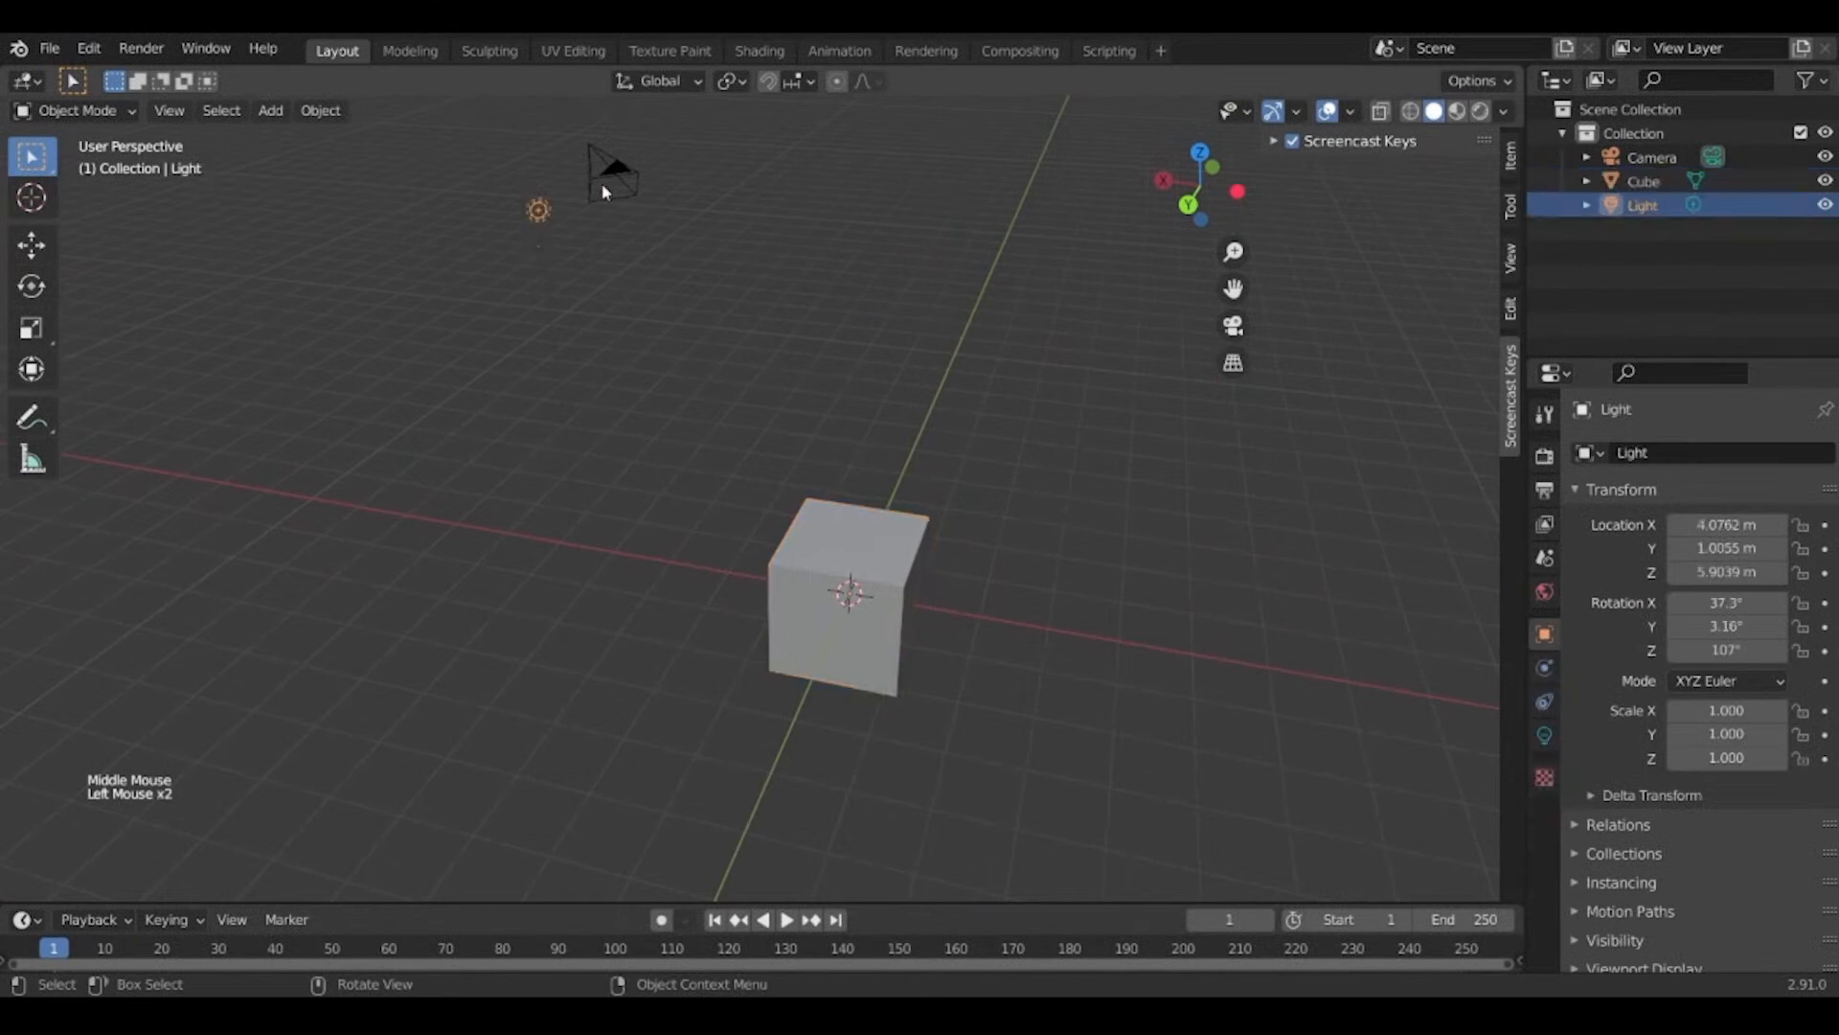
Select the camera and examine the default scene from several angles and distances.
click(611, 173)
middle_drag(632, 241, 640, 433)
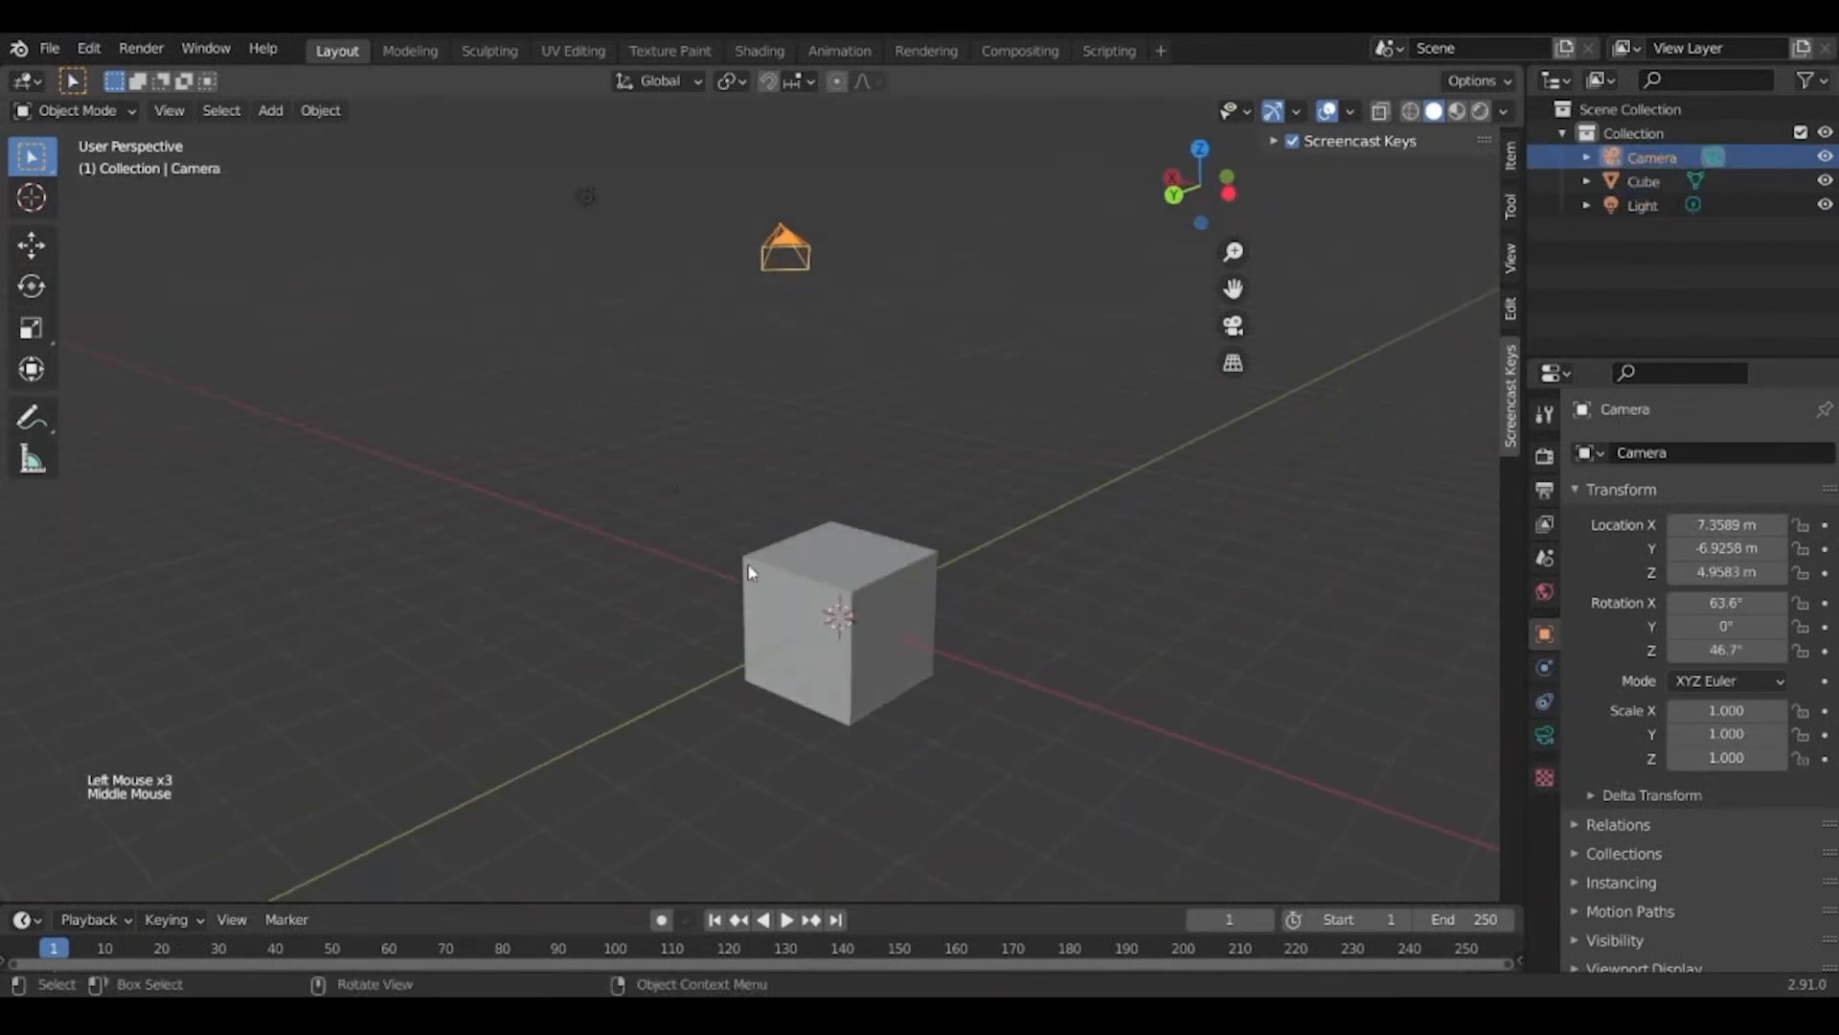
mouse_move(950, 529)
middle_down()
mouse_move(596, 573)
mouse_move(952, 546)
mouse_move(952, 521)
middle_up()
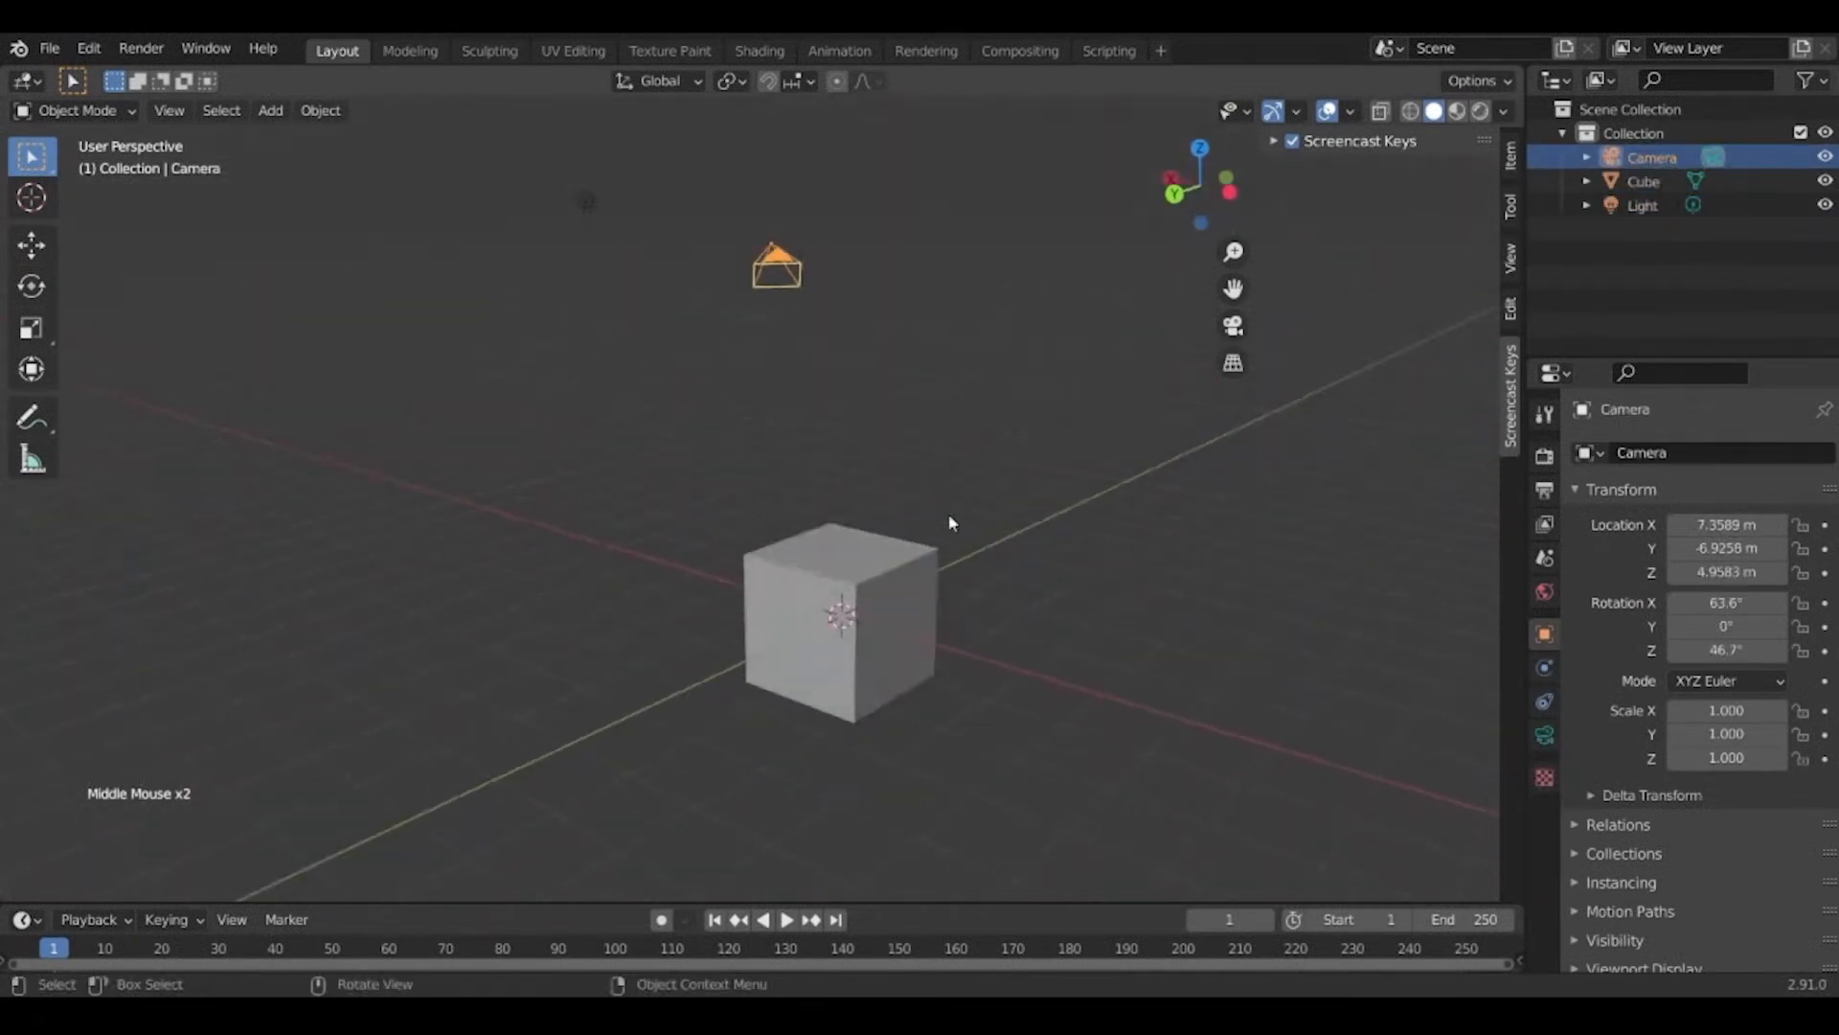
mouse_move(848, 552)
shift+middle_down()
mouse_move(1408, 508)
mouse_move(456, 544)
mouse_move(834, 575)
shift+middle_up()
scroll(780, 630, down, 4)
scroll(782, 636, up, 8)
scroll(781, 636, down, 5)
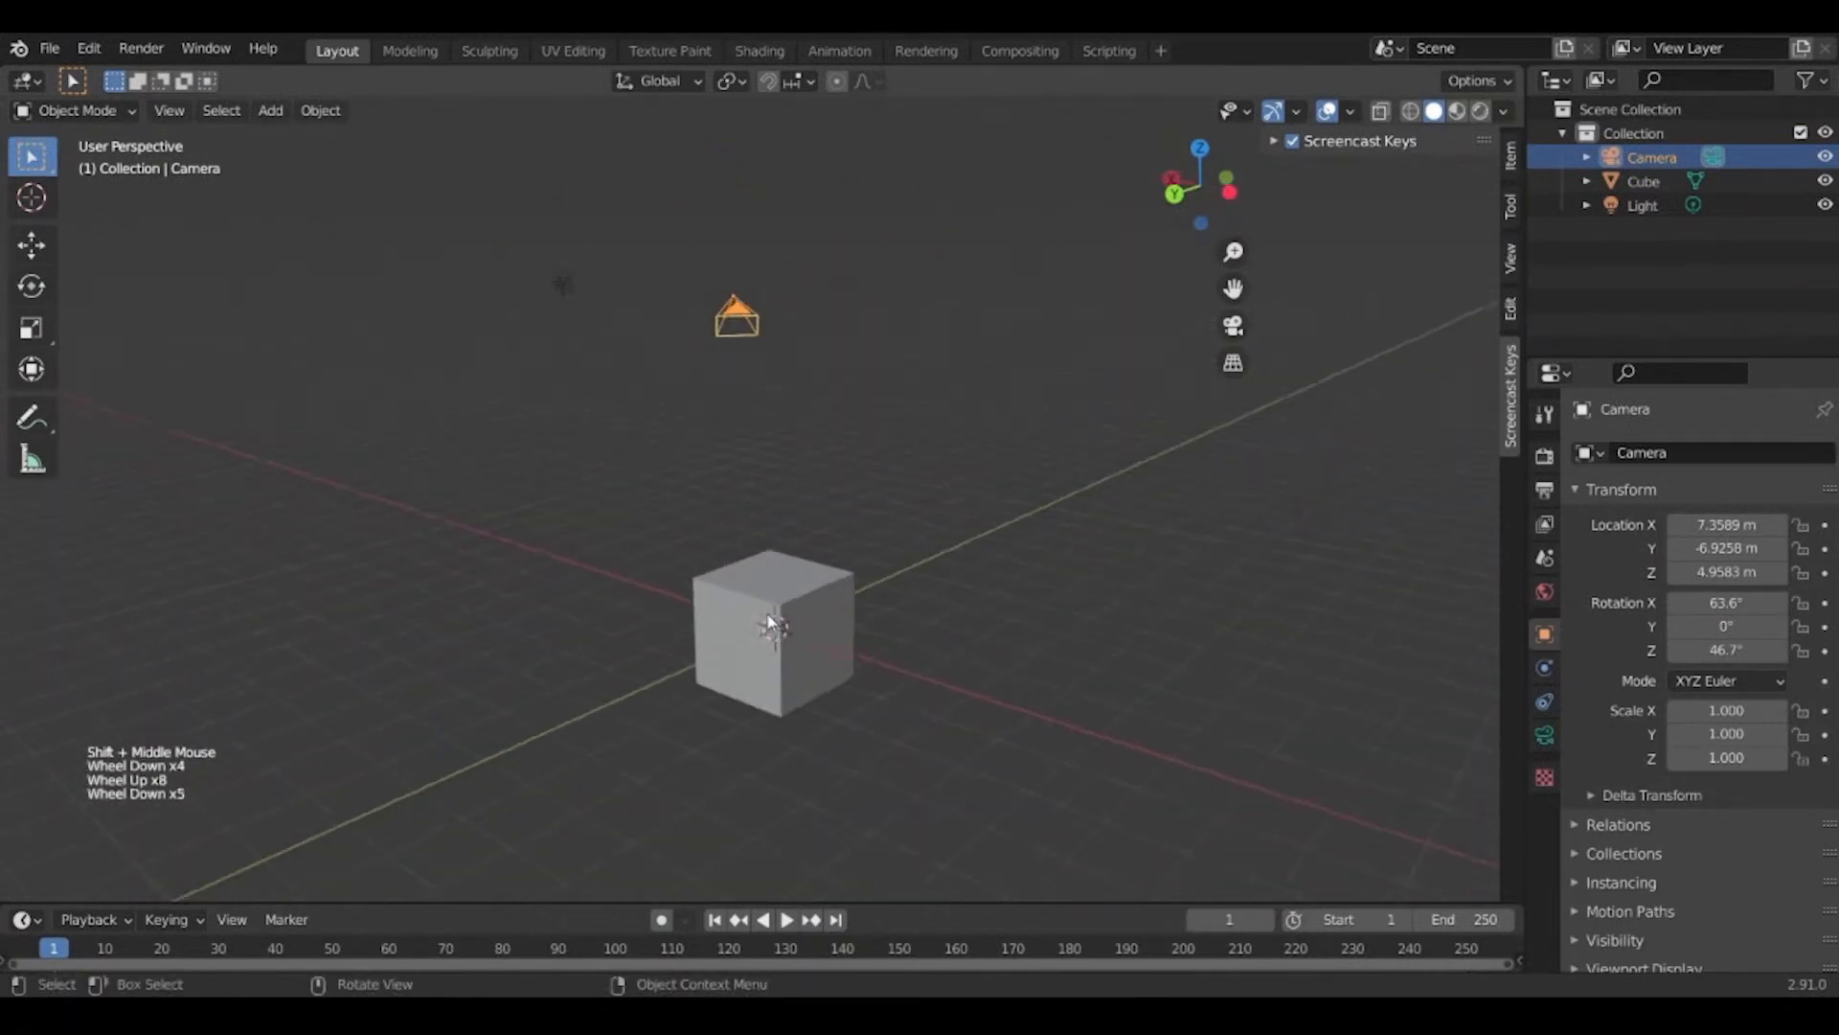
middle_drag(977, 609, 819, 642)
Select the default cube at the centre of the scene and delete it.
click(695, 618)
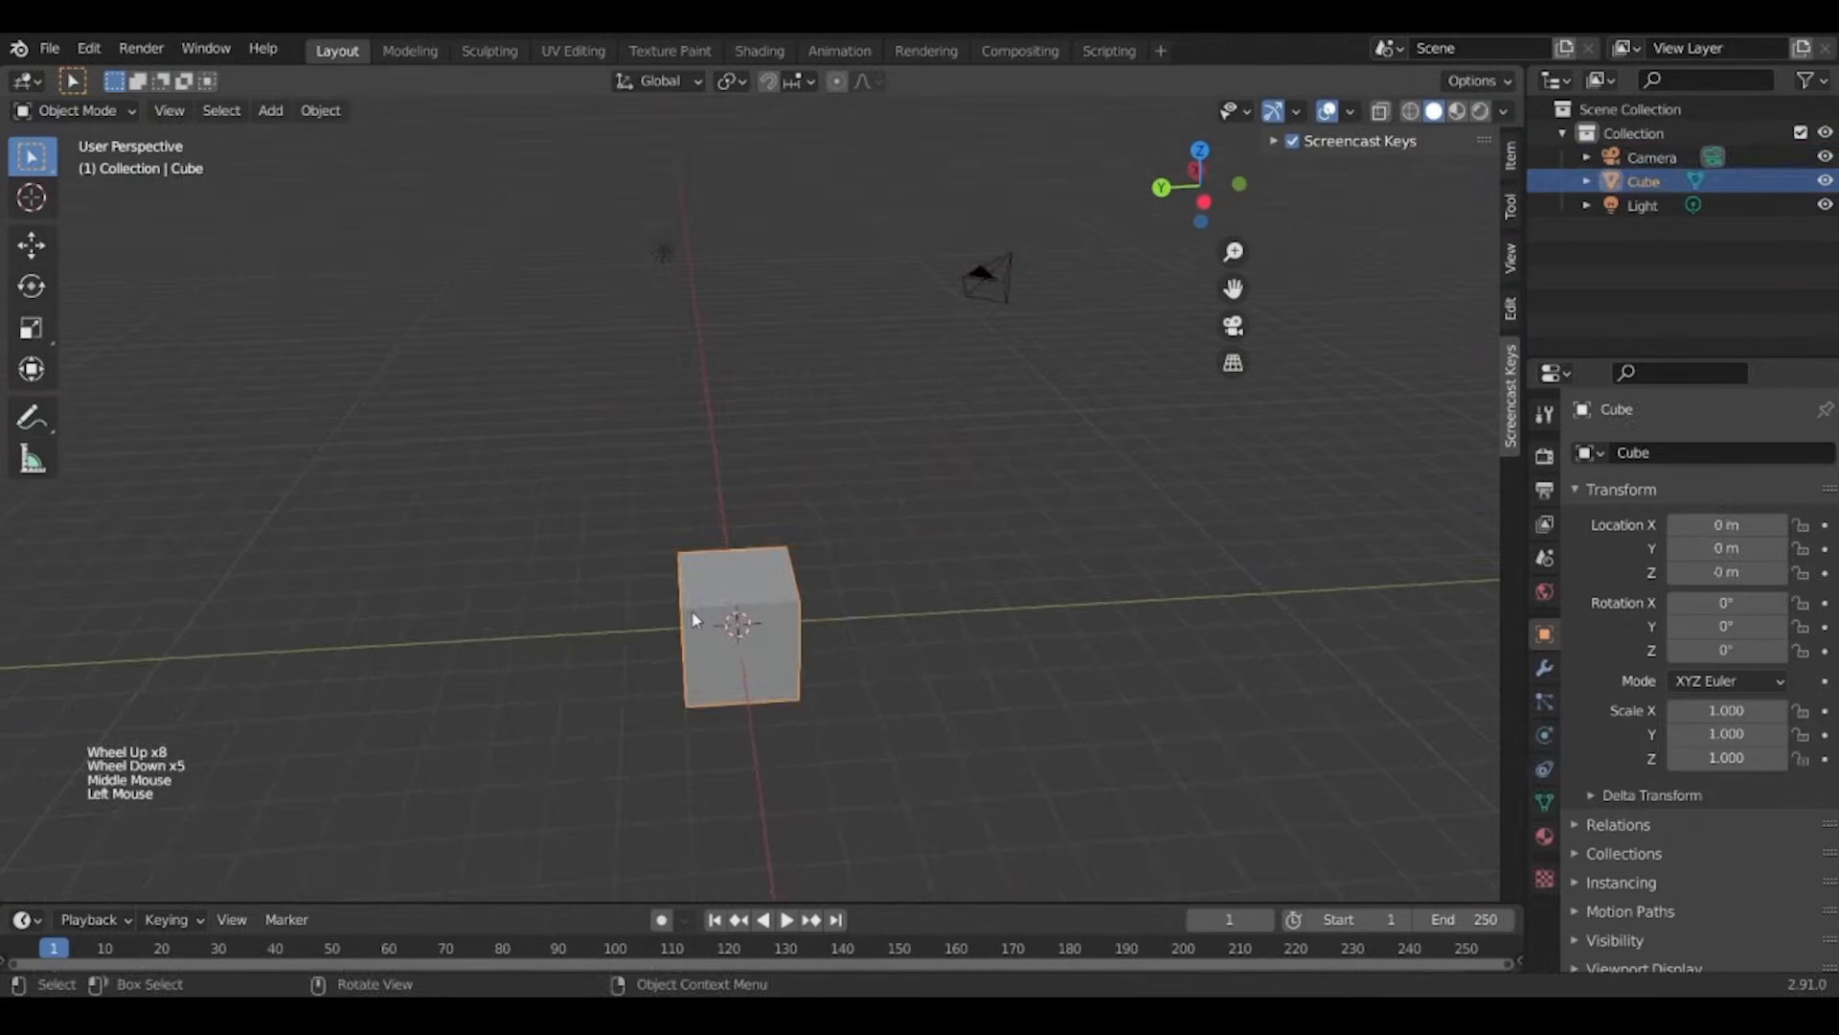
key(KP_Decimal)
scroll(695, 590, down, 5)
scroll(627, 566, down, 3)
middle_drag(548, 345, 767, 508)
click(764, 503)
key(x)
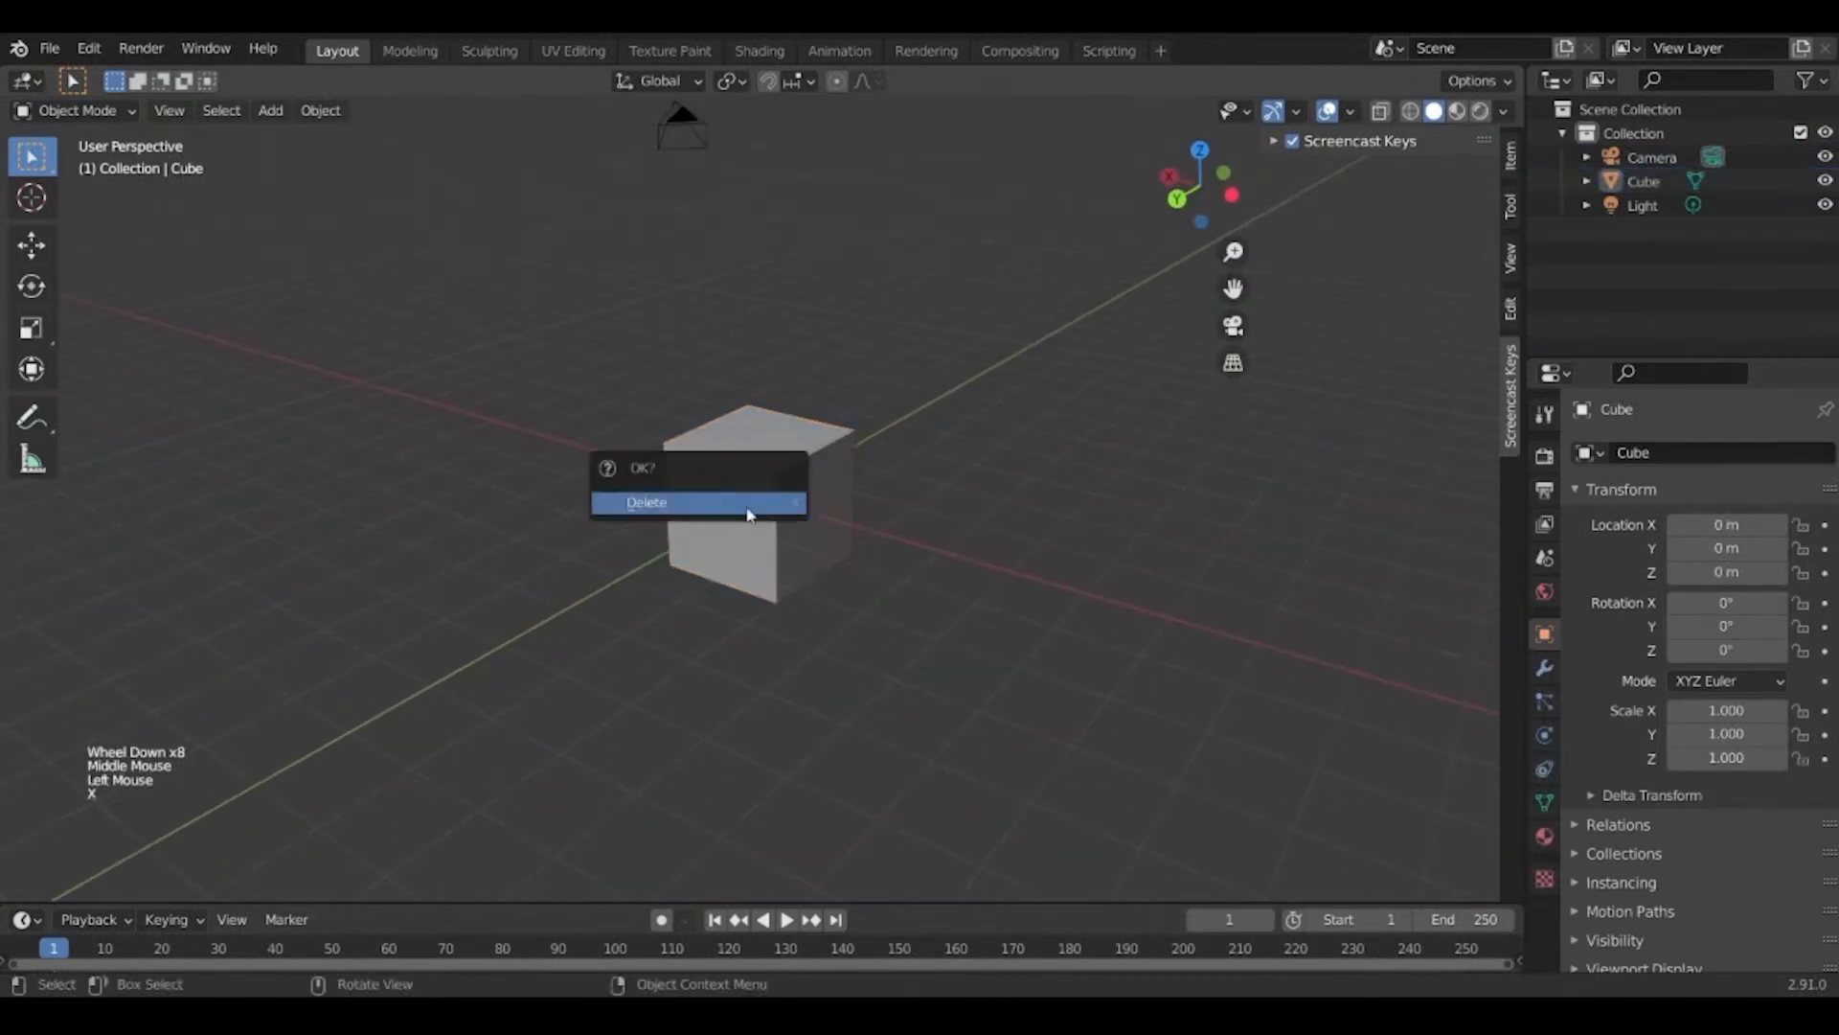
click(764, 505)
click(735, 518)
key(x)
click(734, 517)
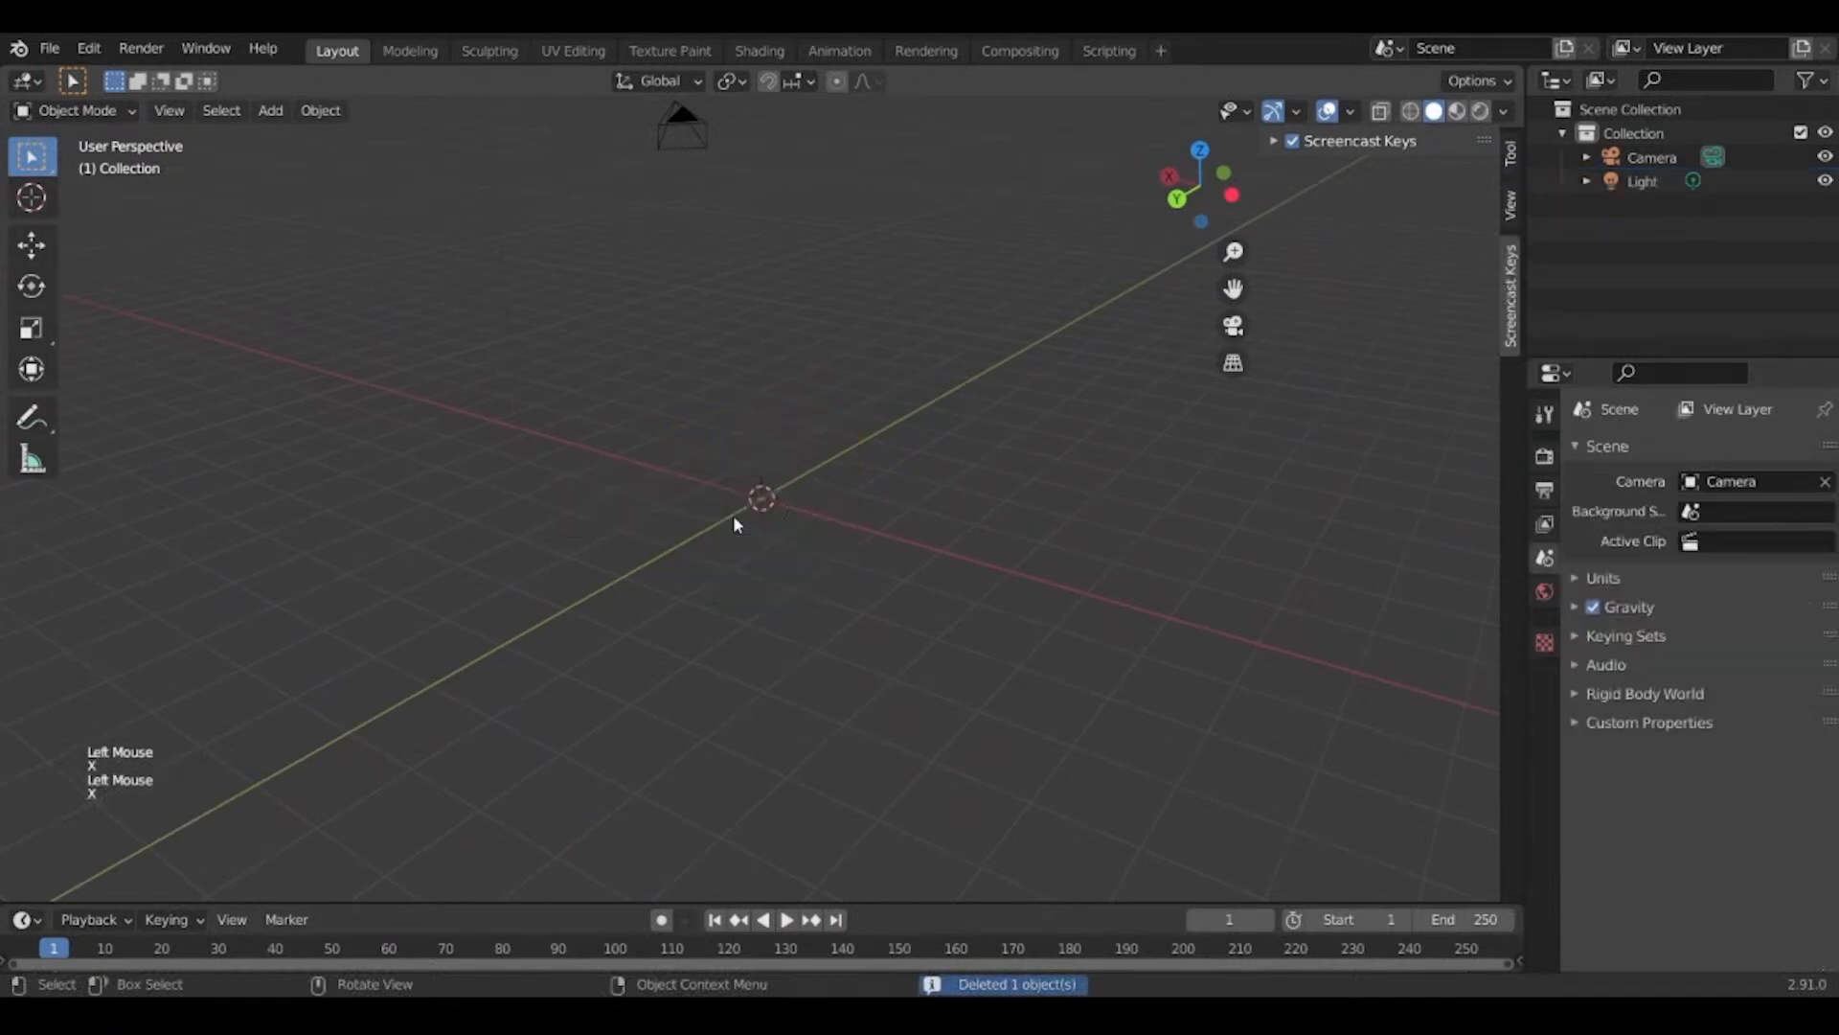
Add a mesh cube and a mesh plane at the origin, scaling the plane to about 3.19.
key(shift+a)
mouse_move(734, 517)
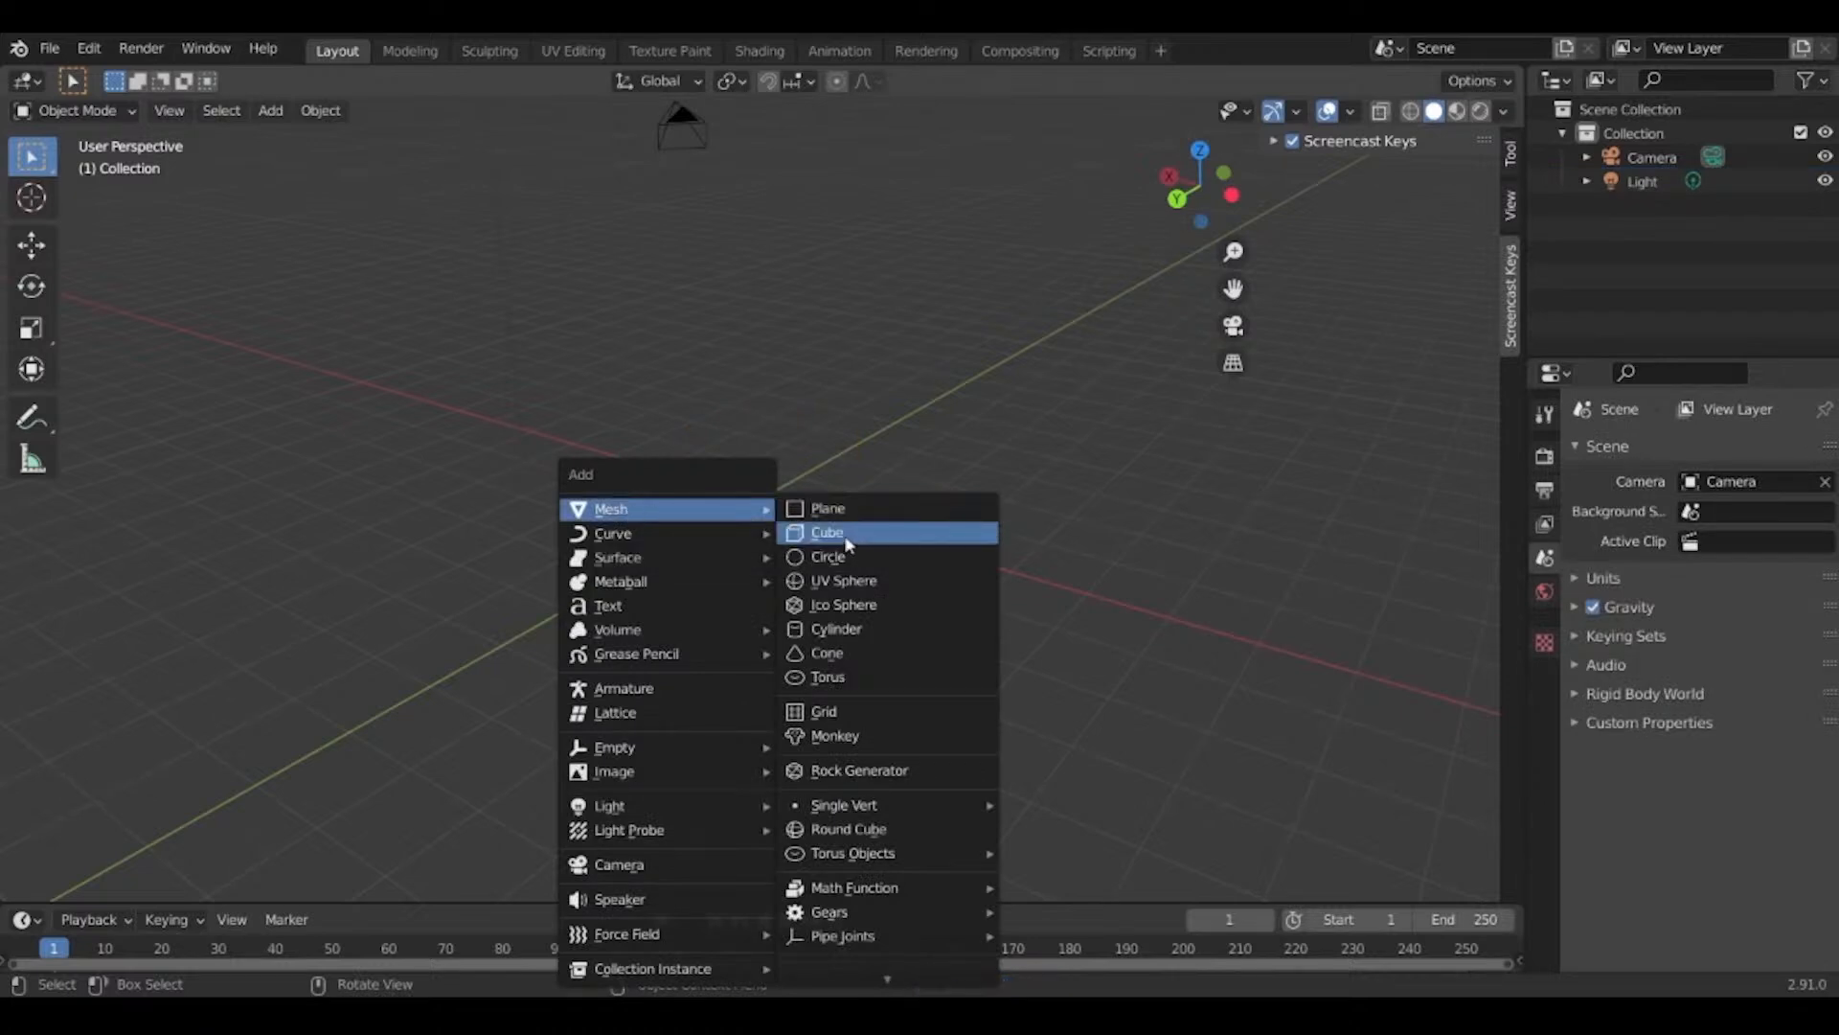
click(847, 537)
key(shift+a)
click(947, 500)
key(s)
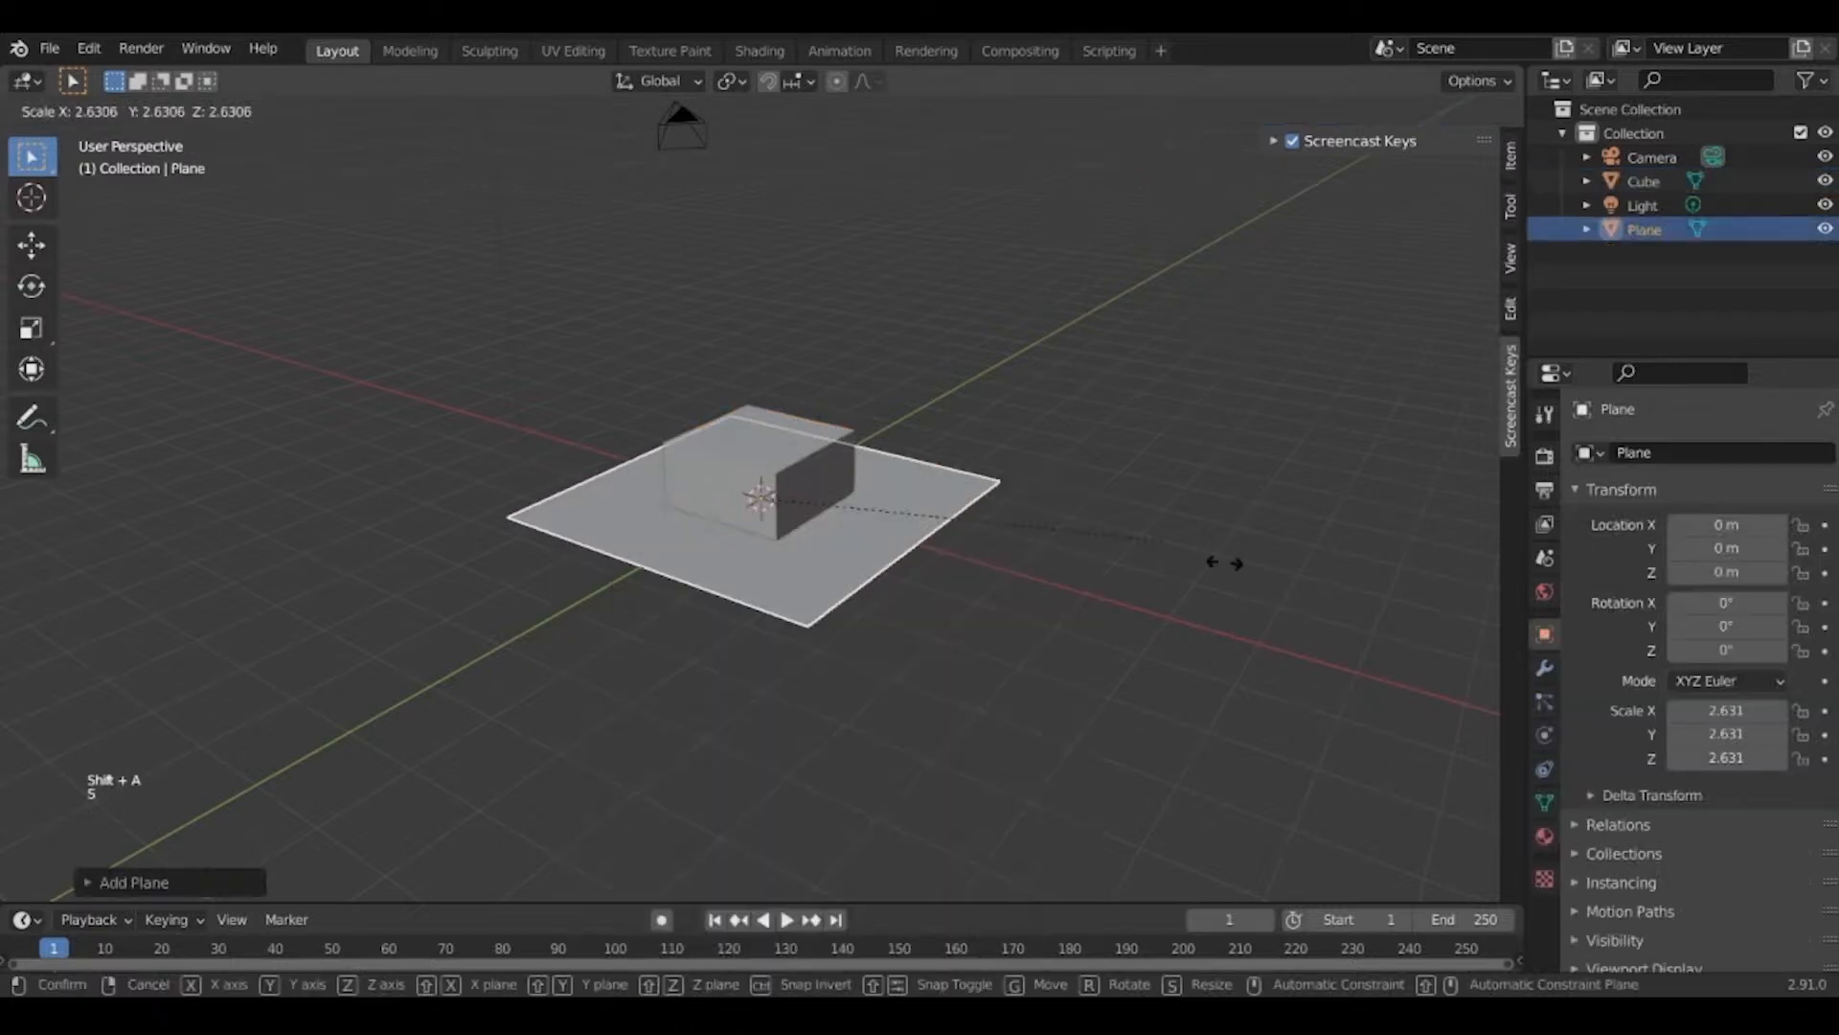
click(1188, 546)
Add a UV sphere at the origin and scale it up to about 4.47.
key(shift+a)
mouse_move(1078, 519)
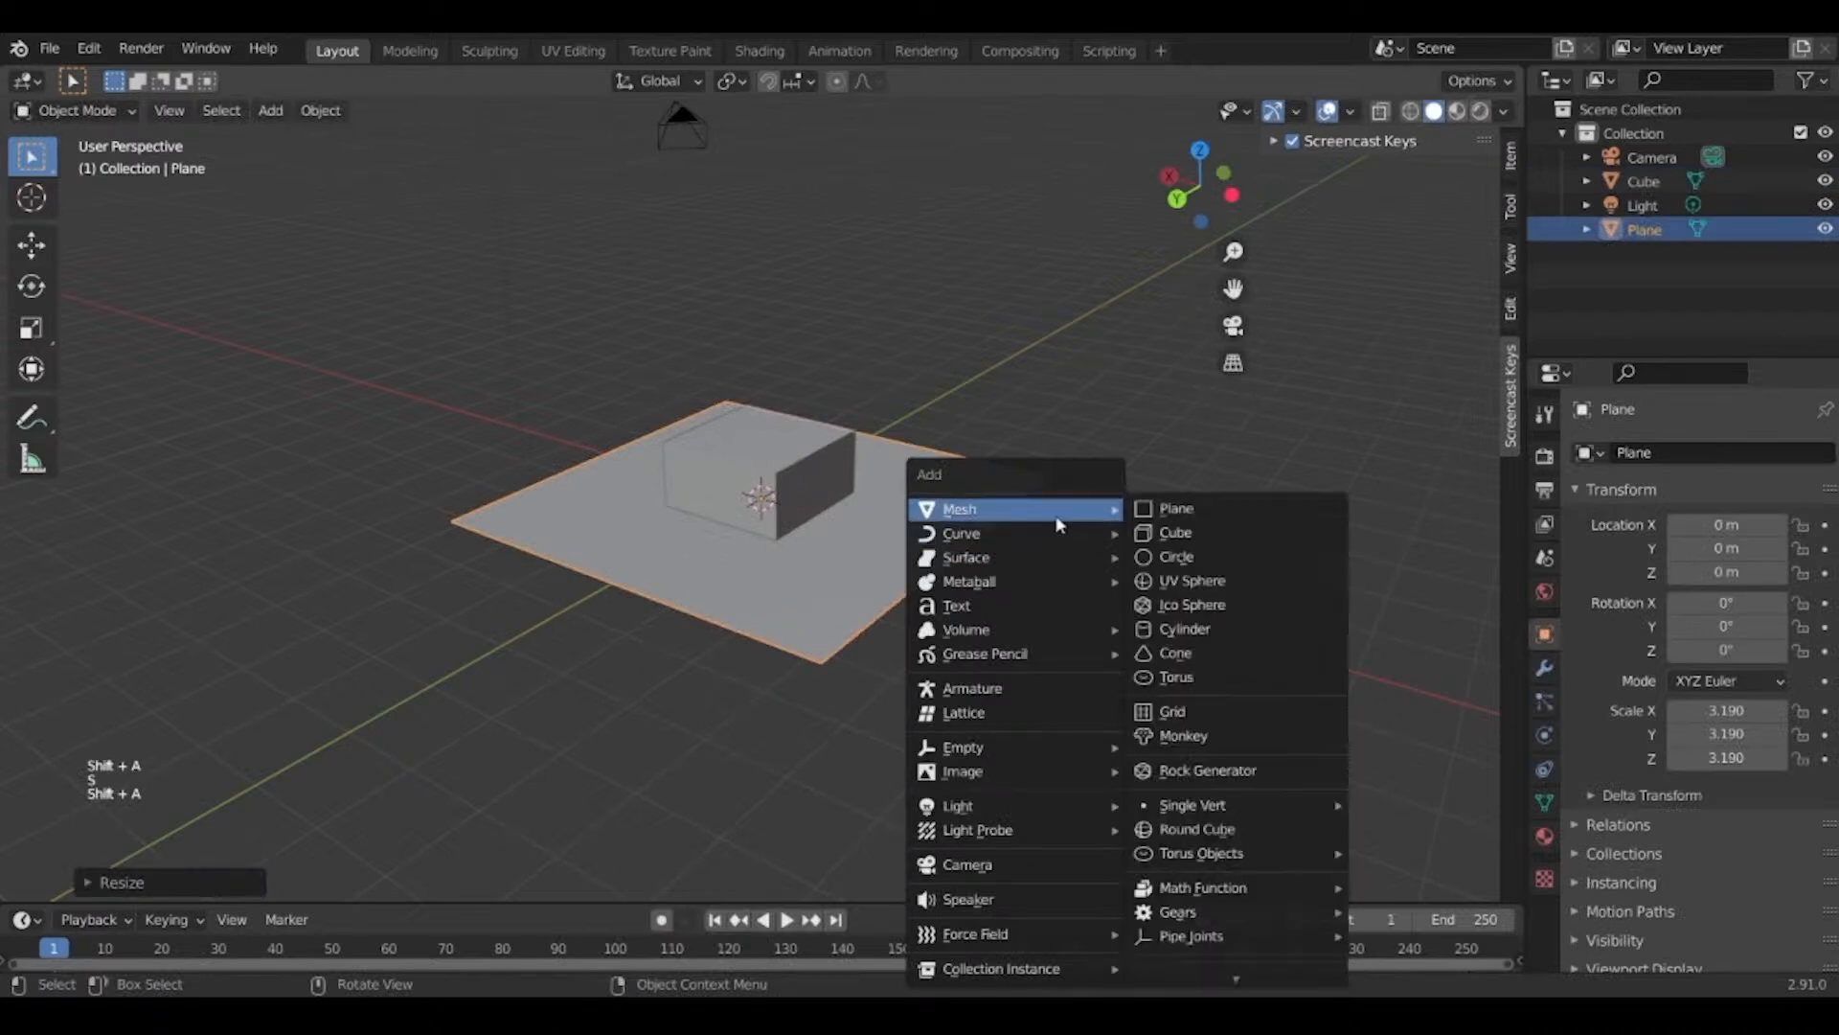
click(1236, 583)
key(s)
click(1220, 538)
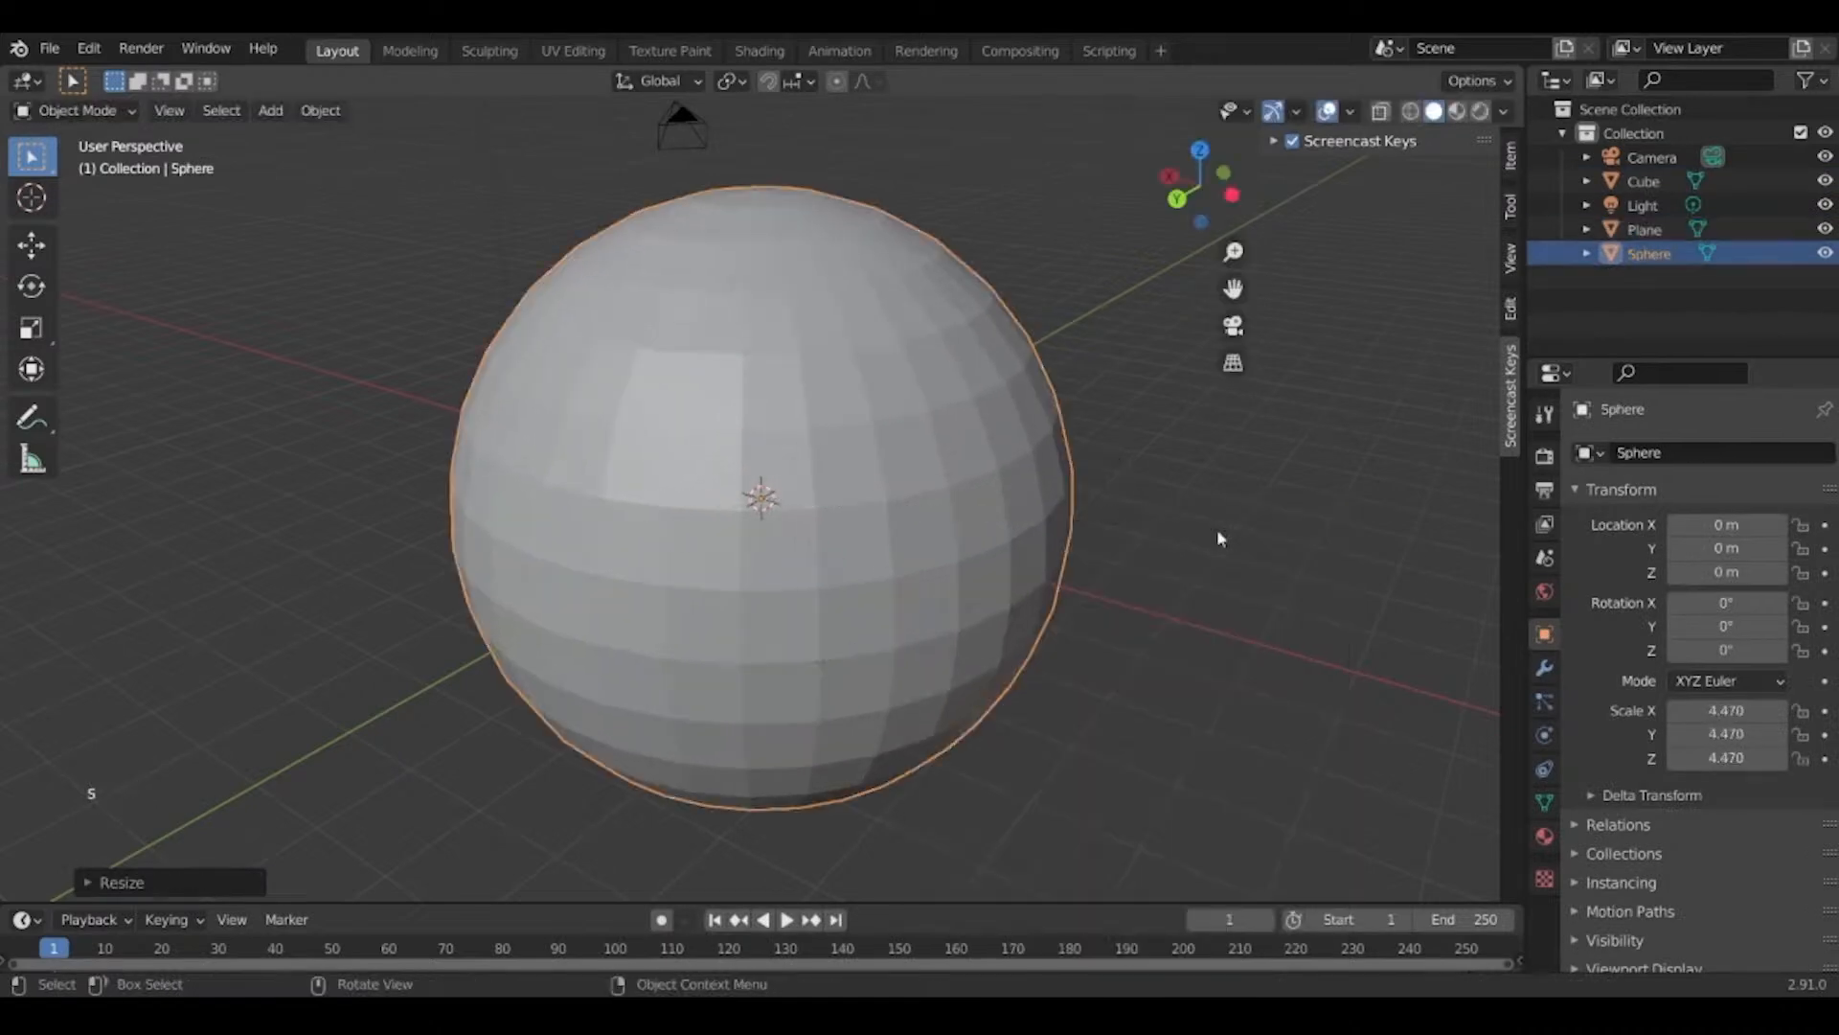
Box-select the cube, plane and sphere together and delete them.
drag(1101, 105, 742, 635)
key(x)
click(816, 613)
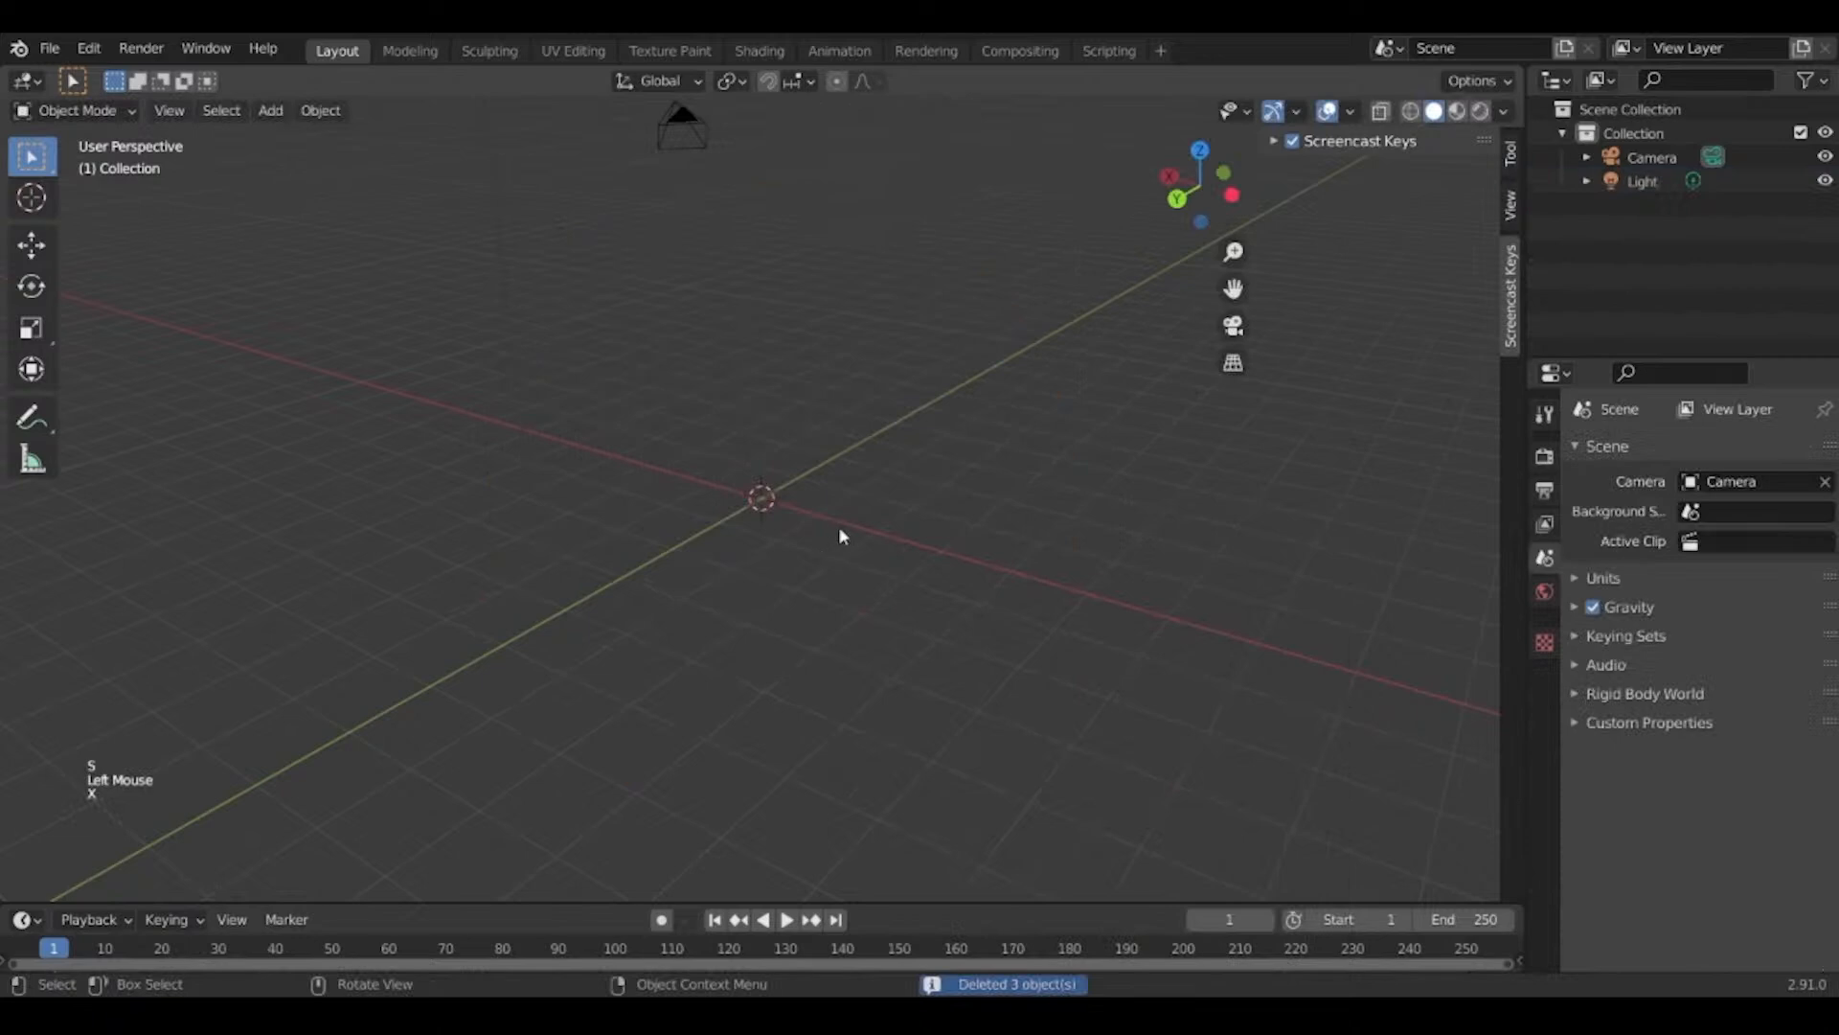
Add a new mesh cube at the origin and scale it uniformly to about 2.793.
key(shift+a)
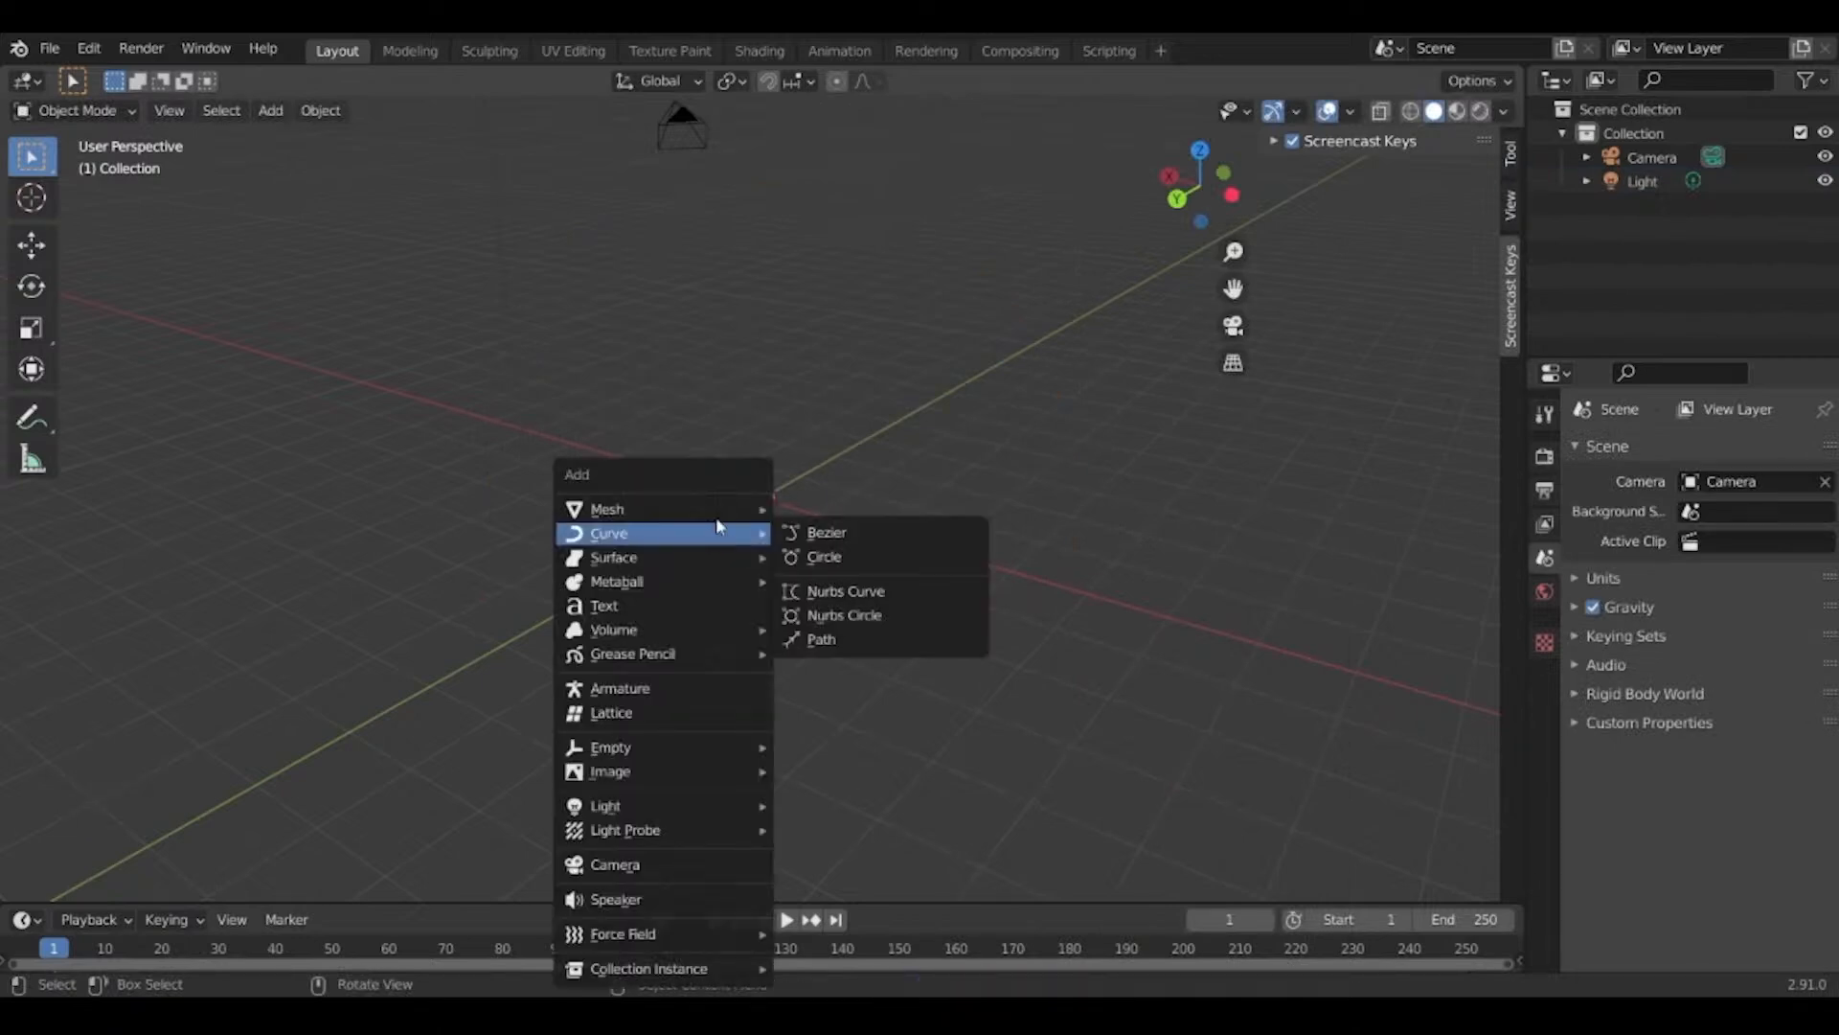
key(shift+a)
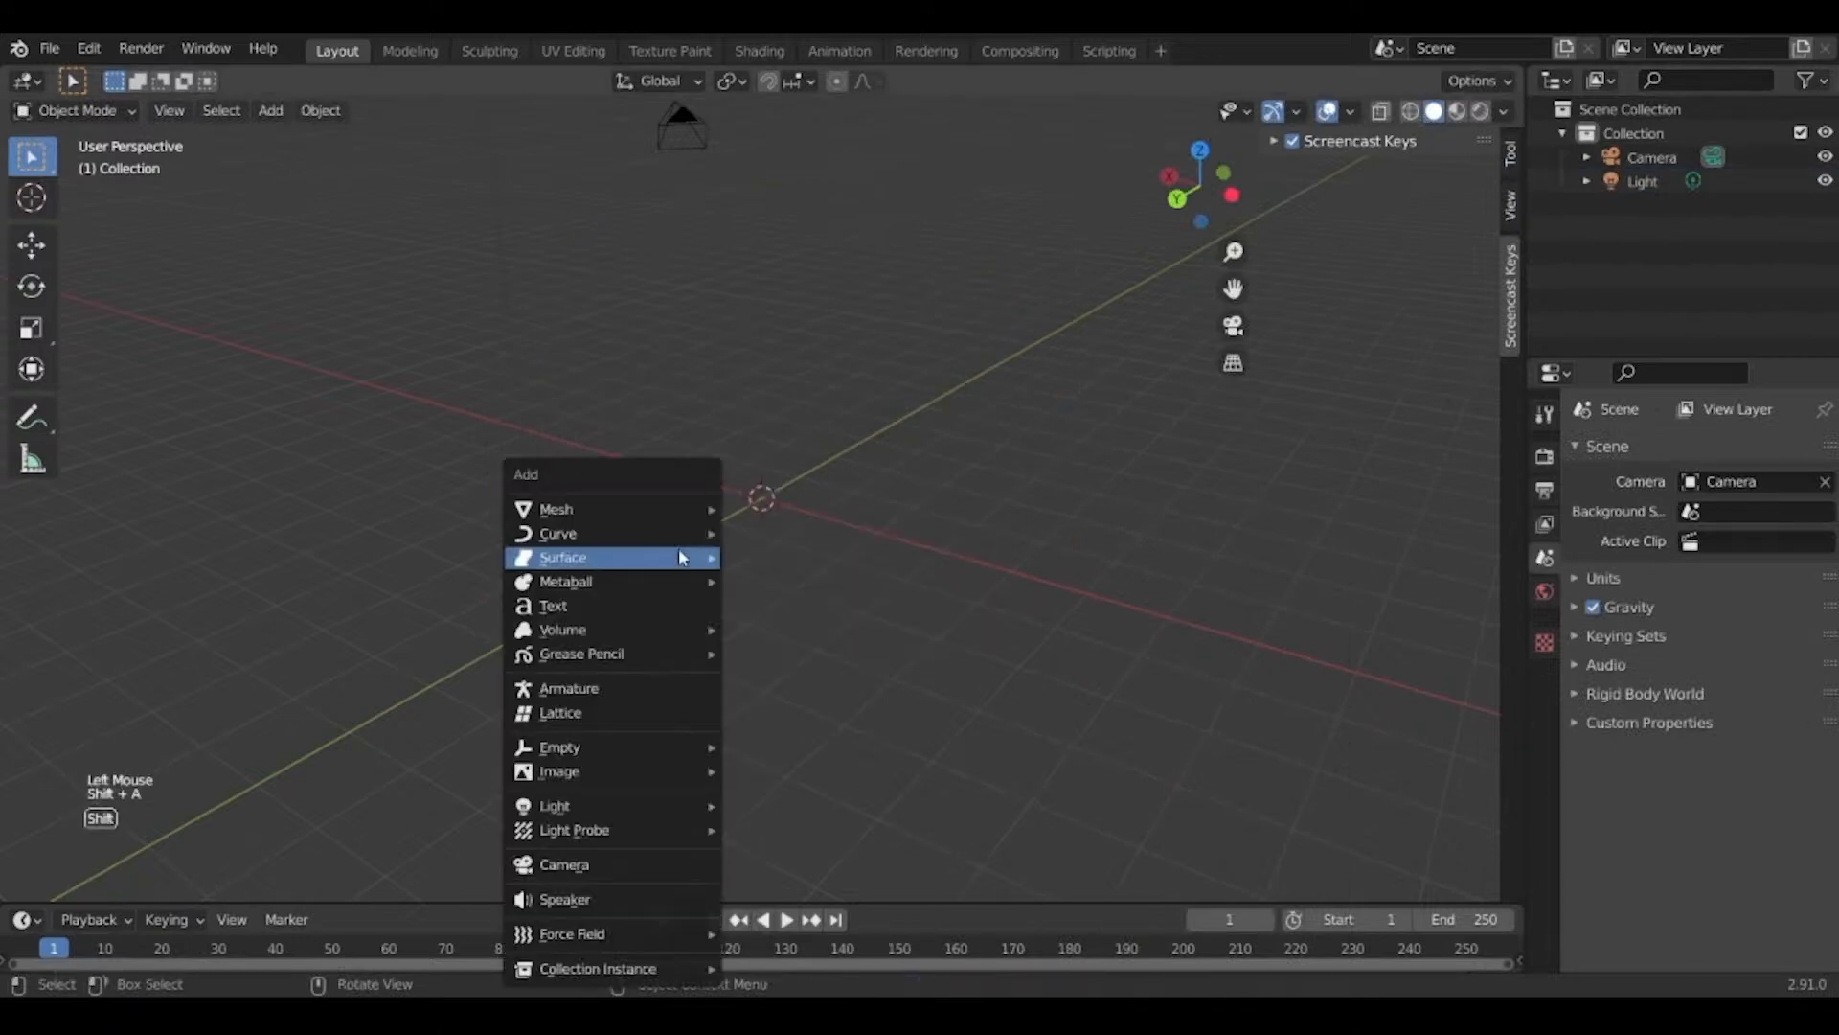
mouse_move(682, 505)
click(785, 534)
key(s)
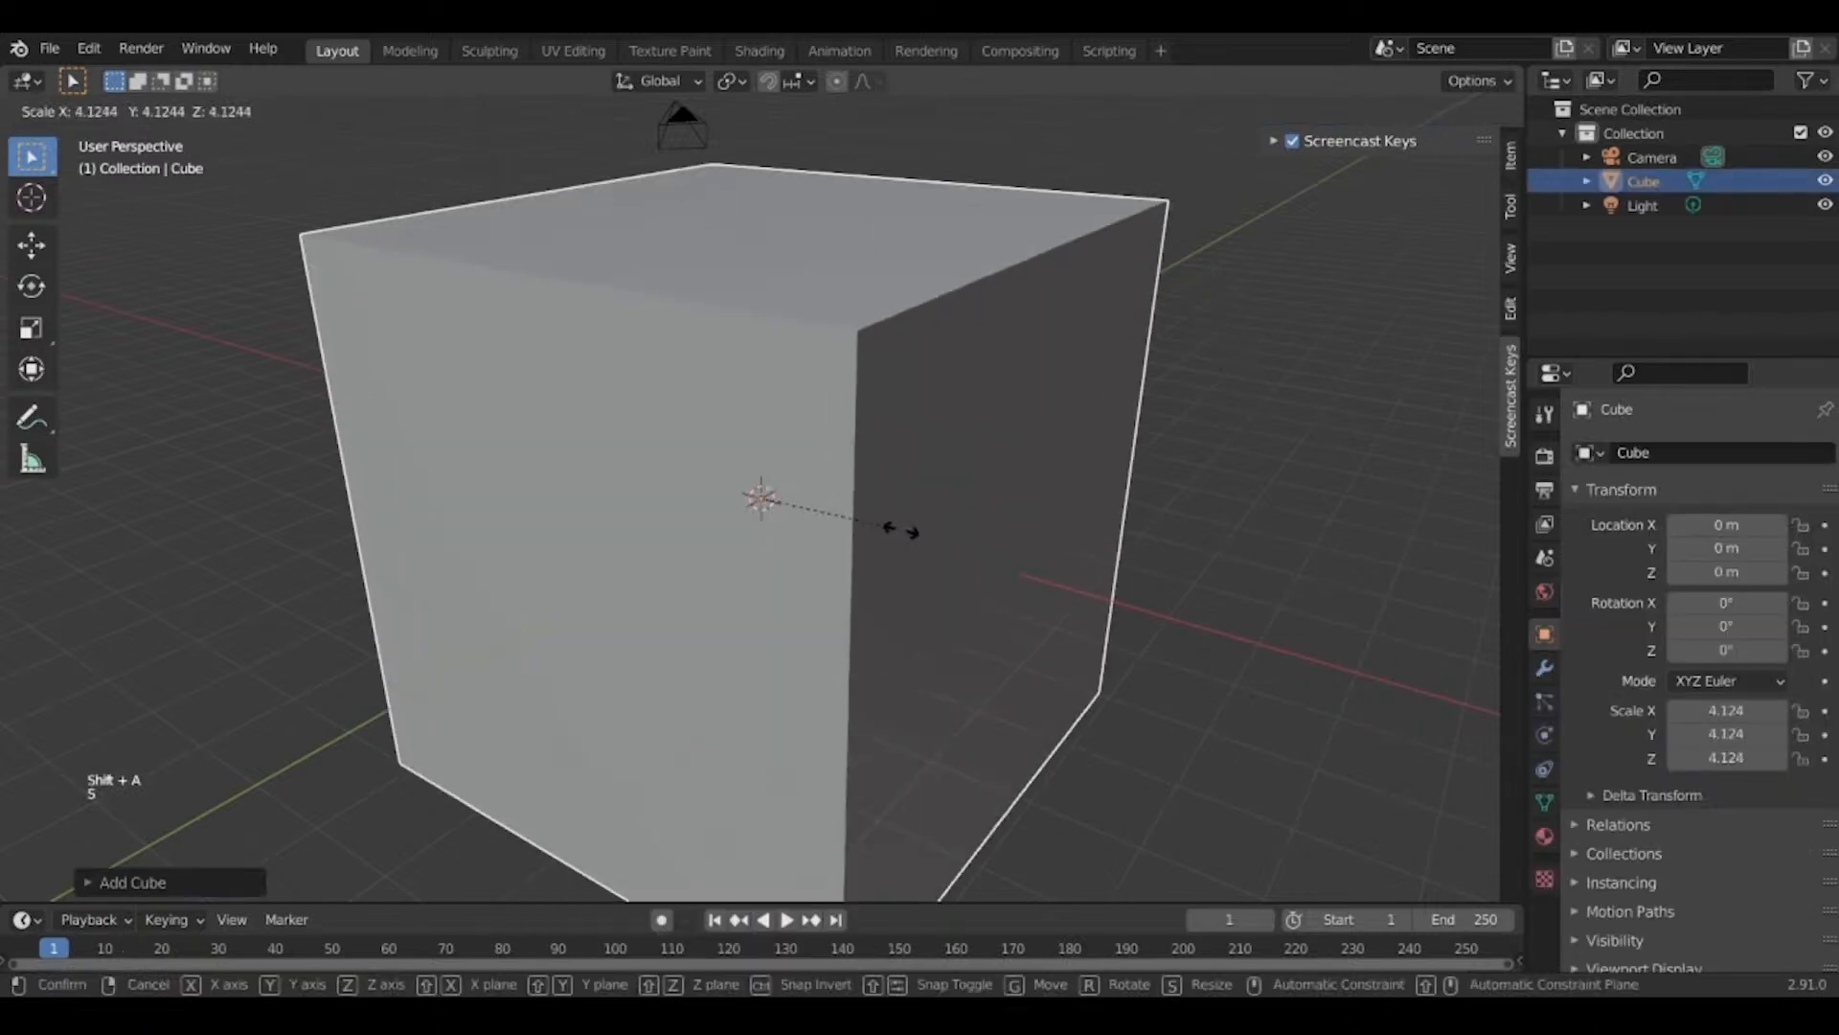
click(896, 537)
key(s)
click(847, 544)
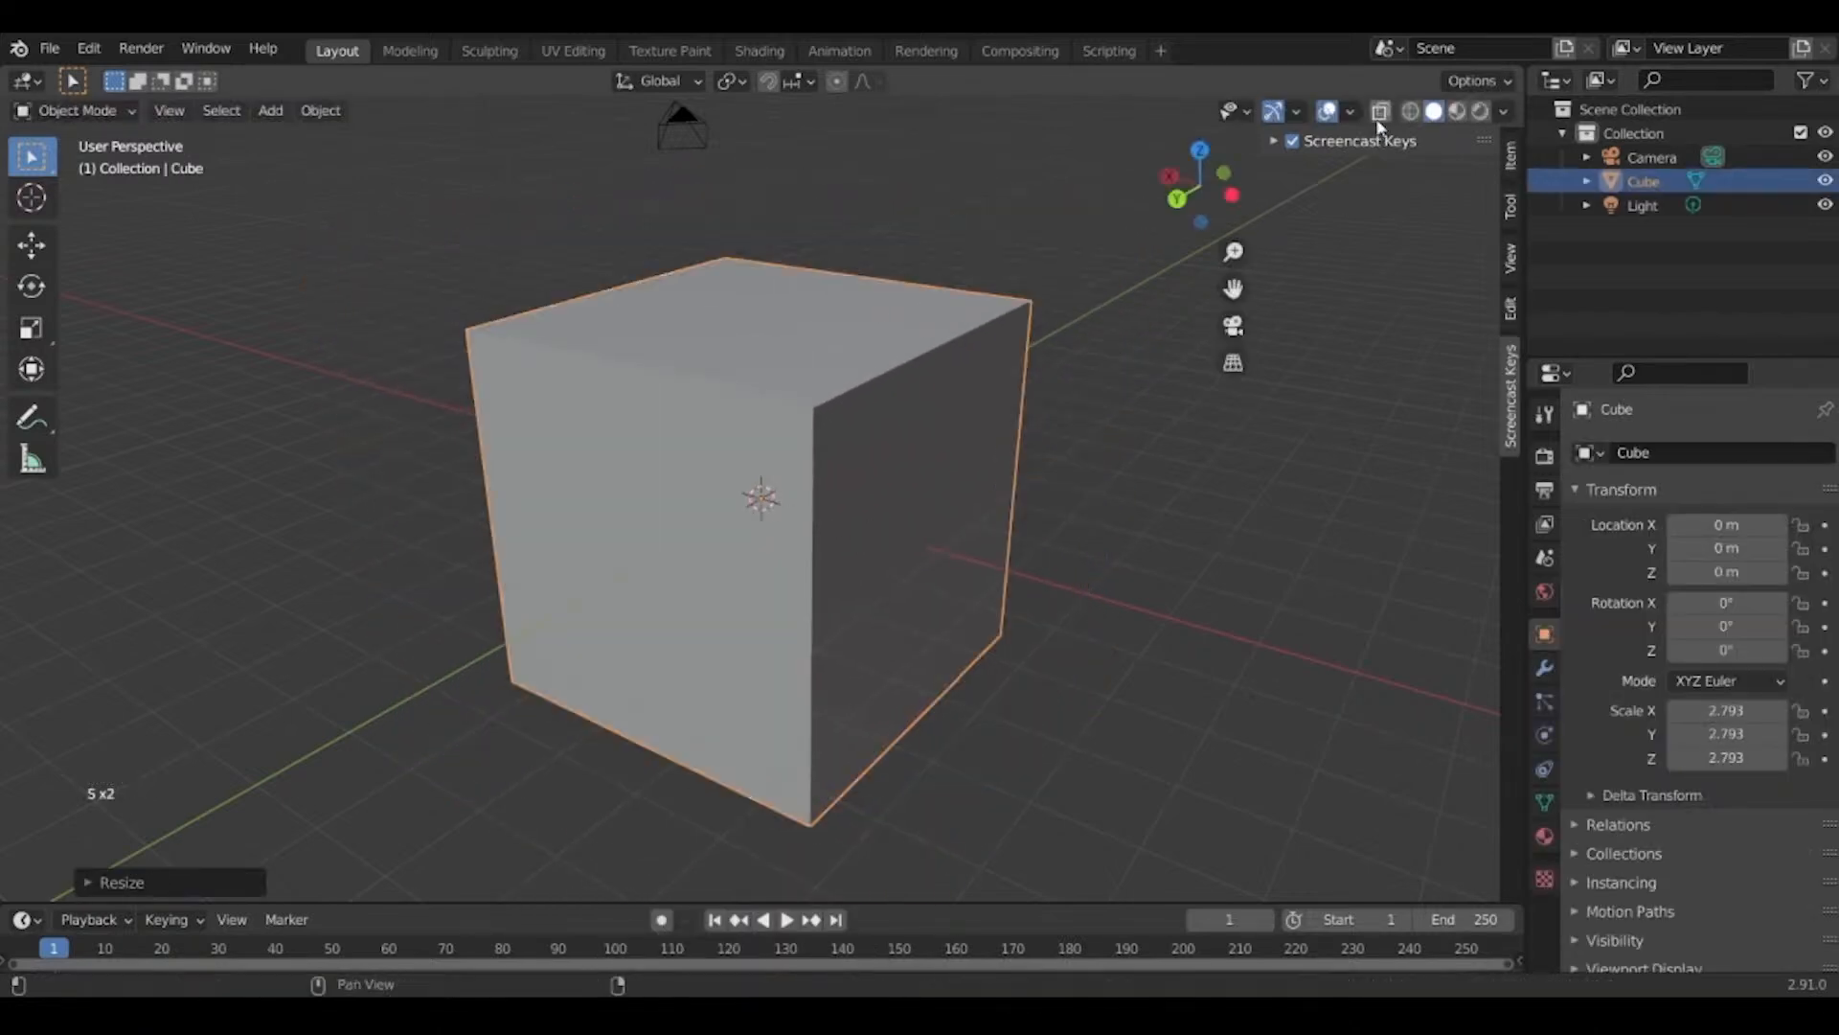
Toggle X-ray on and off, view the cube in Wireframe shading, and return to Solid shading.
click(1379, 115)
click(1380, 115)
click(1412, 112)
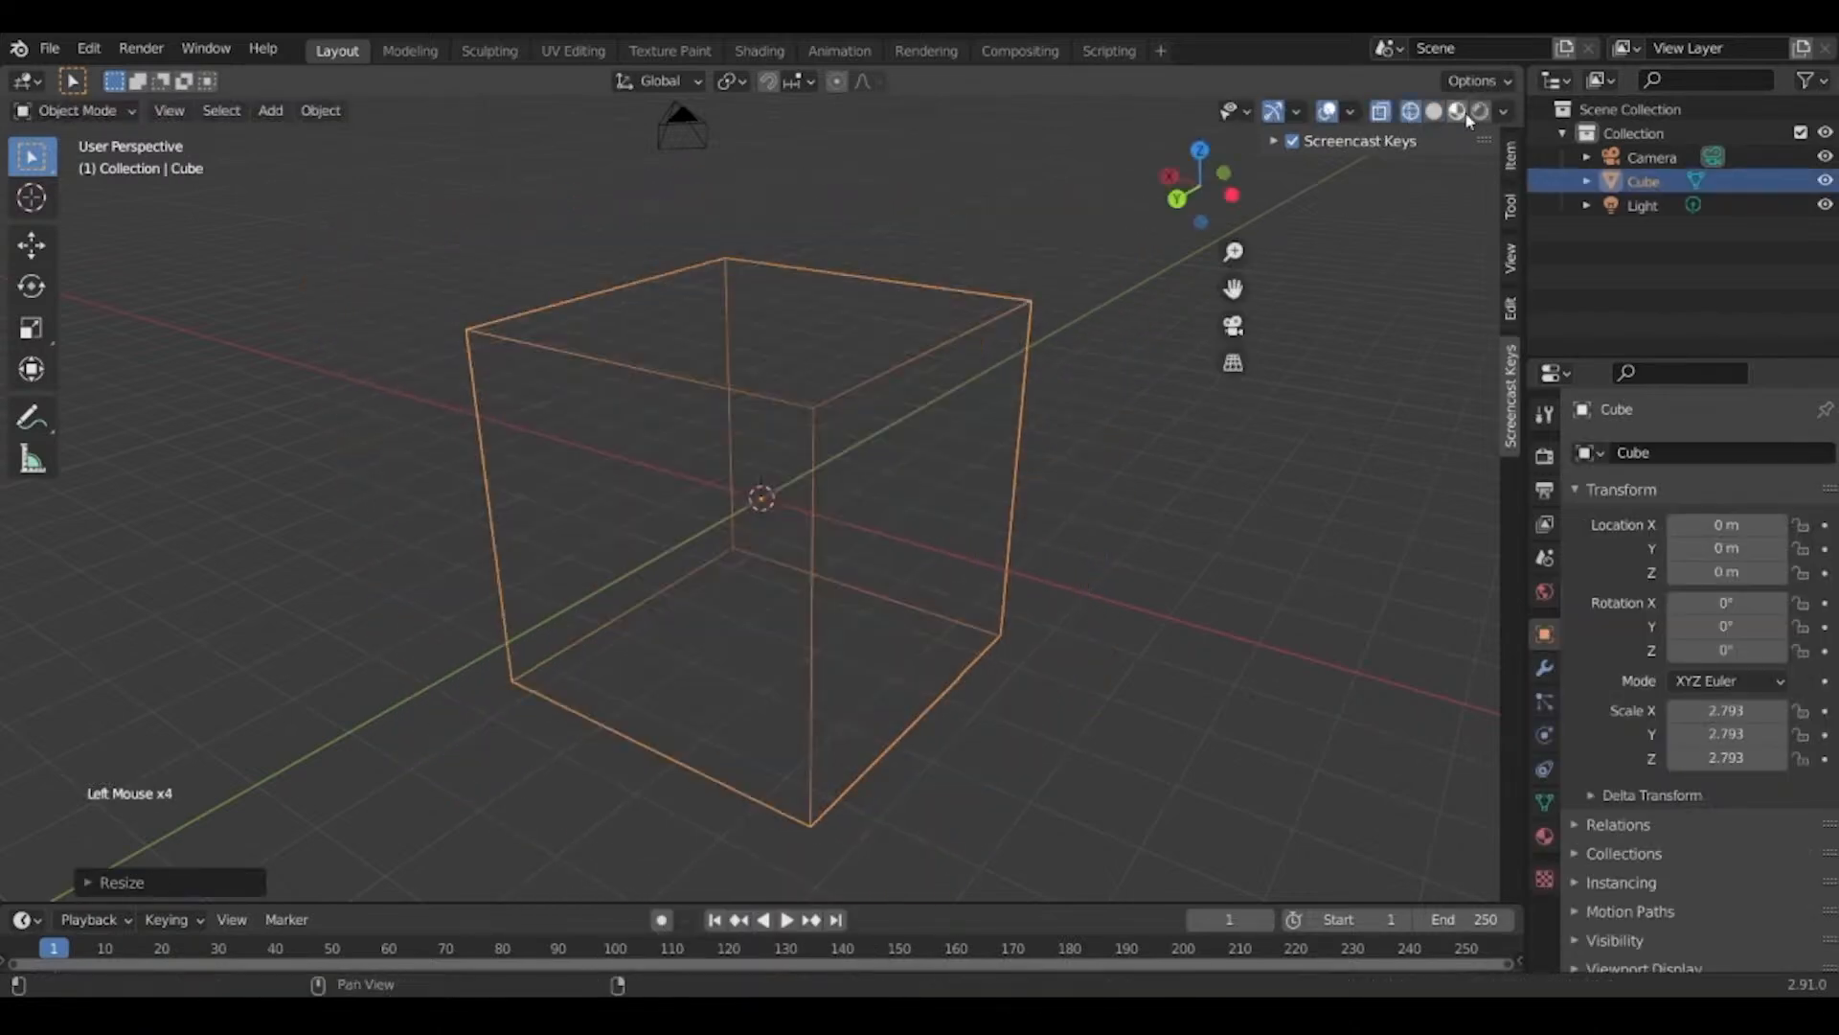
click(1440, 111)
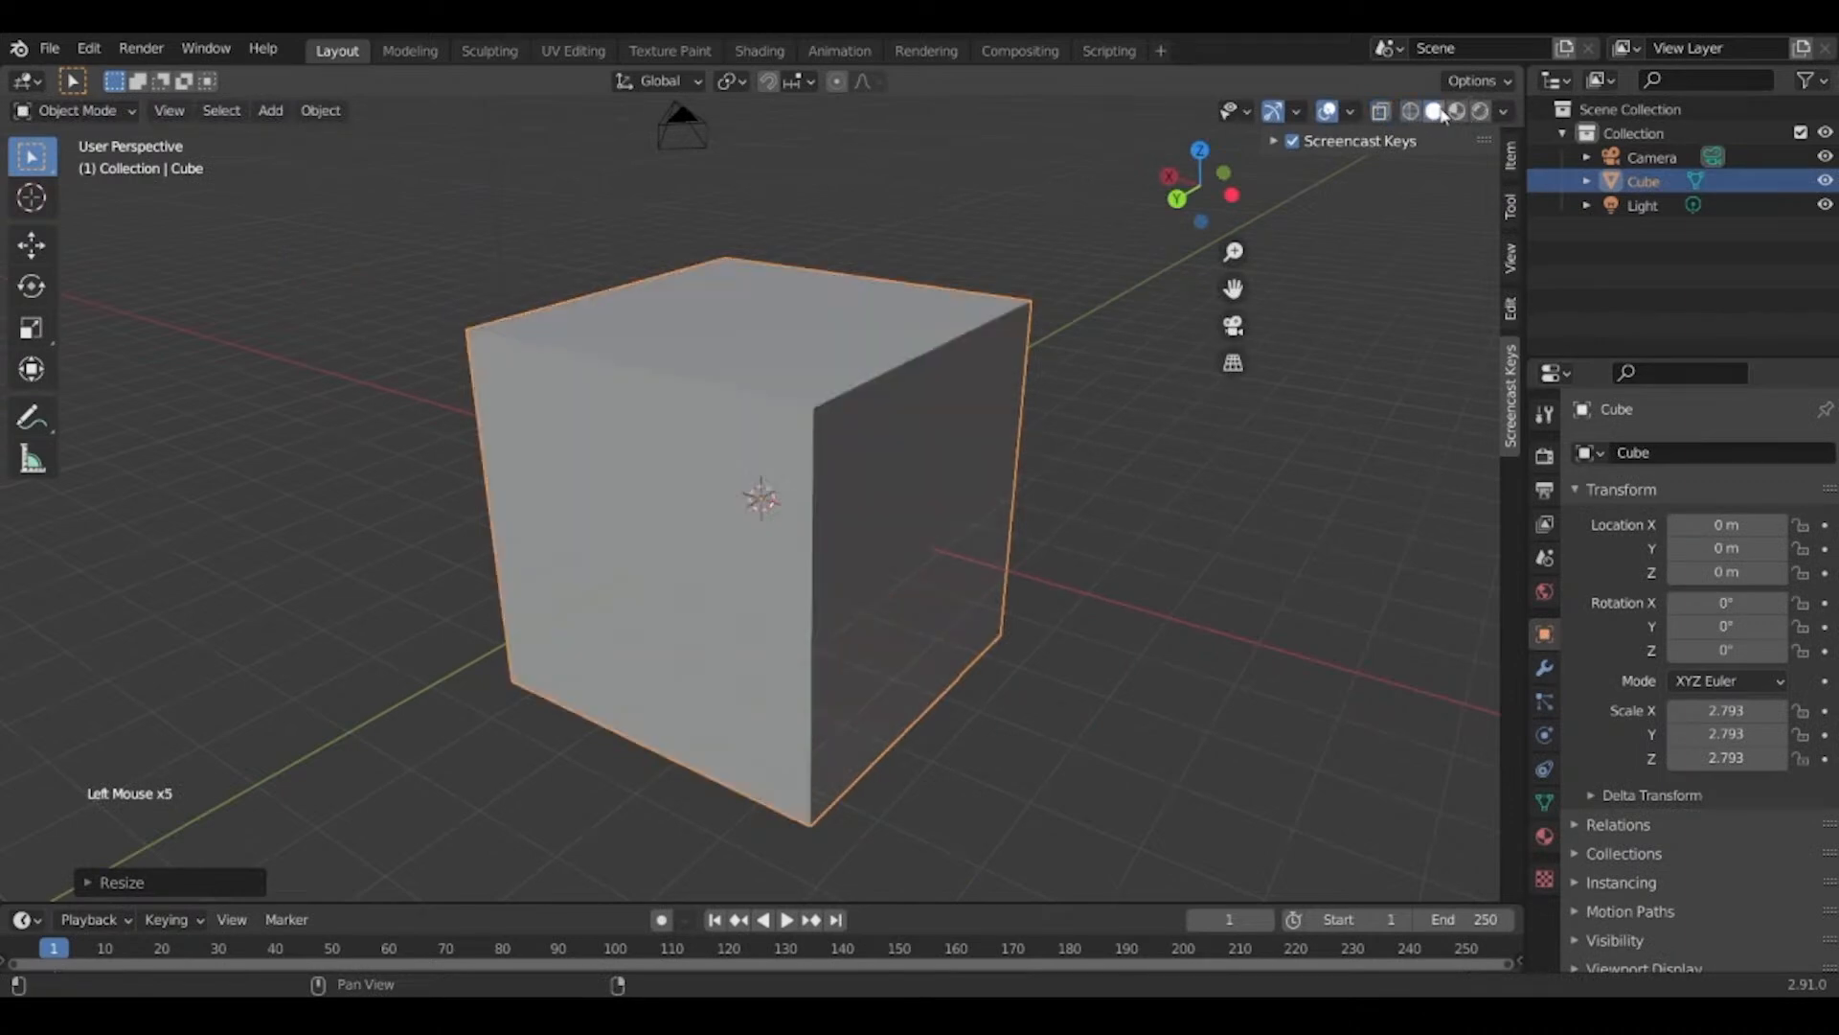
scroll(907, 604, down, 2)
middle_drag(908, 604, 963, 568)
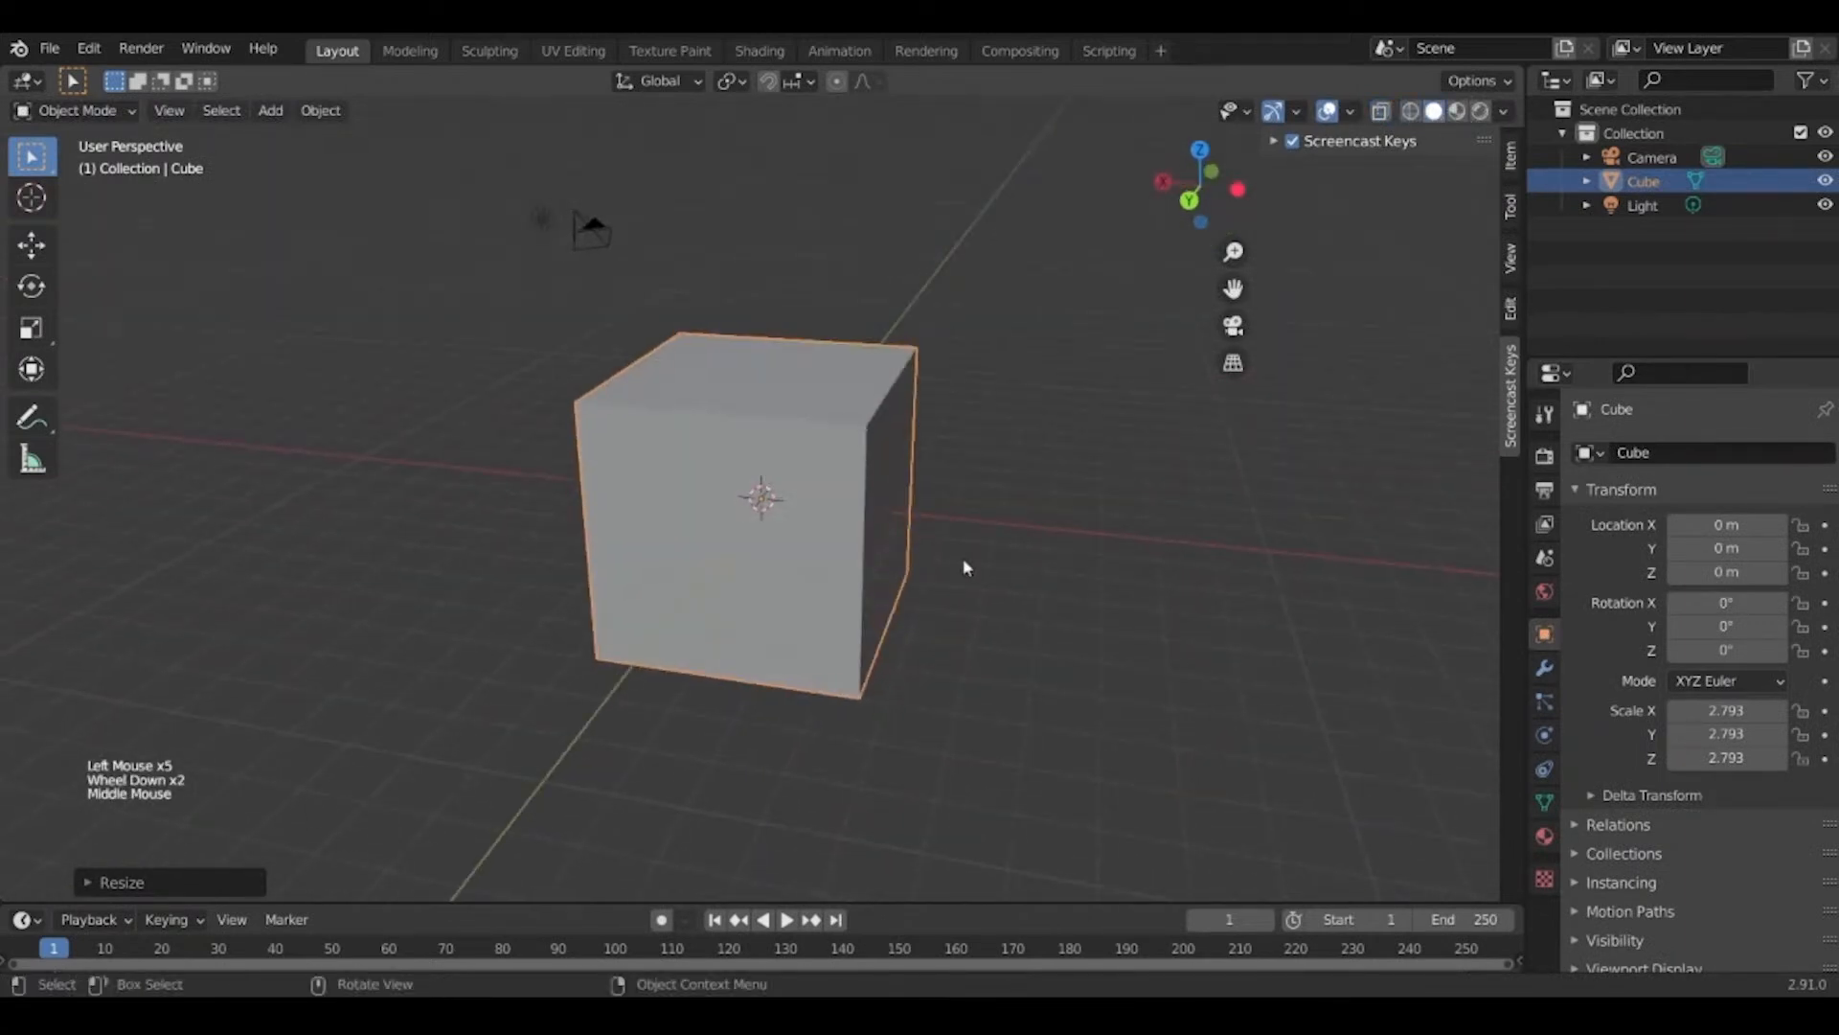
Switch the viewport to Material Preview and give the cube a new material with a light green base color.
double_click(1460, 115)
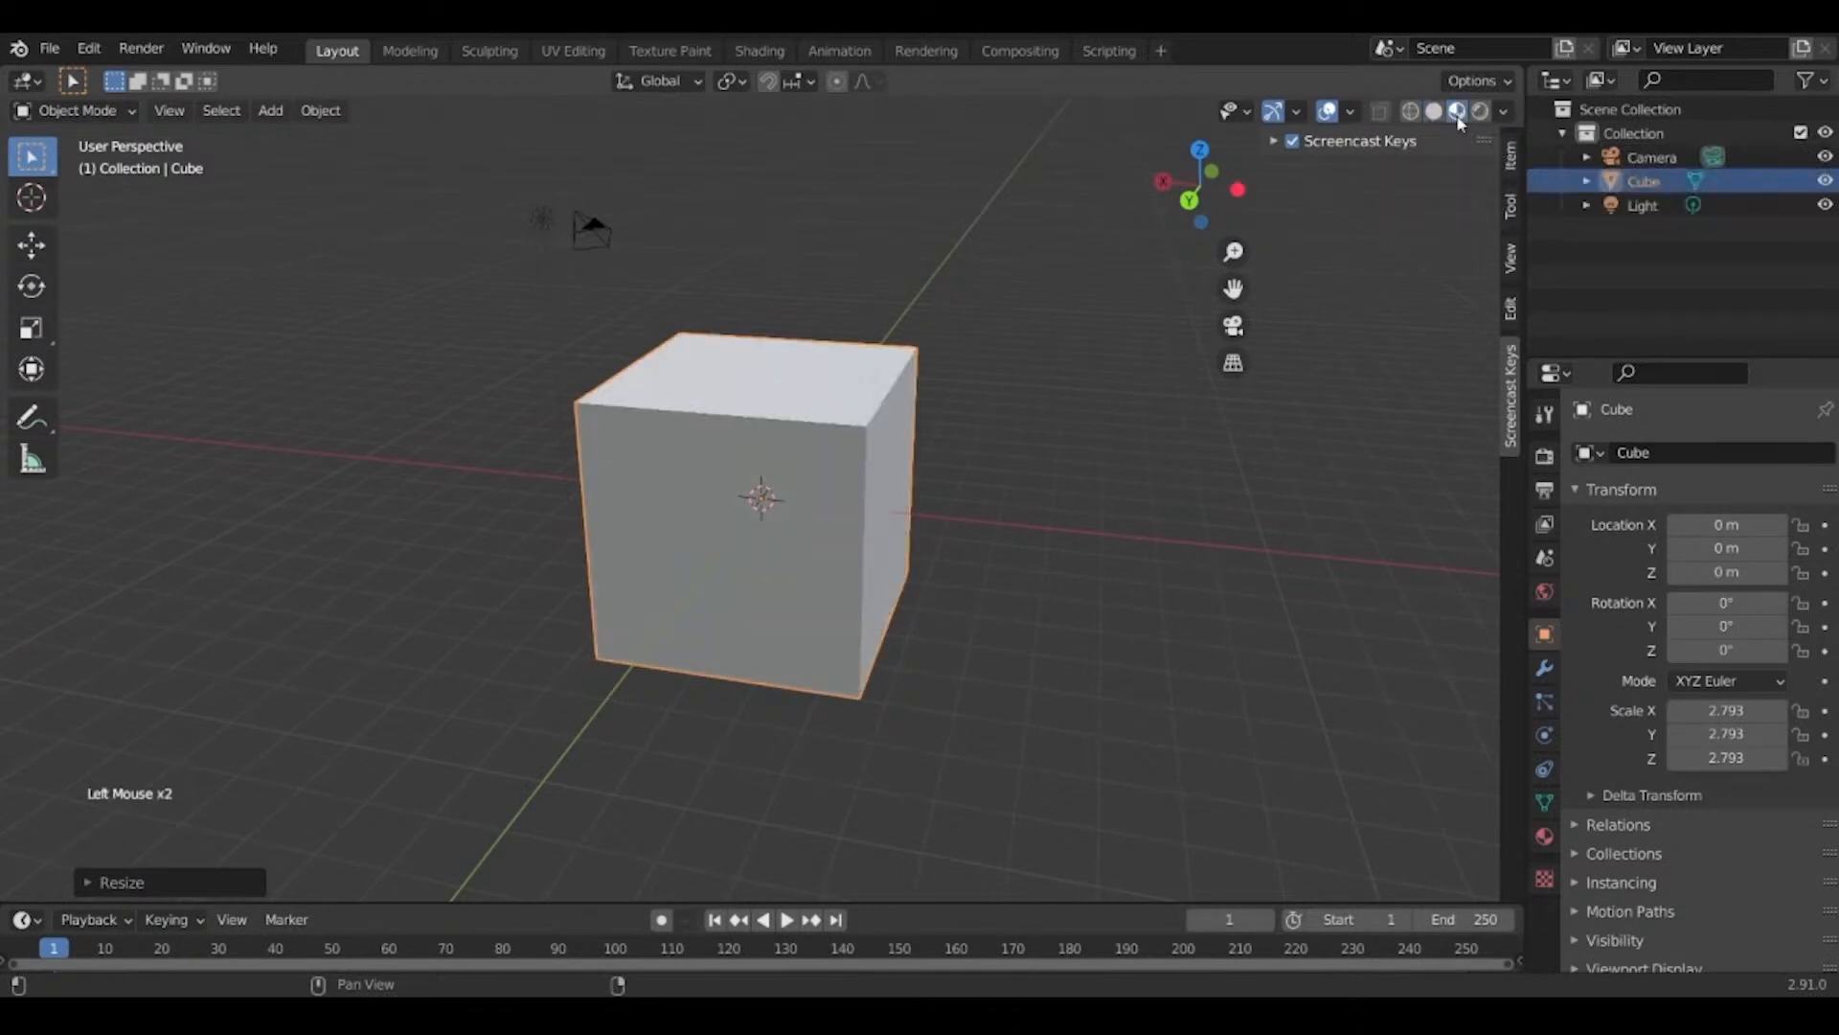
middle_drag(787, 528, 766, 525)
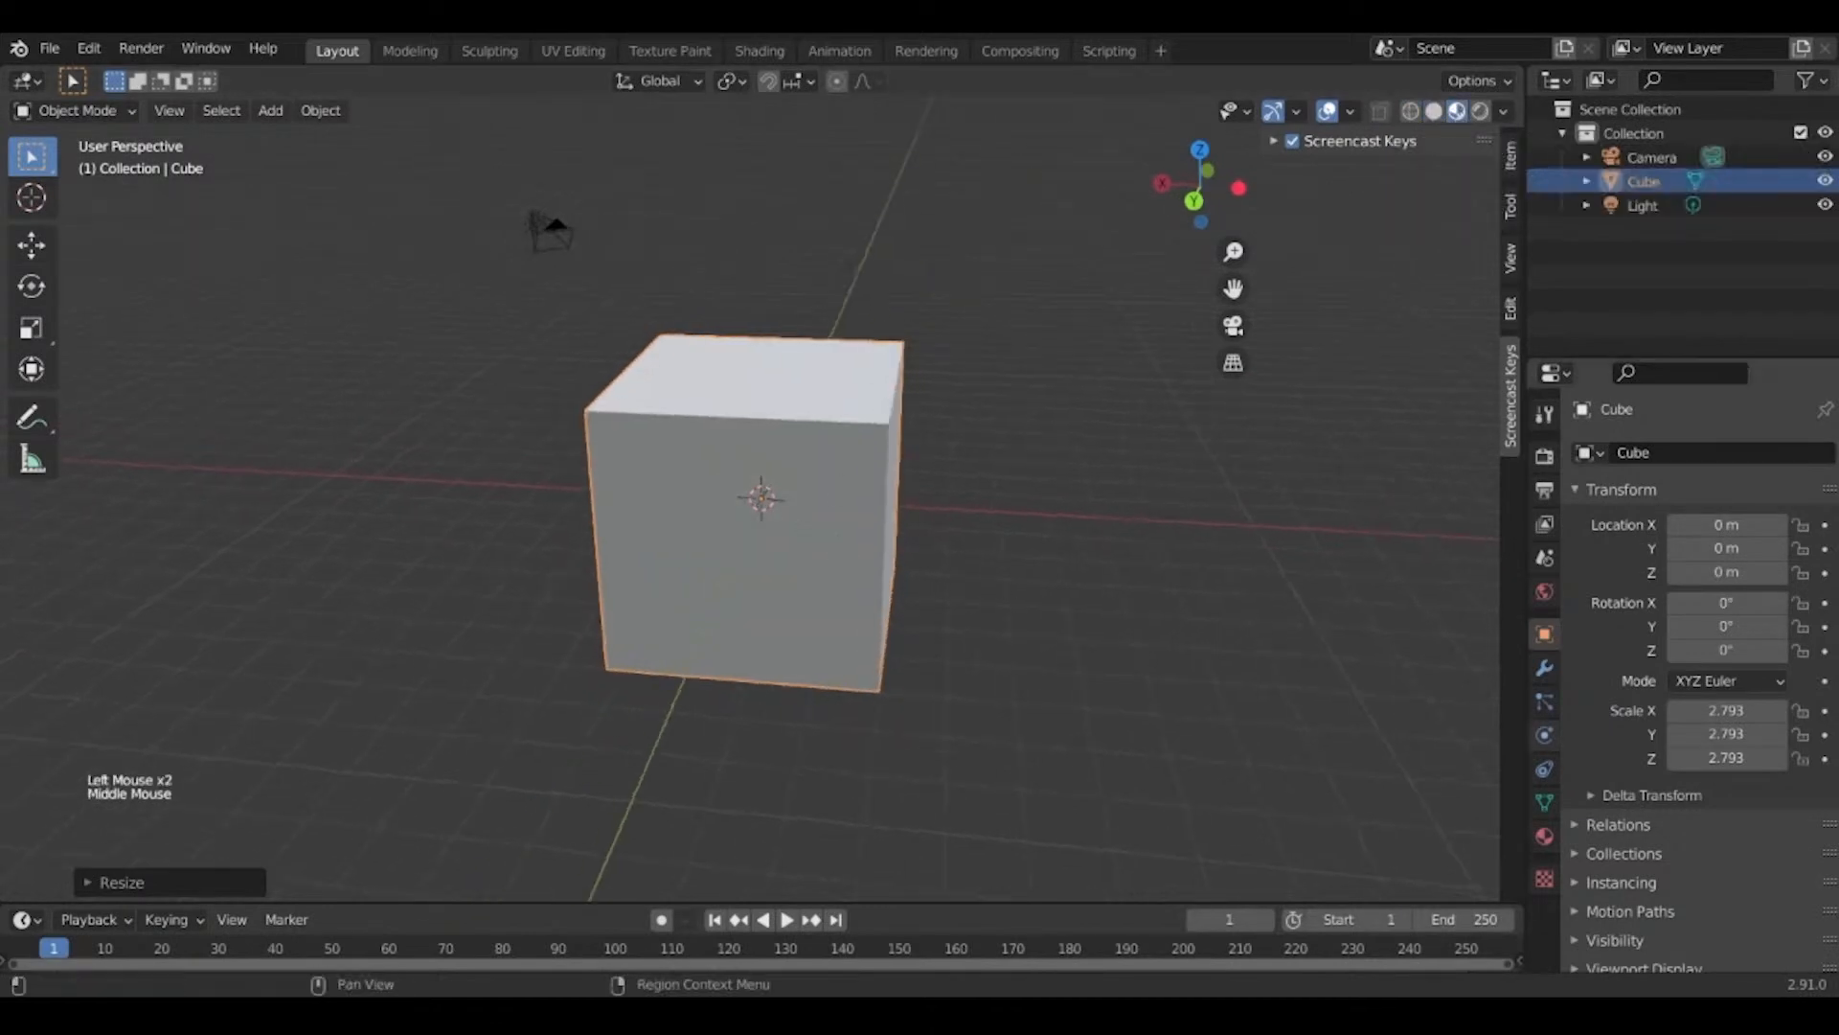
click(1544, 836)
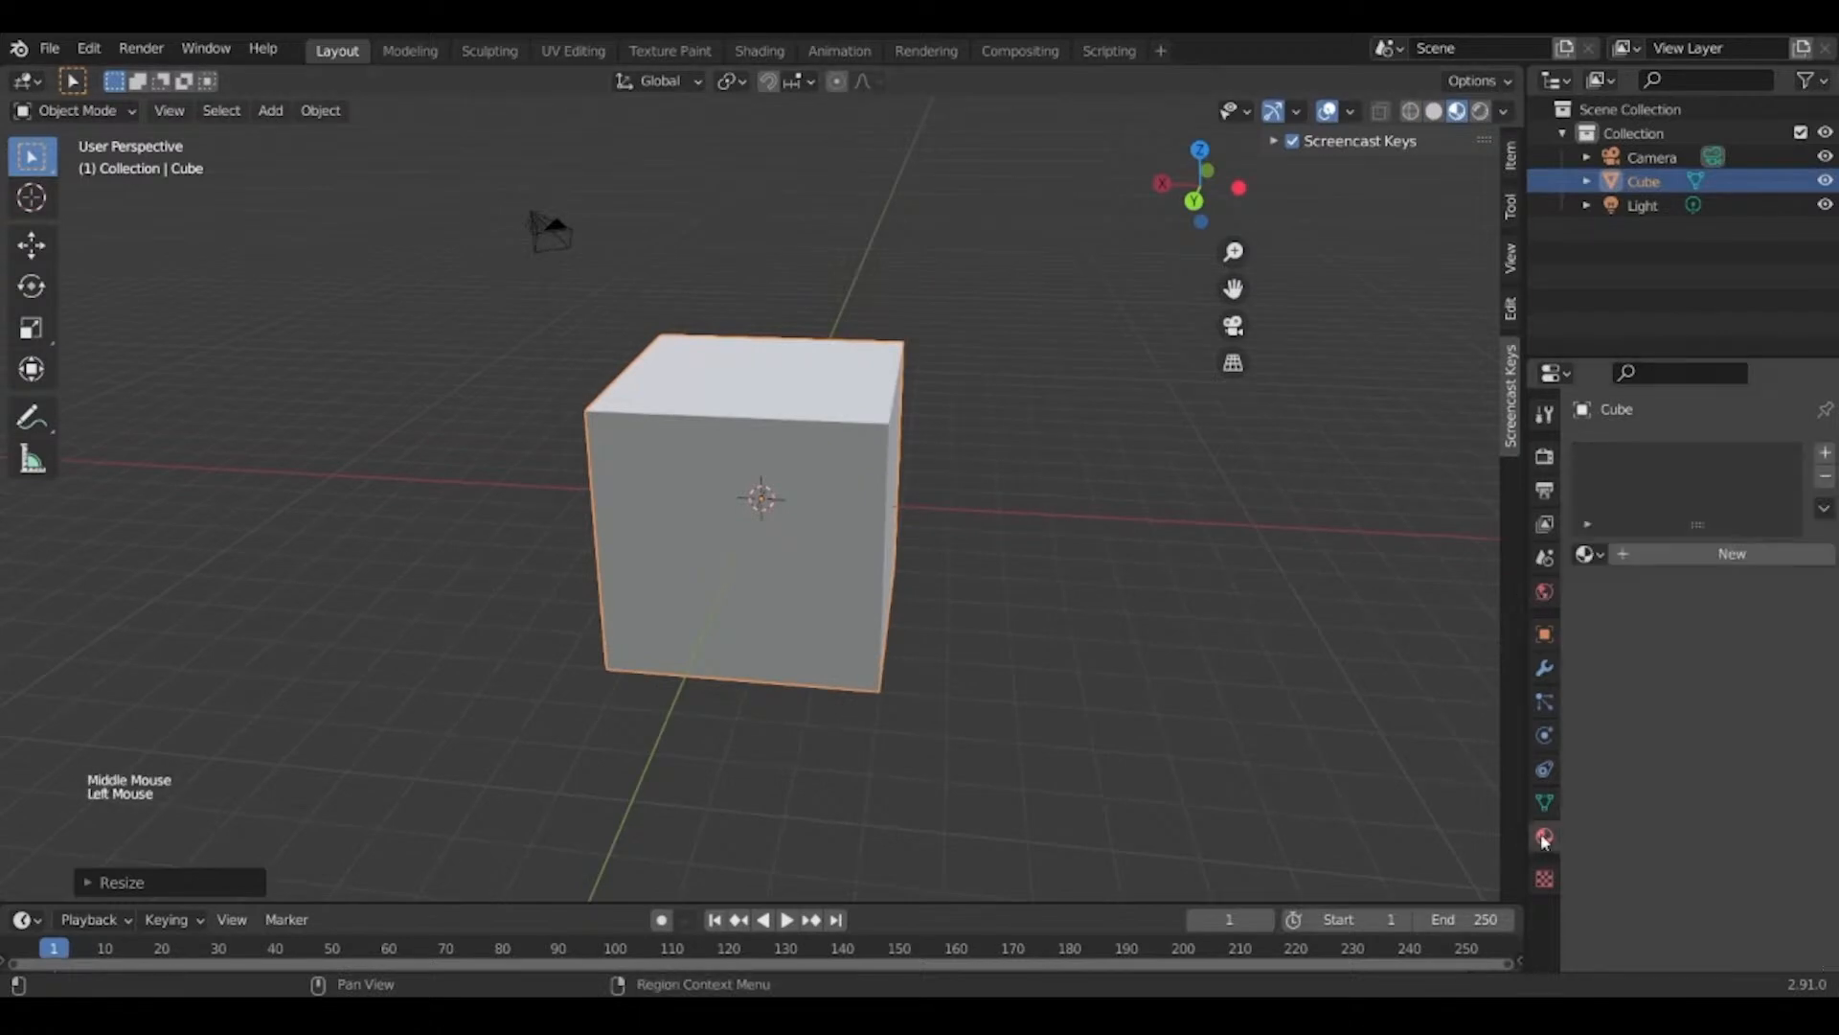
click(1672, 552)
click(1730, 798)
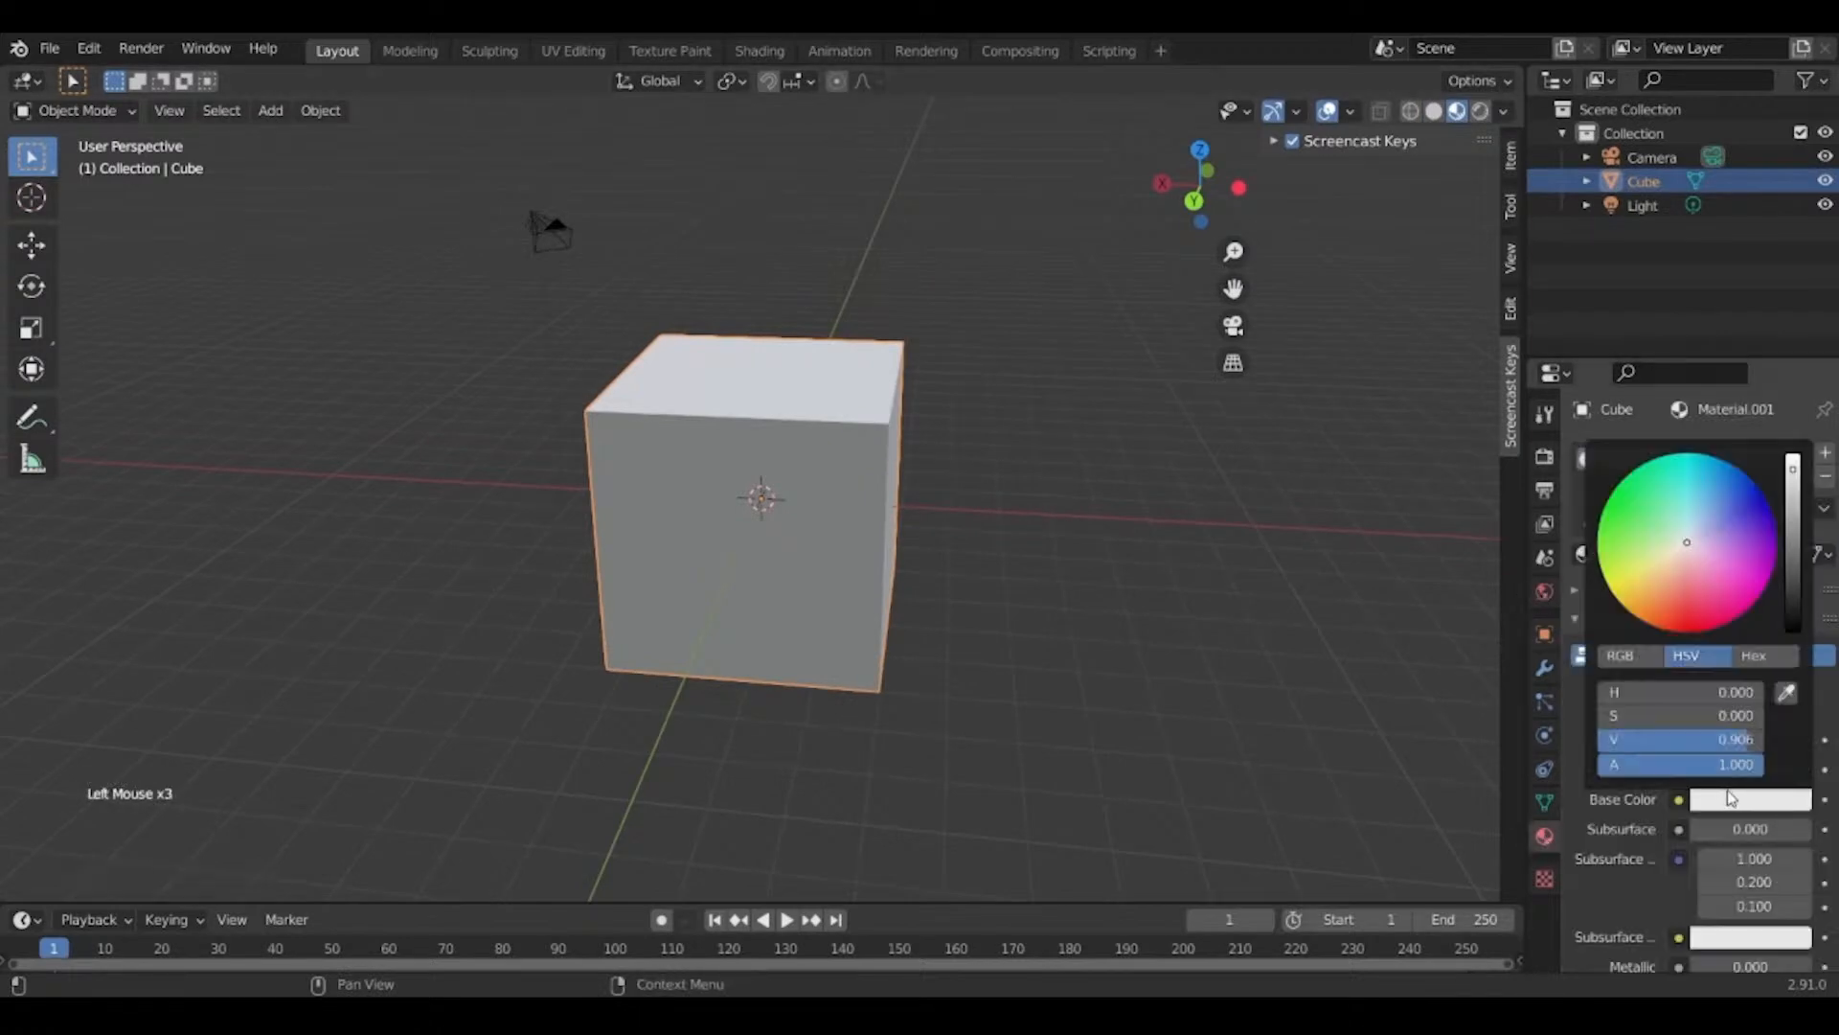
drag(1684, 545, 1634, 532)
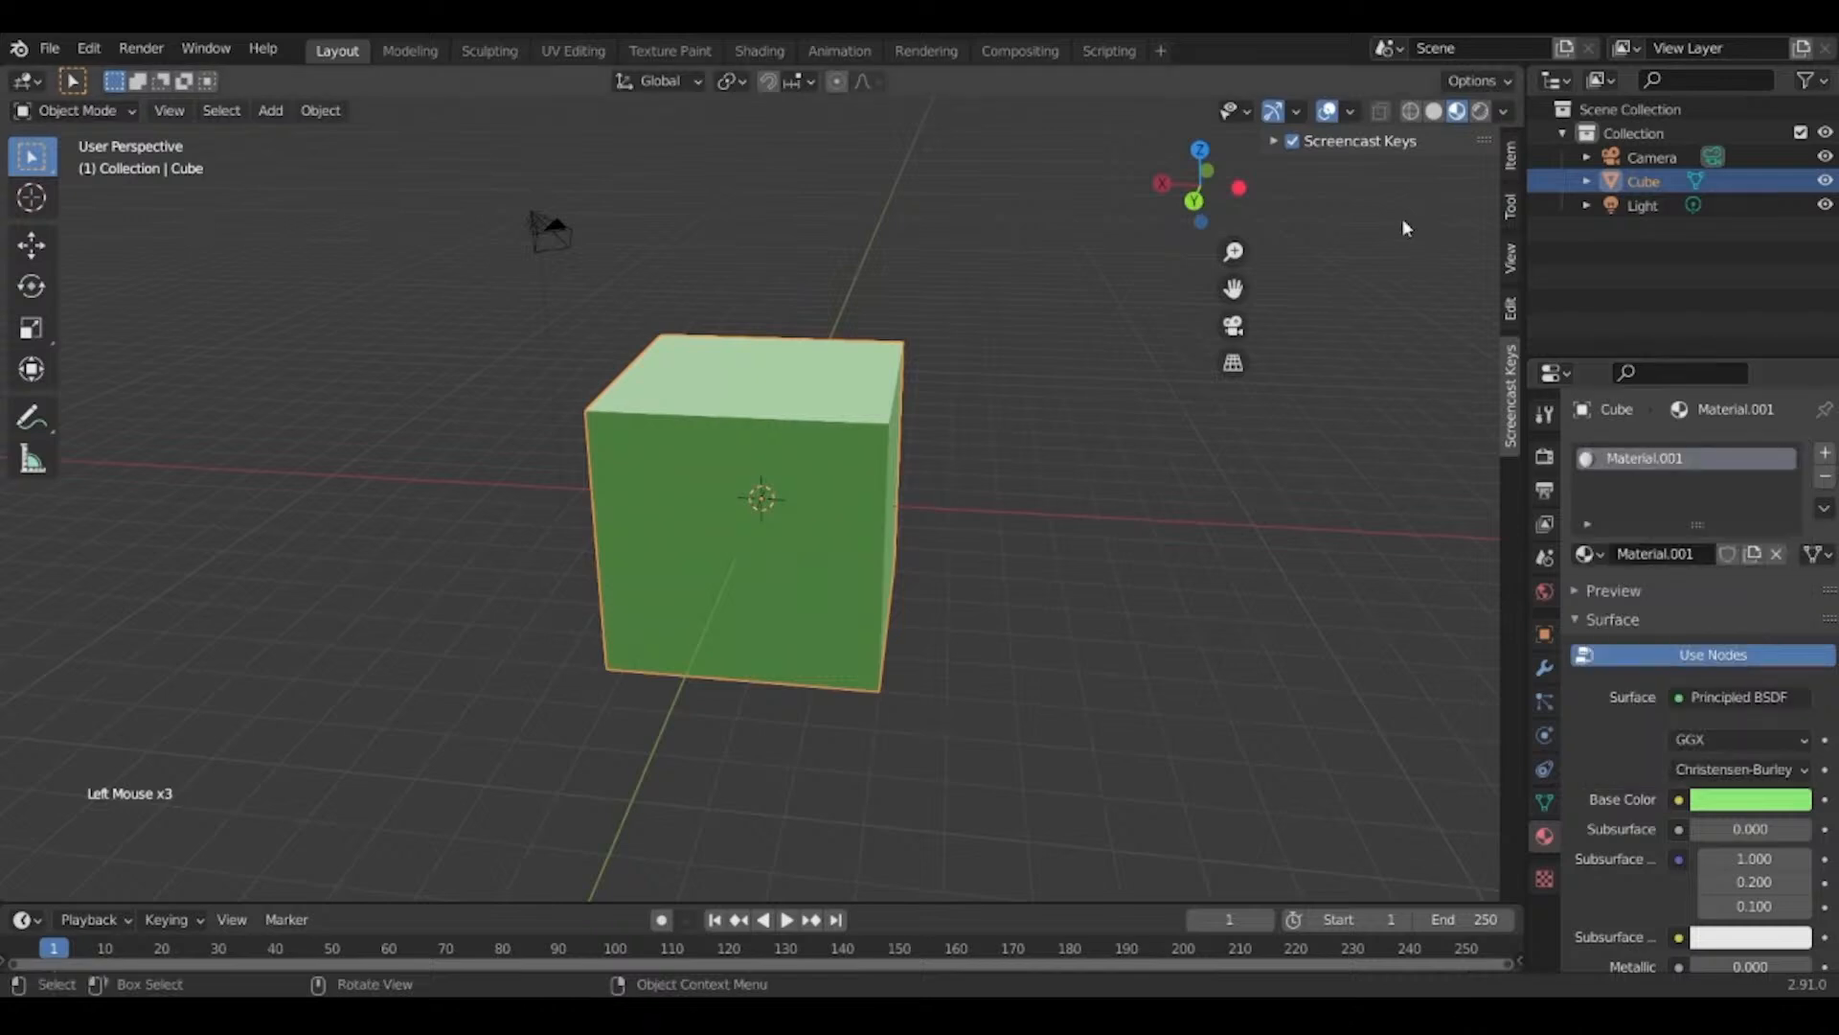
Compare the green cube in Solid and Rendered viewport shading from another angle.
click(1434, 111)
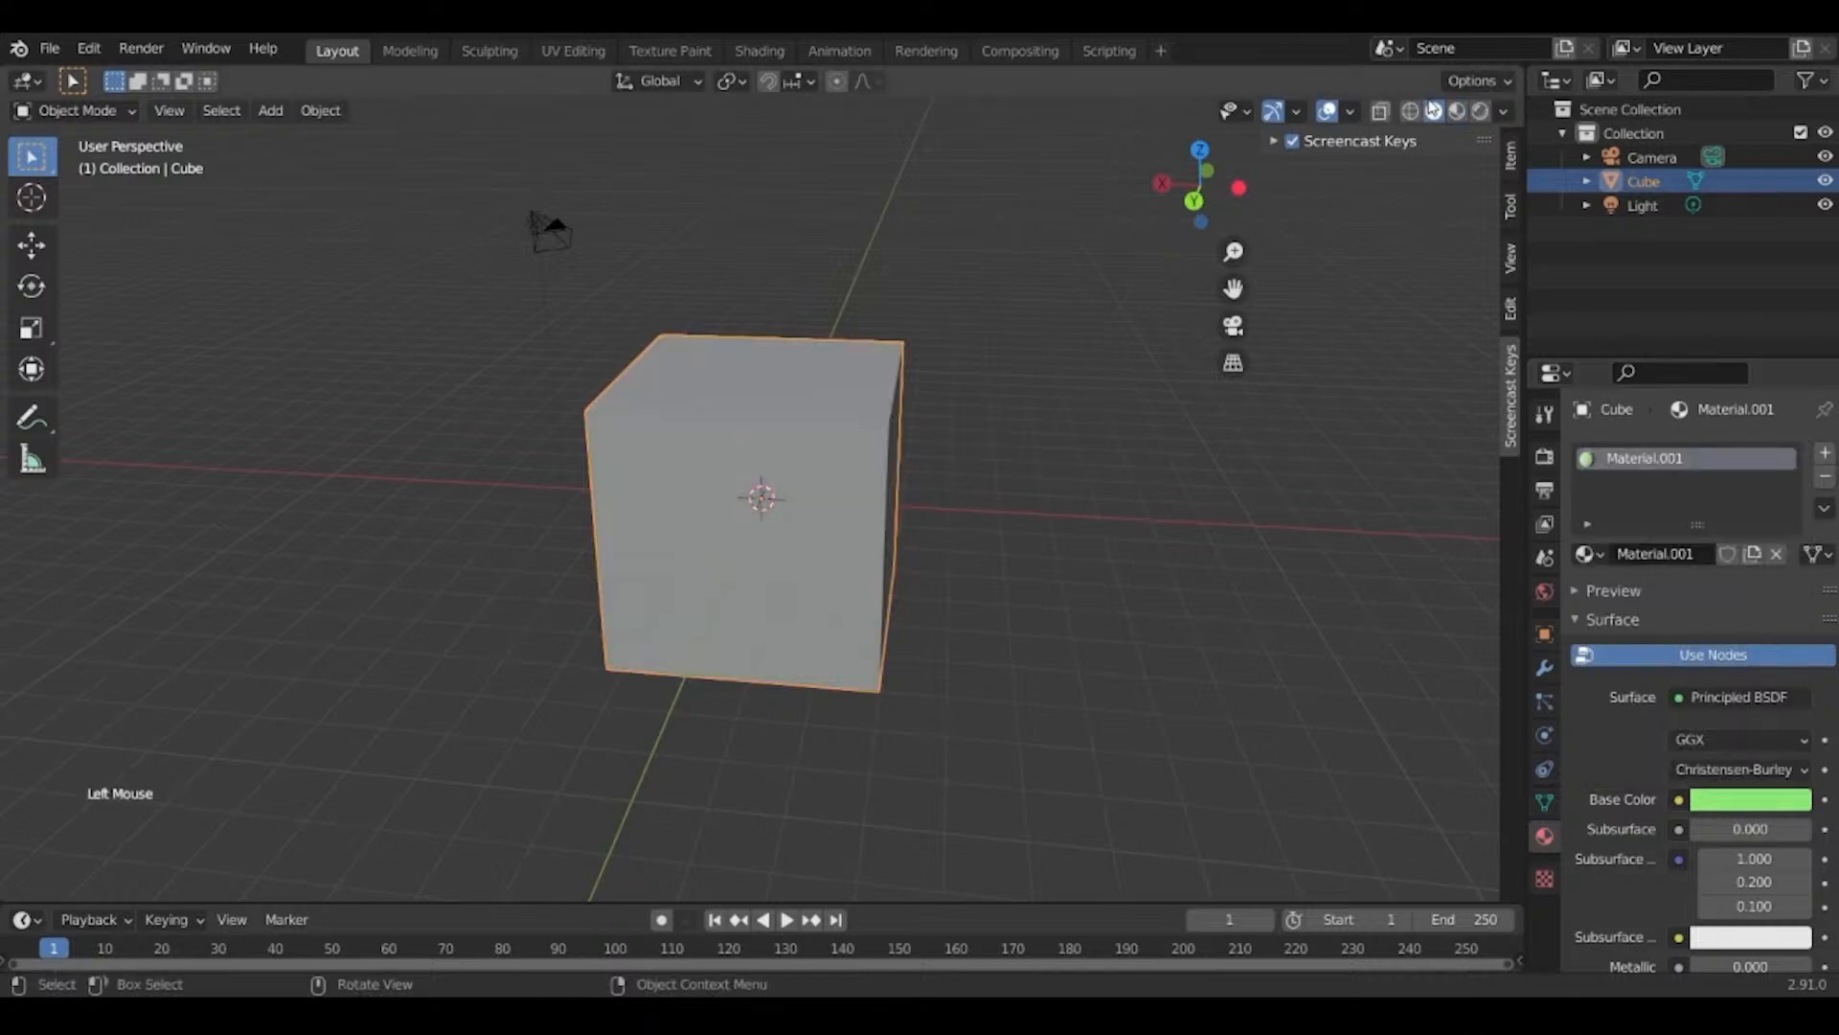
click(1480, 112)
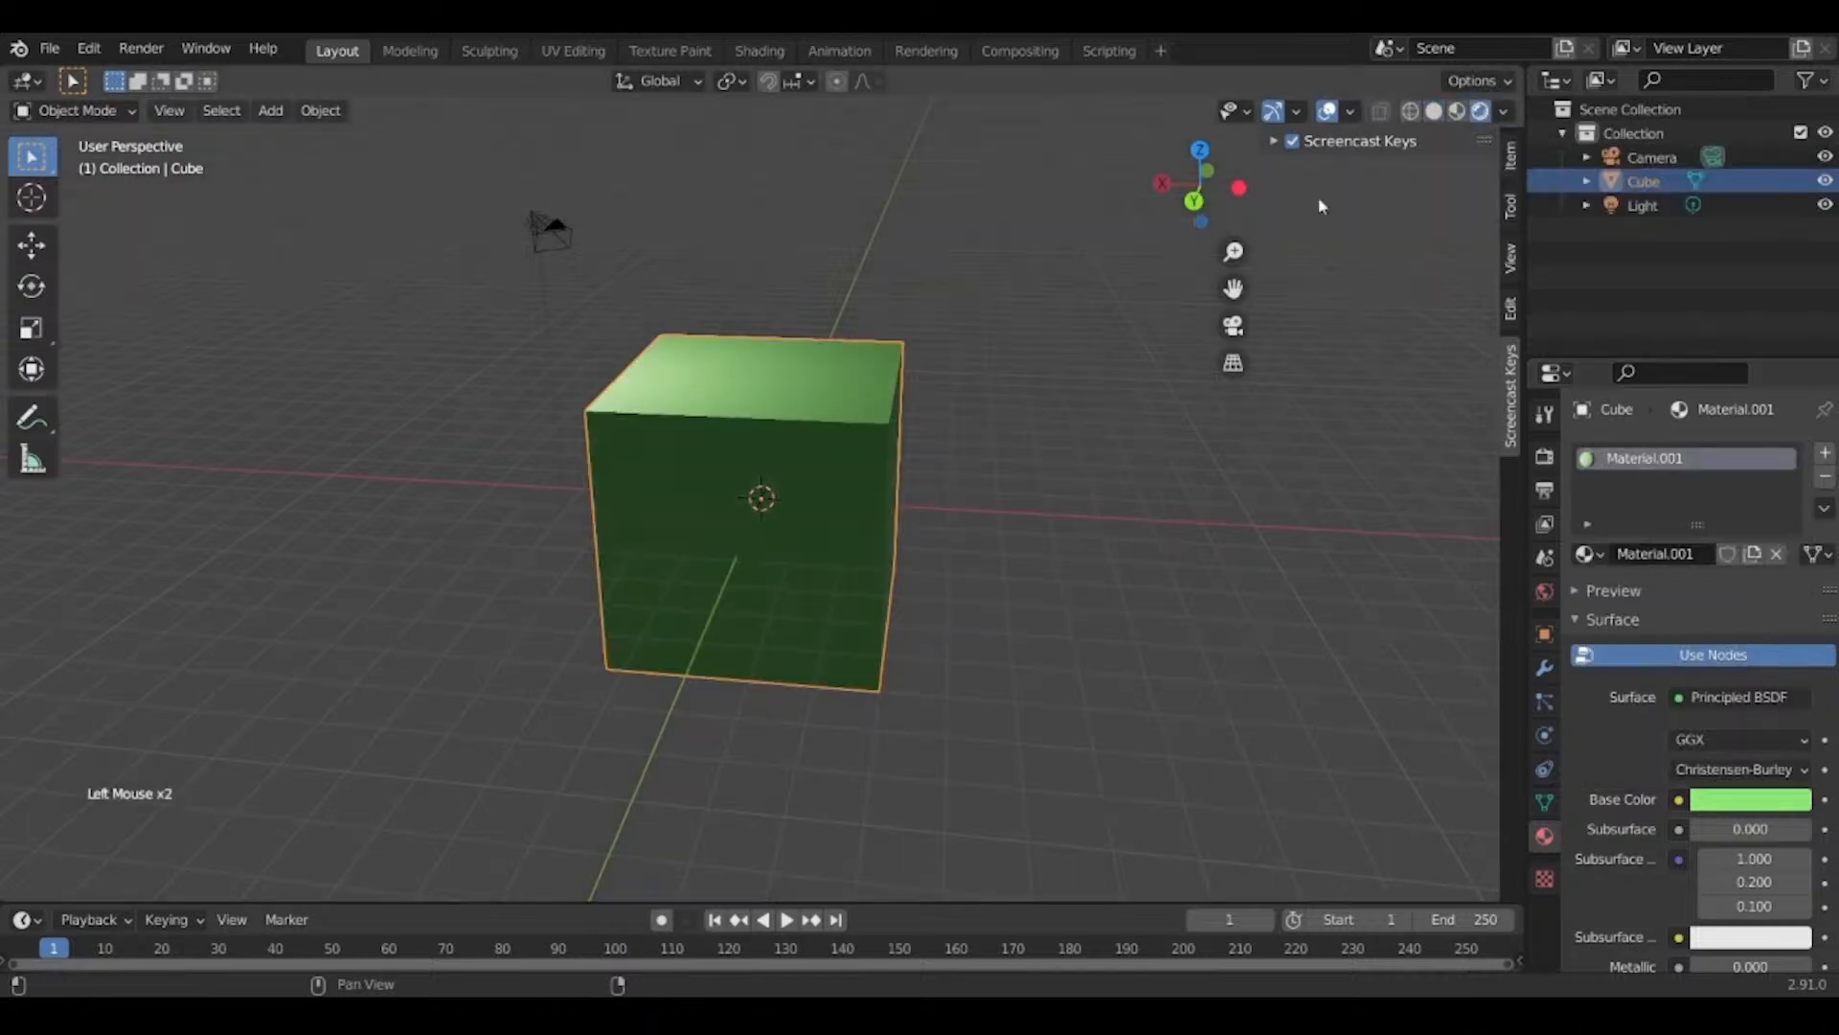
mouse_move(785, 518)
middle_down()
mouse_move(914, 514)
mouse_move(914, 493)
middle_up()
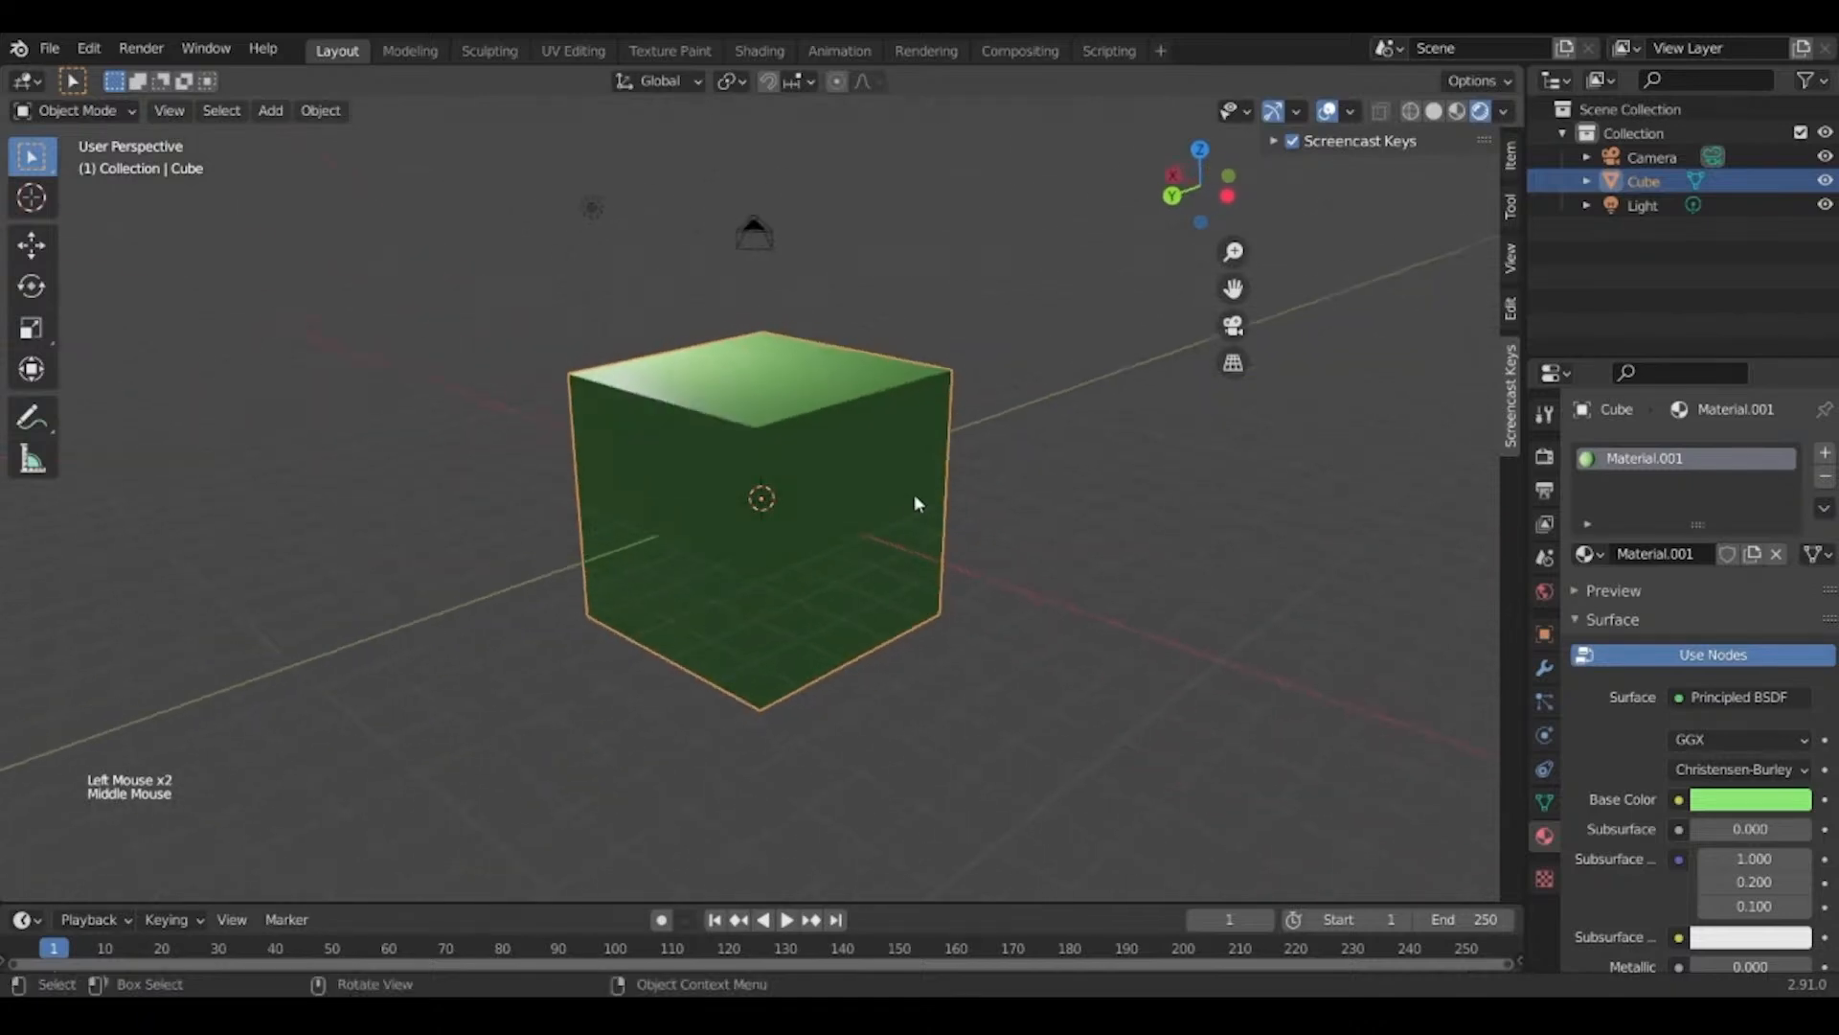
Try the Cycles render engine on the rendered cube and set the engine back to Eevee.
click(1544, 458)
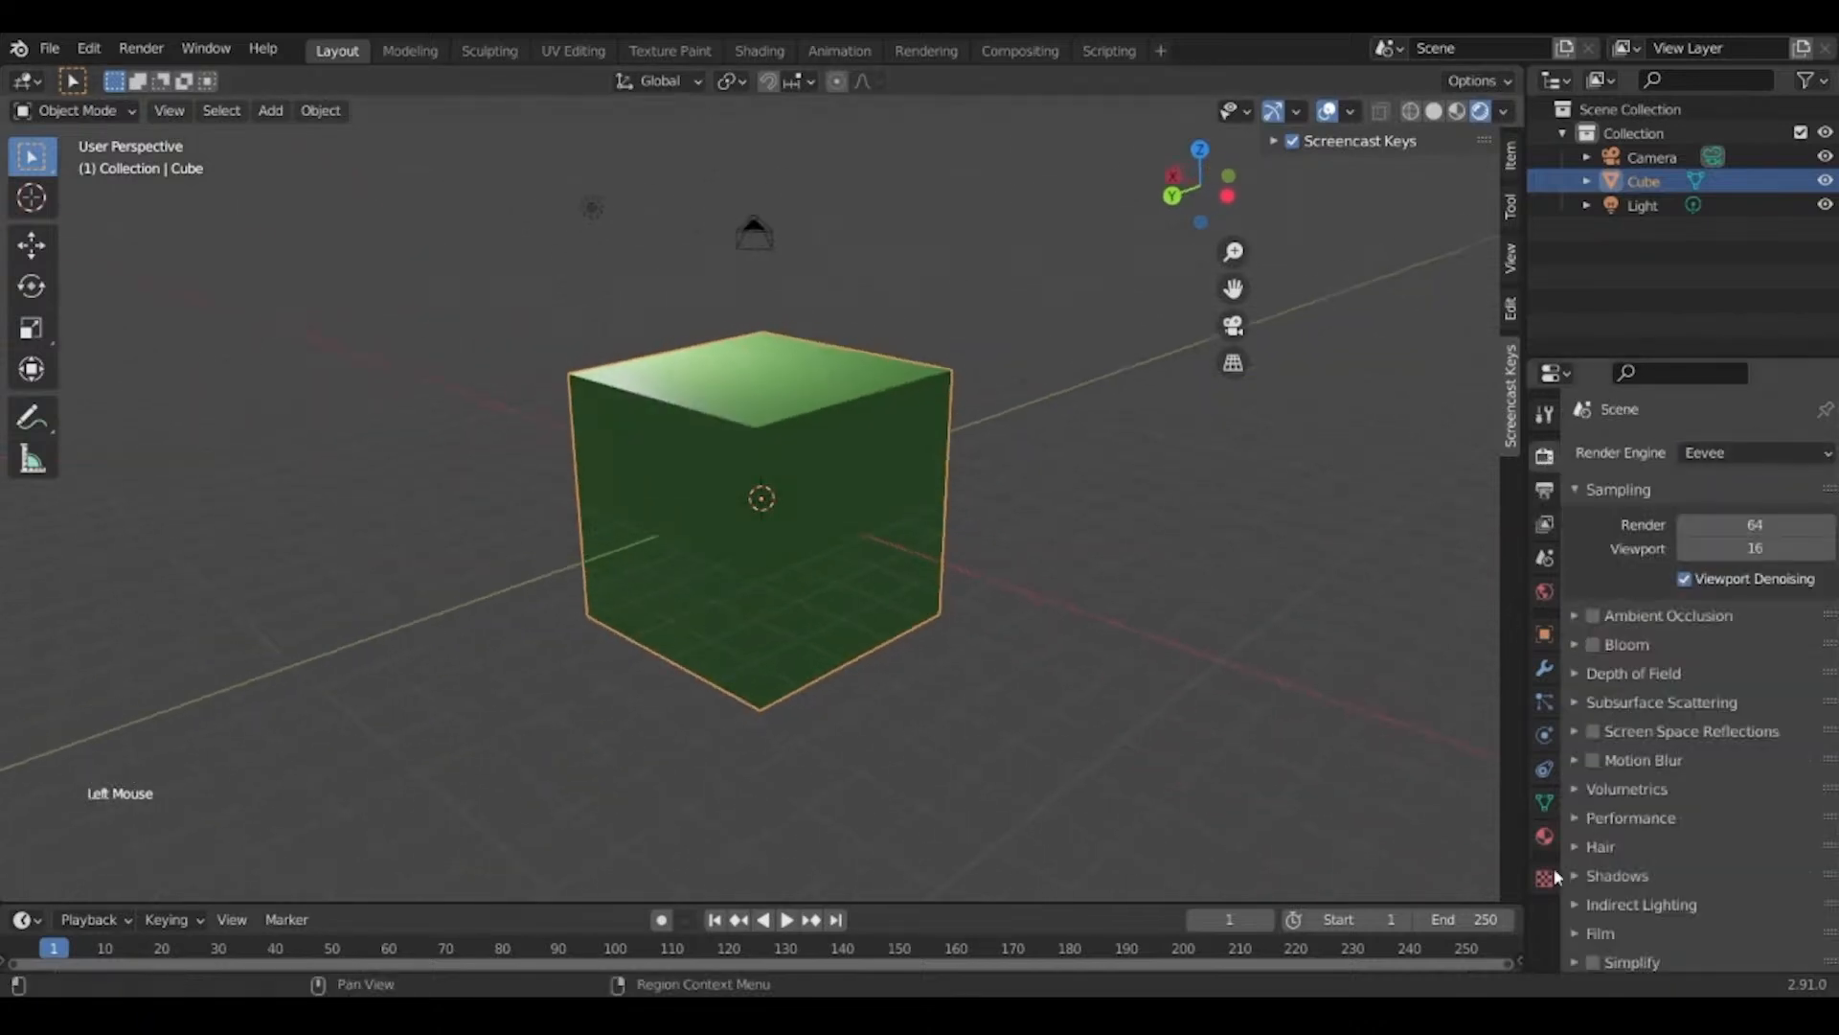
click(1759, 455)
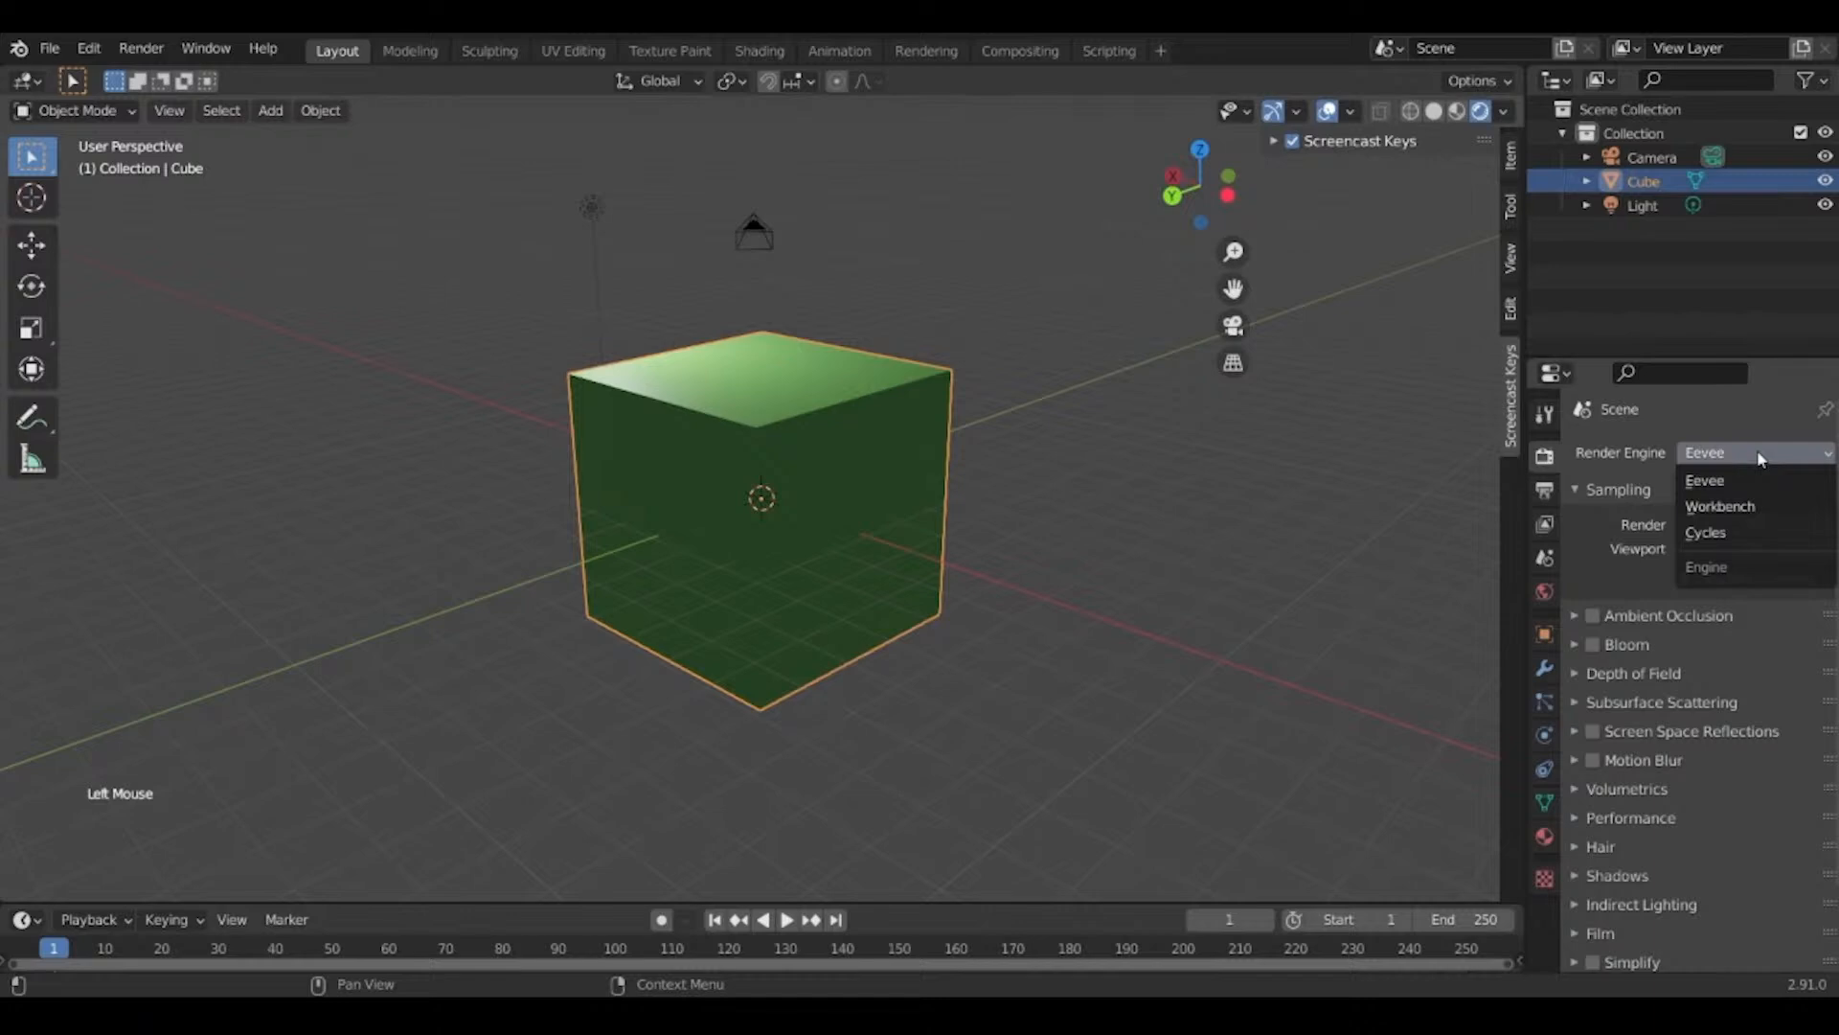
click(1711, 538)
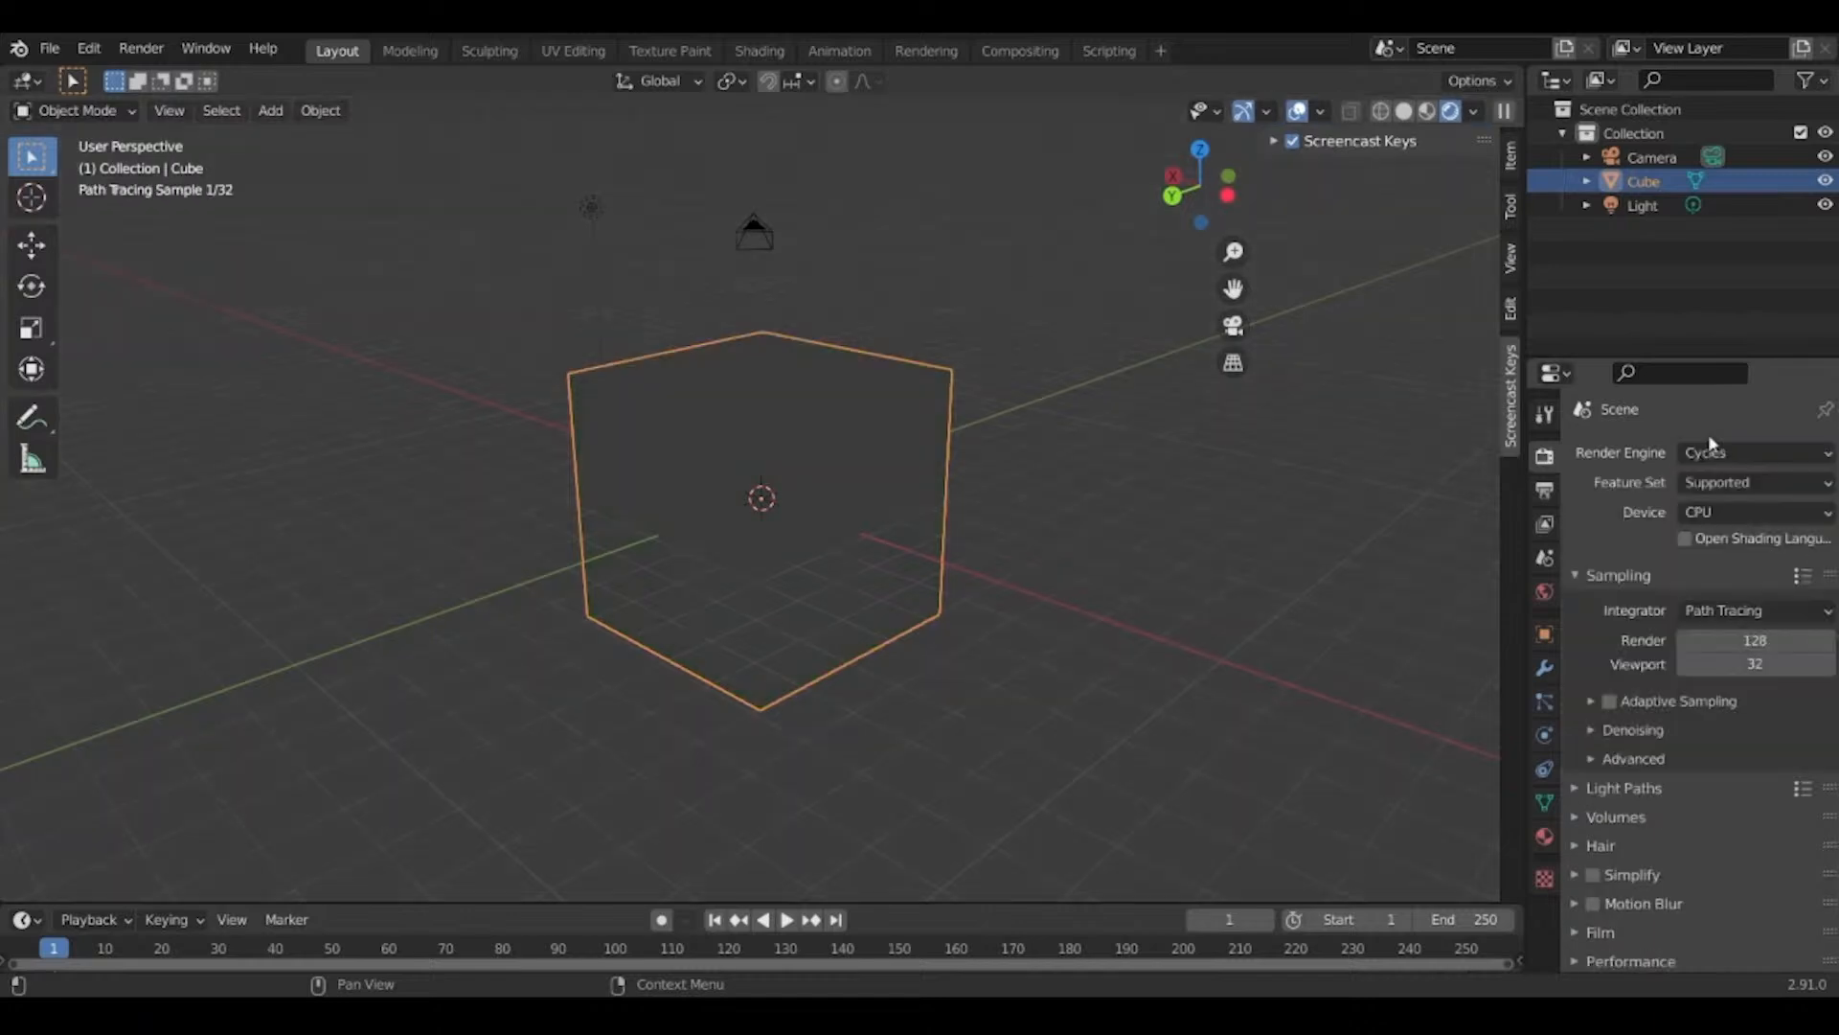
middle_drag(756, 709, 574, 632)
click(1742, 453)
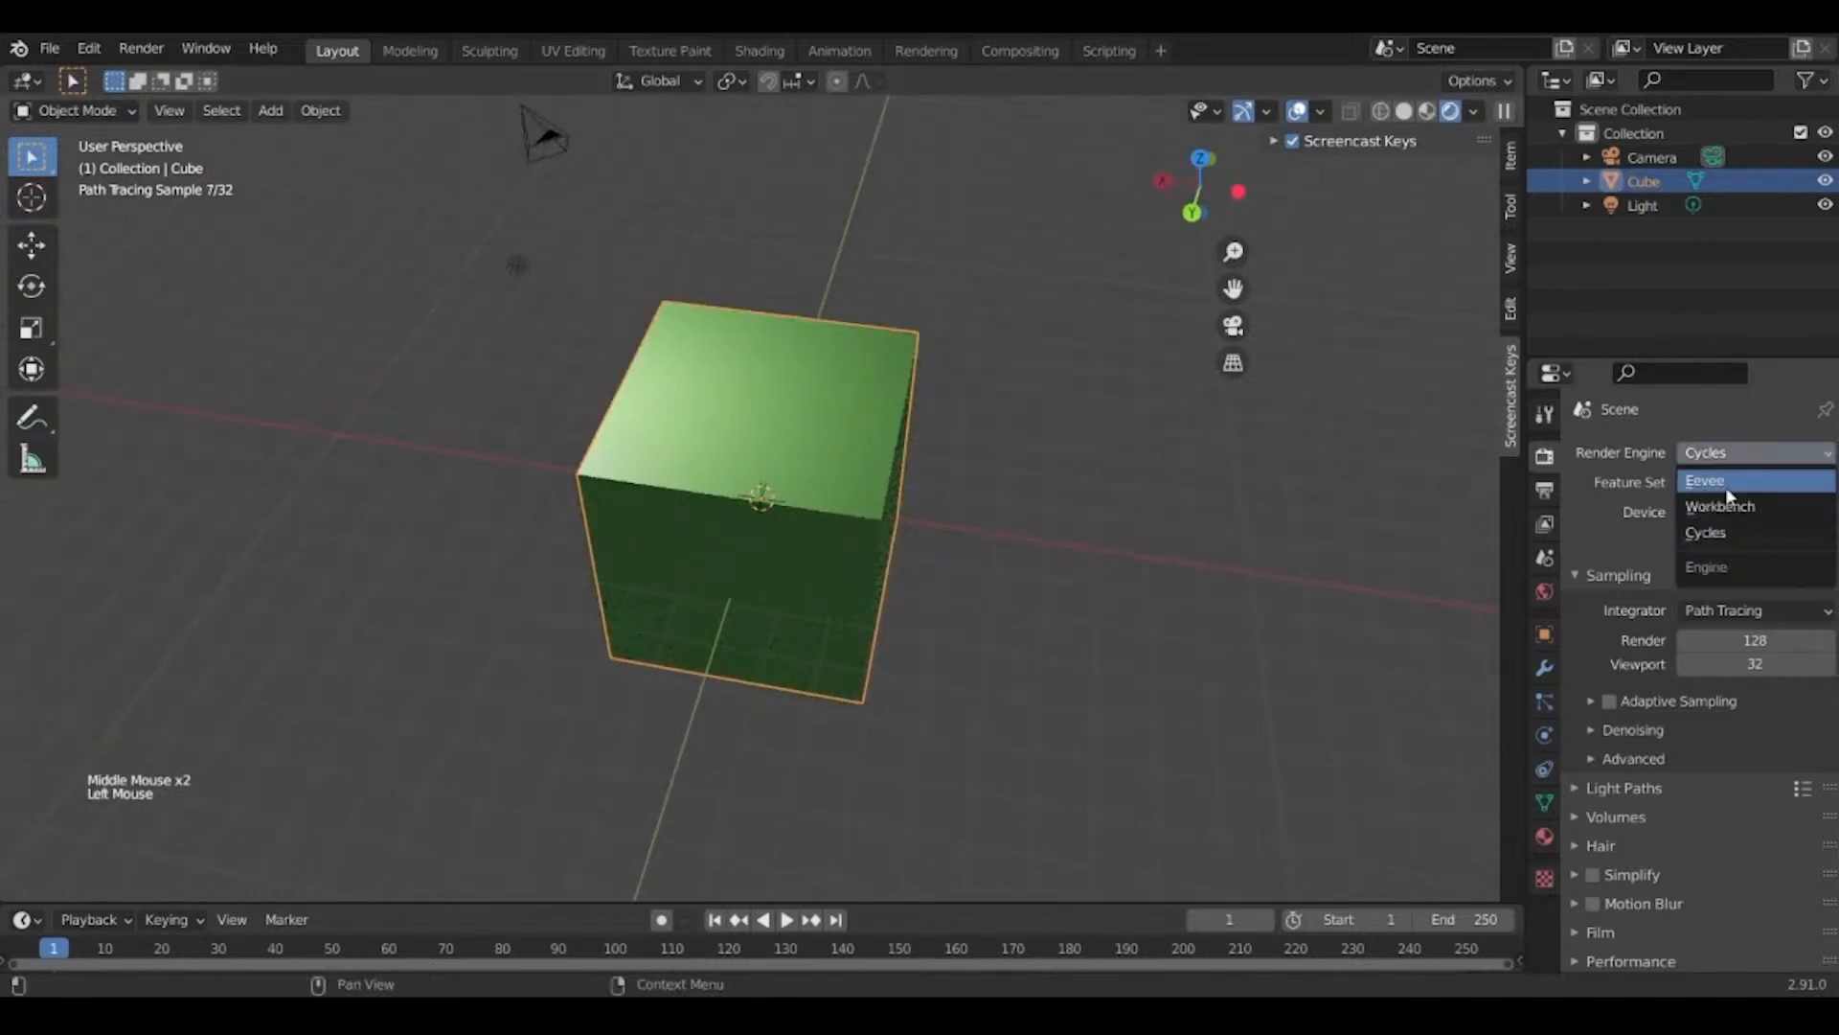
click(1719, 480)
Show the cube's material settings again and change the viewport shading to Material Preview and back to Solid.
click(1544, 836)
click(1458, 112)
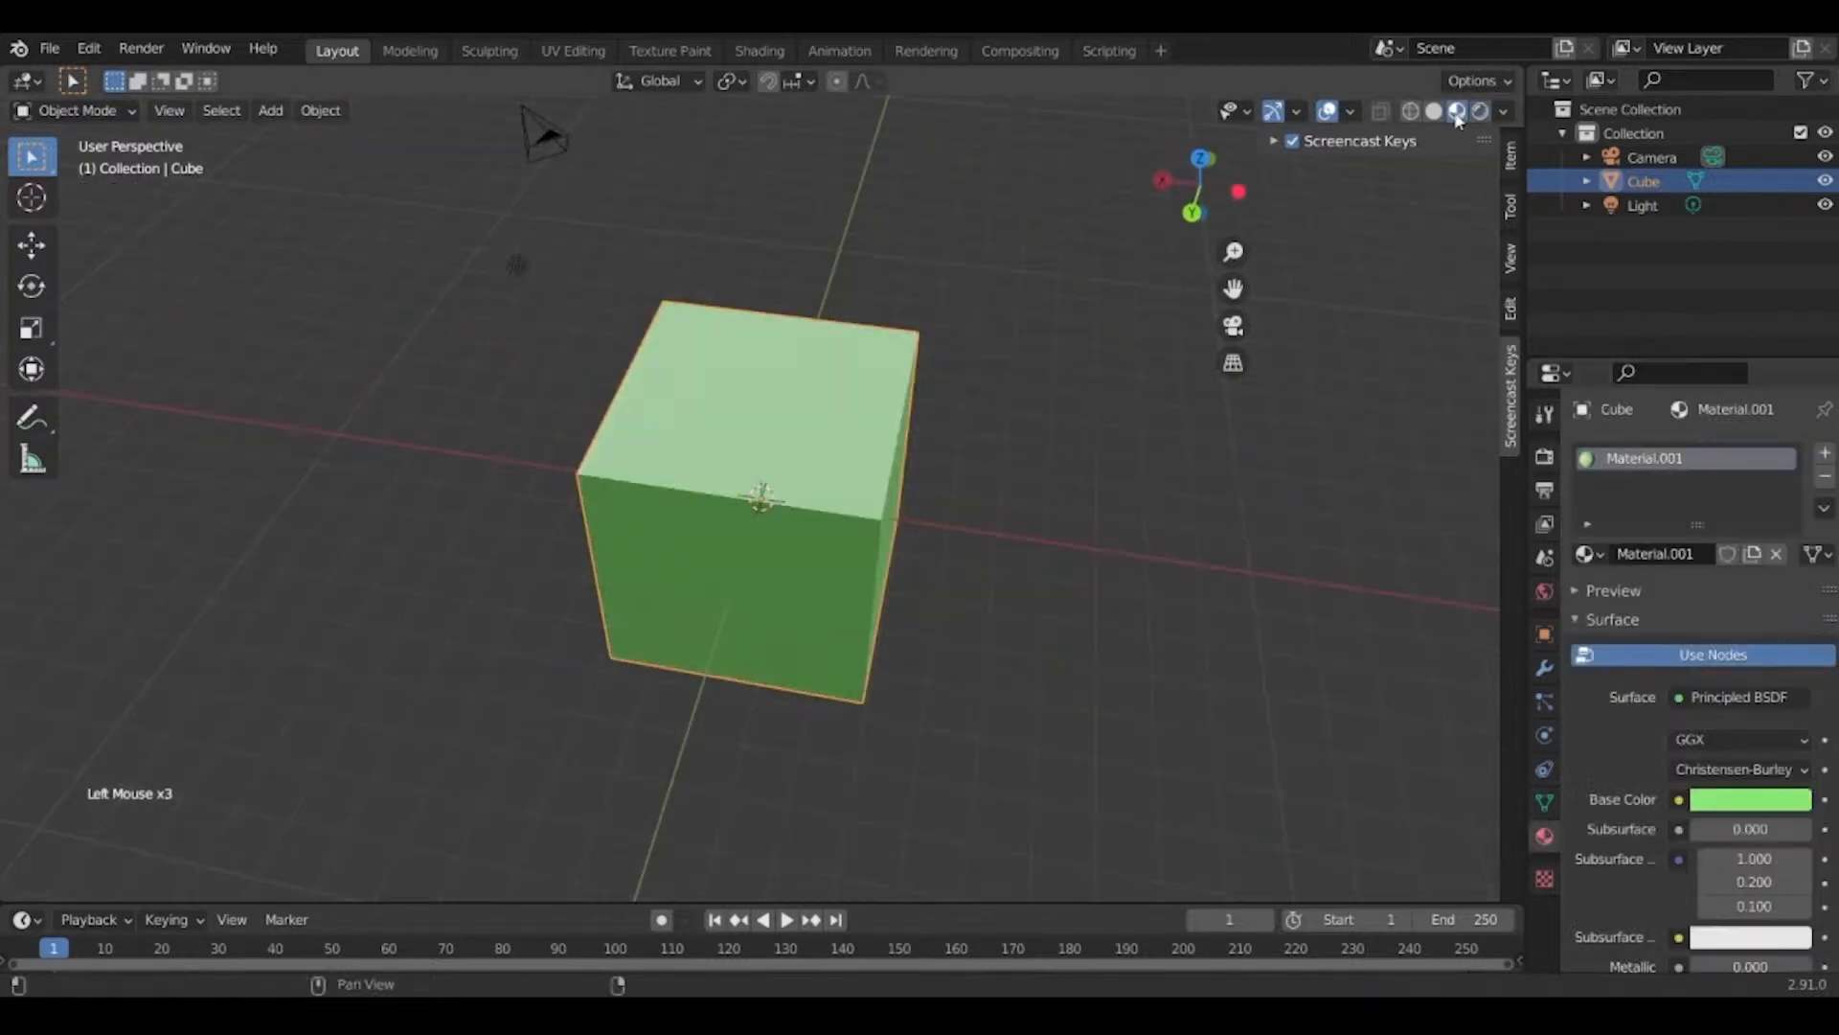
click(1436, 112)
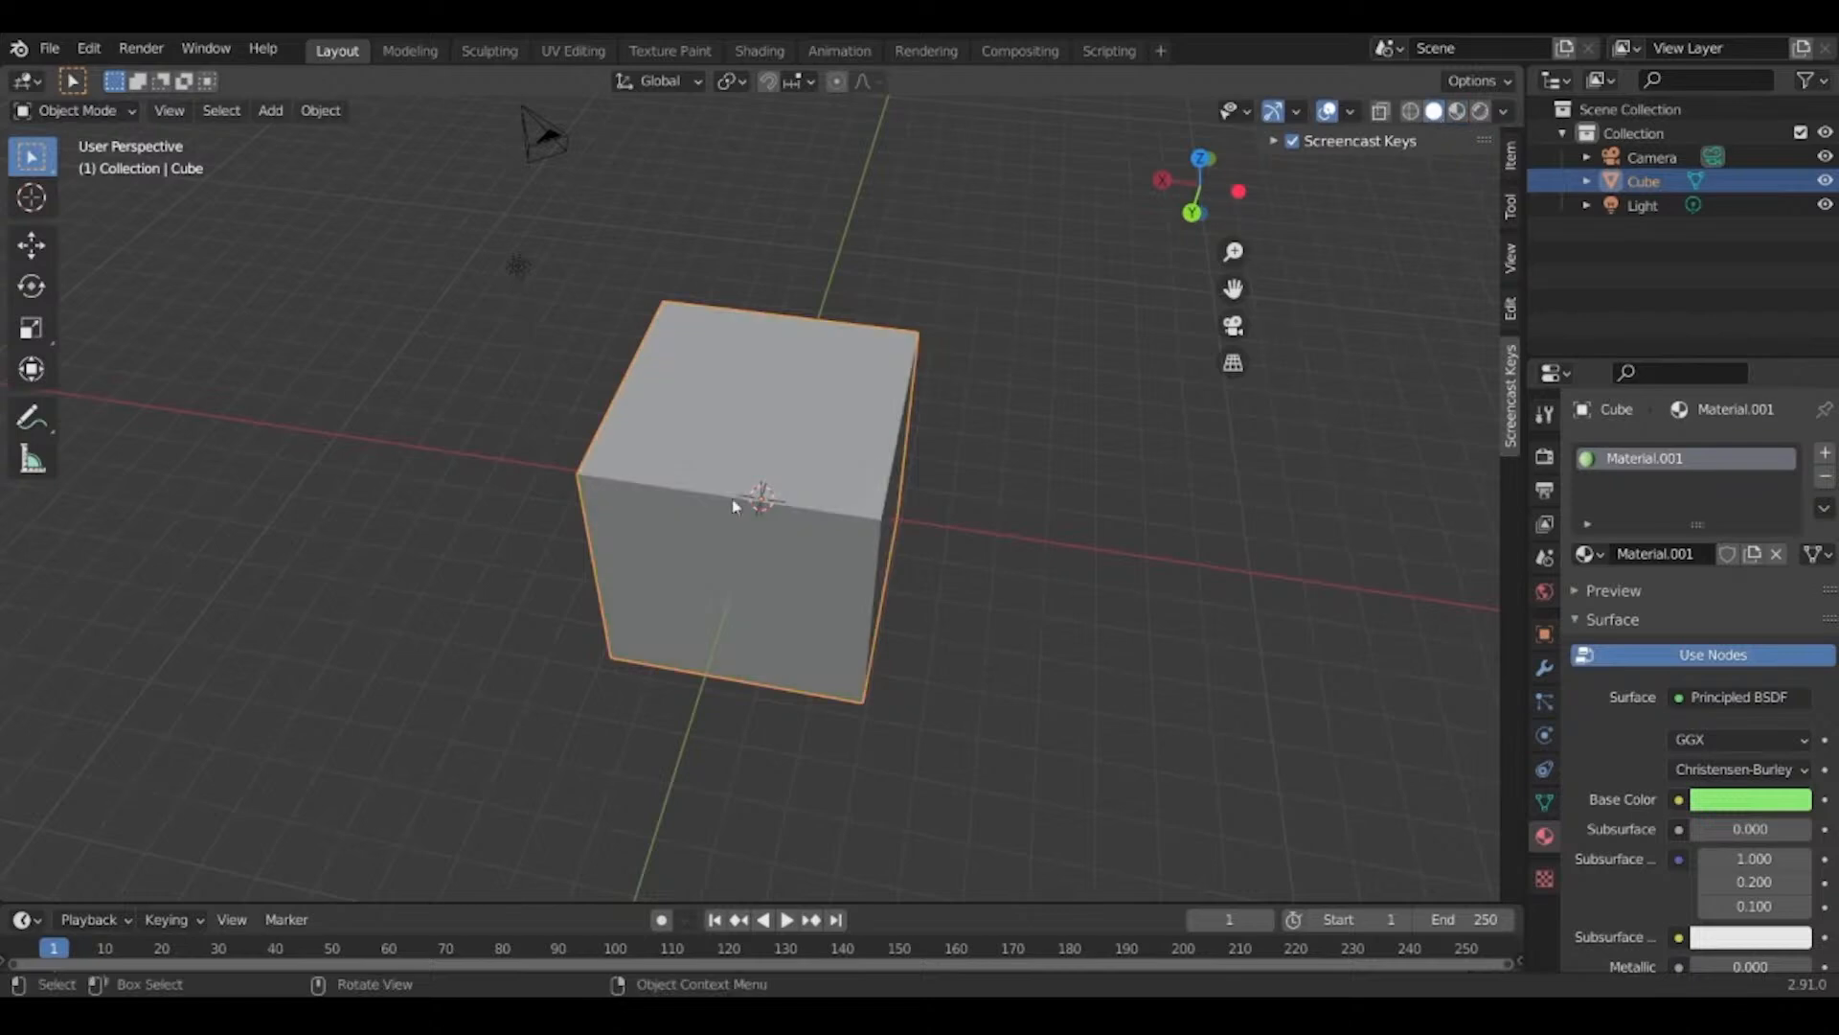
Try the shading pie options on the cube, including Material Preview, and finish in Solid shading.
key(z)
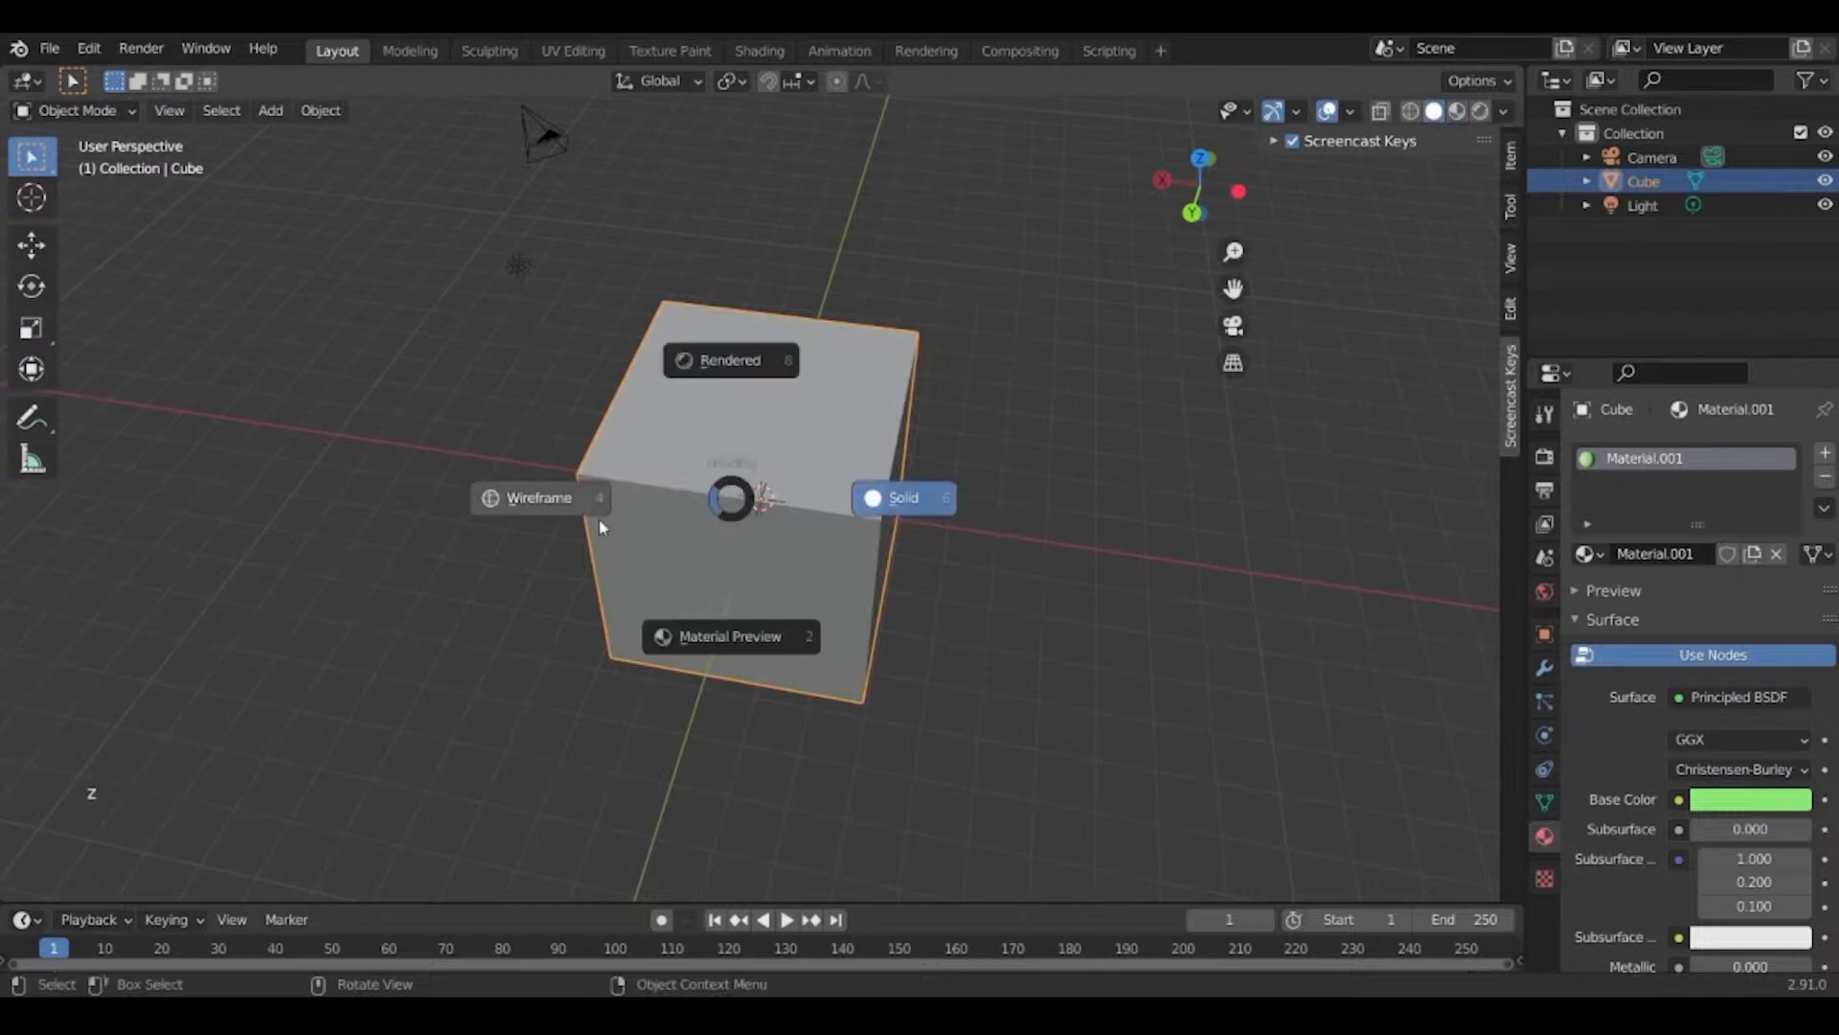
key(z)
key(z)
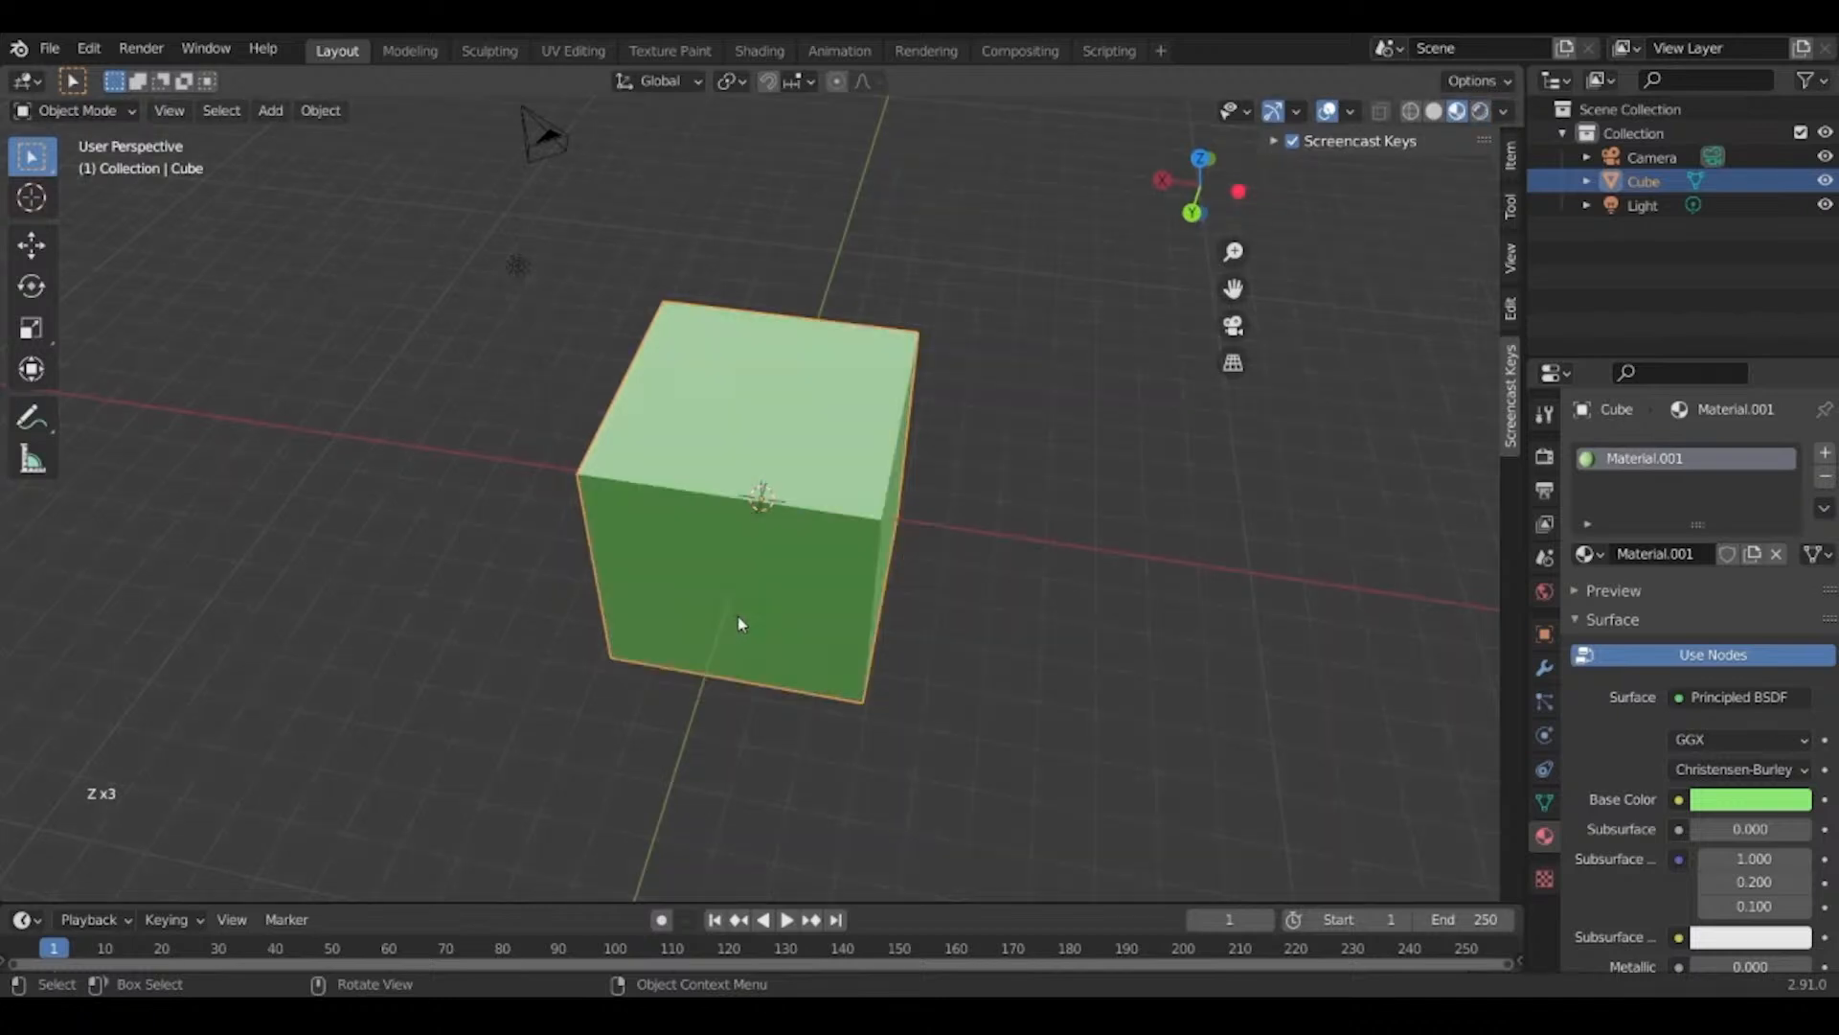
key(z)
middle_drag(842, 604, 908, 512)
scroll(872, 480, down, 1)
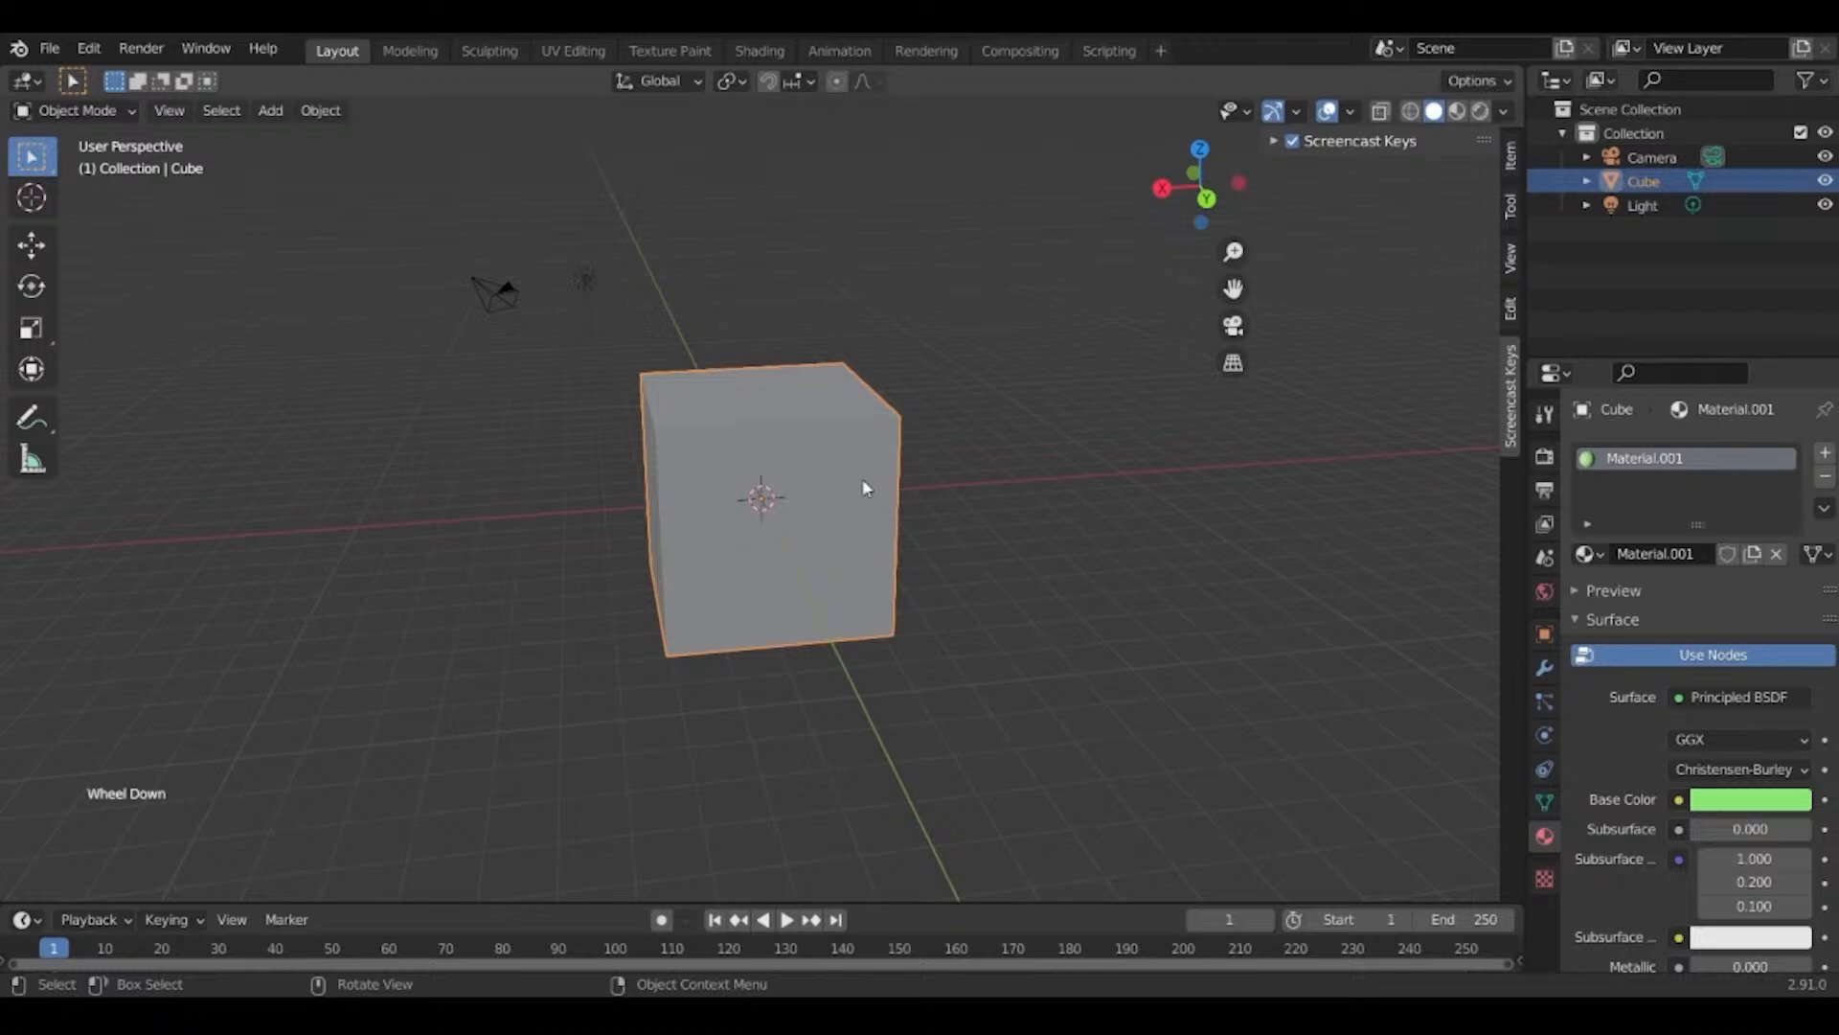
Toggle the cube between Object Mode and Edit Mode a few times and finish in Edit Mode.
click(77, 110)
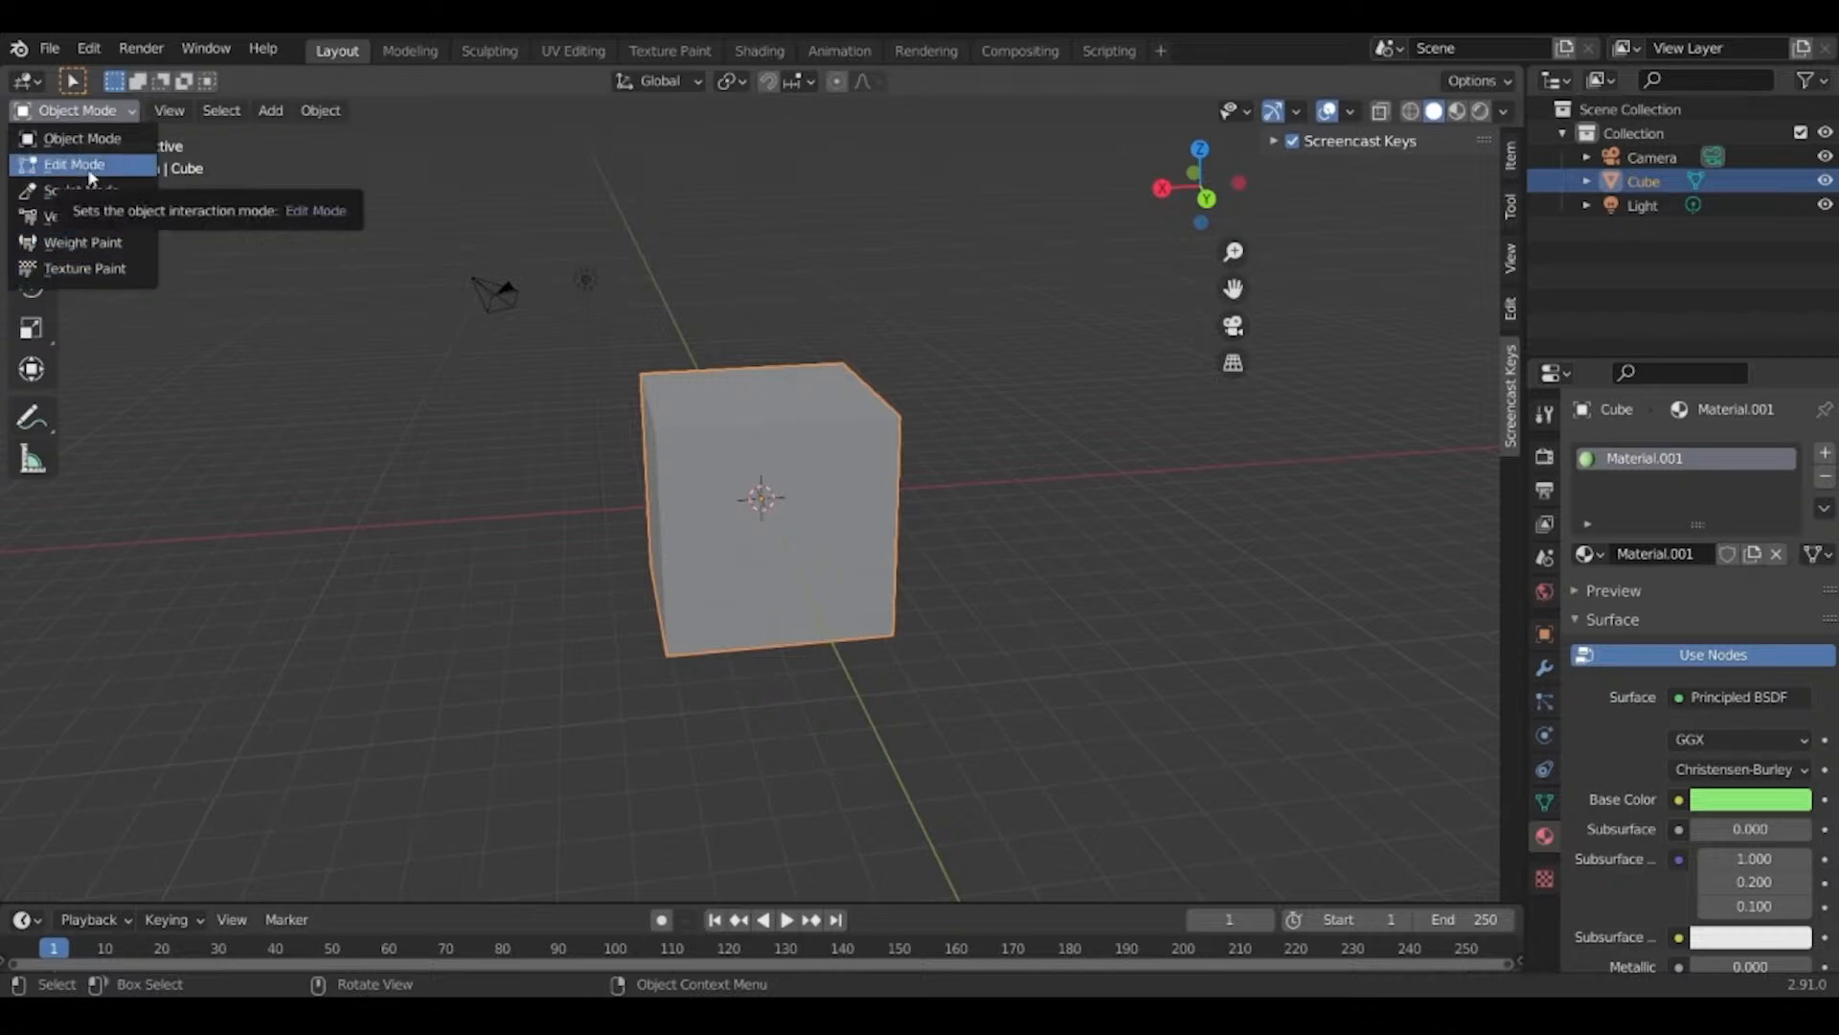
click(81, 138)
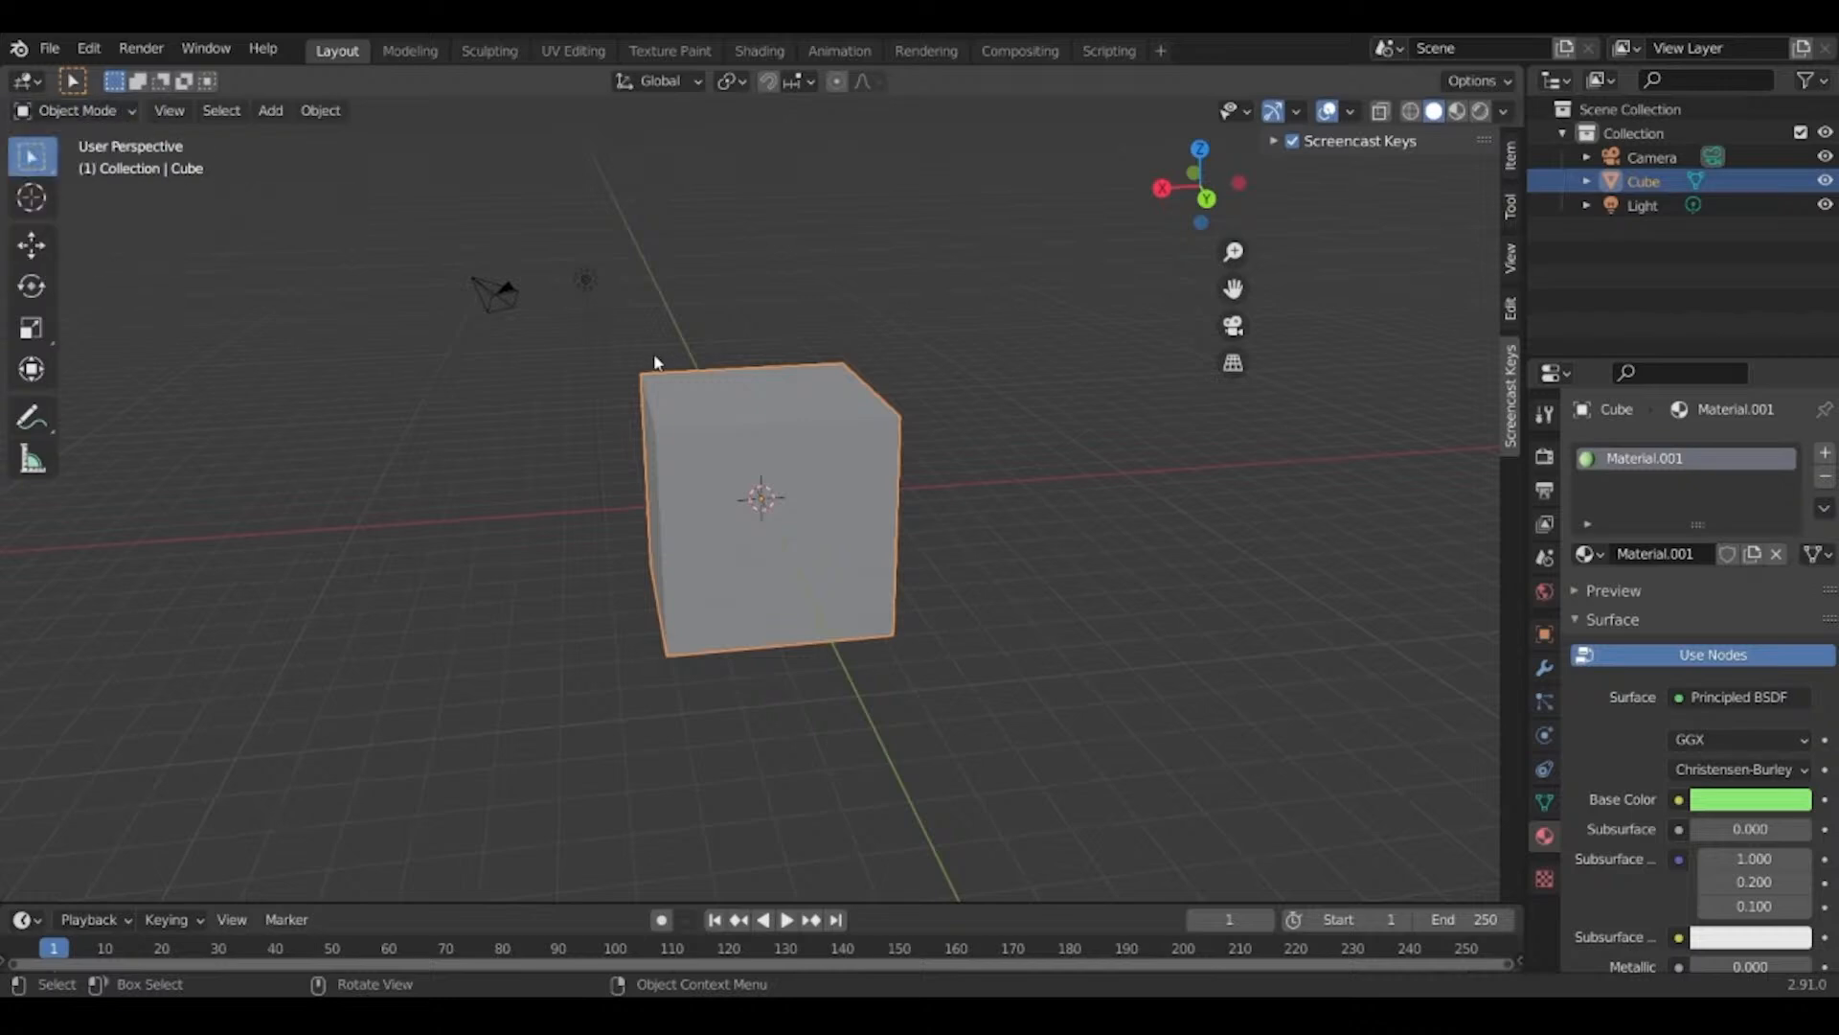
middle_drag(628, 382, 313, 230)
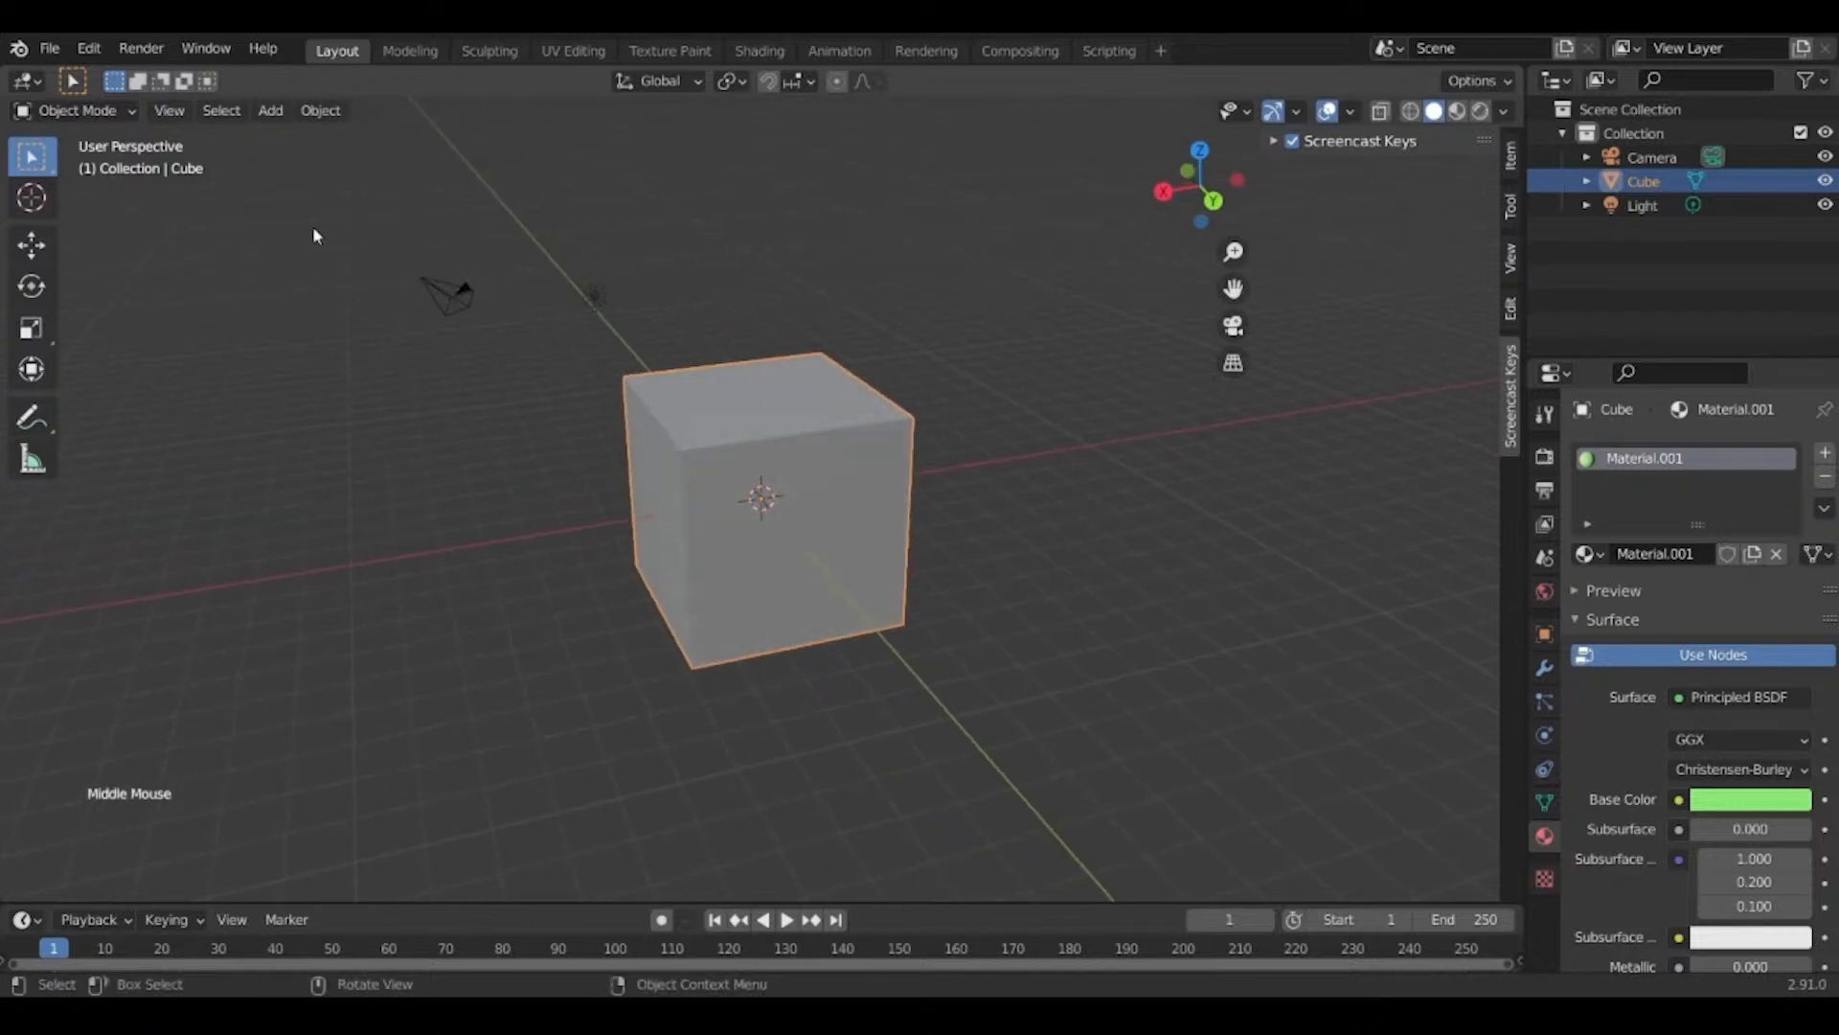
key(Tab)
click(448, 331)
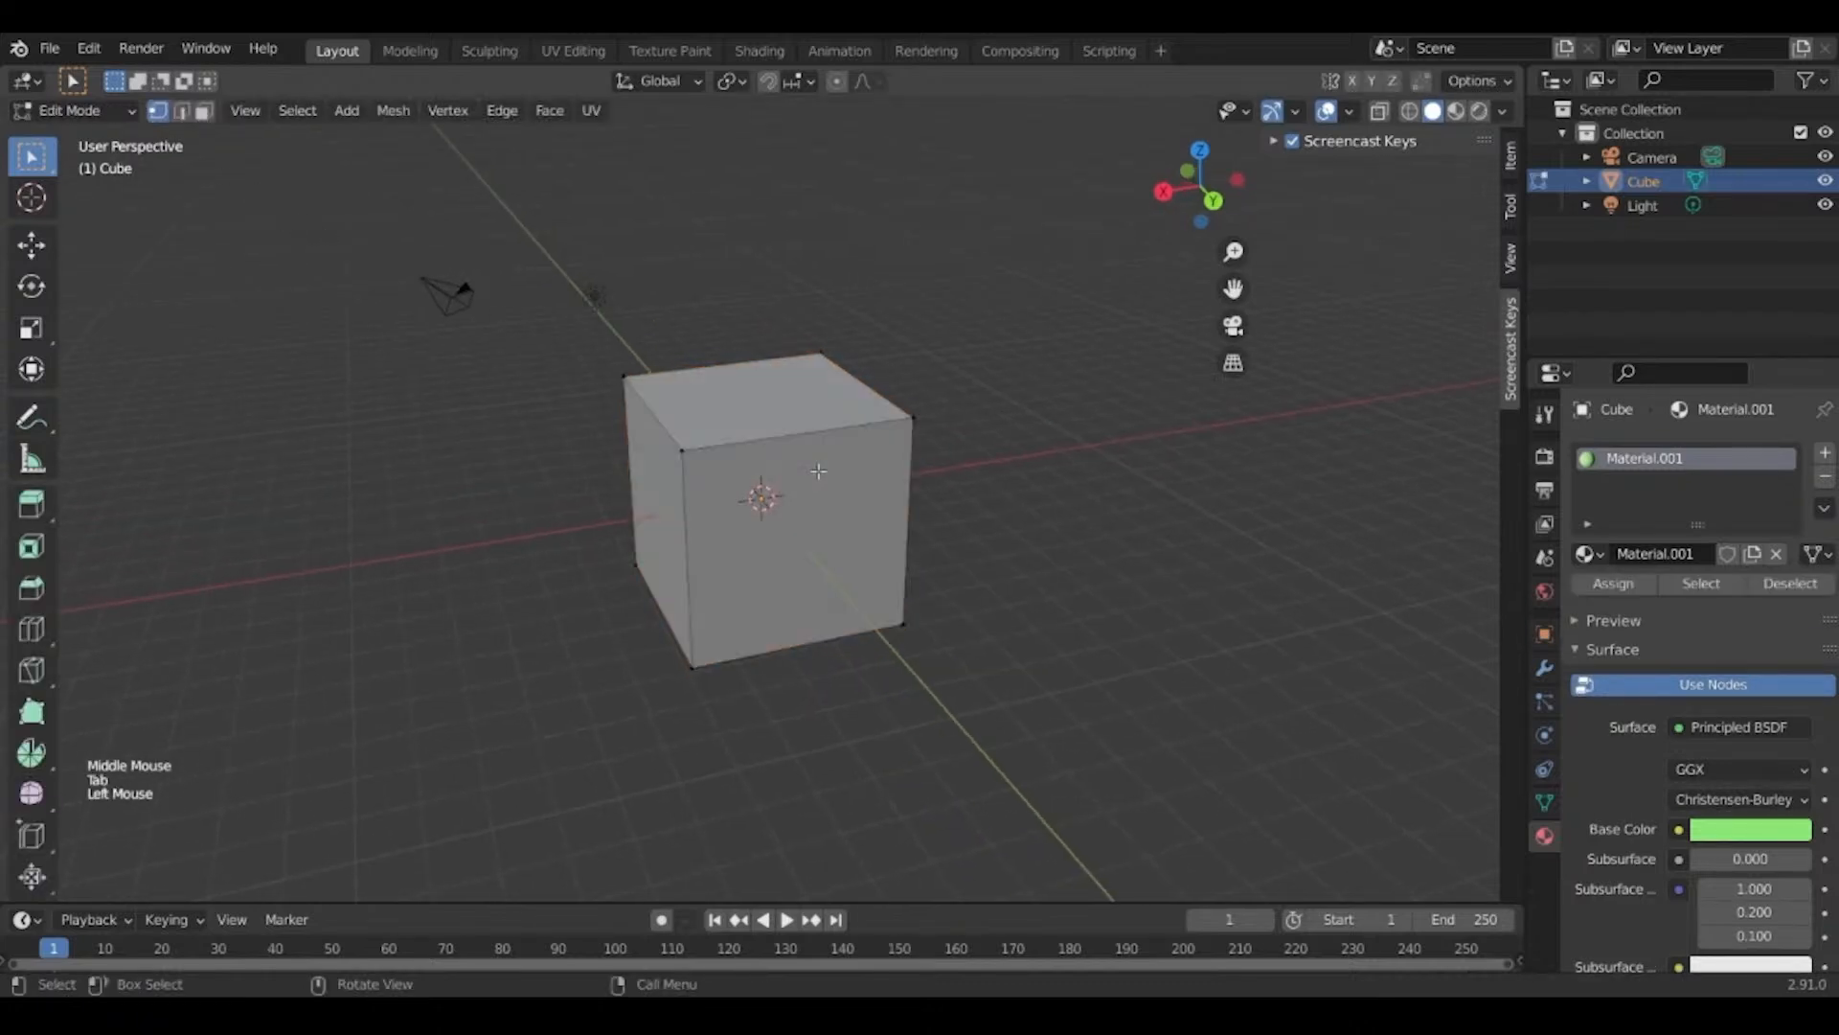
key(Tab)
key(Tab)
key(Tab)
click(76, 110)
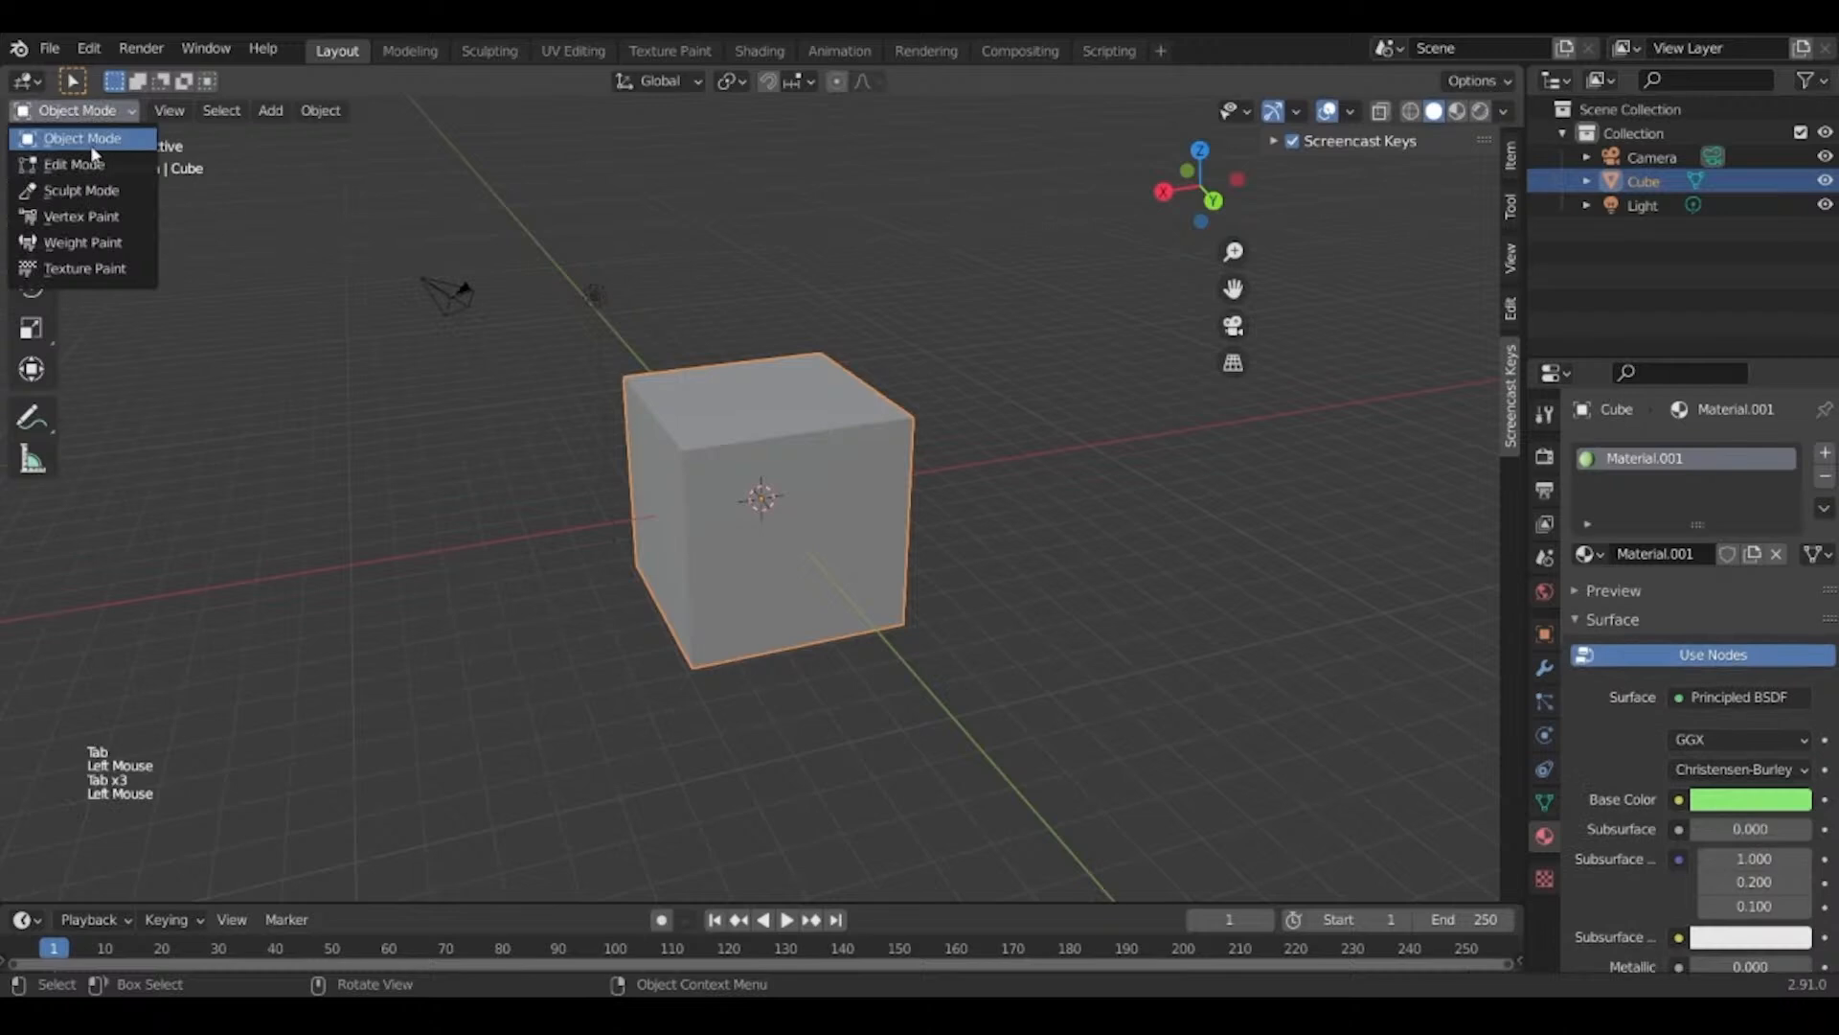
click(82, 165)
Select an upper corner vertex of the cube, an upper edge in edge select mode, and the top face in face select mode.
middle_drag(756, 496, 779, 501)
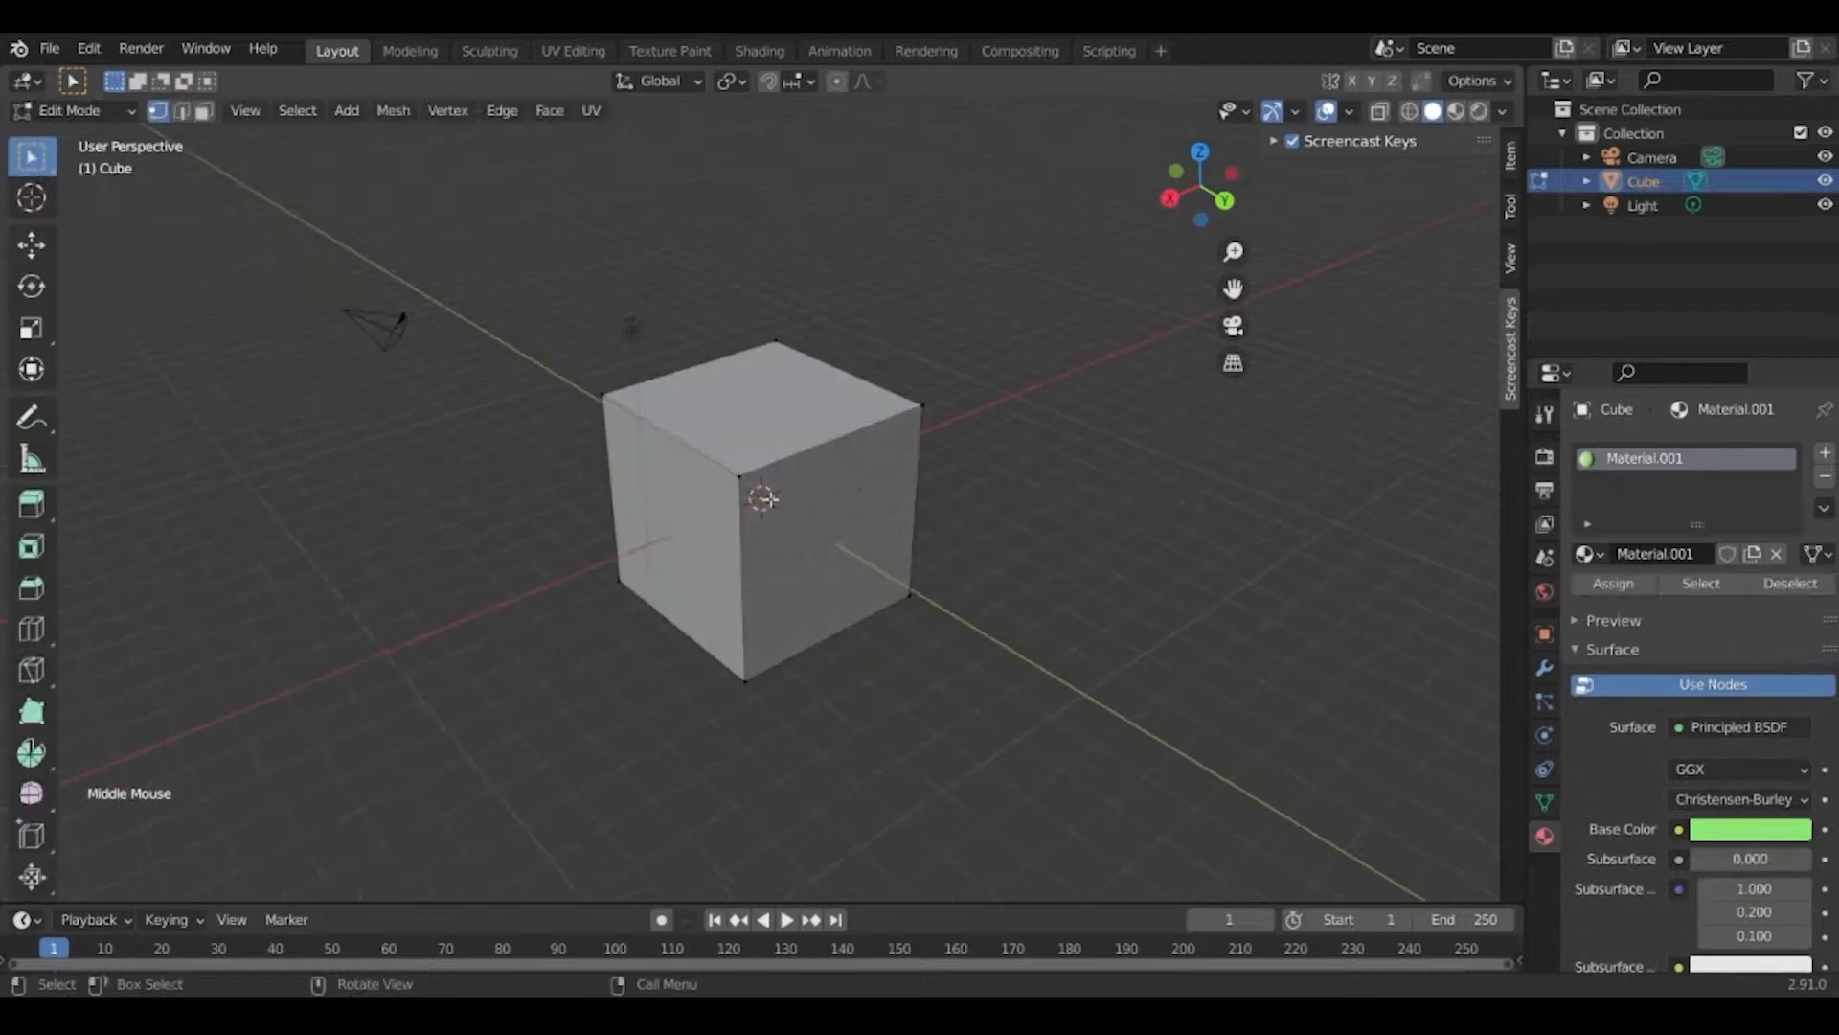
scroll(740, 471, up, 3)
middle_drag(753, 635, 835, 537)
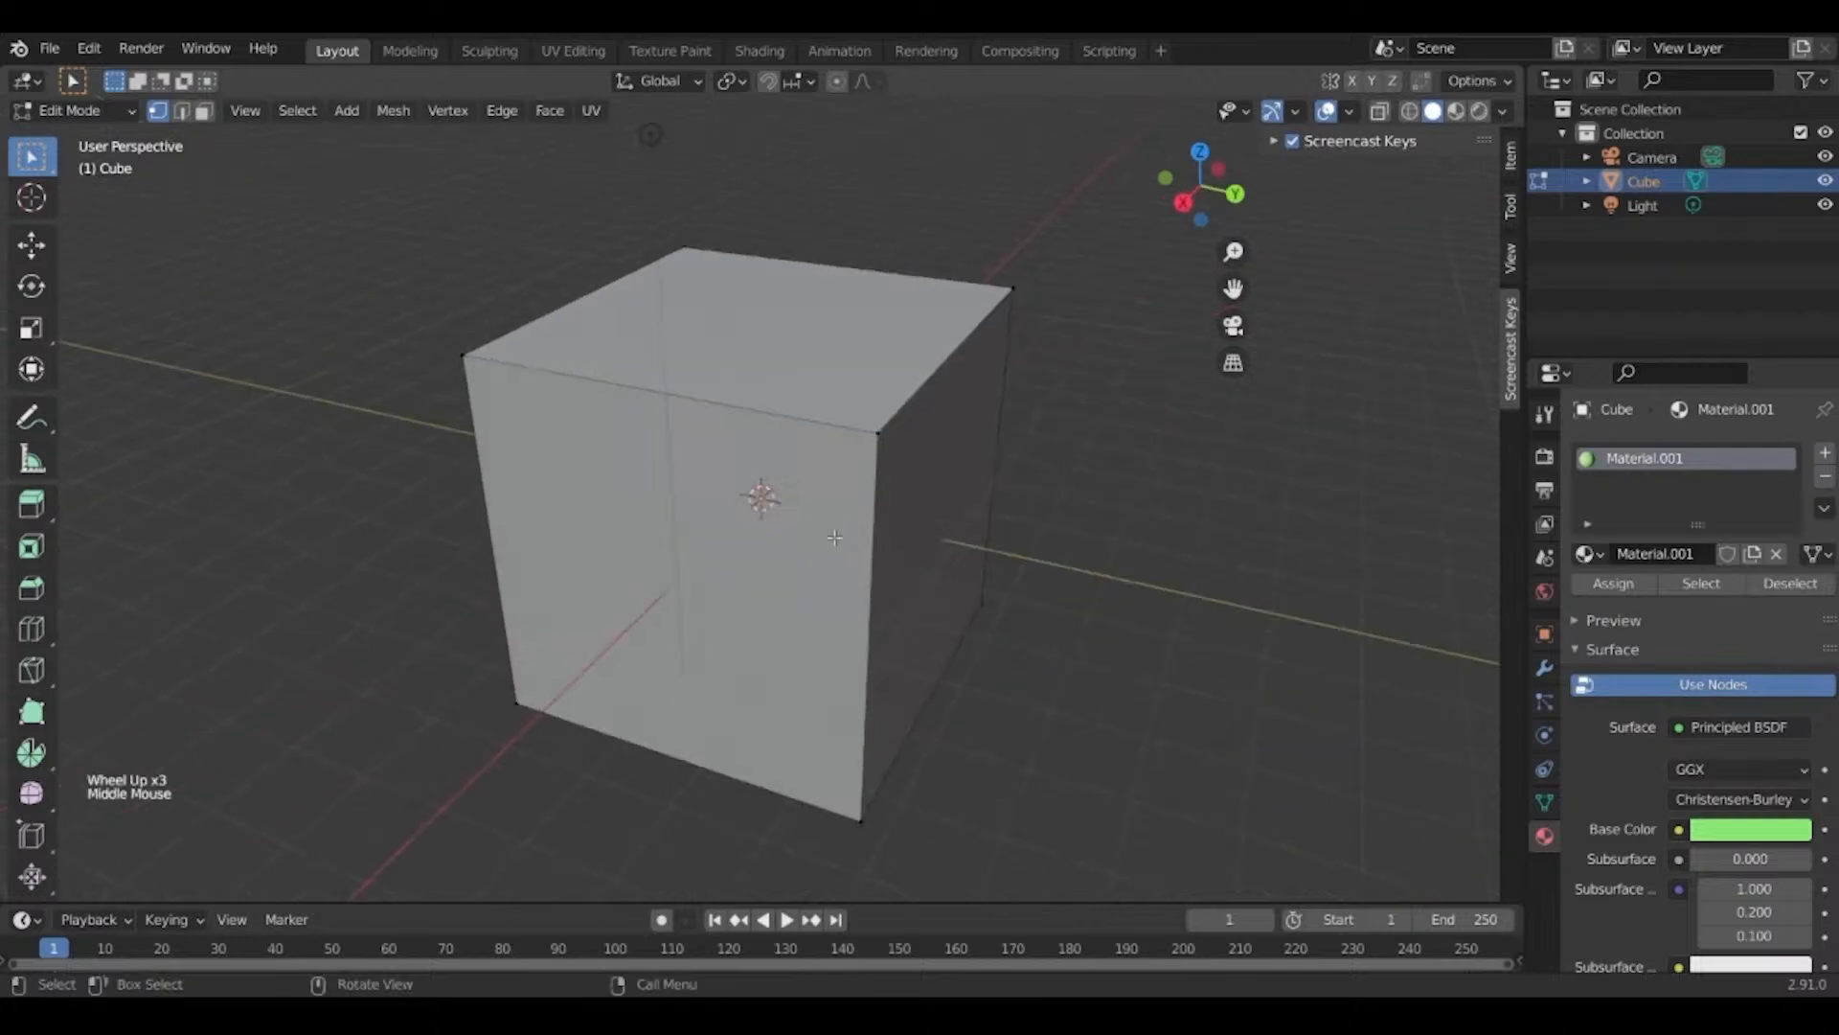
click(909, 377)
middle_drag(880, 443, 582, 381)
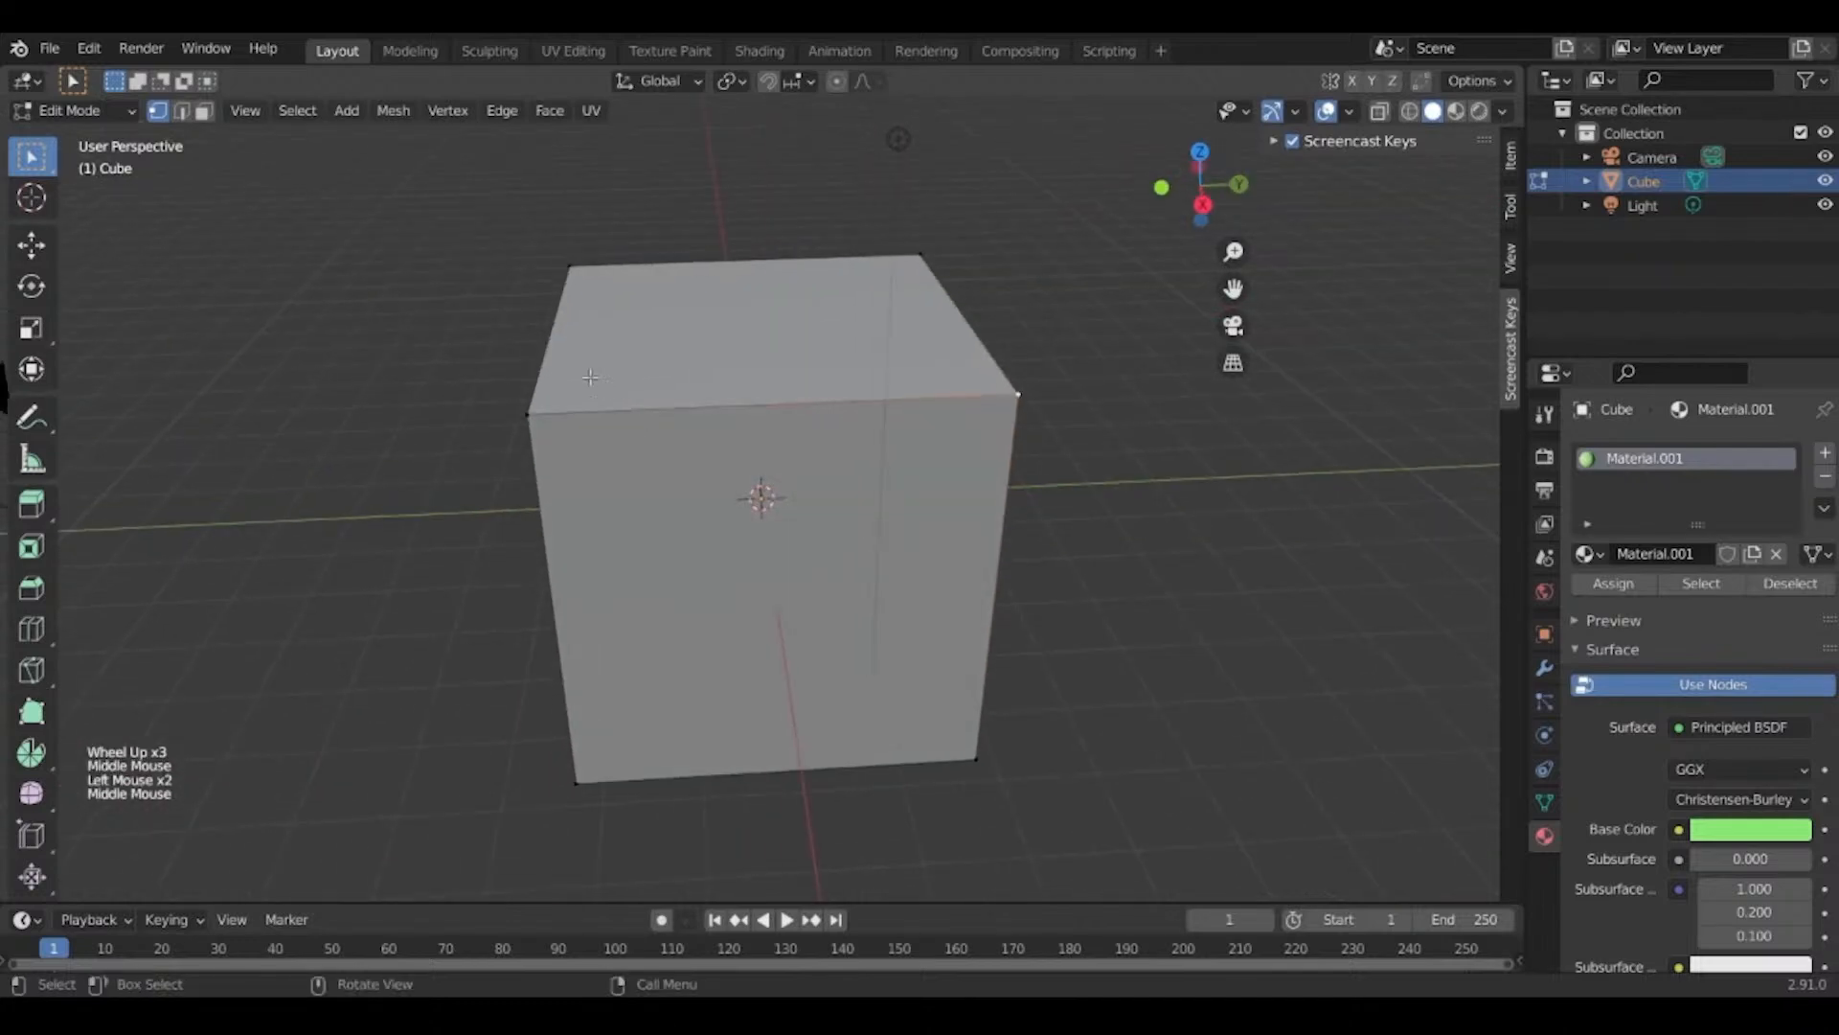
key(2)
click(572, 390)
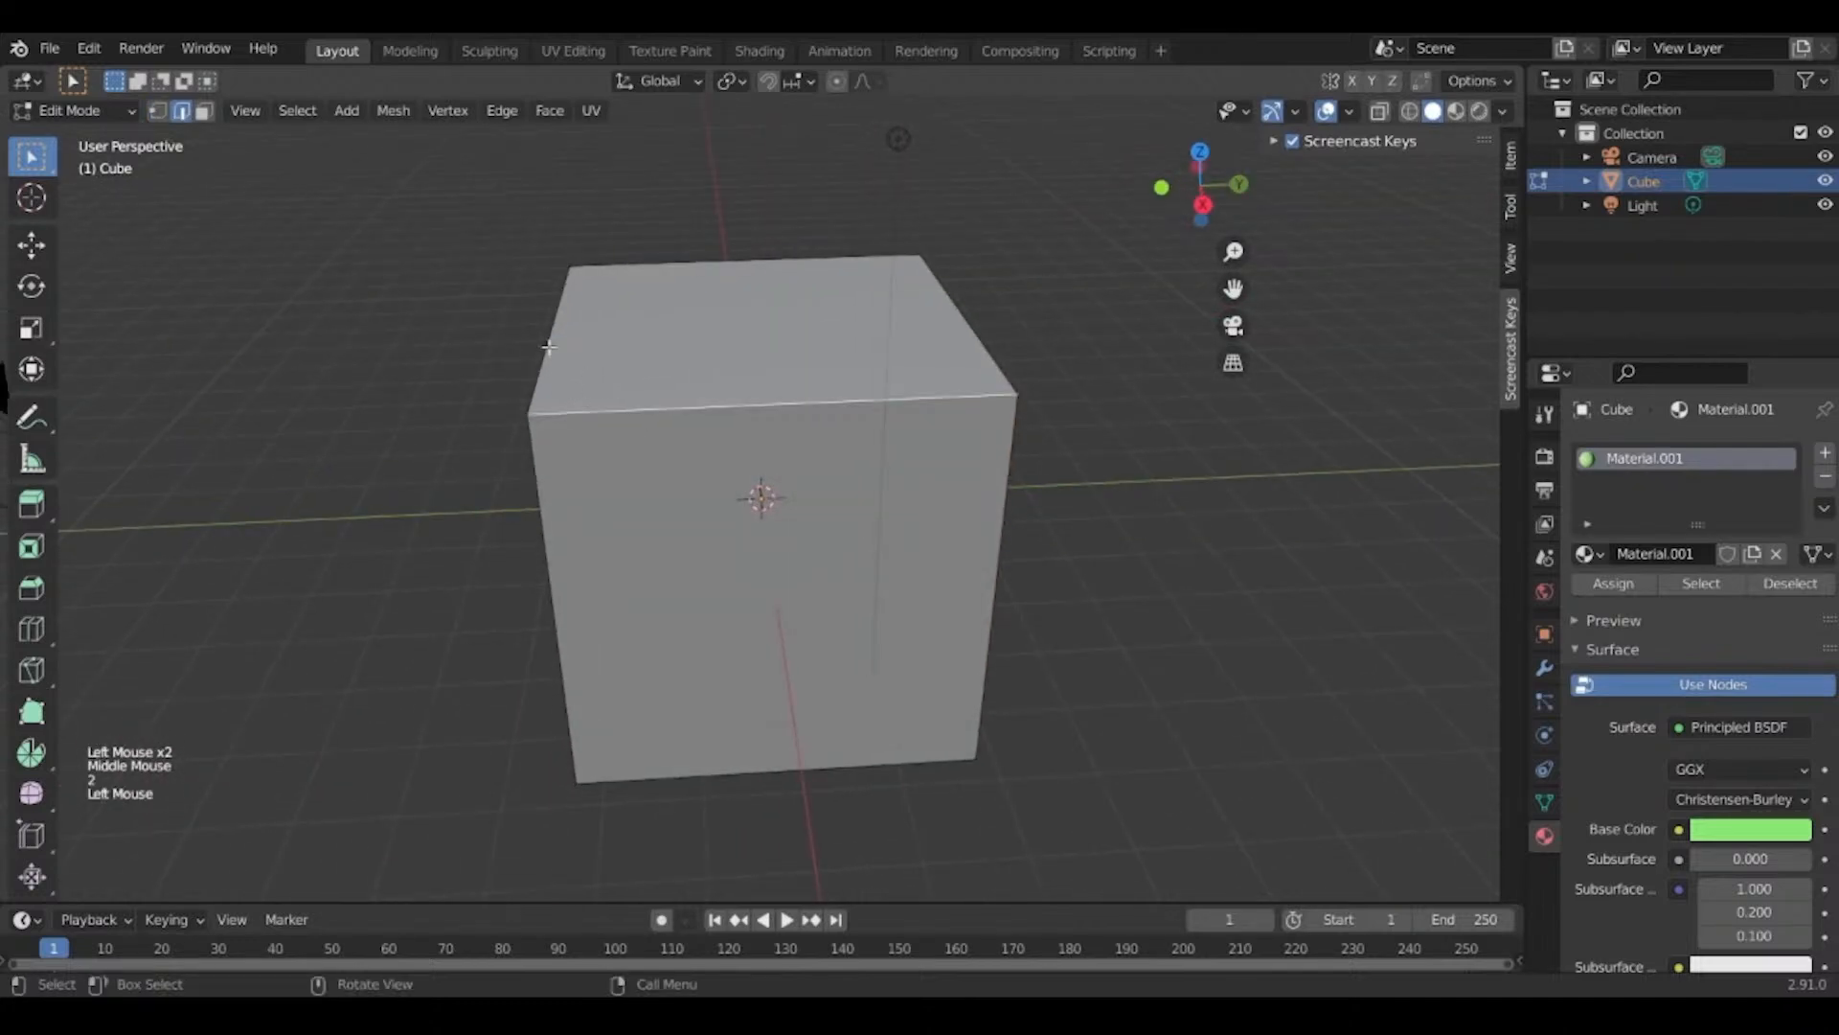
key(3)
click(694, 327)
middle_drag(694, 328, 524, 418)
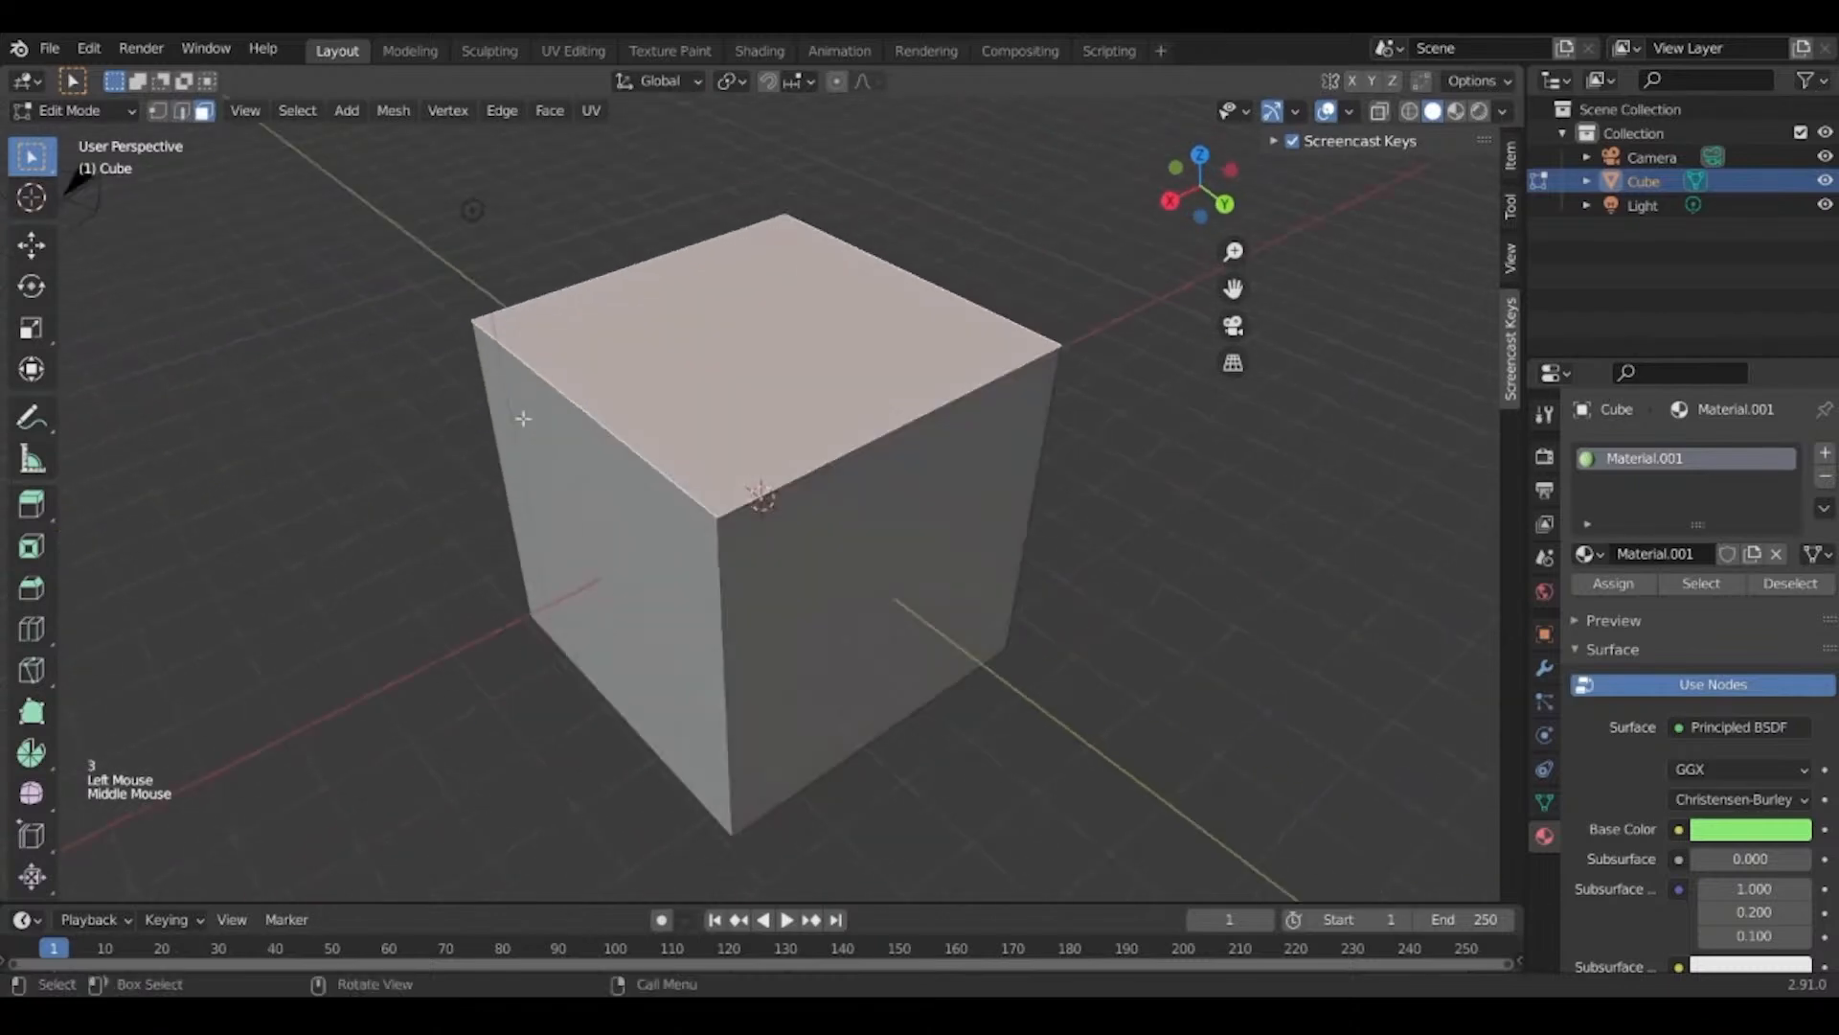
Cycle twice through vertex, edge and face select modes, ending in face select mode.
click(157, 110)
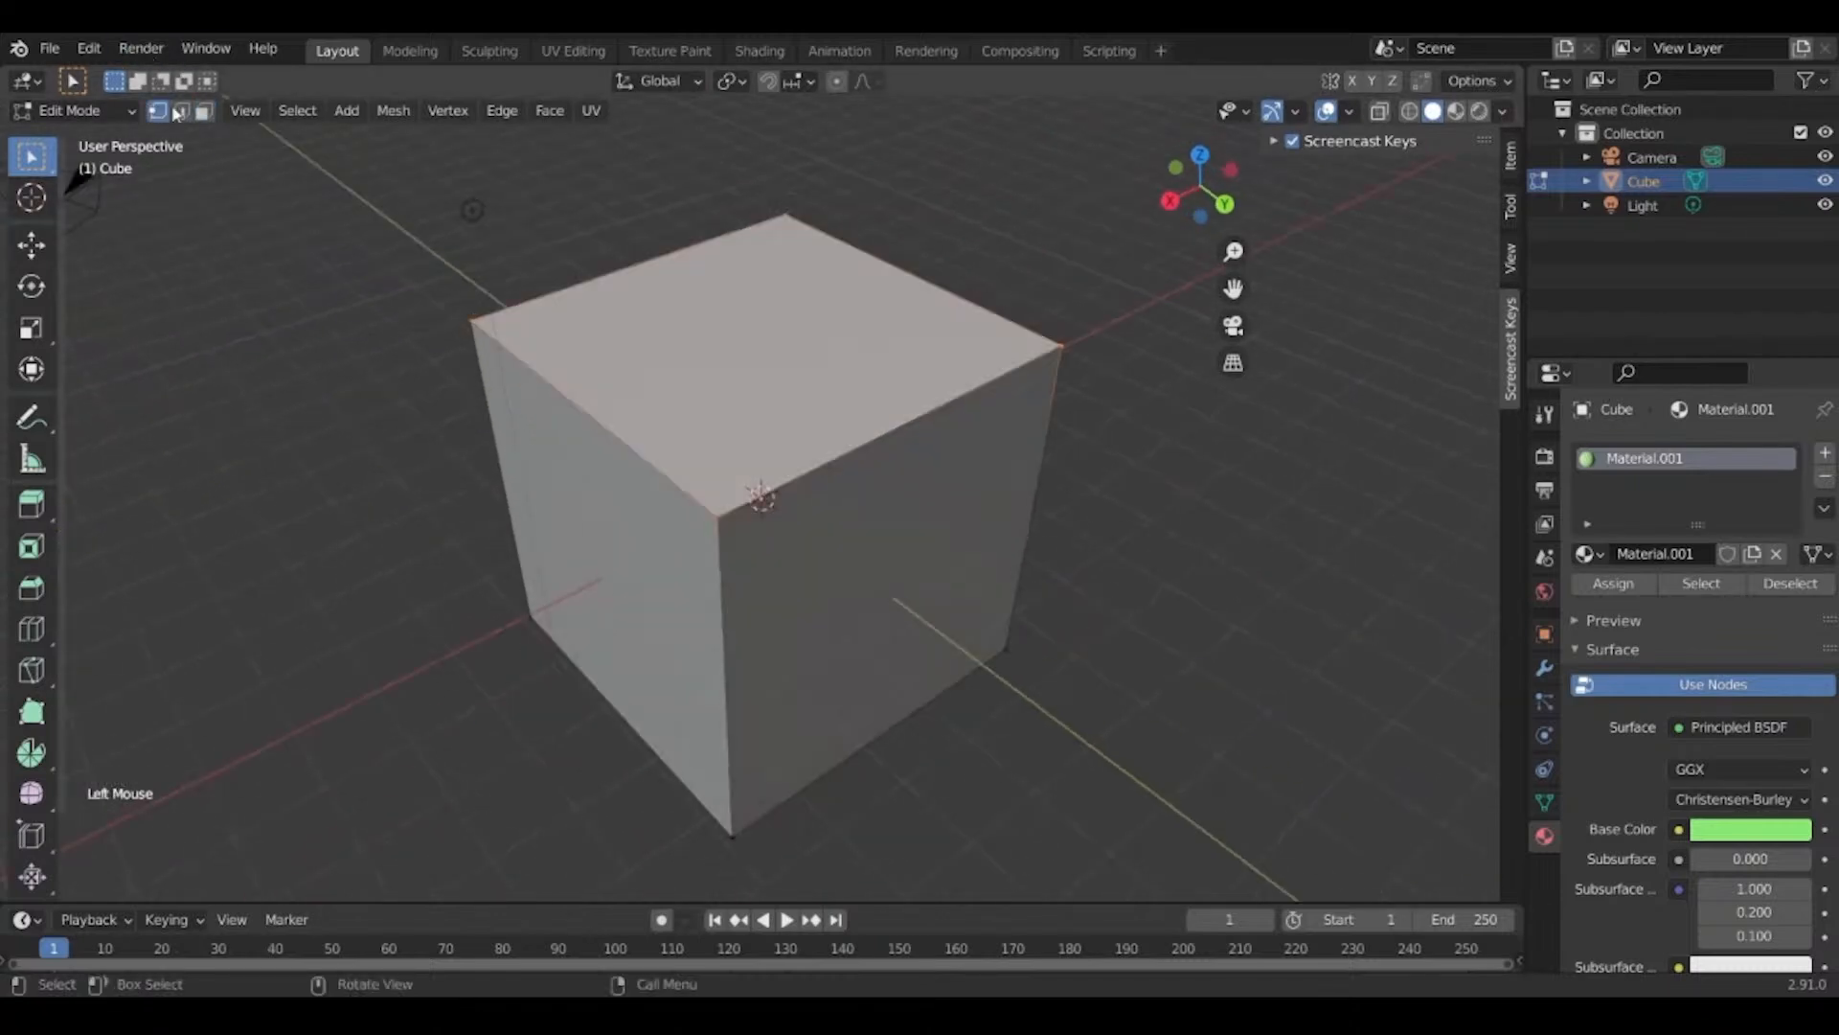
click(182, 110)
click(205, 111)
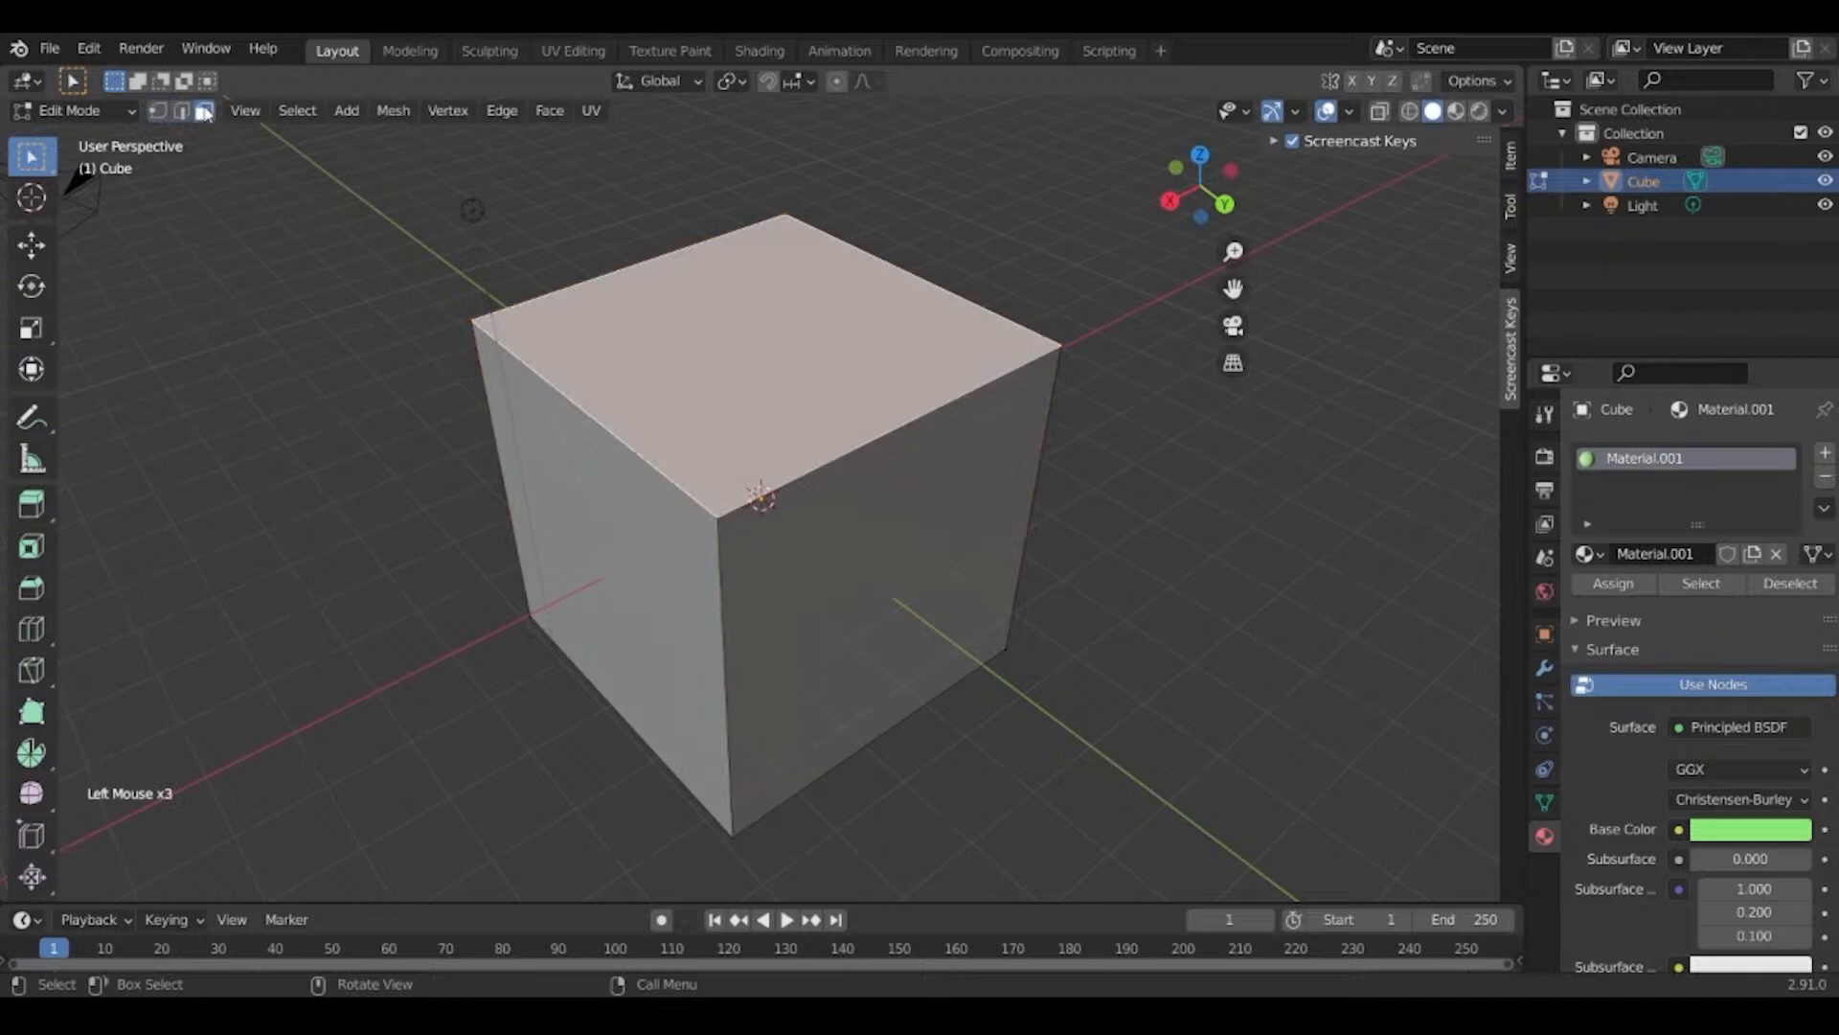
key(1)
key(2)
key(3)
Extrude the cube's top face upward and the side face on the positive Y side outward.
middle_drag(715, 548, 824, 517)
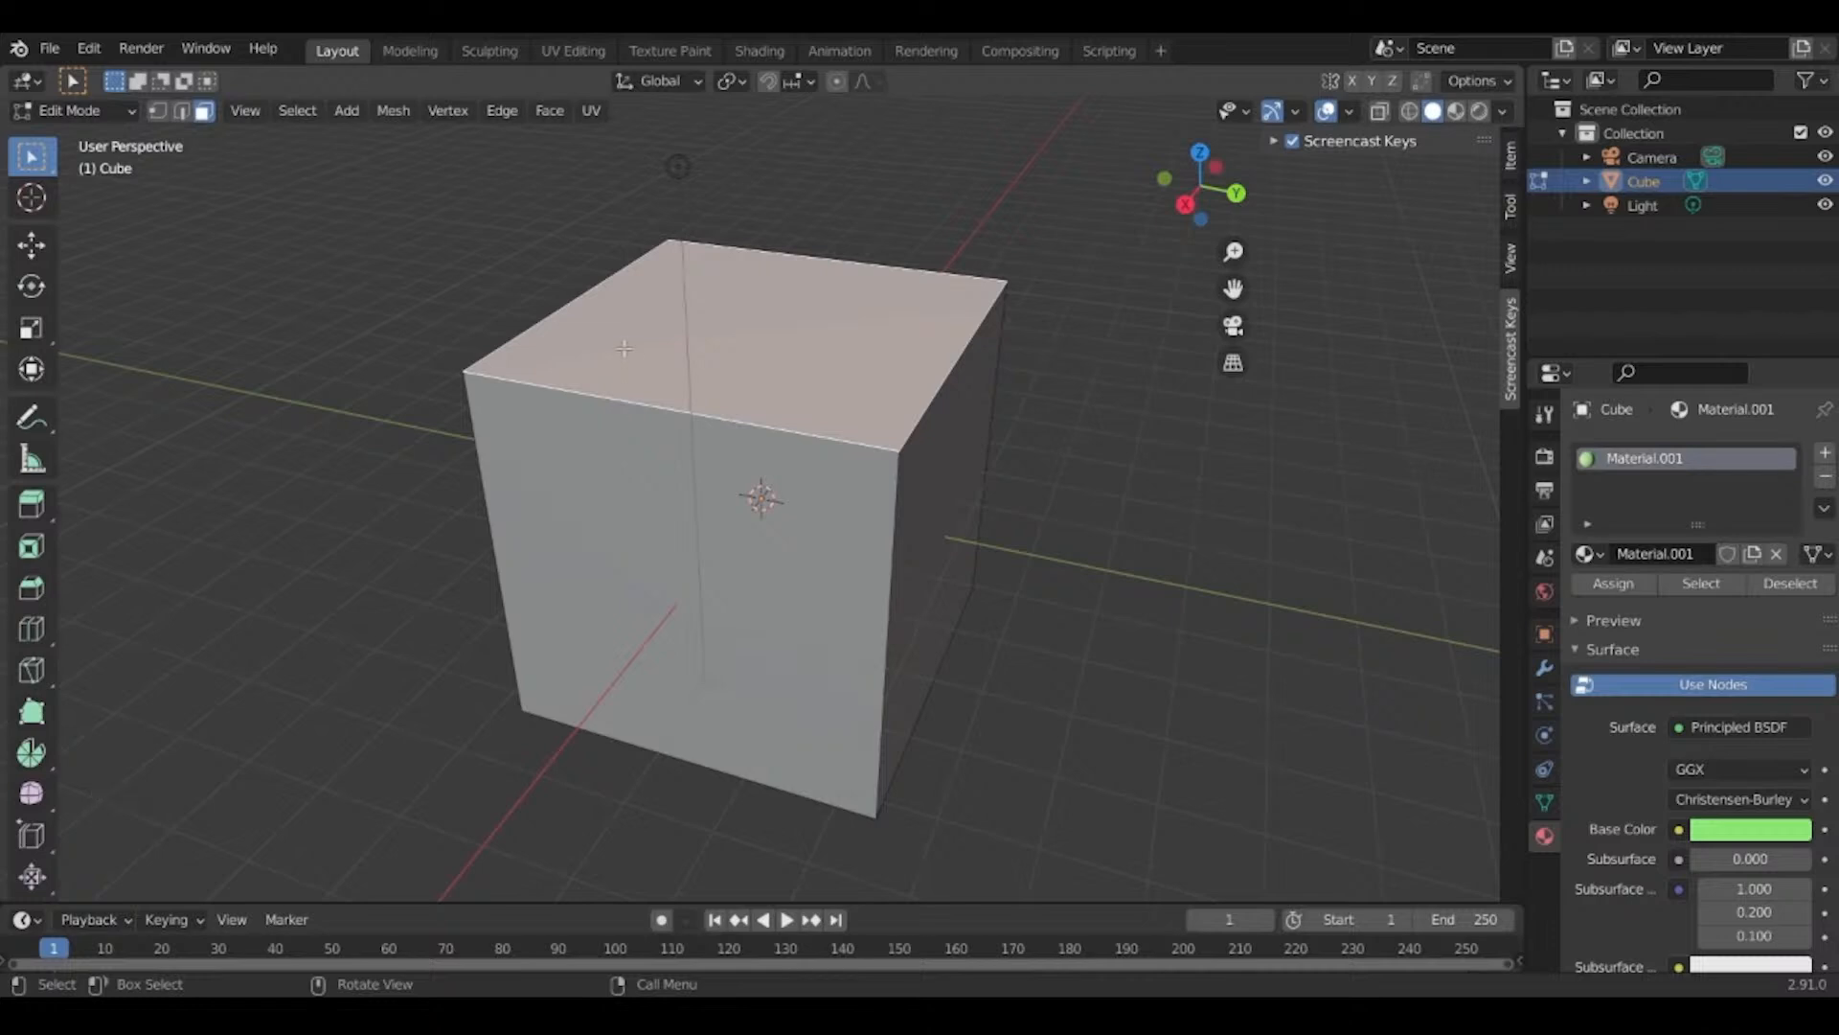
key(e)
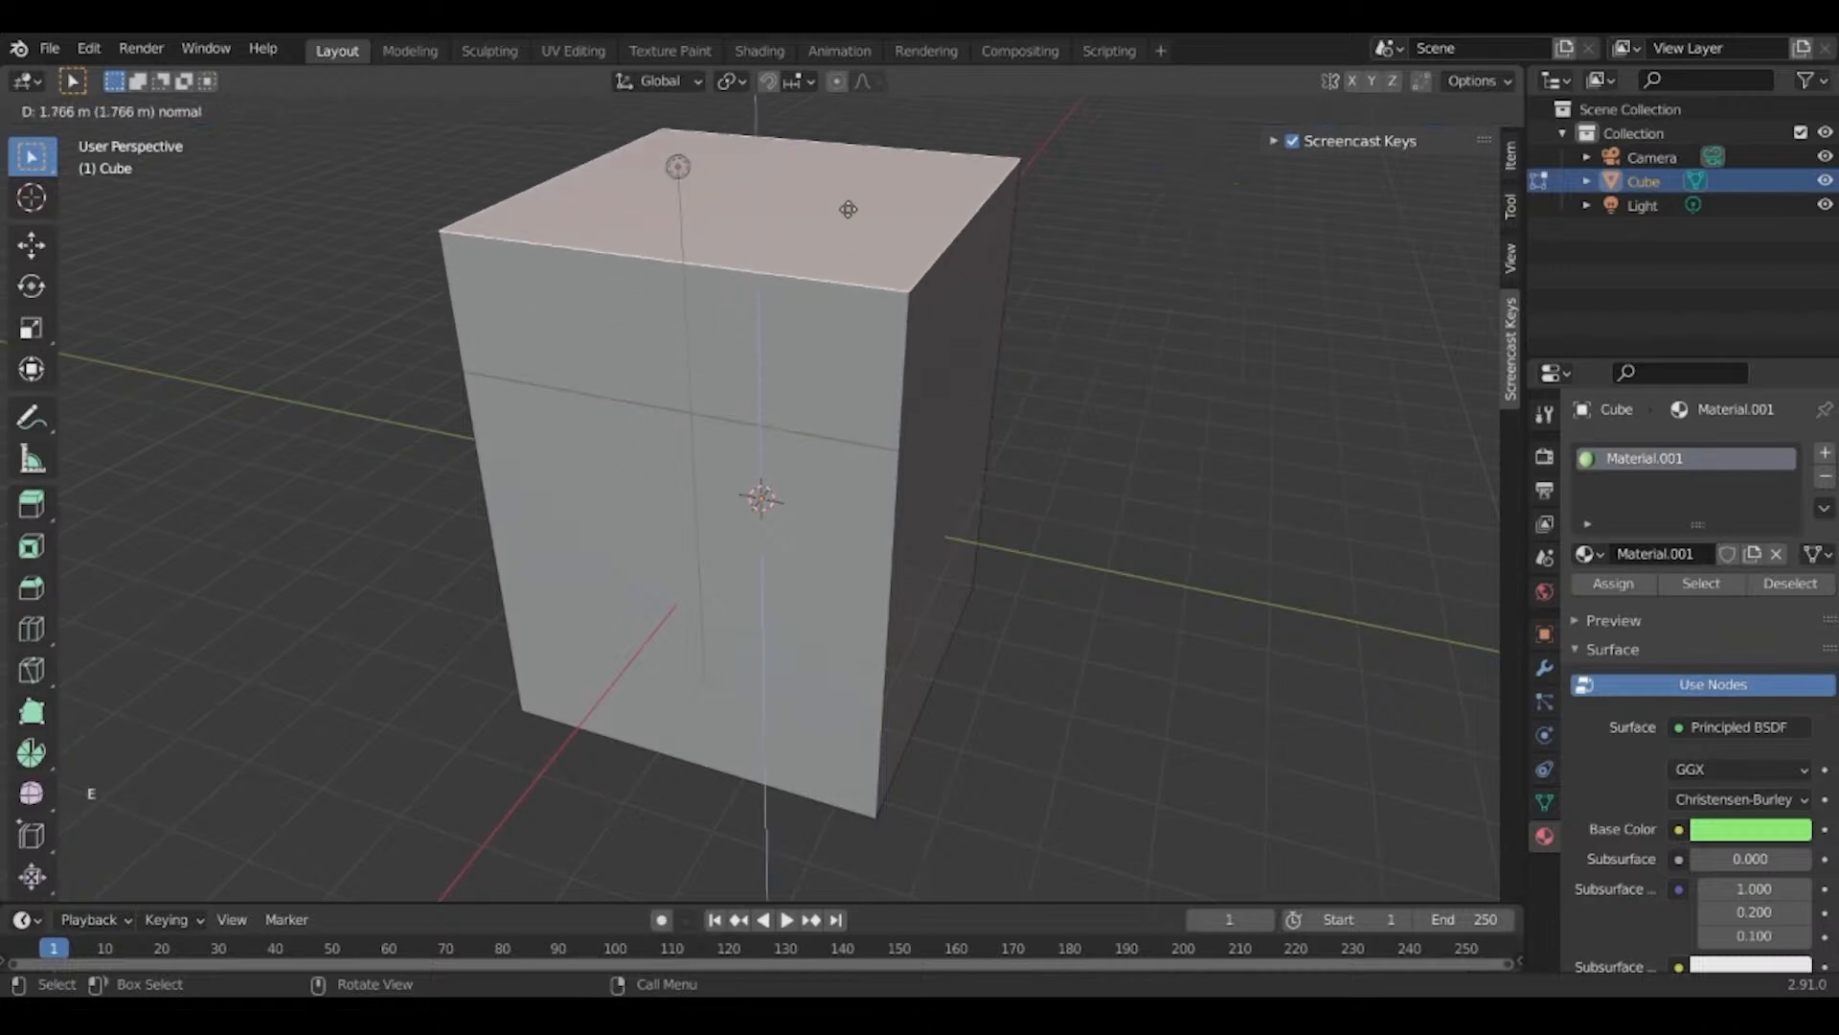
click(854, 198)
click(940, 575)
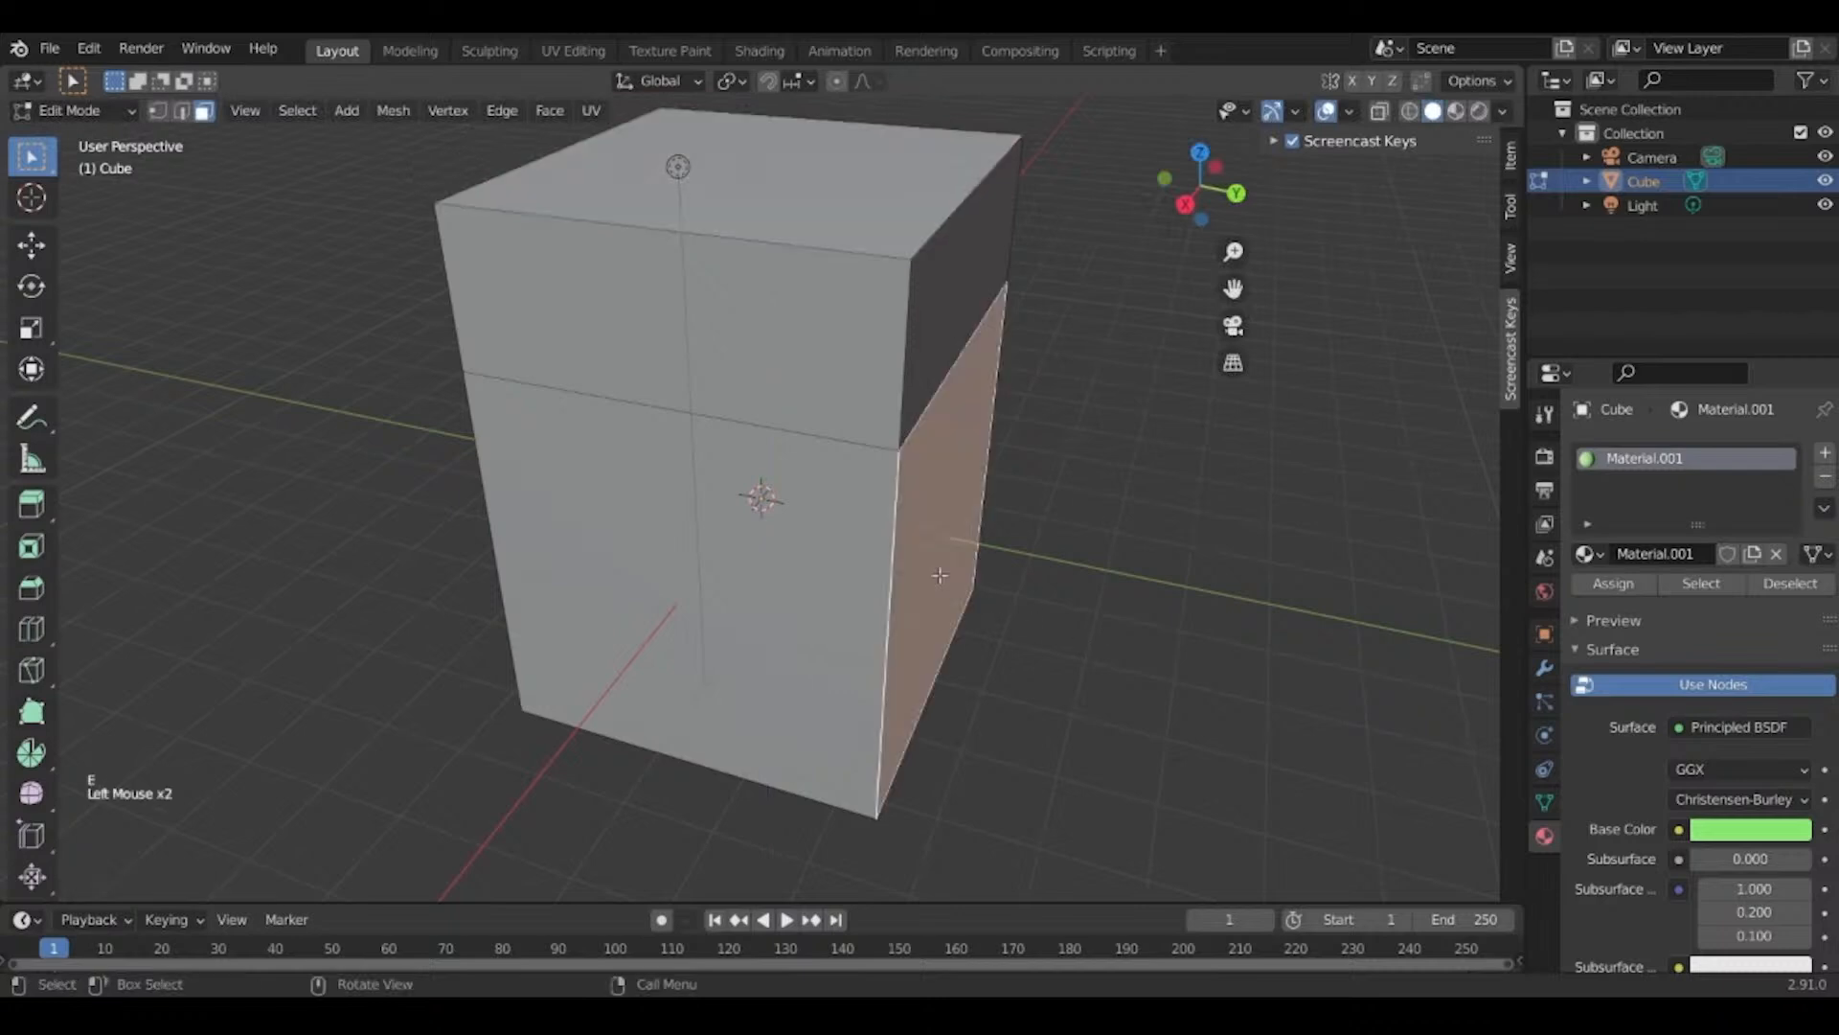
key(e)
click(1125, 605)
Extrude the cube's front face on the positive X side outward by about 5 m.
click(698, 697)
key(e)
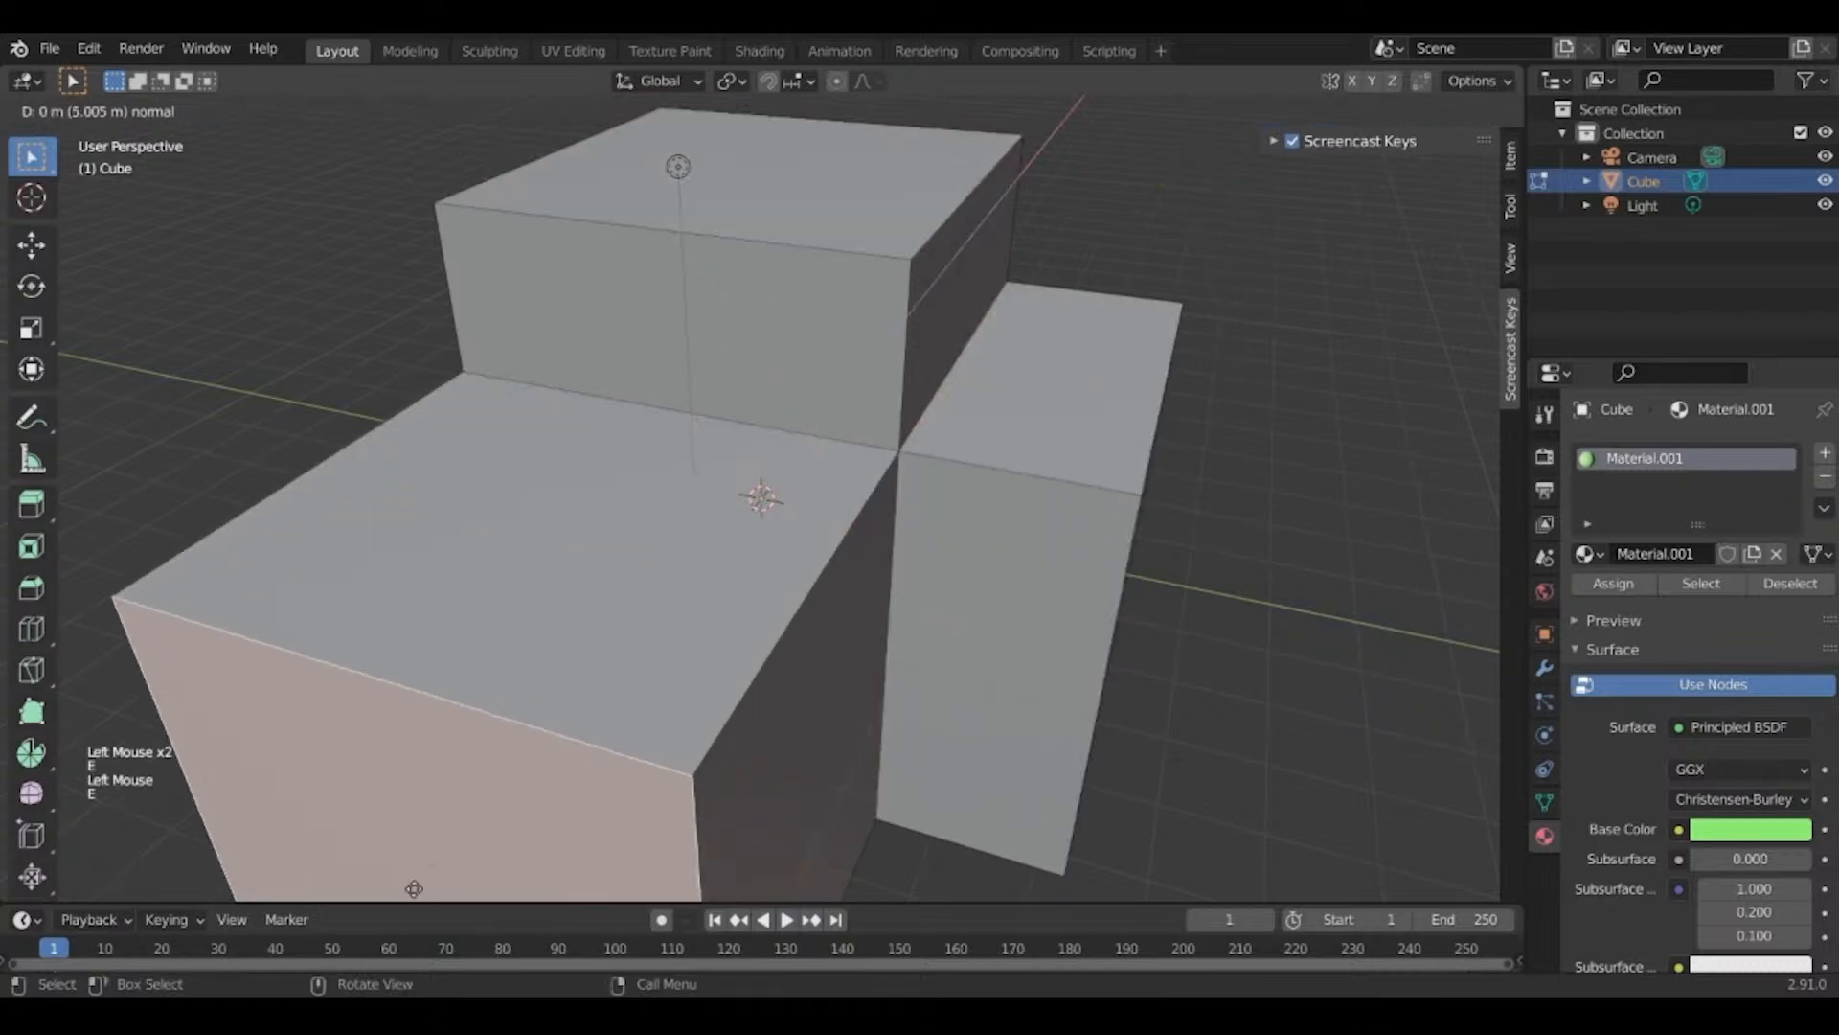
click(413, 883)
scroll(377, 826, down, 3)
middle_drag(379, 827, 289, 810)
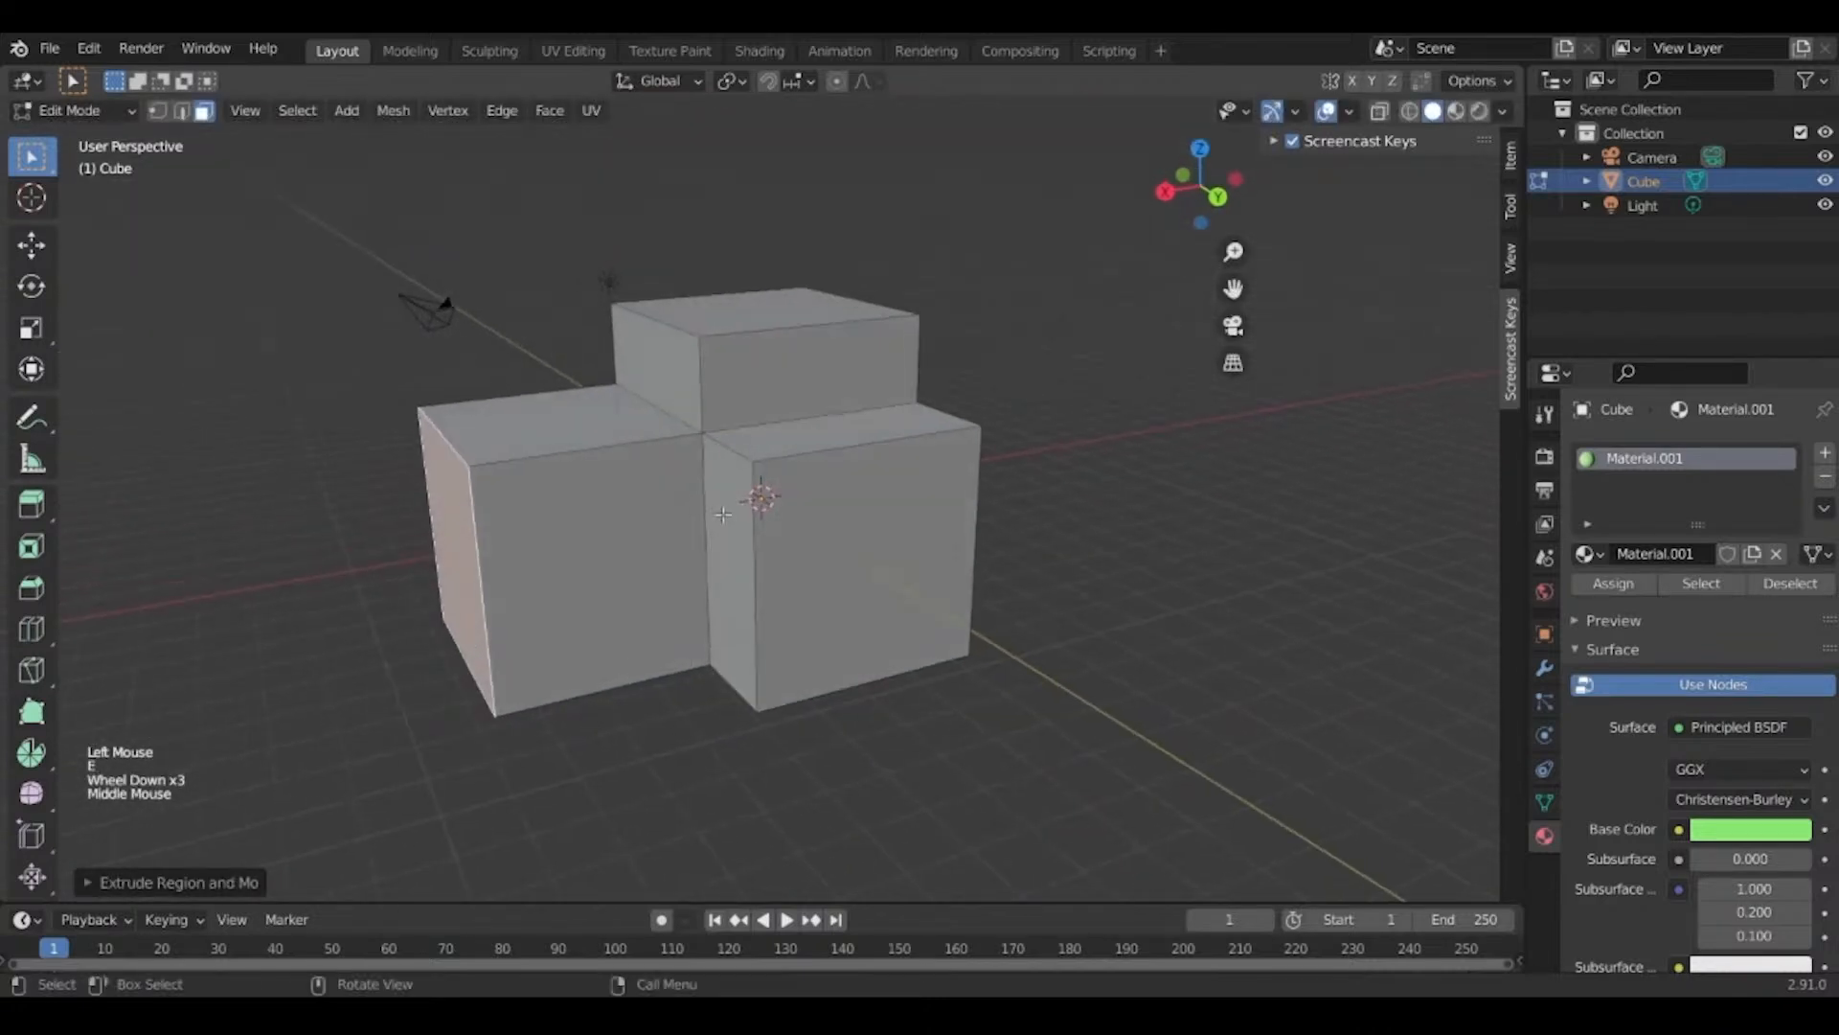
Try rotating the end face of the front extrusion and the narrow face of the side extrusion.
middle_drag(563, 614, 517, 632)
key(r)
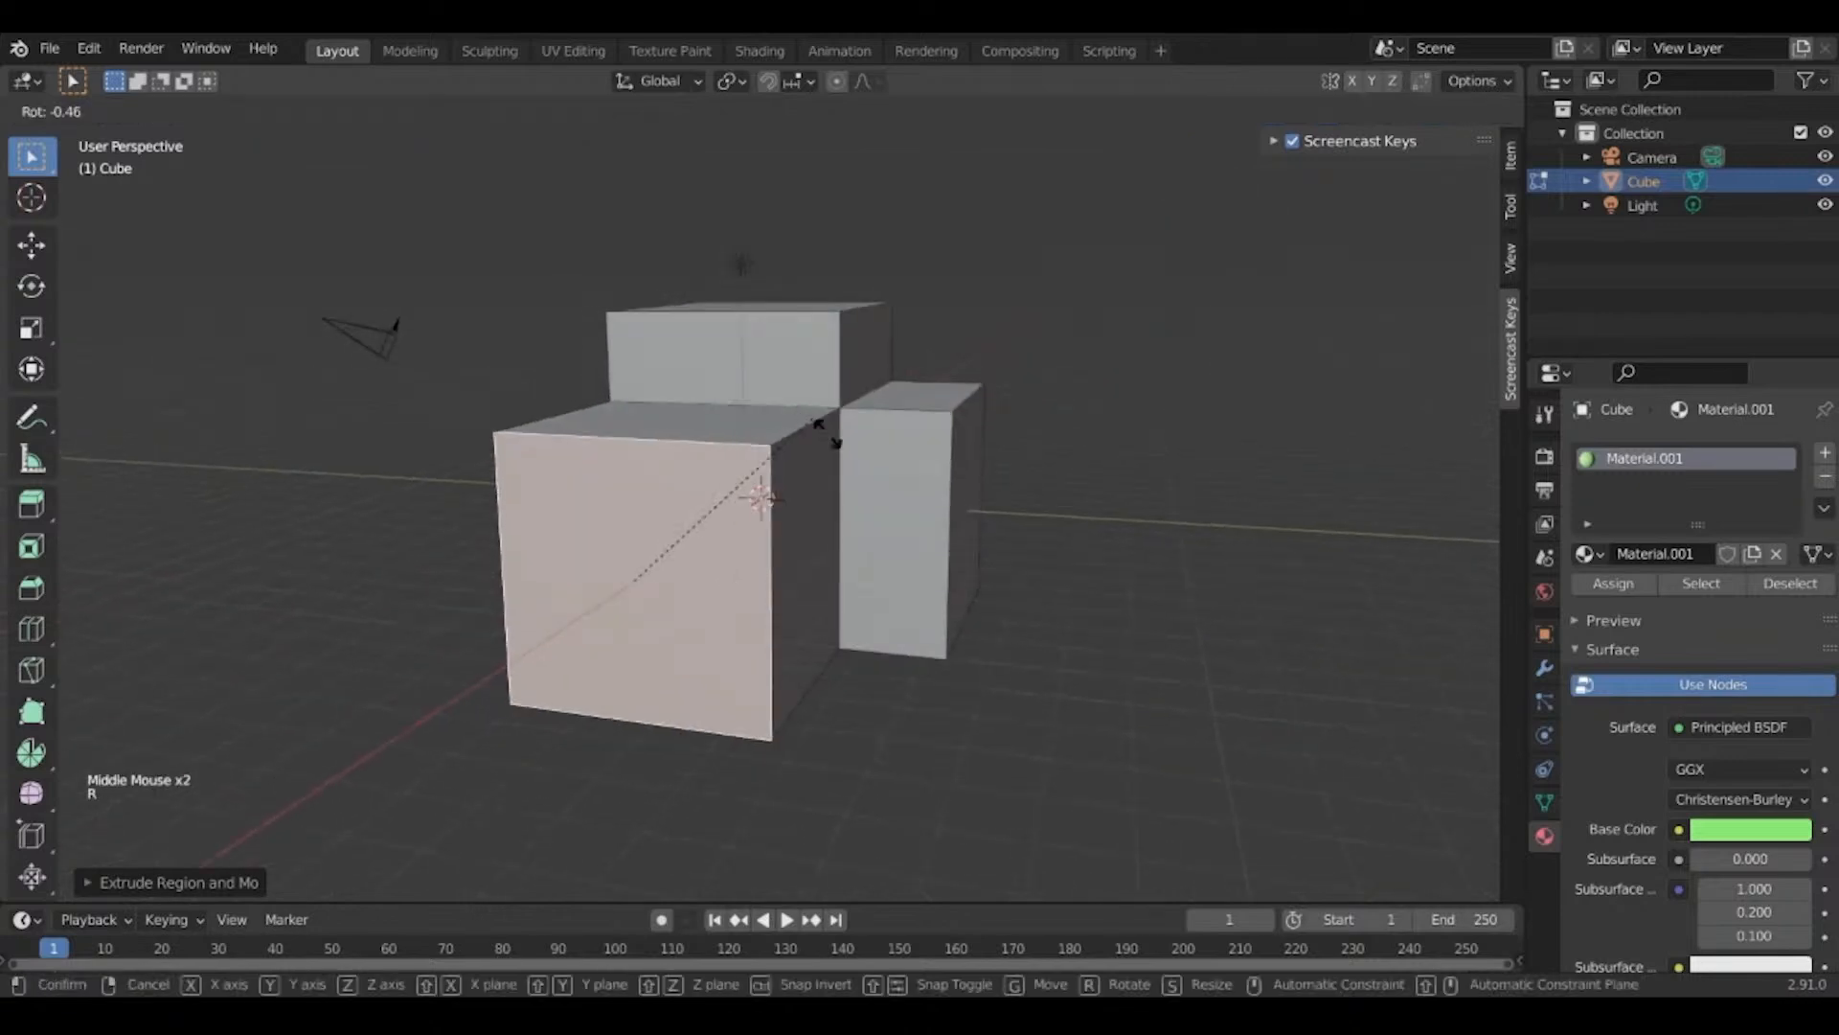
right_click(508, 857)
click(920, 546)
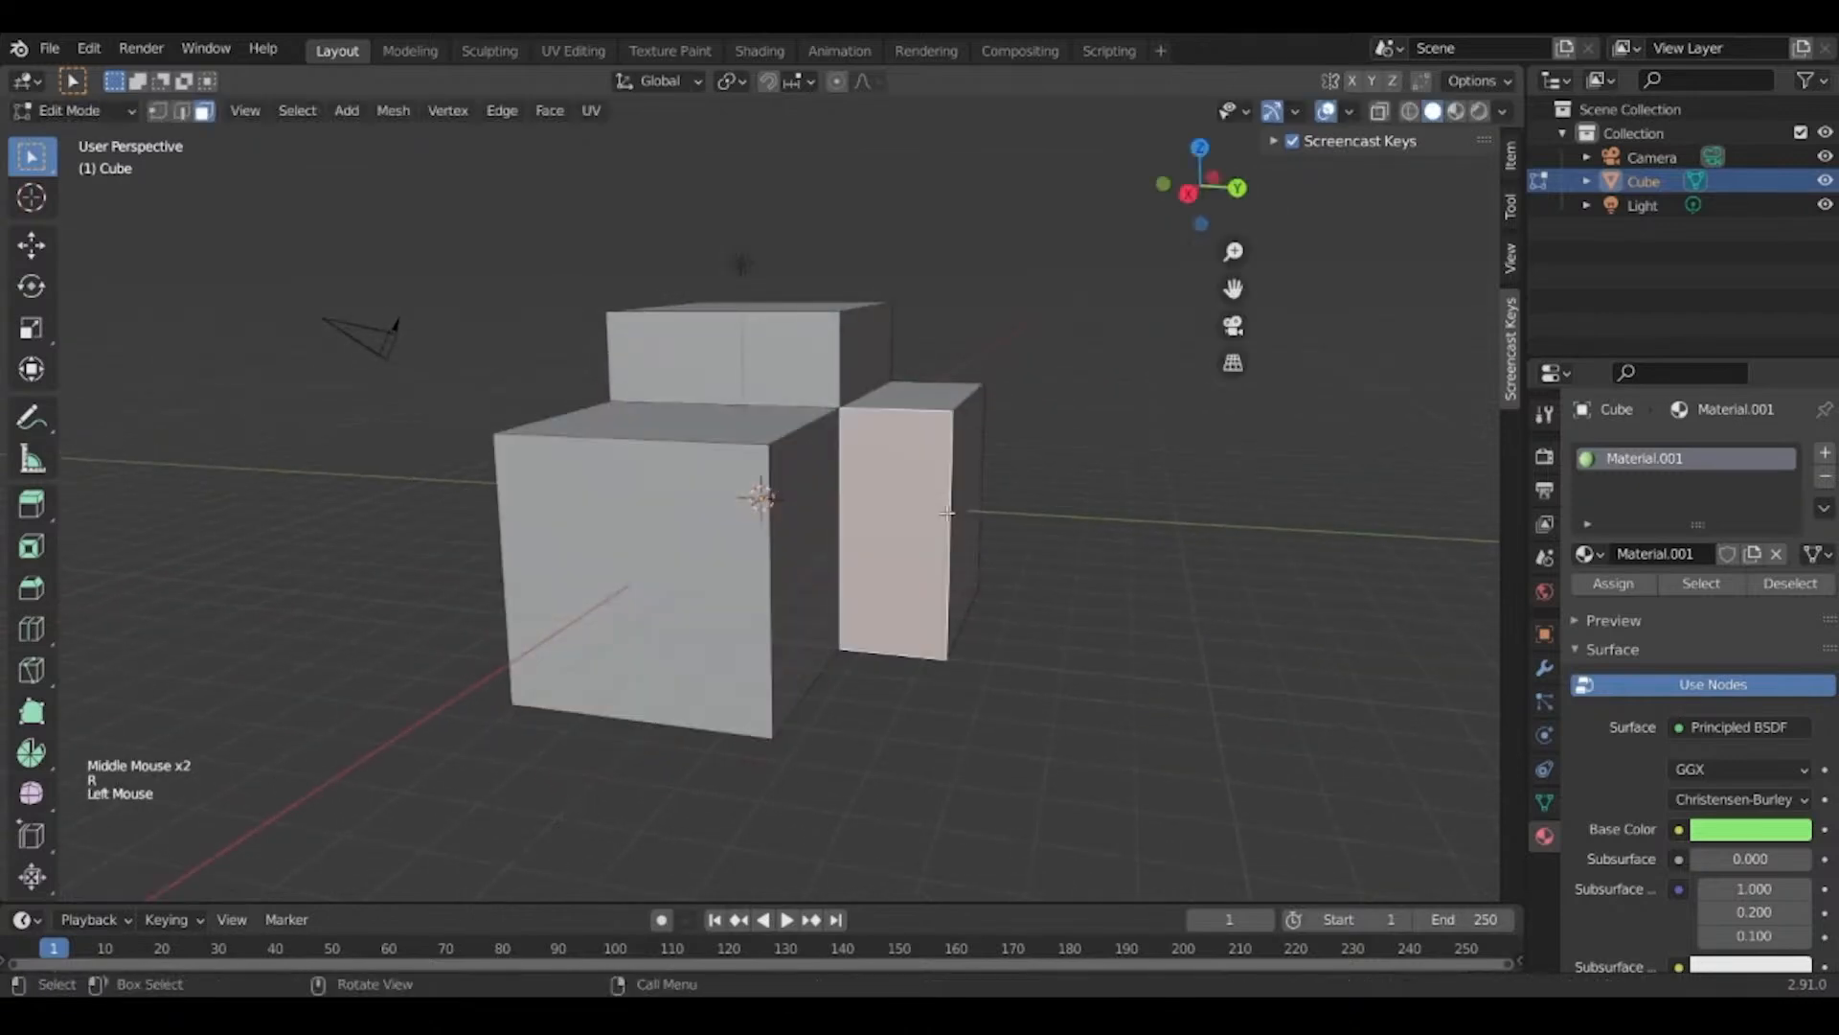
click(940, 555)
Scale up the outer Y-facing face of the side extrusion.
middle_drag(1114, 583, 929, 584)
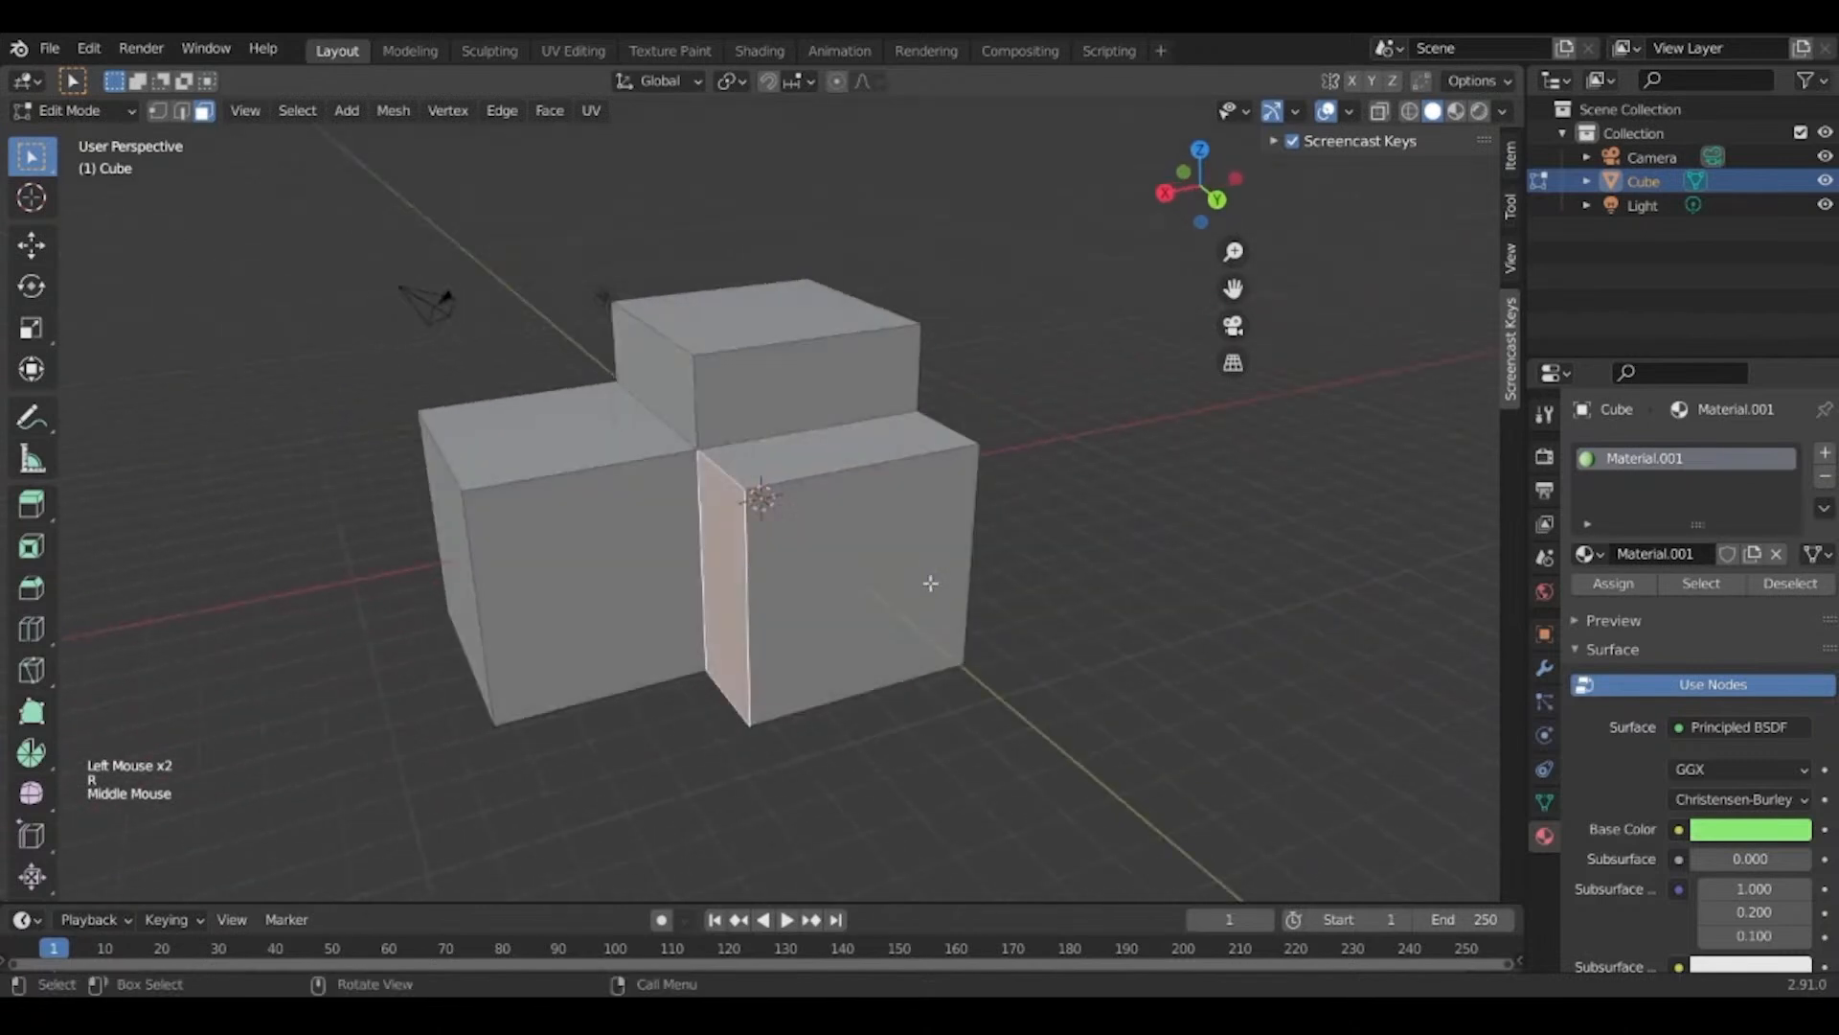
click(928, 585)
key(s)
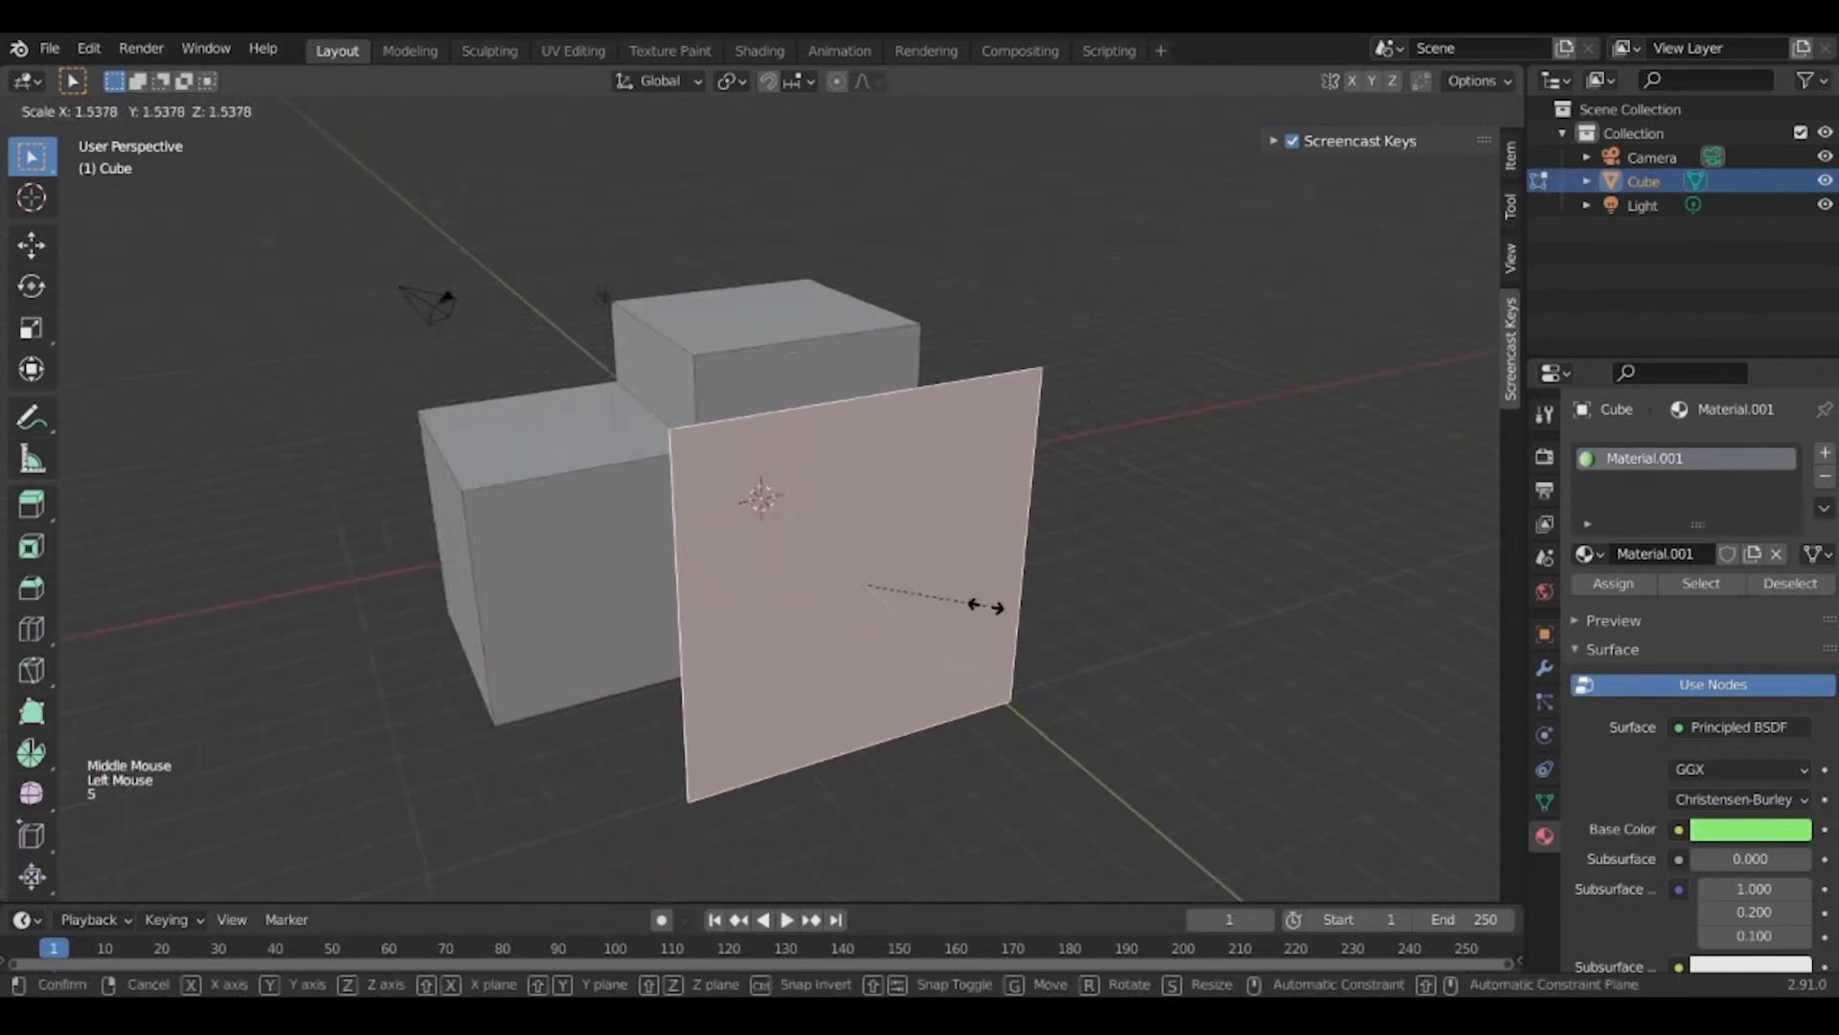
click(966, 614)
Extrude the enlarged side face outward and scale up the new end face into a flared shape.
middle_drag(968, 616, 1111, 607)
key(e)
click(1187, 736)
key(s)
scroll(1015, 608, down, 2)
Try scaling and rotating the whole object in Object Mode, and return to Edit Mode.
key(Tab)
key(s)
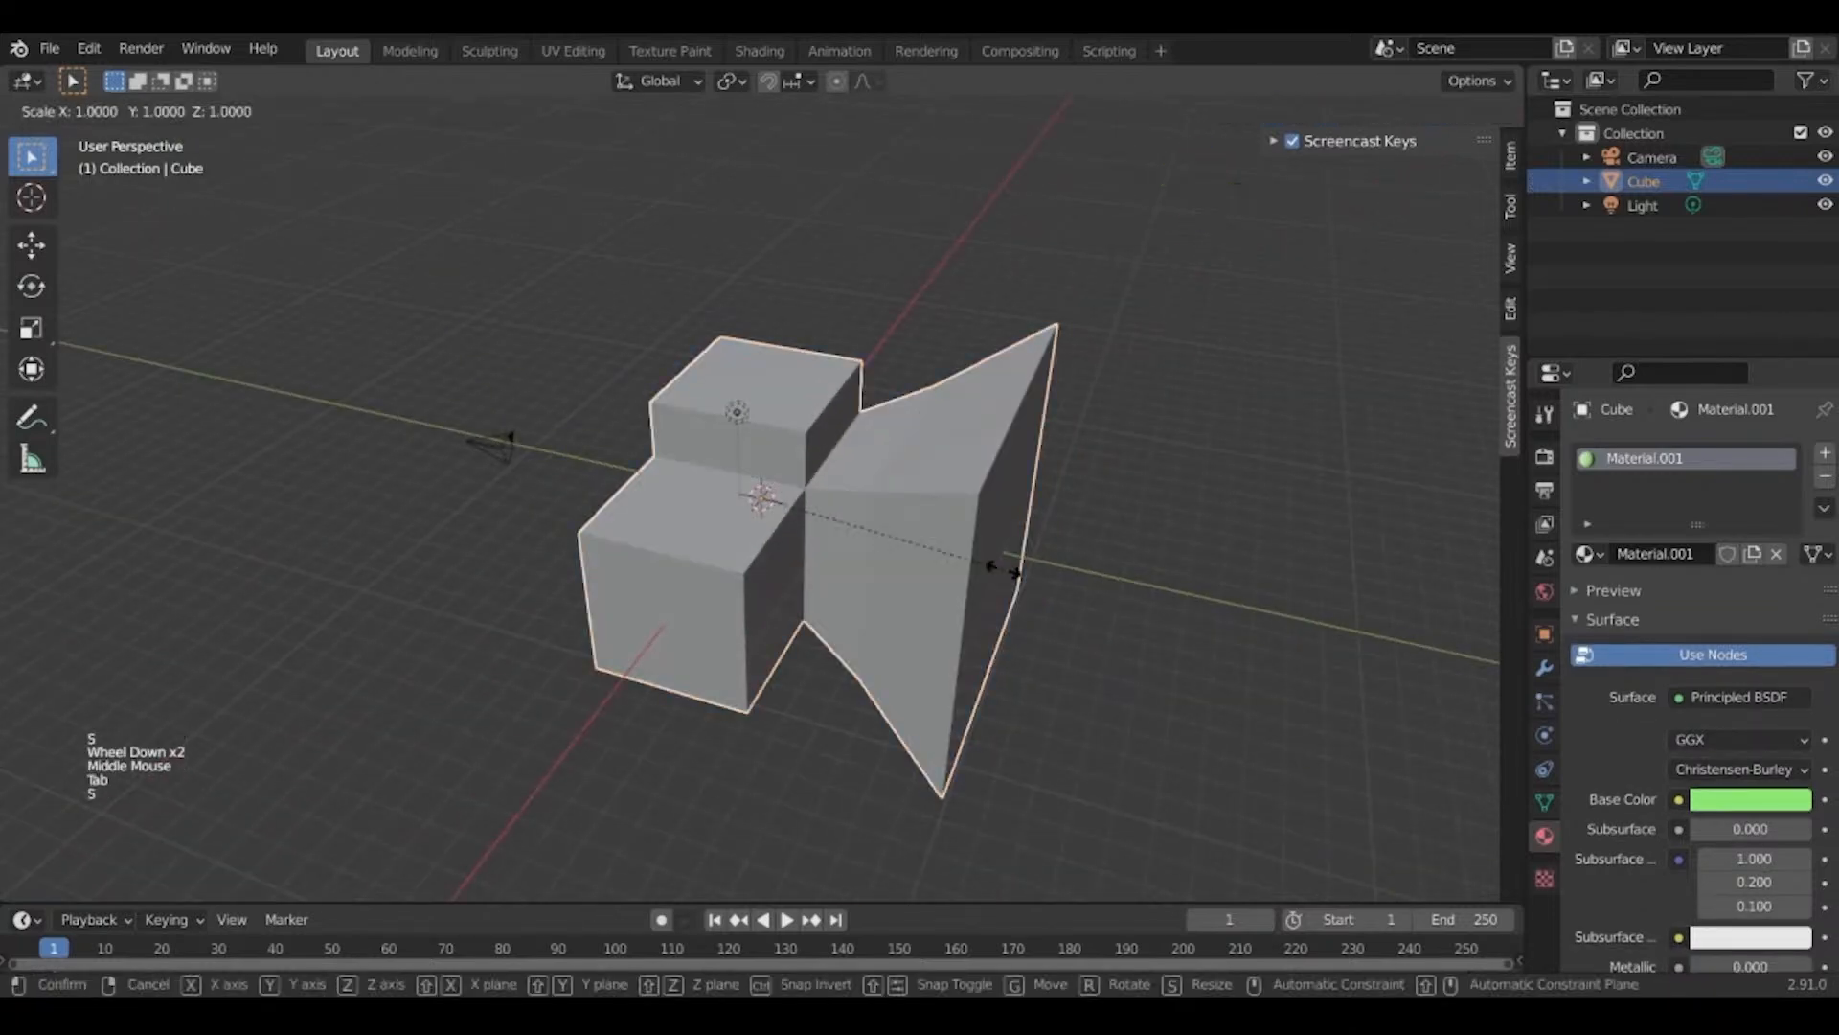
key(Escape)
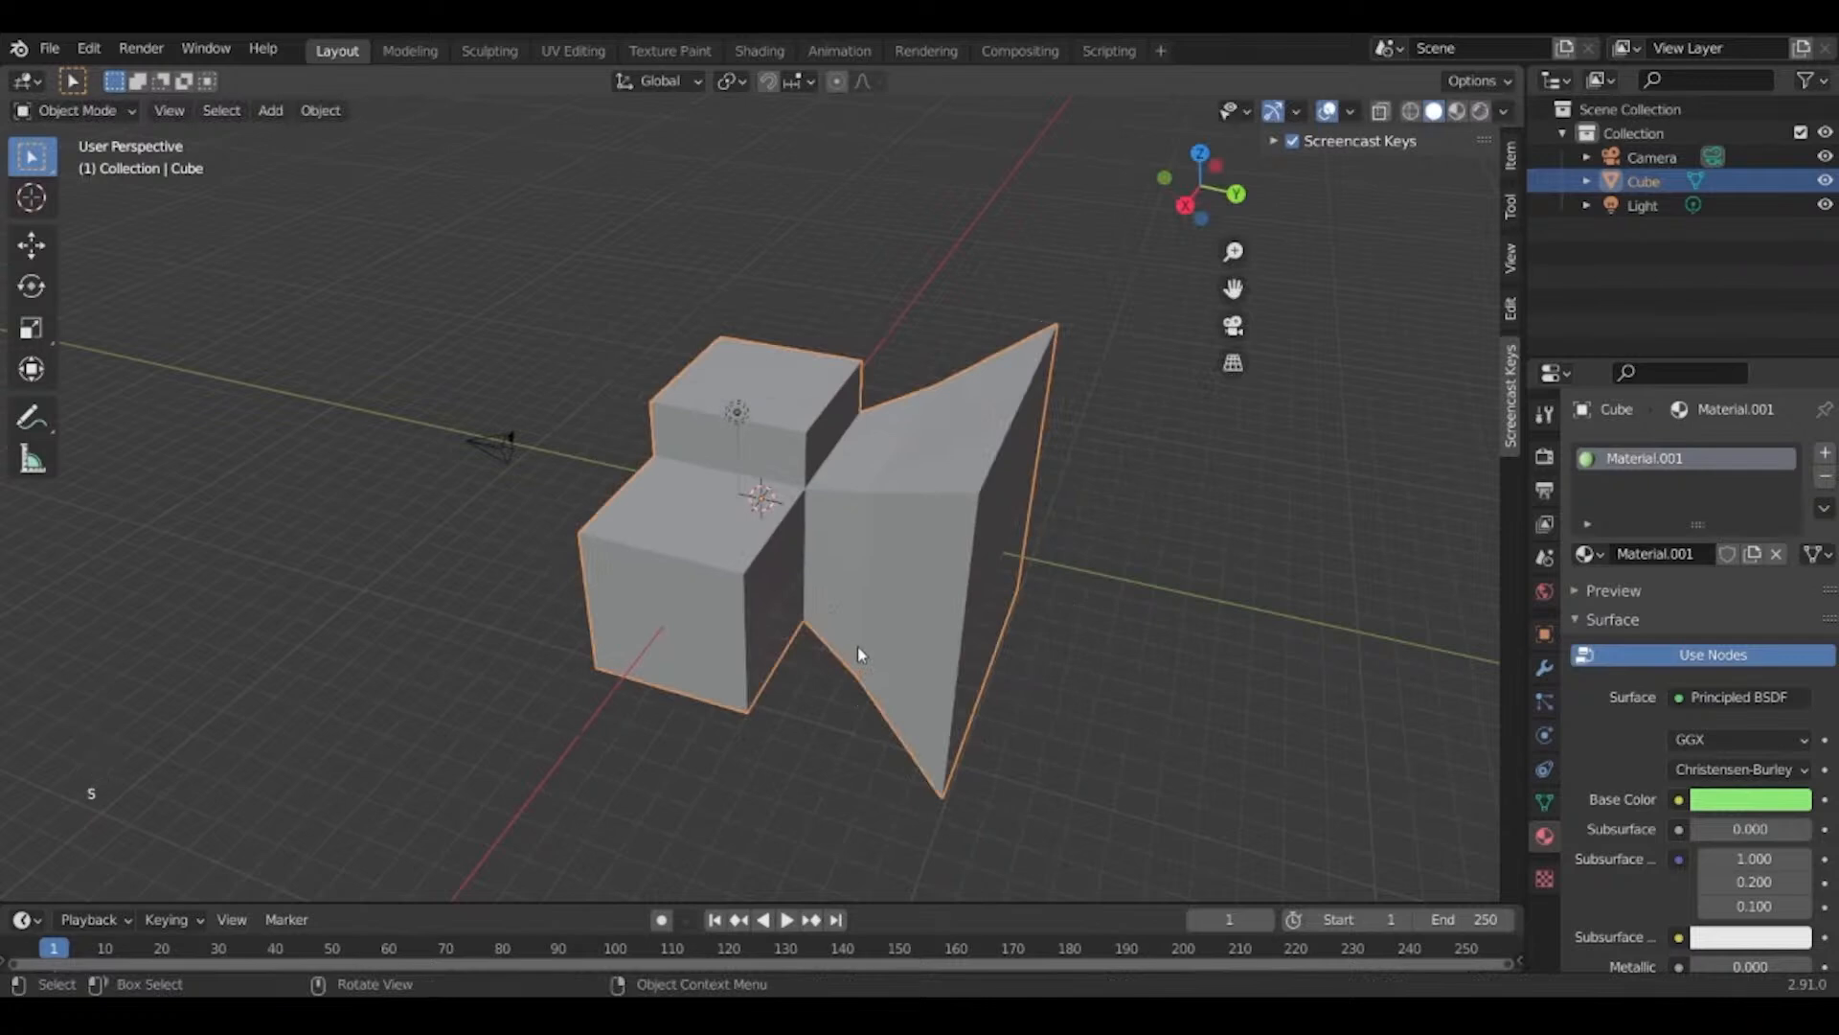
key(r)
key(Escape)
key(Tab)
Add one loop cut running along X through the middle of the front and upper blocks.
scroll(410, 735, up, 2)
scroll(410, 734, down, 1)
middle_drag(410, 734, 818, 648)
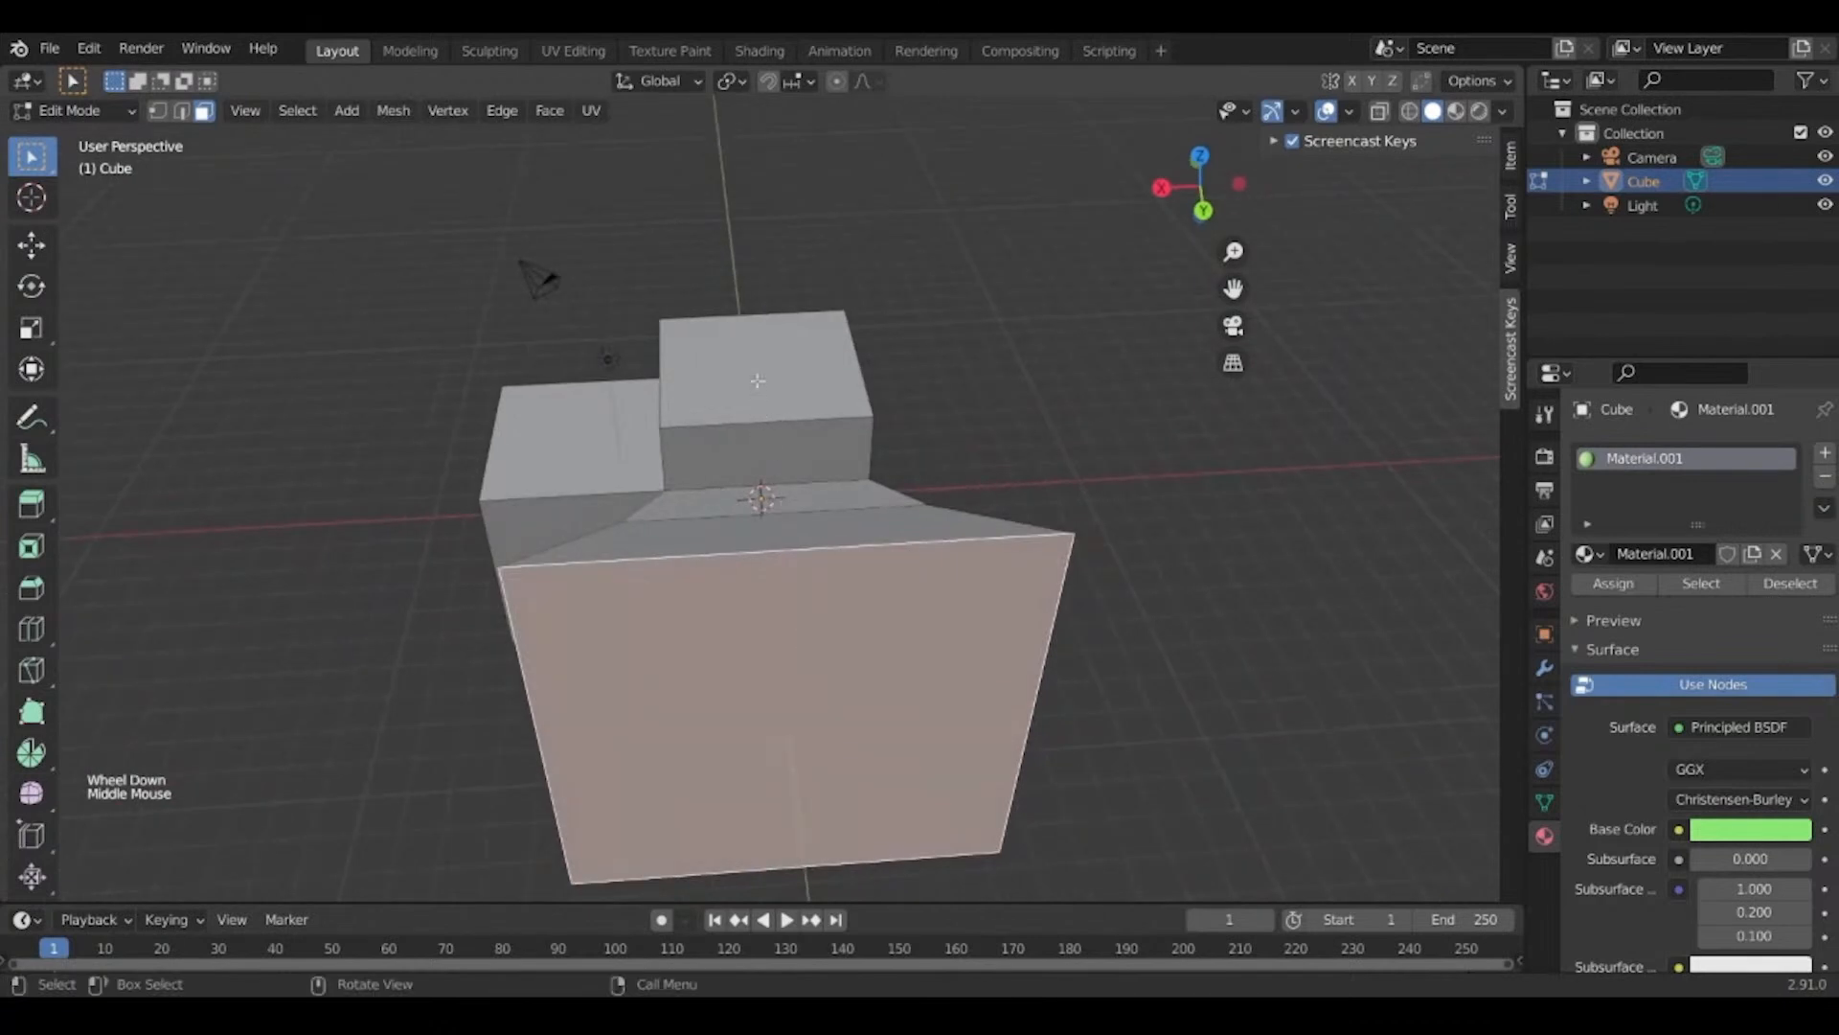
middle_drag(783, 456, 783, 505)
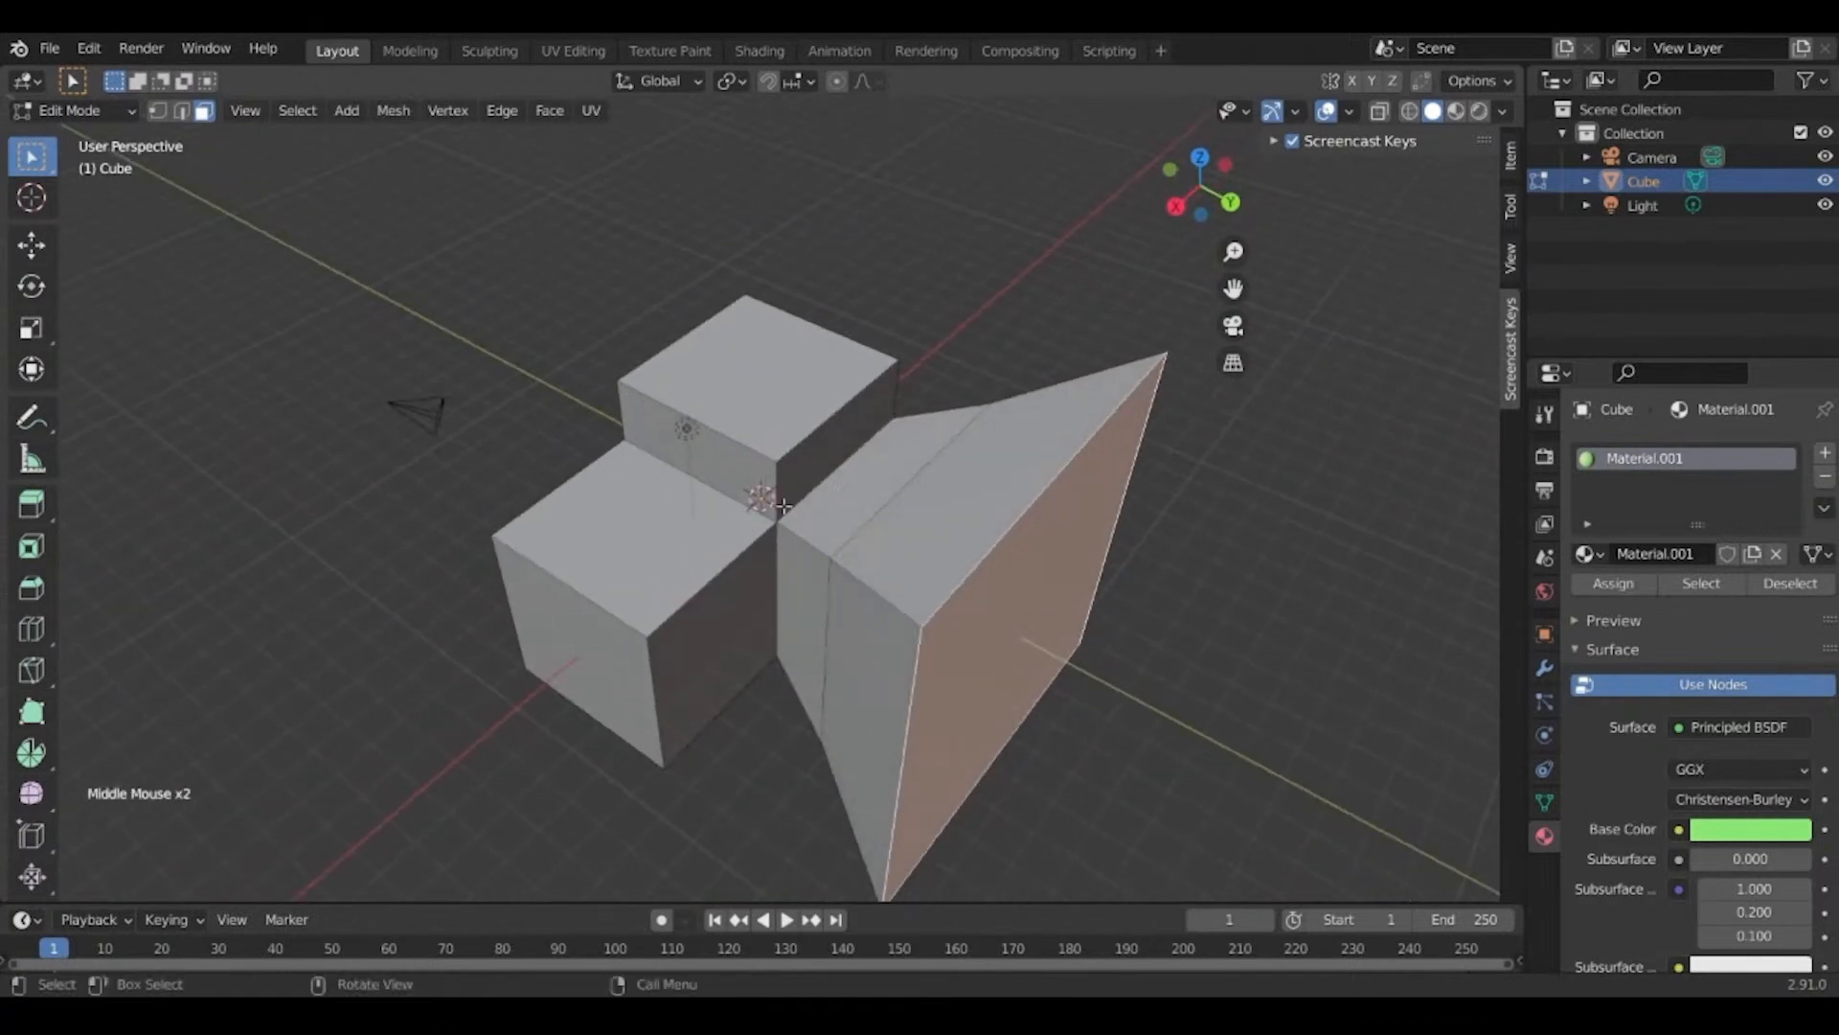
key(ctrl+r)
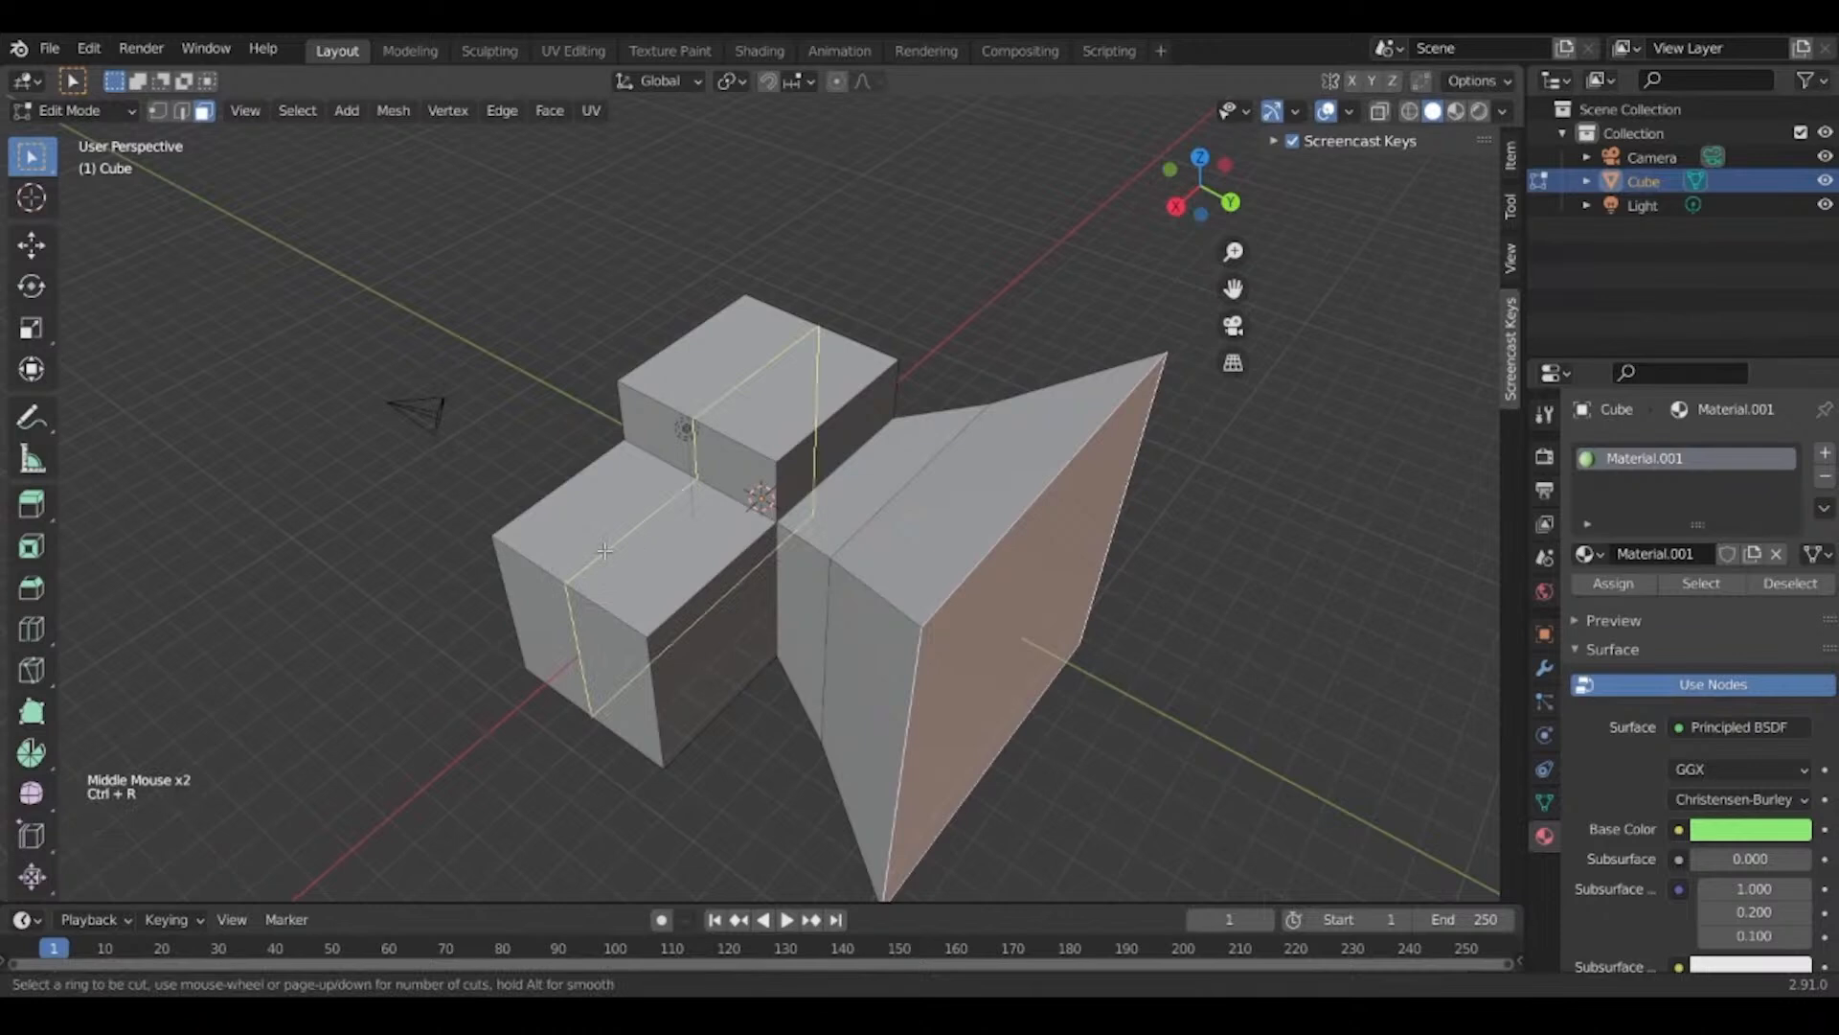
click(605, 551)
click(564, 539)
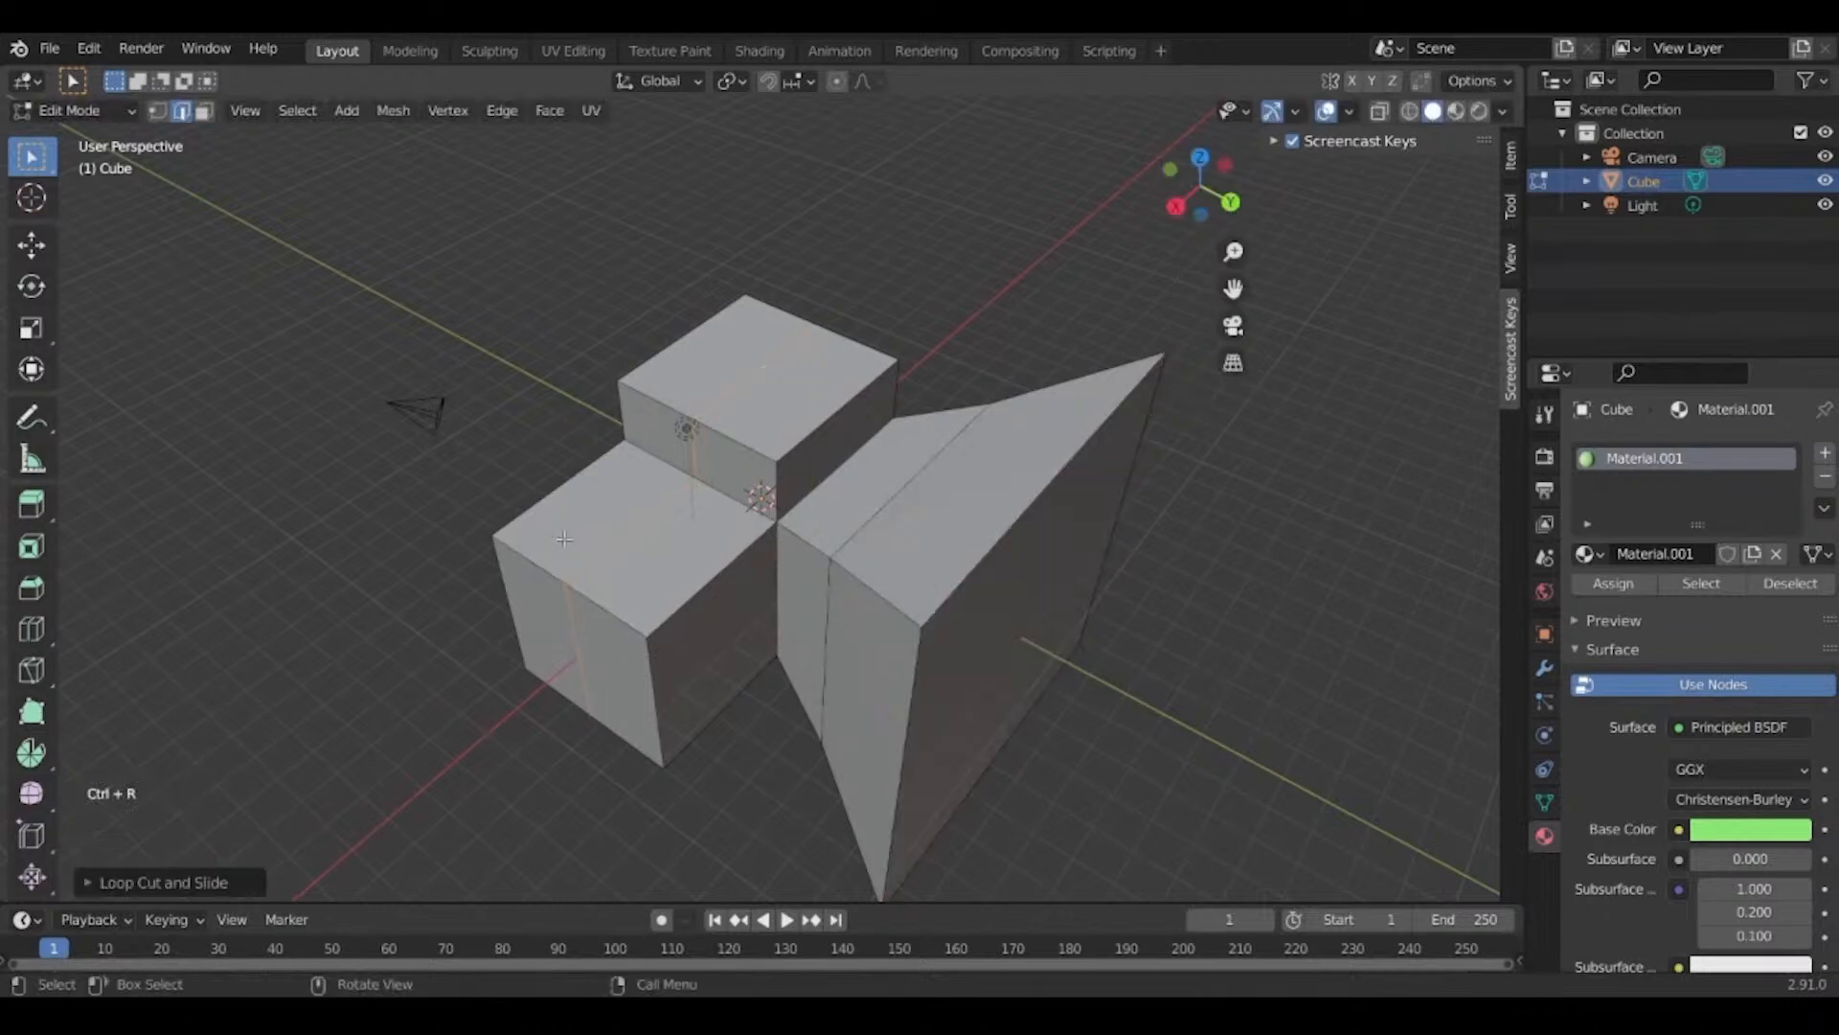
Raise the loop-cut edges on top of the front and upper blocks along Z to form gabled roofs.
click(627, 543)
shift+click(732, 415)
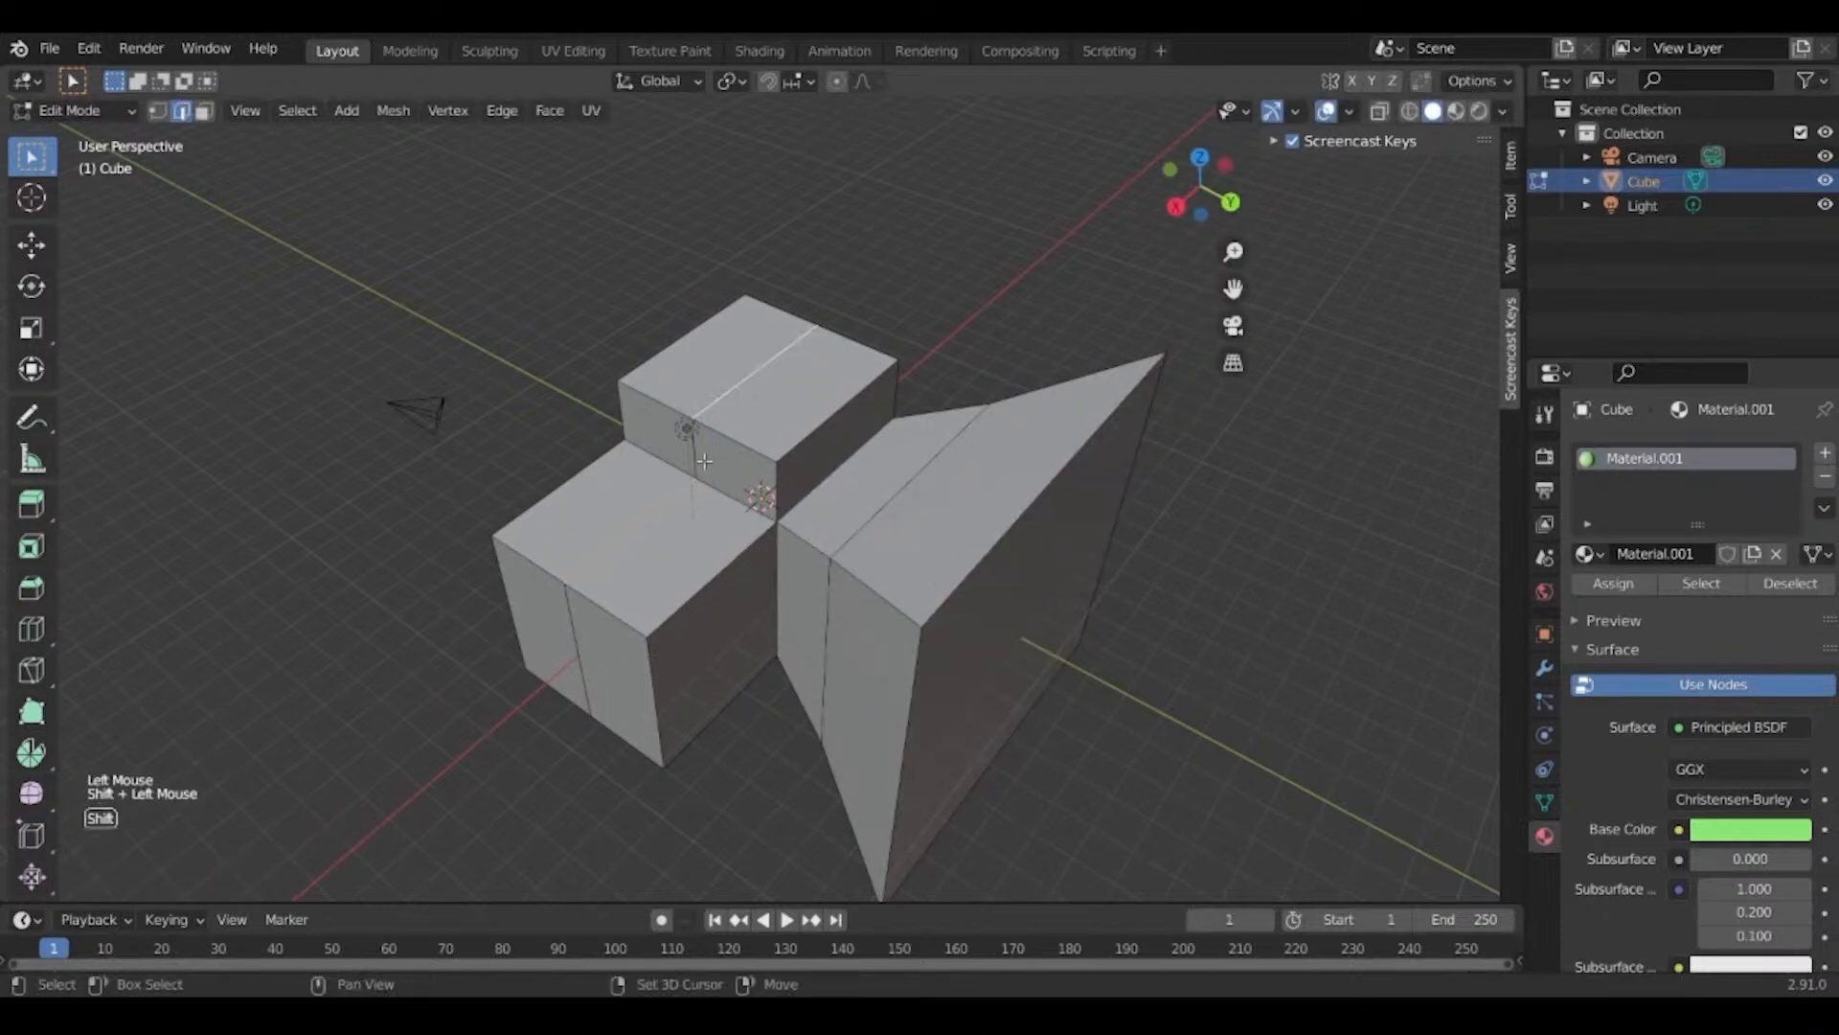
shift+click(700, 459)
key(g)
key(z)
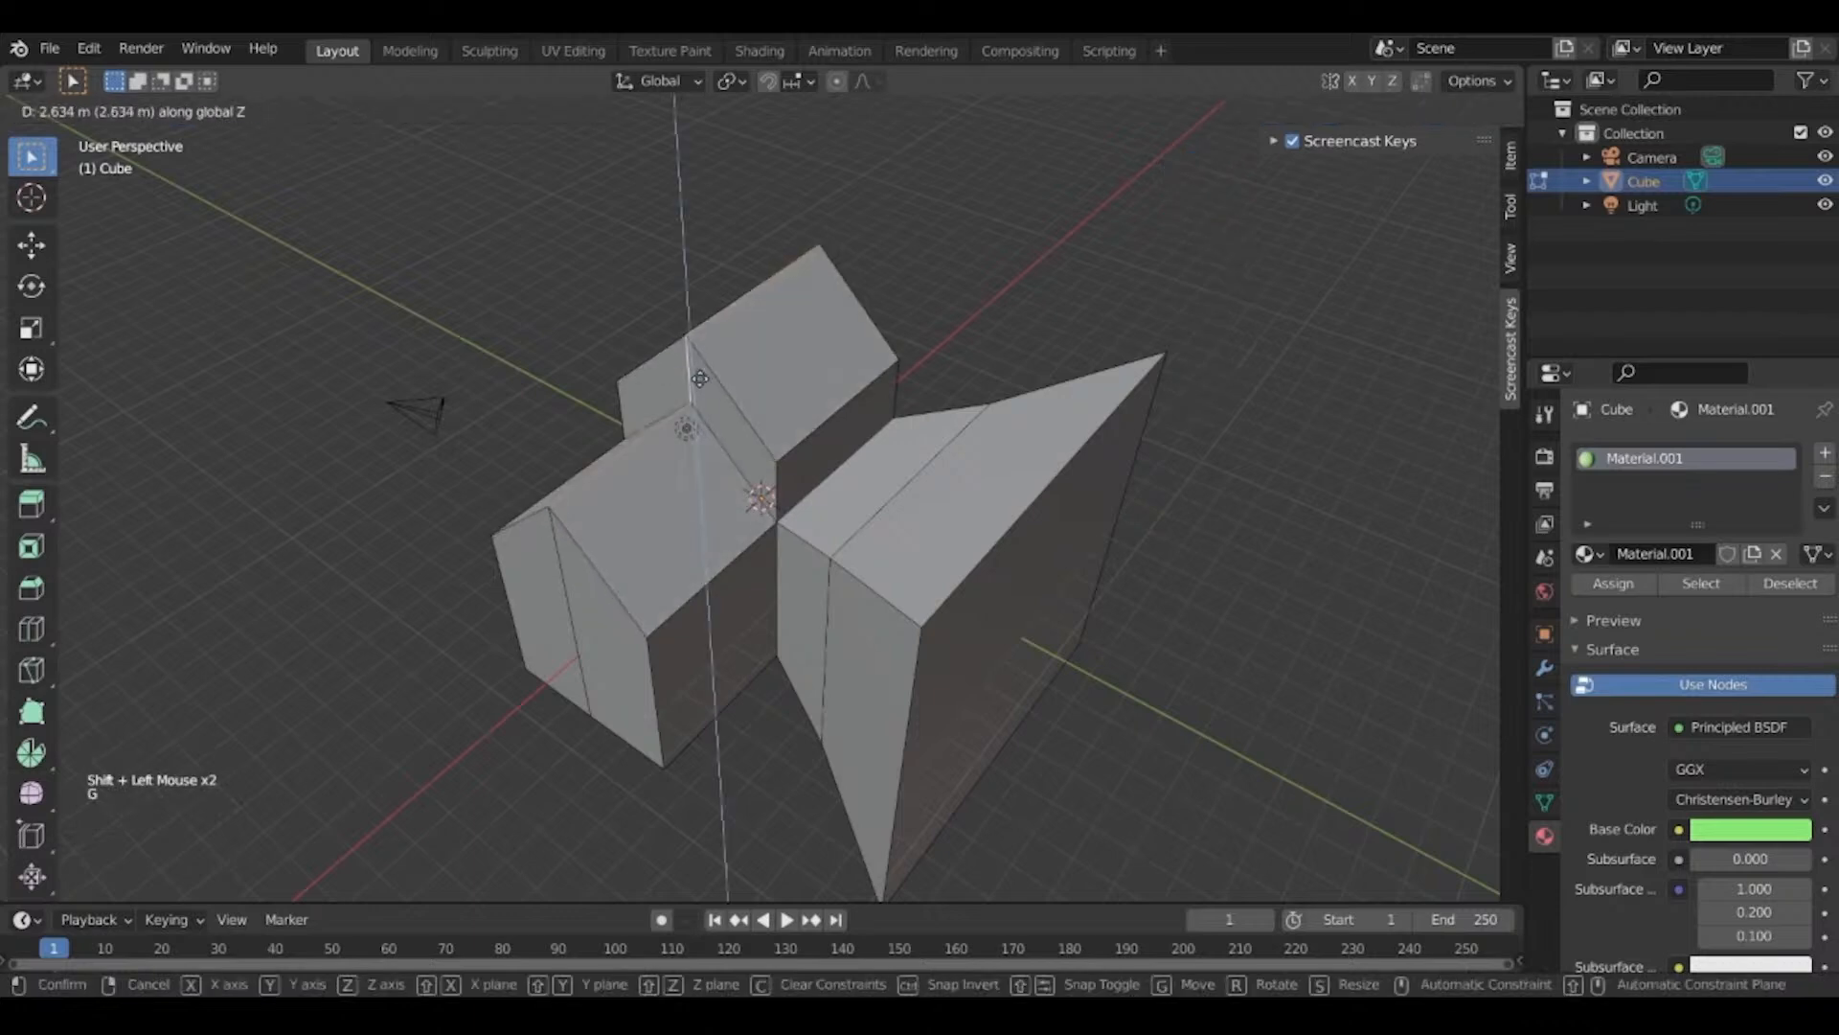
click(691, 354)
Try moving a side wall edge in Edit Mode and the whole object in Object Mode for comparison.
mouse_move(692, 353)
middle_down()
mouse_move(873, 471)
mouse_move(670, 364)
middle_up()
click(659, 356)
click(677, 426)
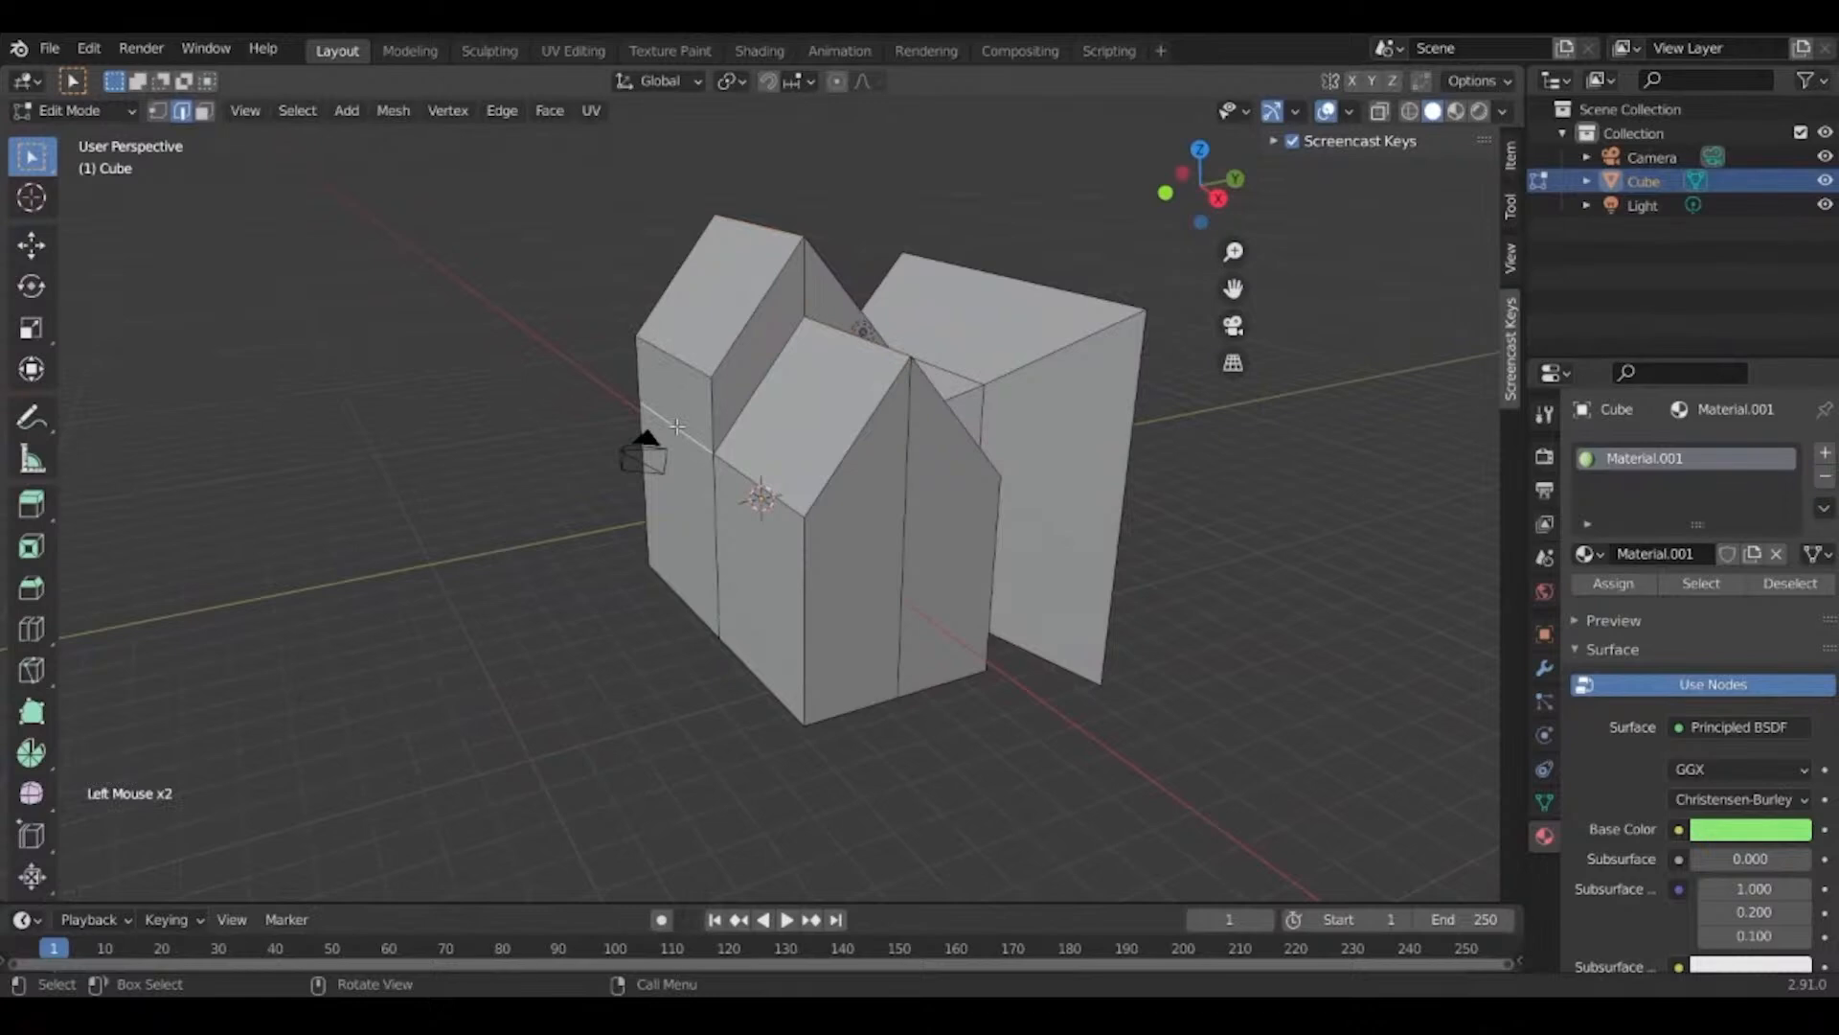
key(g)
key(Escape)
key(Tab)
key(g)
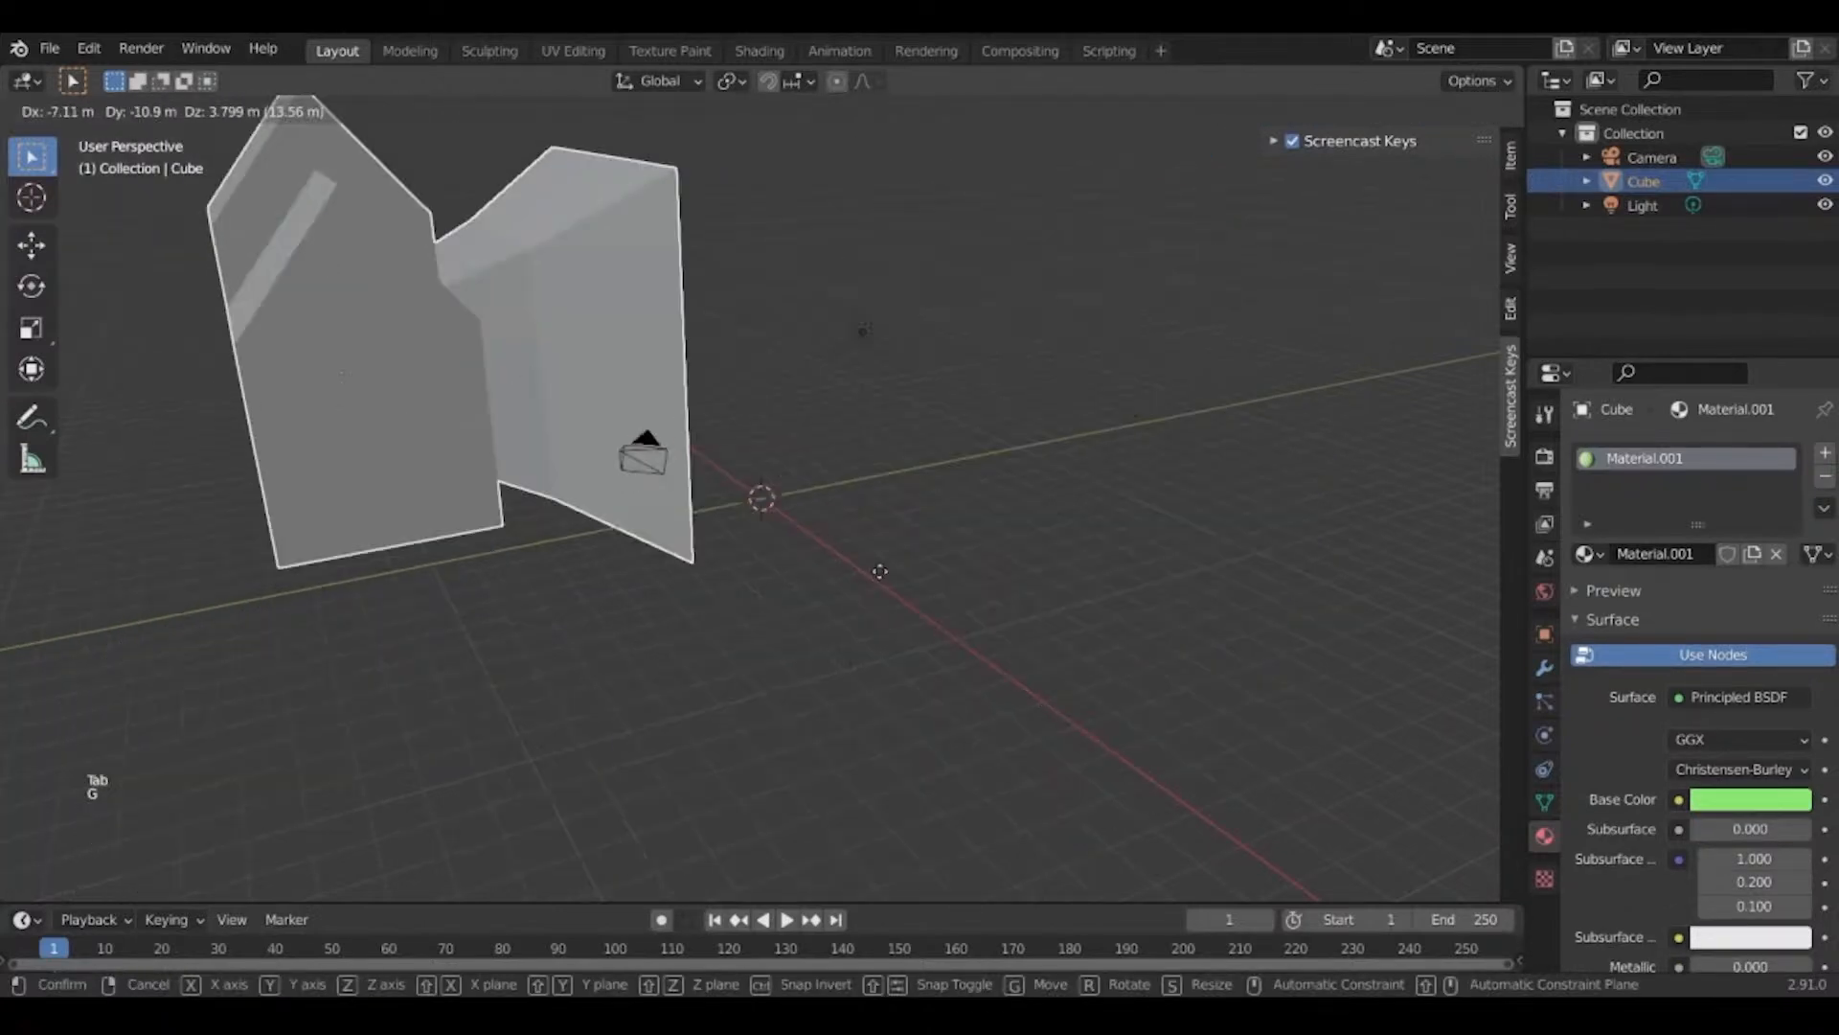
key(Escape)
key(Tab)
click(631, 456)
key(g)
key(Escape)
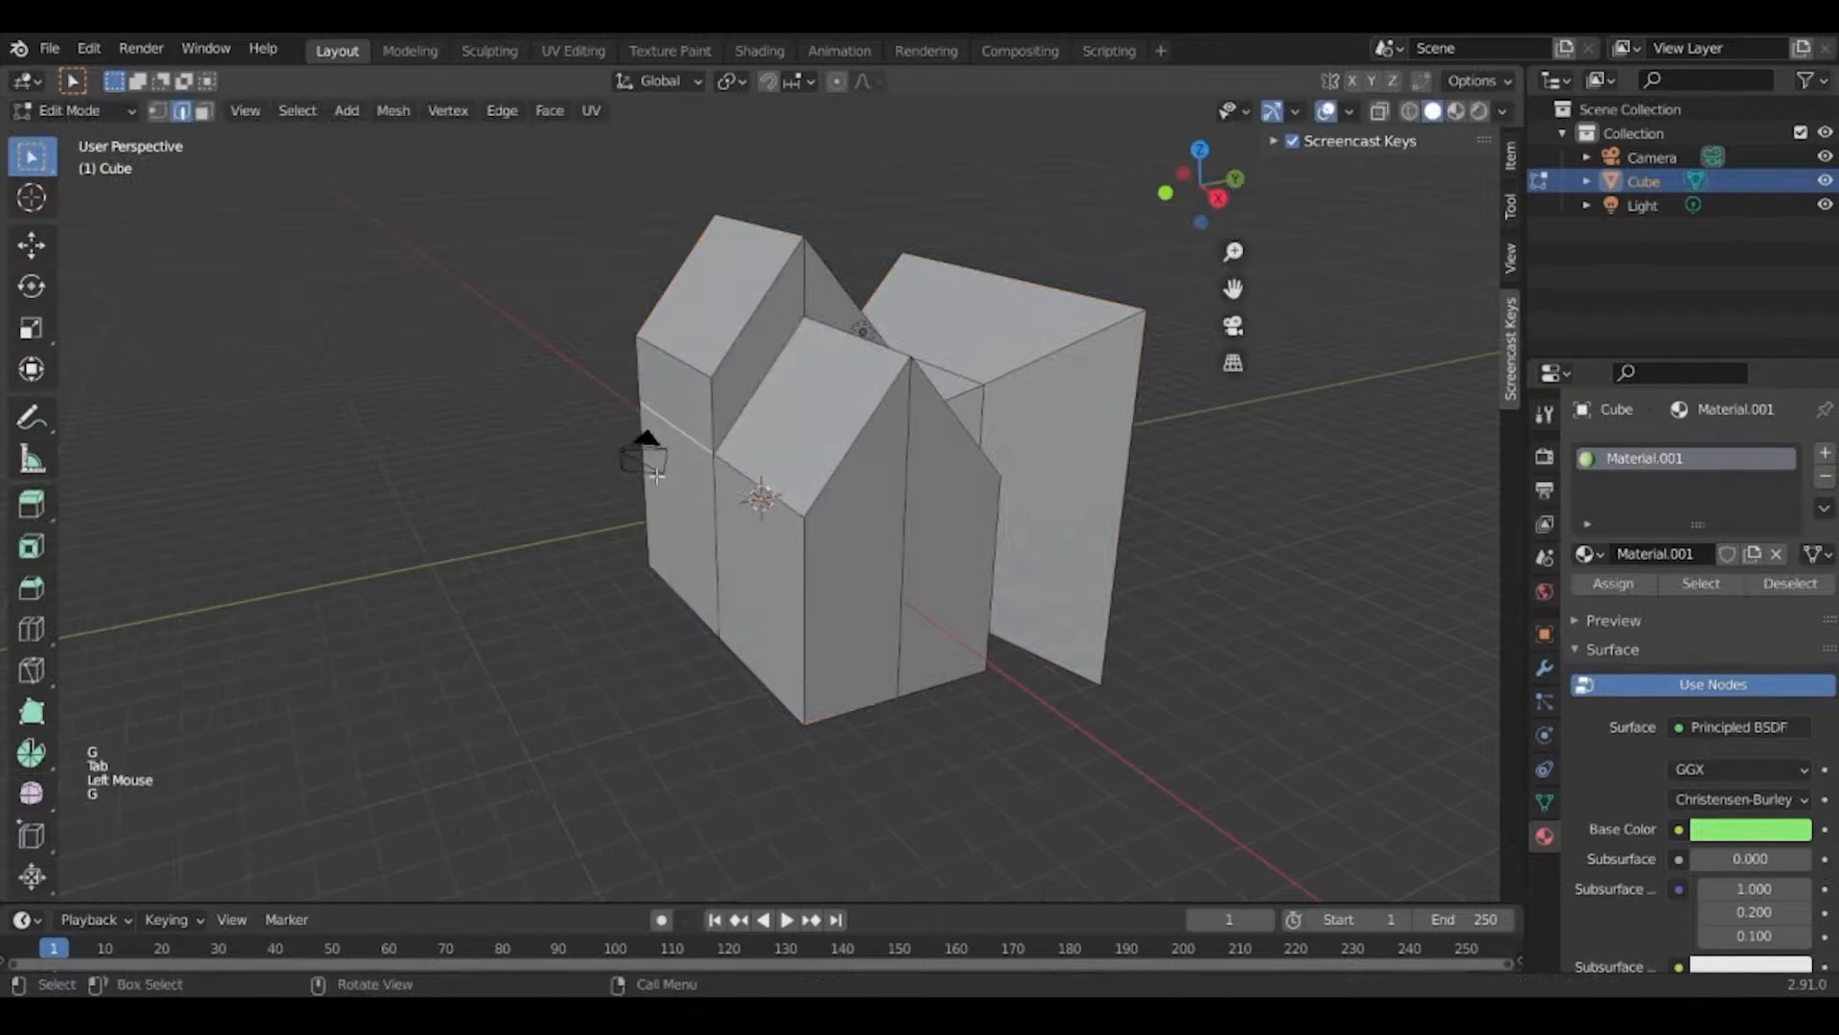
Return to Object Mode, duplicate the house and place the copy along the X axis clear of the original.
key(Tab)
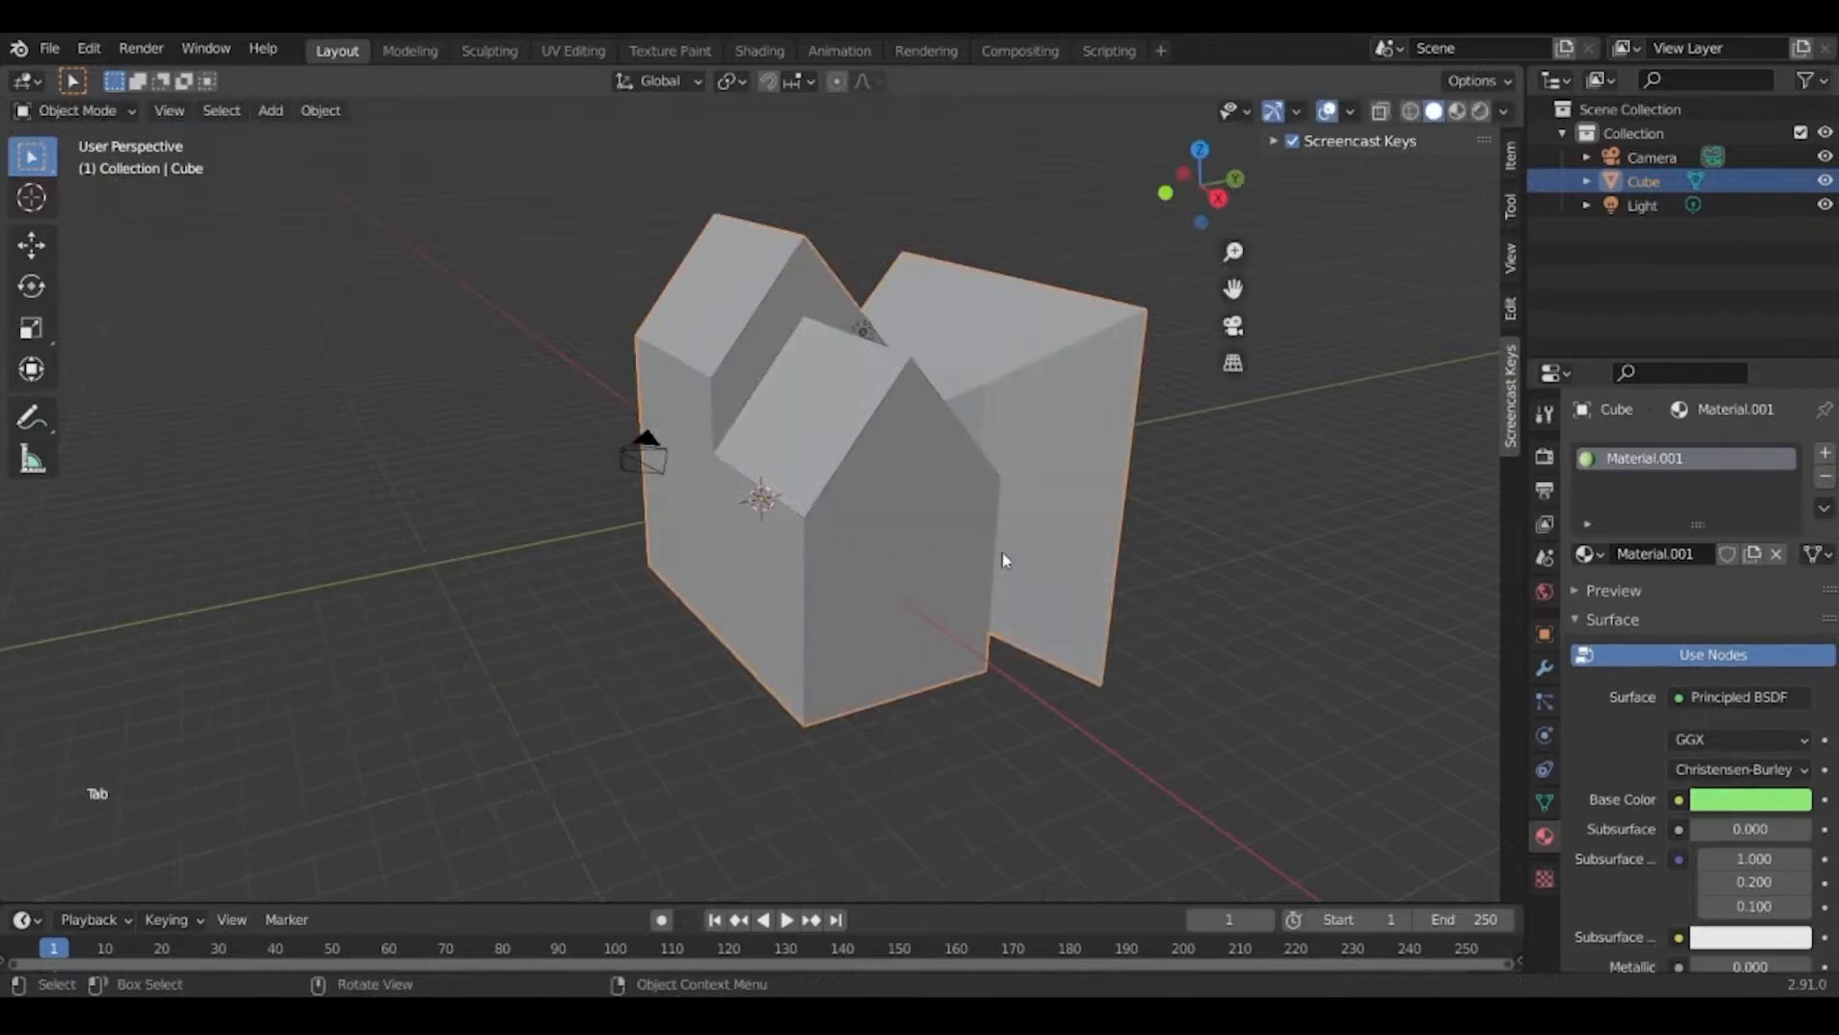
middle_drag(1002, 550, 940, 571)
key(shift+d)
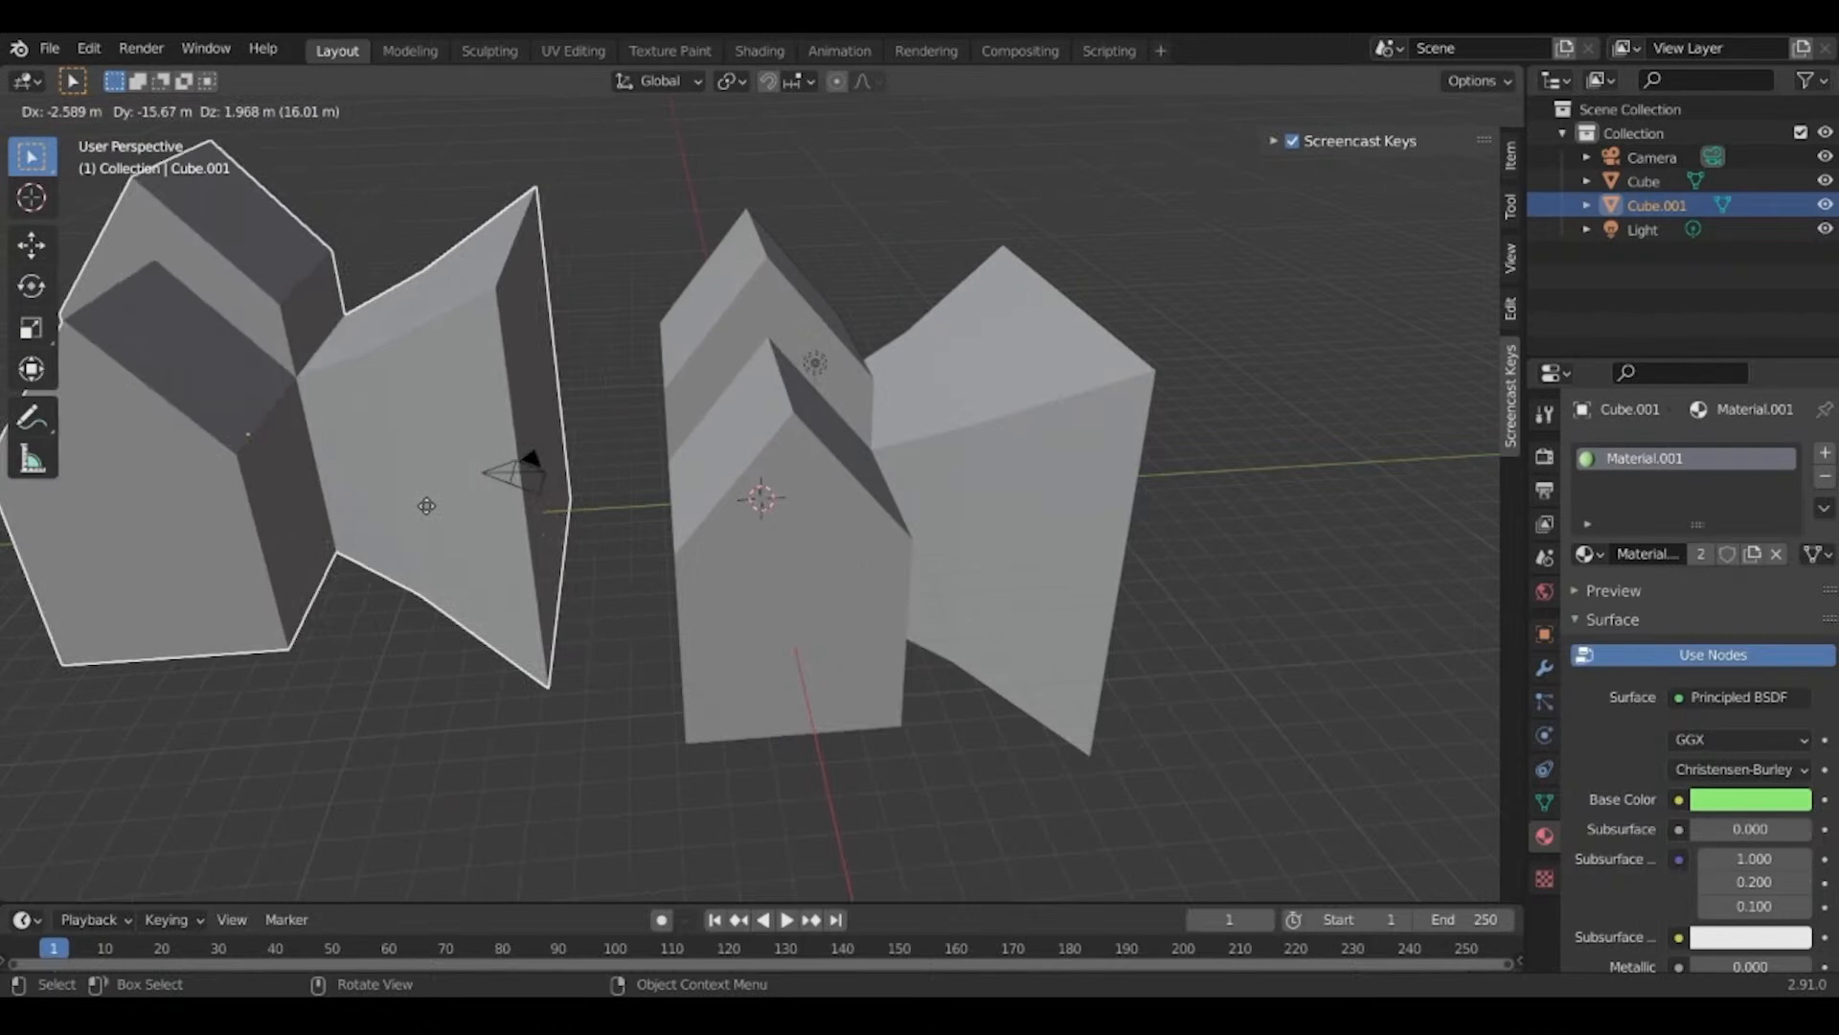
key(y)
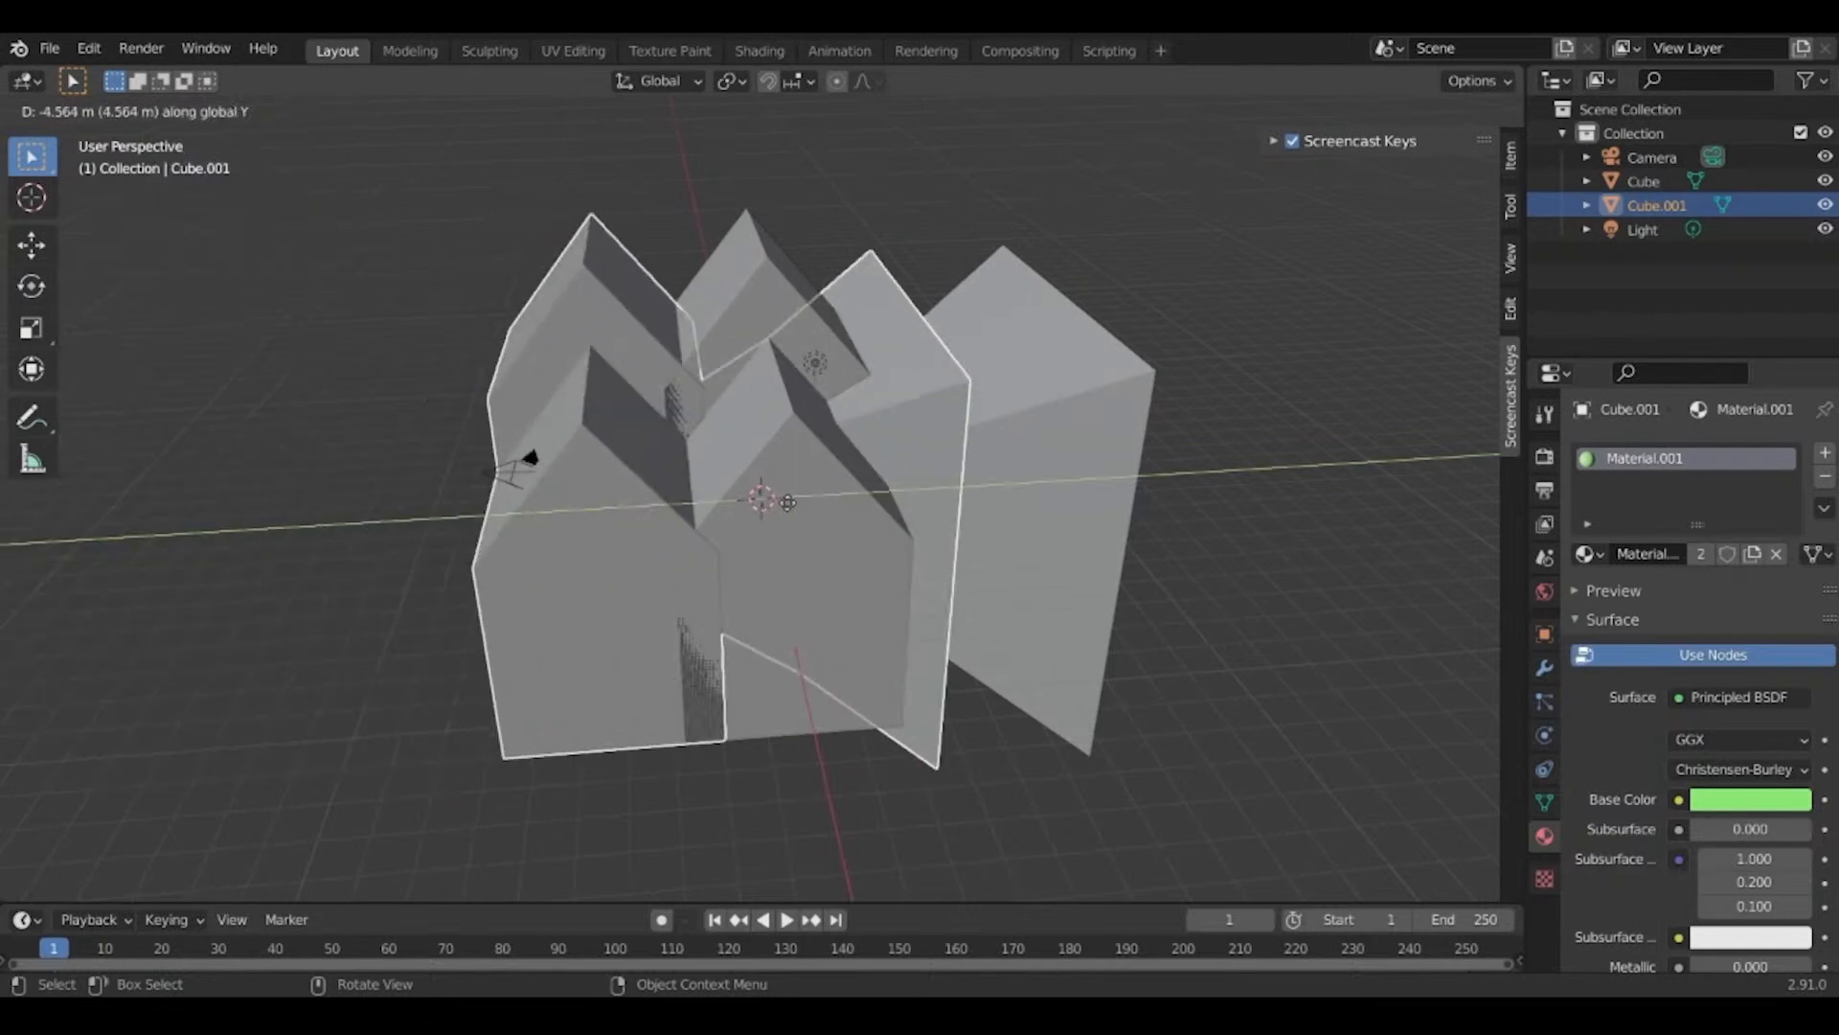
right_click(369, 486)
key(g)
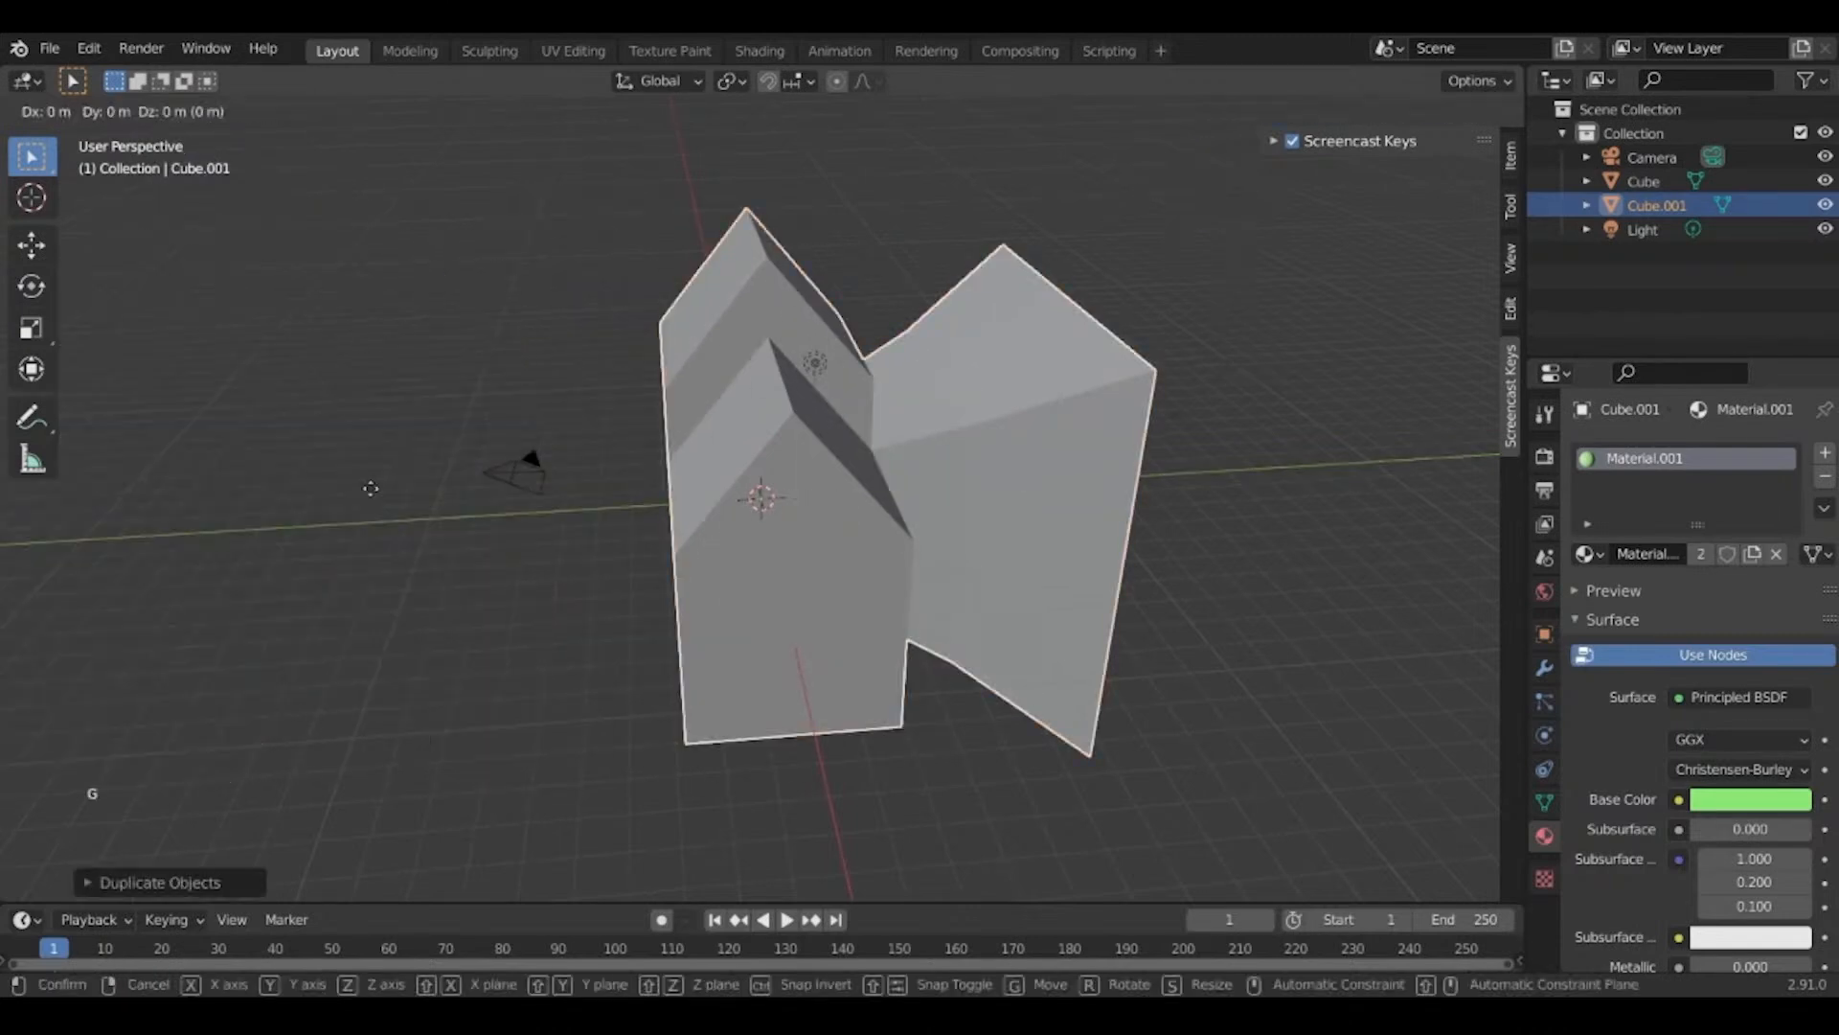
key(x)
click(447, 199)
right_click(447, 200)
Try moving the duplicated house along the Z axis.
scroll(716, 301, down, 1)
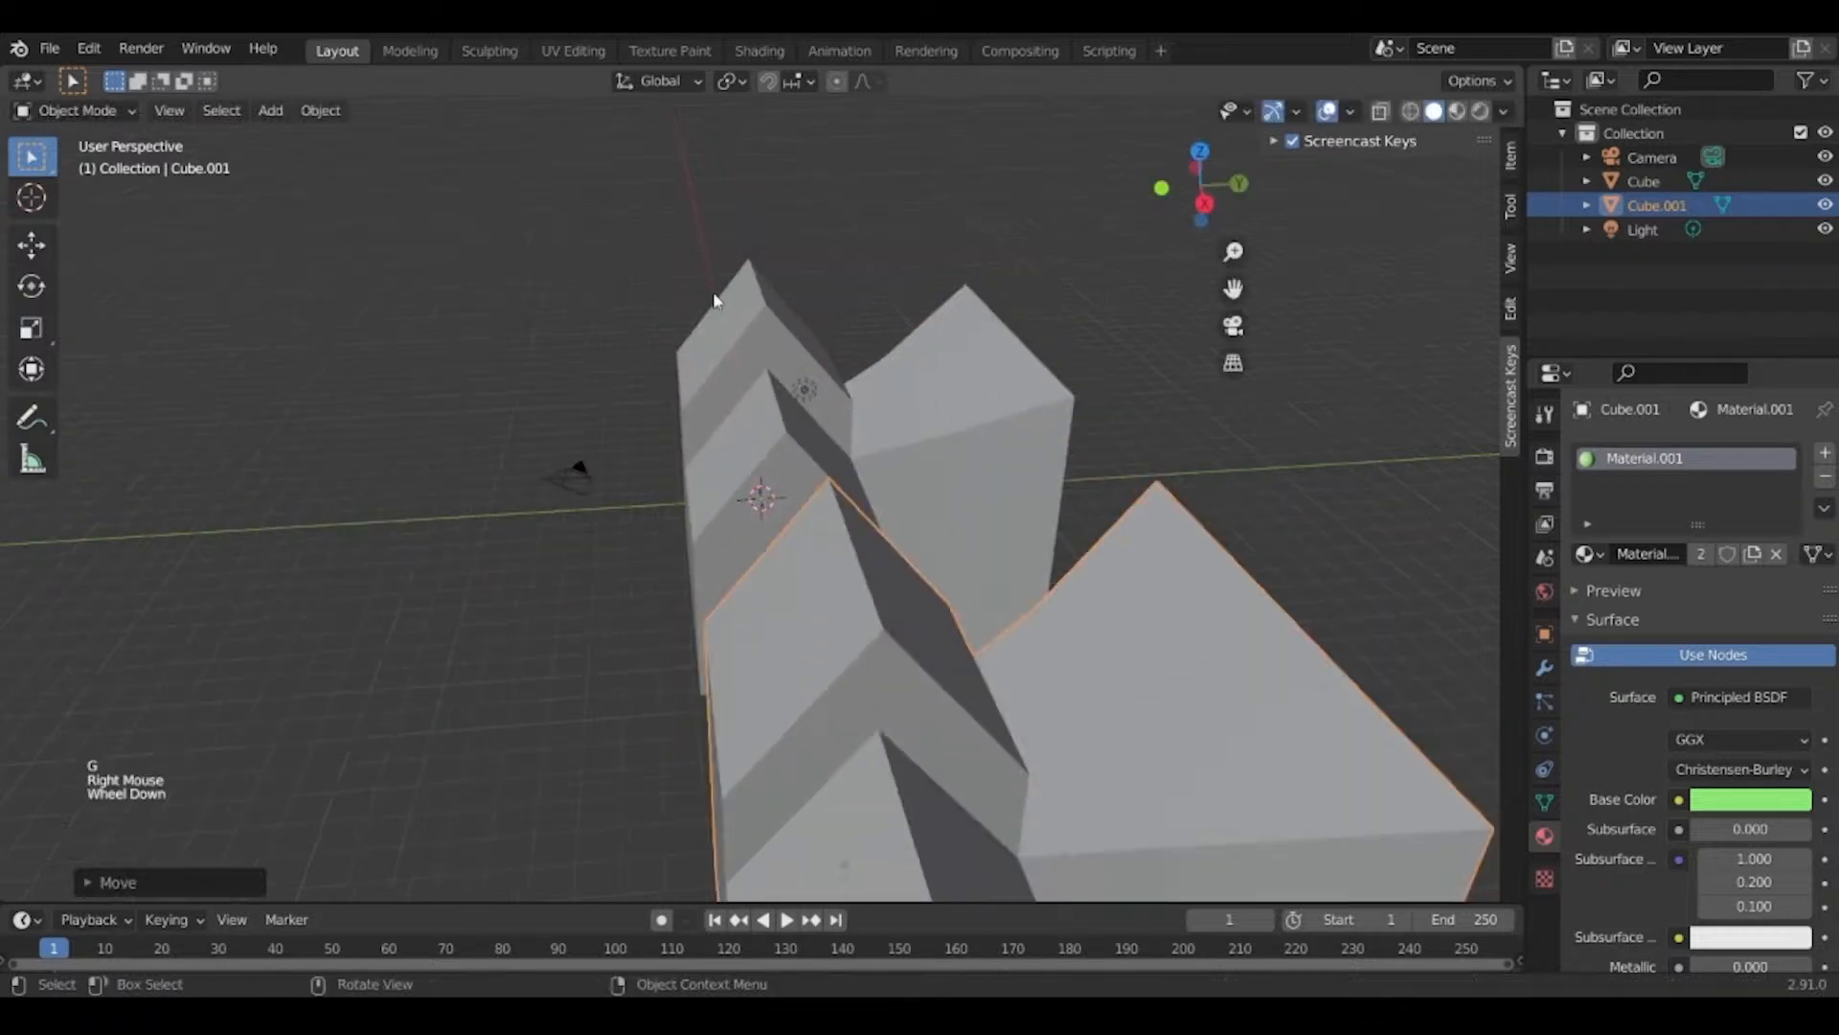
scroll(717, 301, down, 2)
middle_drag(716, 301, 1093, 321)
key(g)
key(z)
right_click(1159, 377)
scroll(1159, 377, down, 1)
middle_drag(1159, 378, 549, 479)
In Edit Mode, extrude the front block's sloped roof face on the duplicate and raise it along Z.
key(Tab)
scroll(772, 543, up, 2)
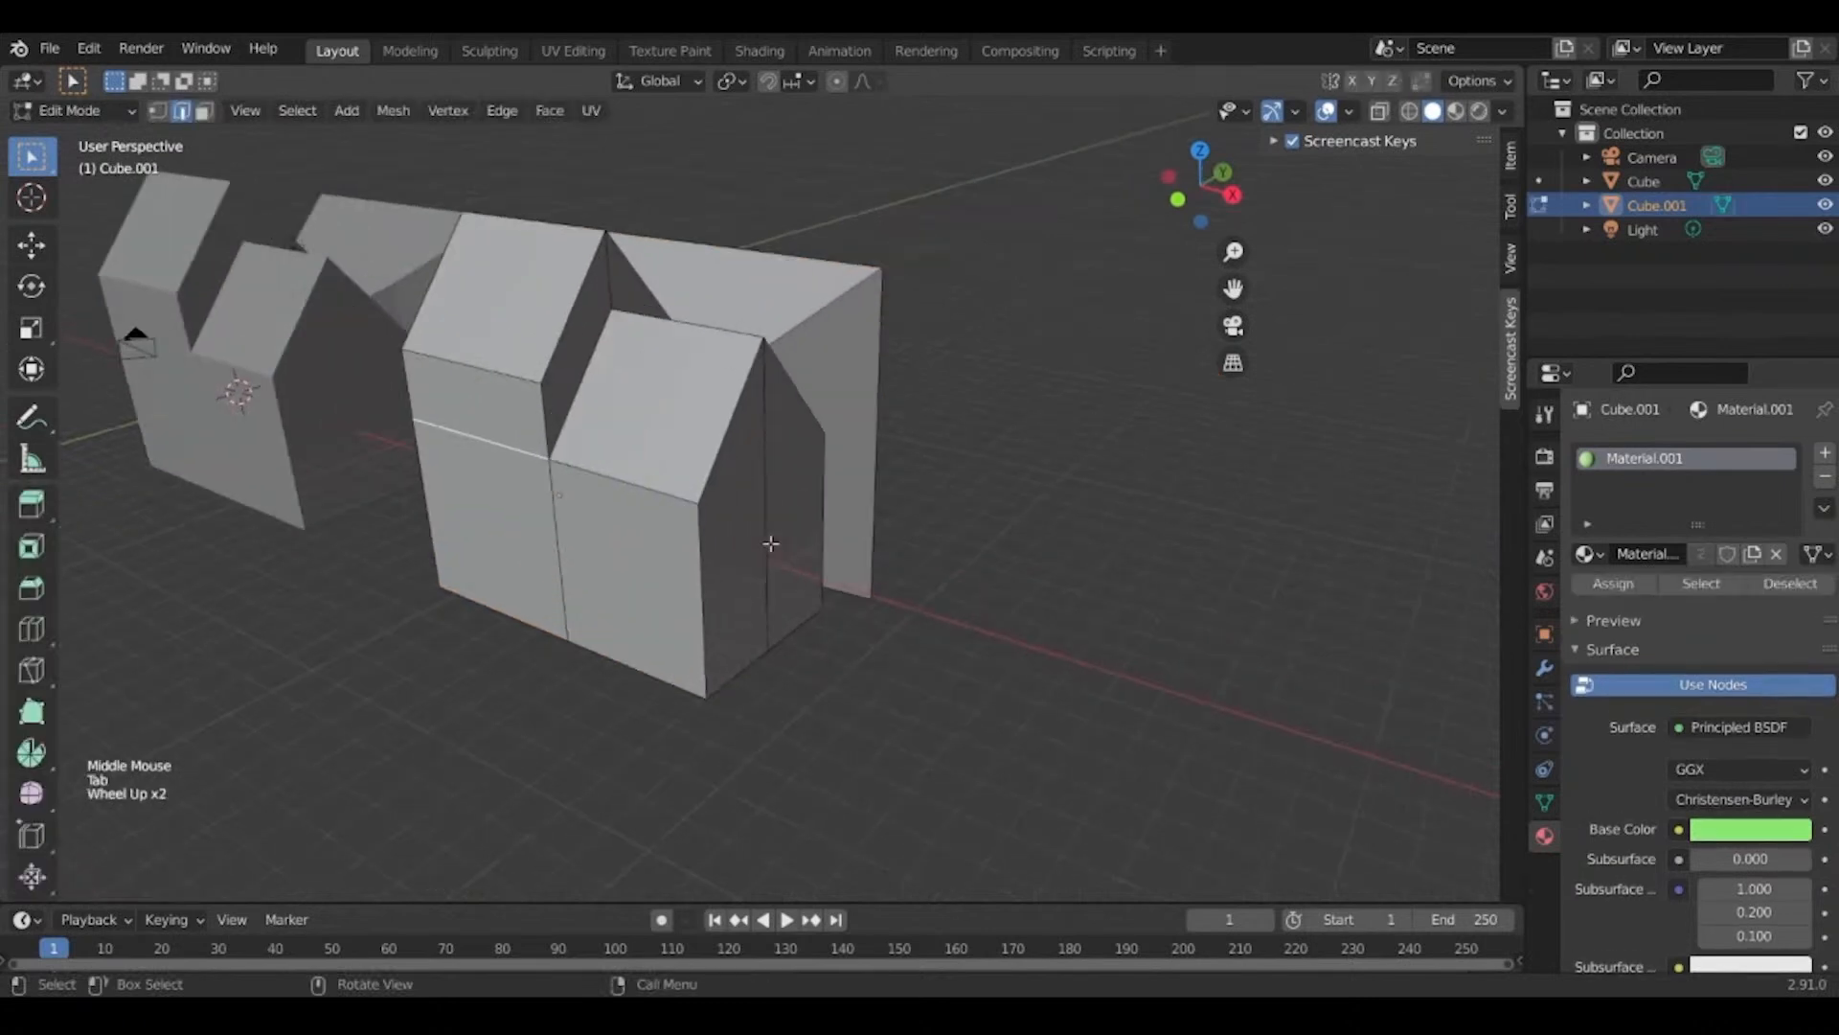
key(3)
click(673, 396)
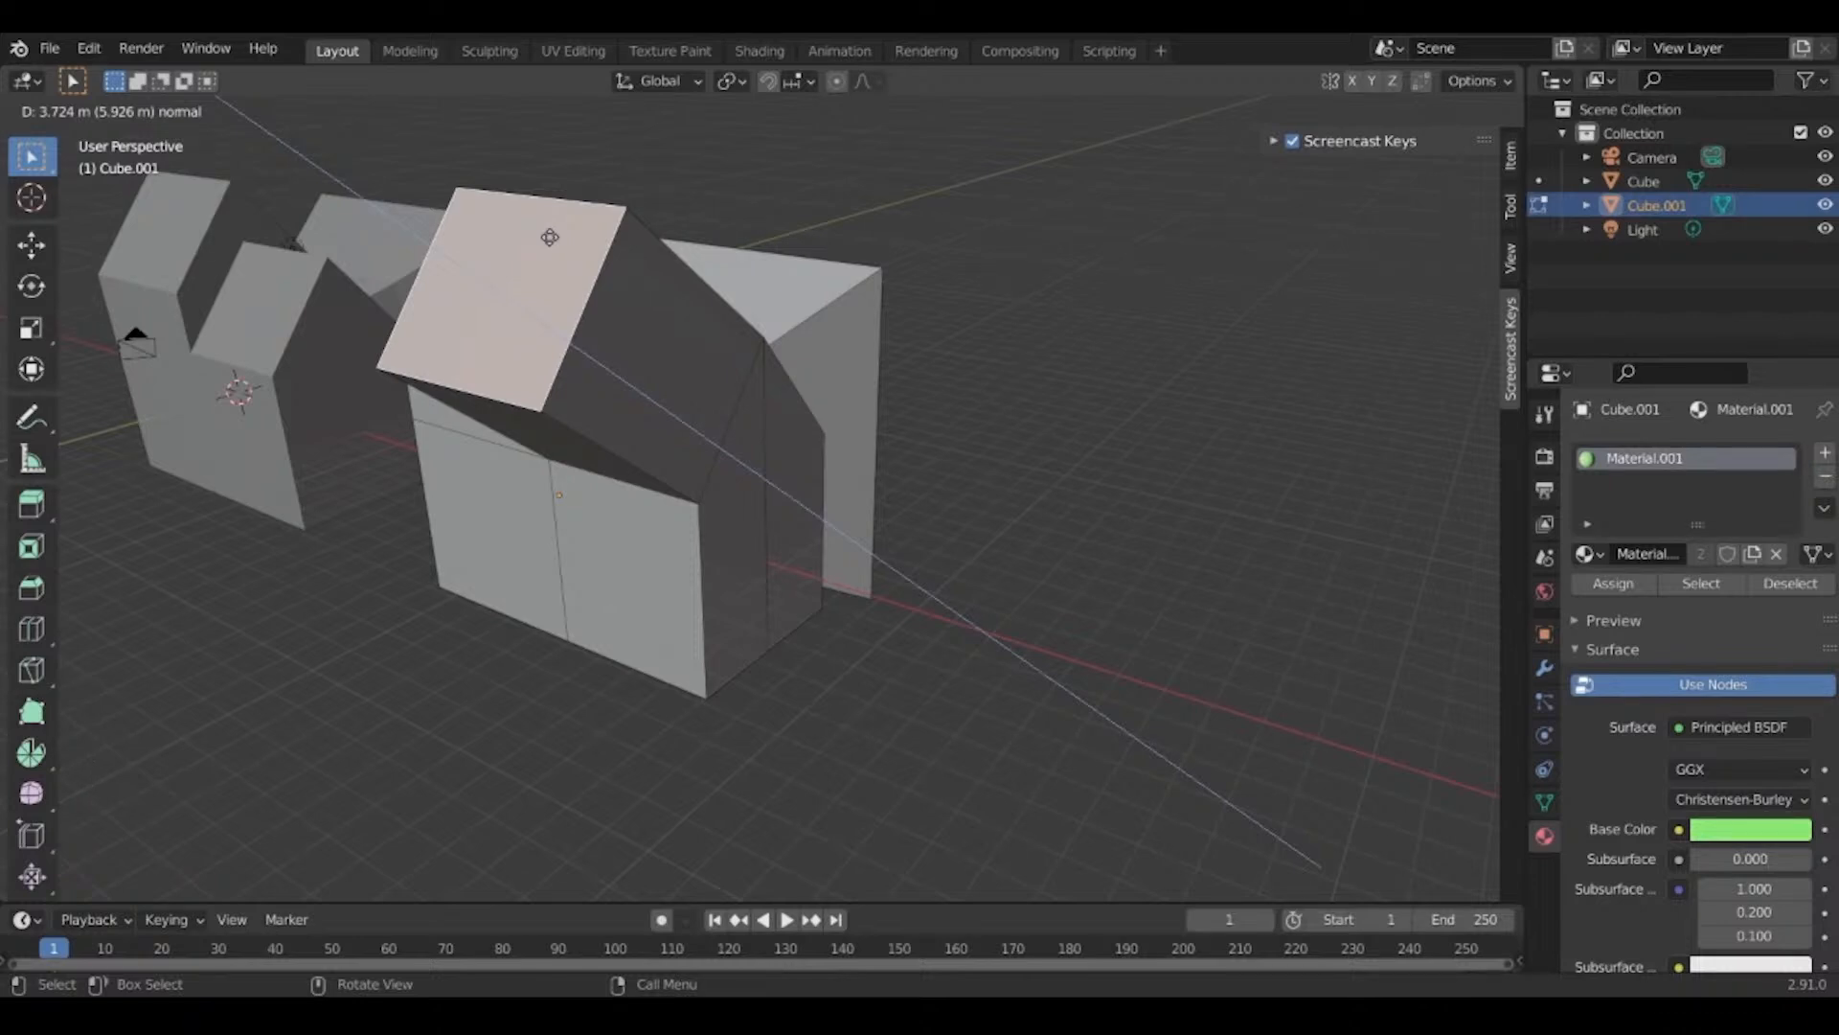
middle_drag(550, 236, 579, 294)
key(g)
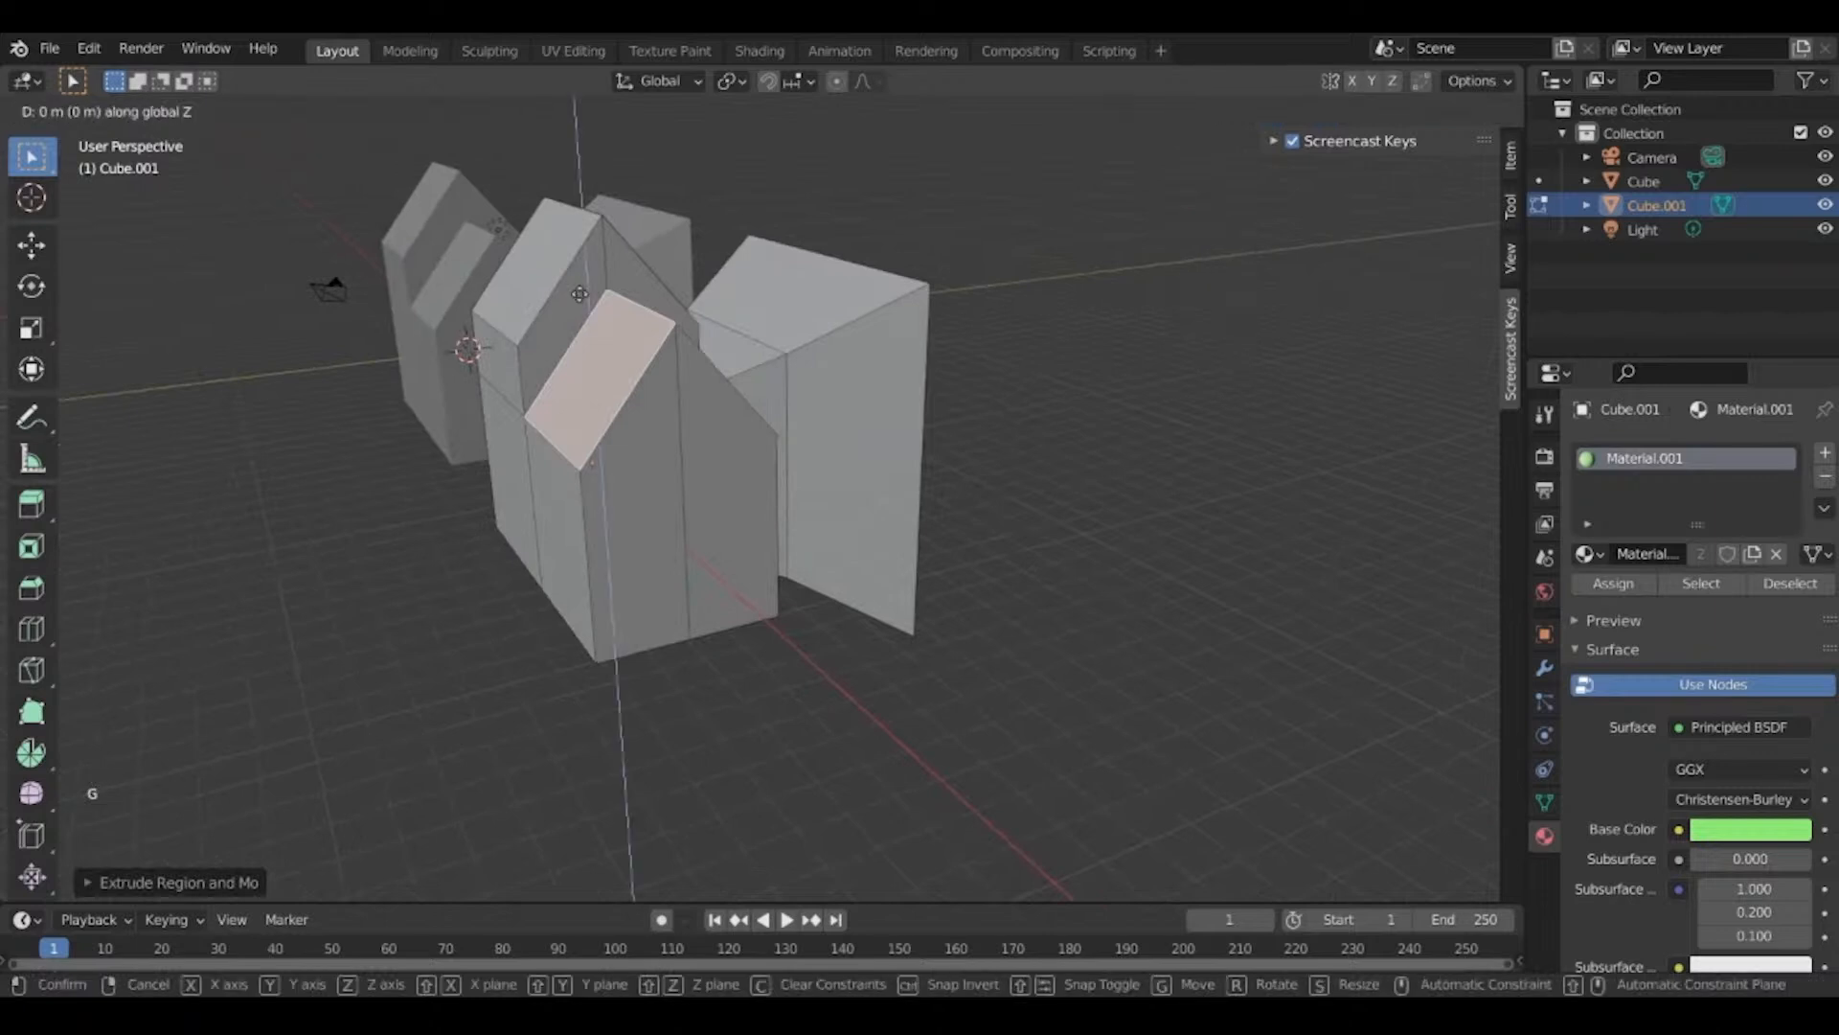
click(547, 127)
Try moving the duplicate's extruded roof face along the X axis.
middle_drag(547, 126, 403, 316)
key(g)
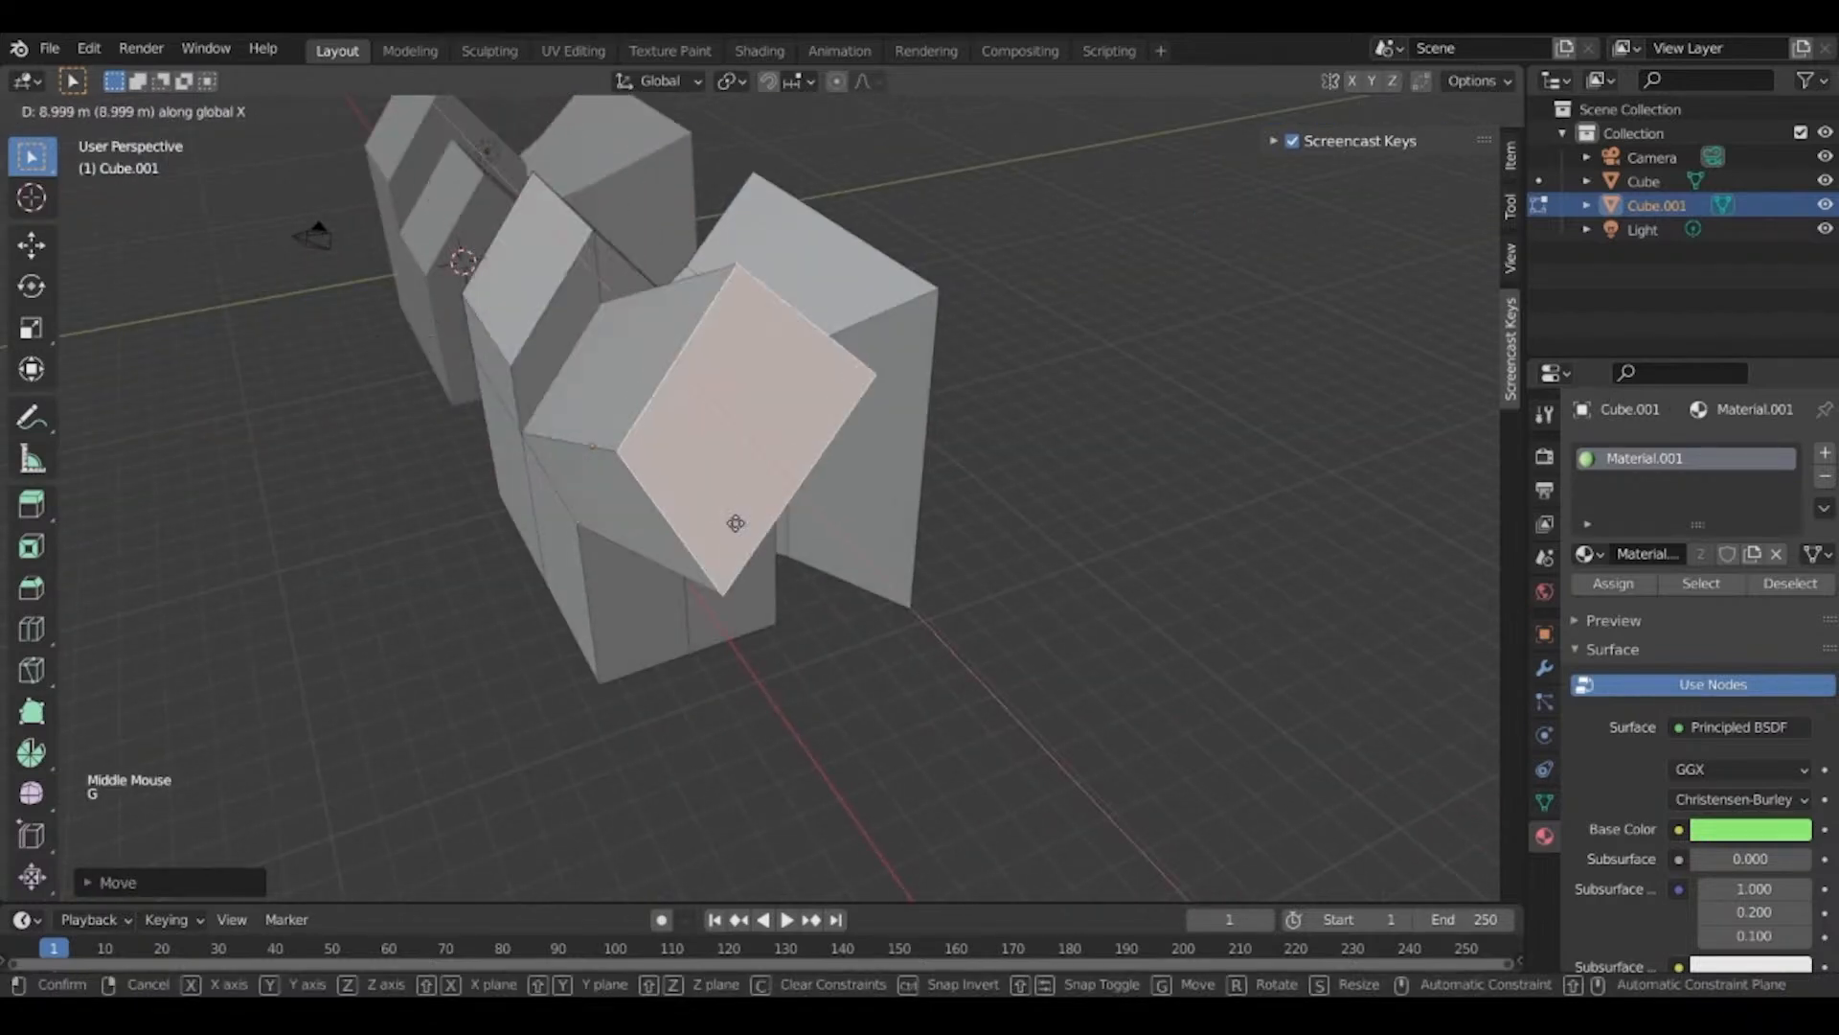
right_click(671, 385)
scroll(672, 385, down, 1)
scroll(671, 385, down, 2)
Return to Object Mode and place the 3D cursor freehand, first on the empty grid, finally at the original house.
middle_drag(672, 385, 941, 538)
scroll(673, 418, up, 2)
key(Tab)
middle_drag(706, 594, 709, 603)
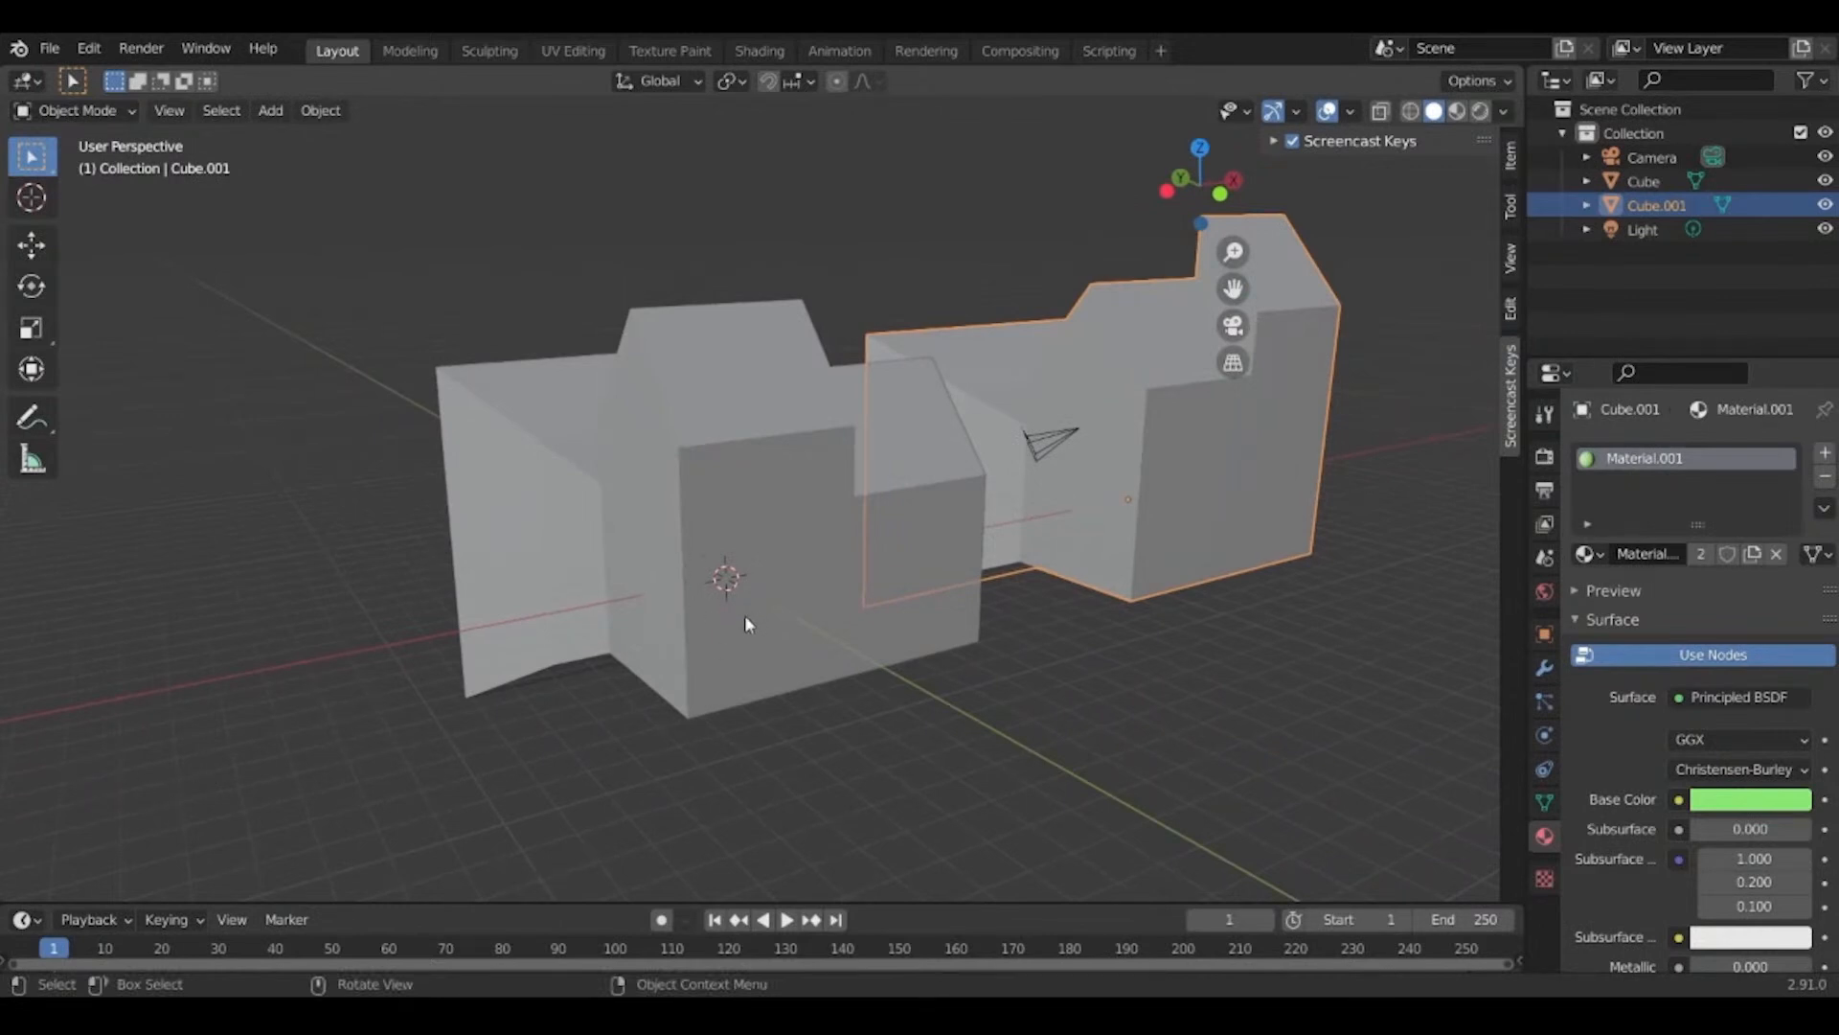
middle_drag(746, 623, 710, 572)
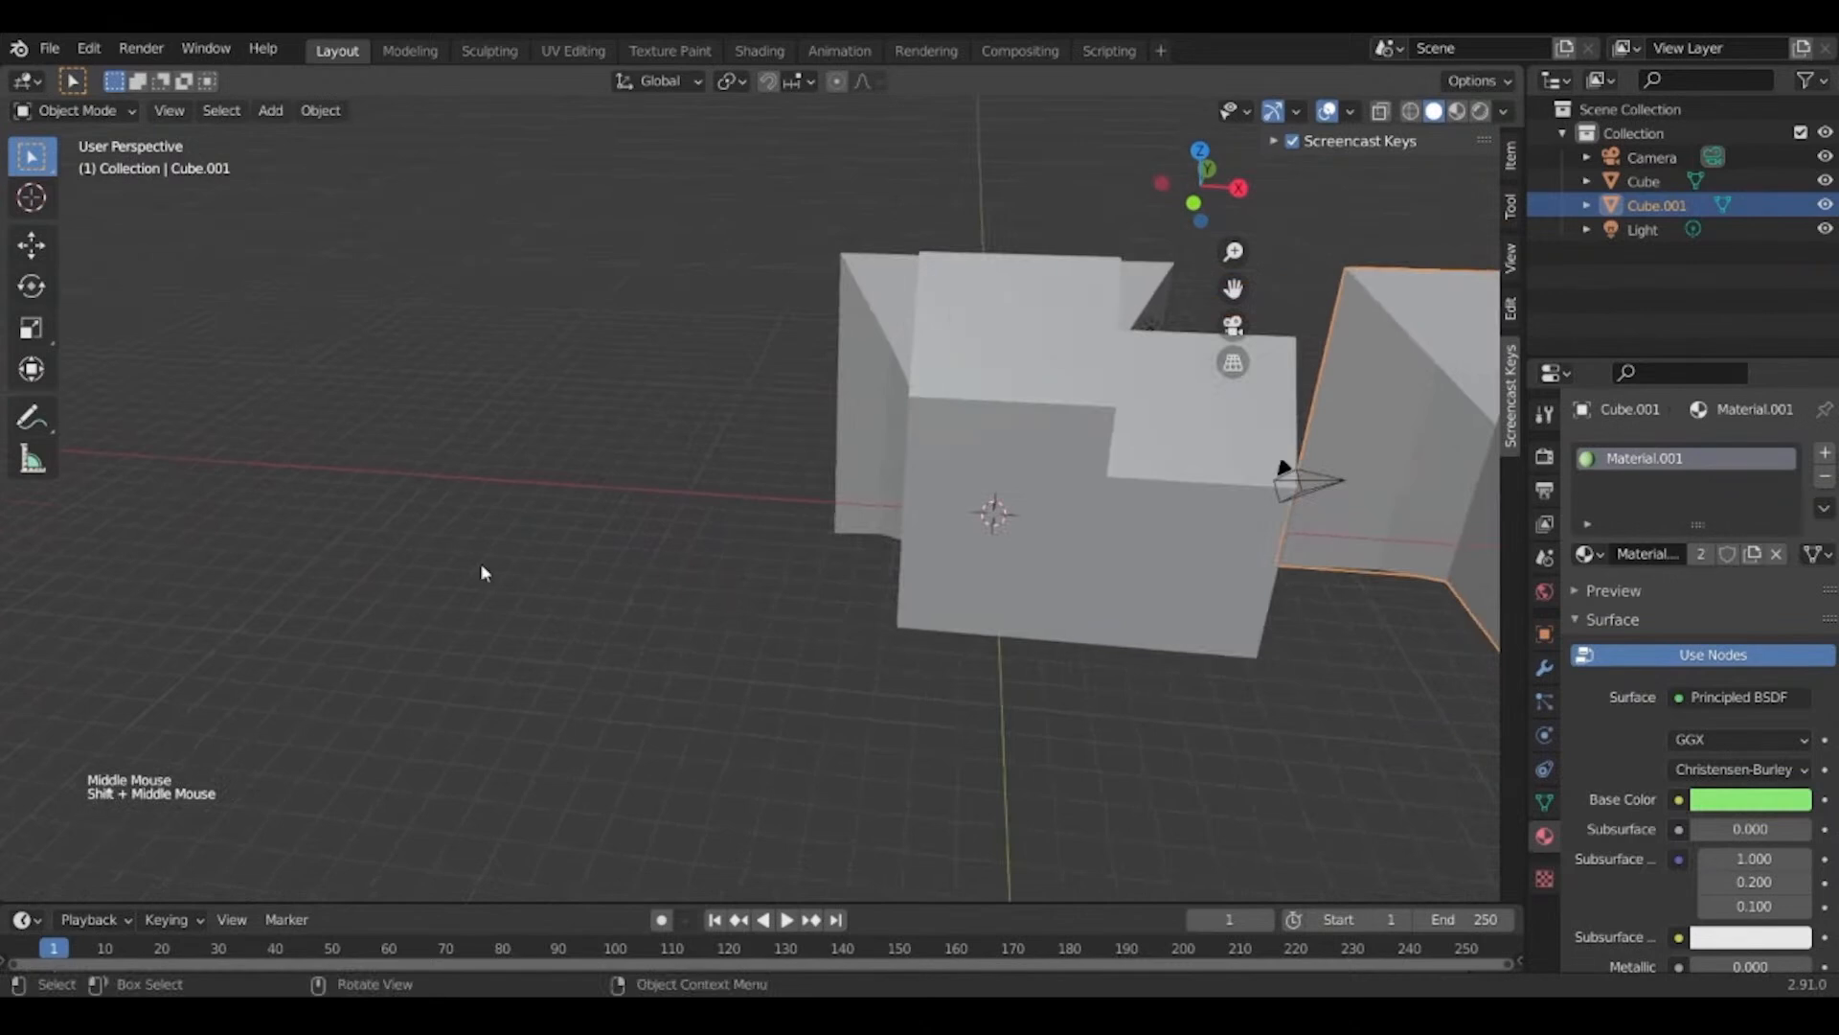
shift+right_click(422, 459)
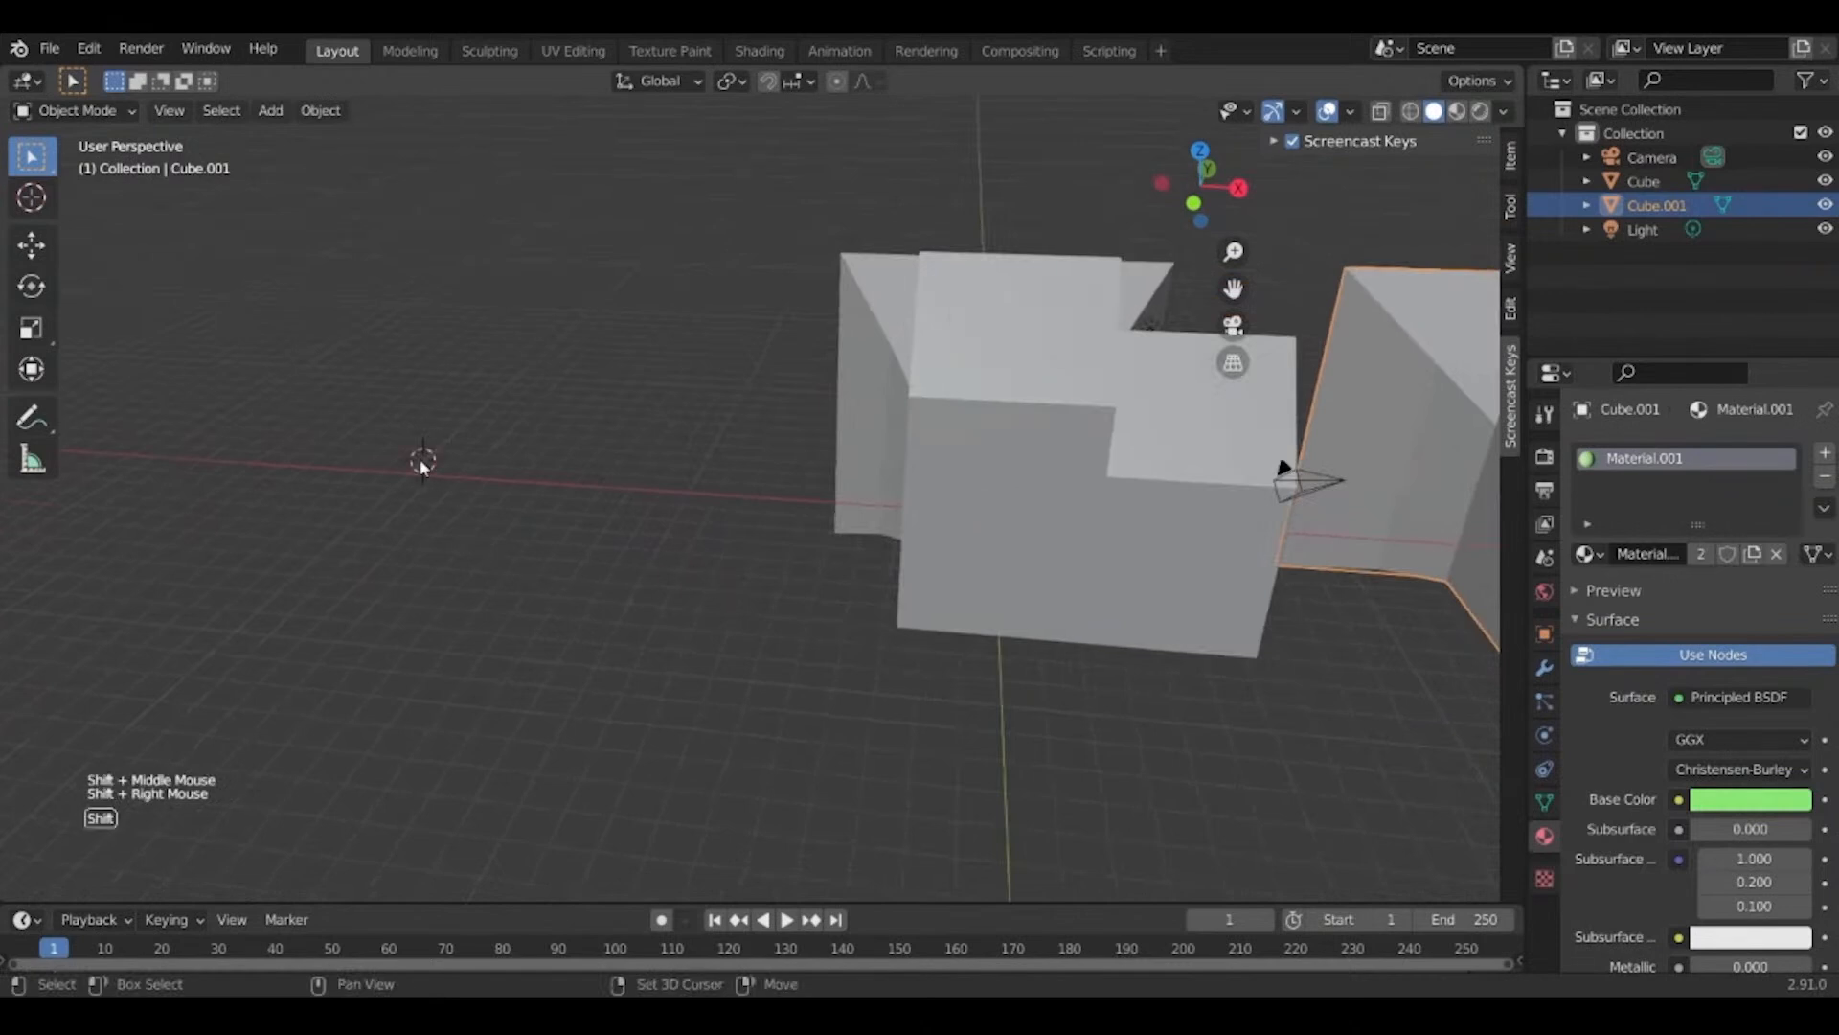
middle_drag(422, 459, 544, 509)
shift+right_click(960, 433)
middle_drag(961, 433, 936, 530)
middle_drag(747, 516, 1014, 519)
Select the lower wall face under the taller gable of the original house in Edit Mode and snap the 3D cursor to it.
click(1002, 461)
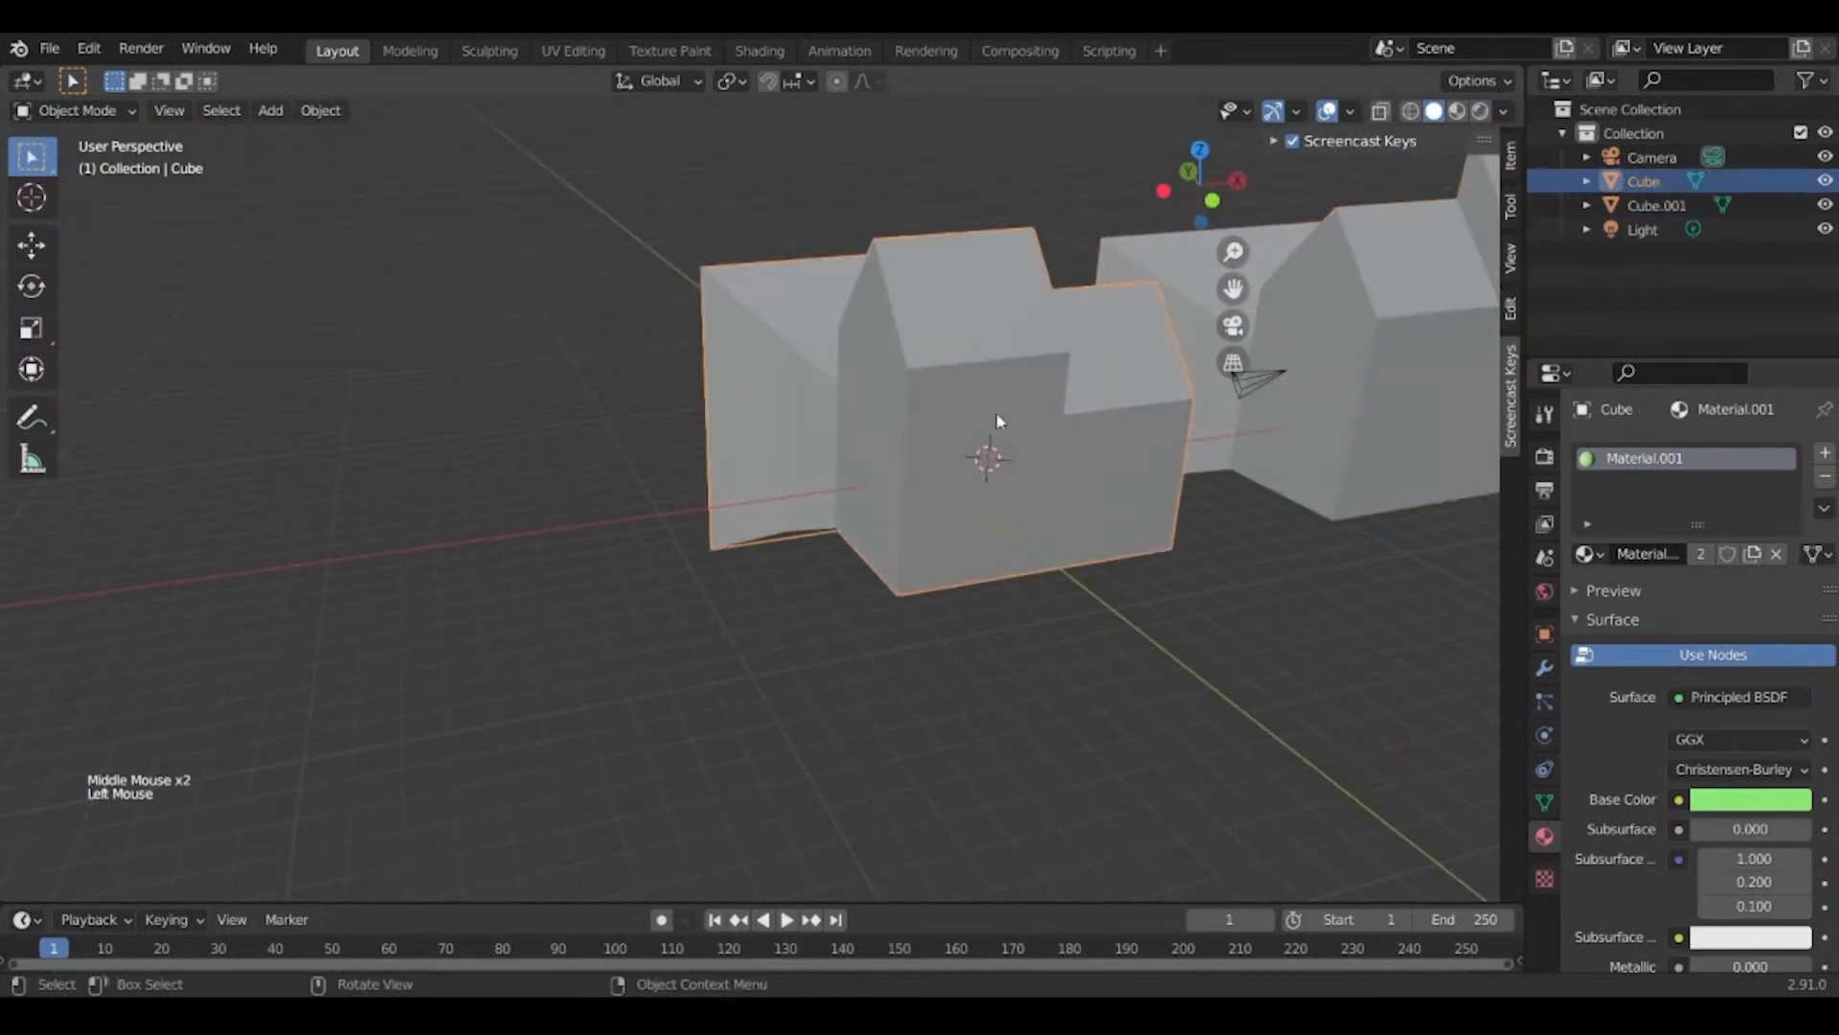
key(Tab)
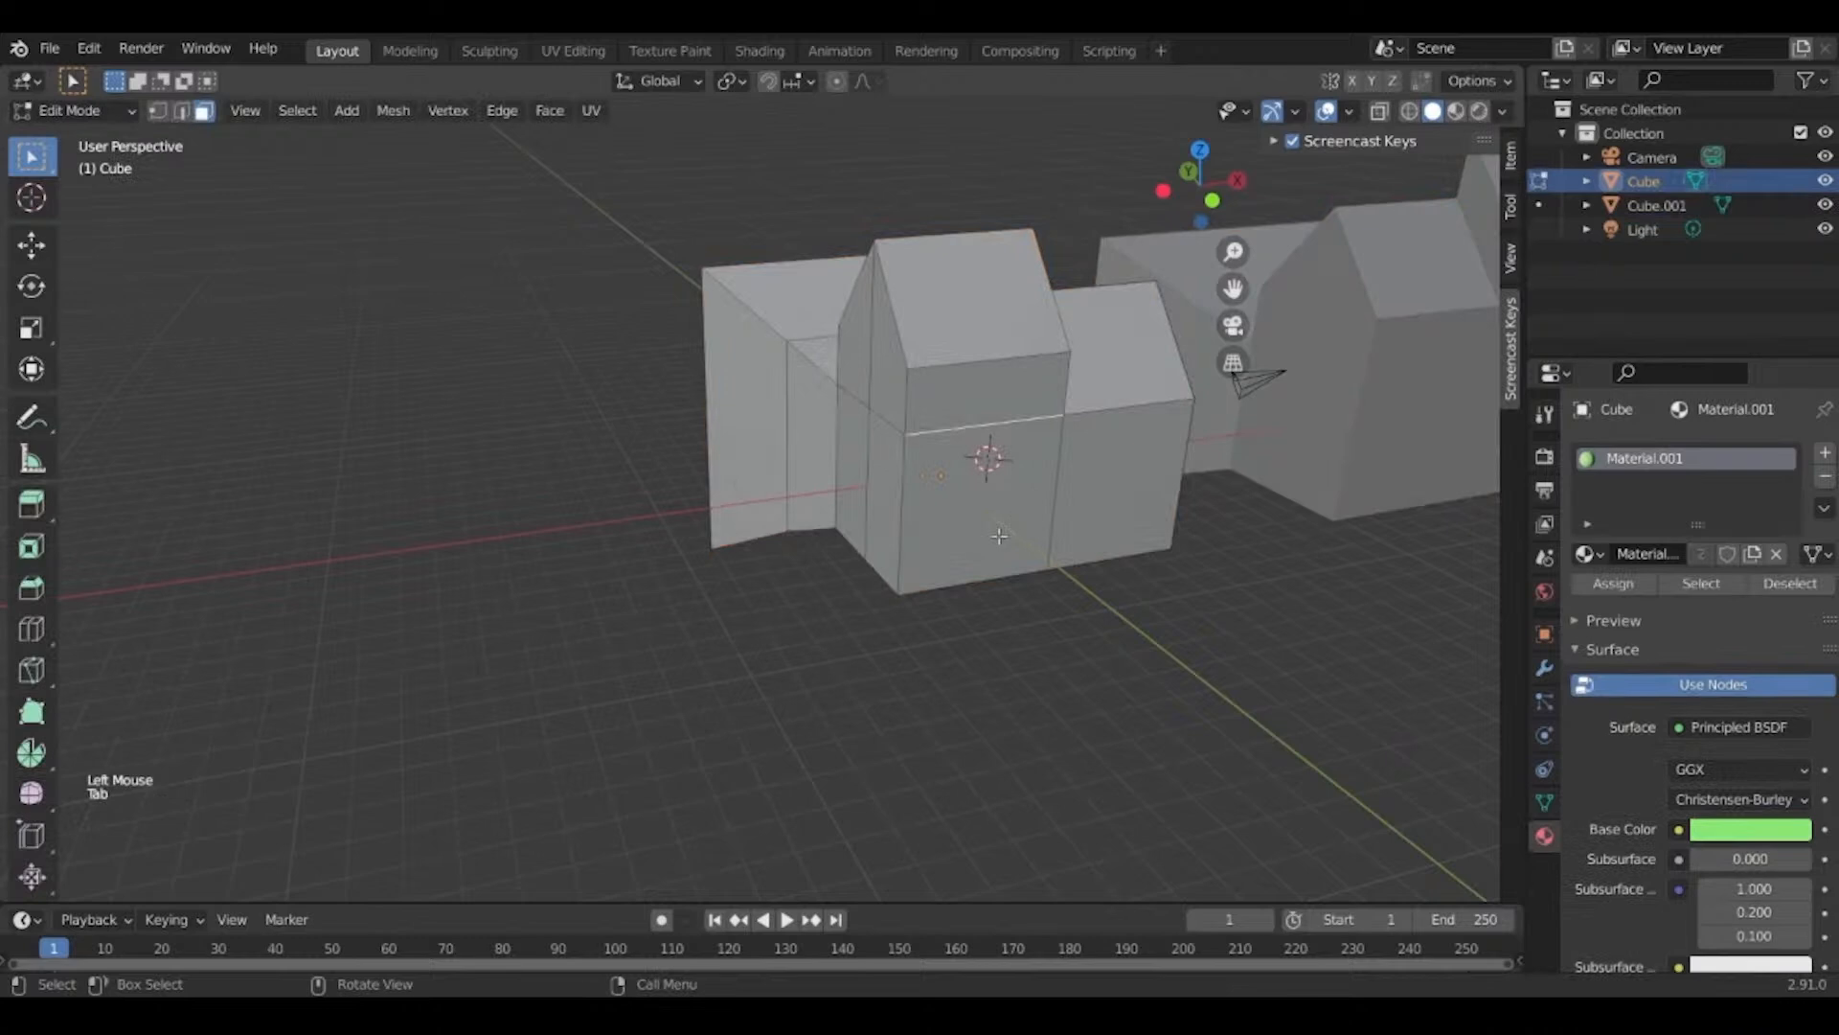
key(3)
click(997, 520)
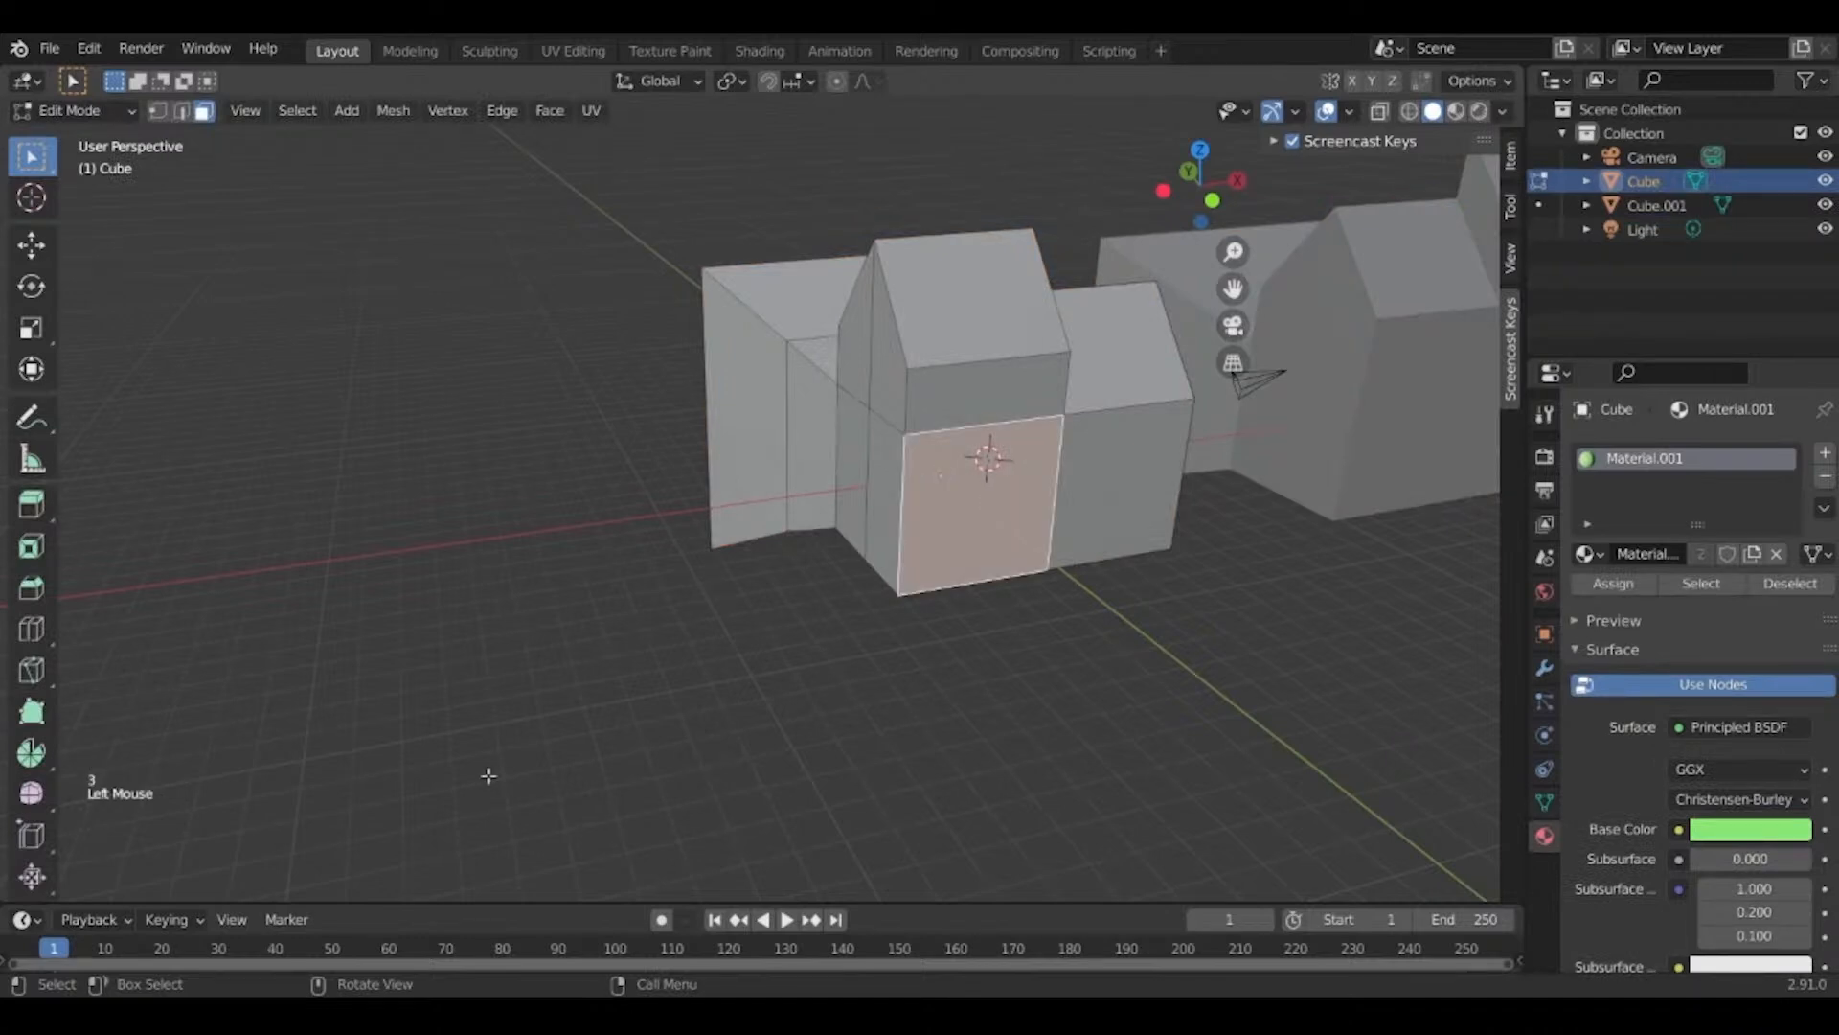
key(shift+s)
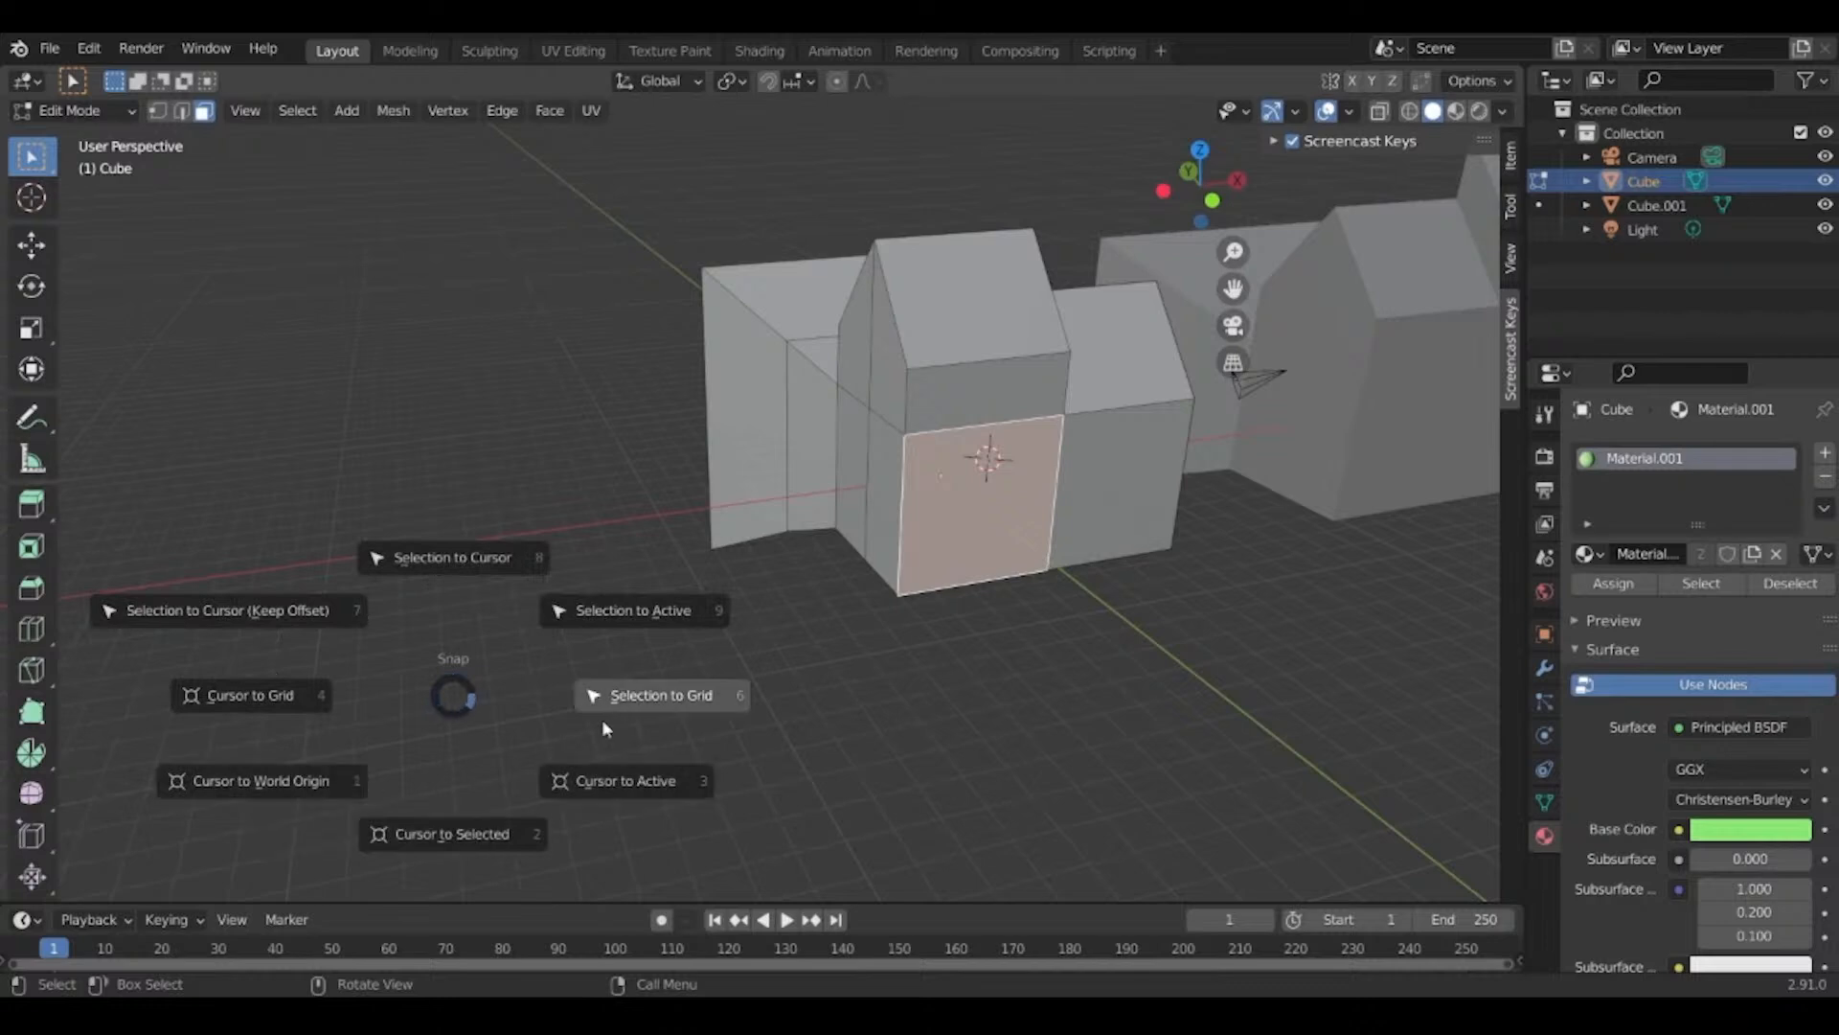
click(481, 835)
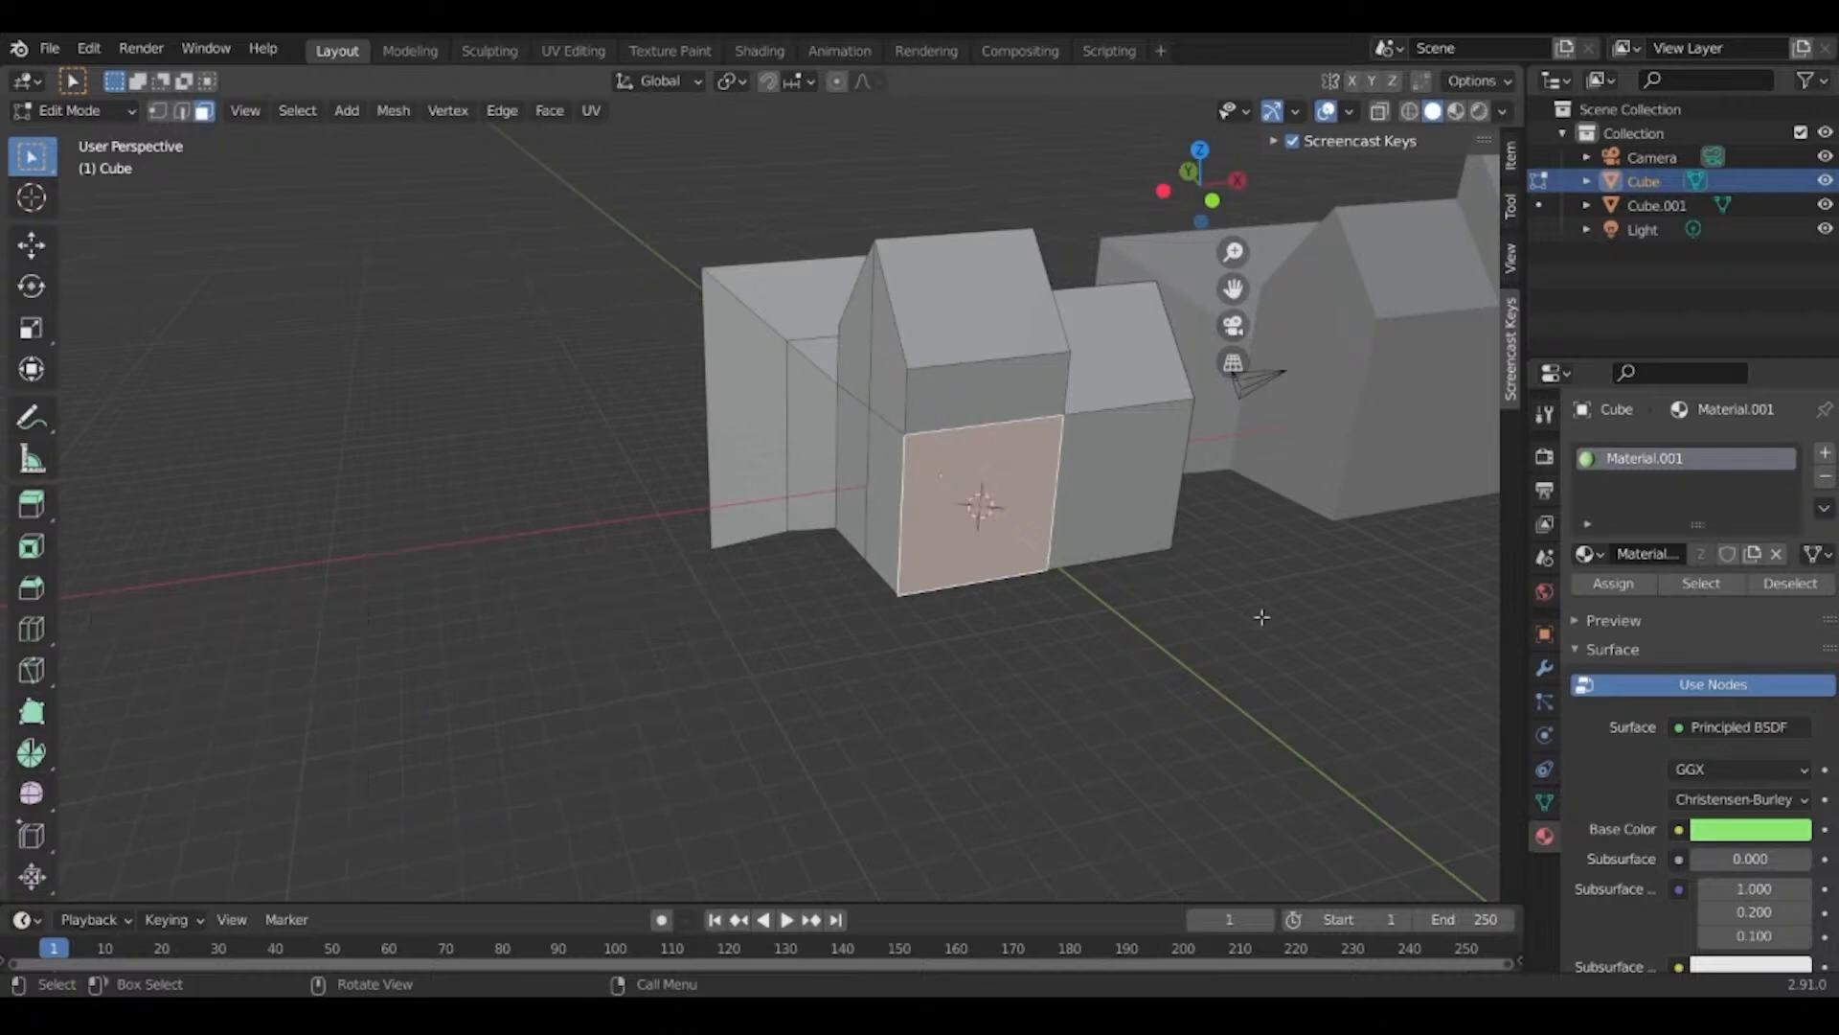
In Object Mode, add a mesh circle at the 3D cursor, scale it up past the wall's width and delete it.
key(Tab)
key(shift+a)
mouse_move(1038, 506)
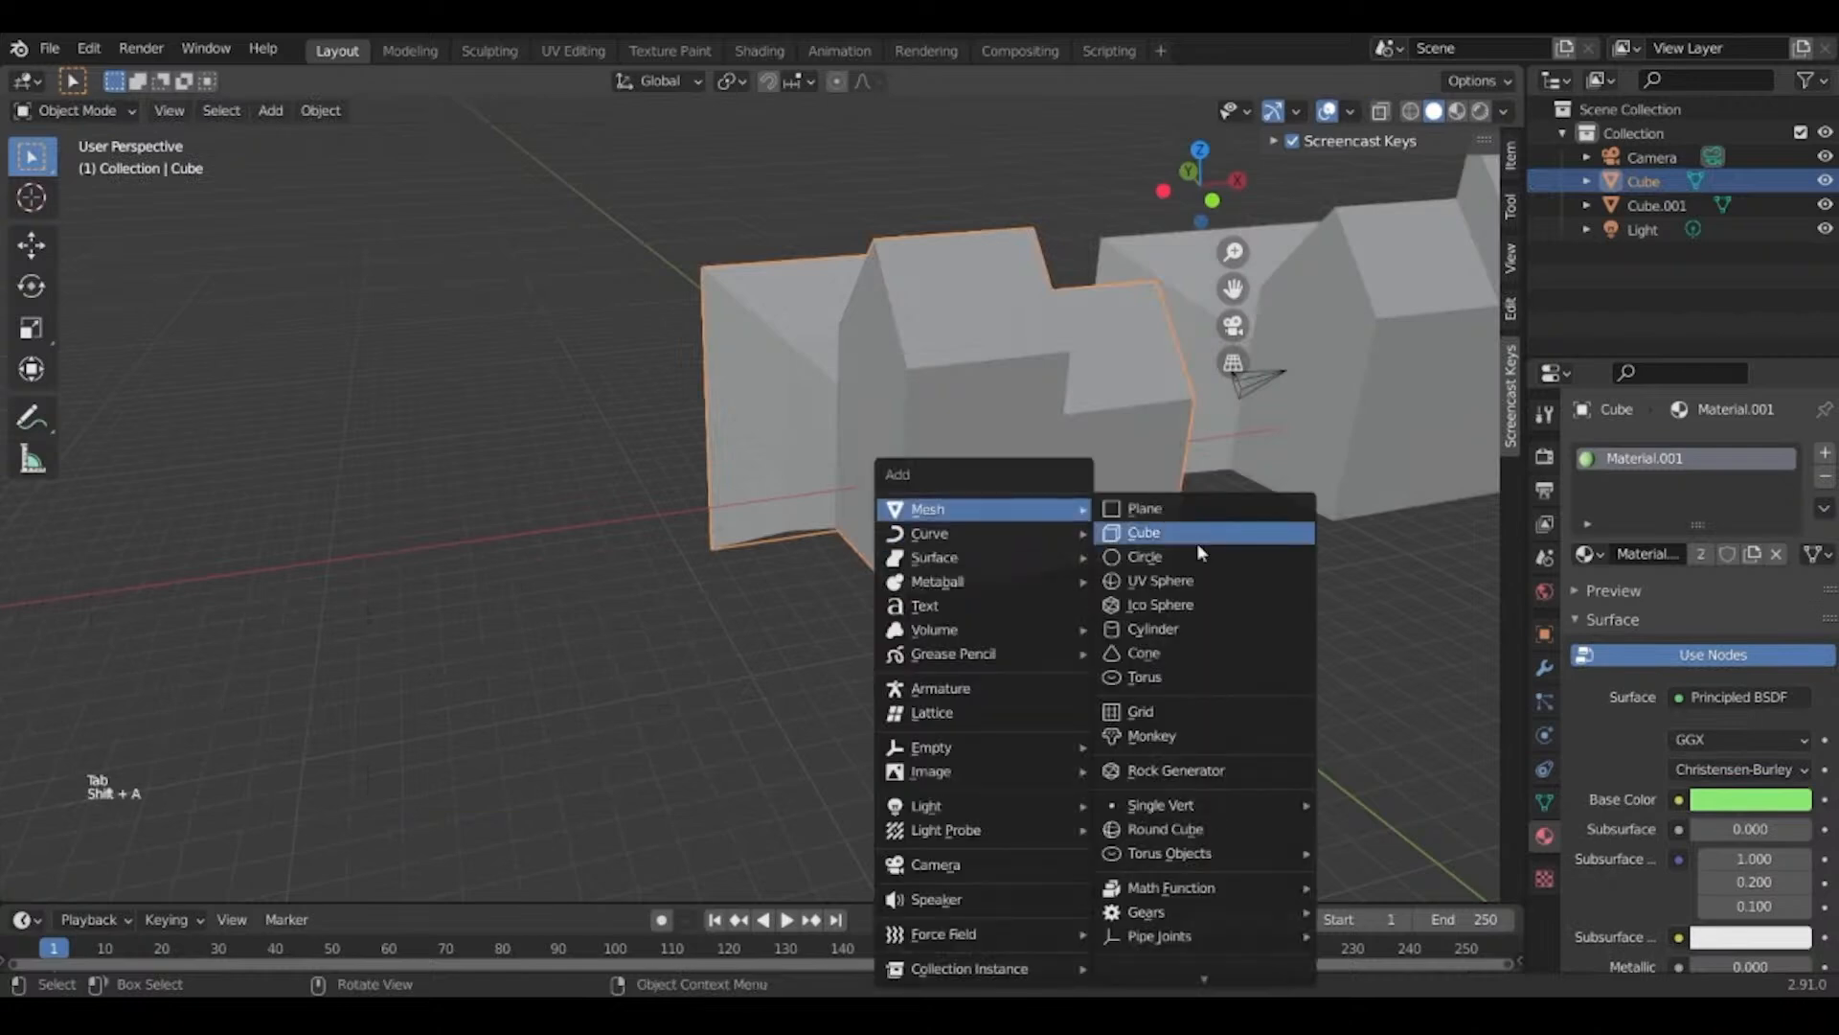
click(1188, 557)
key(s)
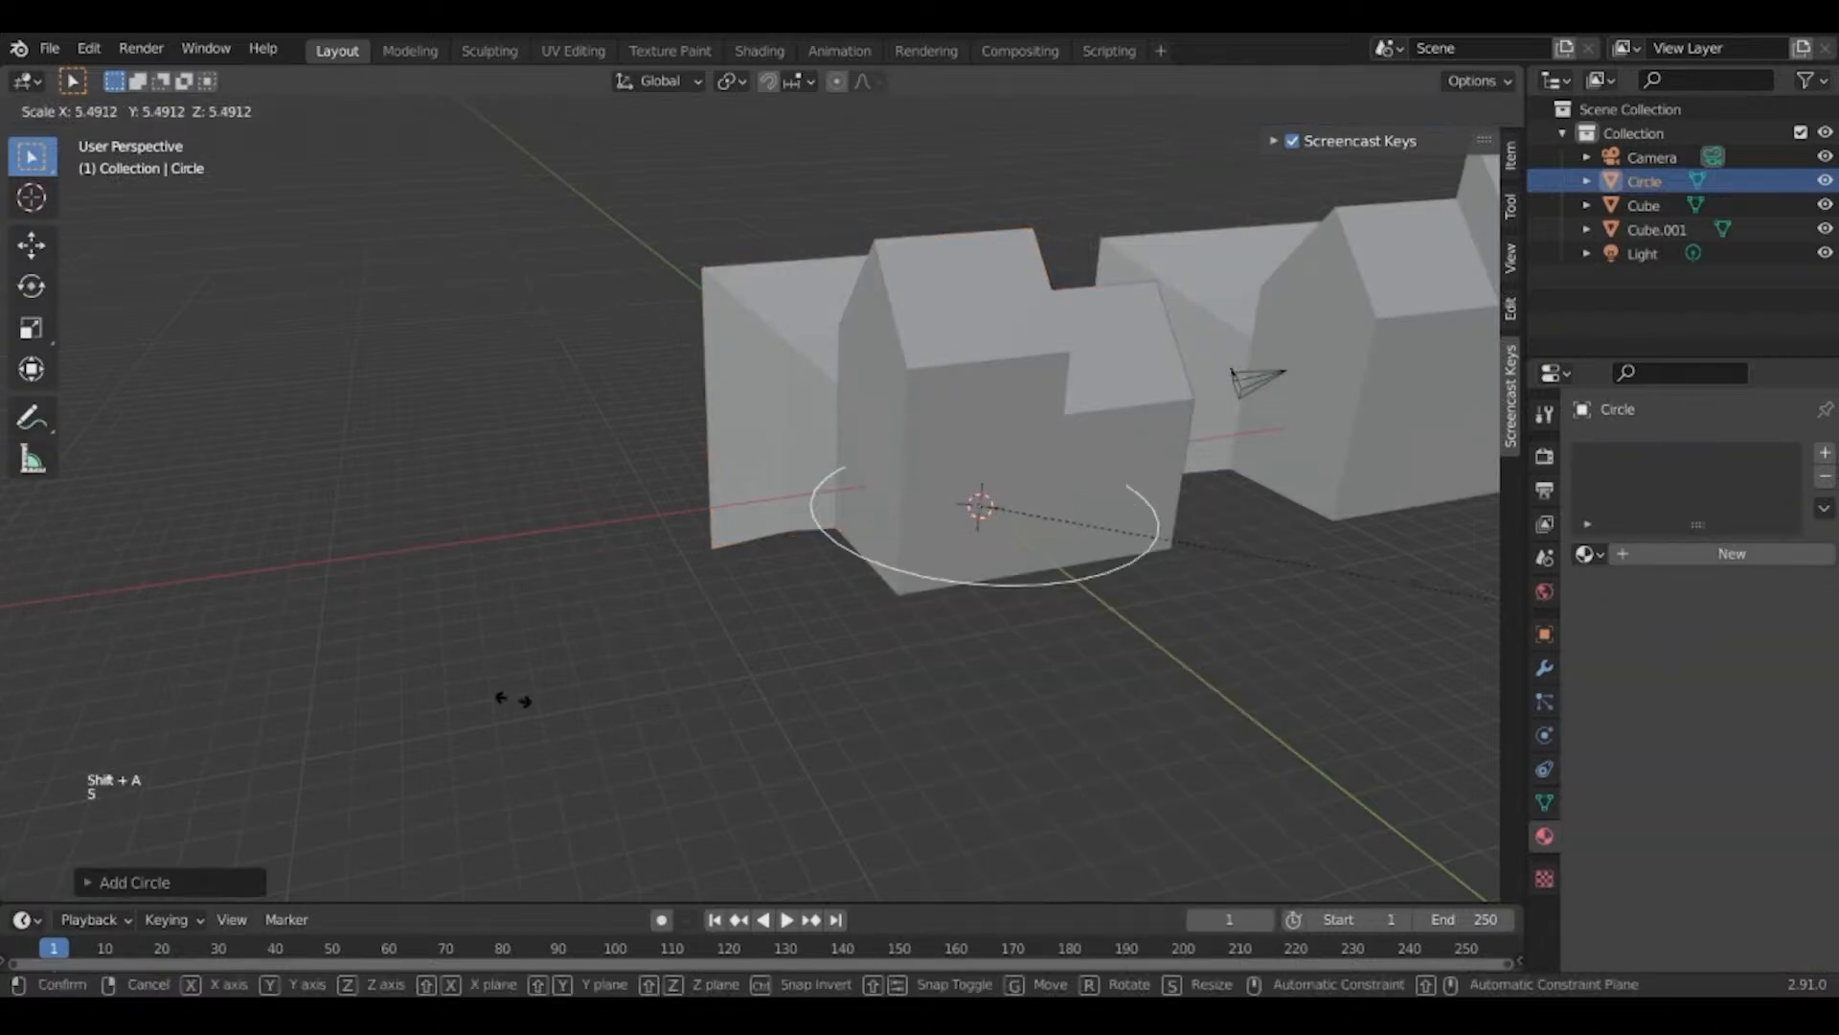
click(743, 743)
key(x)
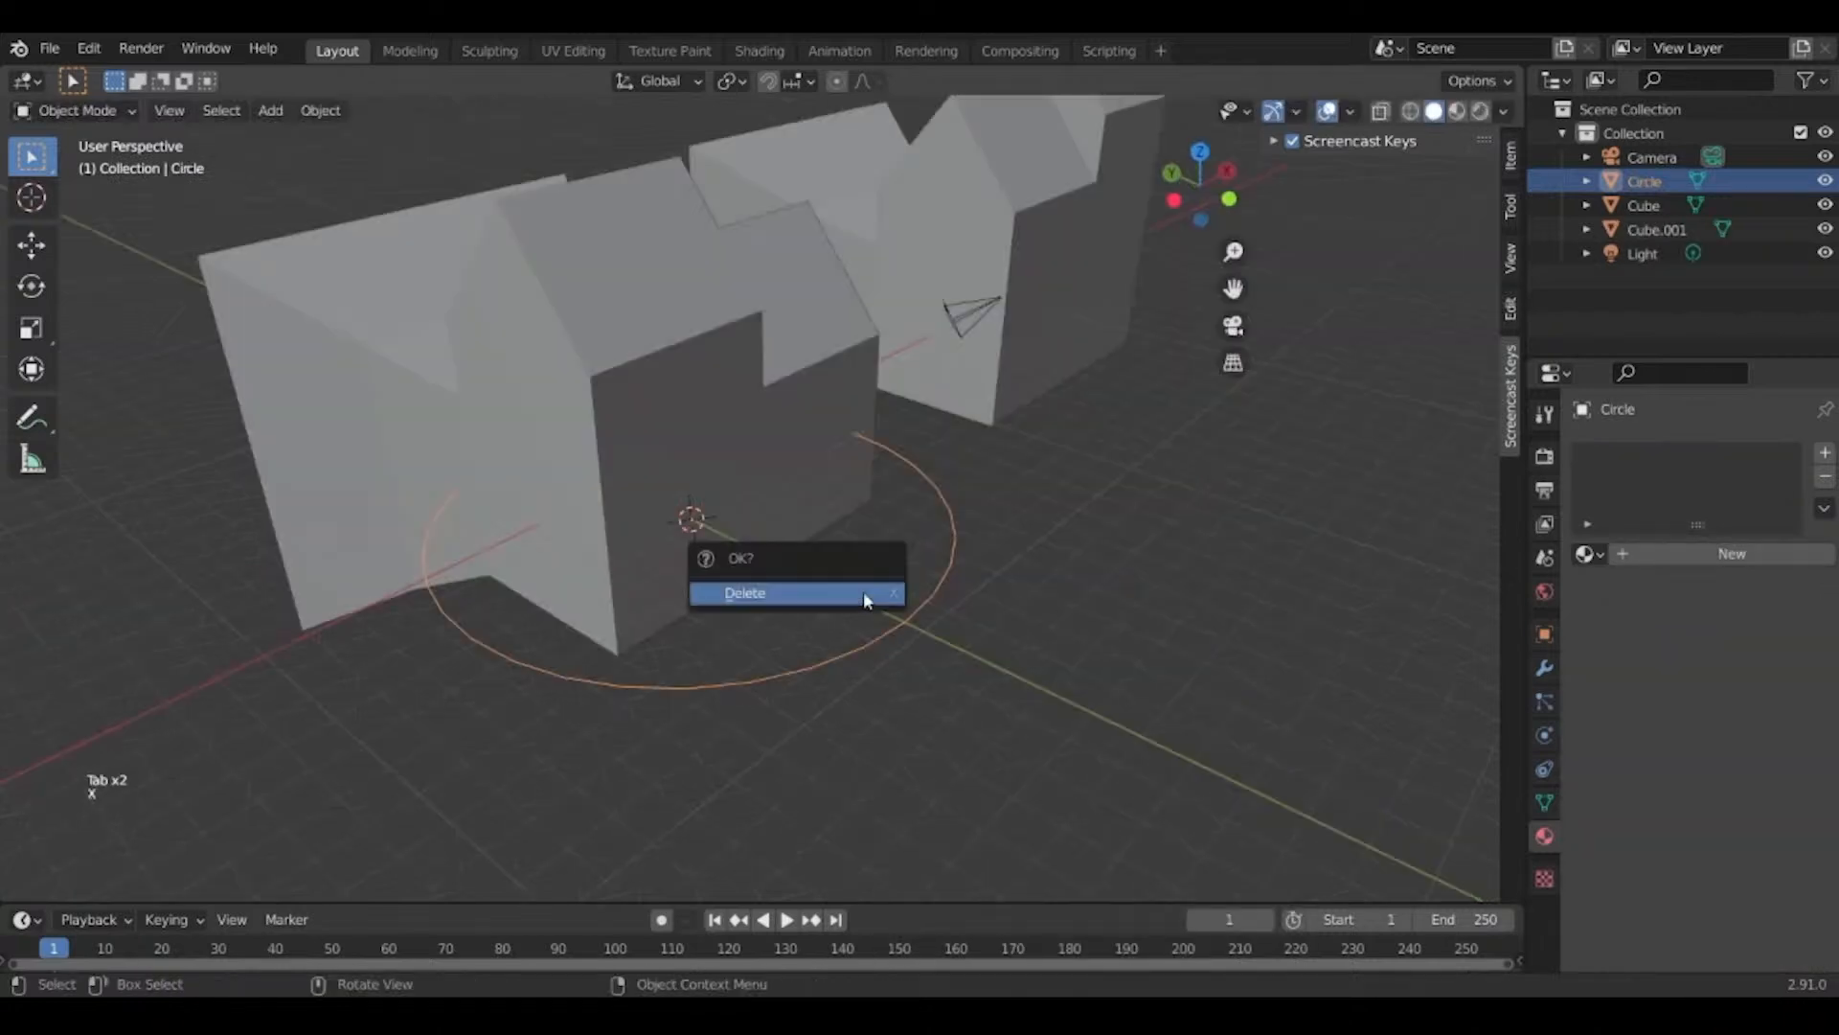
click(864, 592)
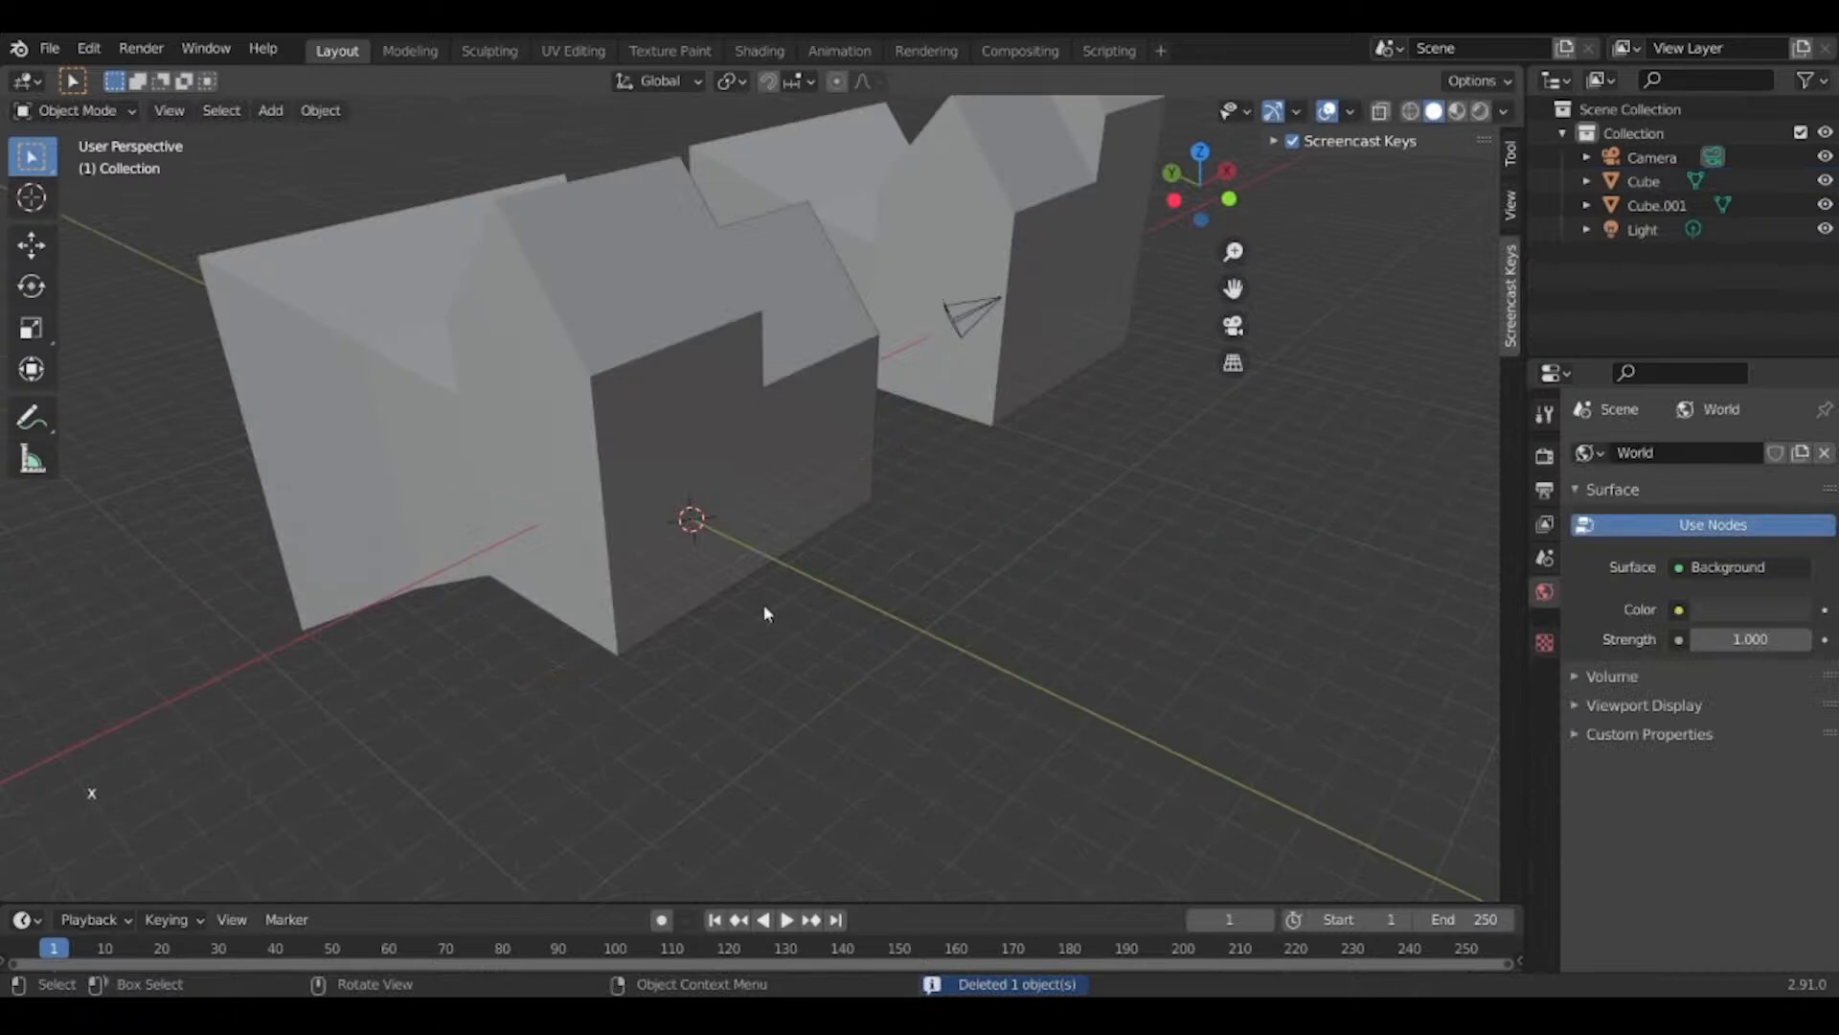
Select the original house and add an Array modifier to it.
middle_drag(763, 603, 712, 555)
click(713, 555)
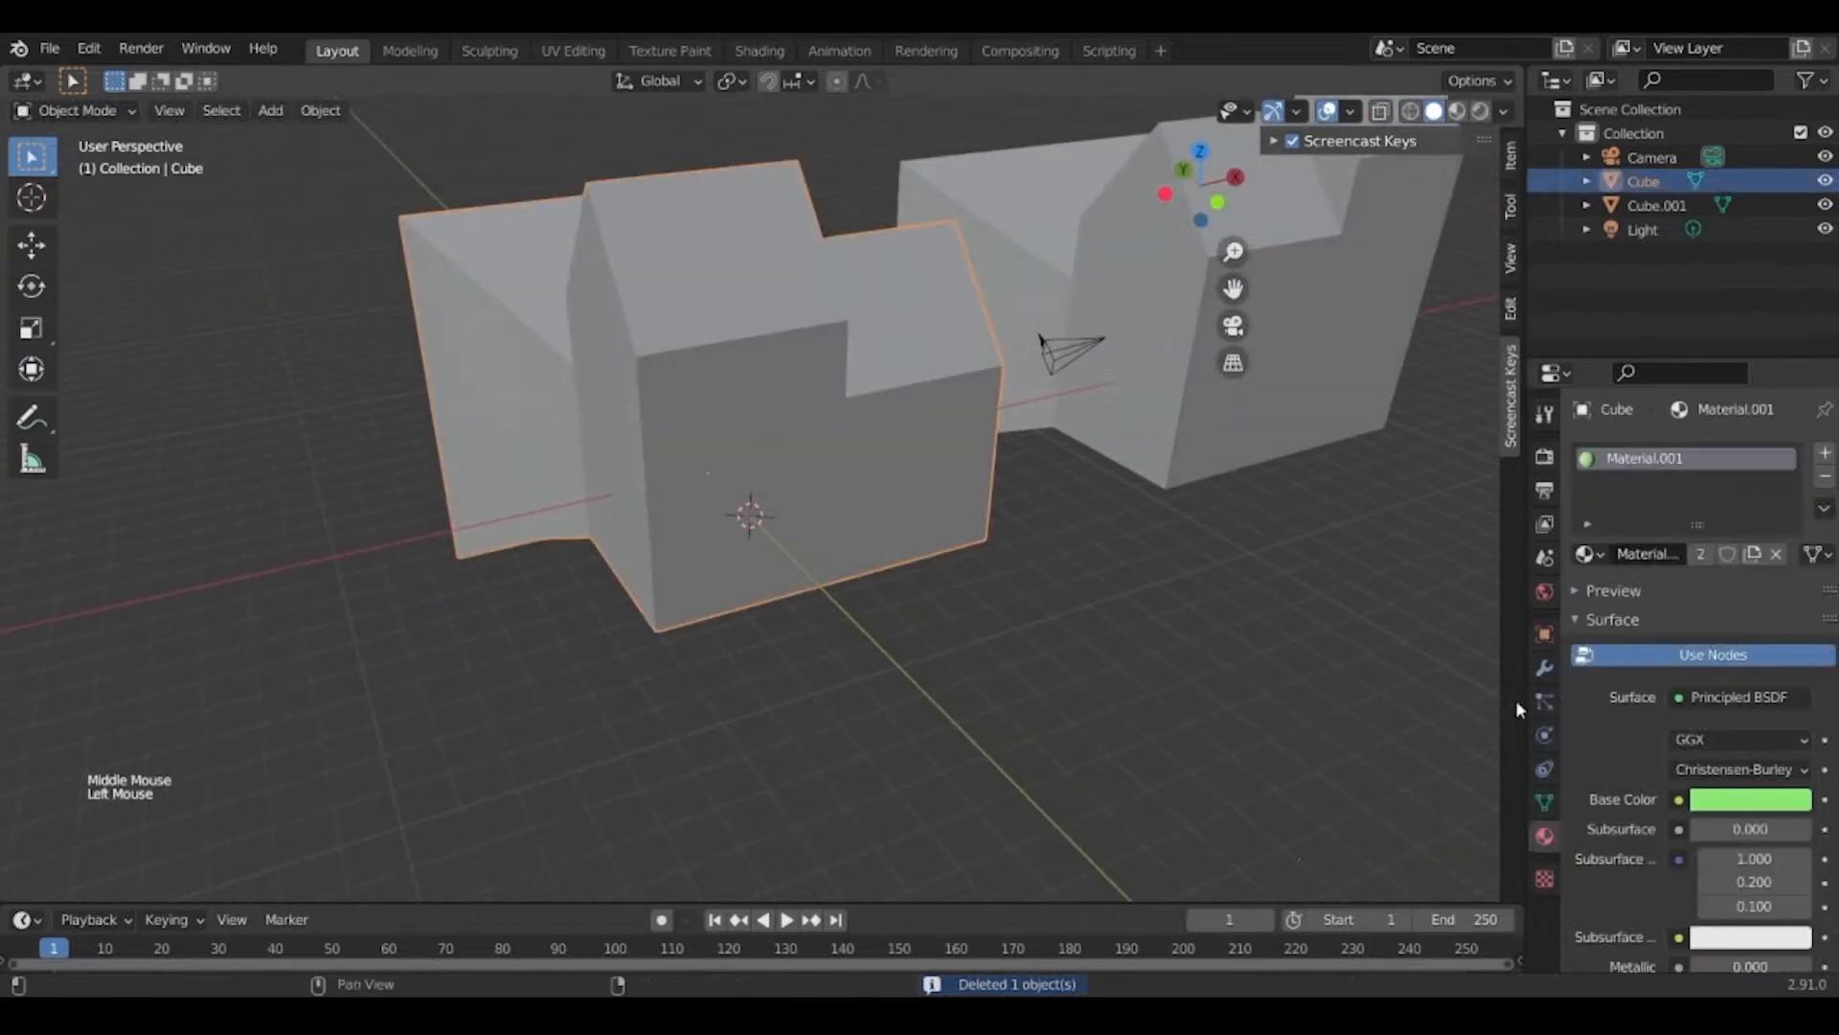
click(1543, 667)
click(1694, 451)
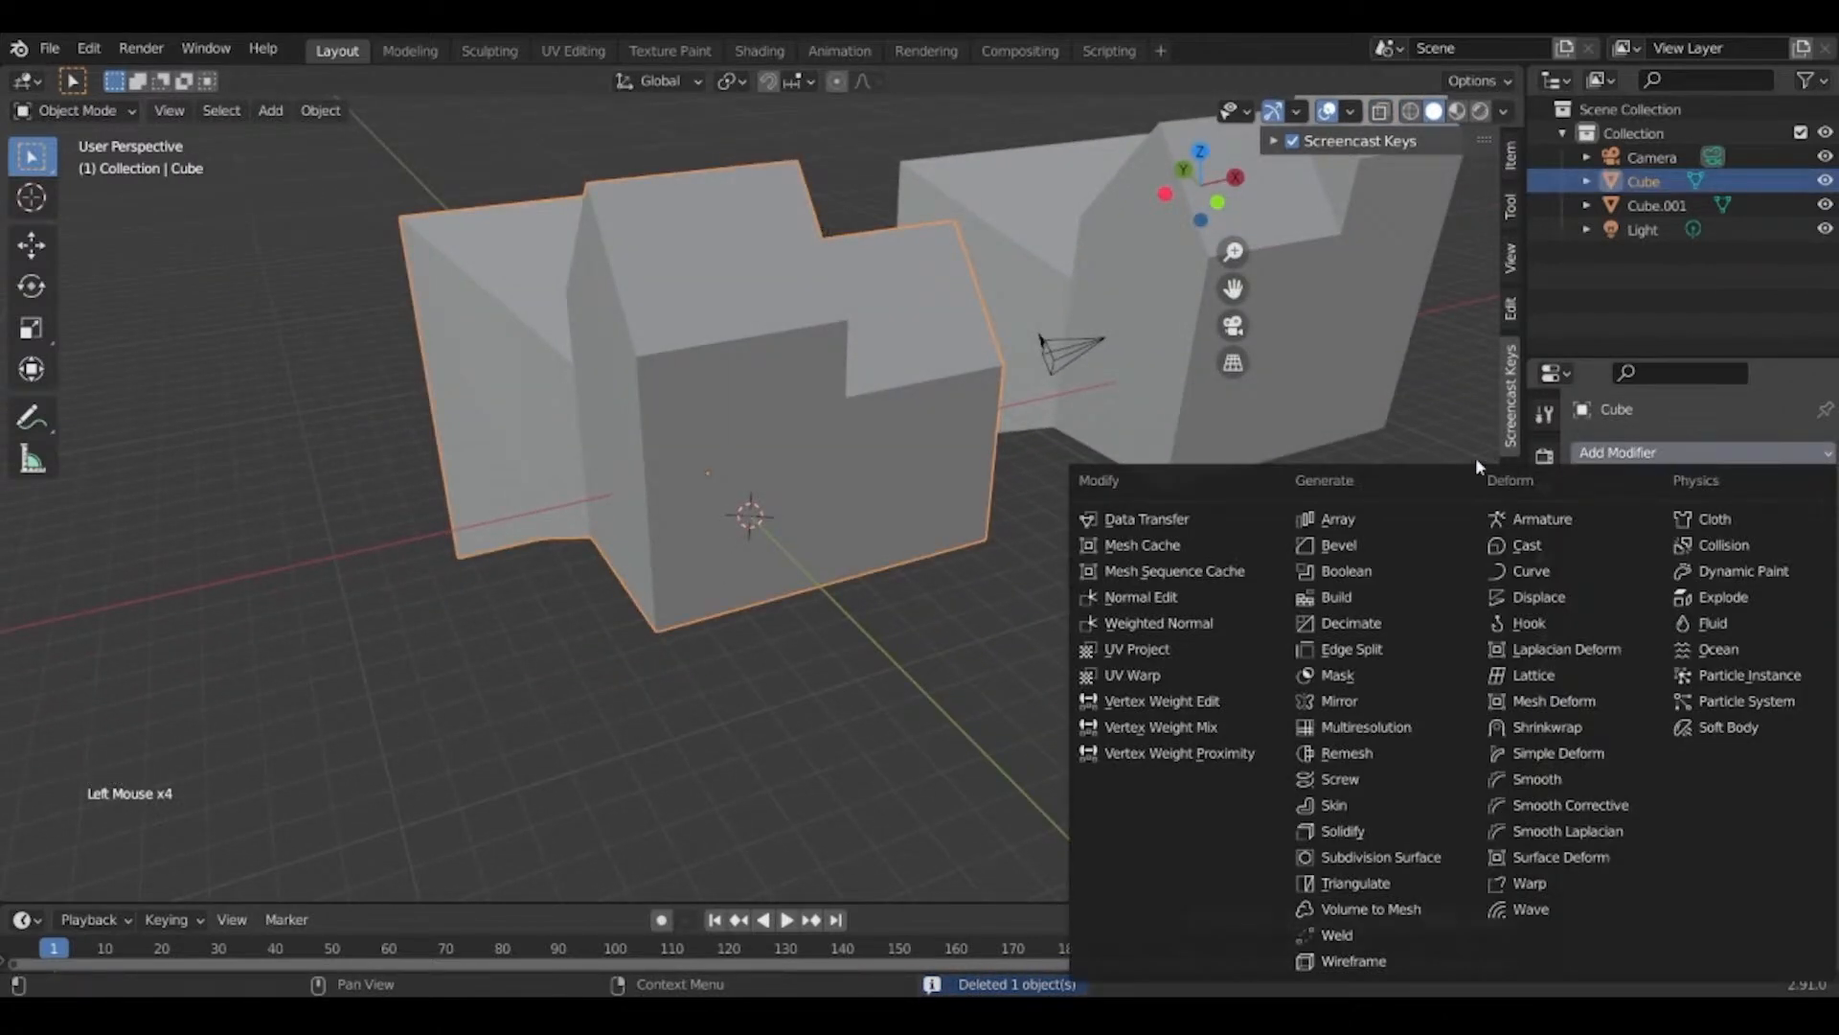
click(1351, 470)
click(1644, 457)
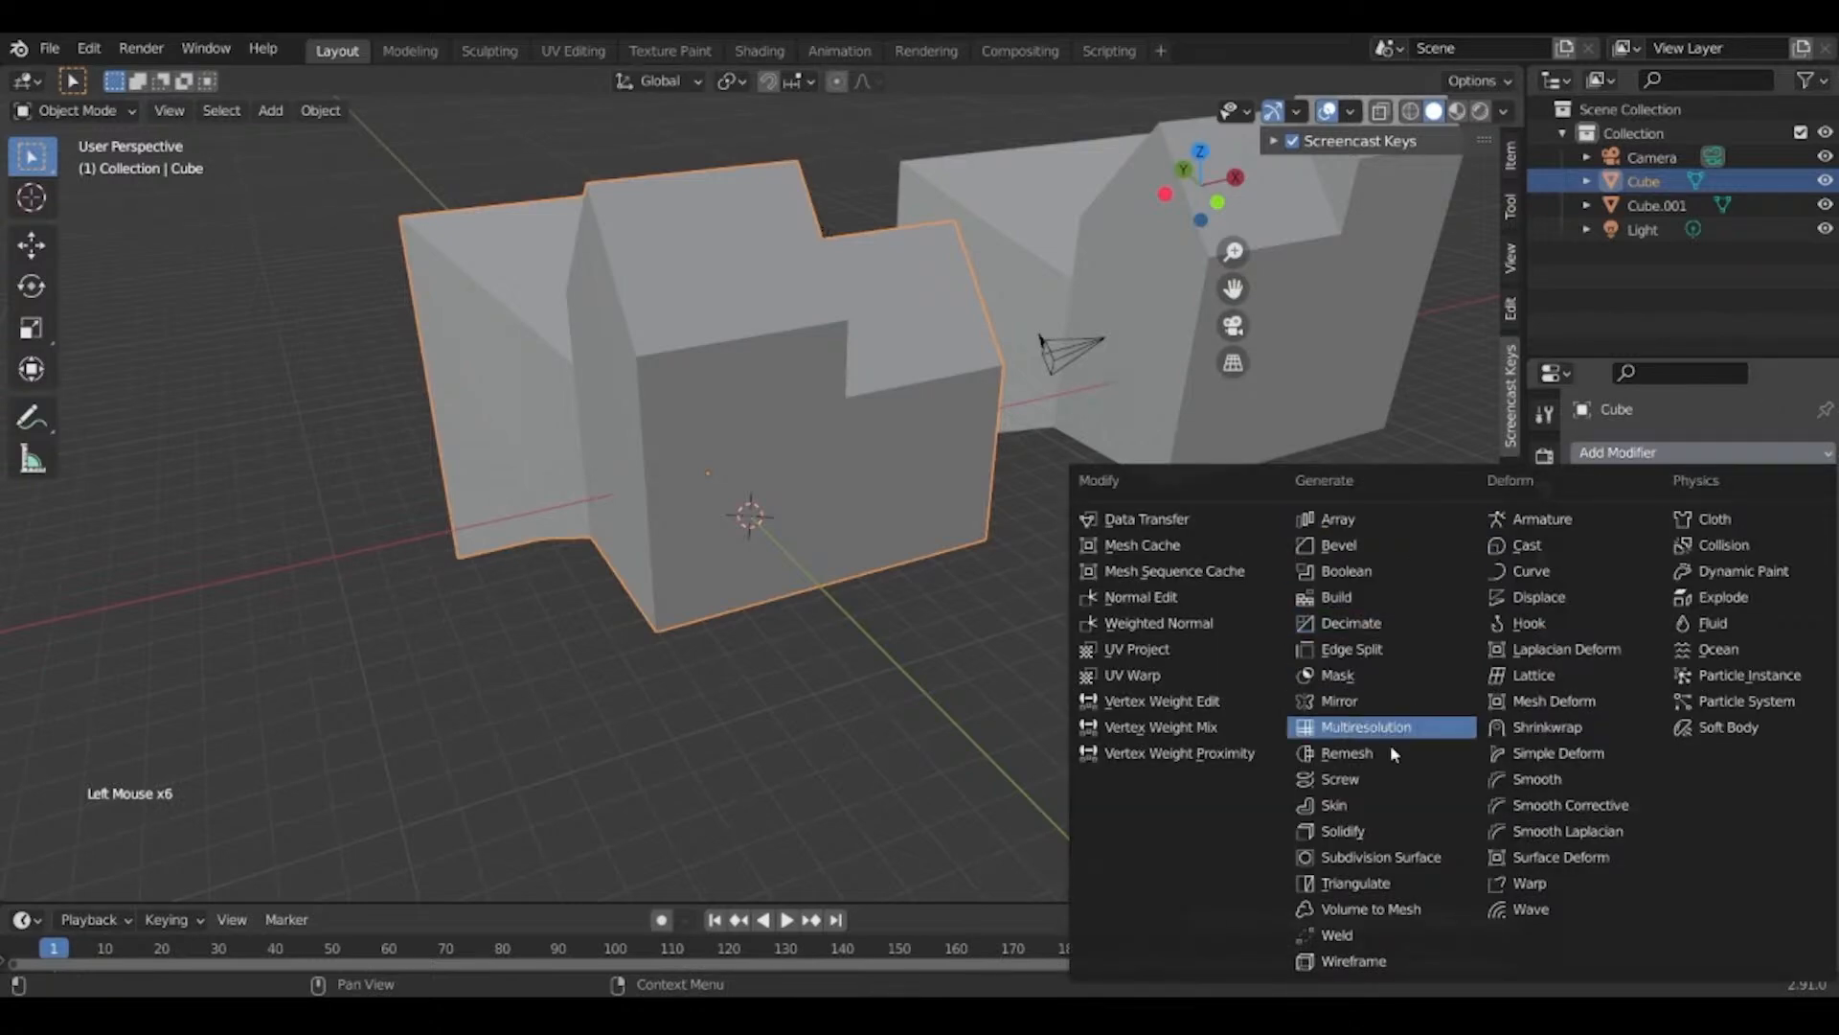
click(1353, 527)
scroll(663, 642, down, 2)
middle_drag(663, 642, 910, 567)
Delete the duplicated house that overlaps the array copies.
click(1360, 369)
key(x)
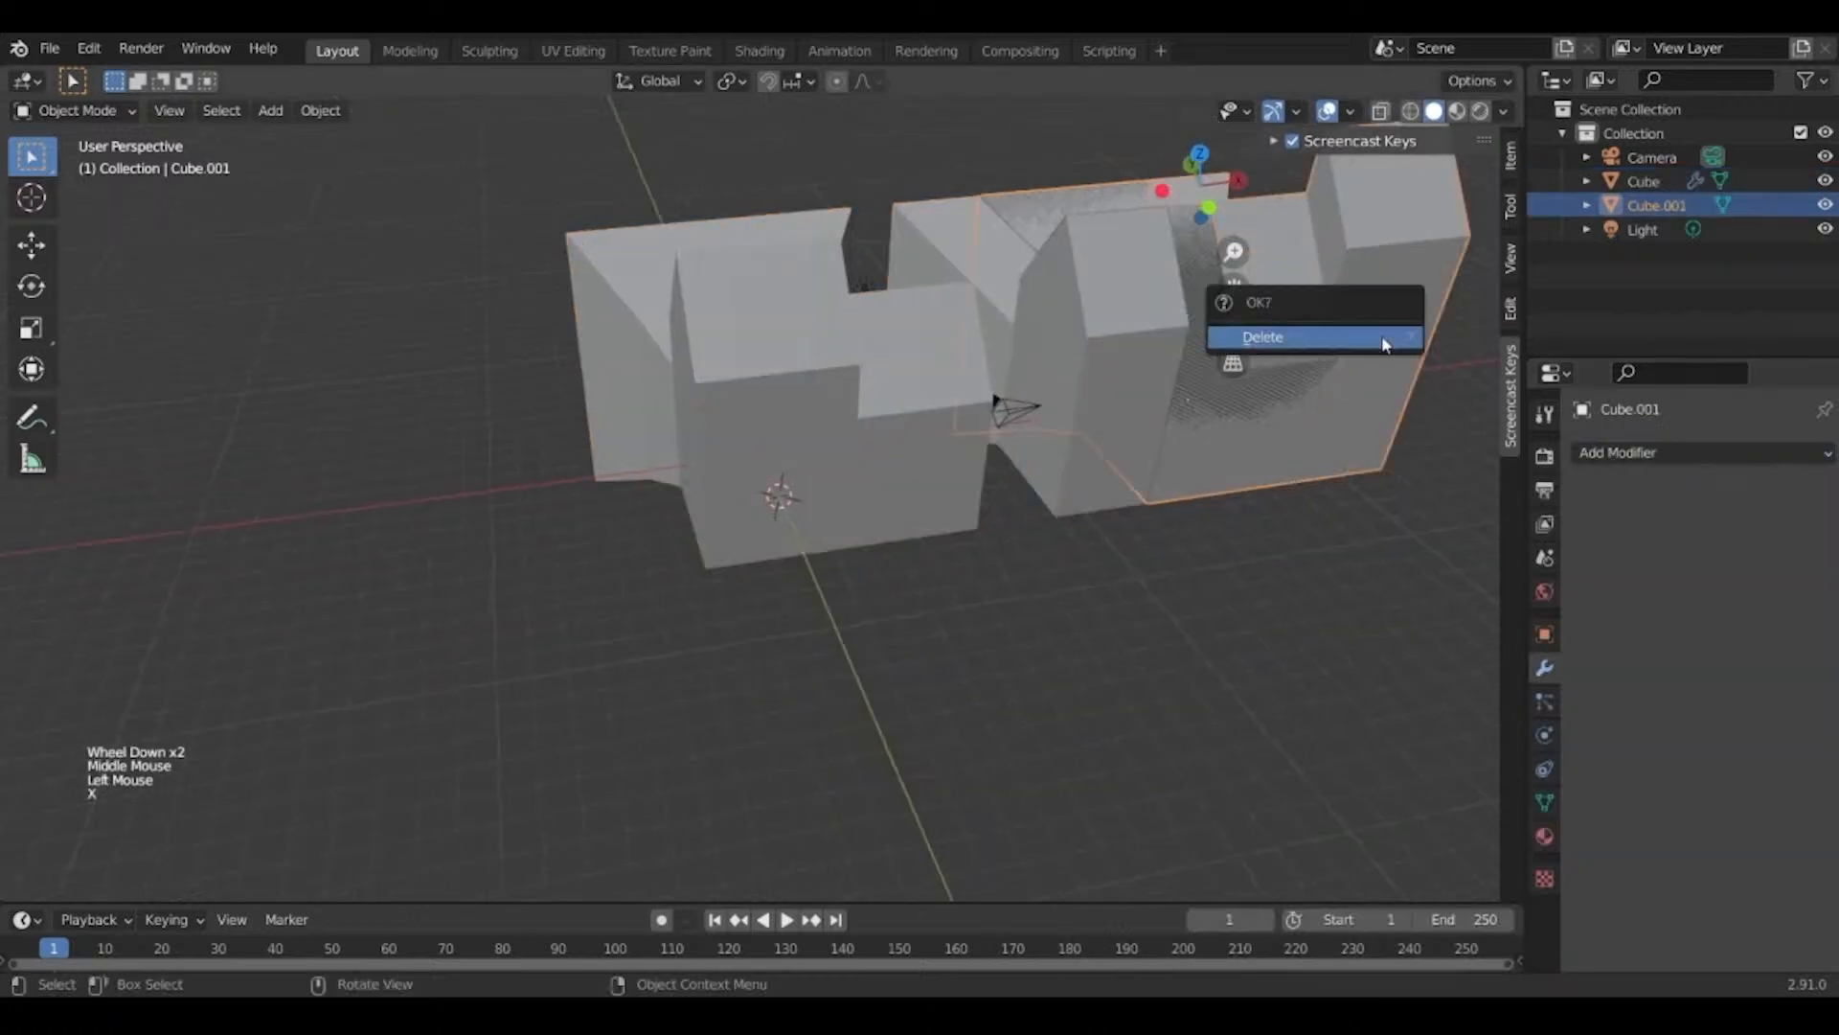
click(1387, 343)
Reselect the arrayed house and set the Array modifier's count to 6.
shift+middle_drag(1101, 537, 633, 757)
click(752, 575)
click(565, 616)
click(723, 548)
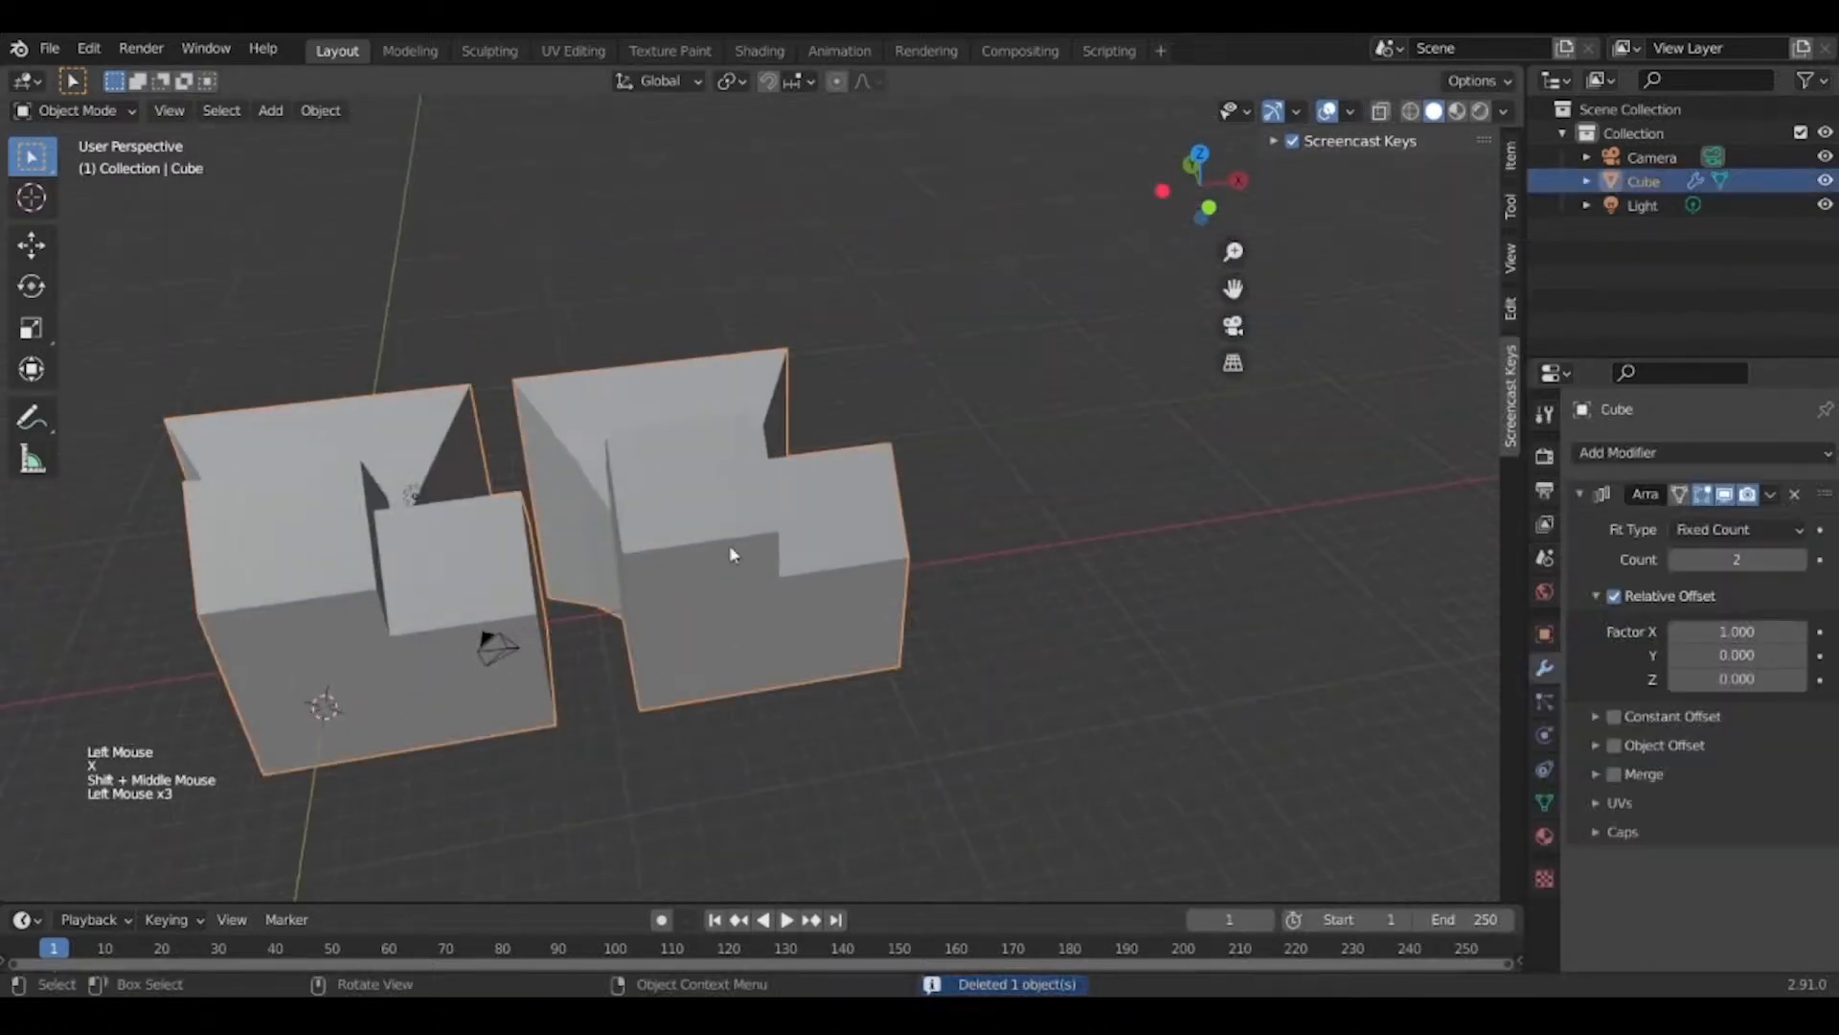
click(1814, 561)
click(1814, 561)
click(1814, 561)
click(1813, 560)
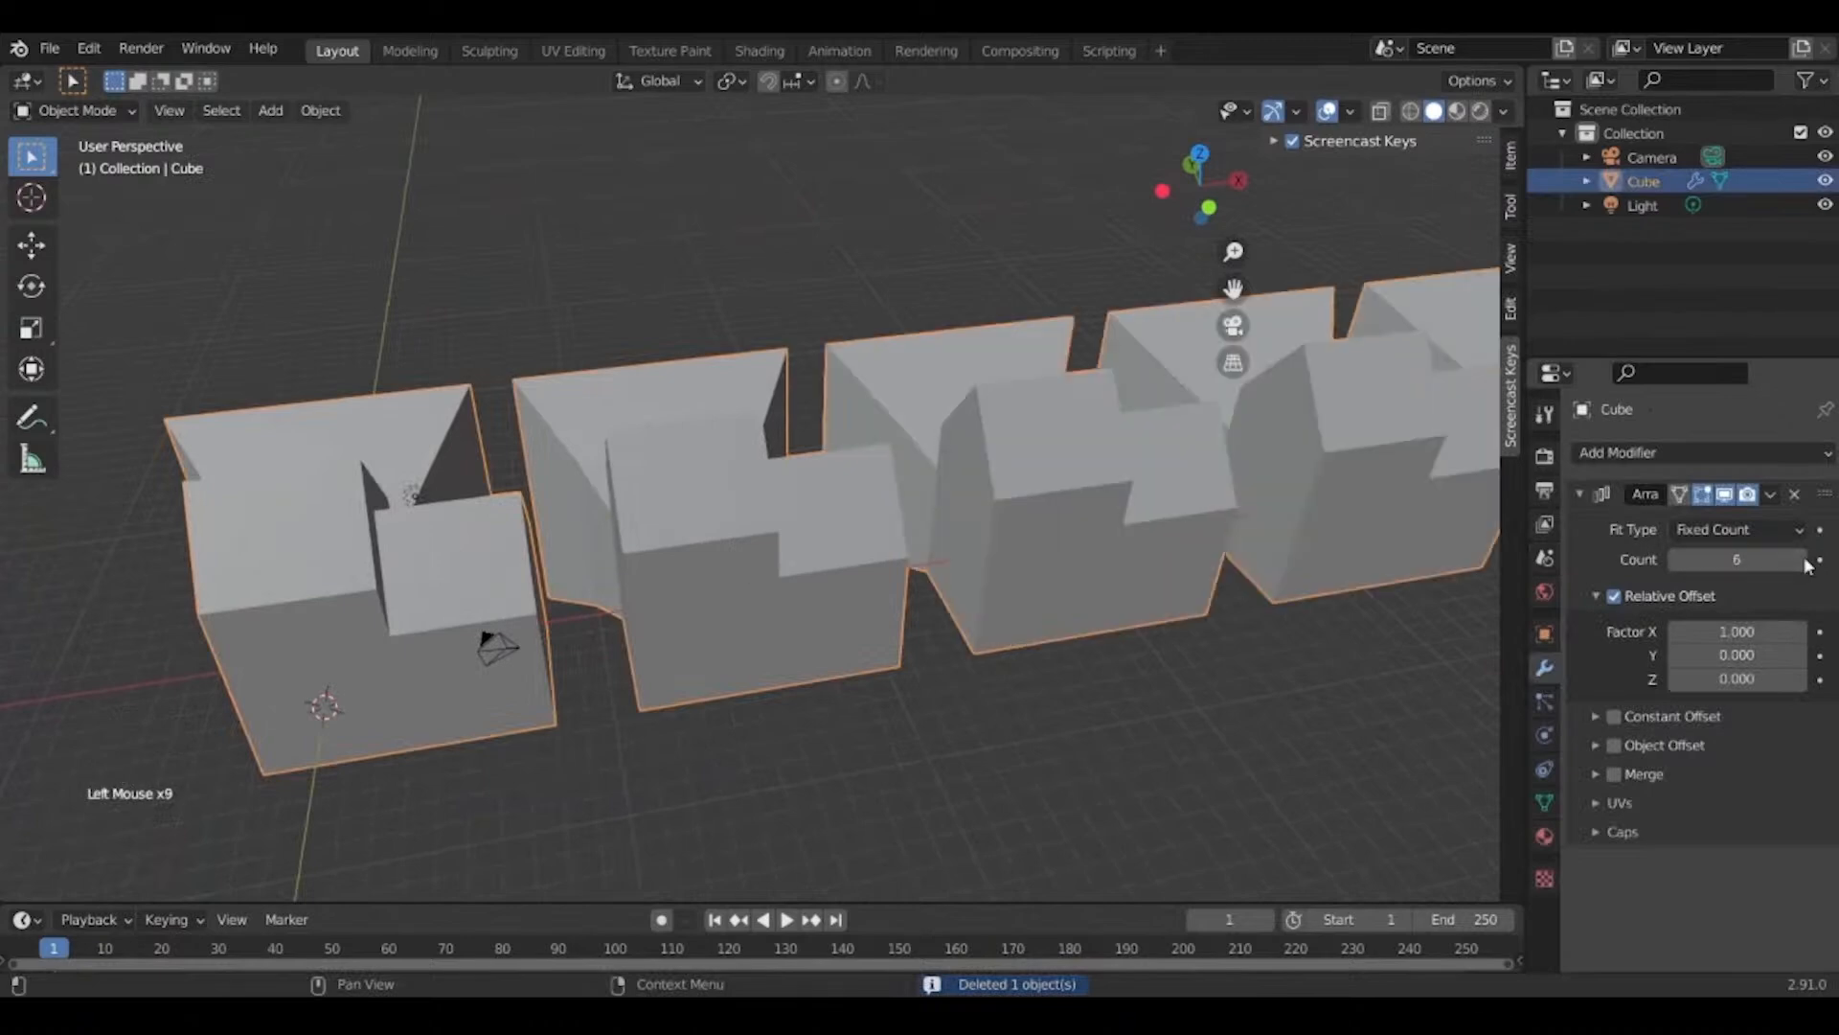
Try widening the array spacing by raising the relative offset's X factor to 1.3.
click(1798, 632)
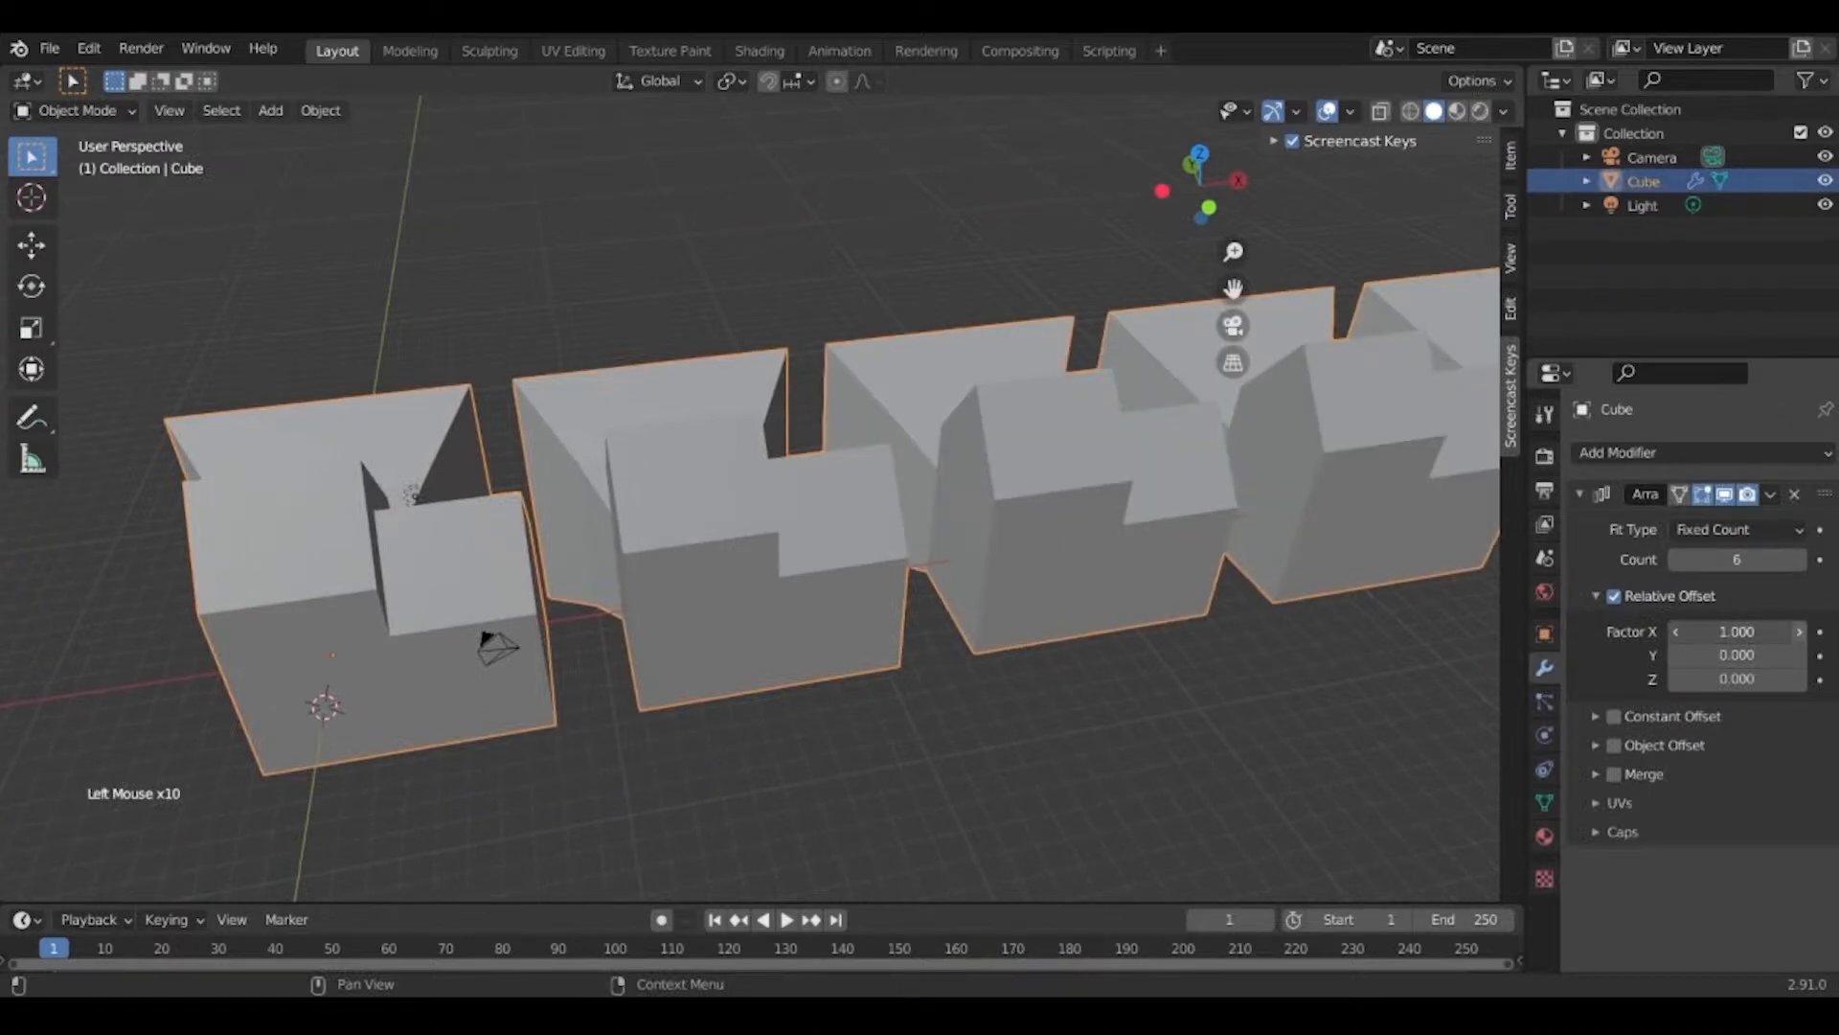
click(1799, 632)
click(1798, 632)
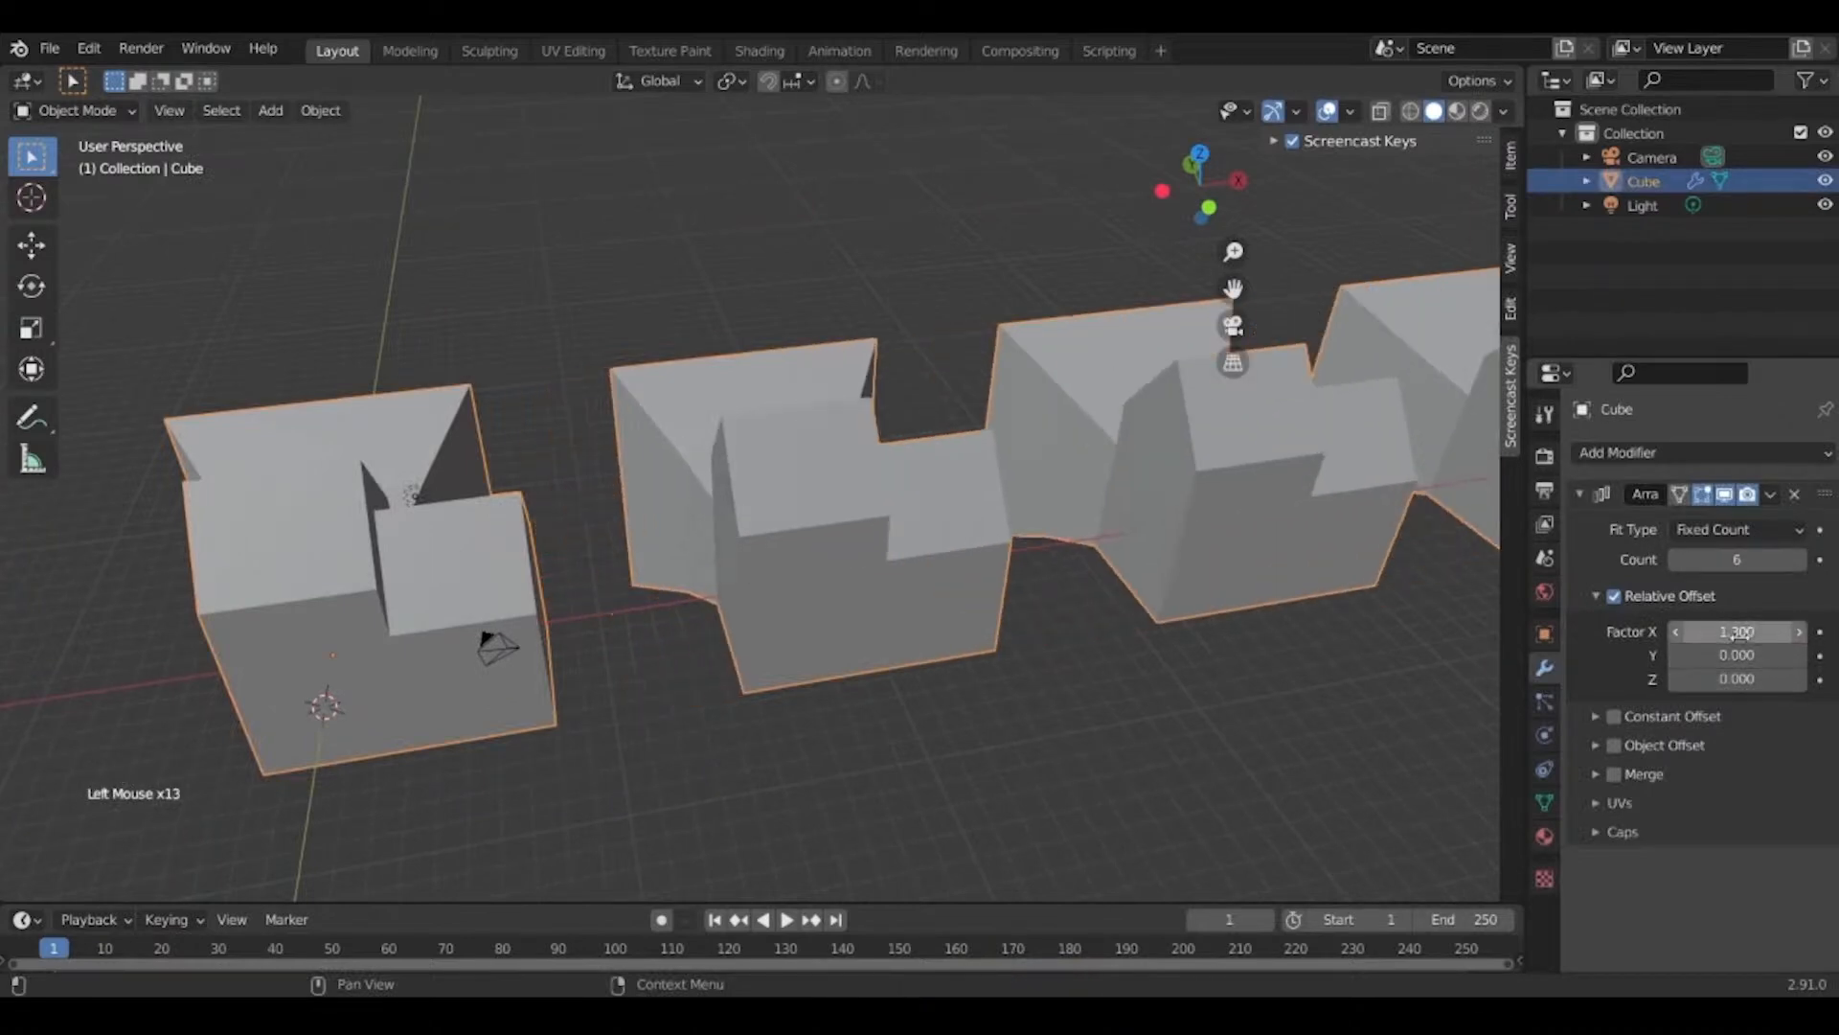
Set the array's relative offset to 0 in X and 2 in Y so the houses line up along Y.
click(1741, 632)
key(Return)
click(1722, 657)
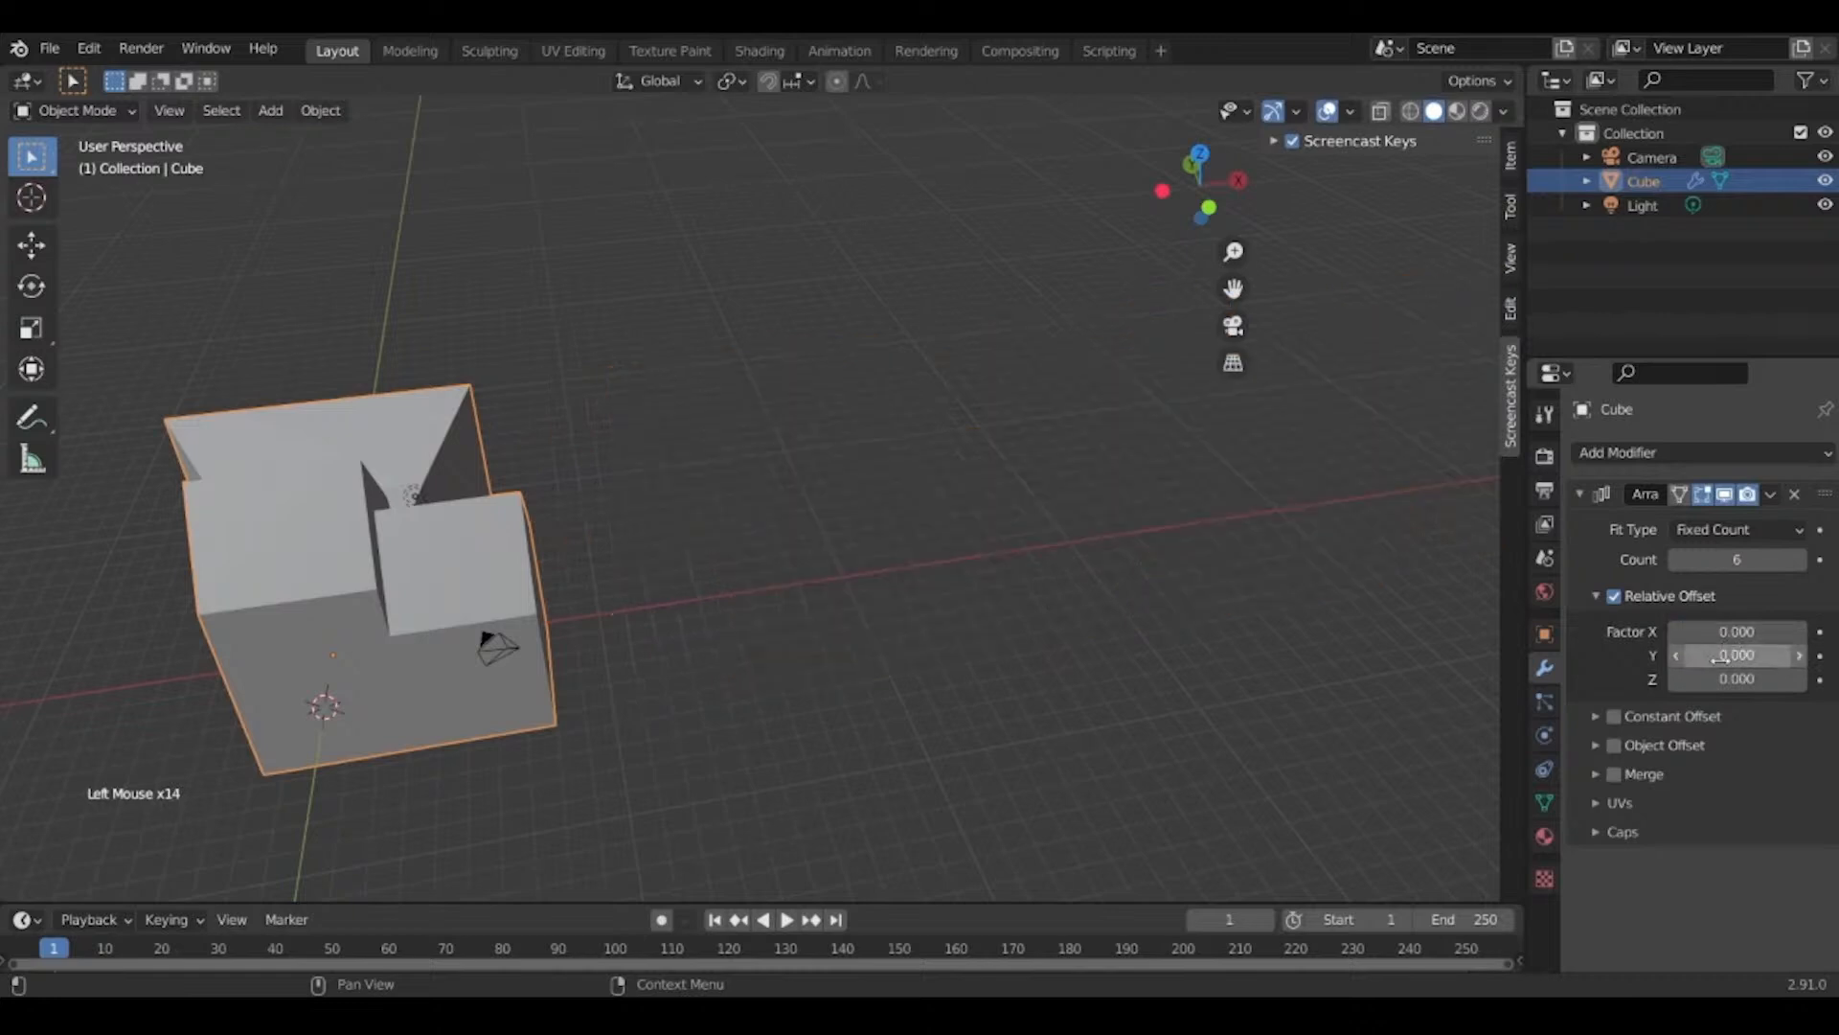
text(2)
key(Return)
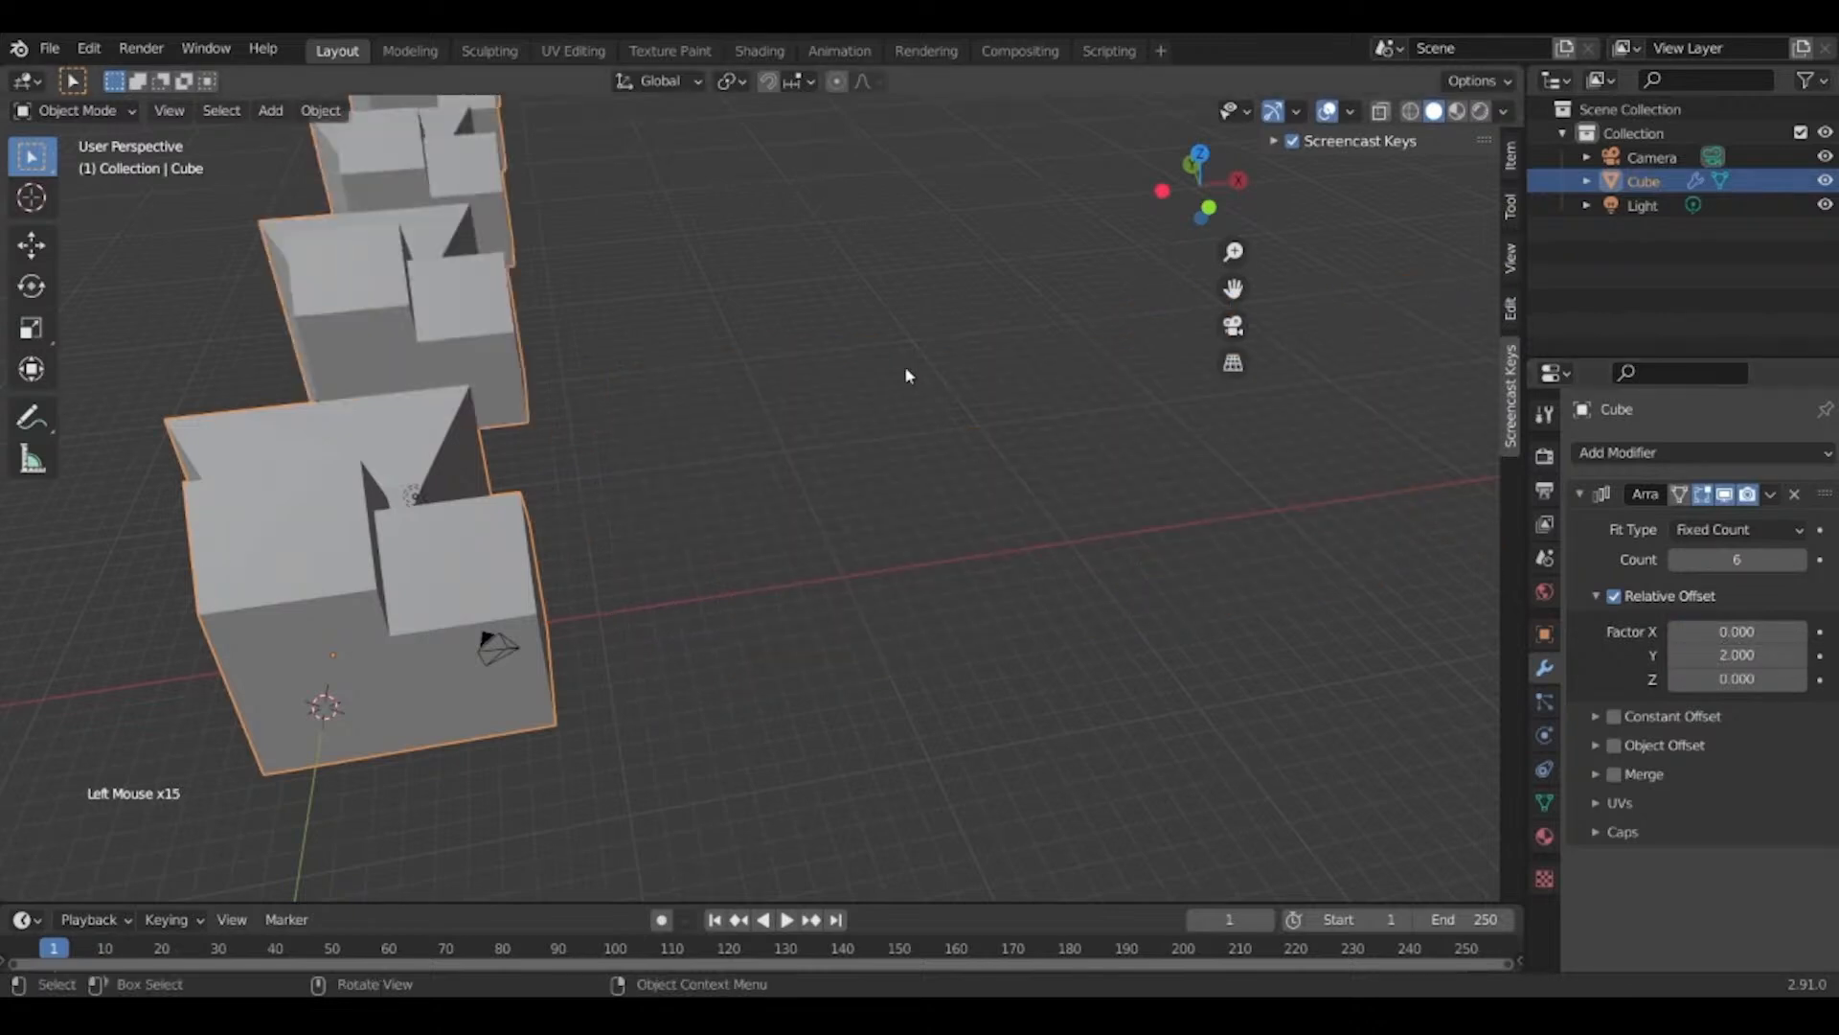
middle_drag(904, 365, 1054, 499)
scroll(944, 594, down, 4)
scroll(1088, 336, down, 2)
Add a Mirror modifier to the arrayed house, keeping the Array modifier.
click(1590, 493)
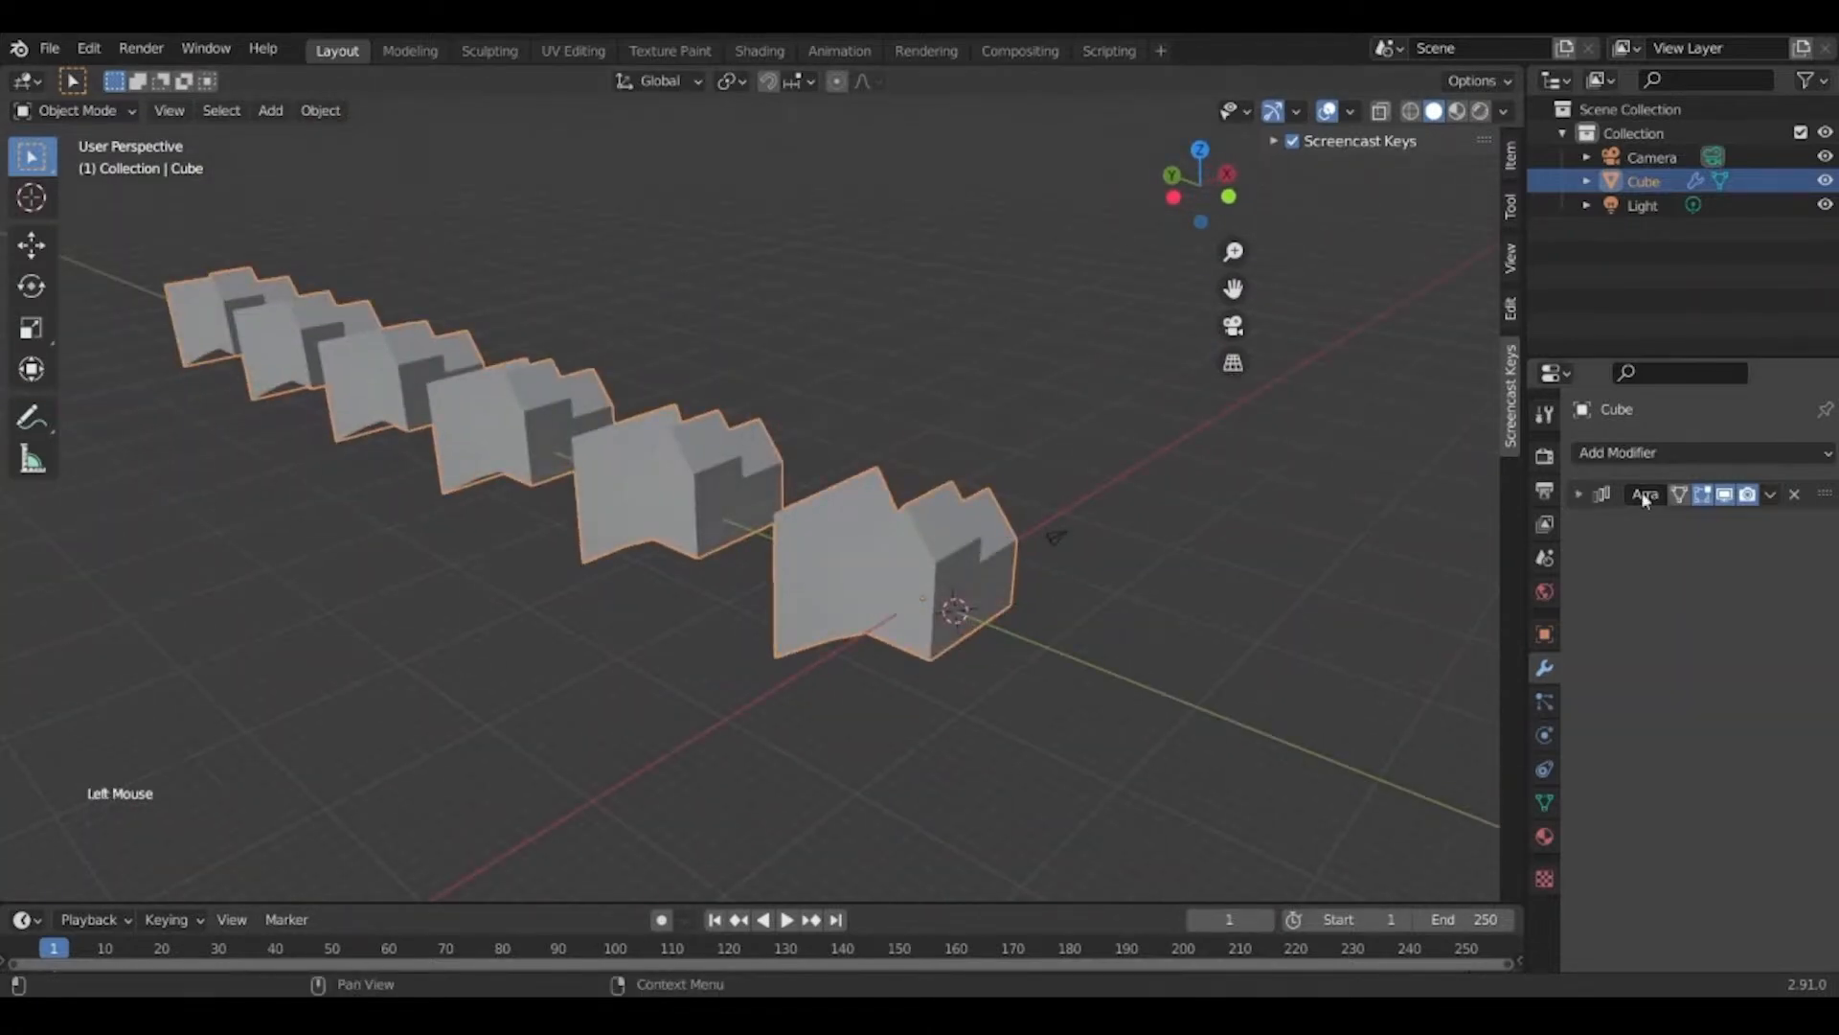
click(1580, 494)
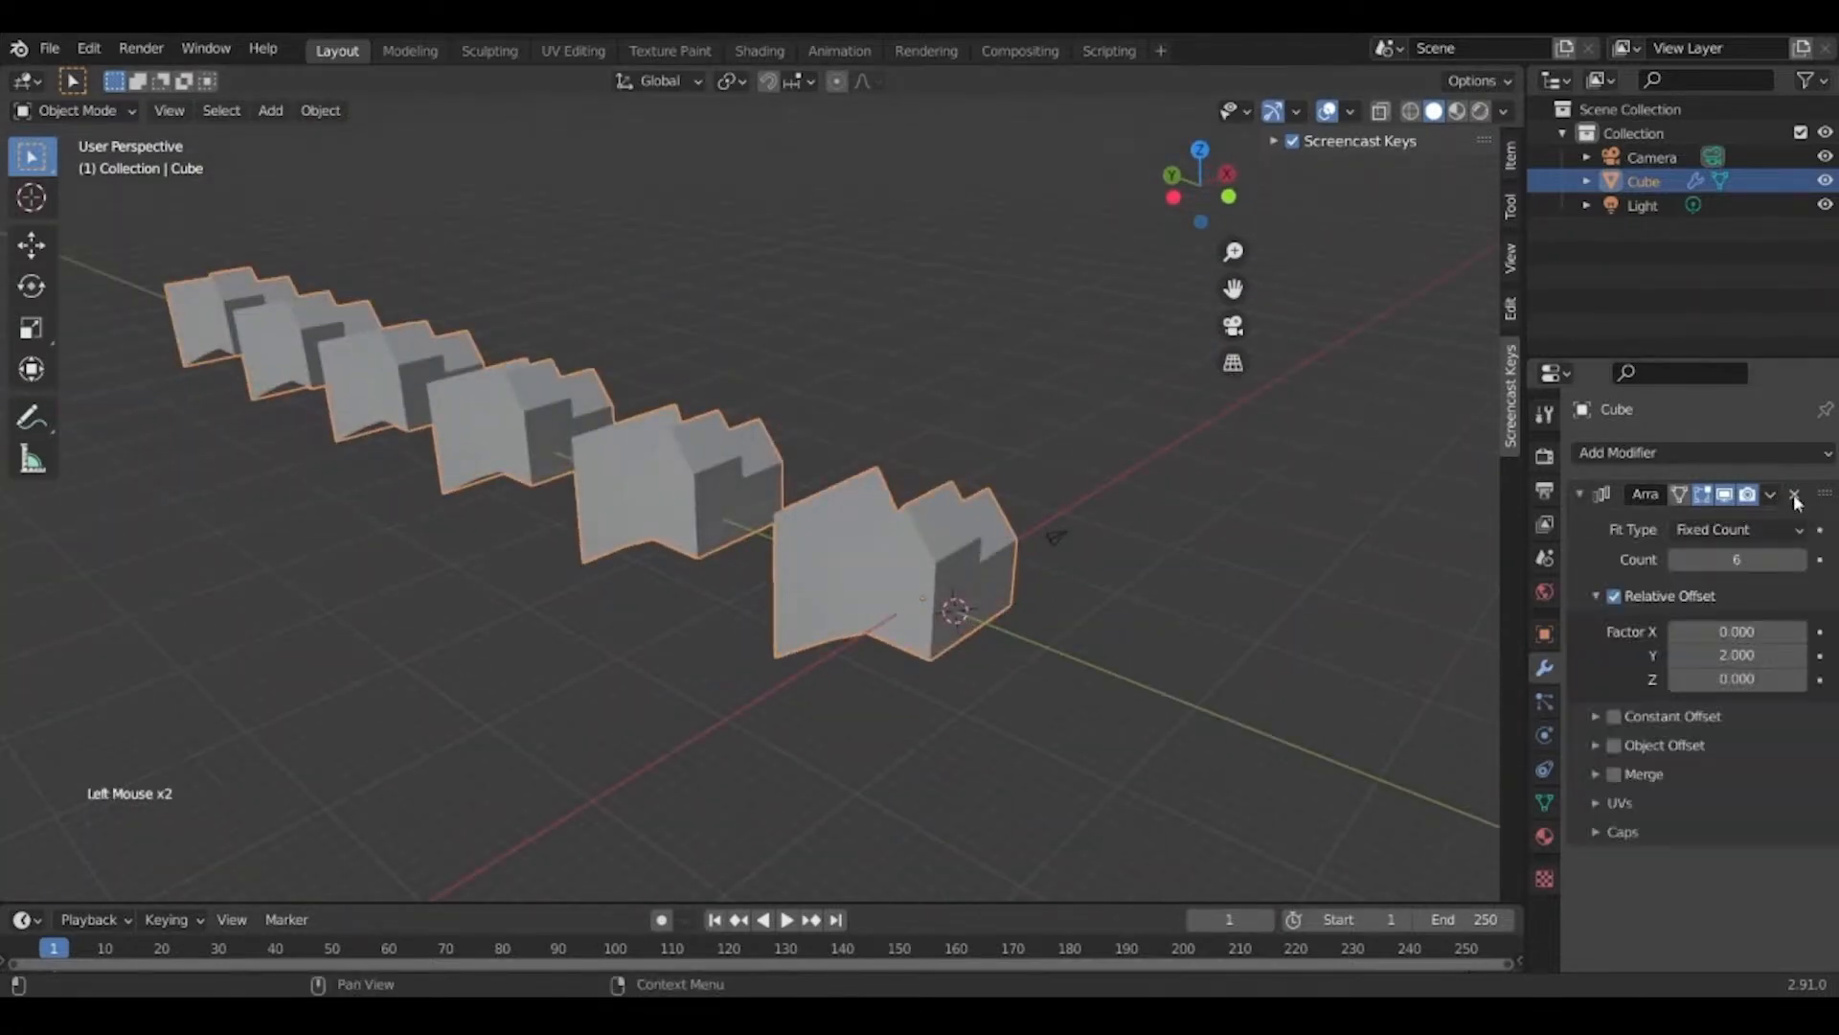
click(1629, 452)
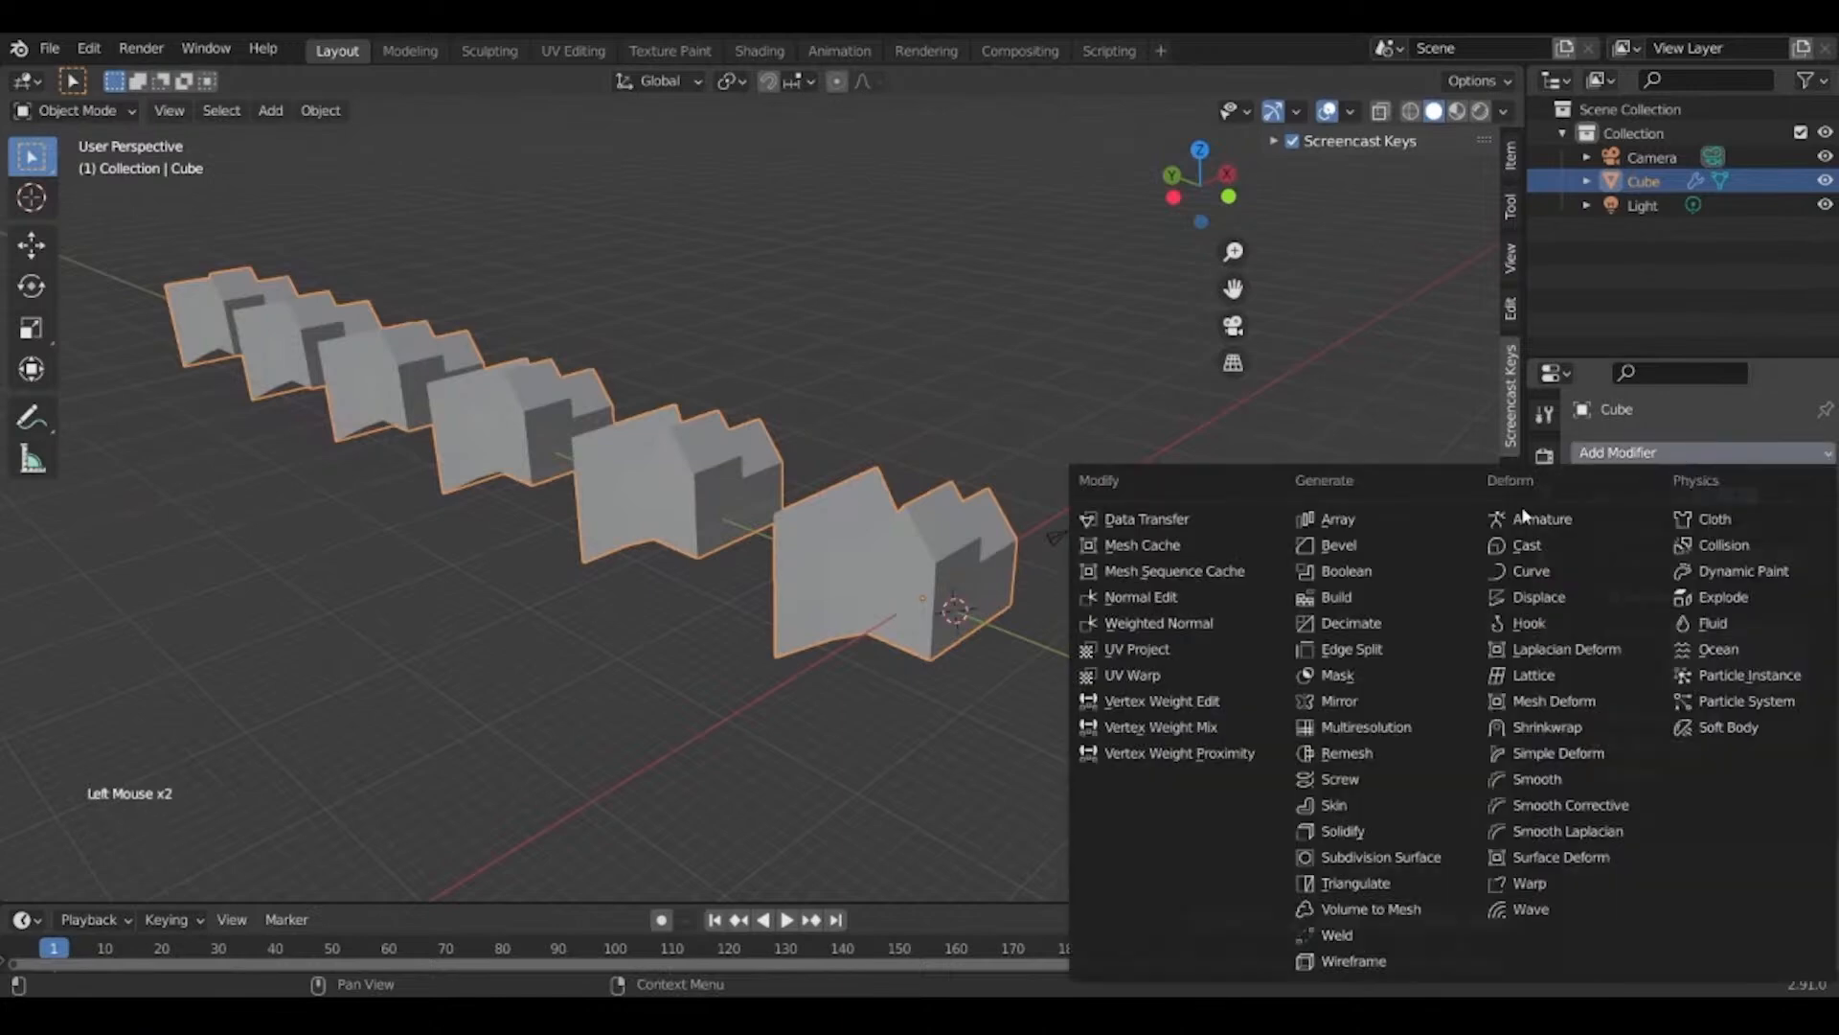
click(1355, 708)
Delete the light from the scene.
click(950, 549)
key(x)
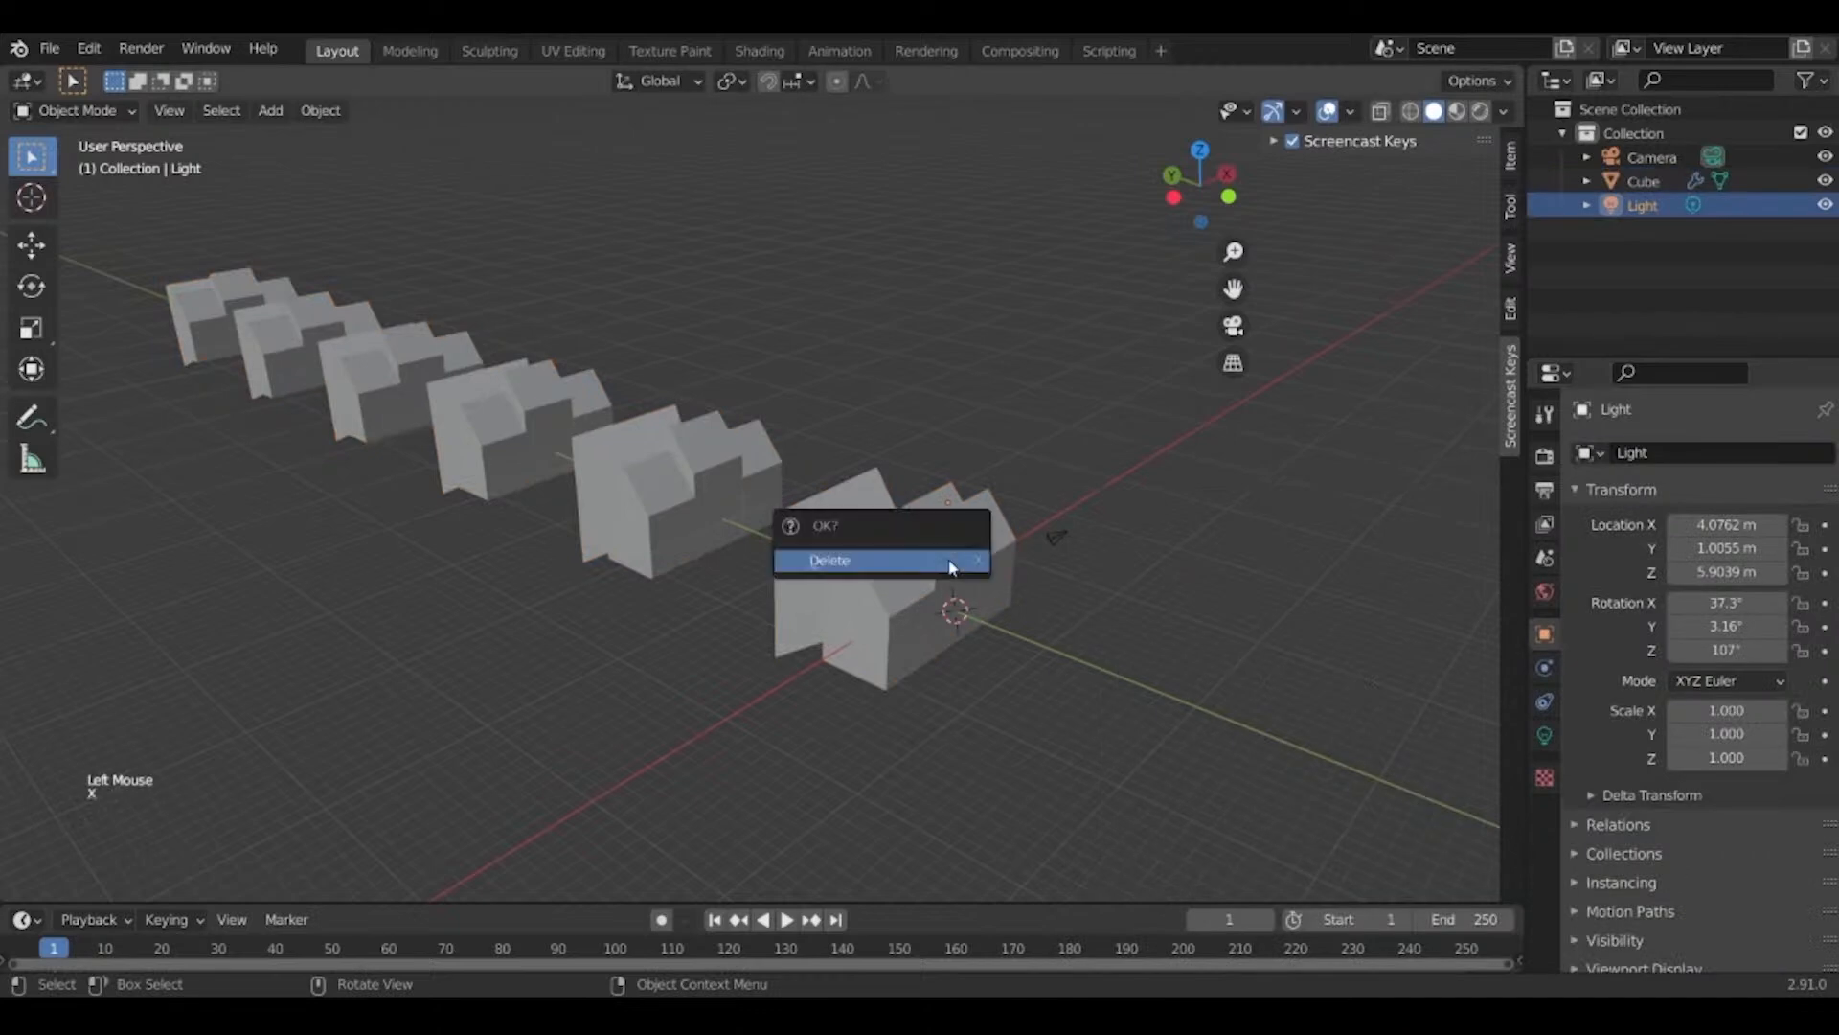
click(950, 562)
Reselect the row of houses and remove its Array modifier, keeping the Mirror modifier.
middle_drag(951, 567, 676, 654)
click(622, 587)
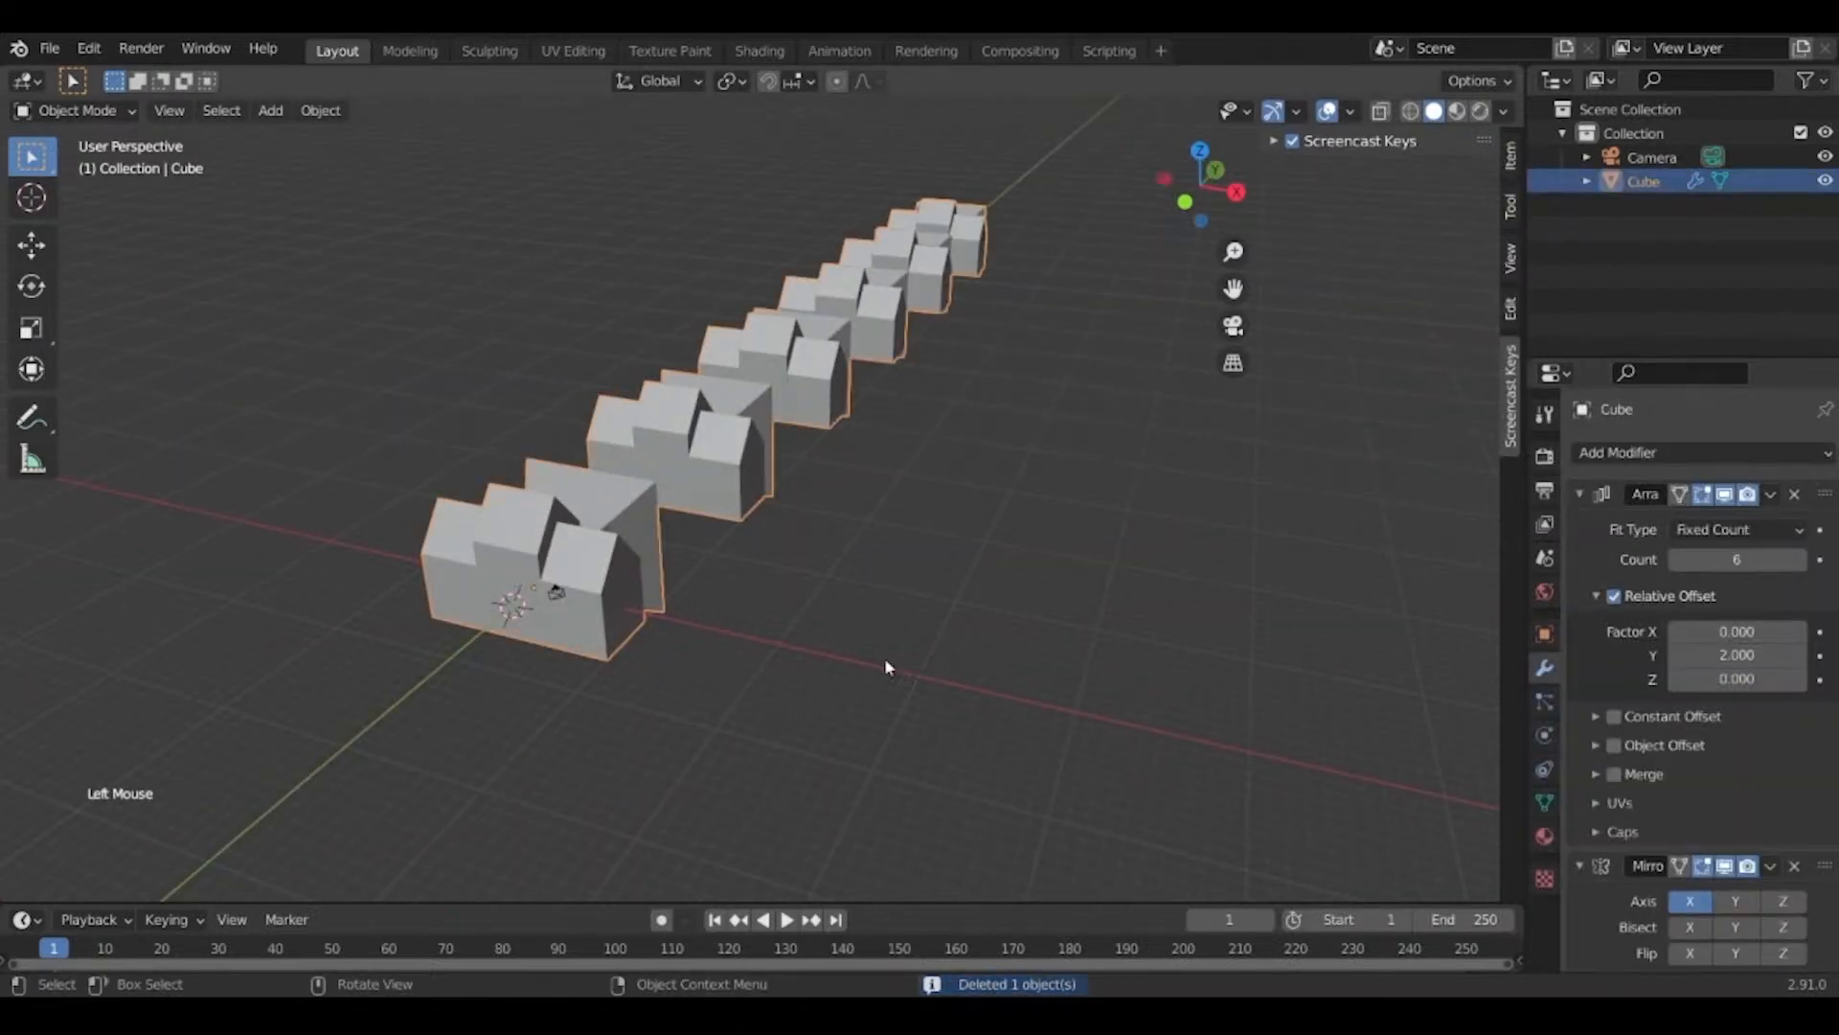
shift+middle_drag(740, 670, 1451, 774)
scroll(812, 668, up, 2)
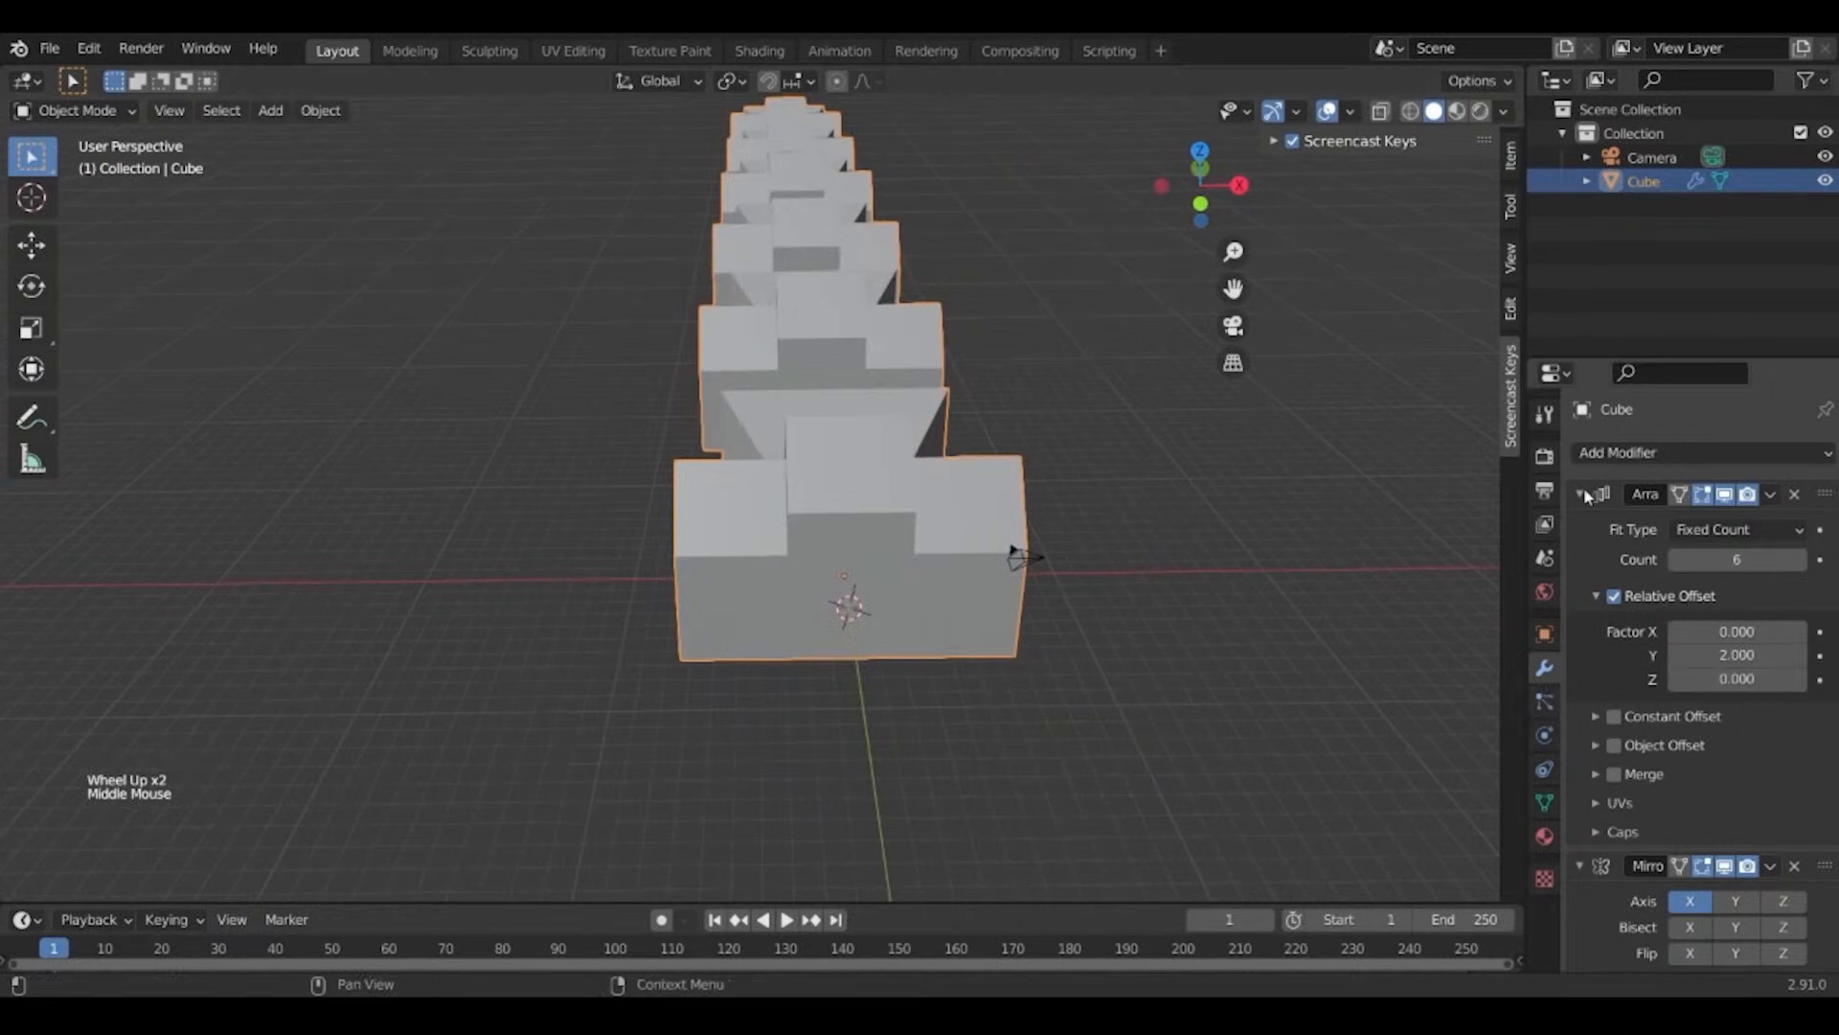
click(1794, 494)
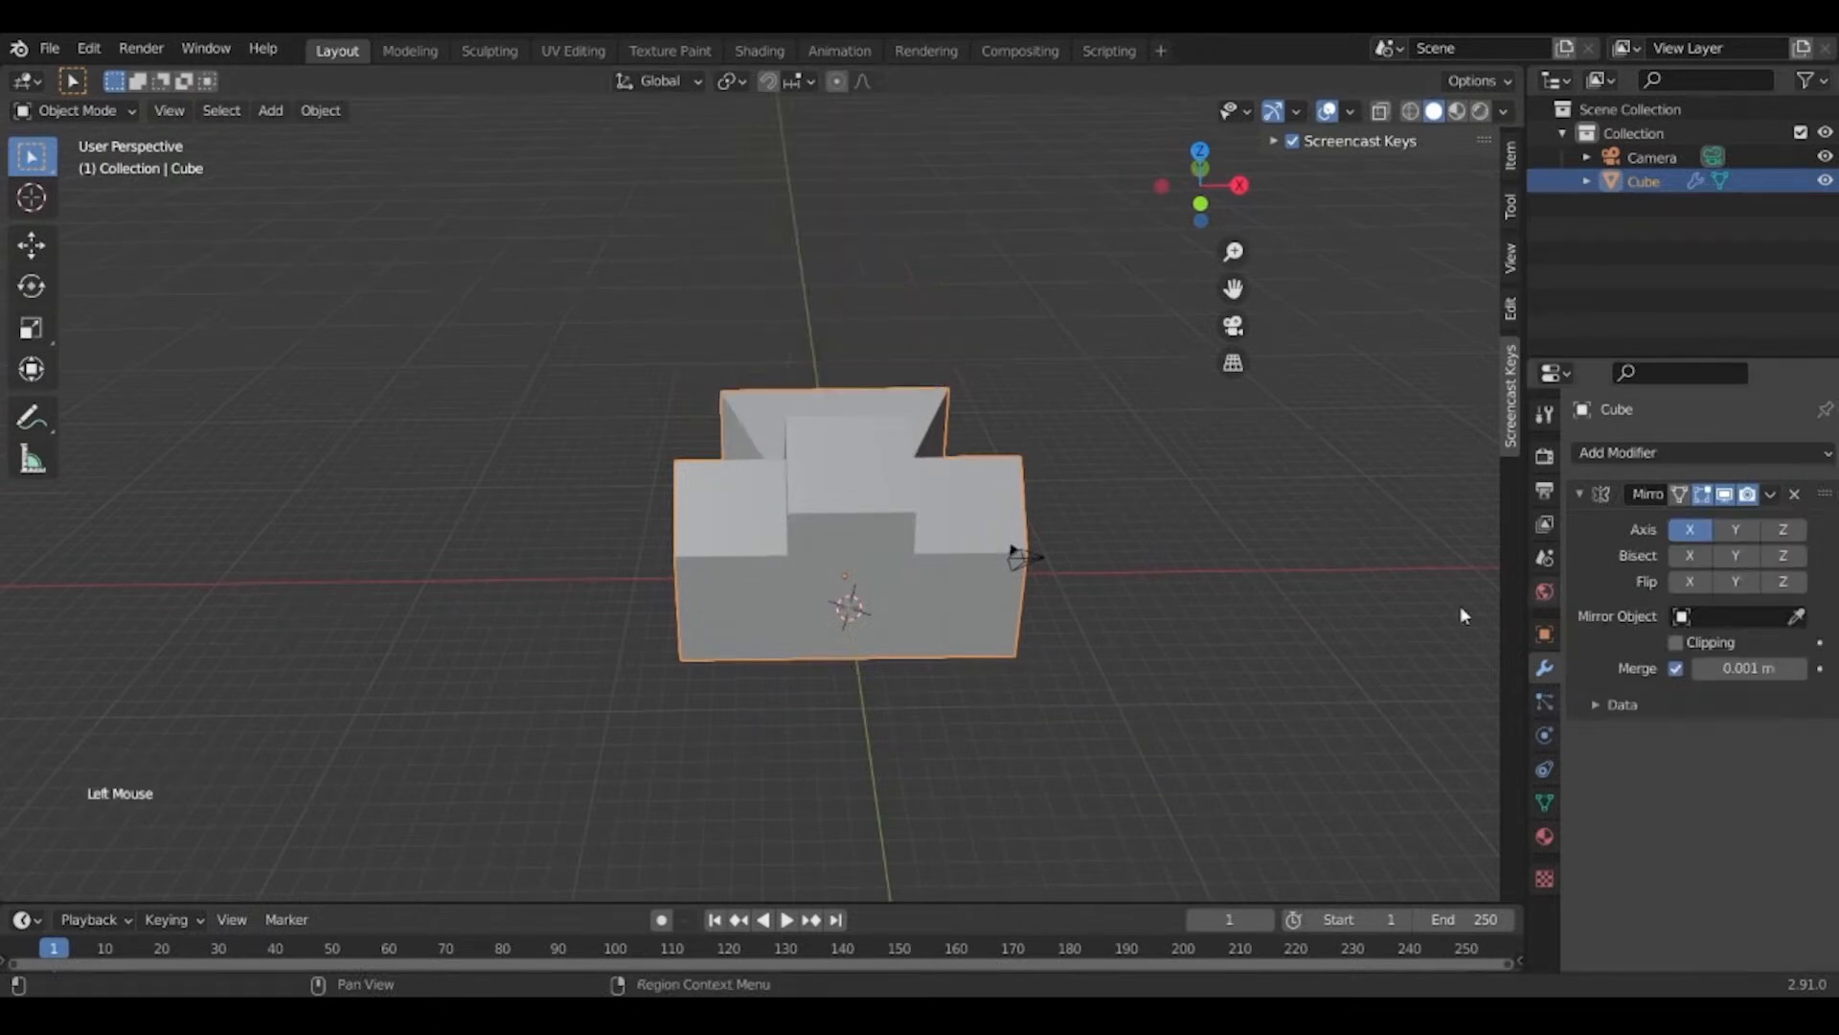
Move the house along the global X axis, away from the origin in the negative direction.
key(g)
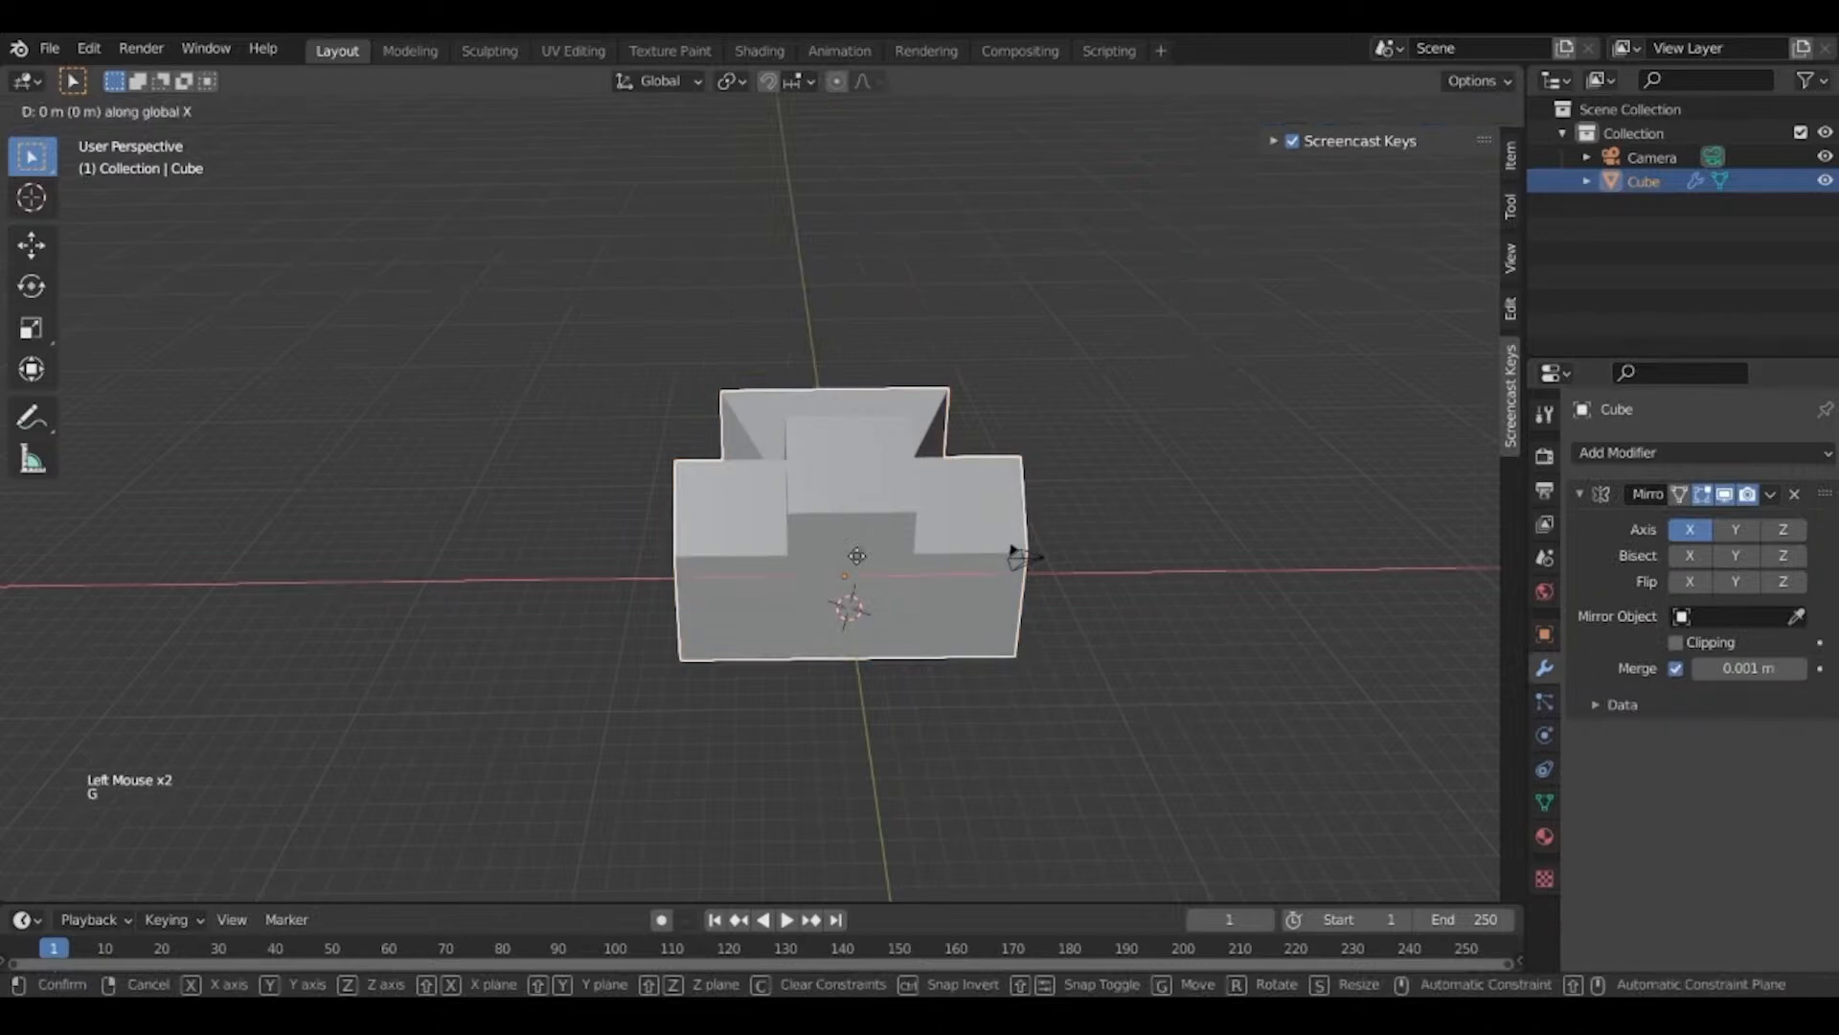
click(1111, 585)
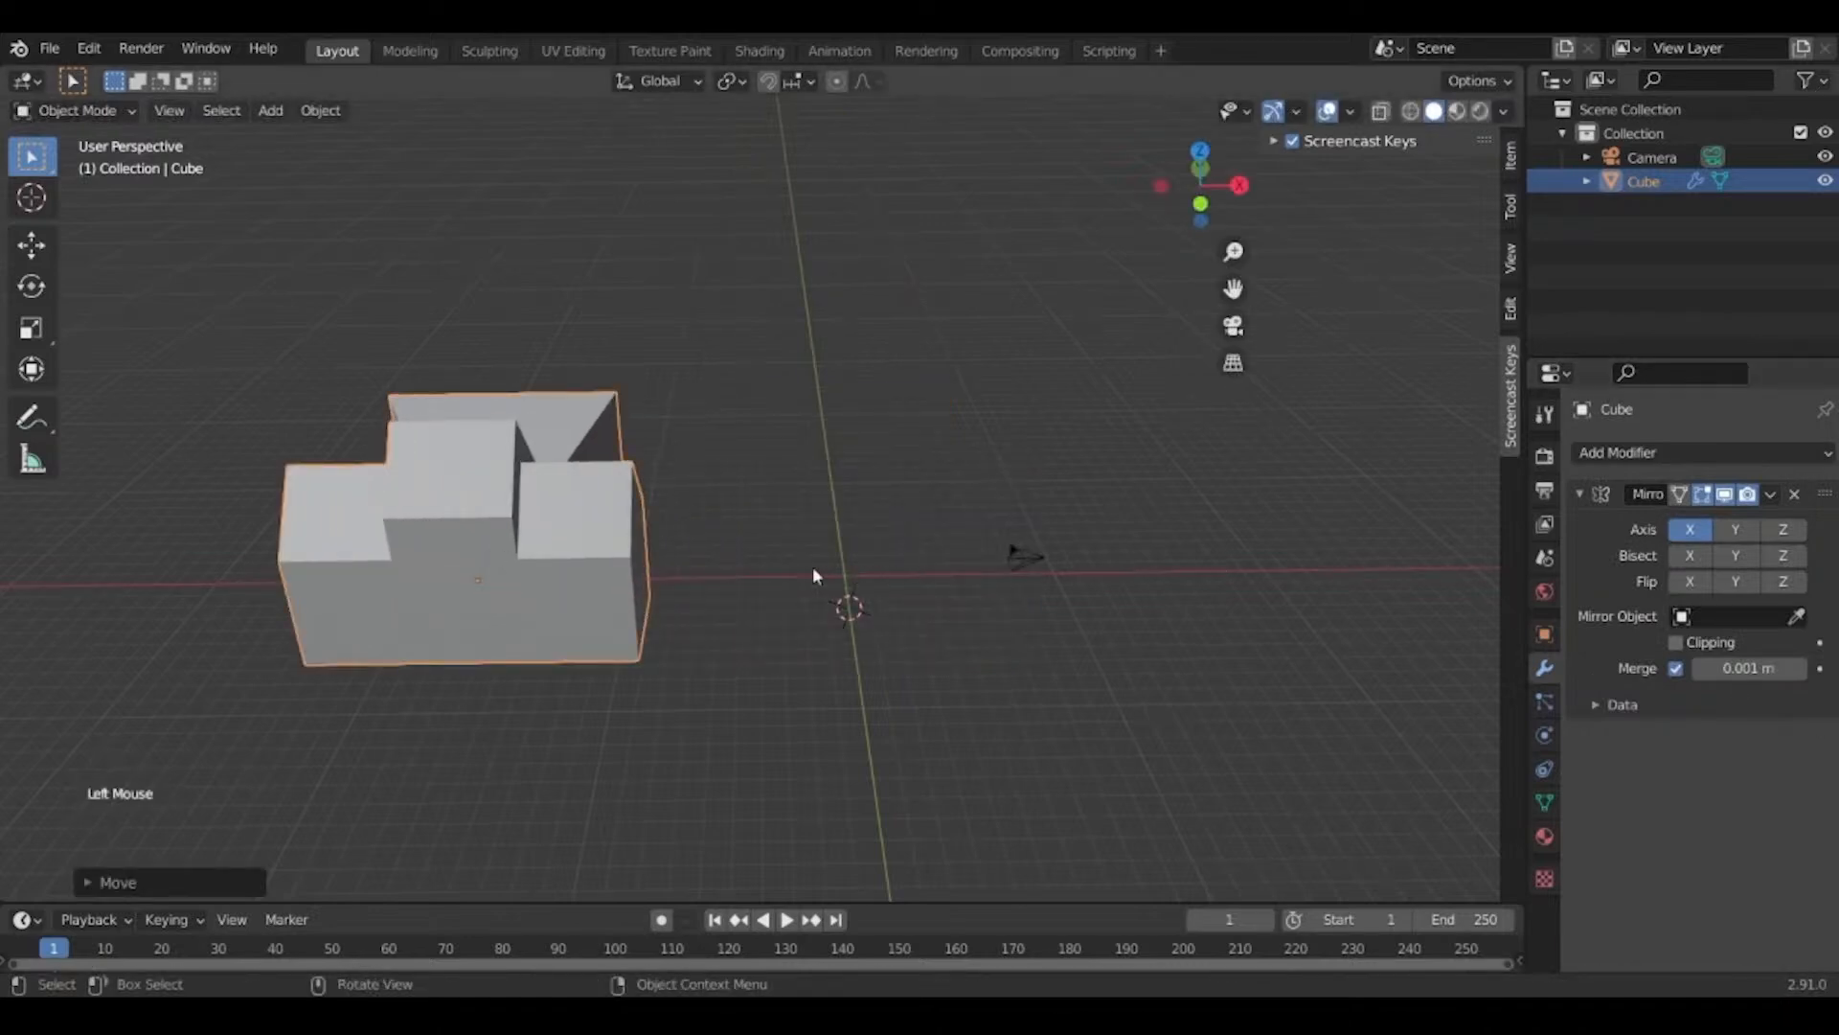
click(812, 576)
Add a plane at the 3D cursor and scale it up to about twice its size.
key(shift+a)
mouse_move(833, 510)
click(981, 513)
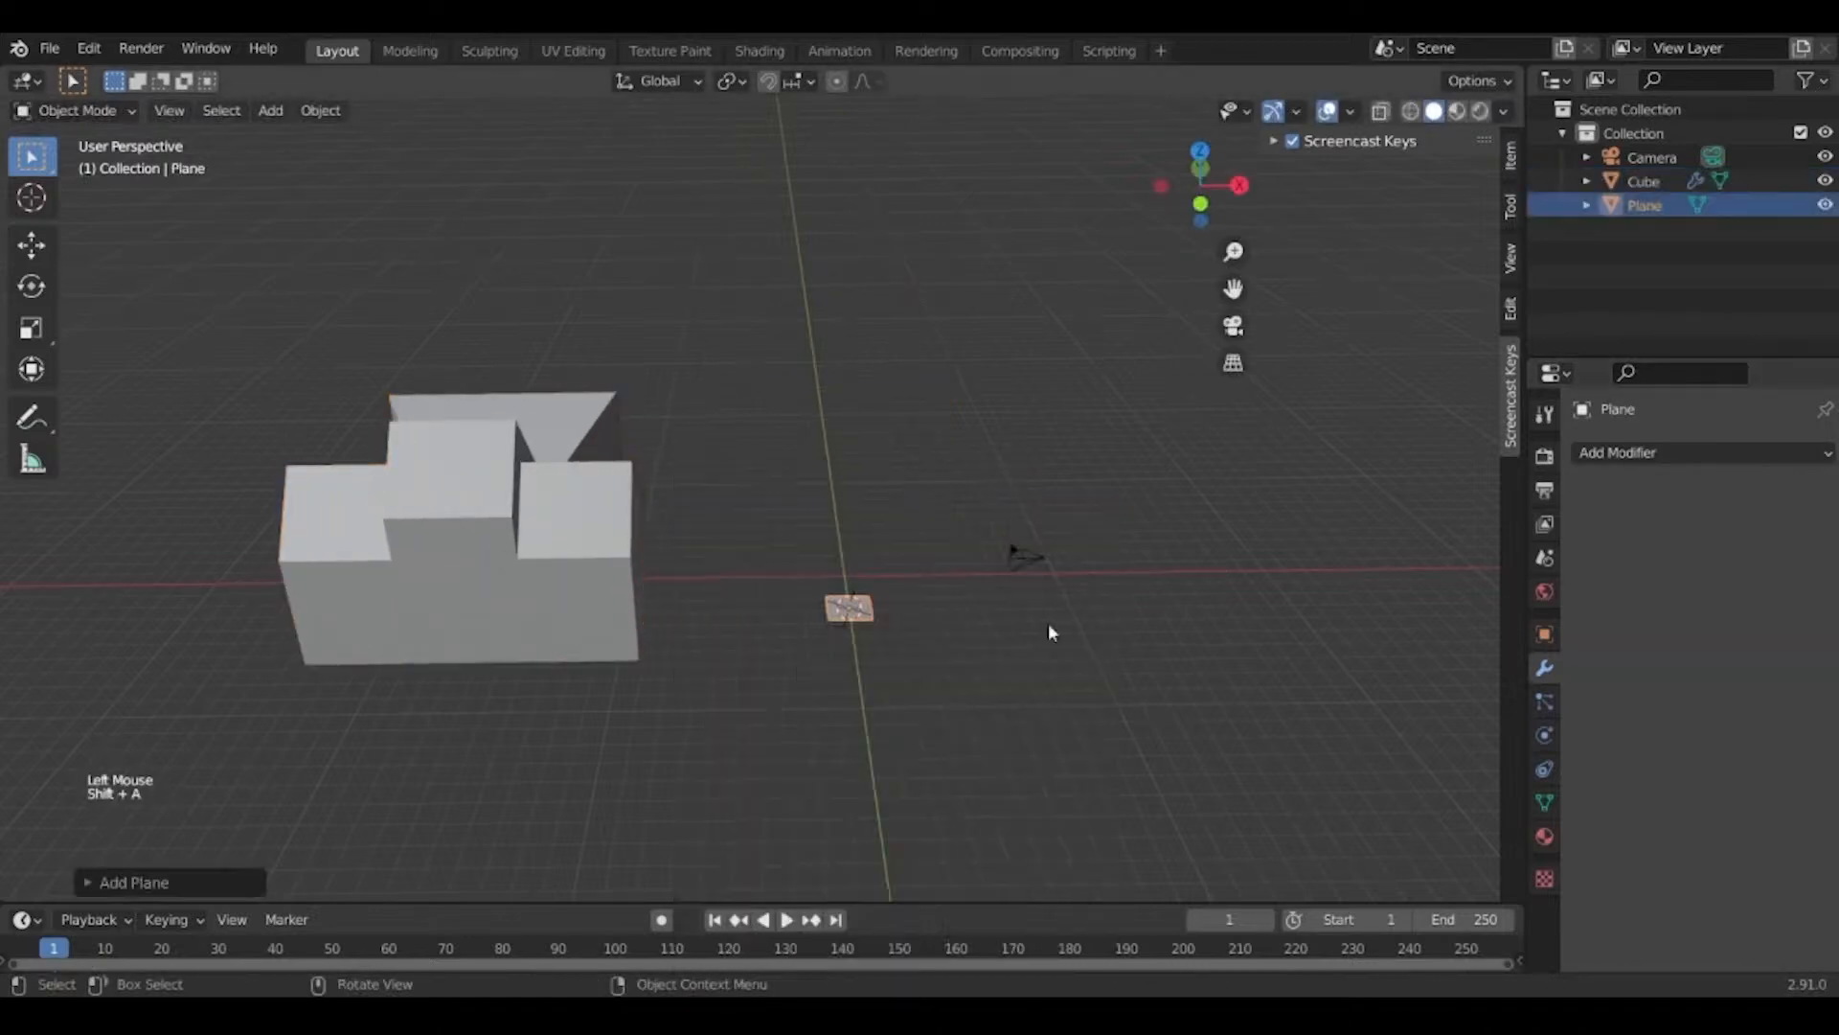
key(s)
click(1236, 671)
Set the plane as the Mirror Object of the house's Mirror modifier.
click(618, 588)
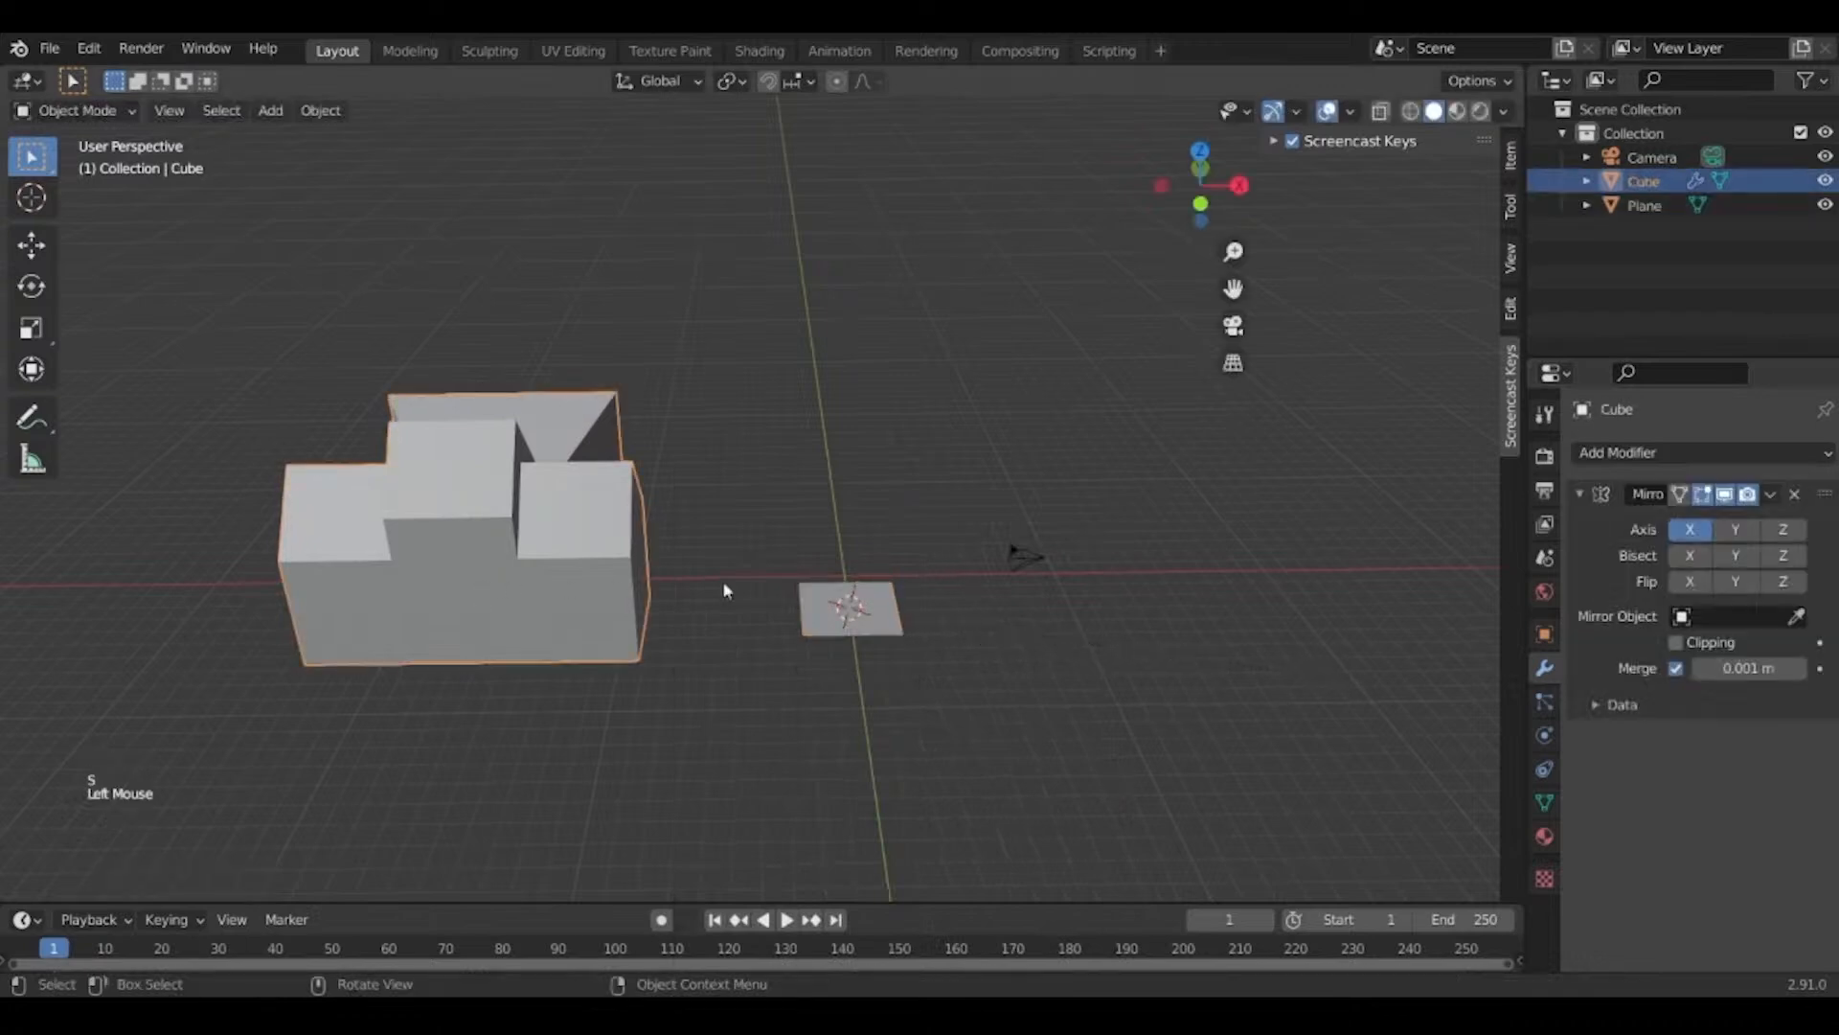
click(843, 615)
click(492, 608)
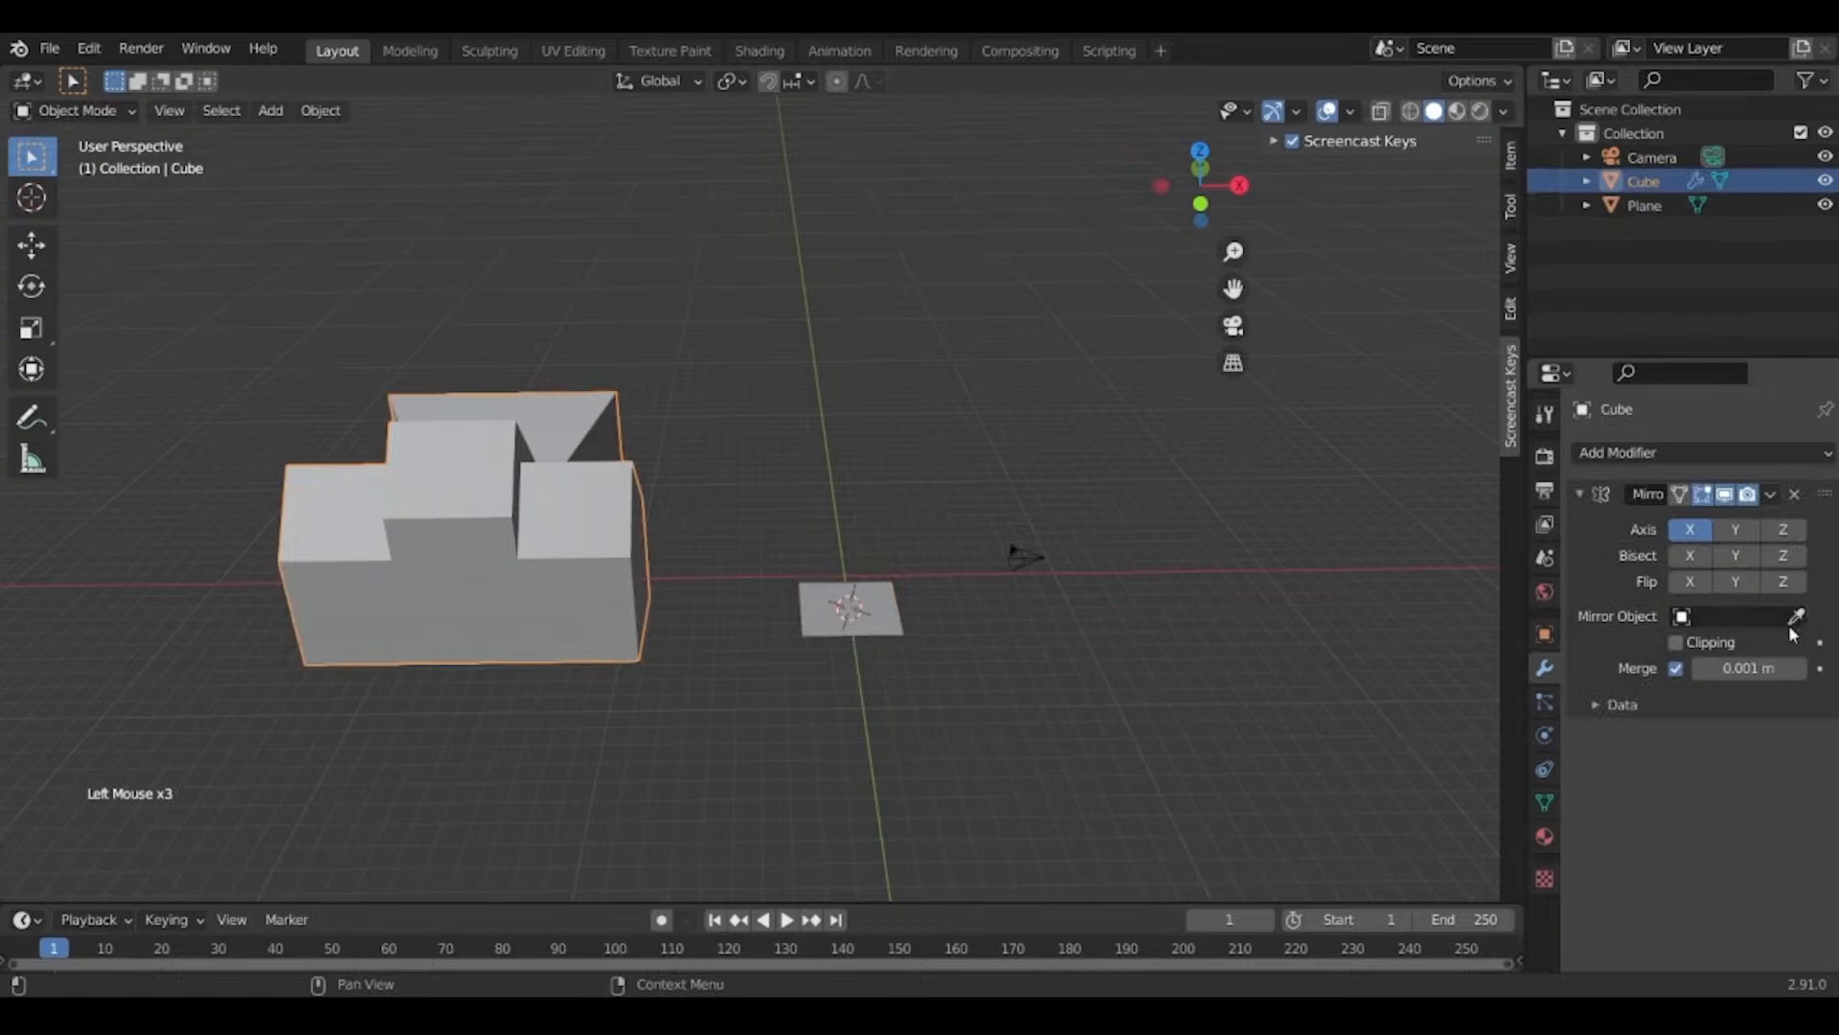
click(1796, 615)
click(880, 601)
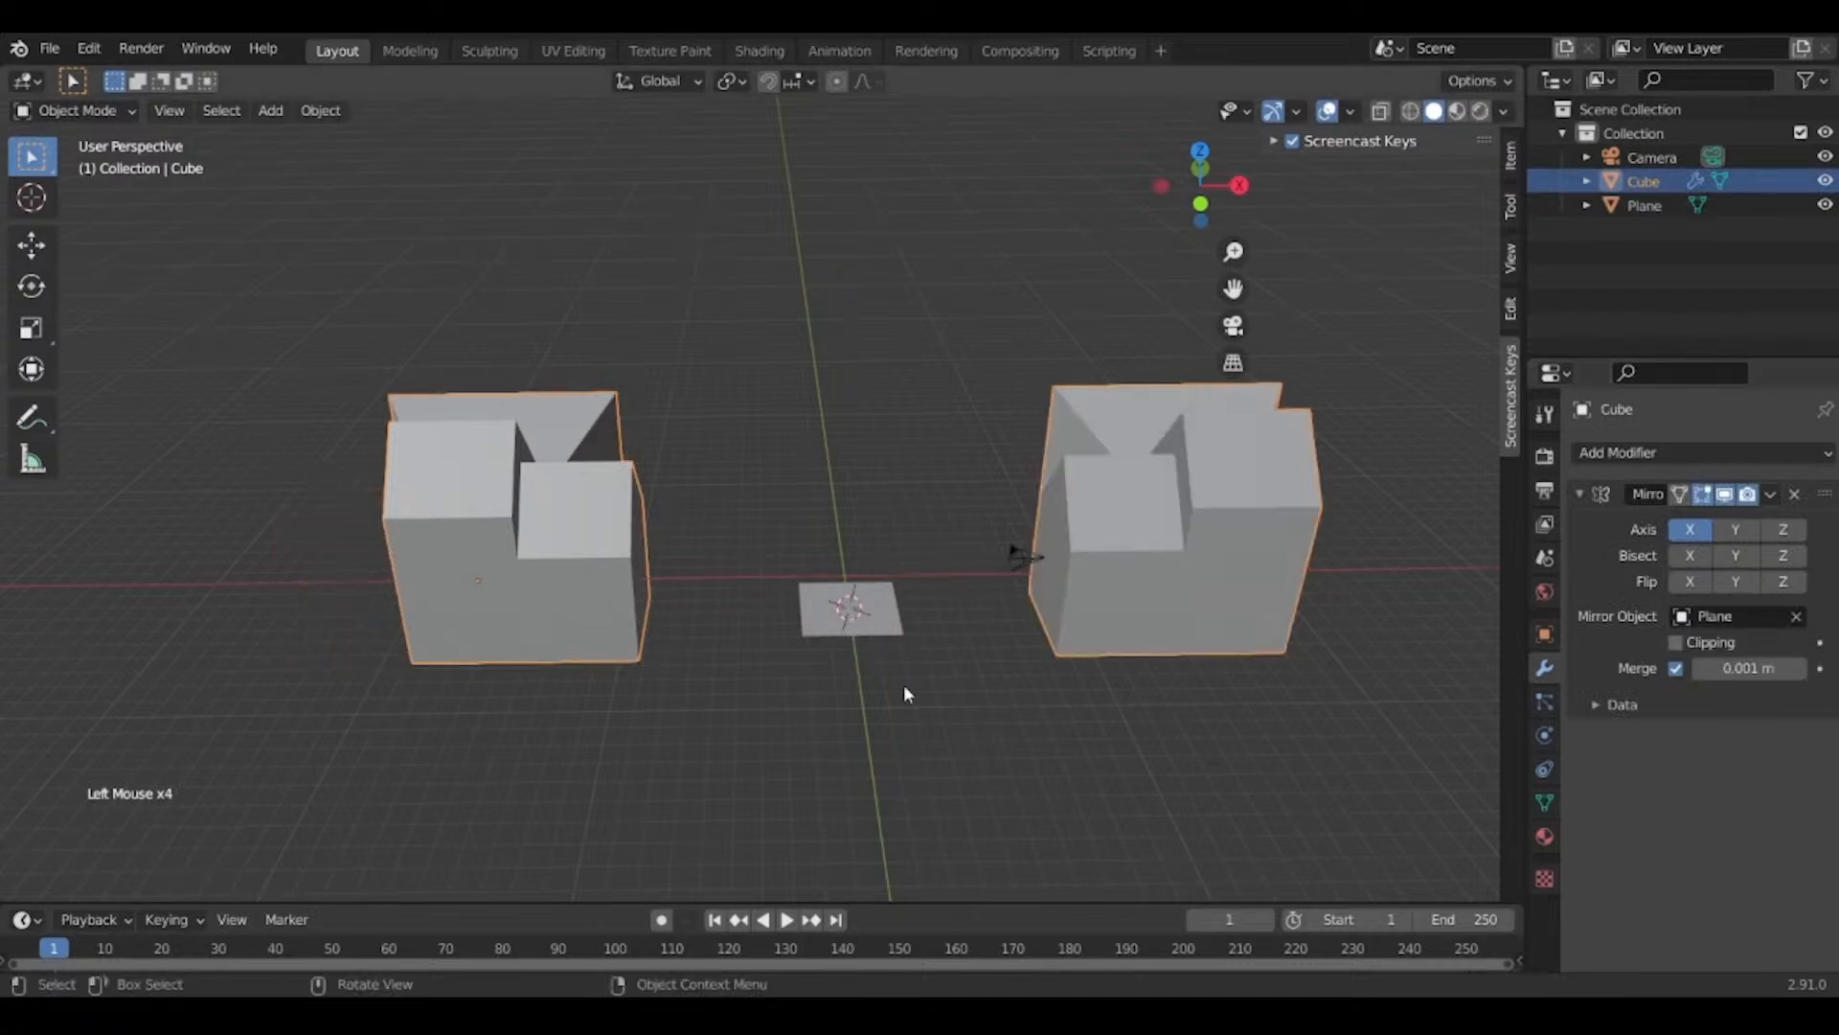
Delete the house together with its mirrored copy, leaving the plane in the scene.
middle_drag(904, 694, 658, 640)
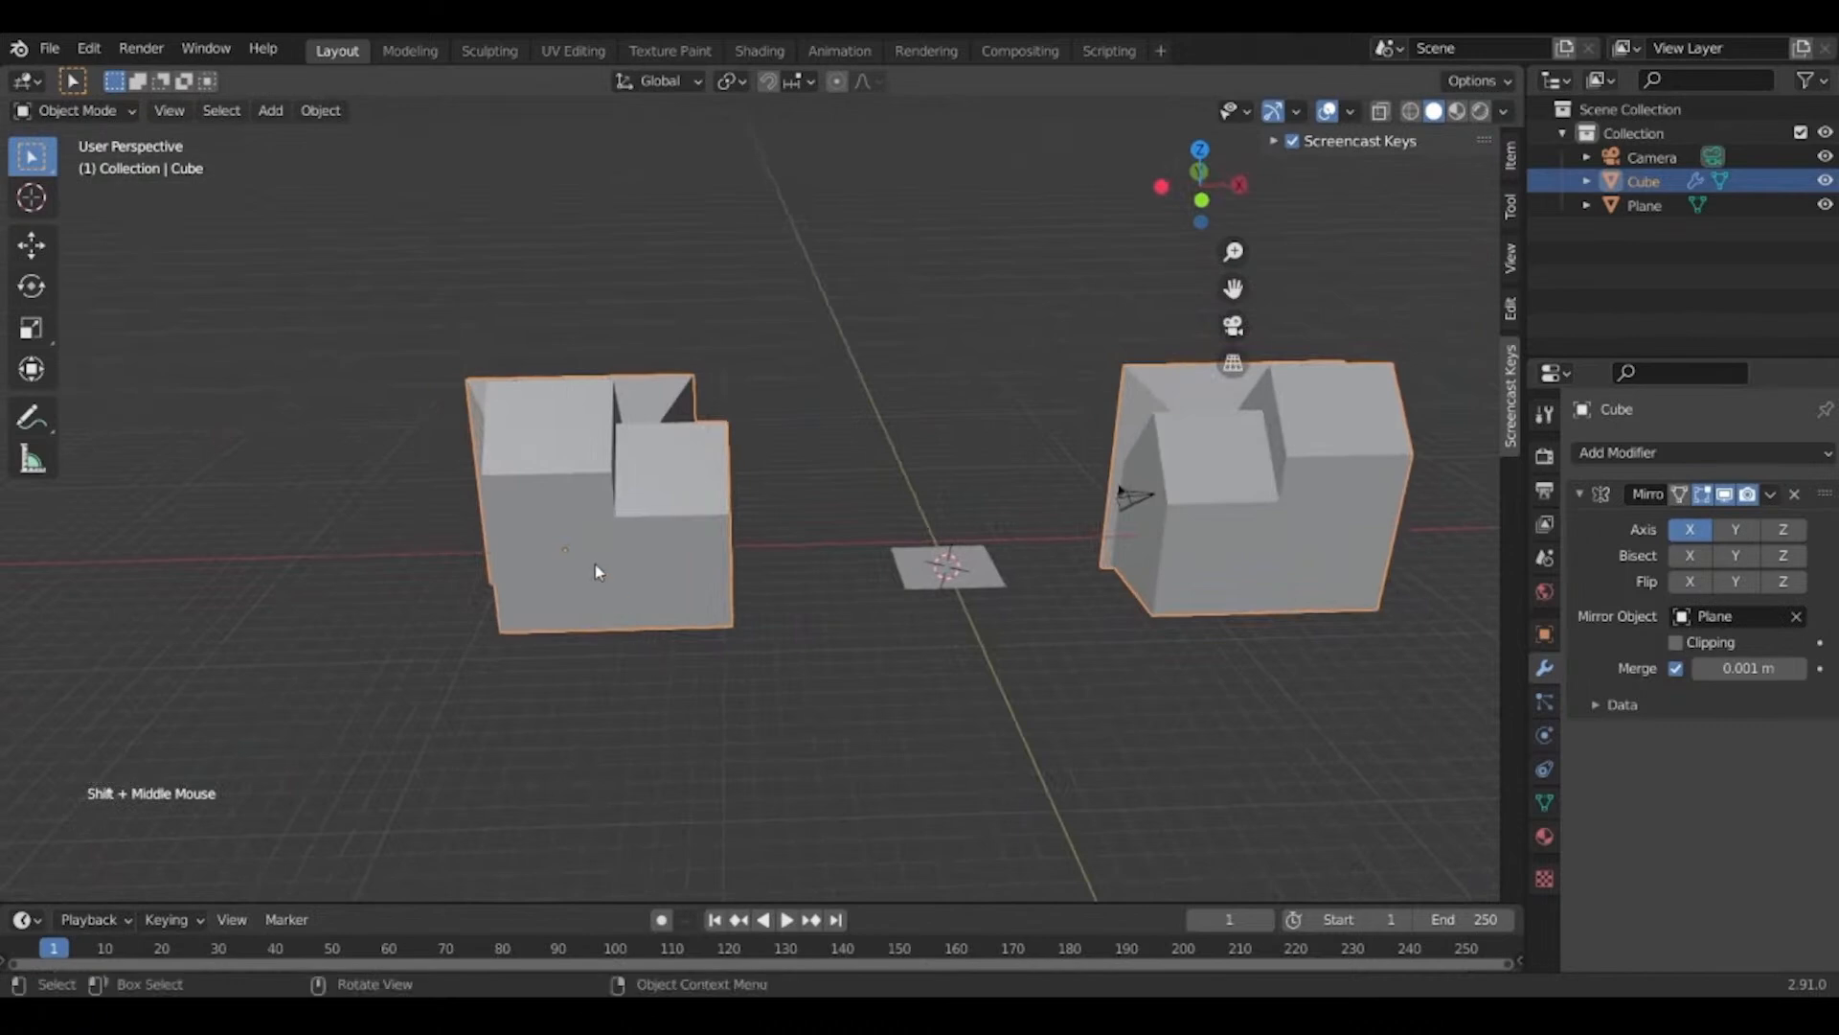
shift+middle_drag(594, 572, 527, 512)
click(1141, 580)
key(x)
click(1080, 556)
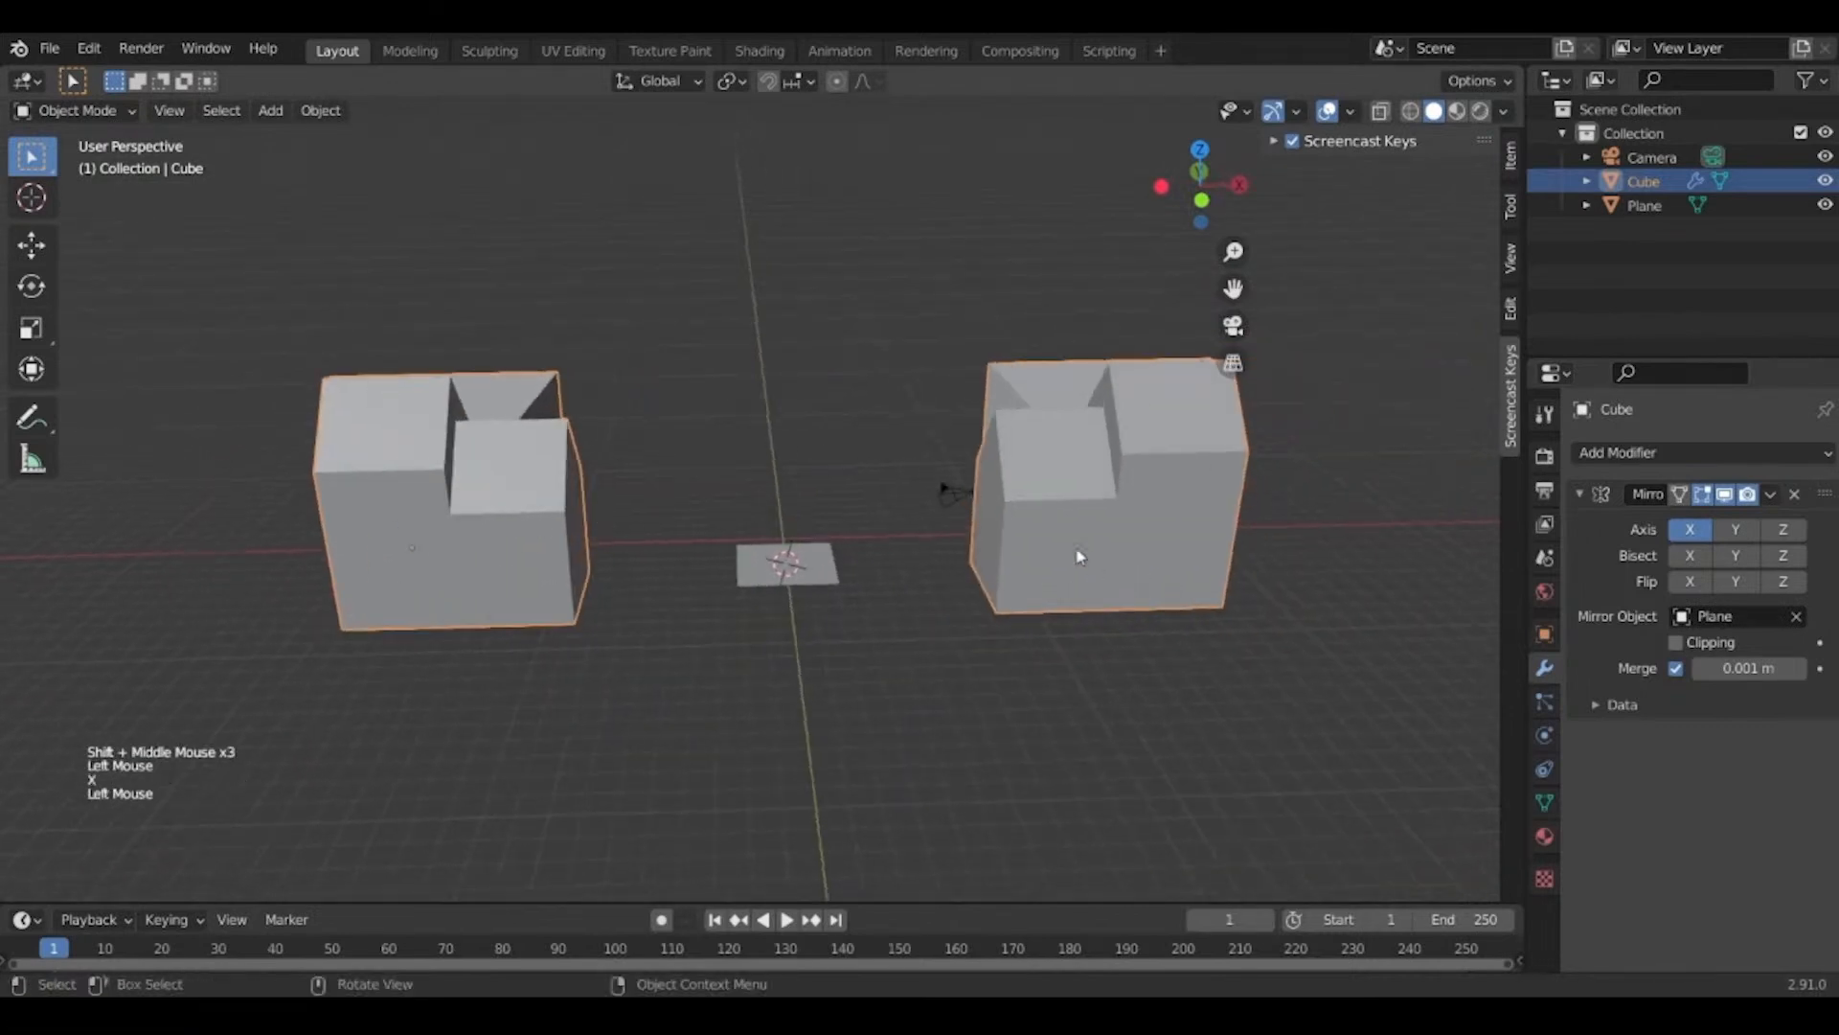
key(x)
click(1077, 548)
Extrude the plane's face upward in Edit Mode to form a cube-like block.
middle_drag(847, 585, 830, 596)
scroll(821, 629, up, 2)
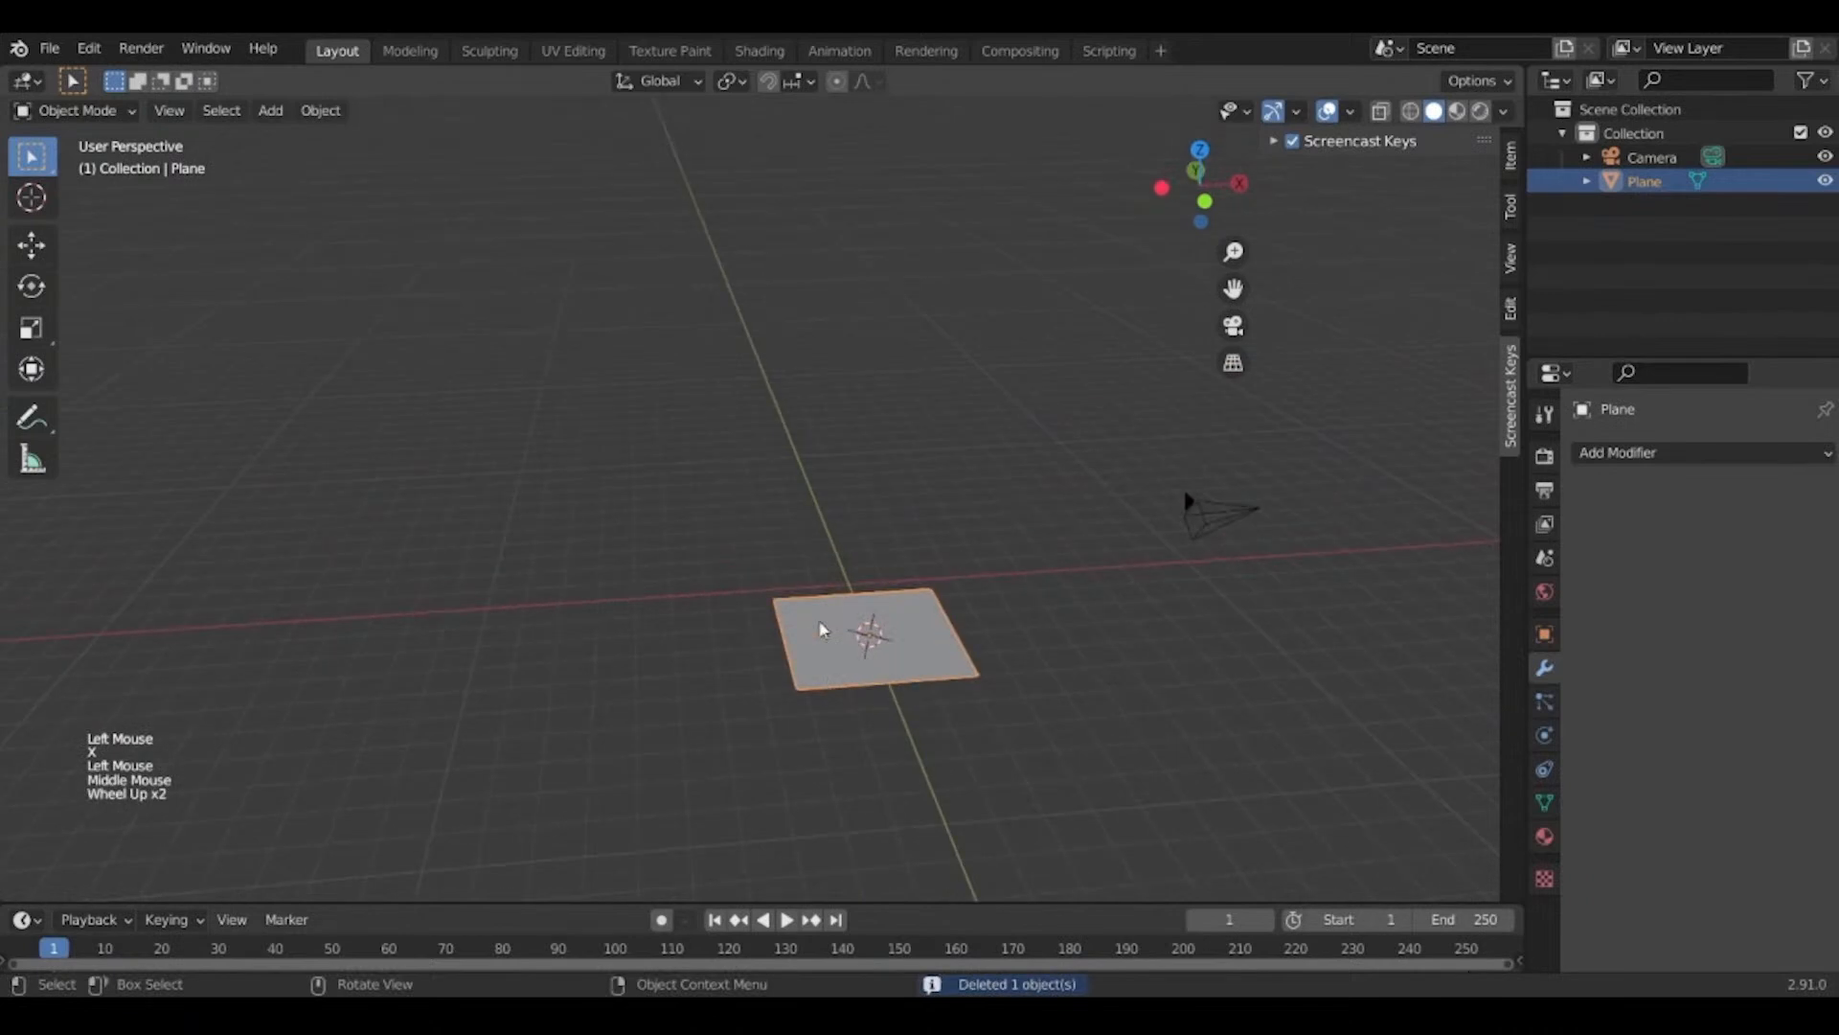
key(Tab)
key(e)
key(Tab)
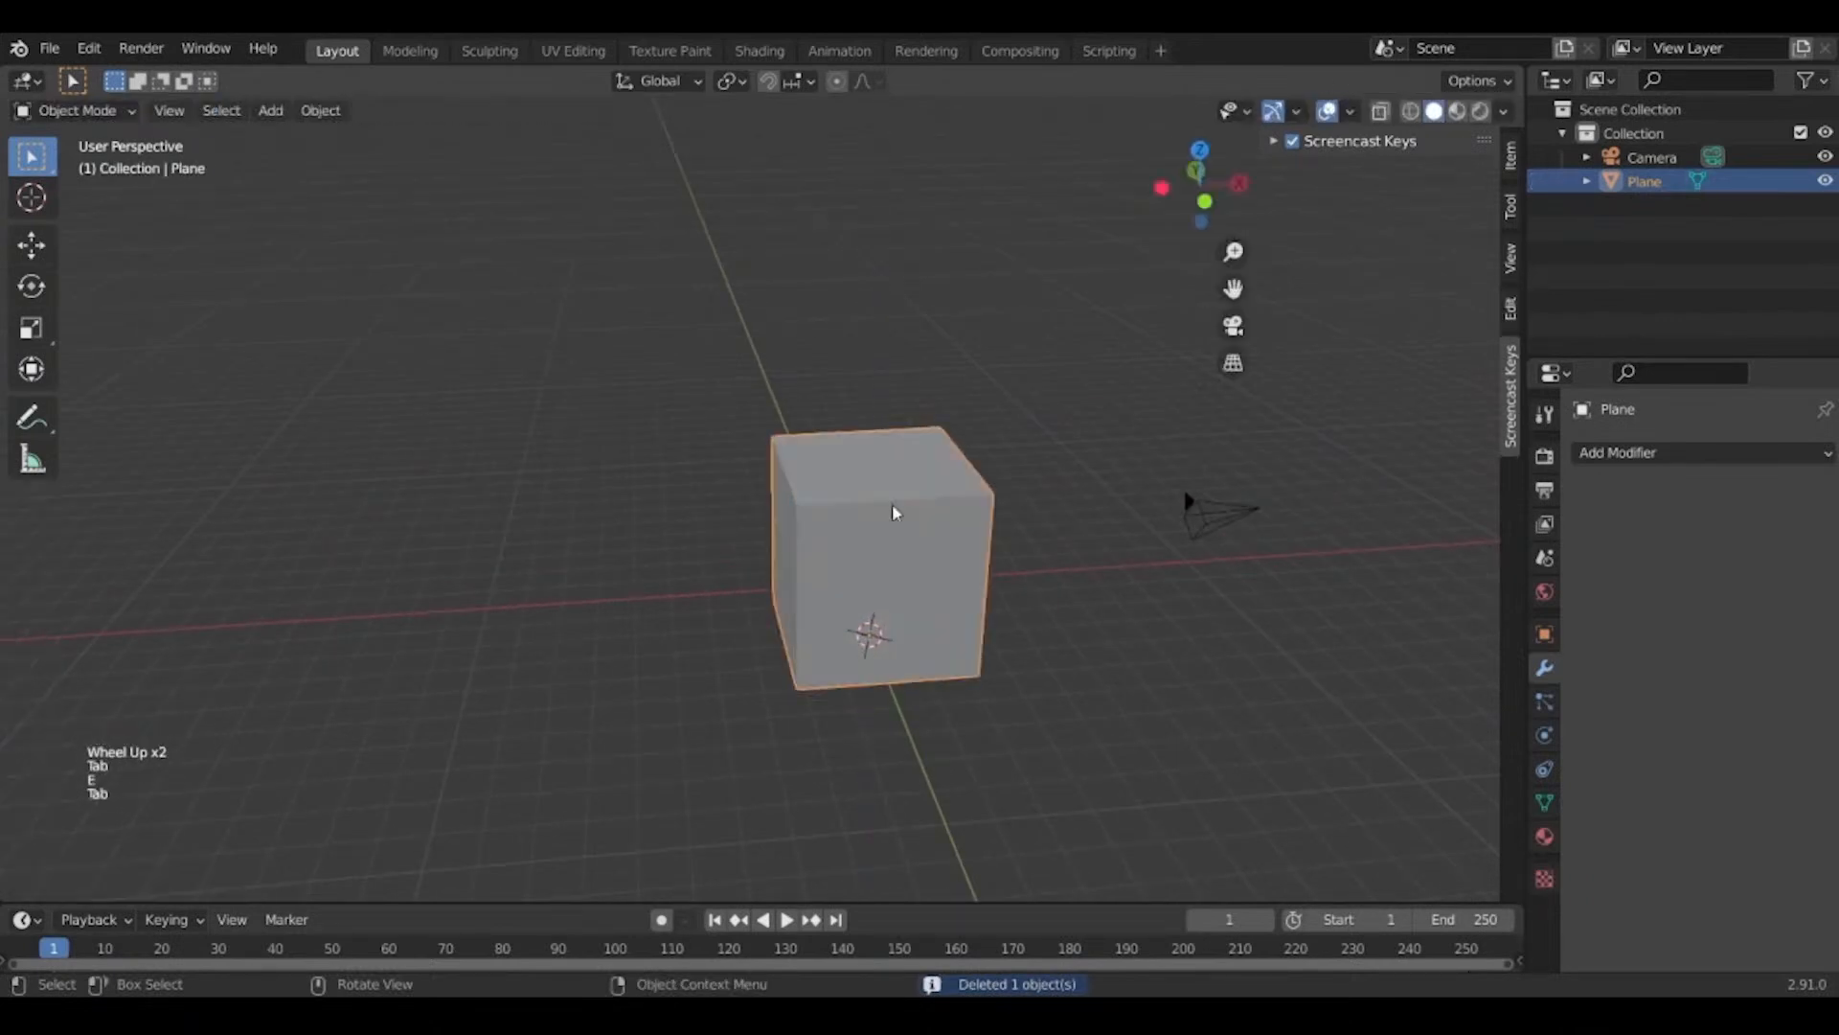
Add a centred loop cut through the block and raise its upper edge to form a gabled roof ridge.
key(Tab)
key(ctrl+r)
click(890, 474)
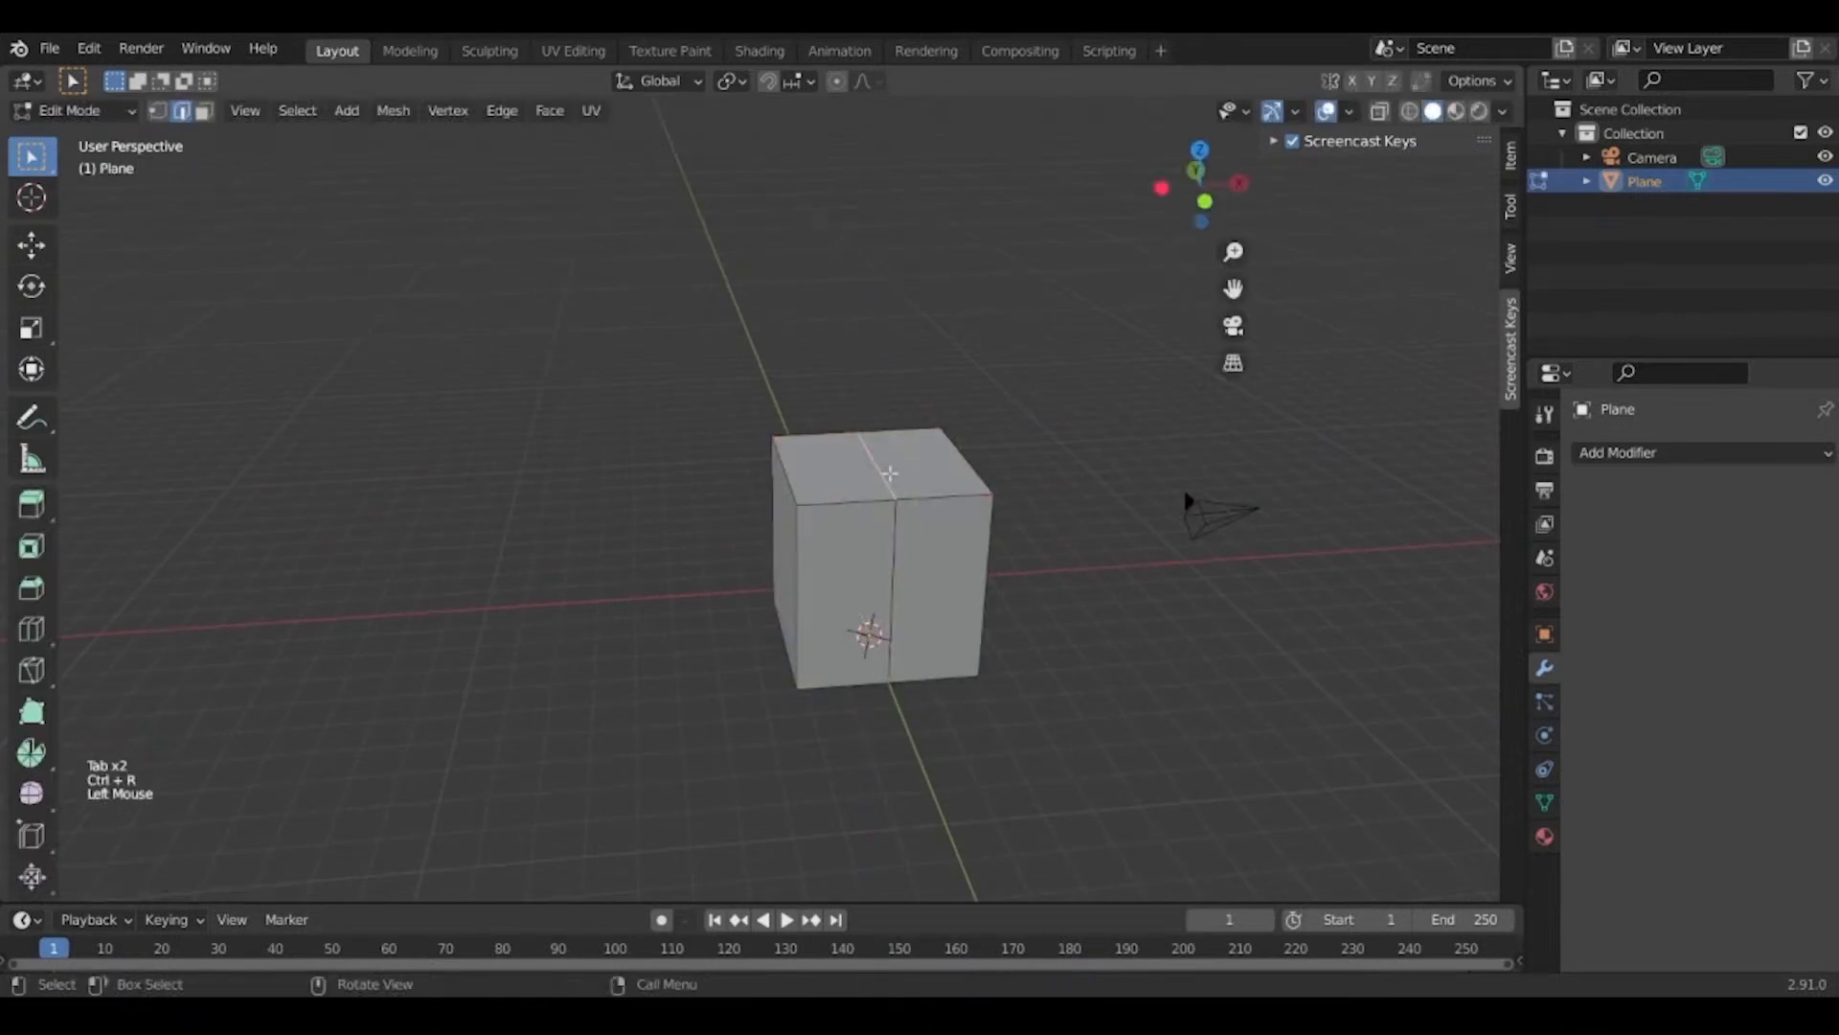
key(g)
click(868, 581)
Switch to face selection and select the faces on the positive X half of the house.
middle_drag(911, 586, 608, 415)
key(3)
click(768, 489)
shift+click(752, 575)
shift+click(788, 597)
shift+click(426, 244)
middle_drag(480, 292, 196, 343)
shift+click(575, 350)
Try deleting the selected half of the house and undo the deletion.
key(x)
click(546, 388)
middle_drag(340, 577, 464, 299)
key(ctrl+z)
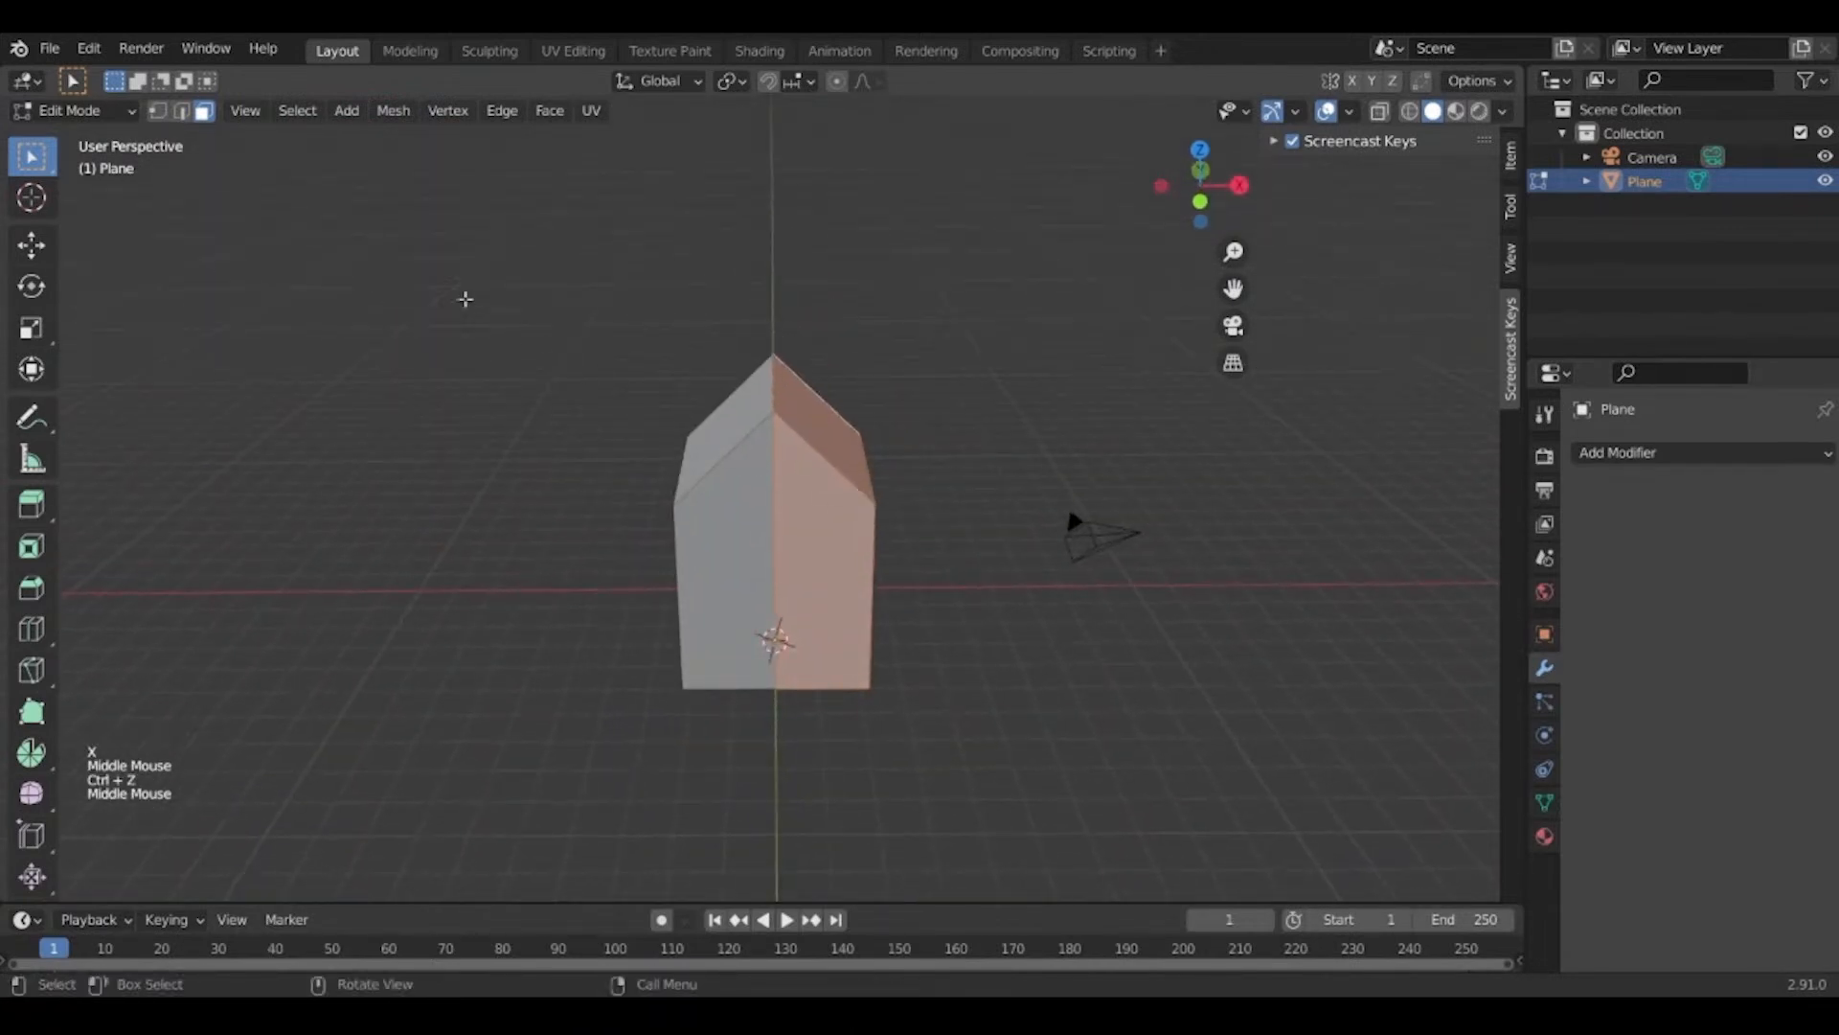
Try the Only Faces deletion on the selected half, inspect it in Object Mode, and undo the deletion.
key(3)
key(x)
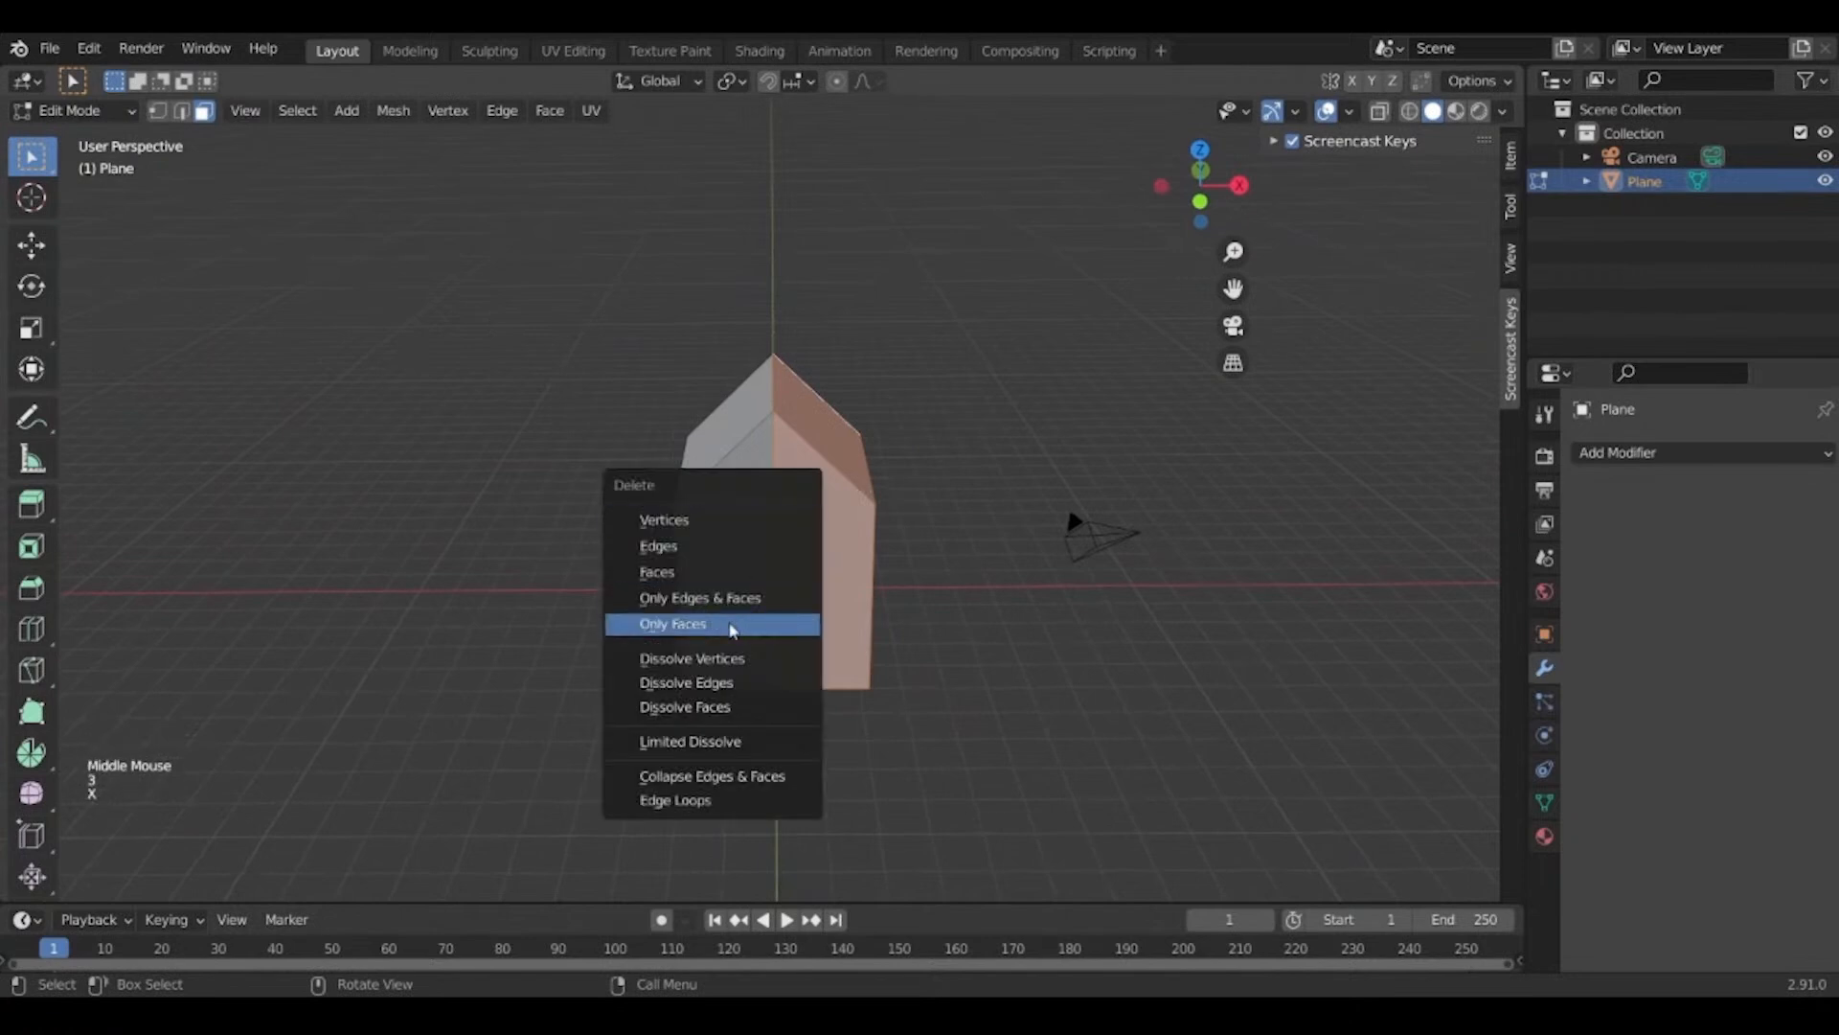
click(733, 630)
key(Tab)
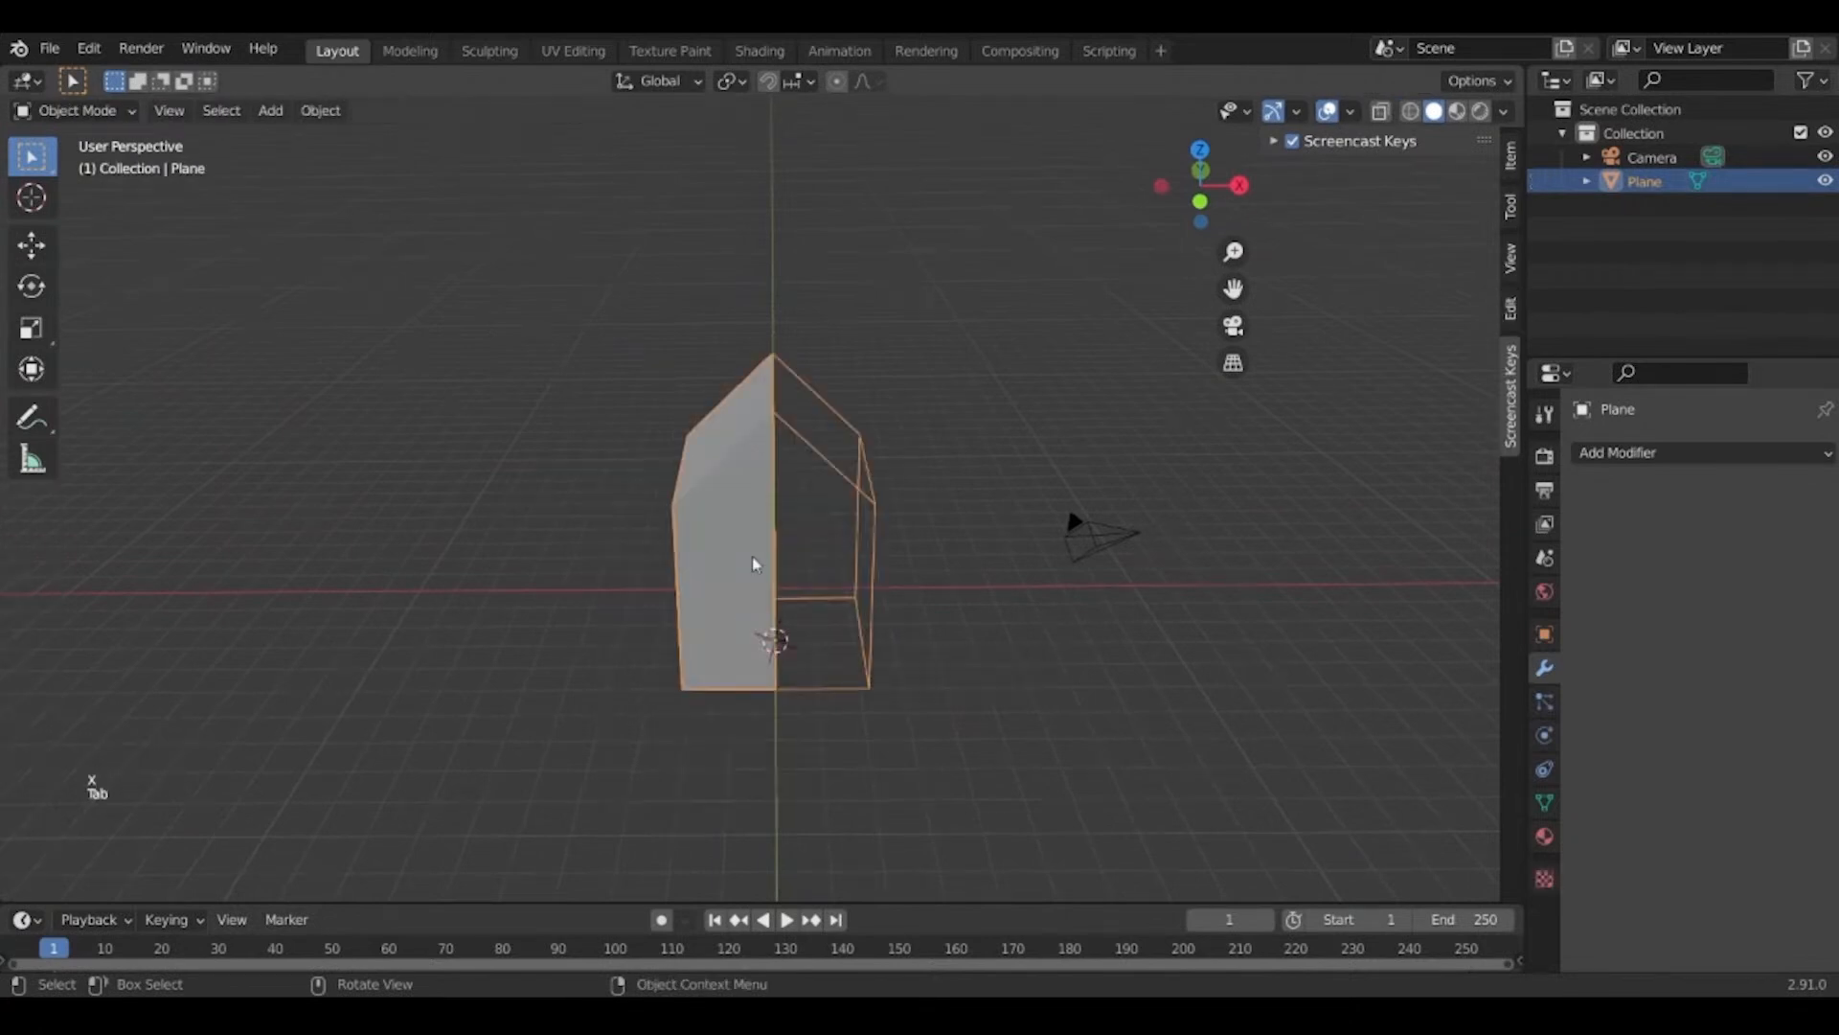
key(Tab)
key(ctrl+z)
key(ctrl+z)
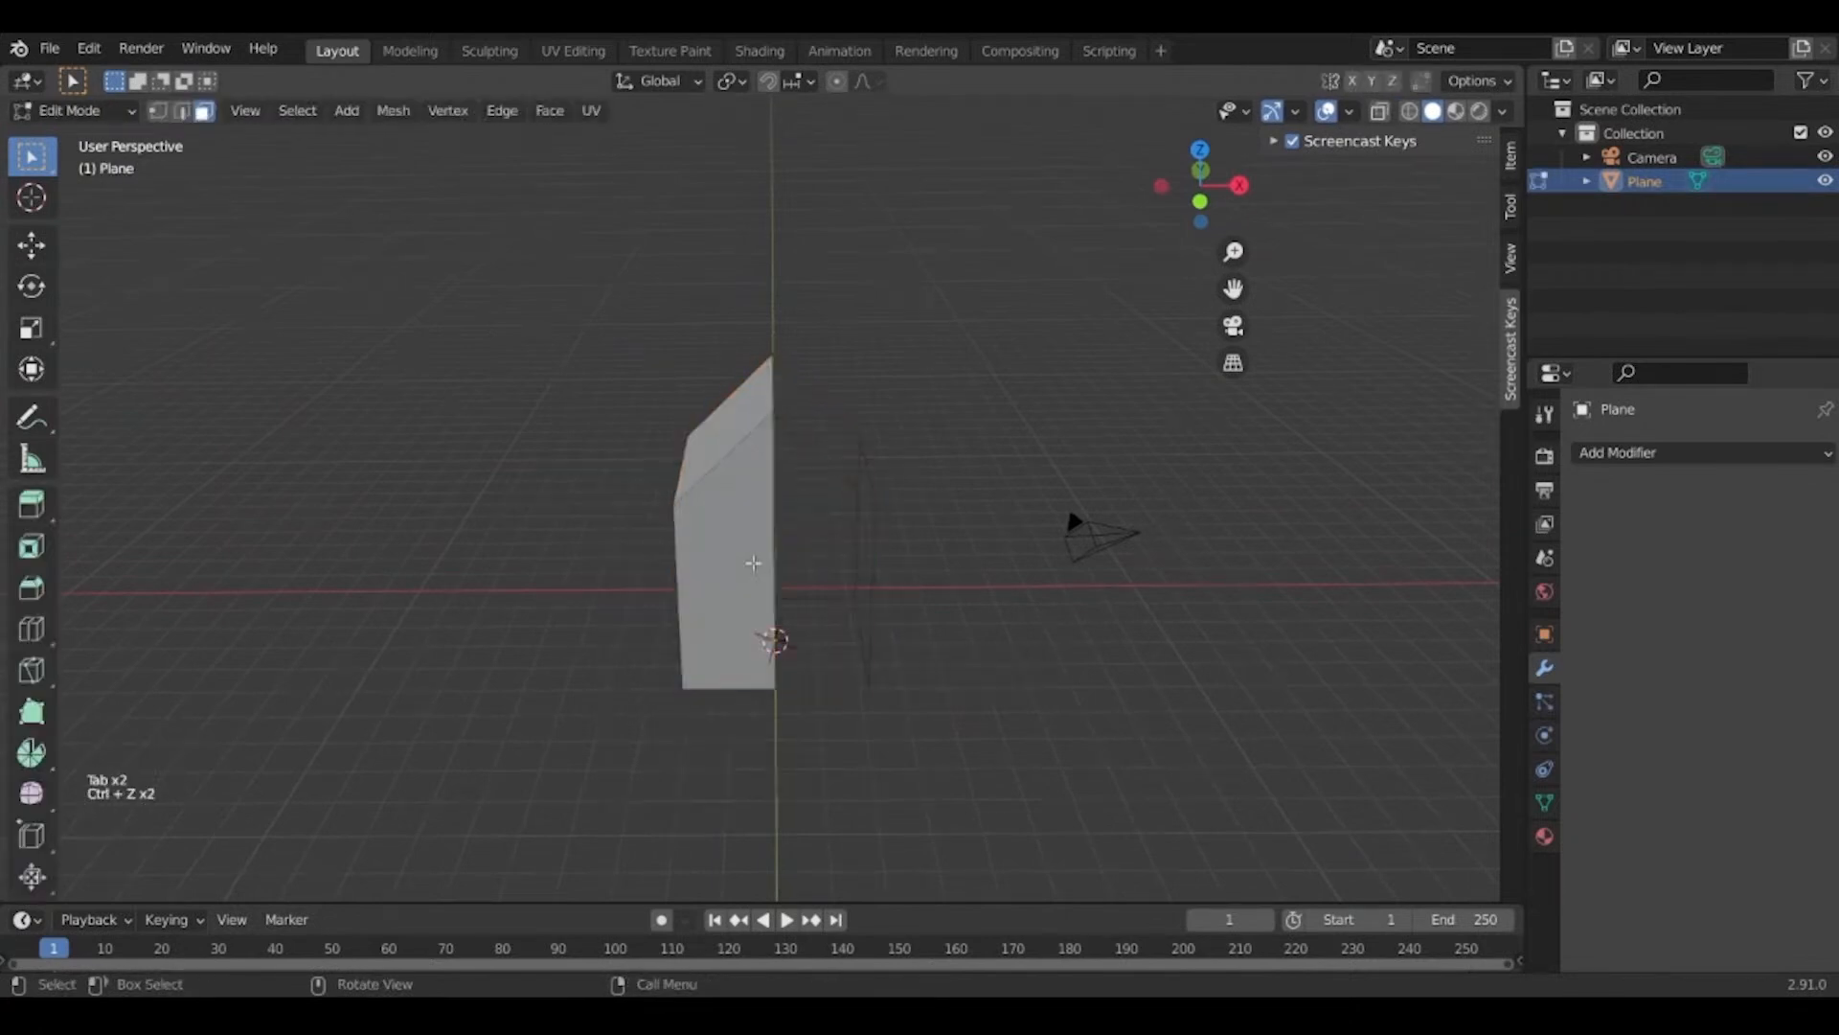
key(ctrl+z)
key(ctrl+z)
key(ctrl+z)
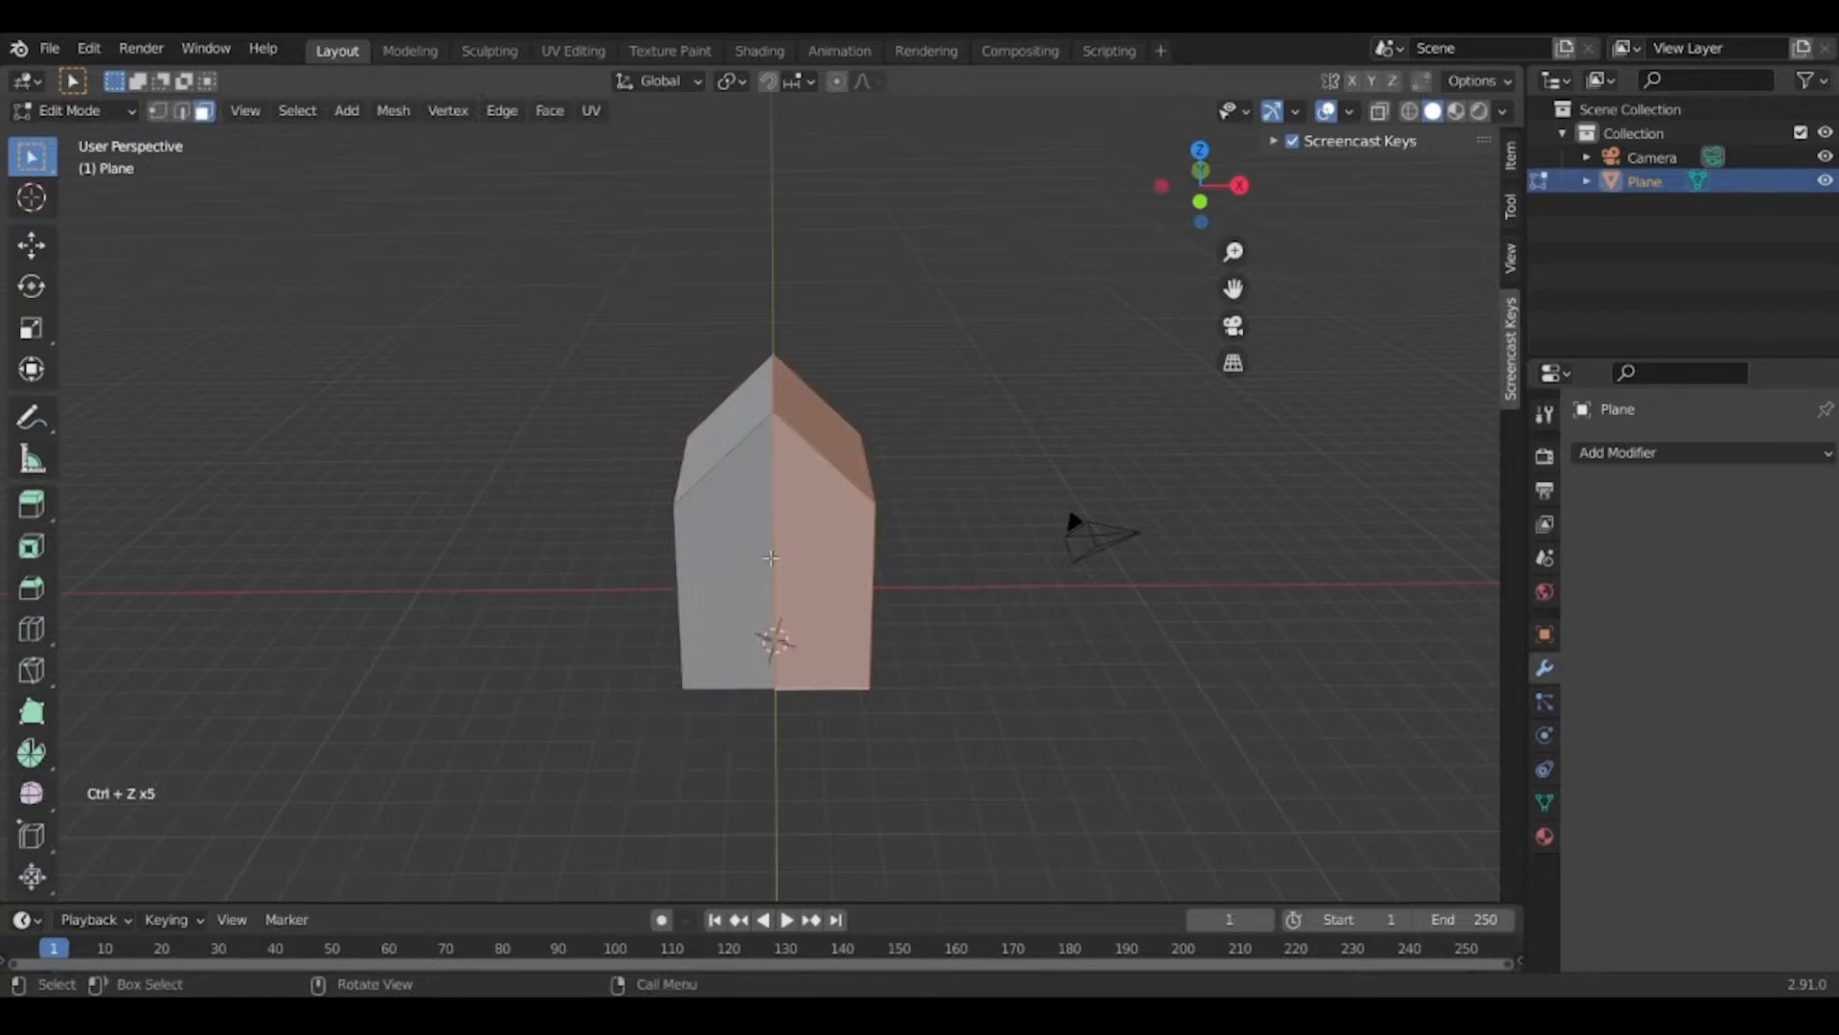
Try the Only Edges & Faces deletion on the selected half and undo it.
key(x)
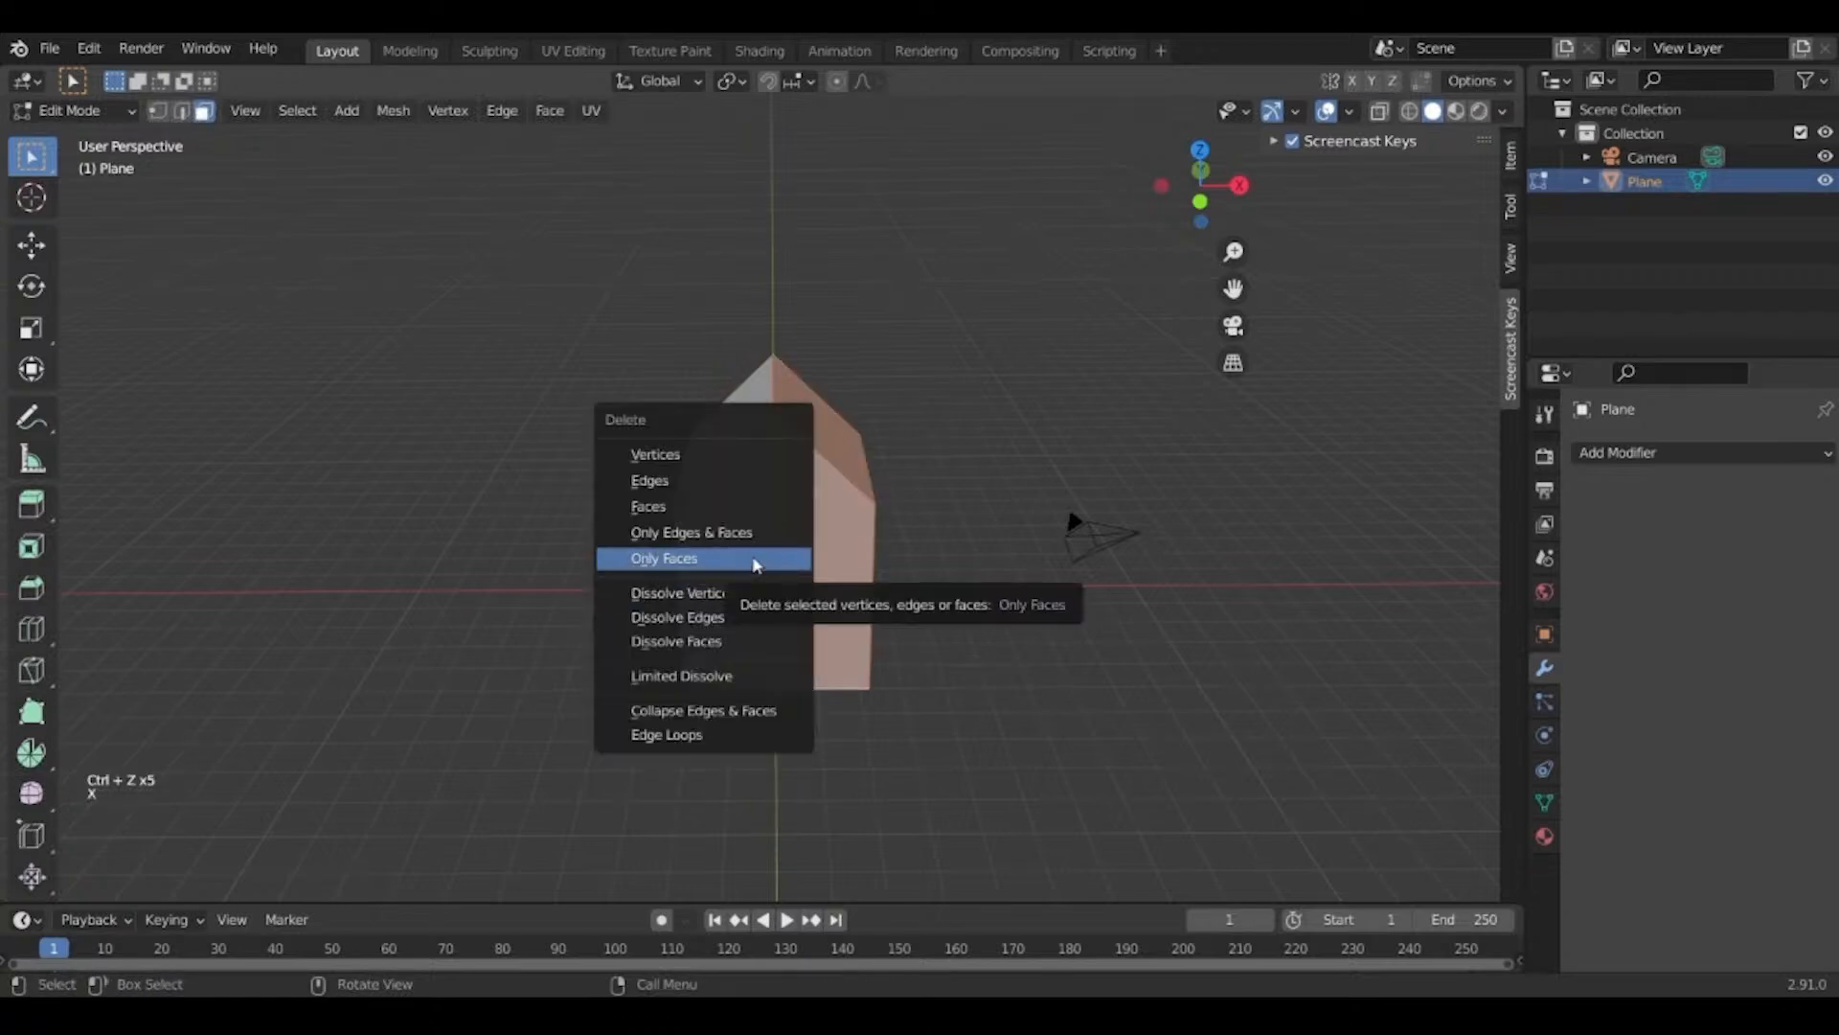
click(734, 533)
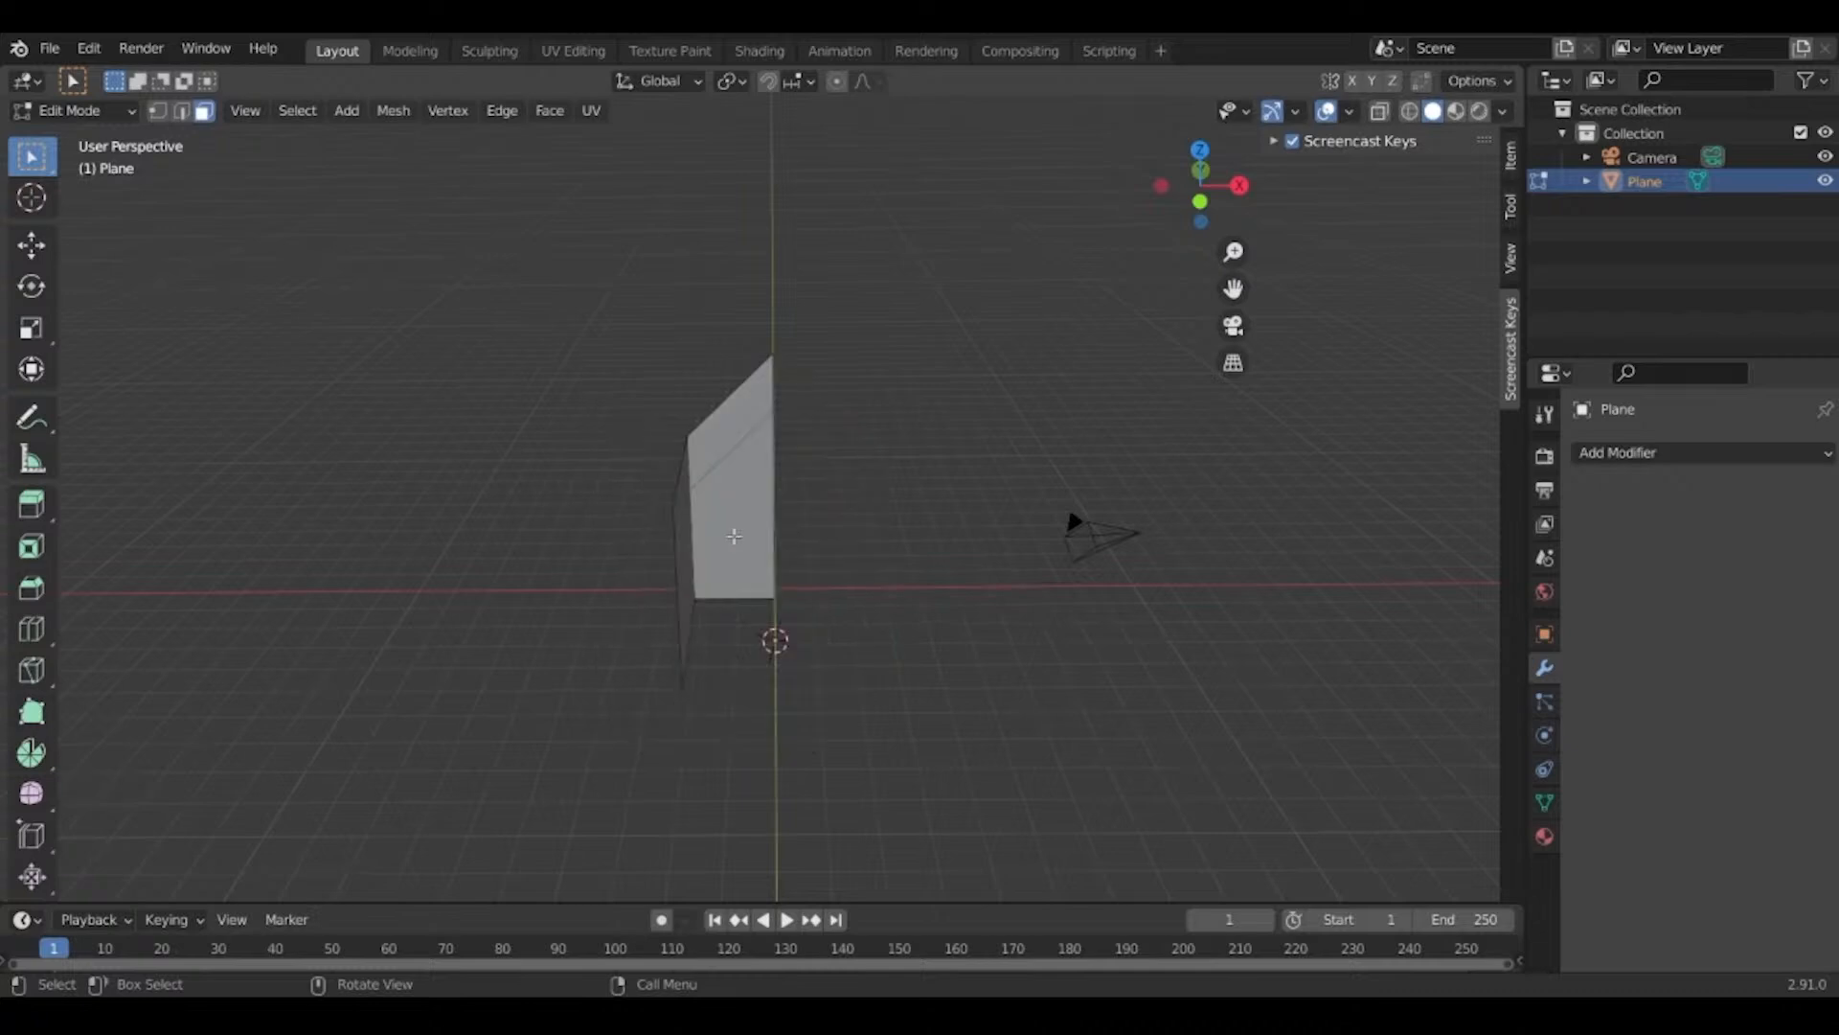
key(ctrl+z)
Delete the selected faces and the leftover back wall face so only half the house remains, and return to Object Mode.
key(x)
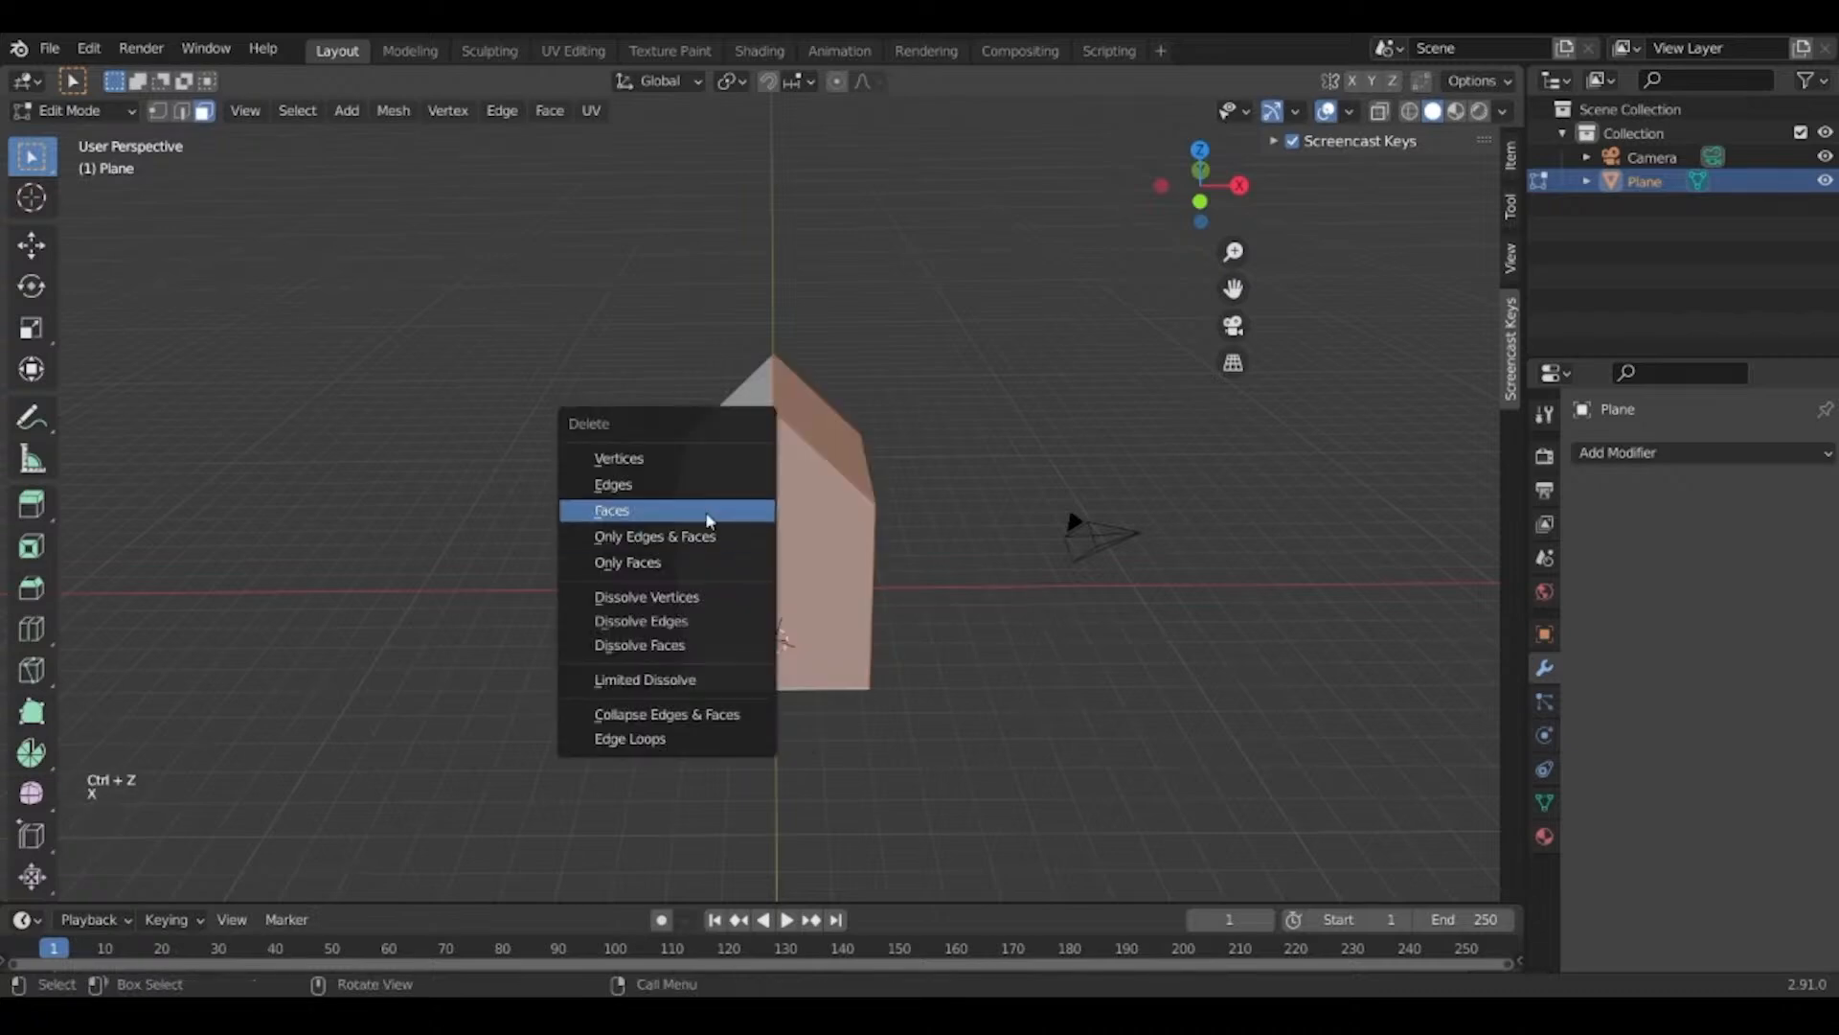
click(706, 509)
middle_drag(706, 510, 656, 504)
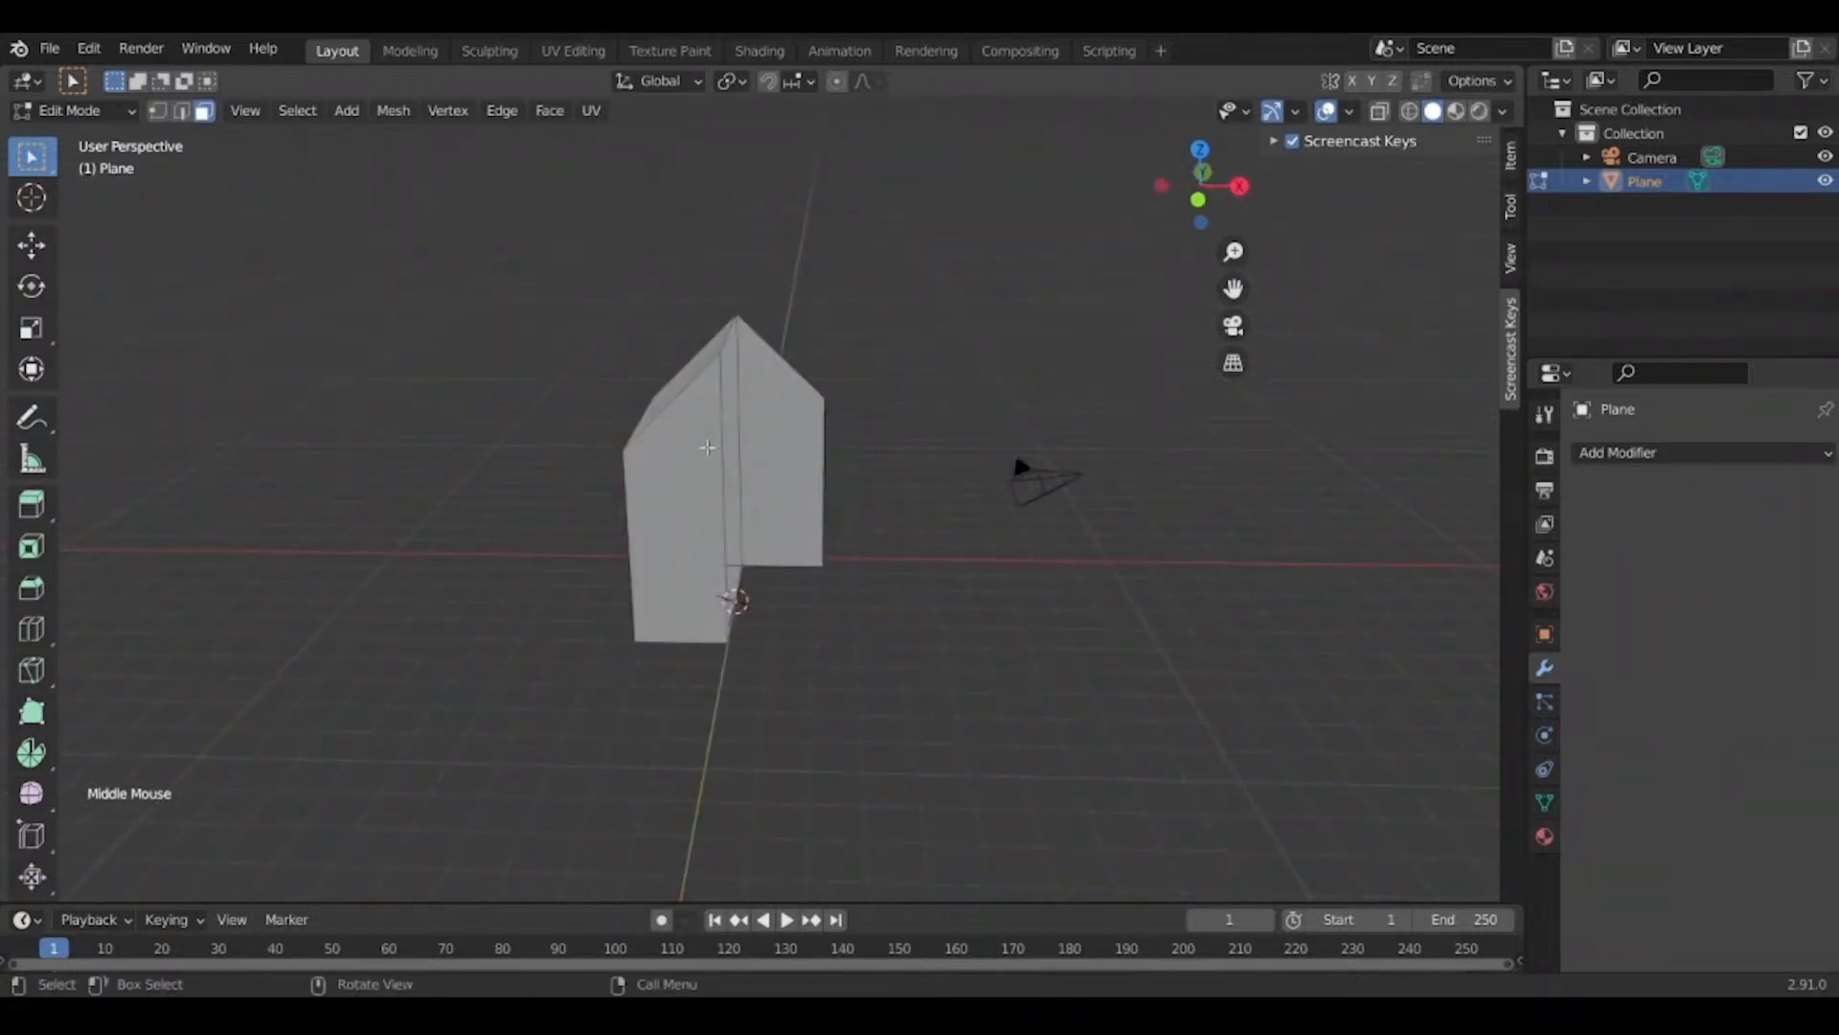
click(773, 423)
key(x)
click(773, 423)
key(Tab)
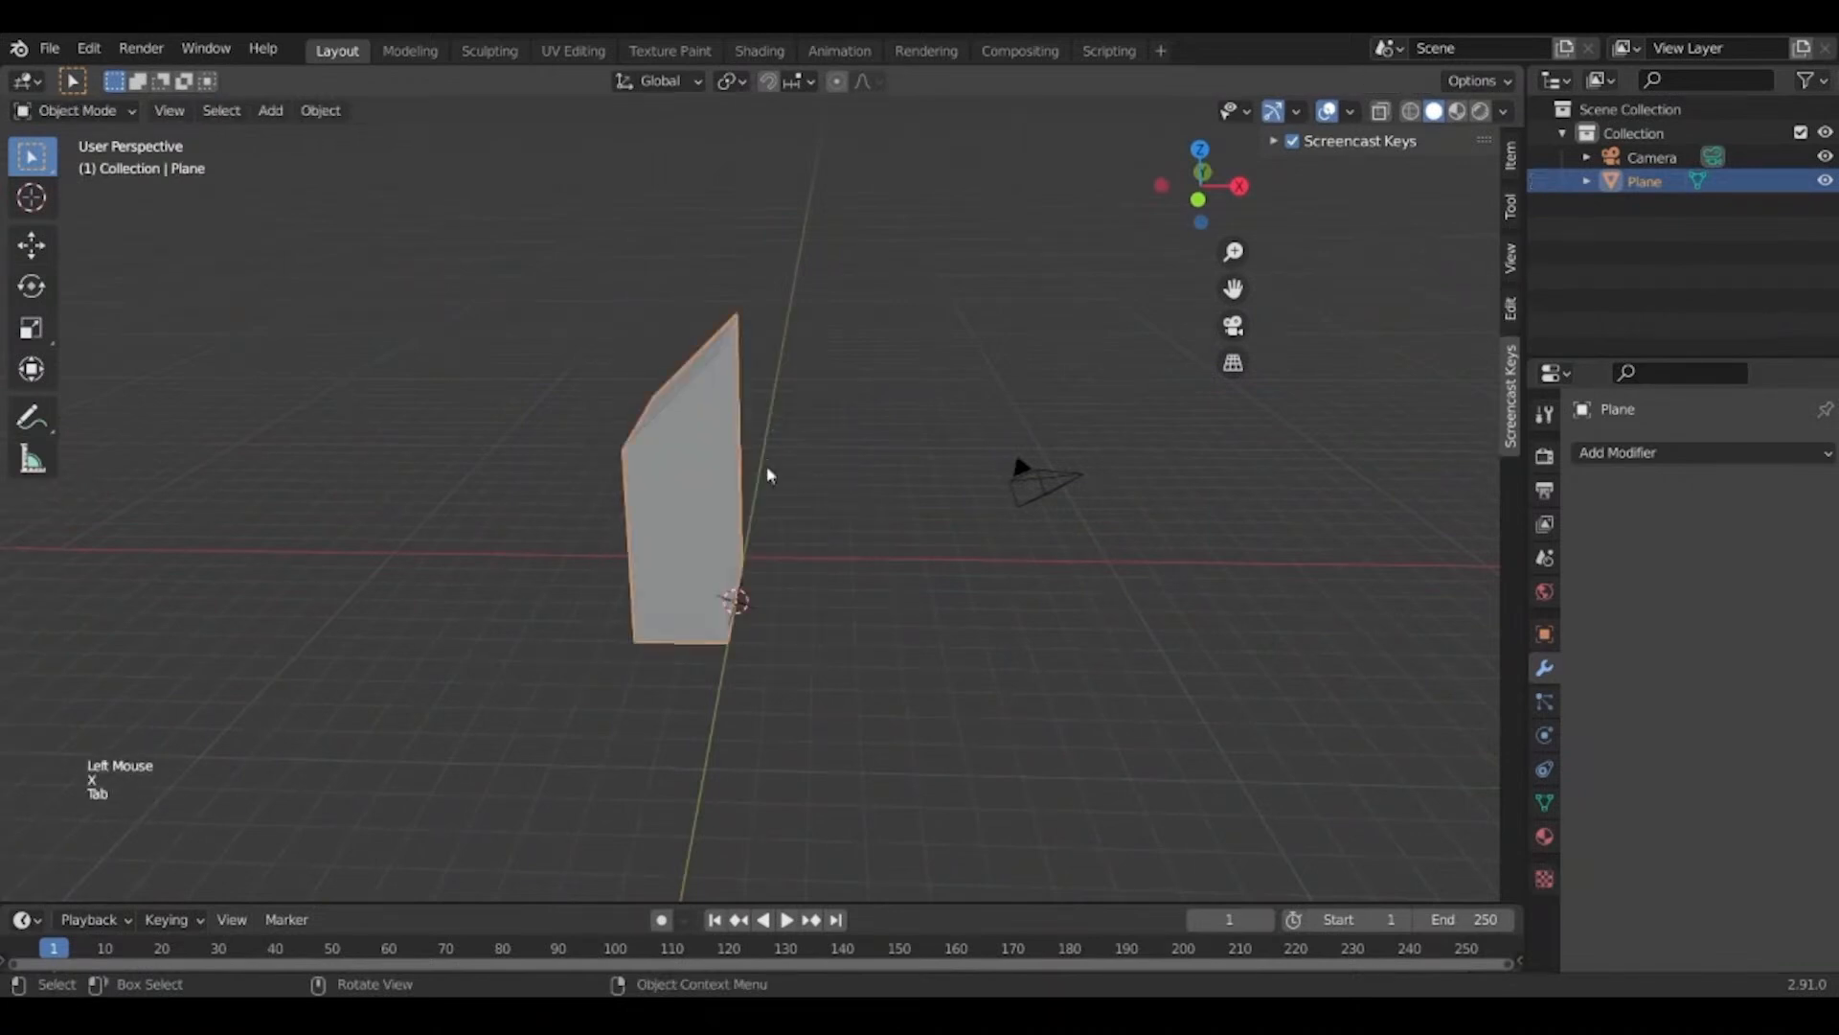
Add a Mirror modifier to the half house to complete it across the X axis.
middle_drag(859, 573, 1236, 663)
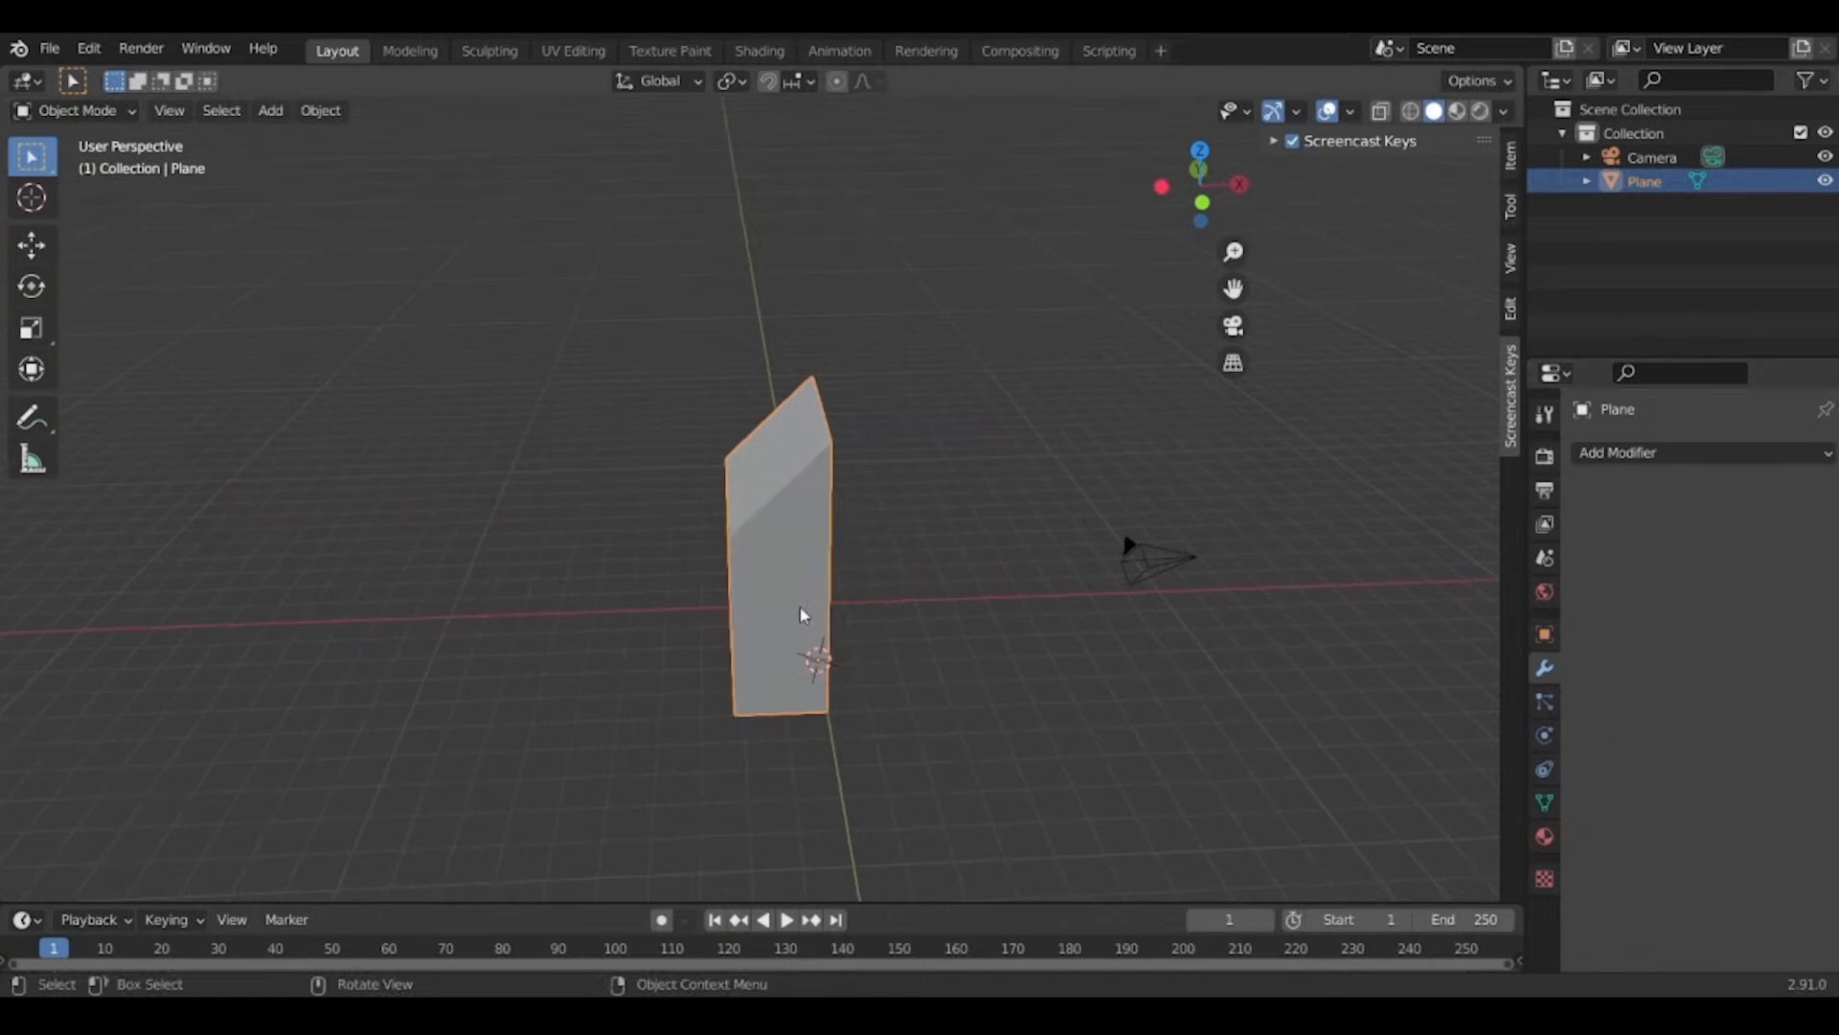
click(1667, 452)
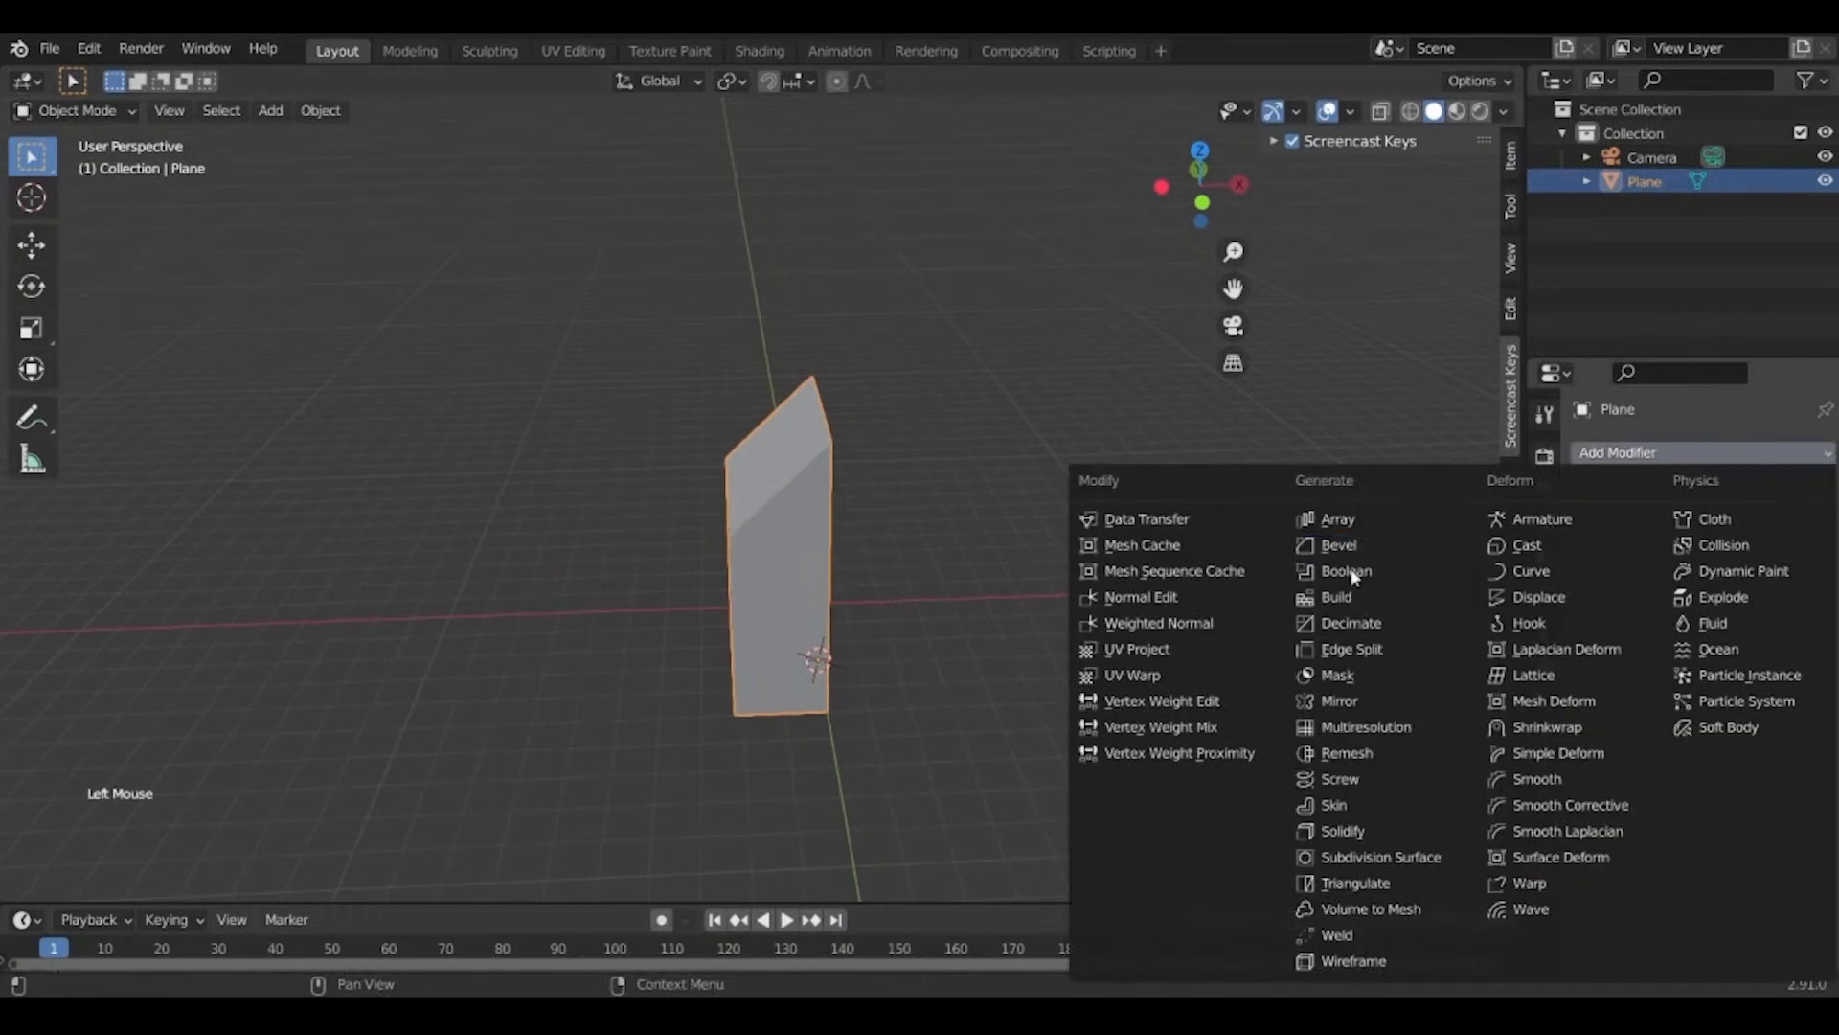
click(1352, 700)
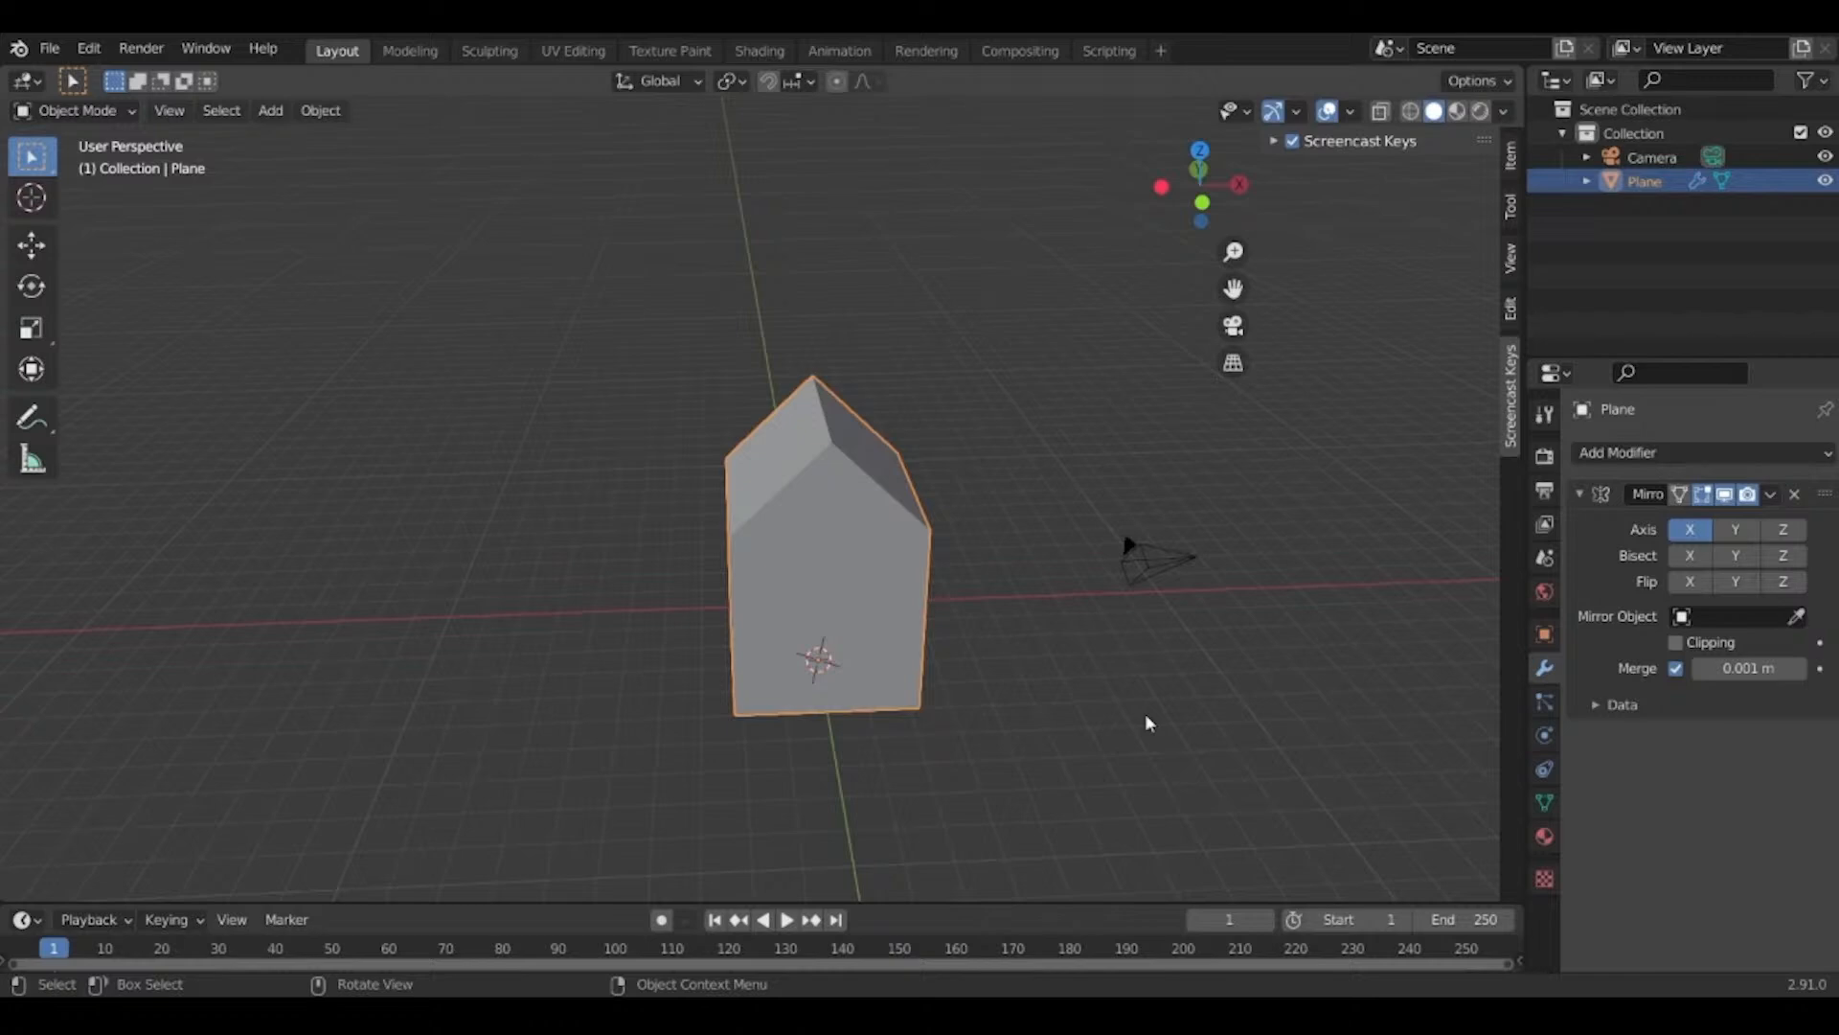
Delete the mirrored house and add a cube at the 3D cursor.
key(x)
click(871, 517)
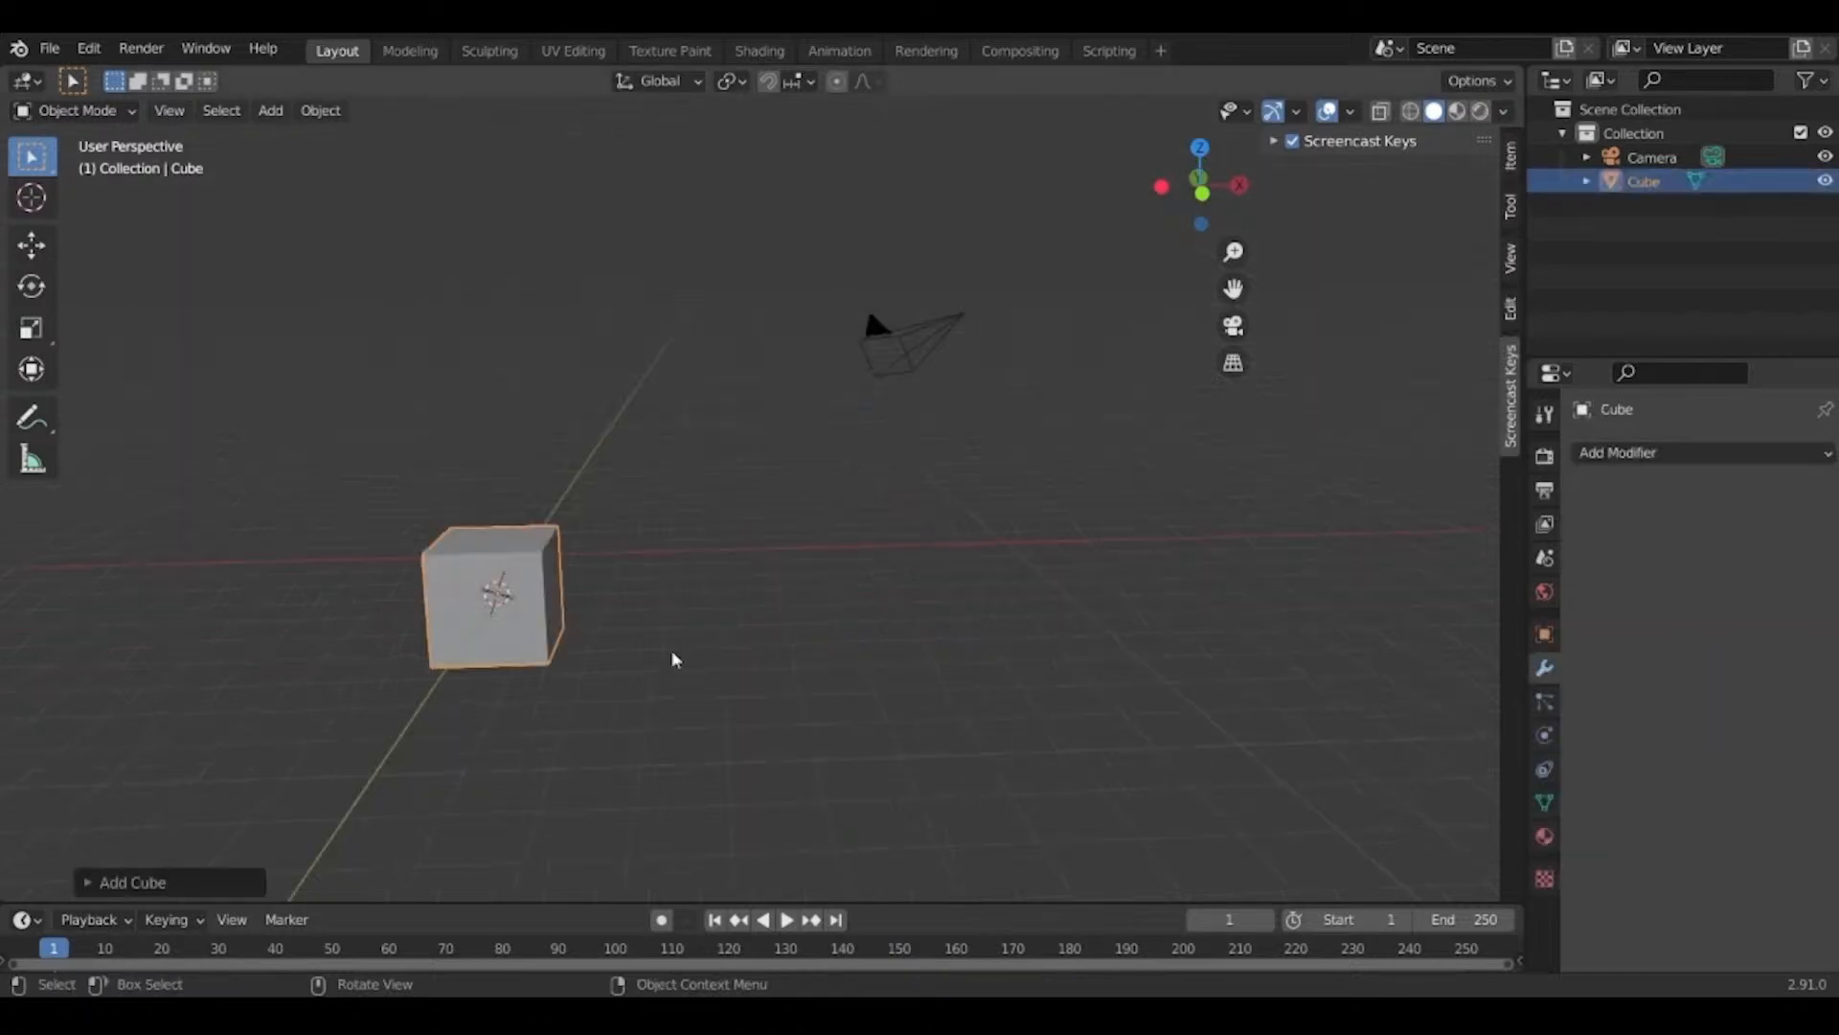
shift+middle_drag(490, 591, 582, 605)
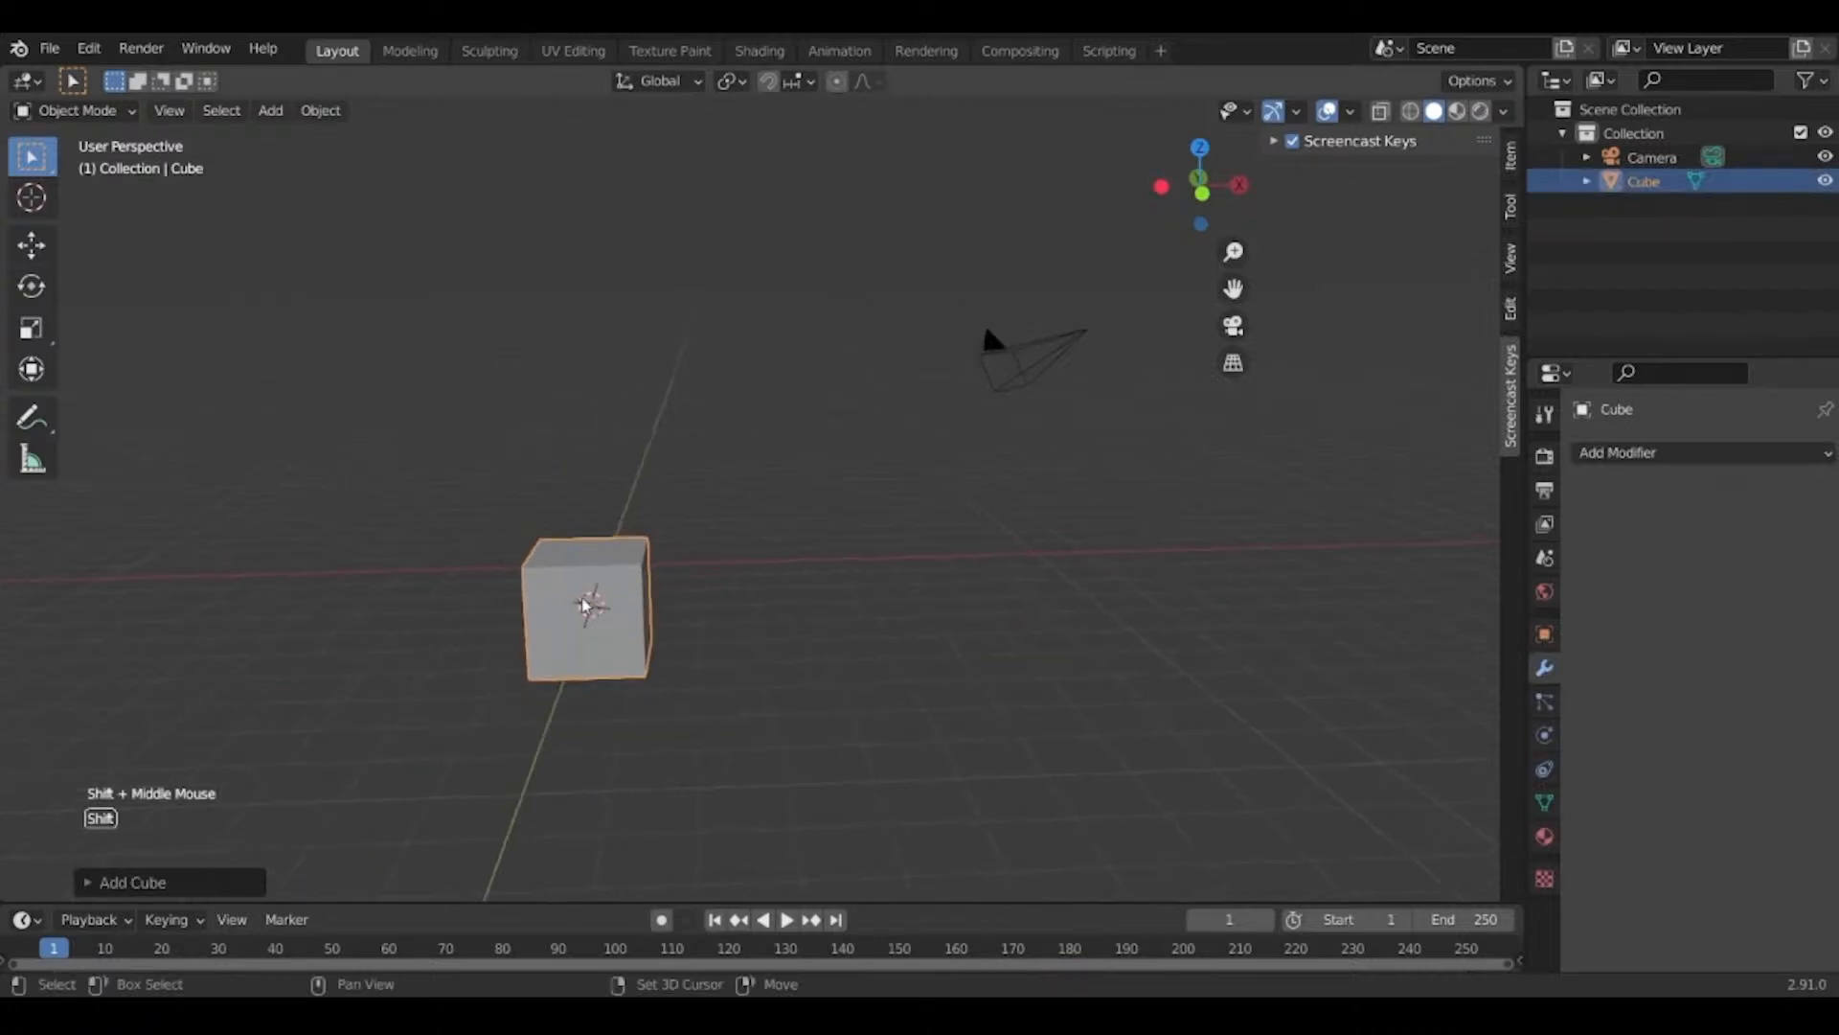
Select all objects and delete the cube and the camera to empty the scene.
click(680, 462)
key(a)
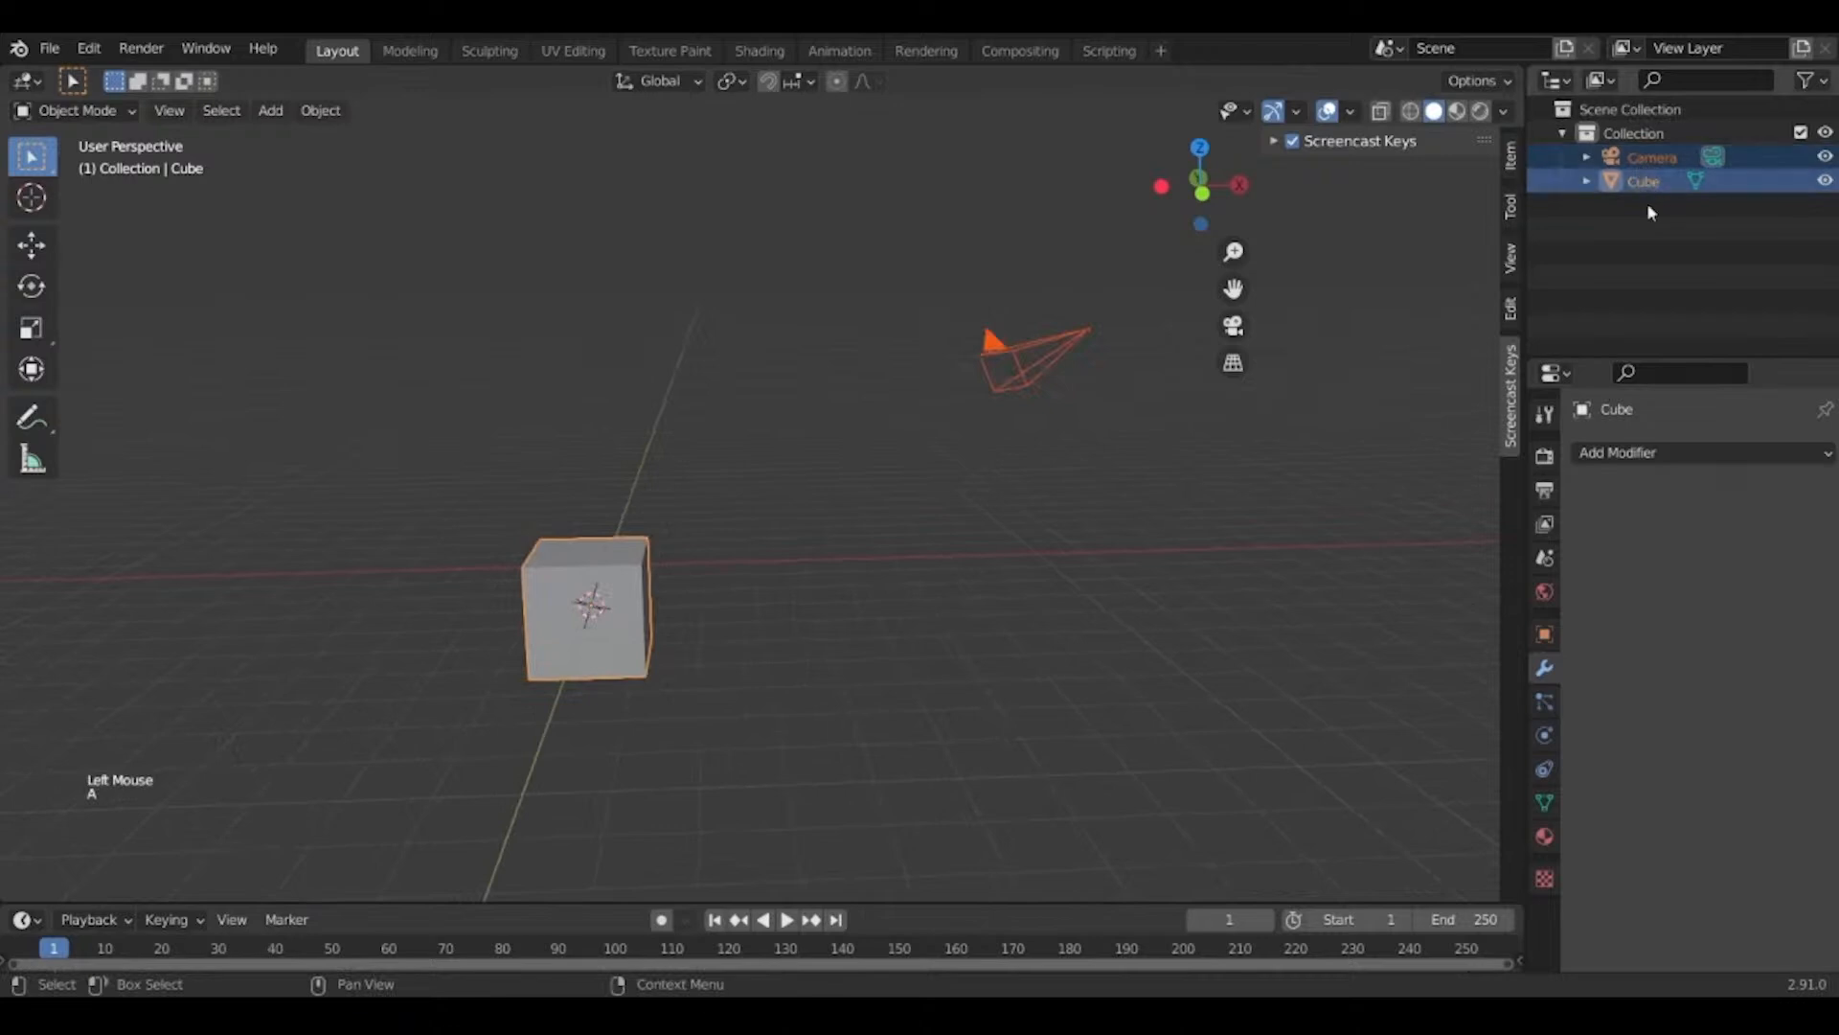
key(x)
click(841, 578)
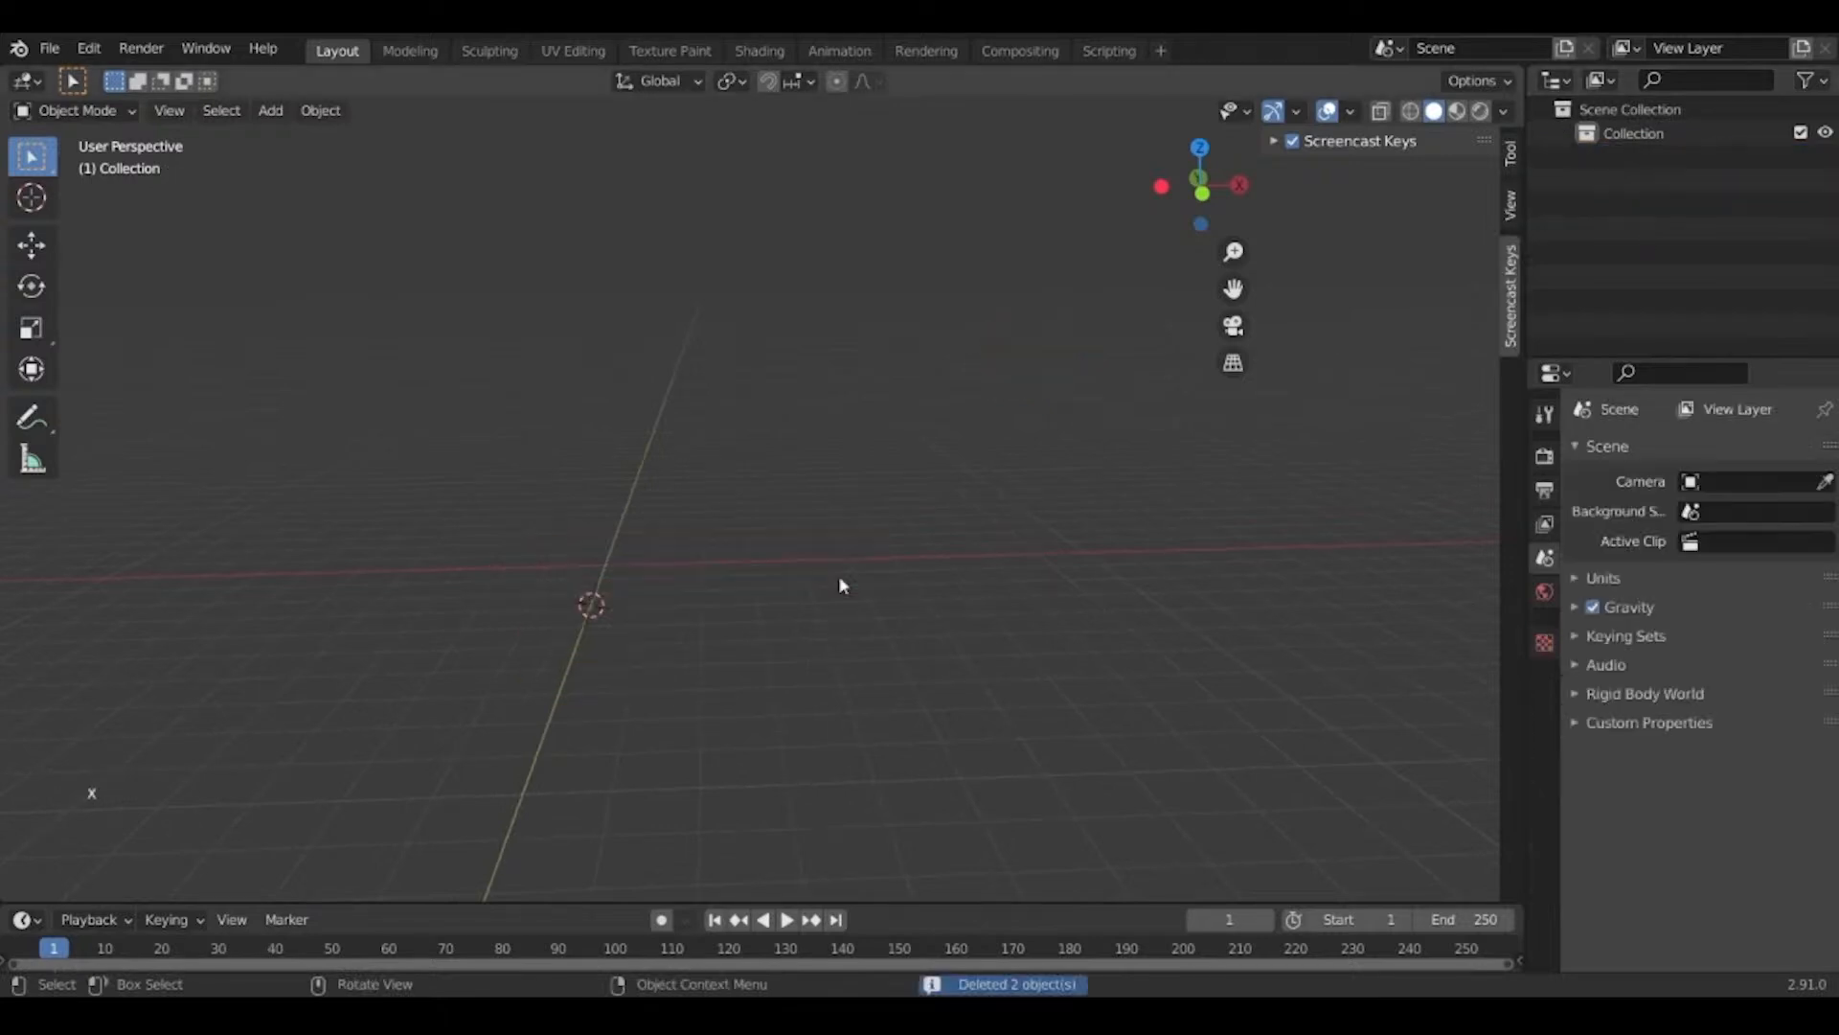
Select the empty Collection in the scene hierarchy.
shift+middle_drag(817, 600, 962, 669)
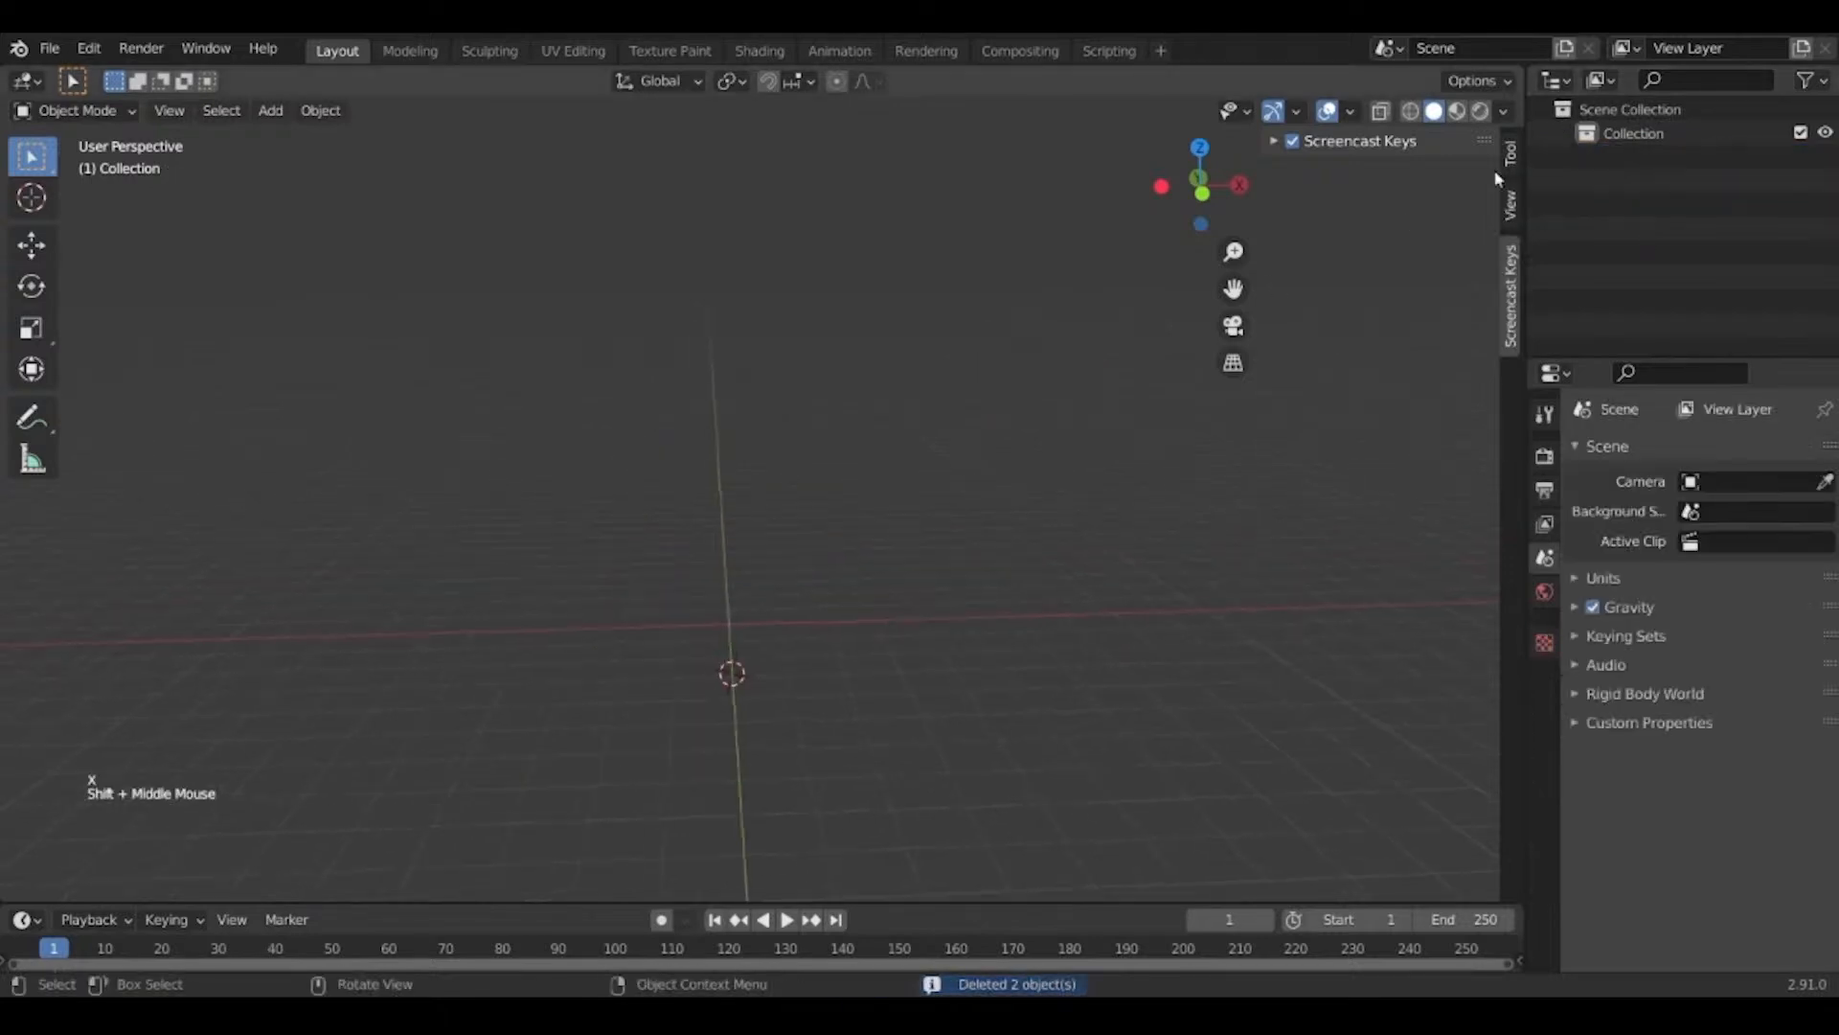
click(1608, 112)
click(1610, 137)
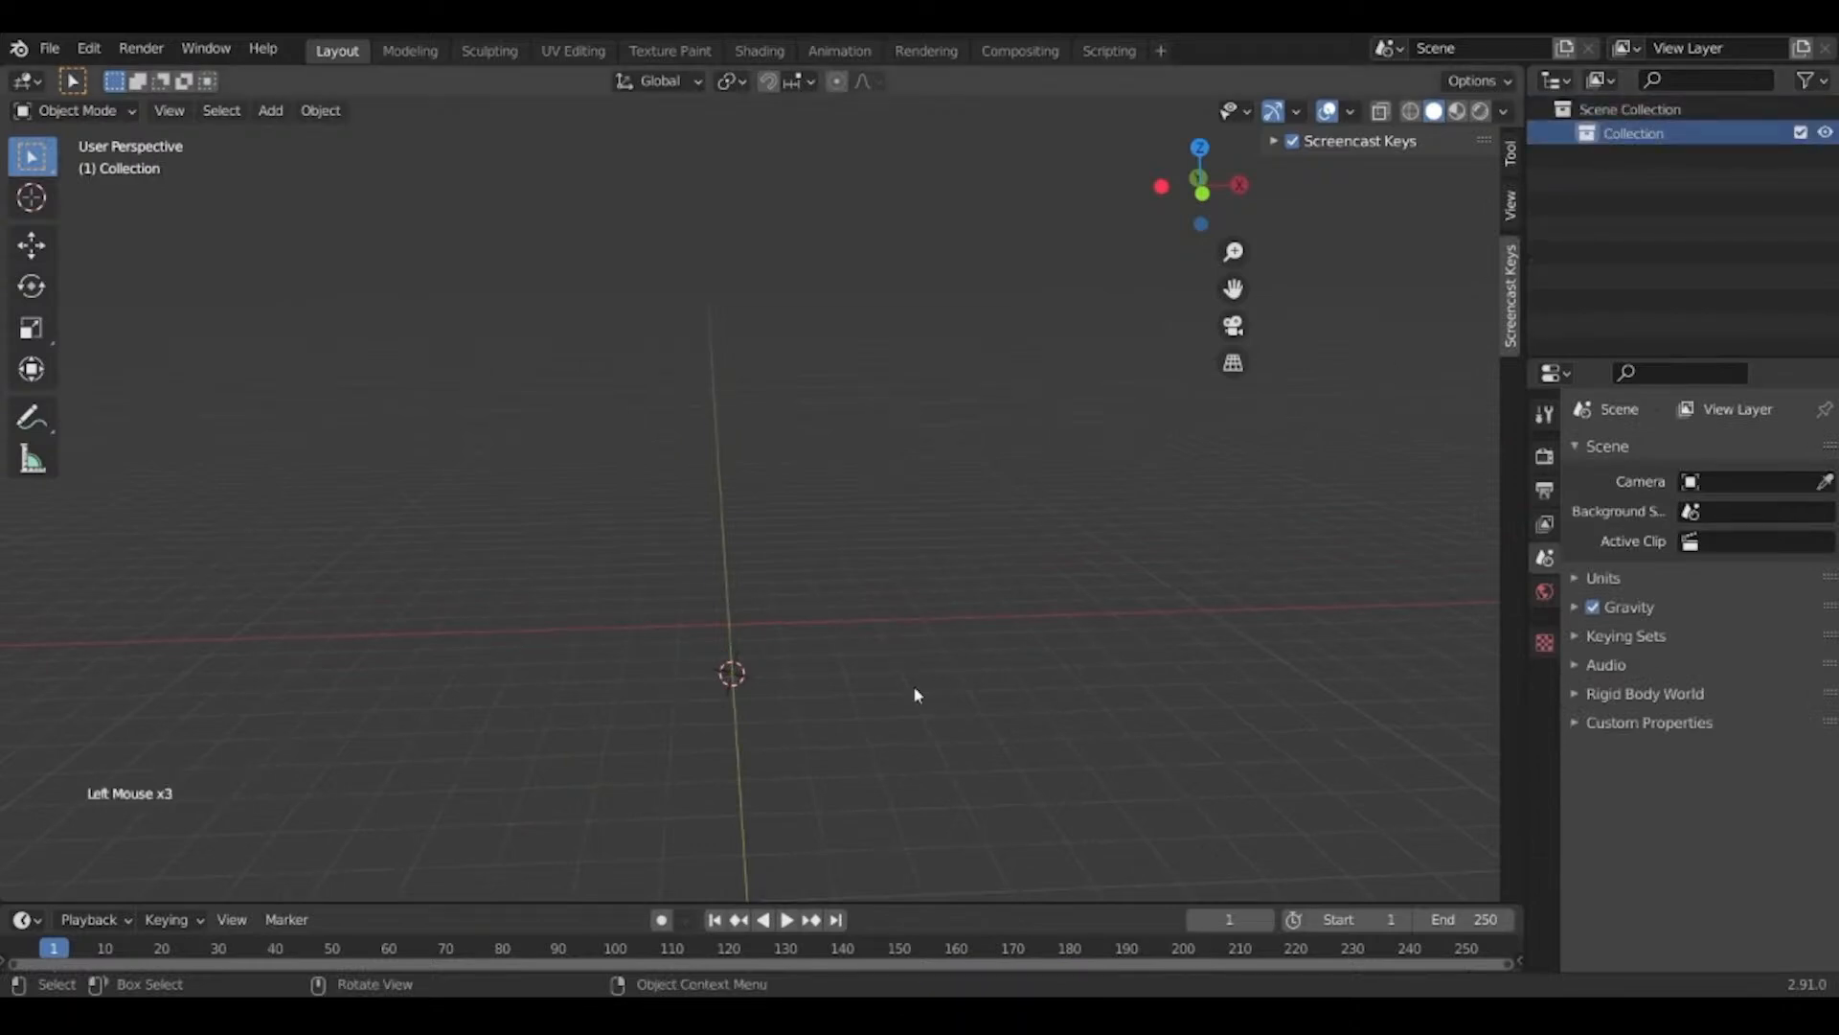
shift+middle_drag(915, 694, 778, 703)
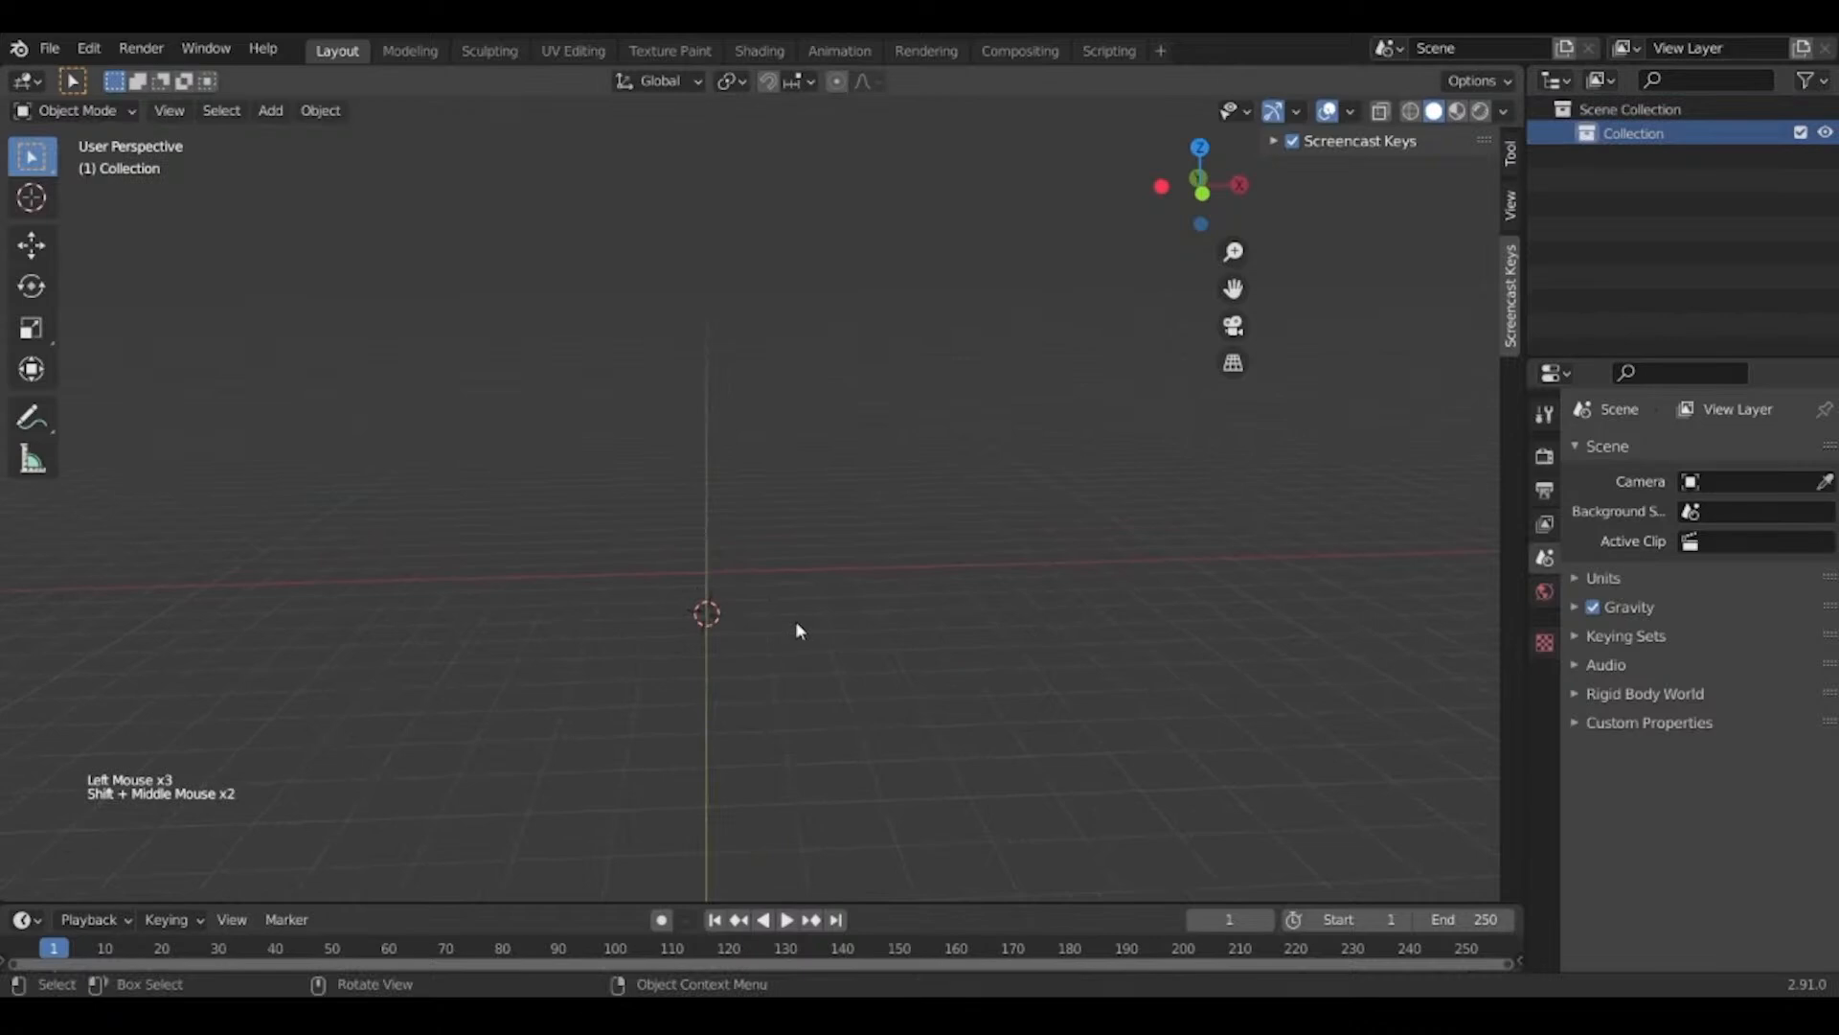
Snap the 3D cursor to the world origin and add a cube there.
key(shift+s)
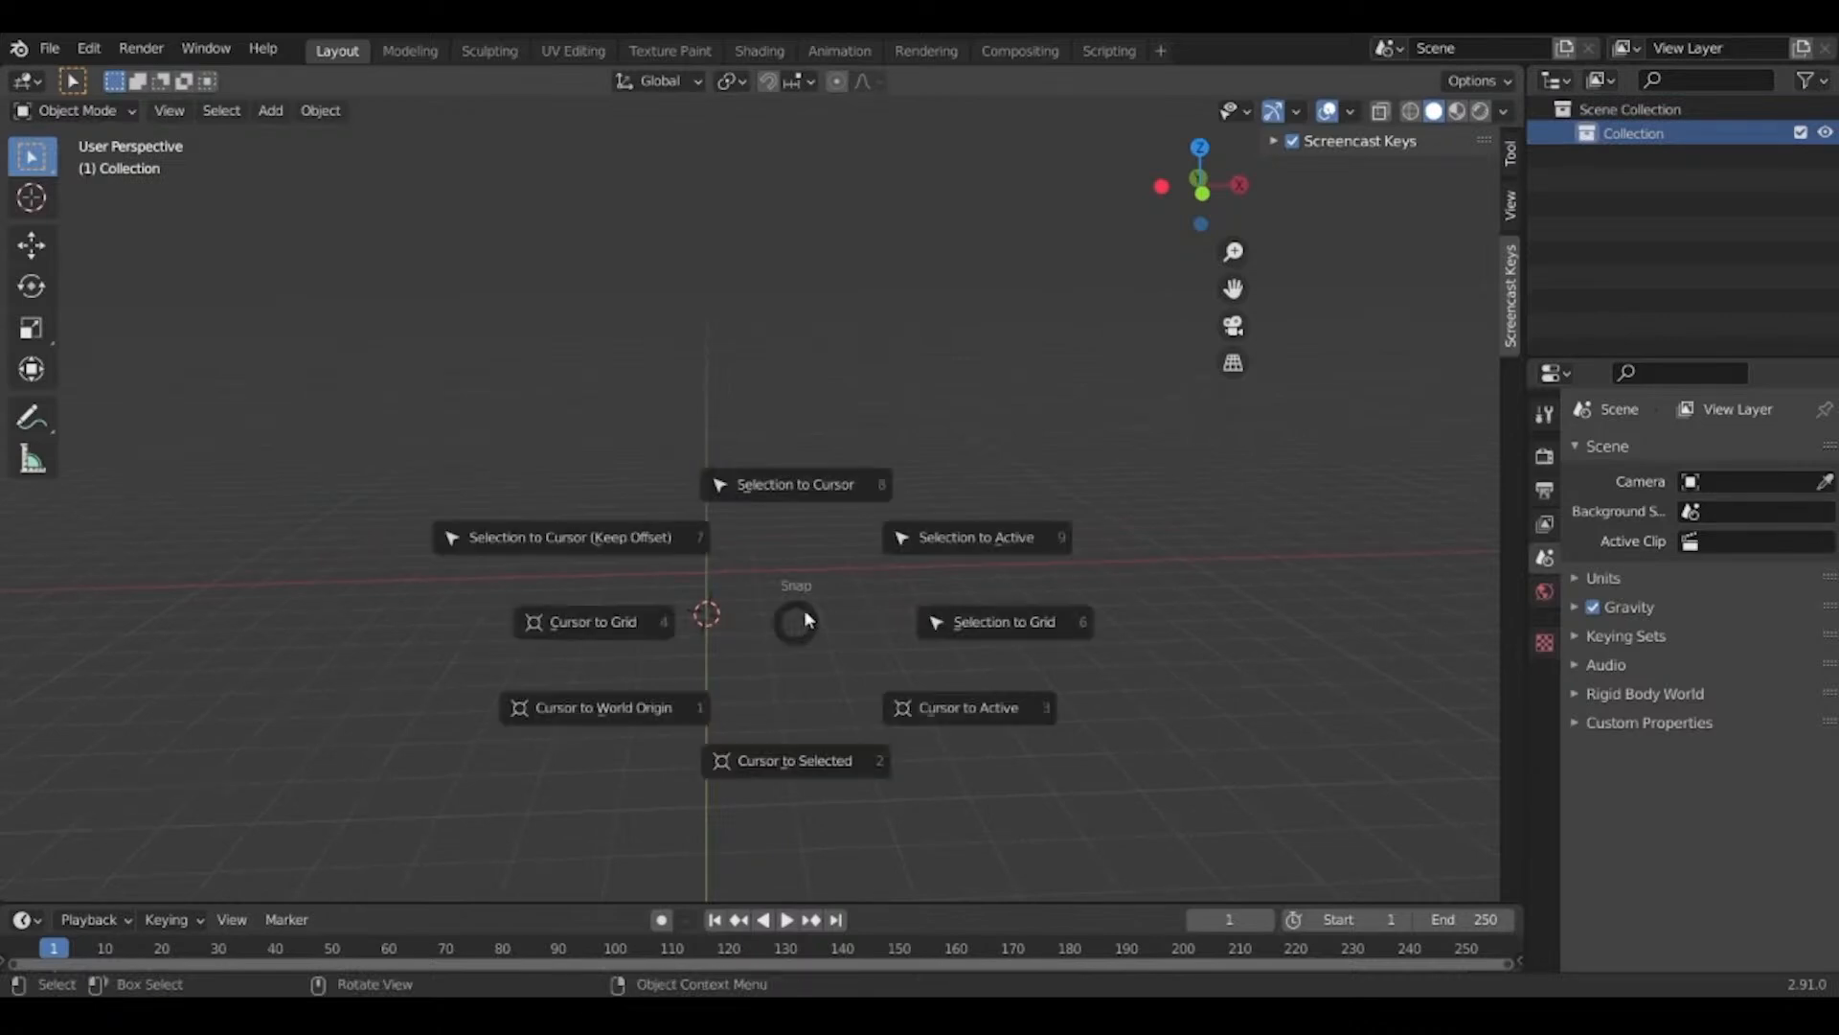
click(644, 719)
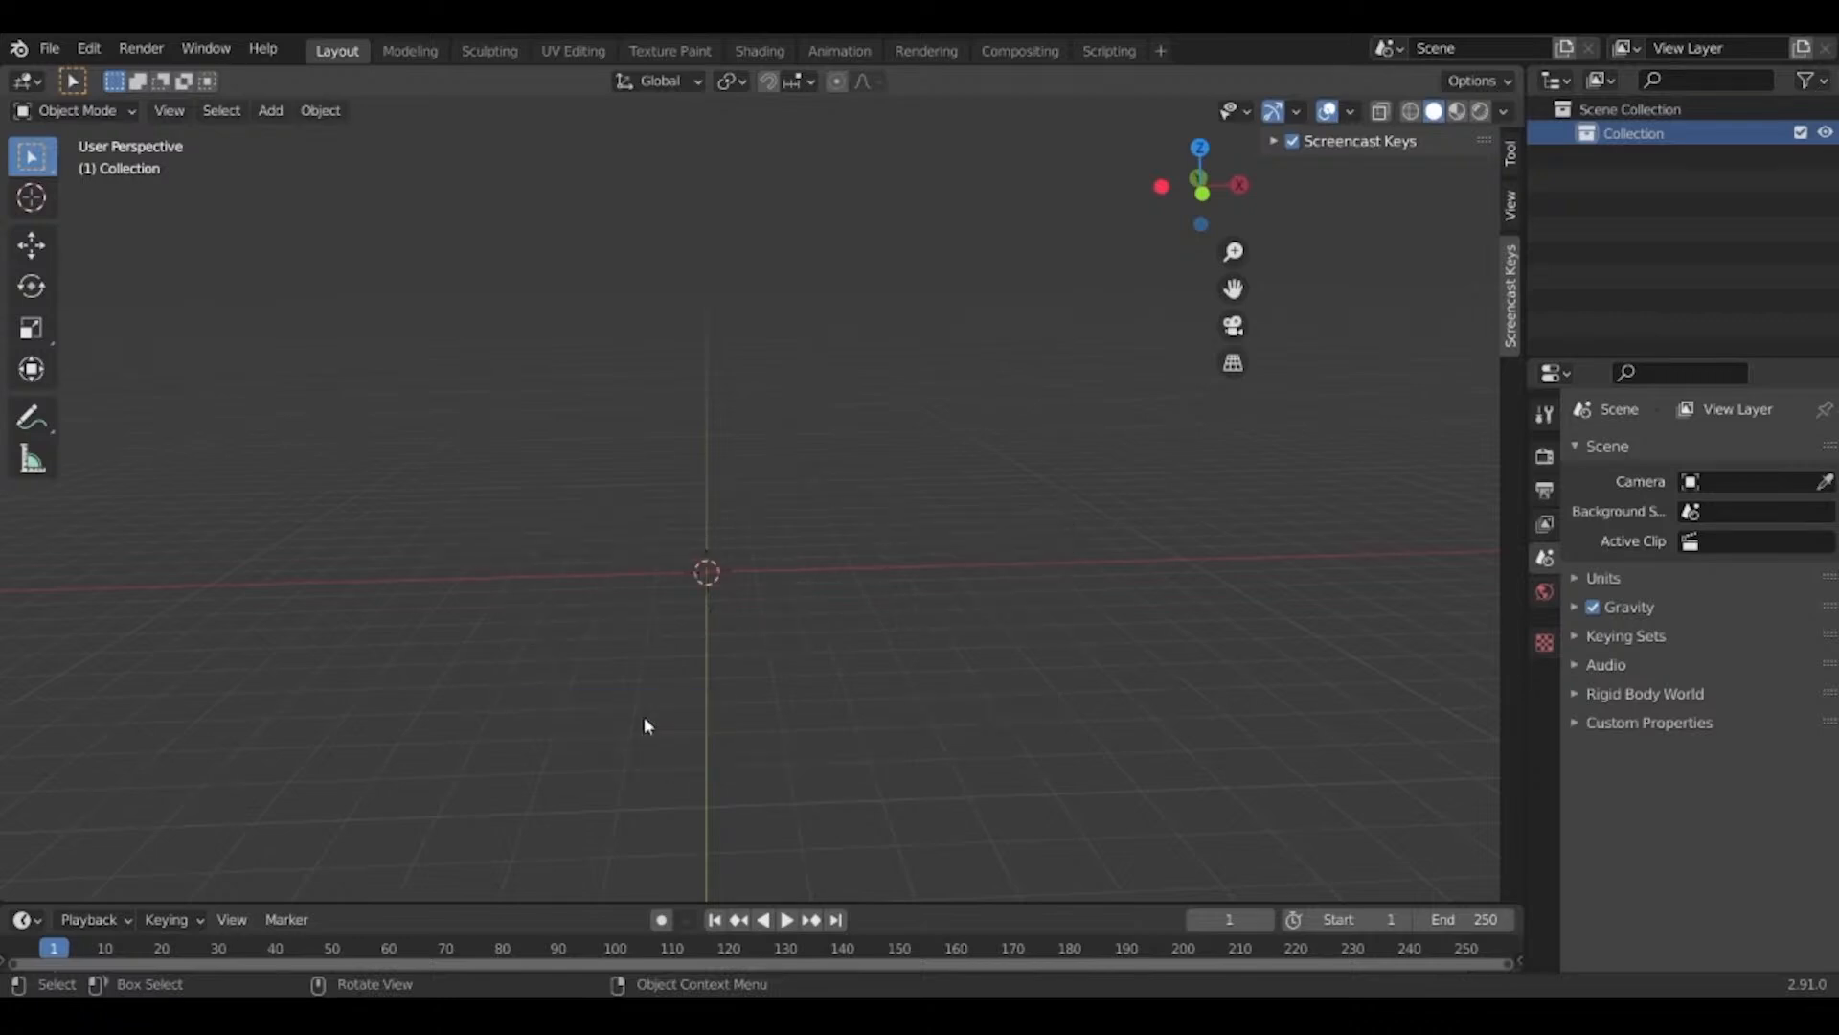
scroll(651, 728, up, 1)
shift+scroll(657, 736, up, 1)
middle_drag(657, 743, 760, 641)
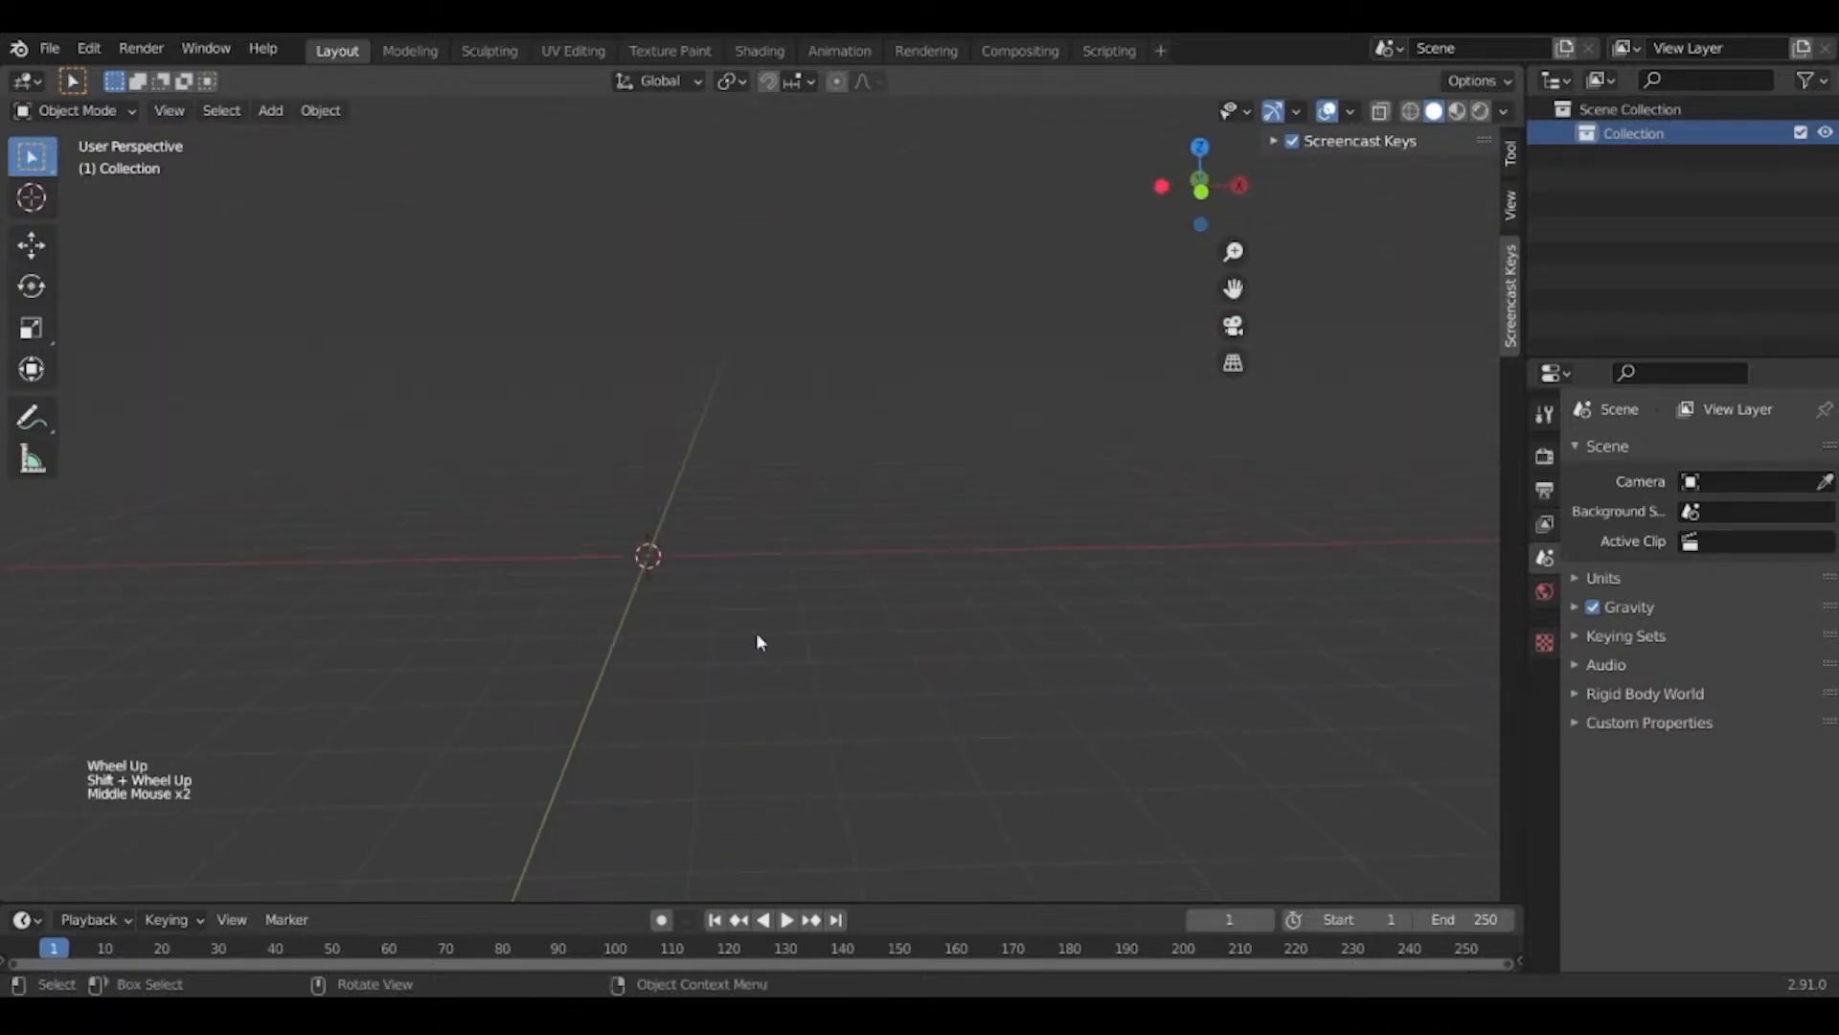
key(shift+a)
mouse_move(721, 516)
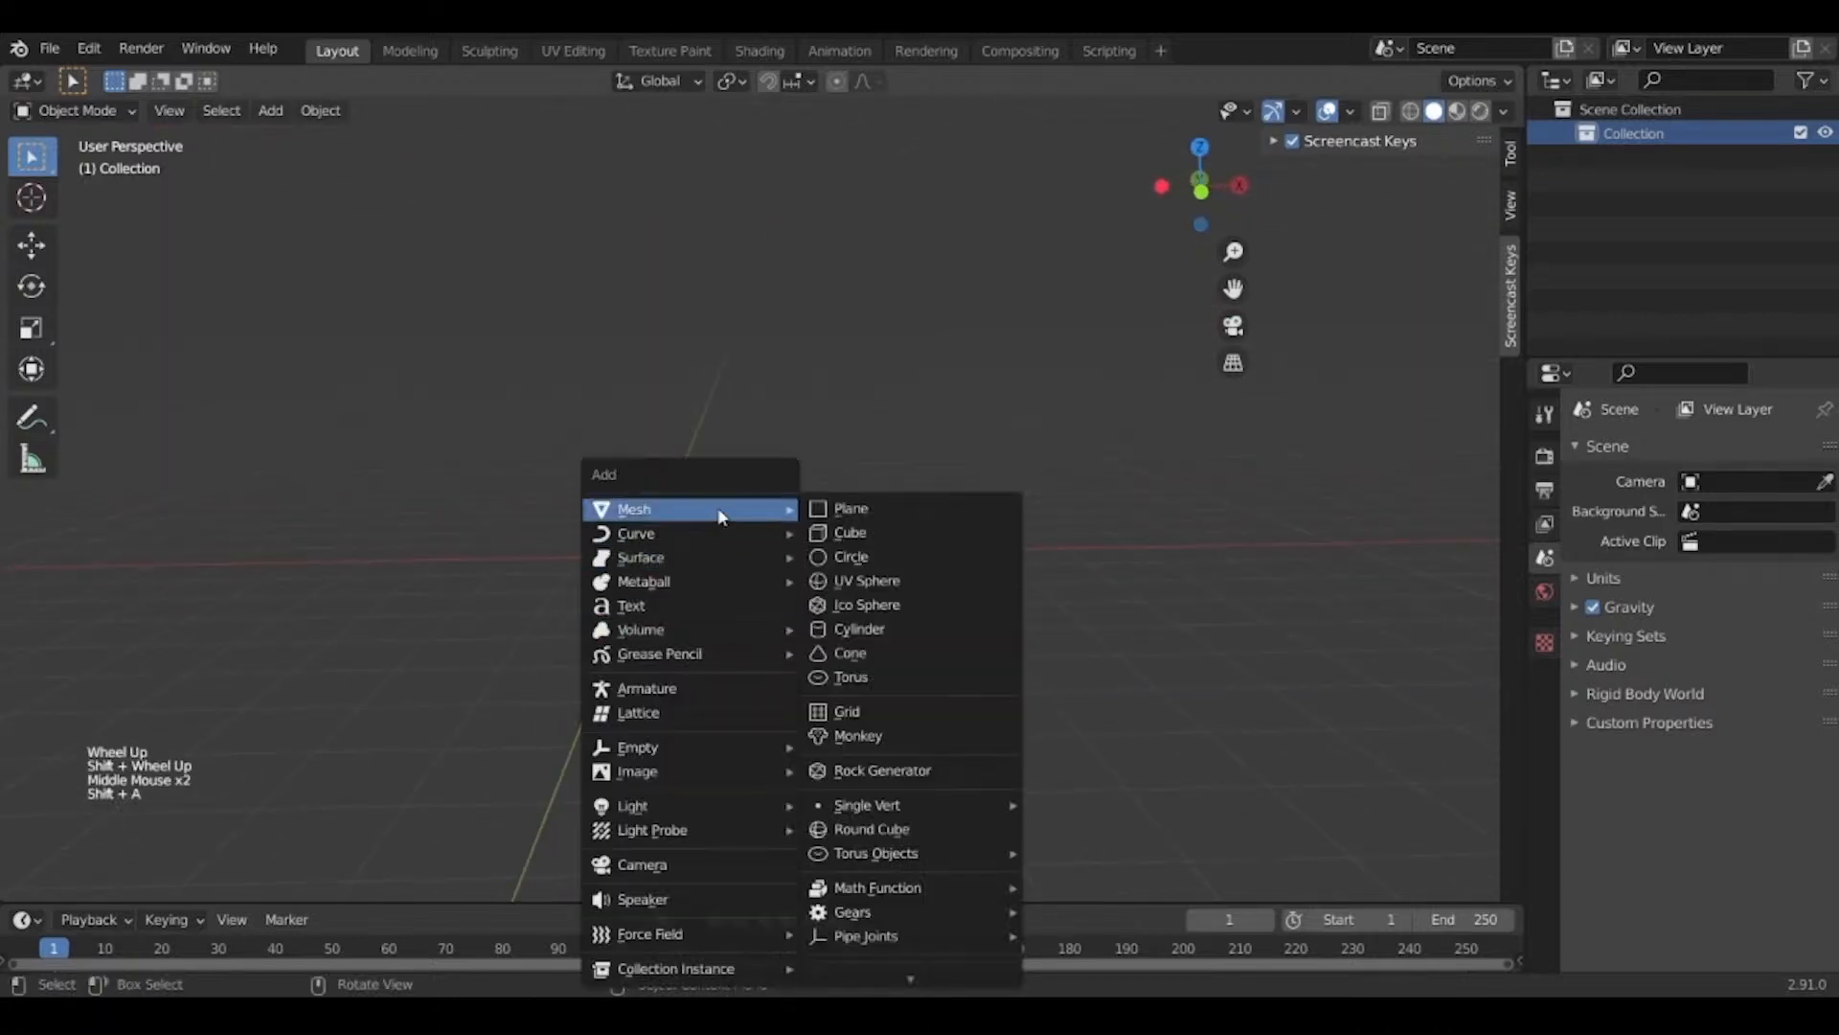
click(912, 529)
scroll(793, 584, up, 2)
shift+middle_drag(835, 533, 843, 586)
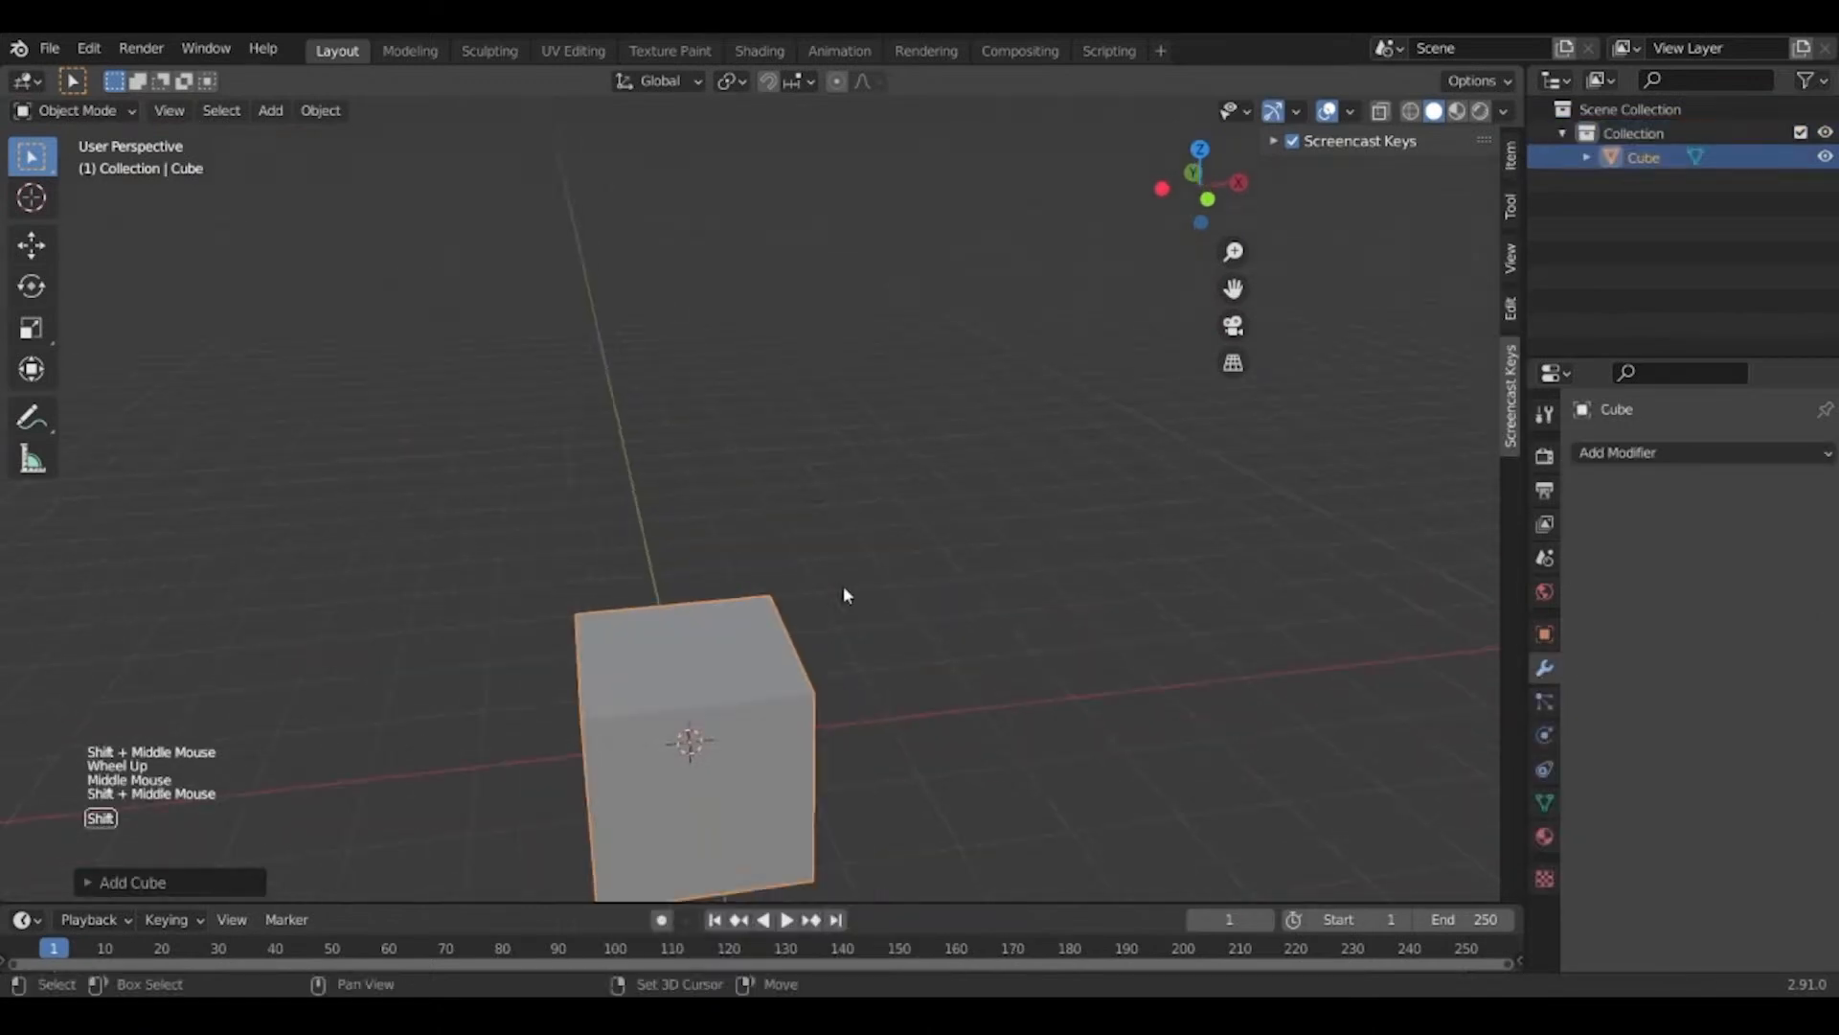
Scale the cube along X to about twice its length and widen it slightly along Y.
key(s)
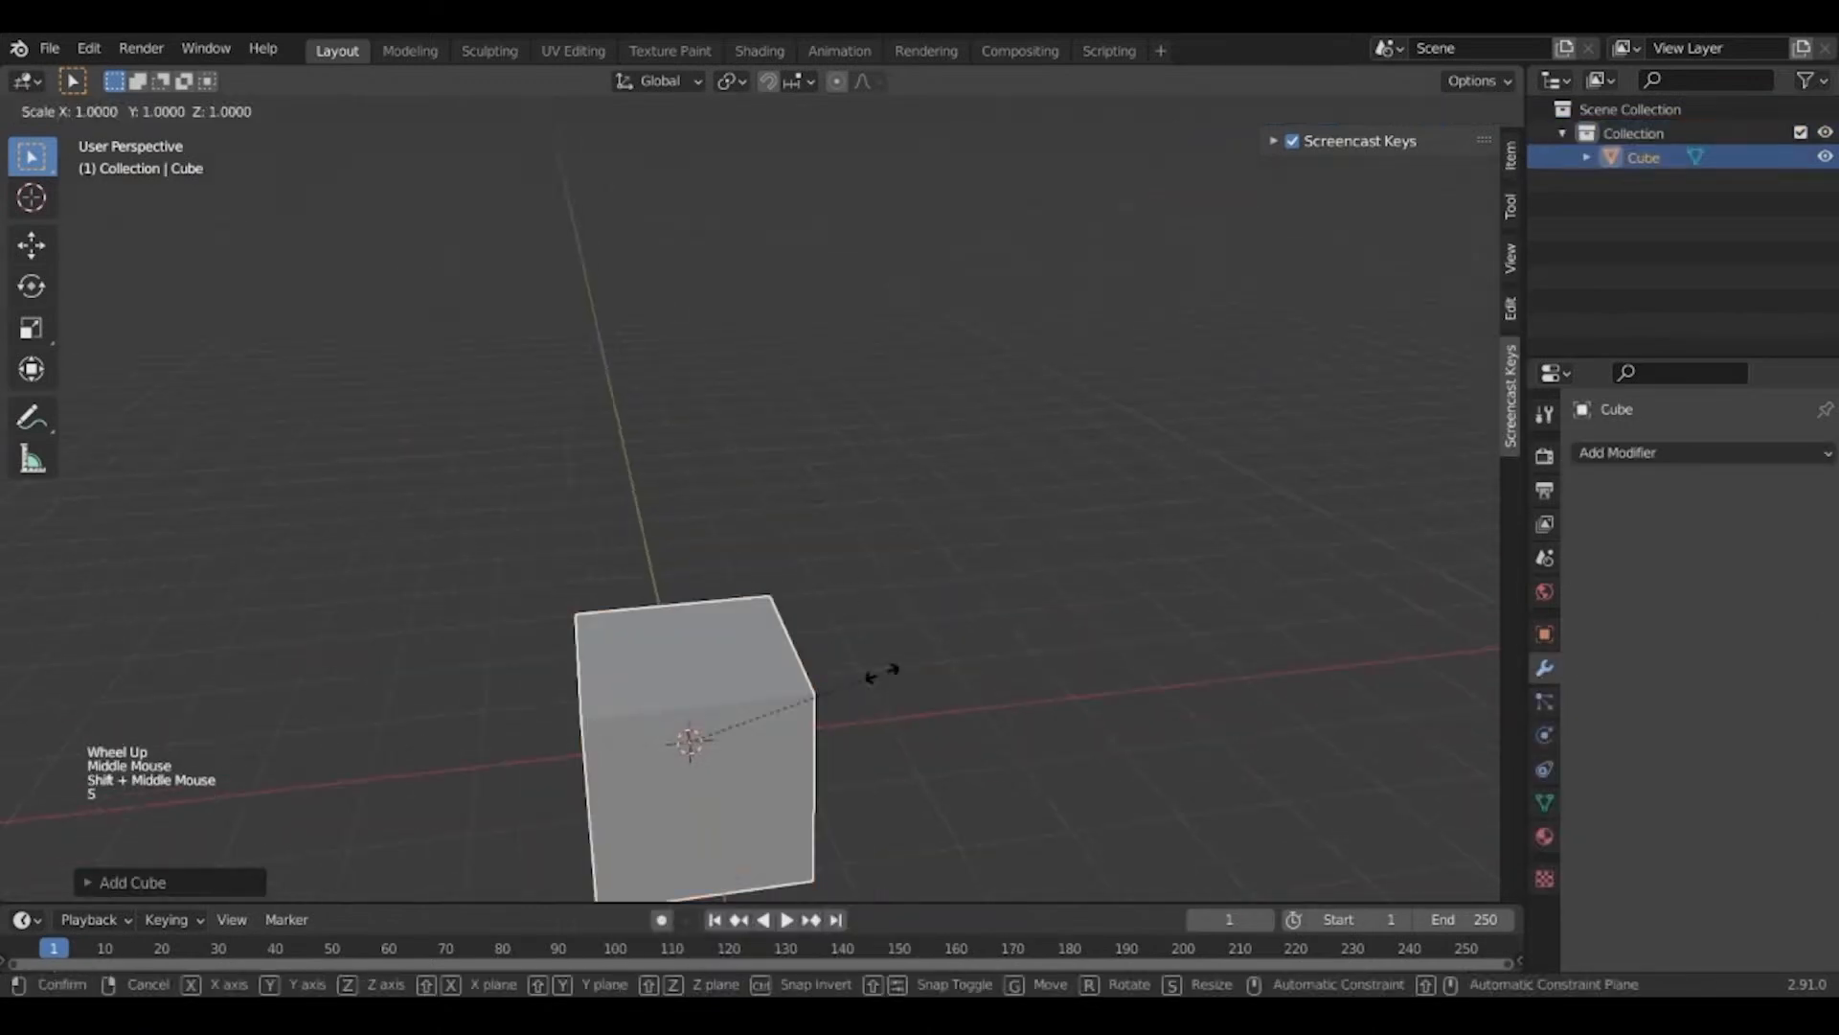
key(x)
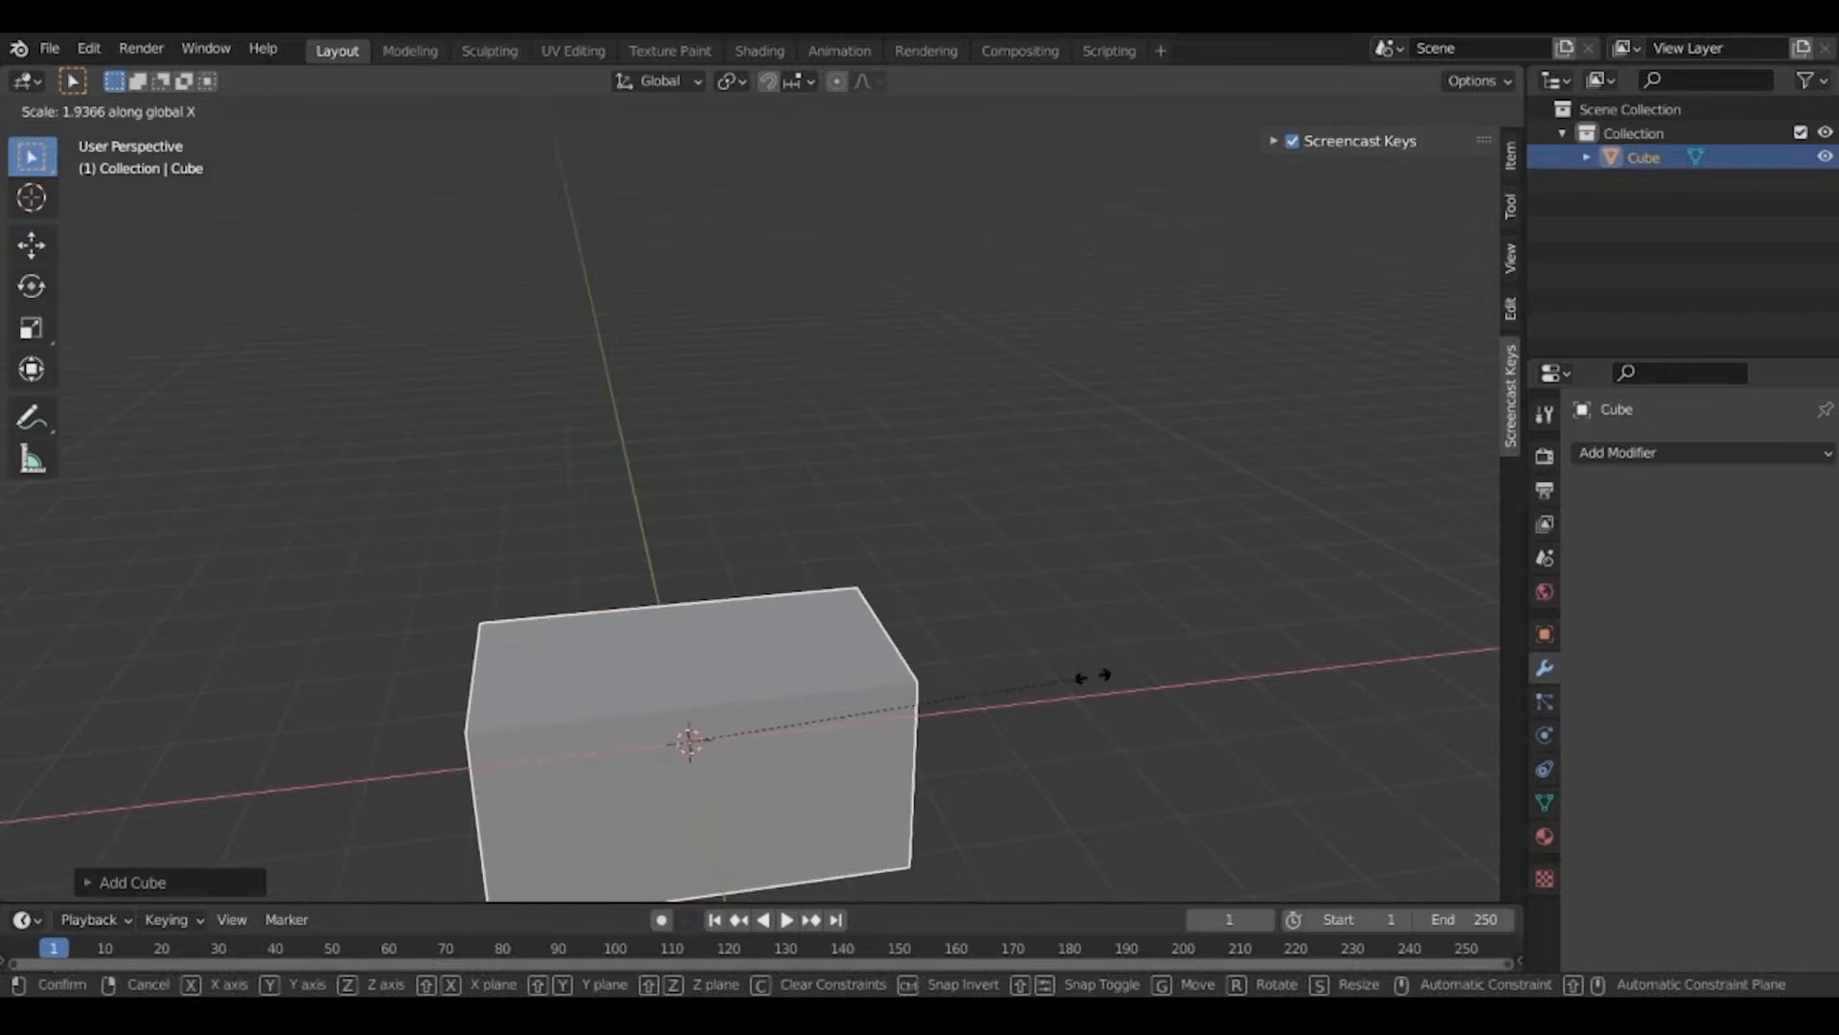
click(1092, 675)
shift+middle_drag(1092, 675, 920, 625)
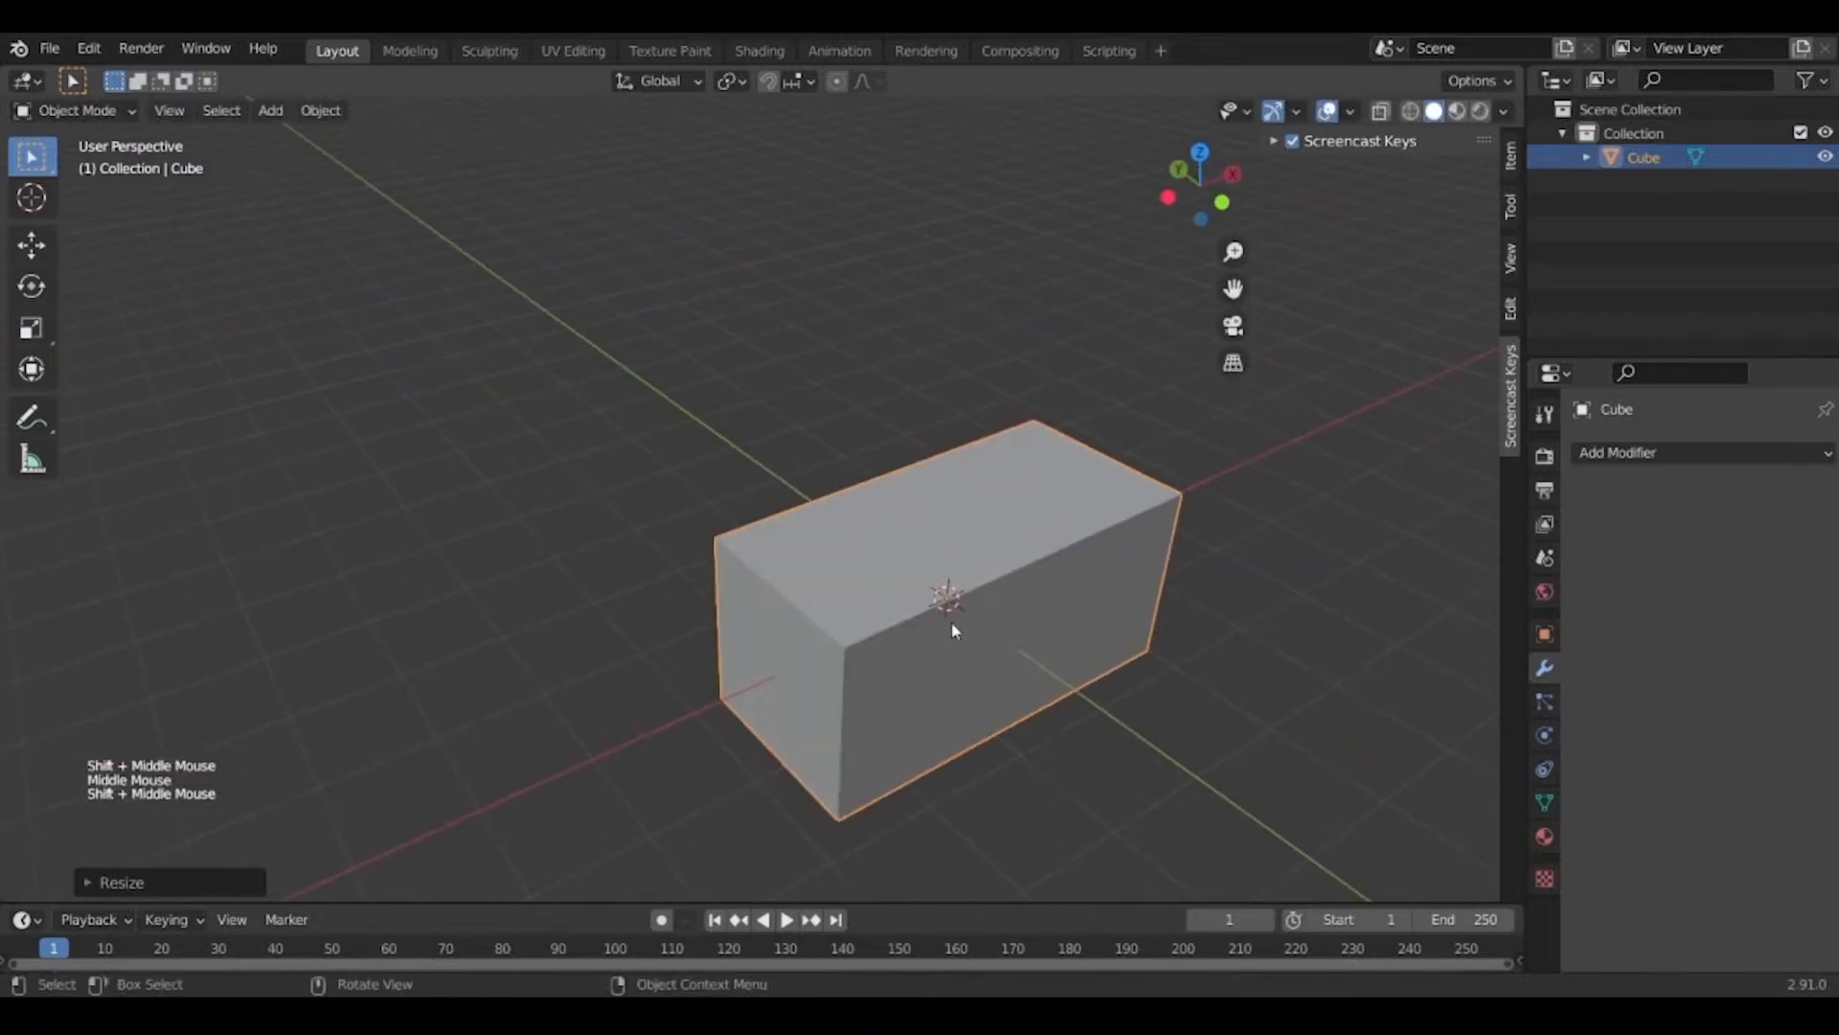
key(s)
key(y)
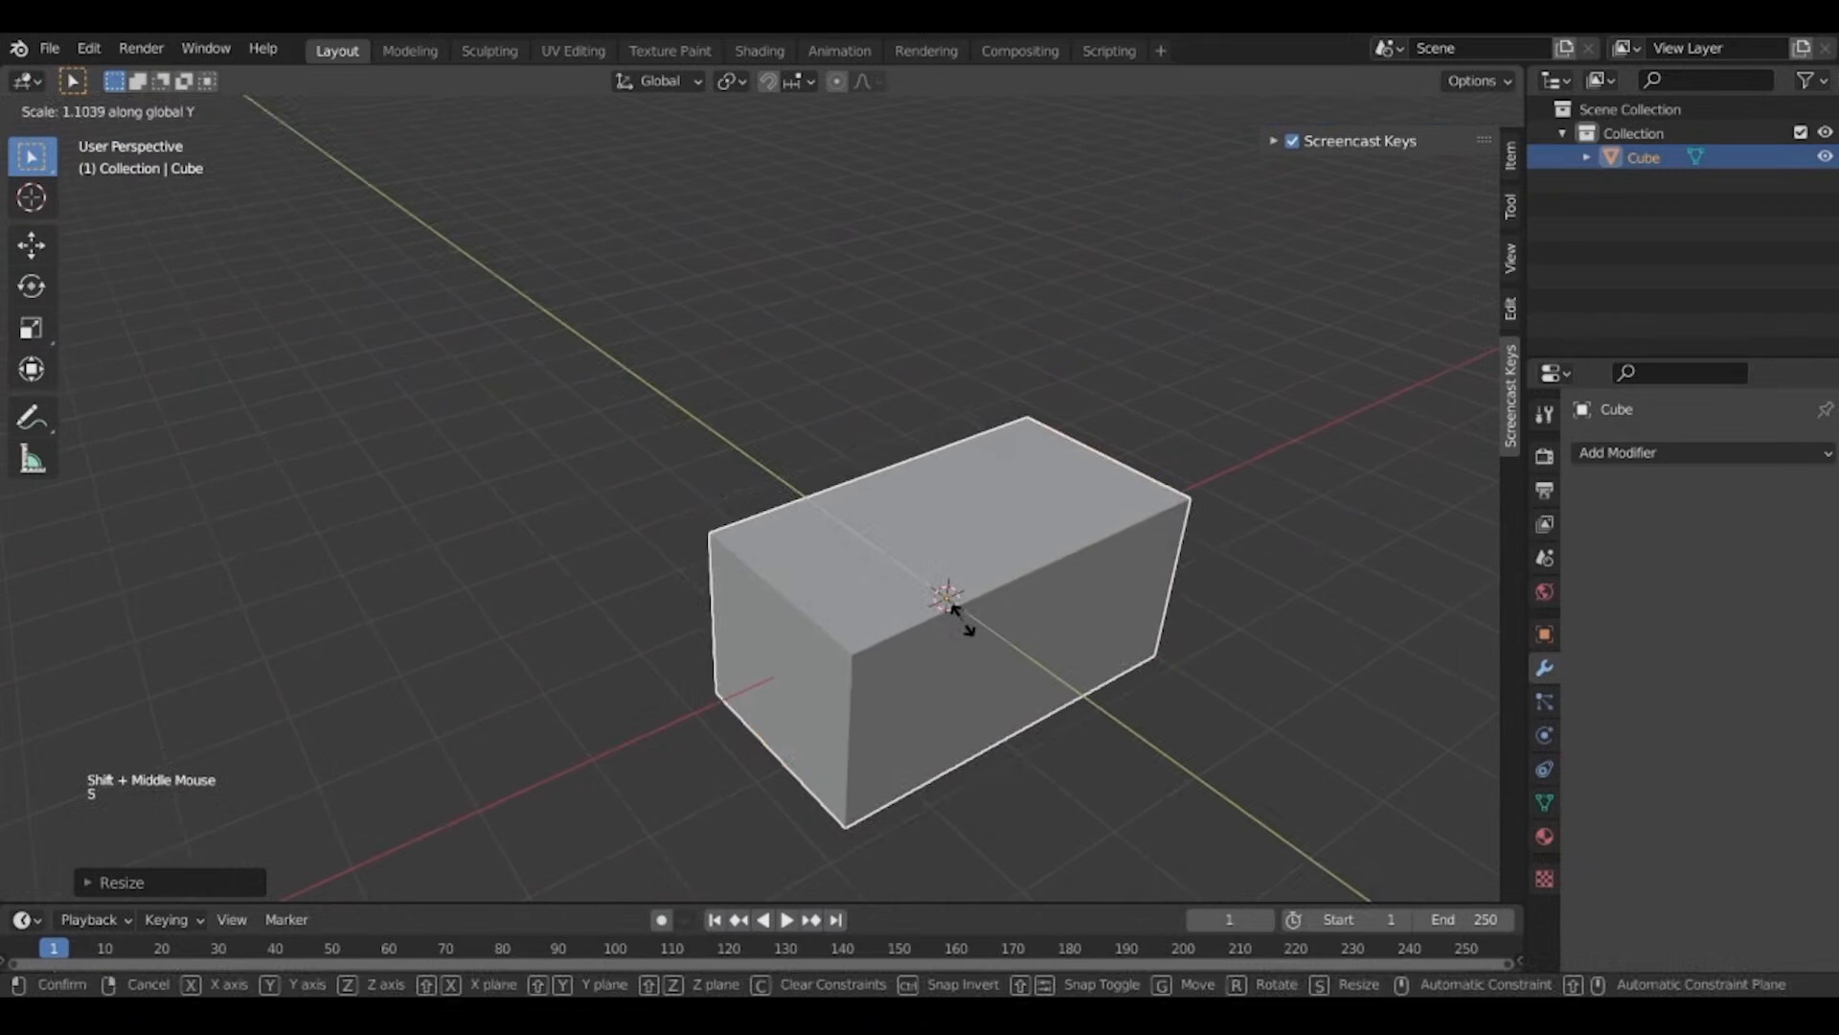
click(963, 615)
middle_drag(963, 615, 908, 513)
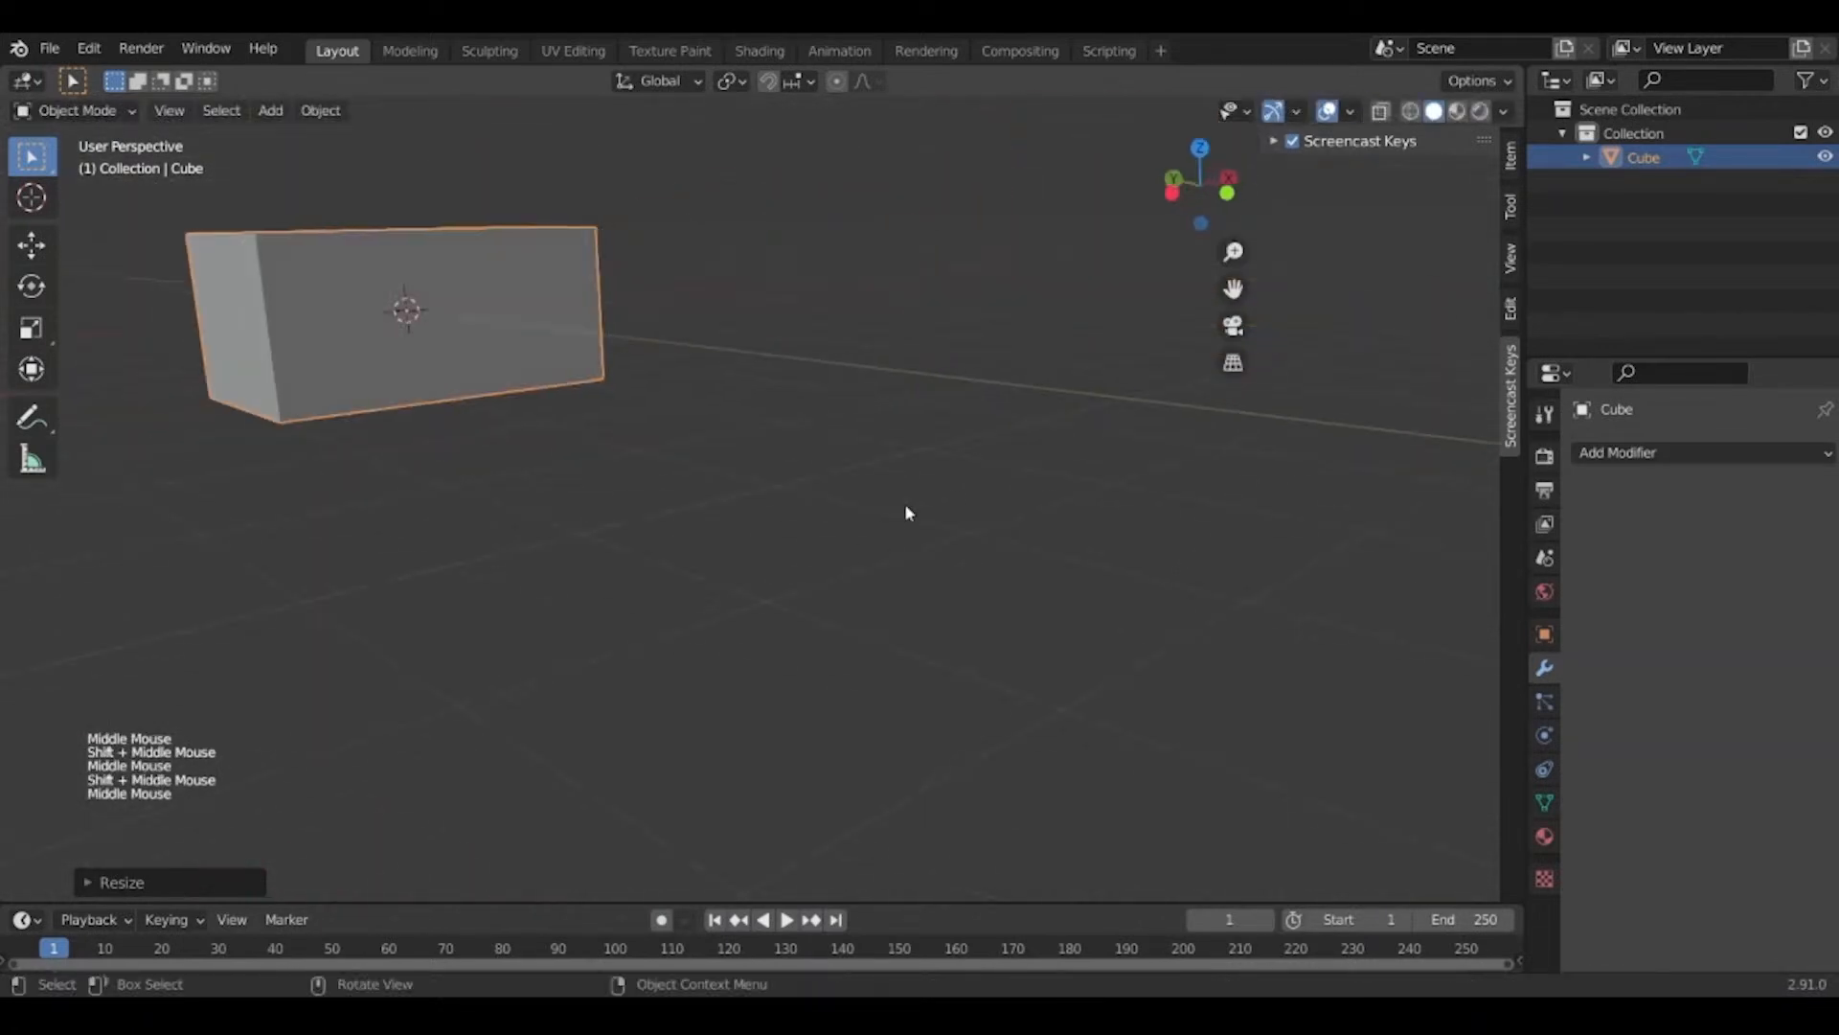
Move the stretched cube up 1 m along Z so that it rests on the ground grid.
shift+middle_drag(736, 510, 898, 574)
scroll(859, 566, up, 1)
shift+middle_drag(702, 521, 779, 575)
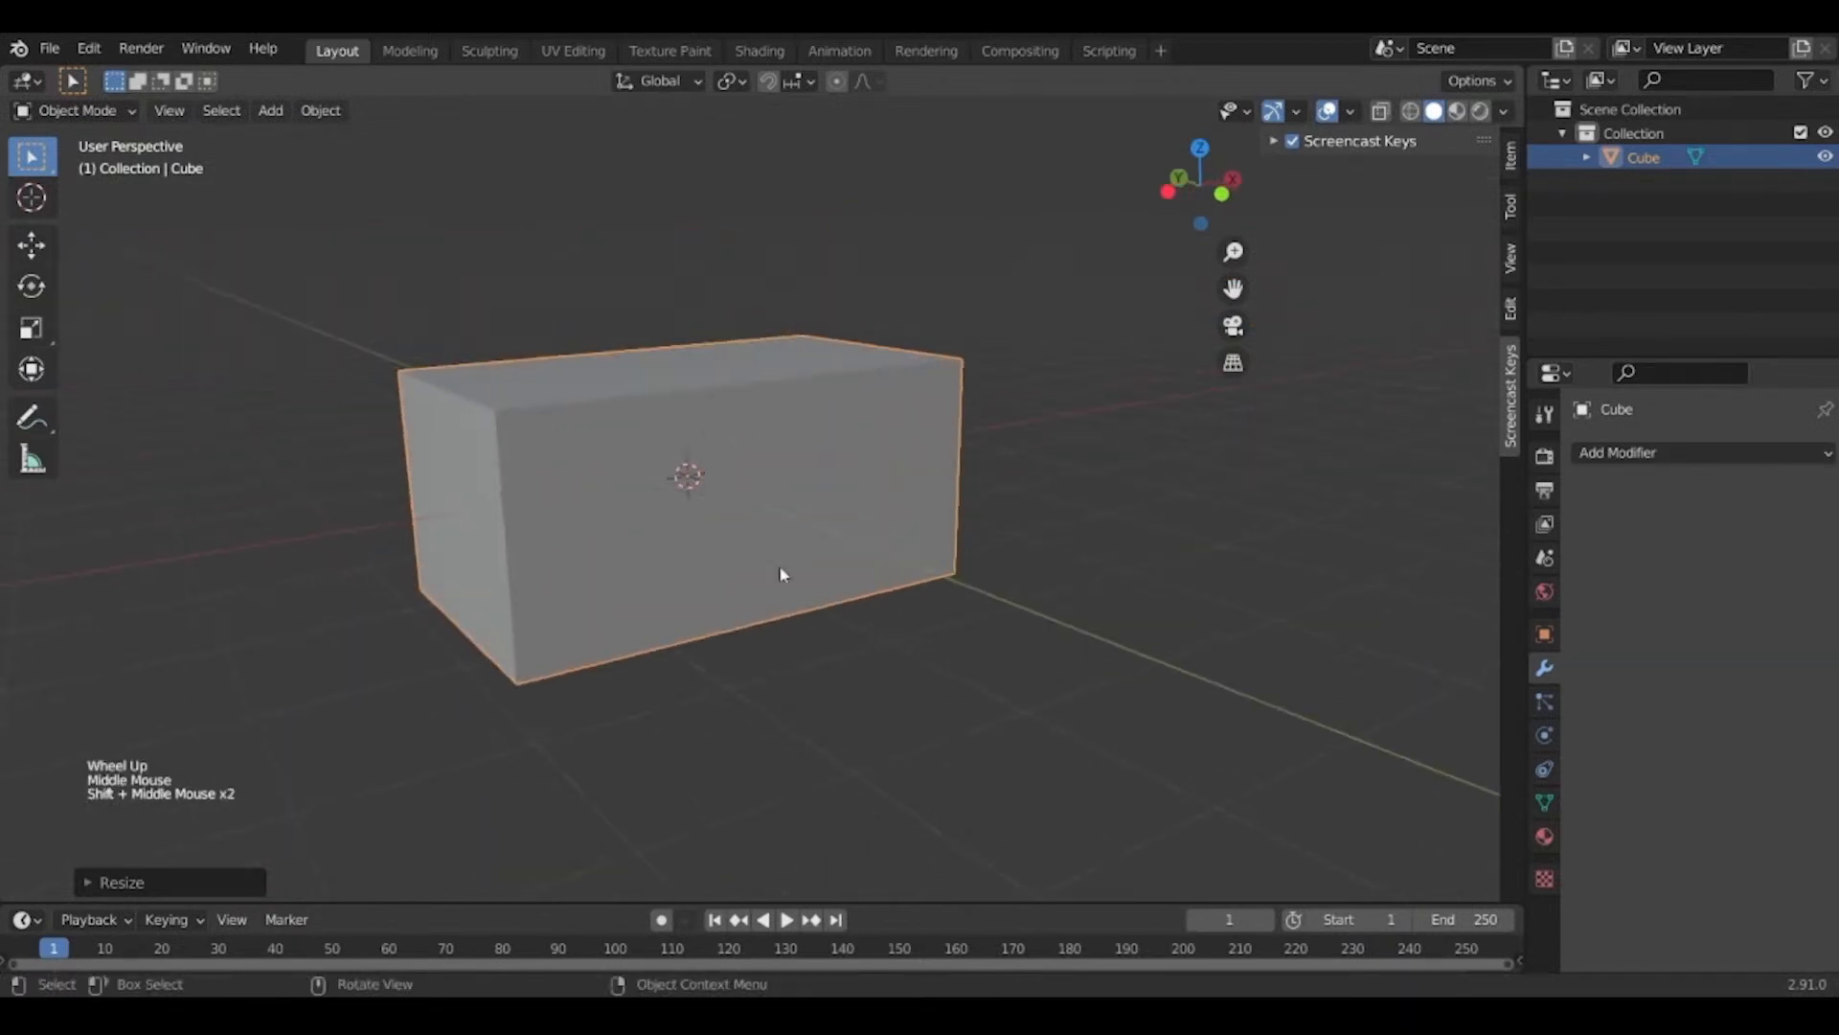
key(g)
key(z)
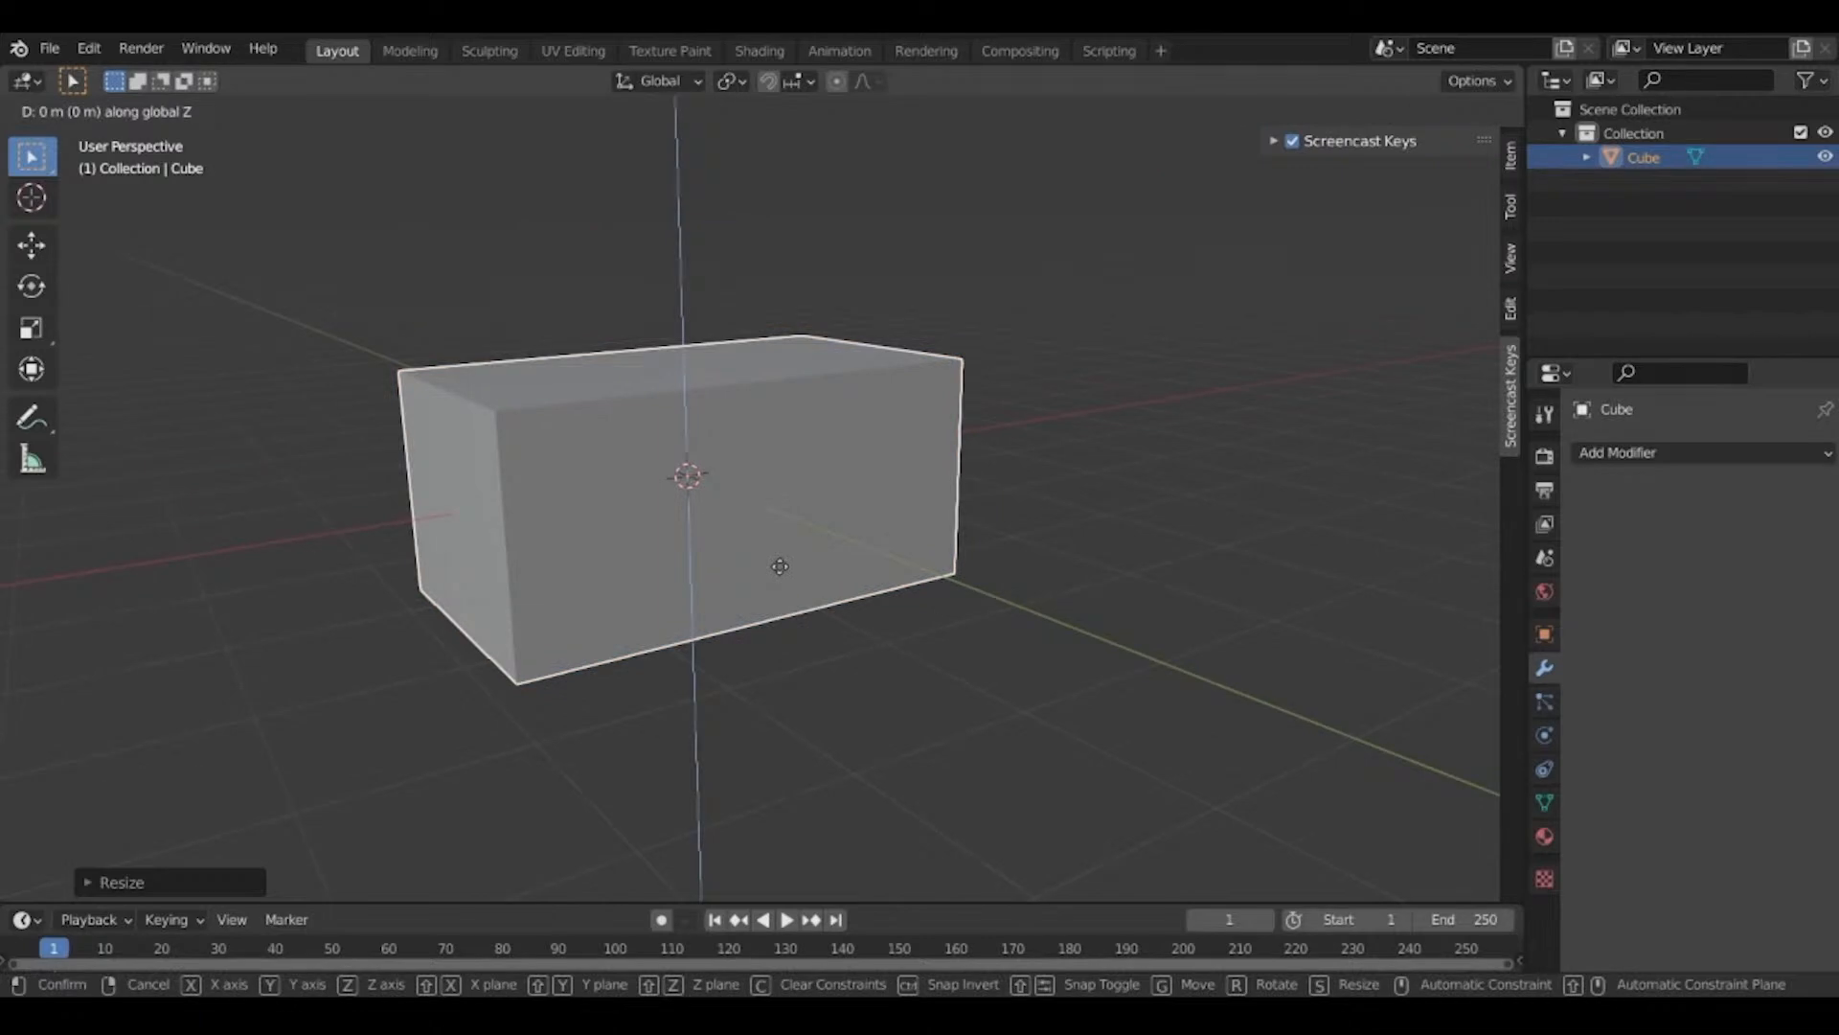
text(1)
key(Return)
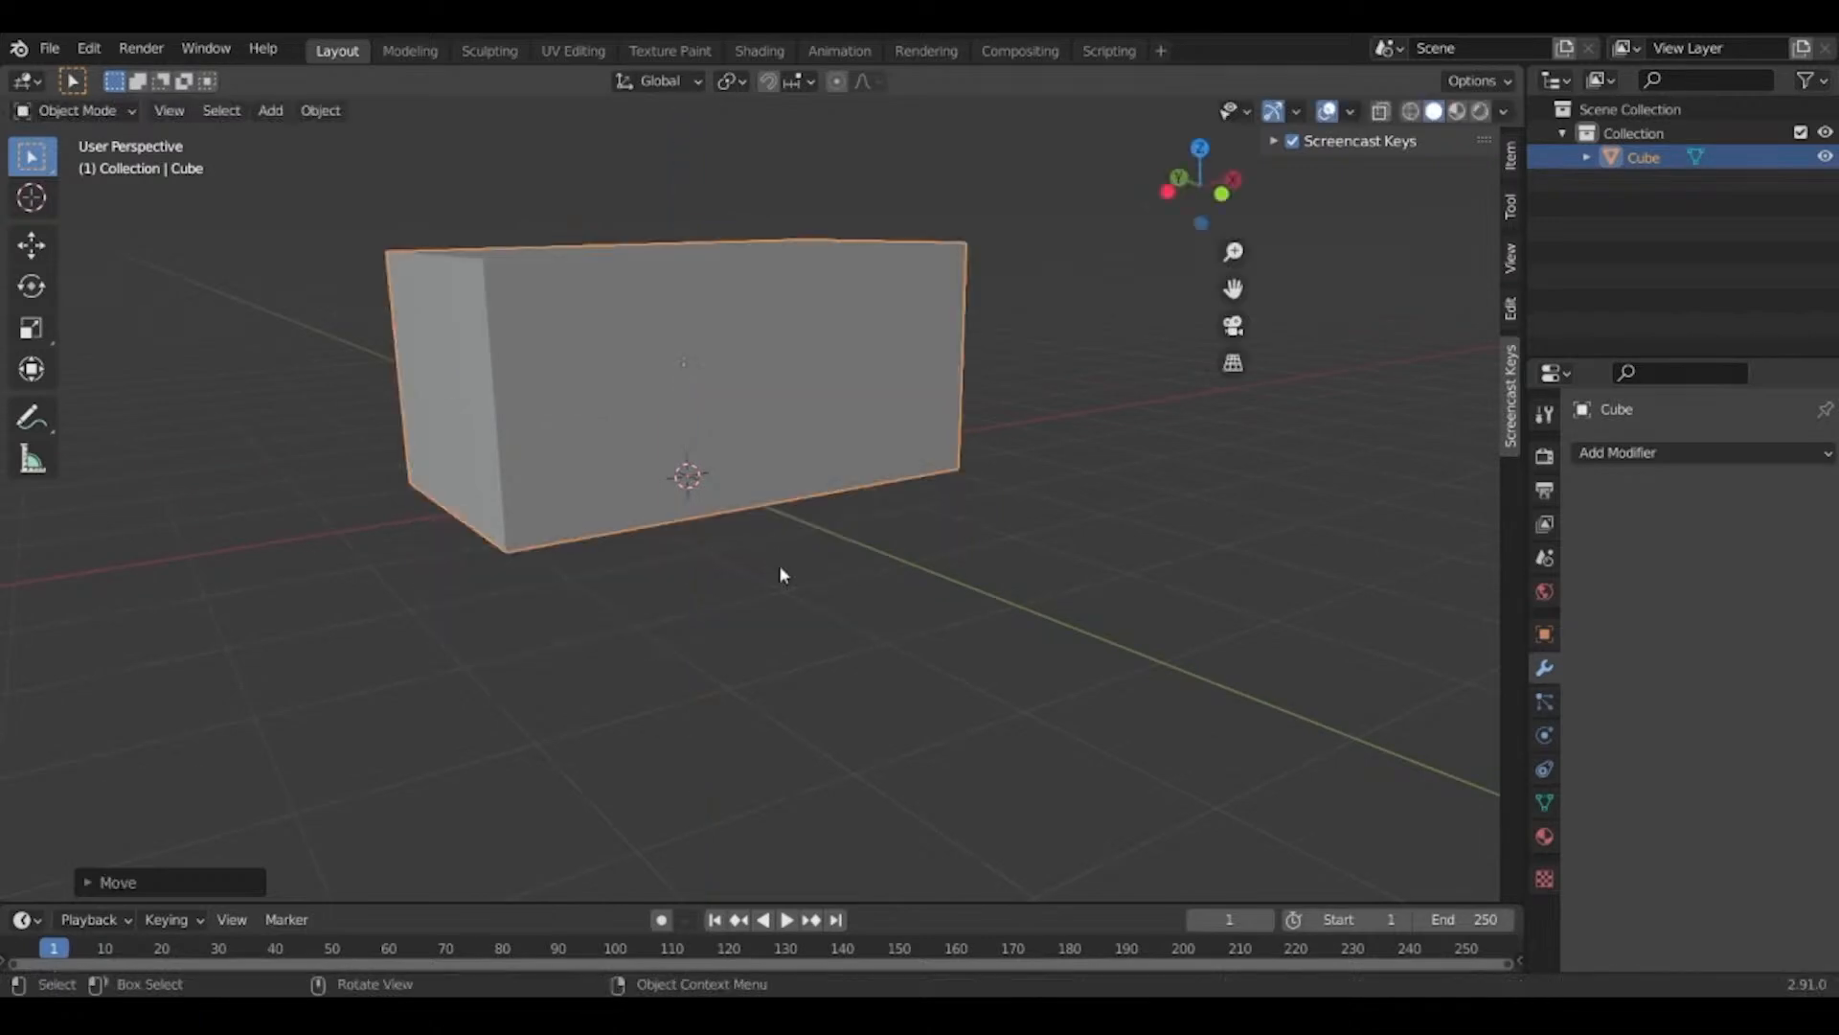
Examine the box from the front, right and top orthographic views.
key(KP_1)
shift+middle_drag(779, 527, 974, 699)
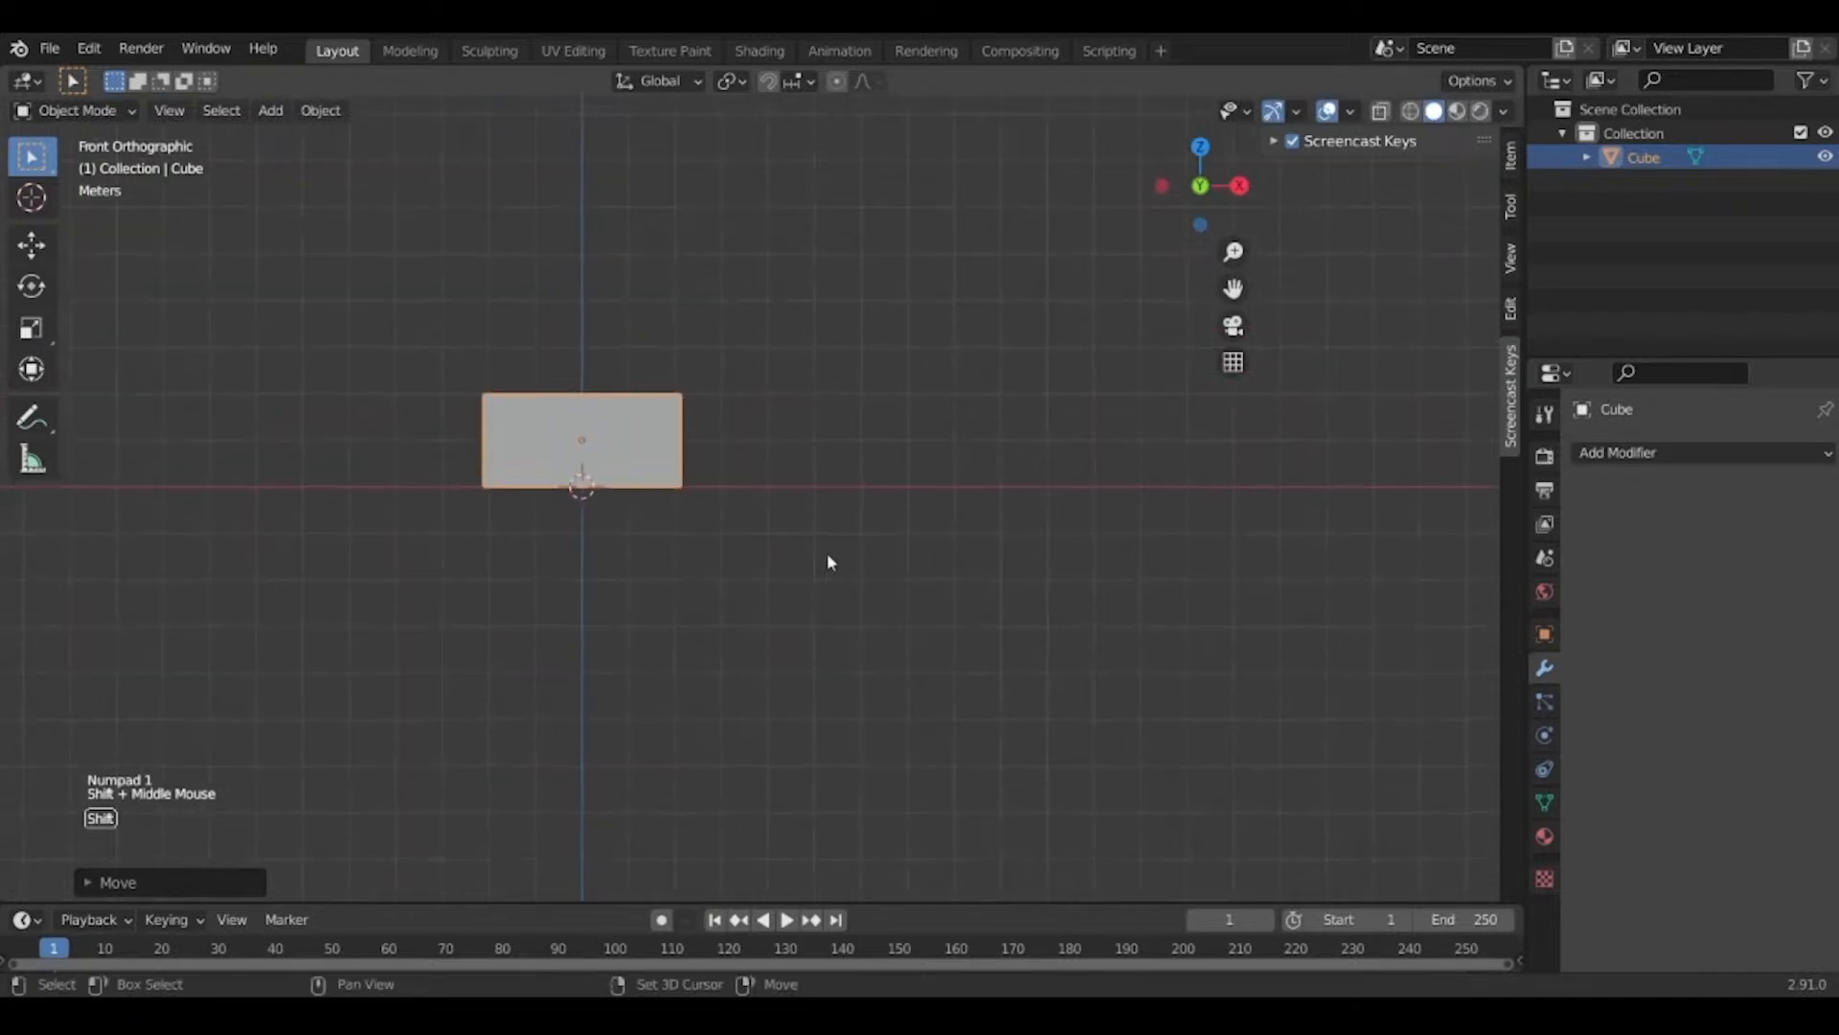
shift+middle_drag(825, 562, 990, 582)
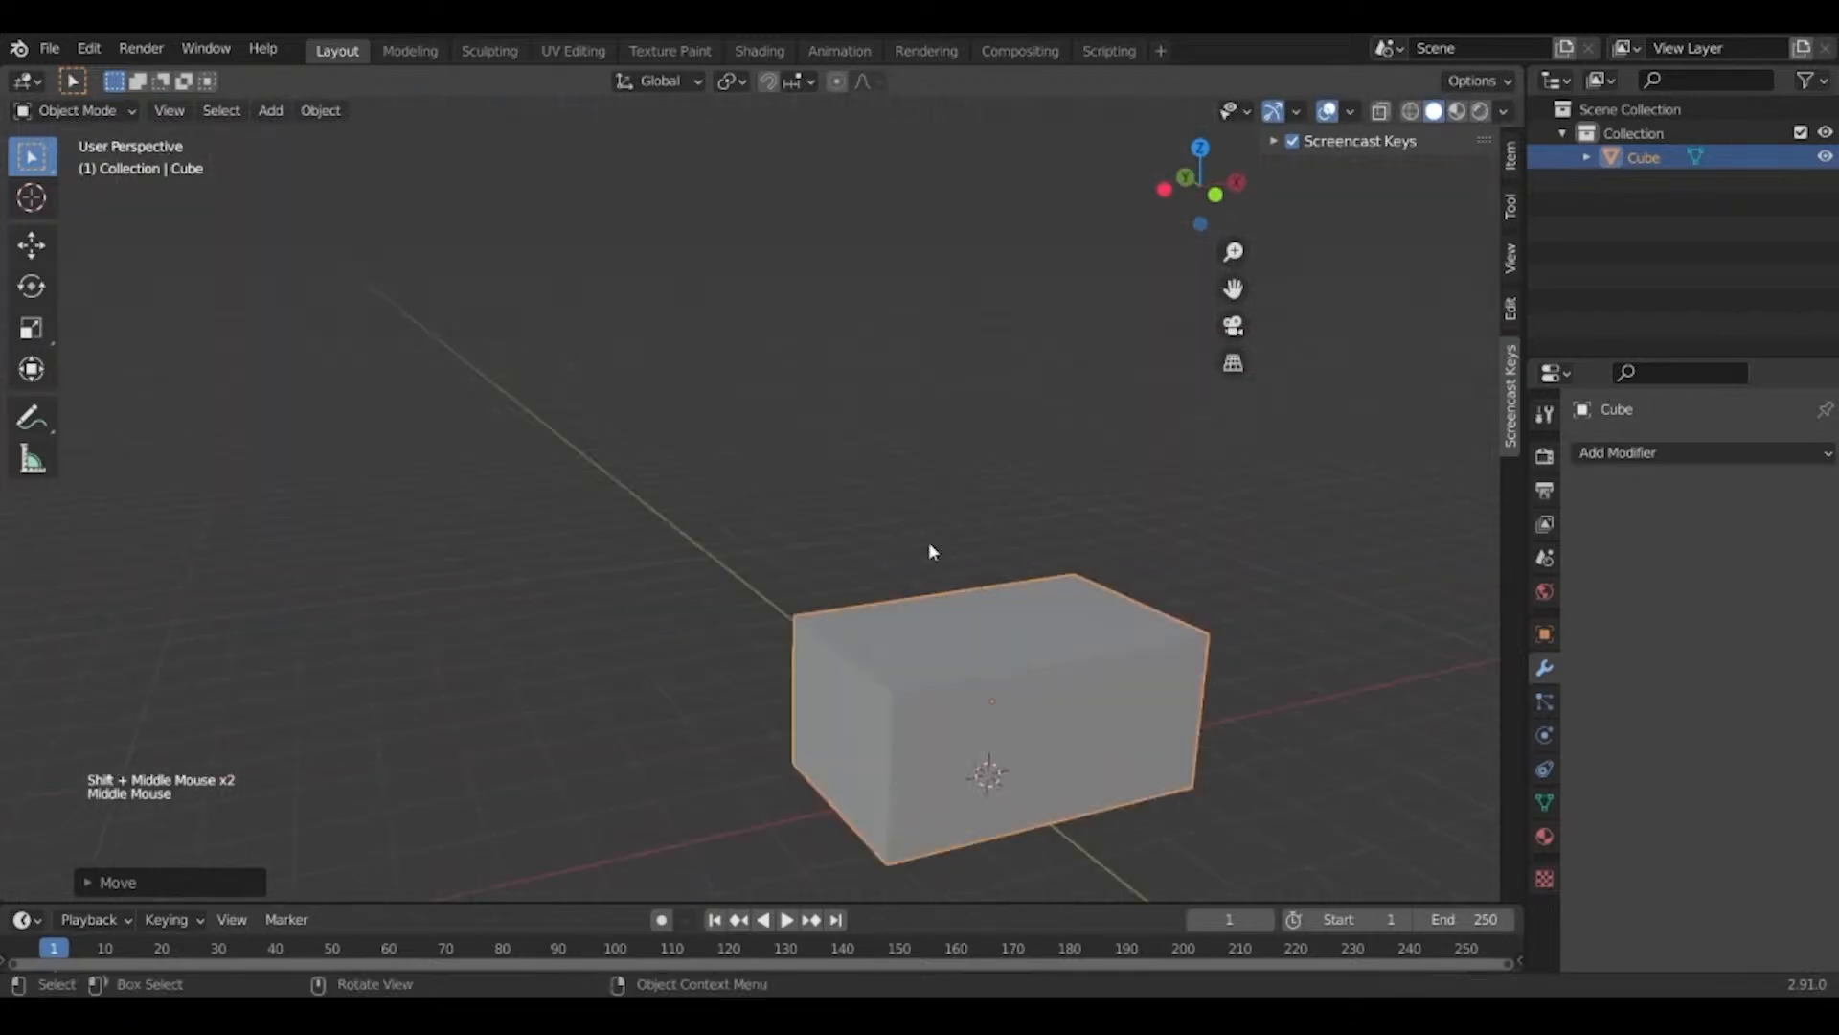
key(KP_1)
key(KP_3)
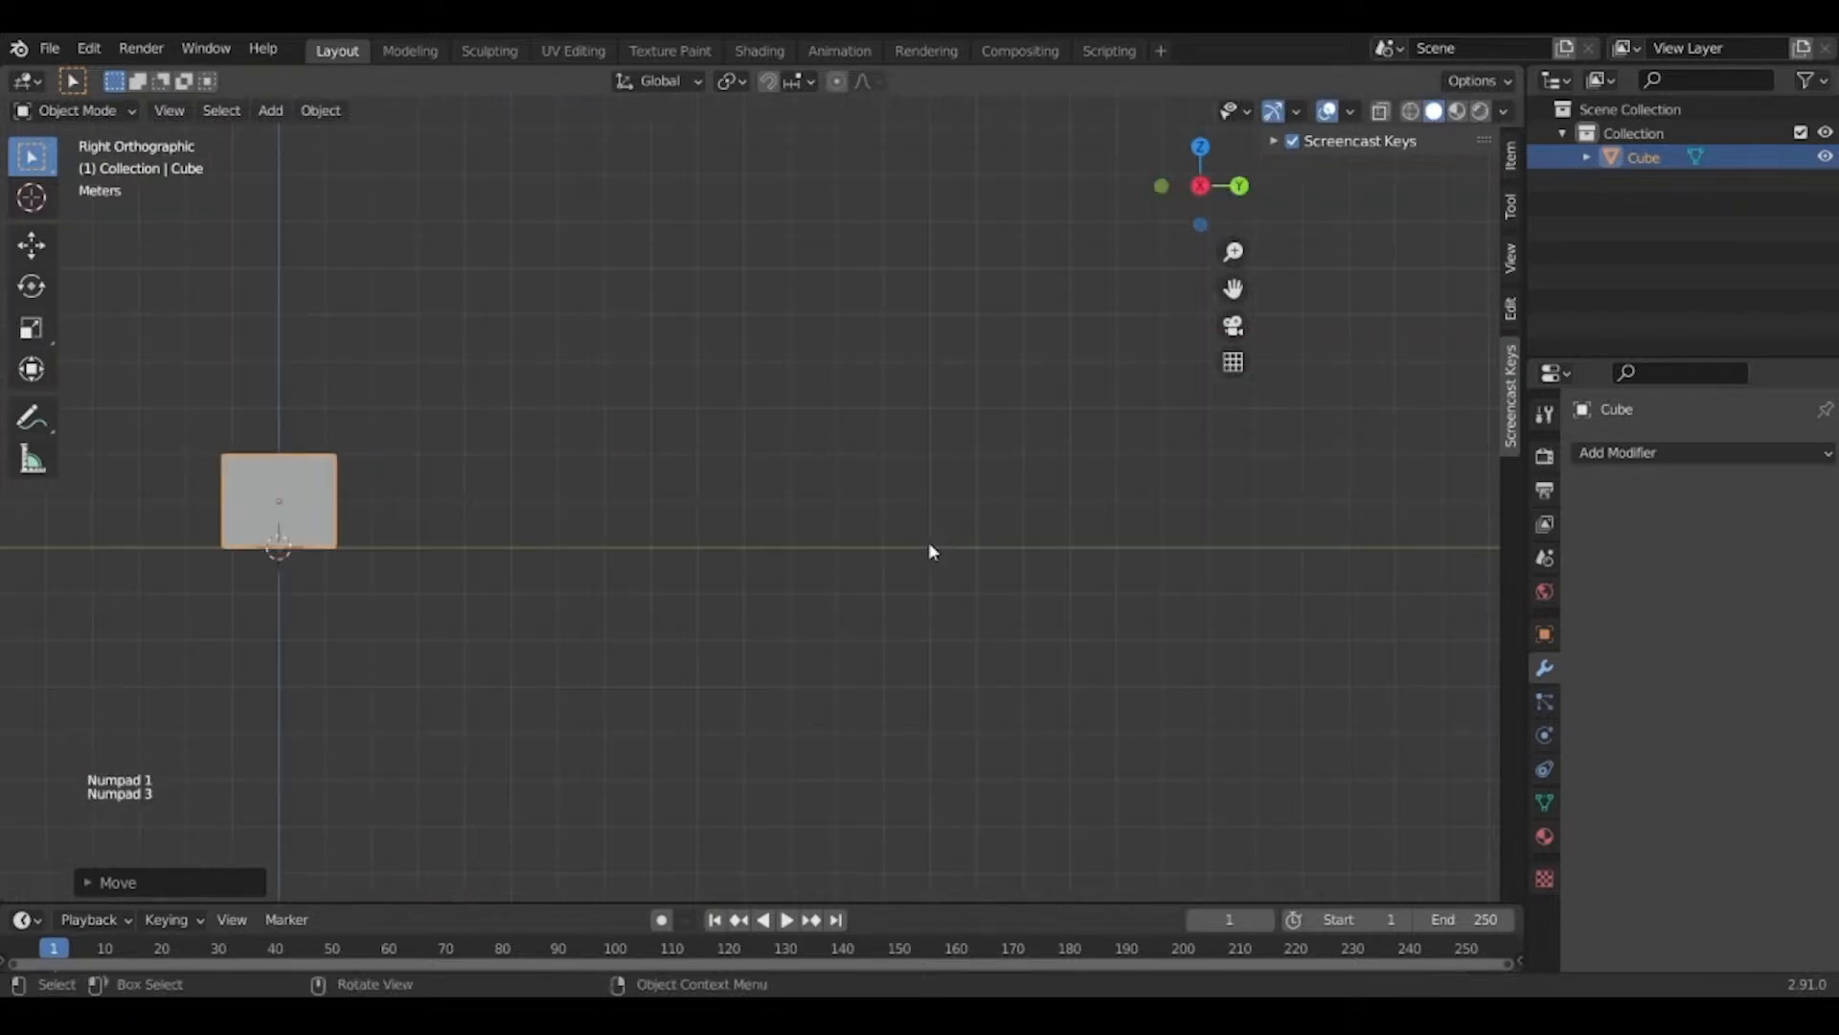
key(KP_4)
key(KP_7)
key(KP_8)
scroll(787, 456, down, 5)
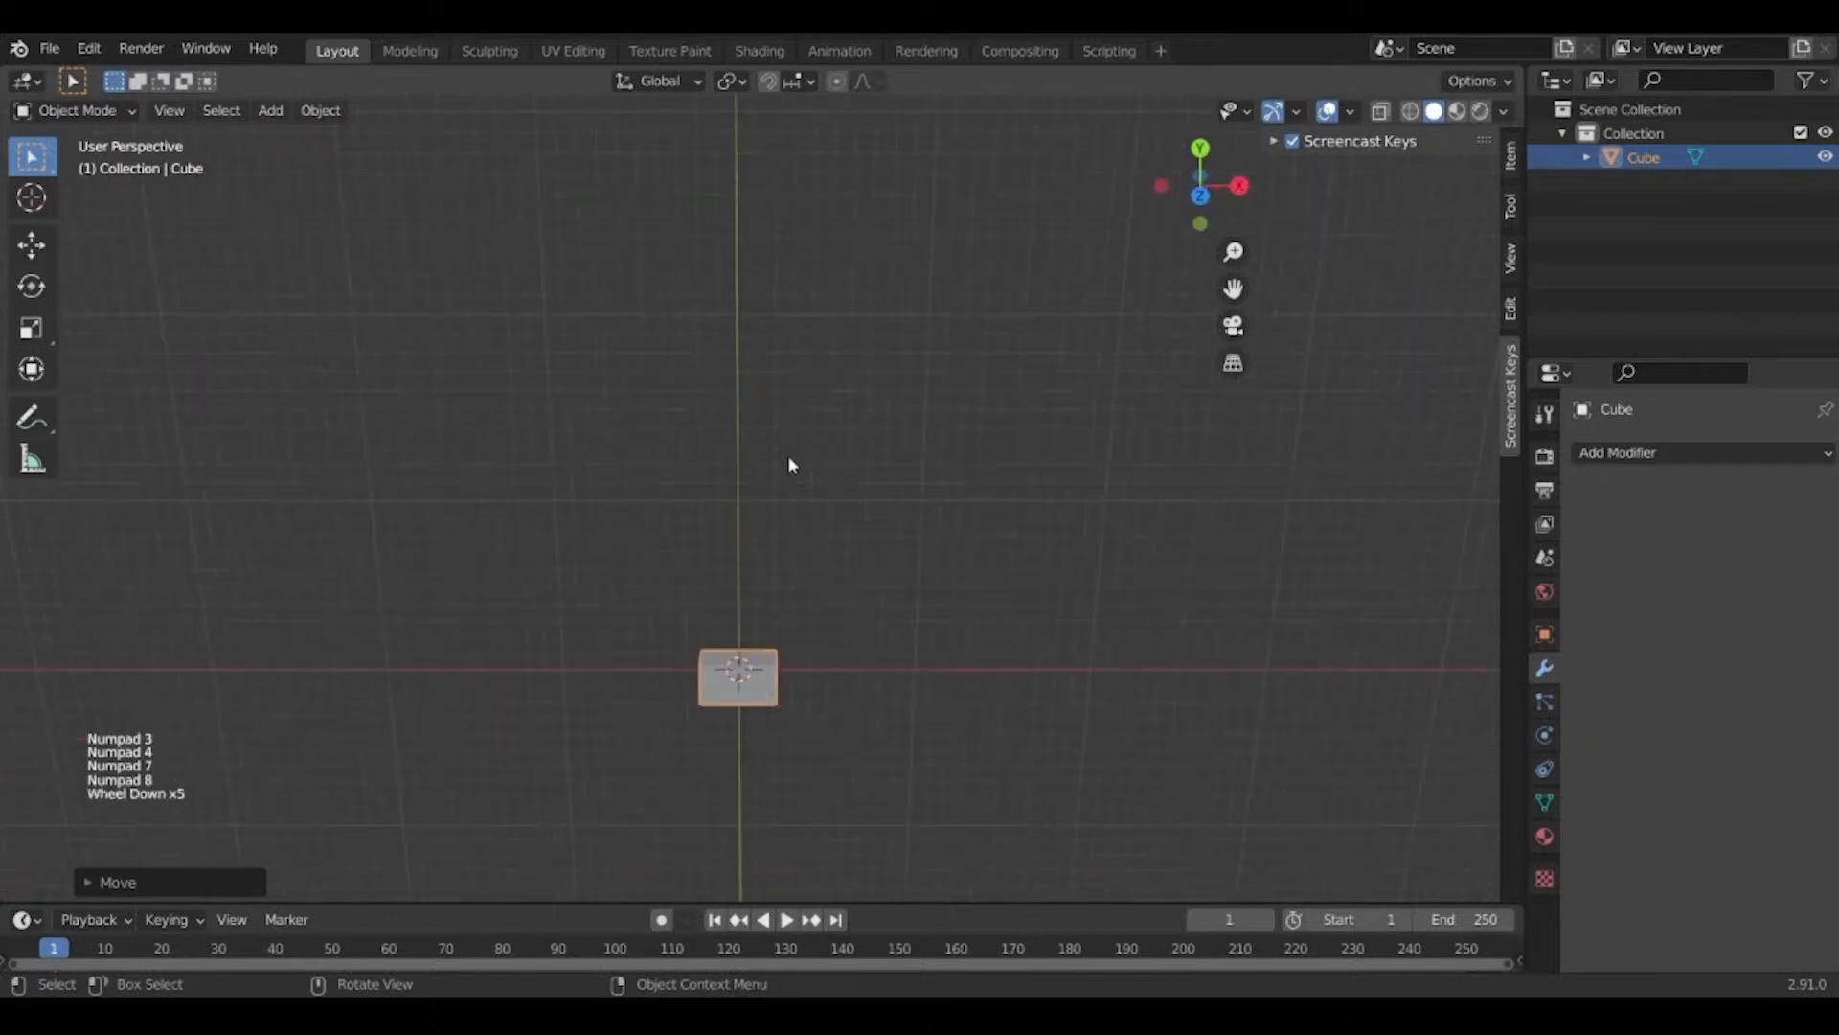
shift+middle_drag(779, 450, 763, 381)
key(KP_7)
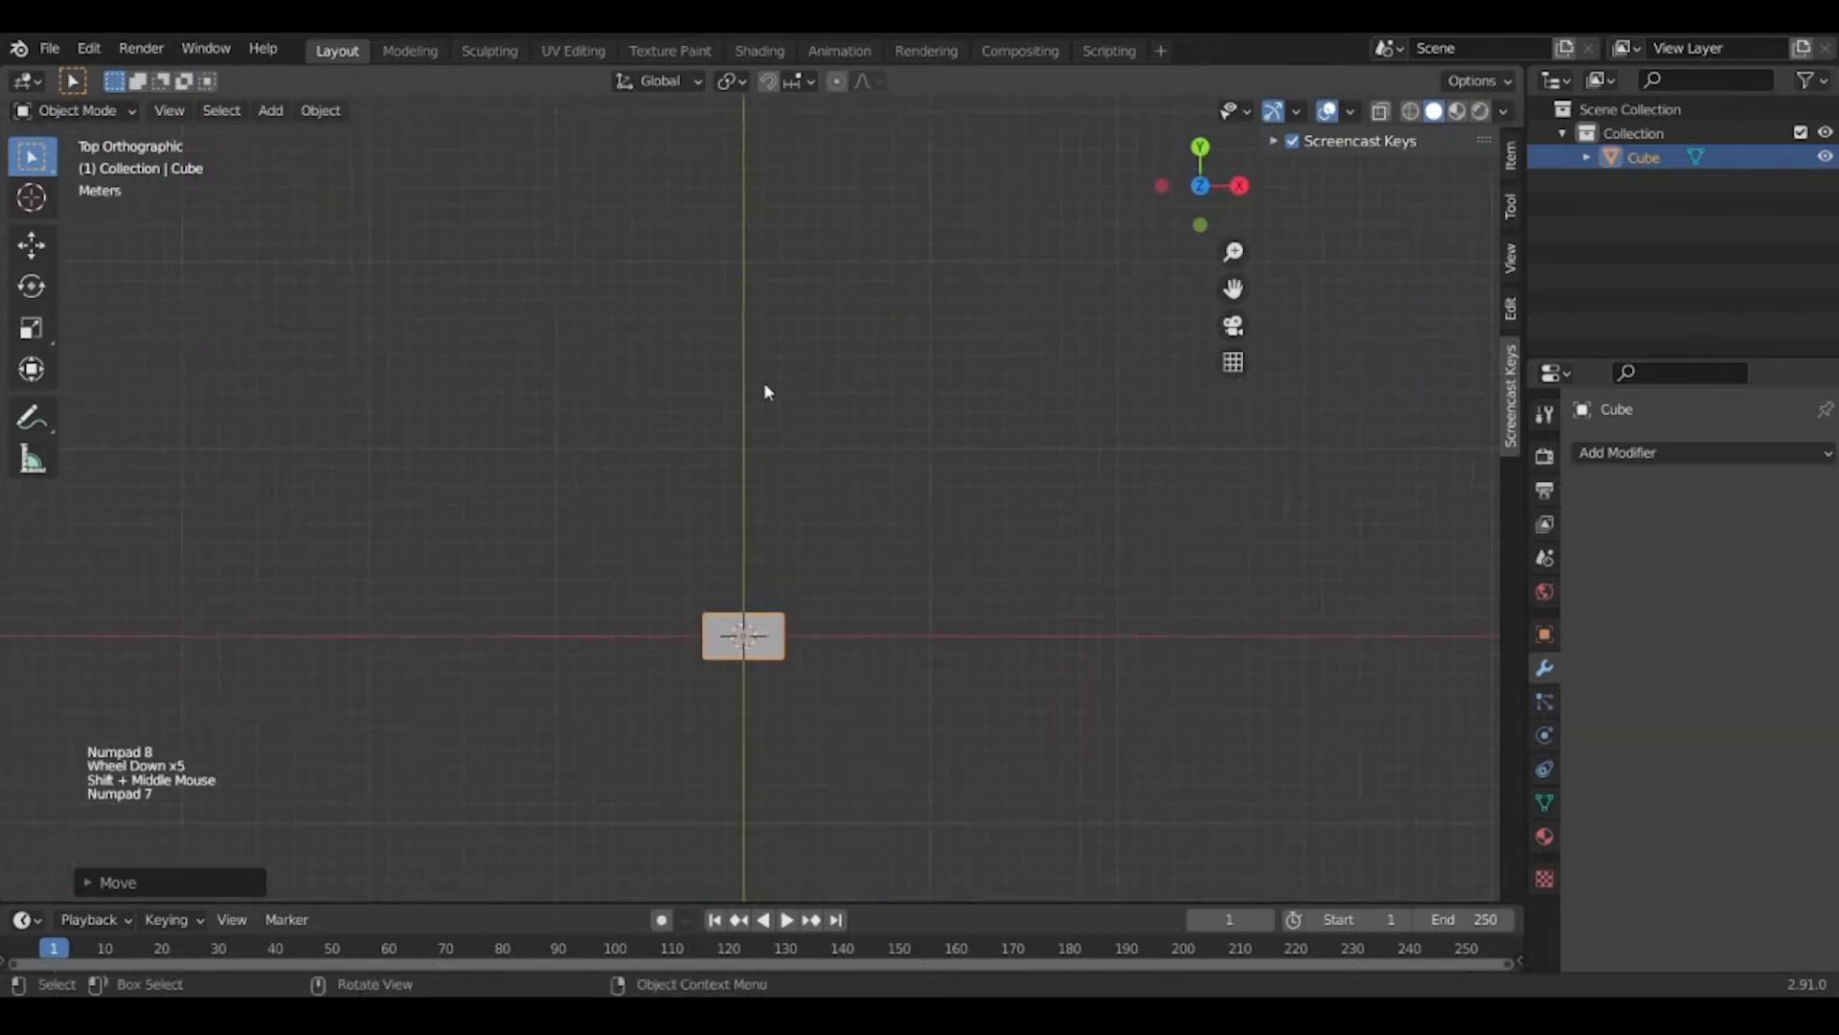
key(KP_1)
key(KP_3)
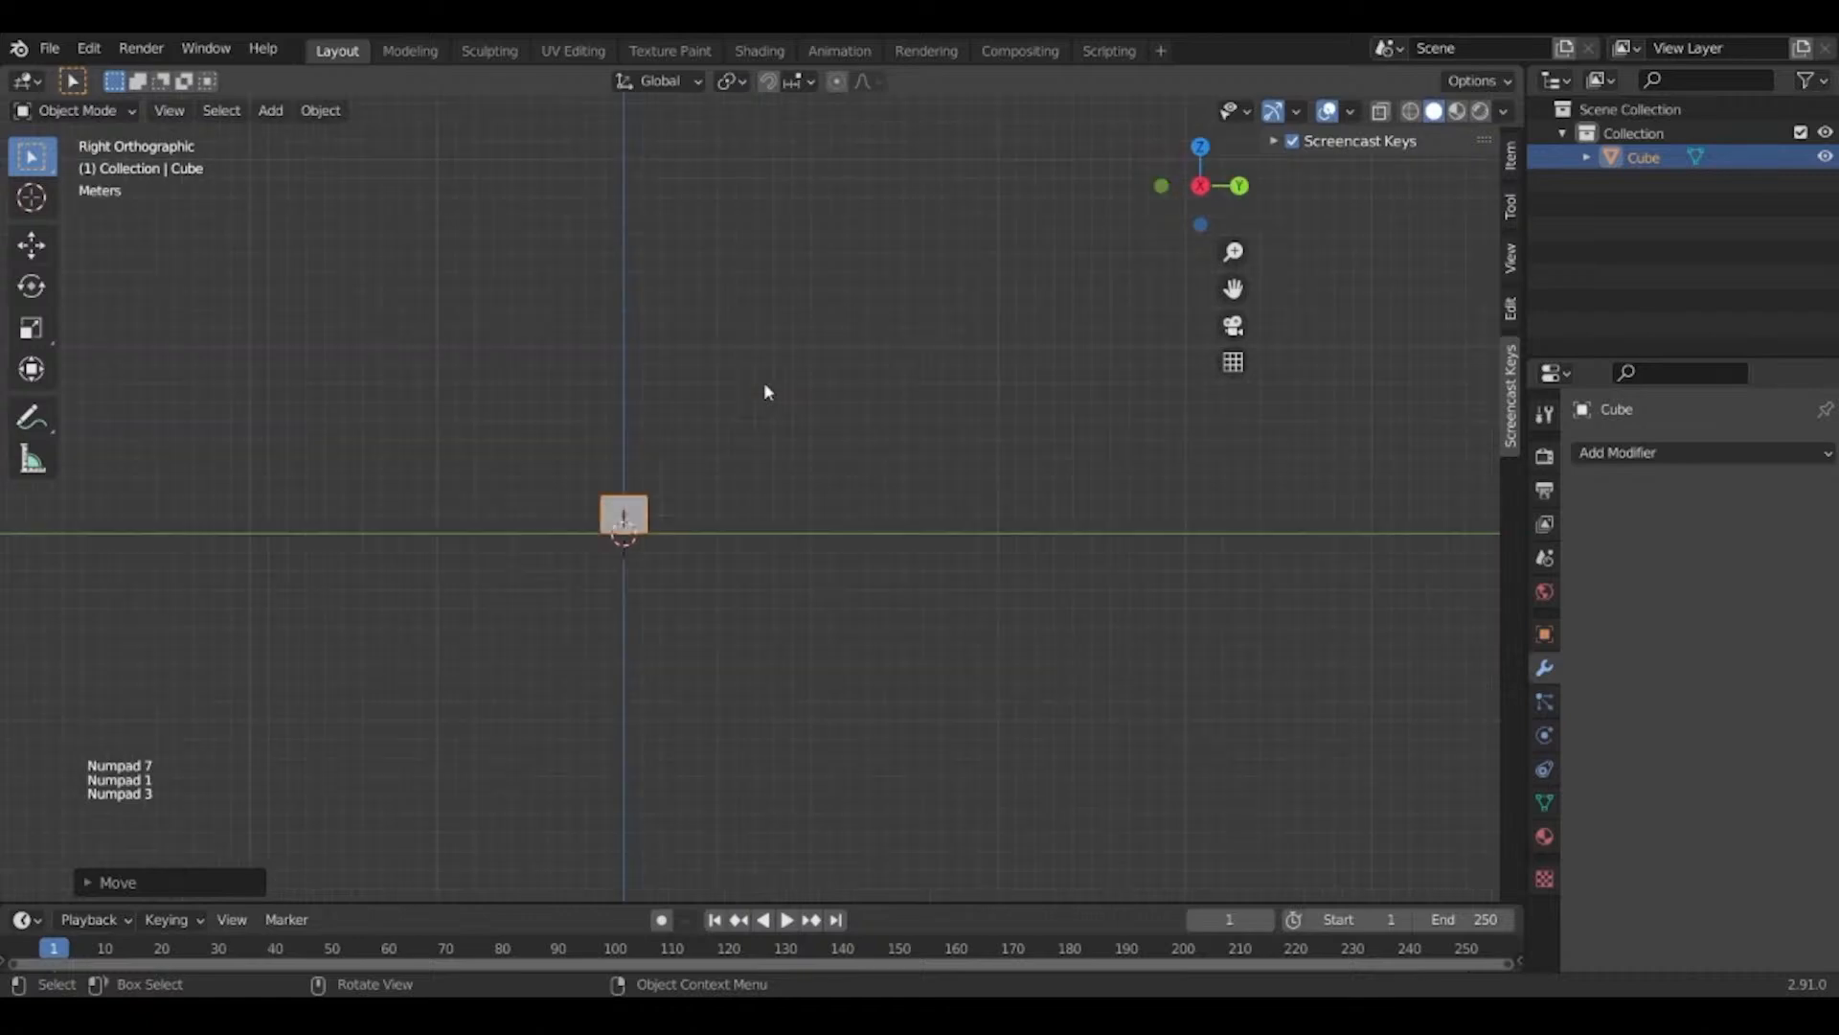
Examine the box from the opposite back, left and bottom orthographic views, and return to an angled perspective view.
middle_drag(765, 390, 686, 552)
key(alt+KP_1)
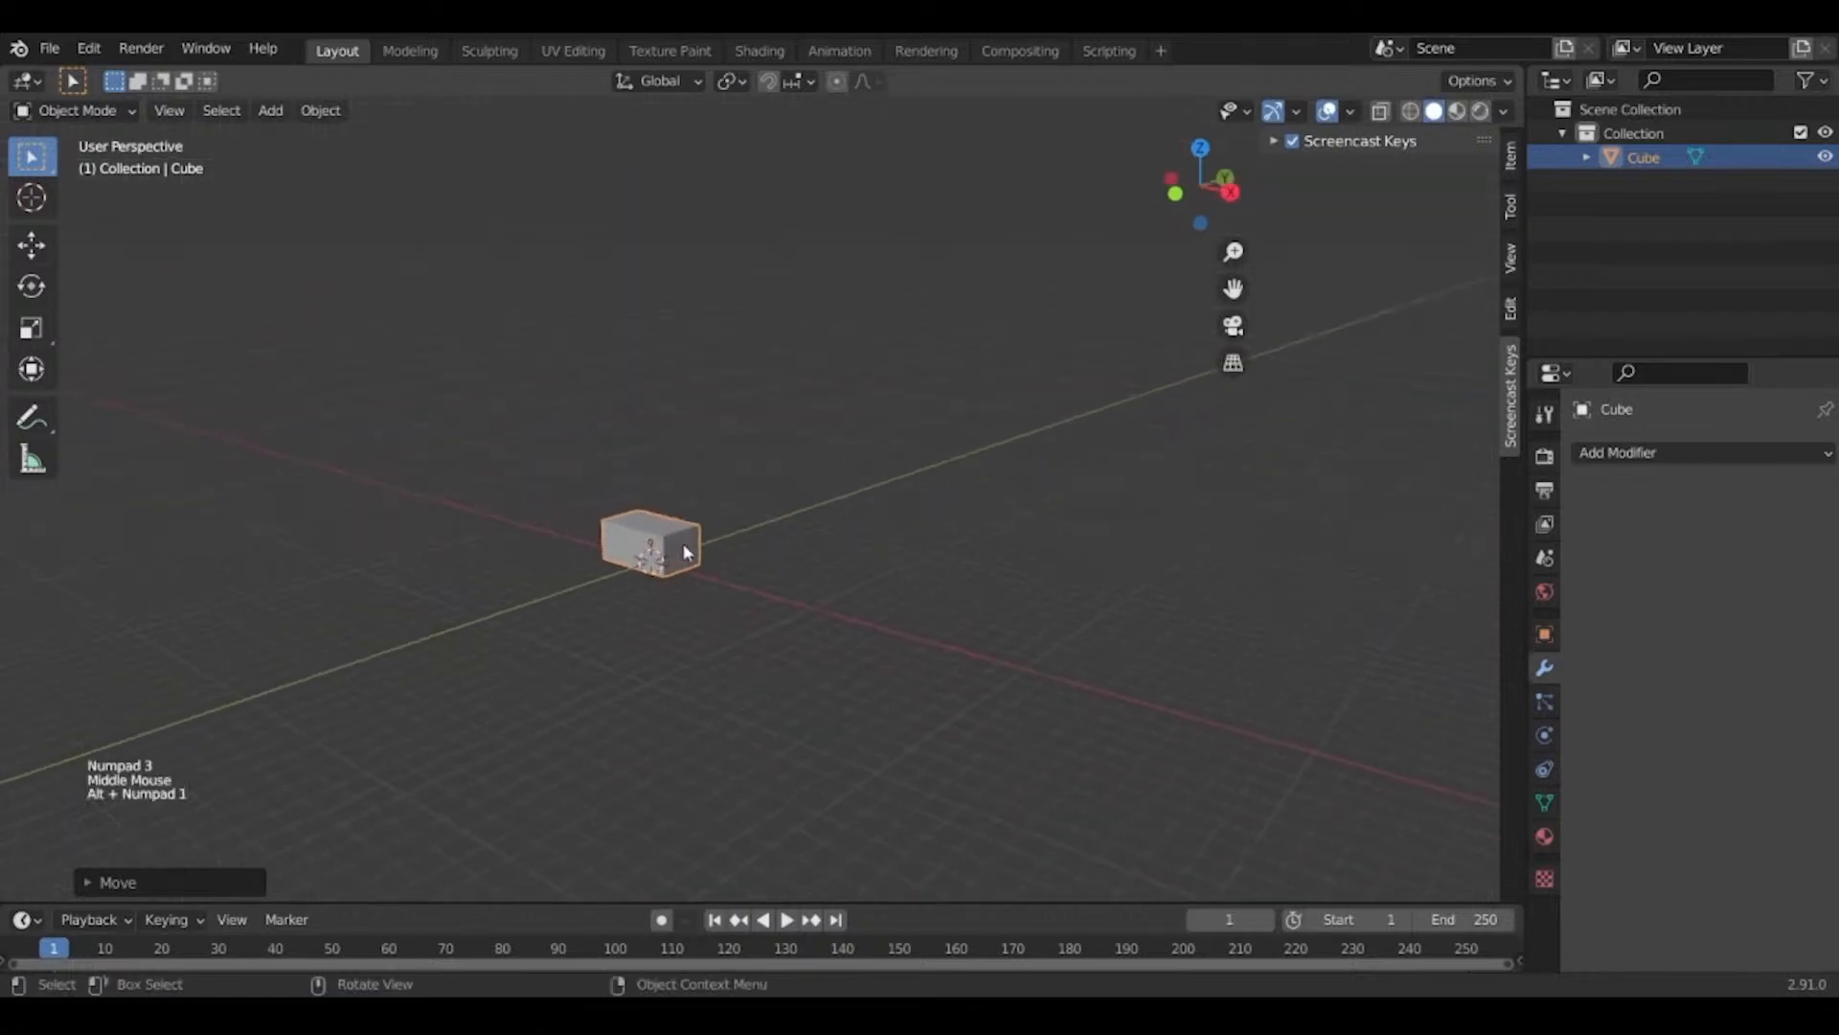
key(ctrl+KP_1)
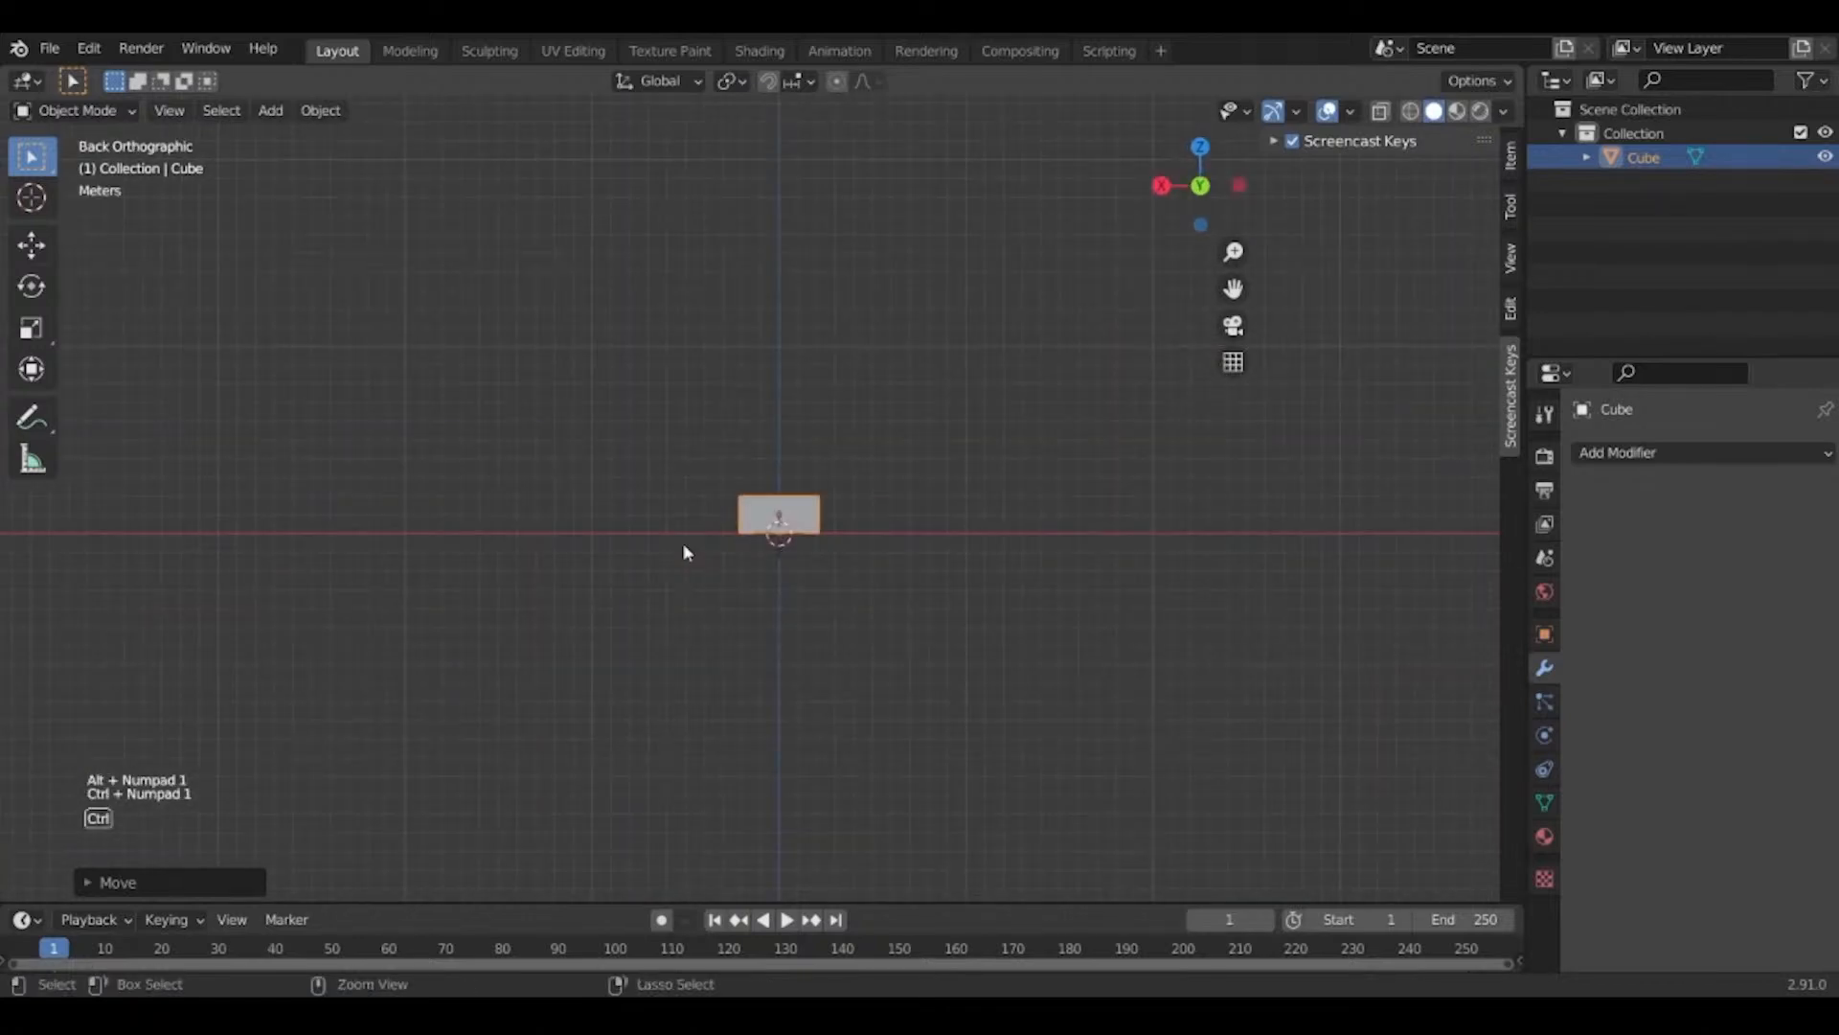
key(ctrl+KP_3)
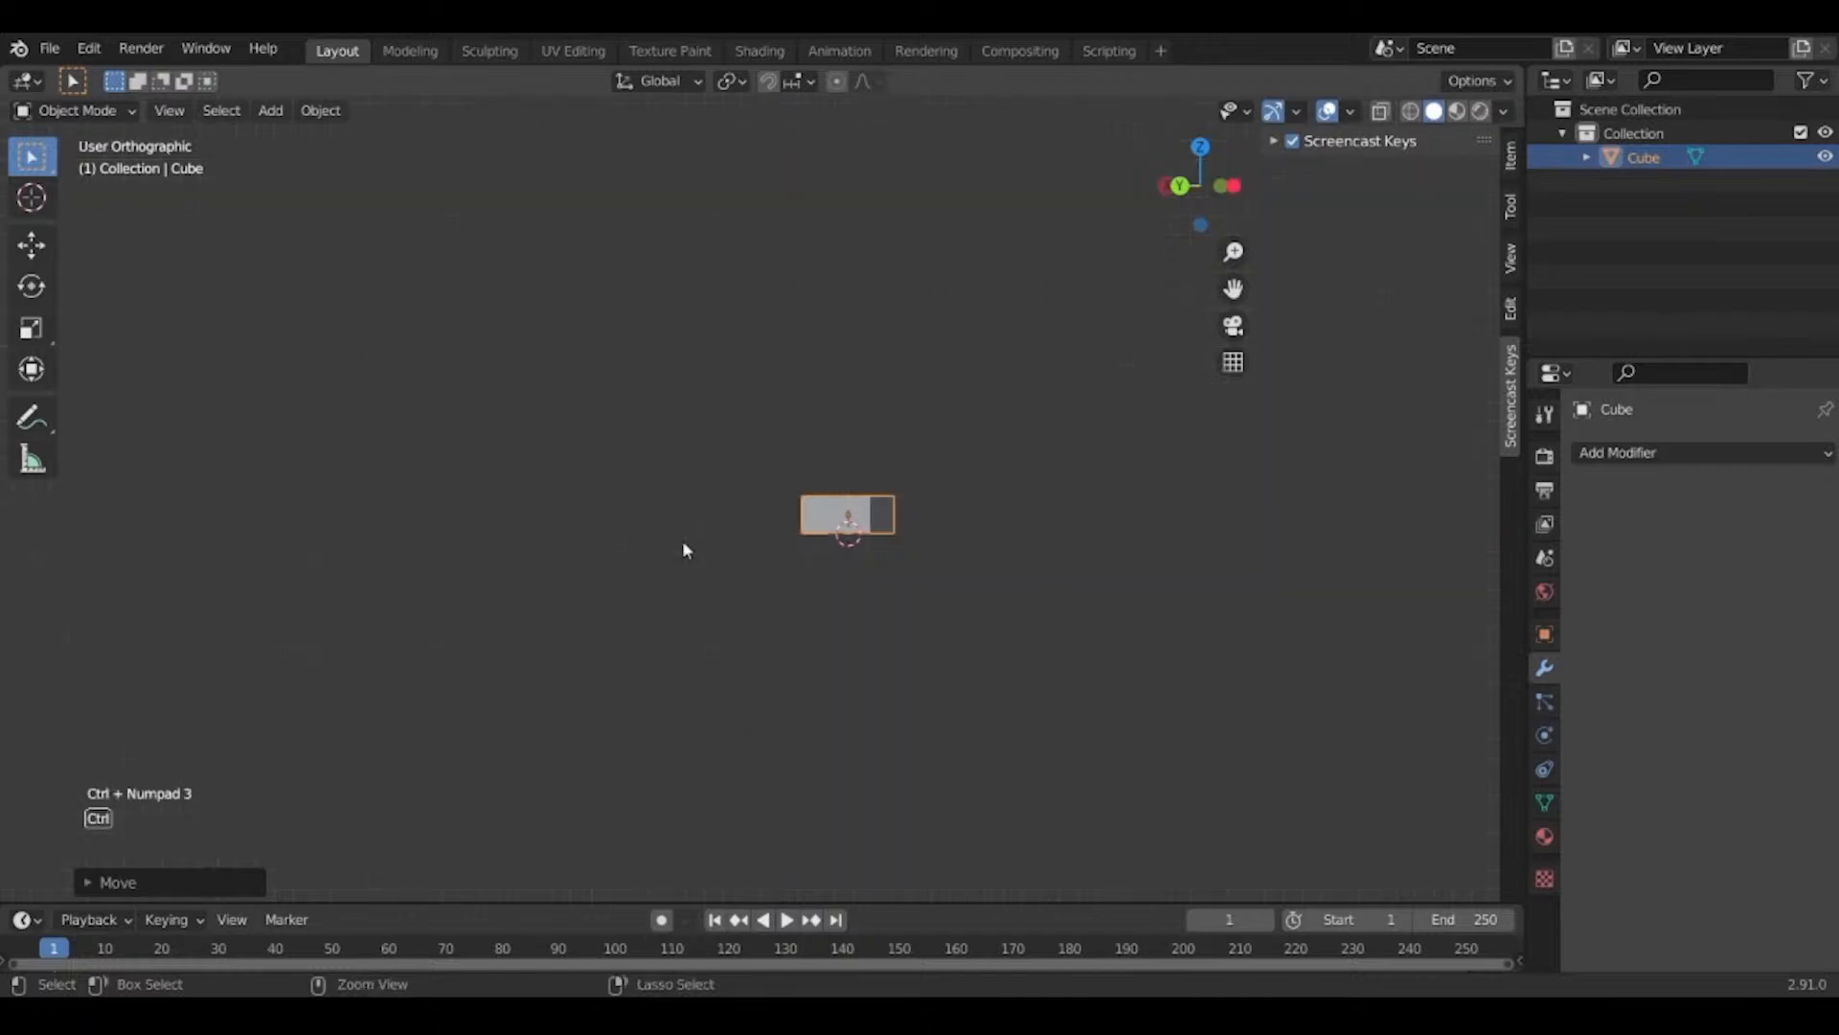
key(ctrl+KP_7)
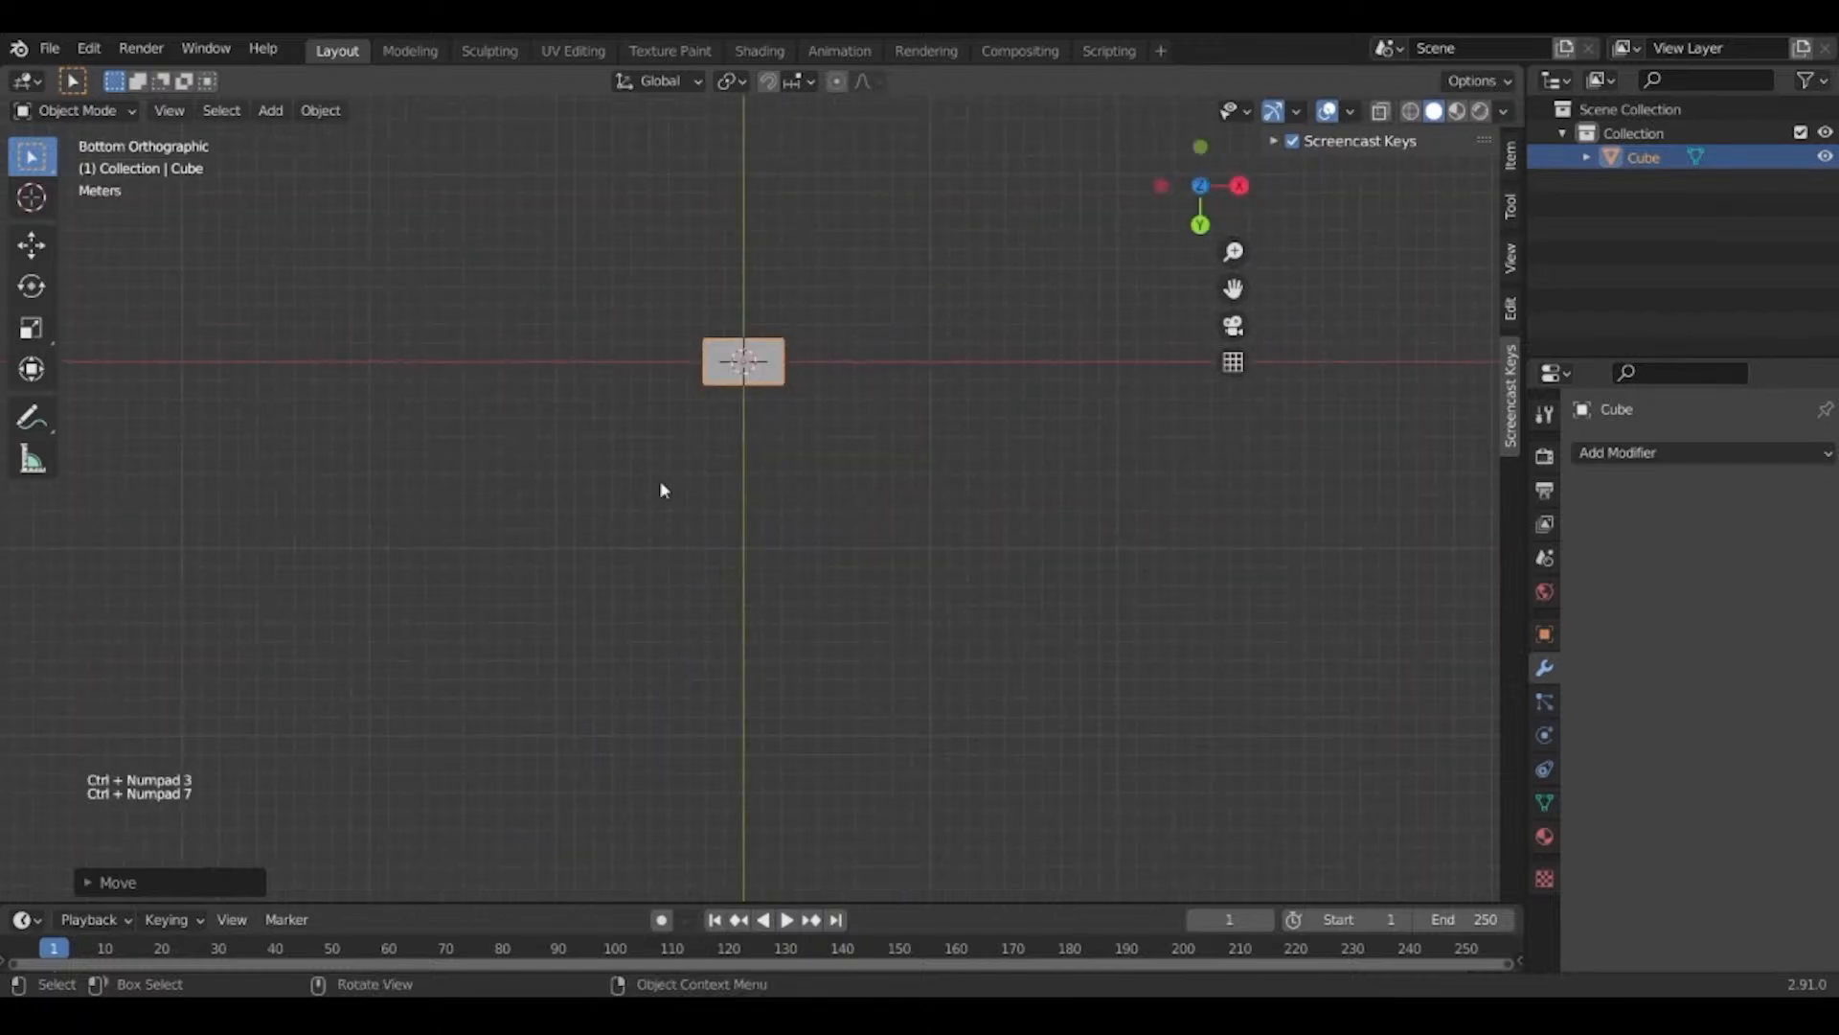
right_click(627, 494)
middle_drag(803, 348, 870, 197)
shift+middle_drag(661, 565, 487, 330)
scroll(420, 588, up, 3)
key(KP_7)
shift+middle_drag(359, 542, 845, 587)
scroll(843, 585, up, 1)
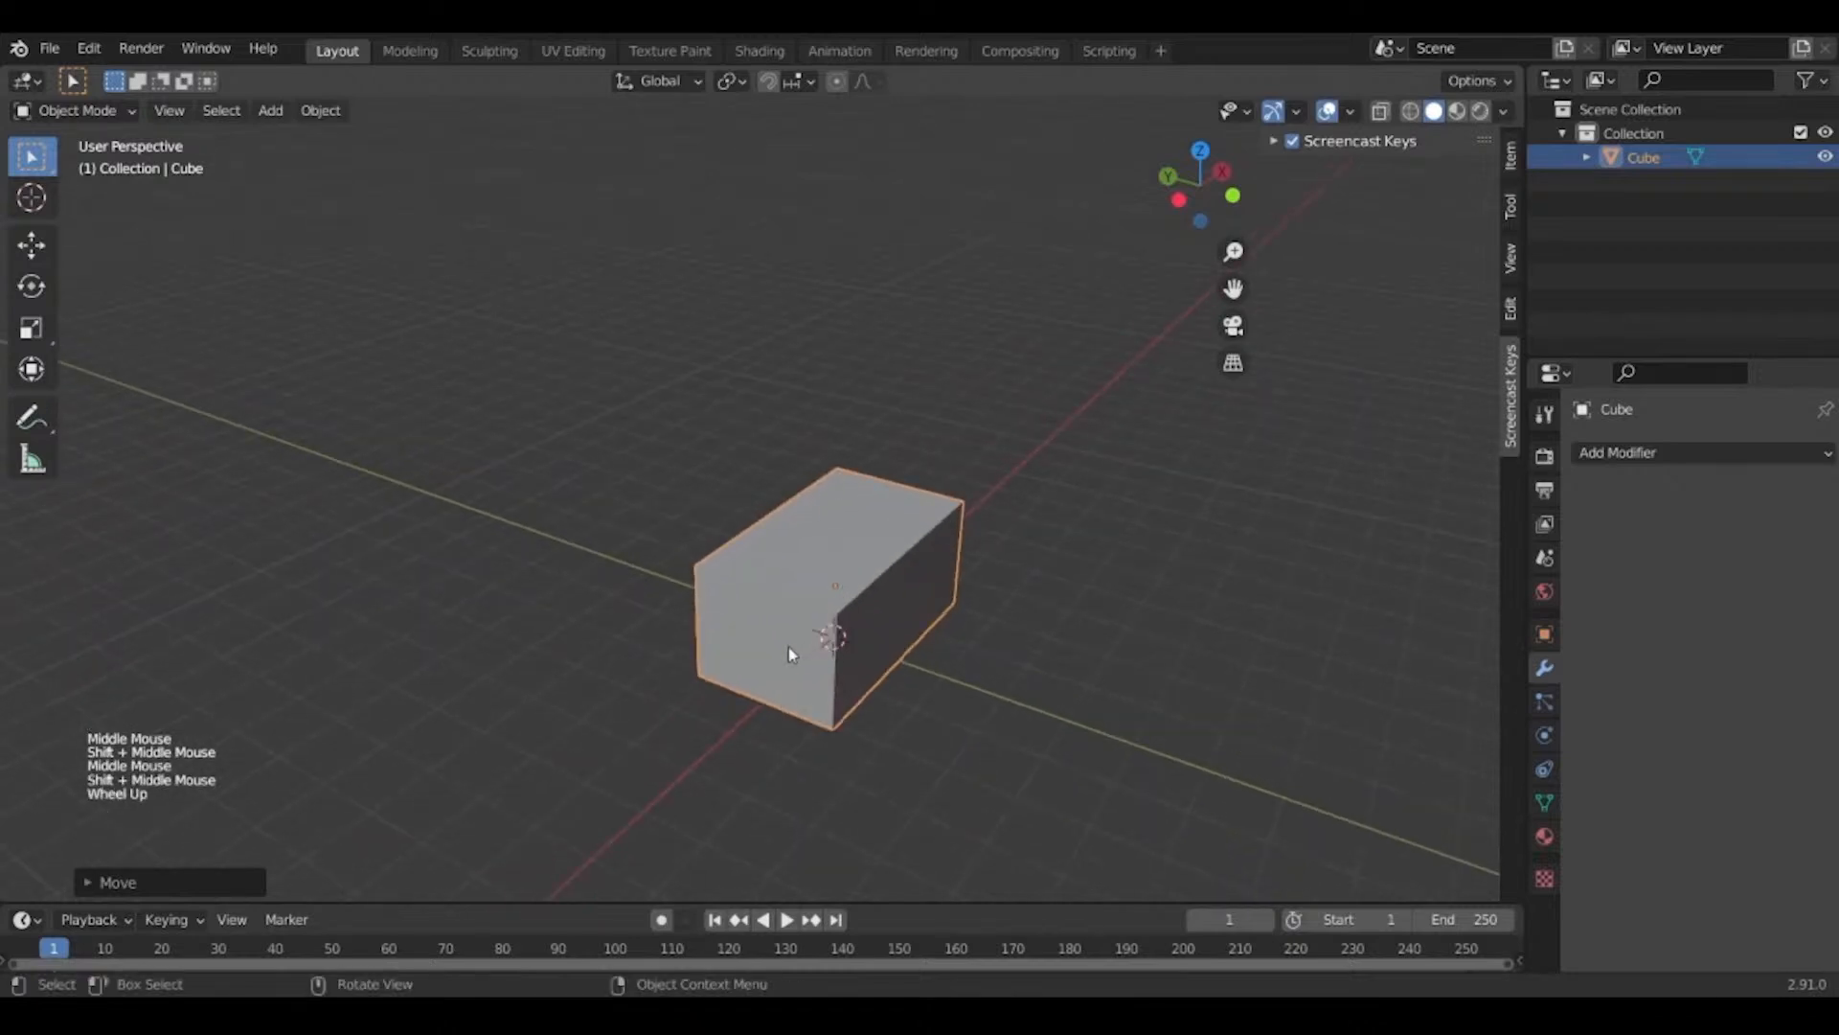
Enter Edit Mode and add one centred loop cut running lengthwise around the box.
key(Tab)
key(ctrl+r)
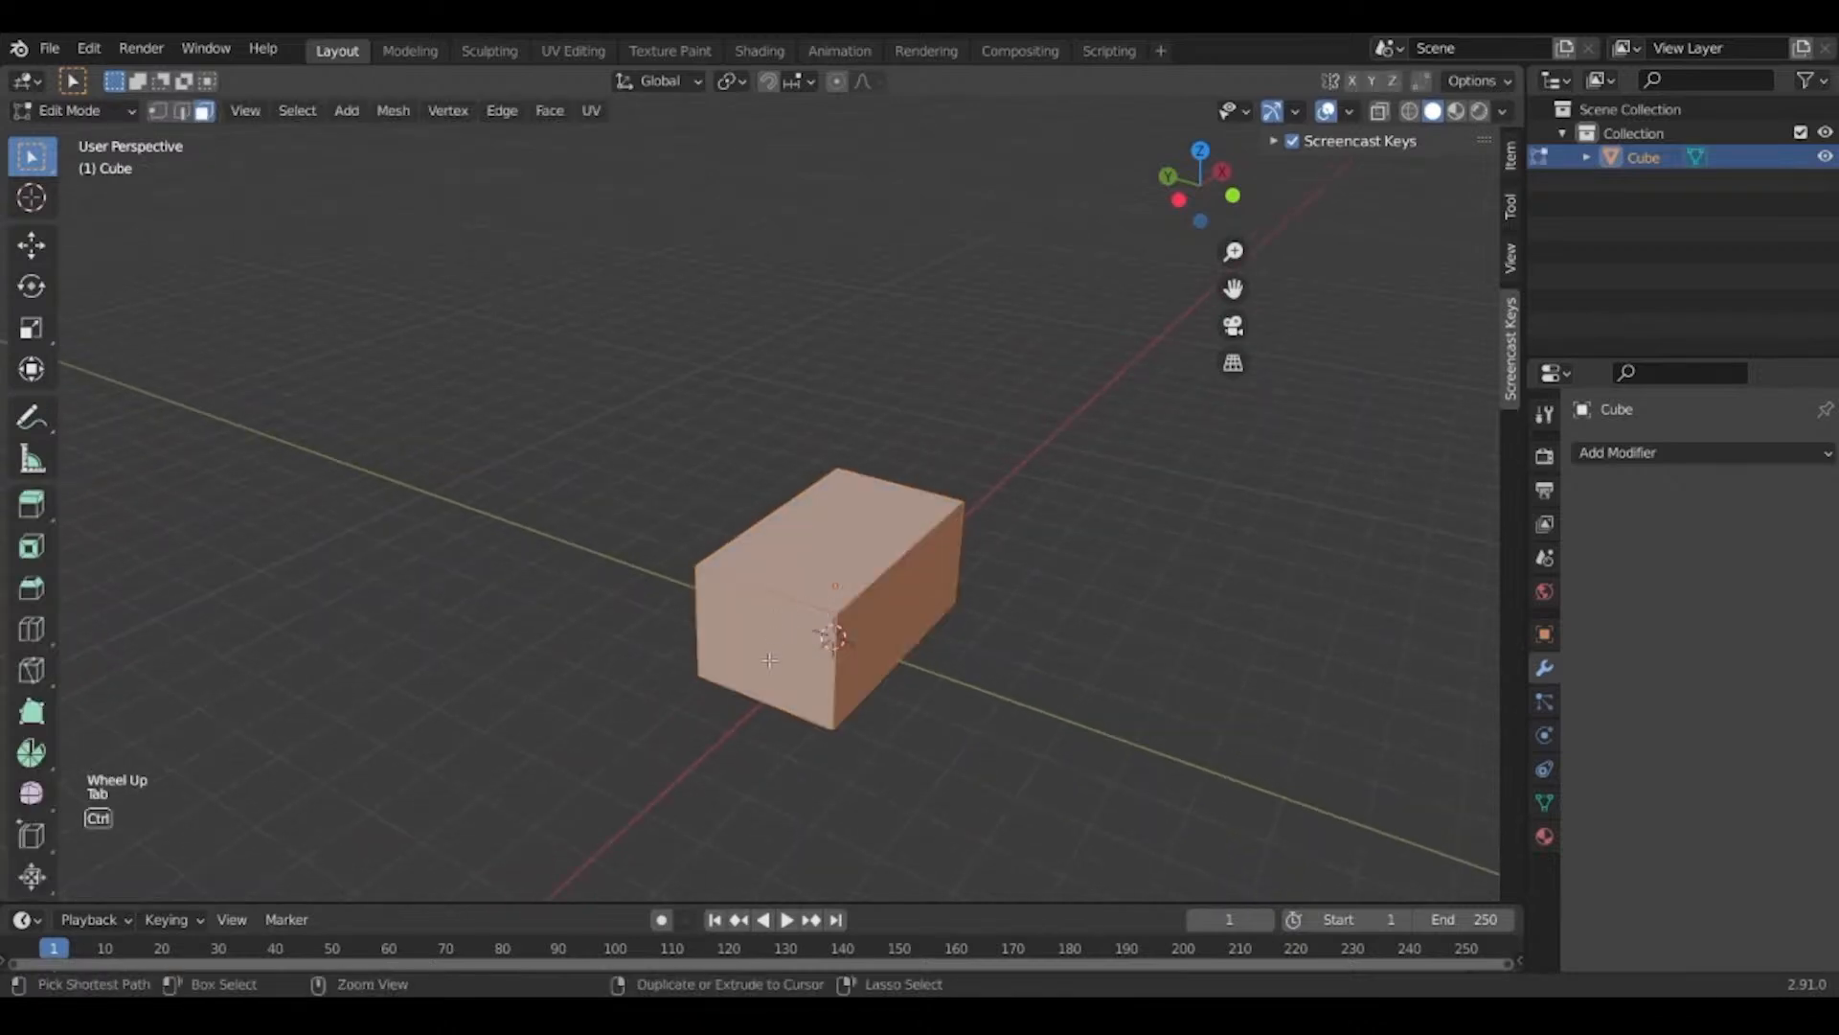
click(778, 635)
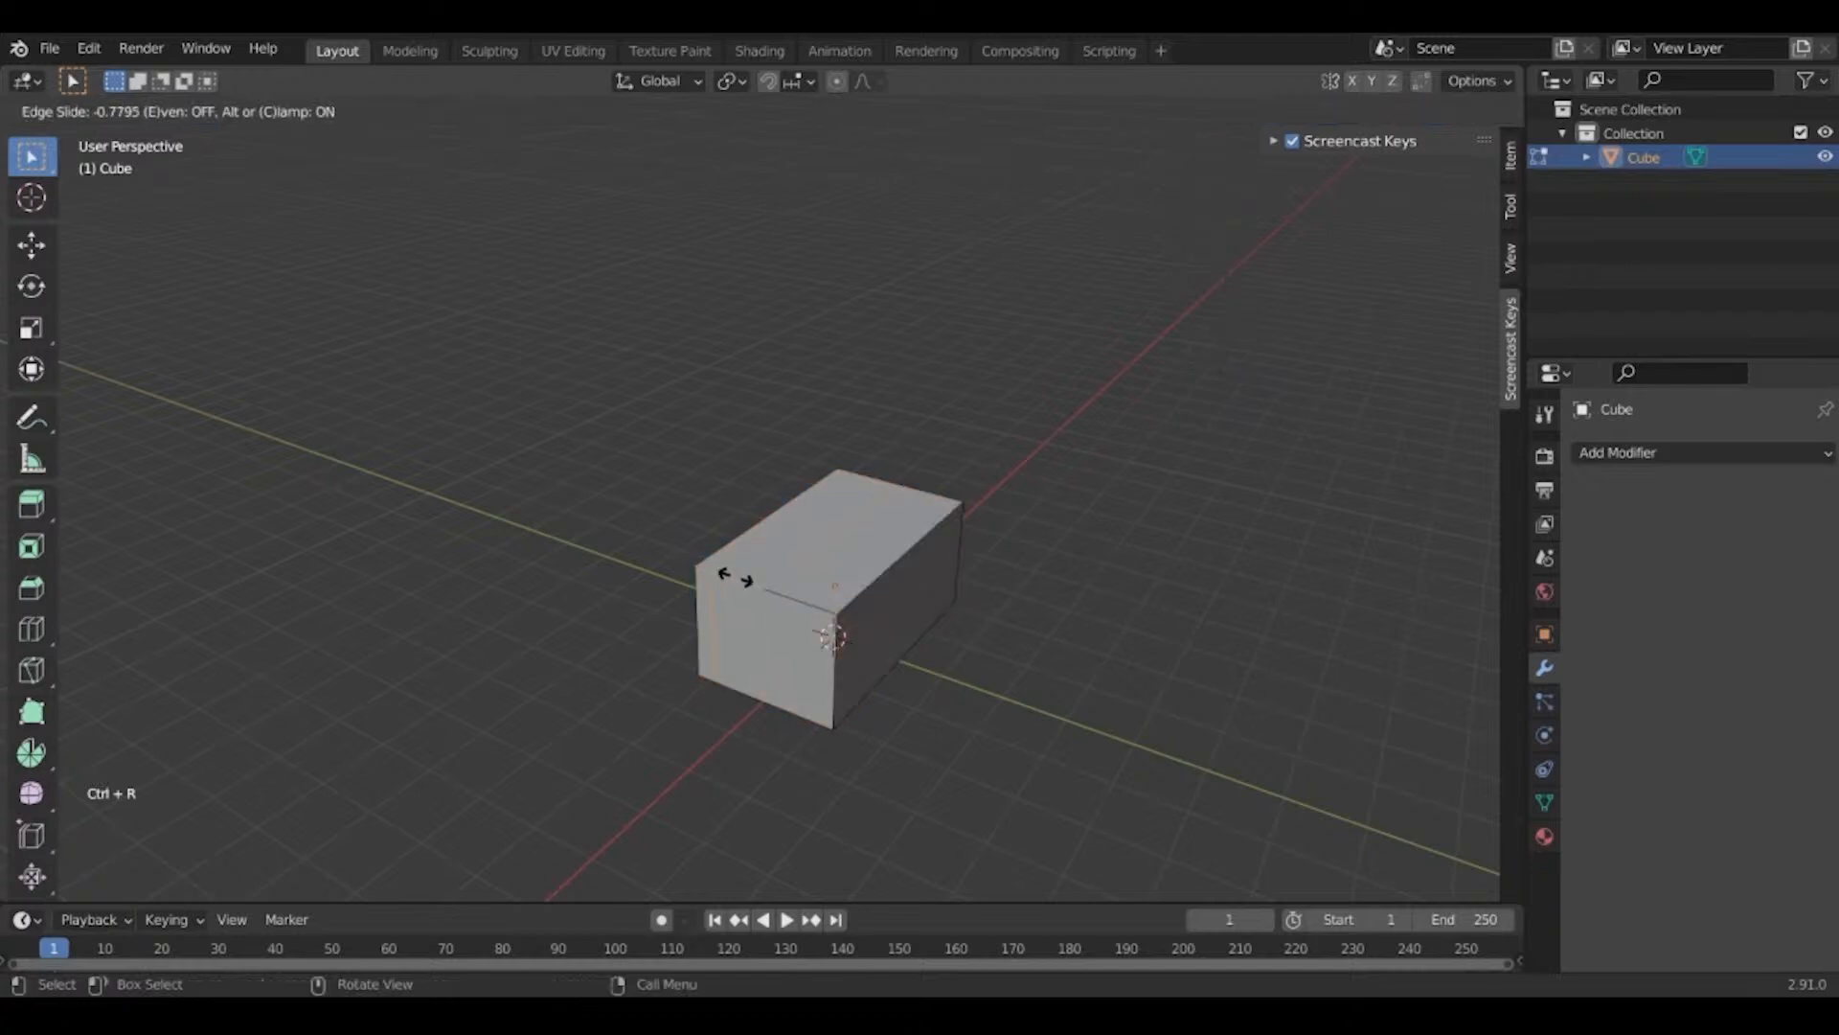
right_click(759, 581)
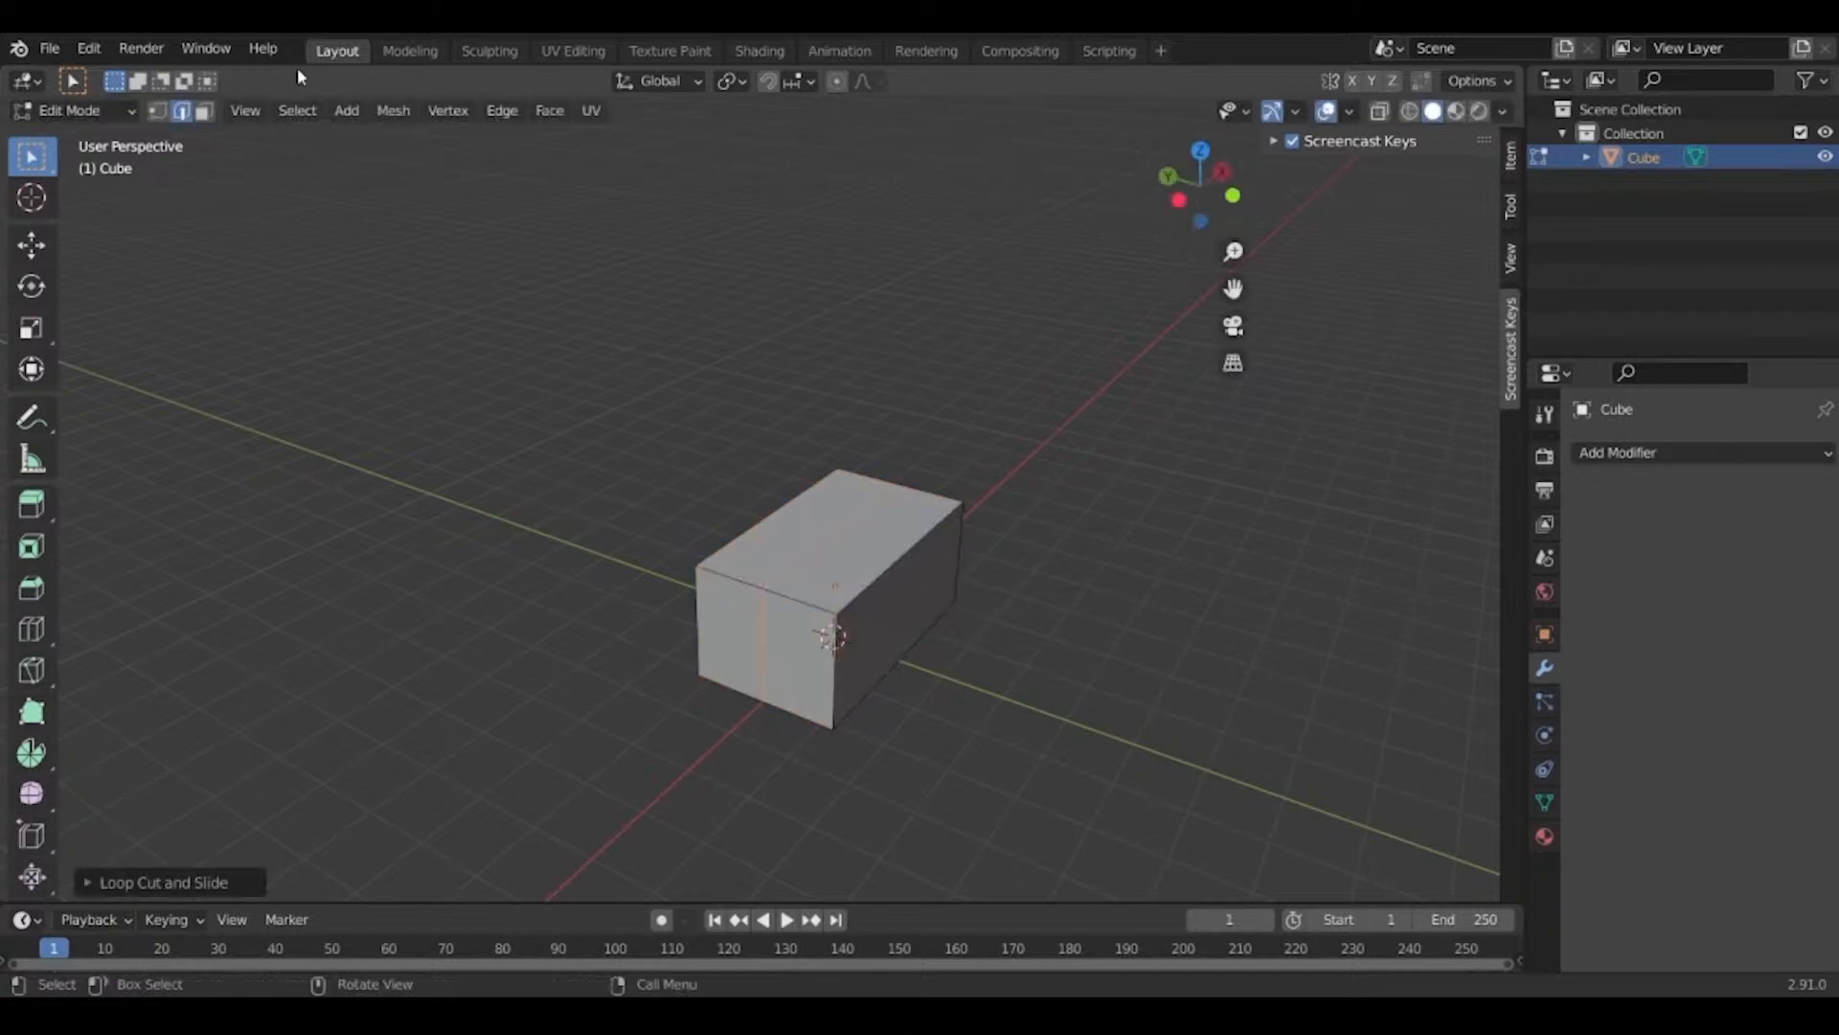
Select the centre edge on the top of the box and raise it along Z to form a roof ridge.
key(2)
click(822, 551)
key(g)
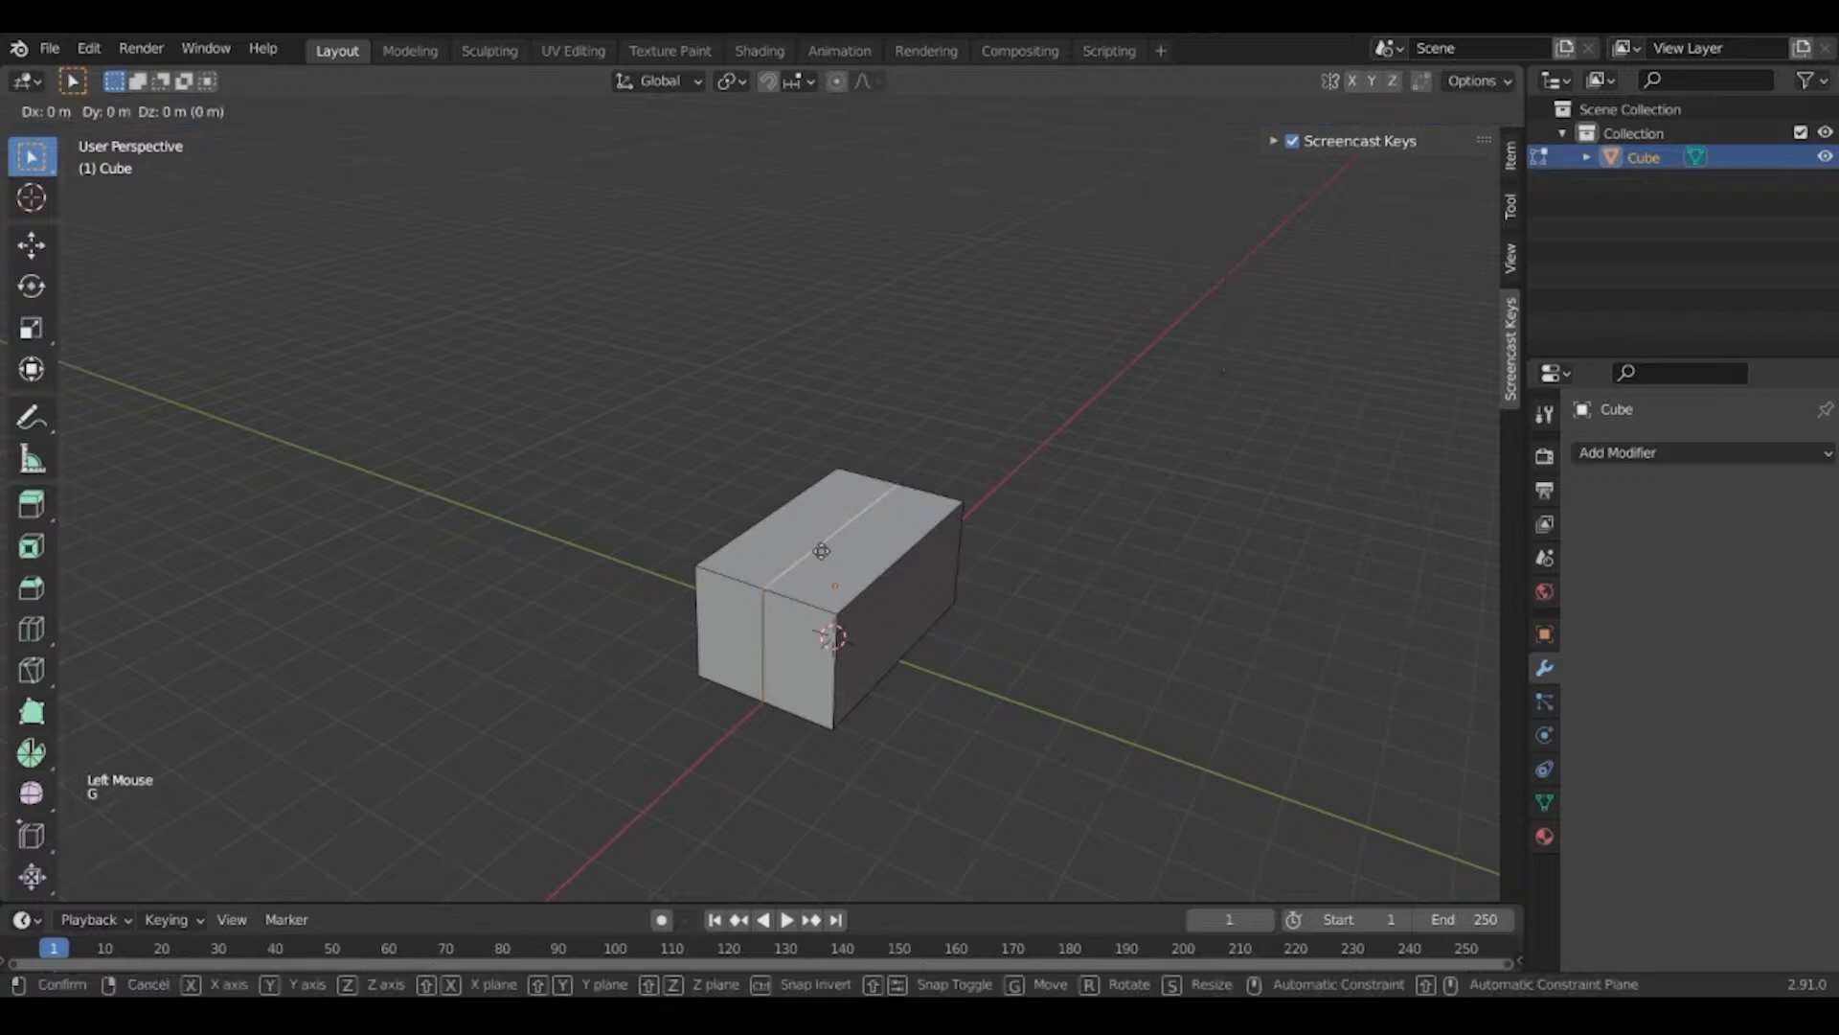
key(z)
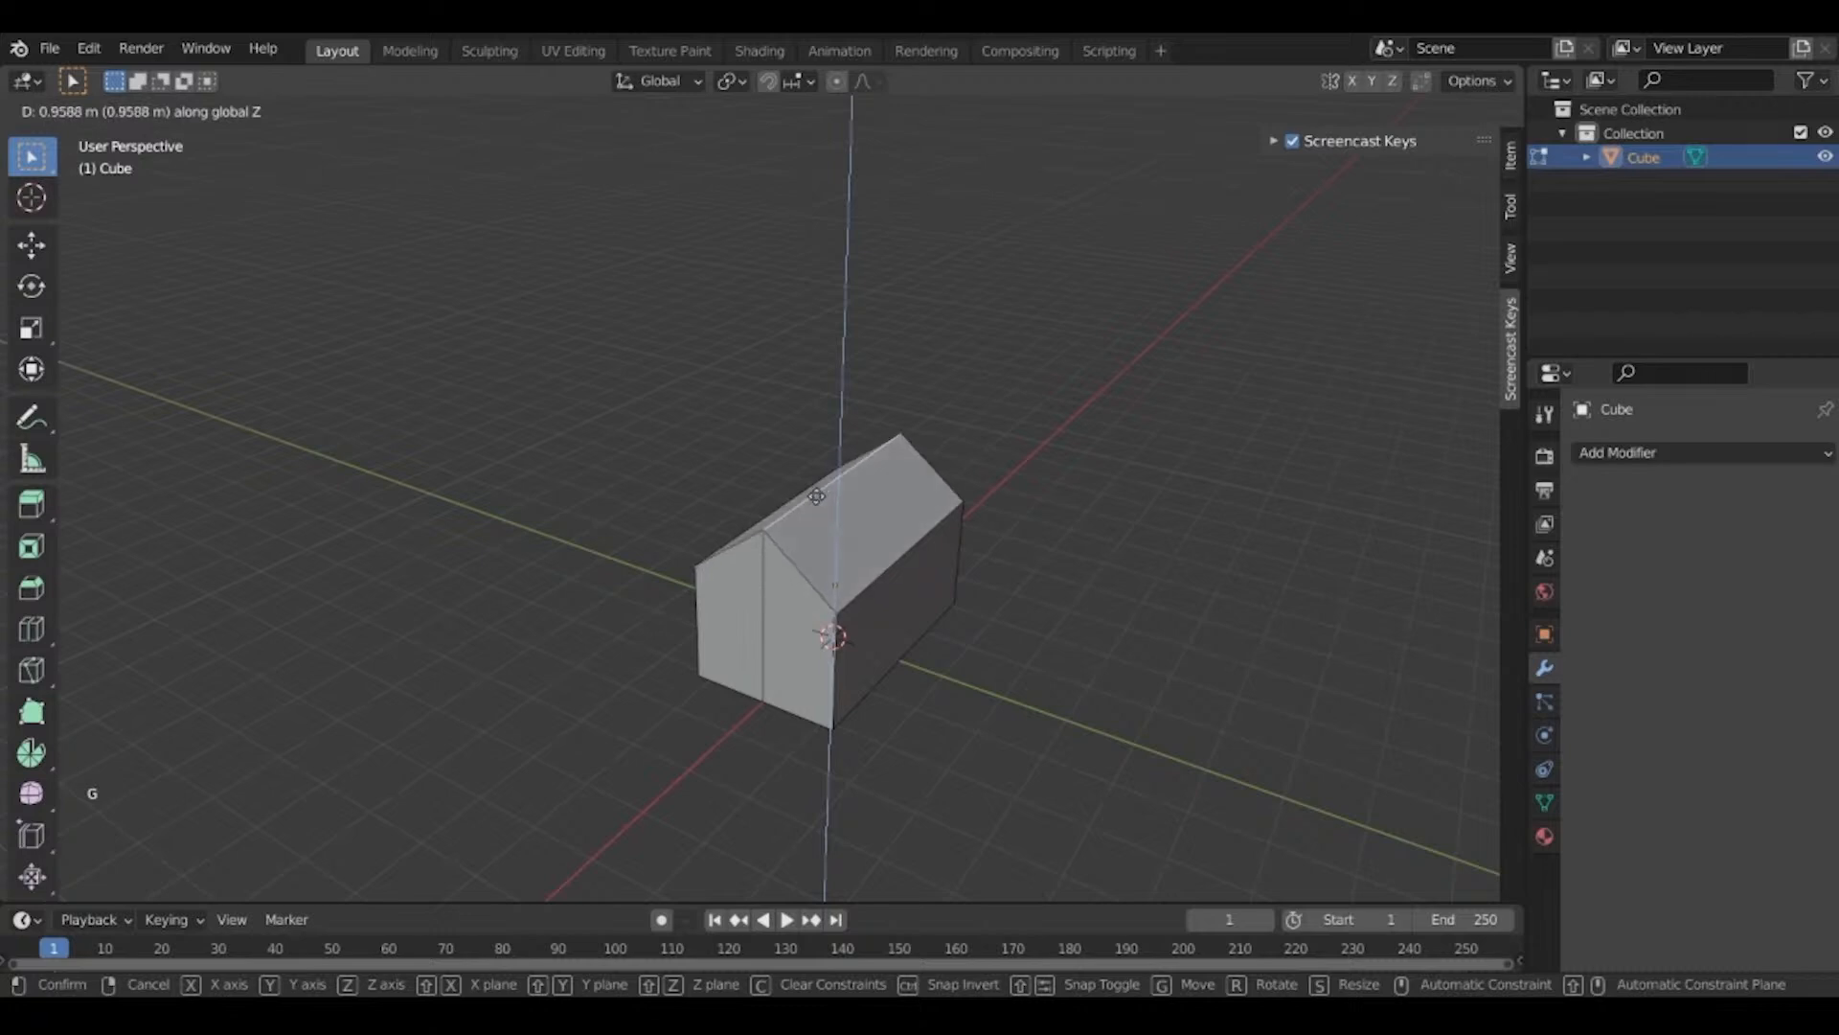
click(936, 637)
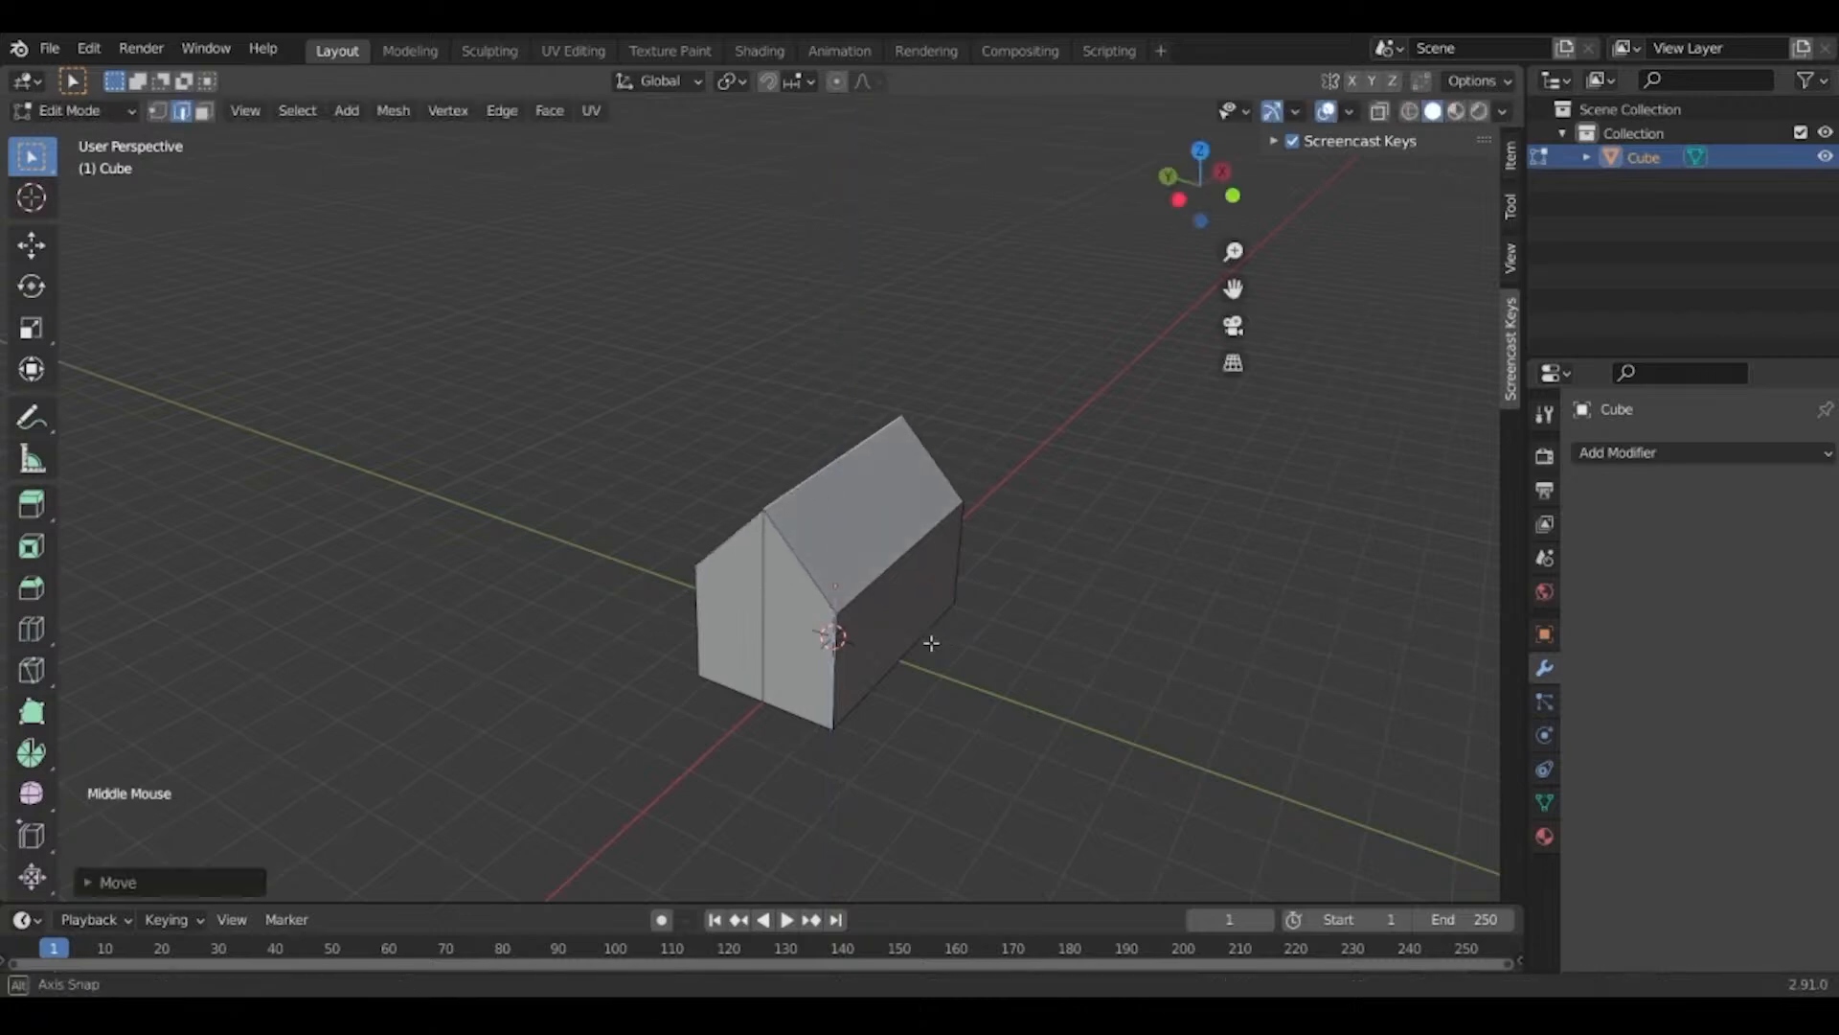
Select both sloped roof faces of the house and duplicate them in place.
middle_drag(936, 636, 740, 616)
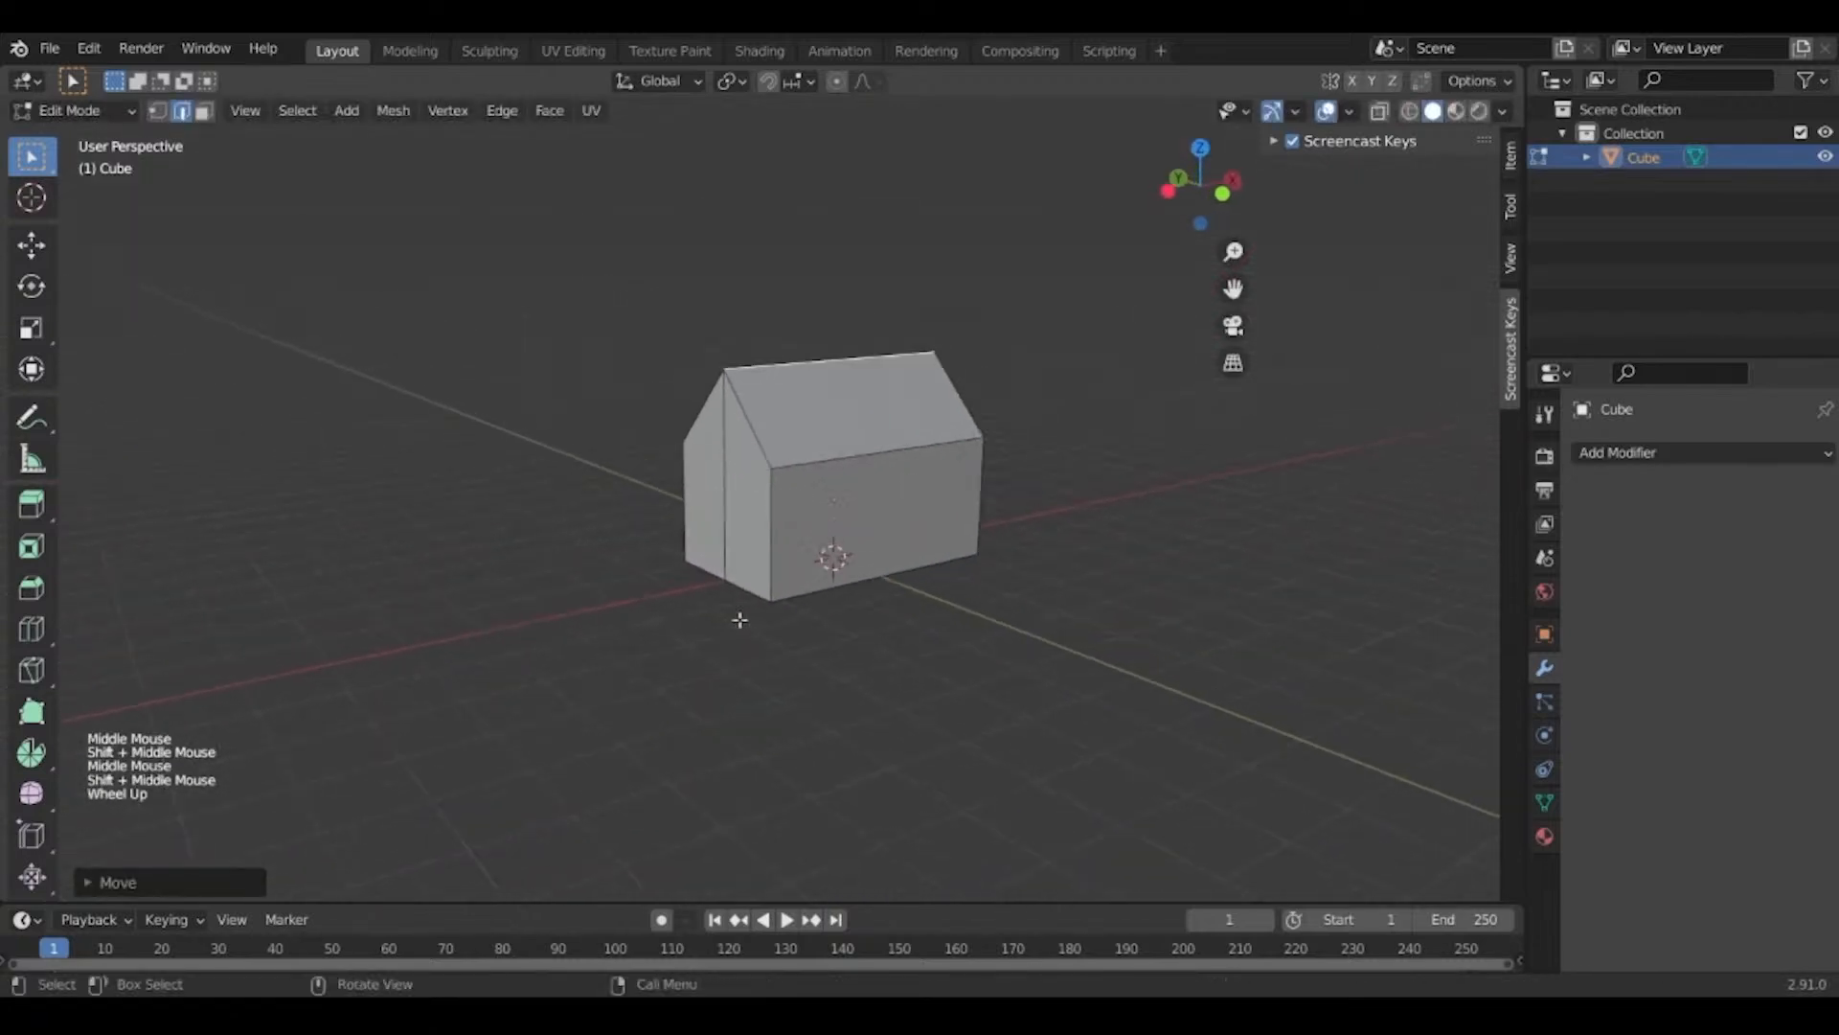
scroll(875, 616, up, 3)
middle_drag(874, 616, 1156, 521)
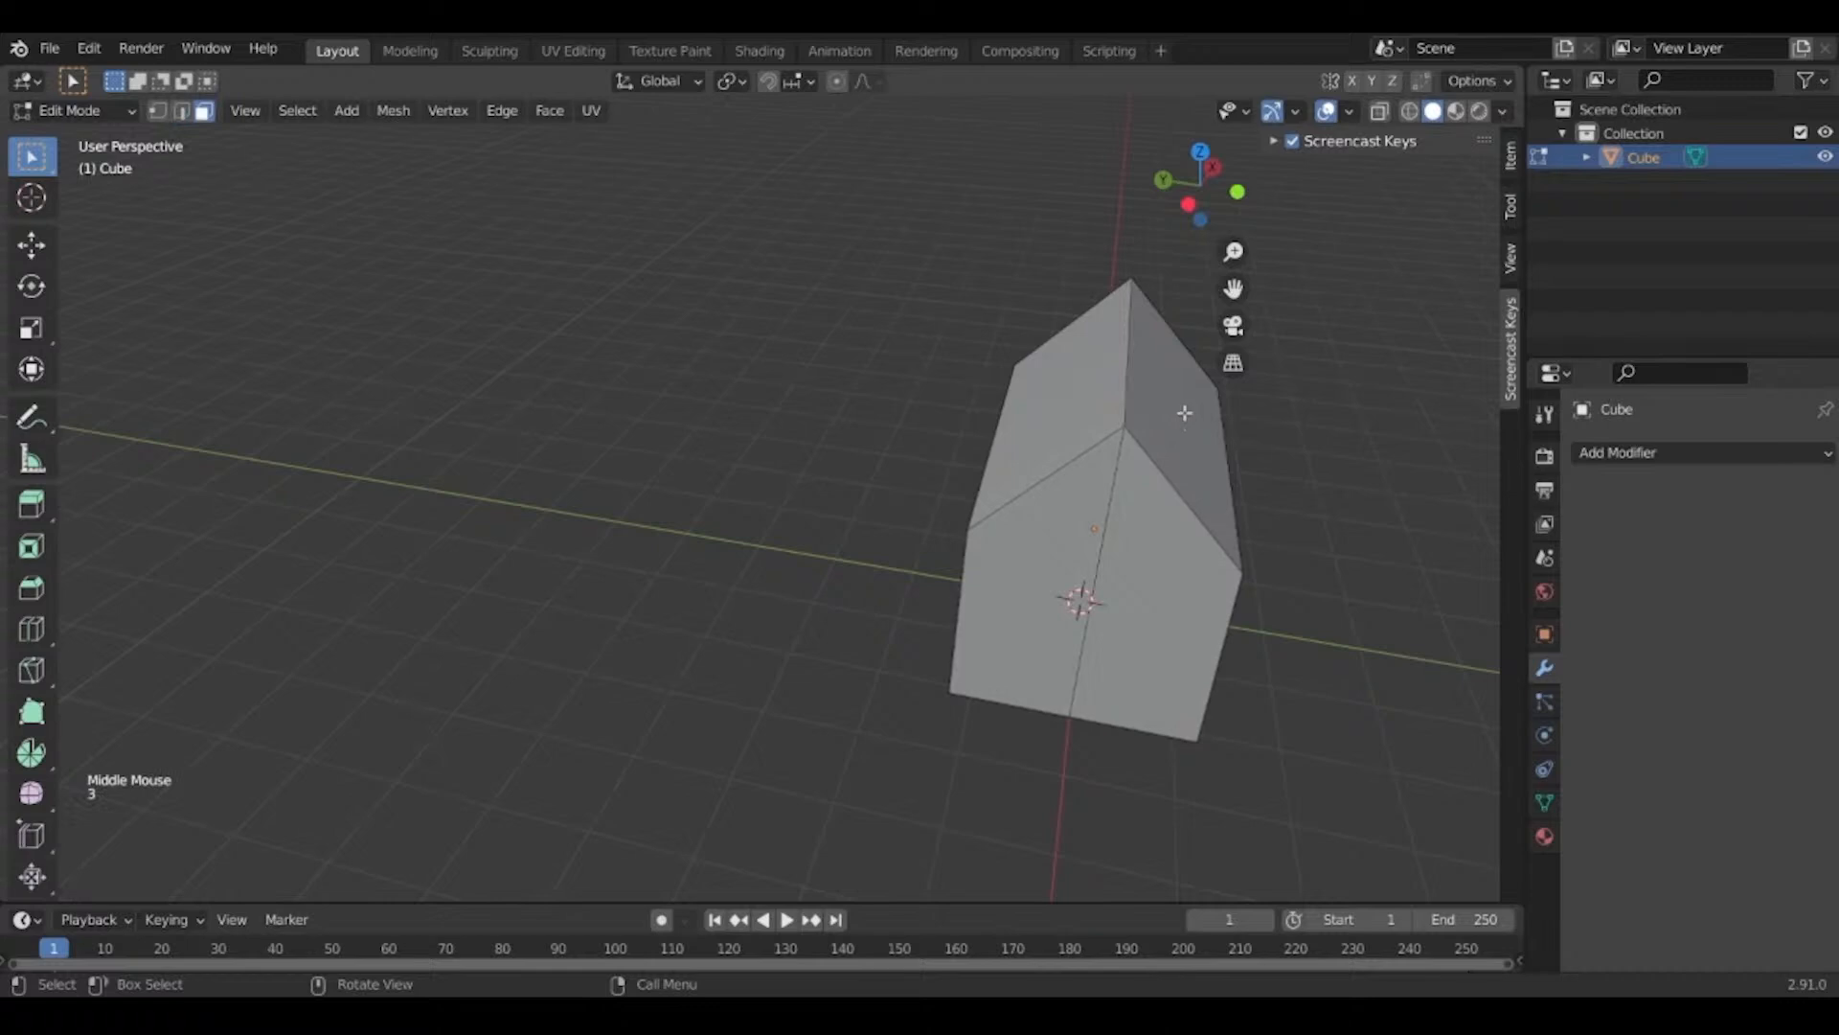
key(3)
click(1147, 415)
shift+click(1063, 393)
shift+middle_drag(1246, 525, 1142, 532)
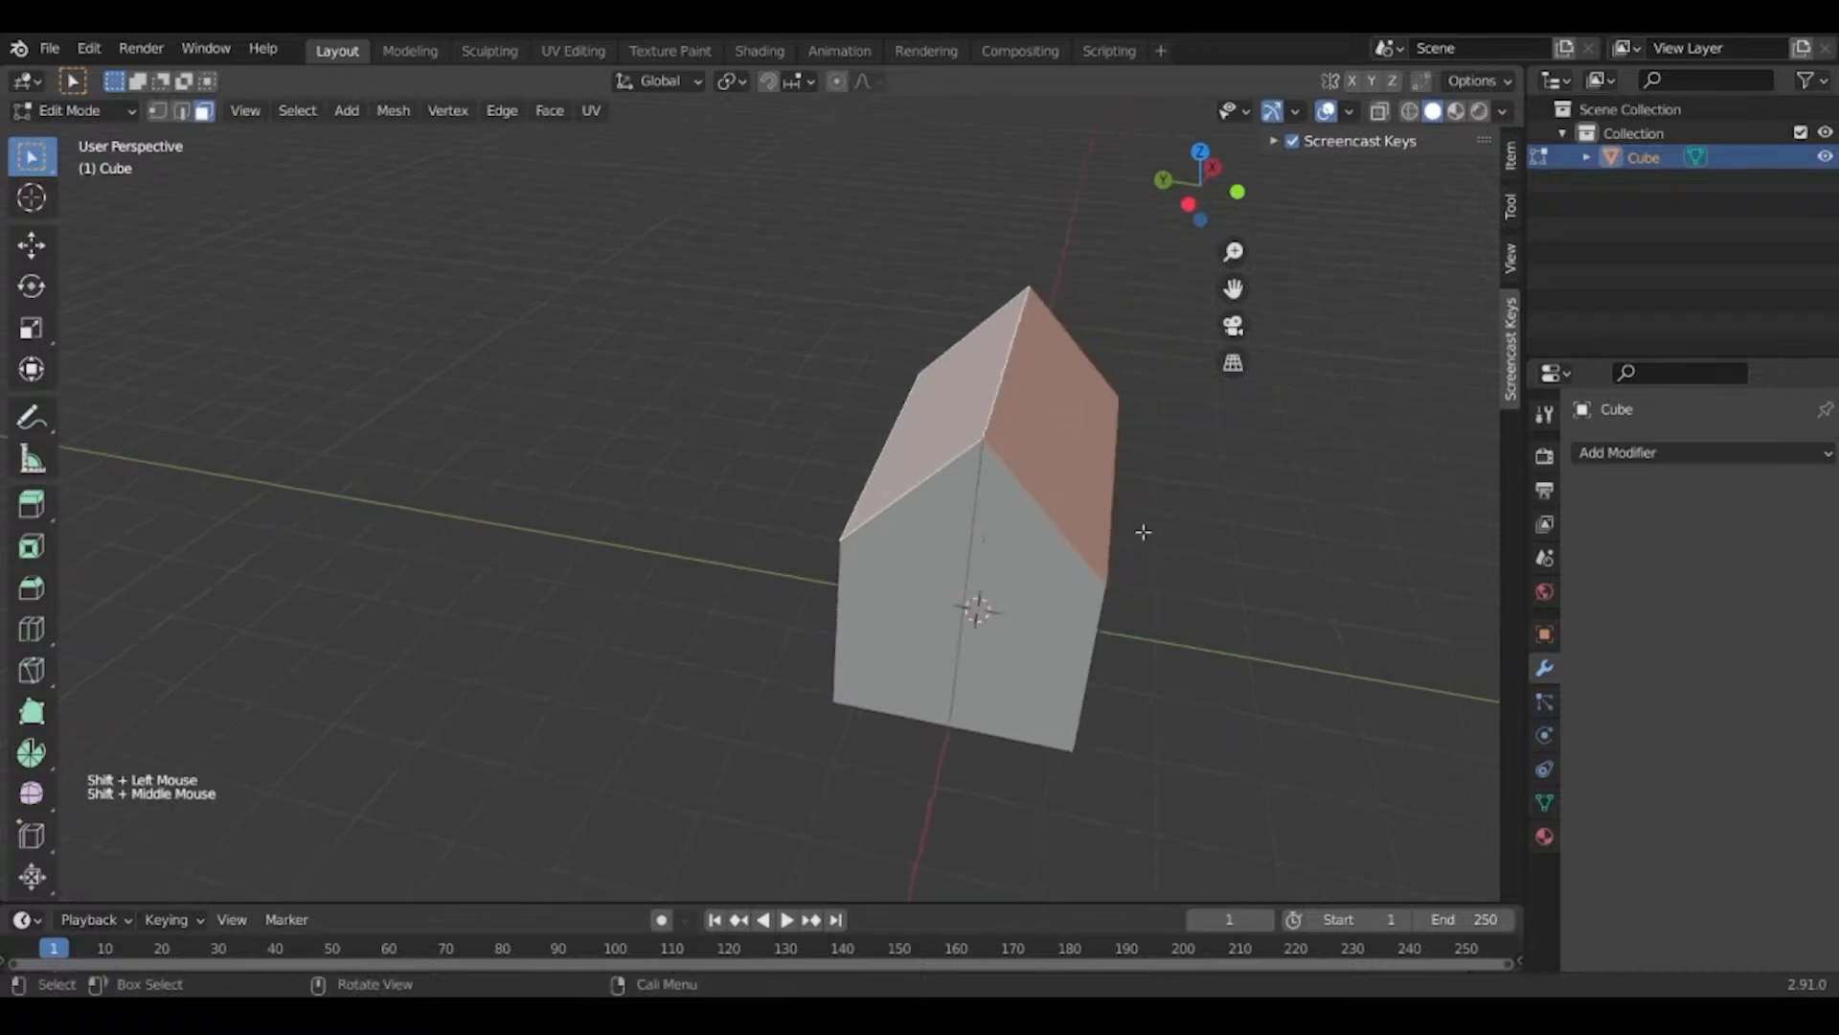
key(shift+d)
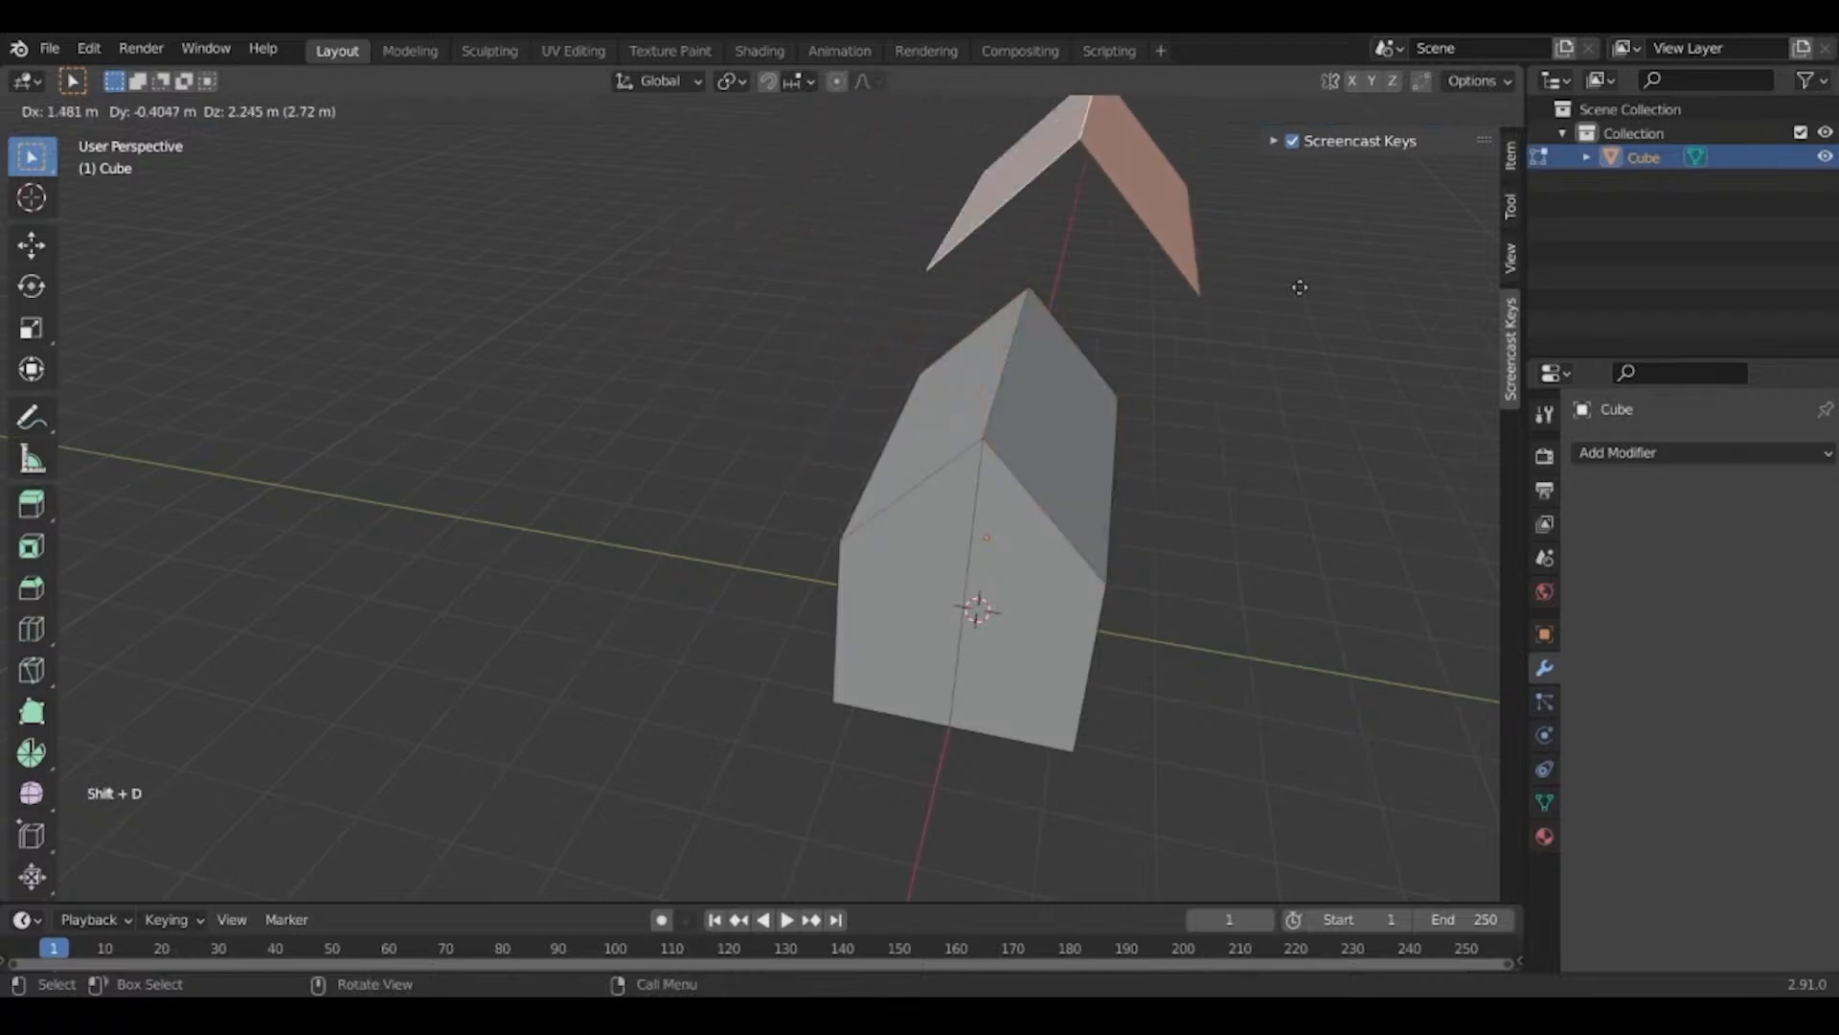
right_click(1195, 297)
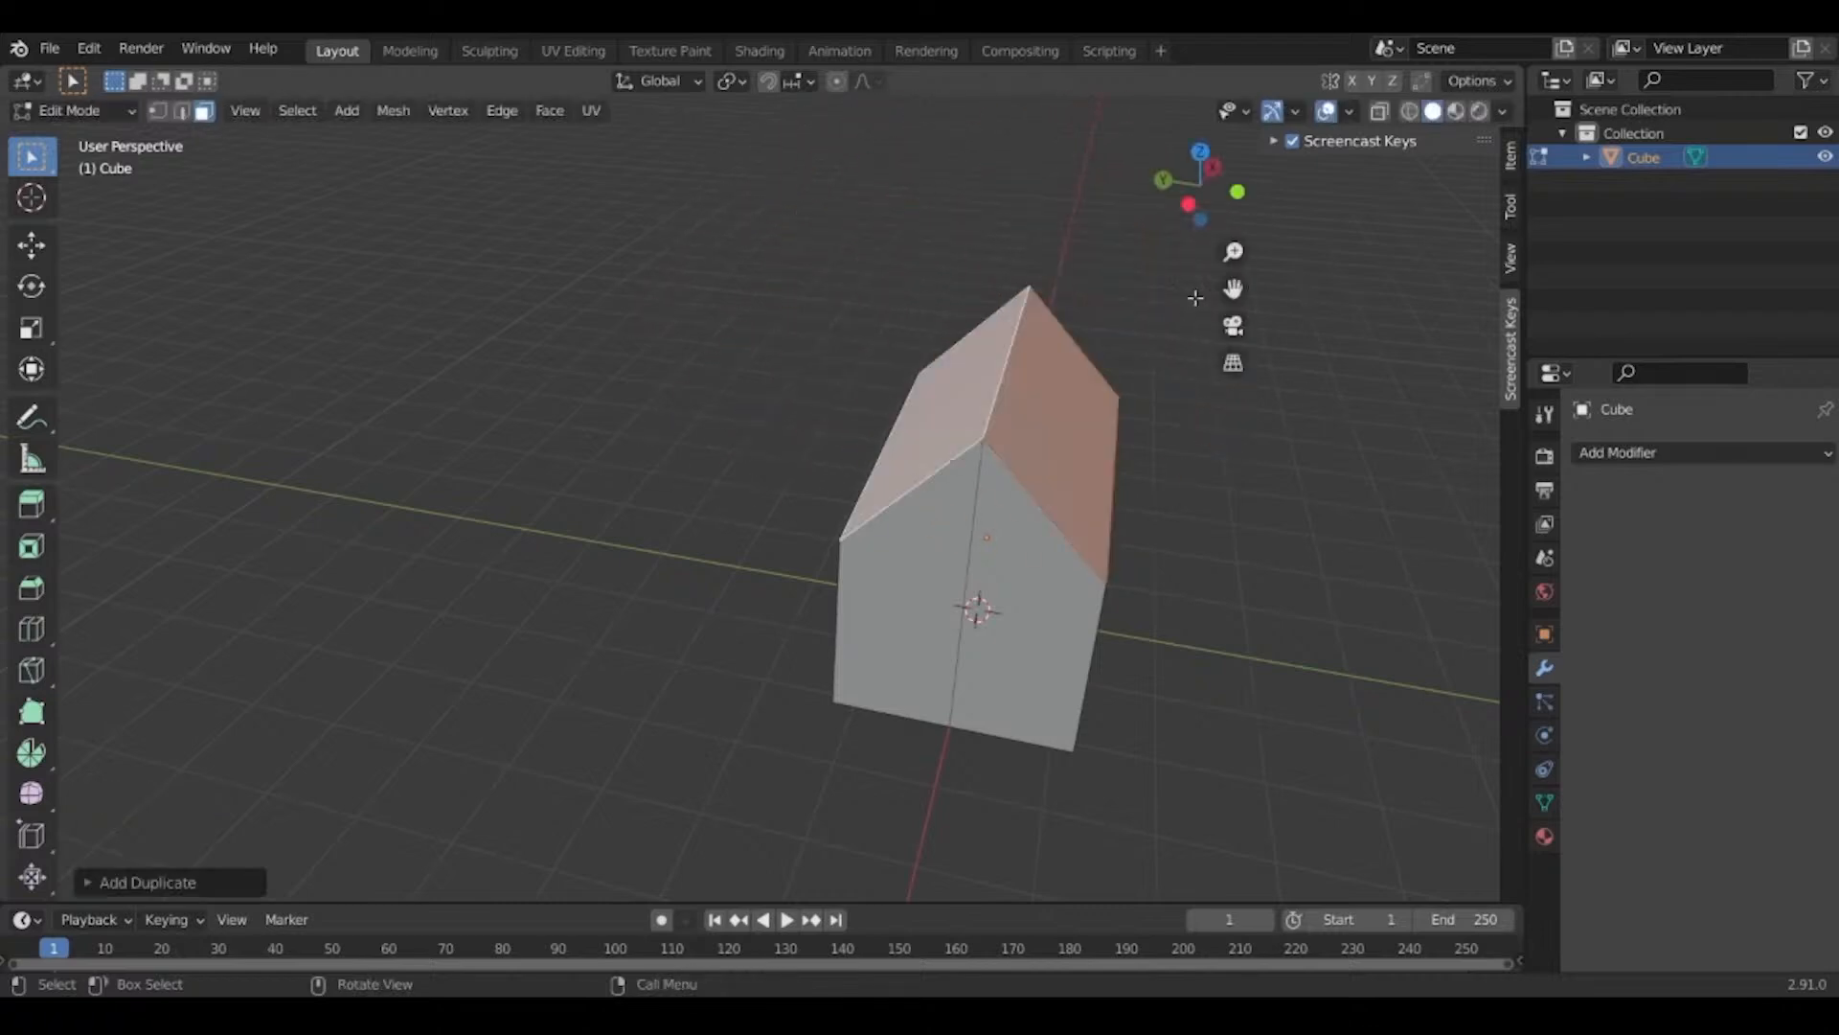
Separate the duplicated roof faces into their own object and return to Object Mode.
key(p)
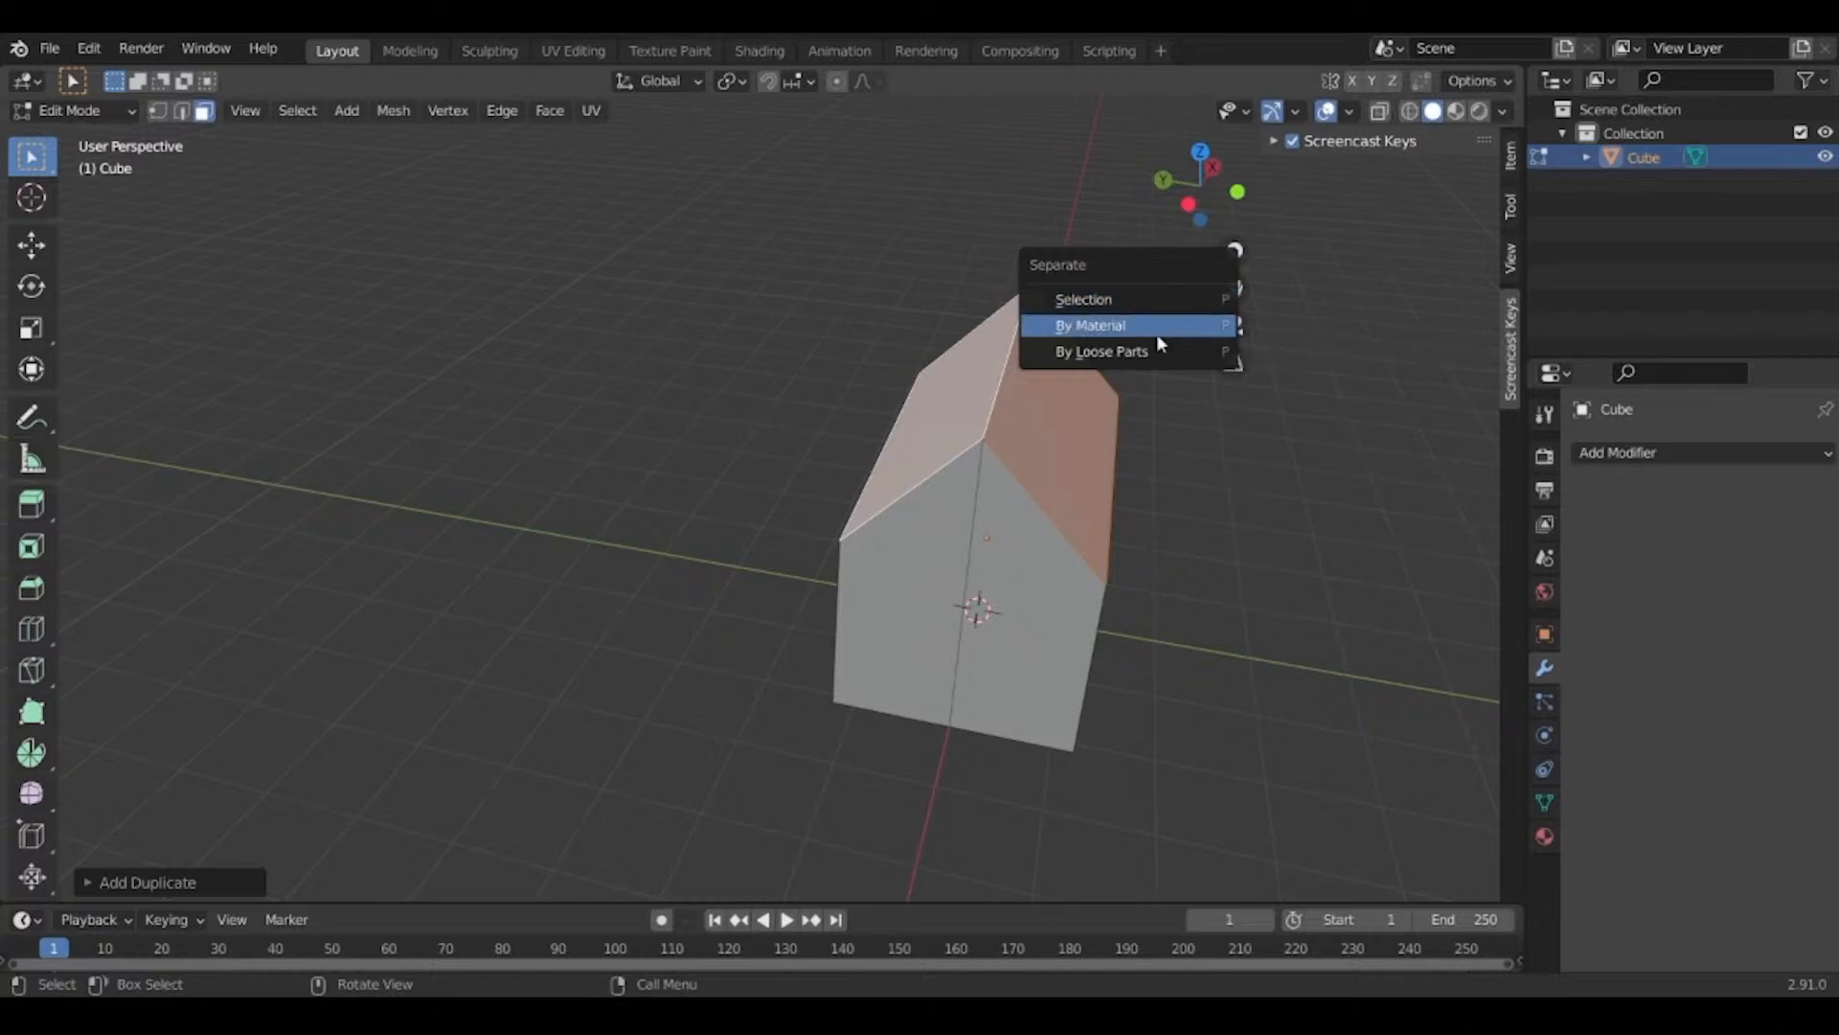
click(1101, 298)
shift+middle_drag(1133, 489, 1067, 499)
key(Tab)
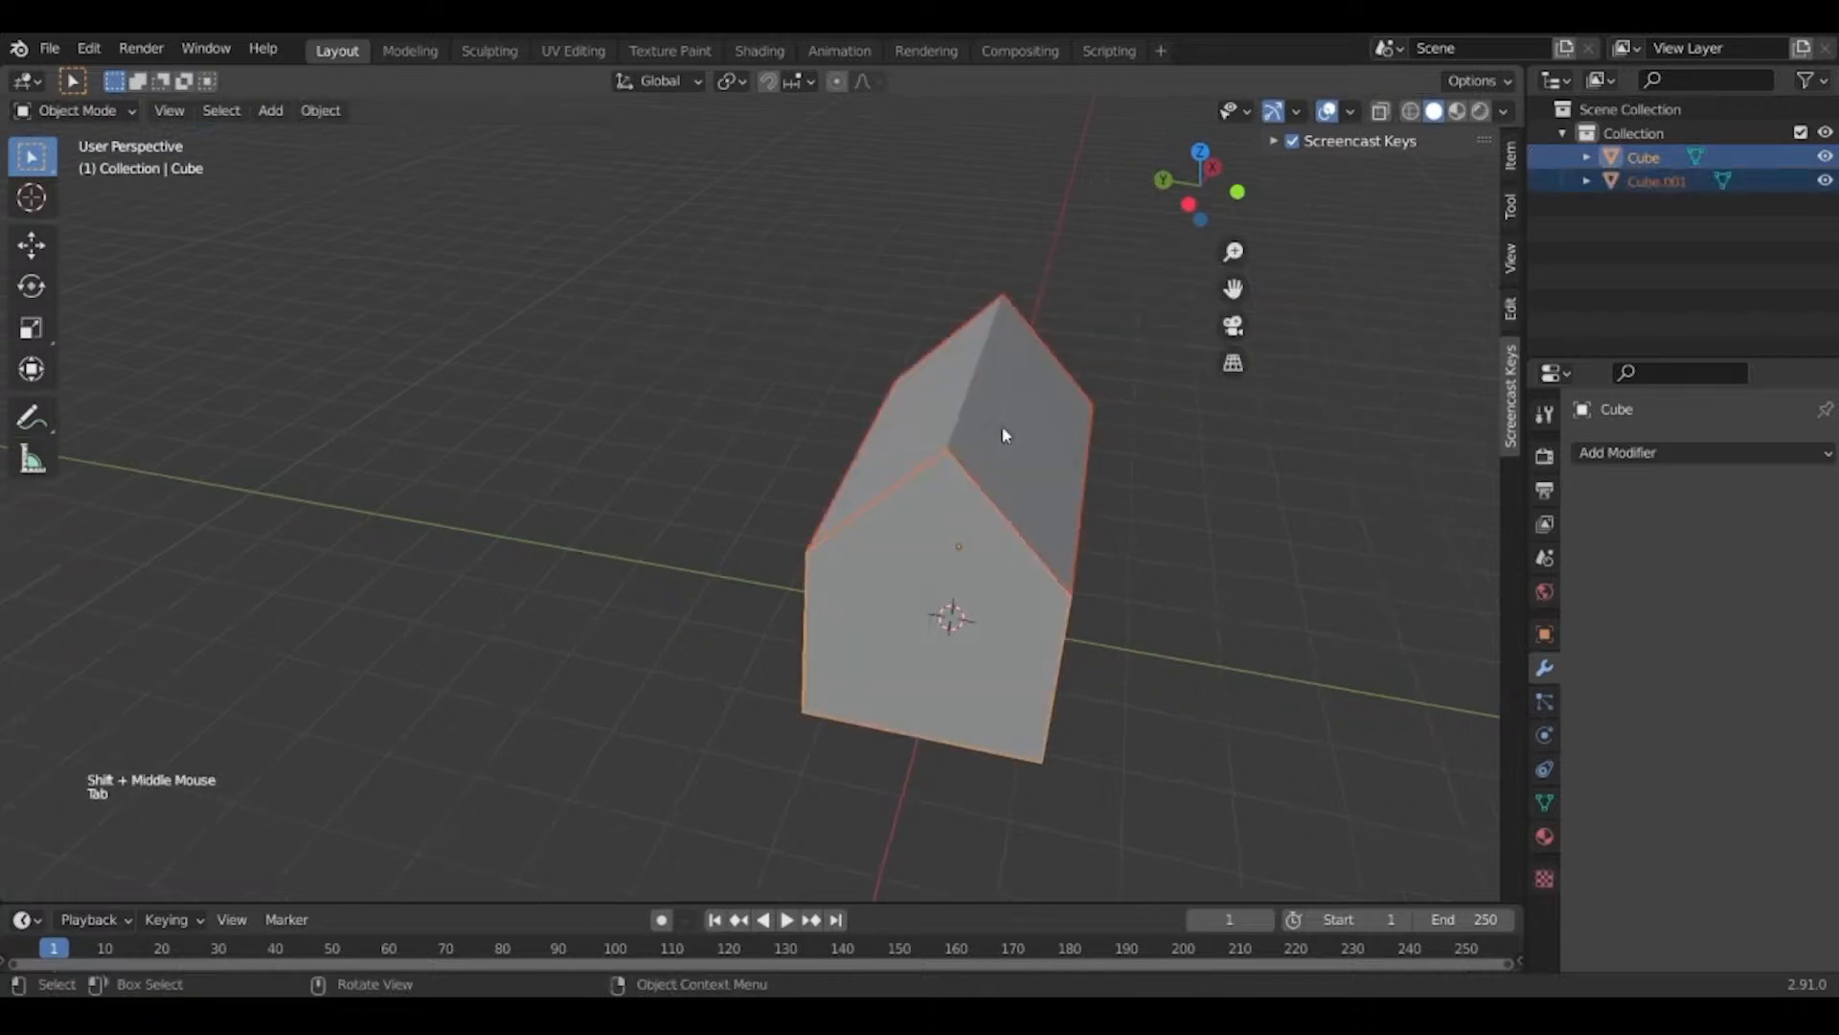
Rename the main body object as House.
click(1003, 432)
click(935, 577)
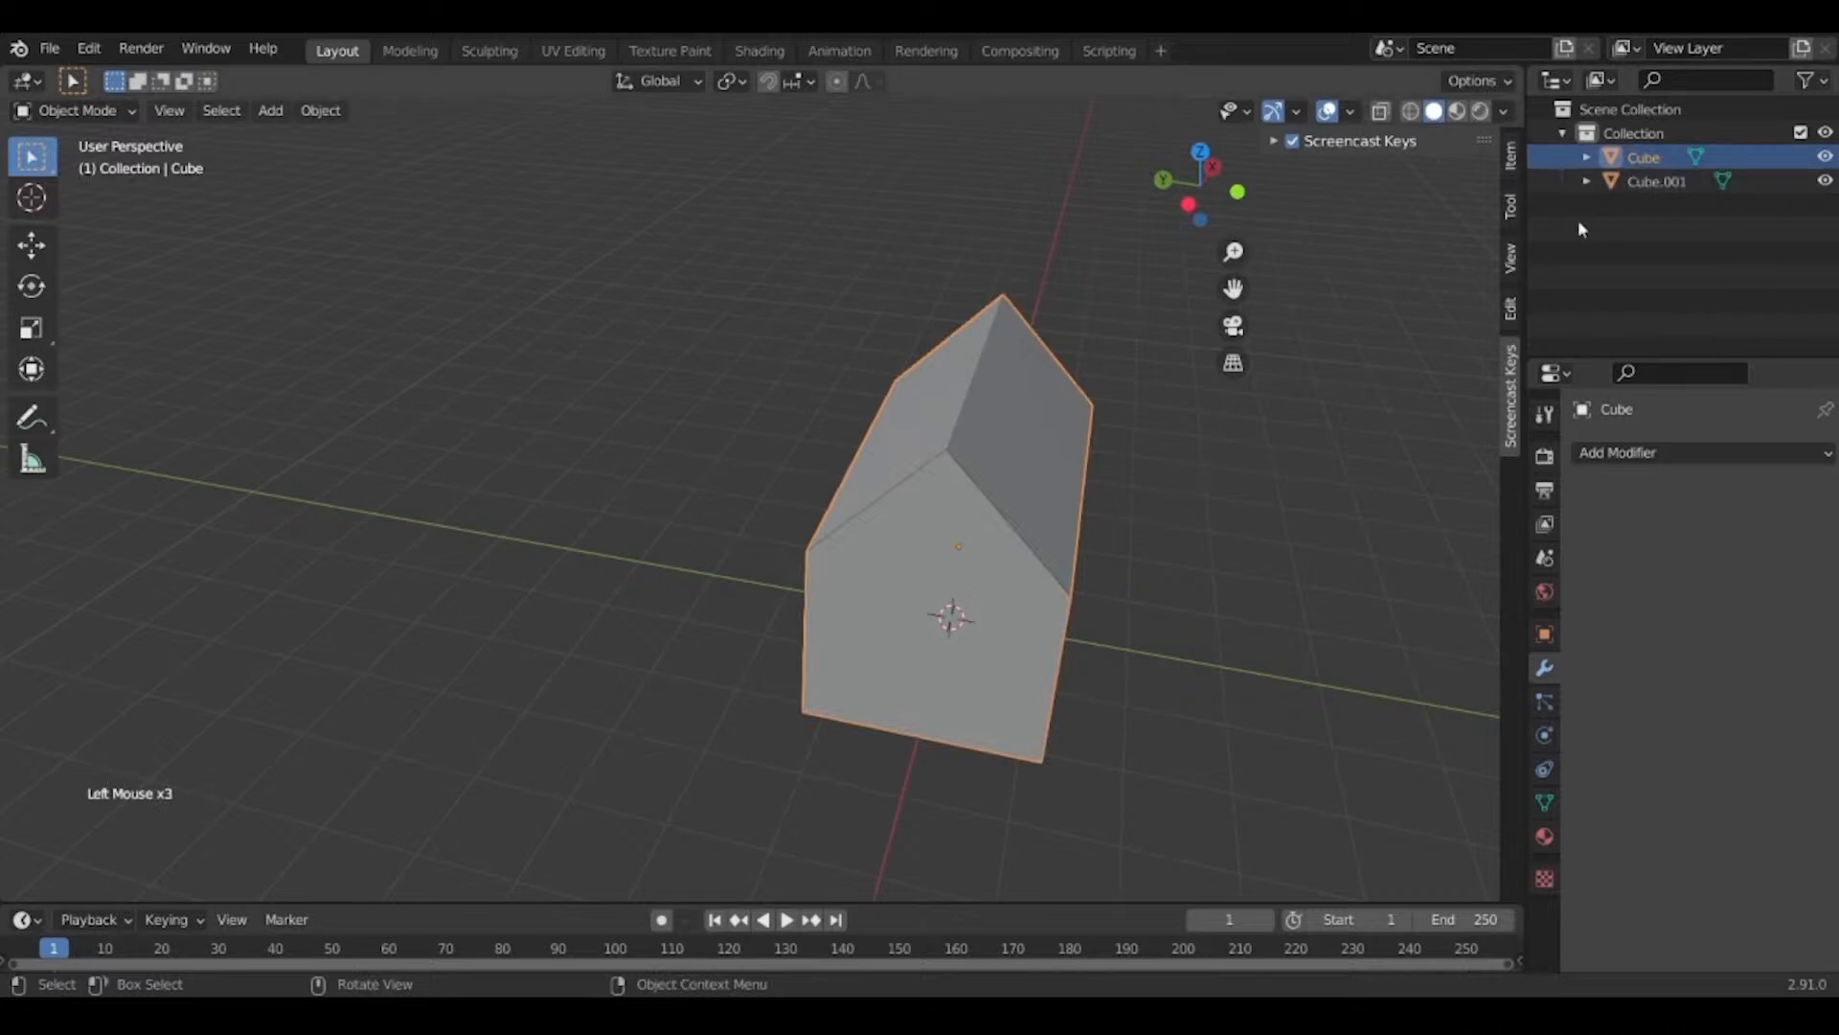
click(1644, 156)
double_click(1648, 156)
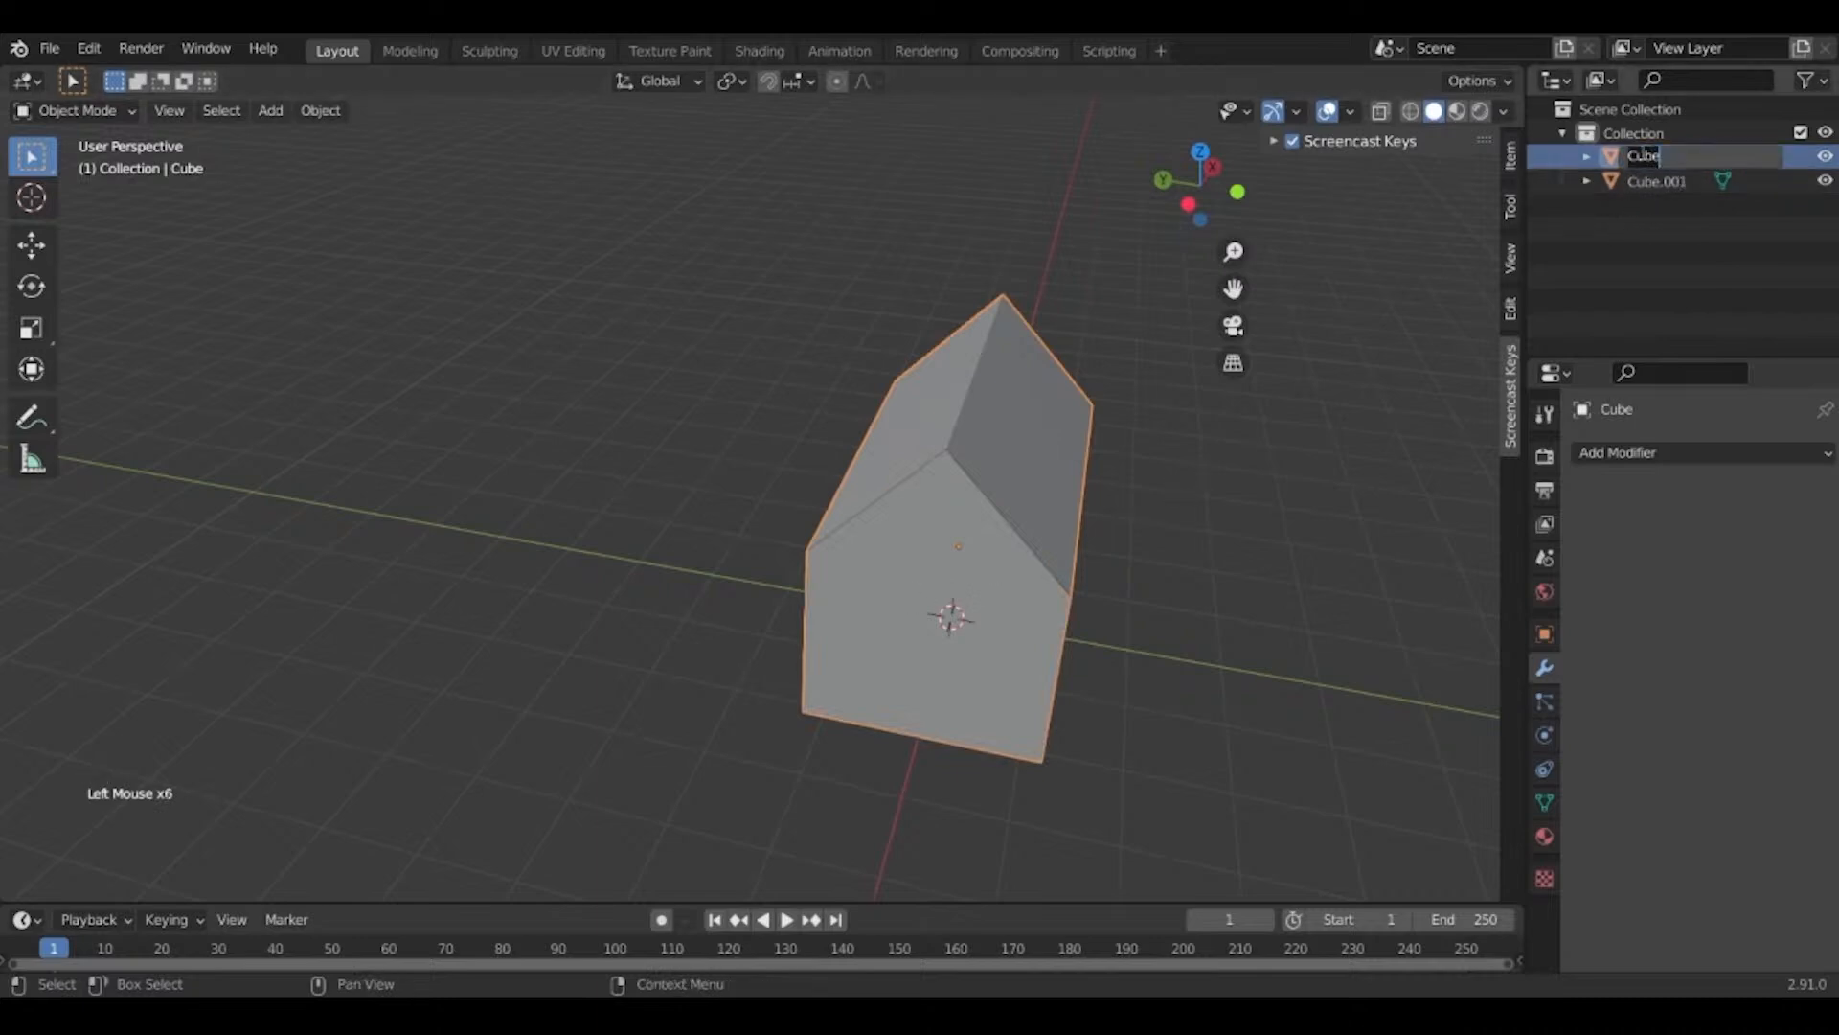
text(House)
key(Return)
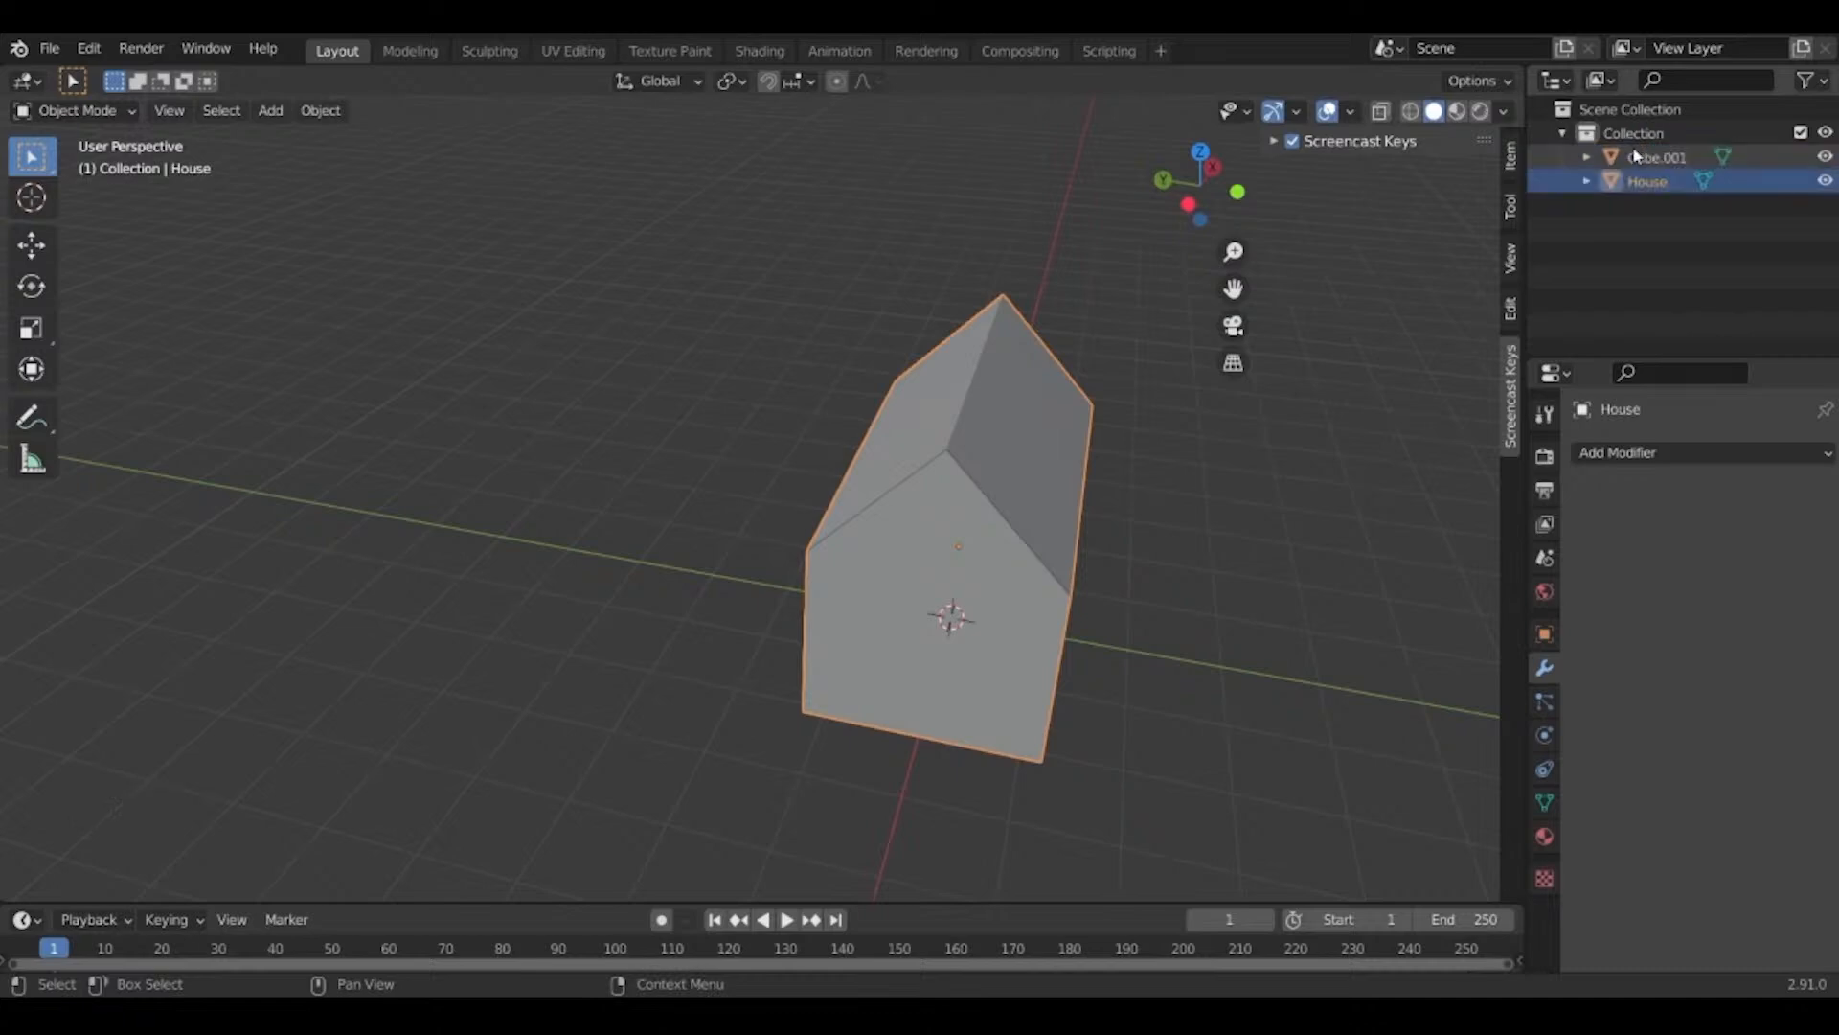
Select the separated roof object and rename it as Roof.
click(1025, 470)
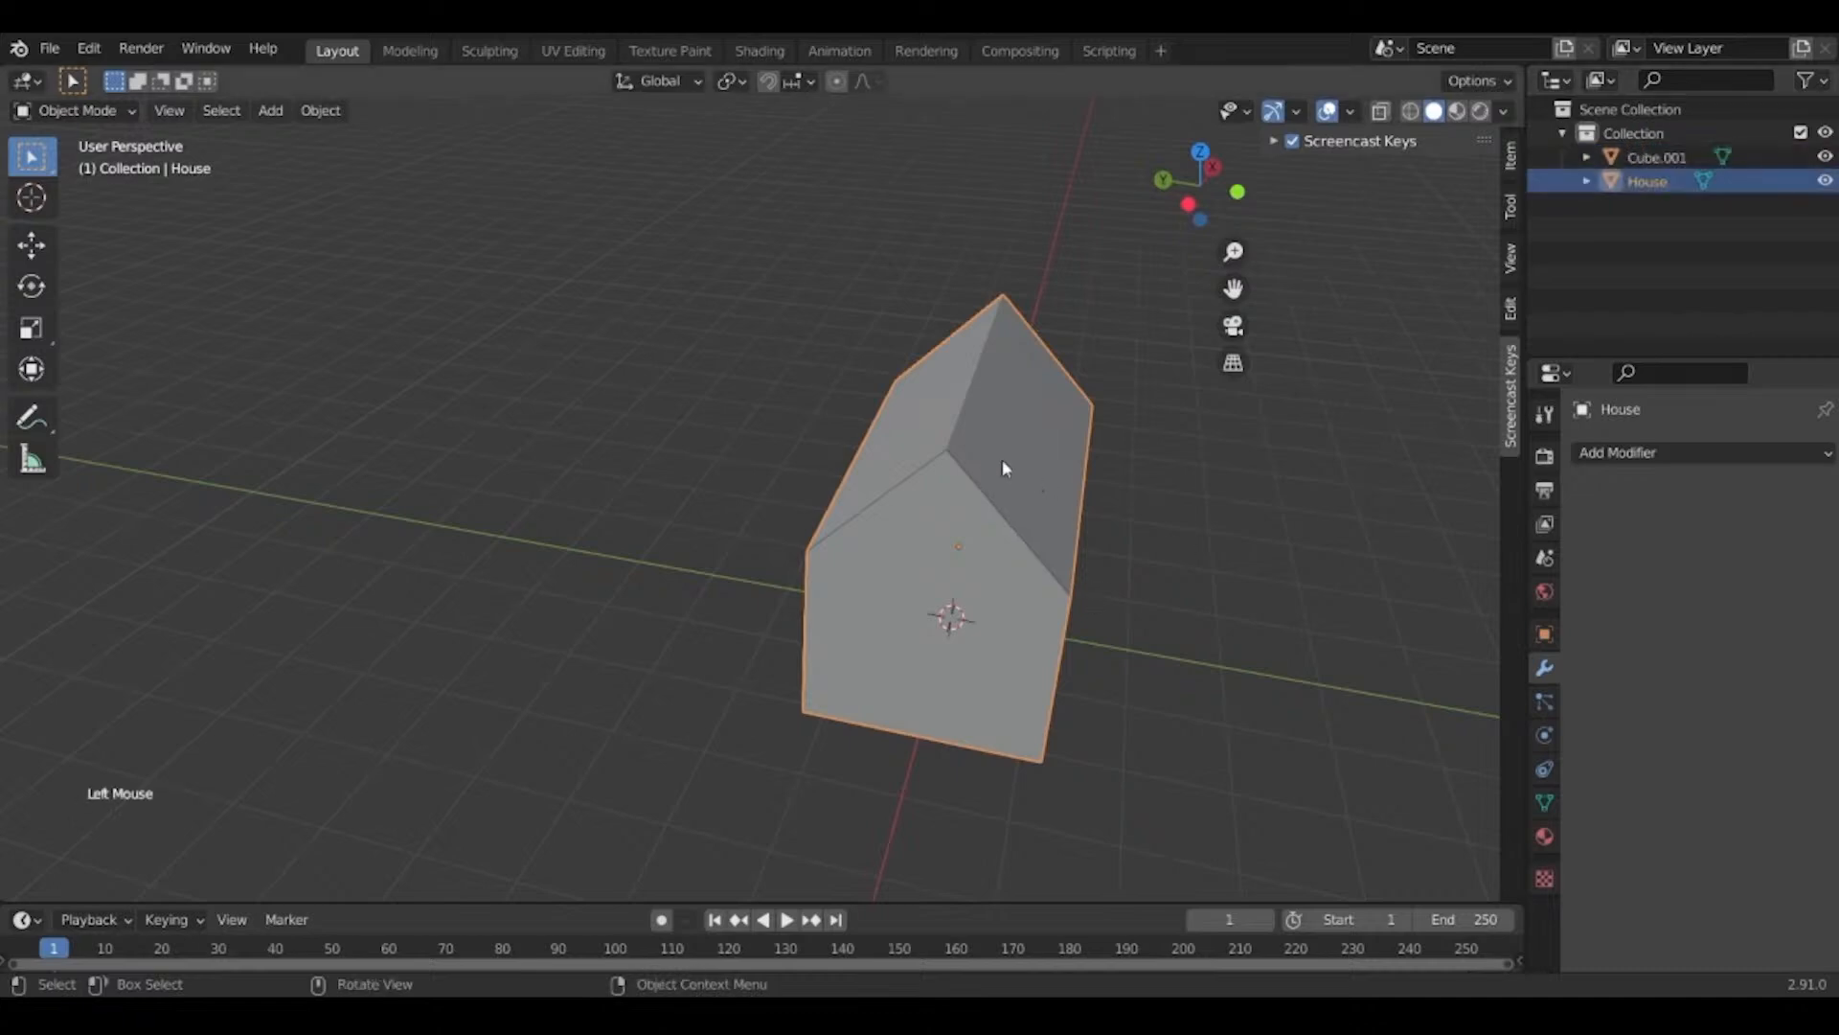
click(963, 453)
click(934, 469)
click(885, 594)
click(972, 435)
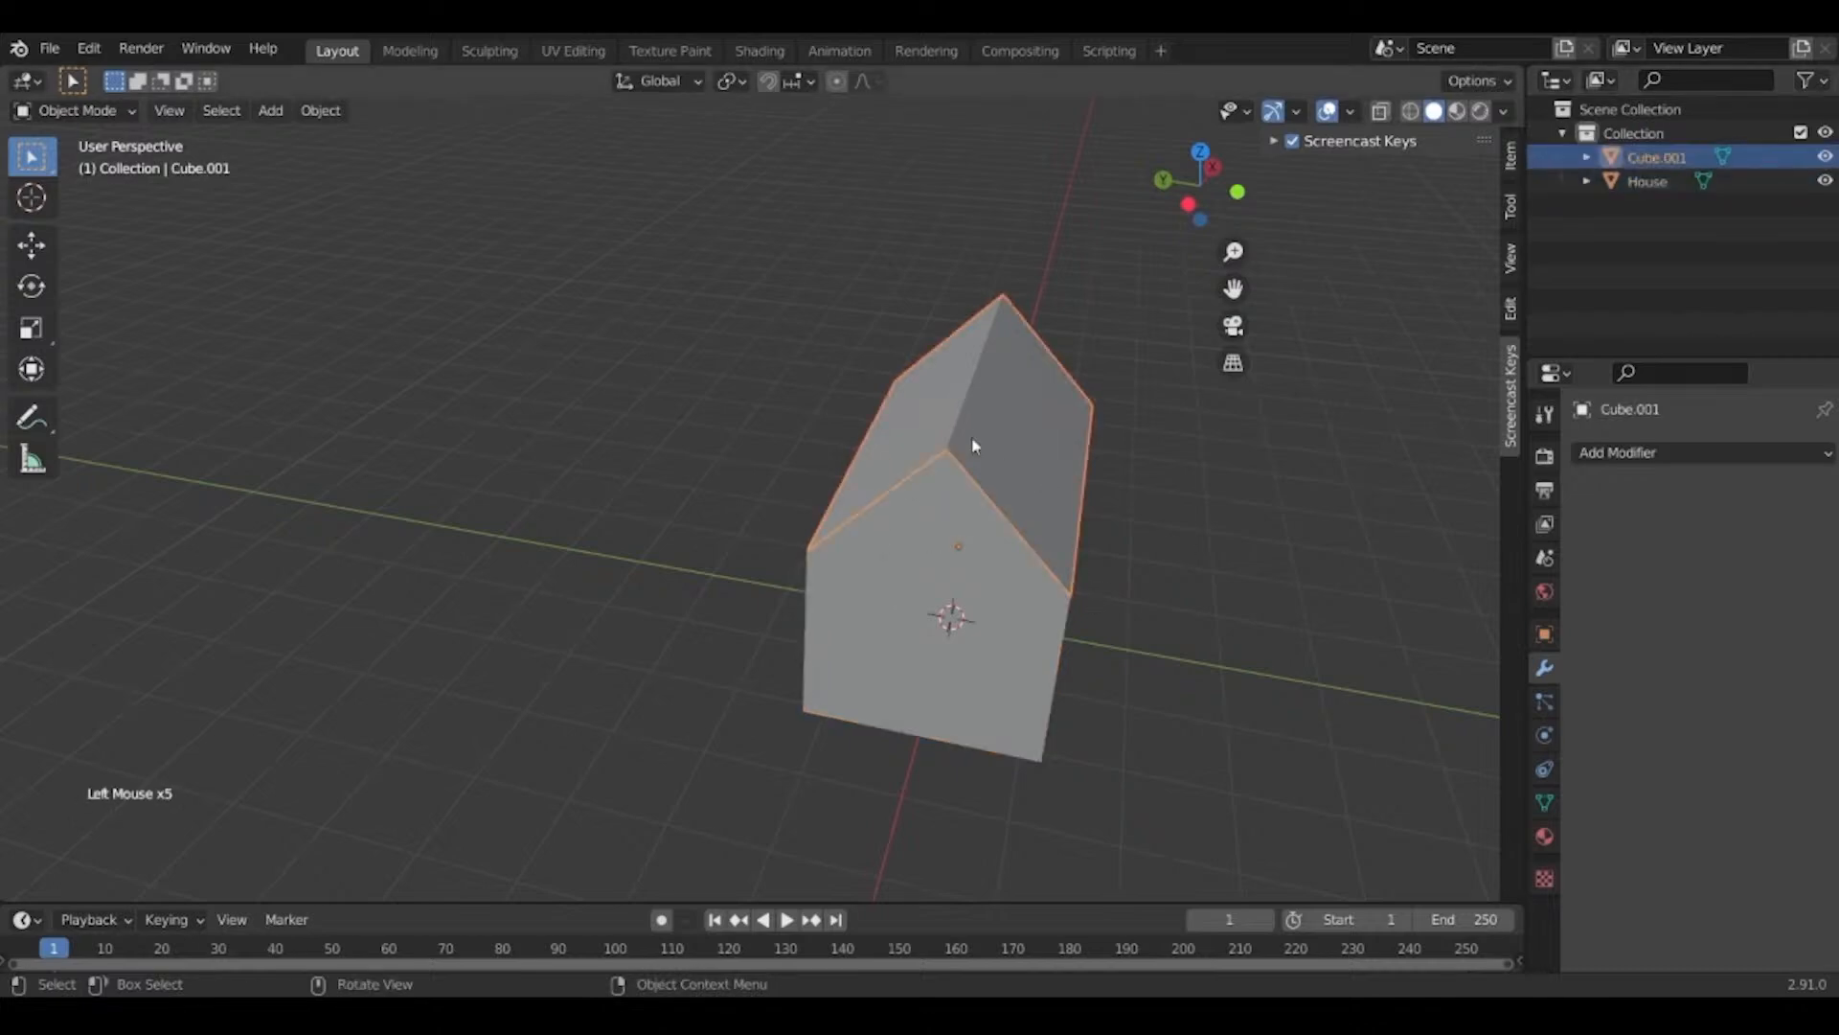
key(F2)
text(Roof)
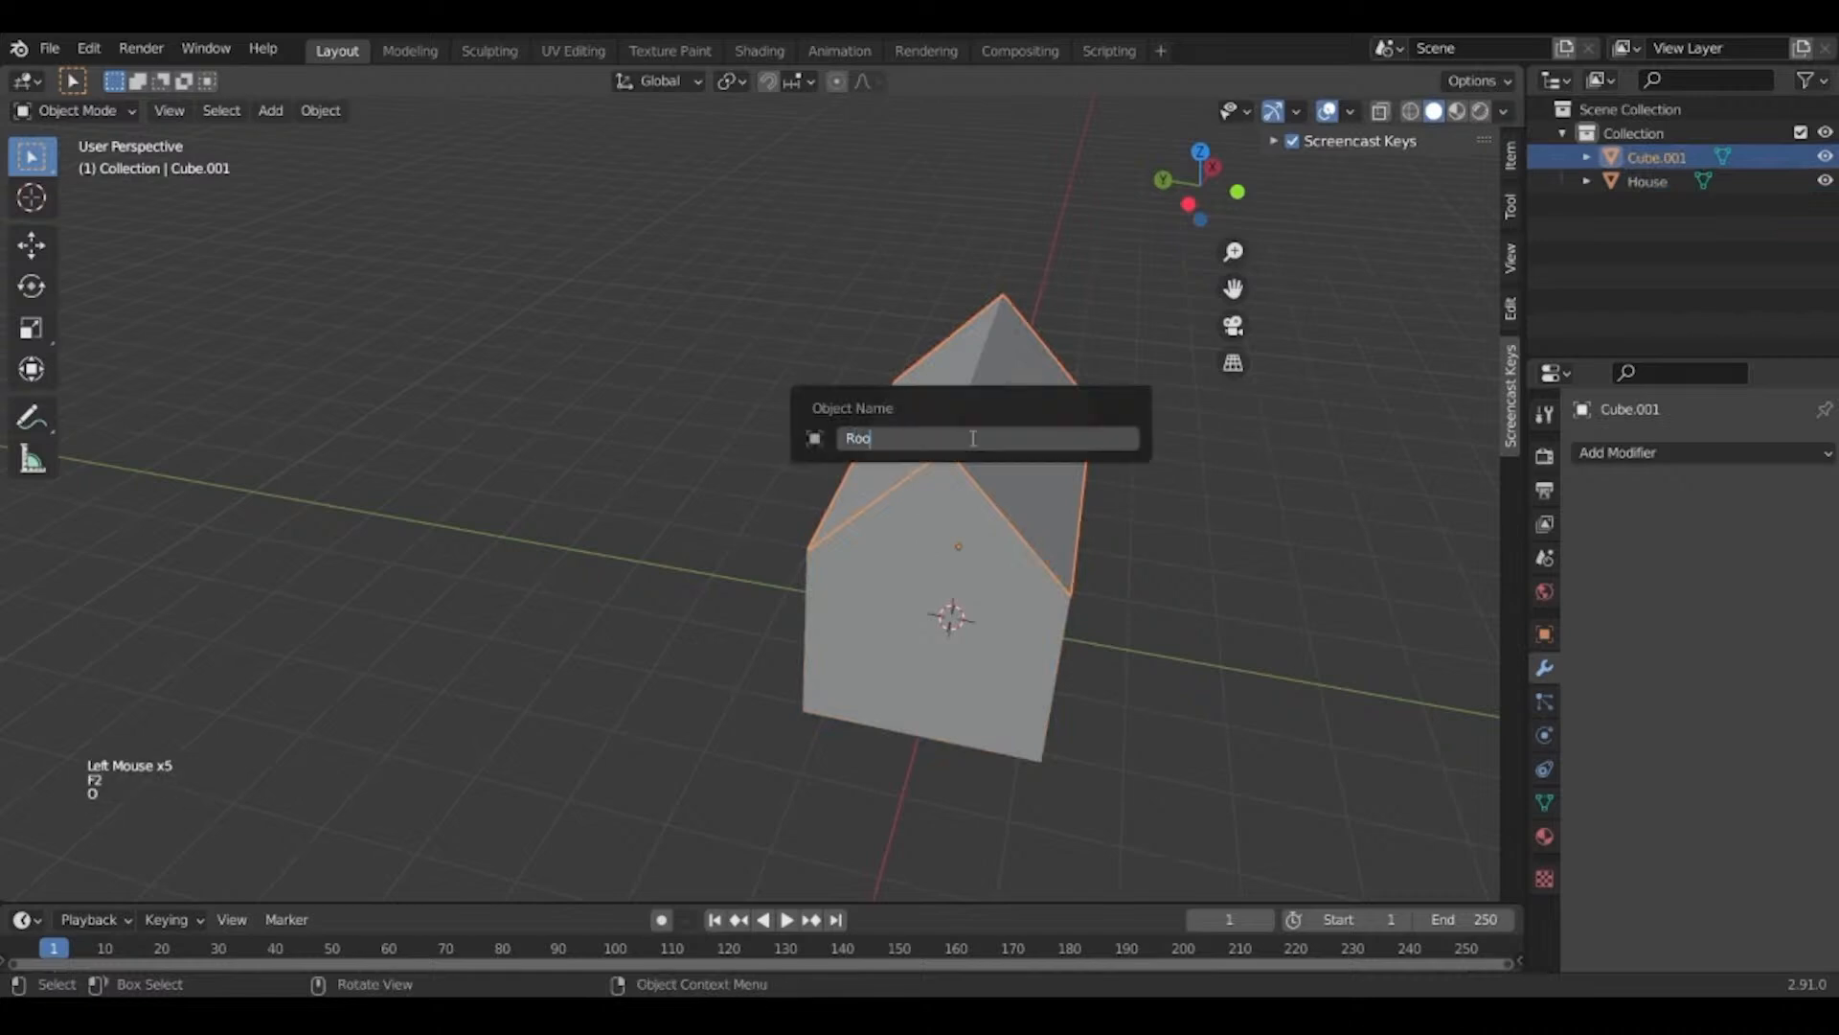
key(Return)
Try to scale the roof up uniformly around its existing origin, and cancel the scaling.
drag(972, 435, 996, 401)
click(1026, 439)
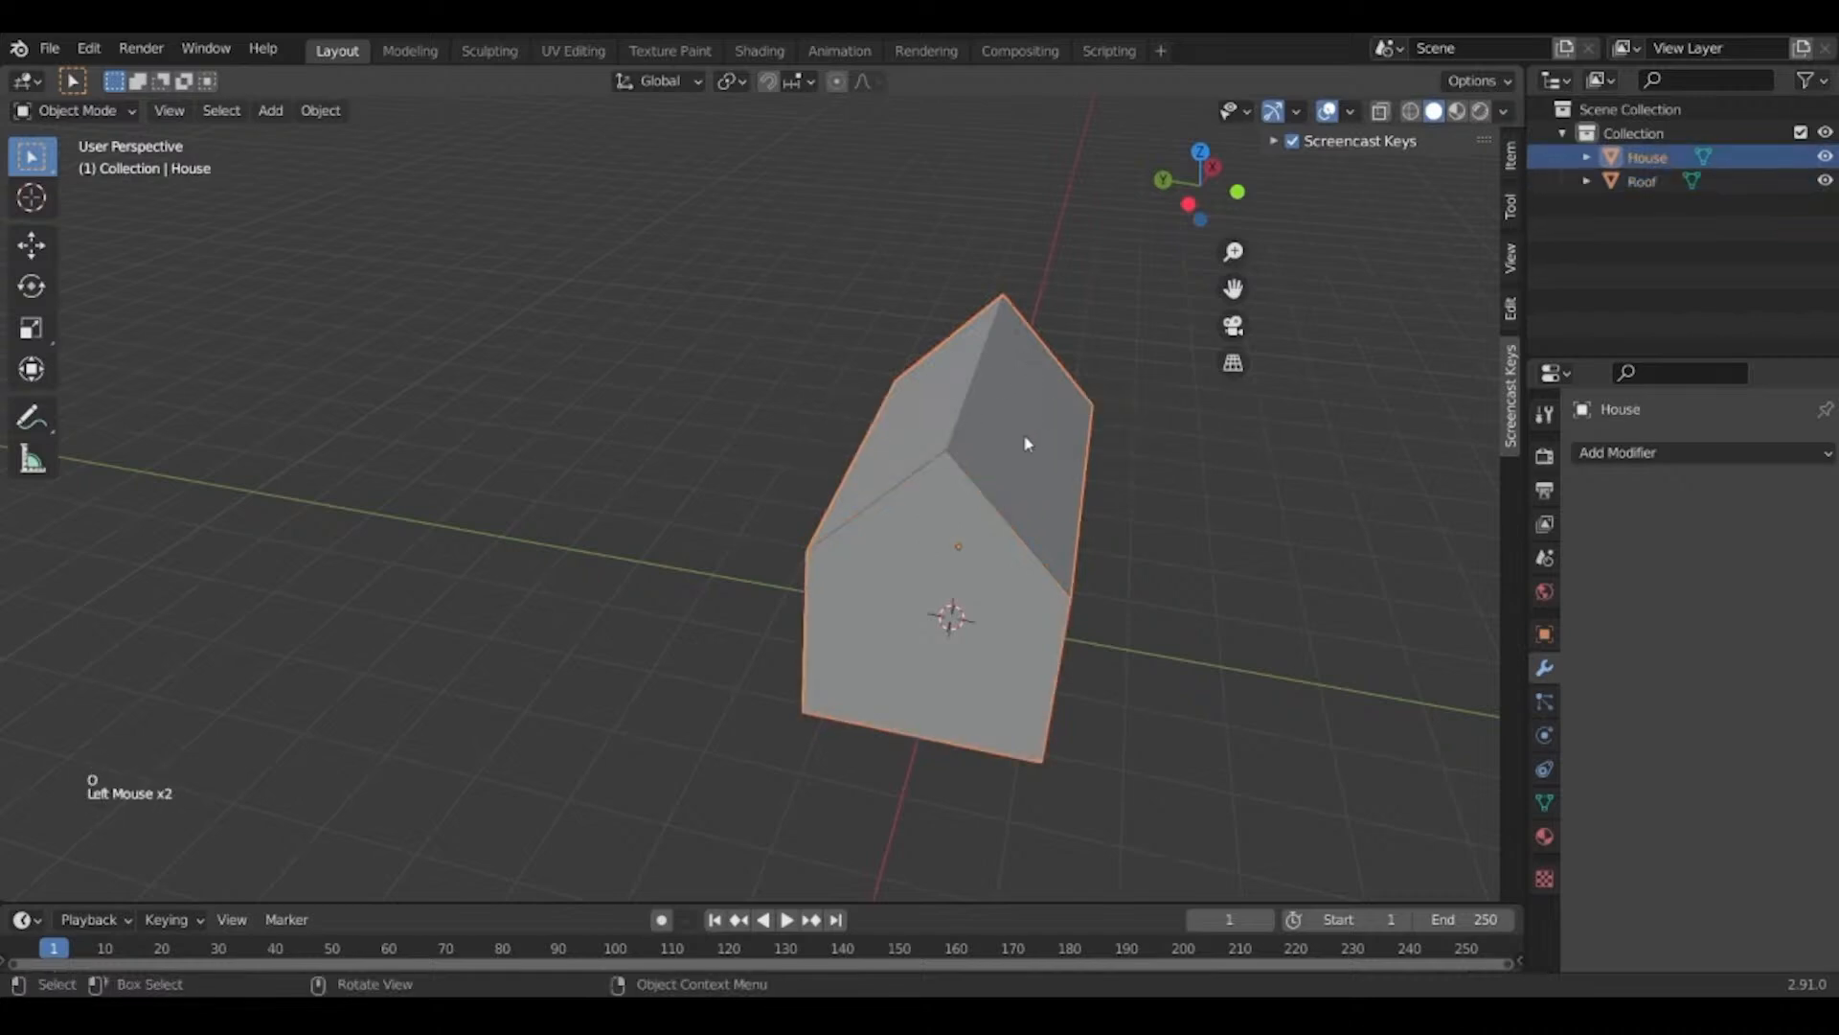
click(1019, 435)
middle_drag(1019, 435, 972, 418)
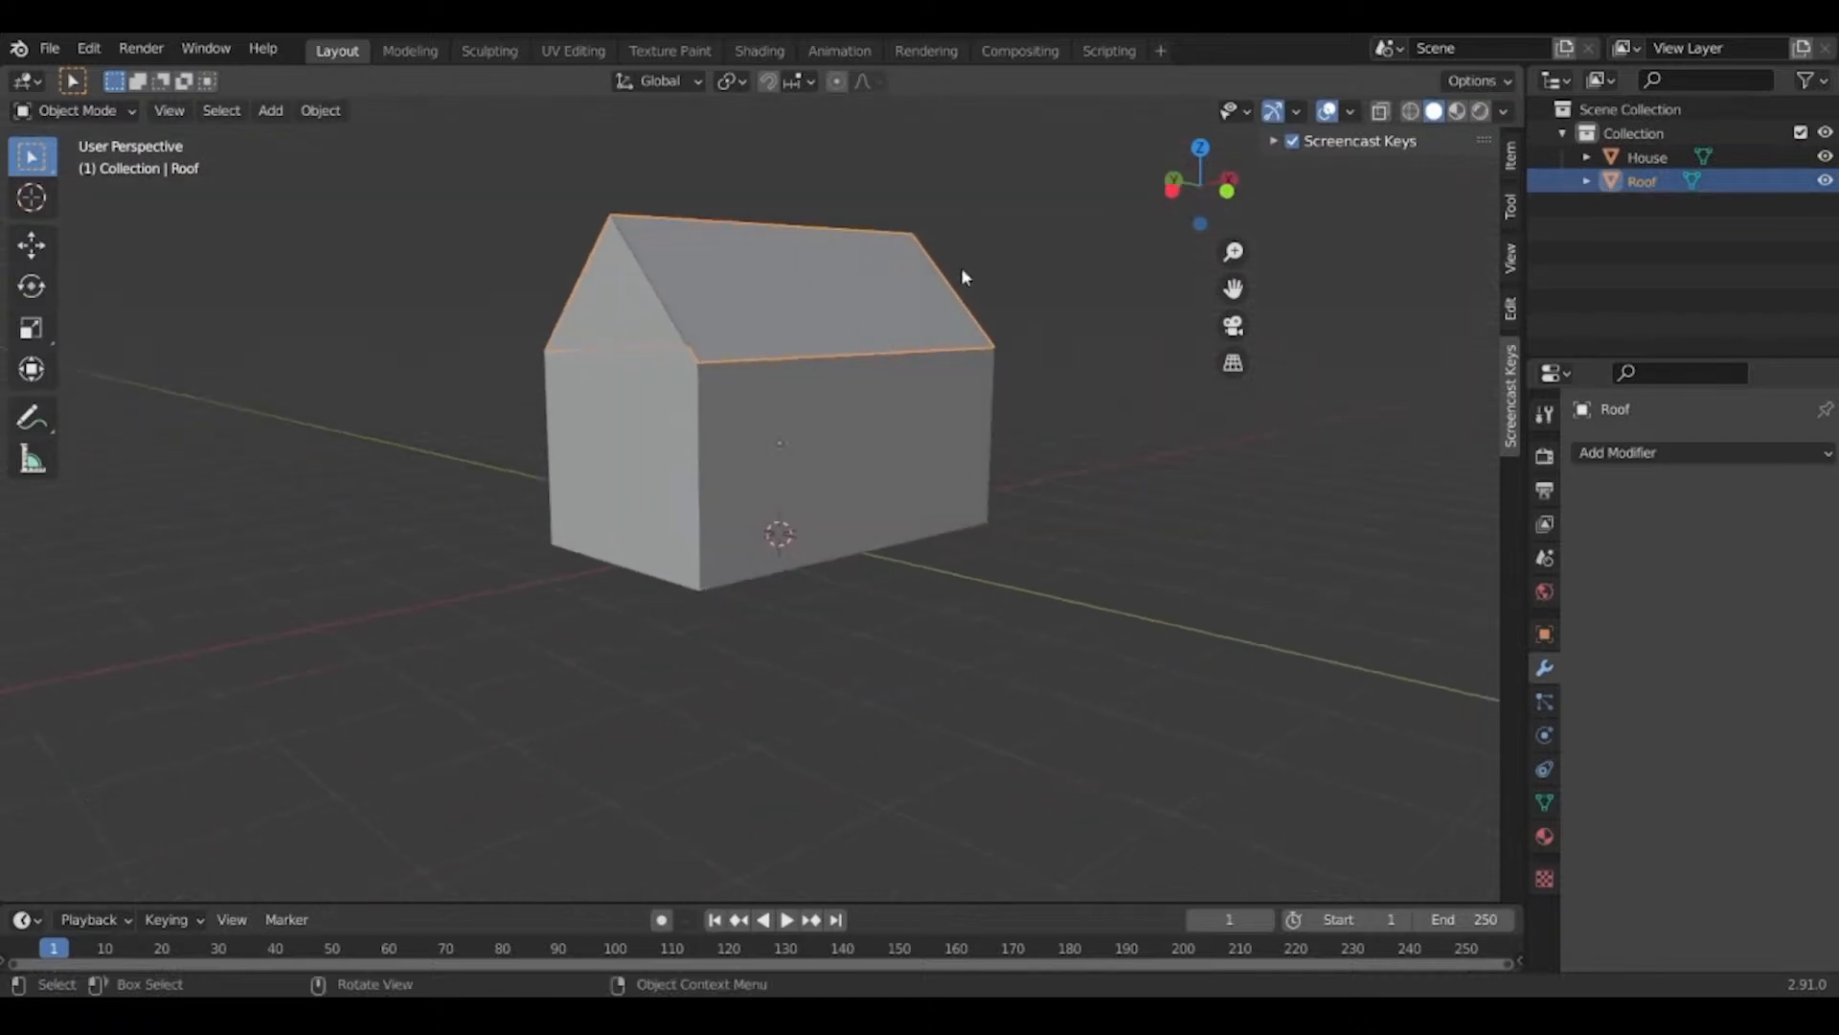
key(s)
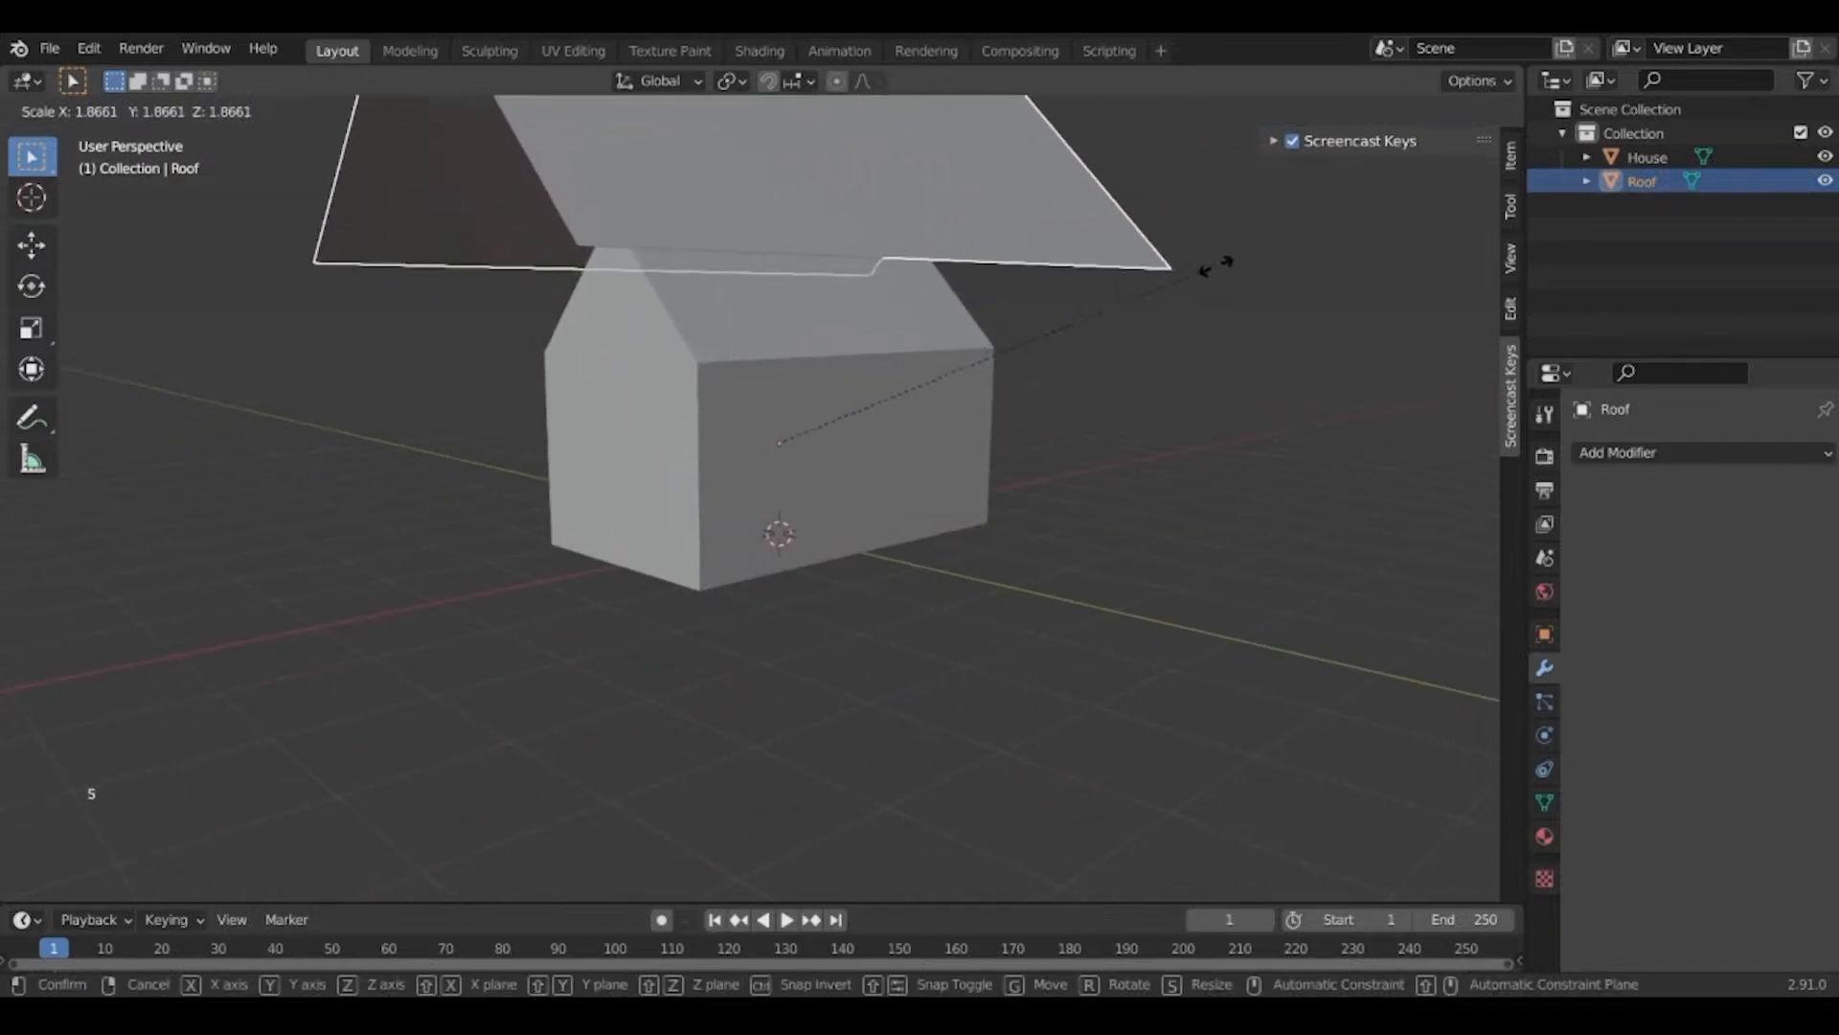
key(Escape)
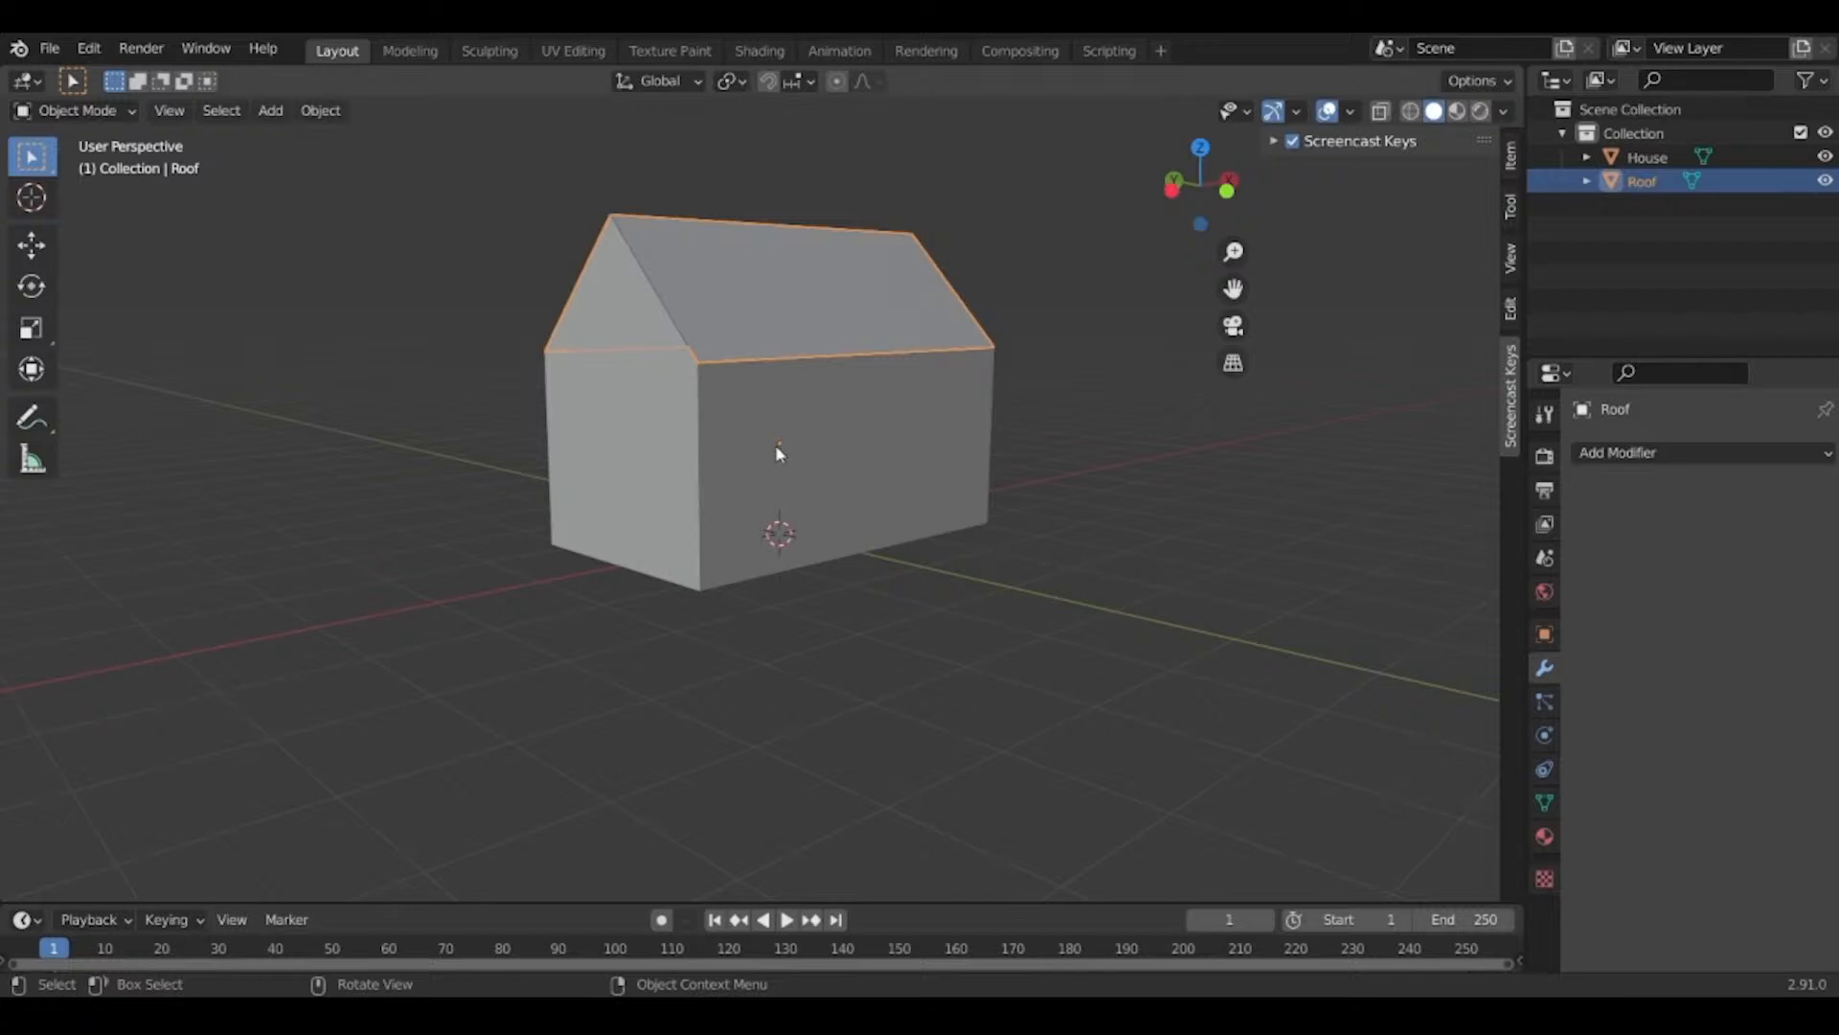
Set the roof object's origin to its own geometry.
scroll(768, 502, up, 2)
scroll(767, 502, down, 1)
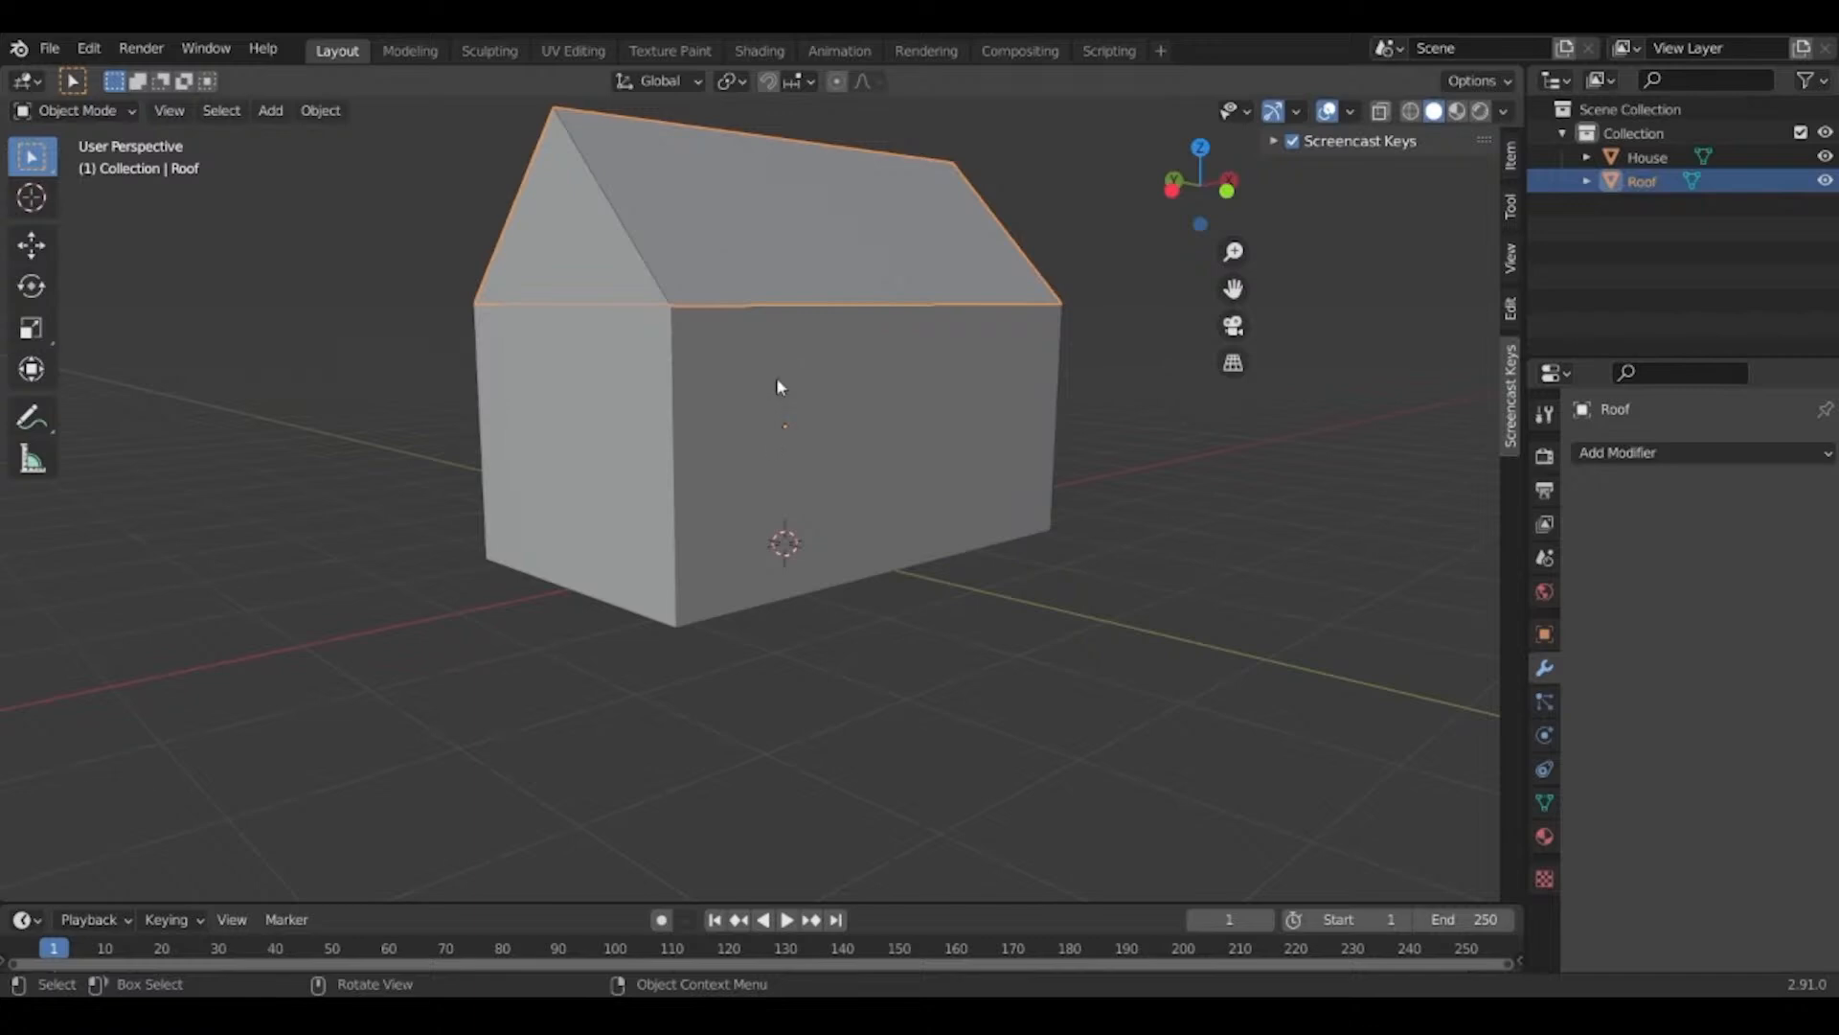
click(782, 402)
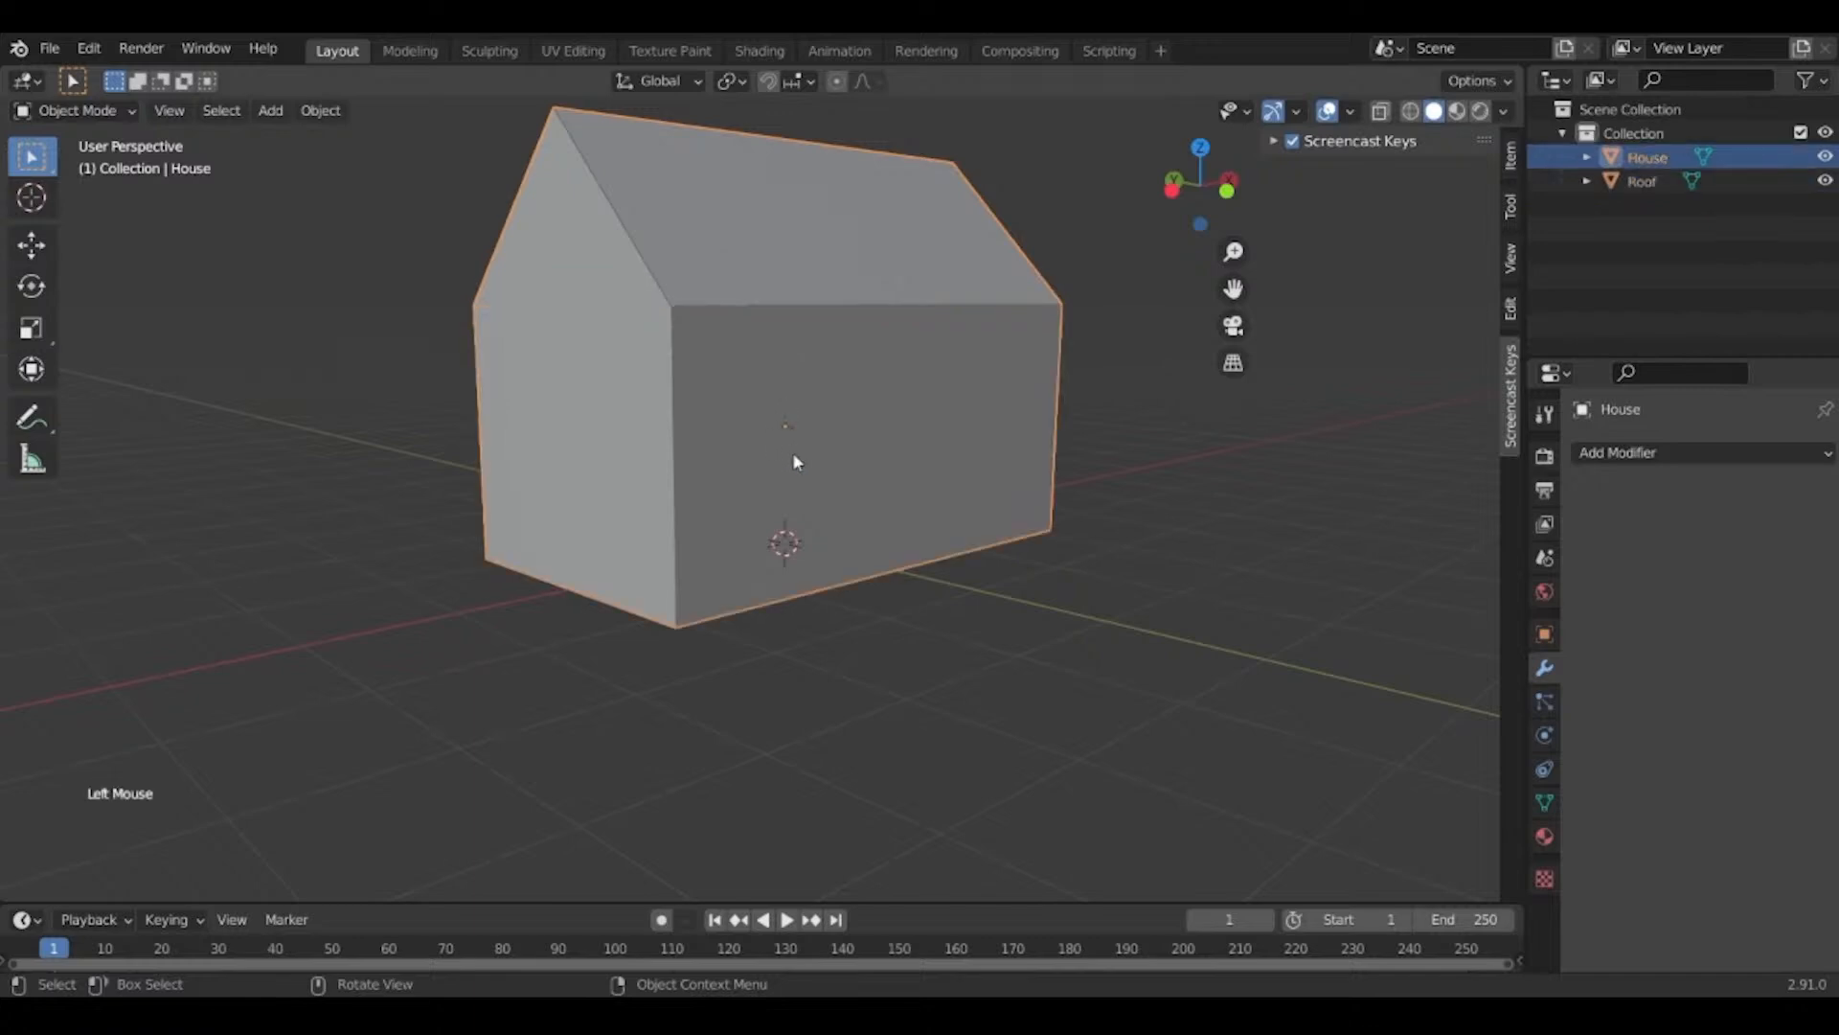
click(751, 213)
click(829, 382)
click(786, 234)
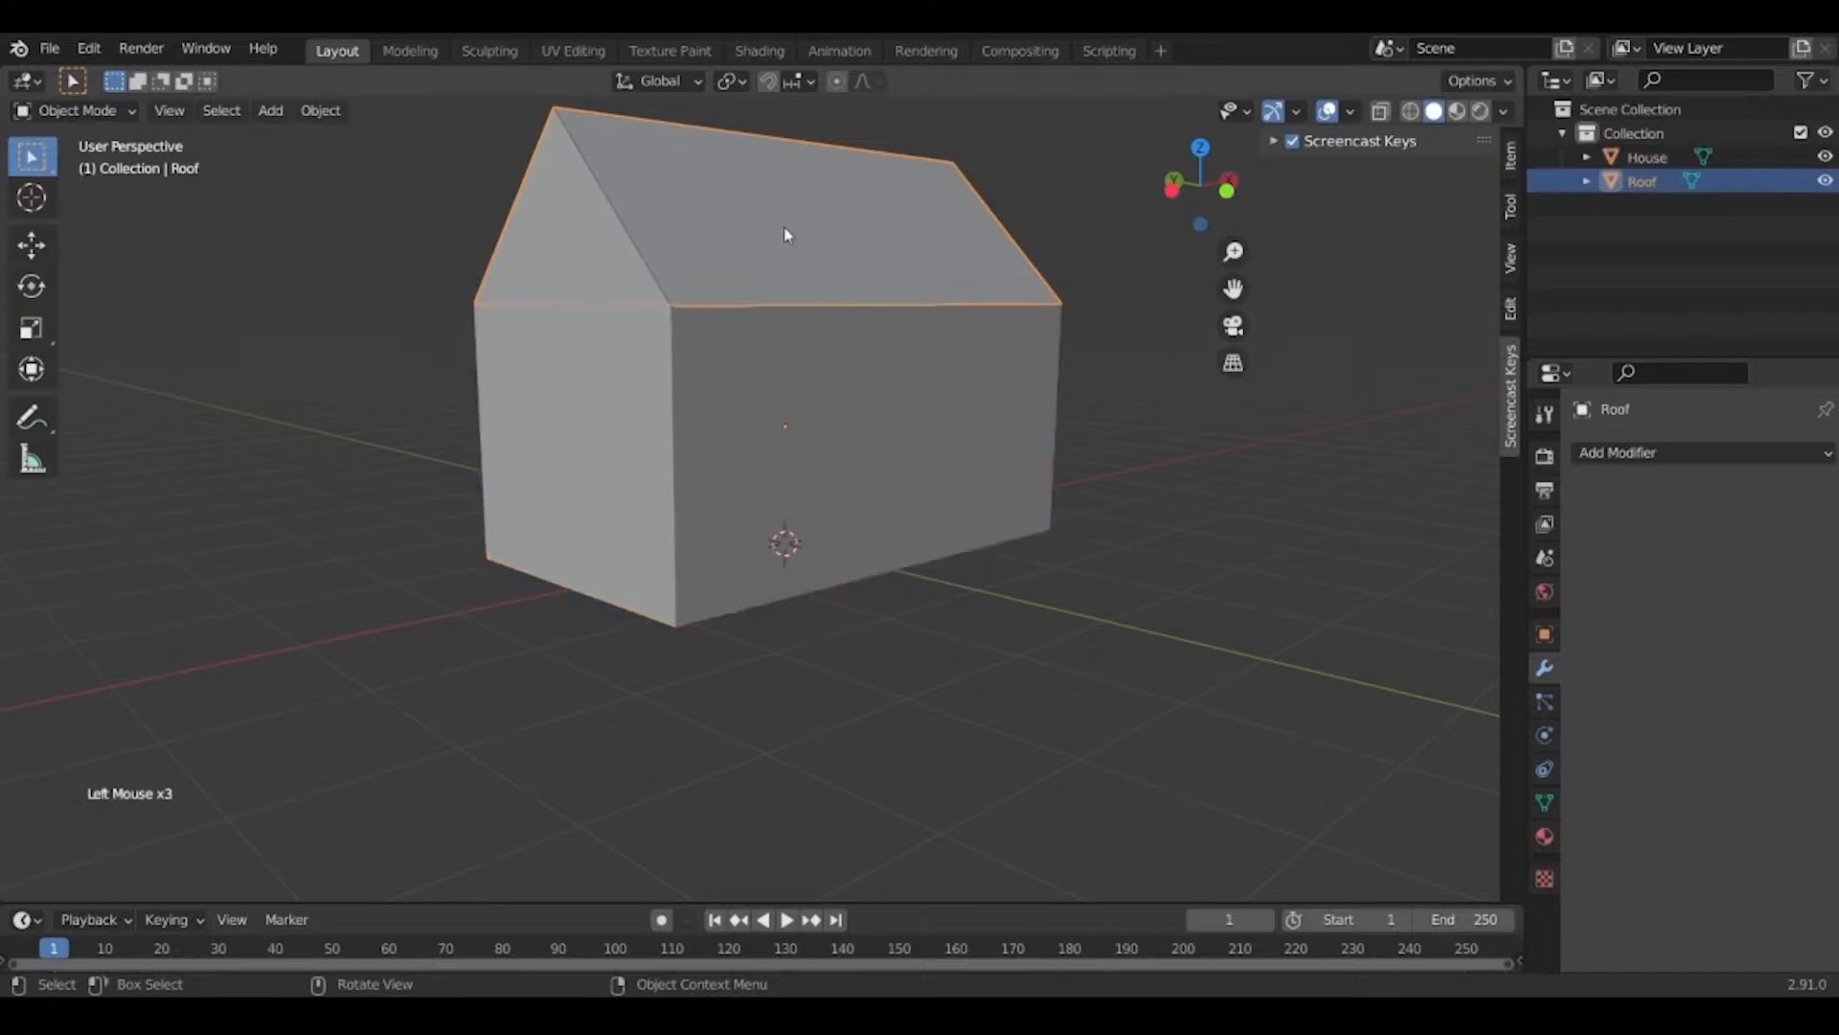
click(323, 113)
mouse_move(370, 148)
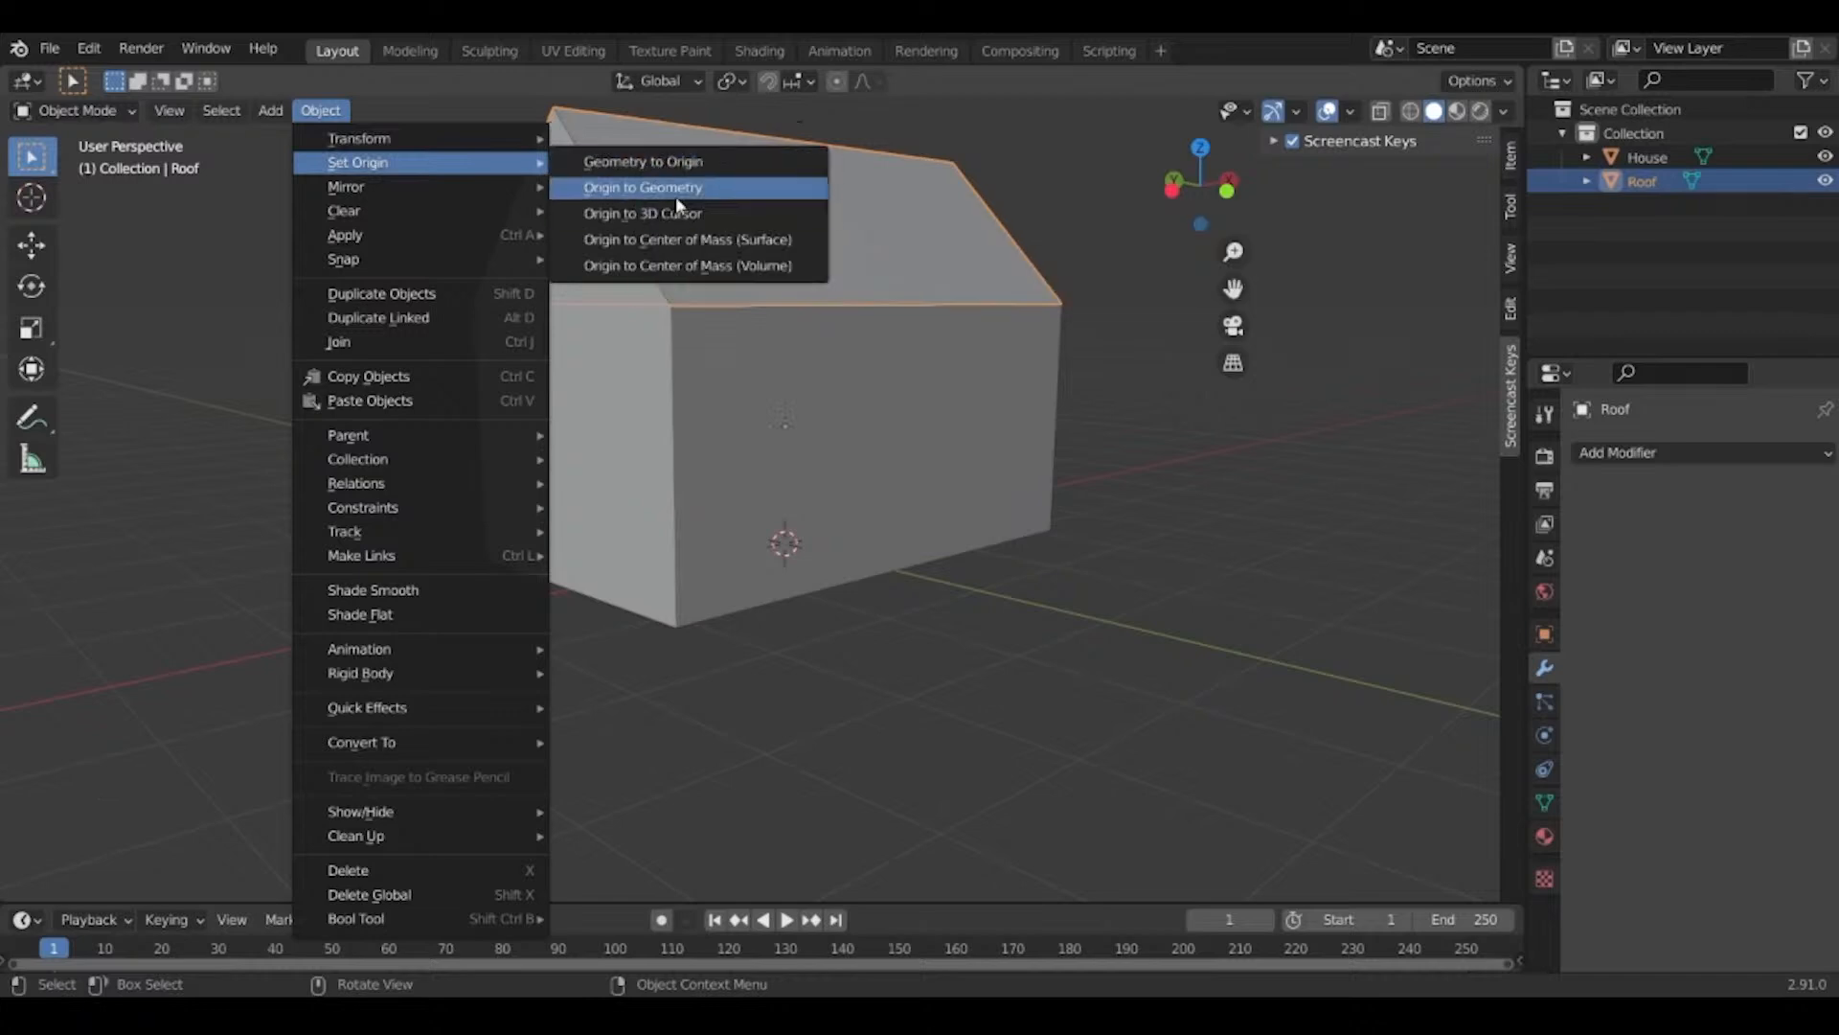
click(675, 193)
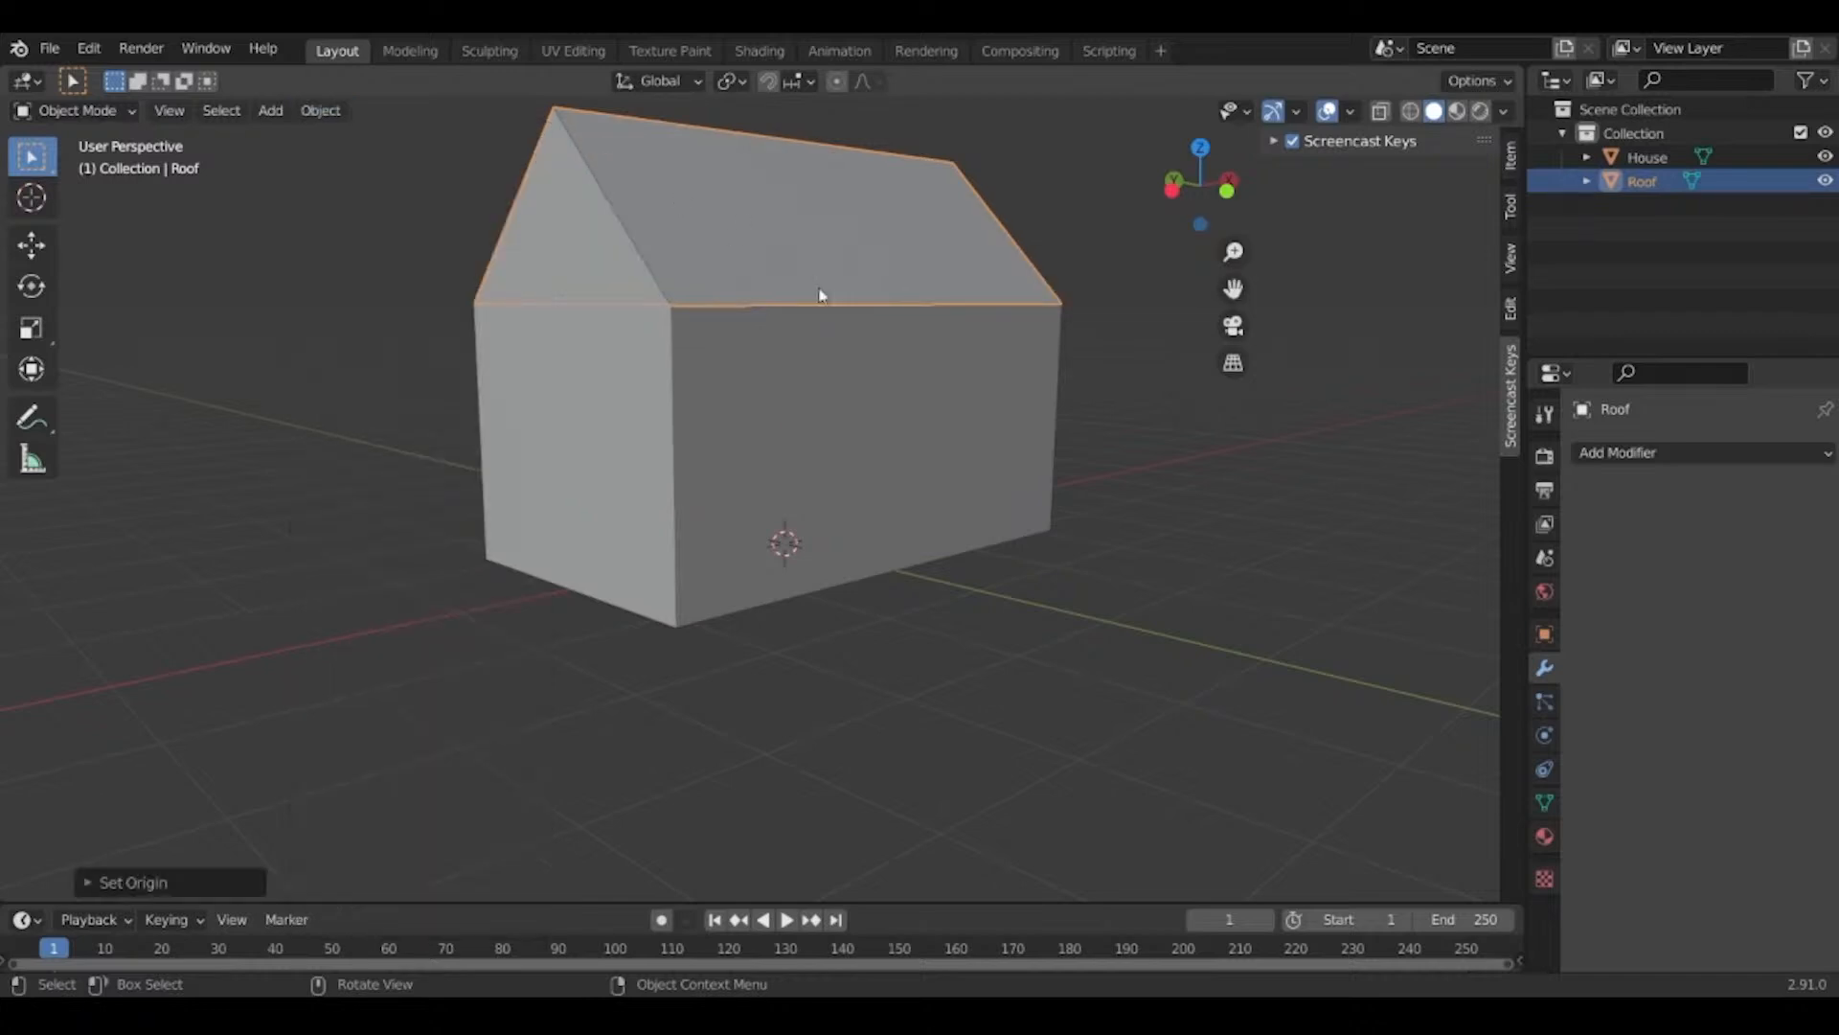
Scale the roof up uniformly by a factor of about 1.04 so it slightly overhangs the house.
shift+middle_drag(821, 296, 785, 364)
key(s)
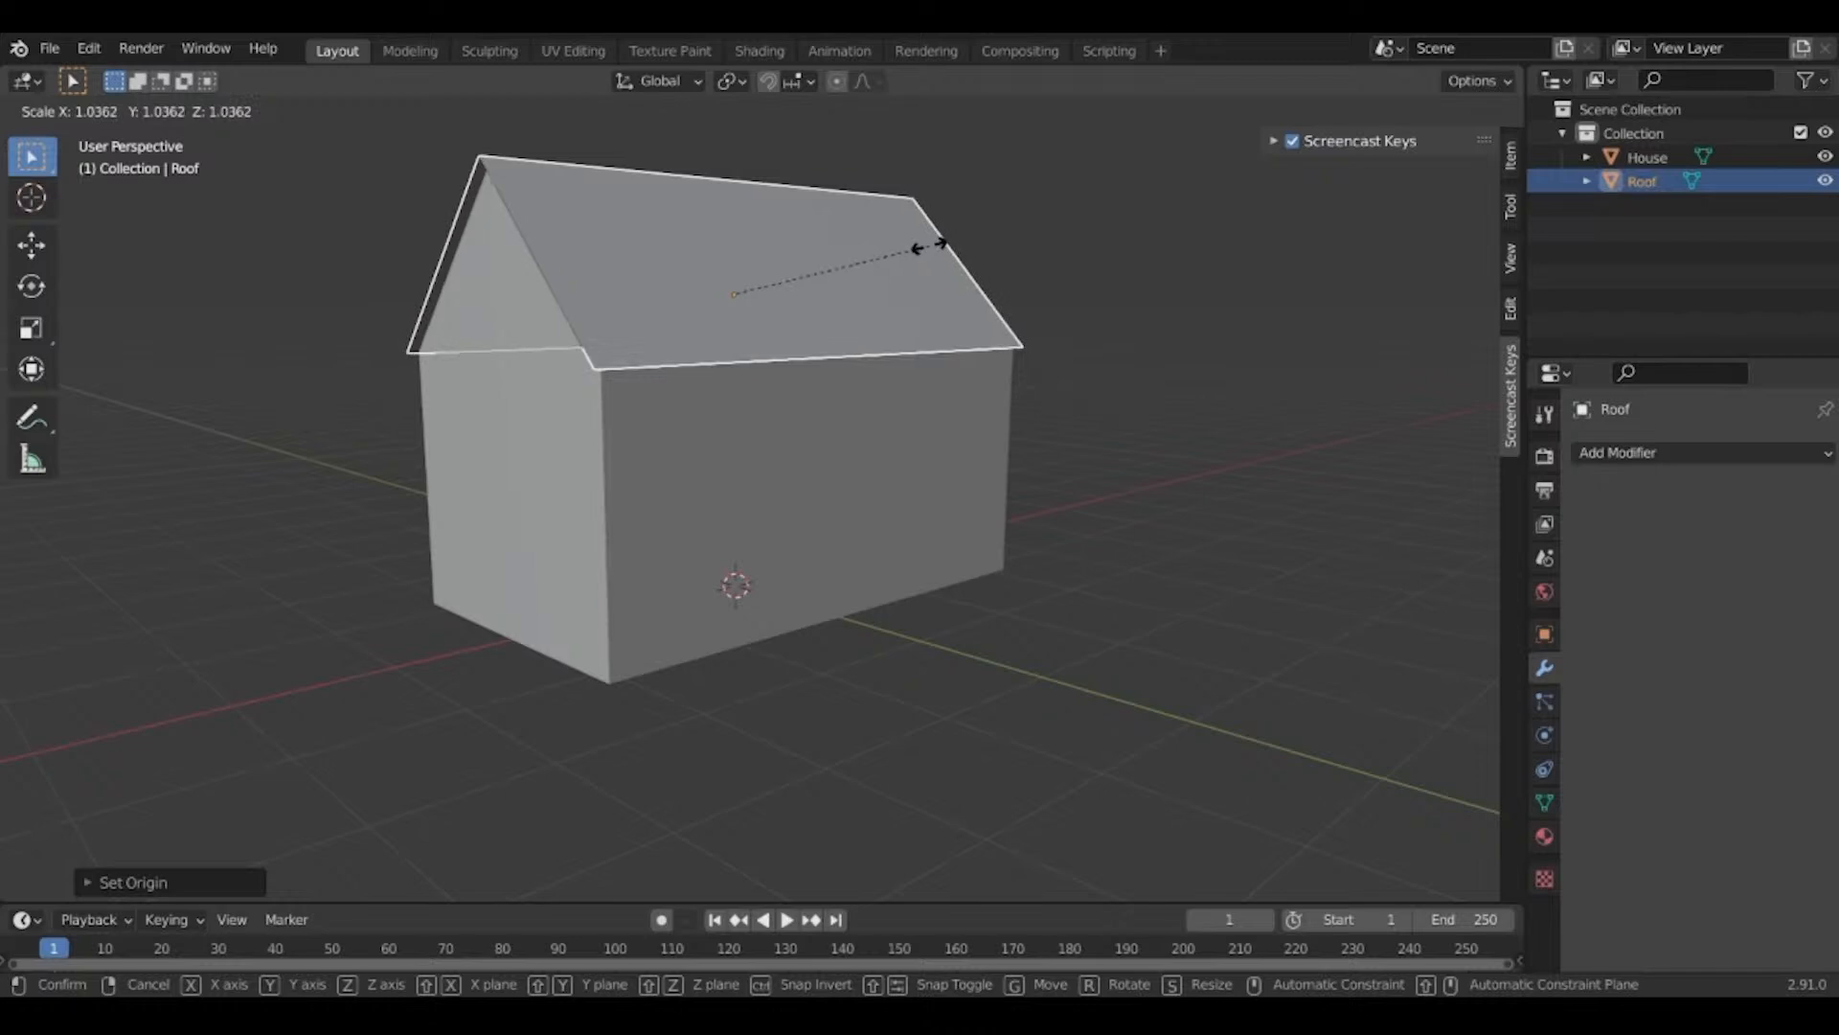
click(929, 247)
shift+middle_drag(850, 426, 835, 479)
middle_drag(835, 479, 864, 537)
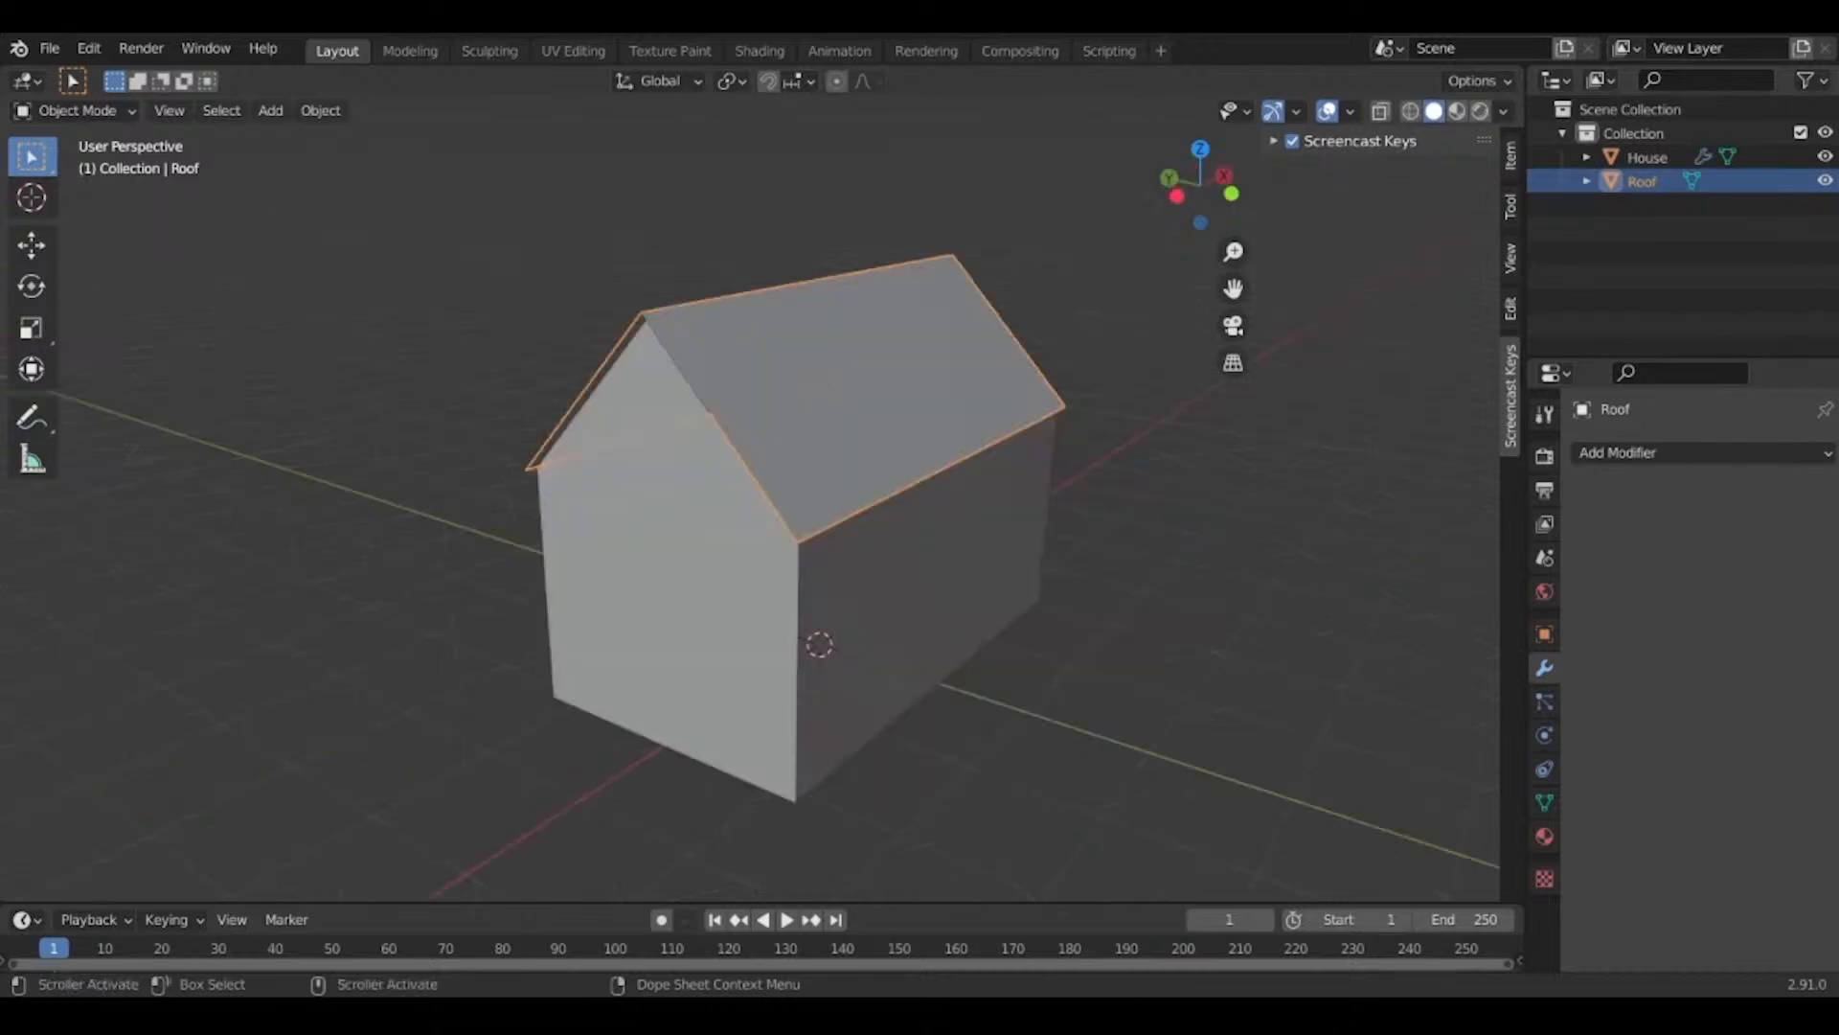
Try to thicken the roof by extruding all its faces in Edit Mode, and undo the extrusion.
middle_drag(727, 866, 834, 744)
scroll(1123, 565, up, 3)
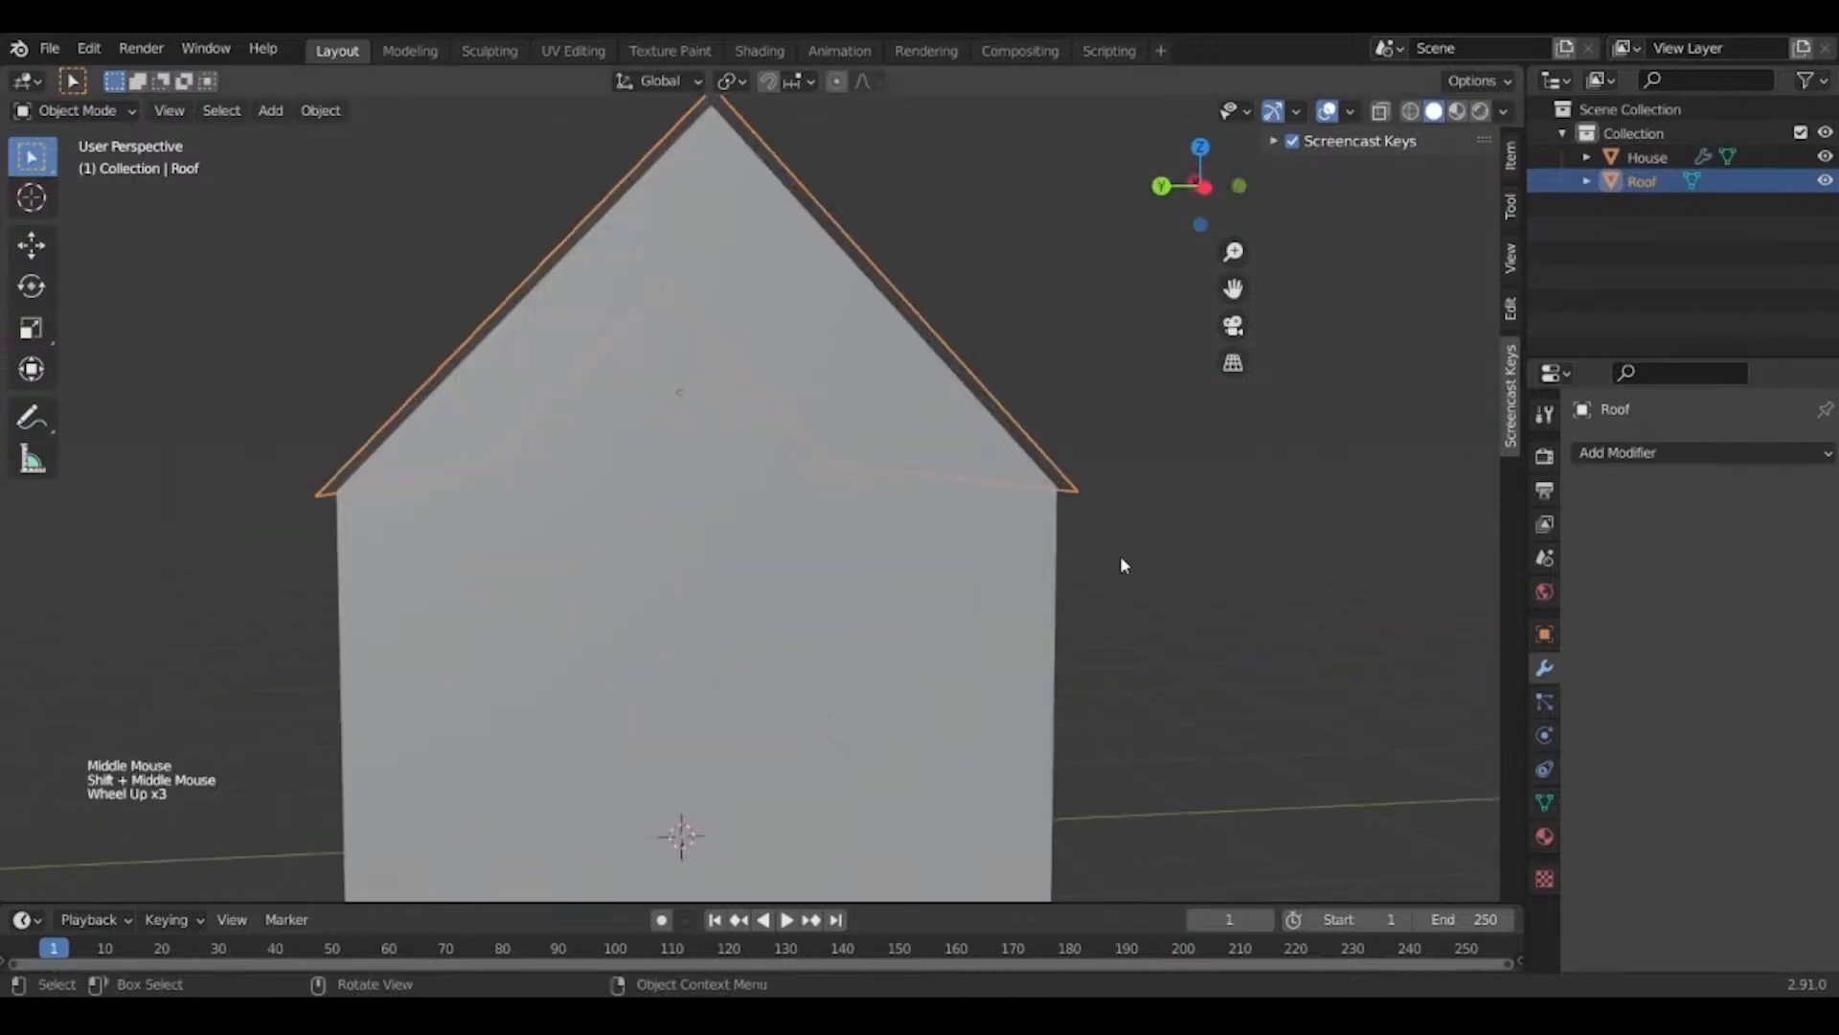
middle_drag(1123, 565, 1028, 553)
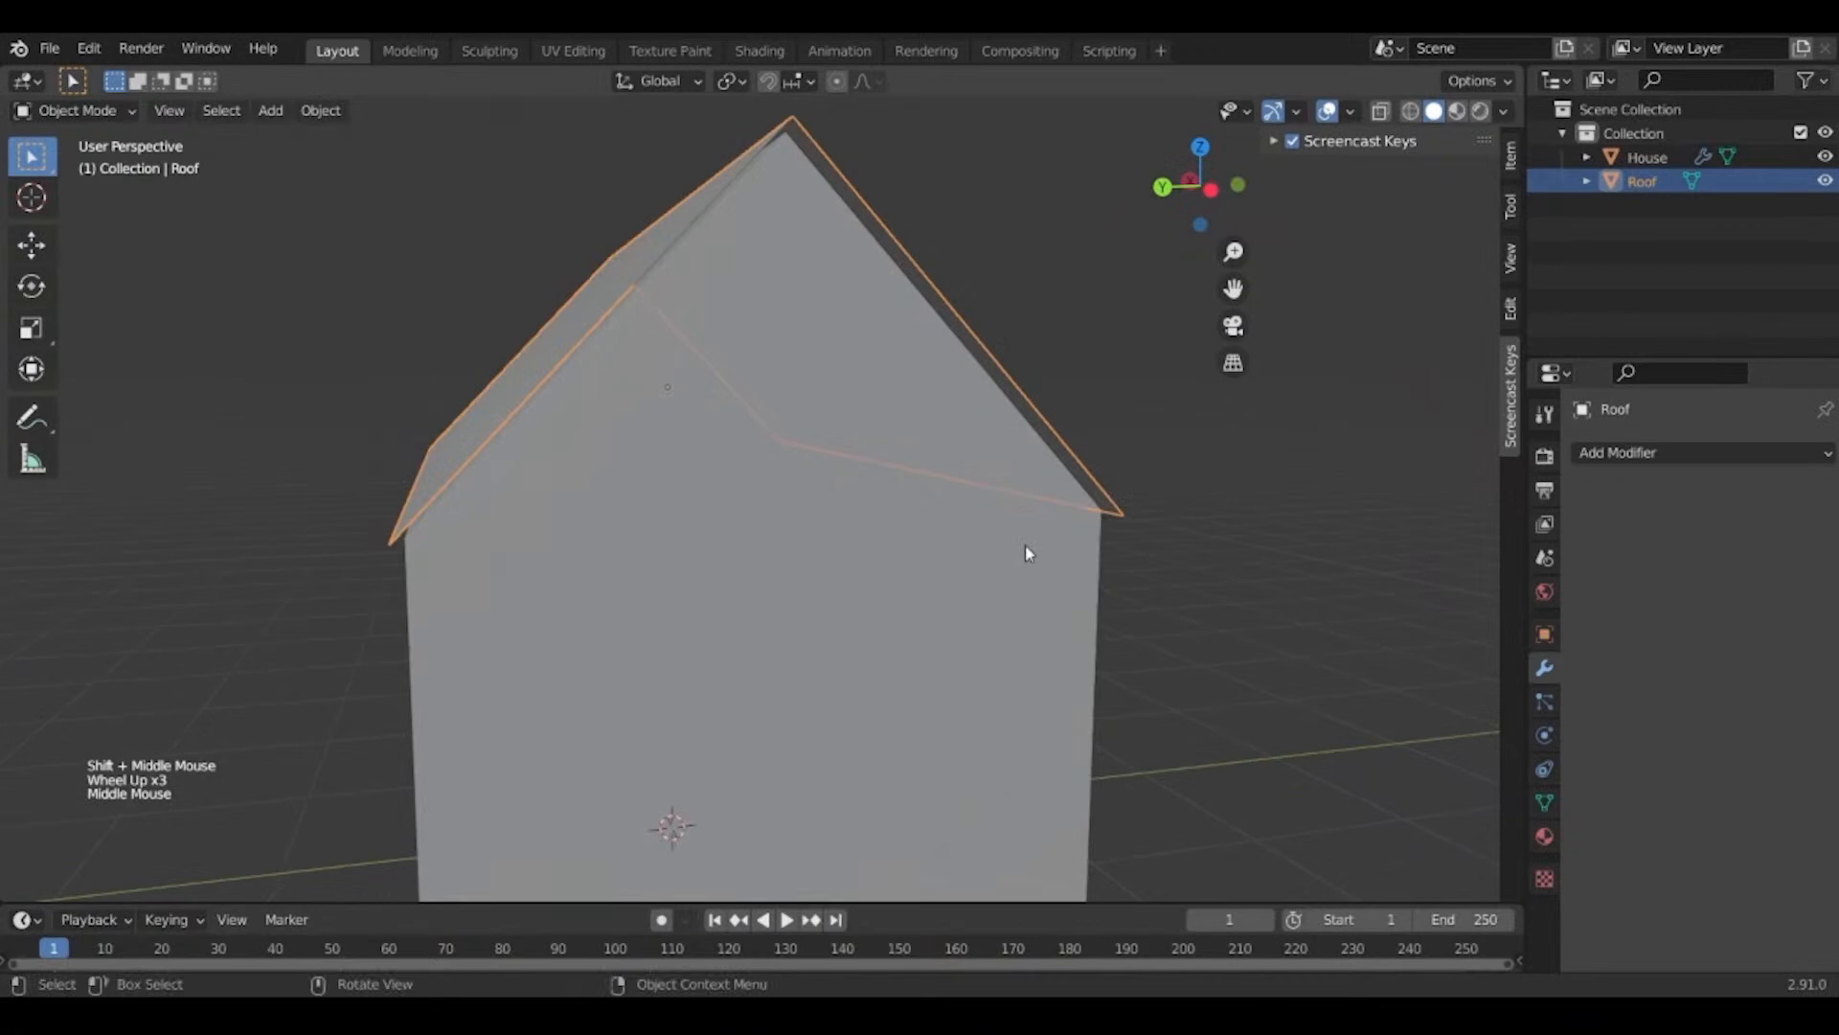
middle_drag(1084, 440, 1071, 484)
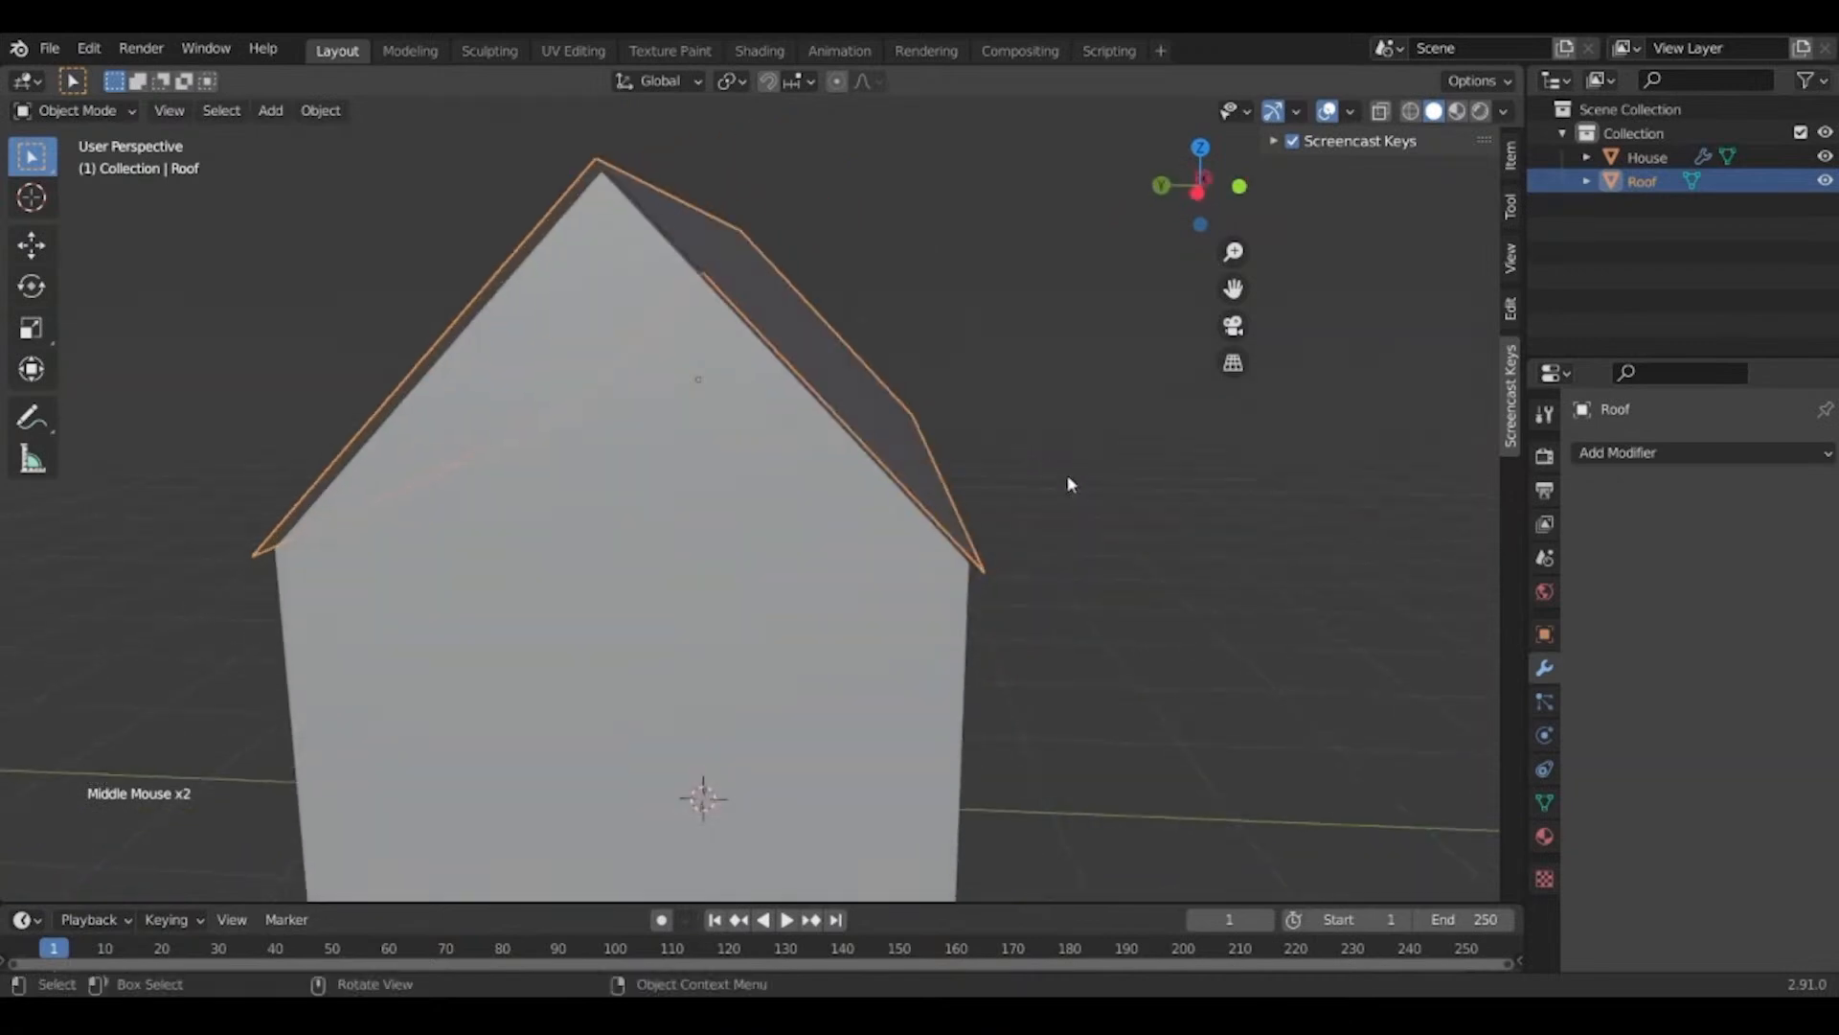
key(Tab)
key(a)
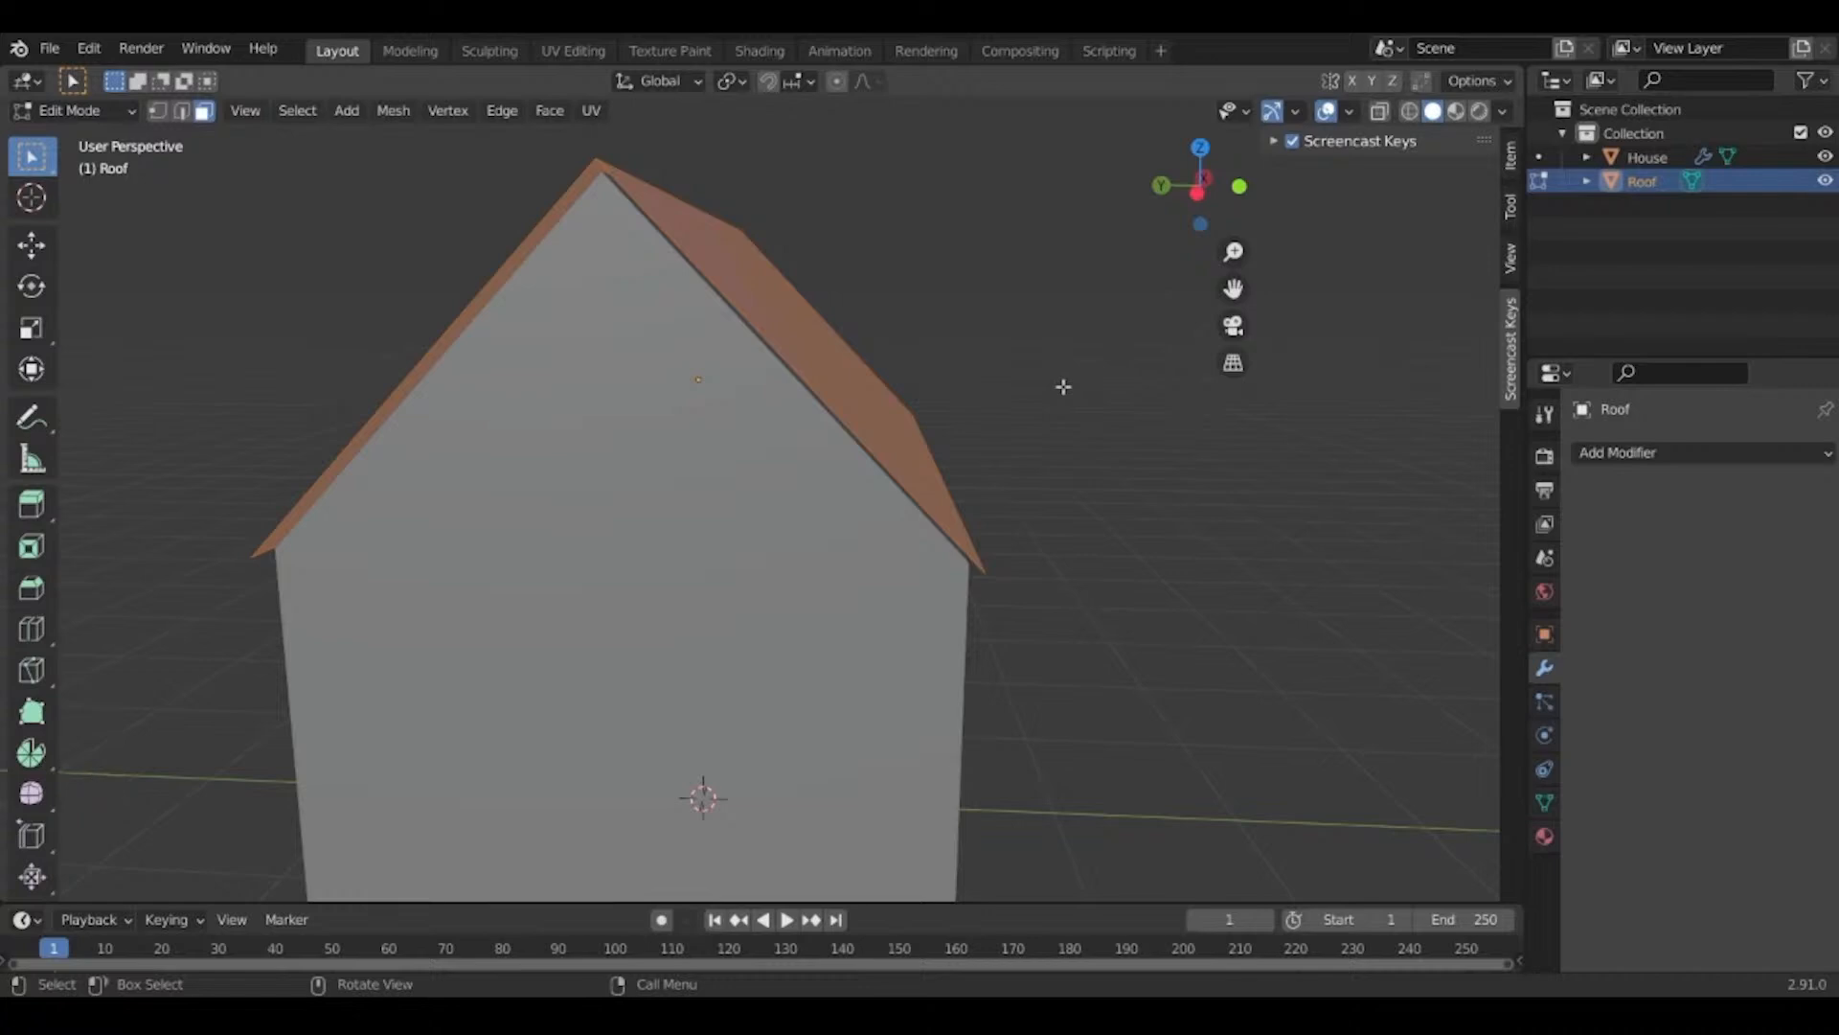
double_click(1063, 387)
click(848, 387)
middle_drag(847, 389, 991, 507)
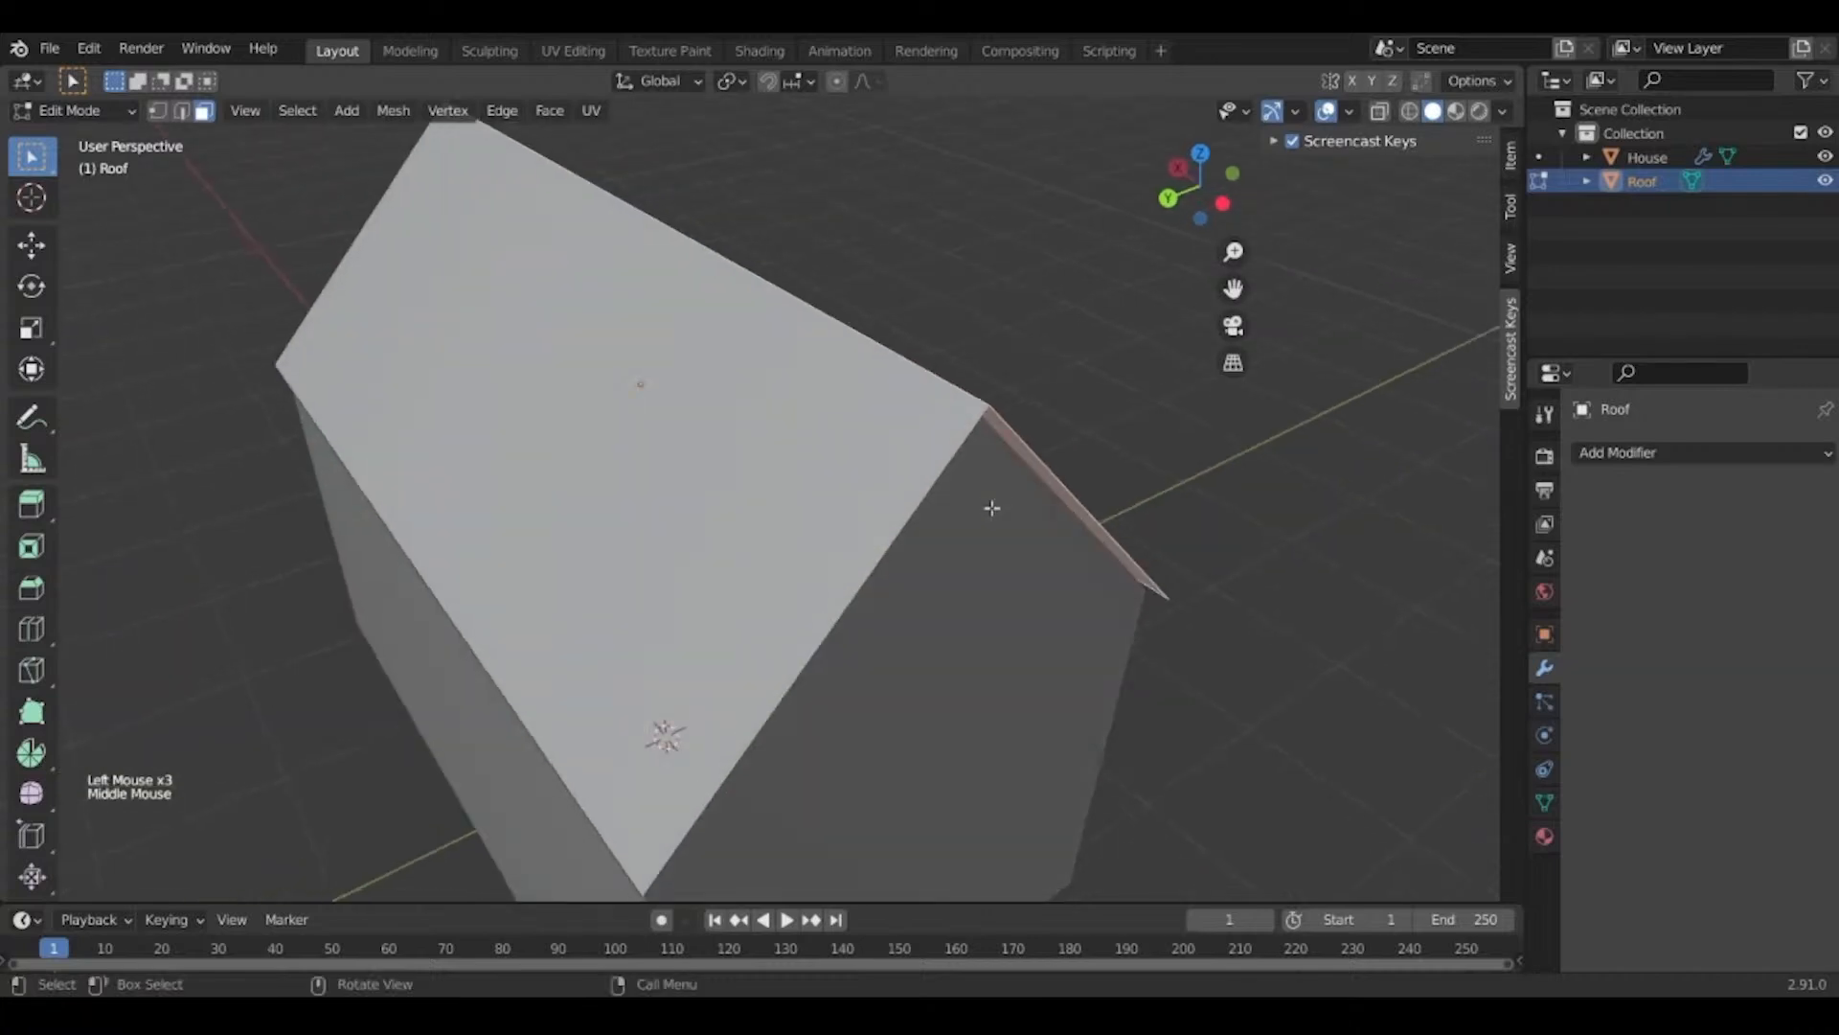
key(a)
middle_drag(1111, 569, 1052, 544)
key(e)
click(1044, 478)
key(ctrl+z)
key(g)
right_click(1009, 615)
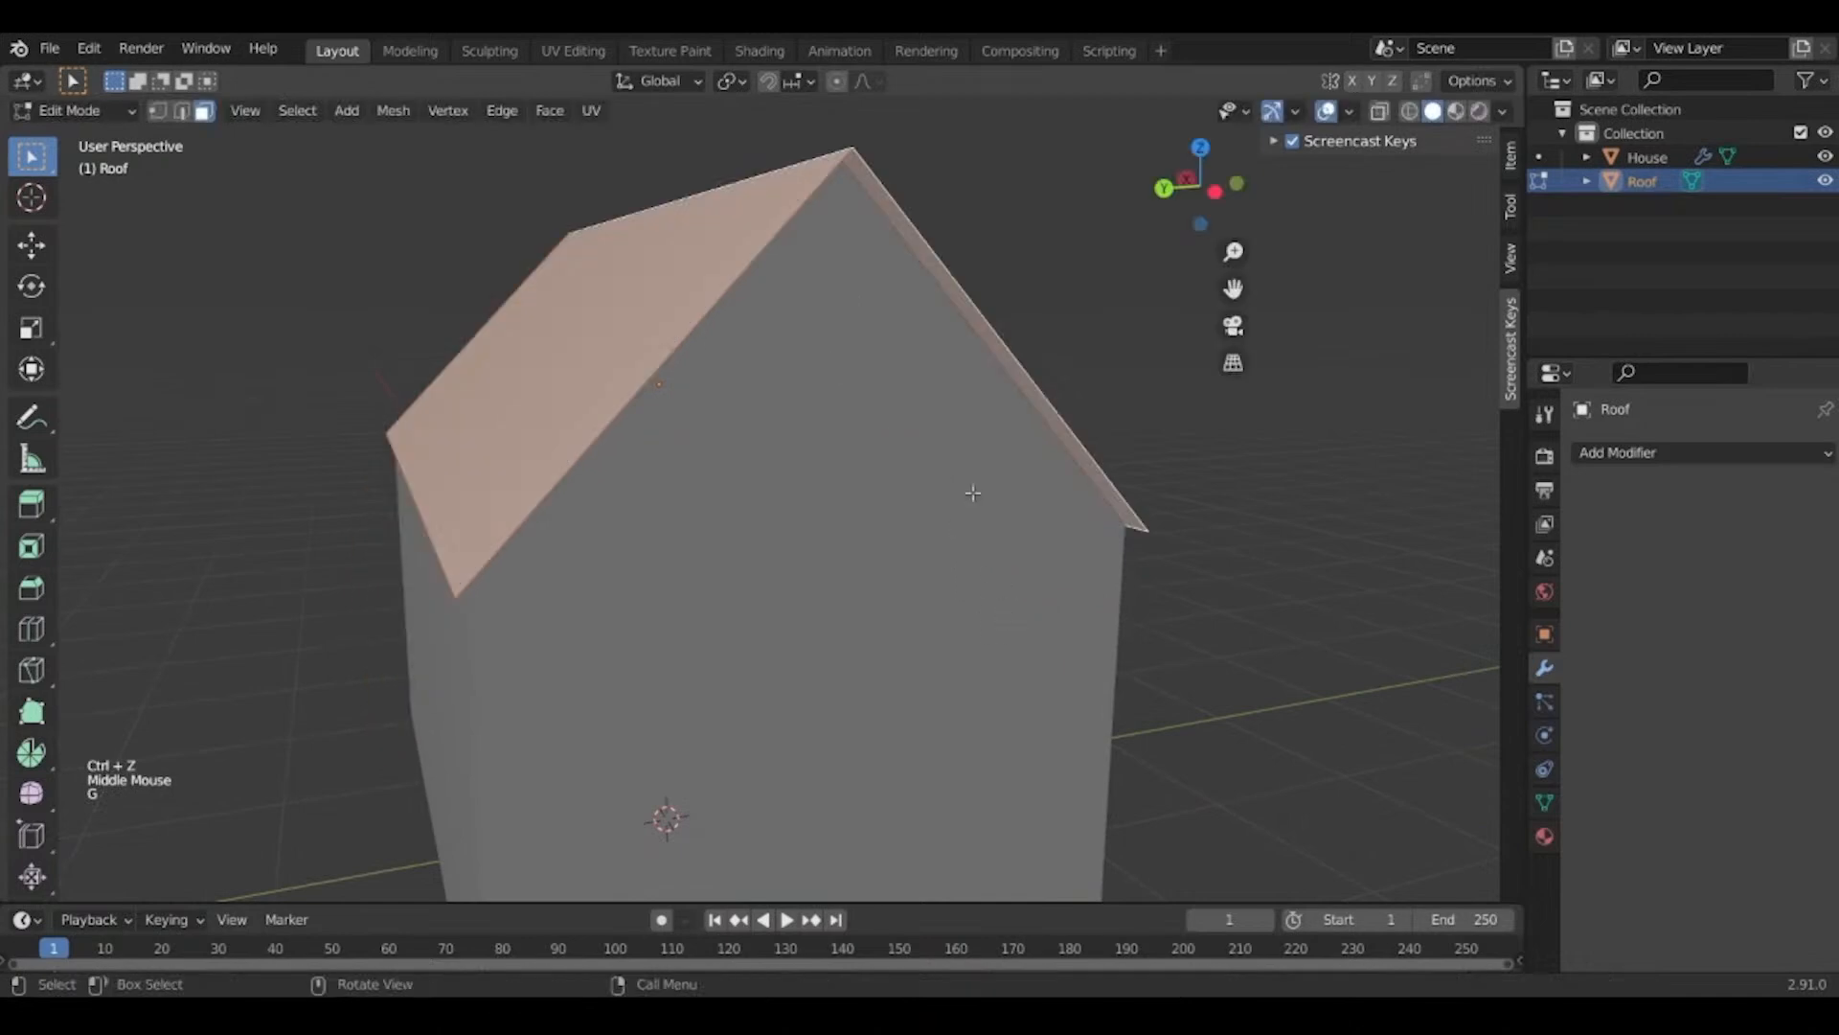
Return to Object Mode and add a Solidify modifier to the roof.
key(Tab)
click(600, 346)
key(Tab)
key(Tab)
click(625, 347)
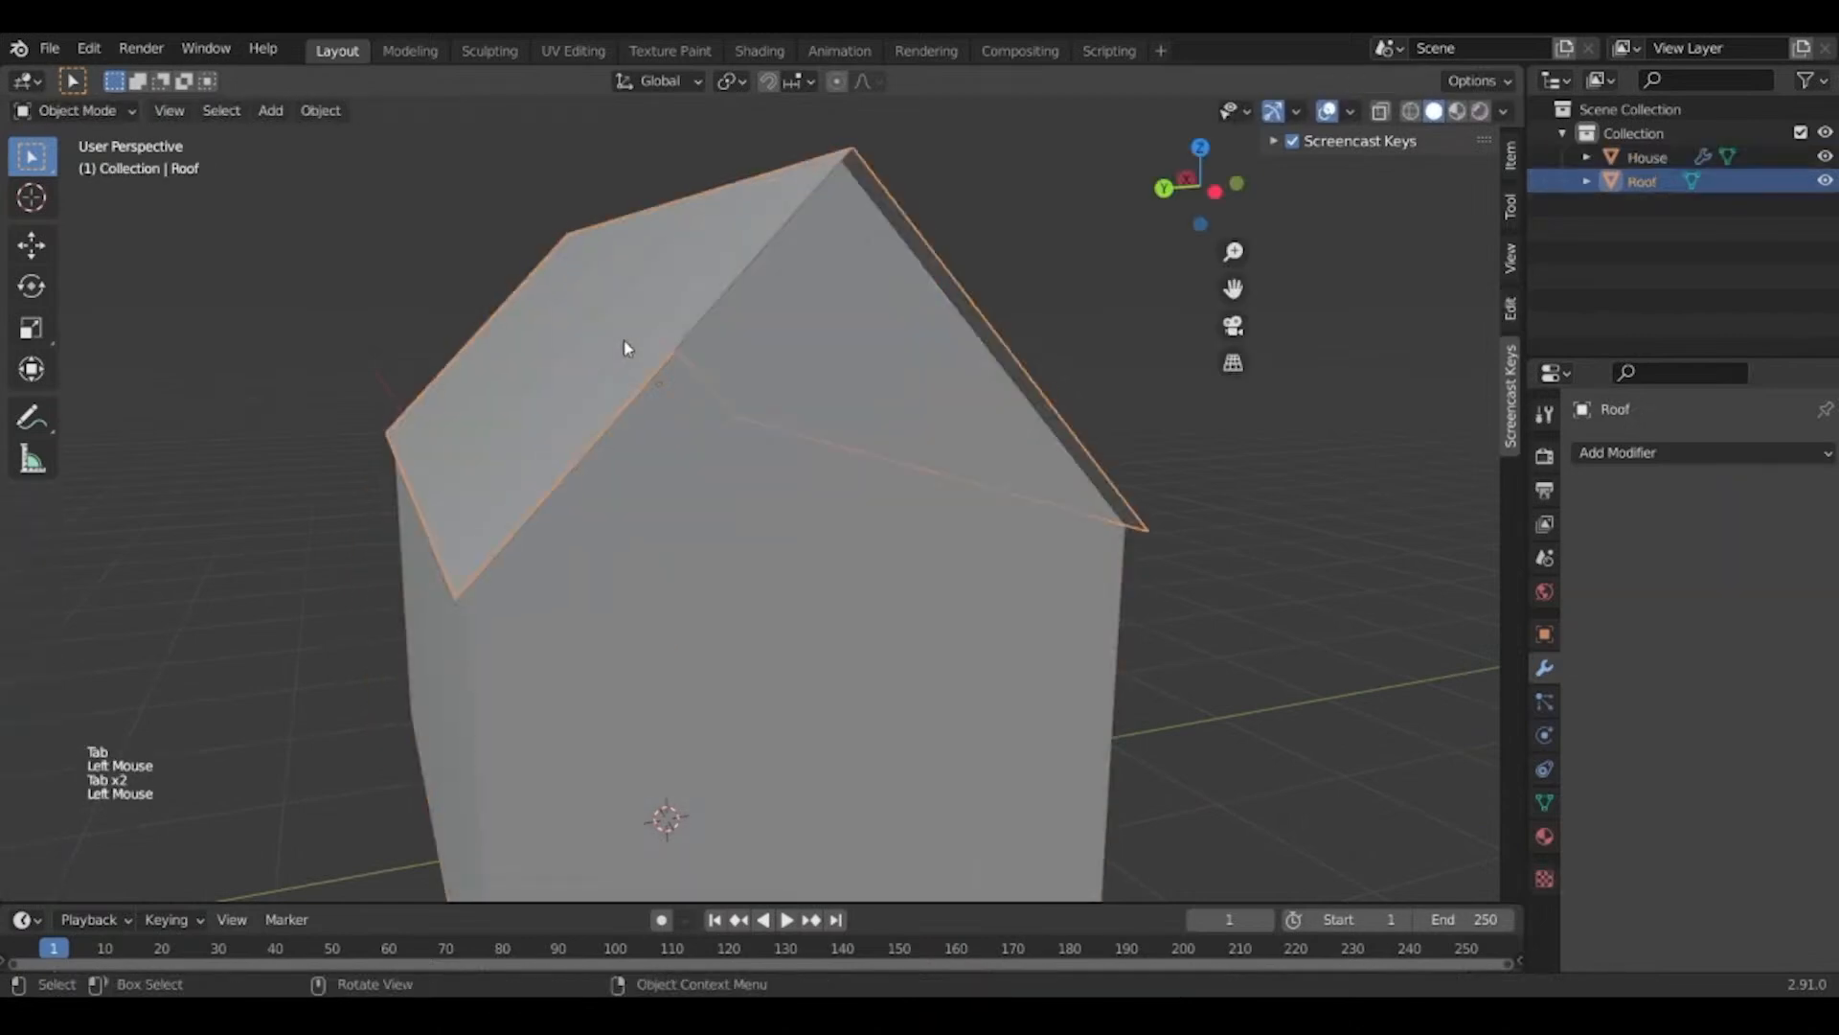
click(1638, 461)
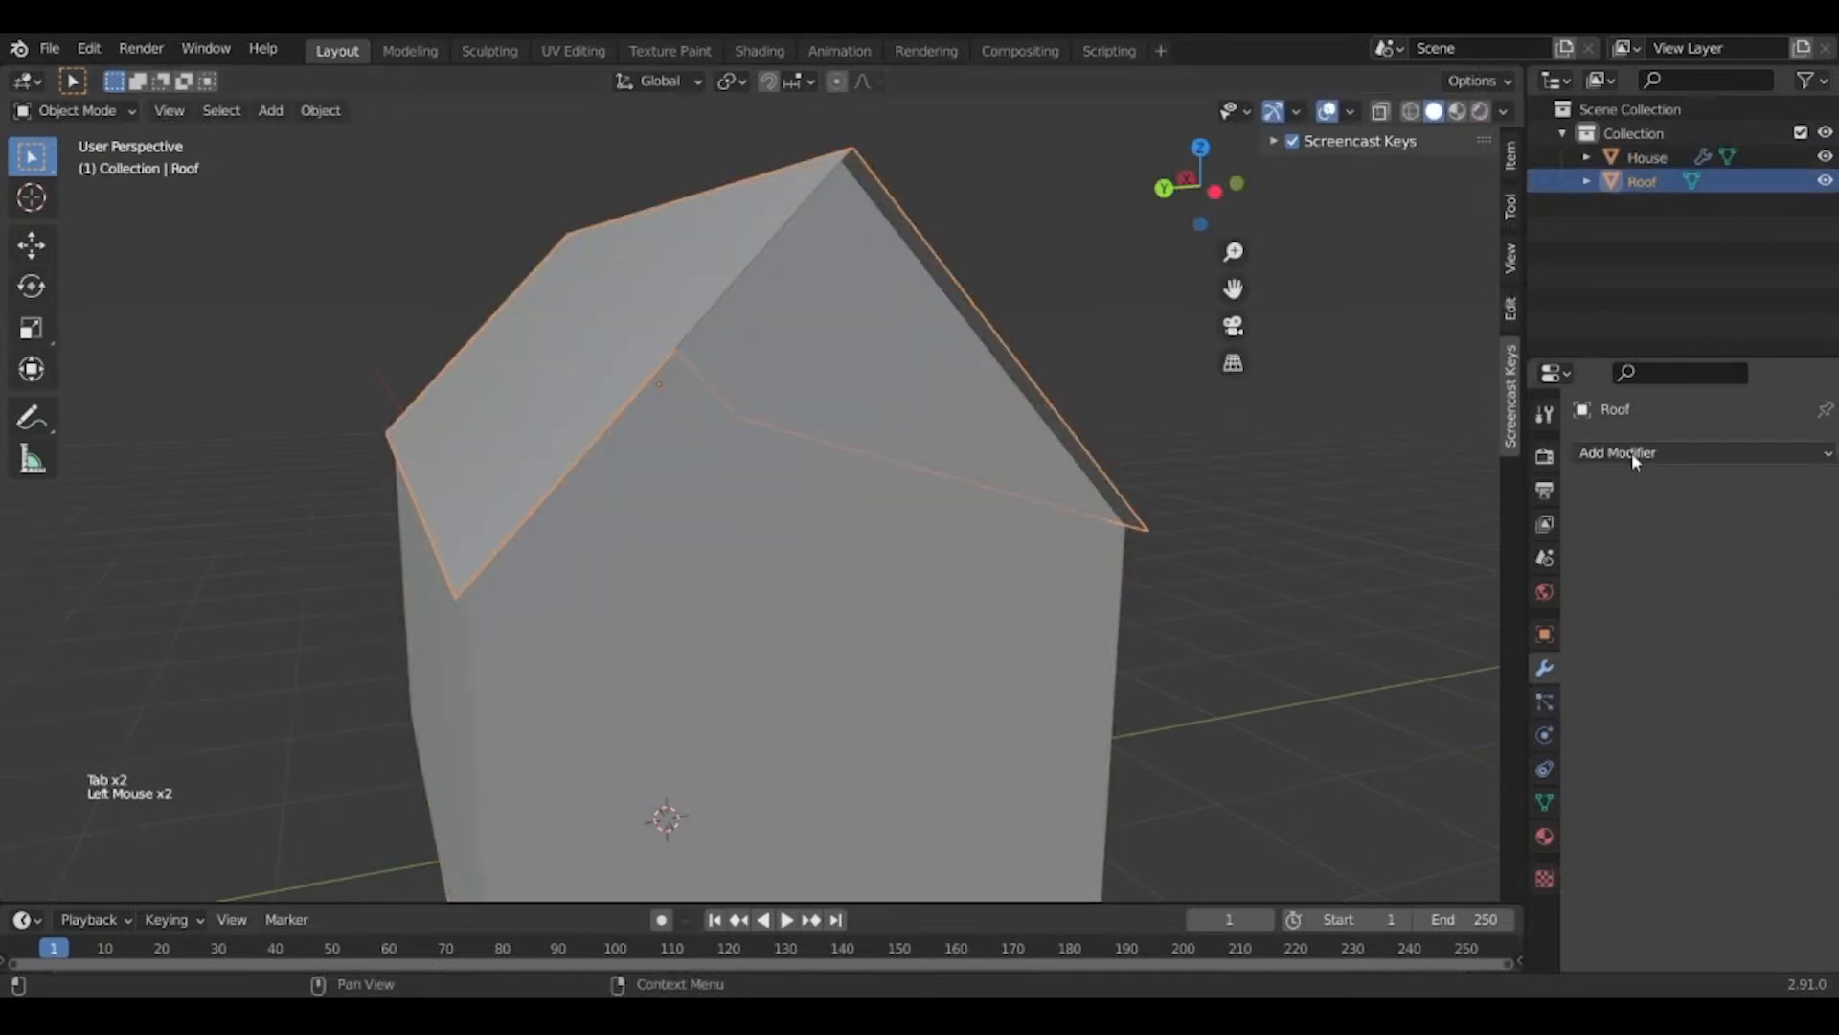
click(1444, 423)
click(1445, 424)
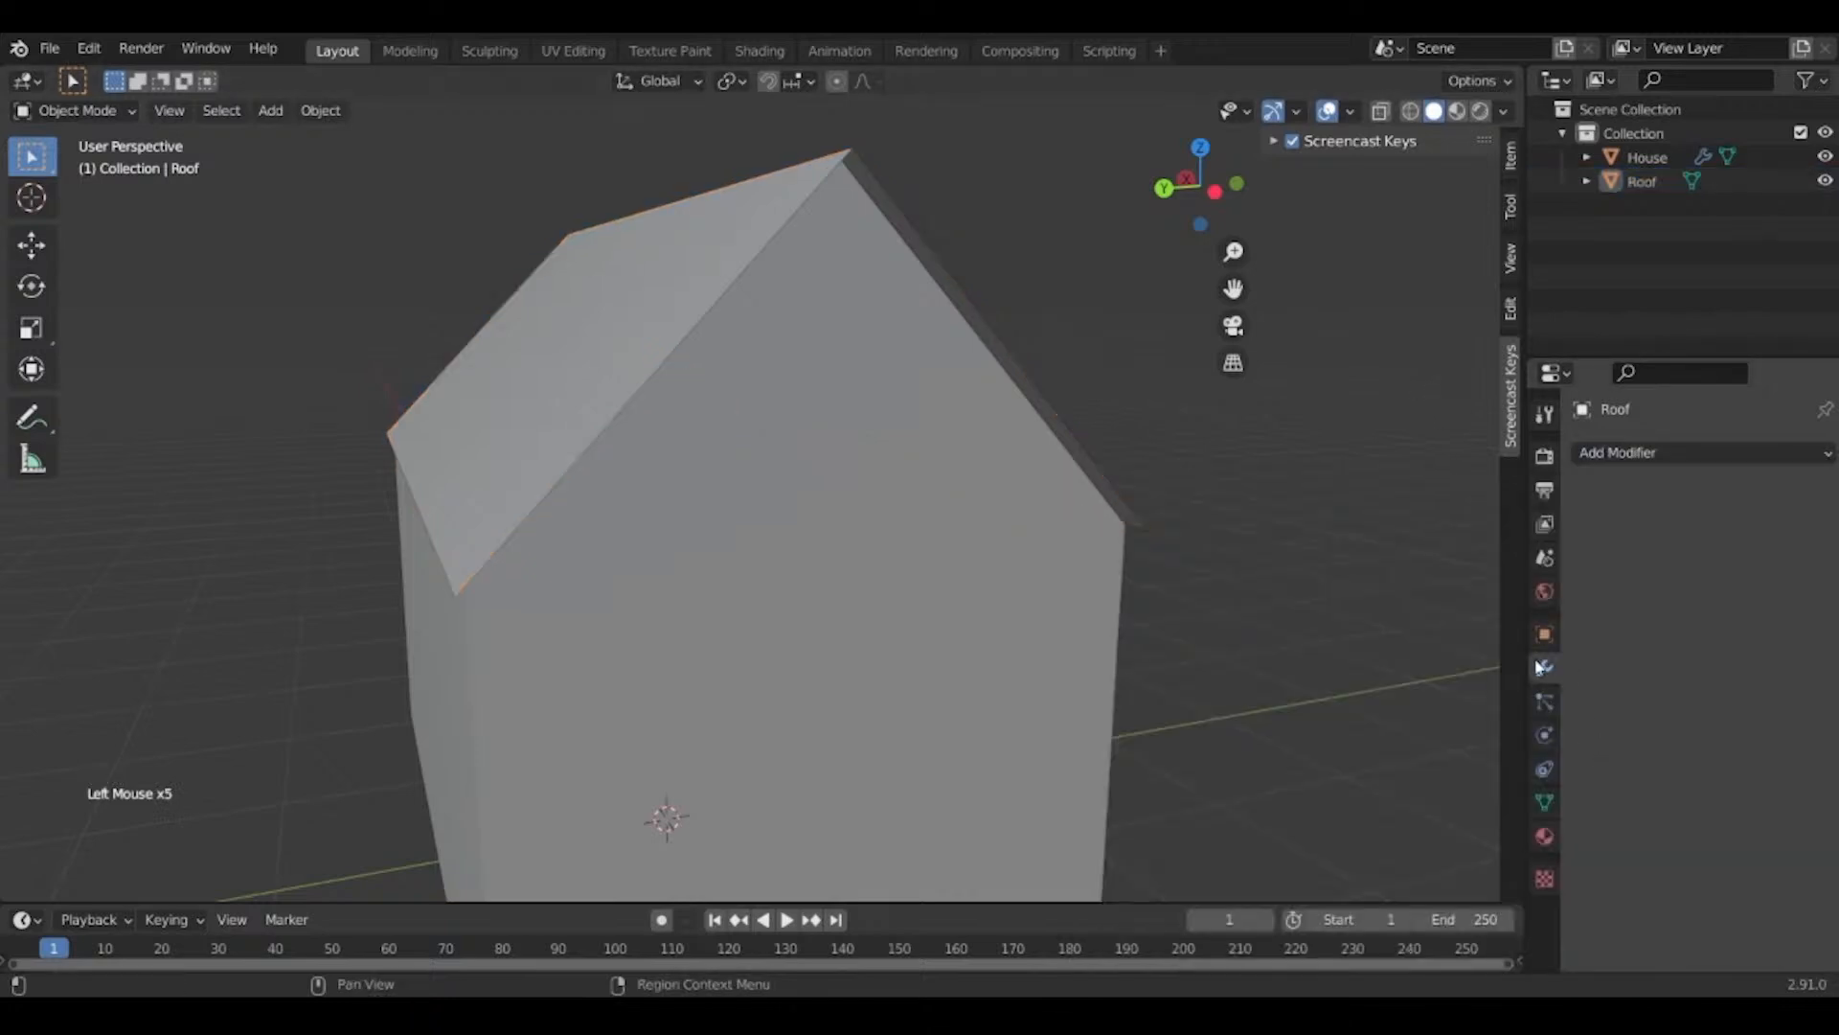
click(1663, 450)
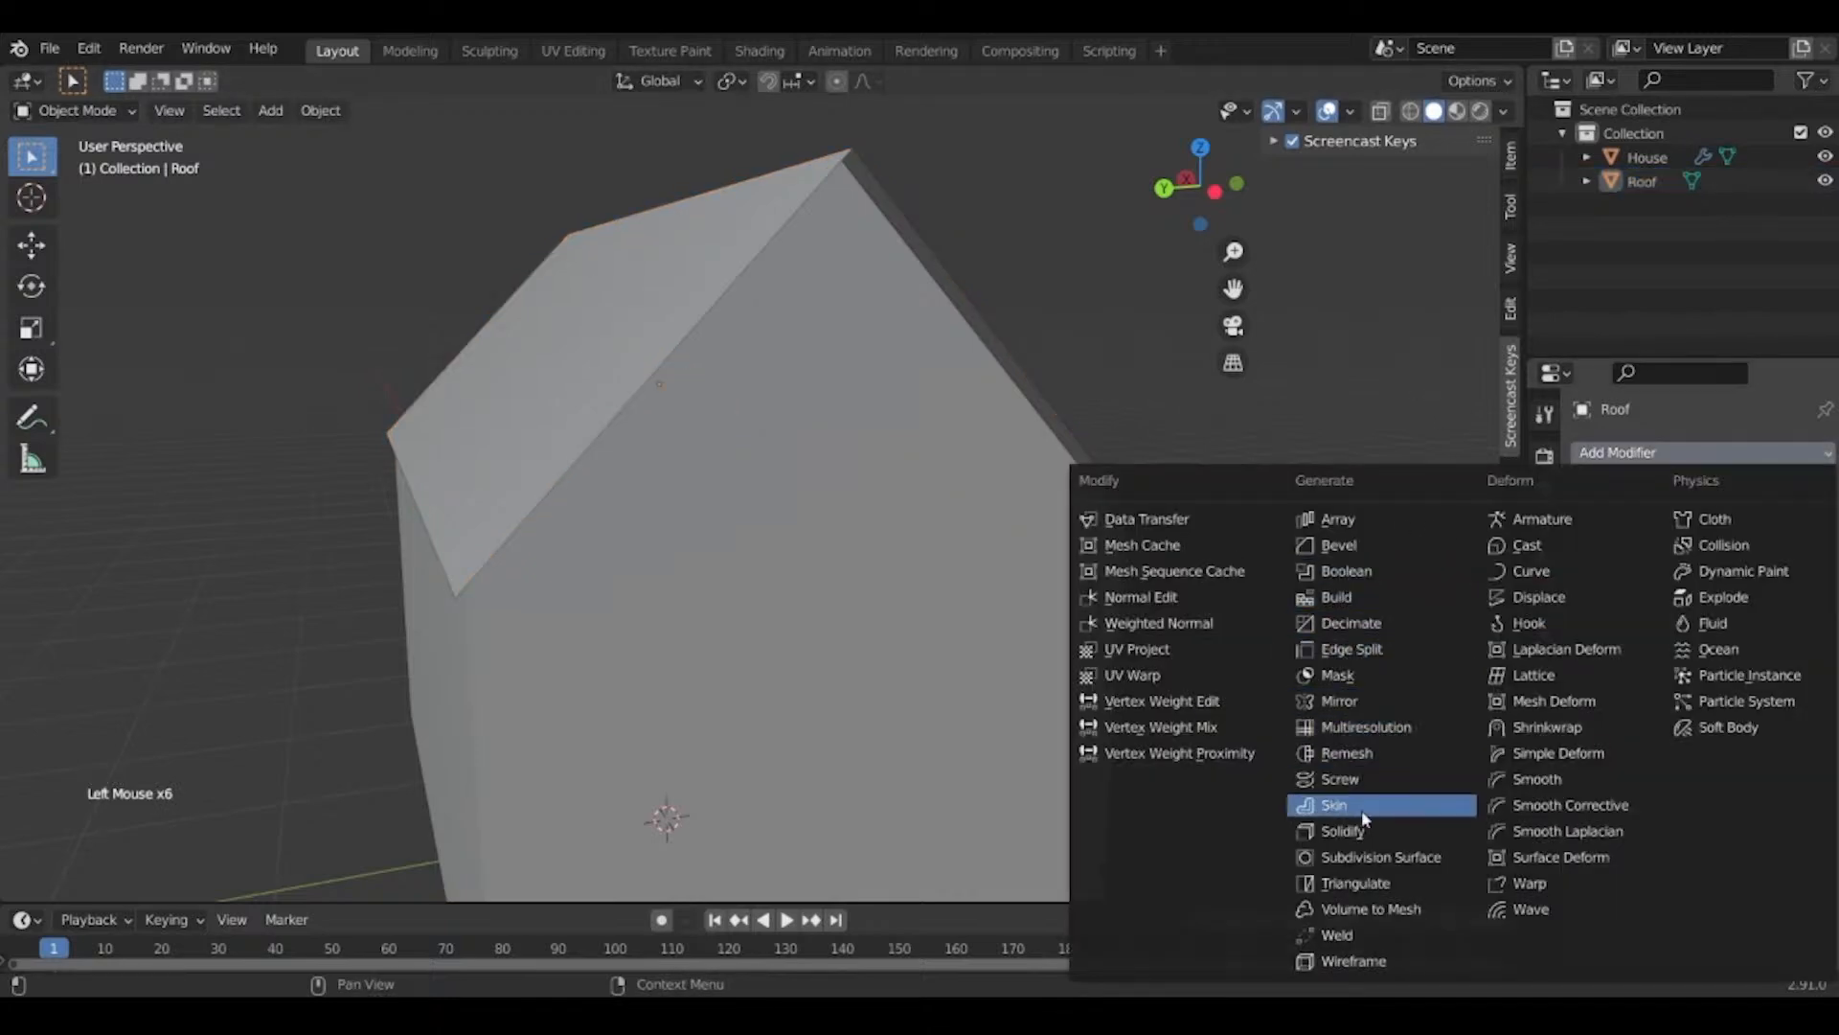
click(1342, 830)
Set the roof's Solidify thickness to 0.03 m.
mouse_move(1275, 600)
middle_down()
mouse_move(1117, 623)
mouse_move(1246, 614)
middle_up()
scroll(1117, 623, up, 1)
click(1805, 567)
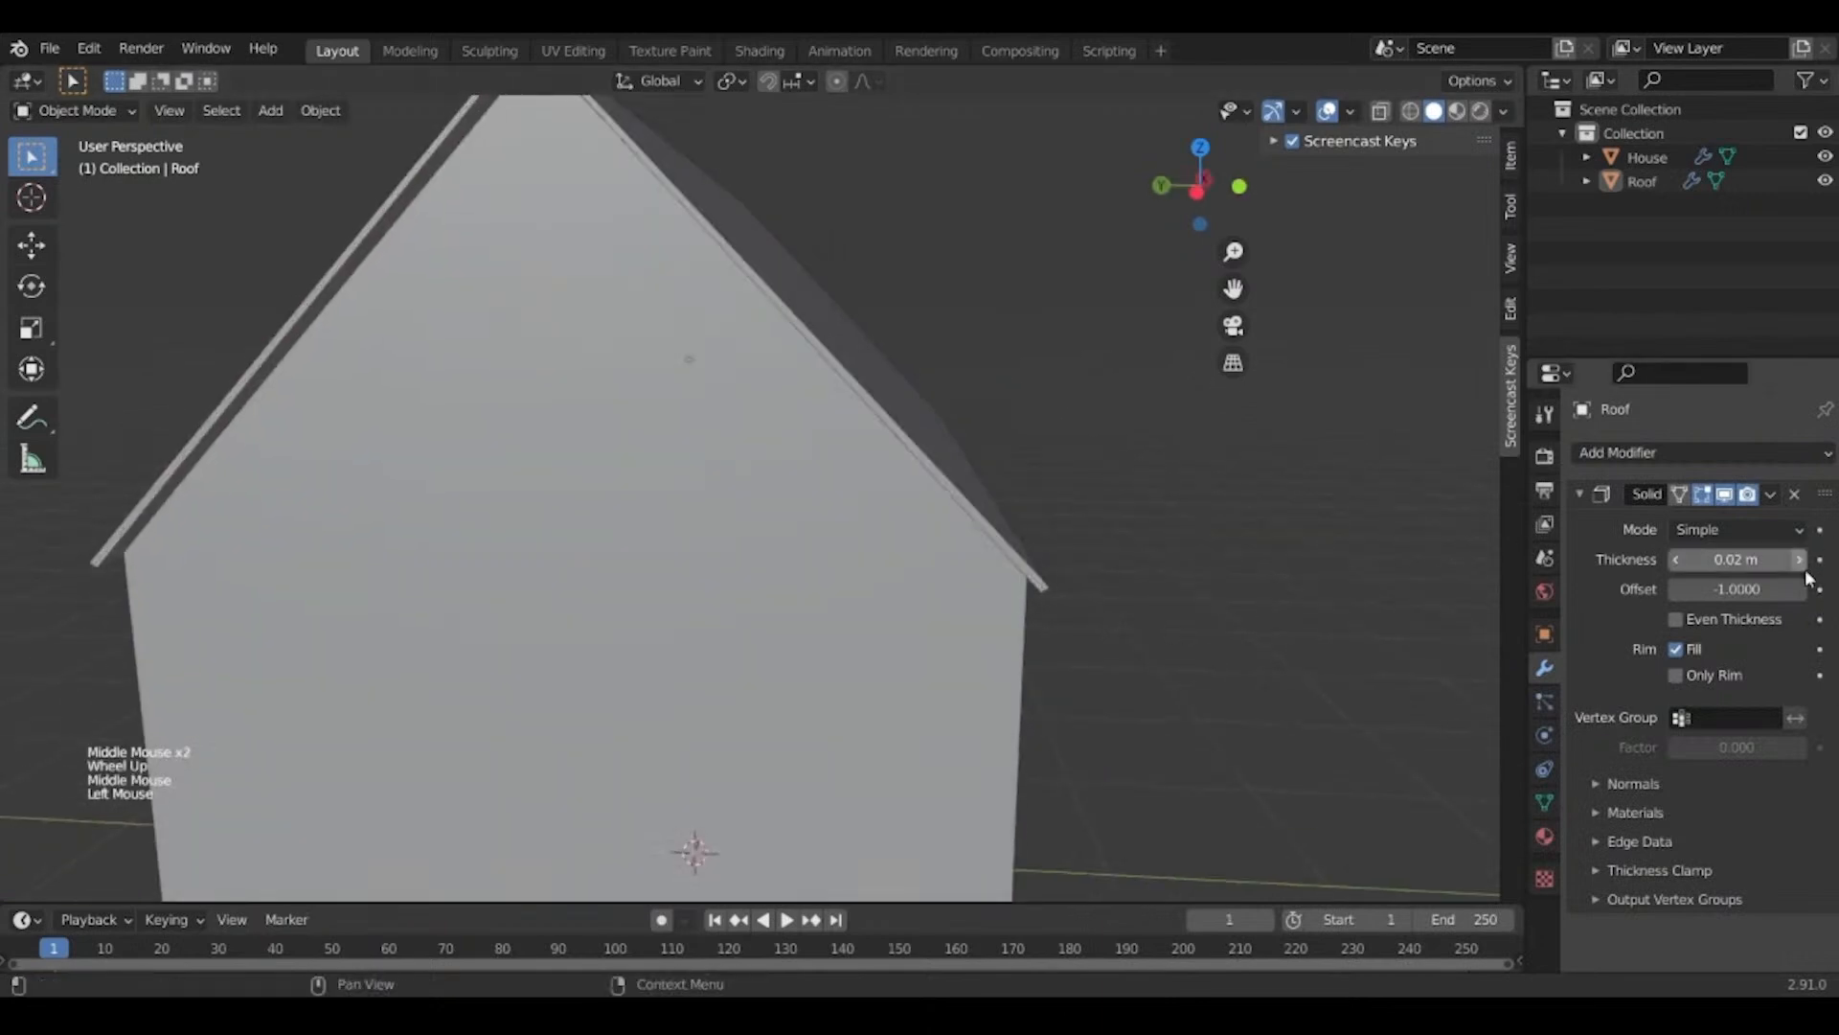
click(1805, 567)
middle_drag(1149, 450, 1465, 527)
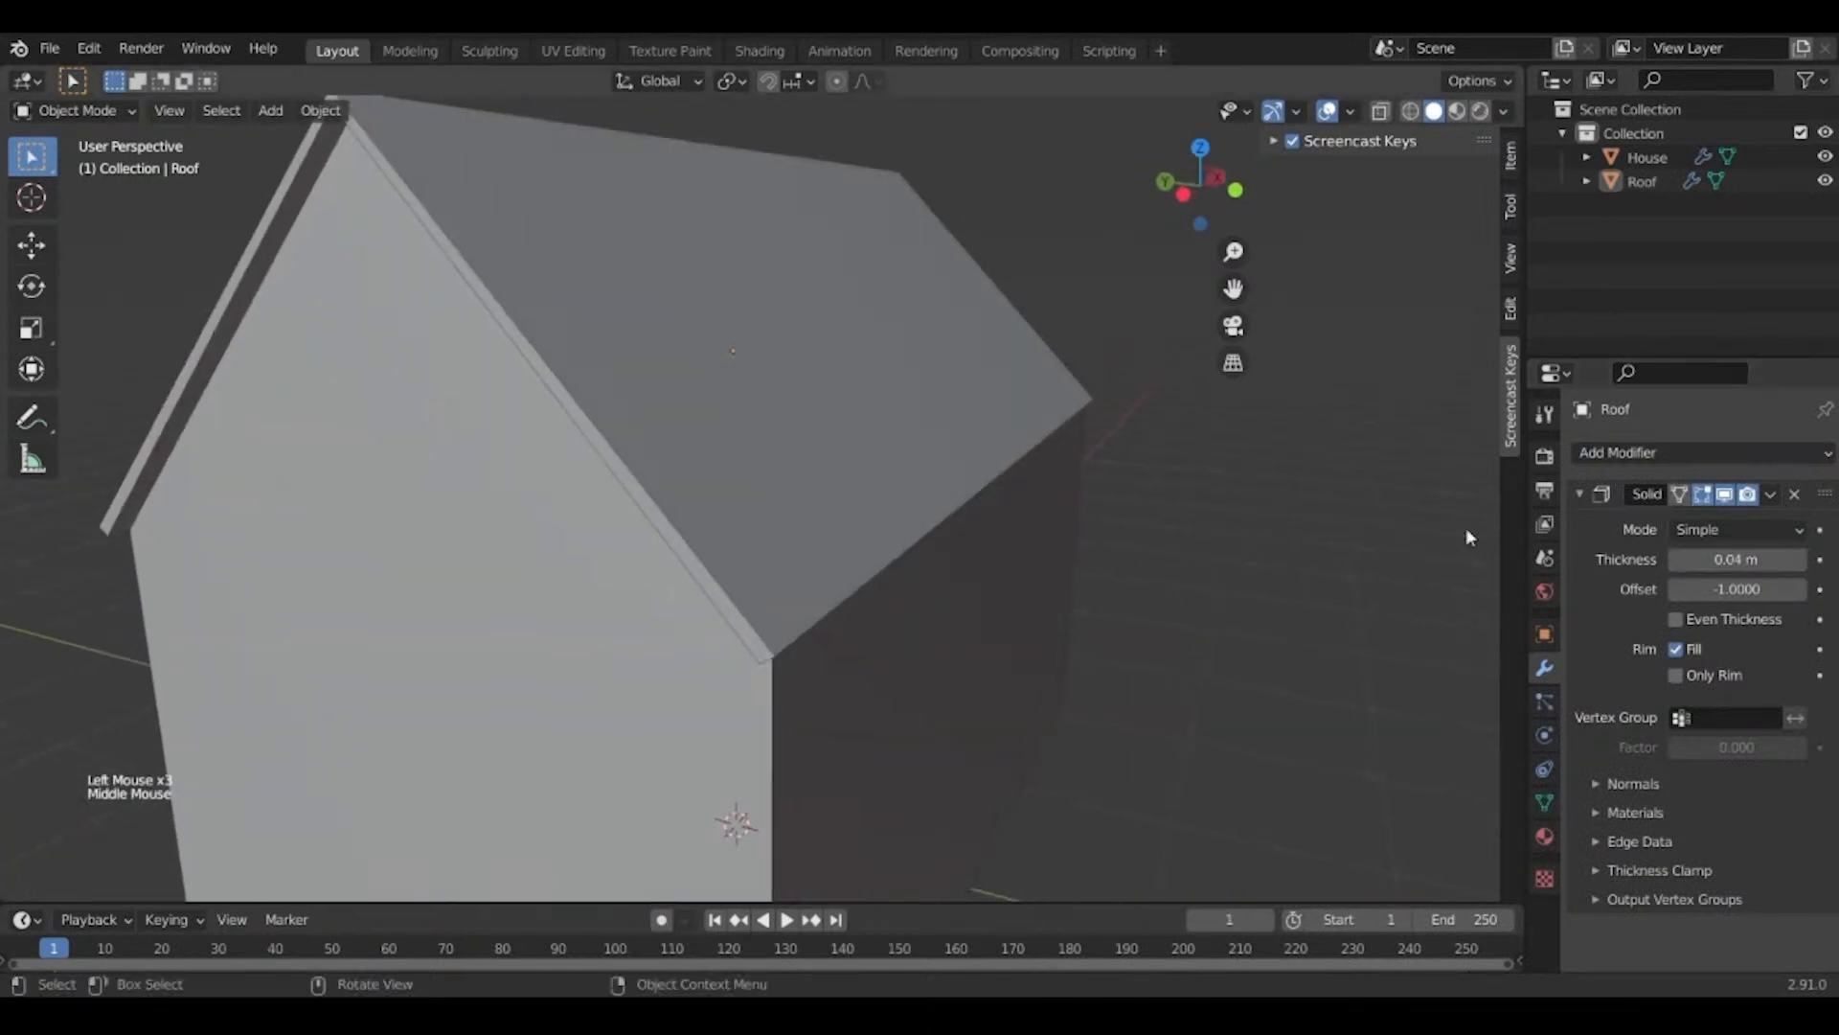
click(1800, 559)
click(1676, 560)
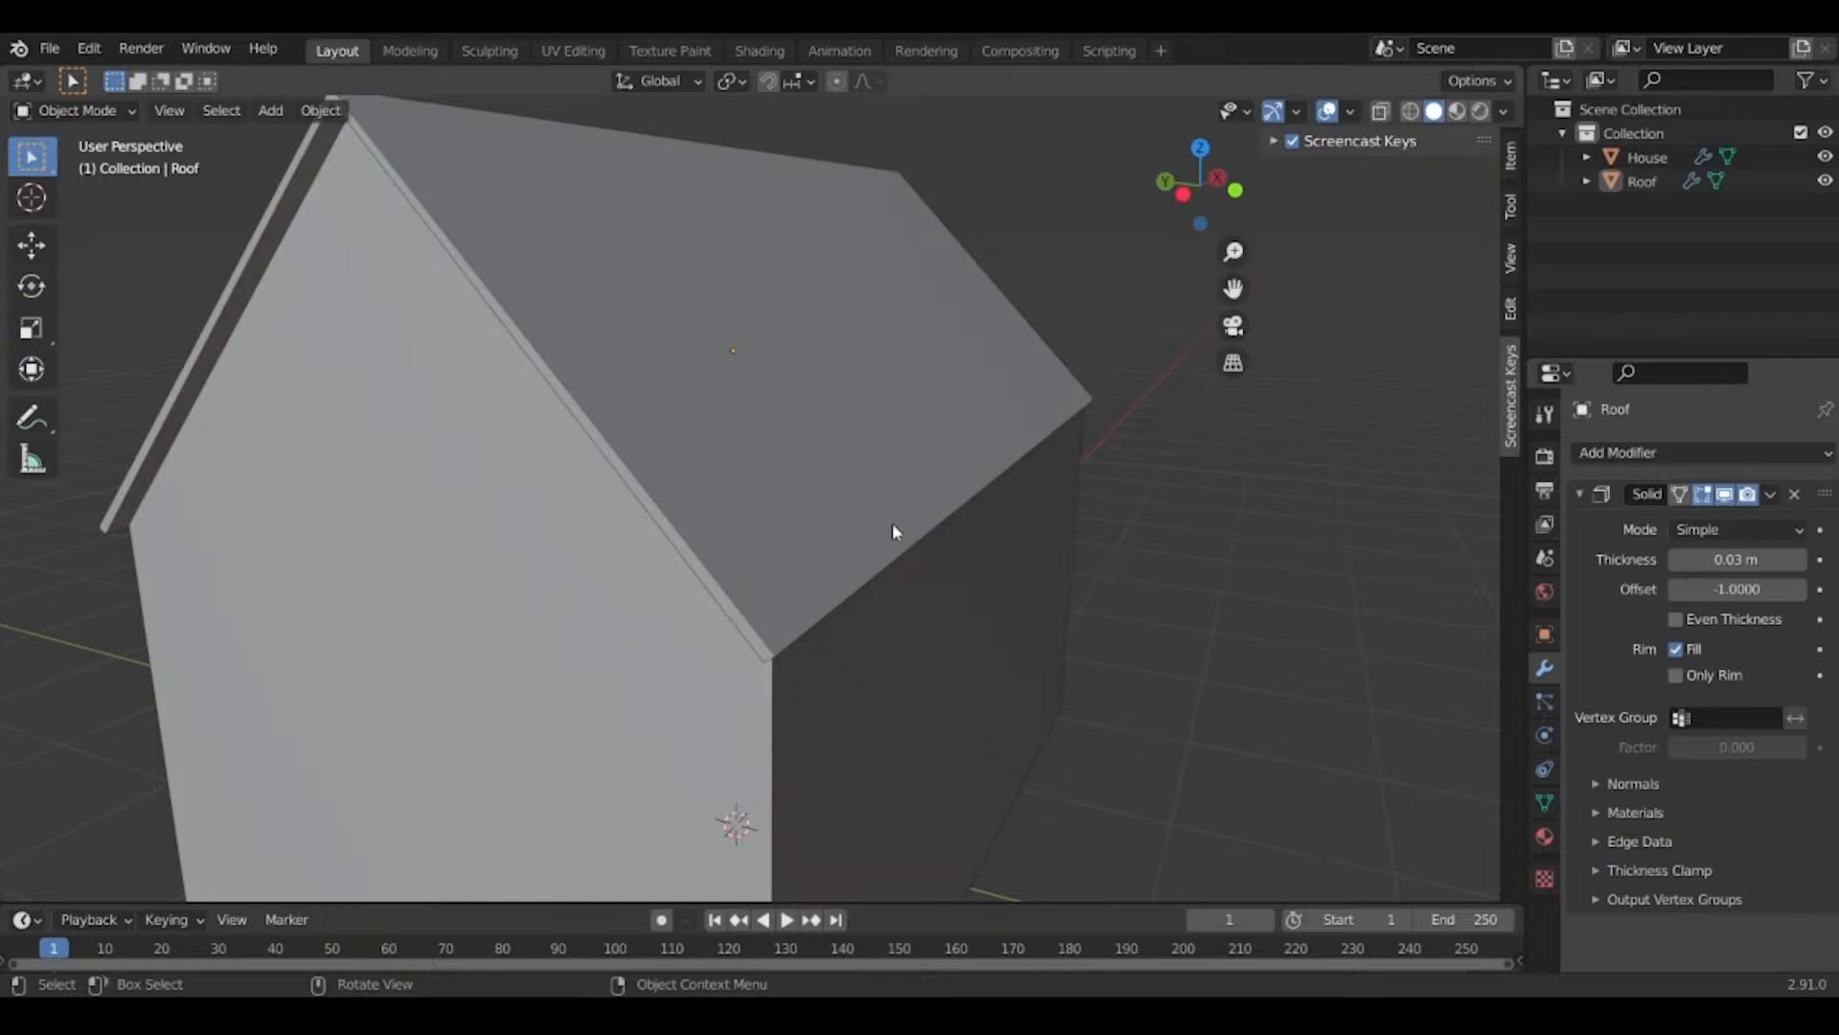
Enter Edit Mode on the roof, select its lower front corner vertex in vertex mode, and try moving it, cancelling the move.
click(826, 525)
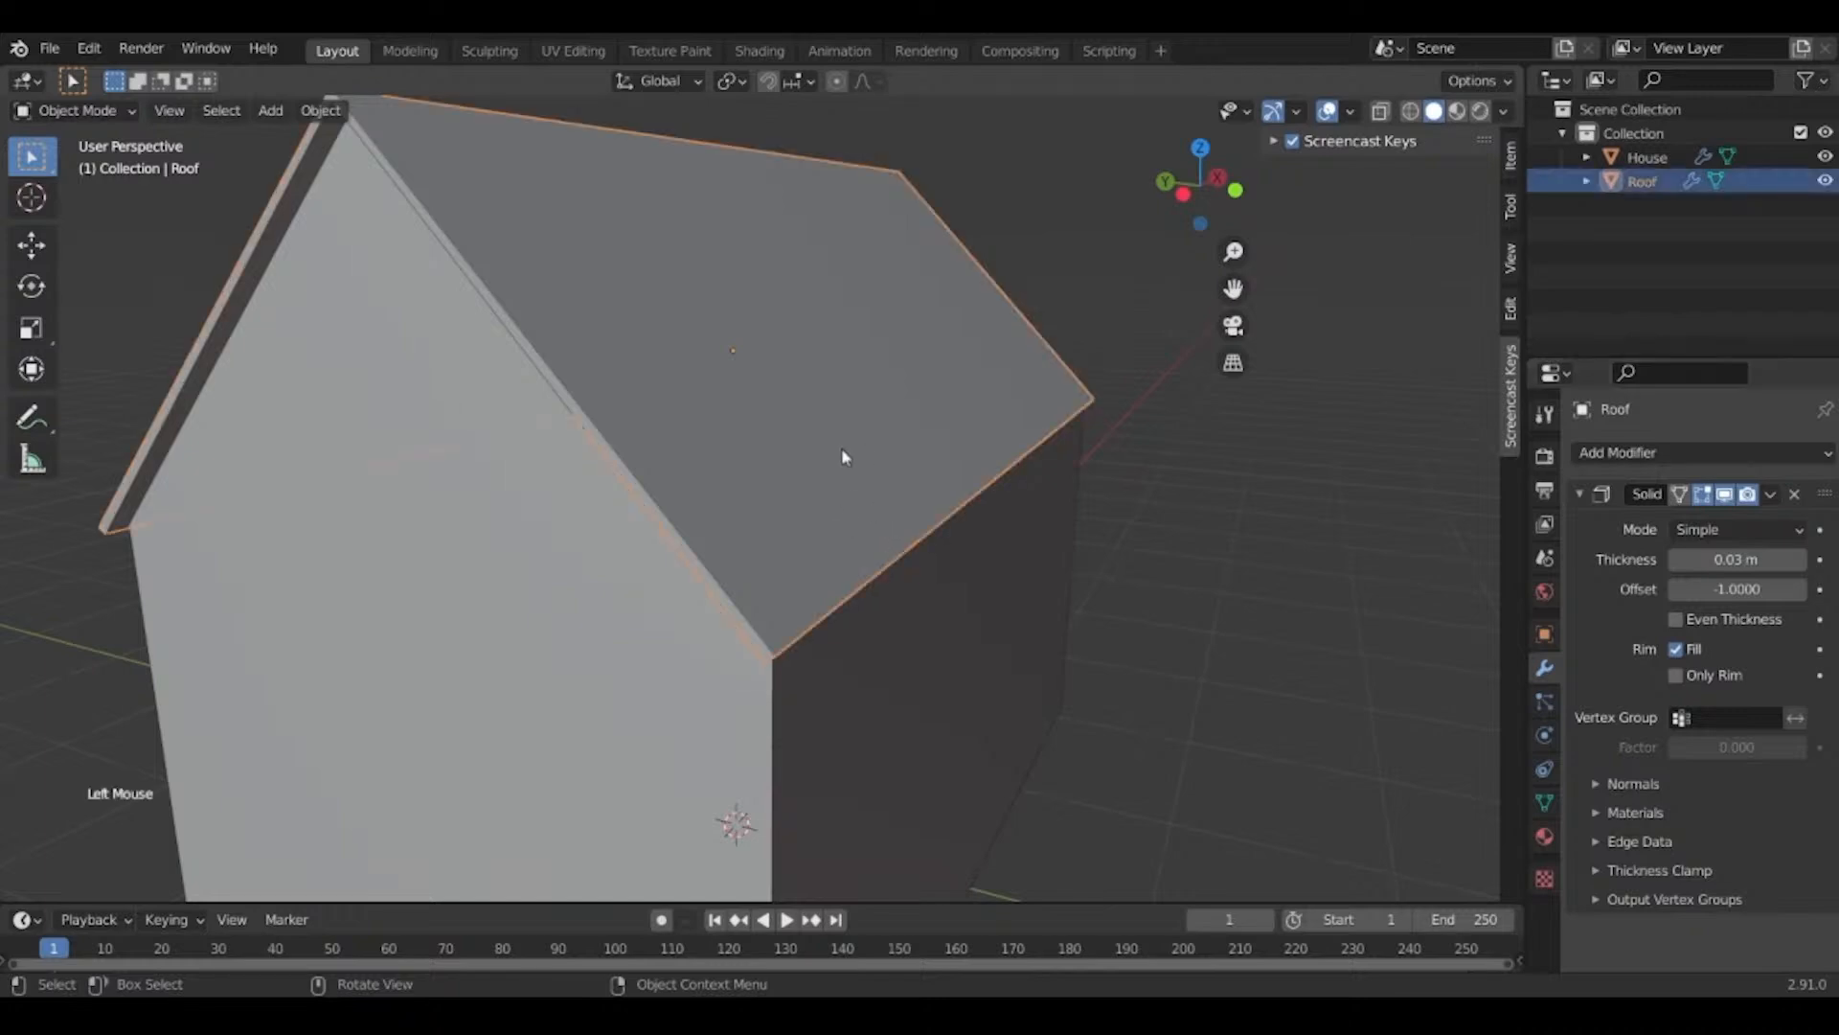
key(Tab)
key(1)
click(774, 657)
key(g)
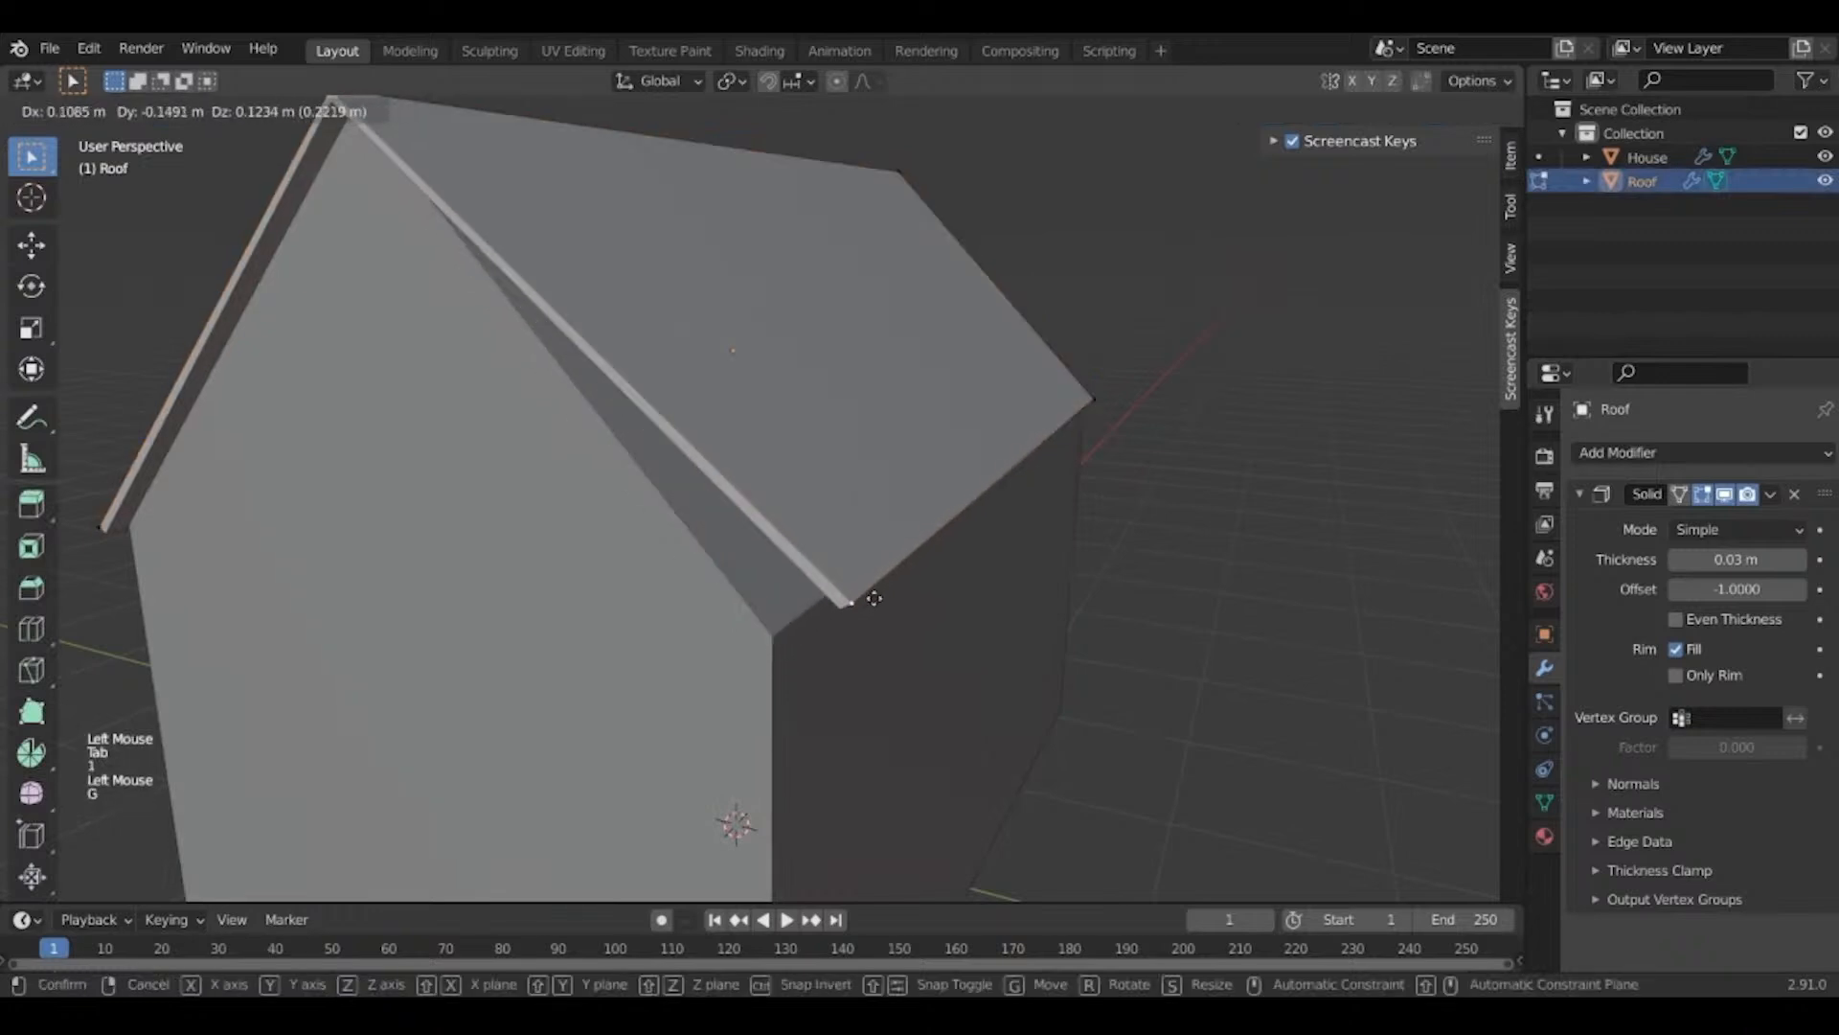
key(Escape)
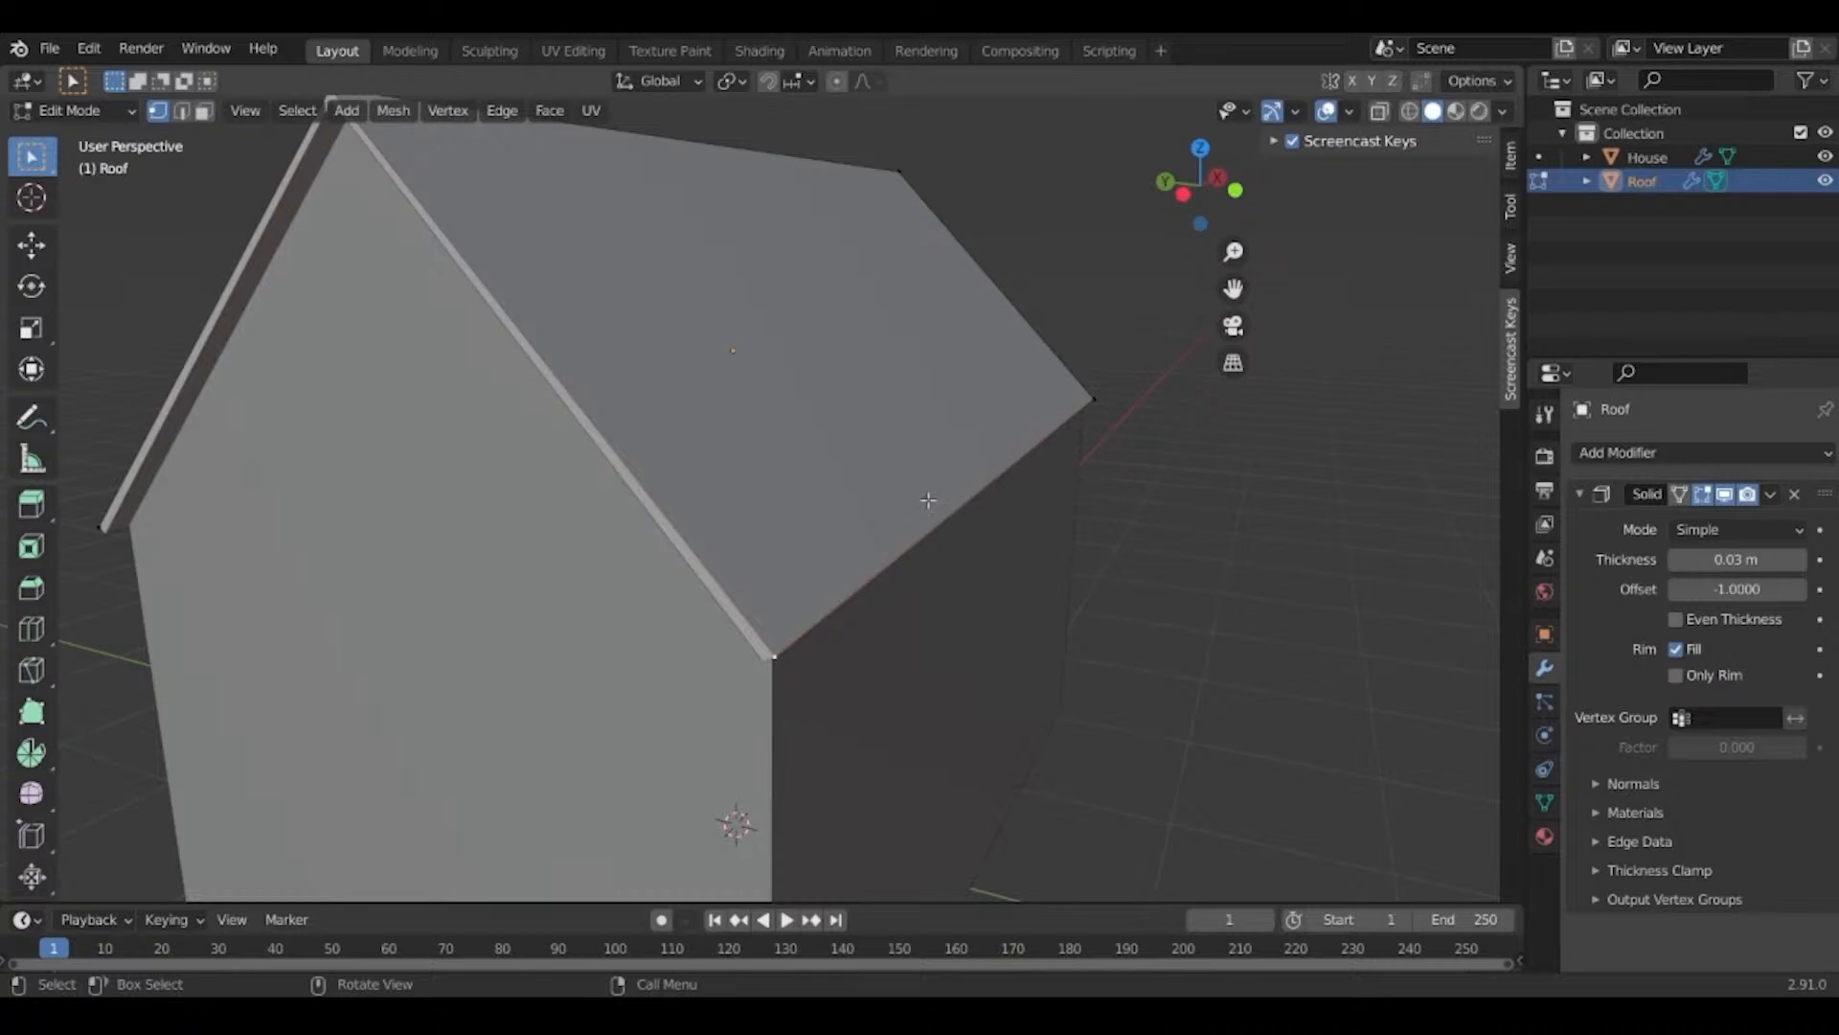
Return to Object Mode and apply the roof's Solidify modifier.
key(Tab)
middle_drag(1079, 493, 1425, 541)
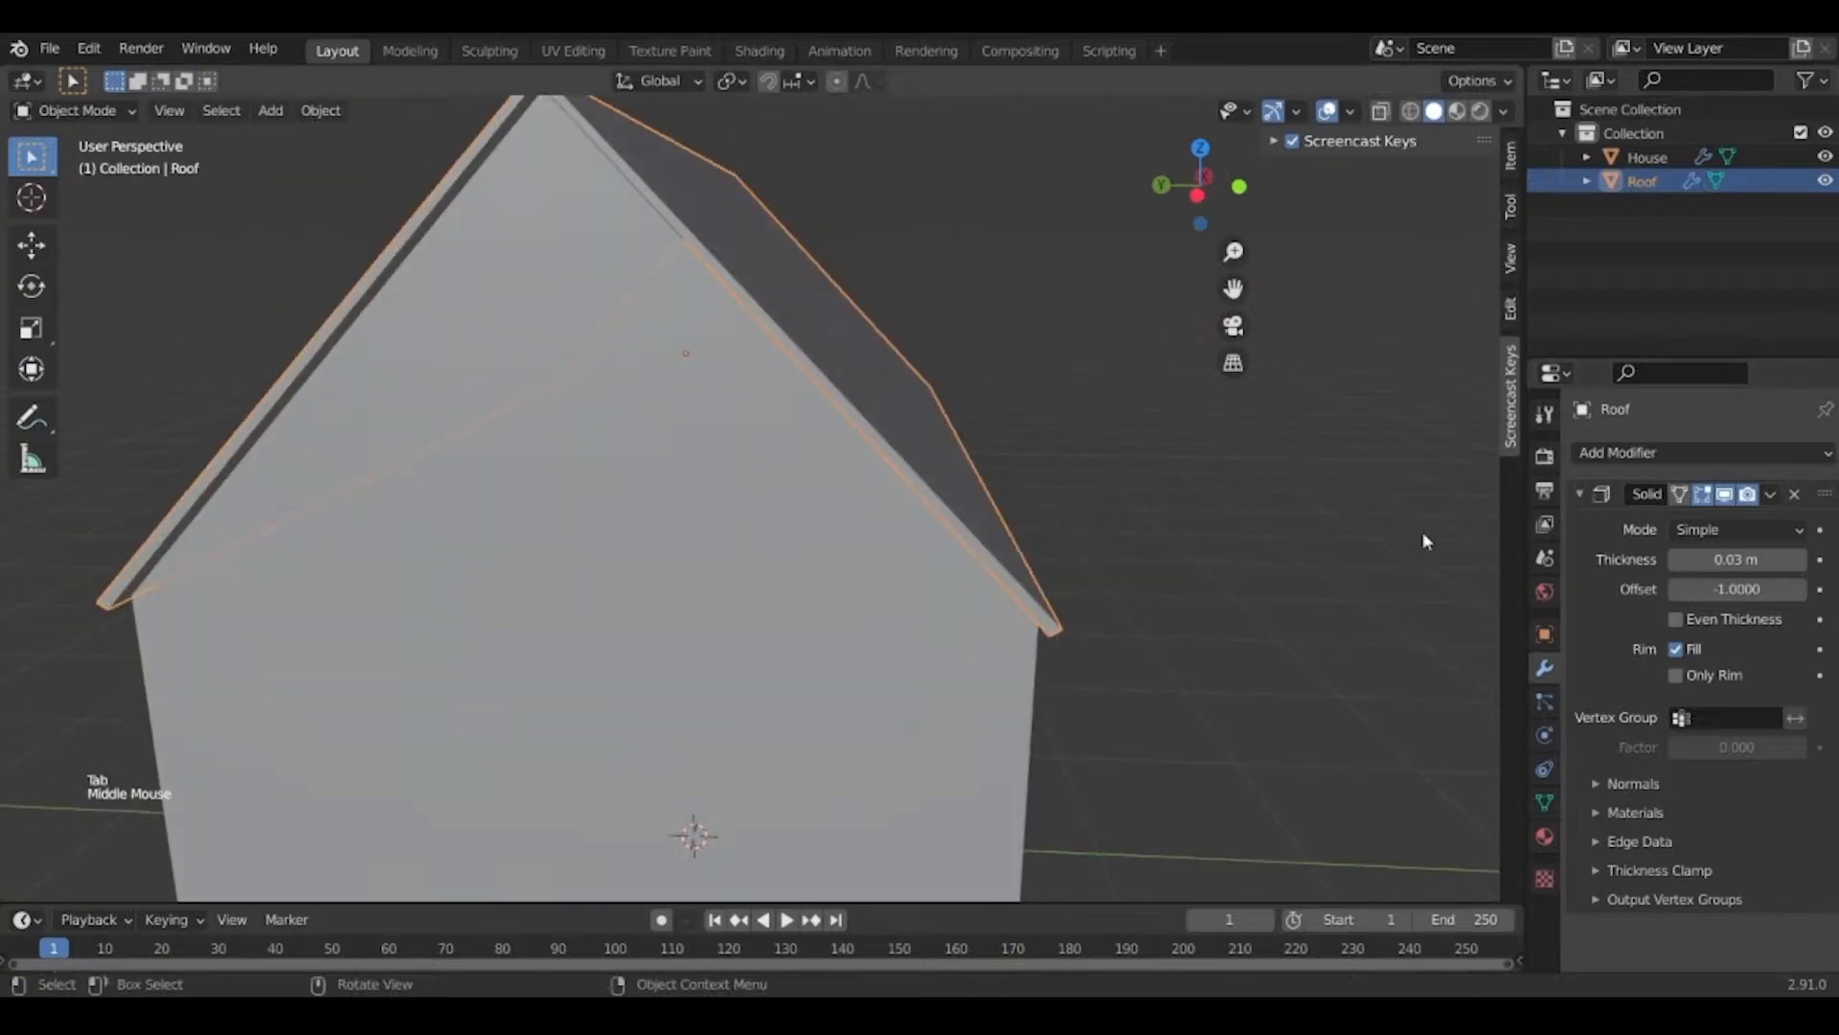
key(ctrl+a)
click(839, 358)
click(839, 358)
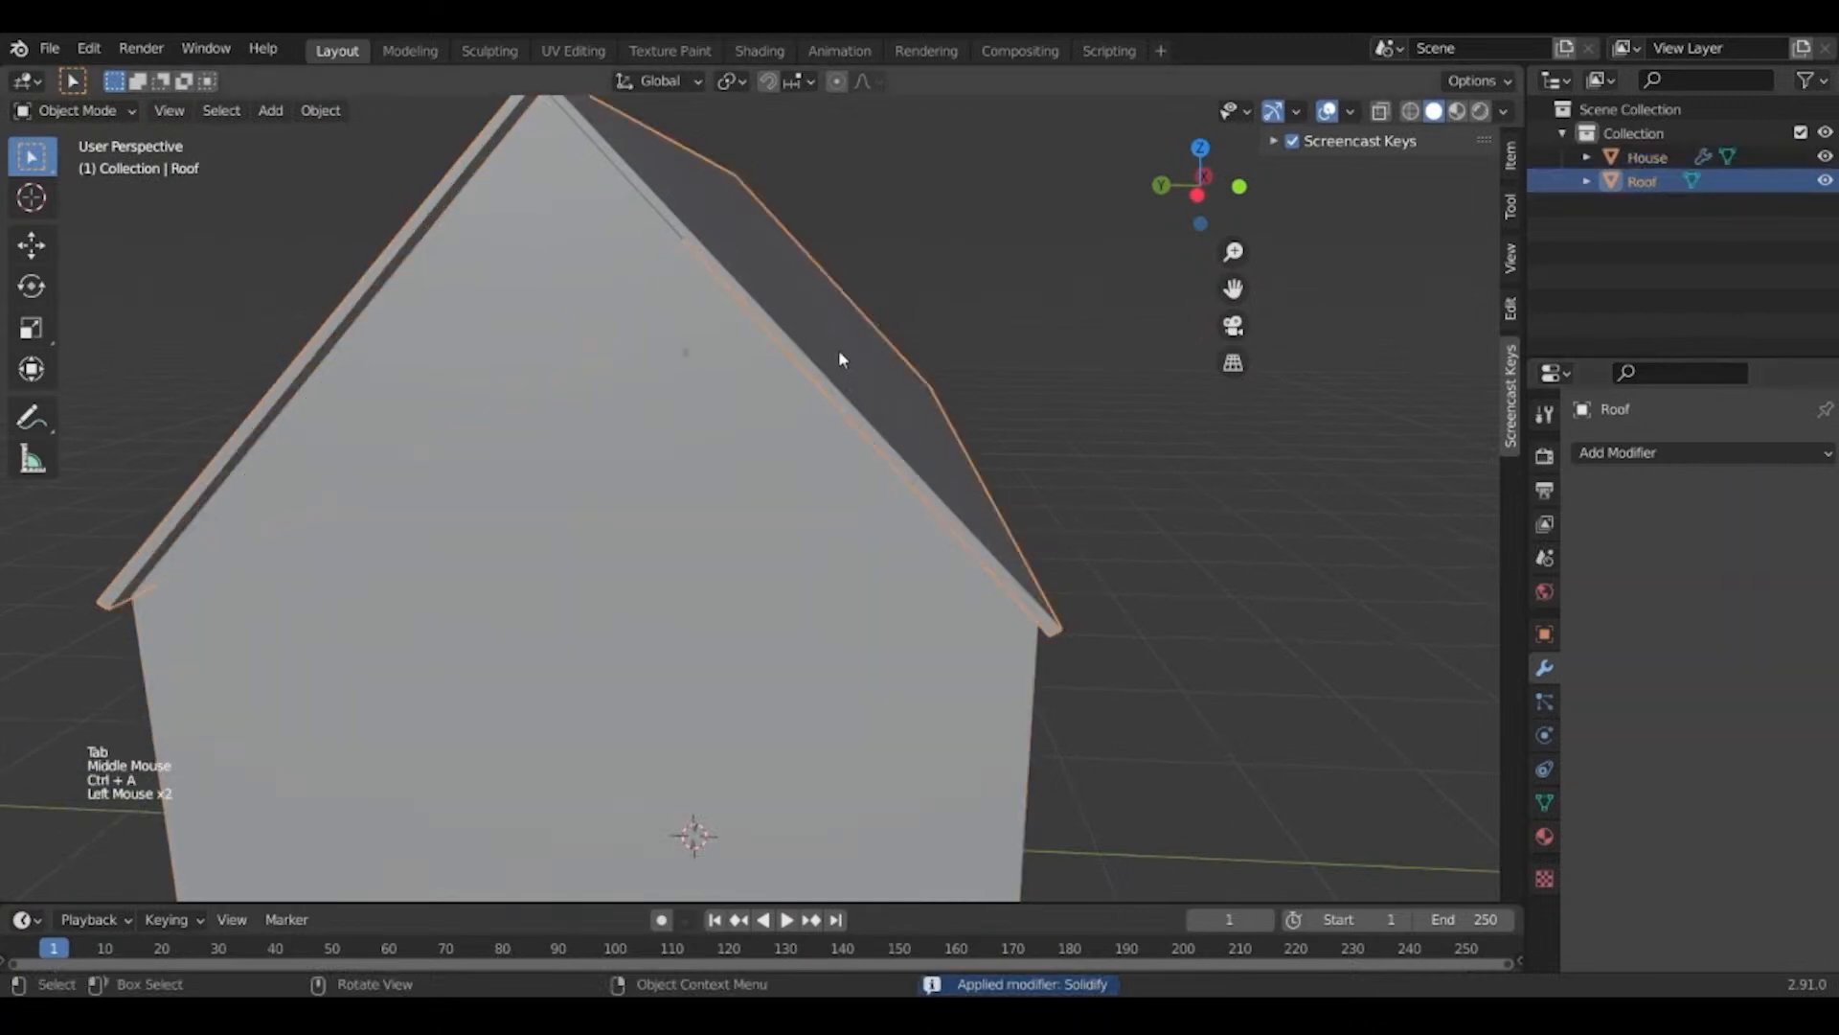
Enter Edit Mode on the roof and select a lower corner vertex of its solid thickness.
key(Tab)
middle_drag(839, 358, 563, 473)
click(1106, 535)
scroll(1106, 535, up, 1)
click(644, 443)
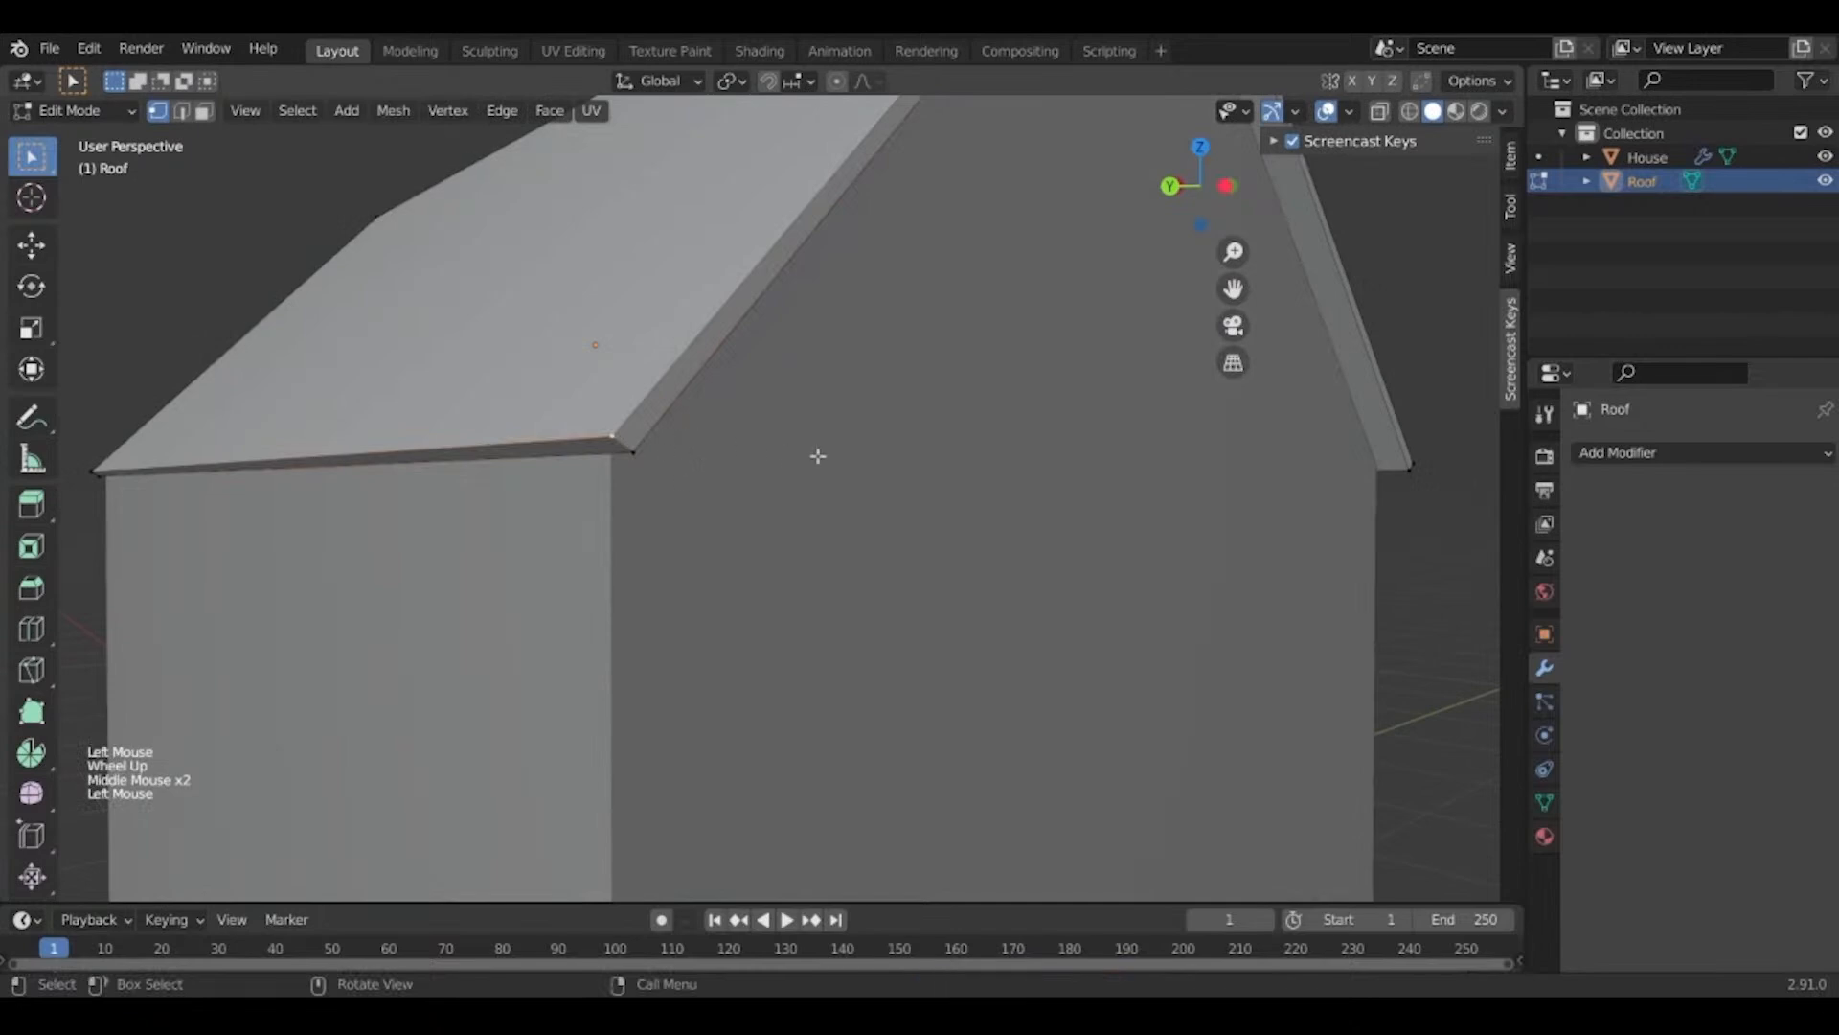
middle_drag(818, 456, 728, 492)
scroll(590, 543, down, 2)
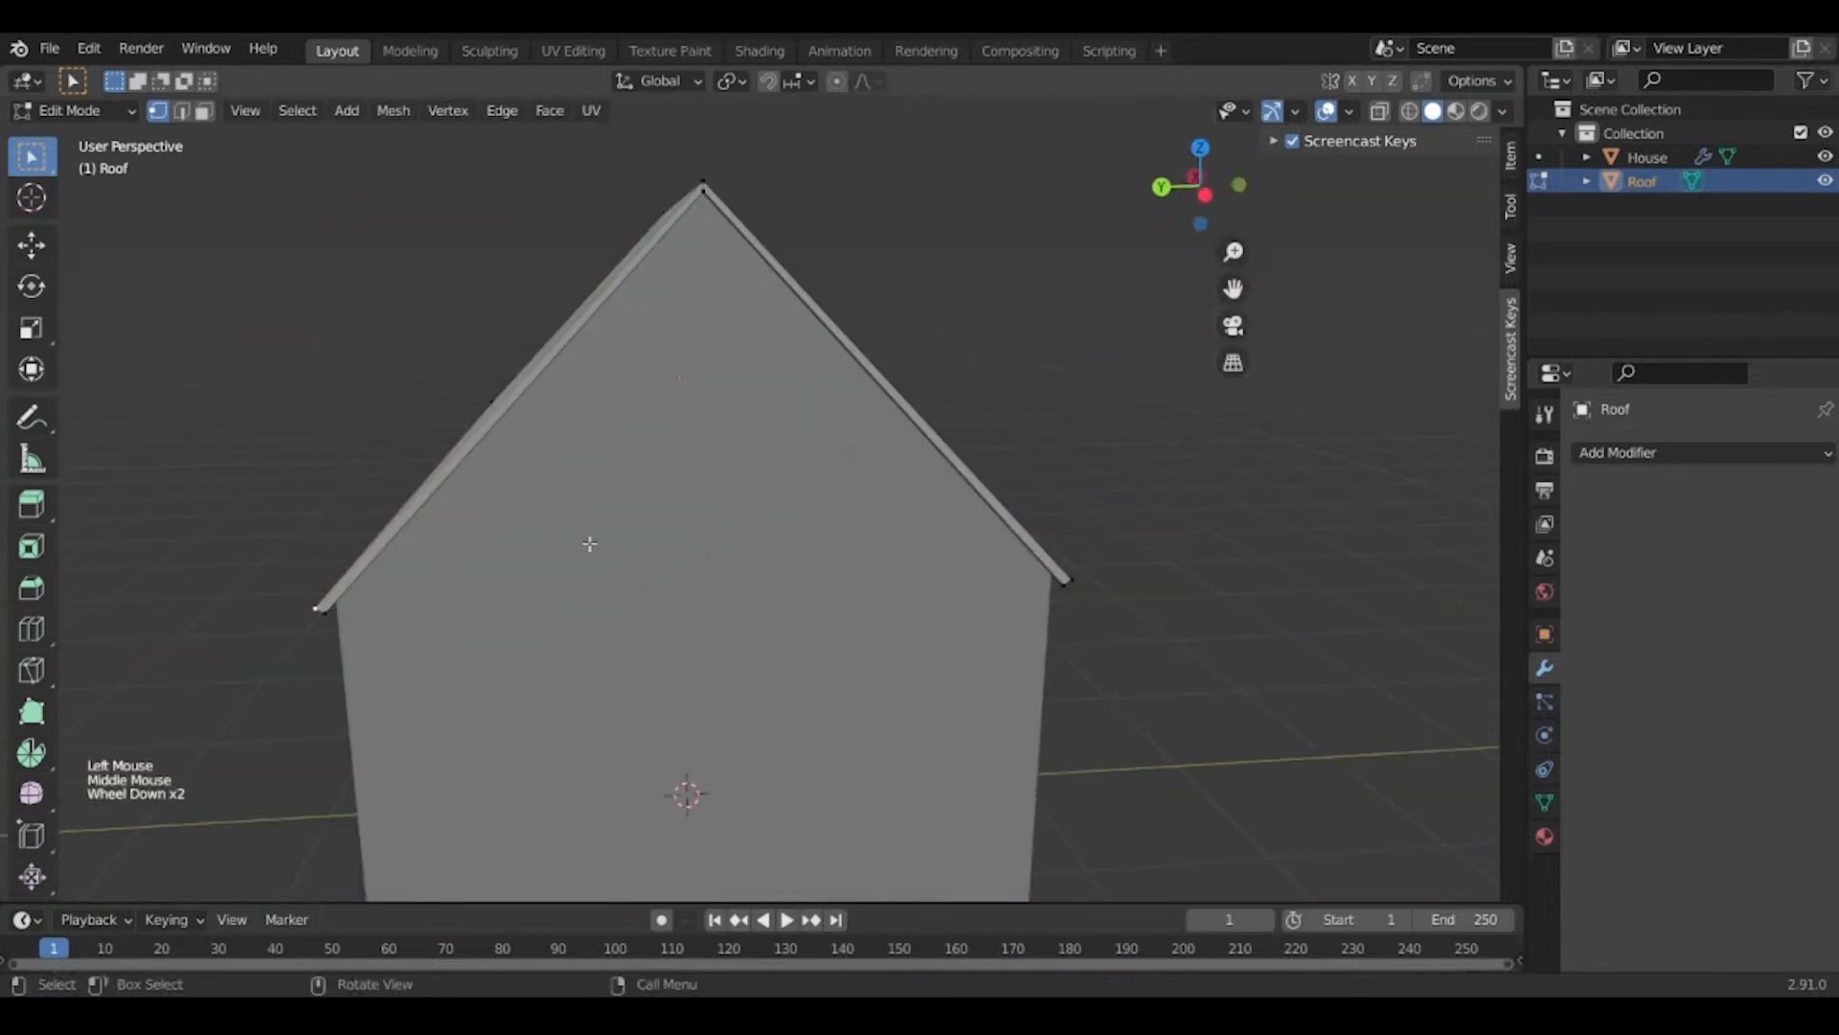
Undo the vertex selections and the applied Solidify modifier so the roof's modifier is editable again.
key(ctrl+z)
key(ctrl+z)
key(Tab)
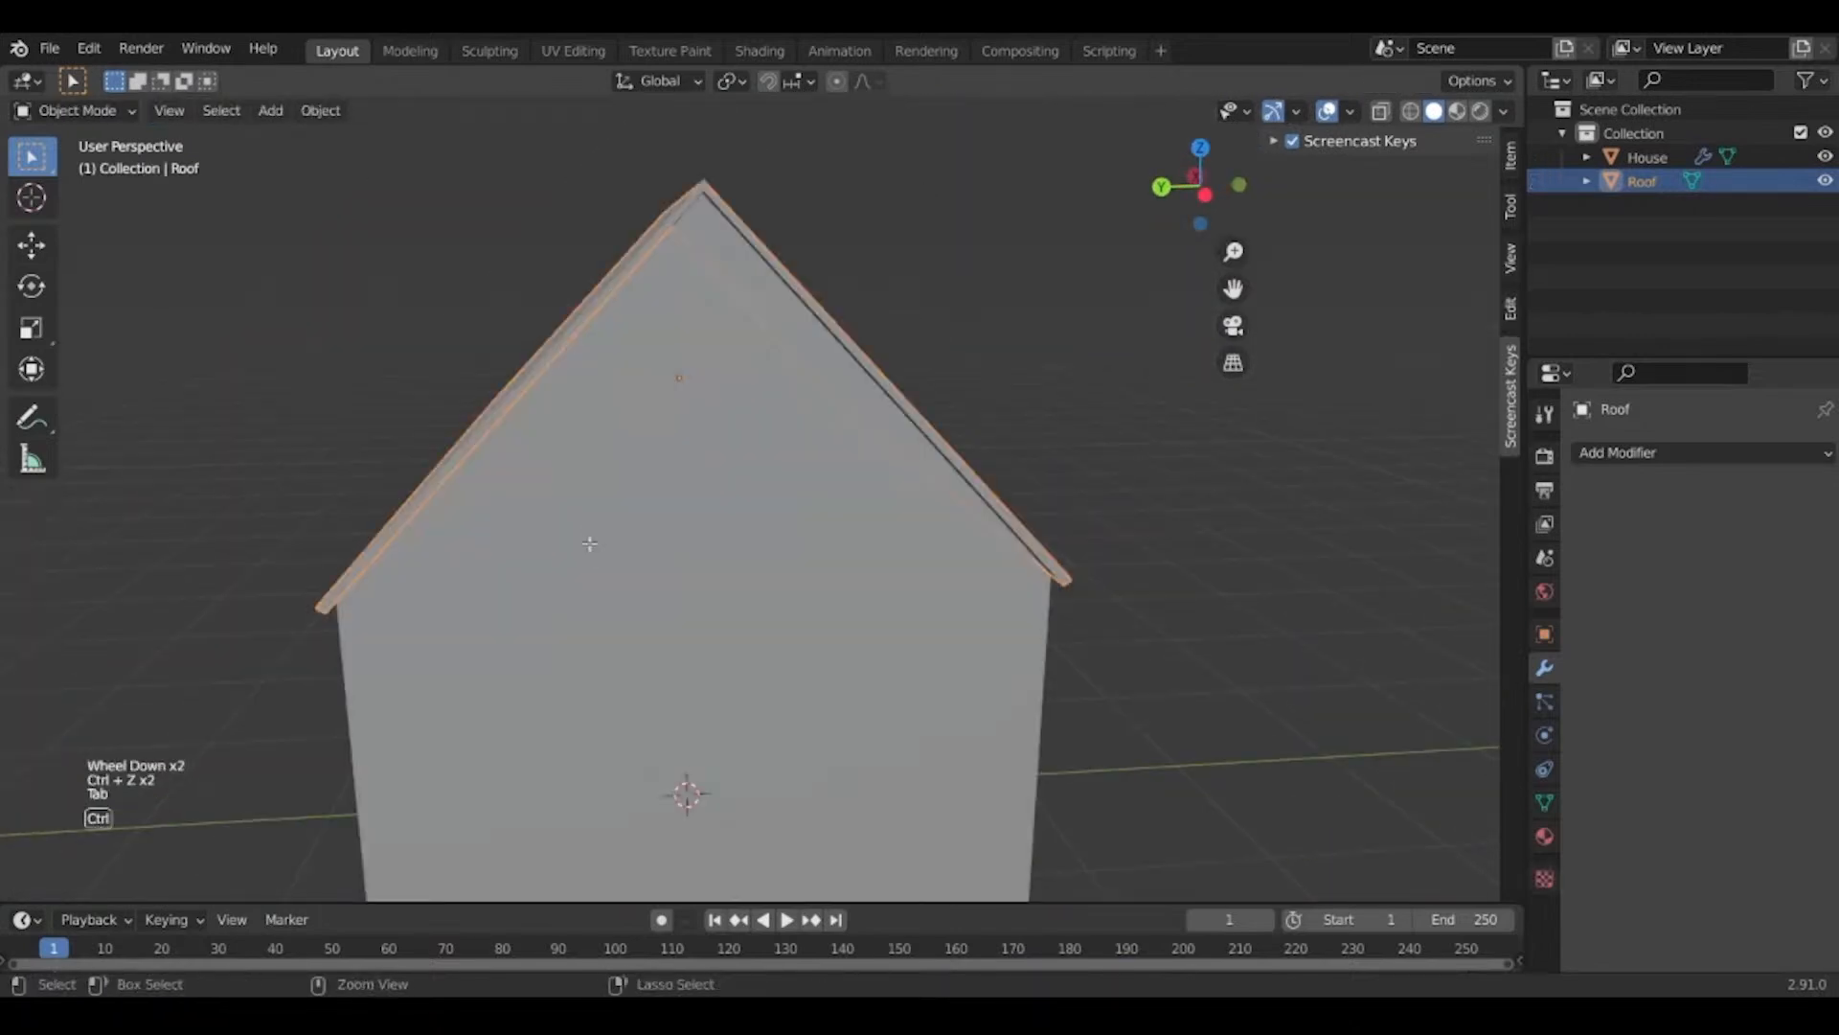
key(ctrl+z)
key(ctrl+z)
key(ctrl+z)
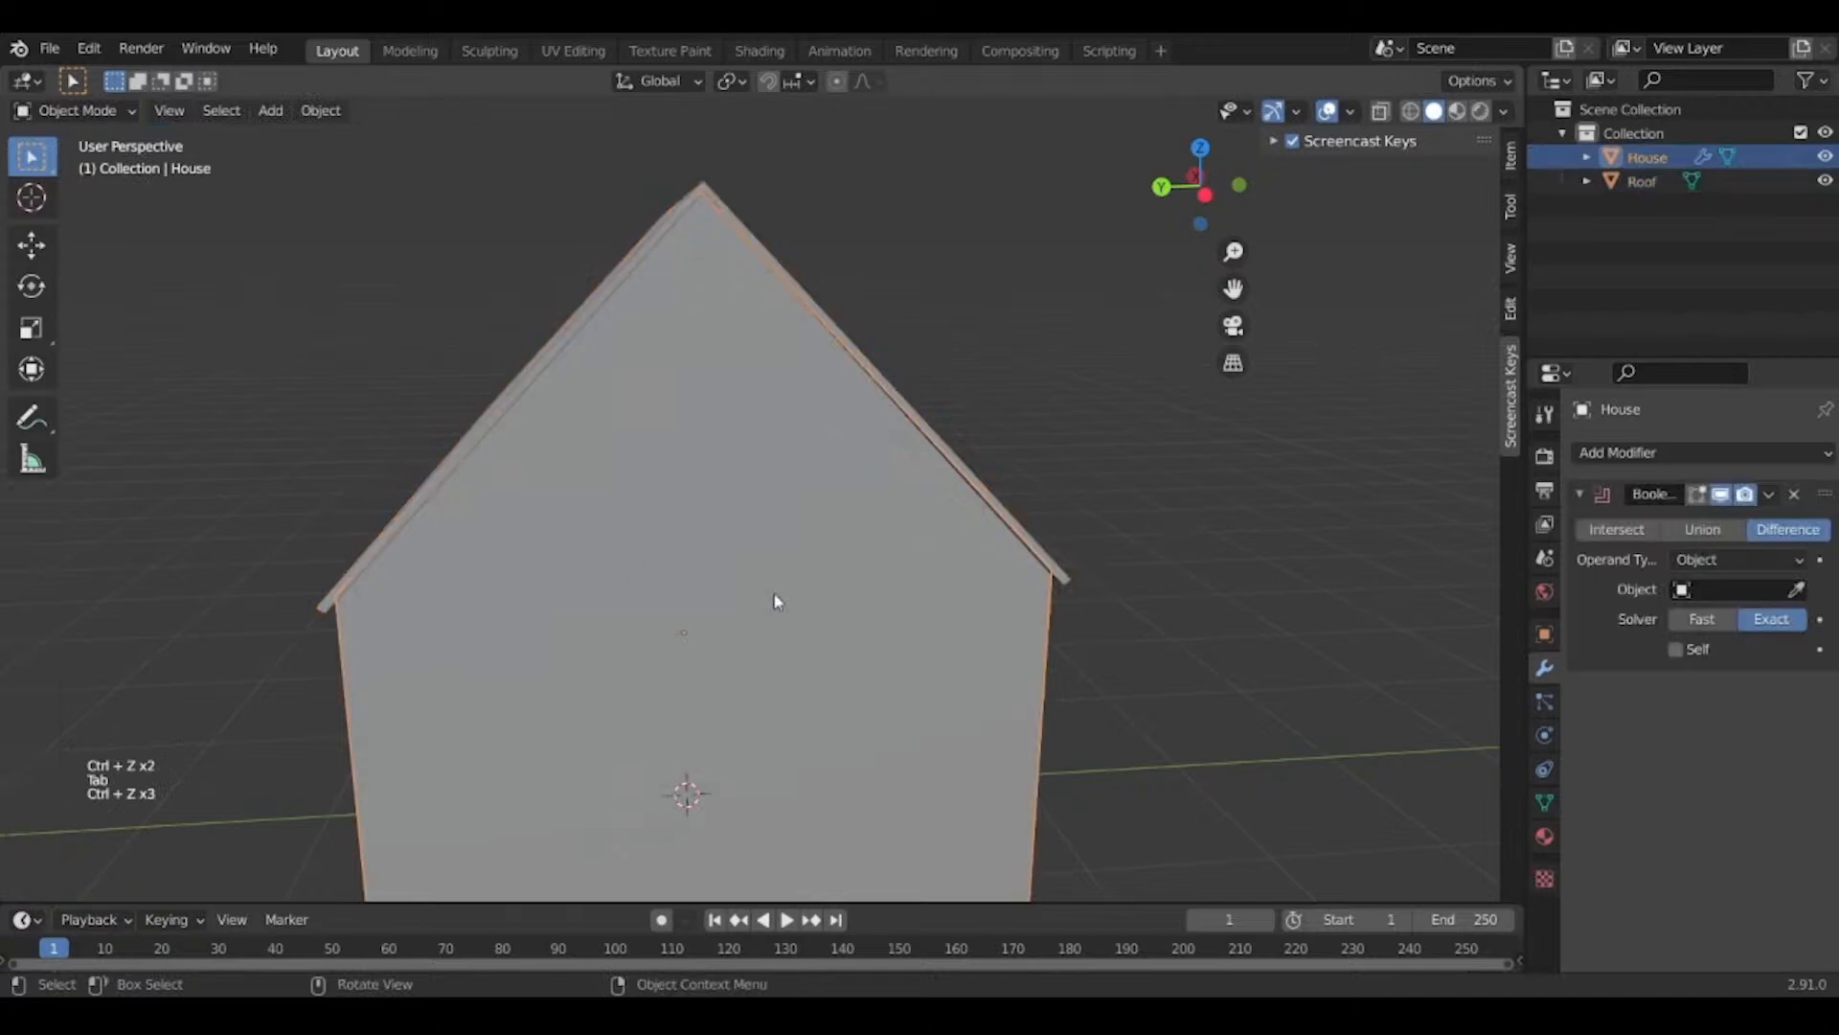
middle_drag(777, 601, 891, 616)
click(647, 424)
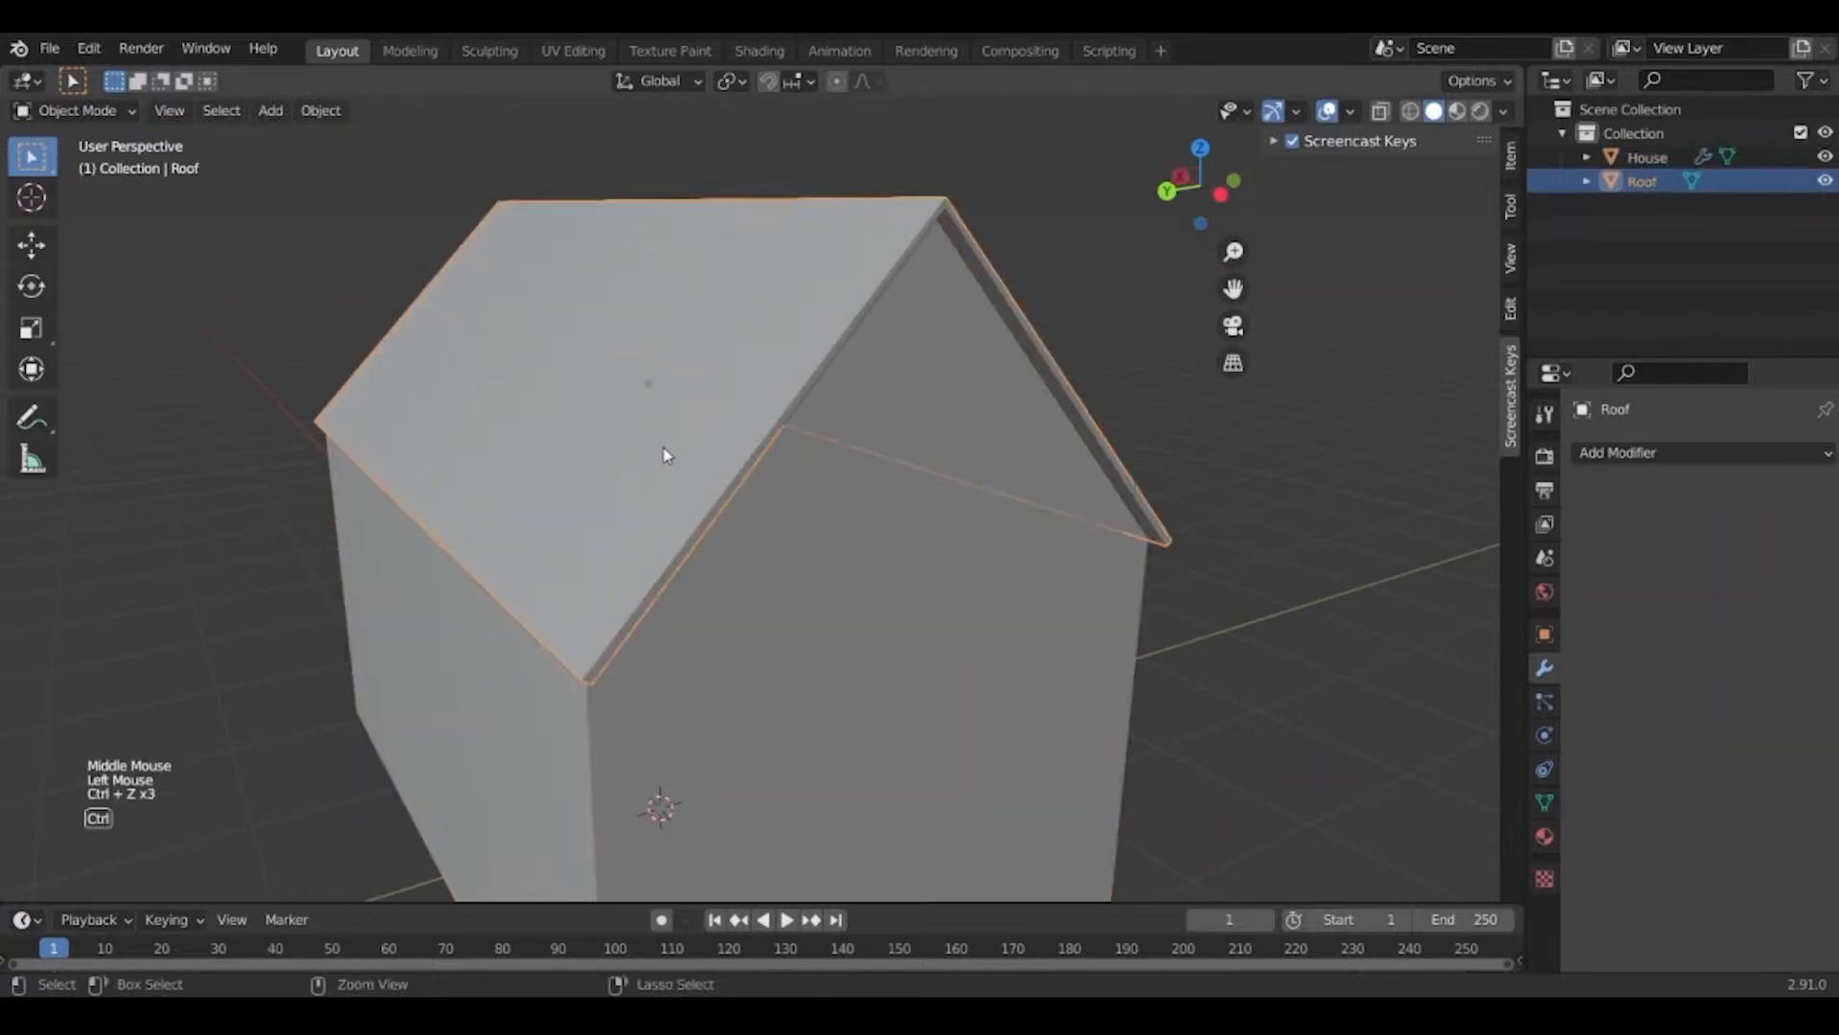
key(ctrl+z)
mouse_move(665, 451)
middle_down()
mouse_move(649, 623)
mouse_move(624, 587)
mouse_move(797, 480)
mouse_move(643, 451)
middle_up()
click(718, 469)
click(699, 484)
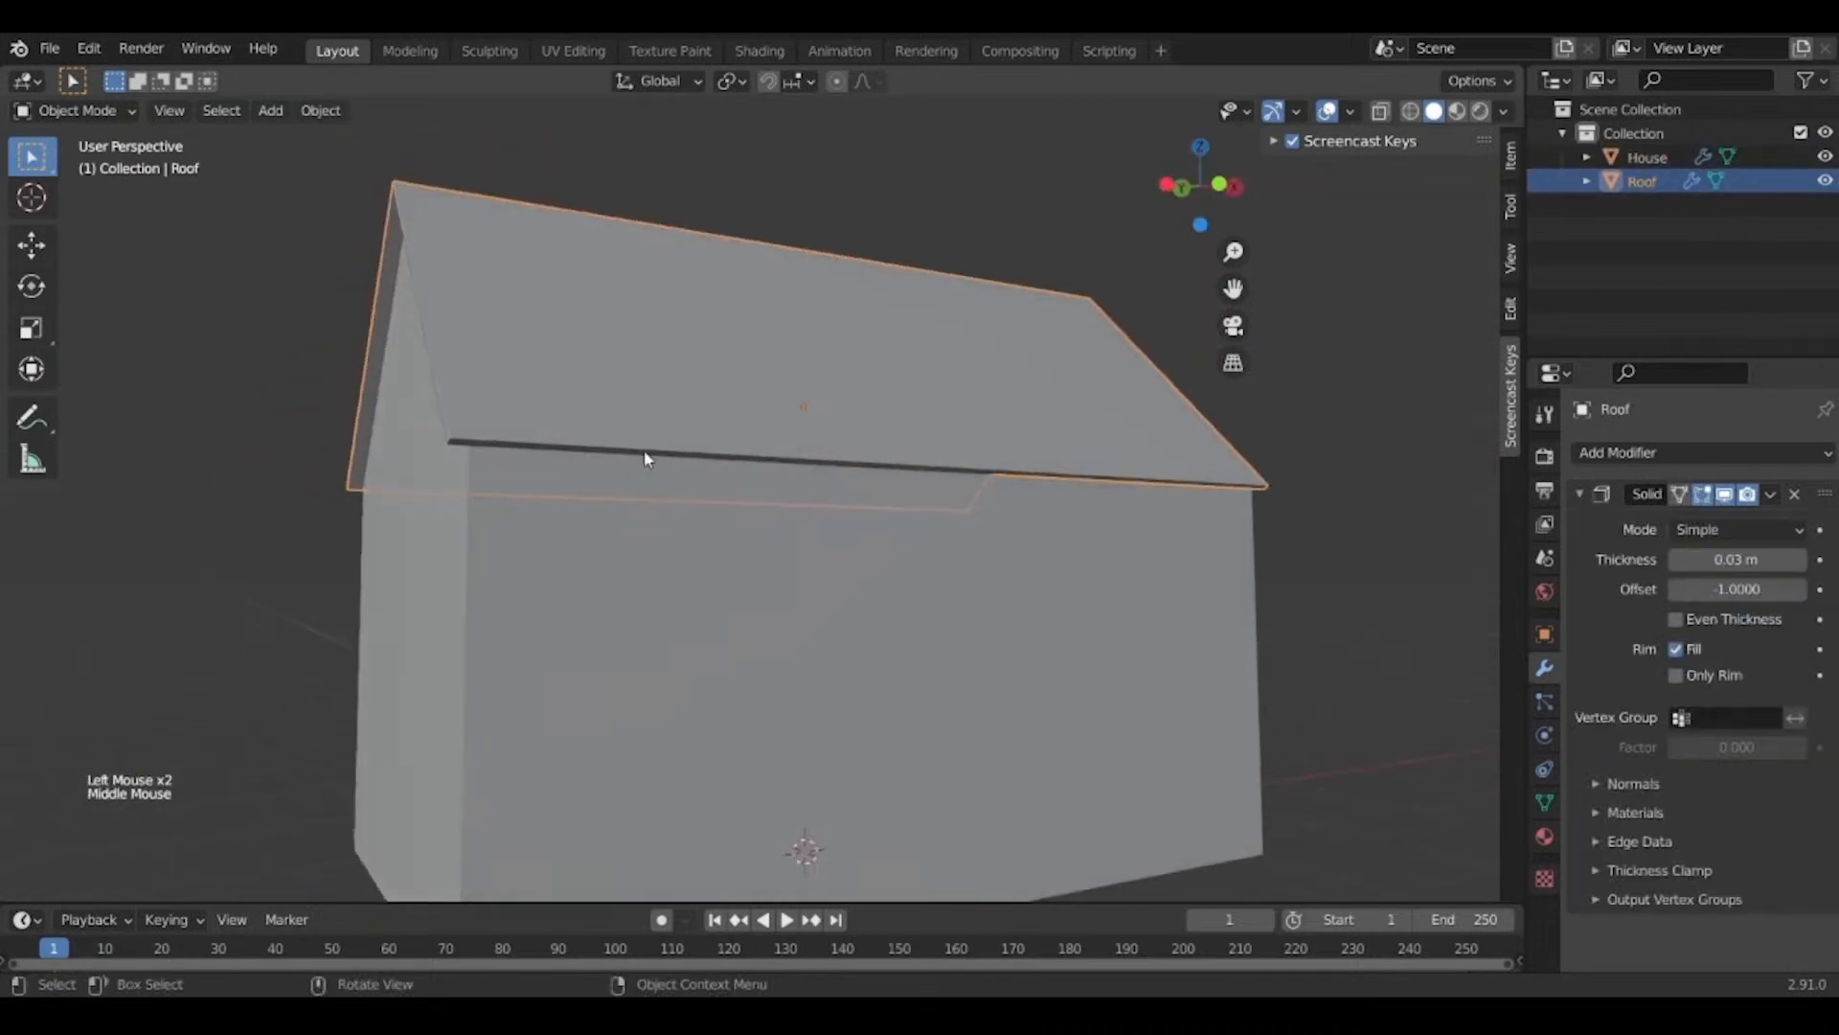
Select the house, enter Edit Mode in face mode, and snap the 3D cursor to its long side wall face.
scroll(651, 469, down, 2)
middle_click(725, 579)
click(790, 620)
middle_drag(675, 639, 863, 683)
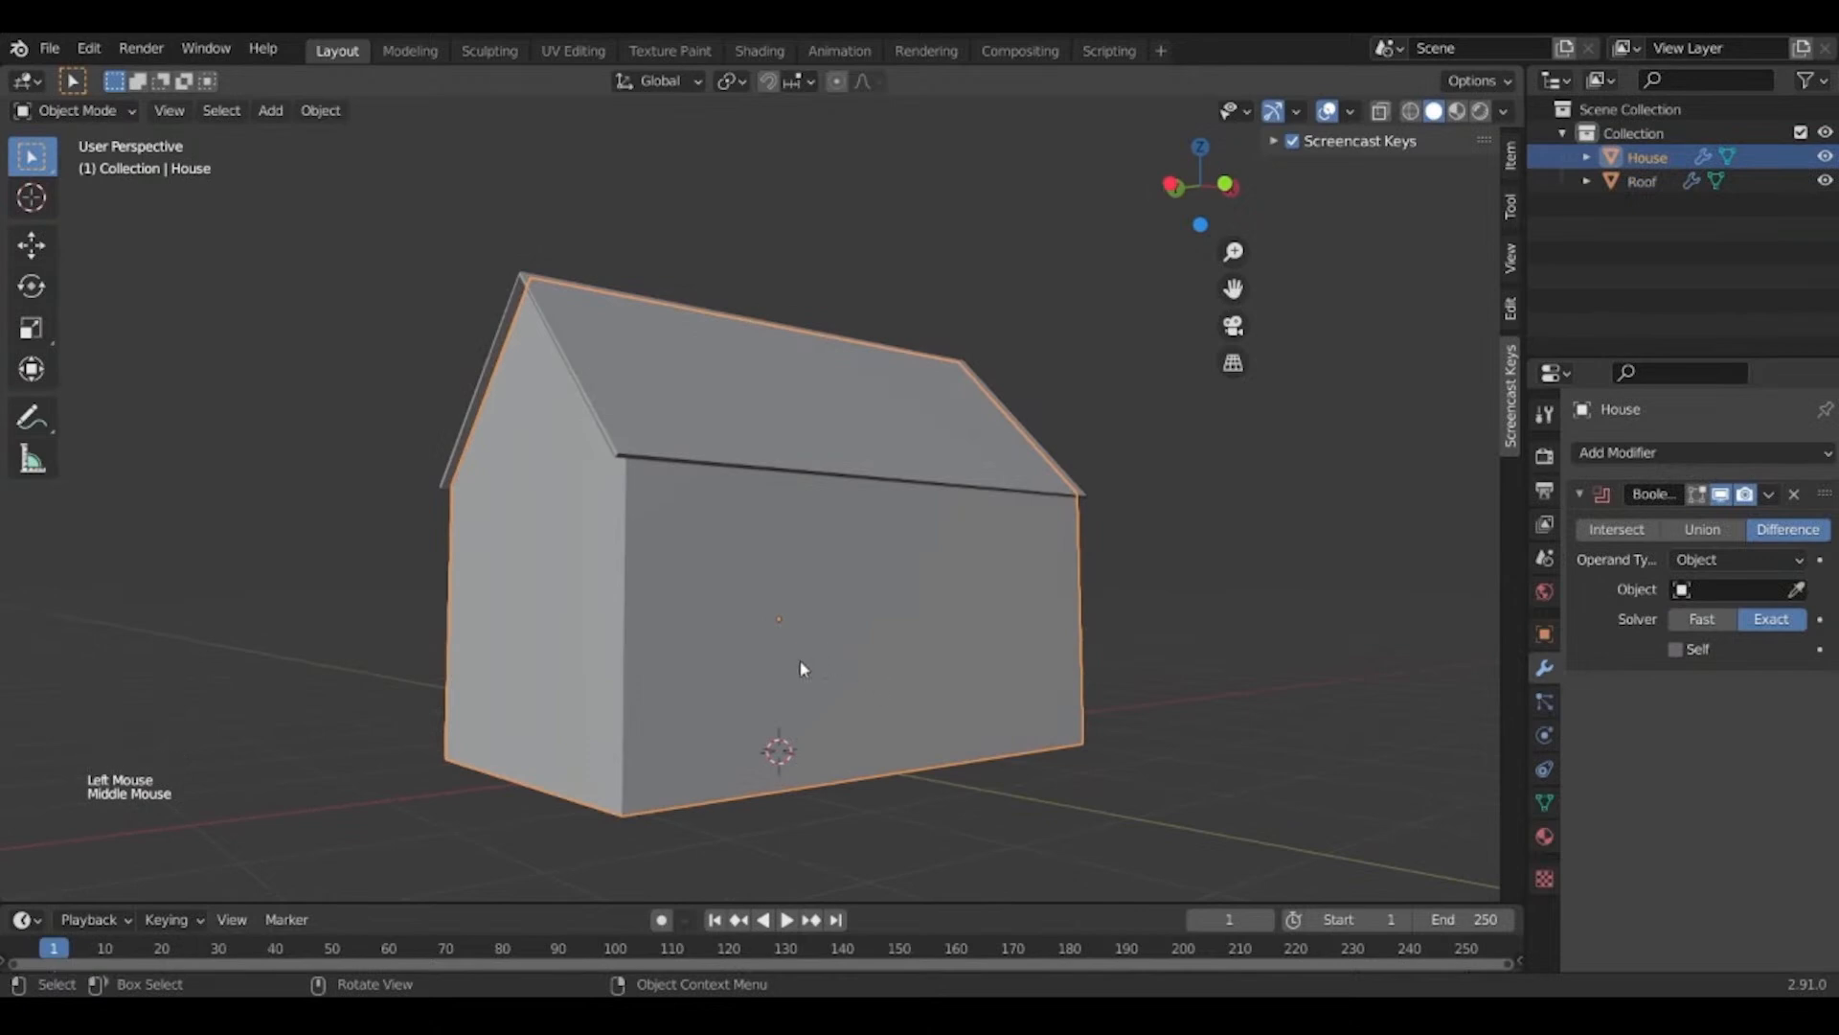
key(Tab)
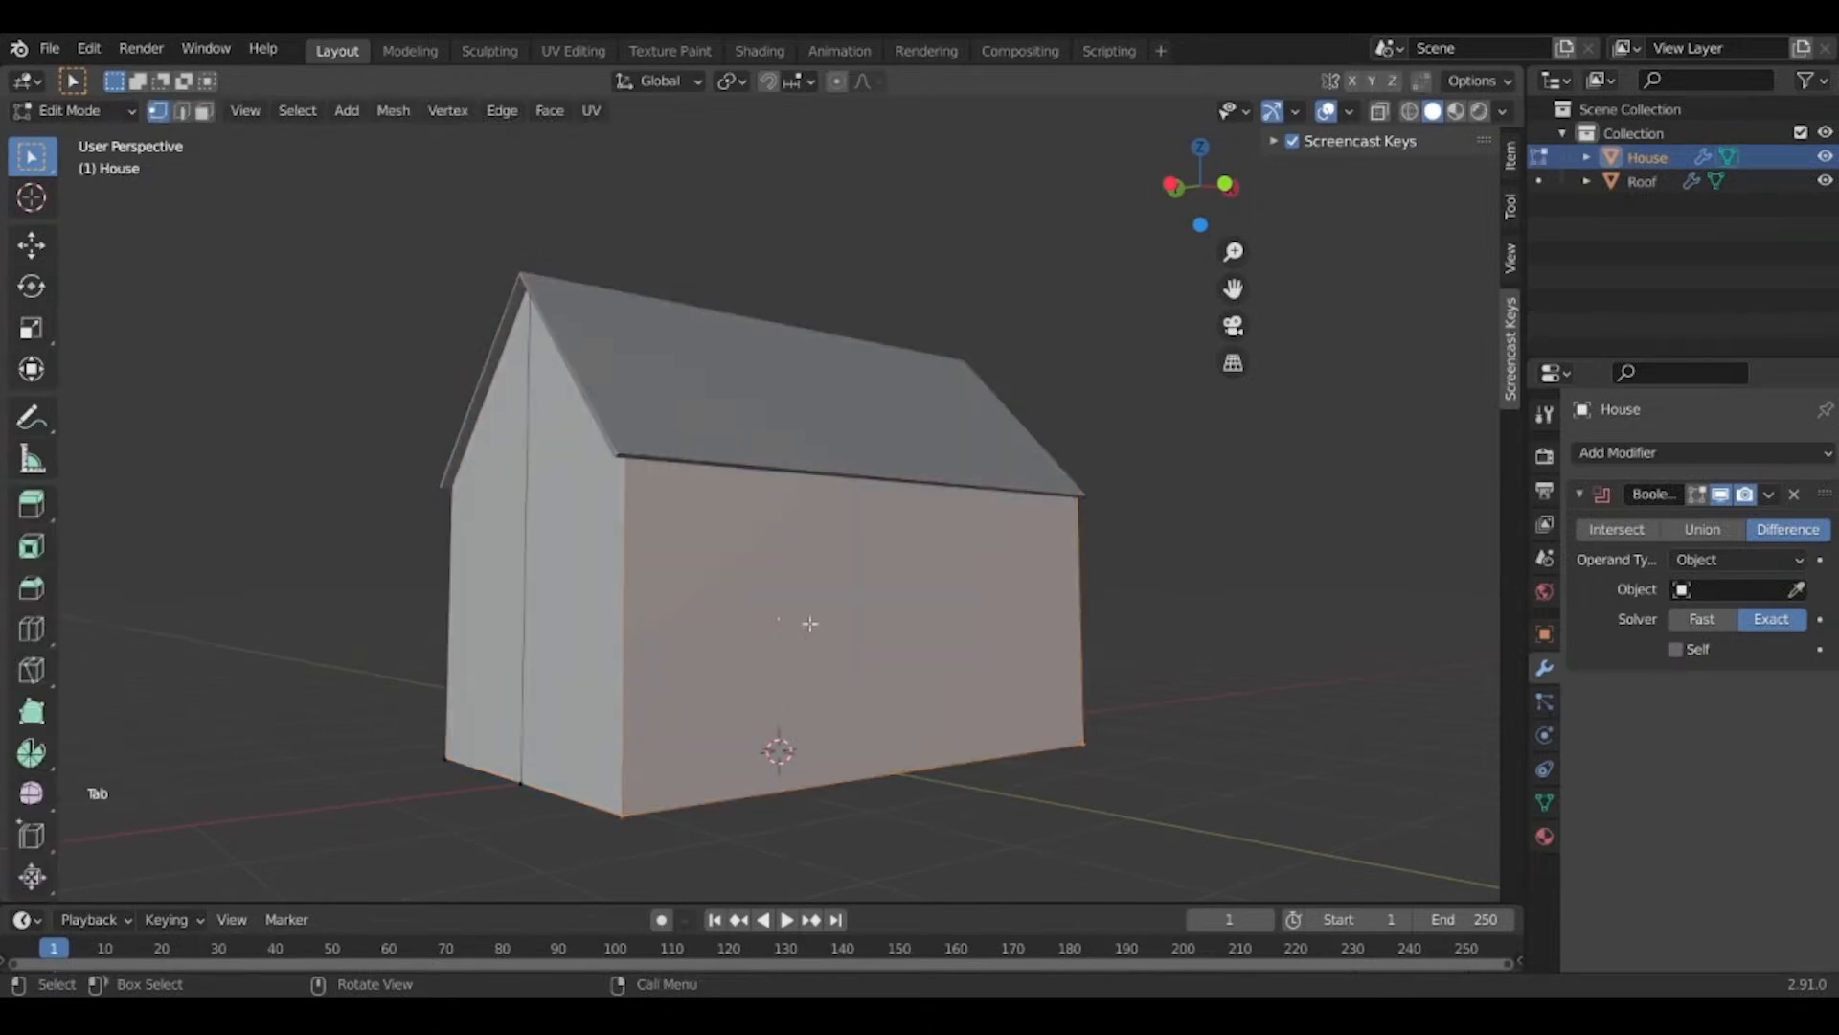
key(3)
click(826, 677)
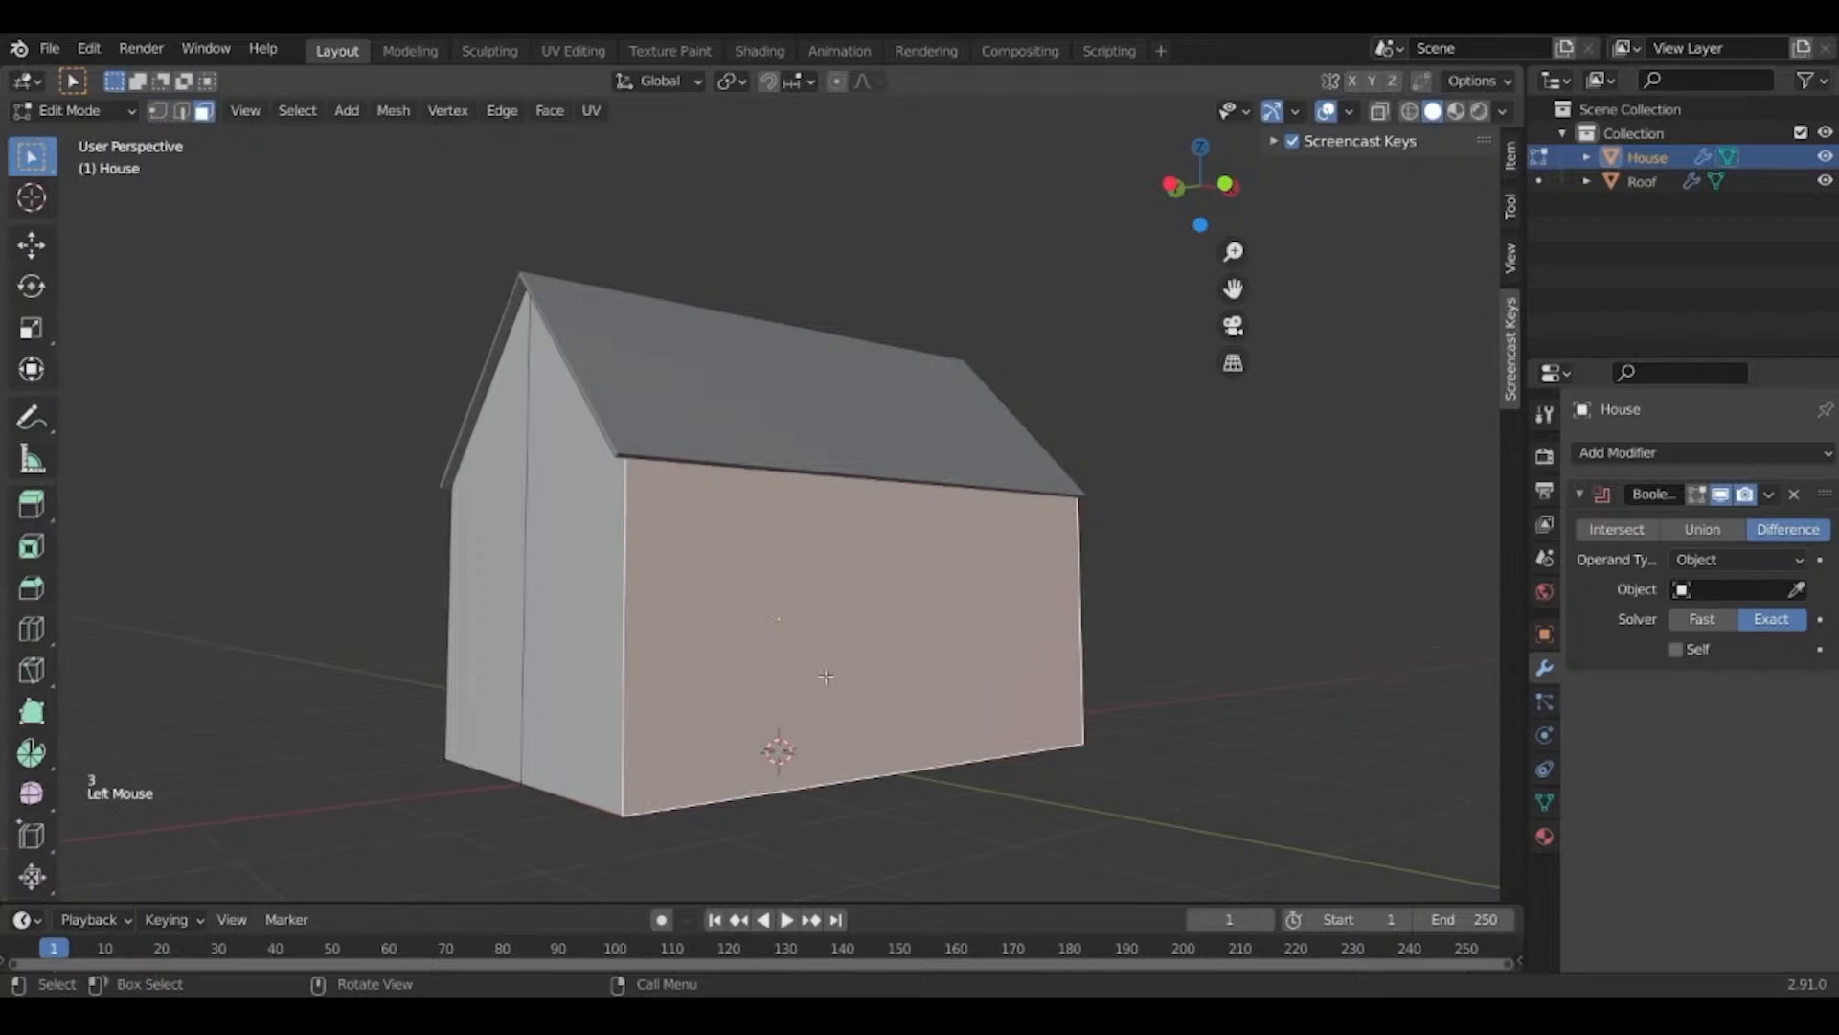
key(shift)
key(shift+s)
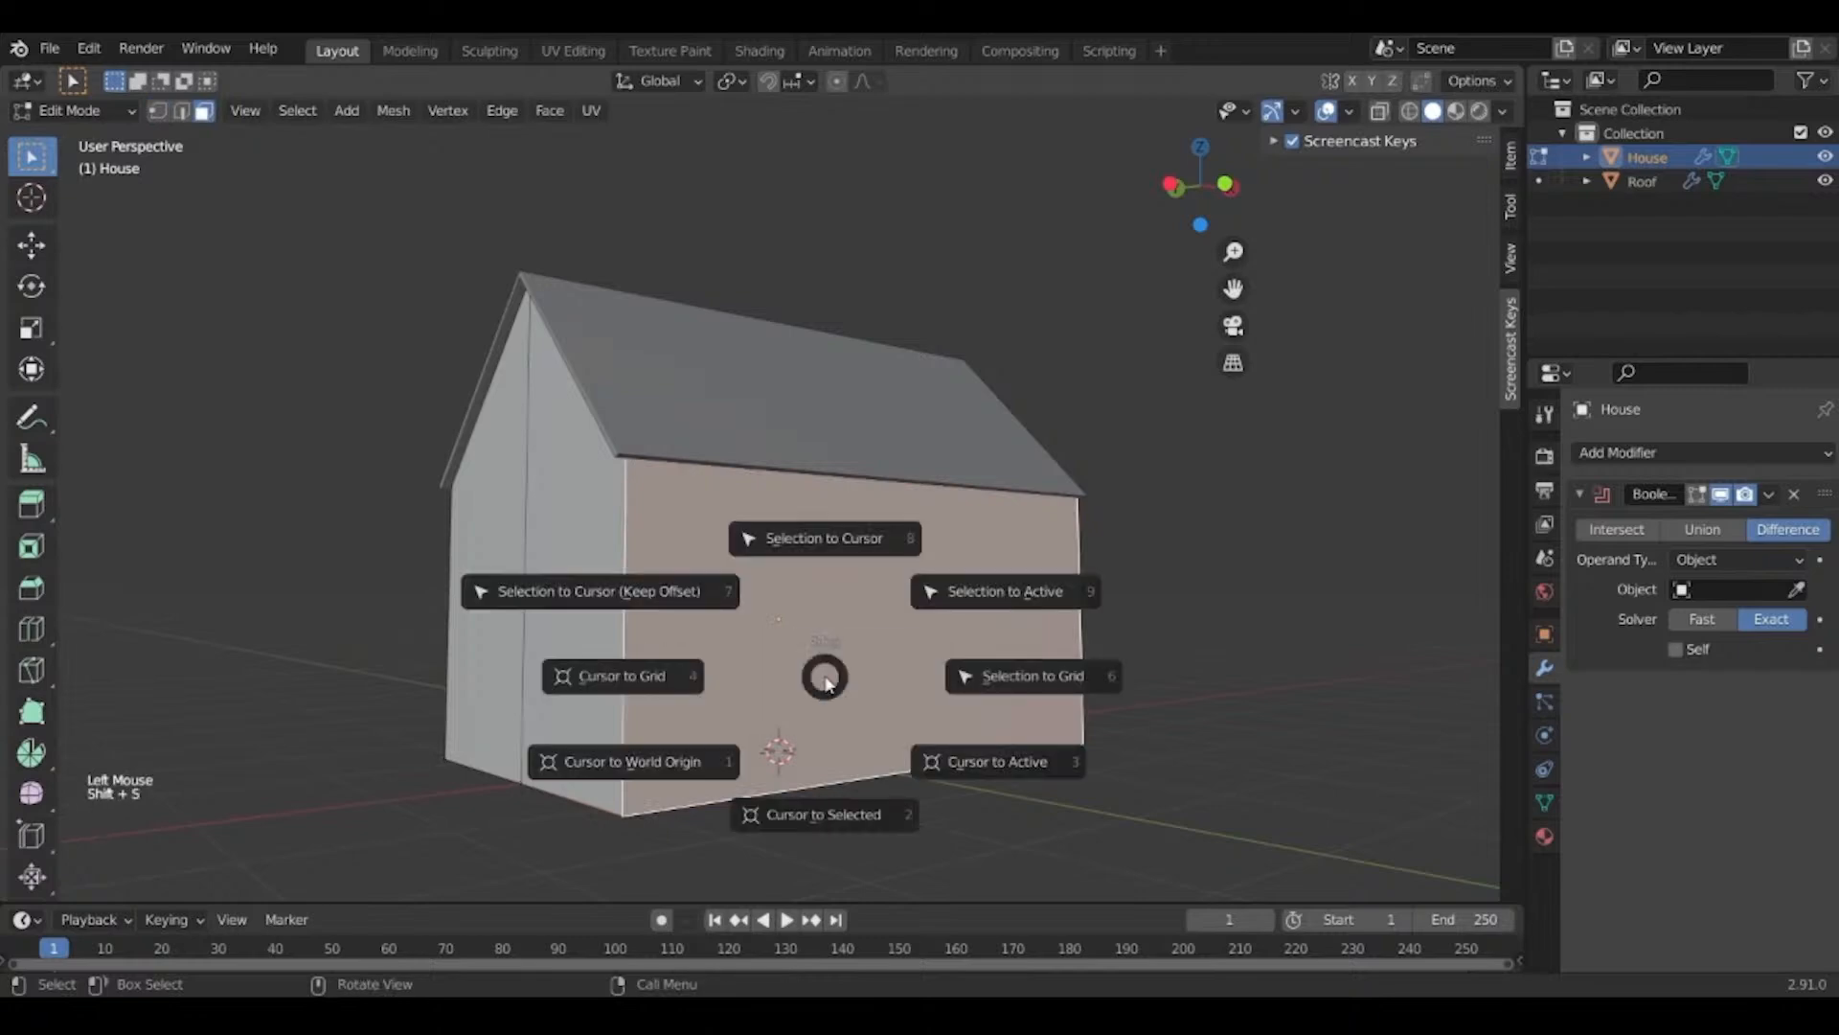
click(816, 791)
middle_drag(857, 690, 826, 707)
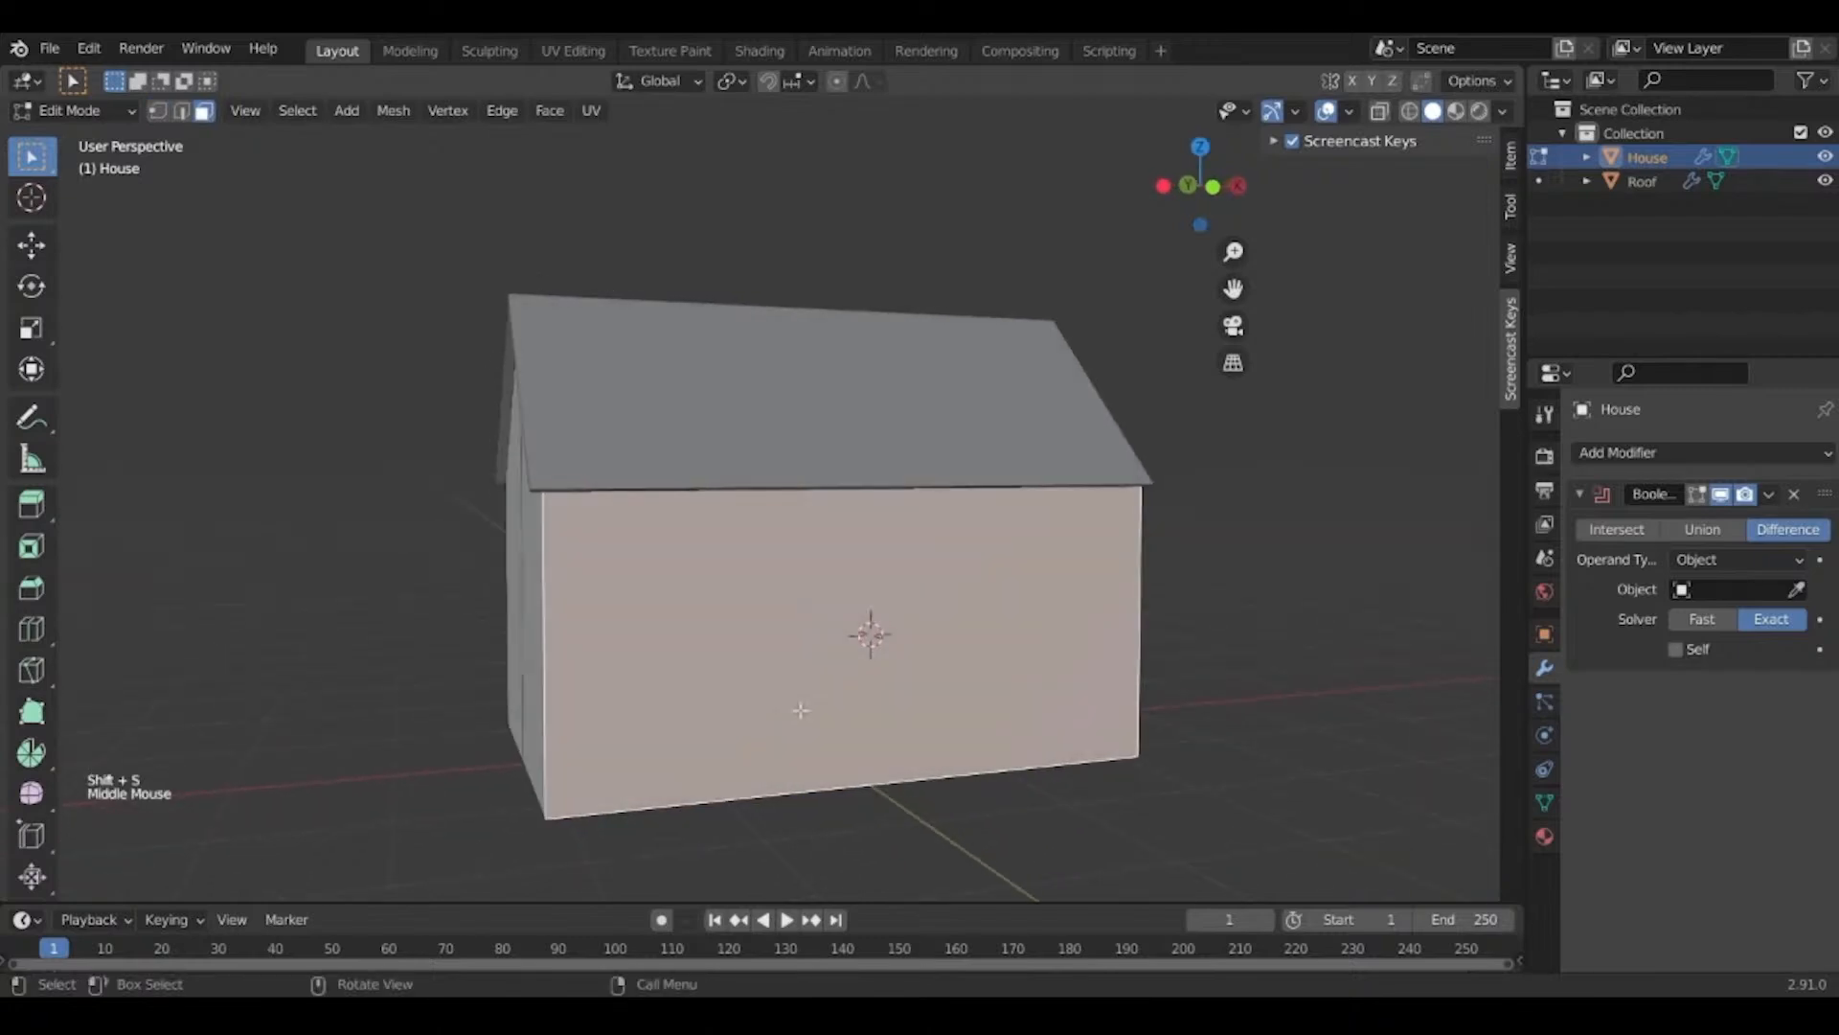
Add a scaled-down cube object at the 3D cursor in Object Mode, and delete it.
key(Tab)
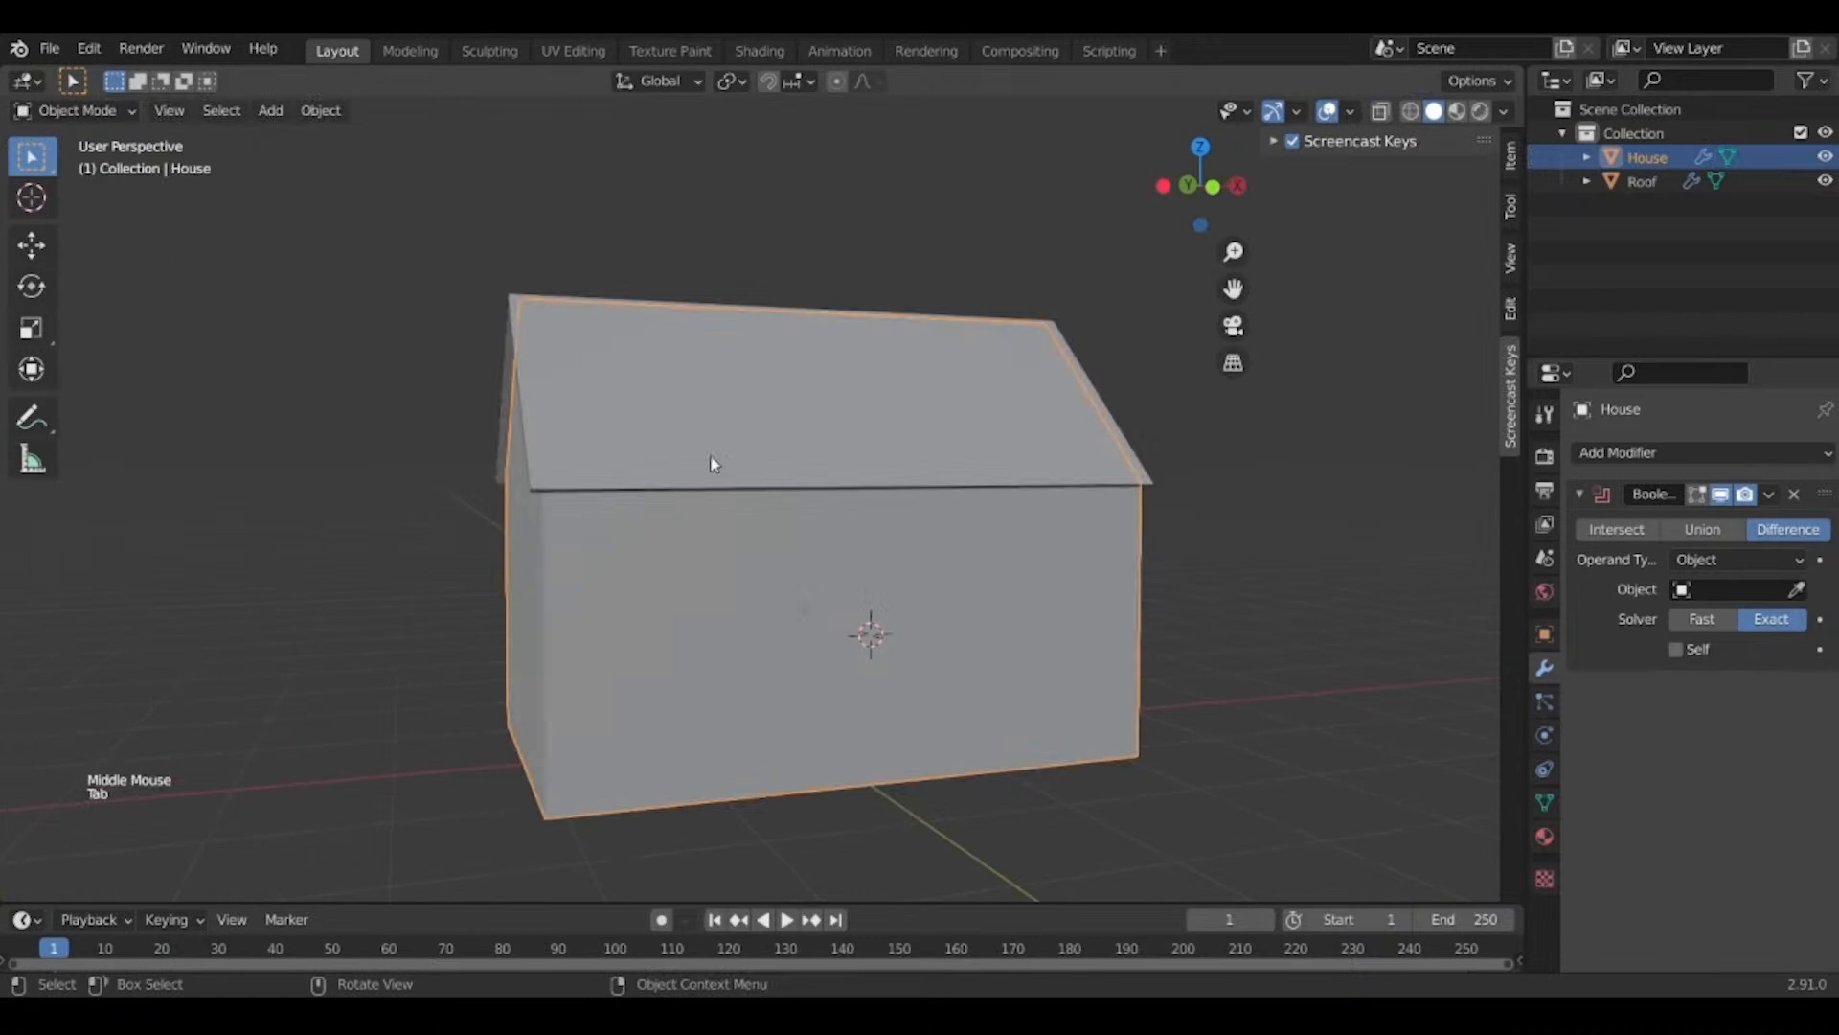
key(shift+a)
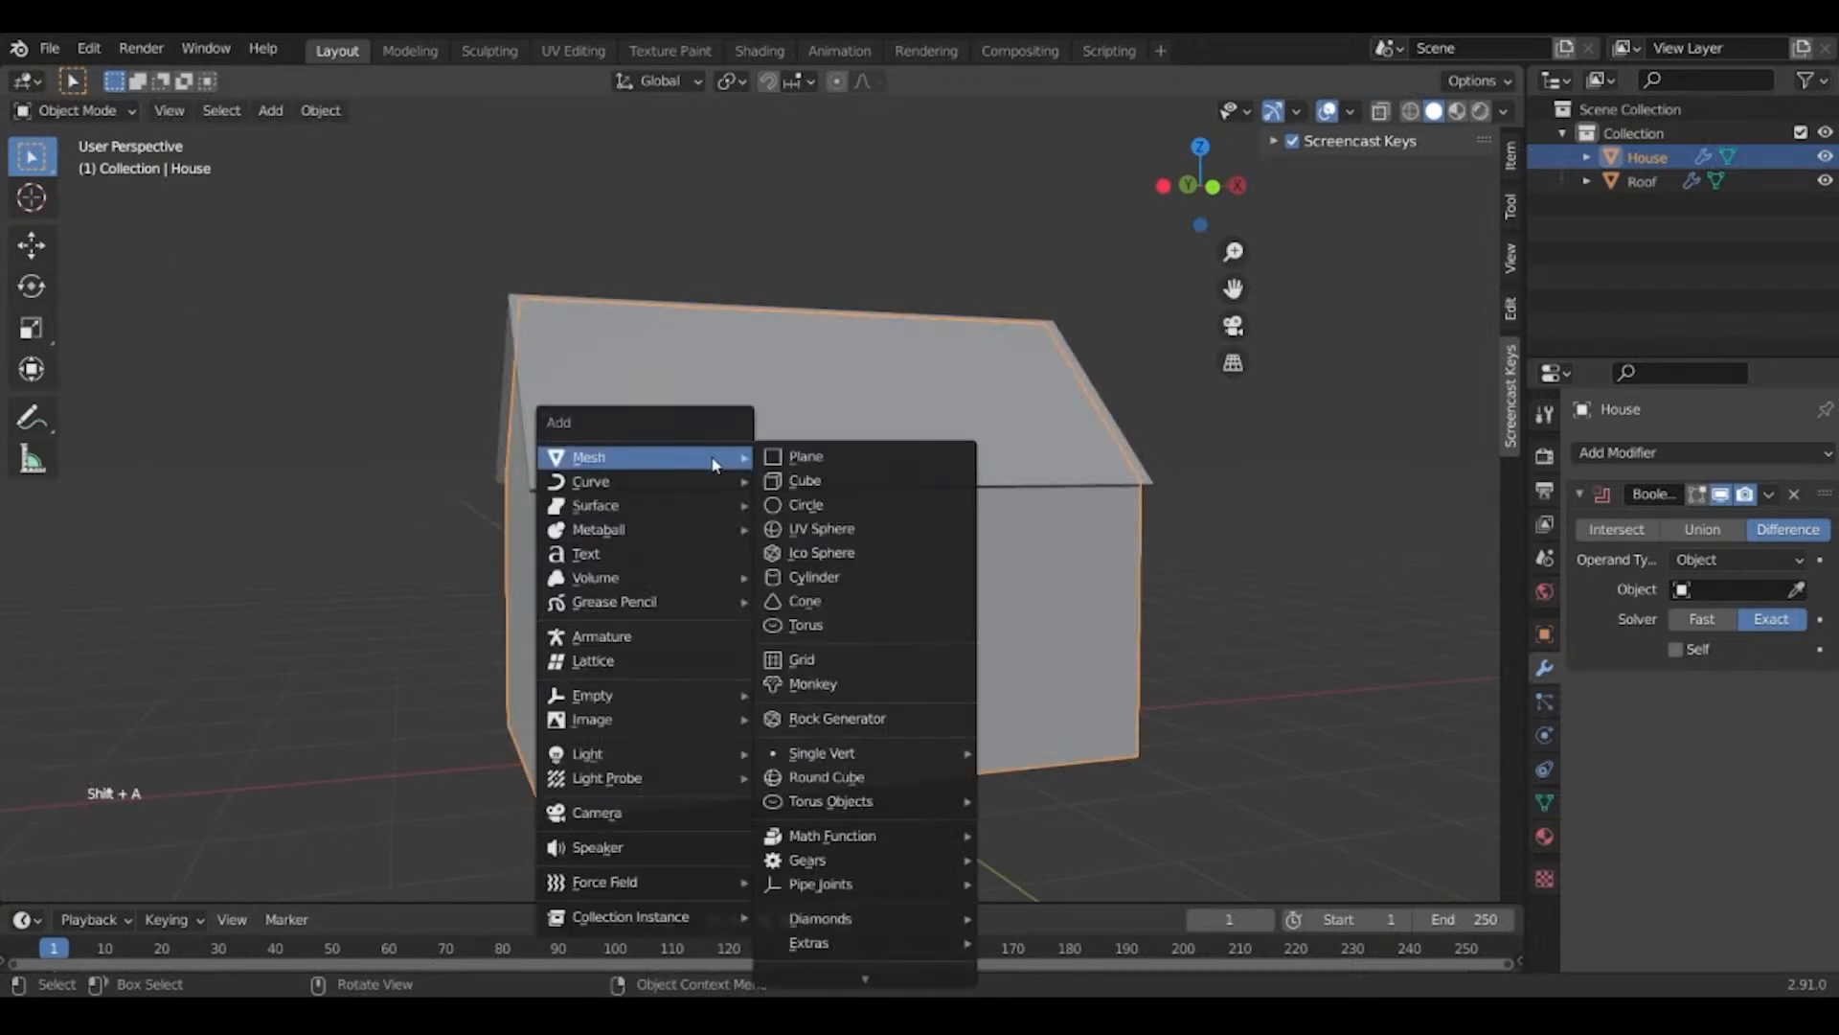
click(829, 481)
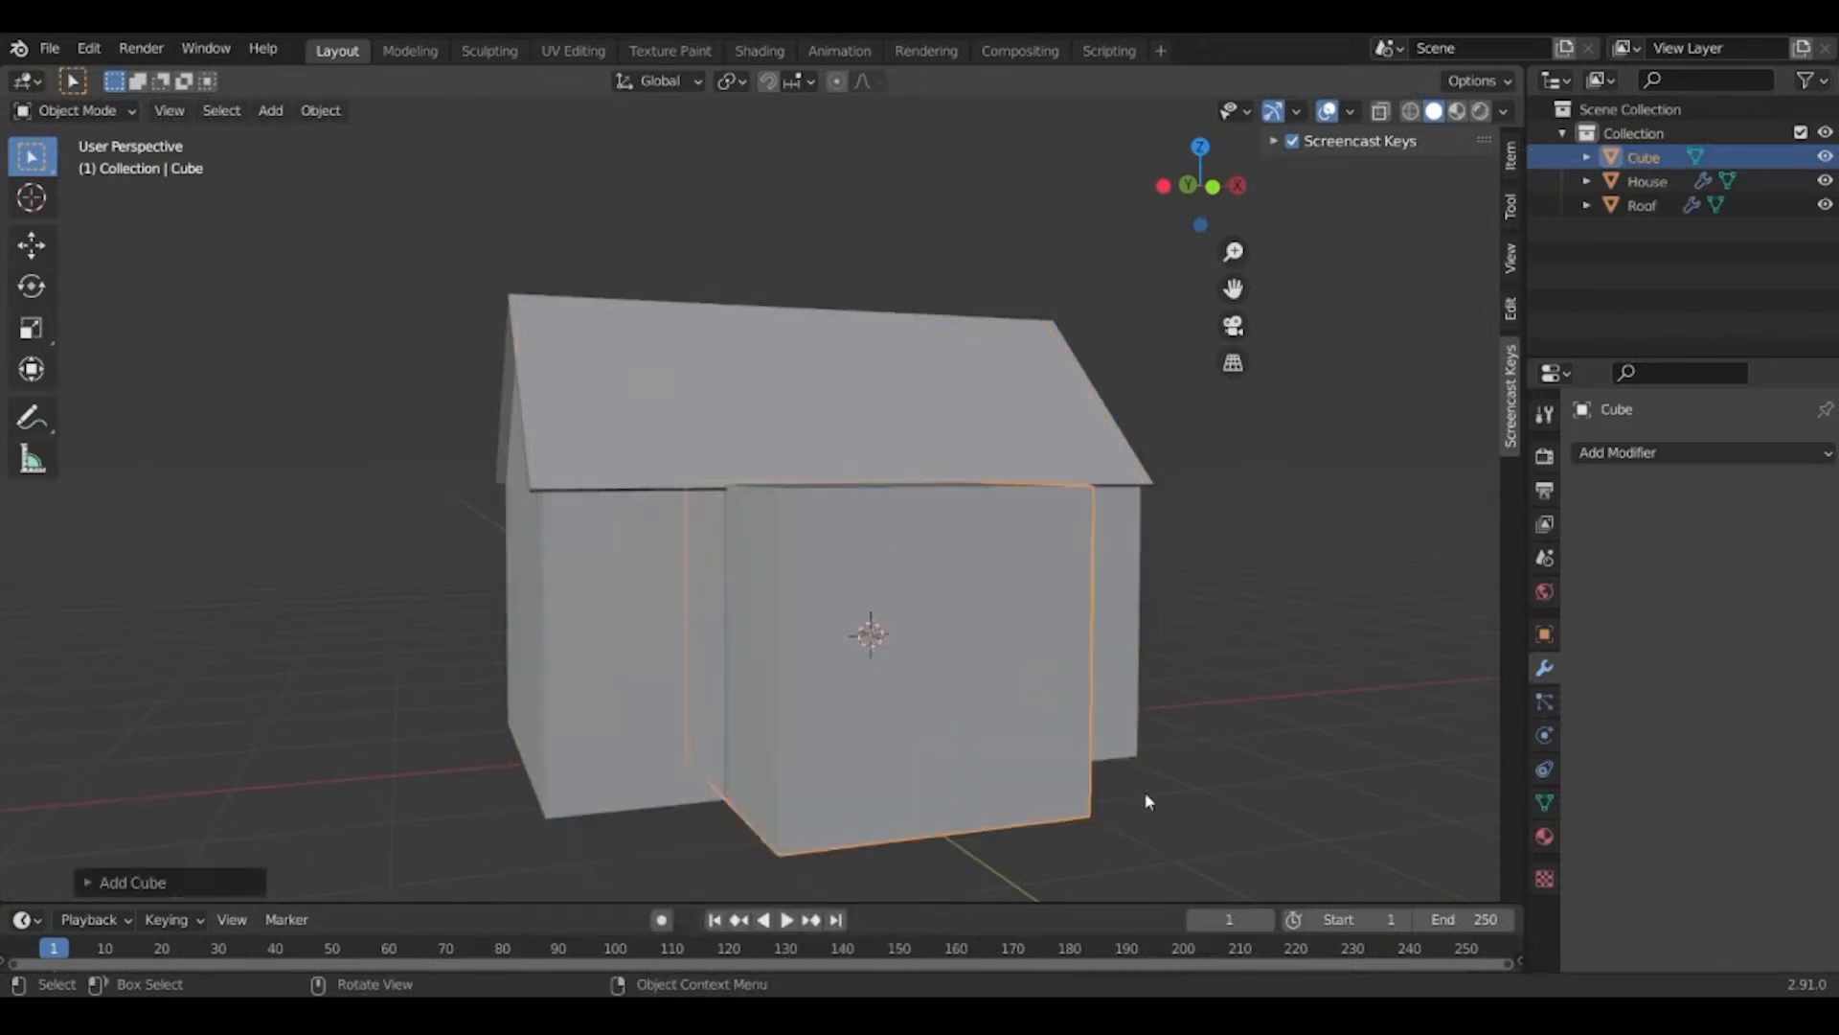
key(s)
click(939, 723)
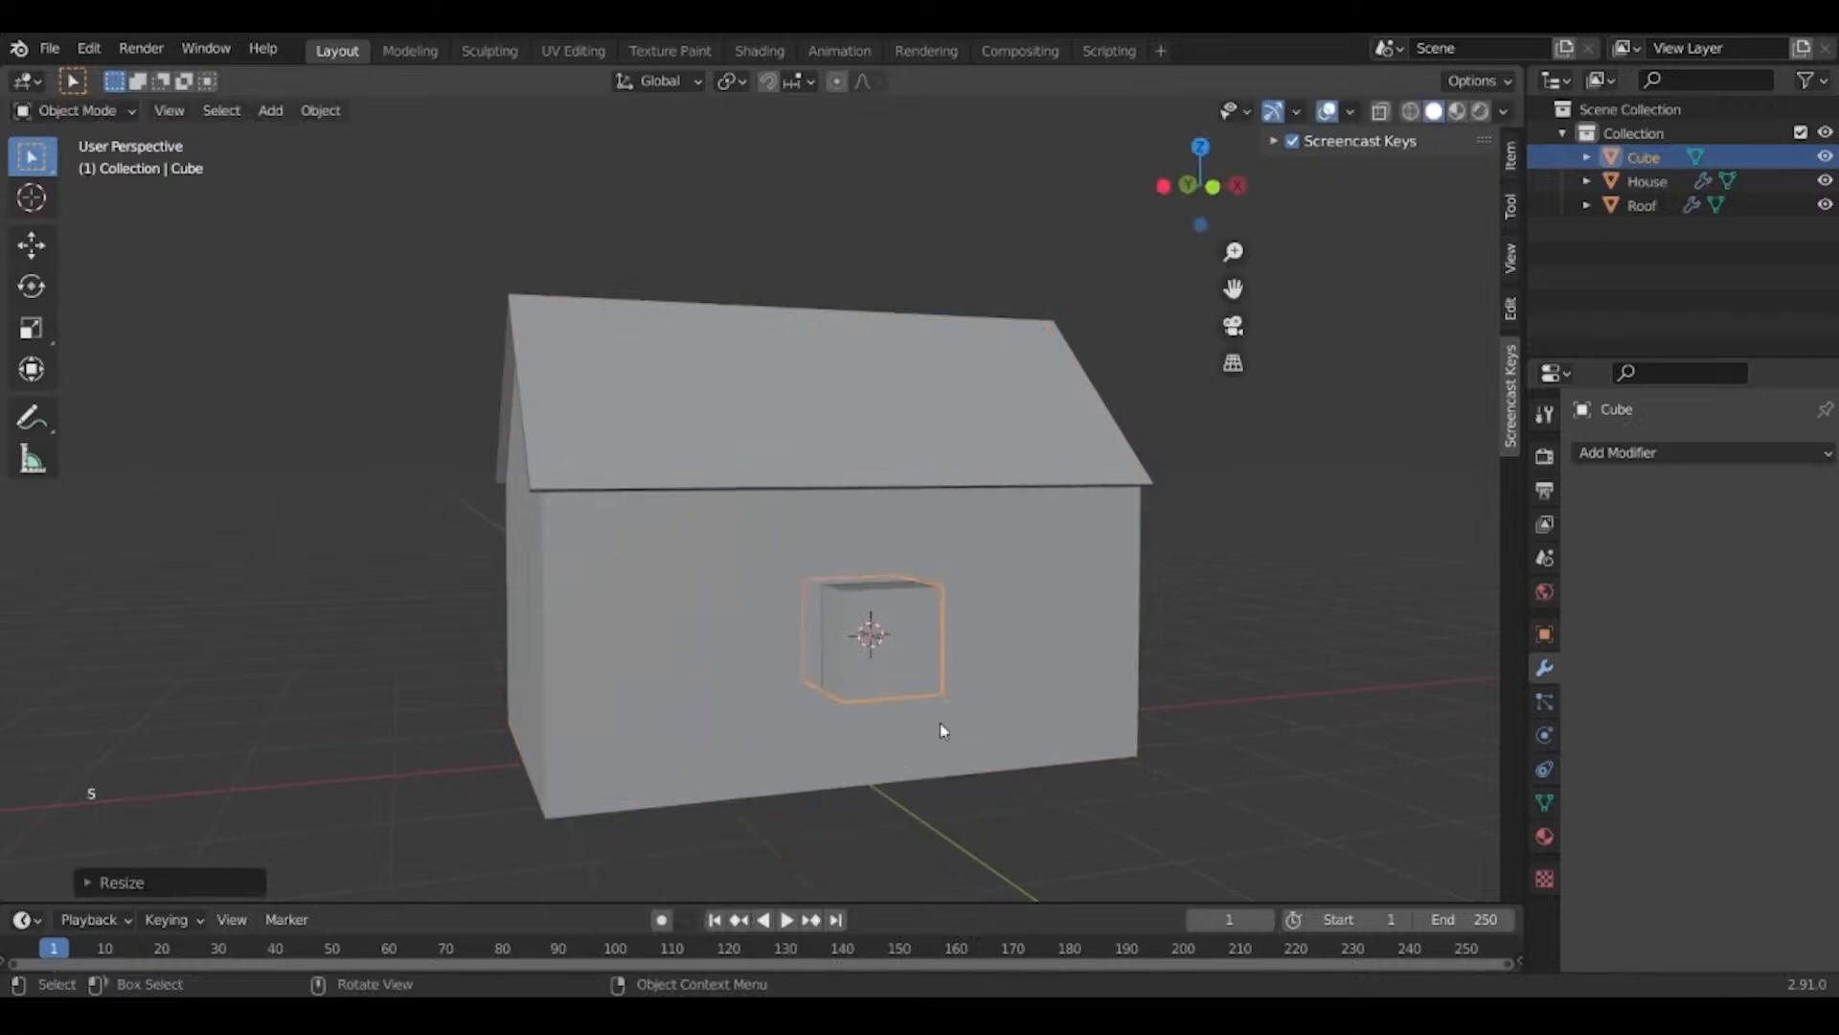
scroll(942, 730, up, 2)
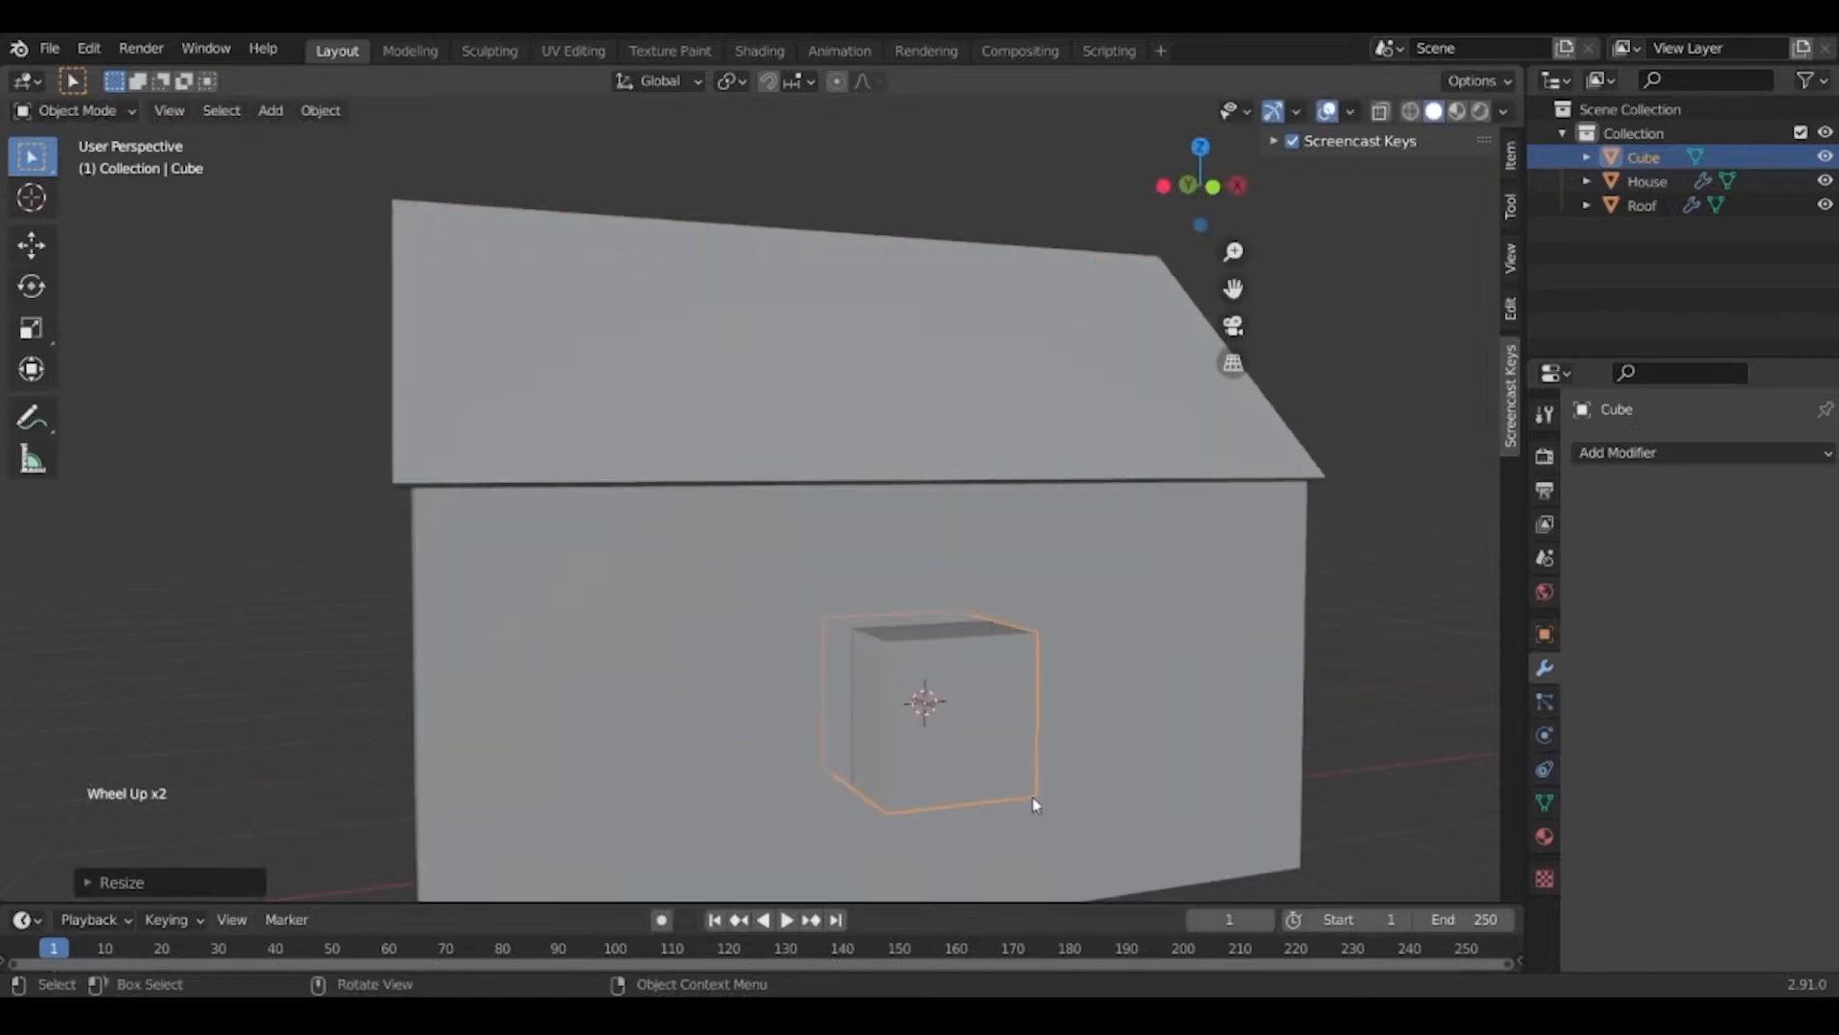
key(x)
click(966, 735)
Enter Edit Mode on the house and add a cube at the 3D cursor, scaled to about 0.58.
click(913, 677)
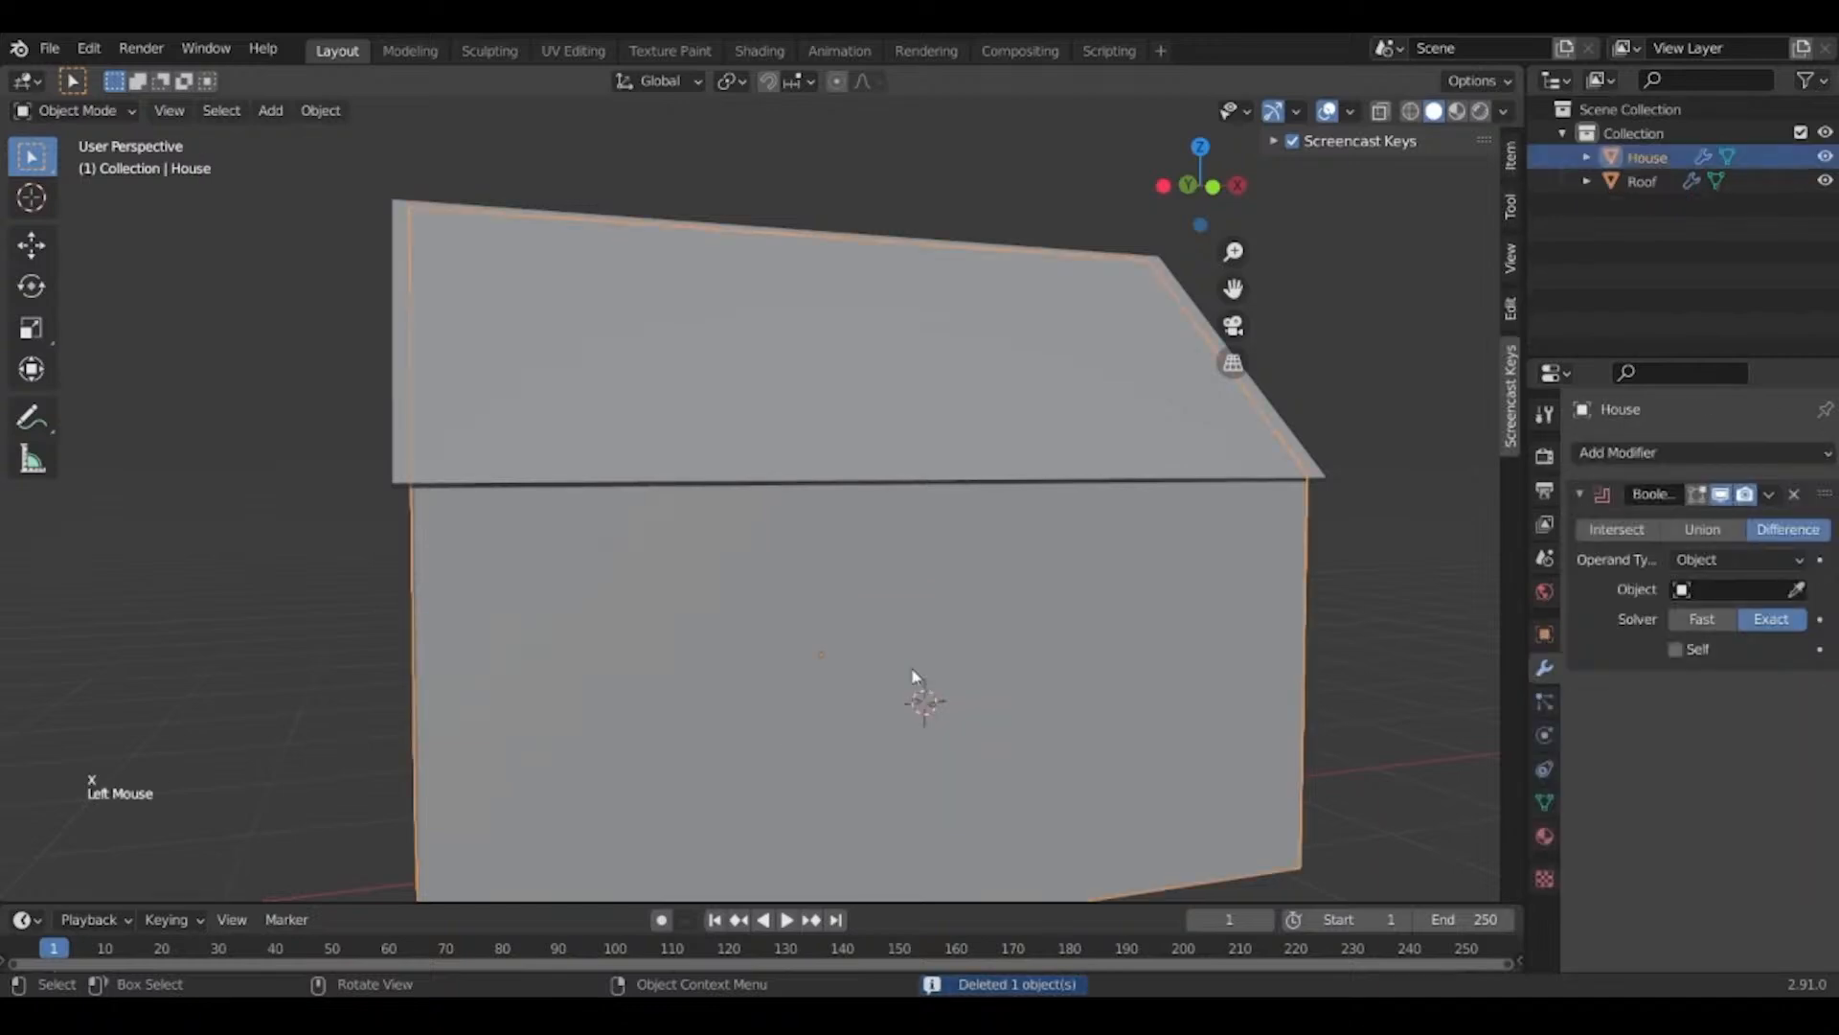
key(Tab)
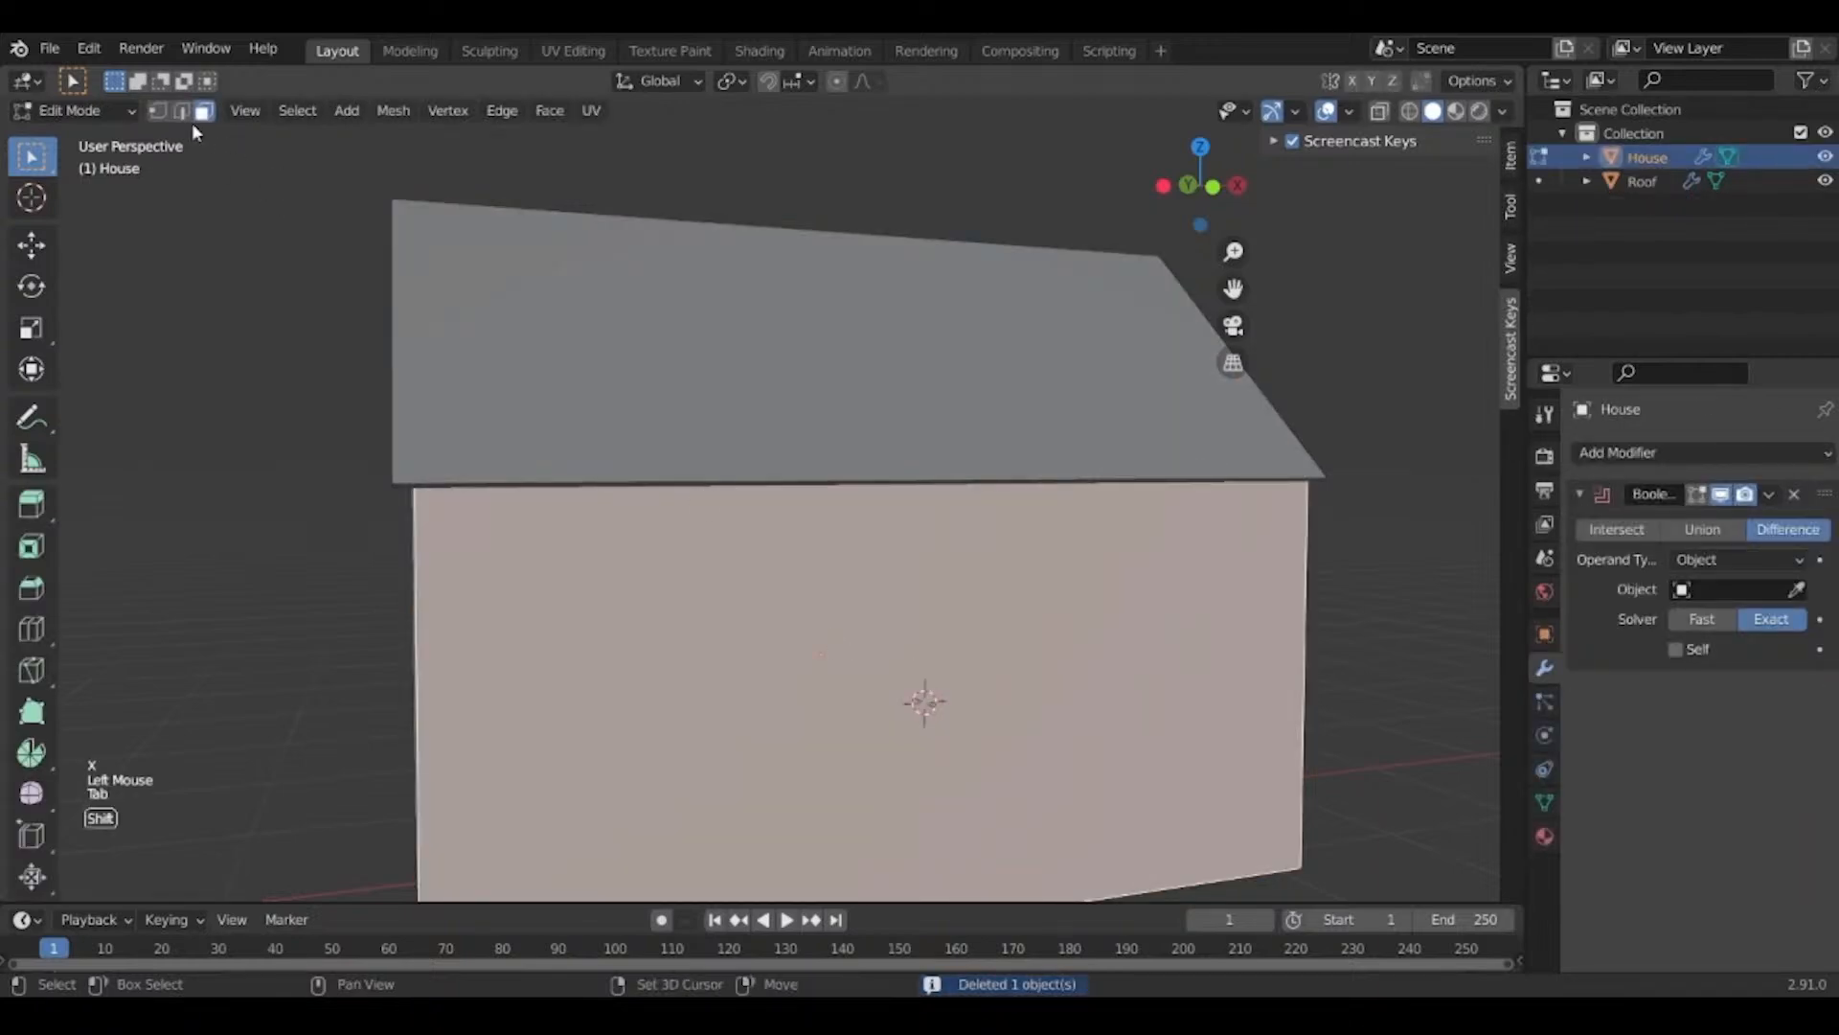
key(shift+a)
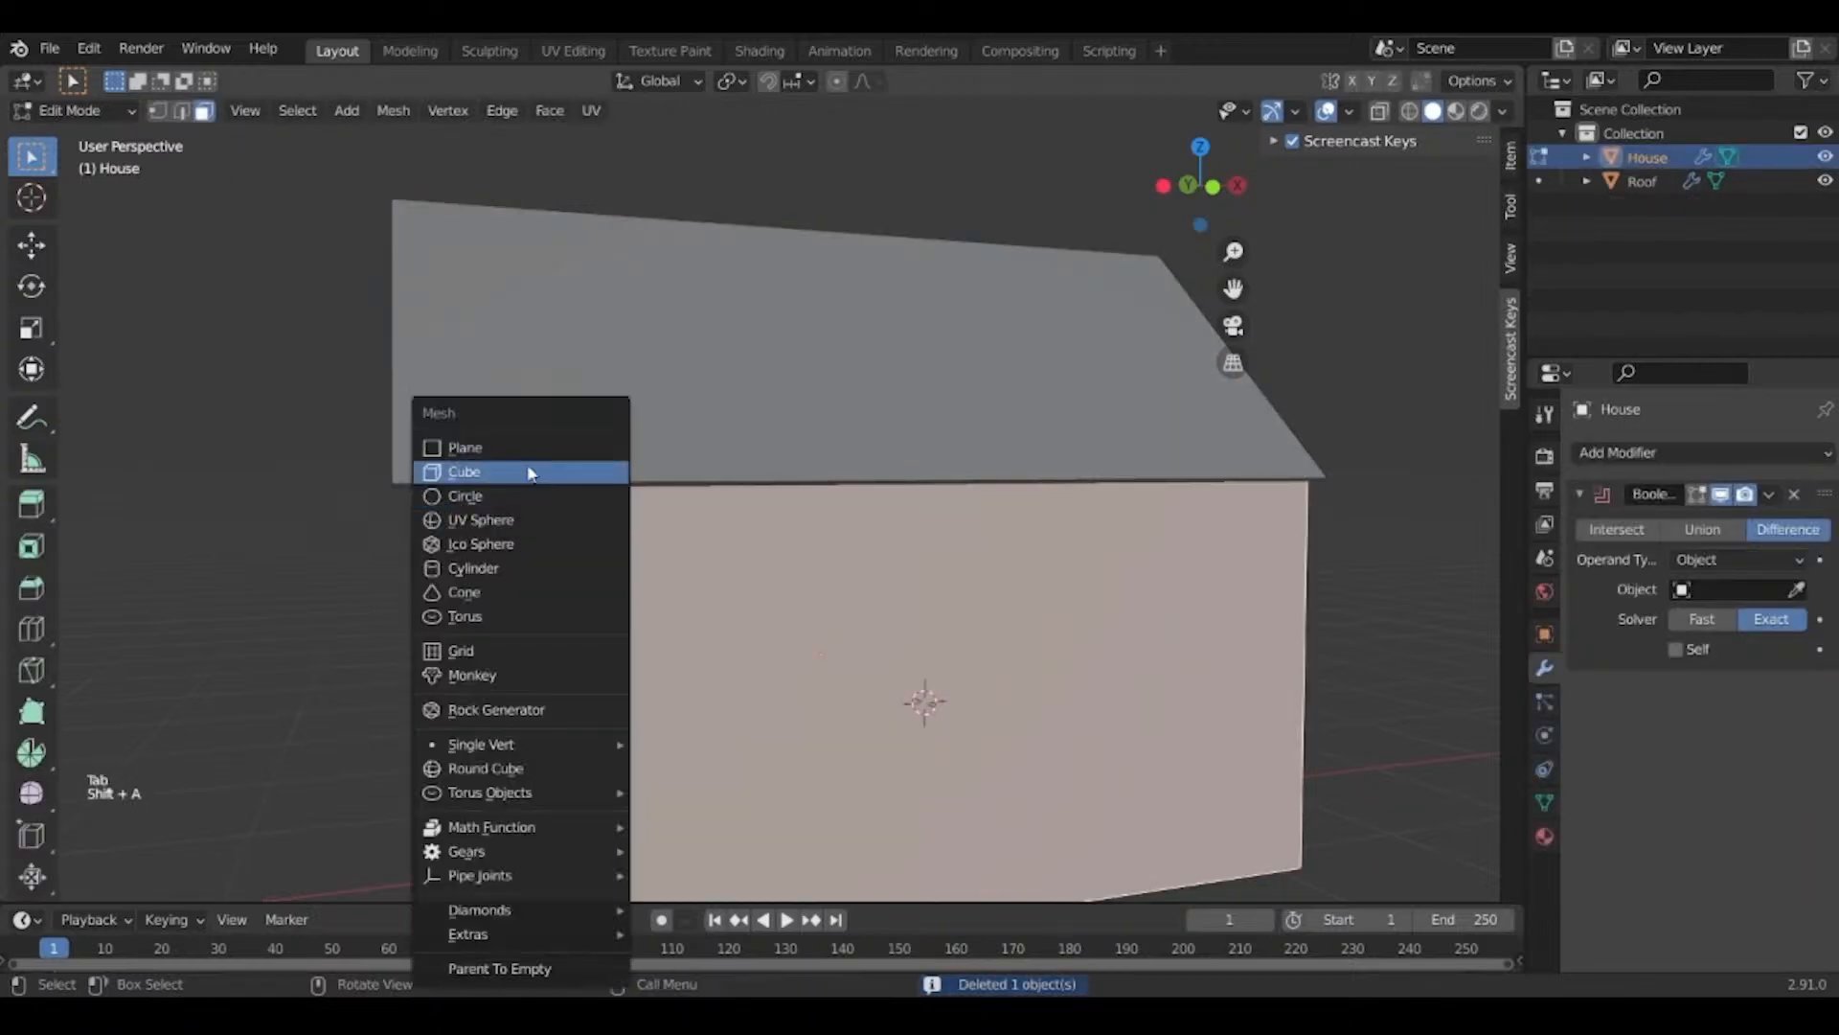
click(529, 473)
middle_drag(575, 575, 728, 594)
key(s)
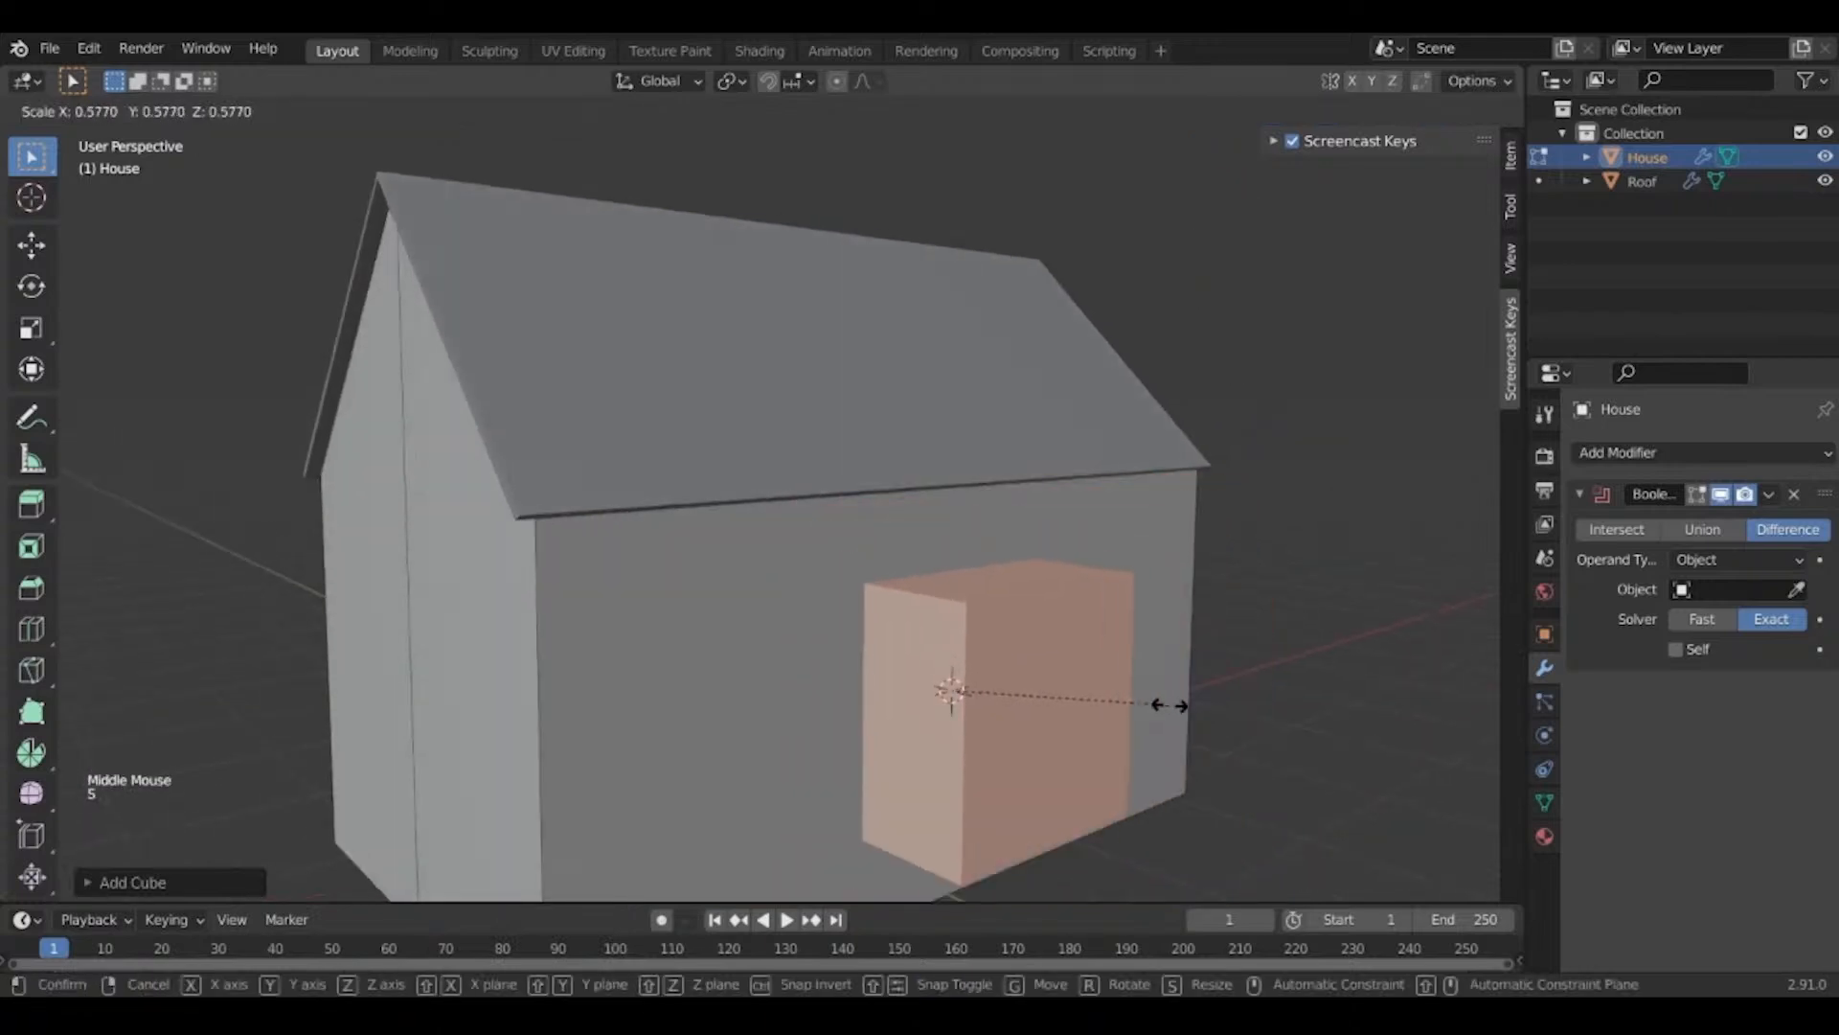
click(1167, 706)
Return to Object Mode and try moving the house together with its embedded cube, cancelling the move.
key(Tab)
click(699, 717)
scroll(699, 717, down, 3)
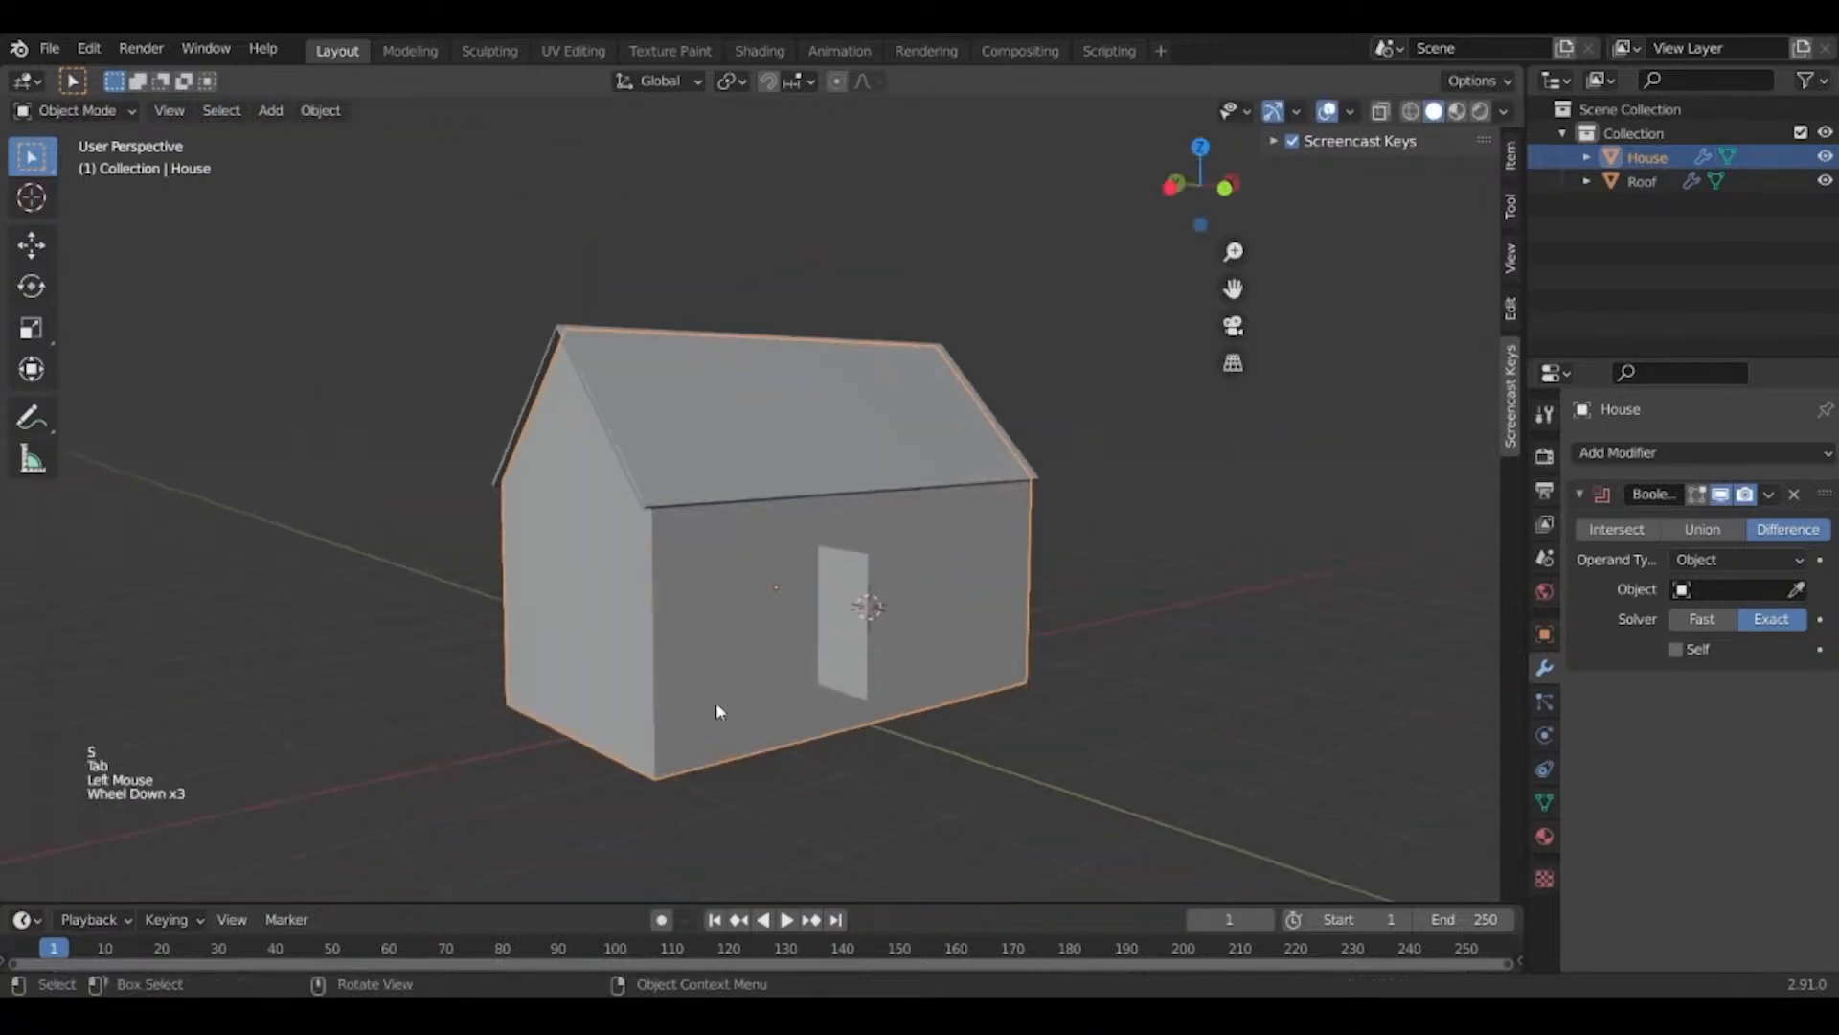
key(g)
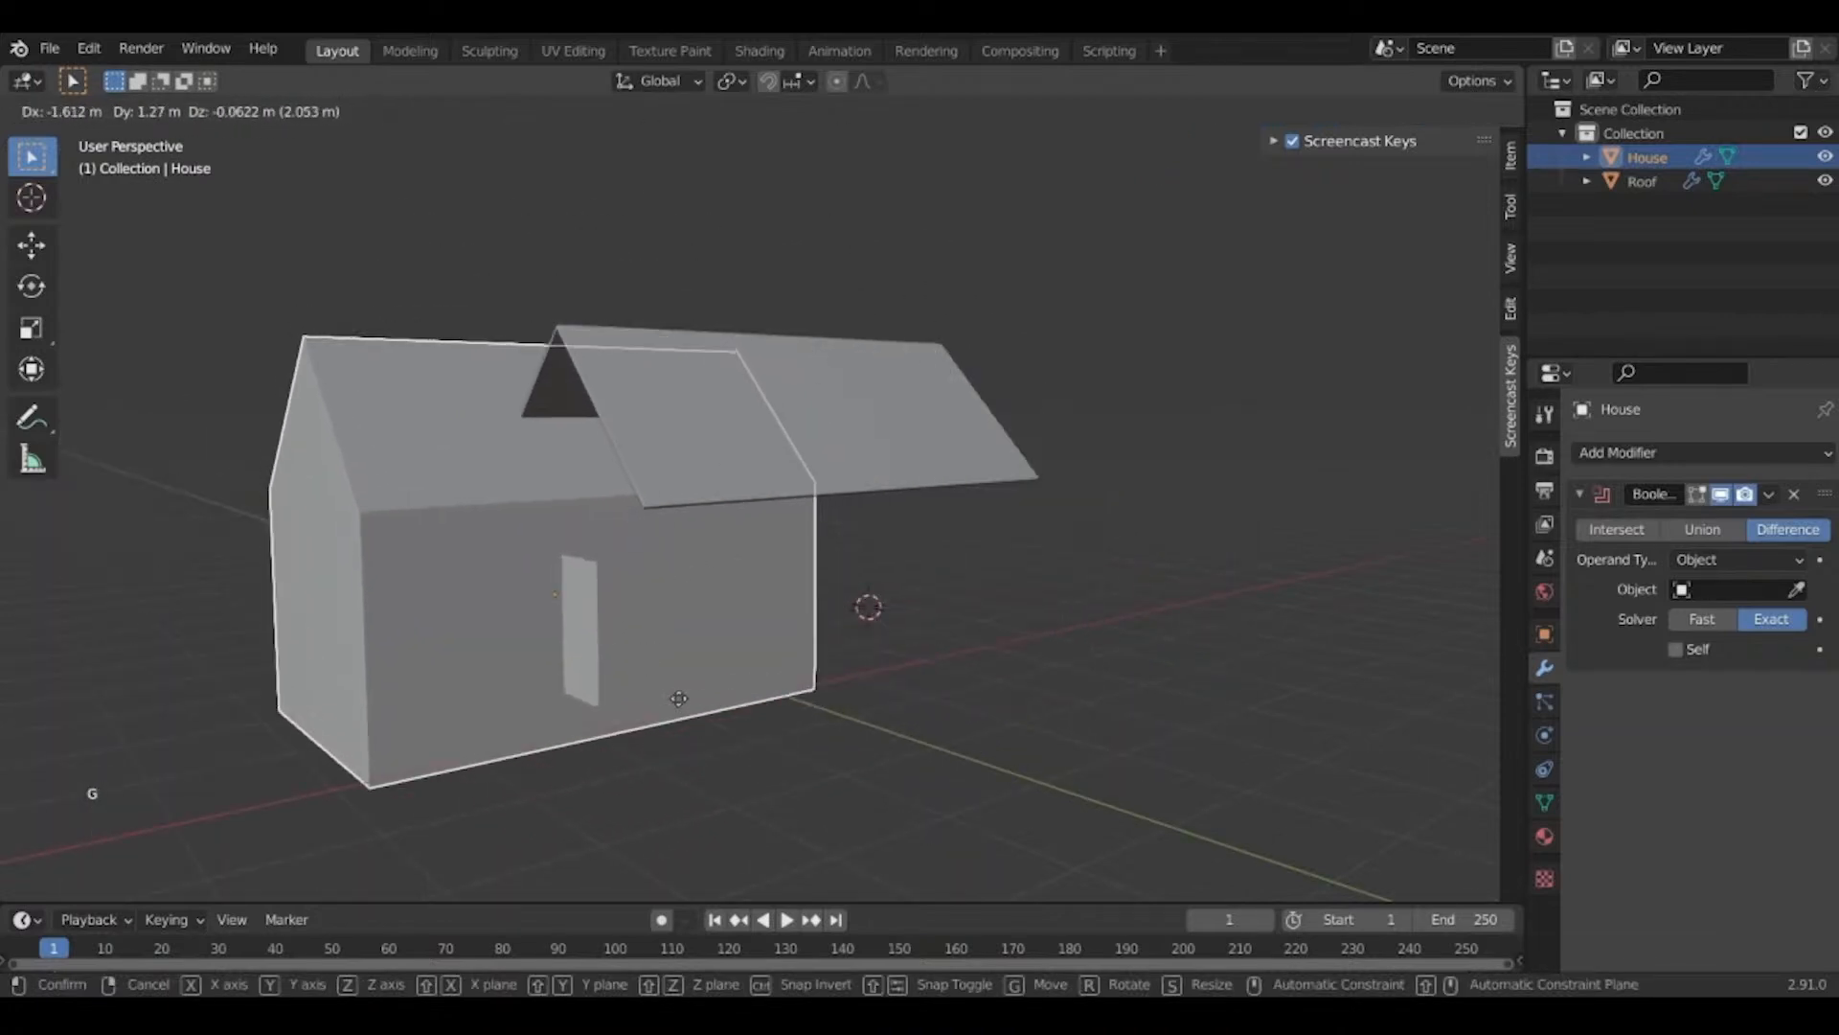
right_click(926, 698)
scroll(881, 718, up, 2)
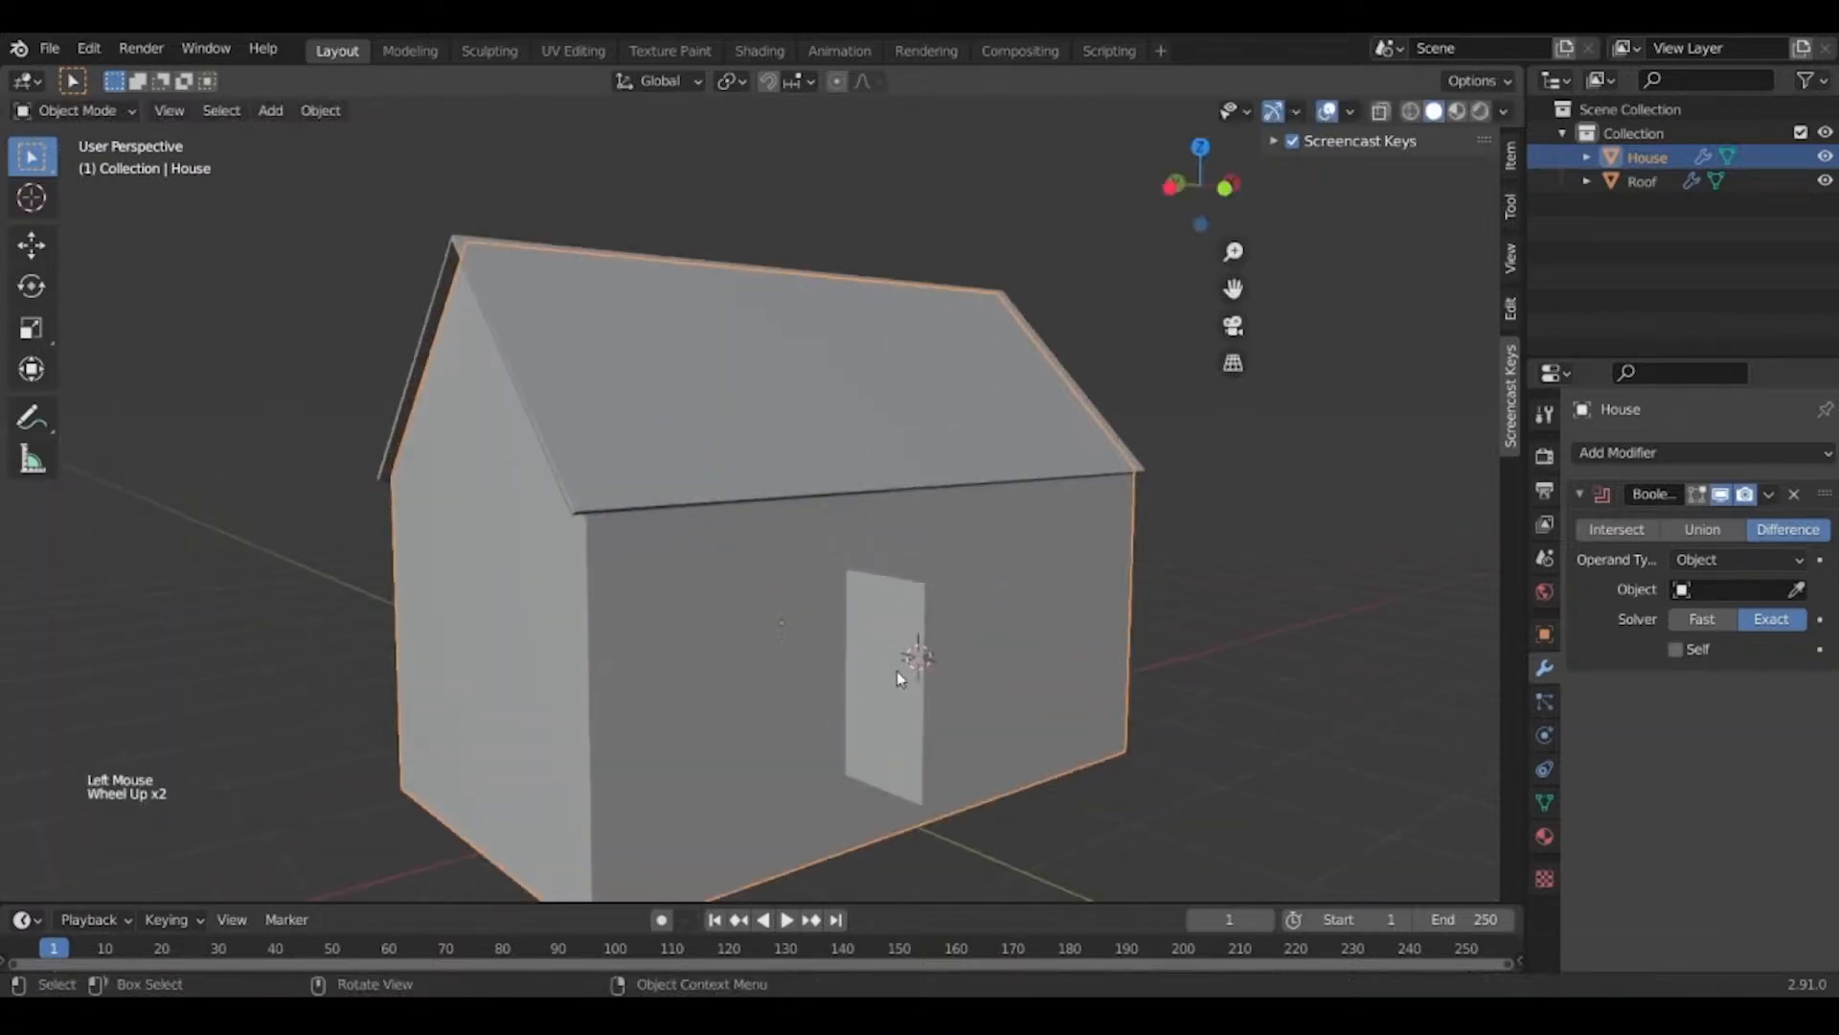
middle_drag(897, 670, 958, 636)
click(784, 621)
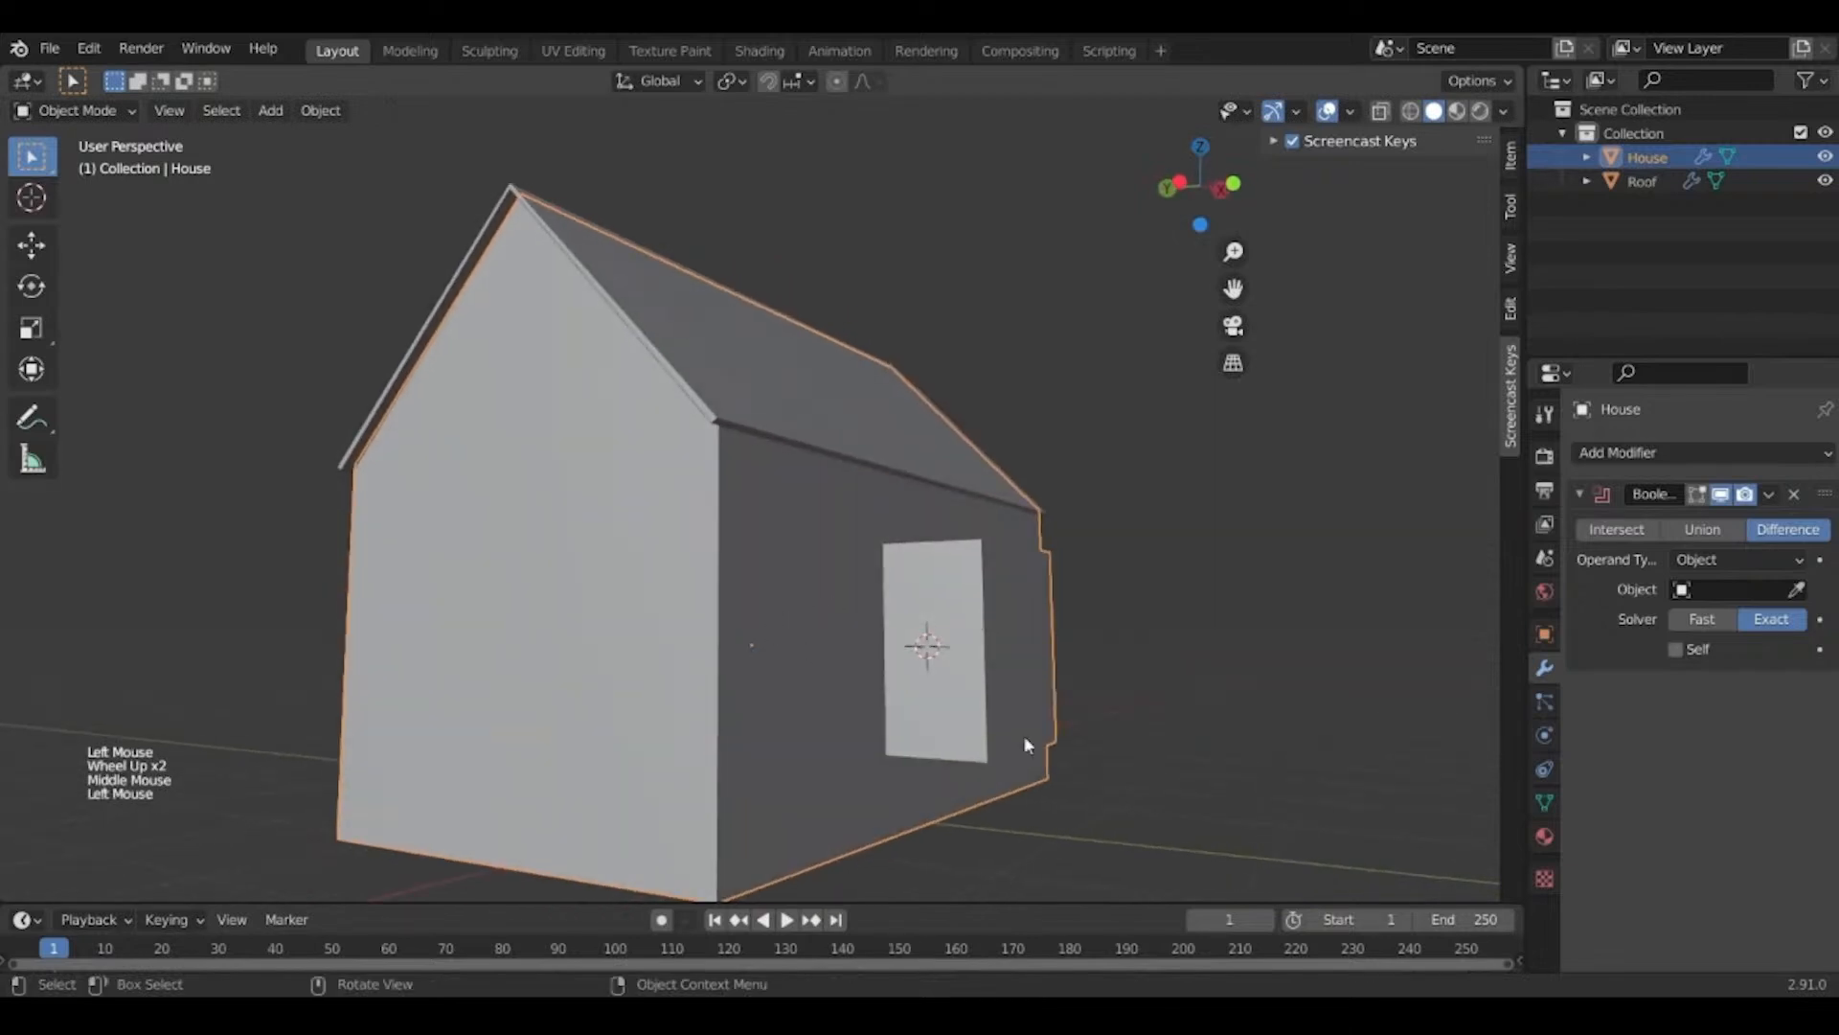
middle_drag(1024, 743, 1066, 849)
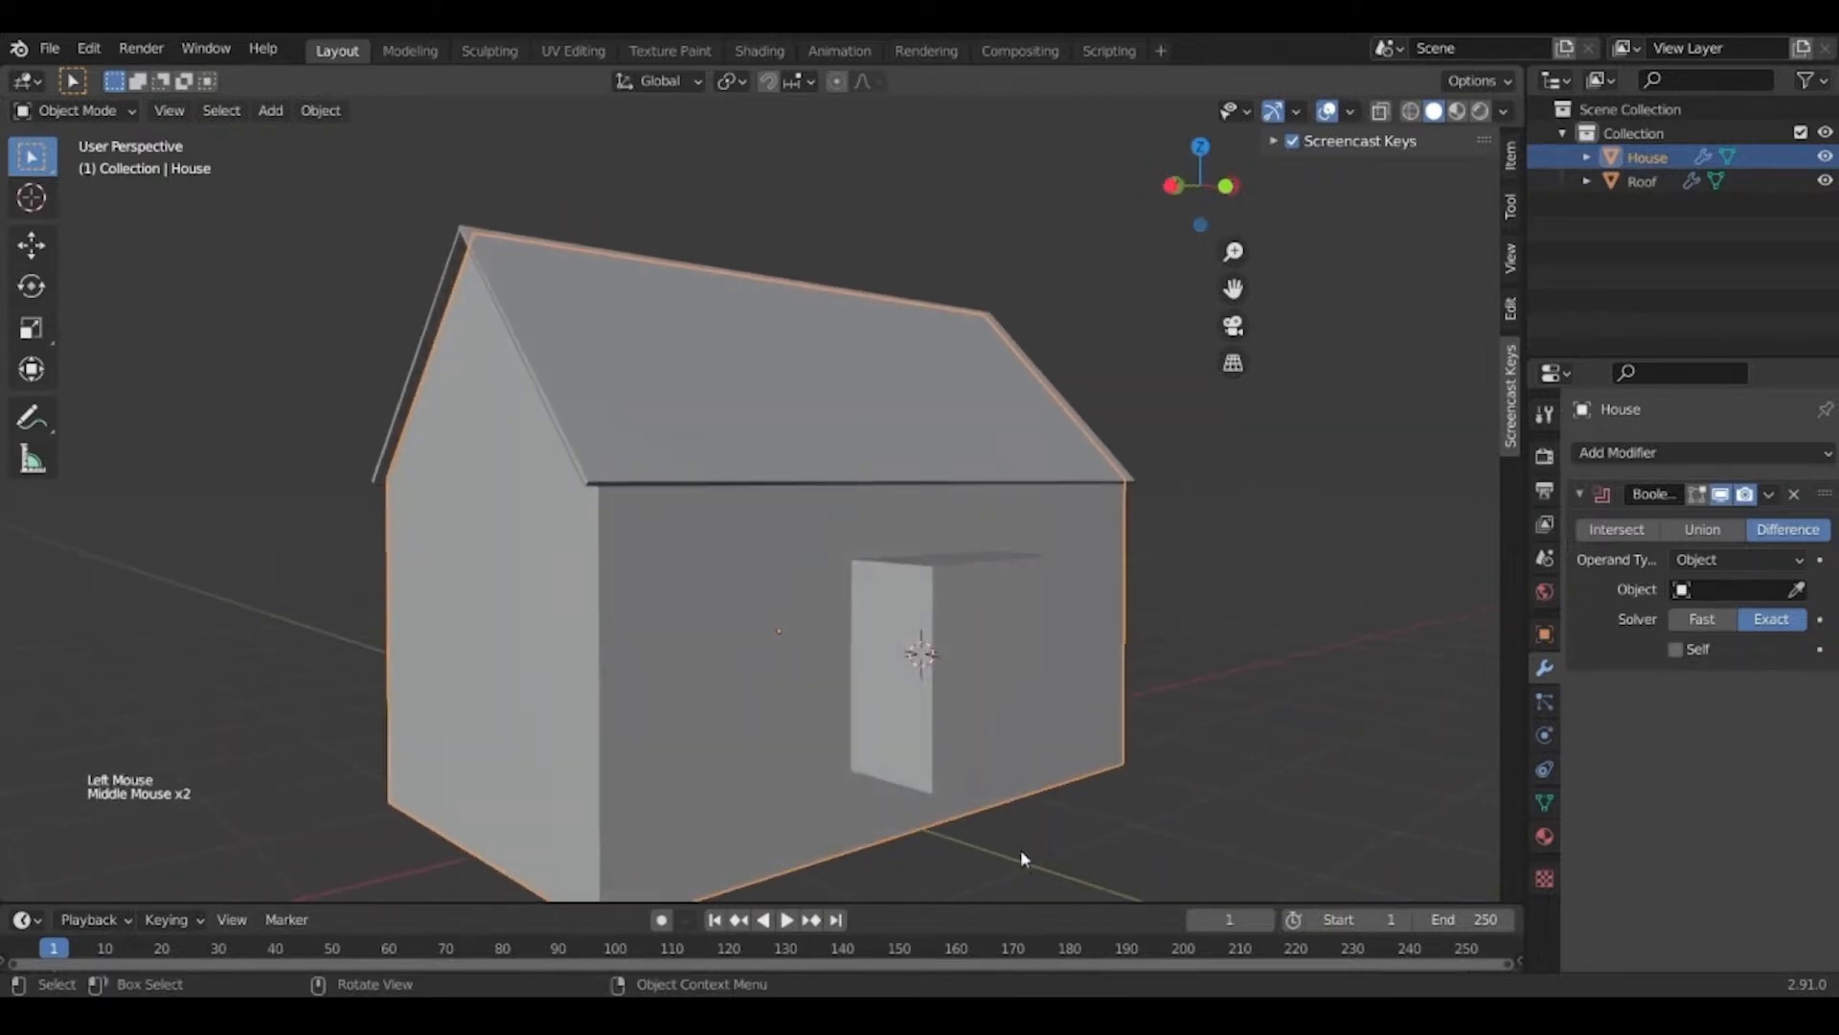
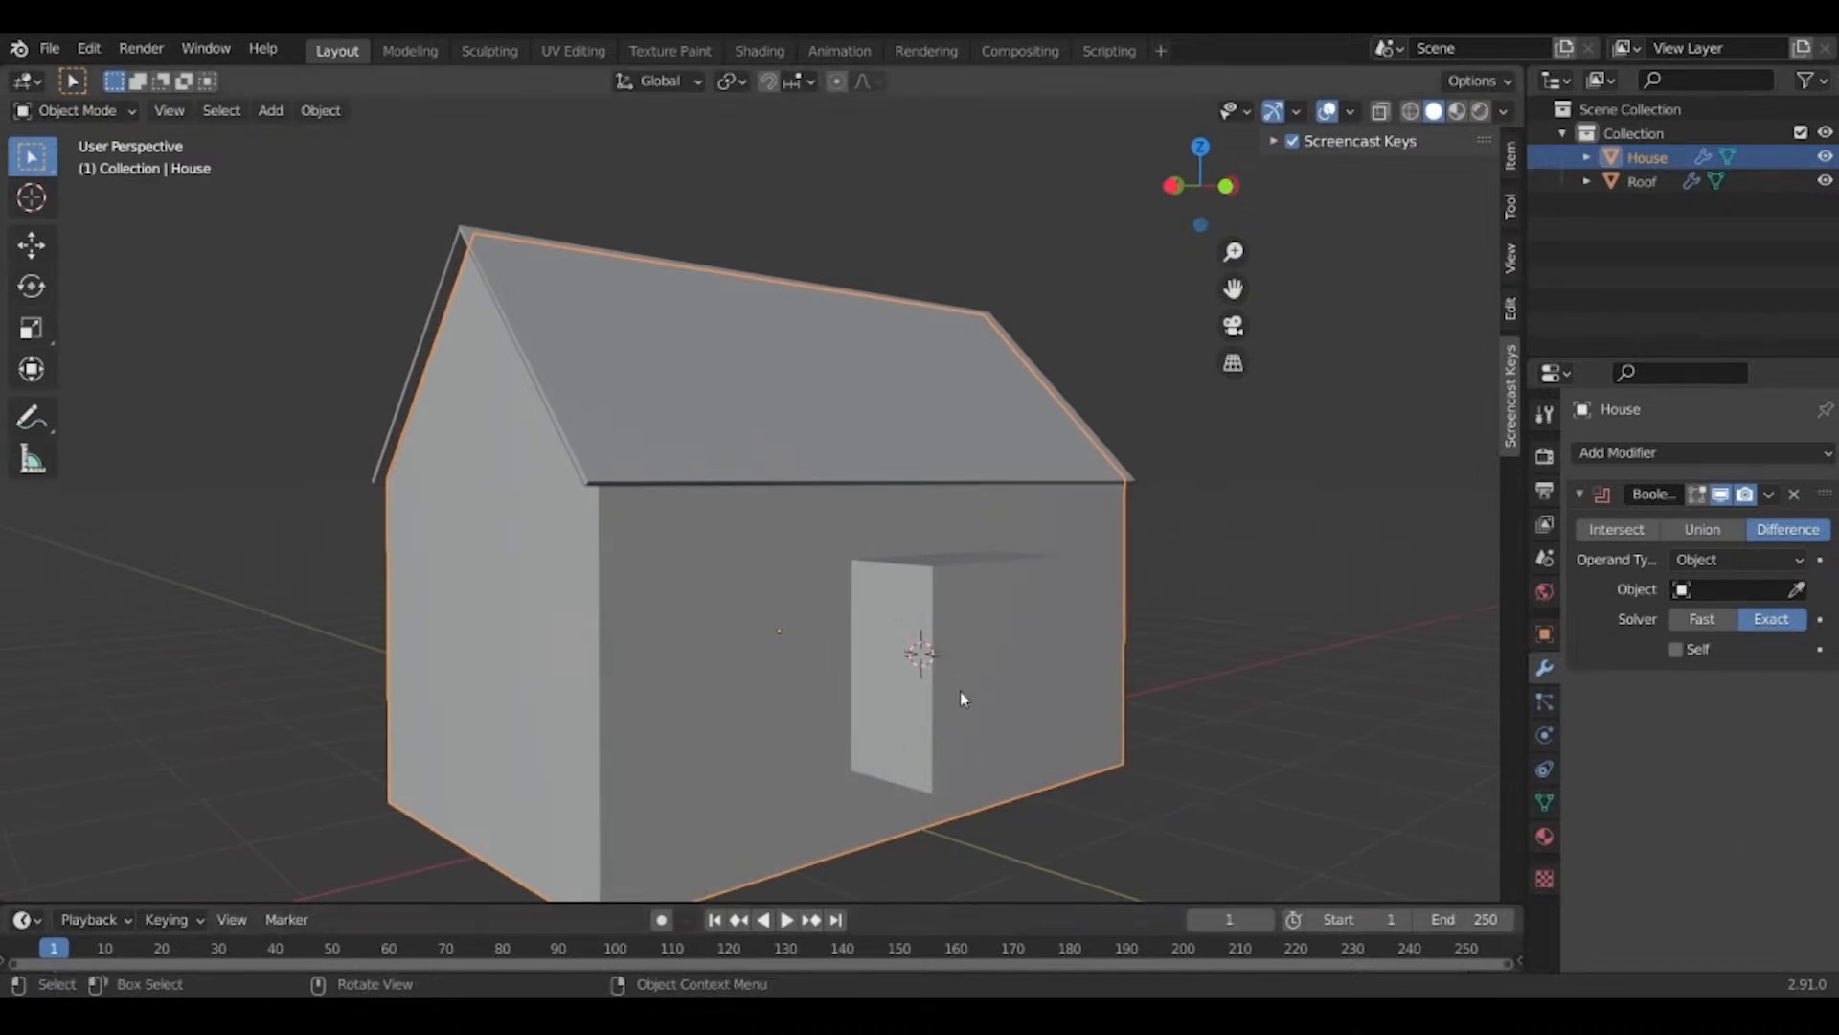
Enter Edit Mode on the house, select all linked faces of the embedded cube, and delete them.
key(Tab)
middle_drag(1072, 661, 1190, 535)
click(1190, 535)
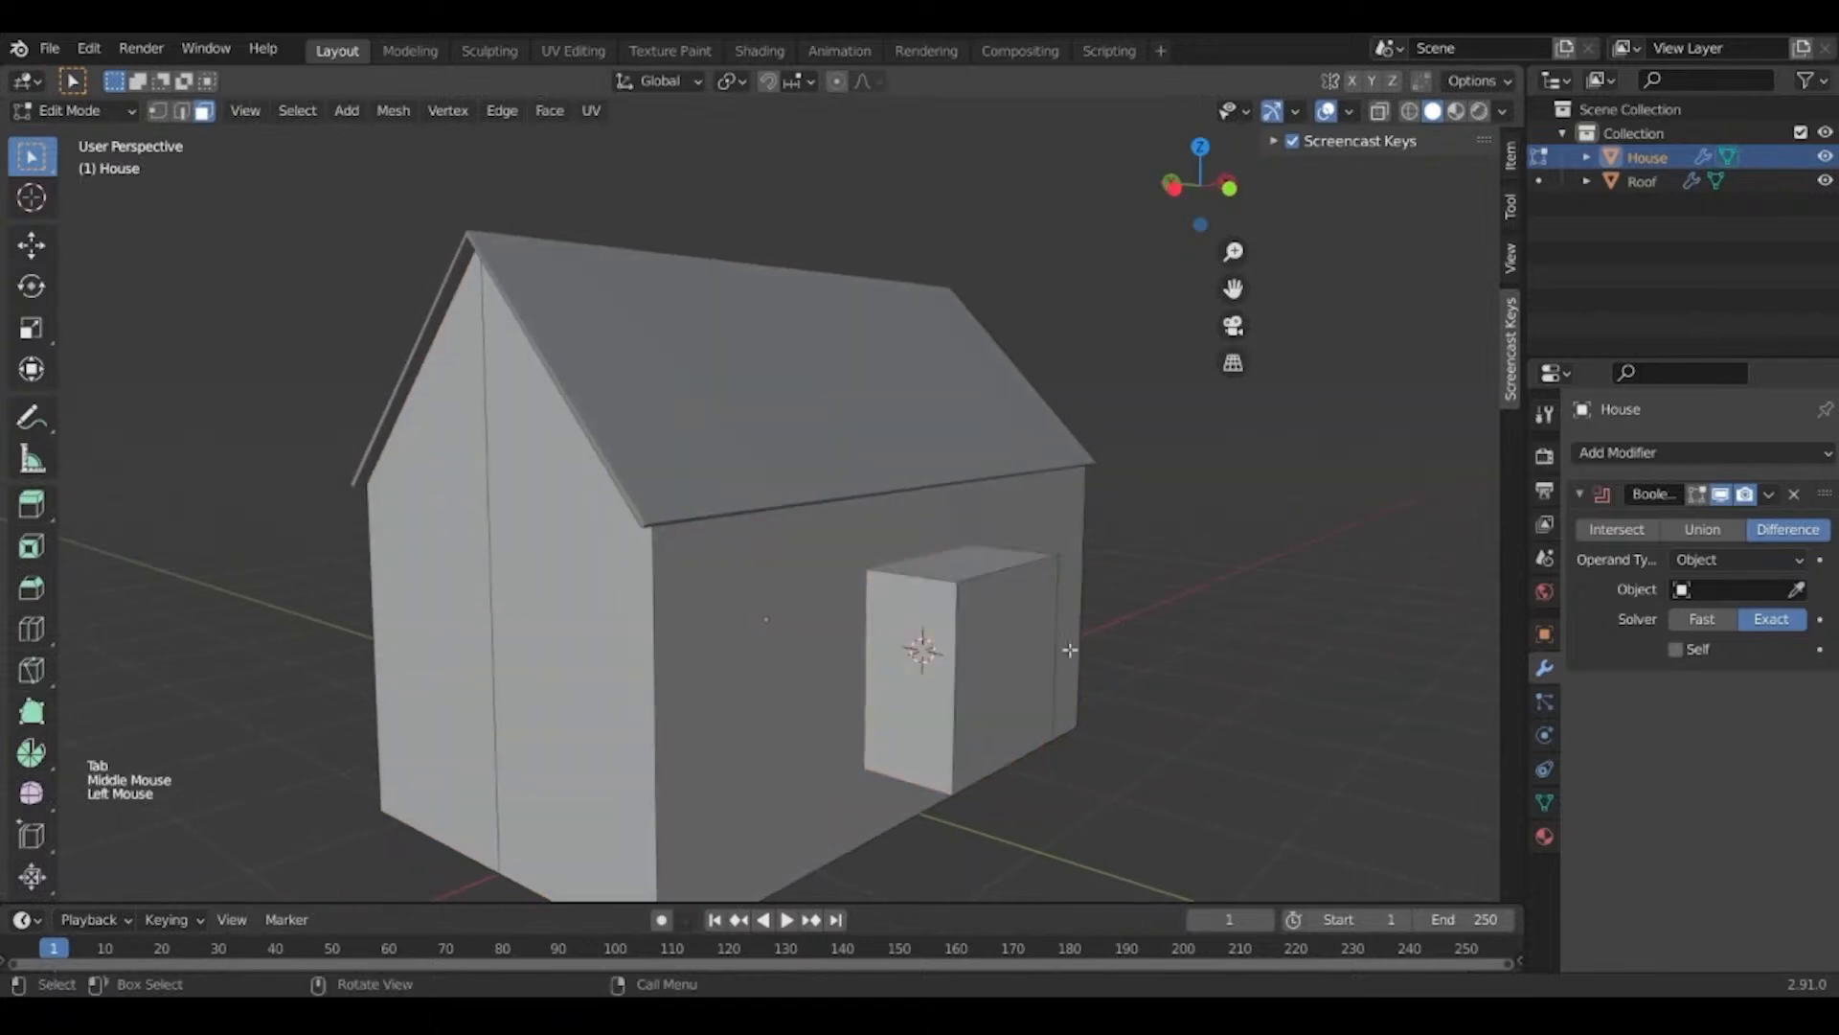
click(959, 651)
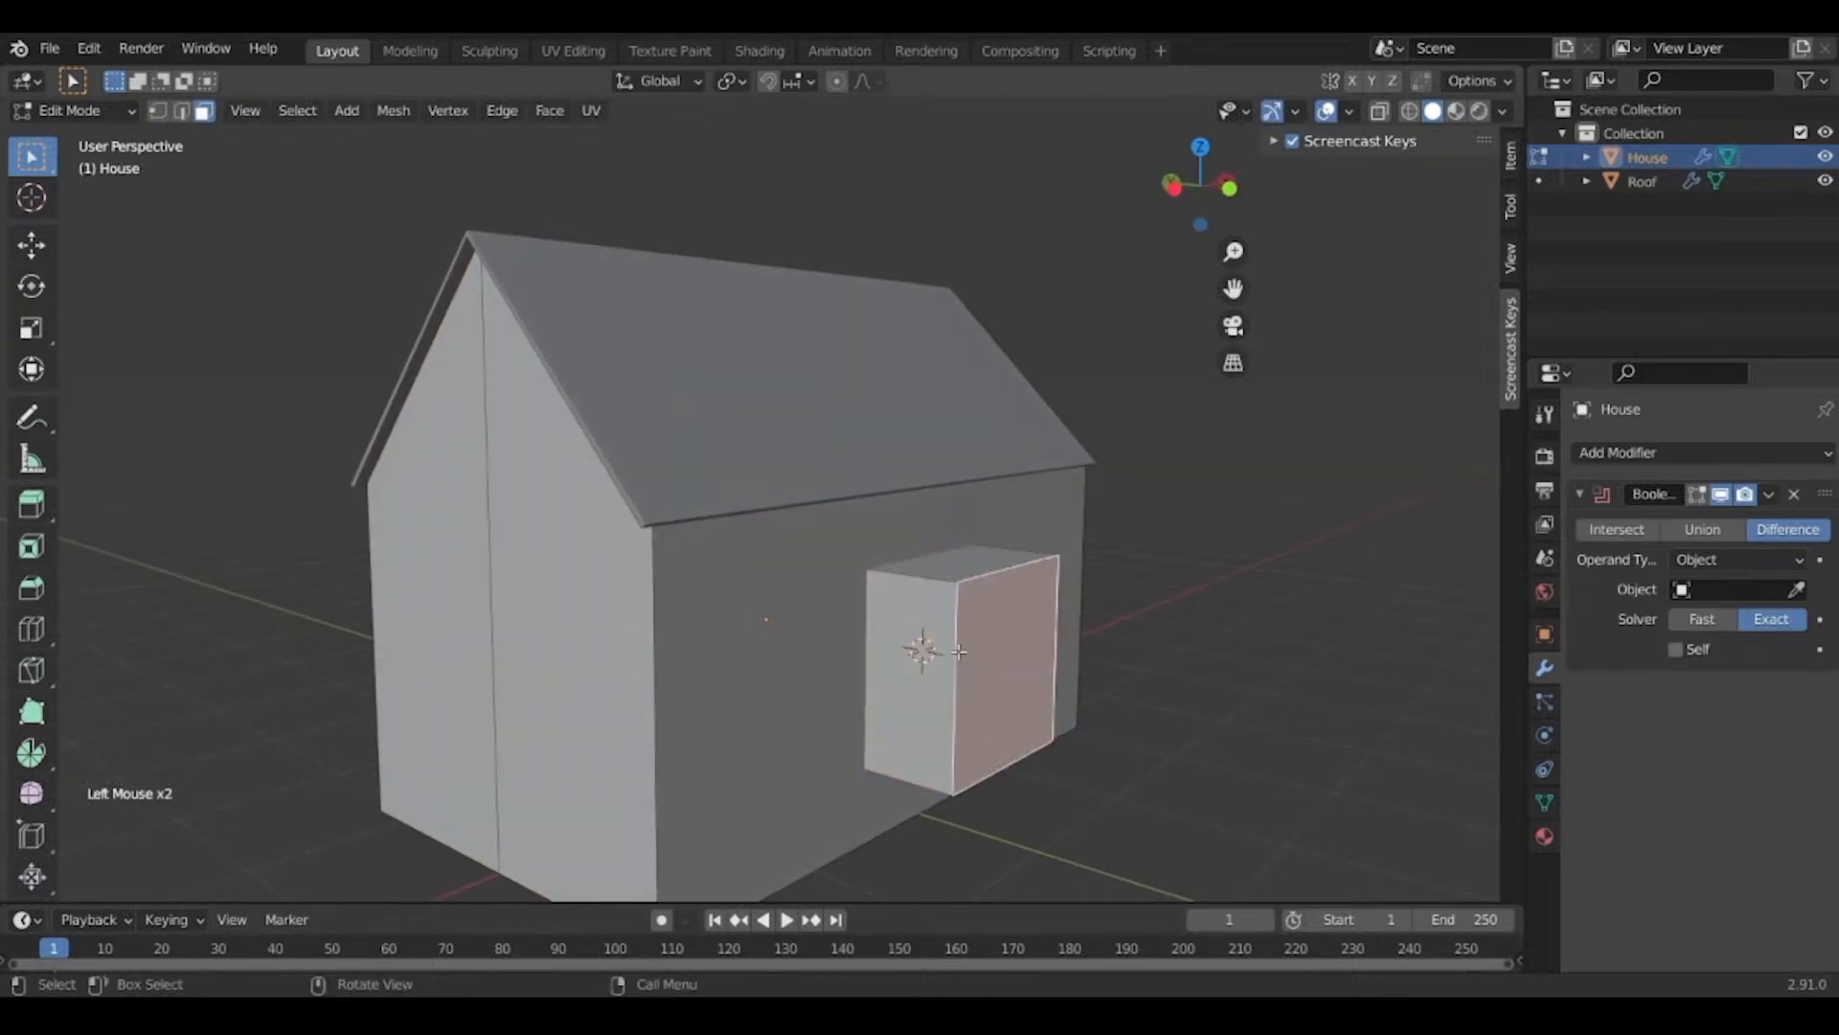
key(l)
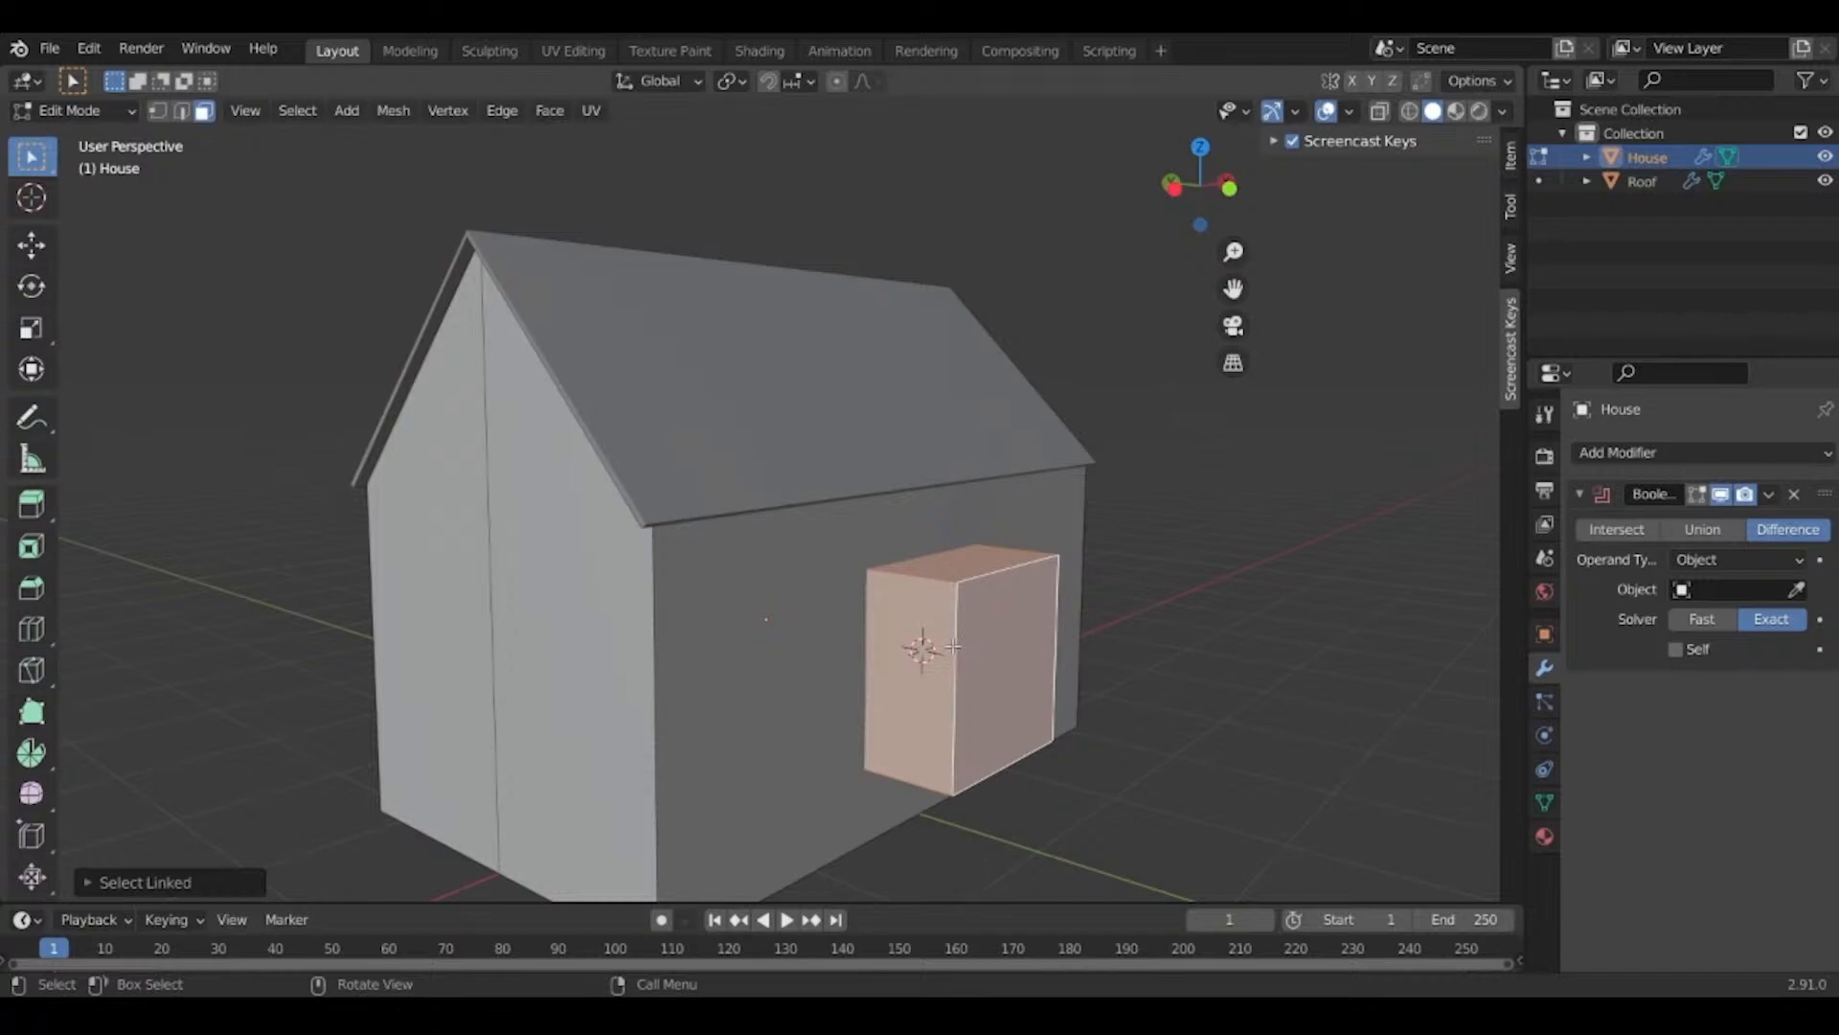
key(x)
click(956, 652)
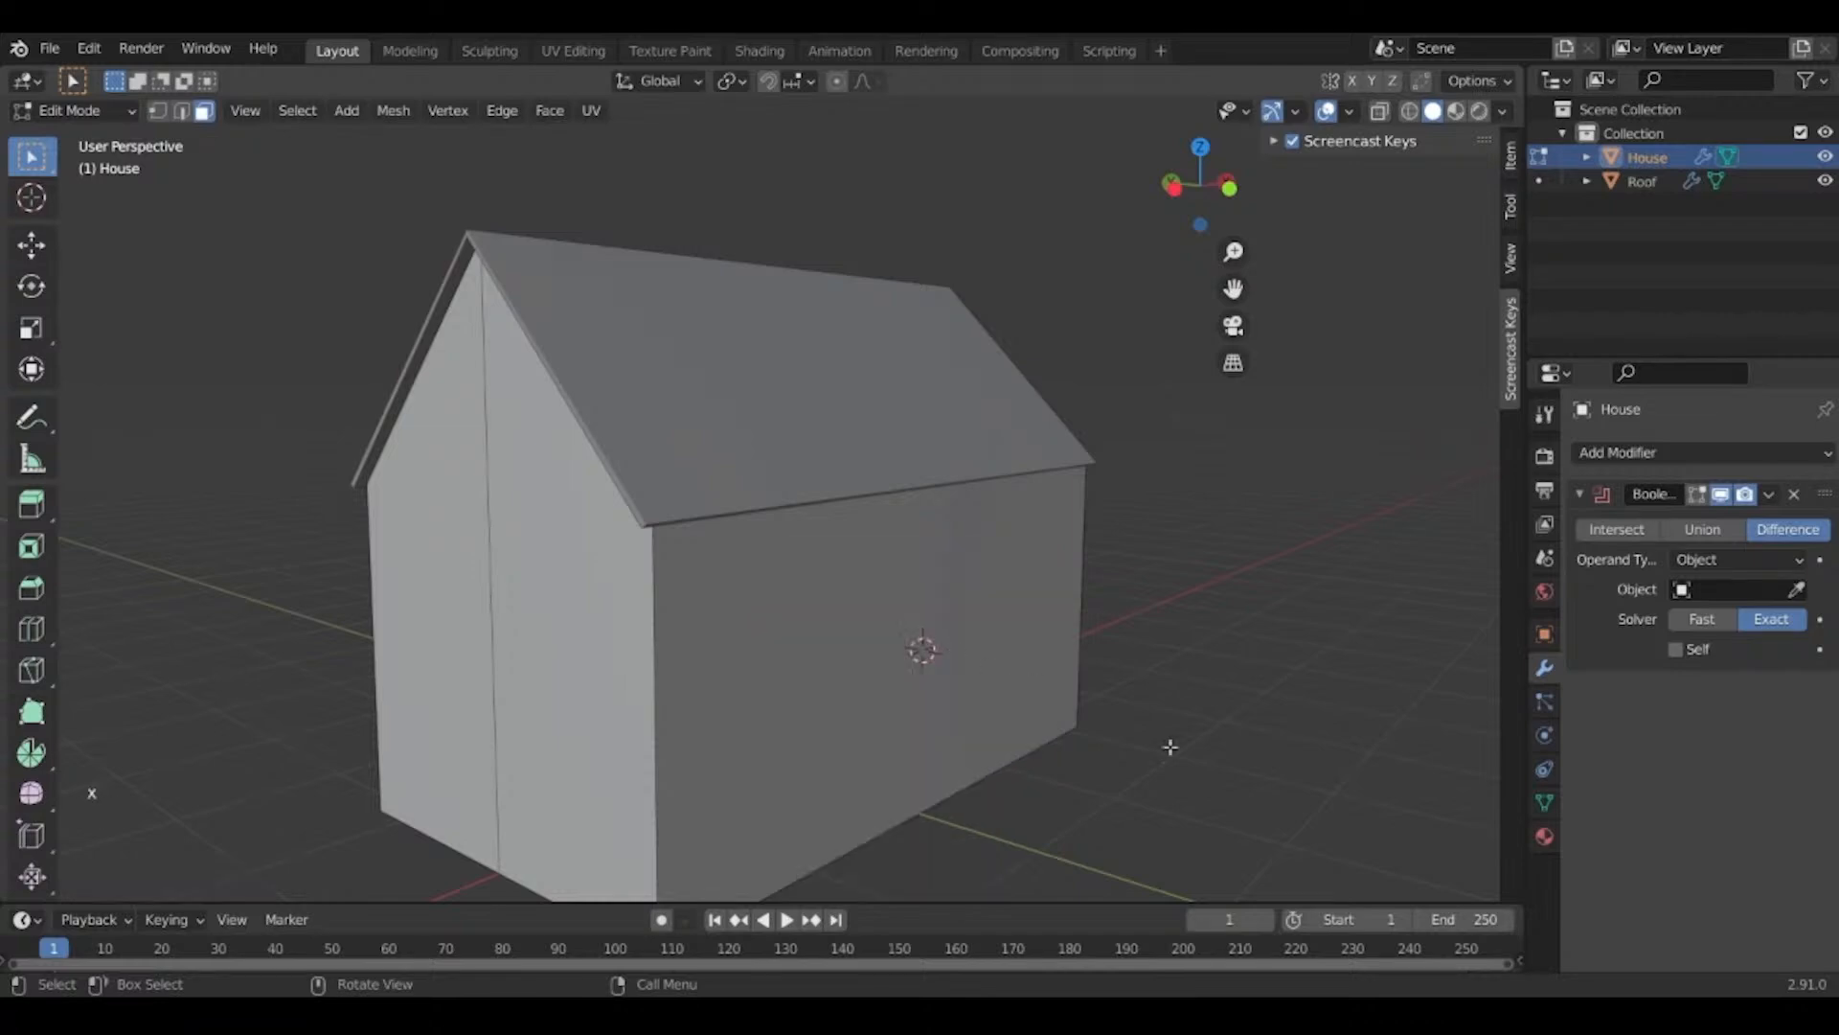
Return to Object Mode, add a separate cube at the 3D cursor, and scale it down to roughly half size.
middle_drag(1170, 747, 1006, 513)
key(Tab)
key(shift+a)
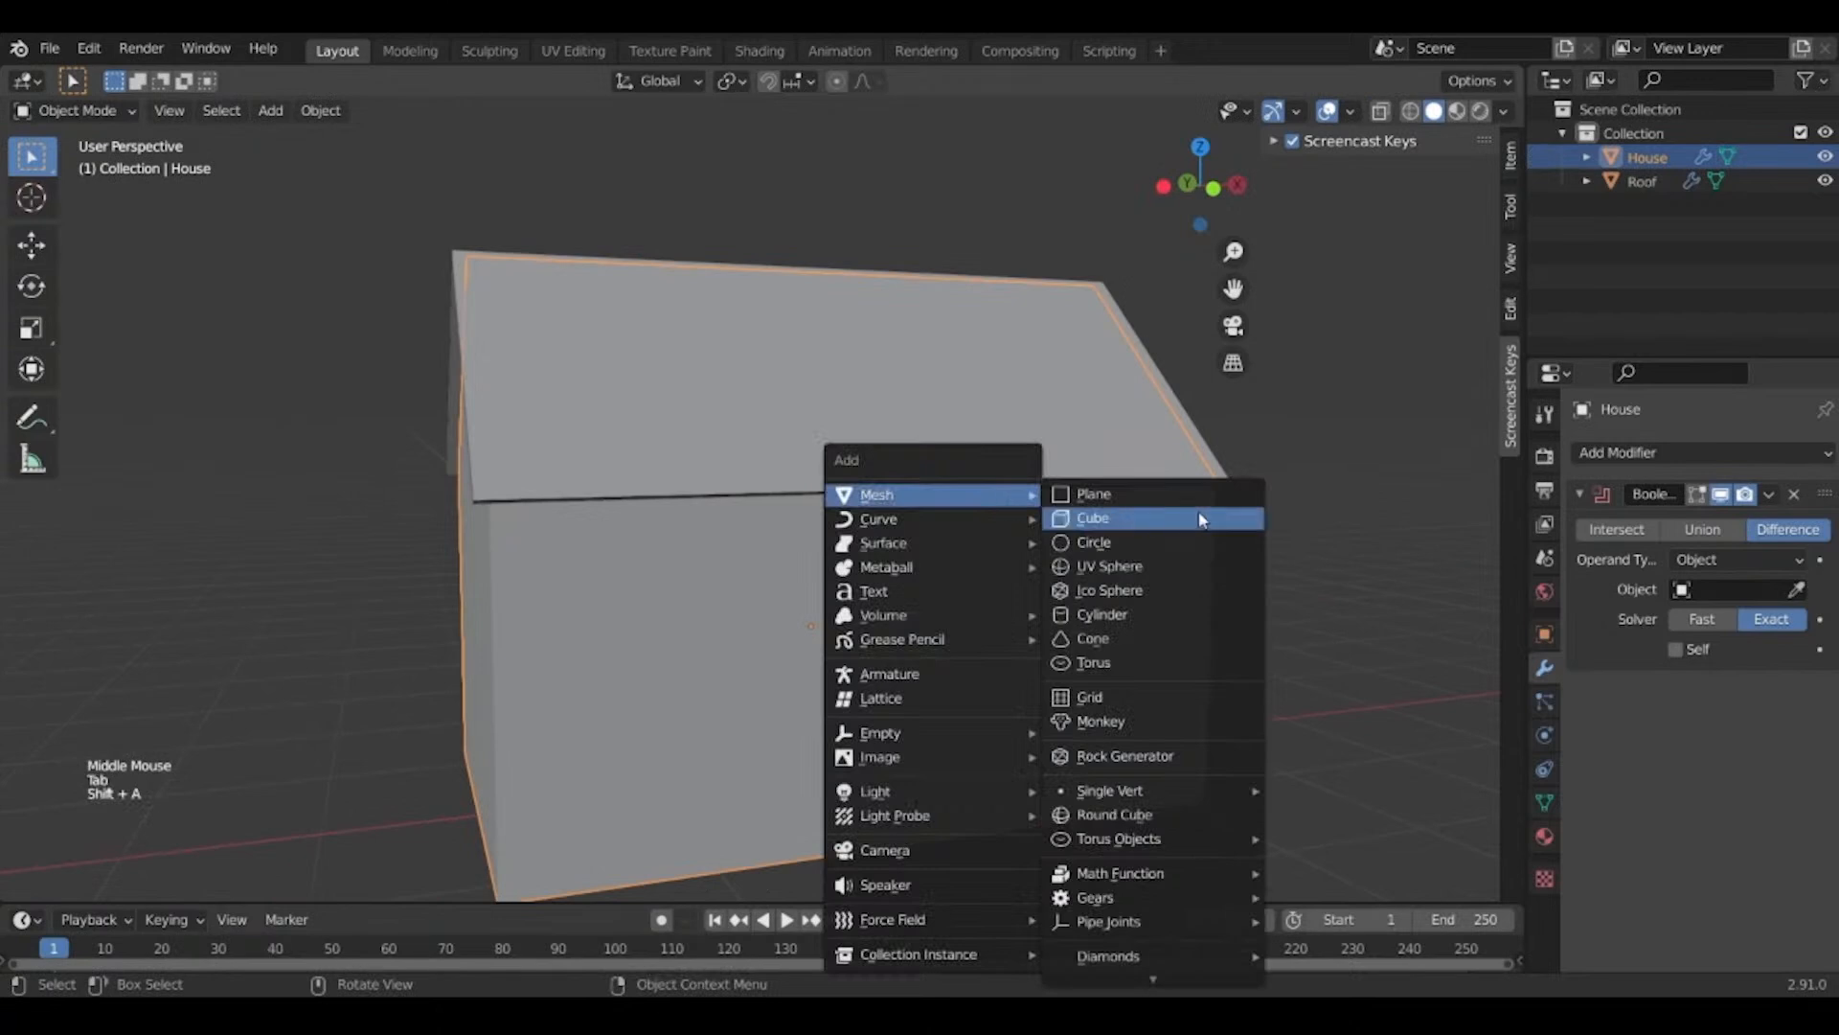
click(1166, 519)
key(s)
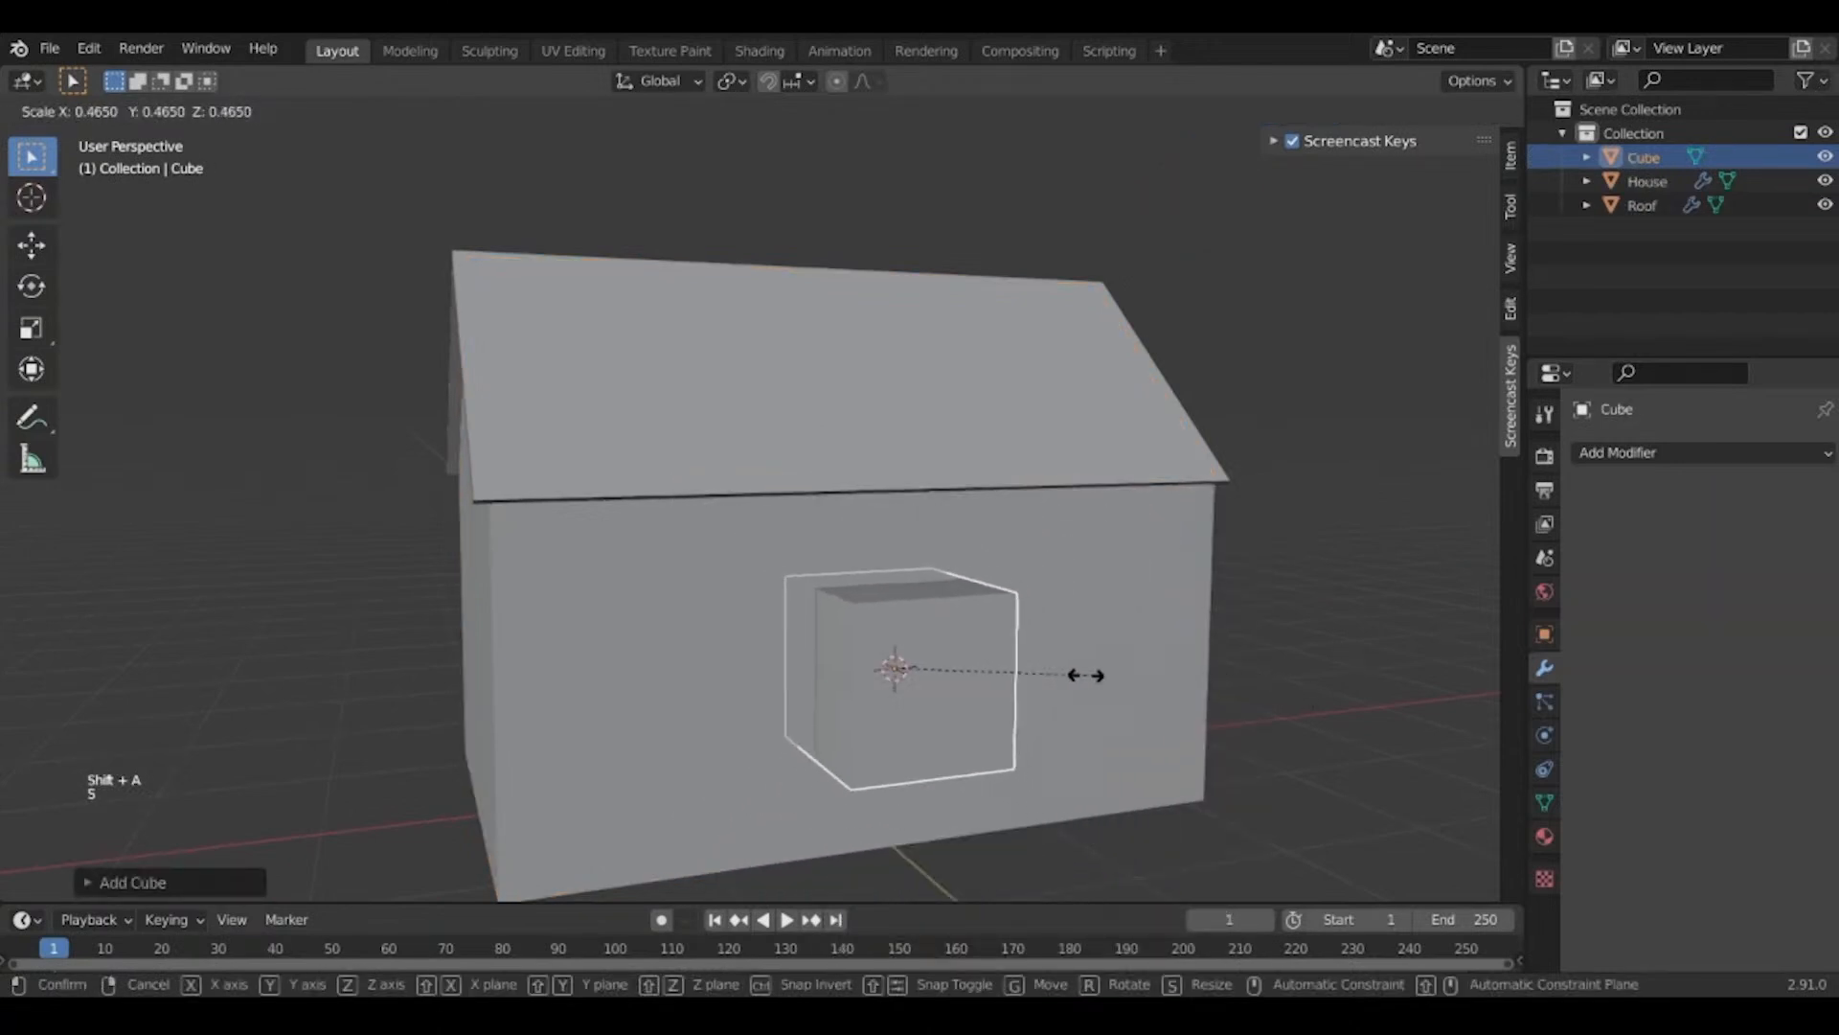
click(1090, 727)
middle_drag(1089, 727, 1180, 730)
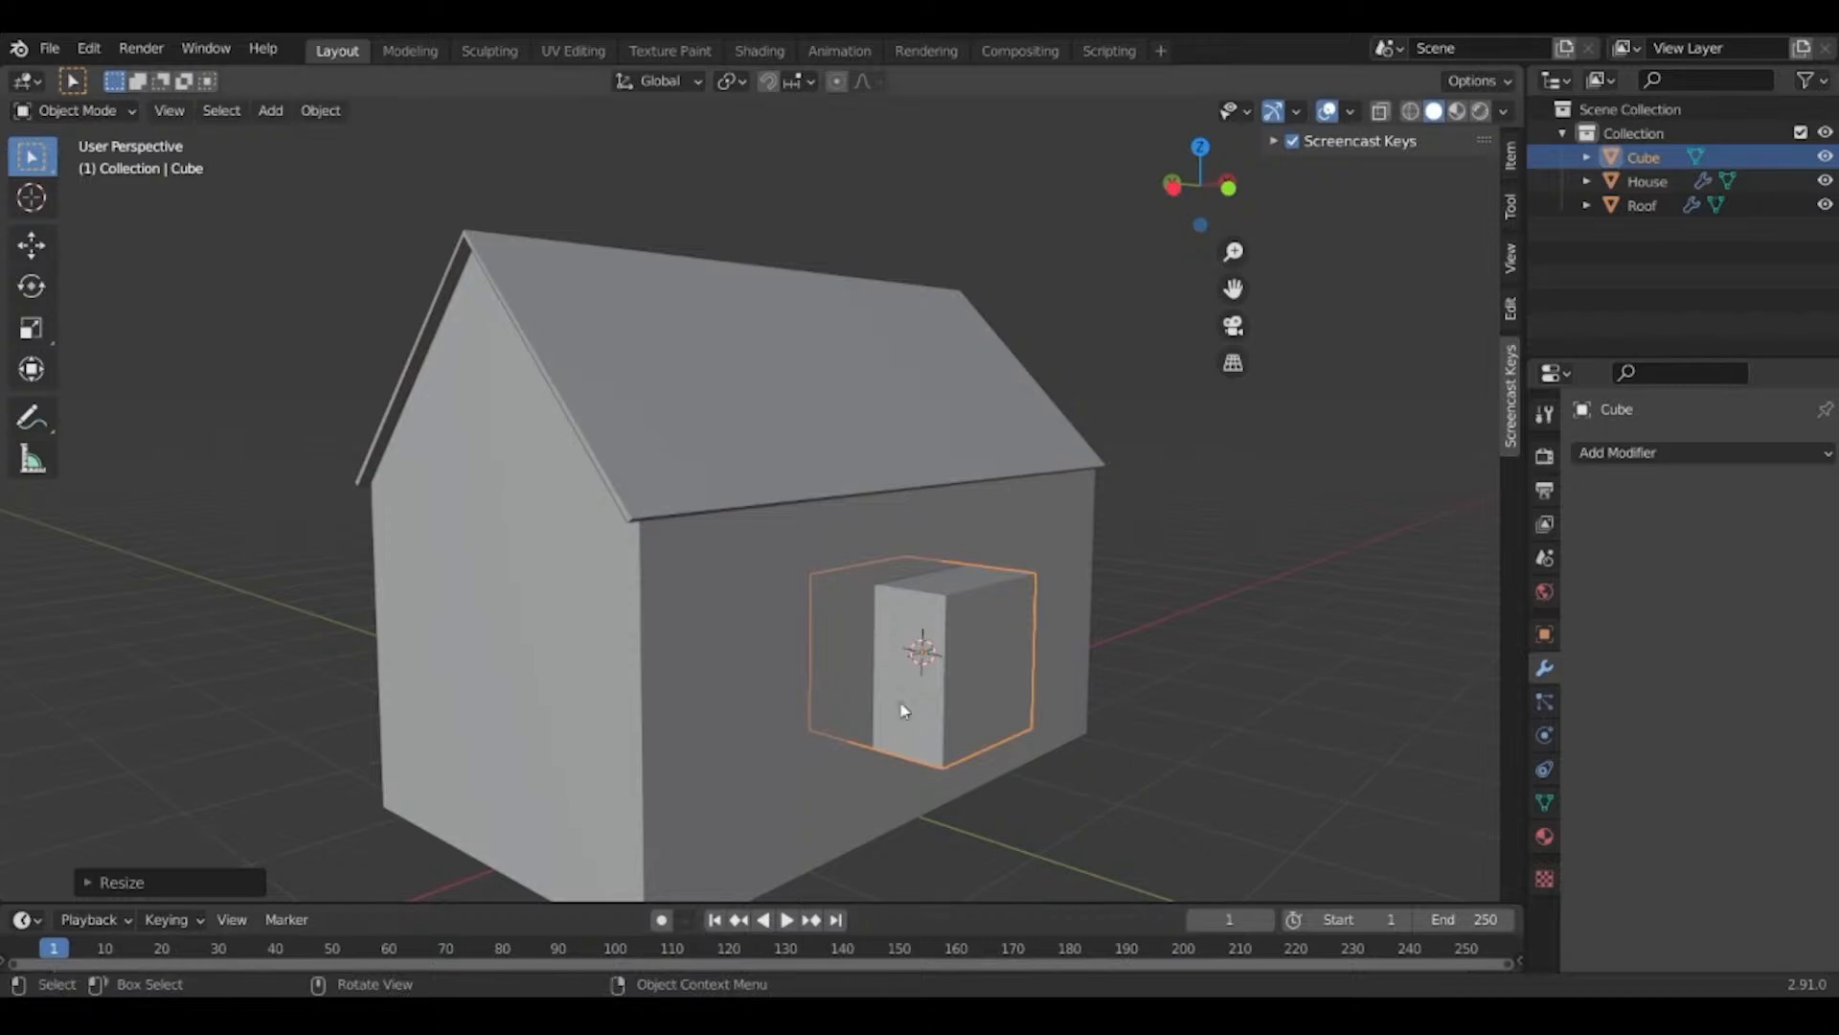
Replace the house's Boolean modifier with a new Difference Boolean that uses the cube as its operand object.
scroll(1004, 706, up, 2)
shift+middle_drag(1031, 743, 1044, 690)
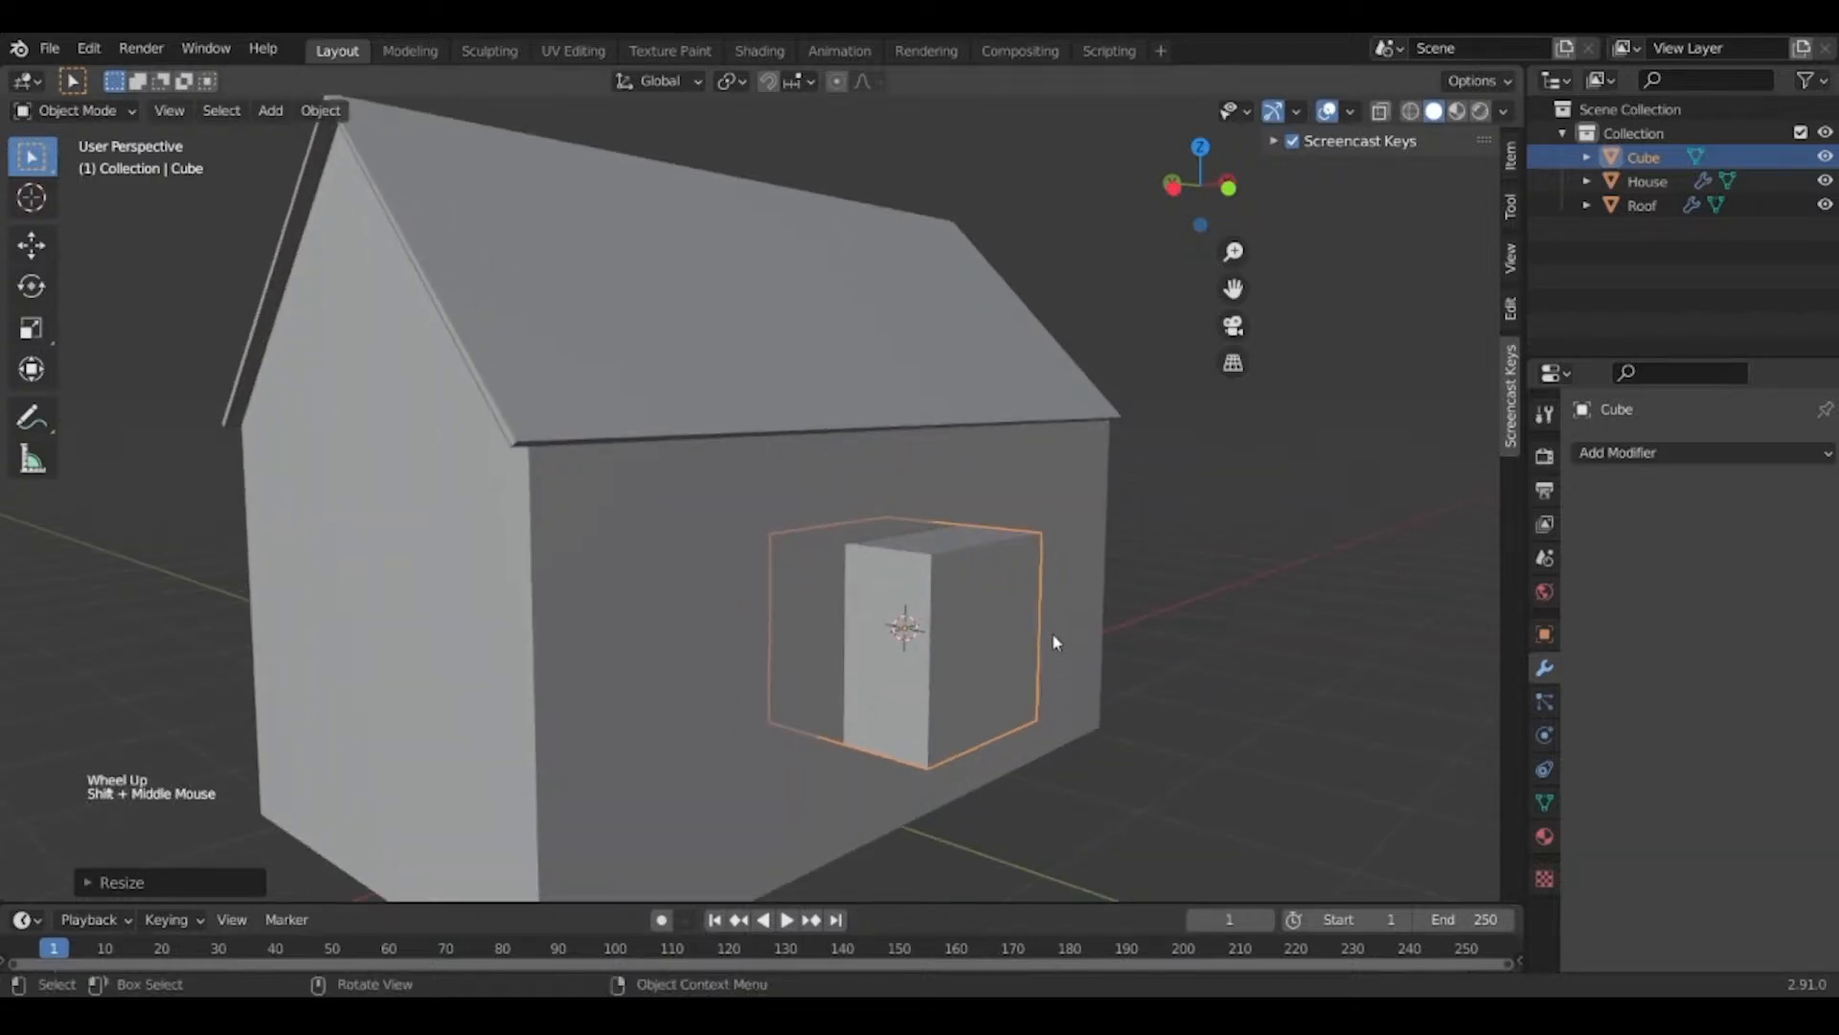
middle_drag(997, 575, 862, 595)
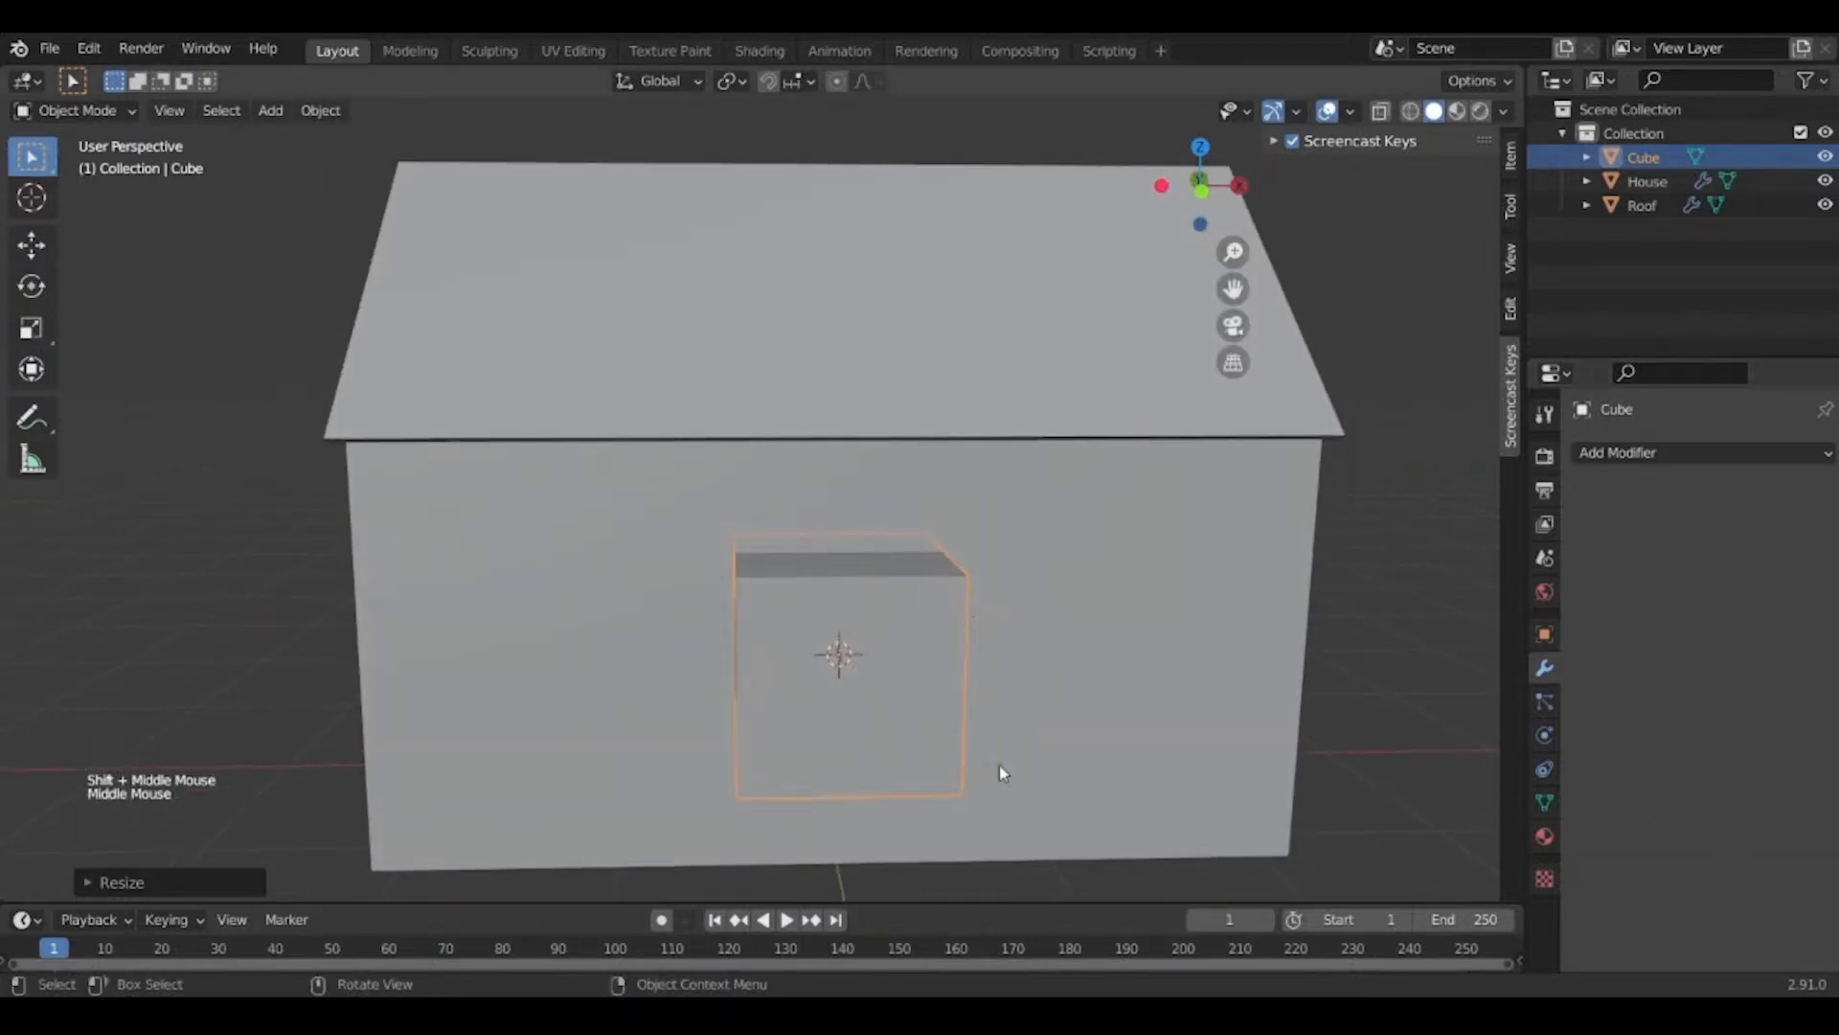
click(604, 613)
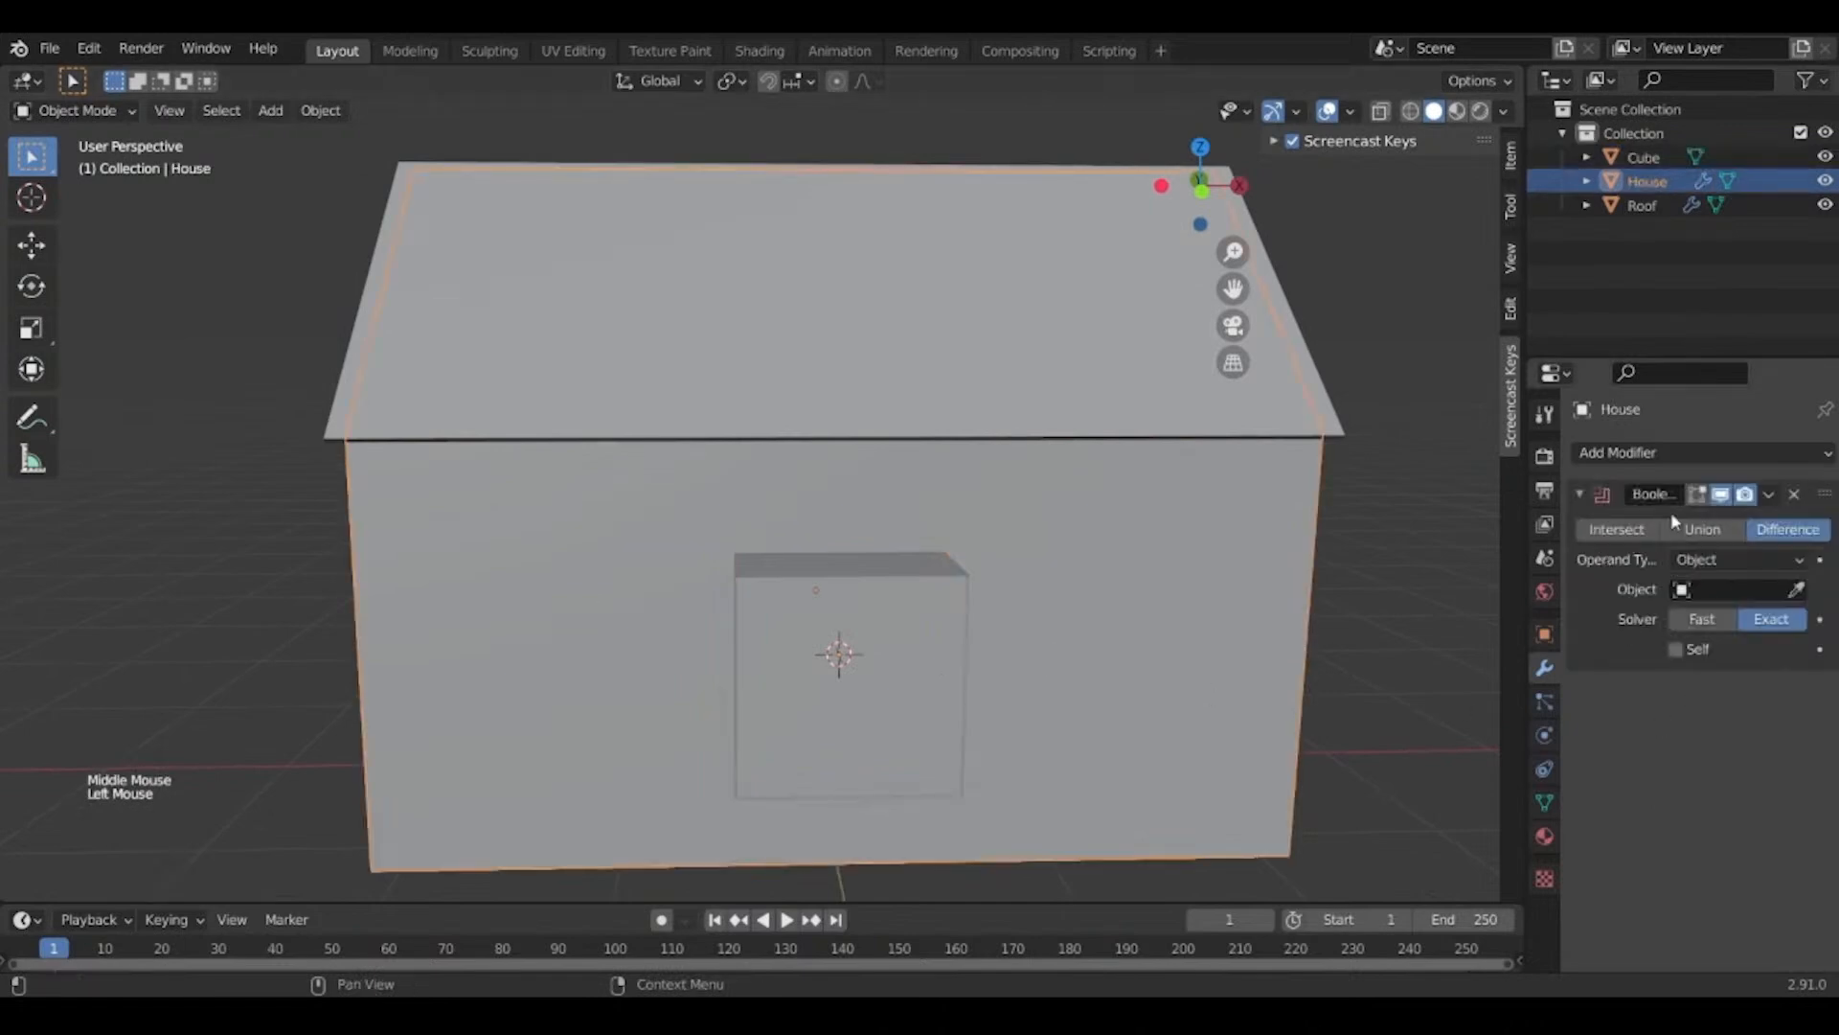
click(1794, 494)
click(1618, 454)
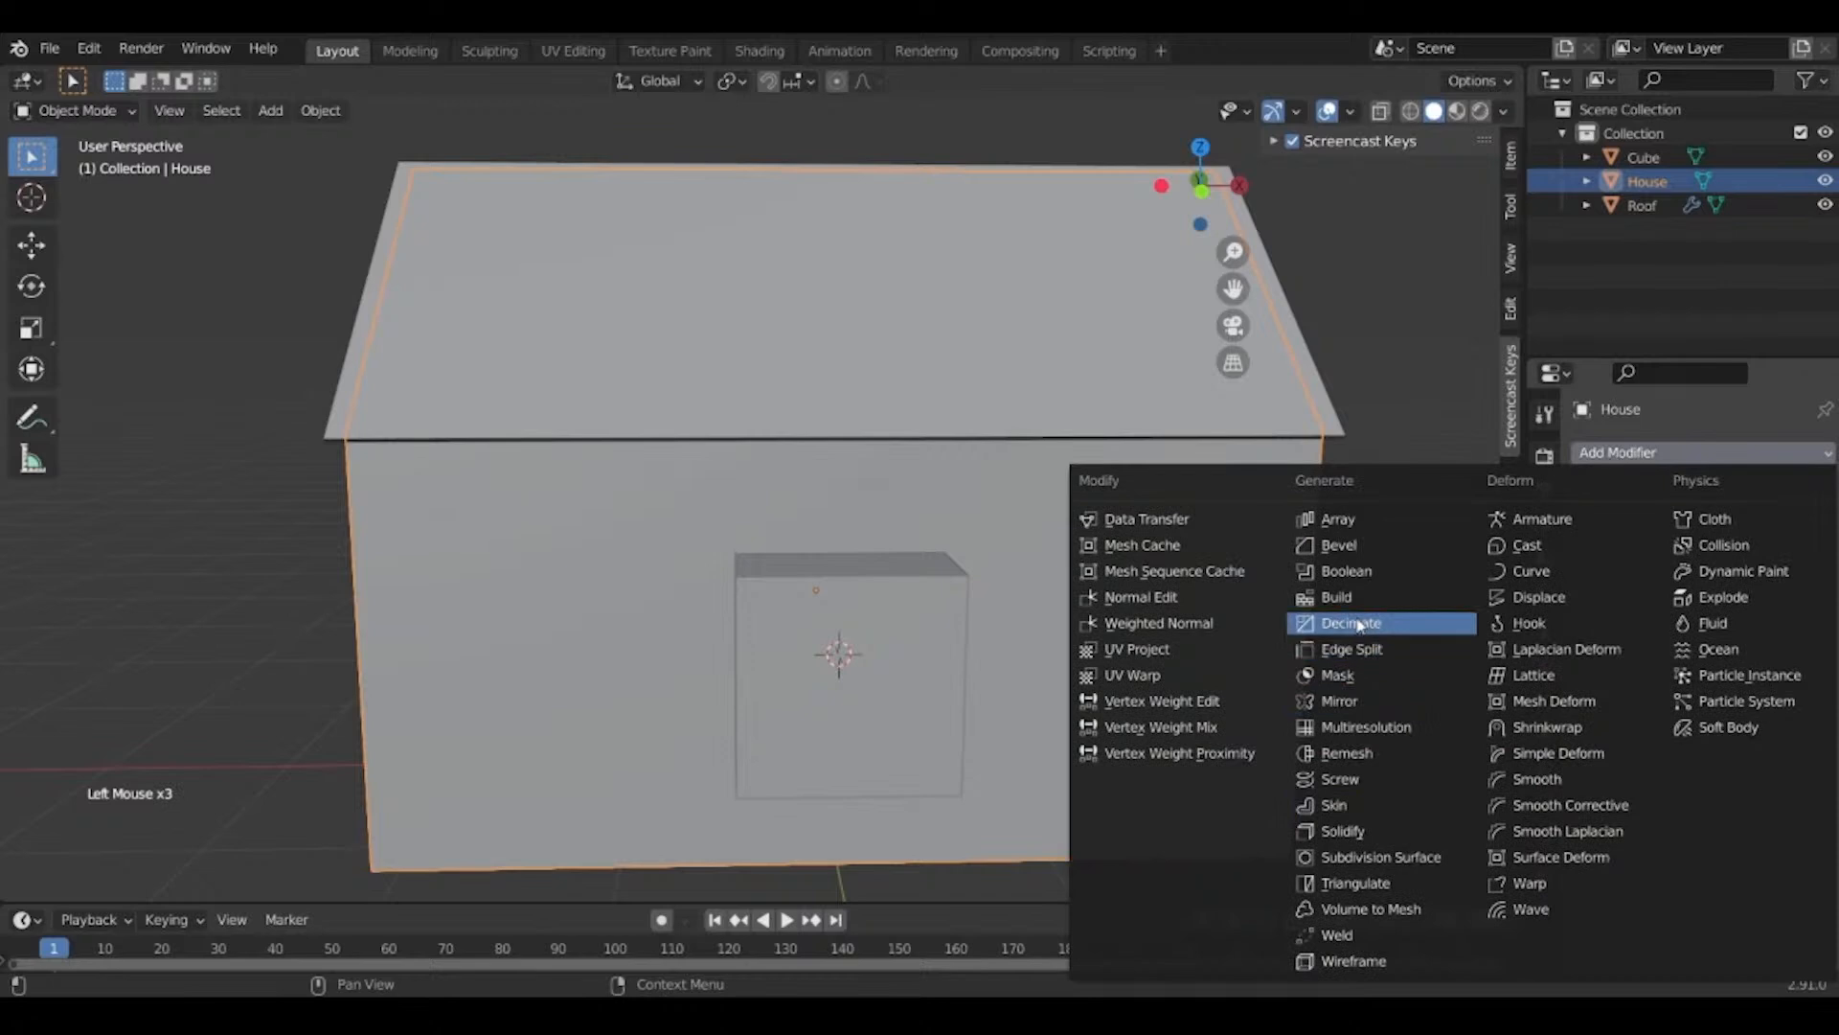
click(1353, 573)
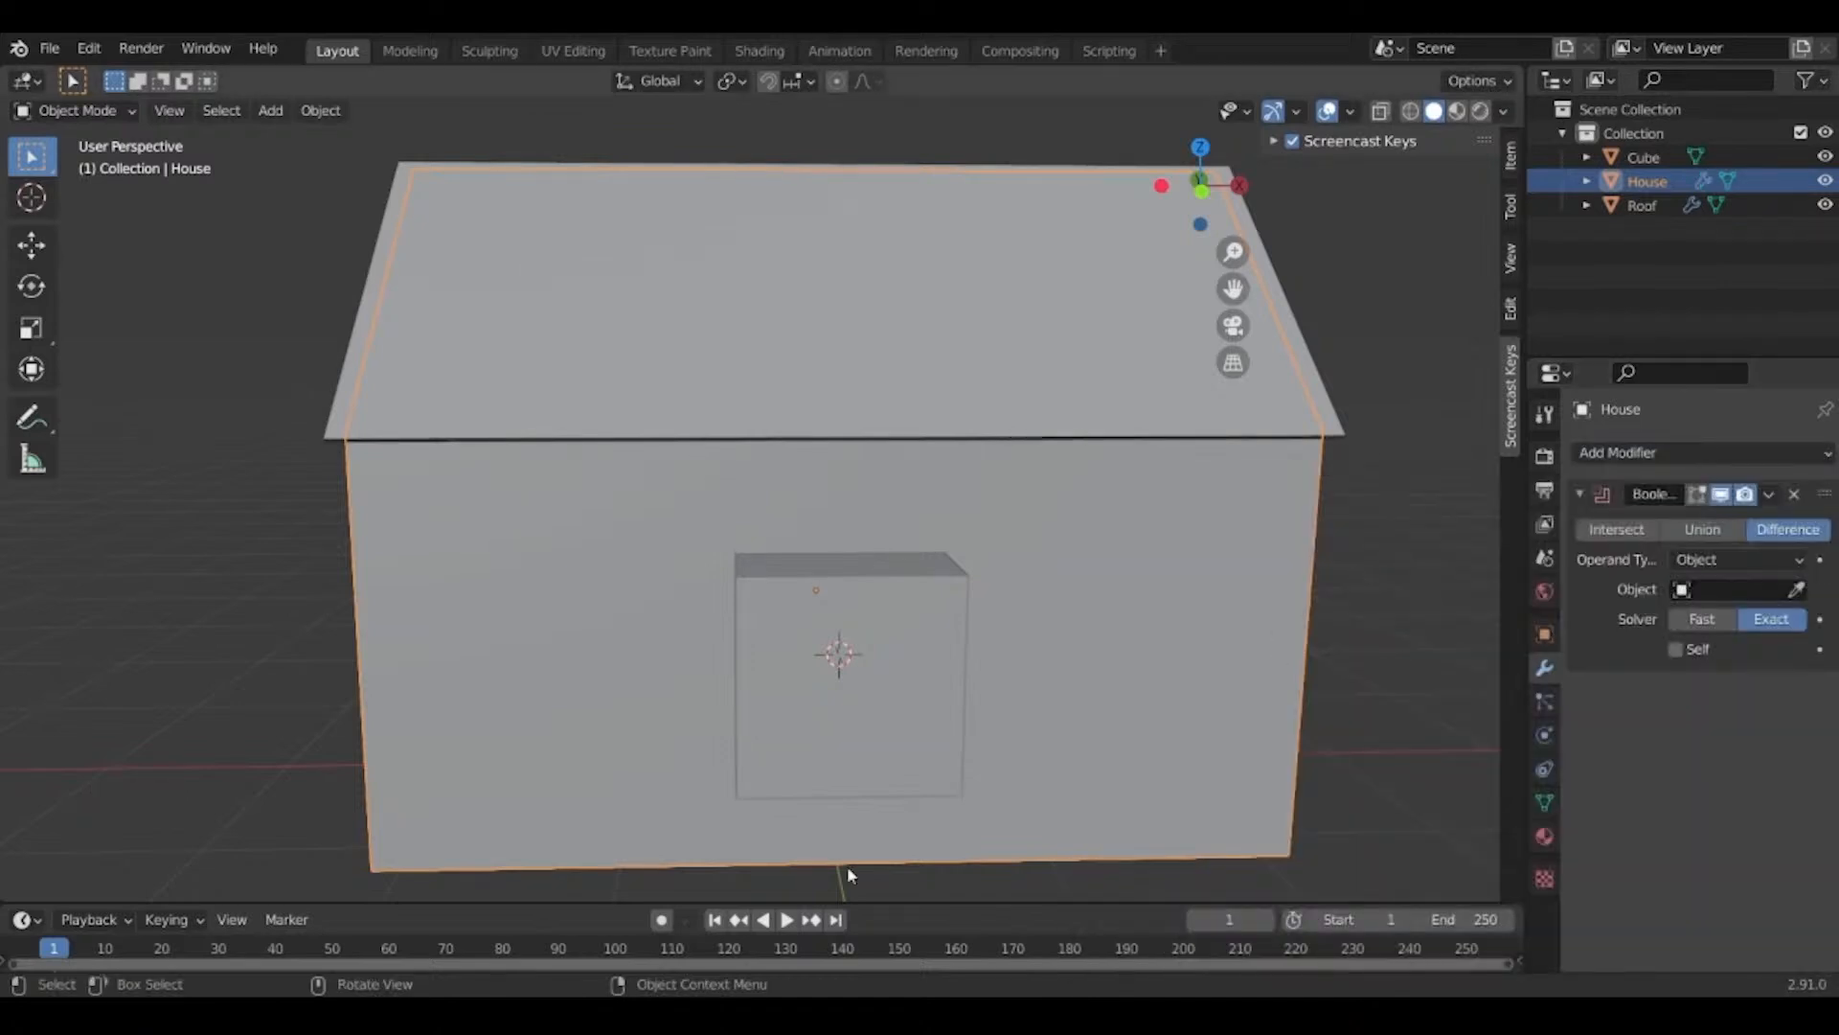
middle_drag(847, 865, 983, 866)
click(1796, 589)
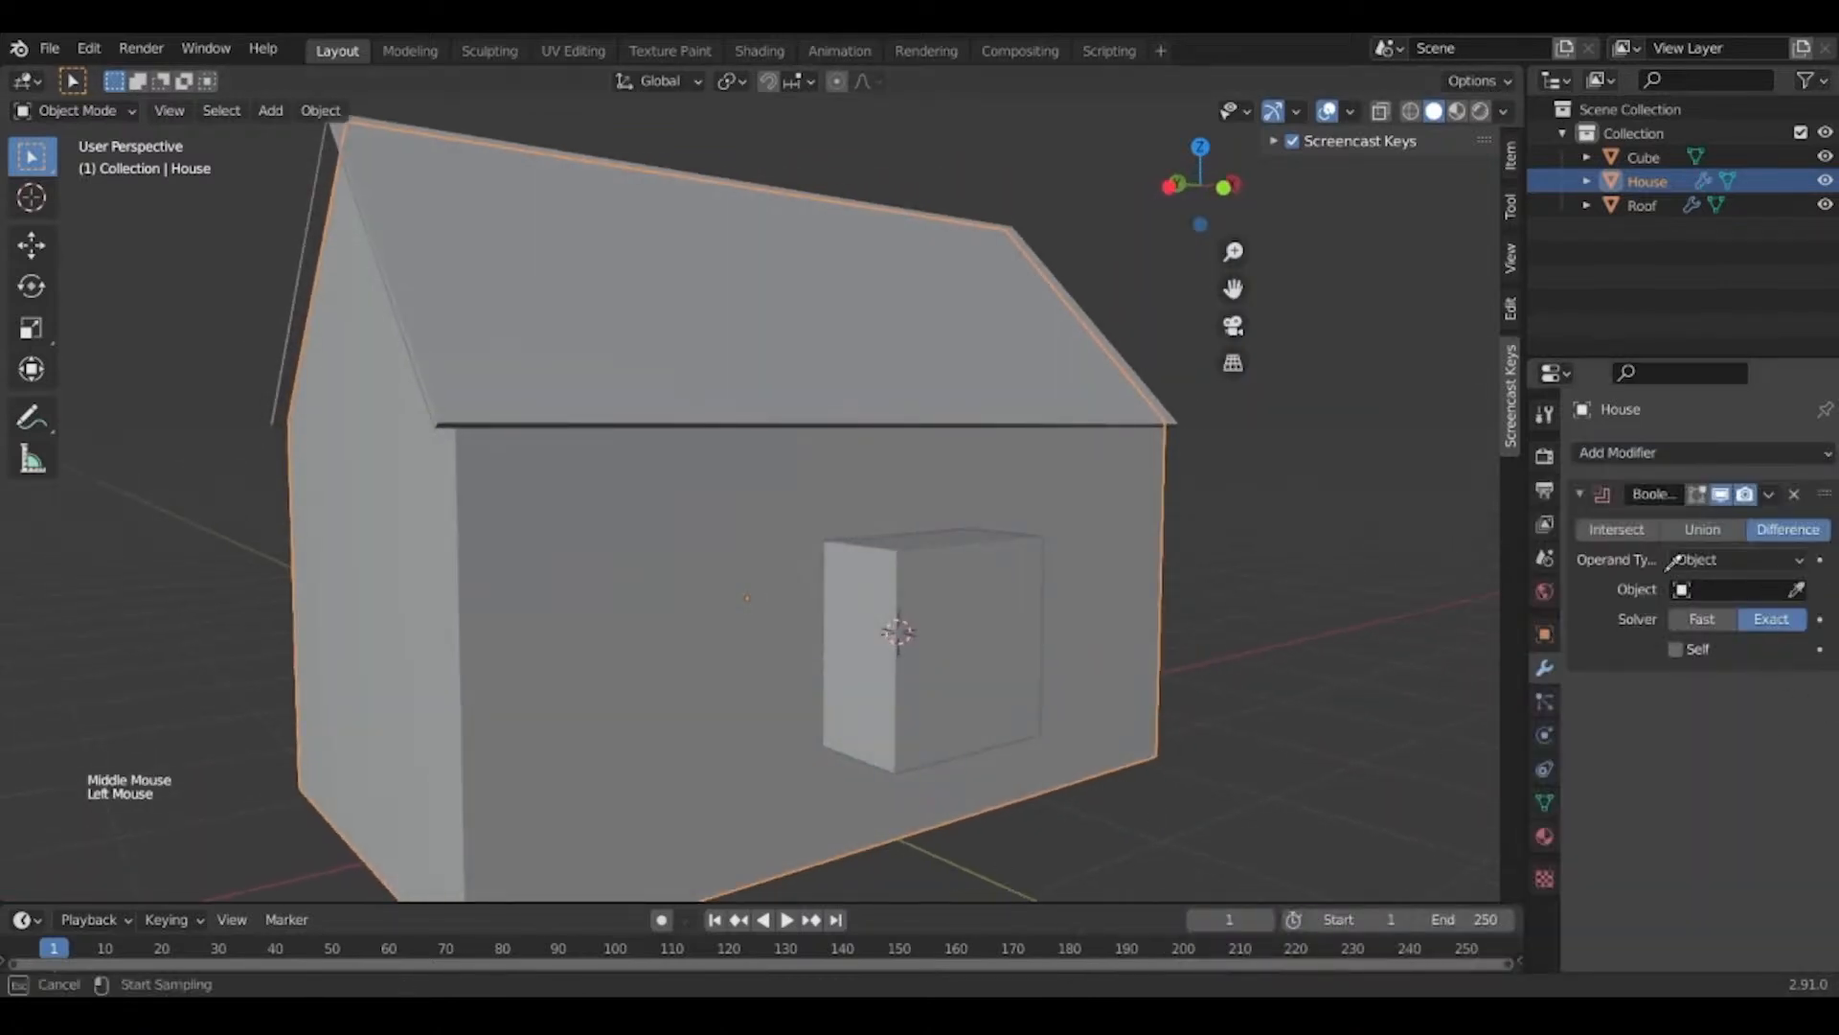
click(948, 613)
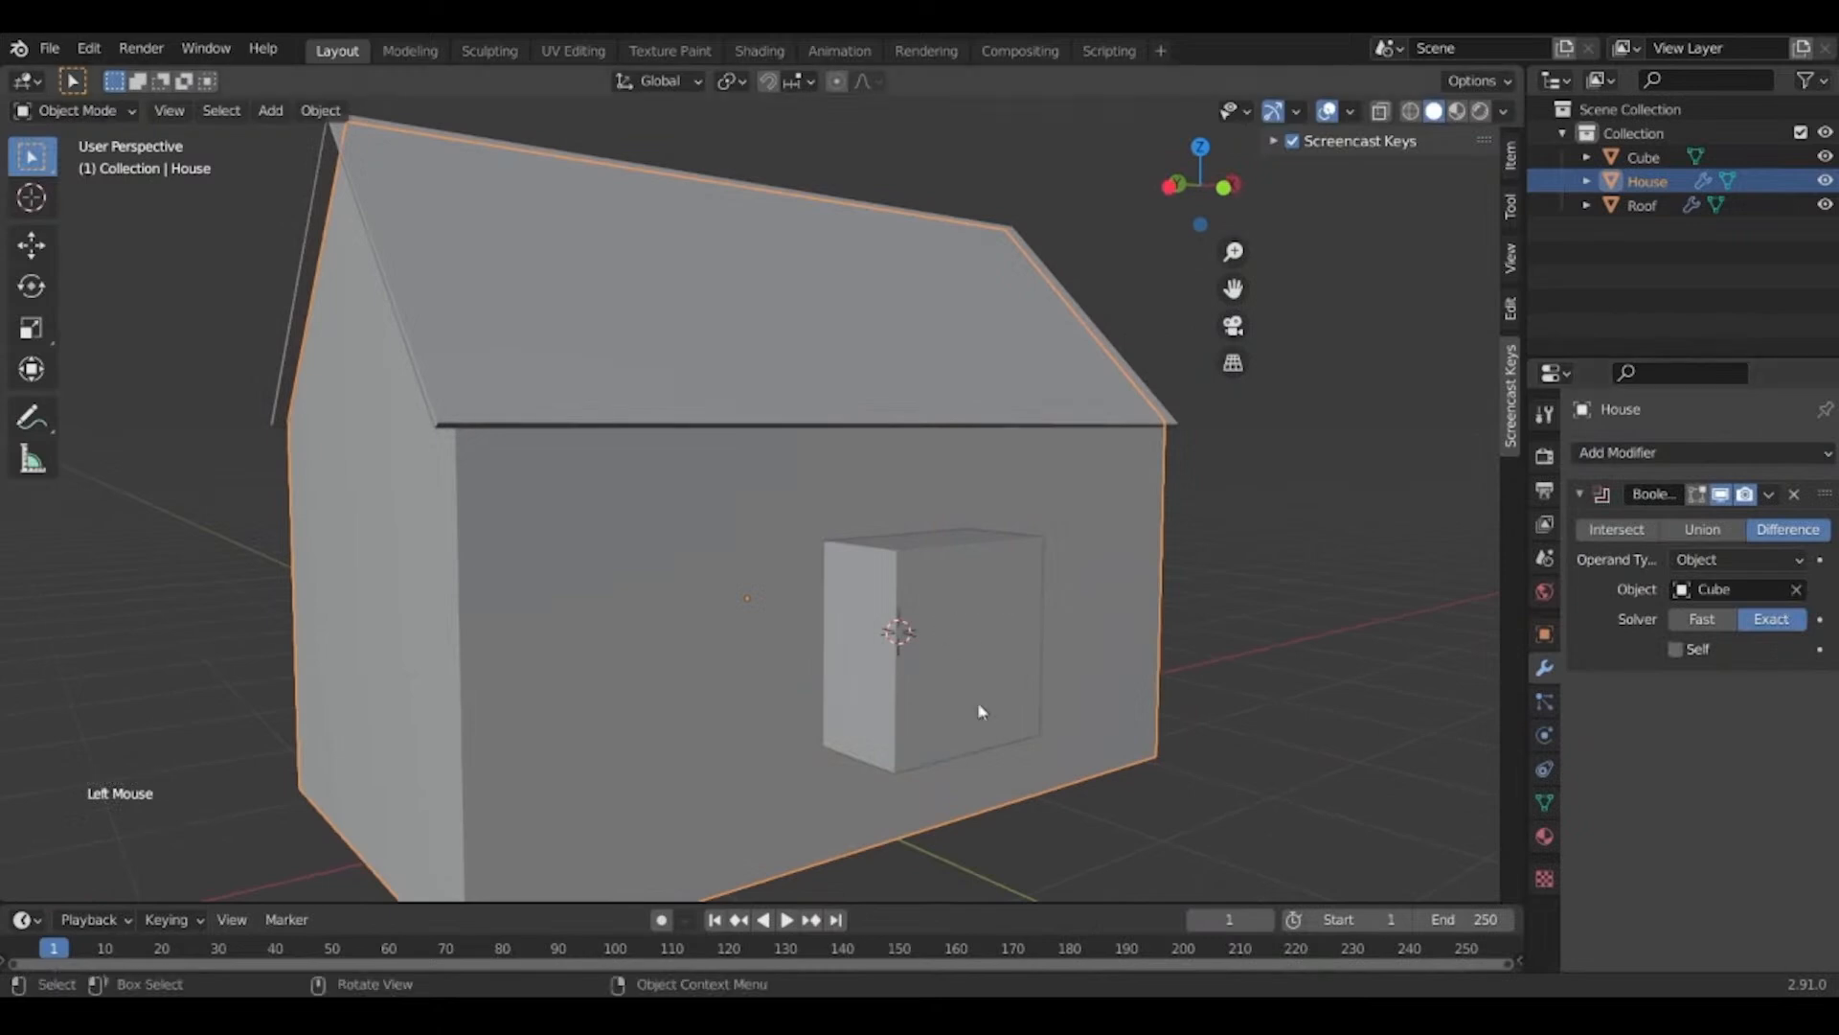
Hide the cube to examine the opening cut into the house's side wall, and undo the hiding.
shift+middle_drag(981, 711, 952, 602)
click(929, 504)
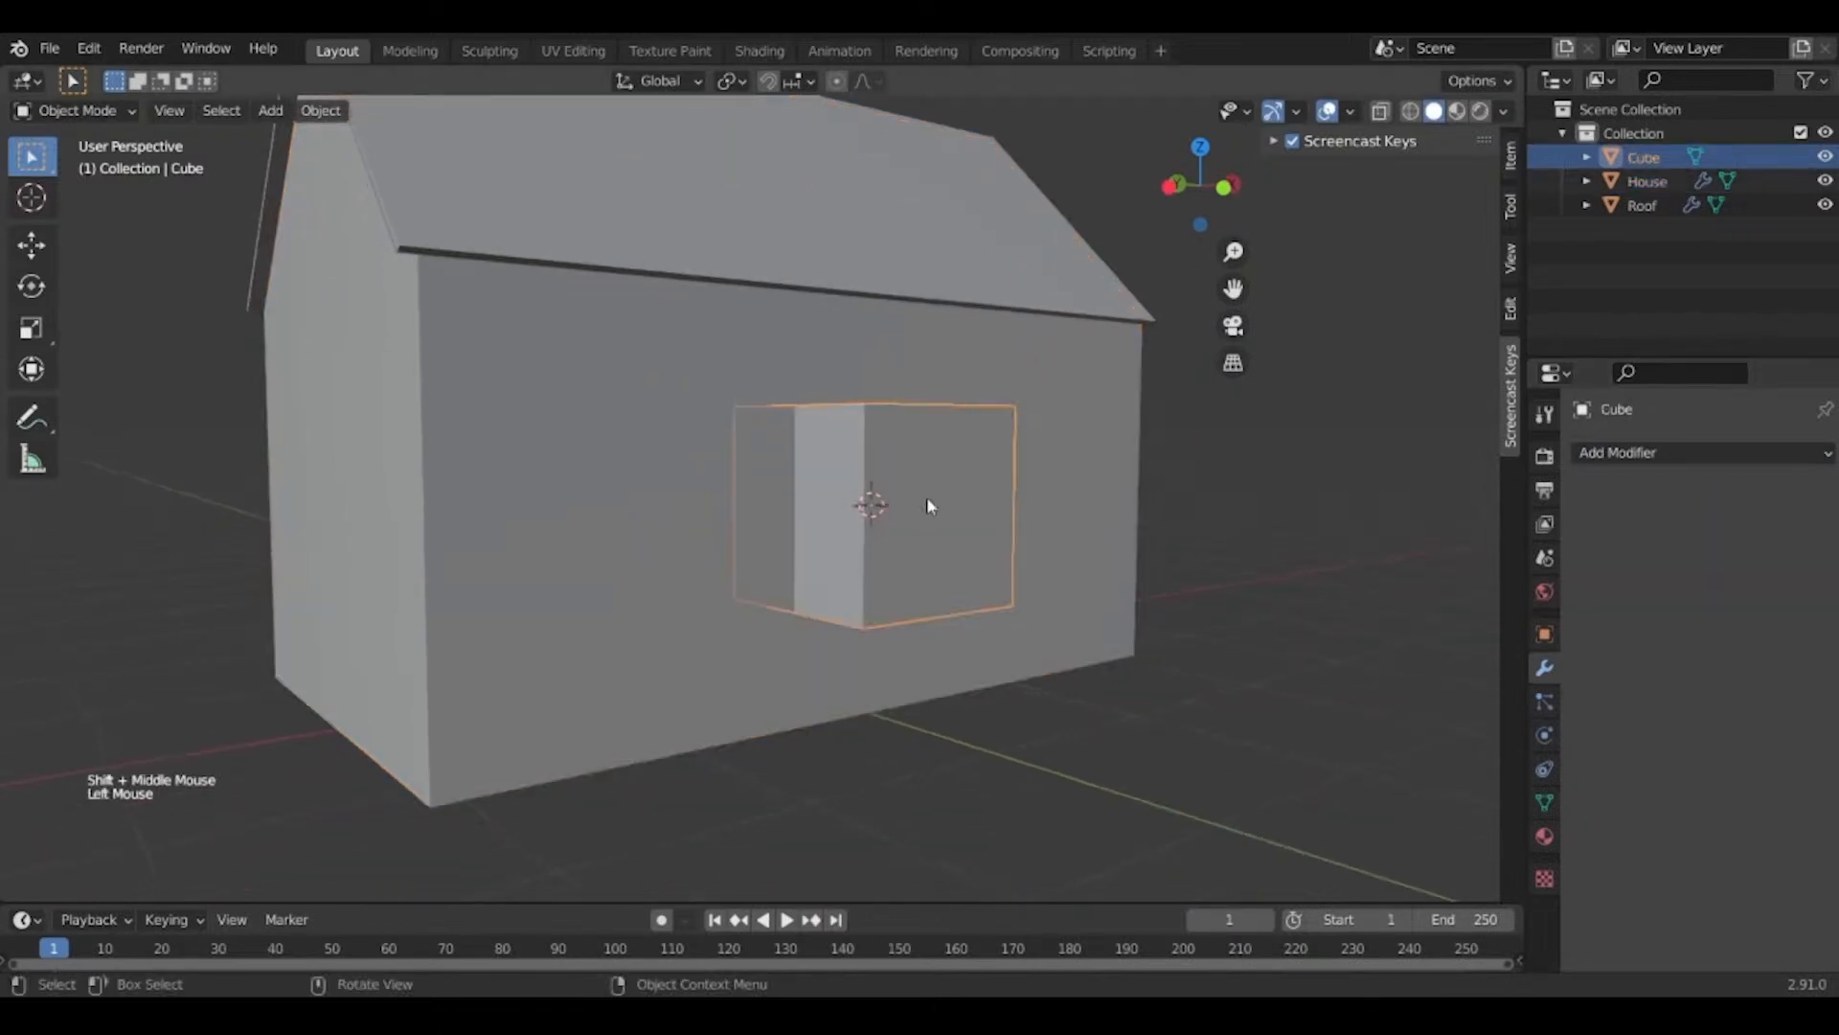
key(h)
middle_drag(927, 505, 1000, 609)
scroll(991, 623, up, 2)
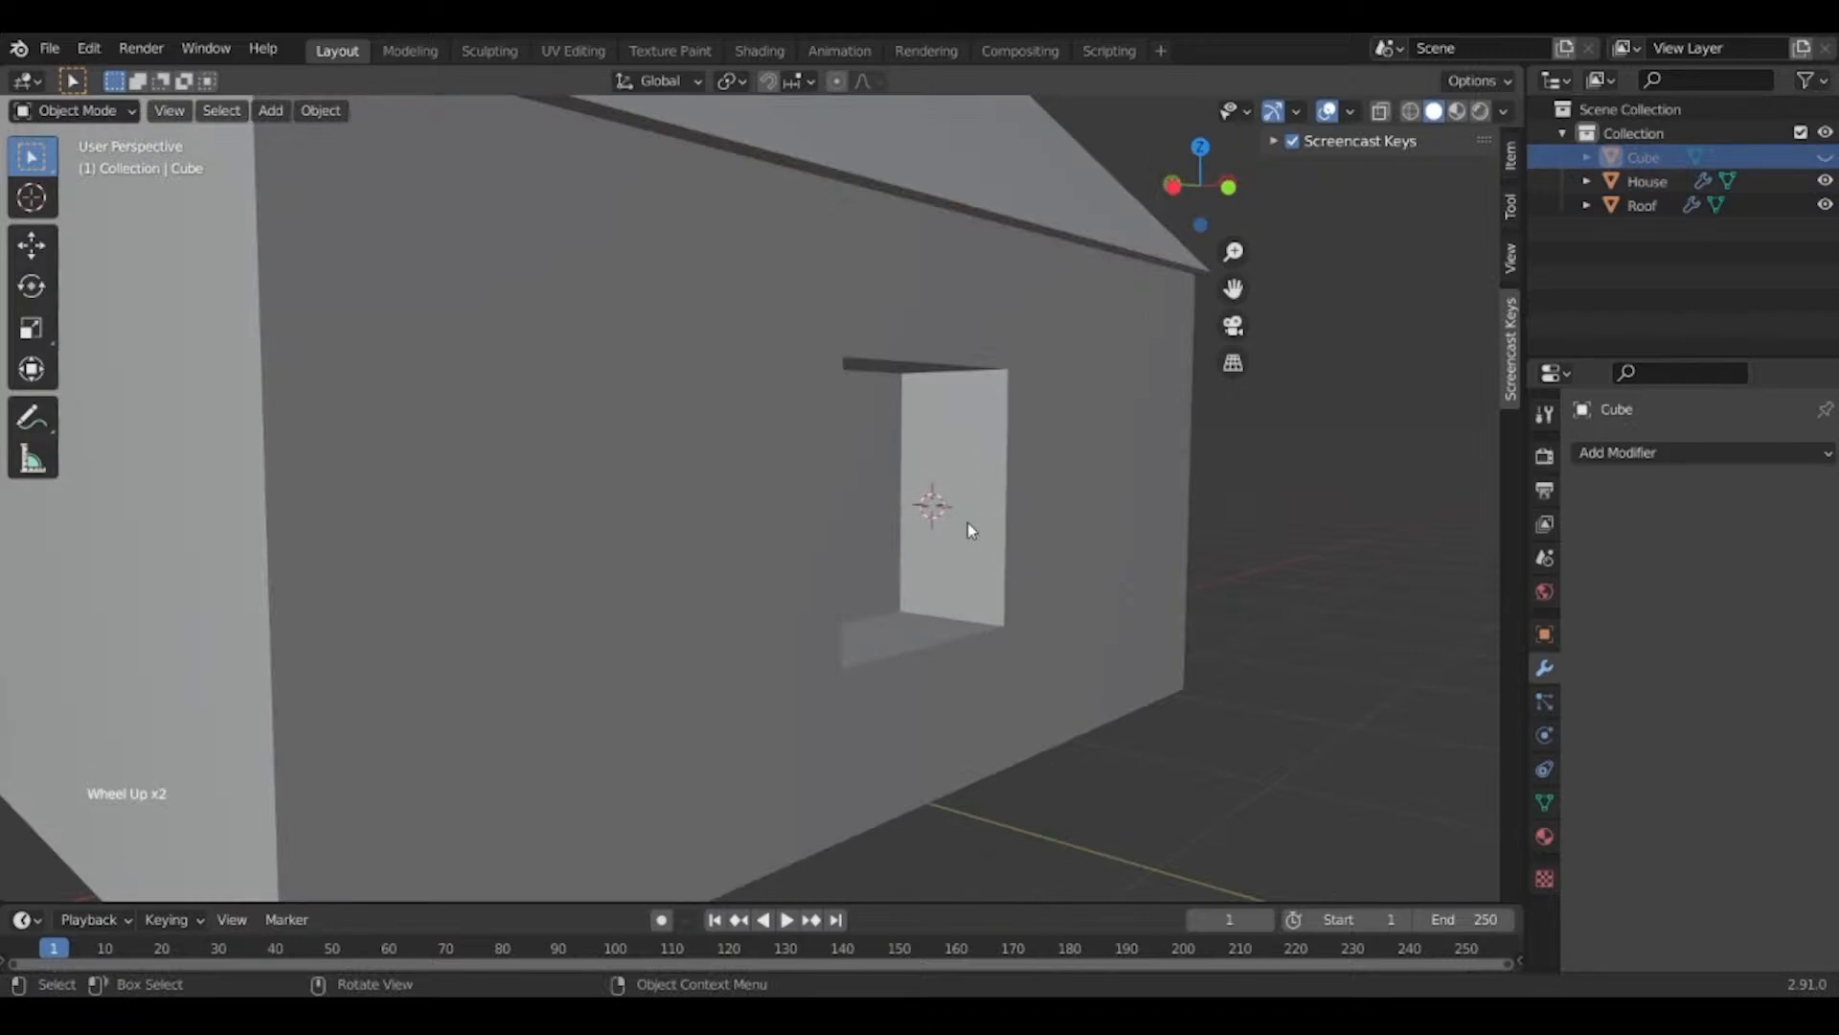
key(ctrl+z)
Move the cube about 1.15 m in the negative X direction along the side wall and scale it down uniformly.
click(567, 516)
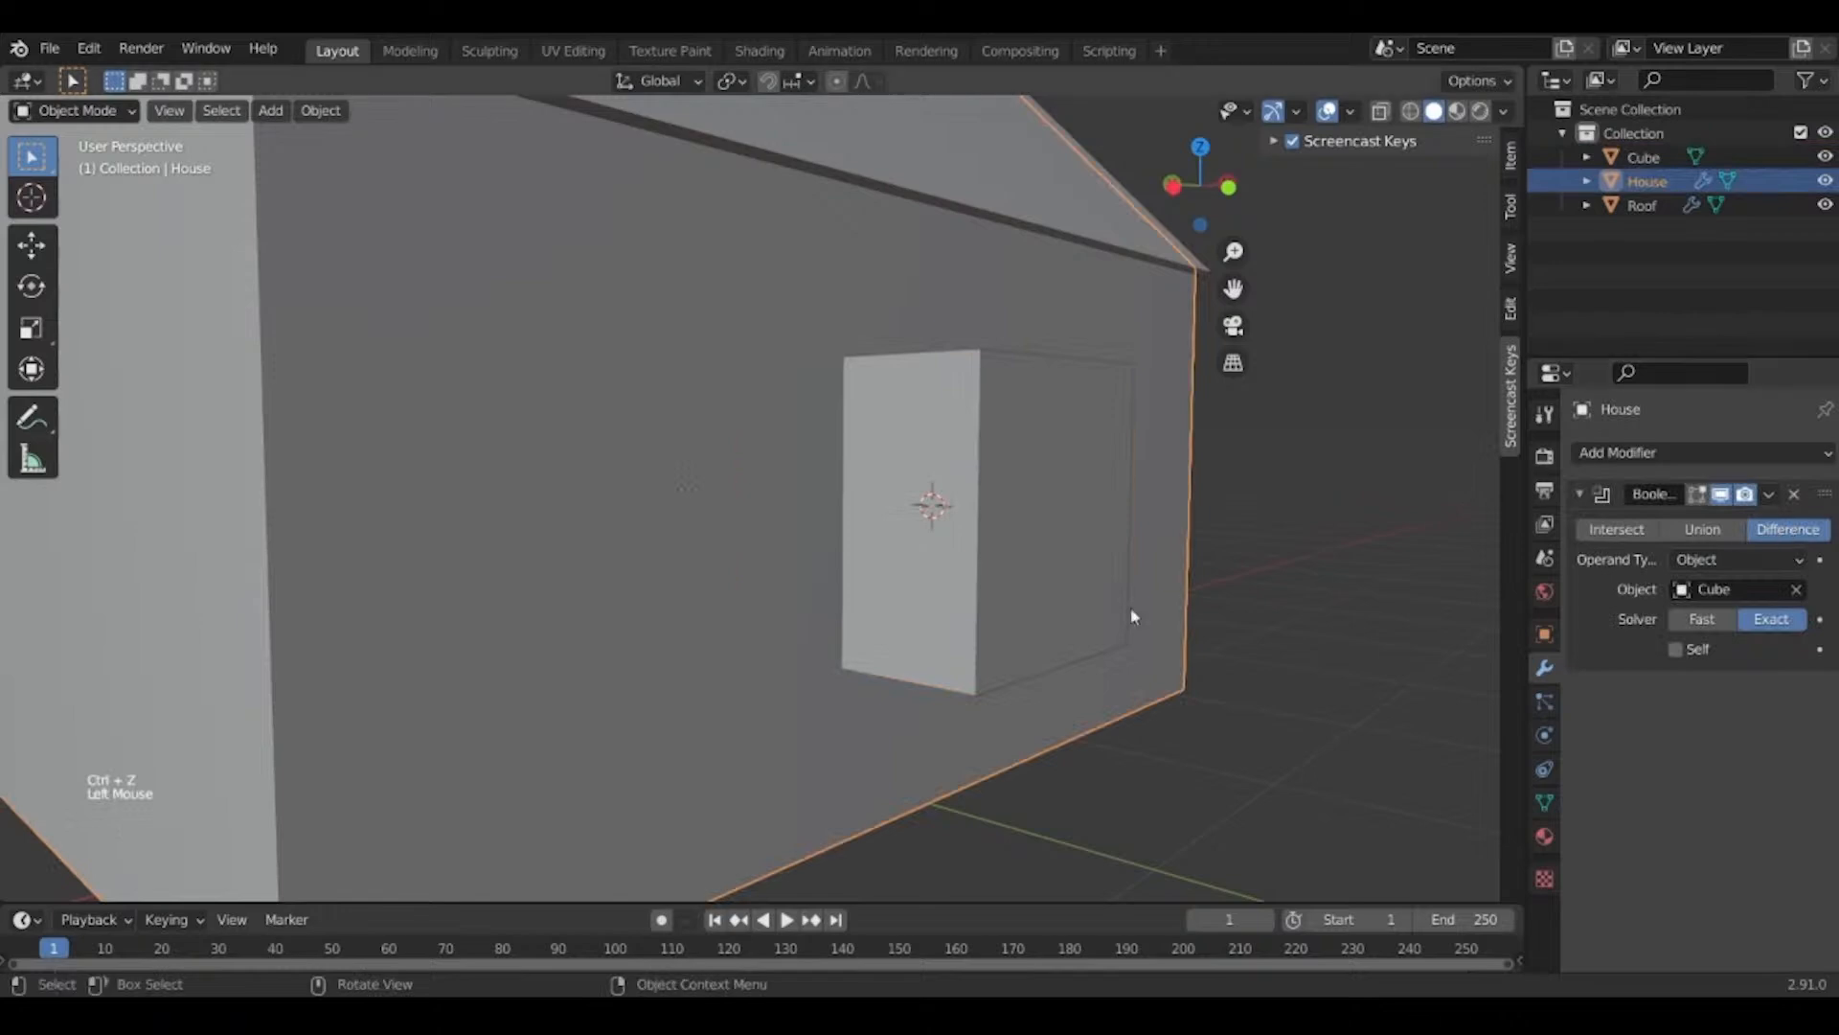
middle_drag(1129, 611, 1026, 604)
click(1046, 541)
scroll(1054, 555, up, 1)
scroll(1140, 642, down, 1)
scroll(1102, 641, down, 2)
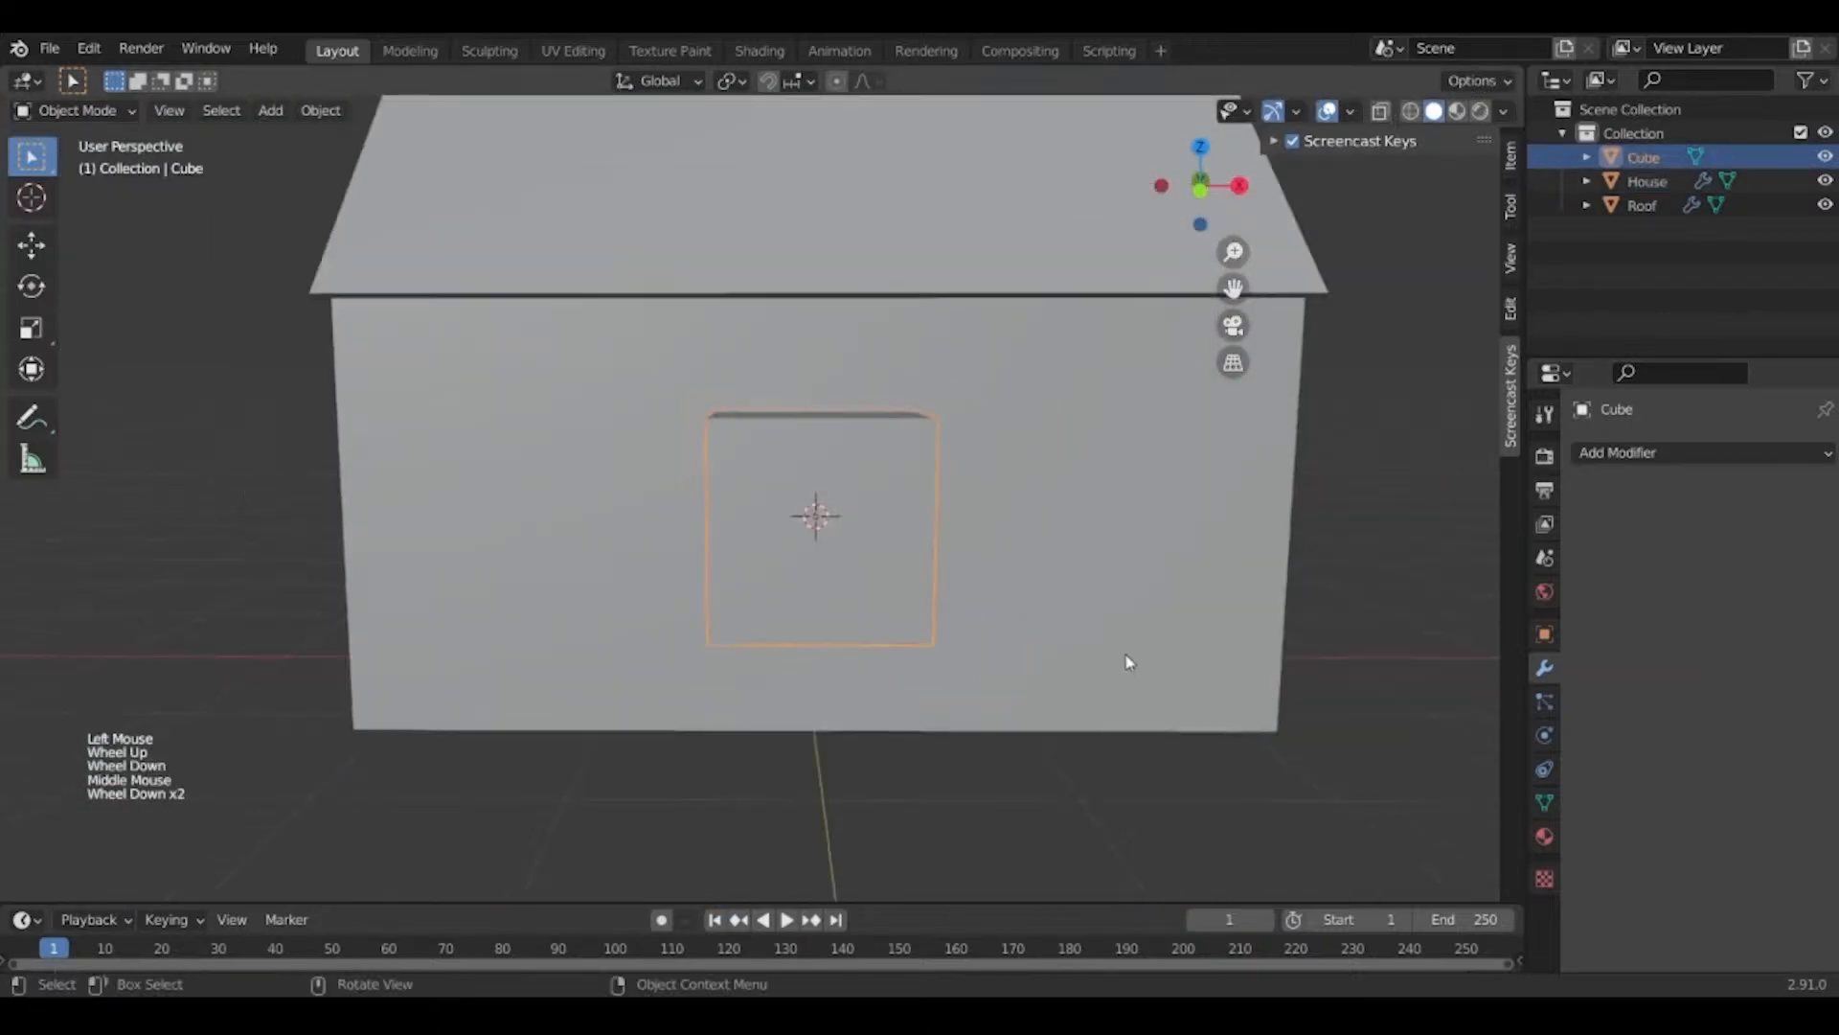
middle_drag(1130, 661, 1158, 679)
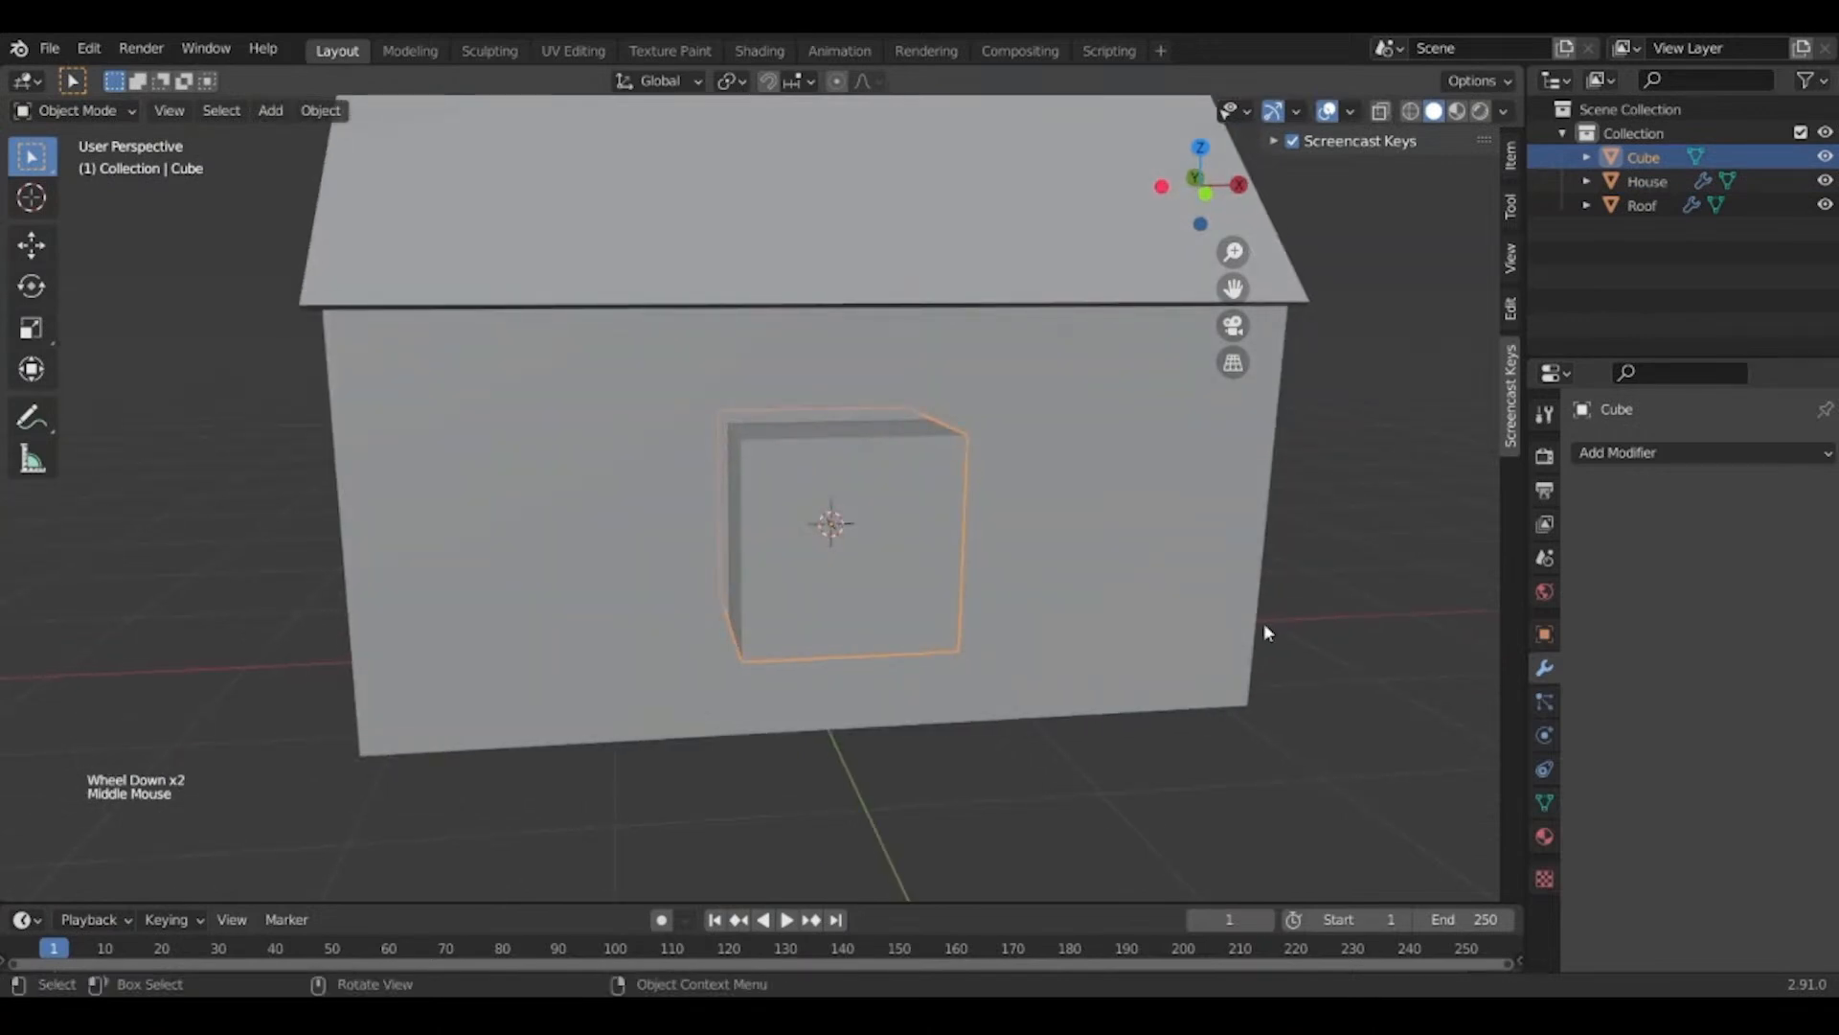
key(g)
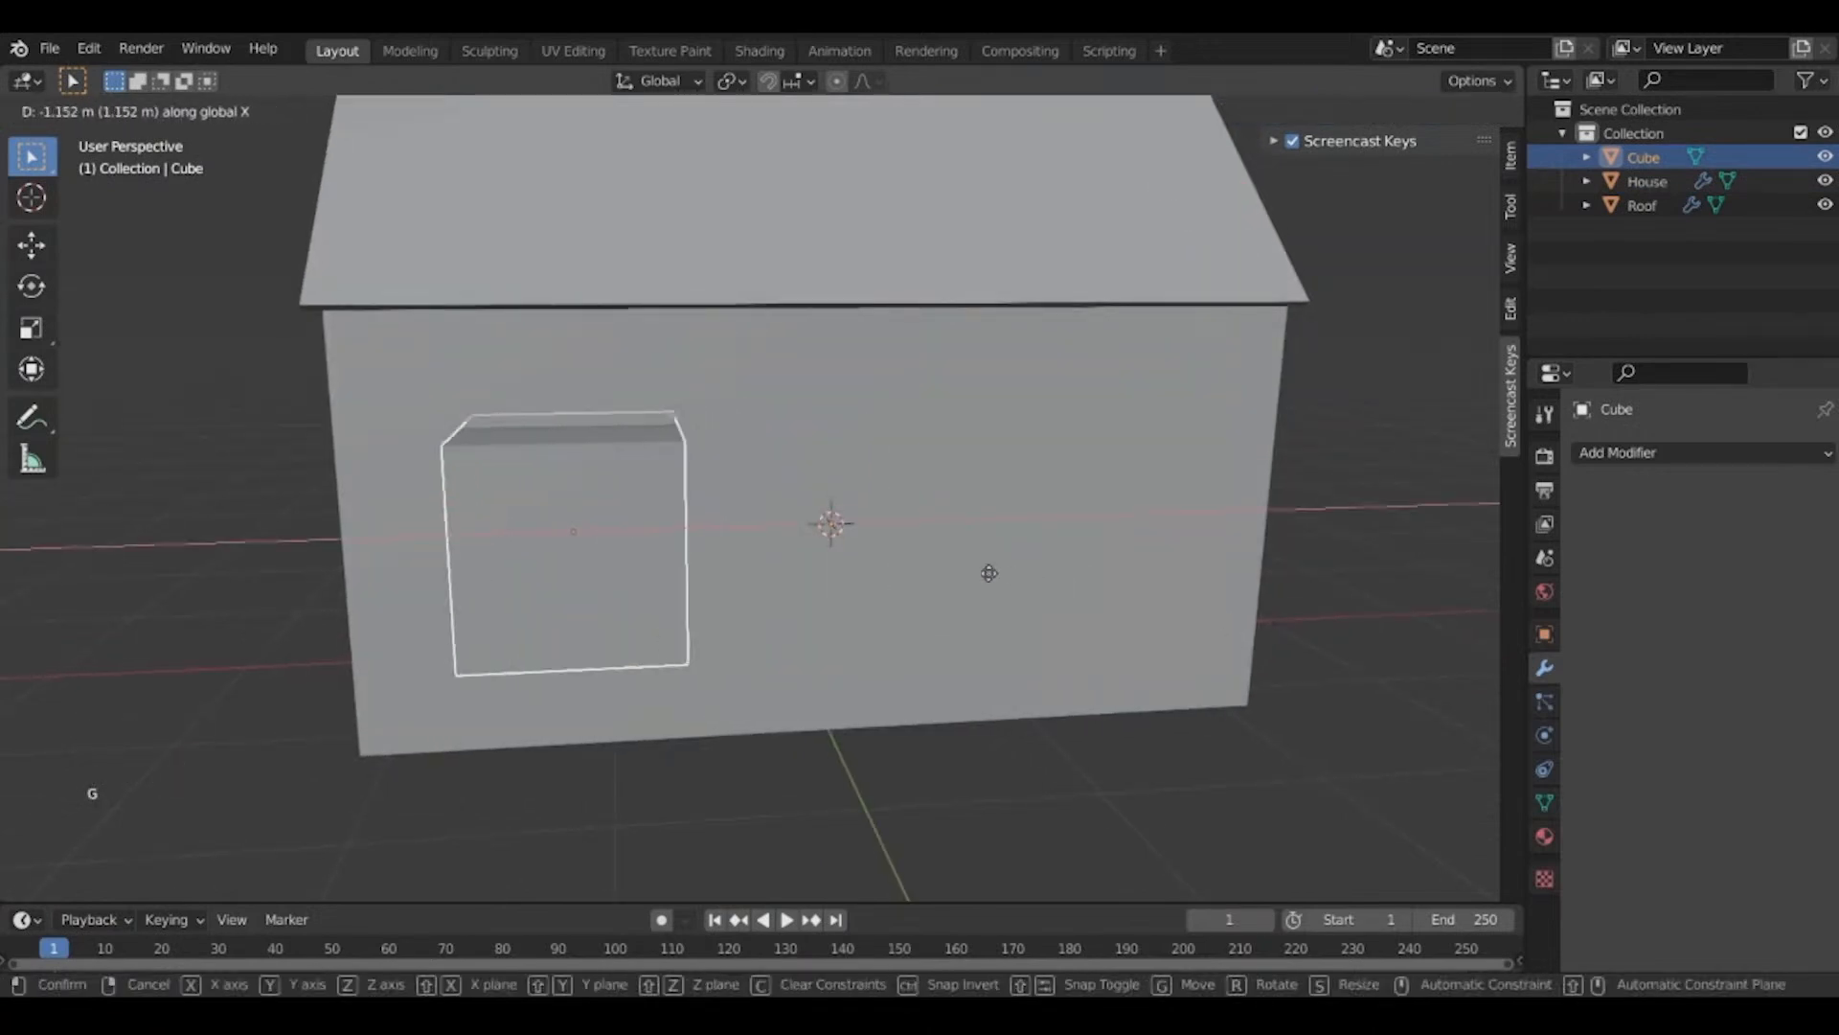
key(s)
click(853, 567)
Flatten the cube by scaling it along the Y axis to about 0.44.
middle_drag(855, 567, 1077, 595)
key(s)
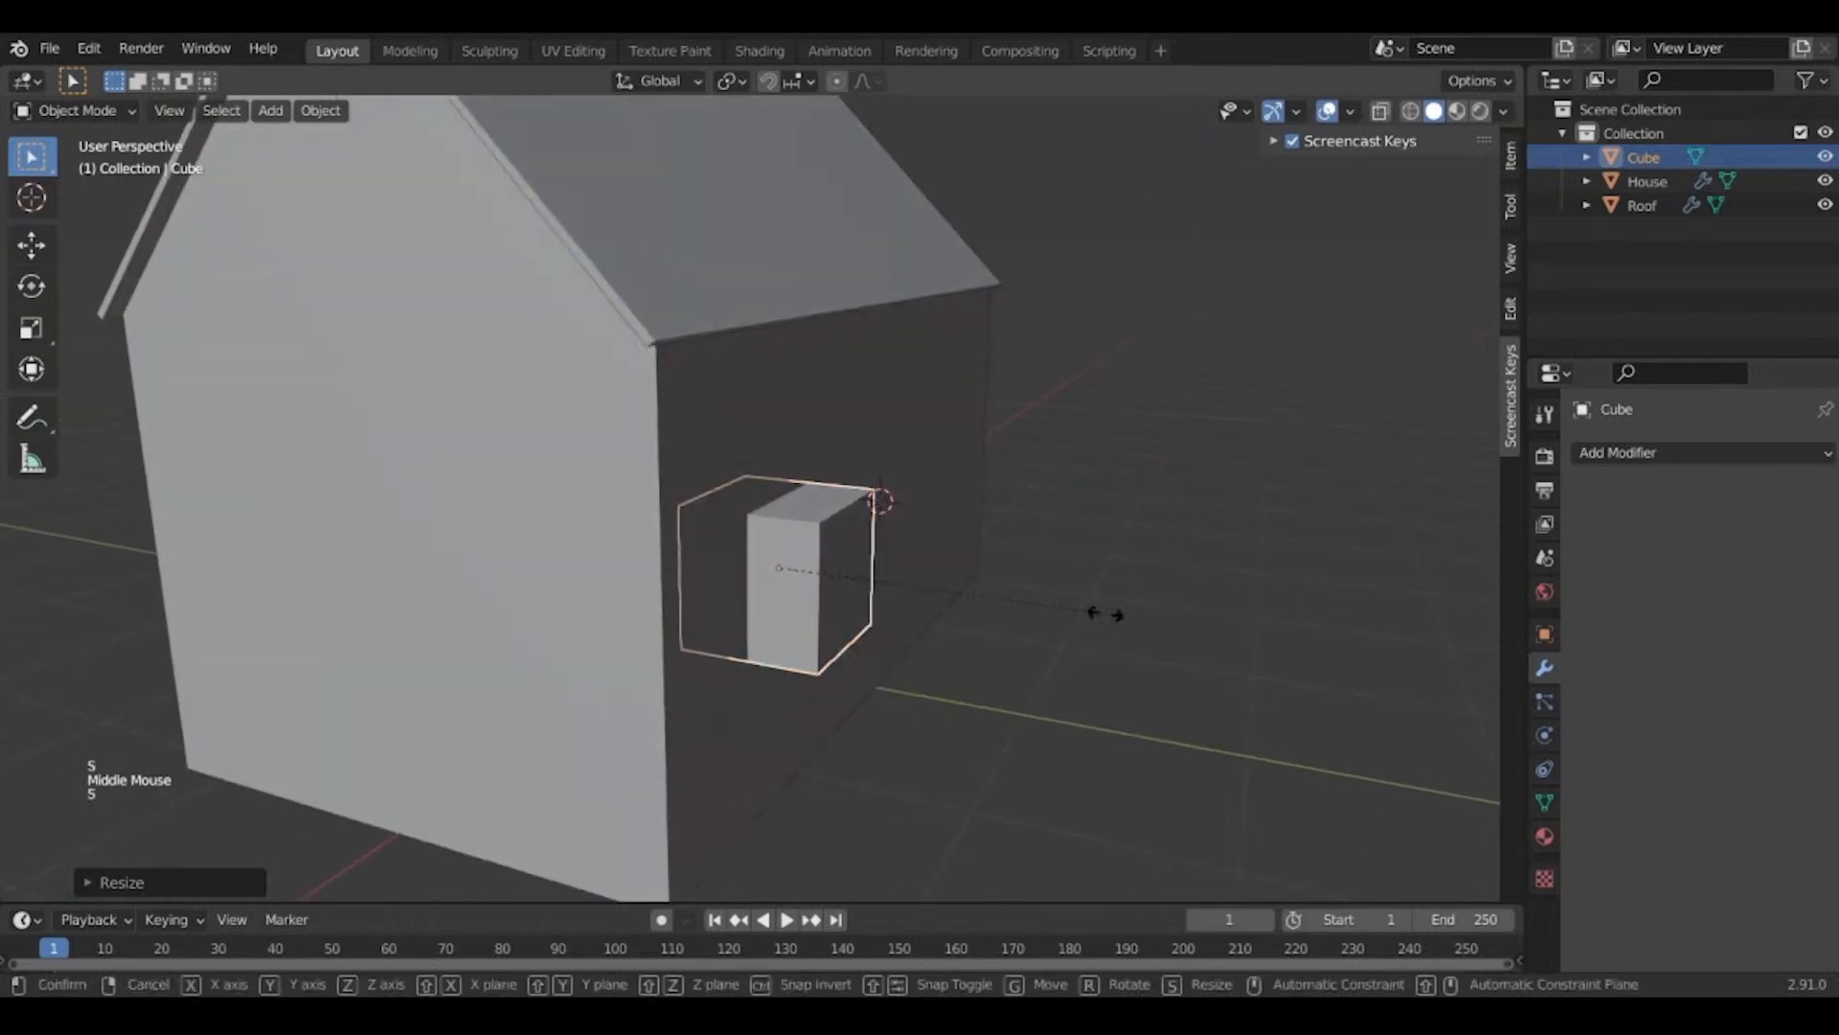
key(y)
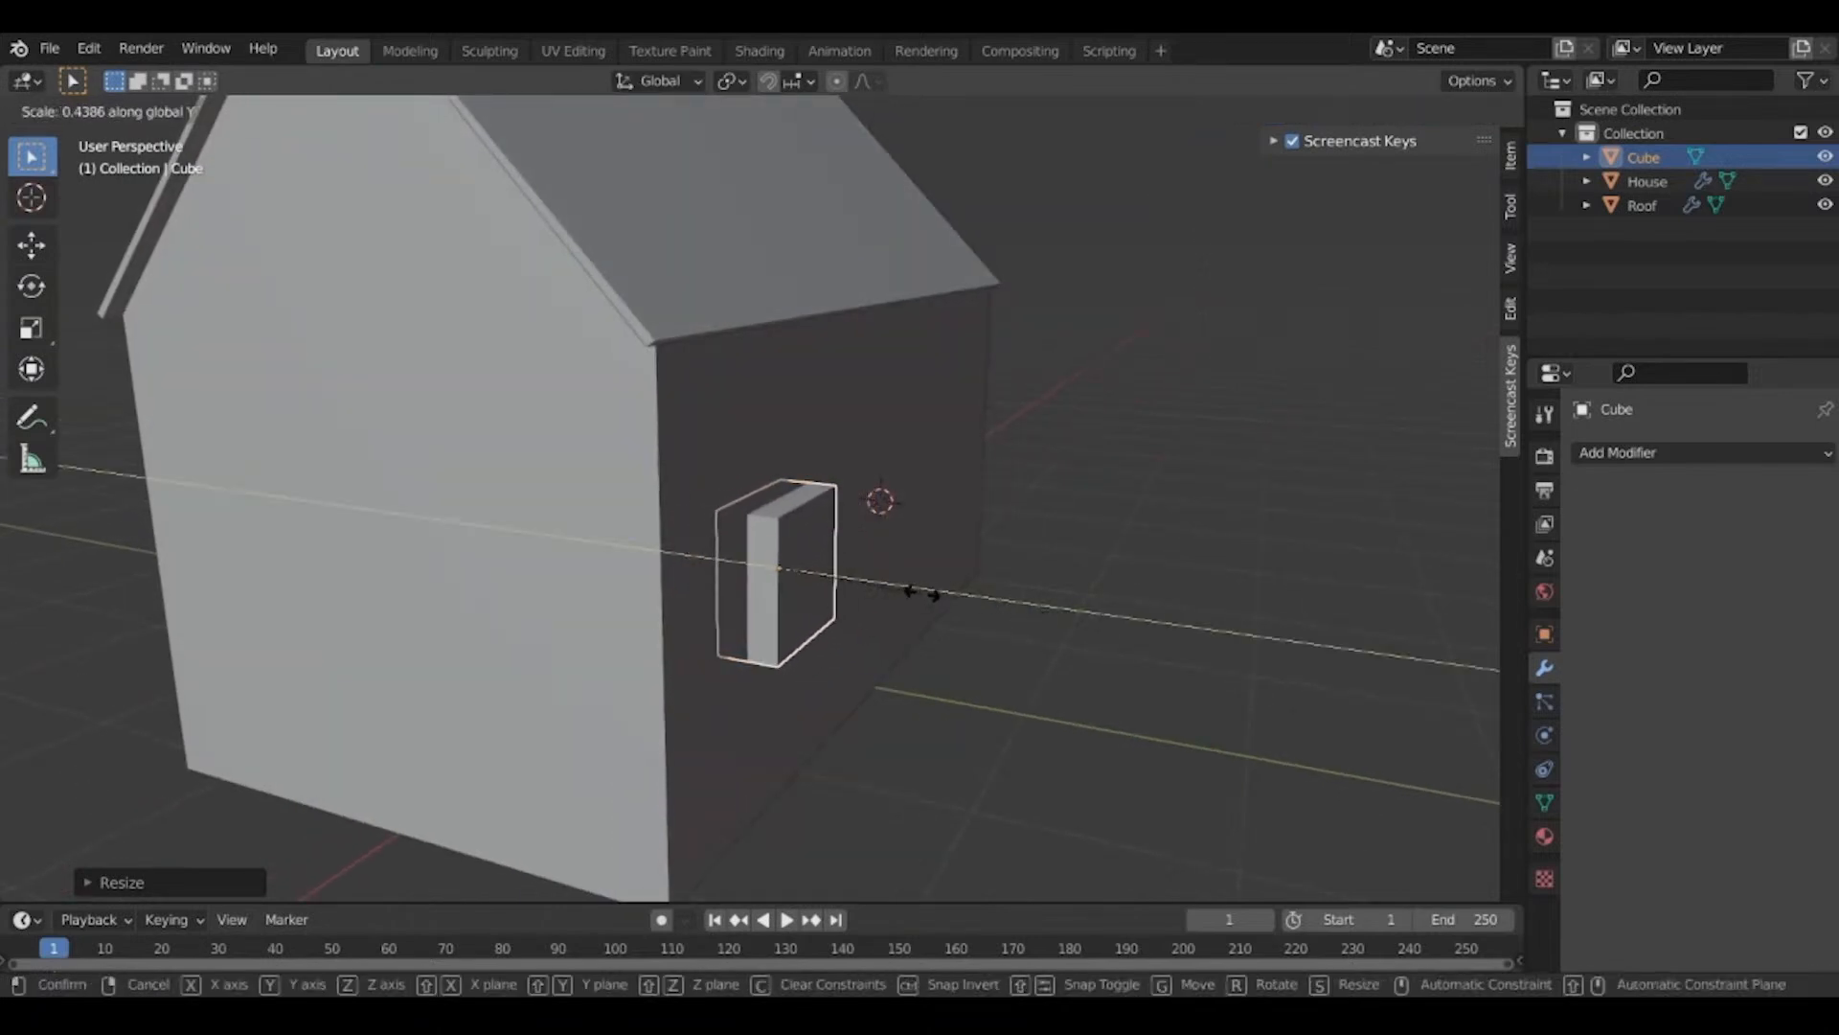
click(926, 592)
Raise the flattened cube to window height on the side wall.
middle_drag(927, 590, 711, 637)
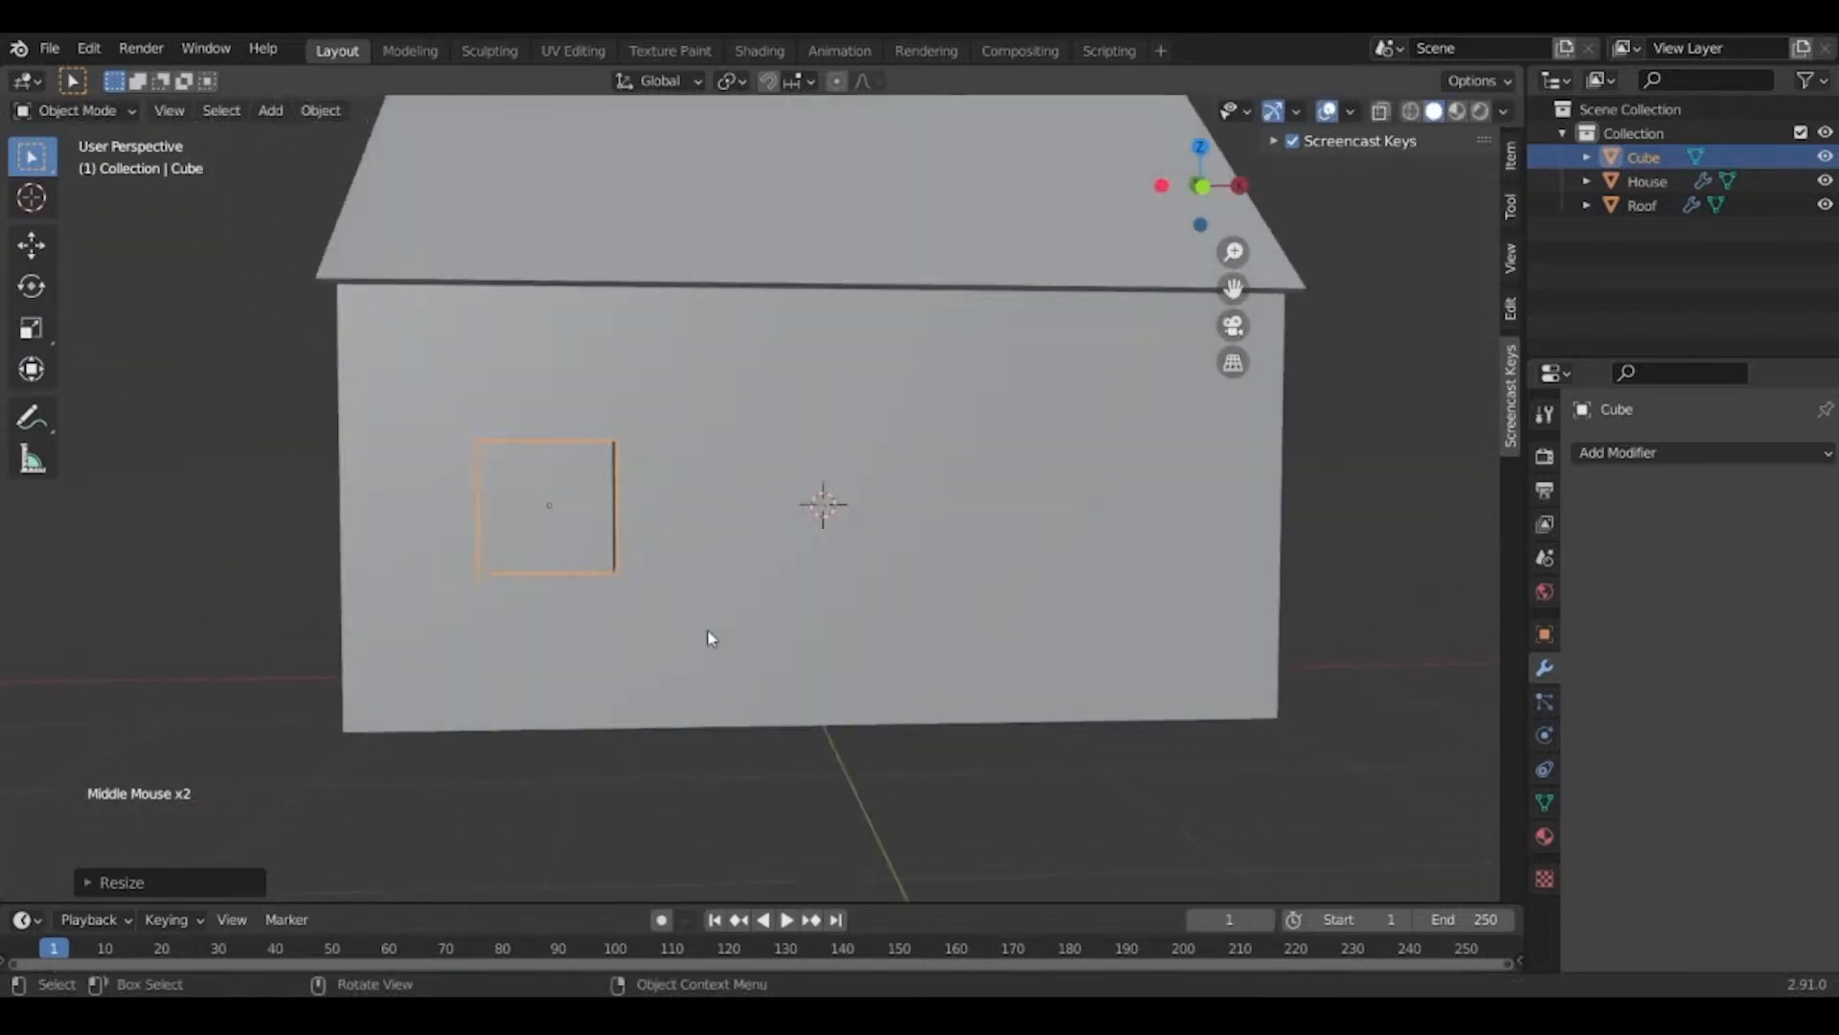
key(g)
click(698, 577)
key(g)
key(x)
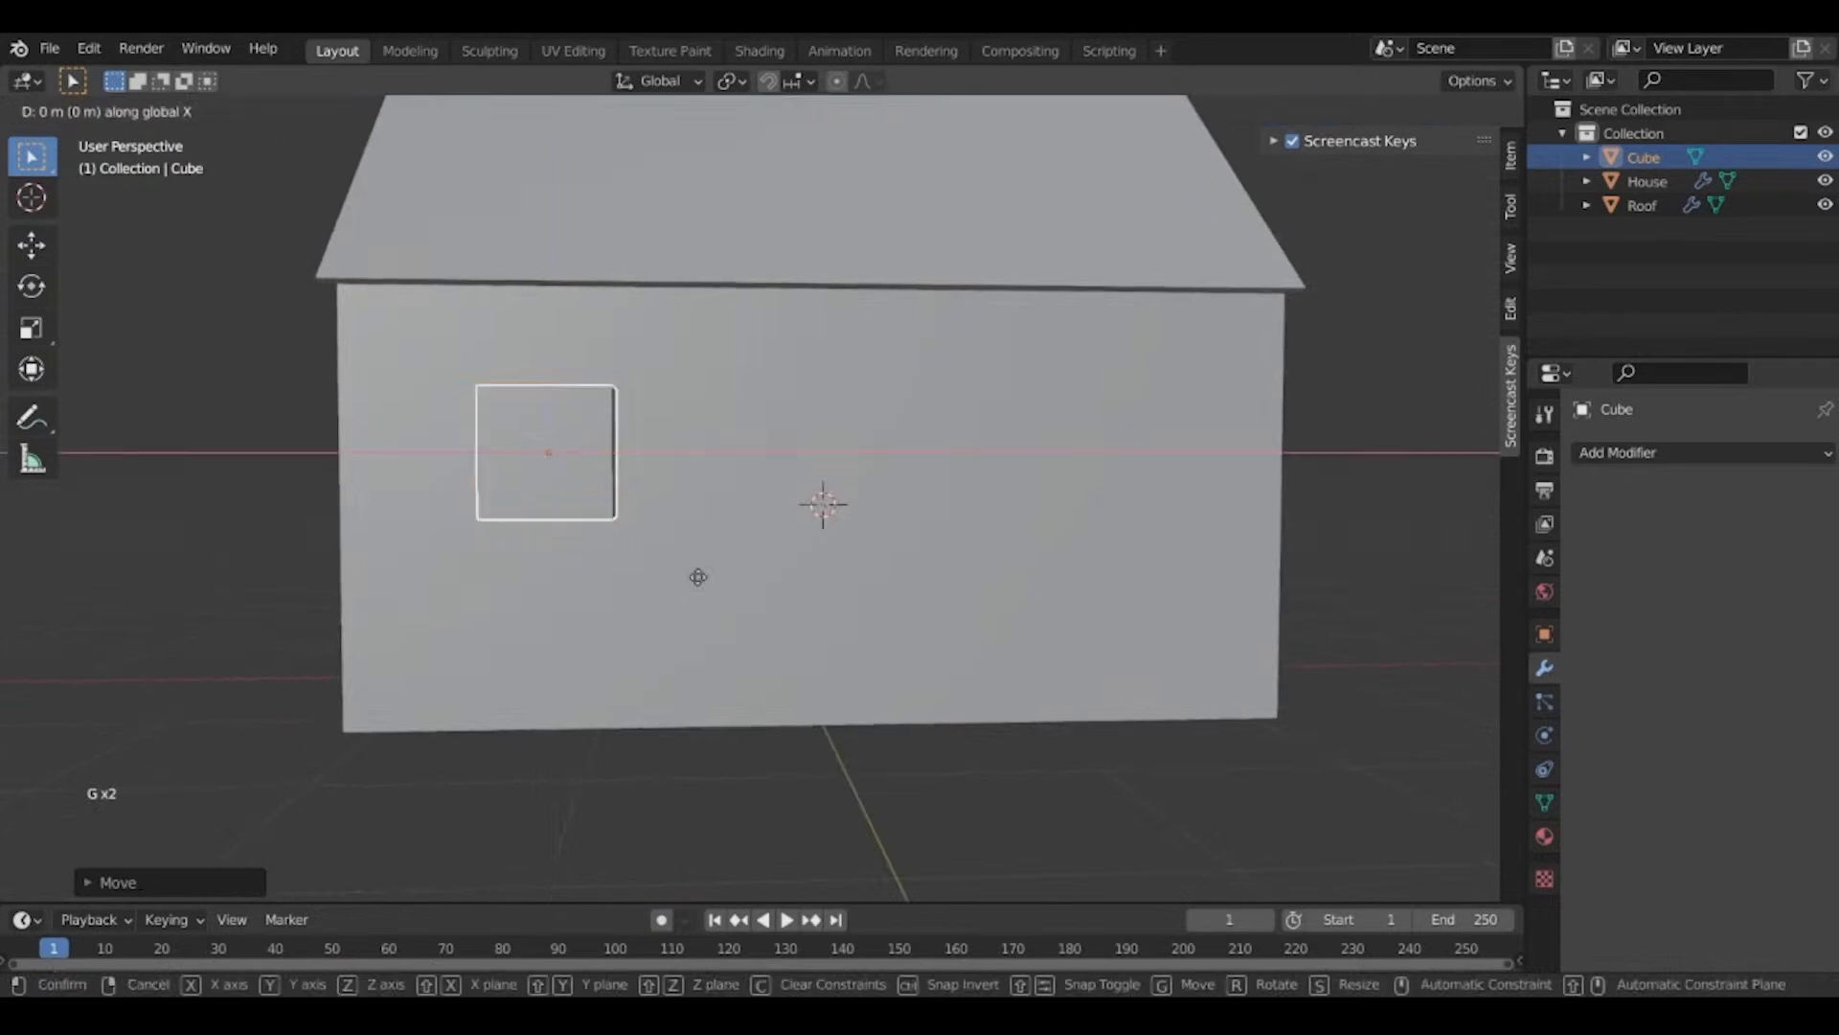
click(694, 581)
middle_drag(692, 581, 734, 594)
scroll(734, 594, up, 1)
mouse_move(733, 594)
middle_down()
mouse_move(762, 616)
mouse_move(749, 606)
middle_up()
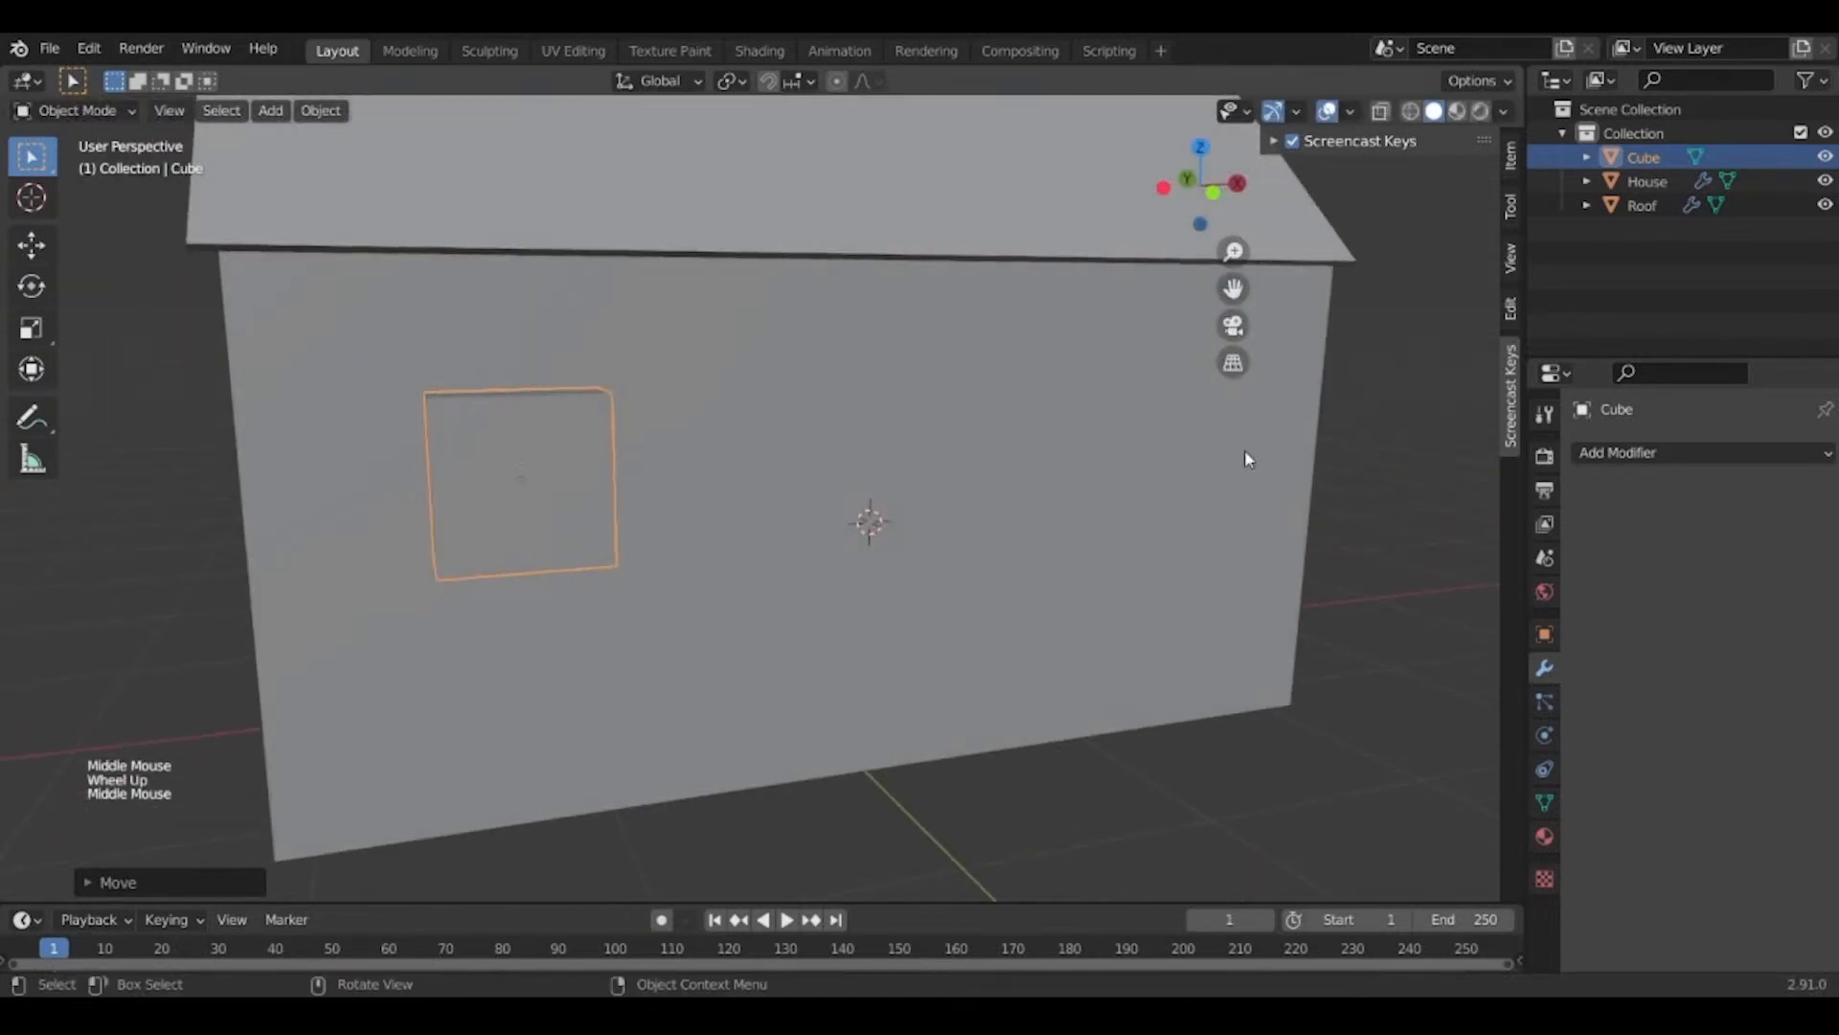
Duplicate the window cube in place and delete the duplicate.
scroll(943, 561, down, 1)
key(shift+d)
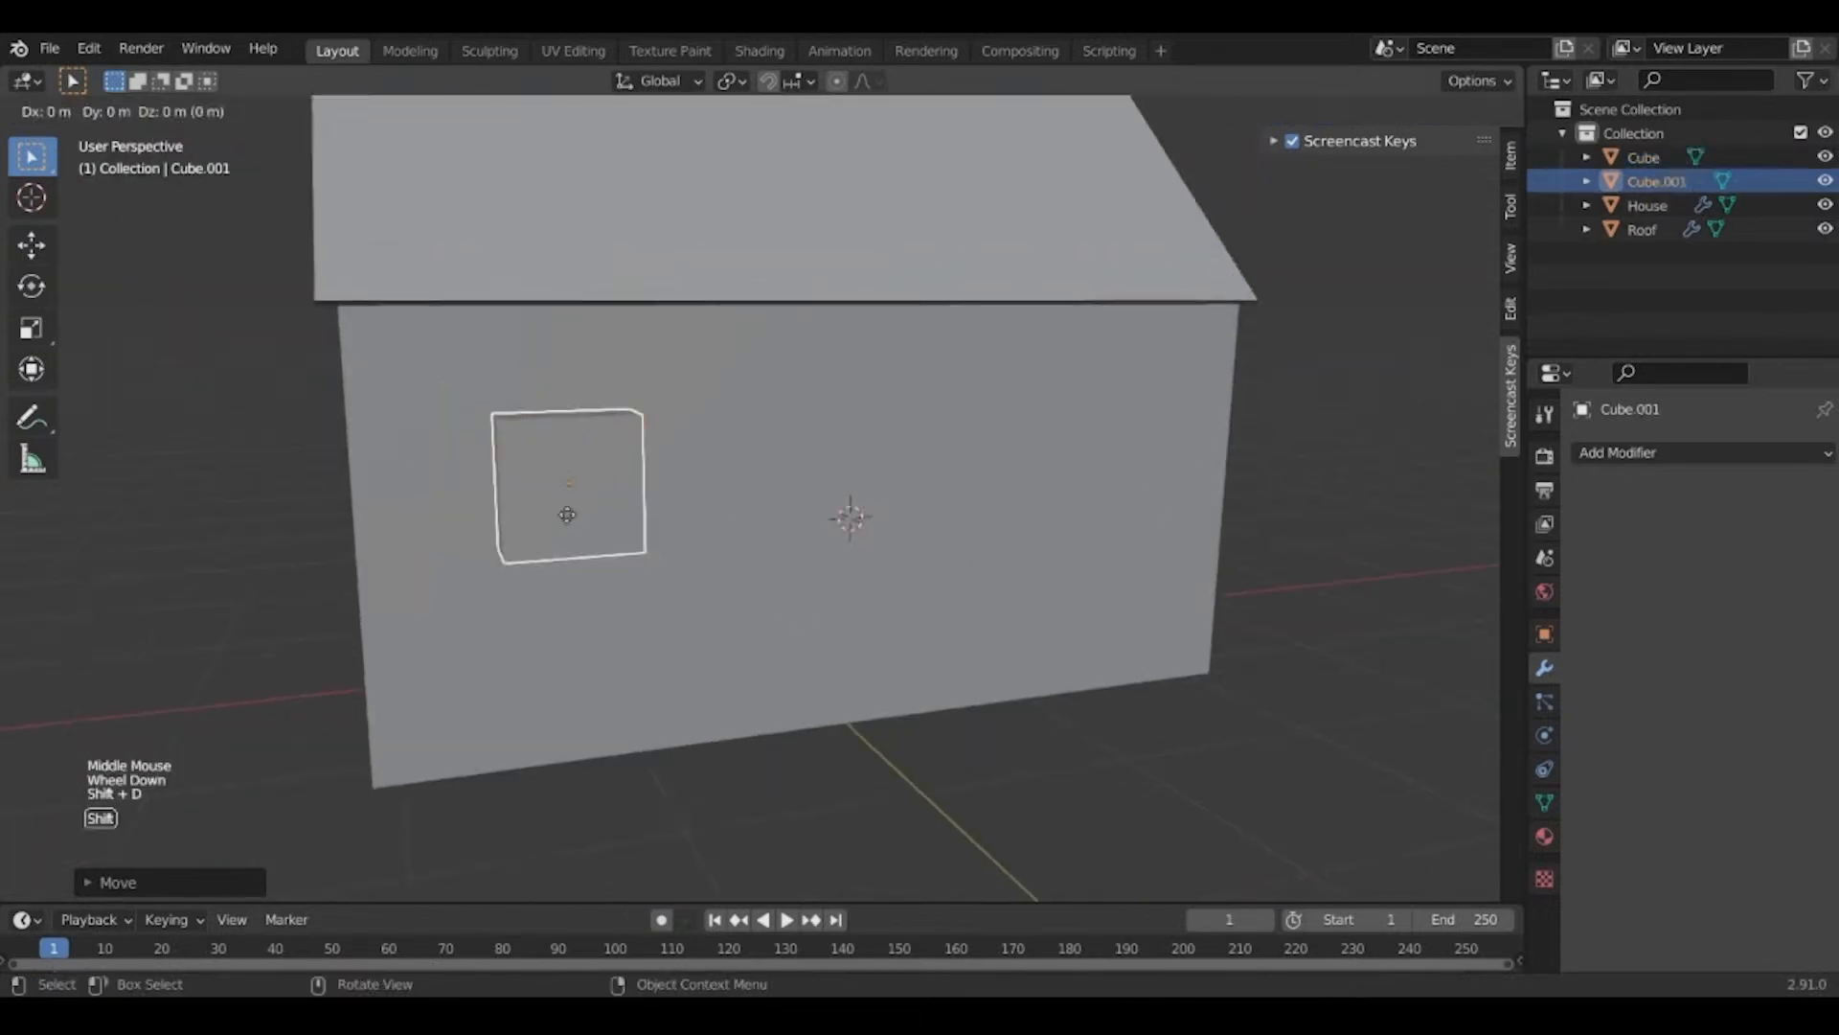
right_click(1112, 488)
key(x)
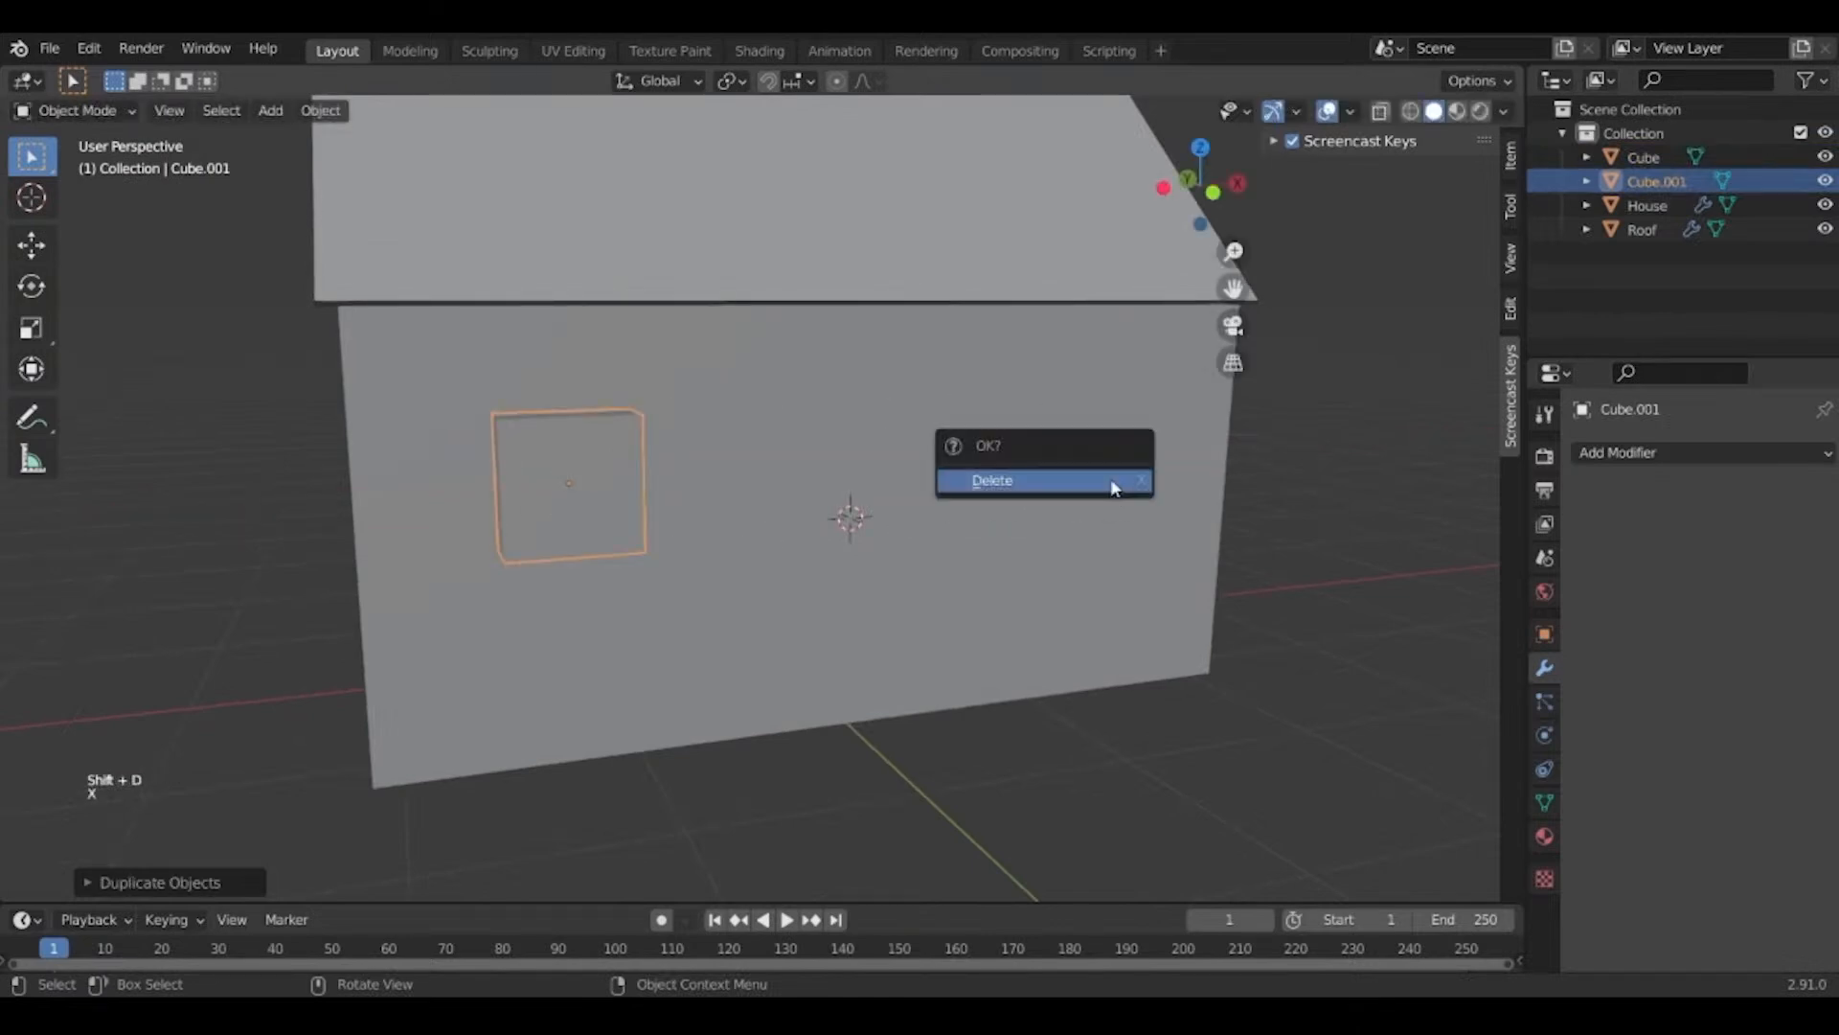
click(1110, 481)
Add a Mirror modifier to the window cube with House as the mirror object.
click(571, 504)
middle_drag(571, 503, 698, 559)
key(g)
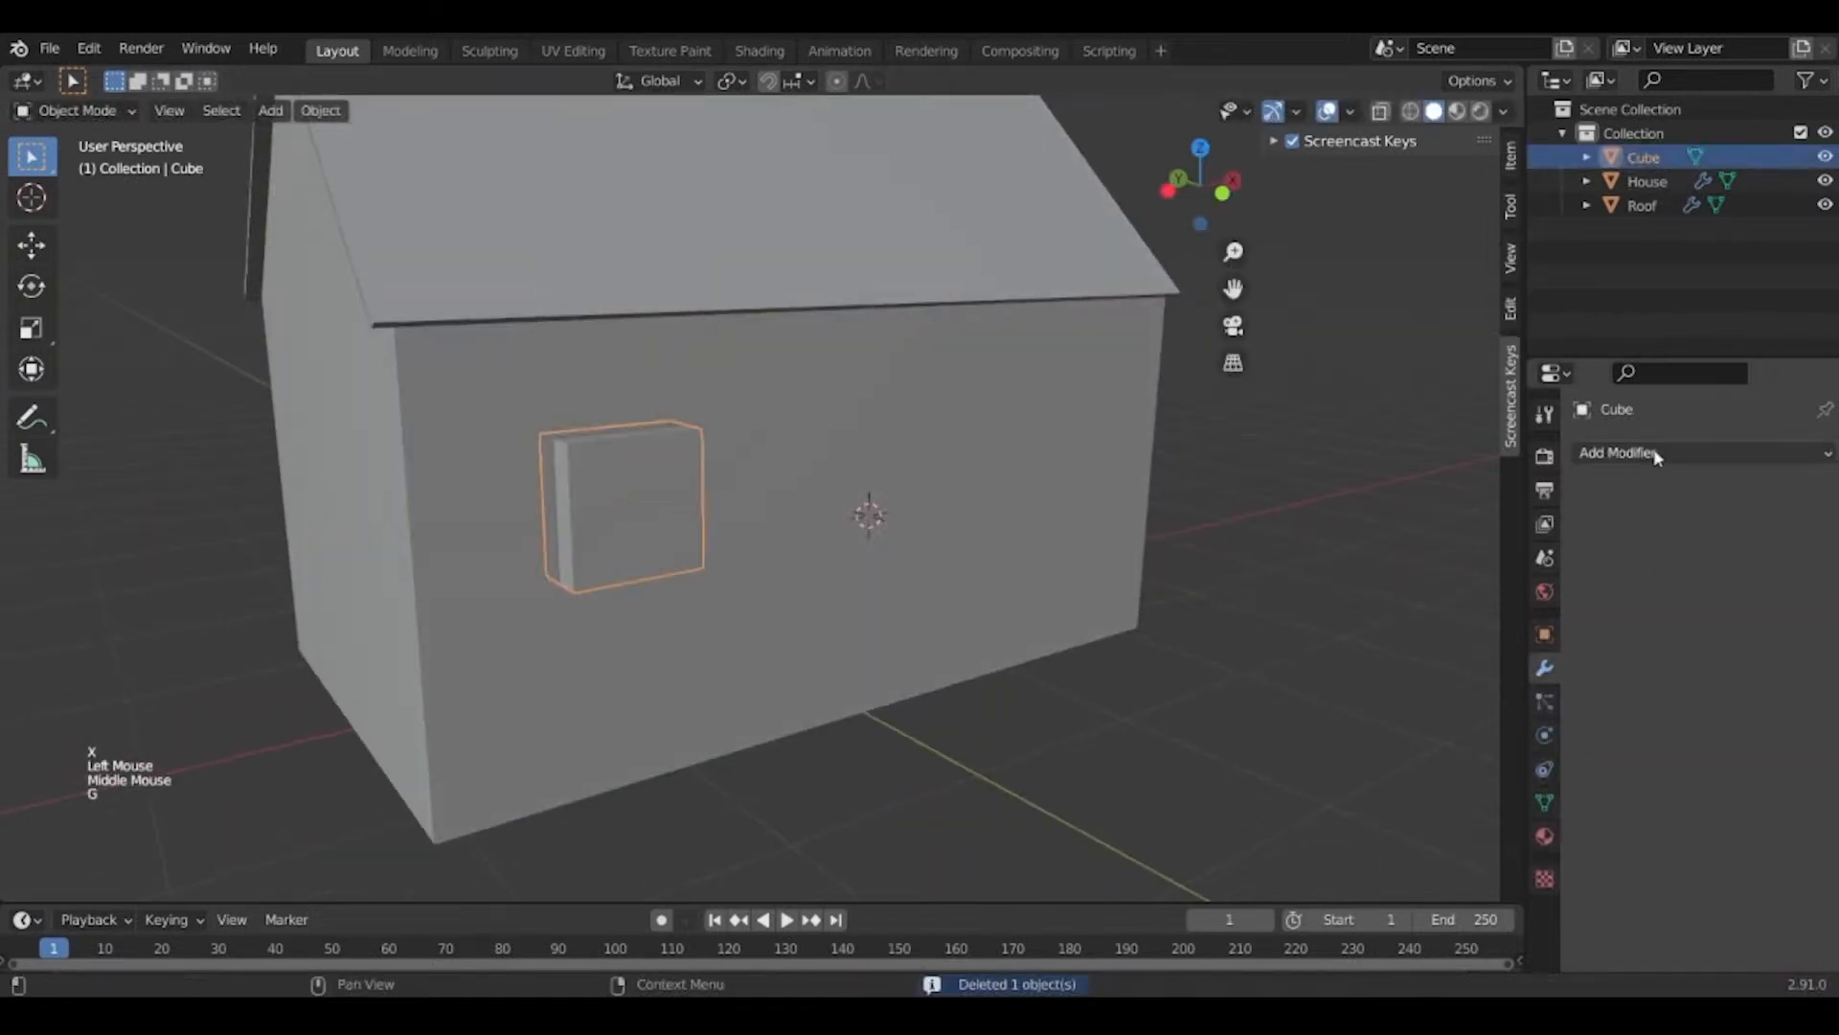
click(1595, 453)
click(1375, 704)
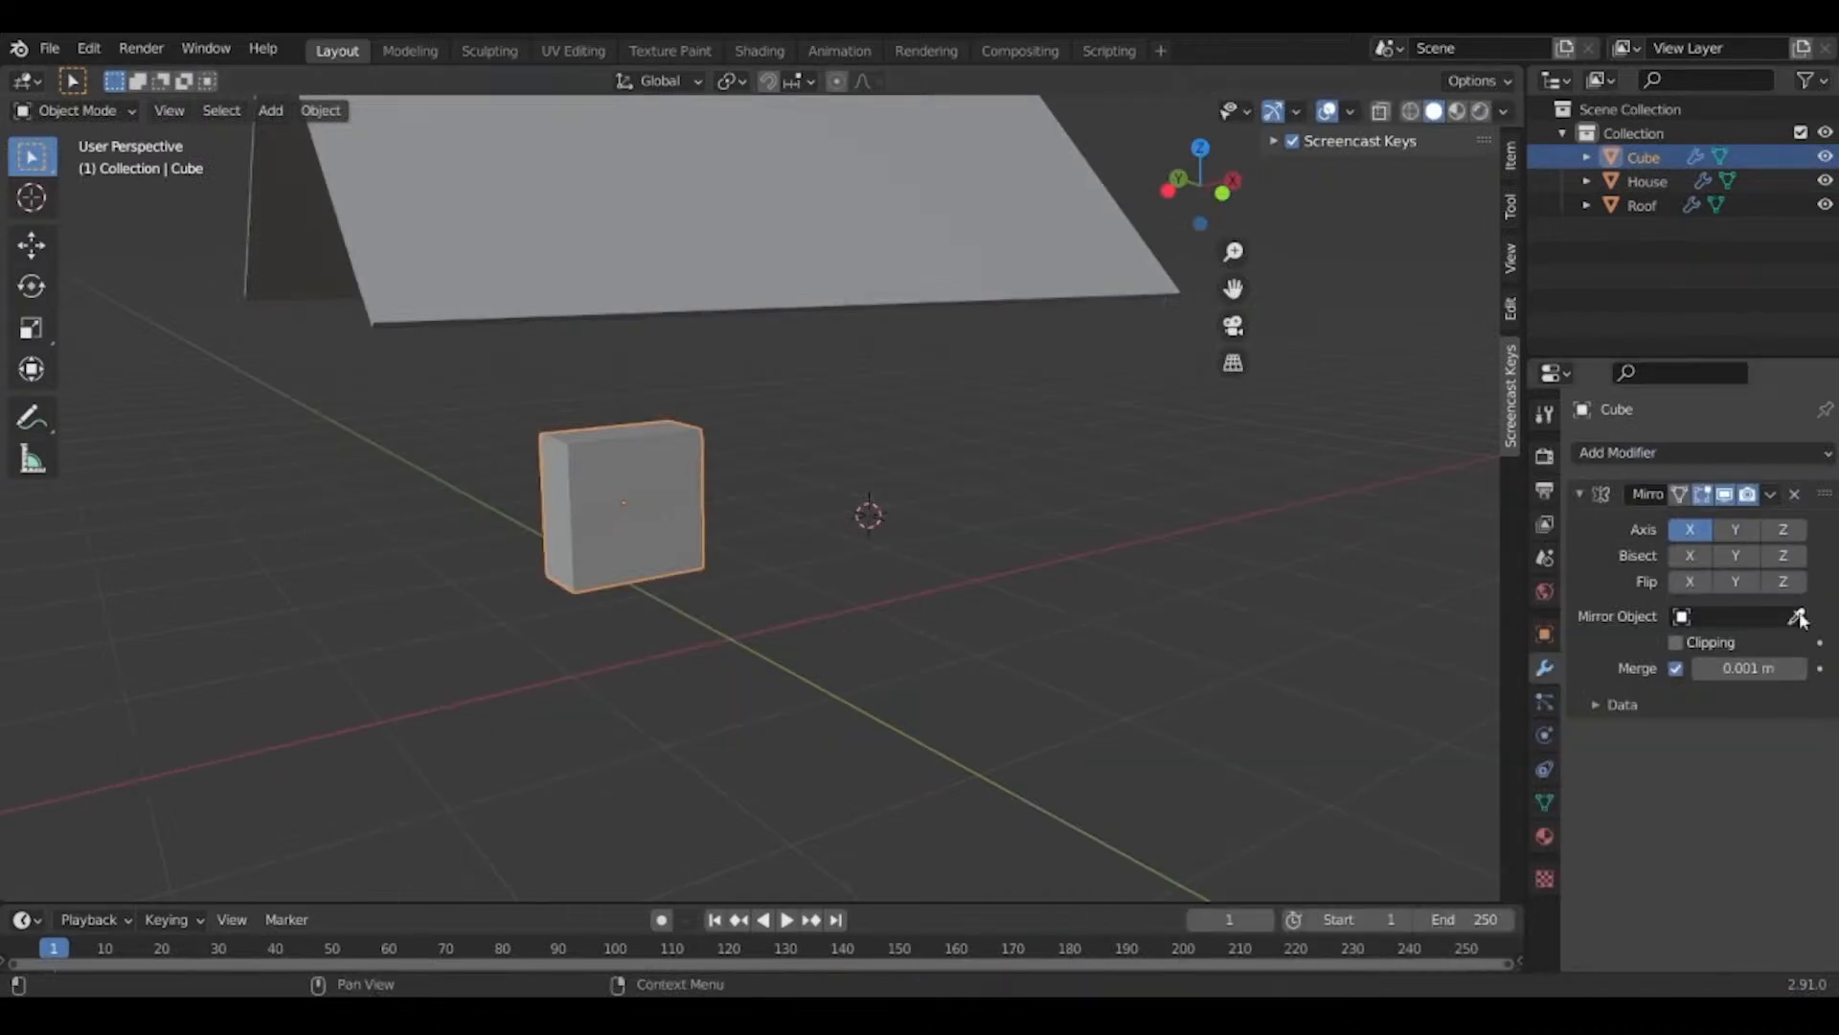
click(1747, 618)
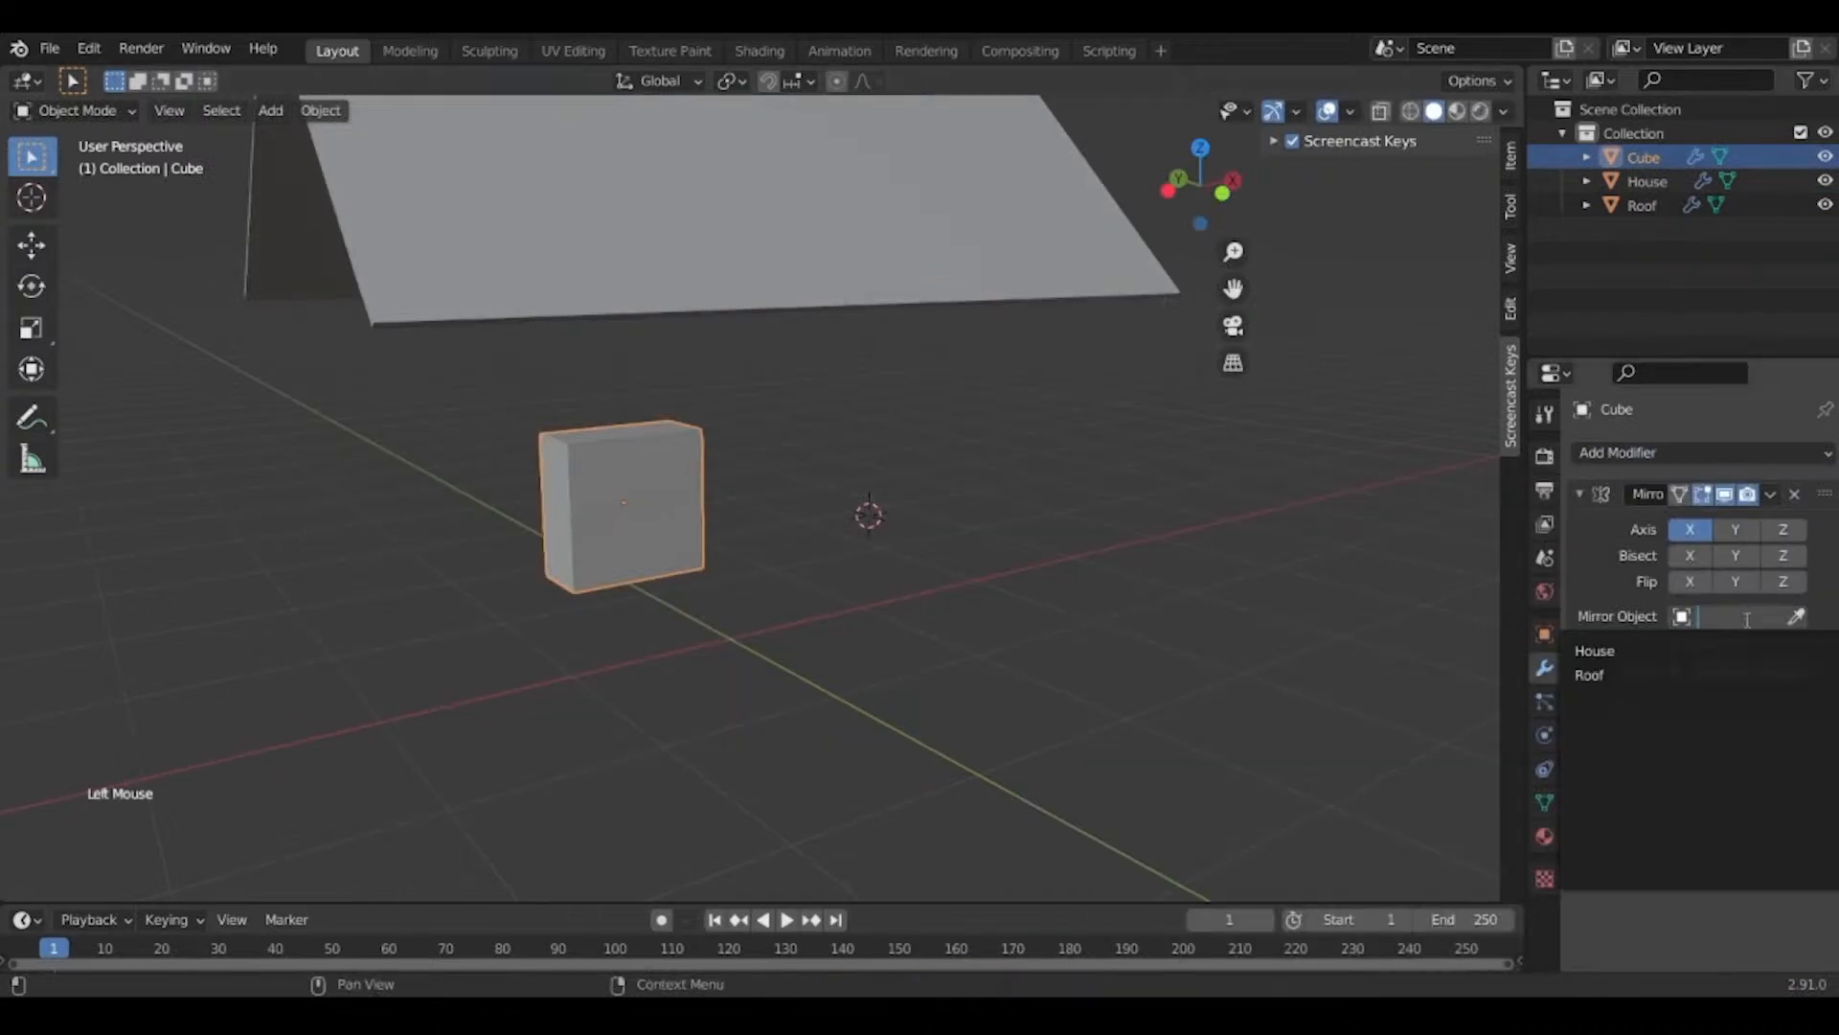
click(1684, 651)
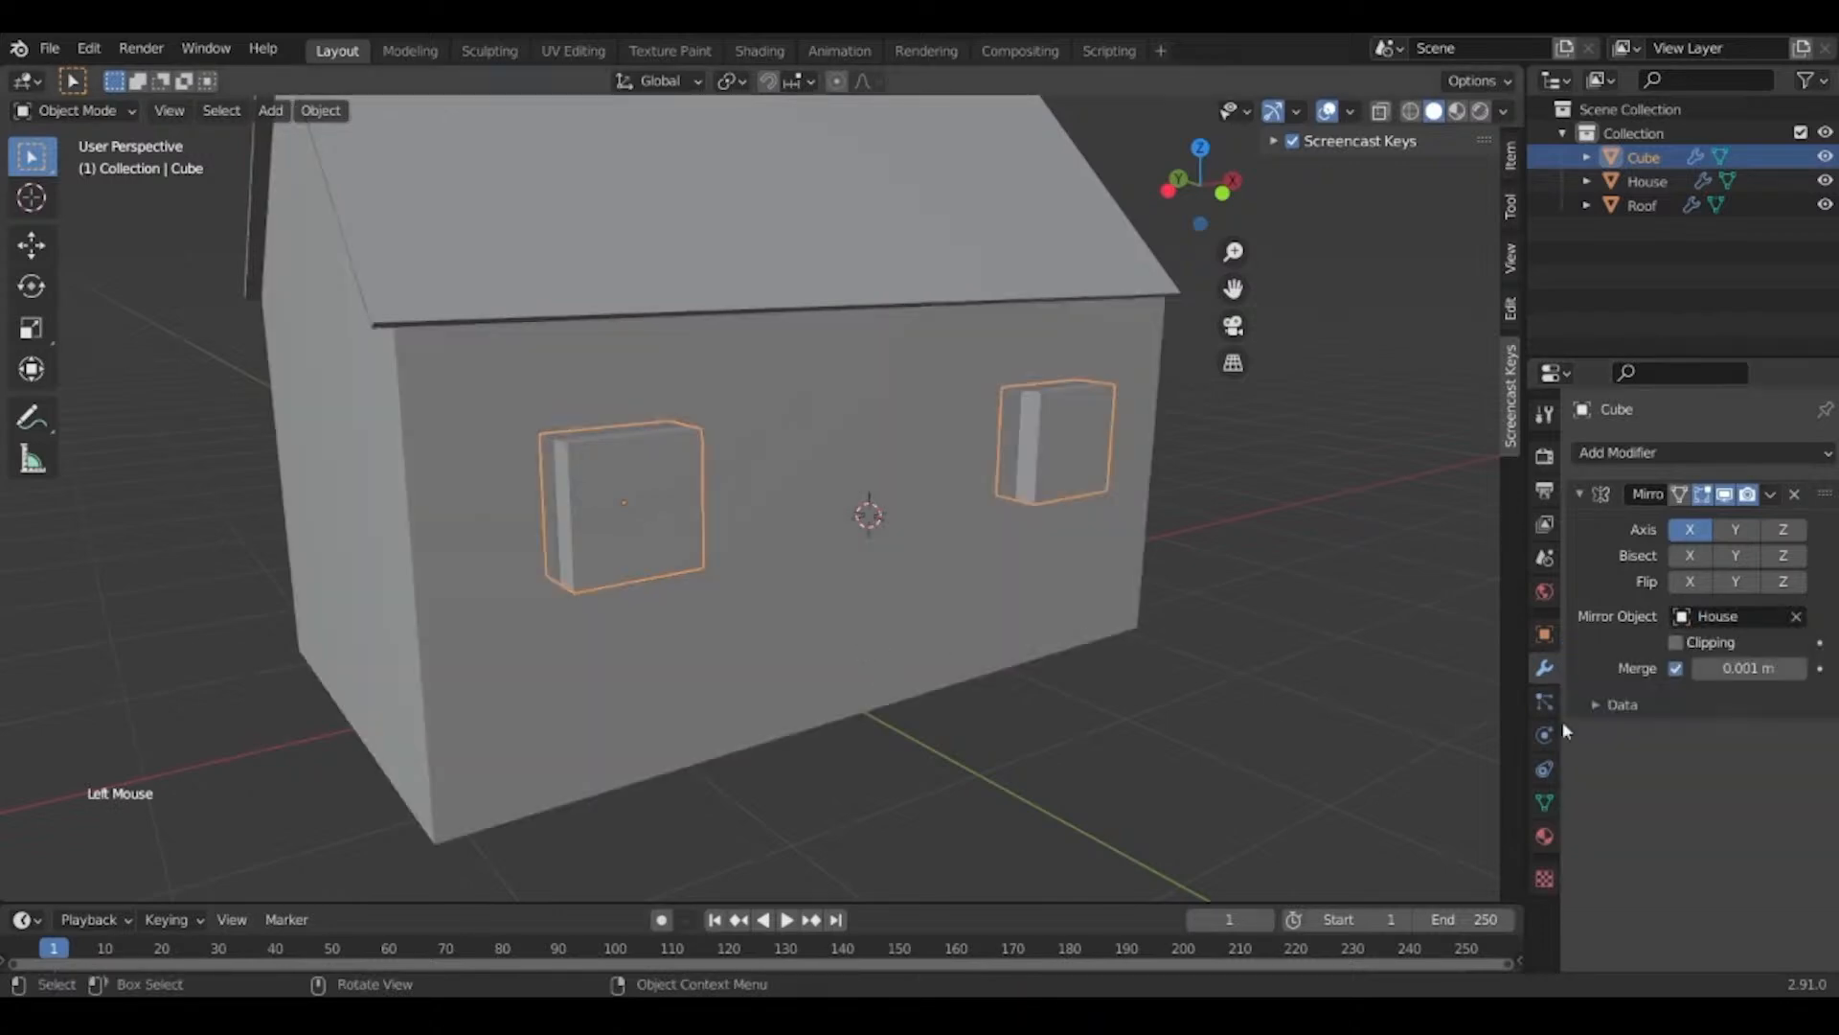
Set the window cube's Mirror modifier to mirror across both the X and Y axes.
middle_drag(623, 671, 882, 582)
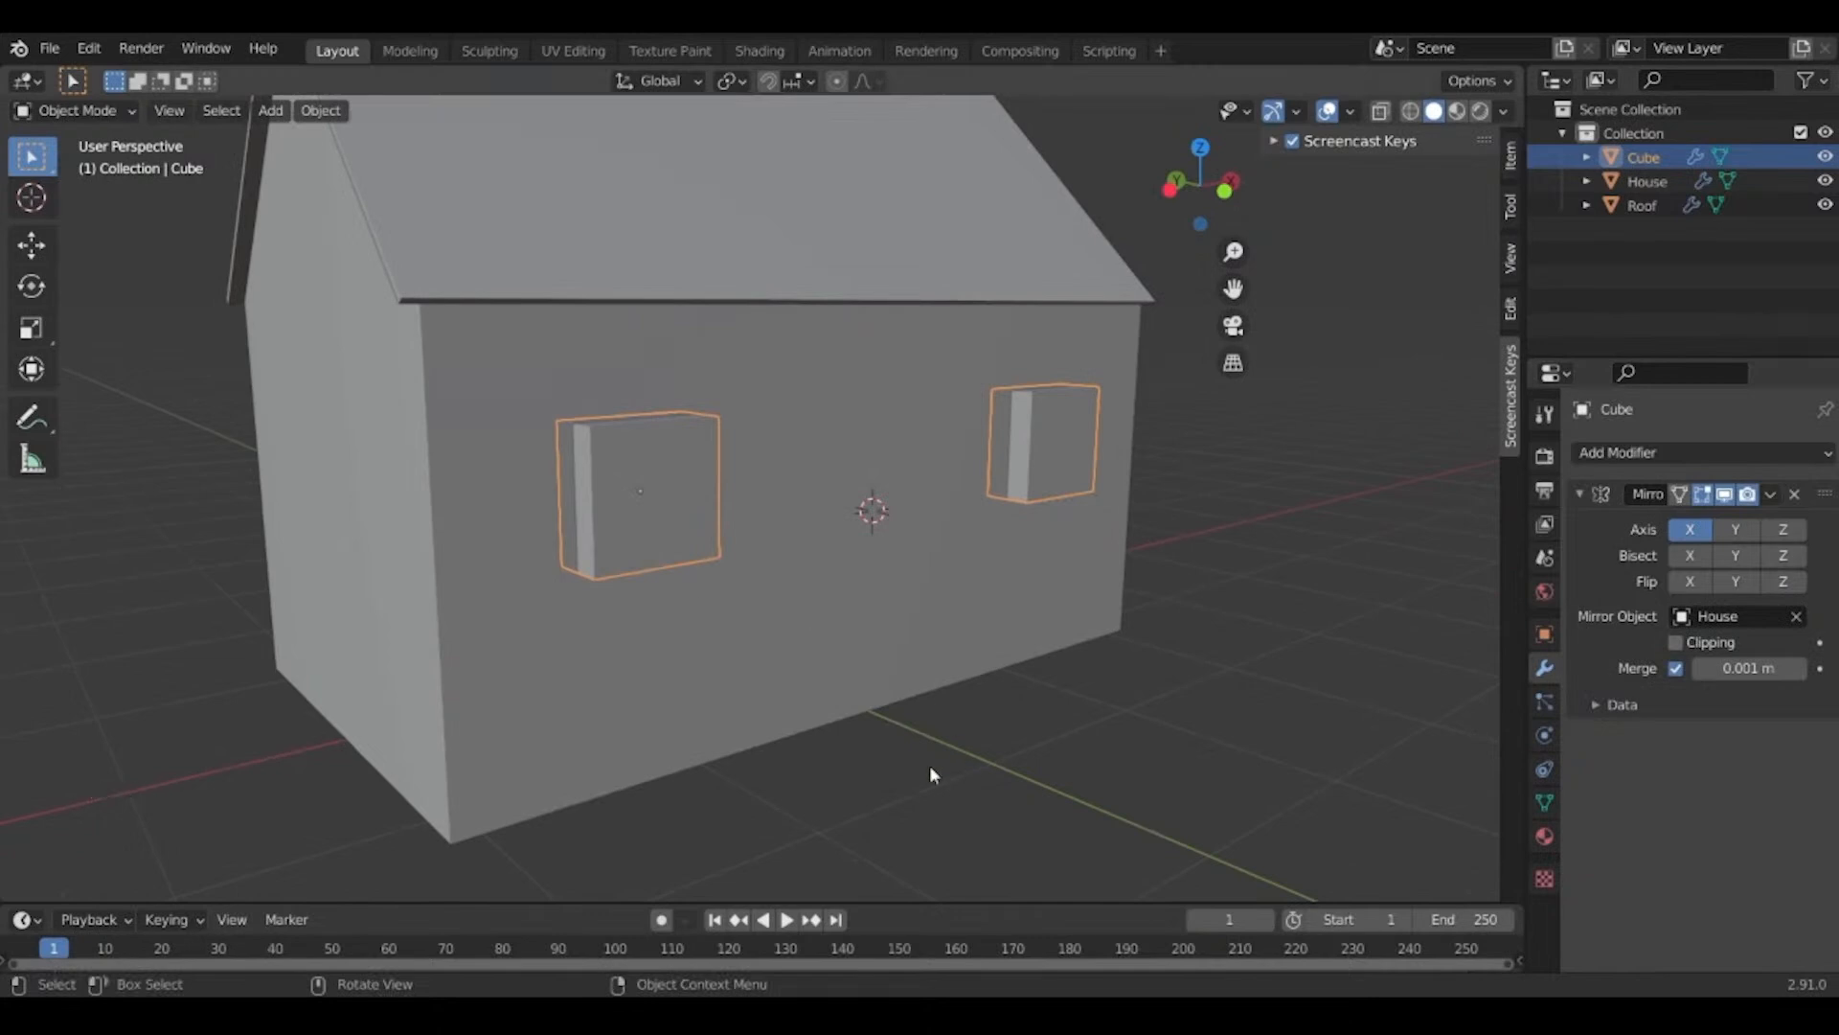
middle_drag(930, 767, 911, 649)
scroll(776, 669, down, 1)
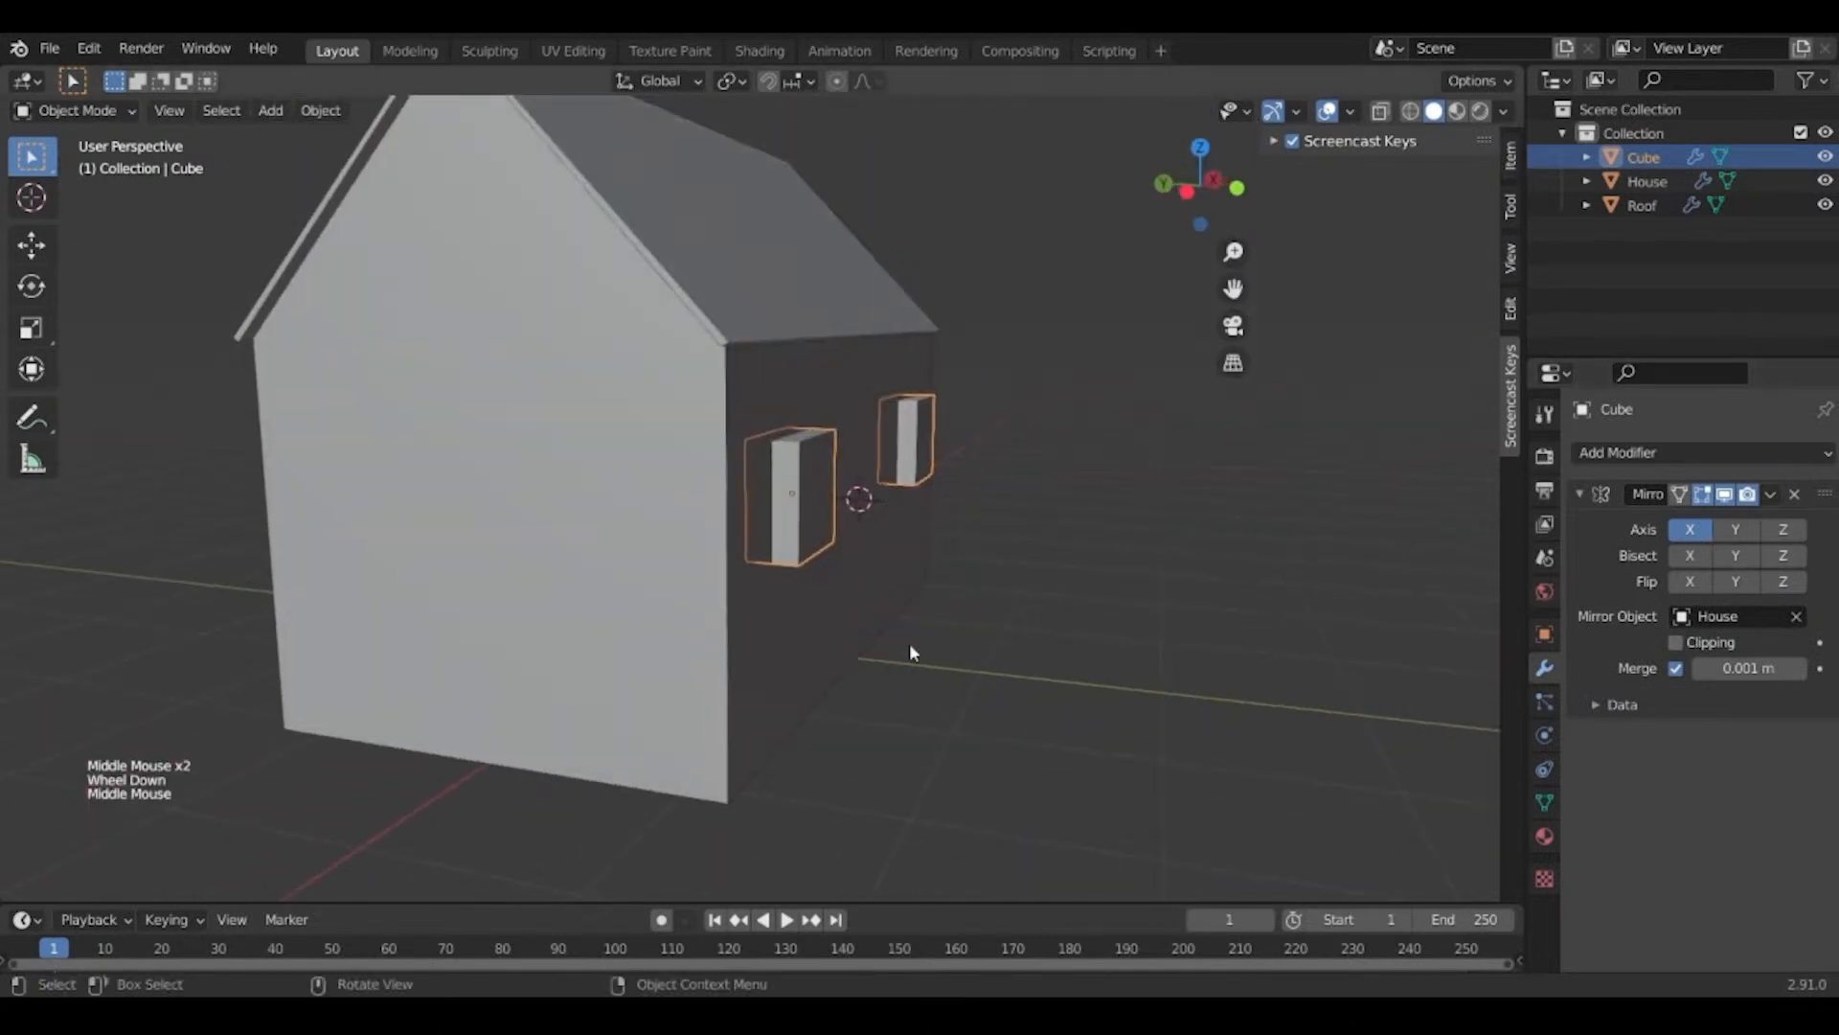
click(1689, 529)
click(1735, 529)
middle_drag(345, 538, 399, 595)
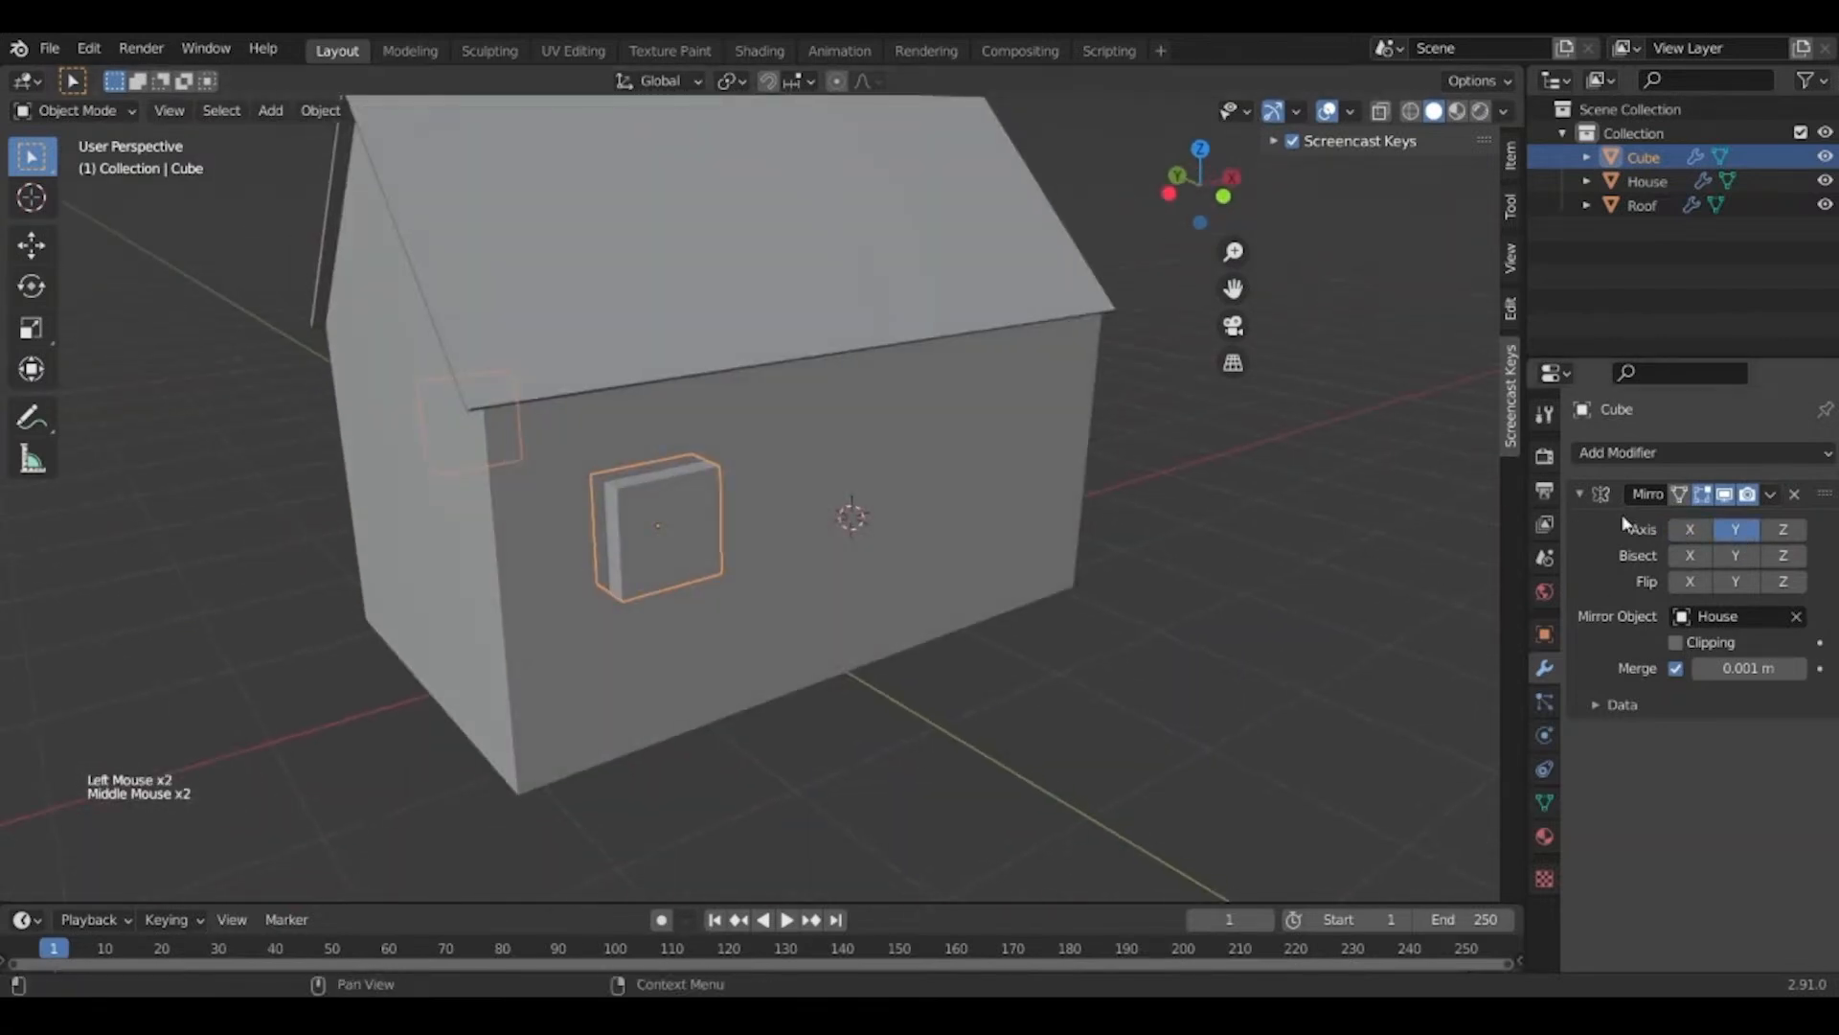
click(1689, 529)
click(1783, 529)
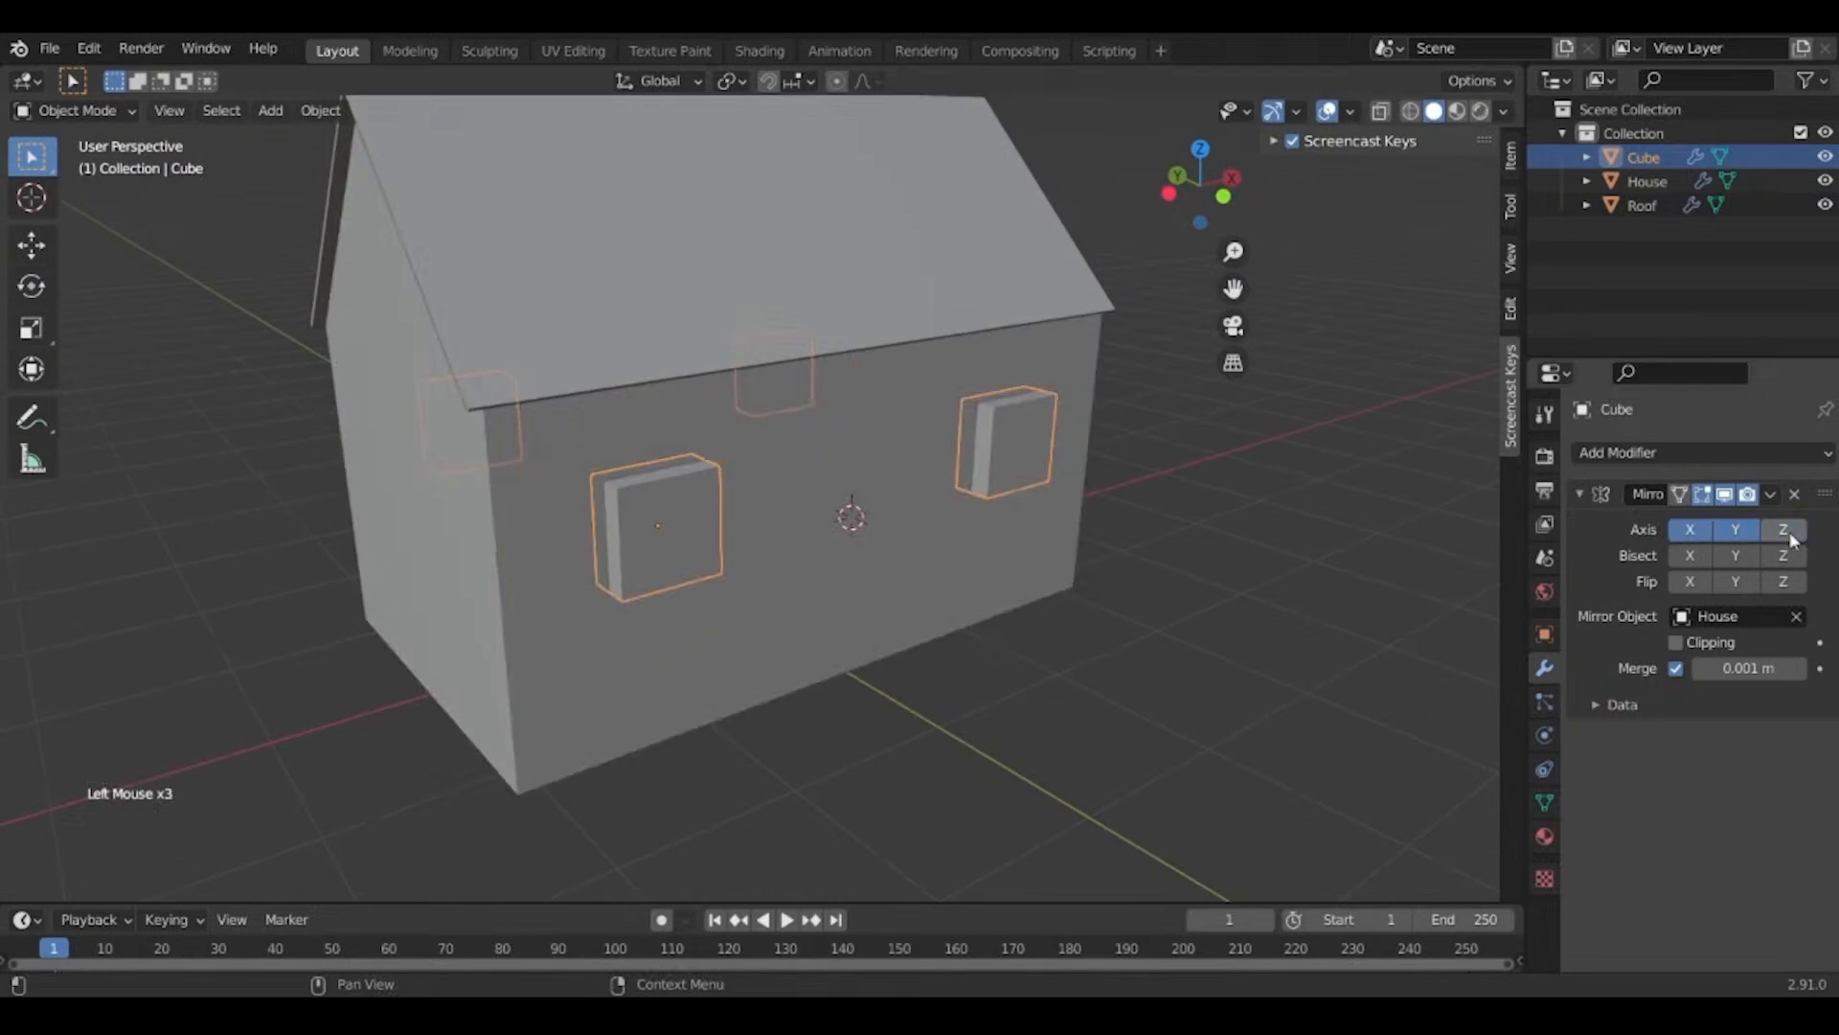
middle_drag(1149, 661, 1149, 613)
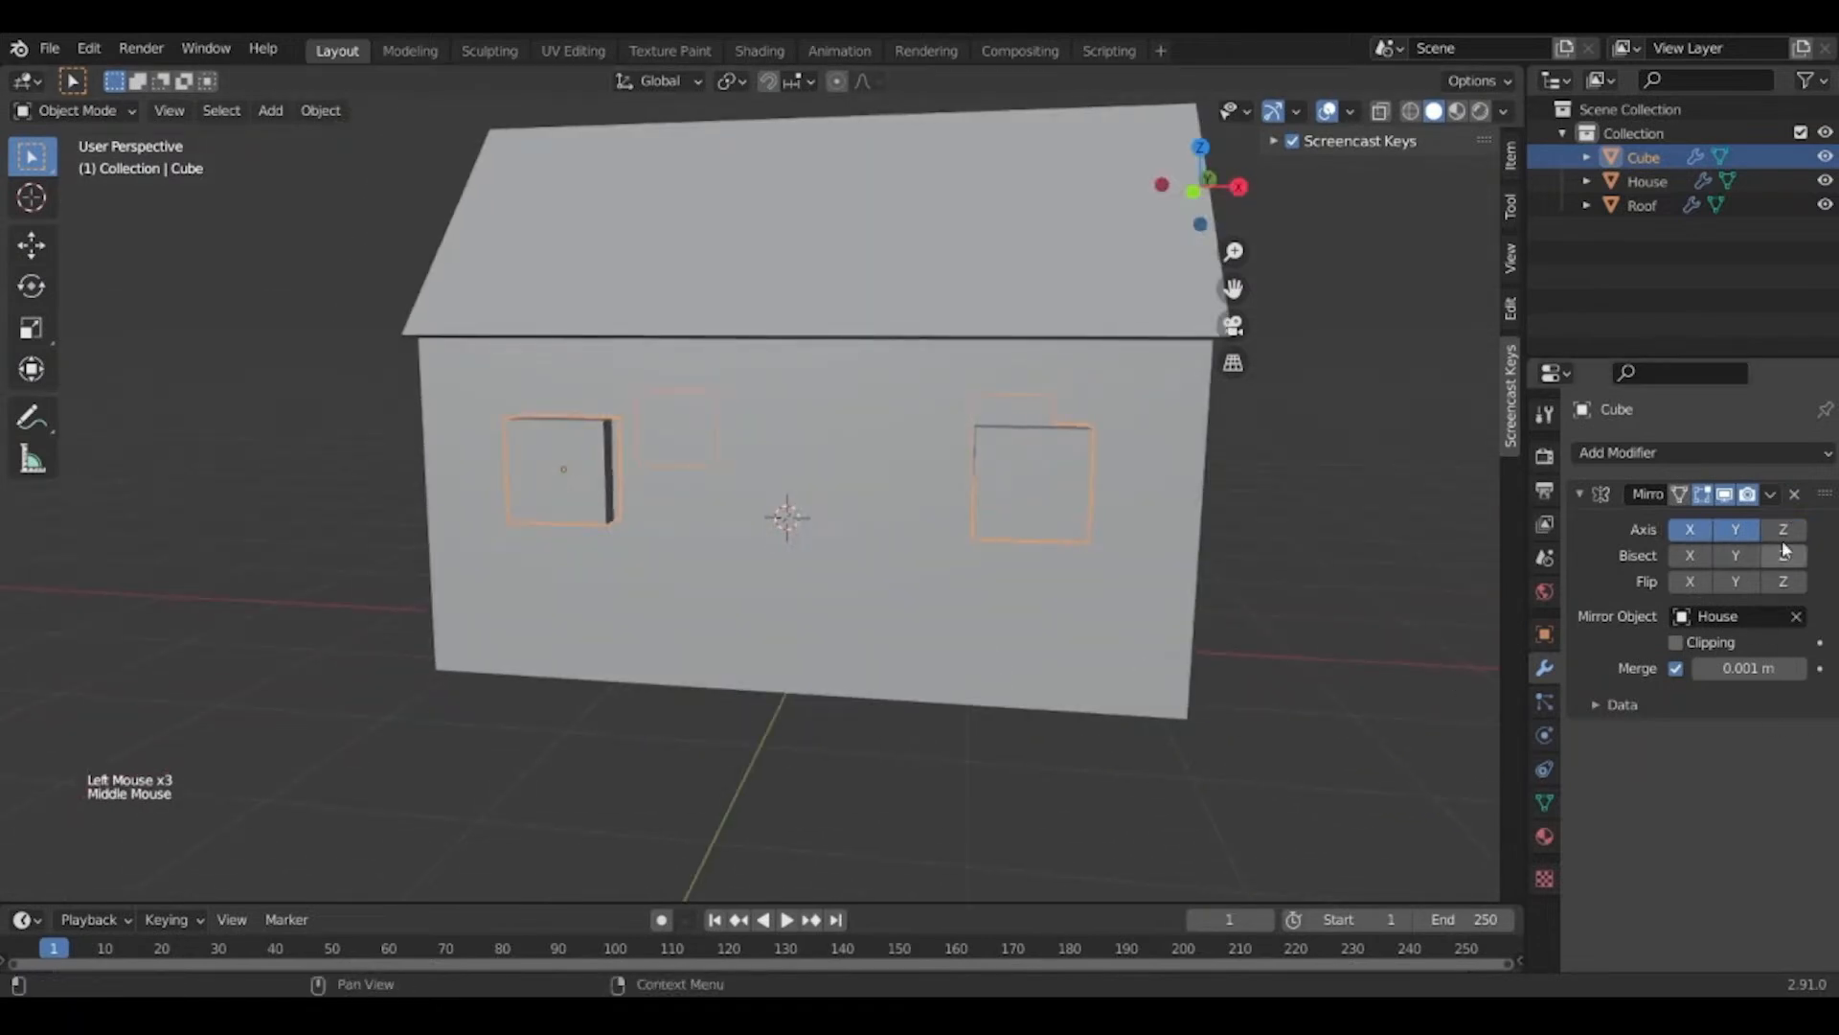
Hide the mirrored window cubes to examine the openings cut in the house walls, and unhide them.
middle_drag(824, 728, 727, 476)
click(661, 632)
scroll(649, 658, up, 2)
click(642, 496)
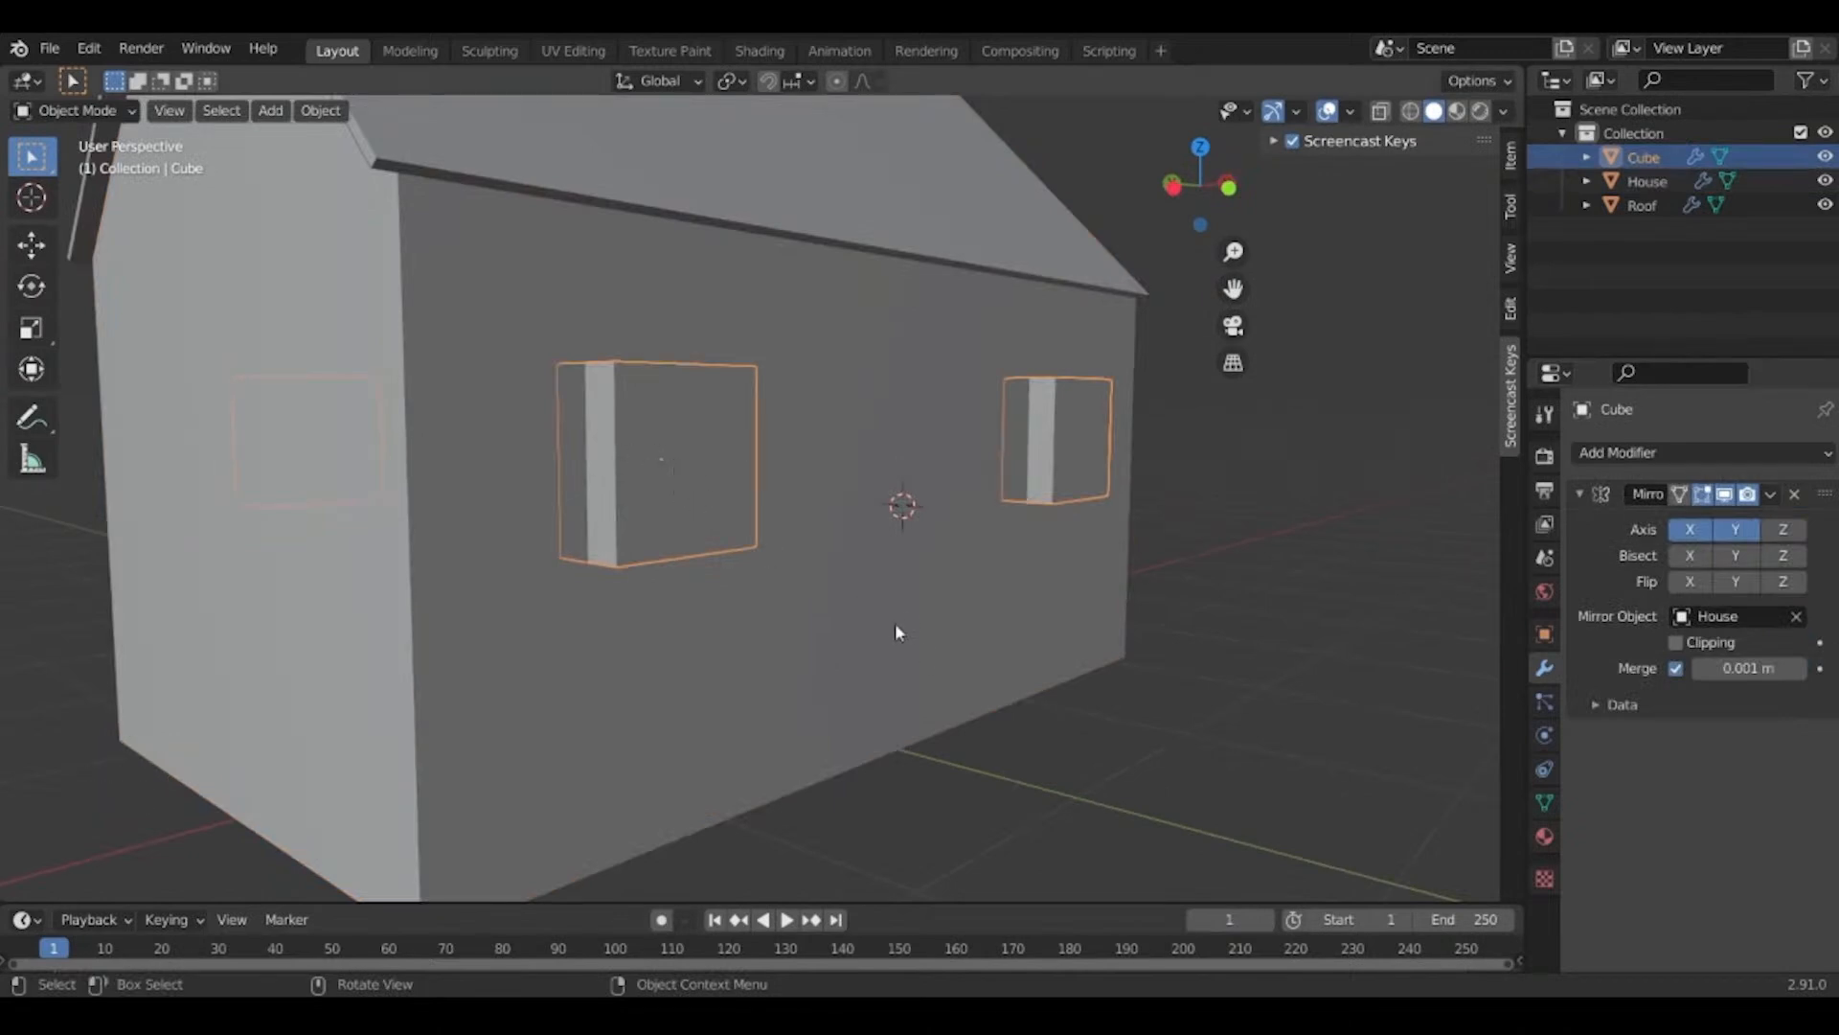
key(h)
middle_drag(702, 706, 842, 548)
scroll(1049, 698, down, 3)
key(alt+h)
Duplicate the mirrored window cube and place the copy along the X axis just outside the house's gable end.
click(673, 518)
scroll(647, 623, up, 1)
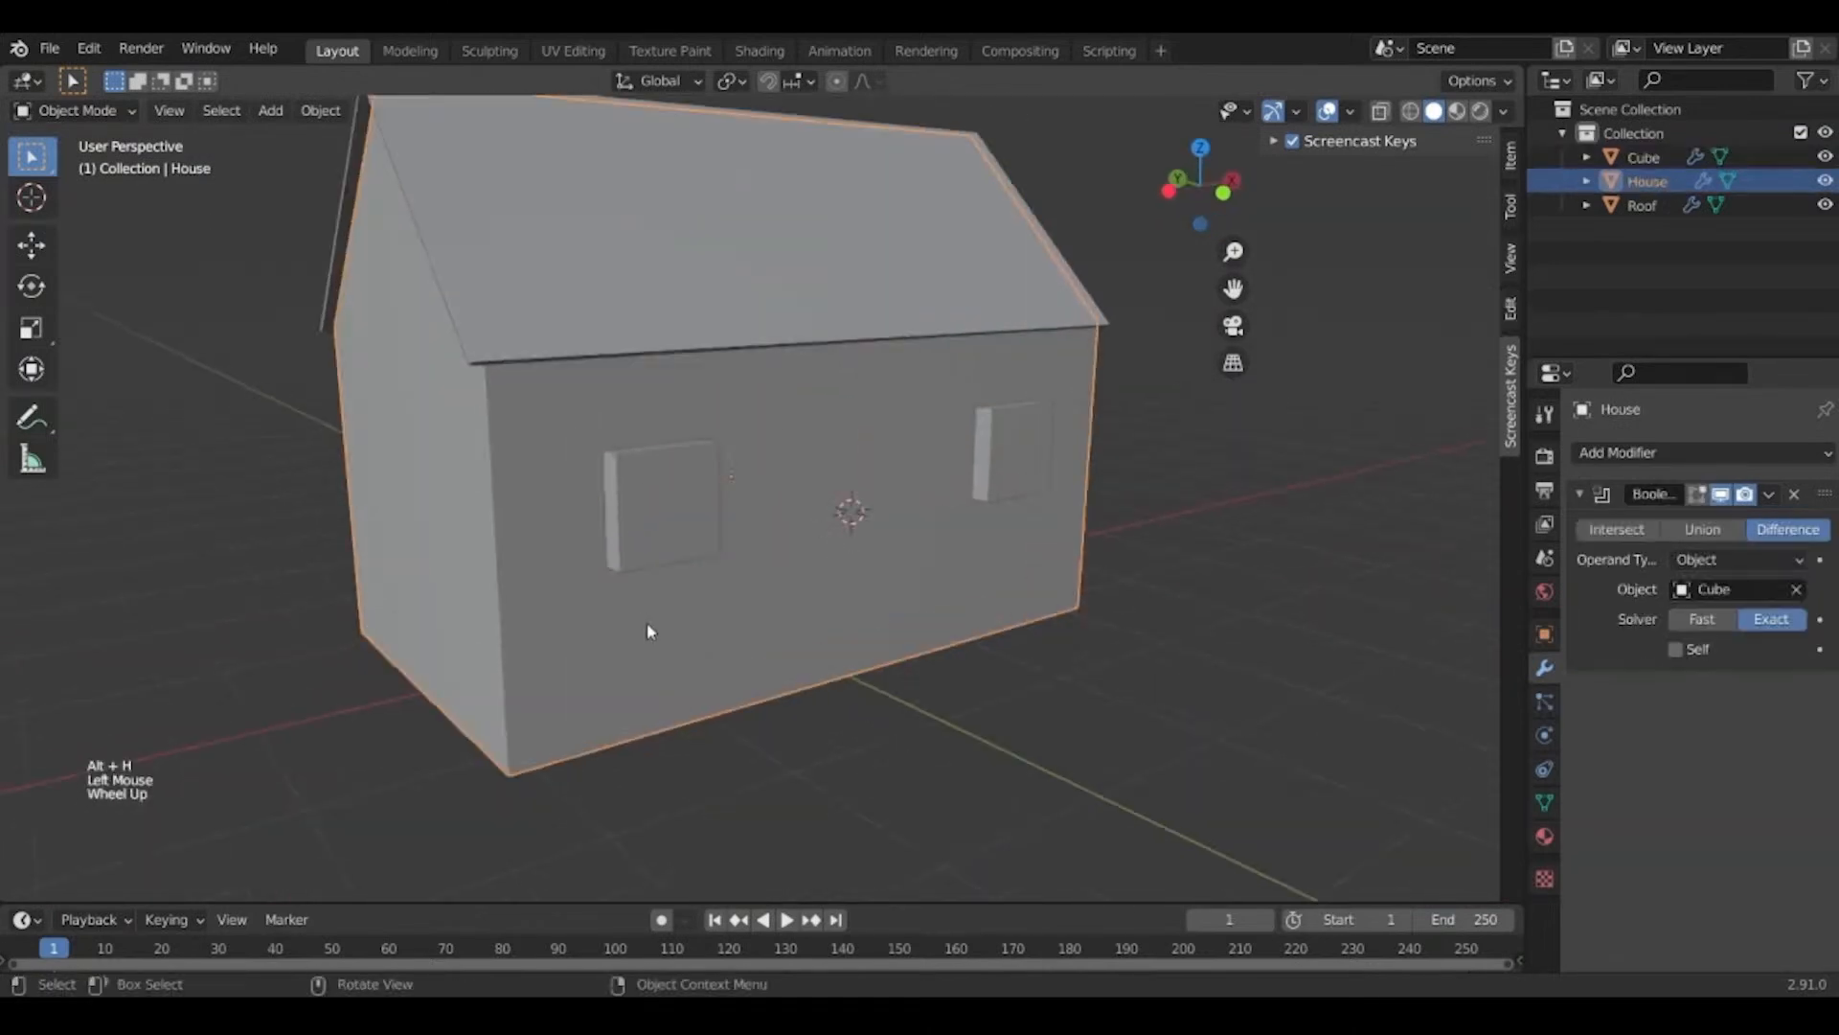
click(655, 544)
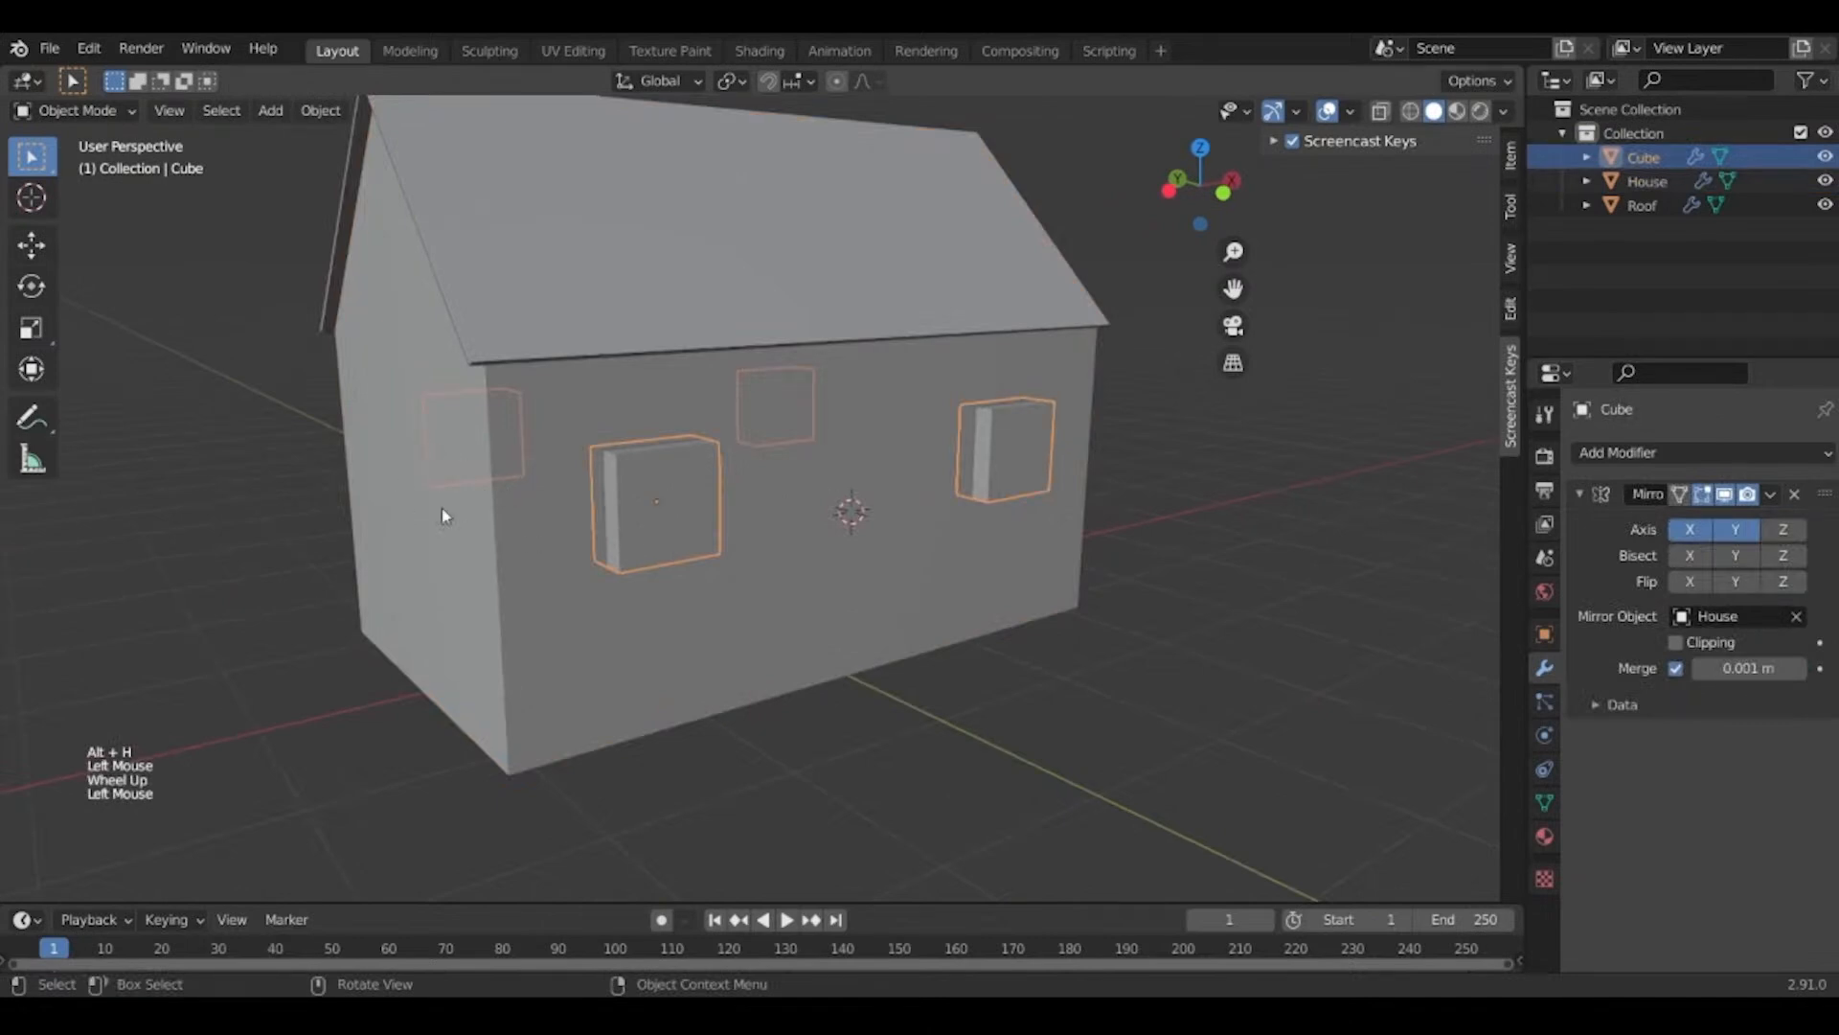
middle_drag(444, 509, 539, 600)
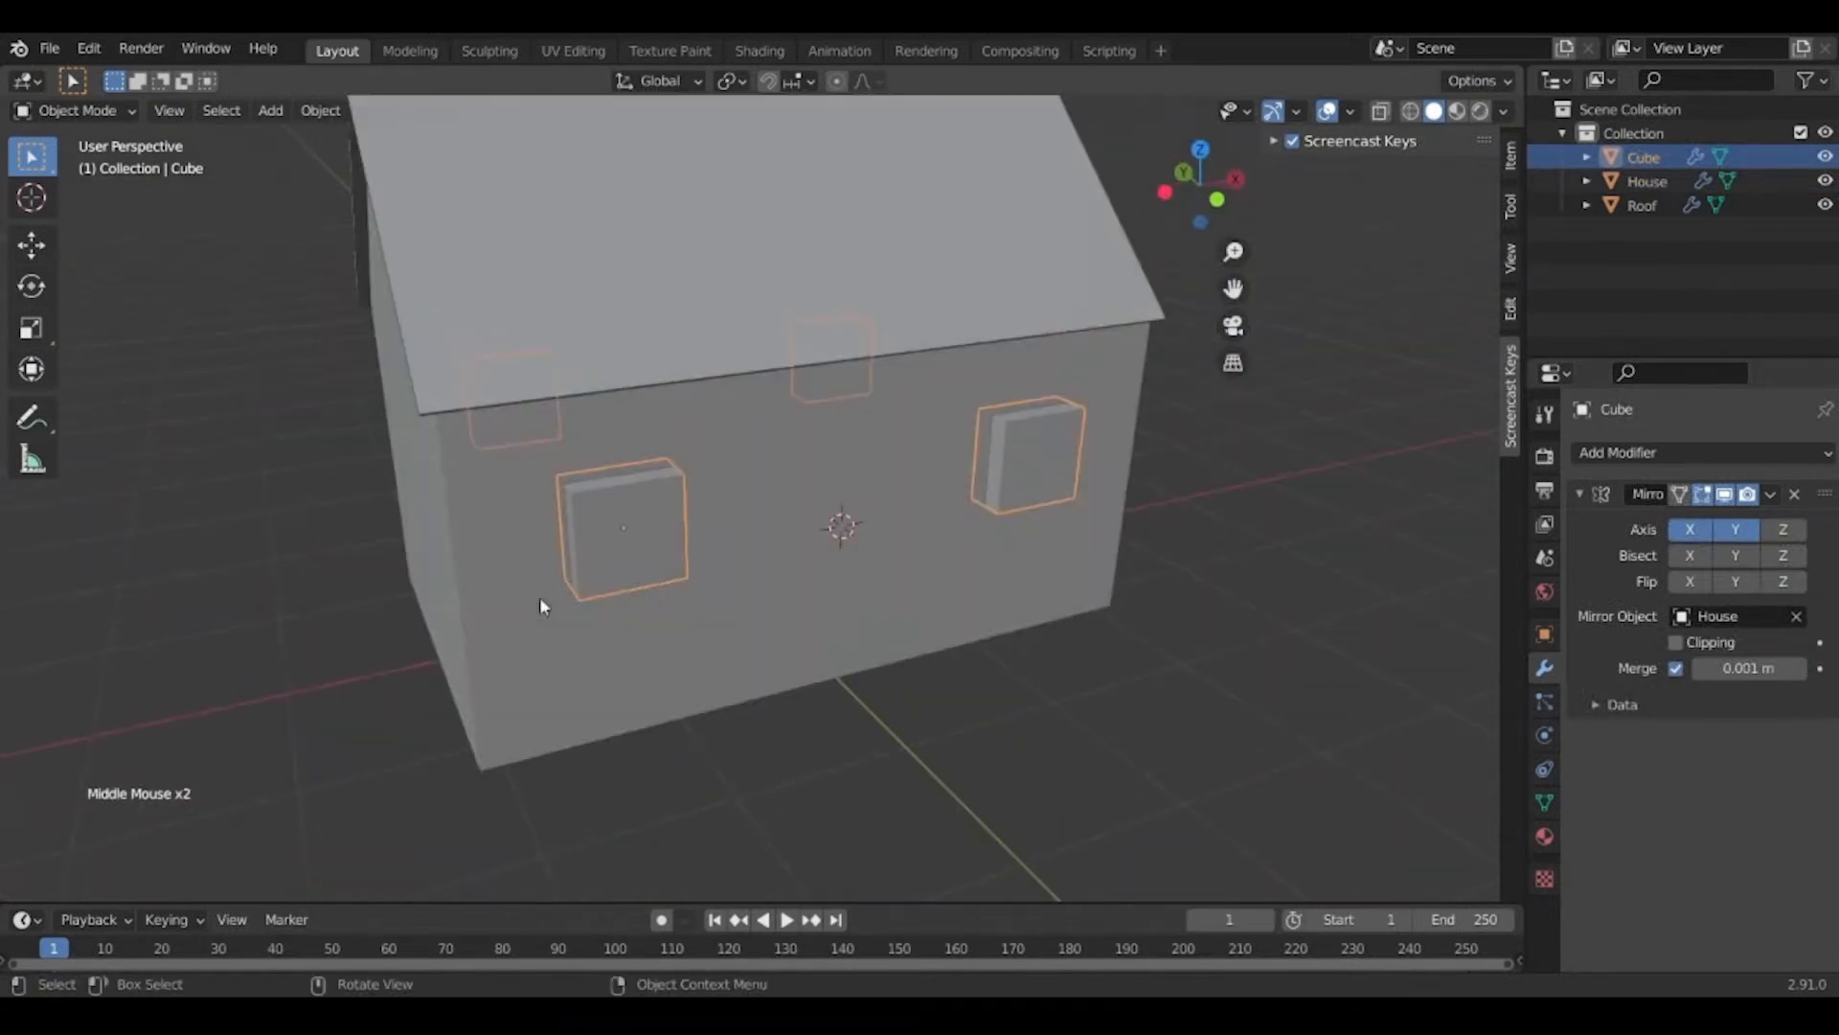
key(shift)
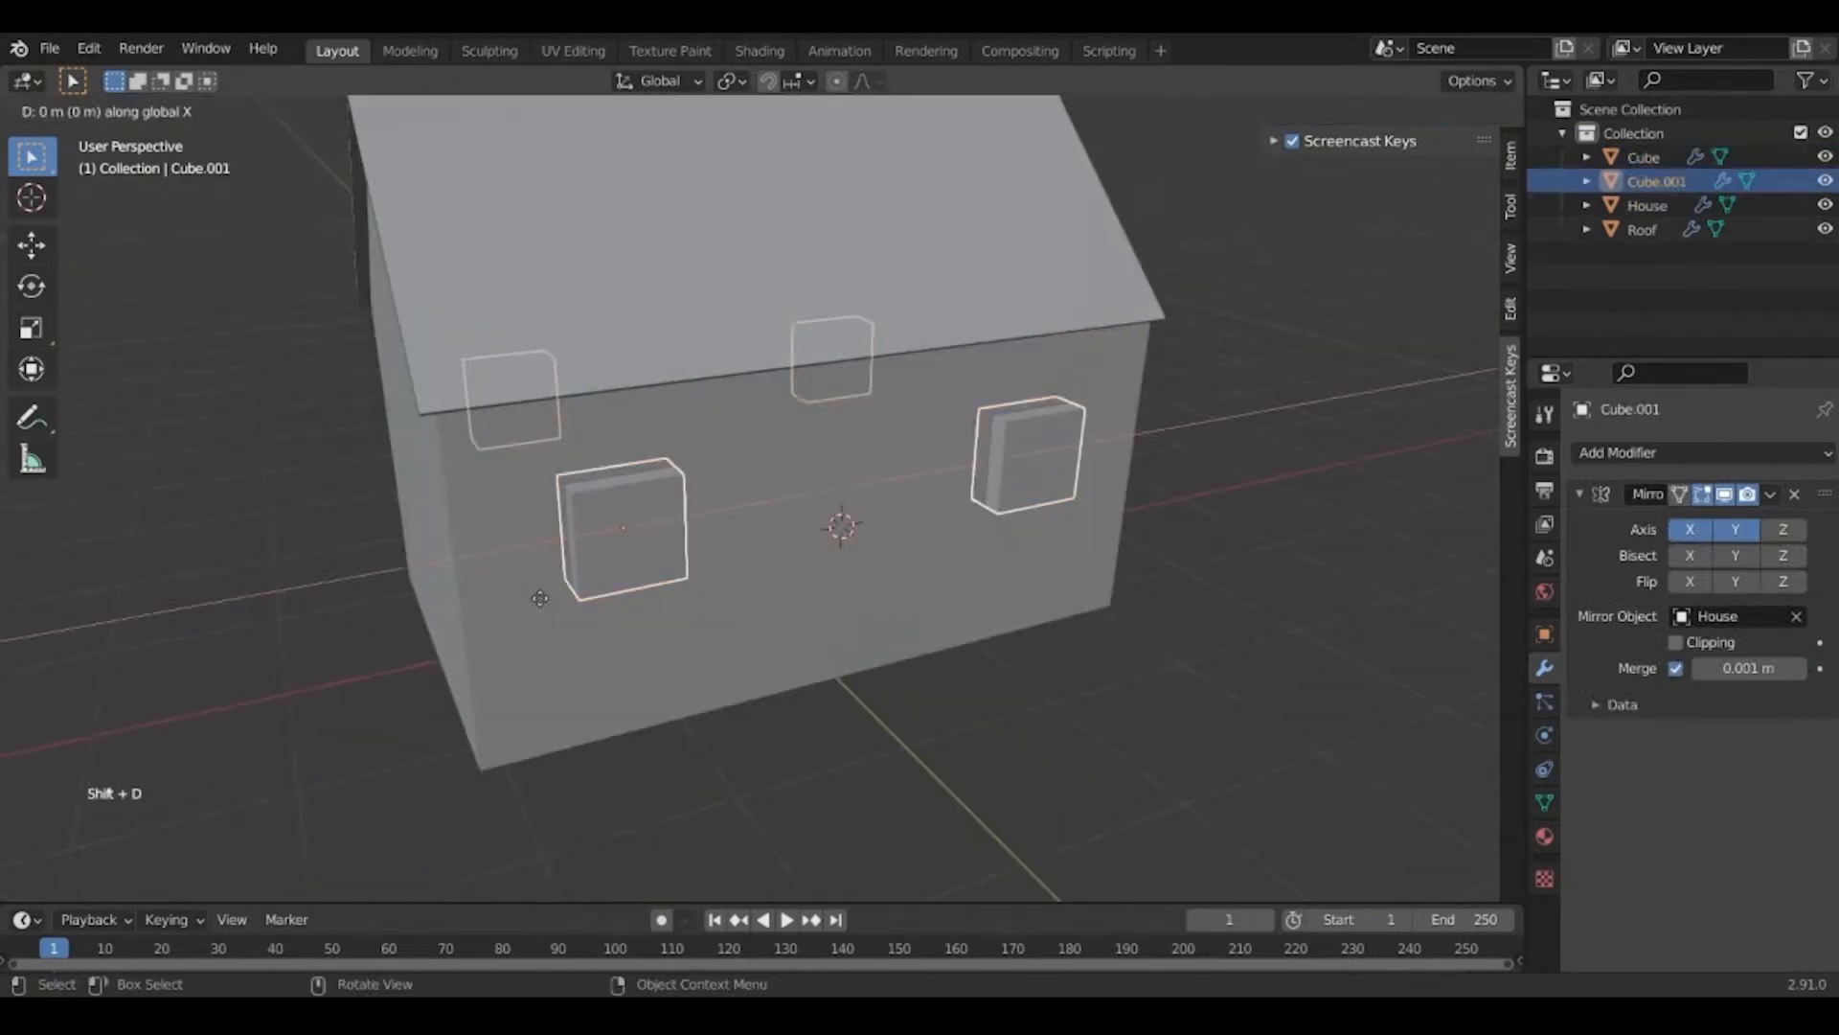
click(171, 707)
middle_drag(170, 709, 381, 678)
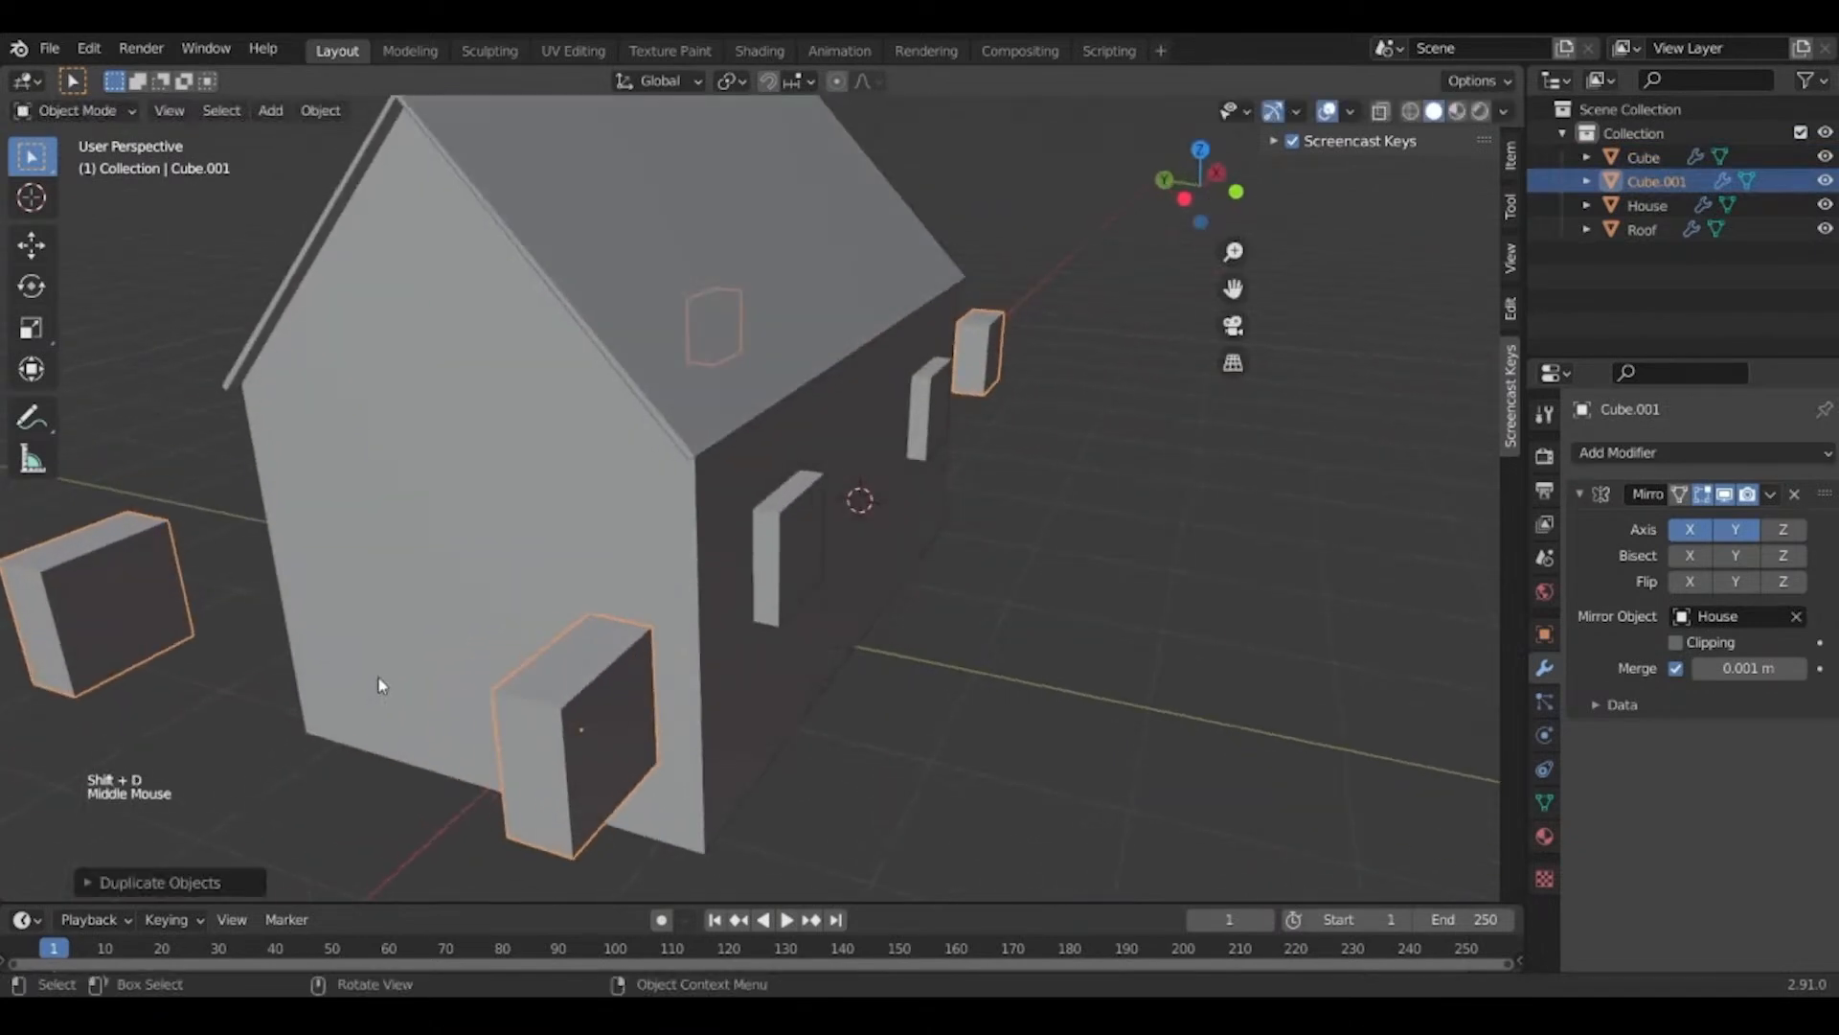
Turn off the viewport display of the duplicated window cube's Mirror modifier.
scroll(796, 680, down, 2)
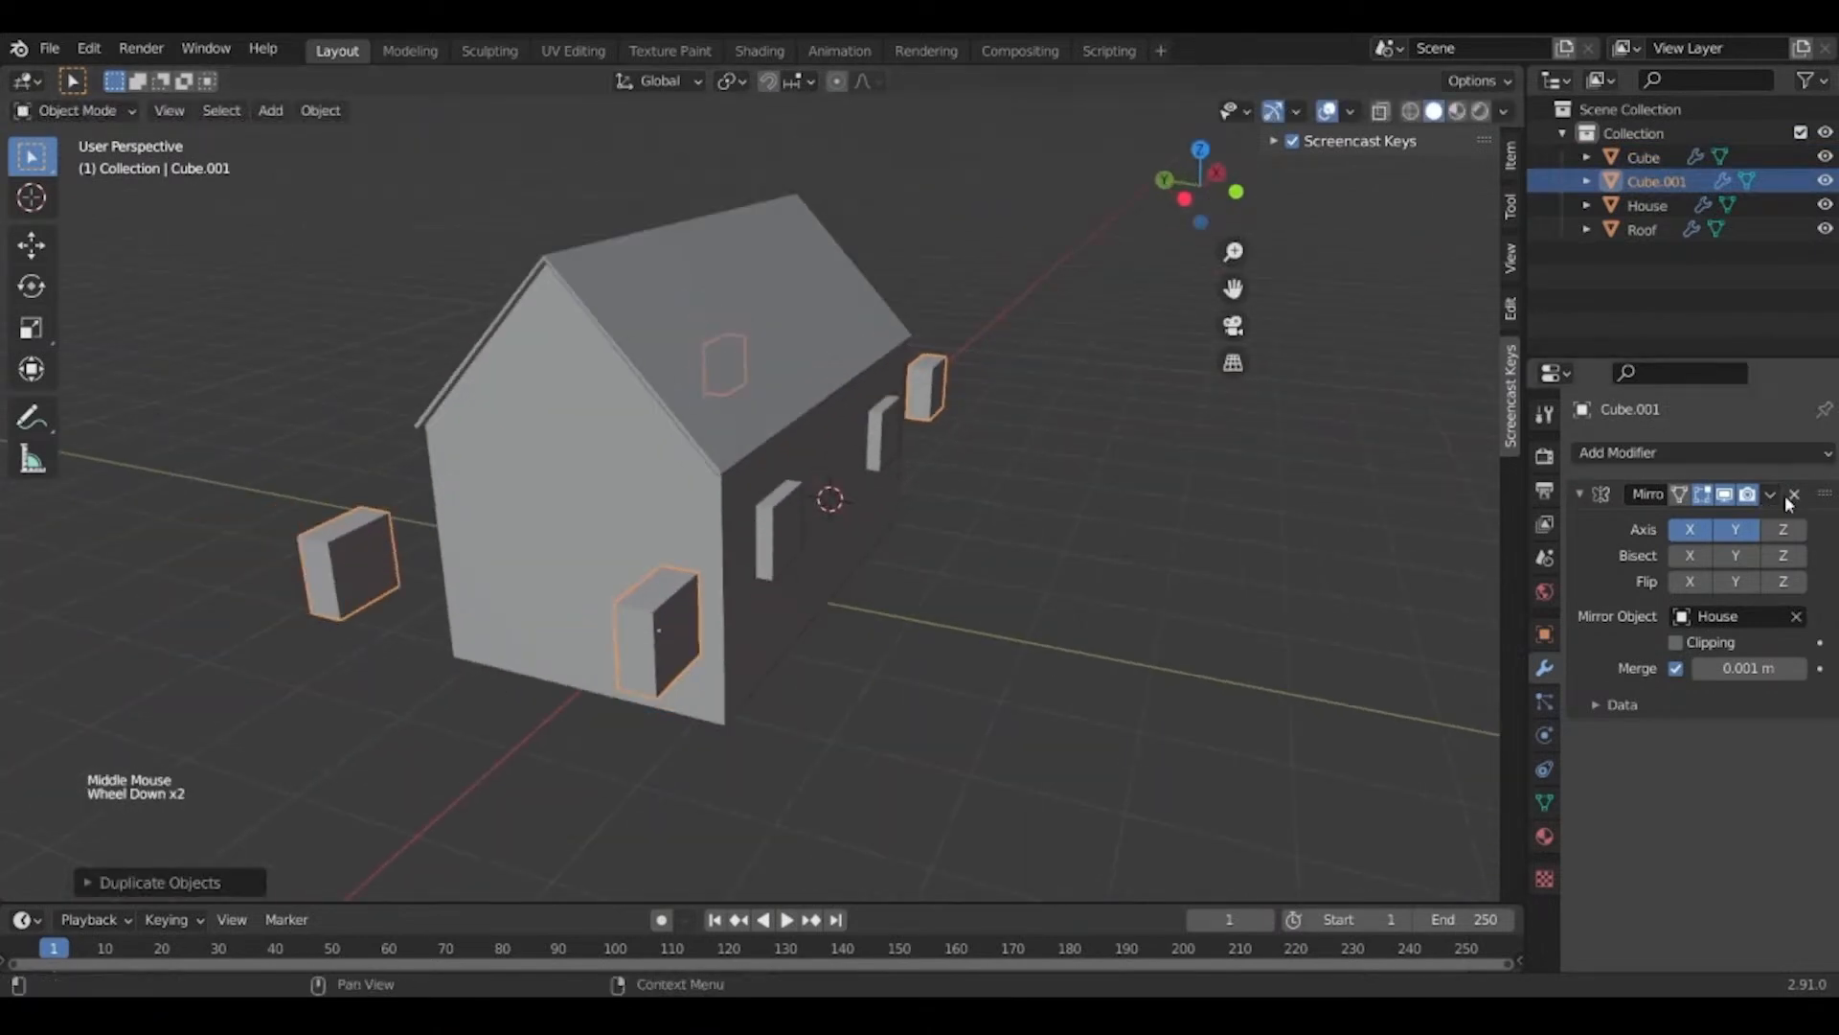
click(1725, 494)
scroll(676, 784, down, 1)
middle_drag(676, 784, 814, 763)
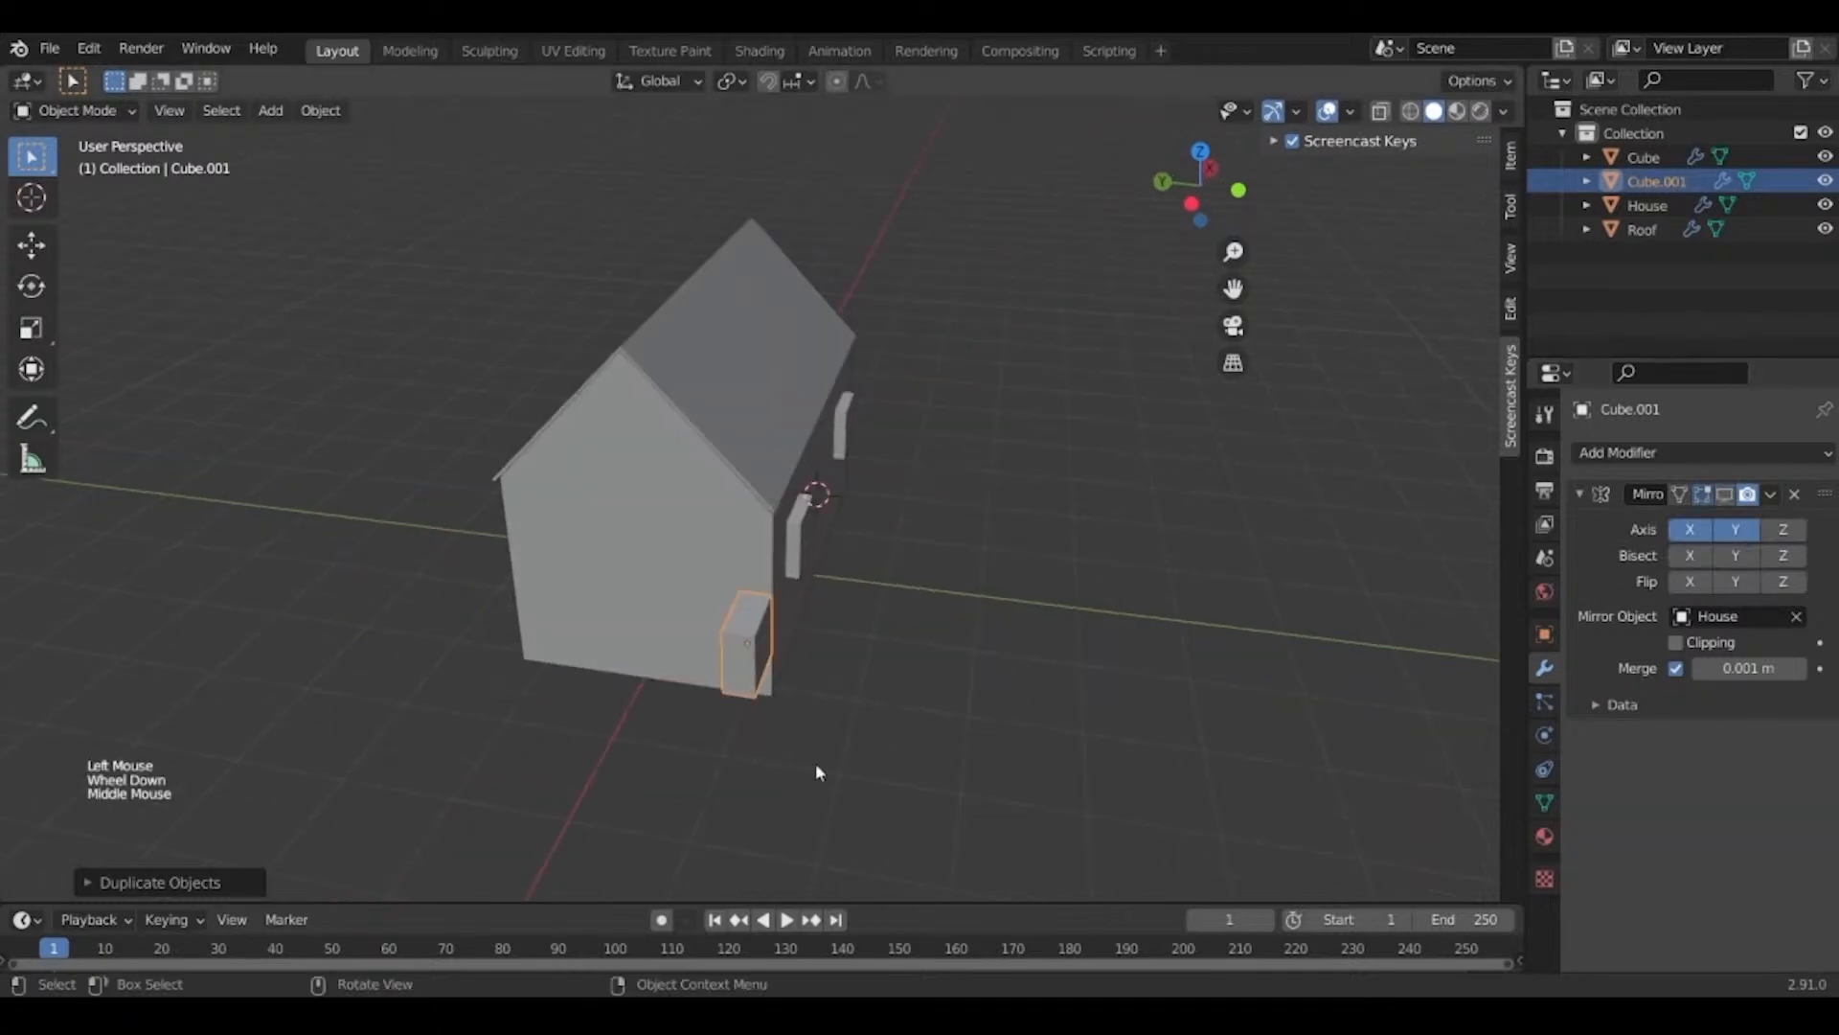
Rotate the duplicated window cube 90 degrees around the Z axis.
key(r)
key(x)
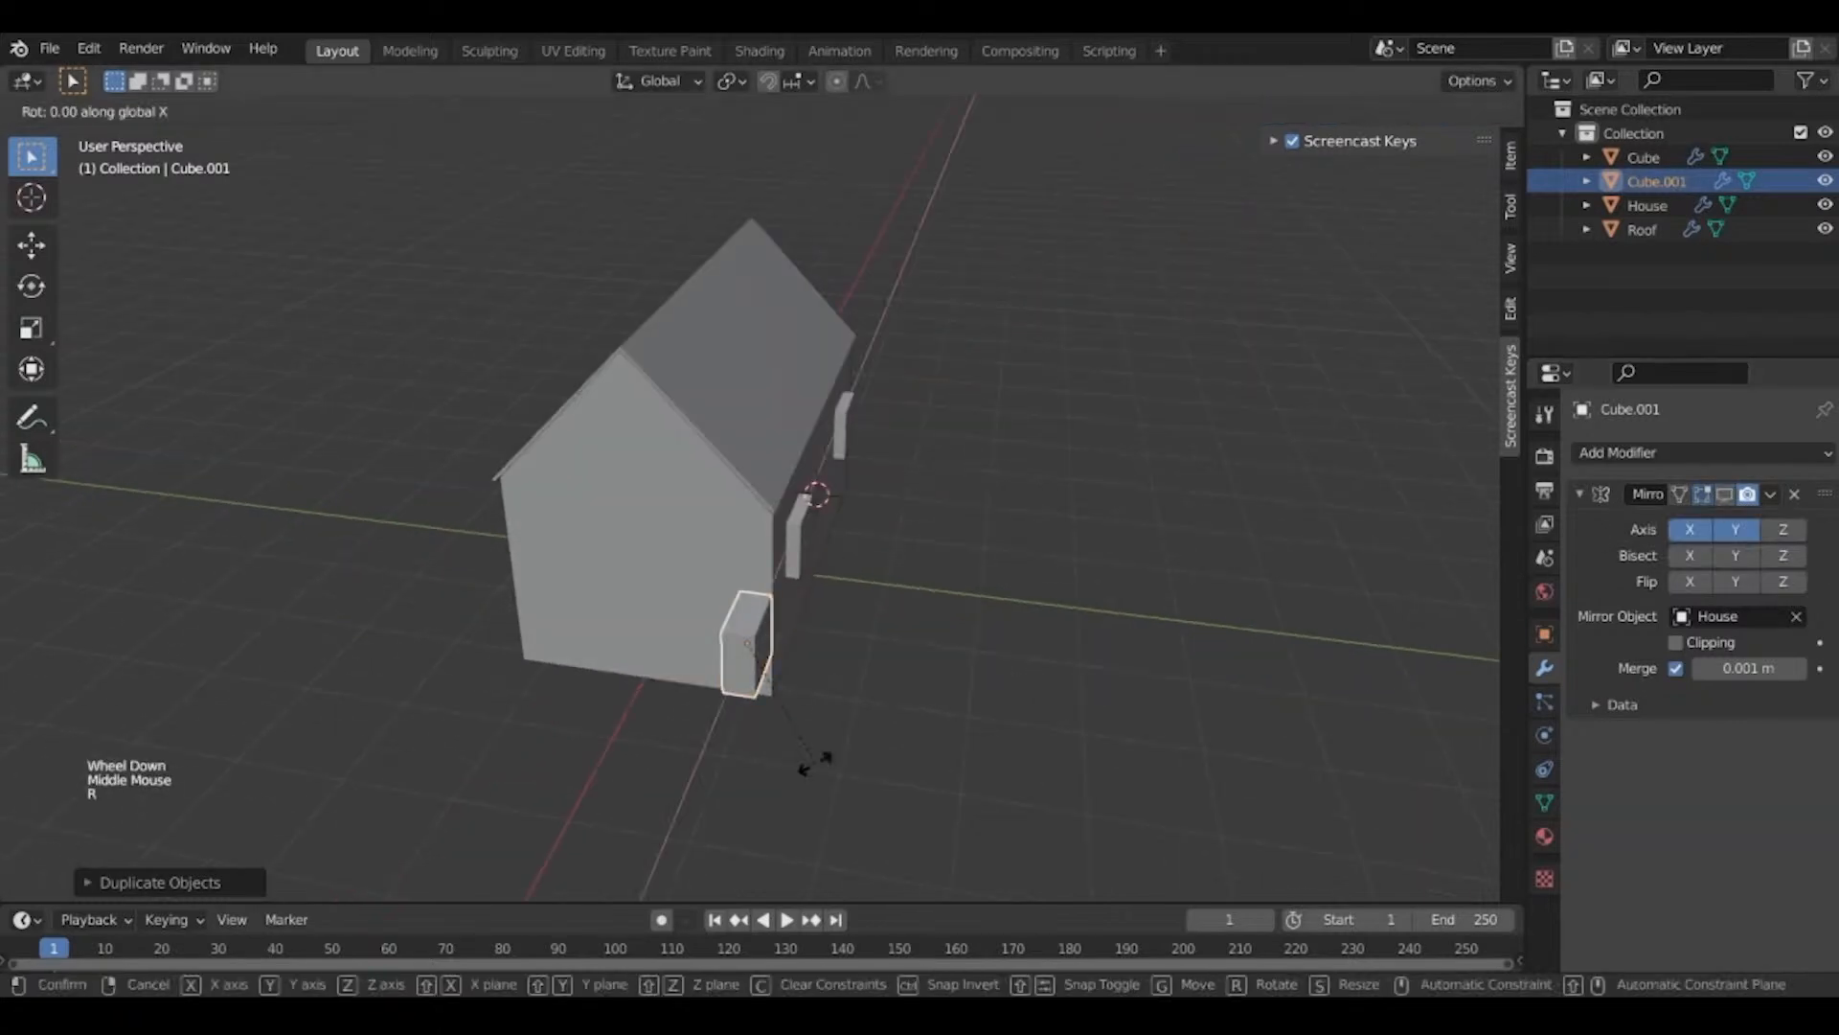
key(y)
text(z)
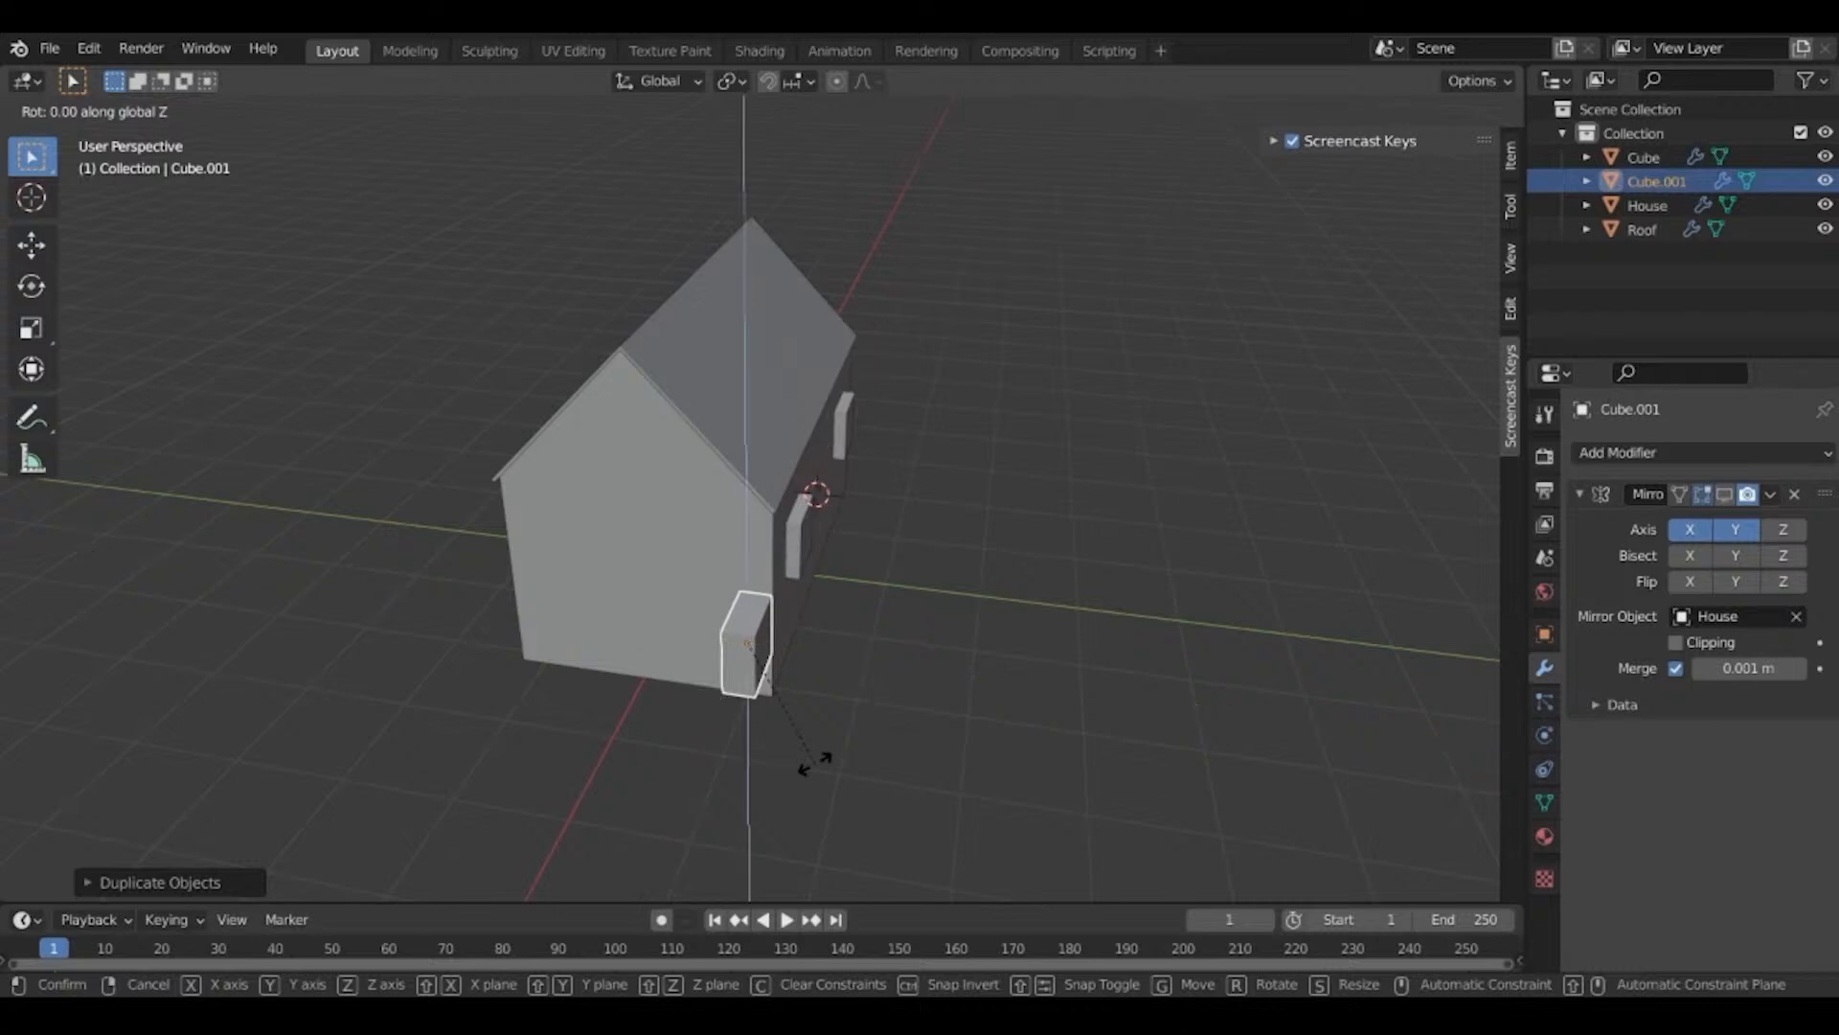
text(90)
key(Return)
click(814, 763)
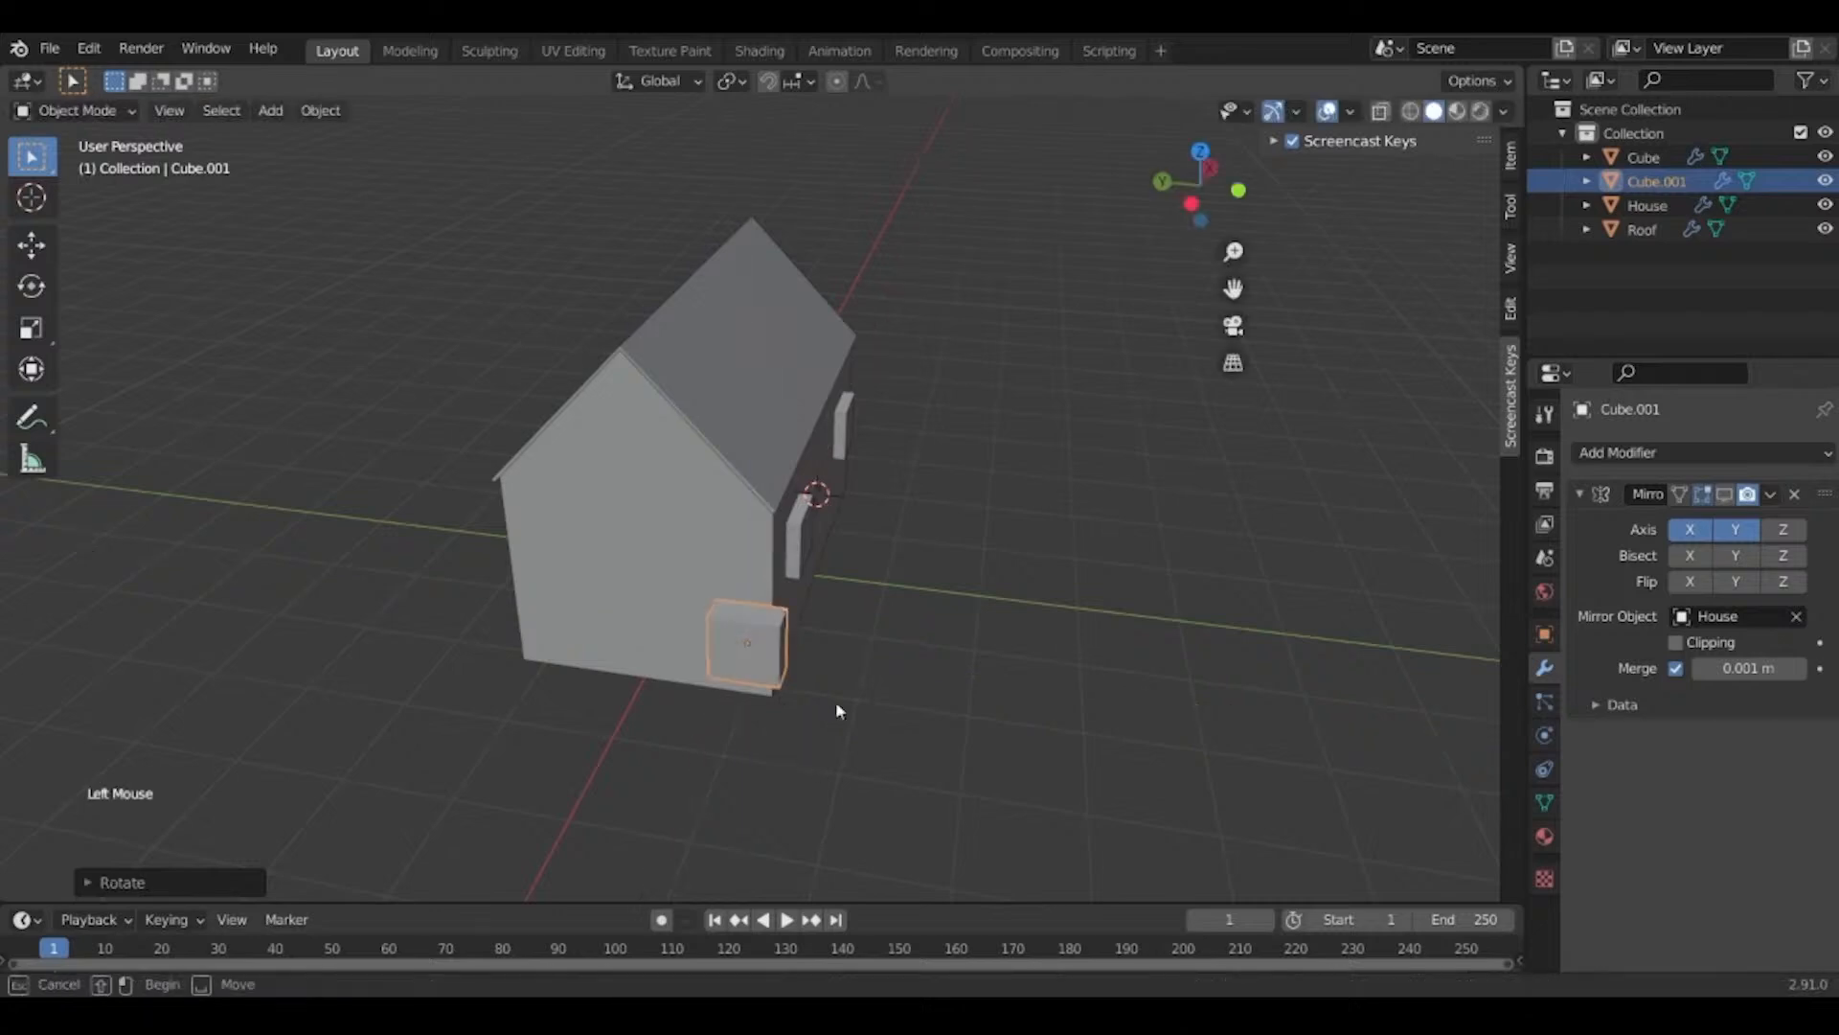
Move the rotated cube across in front of the house's gable wall.
middle_drag(835, 700, 937, 634)
click(865, 628)
scroll(866, 630, up, 2)
key(g)
key(x)
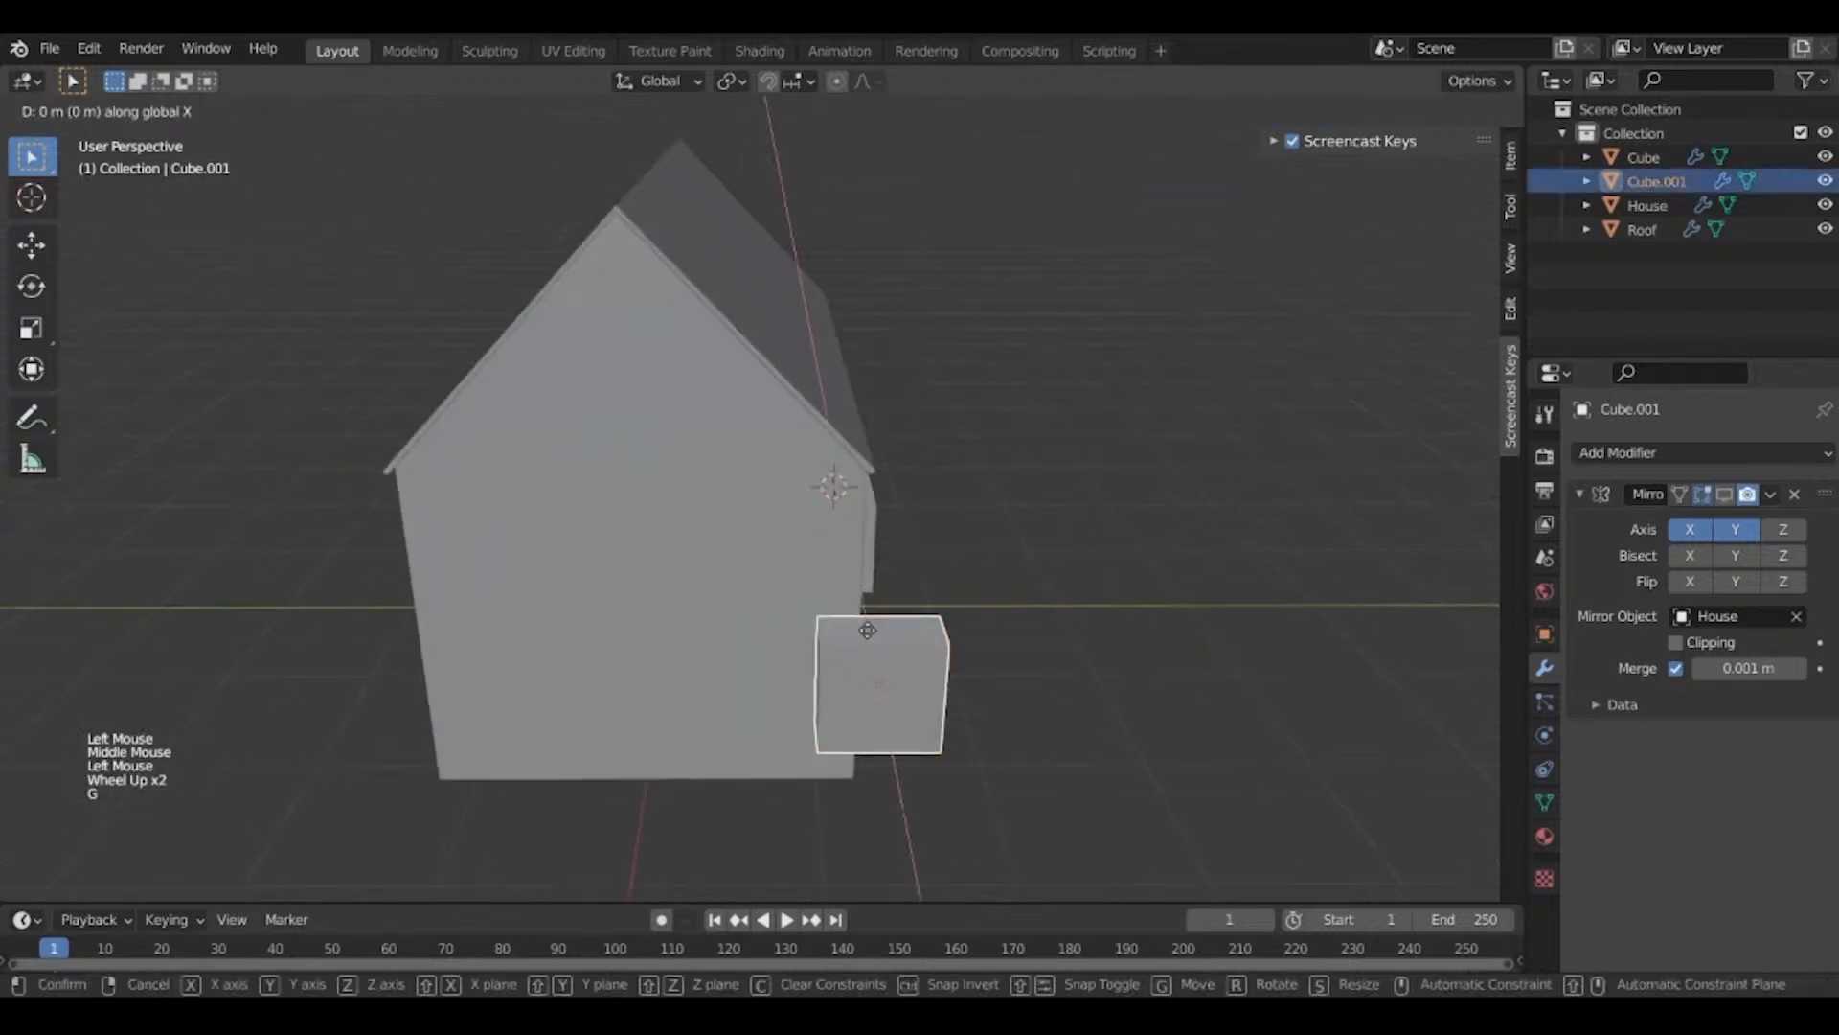
click(596, 655)
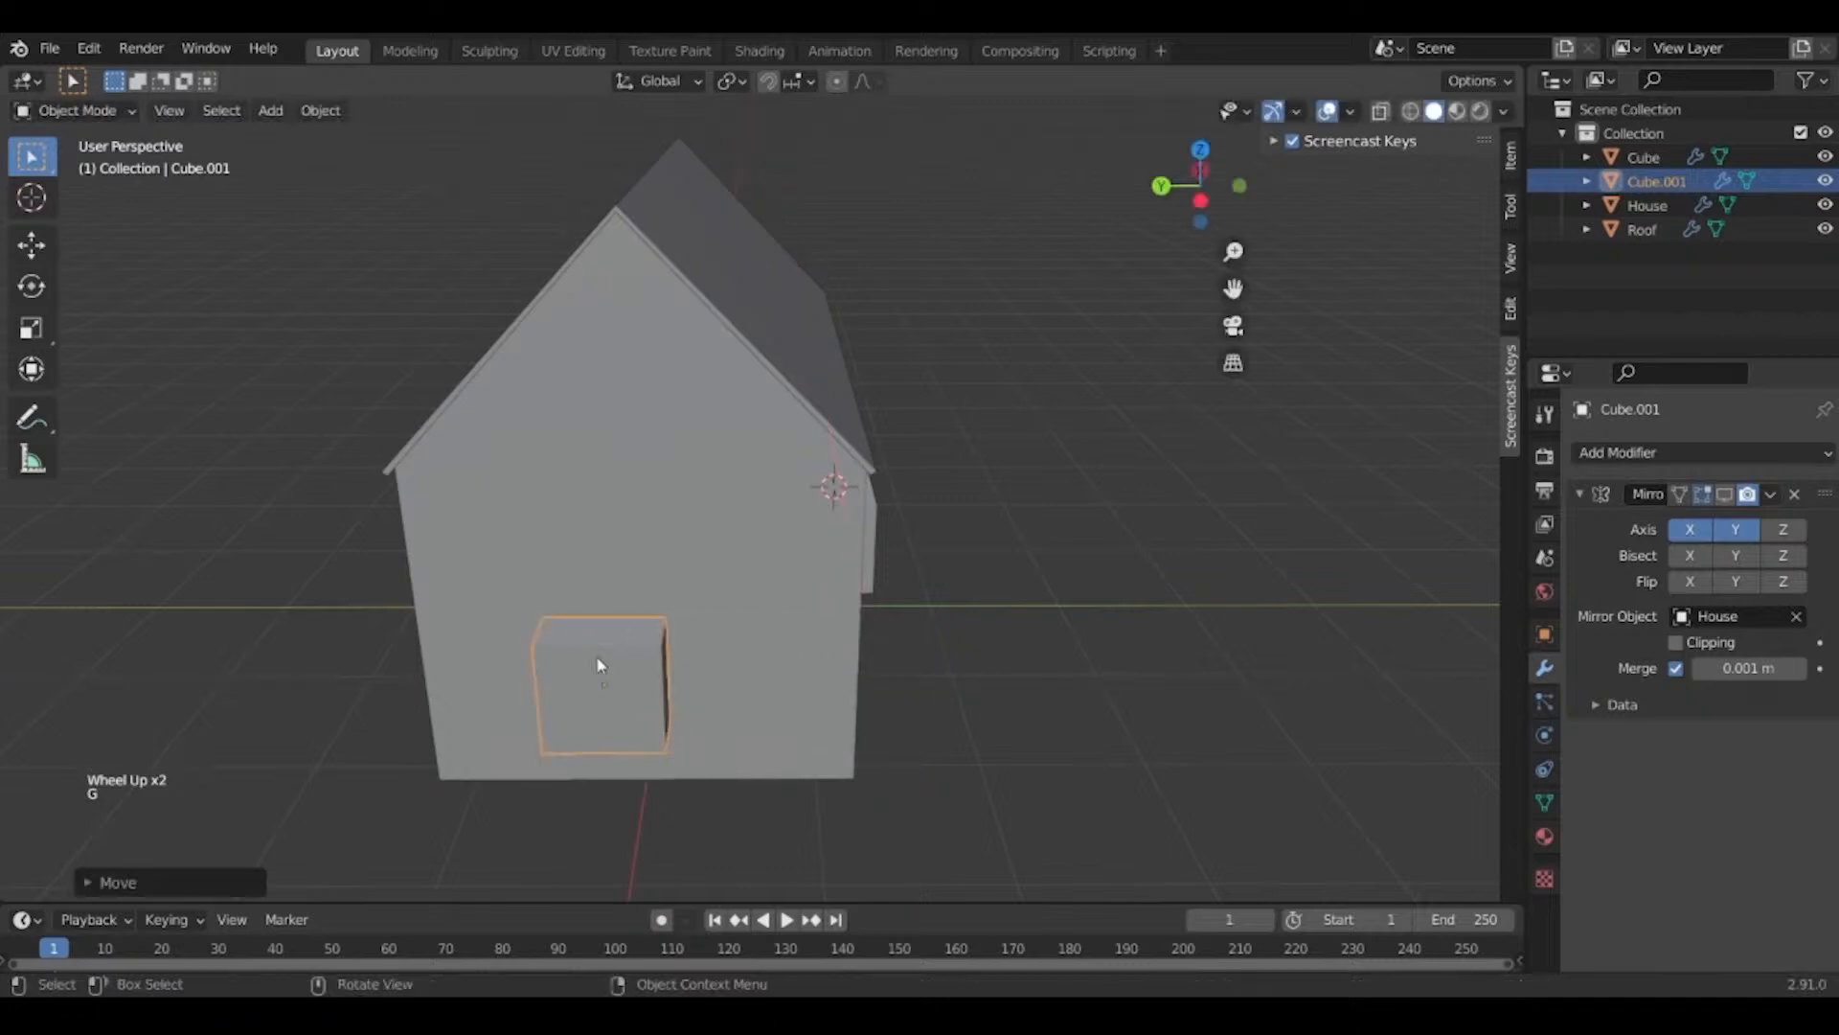
Shift the gable cube about -0.05 m along the Y axis in the left orthographic view to centre it on the wall.
key(KP_1)
key(KP_3)
key(ctrl+KP_3)
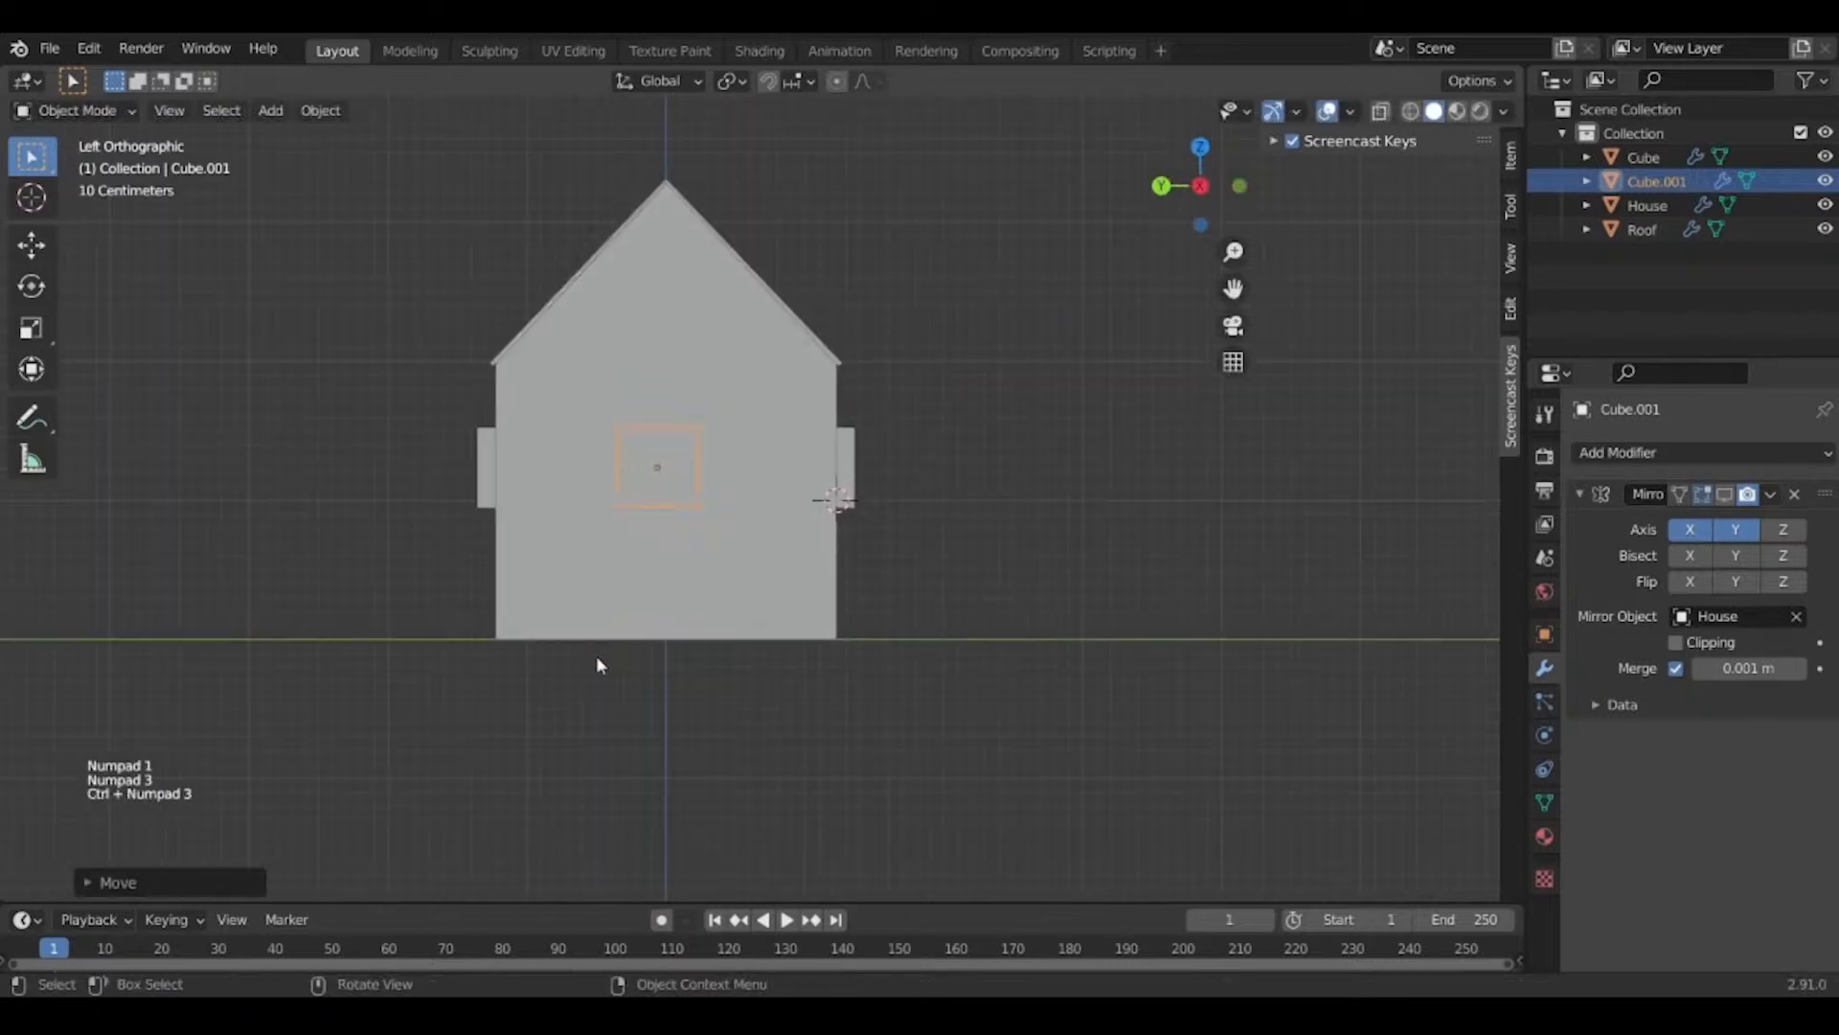
scroll(597, 658, up, 3)
key(g)
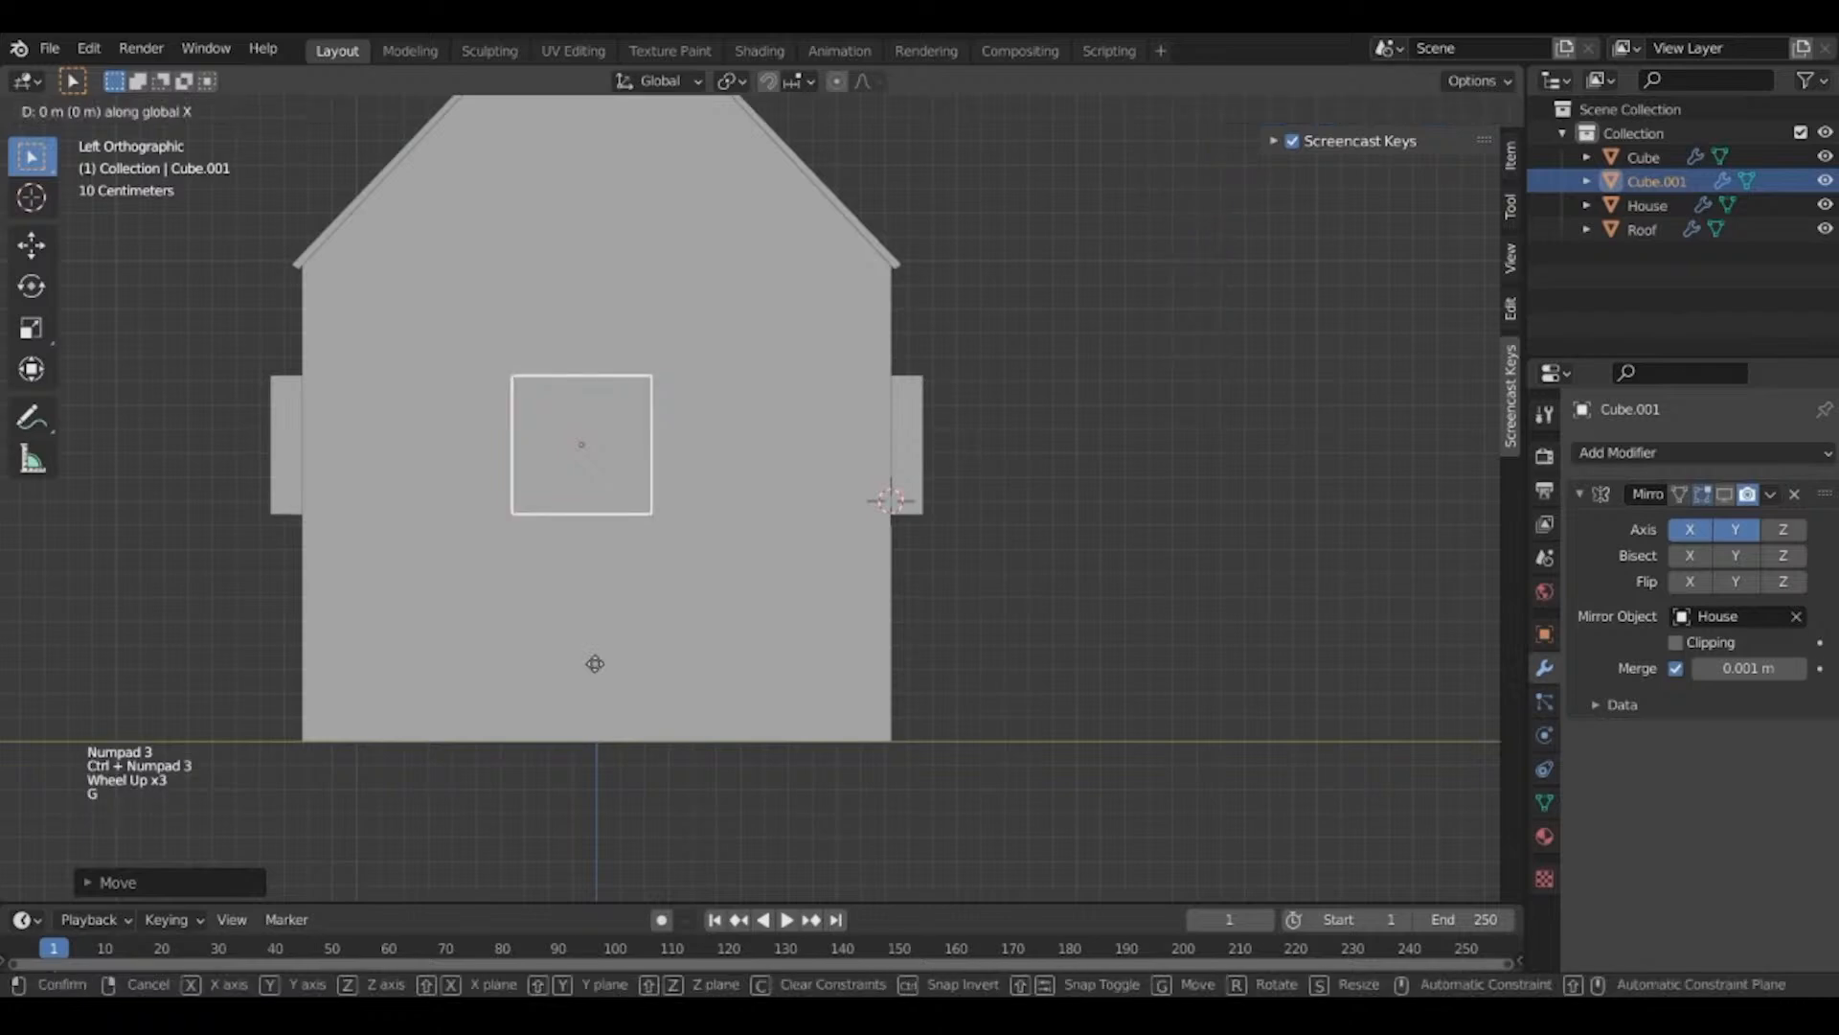
key(y)
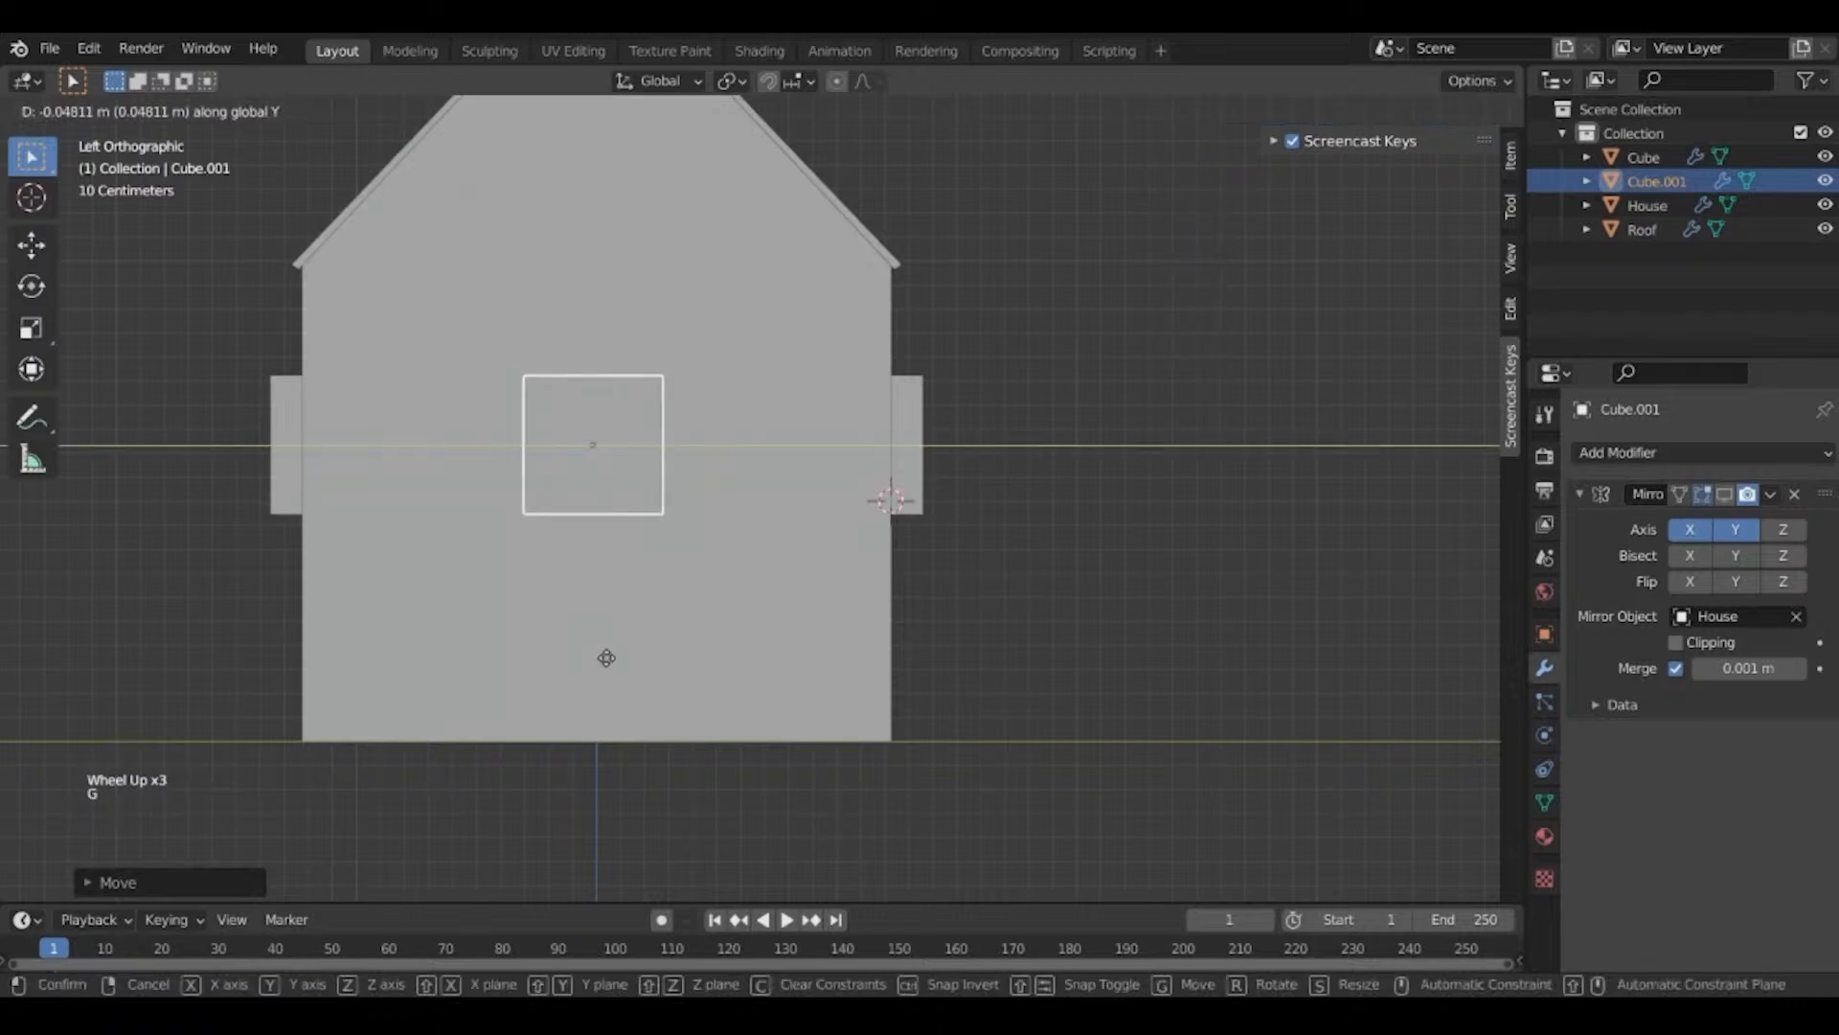
click(606, 658)
middle_drag(607, 658, 641, 681)
scroll(623, 714, down, 3)
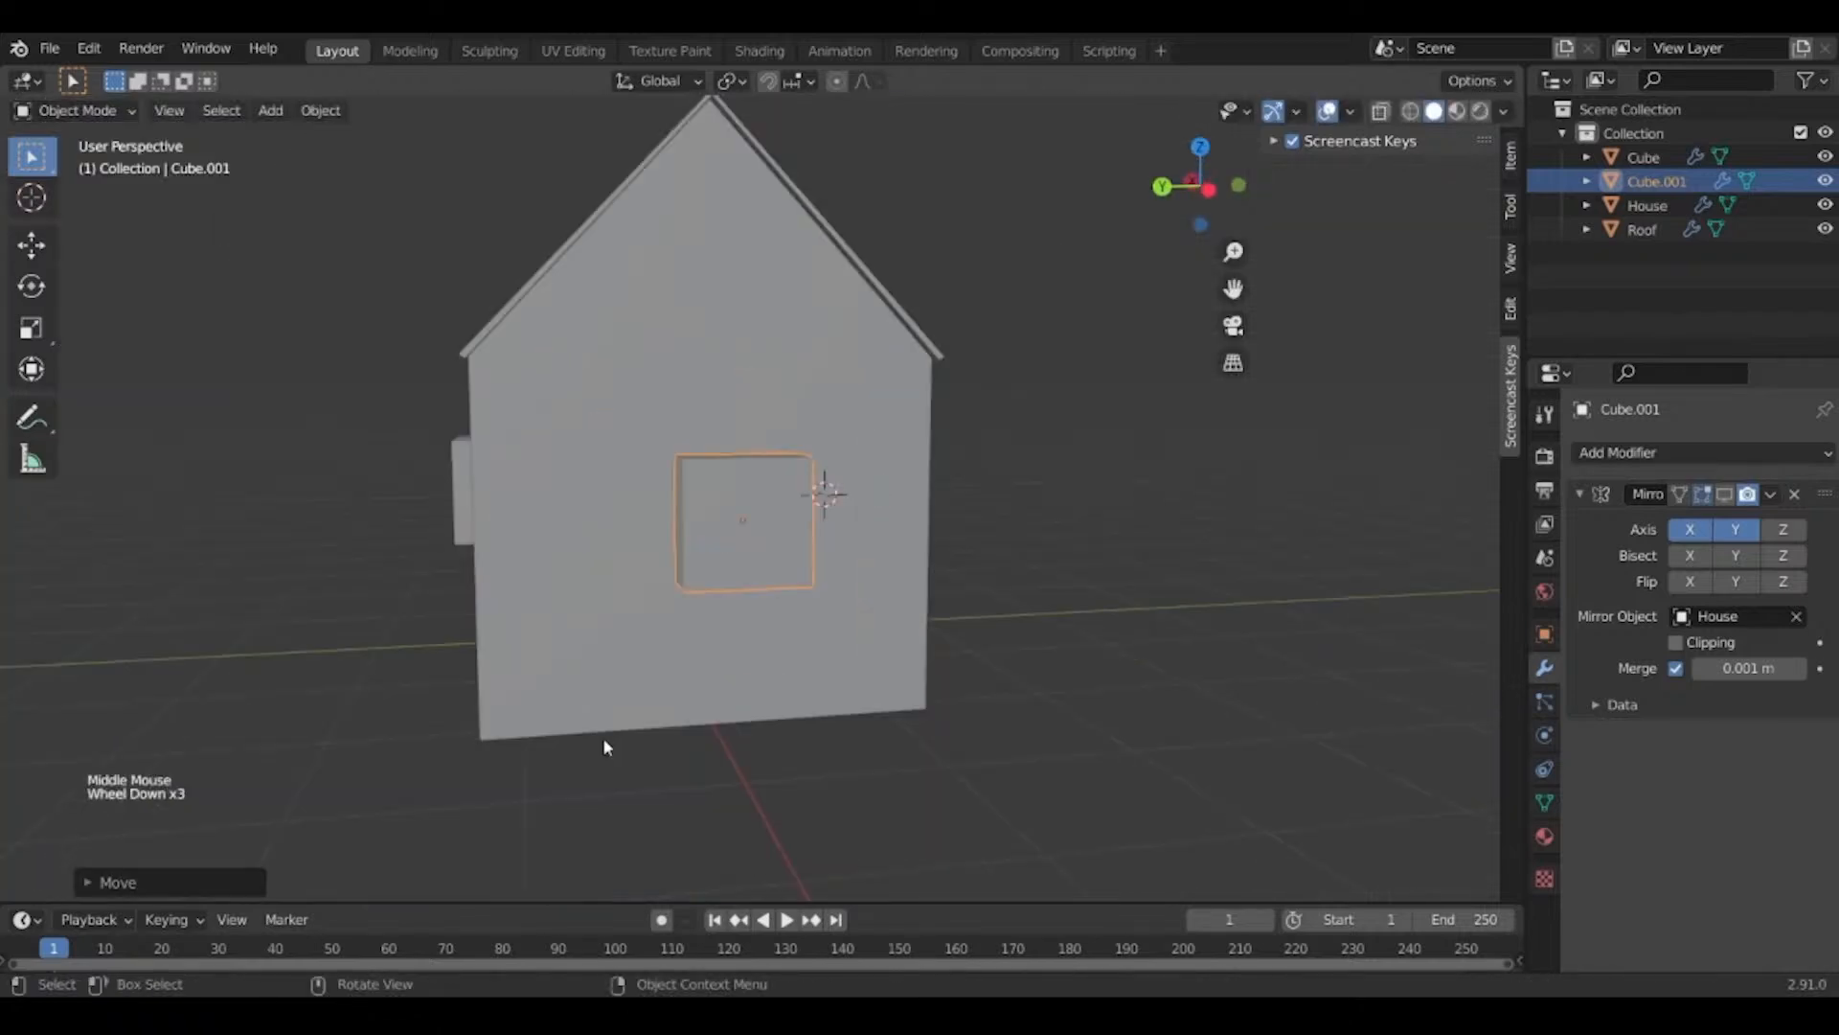
middle_drag(608, 743, 709, 784)
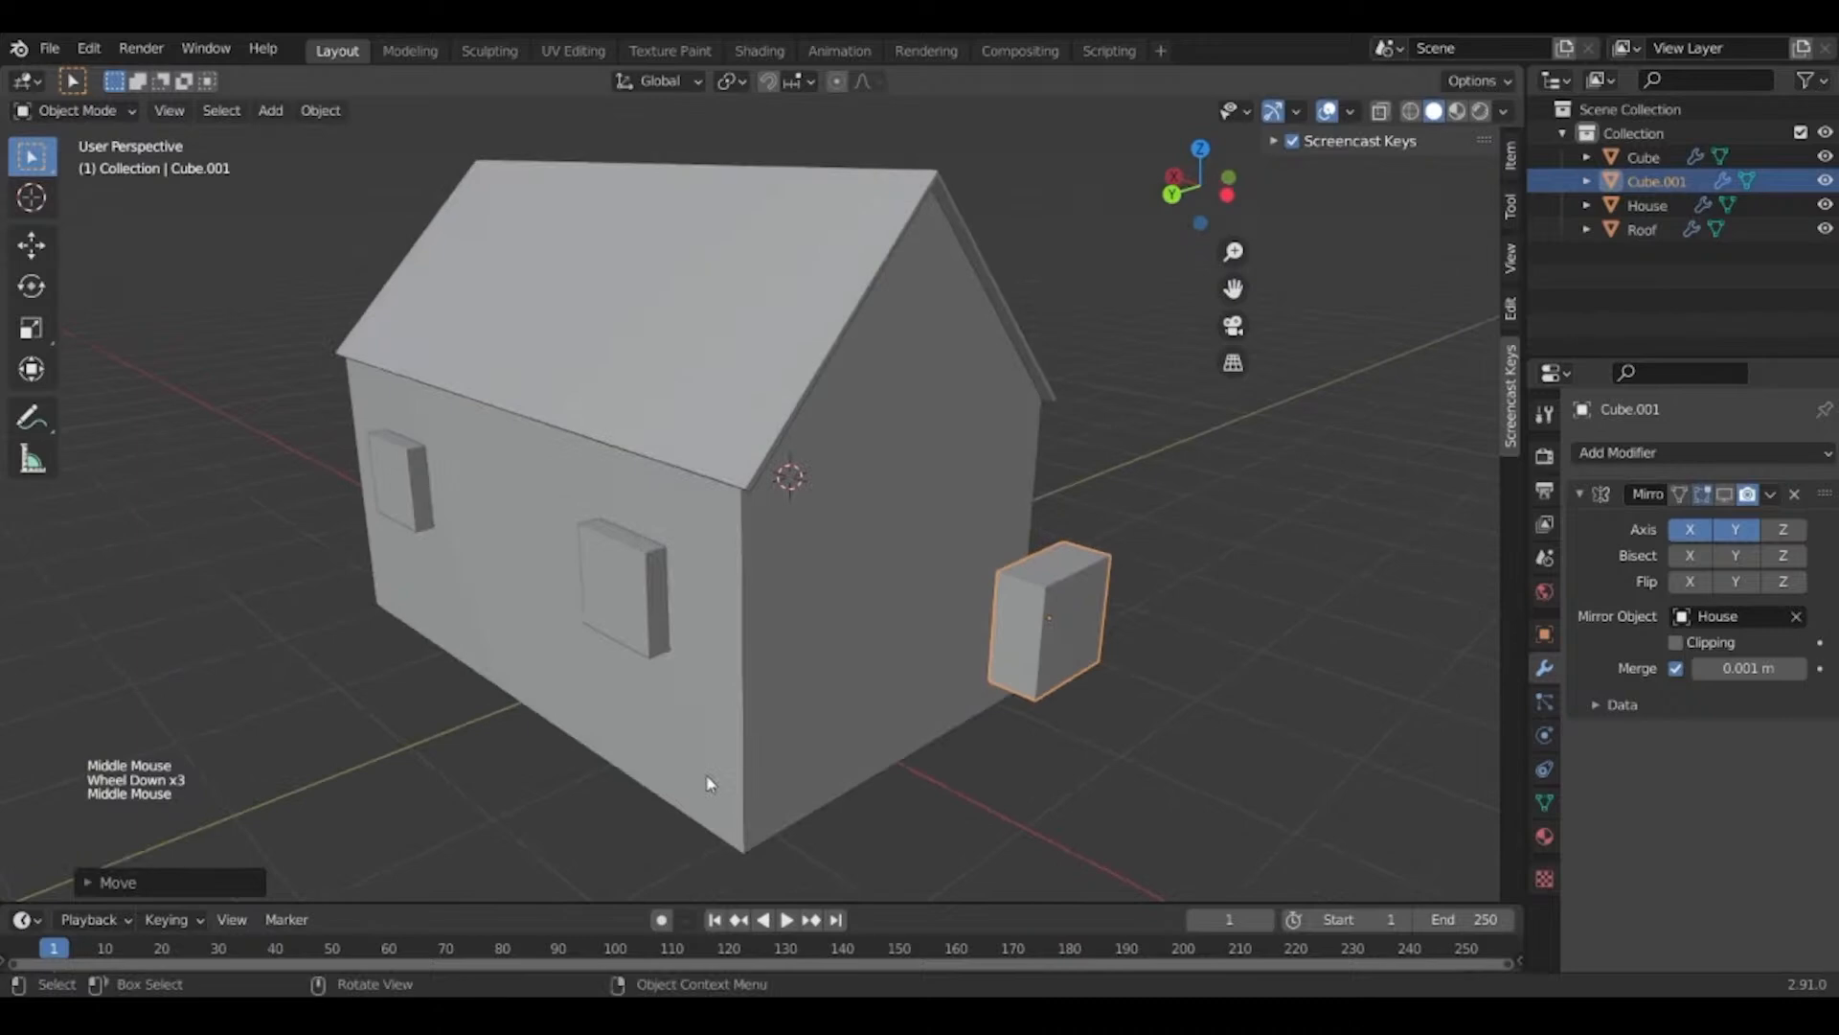
Snap the 3D cursor to the centre of the House's two gable wall faces in Edit Mode, and return to Object Mode.
click(829, 598)
key(Tab)
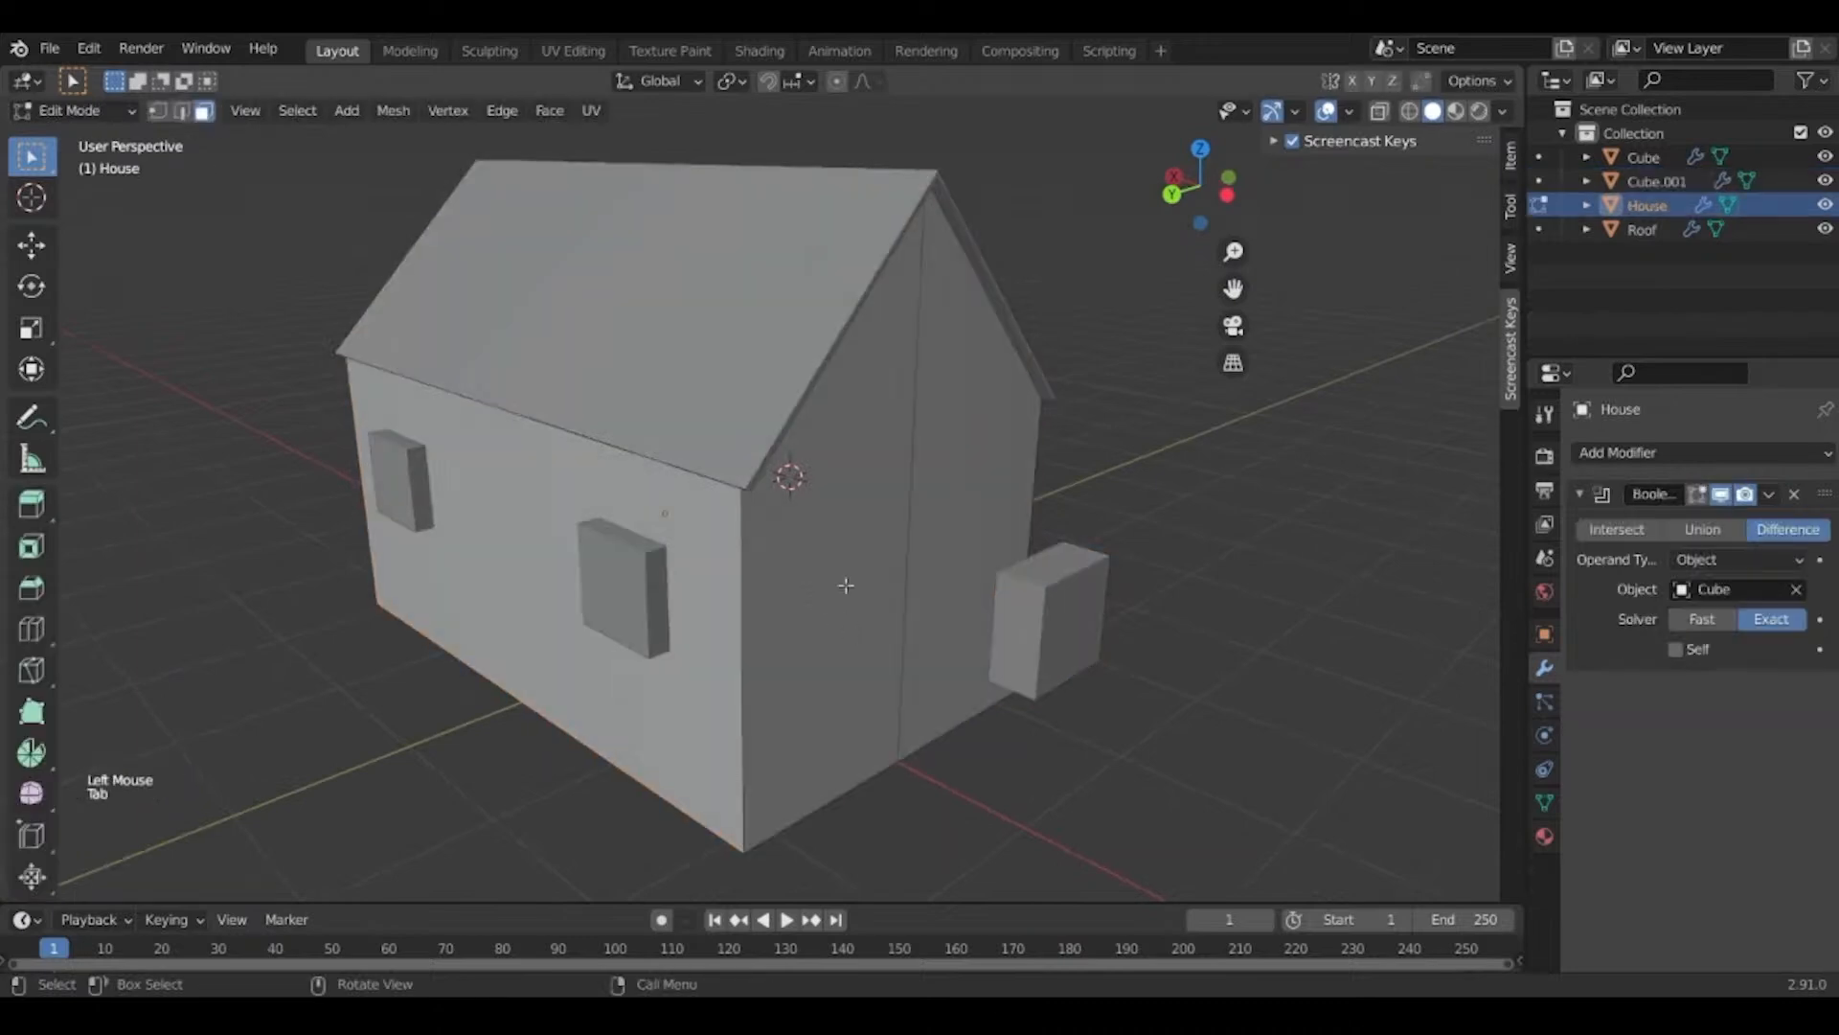
shift+click(912, 551)
shift+click(990, 505)
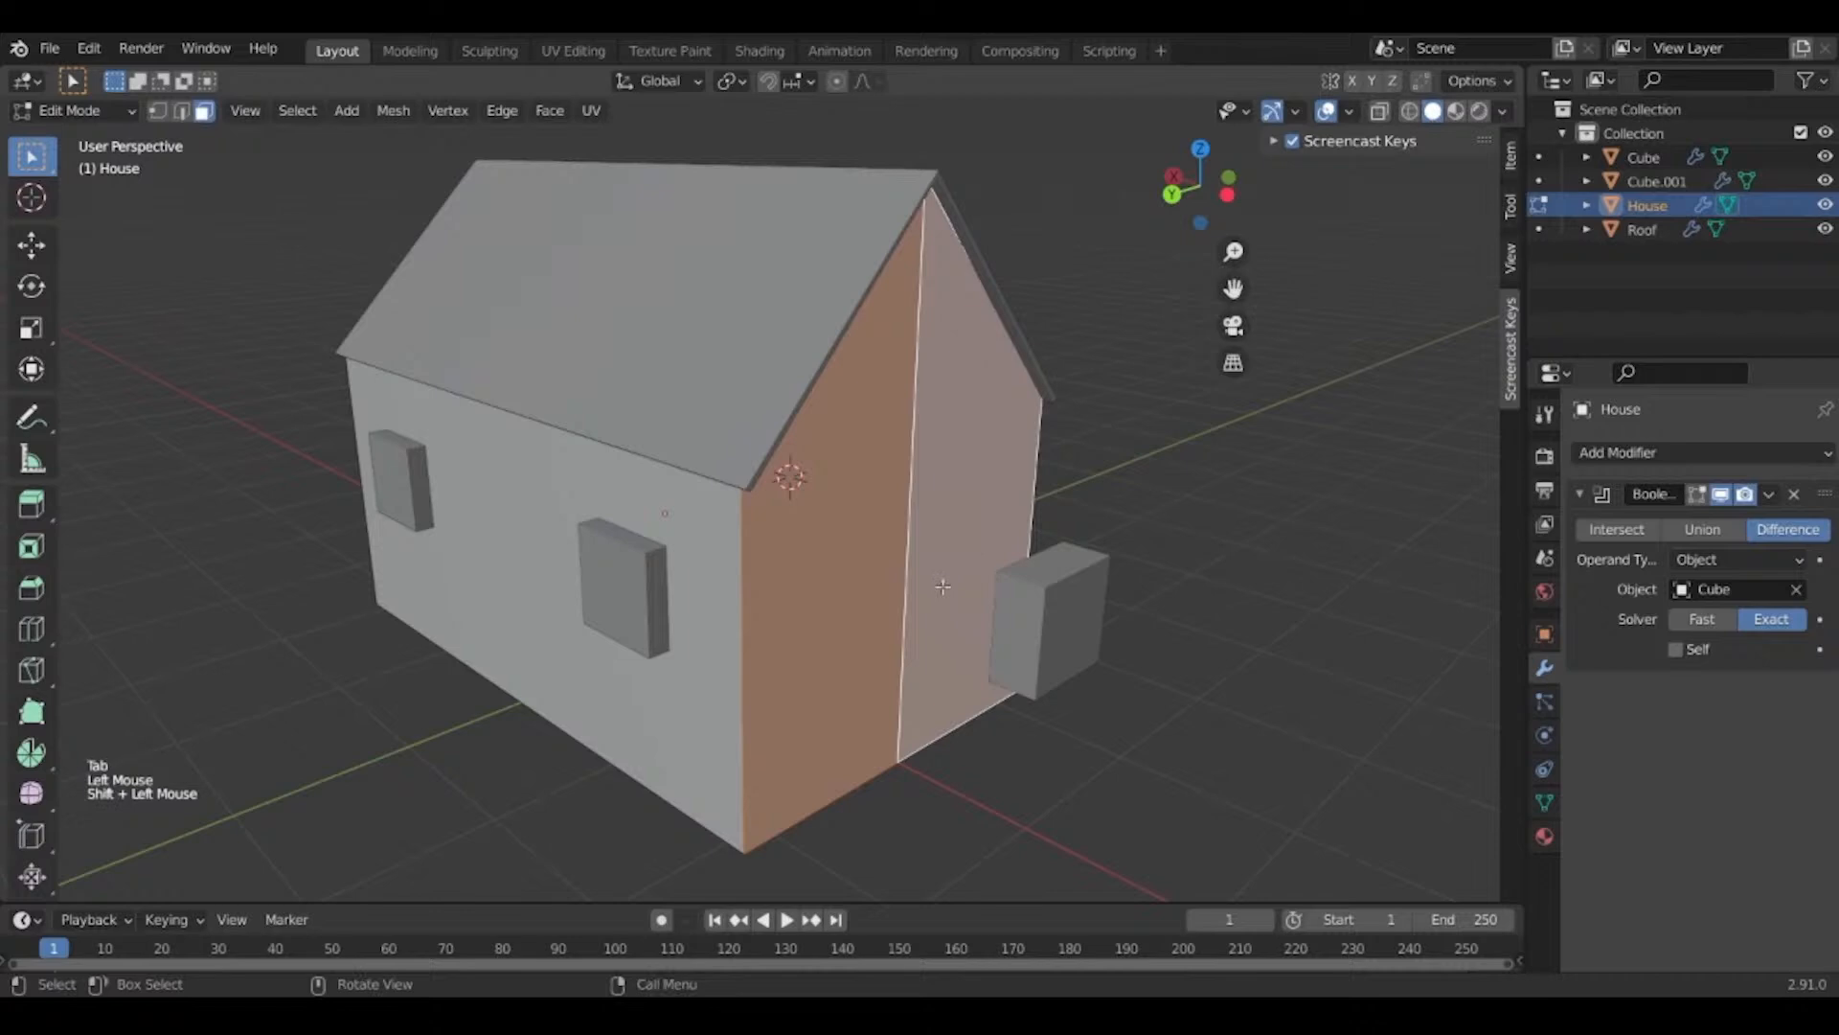
key(shift+s)
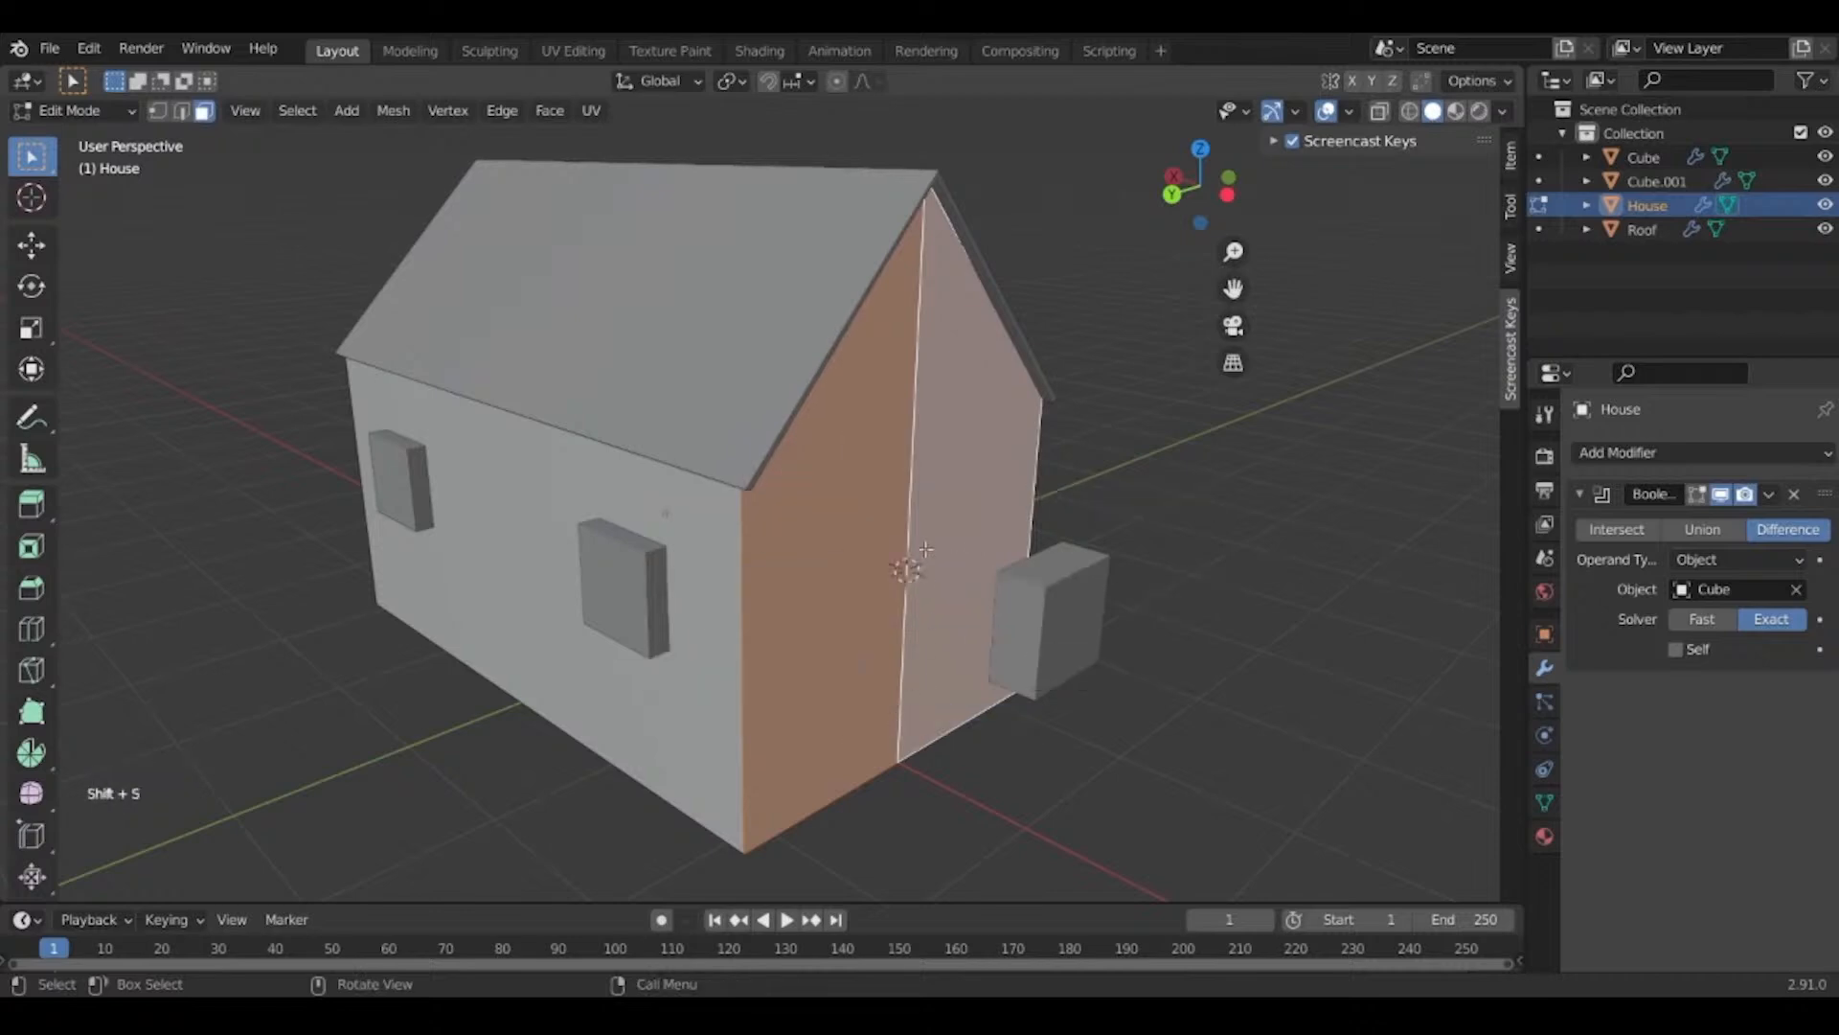
mouse_move(926, 548)
middle_down()
mouse_move(891, 536)
mouse_move(922, 514)
middle_up()
key(Tab)
Snap the duplicated window cube to the 3D cursor on the gable wall.
click(959, 522)
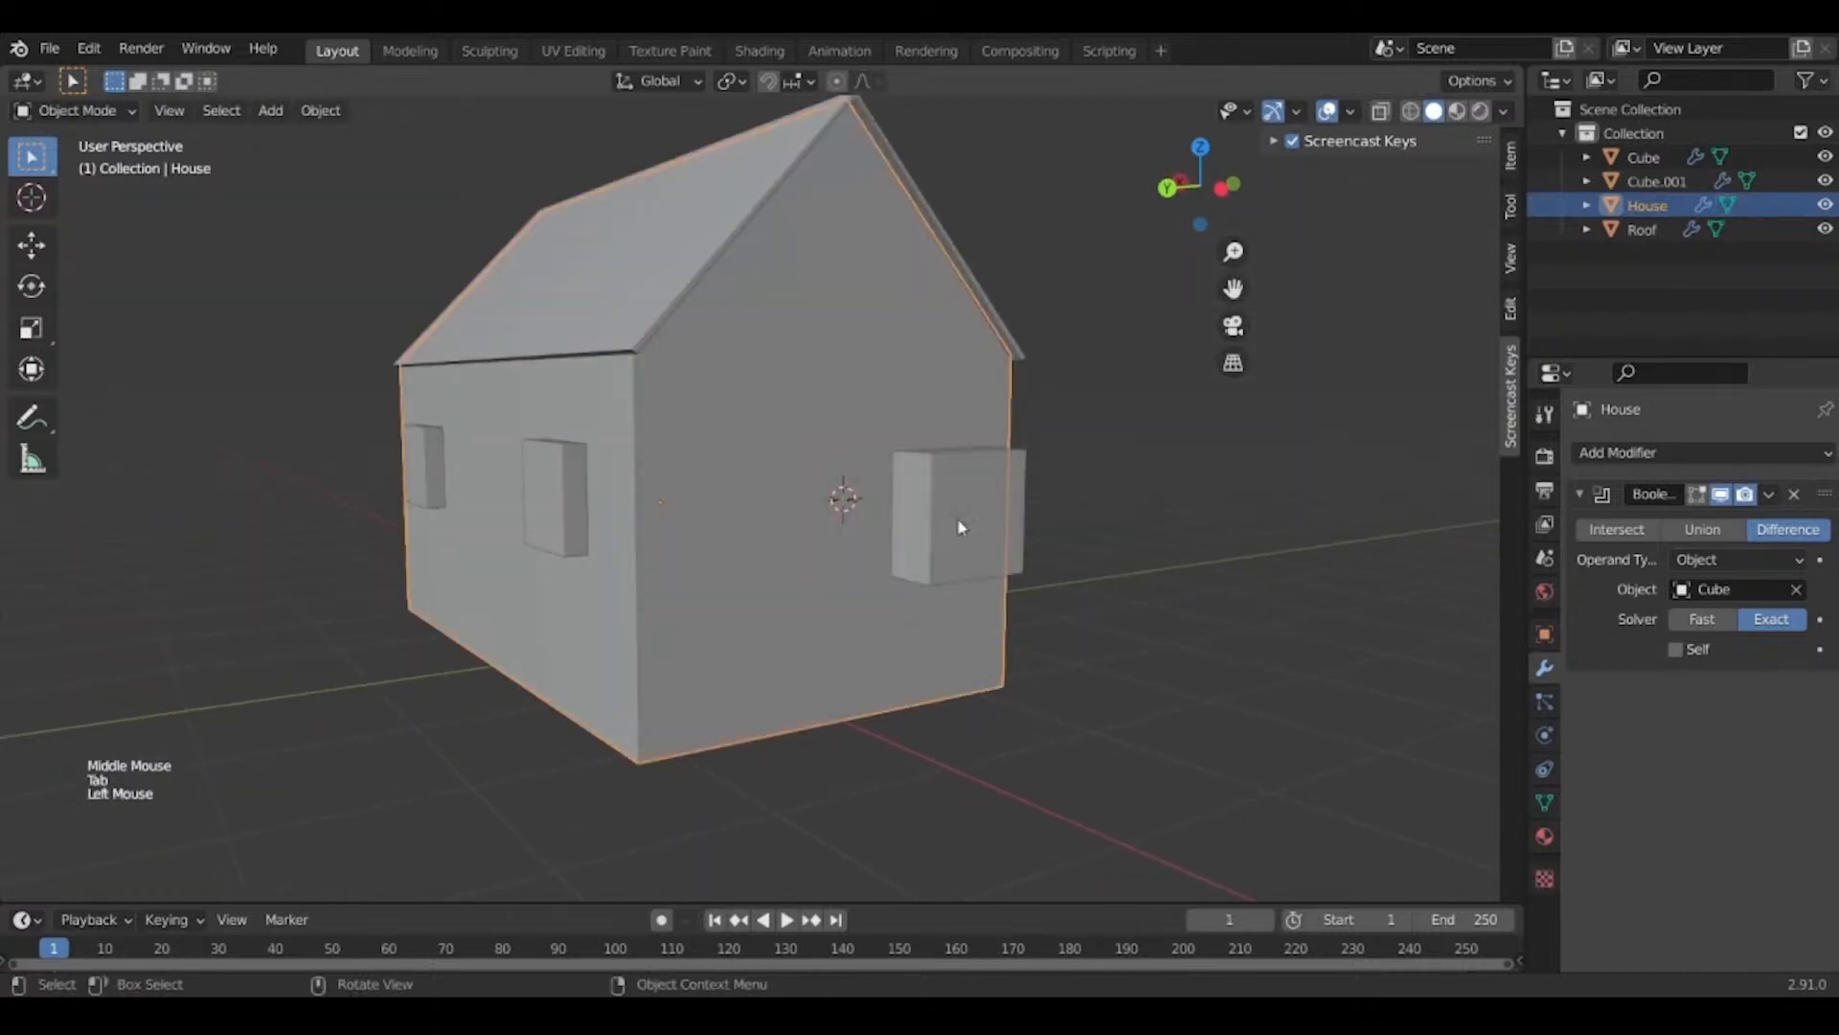
click(961, 527)
middle_drag(917, 671, 945, 671)
key(shift+s)
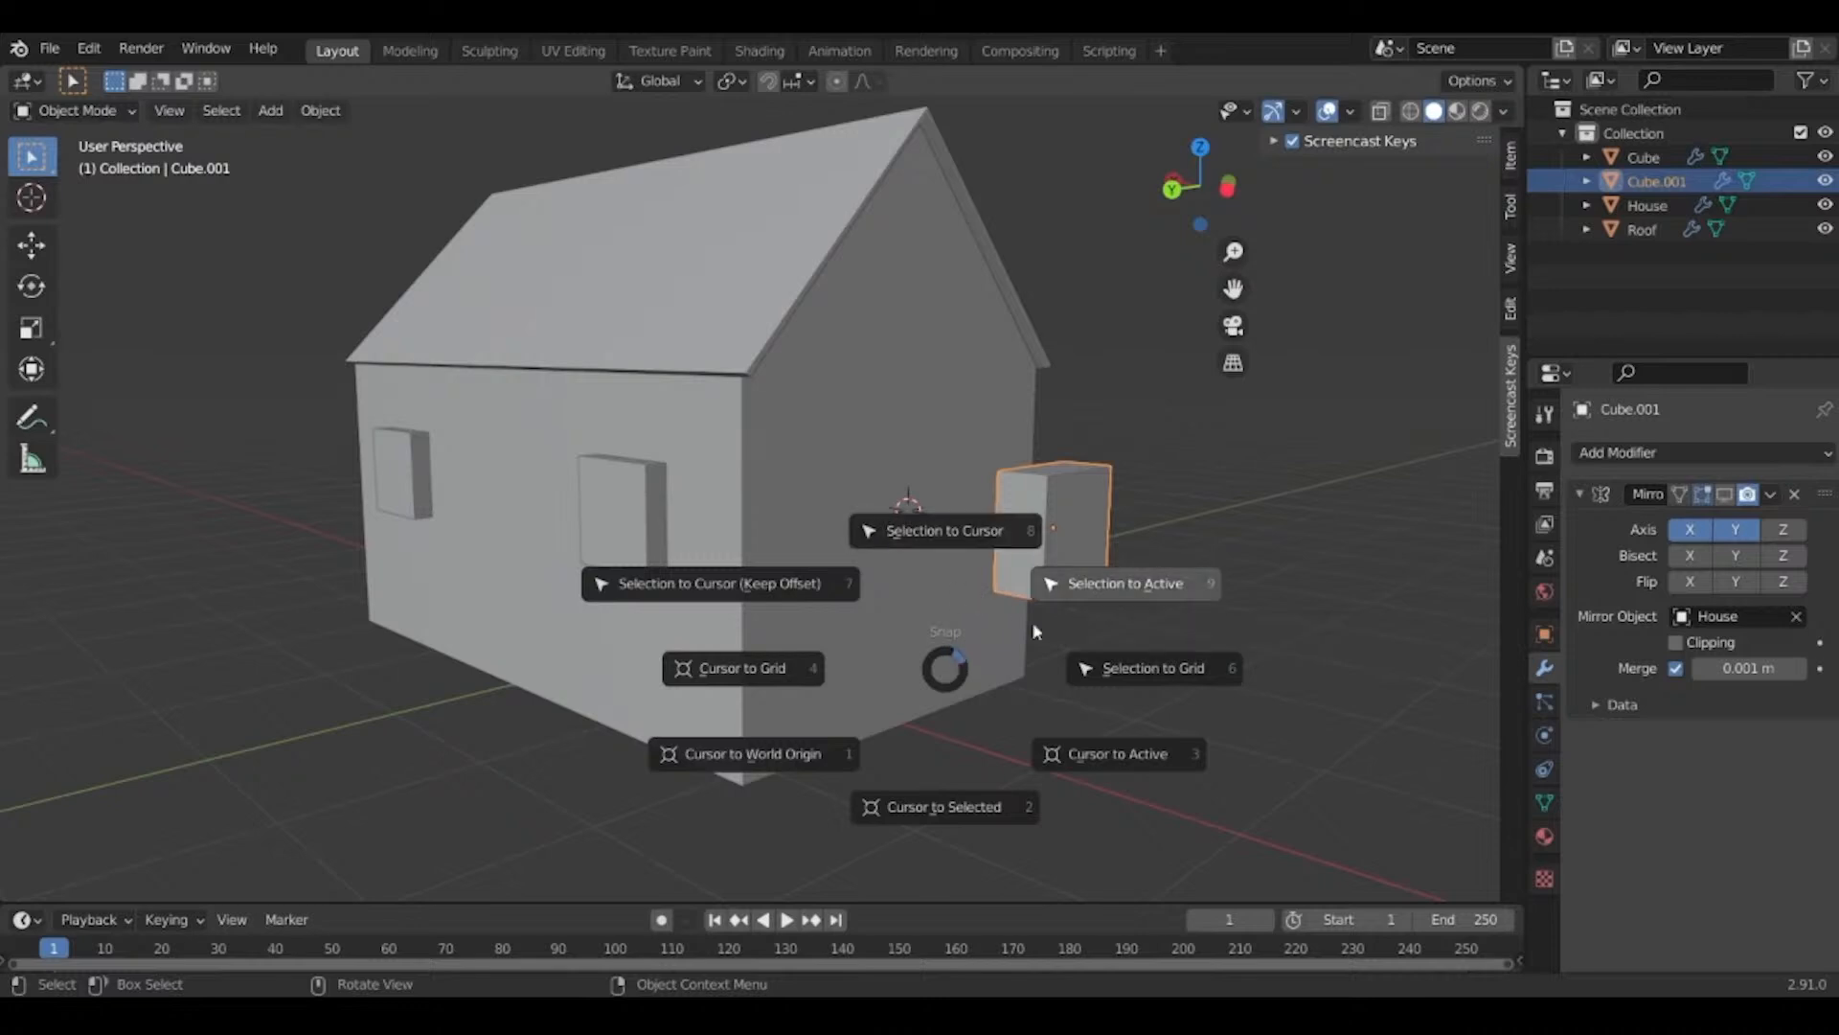
click(982, 544)
middle_drag(977, 546, 936, 690)
scroll(934, 609, up, 2)
middle_drag(934, 610, 871, 574)
click(829, 583)
scroll(830, 584, down, 1)
click(830, 584)
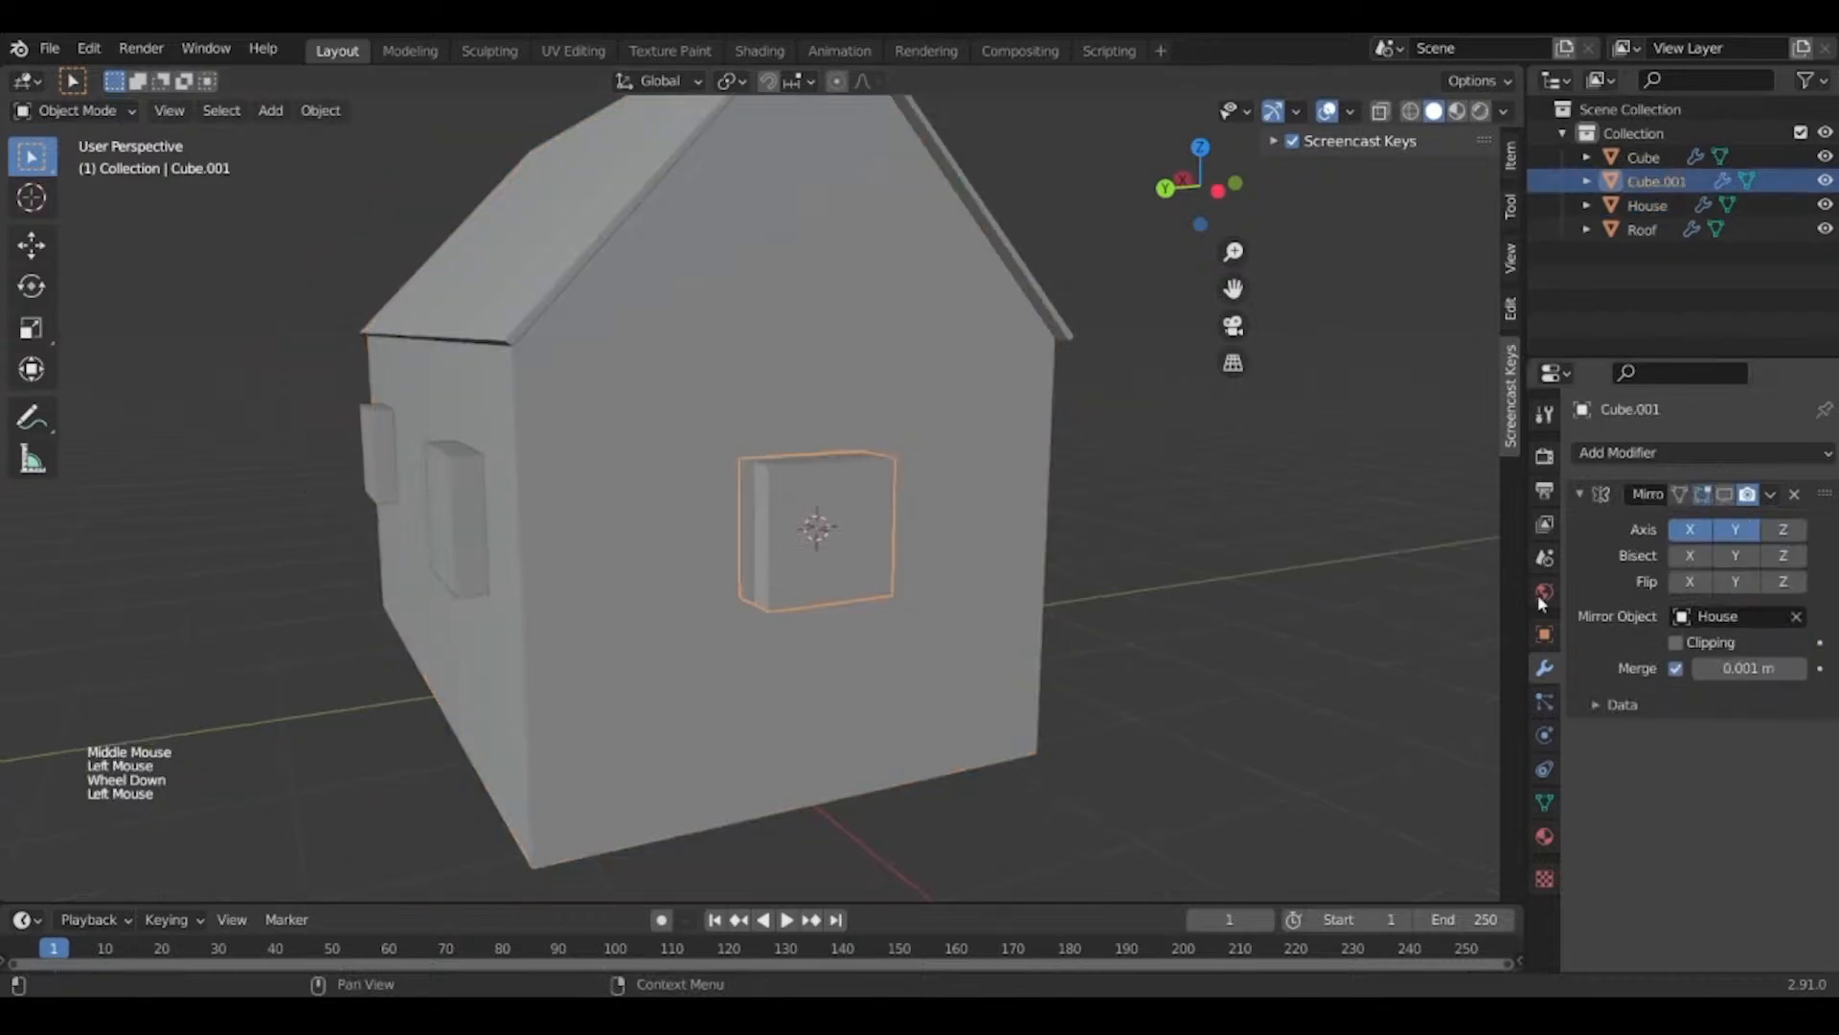
Show the gable cube's Mirror modifier in the viewport again and restrict its mirroring to the X axis.
scroll(1538, 594, down, 2)
click(1728, 498)
middle_drag(1424, 509, 306, 519)
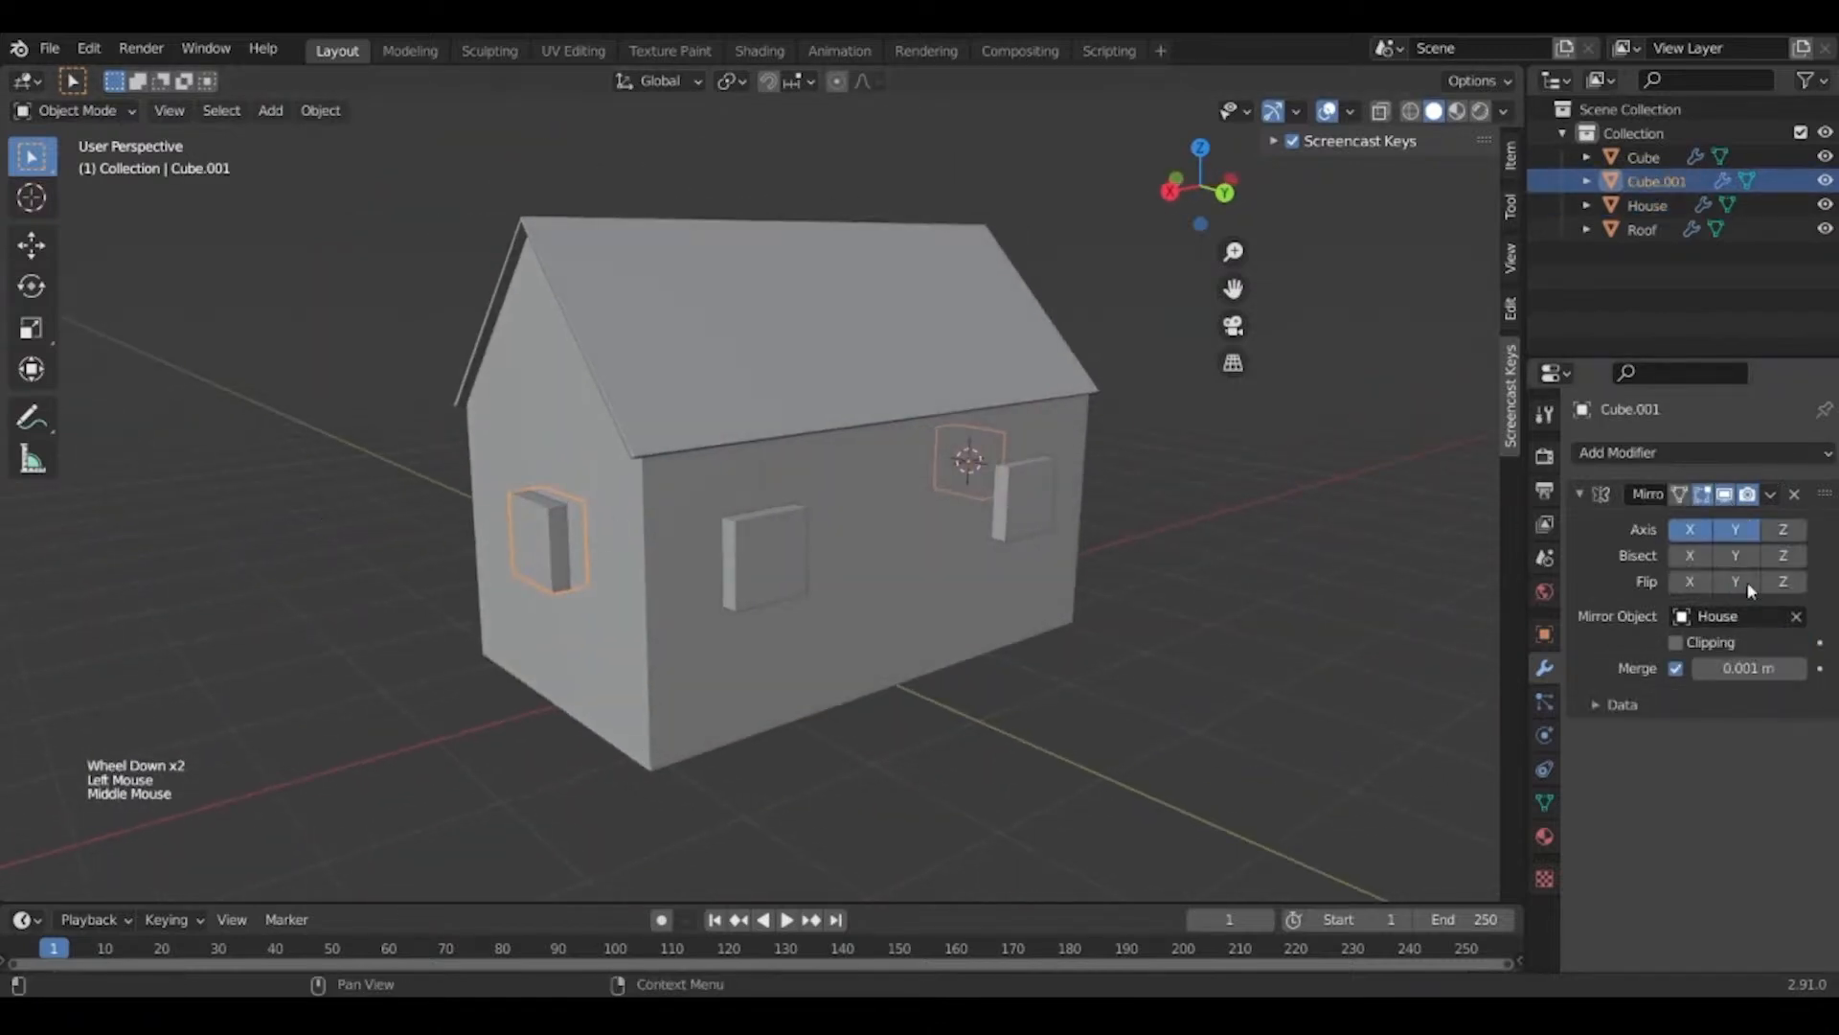
click(1703, 531)
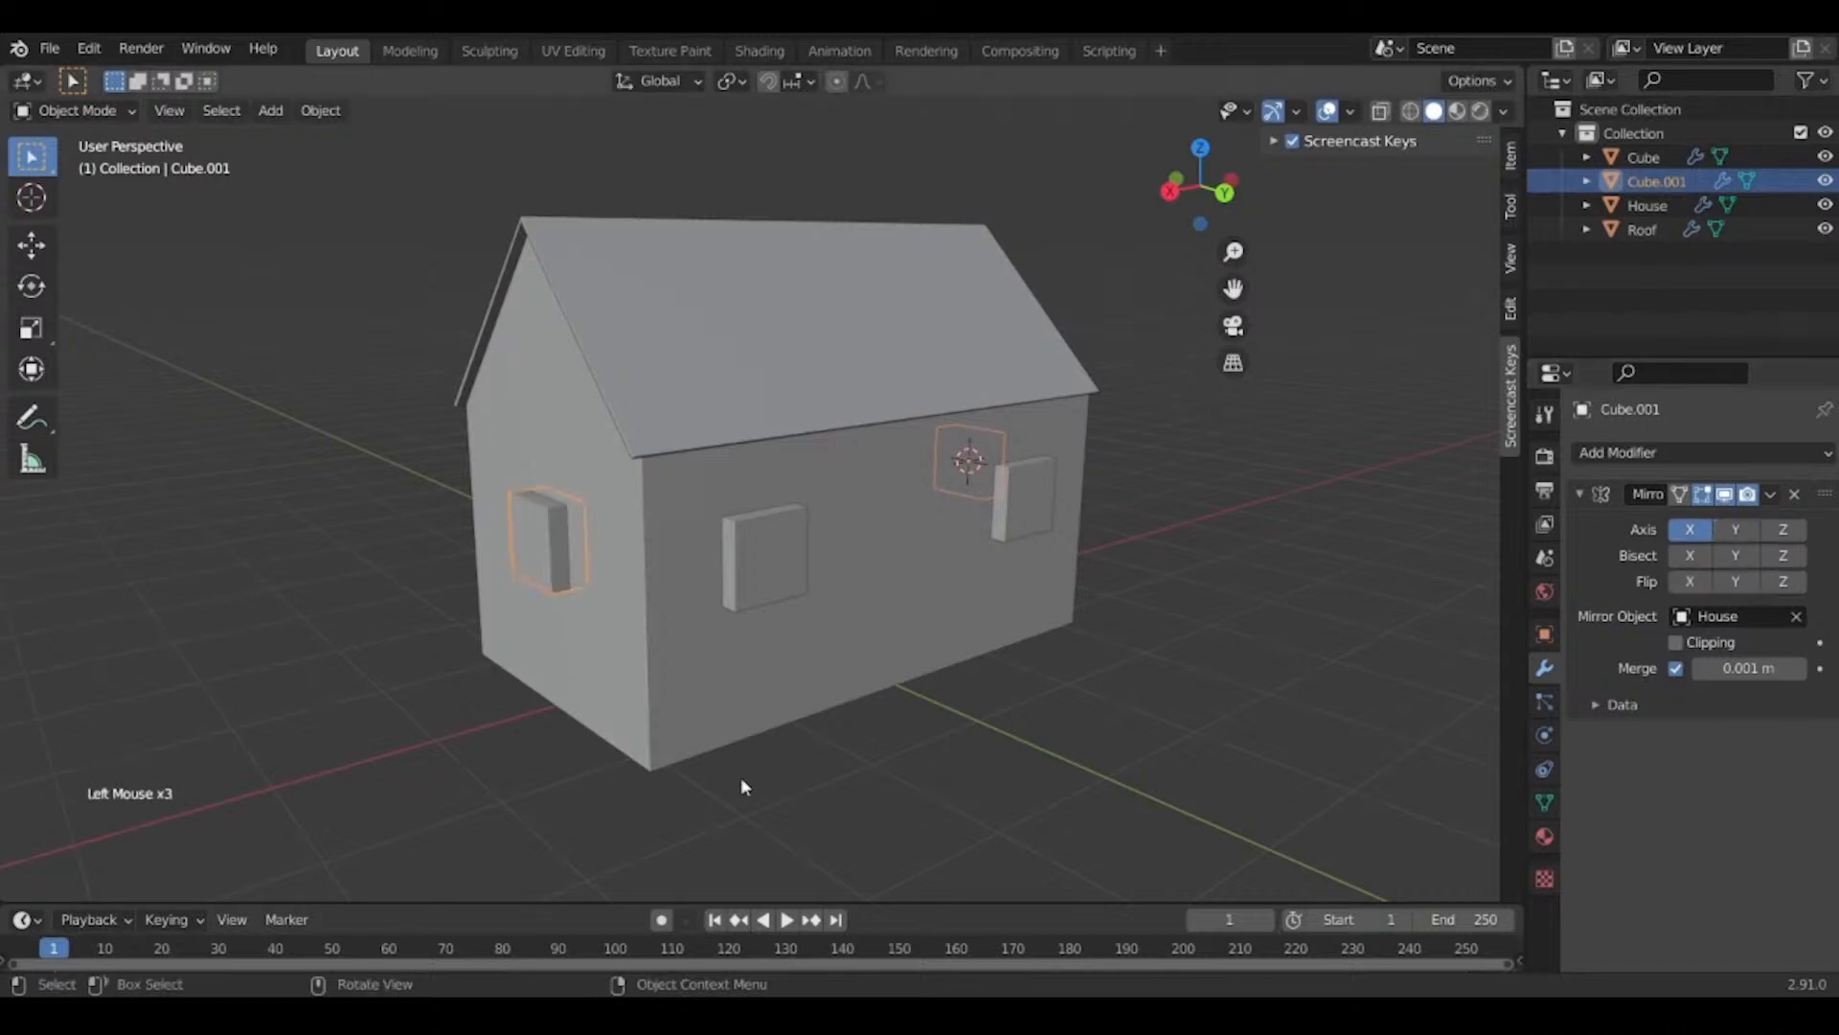
Hide the gable cube to check whether the wall behind it is cut, and undo the hiding.
middle_drag(740, 778, 876, 651)
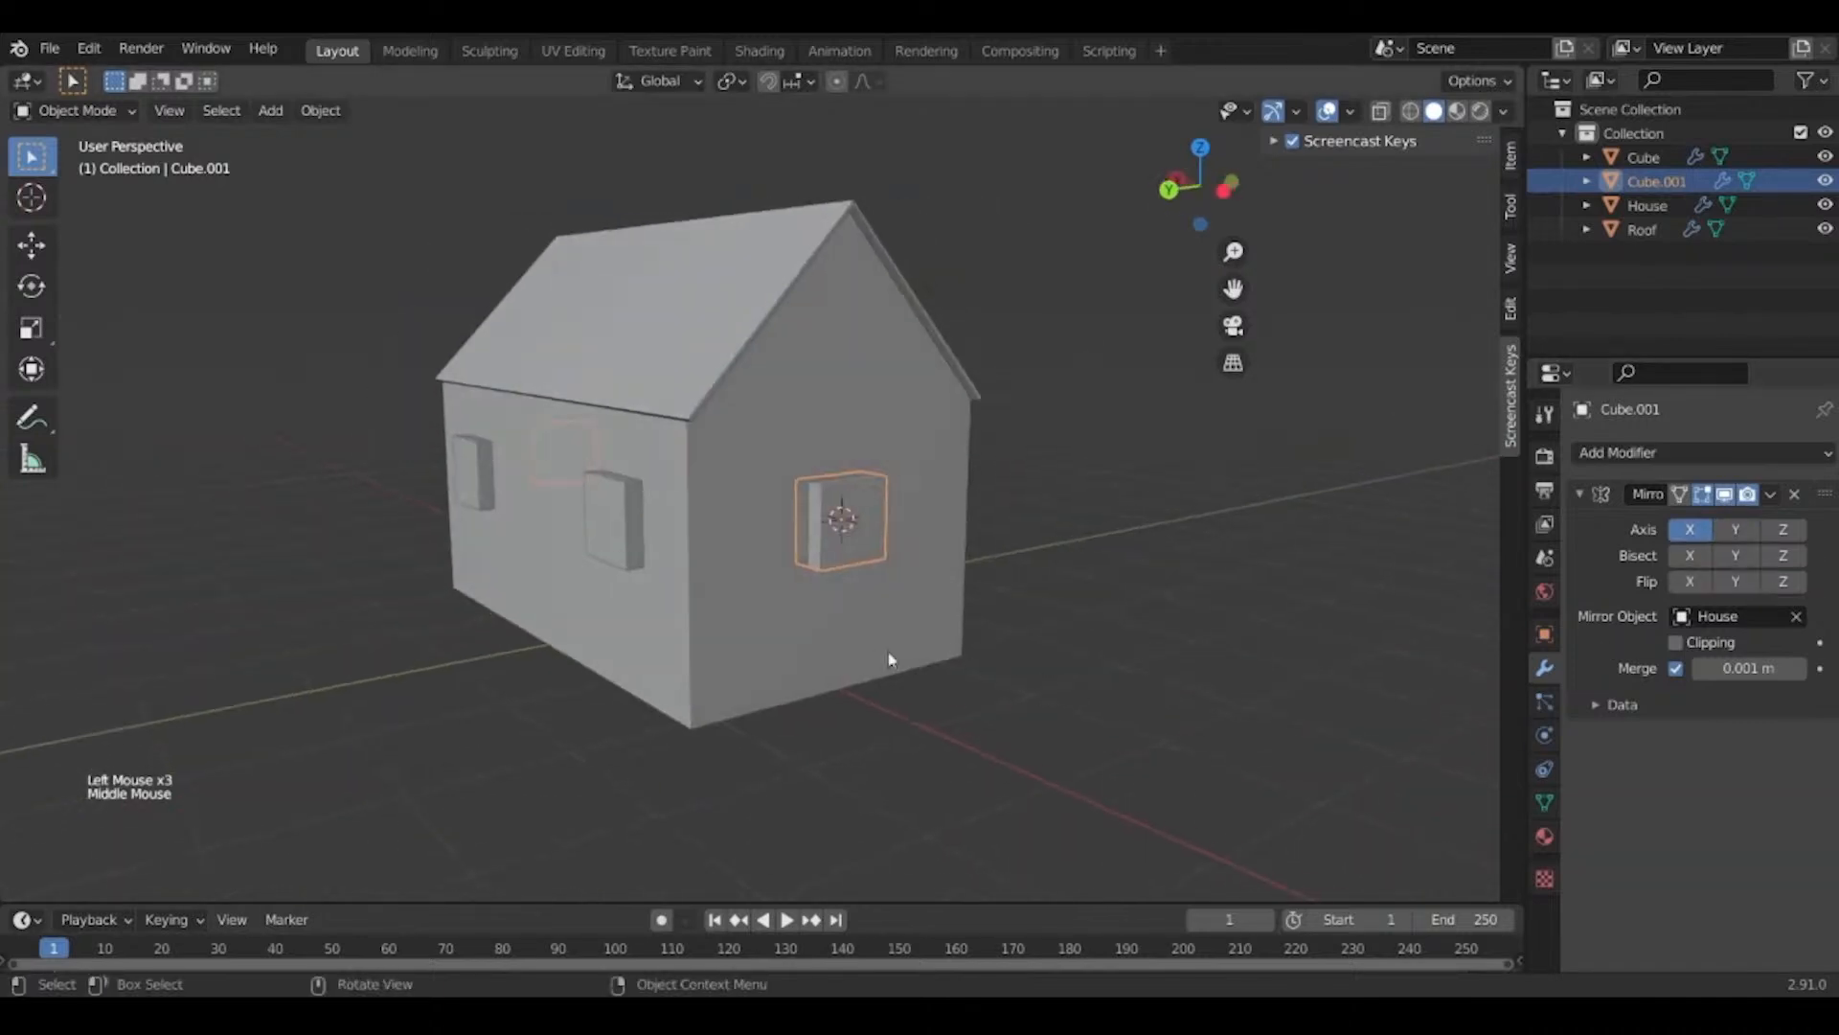
click(872, 635)
click(867, 548)
scroll(862, 613, up, 2)
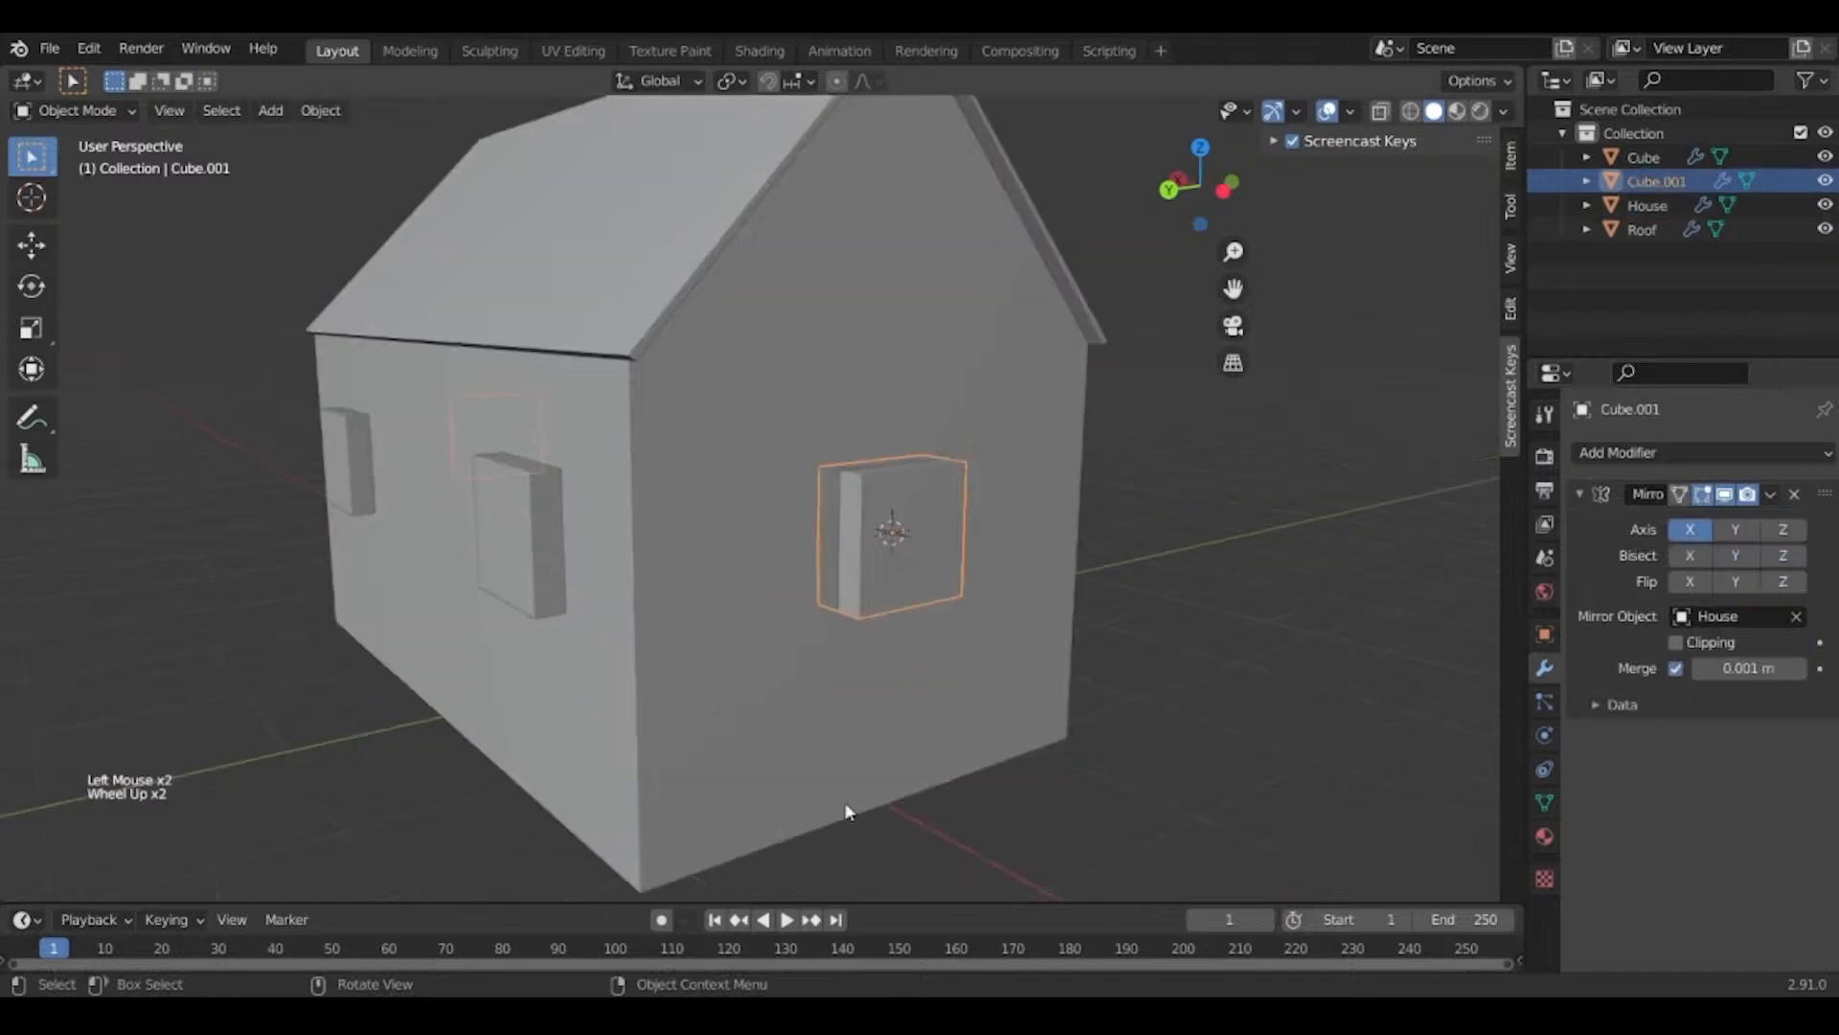
click(618, 543)
click(860, 520)
key(h)
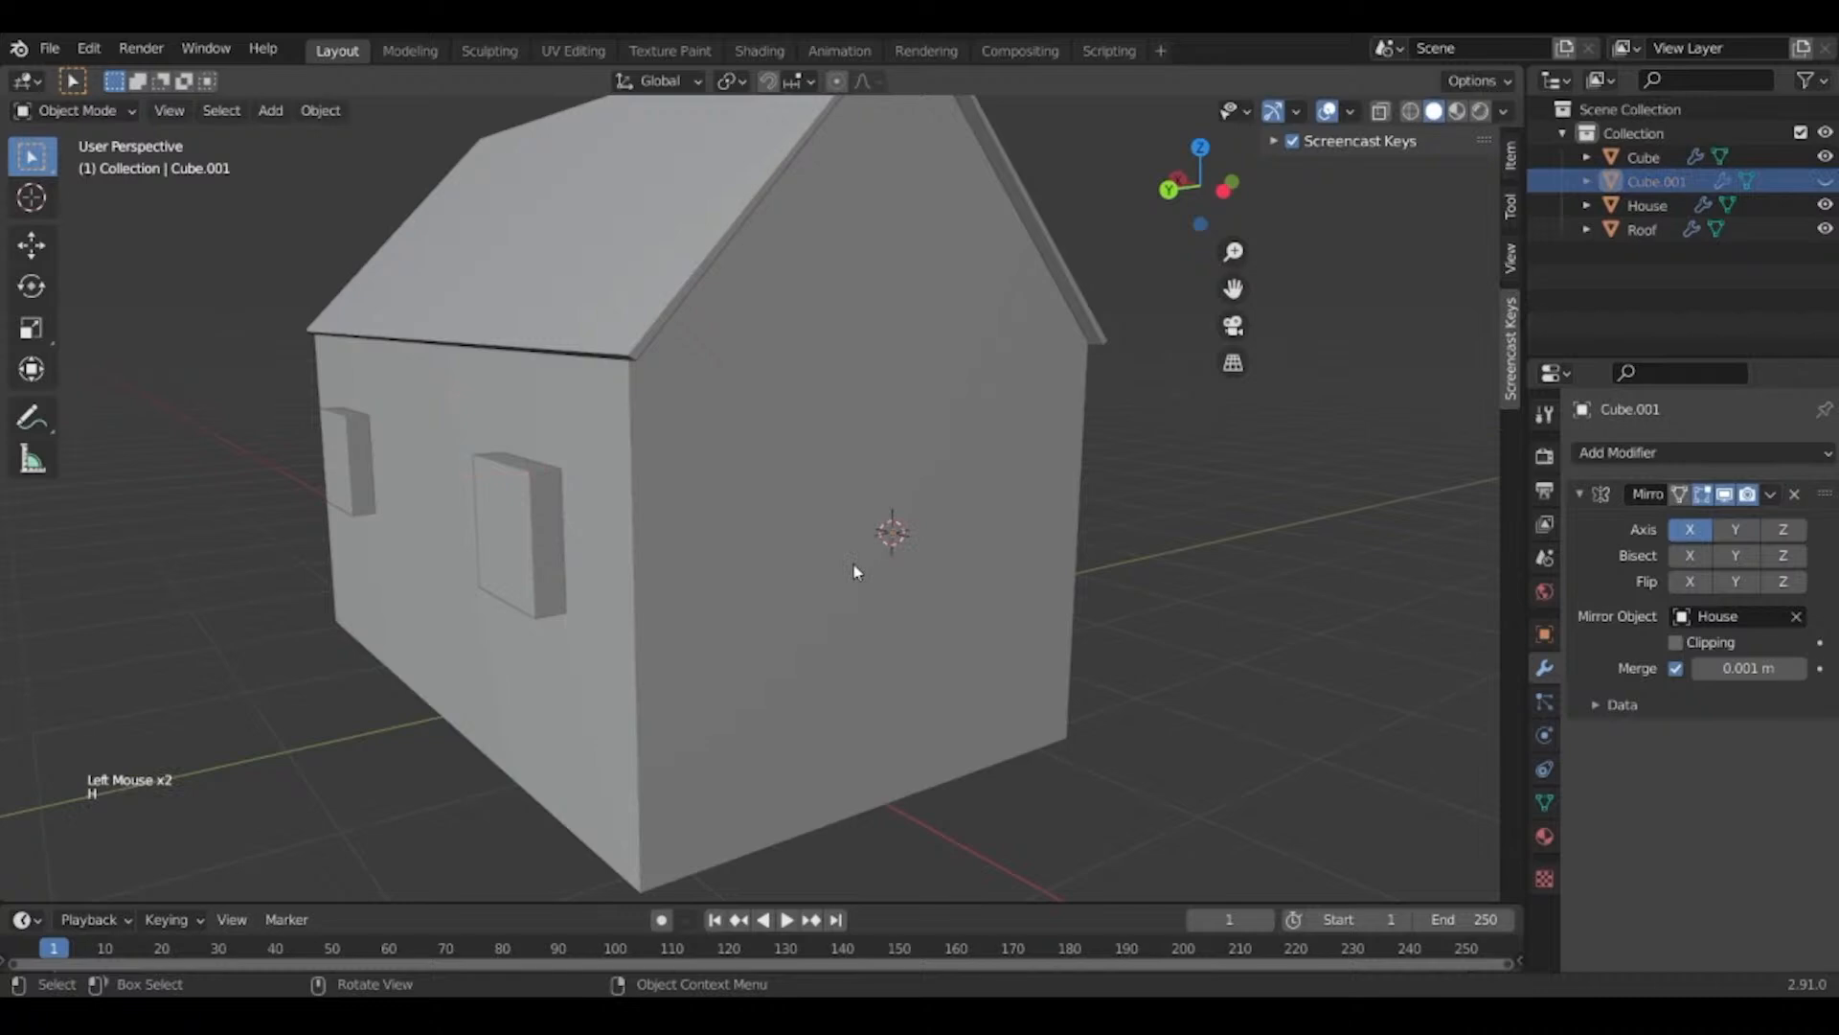
key(ctrl+z)
Add a second Boolean modifier to House, set to Difference, with the gable cube Cube.001 as its object.
click(898, 625)
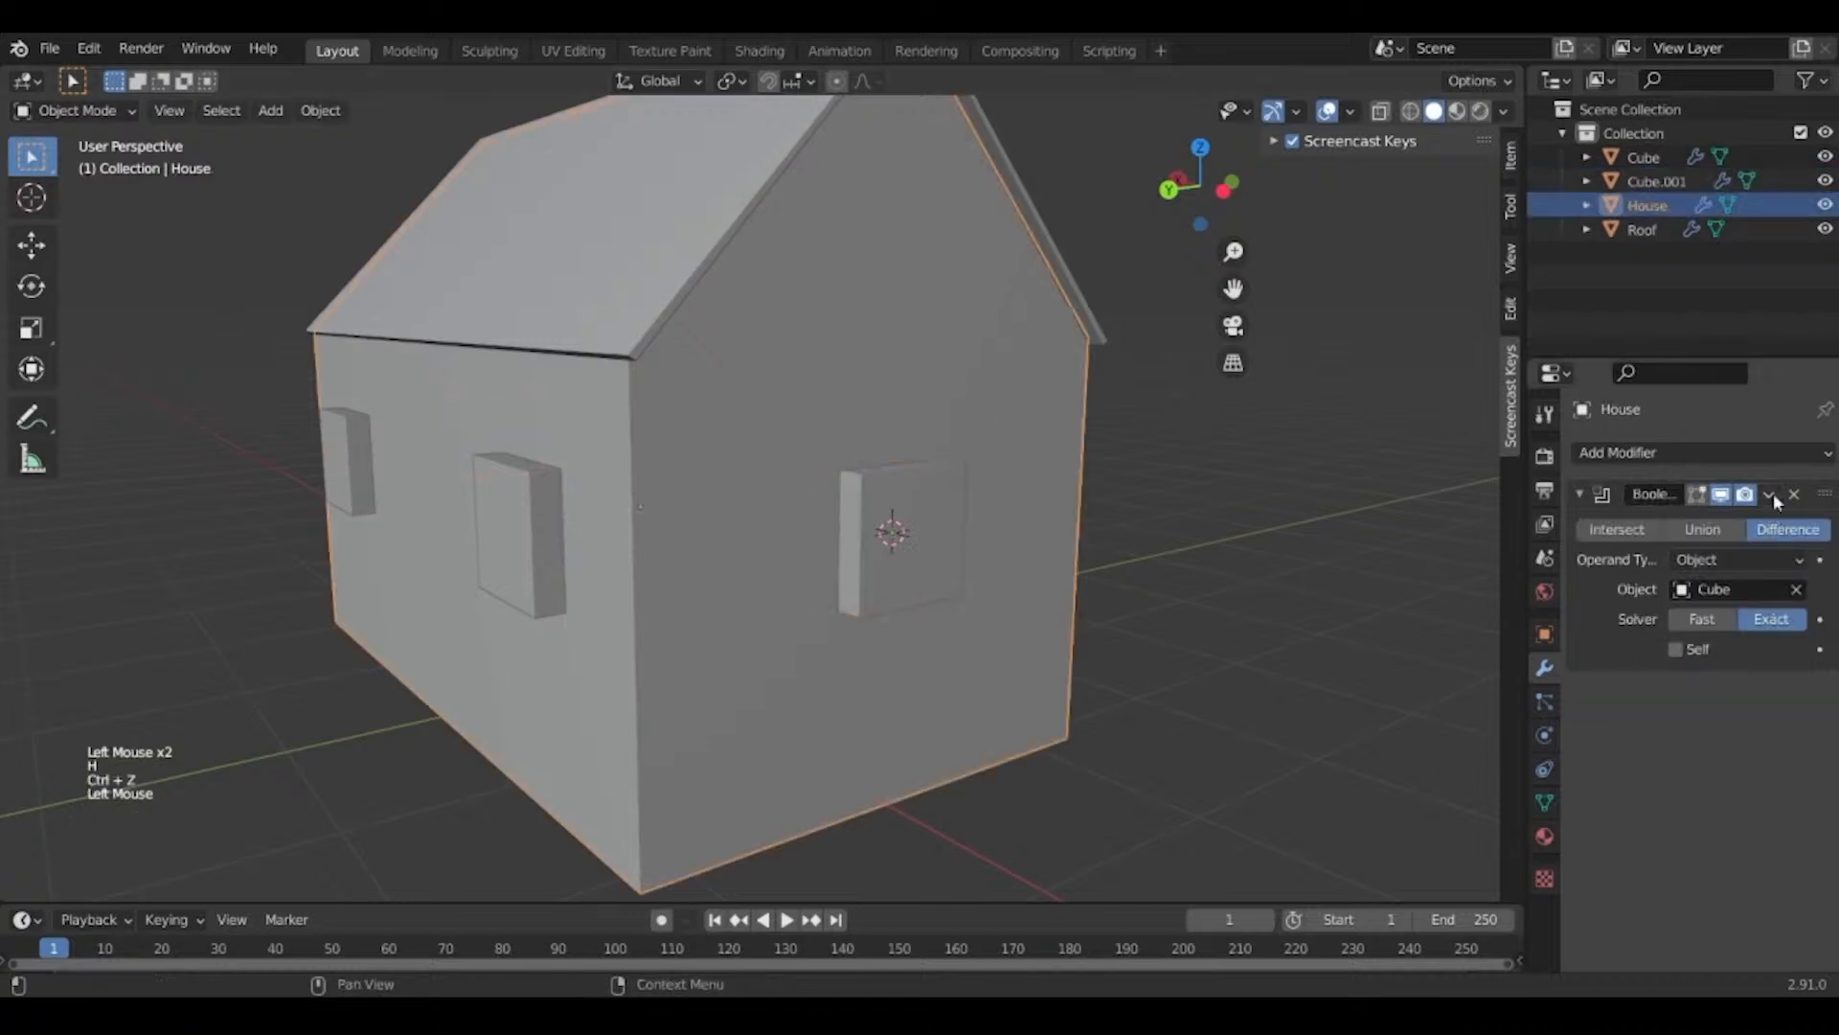
click(1772, 452)
click(1346, 571)
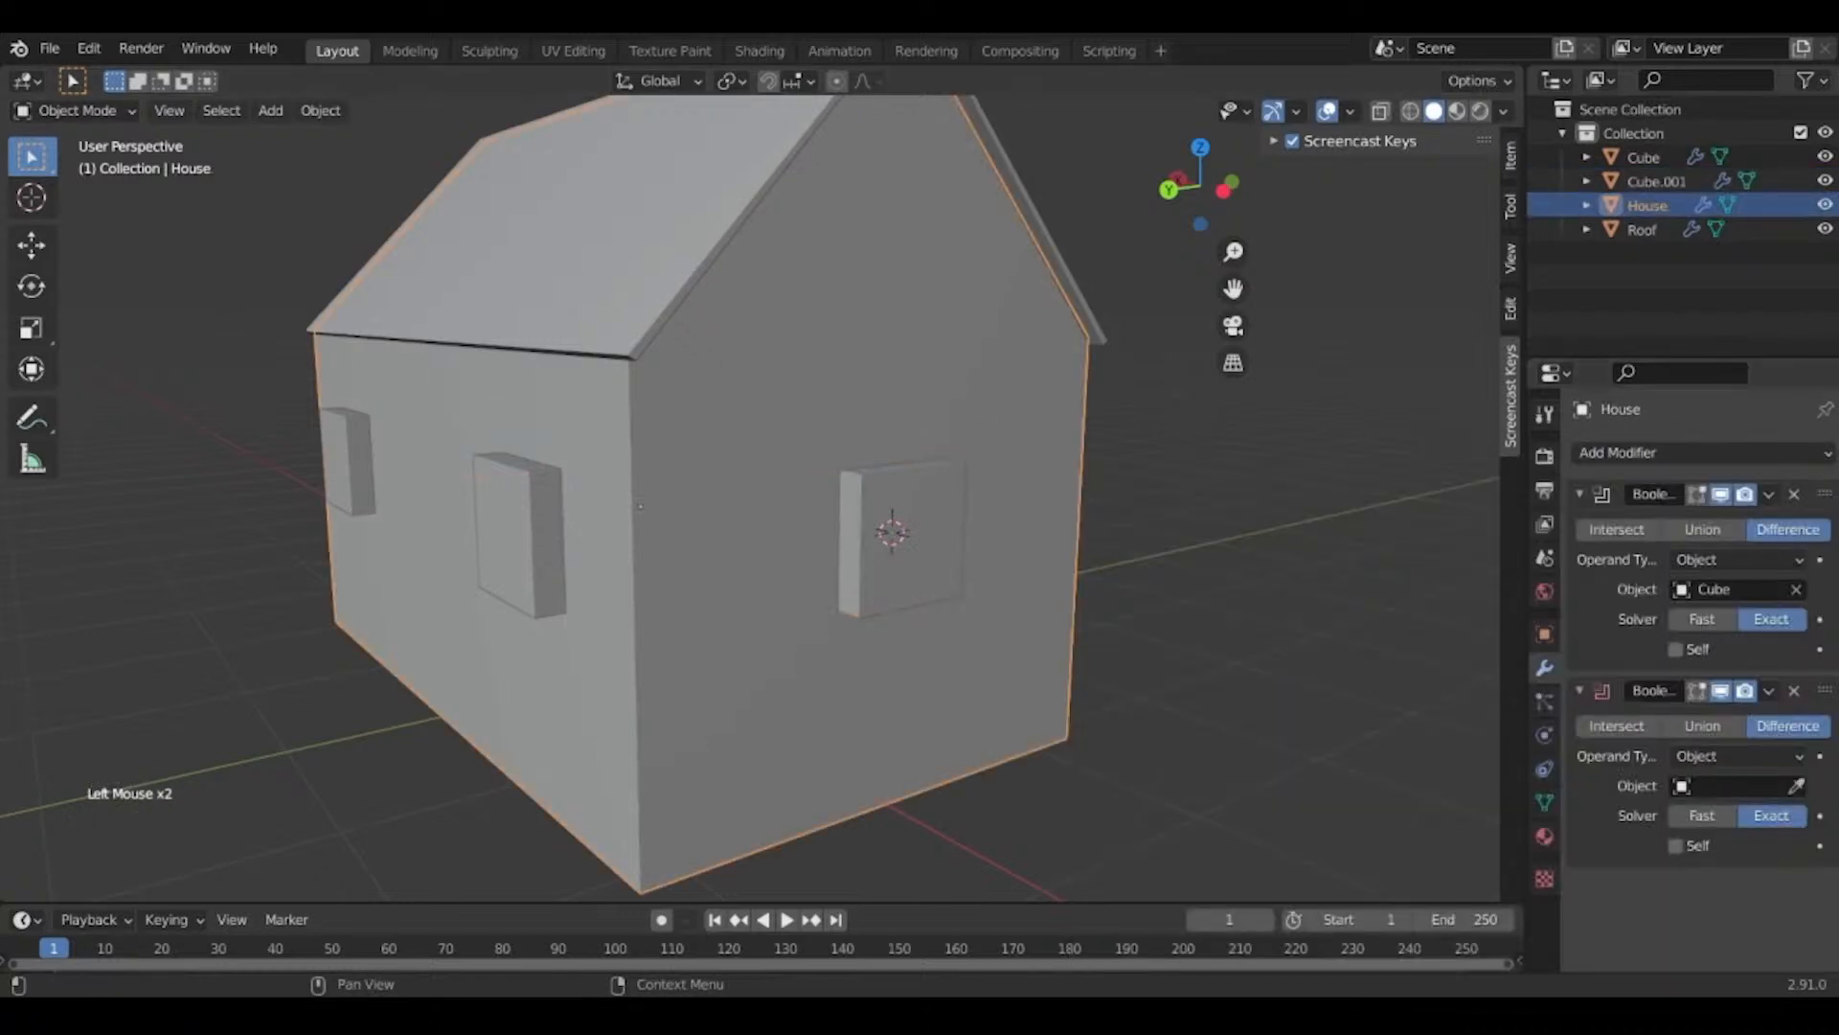
click(1798, 788)
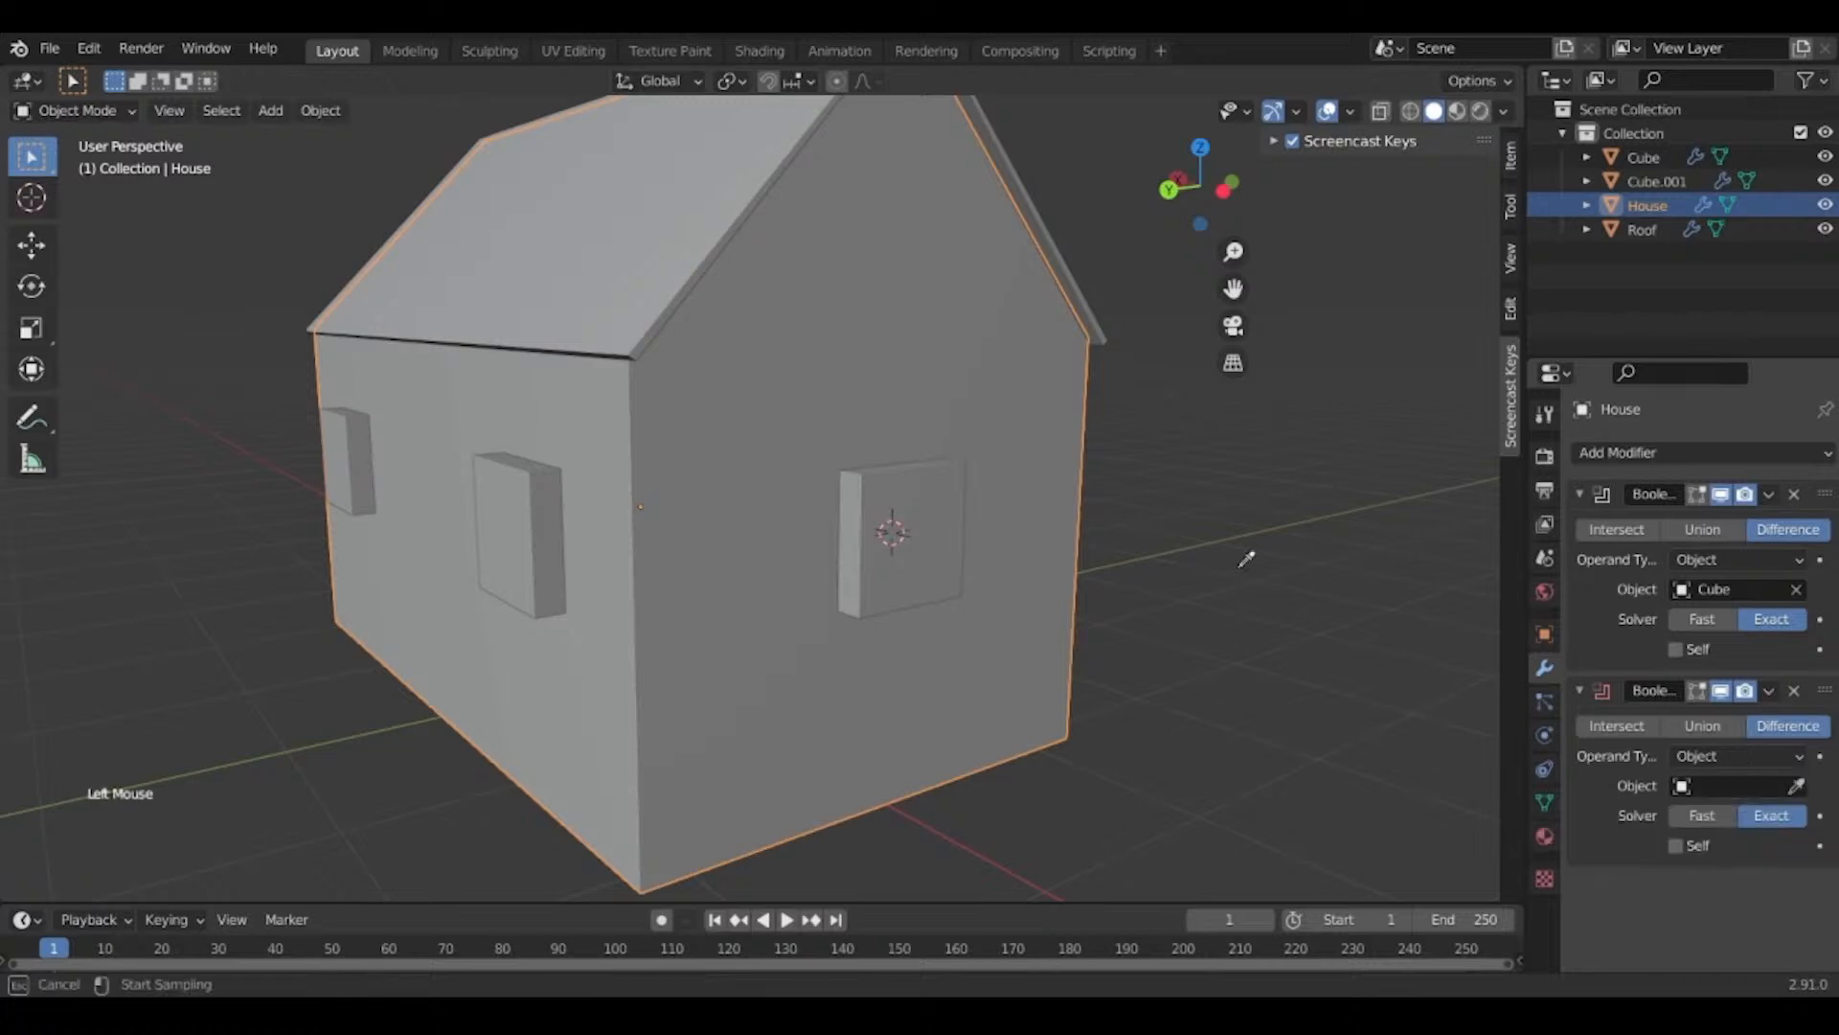
click(888, 577)
Hide the gable cube to inspect the opening in the wall, undo the hiding, and view House's modifiers.
click(849, 562)
key(h)
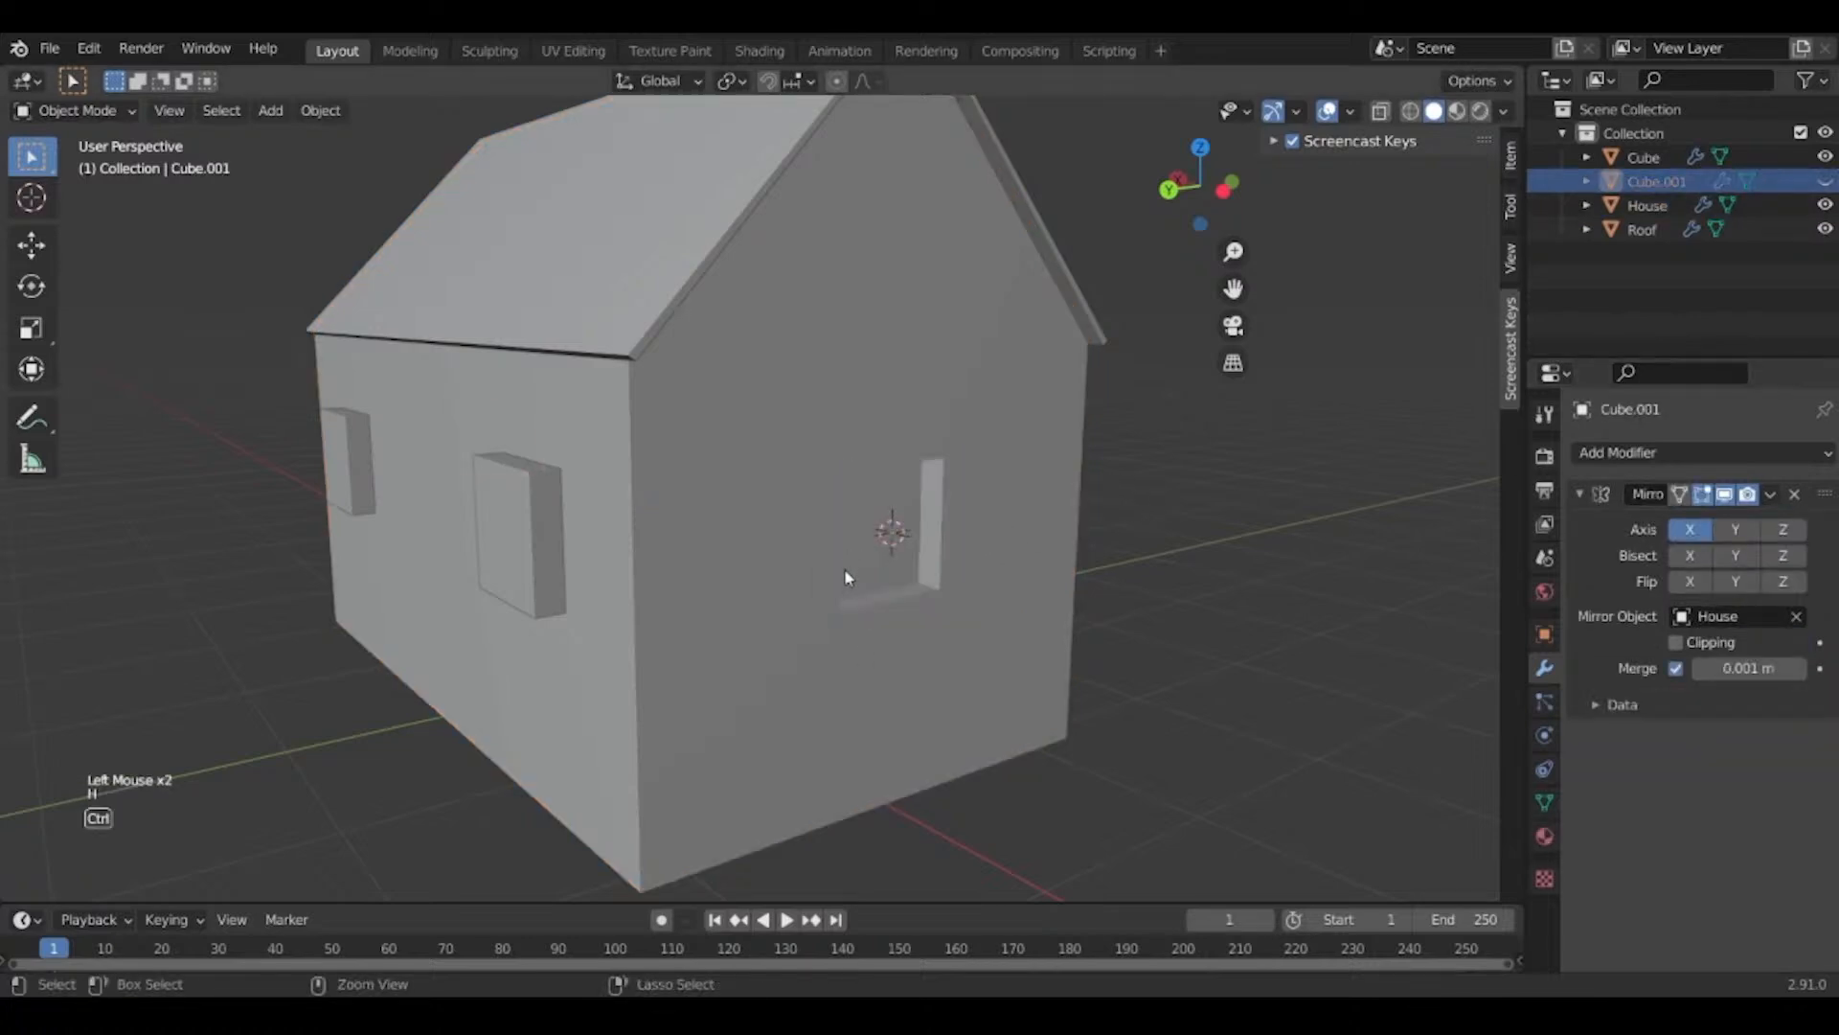
key(ctrl+z)
middle_drag(923, 699, 958, 757)
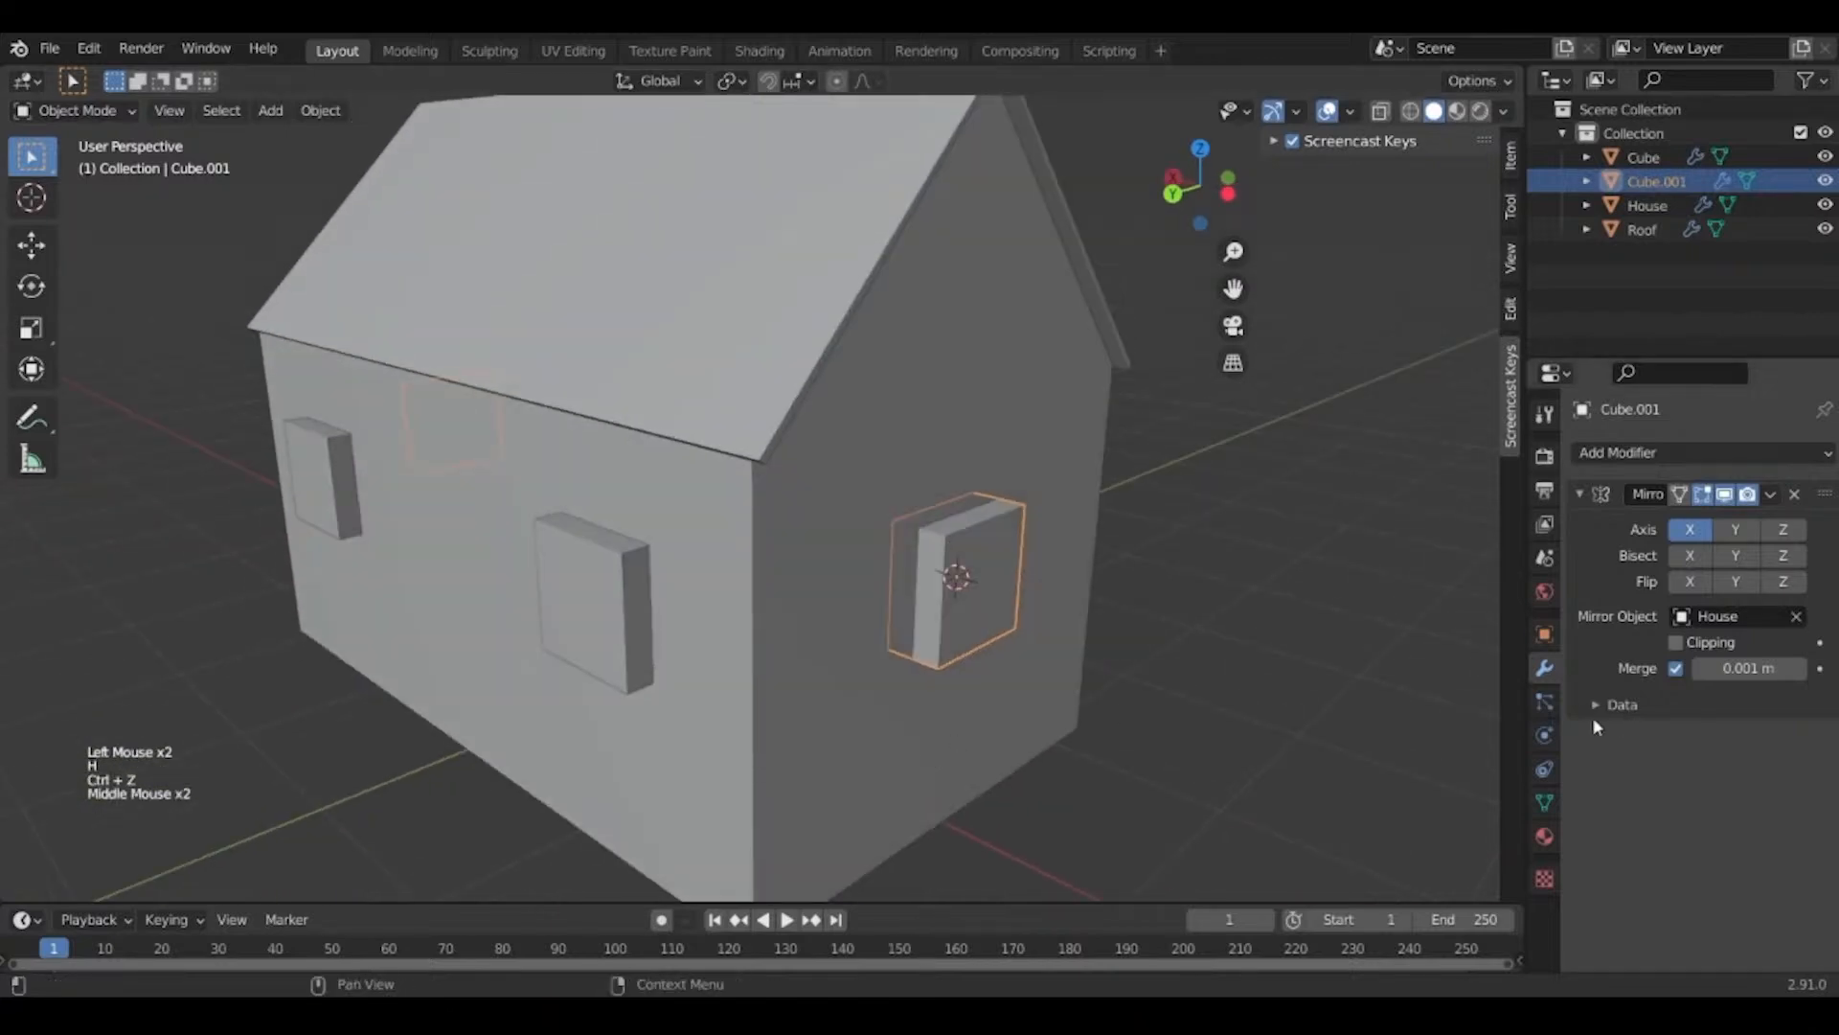
click(803, 590)
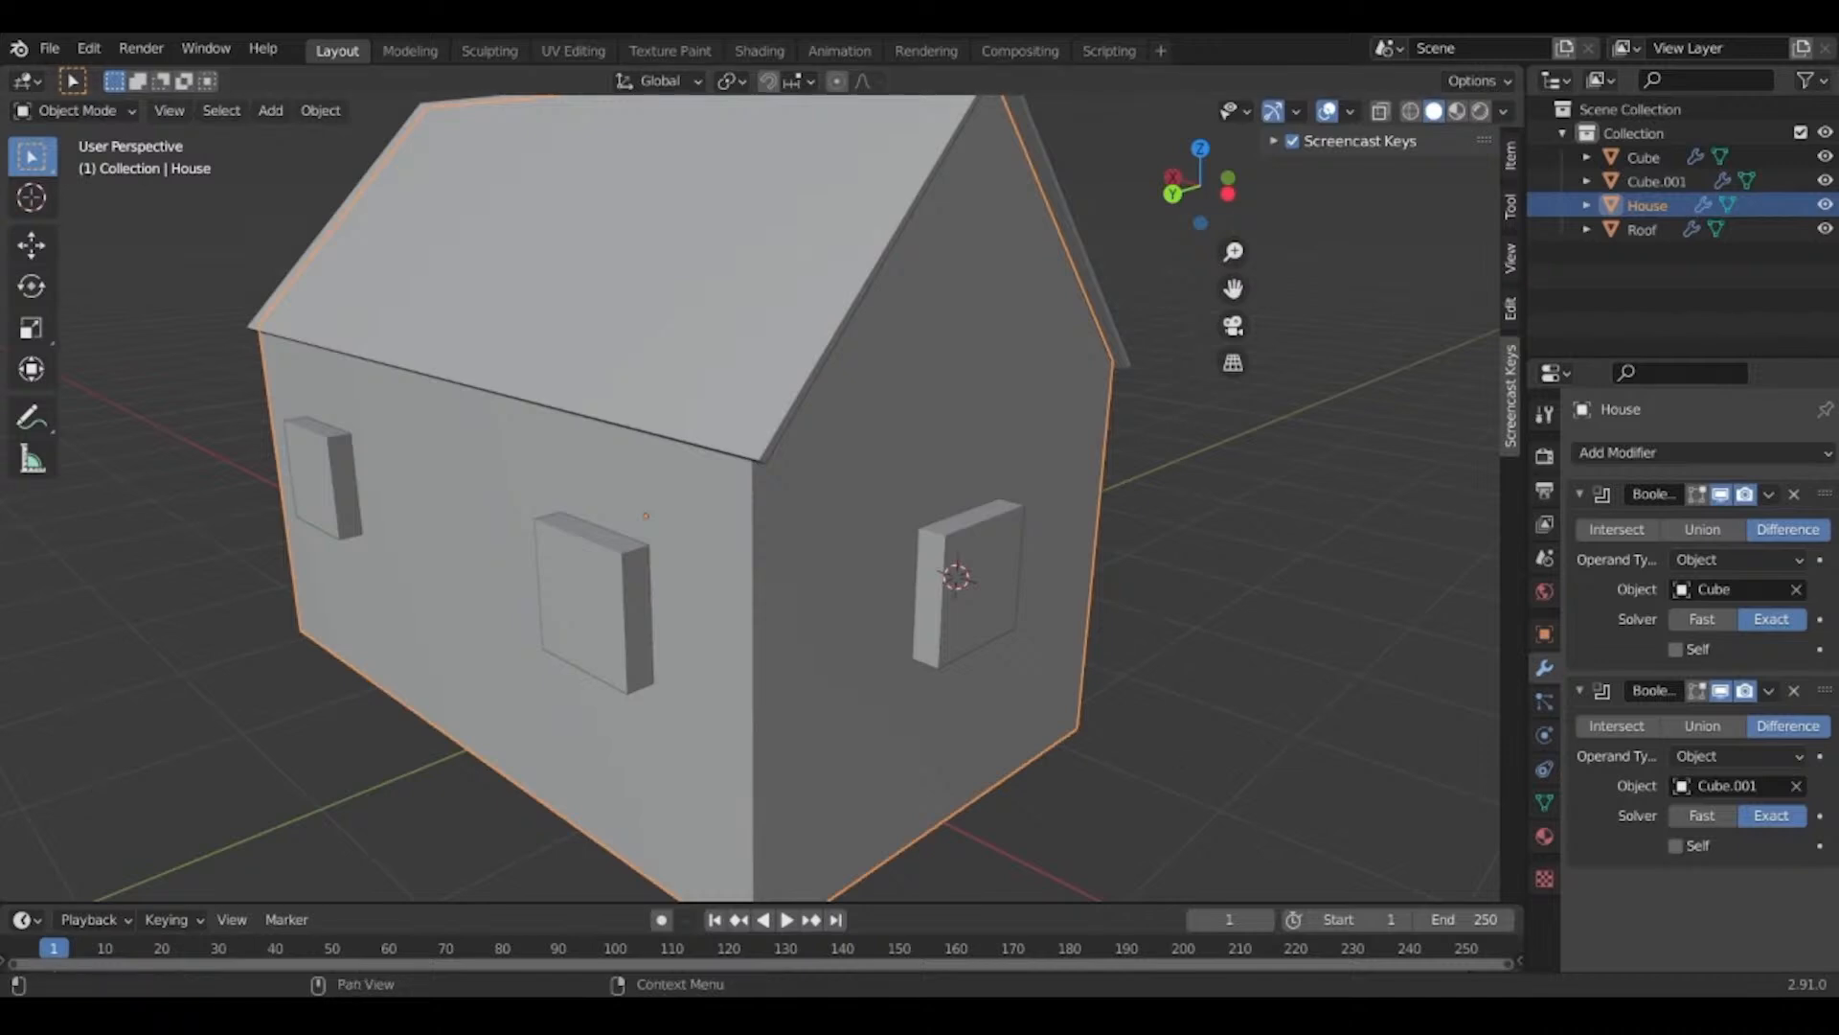
Delete the gable cube to check how its removal affects the window opening, and undo the deletion.
click(1005, 572)
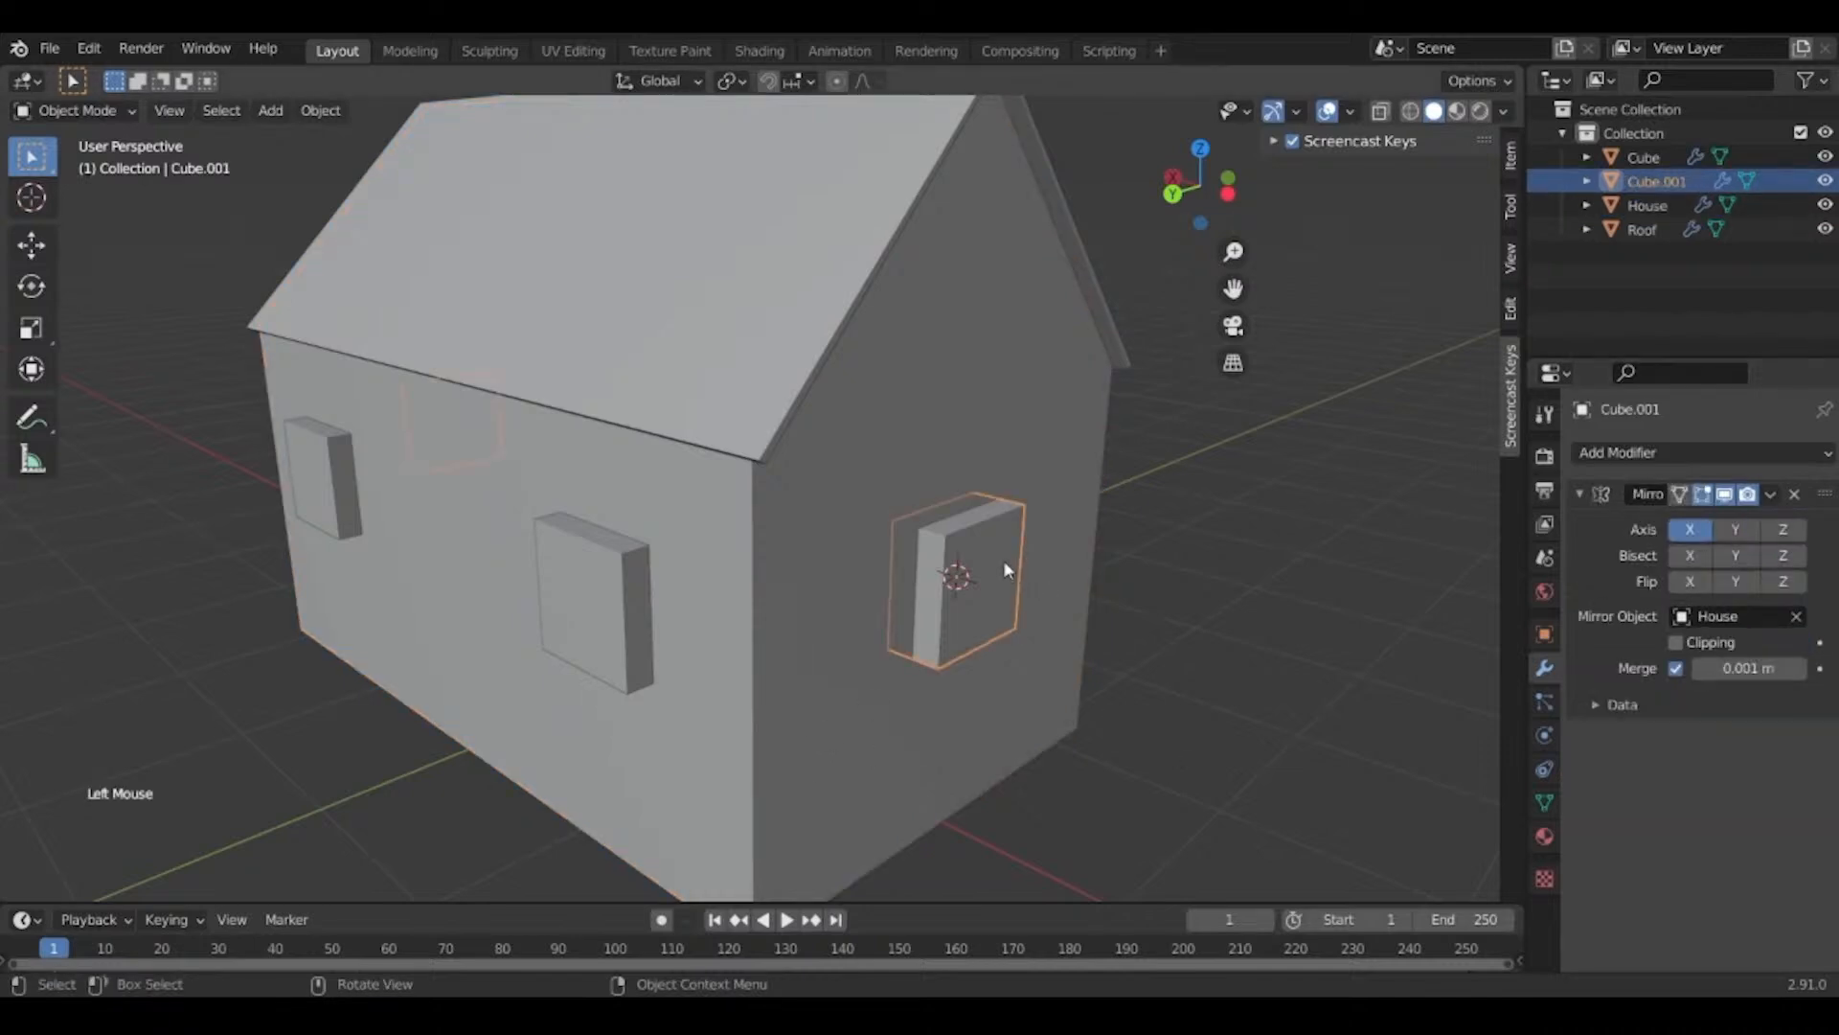
key(x)
click(1003, 563)
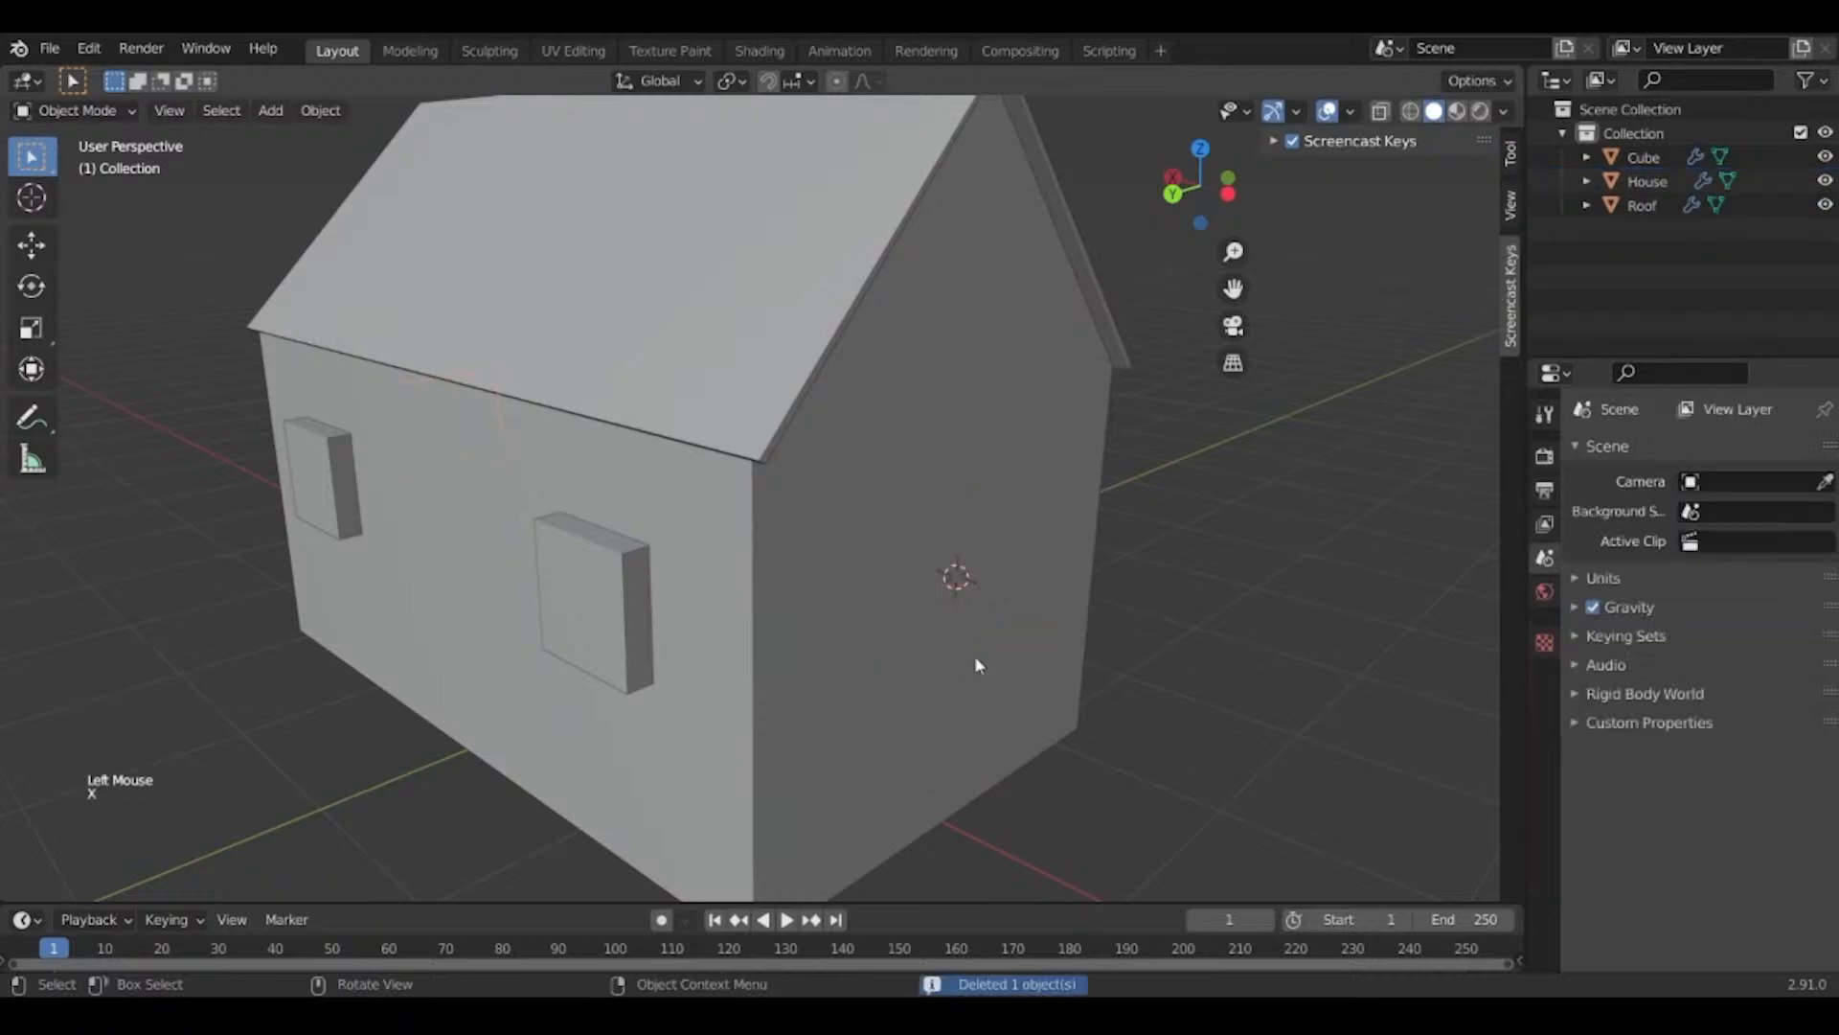
middle_drag(974, 655, 584, 316)
middle_drag(768, 484, 850, 624)
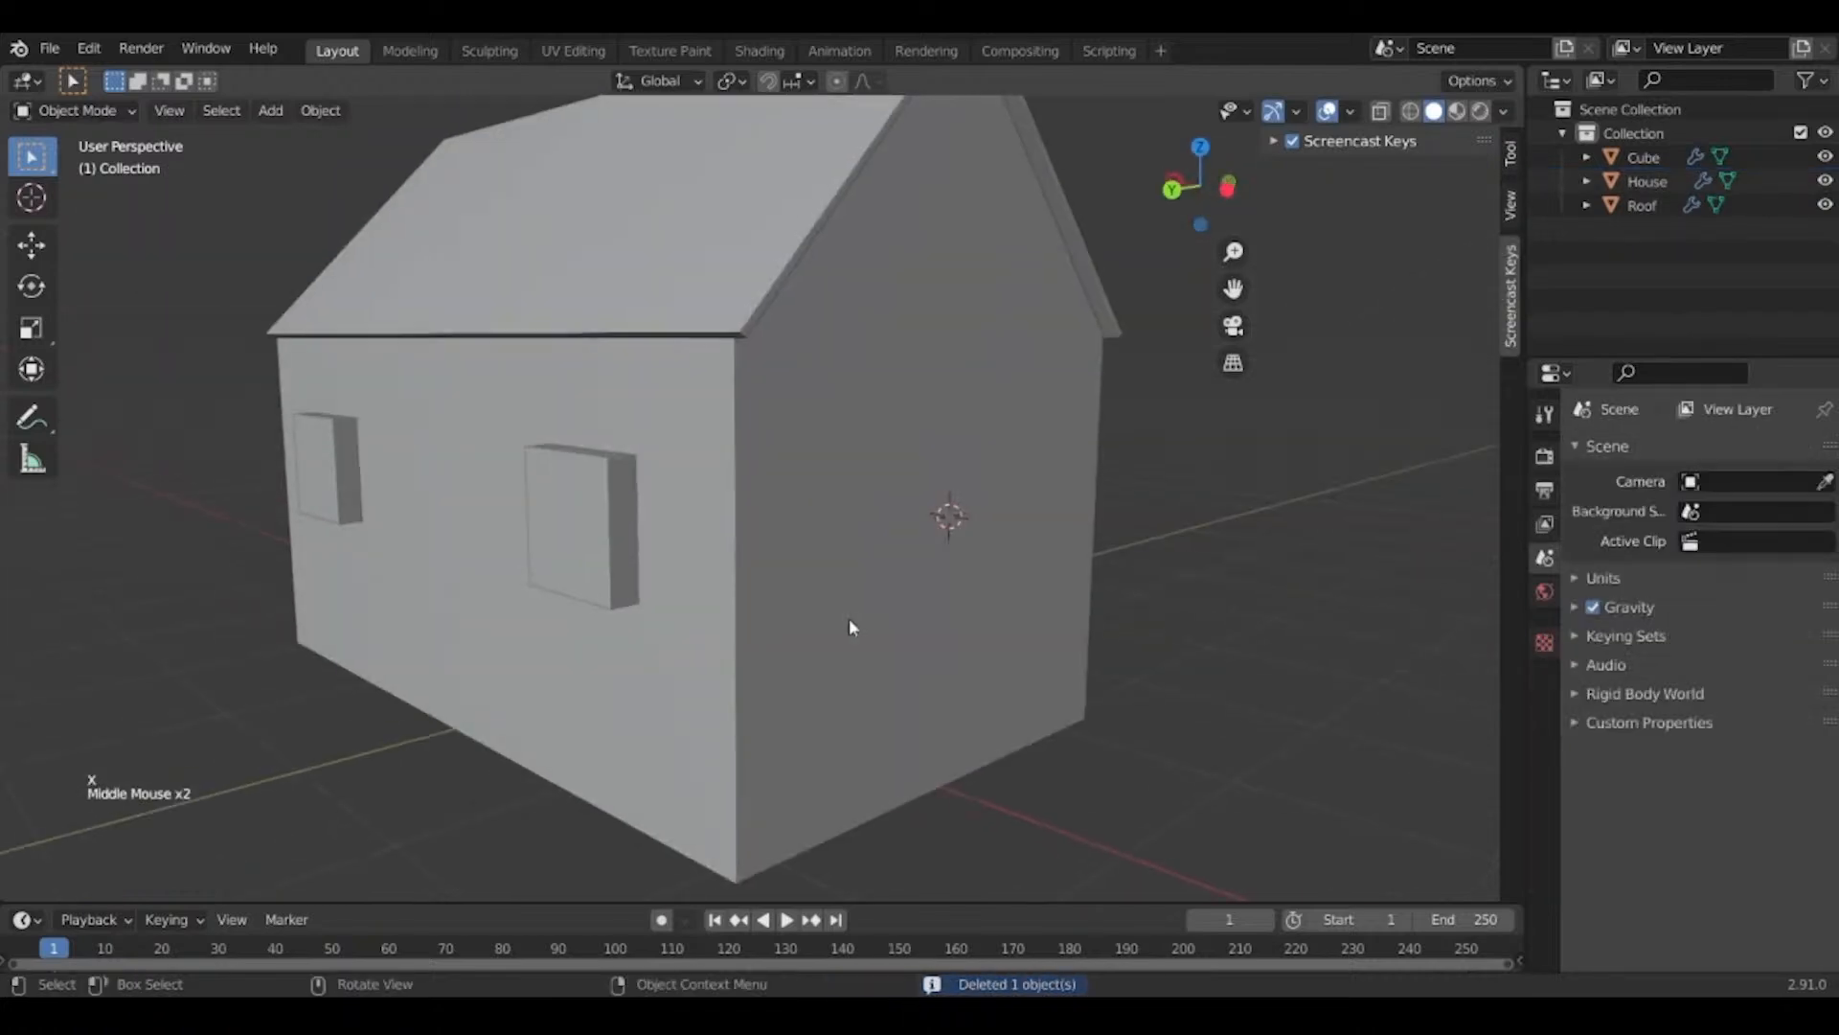
key(ctrl+z)
middle_drag(701, 719, 896, 728)
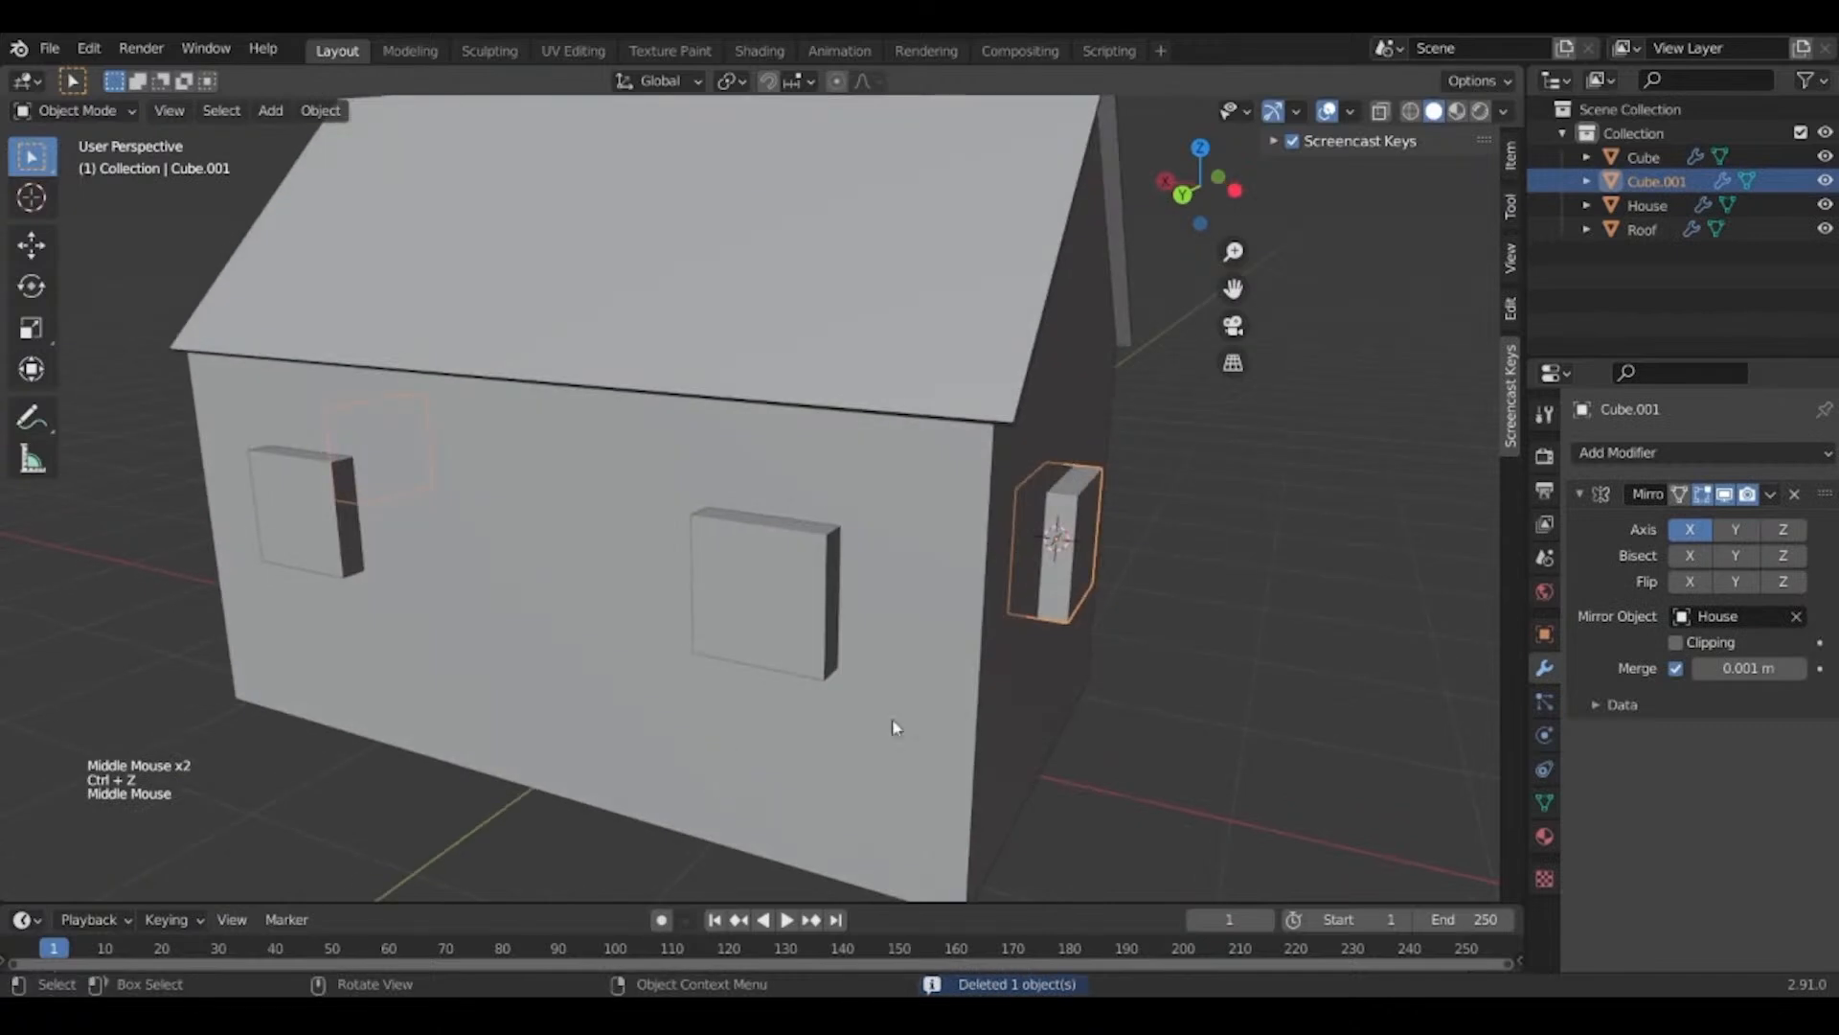
Apply both Boolean modifiers on House so the side and gable window cuts become permanent.
click(973, 757)
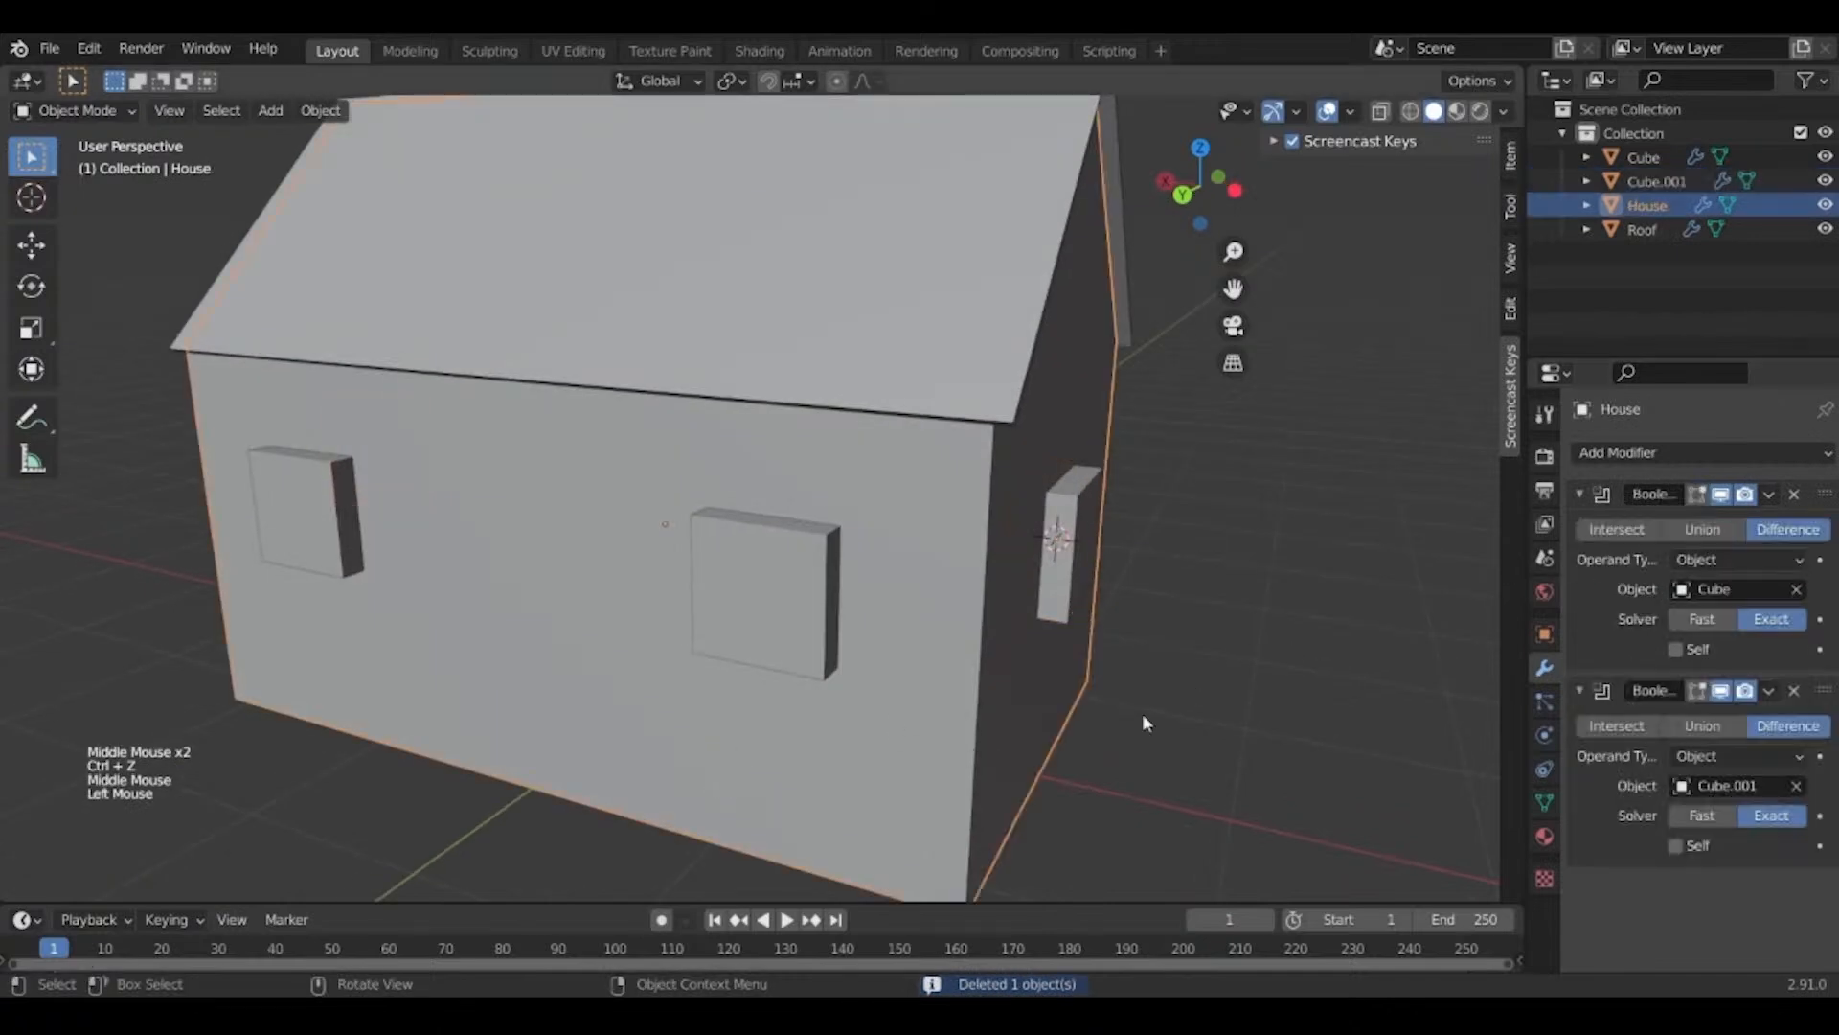
click(1769, 494)
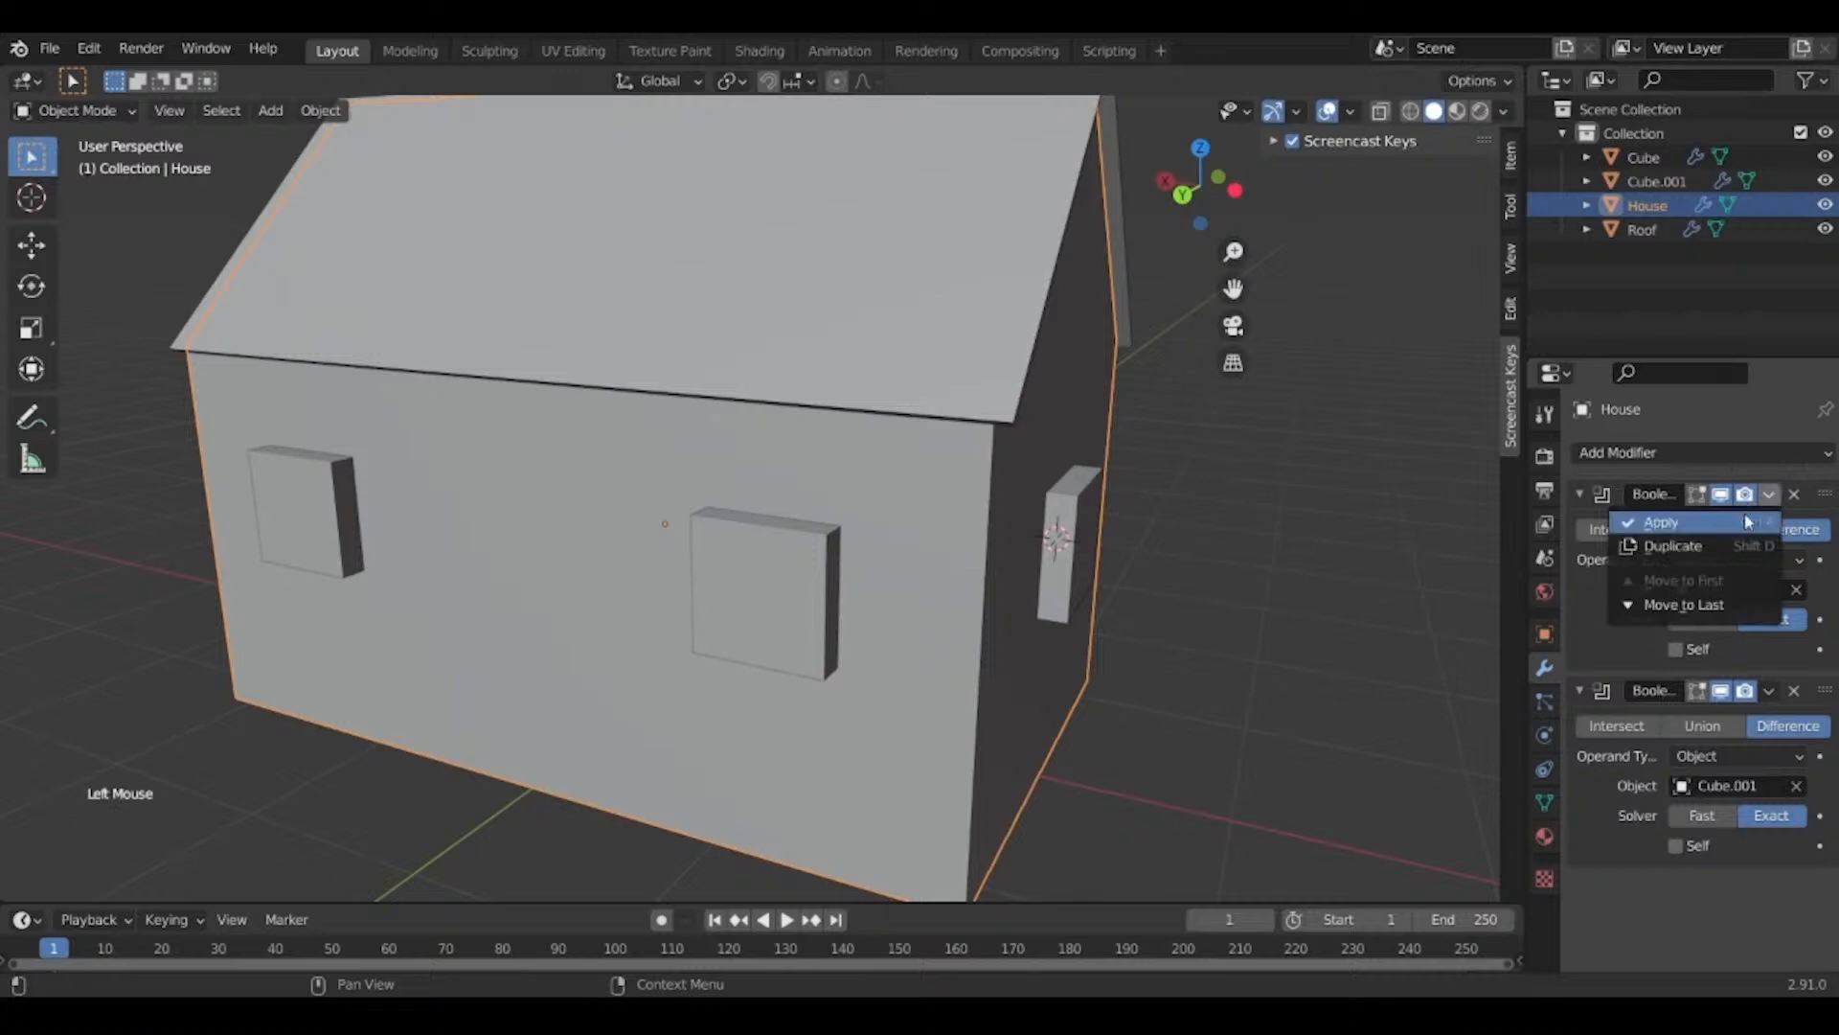
click(1747, 522)
key(ctrl+a)
Delete the two cutter objects, Cube and Cube.001, from the window openings.
click(1051, 552)
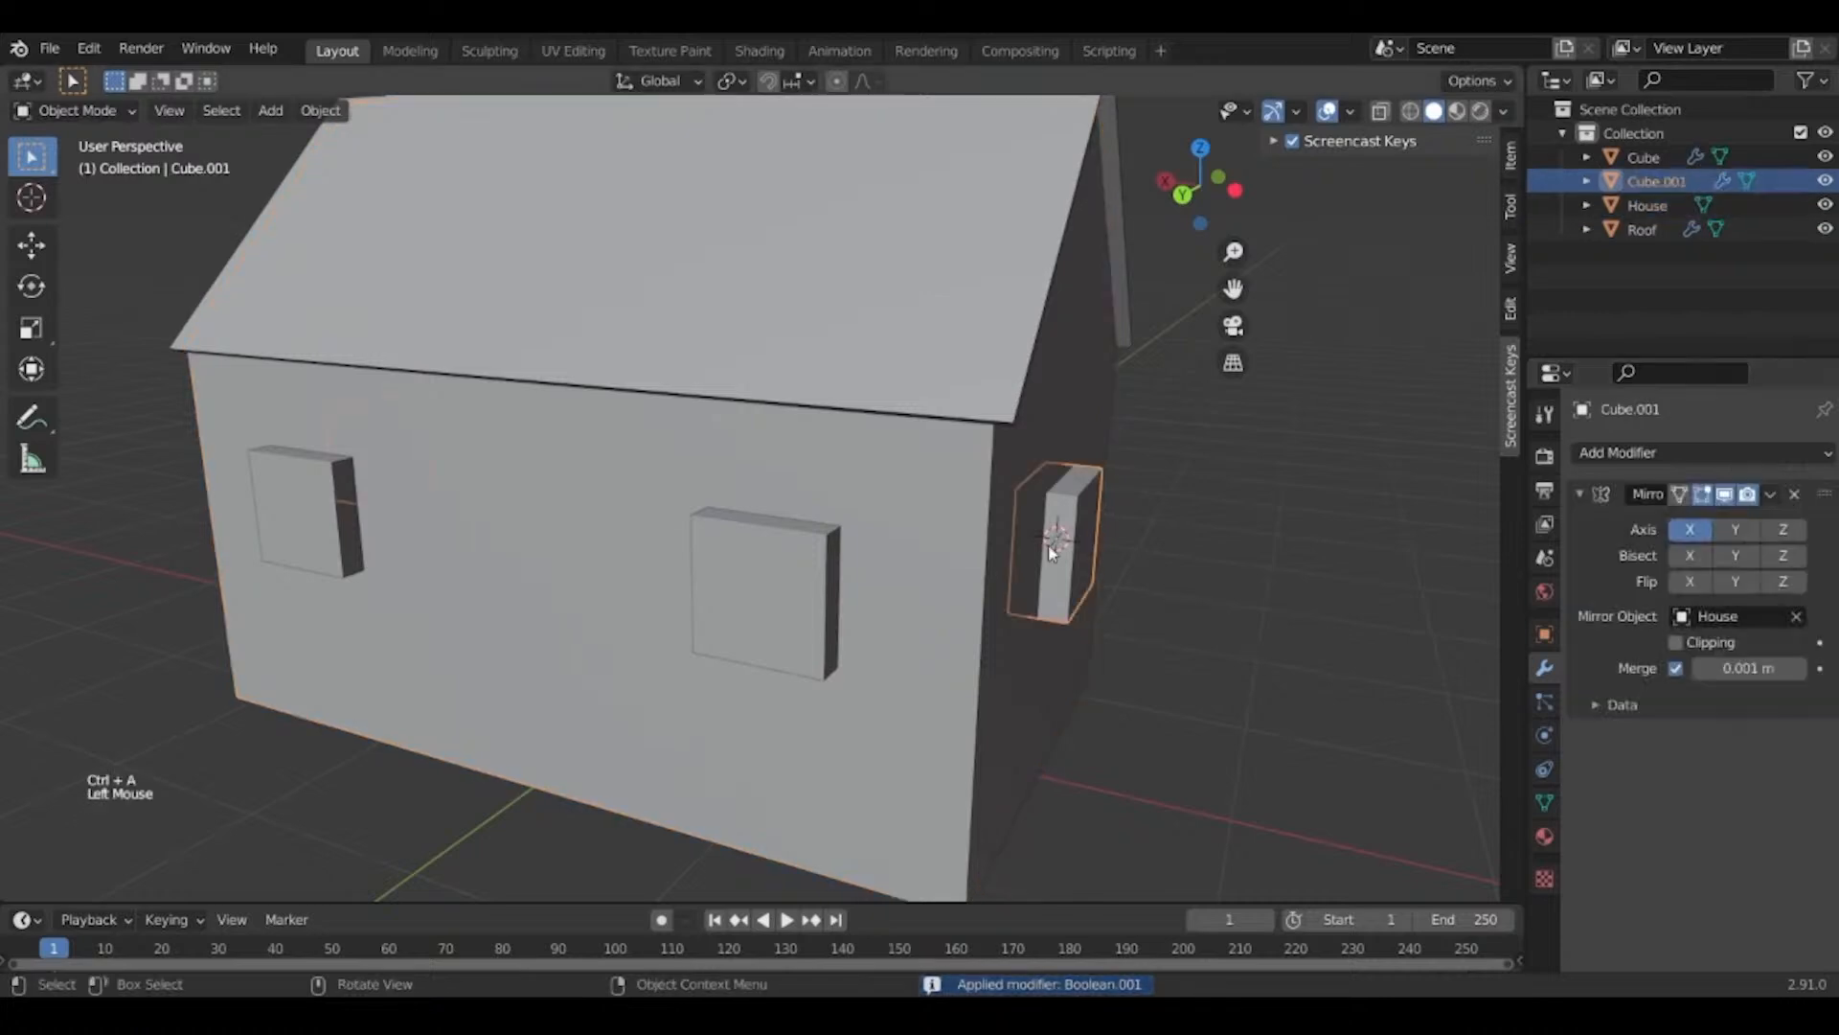
shift+click(808, 604)
middle_drag(711, 728, 1134, 669)
key(x)
click(1035, 714)
Delete the inner faces that close House's window recesses on both gables and both long walls.
click(1088, 594)
middle_drag(1089, 594, 731, 620)
scroll(738, 594, down, 2)
click(738, 585)
key(Tab)
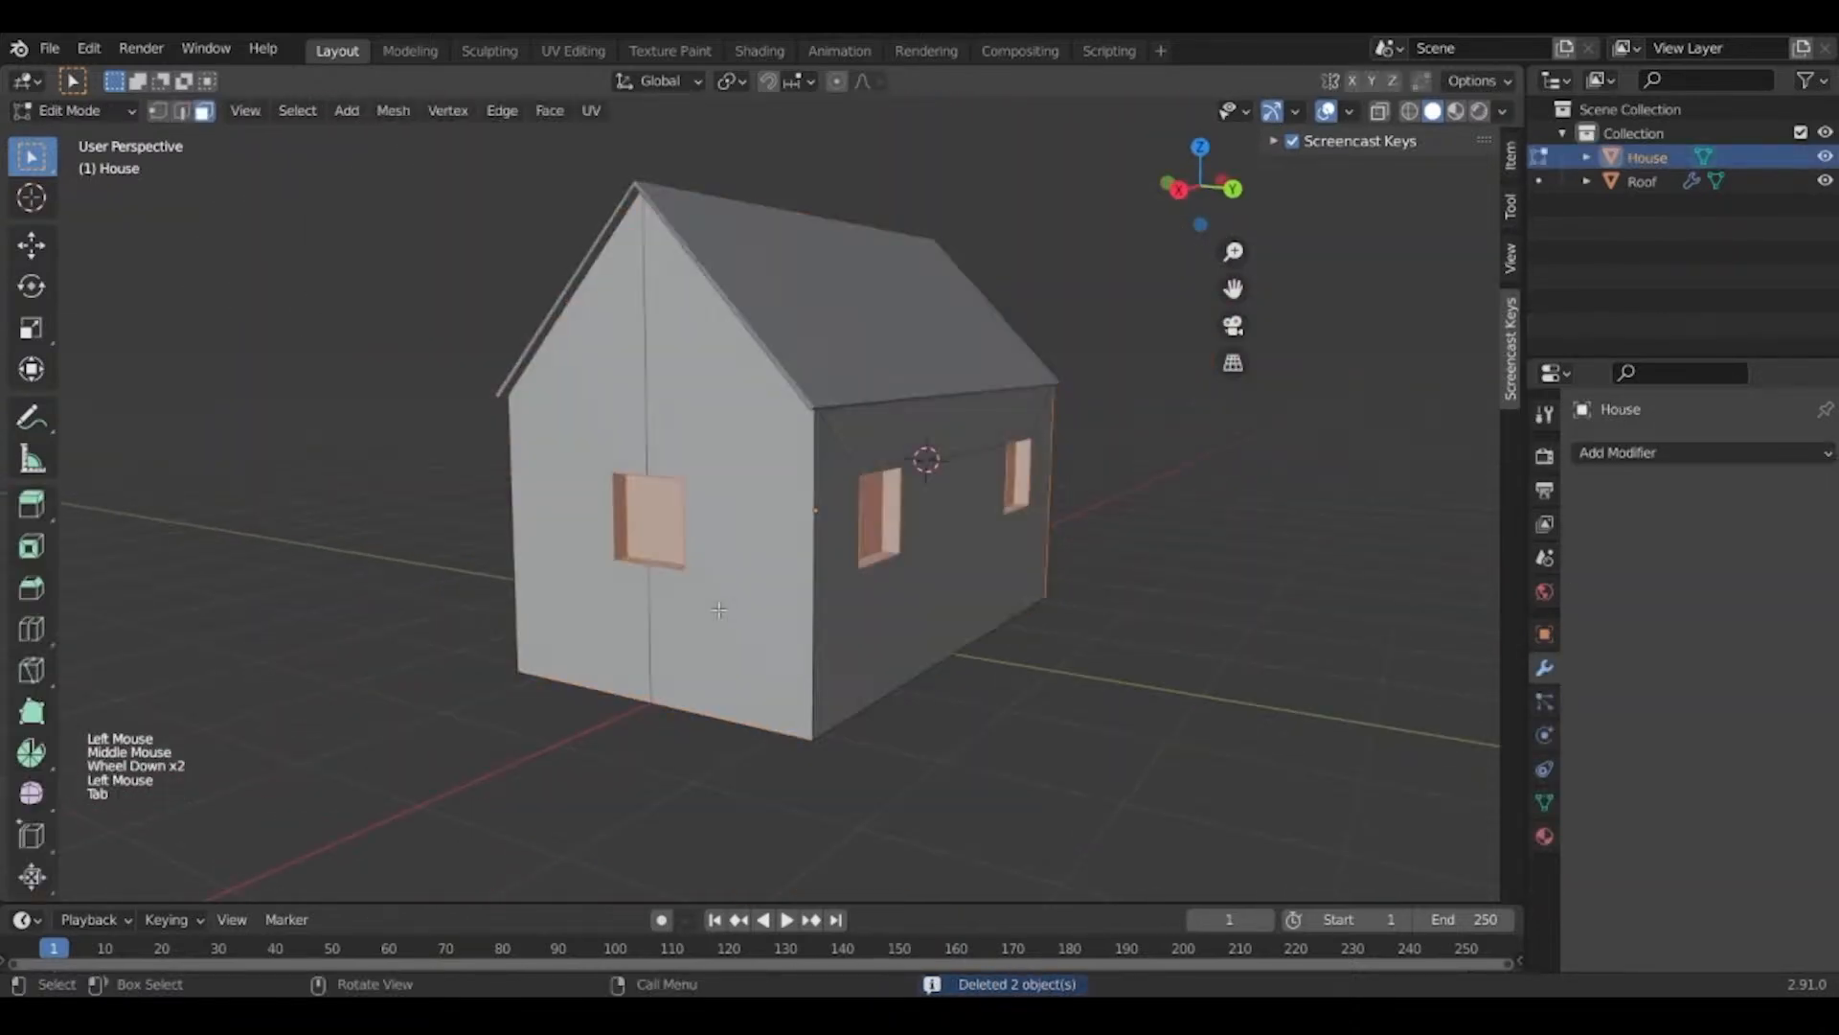
click(662, 534)
middle_drag(800, 573, 654, 604)
shift+click(668, 542)
shift+click(853, 514)
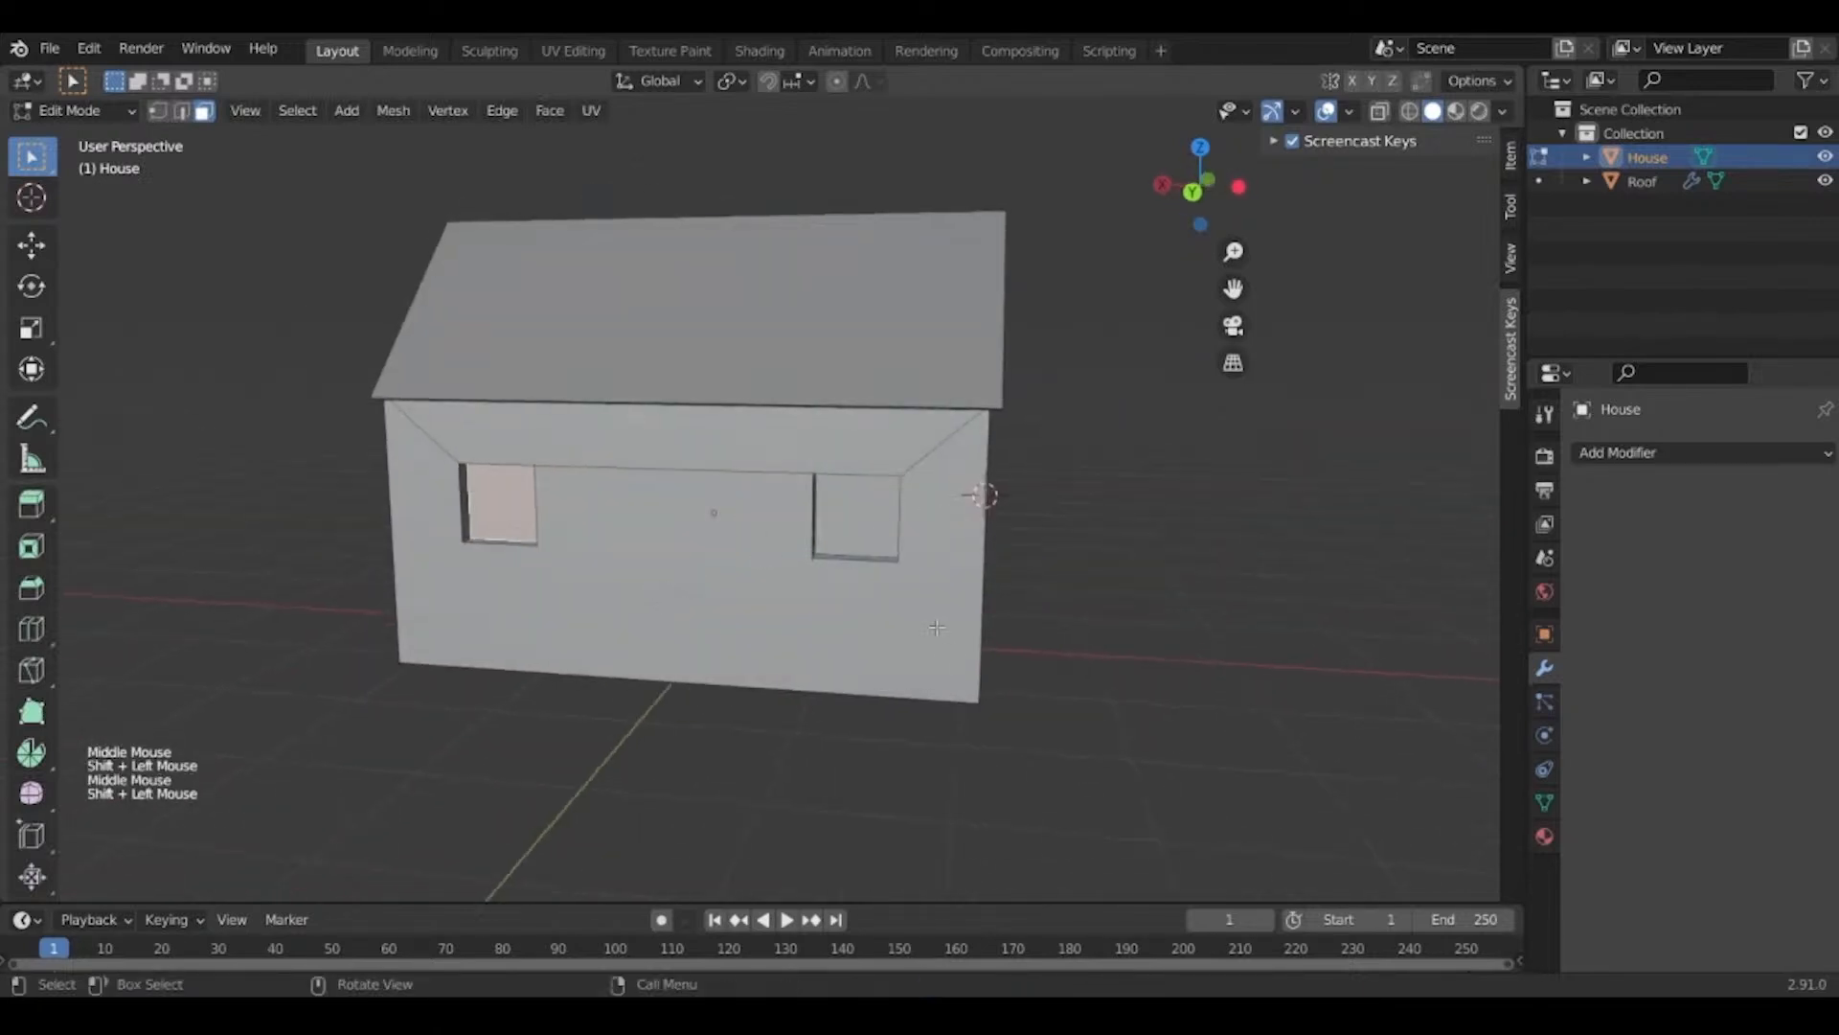
mouse_move(836, 673)
middle_down()
mouse_move(743, 681)
mouse_move(828, 676)
middle_up()
shift+click(865, 529)
middle_drag(845, 596, 607, 608)
shift+click(746, 558)
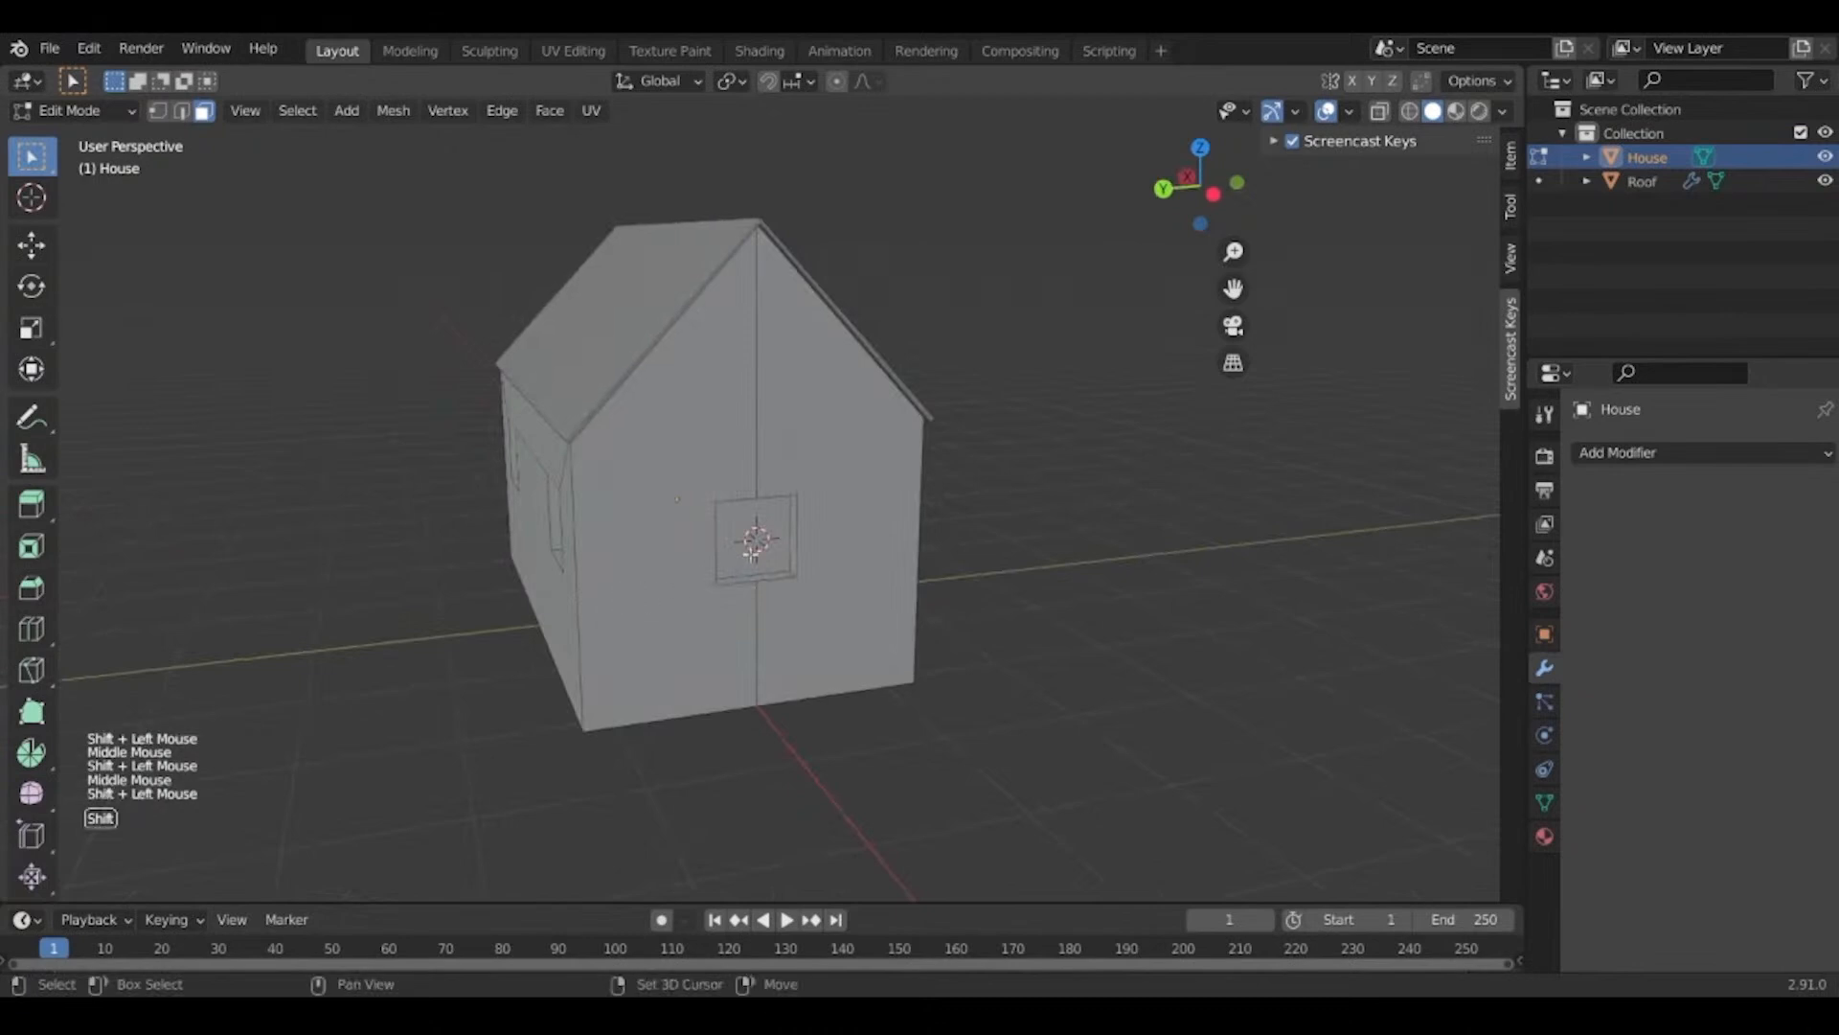
middle_drag(733, 577, 572, 577)
shift+click(704, 500)
middle_drag(821, 563, 671, 563)
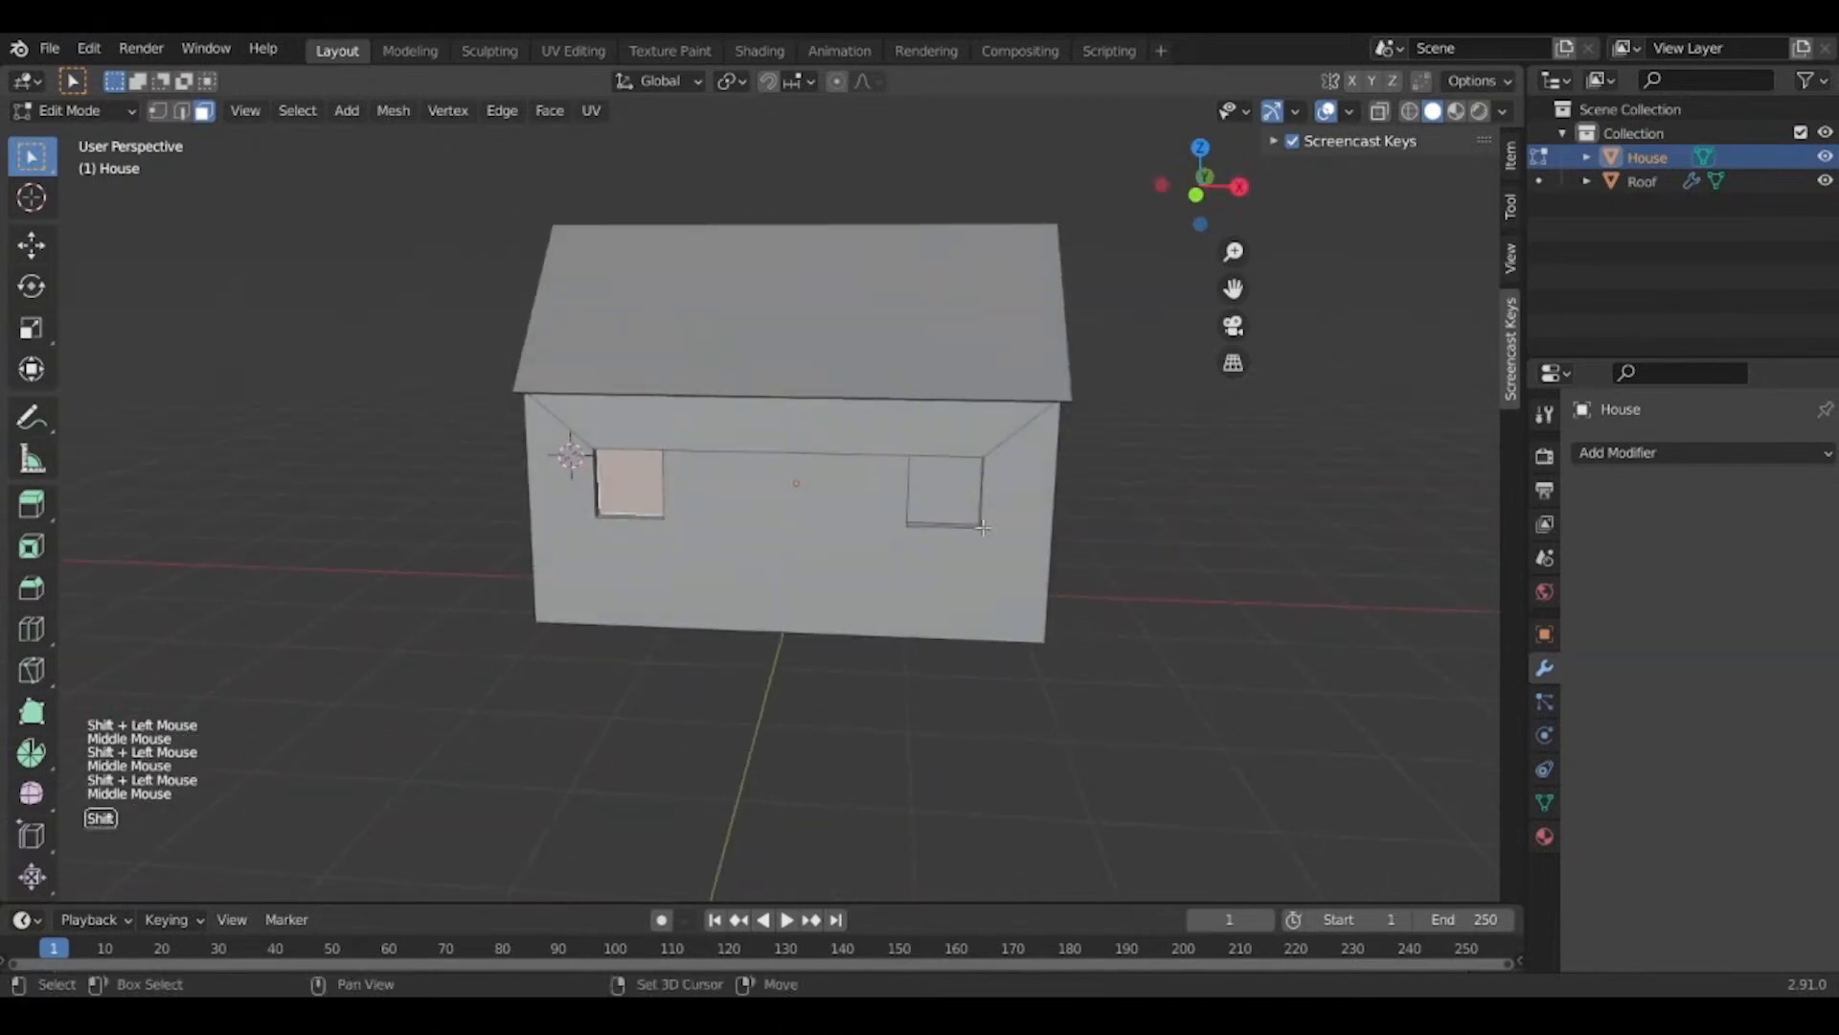
shift+click(969, 497)
middle_drag(970, 497, 852, 736)
scroll(853, 736, up, 3)
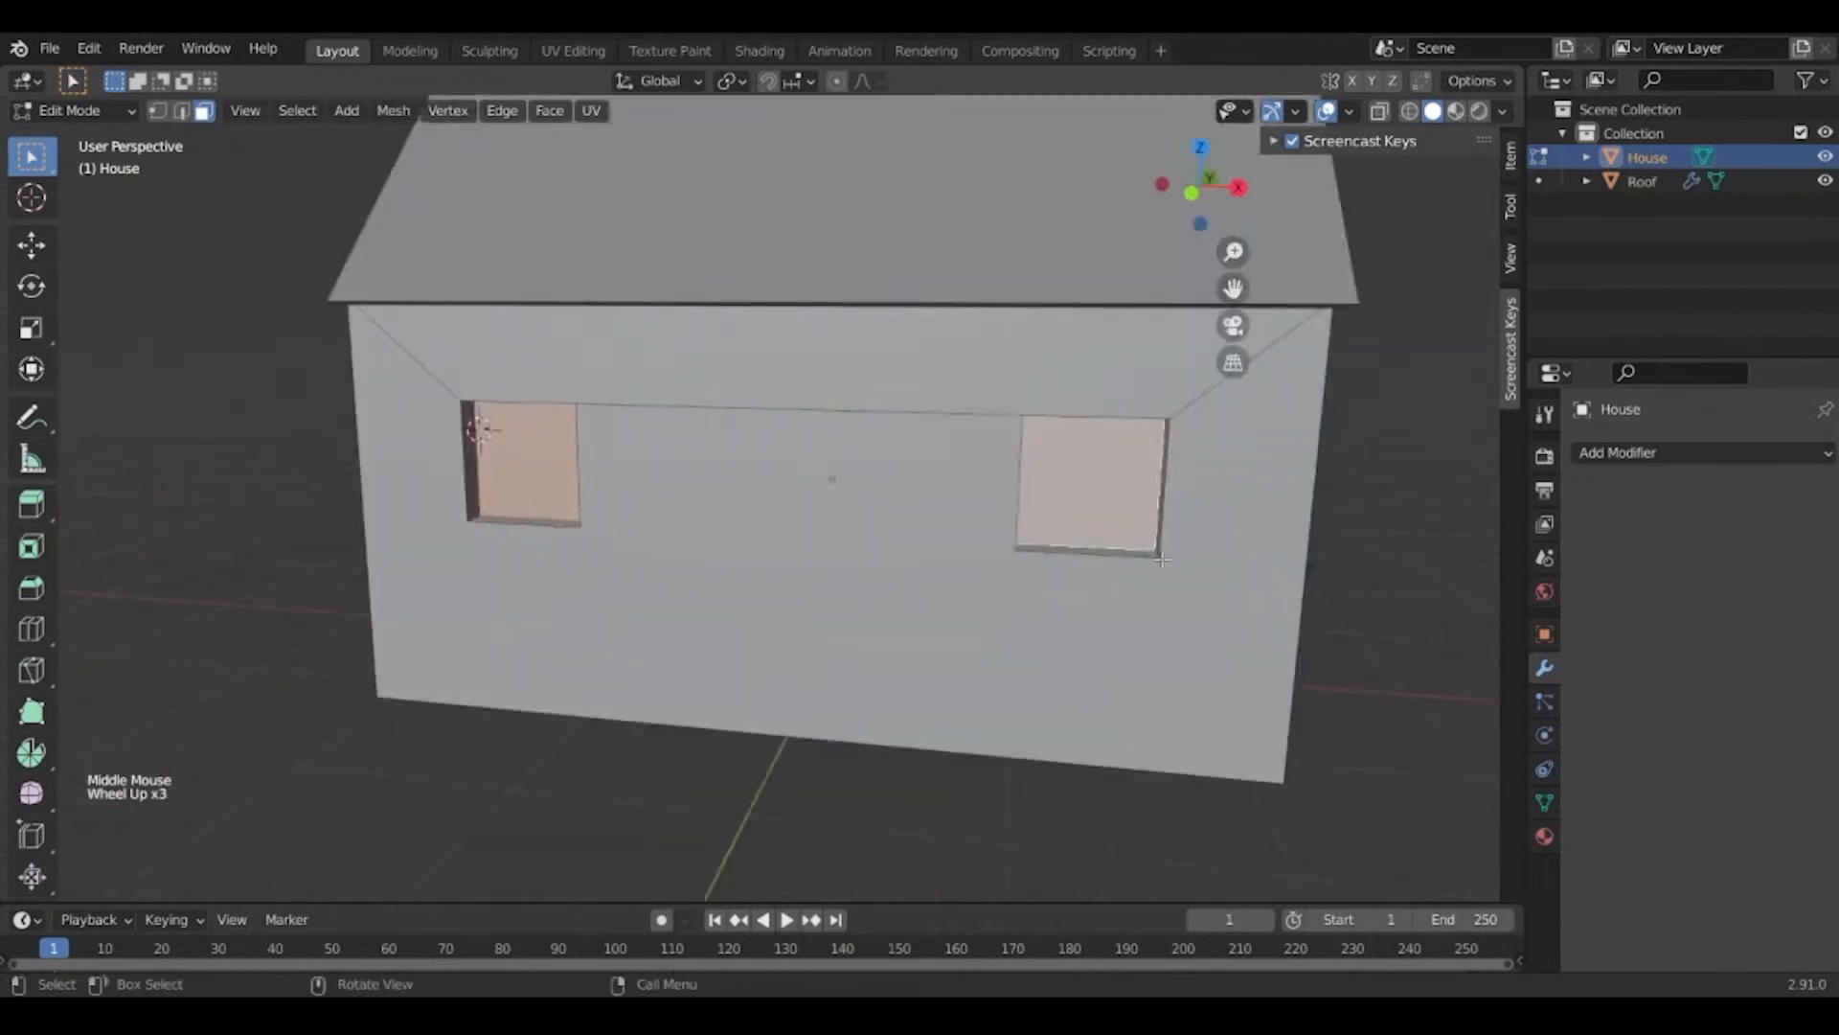
middle_drag(1199, 676, 1229, 684)
scroll(1209, 679, down, 3)
key(x)
click(1196, 684)
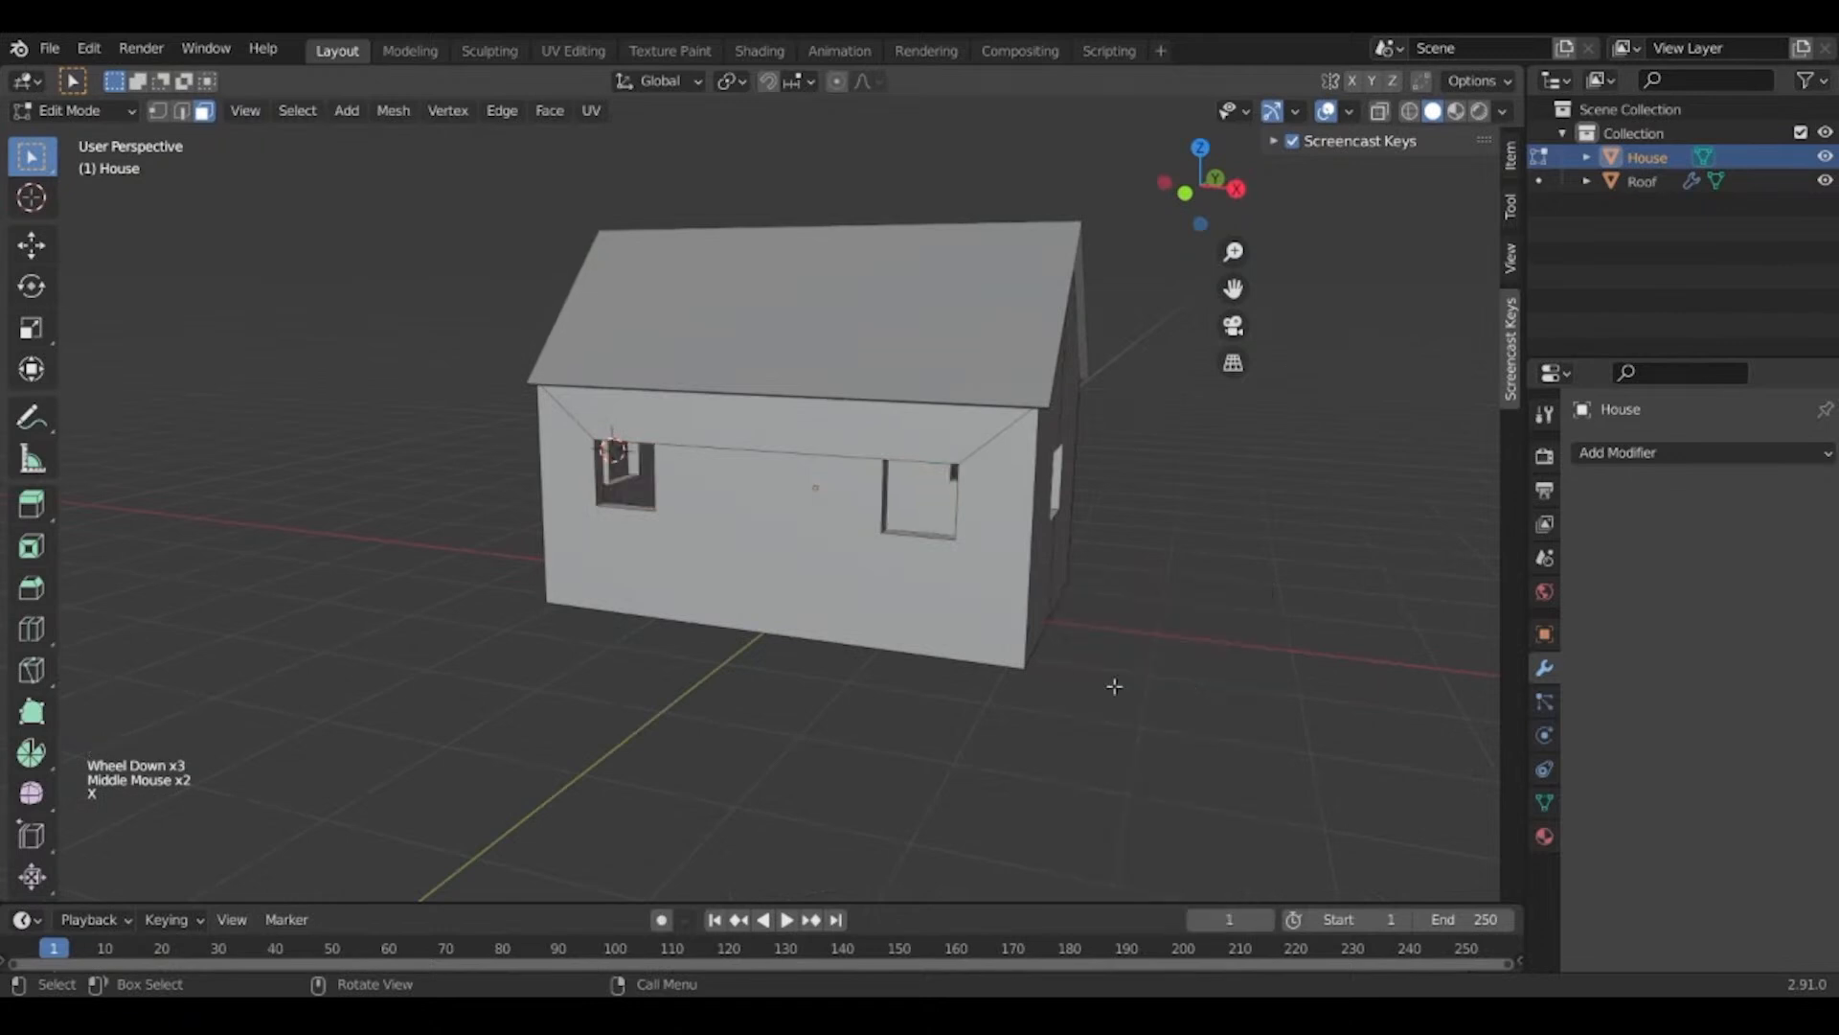
shift+scroll(1108, 677, up, 1)
shift+middle_drag(1109, 677, 840, 597)
scroll(1015, 645, down, 1)
scroll(929, 616, up, 1)
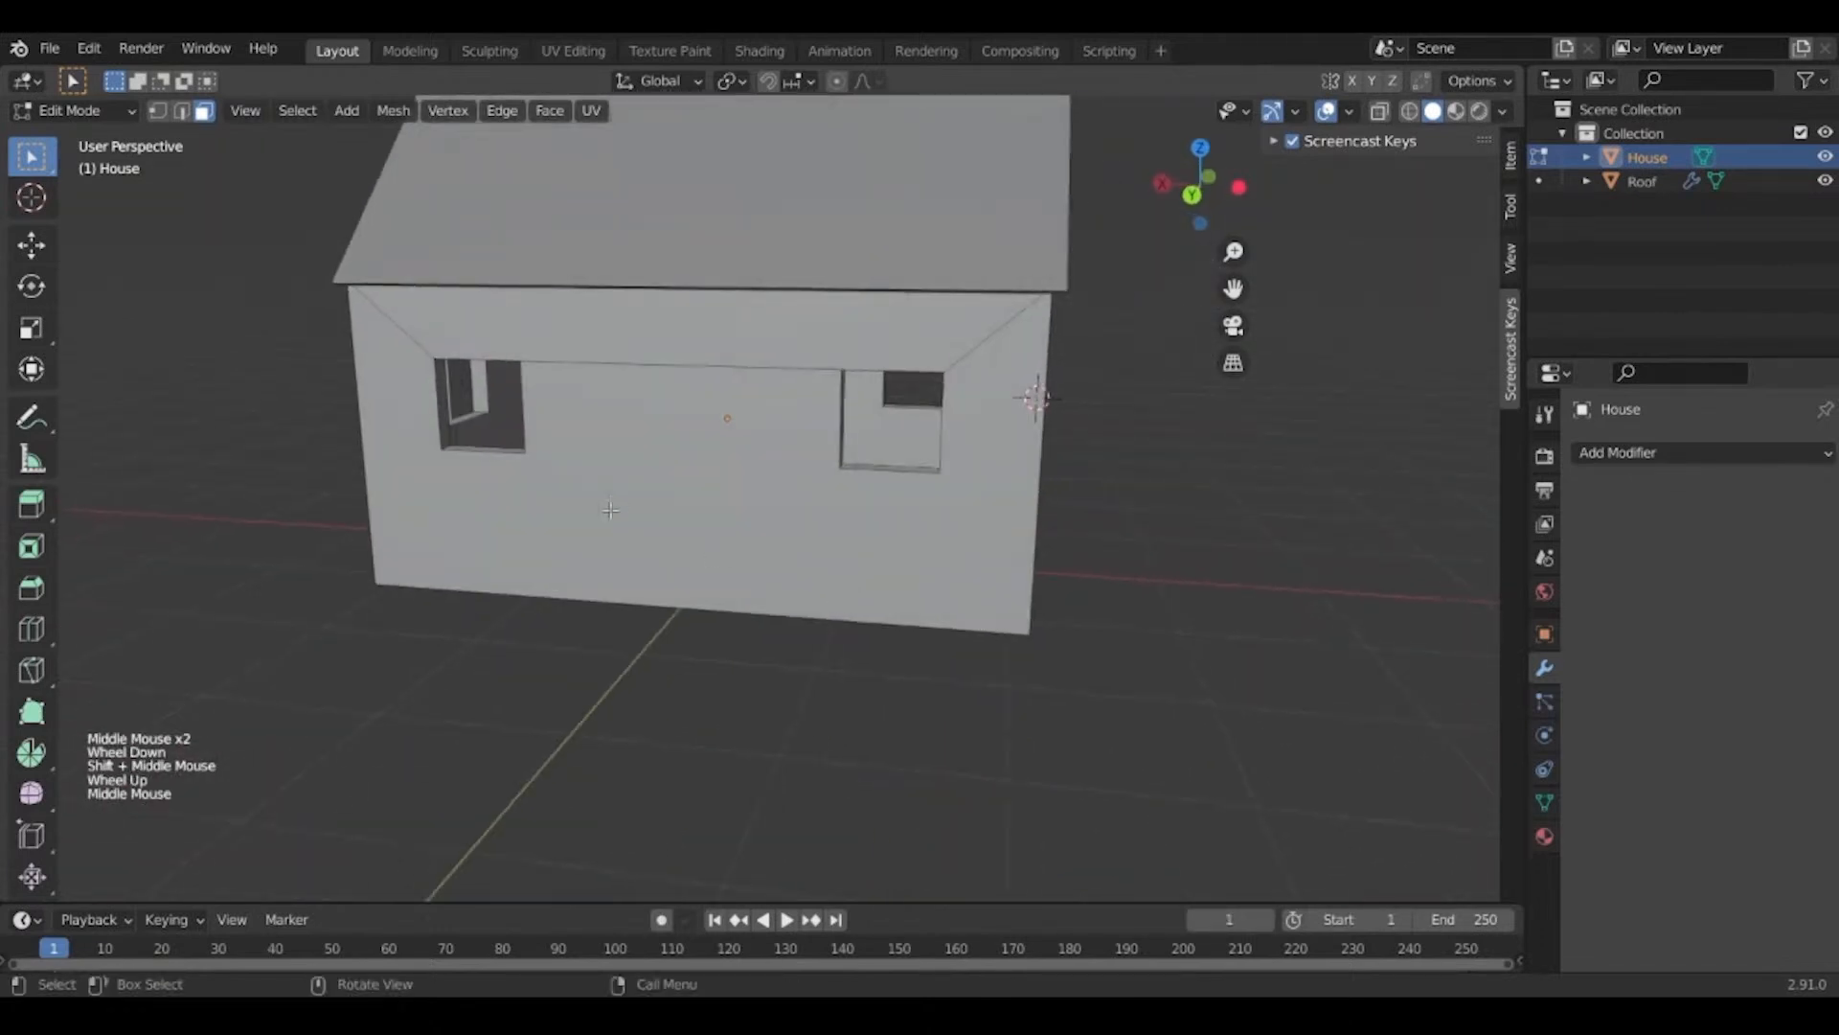
middle_drag(573, 594, 710, 607)
key(Tab)
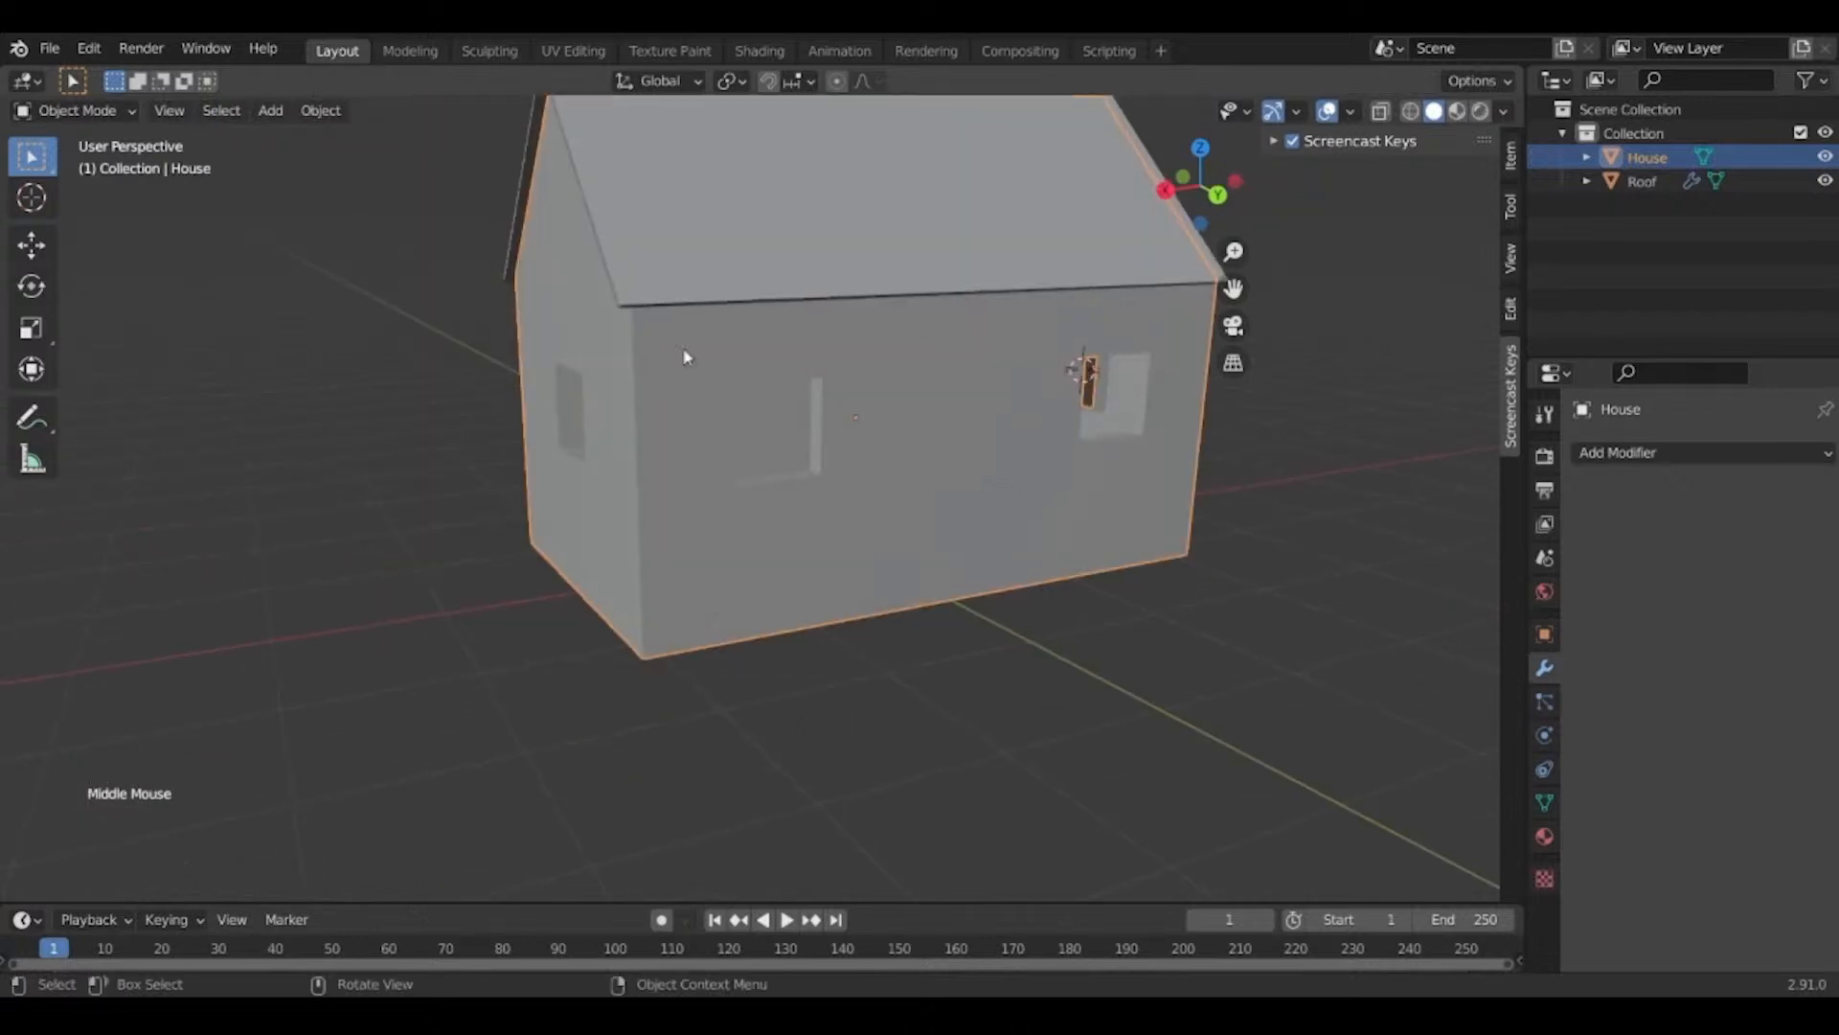
Snap the 3D cursor to the centre of the two faces forming House's long wall around the windows.
key(Tab)
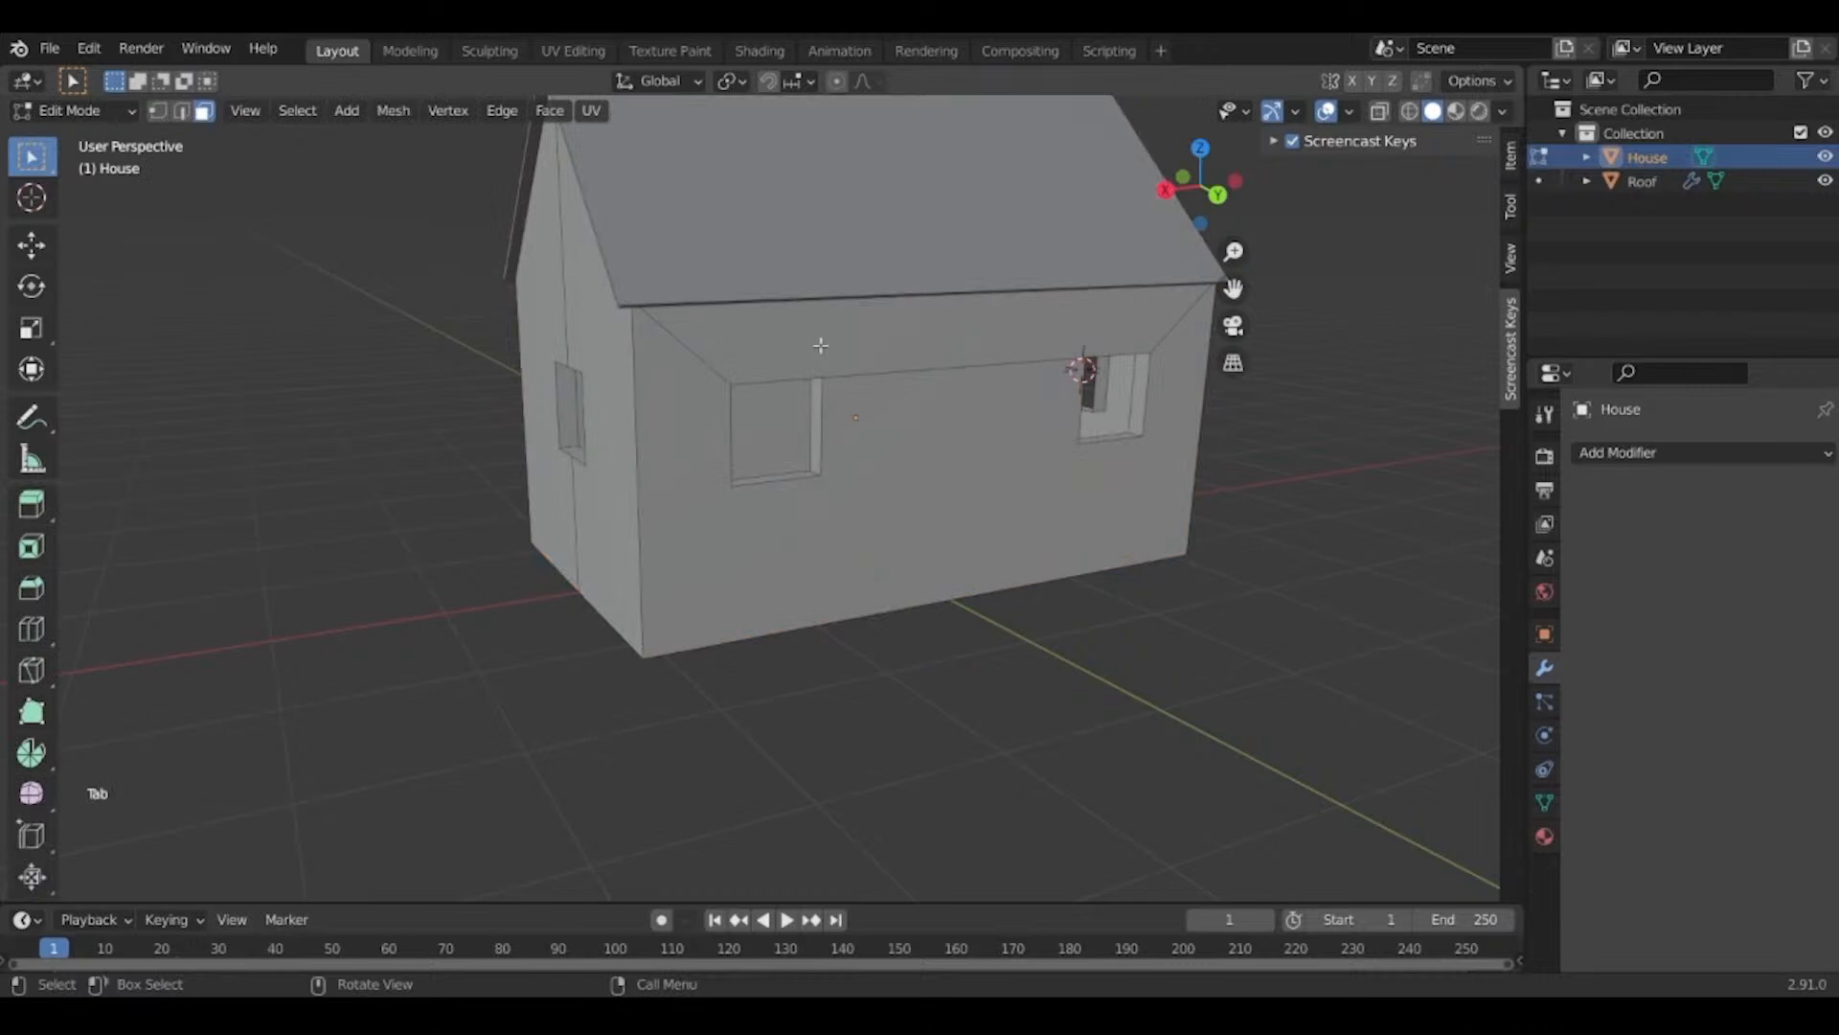
key(3)
click(821, 345)
shift+click(1177, 438)
key(shift+s)
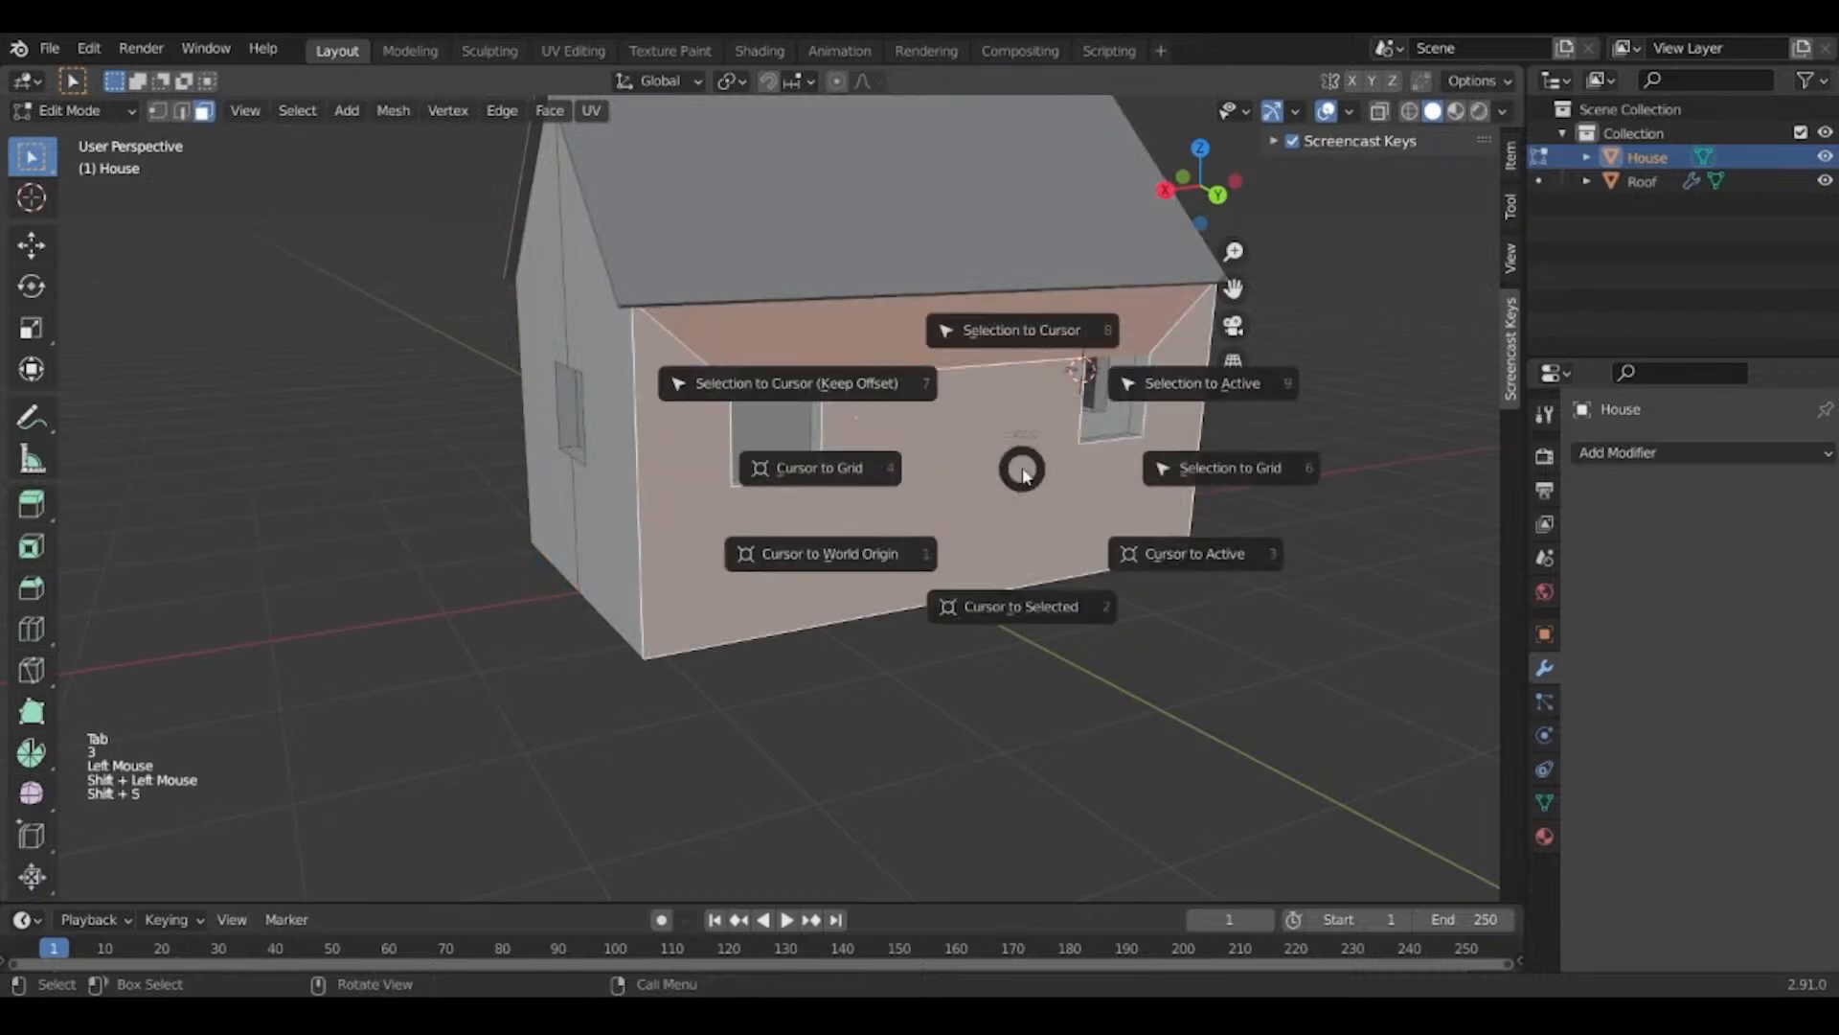
click(1033, 602)
key(Tab)
Add a cube at the 3D cursor and scale it down to about door width between the two windows.
key(shift+a)
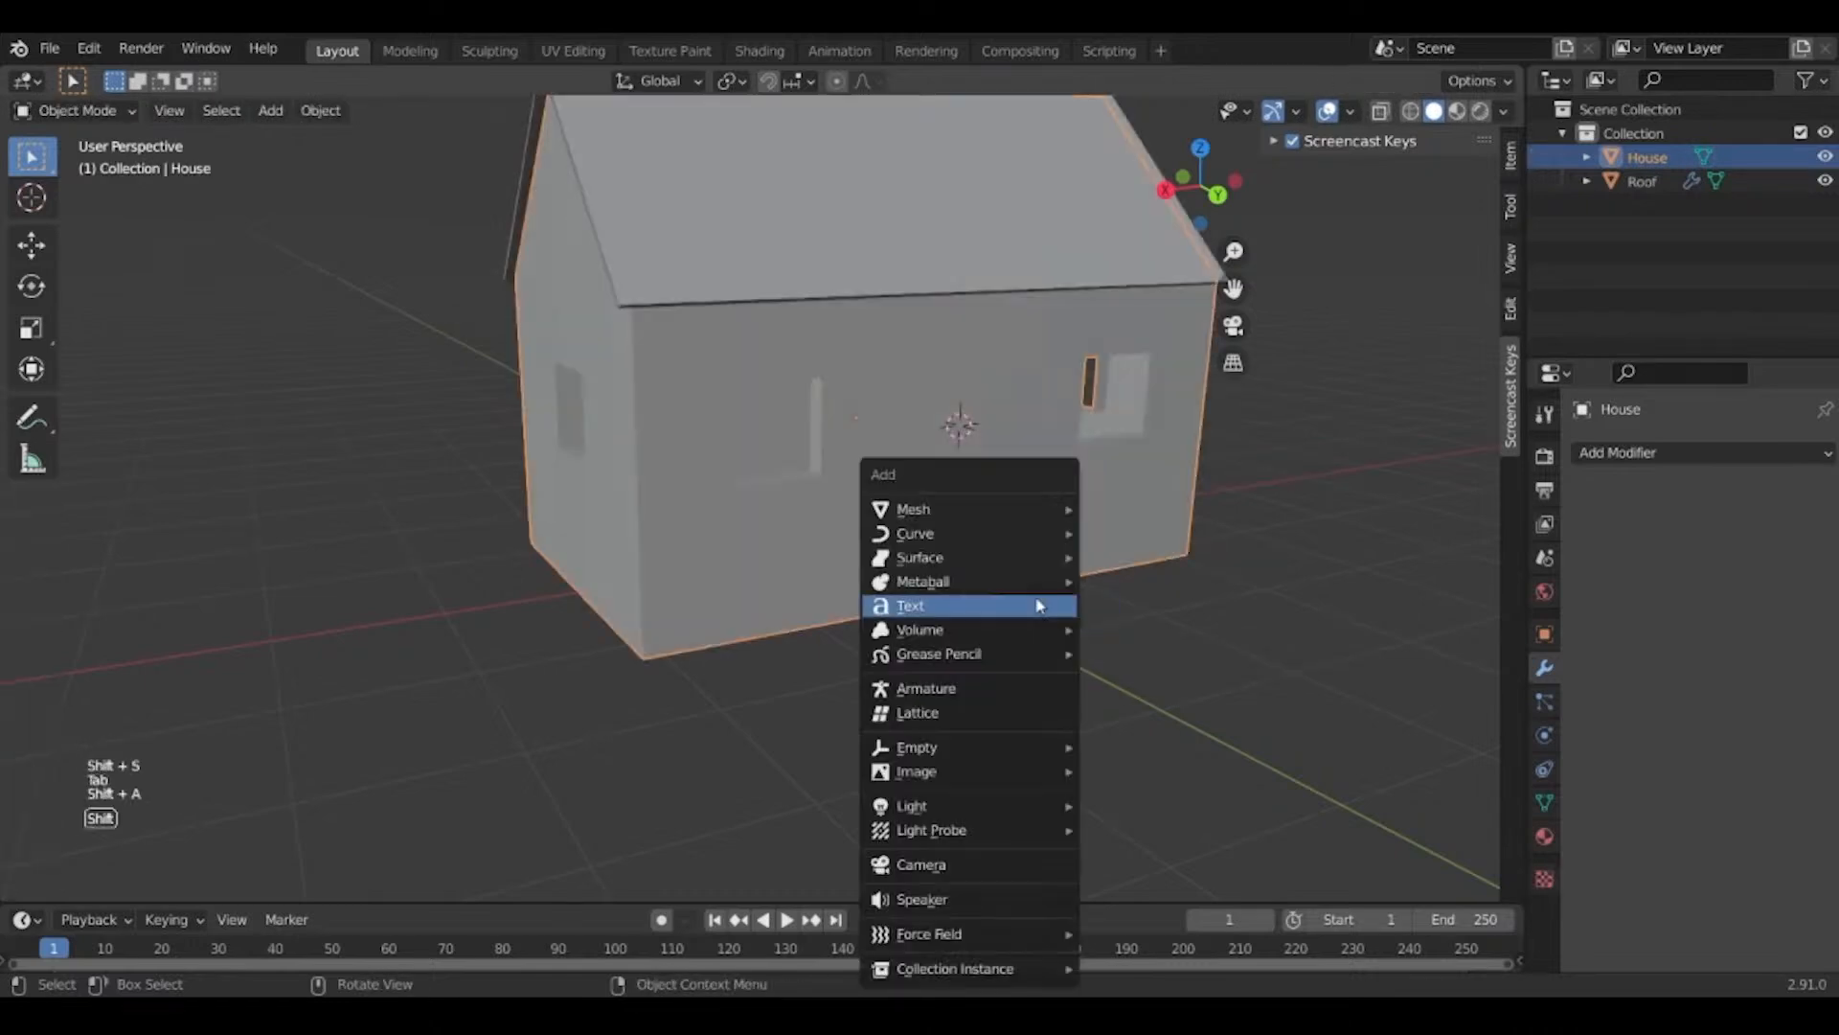
mouse_move(1009, 513)
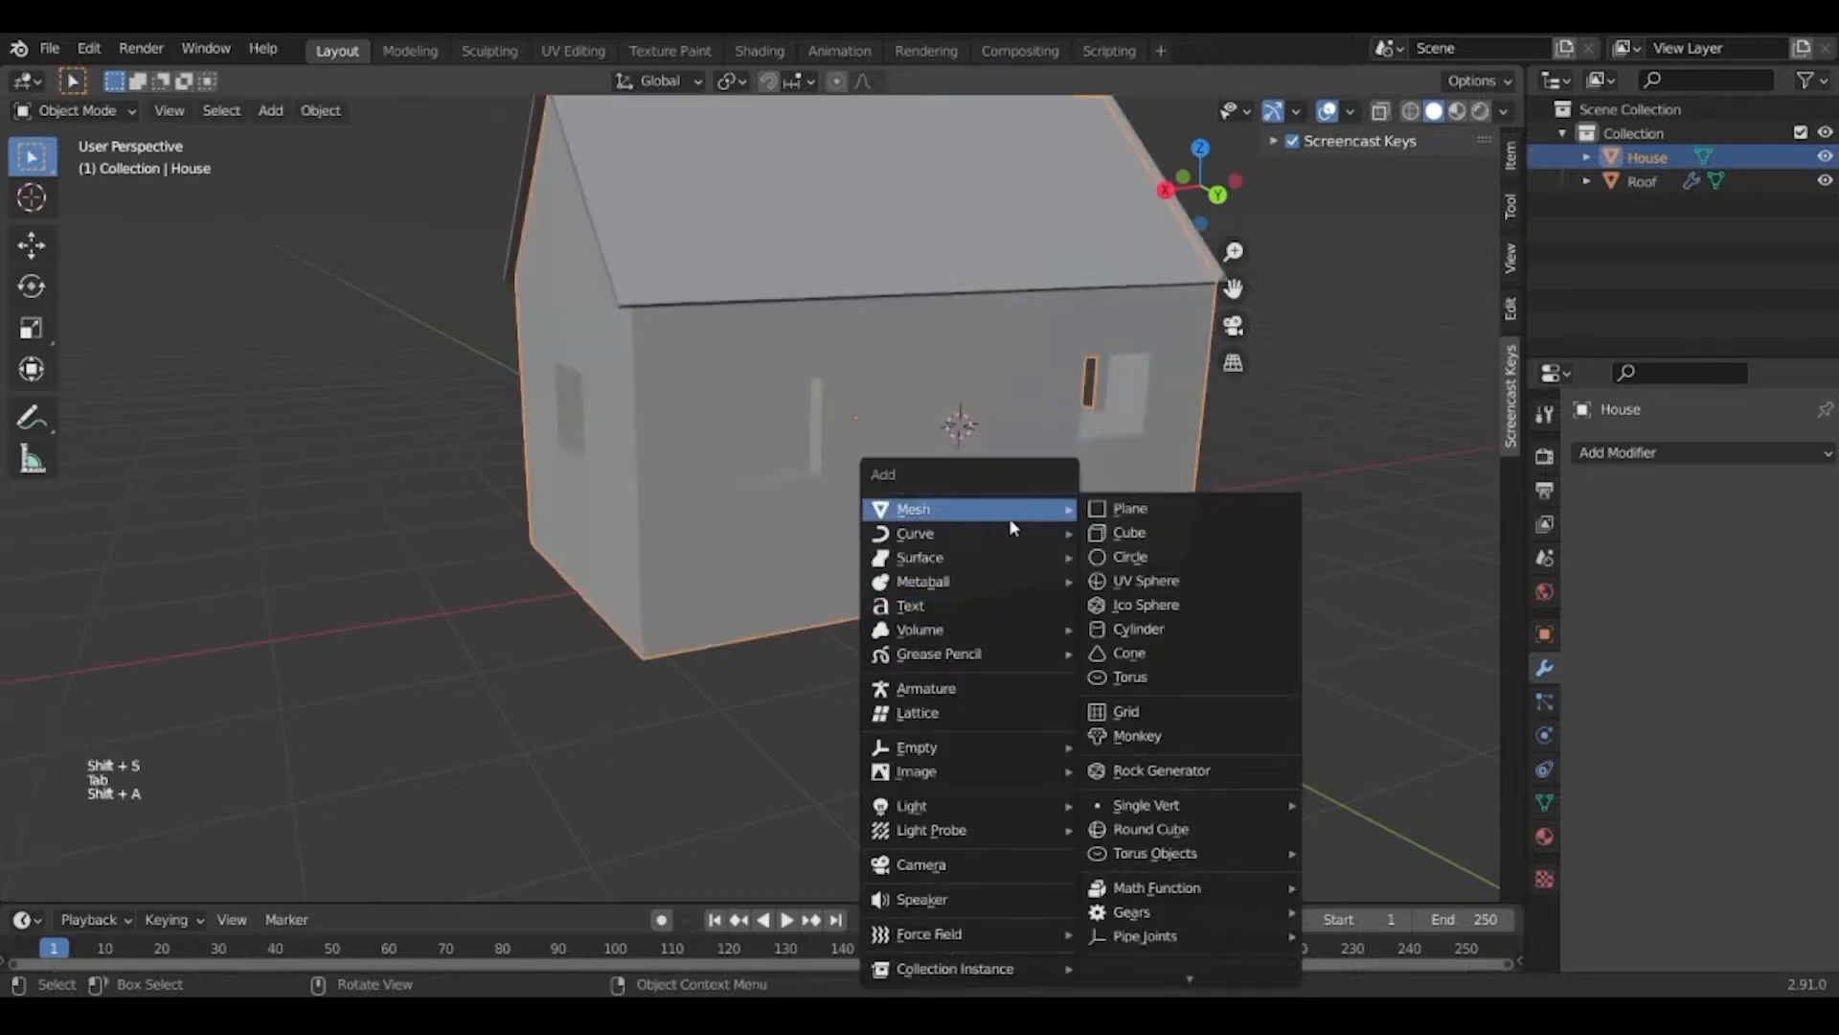
click(1175, 531)
middle_drag(1272, 579, 1252, 542)
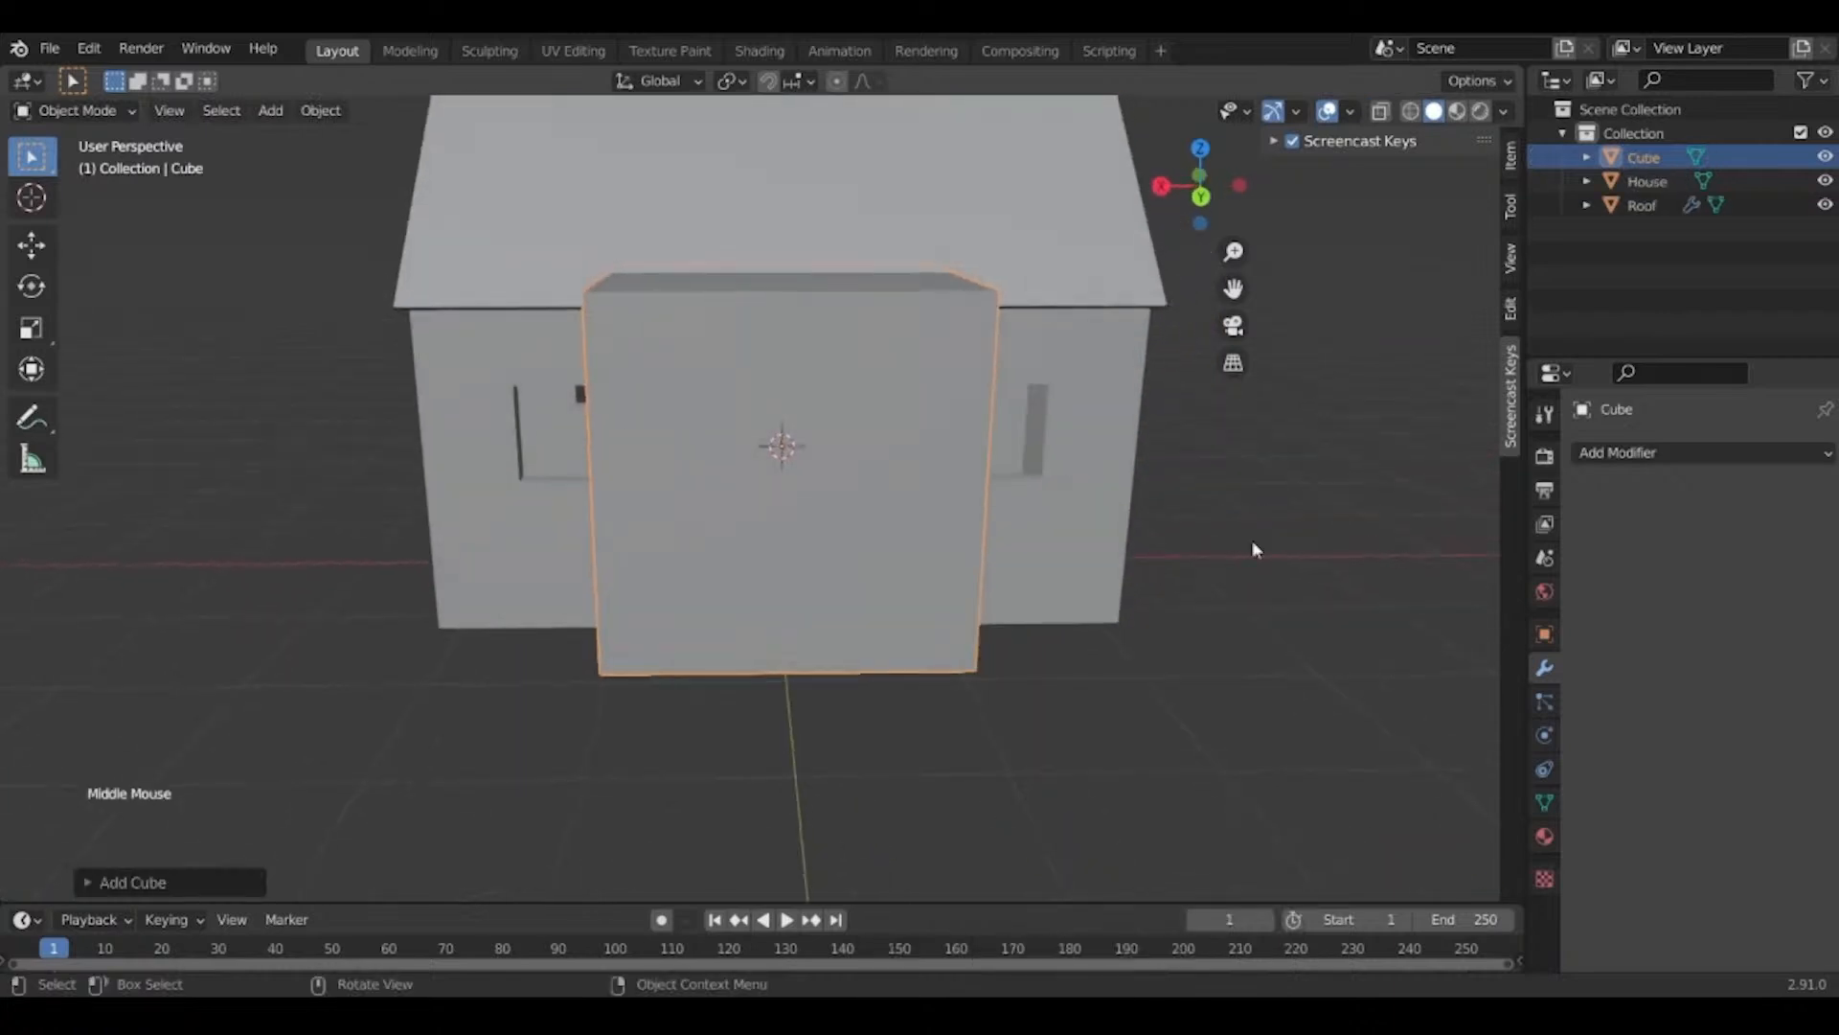
key(s)
click(965, 579)
Scale the new cube along Y into a thinner block that still passes through the wall.
scroll(964, 579, up, 3)
middle_drag(965, 579, 1088, 612)
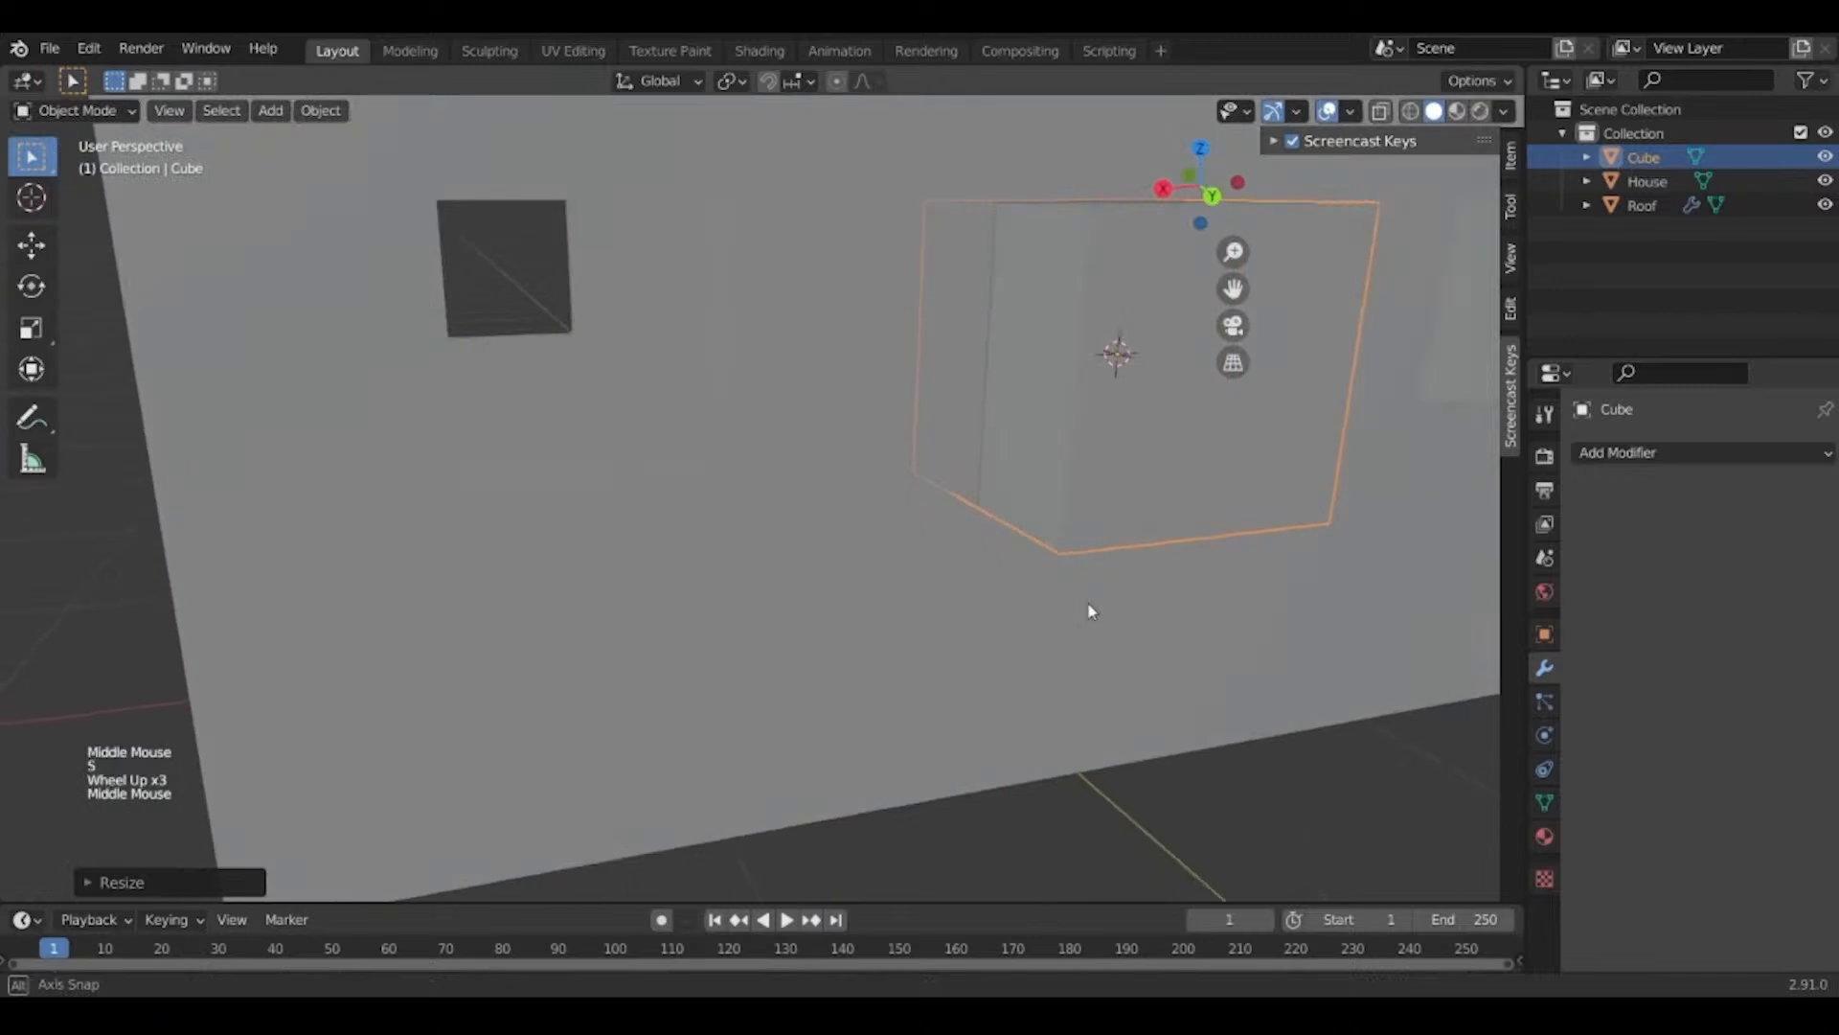
scroll(1085, 604, down, 1)
key(s)
key(y)
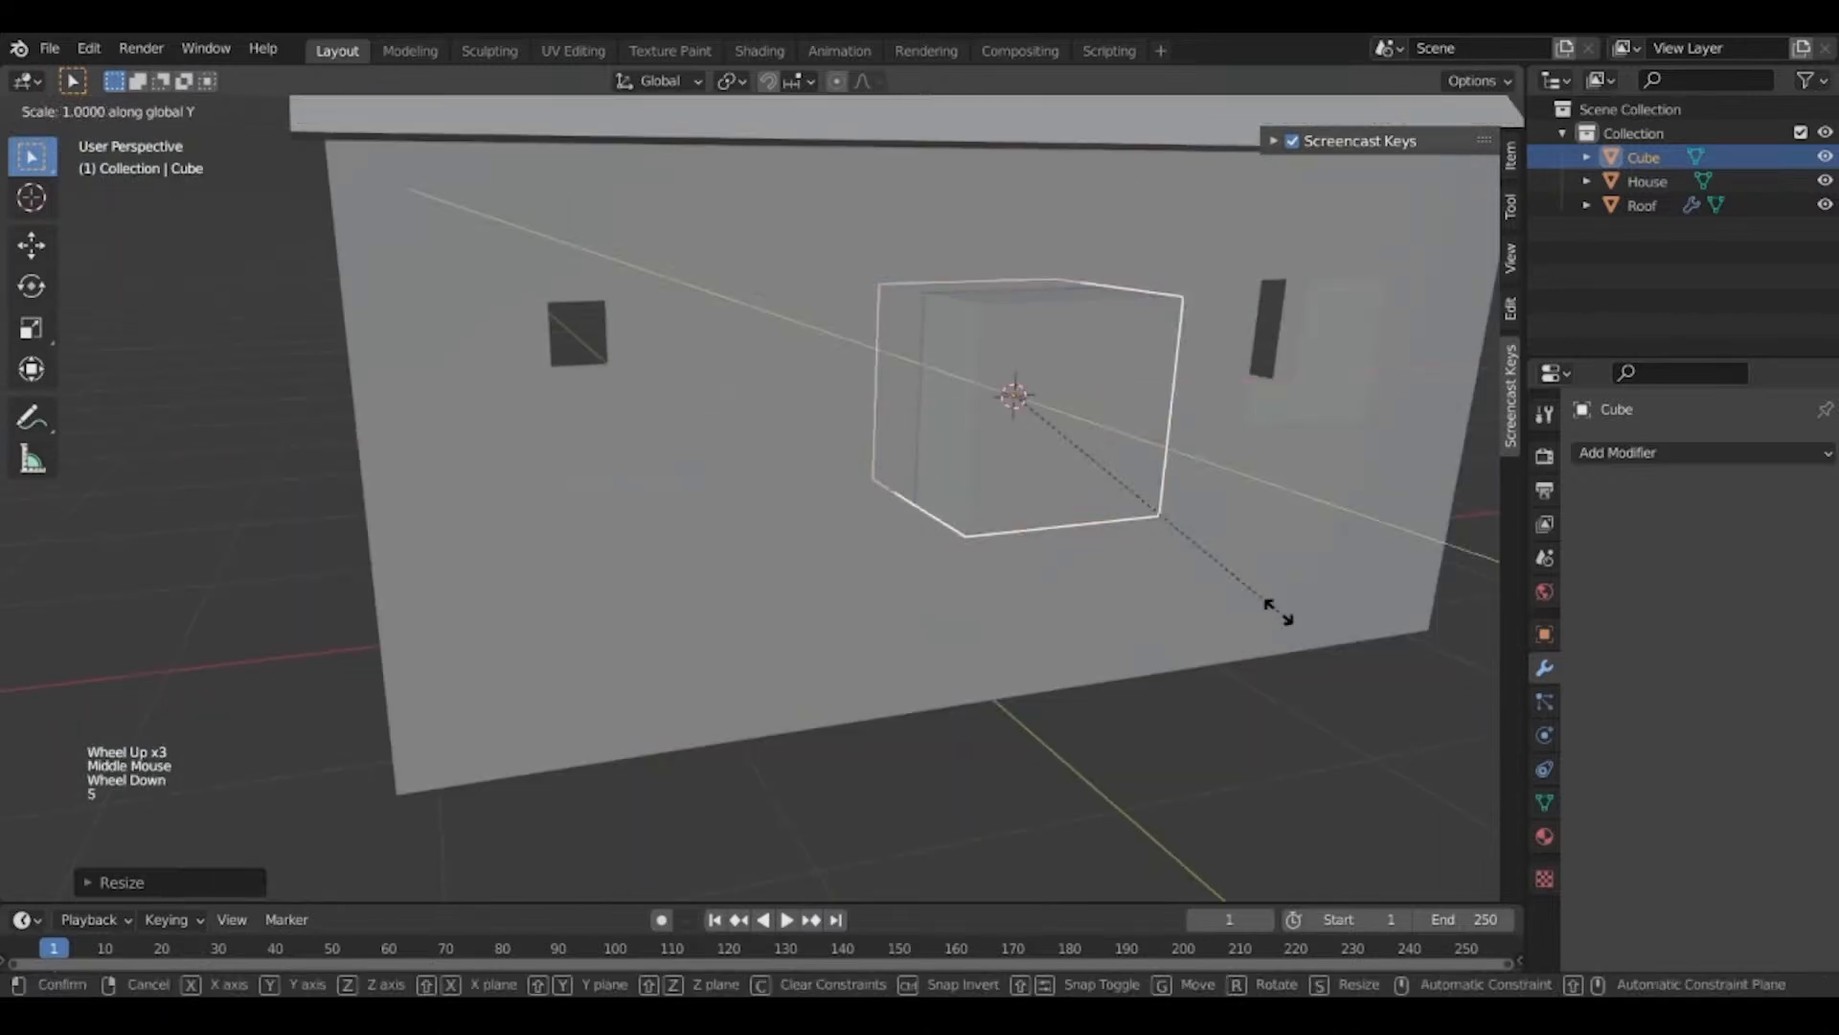
click(1093, 520)
click(1039, 528)
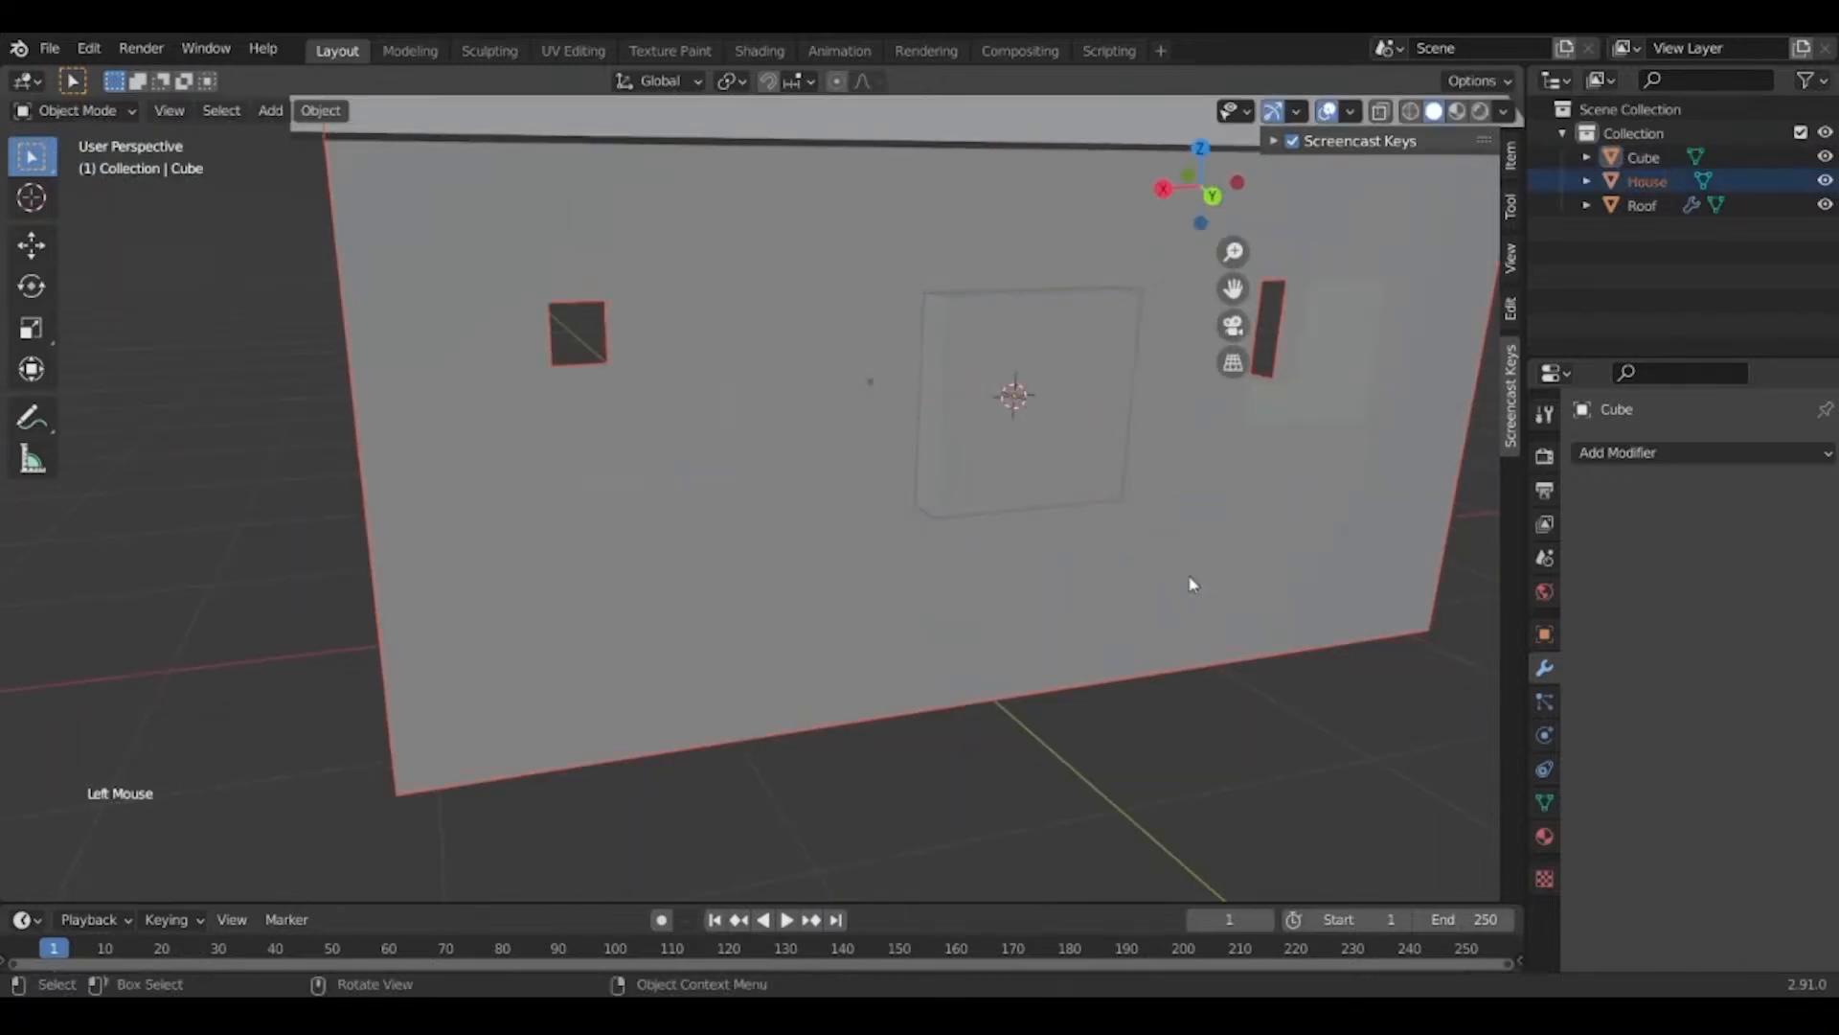
Move the cube's bottom face about 0.94 m down along Z, slightly past the wall's lower edge, to form a door shape.
middle_drag(1191, 578, 1015, 457)
click(606, 321)
middle_drag(636, 517, 778, 483)
shift+middle_drag(779, 491, 637, 648)
middle_drag(778, 553, 796, 423)
key(Tab)
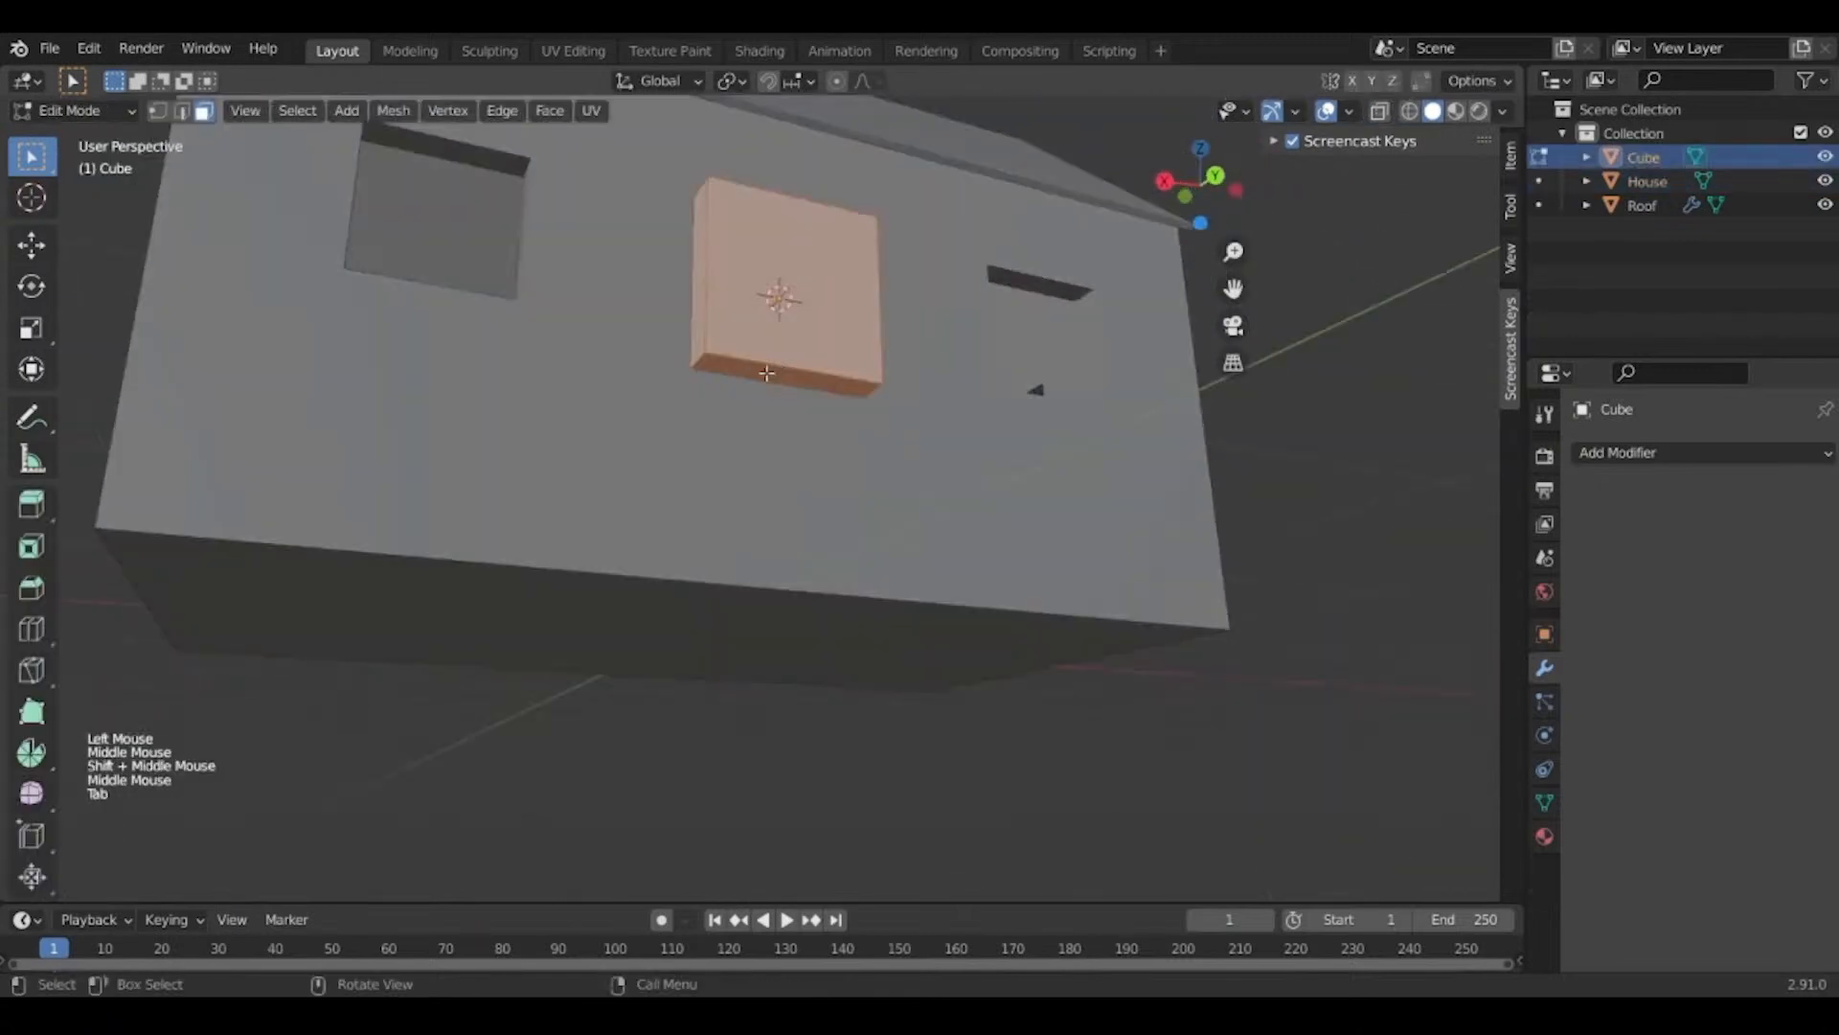
key(3)
click(766, 374)
key(g)
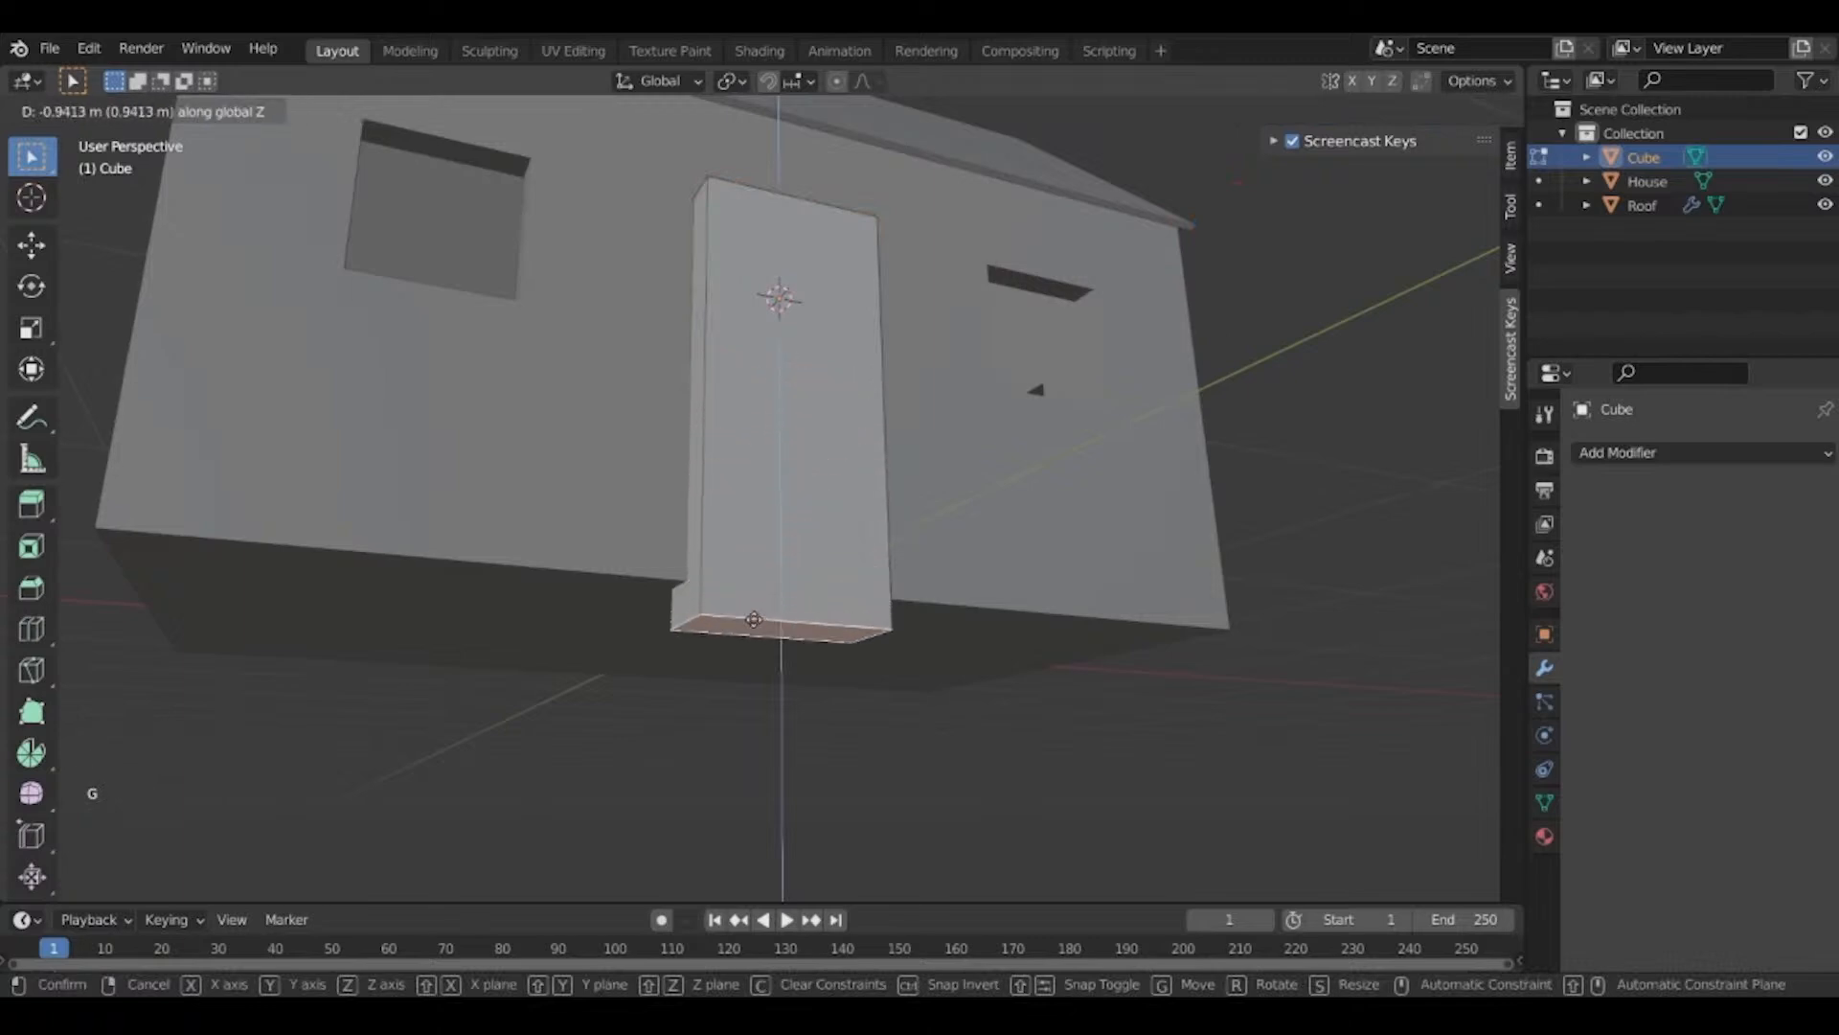
click(754, 618)
middle_drag(657, 636, 502, 769)
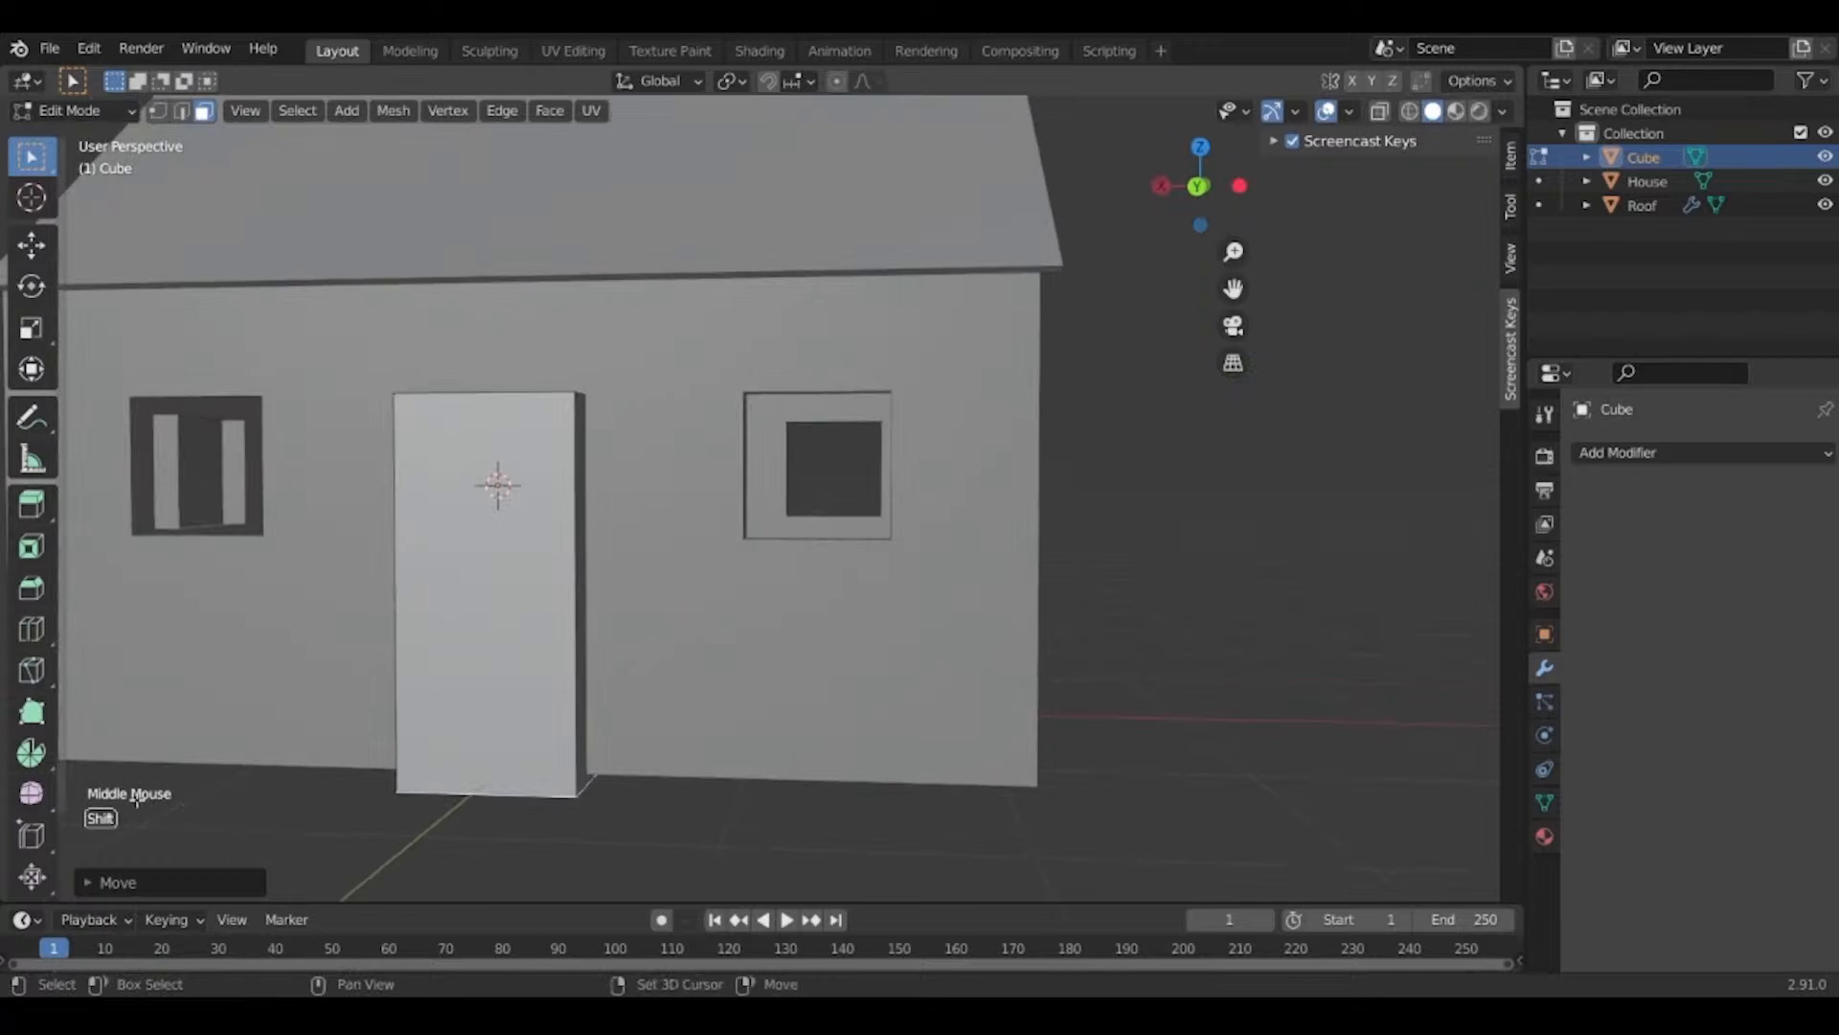
shift+middle_drag(136, 800, 672, 675)
key(Tab)
Scale the door block along Y by about 0.70 to make it thinner.
middle_drag(903, 599, 1170, 628)
scroll(1081, 579, down, 3)
scroll(1076, 643, up, 1)
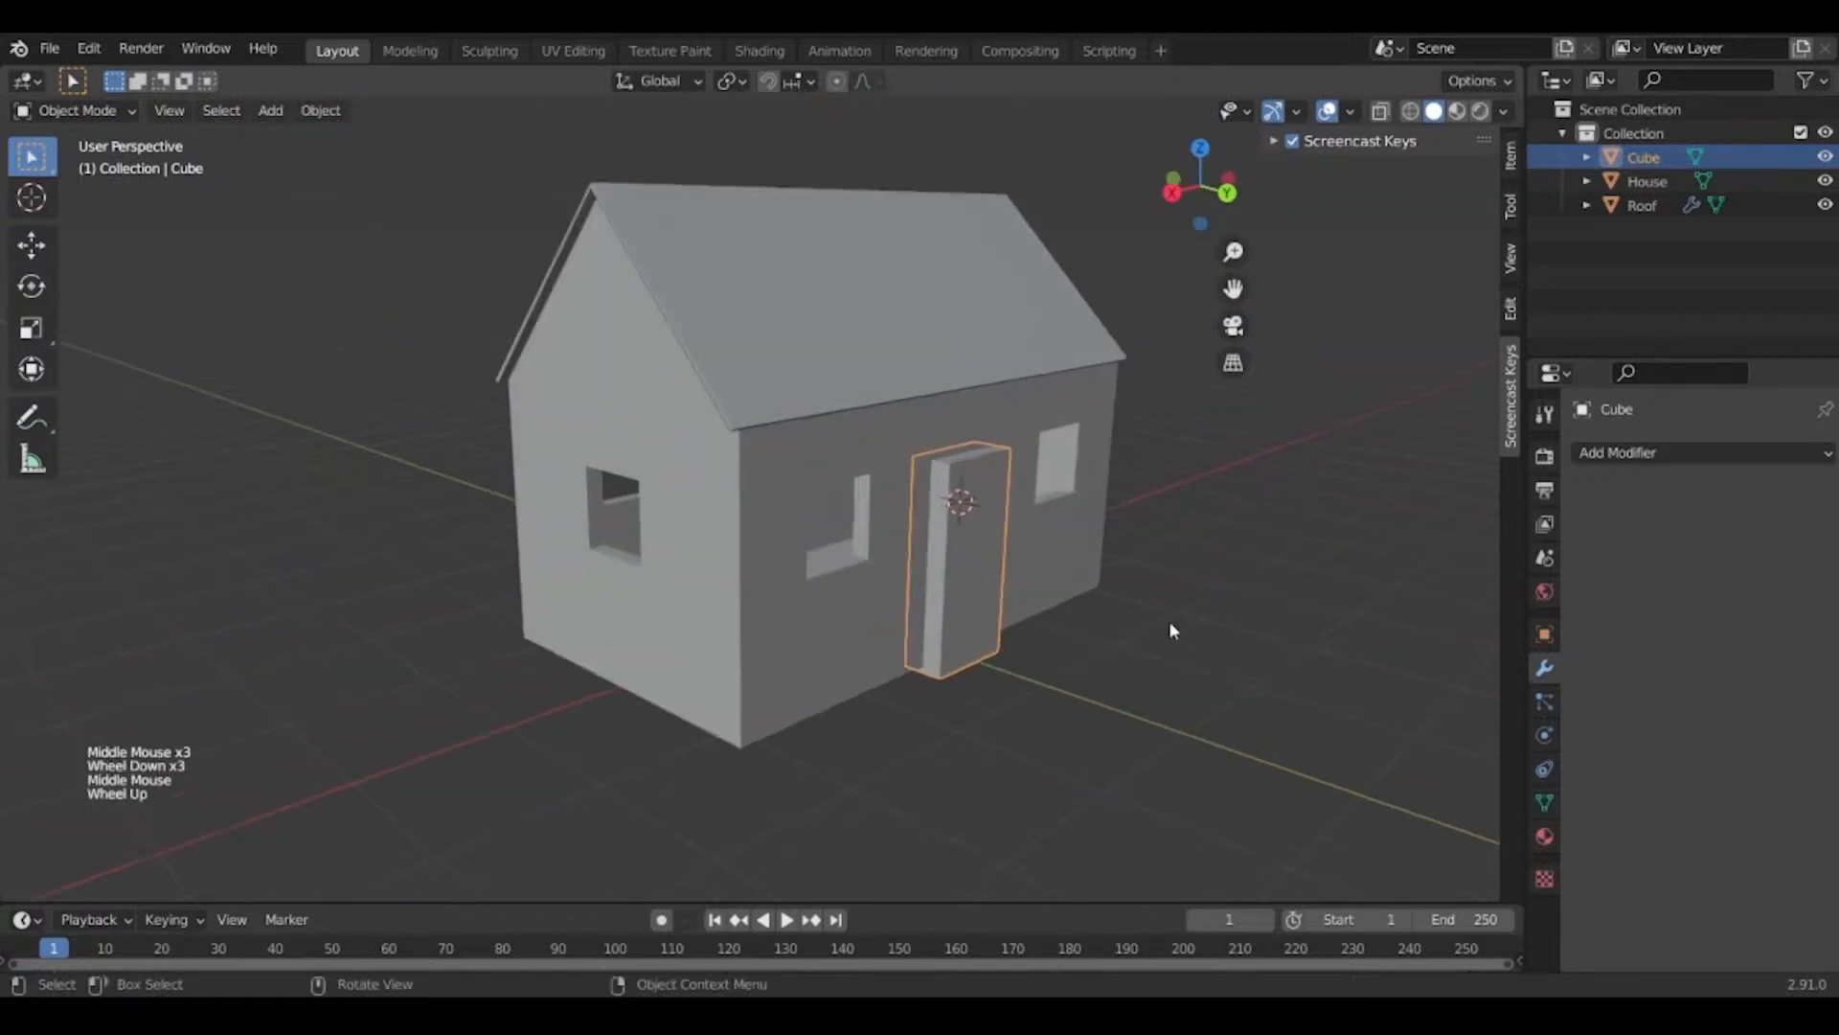
key(s)
key(y)
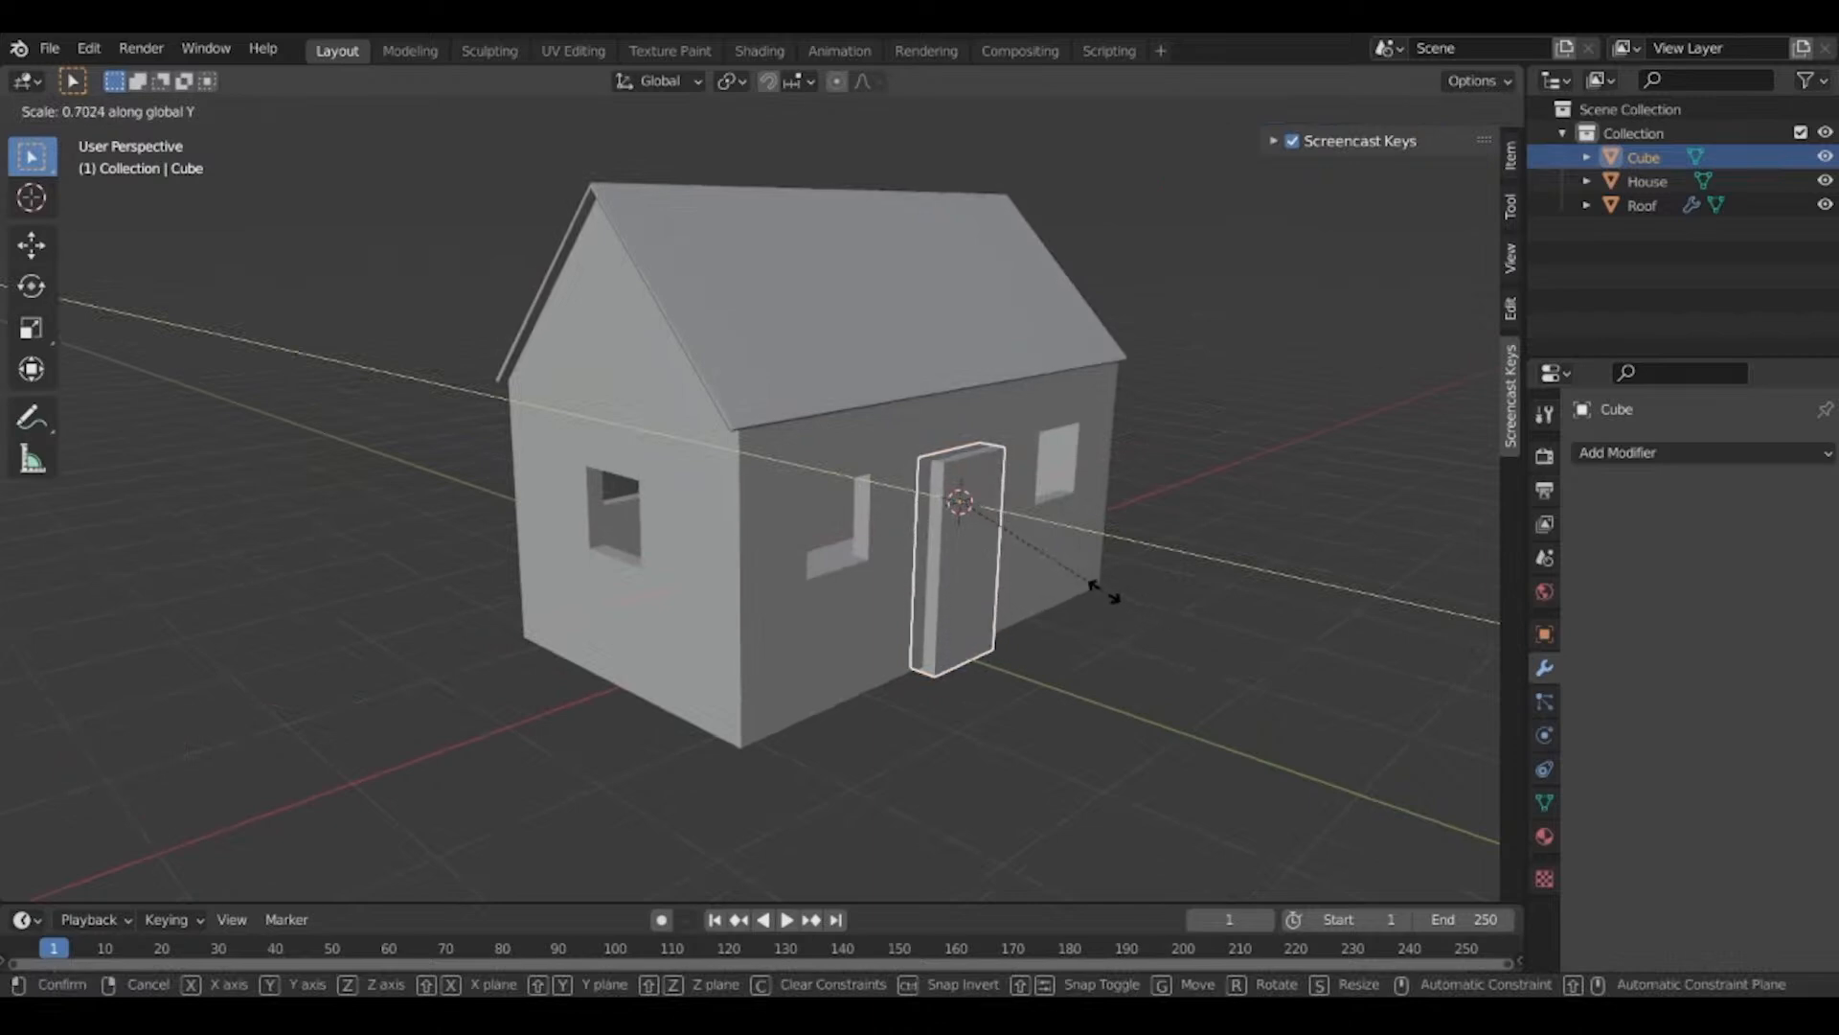
click(1111, 595)
scroll(1102, 594, up, 2)
middle_drag(1101, 594, 763, 617)
Add a Boolean modifier to House, set to Difference, with the door block as its object.
click(1048, 518)
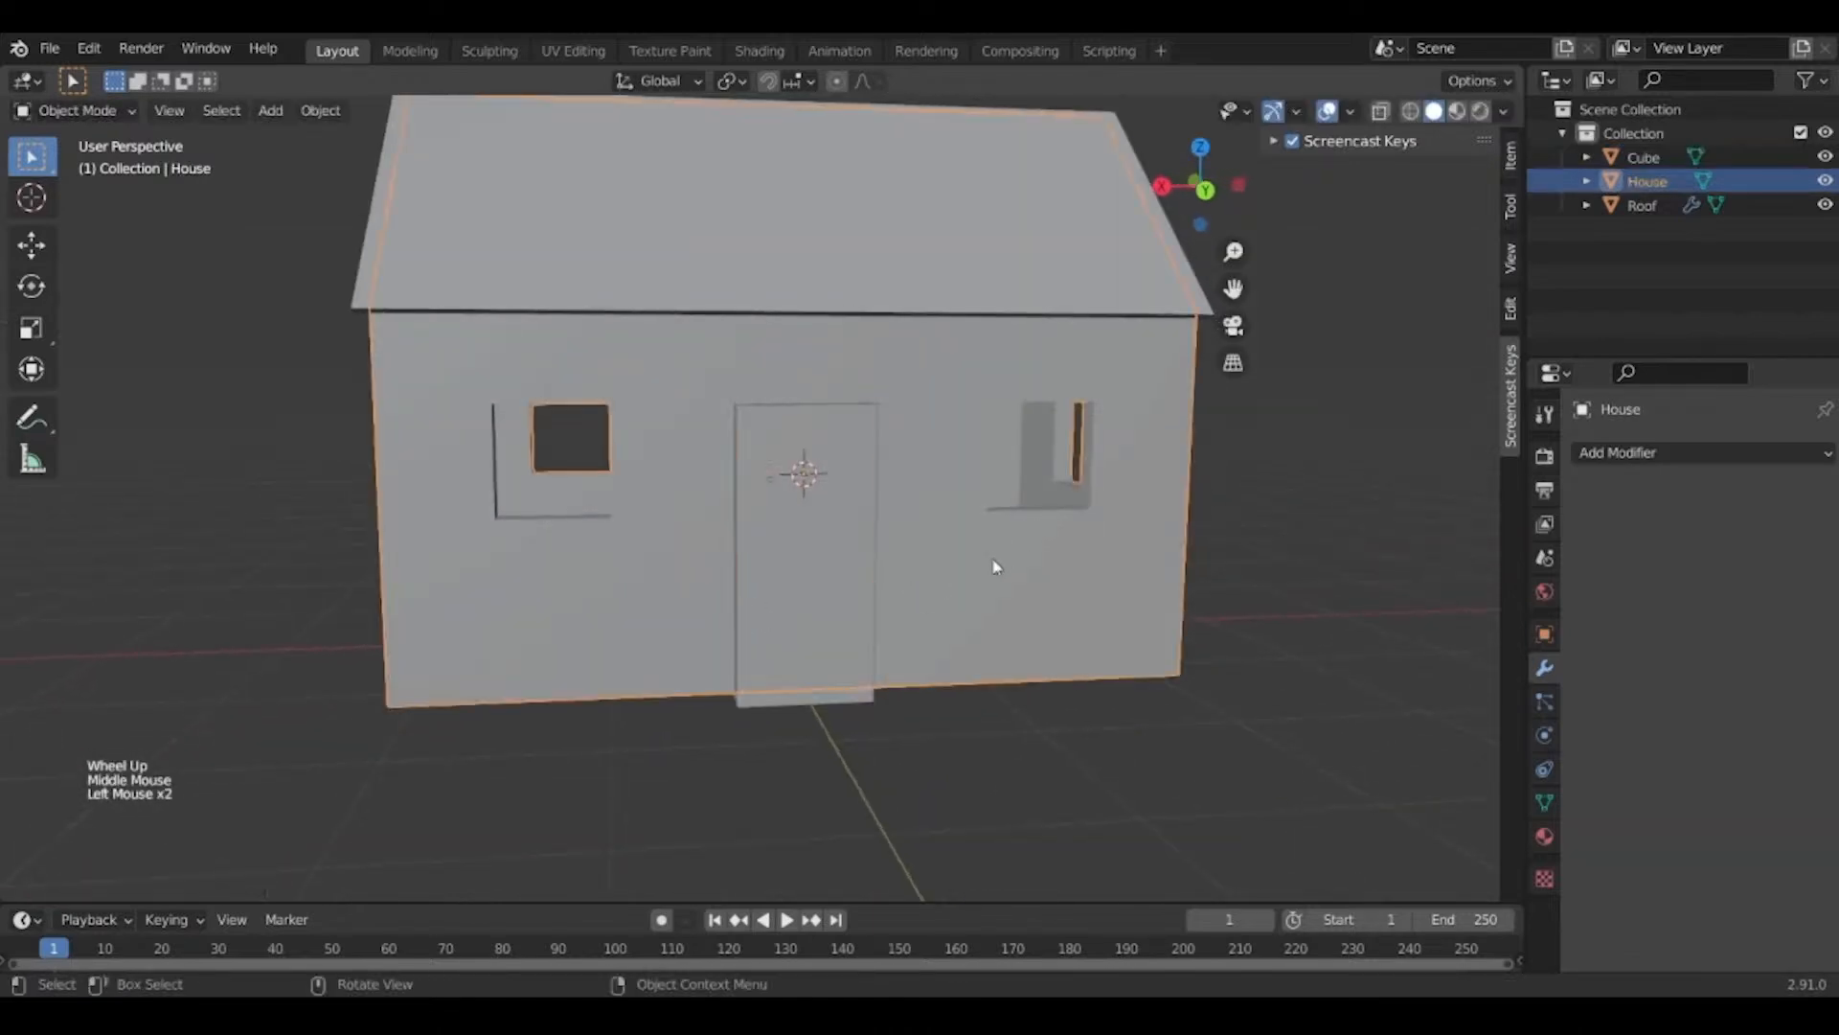
click(1716, 467)
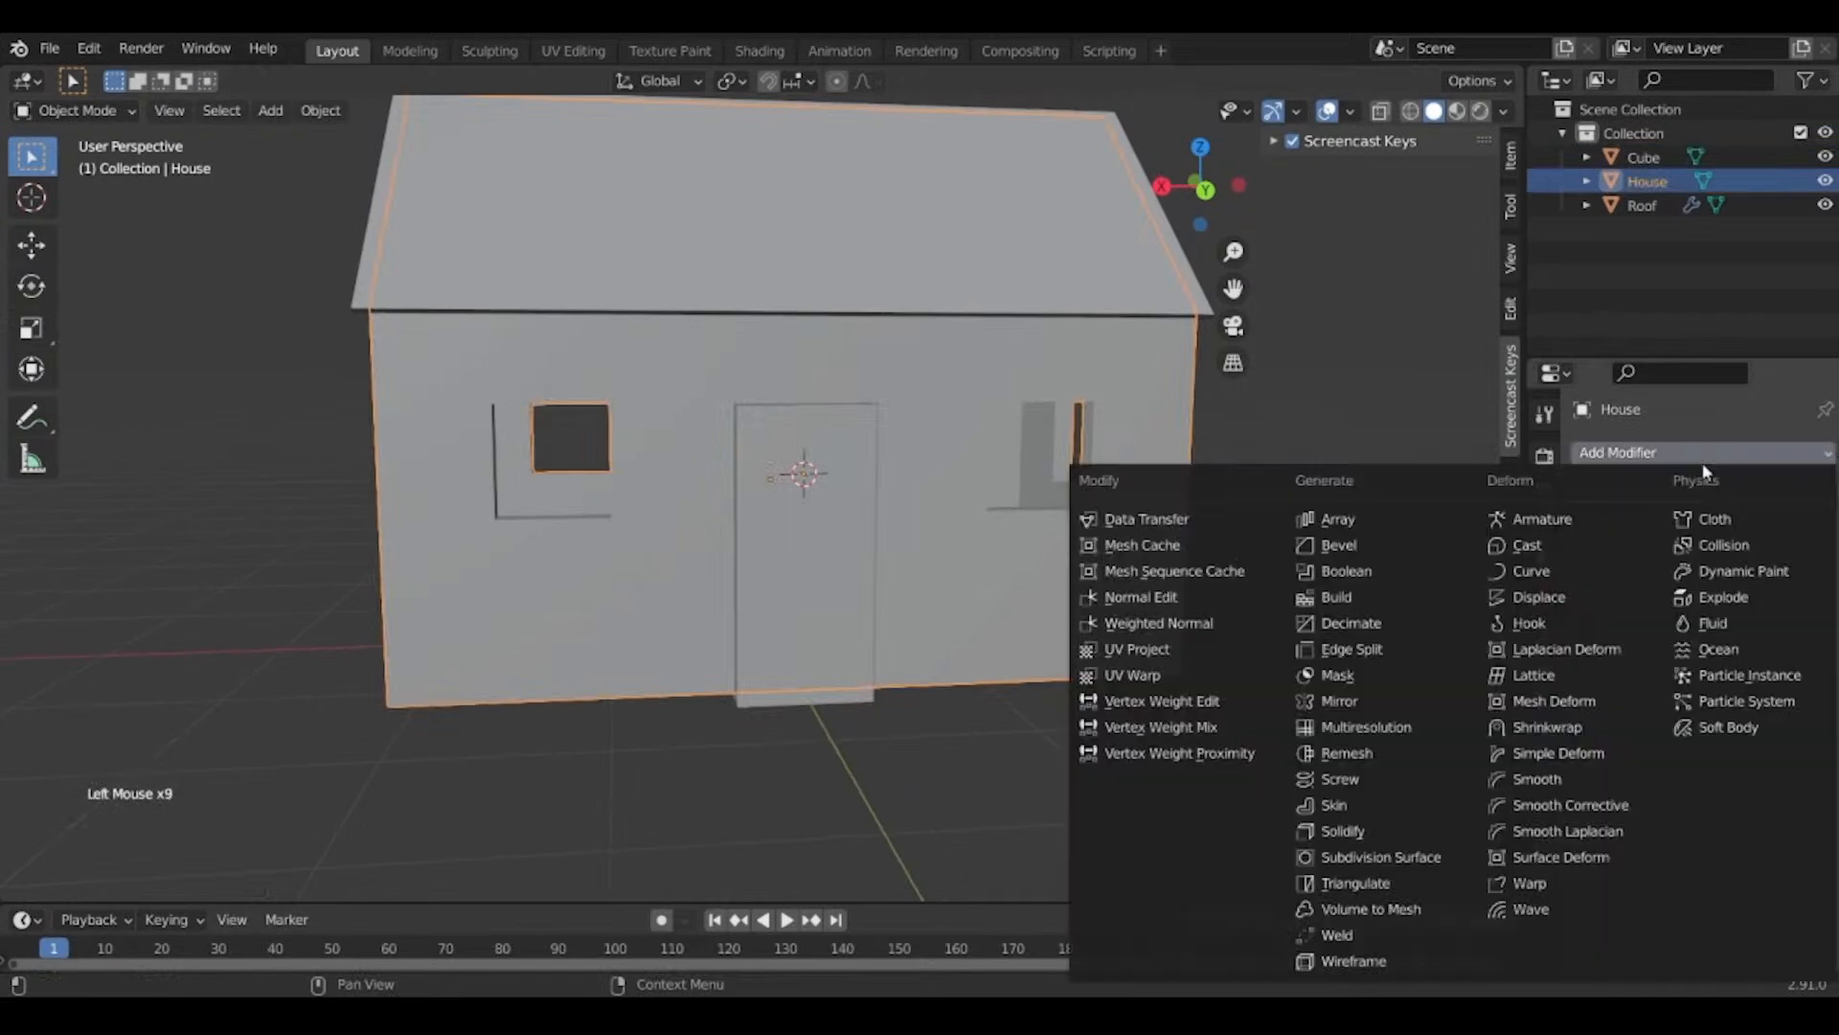
click(1361, 577)
middle_drag(1178, 591, 1053, 575)
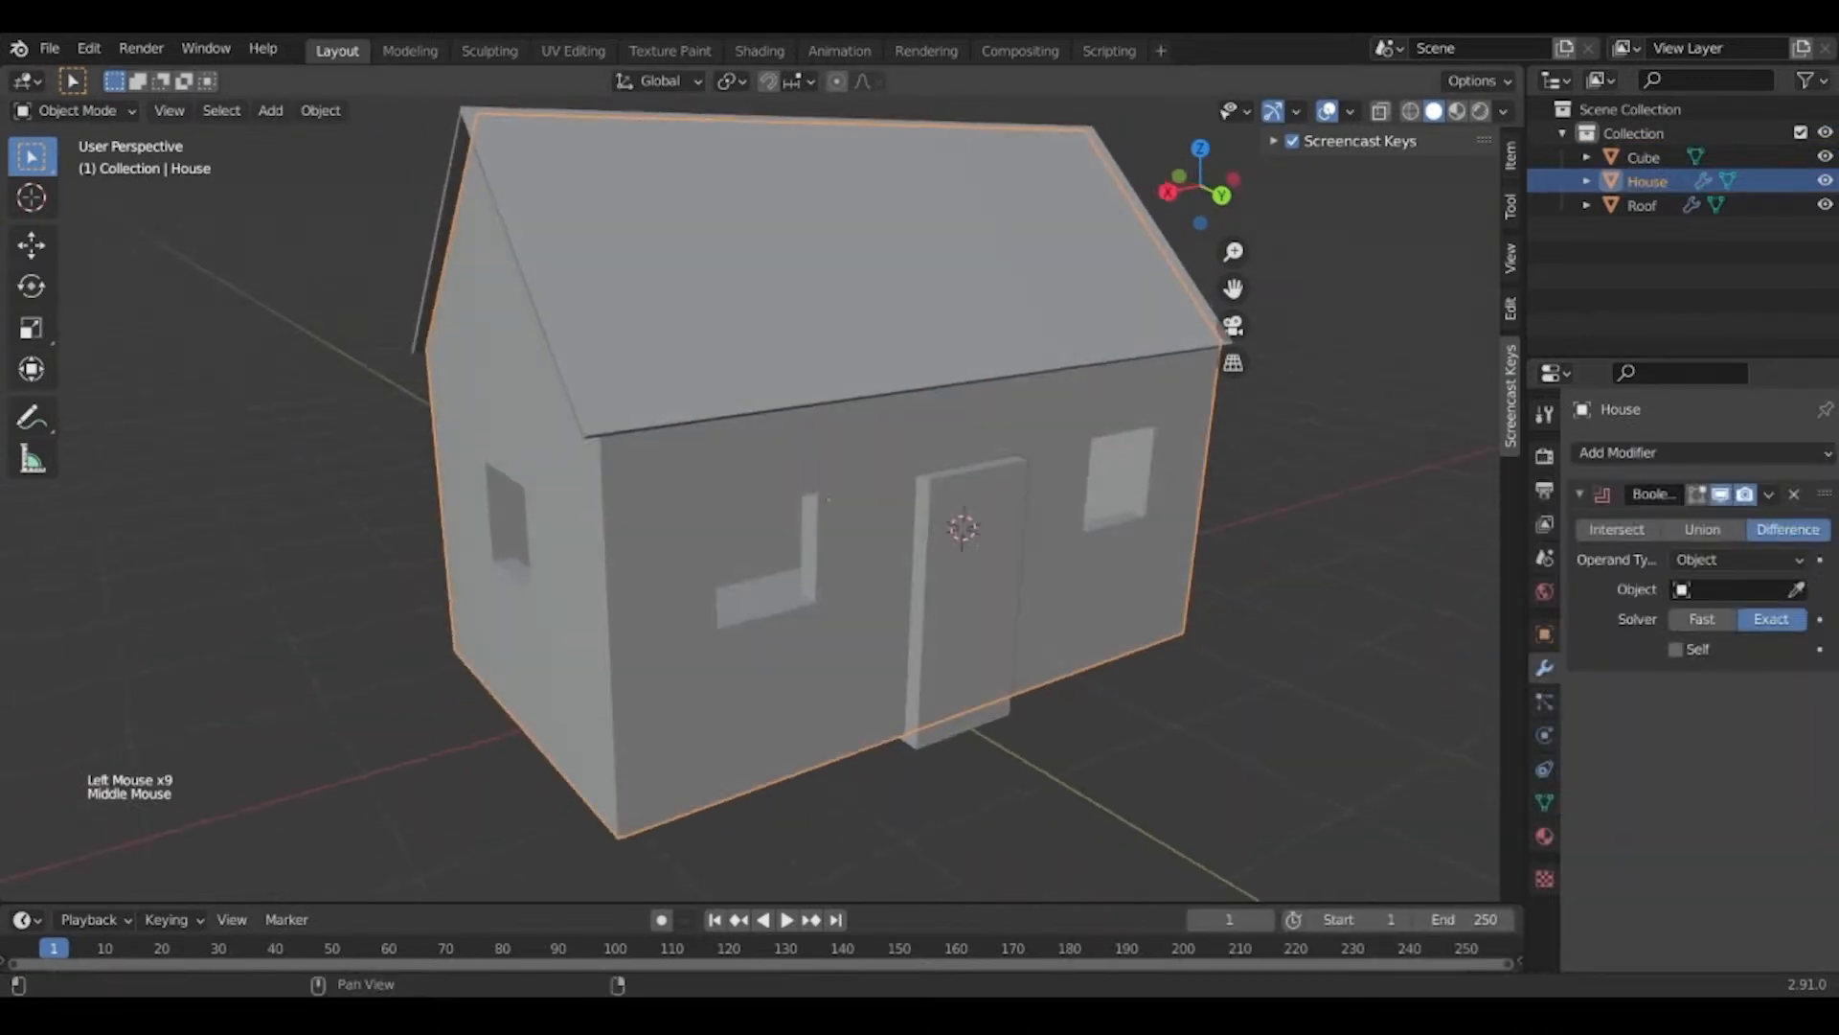
click(1797, 590)
click(955, 635)
click(954, 634)
Apply House's Boolean modifier and delete the door block.
middle_drag(954, 635, 1102, 608)
click(1004, 589)
key(ctrl+a)
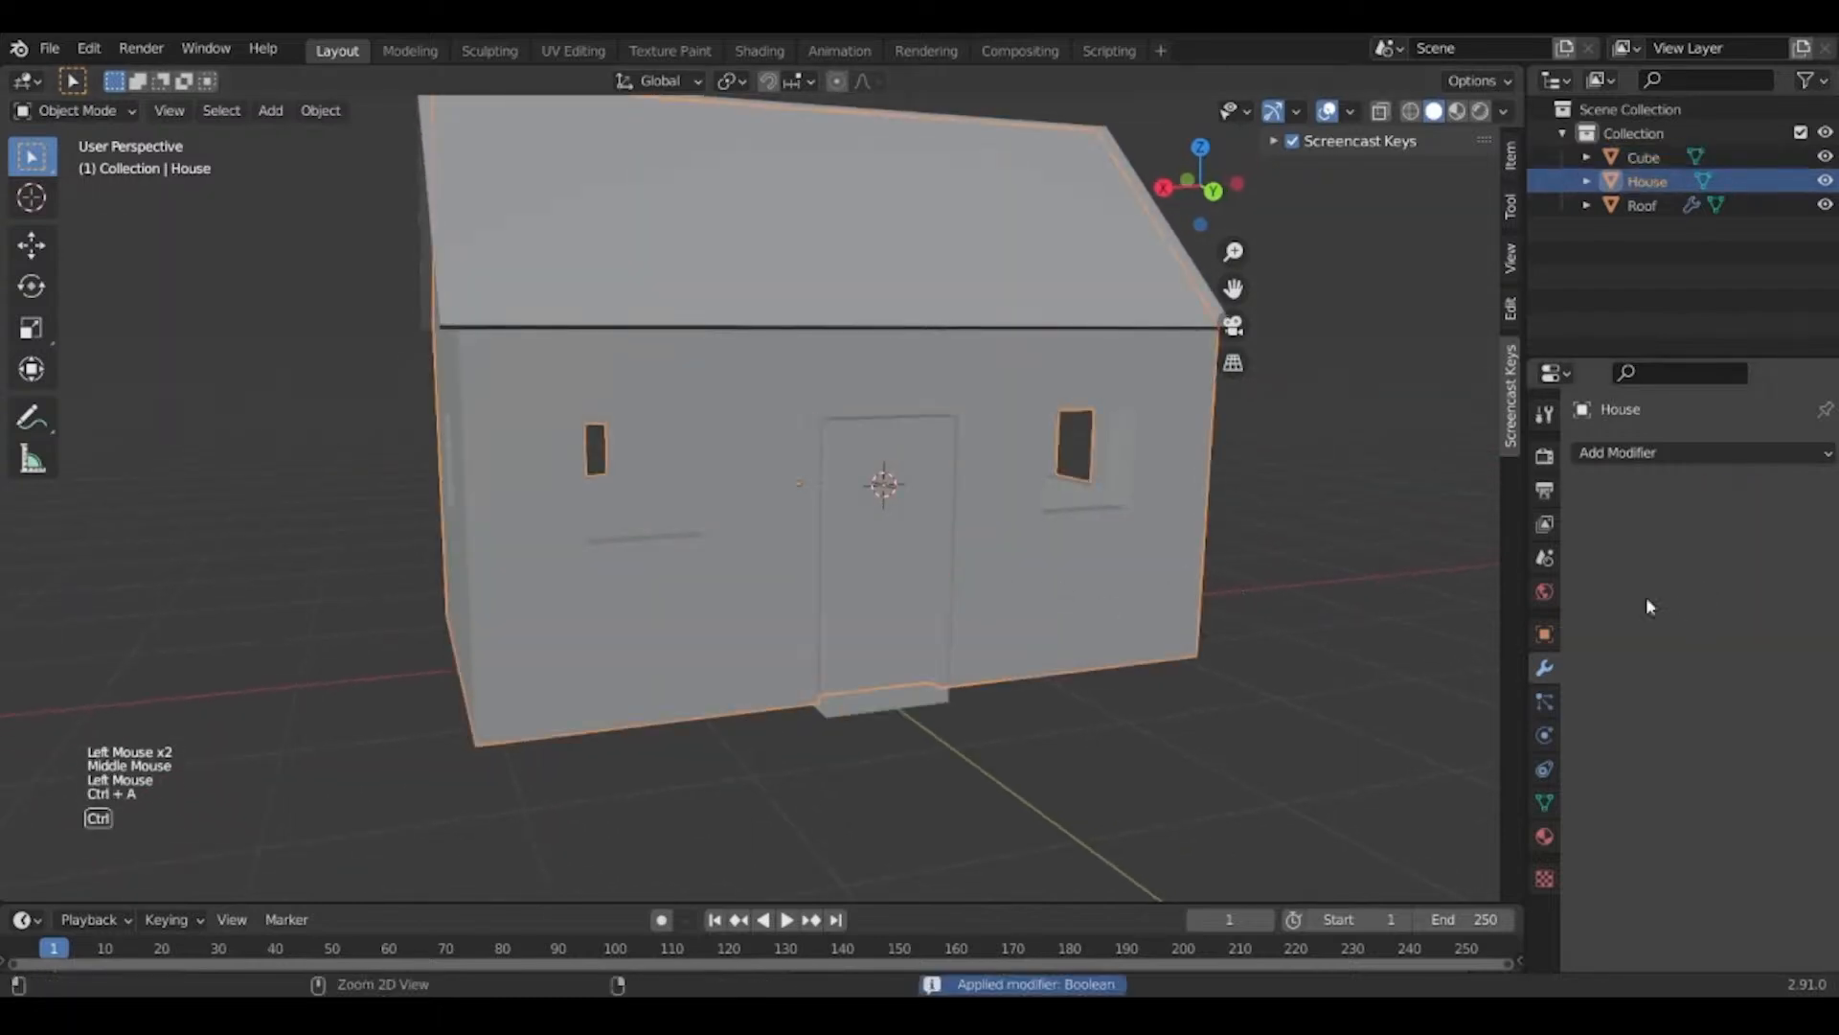
click(867, 565)
key(x)
click(867, 557)
Delete the inner face closing House's door recess to leave an open doorway.
middle_drag(887, 579, 954, 623)
click(954, 627)
scroll(951, 684, up, 2)
key(Tab)
click(1011, 633)
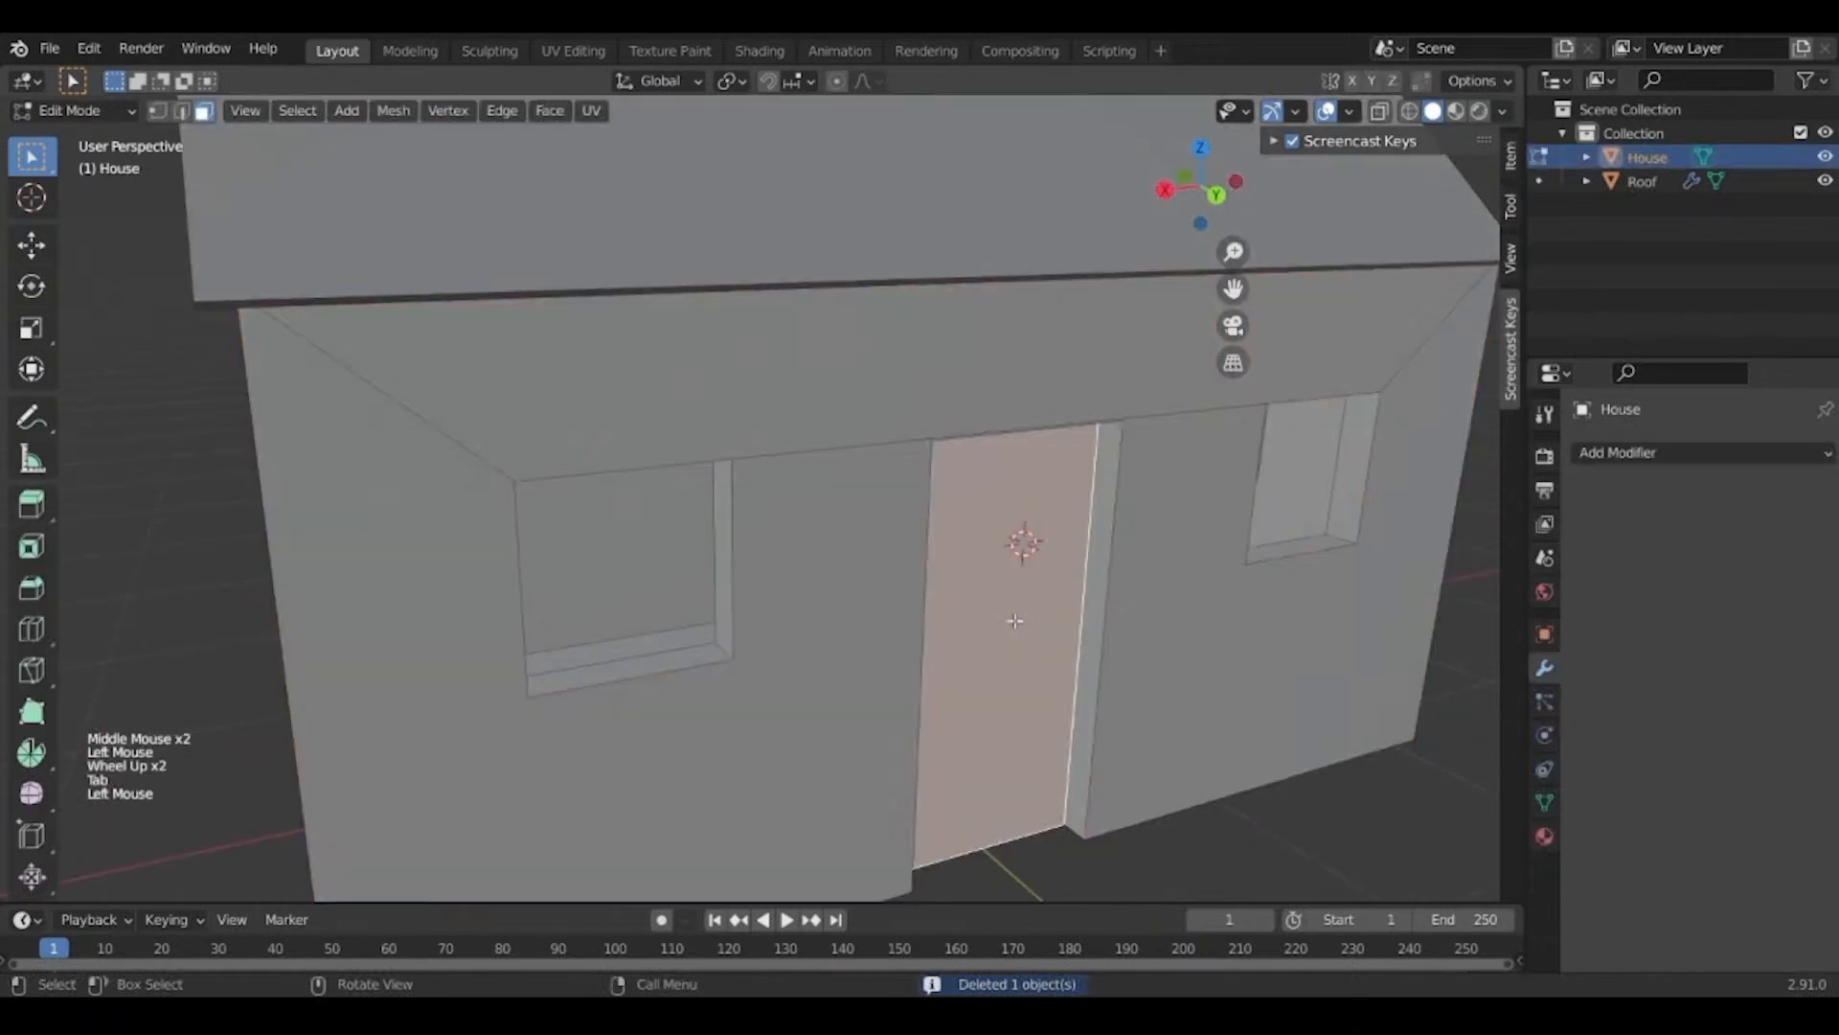
key(x)
click(1014, 624)
scroll(1022, 664, down, 2)
middle_drag(1022, 664, 1090, 686)
key(Tab)
scroll(849, 661, down, 2)
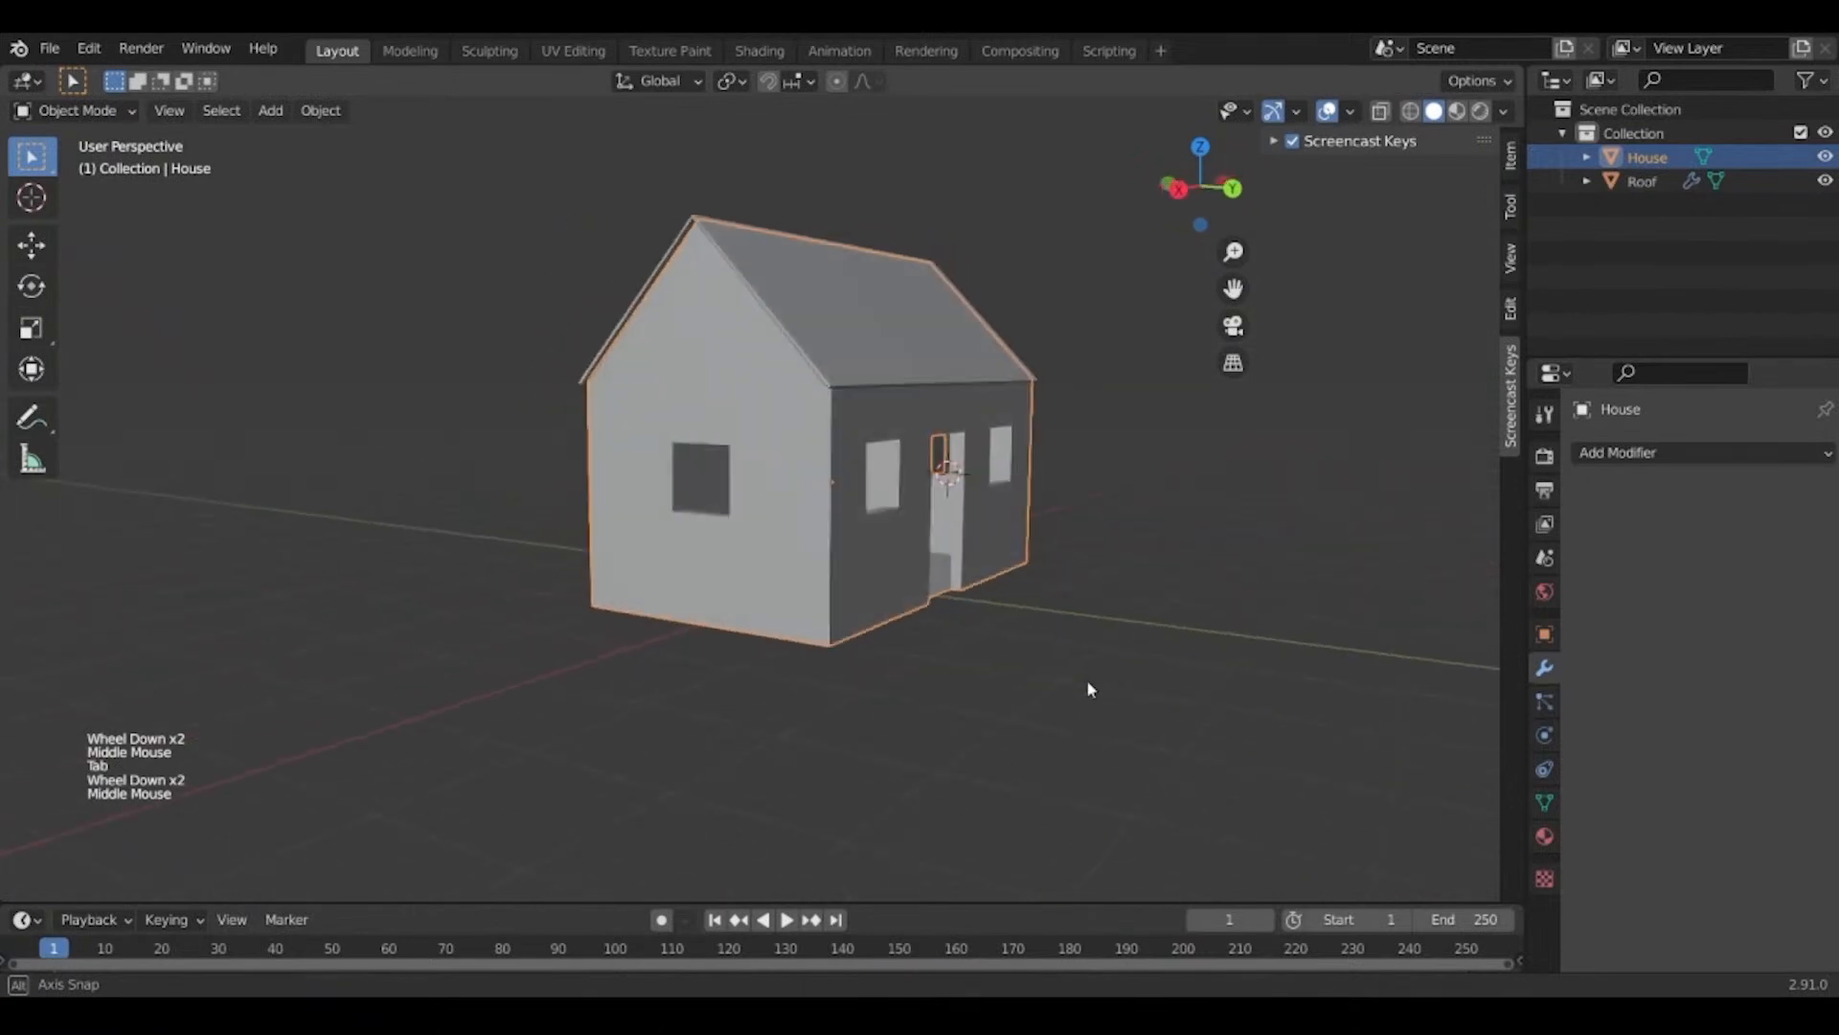
Return the 3D cursor to the world origin and add a plane there.
scroll(1089, 682, down, 1)
middle_drag(1096, 520, 977, 607)
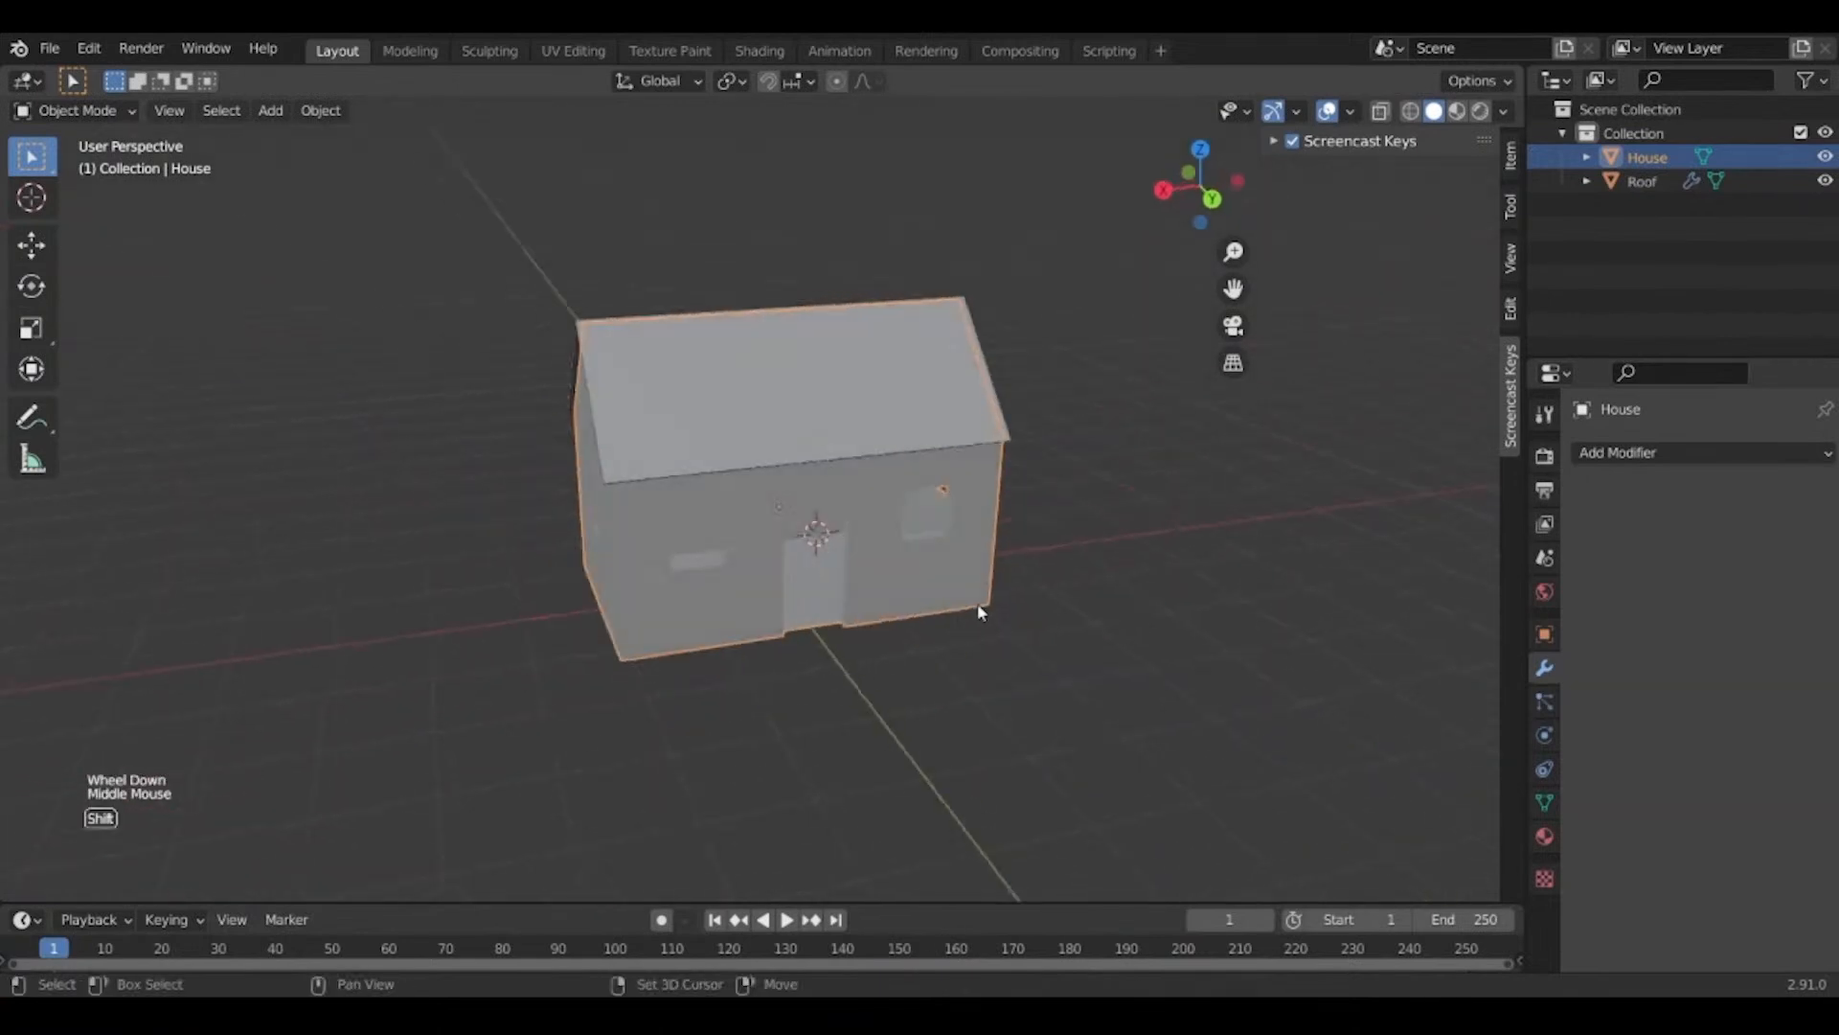
key(shift+s)
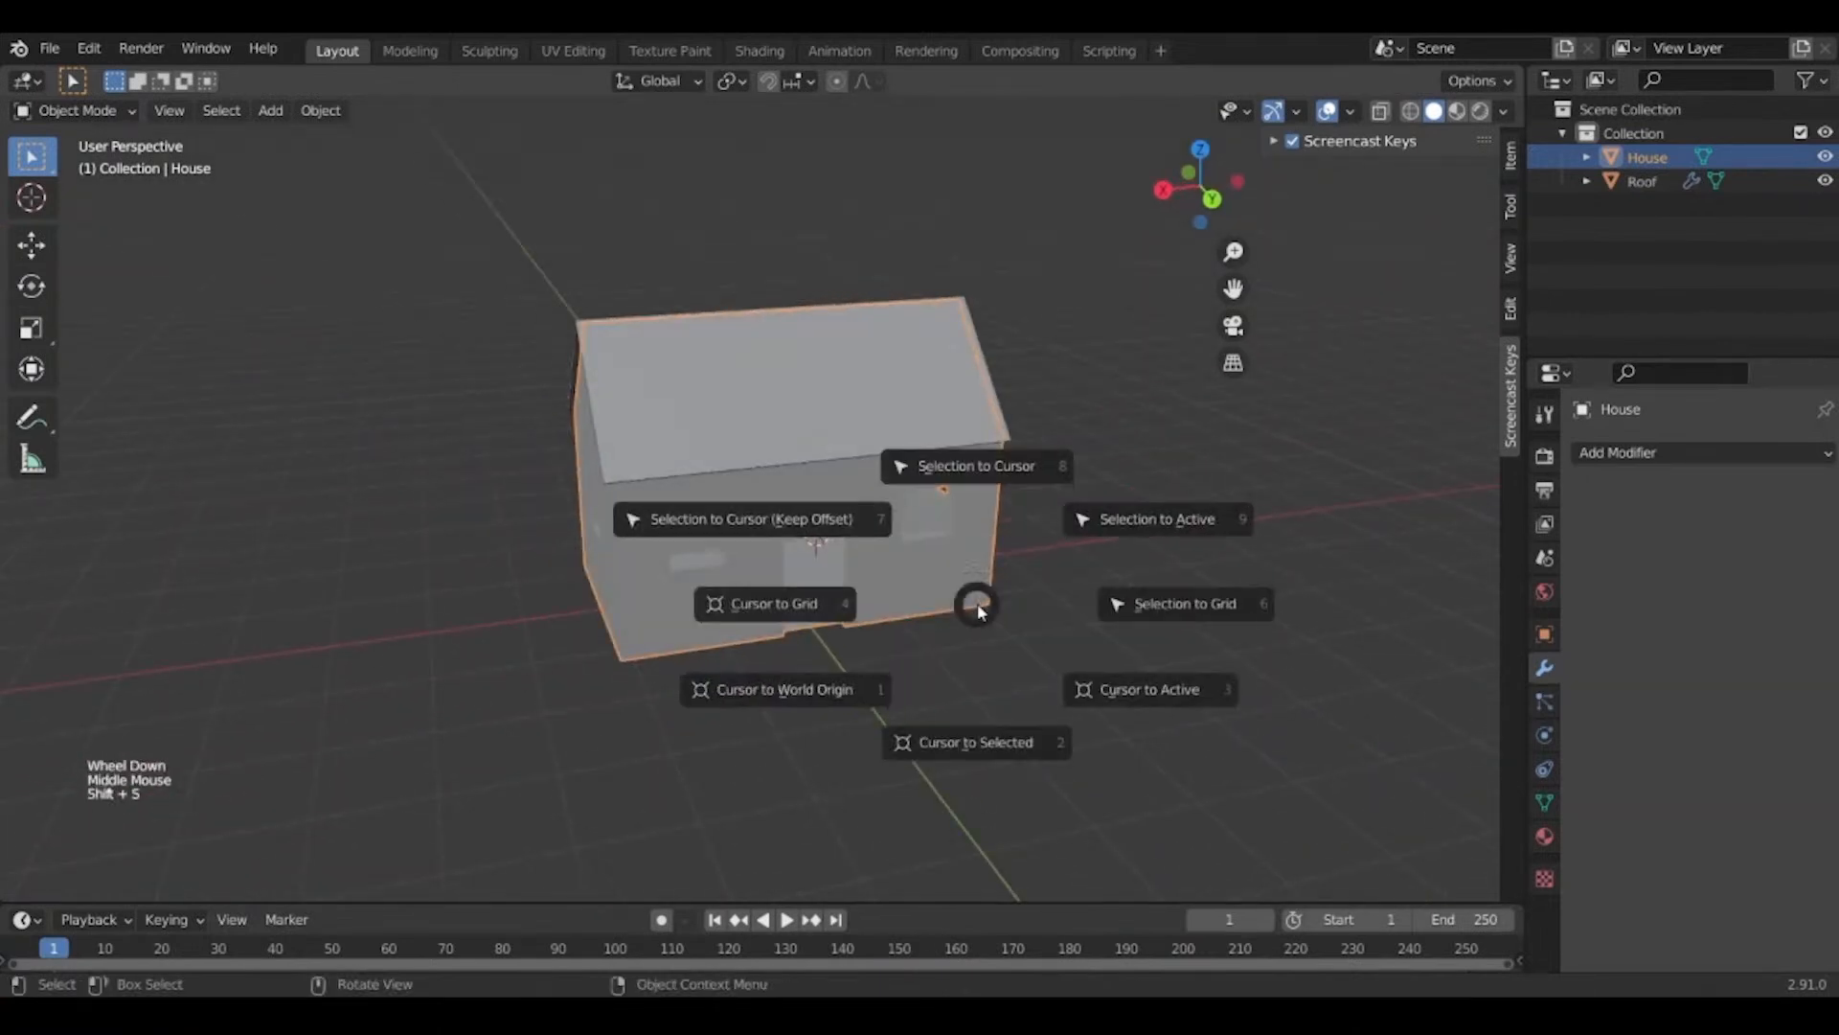
click(772, 692)
middle_drag(772, 692, 945, 607)
key(shift+a)
mouse_move(968, 508)
click(1101, 509)
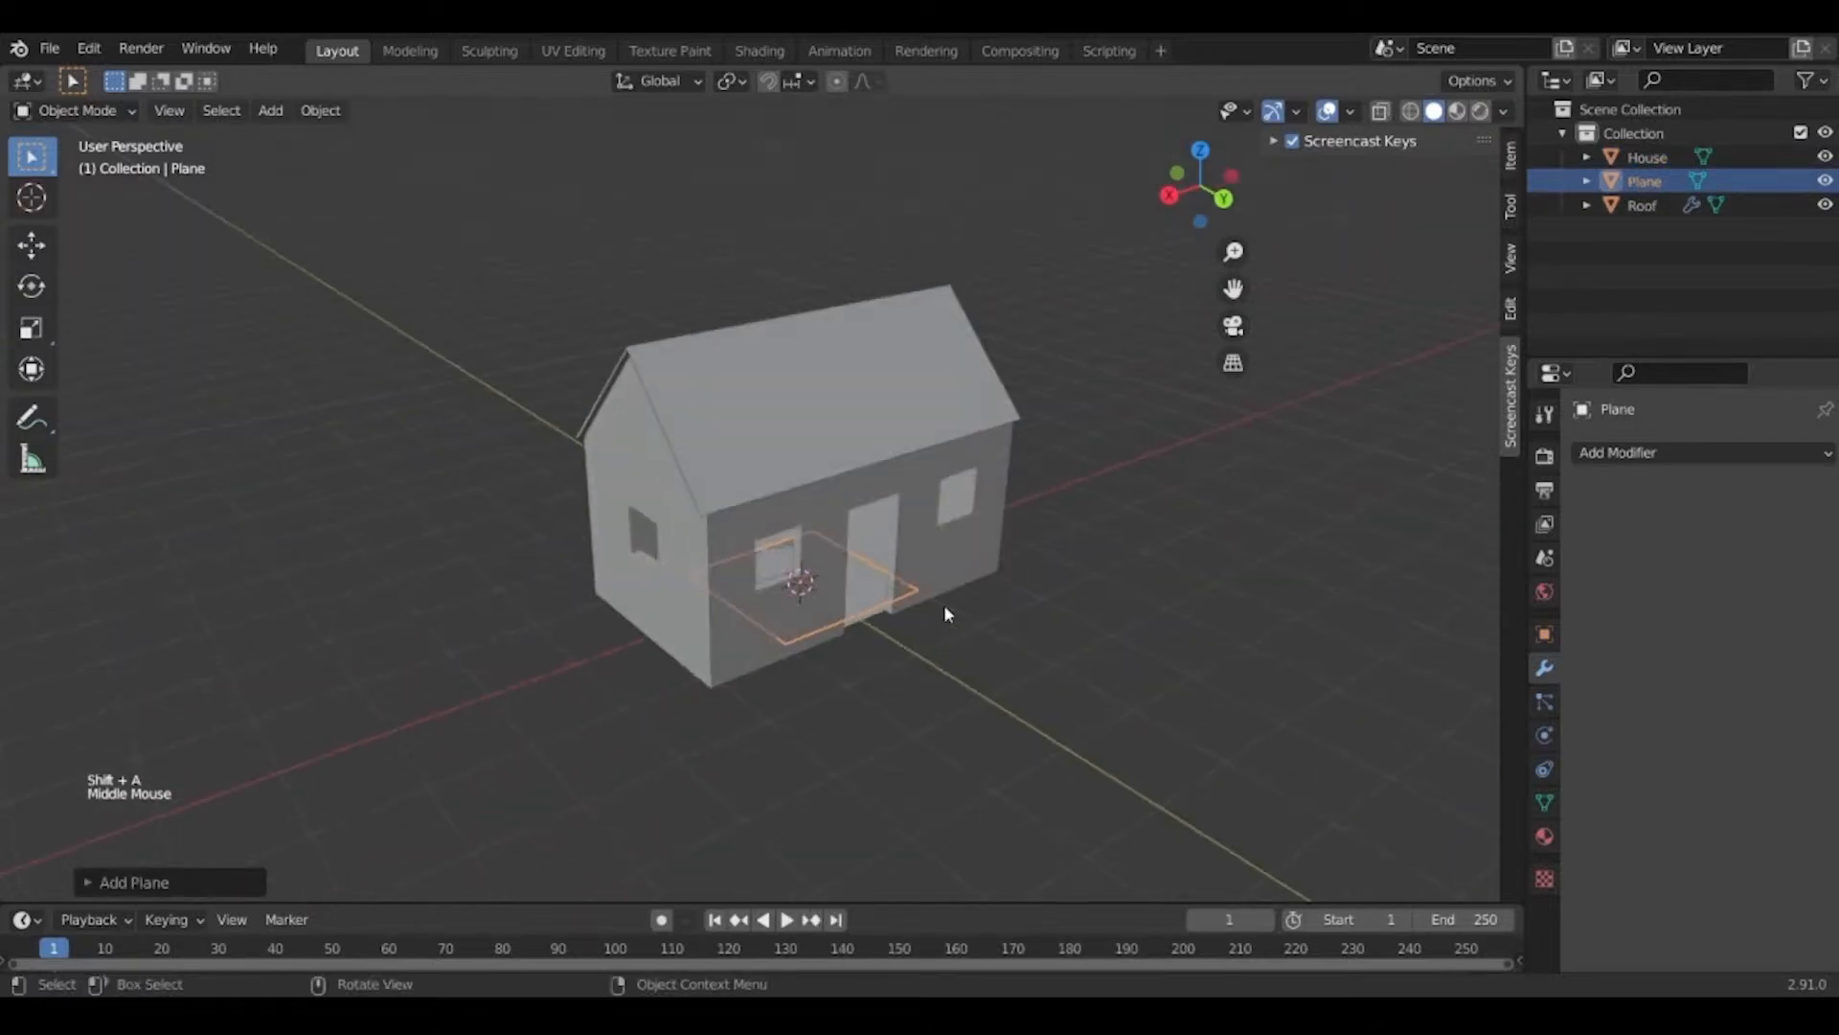
Scale up the ground plane uniformly until it extends well beyond the house on all sides.
key(s)
click(1497, 674)
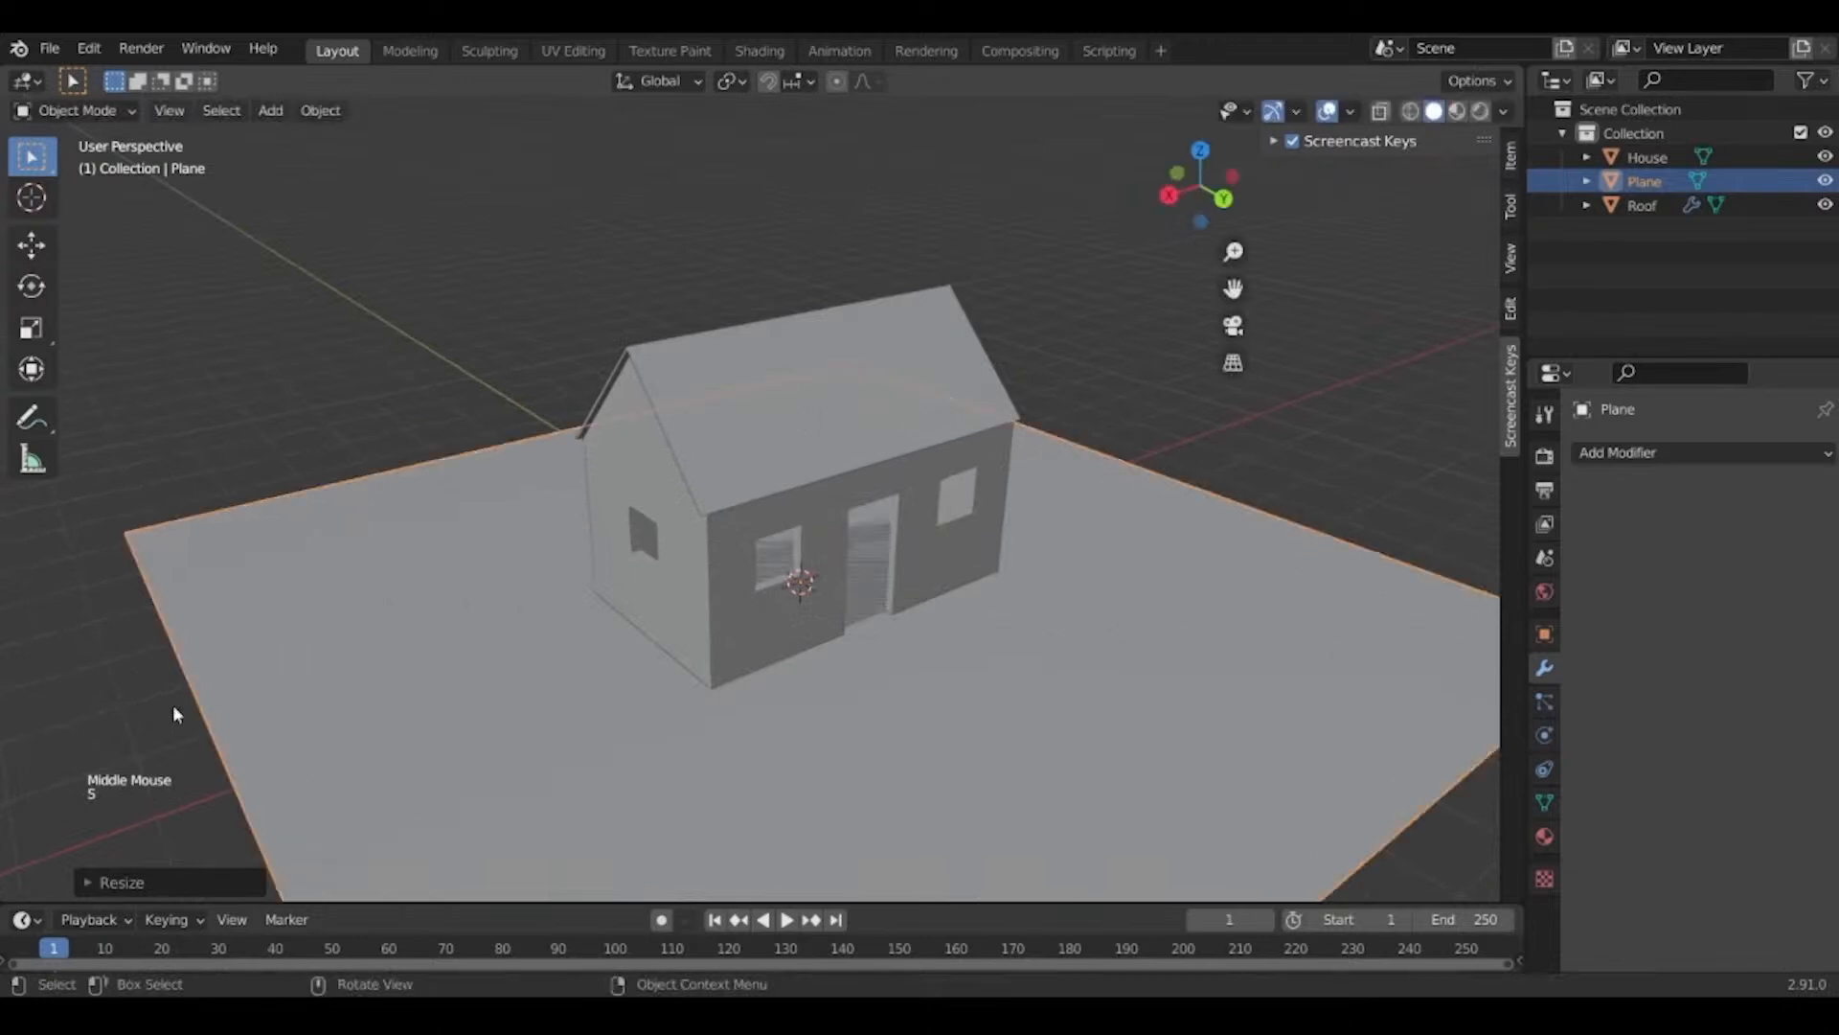
scroll(657, 583, down, 4)
key(s)
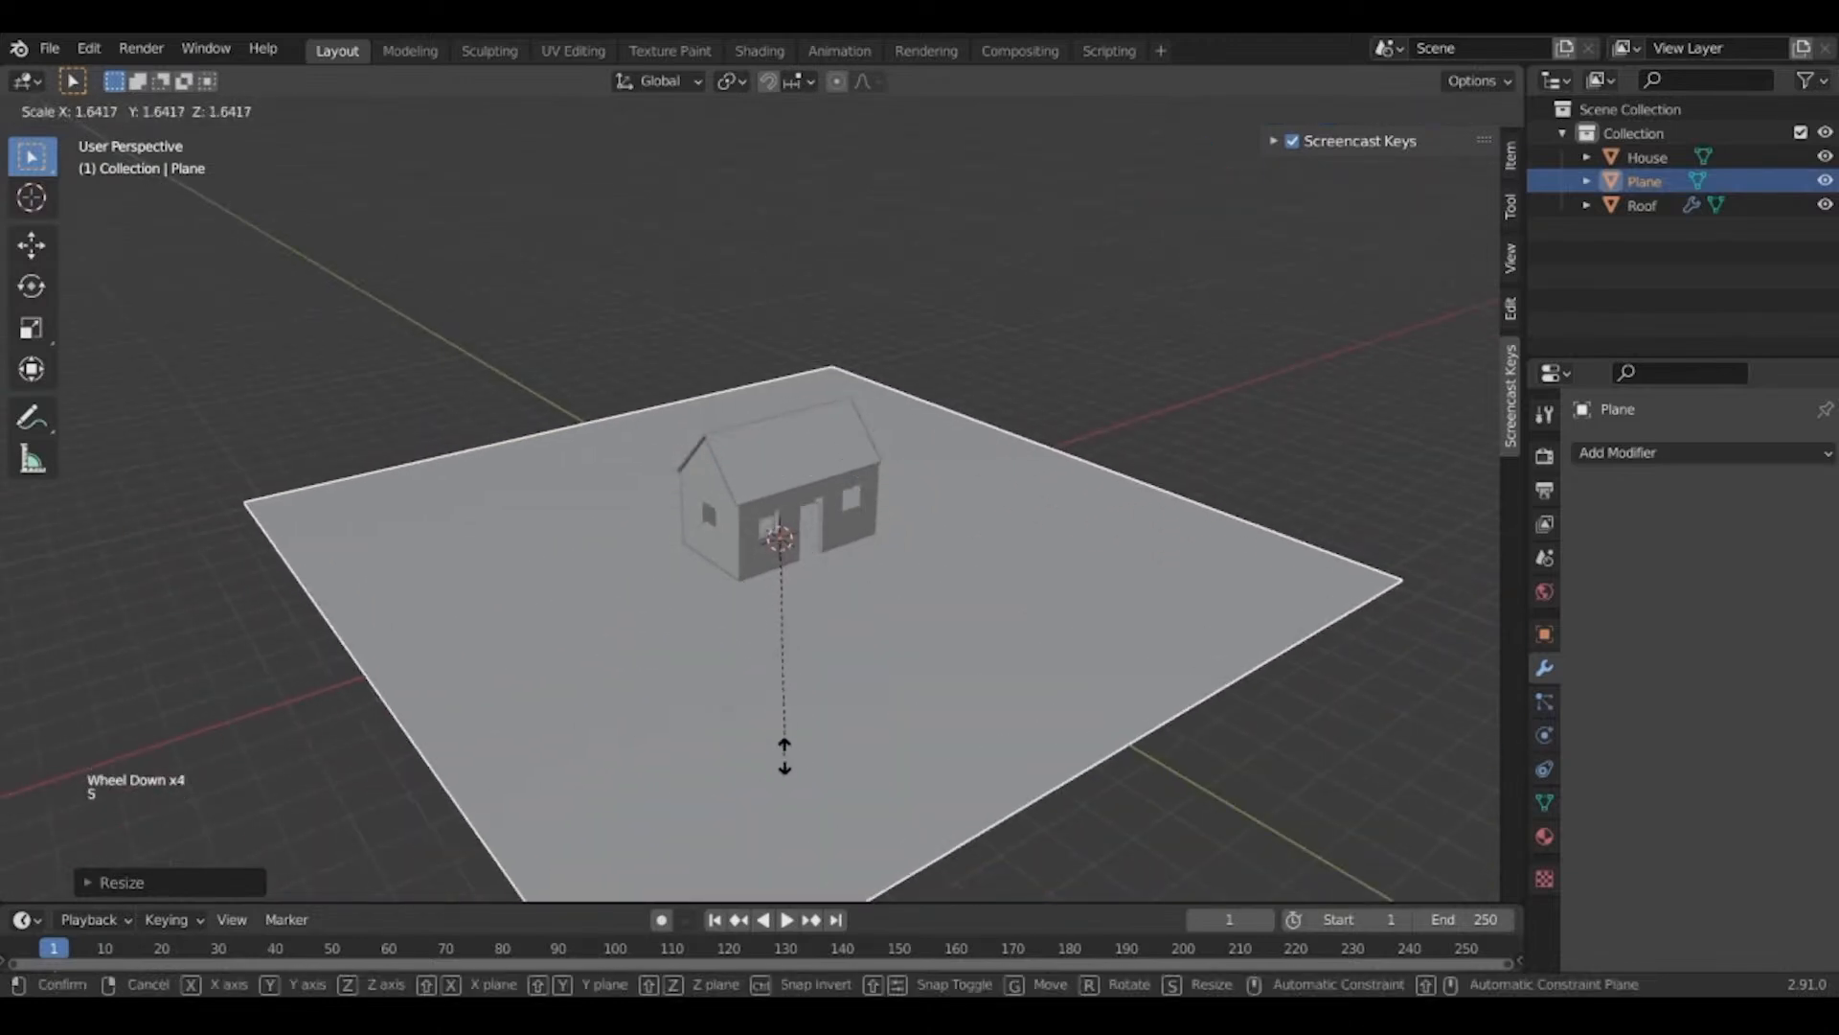
click(757, 732)
middle_drag(637, 669, 1006, 697)
scroll(747, 717, up, 2)
scroll(810, 719, down, 2)
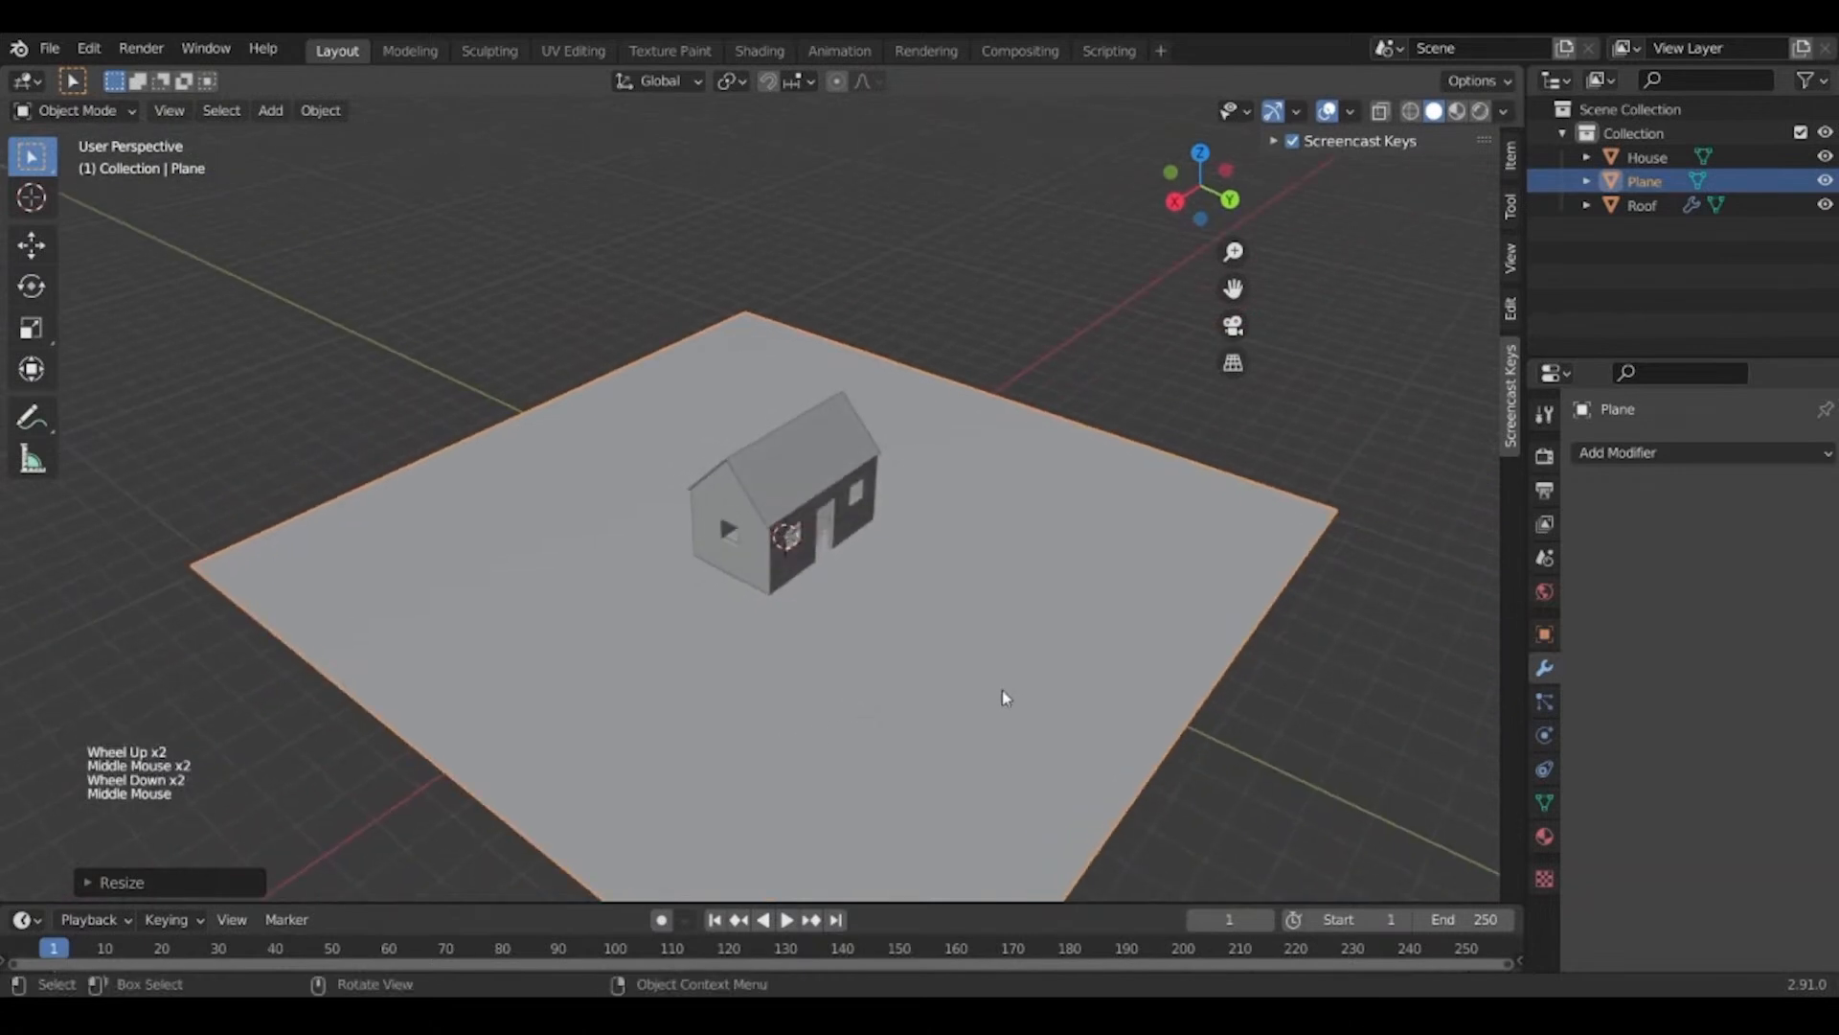
Move the ground plane about 2 m along Y toward the front of the house and enlarge it further.
key(g)
key(x)
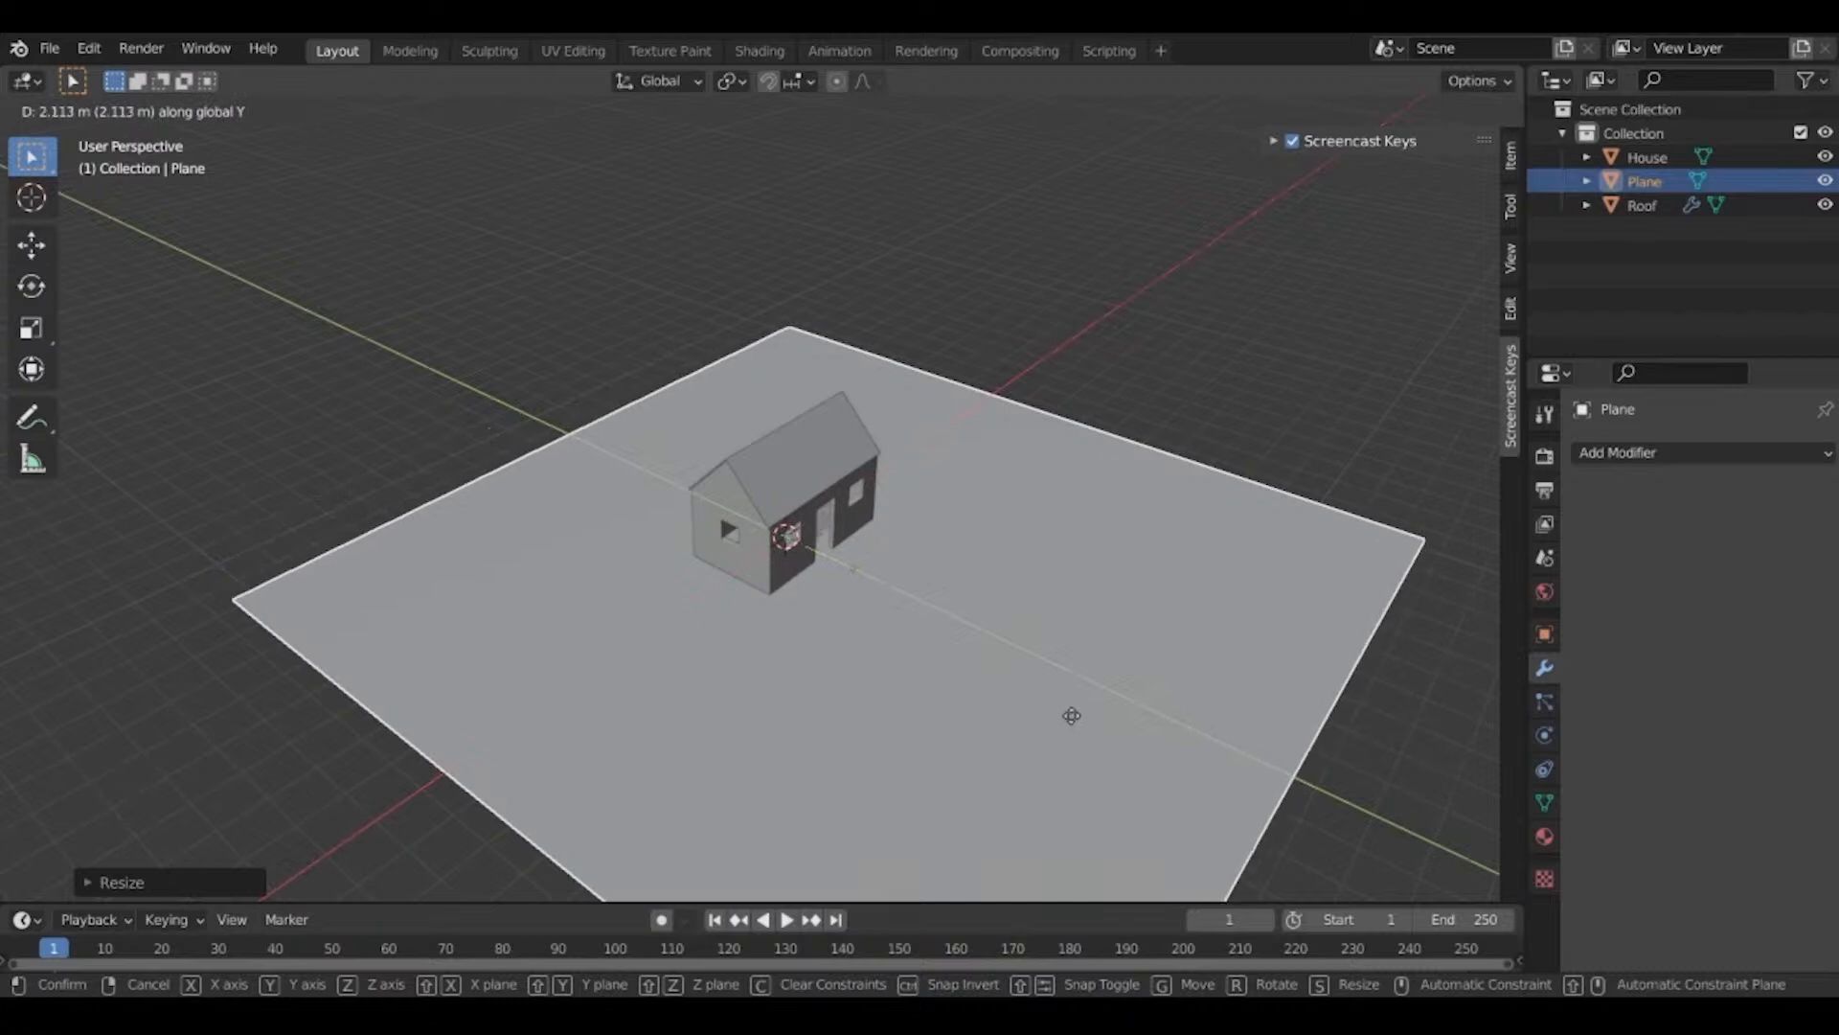
click(1067, 716)
middle_drag(1067, 715, 242, 783)
key(s)
click(1064, 715)
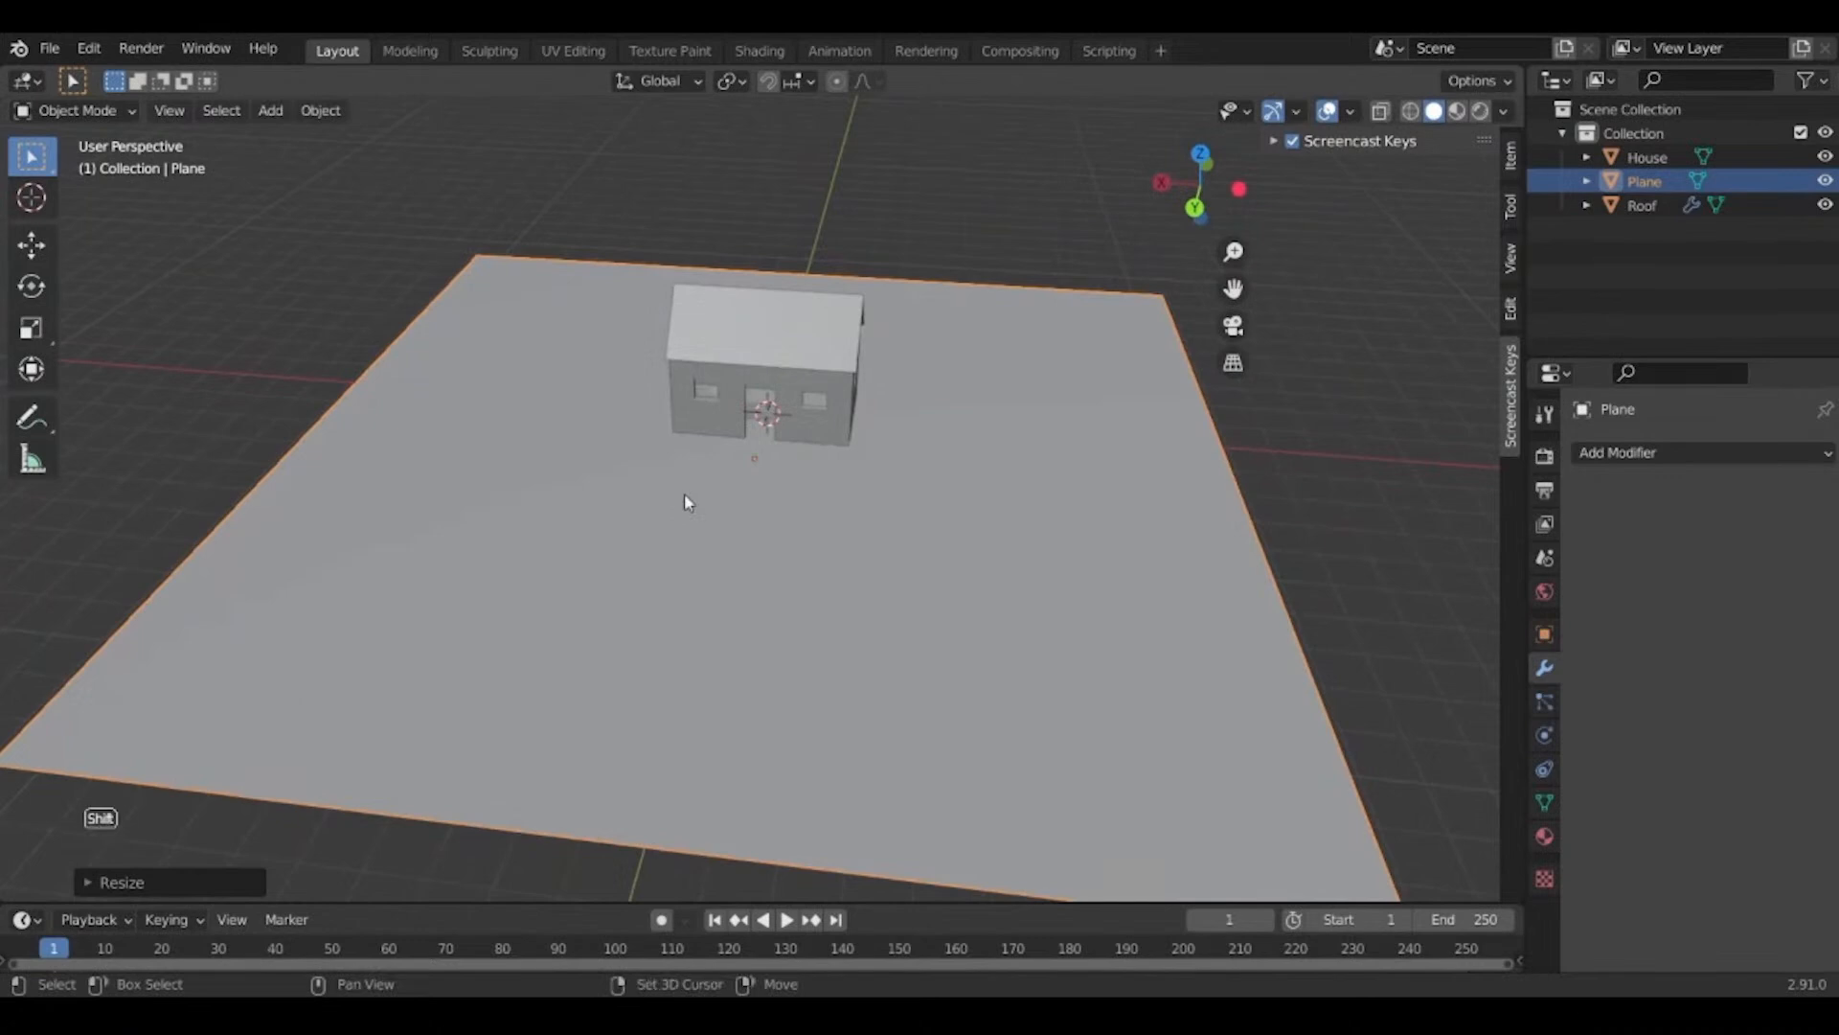
Add a new mesh plane at the world origin and isolate it in local view.
key(shift+a)
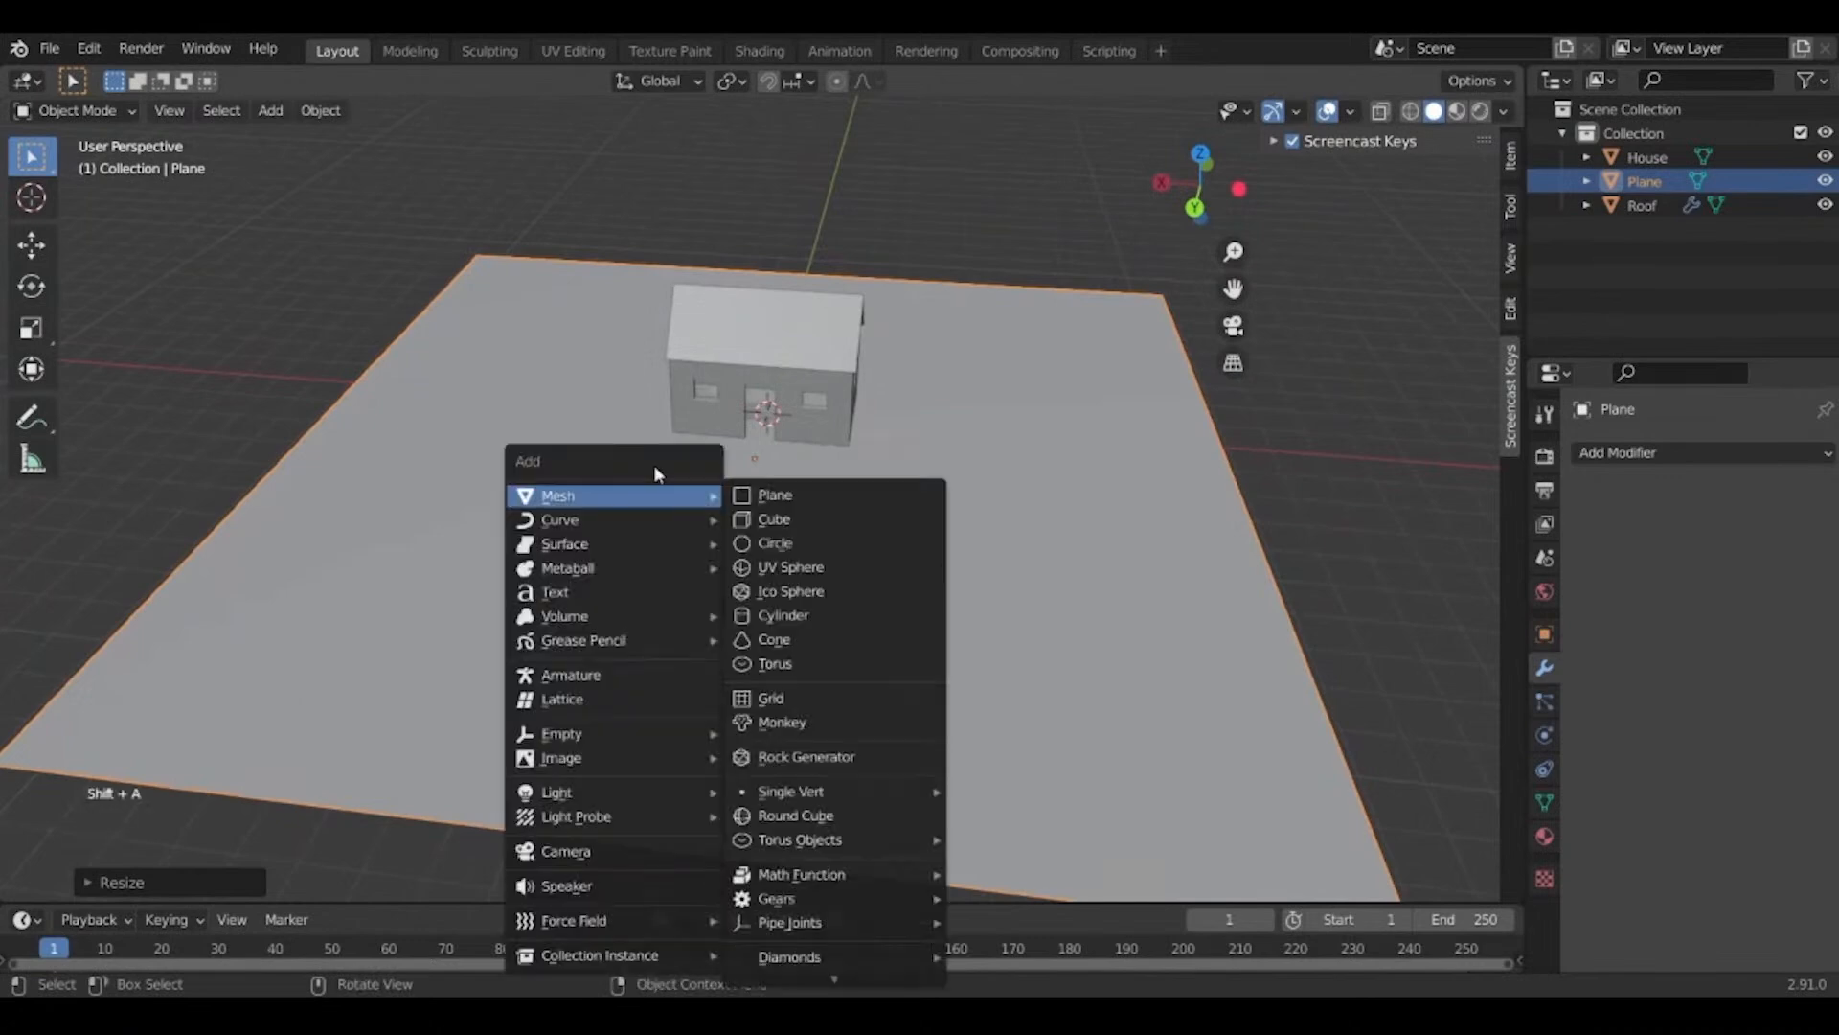
click(756, 495)
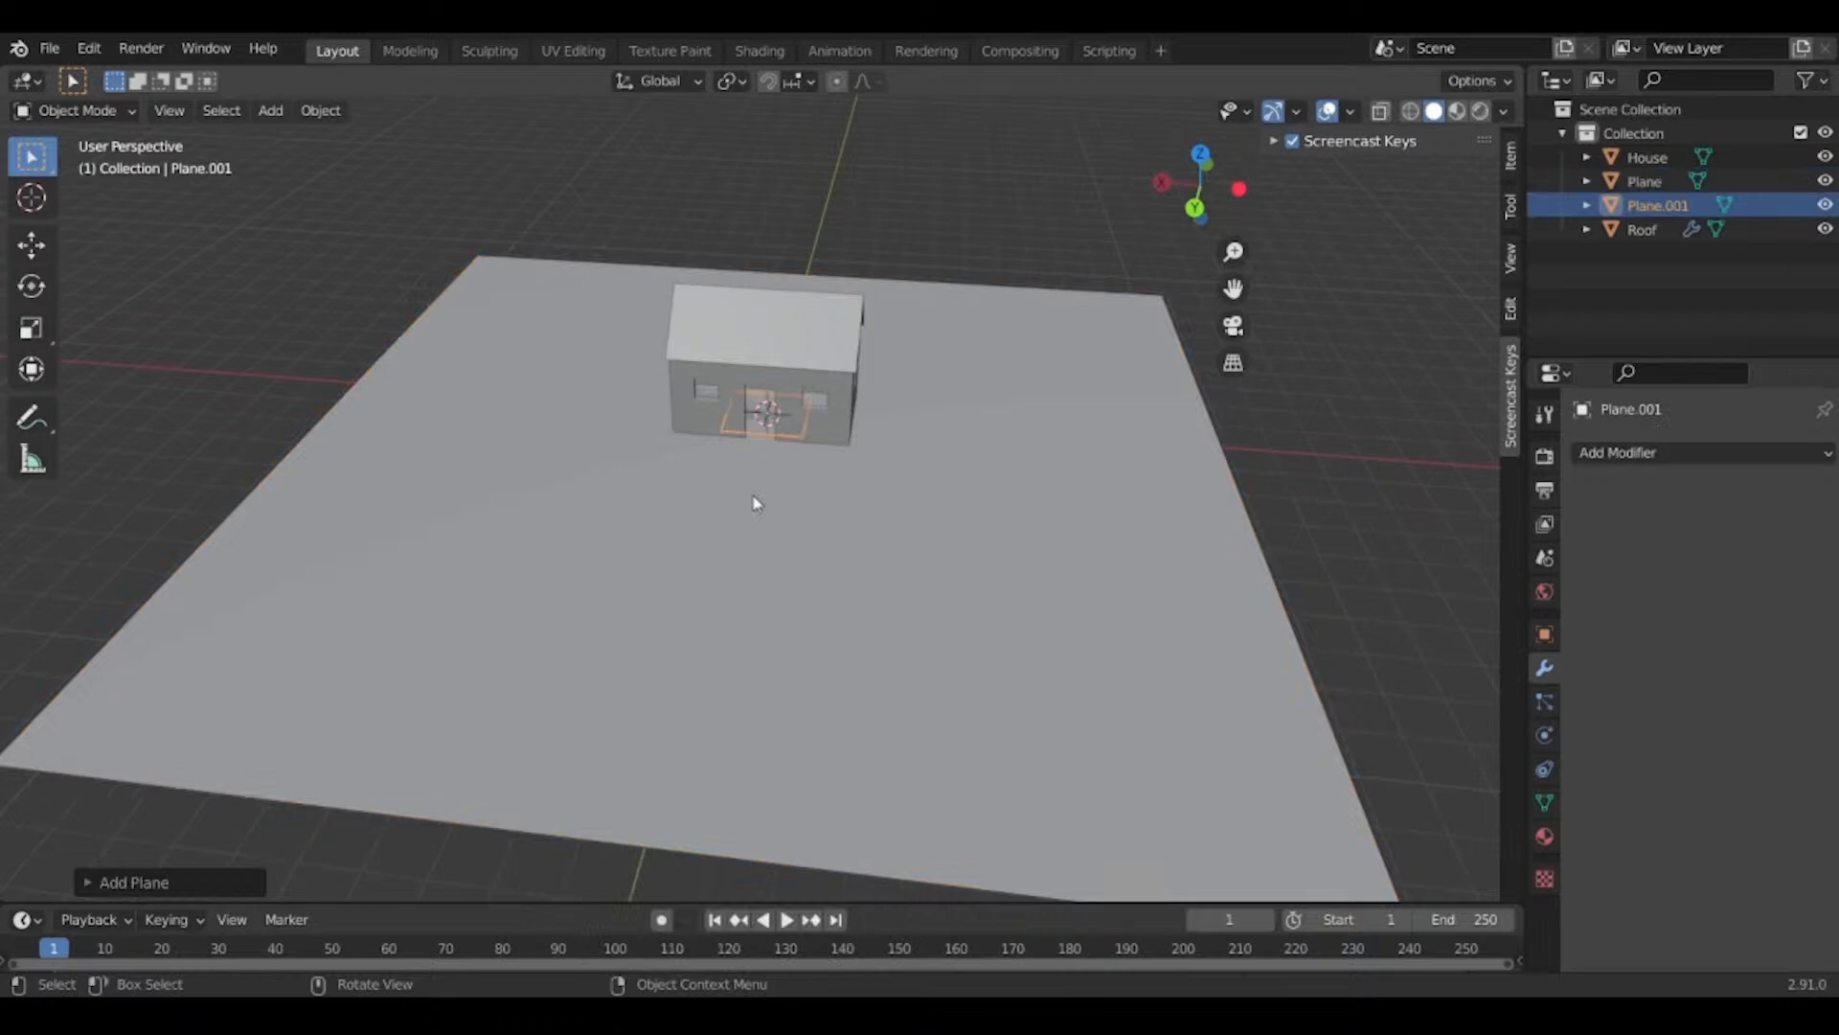
key(KP_Divide)
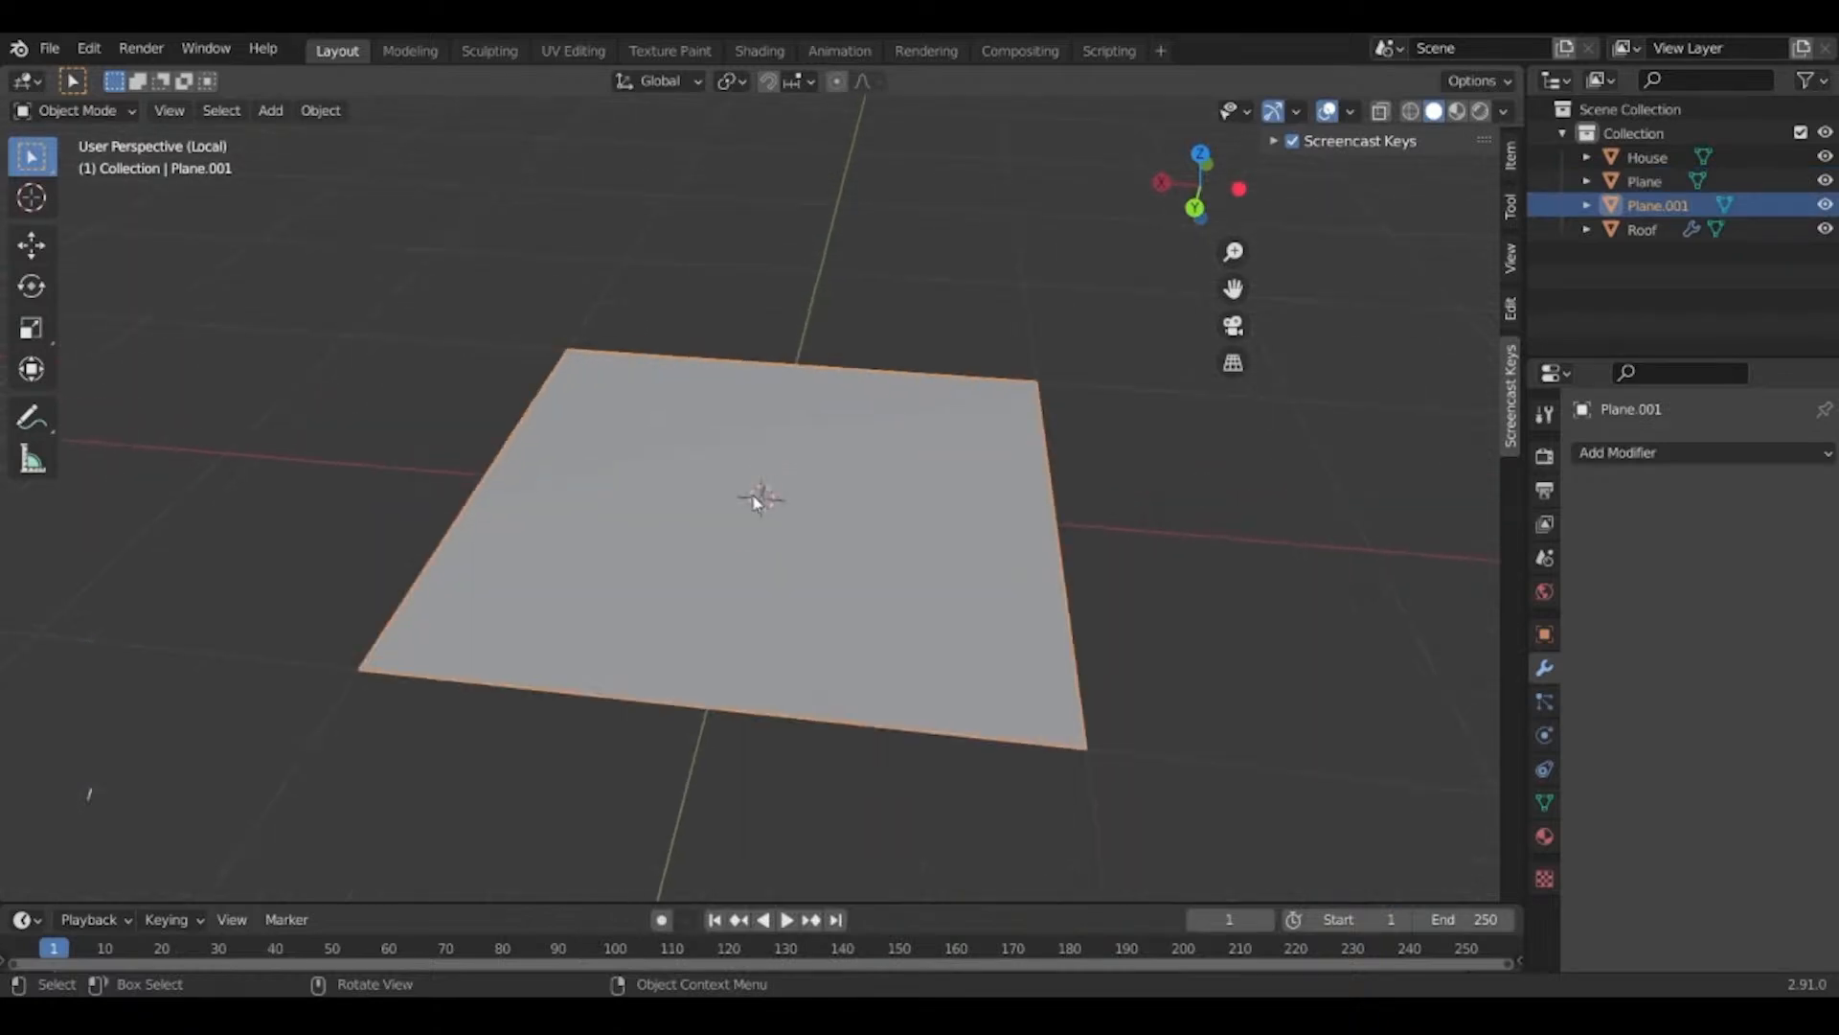
Rotate the new plane 90 degrees about the global X axis so it stands upright.
scroll(755, 499, down, 5)
middle_drag(666, 501, 820, 596)
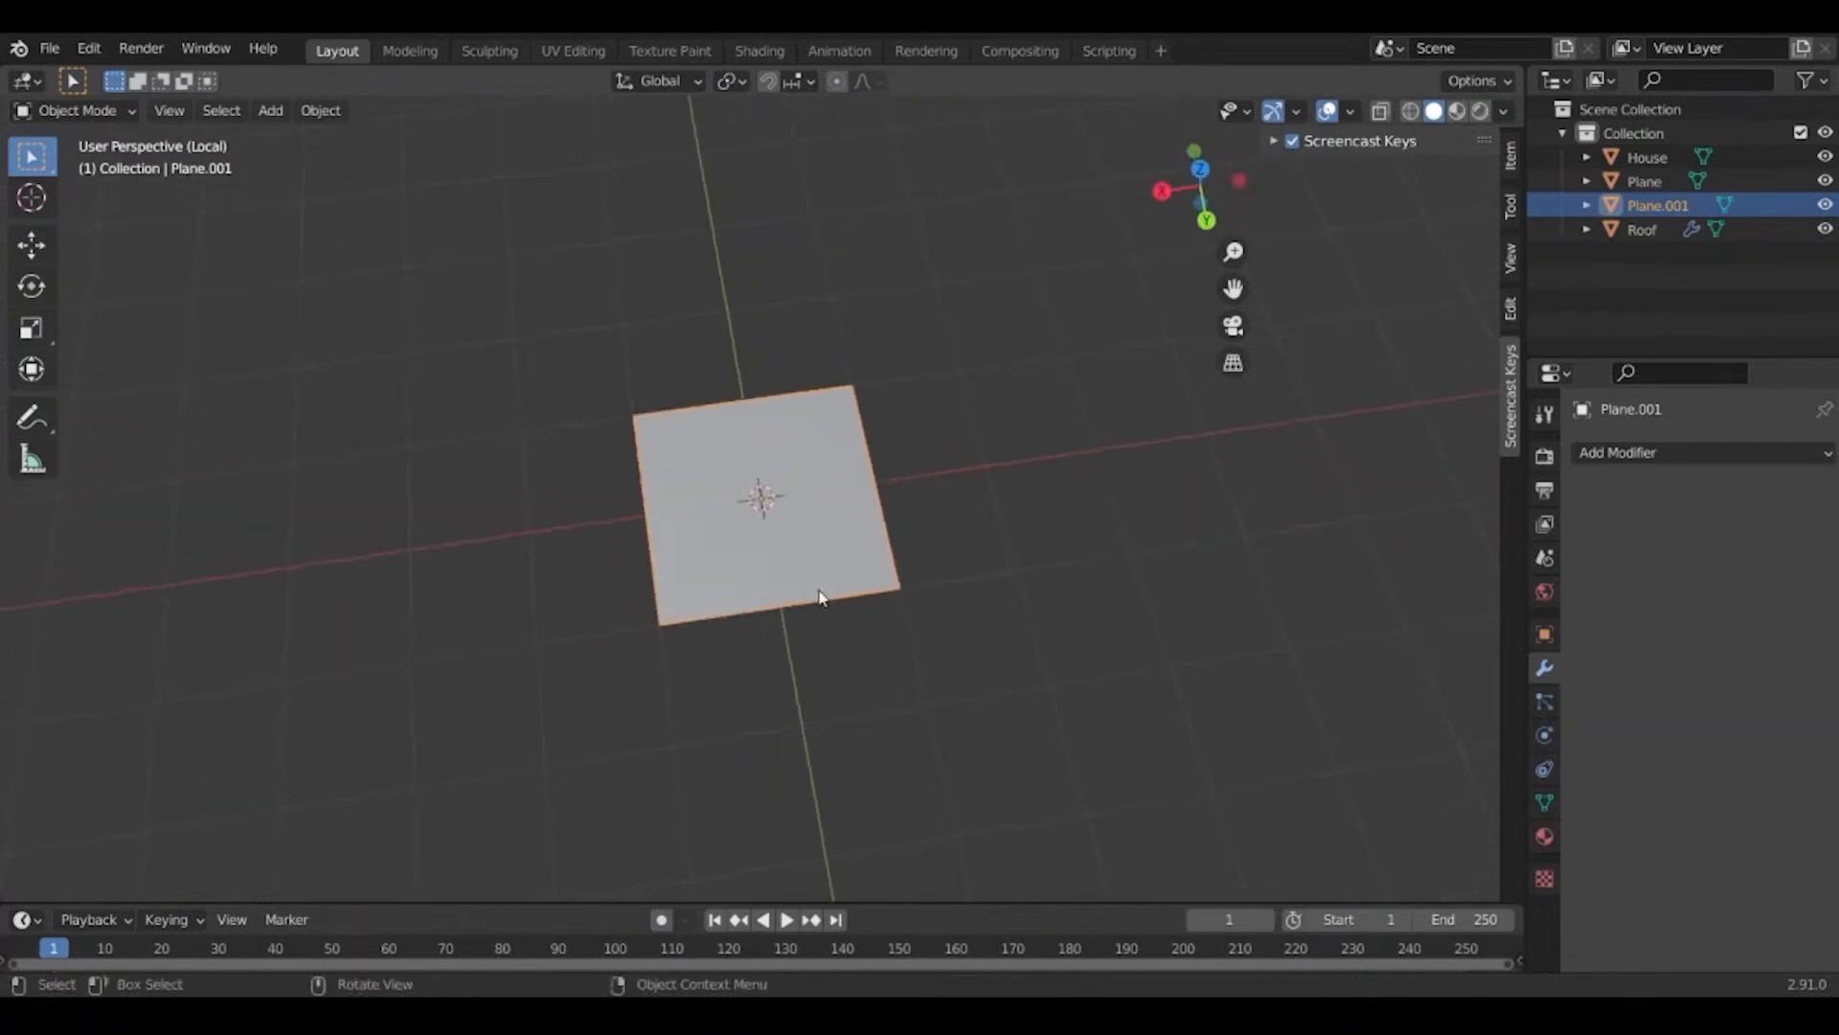
middle_drag(776, 598, 825, 513)
scroll(983, 631, up, 1)
middle_drag(983, 630, 1107, 555)
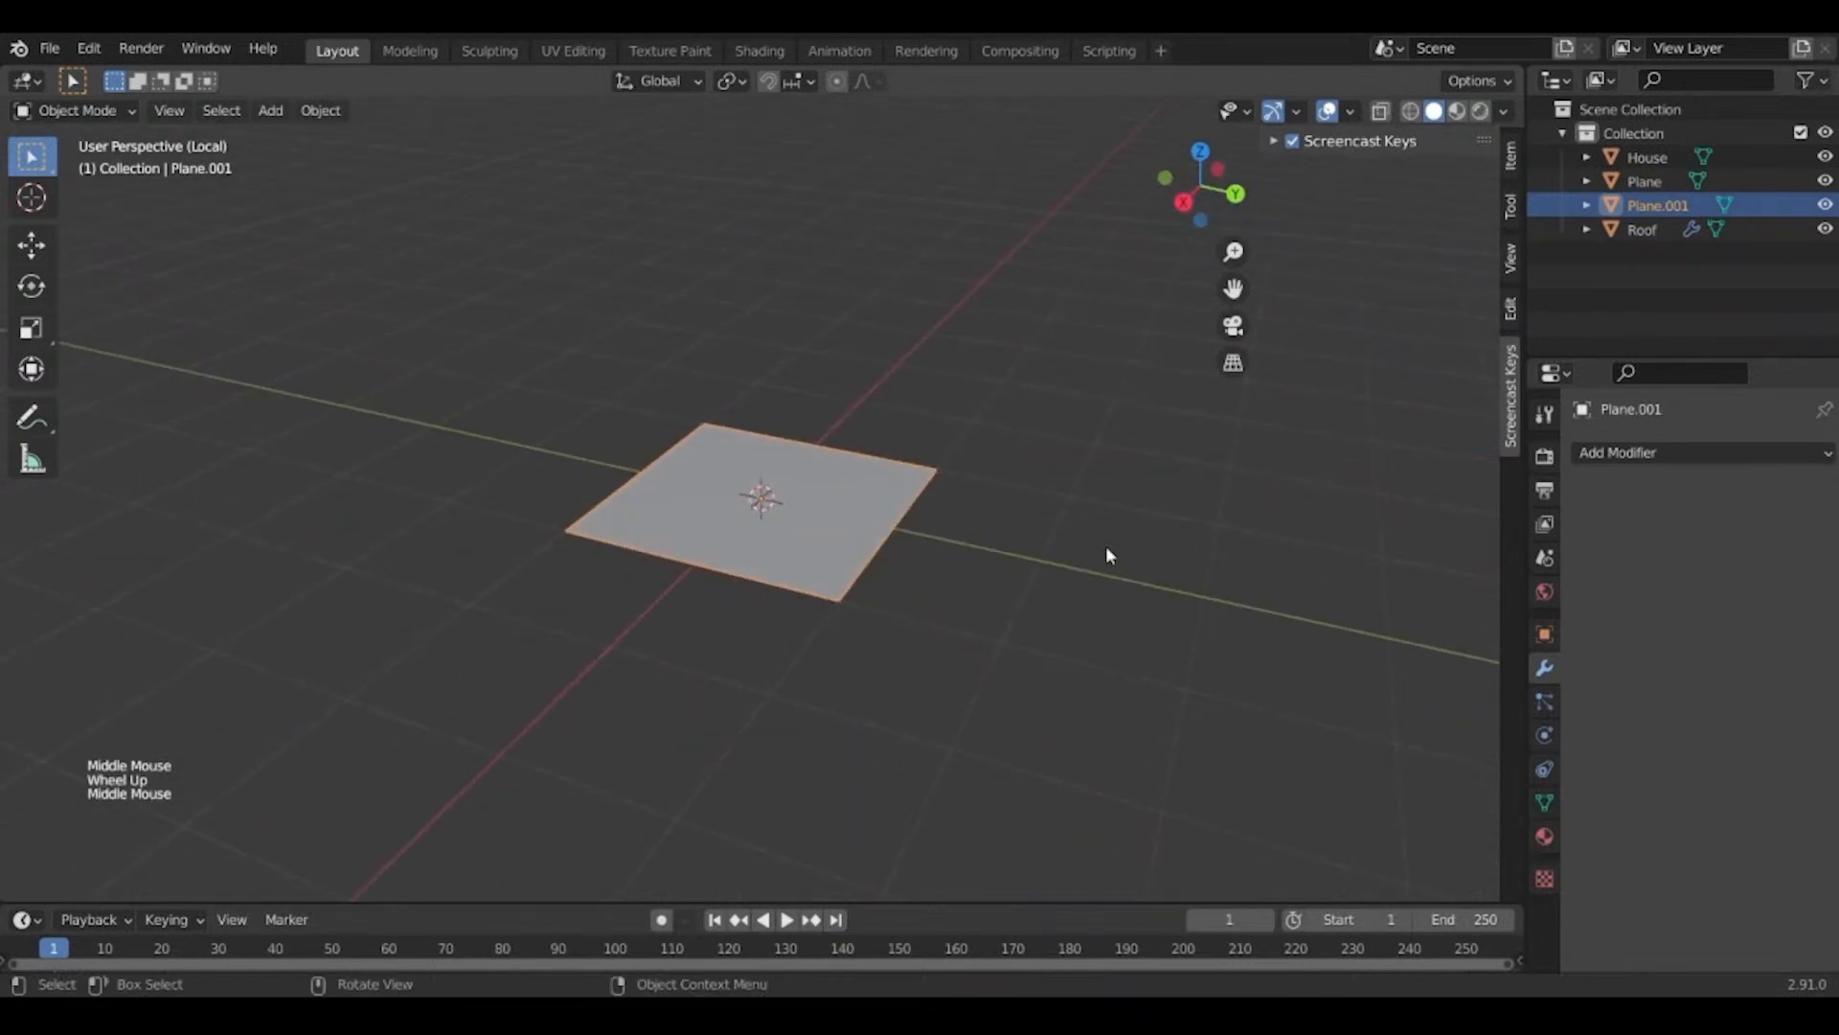
key(r)
text(y)
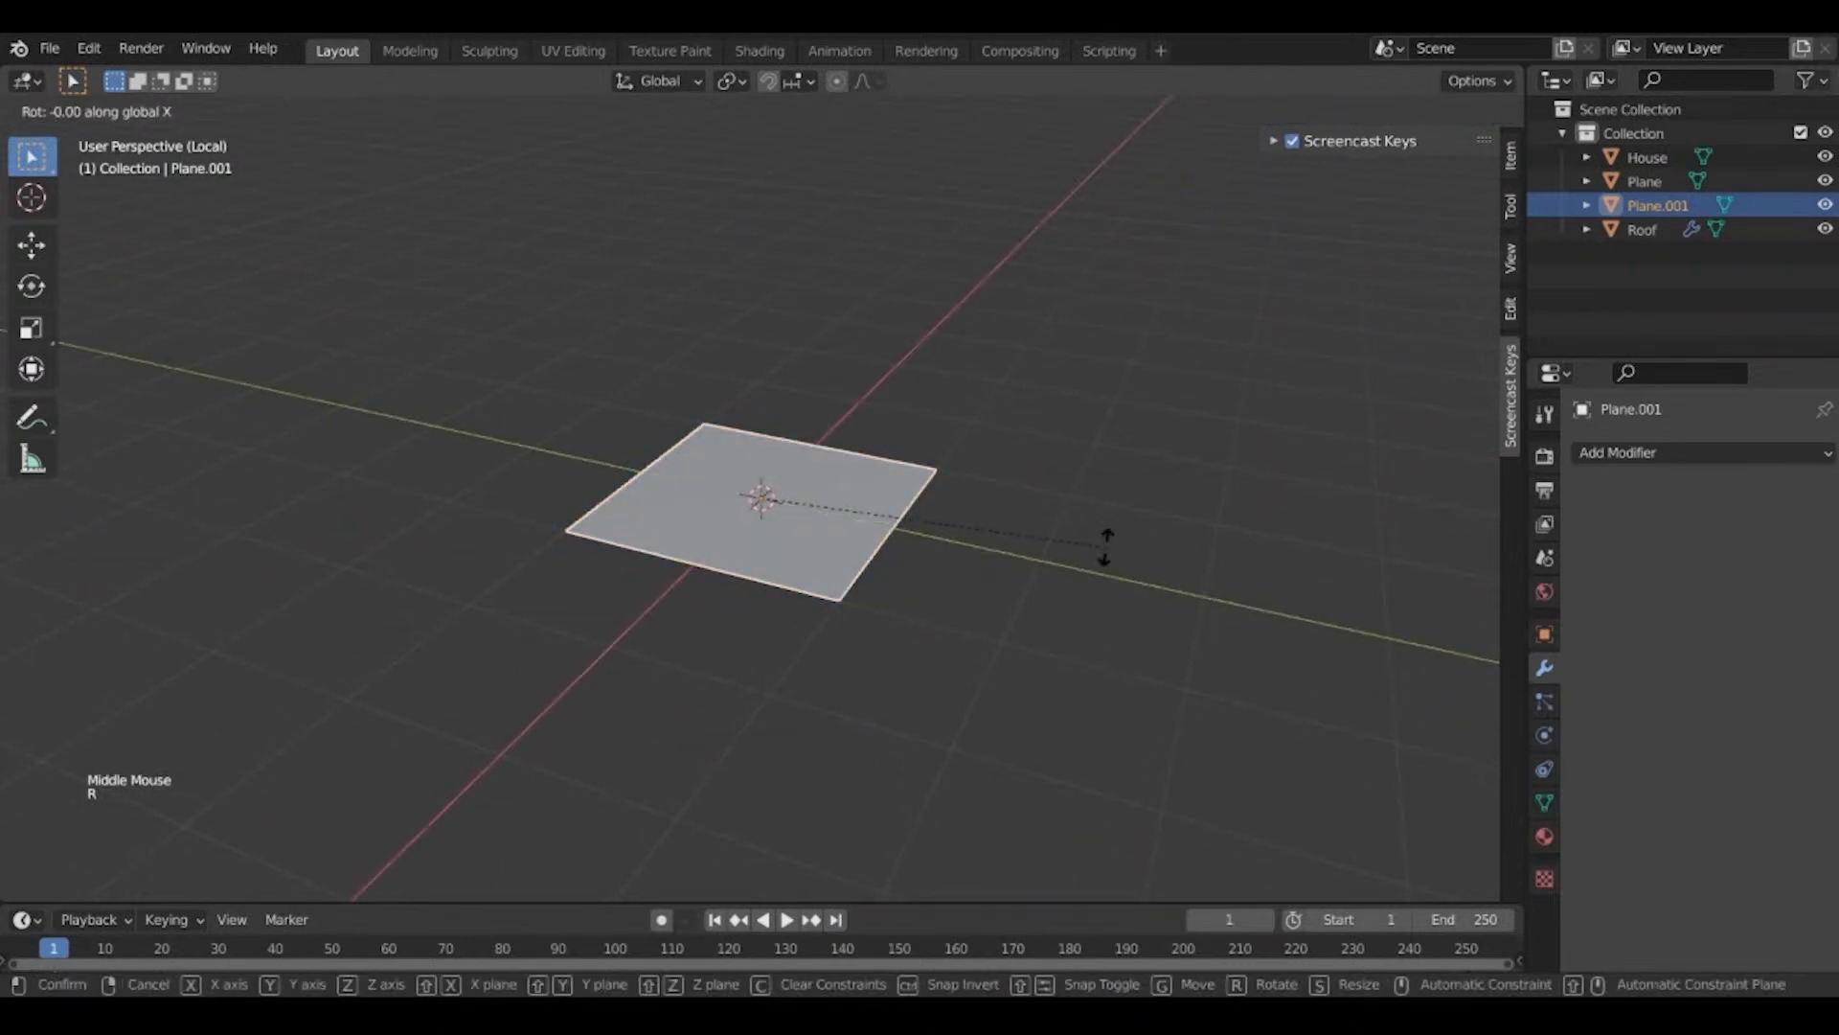
text(90)
key(Return)
Scale the upright plane along X to less than half its width, making a tall rectangle.
middle_drag(1098, 525, 1055, 477)
key(s)
key(x)
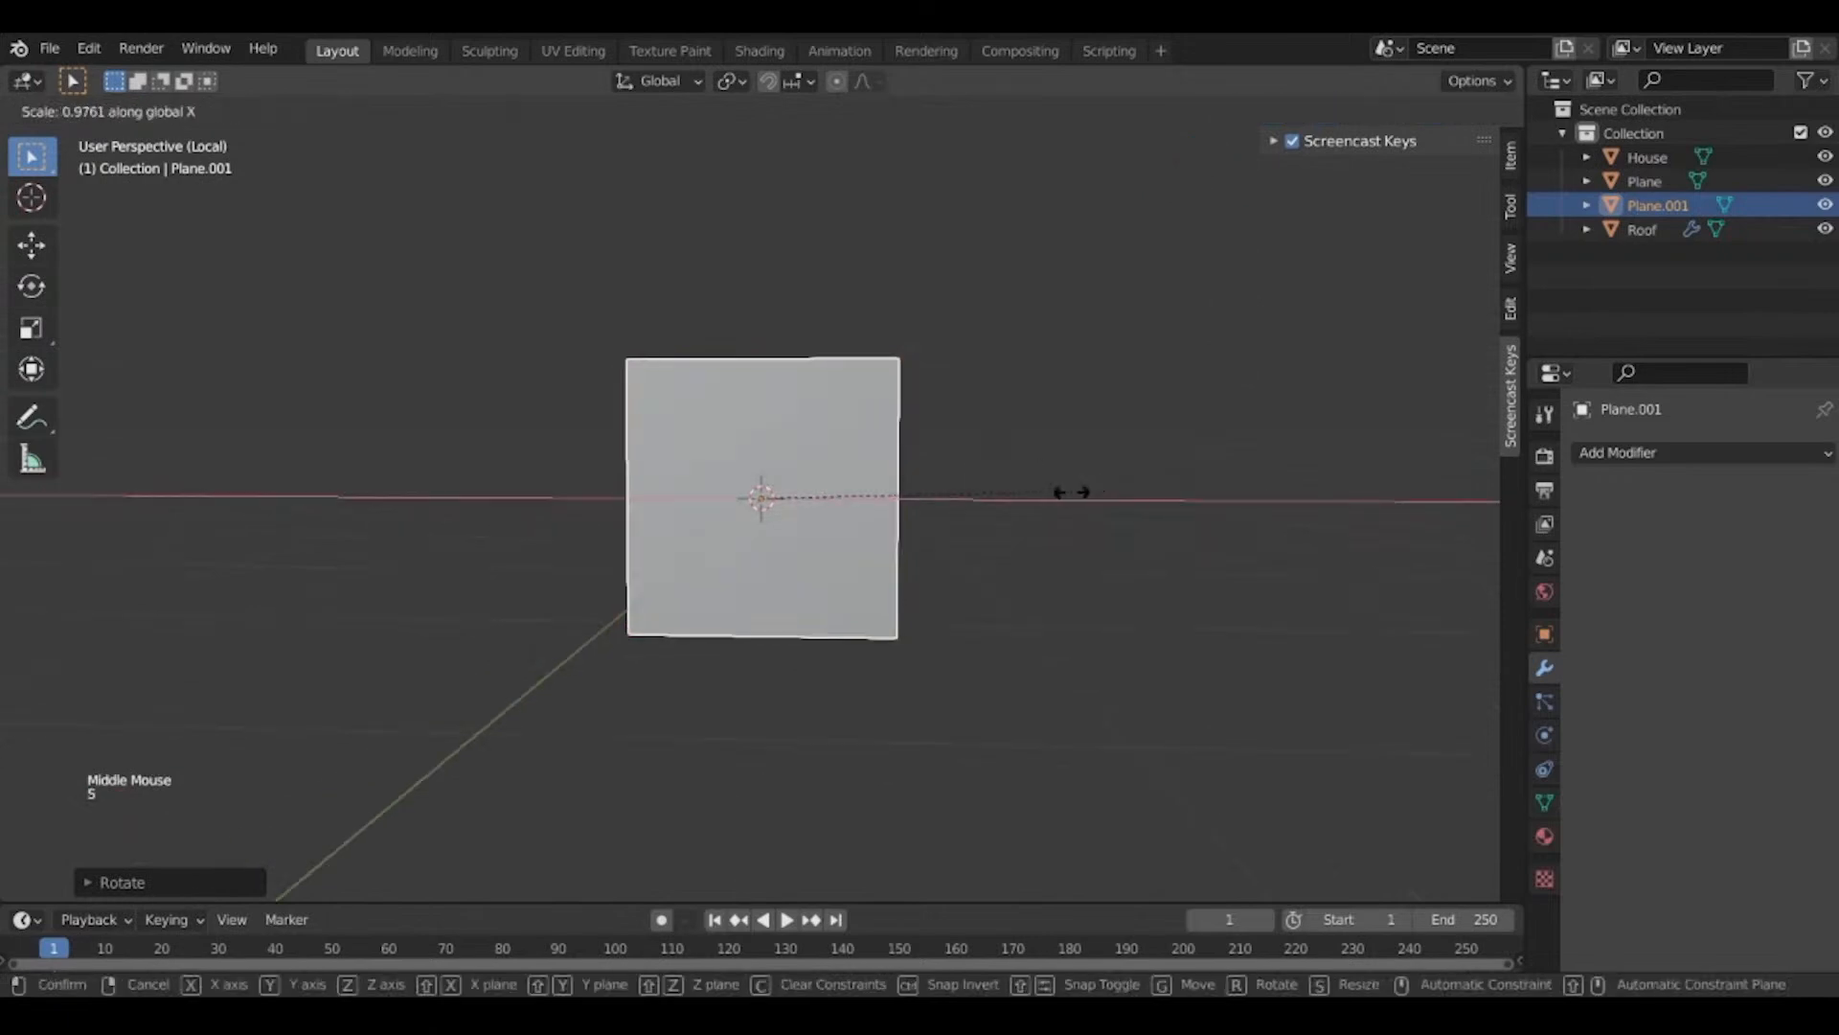
click(903, 499)
Cut a centred vertical edge loop in the rectangle and raise its top vertex about 0.6 m along Z into a picket point.
key(Tab)
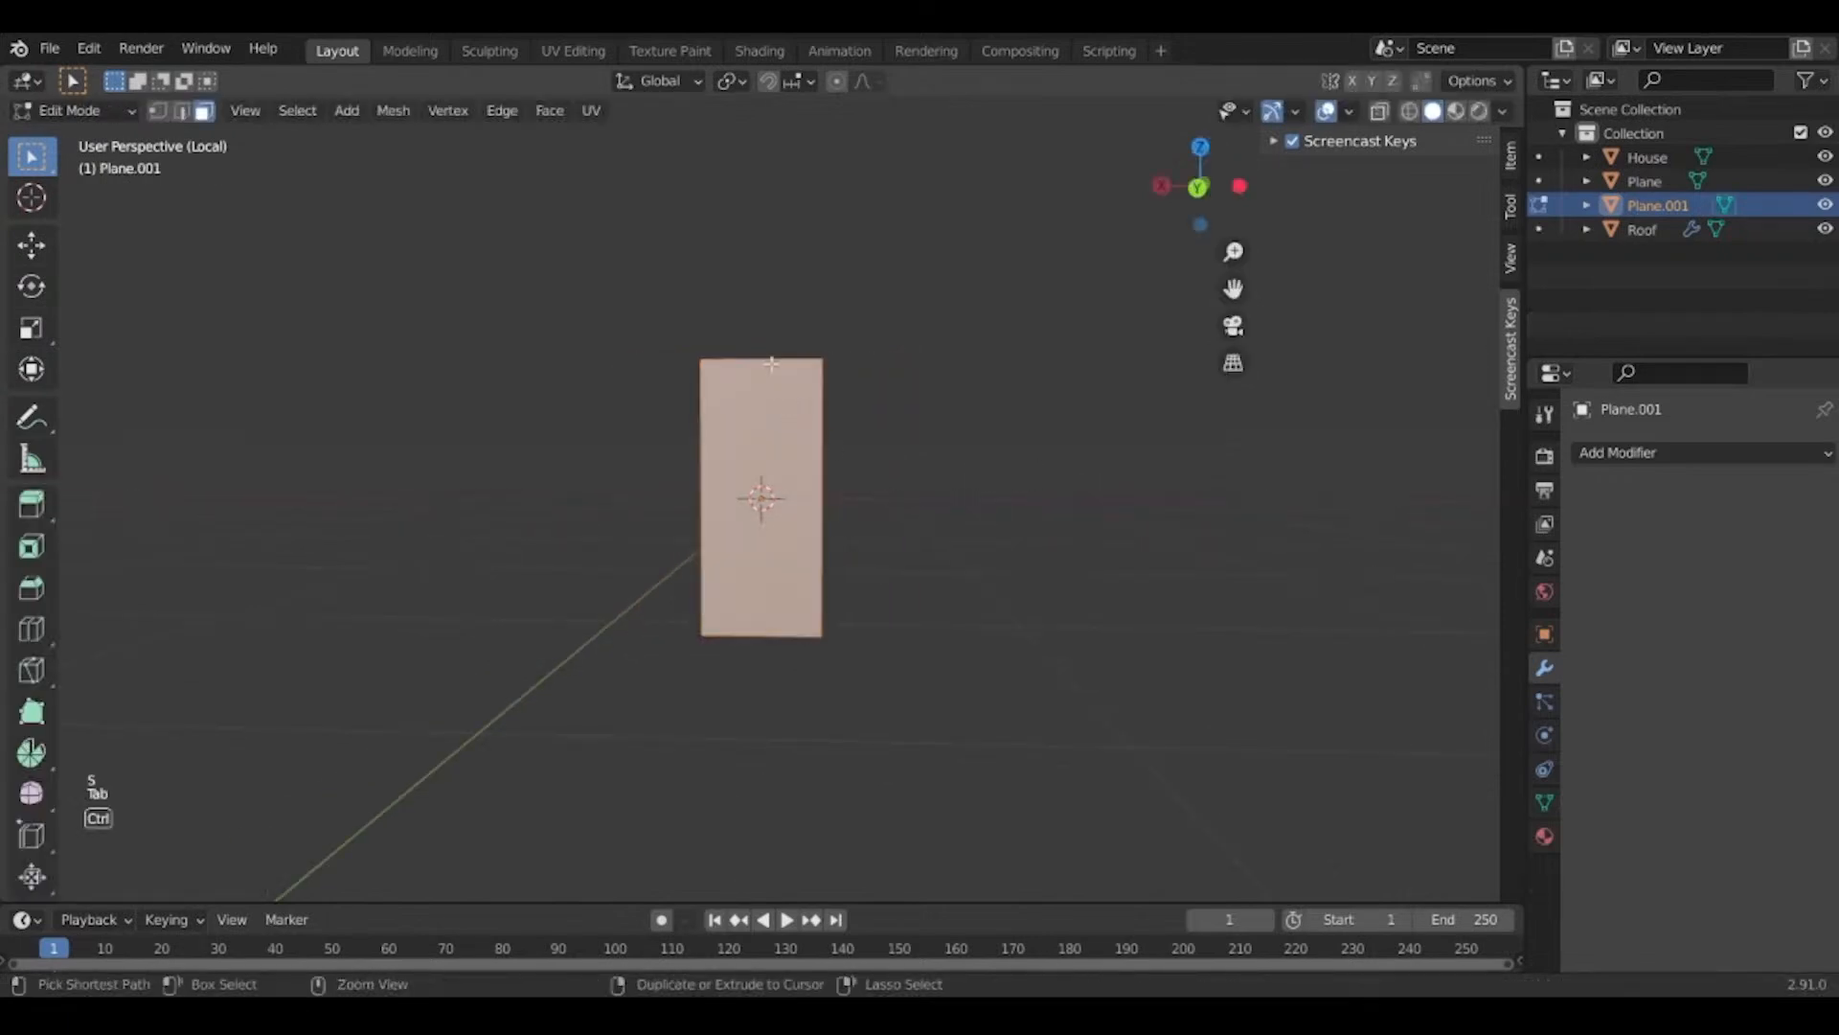
key(ctrl+r)
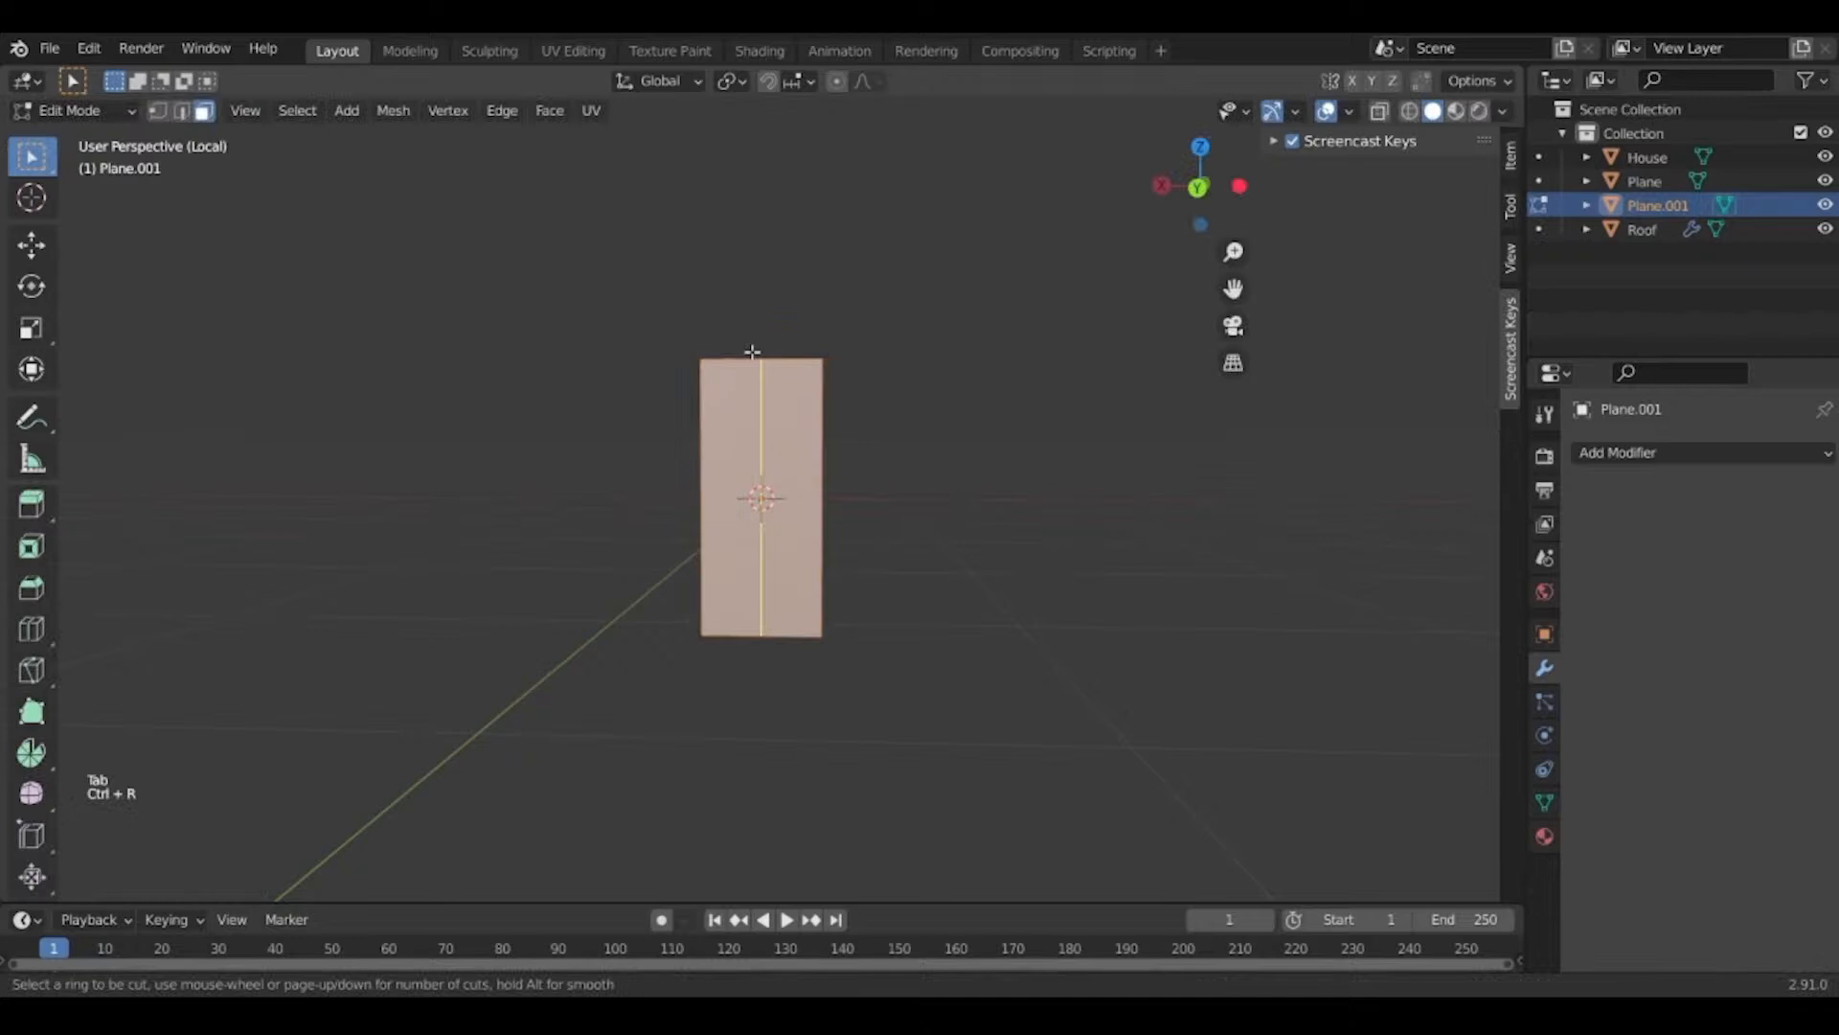
click(752, 352)
right_click(766, 373)
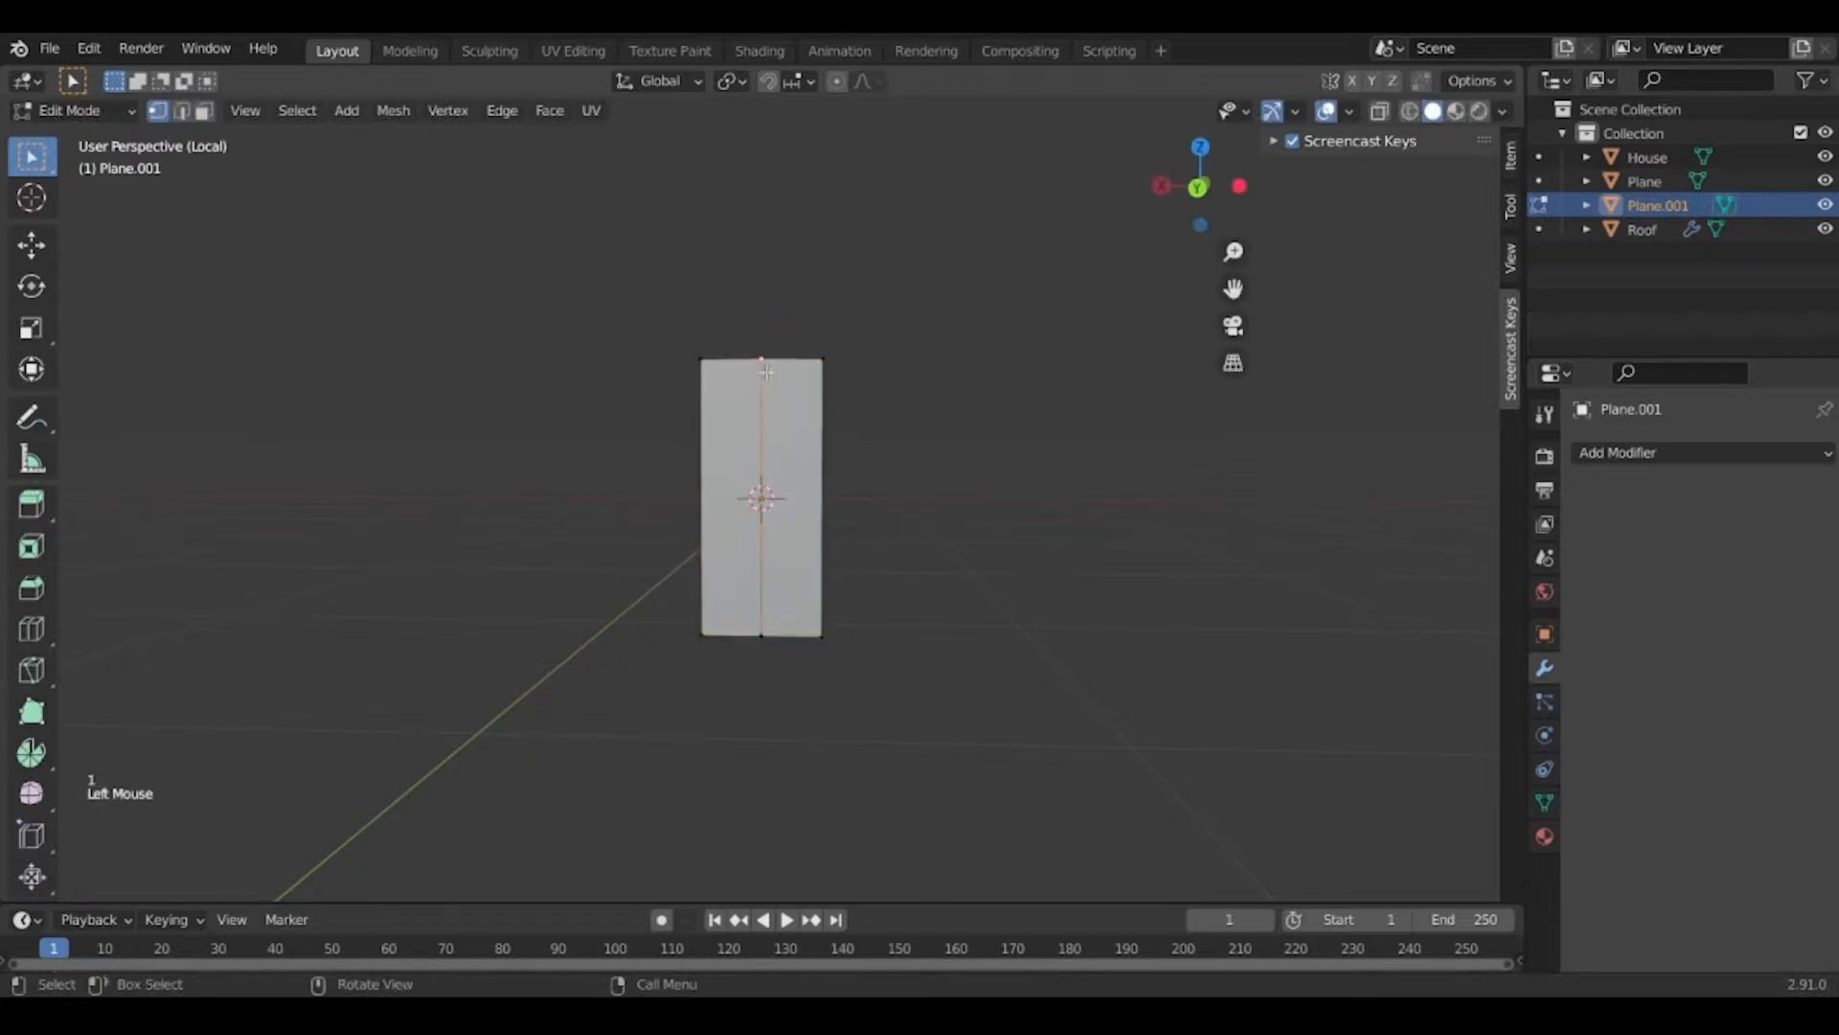
key(g)
key(z)
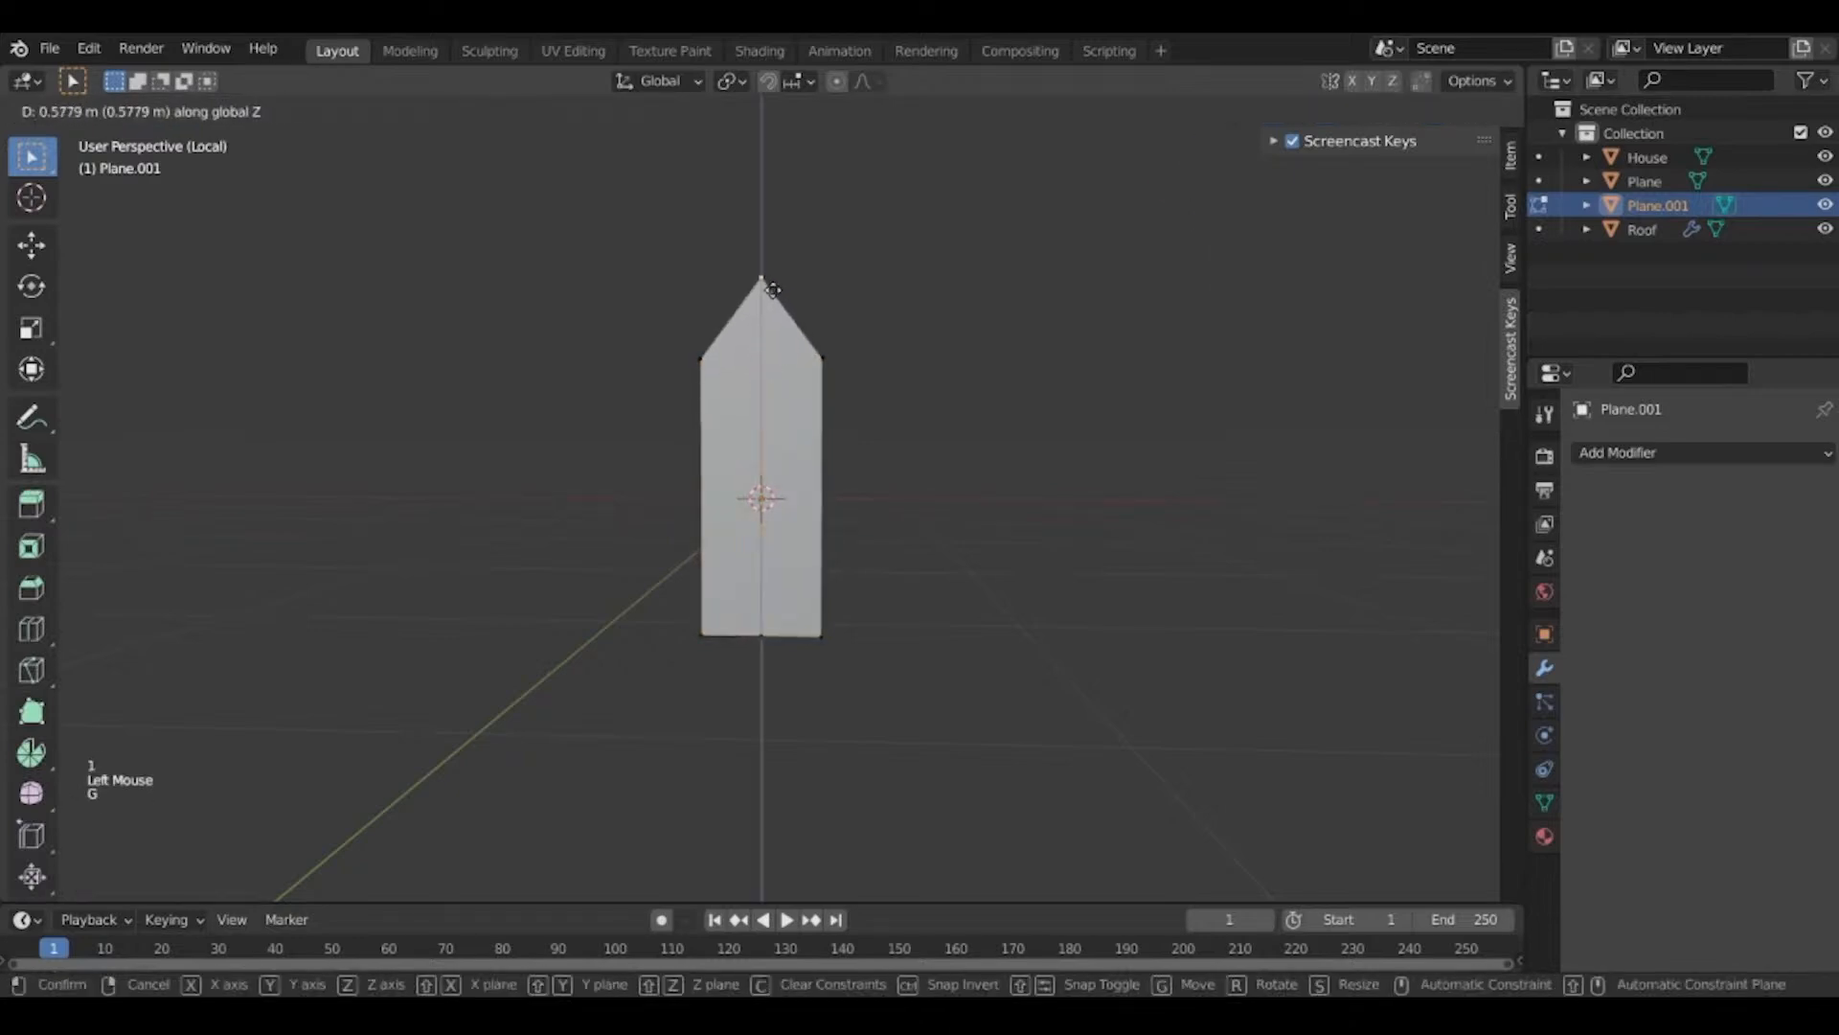
click(771, 280)
key(Tab)
Scale the pointed picket along X to about half its width.
key(s)
key(x)
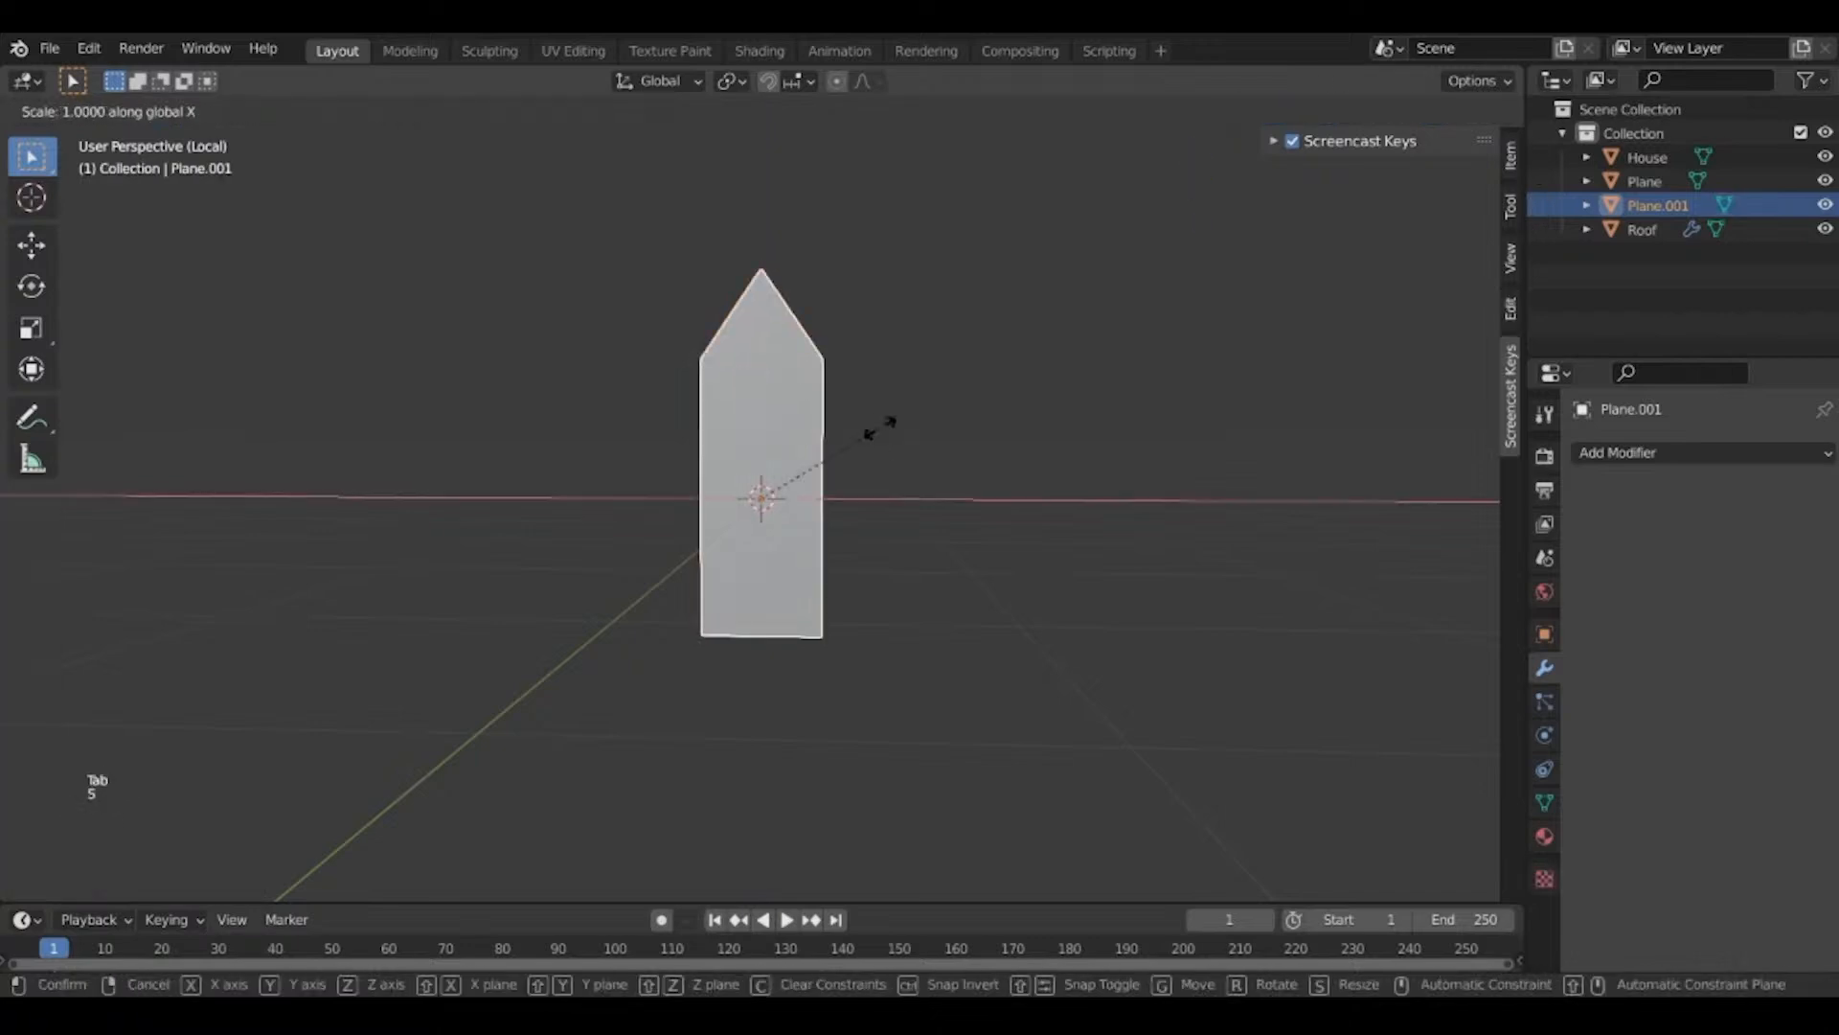
click(795, 462)
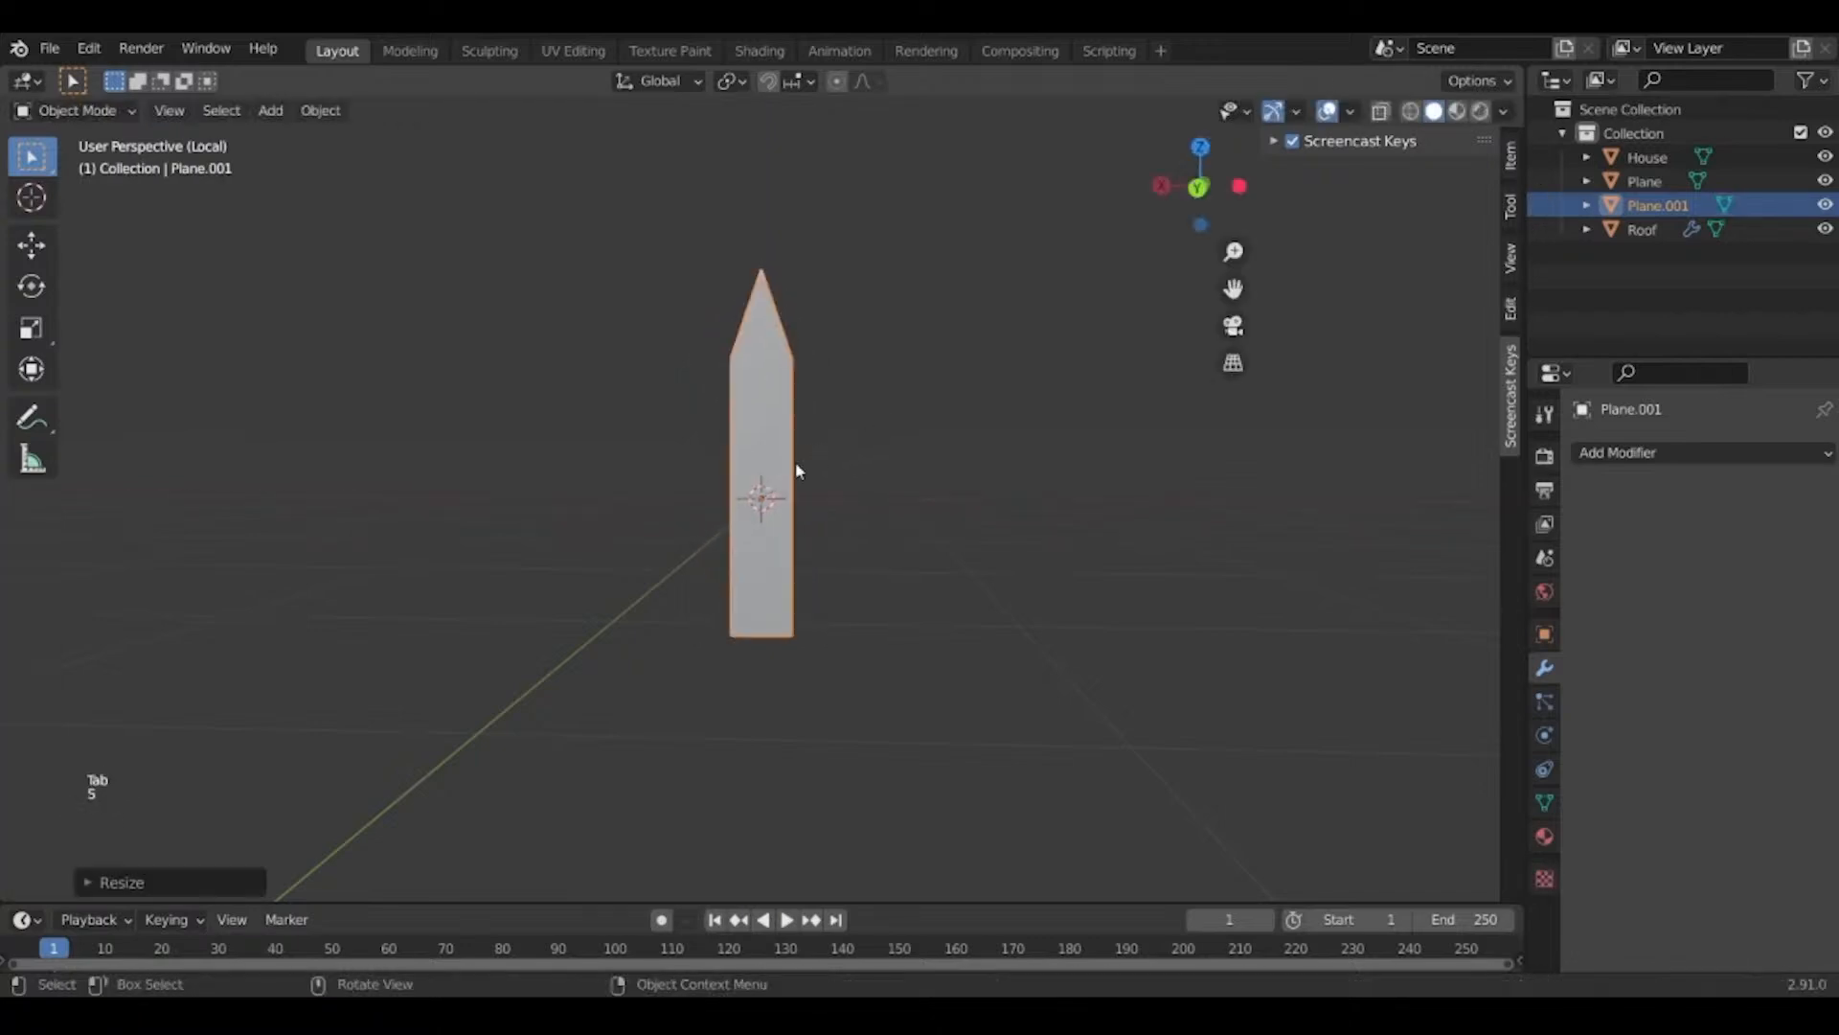
Add a Solidify modifier to the picket with a thickness of 0.03 m.
middle_drag(795, 461, 814, 522)
click(1679, 452)
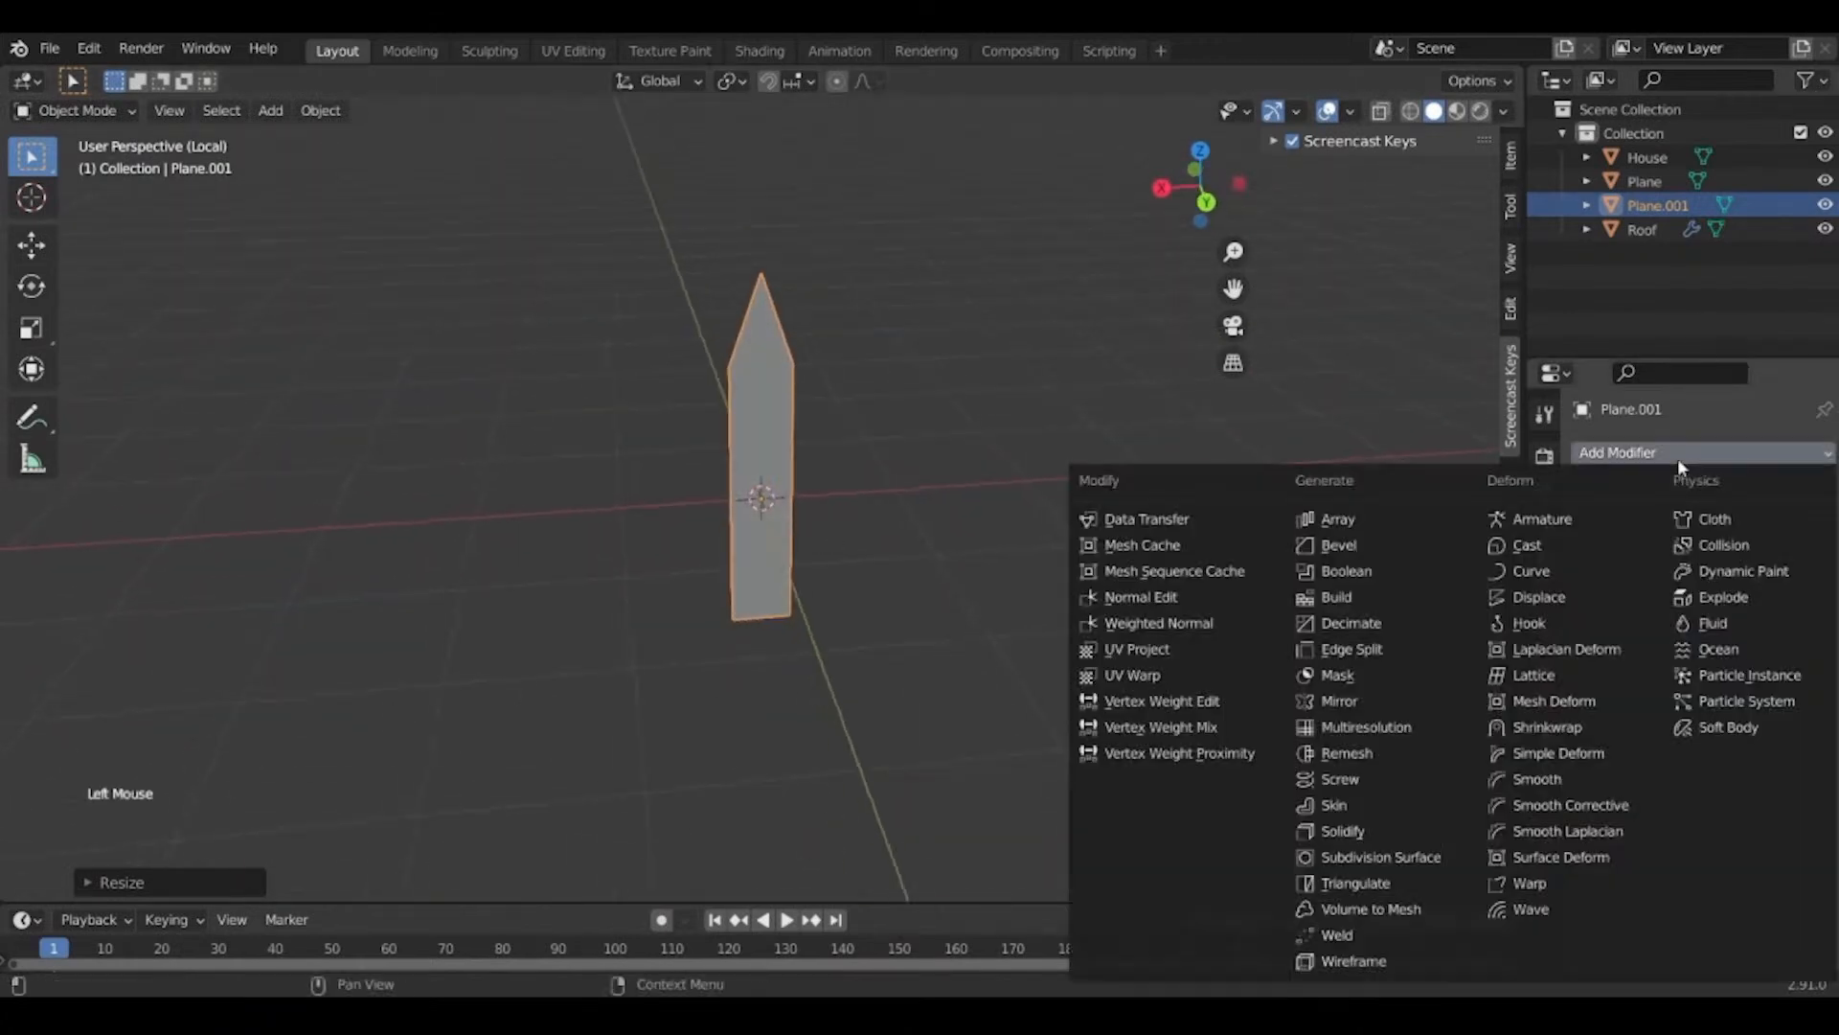
click(1360, 832)
middle_drag(770, 642, 1007, 603)
scroll(1008, 609, up, 2)
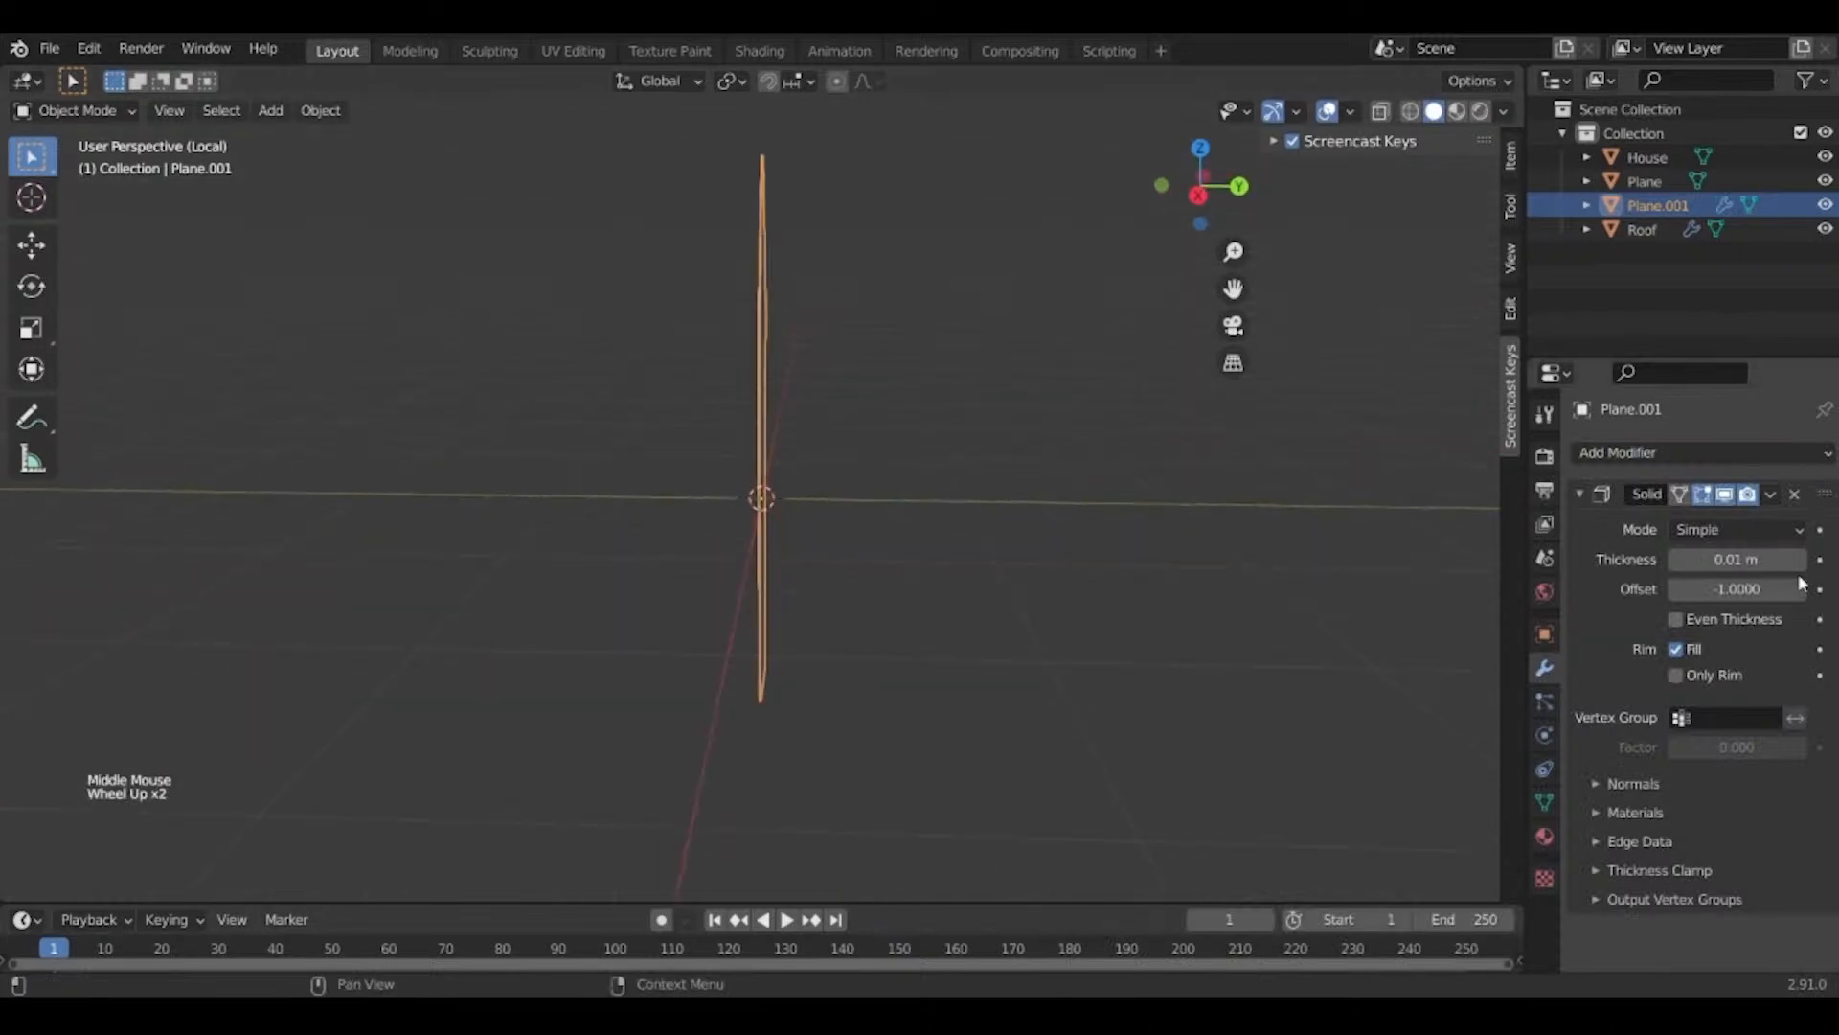
click(1799, 560)
click(1799, 559)
middle_drag(1054, 536, 1650, 561)
middle_drag(940, 527, 927, 645)
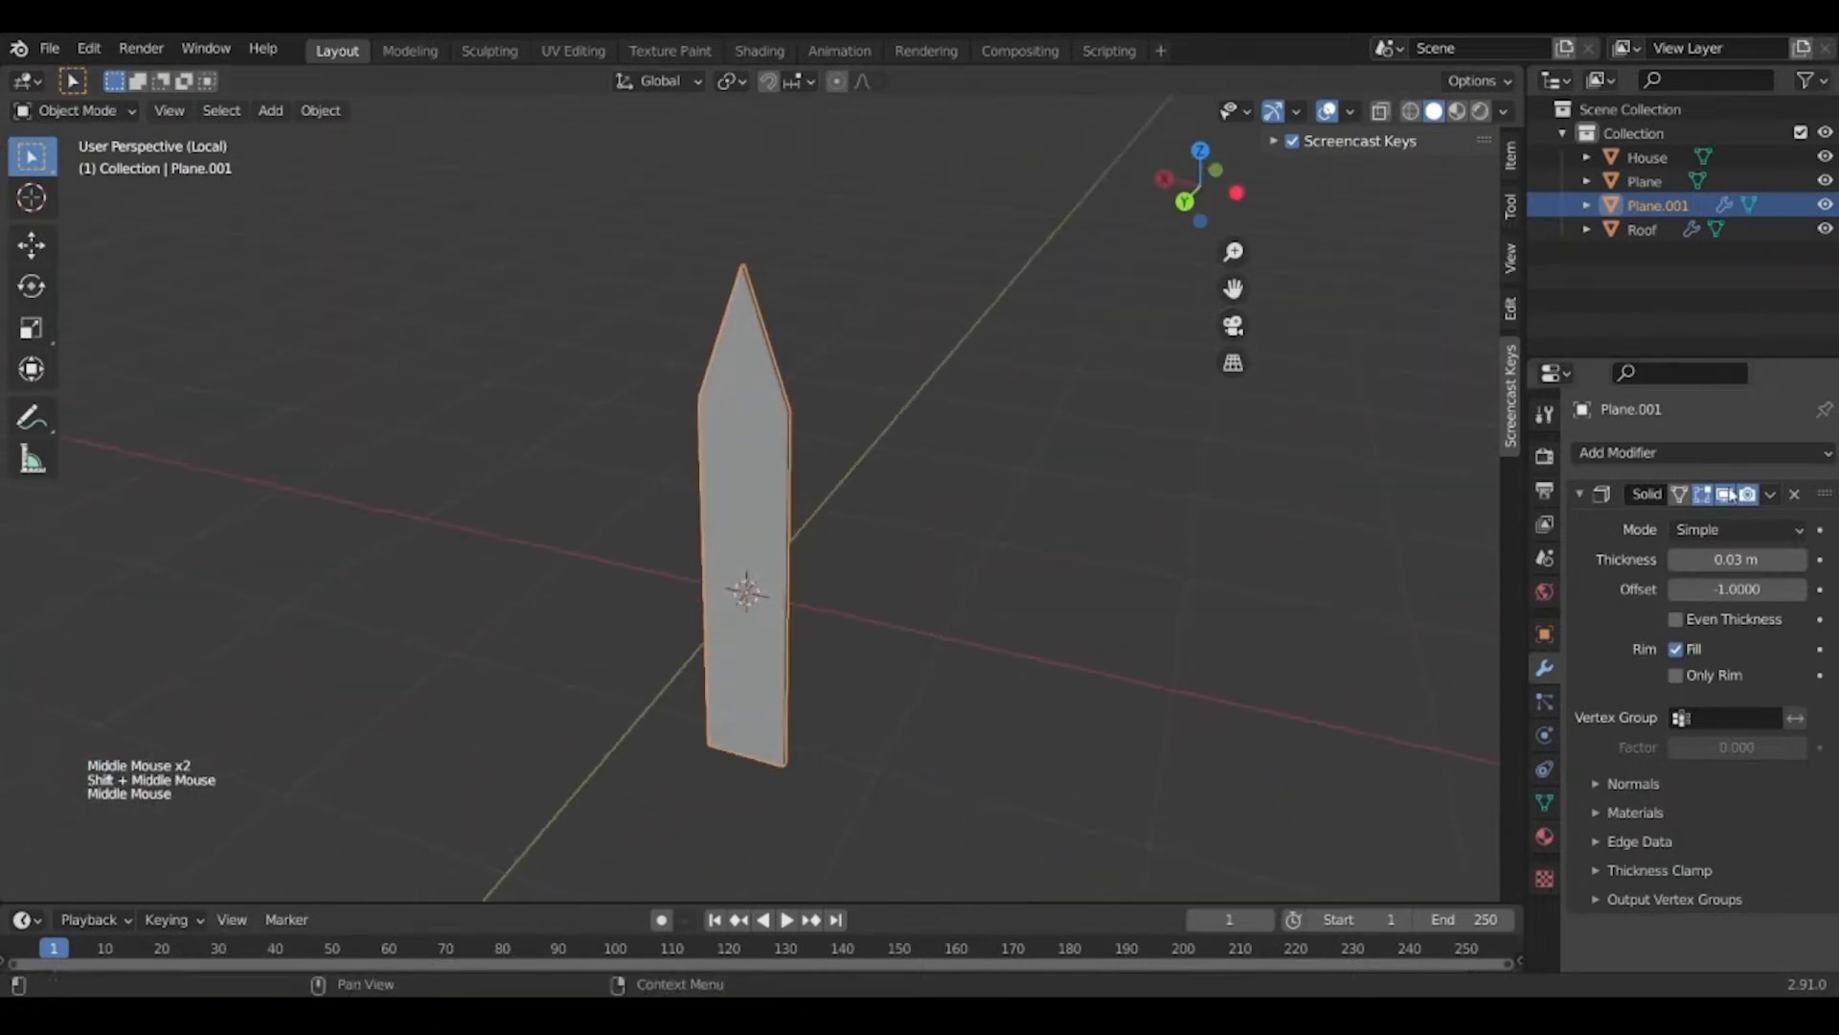
Add an Array modifier to the picket, collapse the Solidify settings and set the array count to 7.
click(1675, 452)
click(1338, 518)
scroll(1121, 521, down, 1)
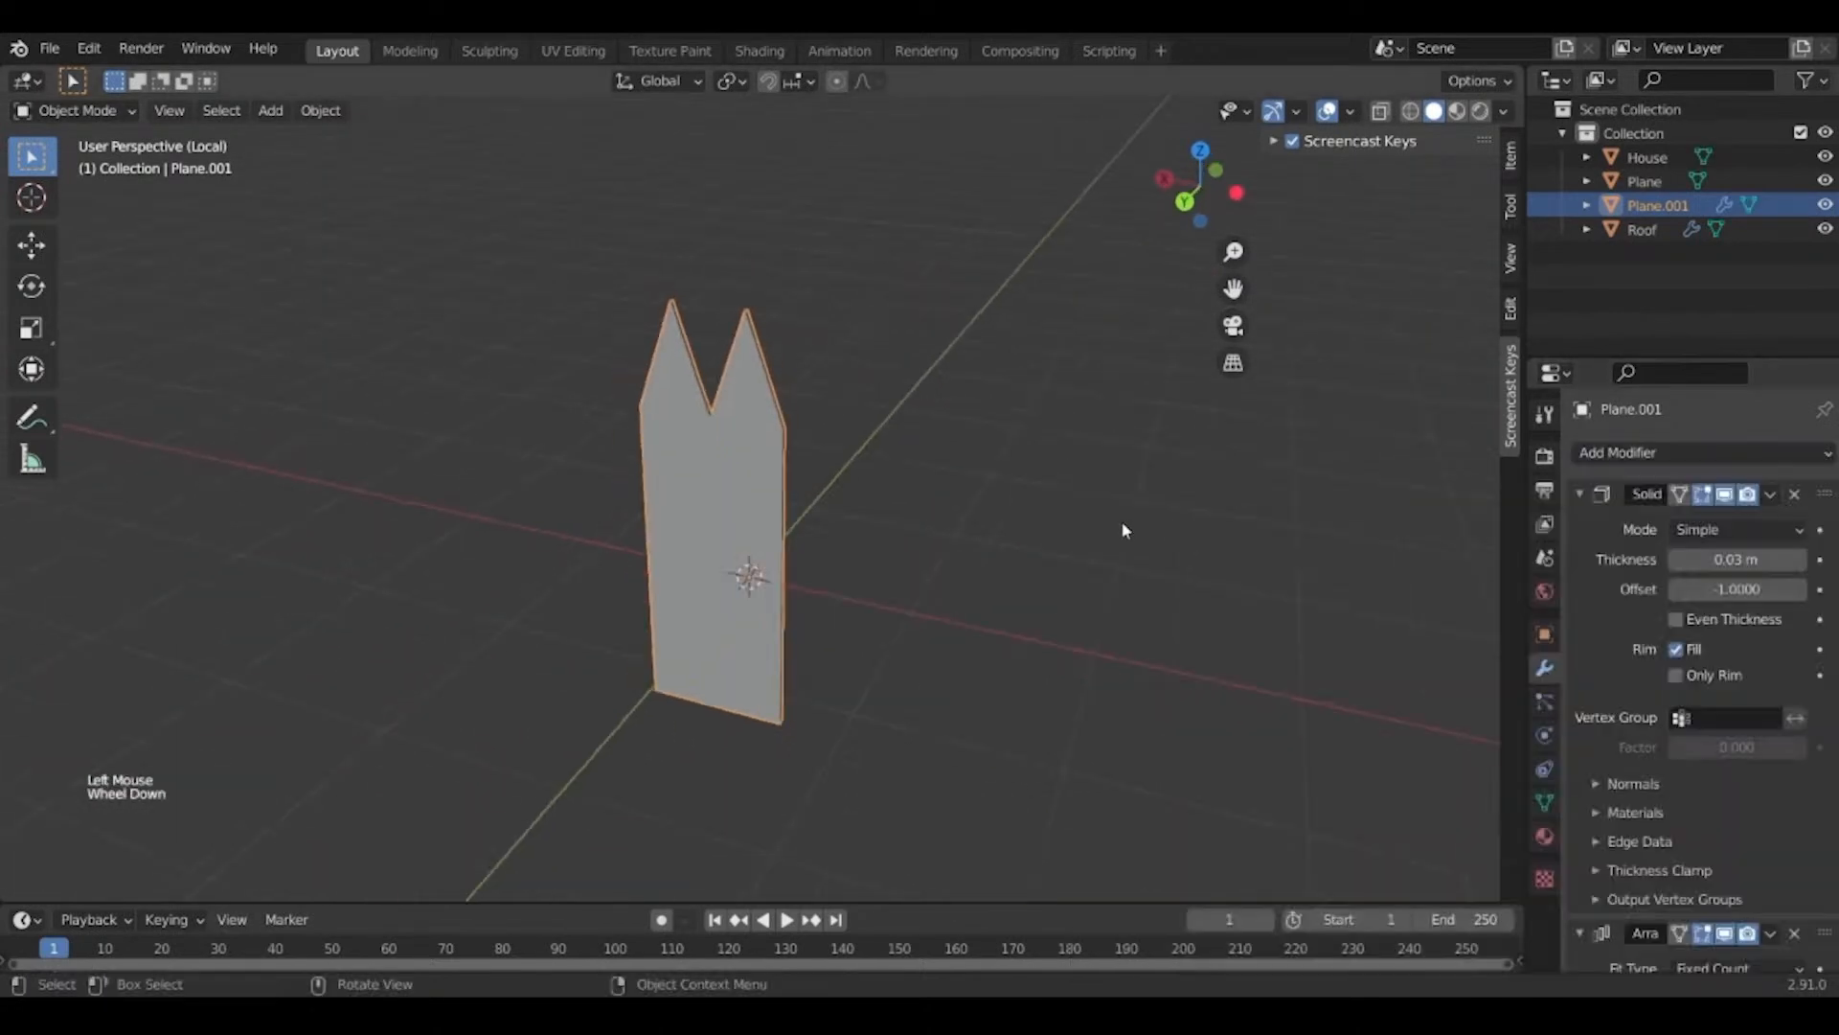
middle_drag(1120, 521, 1393, 534)
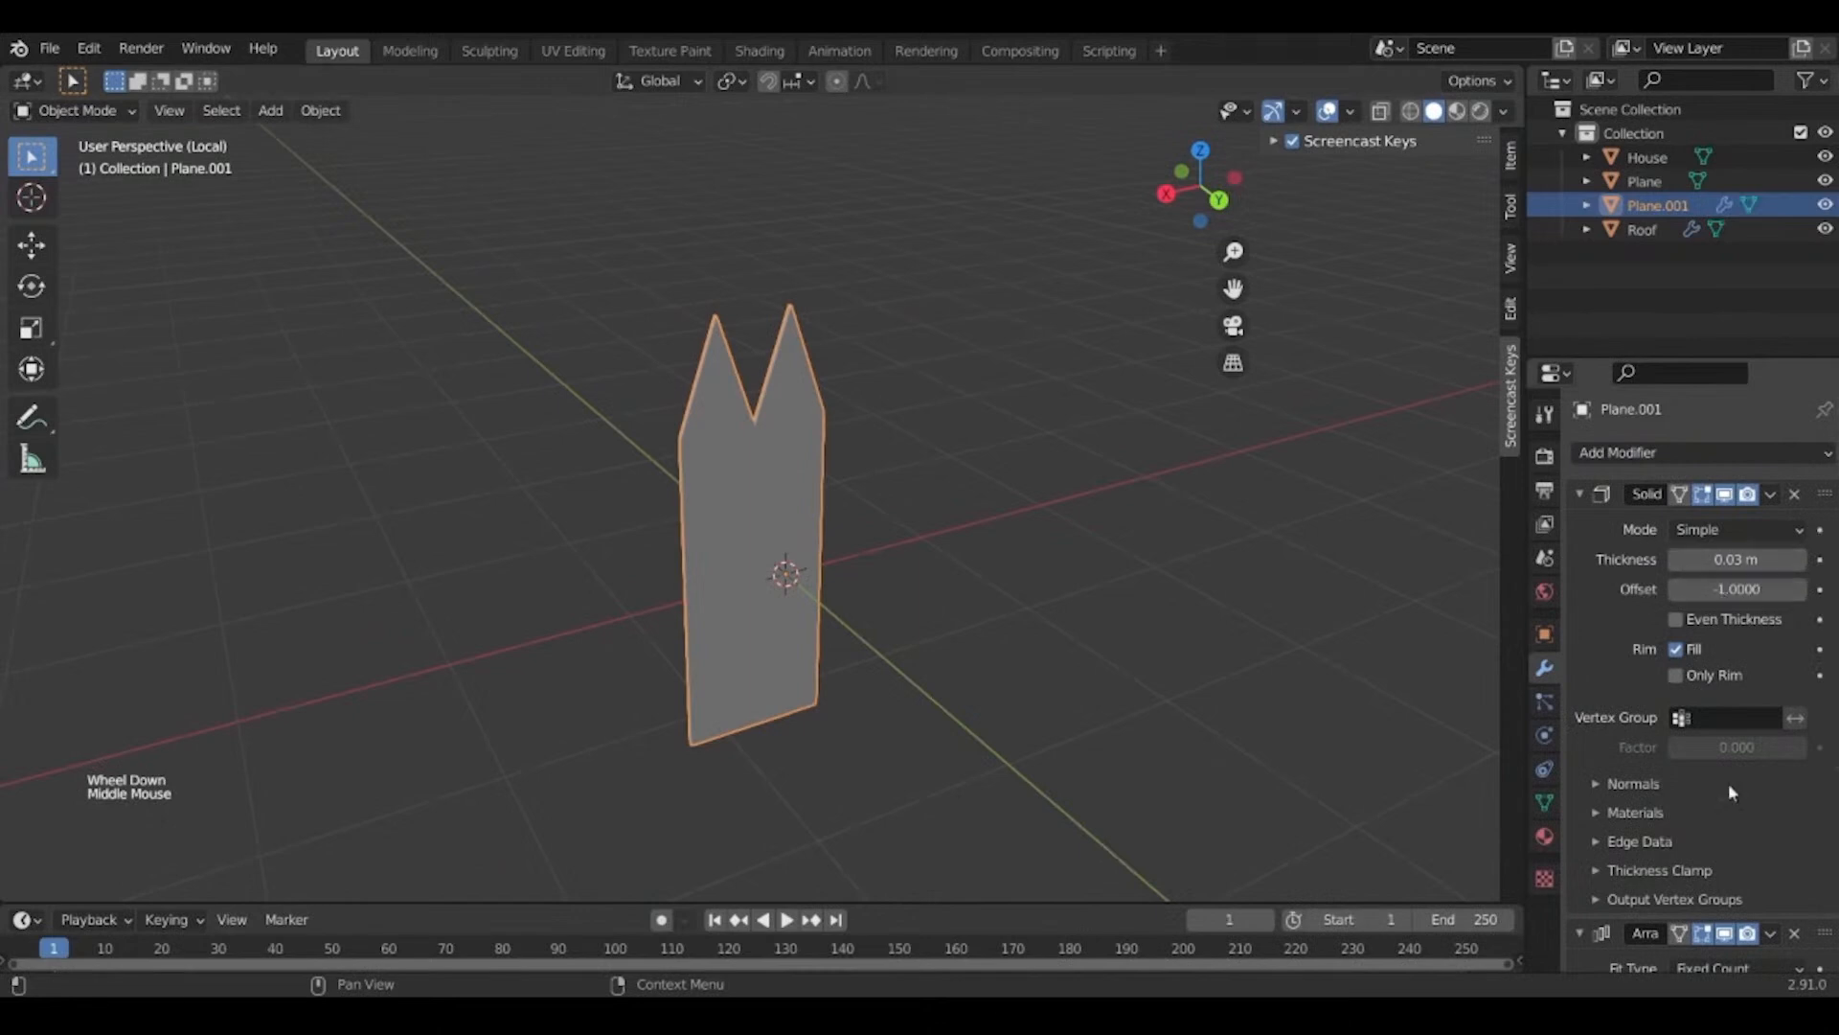
scroll(1640, 607, down, 2)
click(1580, 417)
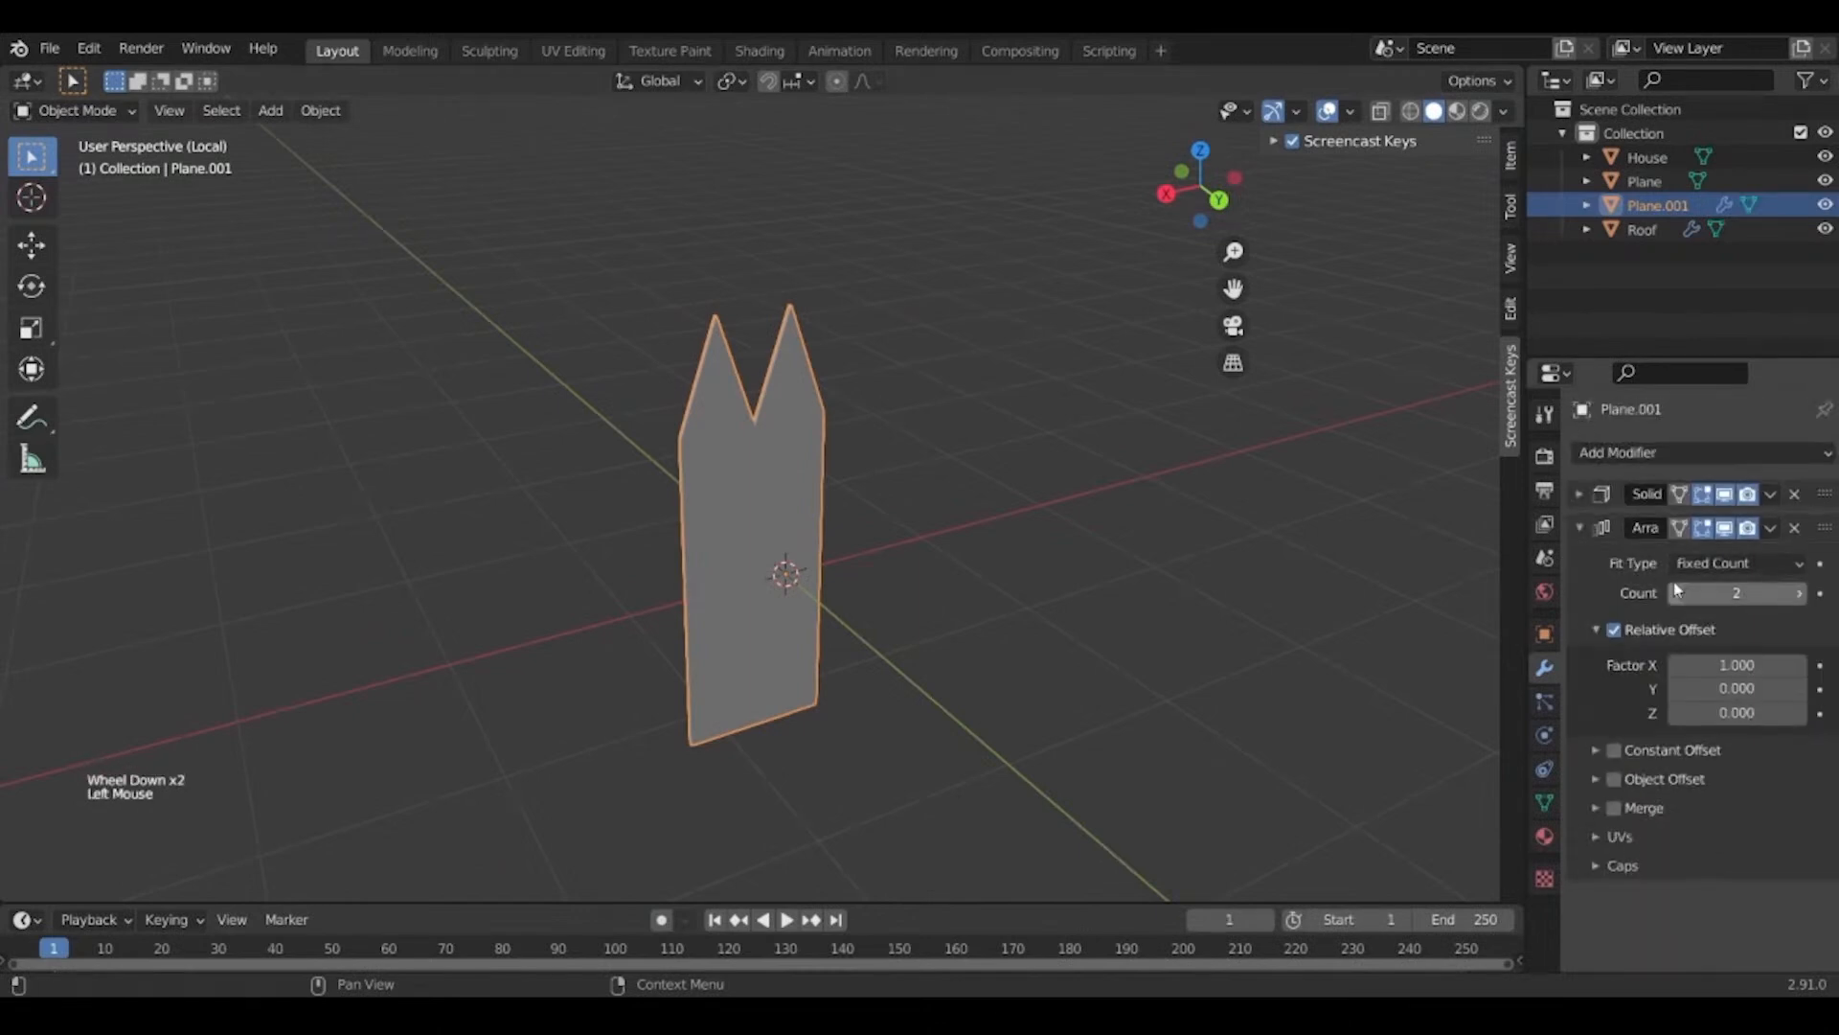
click(1799, 593)
click(1799, 593)
click(1799, 593)
click(1799, 593)
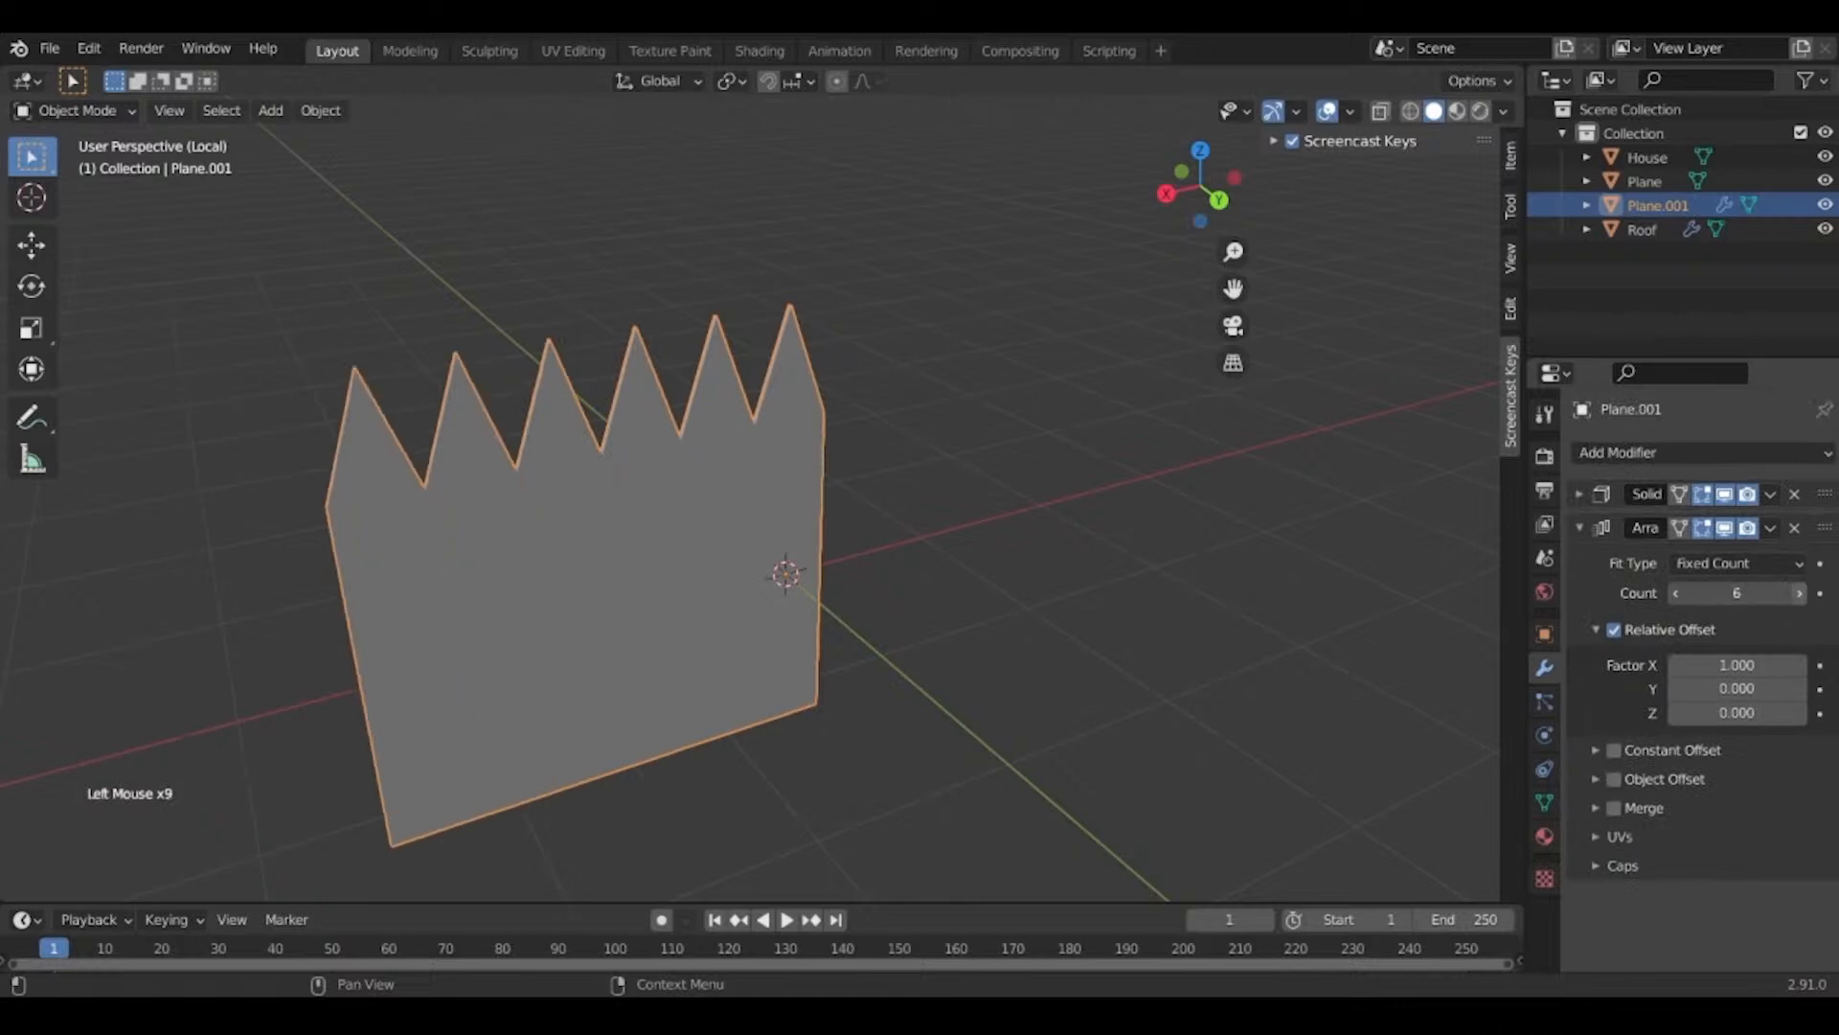
click(1799, 593)
Set the array's relative offset factor X to 1.6 to leave gaps between the pickets.
click(1801, 665)
click(1801, 665)
click(1801, 665)
click(1801, 665)
middle_drag(1073, 613, 1137, 640)
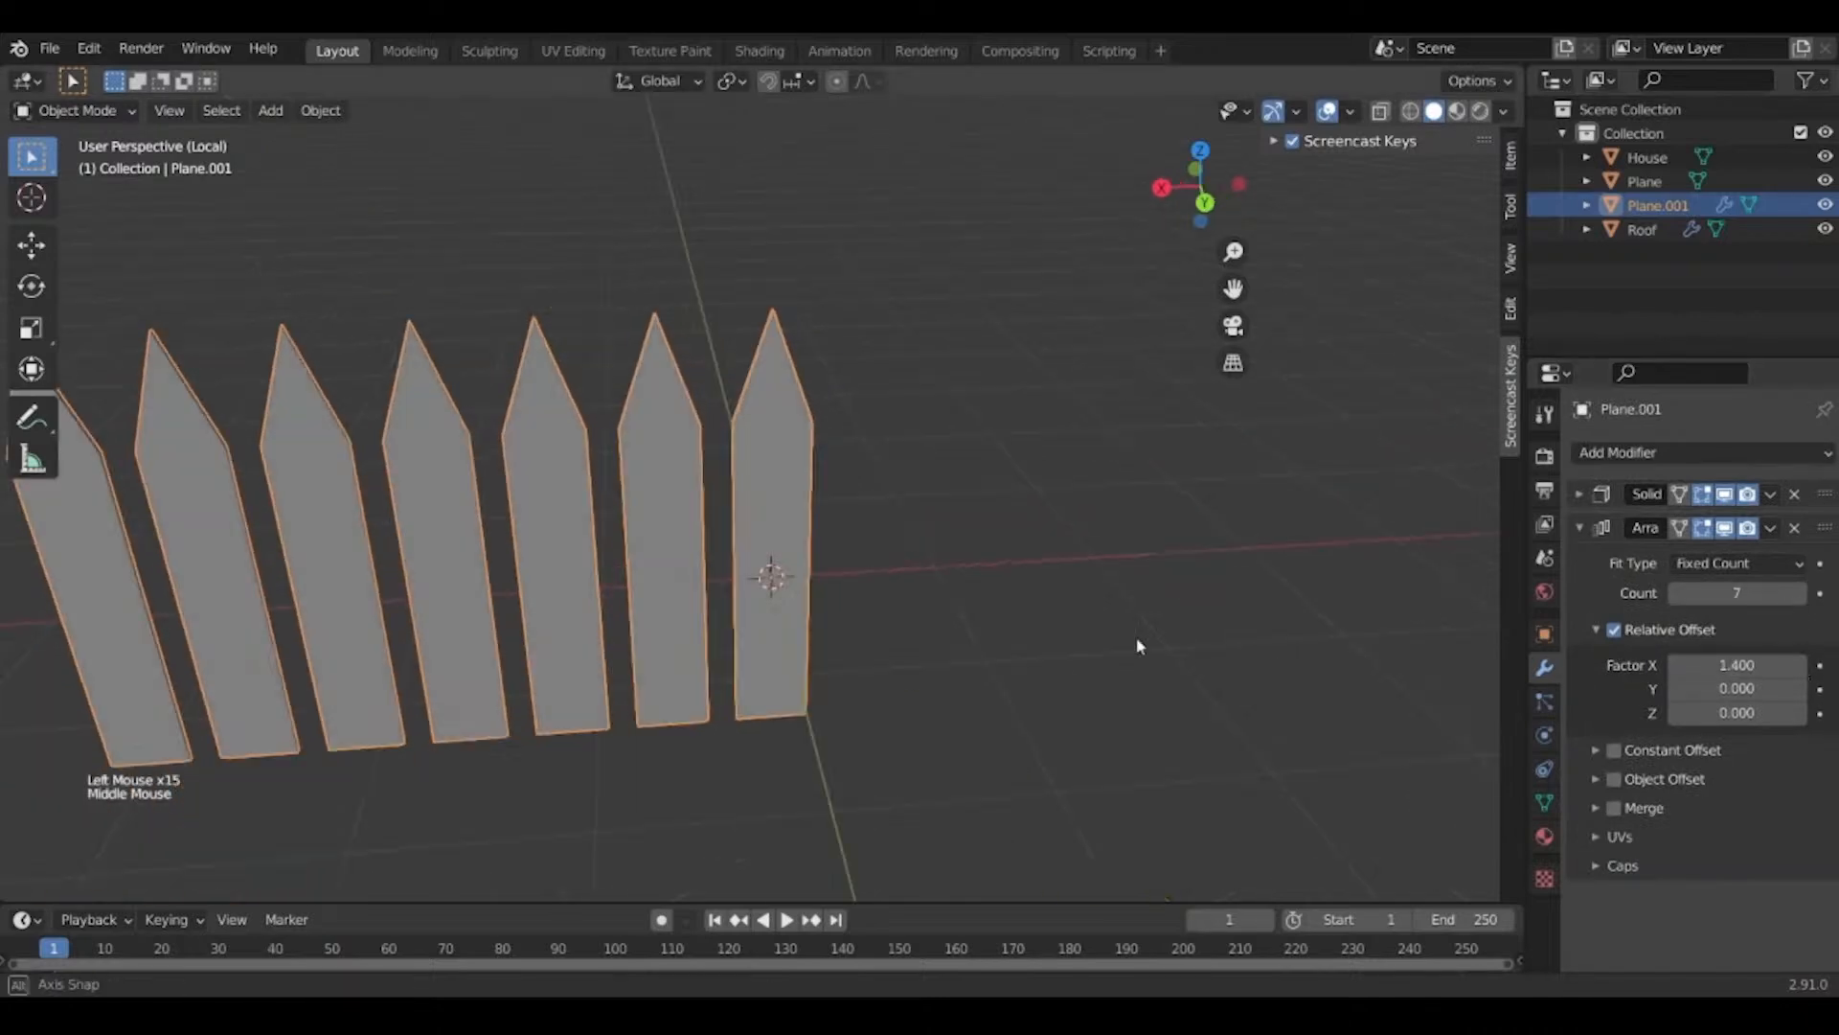
scroll(1140, 642, down, 3)
click(1801, 668)
click(1801, 668)
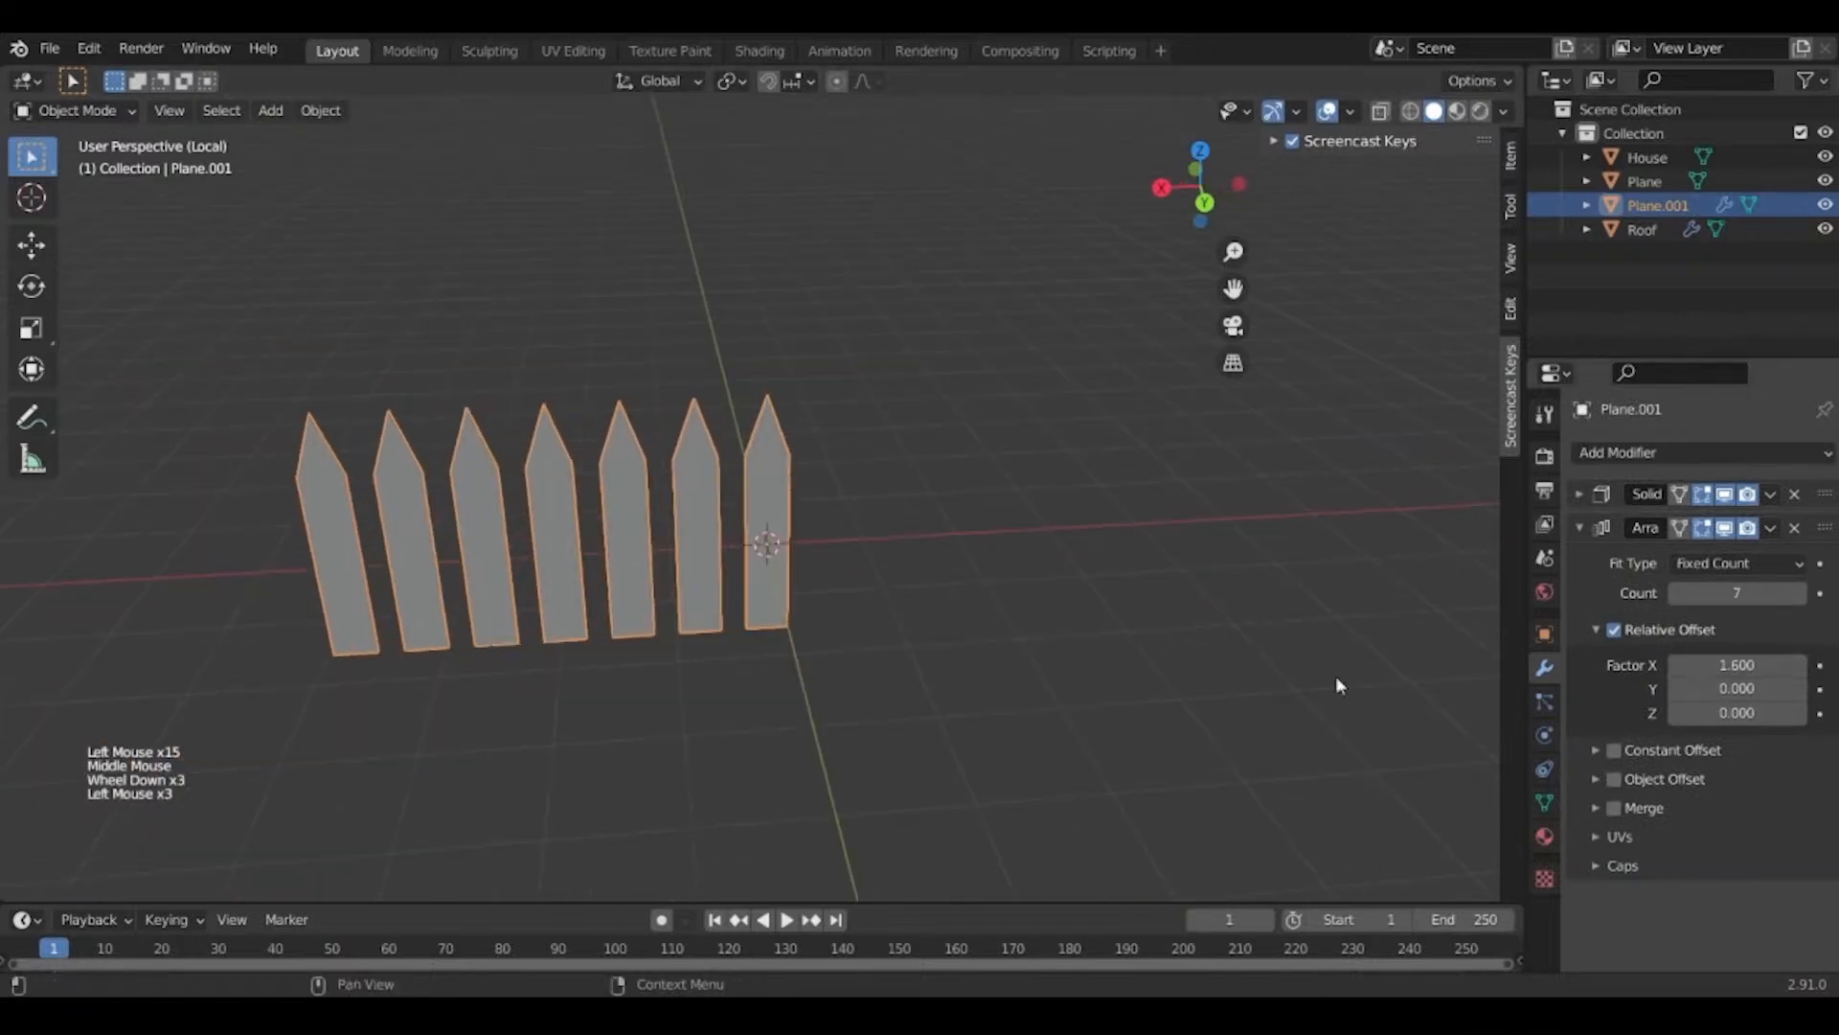
Raise the fence array's count to 15 pickets.
middle_drag(1246, 675, 4, 543)
scroll(4, 542, down, 1)
shift+middle_drag(188, 558, 403, 551)
click(1799, 593)
click(1800, 593)
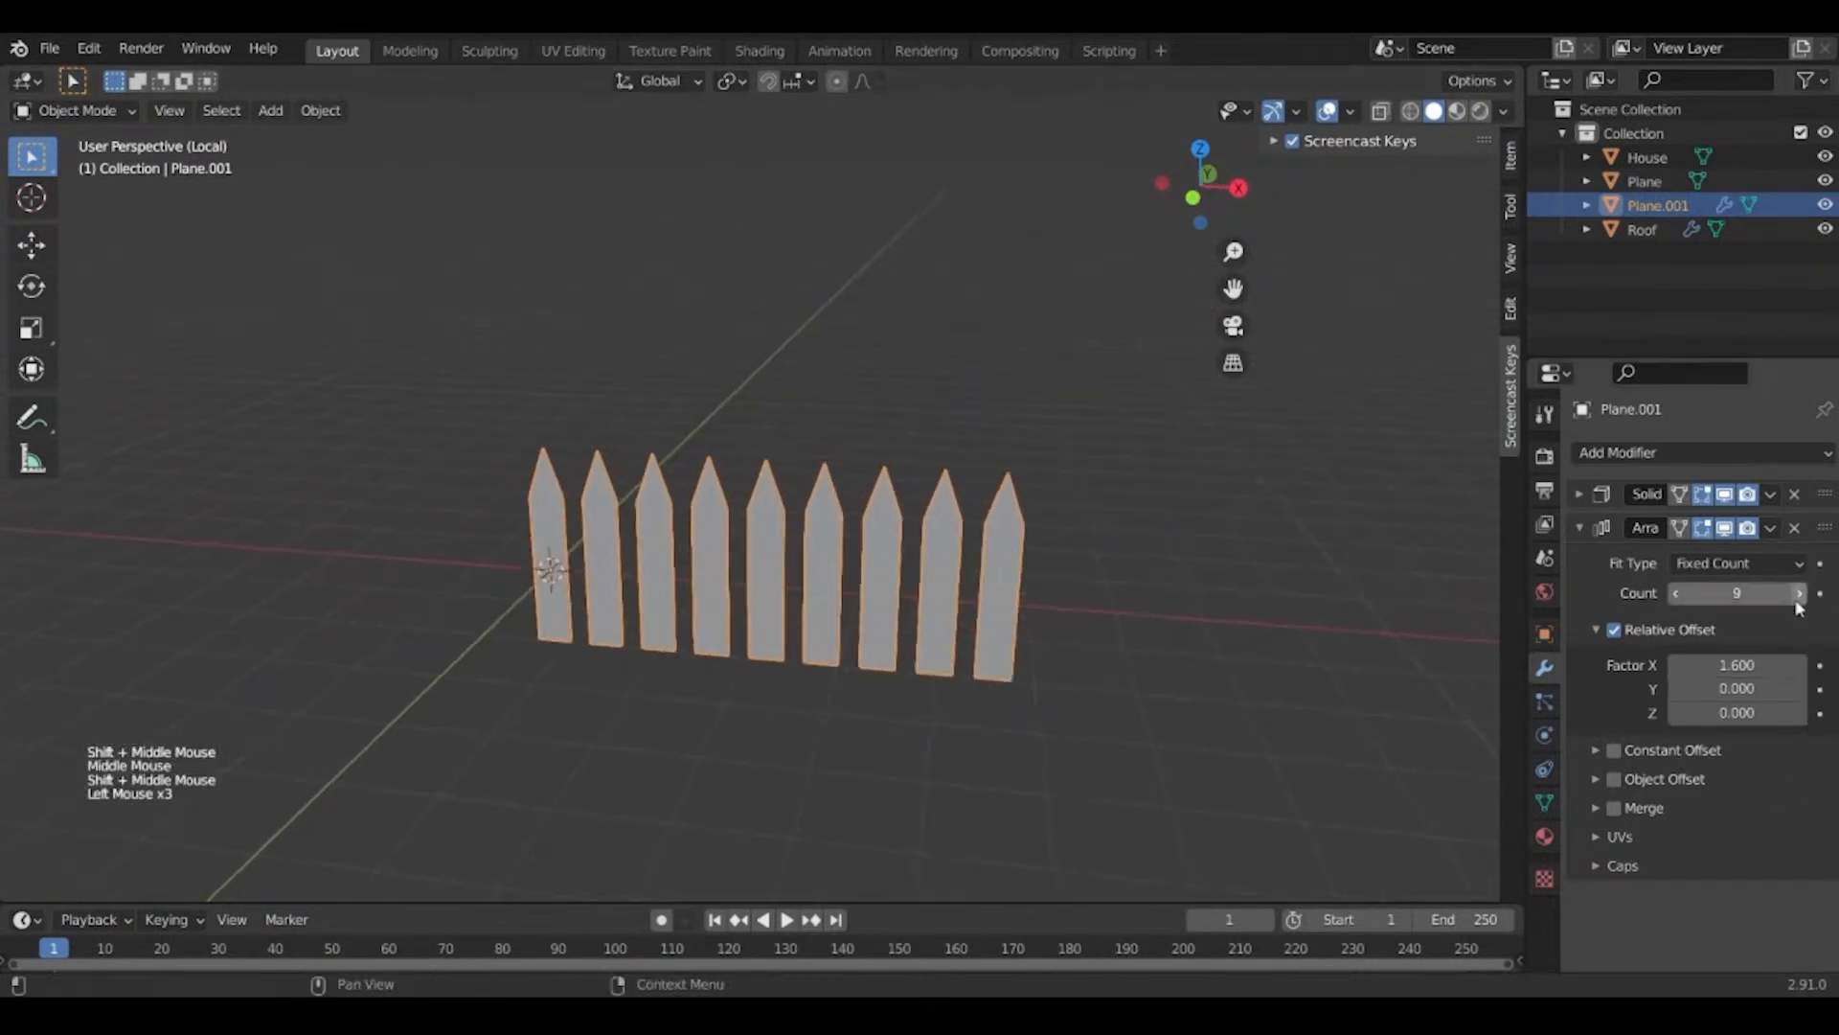
click(1799, 593)
click(1799, 593)
click(1799, 593)
click(1799, 593)
click(1799, 593)
mouse_move(664, 707)
middle_down()
mouse_move(853, 678)
mouse_move(675, 741)
middle_up()
scroll(852, 680, up, 1)
scroll(709, 718, down, 2)
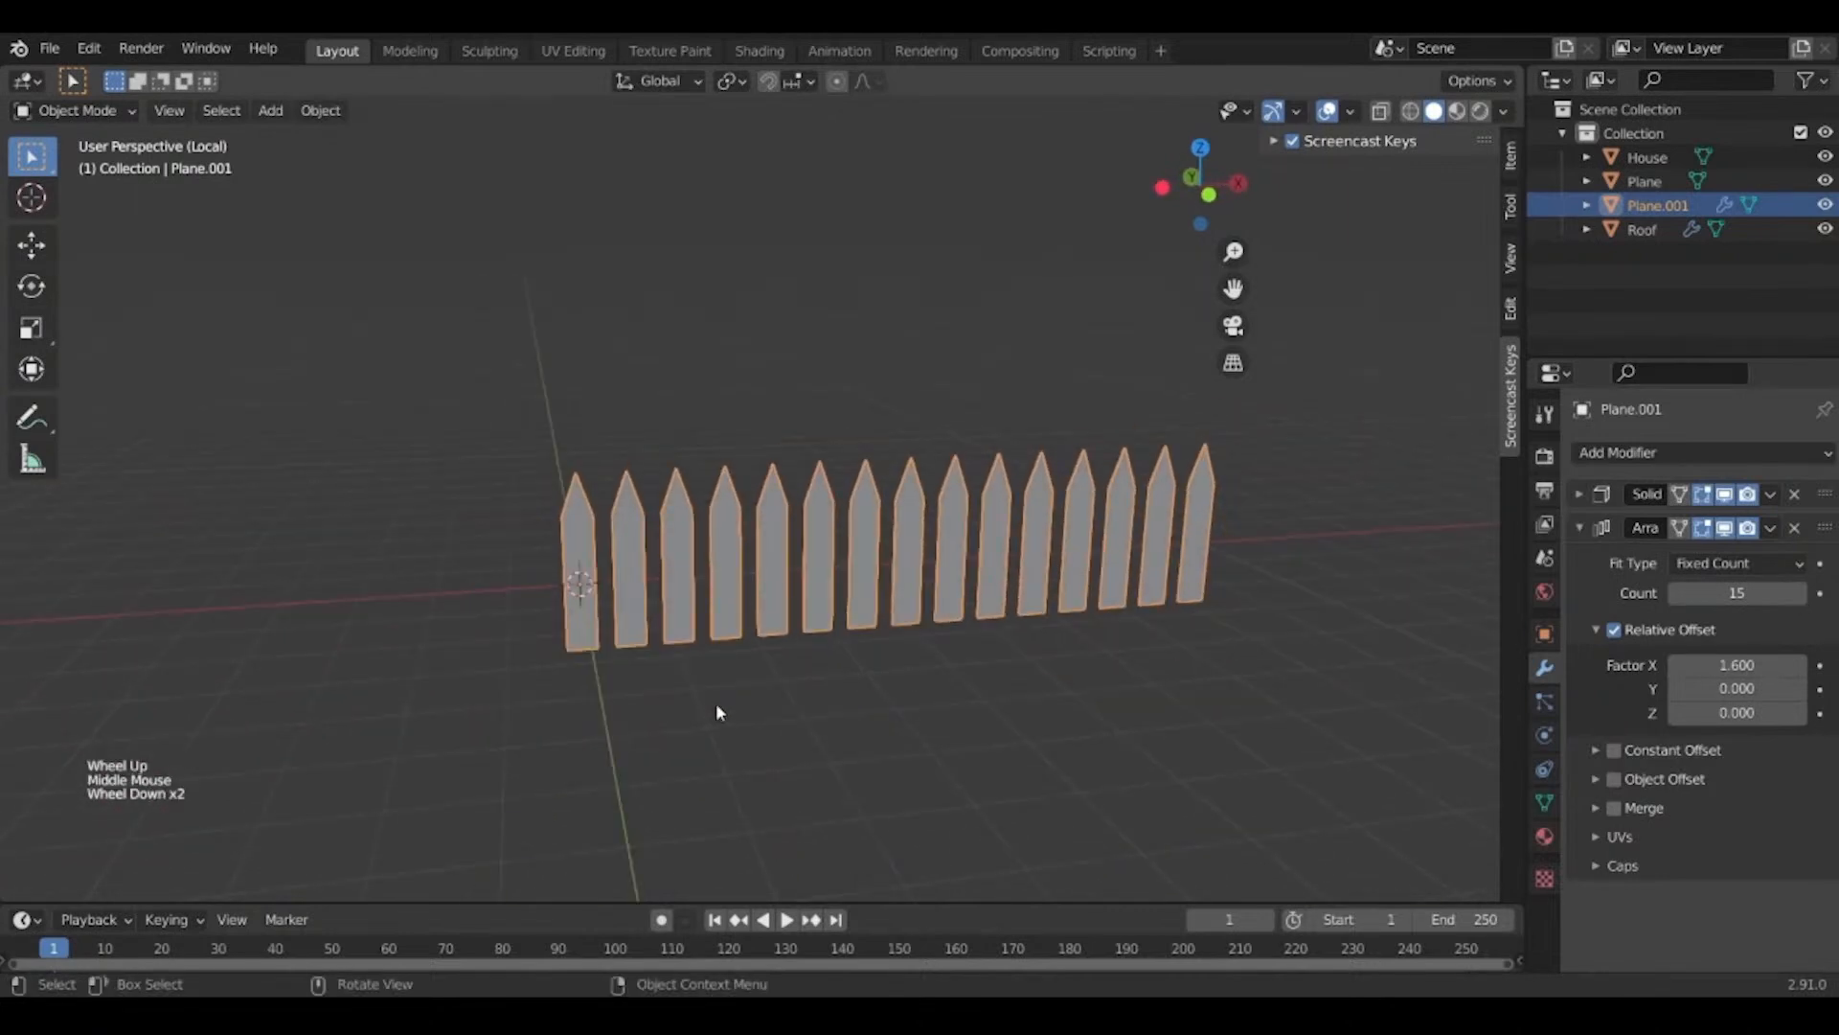
Start adding another mesh object beside the row of pickets.
key(shift+a)
mouse_move(639, 513)
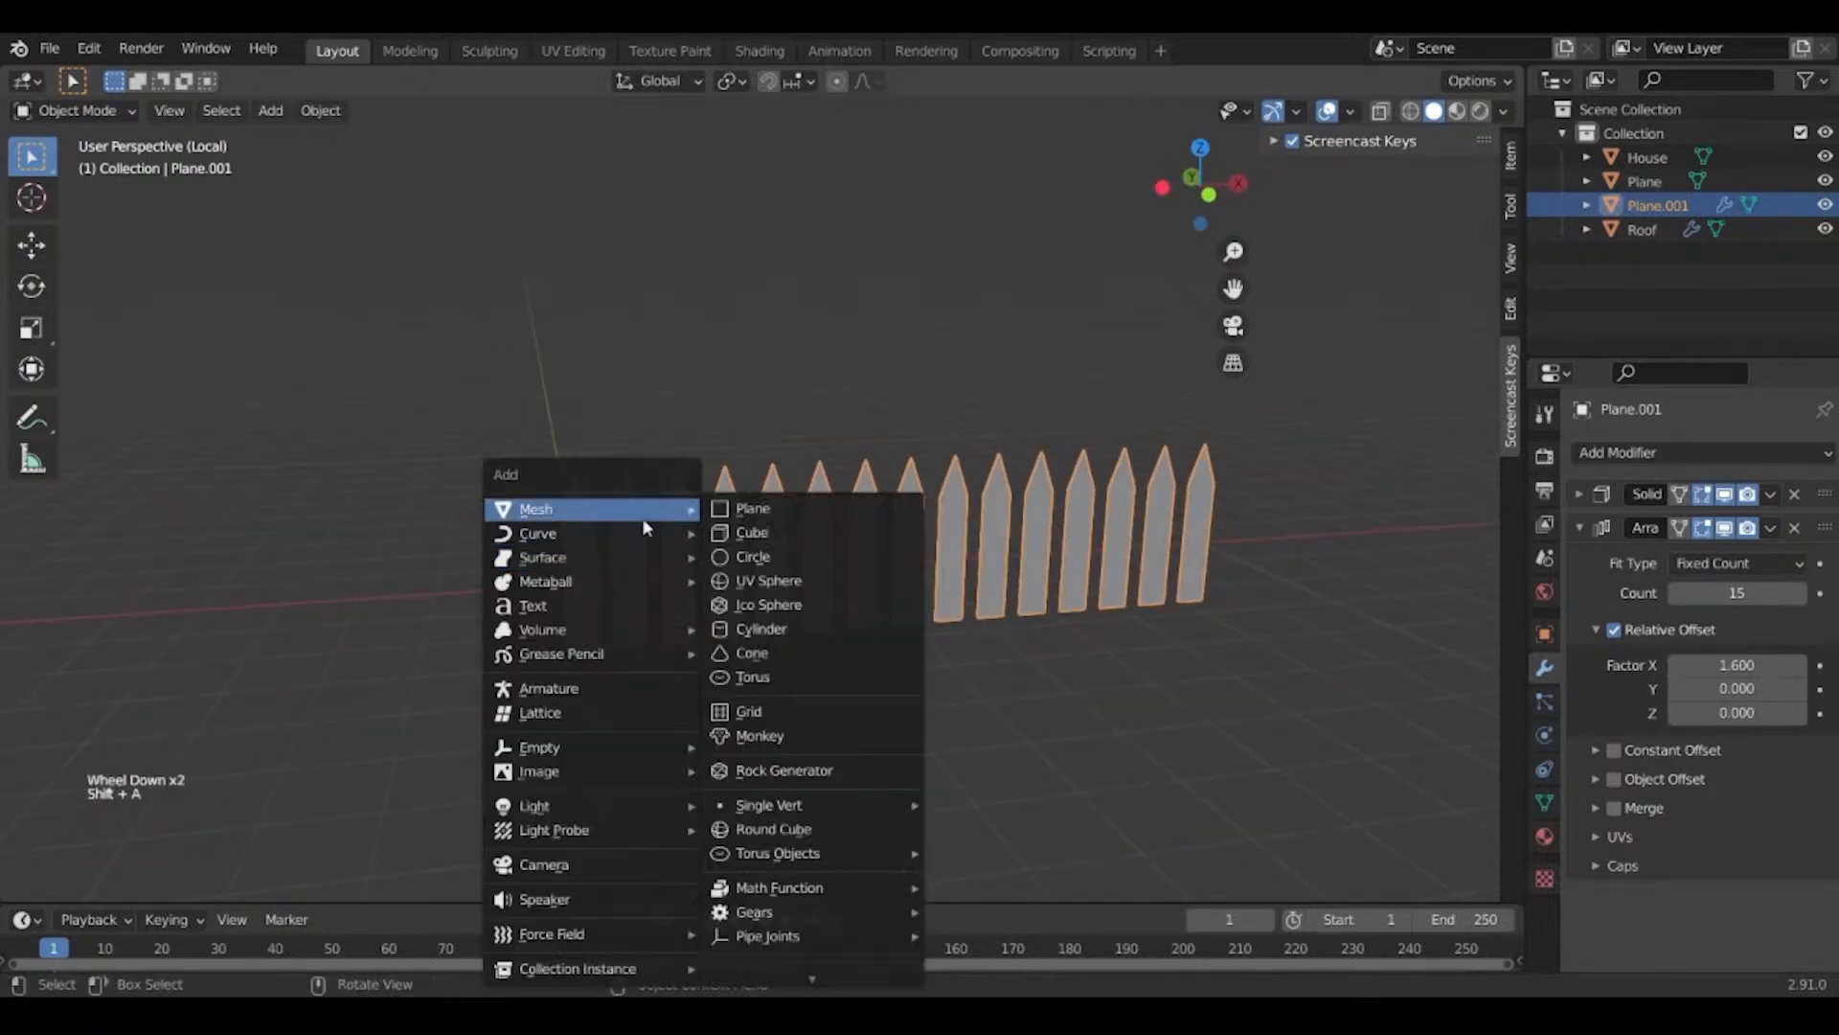
Add a mesh plane at the first fence picket and rotate it 90 degrees about the X axis.
click(763, 509)
middle_drag(796, 670, 843, 684)
scroll(843, 684, up, 2)
text(r)
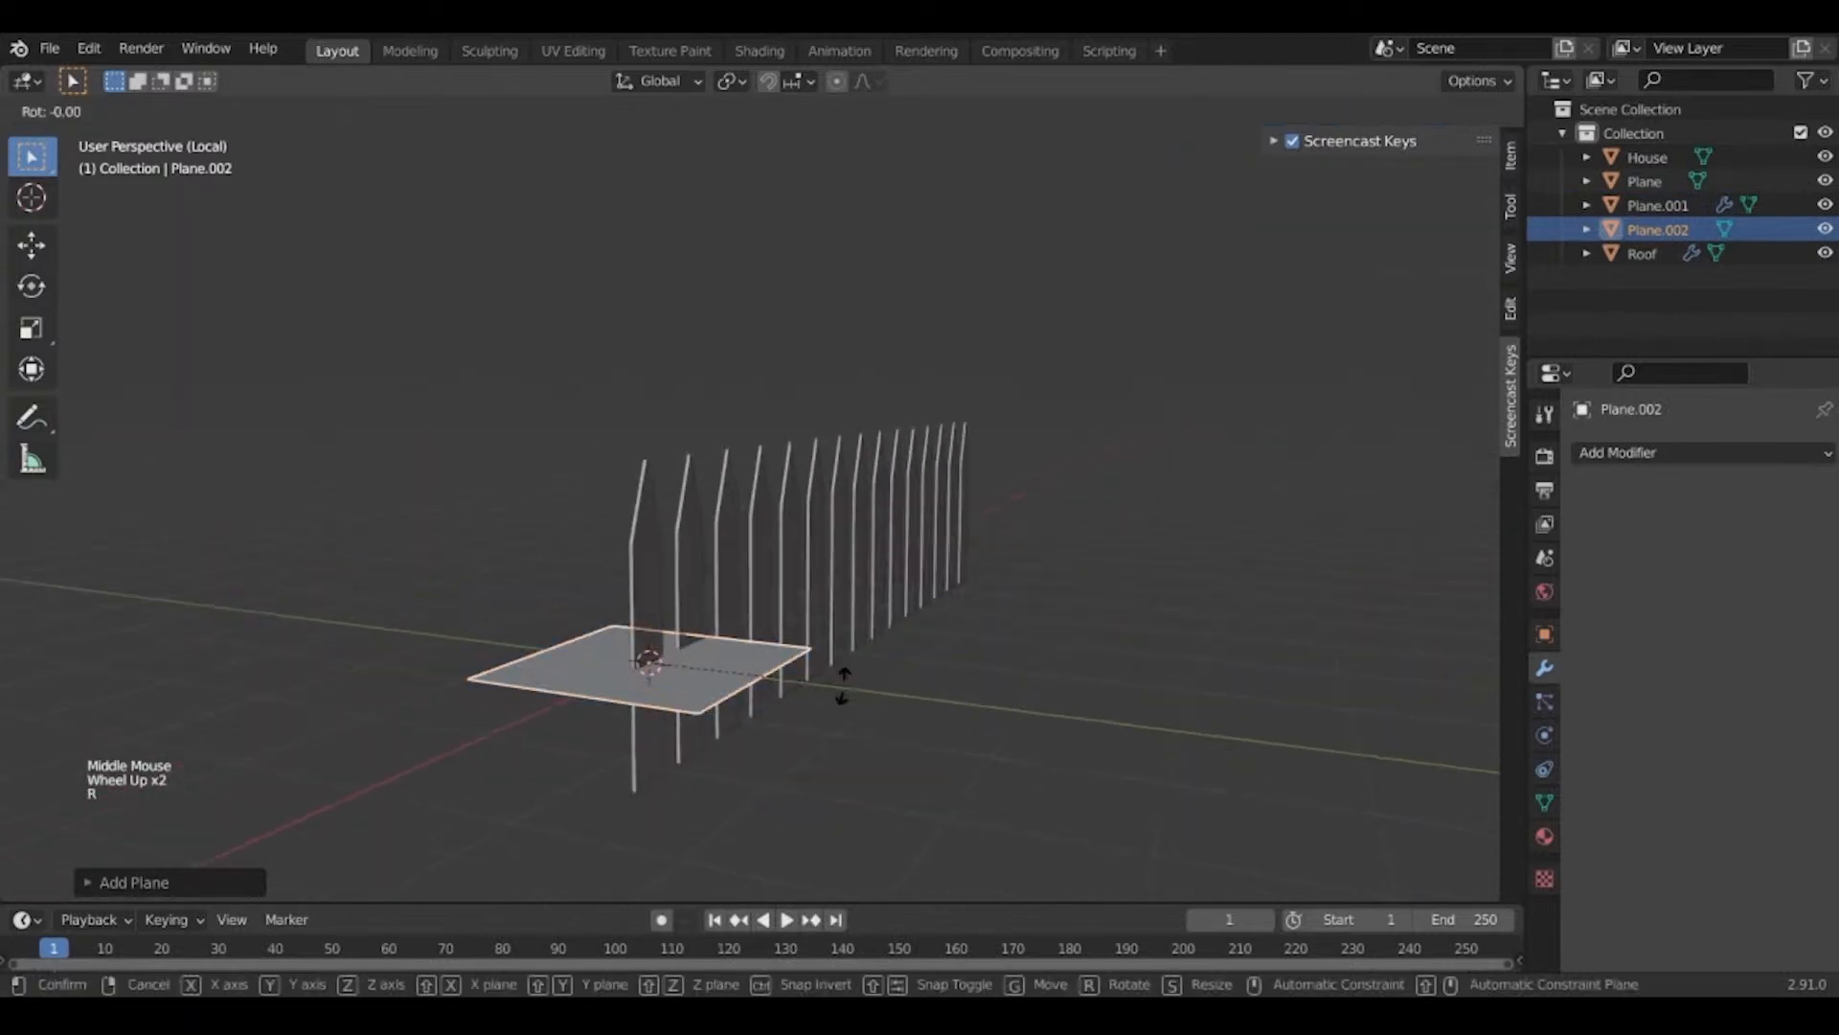
text(x90)
key(Return)
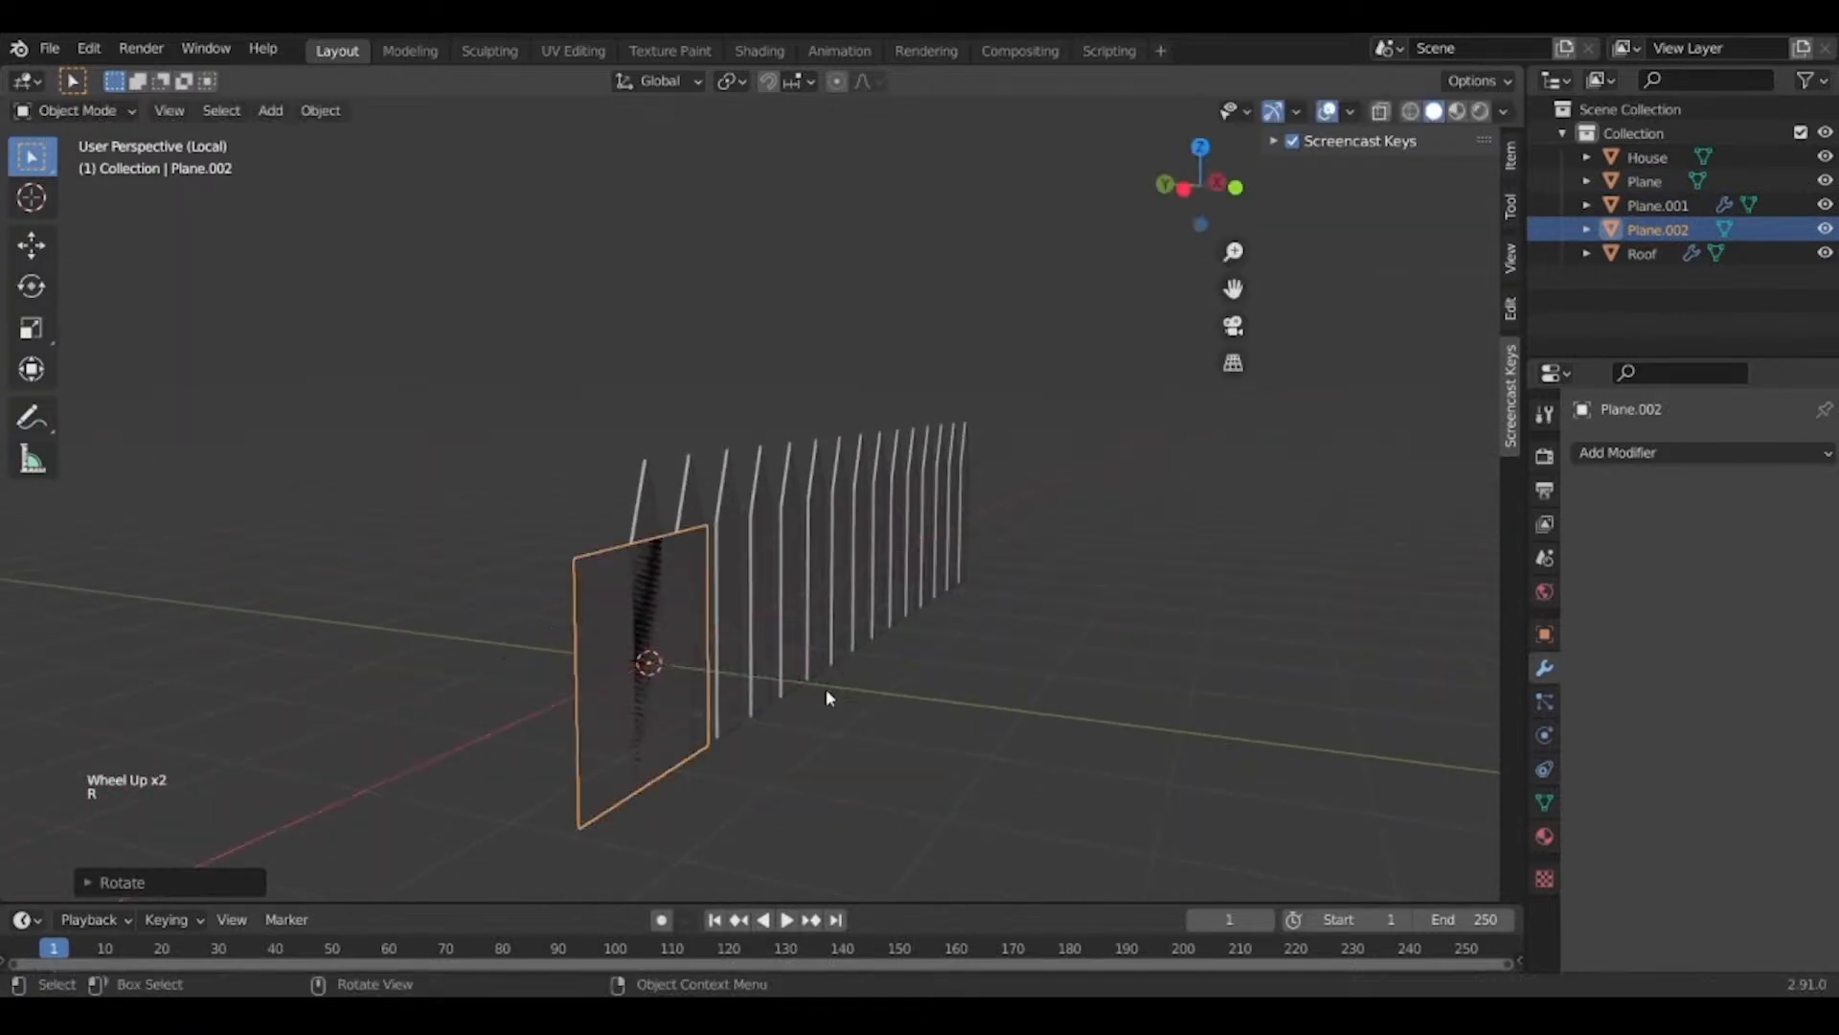
middle_drag(826, 688, 544, 642)
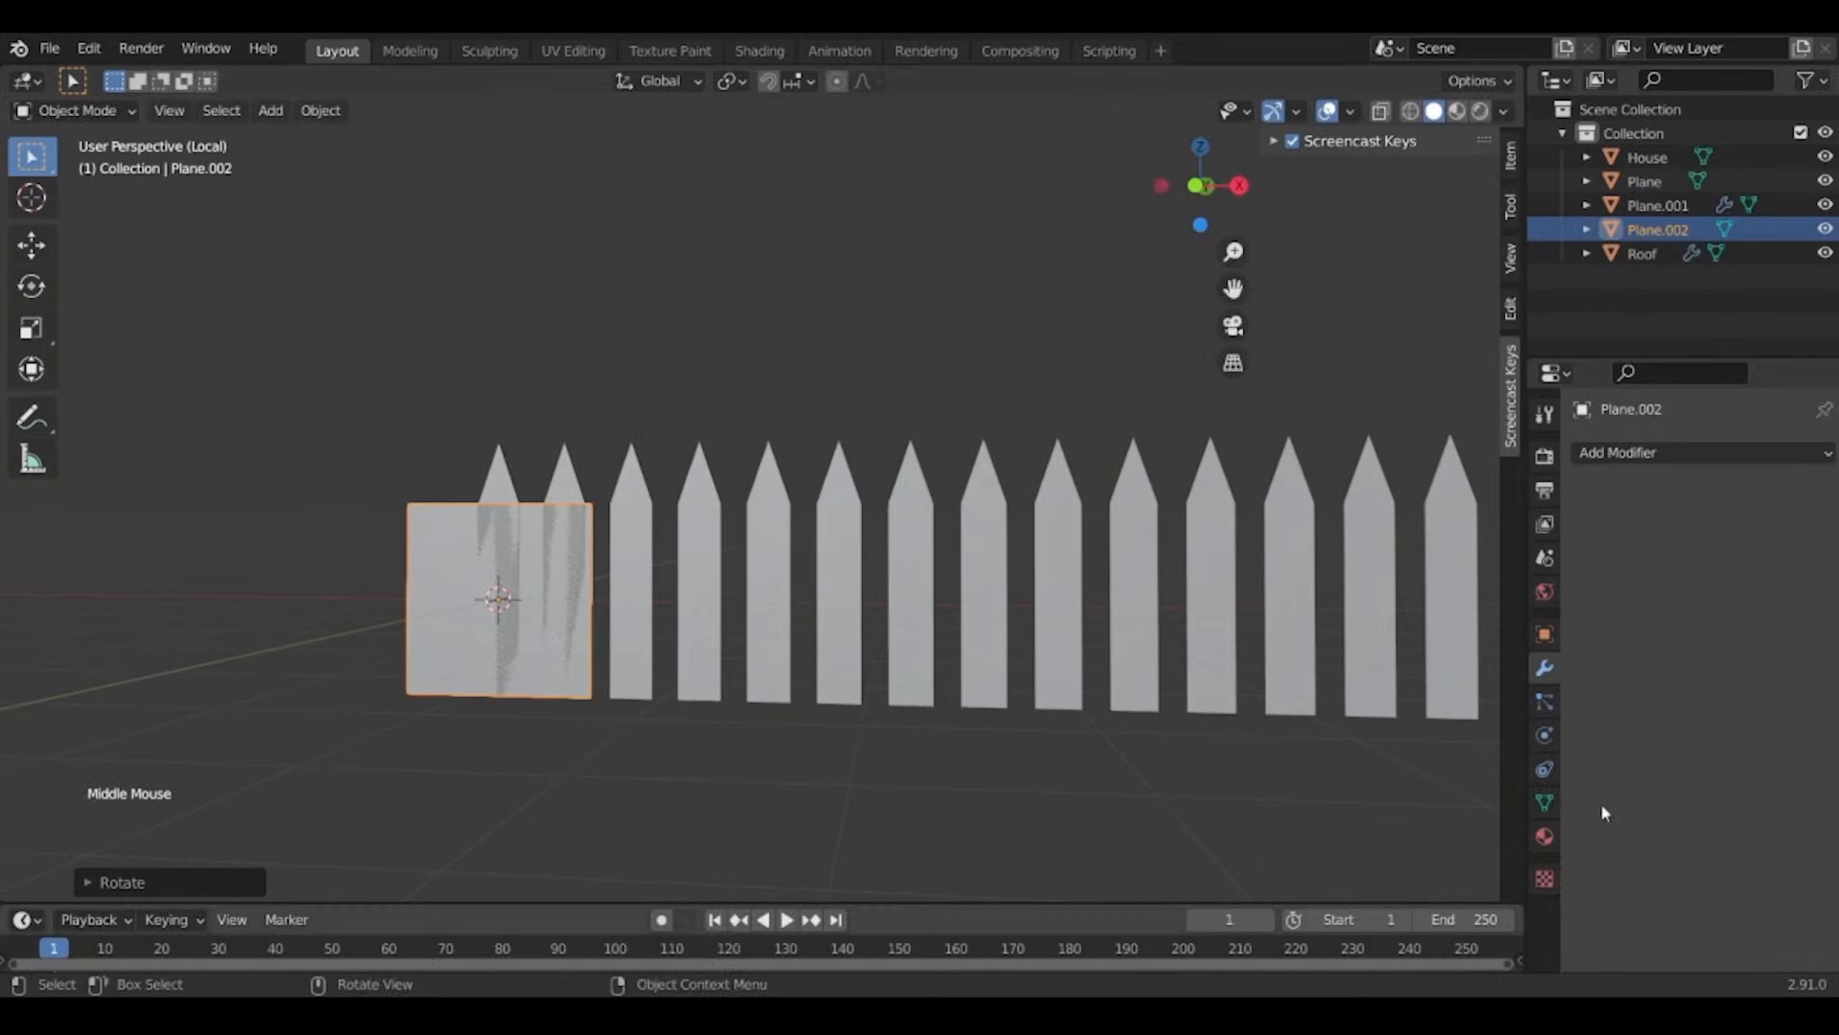
Scale the upright plane along Z to about 0.19 to make a horizontal strip.
middle_drag(817, 478, 866, 687)
scroll(866, 687, up, 1)
key(s)
key(x)
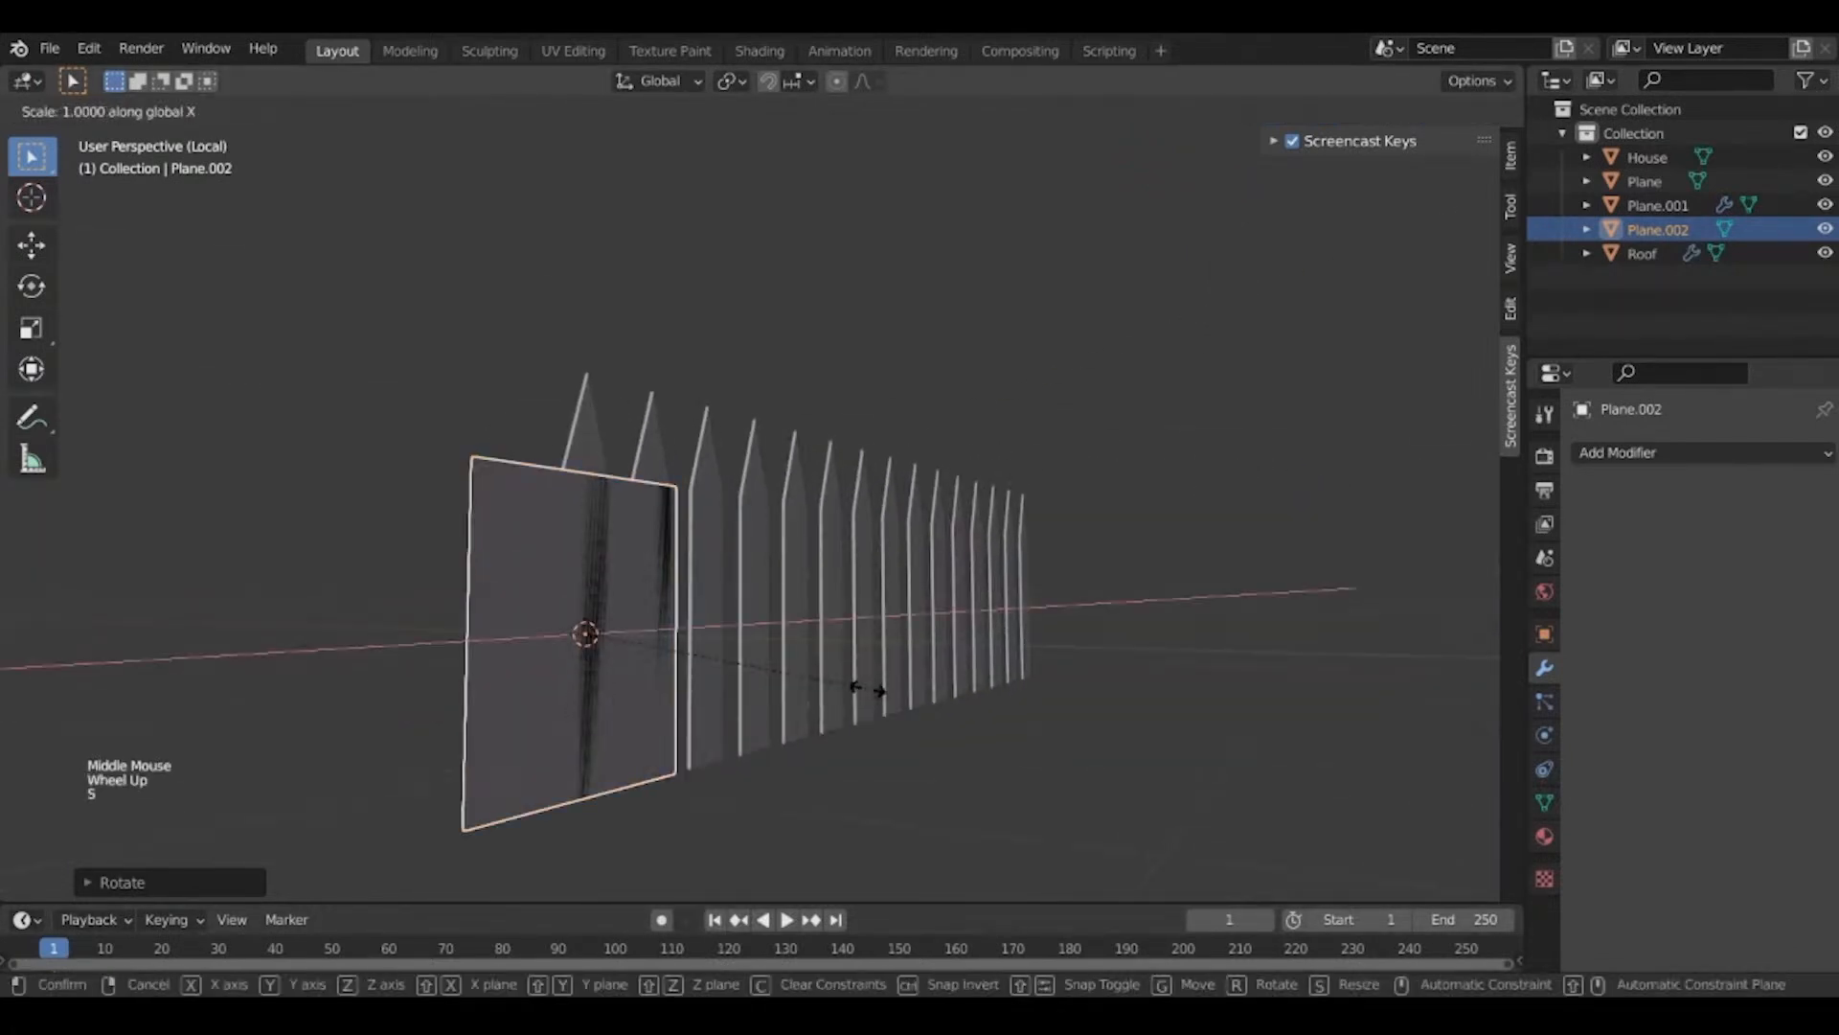
key(z)
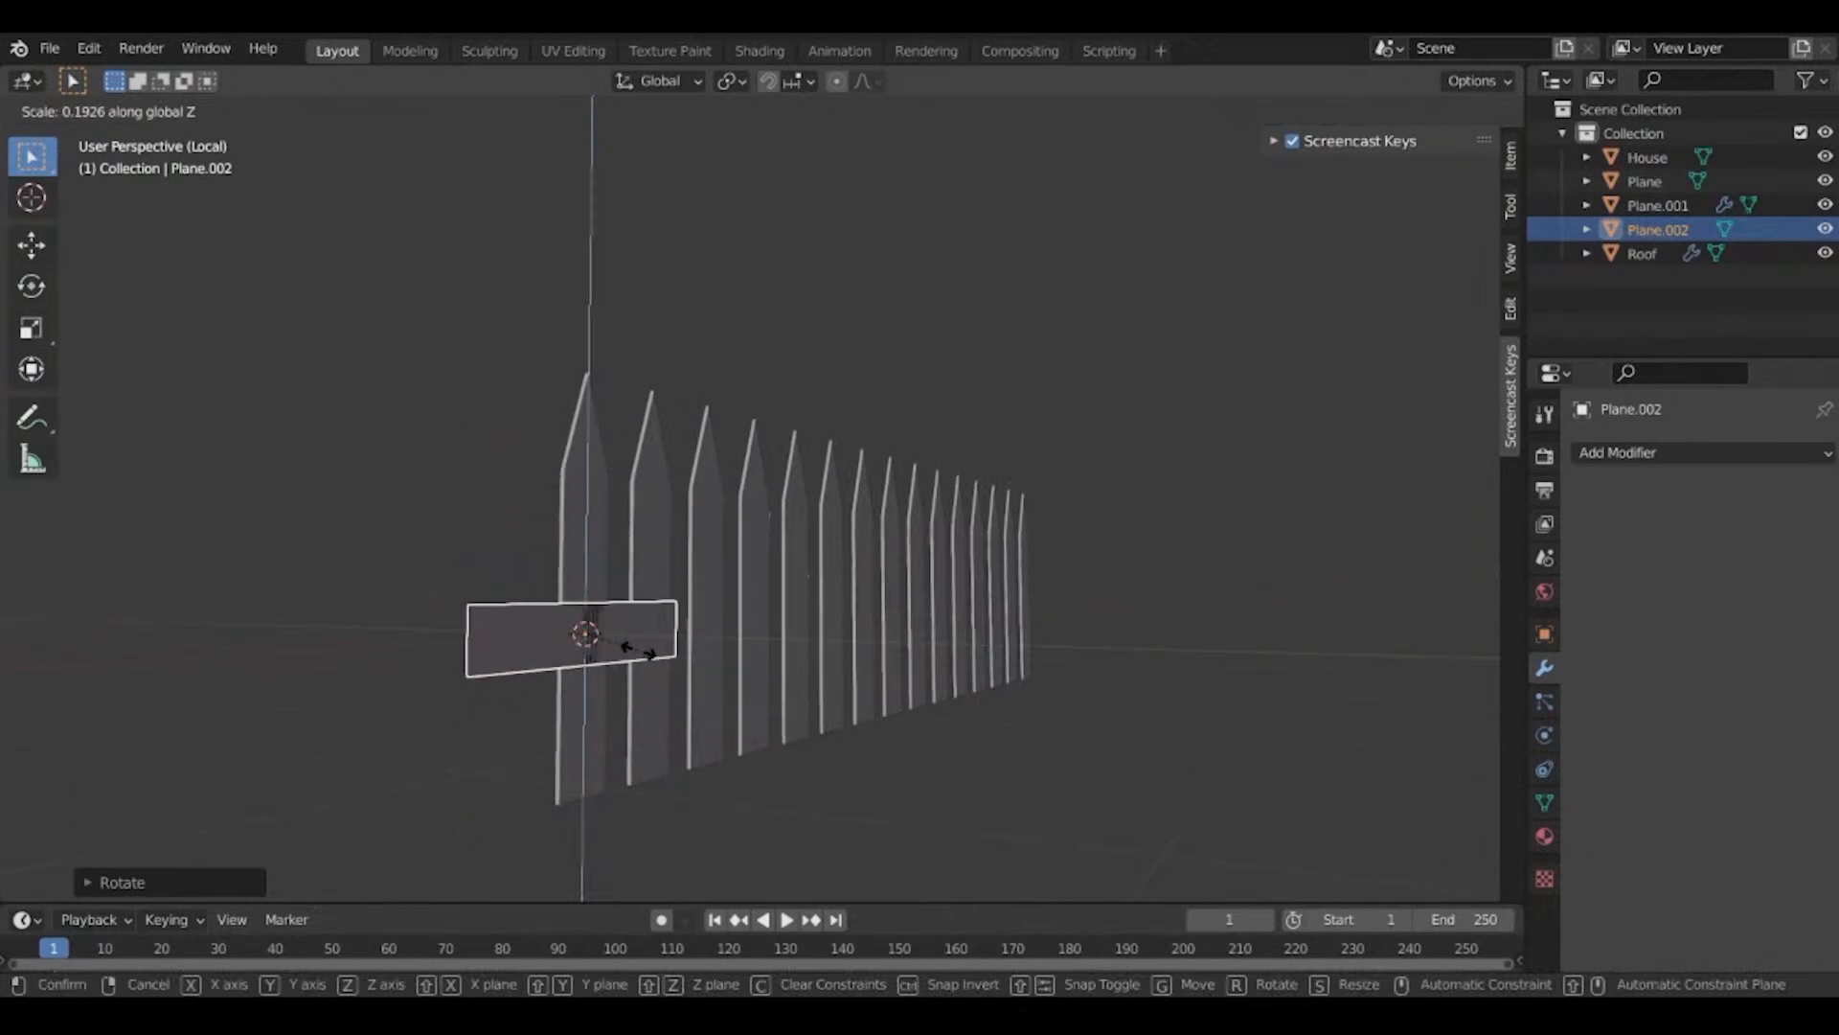
click(582, 670)
Move the strip up to the upper part of the first picket and scale it down uniformly.
middle_drag(582, 671, 500, 677)
key(g)
click(507, 605)
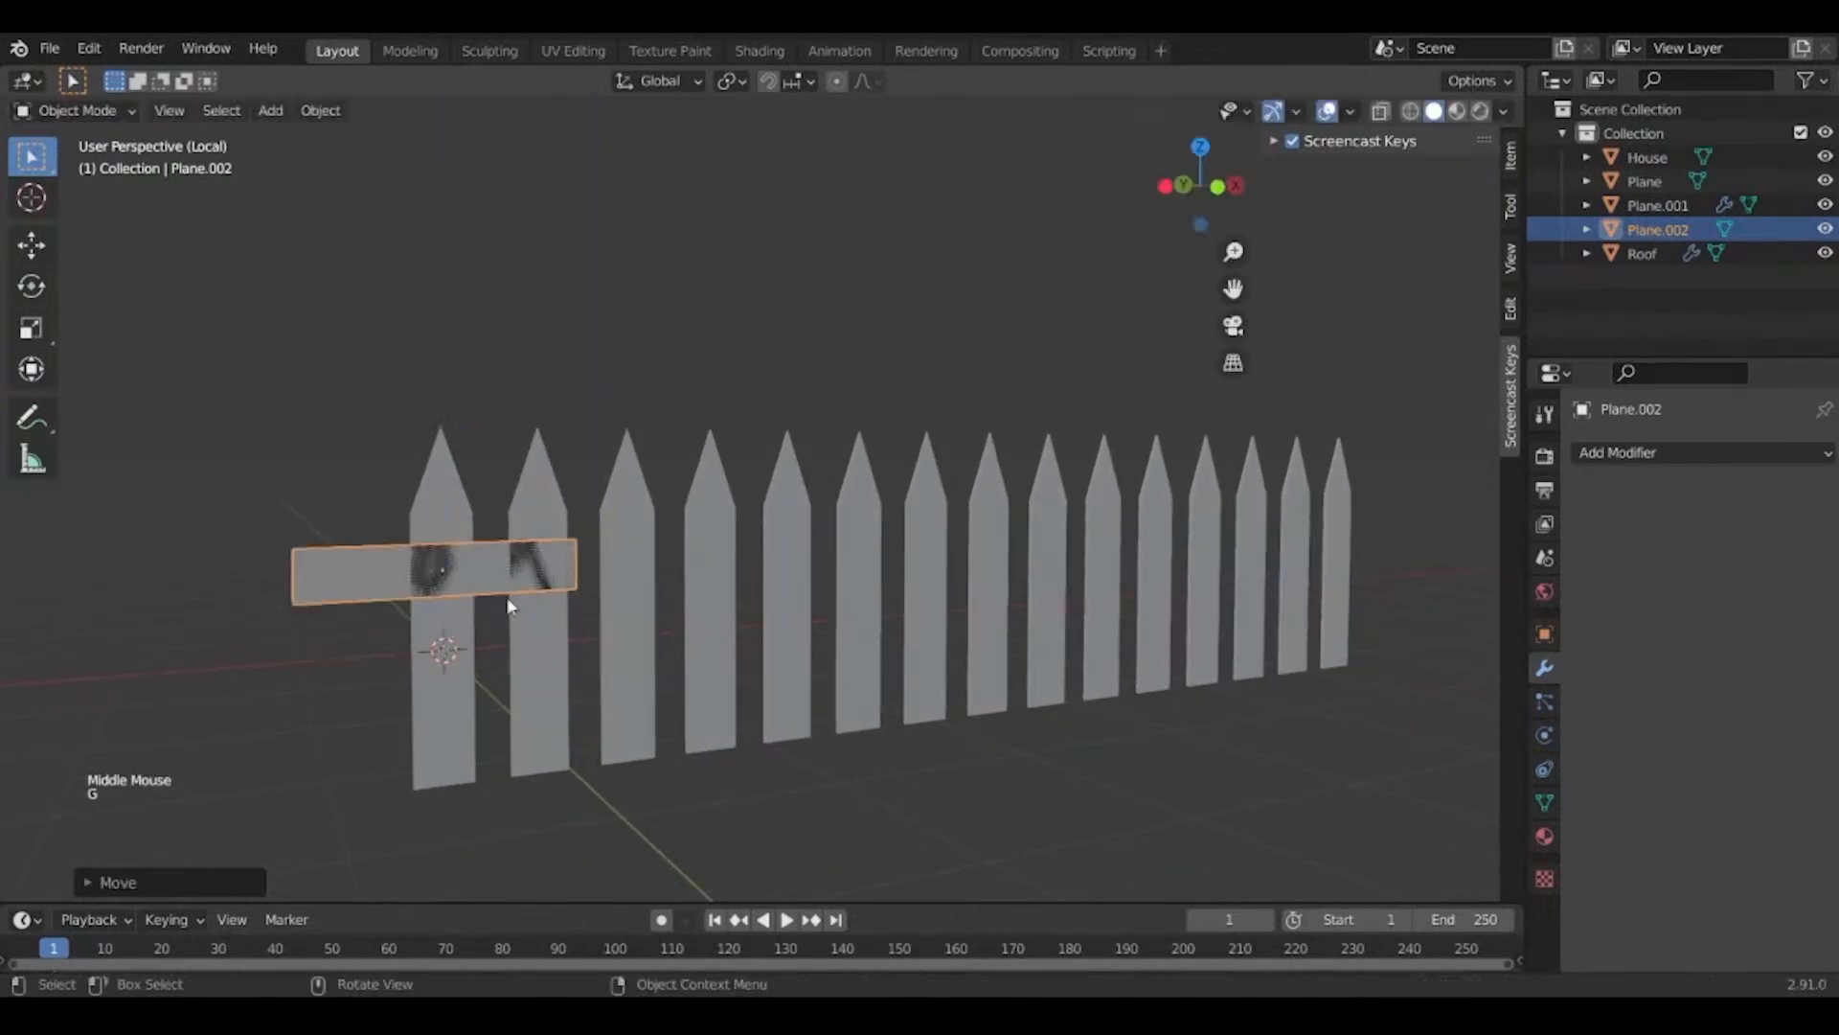
key(s)
click(602, 607)
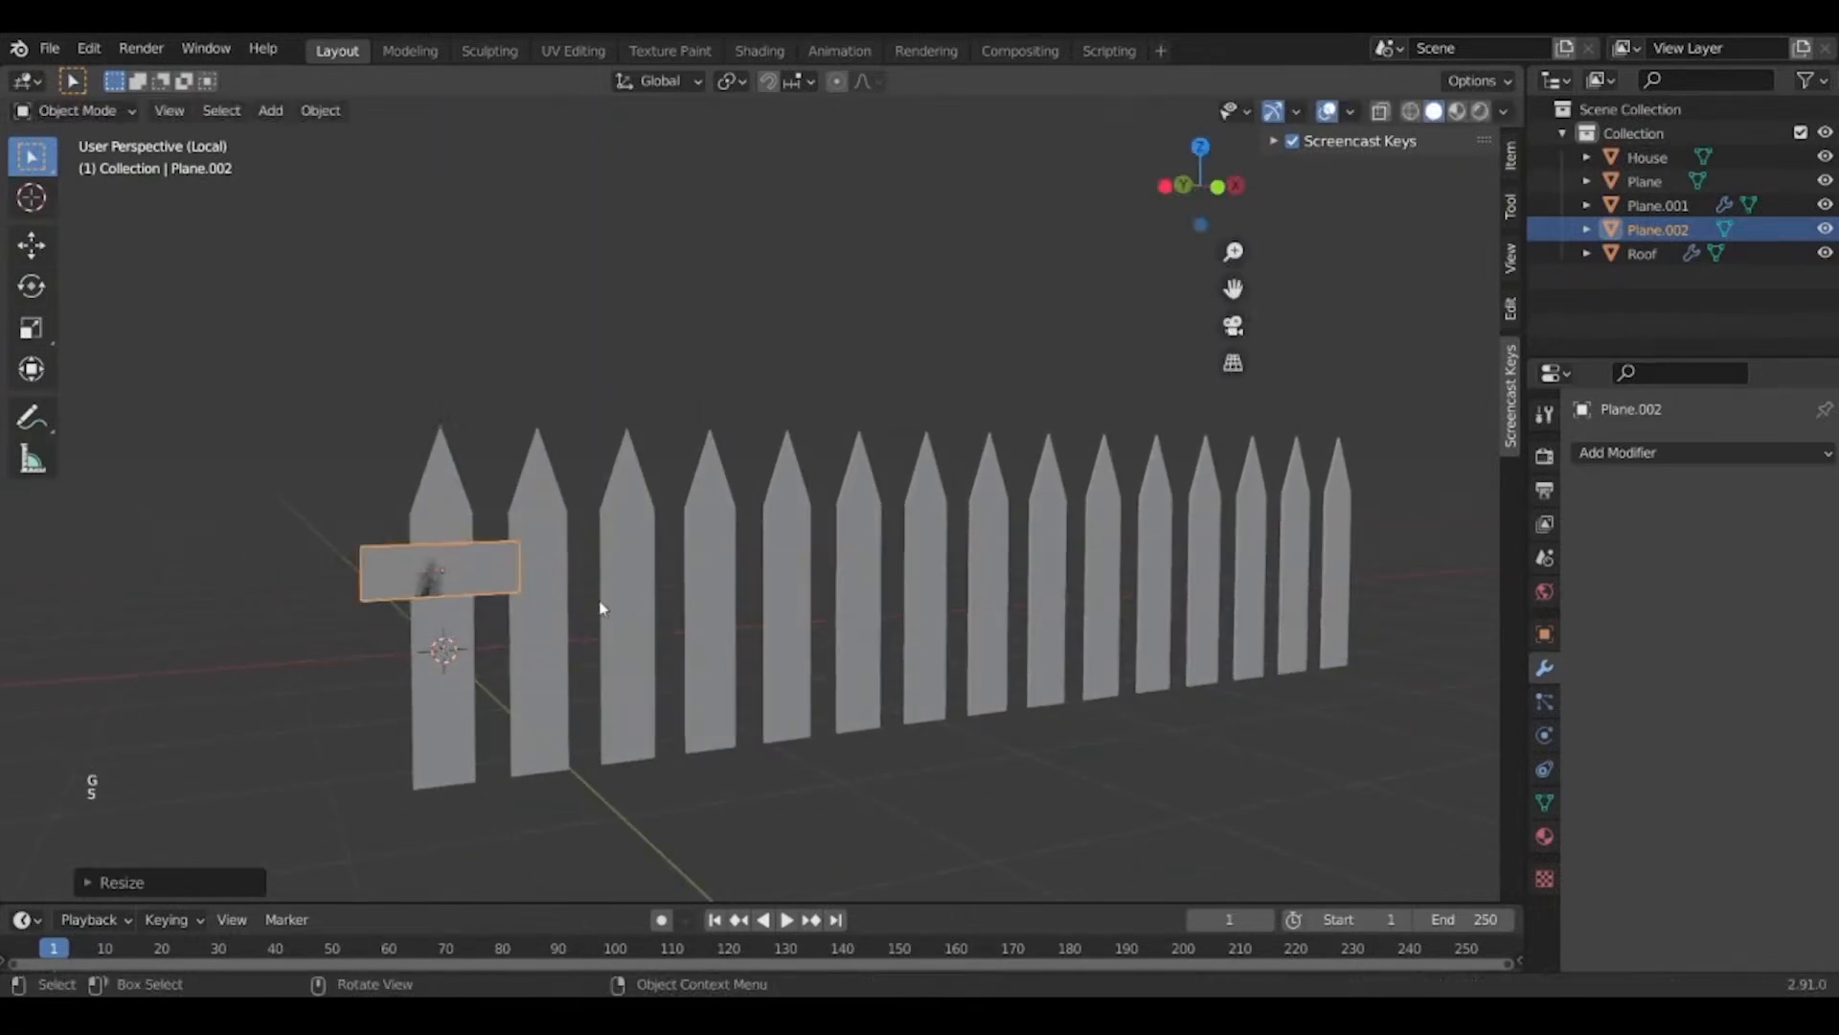
Thin the strip by scaling it to about 0.47 along Z.
key(s)
key(z)
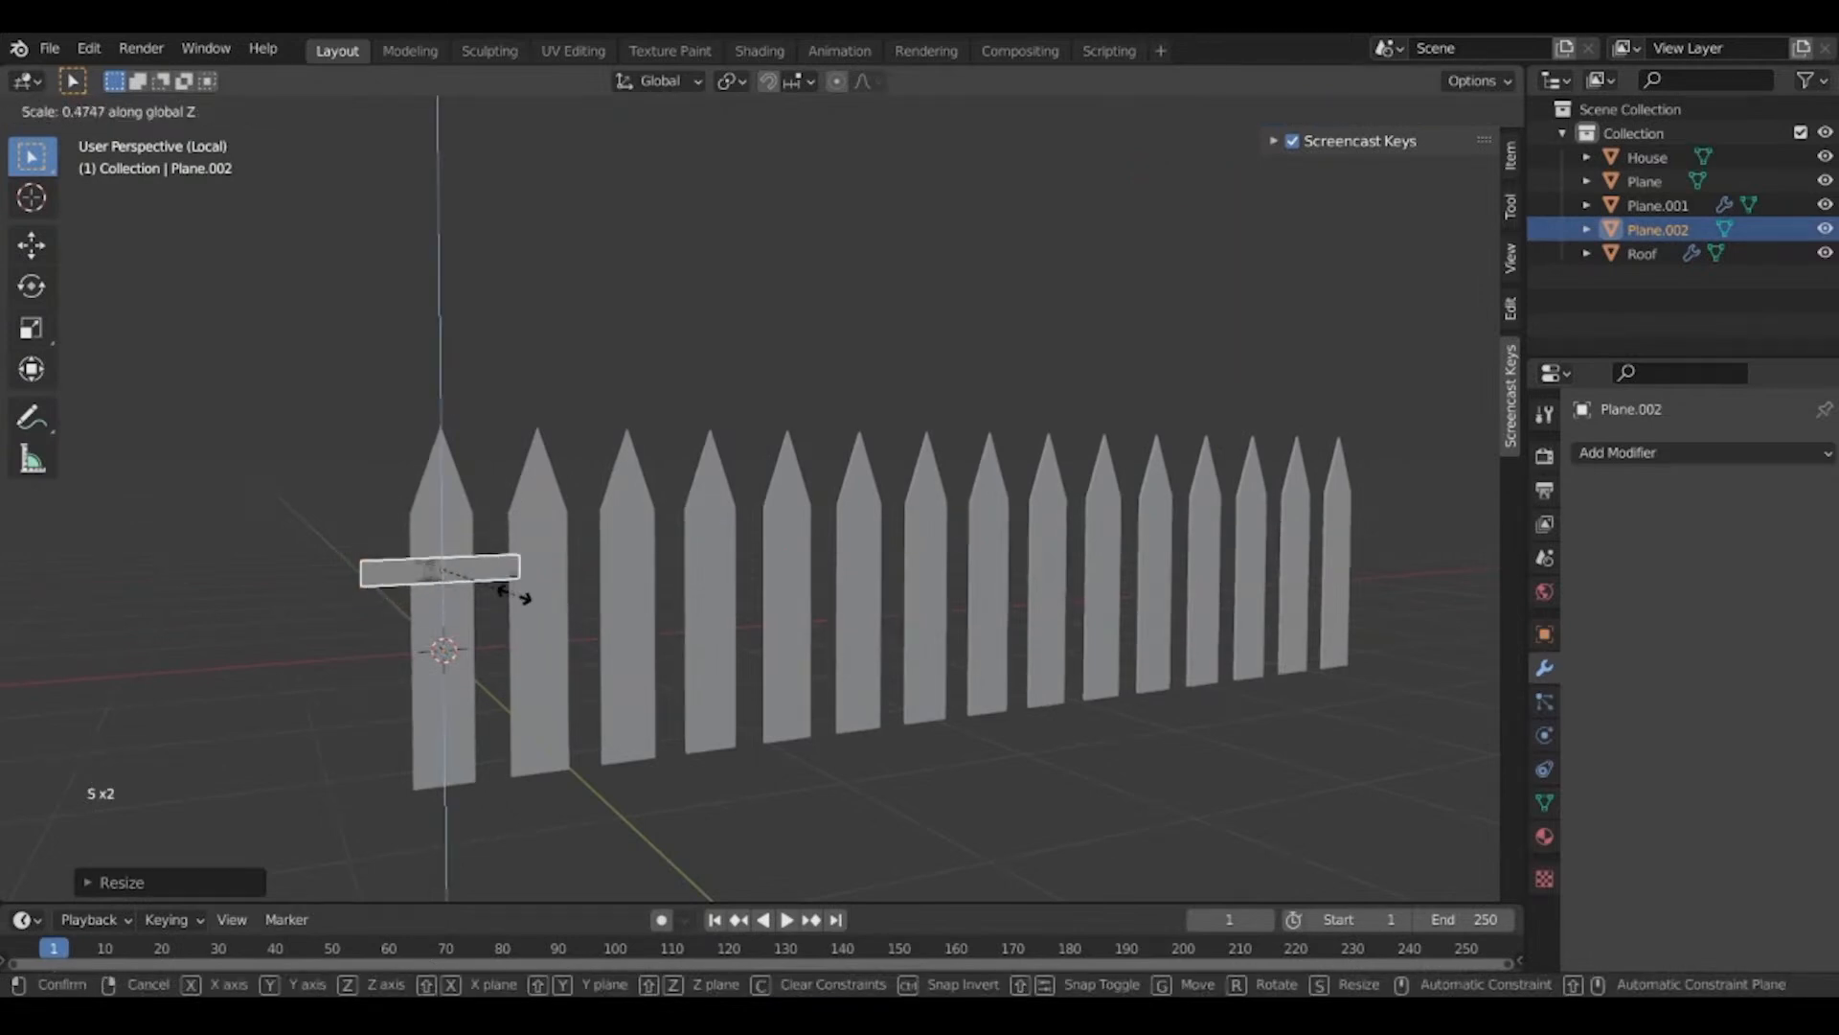
click(511, 594)
Scale the strip along X so it extends across the gap onto the second picket.
shift+middle_drag(598, 566, 733, 525)
middle_drag(733, 525, 600, 549)
shift+middle_drag(602, 551, 924, 654)
scroll(776, 592, up, 2)
key(s)
key(x)
click(834, 567)
scroll(924, 654, up, 1)
key(s)
key(x)
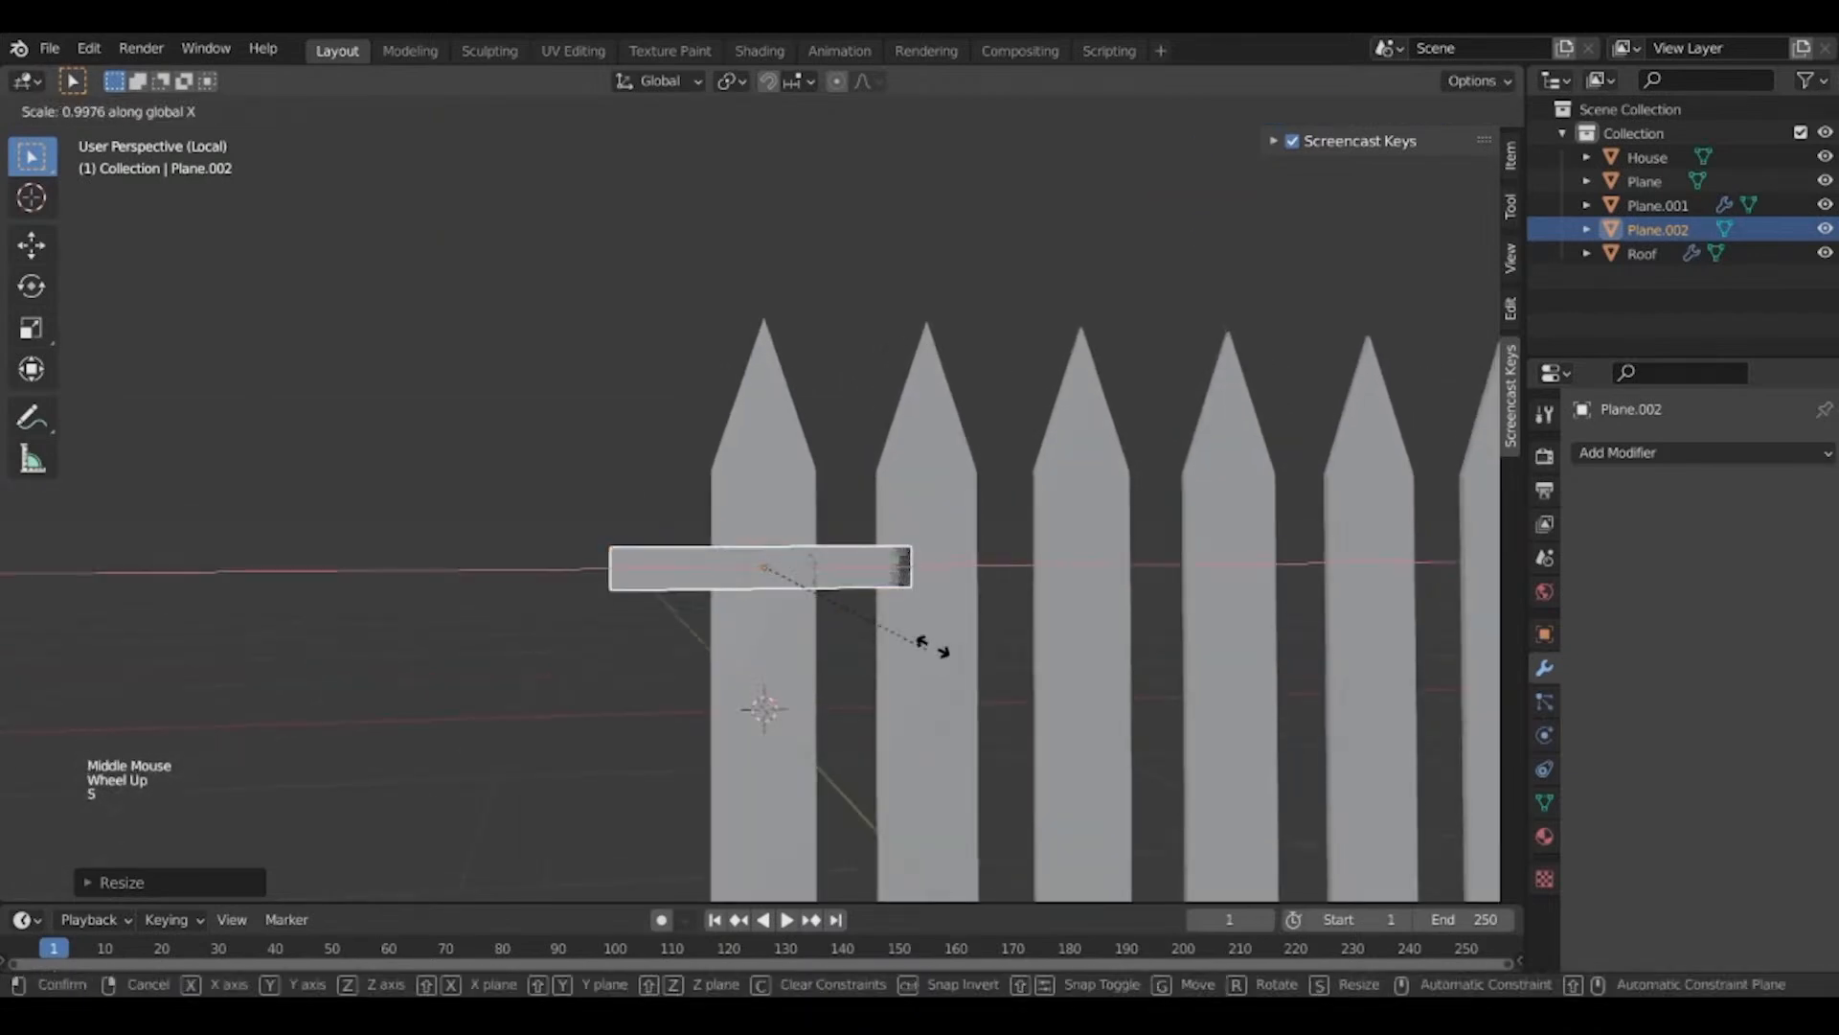
click(937, 647)
middle_drag(936, 649, 899, 632)
scroll(898, 633, down, 1)
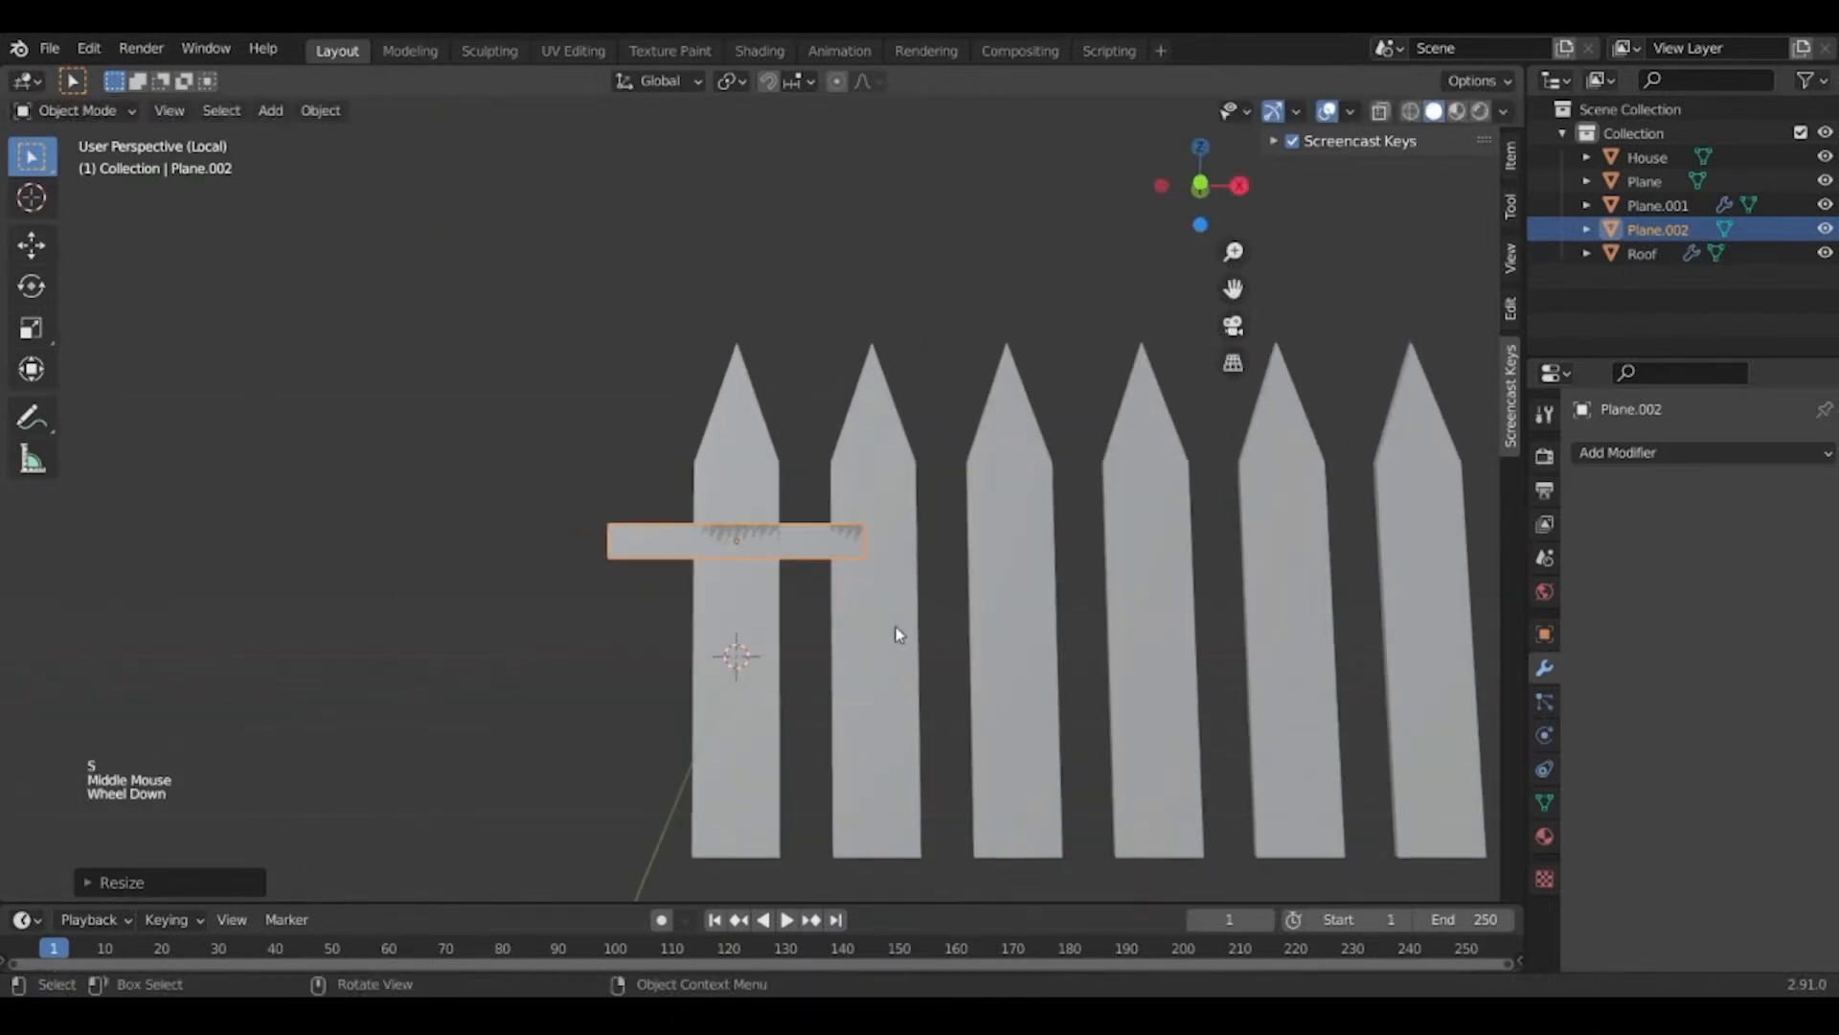
Add an Array modifier to the strip and raise its count to 9.
click(1714, 453)
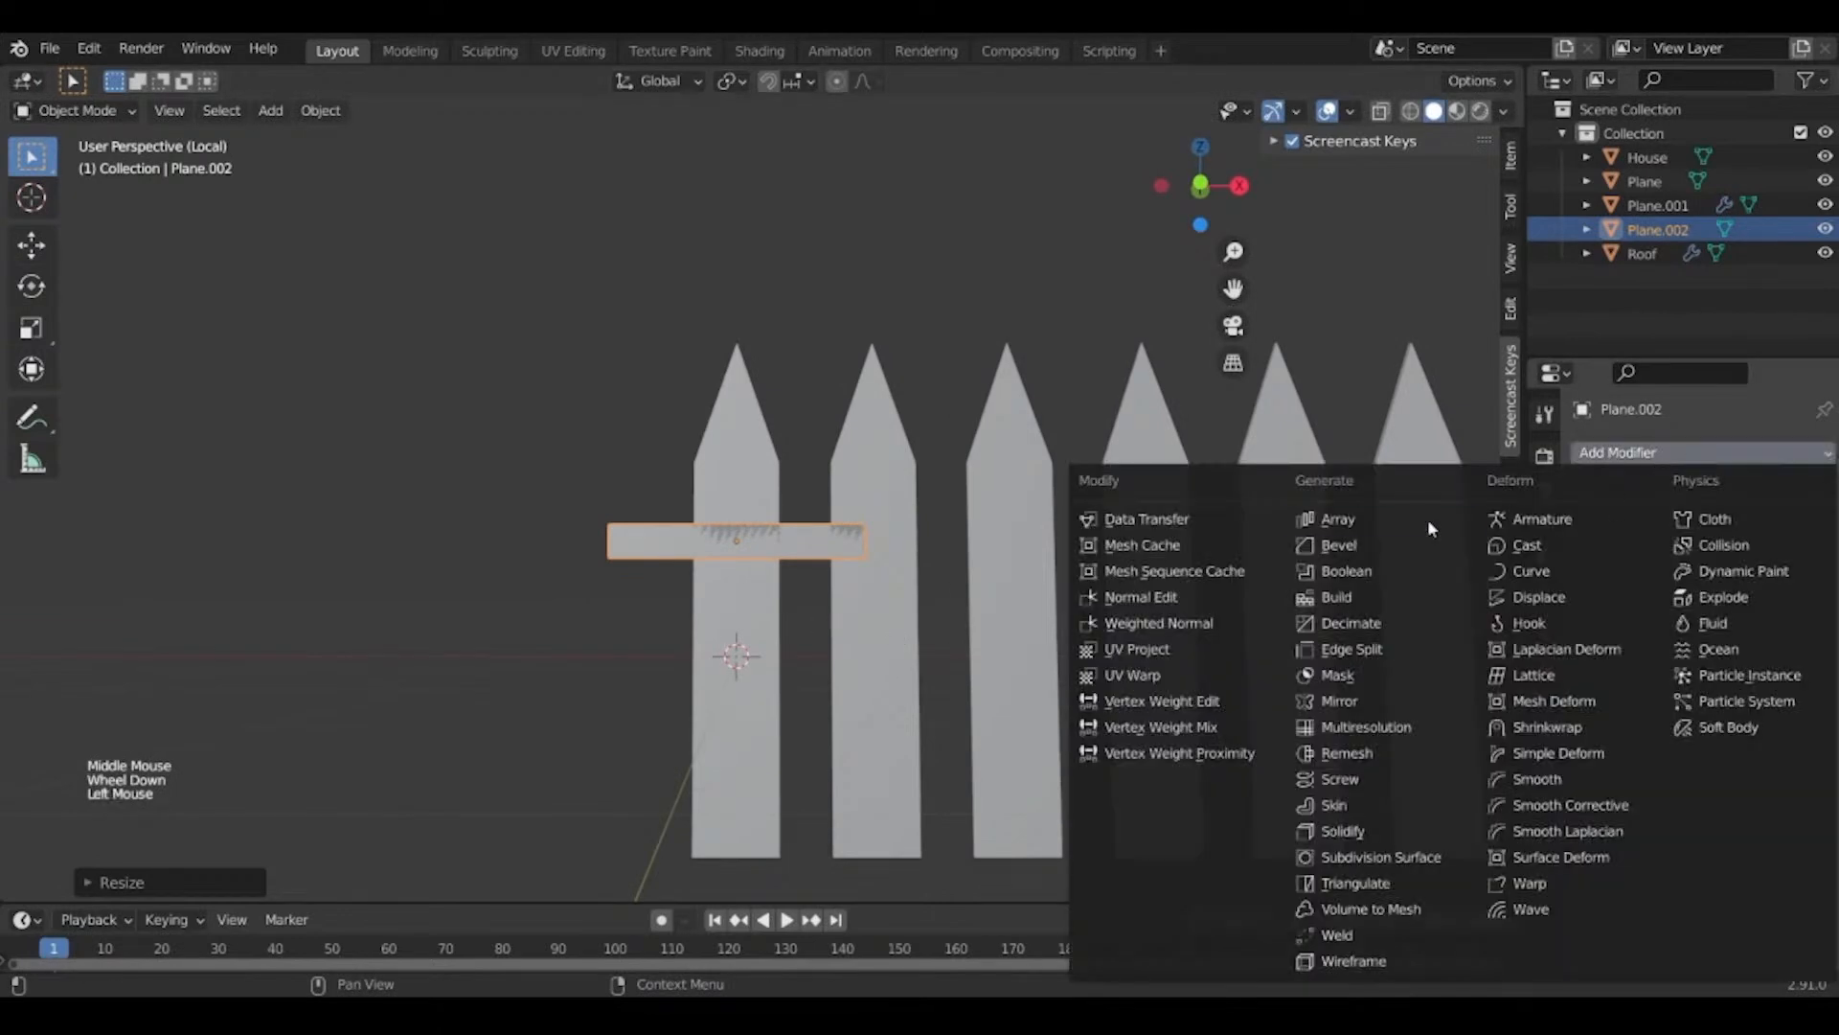
click(1360, 526)
click(1799, 559)
click(1799, 560)
click(1799, 560)
click(1799, 559)
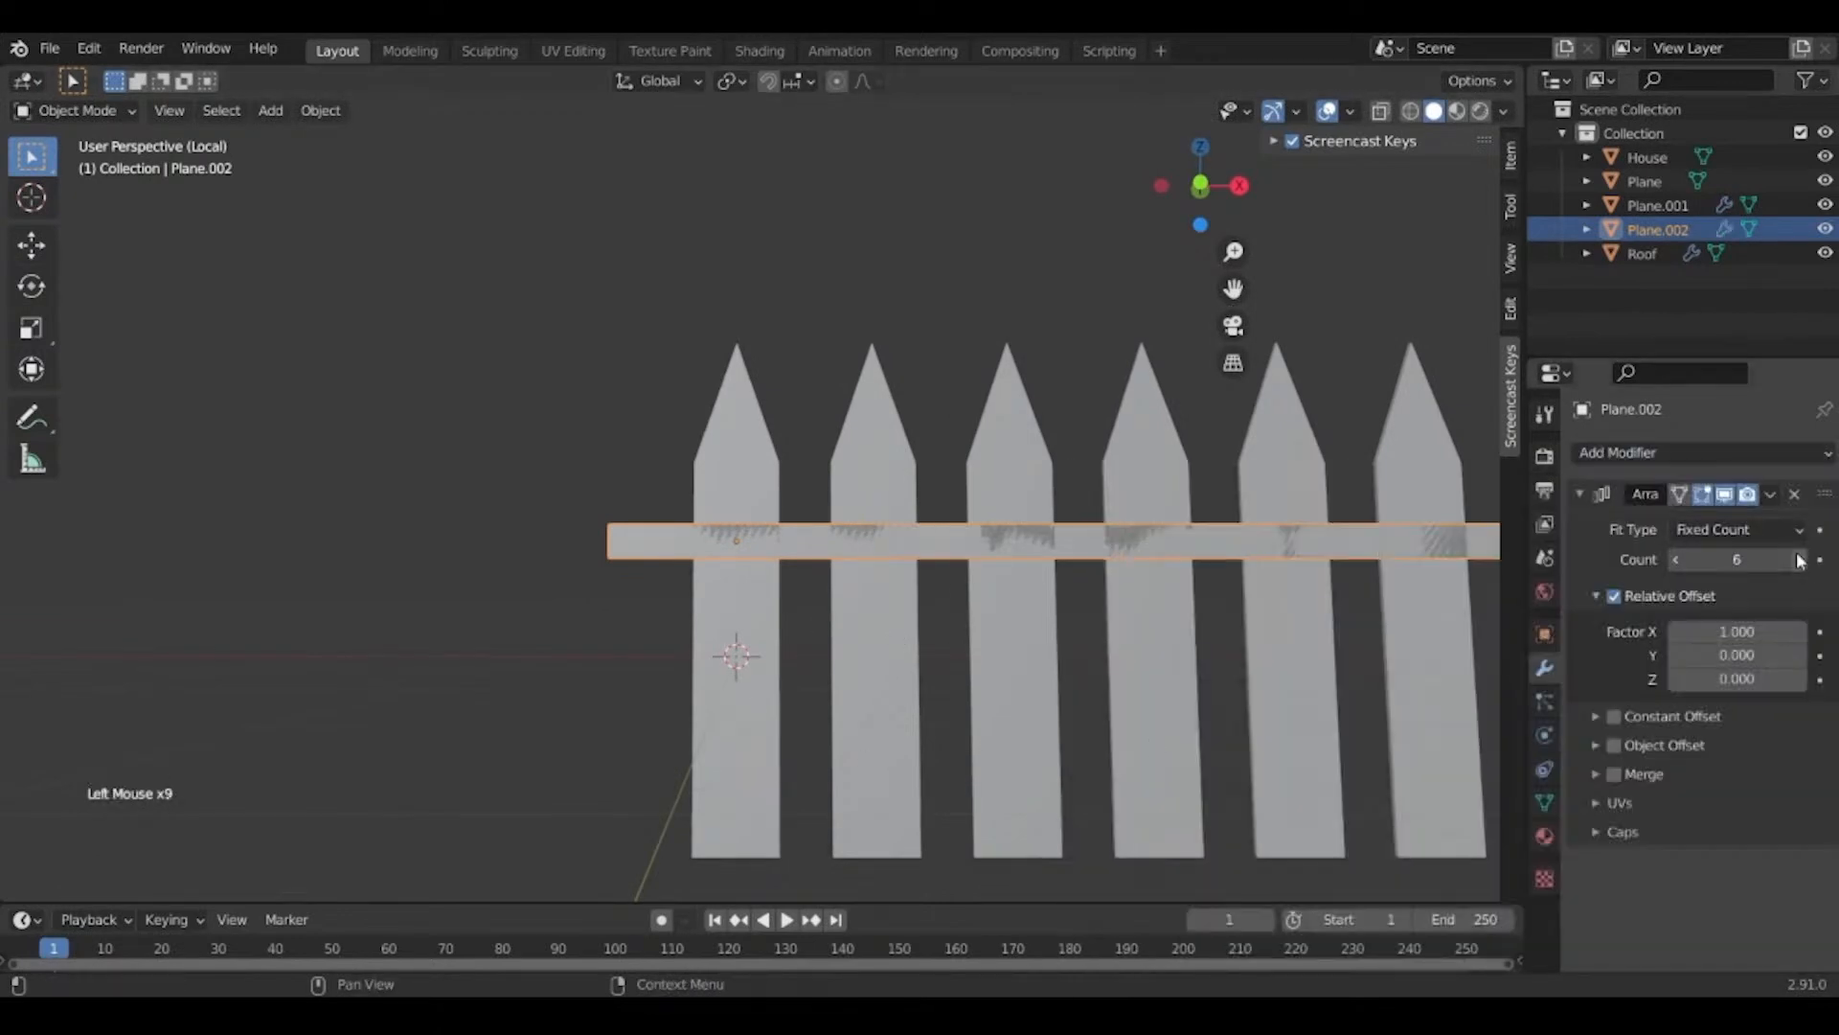
click(1799, 560)
shift+middle_drag(917, 680, 415, 686)
scroll(571, 707, down, 4)
middle_drag(571, 707, 594, 705)
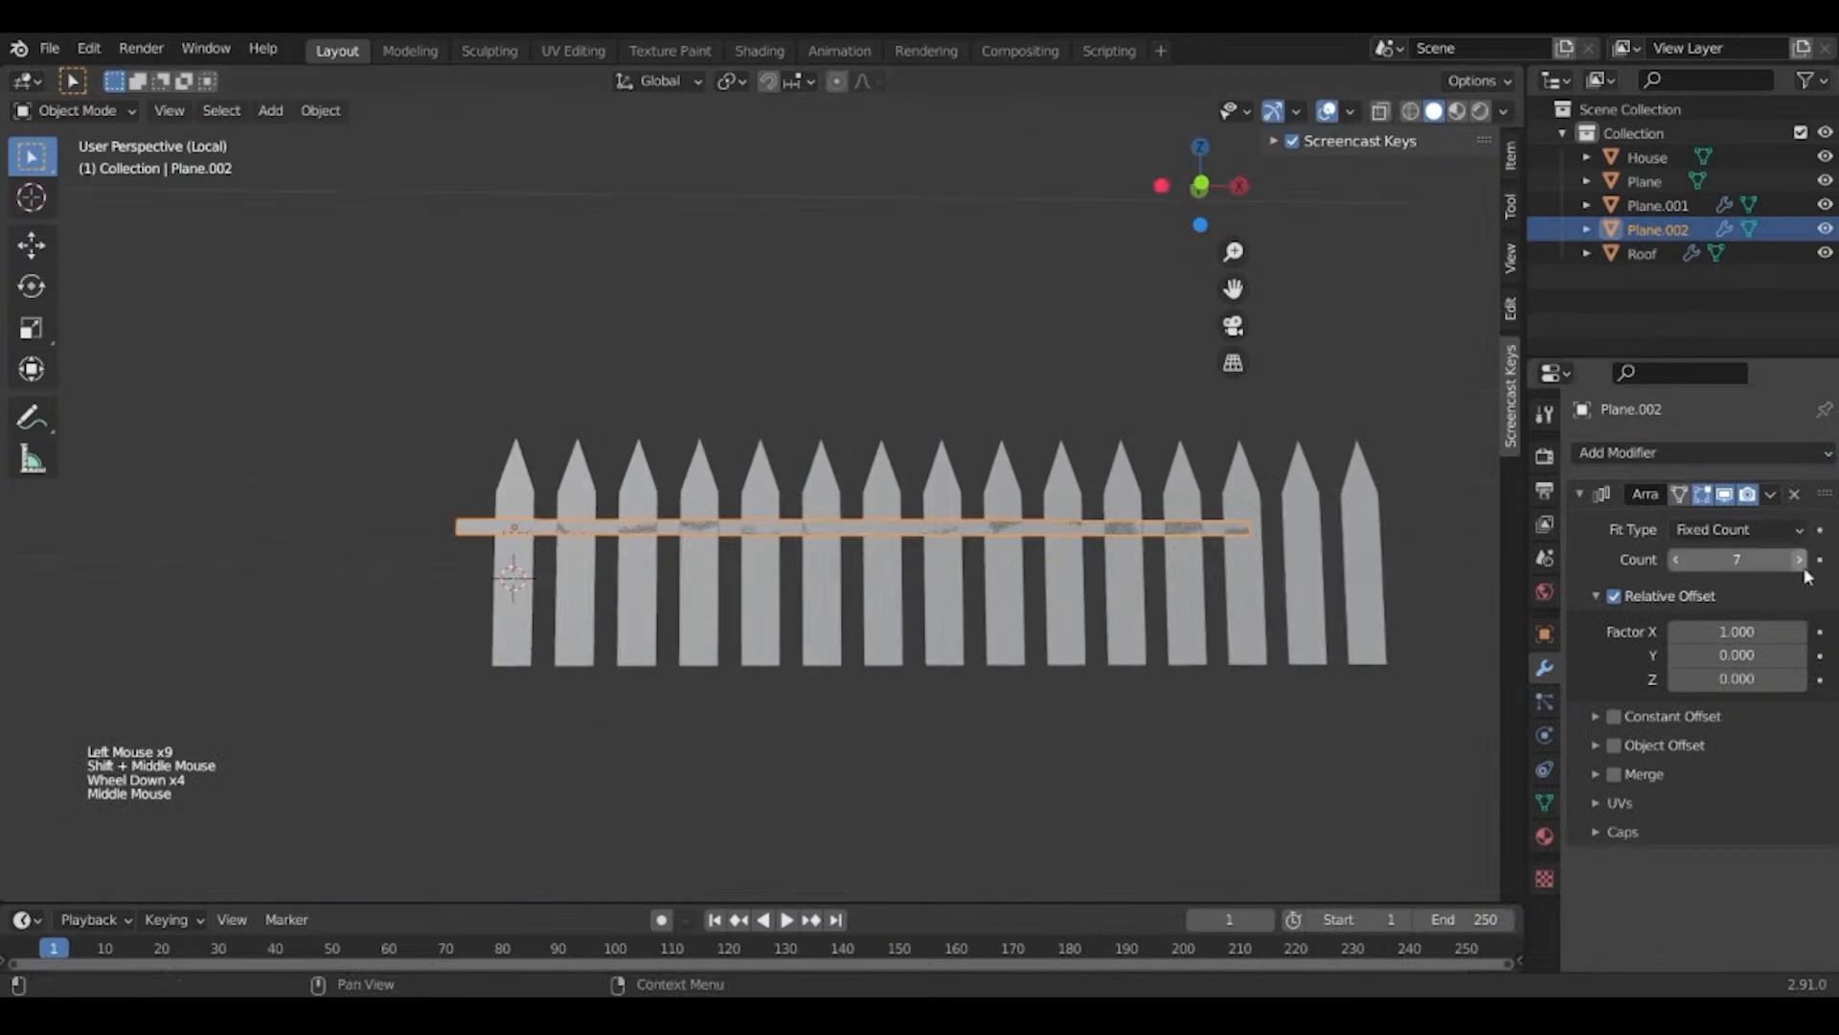
click(1799, 560)
middle_drag(1255, 623, 1107, 596)
scroll(1112, 670, up, 2)
scroll(1107, 596, up, 3)
key(s)
key(x)
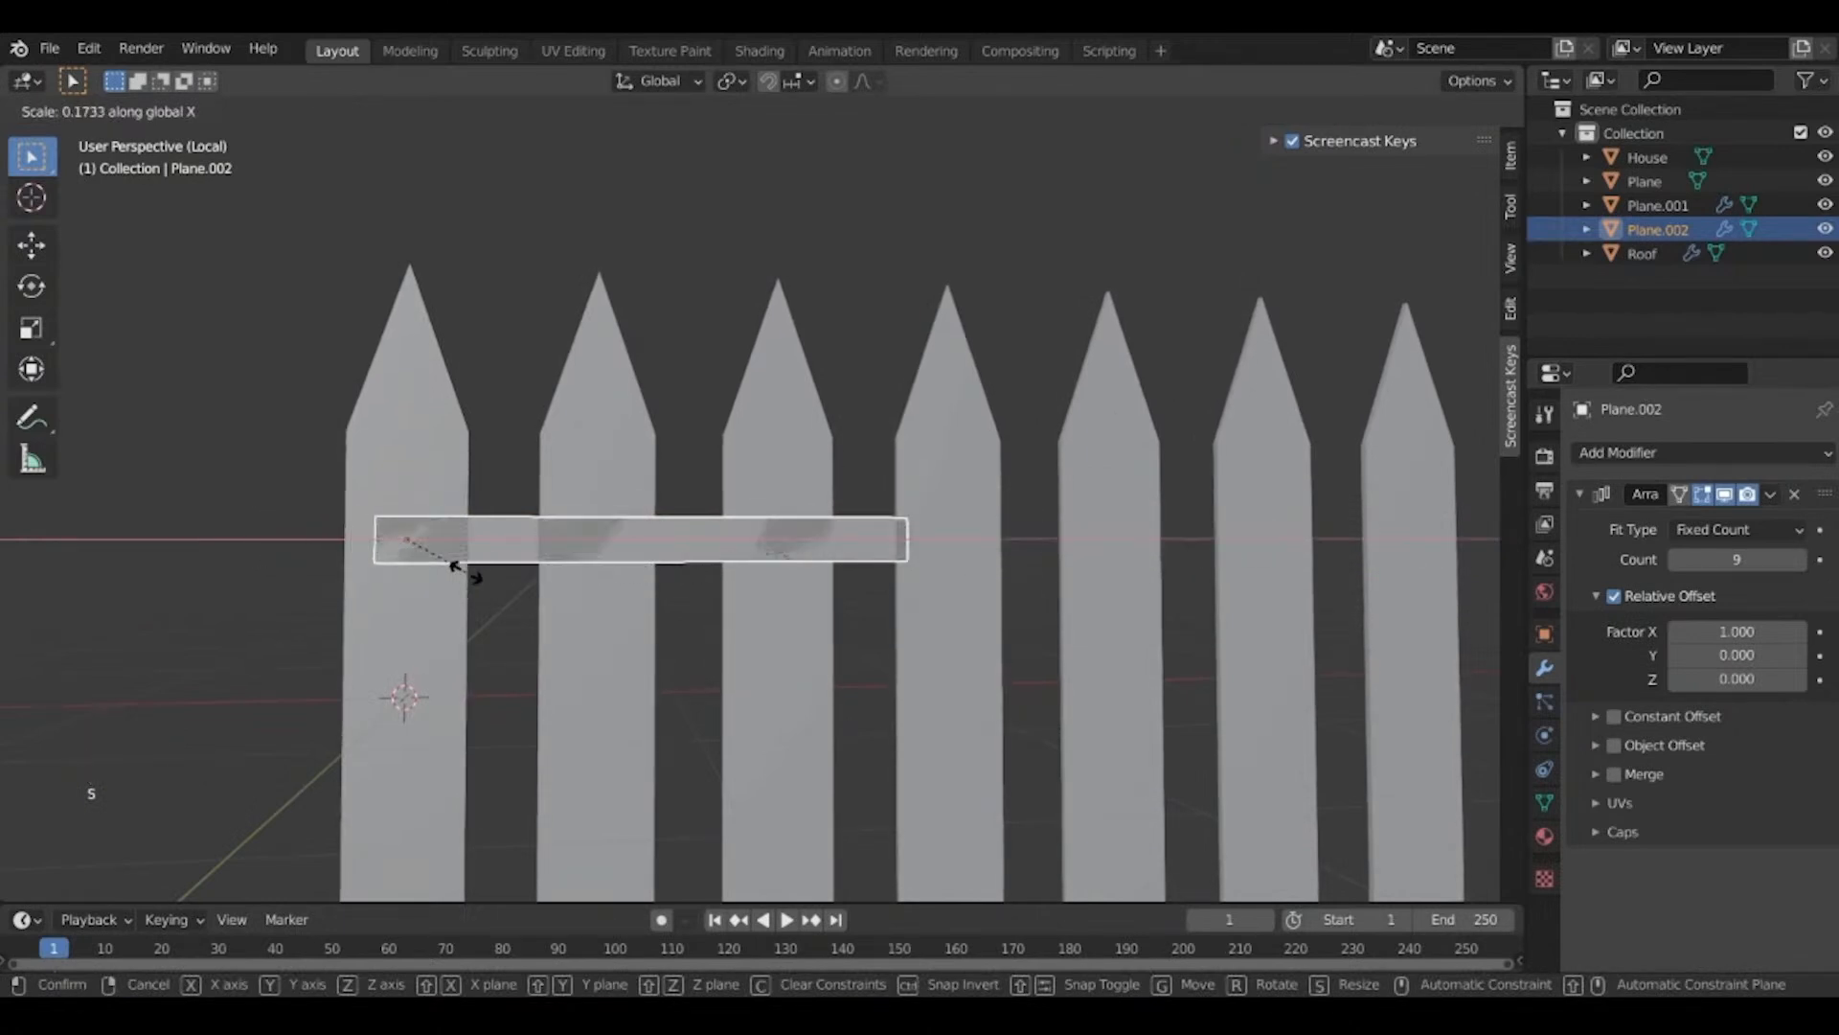
key(Escape)
Shorten the rail to about 0.54 along X so its start barely overhangs the first picket.
shift+middle_drag(402, 633, 504, 625)
key(s)
key(x)
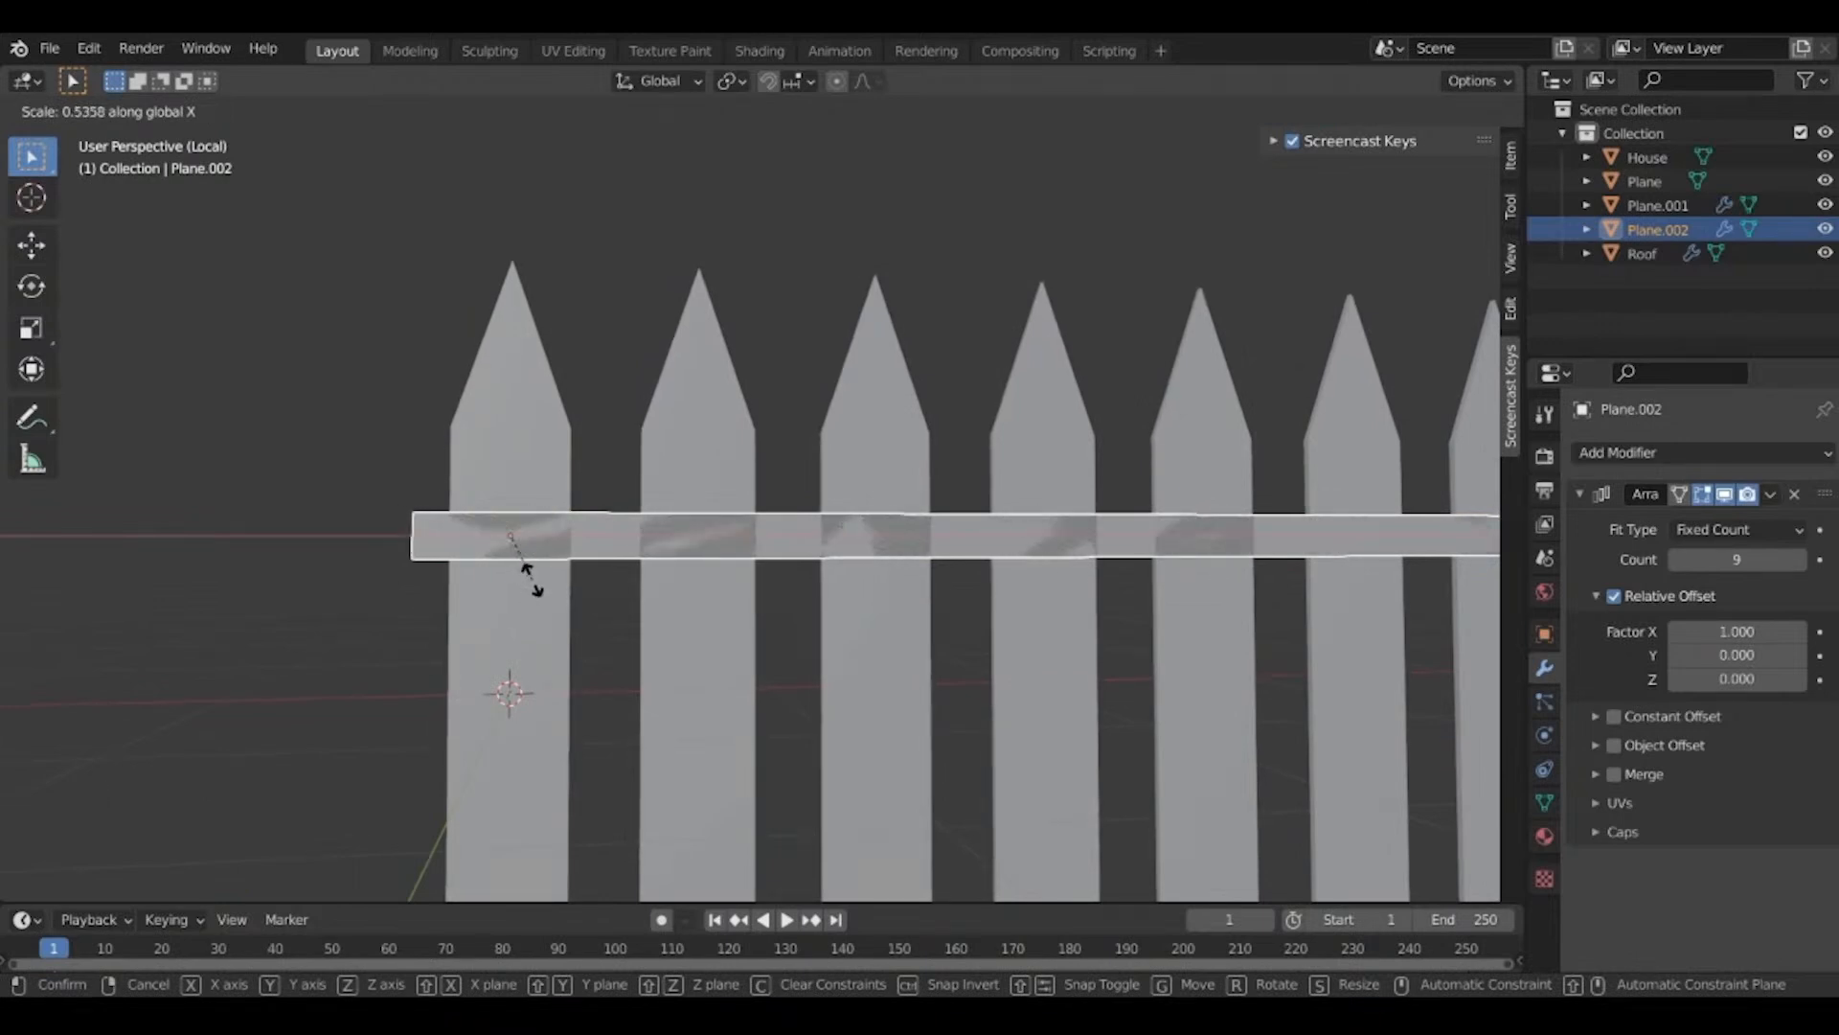
click(525, 574)
Raise the rail's array count to 15, matching the array count of the pickets.
scroll(533, 583, down, 4)
shift+middle_drag(556, 598, 402, 594)
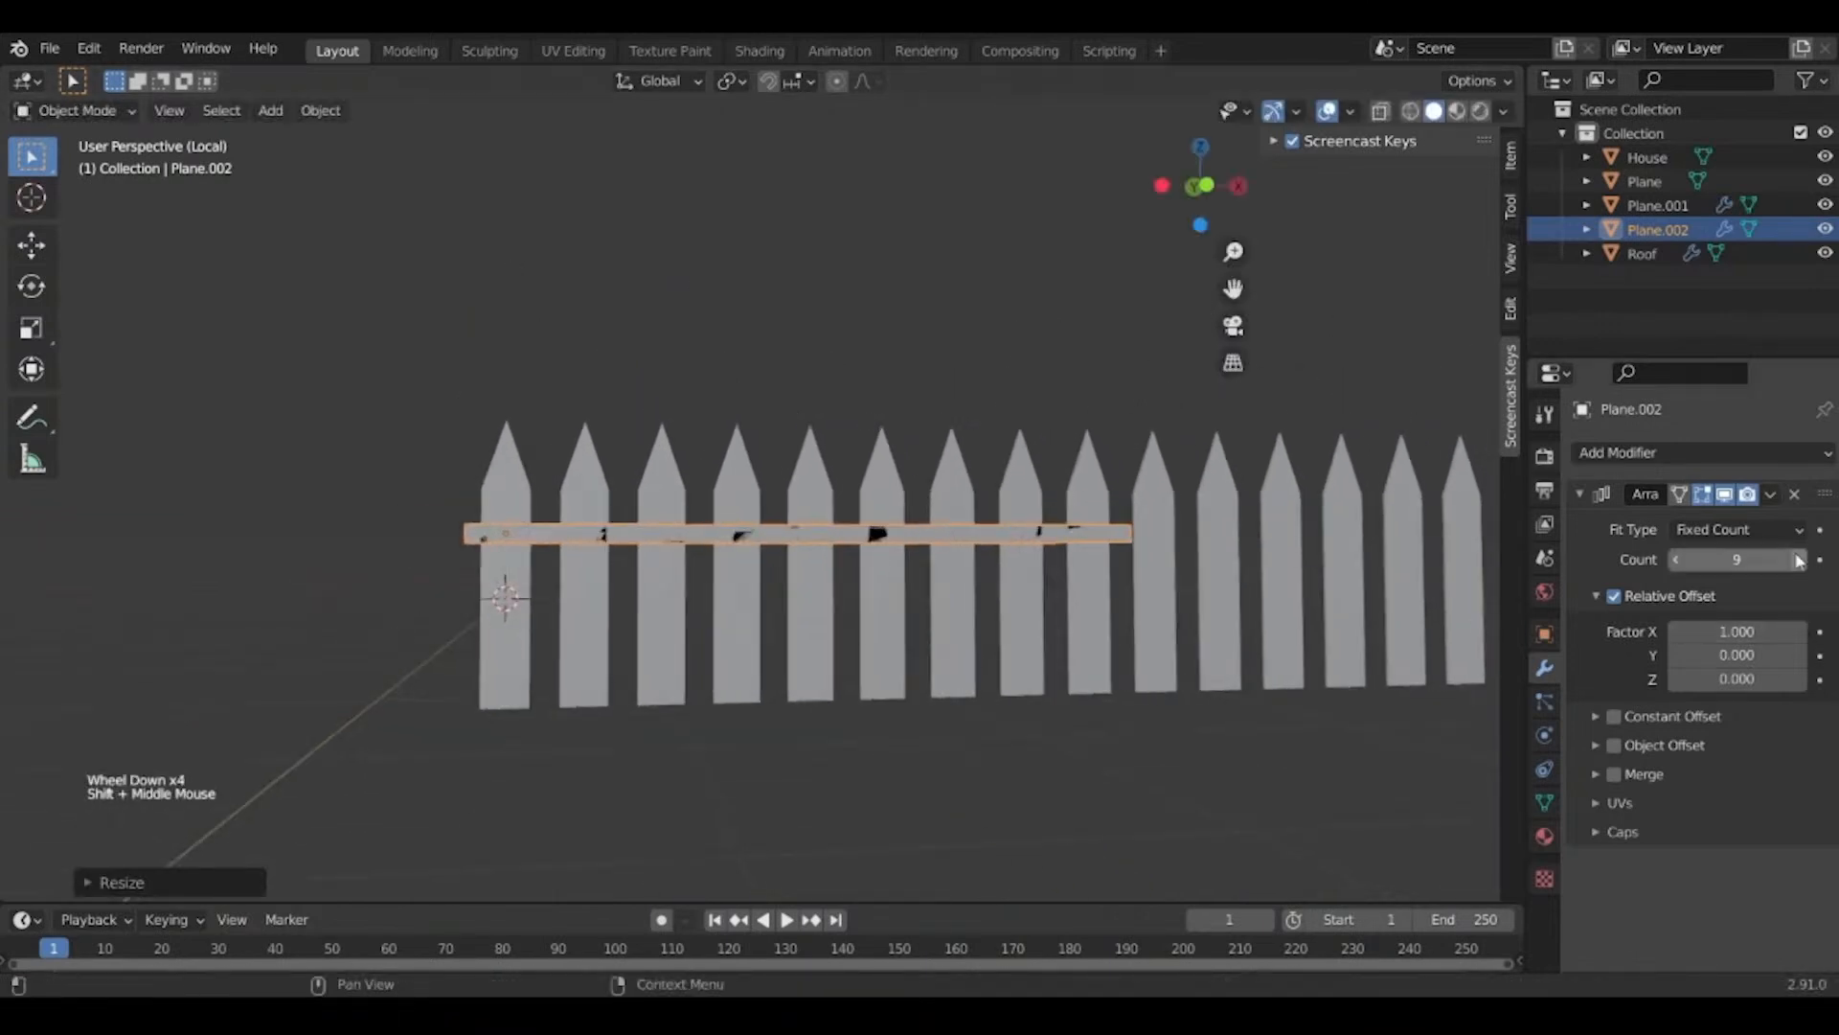
click(1800, 559)
click(1800, 559)
shift+middle_drag(1013, 636, 728, 632)
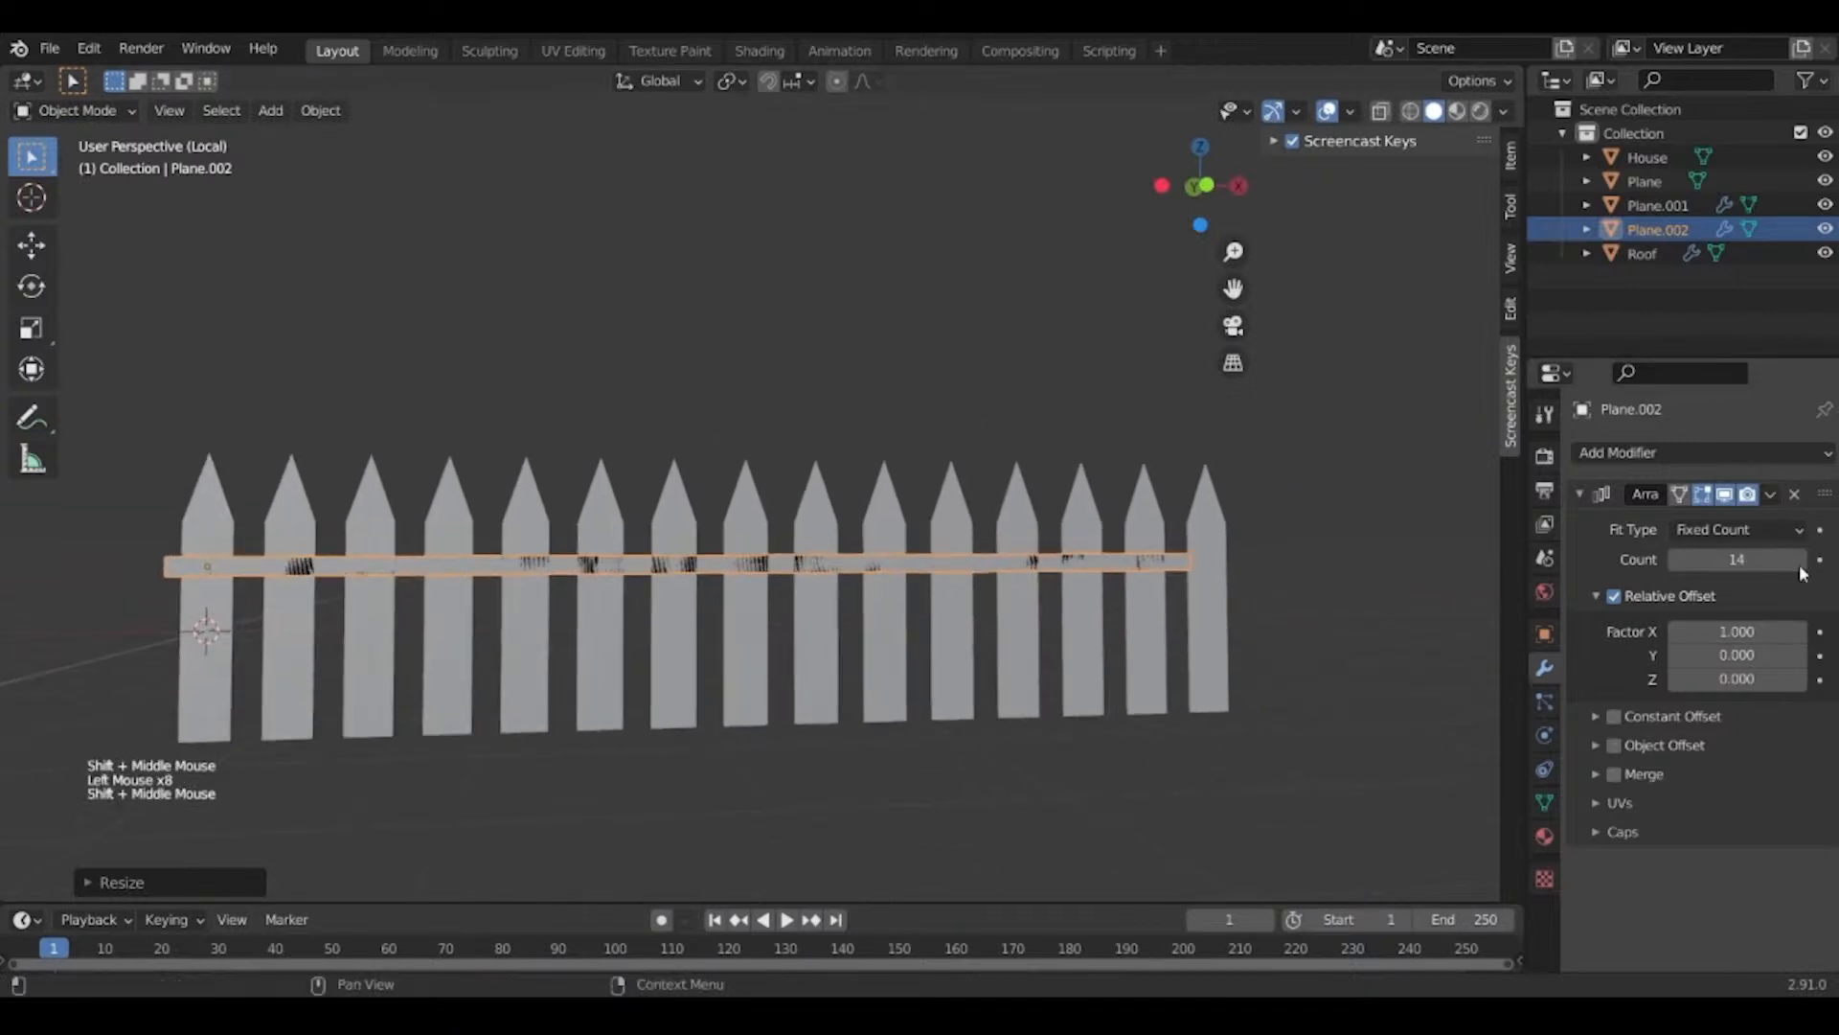
click(1207, 494)
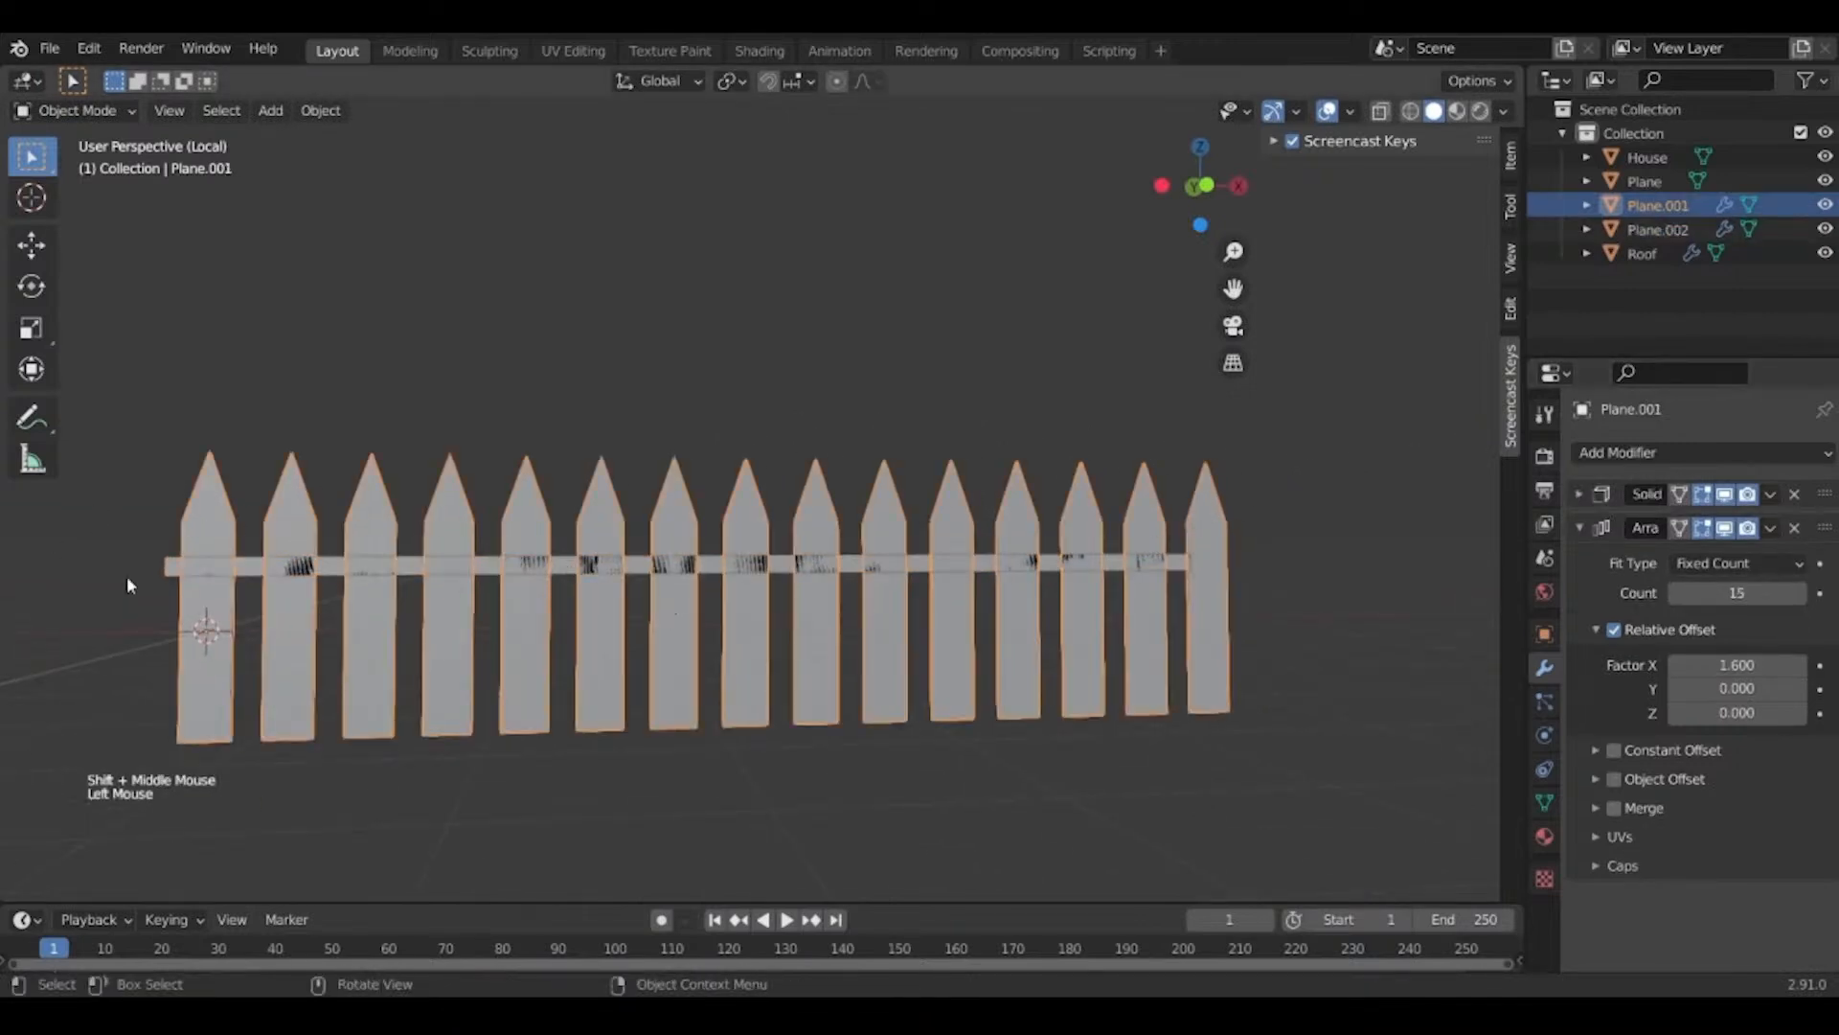
click(174, 573)
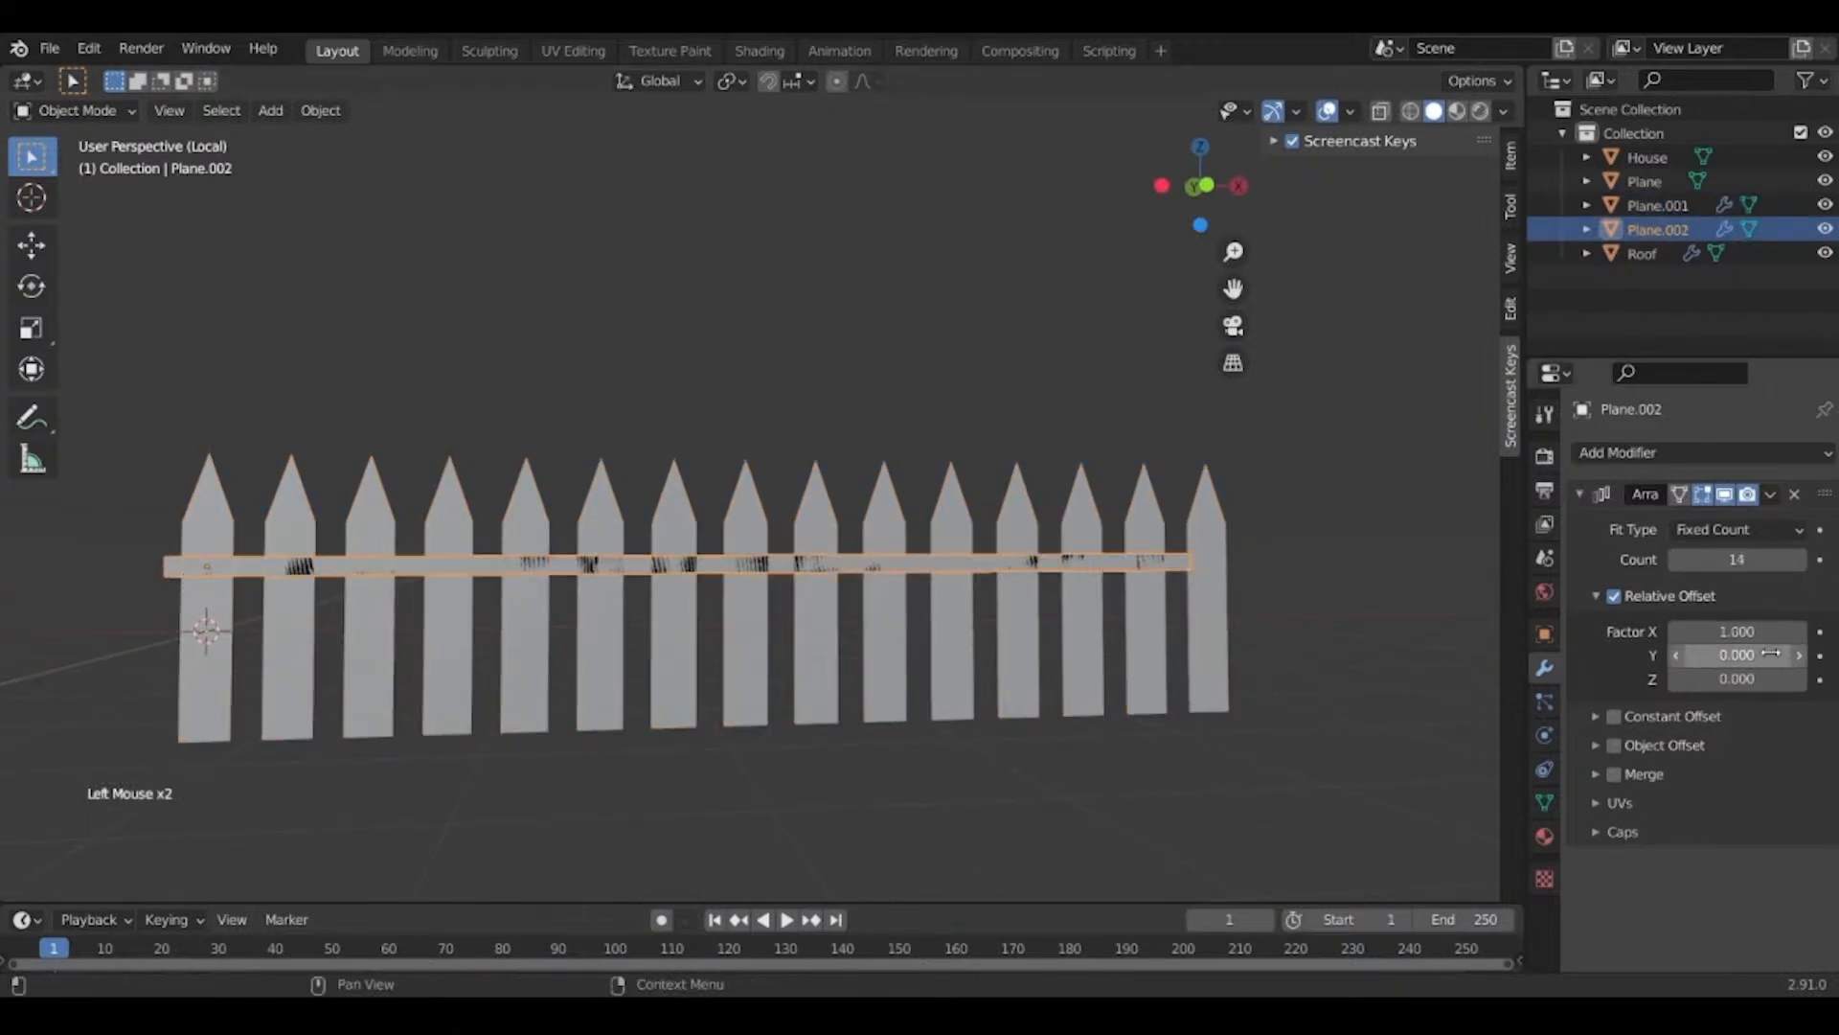
click(1800, 560)
Scale the rail to about 0.98 along X so it ends just past the last picket.
middle_drag(1159, 621, 1023, 618)
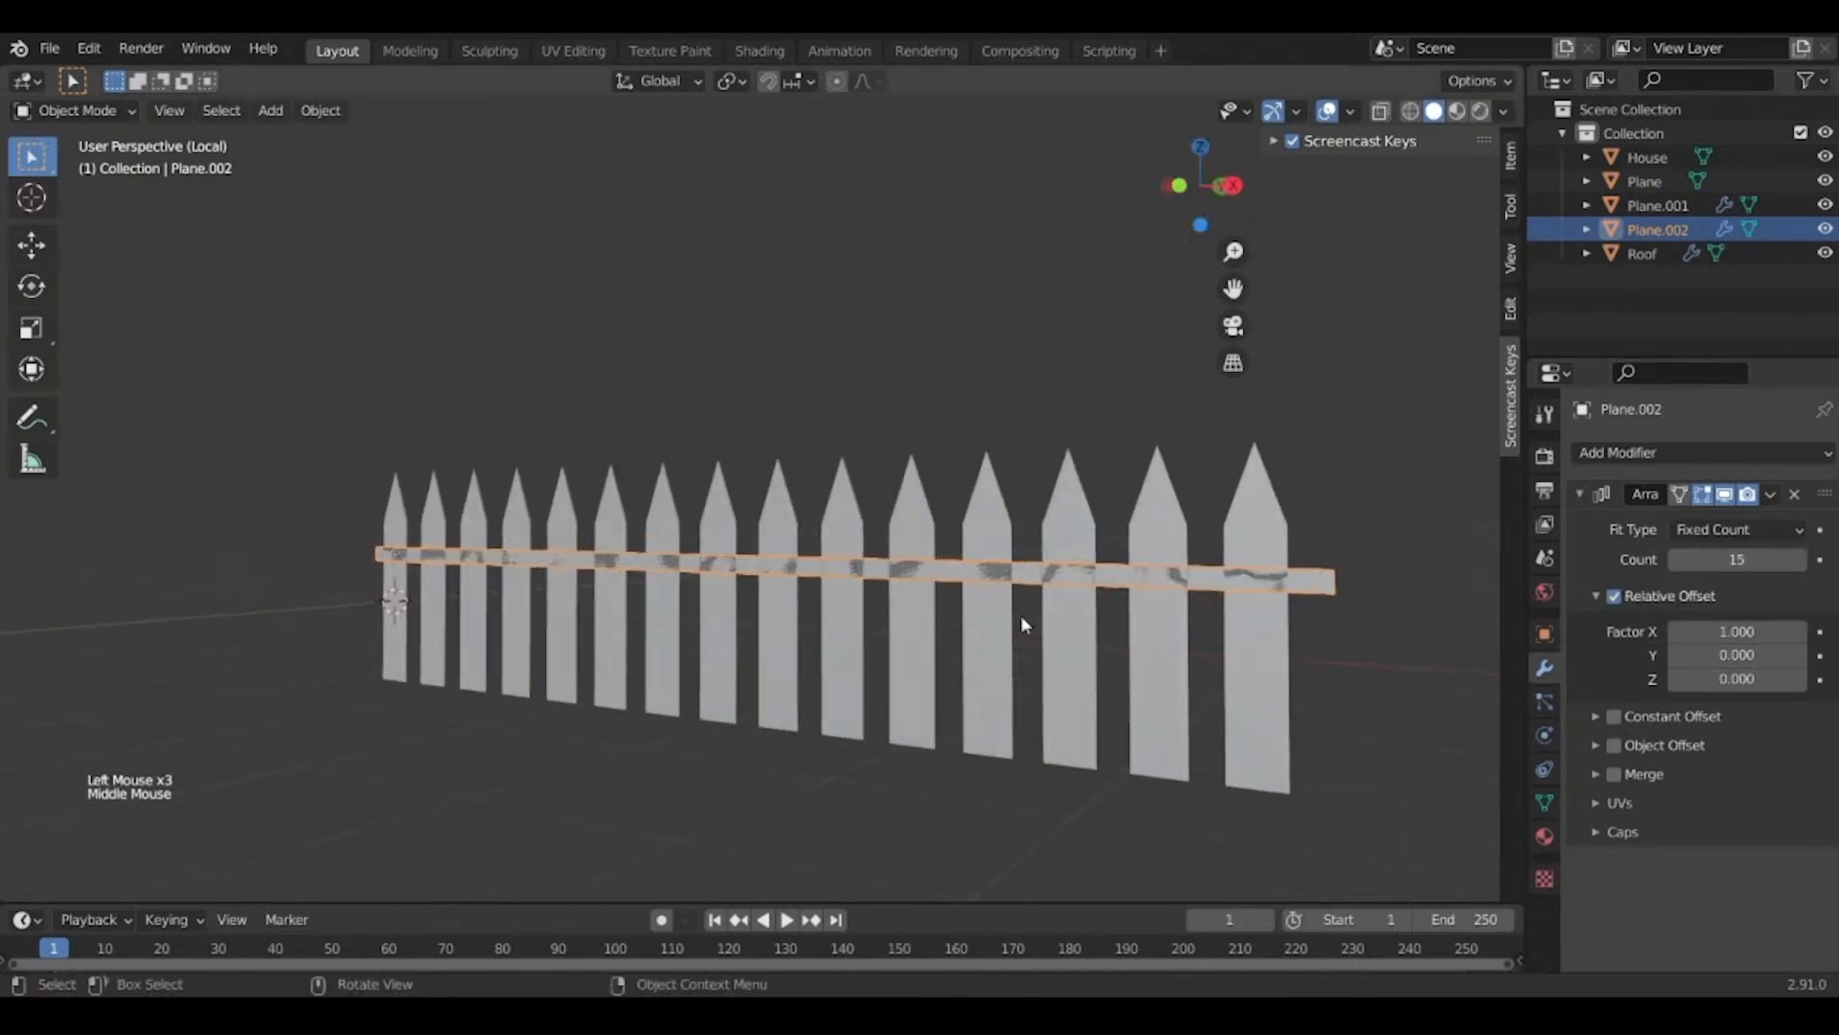
key(s)
key(x)
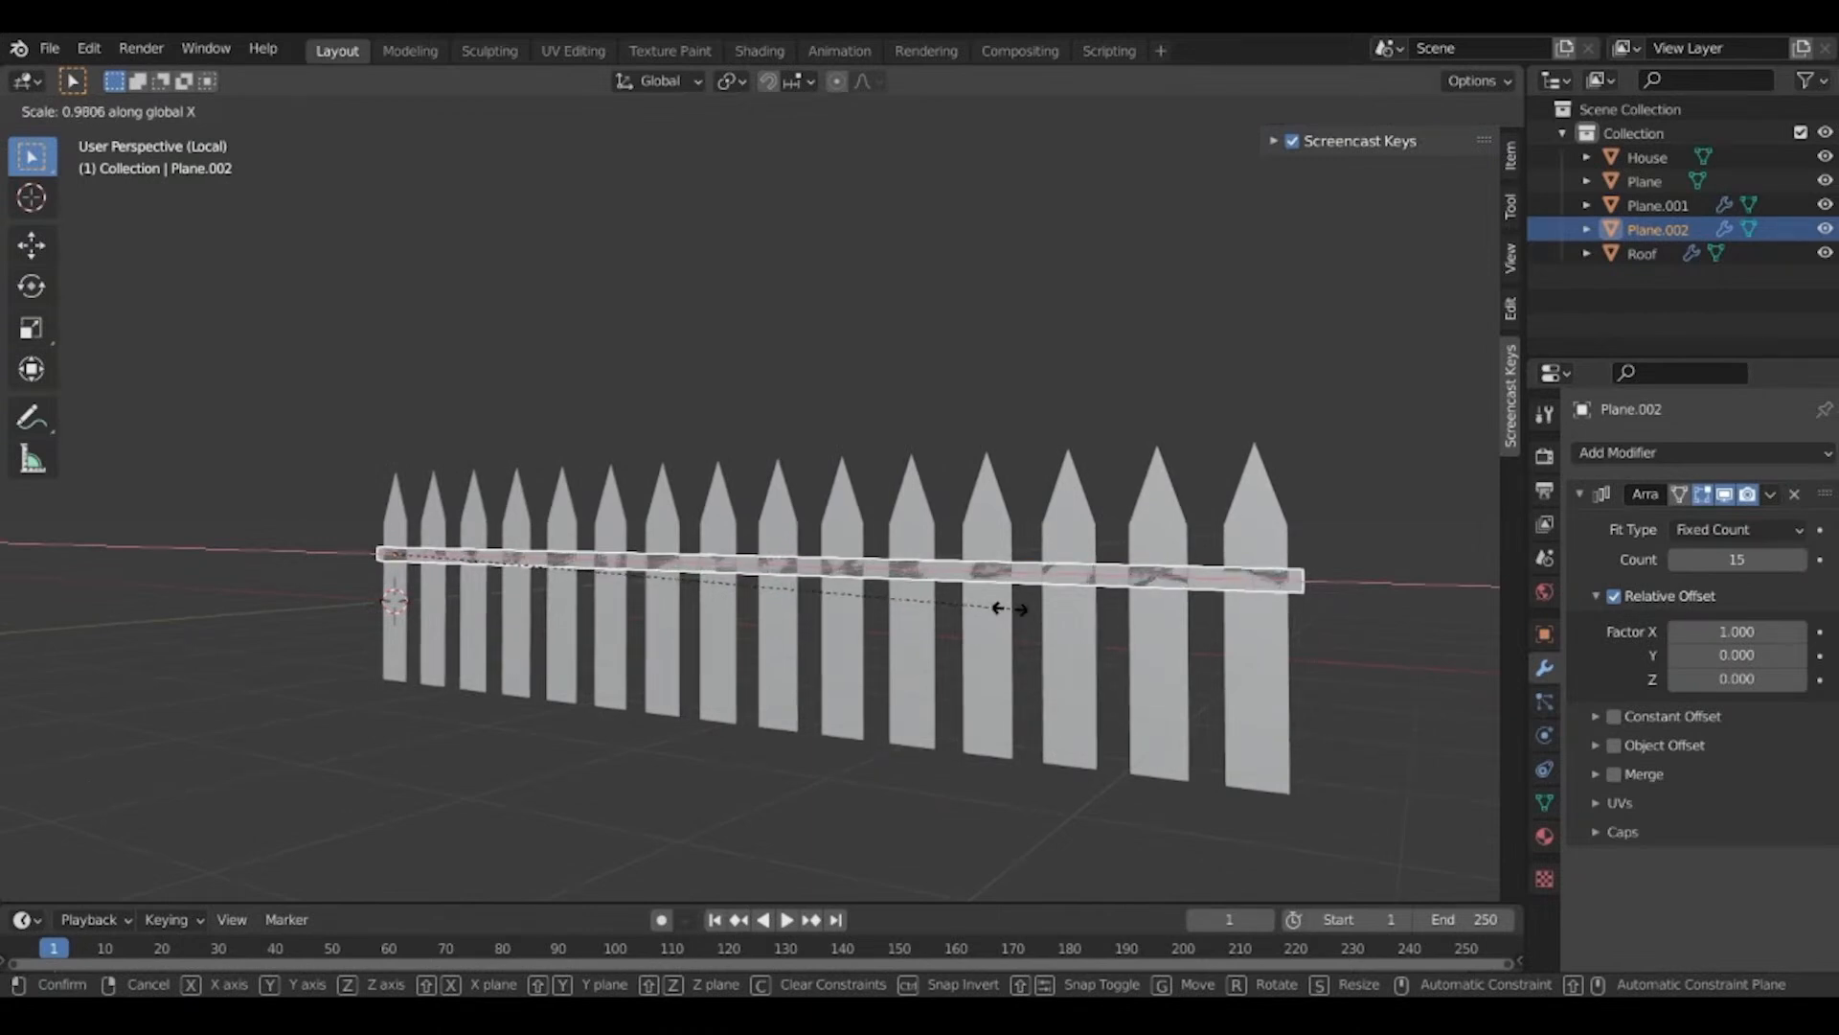
click(997, 608)
middle_drag(998, 607, 815, 602)
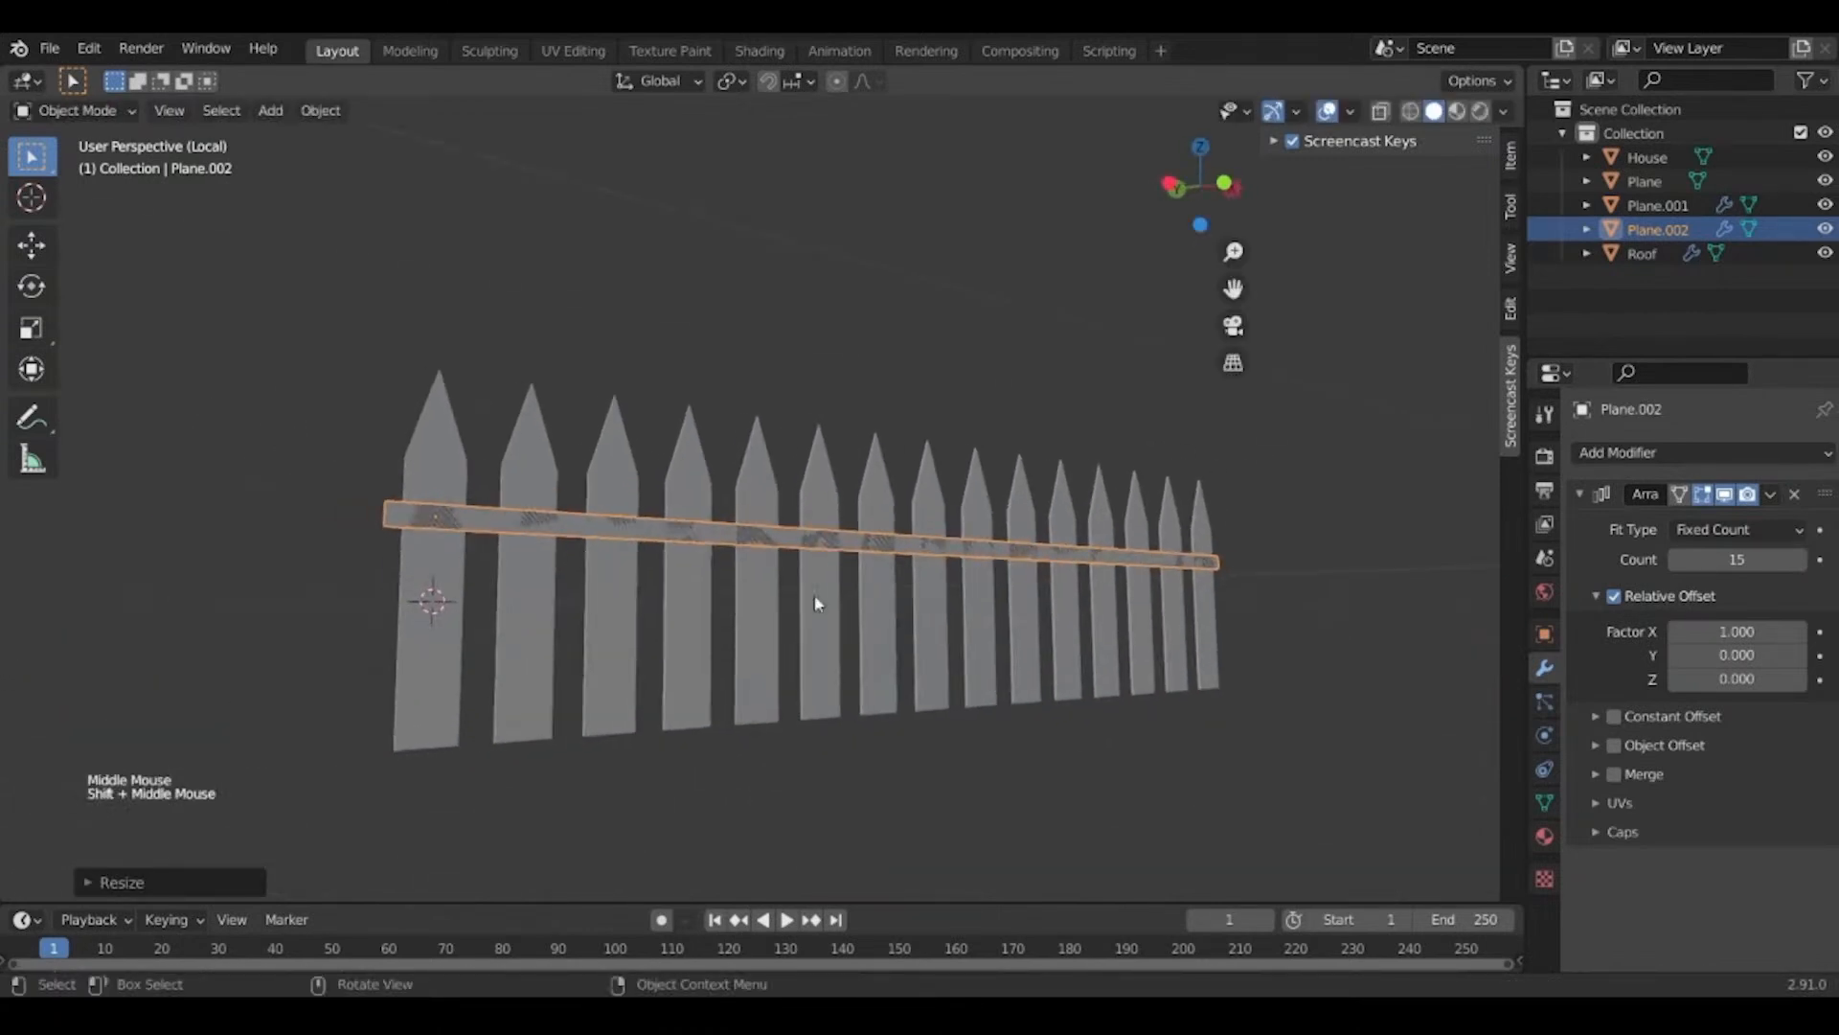
Add a second Array modifier to the rail below the collapsed first one.
click(1589, 491)
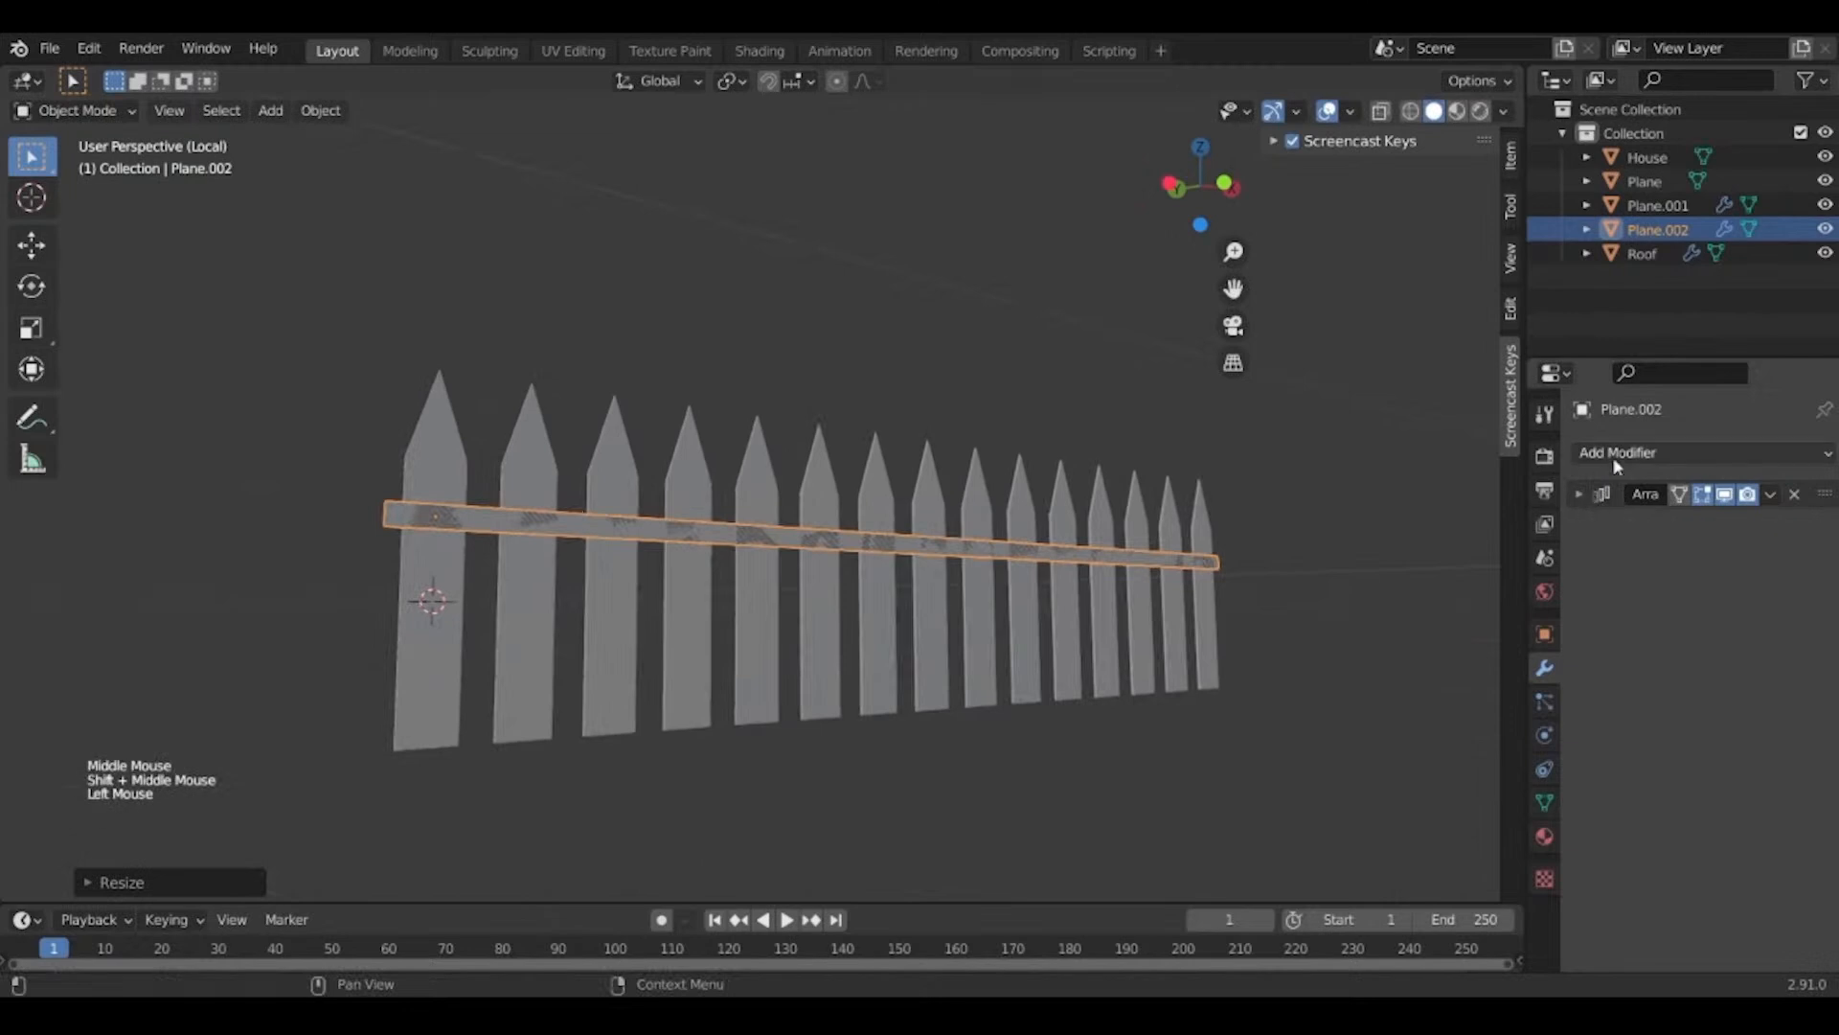
click(1629, 452)
click(1391, 520)
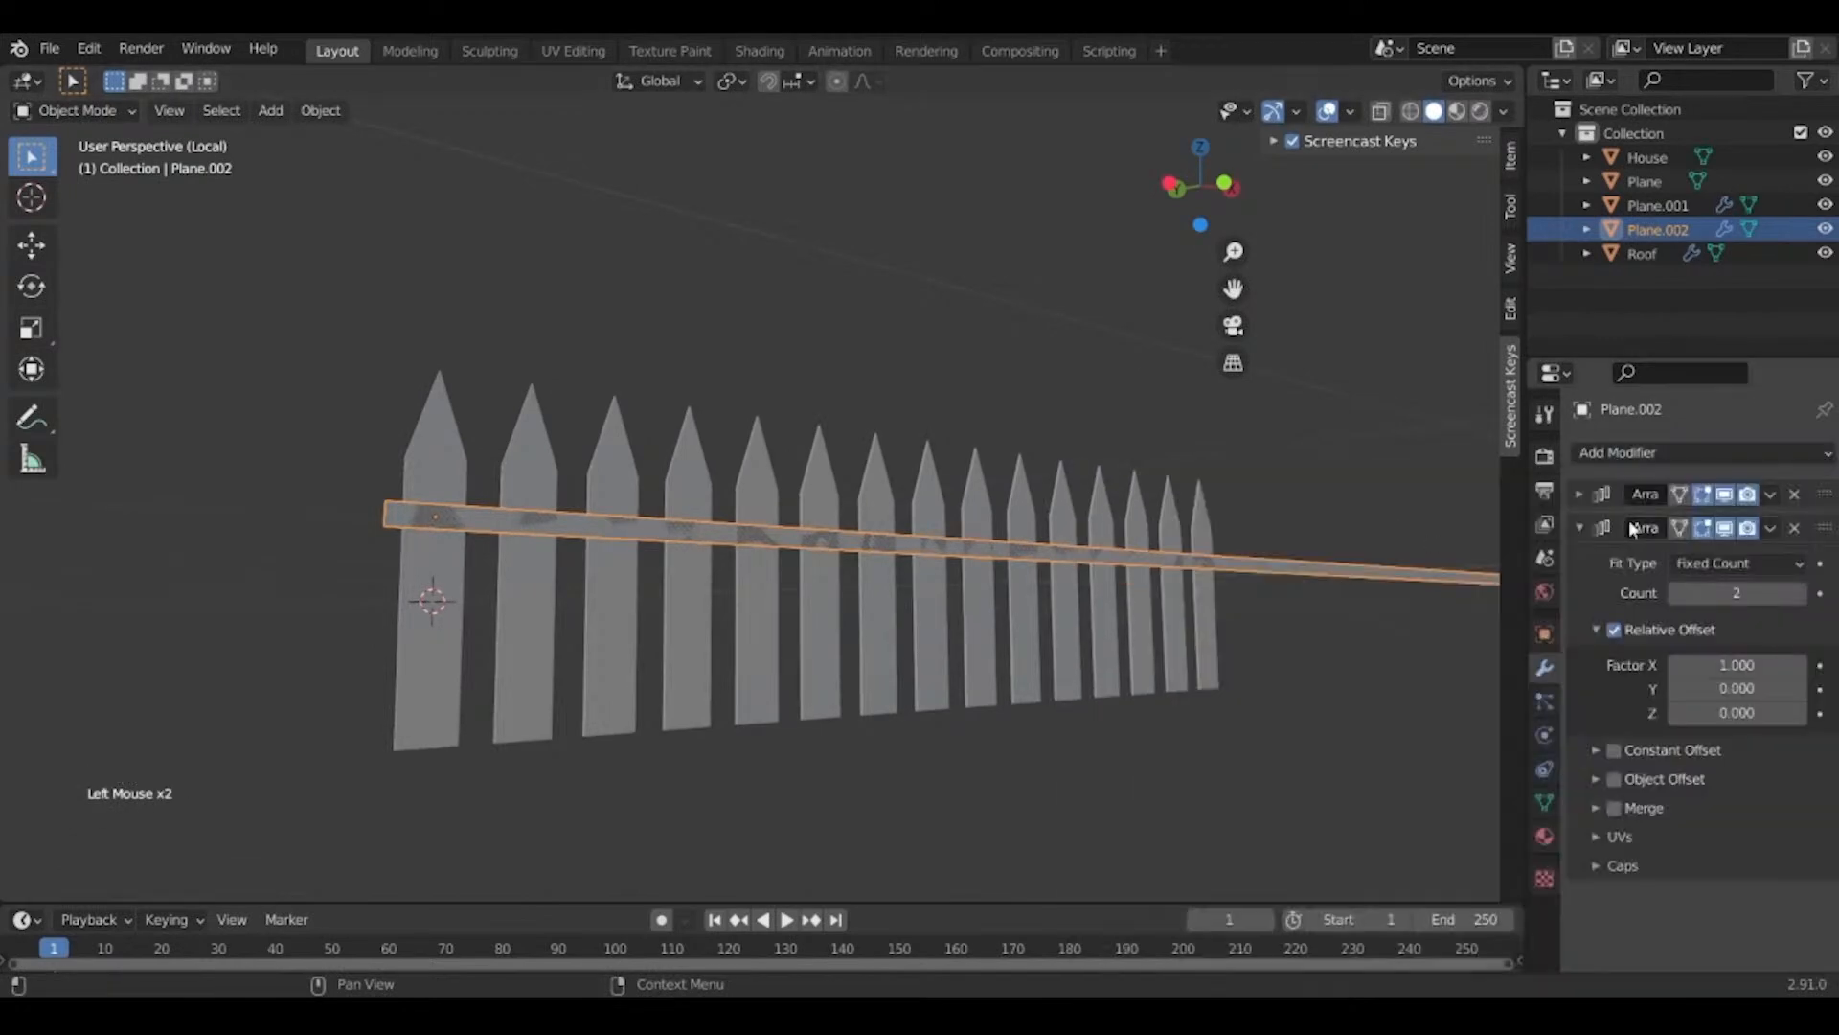
Try relative offset factors of Z 1 and X 0 in the first array and undo both changes.
click(1576, 495)
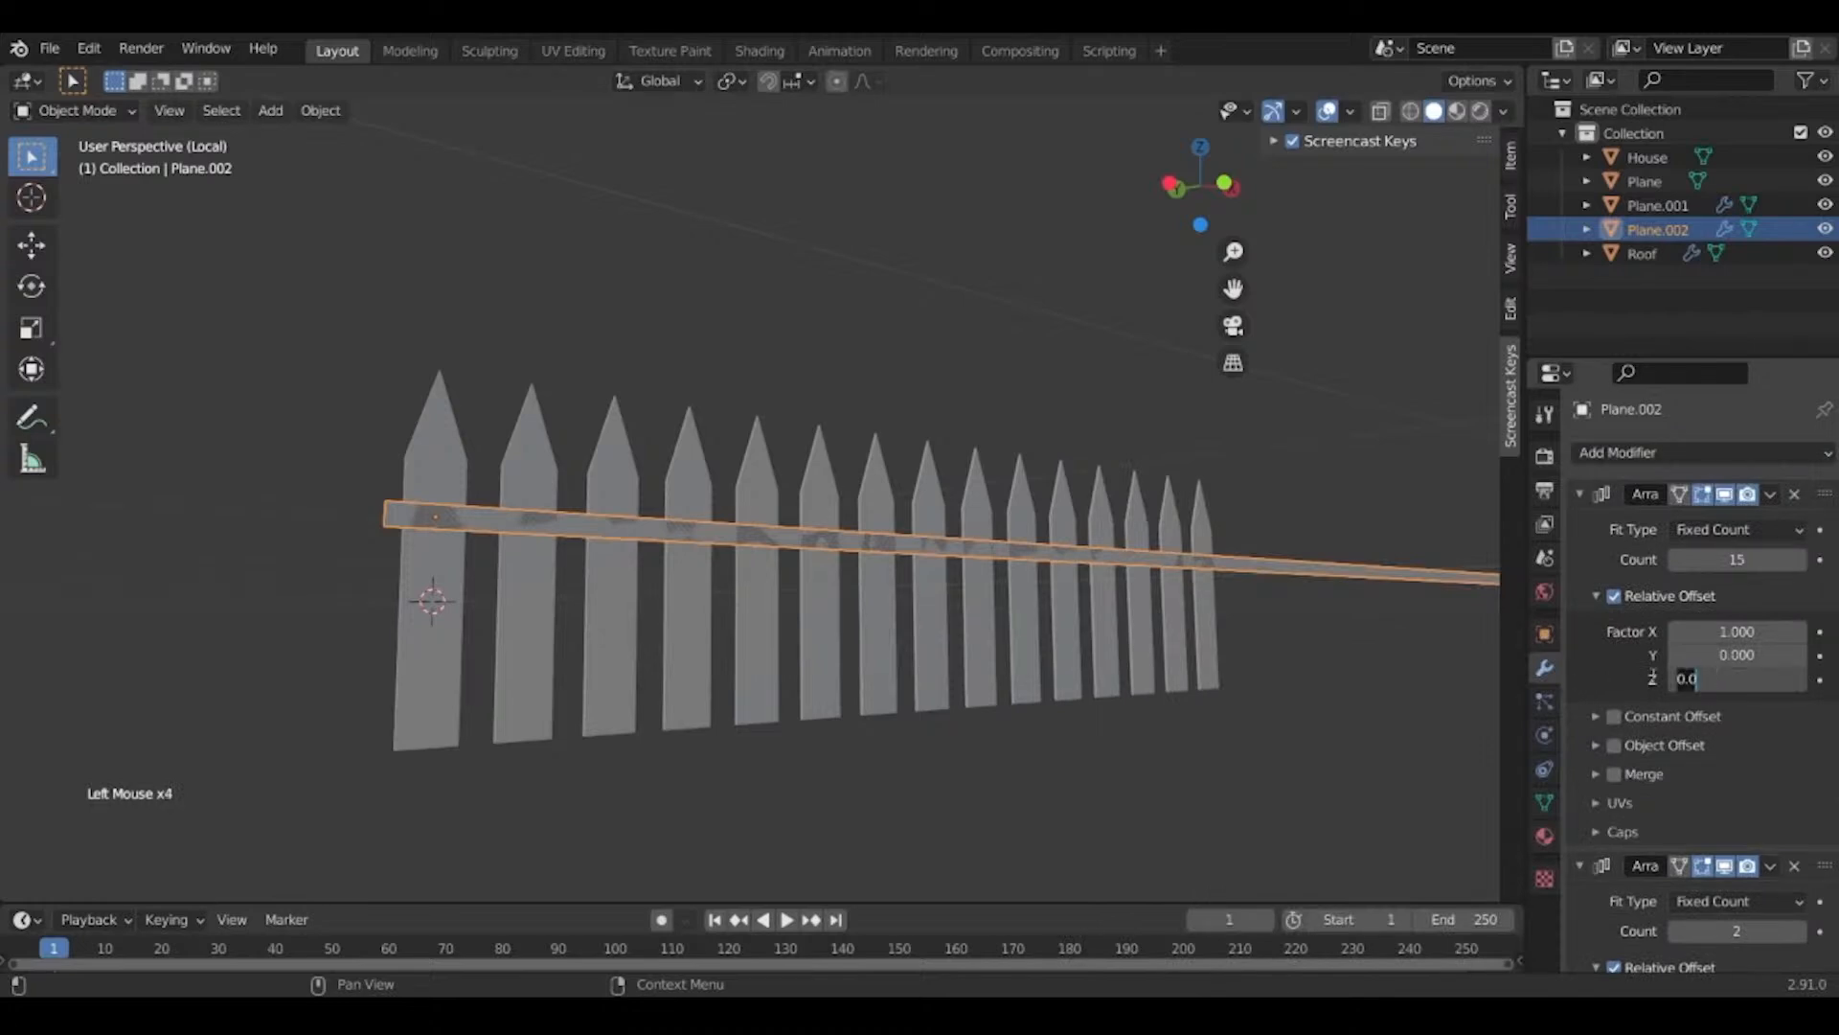
key(Return)
key(Return)
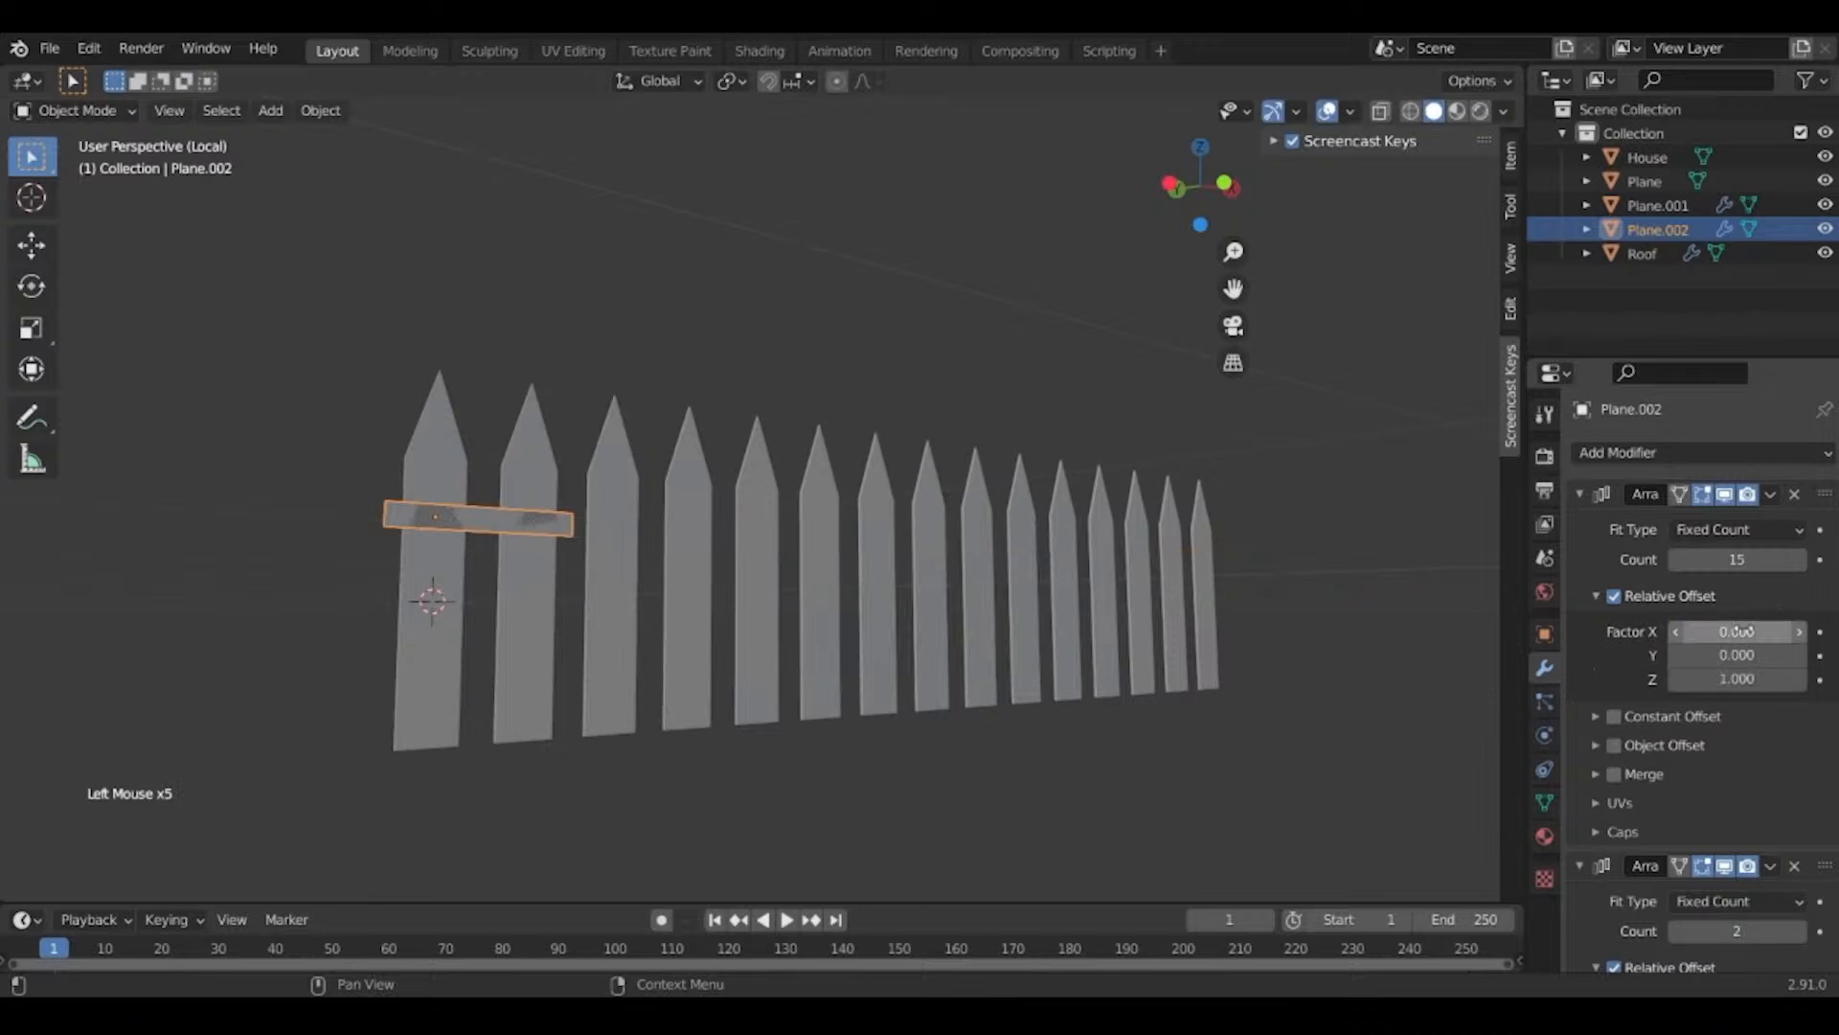
key(ctrl+z)
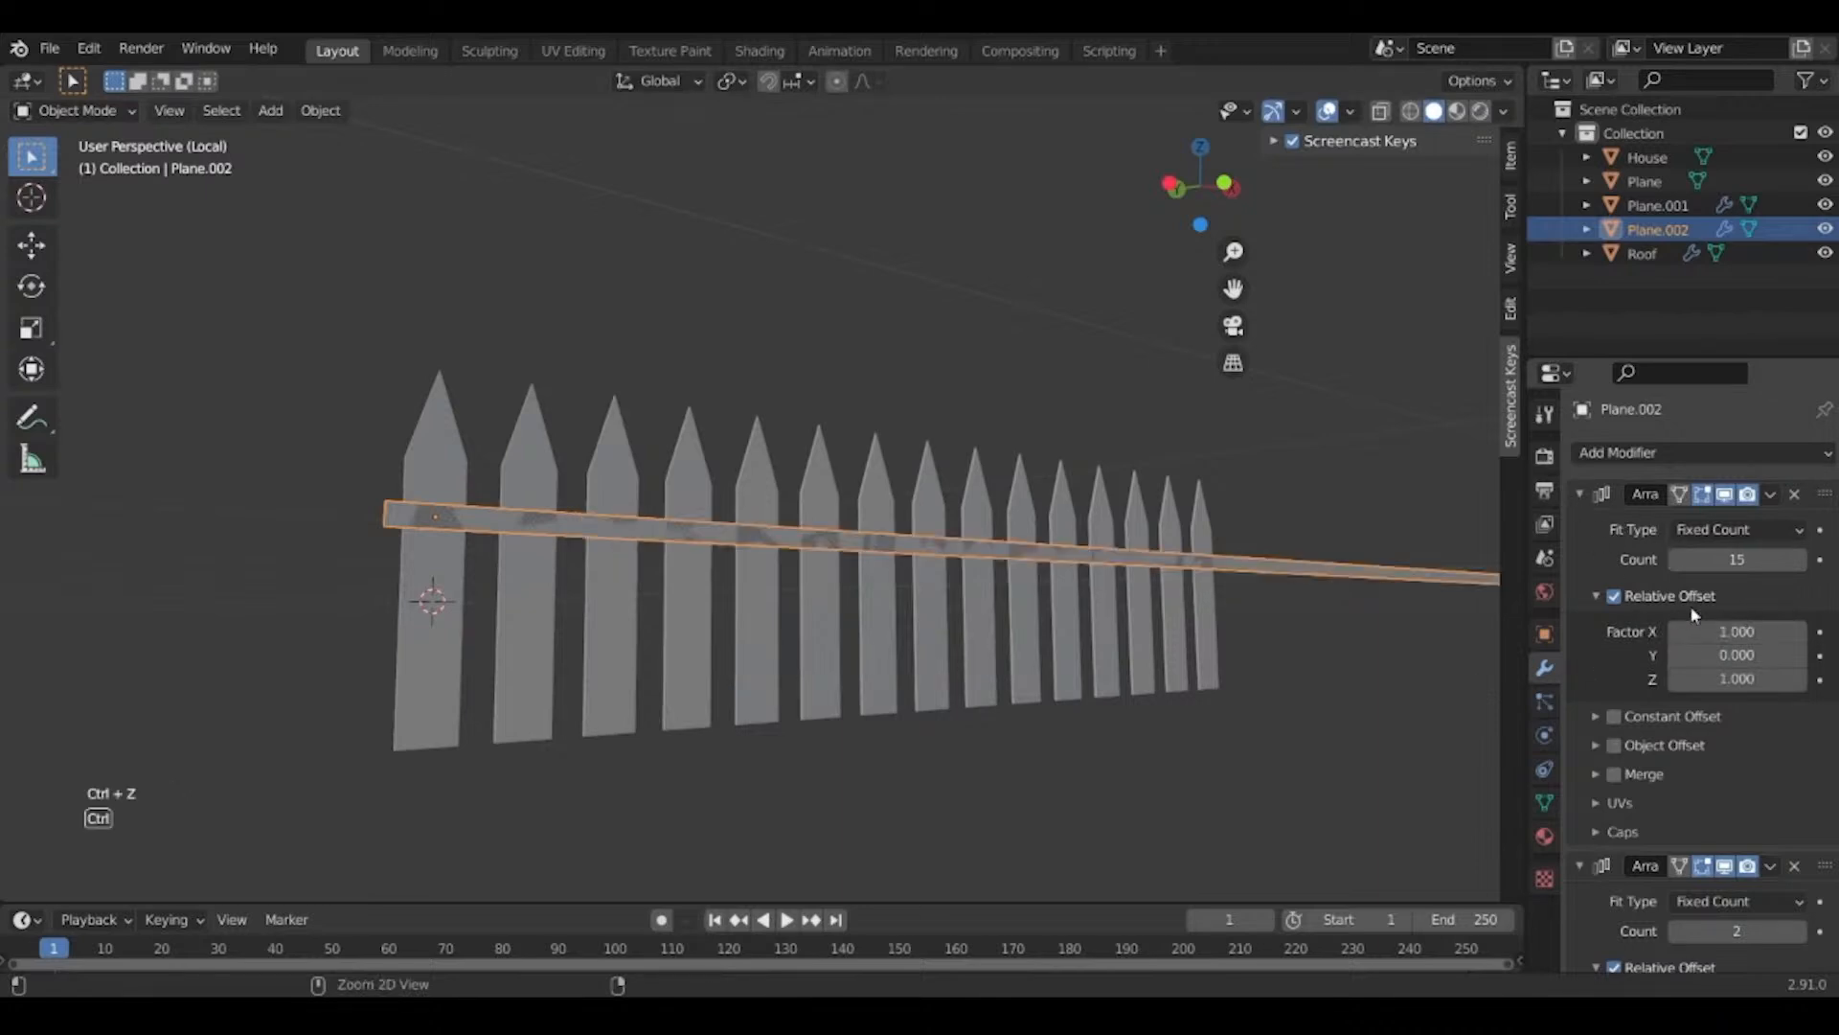
key(ctrl+z)
Set the second array's relative offset factor X to 0.
click(1578, 494)
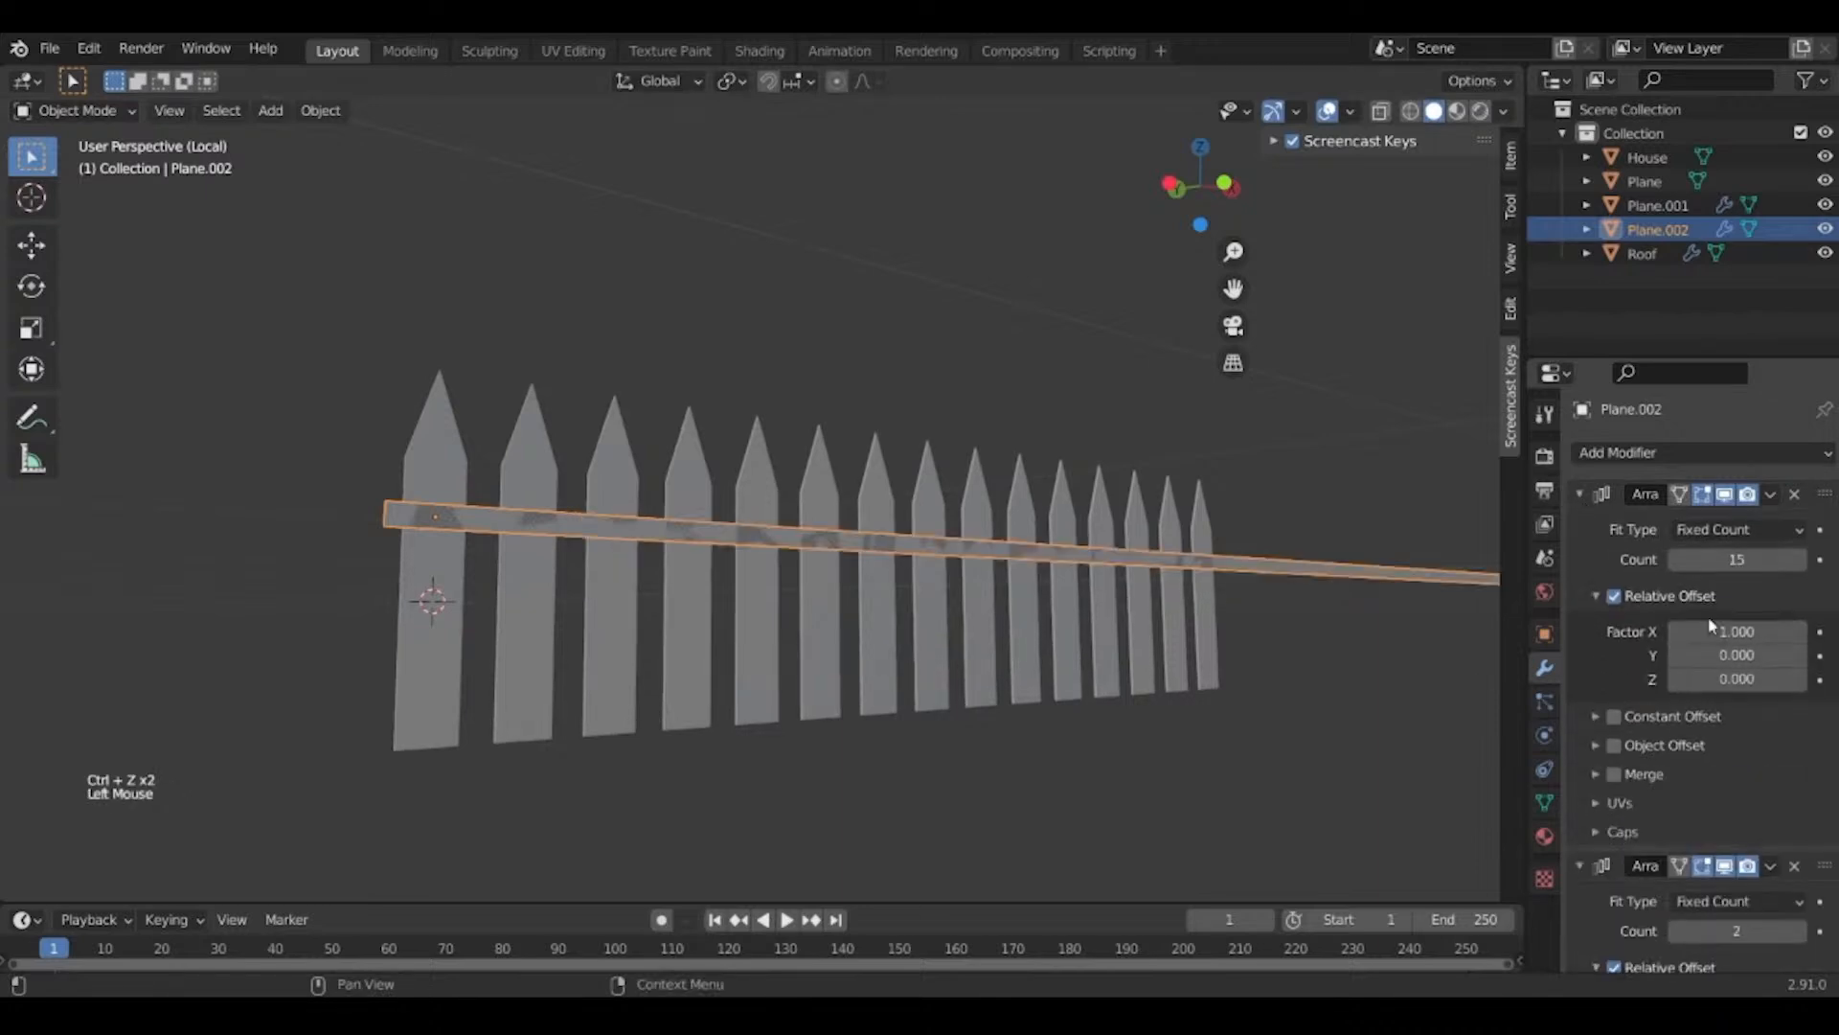
scroll(1740, 692, down, 4)
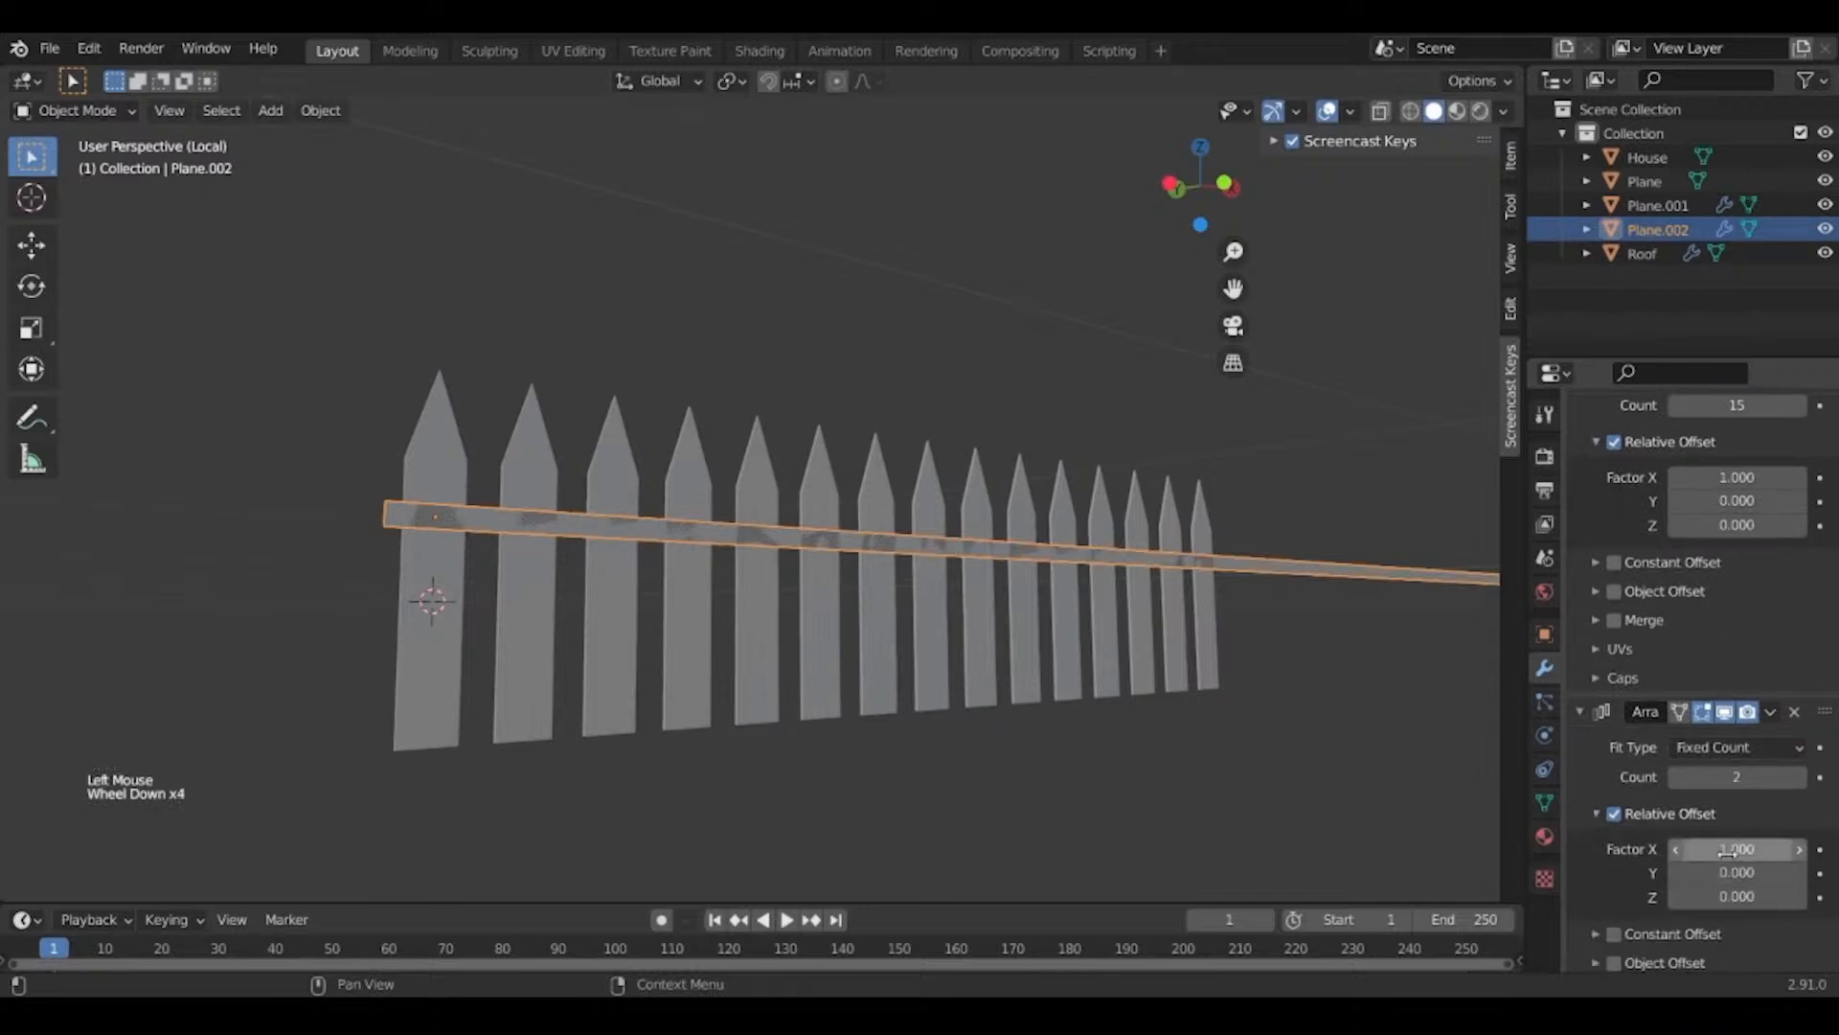
click(1727, 850)
text(0)
key(Return)
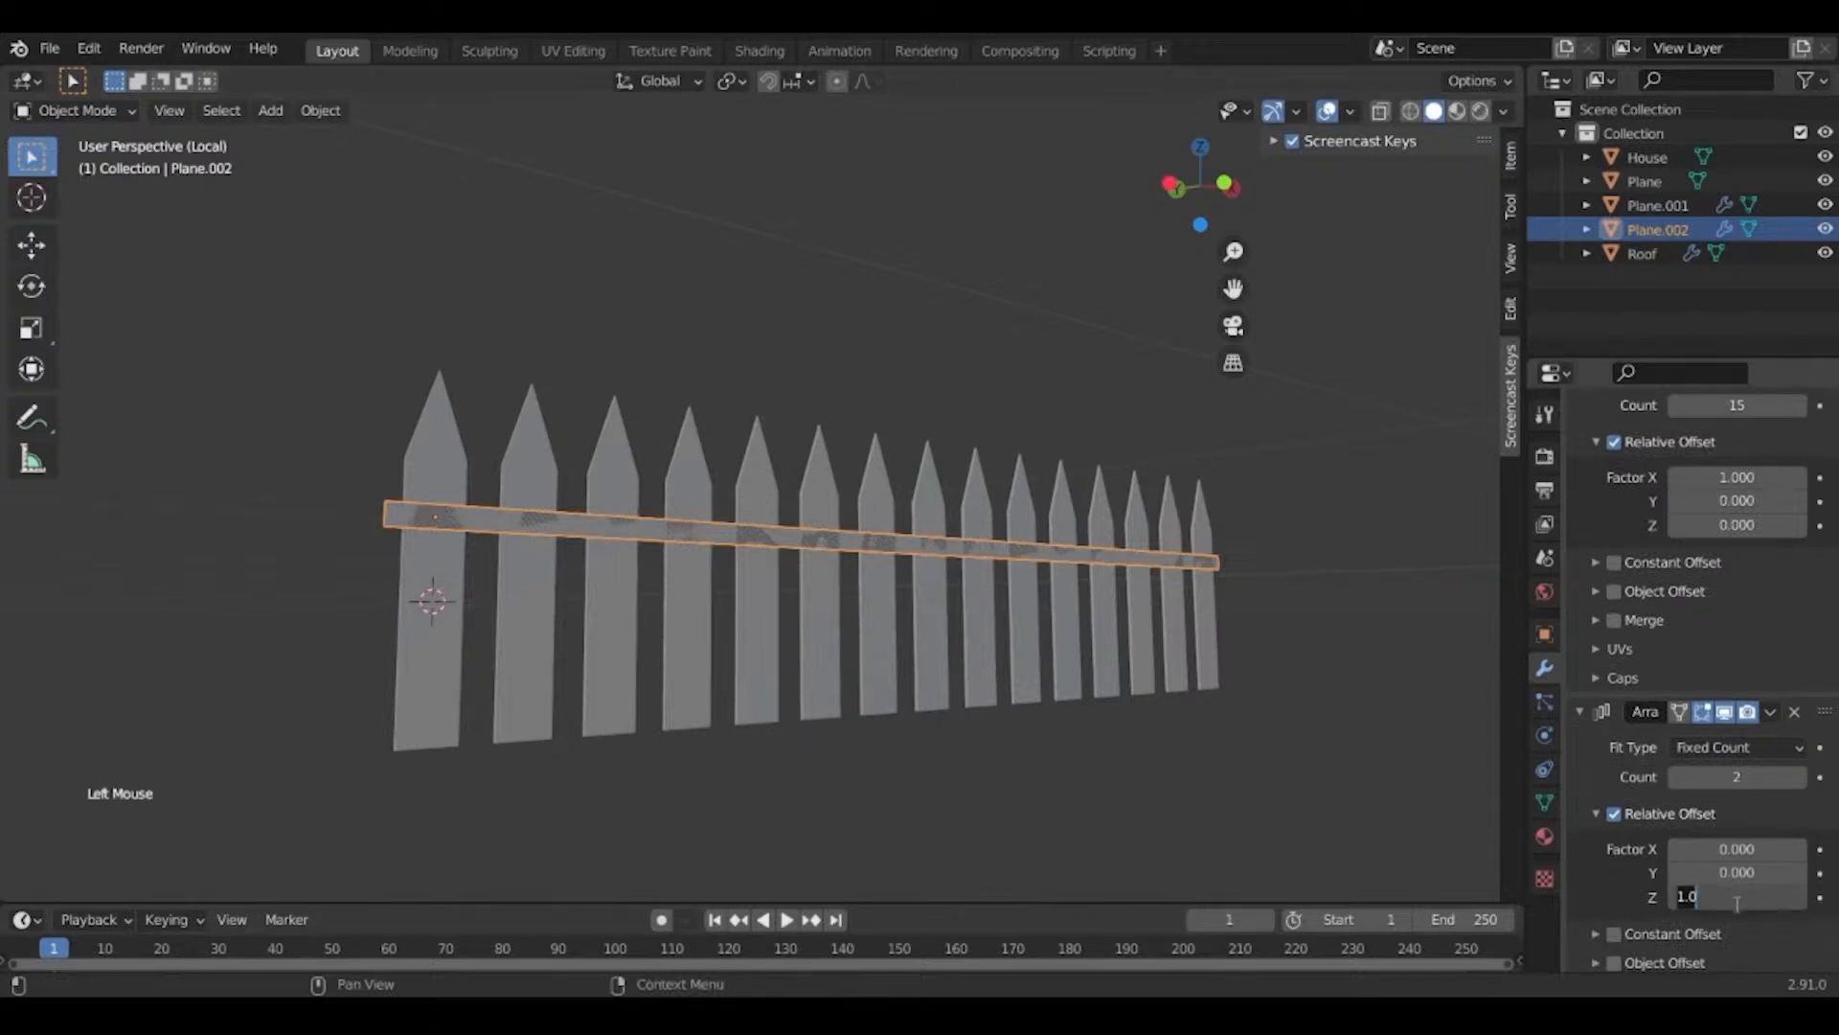
Try a relative offset factor Z of 5 in the second array and inspect the rail.
middle_drag(459, 670, 515, 681)
scroll(740, 728, up, 1)
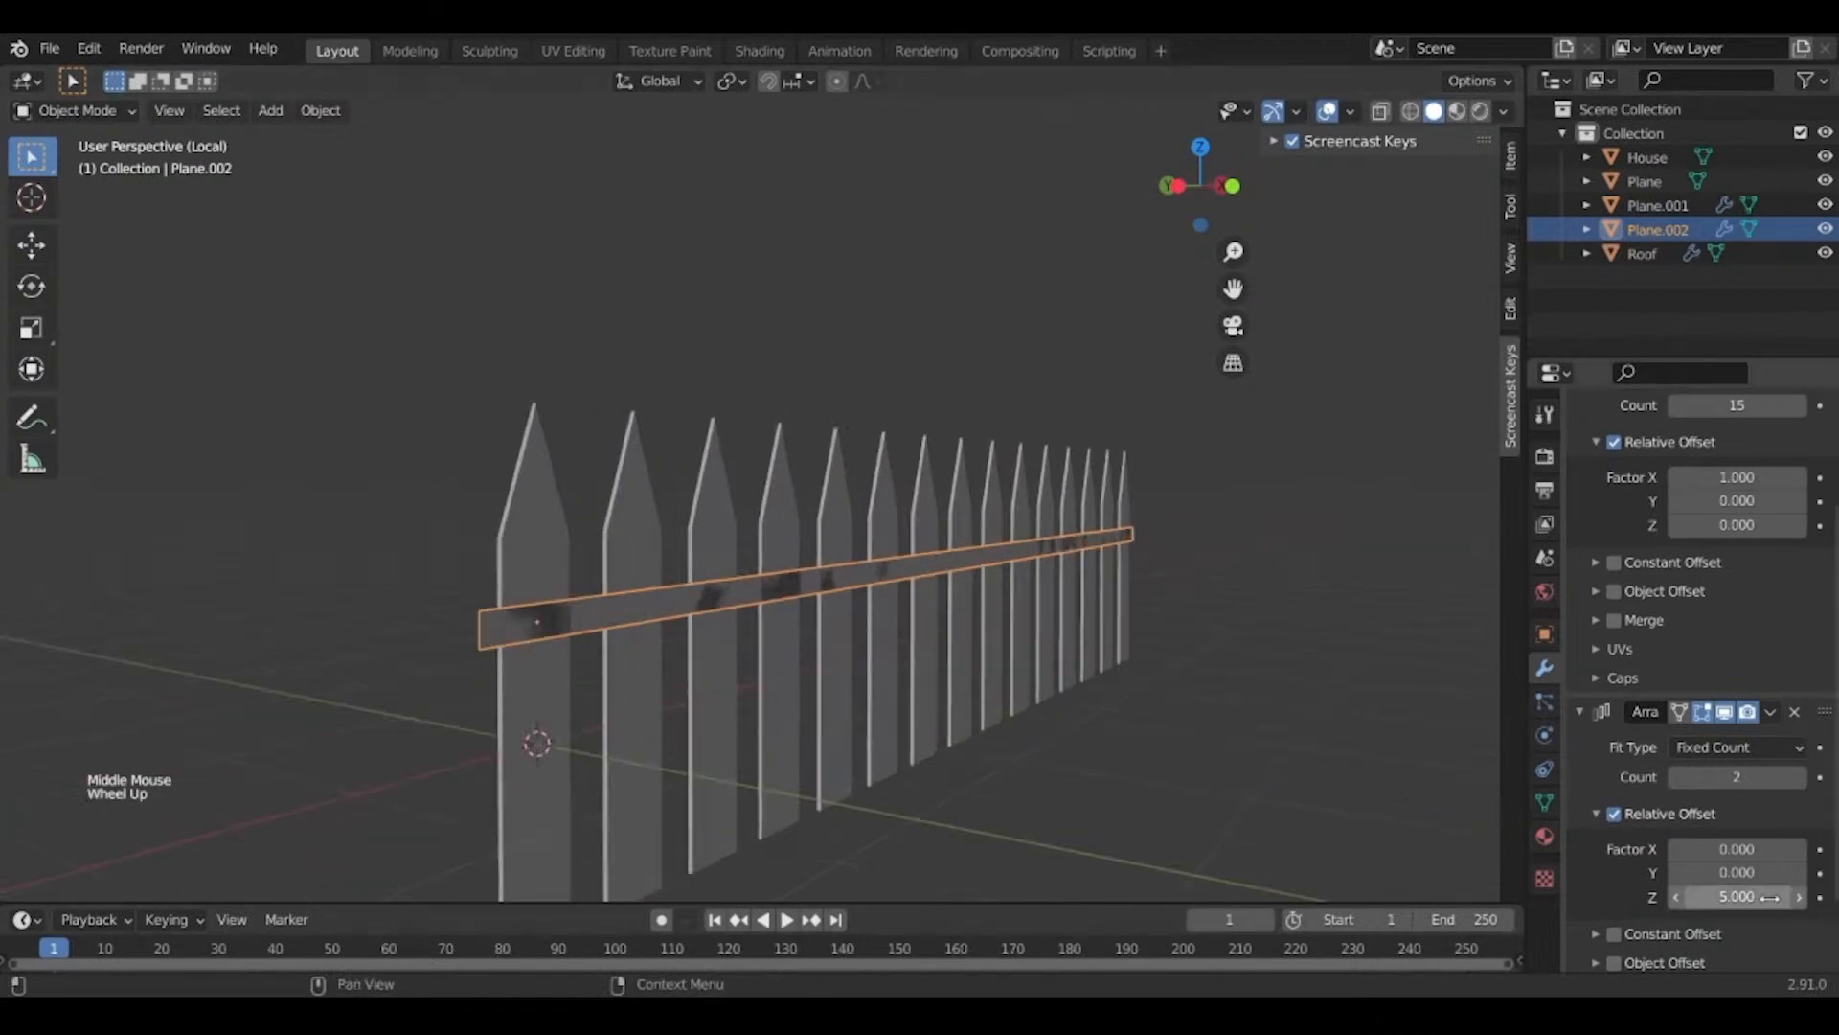
shift+middle_drag(997, 704, 957, 575)
scroll(957, 574, up, 1)
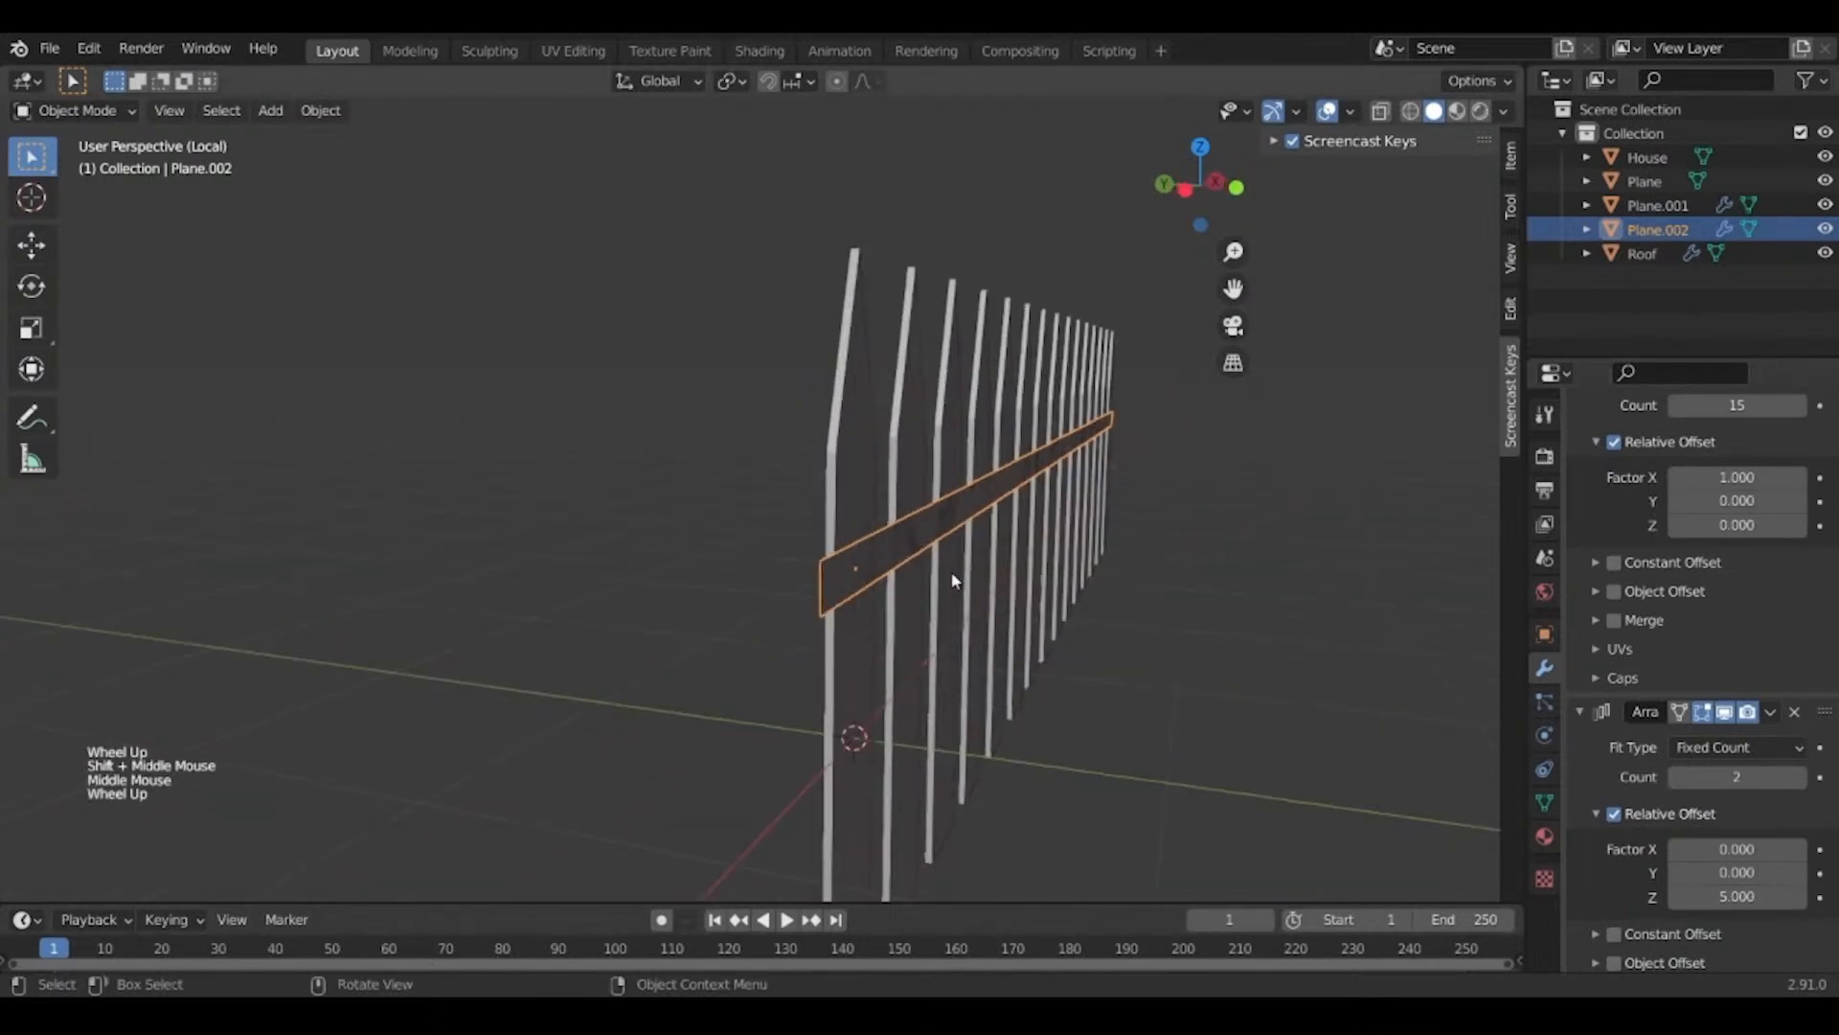
Set the second array's relative offset to Y 5 and Z 0.
click(1724, 874)
text(5)
key(Return)
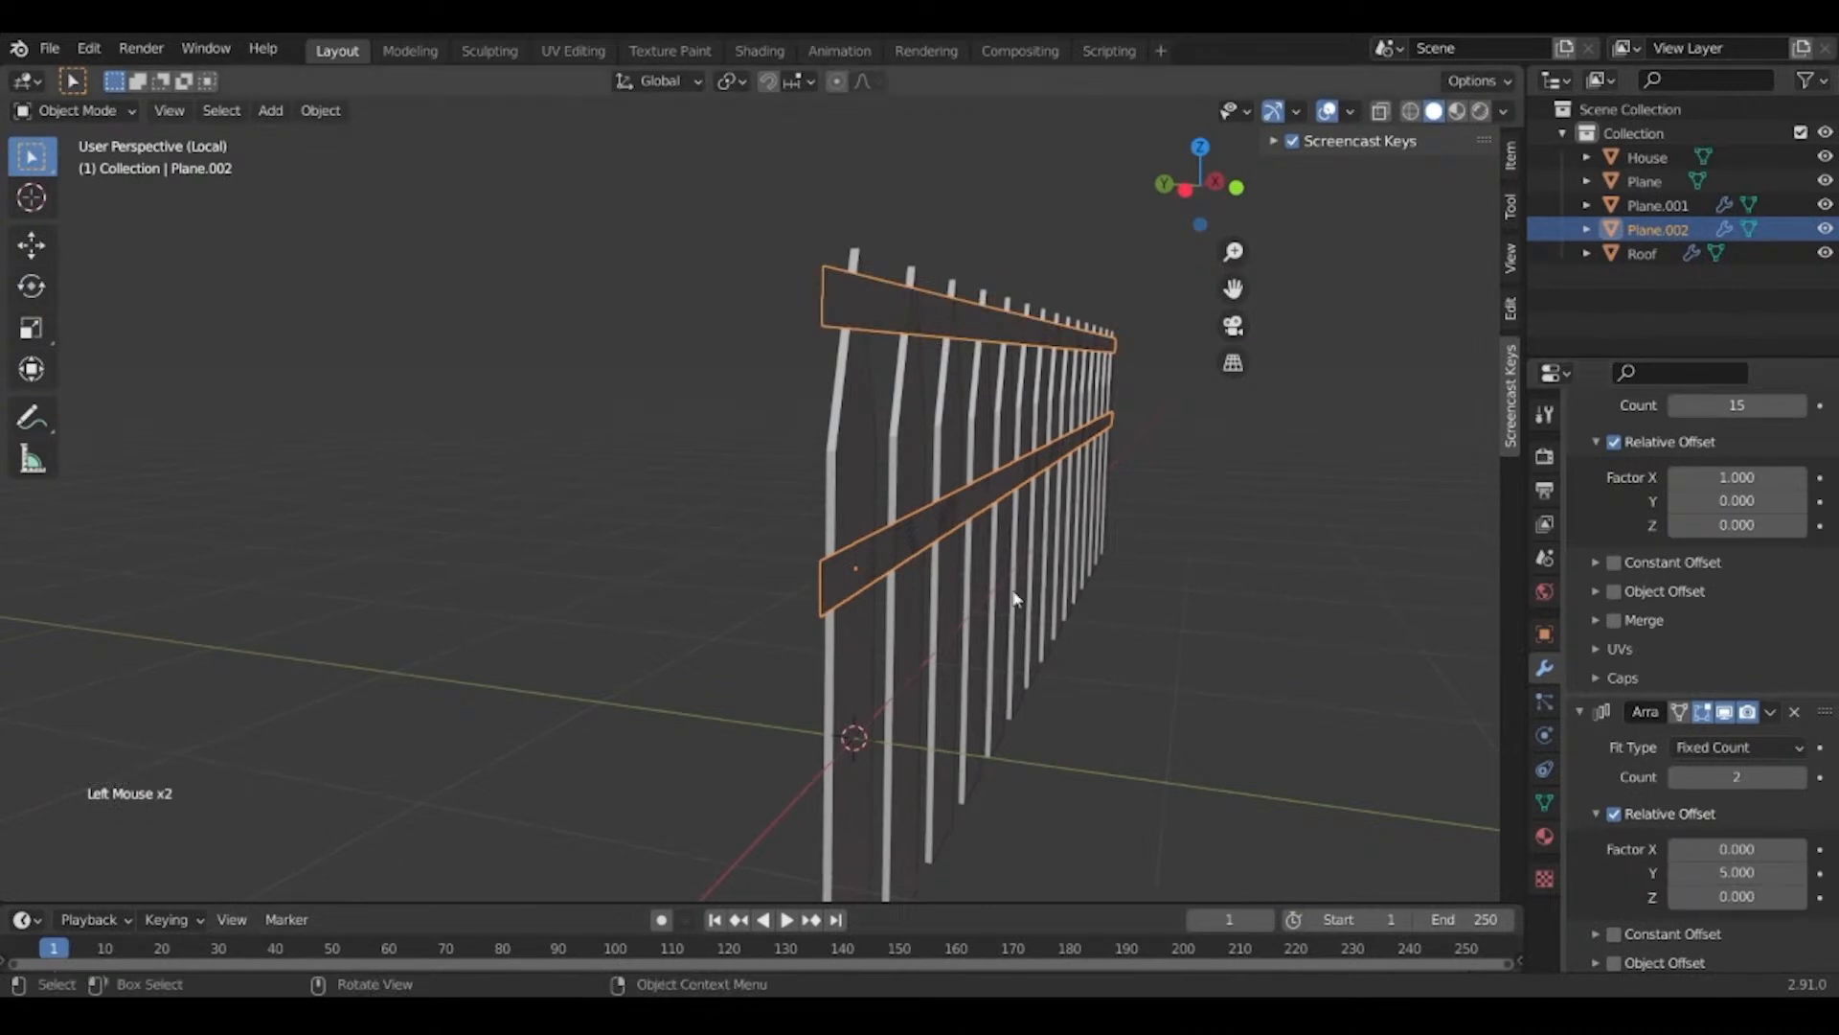
Change the second array's relative offset factor Y to -5 so the duplicate rail sits on the other side.
middle_drag(1017, 599, 939, 578)
click(1750, 874)
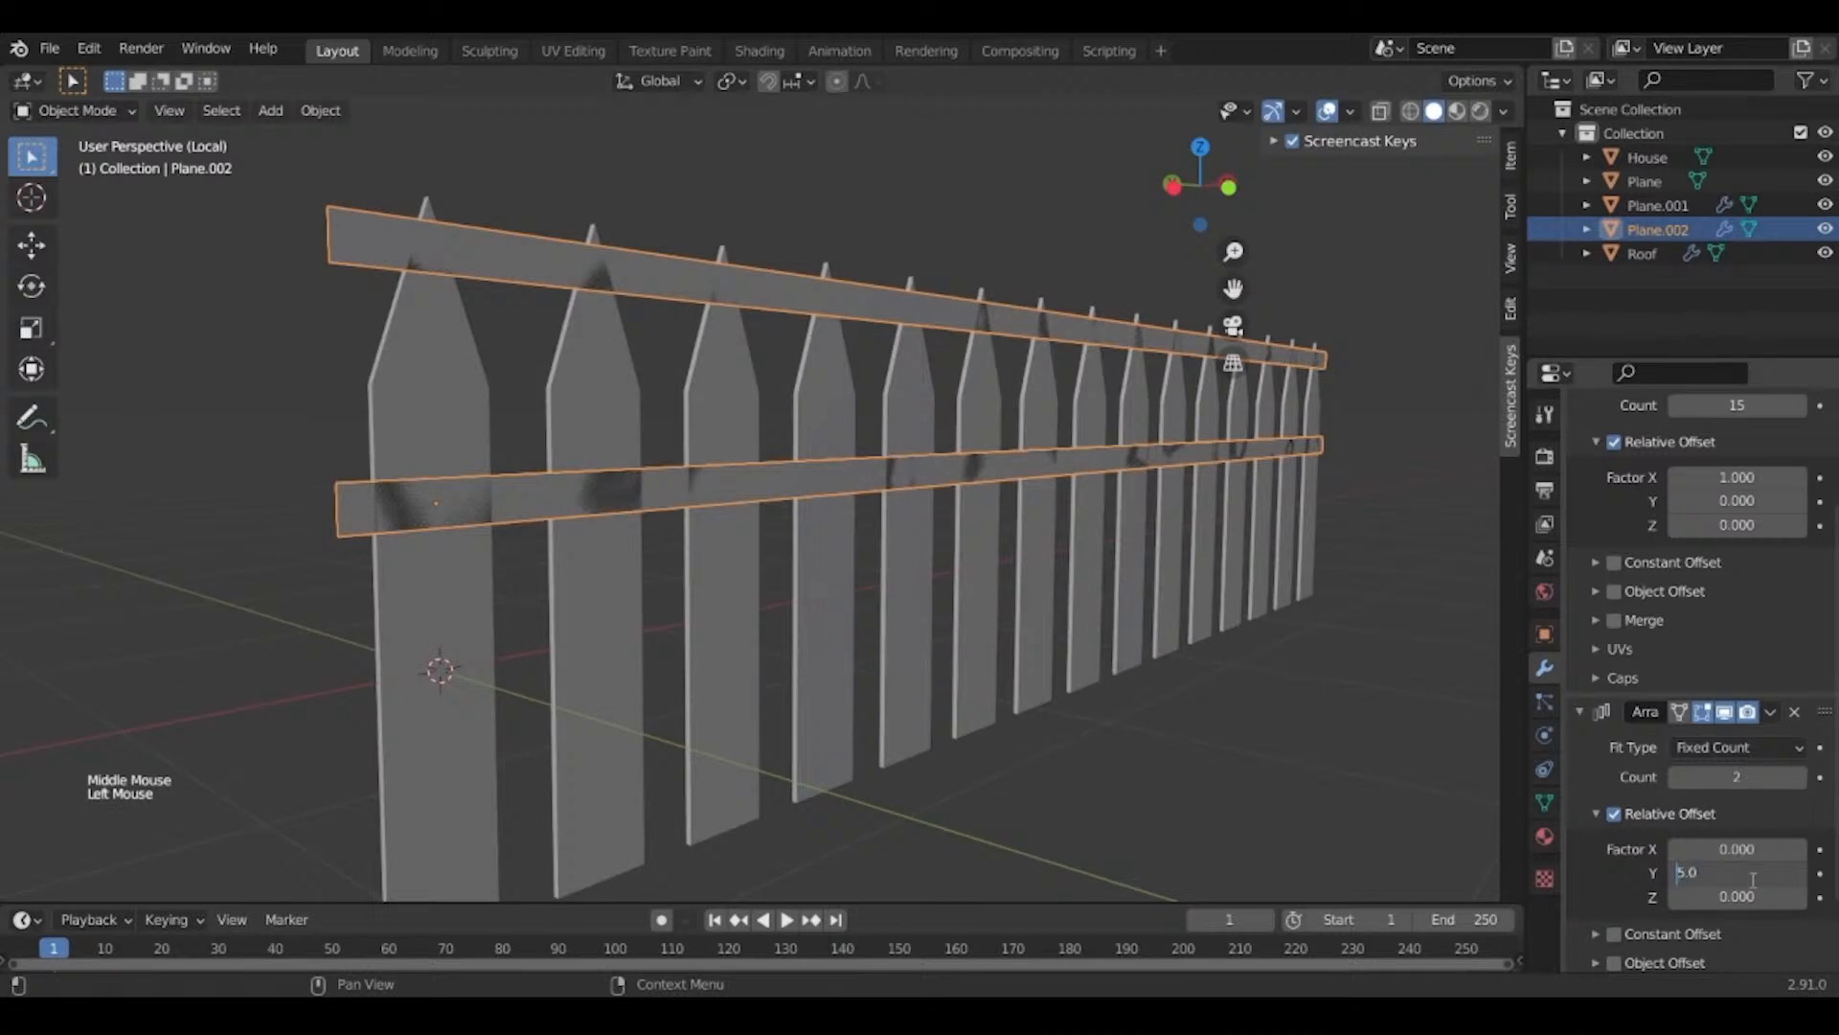
text(-)
key(Return)
middle_drag(945, 761, 958, 920)
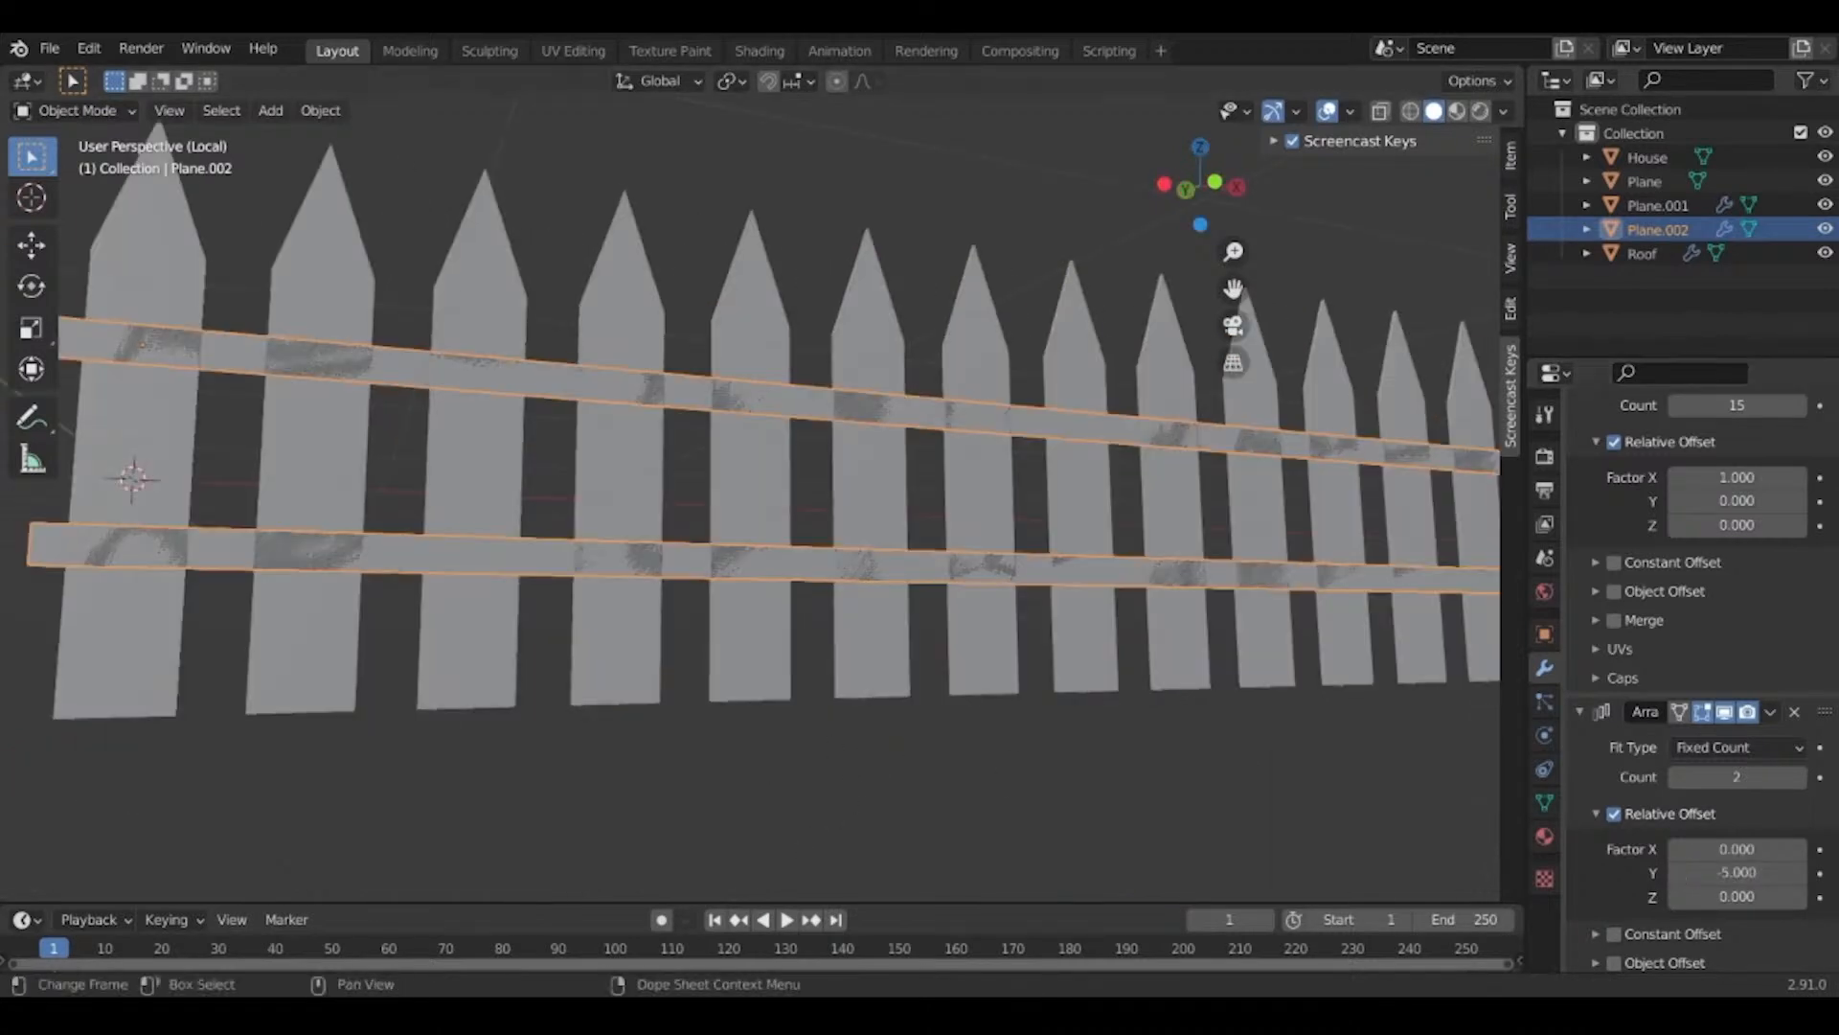
Set the second array's relative offset factor Y to -3.8 so the two rails sit closer together.
mouse_move(871, 715)
middle_down()
mouse_move(910, 728)
mouse_move(872, 746)
middle_up()
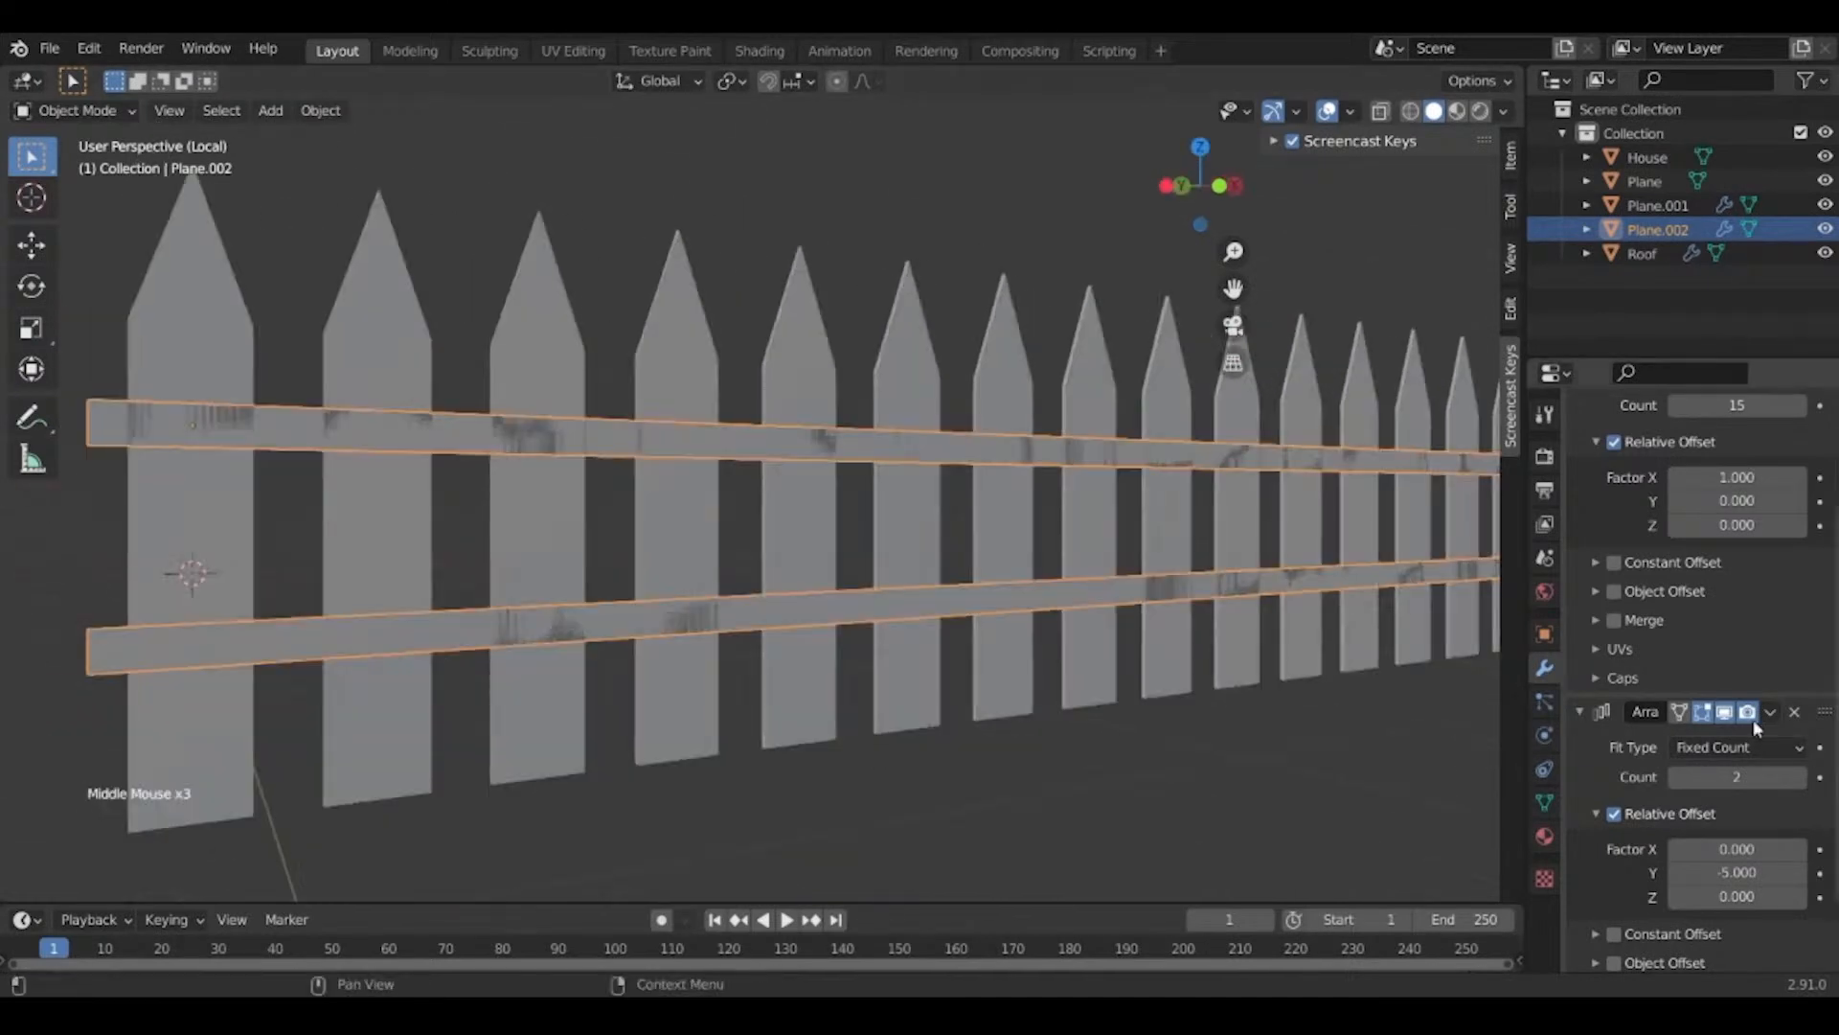
scroll(1704, 799, down, 1)
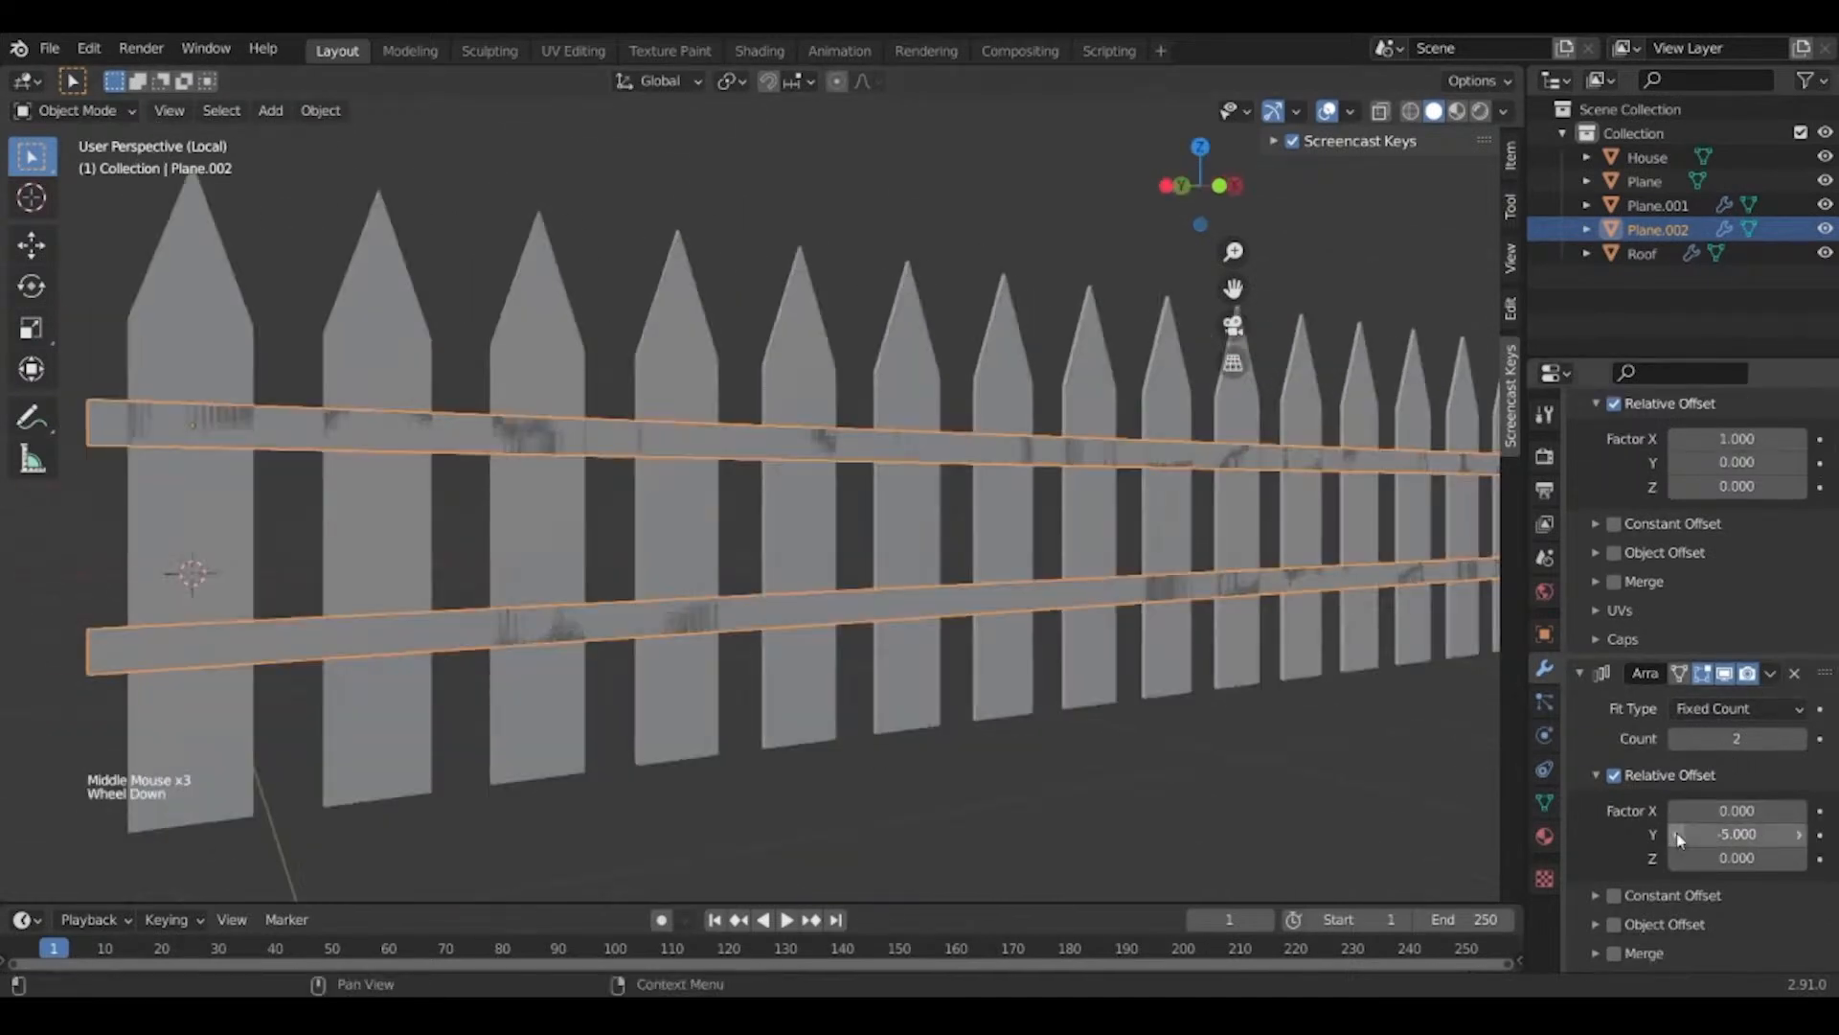
click(1677, 834)
click(1676, 834)
click(1801, 835)
click(1801, 835)
click(1804, 842)
click(1804, 842)
click(1804, 842)
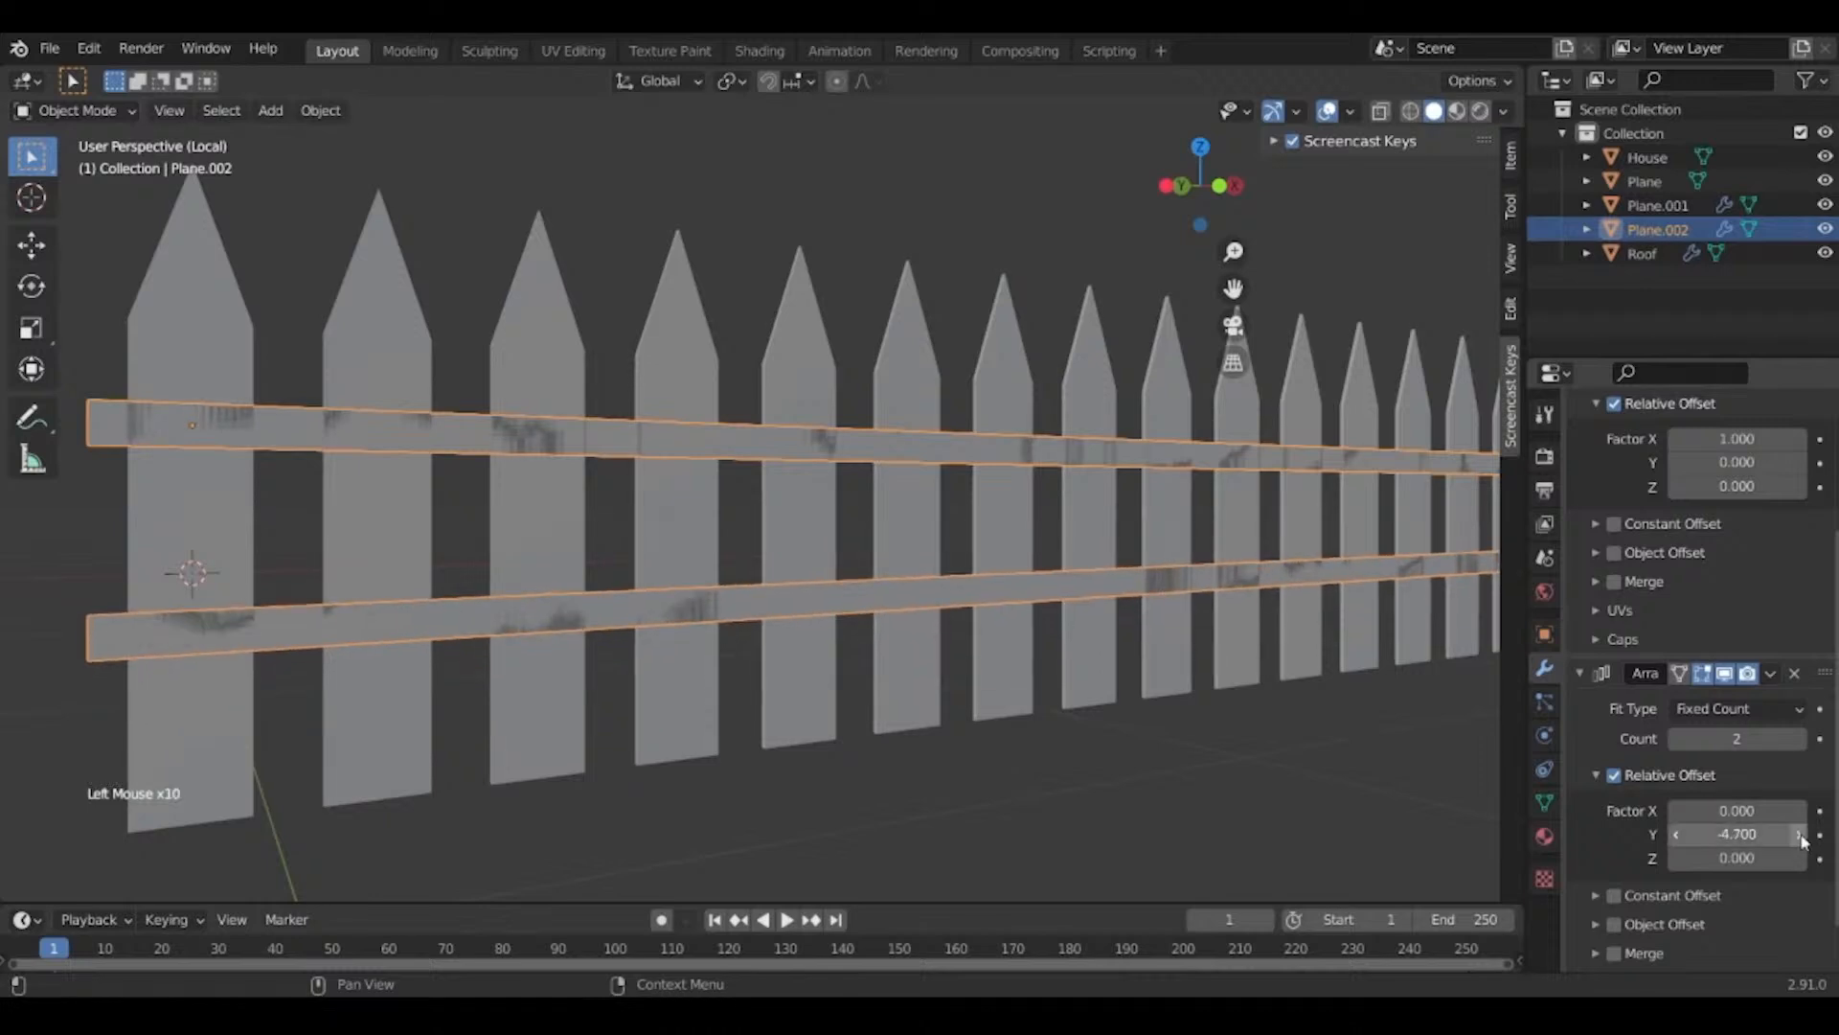
click(1804, 843)
click(1804, 842)
click(1804, 842)
click(1803, 842)
click(1804, 842)
scroll(778, 594, down, 2)
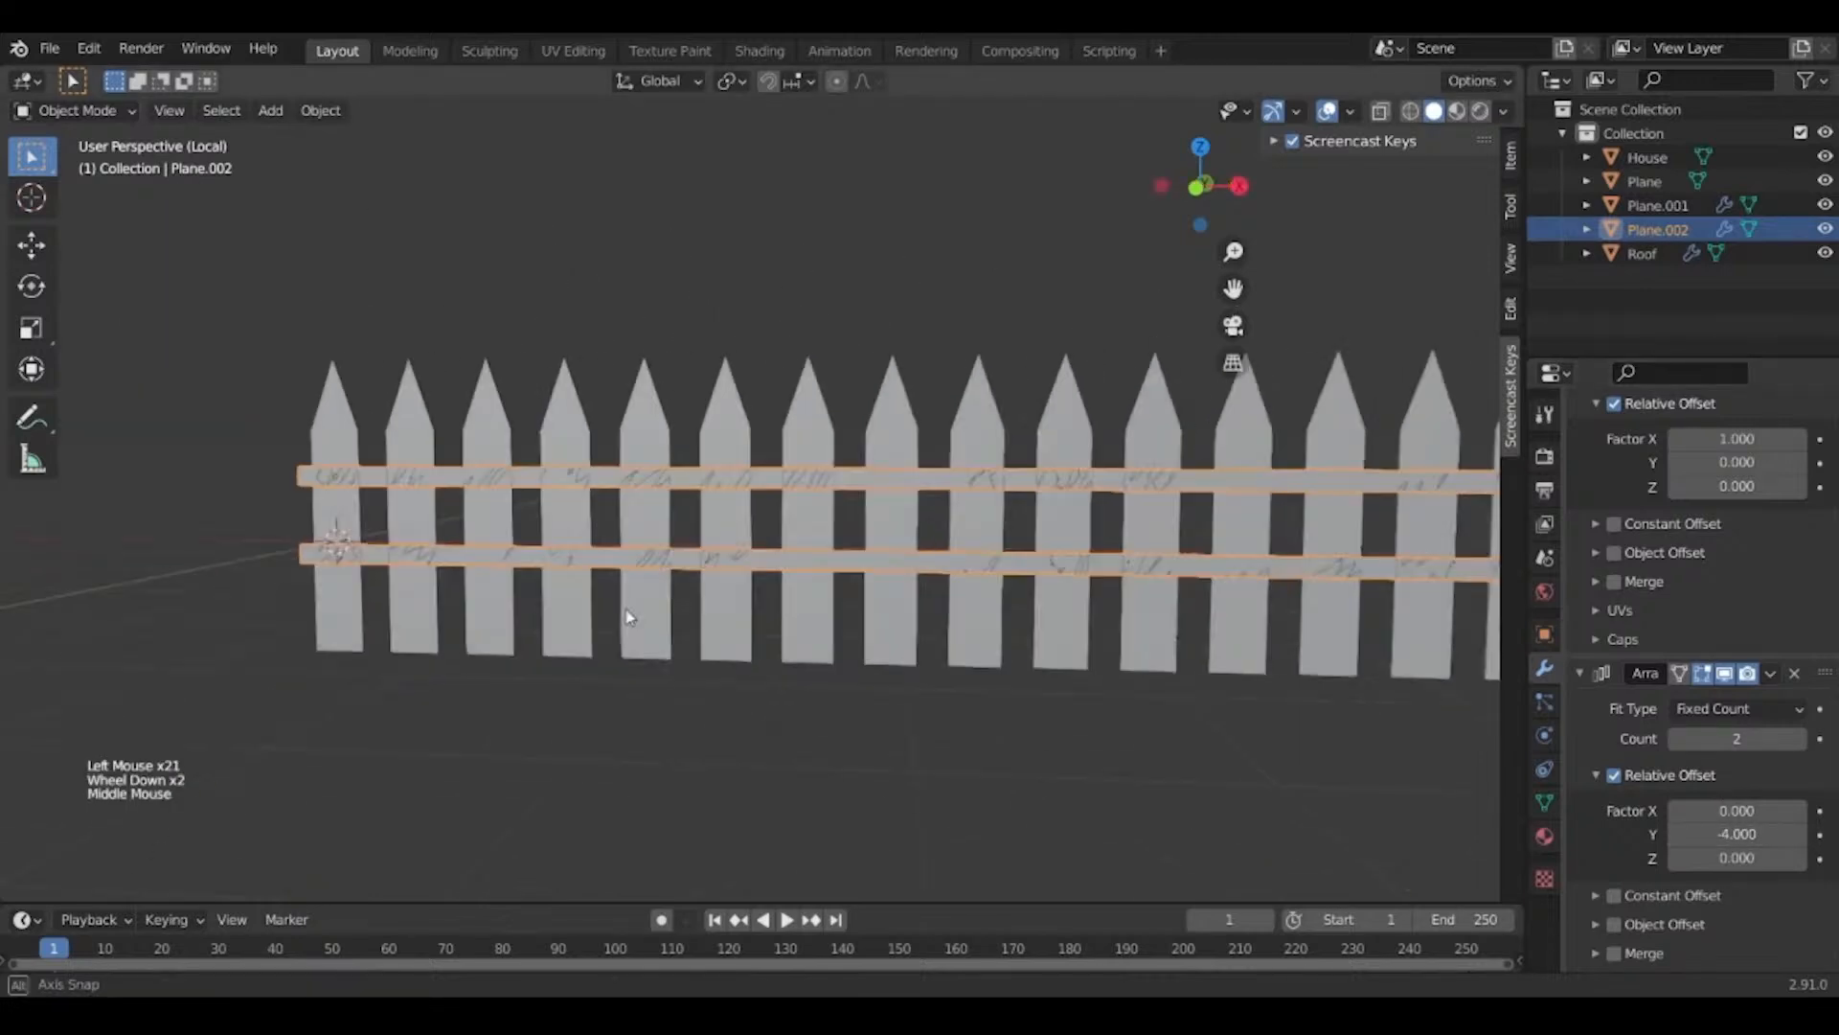
middle_drag(624, 616, 719, 636)
click(1802, 836)
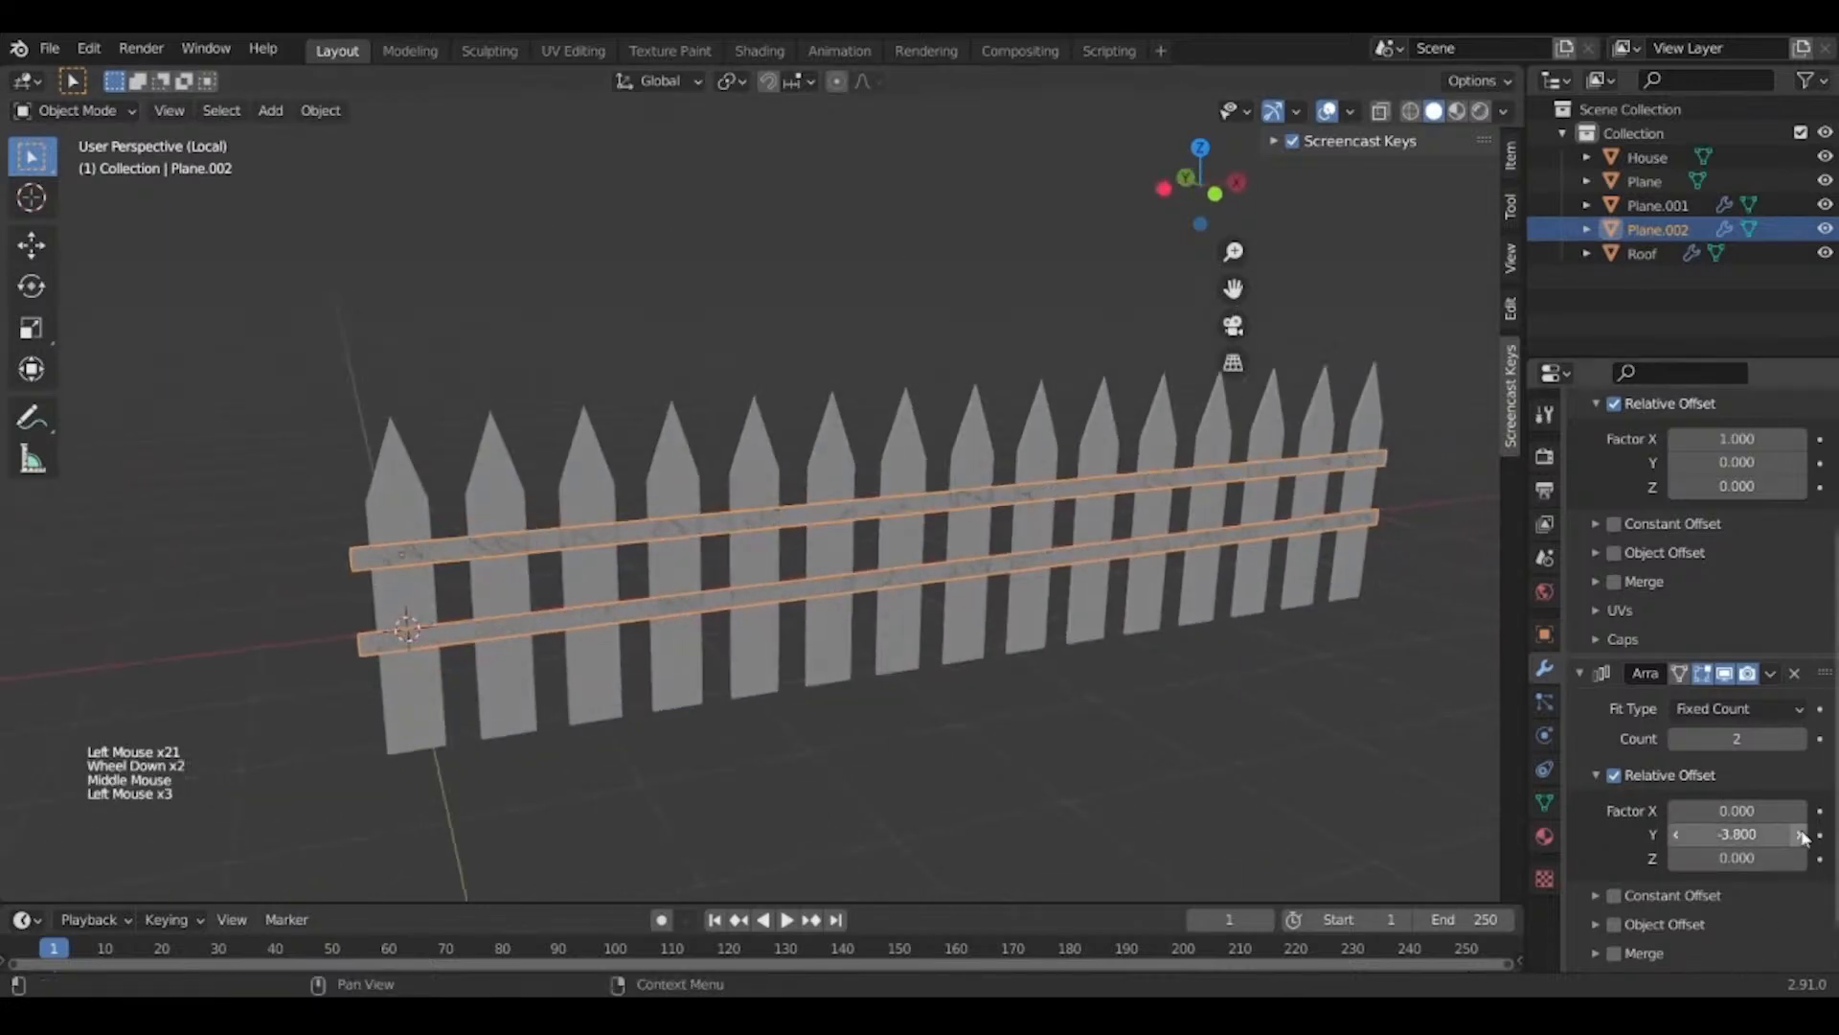
click(1802, 836)
Add a Solidify modifier to the fence rails.
middle_drag(804, 641, 1342, 594)
scroll(1058, 666, up, 2)
scroll(1654, 601, up, 3)
scroll(1654, 601, up, 4)
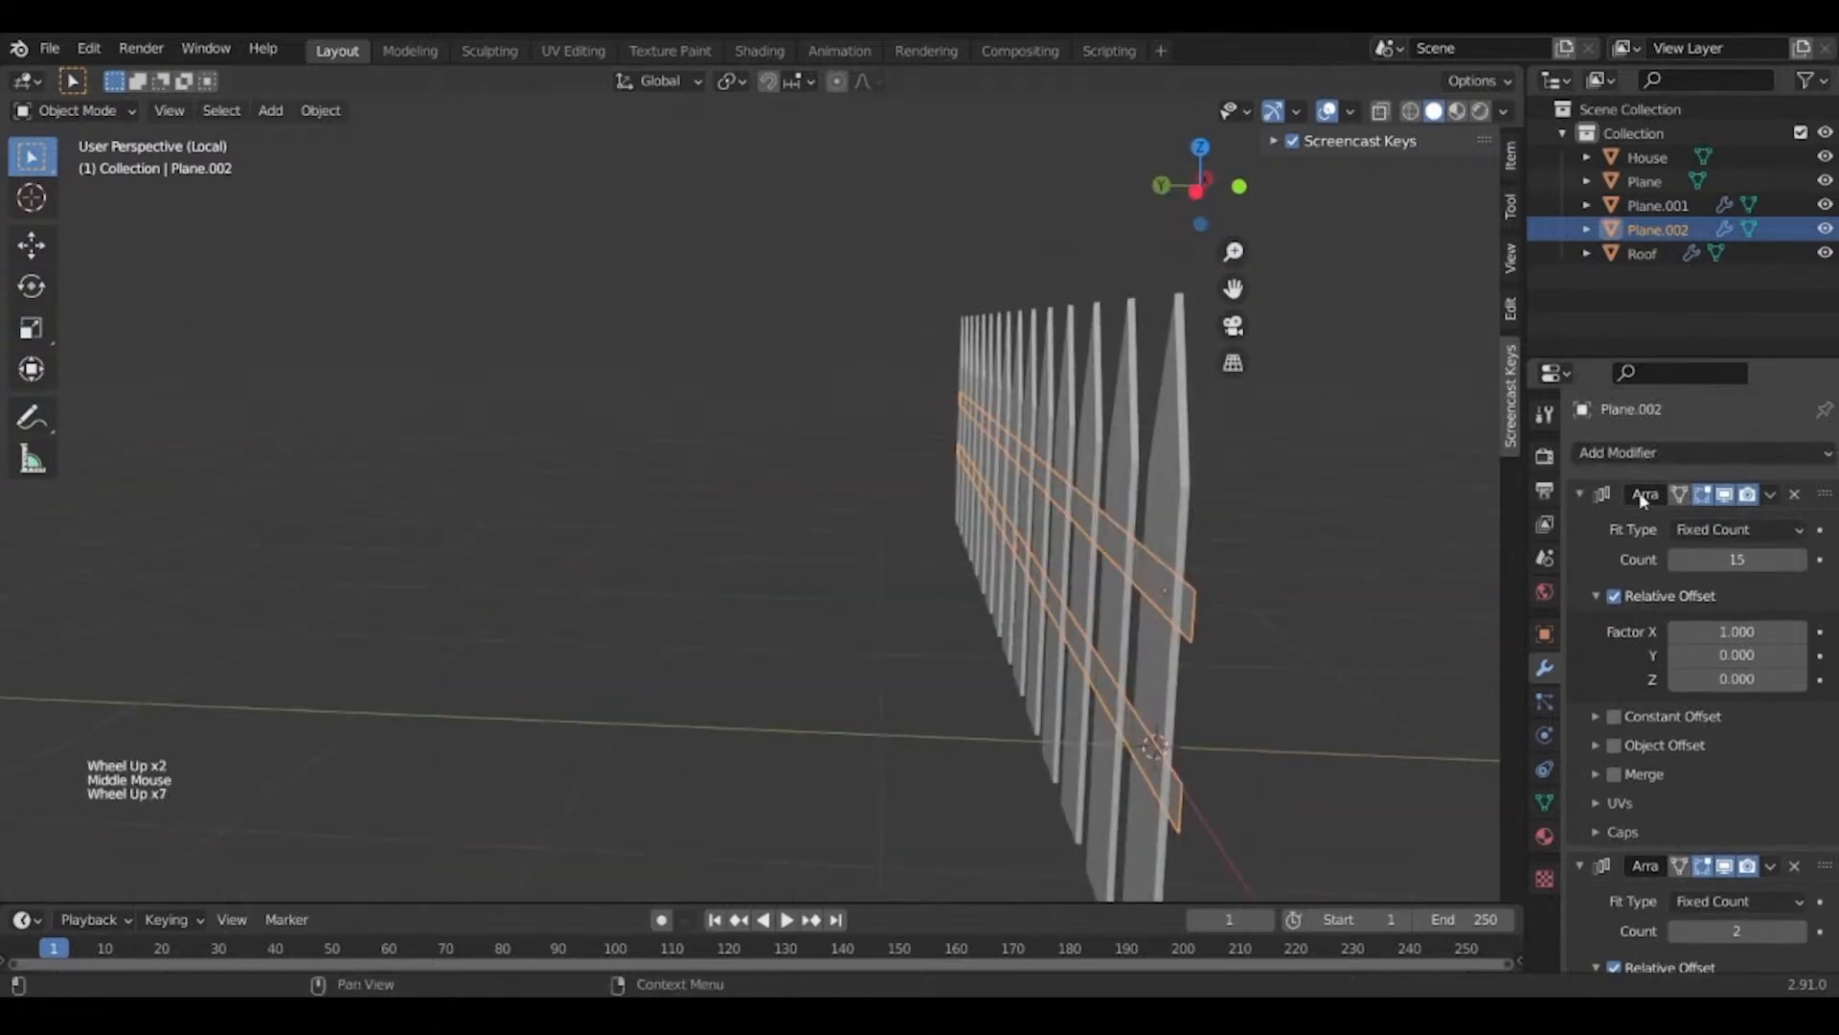
click(1617, 452)
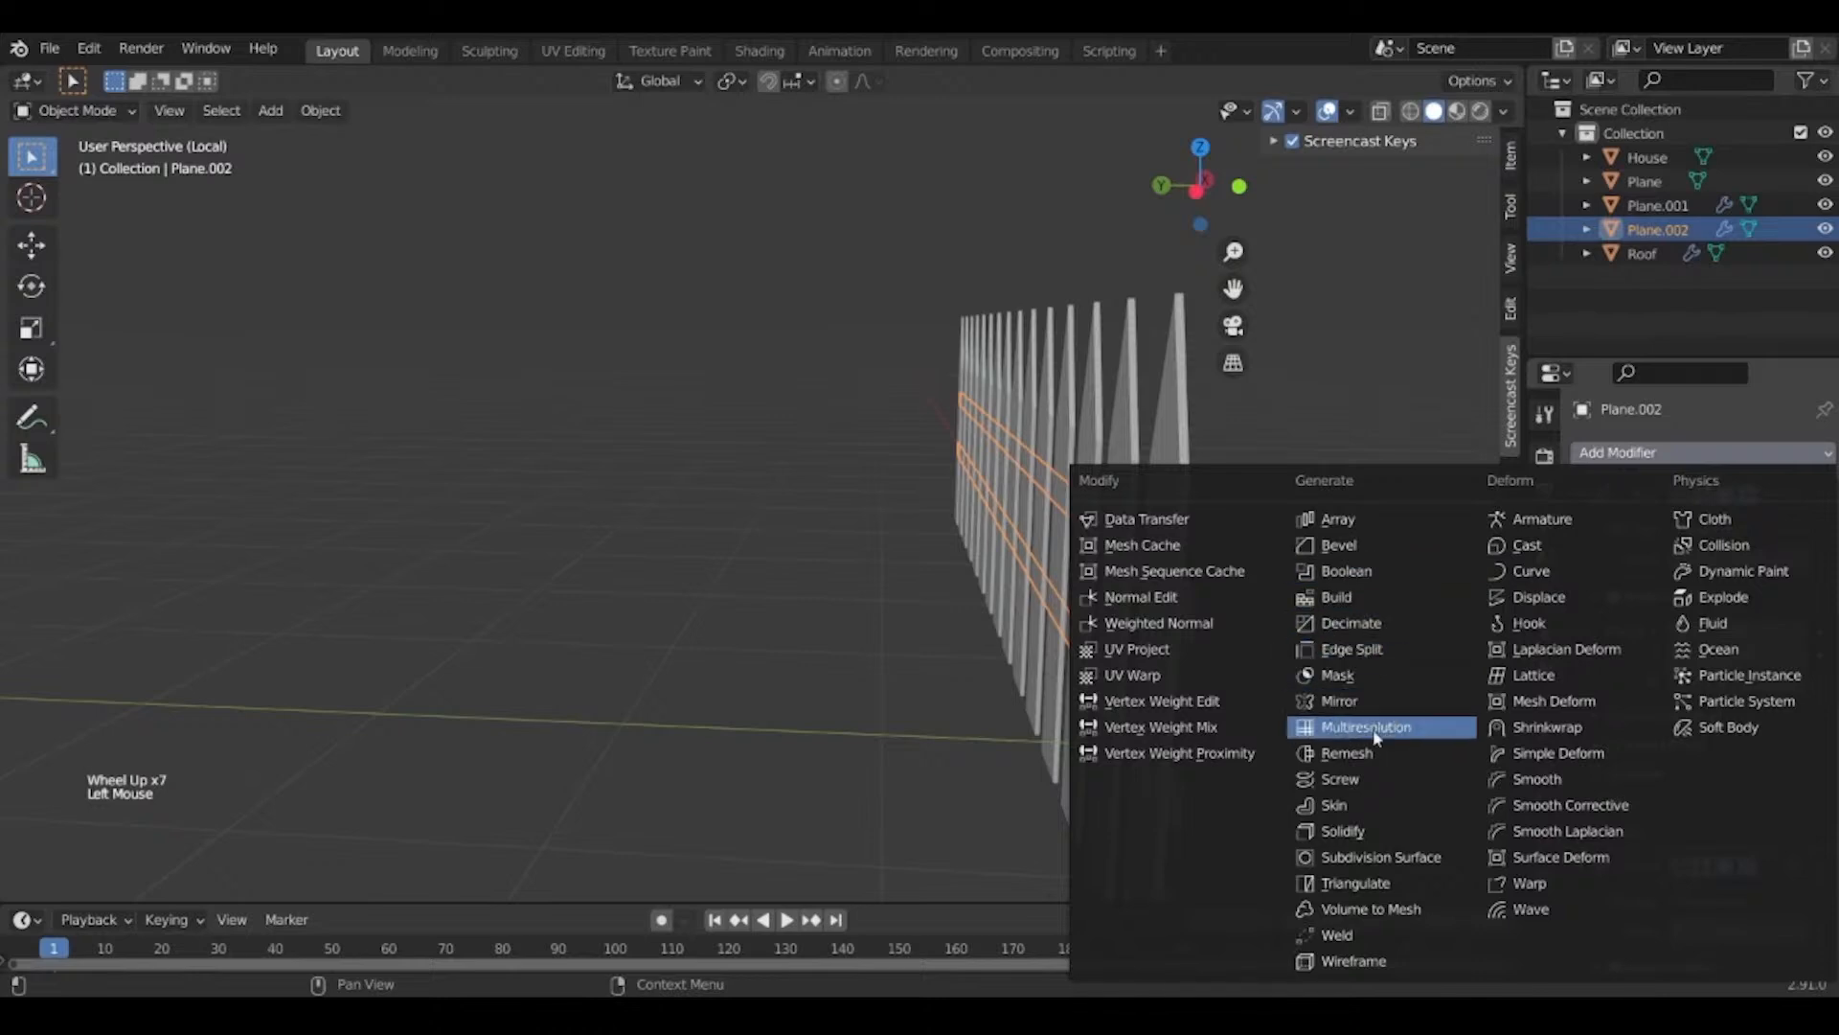
click(1341, 827)
Set the rails' Solidify thickness to 0.03 m.
middle_drag(1282, 743, 1284, 675)
scroll(1251, 733, up, 1)
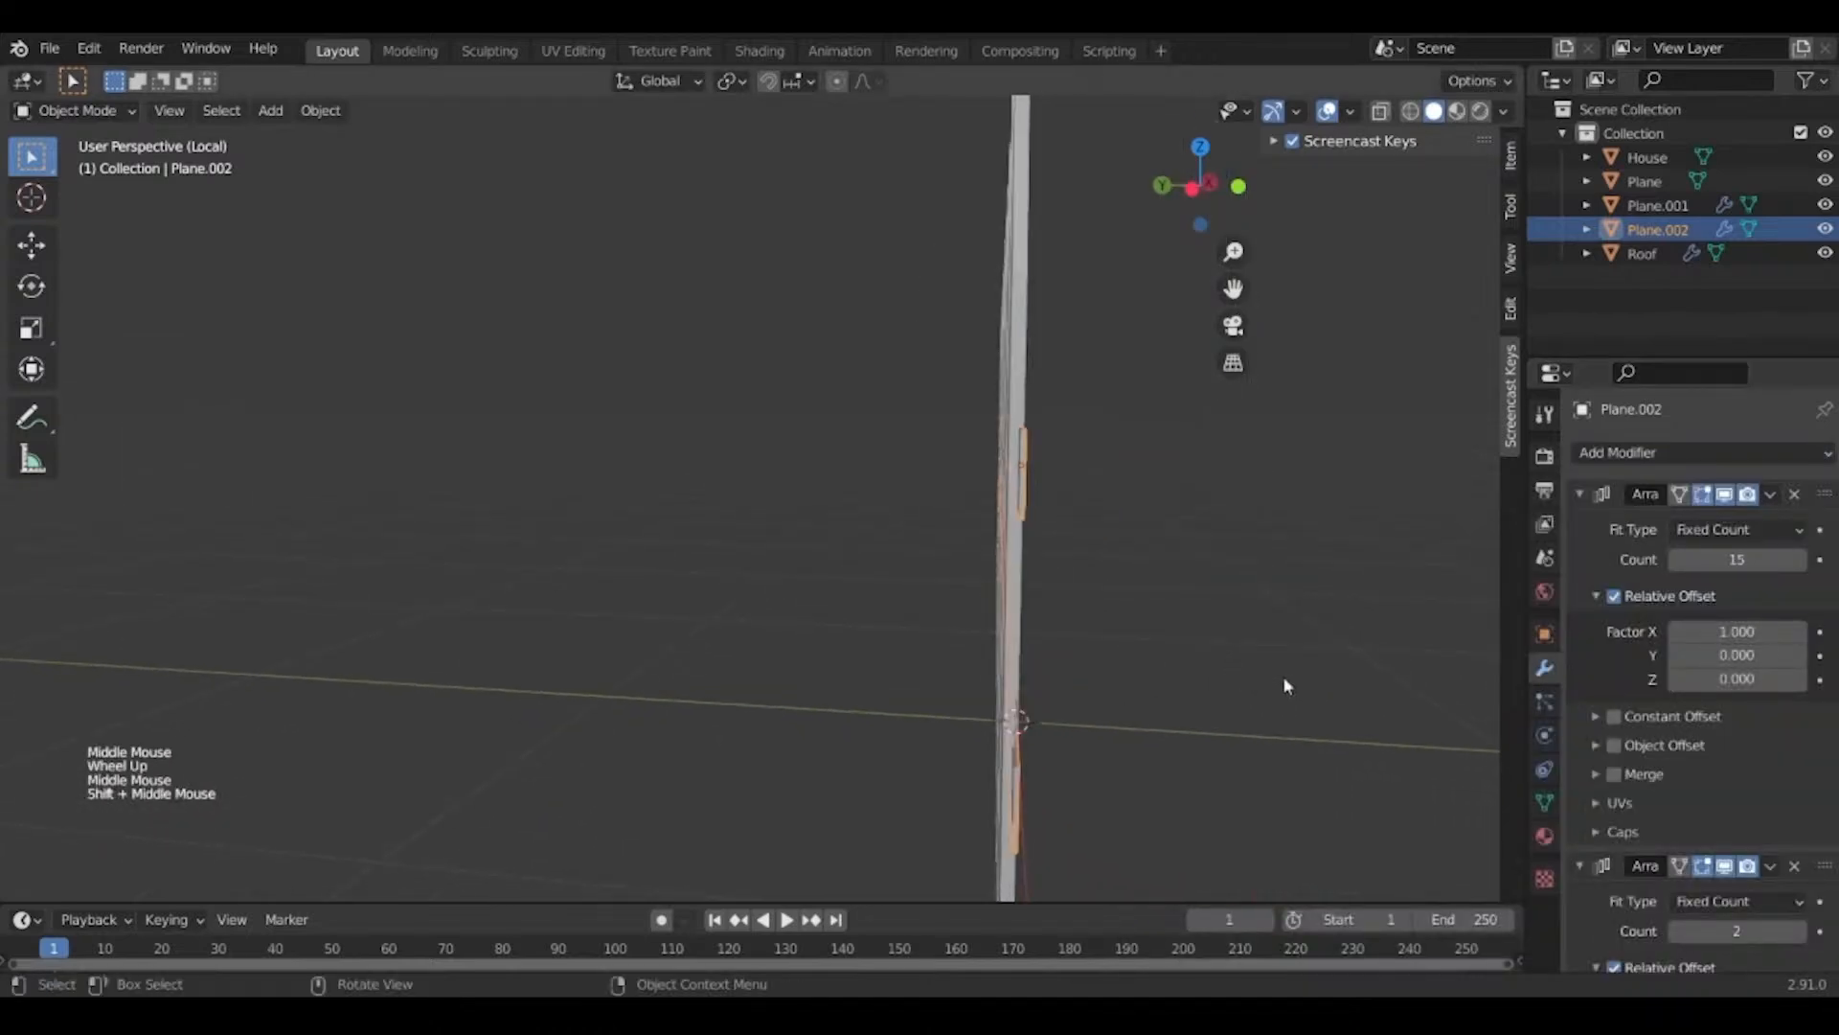
scroll(1655, 791, down, 11)
scroll(1715, 848, down, 5)
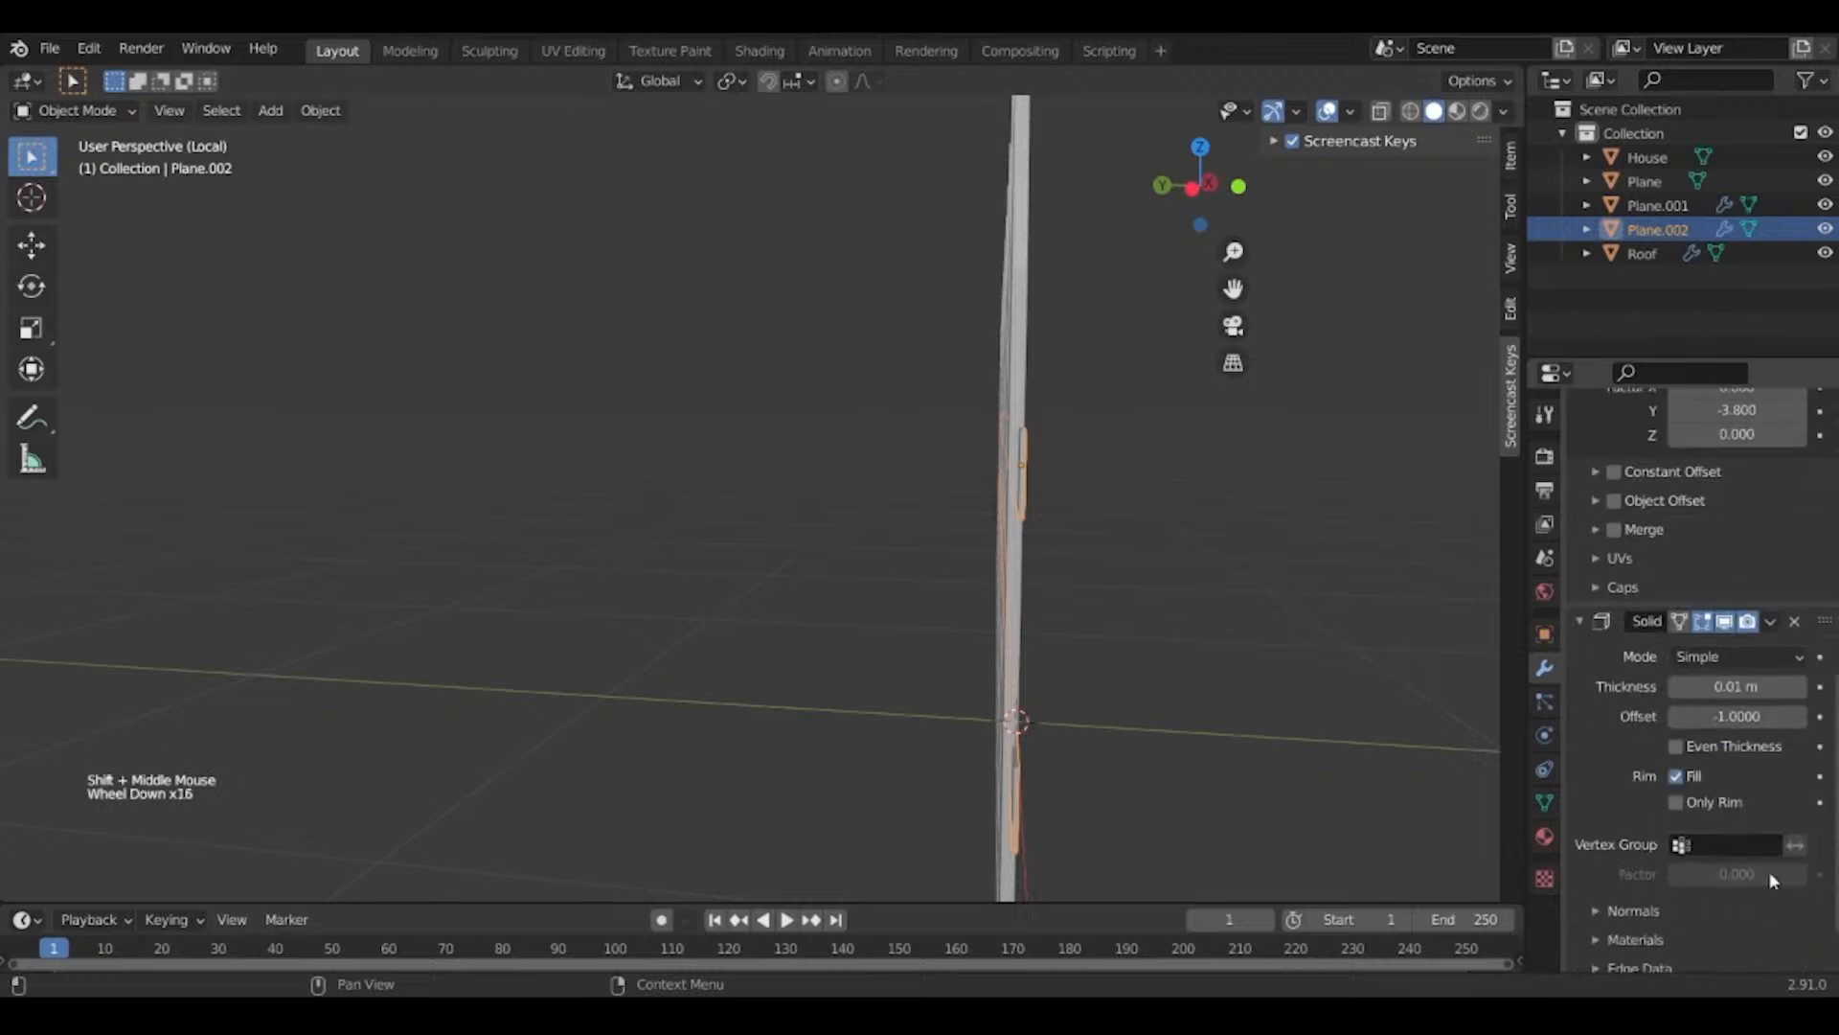
click(1801, 687)
middle_drag(1331, 630, 1236, 613)
shift+middle_drag(1235, 613, 1169, 587)
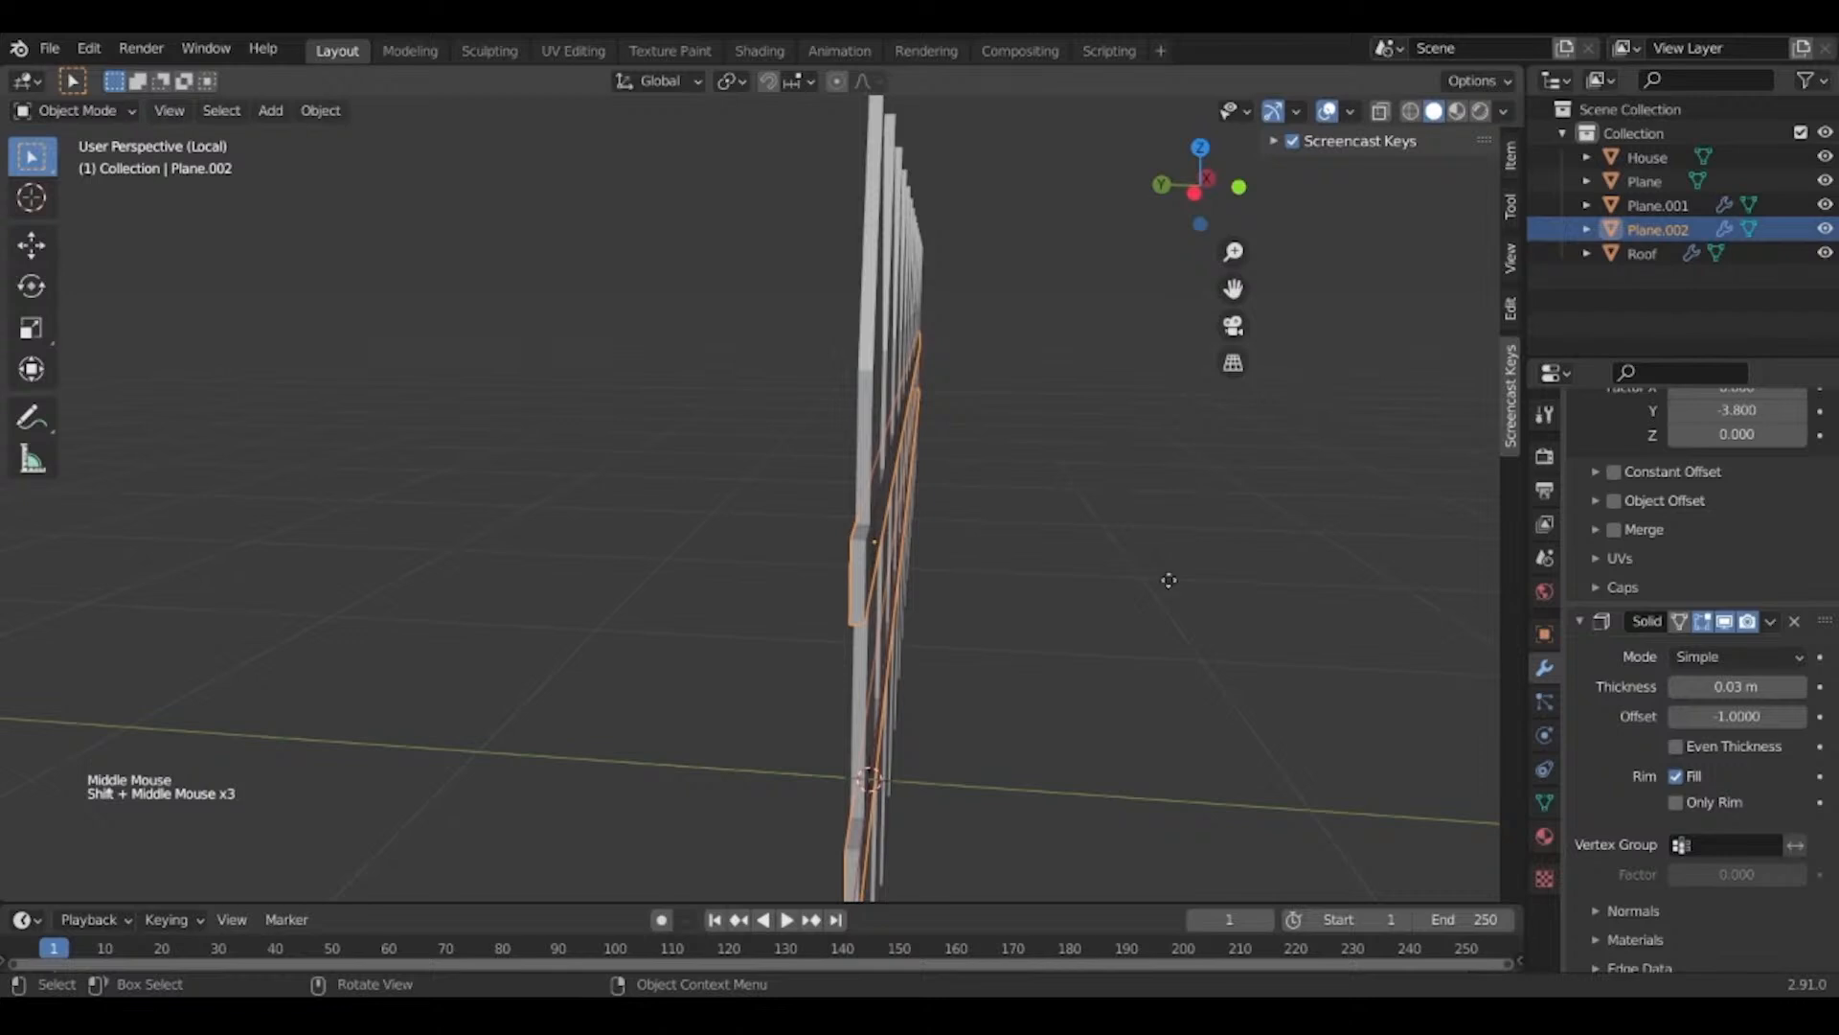
key(g)
key(x)
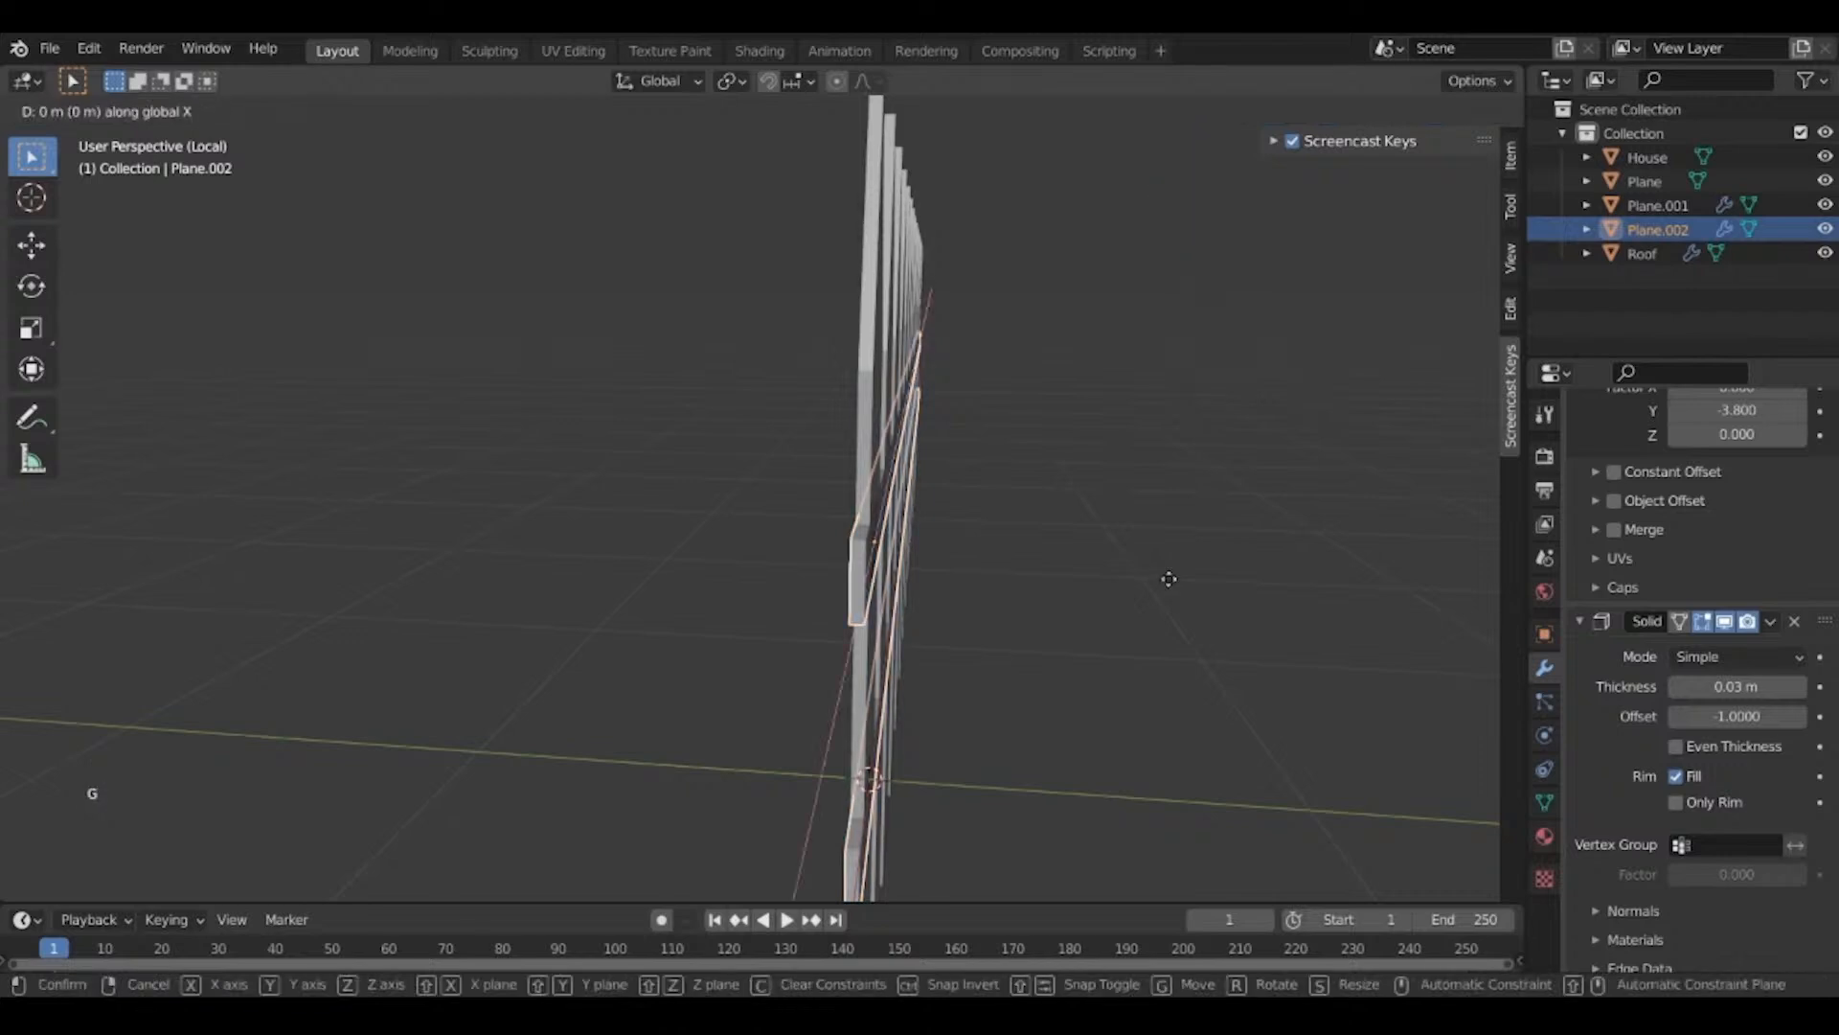
right_click(1163, 576)
Move the rails about 0.03 m along the Y axis so they lie against the face of the pickets.
key(g)
key(y)
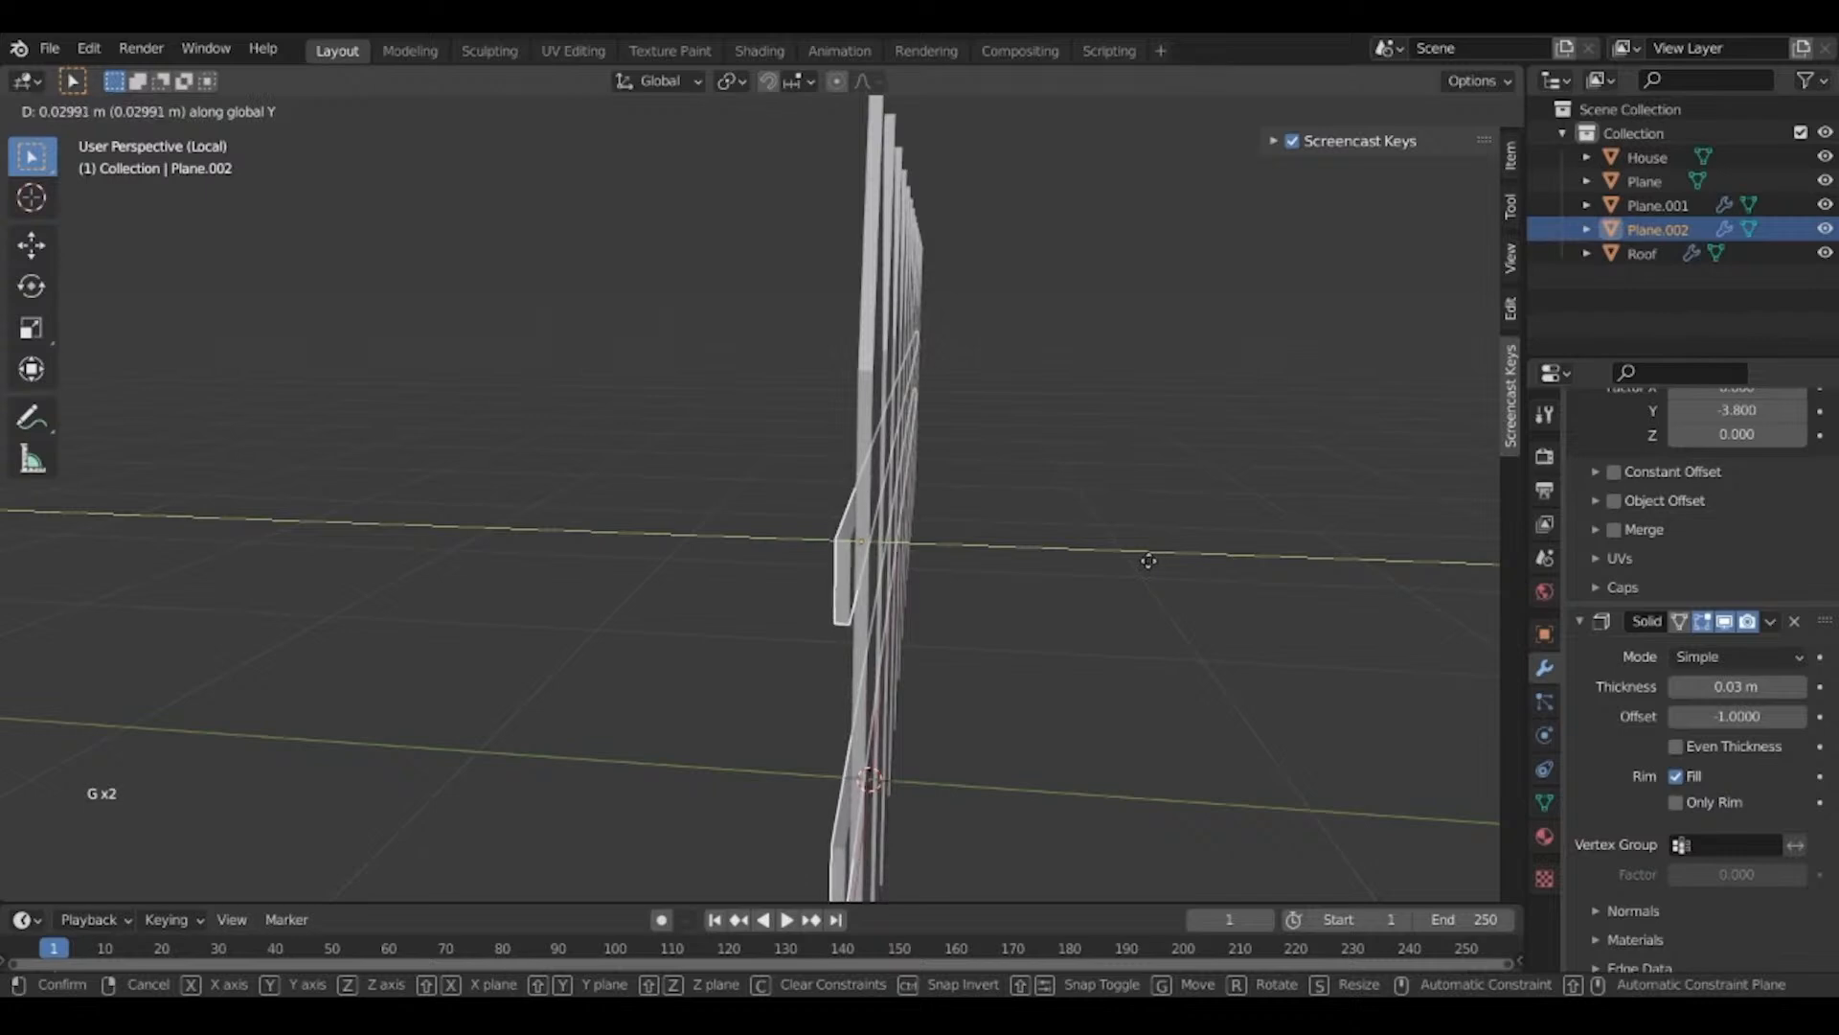
click(1149, 561)
middle_drag(1148, 560, 915, 575)
scroll(1148, 546, up, 1)
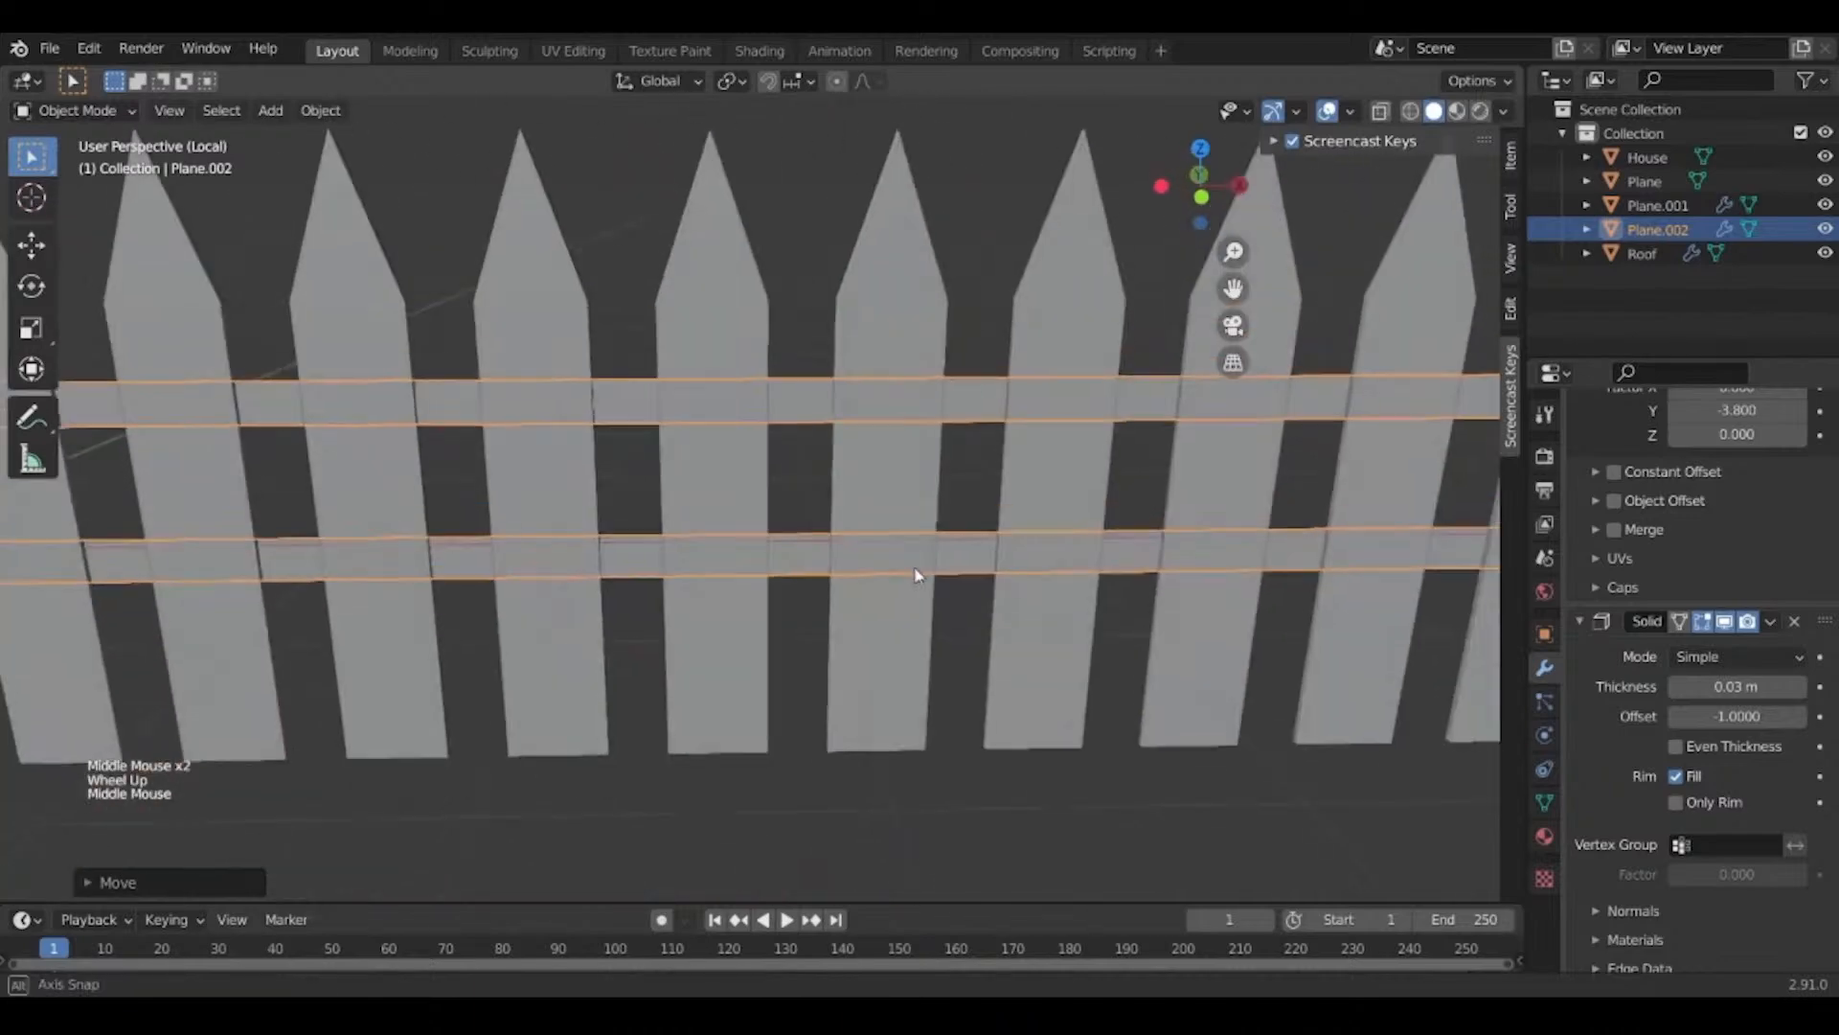
Rename the pickets object as Fence.
scroll(910, 570, down, 3)
click(940, 735)
middle_drag(940, 735, 1168, 715)
scroll(933, 571, down, 4)
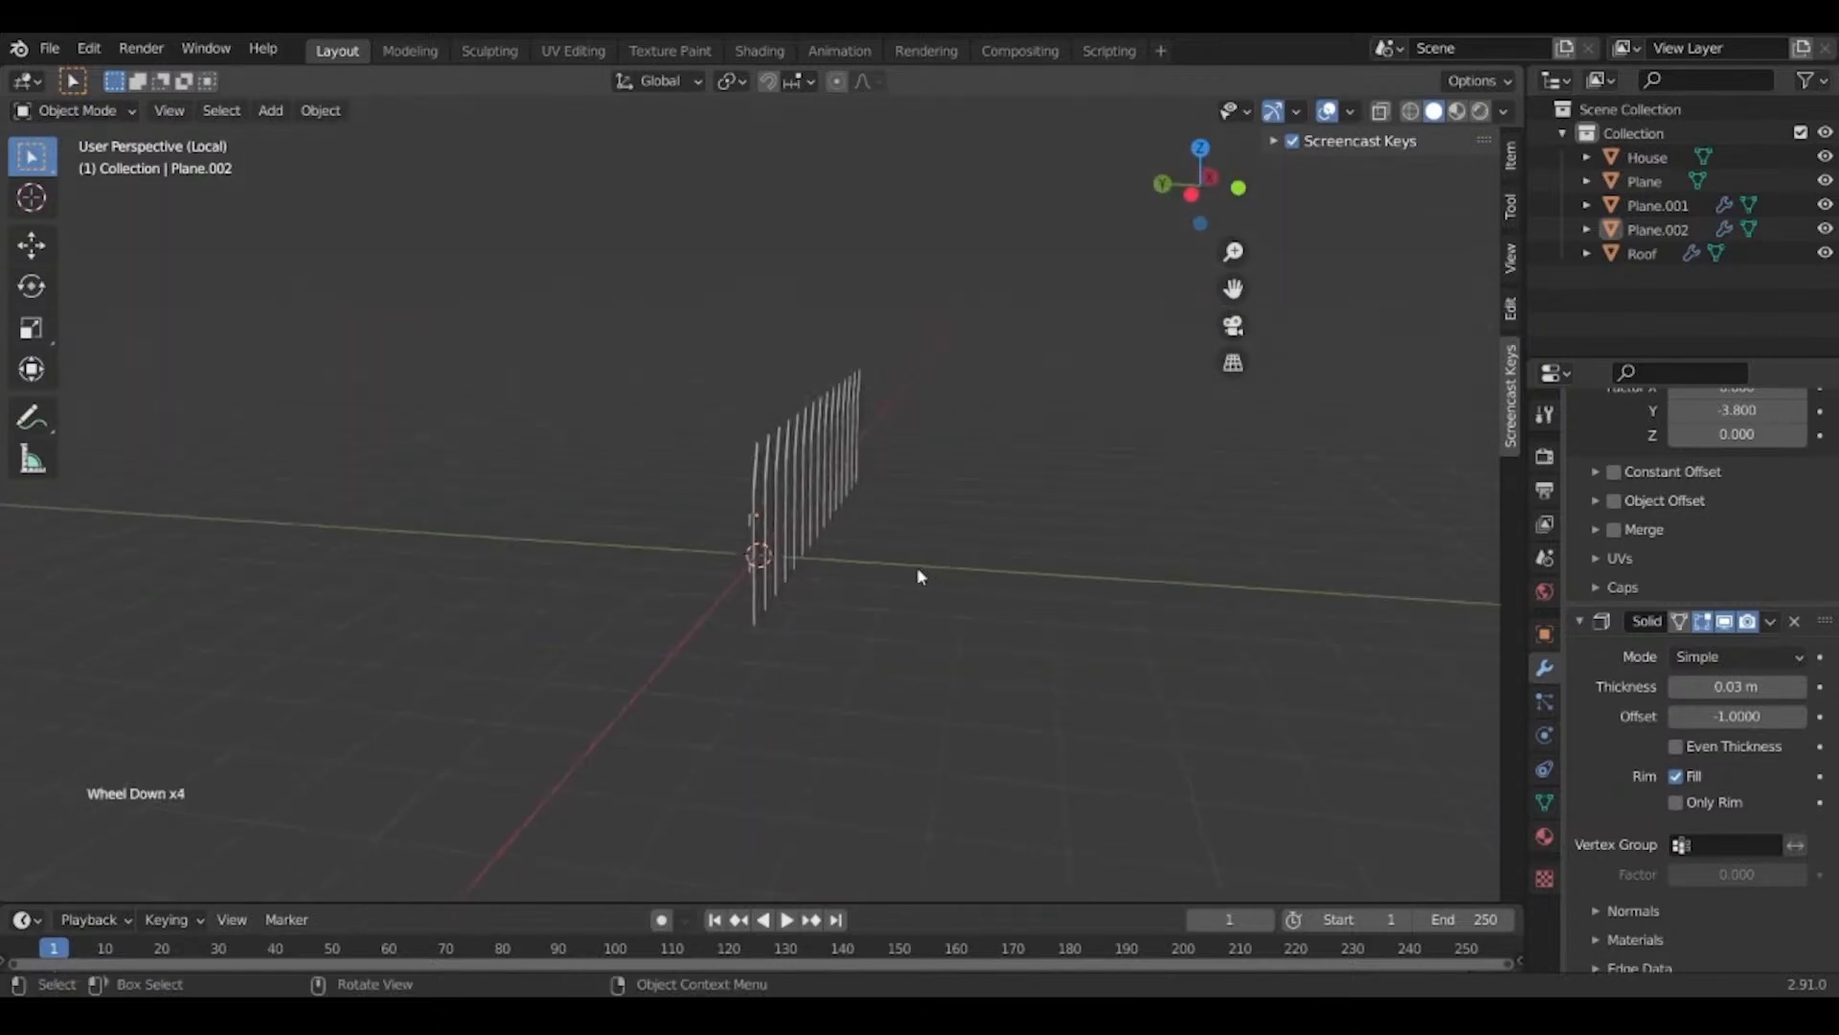
click(757, 459)
key(F2)
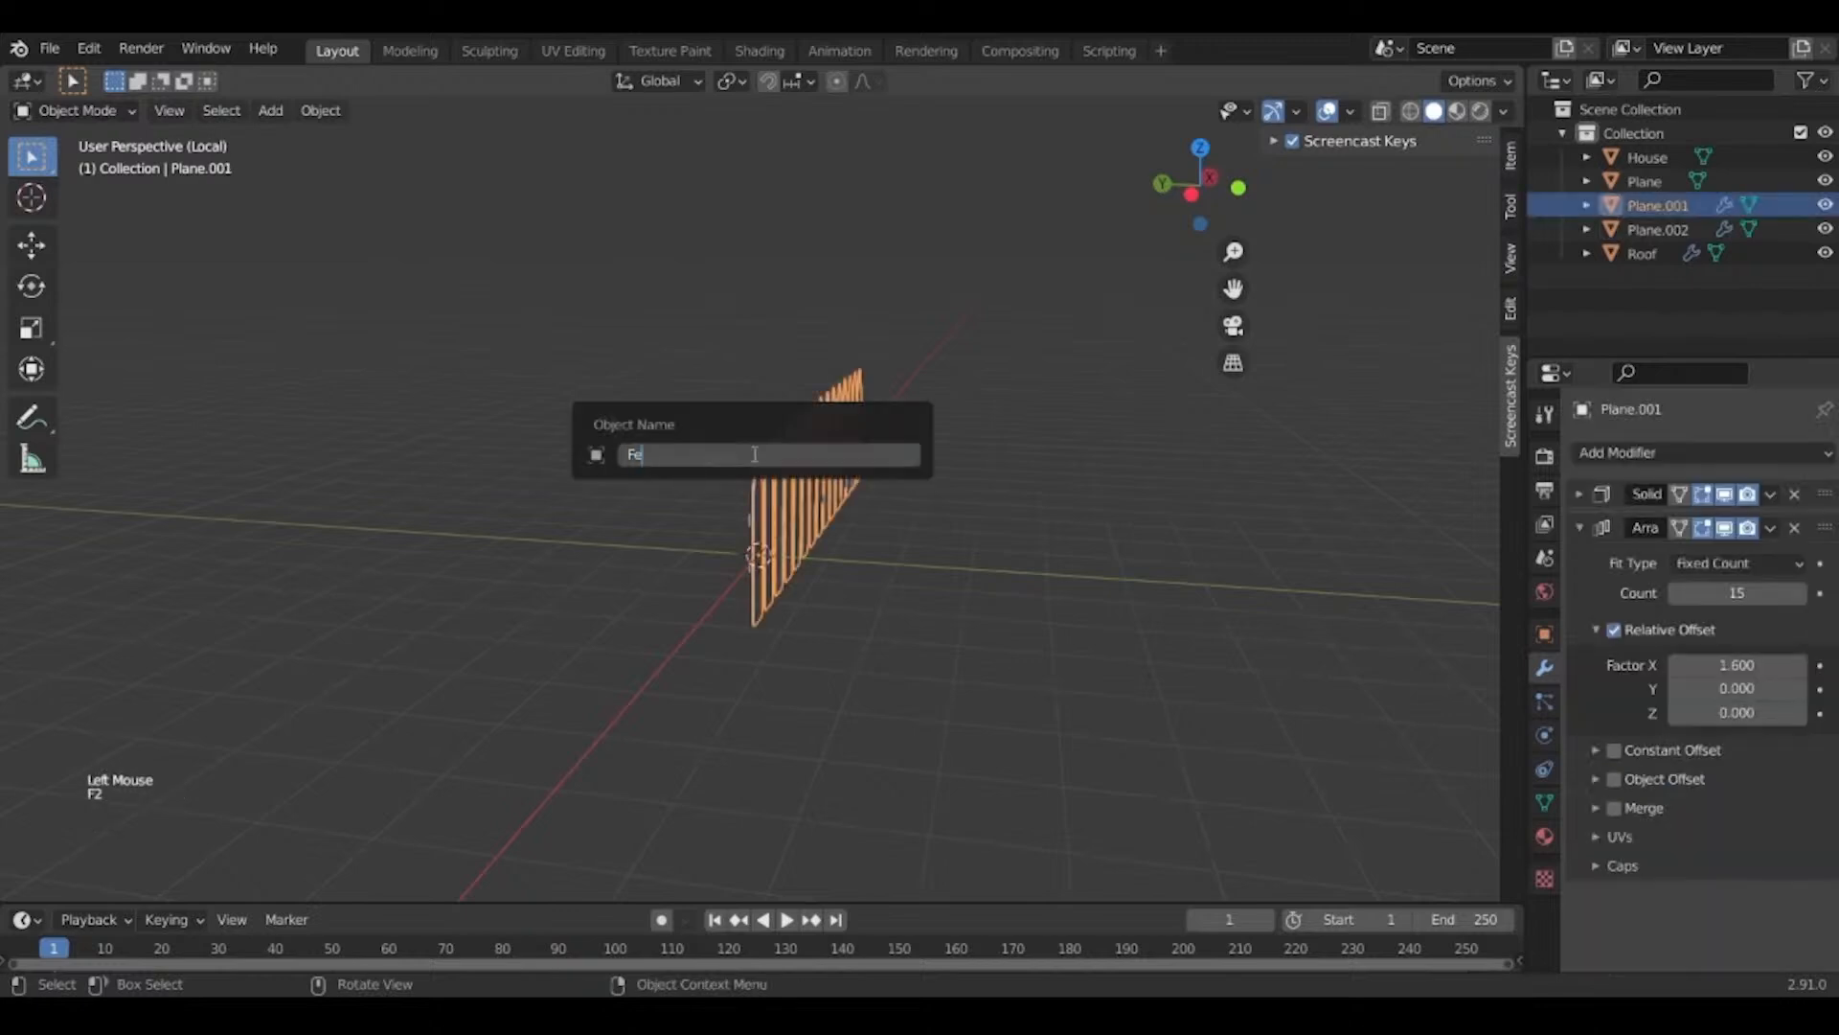
text(Fence)
key(Return)
Rename the rails object as Fence2 and deselect it.
scroll(722, 584, up, 3)
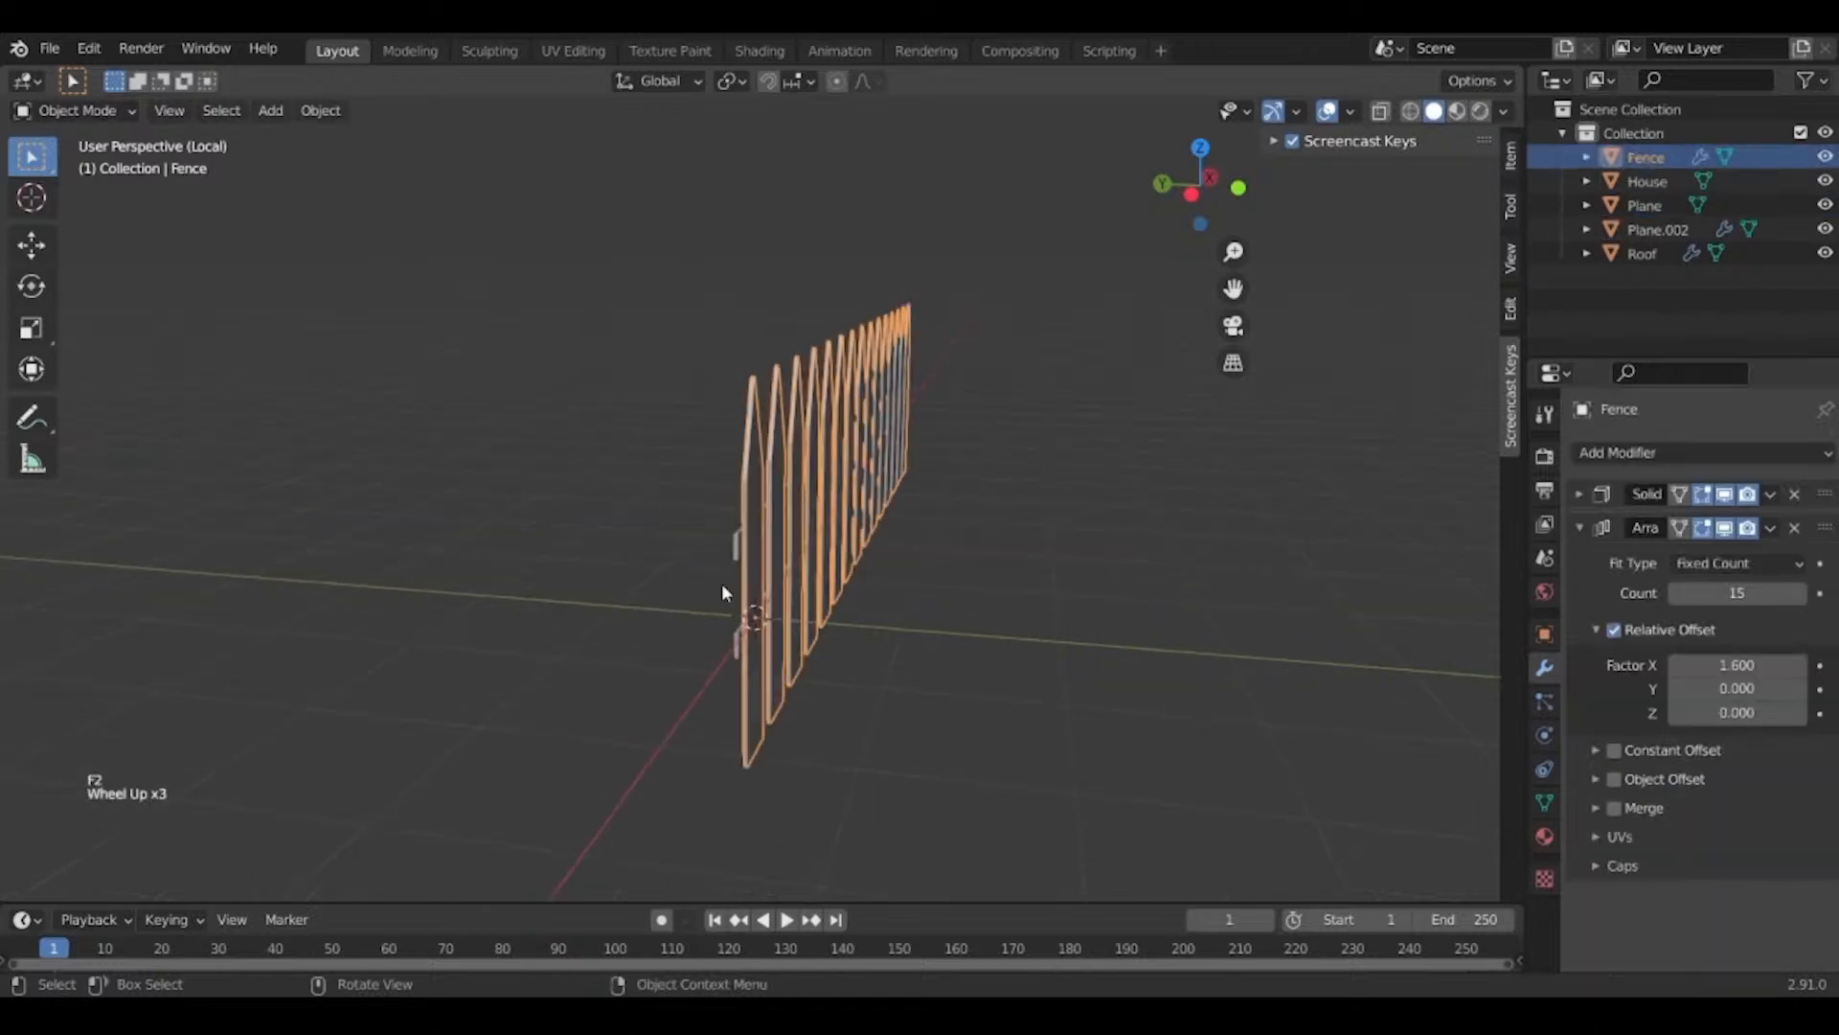
click(738, 560)
key(F2)
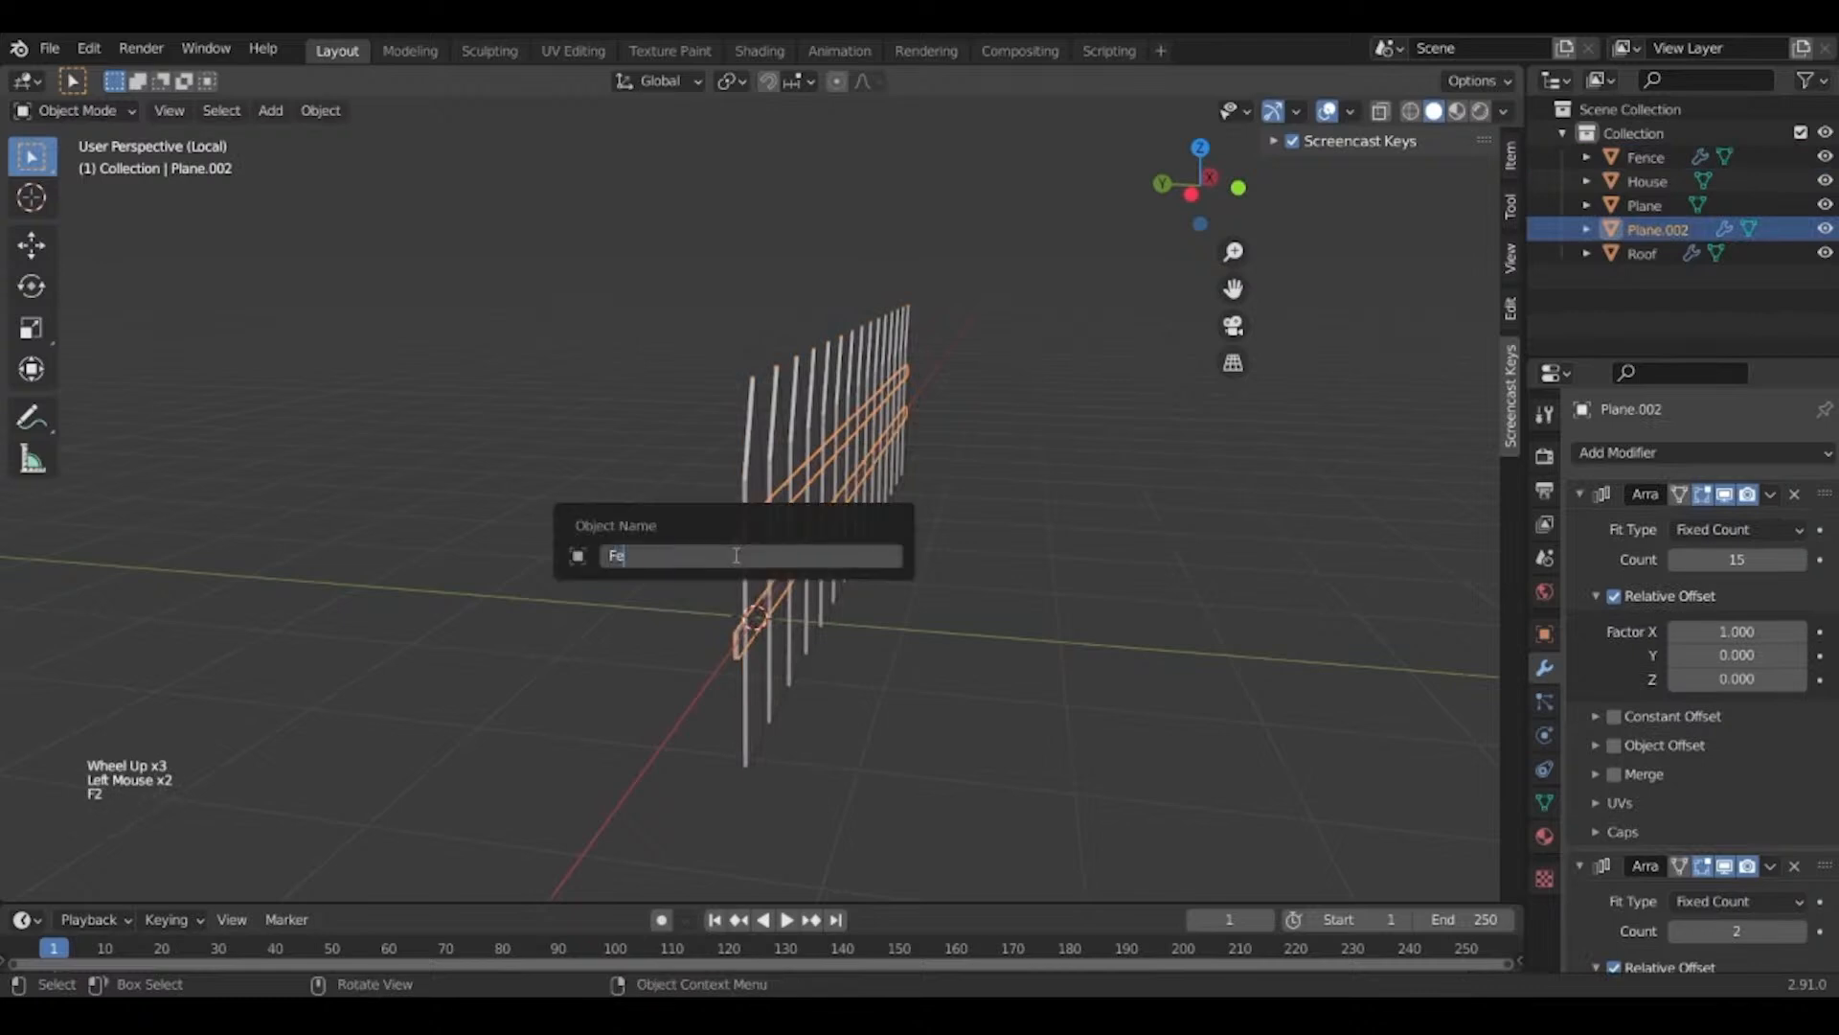
key(Return)
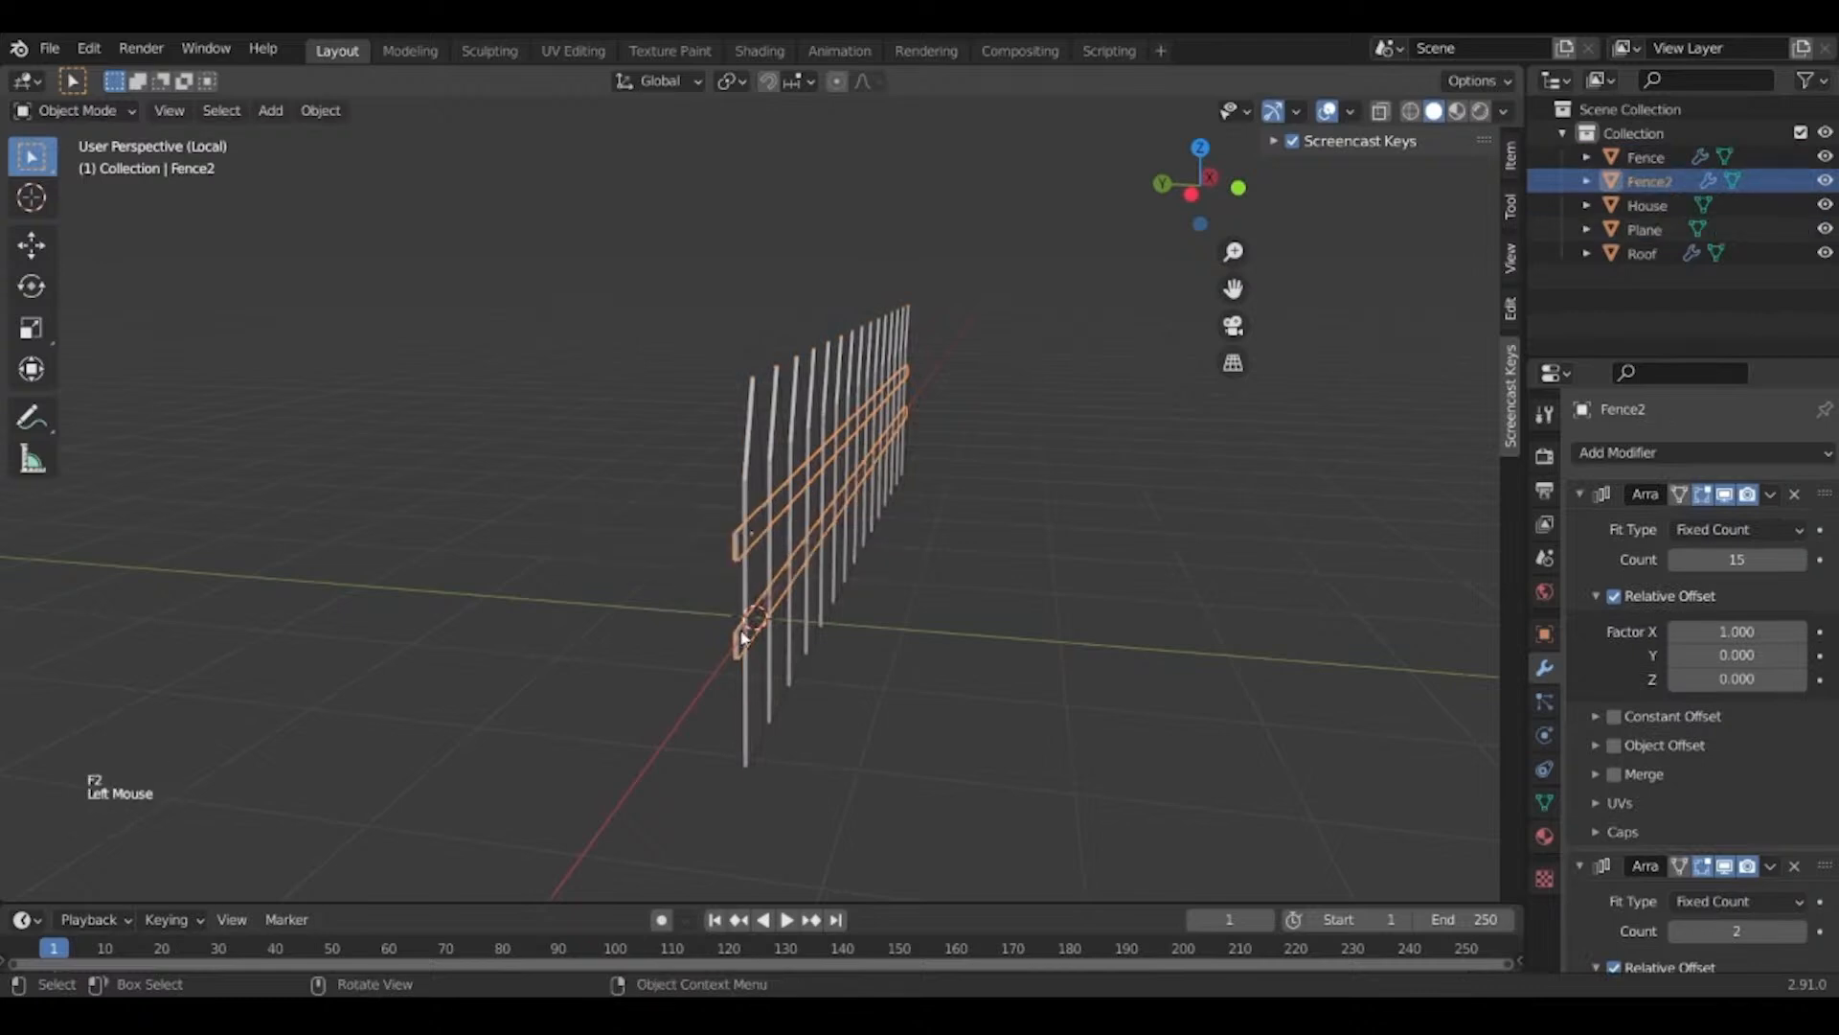
click(743, 637)
click(735, 535)
click(928, 648)
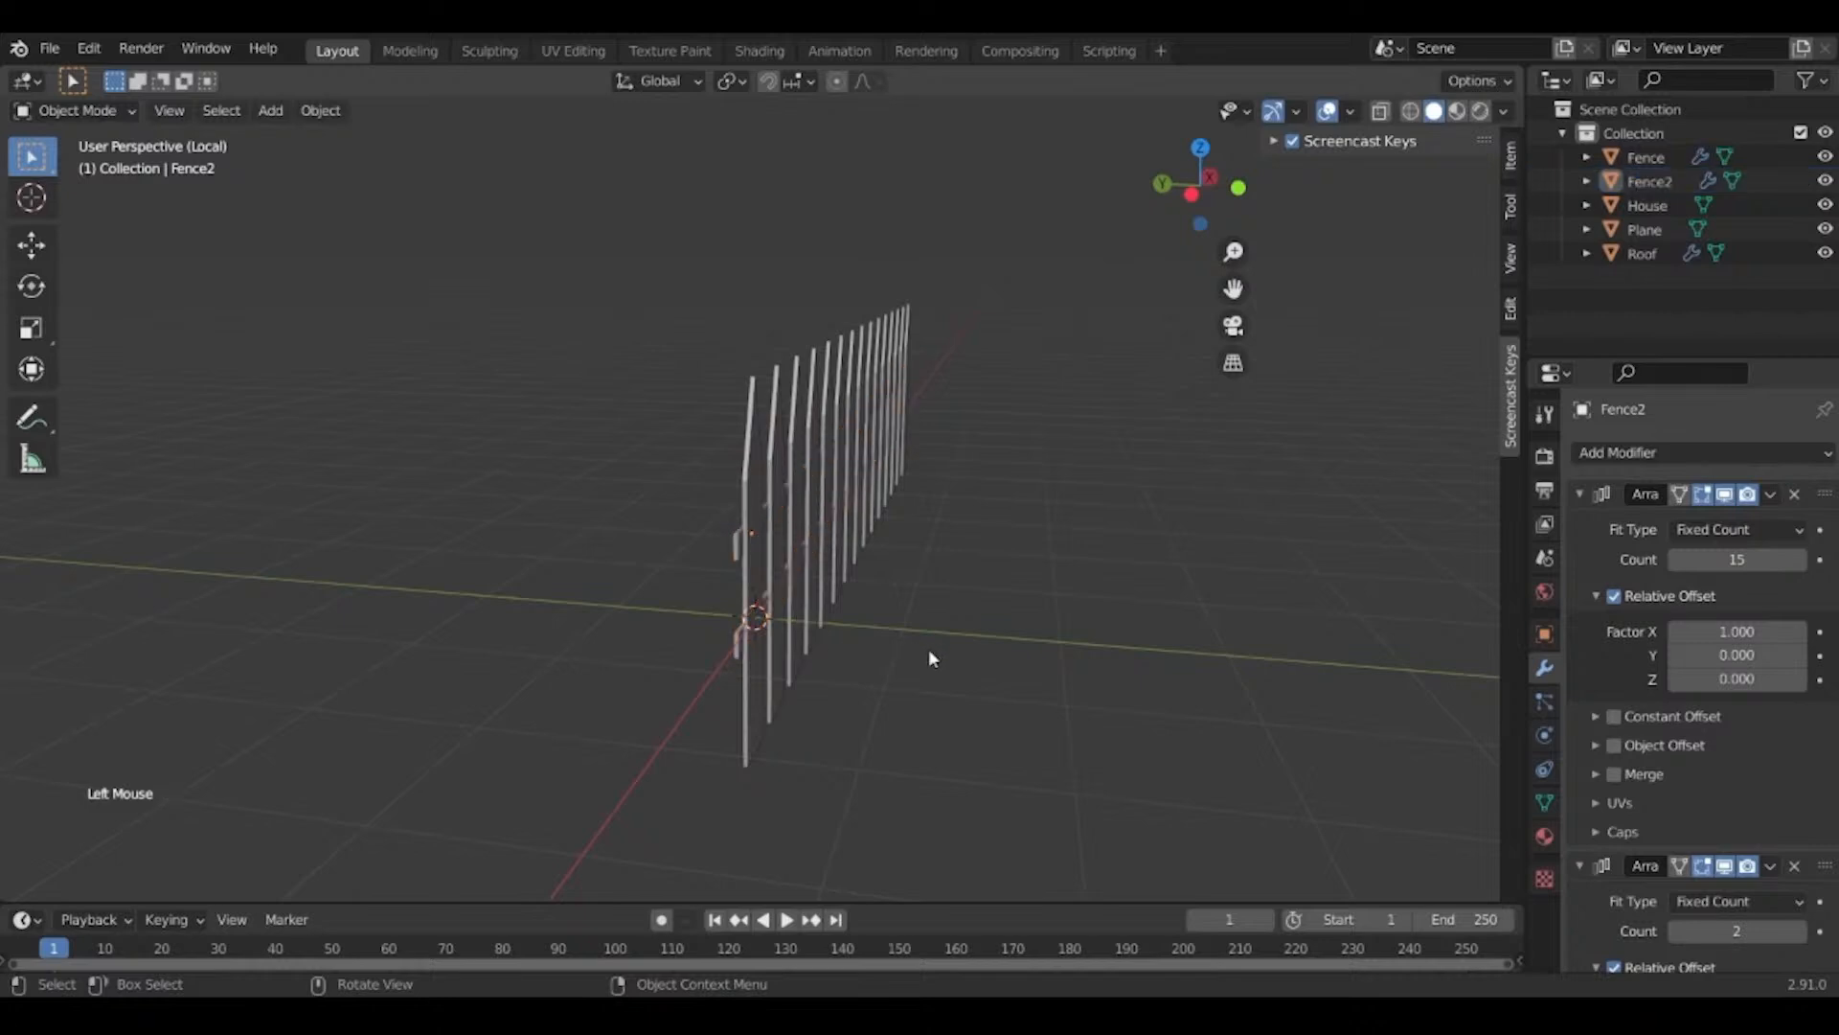
Leave local view, select both Fence and Fence2, and move them up above the ground plane.
key(KP_Divide)
click(576, 385)
shift+click(570, 369)
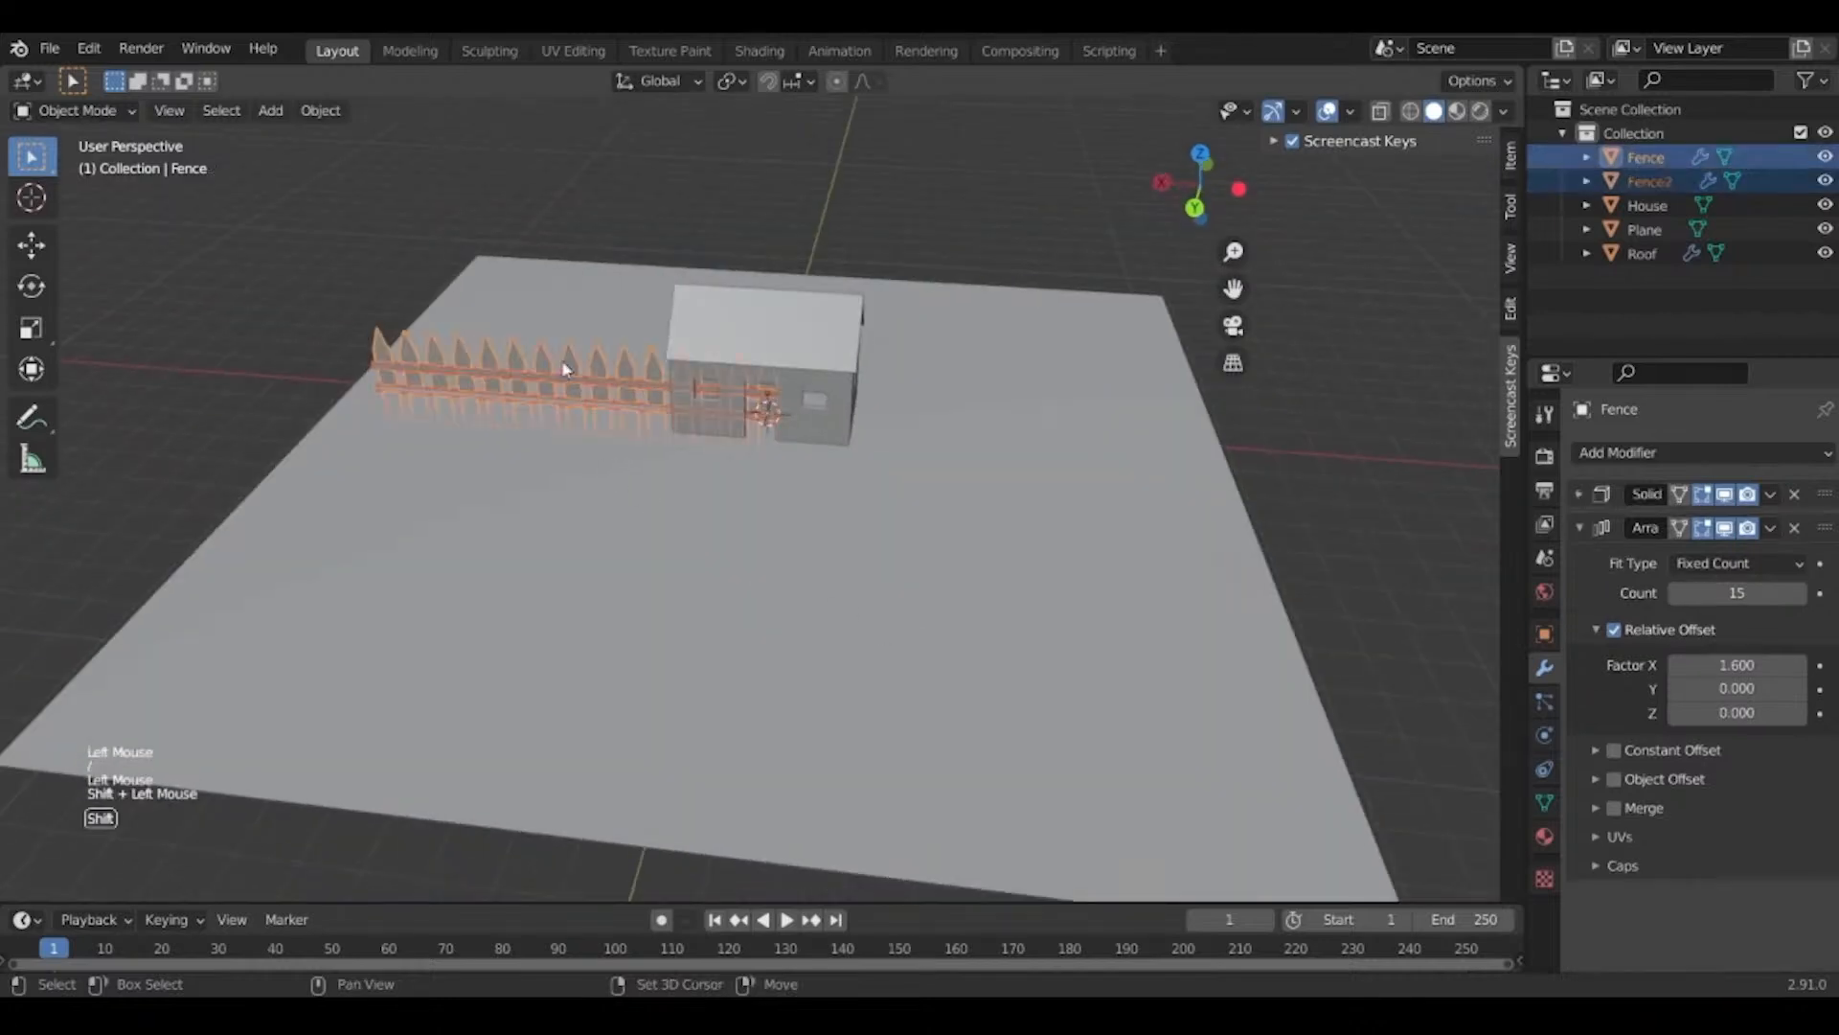
middle_drag(570, 369, 763, 508)
key(g)
click(688, 403)
Scale the pickets and rails down together relative to the house.
scroll(833, 436, up, 3)
scroll(968, 518, up, 1)
key(s)
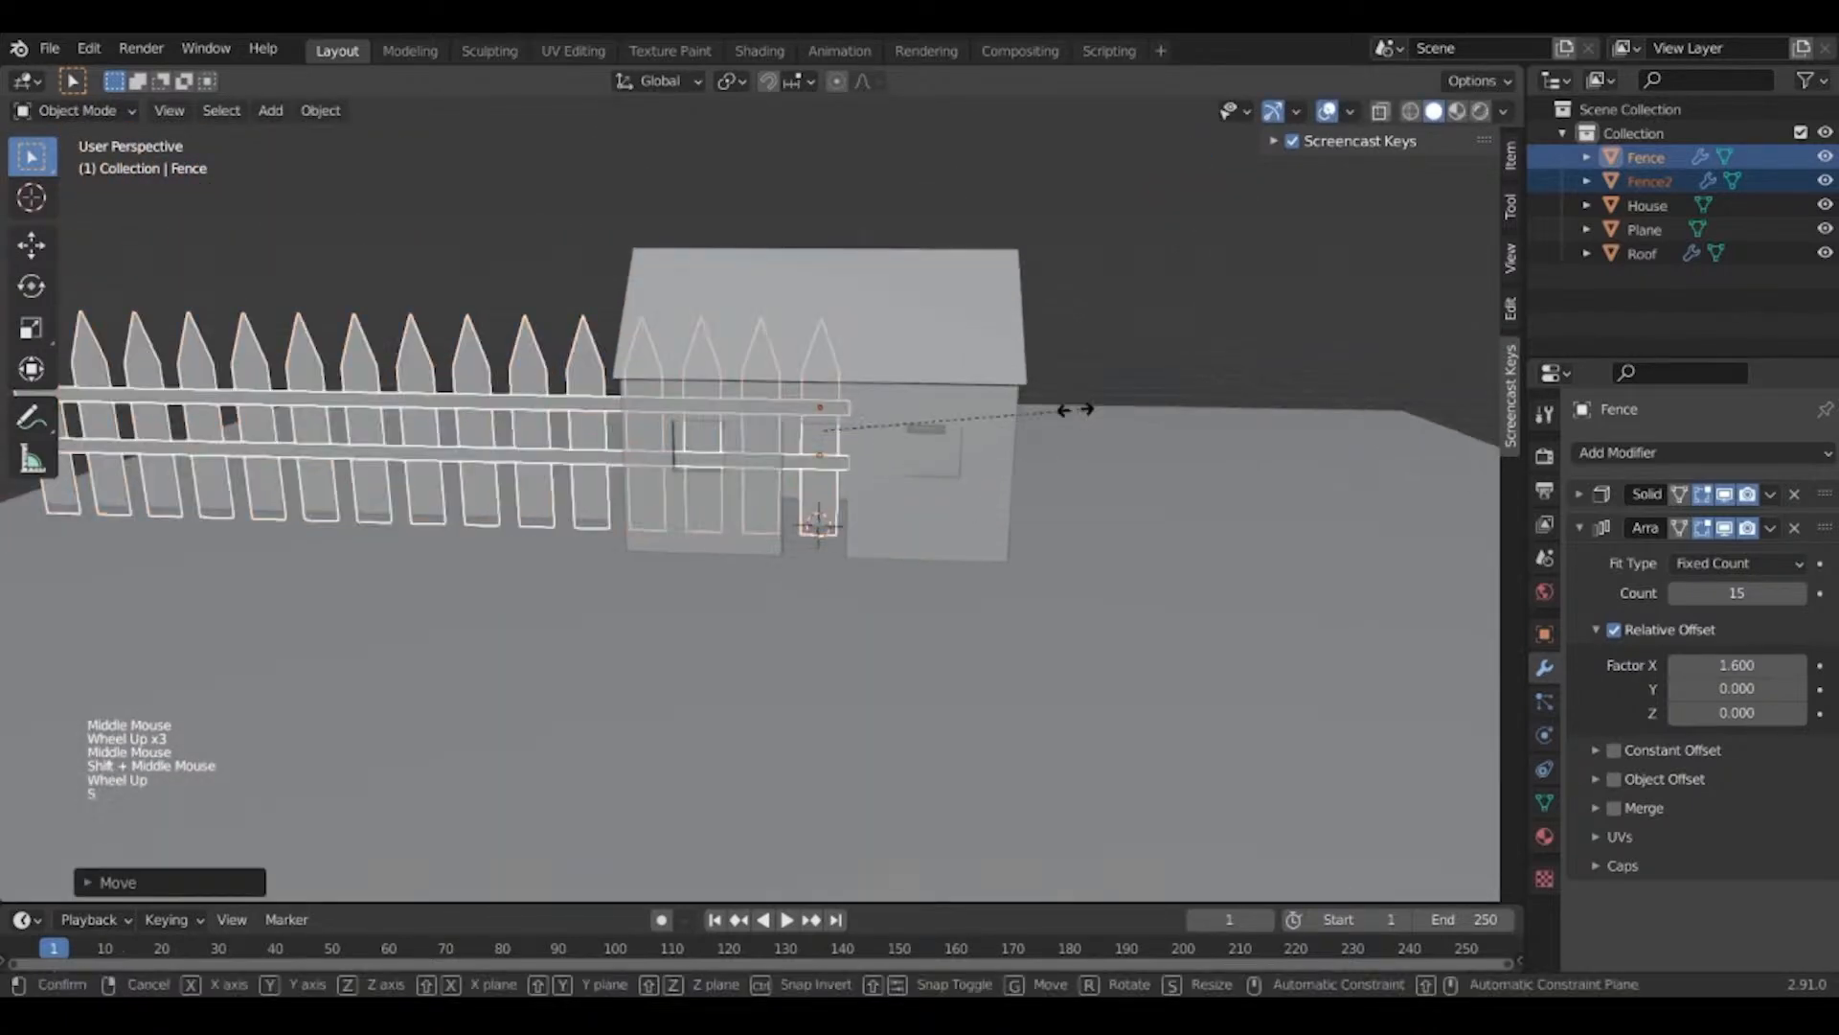
click(997, 427)
middle_drag(996, 426, 1042, 426)
scroll(1042, 427, up, 2)
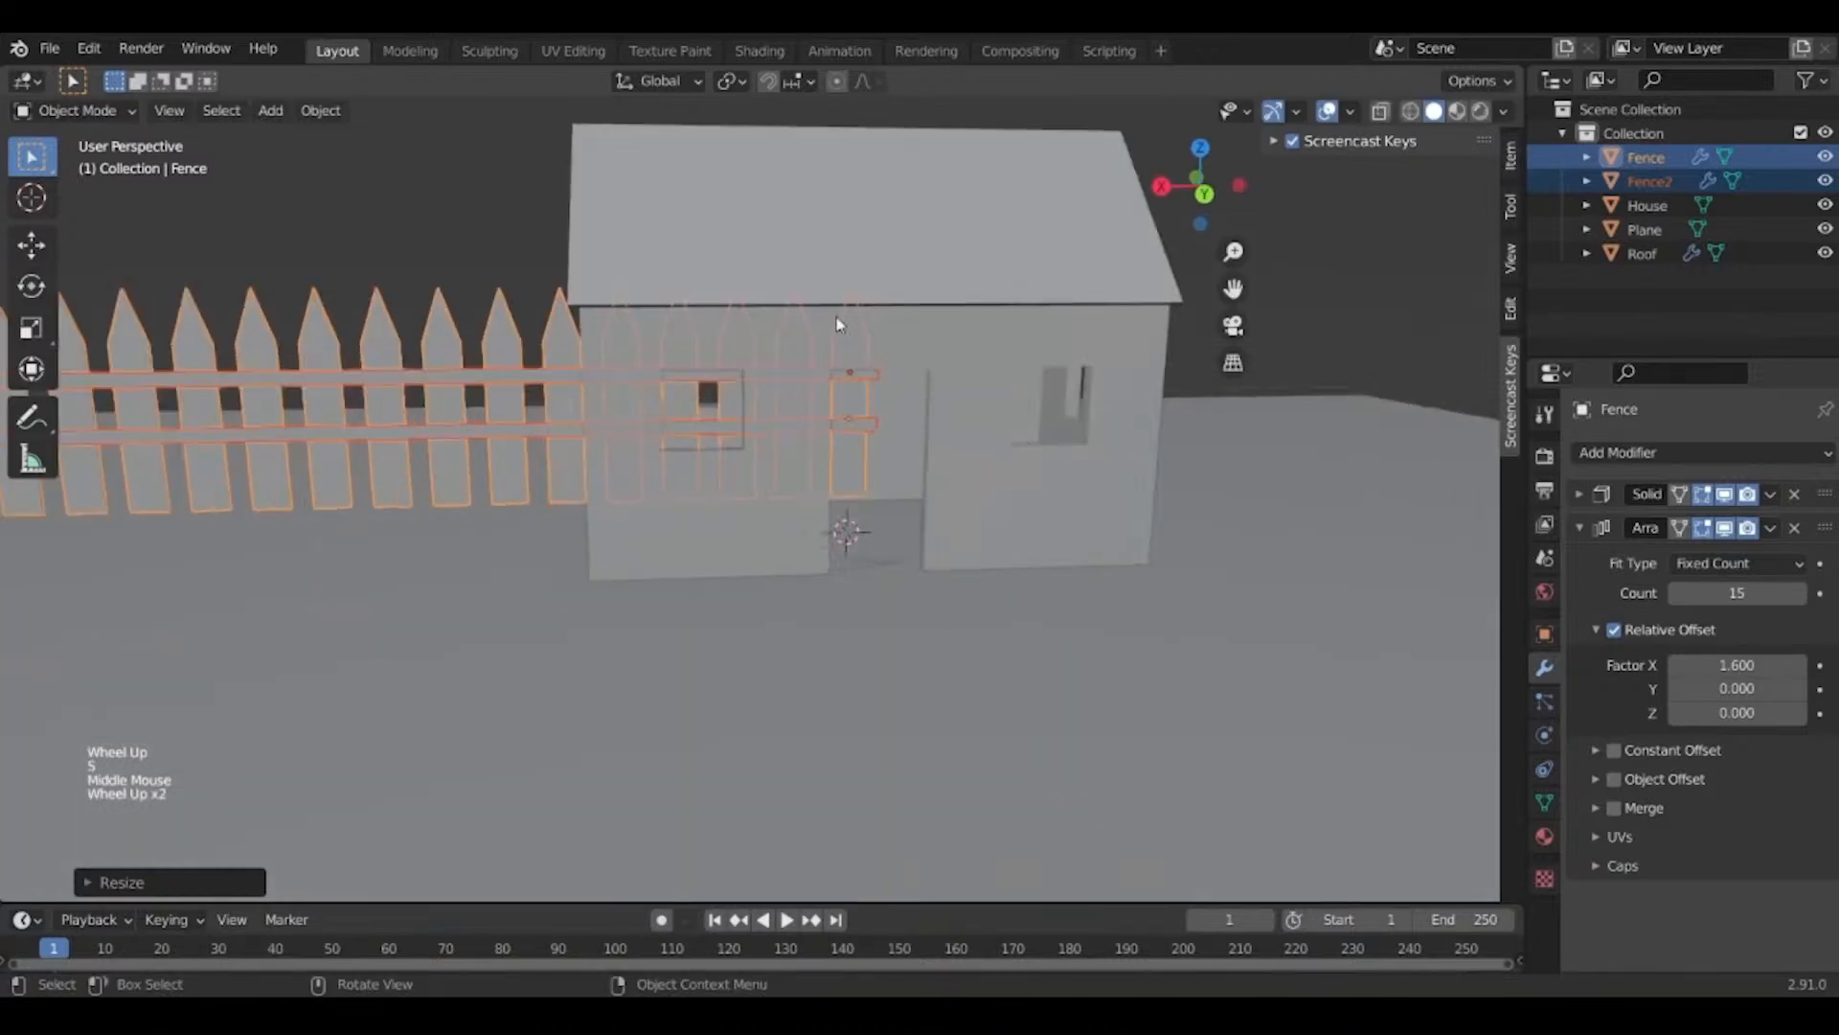
Try scaling the fence with the pivot set to Individual Origins, and return the pivot to Median Point.
middle_drag(841, 320, 708, 503)
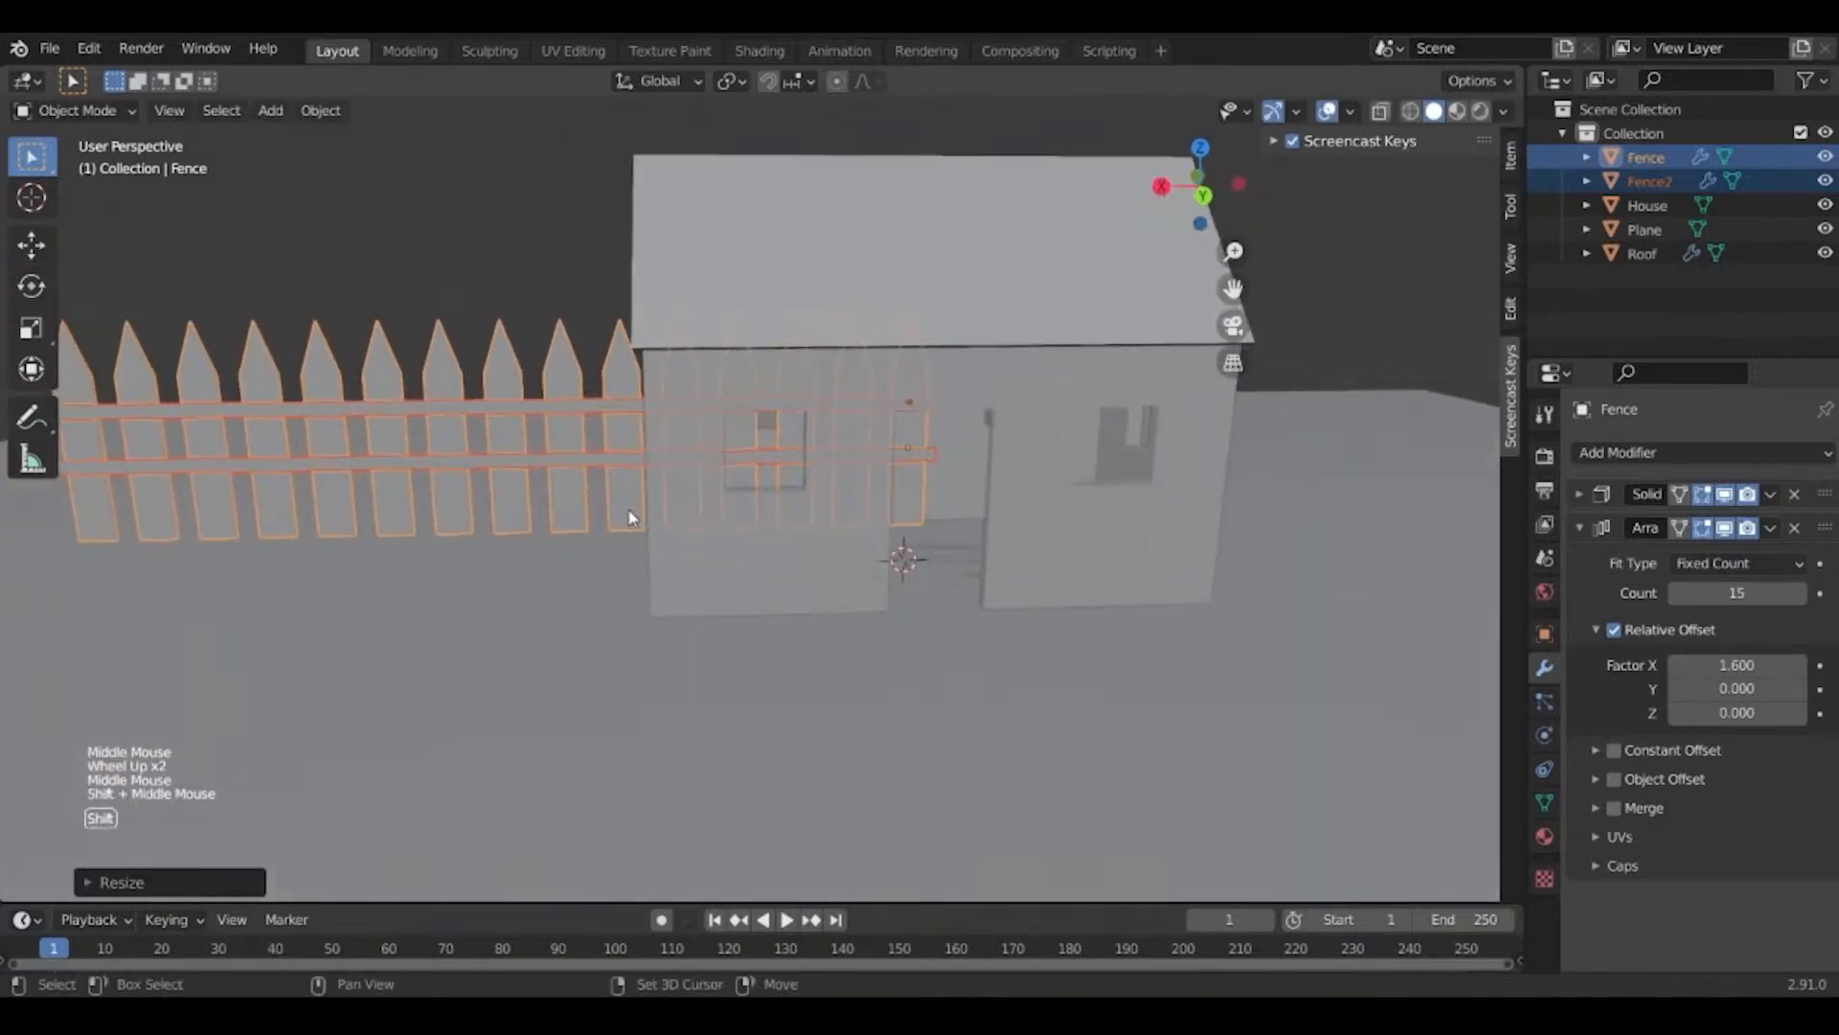
click(733, 82)
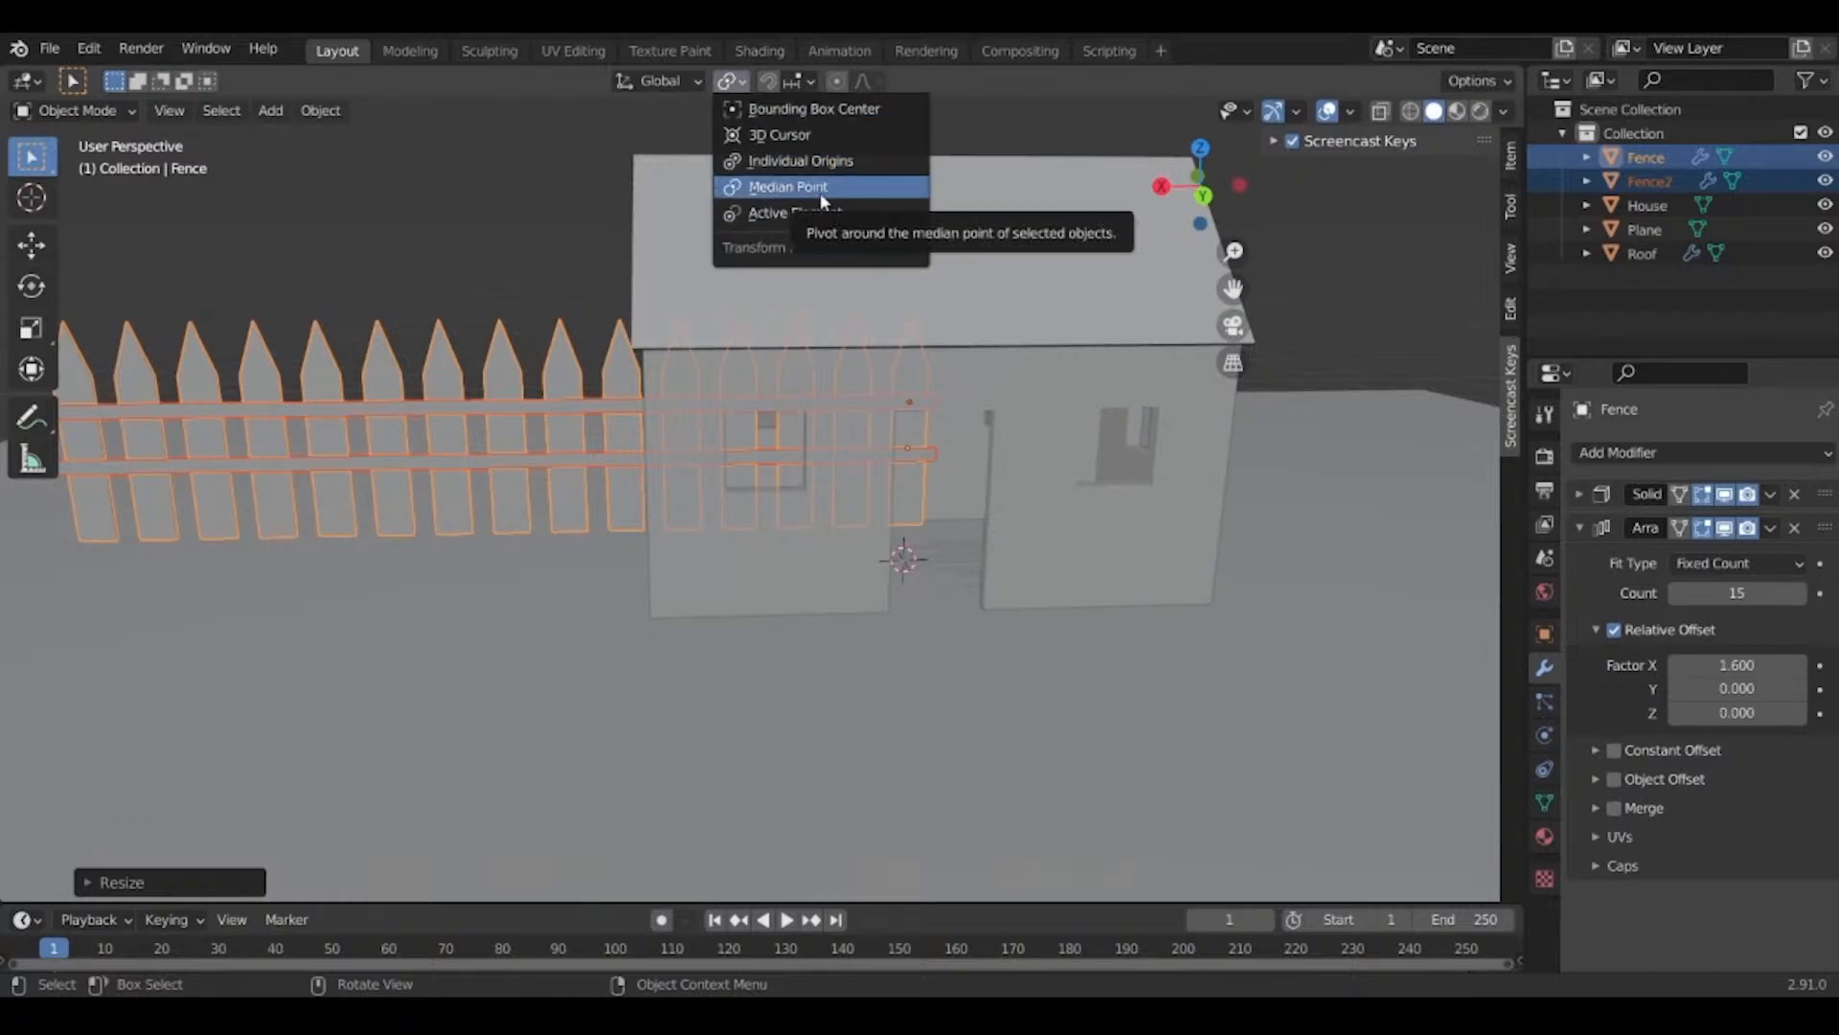
click(800, 160)
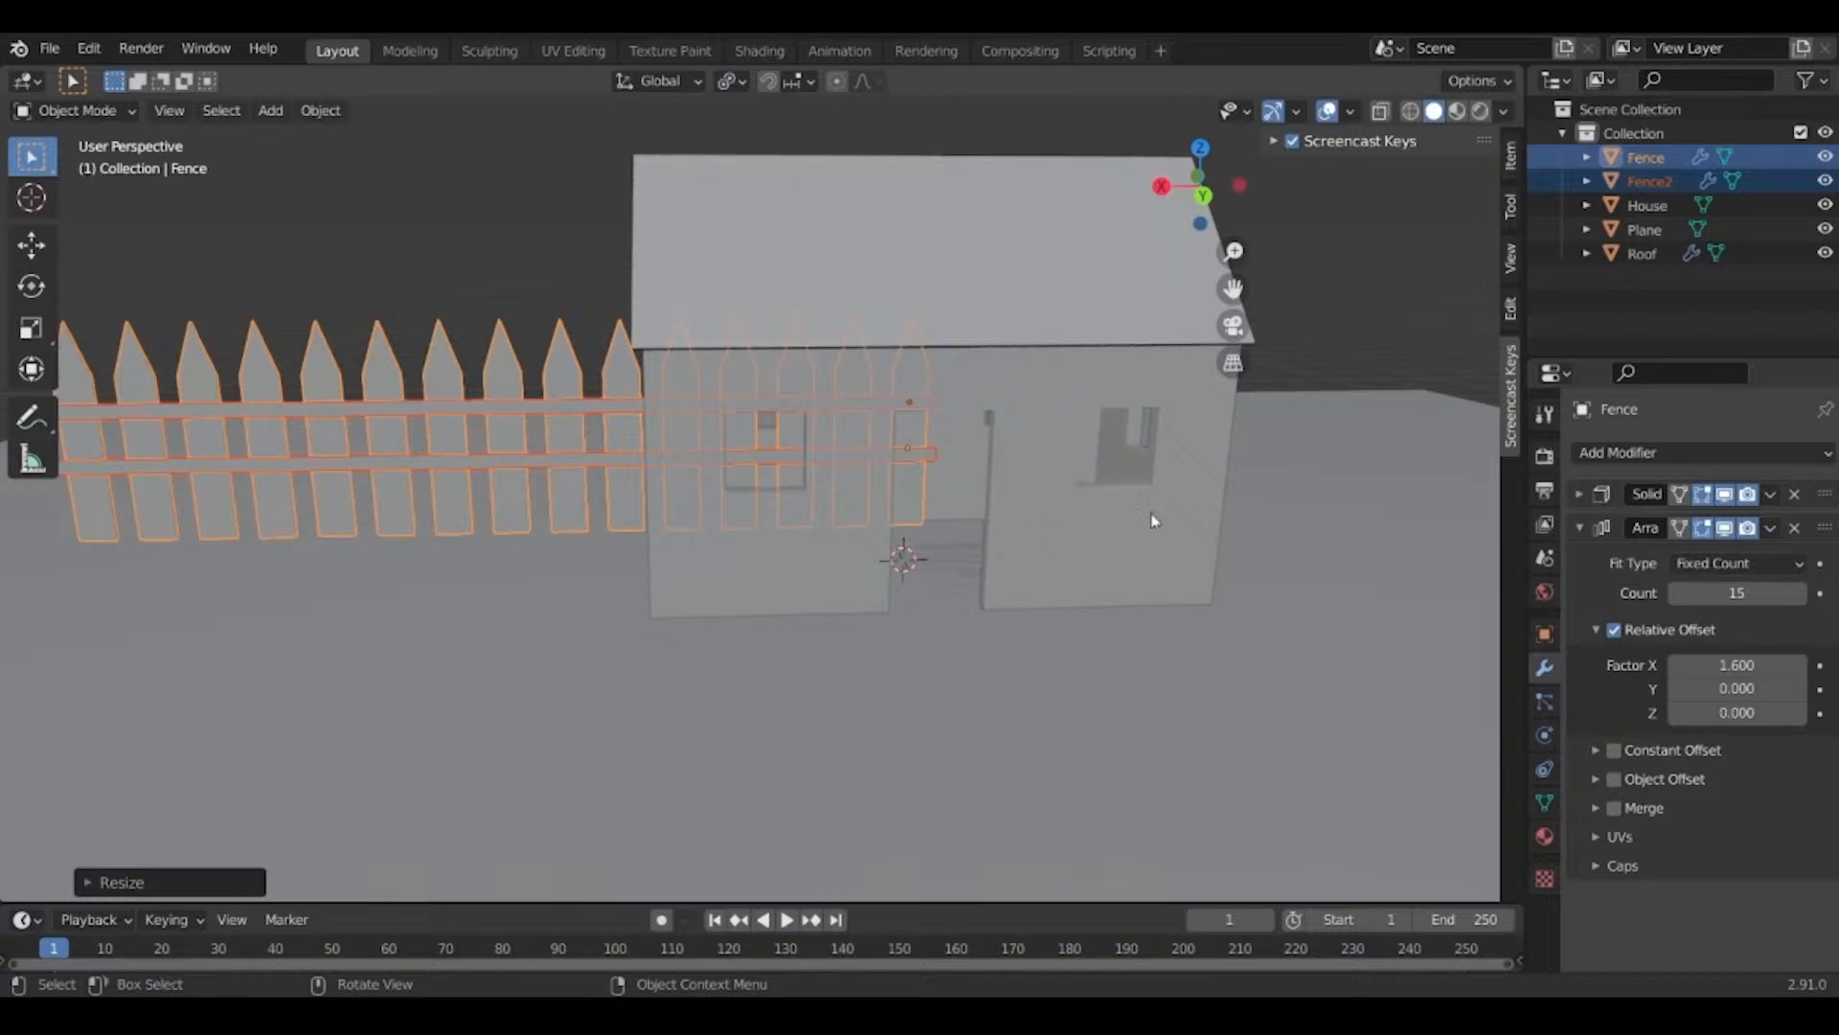
key(s)
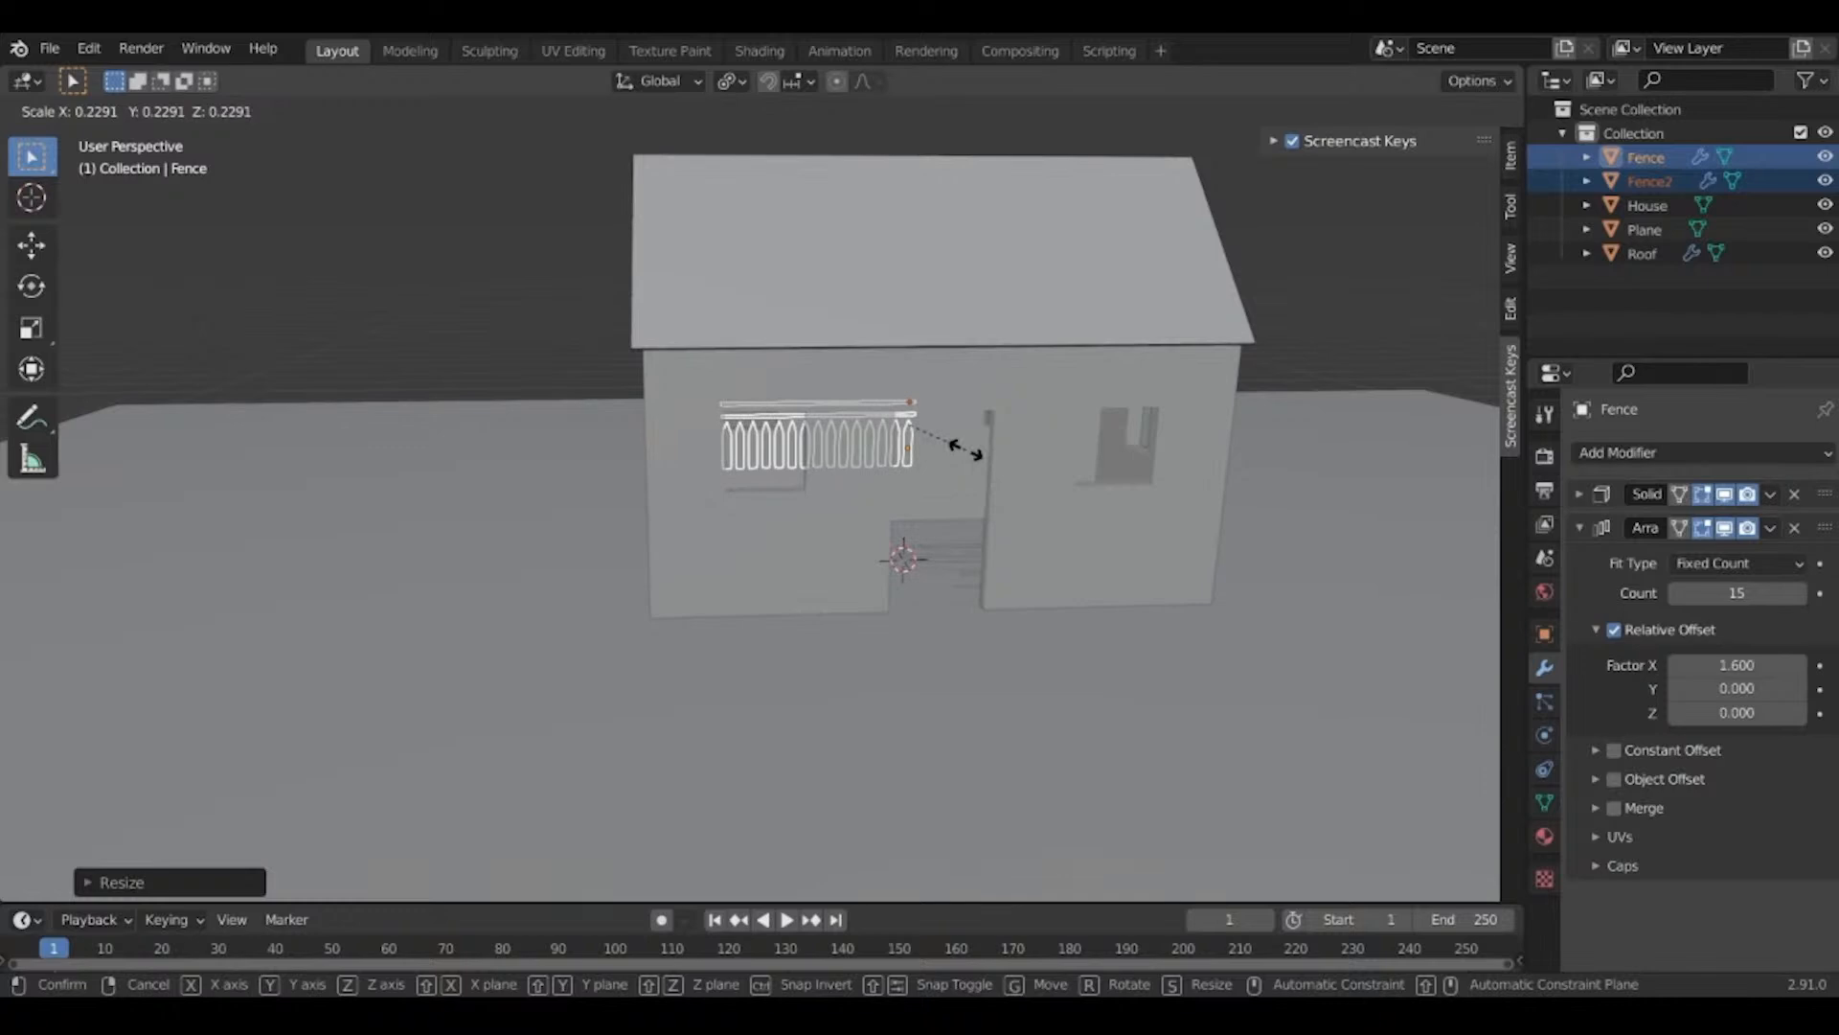
key(Escape)
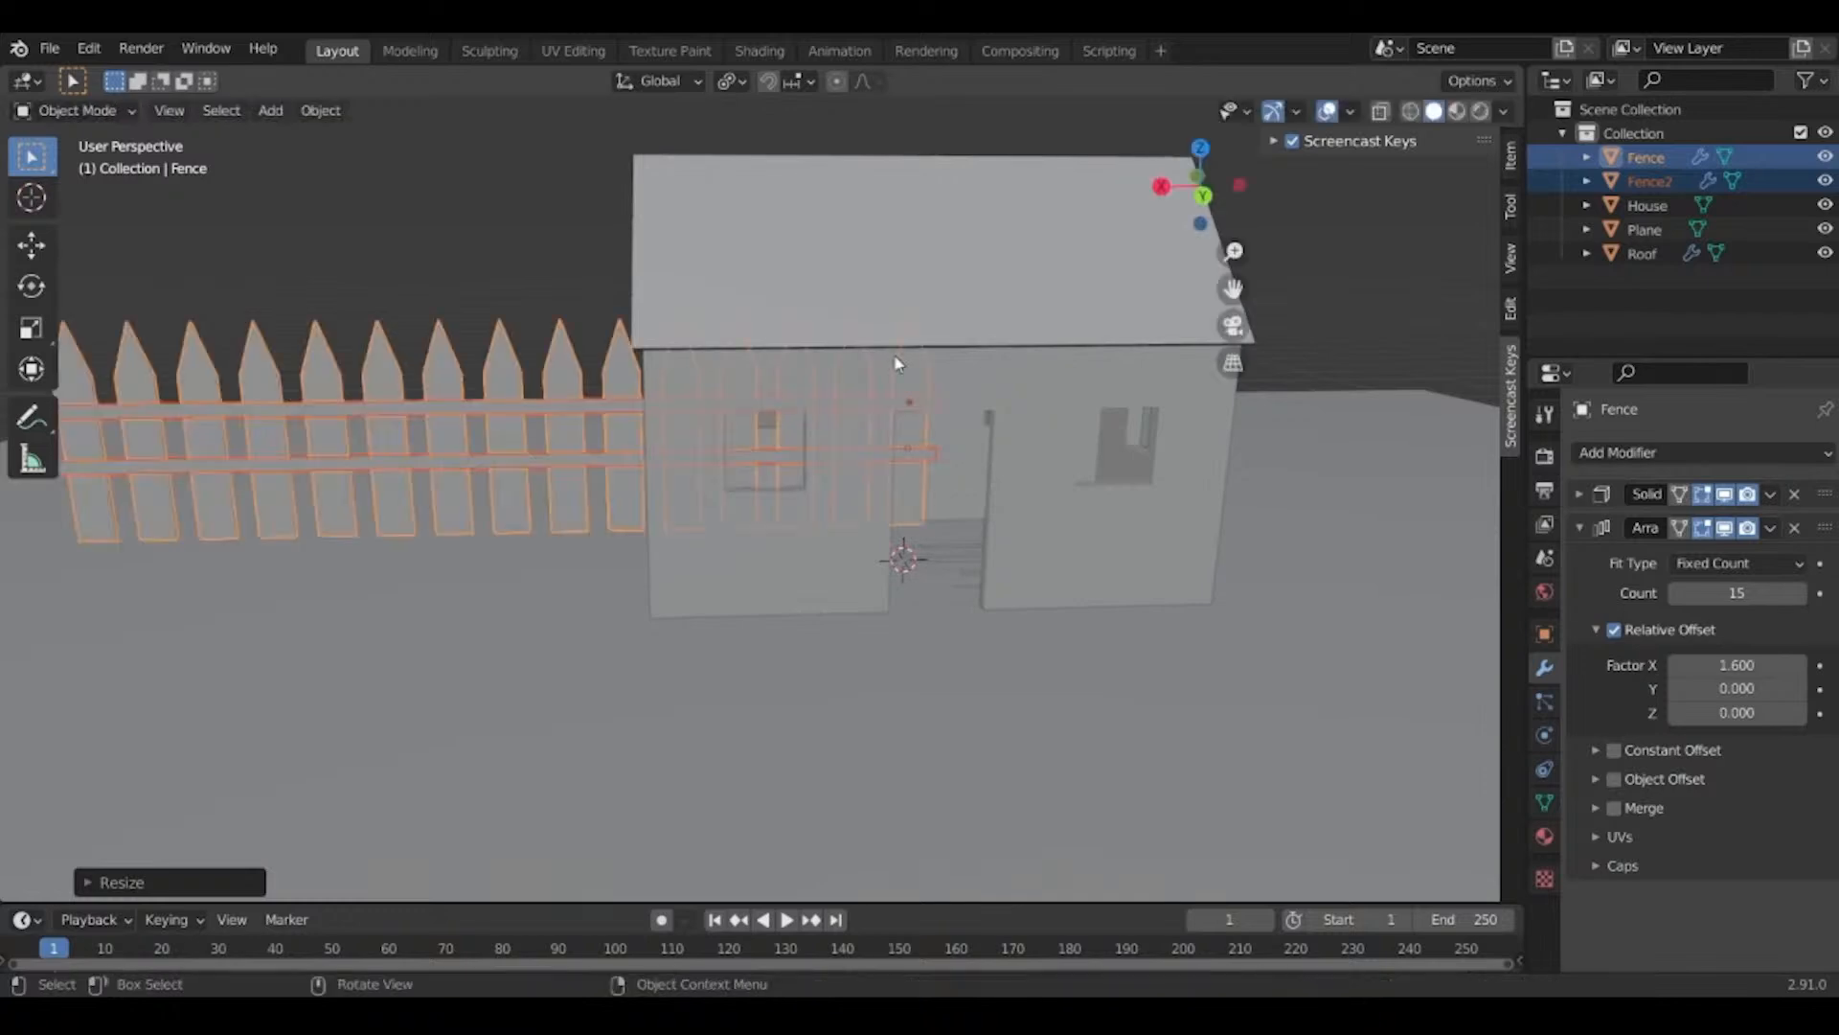
click(739, 83)
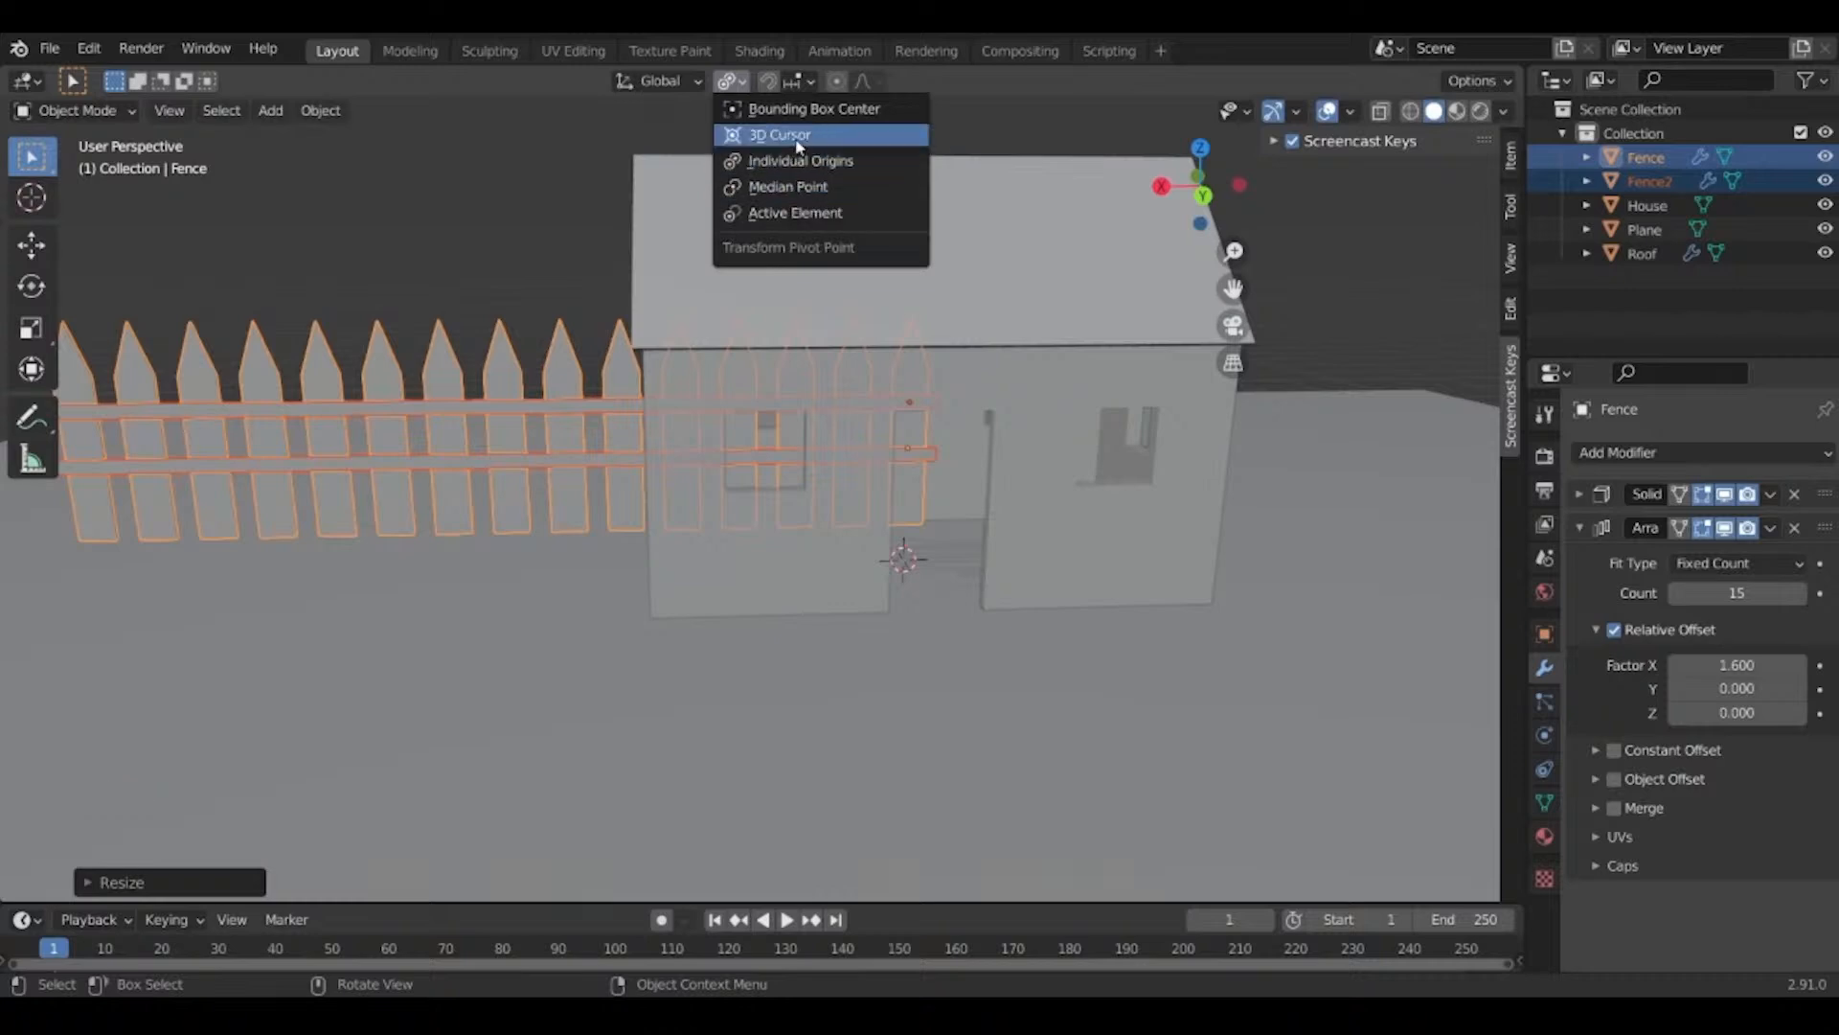
click(810, 199)
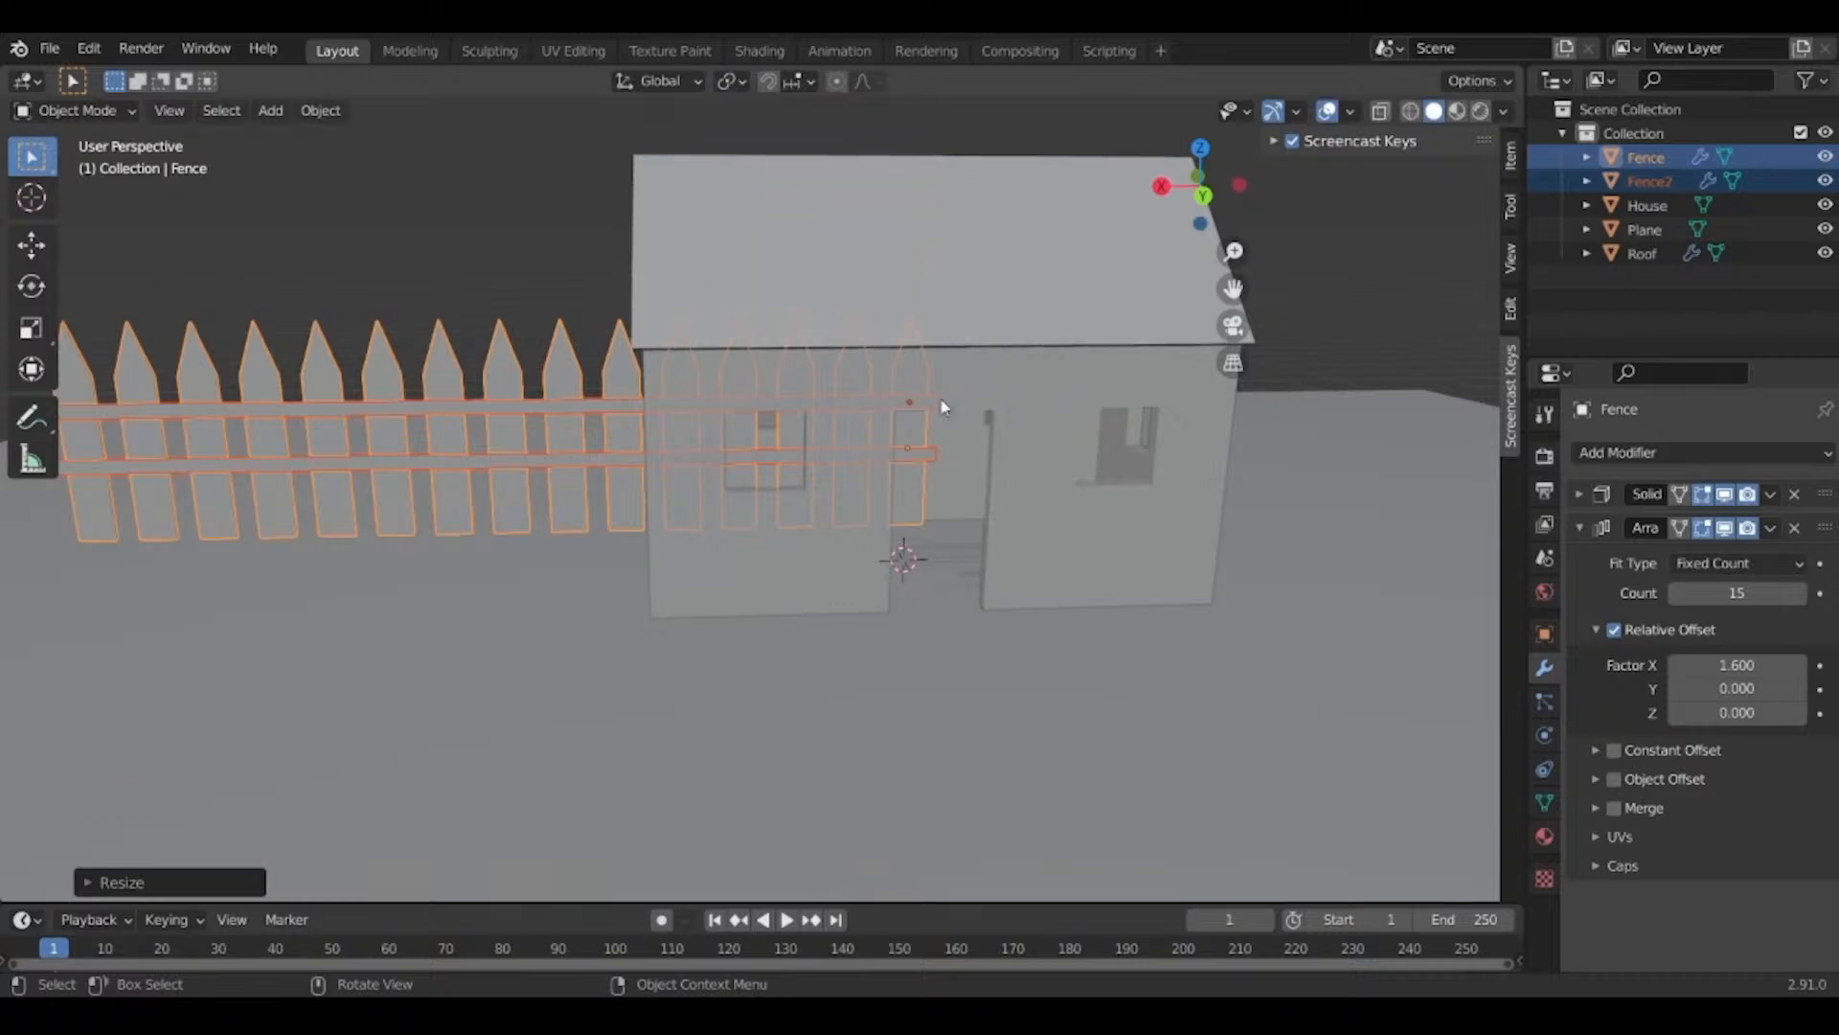
Scale the pickets and rails down about their median point and lower them along Z to the ground in front view.
key(s)
click(1030, 508)
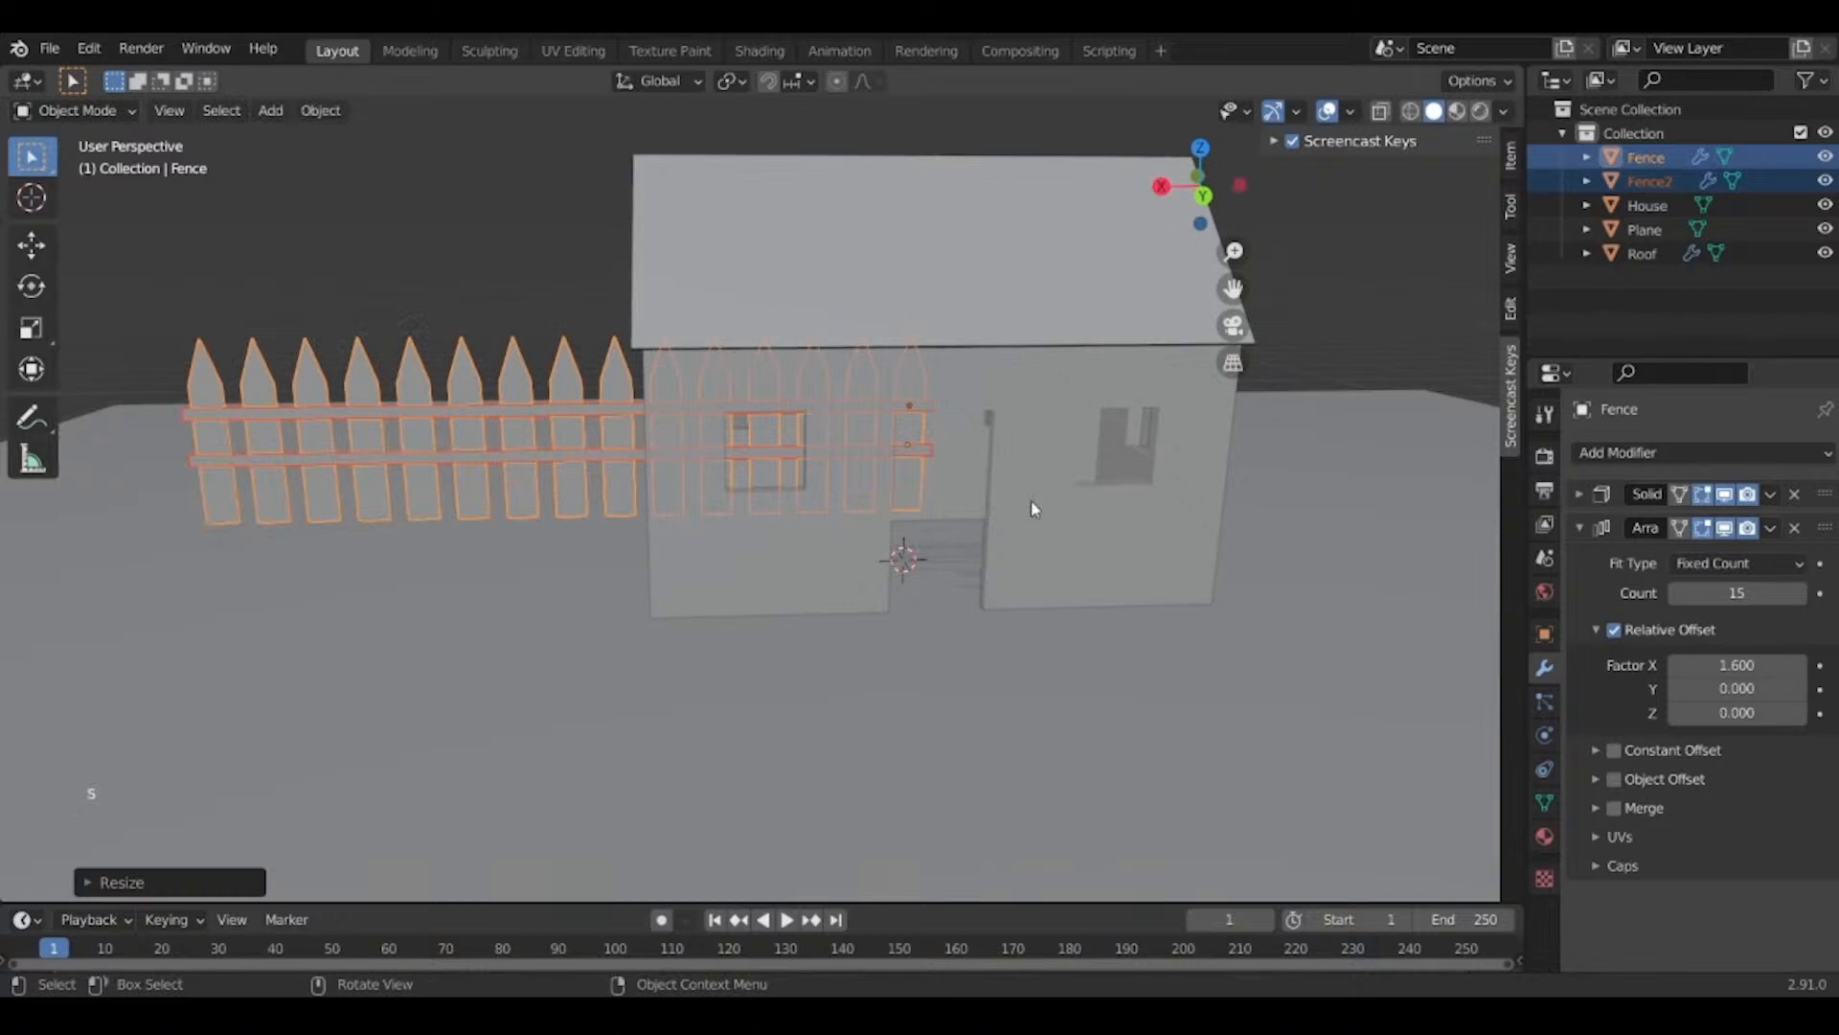
key(KP_1)
key(g)
key(z)
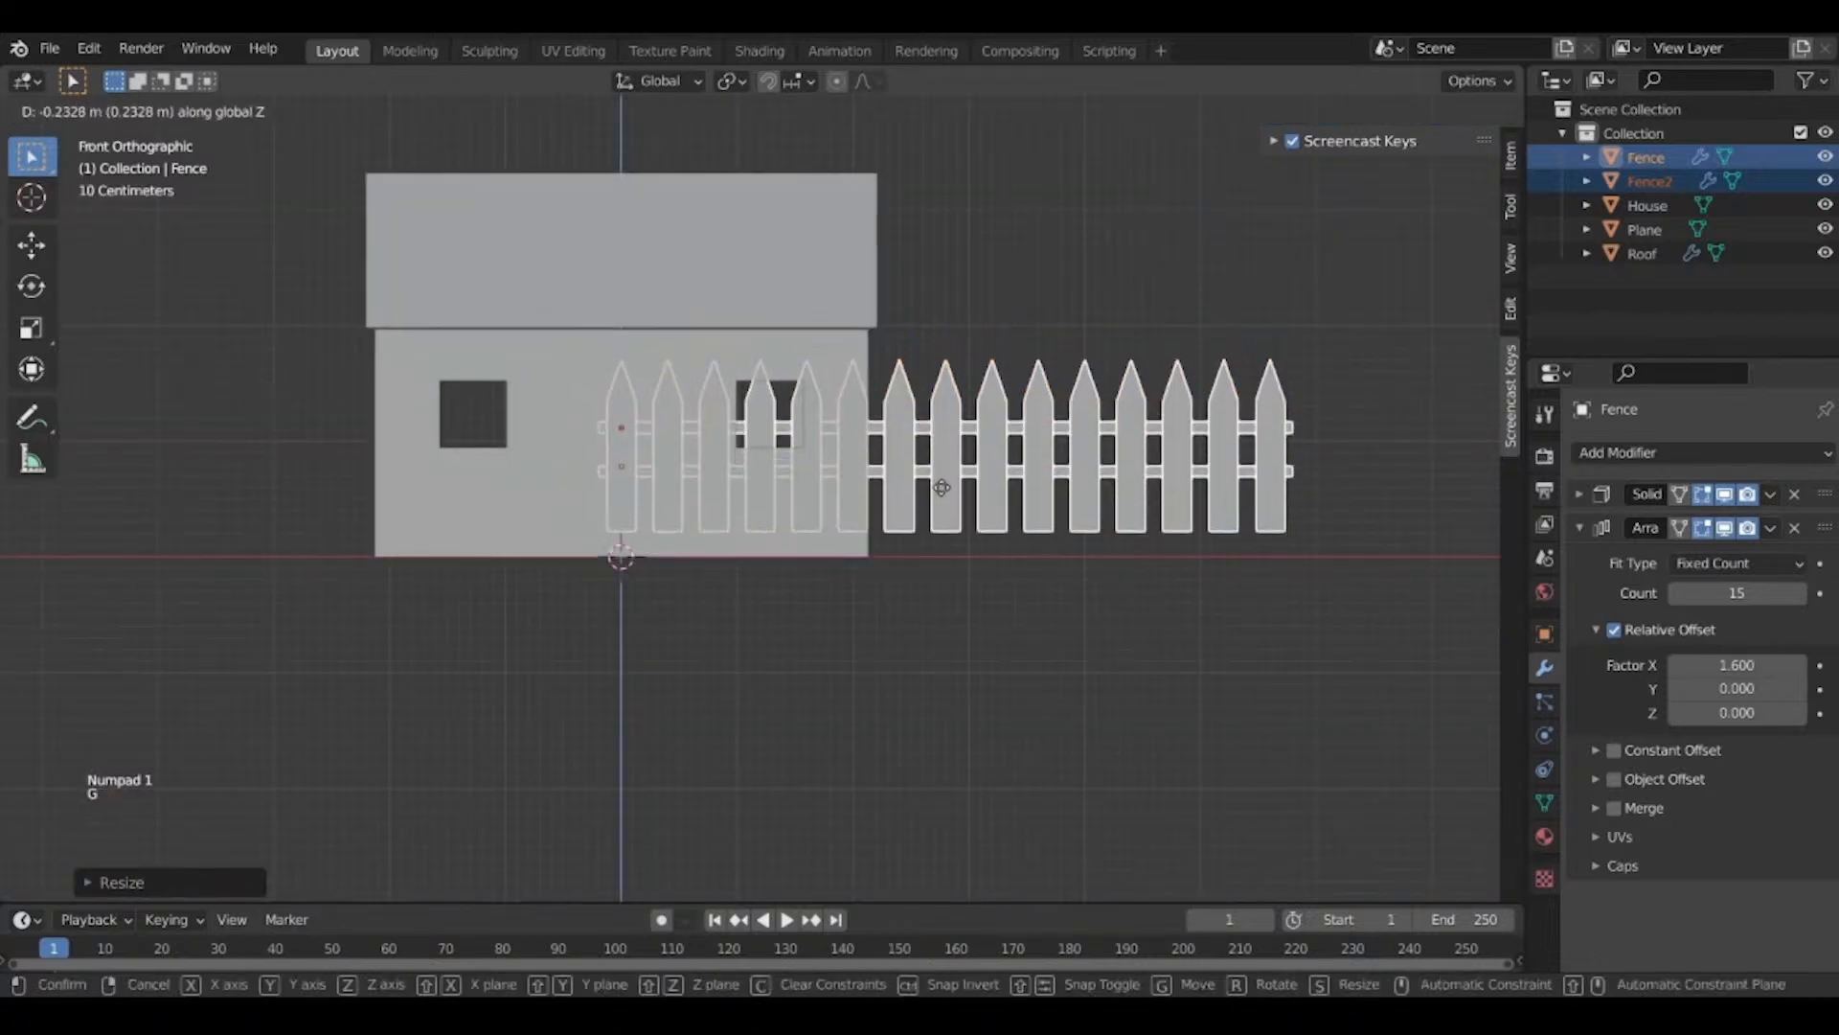
click(1253, 515)
Shrink the fence slightly more and lower it along Z until the picket bases rest on the ground line.
key(s)
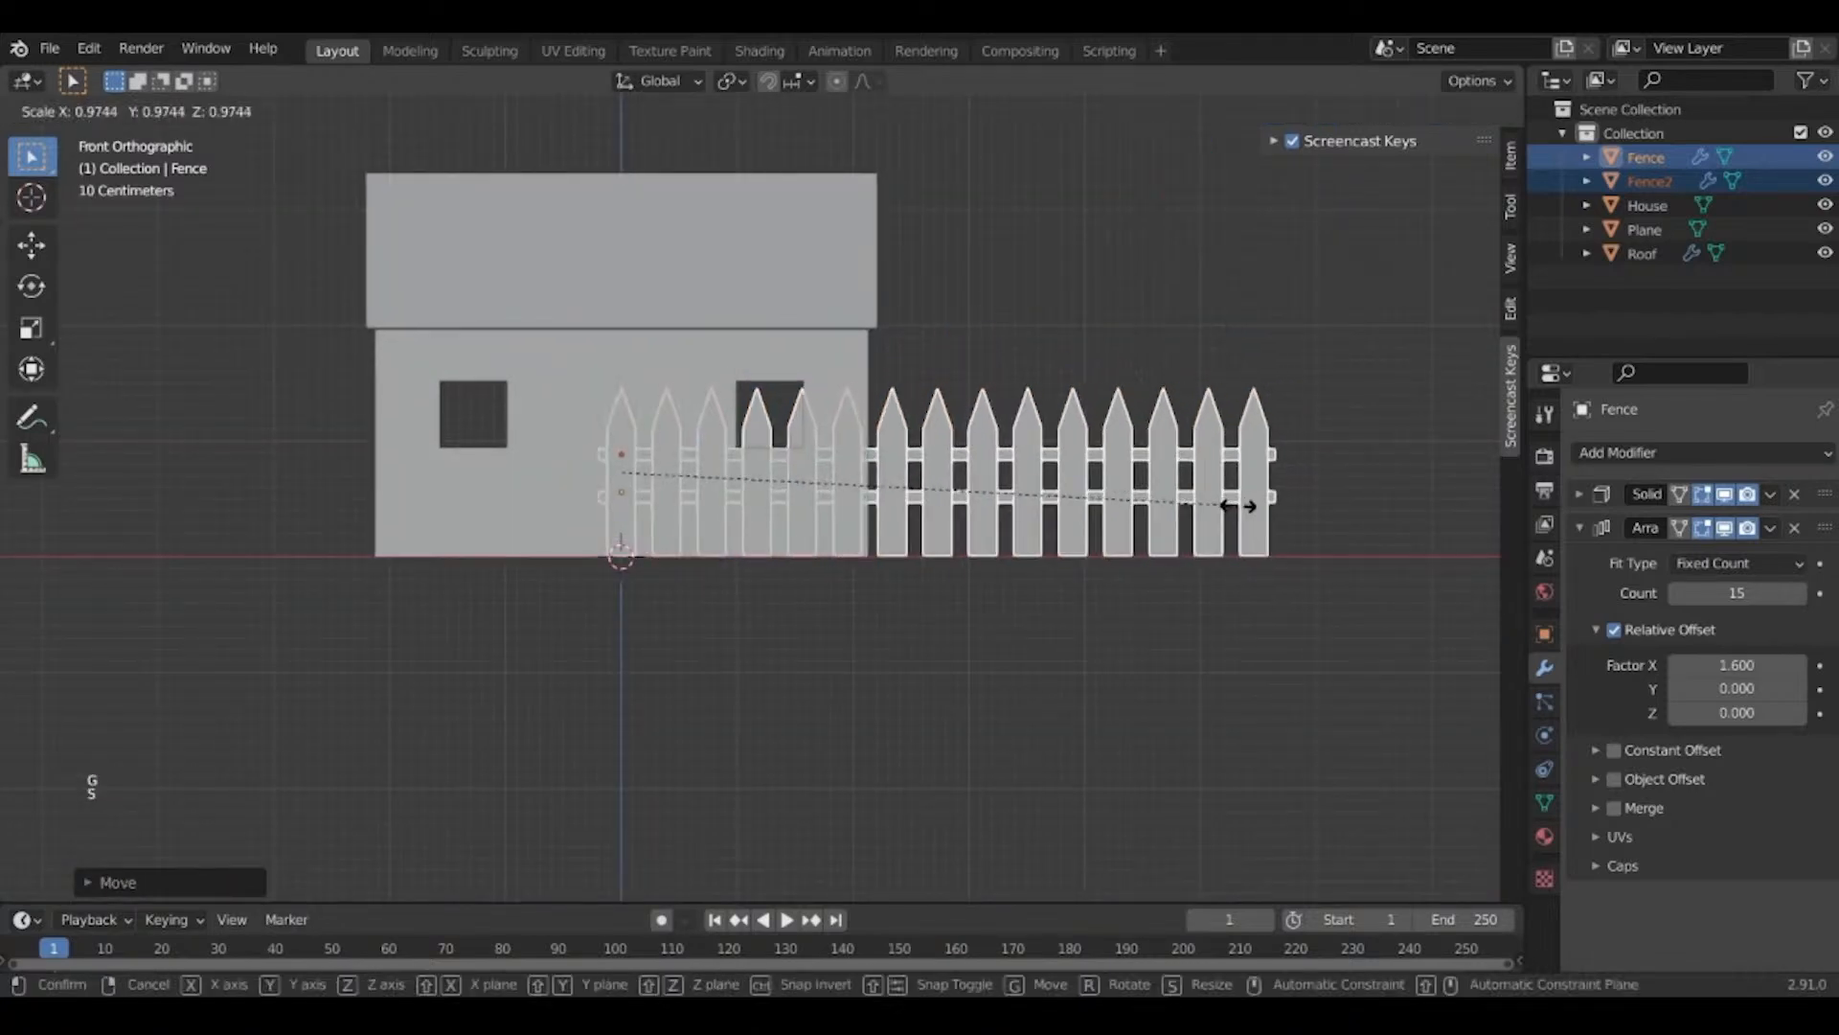
click(1173, 508)
key(g)
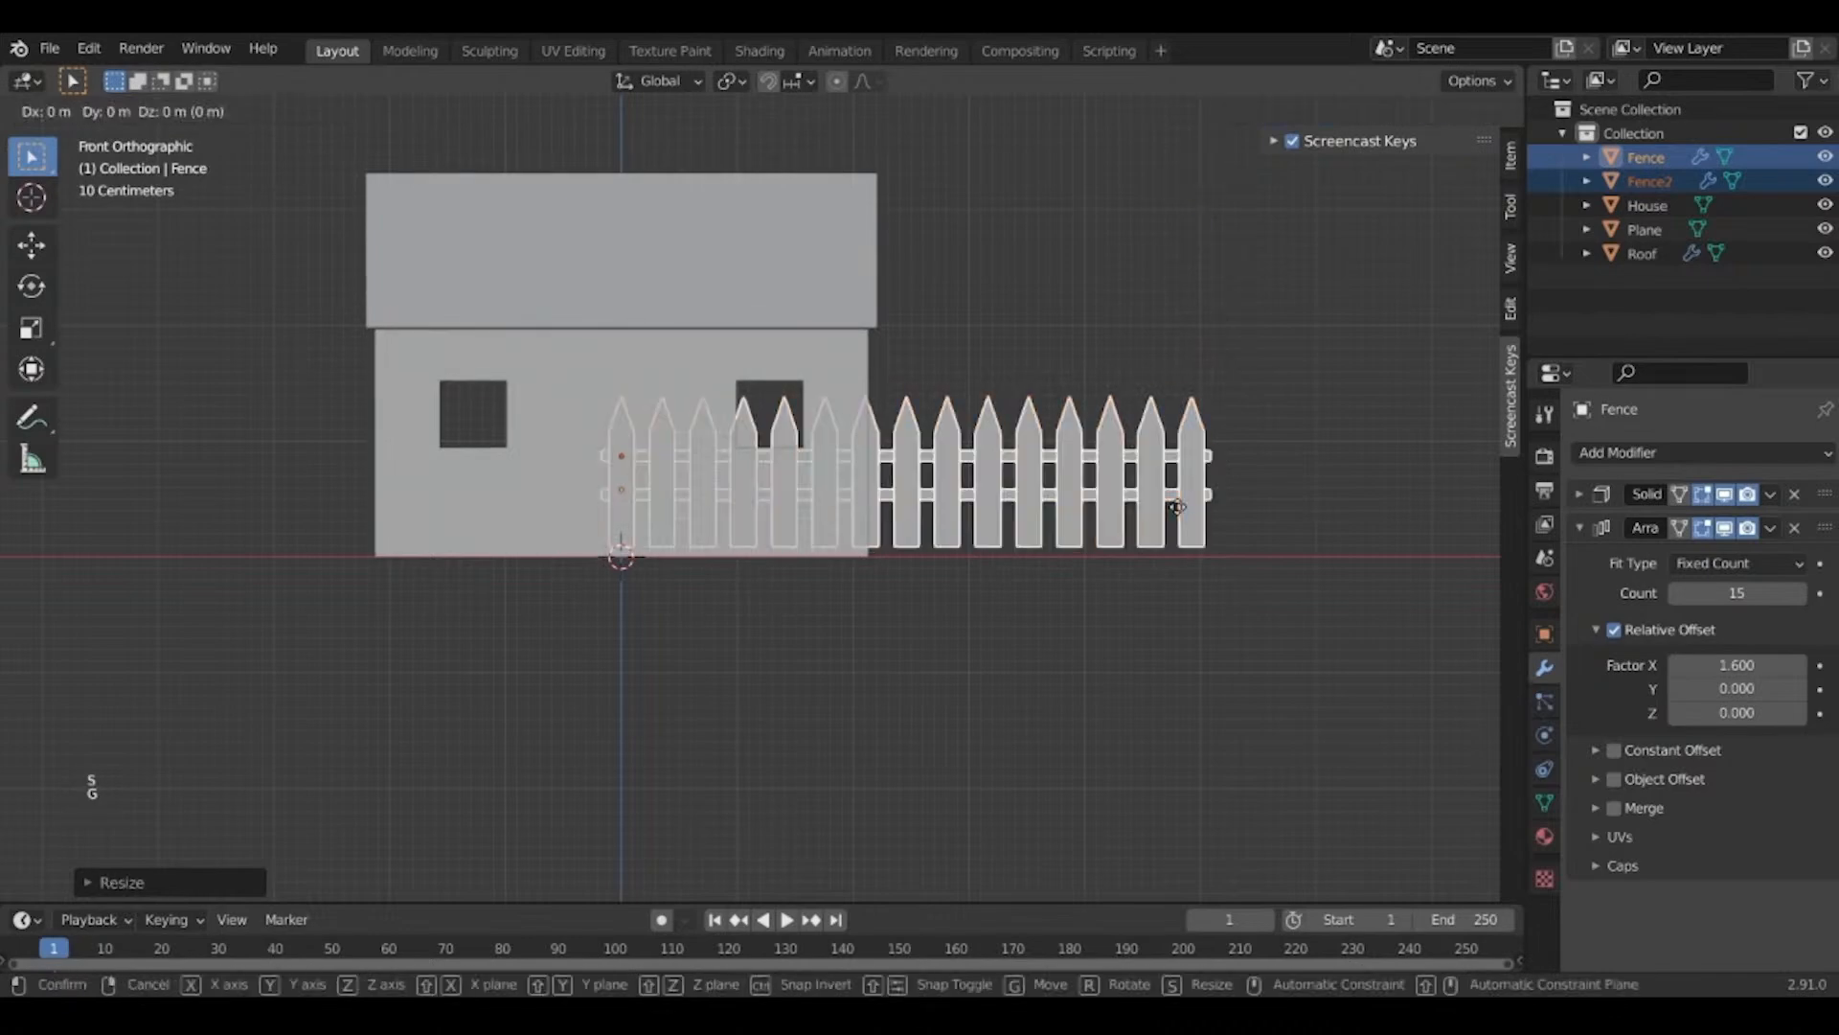
key(z)
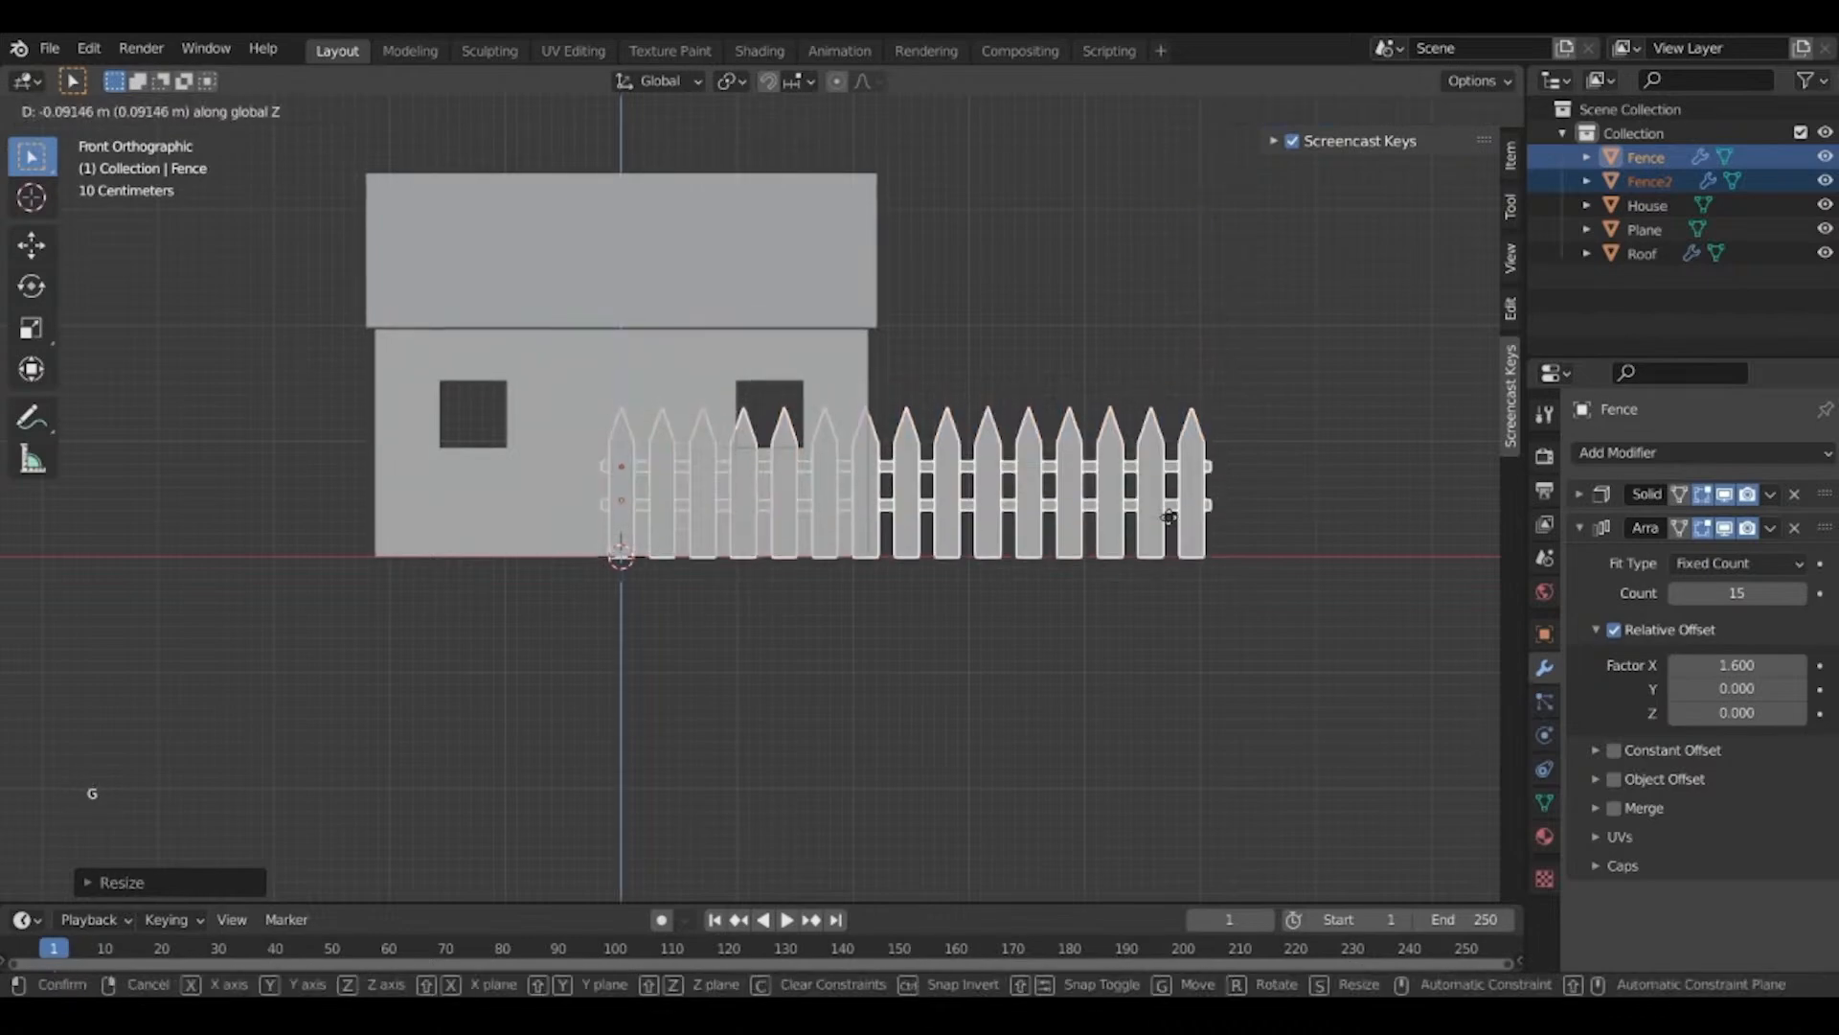
click(1171, 524)
middle_drag(1170, 524, 617, 969)
scroll(624, 607, down, 5)
scroll(888, 668, up, 8)
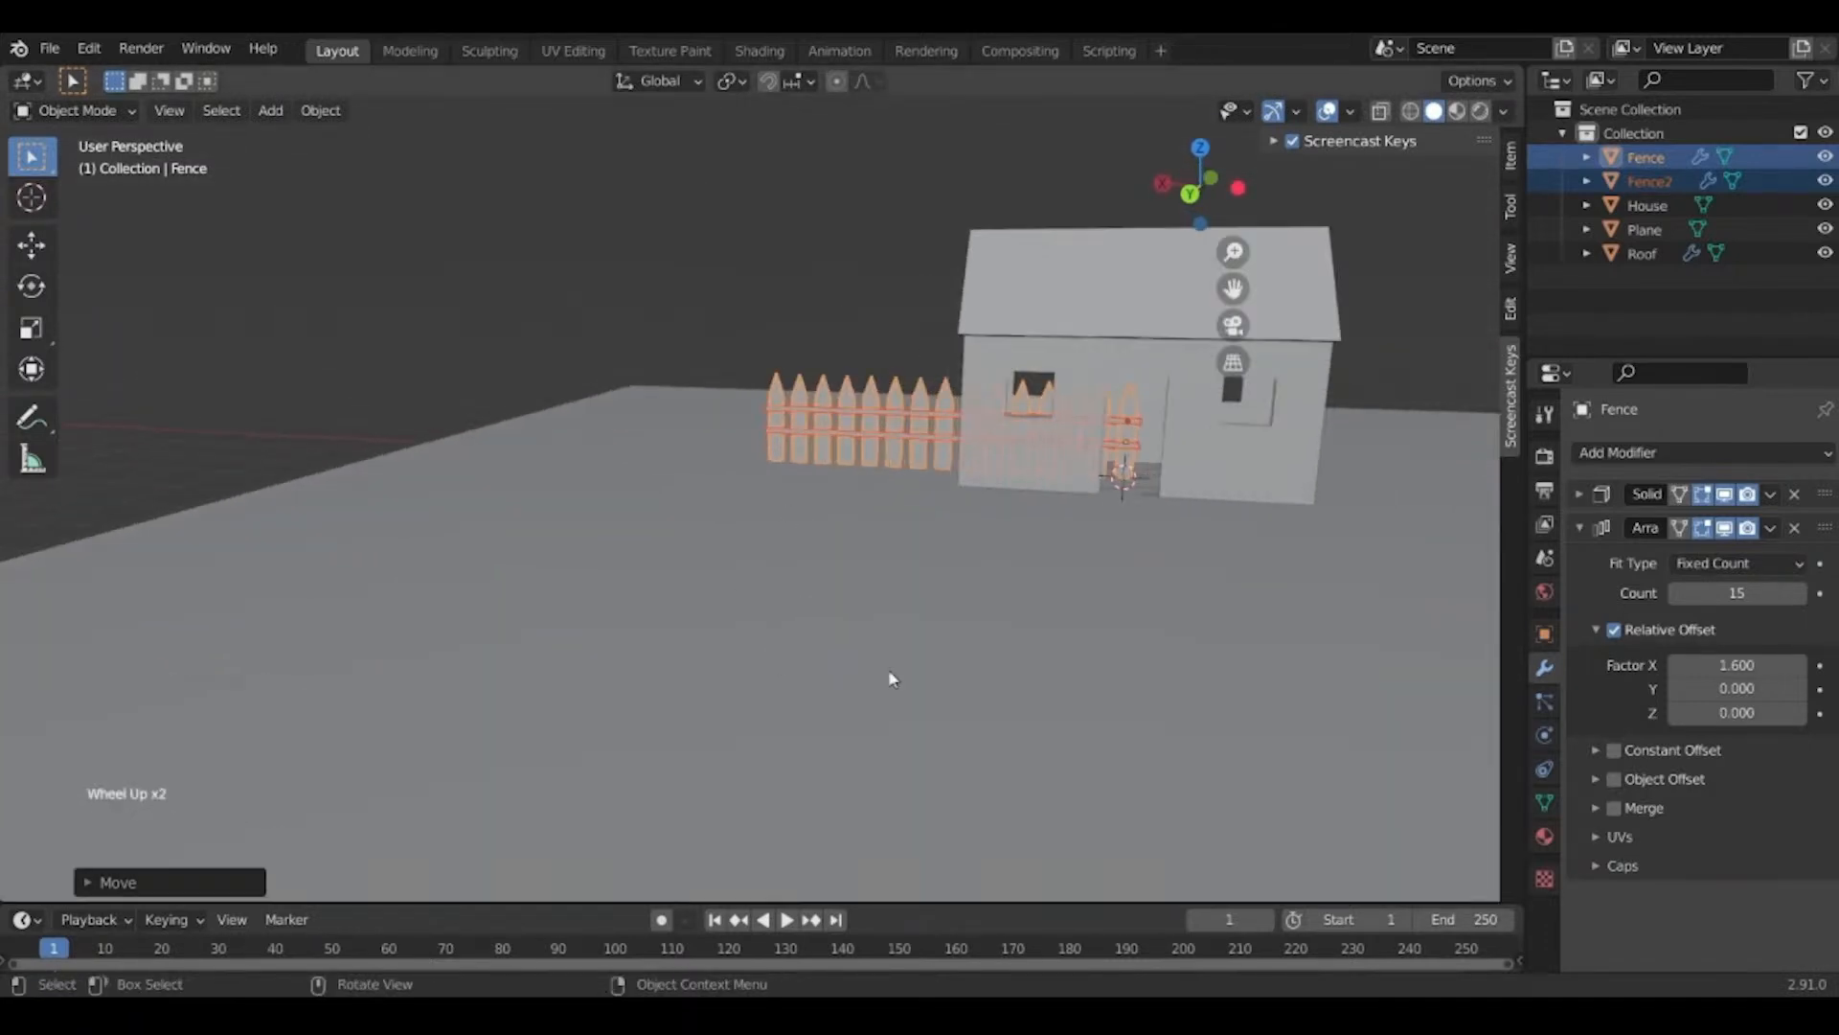
Move the pickets and rails together along X, clear of the house's side wall.
shift+scroll(868, 595, up, 1)
shift+middle_drag(868, 595, 728, 729)
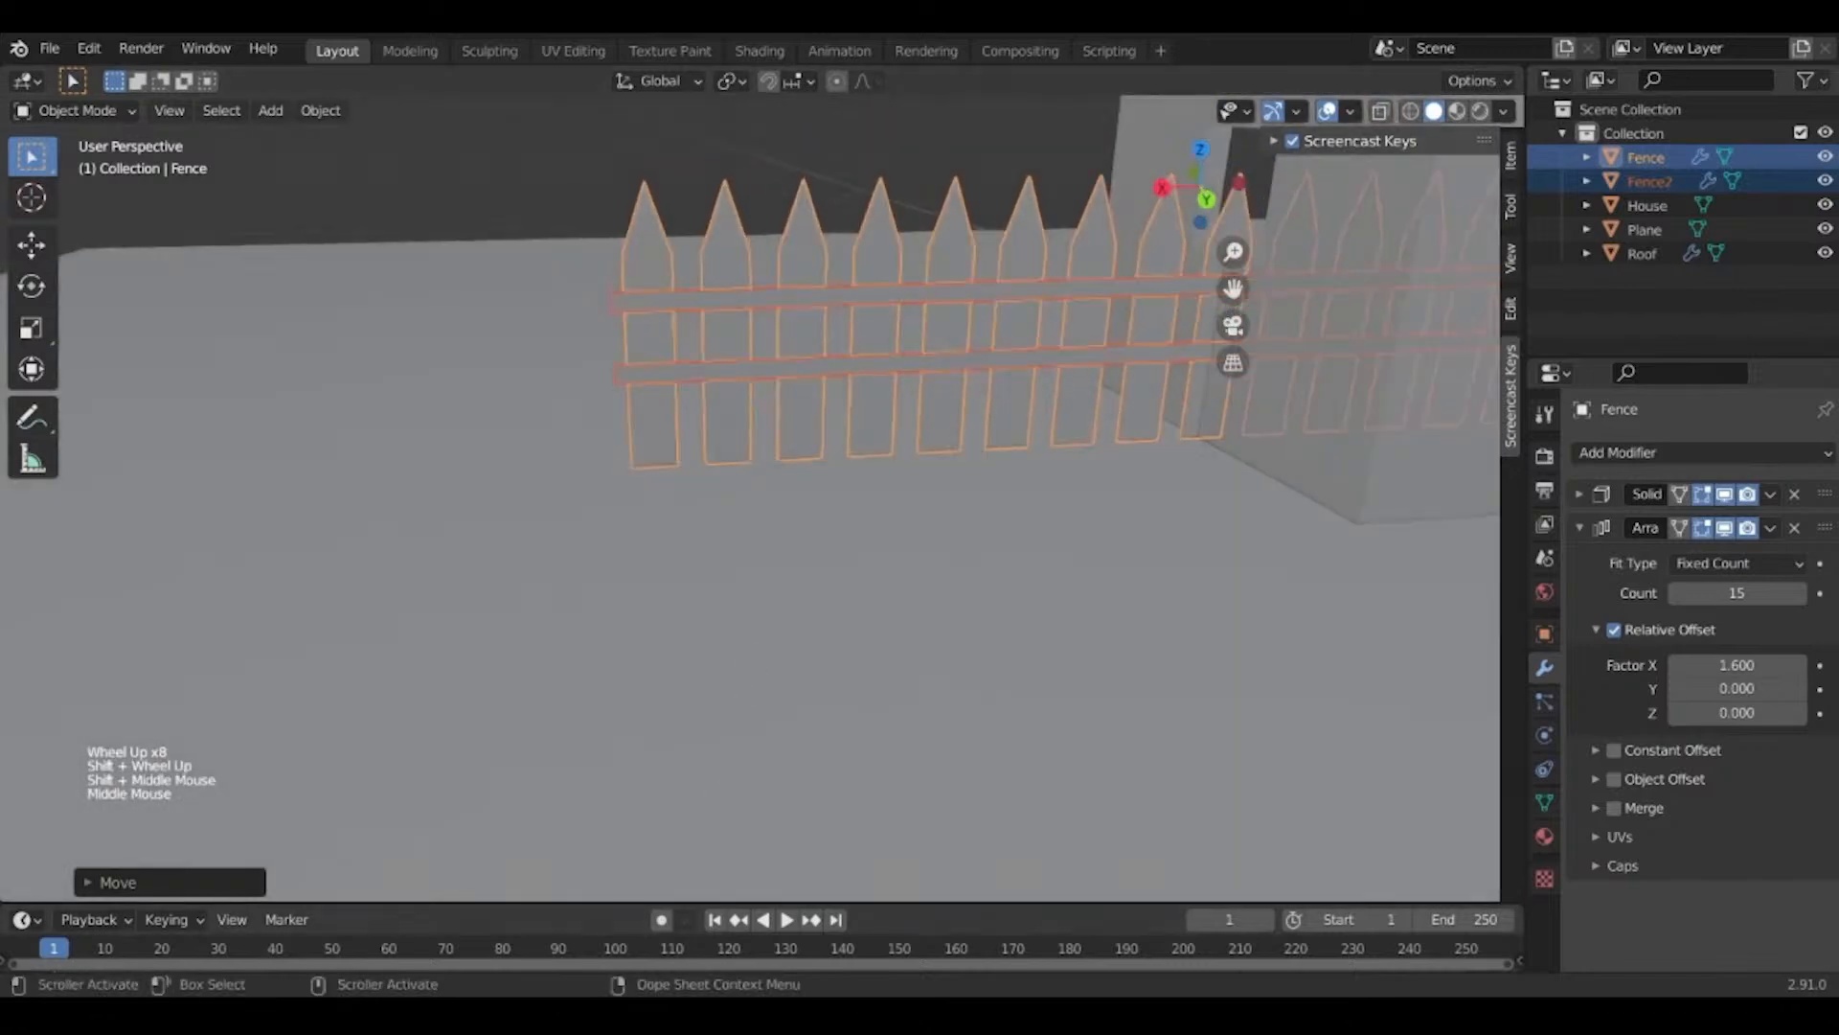
scroll(801, 607, down, 6)
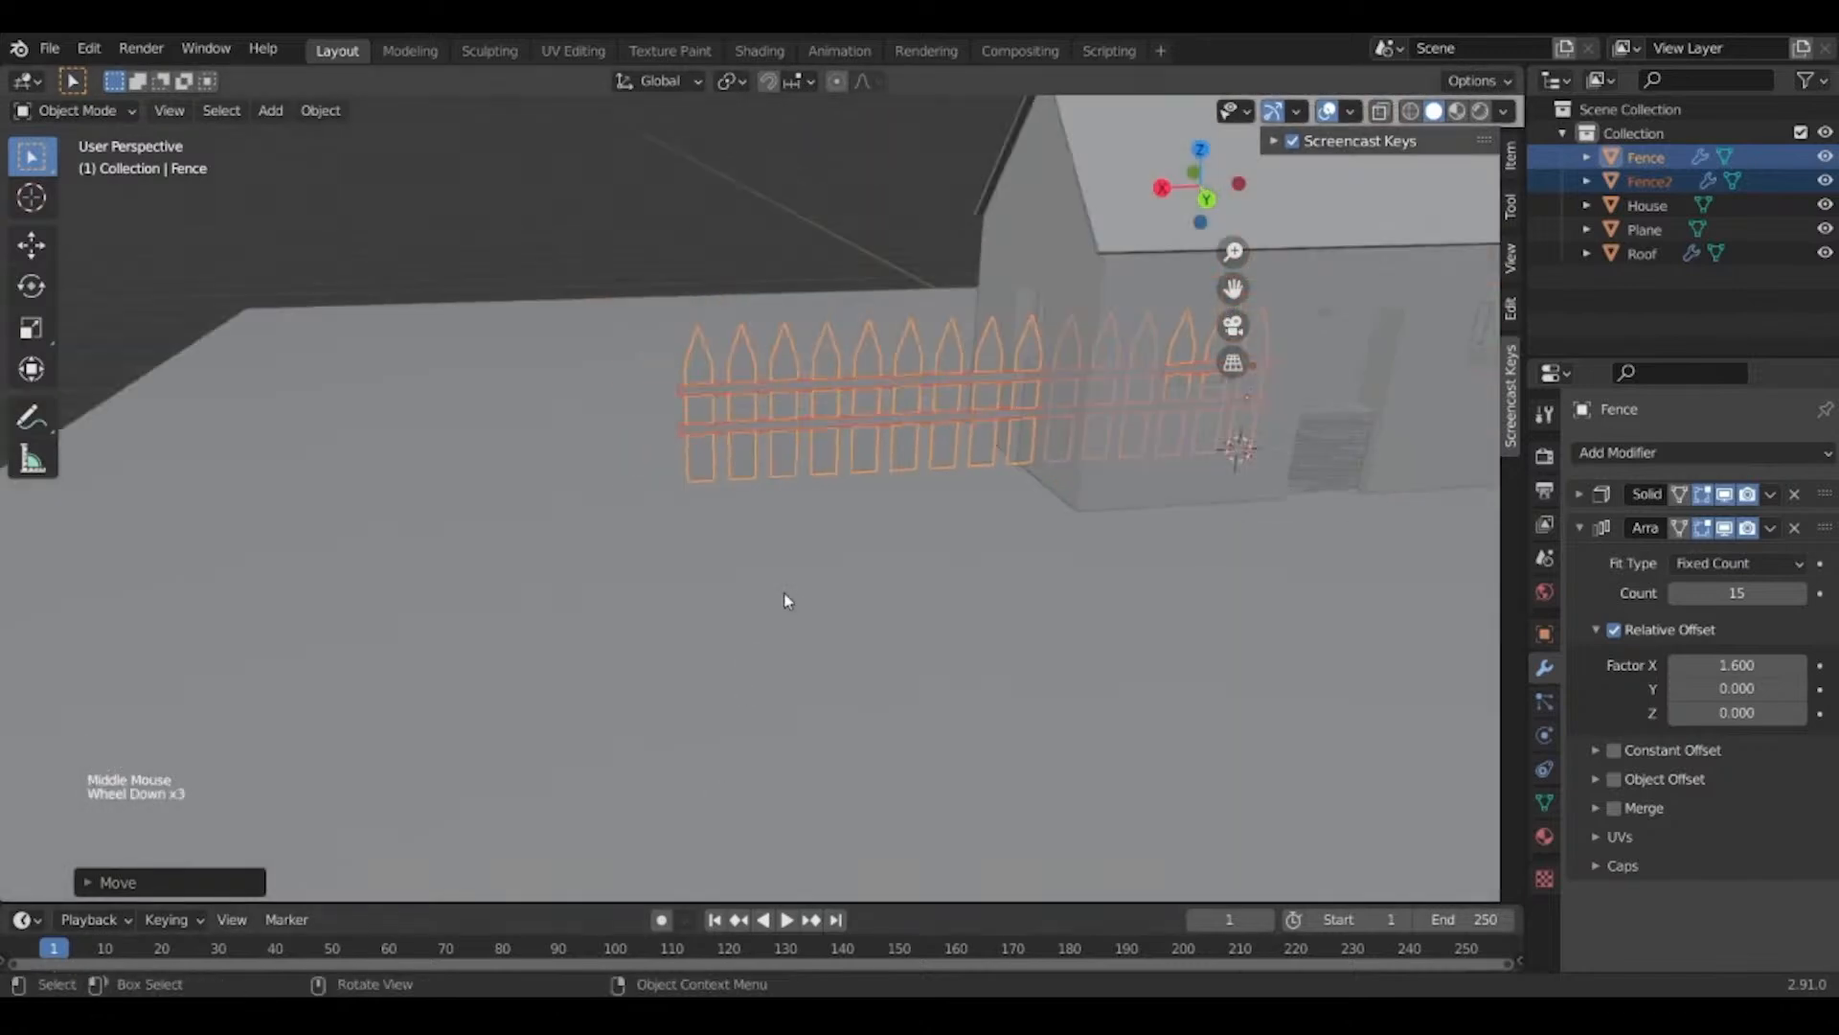
key(g)
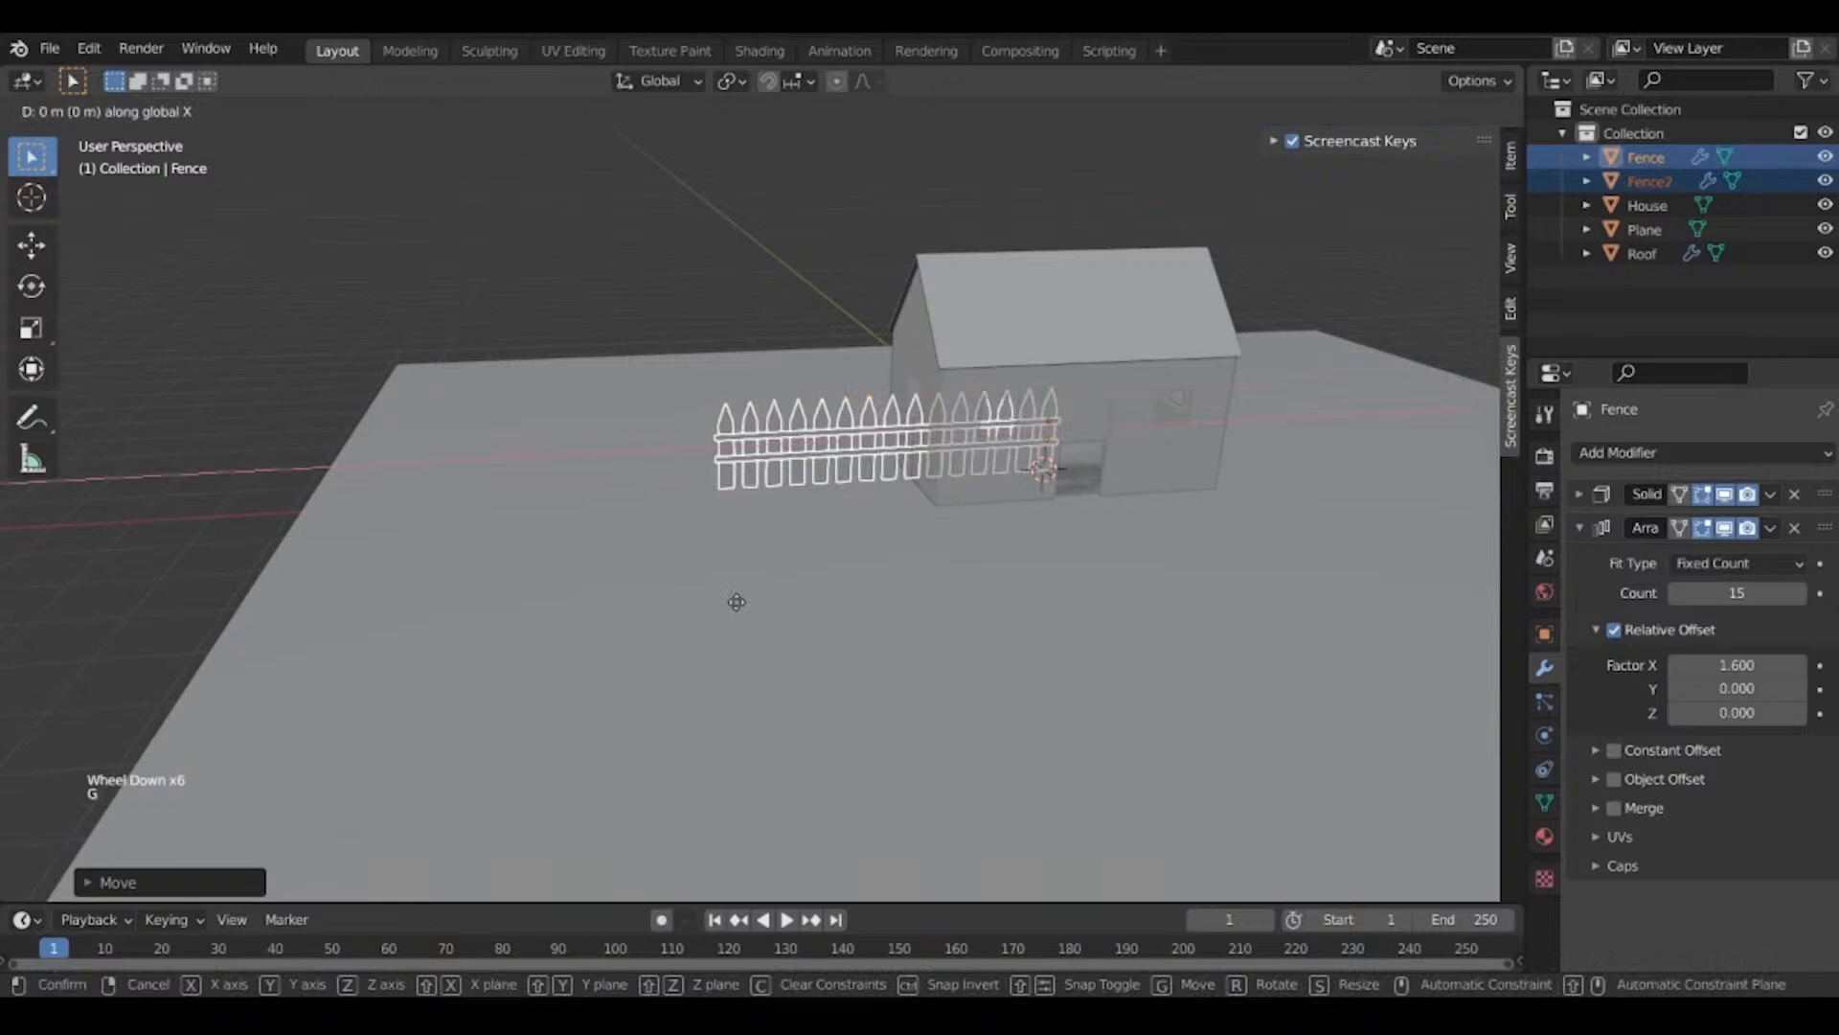
click(390, 535)
Move the whole fence along Y from beside the house to the side edge of the ground.
scroll(393, 533, down, 2)
middle_drag(393, 532, 666, 556)
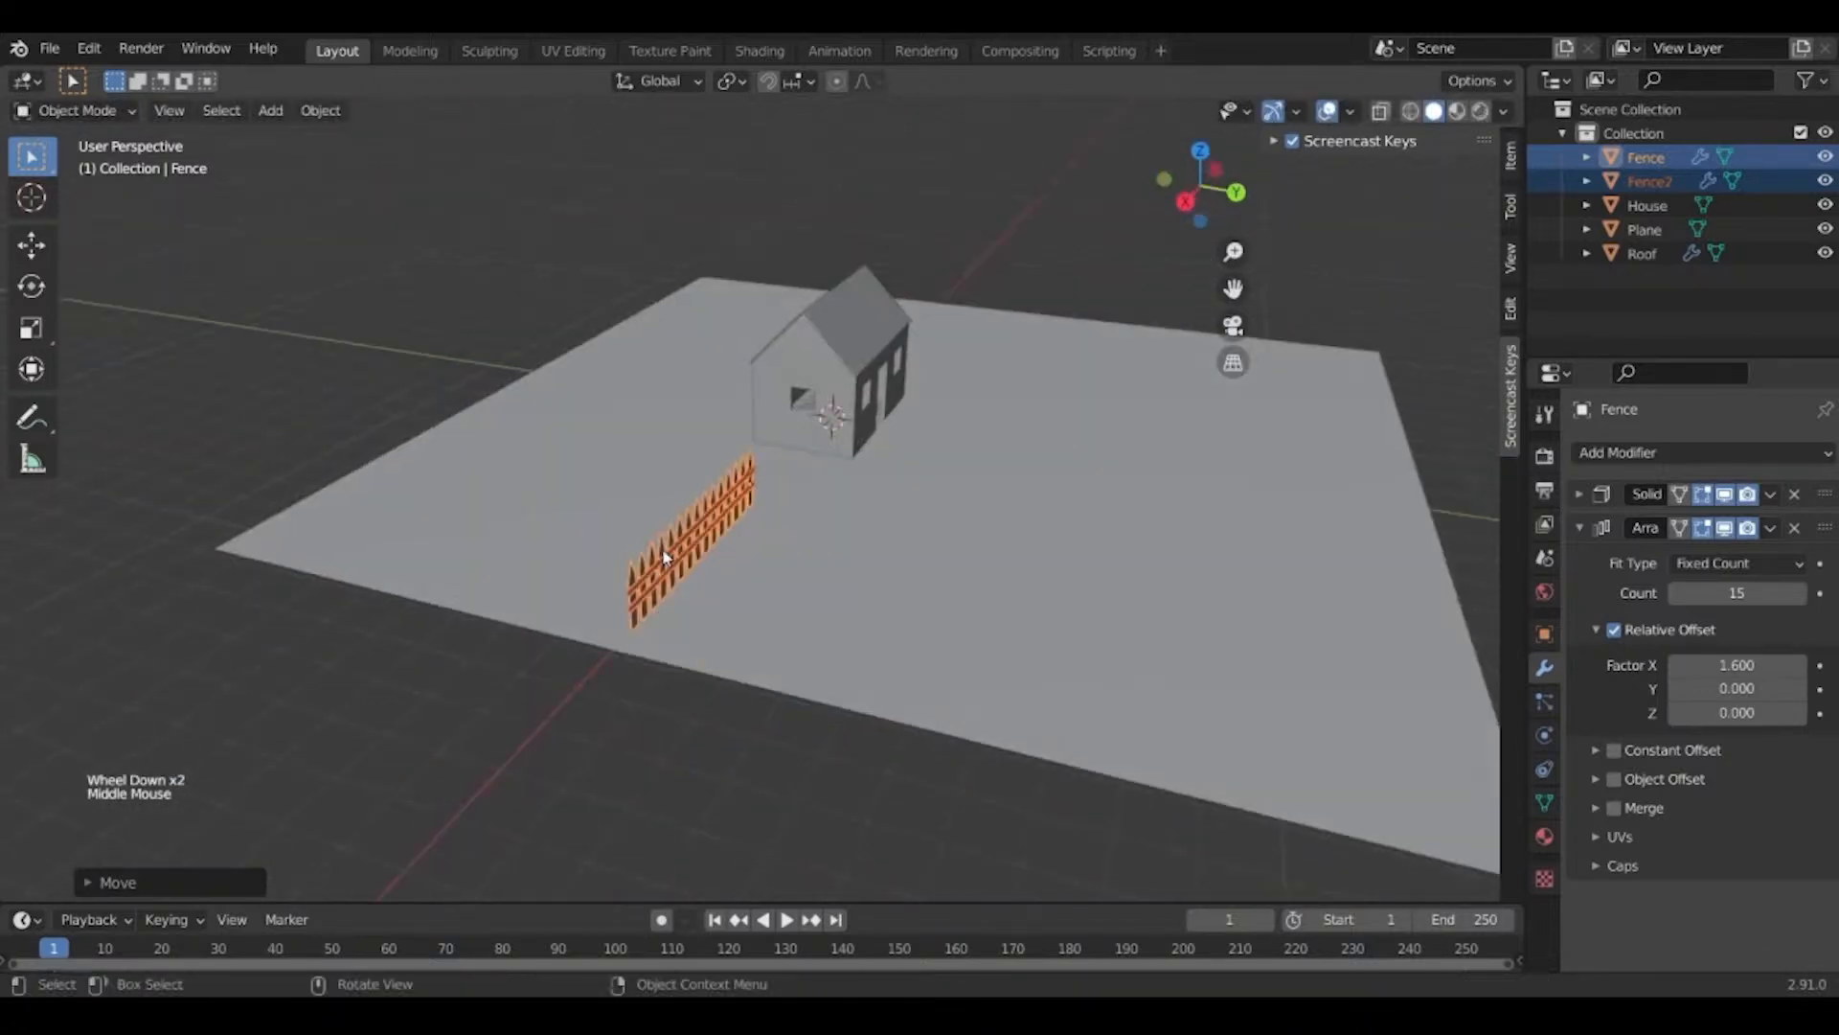
key(r)
right_click(659, 549)
shift+middle_drag(485, 570, 682, 566)
scroll(682, 565, up, 1)
middle_drag(682, 565, 821, 538)
key(g)
key(x)
key(y)
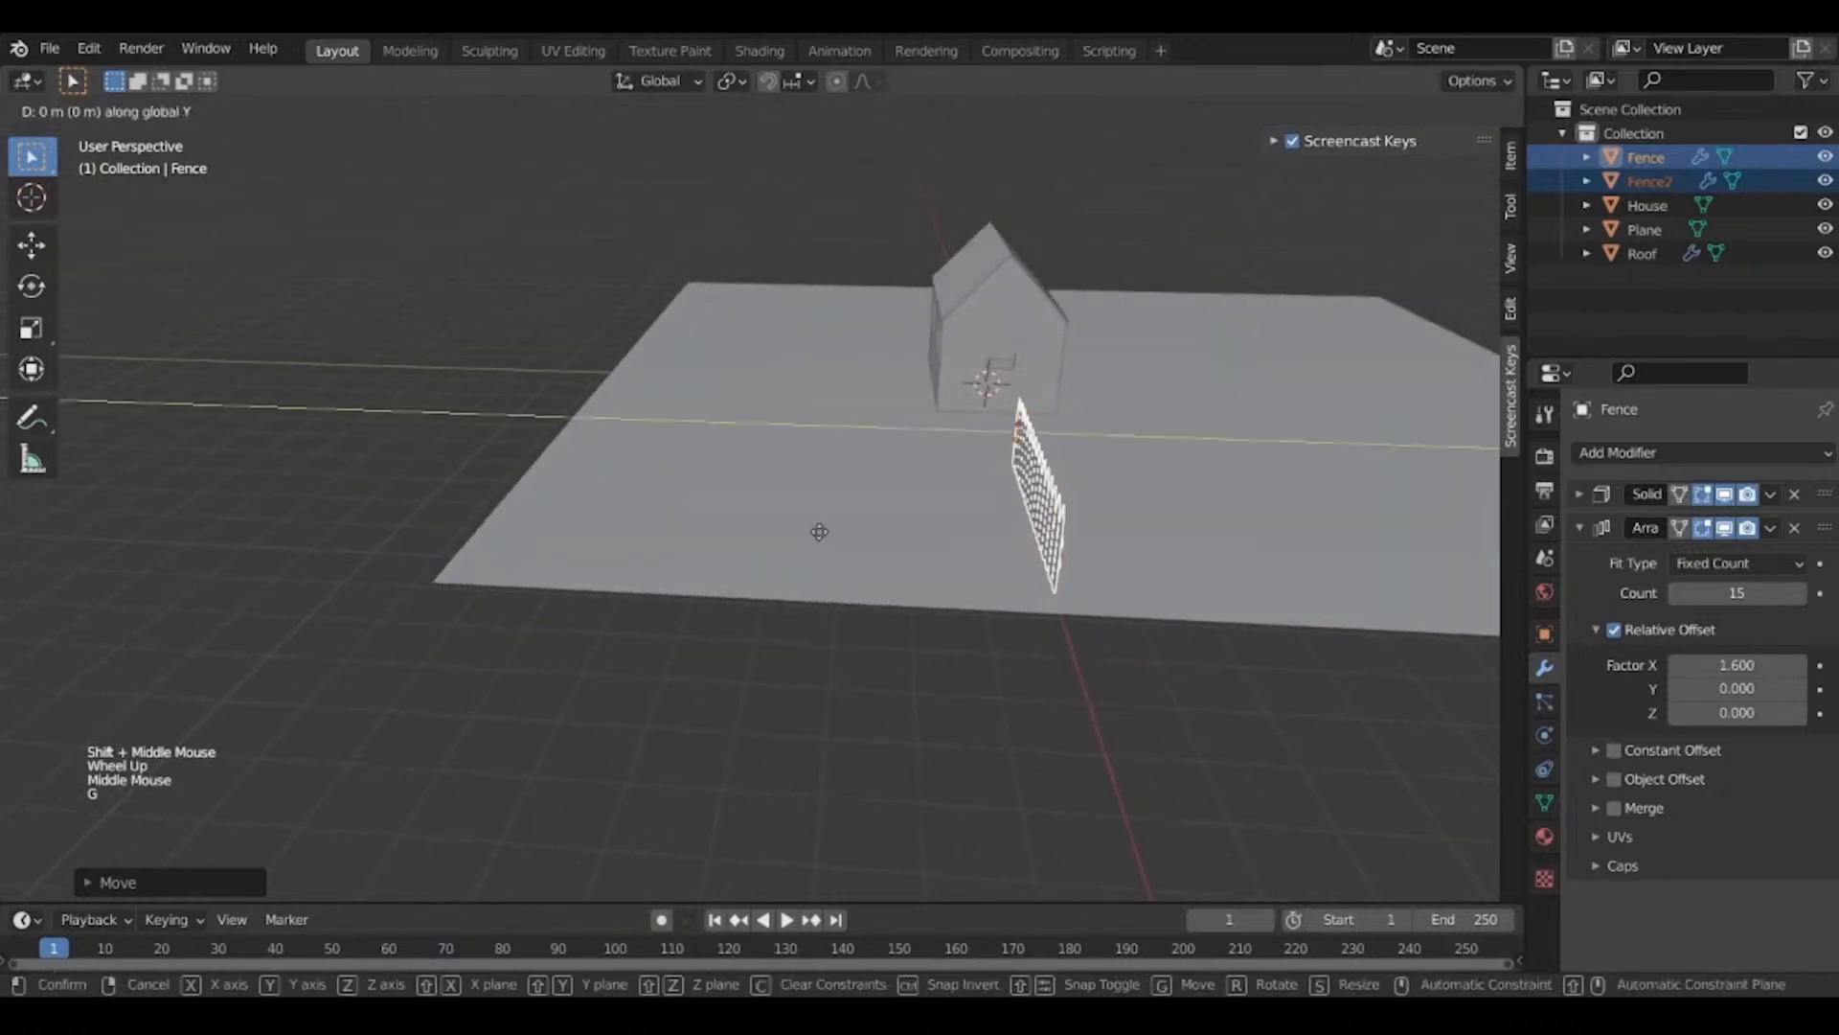
click(359, 443)
middle_drag(362, 443, 115, 404)
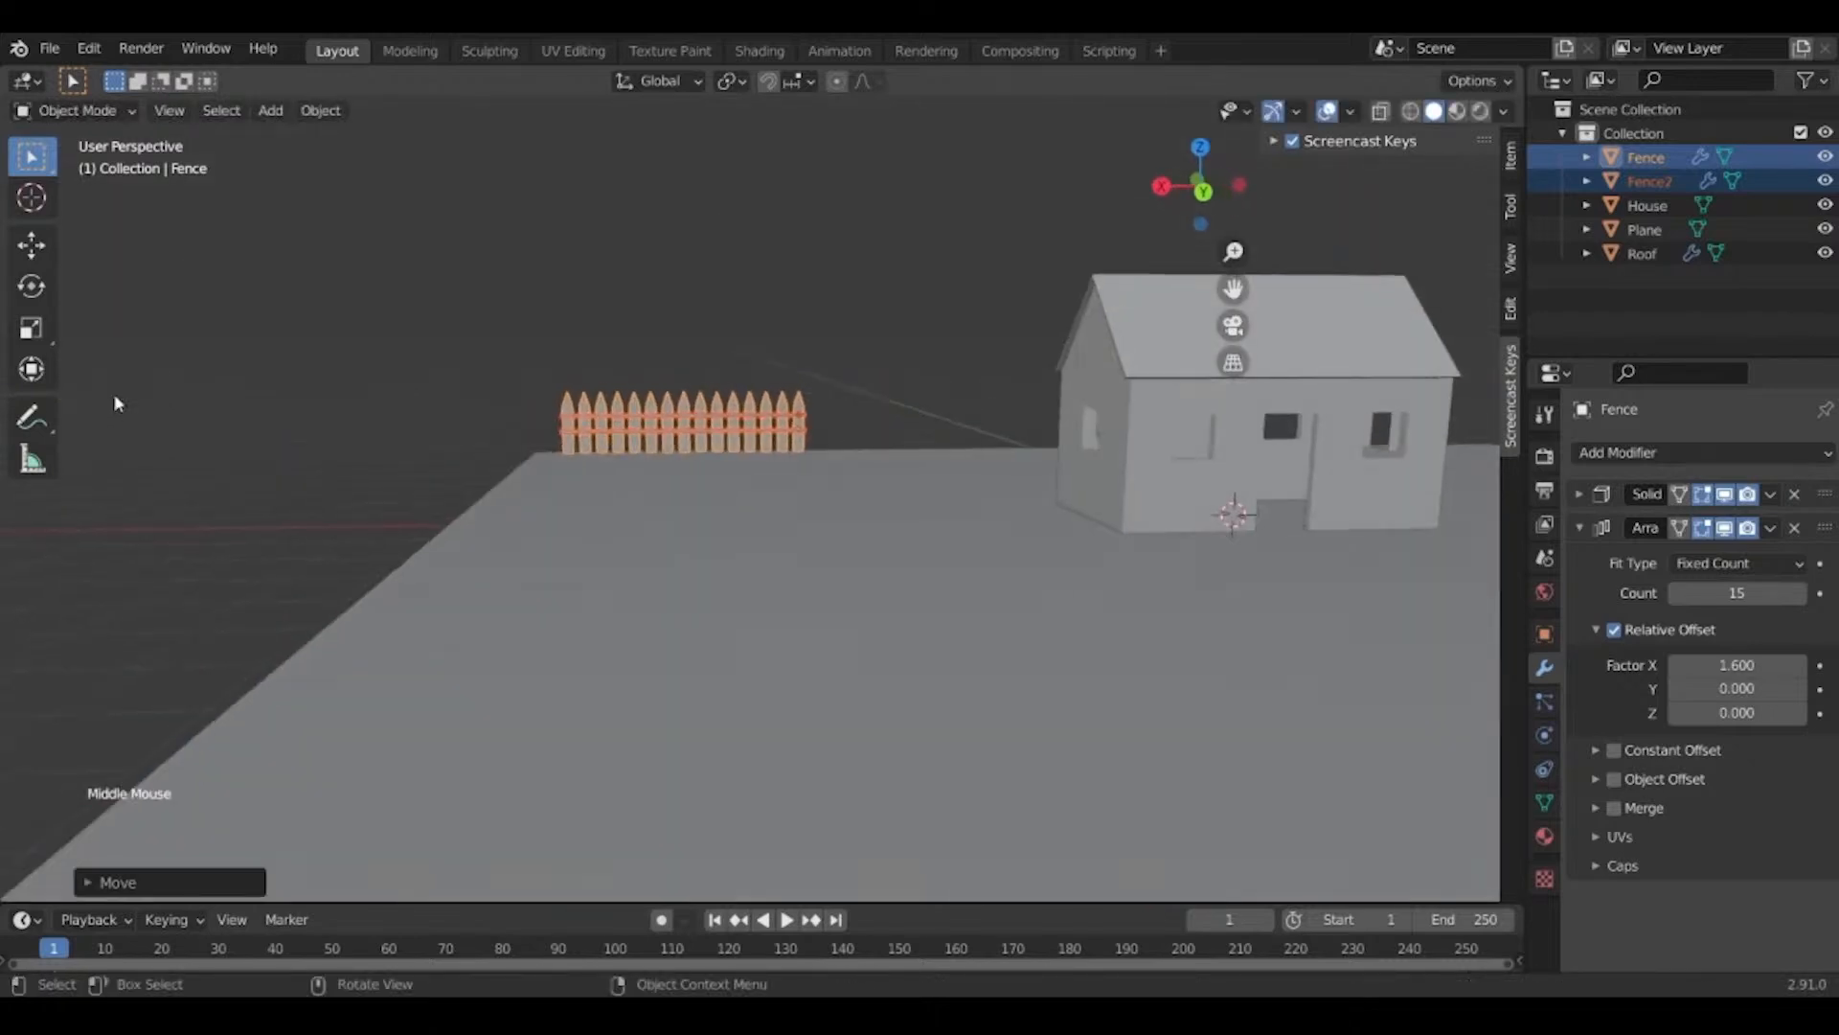
Check the fence against the ground in front view and shift it about 0.45 m along X at the corner.
key(KP_1)
scroll(112, 402, up, 5)
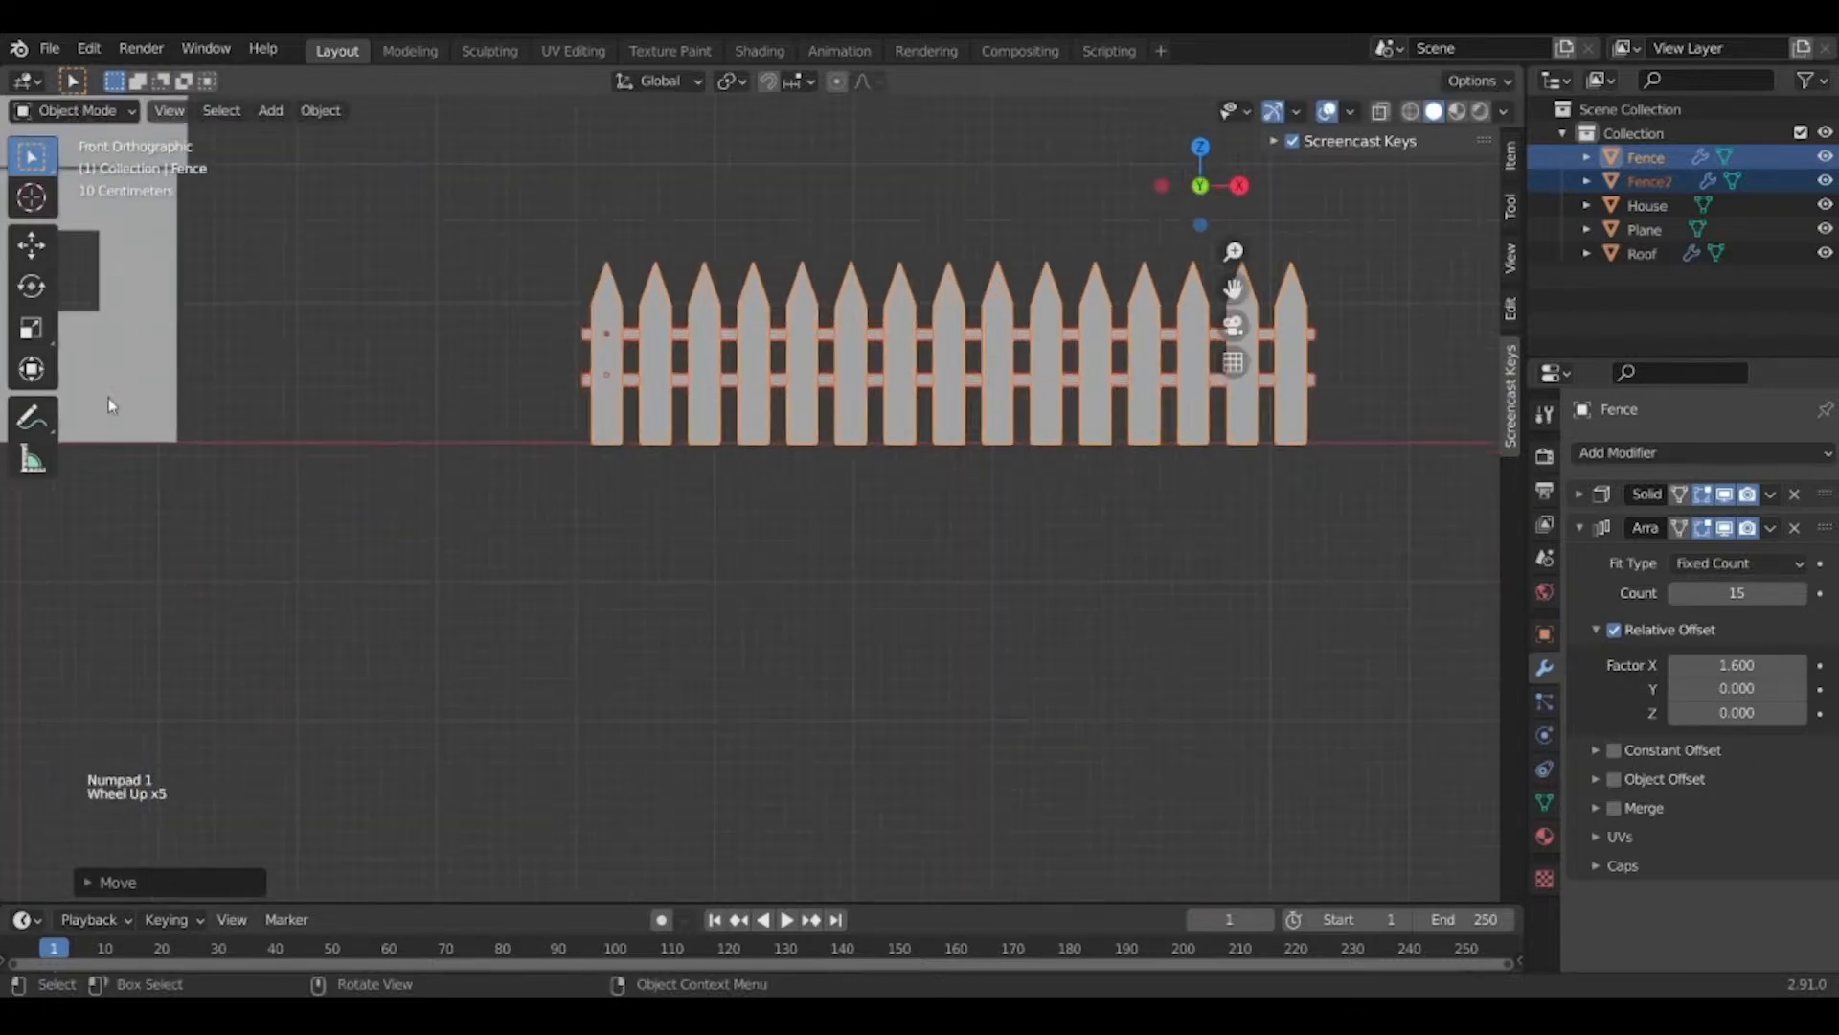
middle_drag(332, 374, 1305, 307)
scroll(1124, 361, down, 3)
middle_drag(1125, 361, 1014, 575)
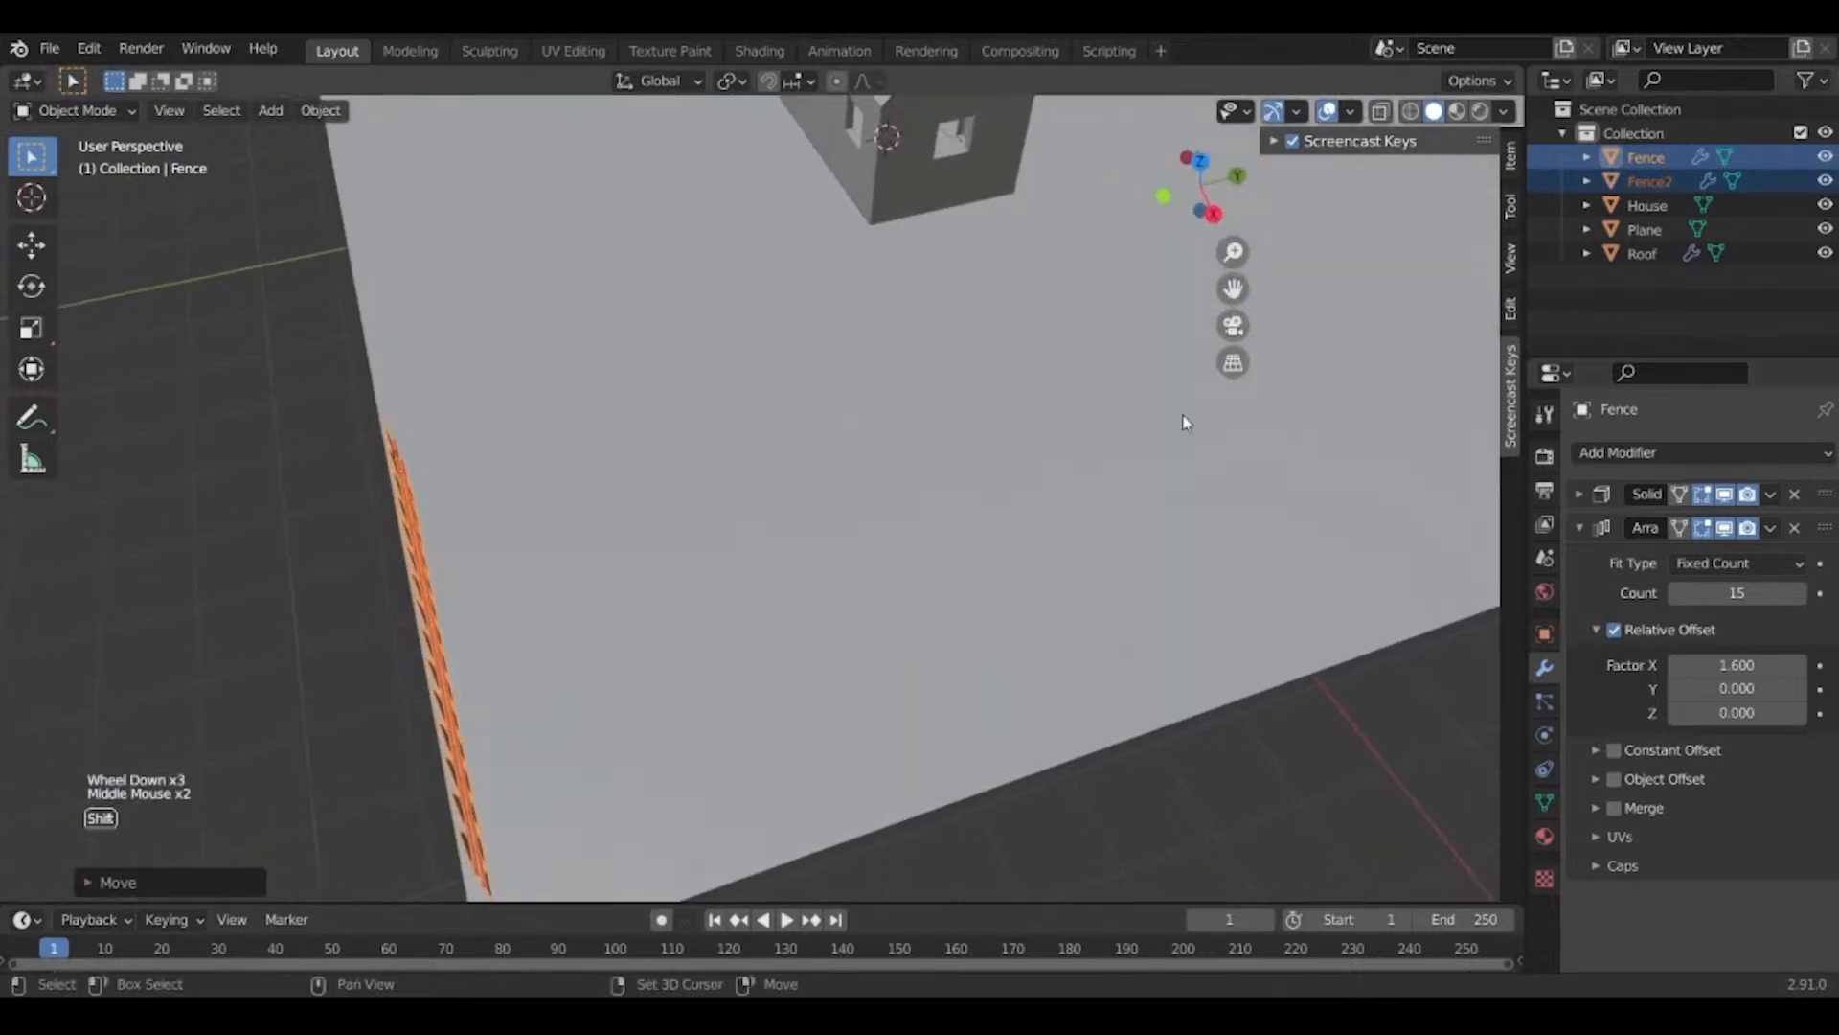
middle_drag(1186, 422, 924, 361)
key(g)
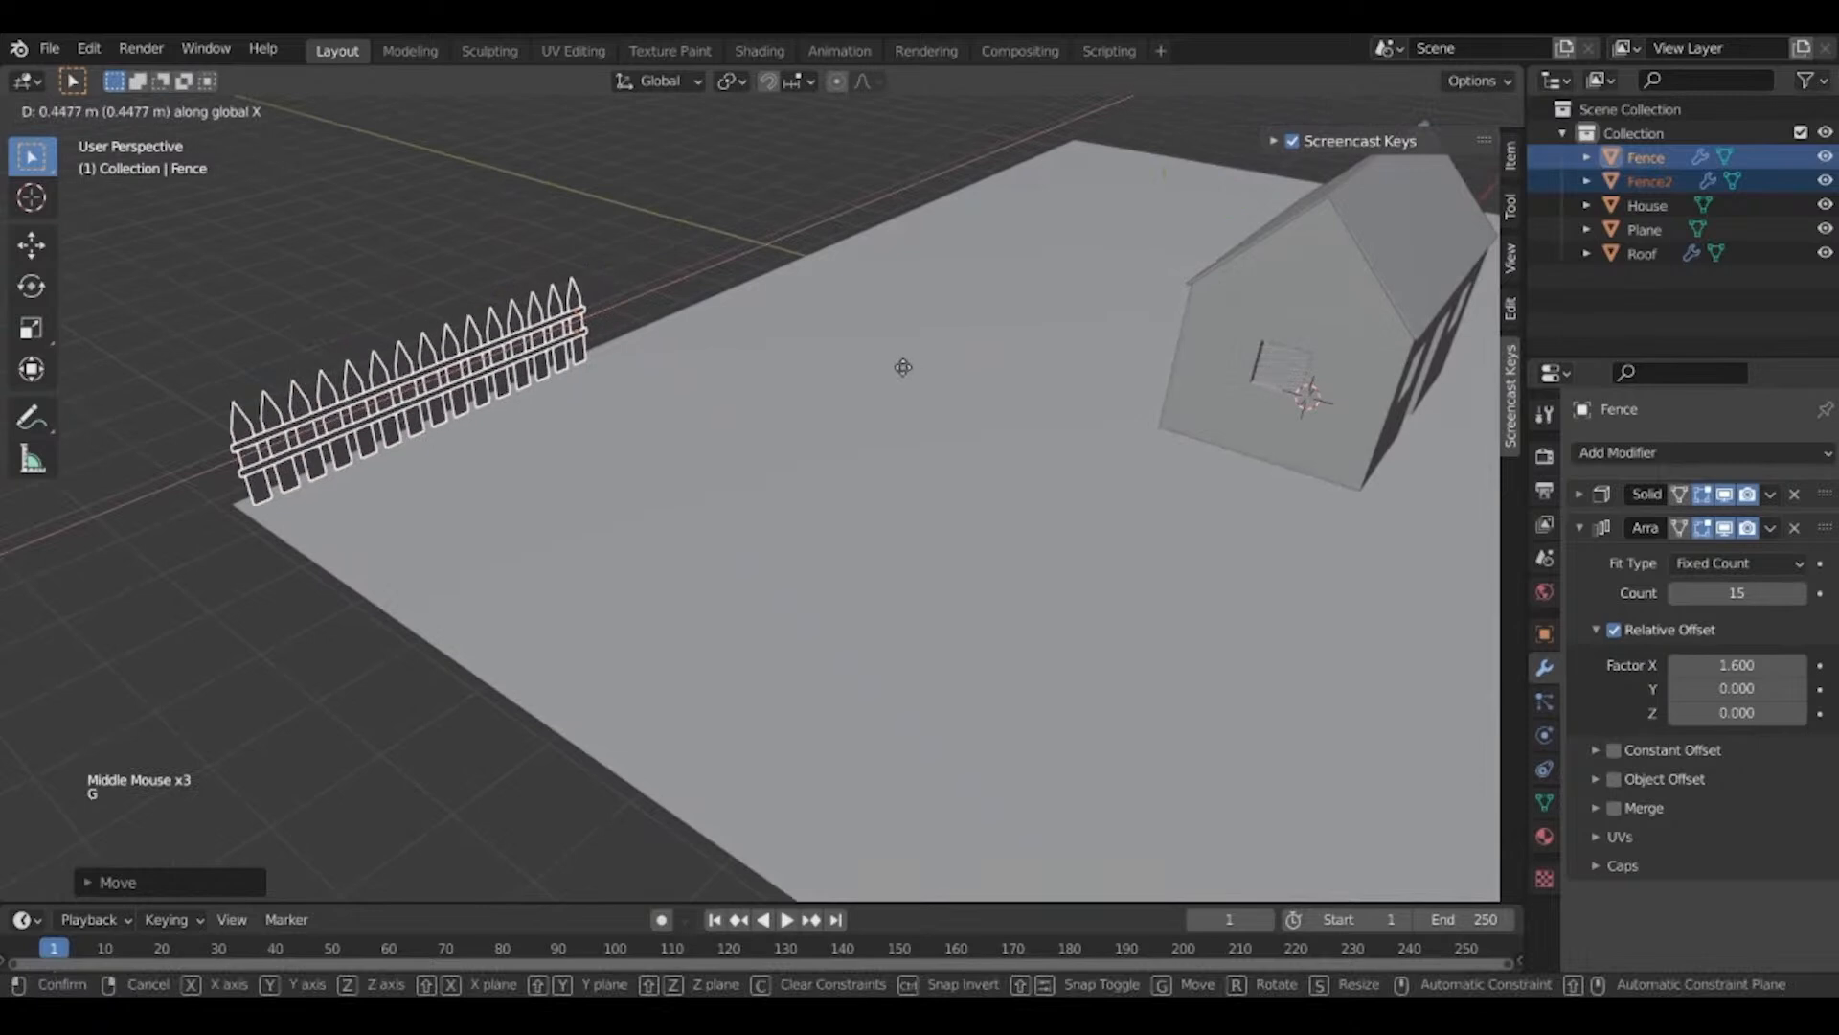
click(903, 366)
Try raising the picket array count to 18 and undo the change.
click(583, 282)
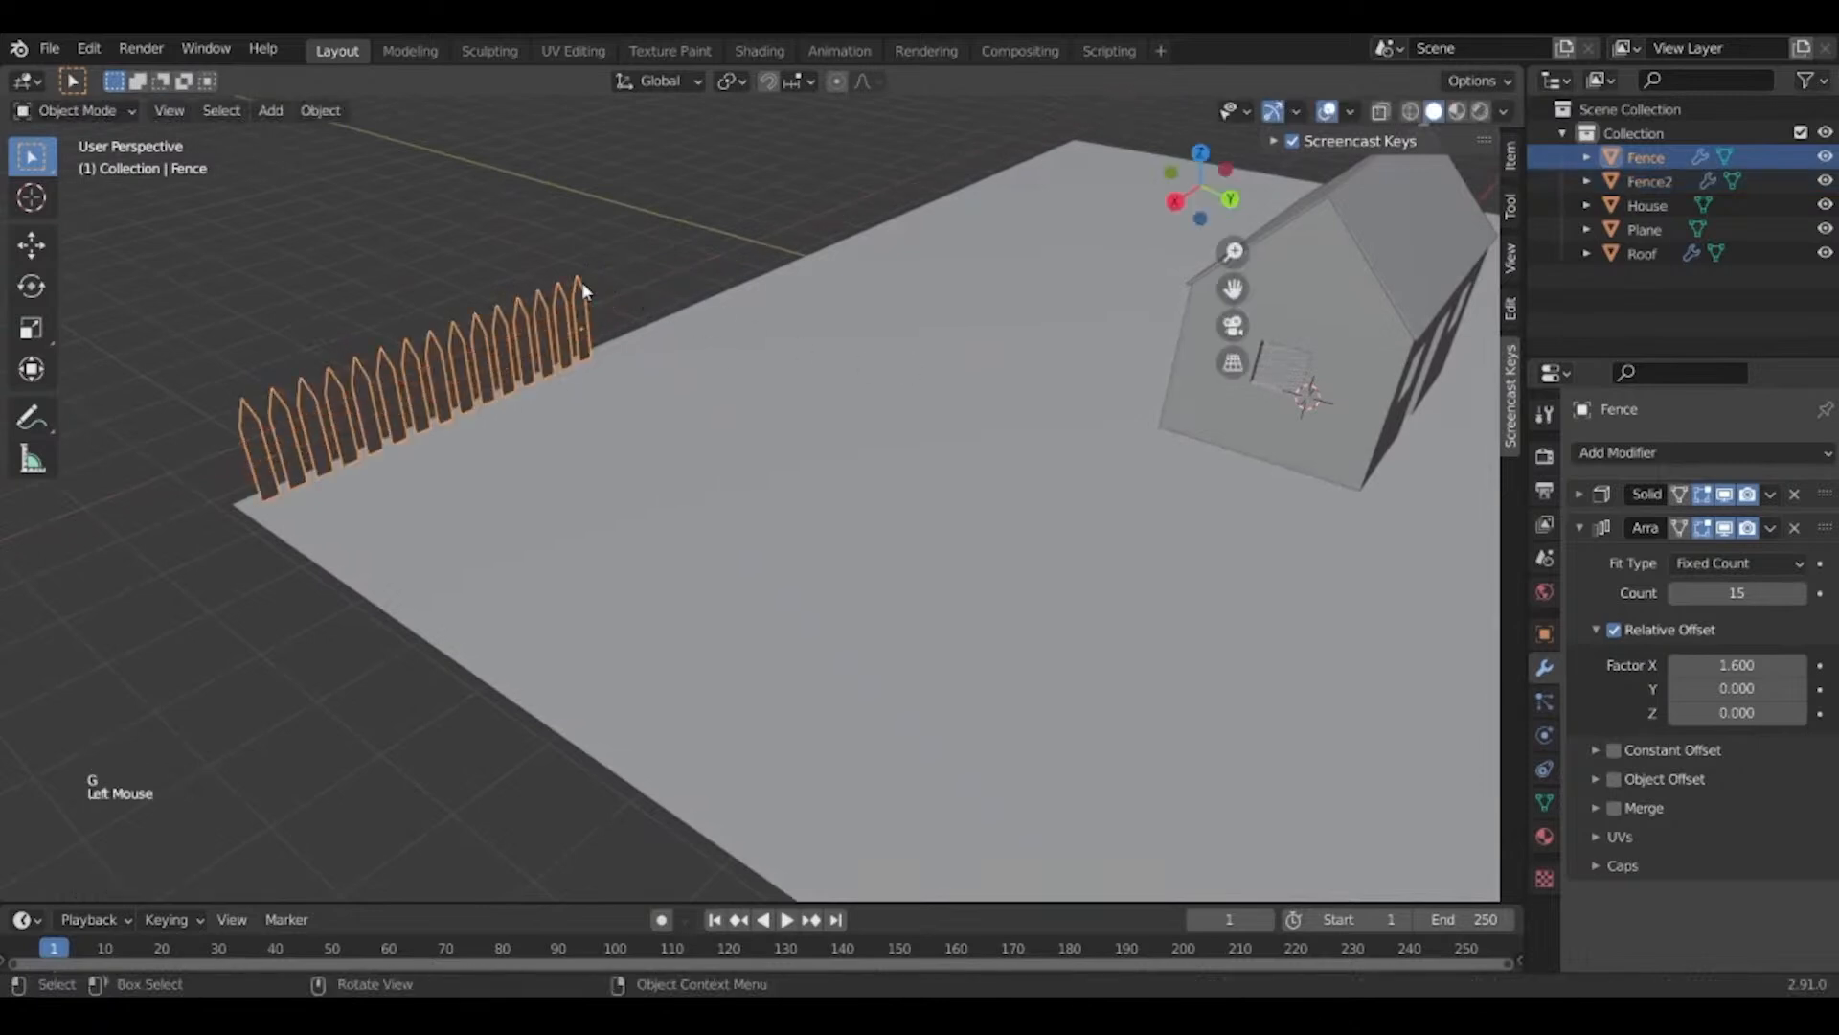
click(1800, 593)
click(1800, 593)
click(1800, 593)
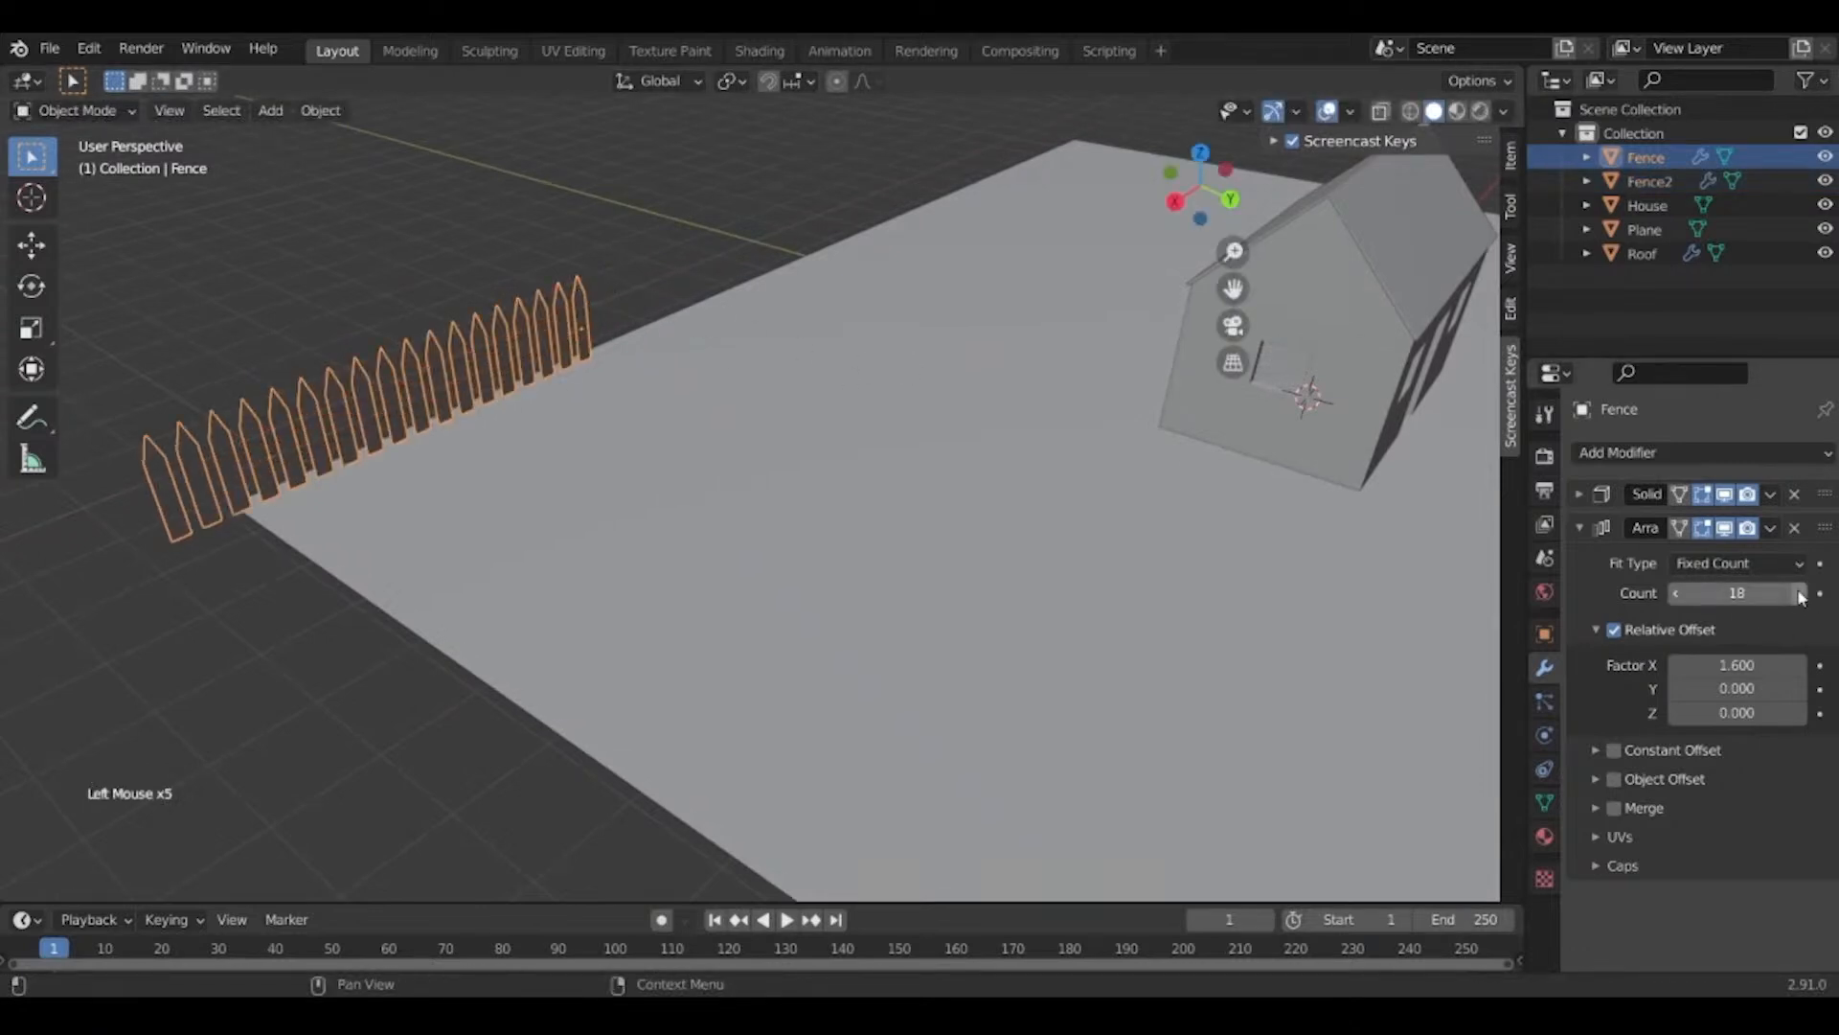
key(ctrl+z)
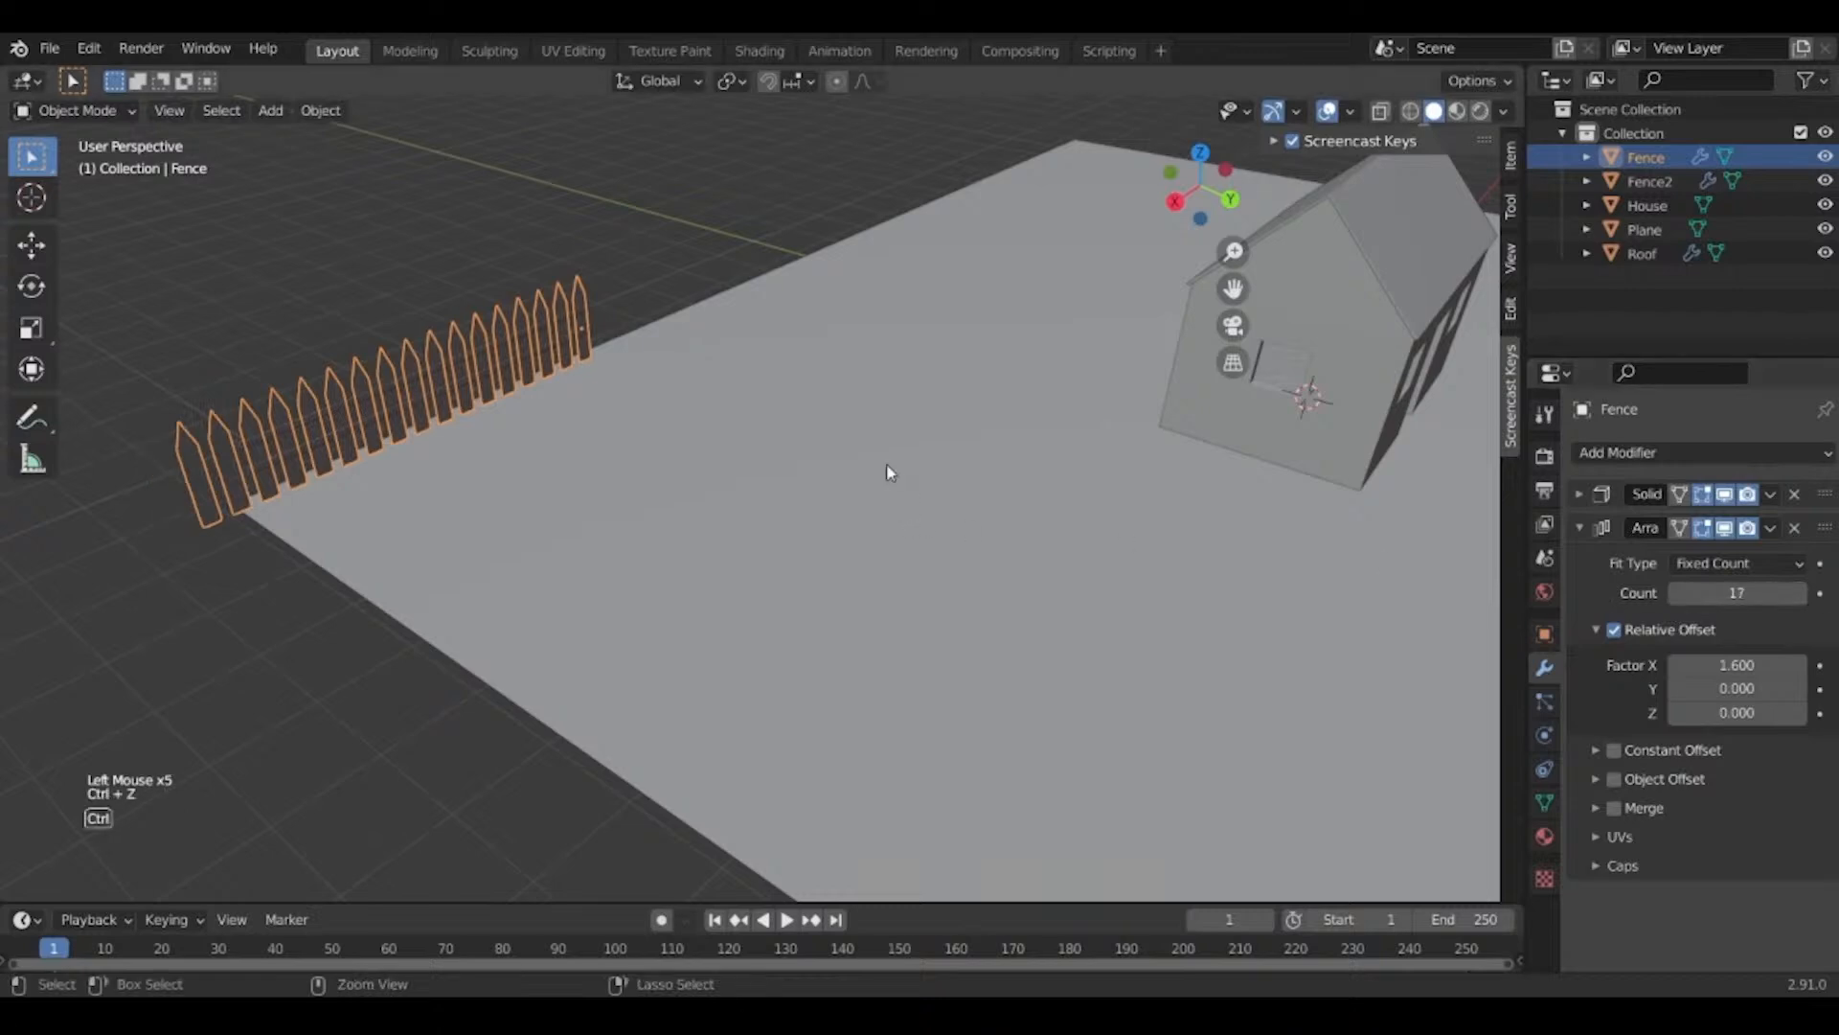
key(g)
right_click(731, 465)
Select the pickets and rails and move them along X towards the opposite end of the ground's edge.
drag(631, 228, 496, 337)
key(g)
key(x)
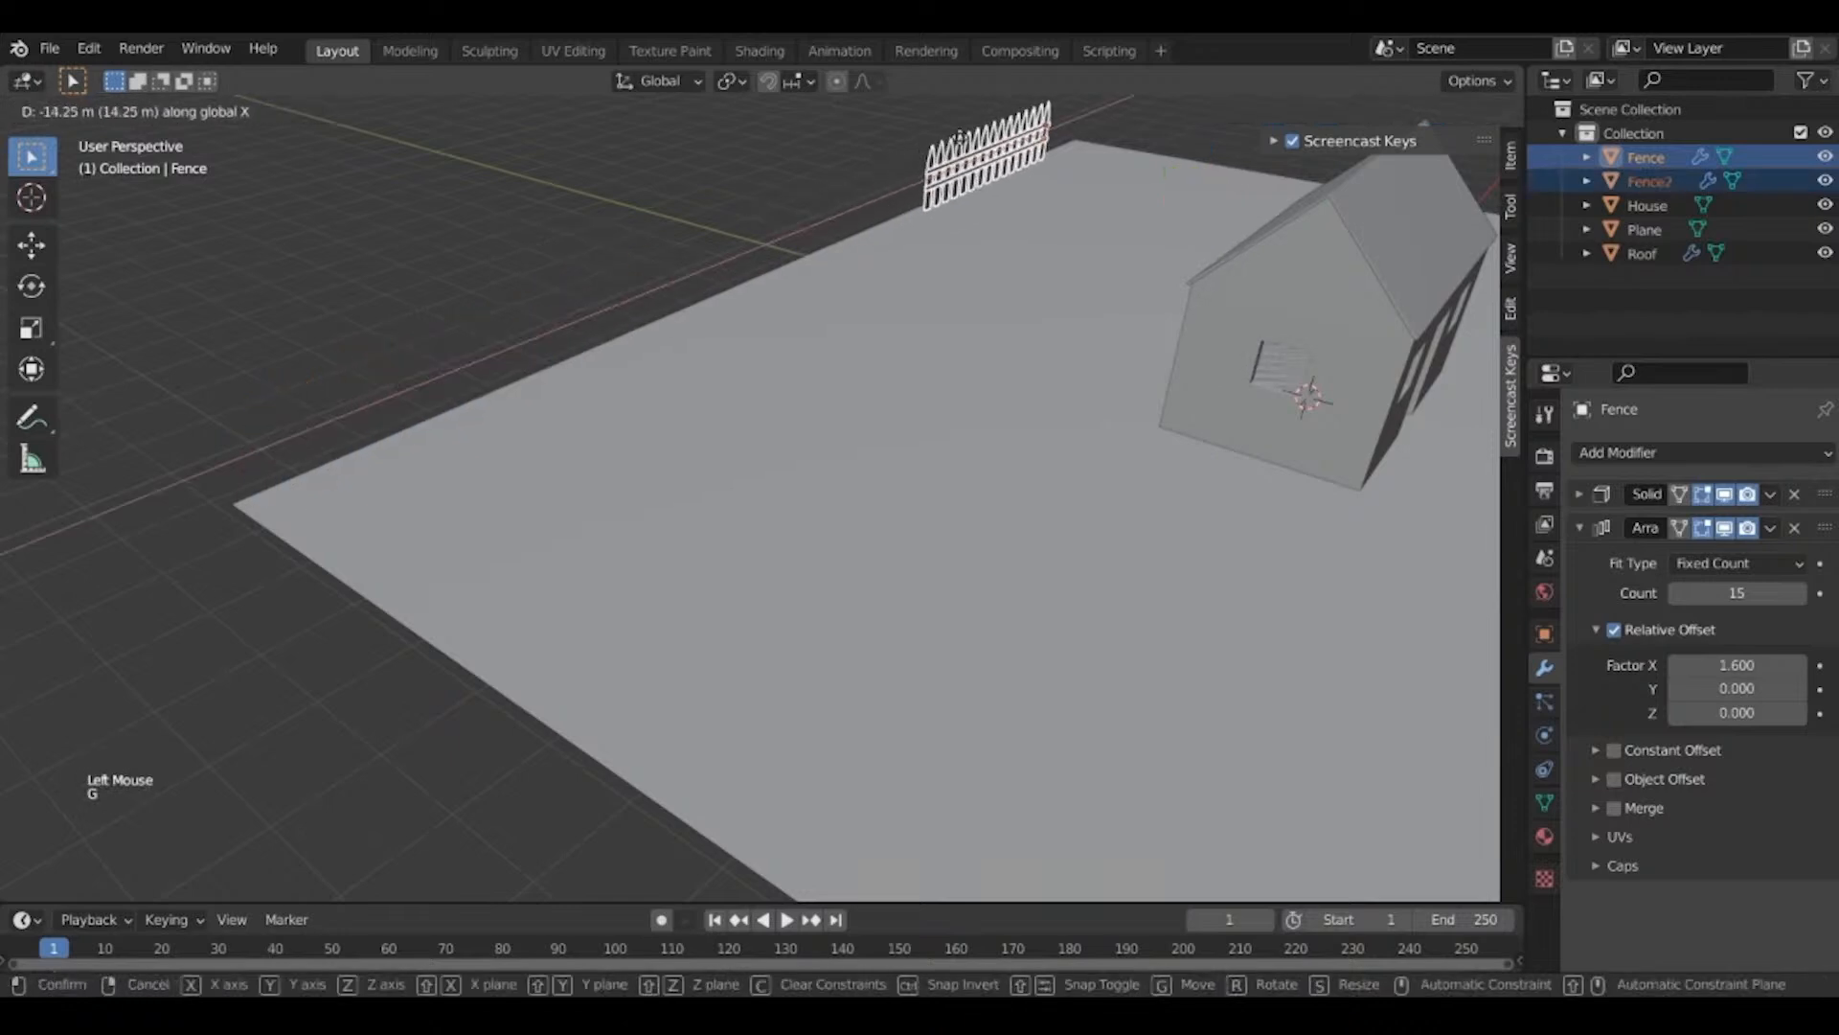
click(987, 124)
Check the fence's placement from above and nudge it outward so its first picket meets the ground's corner.
key(KP_7)
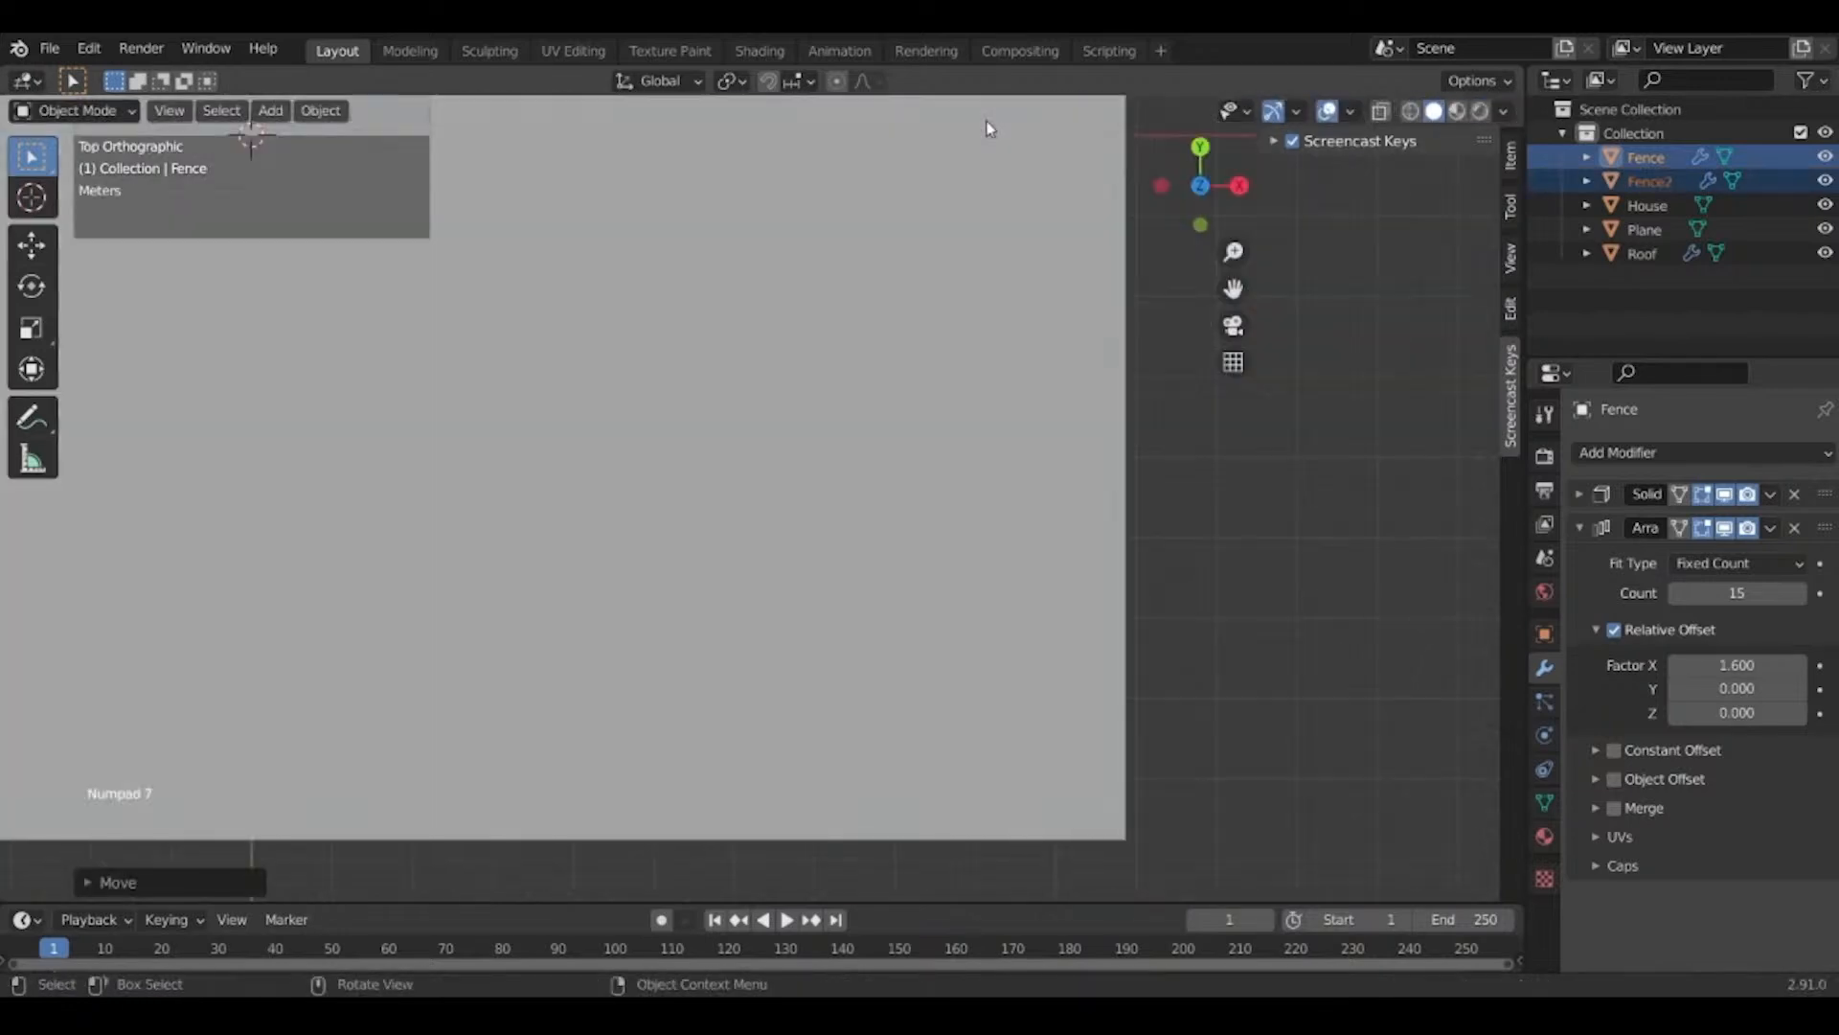
scroll(870, 875, down, 2)
shift+middle_drag(870, 874, 1242, 583)
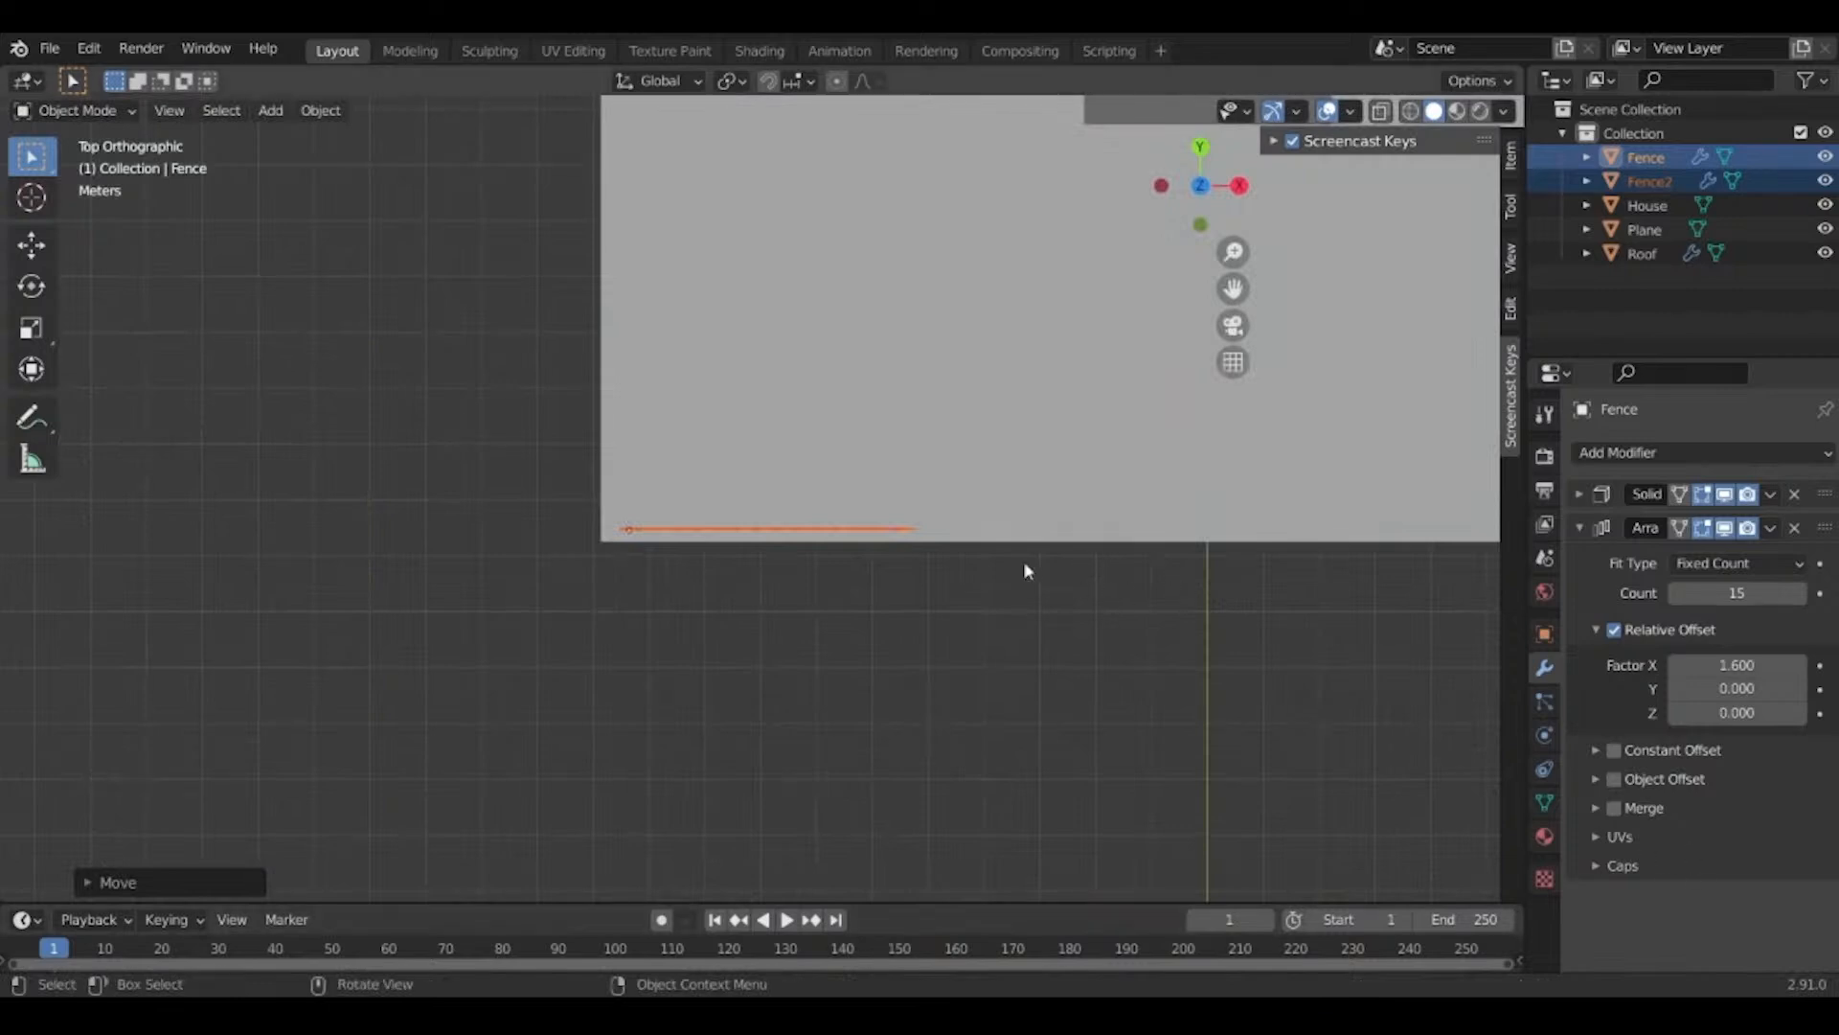
middle_drag(1025, 570, 1059, 452)
scroll(907, 463, up, 3)
middle_drag(908, 464, 793, 464)
key(g)
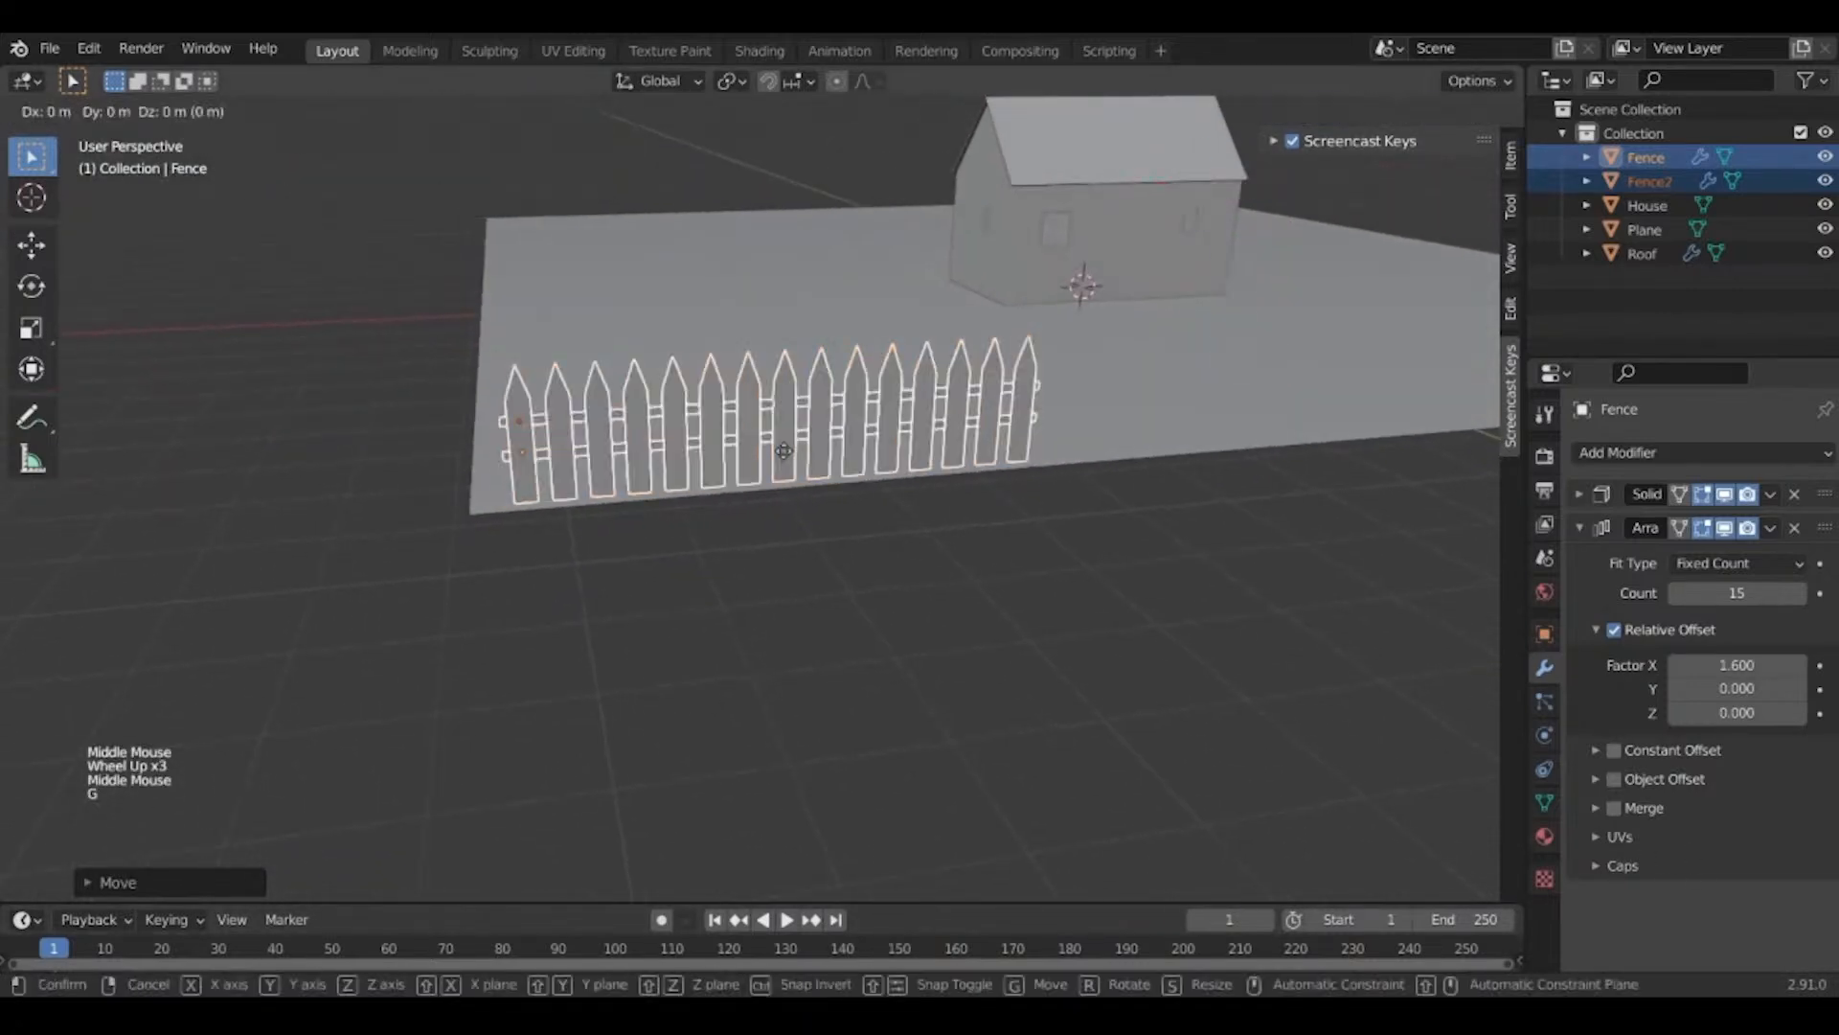
click(763, 462)
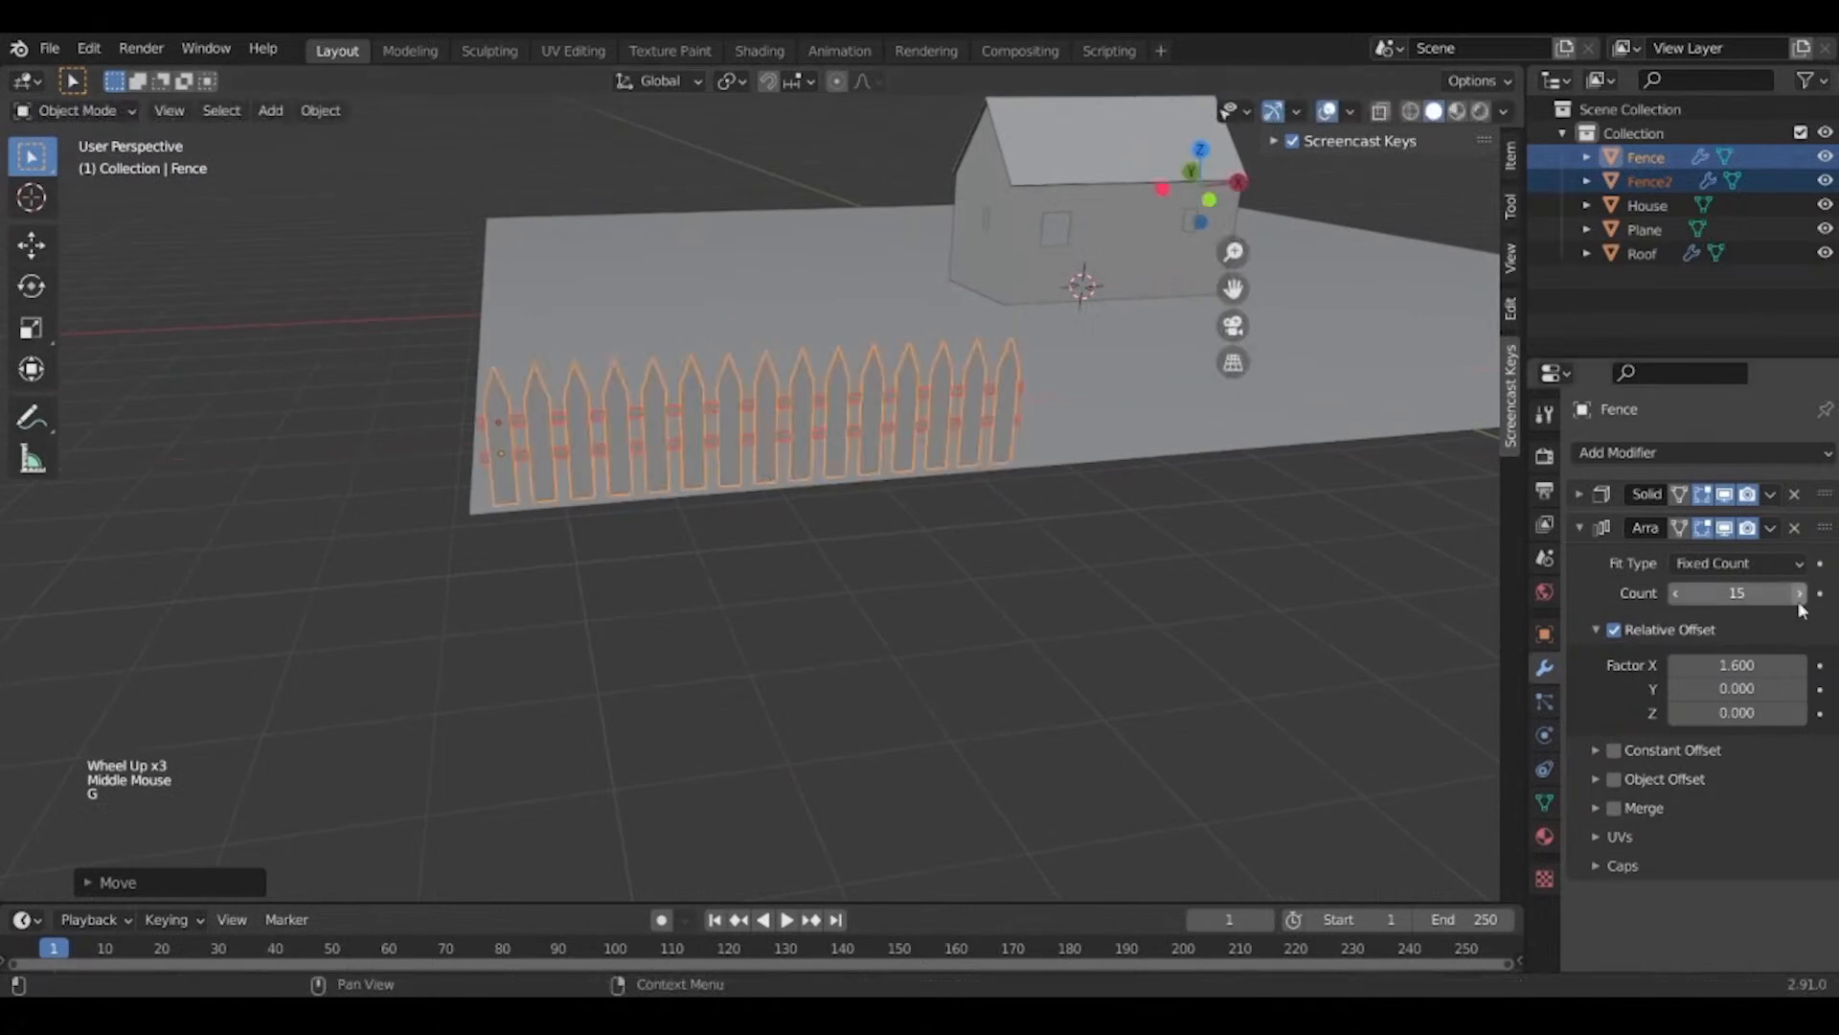
Raise the picket array count to 50 and on to 60 to span the ground's edge.
scroll(1042, 607, down, 5)
middle_drag(1044, 608, 1091, 599)
click(1744, 595)
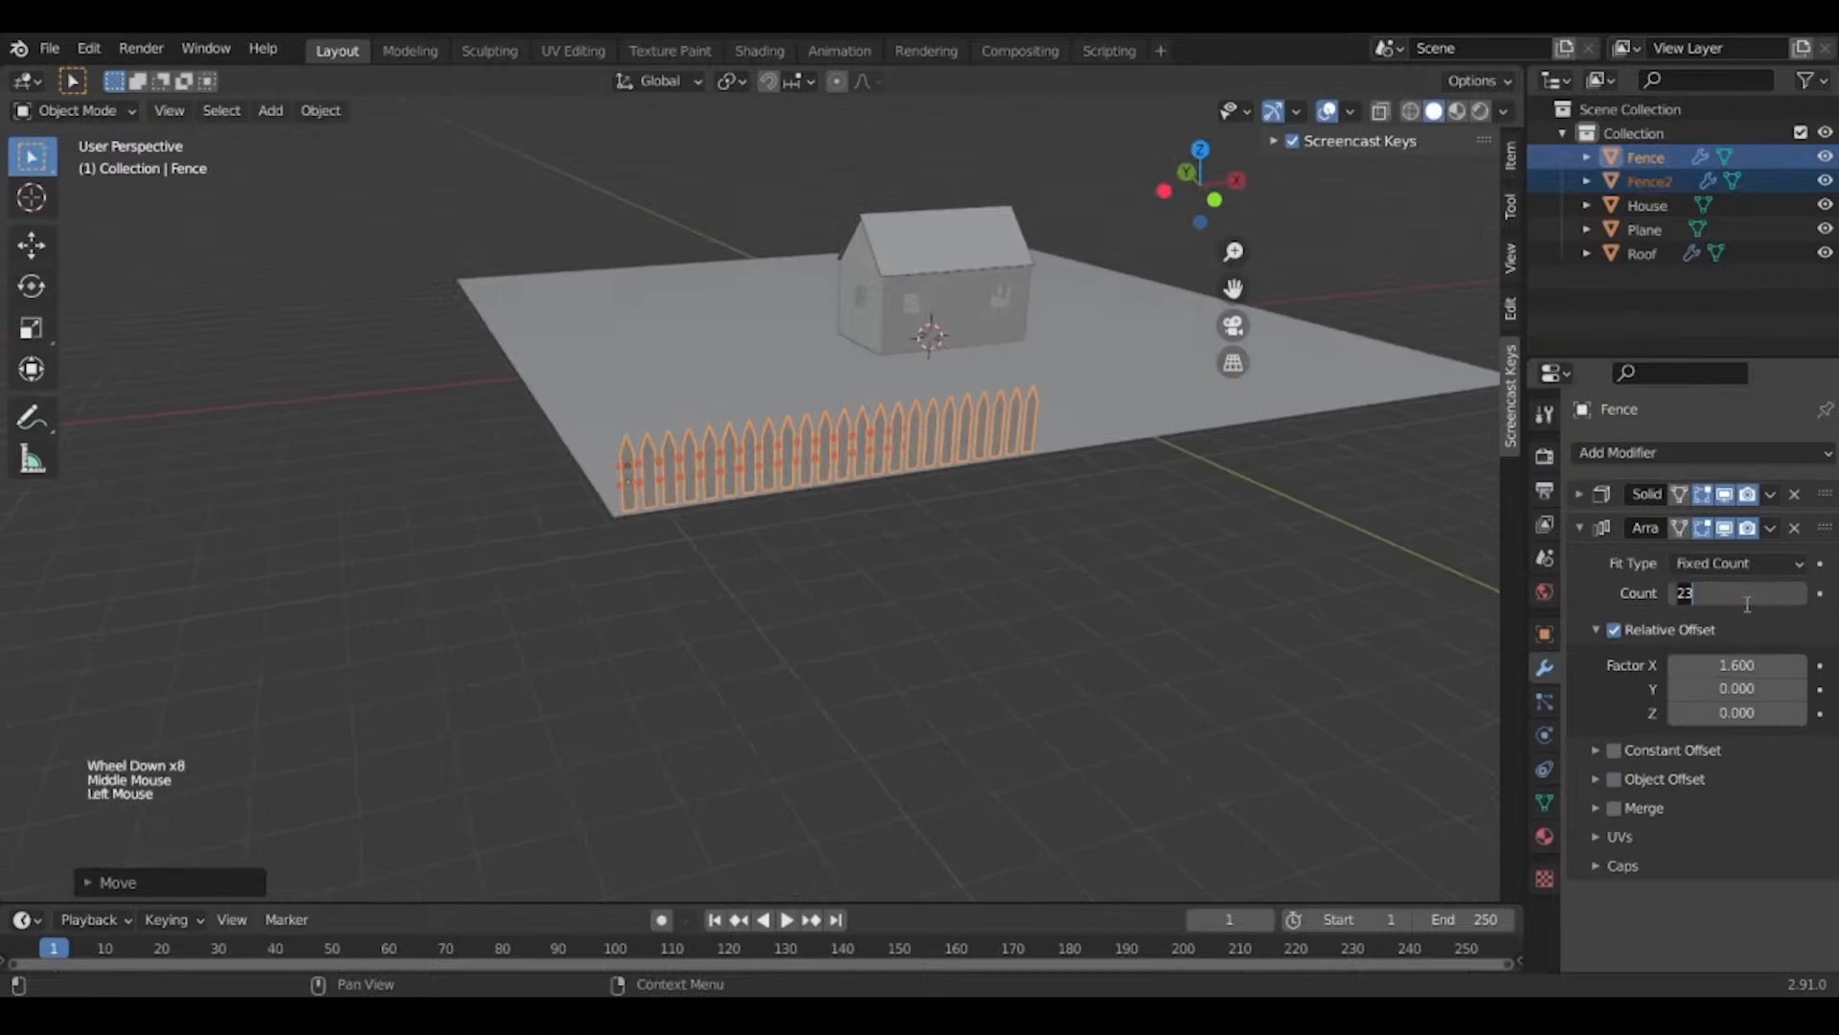
text(50)
key(Return)
shift+middle_drag(1111, 538, 910, 542)
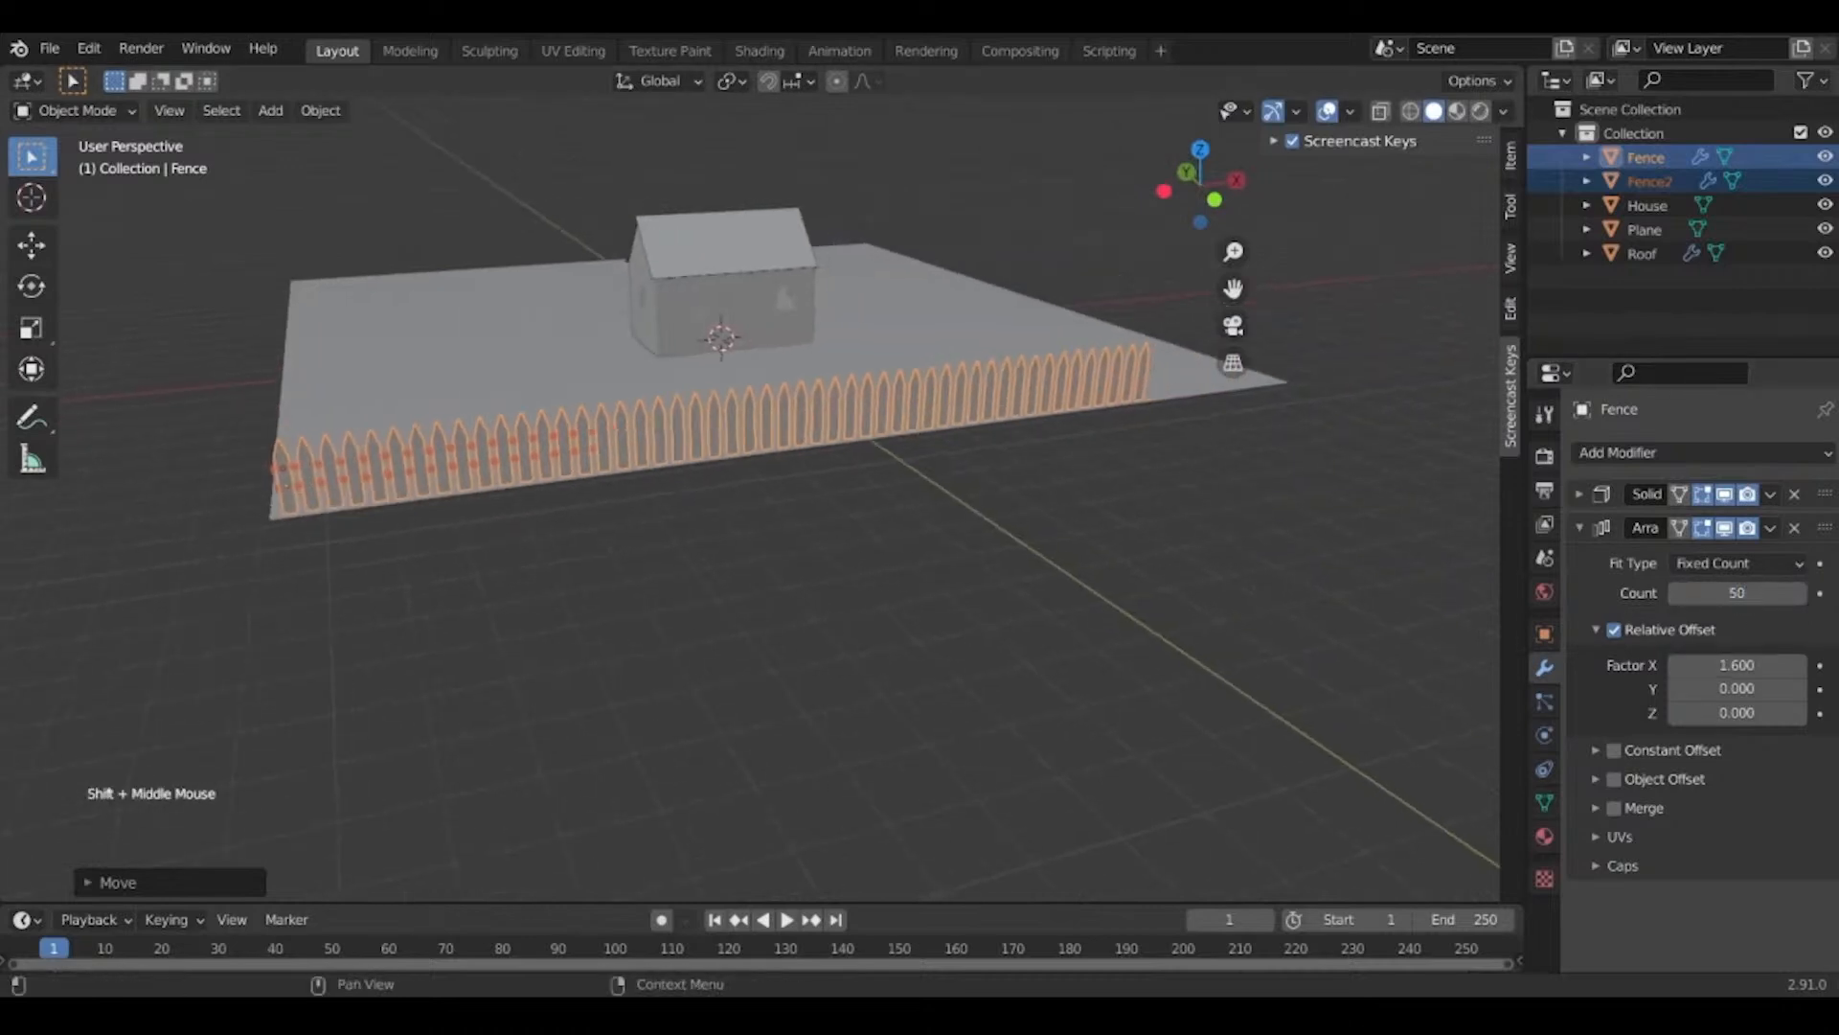
click(1799, 594)
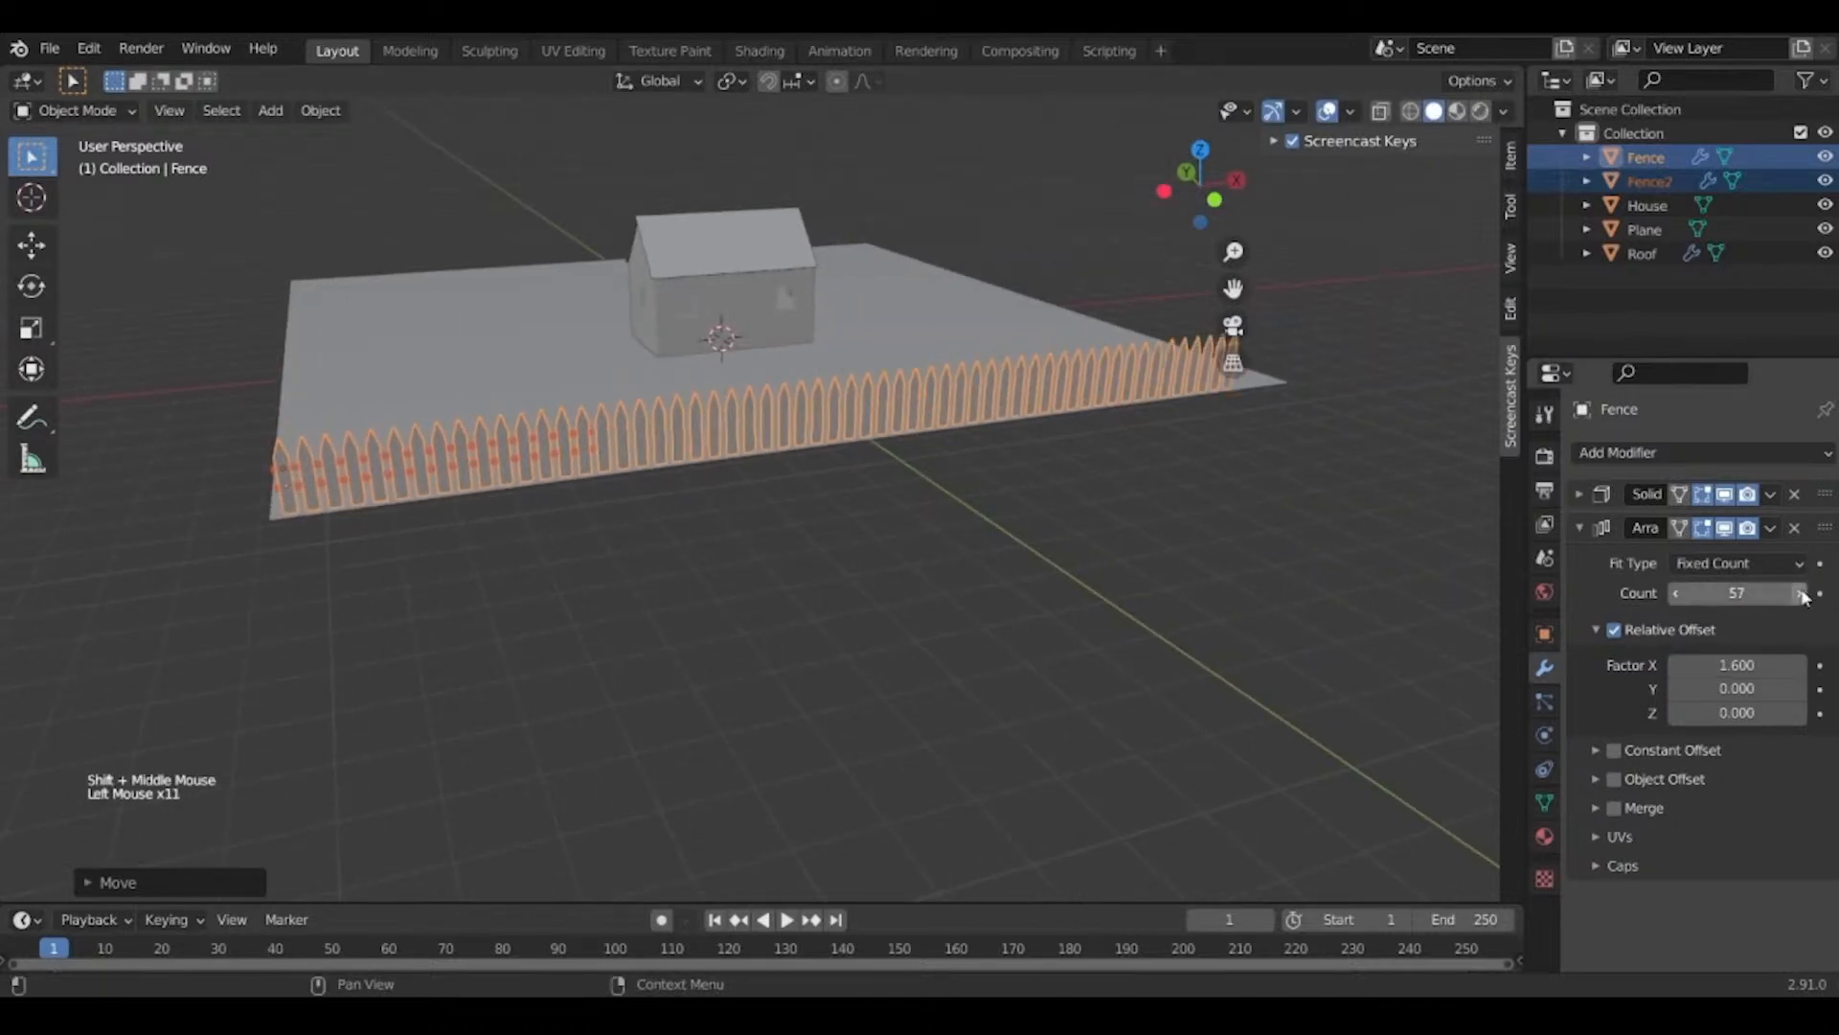
Set the count of the rails' lengthwise array to 60 to match the pickets.
middle_drag(1312, 507, 749, 479)
scroll(672, 473, up, 5)
scroll(711, 480, down, 2)
scroll(979, 491, down, 3)
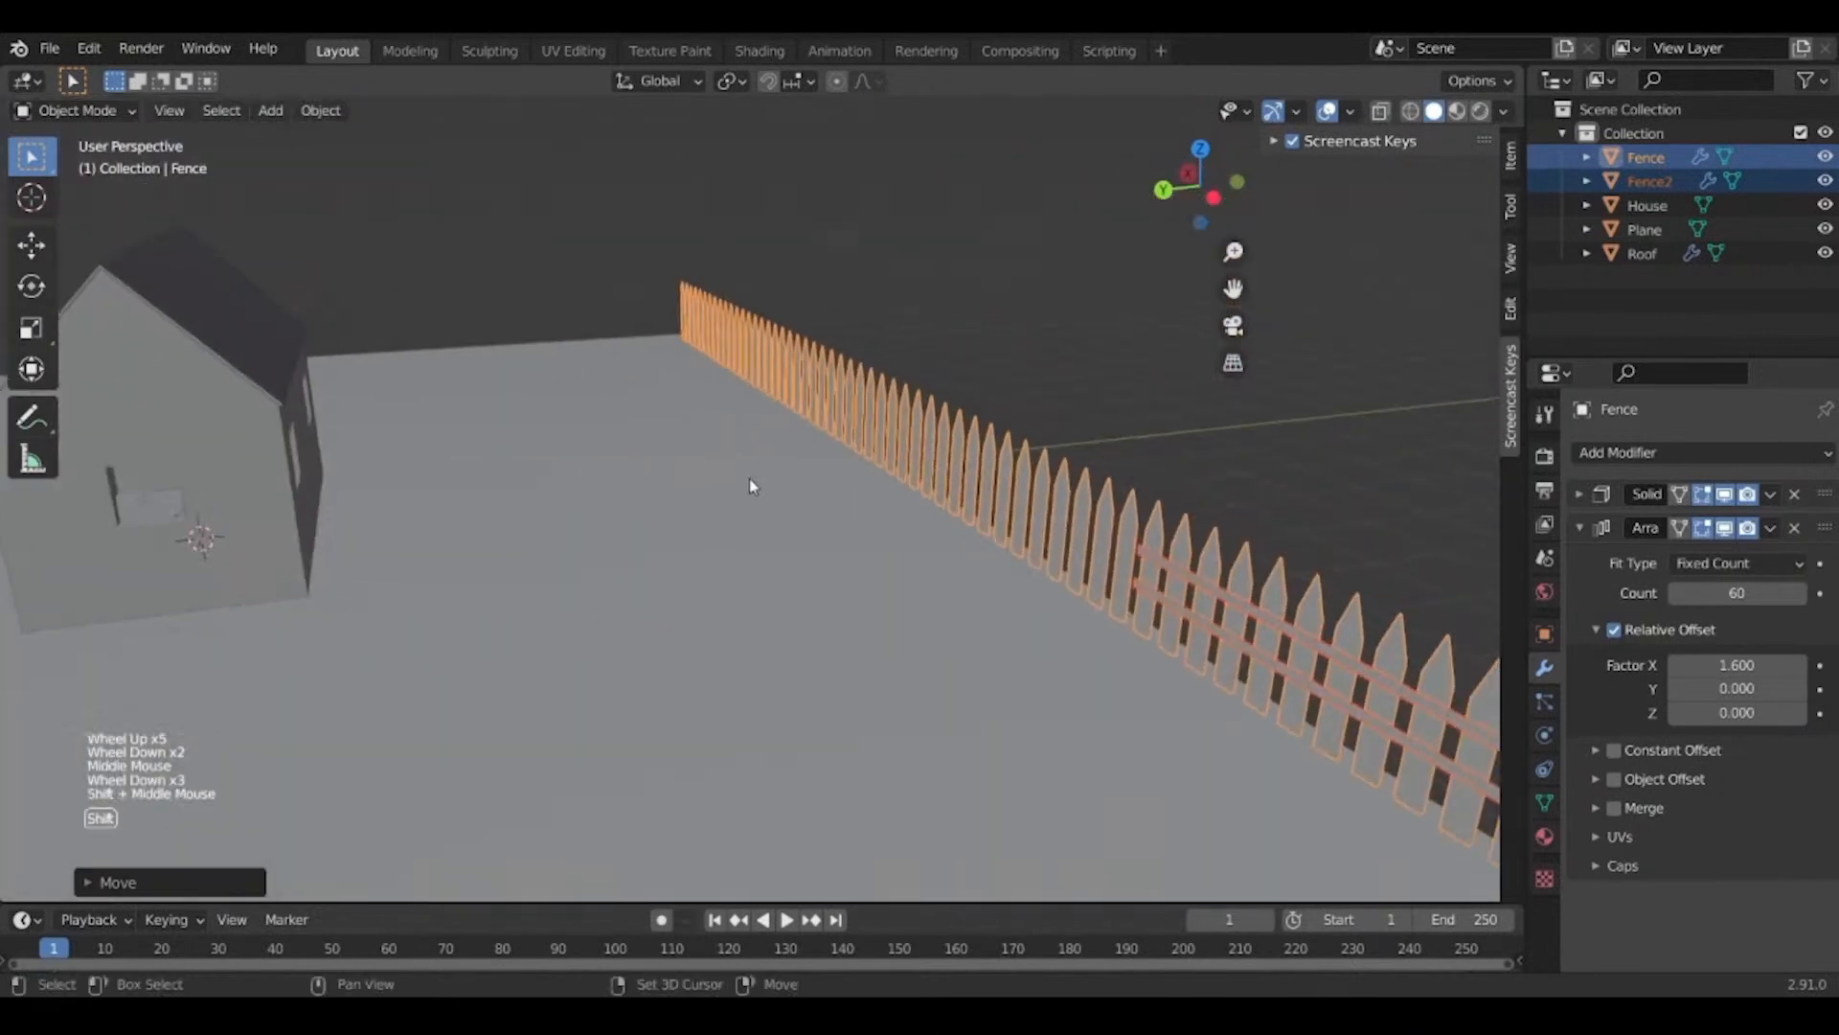
click(1262, 615)
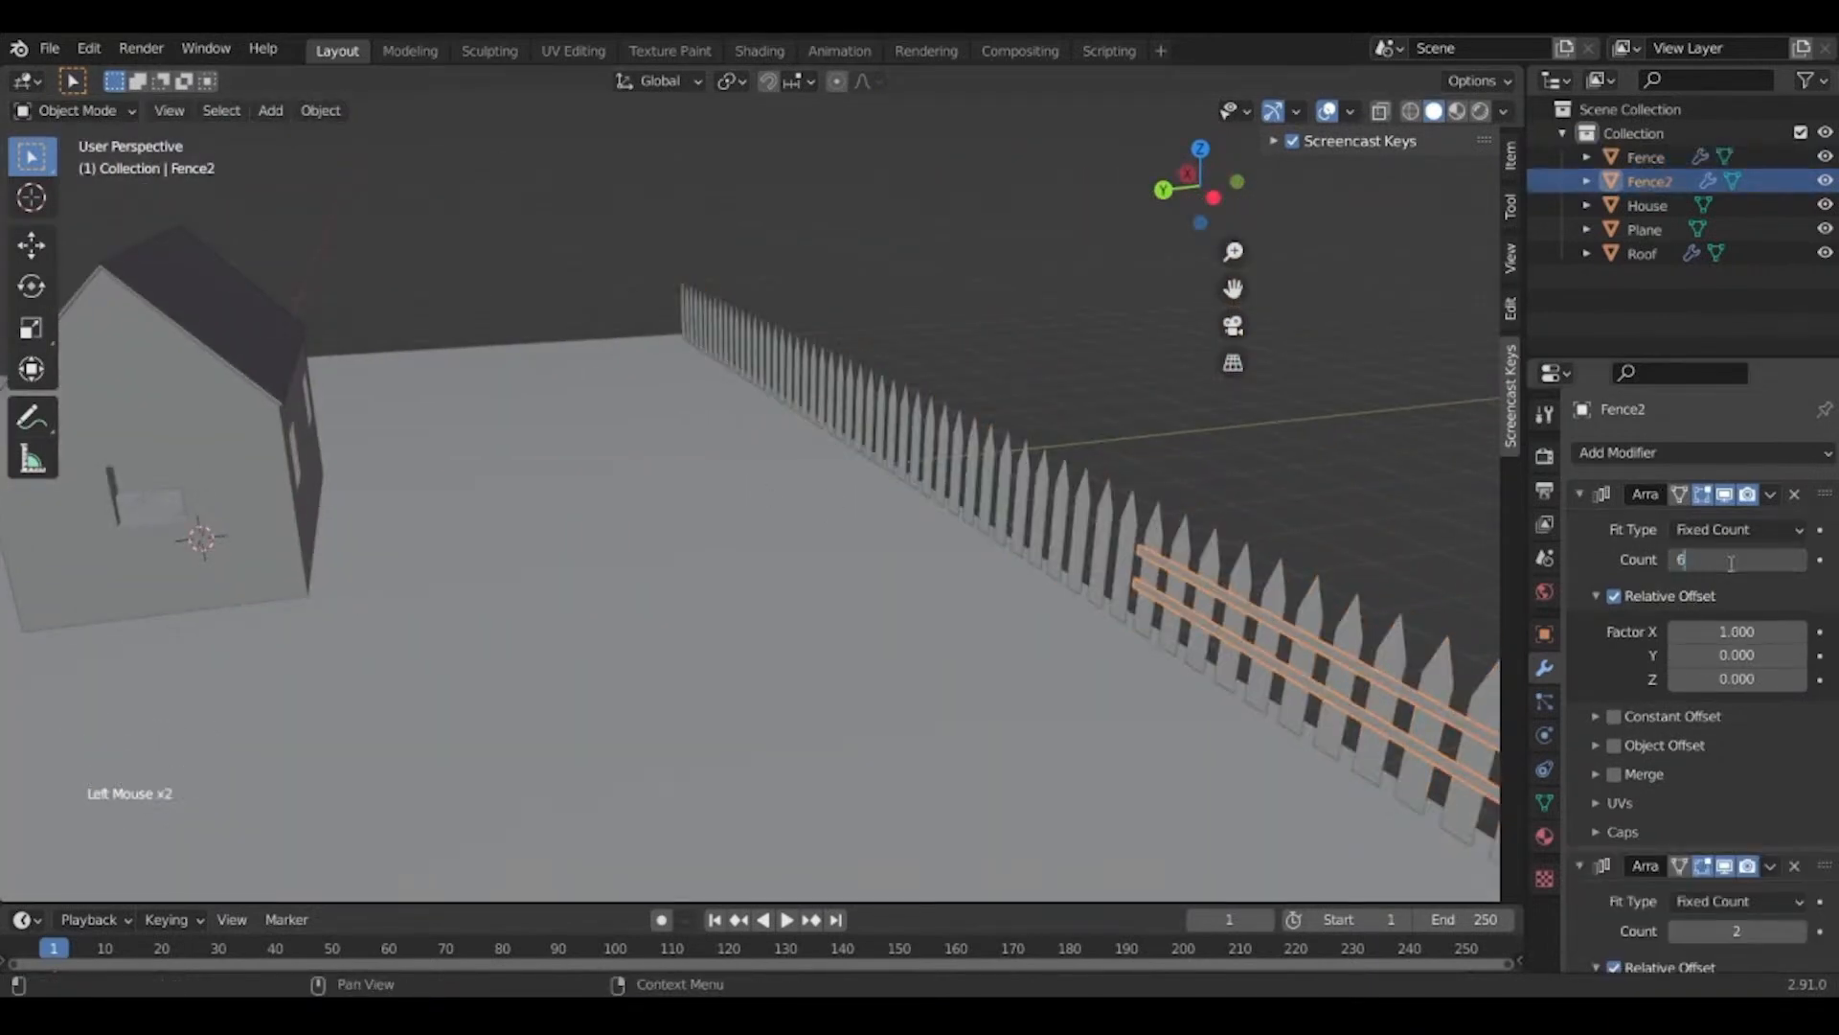
text(0)
key(Return)
scroll(849, 619, down, 3)
middle_drag(848, 619, 1204, 616)
scroll(692, 517, up, 3)
click(541, 431)
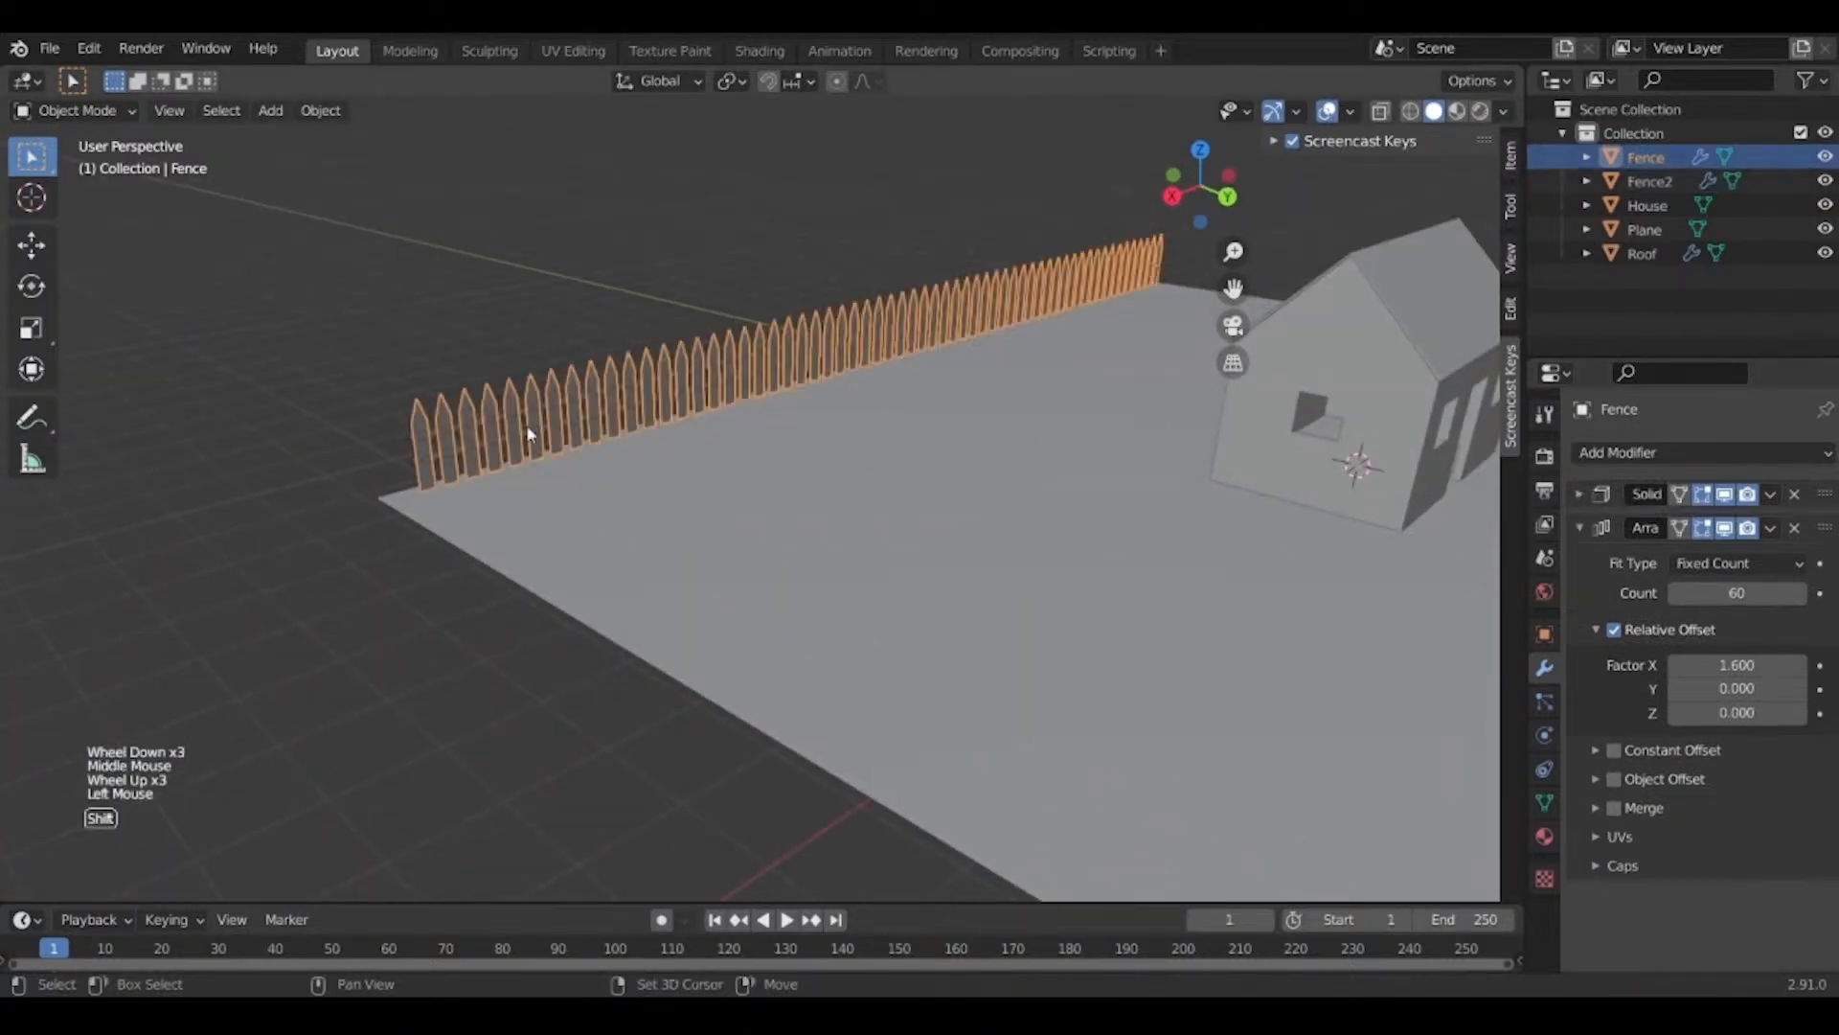
shift+click(488, 402)
shift+click(464, 422)
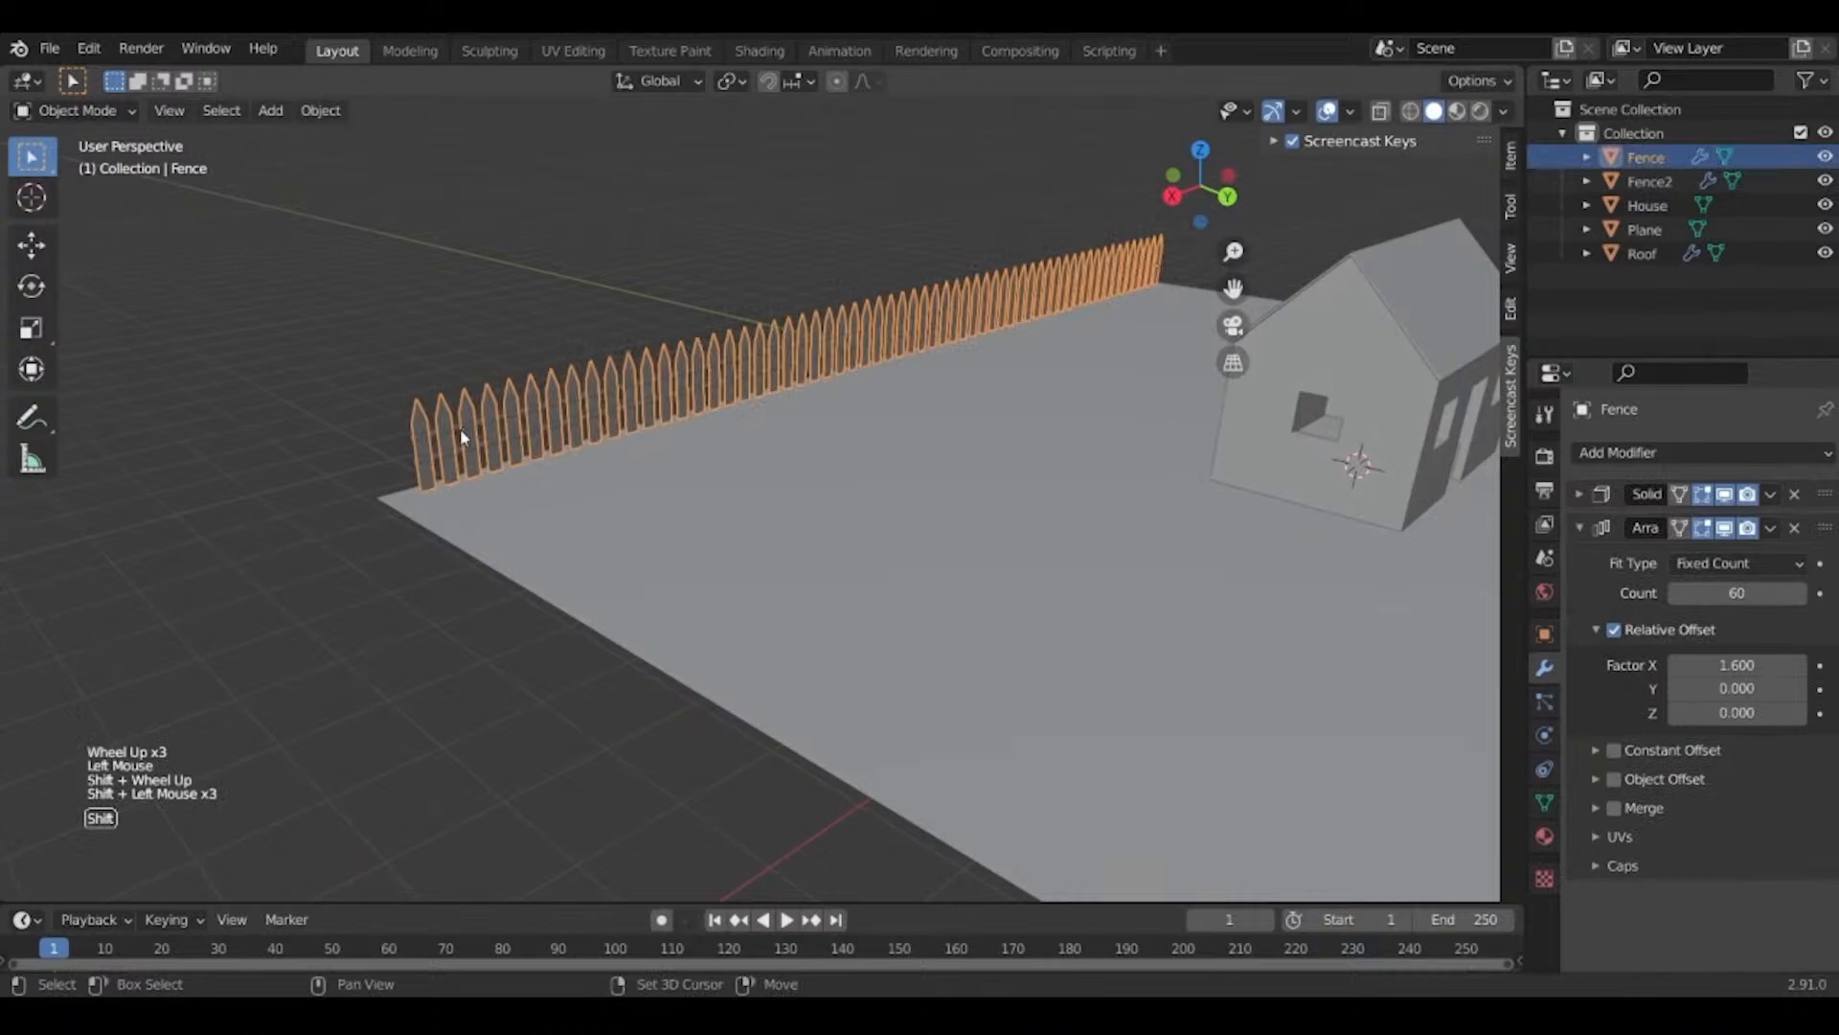
shift+click(460, 428)
Increase the array counts of the pickets and the lengthwise rails to 61 each to reach the far corner.
shift+middle_drag(460, 428, 1301, 453)
scroll(570, 447, up, 3)
click(1301, 452)
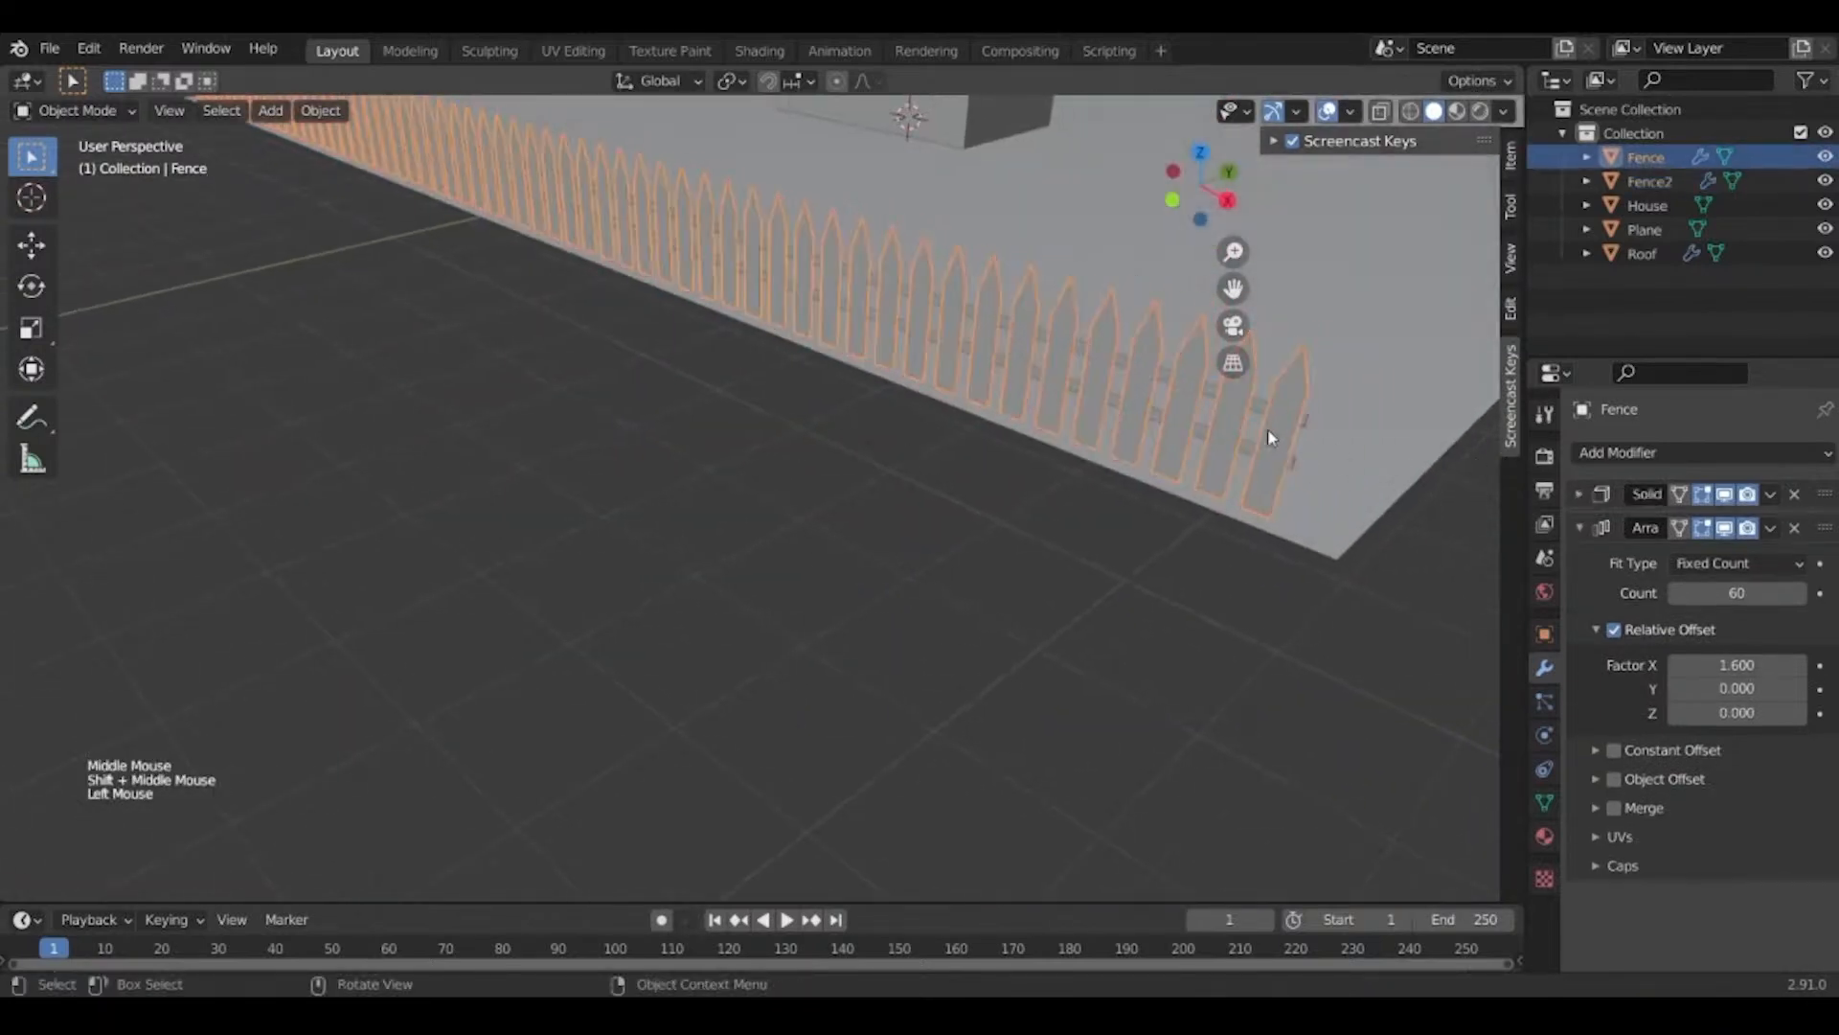
click(1314, 466)
click(1279, 479)
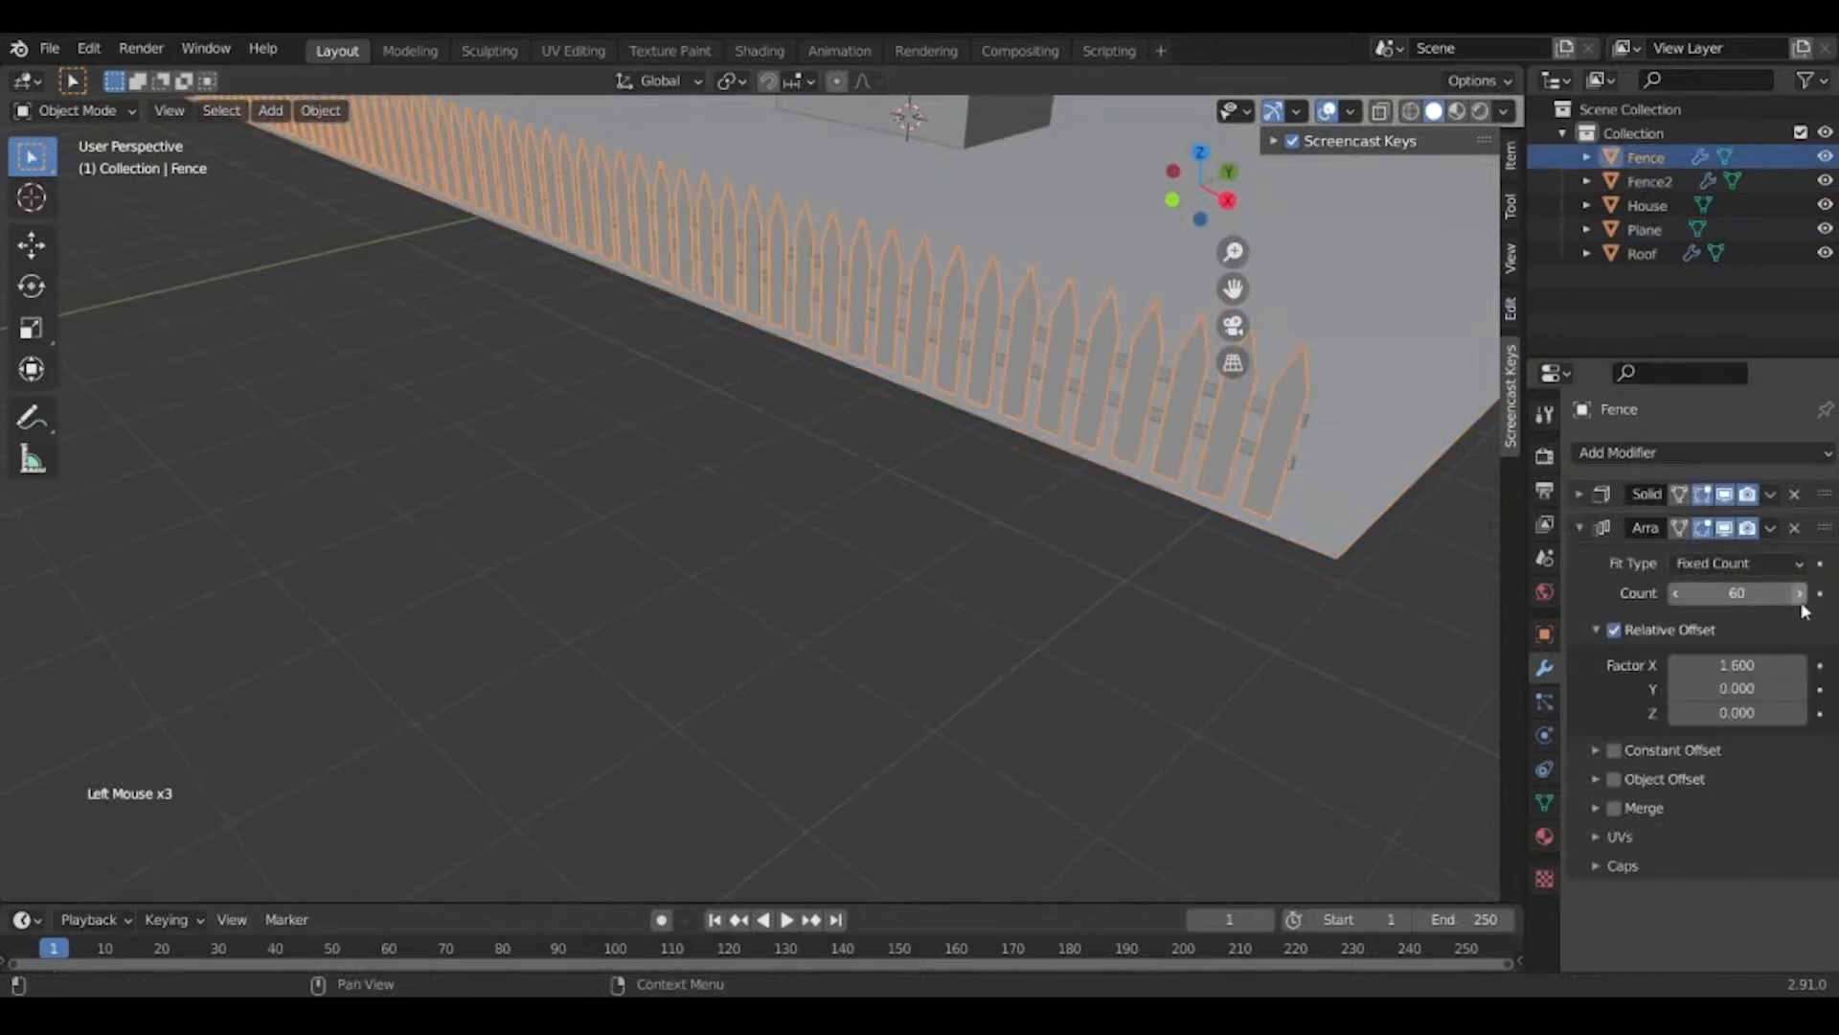
click(1301, 427)
click(1301, 427)
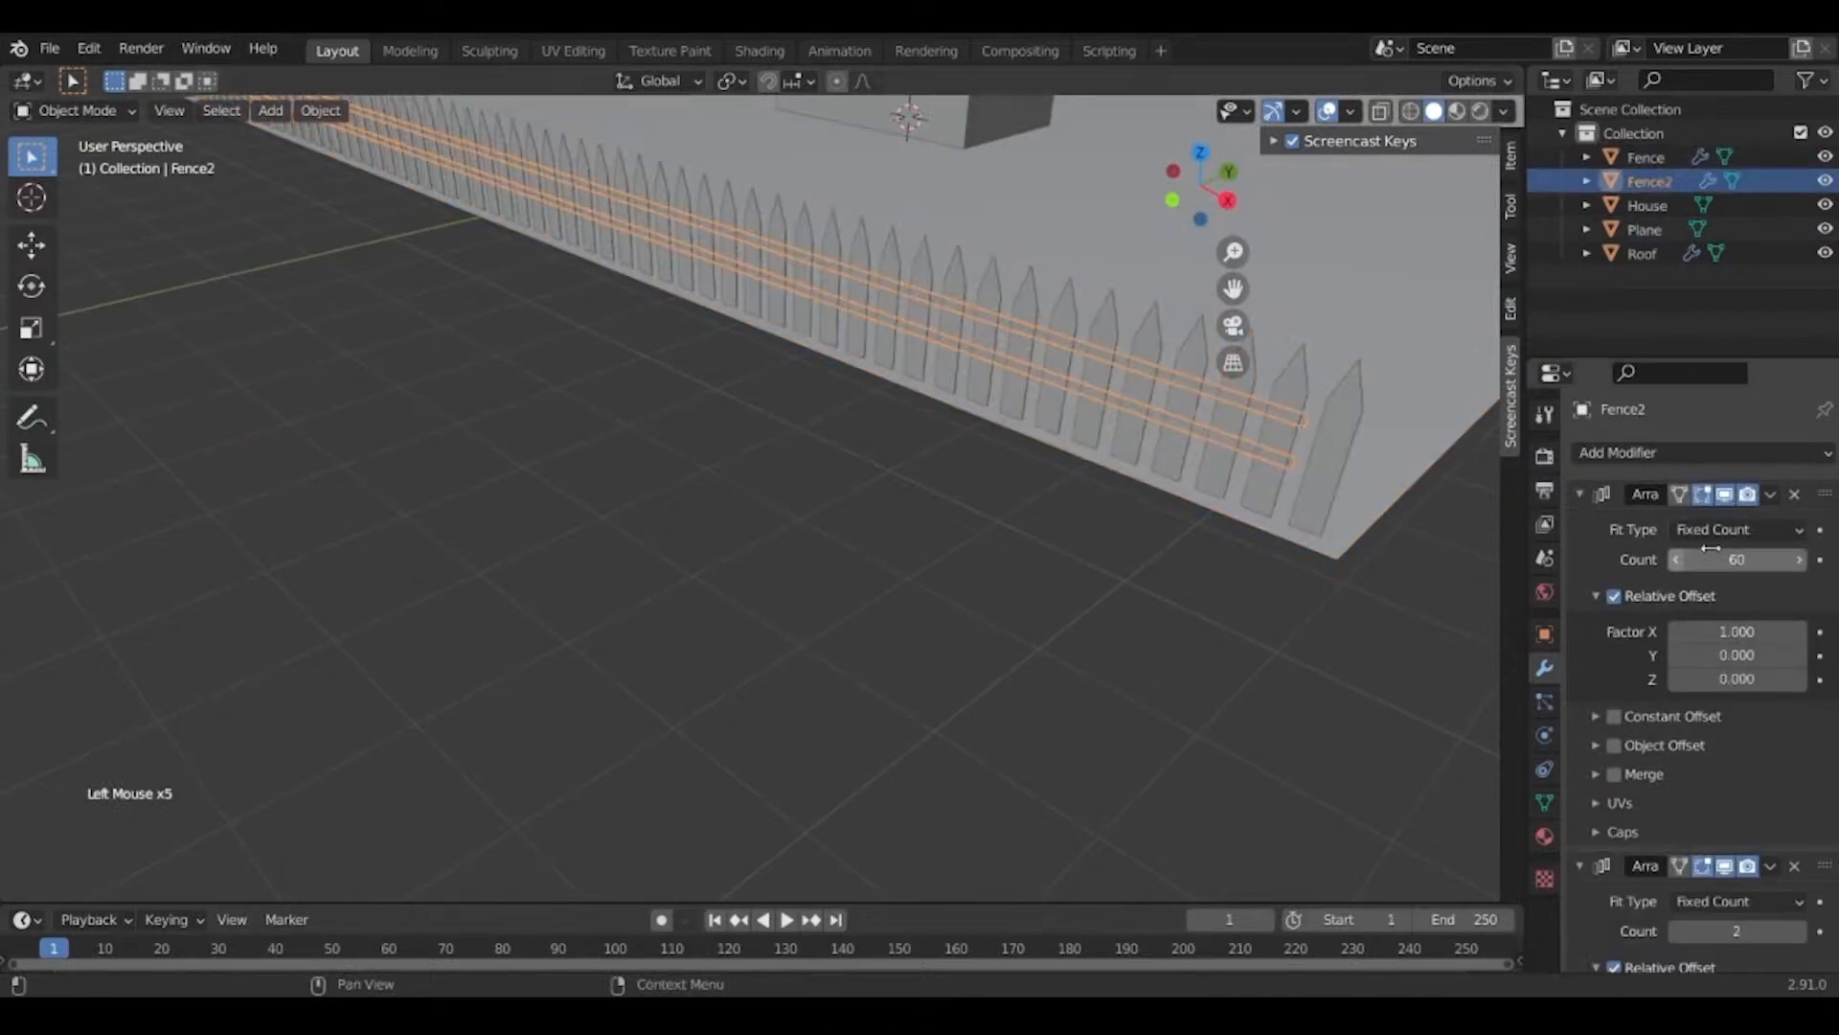
Duplicate the pickets and rails together about 21 m along Y onto the opposite edge of the ground.
click(1331, 418)
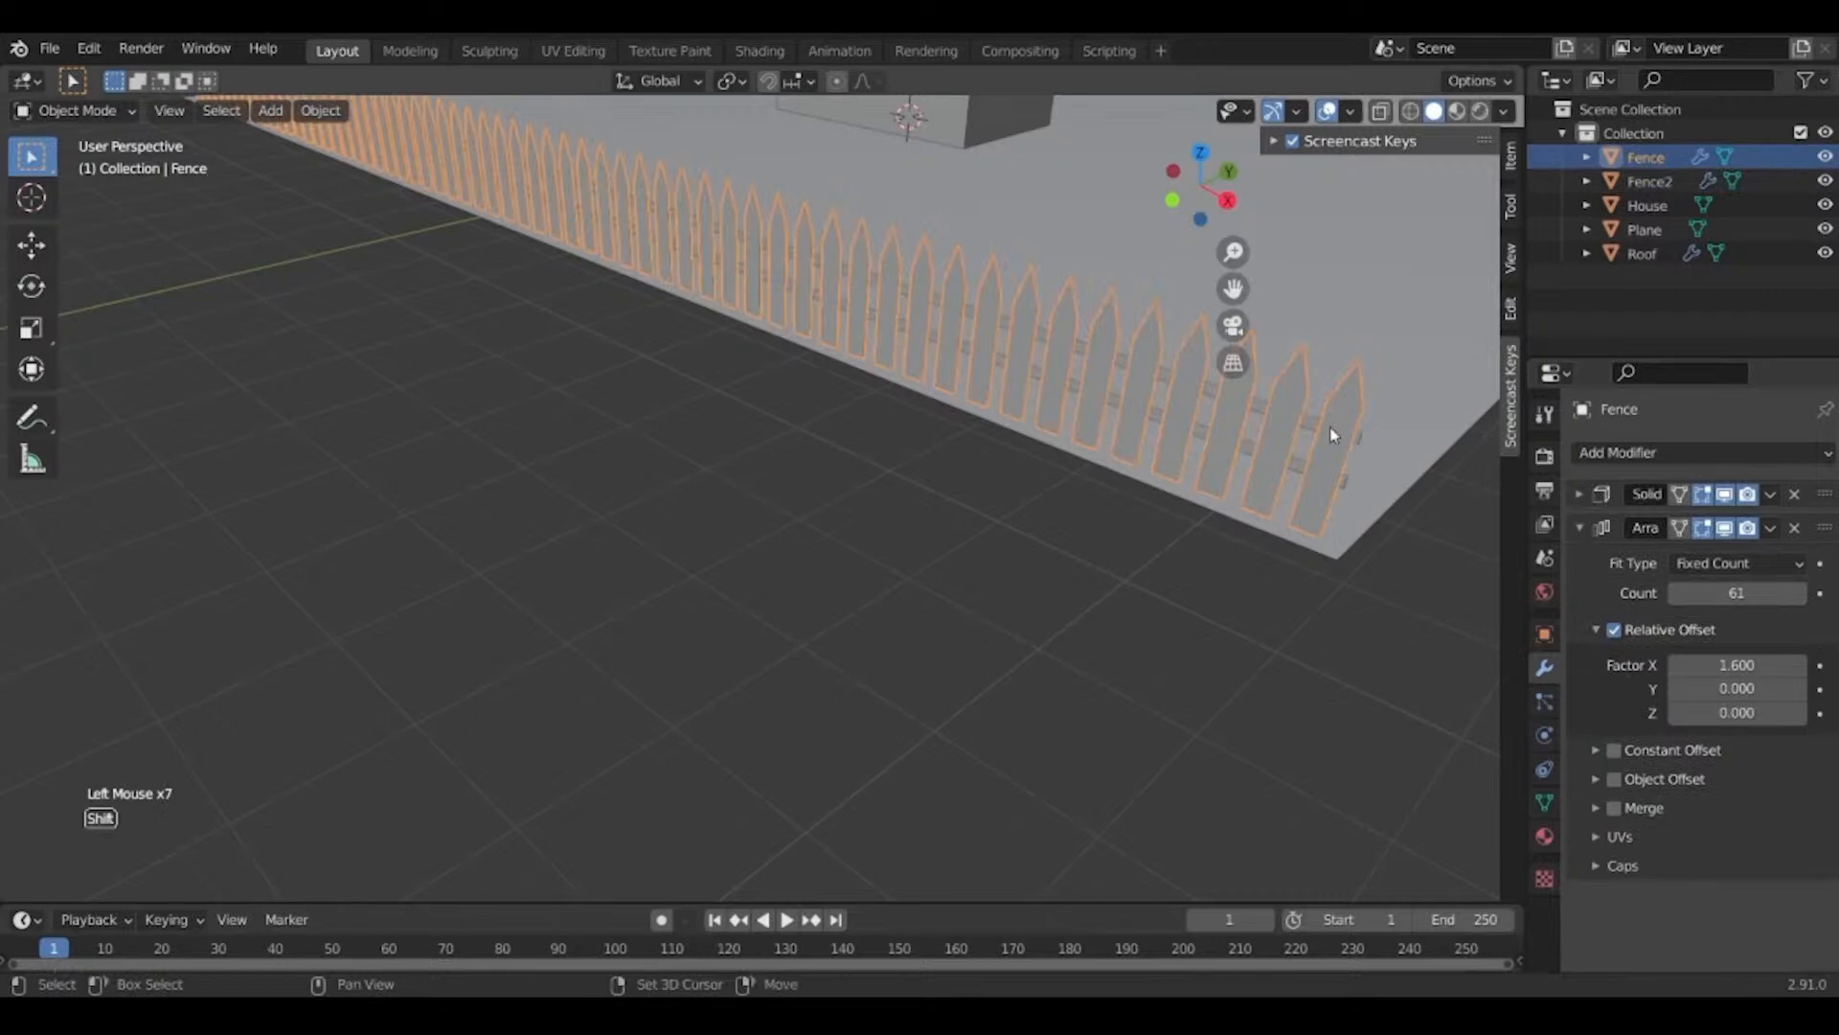
shift+click(1361, 442)
scroll(1348, 440, down, 4)
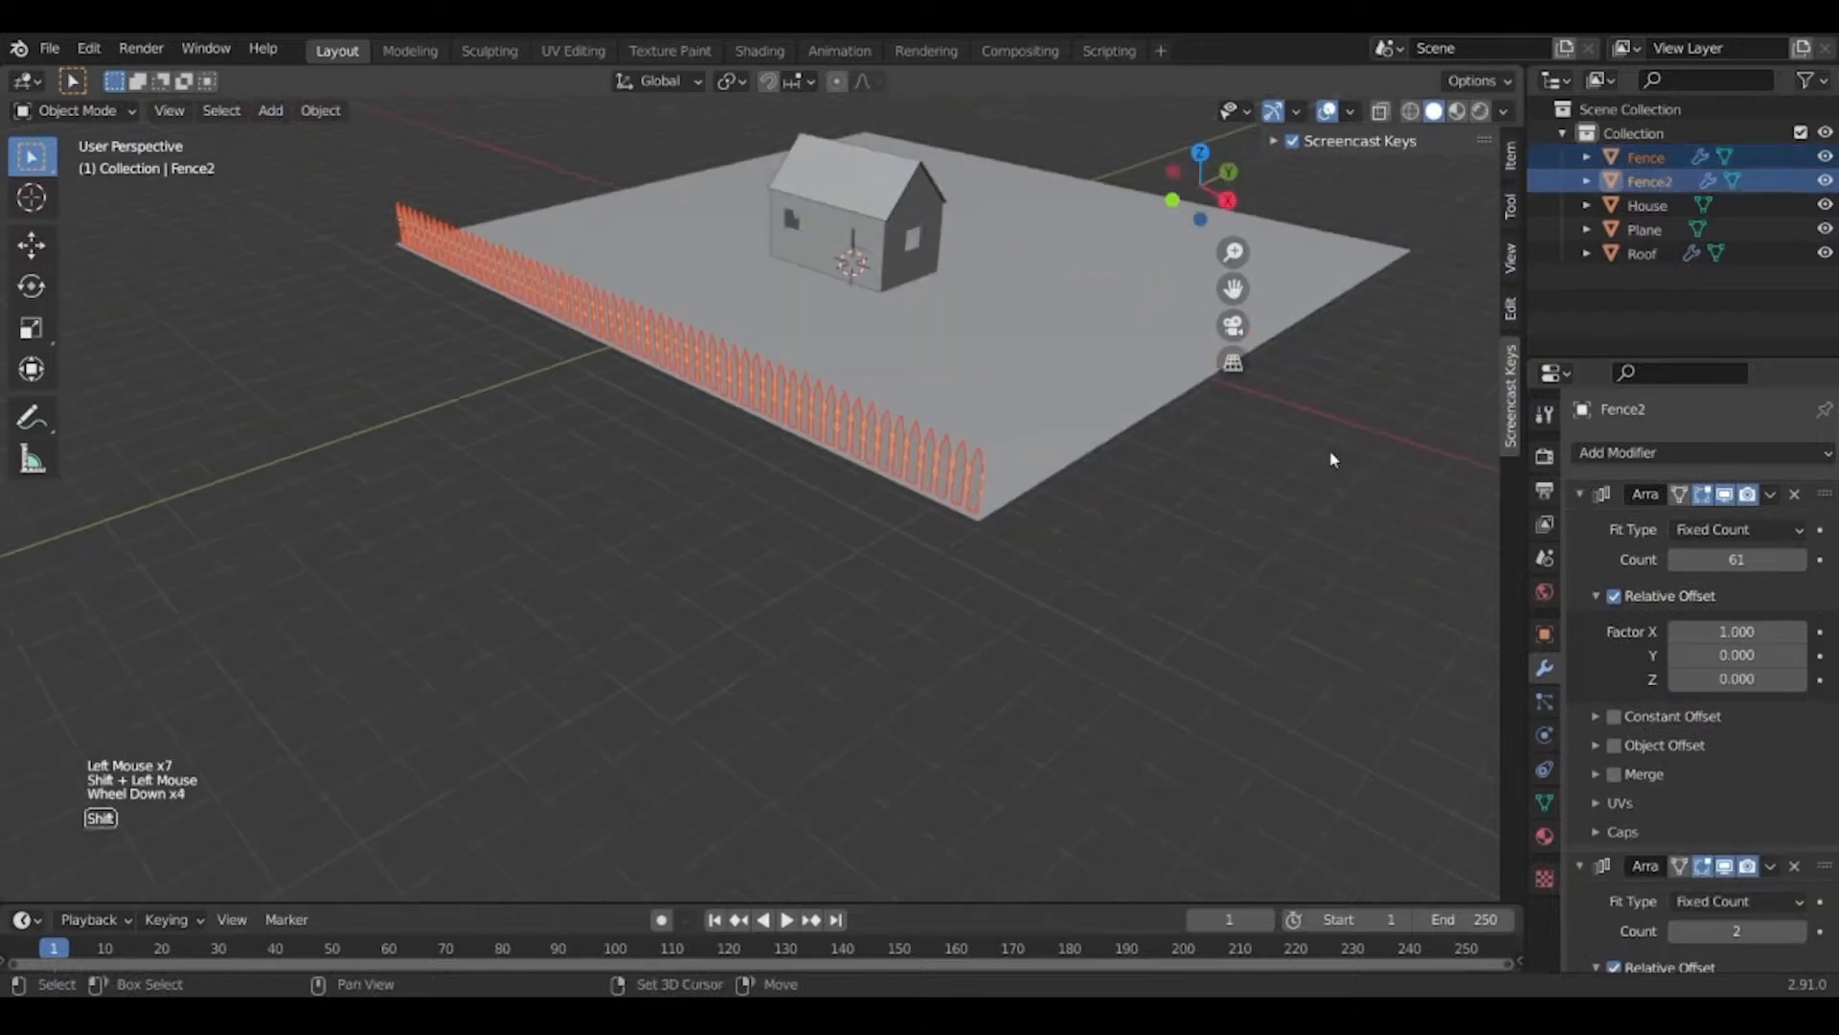
key(shift+d)
key(y)
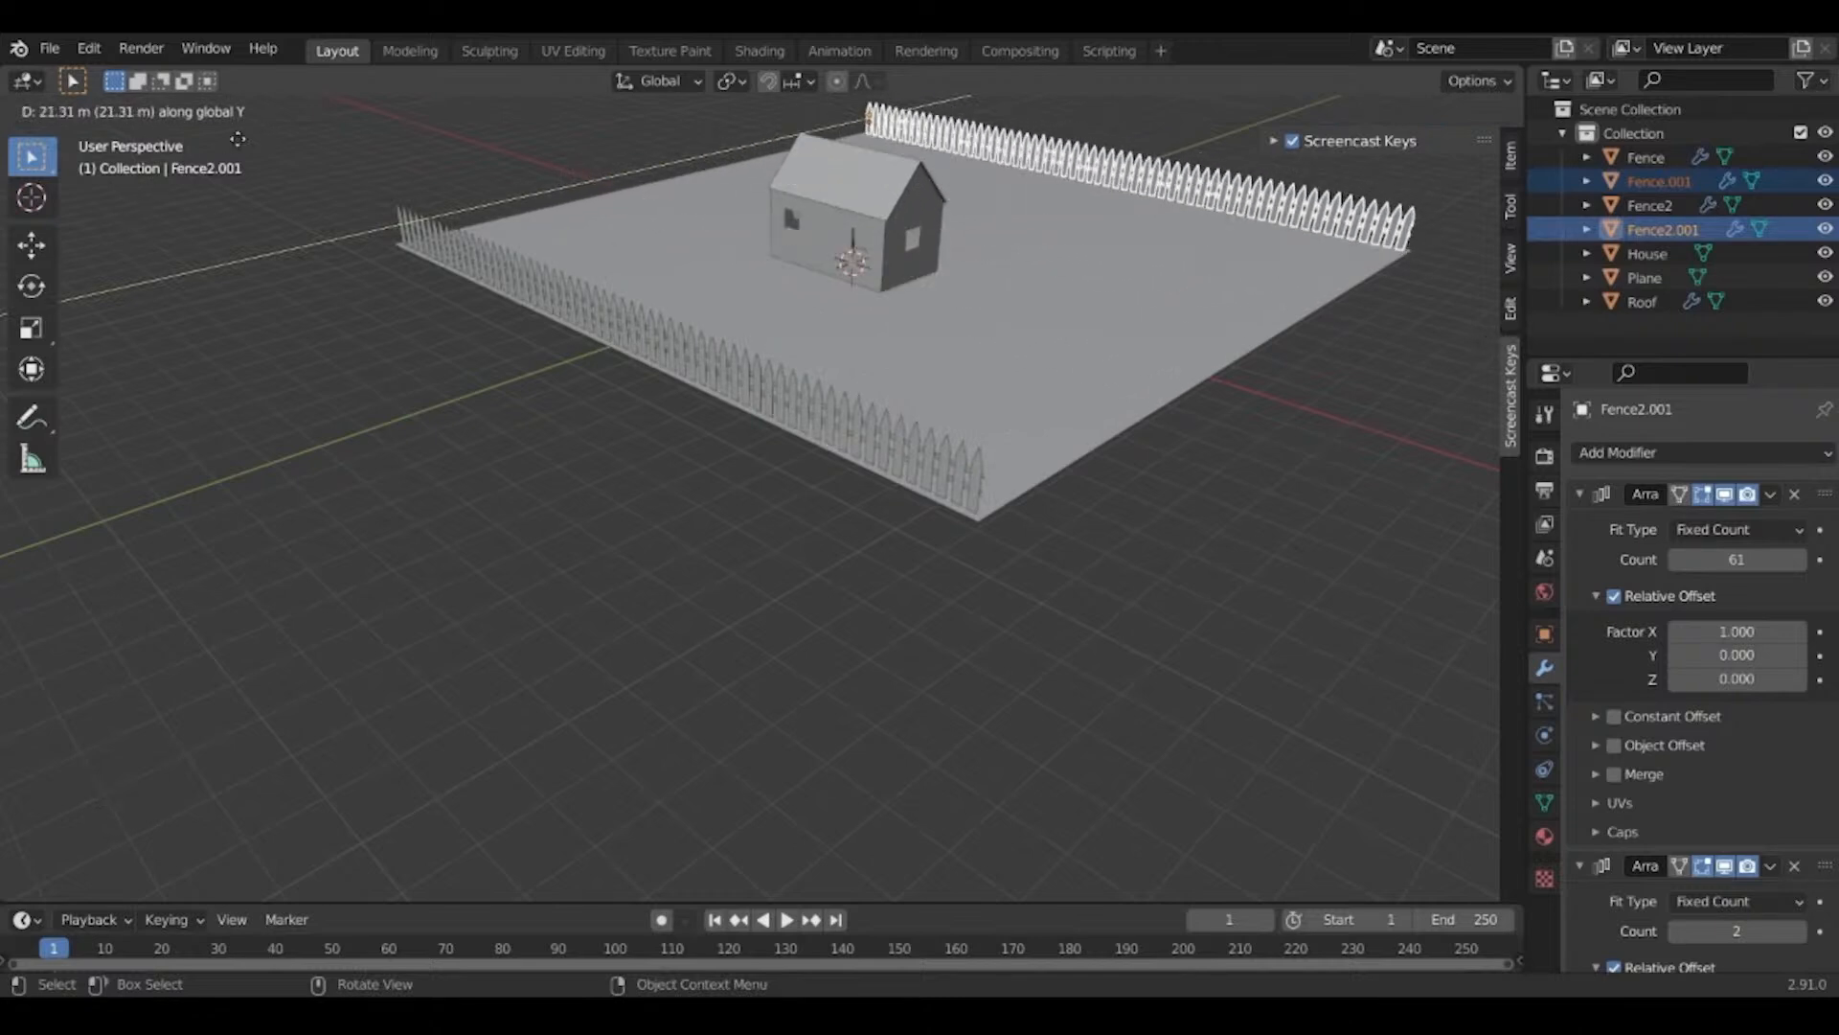
click(197, 170)
Duplicate the second fence and rotate the copy 90 degrees about Z.
middle_drag(197, 171, 1081, 642)
key(shift+d)
text(rz)
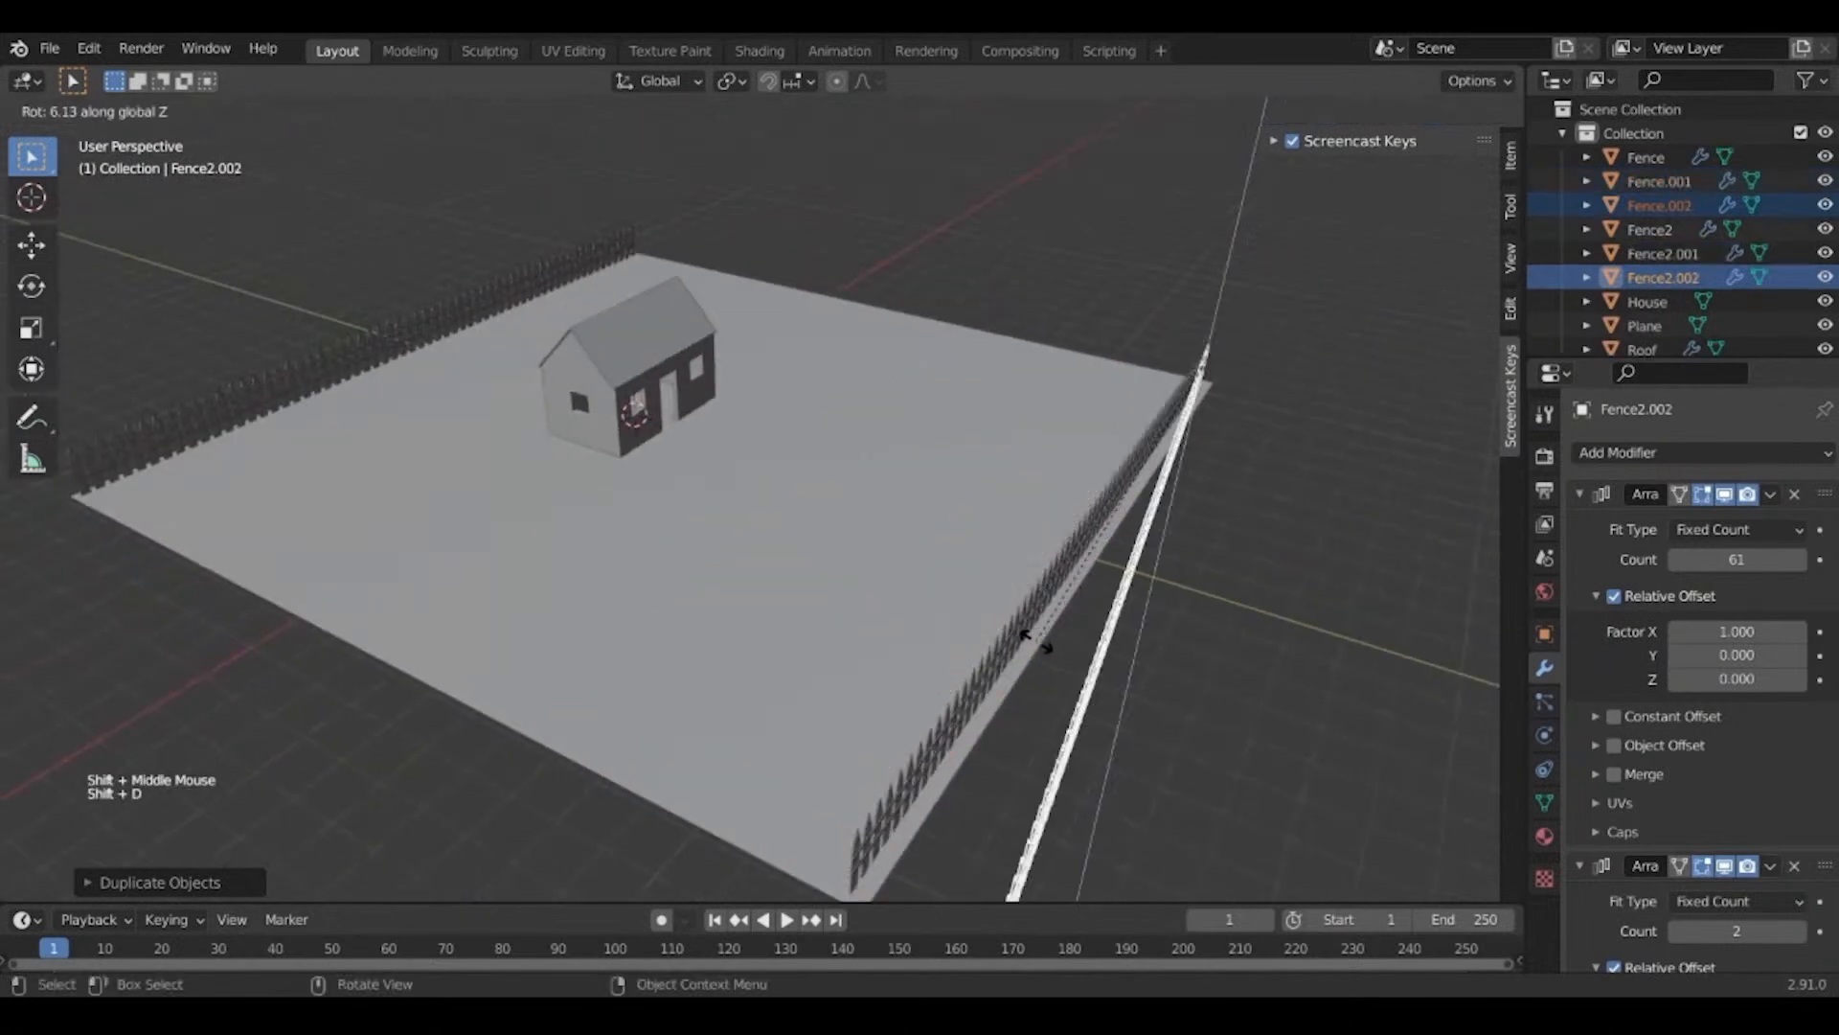
text(90)
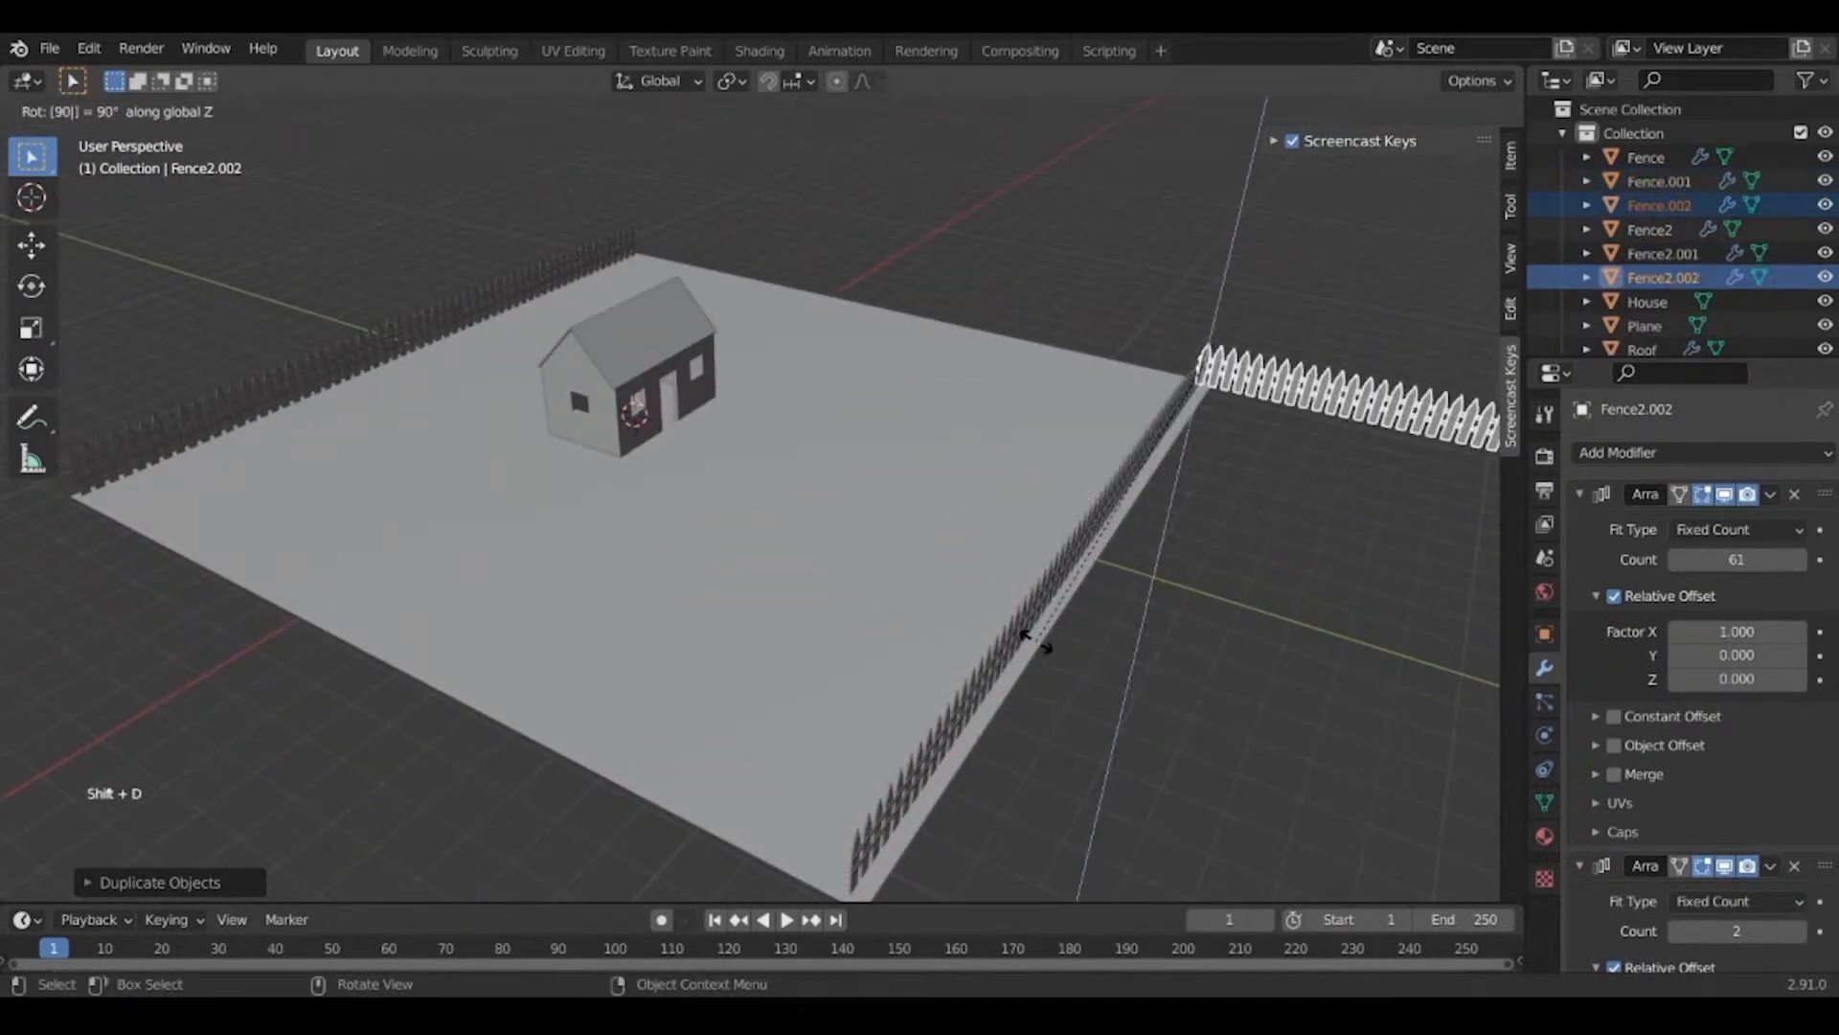
key(Return)
Move the rotated fence copy along Y onto the ground edge between the two parallel fences.
key(g)
key(x)
key(y)
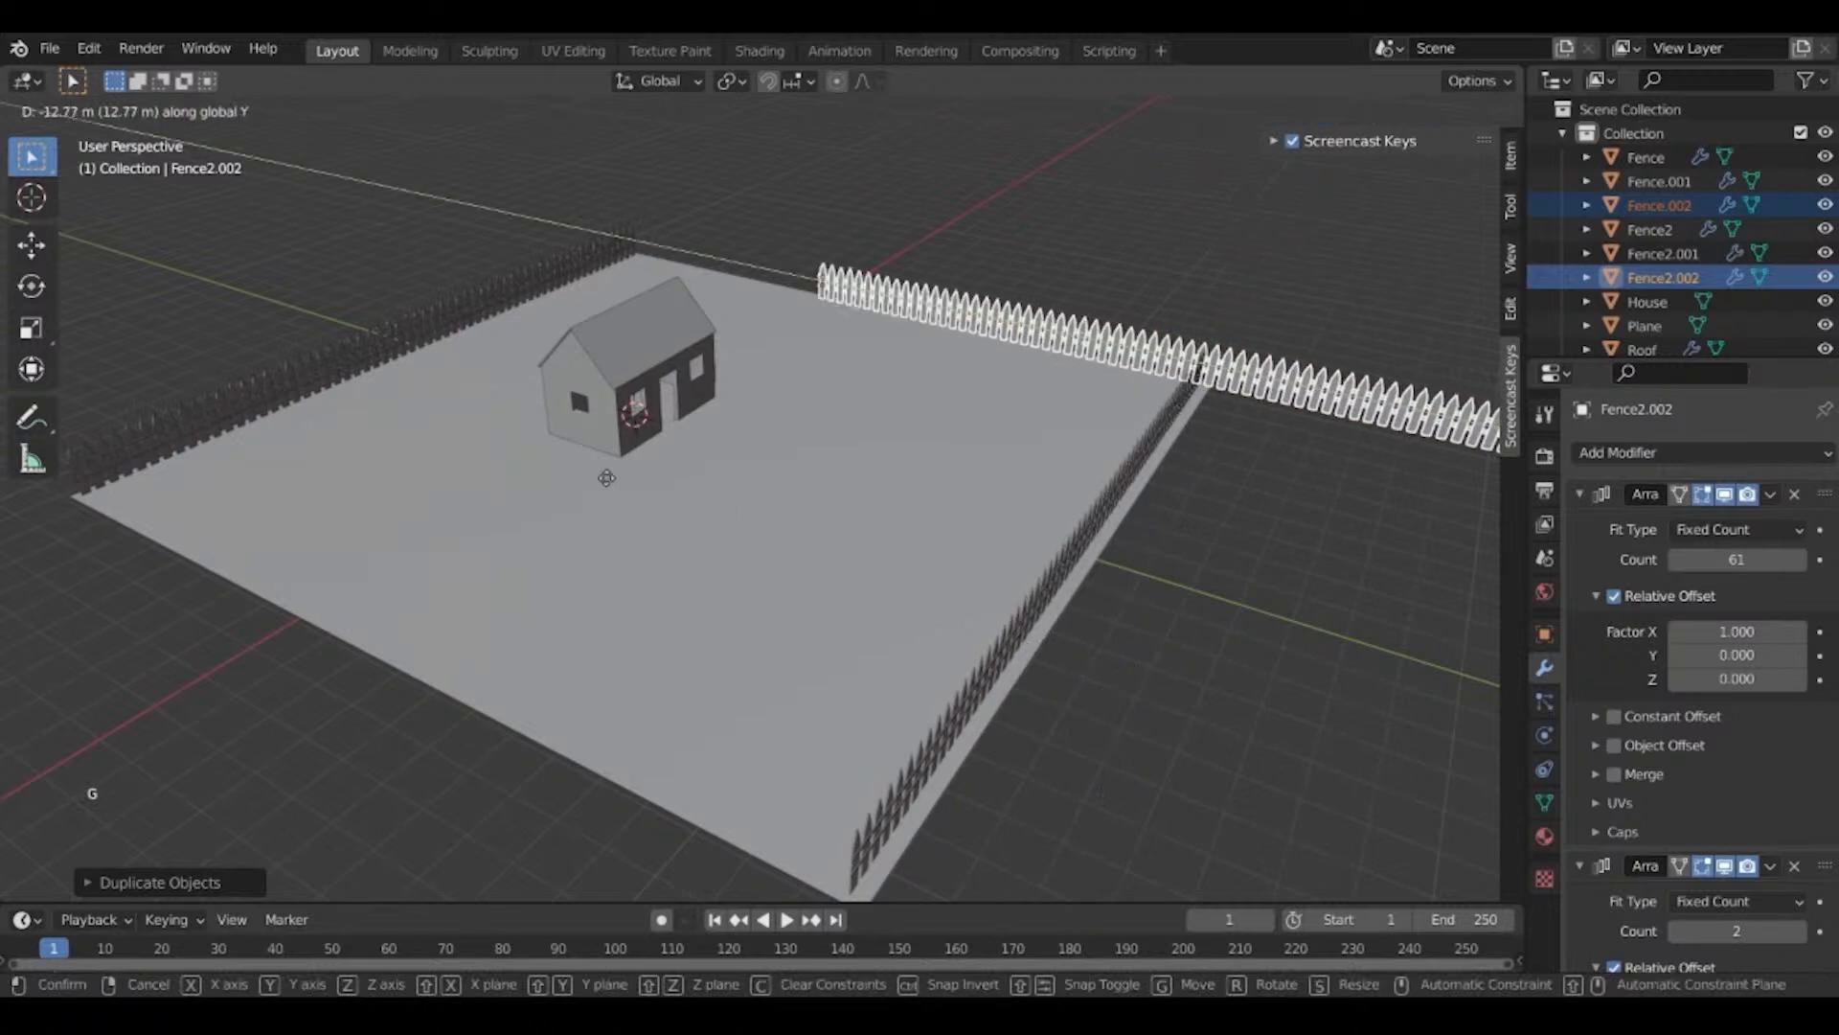
click(481, 428)
Move the rotated fence copy's pickets and rails about 0.25 m along Y to line up with the adjoining fence's corner.
middle_drag(481, 428, 1299, 205)
scroll(987, 288, down, 2)
middle_drag(776, 348, 924, 306)
scroll(813, 317, up, 2)
scroll(927, 305, up, 1)
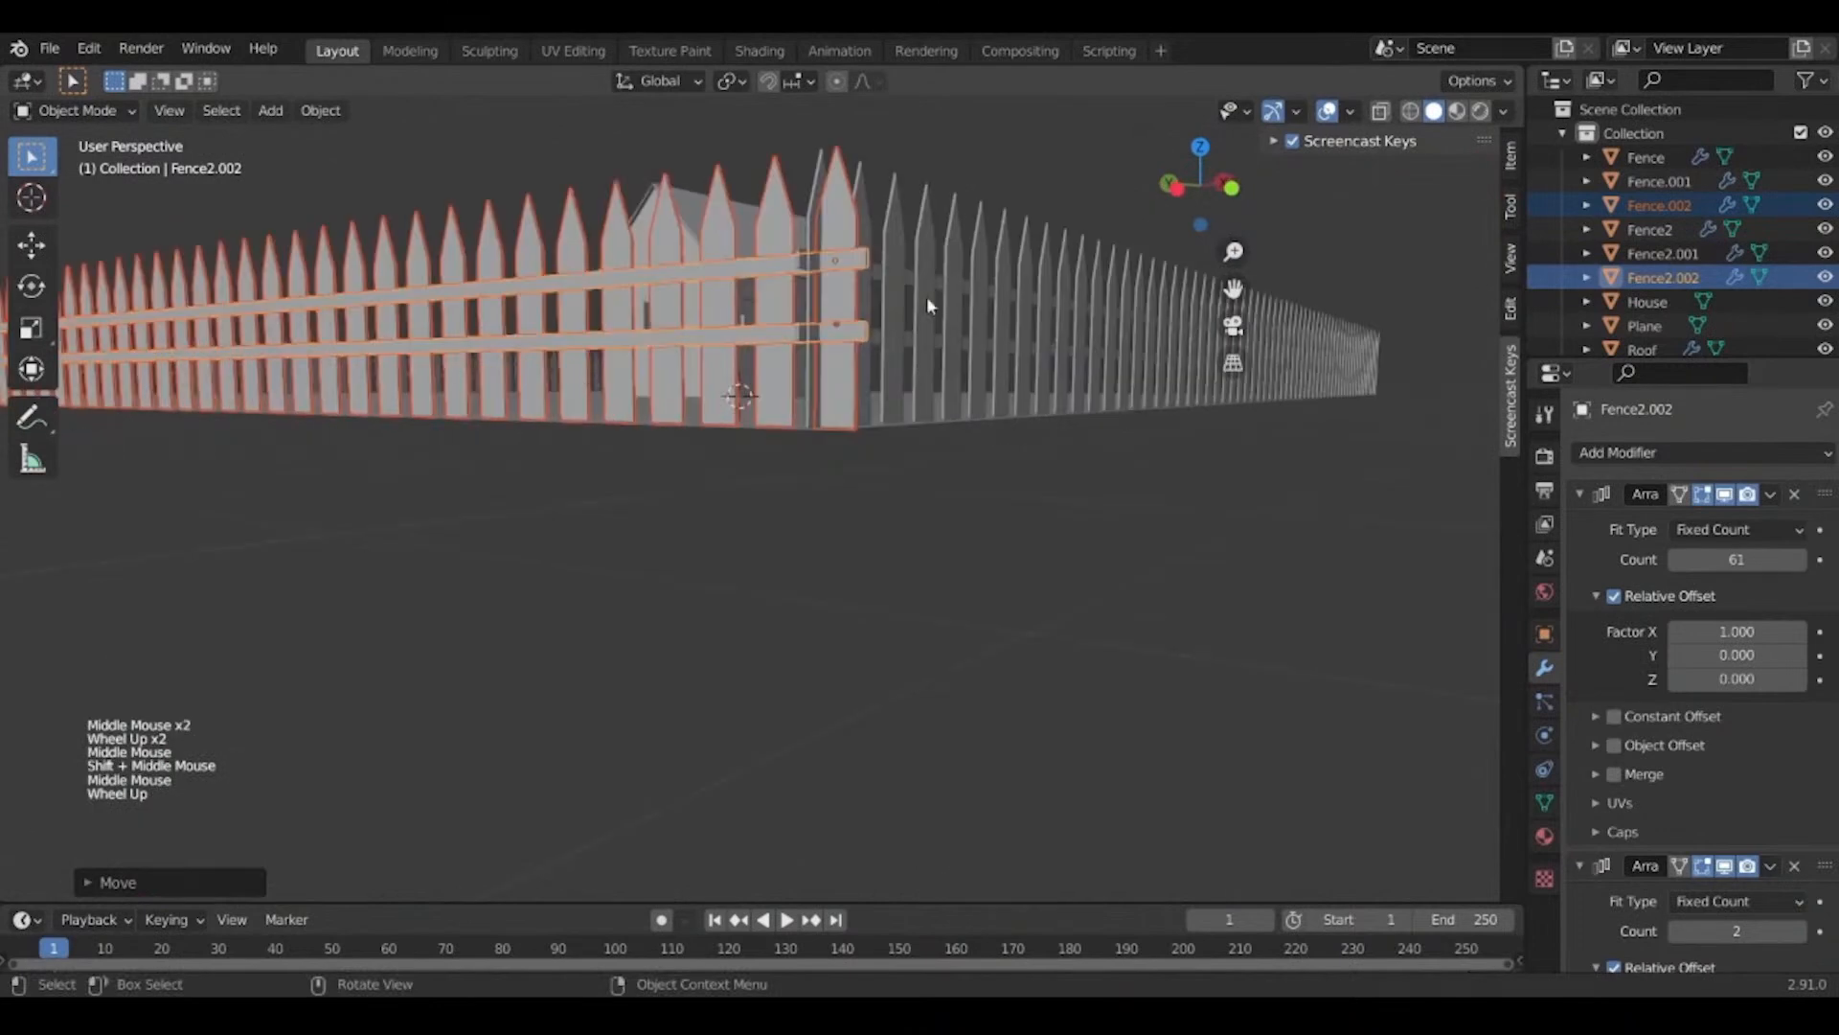
click(835, 247)
shift+click(843, 276)
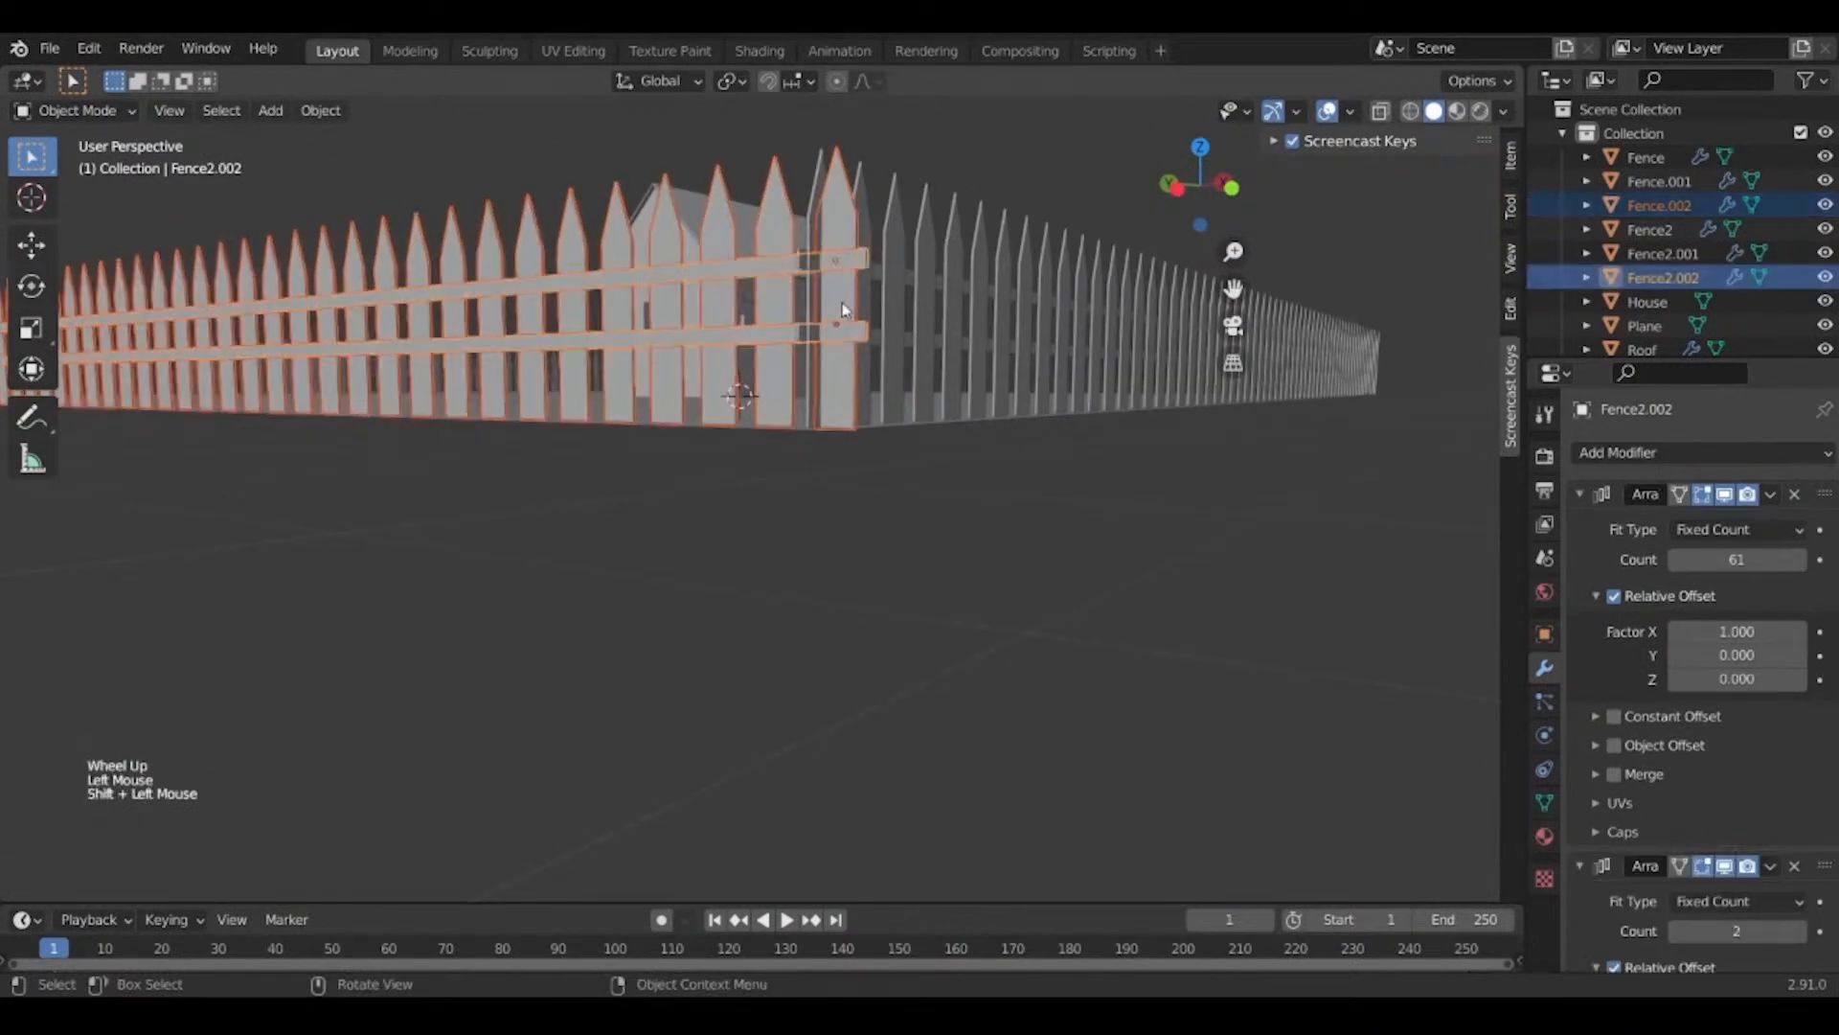
key(g)
key(y)
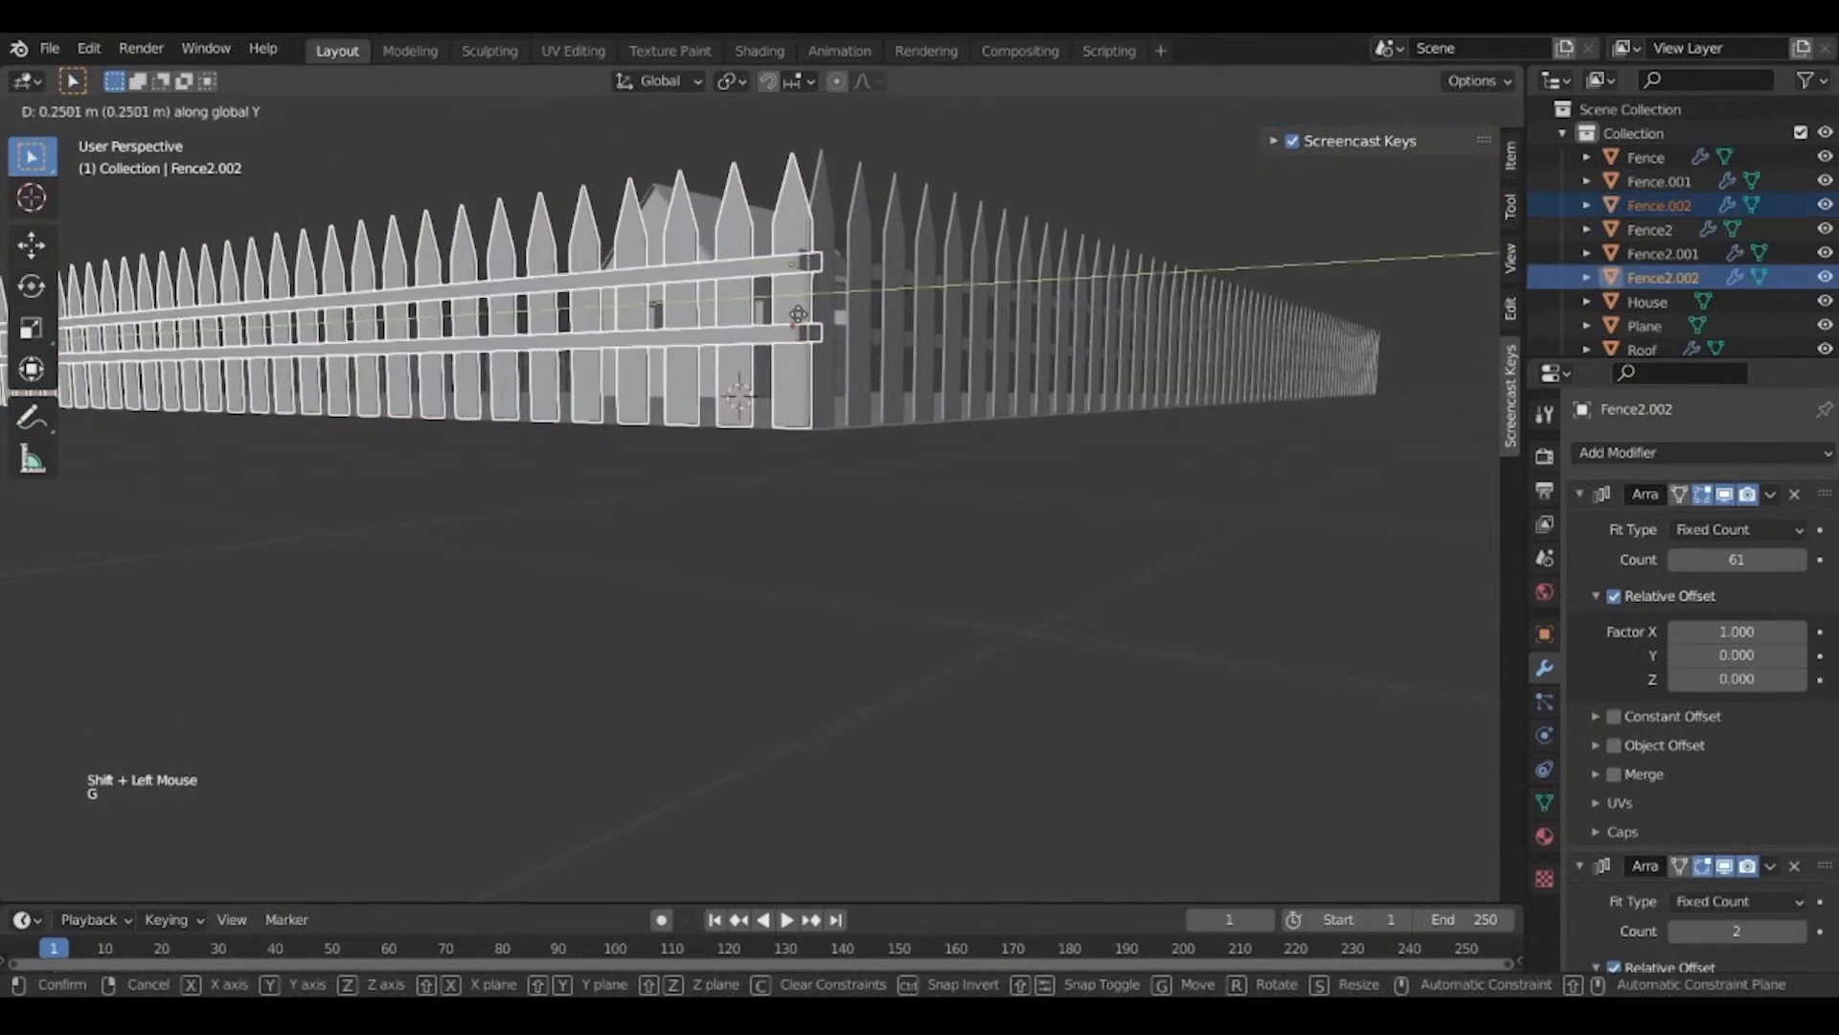
click(791, 317)
Shift the rotated fence about -0.14 m along X so it clears the end pickets of the adjoining fence.
middle_drag(790, 317, 594, 422)
shift+middle_drag(594, 421, 812, 259)
scroll(774, 310, up, 2)
scroll(821, 254, up, 3)
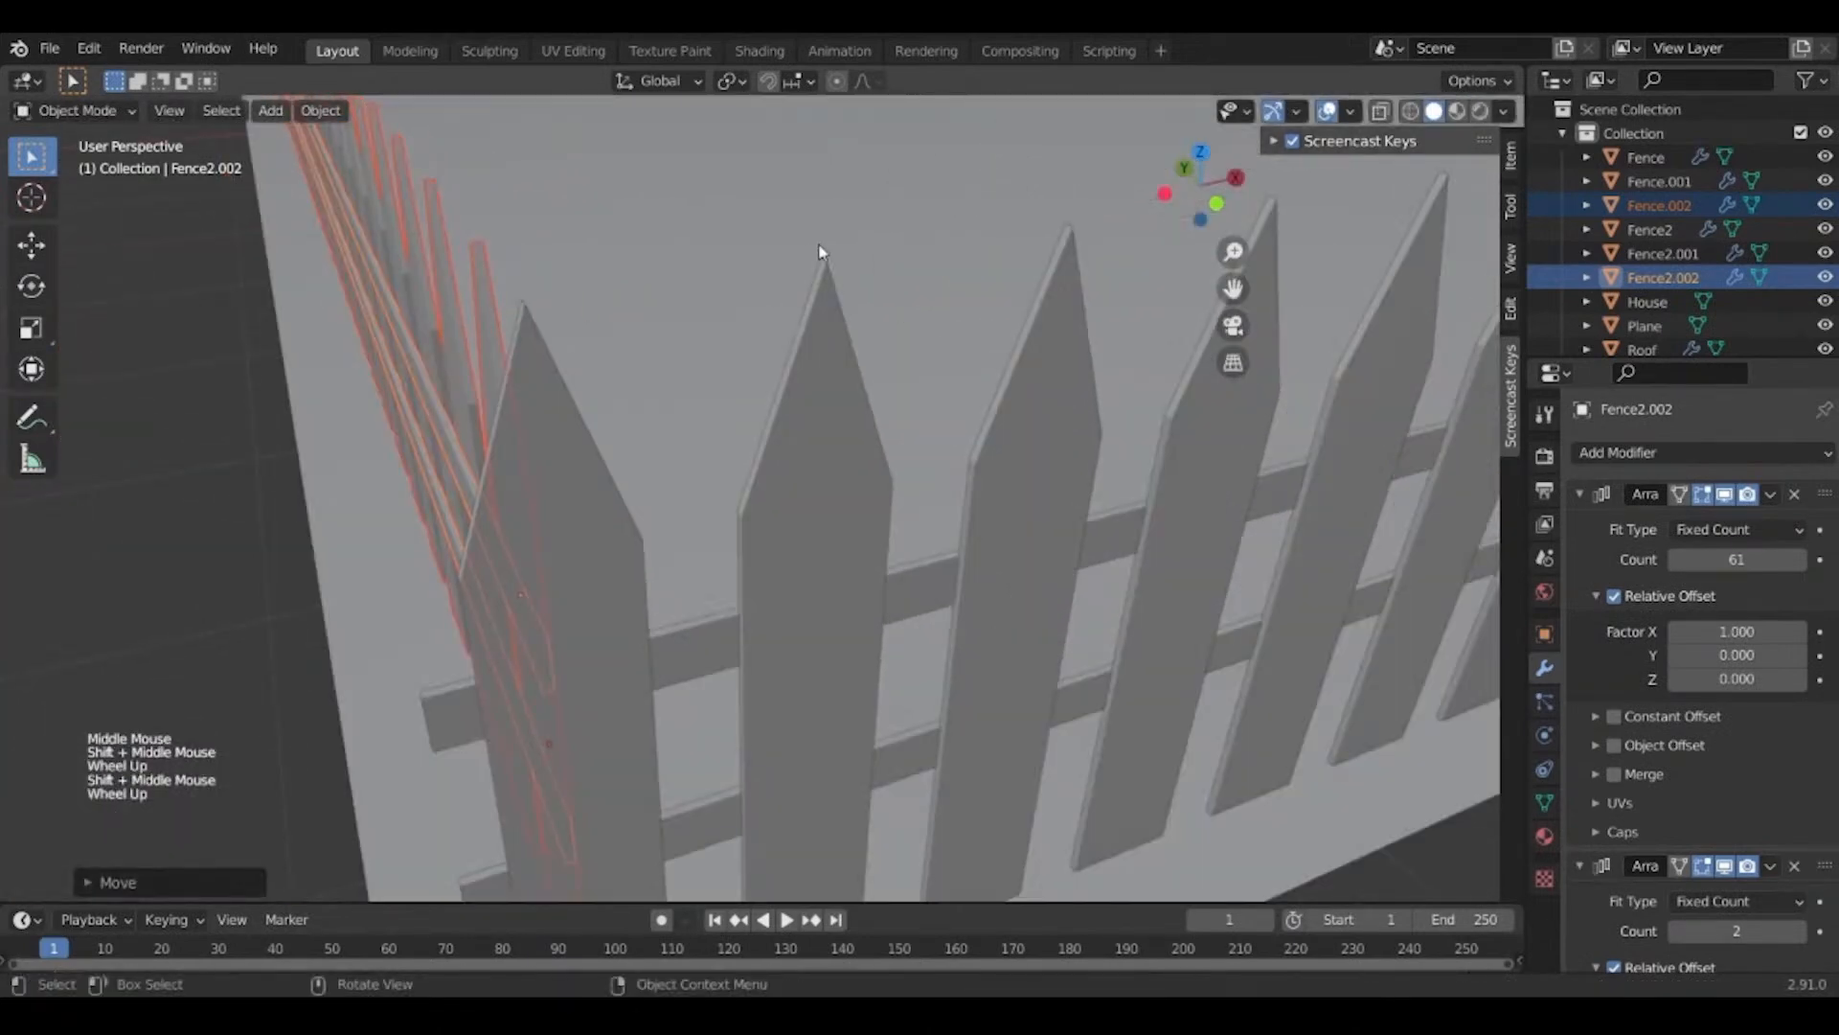
key(g)
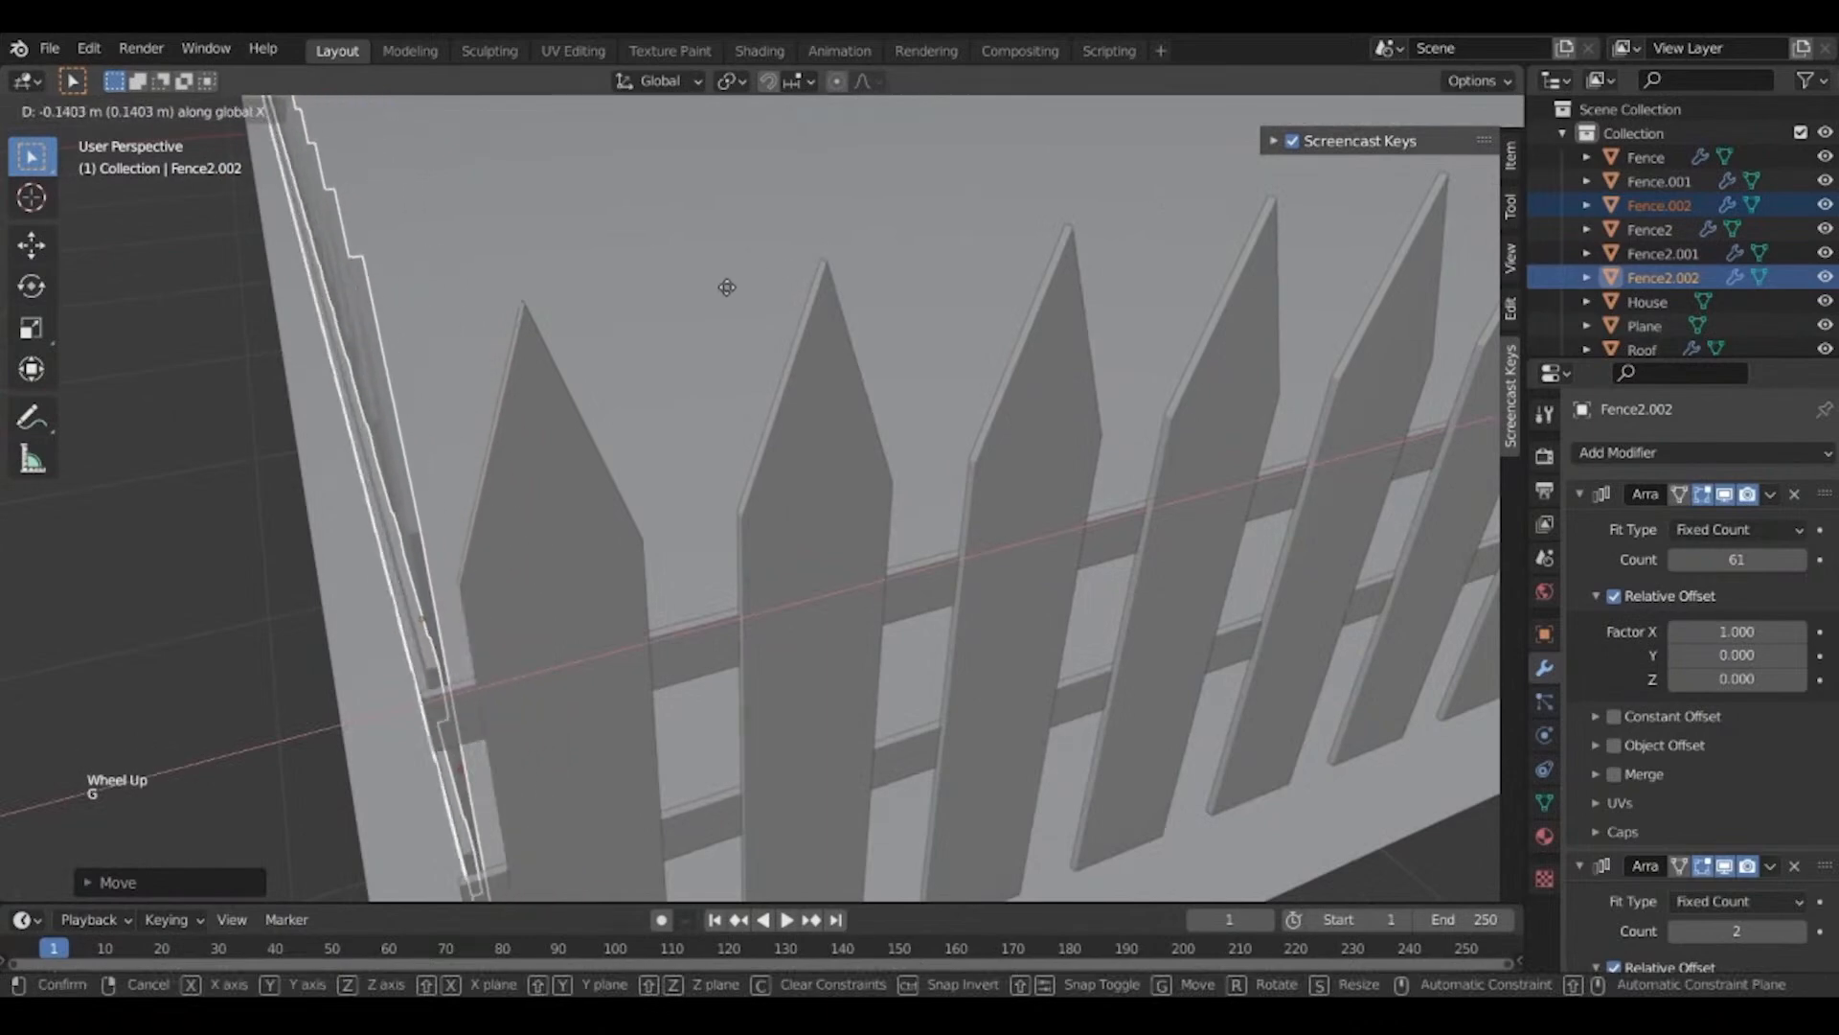
click(735, 290)
Reduce the array counts of the rotated fence's lengthwise rails and pickets to 60 each.
scroll(698, 308, down, 3)
middle_drag(698, 308, 923, 330)
scroll(611, 470, up, 2)
shift+middle_drag(613, 470, 749, 426)
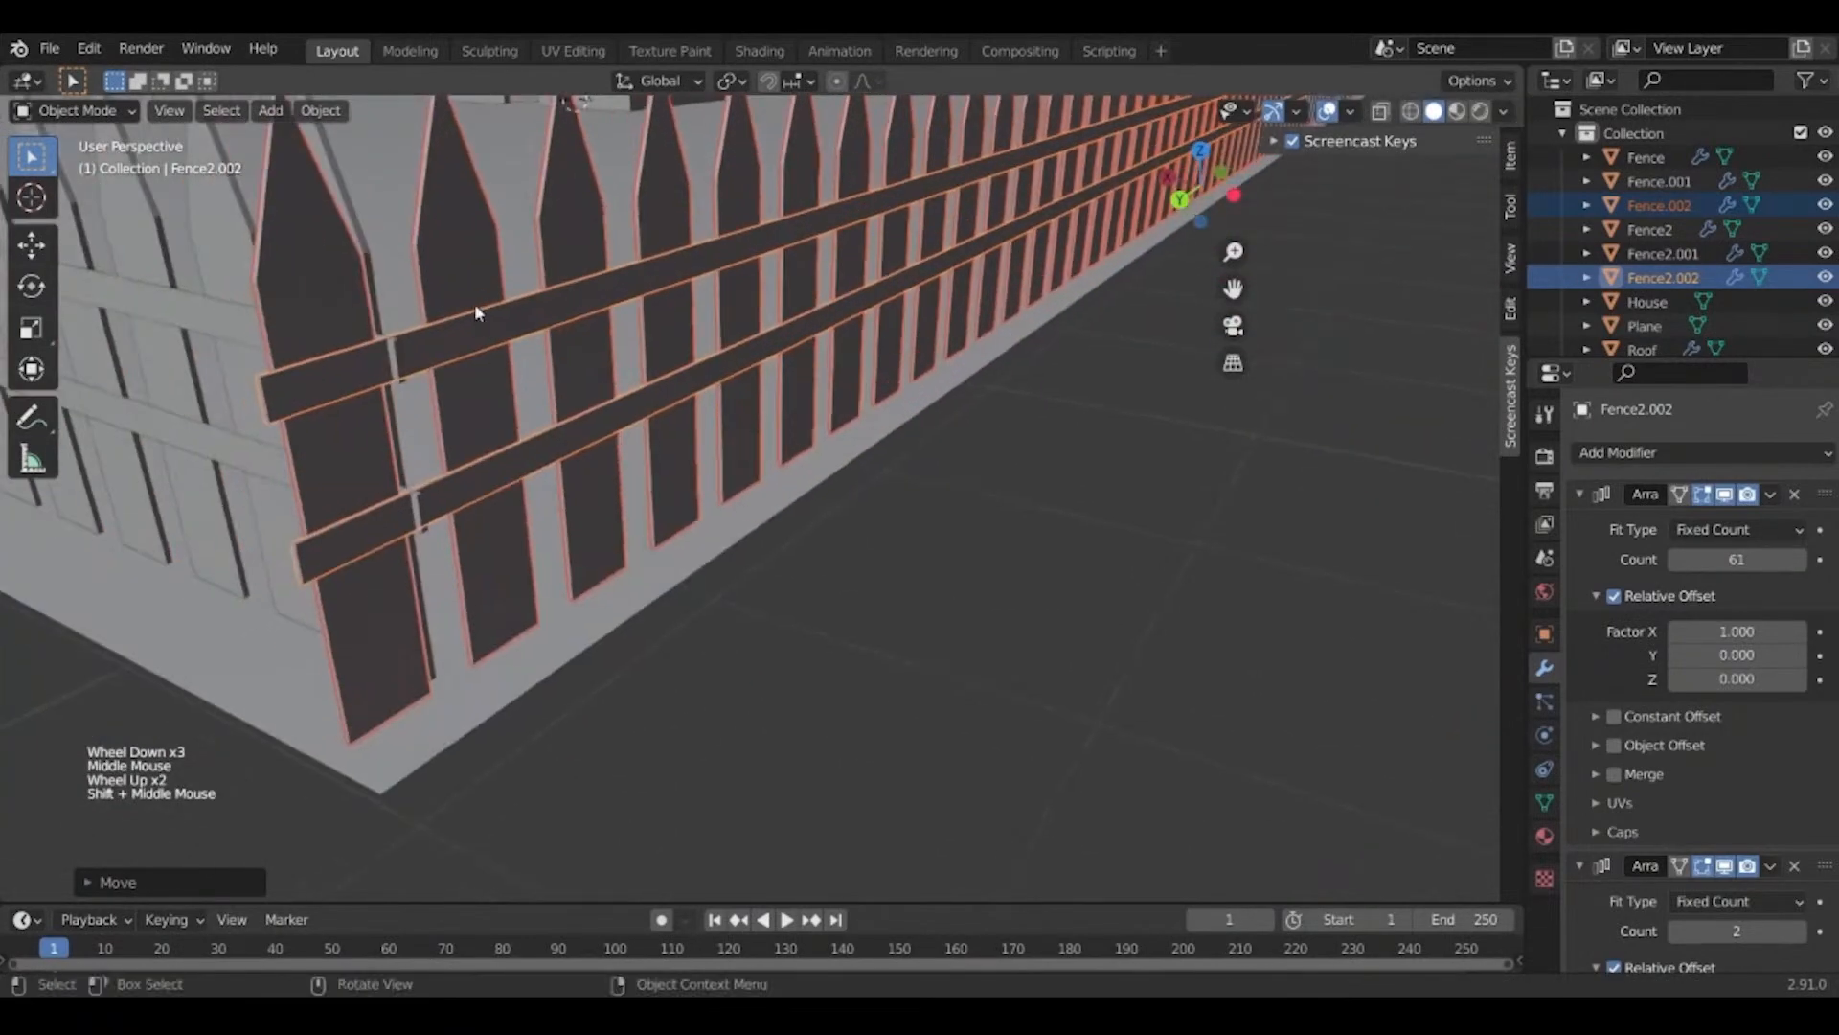
click(1679, 561)
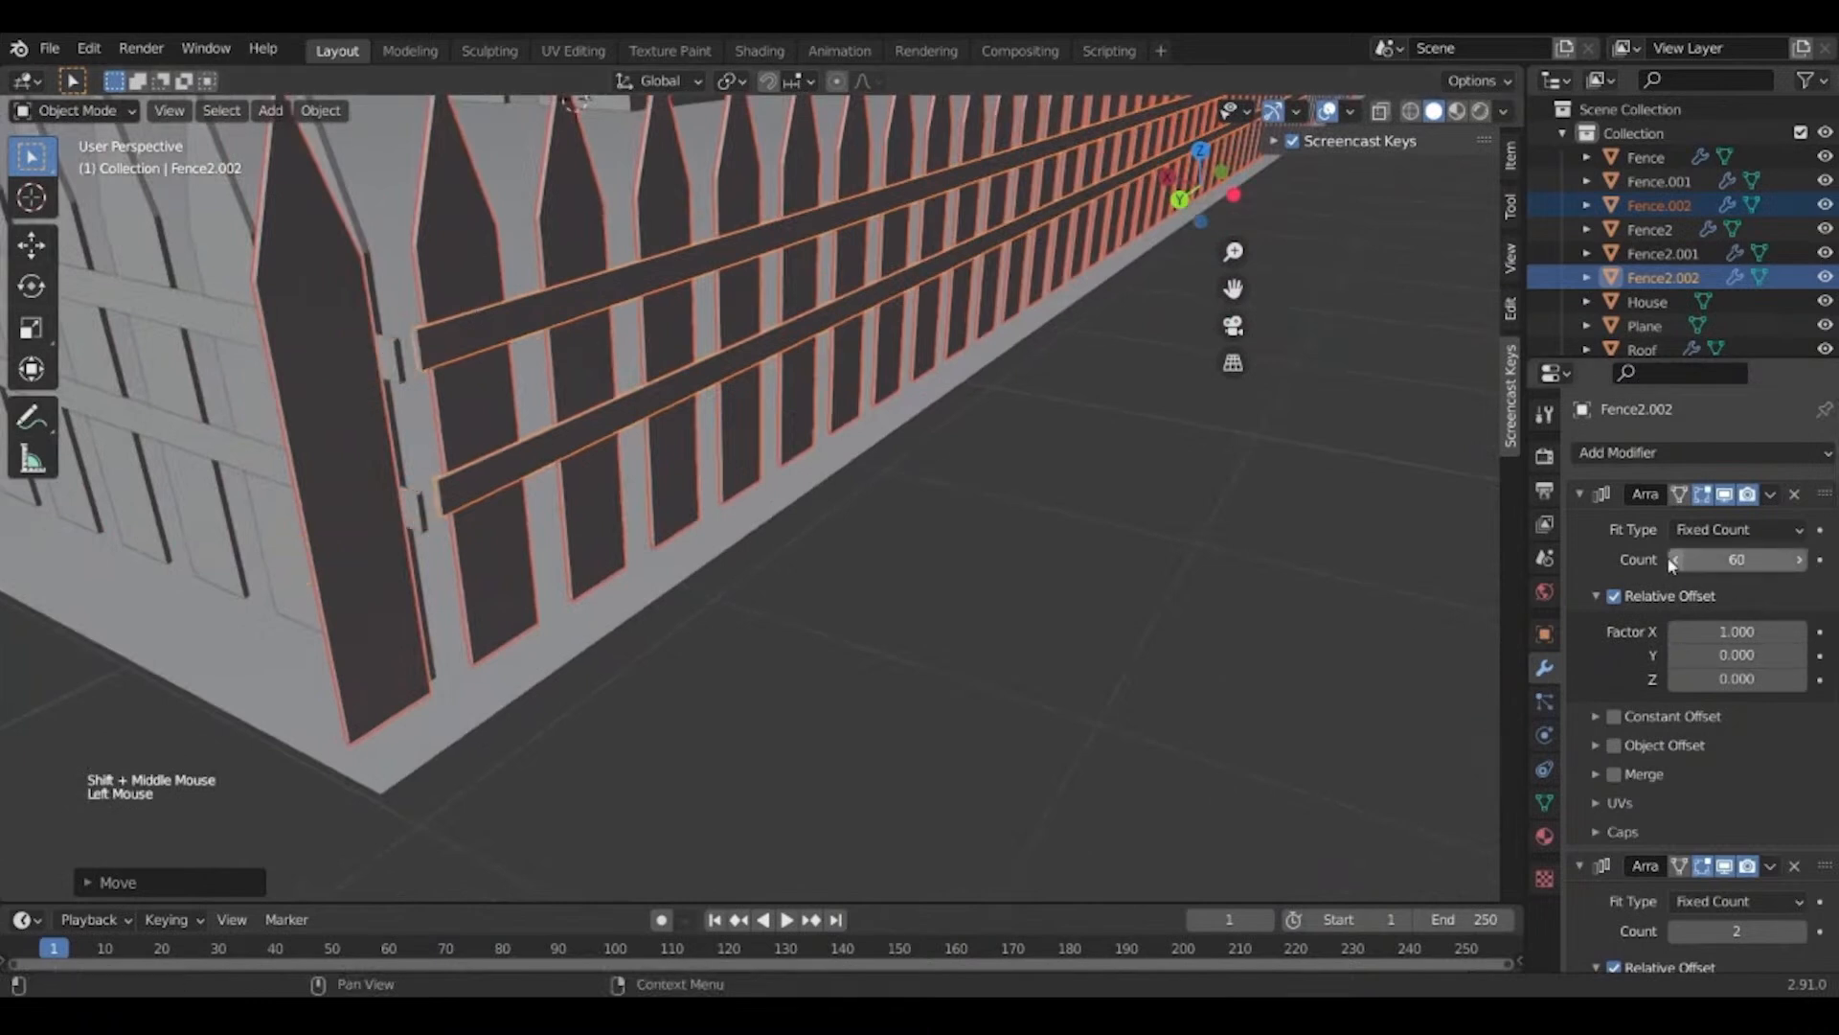
click(360, 367)
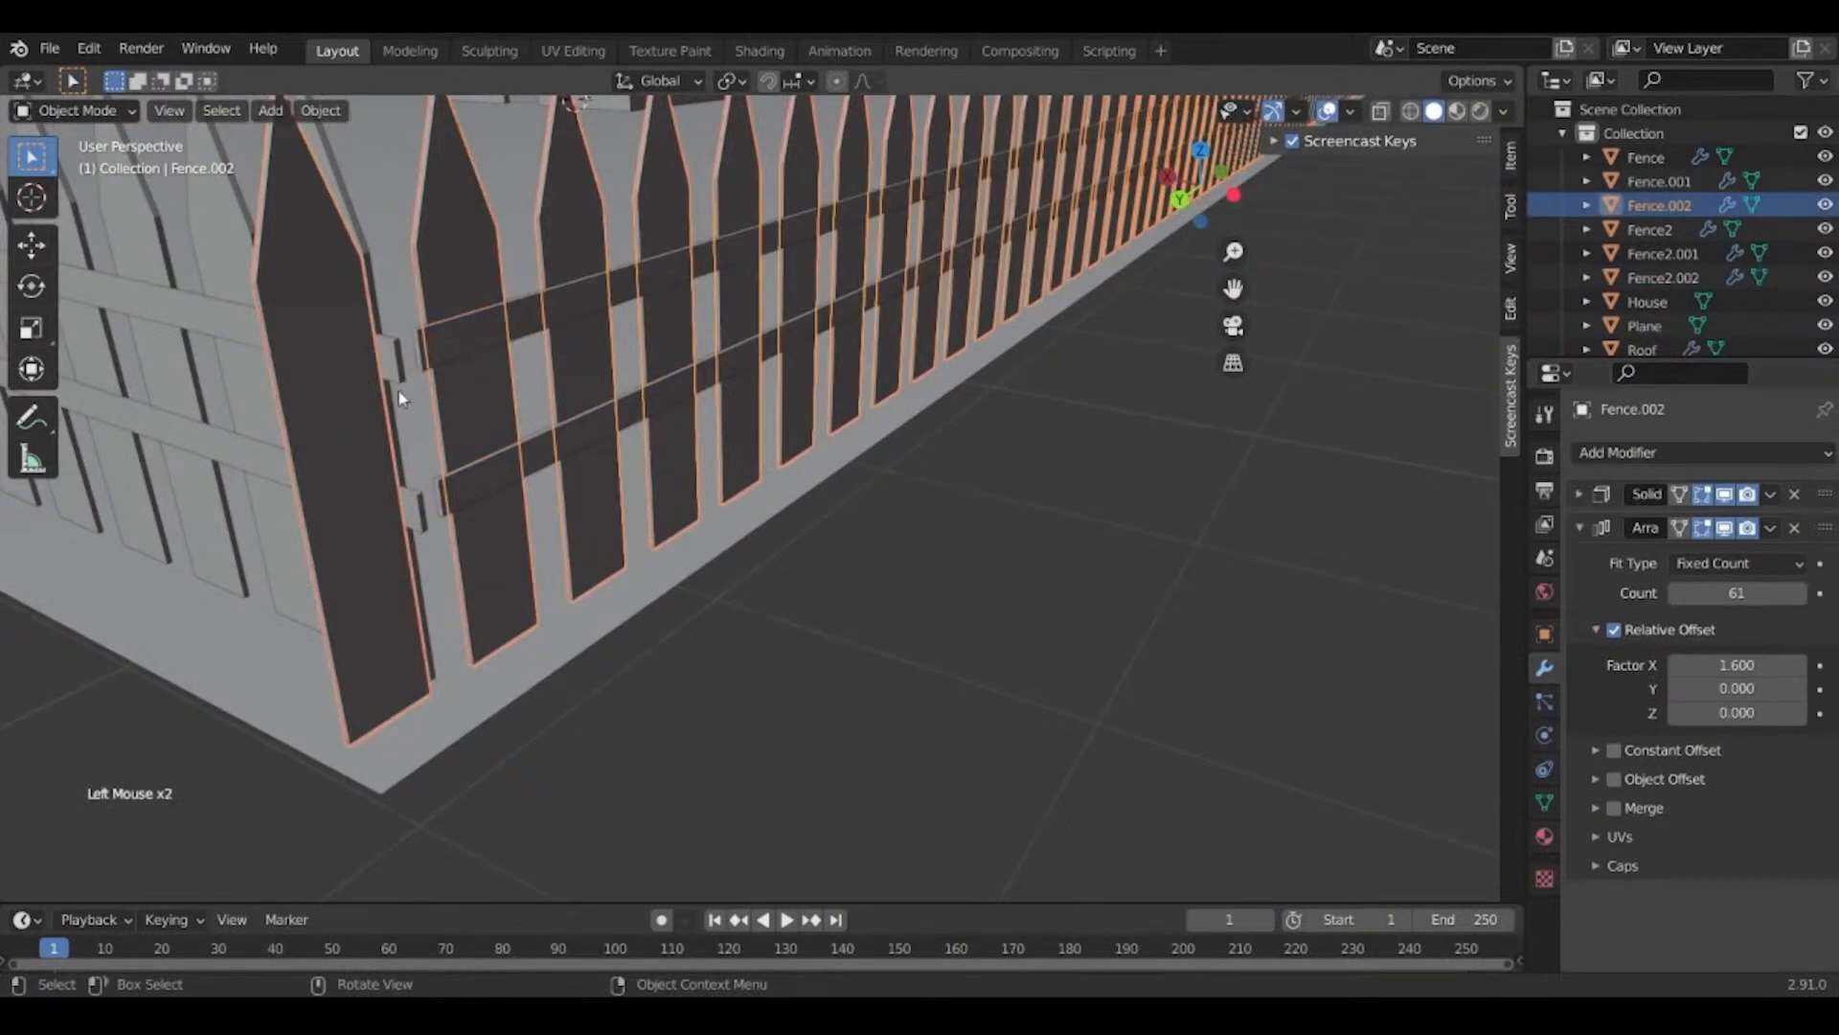
click(428, 342)
click(377, 594)
click(1668, 595)
Duplicate the rotated fence's pickets and rails across the ground onto the remaining open edge.
middle_drag(1150, 671, 807, 720)
click(532, 618)
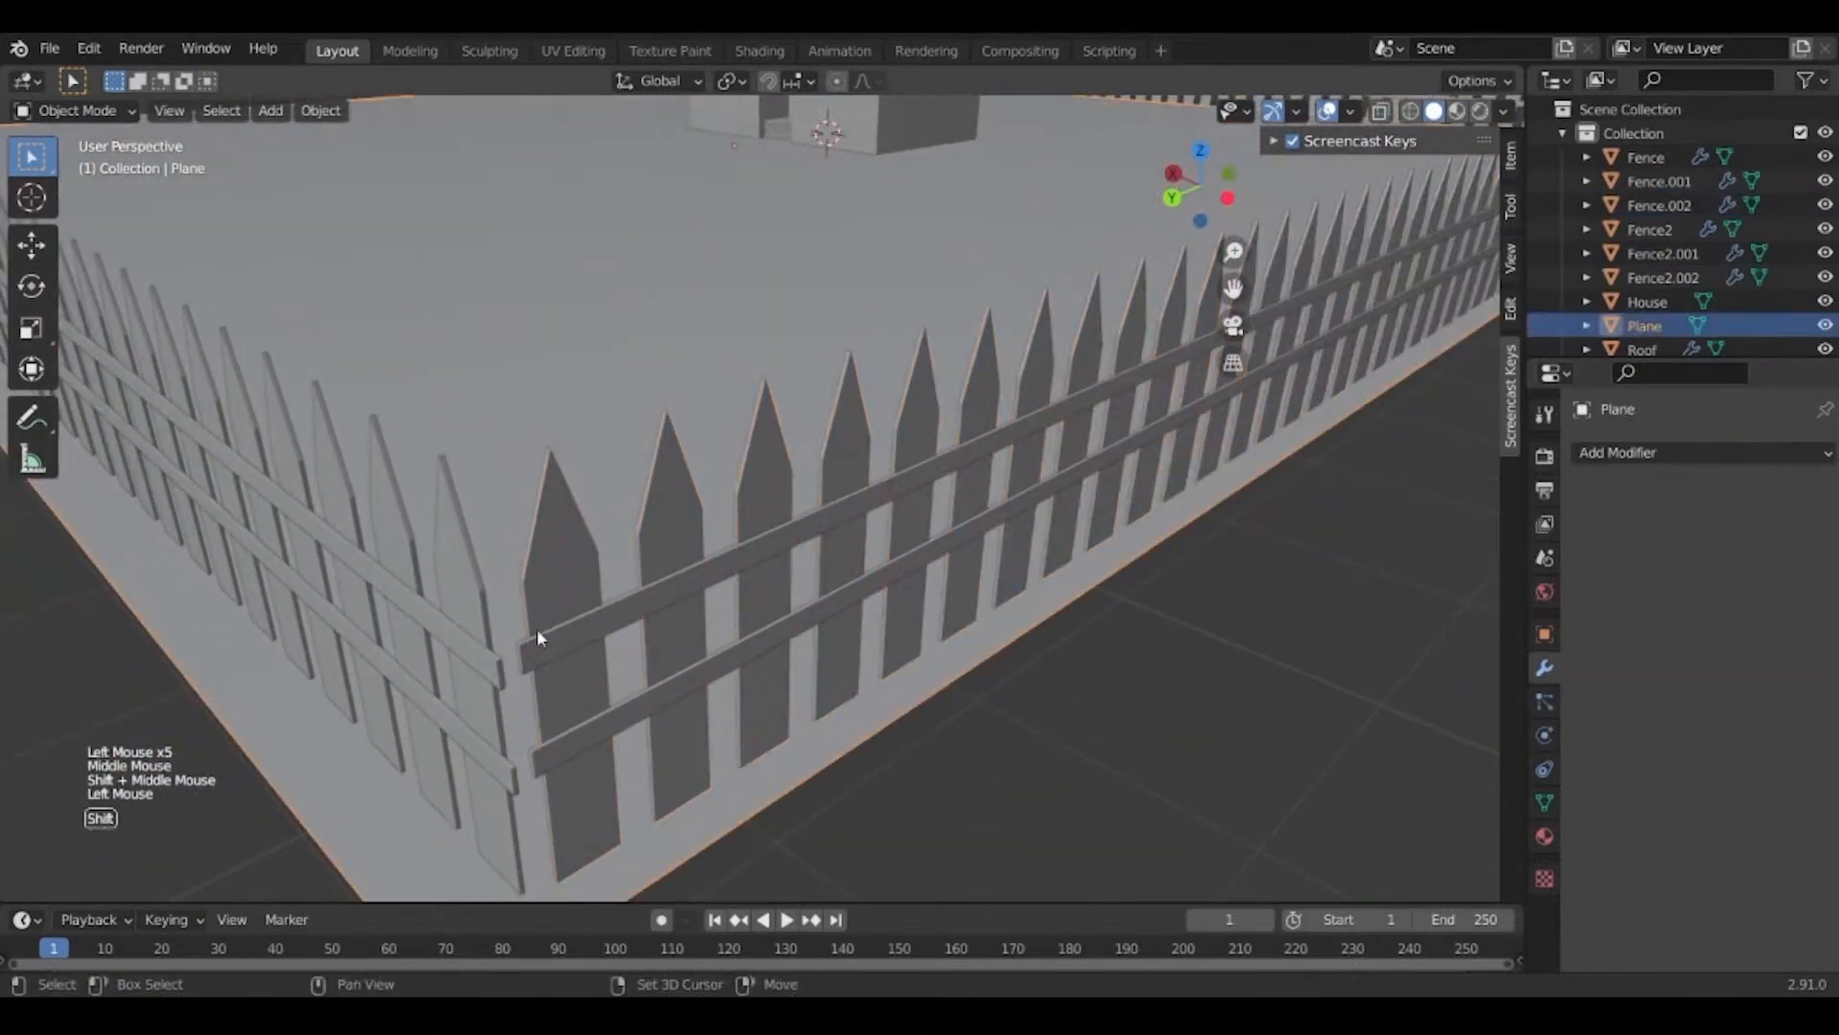
click(554, 646)
shift+click(552, 589)
scroll(523, 799, down, 4)
middle_drag(523, 801, 1361, 699)
key(shift+d)
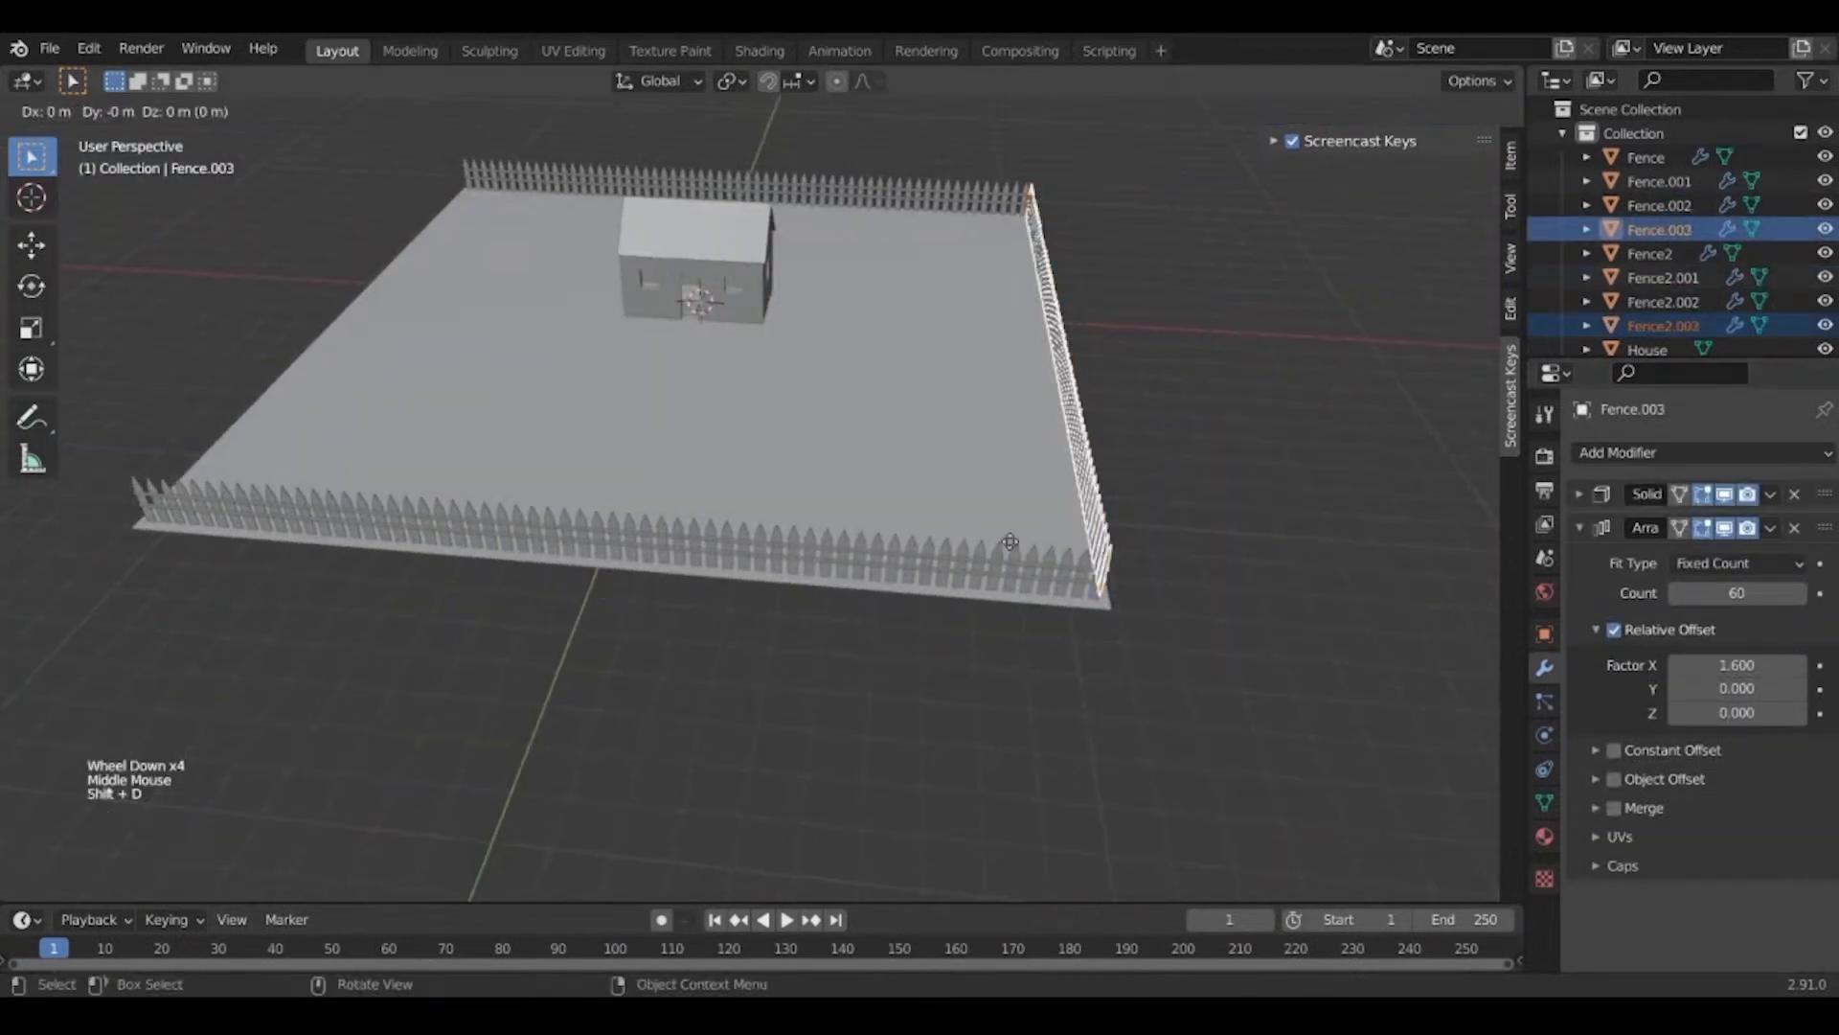
click(442, 570)
shift+middle_drag(414, 589, 858, 628)
scroll(743, 608, up, 1)
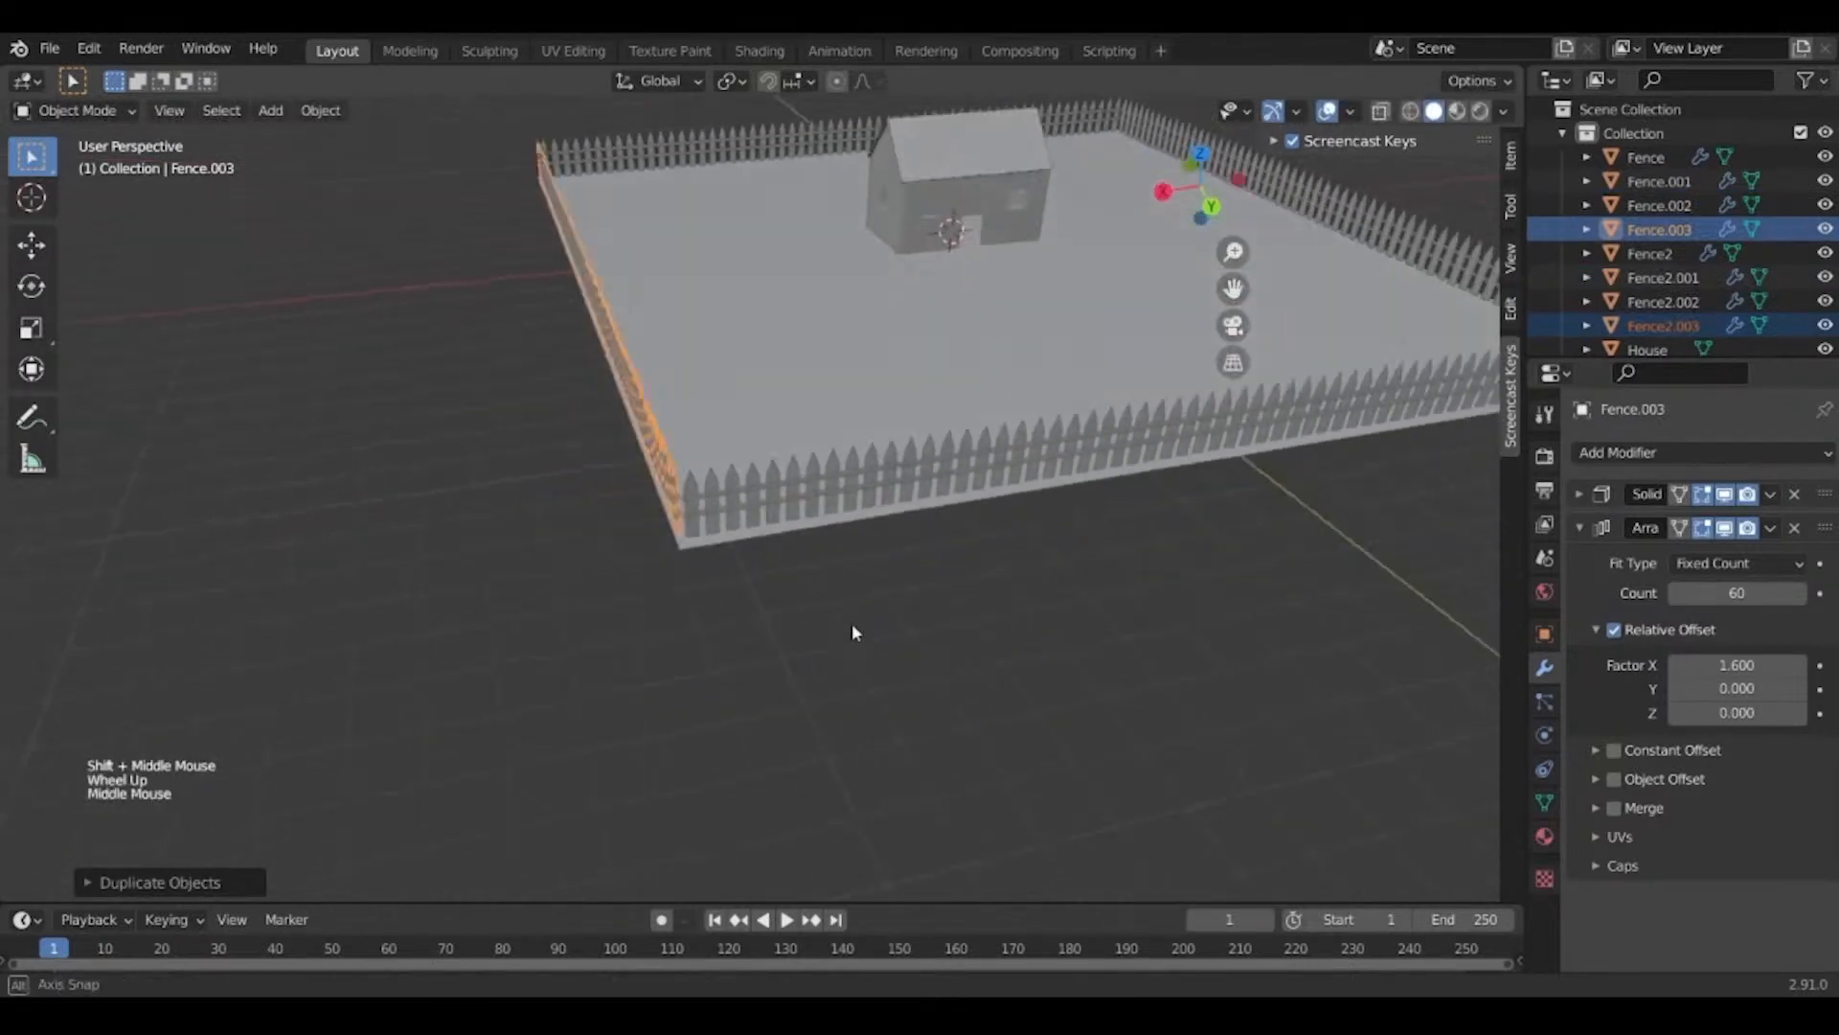
Nudge the new fence copy about -0.06 m along X at the ground's corner.
scroll(854, 635, up, 2)
scroll(854, 635, up, 2)
key(g)
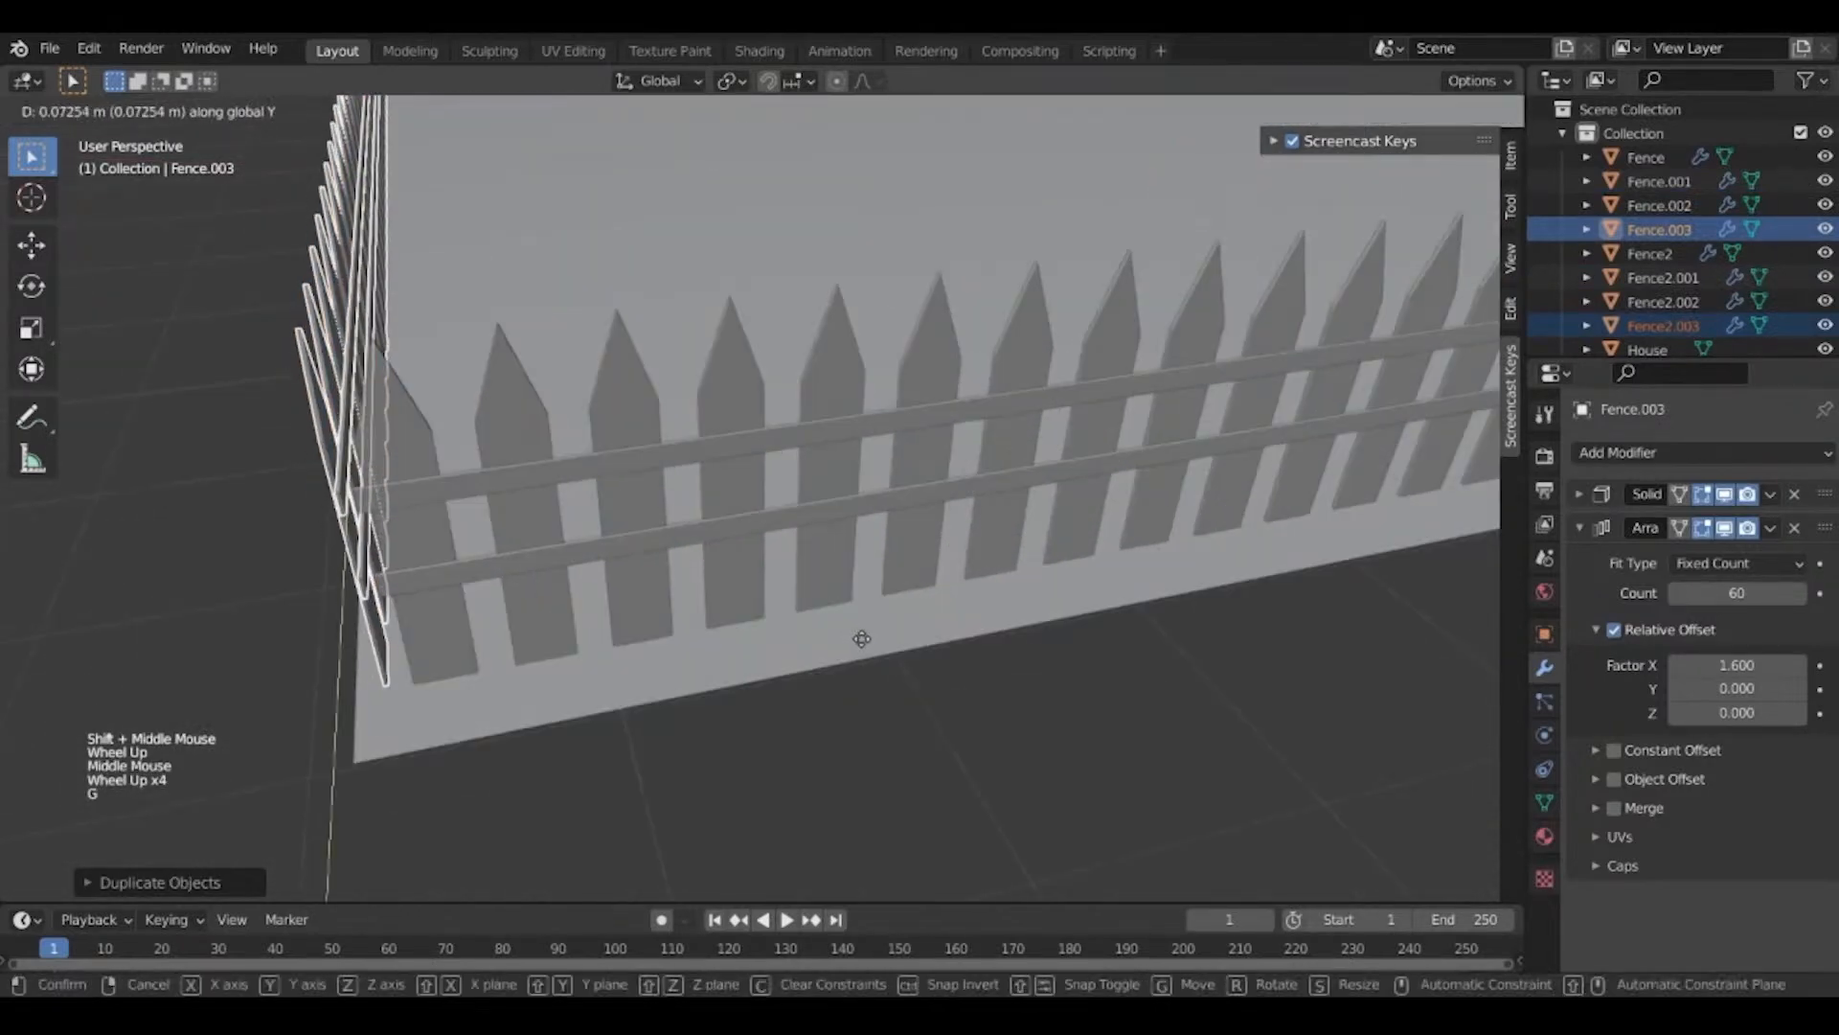
key(g)
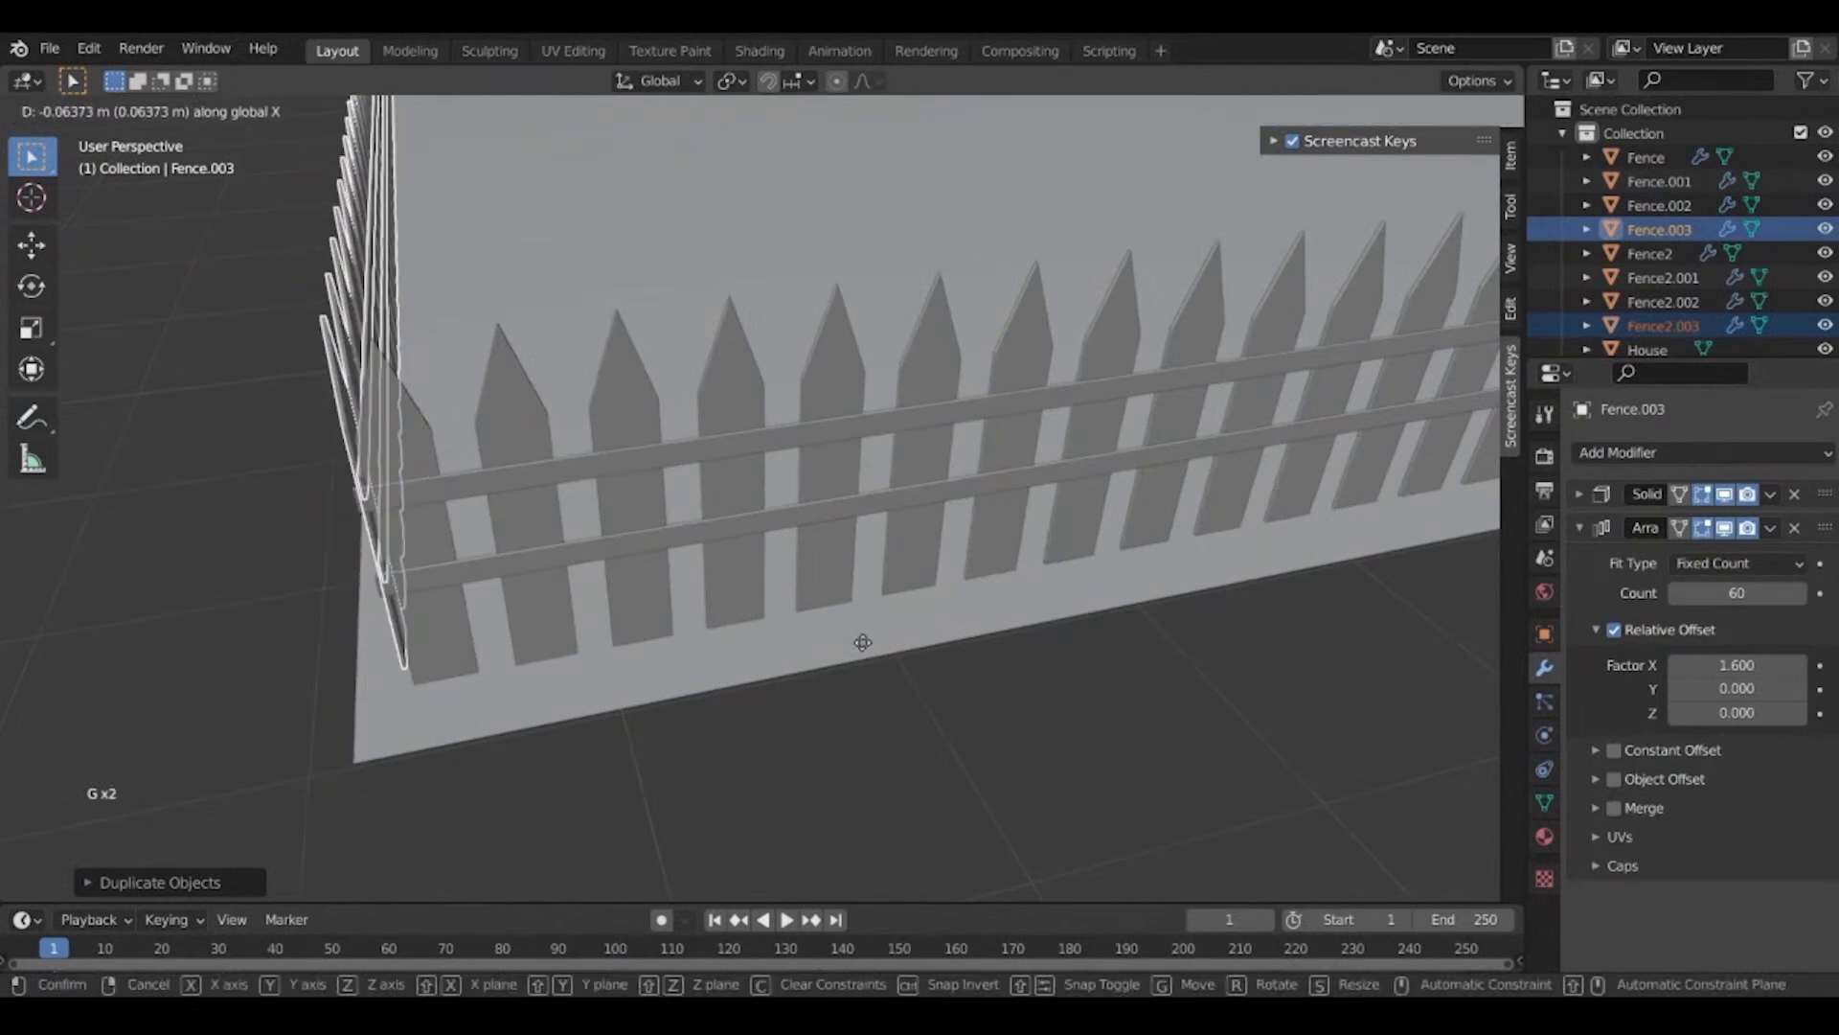
click(865, 652)
Slide the new fence copy along Y to meet the corner, finishing with a shift of about 0.06 m.
mouse_move(865, 652)
middle_down()
mouse_move(920, 608)
mouse_move(847, 650)
middle_up()
scroll(919, 607, up, 2)
scroll(847, 650, down, 2)
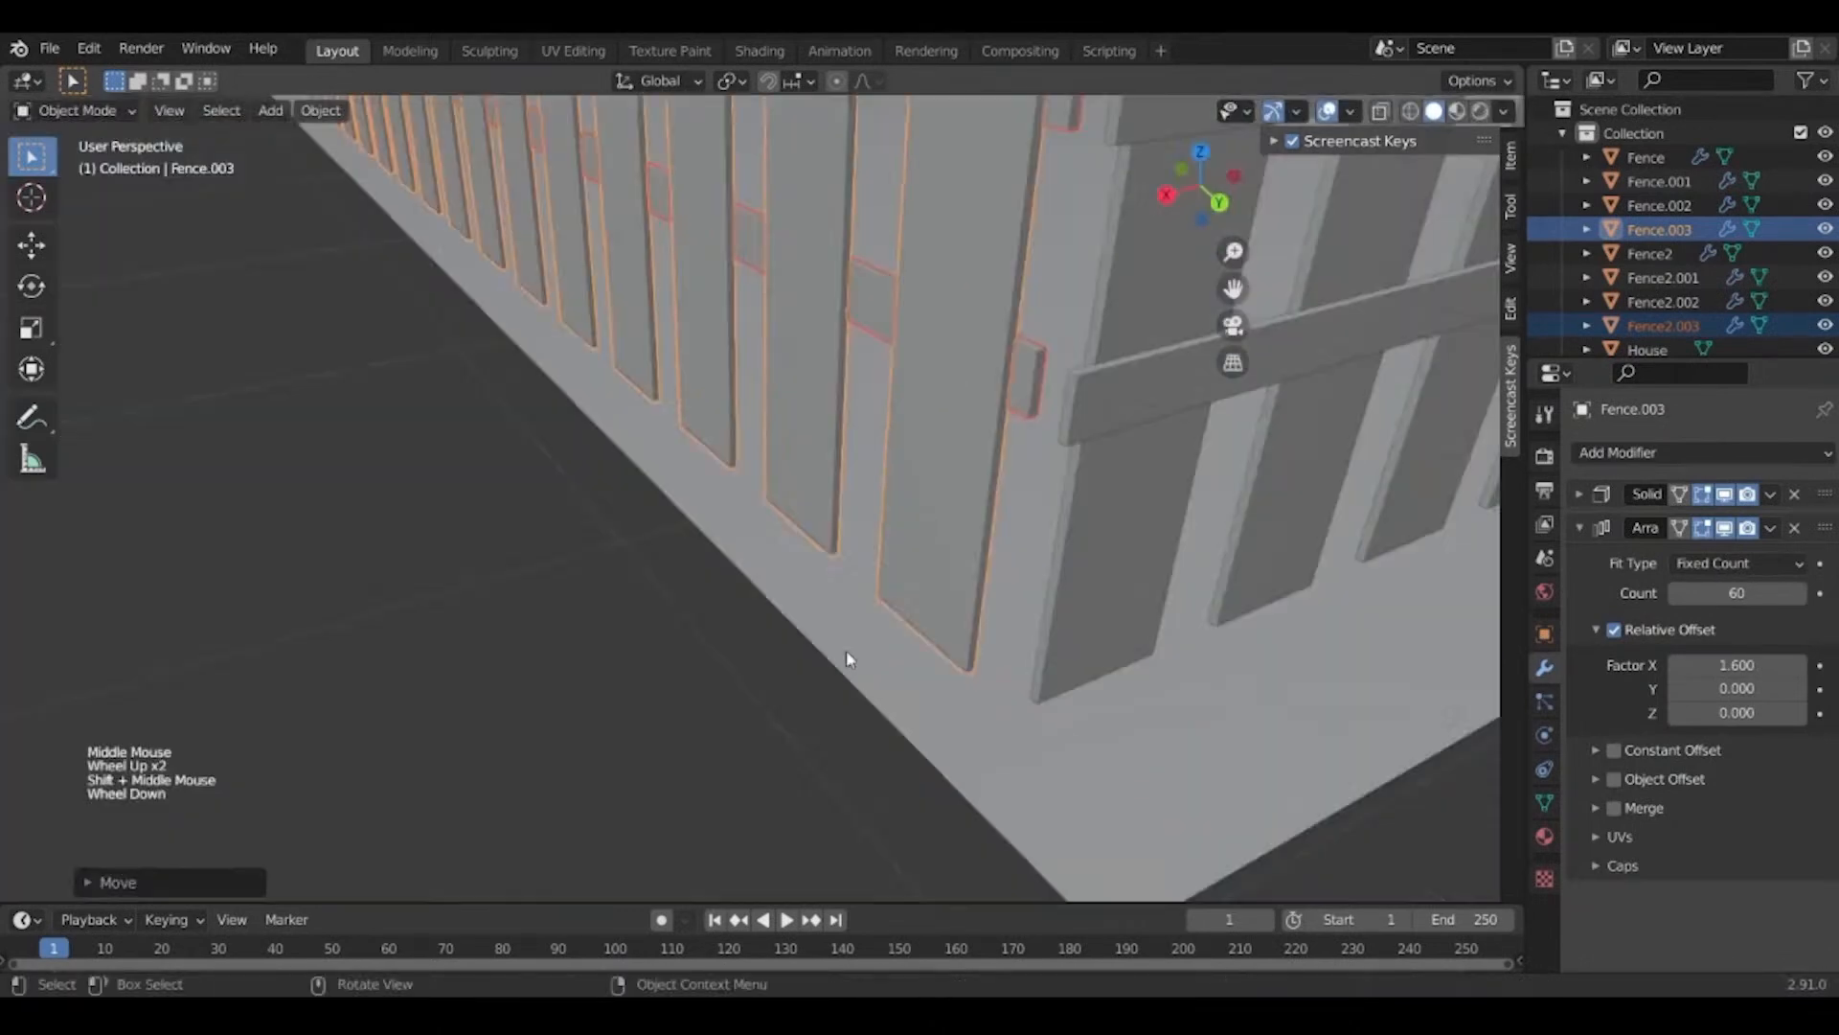
key(g)
key(y)
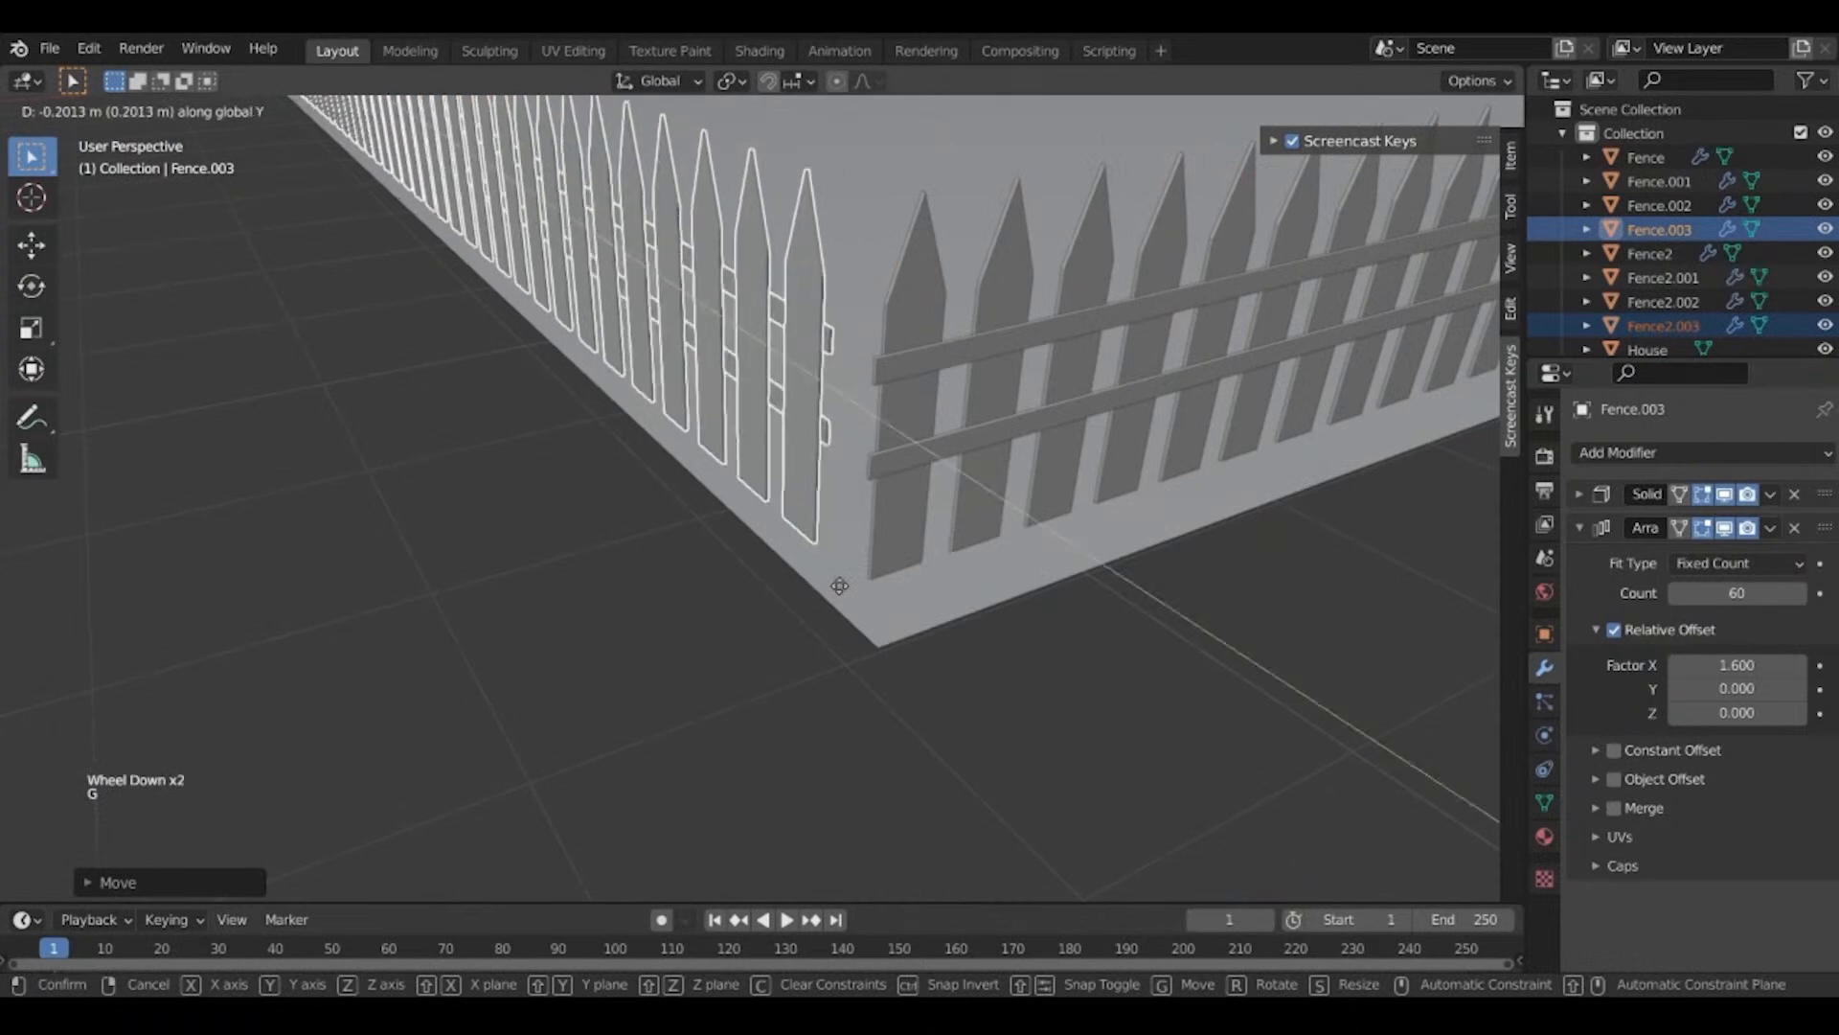
click(825, 594)
scroll(824, 595, down, 2)
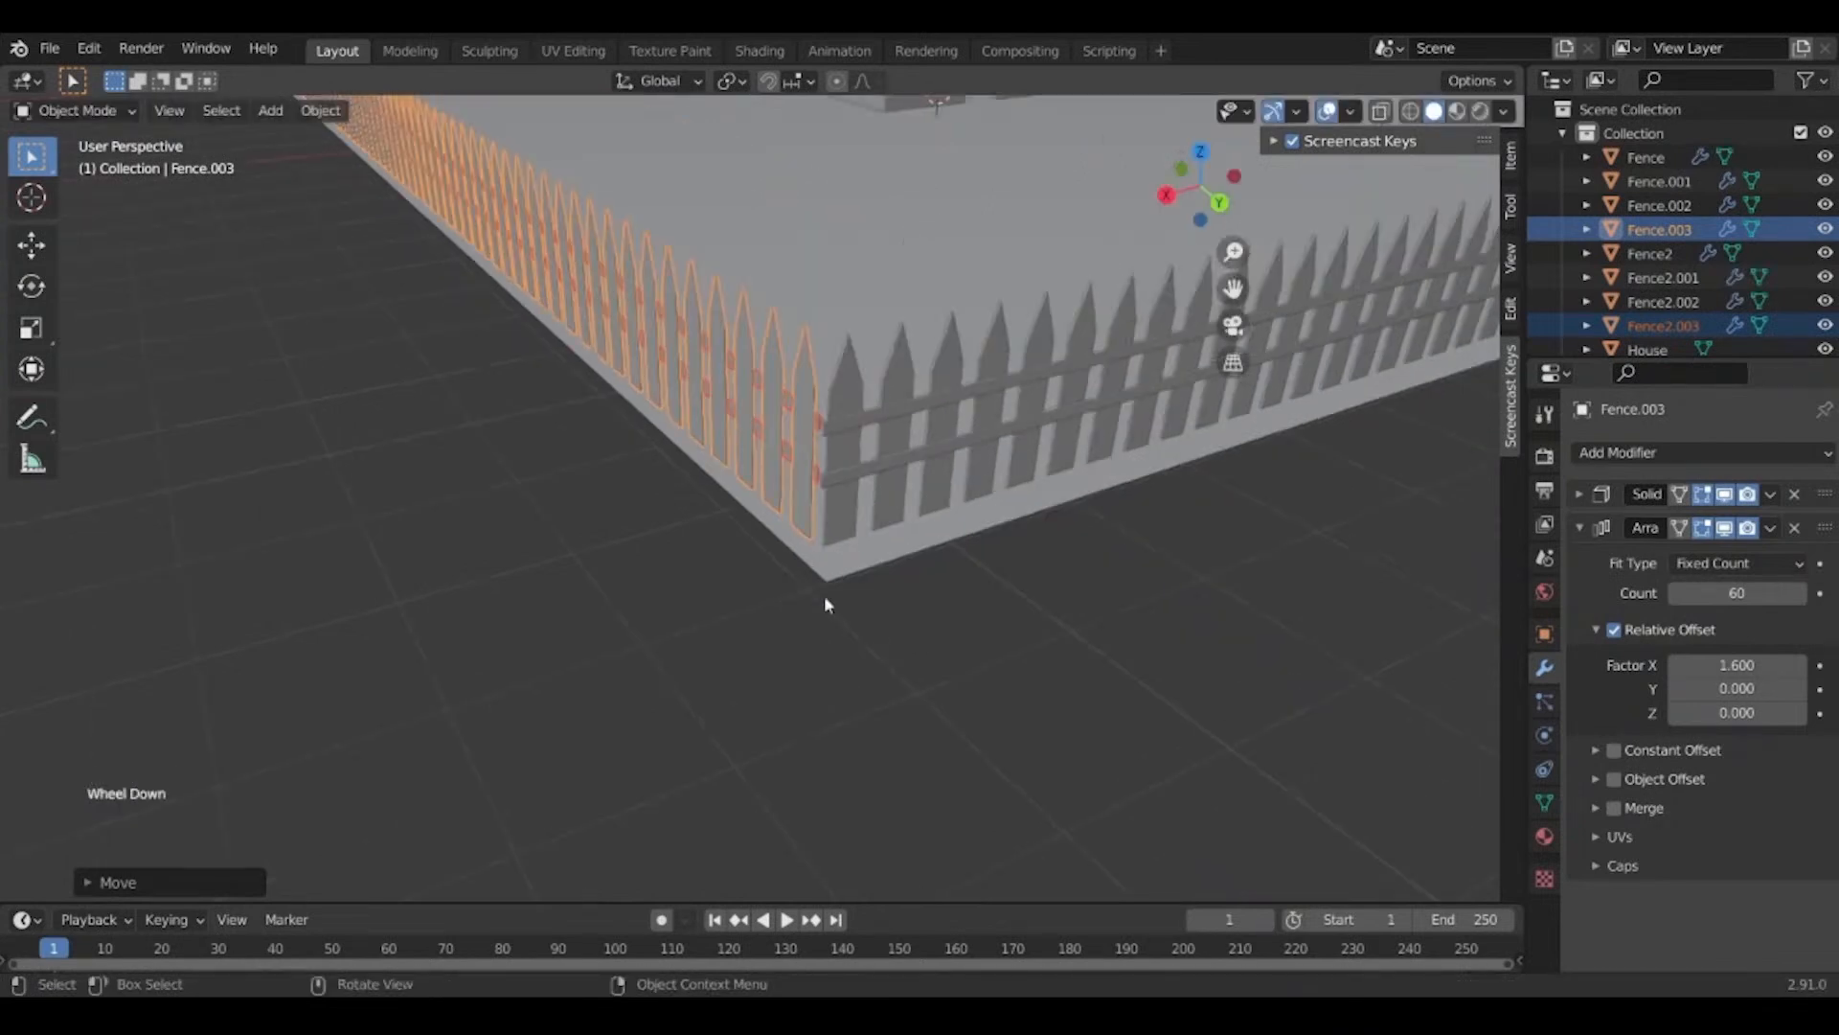
key(g)
key(y)
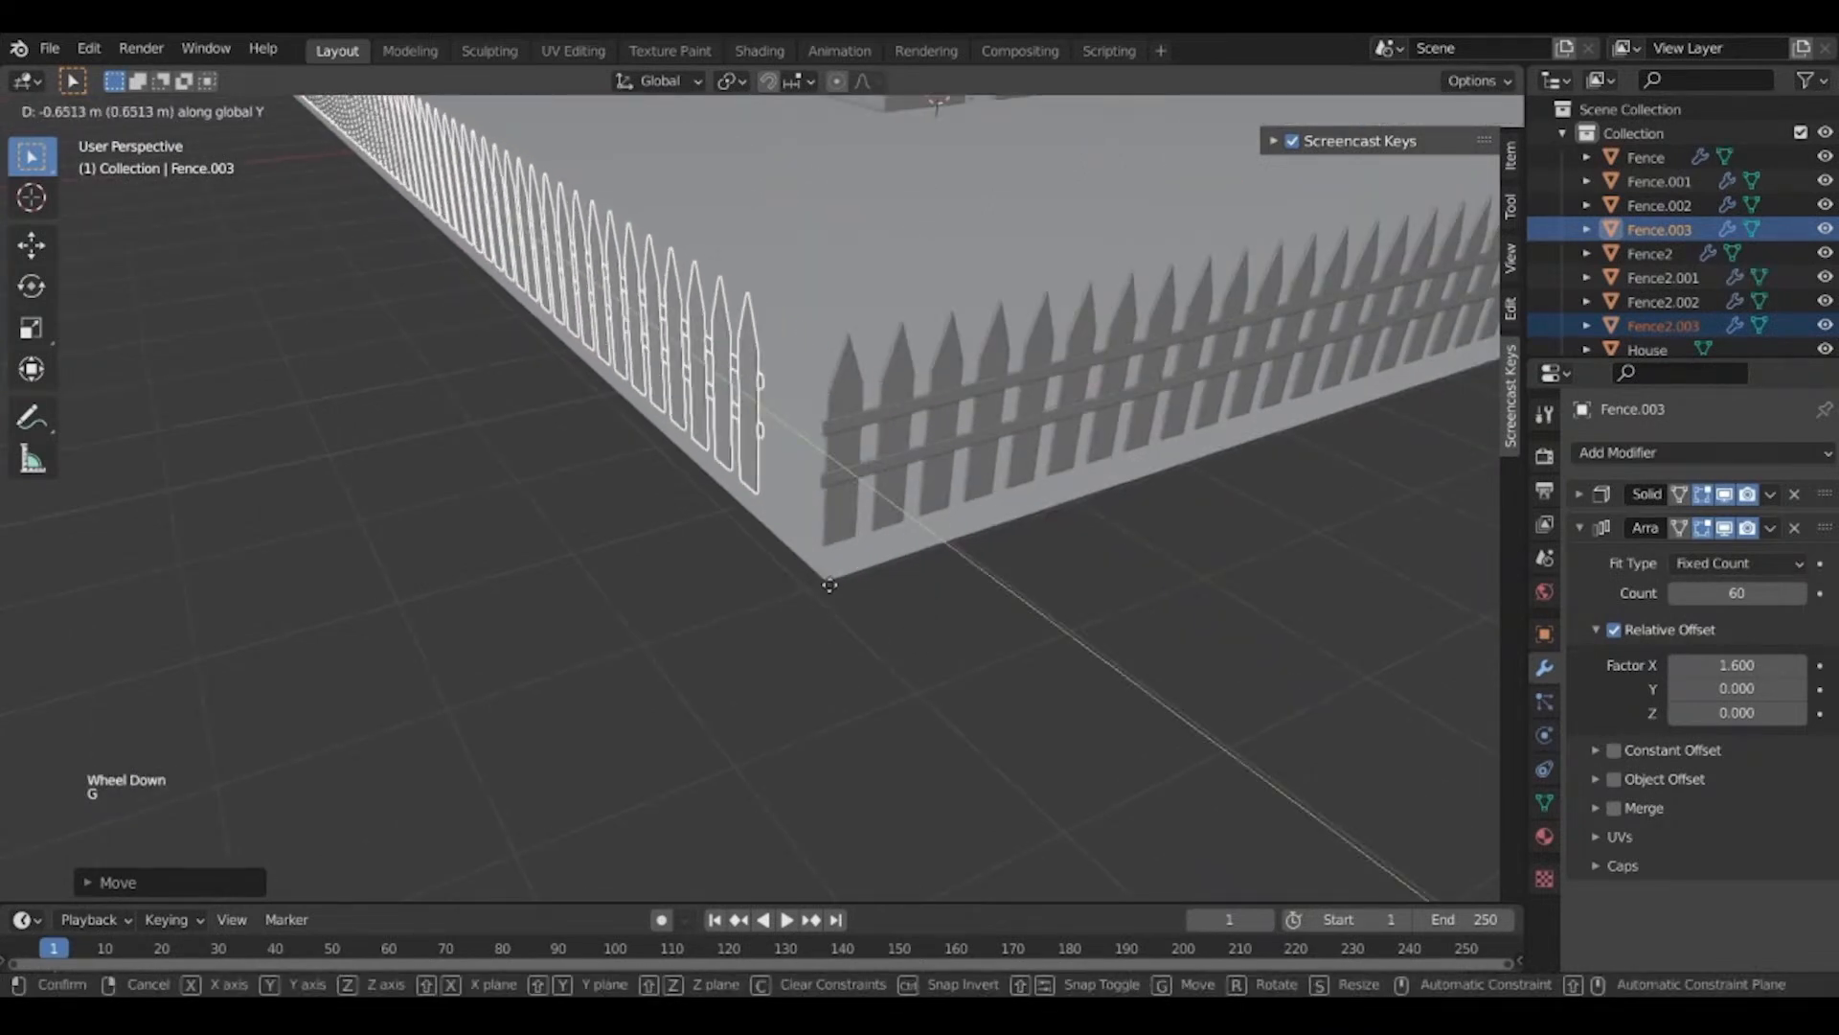
key(shift)
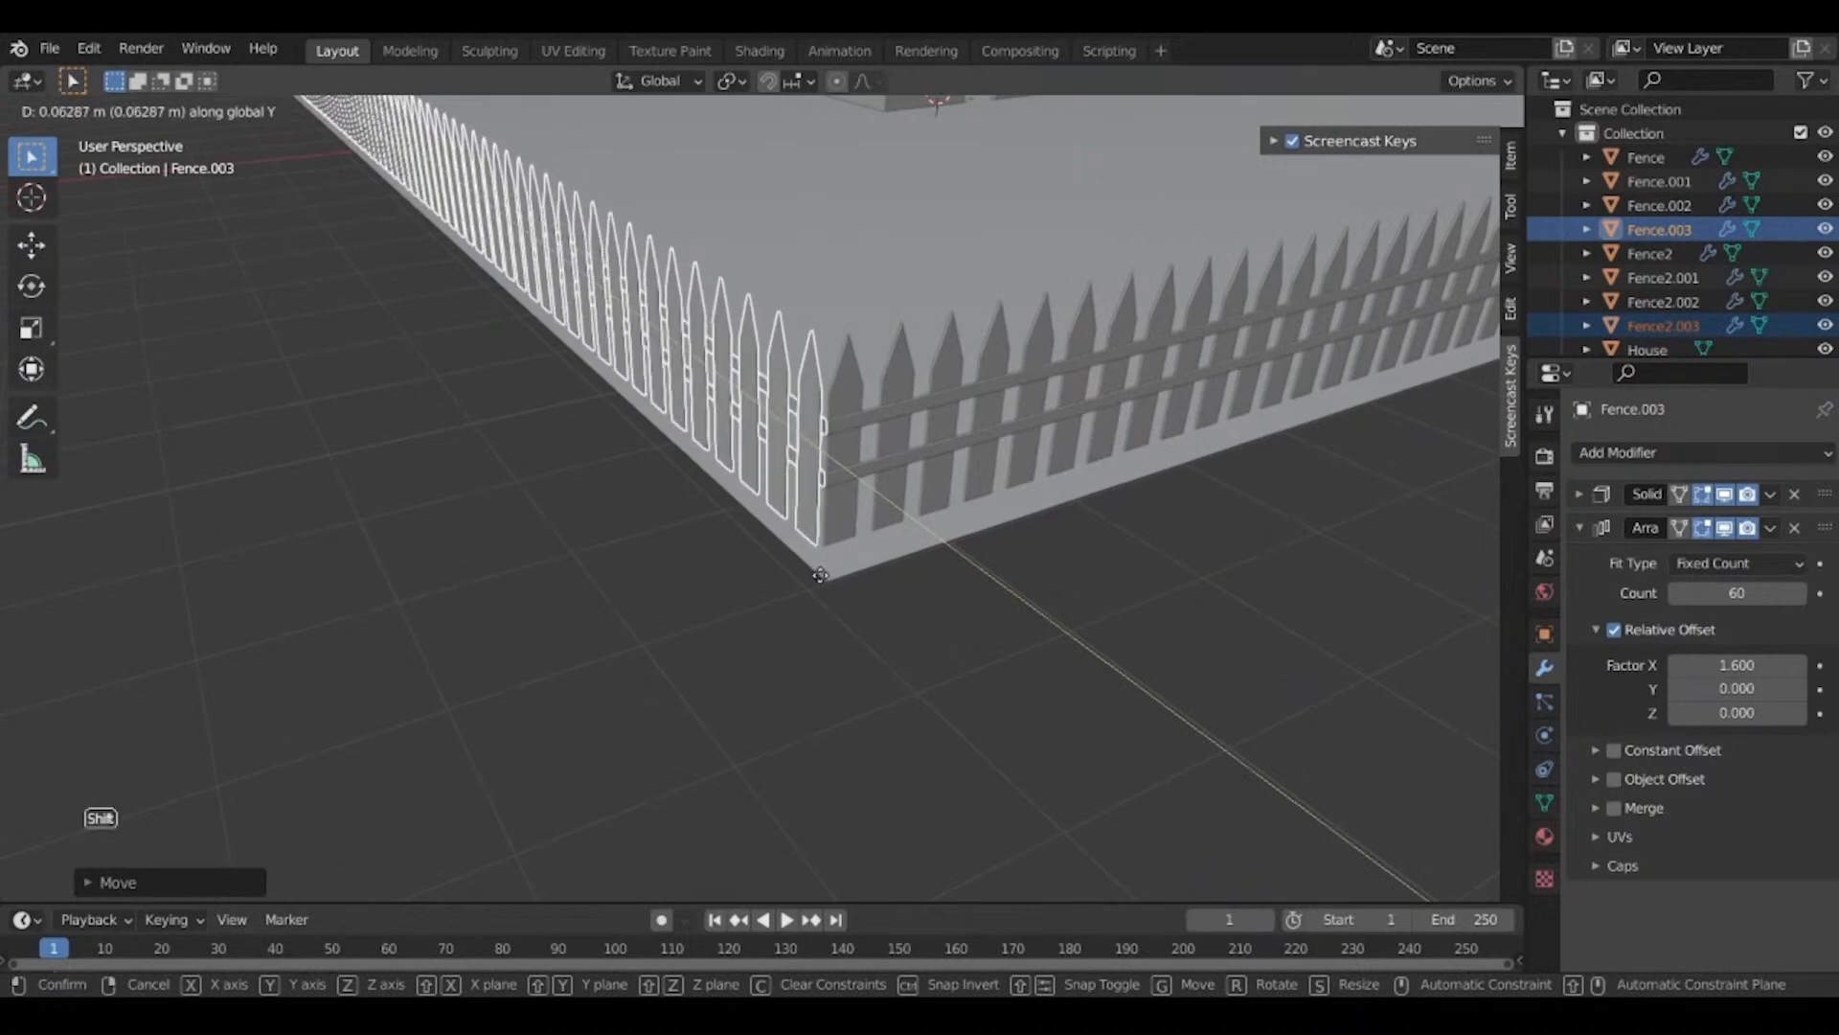
click(820, 575)
Fine-tune the new fence copy's position along Y, checking the corners at both of its ends.
scroll(821, 578, up, 2)
key(g)
key(y)
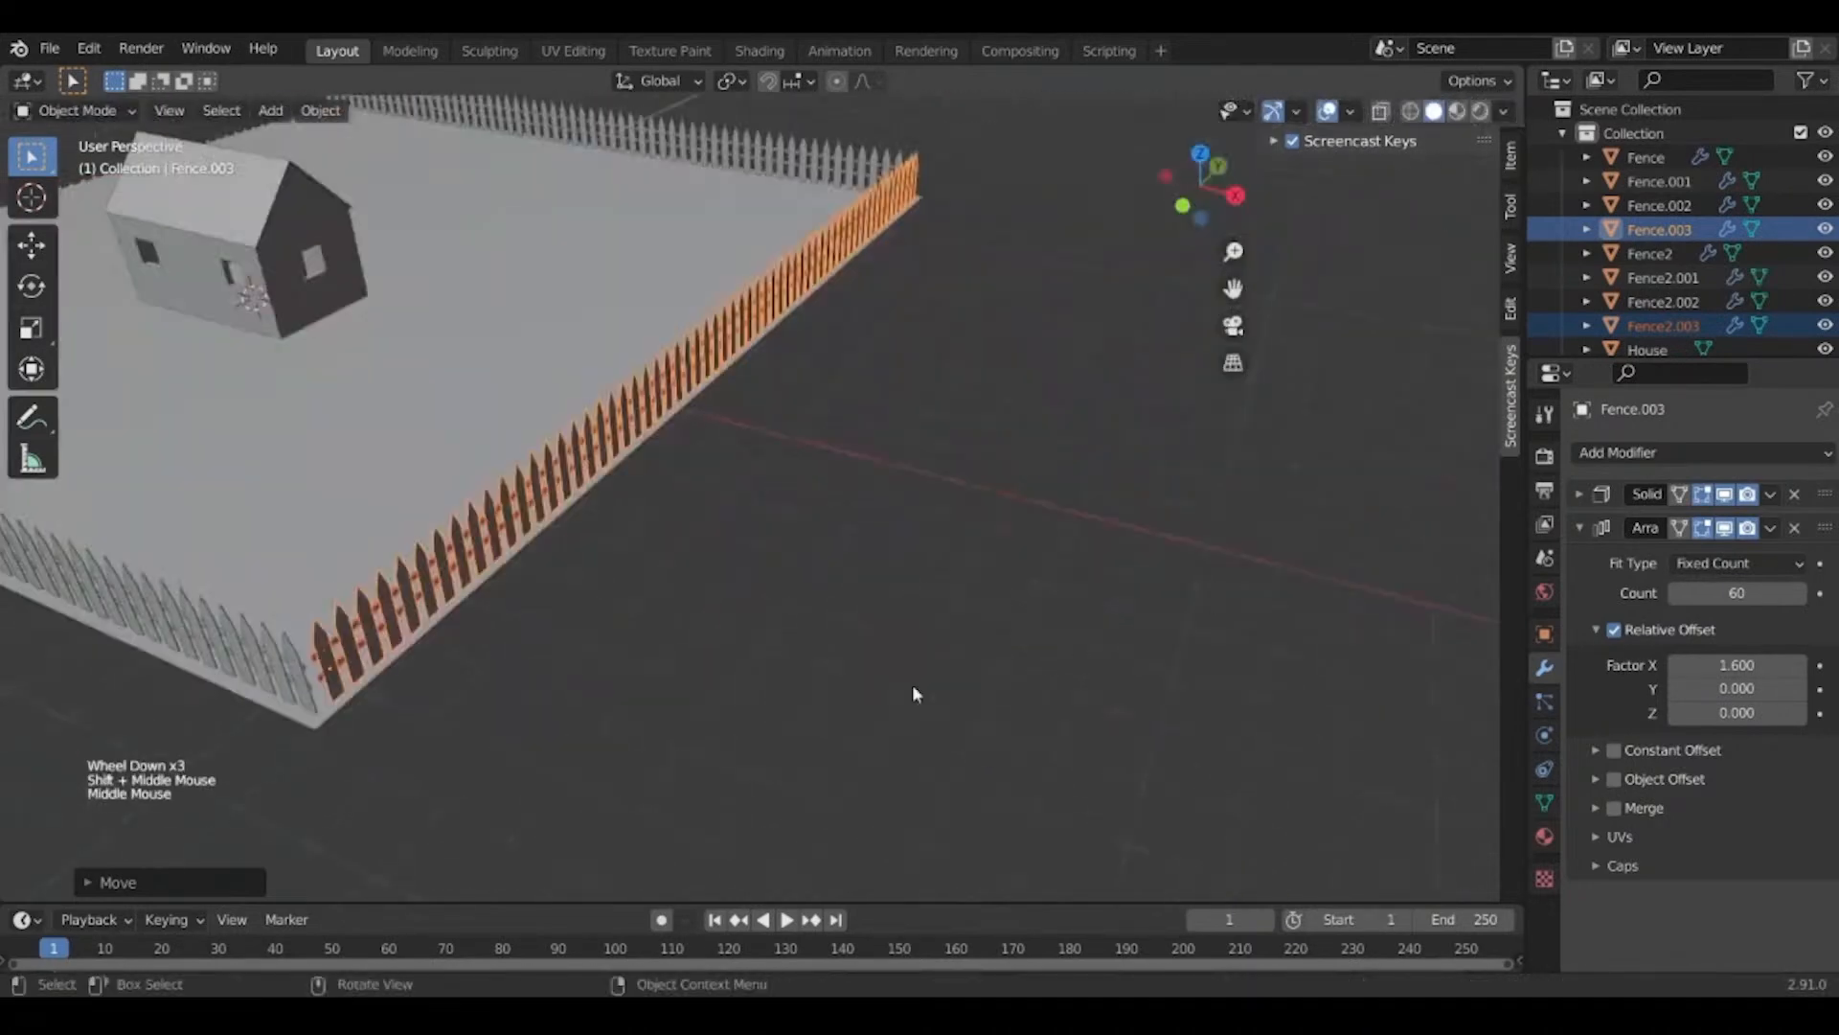
scroll(910, 688, up, 1)
key(g)
key(y)
click(834, 627)
scroll(884, 547, down, 1)
key(g)
key(y)
middle_drag(883, 546, 533, 511)
click(686, 559)
Move the pickets and rails of the fence on the positive Y edge along Y to close the corners.
click(613, 738)
shift+click(622, 757)
middle_drag(622, 756, 734, 521)
key(g)
key(y)
click(632, 756)
scroll(337, 755, up, 3)
scroll(272, 538, down, 2)
scroll(552, 595, down, 2)
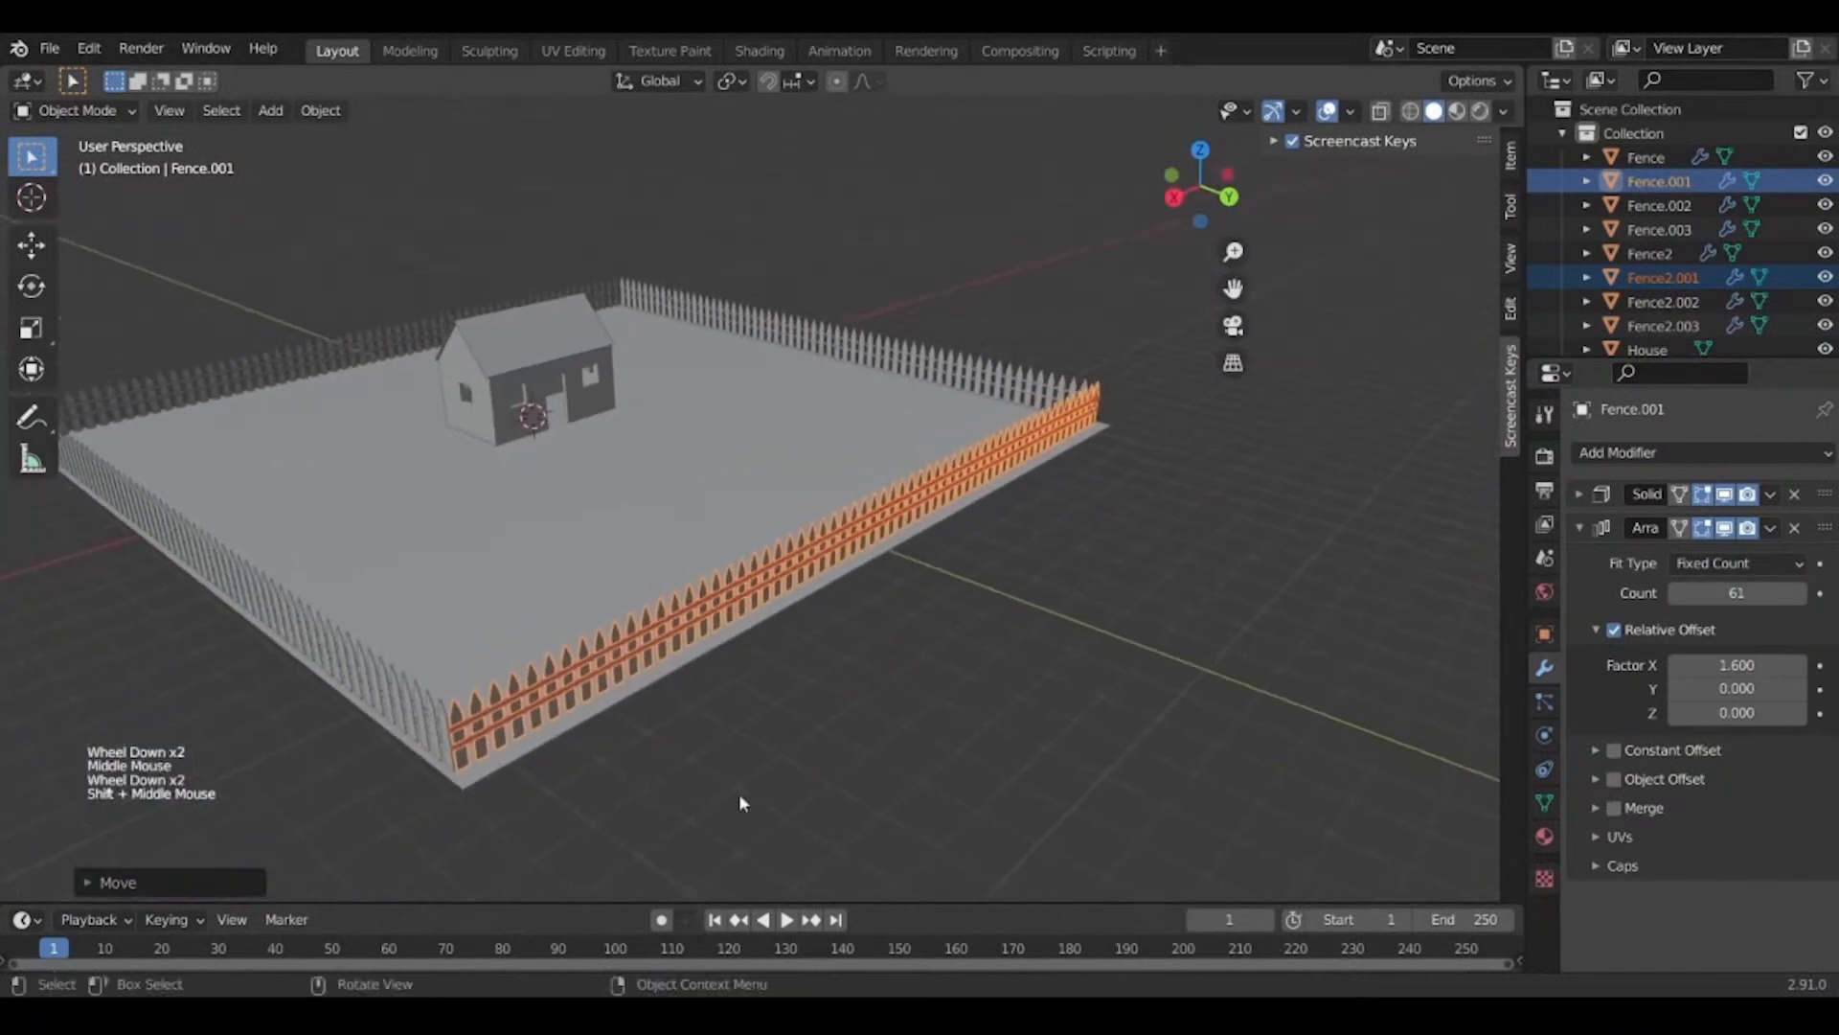
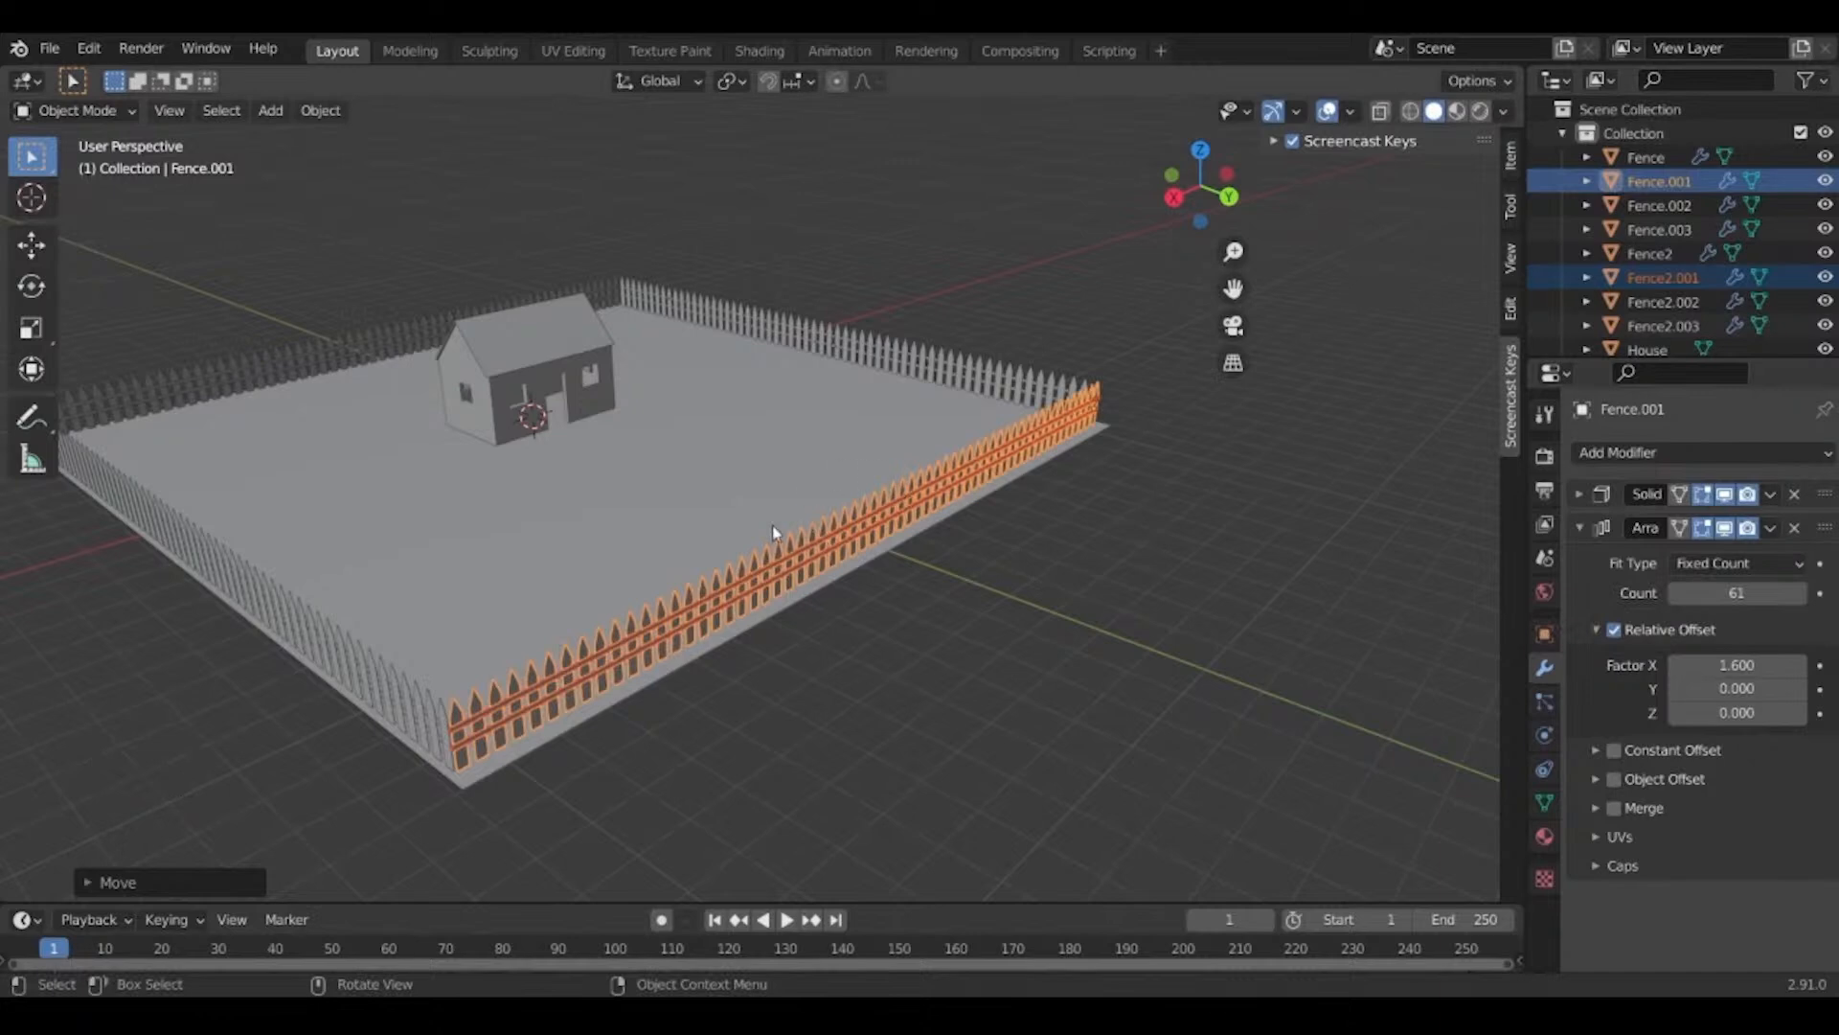
Apply the Array and Solidify modifiers of the pickets on the positive Y edge.
middle_drag(893, 621, 691, 531)
middle_drag(604, 380, 631, 427)
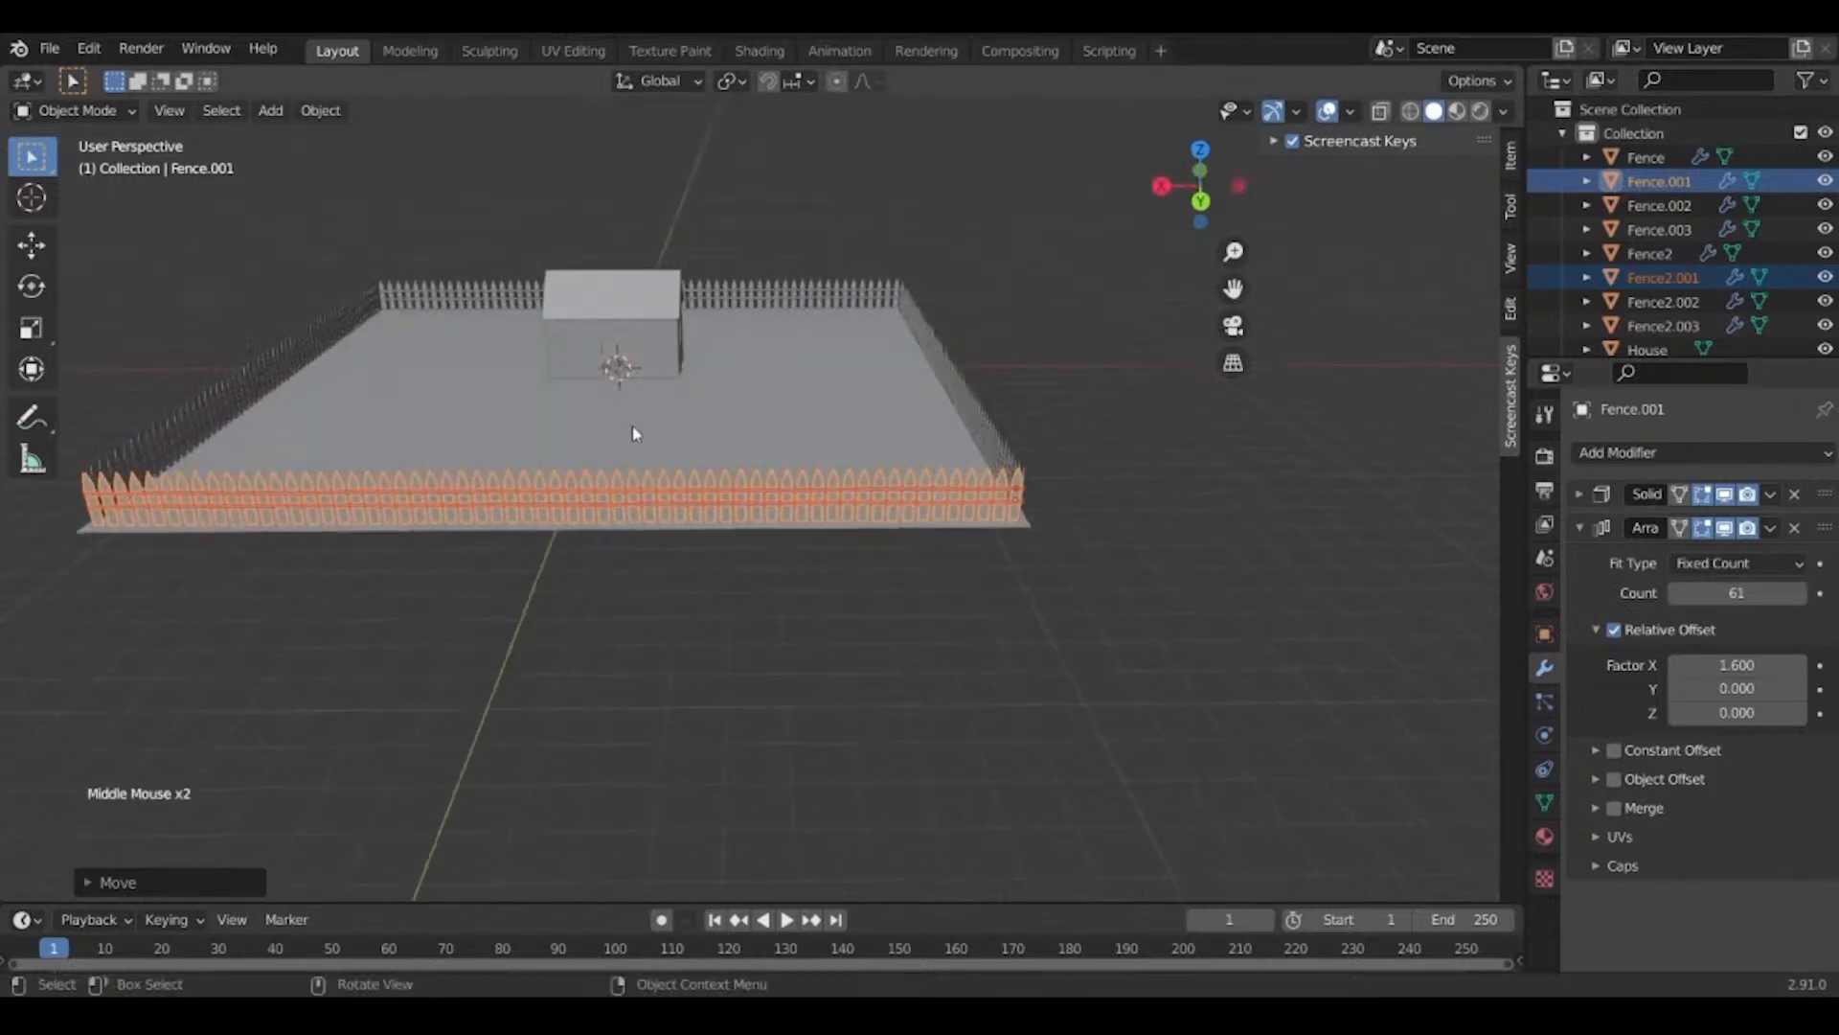
key(ctrl+a)
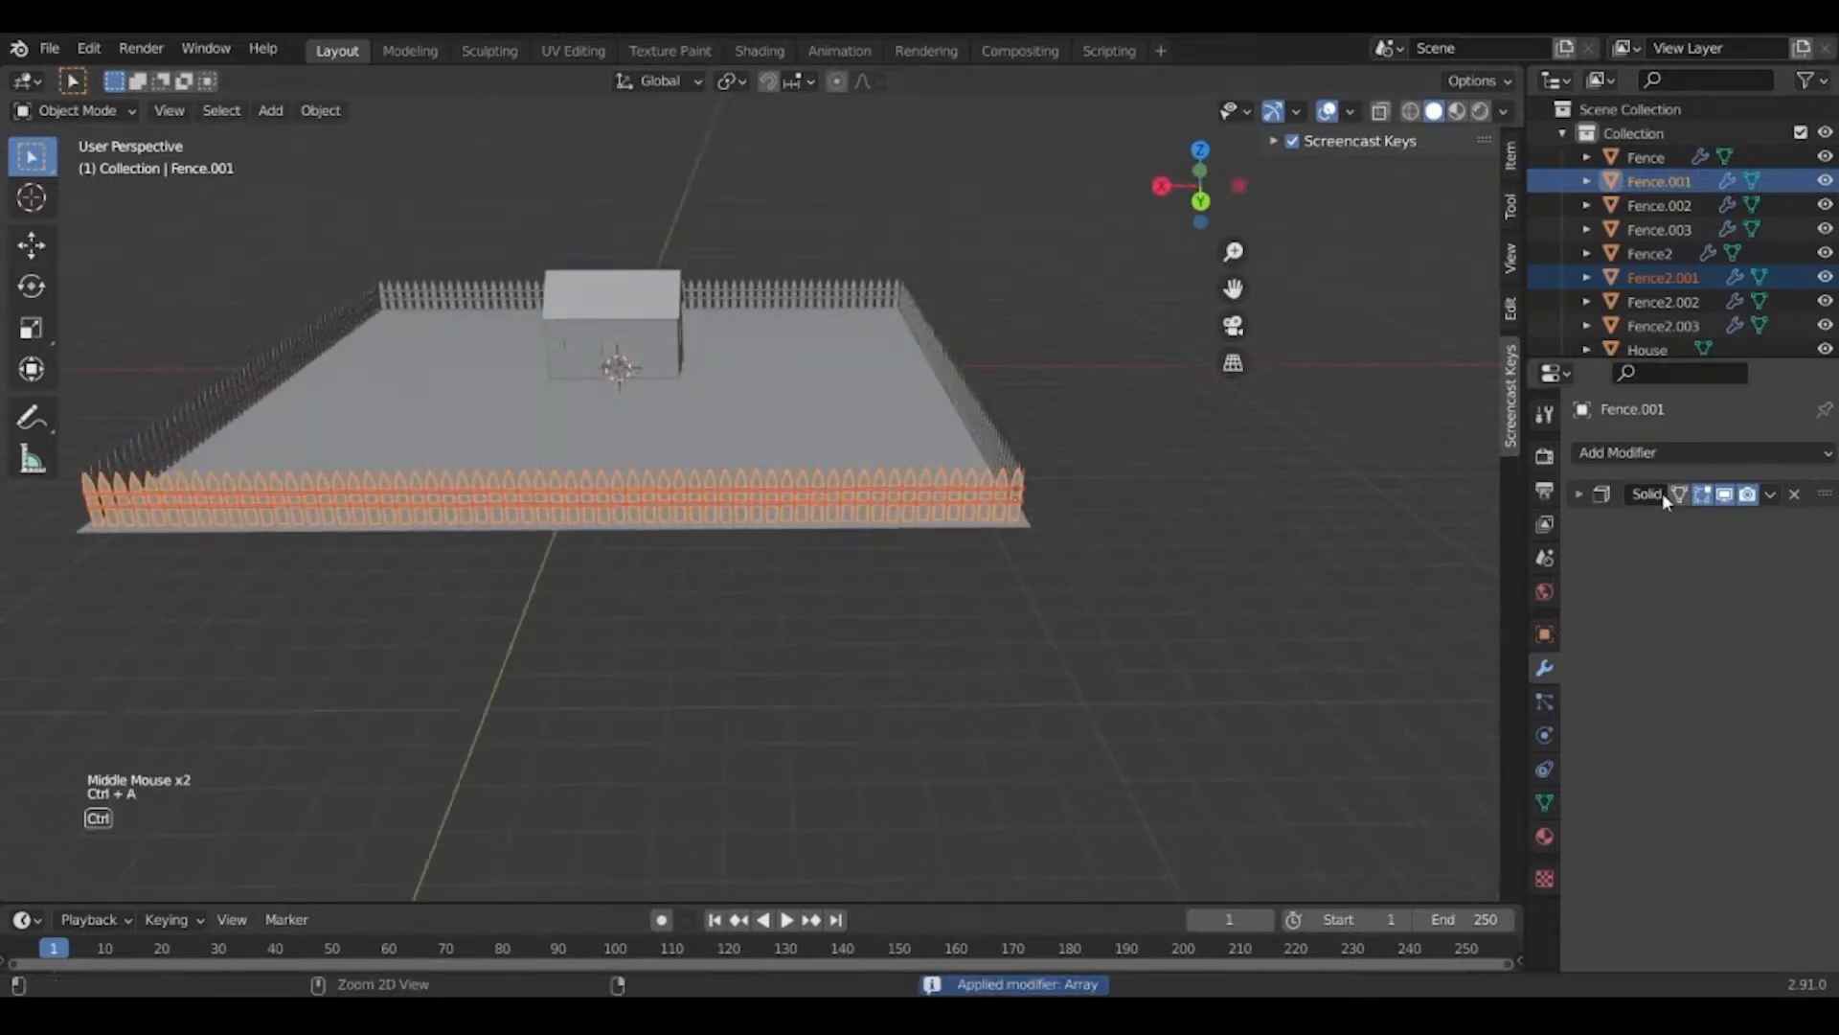
click(1575, 495)
key(ctrl+a)
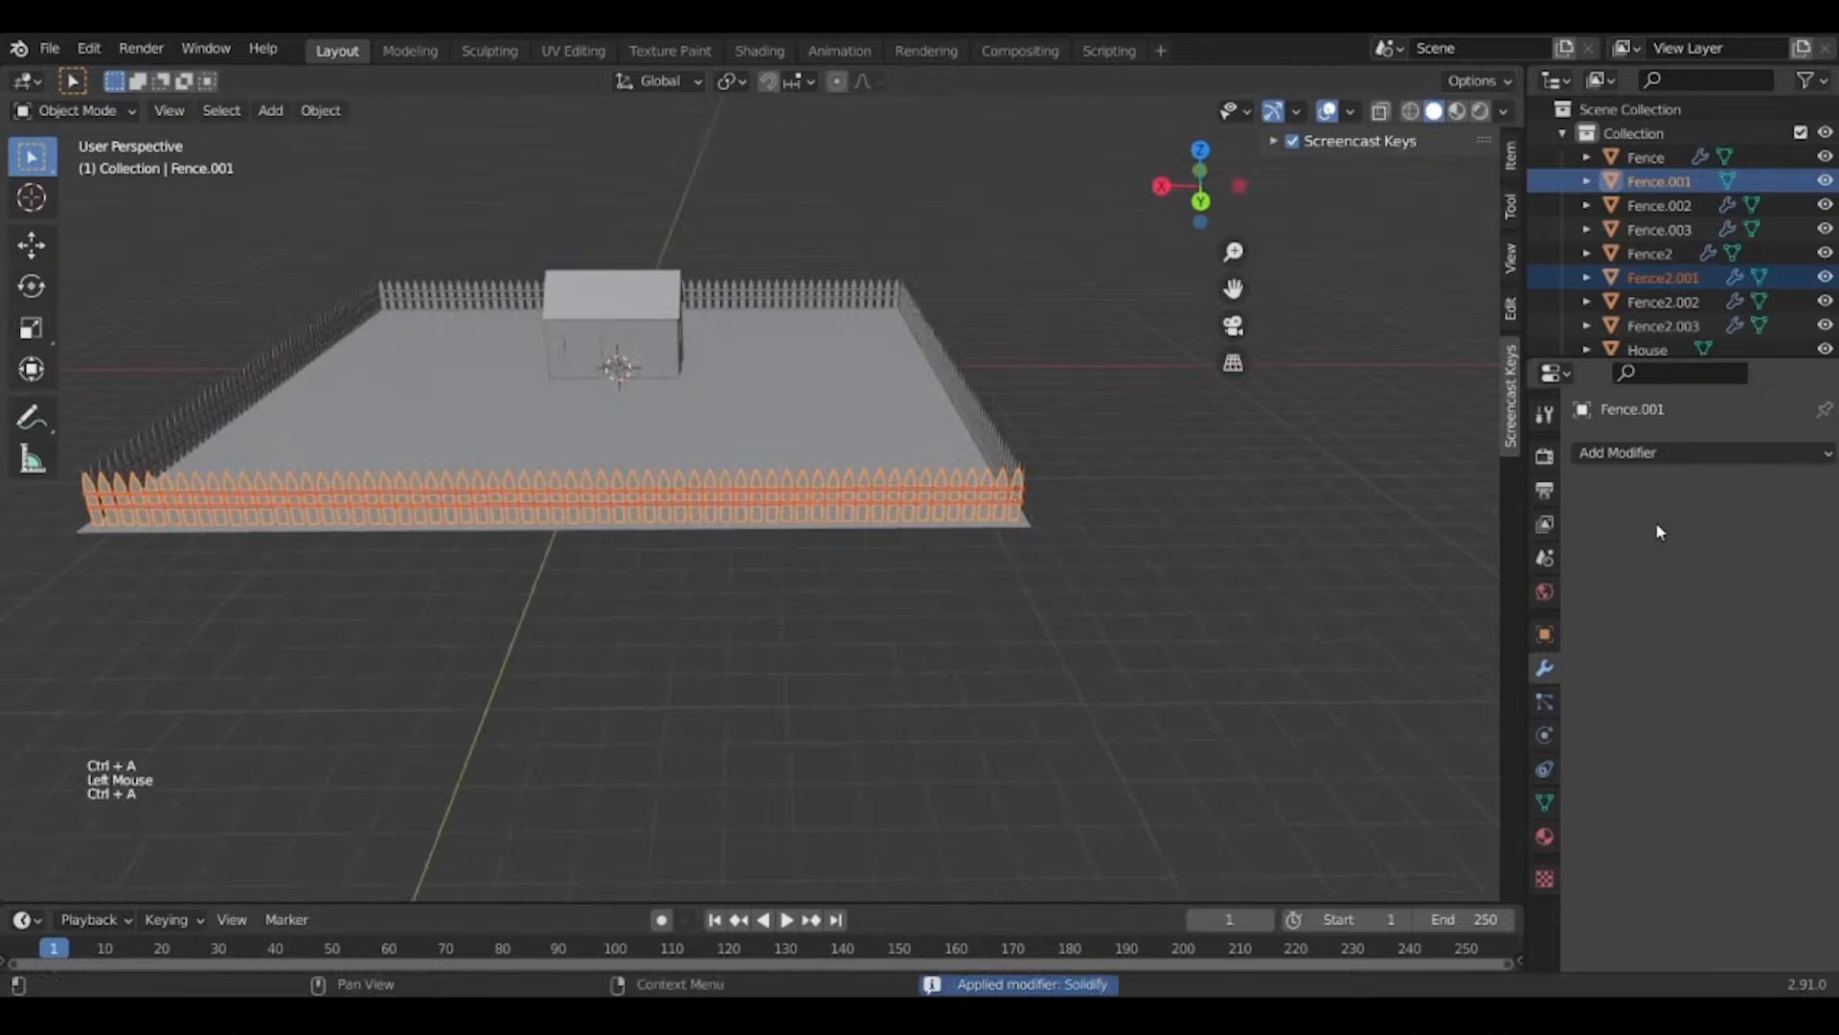
Apply both Array modifiers and the Solidify modifier of the rails on the positive Y edge.
click(588, 491)
shift+middle_drag(588, 482, 947, 479)
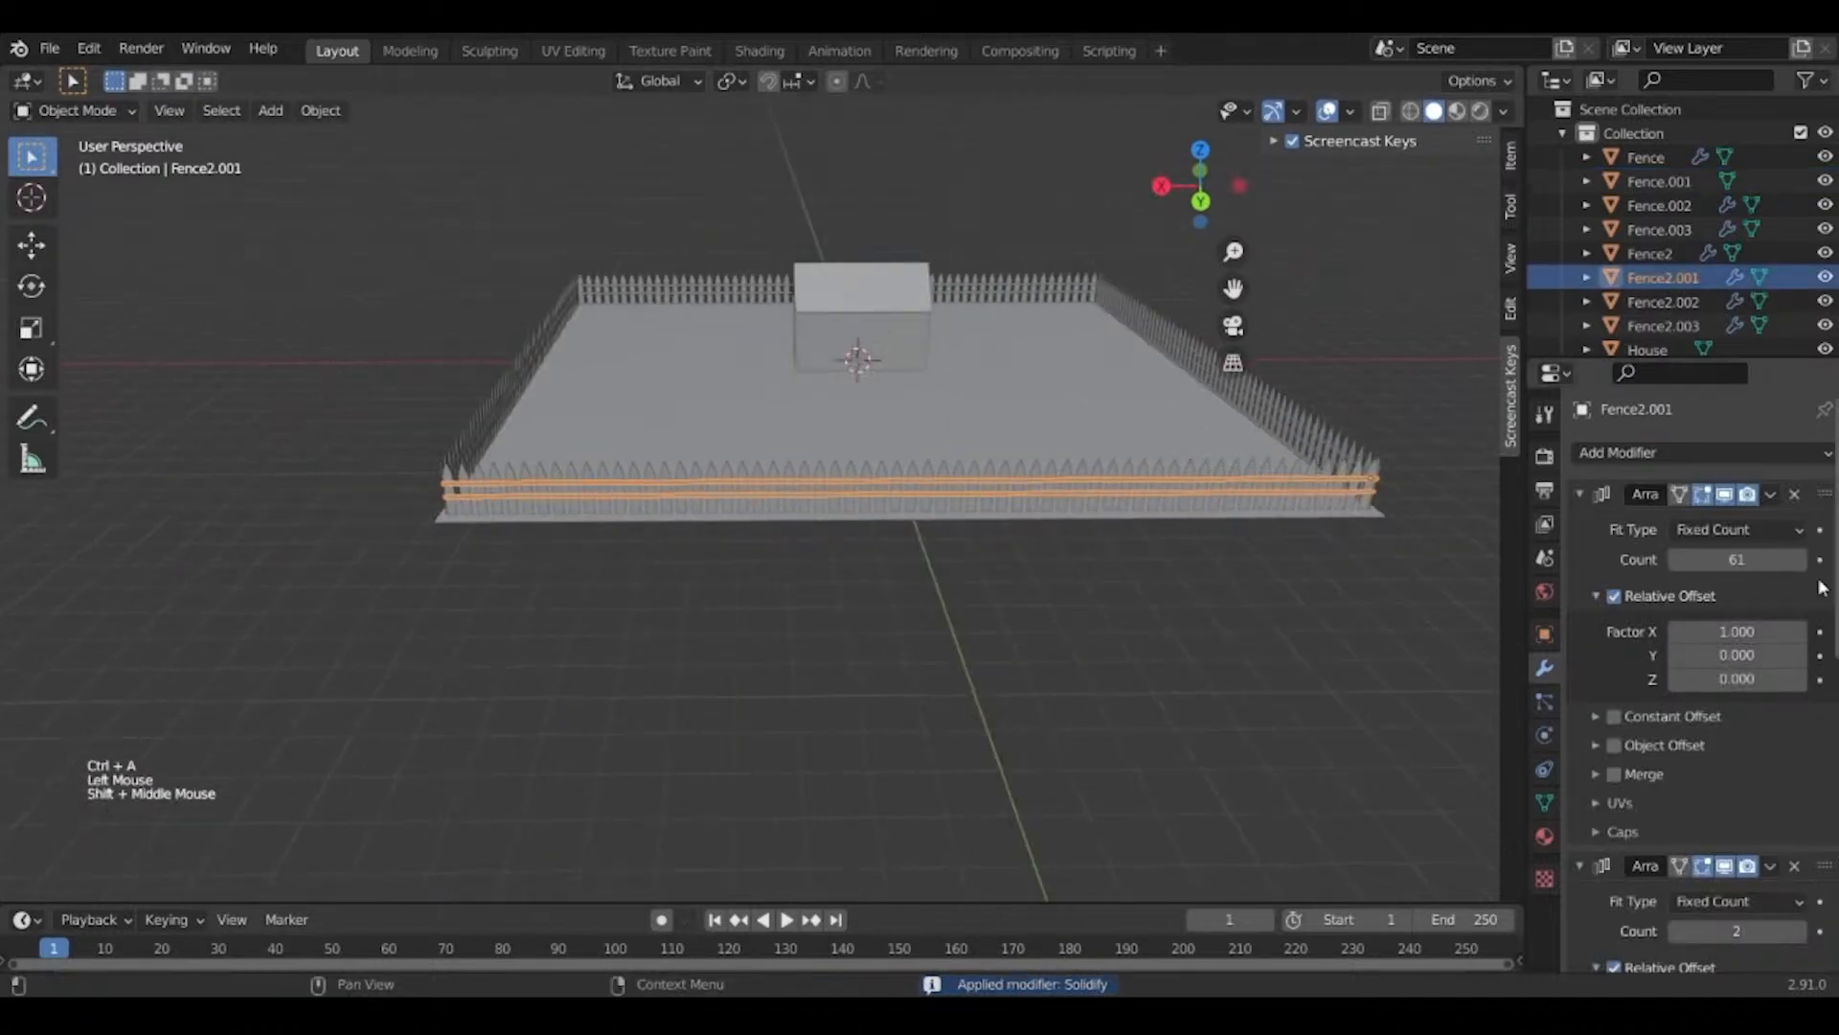
key(ctrl+a)
key(ctrl+a)
key(ctrl+a)
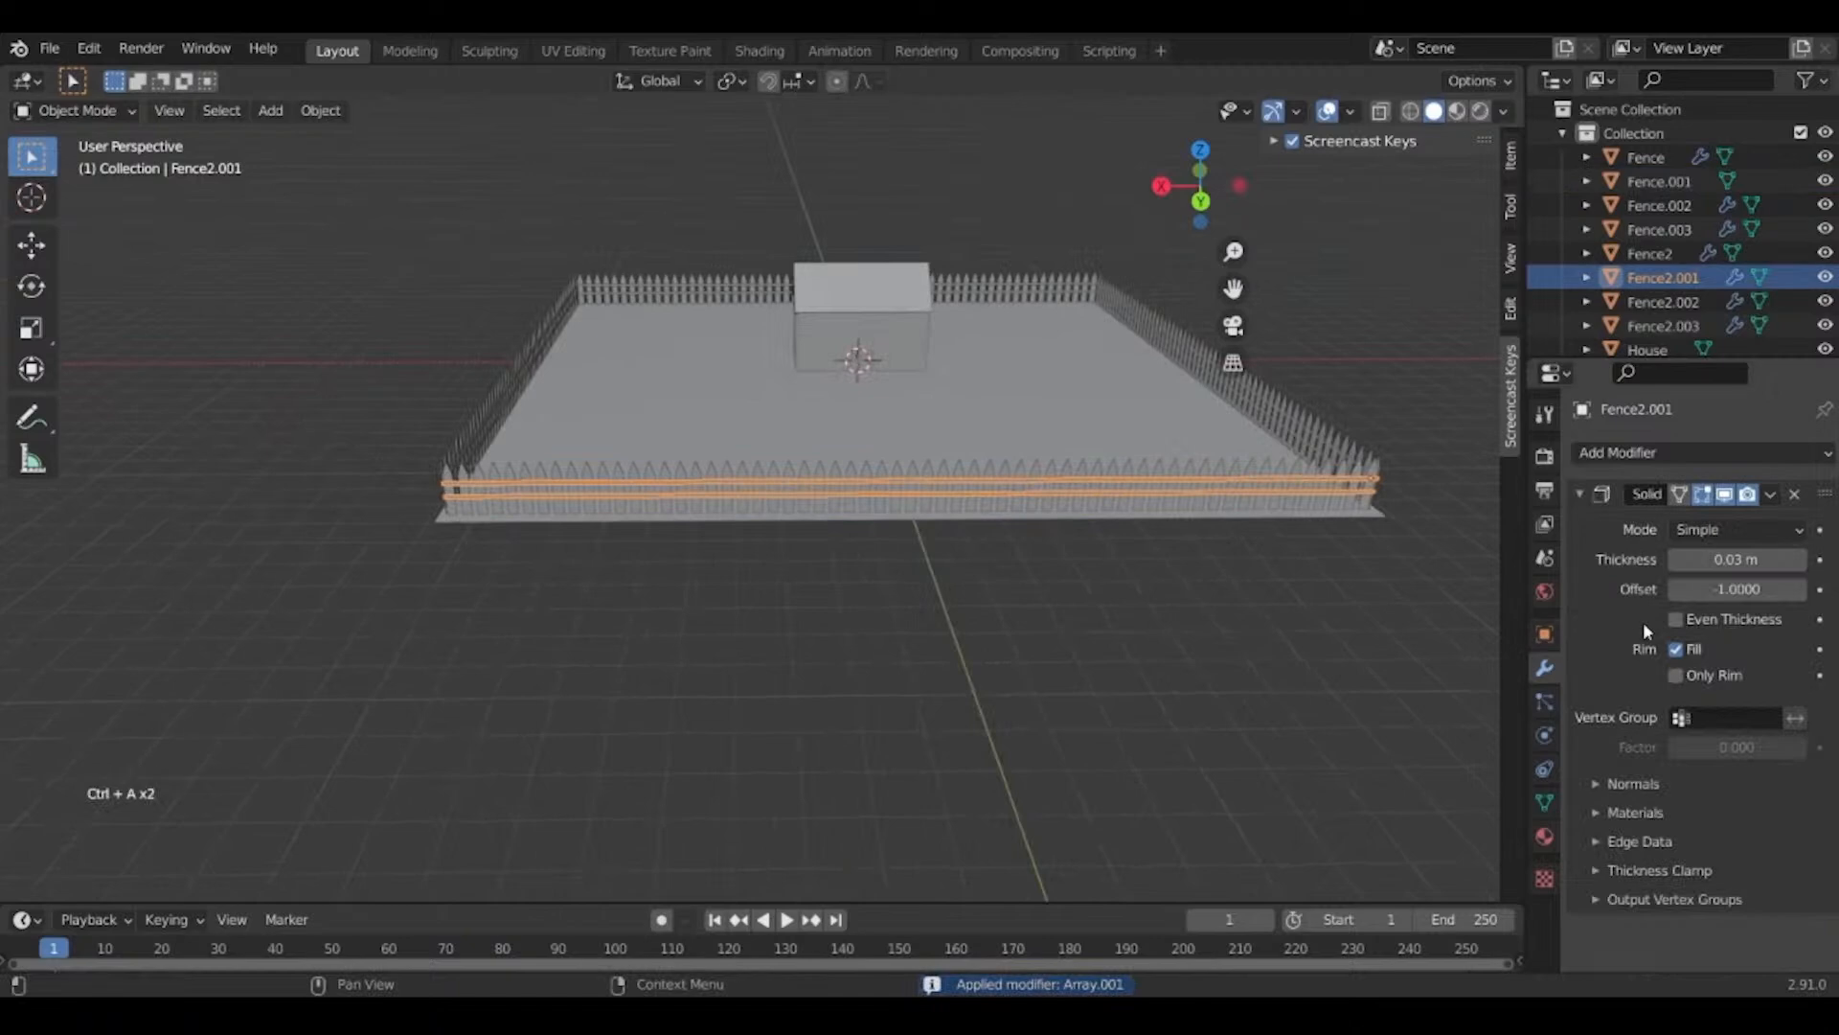
Select the pickets on the positive Y edge and view their middle section in back orthographic view.
click(1109, 479)
scroll(1092, 555, up, 3)
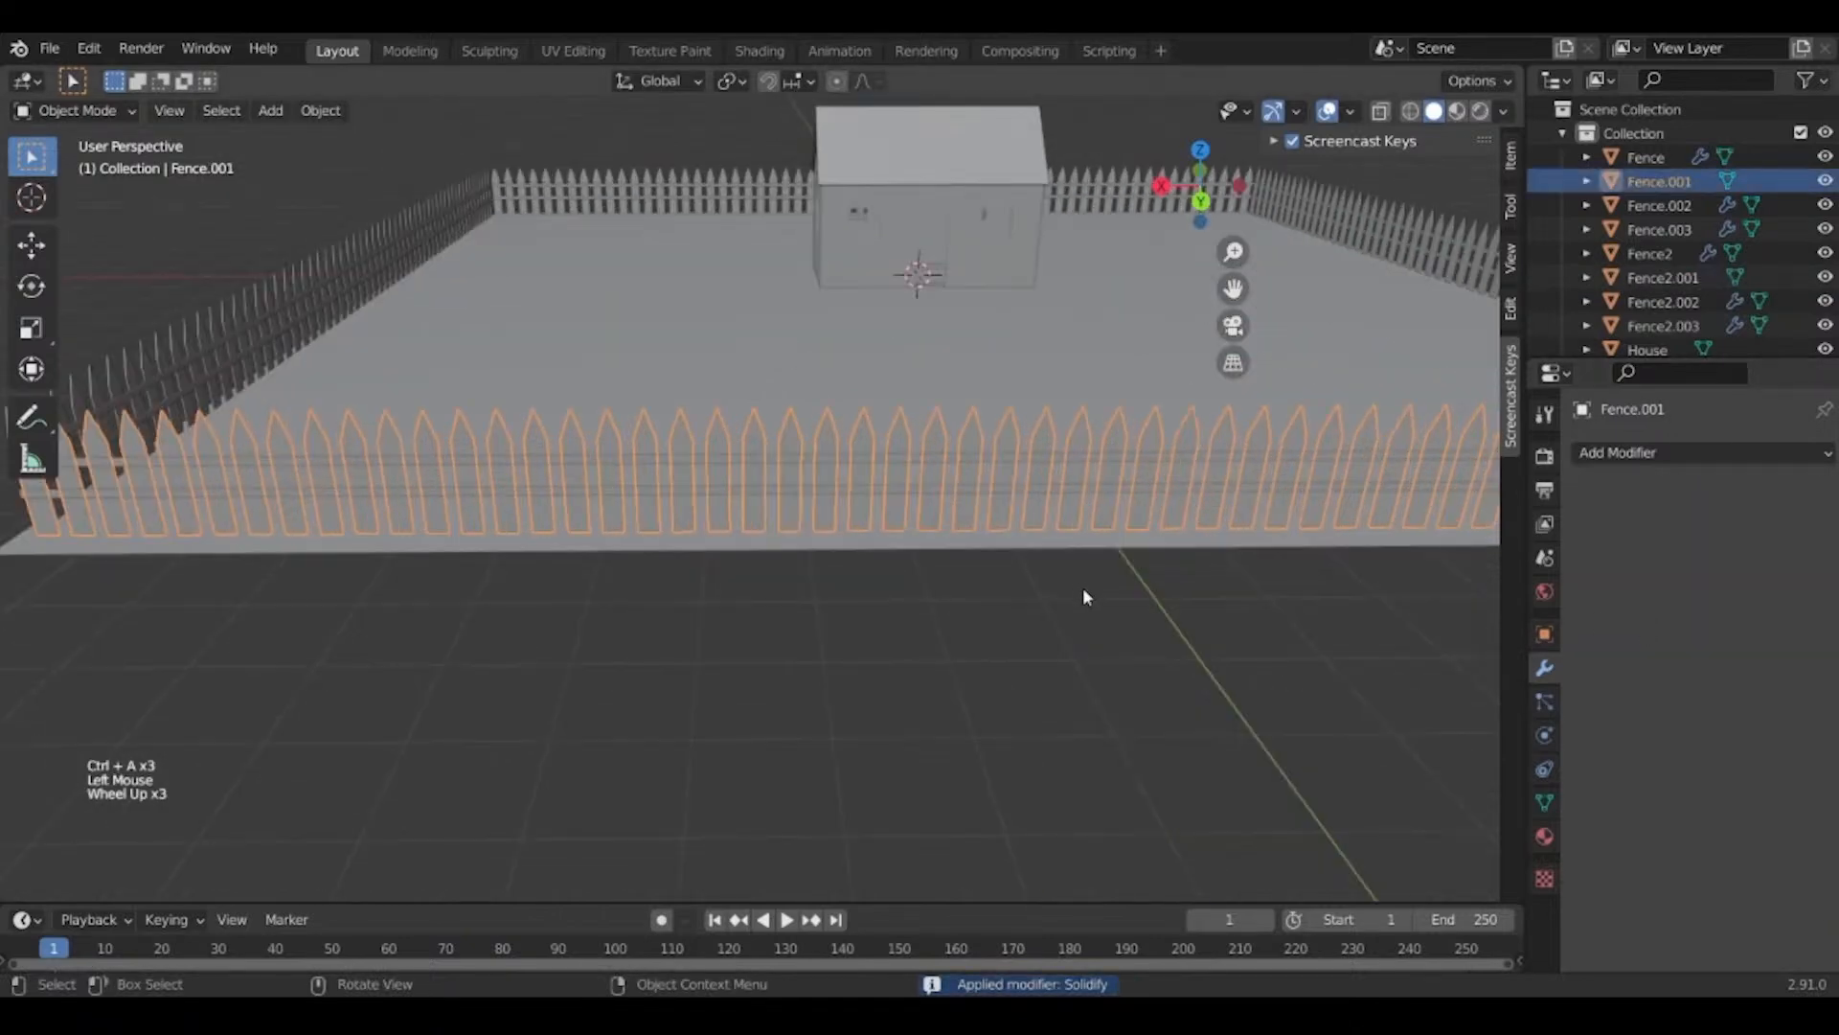
middle_drag(1083, 594, 1194, 613)
scroll(1059, 681, up, 2)
shift+middle_drag(1058, 681, 875, 669)
scroll(1096, 655, down, 1)
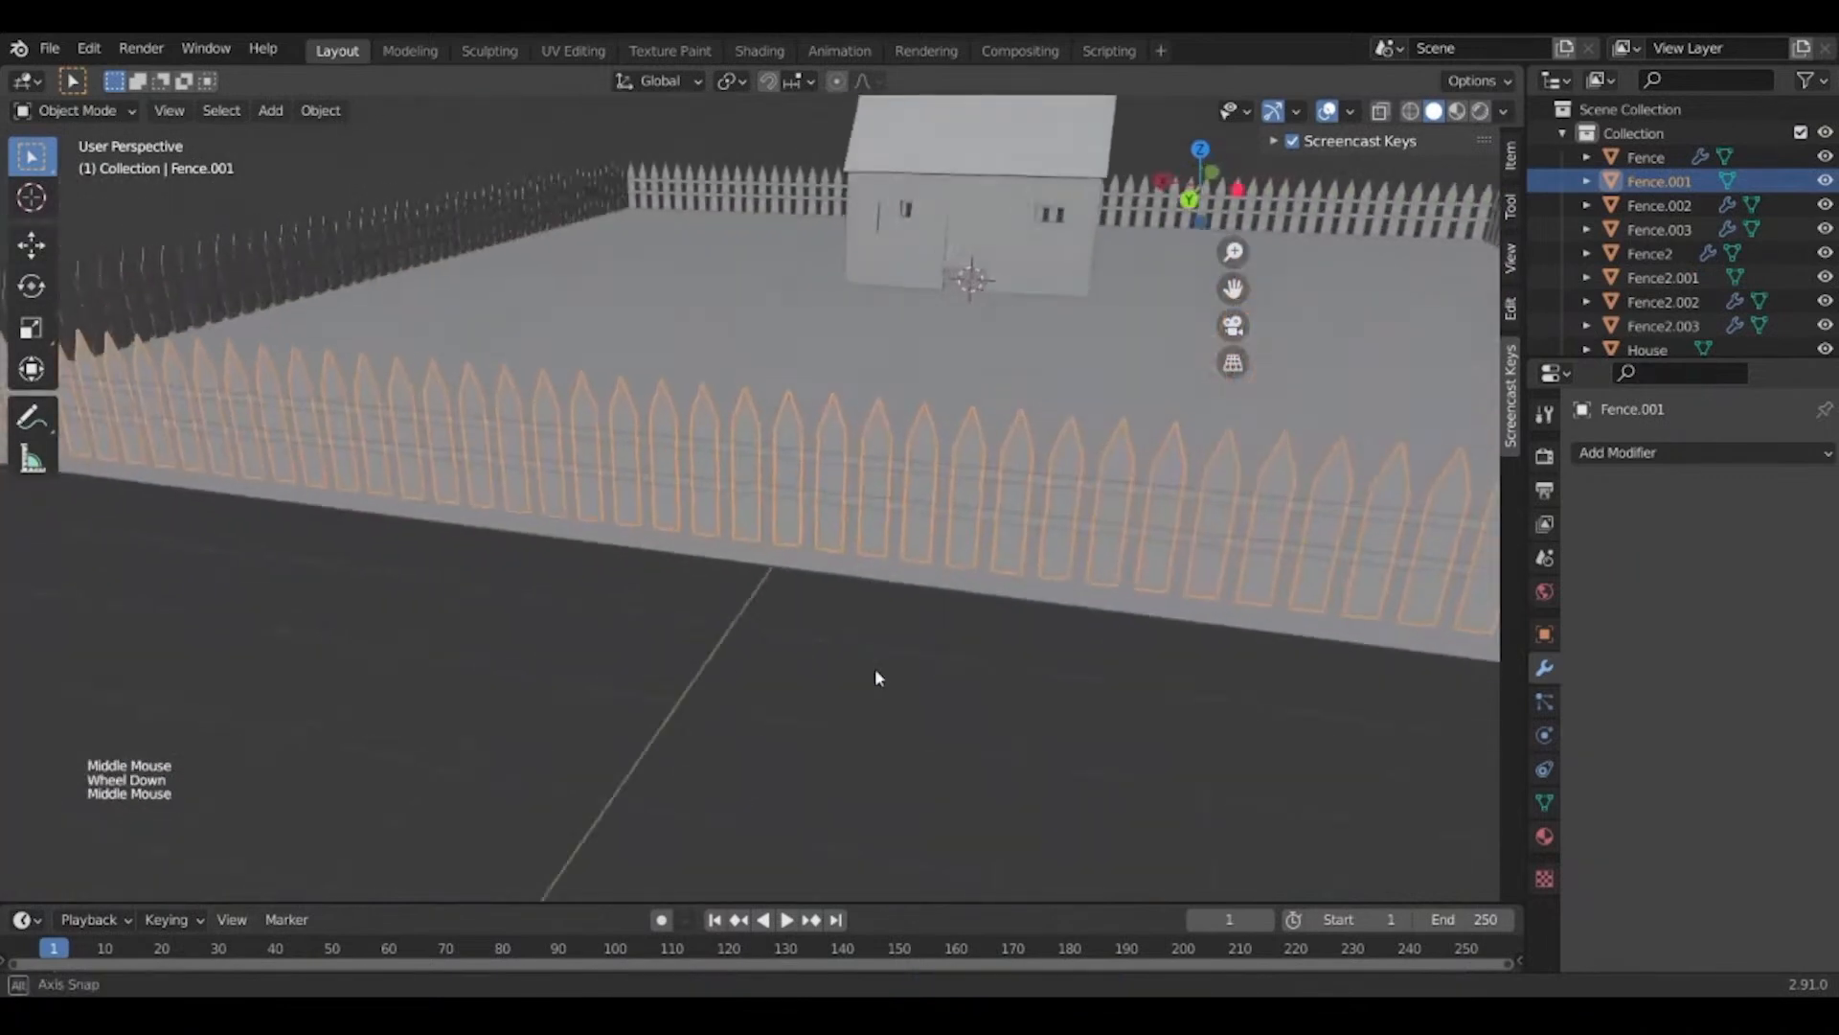
click(929, 466)
click(944, 483)
scroll(957, 498, down, 1)
key(KP_1)
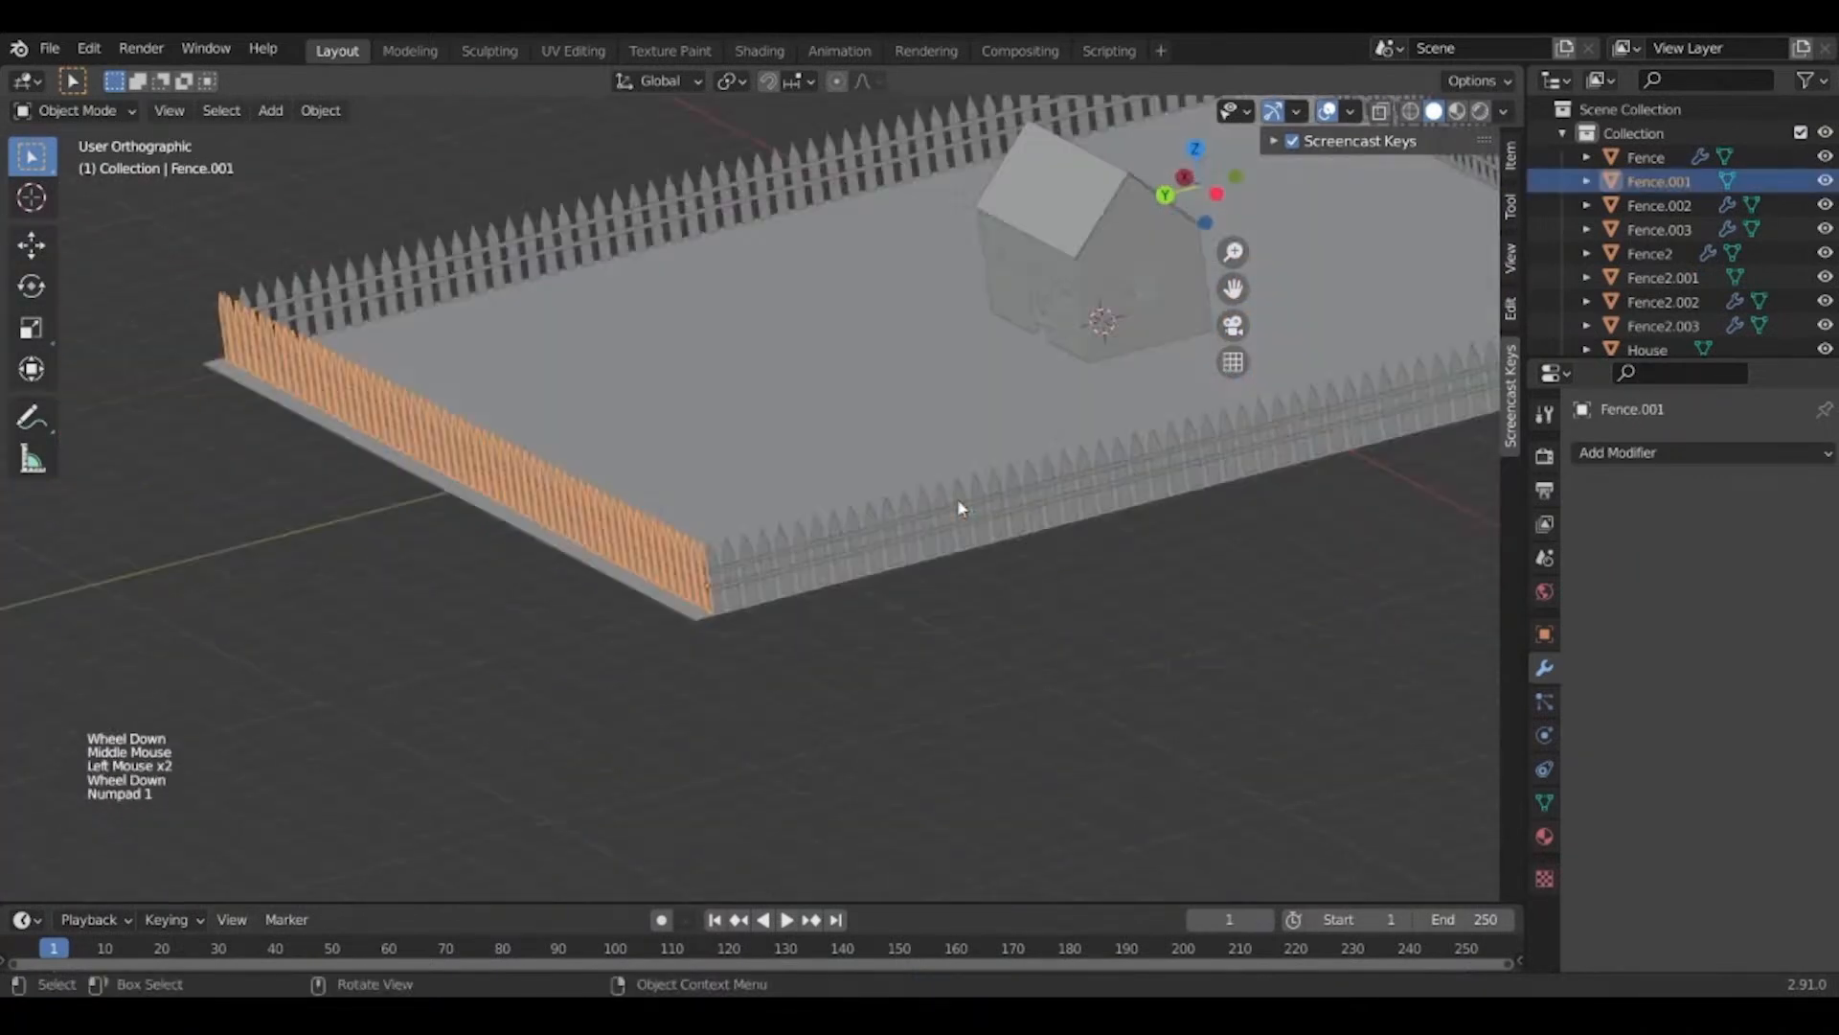
key(ctrl+KP_1)
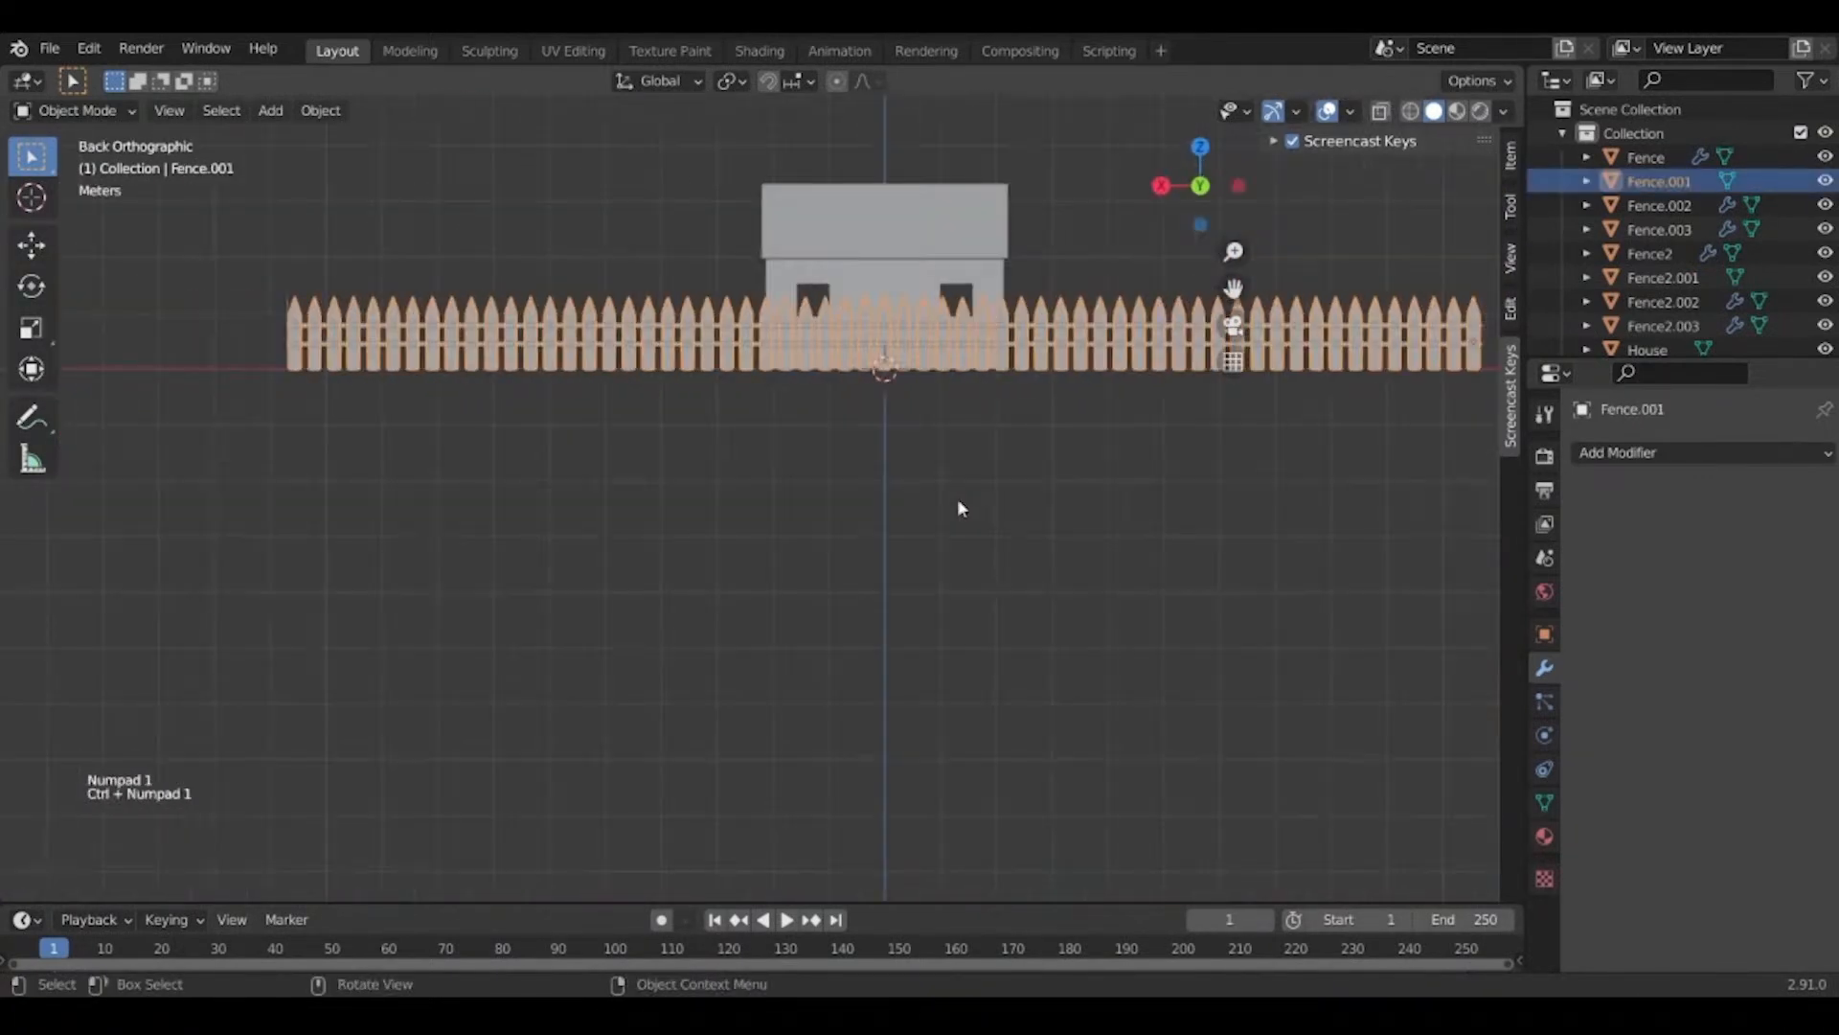
shift+middle_drag(1067, 476, 899, 644)
scroll(904, 548, up, 1)
mouse_move(905, 548)
middle_down()
mouse_move(876, 540)
mouse_move(898, 570)
middle_up()
key(ctrl+KP_1)
scroll(832, 569, up, 3)
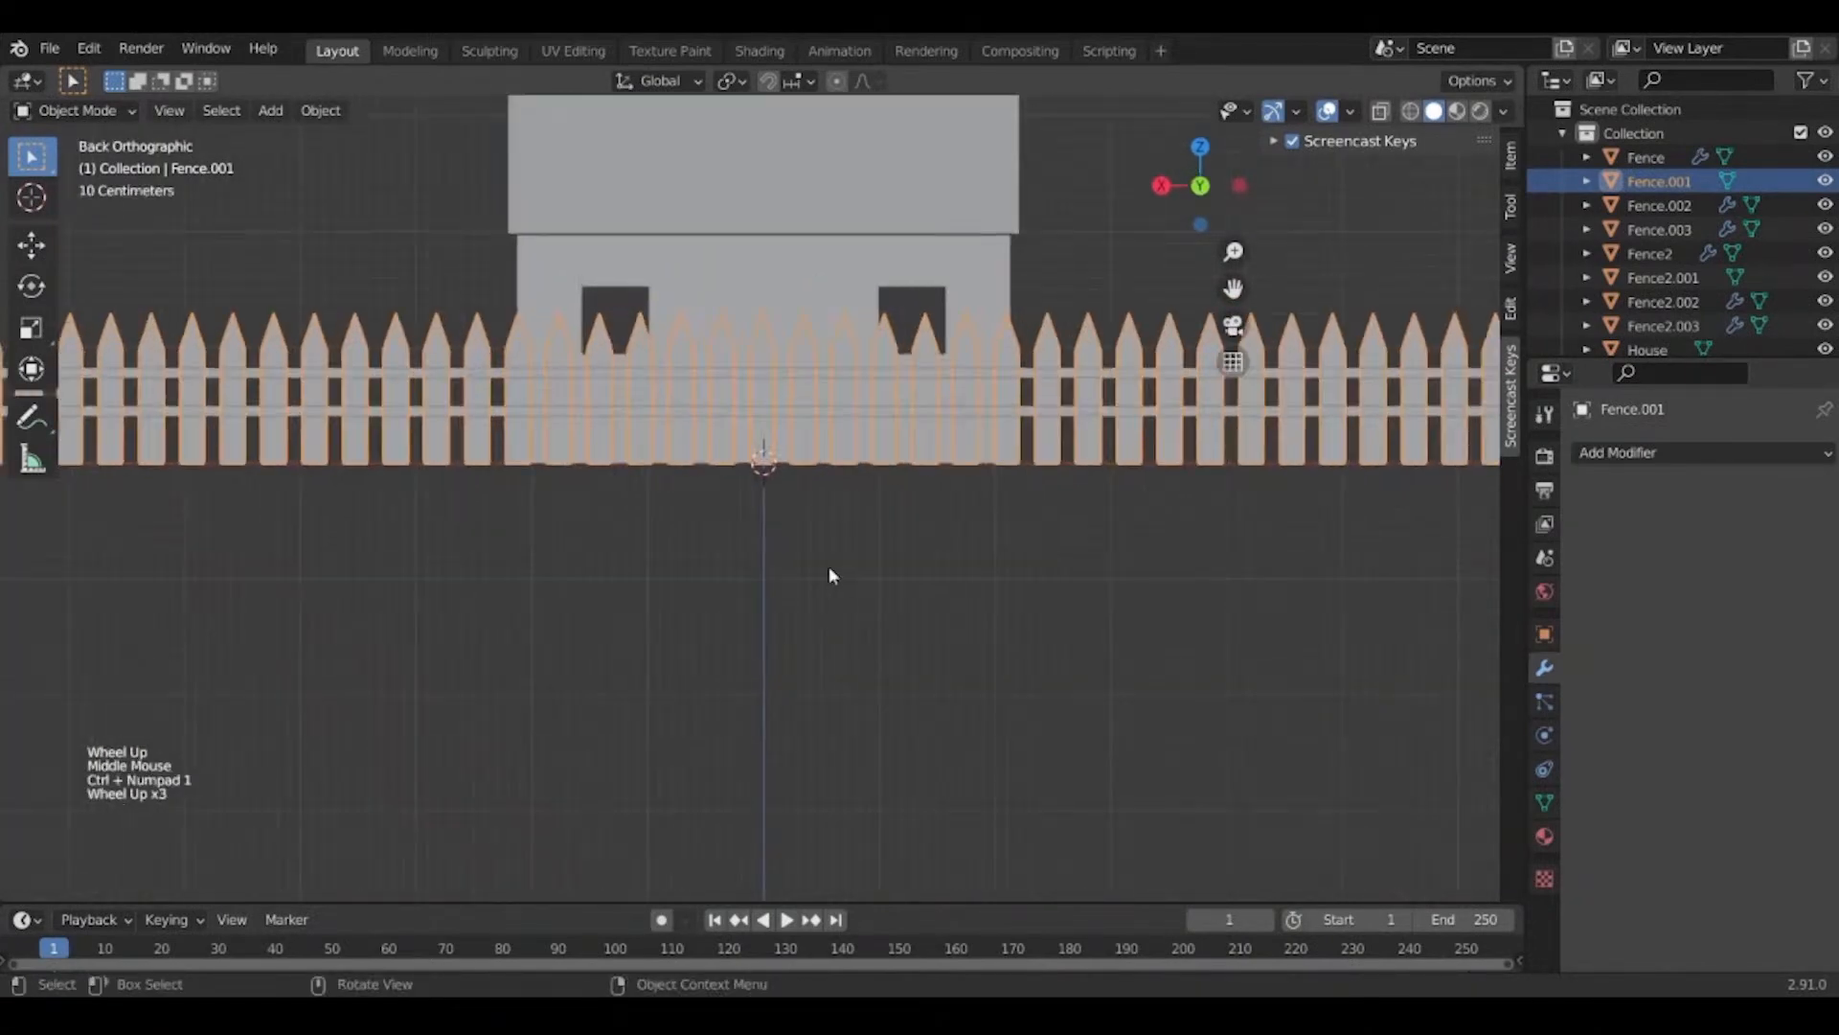
shift+middle_drag(817, 418, 828, 613)
scroll(829, 620, up, 2)
click(821, 526)
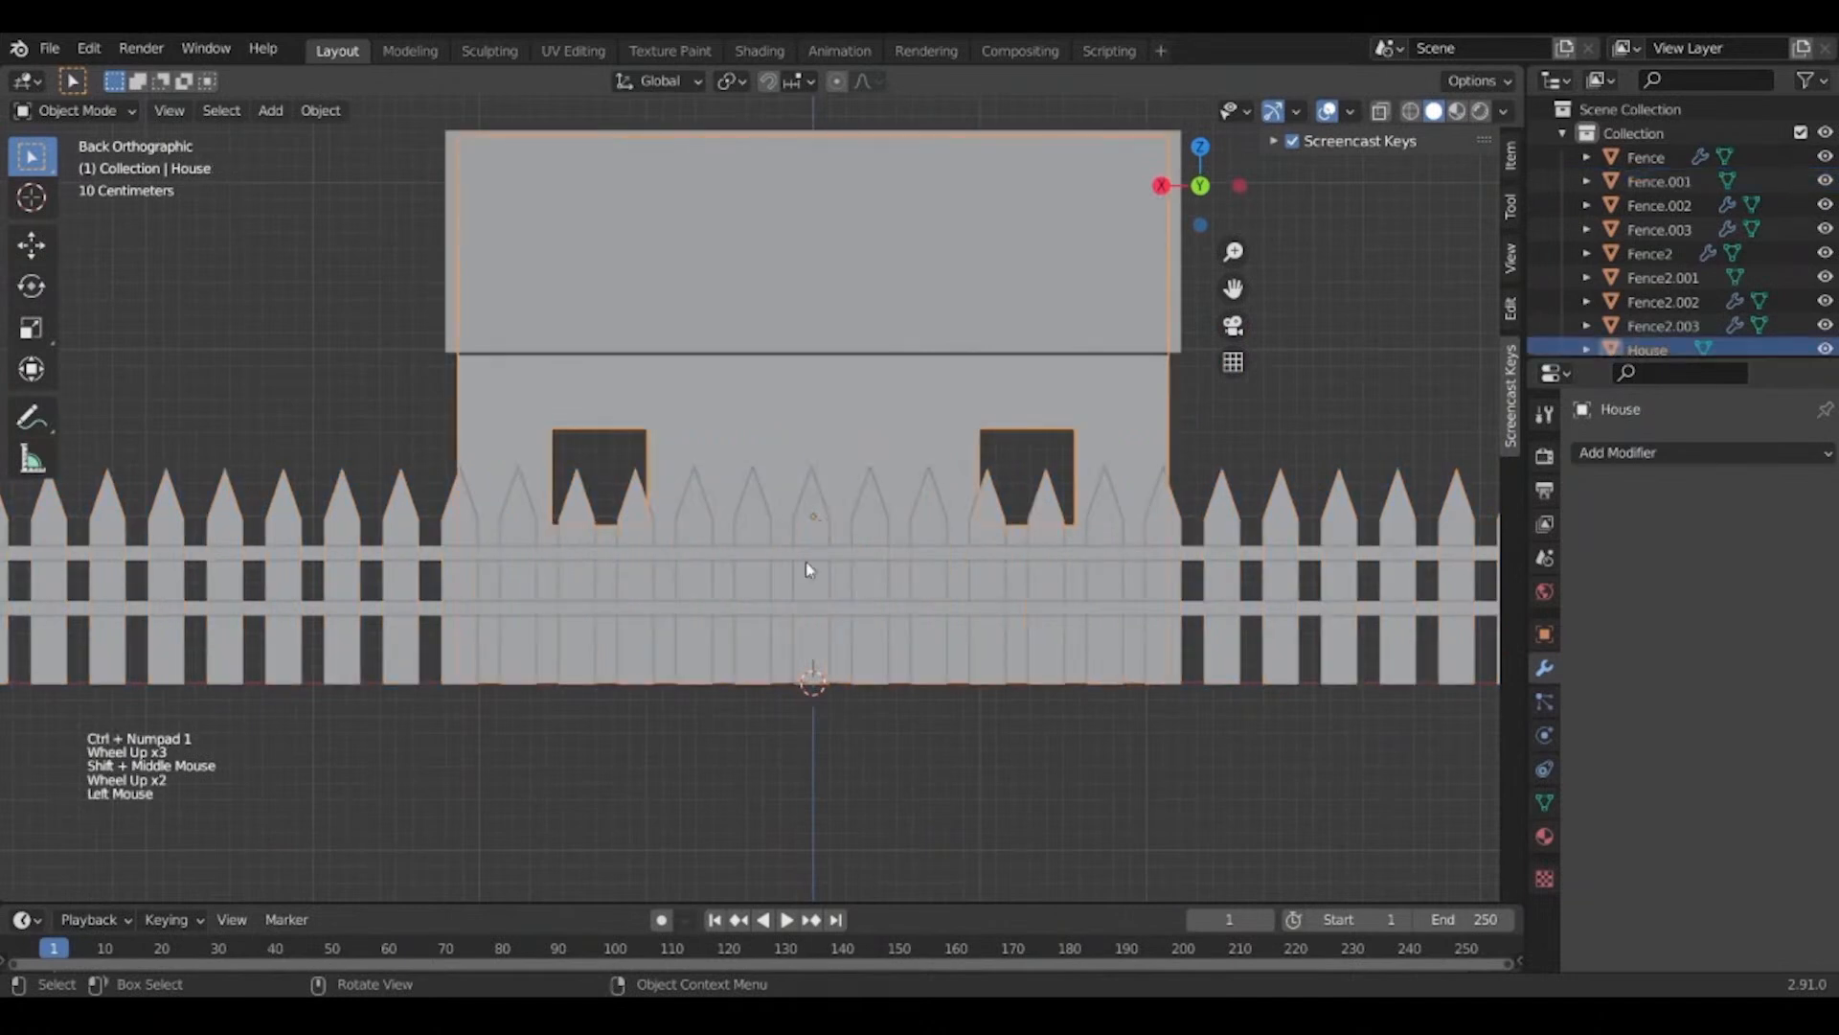
scroll(806, 562, up, 2)
click(839, 532)
click(839, 533)
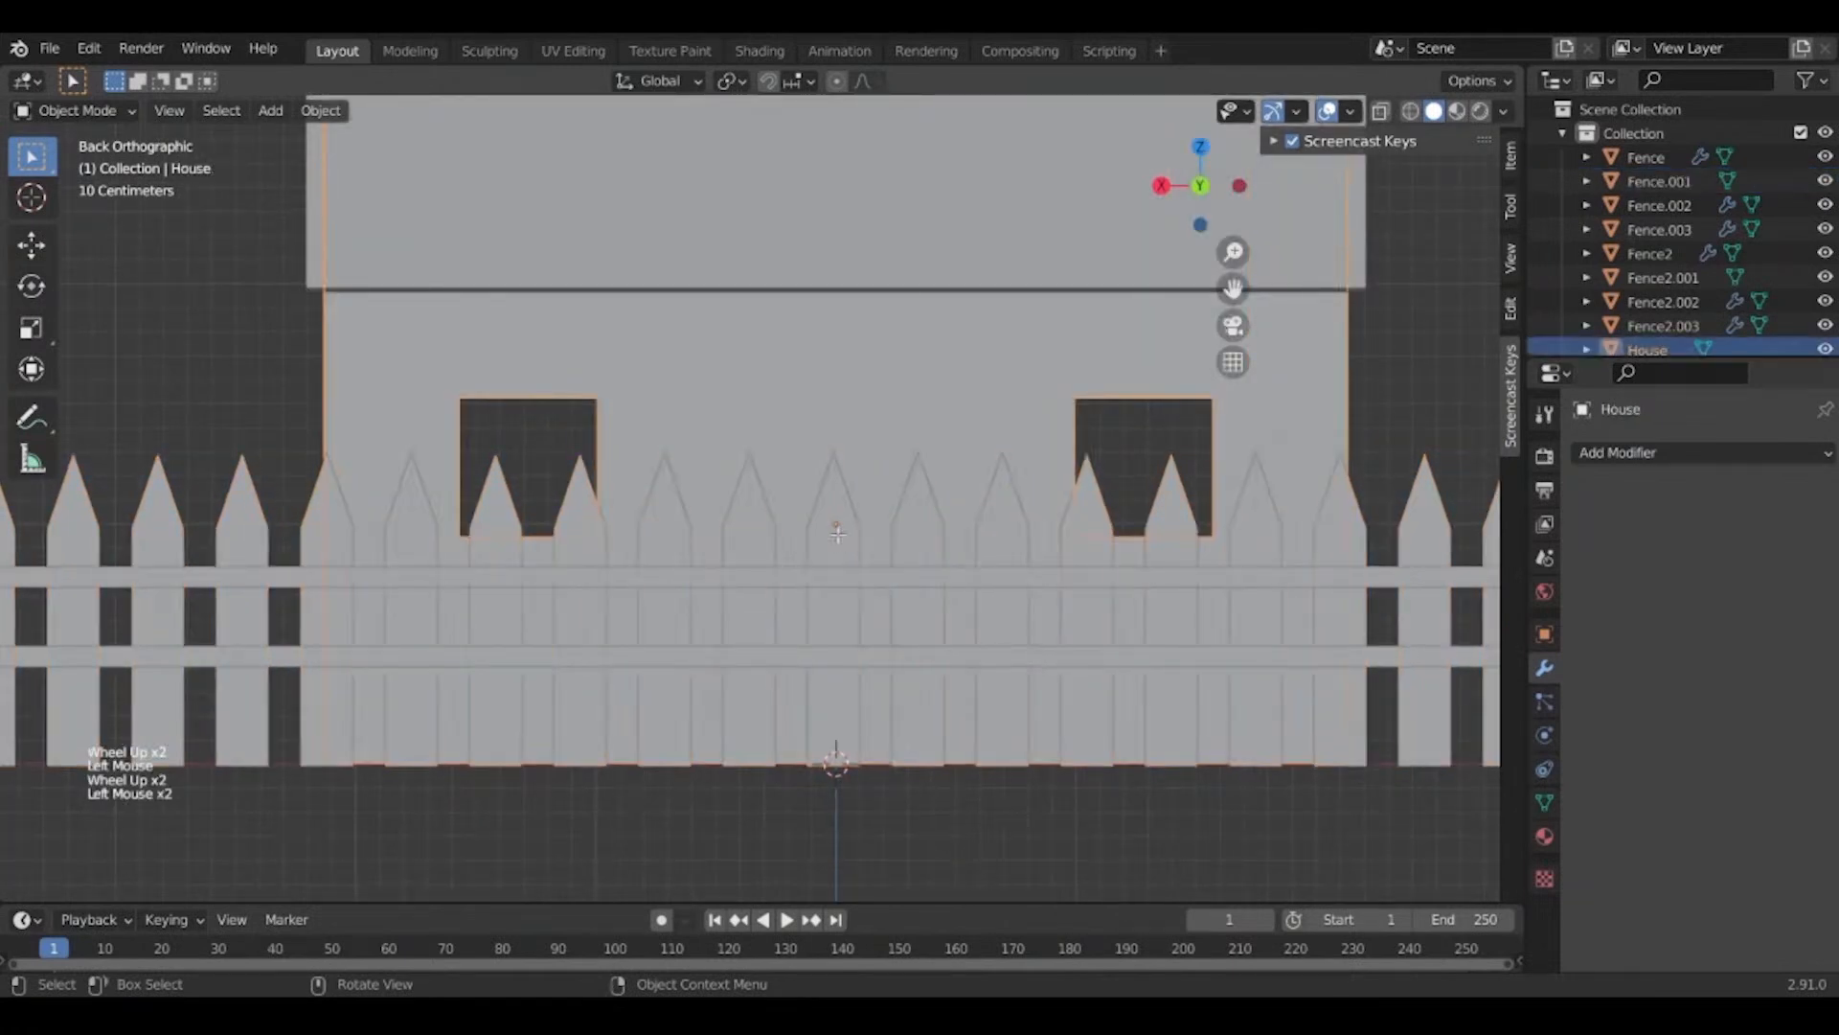
key(Tab)
key(Tab)
Delete the three middle pickets of the fence on the positive Y edge.
click(822, 532)
key(Tab)
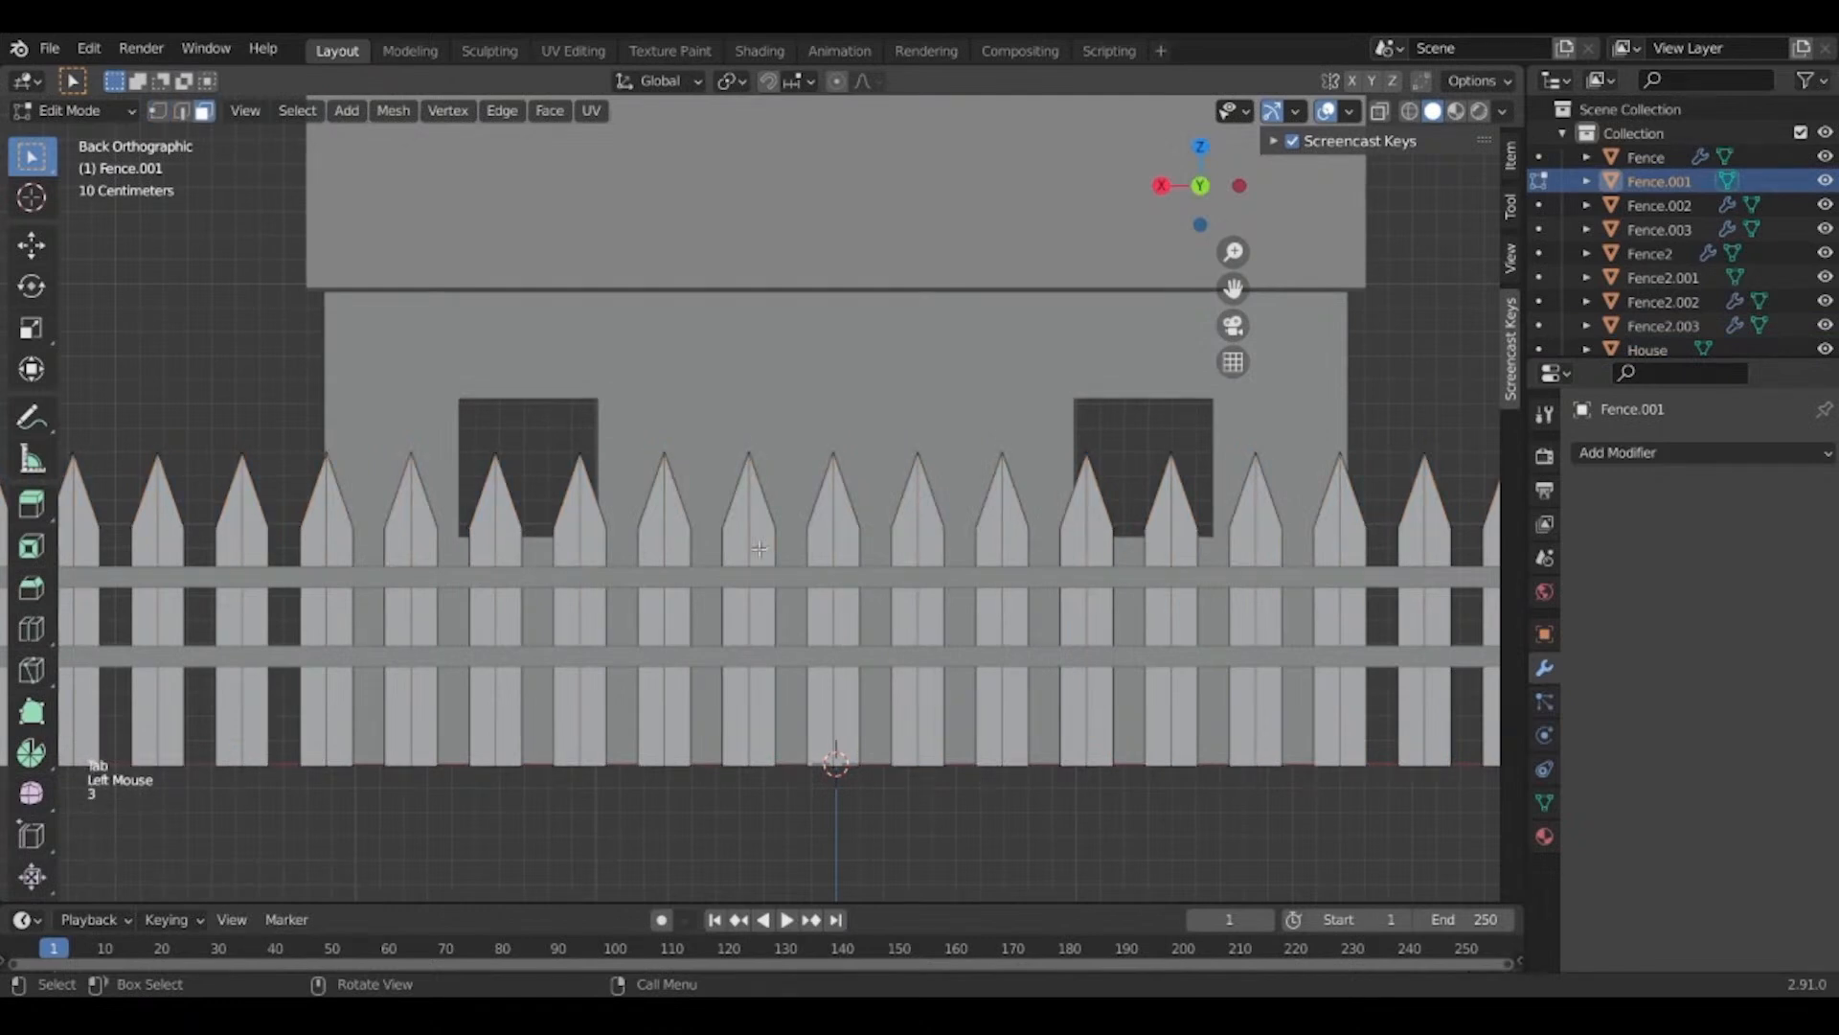
key(l)
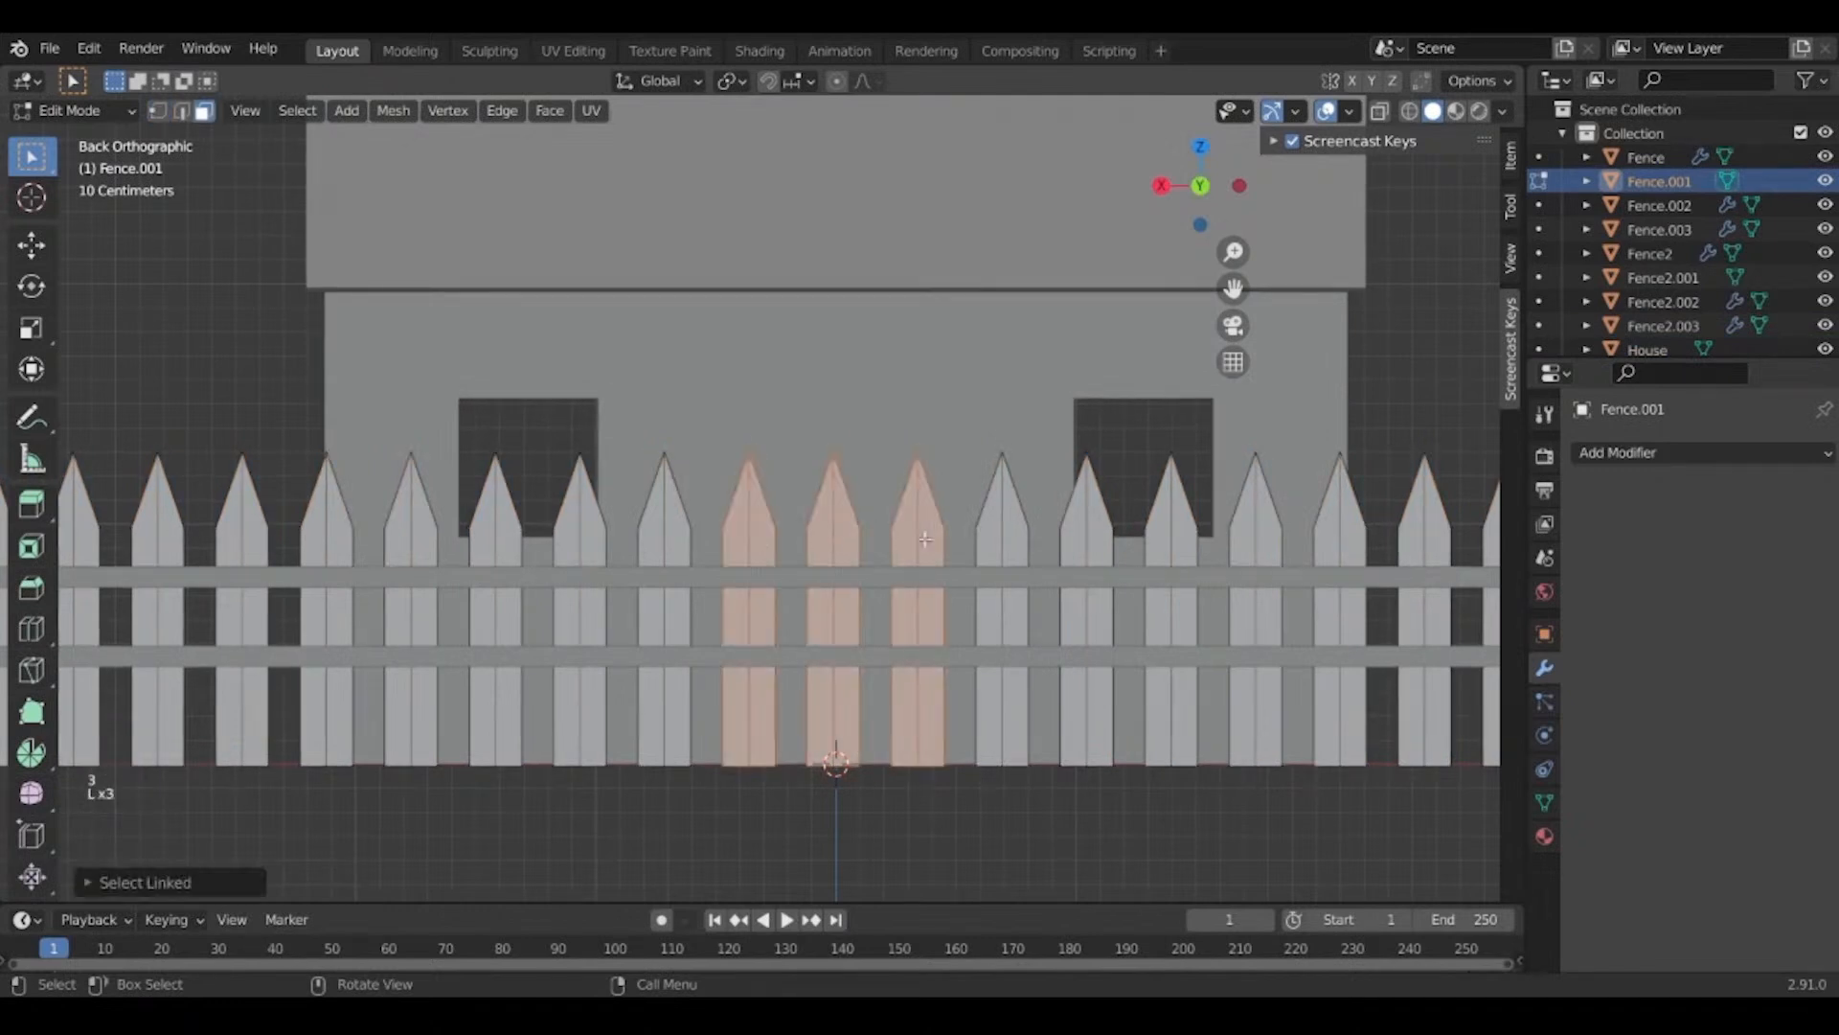
key(x)
click(912, 583)
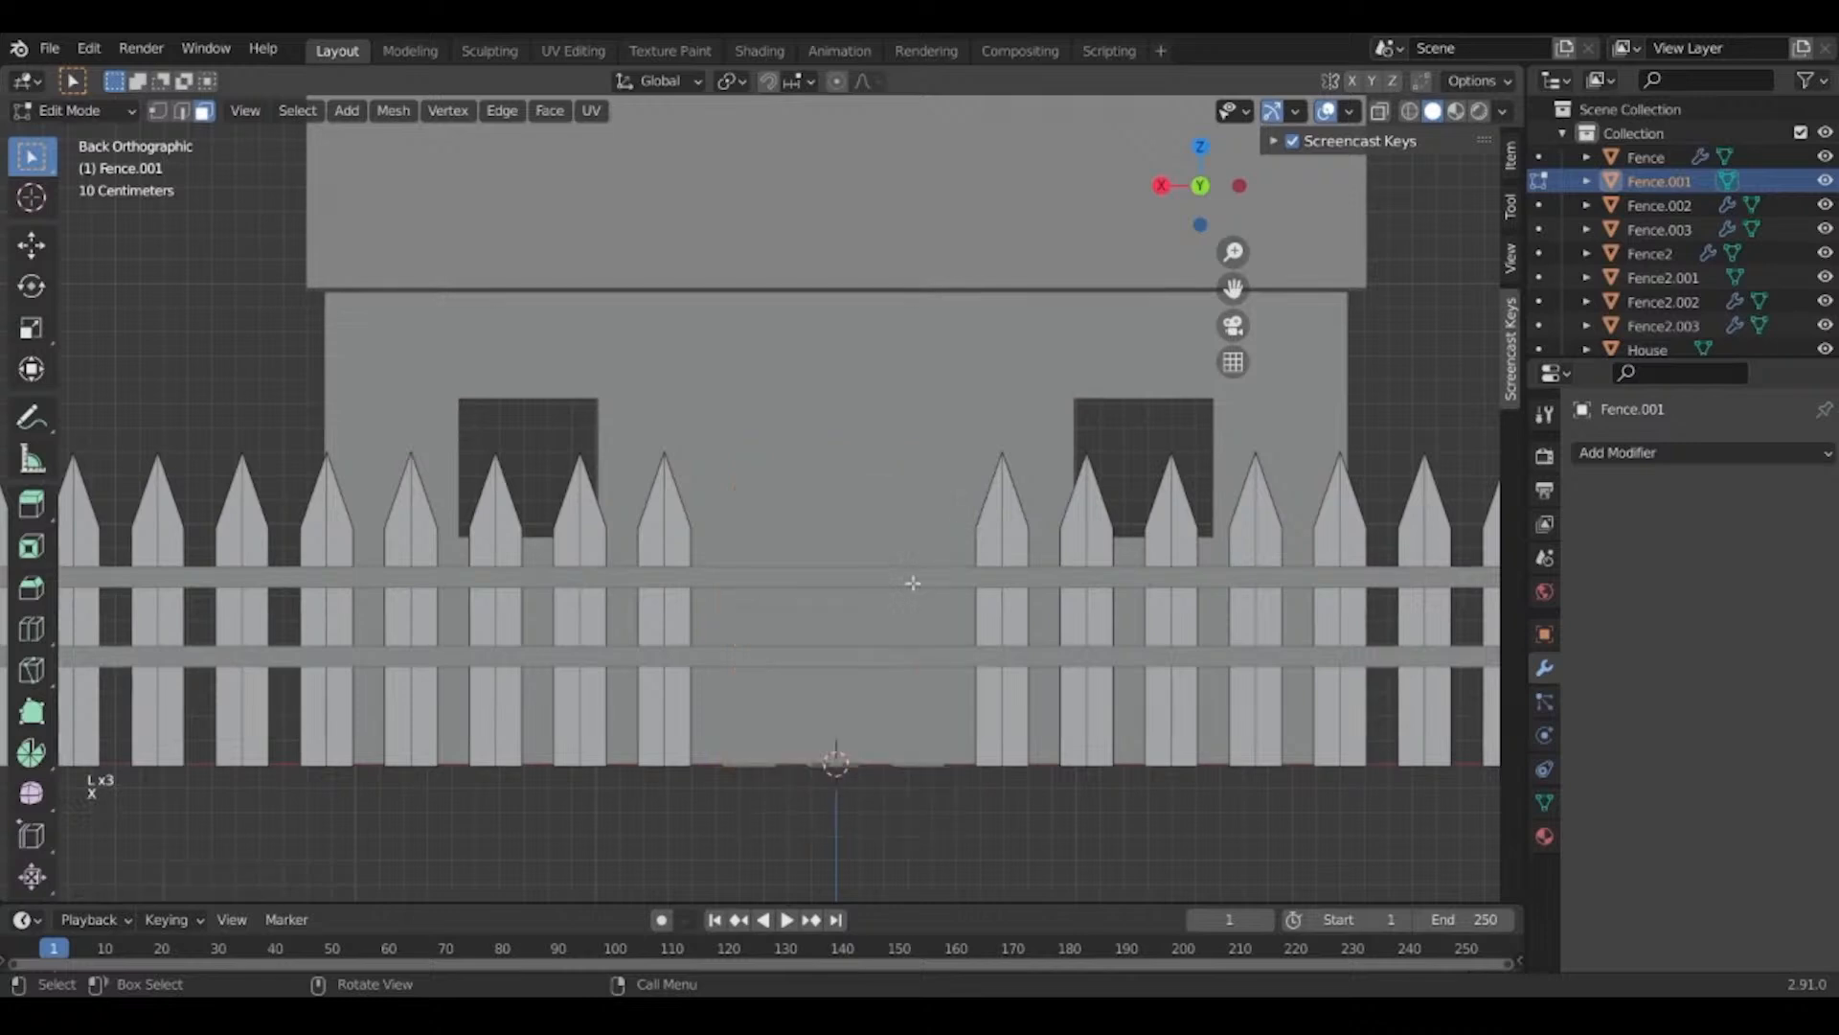
Delete the middle three segments of both rails across the gap in the positive Y fence.
key(Tab)
click(781, 592)
key(Tab)
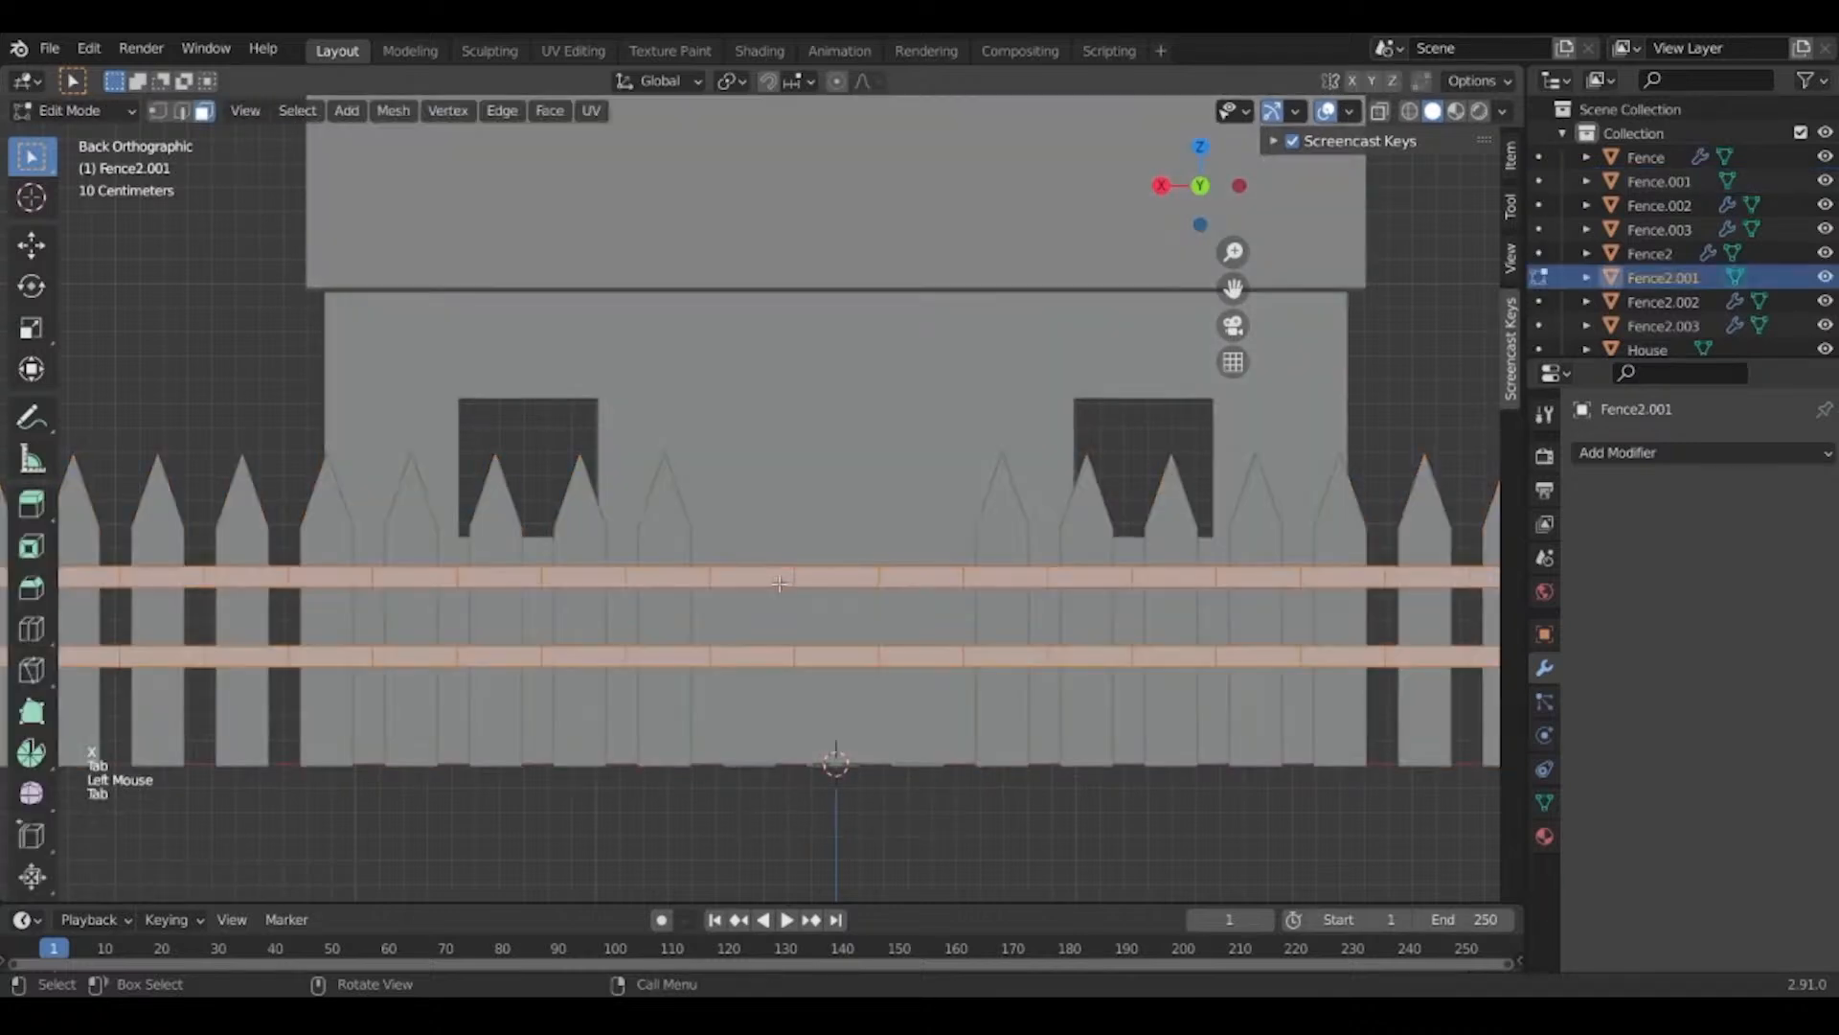
click(778, 584)
key(l)
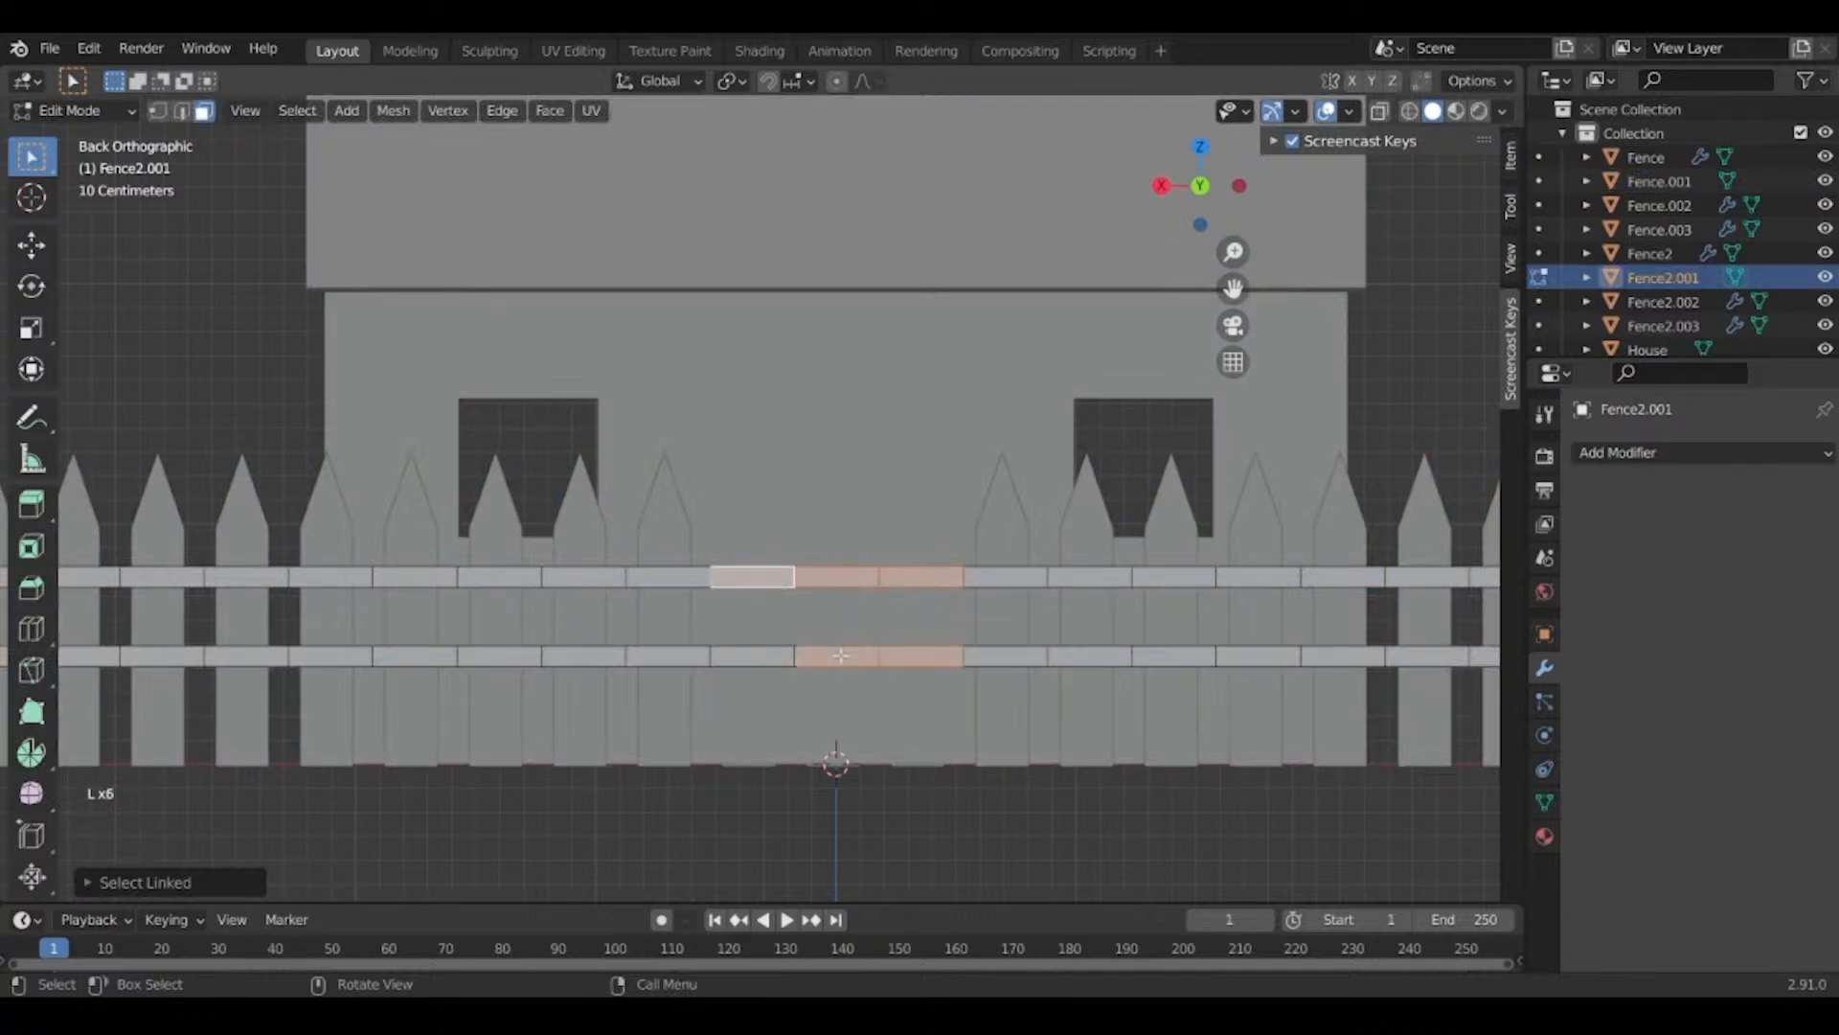
key(x)
click(778, 659)
key(Tab)
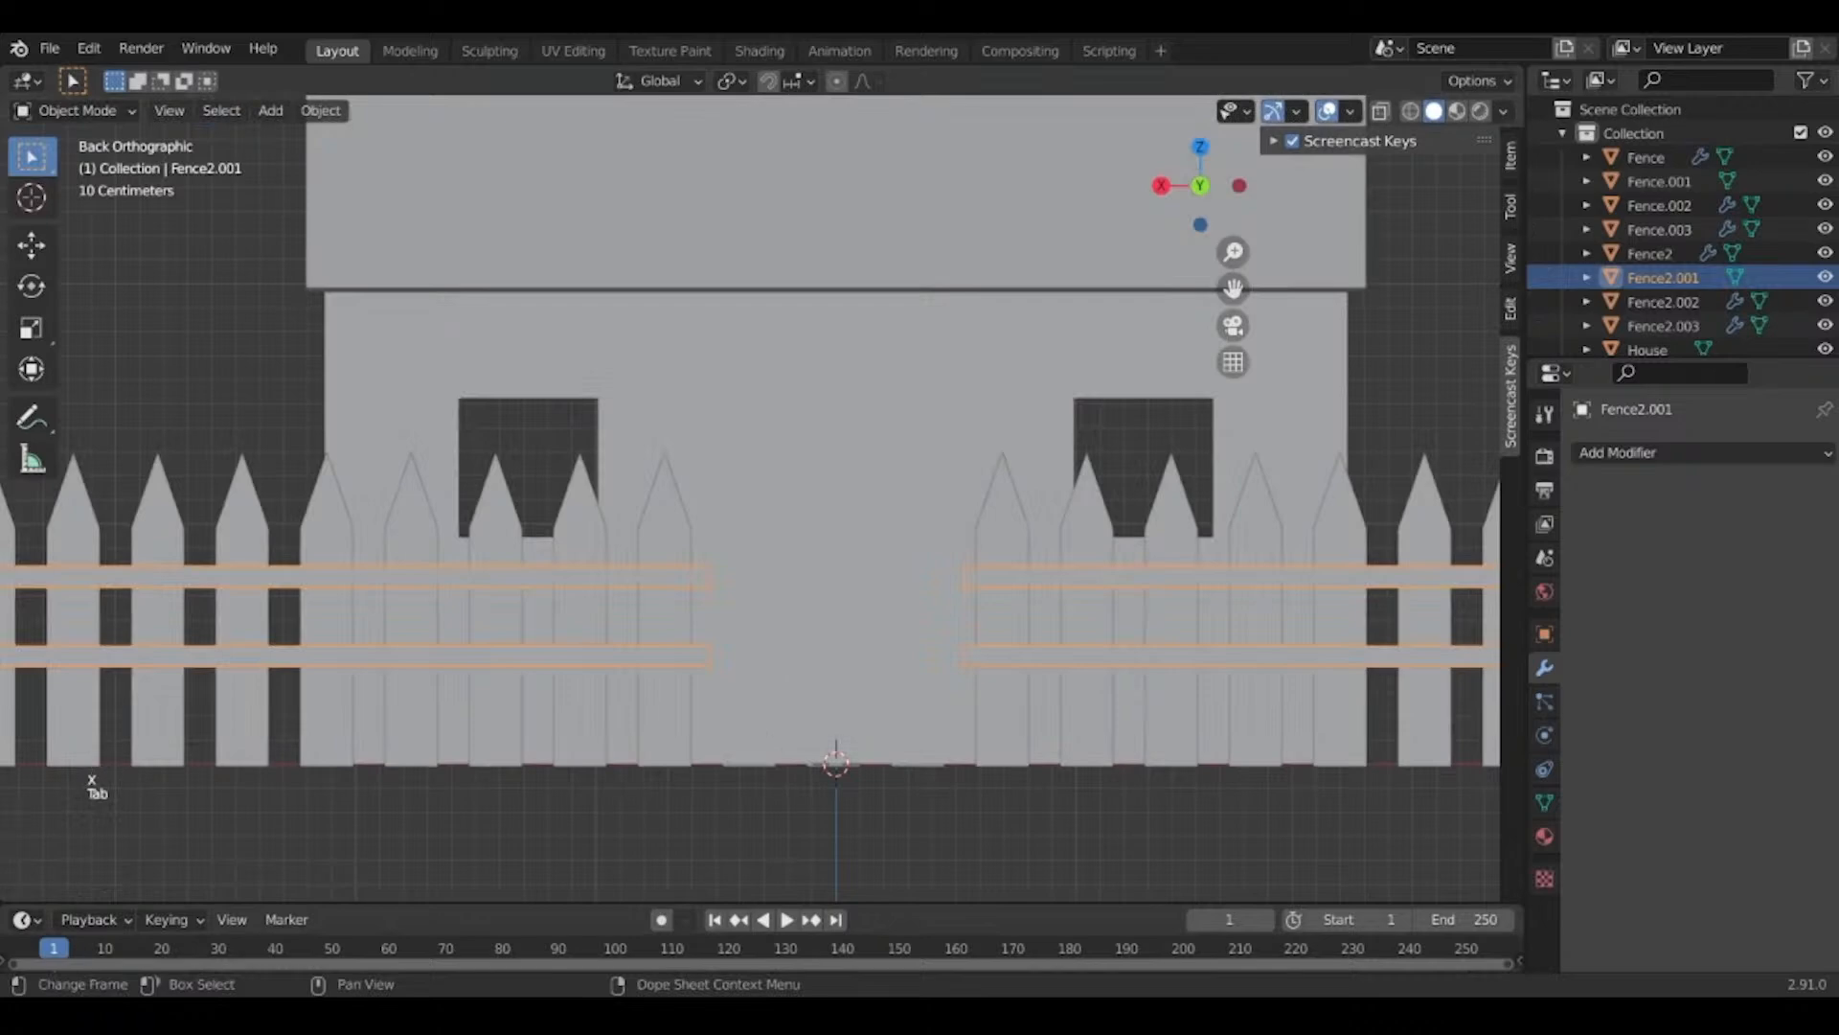
Widen the fence opening by deleting the one picket on each side of the gap.
middle_drag(699, 784, 755, 797)
scroll(755, 797, down, 4)
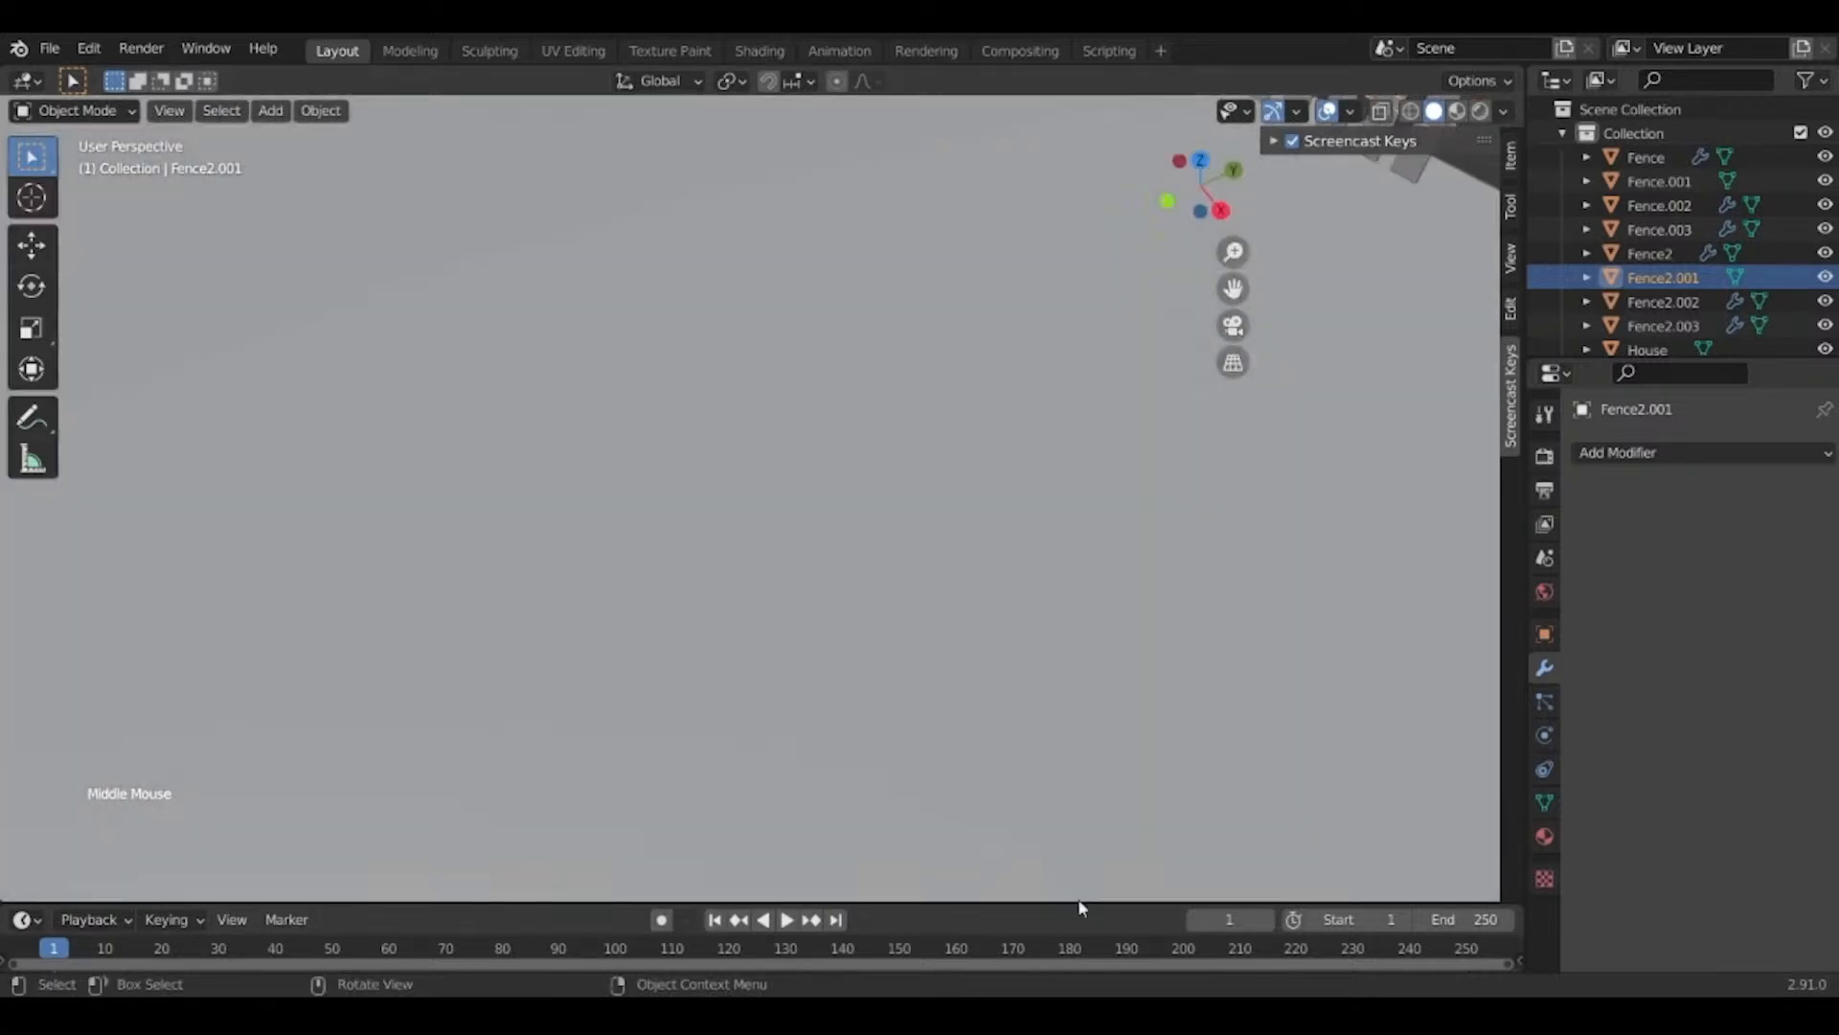
shift+middle_drag(1250, 799, 965, 669)
scroll(687, 652, up, 3)
click(671, 578)
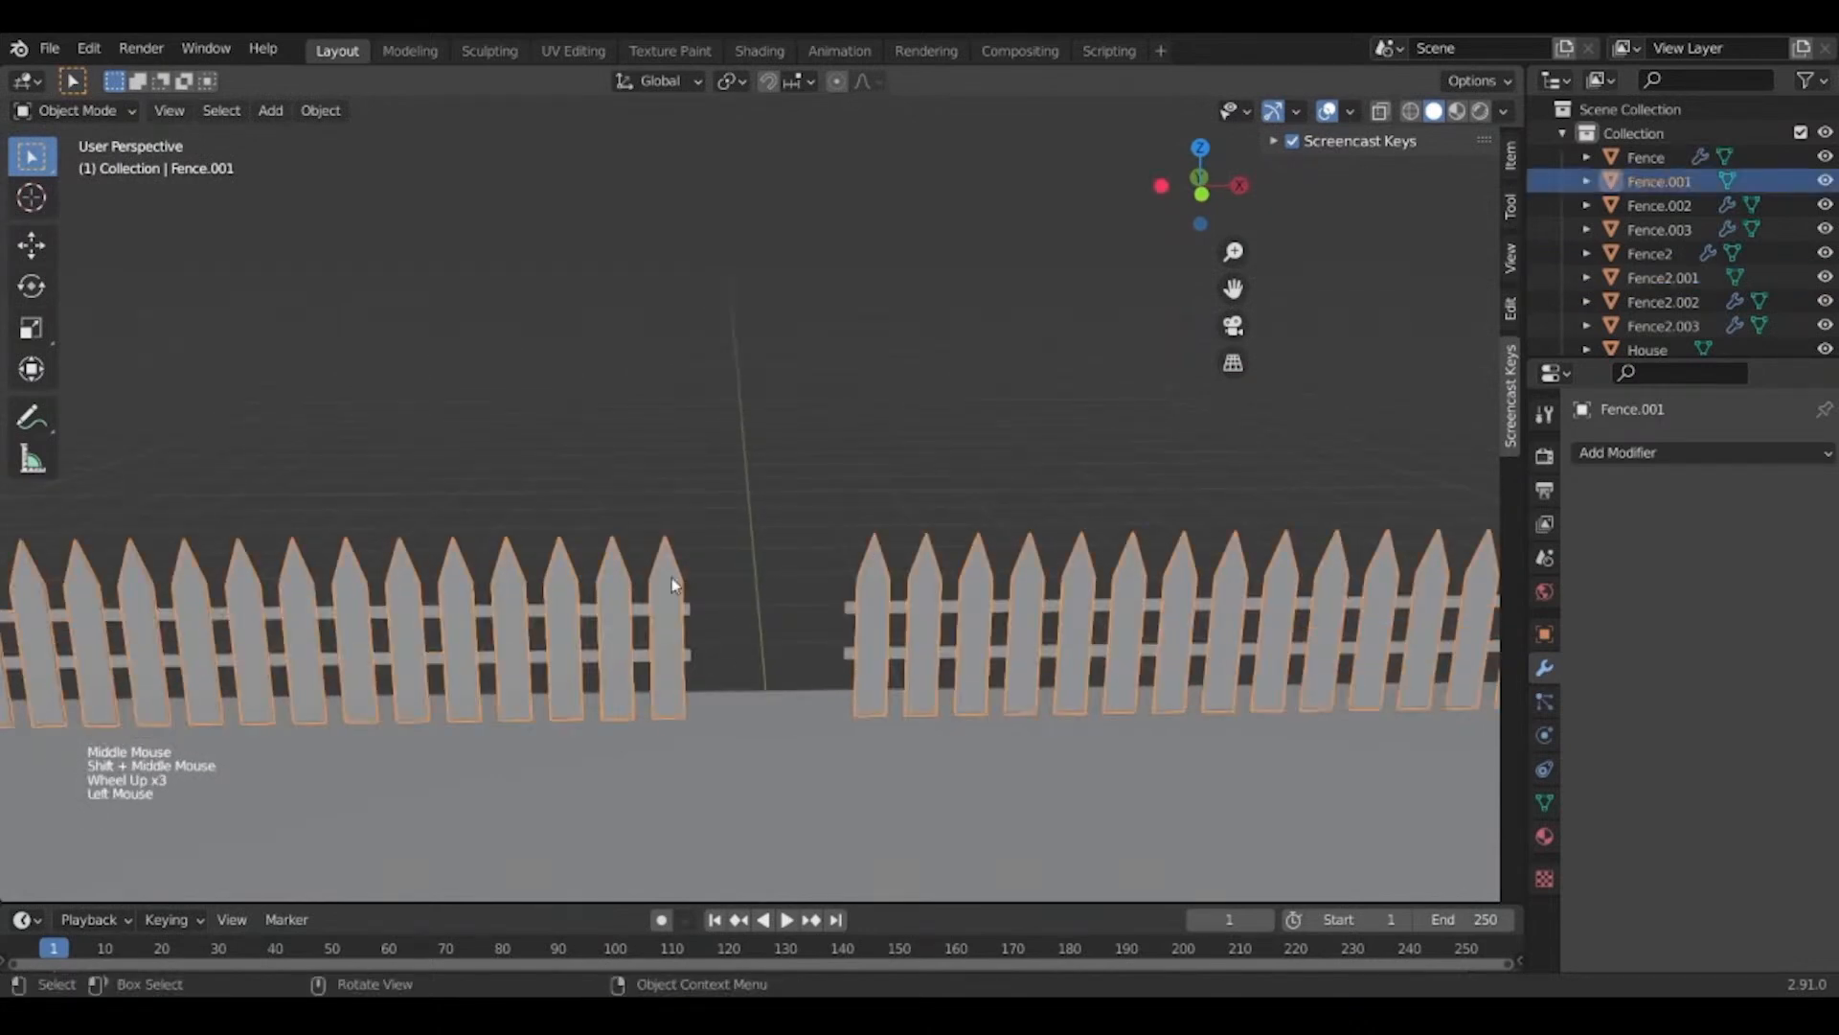
key(Tab)
key(l)
key(l)
key(x)
click(673, 579)
key(Tab)
Delete the four rail segments that stick out into the fence opening and deselect the rails.
click(870, 609)
key(Tab)
key(l)
key(l)
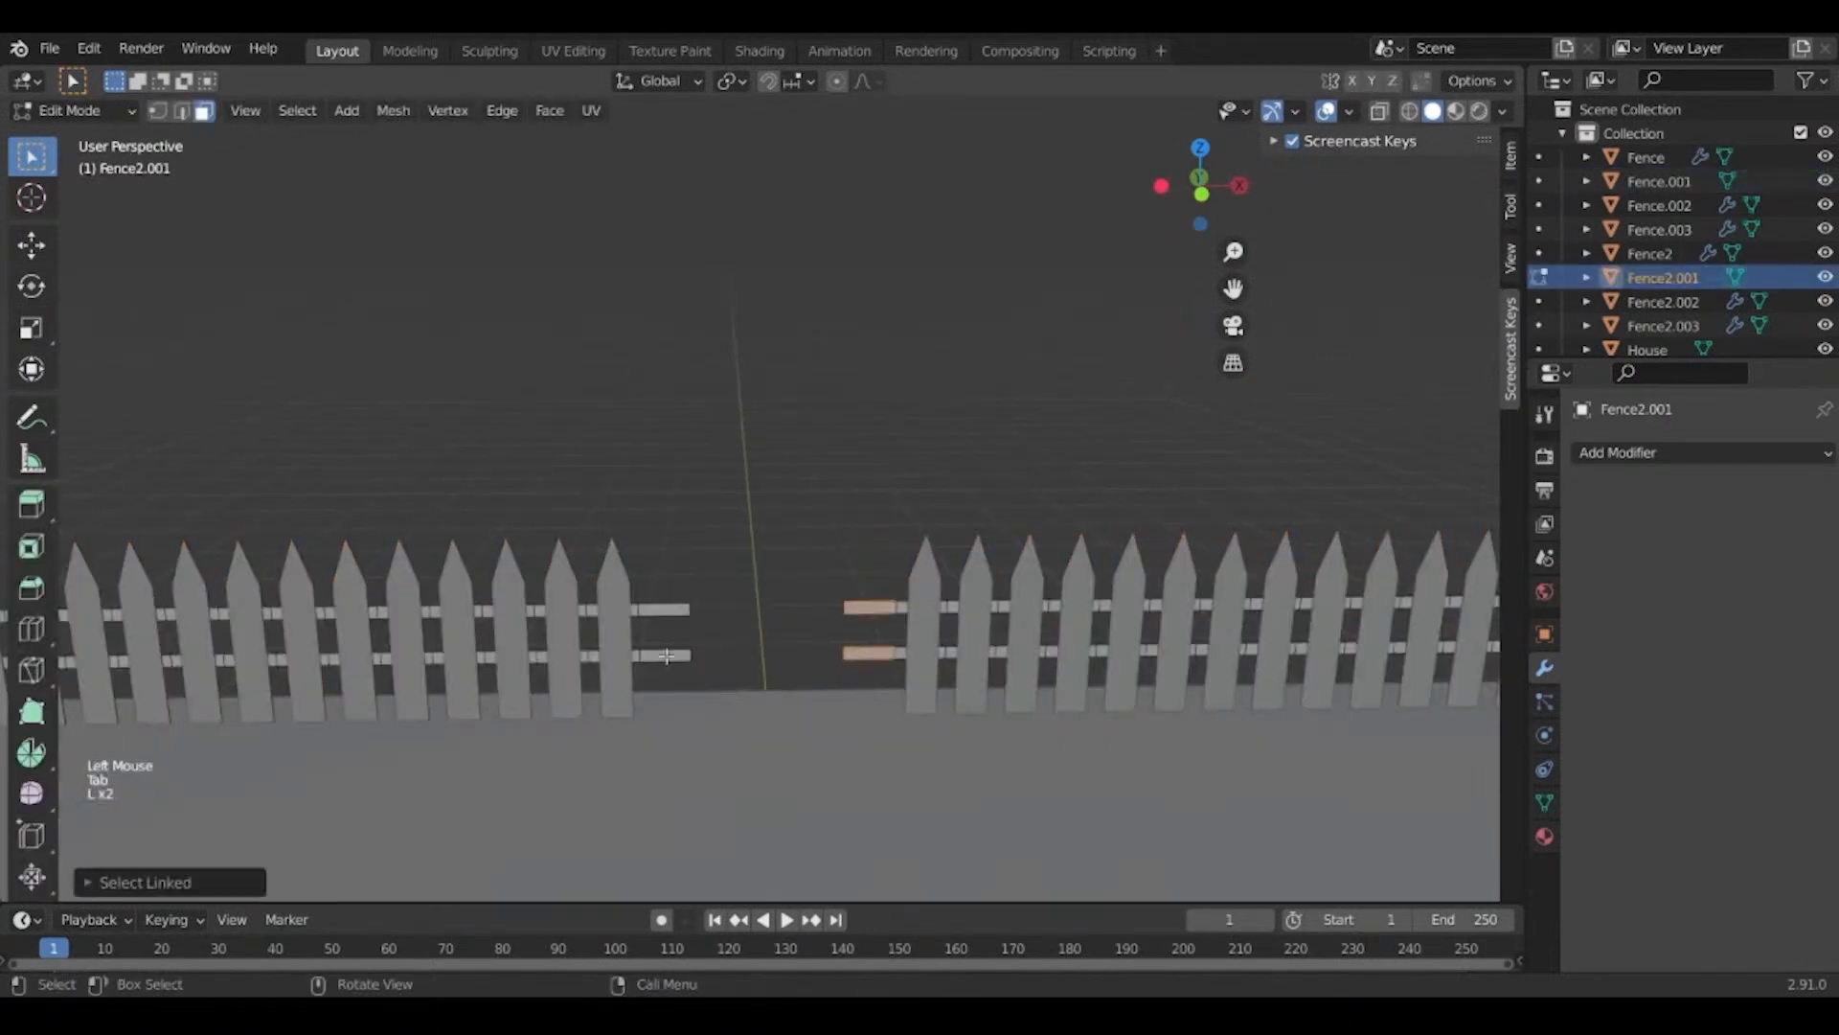
key(l)
key(l)
key(x)
click(642, 609)
middle_drag(601, 609, 1043, 639)
scroll(1076, 655, down, 4)
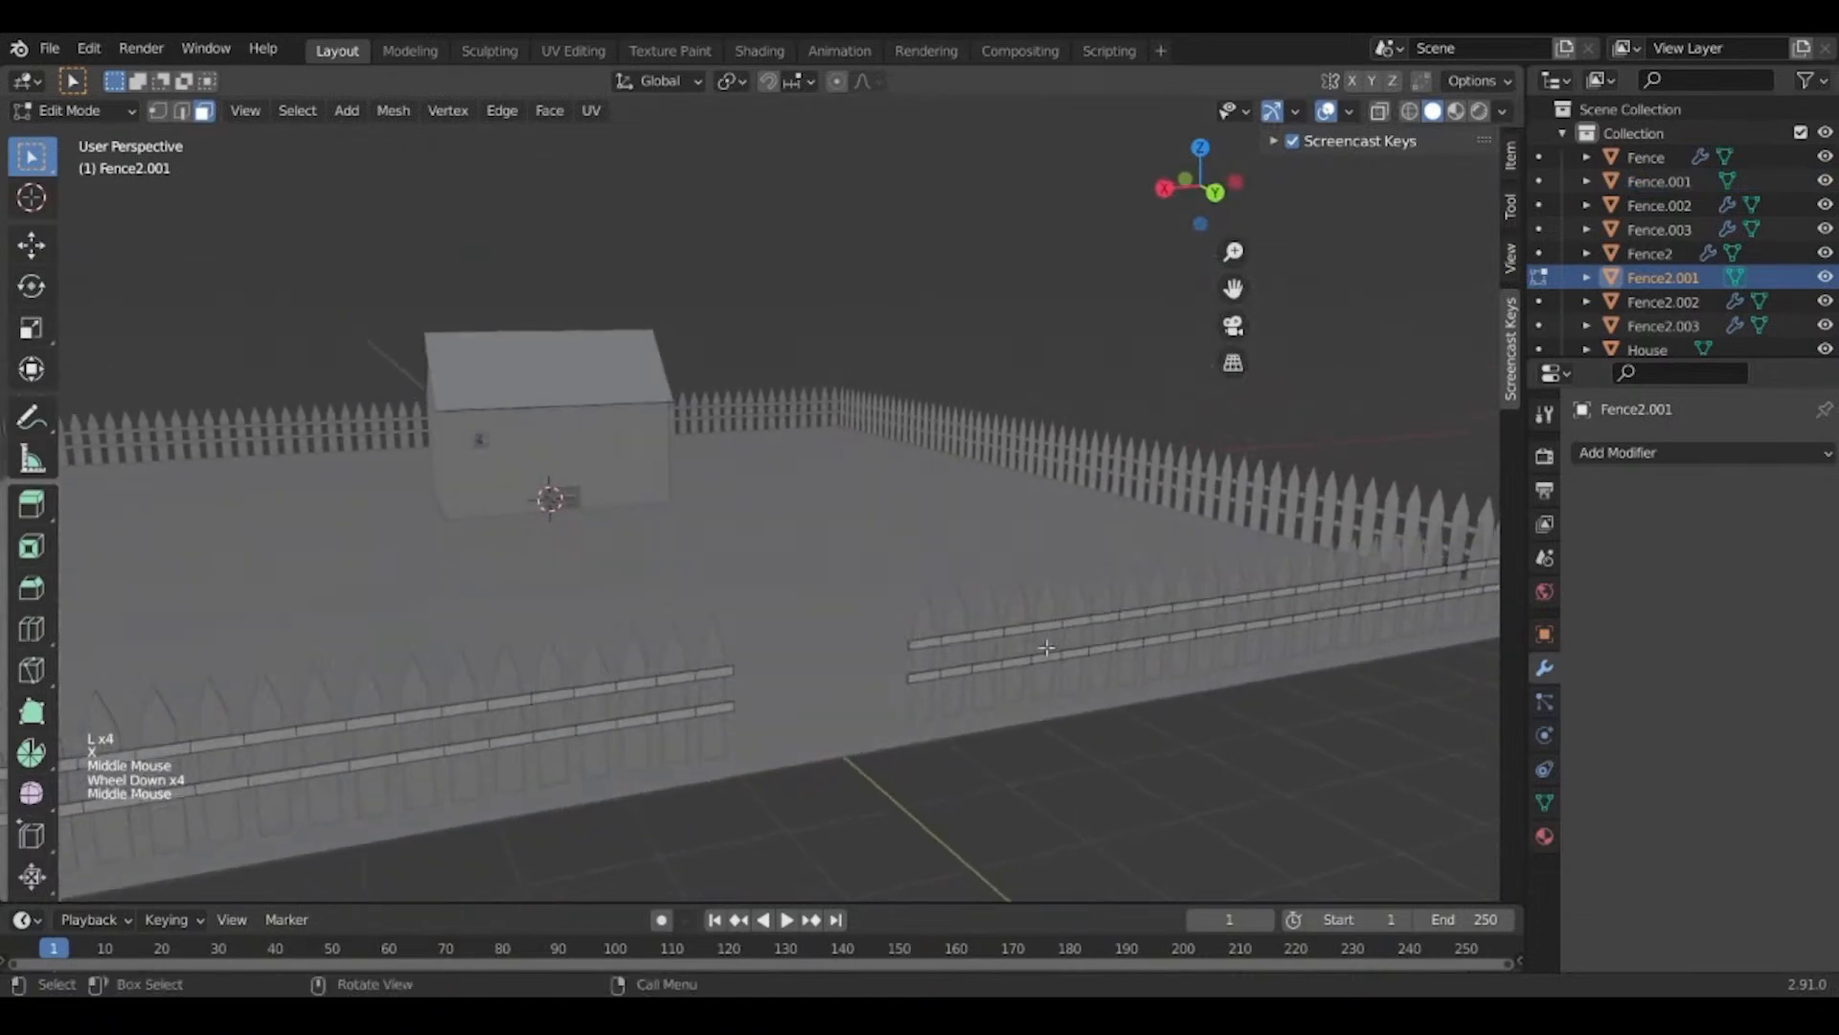
key(Tab)
shift+middle_drag(860, 682, 862, 575)
scroll(862, 575, down, 1)
double_click(791, 830)
scroll(792, 830, up, 2)
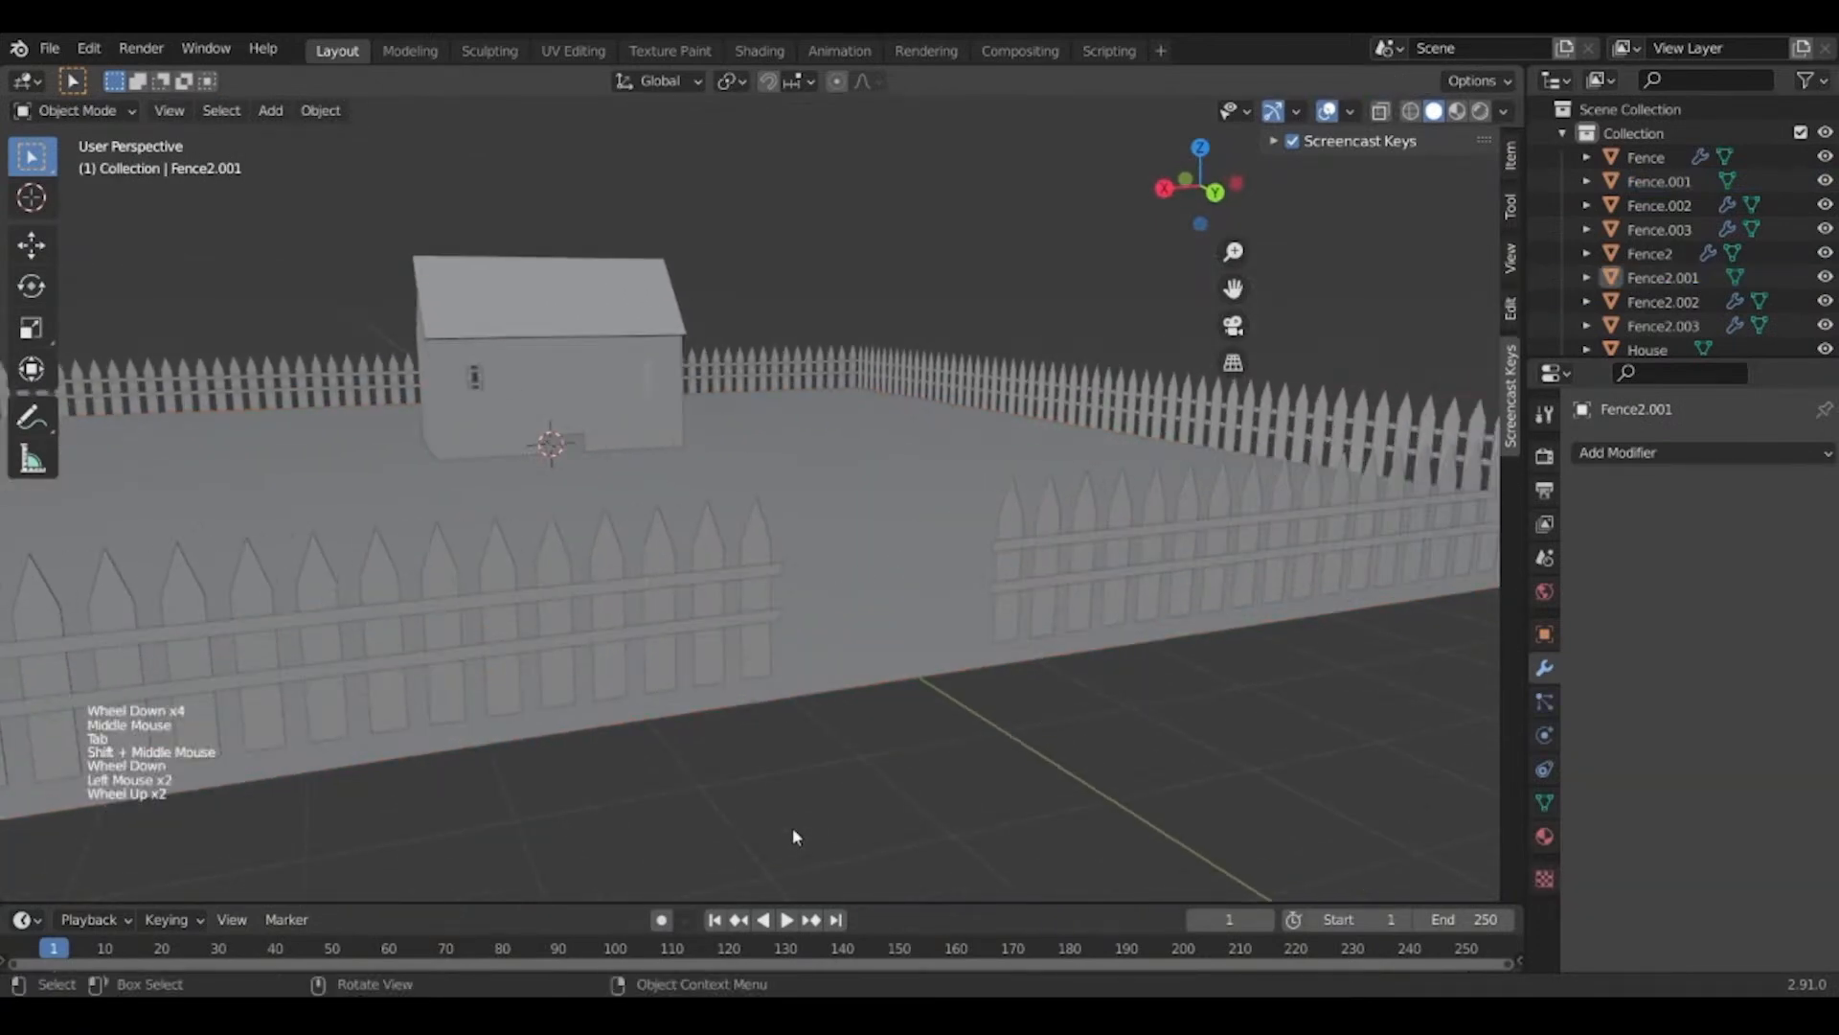
Add a plane and move it onto the ground in front of the house's doorway.
middle_drag(791, 826, 848, 500)
scroll(920, 799, down, 2)
scroll(687, 707, up, 2)
scroll(848, 500, down, 1)
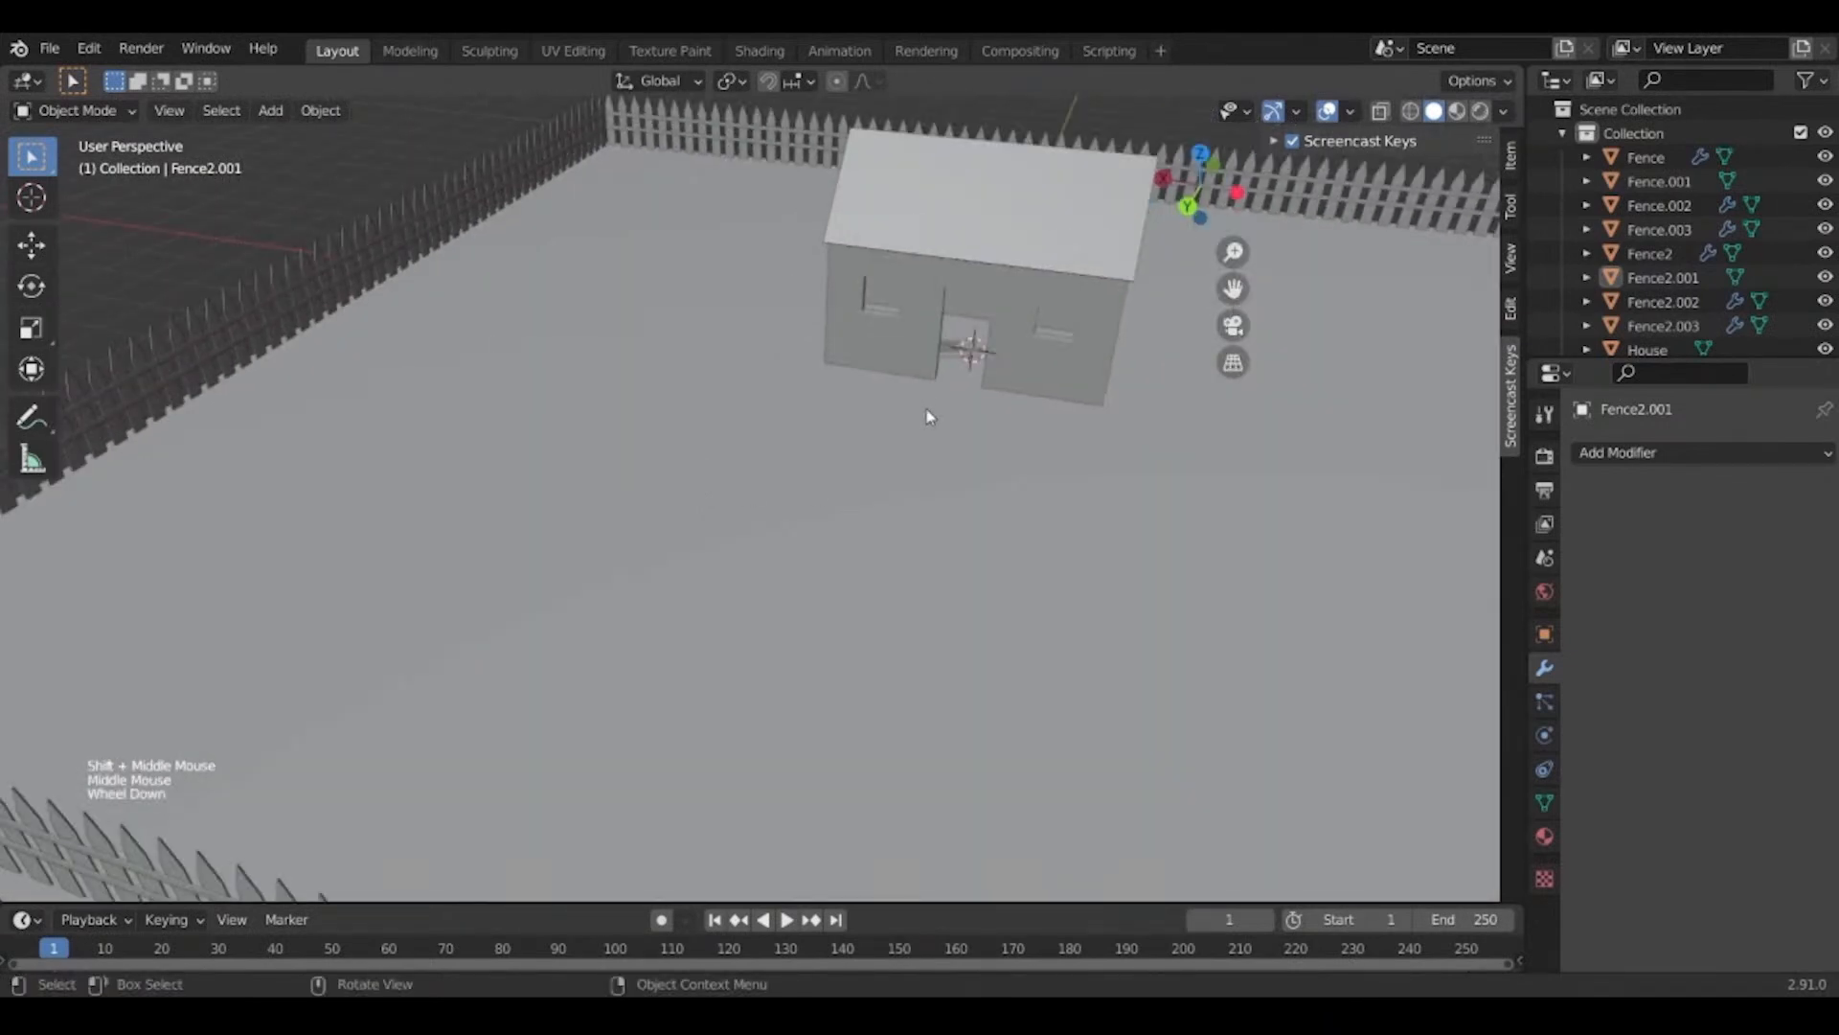
middle_drag(927, 416, 1071, 421)
key(shift+a)
mouse_move(1063, 422)
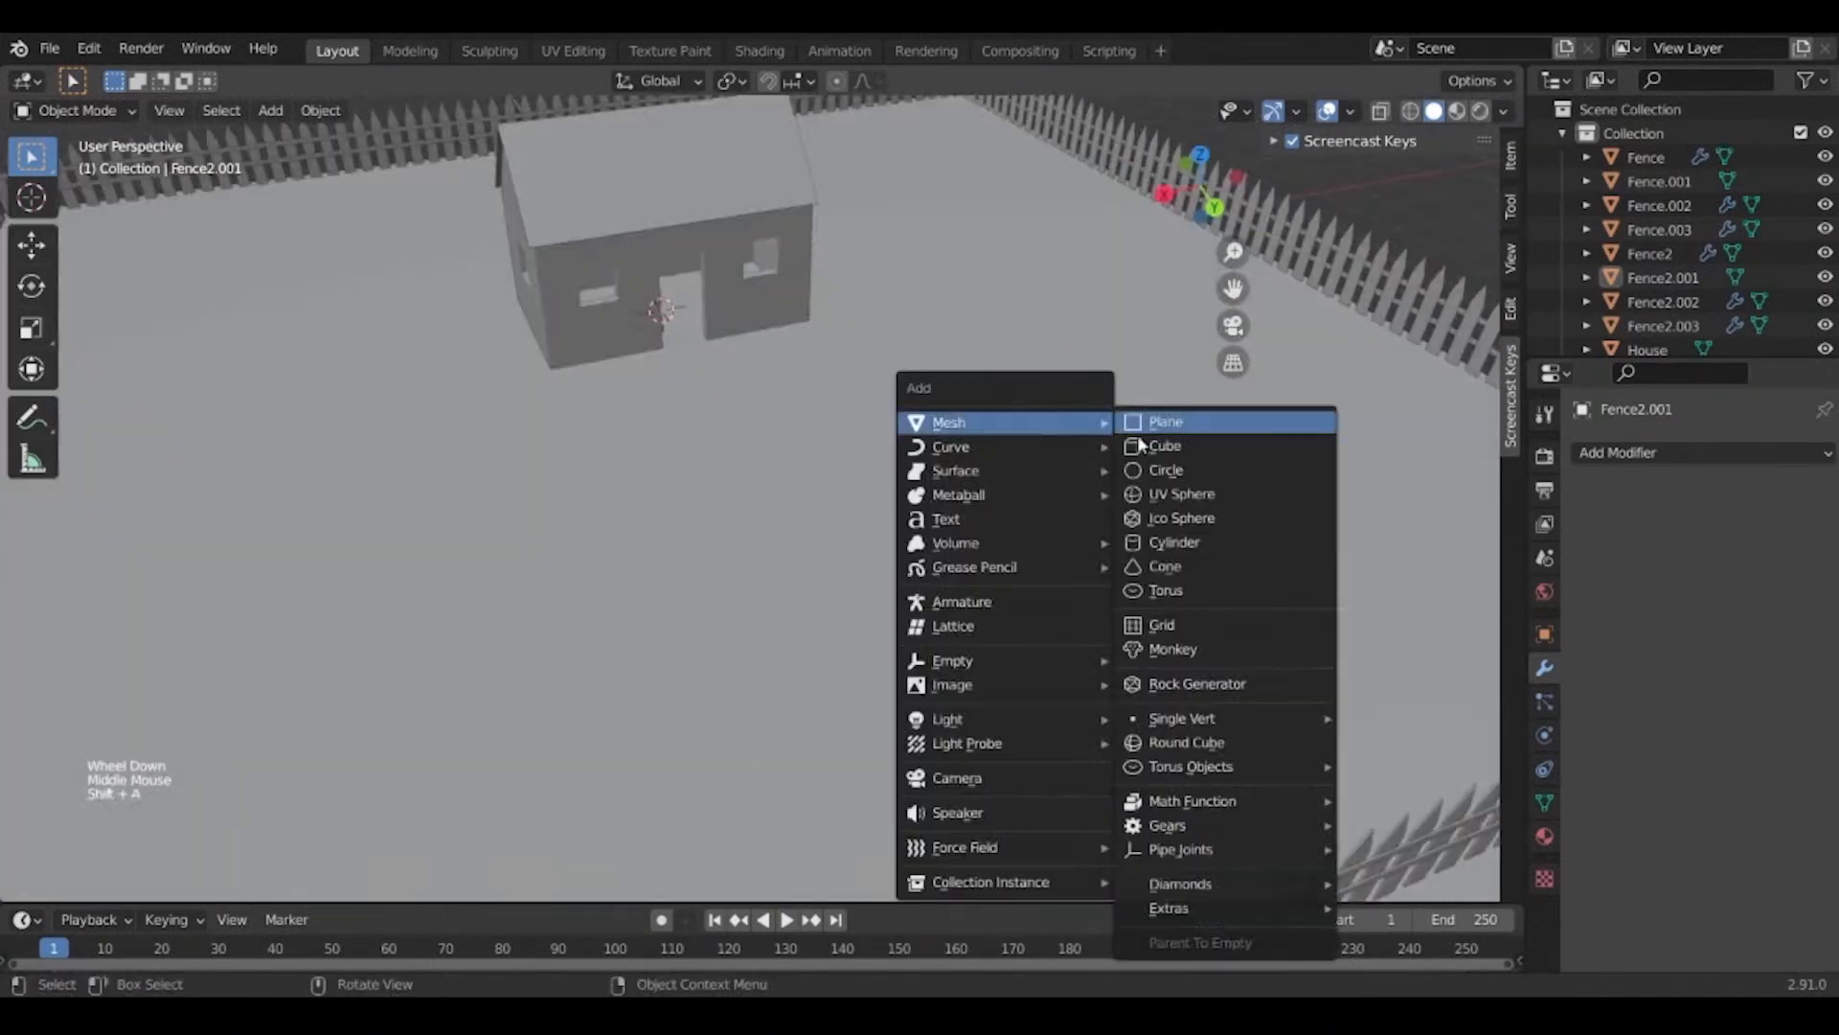
click(1143, 427)
key(g)
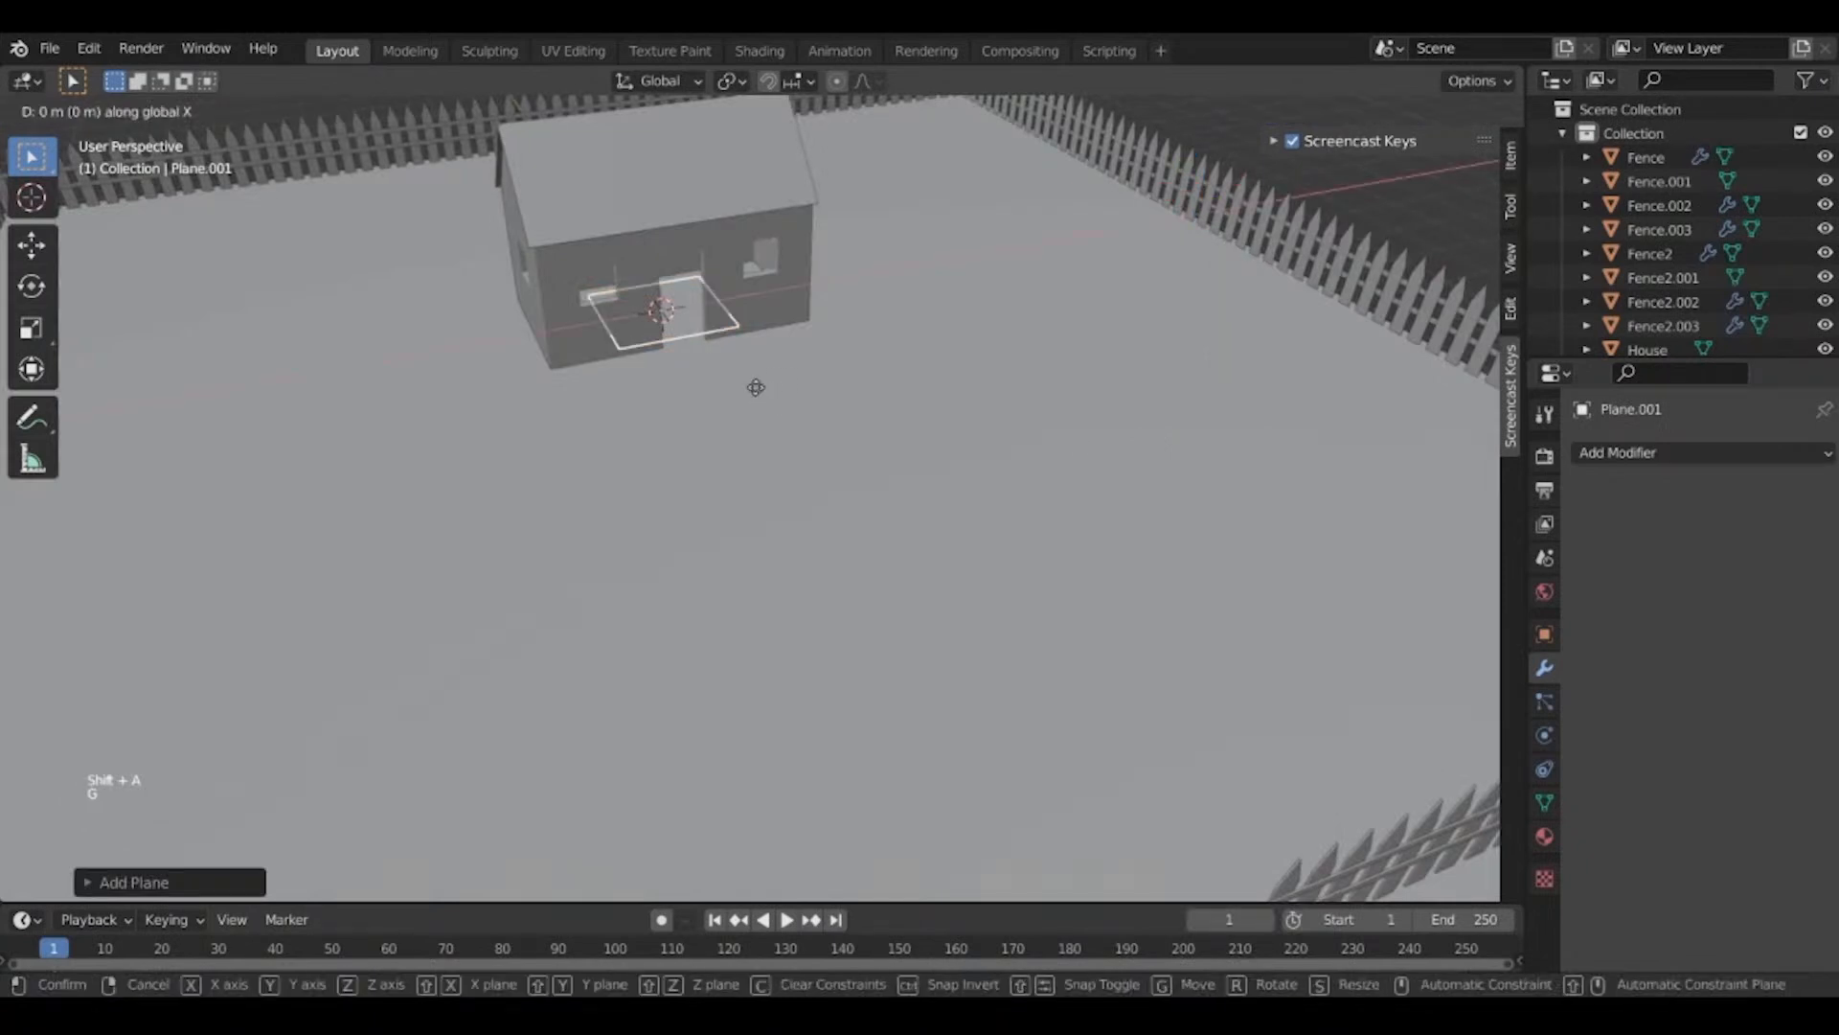
click(802, 467)
Scale the new plane down evenly to roughly the width of the doorway.
scroll(804, 476, up, 2)
key(s)
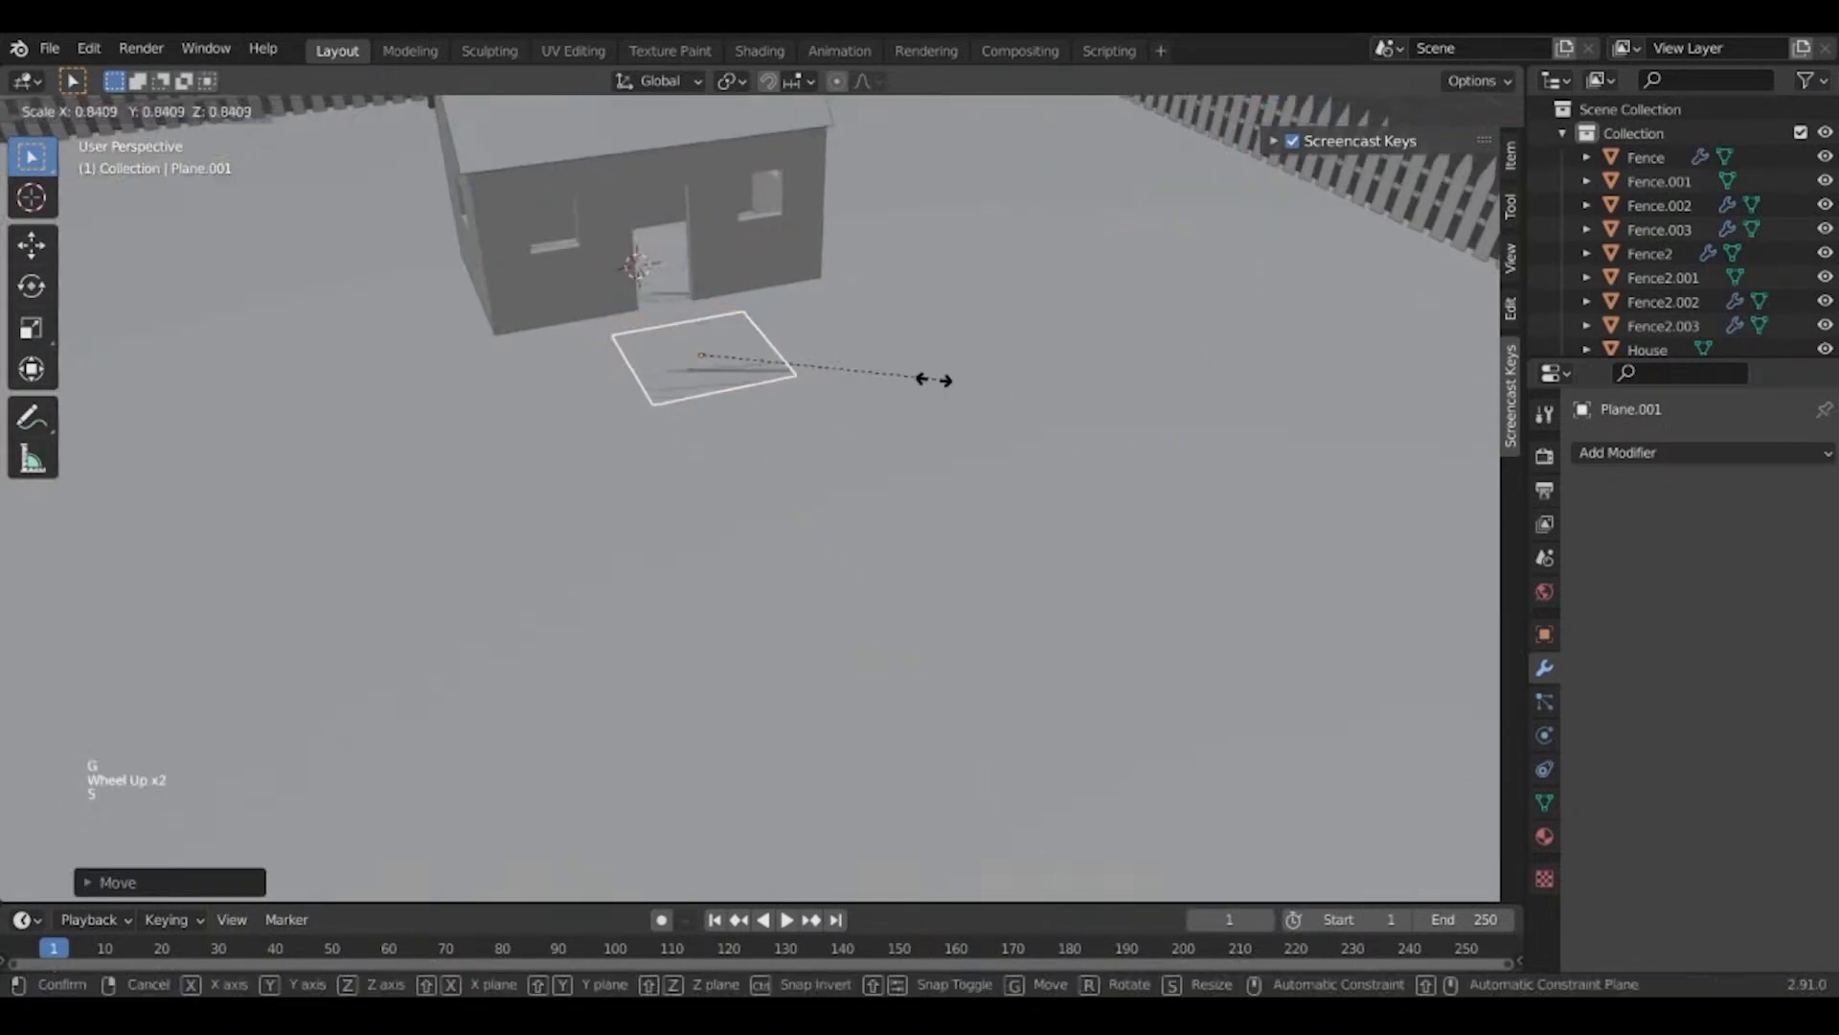
click(814, 379)
Move the plane along Y closer to the doorway and scale it down to a small paving tile.
middle_drag(814, 379, 521, 549)
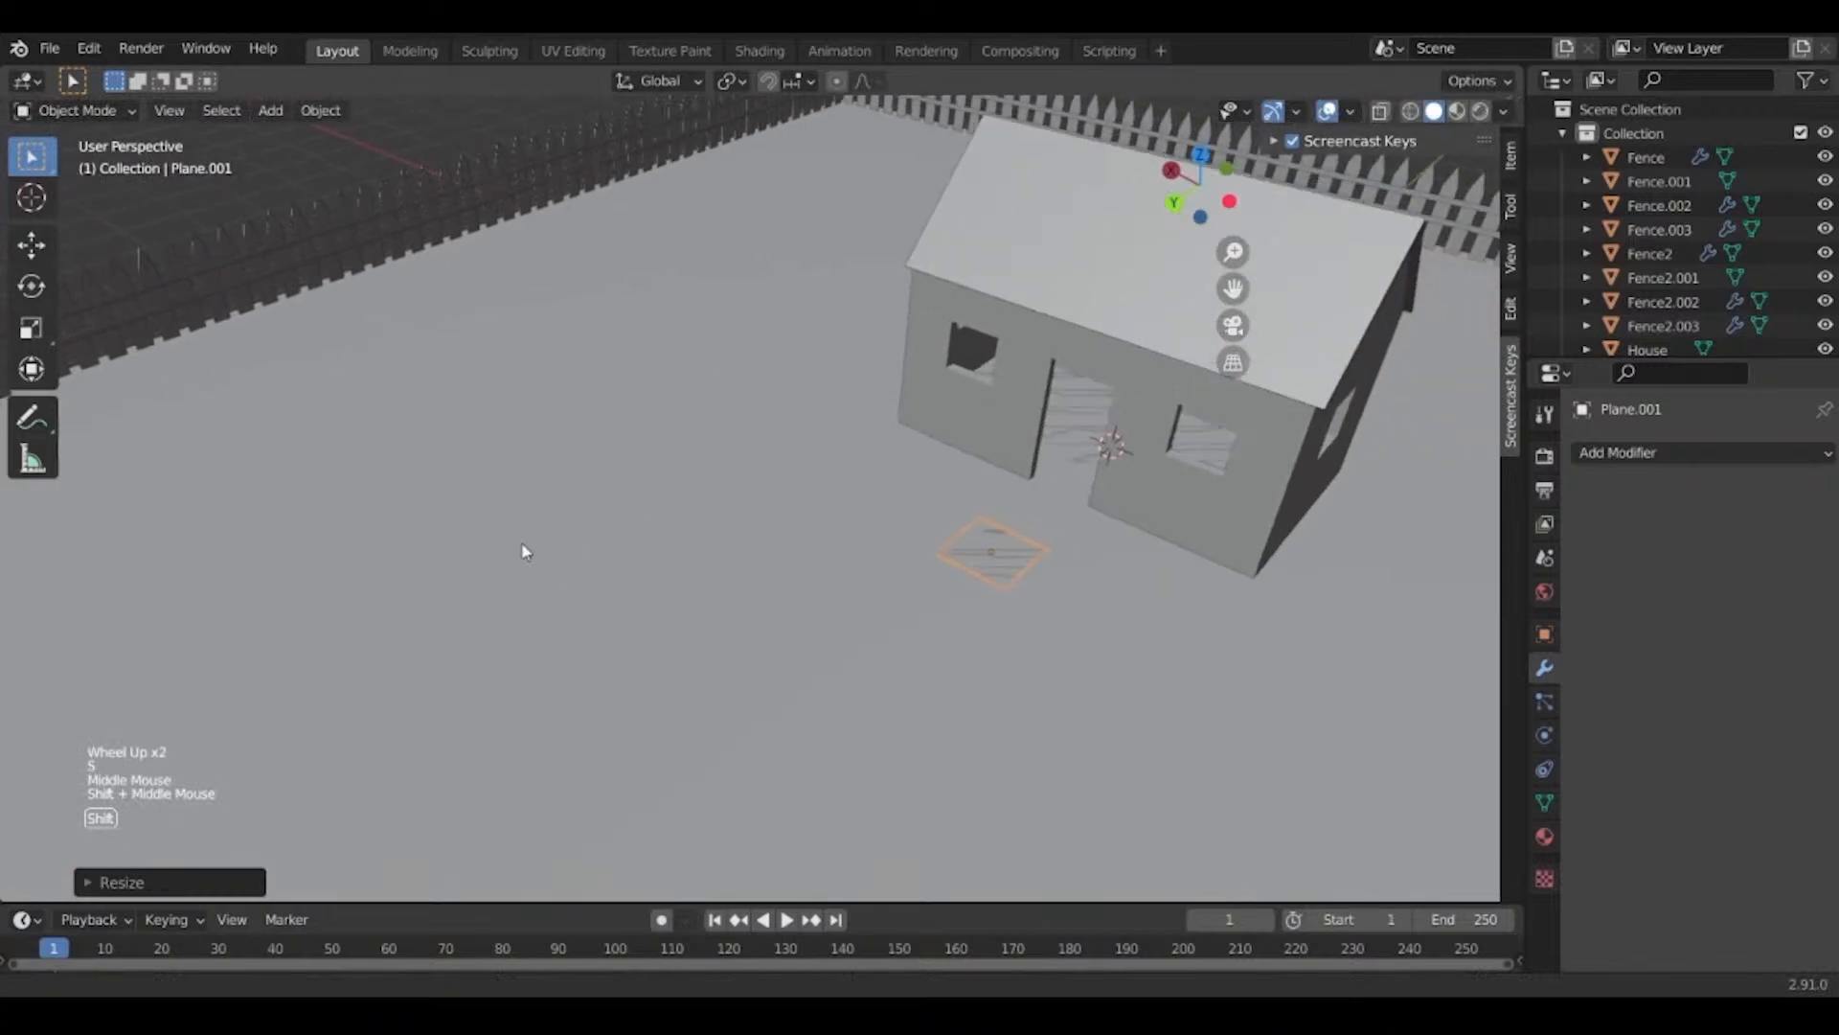
scroll(1064, 644, up, 3)
middle_drag(1064, 645, 1232, 602)
scroll(1063, 673, up, 7)
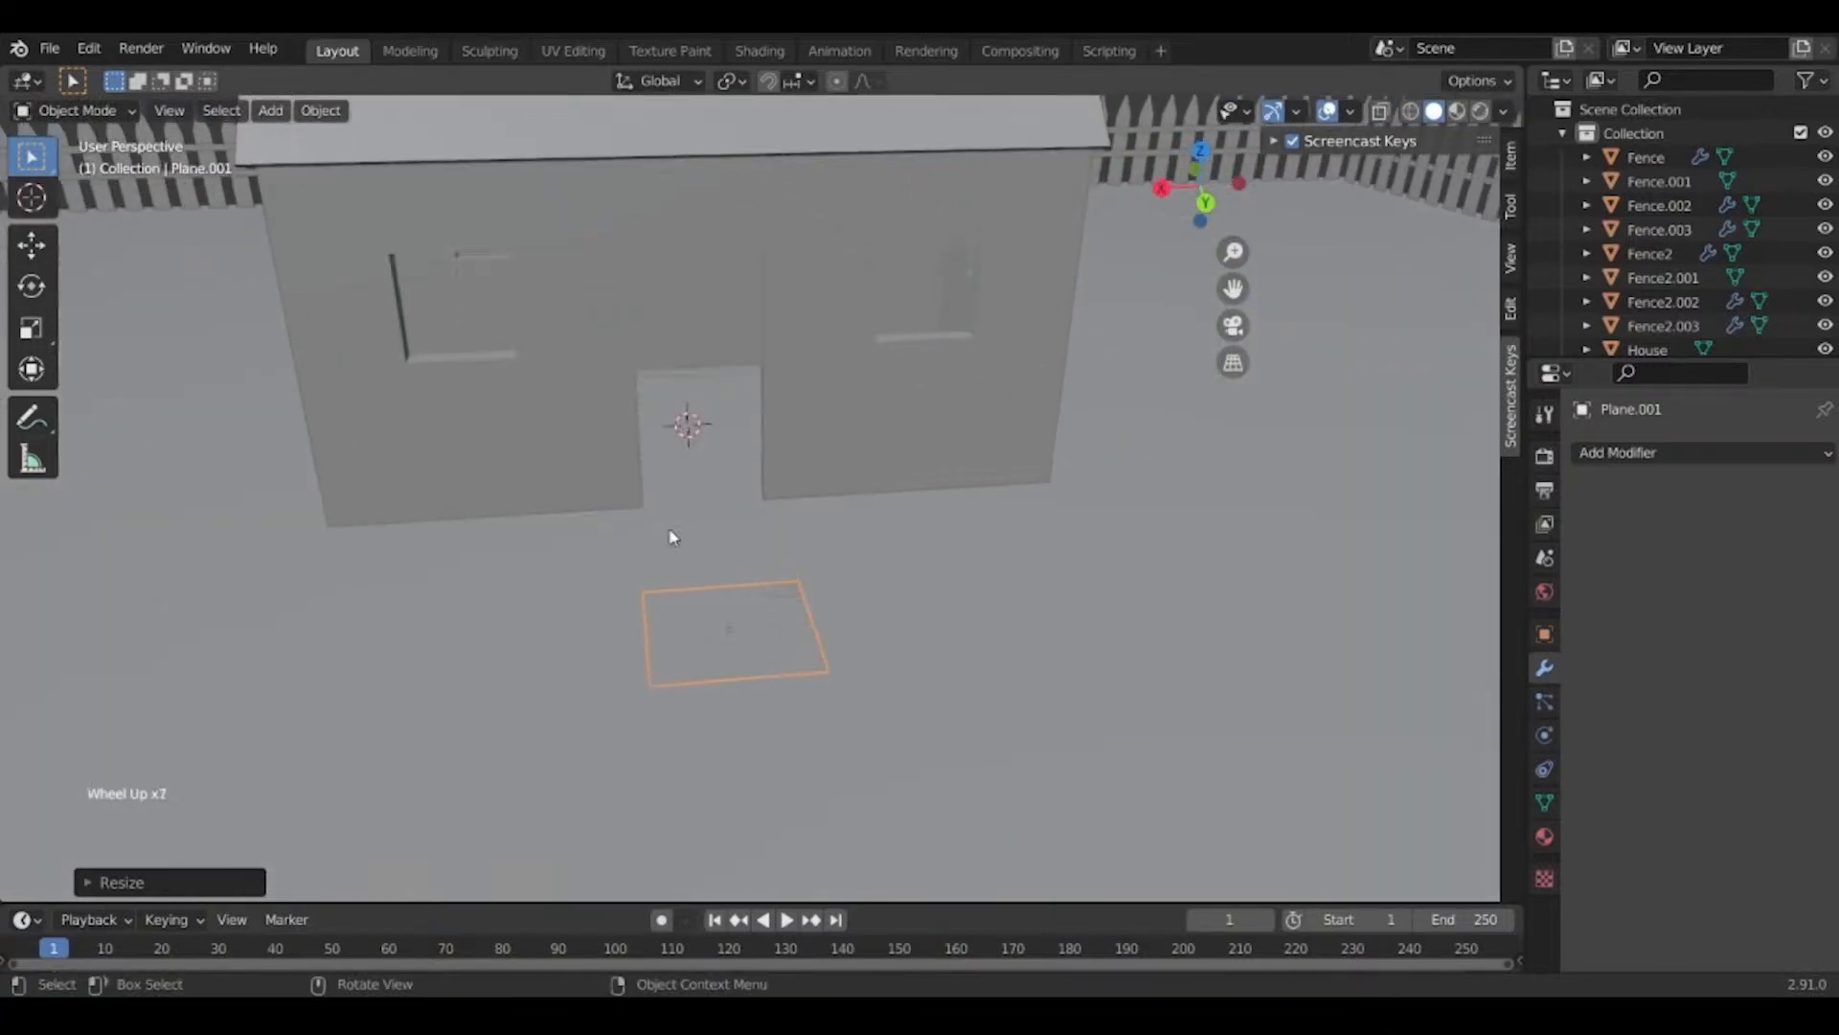
scroll(675, 546, down, 9)
scroll(563, 407, down, 5)
shift+middle_drag(693, 575, 628, 715)
scroll(645, 526, up, 4)
scroll(731, 402, up, 1)
shift+middle_drag(731, 402, 774, 604)
scroll(774, 603, up, 4)
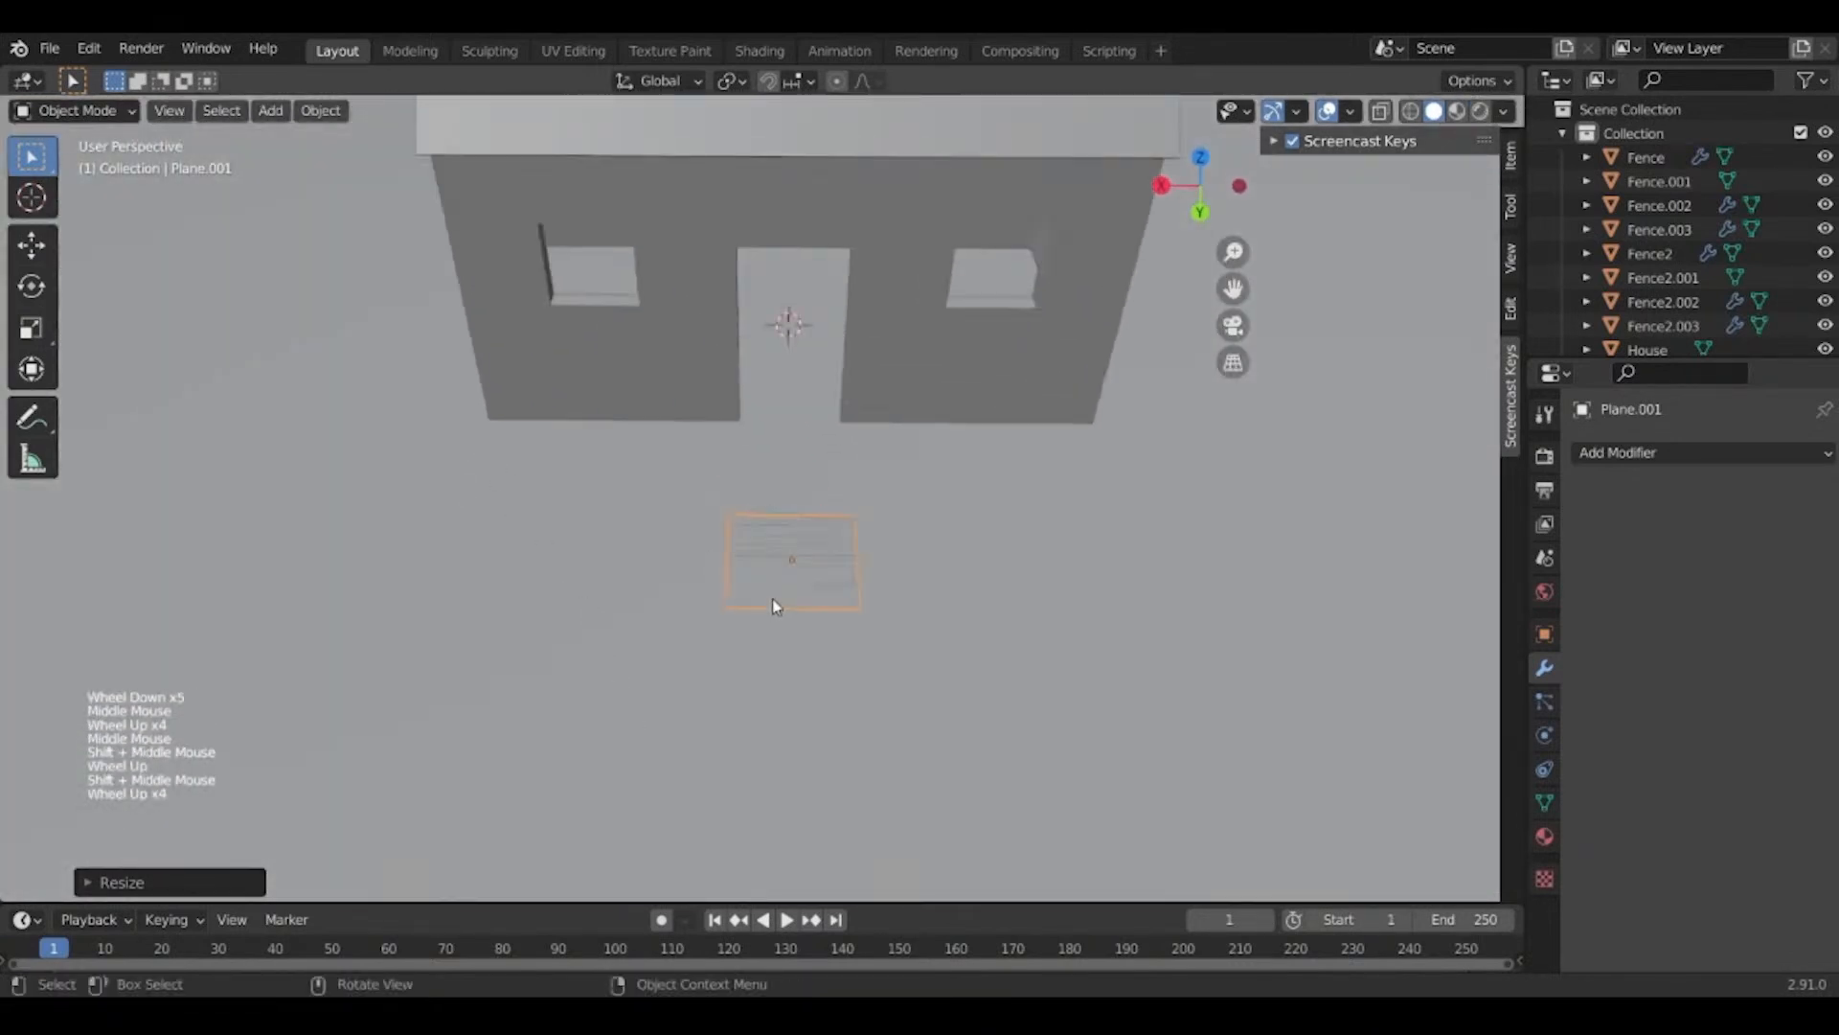
scroll(772, 599, up, 3)
key(g)
key(g)
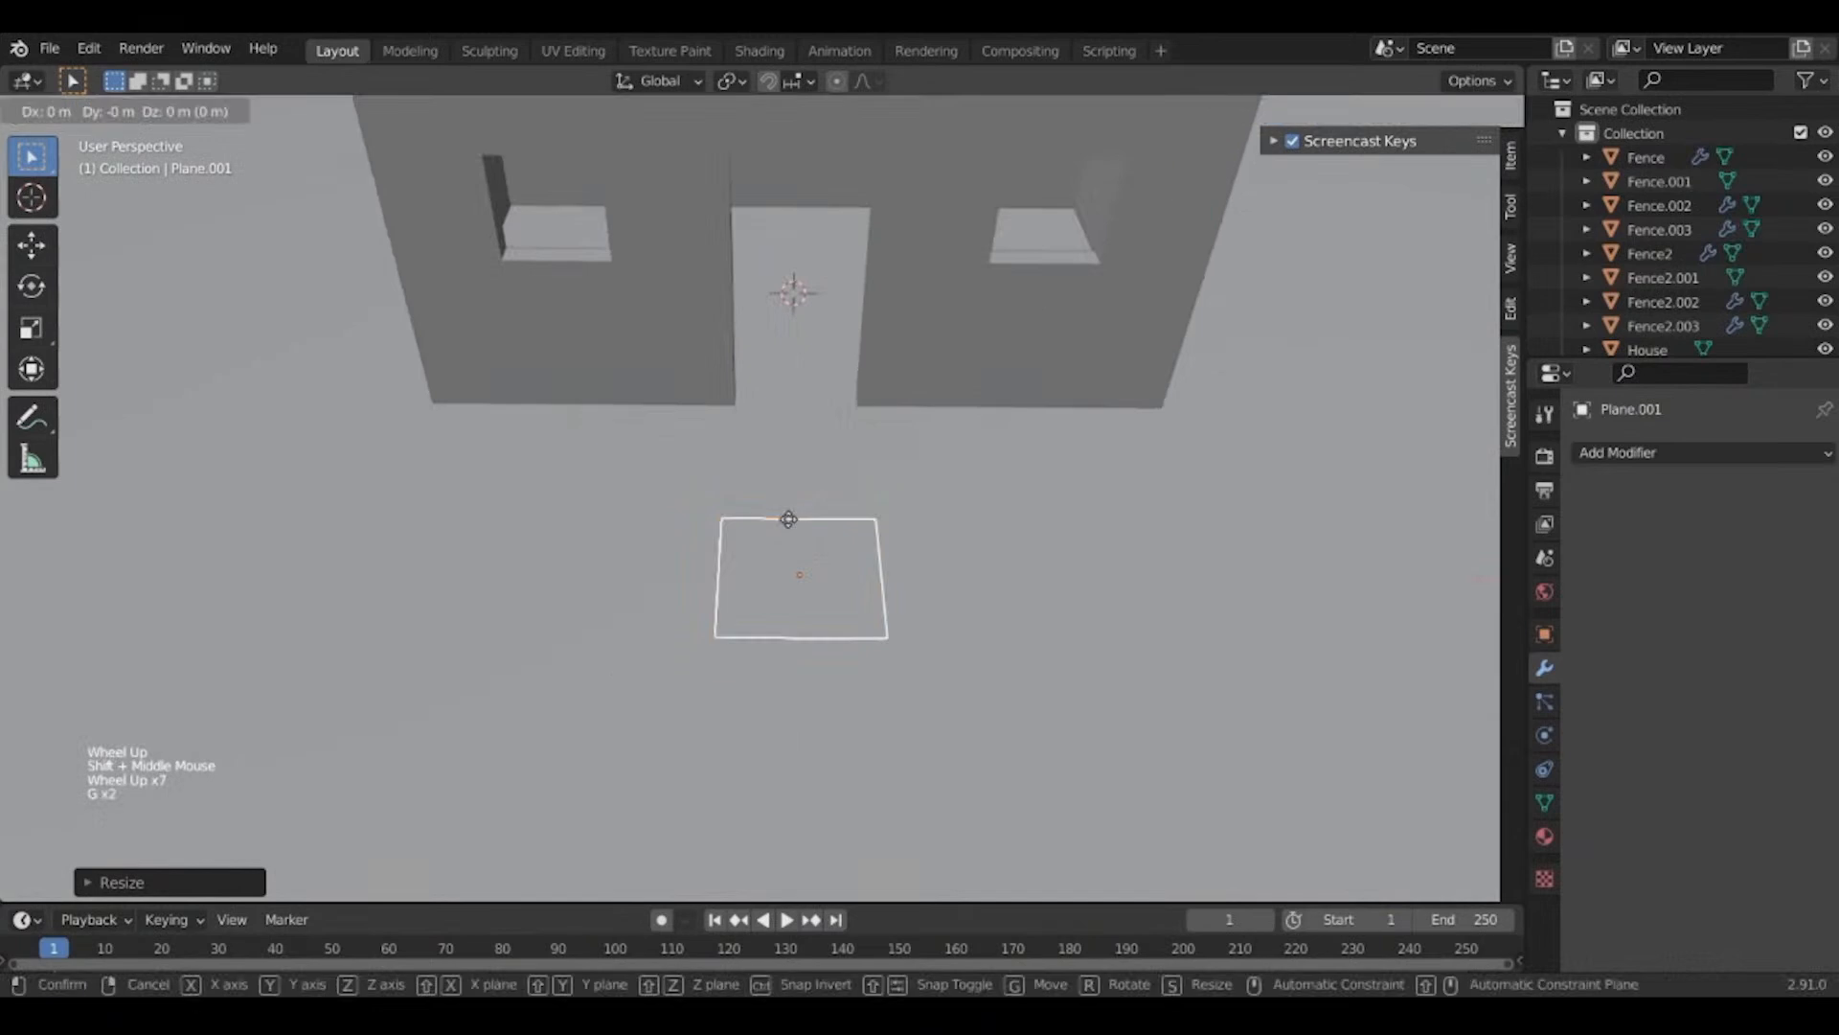
key(x)
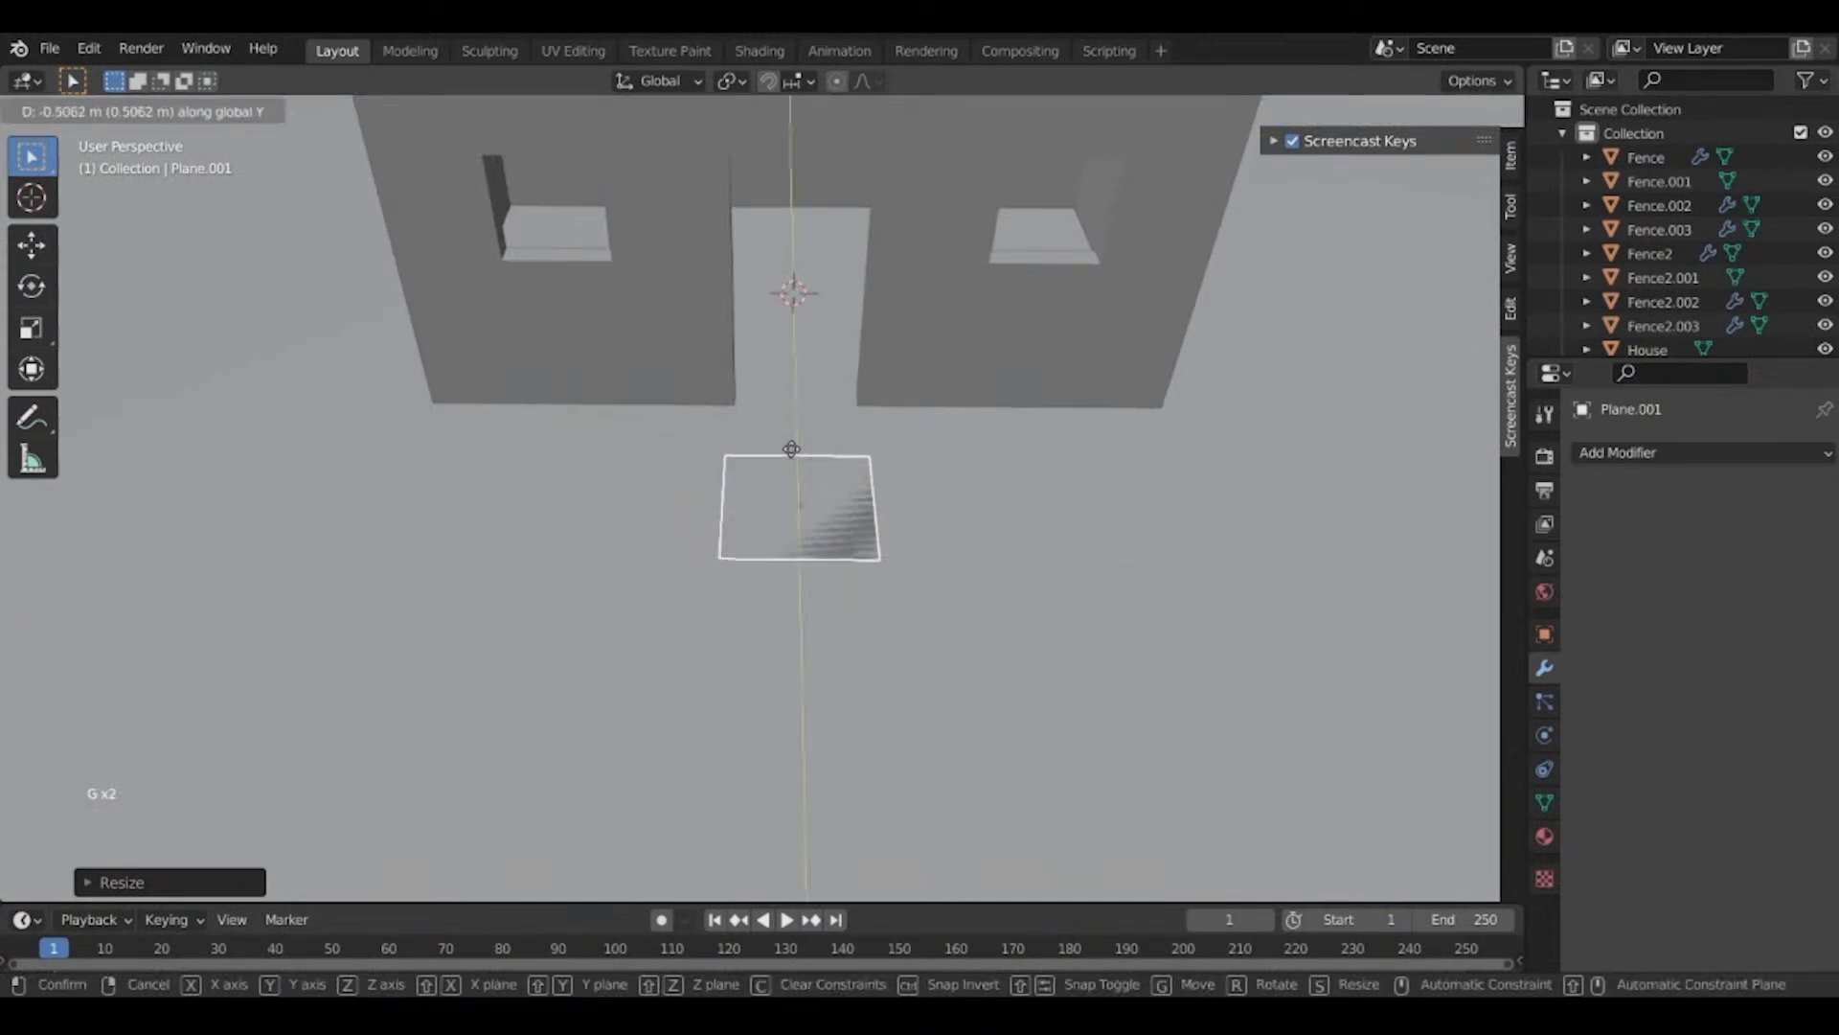
click(793, 430)
key(s)
click(860, 490)
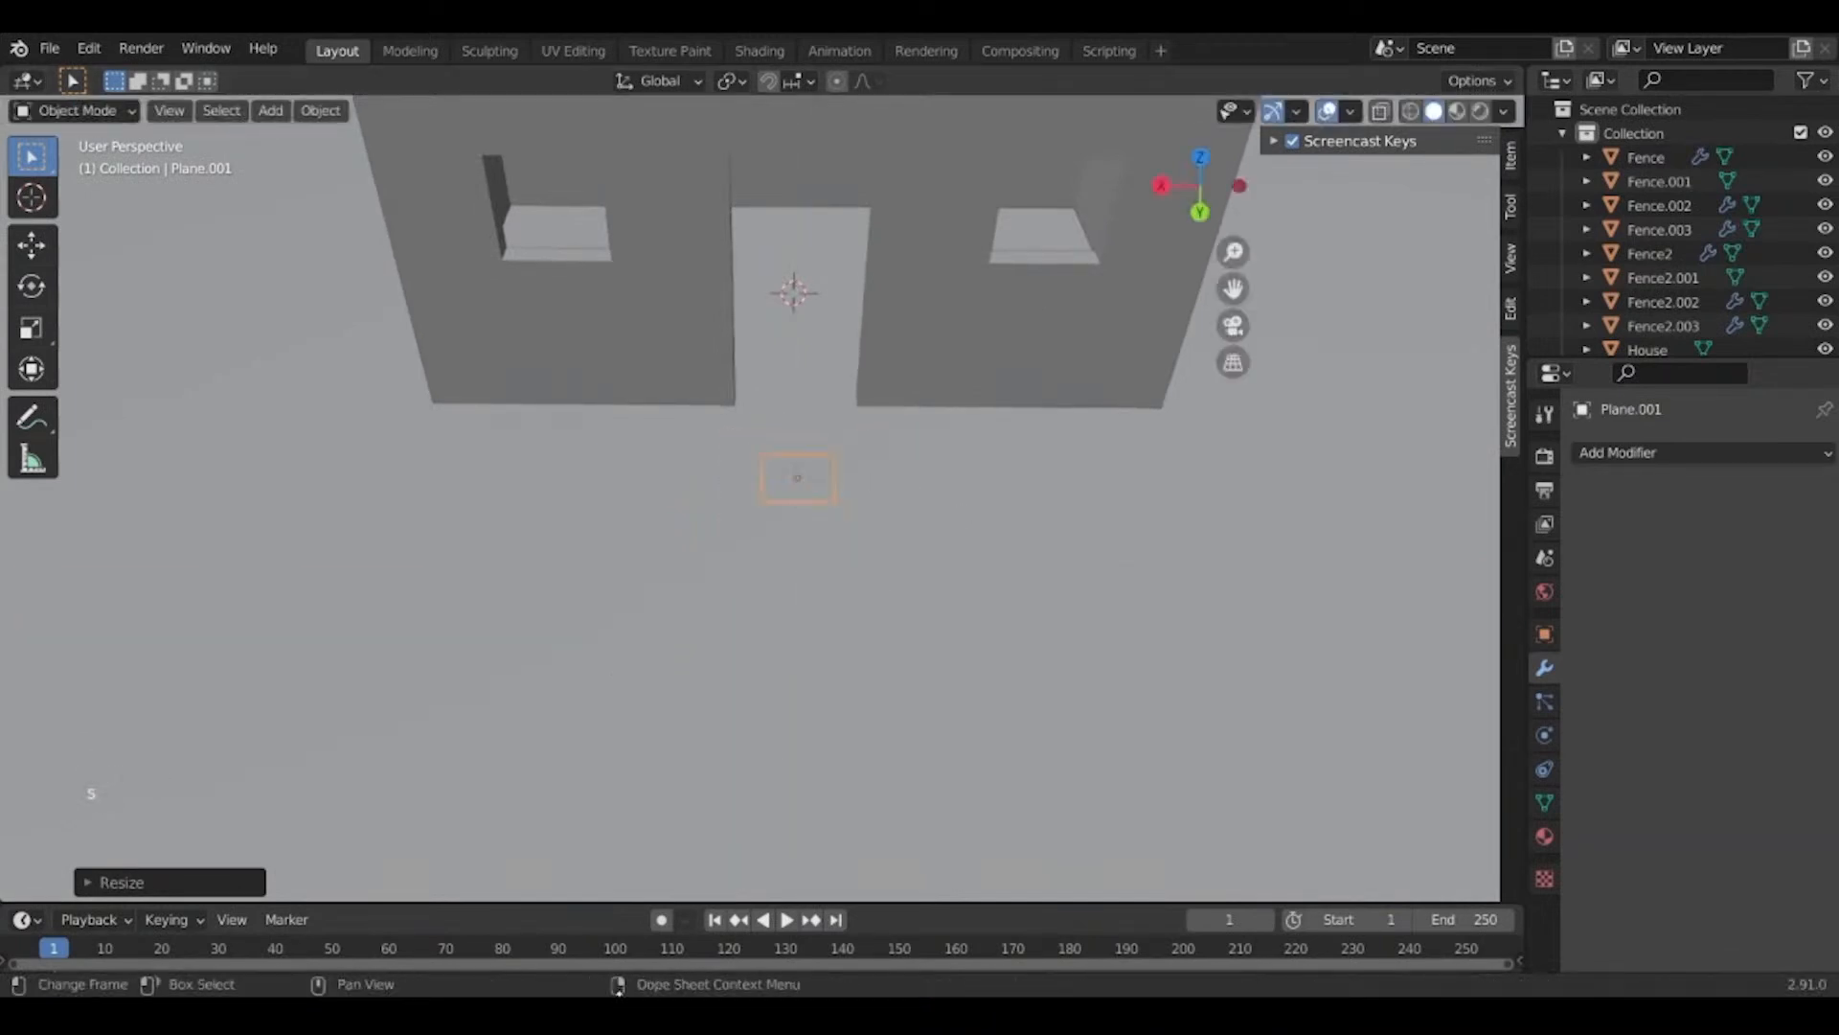
Add an Array modifier to the small tile in front of the doorway.
middle_drag(757, 814, 751, 762)
scroll(751, 761, up, 8)
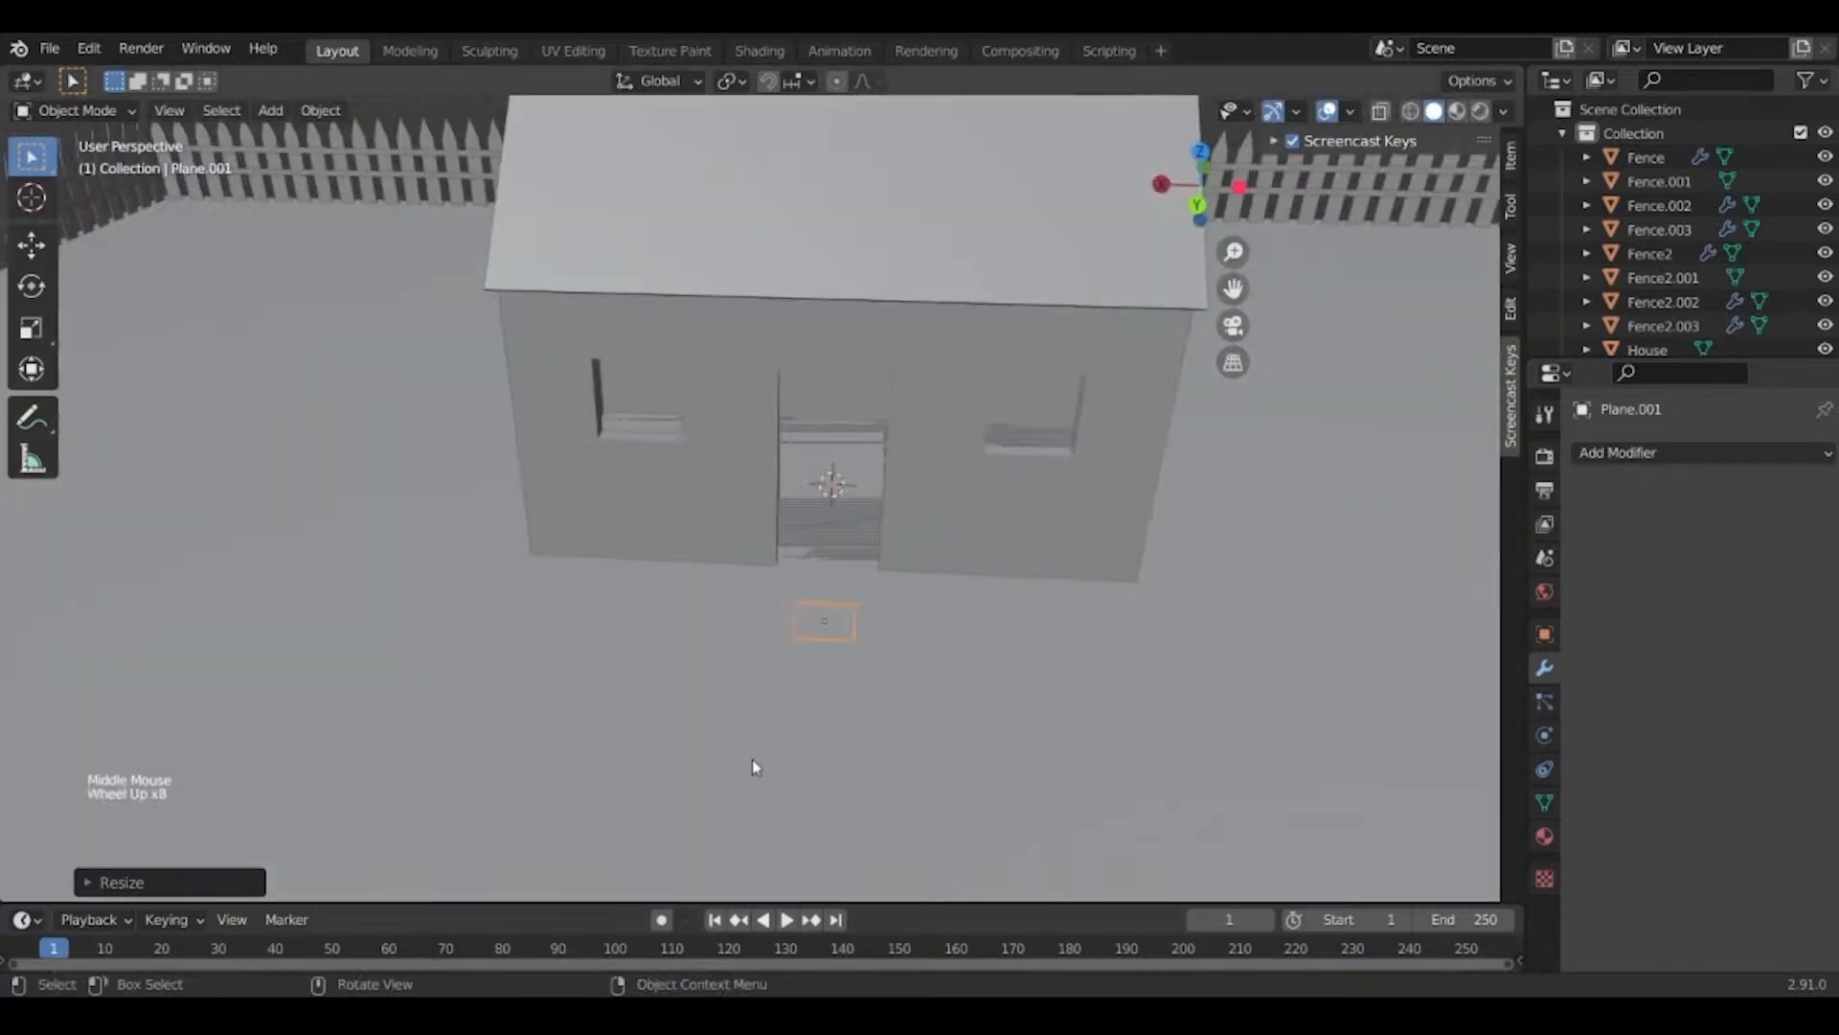
shift+scroll(751, 762, up, 1)
shift+middle_drag(677, 698, 616, 669)
scroll(674, 710, up, 7)
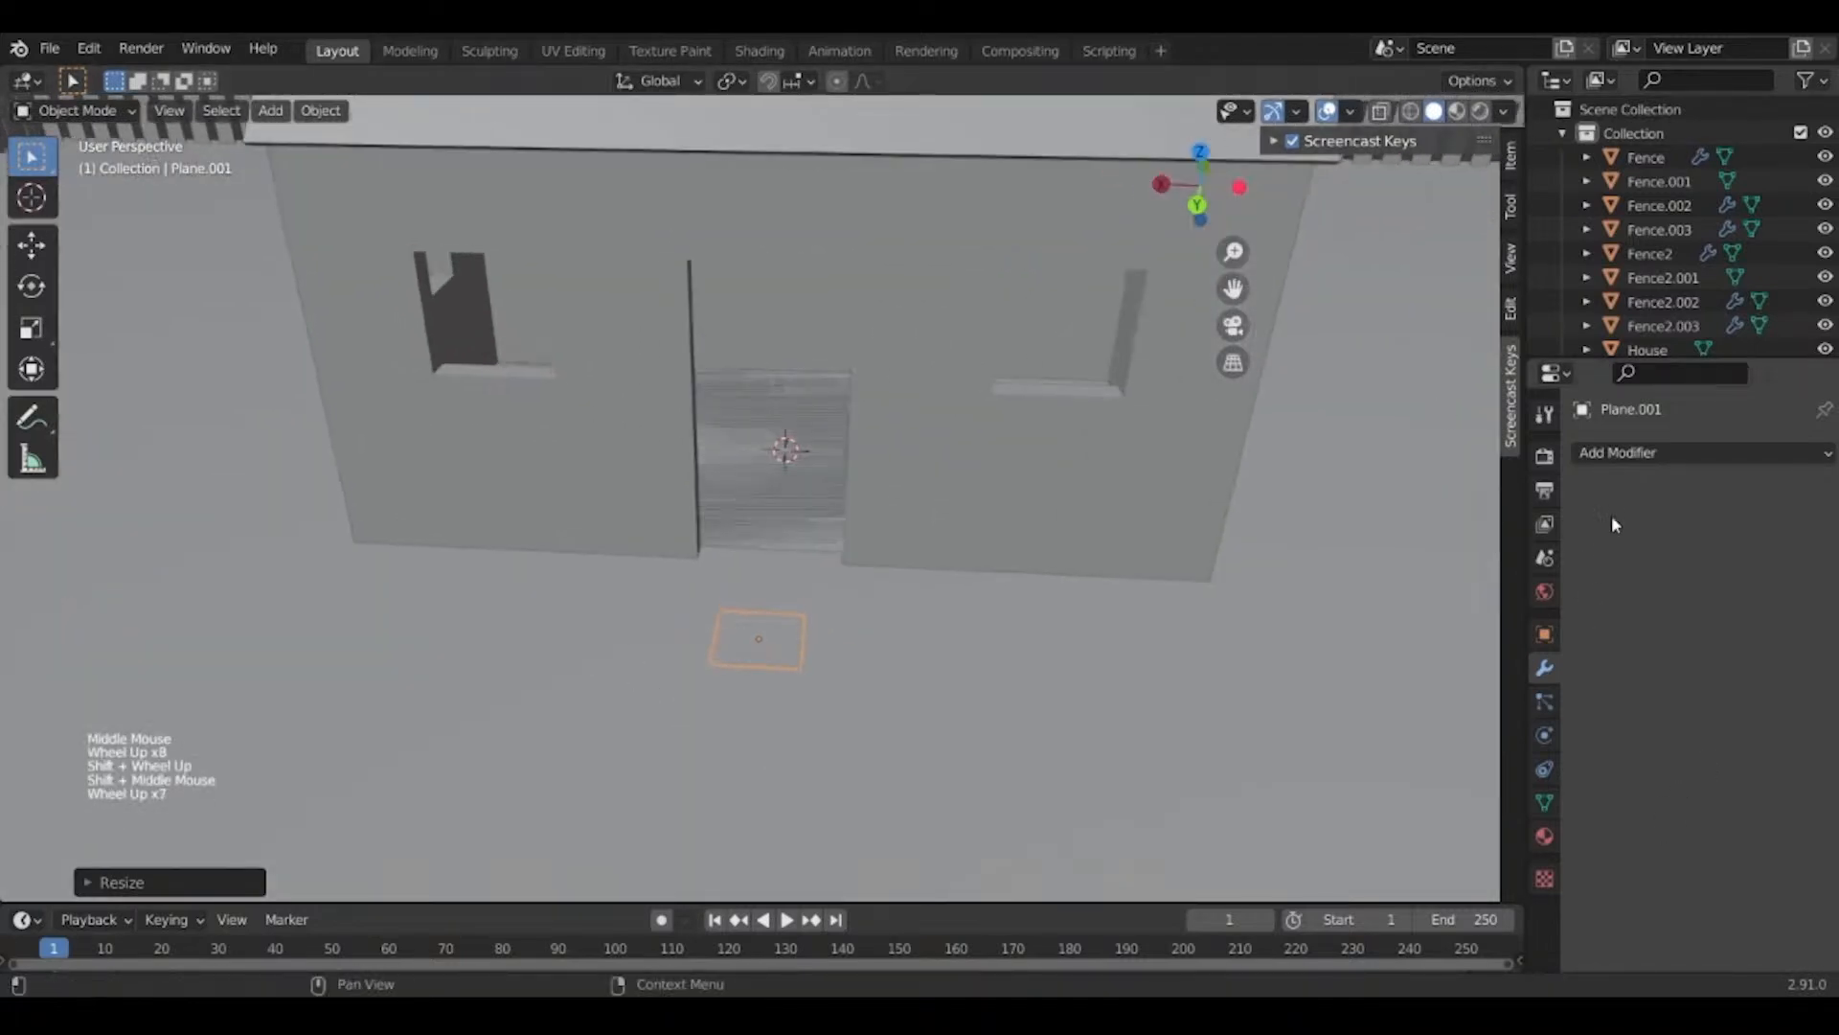
click(1621, 454)
click(1363, 526)
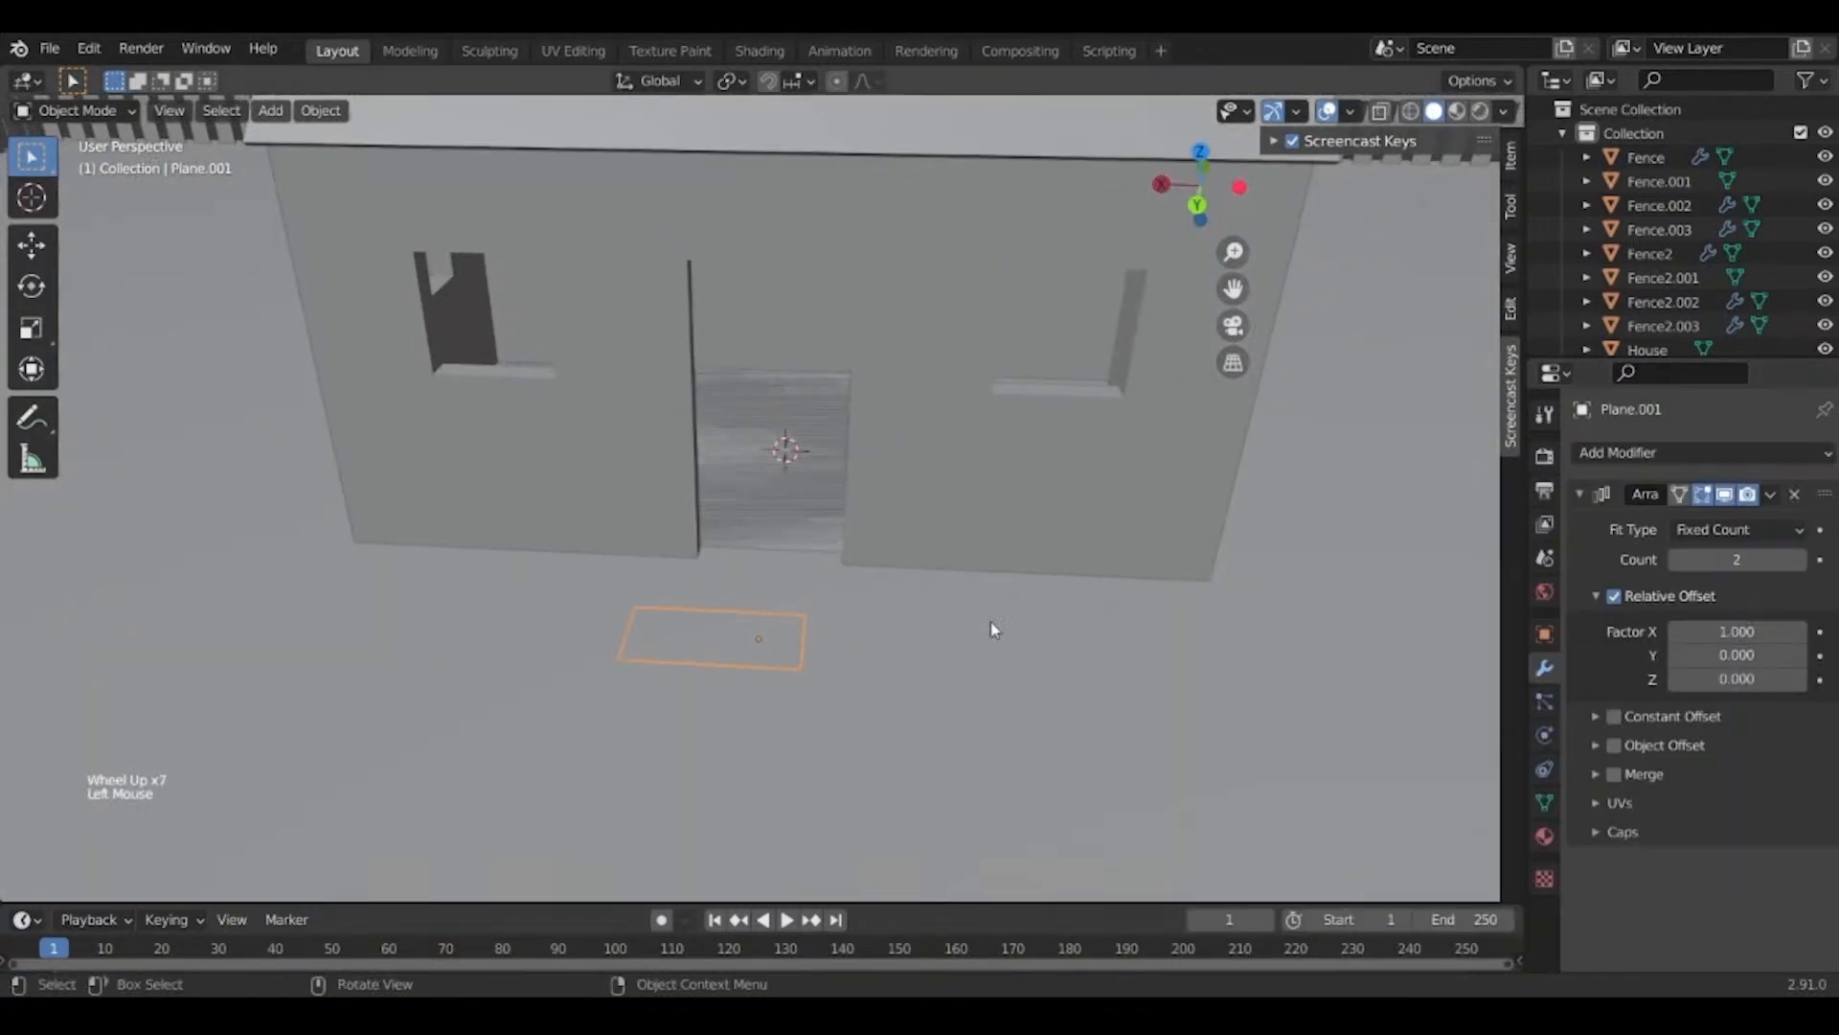
Set the array's relative X offset factor to 1.6 and shift the tile pair along X towards the doorway's centre.
scroll(1001, 637, up, 1)
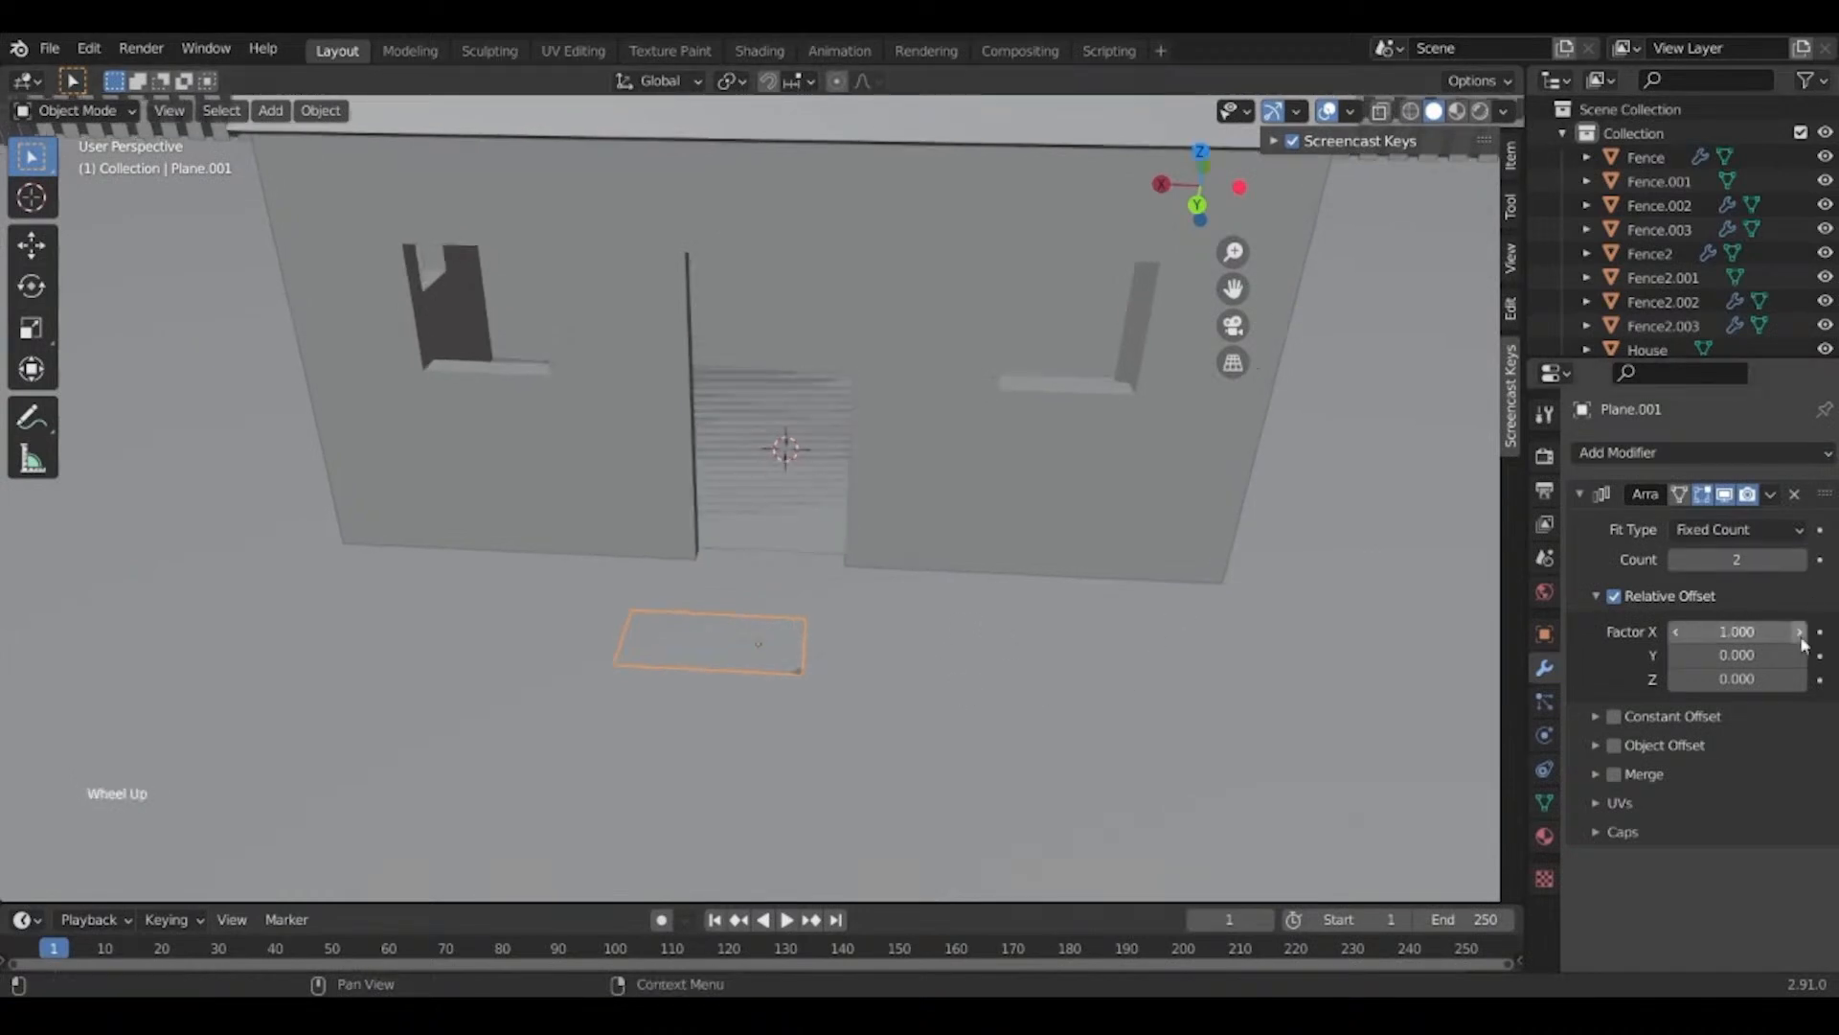
key(g)
key(x)
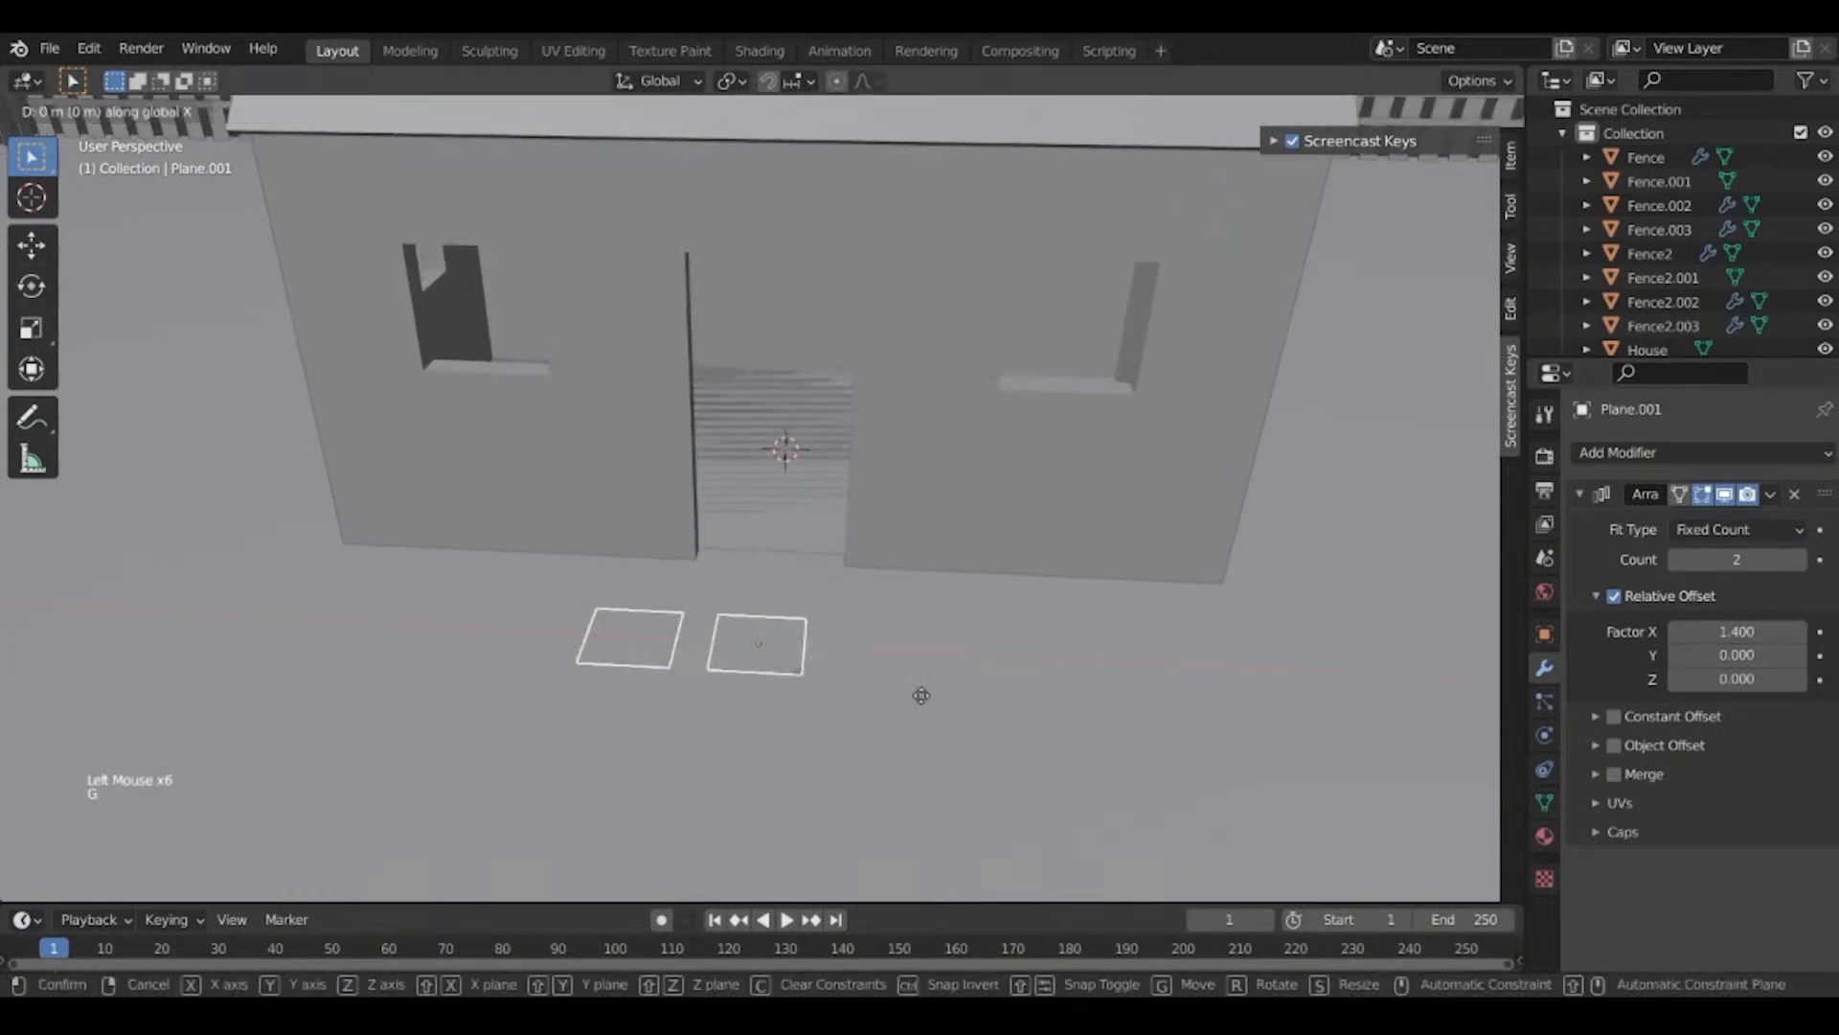
click(989, 670)
click(1799, 632)
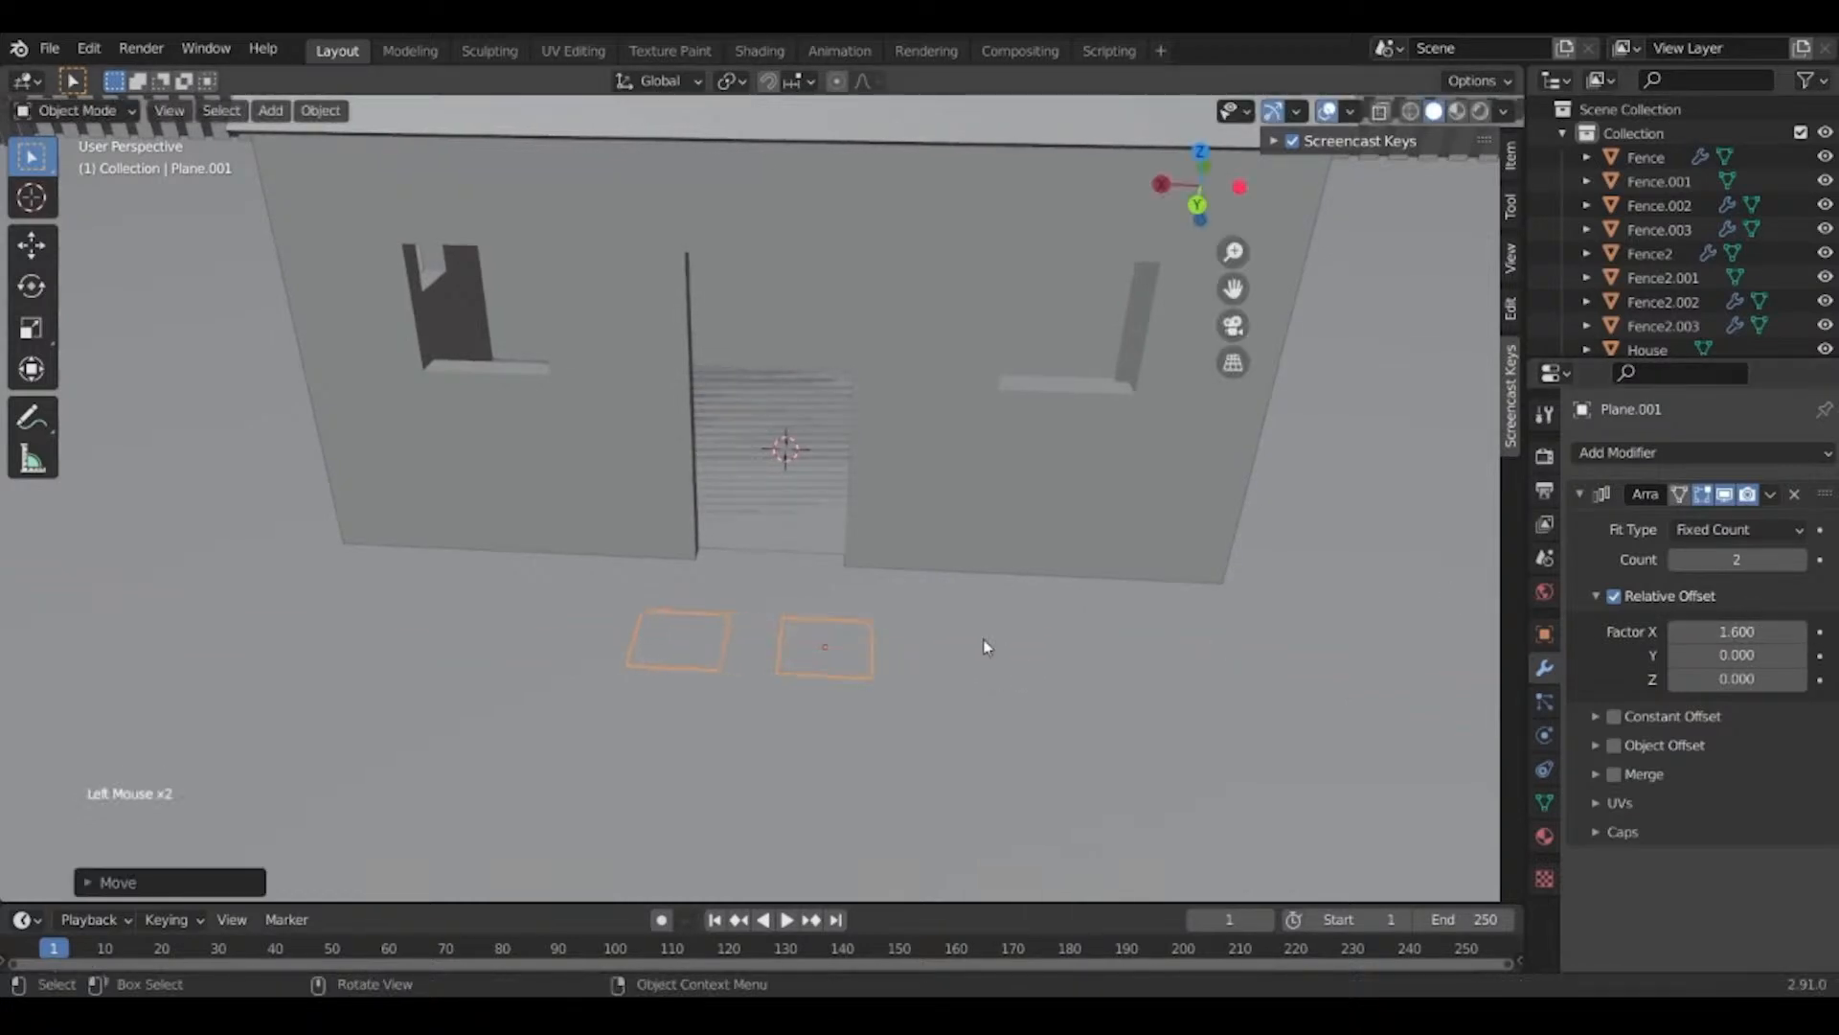
Adjust the position of the tile pair in front of the doorway along Y and X.
key(g)
key(y)
click(998, 633)
key(g)
key(x)
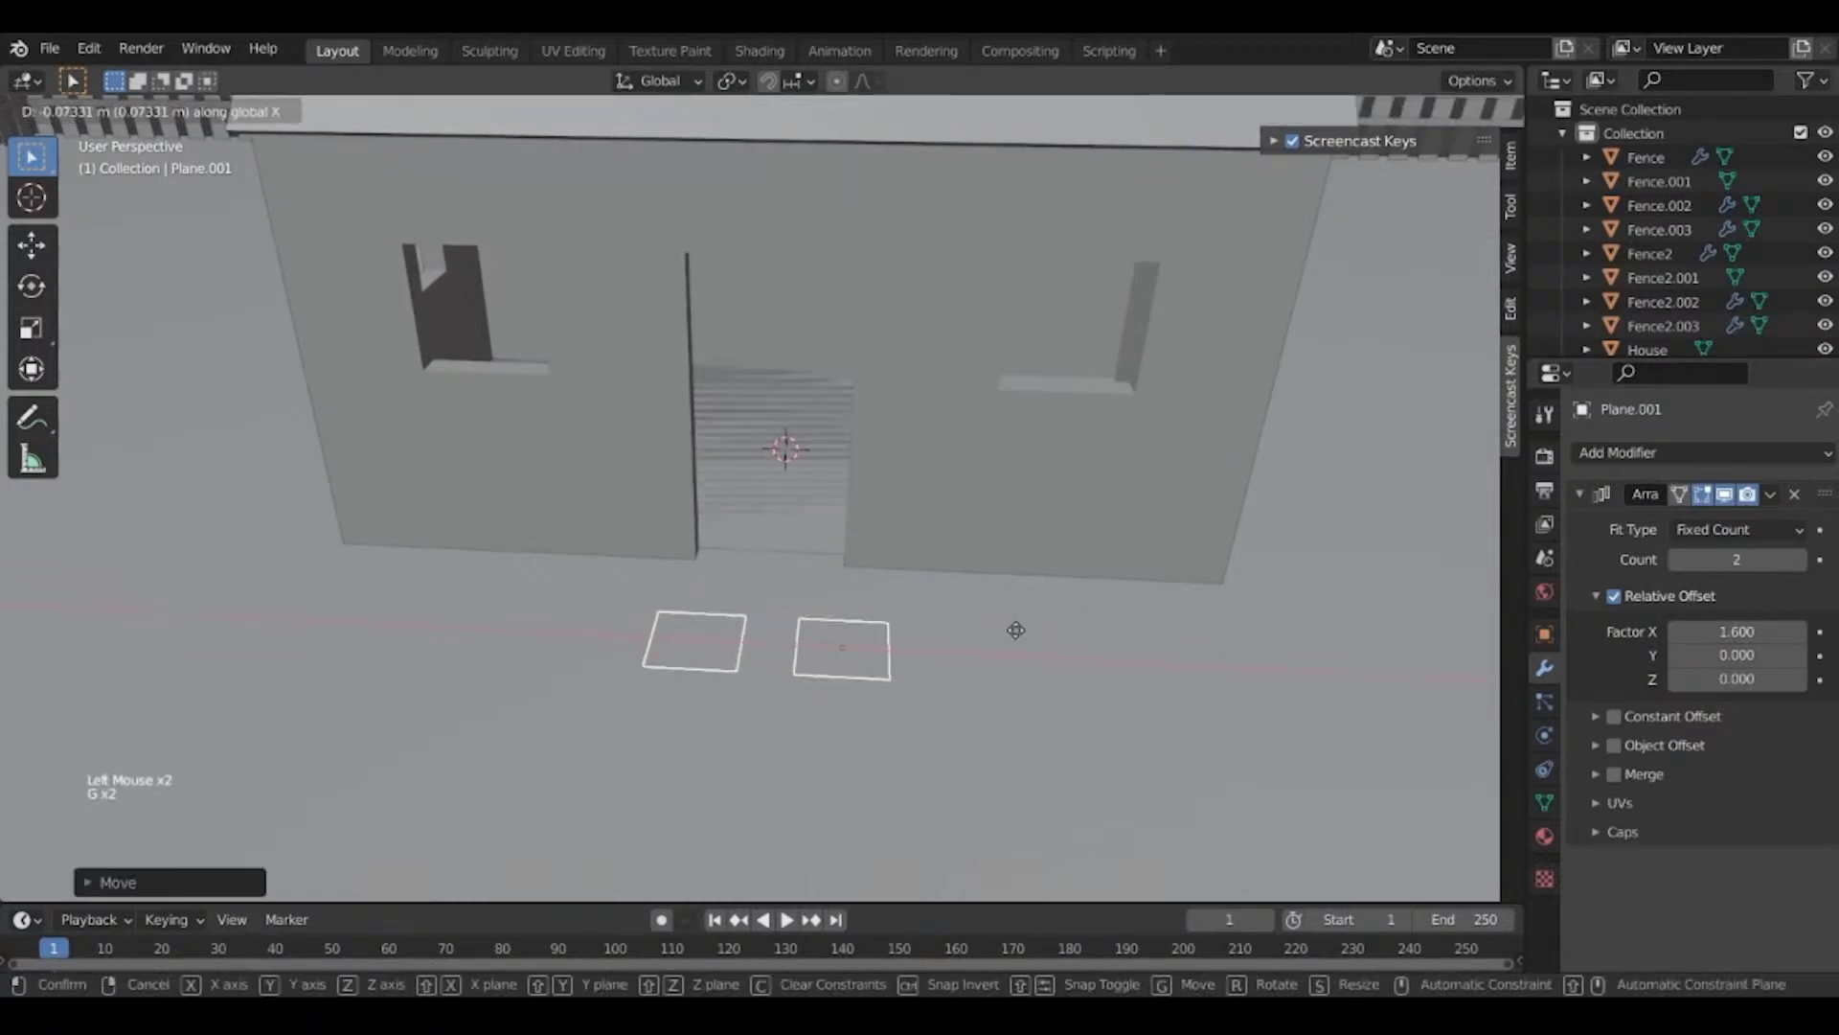
click(1012, 626)
Centre the tile pair on the origin along X in front orthographic view.
key(KP_1)
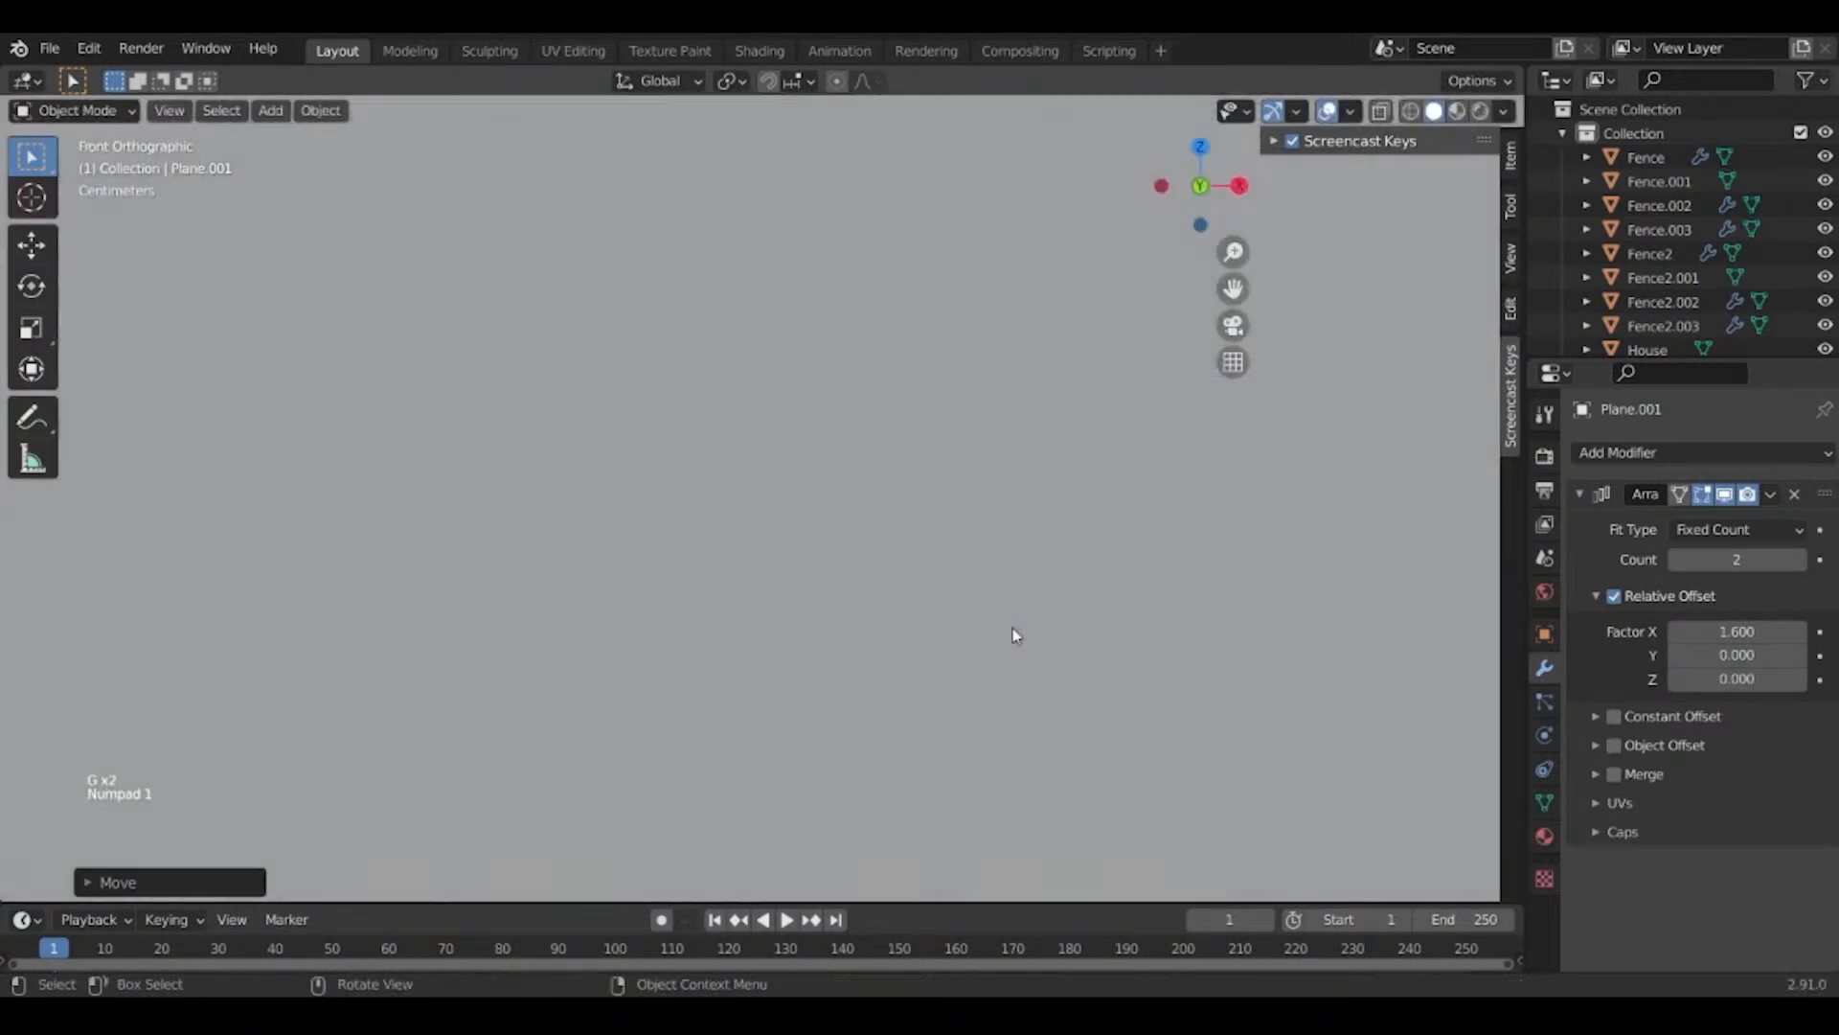
scroll(789, 637, down, 14)
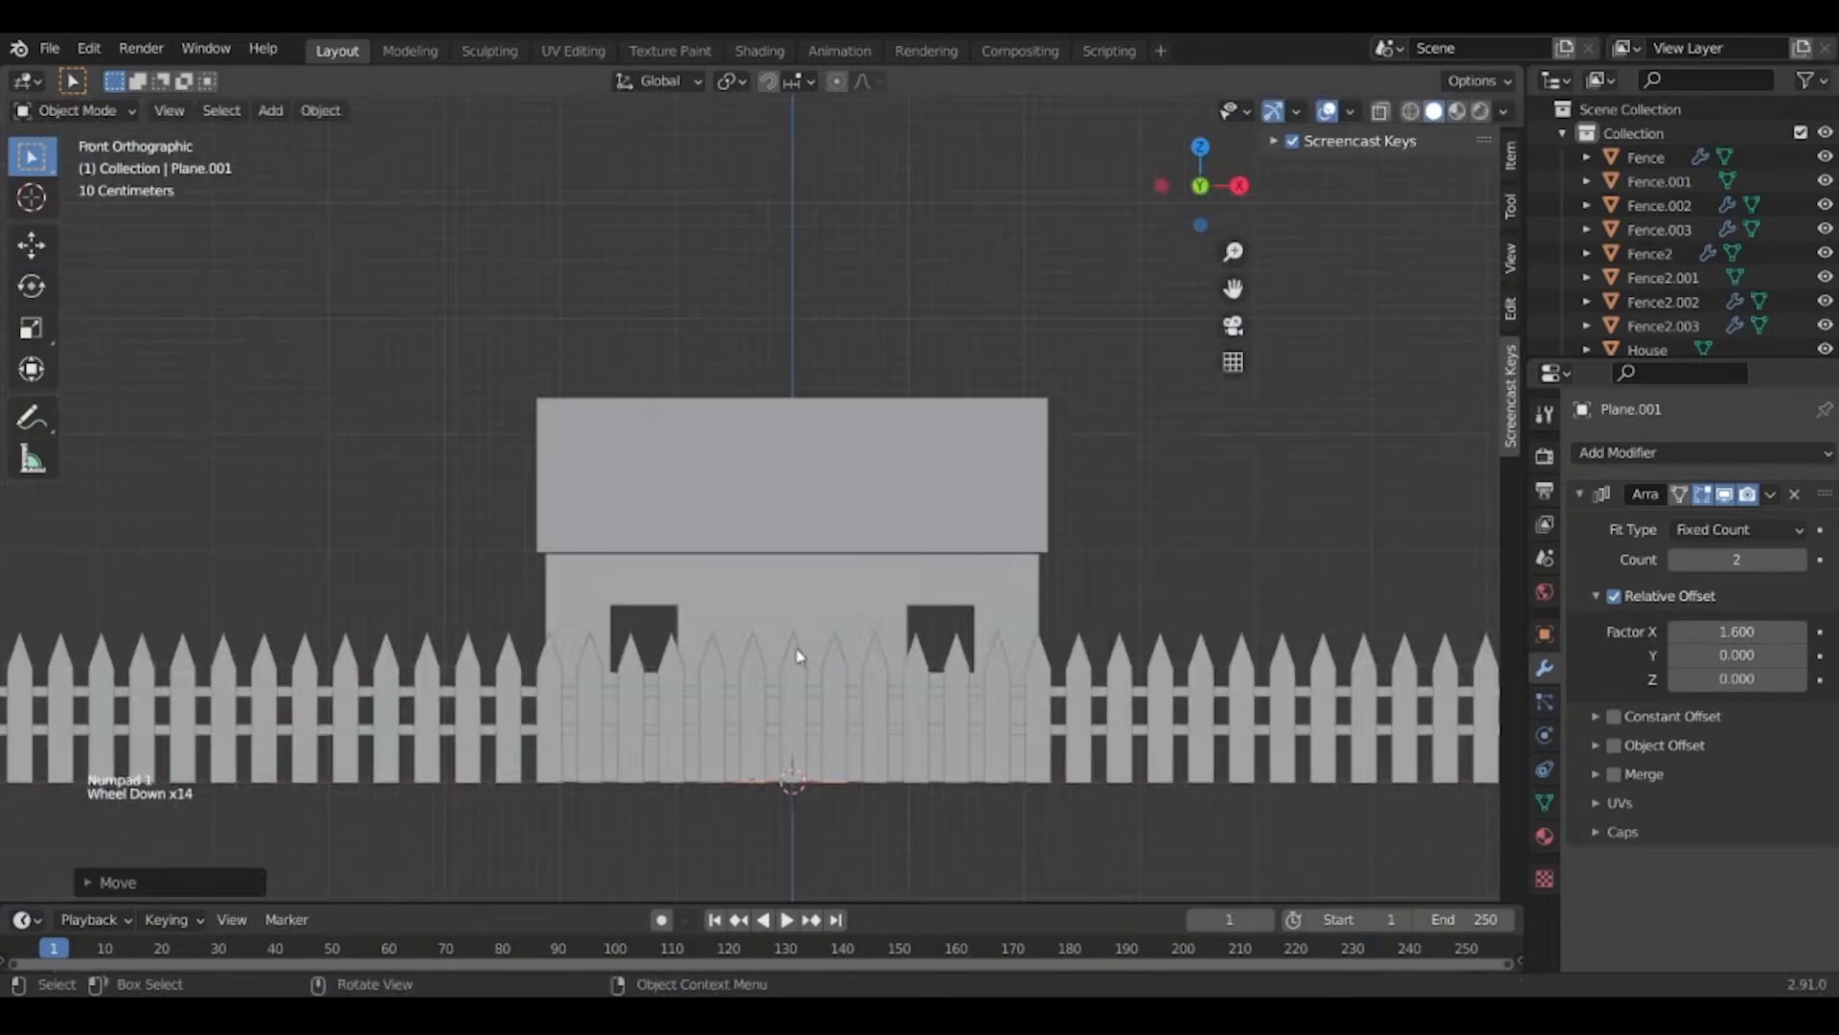
shift+middle_drag(798, 650, 756, 510)
scroll(735, 495, up, 7)
scroll(756, 511, up, 3)
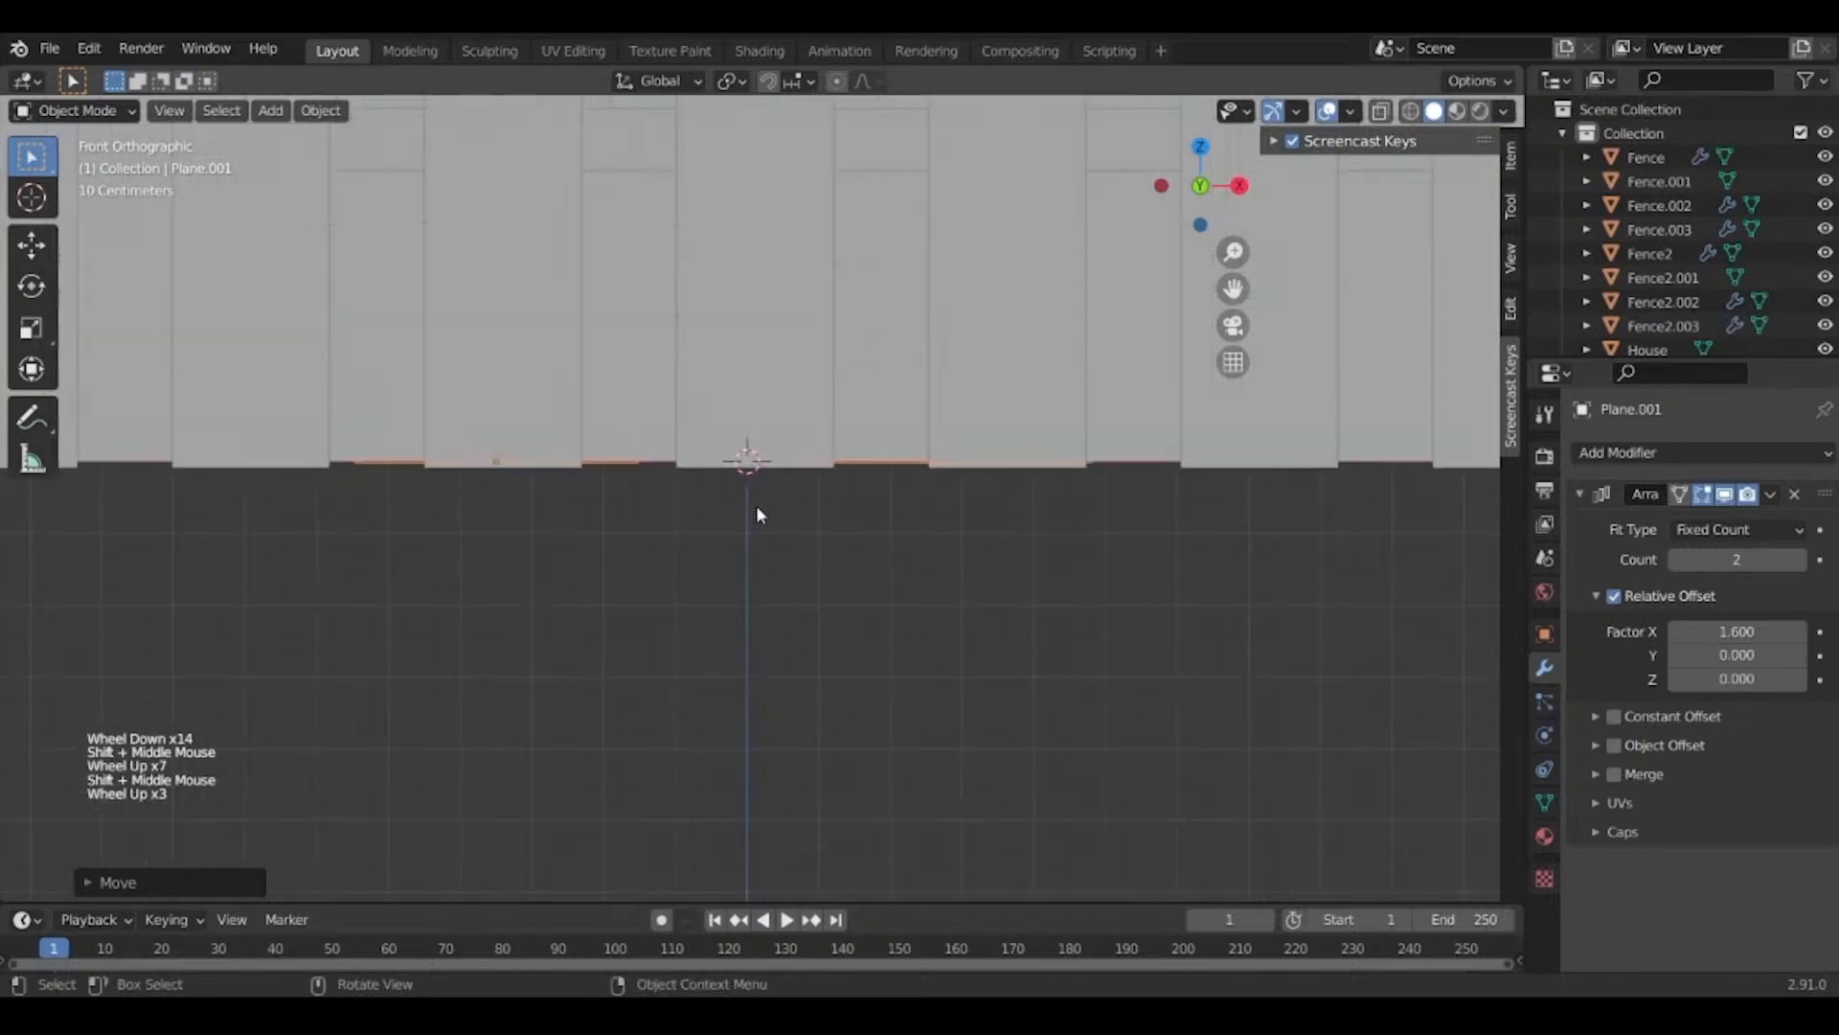
key(g)
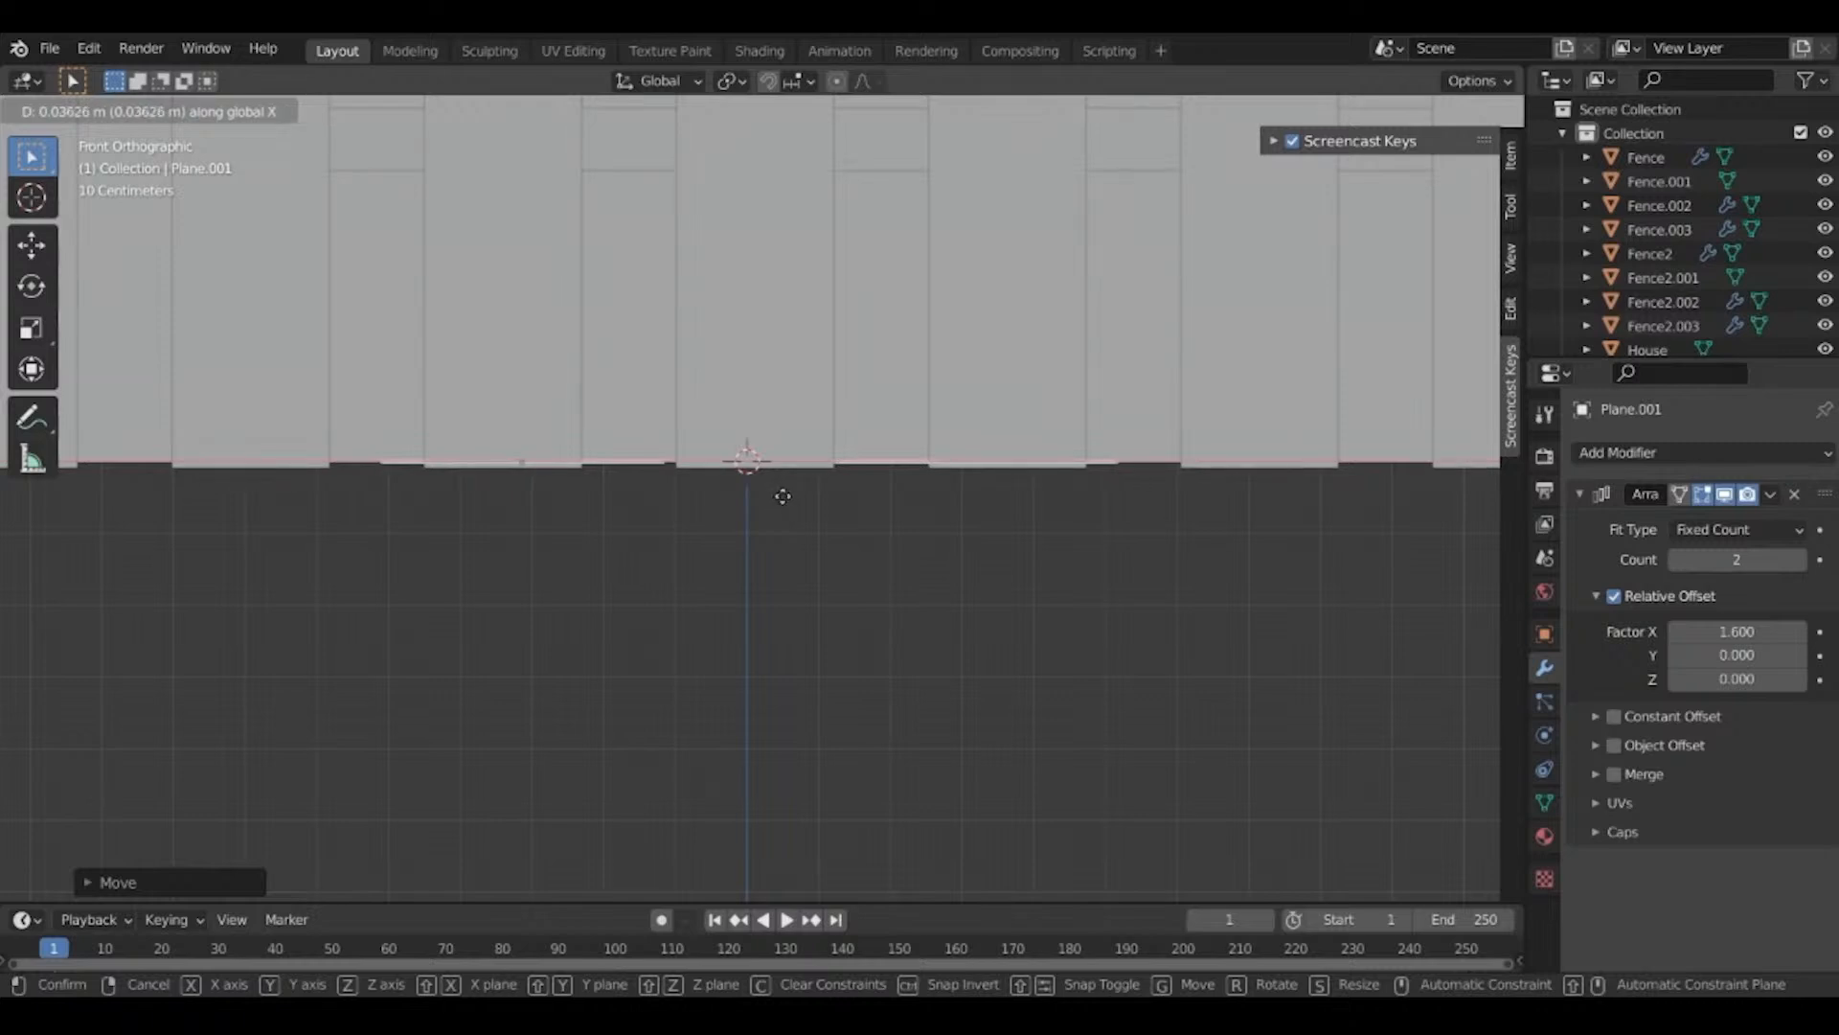
click(788, 493)
Add a second Array modifier to the tile pair in front of the doorway.
scroll(789, 491, down, 6)
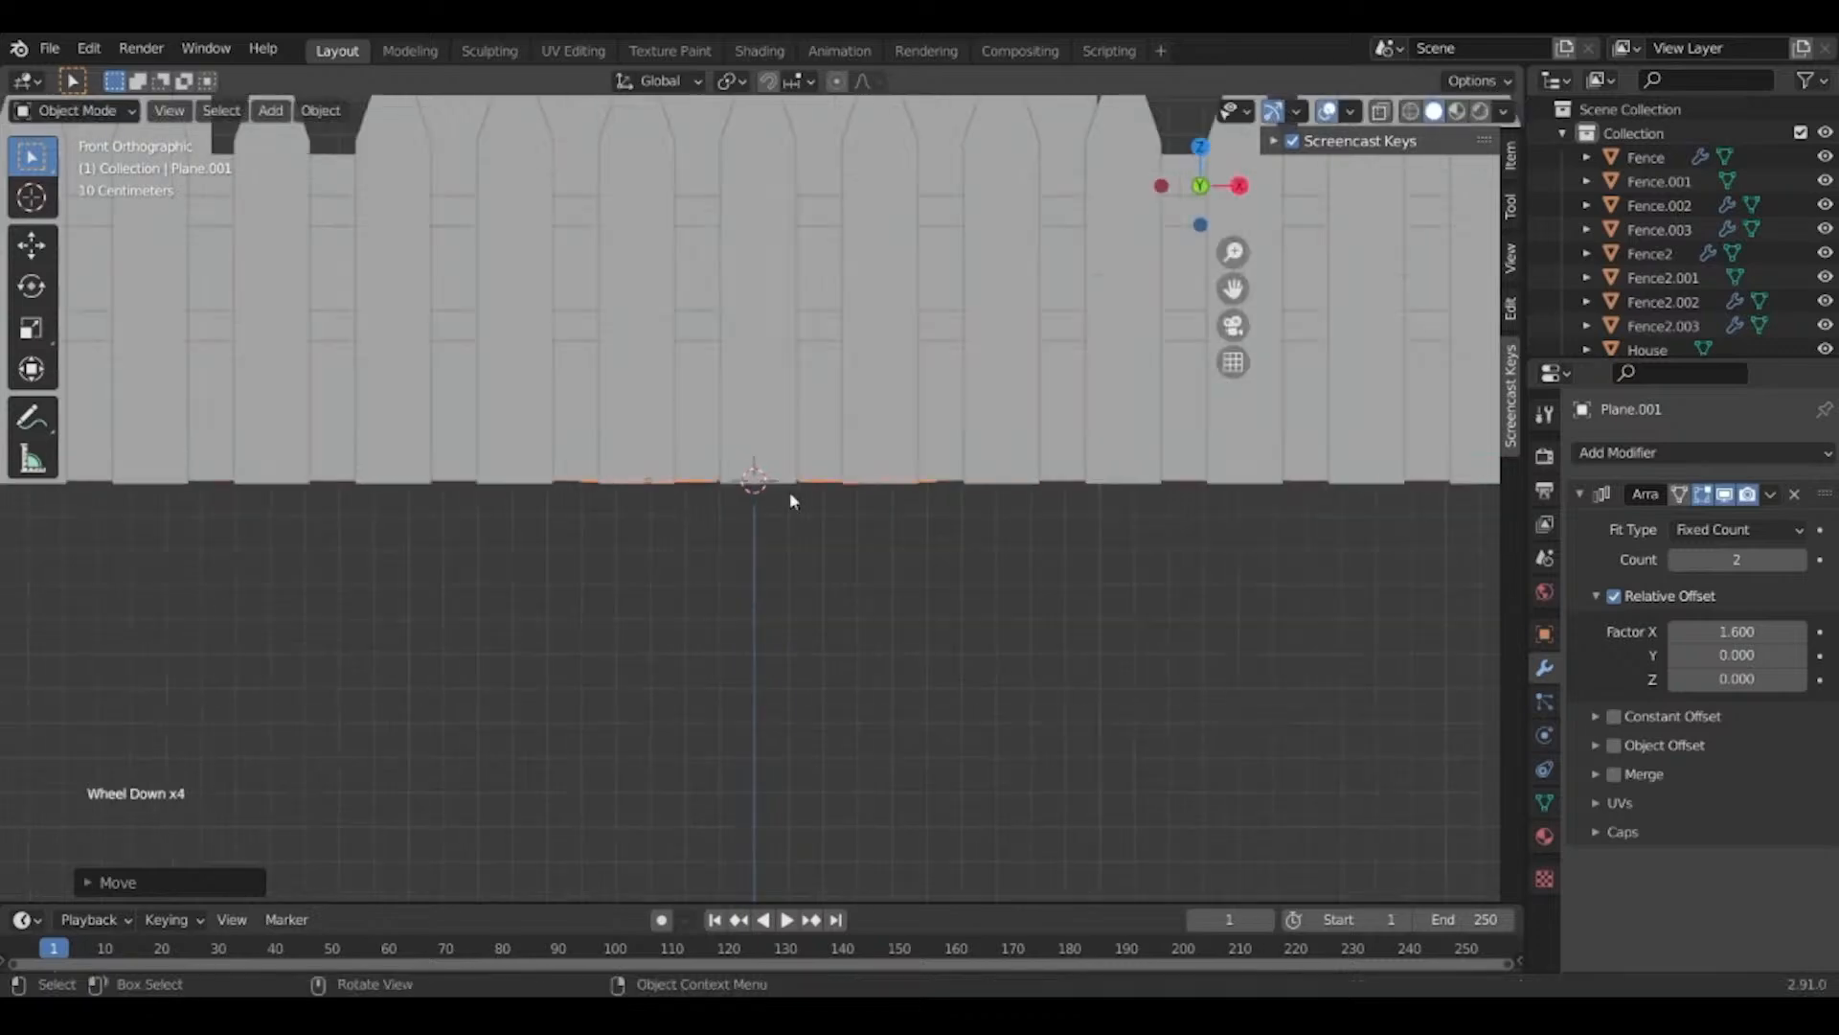
middle_drag(790, 490, 833, 636)
scroll(833, 645, down, 8)
middle_drag(967, 632, 2, 525)
scroll(2, 525, up, 3)
shift+middle_drag(326, 443, 76, 545)
middle_drag(76, 544, 457, 332)
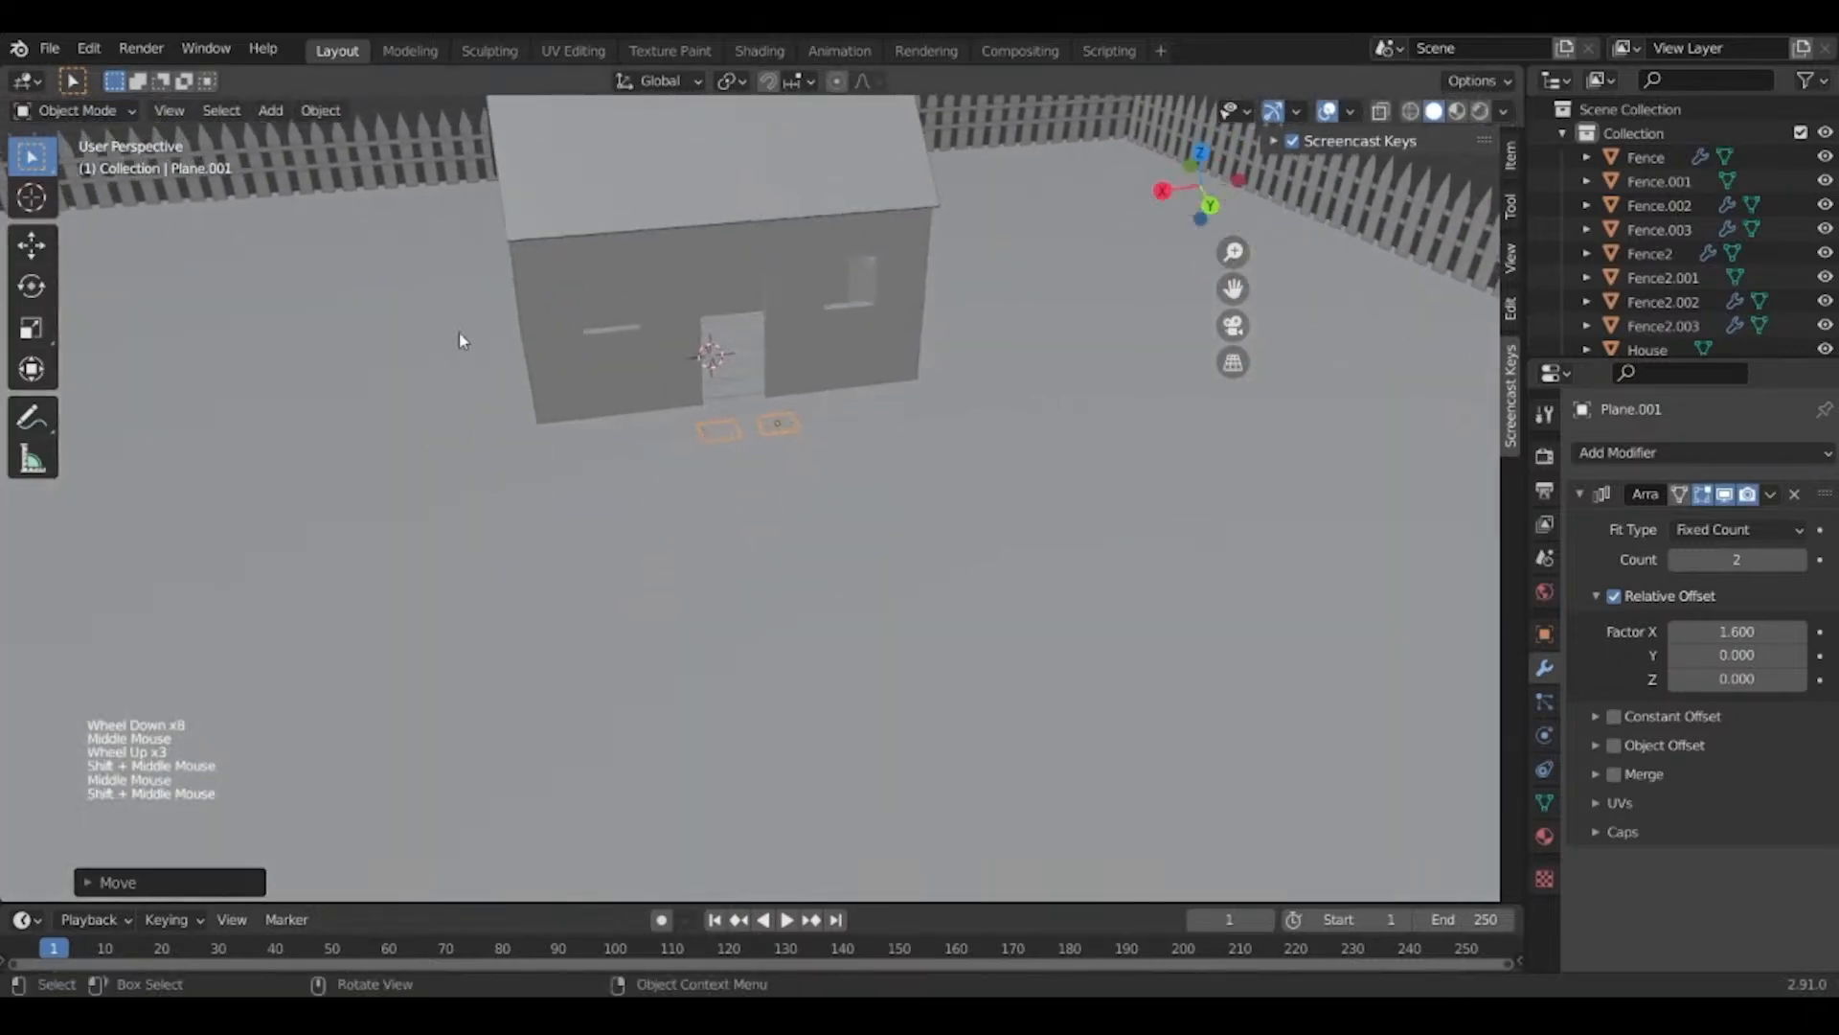
scroll(458, 331, up, 3)
click(1606, 500)
click(1629, 452)
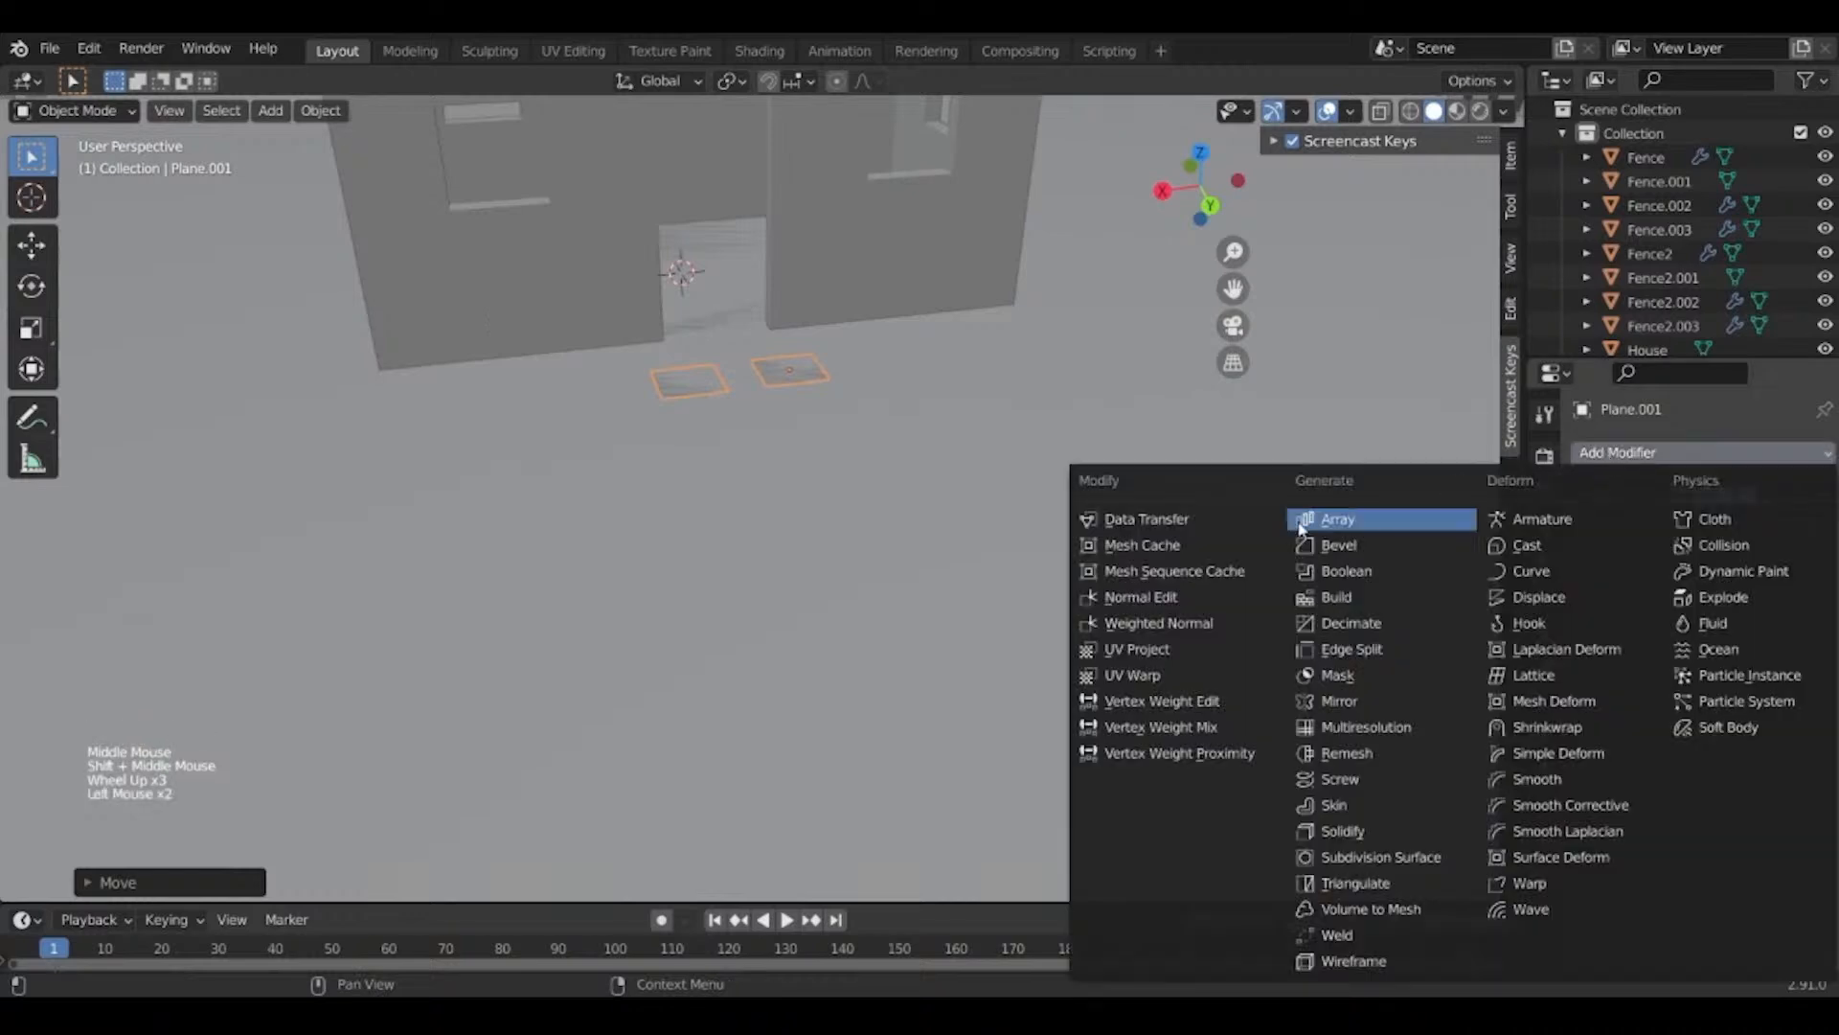
click(1319, 522)
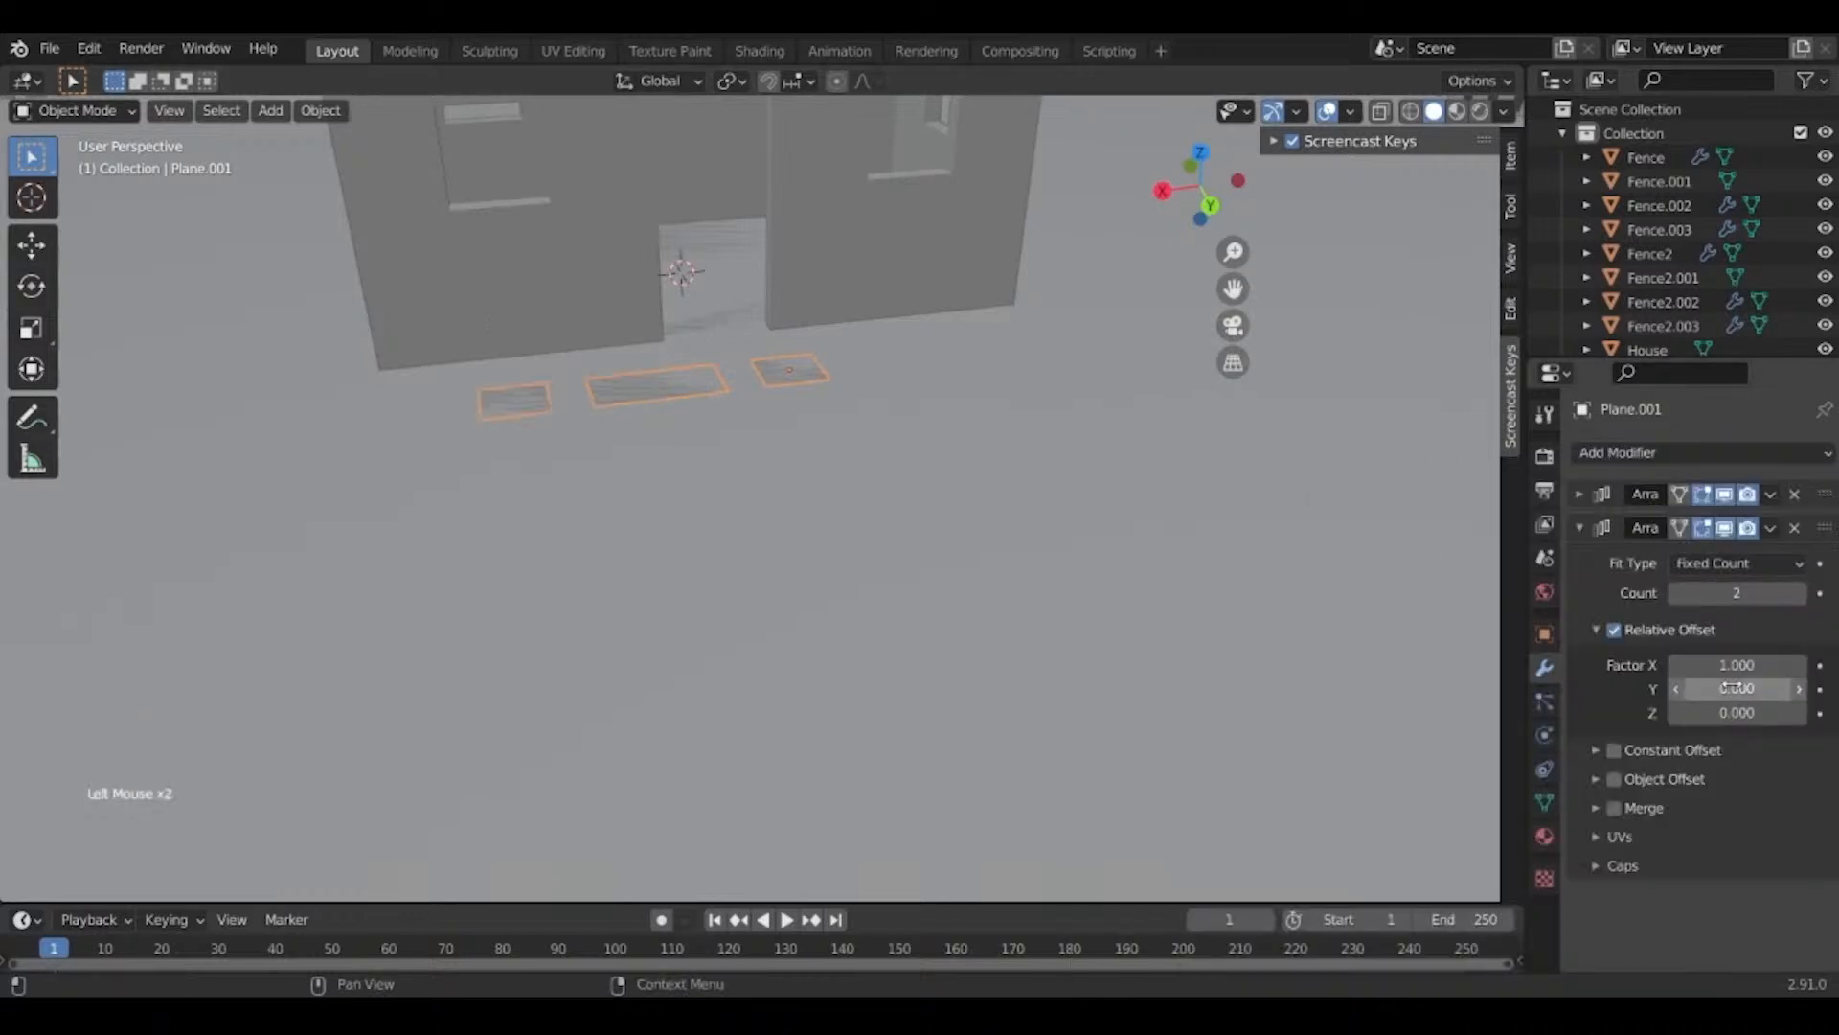
Set the second array's relative offset factors to 1 on Y and 0 on X.
key(Return)
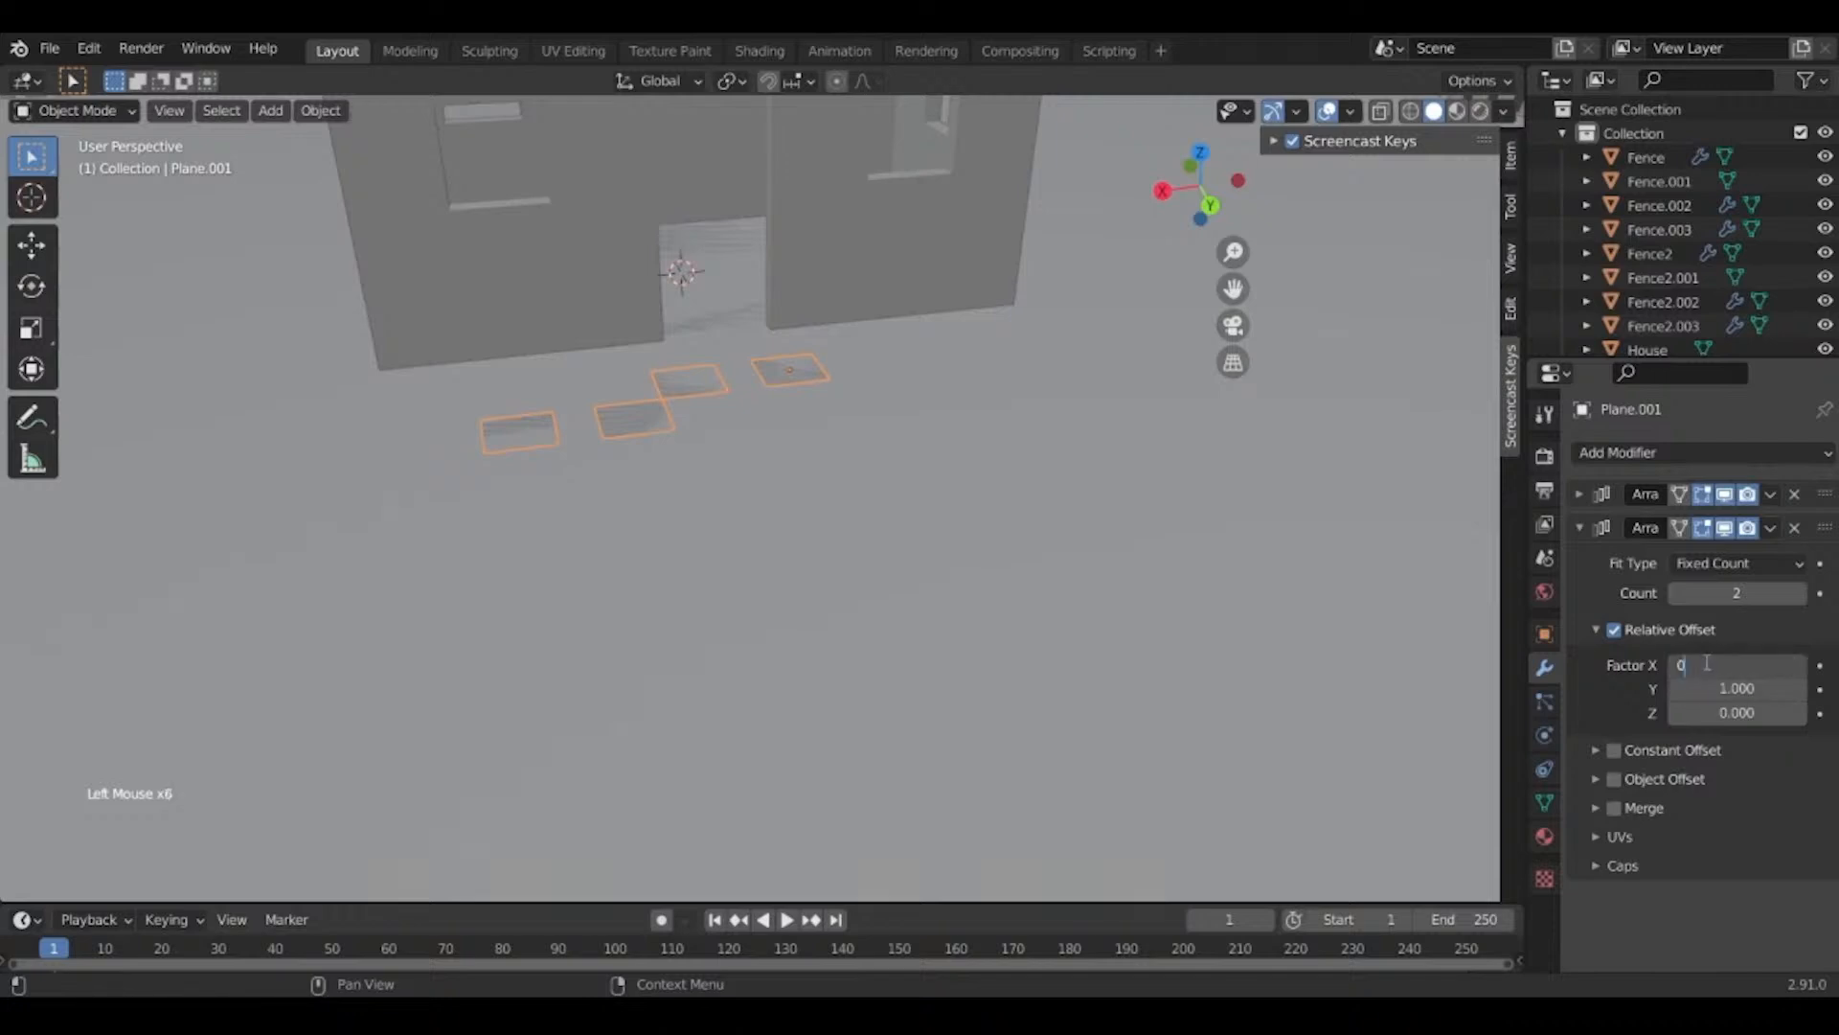
click(1706, 663)
text(0)
key(Return)
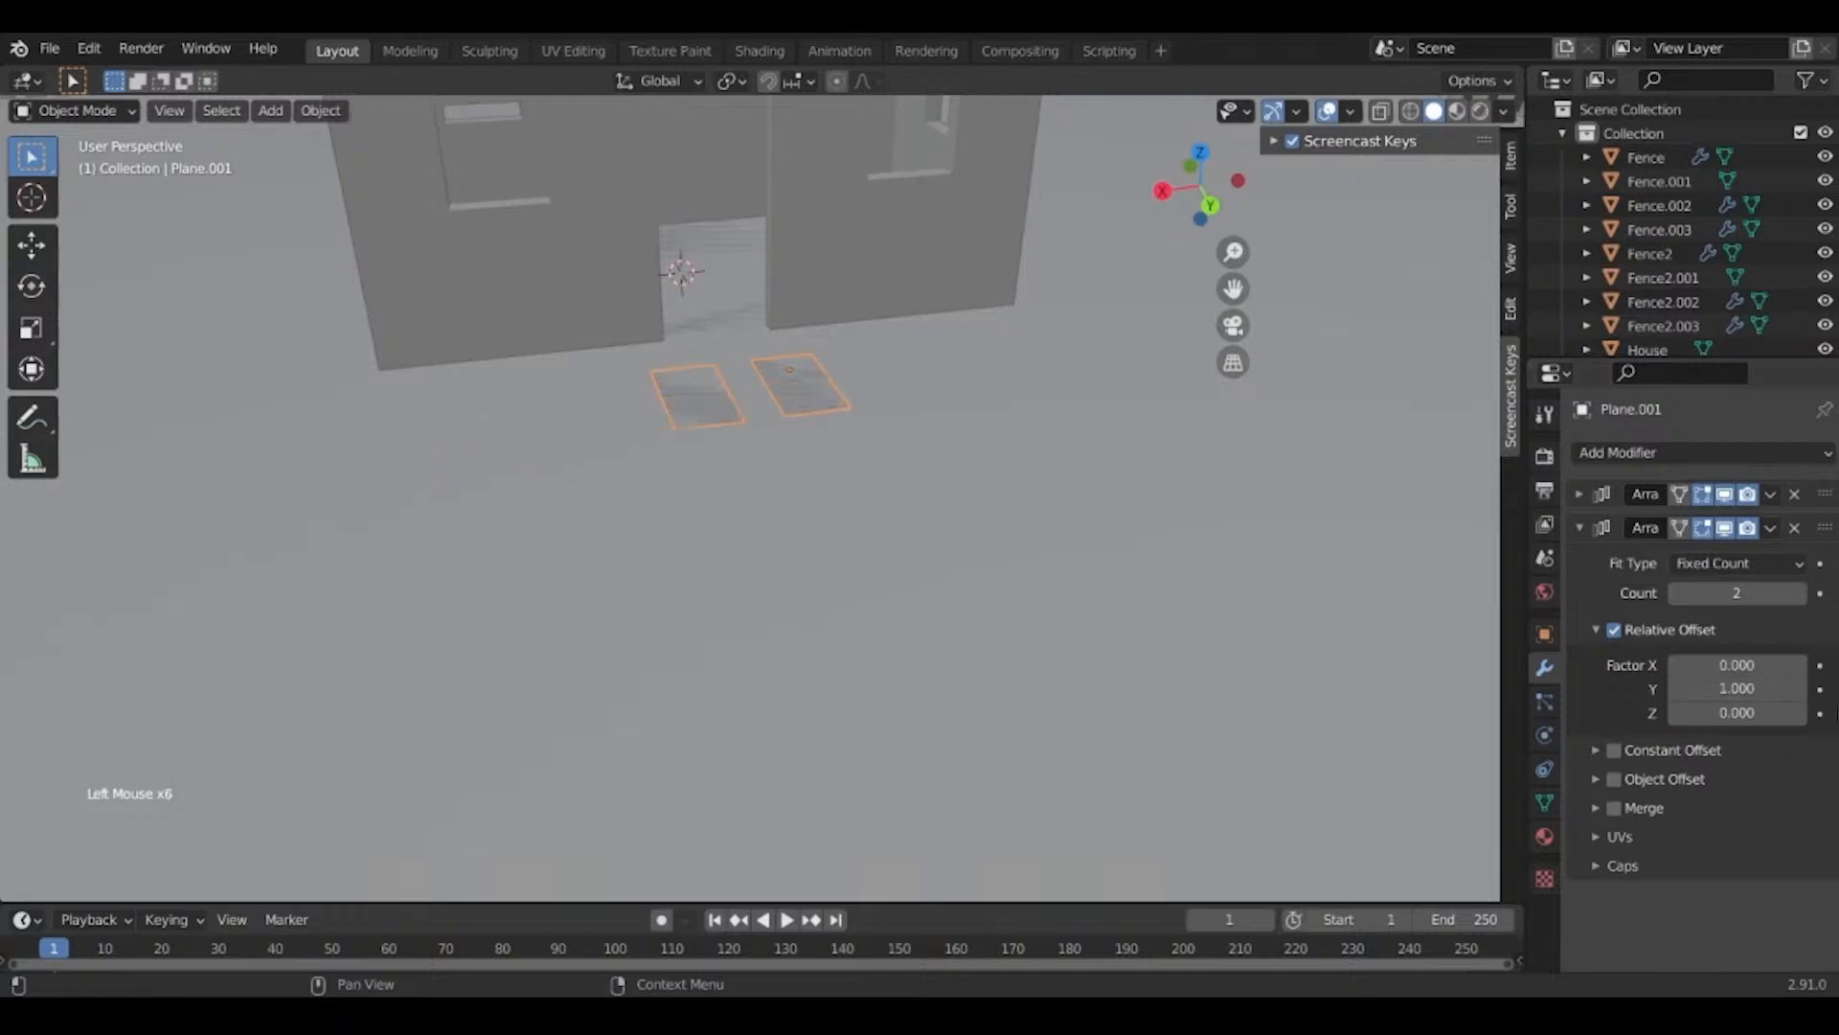
Increase the second array's relative Y offset factor in small increments to 1.8.
click(1798, 689)
click(1799, 690)
click(1798, 690)
click(1798, 689)
click(1798, 690)
click(1798, 689)
click(1799, 689)
click(1798, 689)
Set the second array's relative Y offset factor to 1.6.
scroll(716, 704, down, 2)
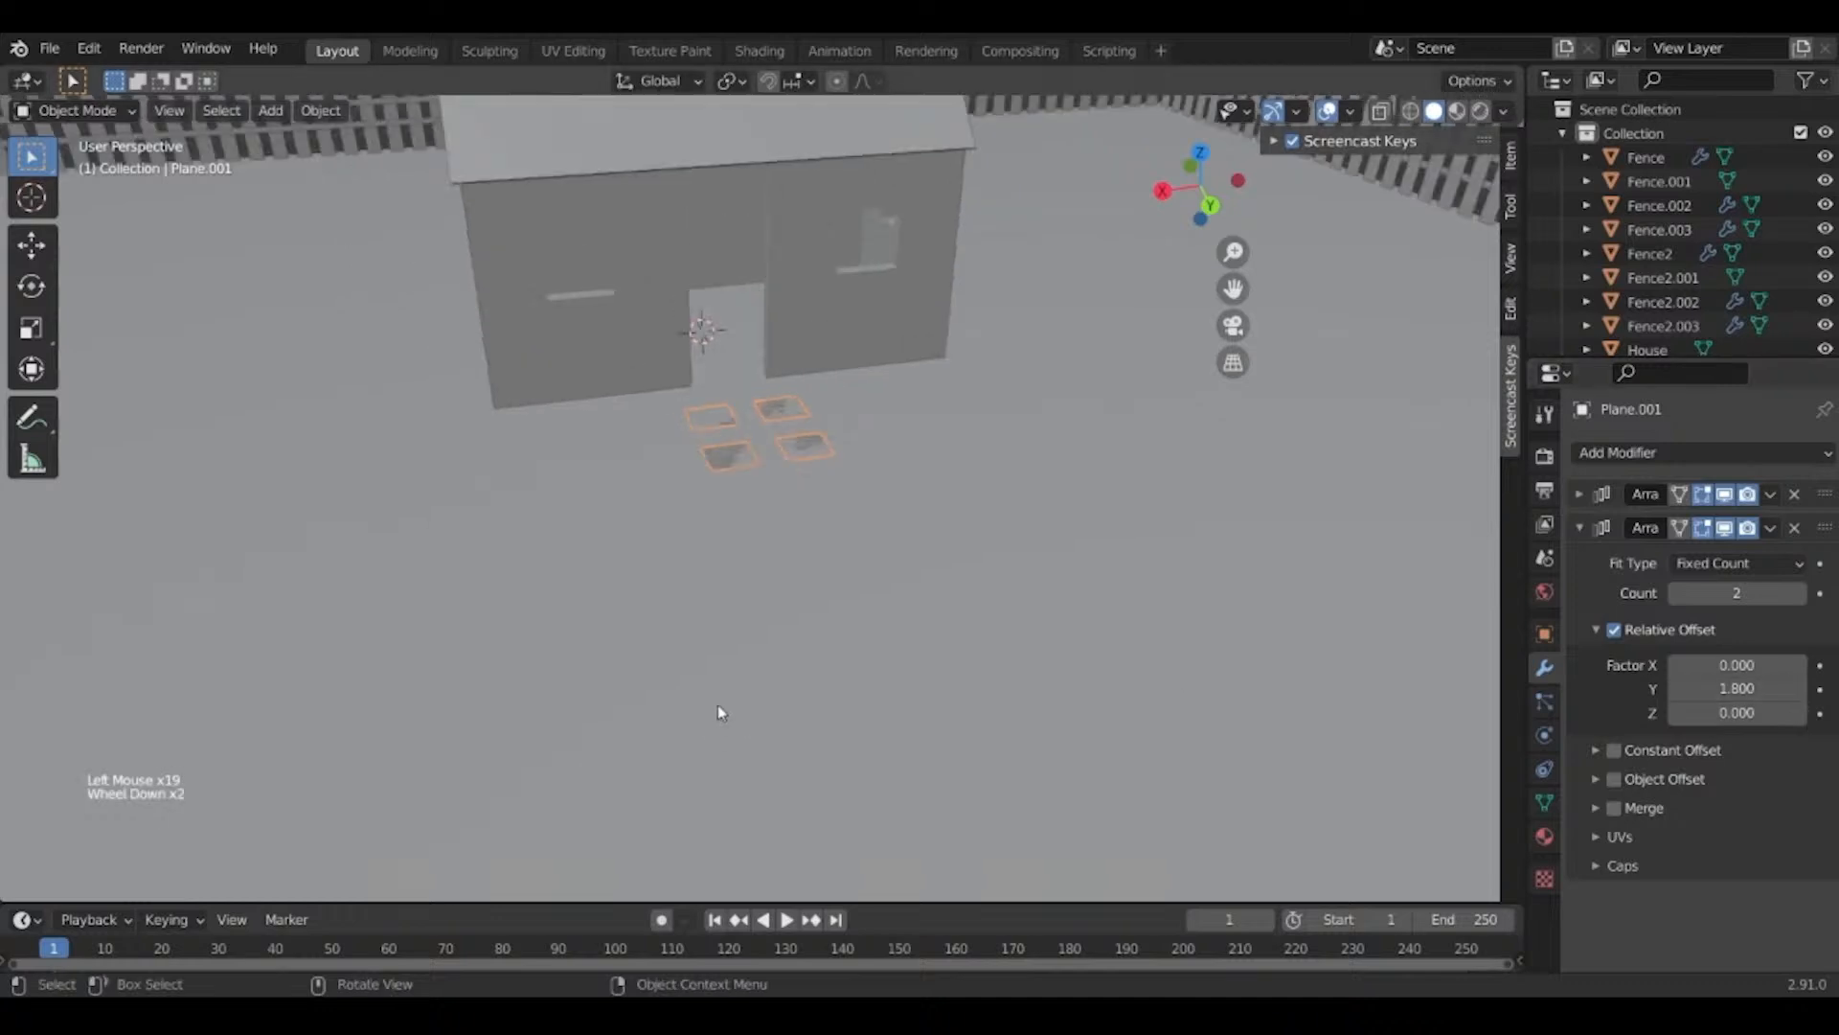
middle_drag(717, 704, 661, 711)
click(1737, 688)
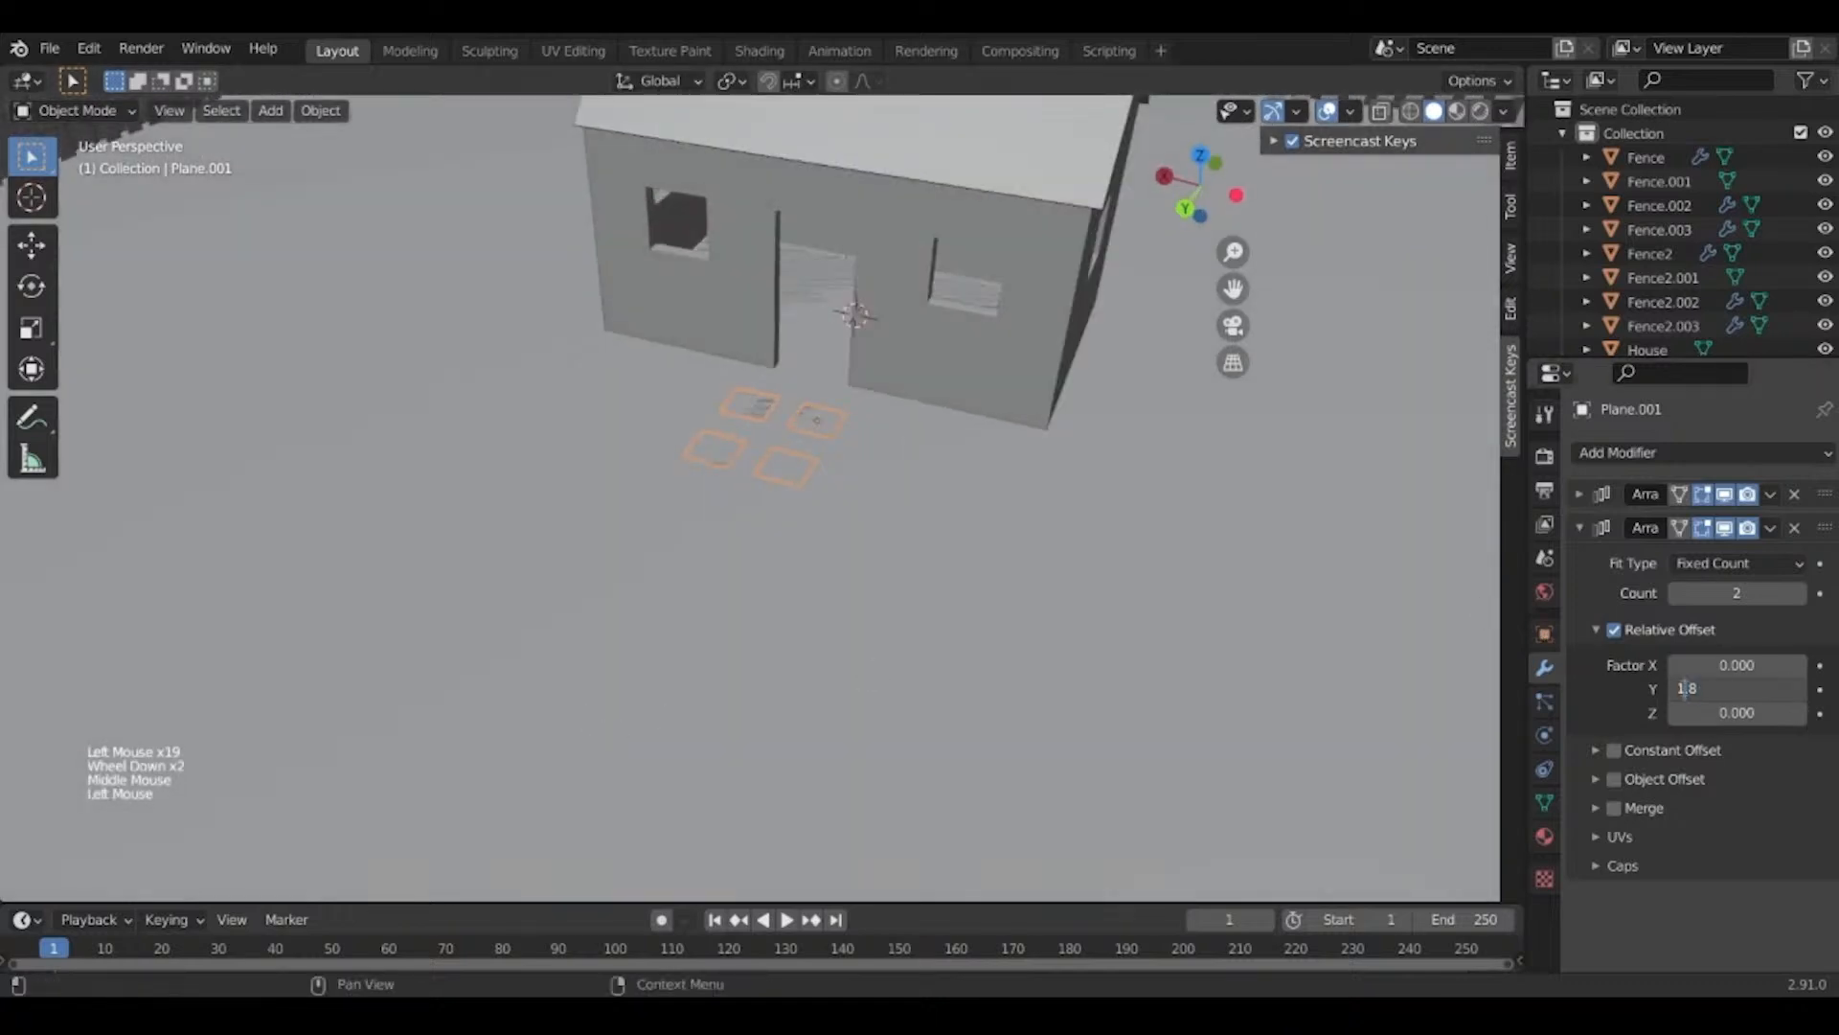
text(1.6)
key(Return)
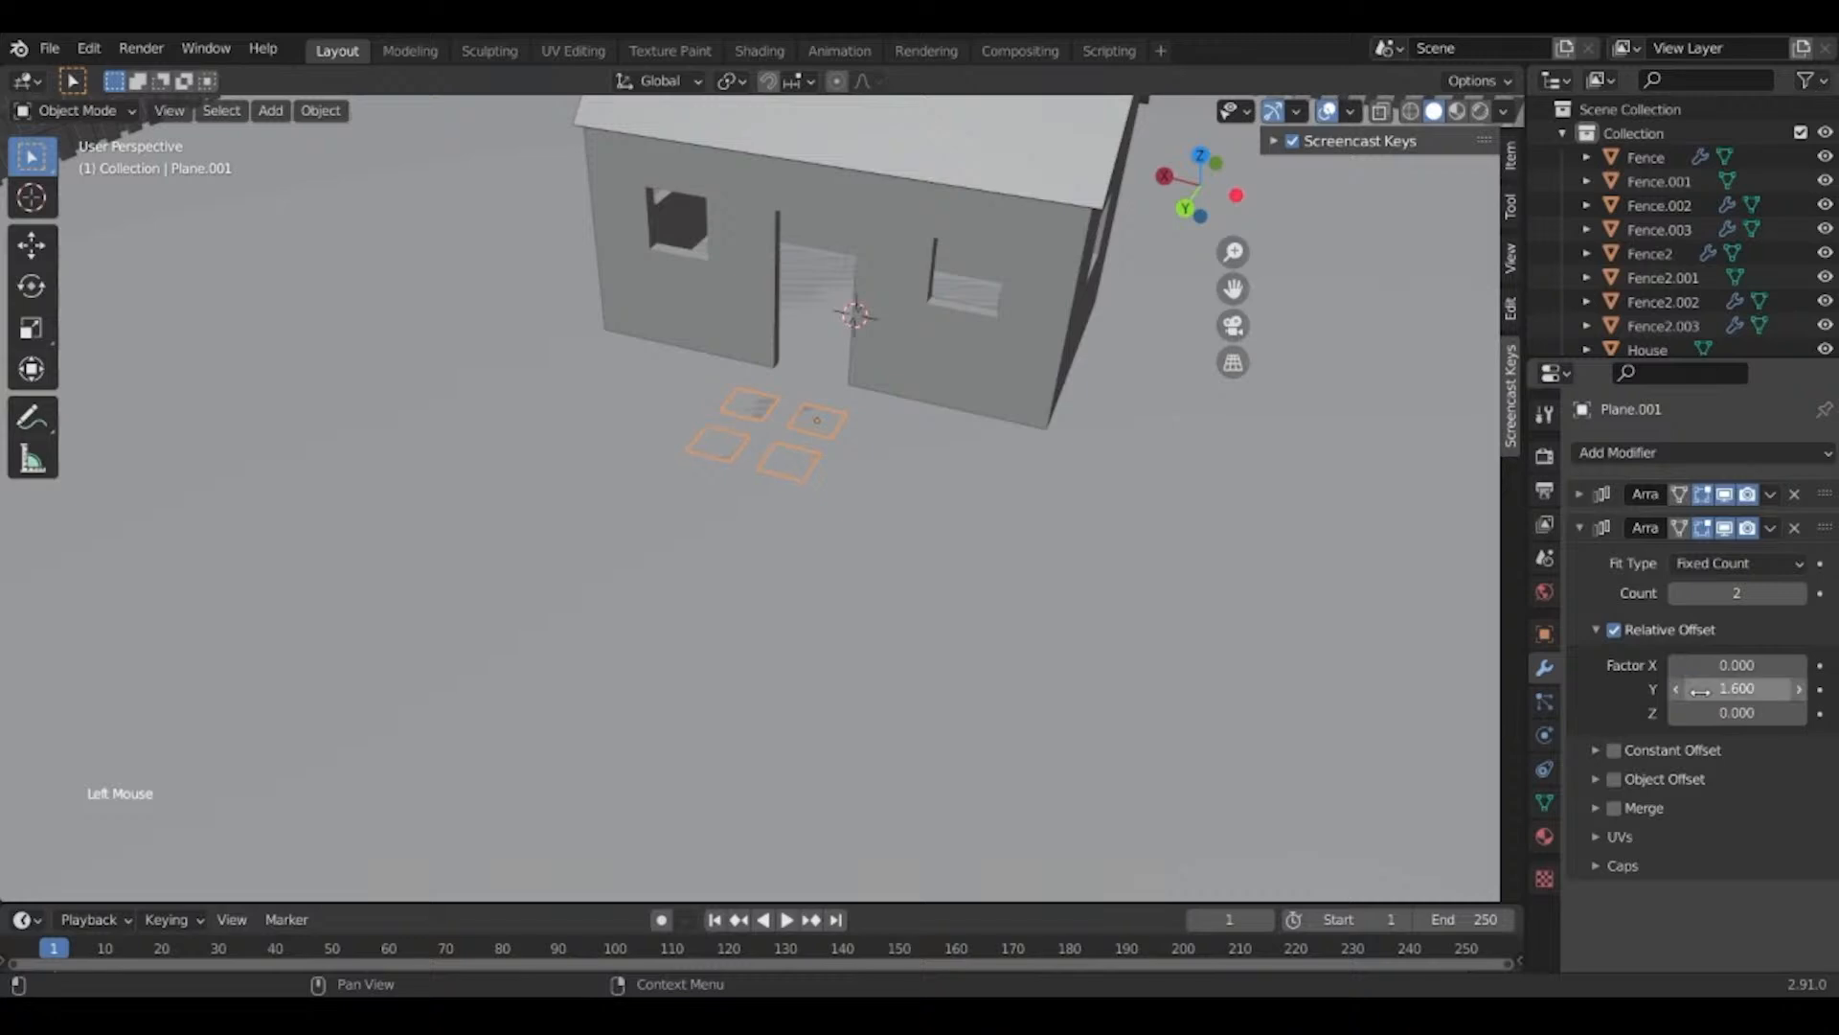
Set the second array's count to 17 to extend the tile path from the doorway to the fence opening.
scroll(638, 618, up, 2)
click(1800, 593)
click(1800, 593)
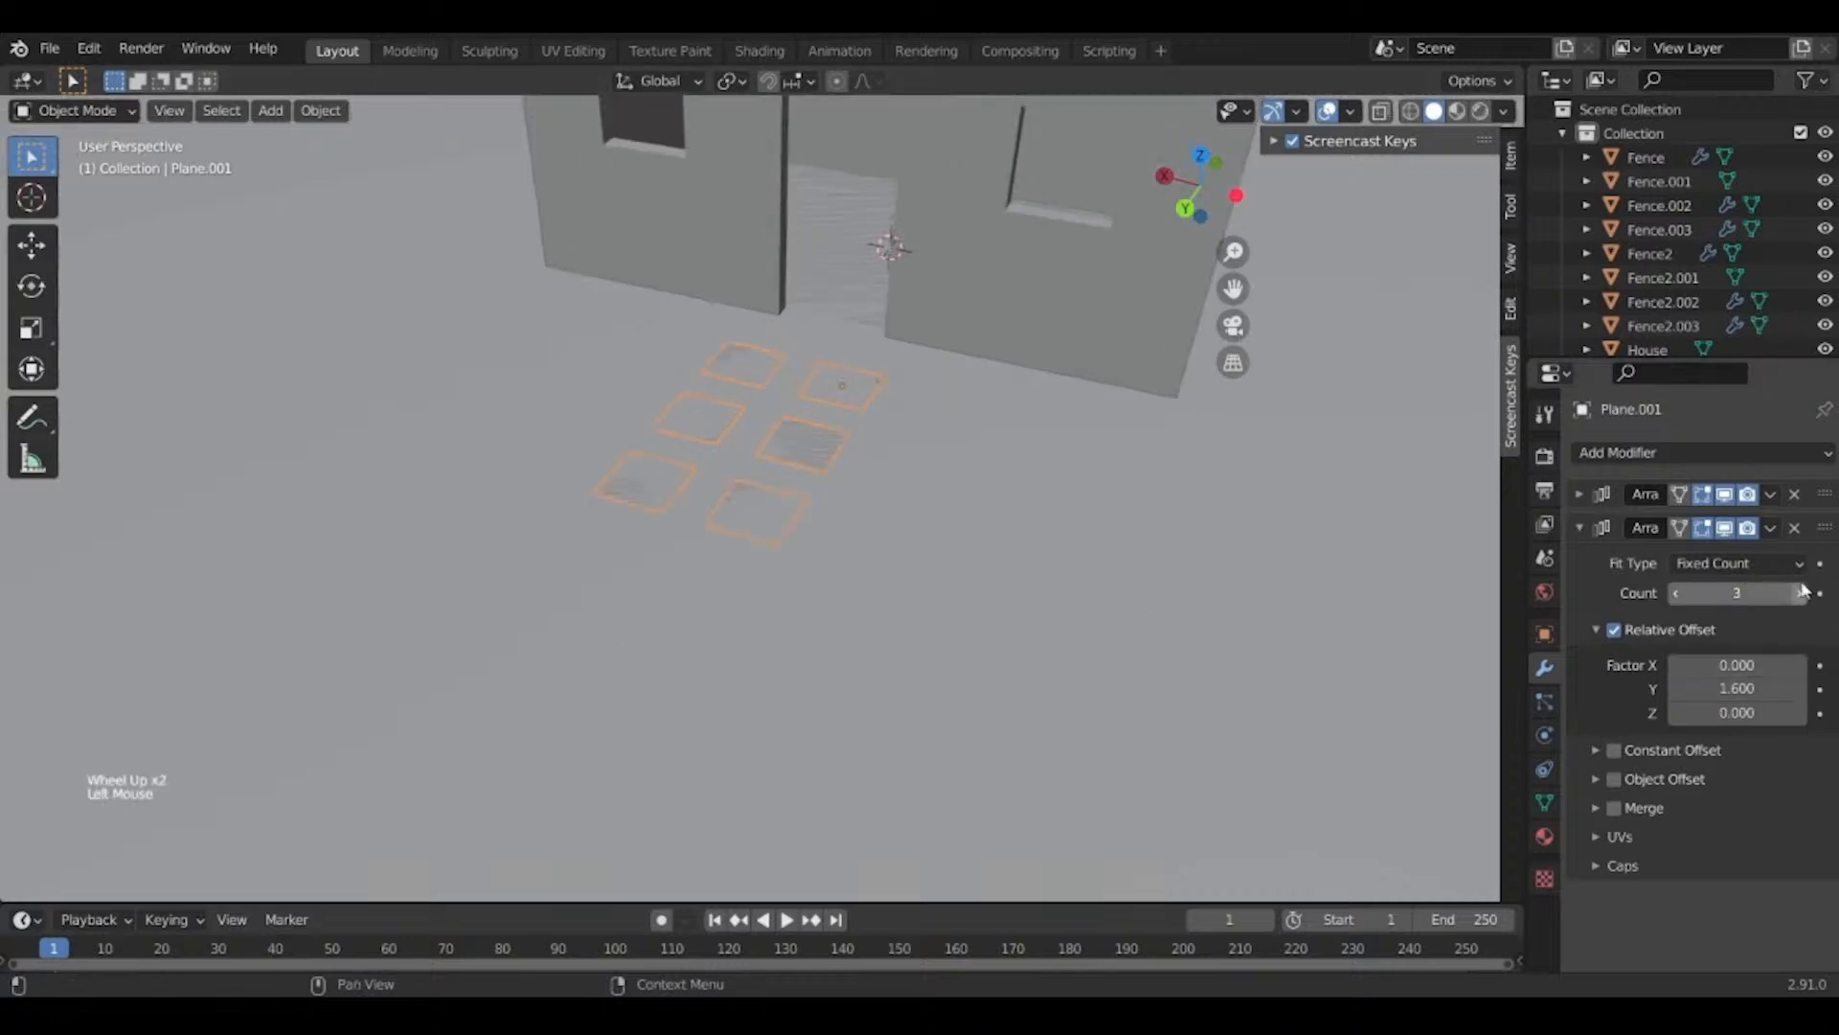
click(1800, 593)
click(1800, 593)
click(1800, 593)
scroll(748, 612, down, 3)
shift+middle_drag(748, 612, 846, 389)
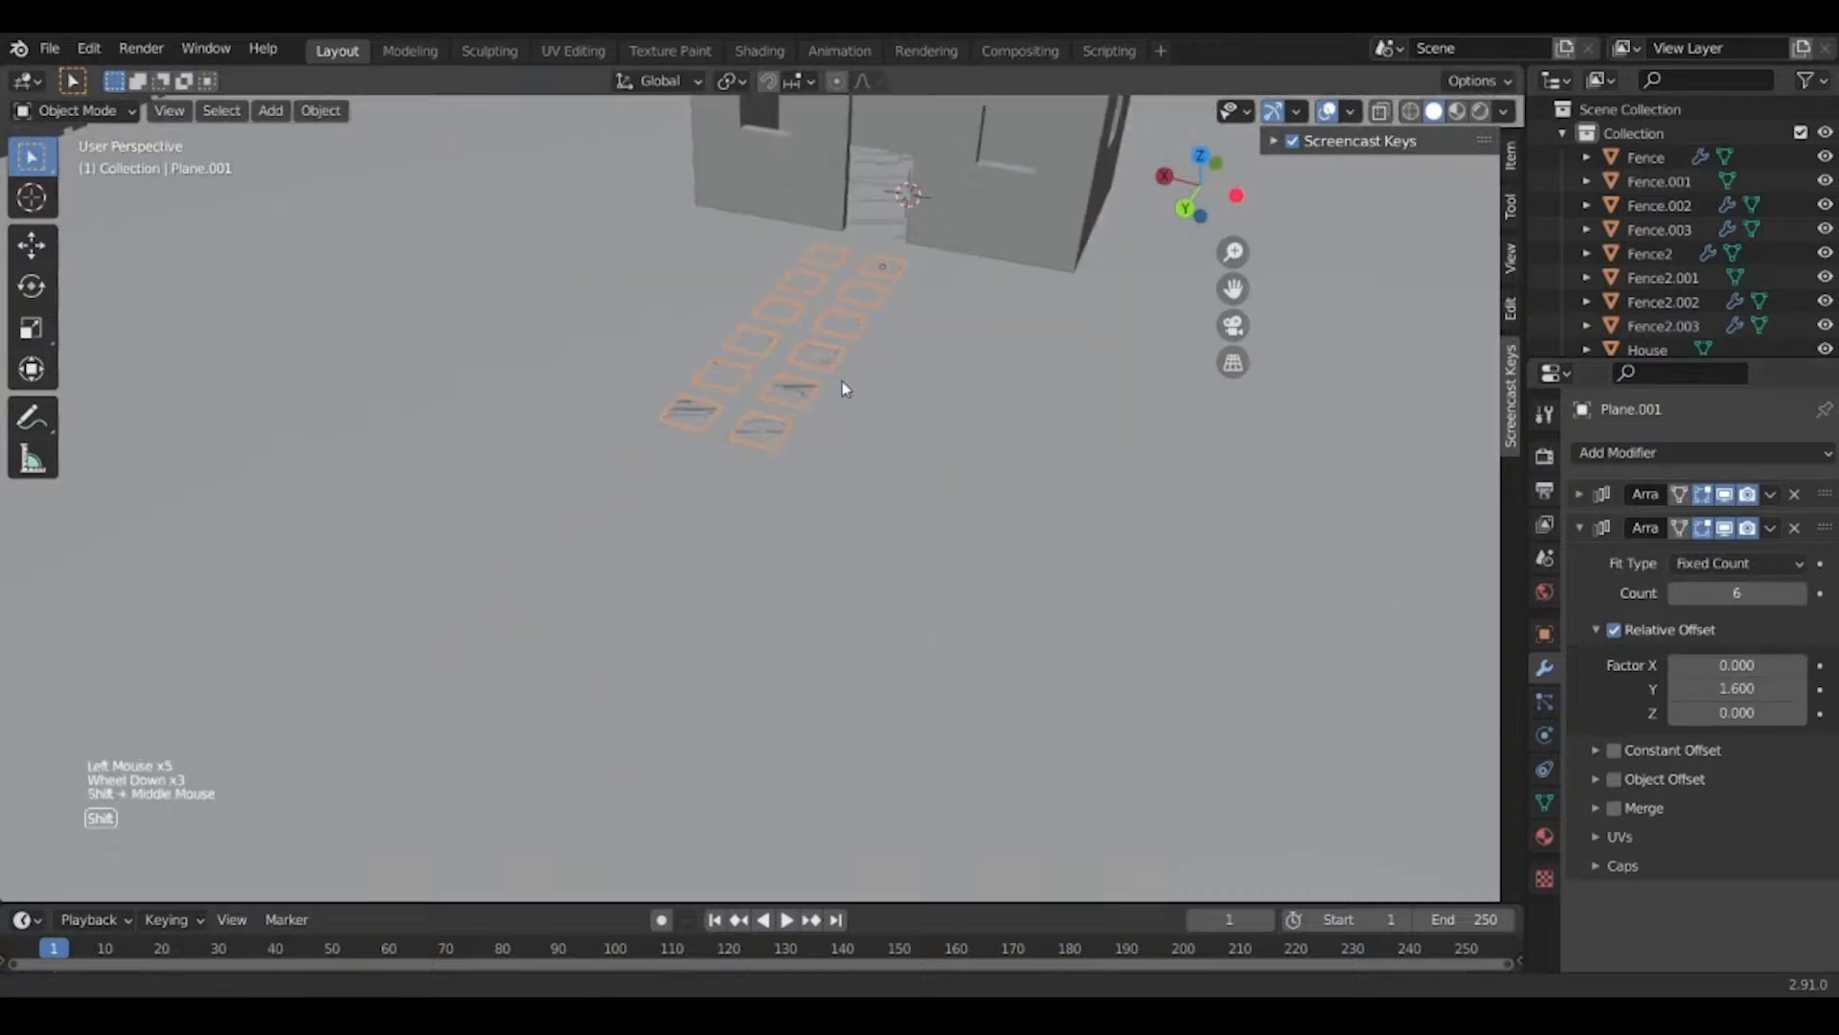
click(1800, 593)
click(1801, 593)
click(1800, 593)
click(1800, 593)
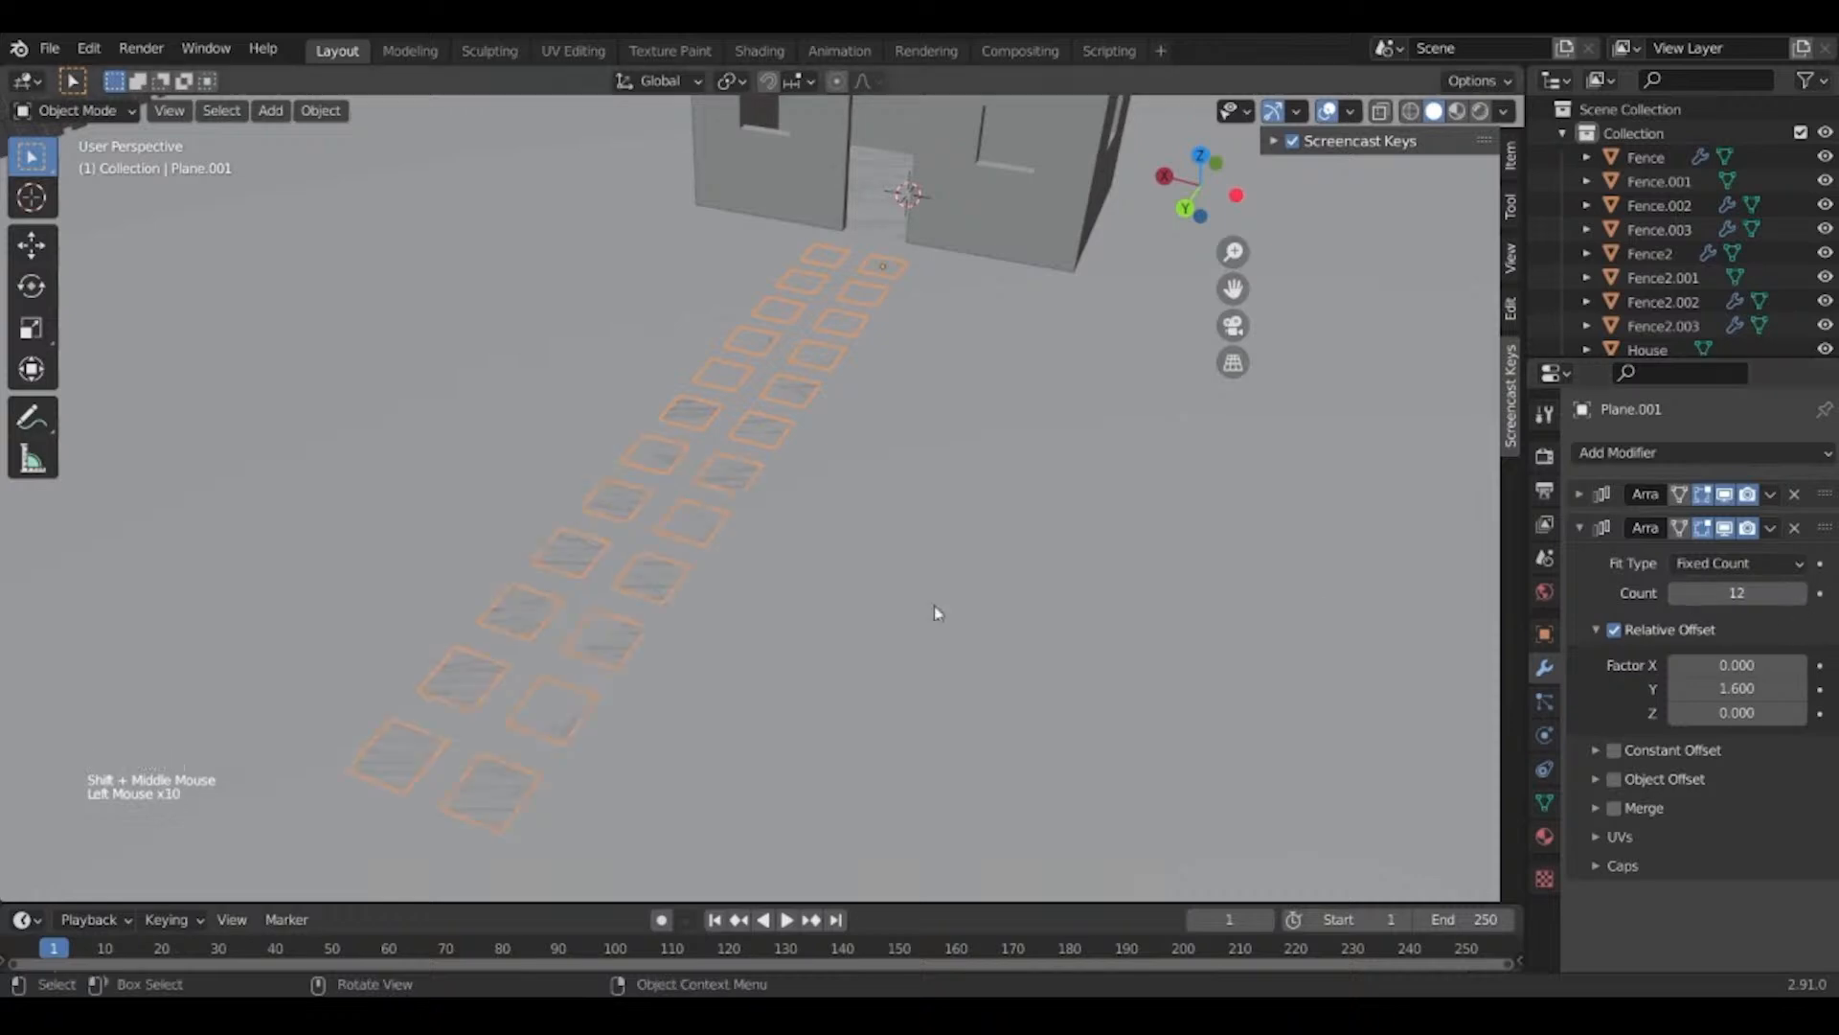
scroll(958, 618, down, 3)
click(1800, 593)
click(1800, 593)
click(1800, 593)
click(1800, 593)
click(1800, 593)
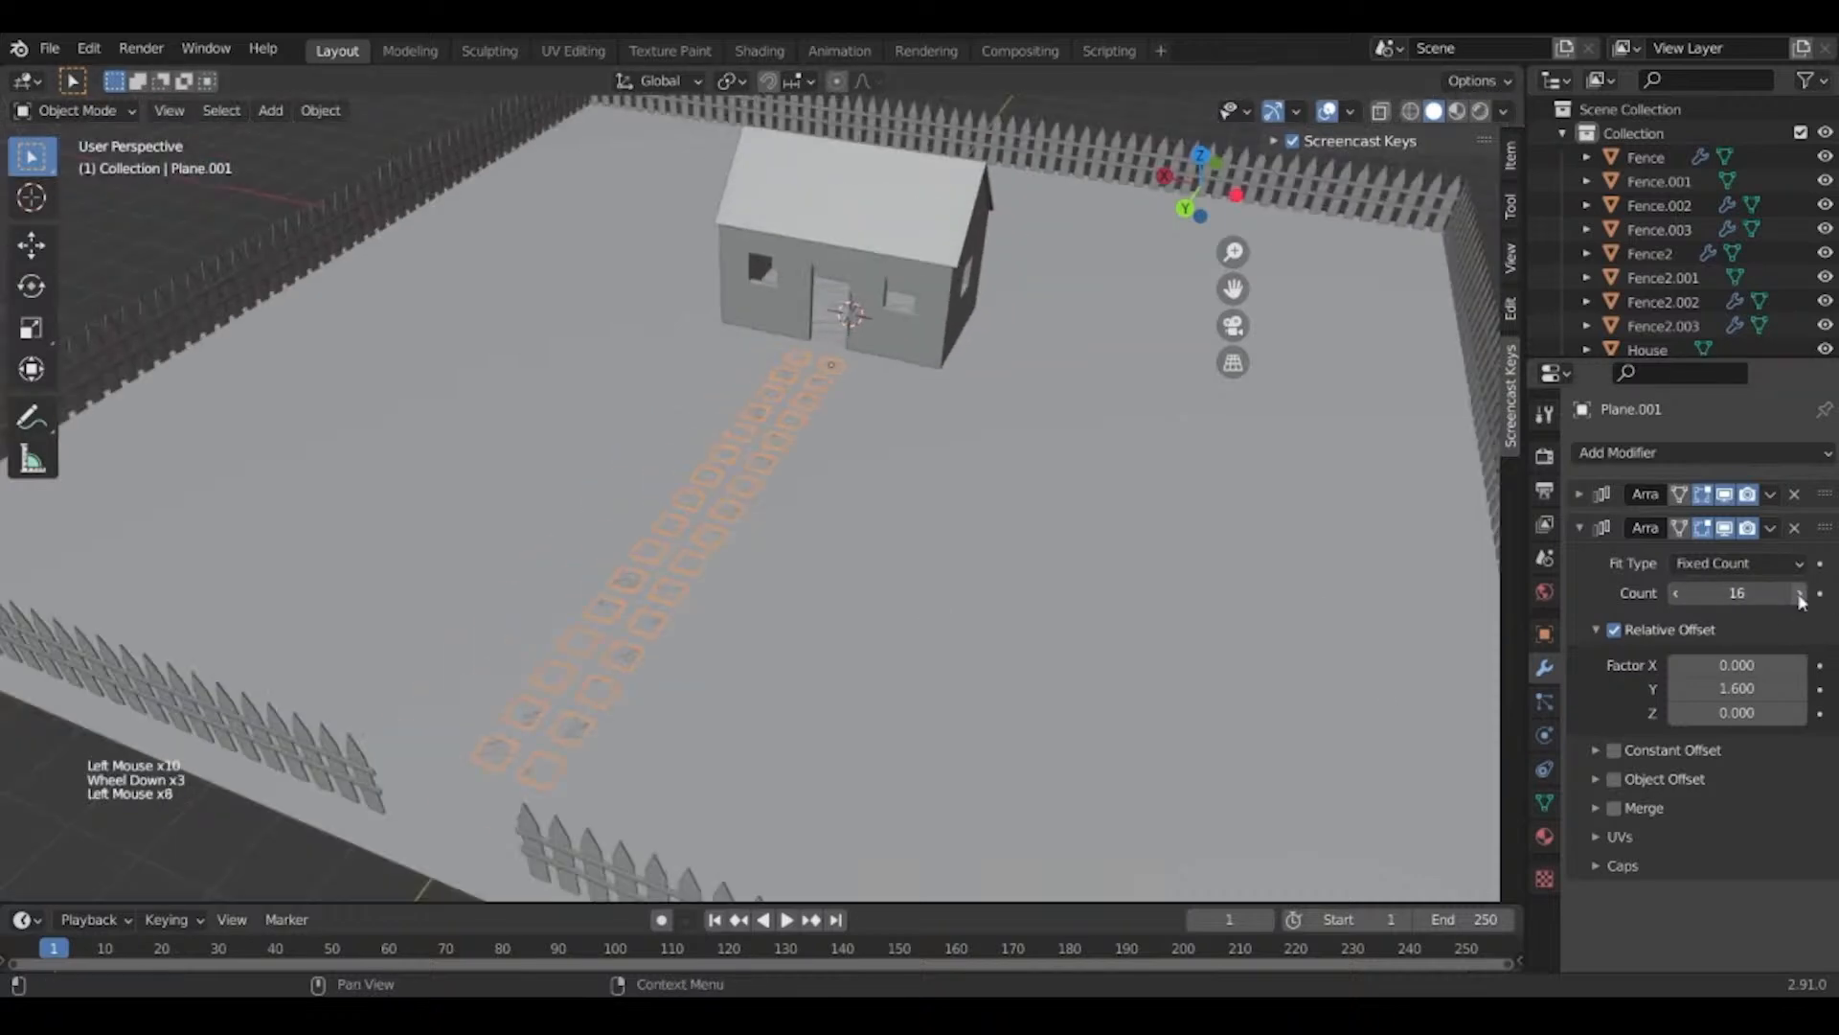
click(1800, 593)
click(1800, 593)
click(1800, 593)
middle_drag(956, 627, 1092, 634)
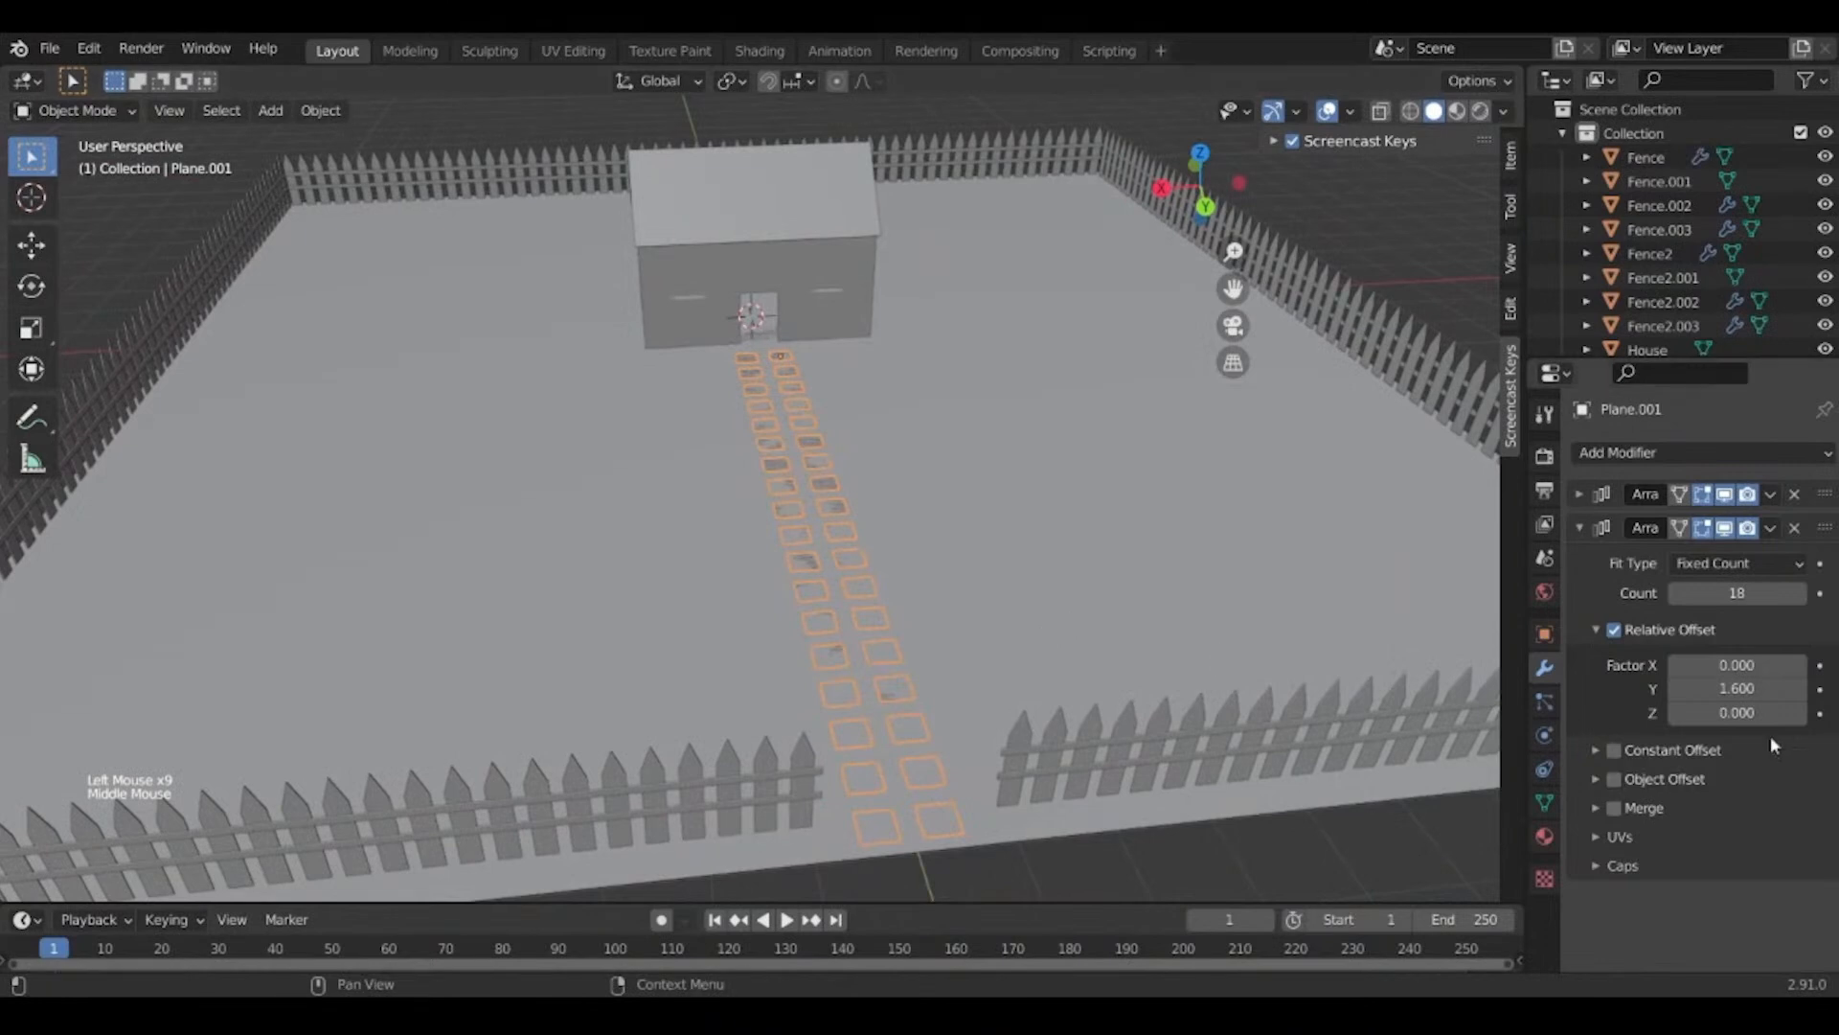
click(1675, 593)
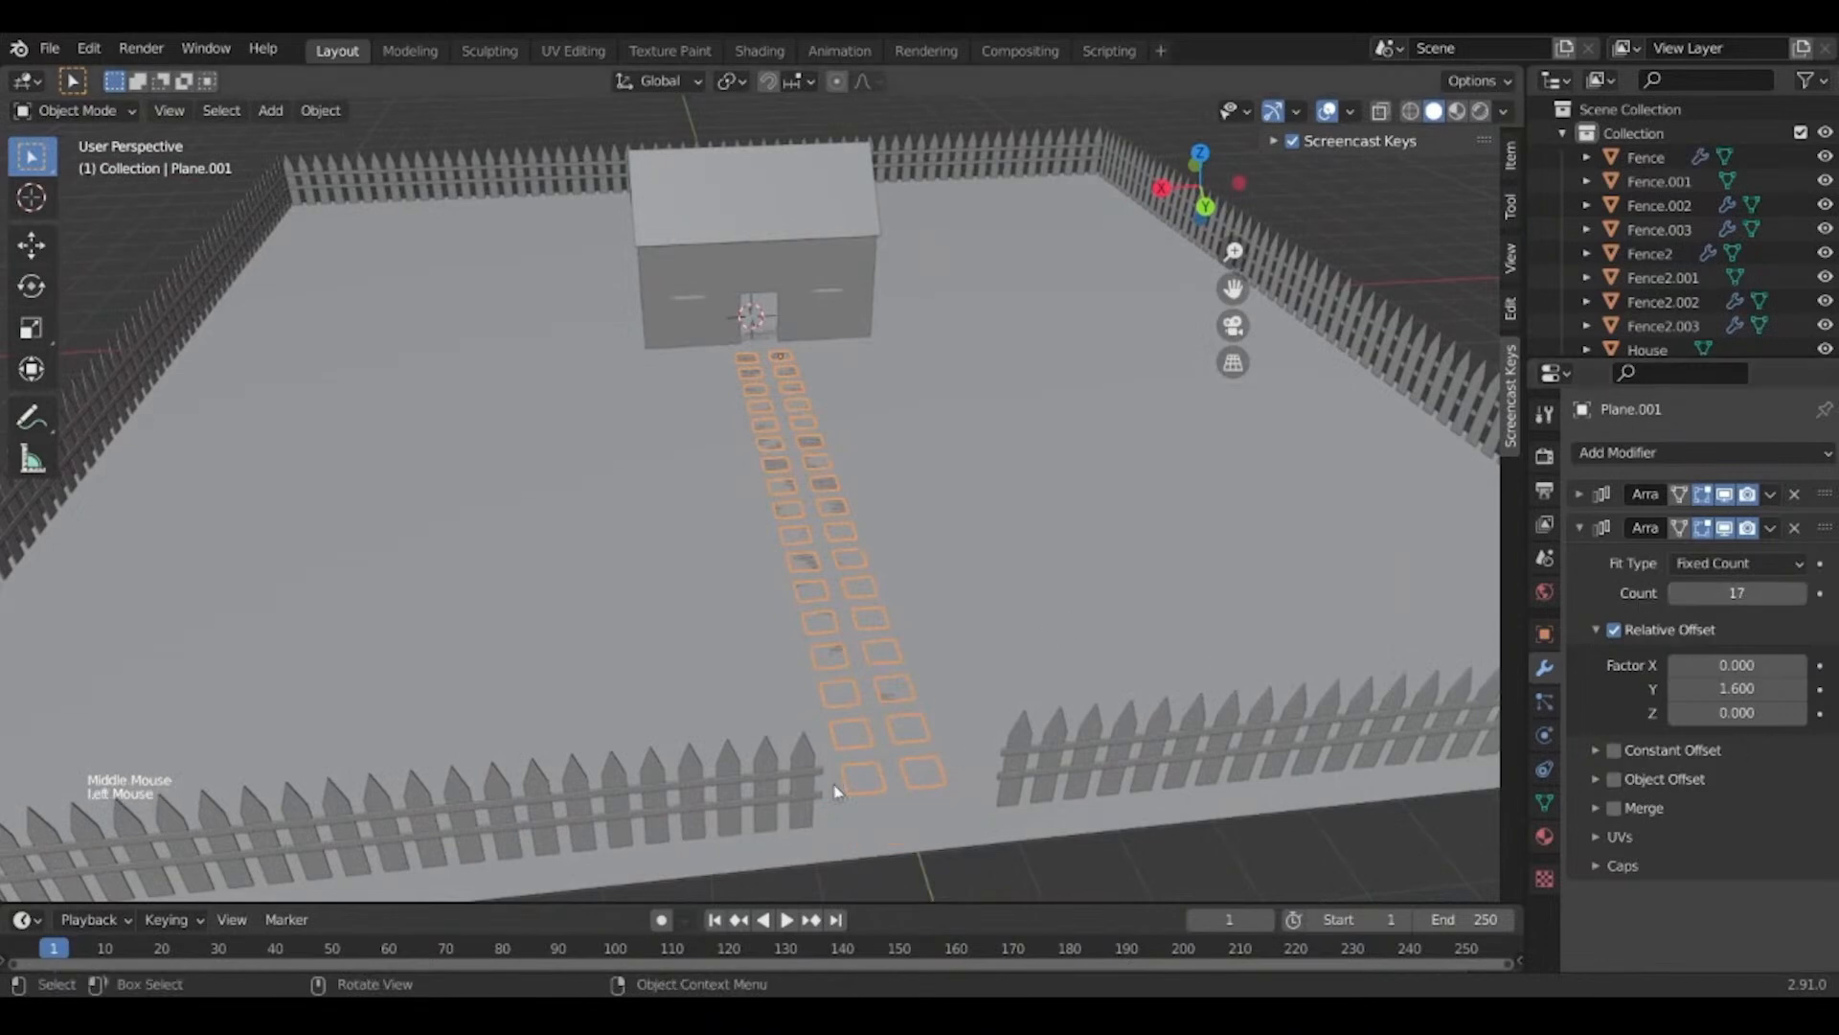
Add two evenly spaced loop cuts running along Y to the base tile nearest the doorway.
scroll(833, 790, up, 3)
shift+middle_drag(834, 790, 725, 343)
scroll(725, 343, up, 3)
shift+middle_drag(853, 504, 719, 522)
scroll(682, 660, up, 3)
scroll(723, 582, up, 3)
key(Tab)
key(ctrl+r)
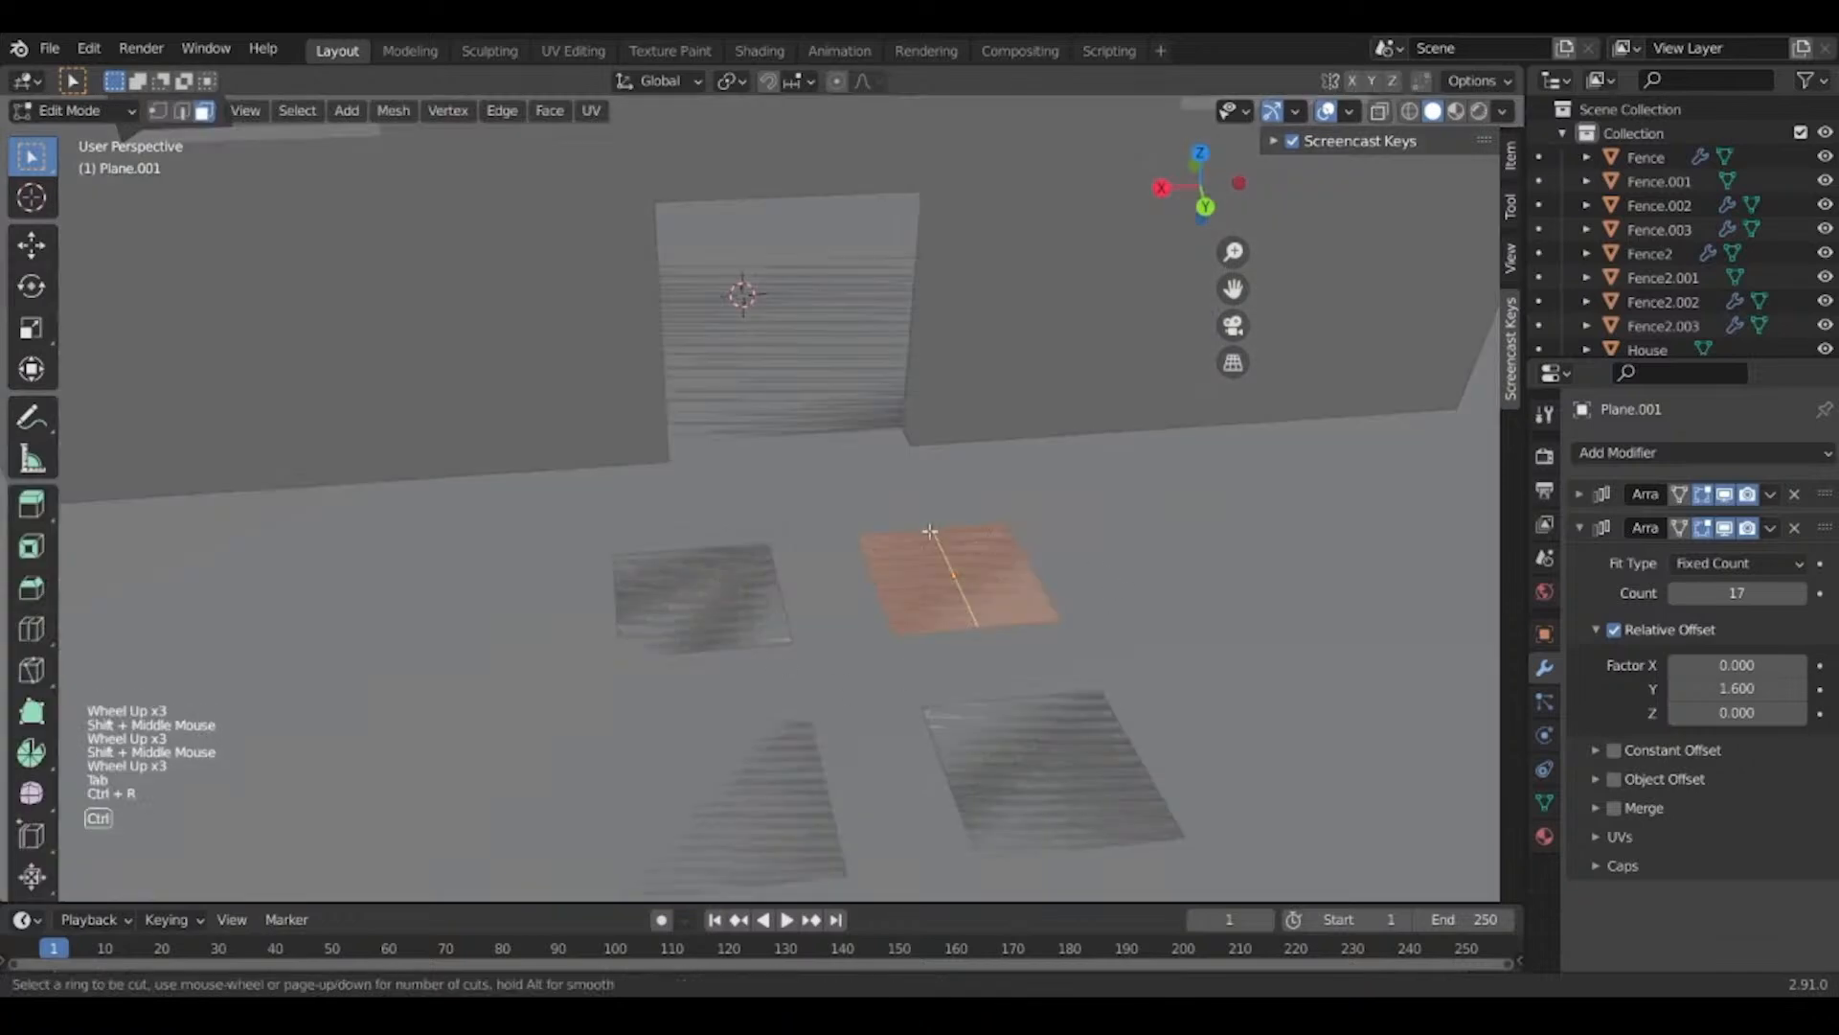
scroll(935, 542, up, 1)
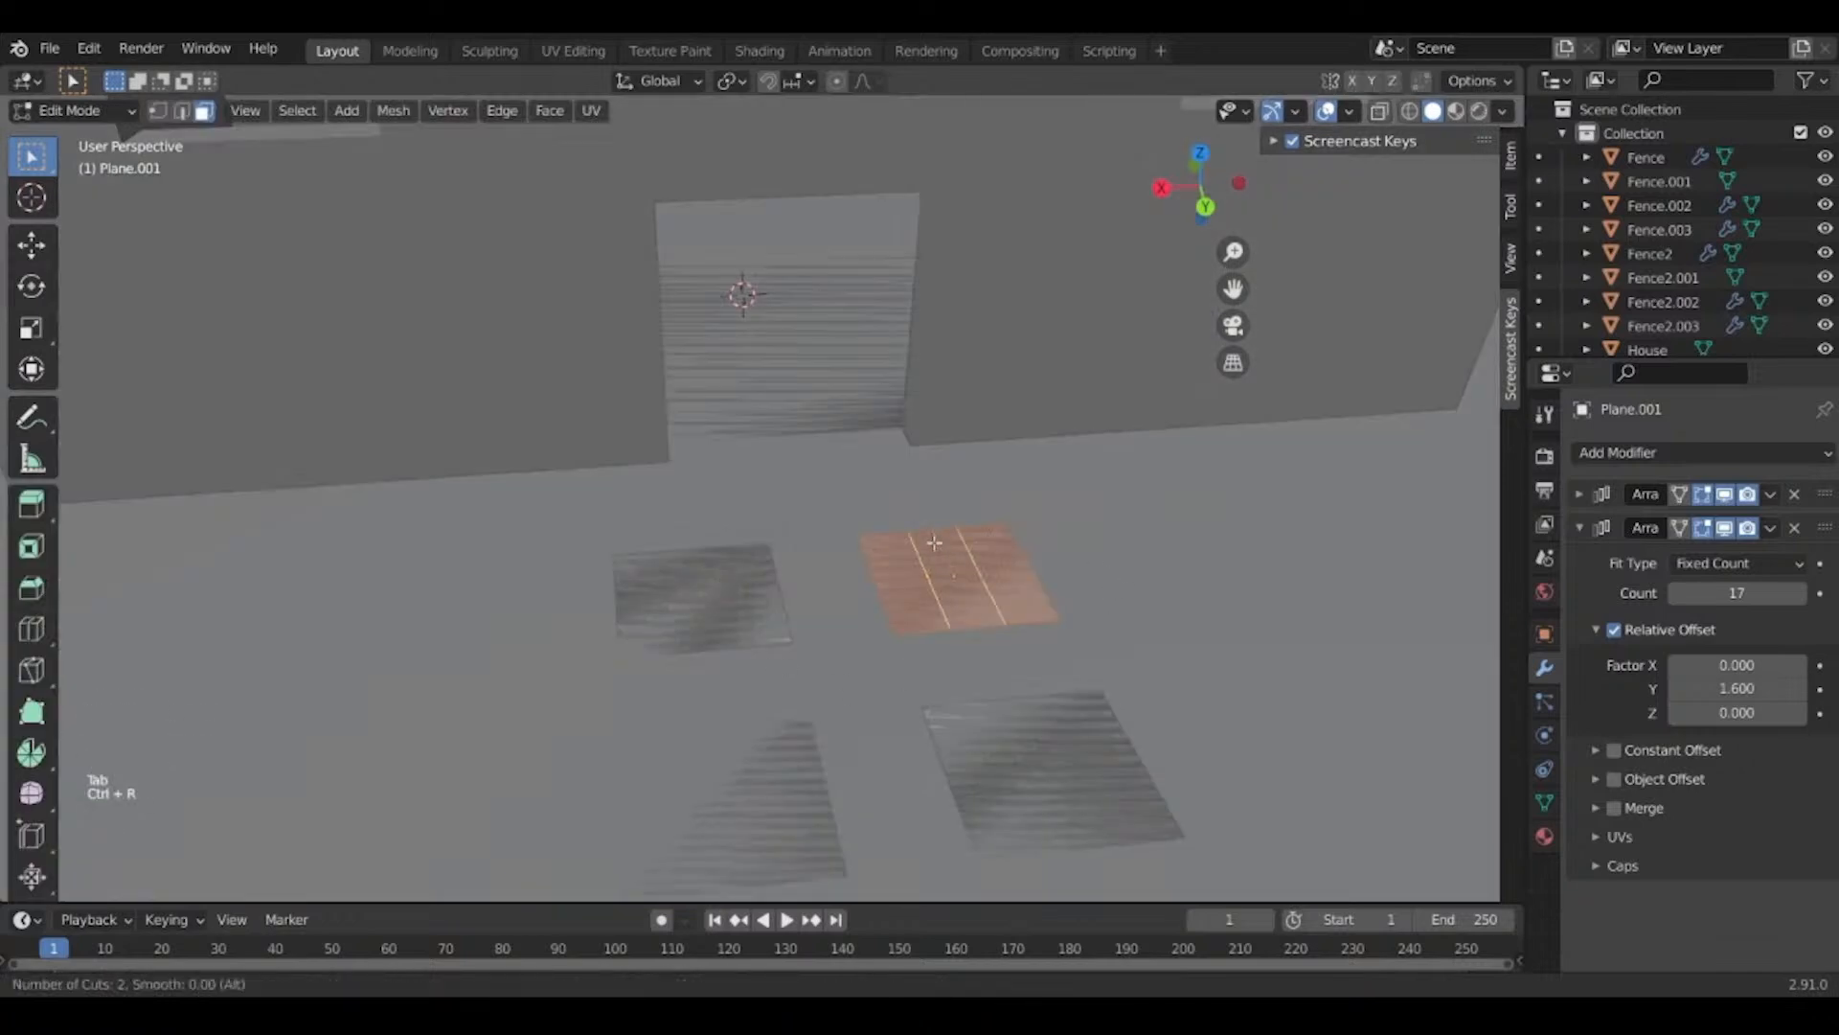
click(935, 544)
right_click(935, 544)
Add two evenly spaced loop cuts running along X to the same tile, dividing it into a three-by-three grid.
key(ctrl+r)
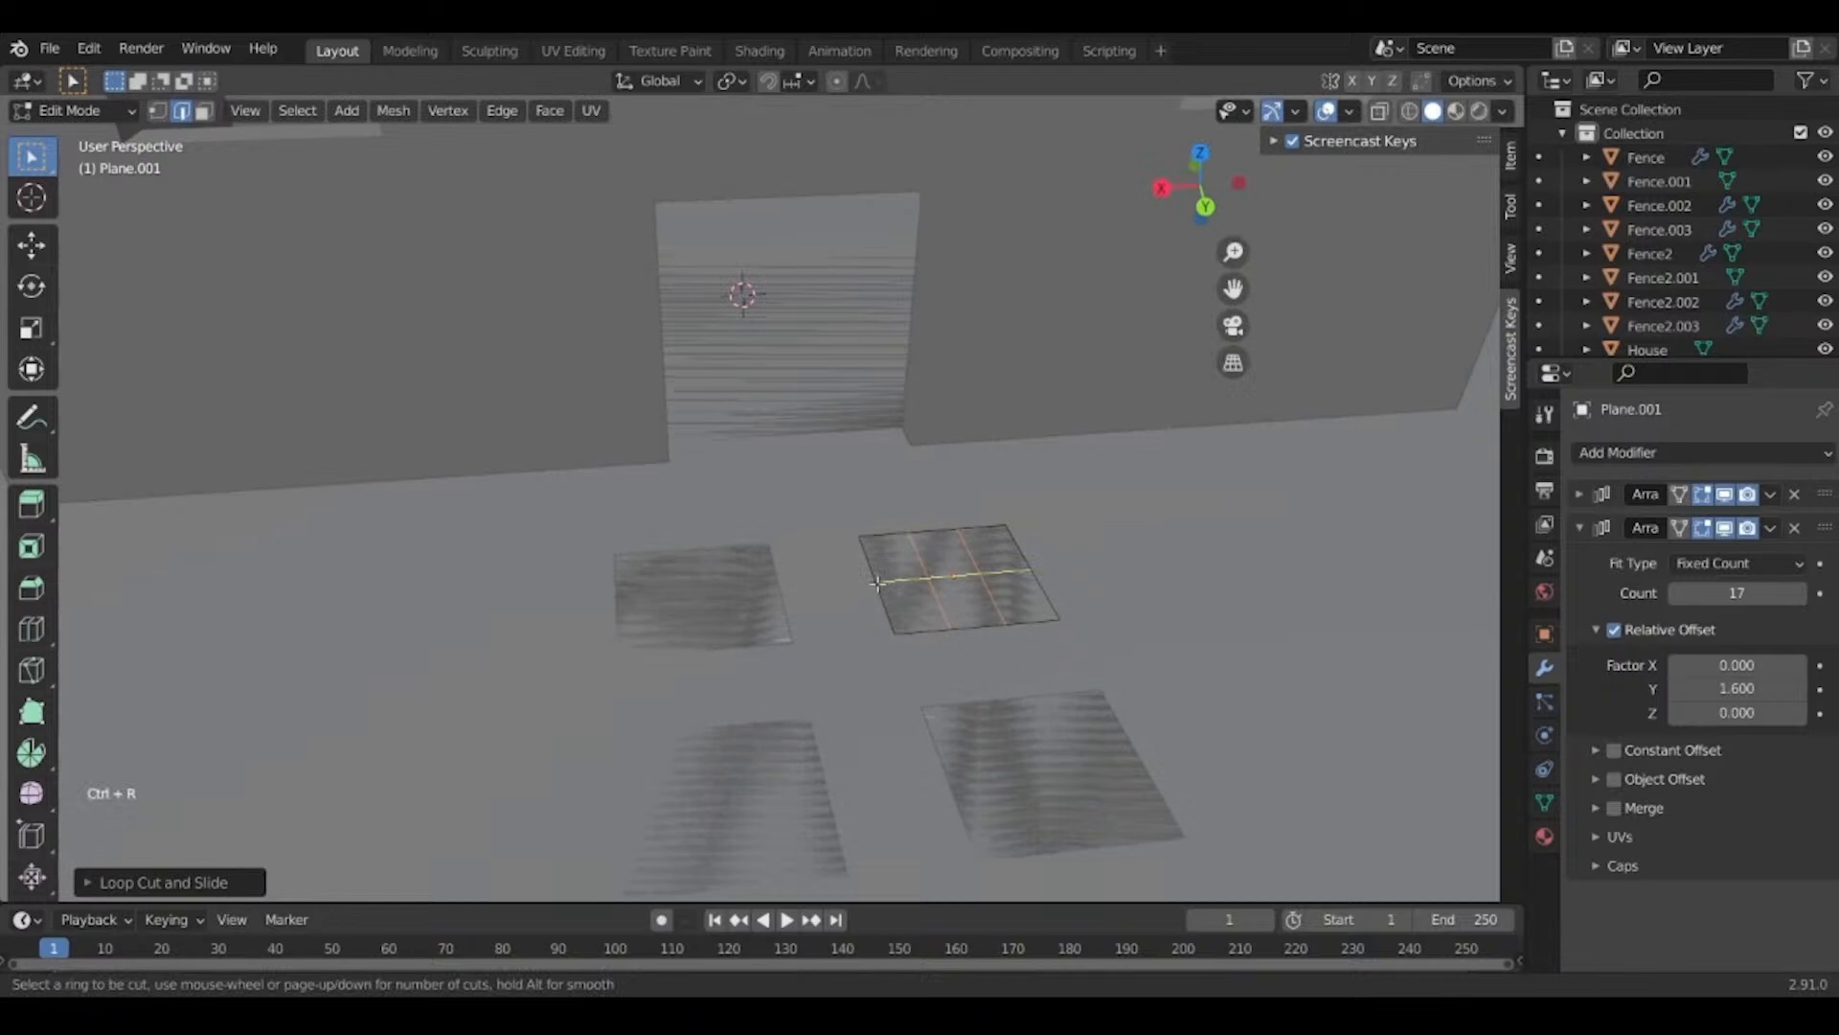
scroll(878, 584, up, 1)
click(878, 583)
right_click(876, 589)
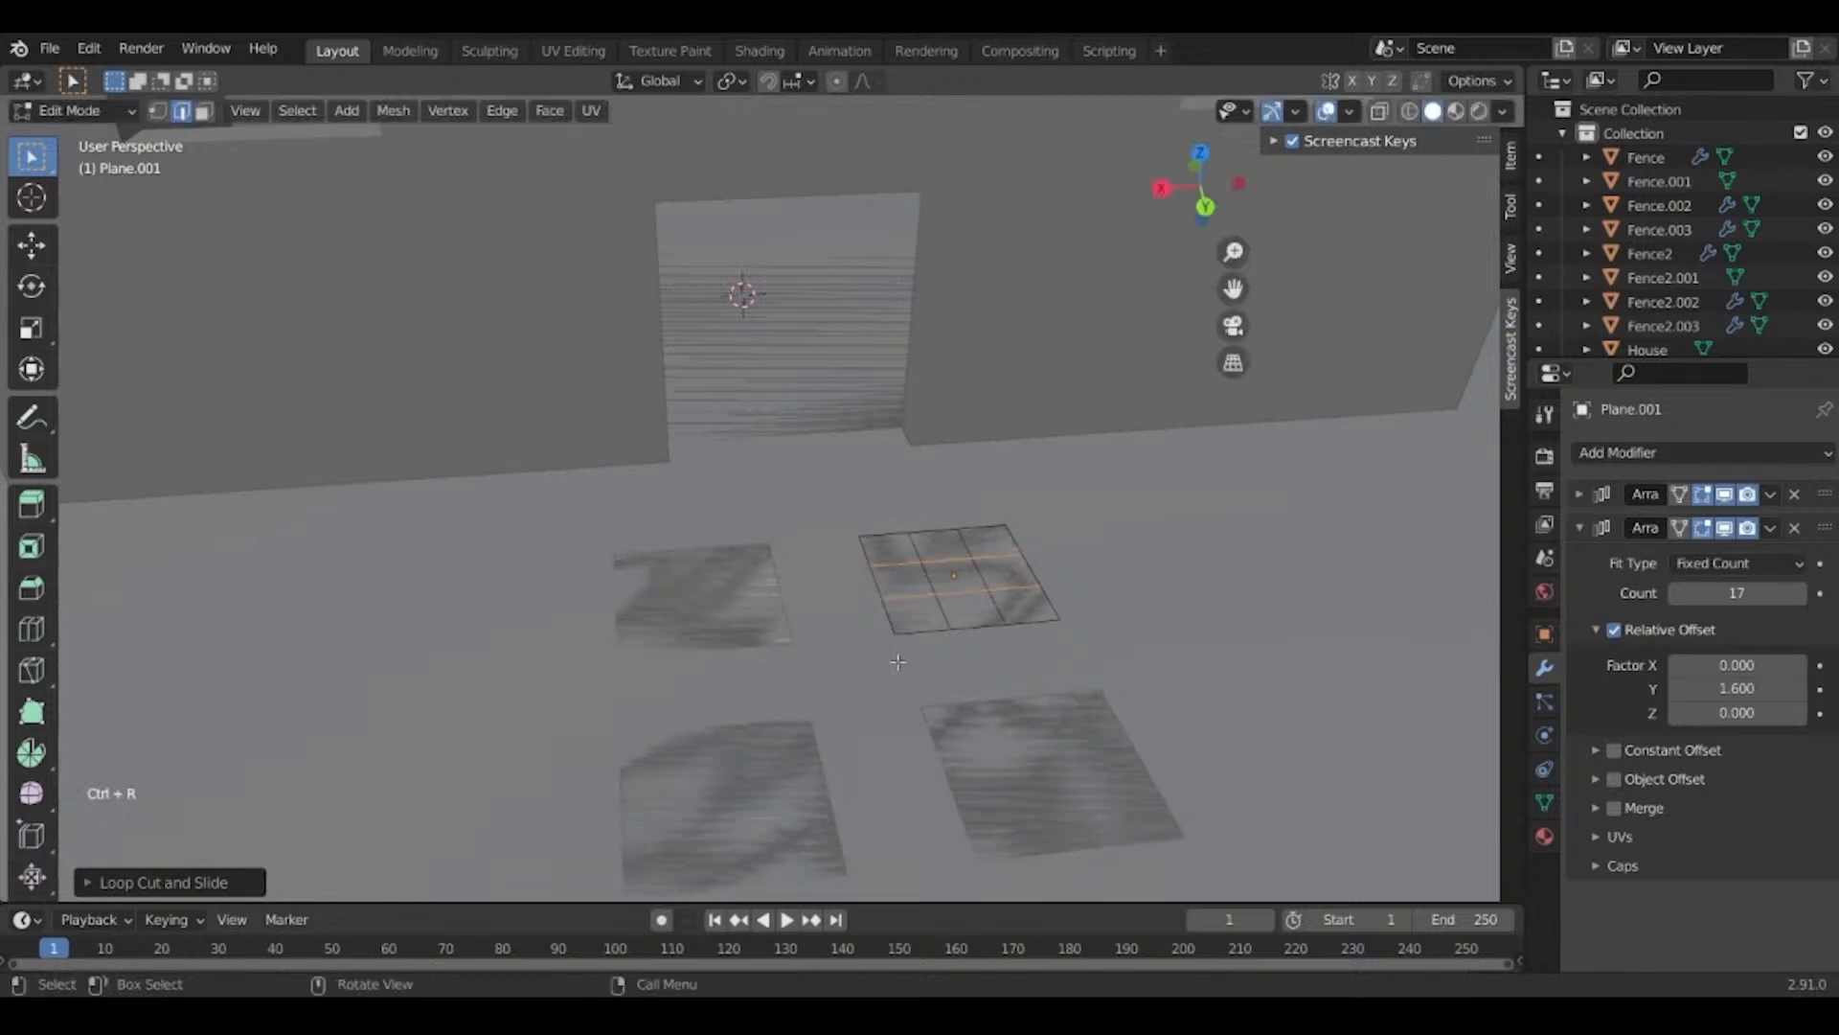
Scale the tile path object to about 0.79 along Y in Object Mode.
middle_drag(897, 662, 1080, 655)
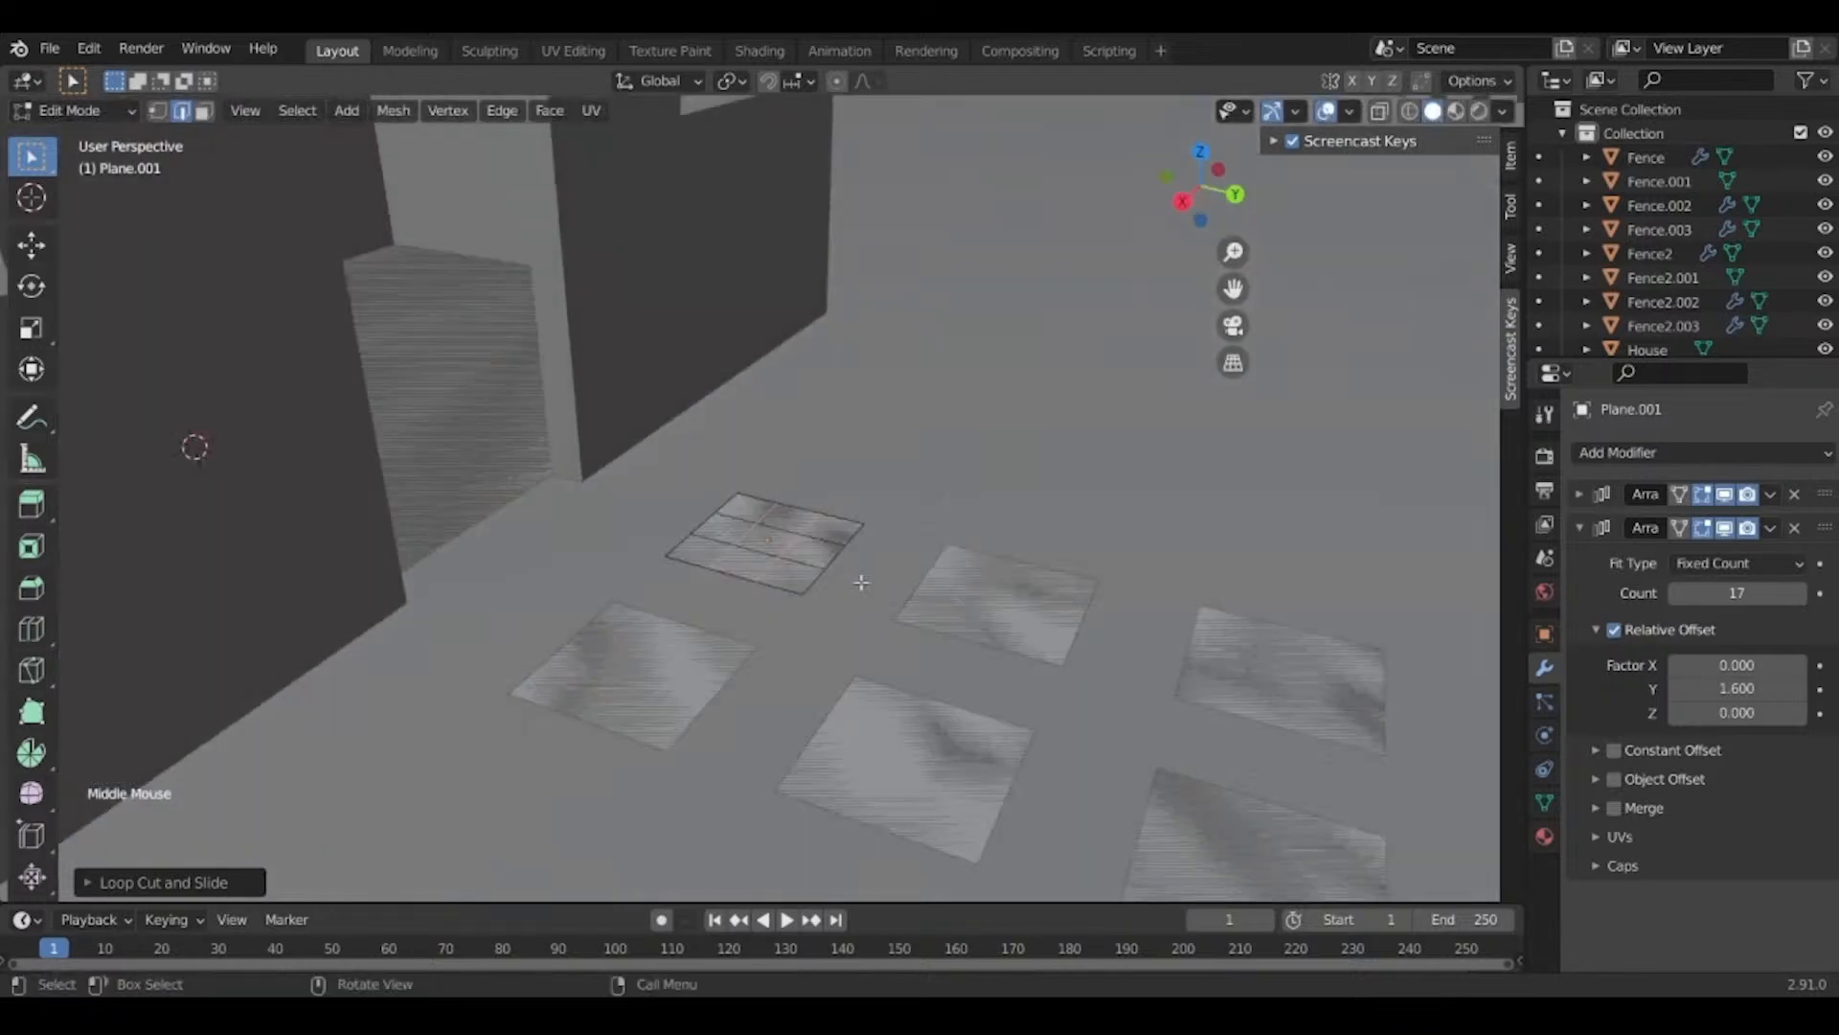
scroll(859, 595, down, 5)
middle_drag(751, 617, 815, 594)
scroll(755, 661, down, 1)
scroll(805, 609, up, 7)
scroll(814, 594, down, 3)
scroll(872, 629, up, 4)
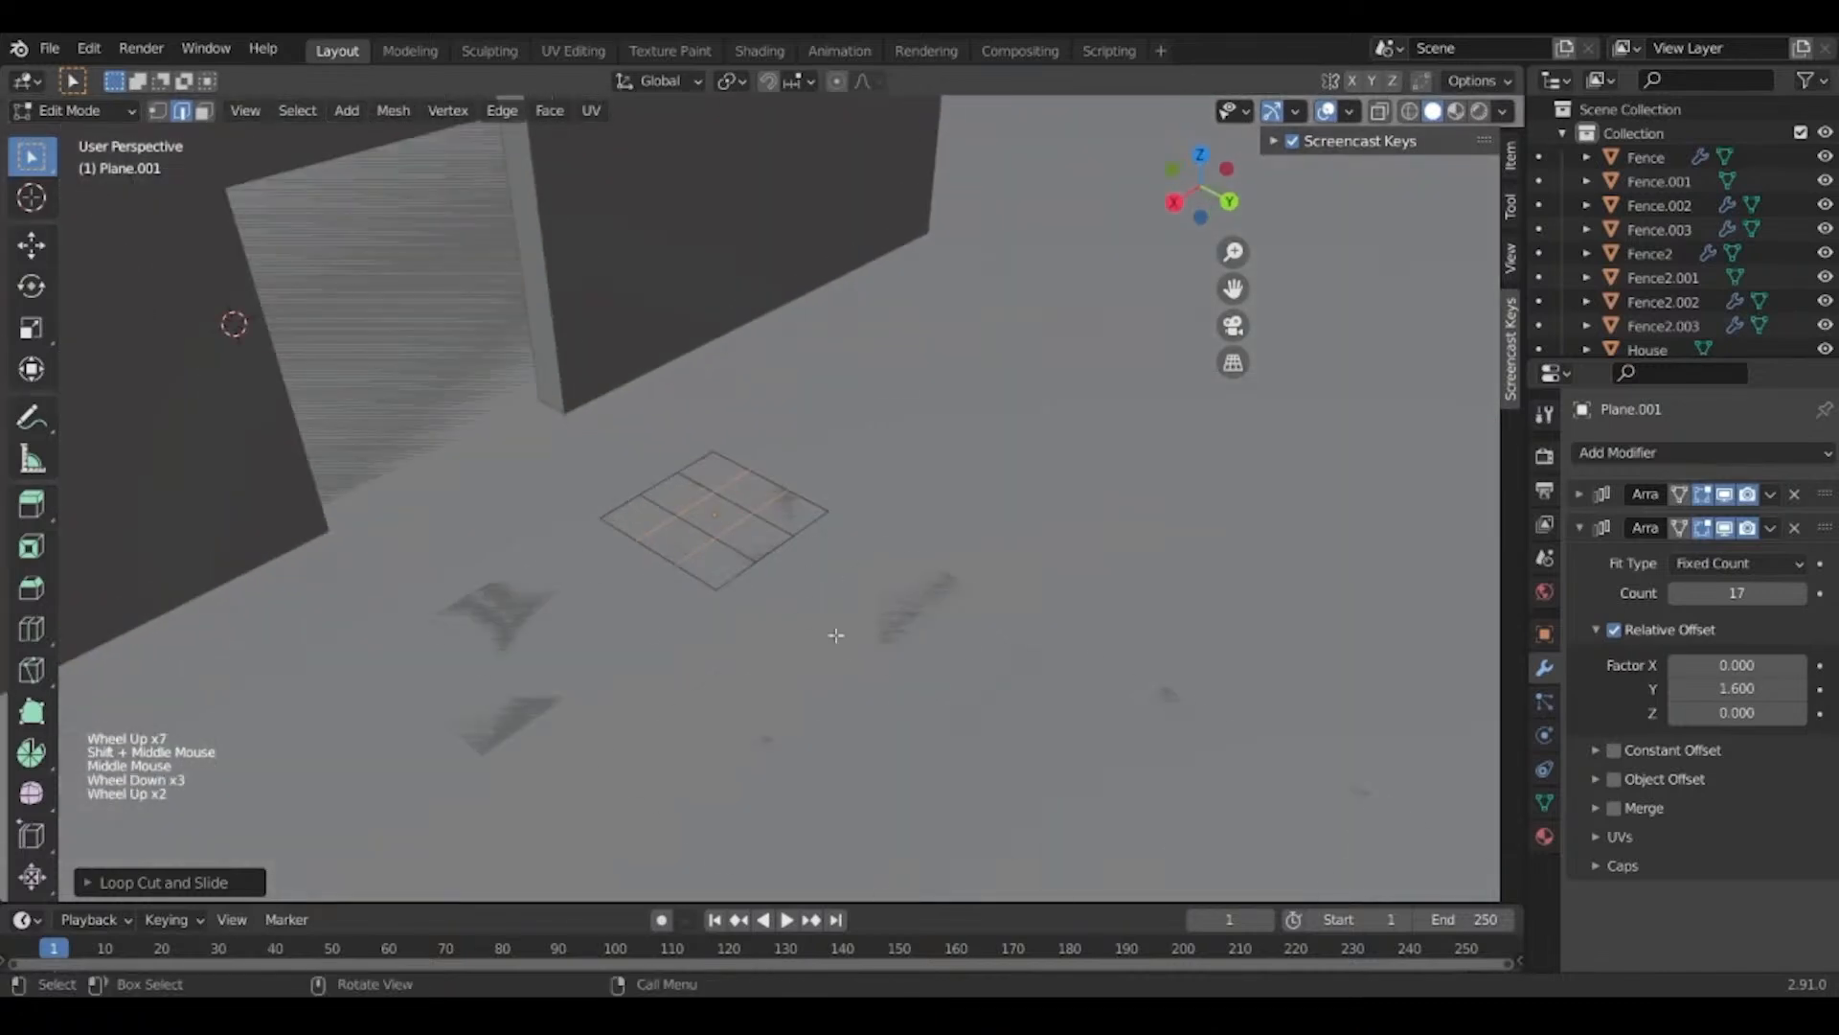
key(Tab)
key(s)
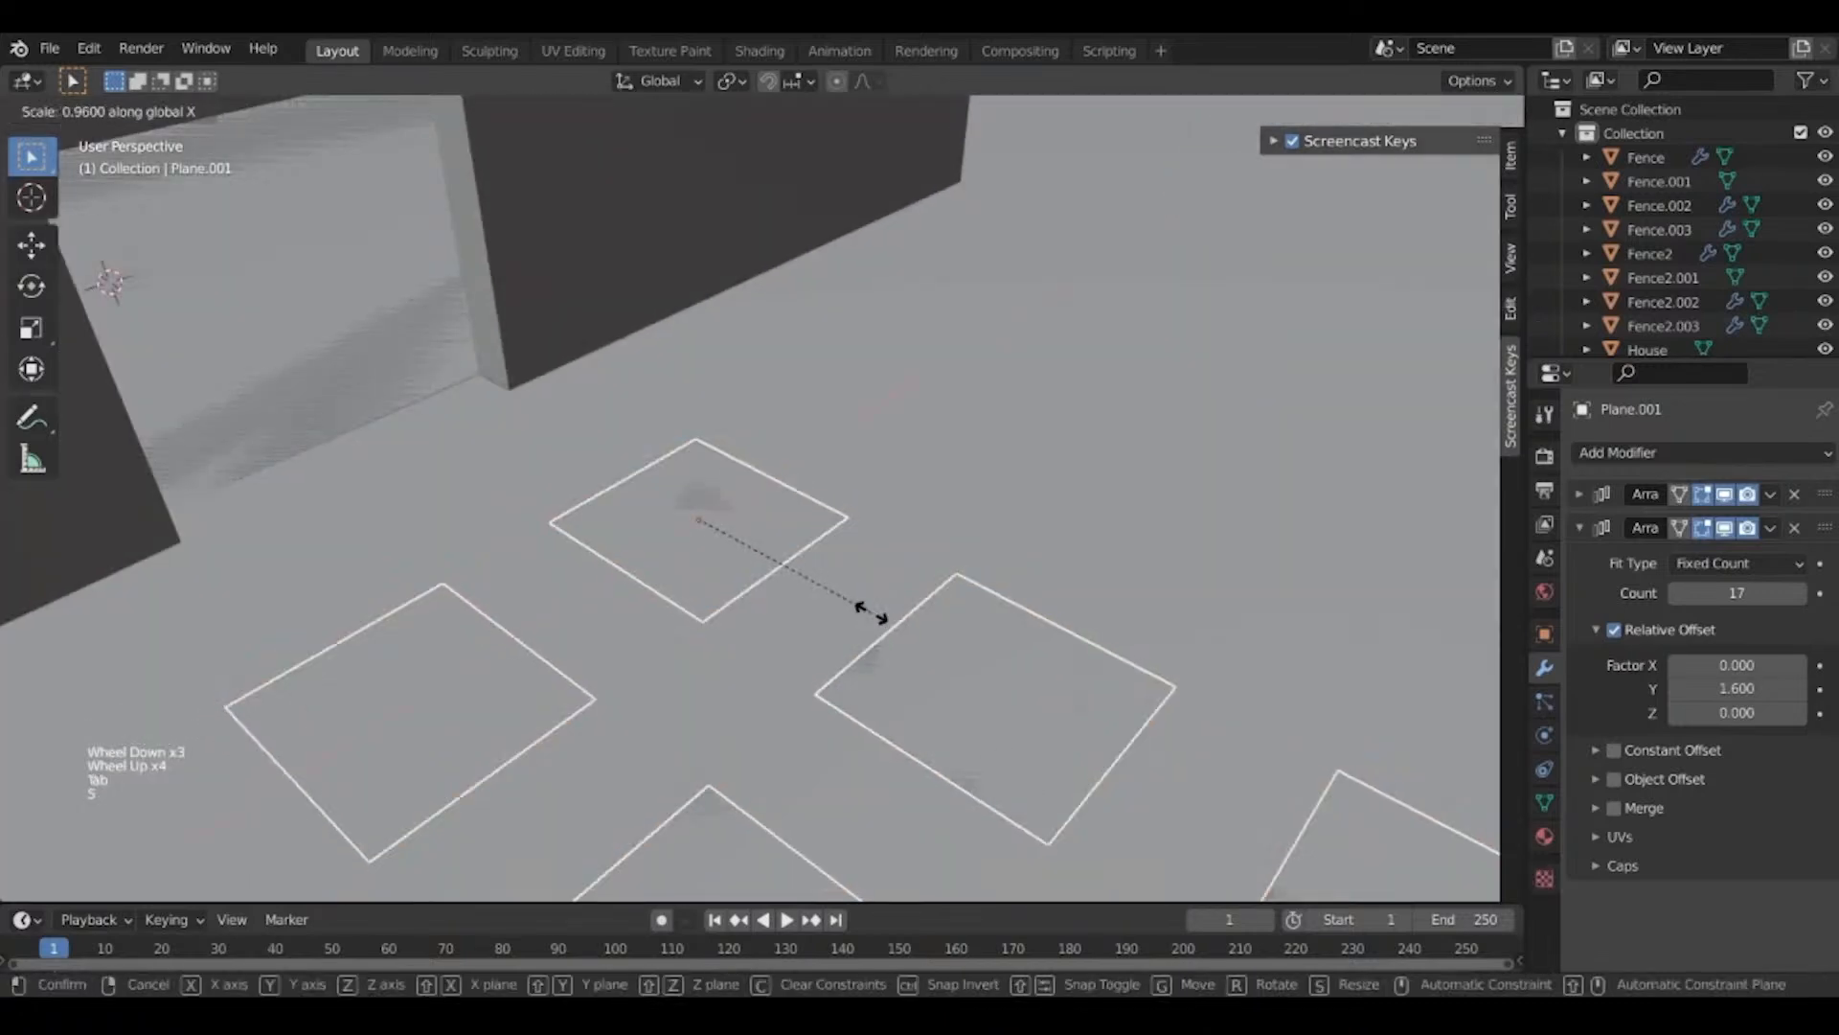
key(Escape)
key(s)
key(y)
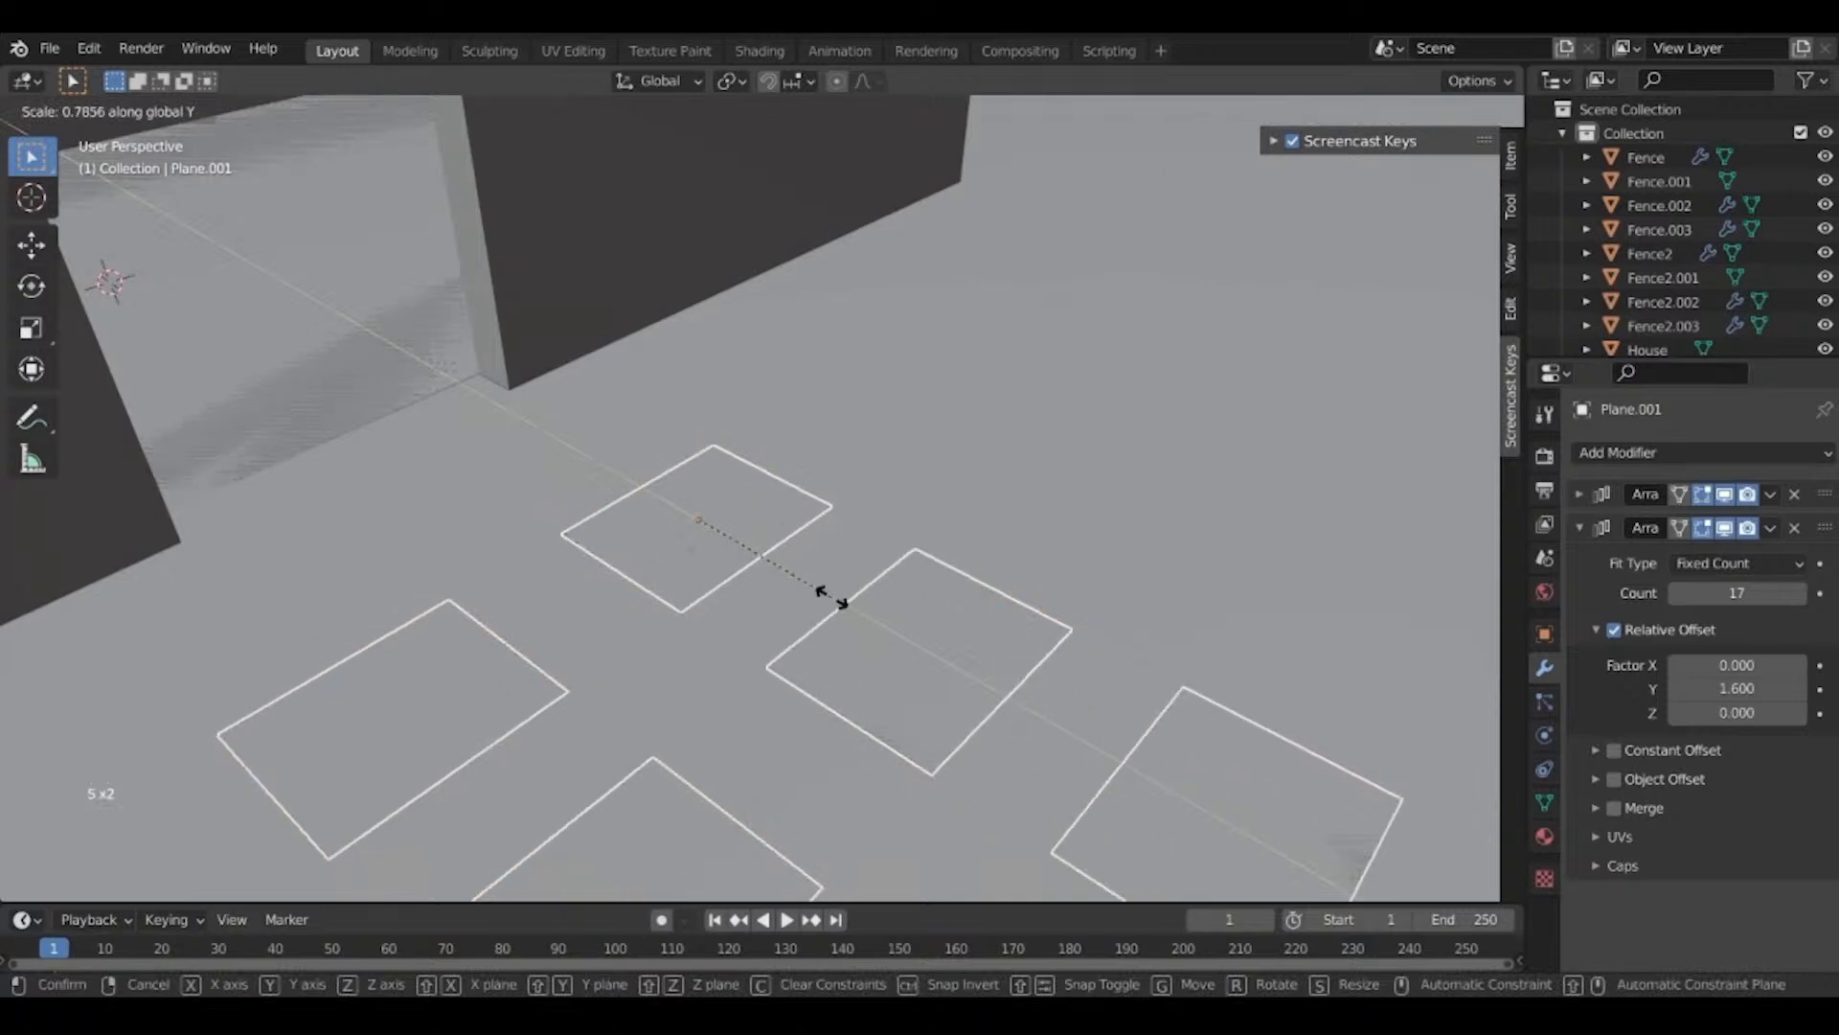
click(830, 596)
Move the tile path about 0.2 m along Y towards the doorway.
scroll(830, 596, down, 2)
key(g)
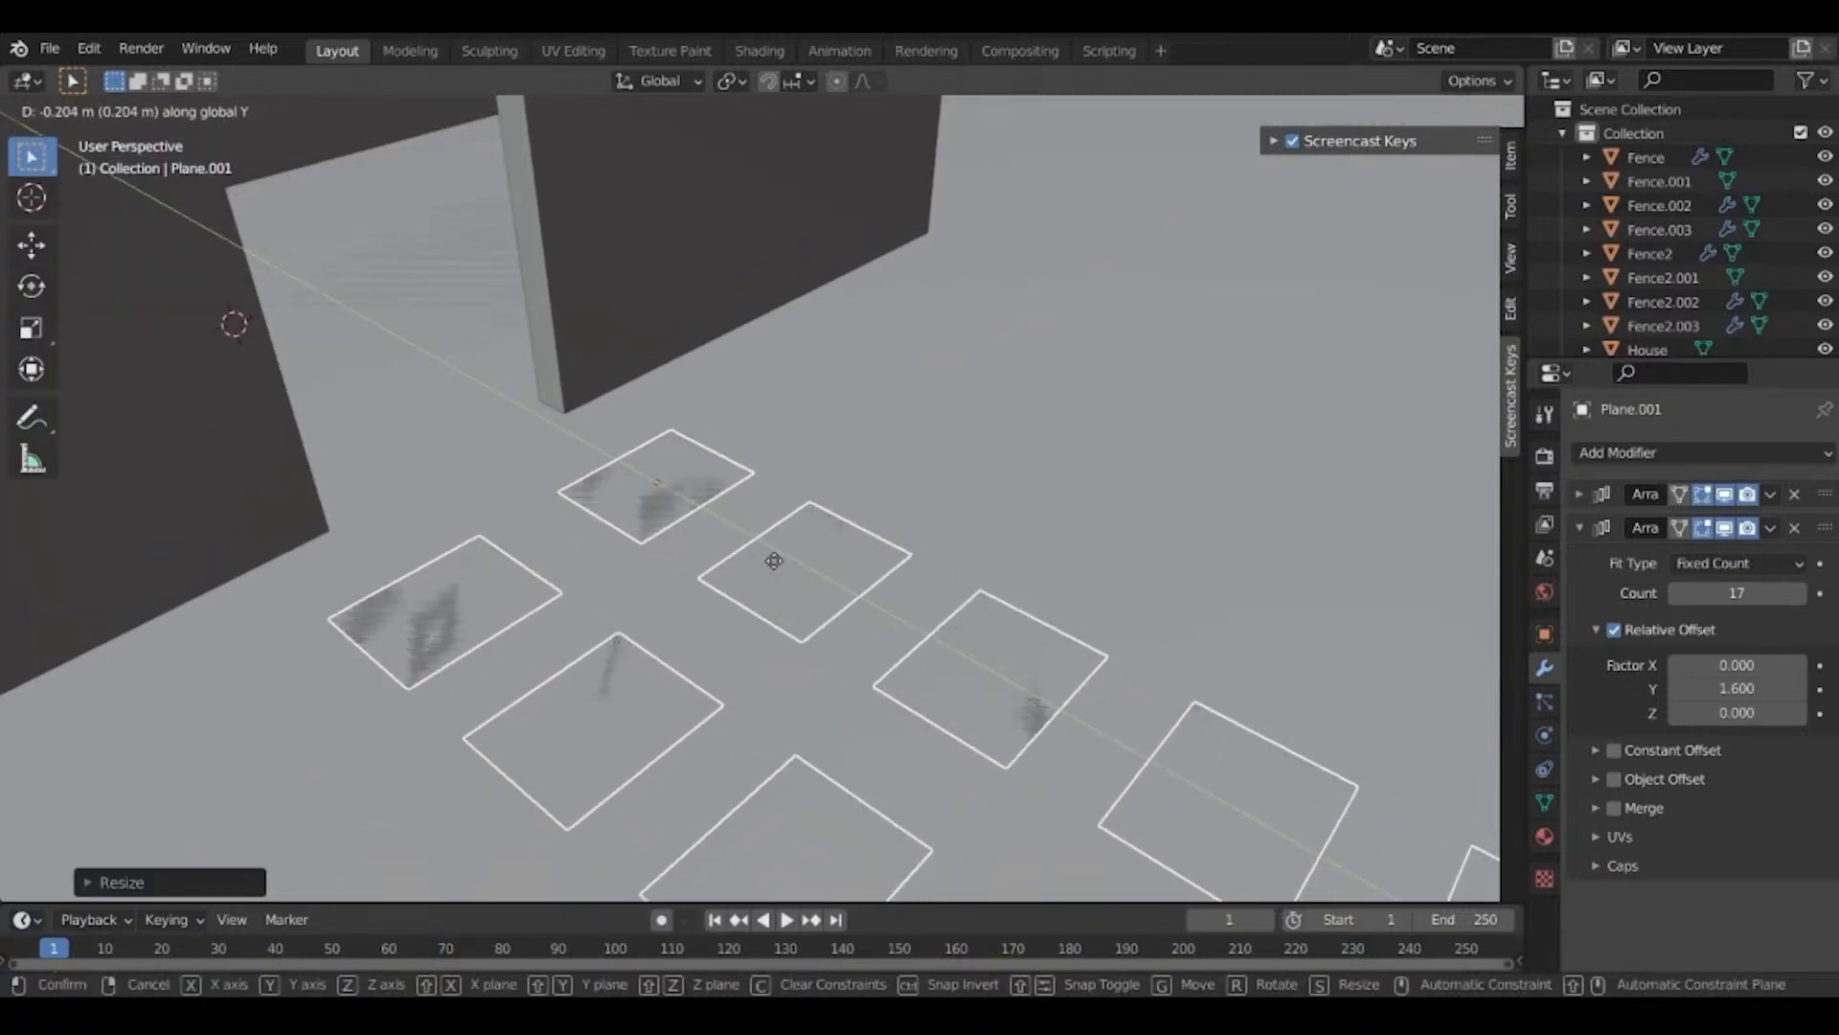
click(774, 561)
Set the second array's count to 22 to extend the shortened tiles back to the fence opening.
scroll(774, 561, down, 8)
shift+middle_drag(774, 565, 403, 287)
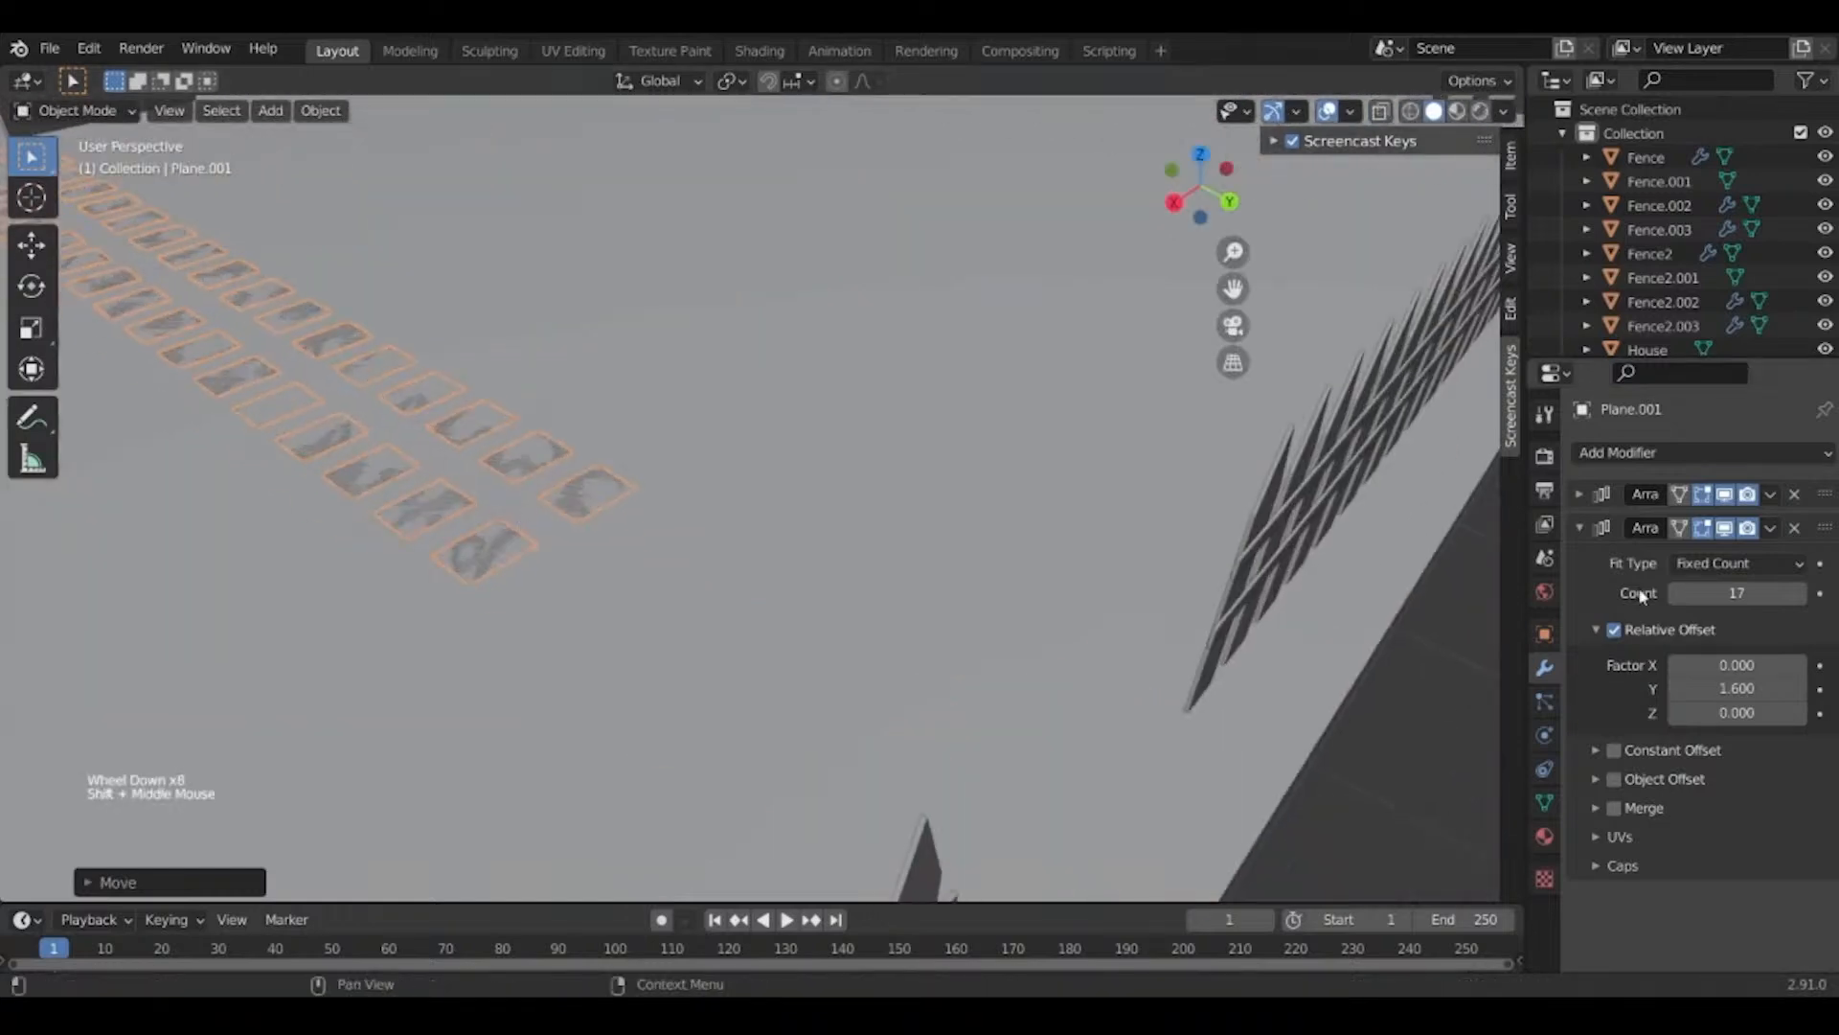
click(1798, 597)
click(1798, 597)
click(1798, 596)
click(1798, 597)
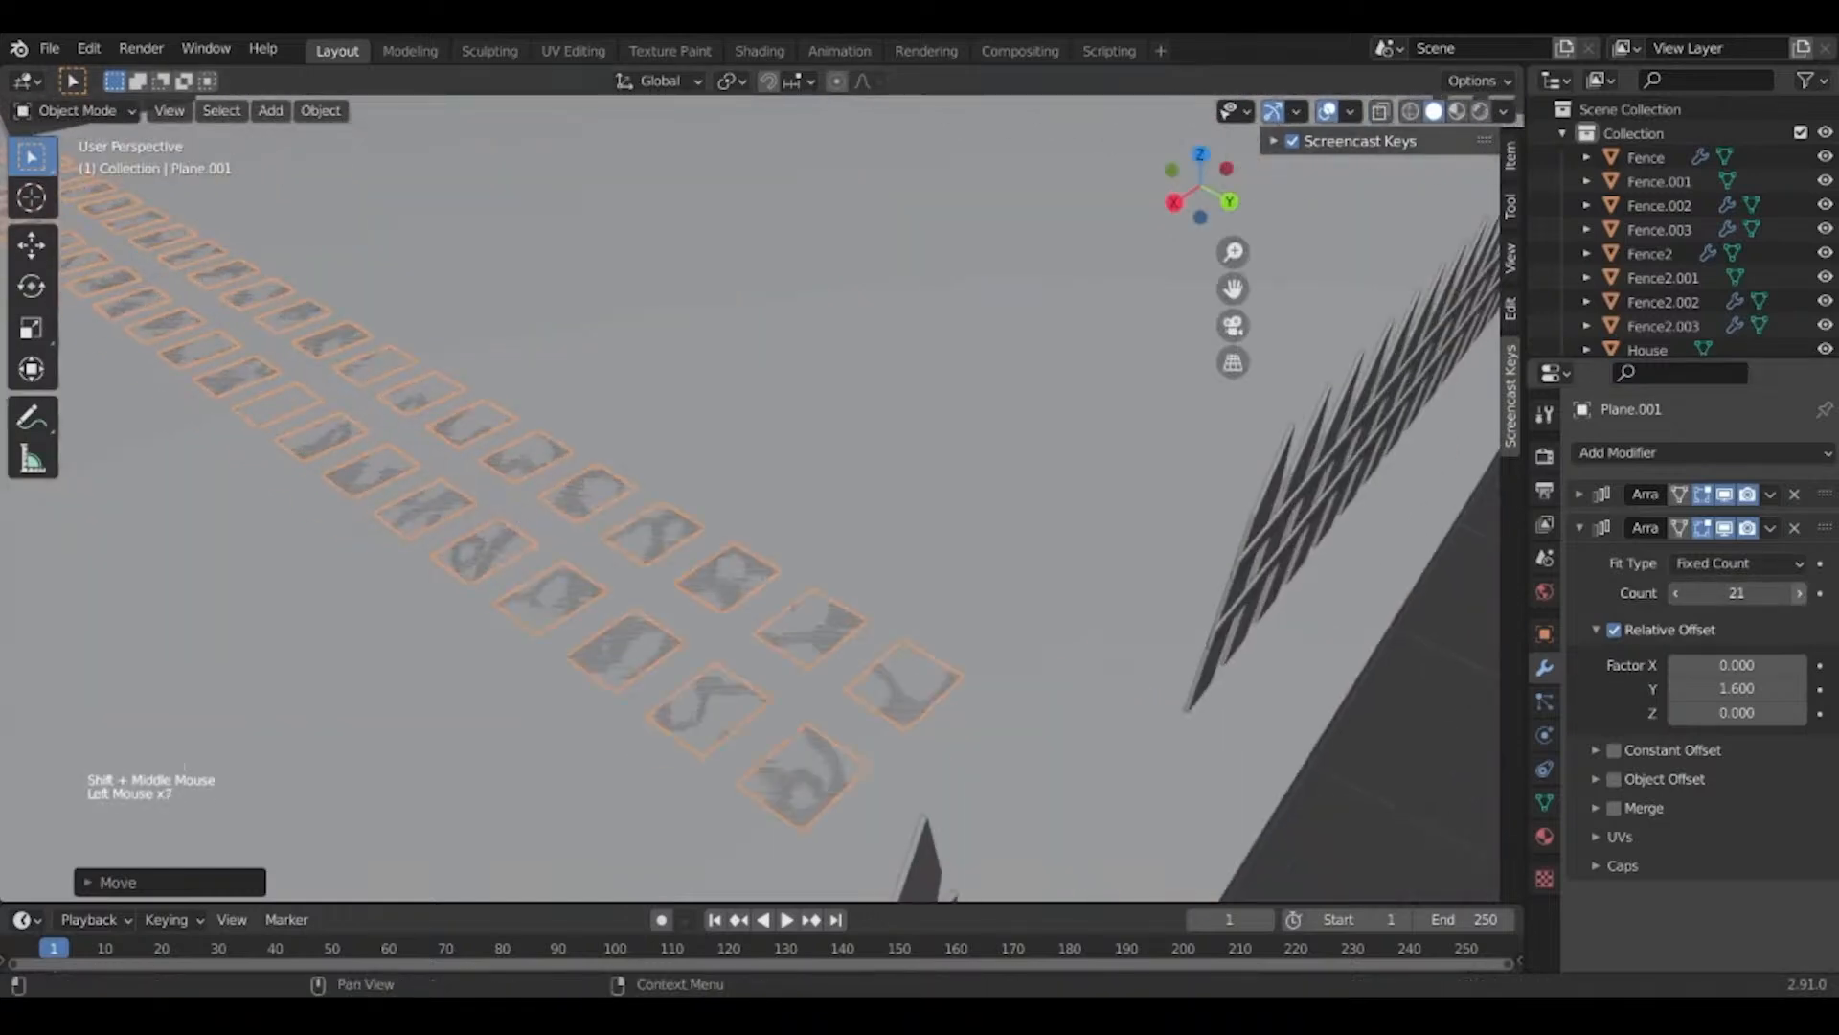
click(1797, 597)
click(1797, 597)
scroll(1418, 661, down, 1)
click(1675, 593)
Apply both Array modifiers on the tile path so that all tiles become real mesh.
scroll(980, 450, up, 14)
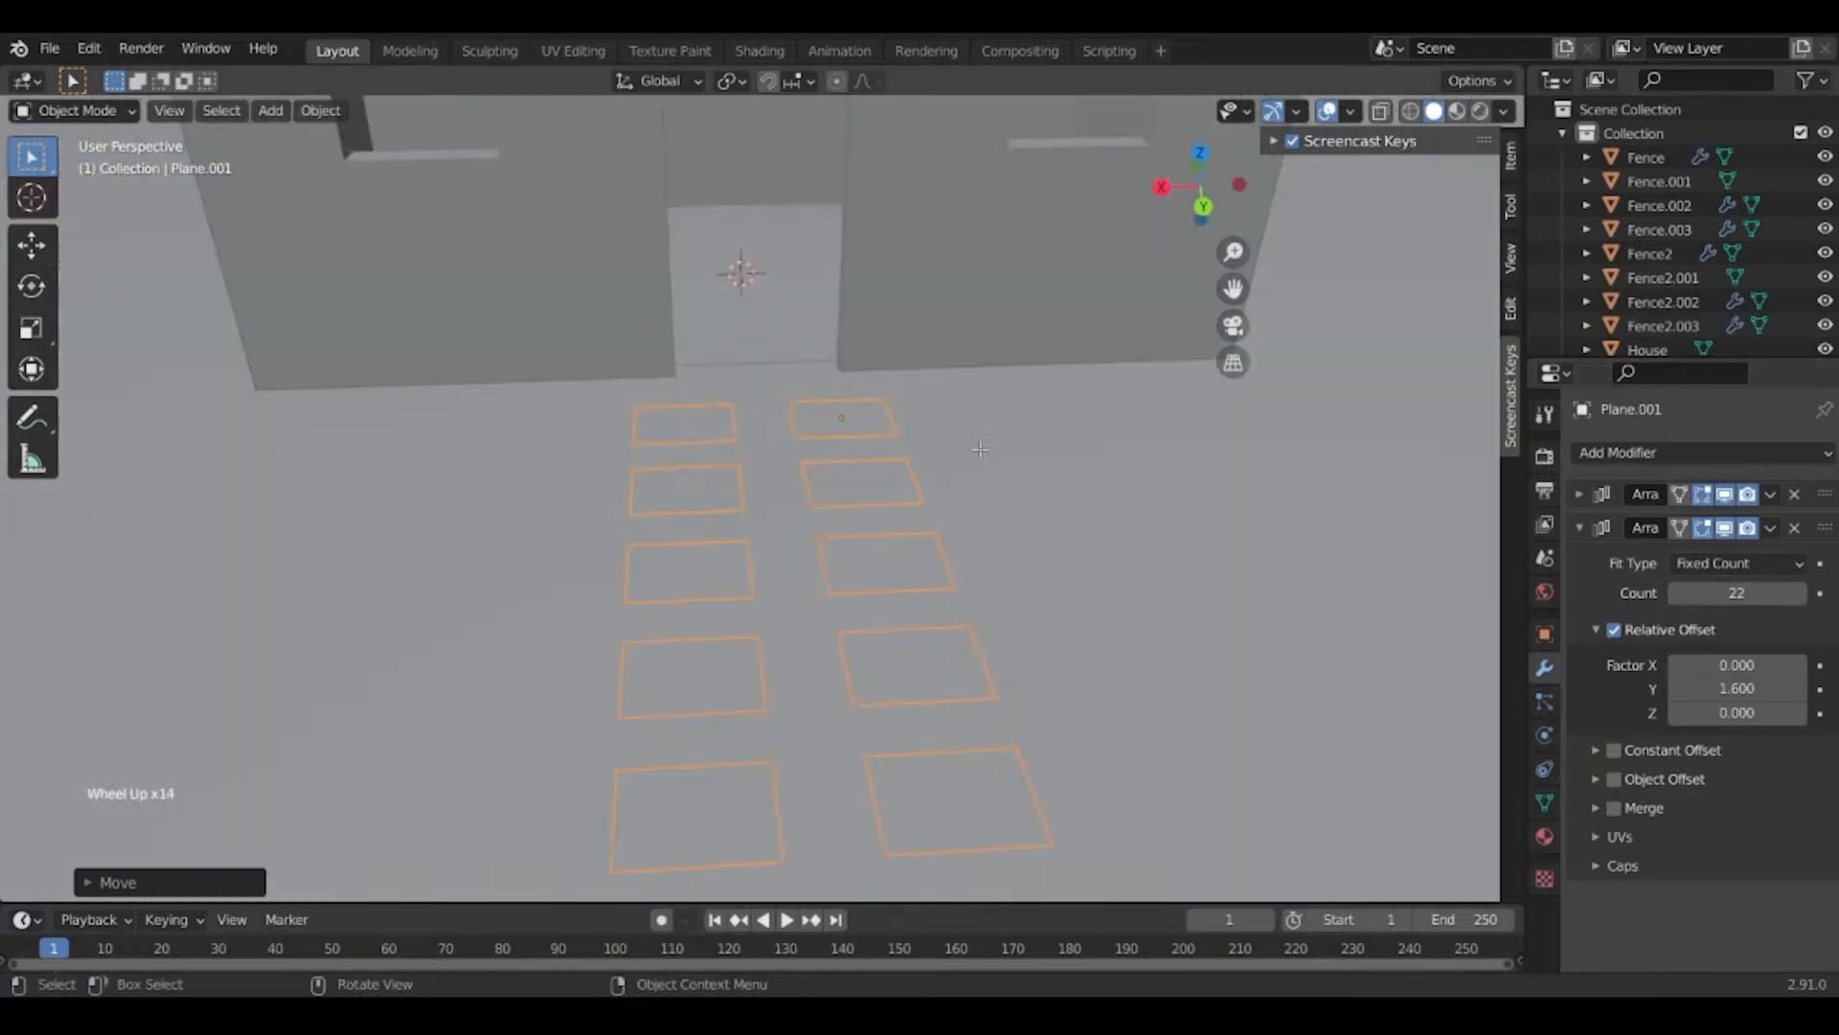
key(Tab)
key(Tab)
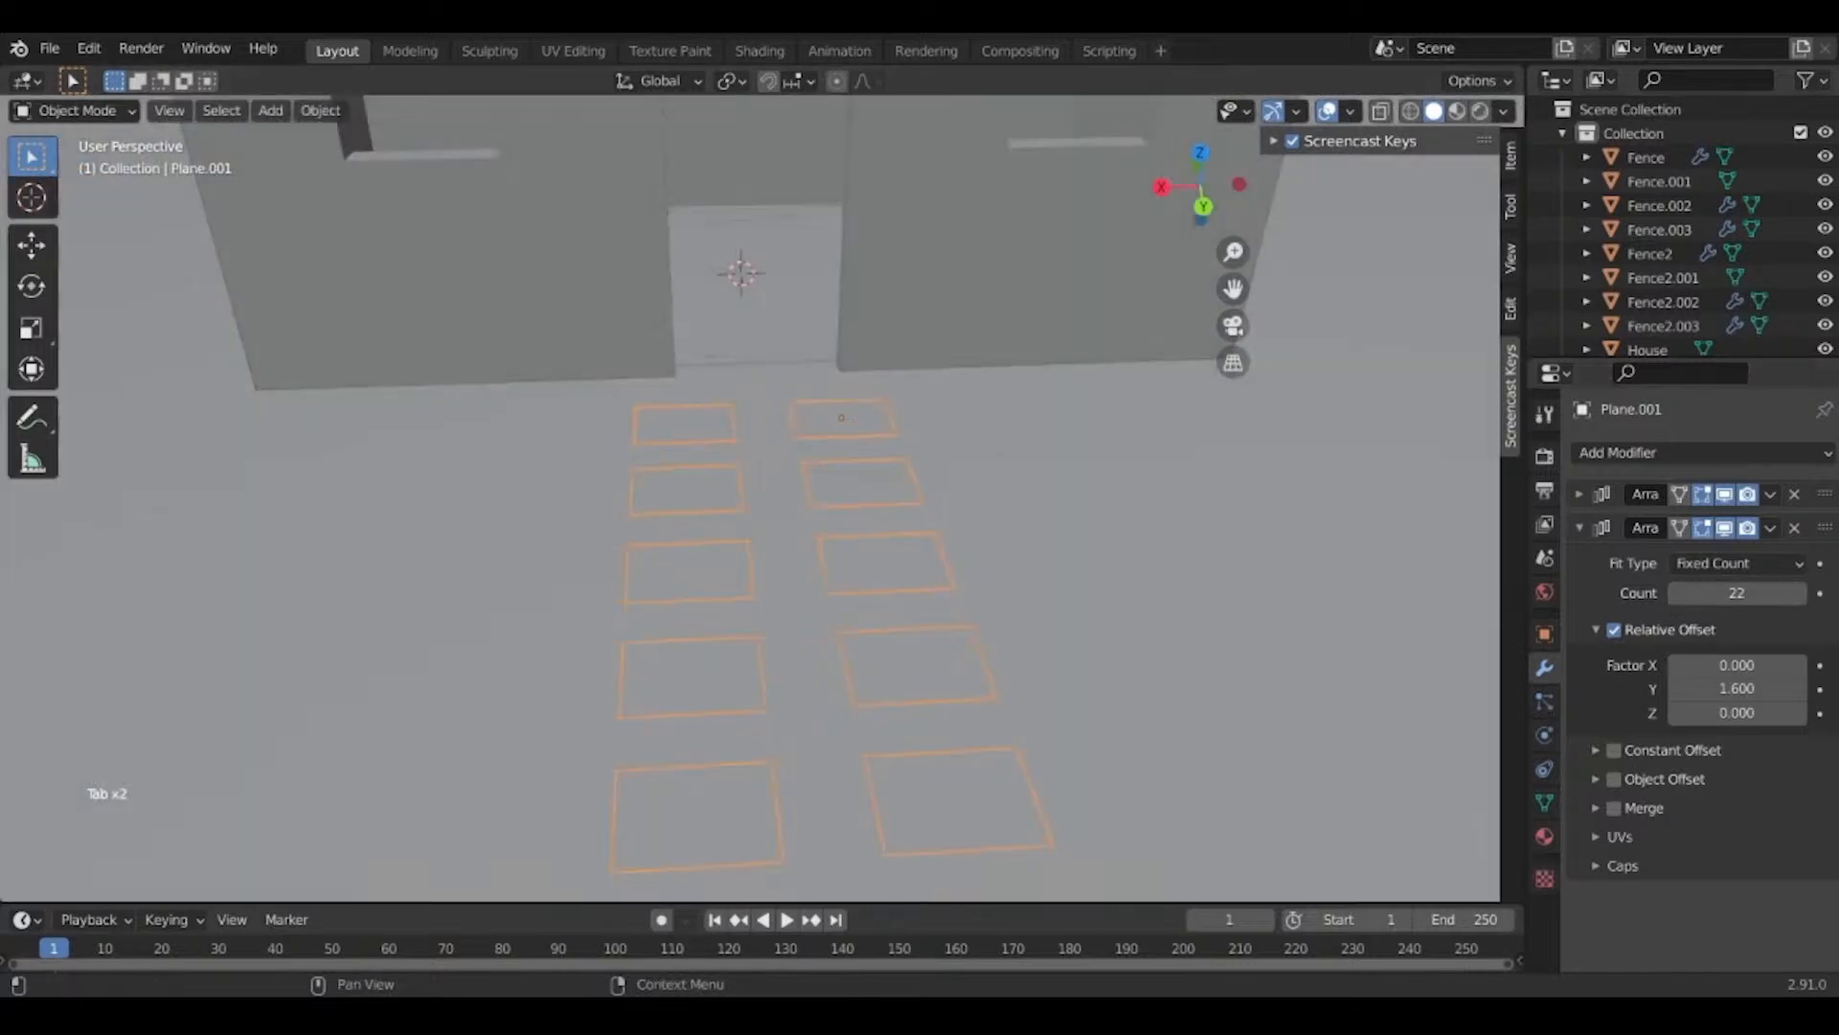
click(1580, 528)
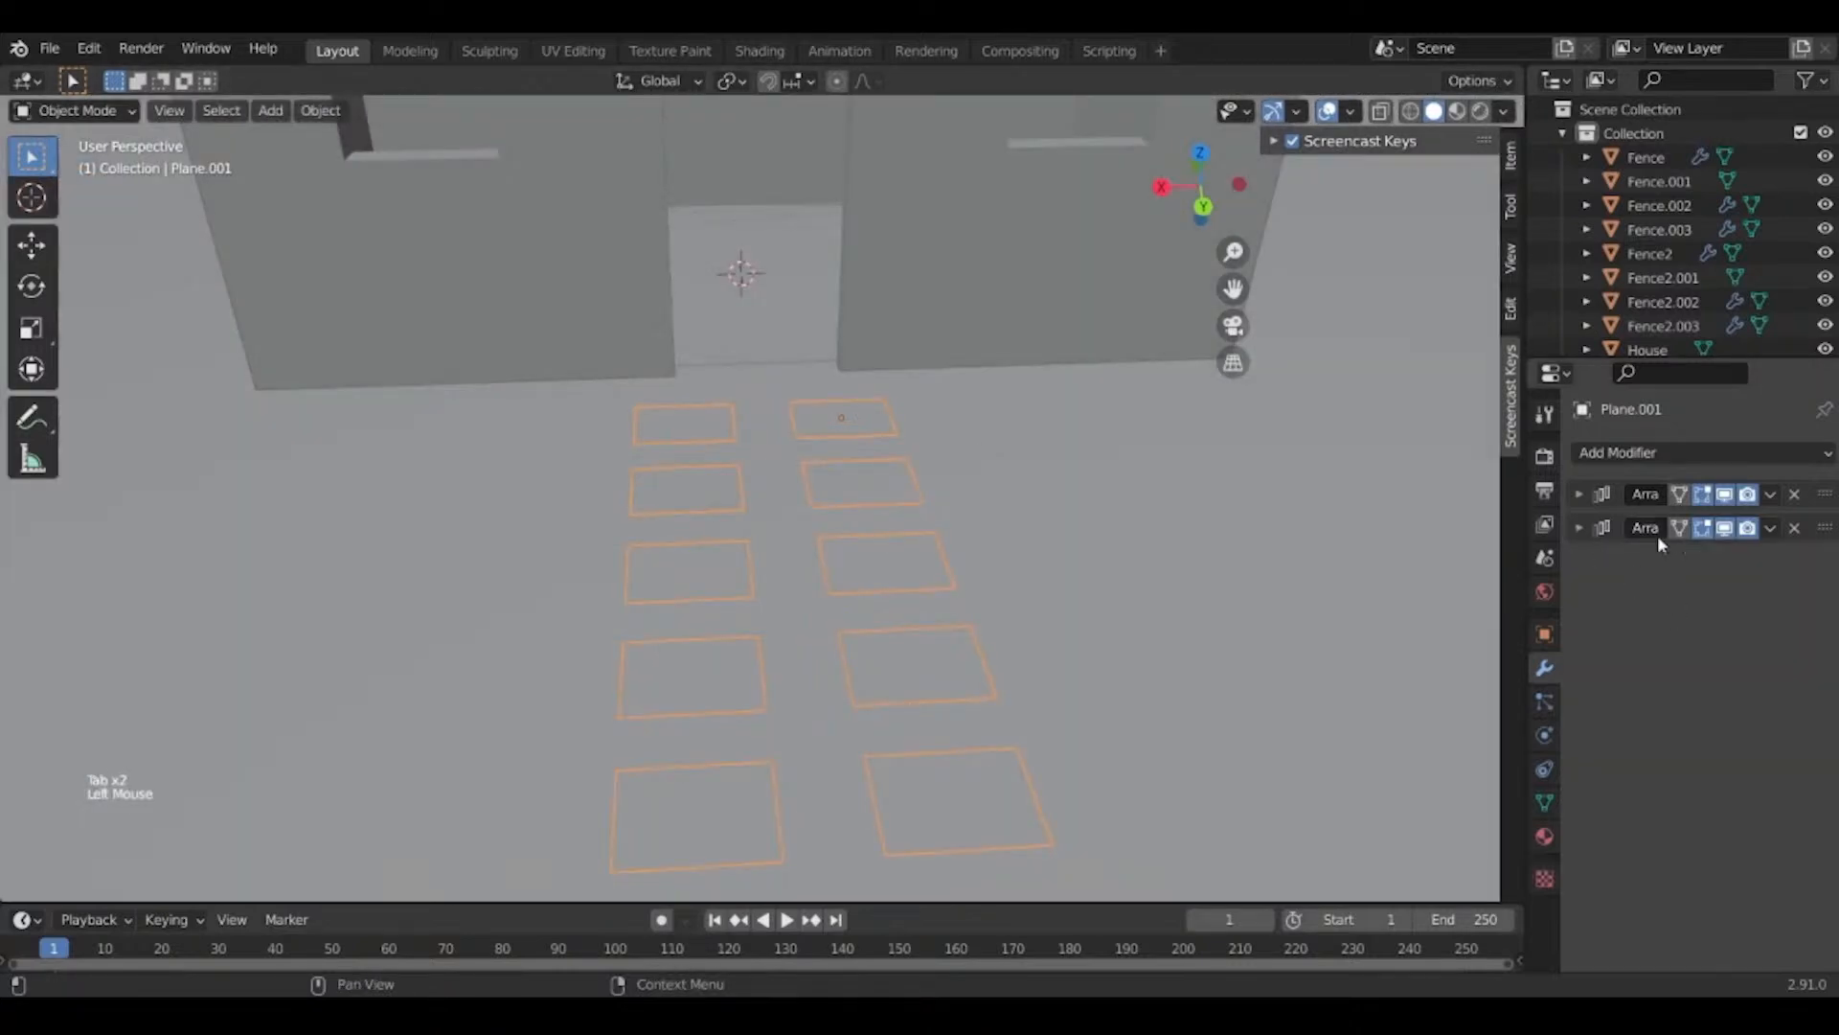
click(1580, 528)
key(ctrl+a)
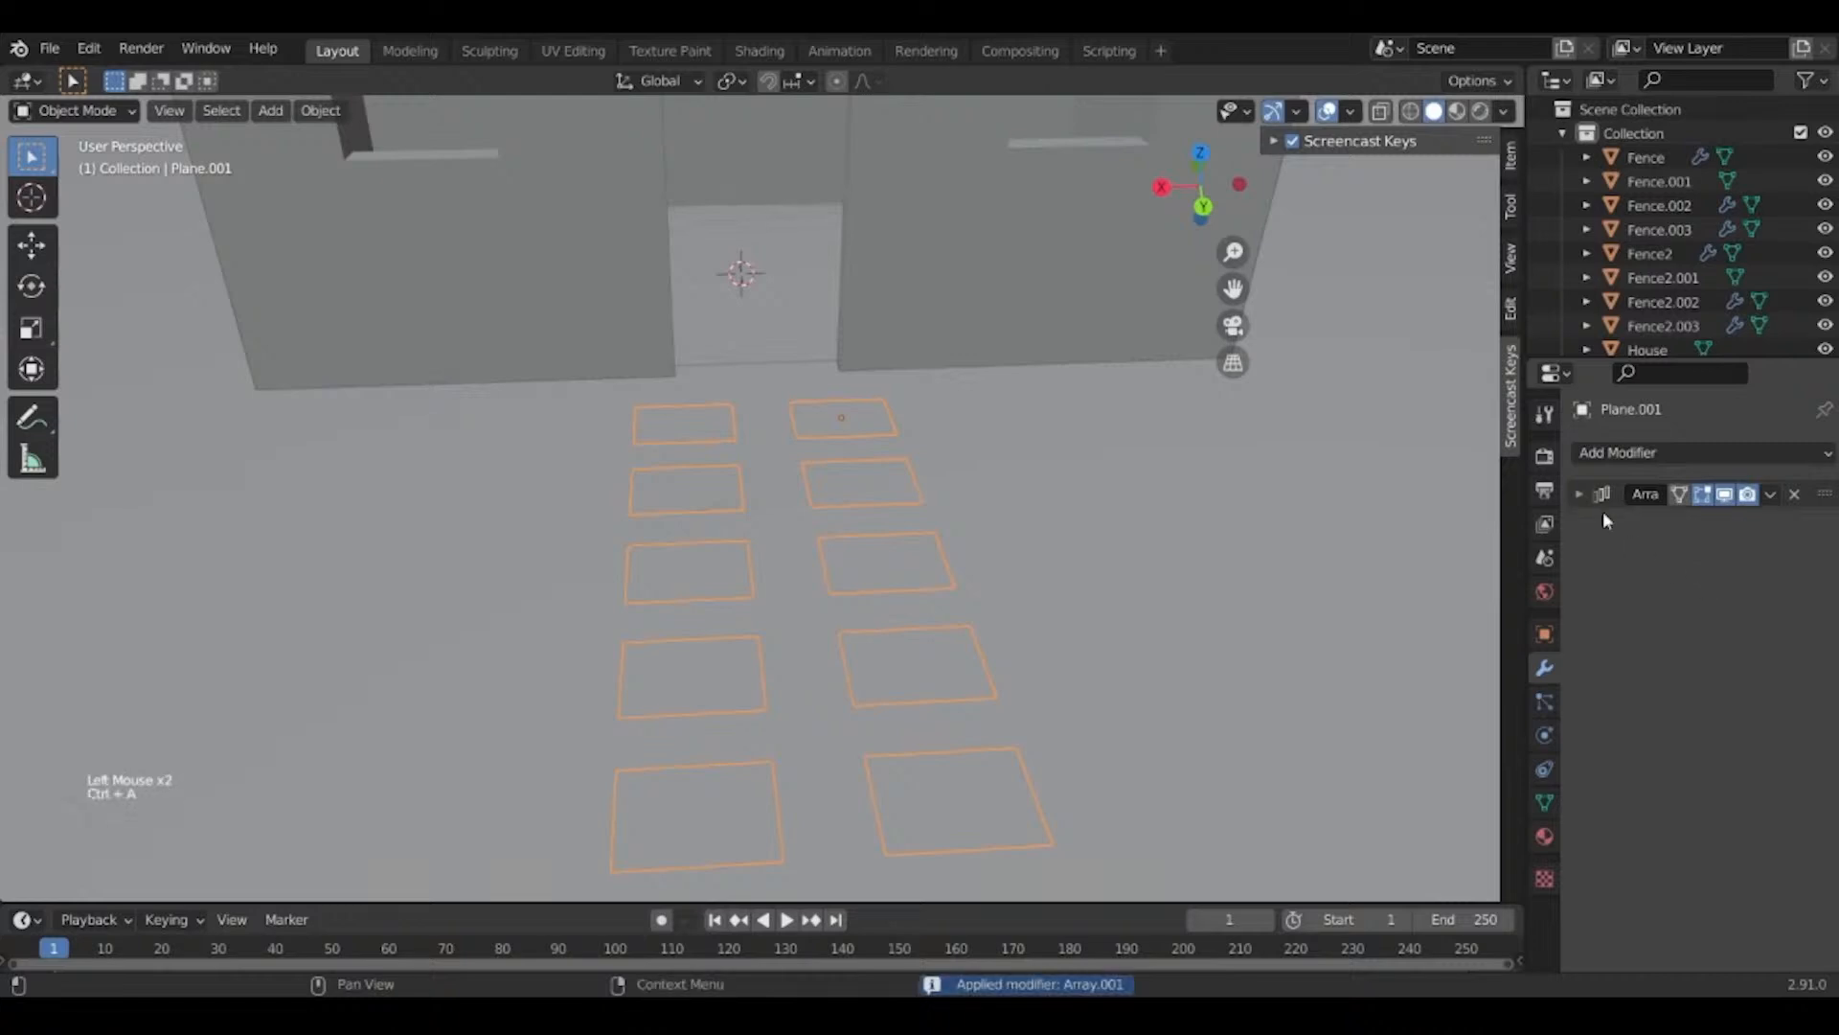
click(1598, 499)
key(ctrl+a)
Select a corner vertex of the first tile in Edit Mode's vertex selection and enable proportional editing.
key(Tab)
scroll(827, 422, up, 3)
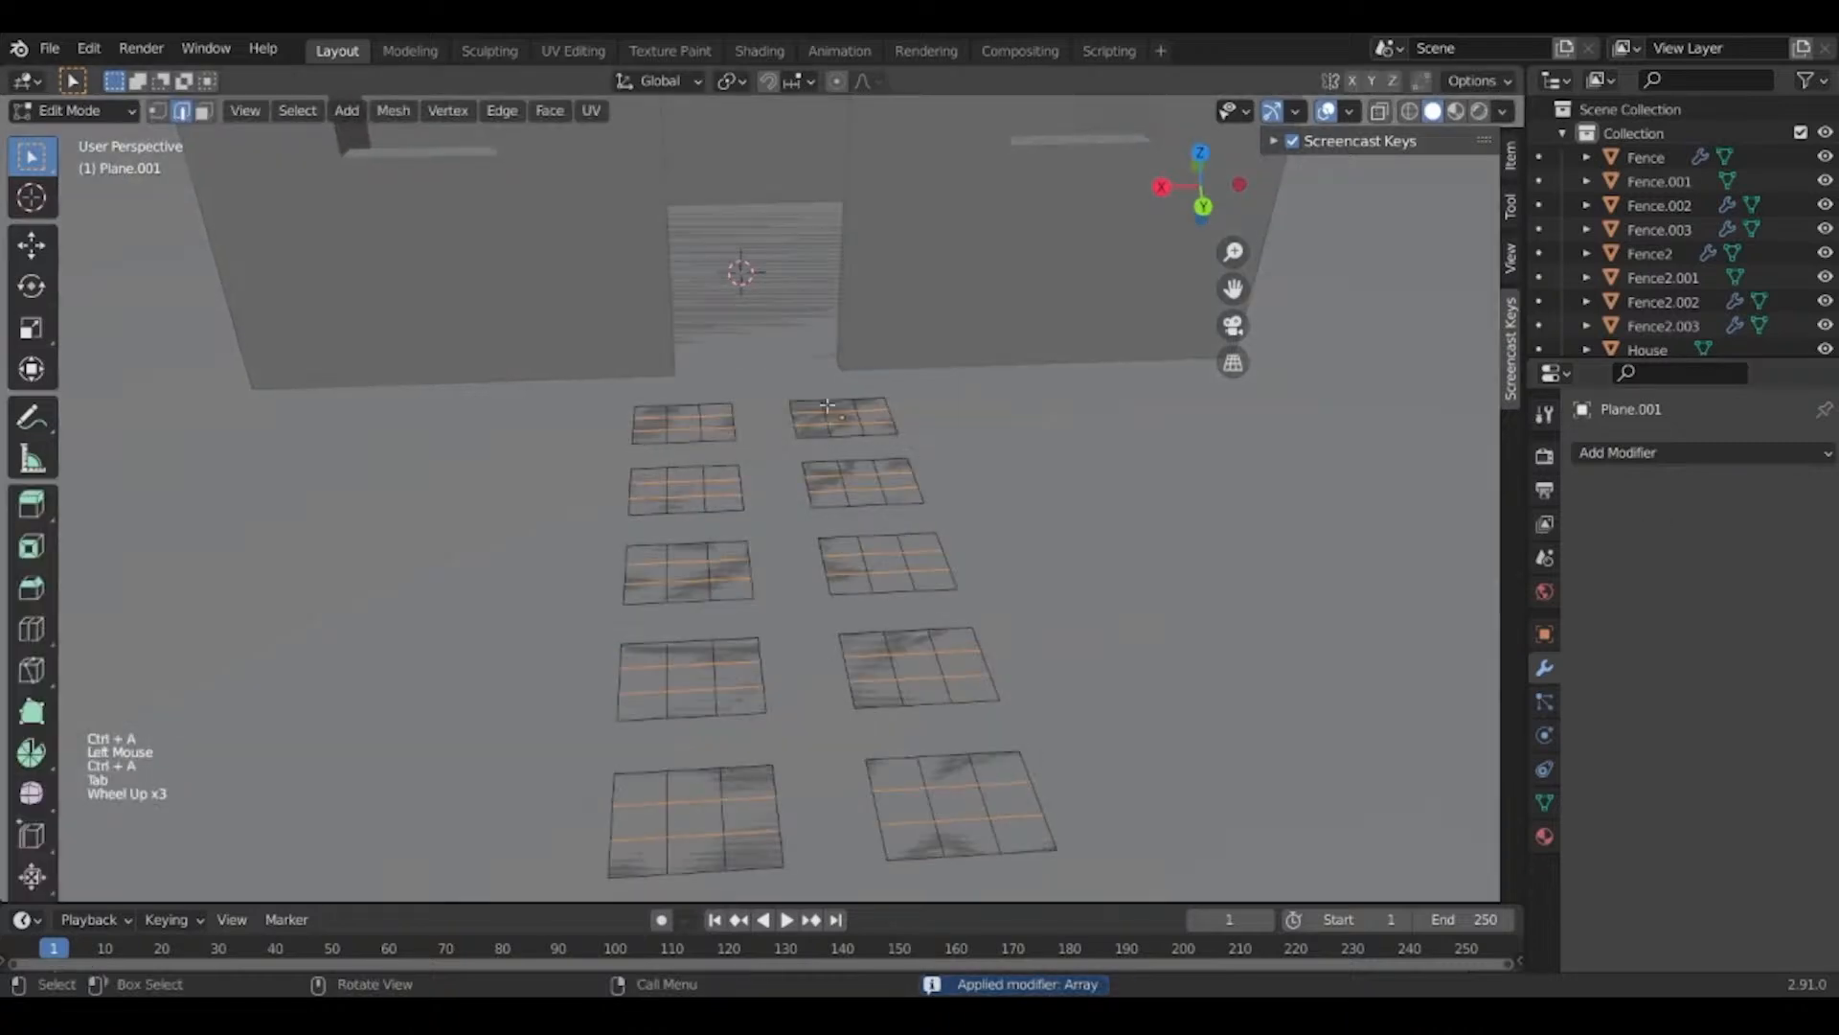
key(1)
scroll(800, 395, up, 4)
click(798, 395)
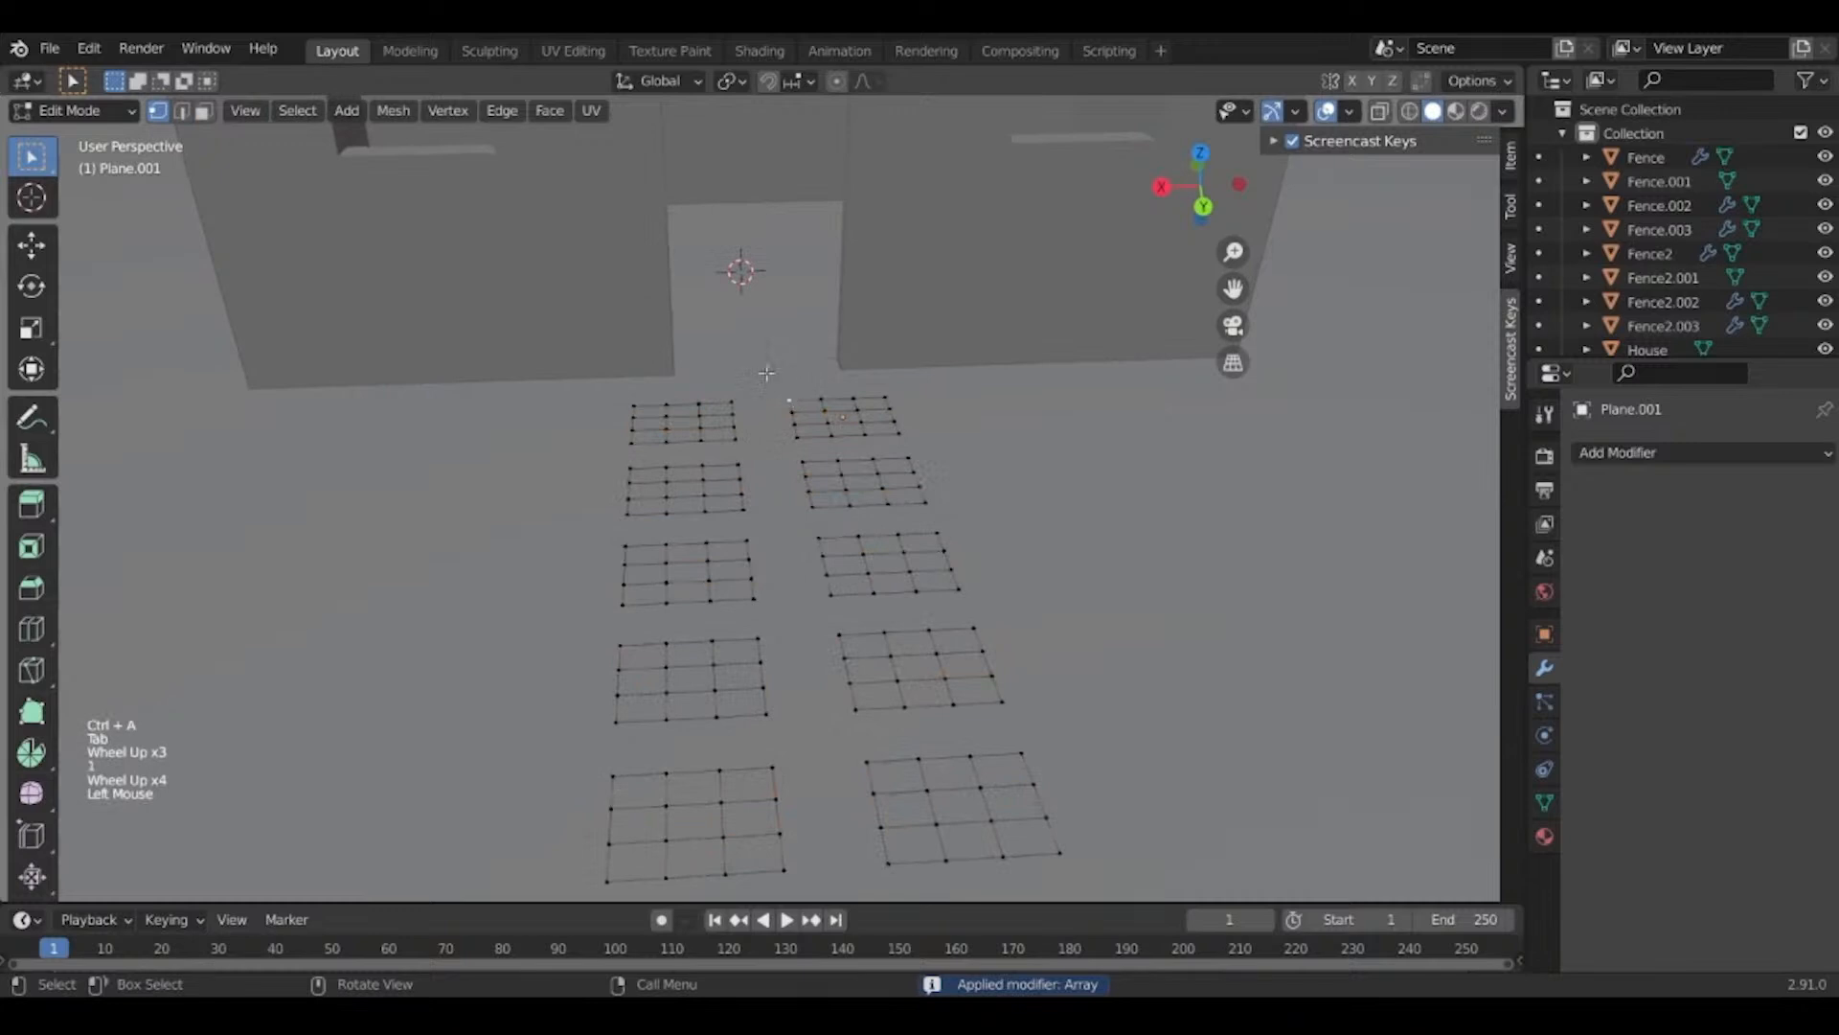
click(833, 82)
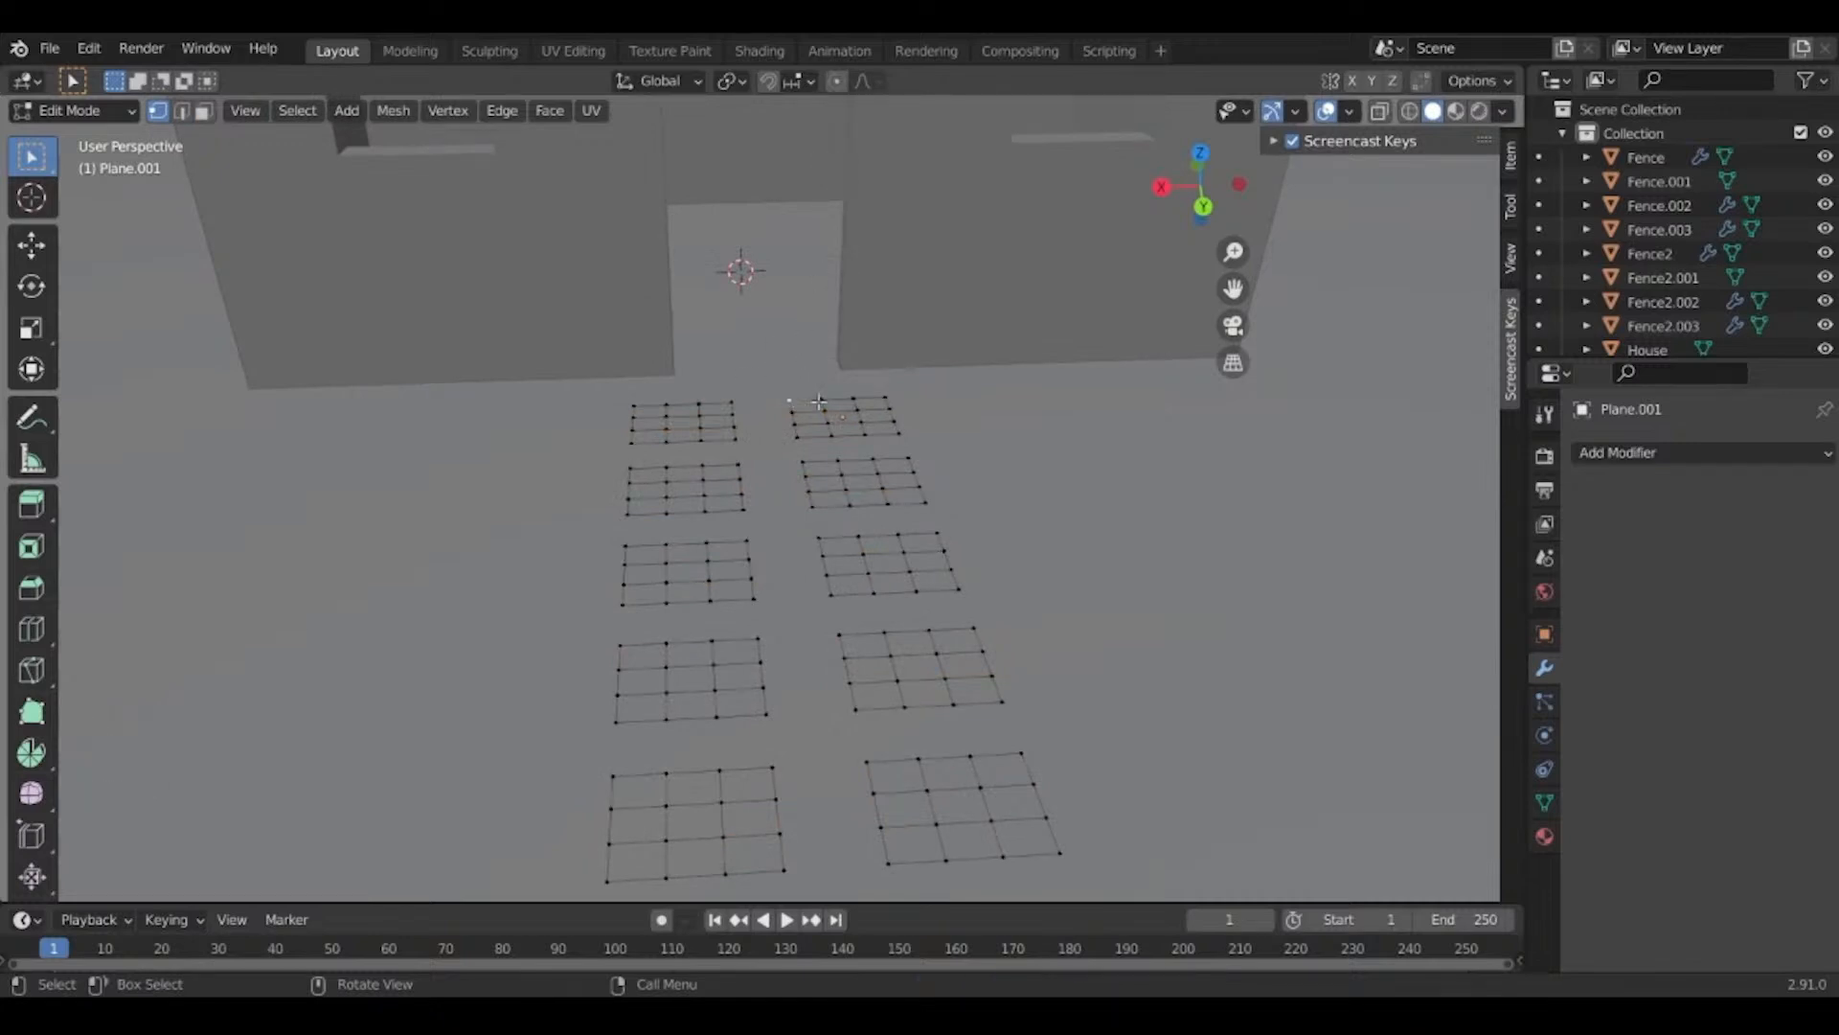
key(g)
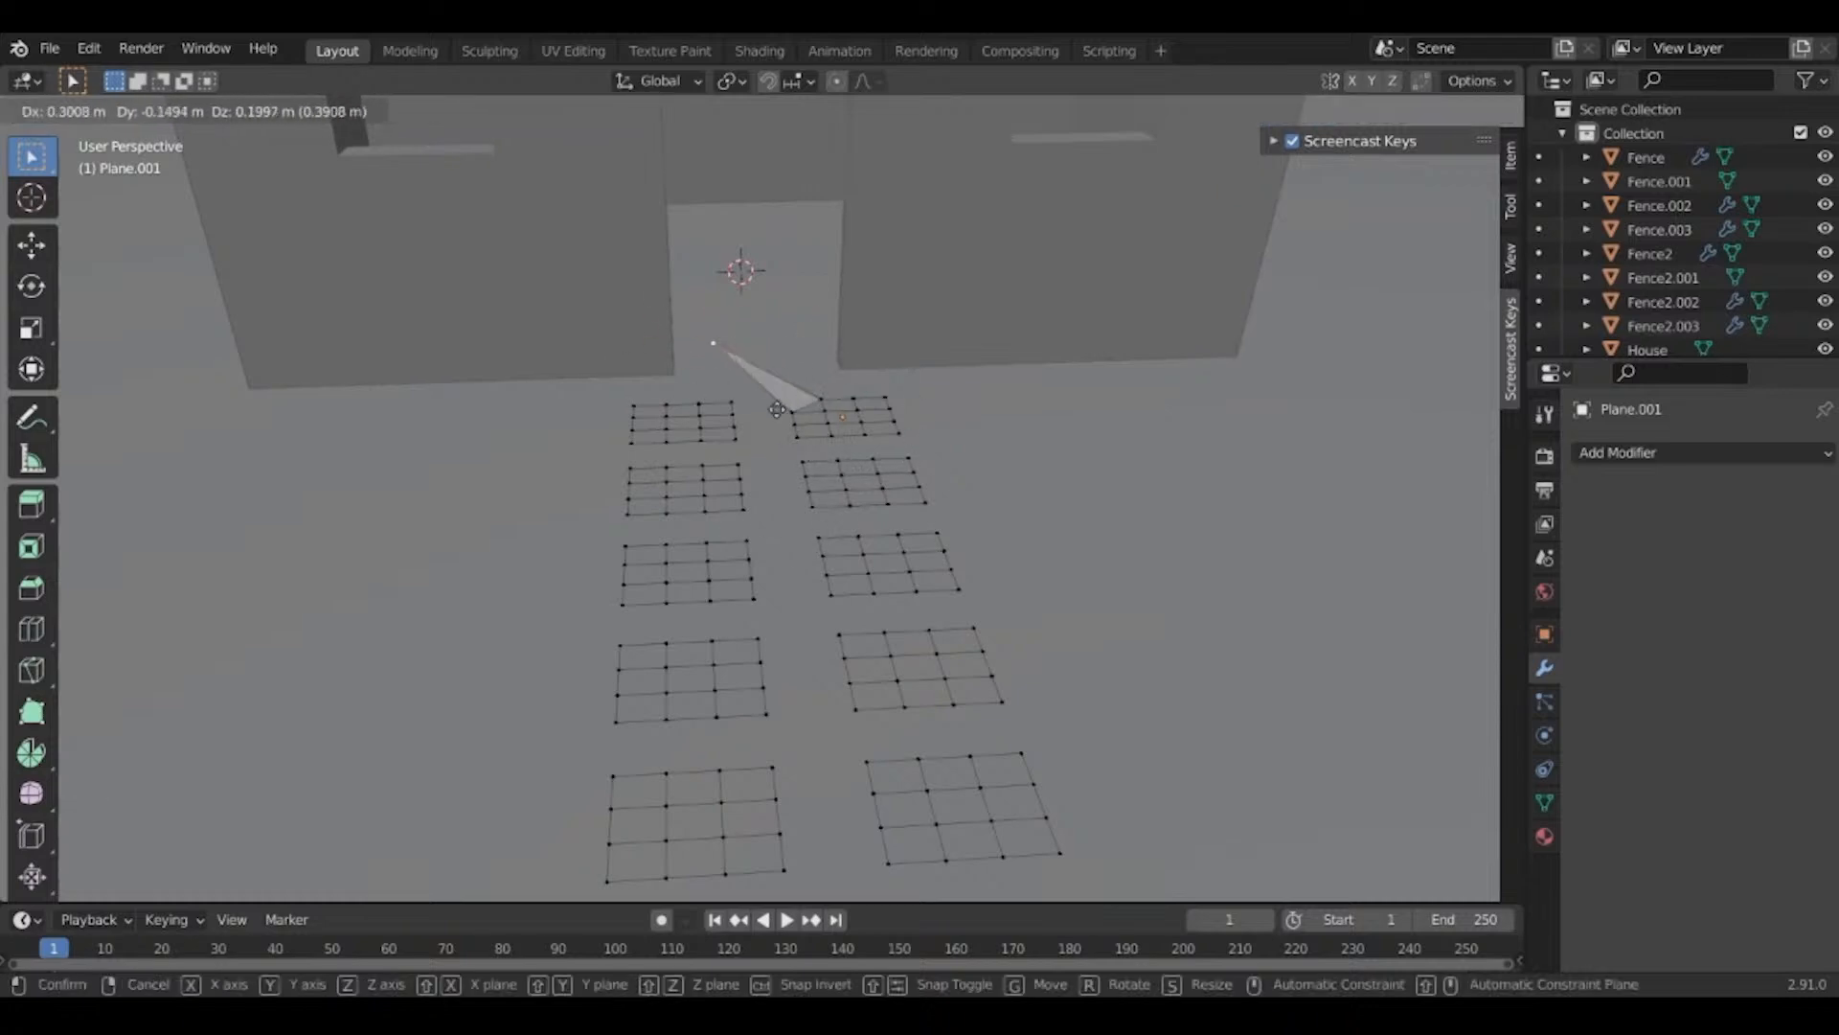
key(Escape)
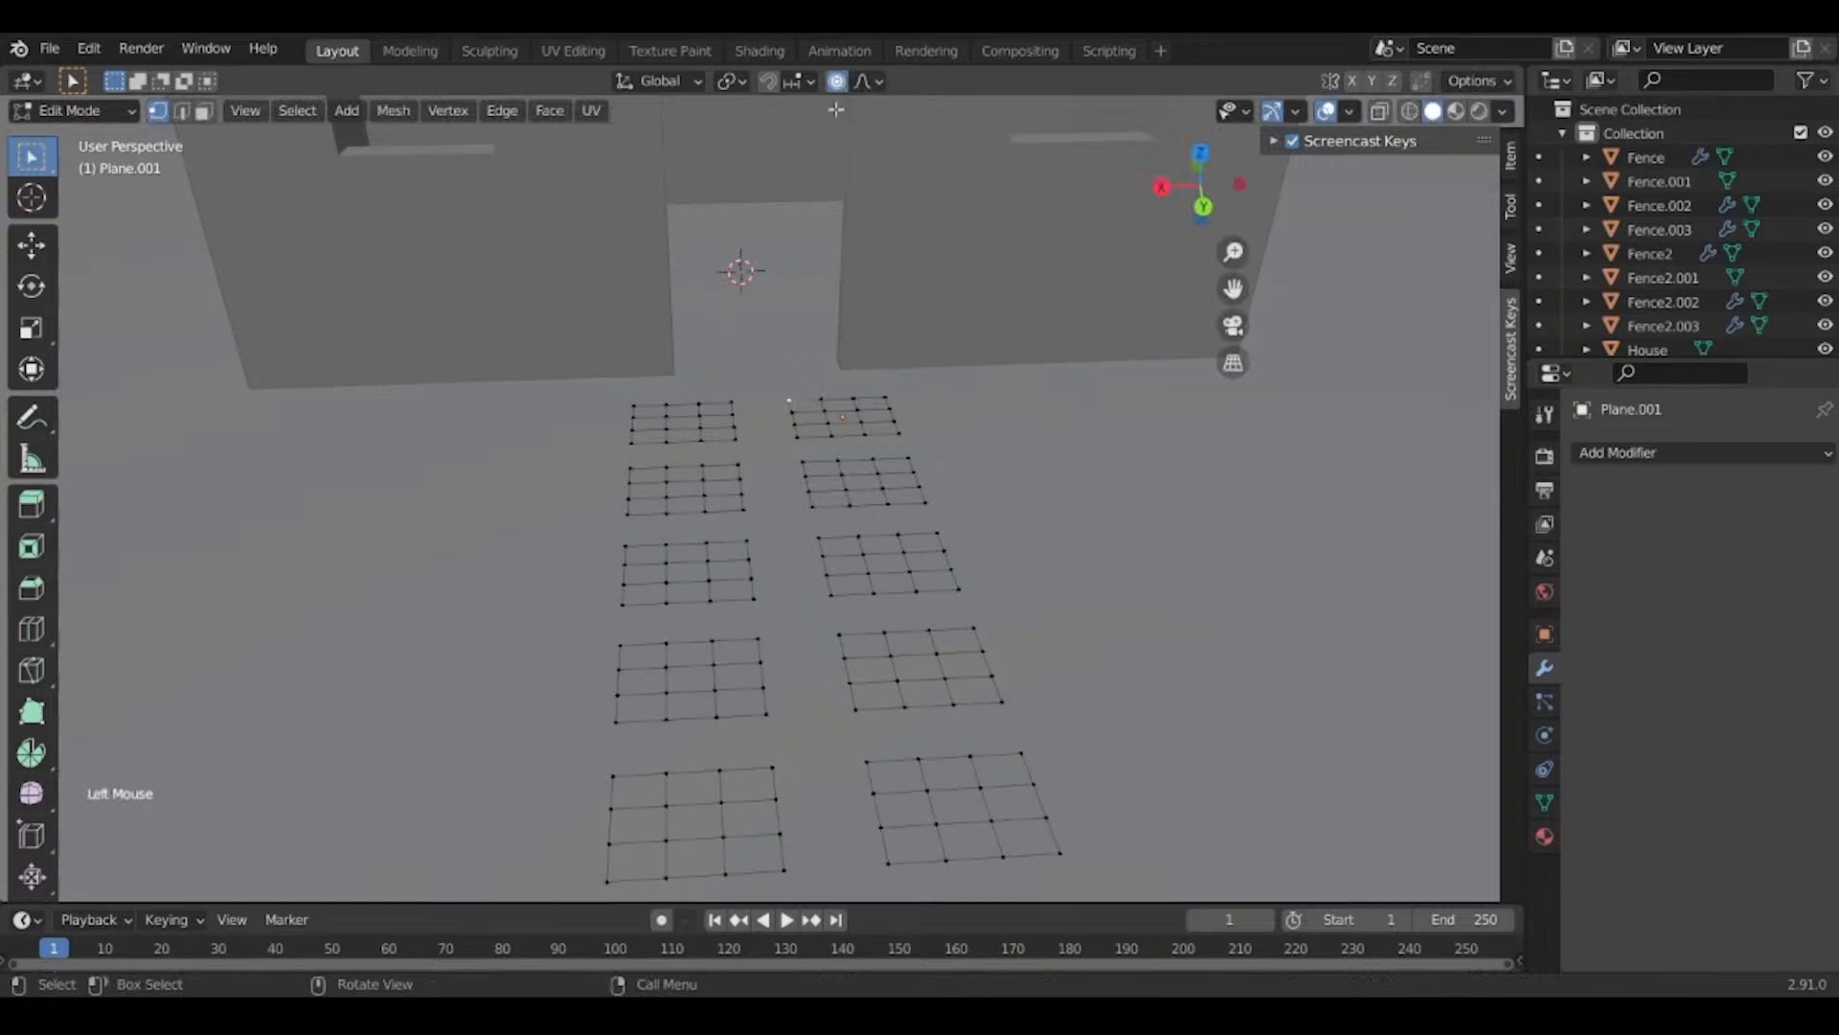
scroll(815, 543, up, 3)
key(g)
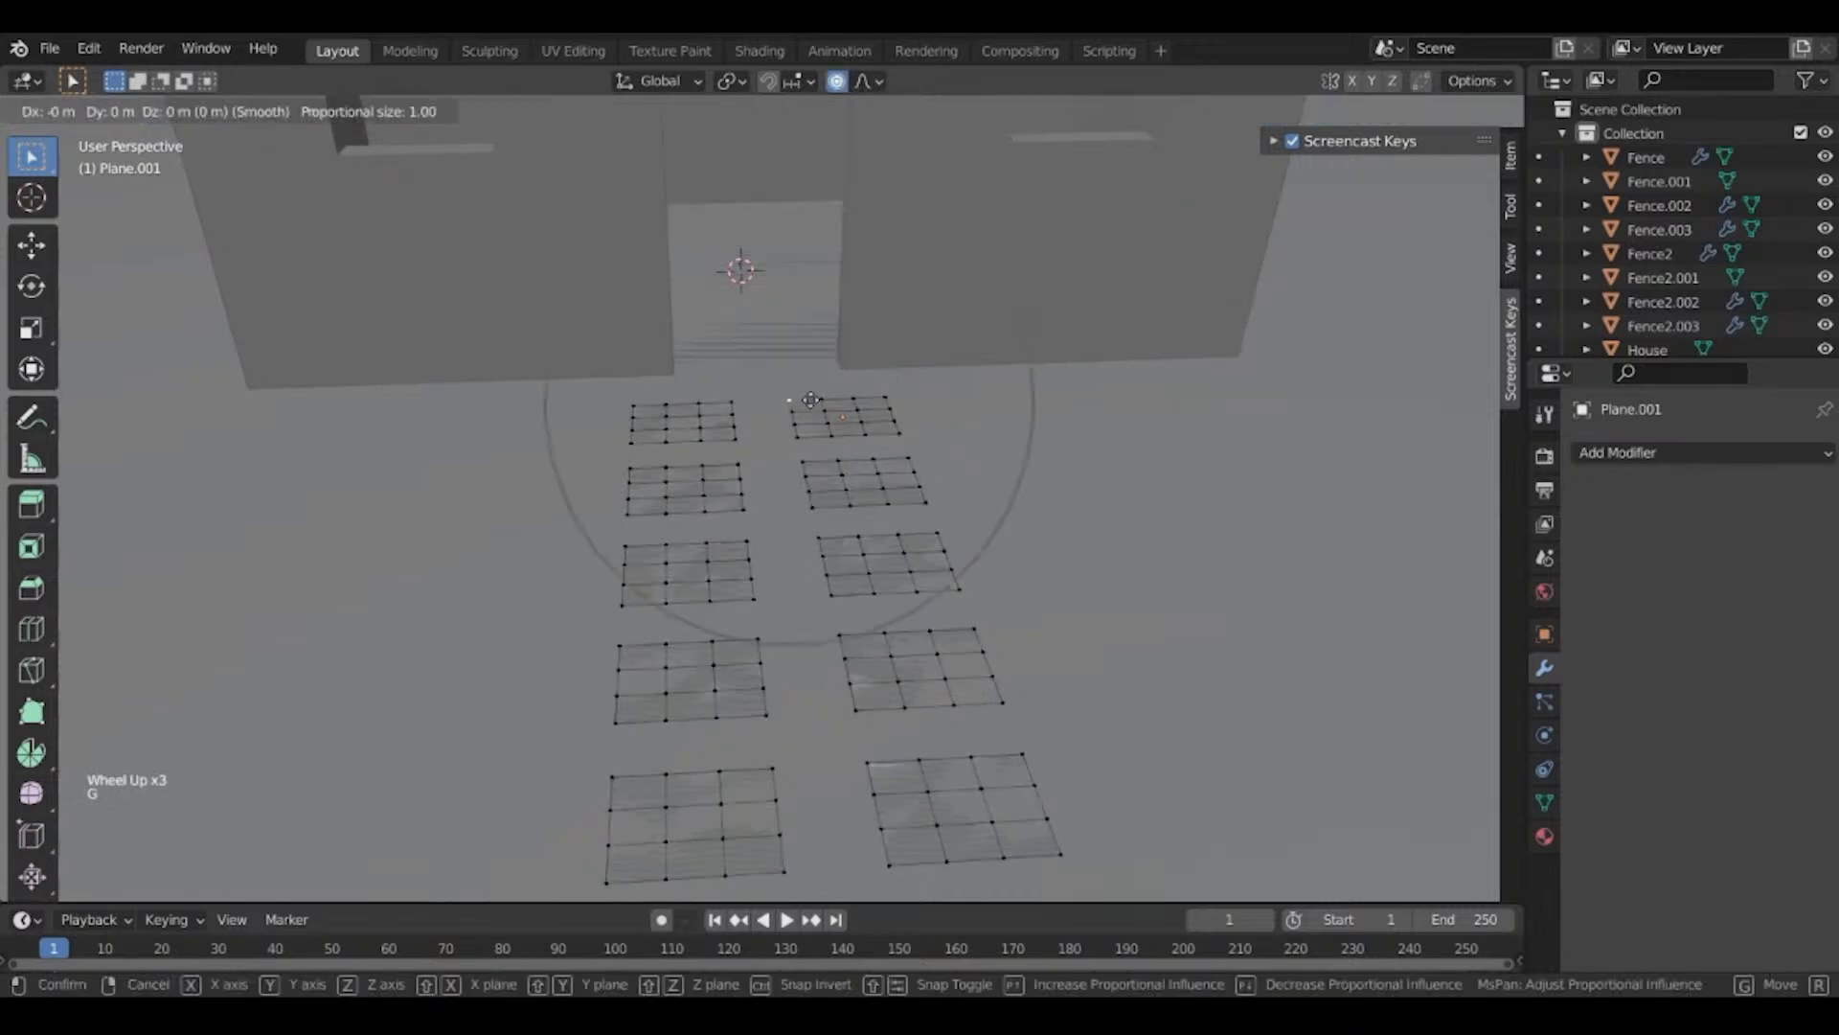
scroll(810, 401, up, 13)
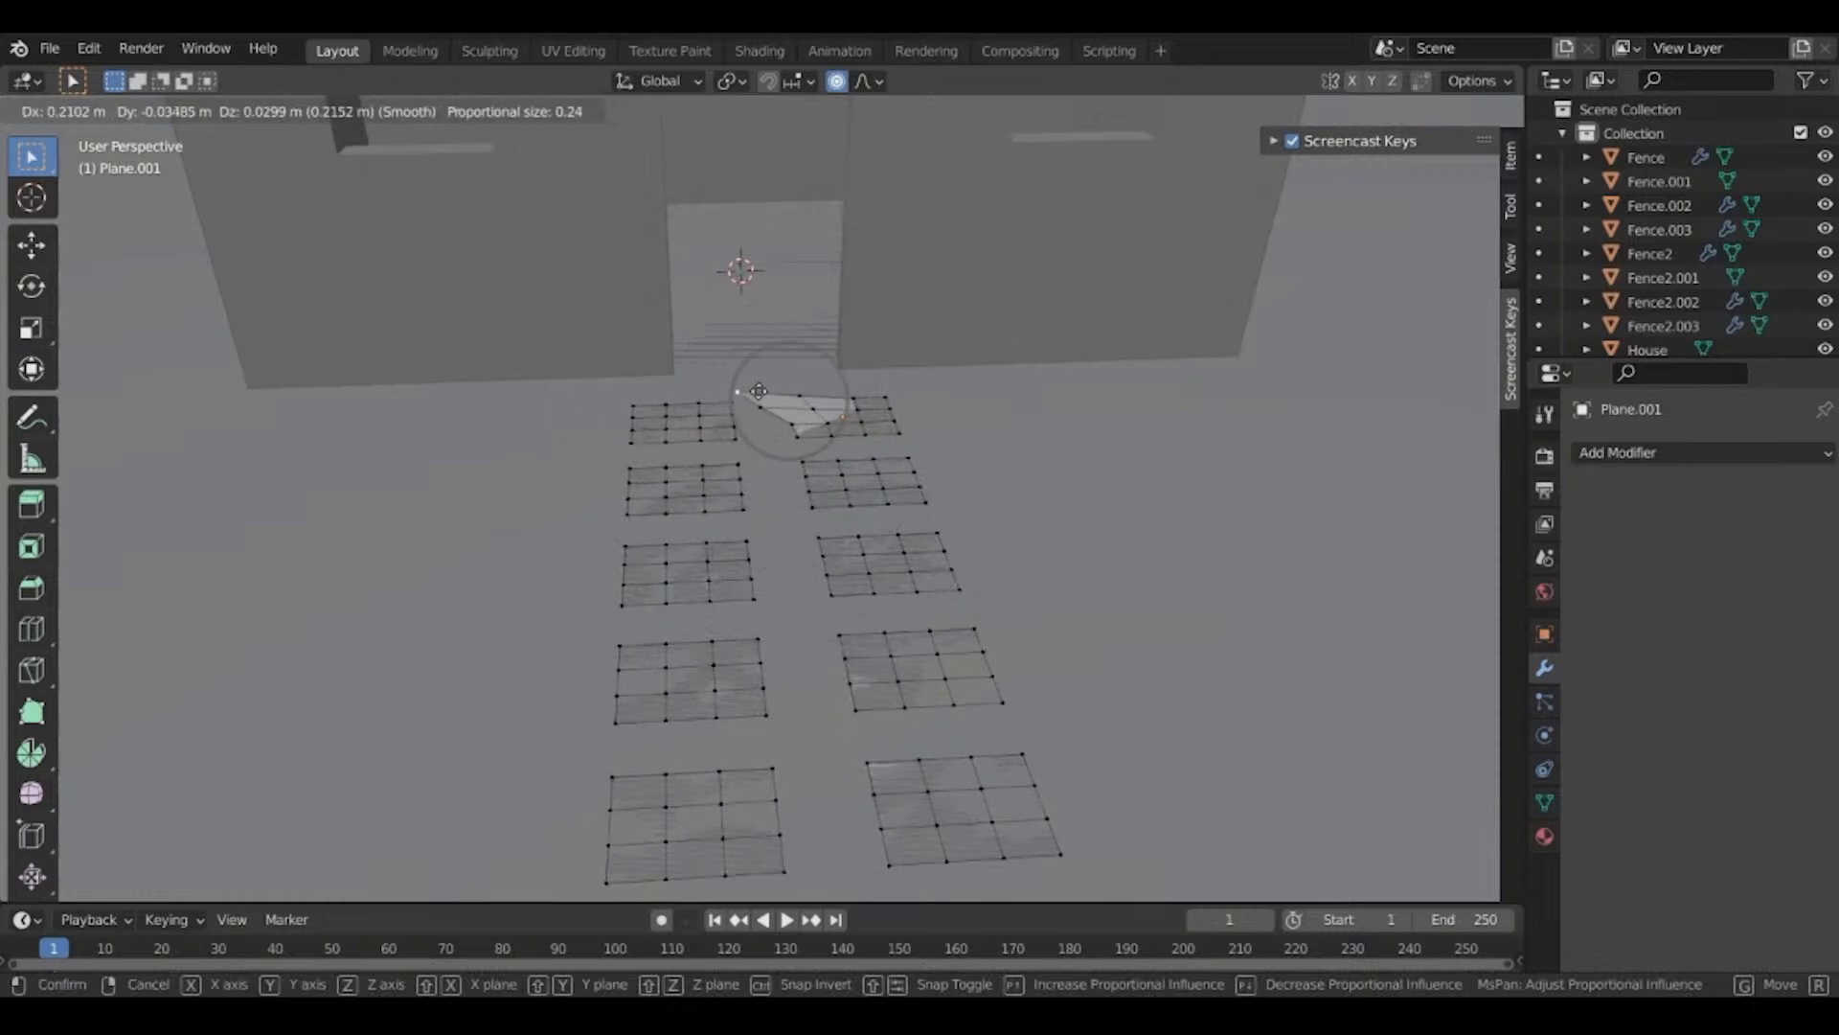
scroll(718, 388, down, 5)
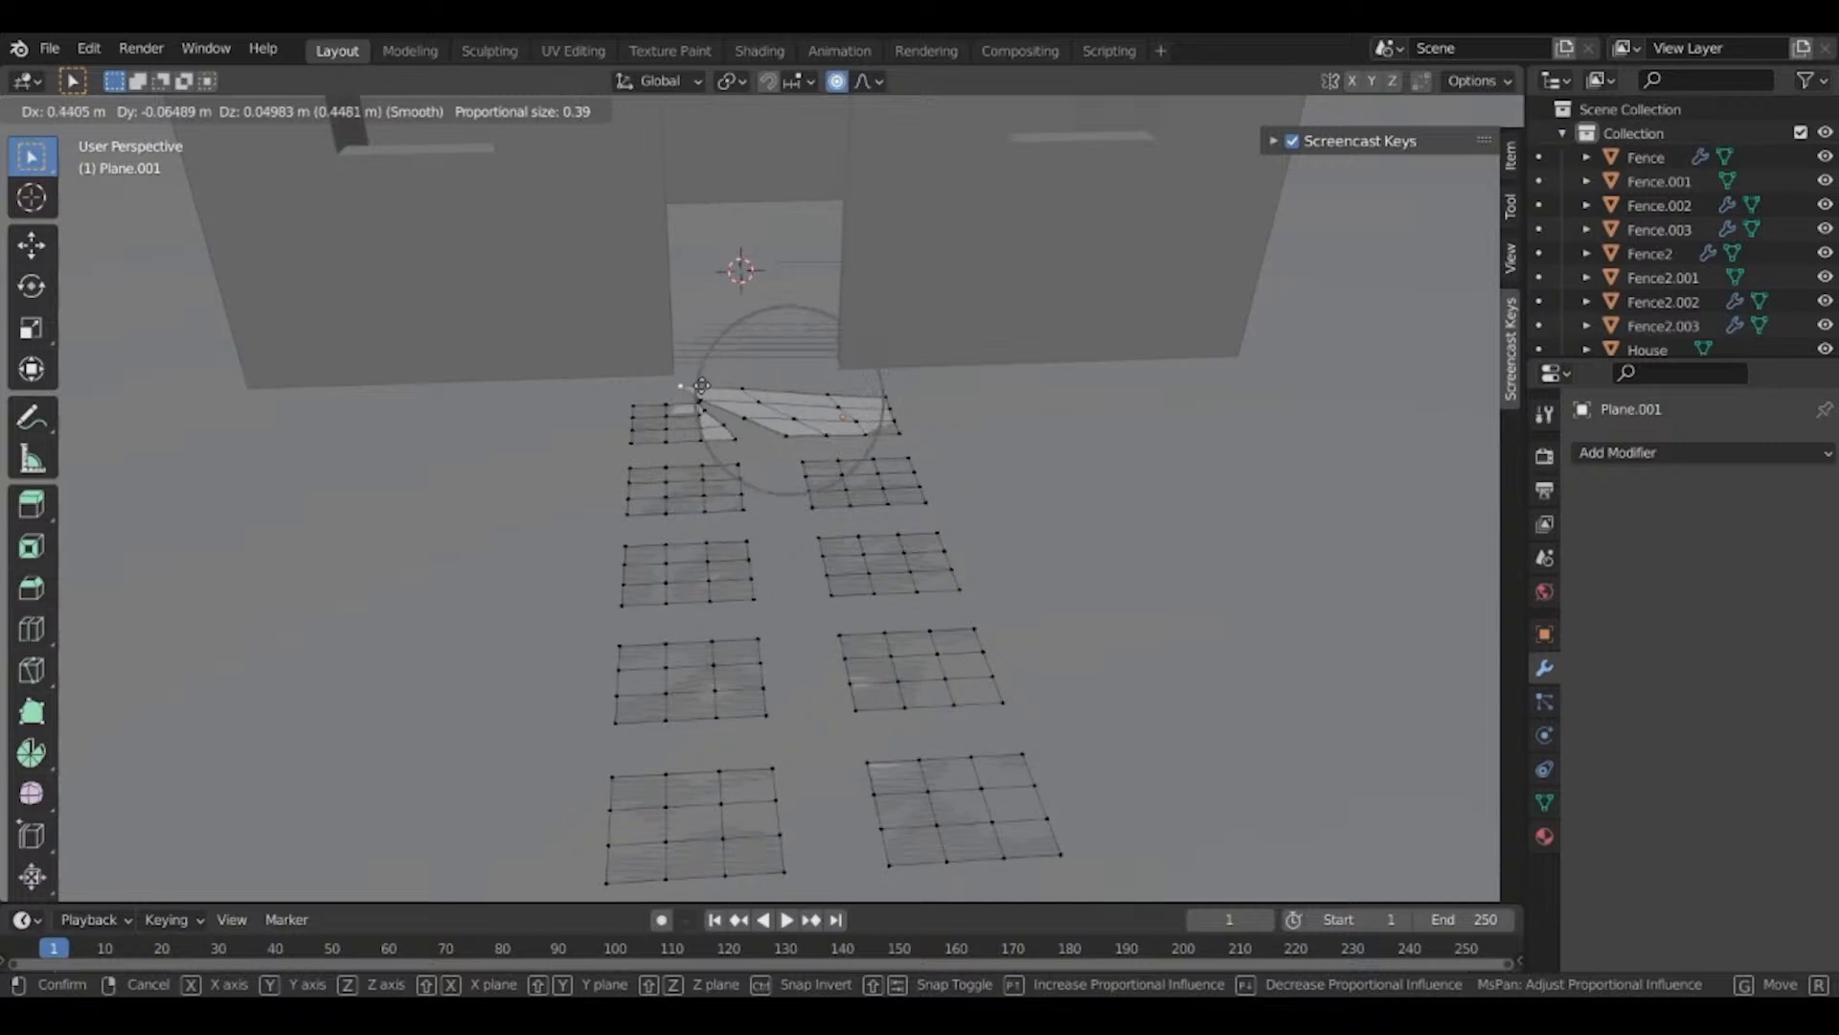
scroll(671, 384, down, 2)
right_click(596, 371)
middle_drag(594, 450, 725, 448)
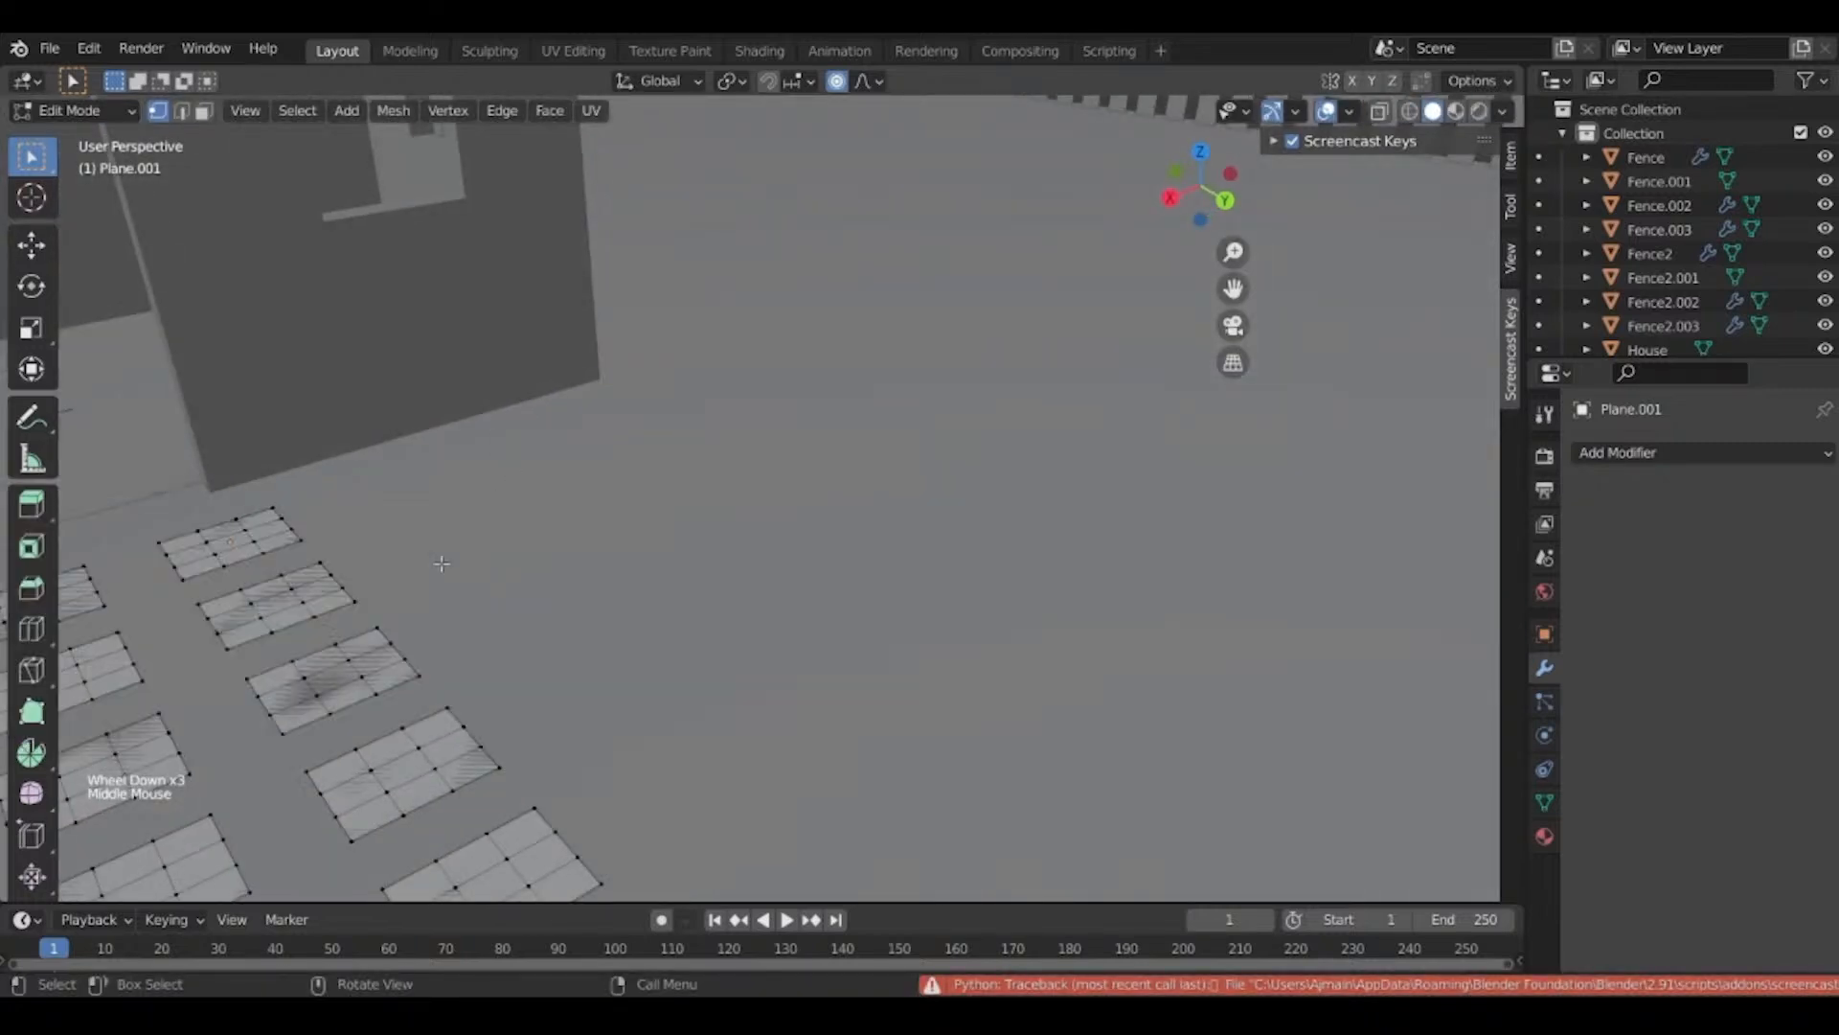
Frame the first tile's inner corner vertex closely and reduce the proportional editing influence size to 0.24.
middle_drag(440, 567, 548, 510)
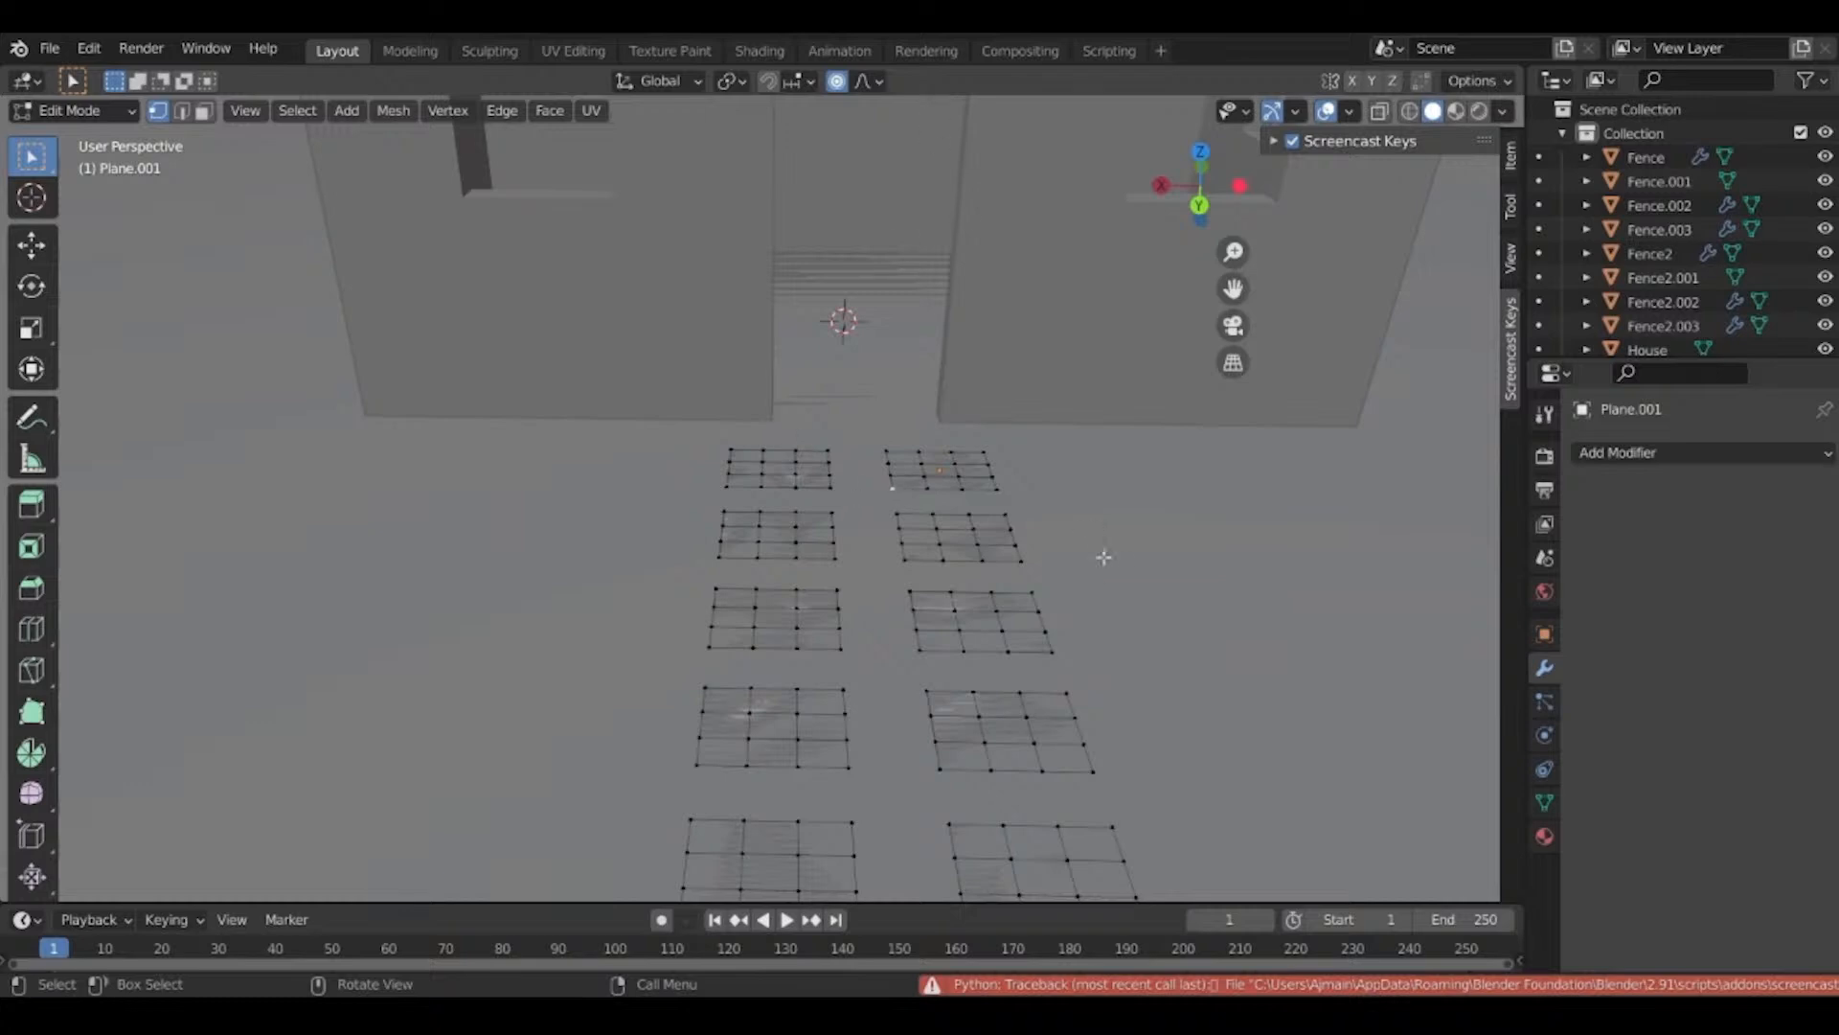
scroll(878, 455, up, 3)
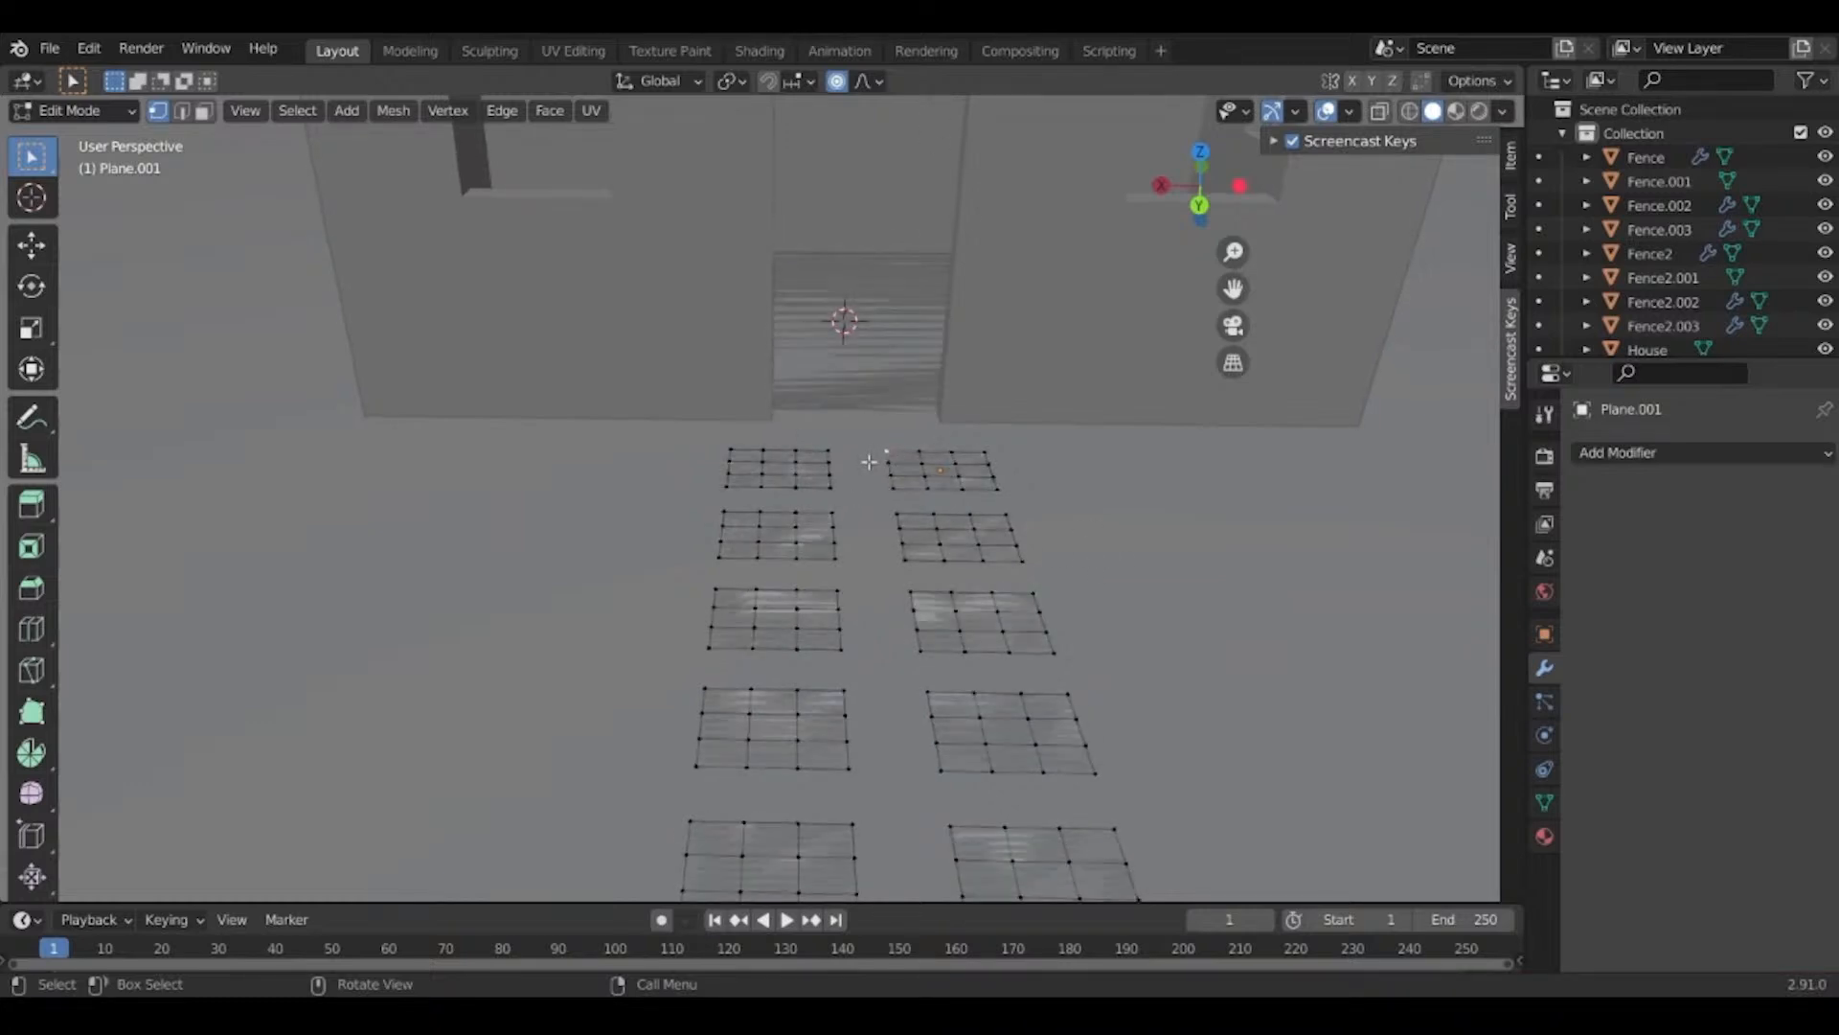
scroll(970, 460, up, 1)
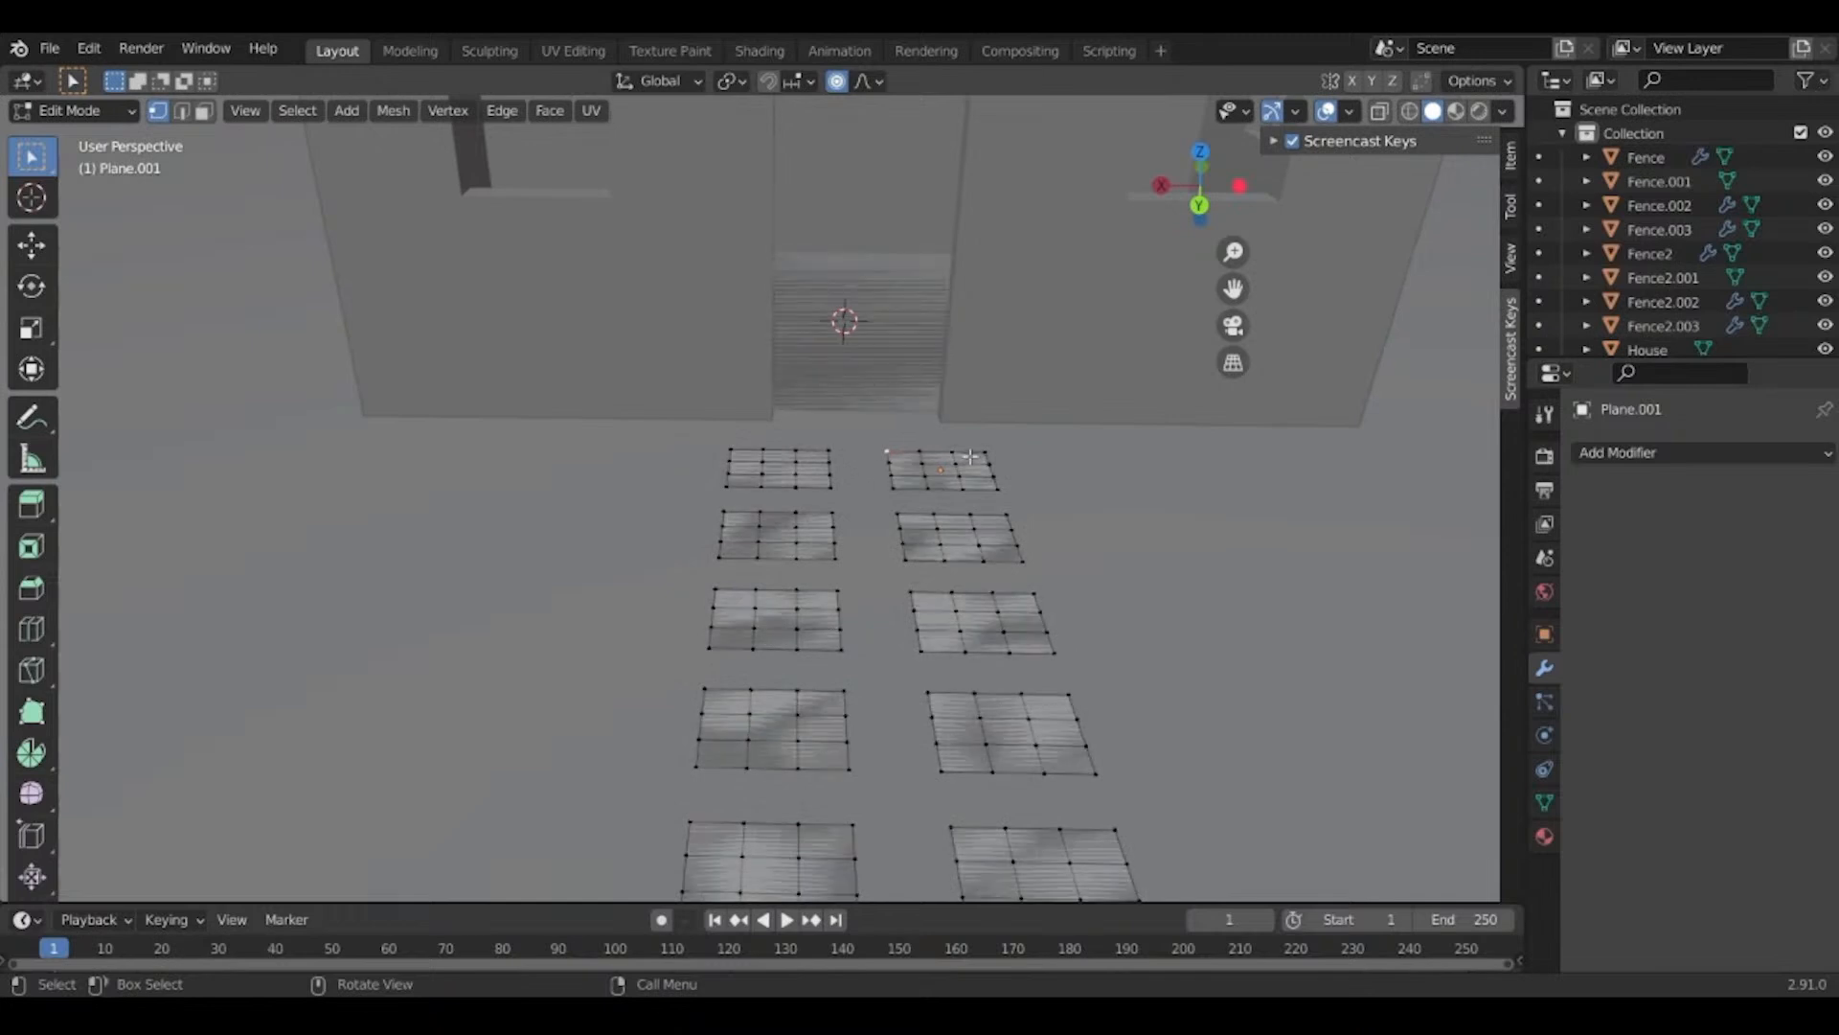
key(KP_Decimal)
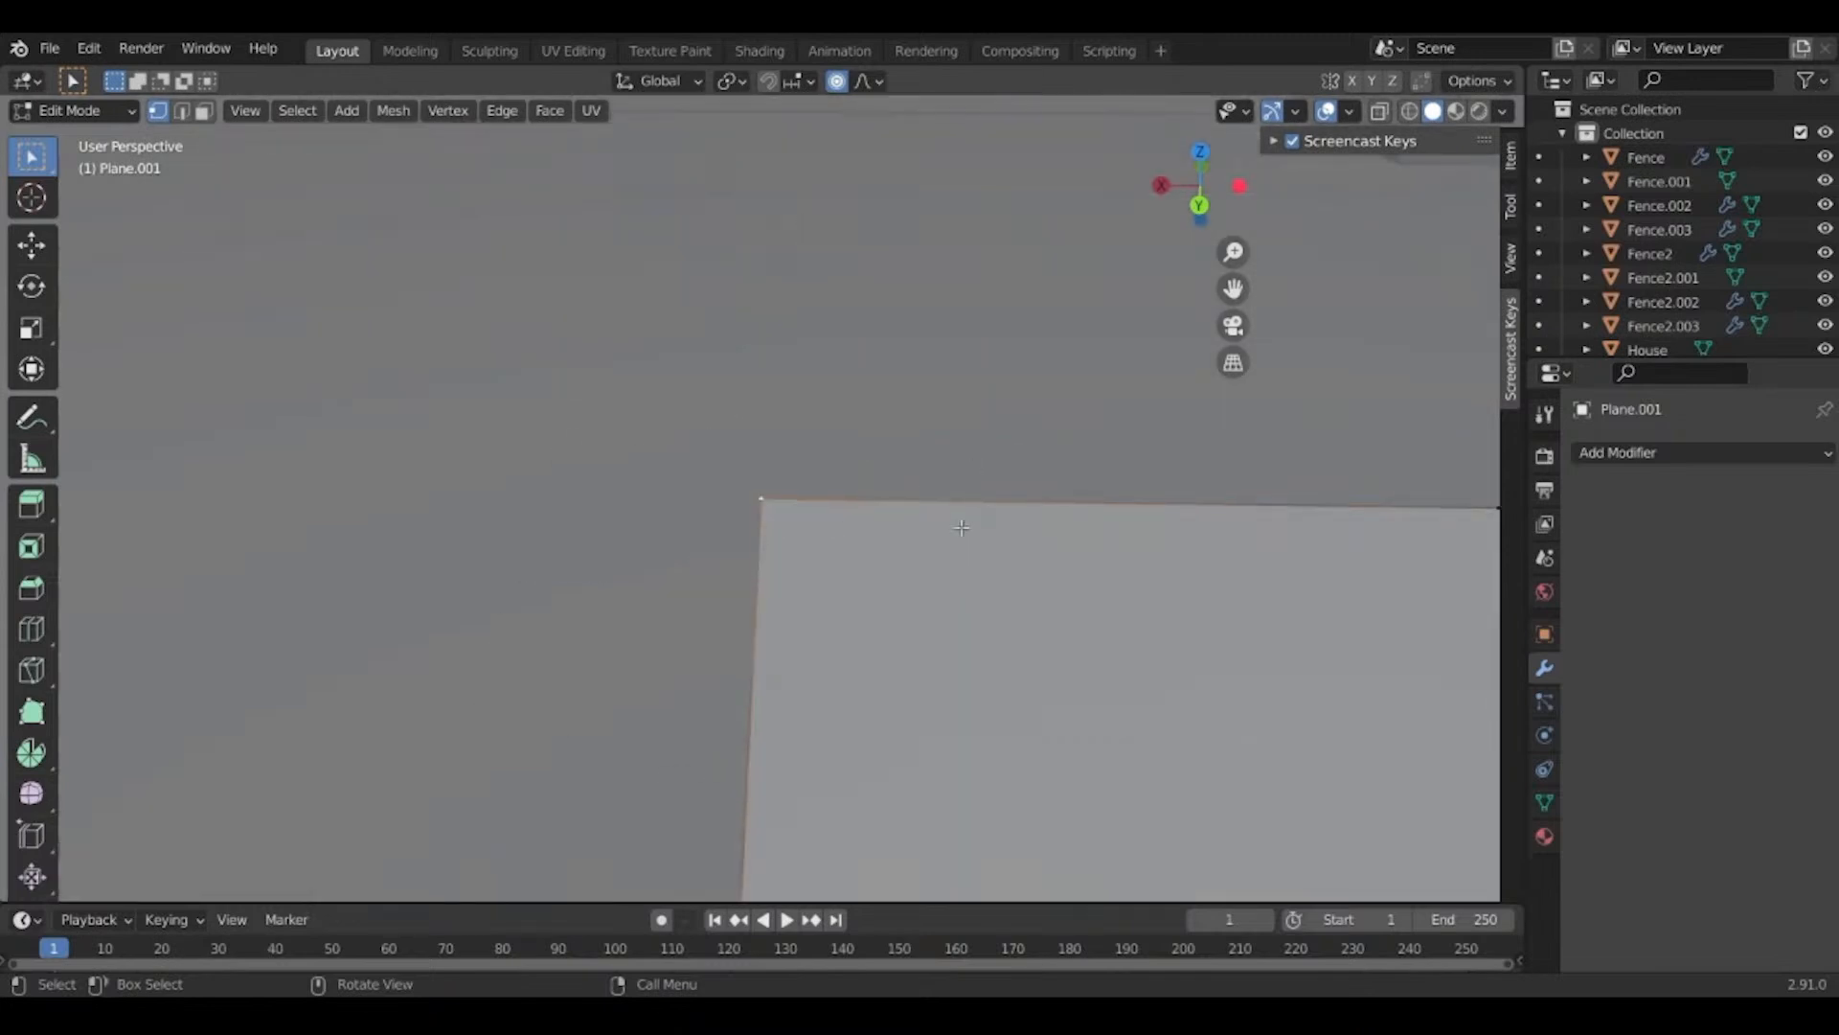
scroll(962, 527, up, 4)
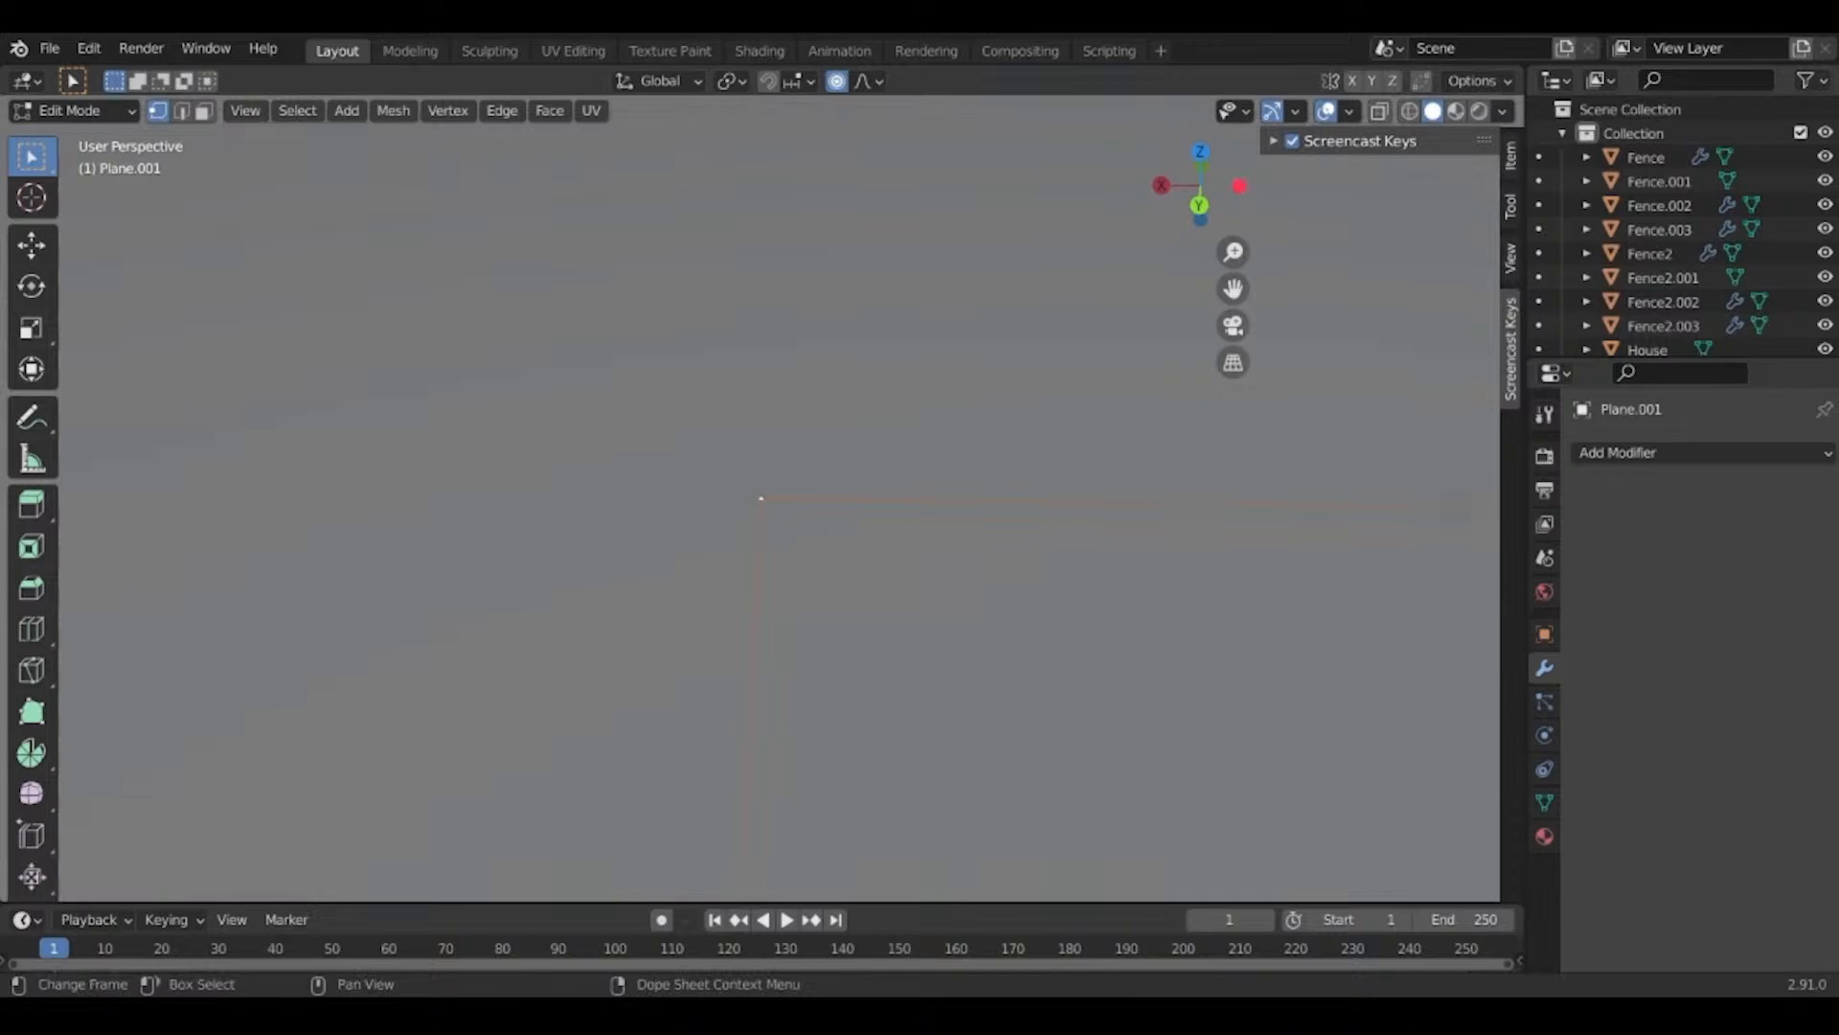
scroll(1050, 616, down, 3)
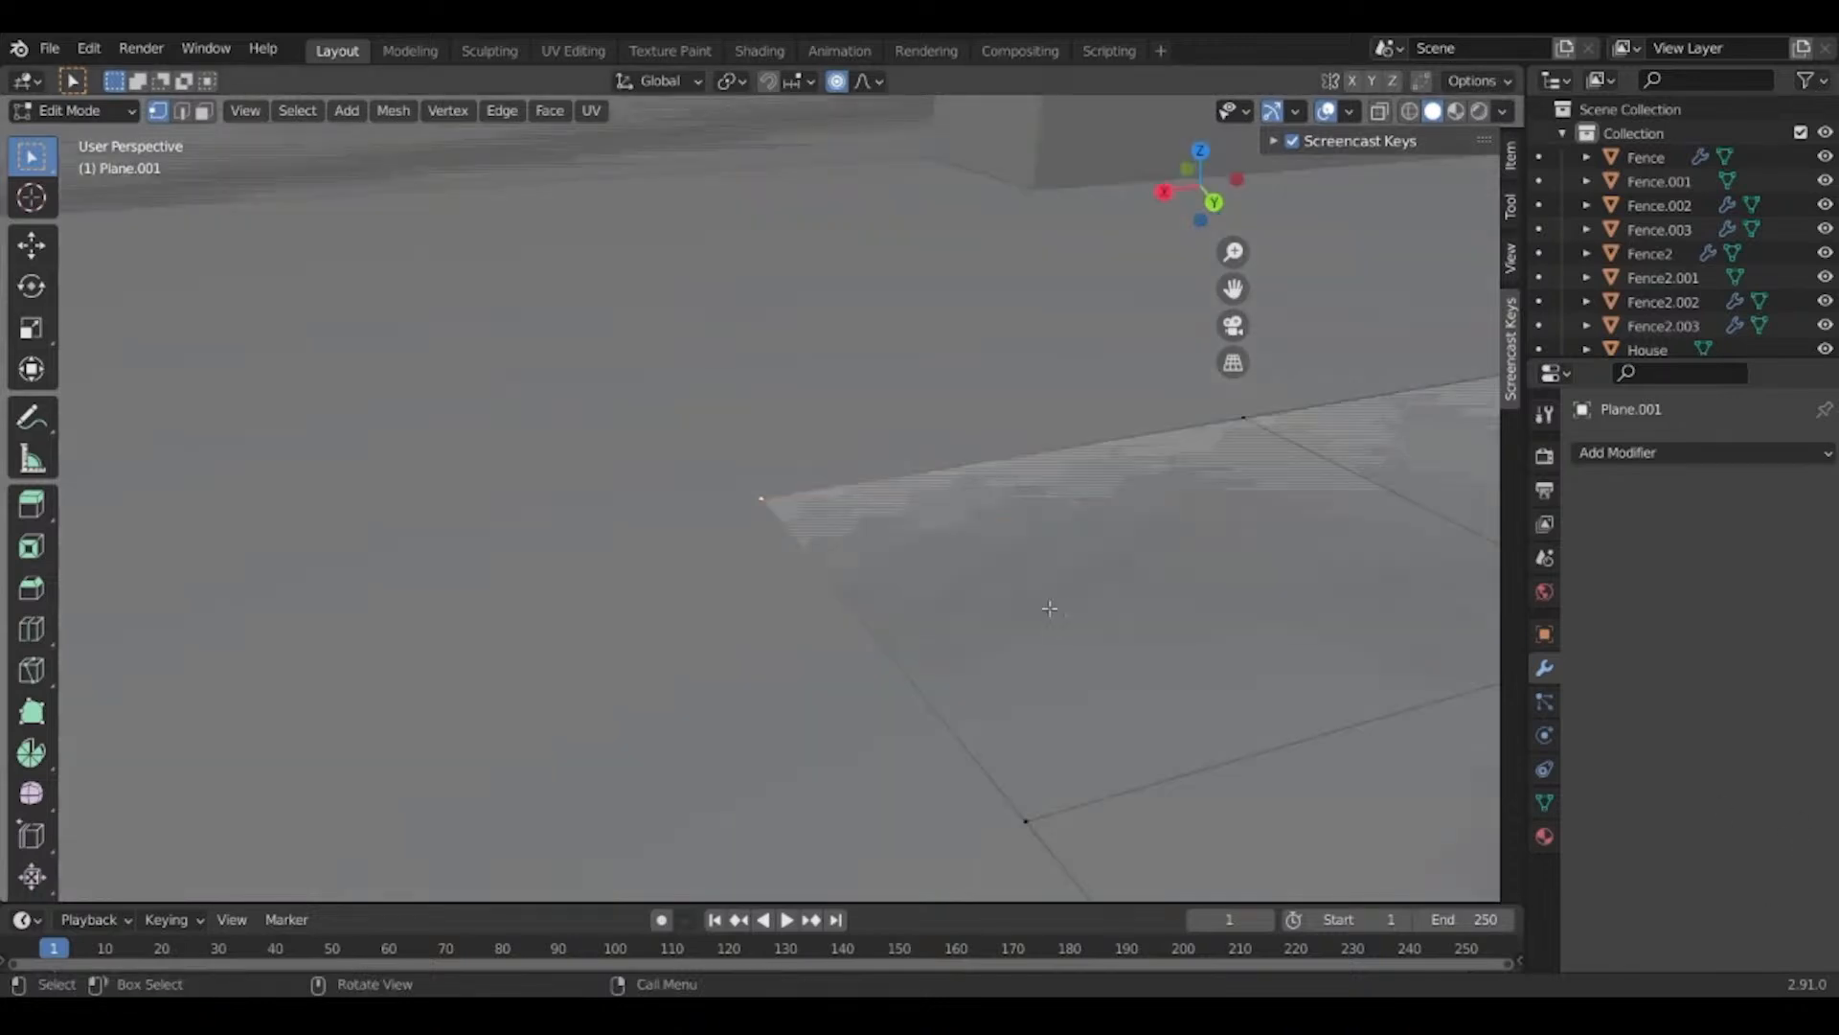
scroll(988, 643, down, 4)
scroll(987, 643, down, 3)
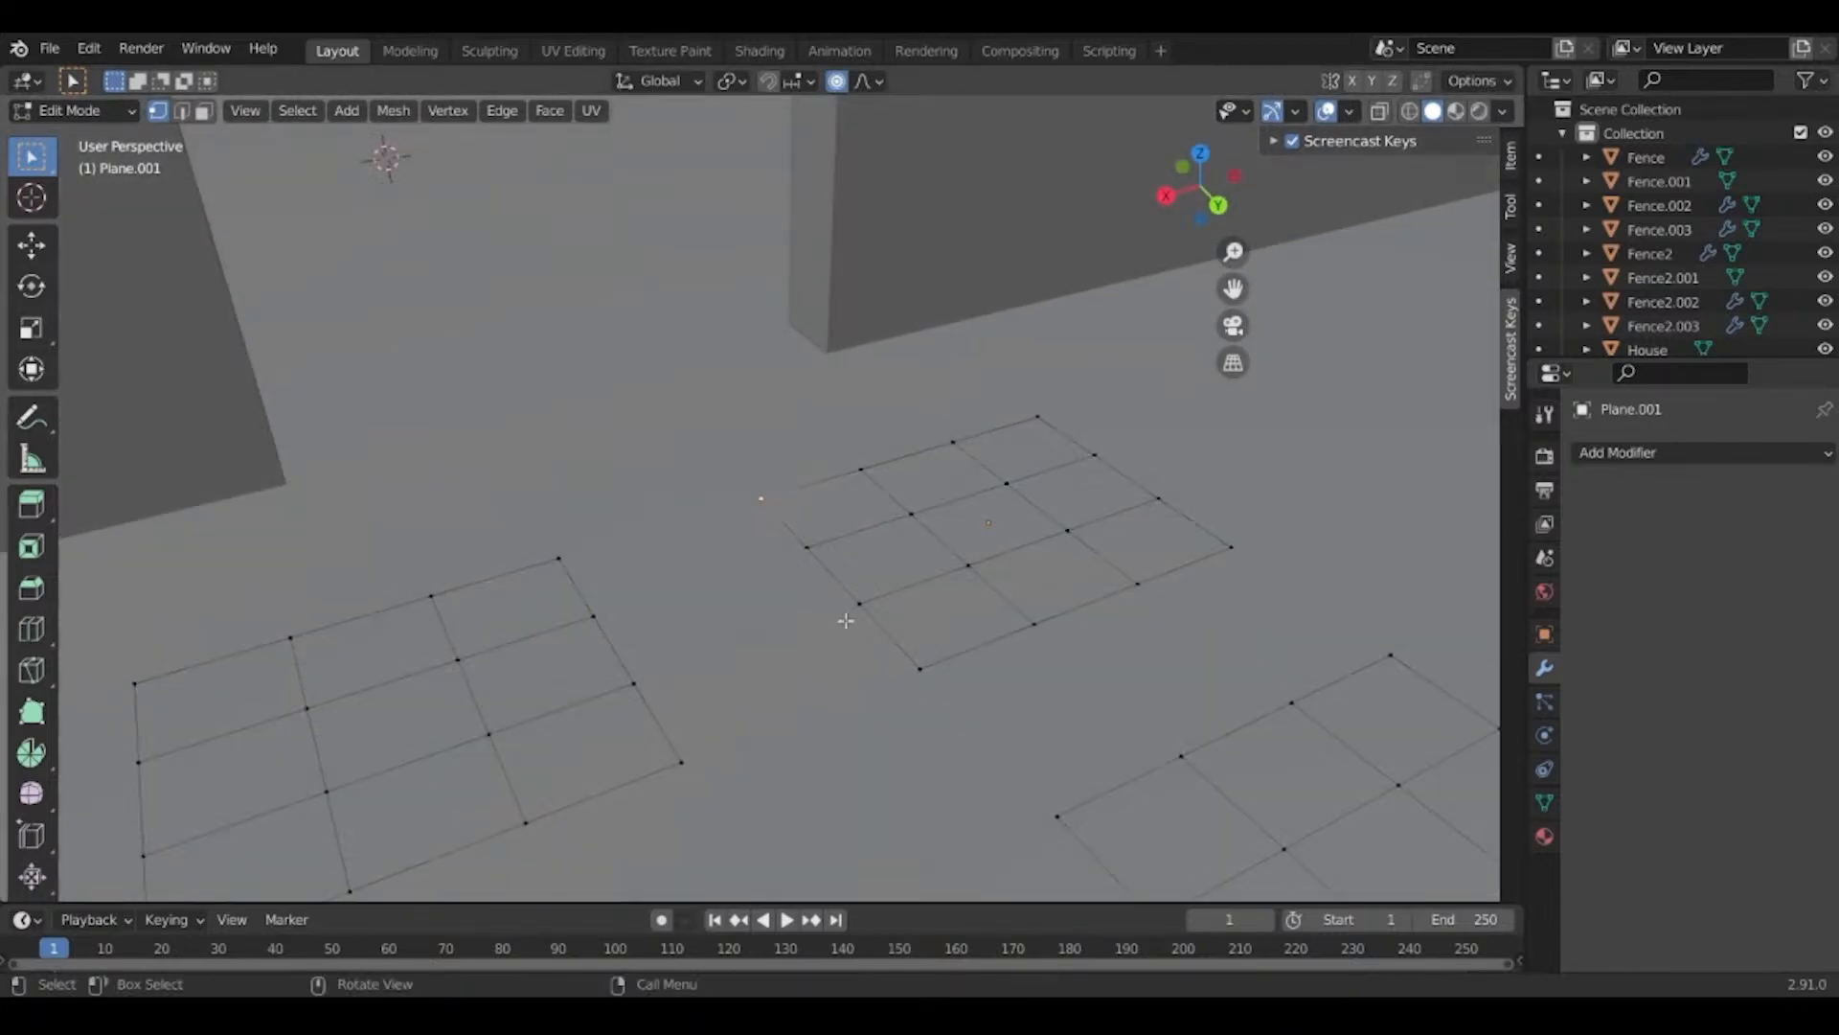
key(g)
scroll(848, 567, up, 7)
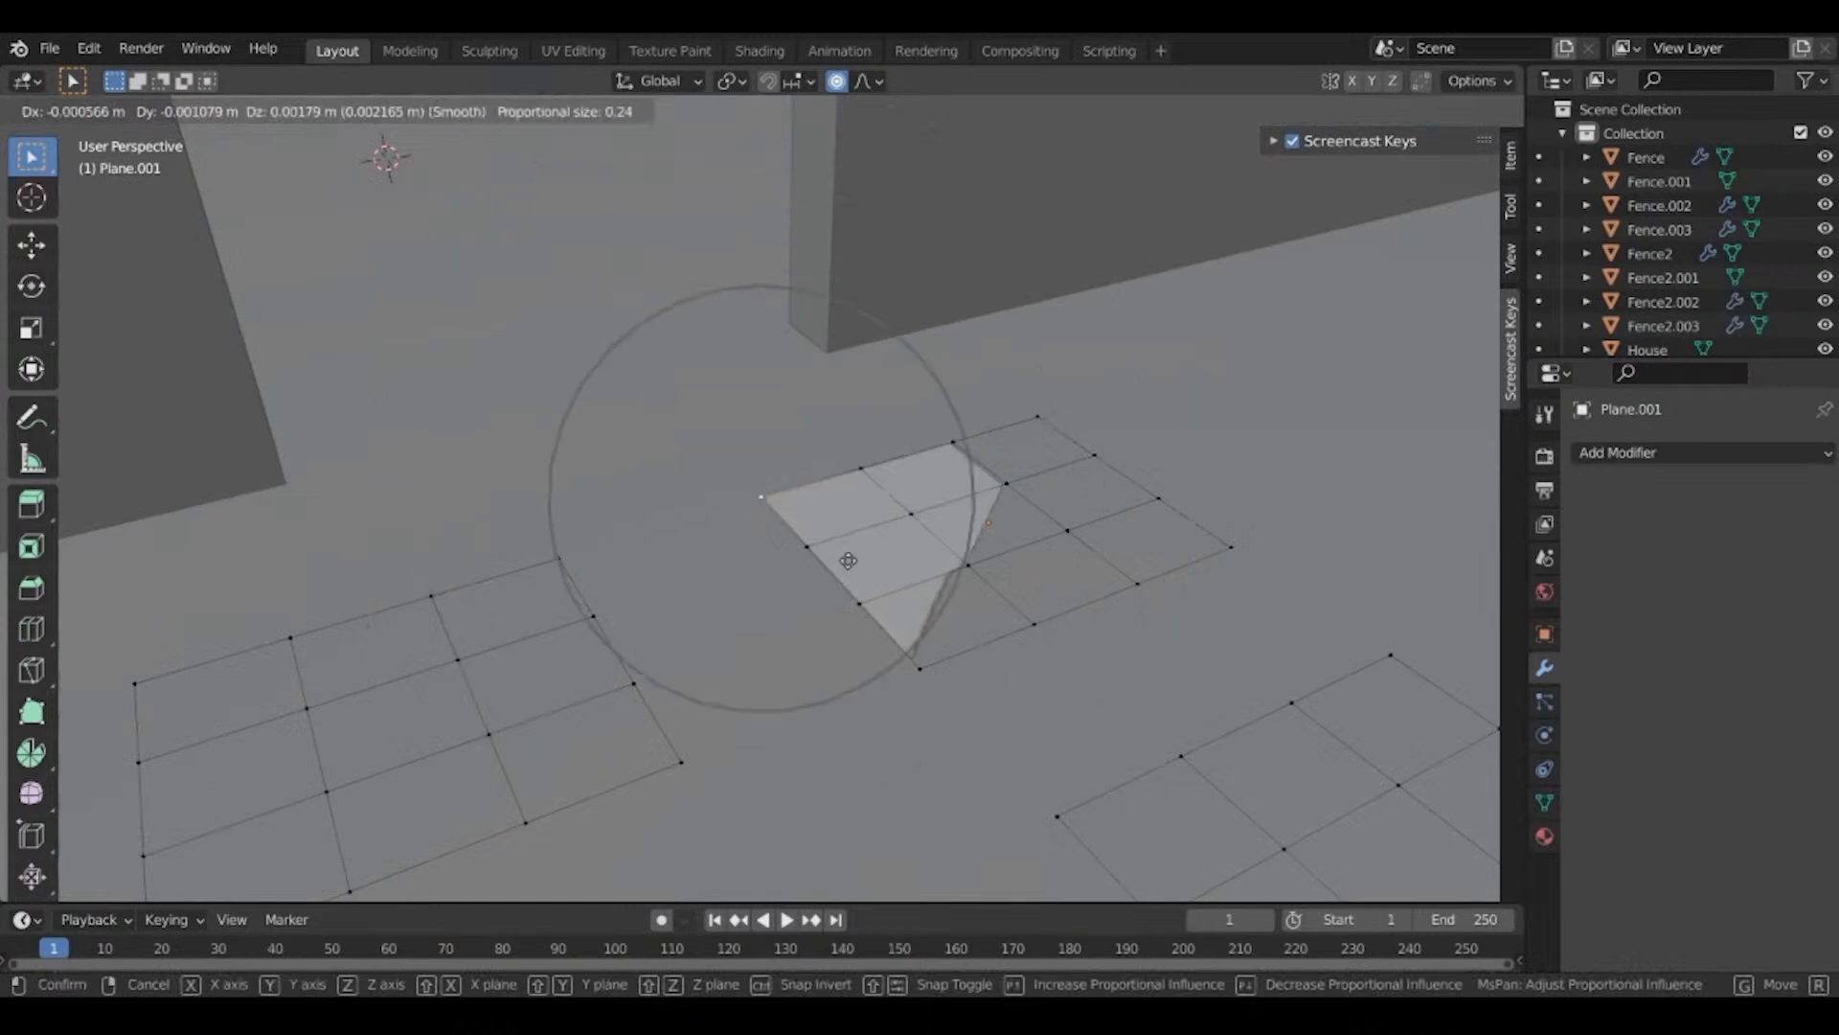
right_click(829, 560)
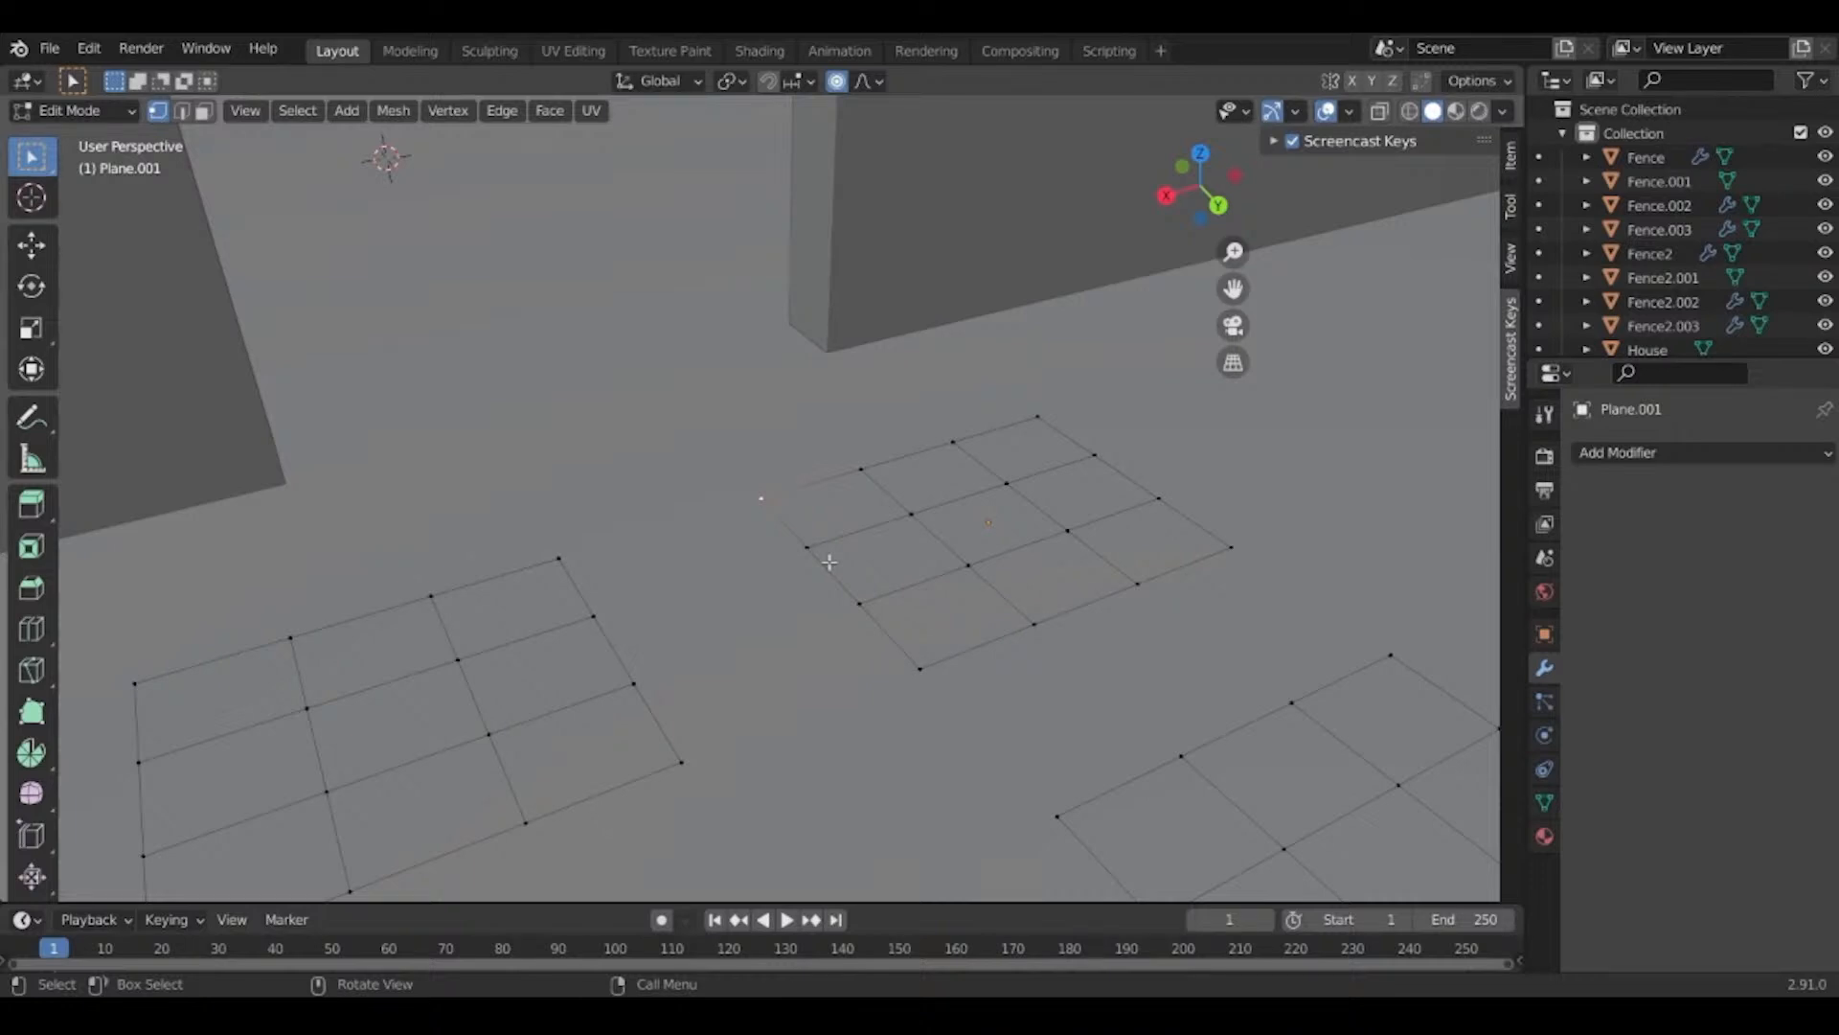
Move the first tile's selected corner and a vertex on its front edge about 0.03 m each, with movement locked off the Z axis.
key(g)
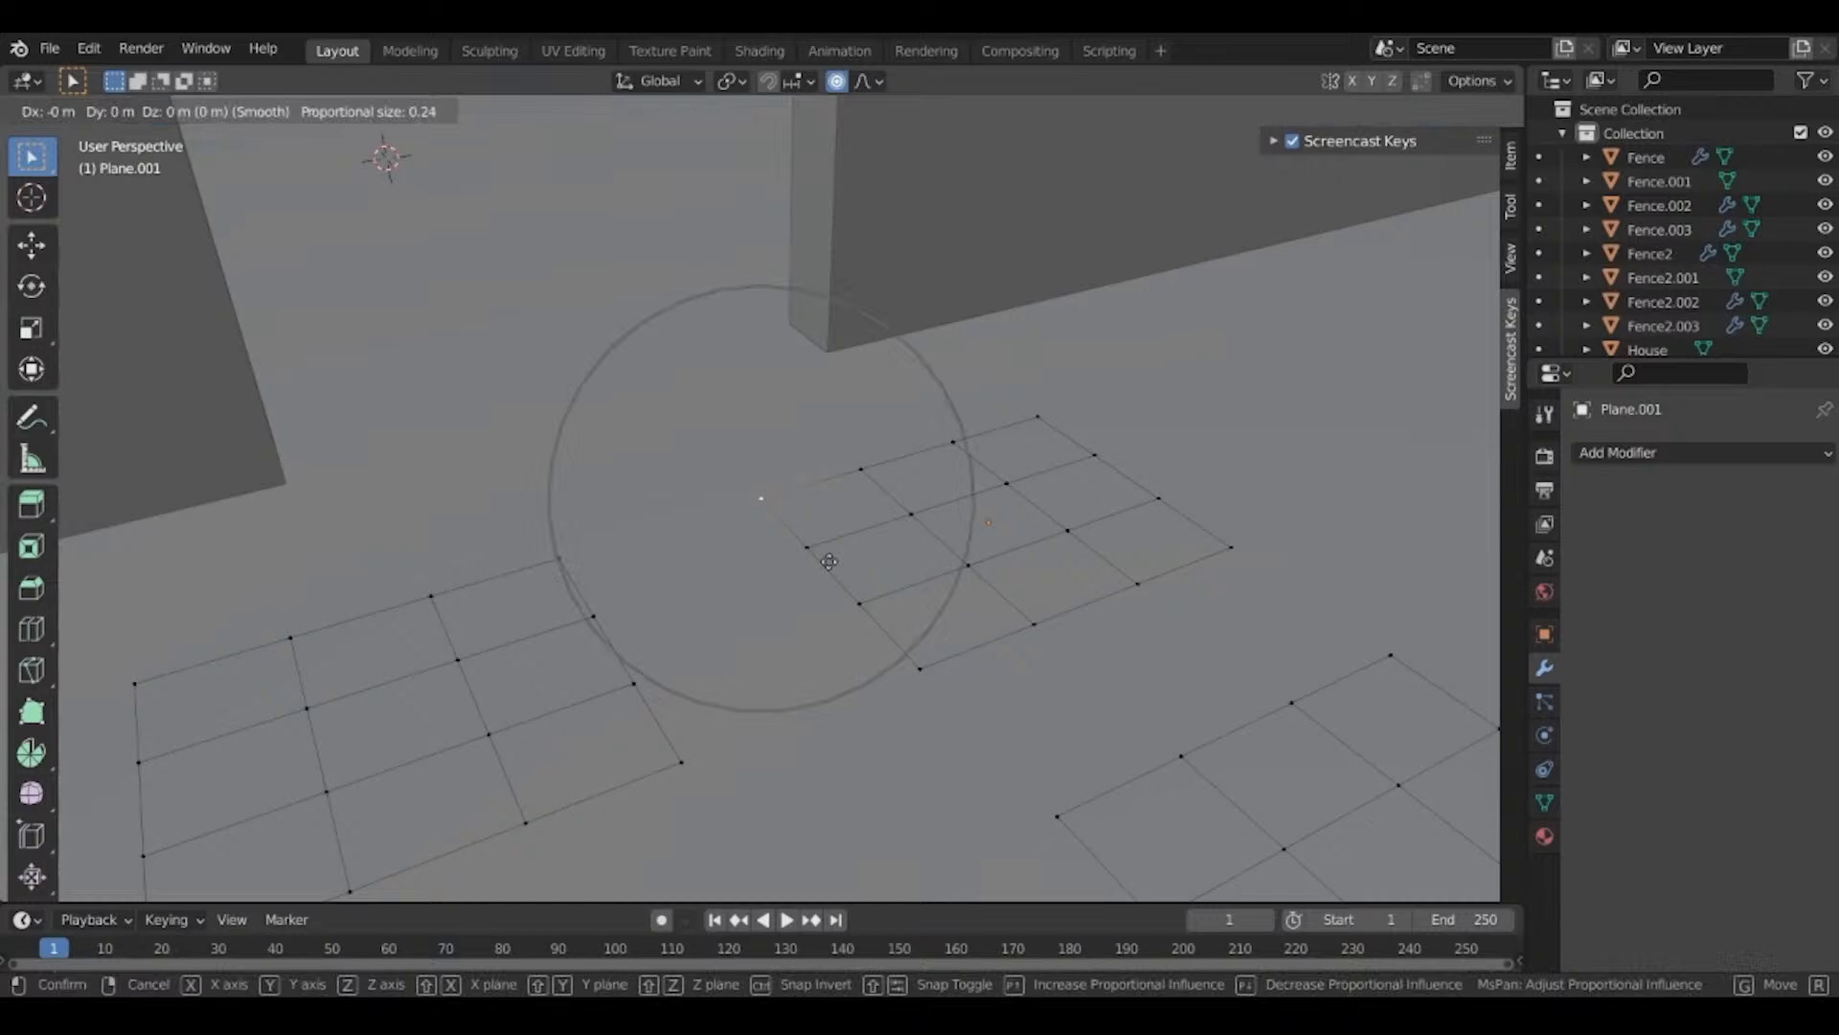
key(shift+z)
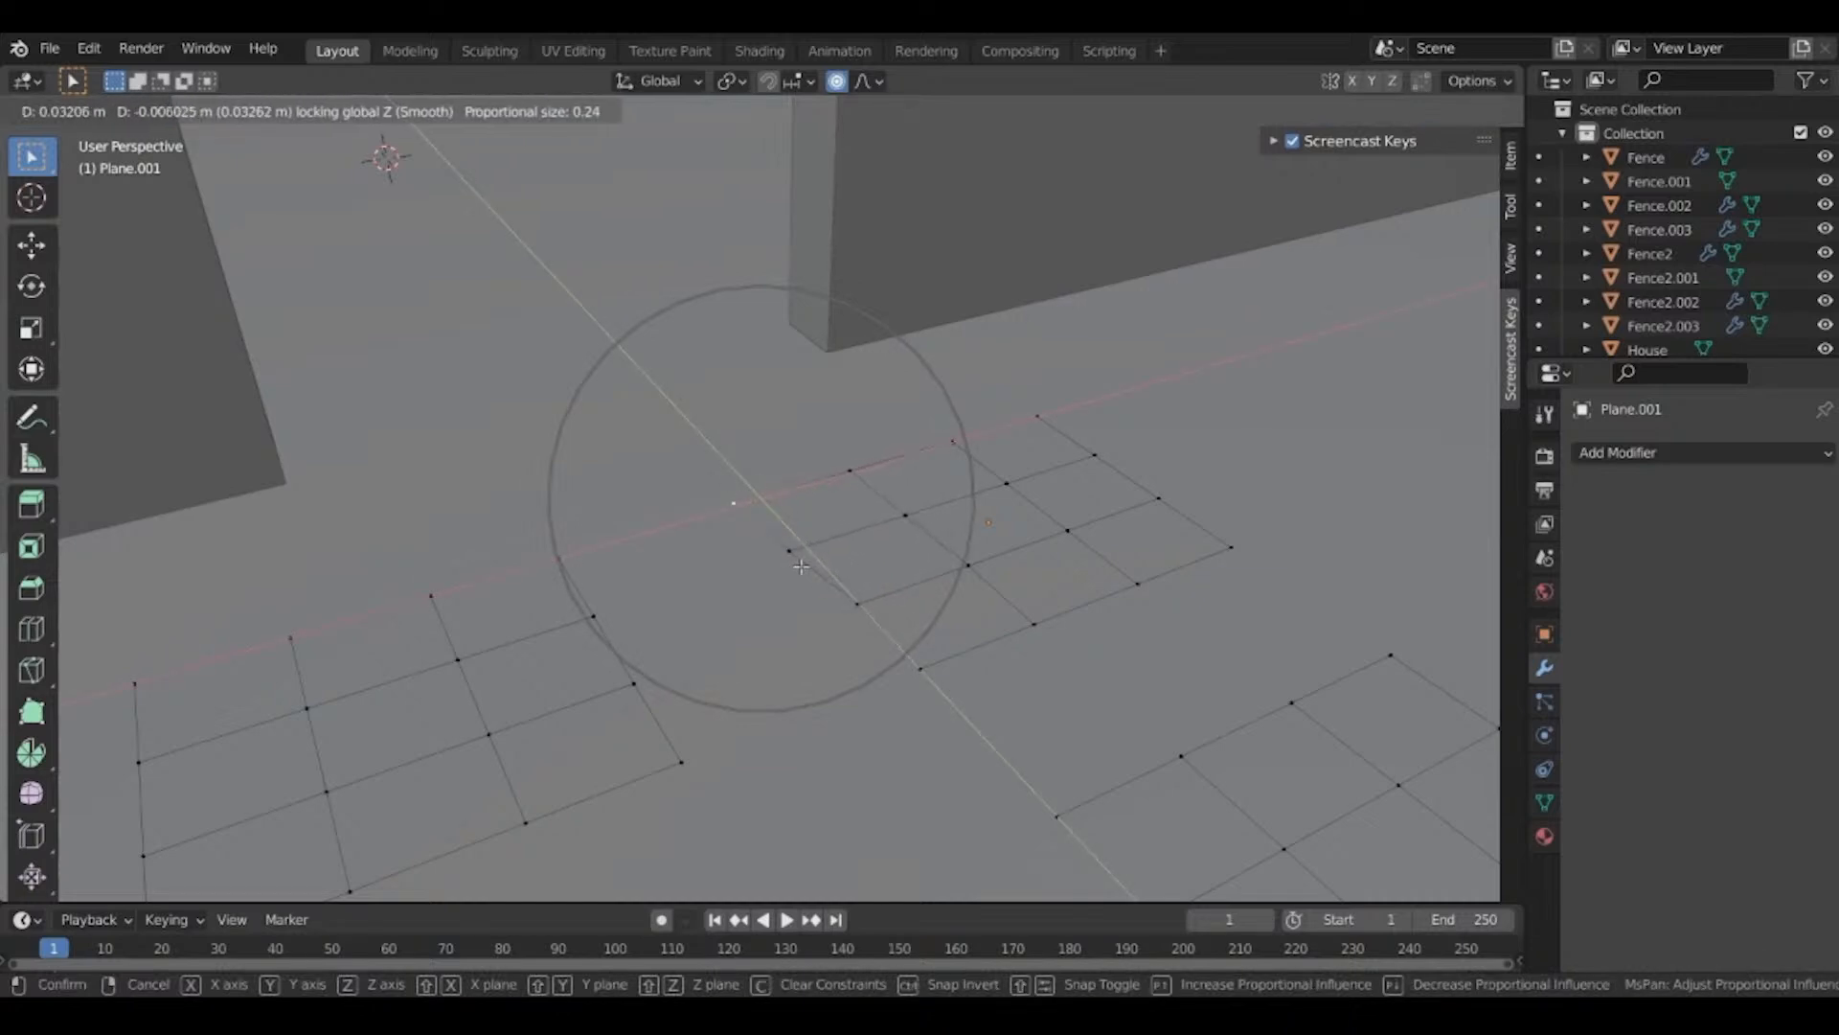
click(801, 566)
click(1042, 593)
key(g)
key(shift+z)
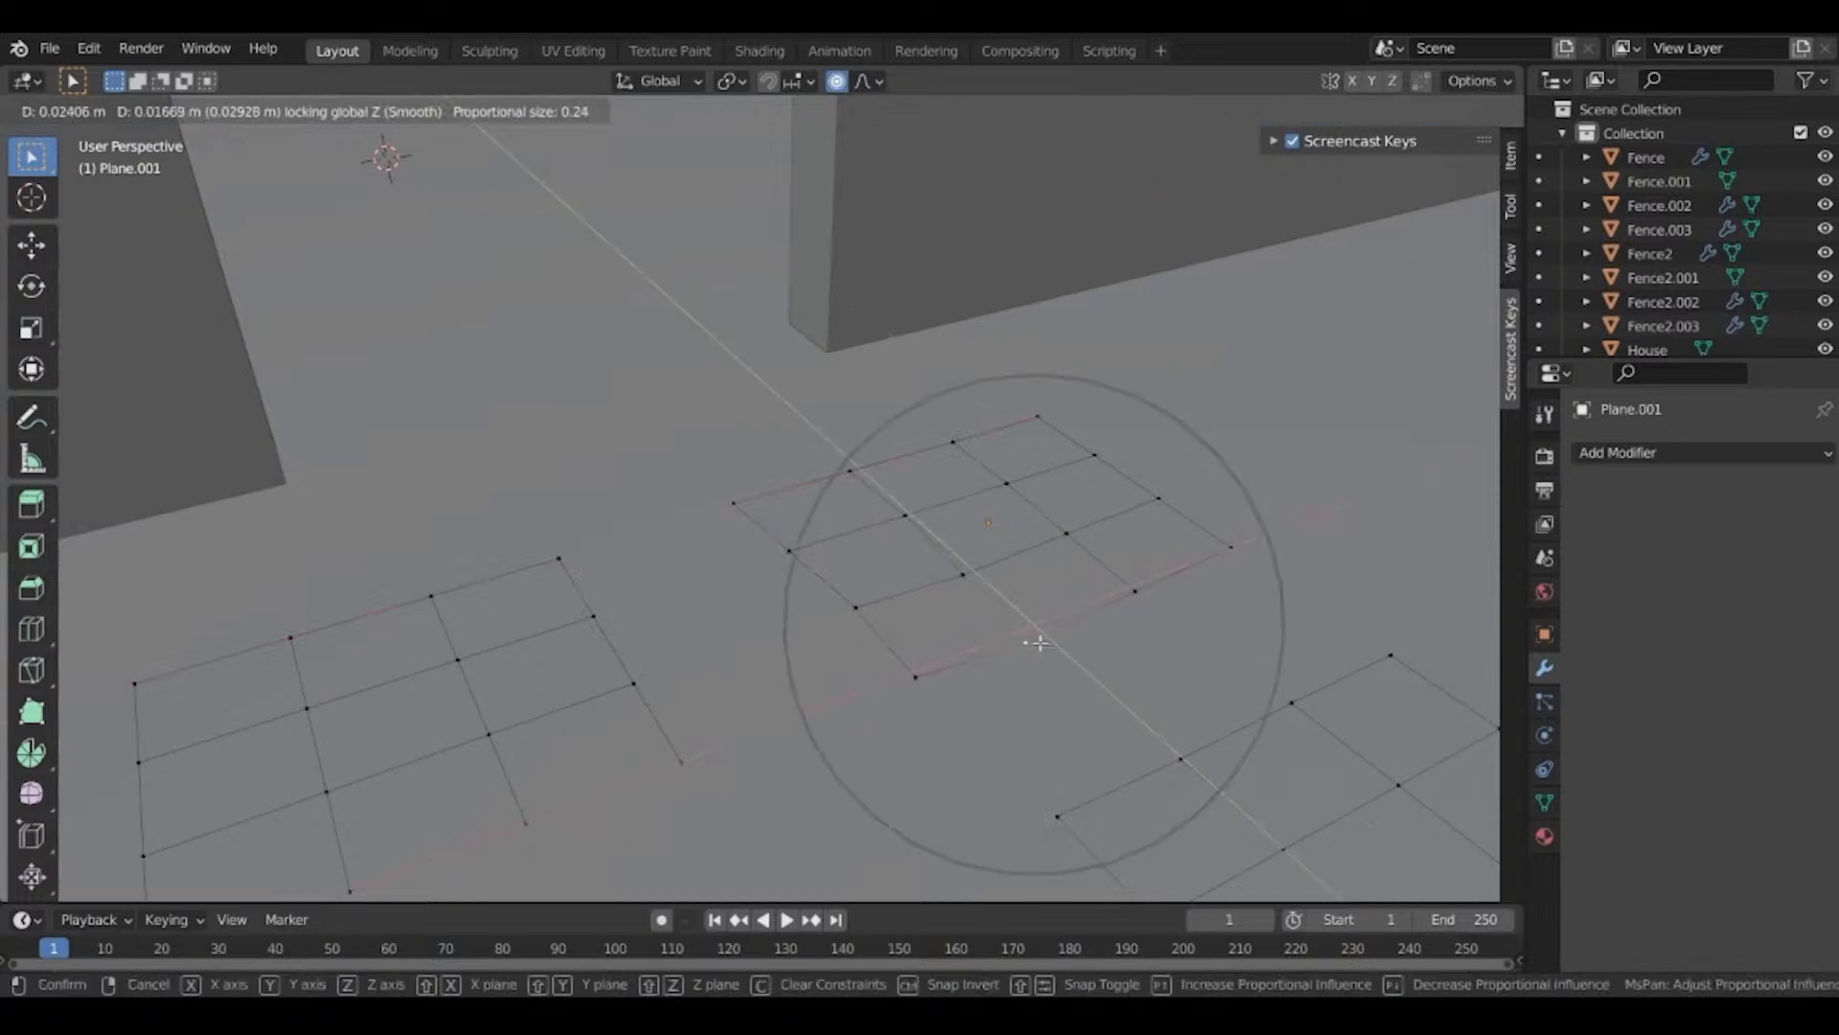
click(1039, 643)
Pull the first tile's front inner corner and two vertices on its outer side out of line, keeping their height locked.
click(916, 677)
key(g)
key(shift+z)
click(896, 639)
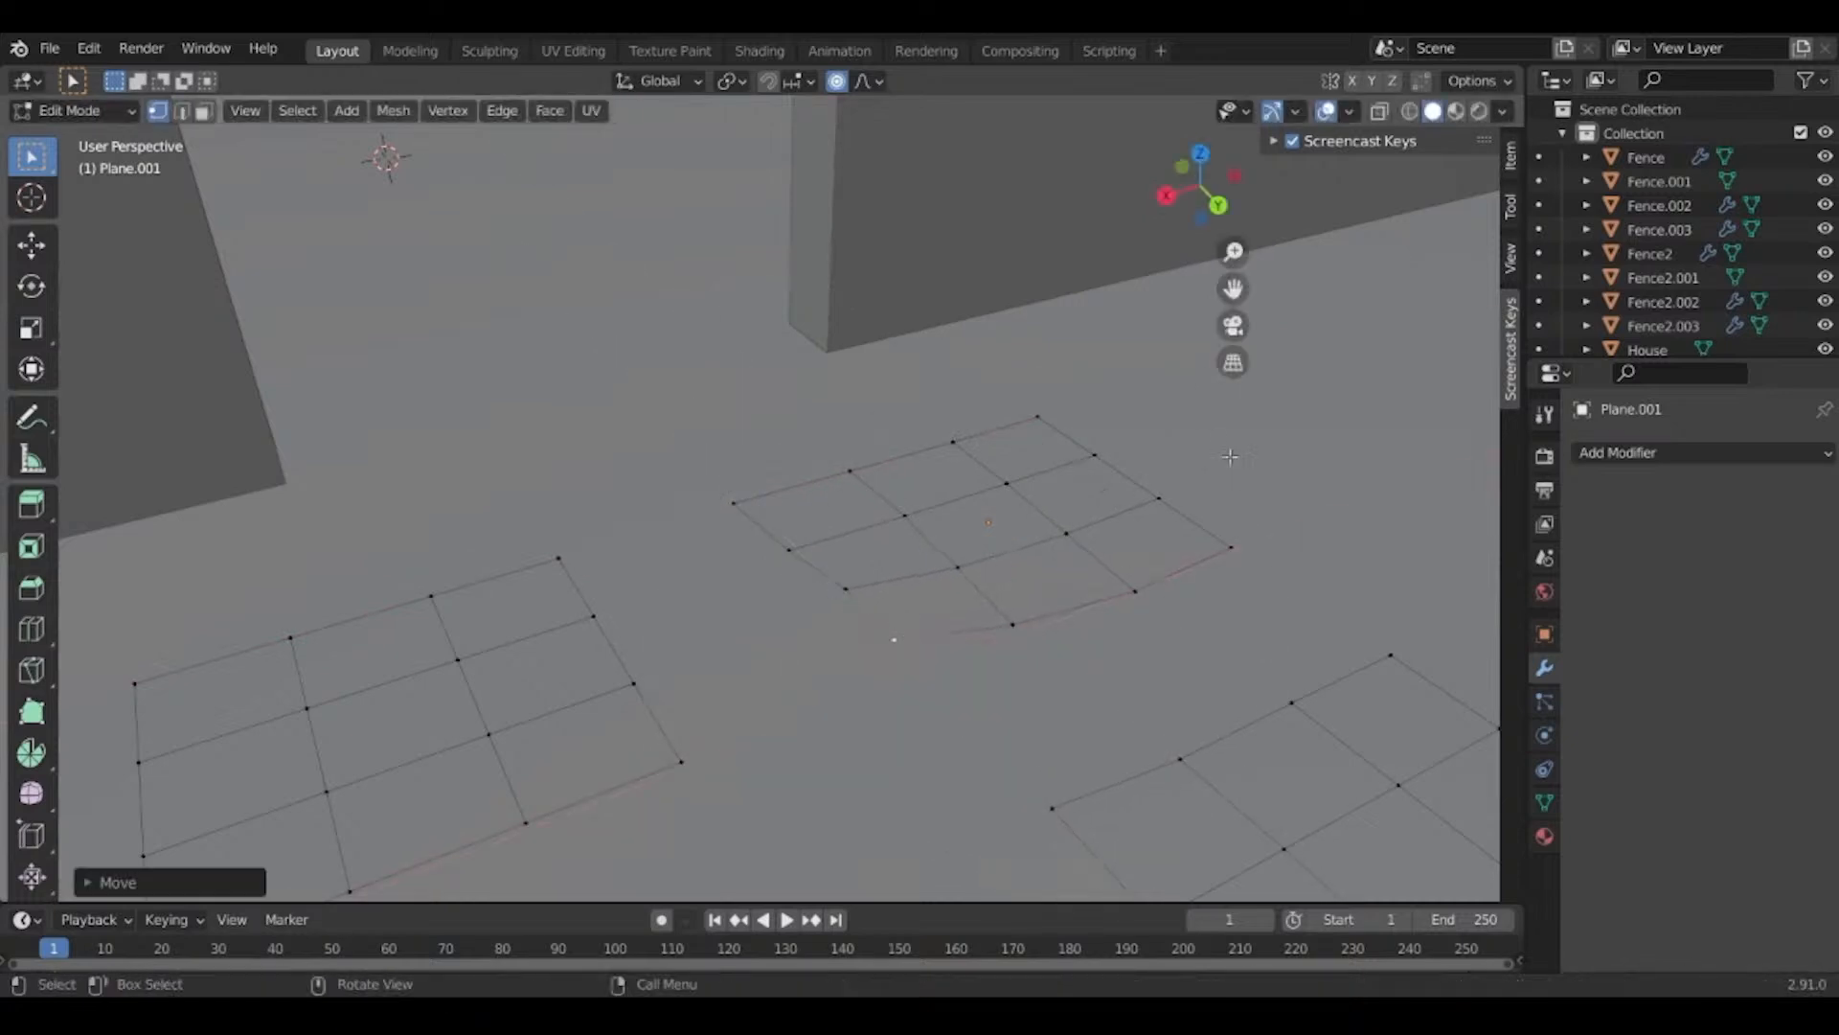
click(1229, 514)
key(g)
key(shift+z)
click(1257, 458)
click(1095, 453)
key(g)
key(shift+z)
click(1054, 465)
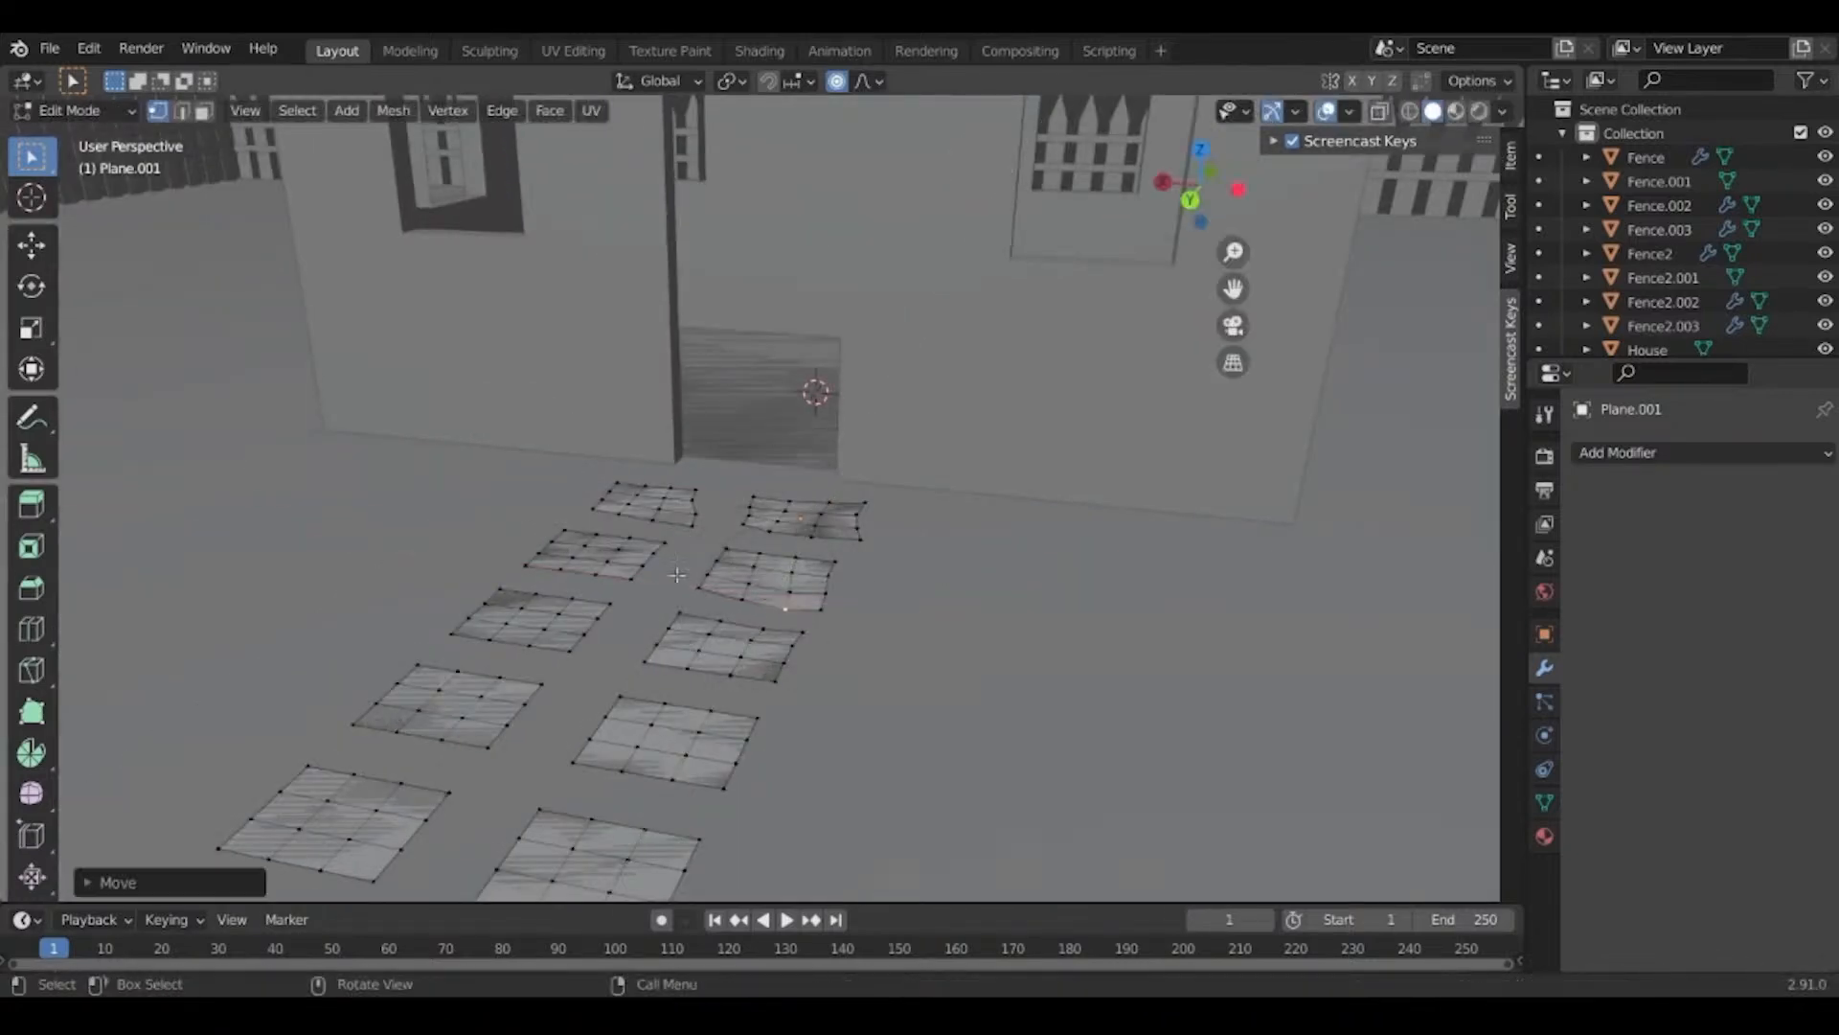
Distort the tiles of the rows nearest the house by moving their edge vertices horizontally, raising the proportional size to about 0.35.
click(539, 539)
key(g)
key(shift+z)
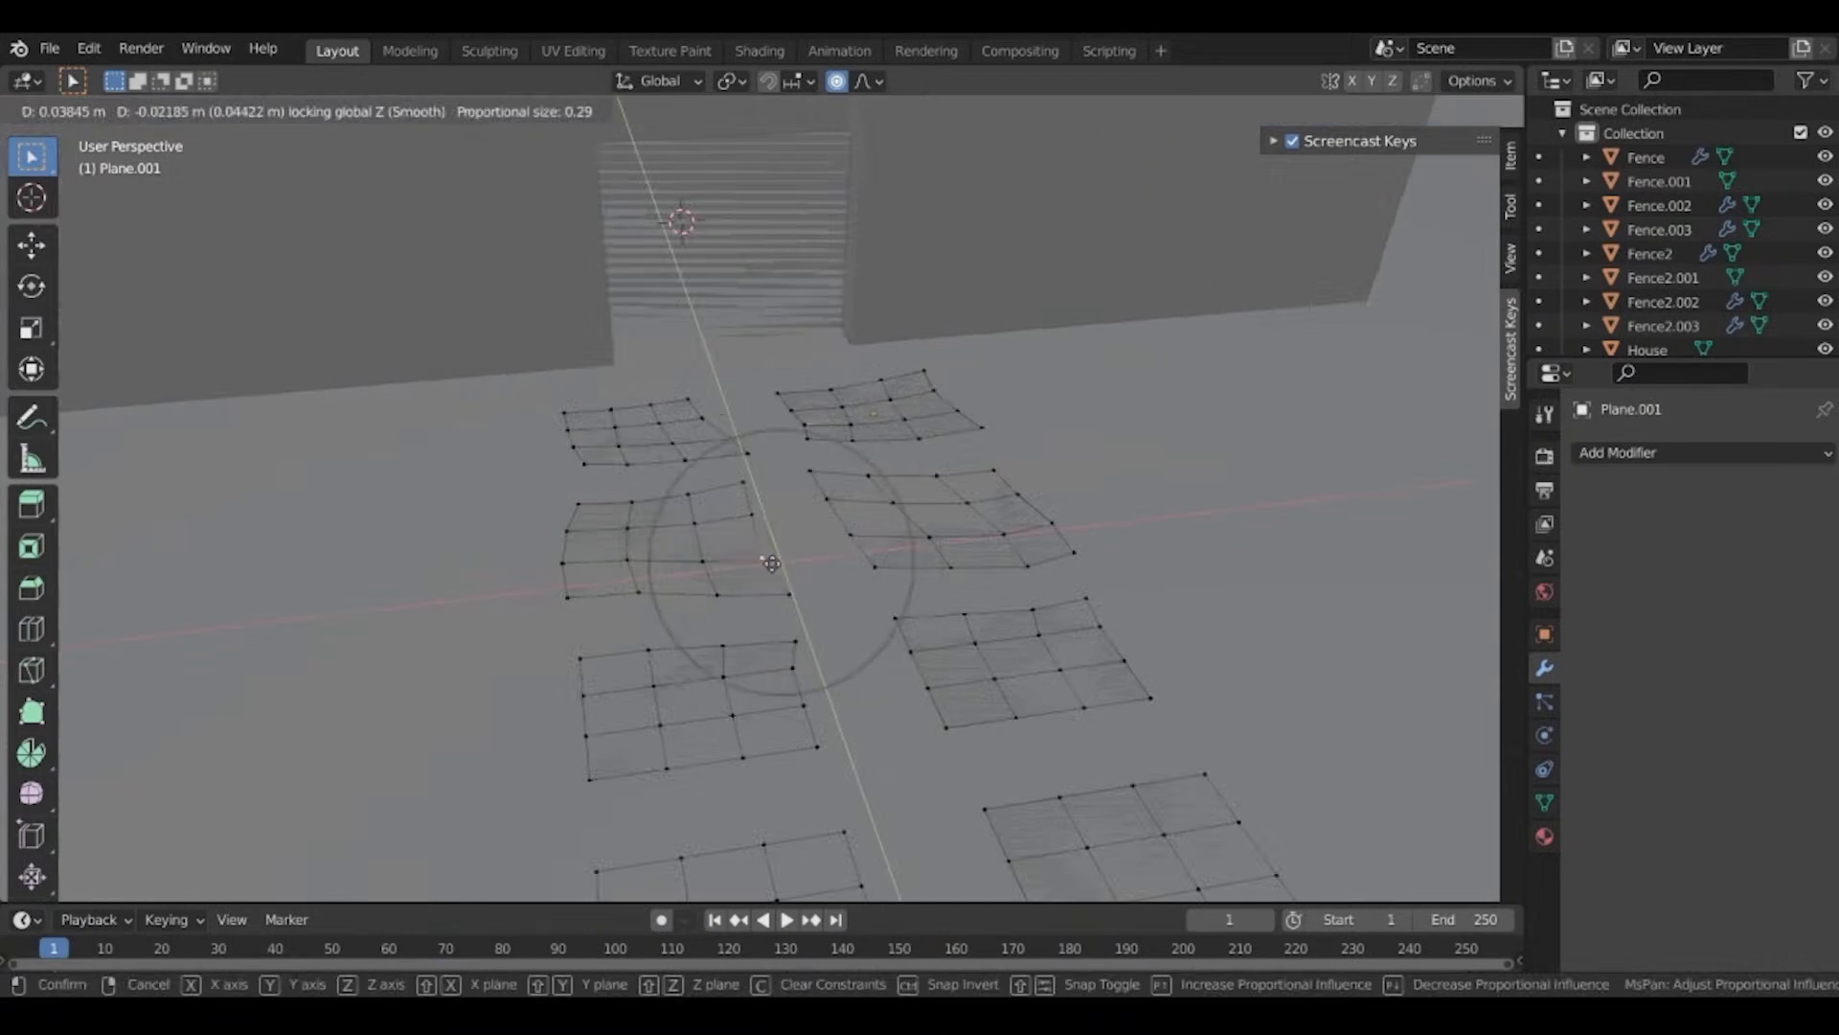
click(920, 665)
key(g)
key(shift+z)
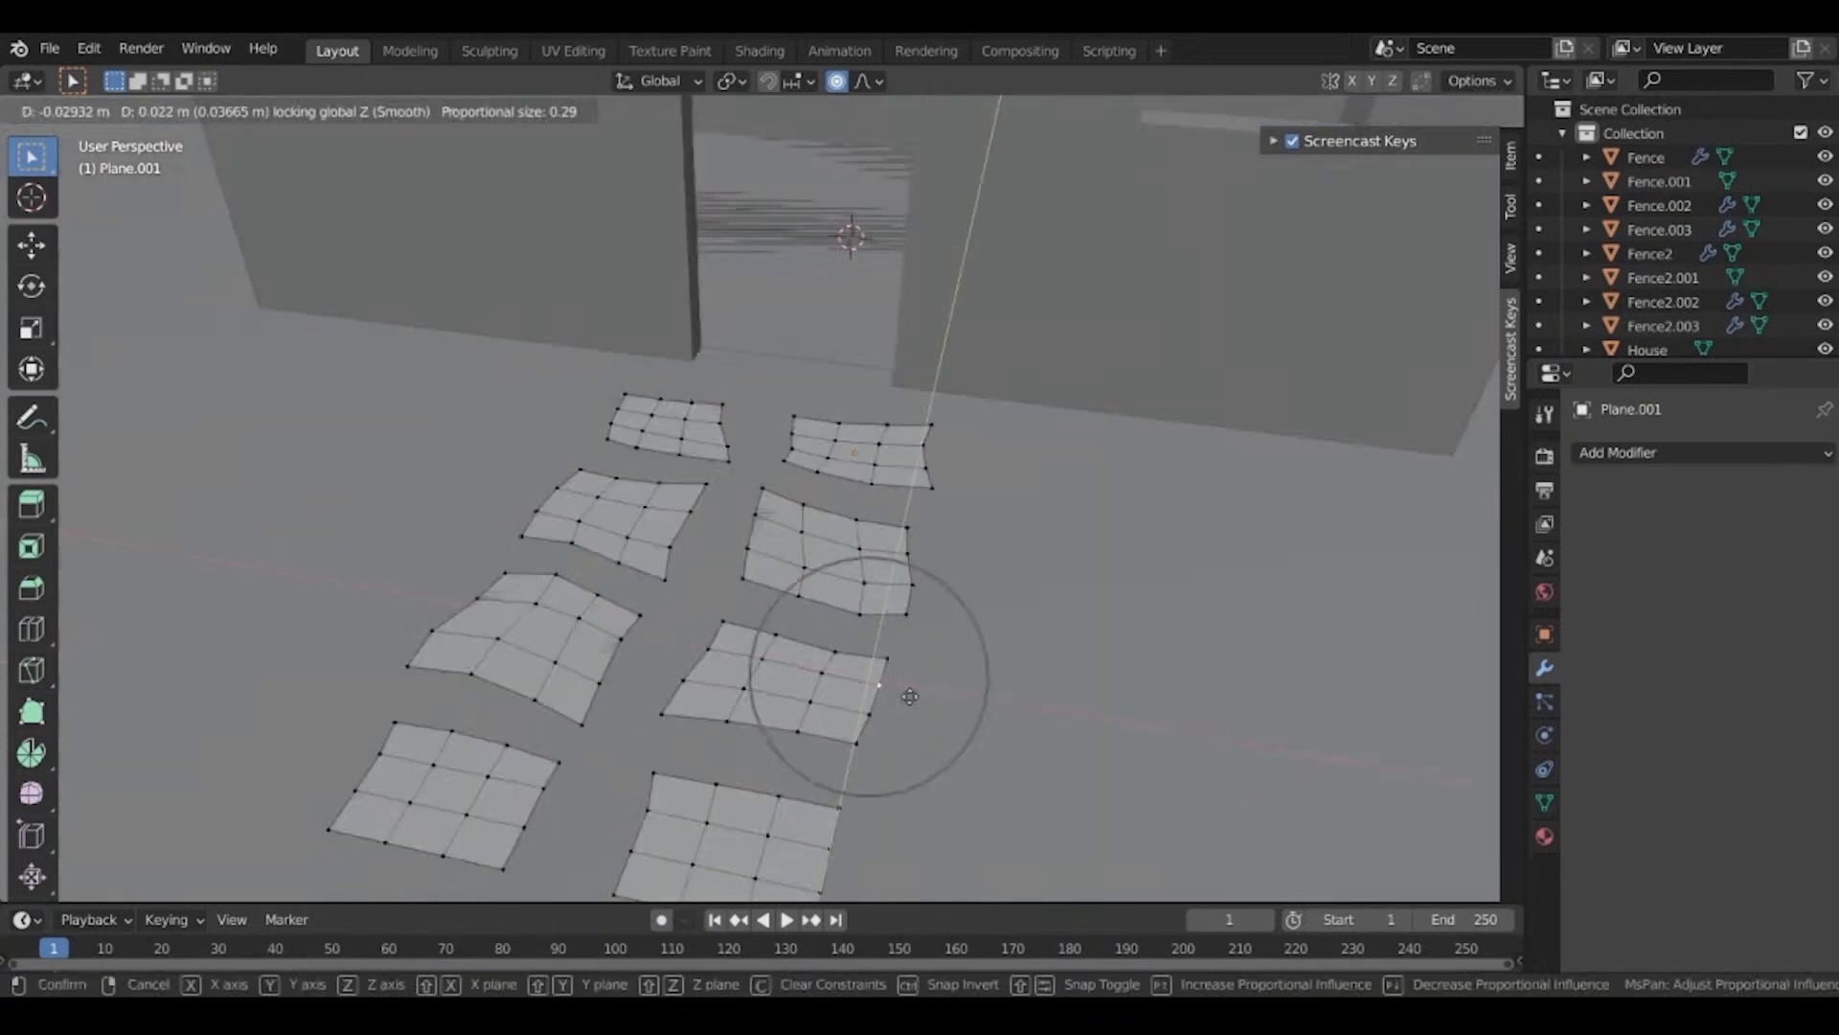
click(796, 751)
key(g)
key(shift+z)
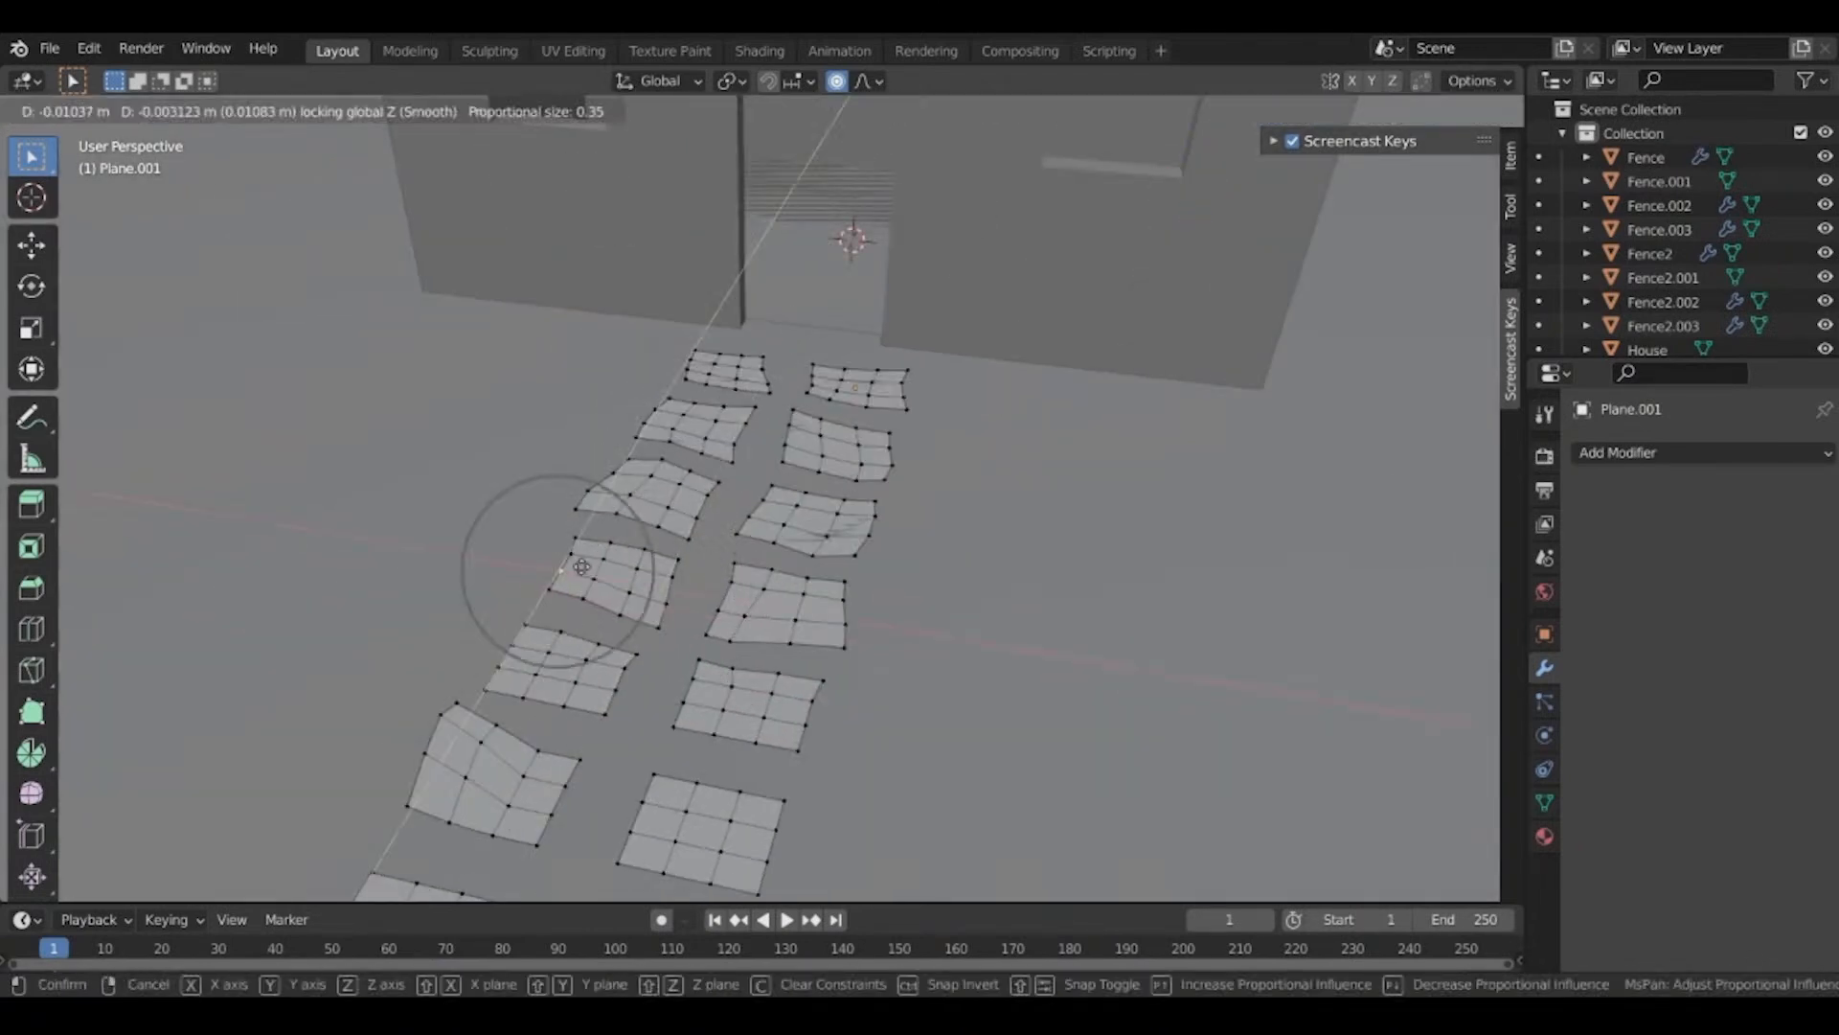
click(522, 507)
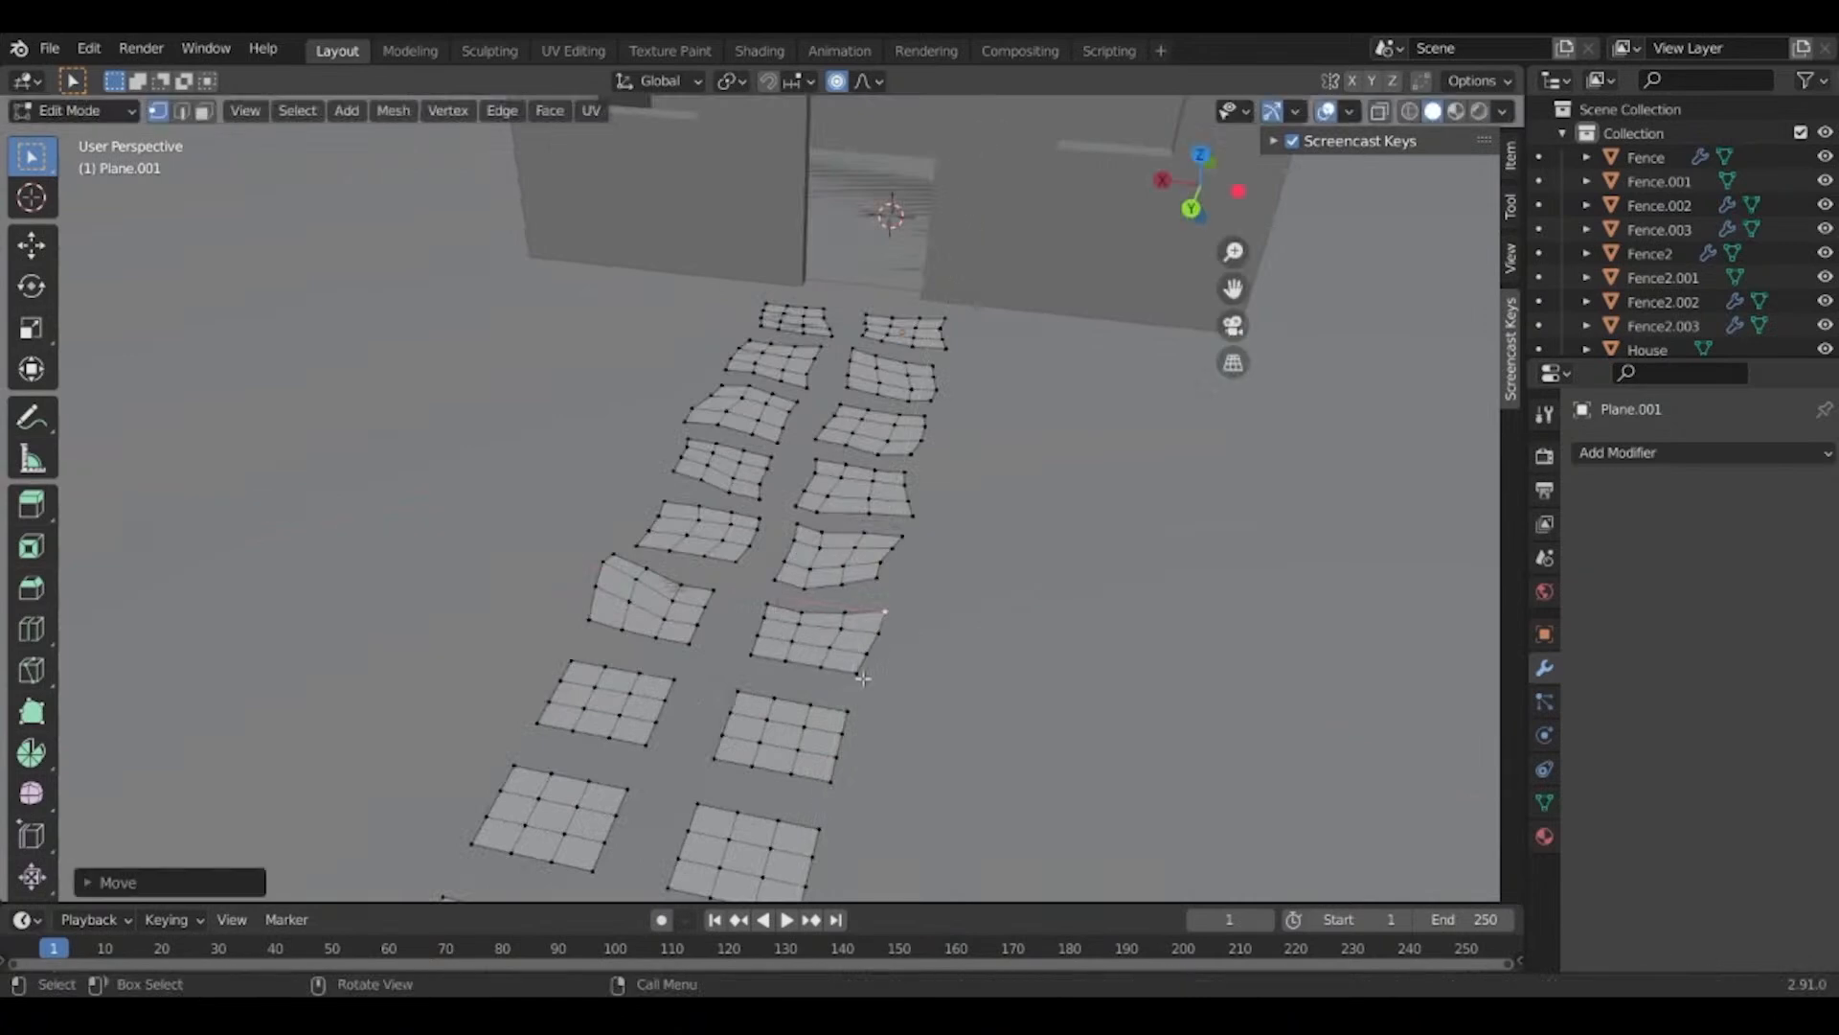
Reshape the tiles from the seventh row through the path's middle with horizontal vertex moves at a proportional size up to about 0.39.
click(714, 758)
key(g)
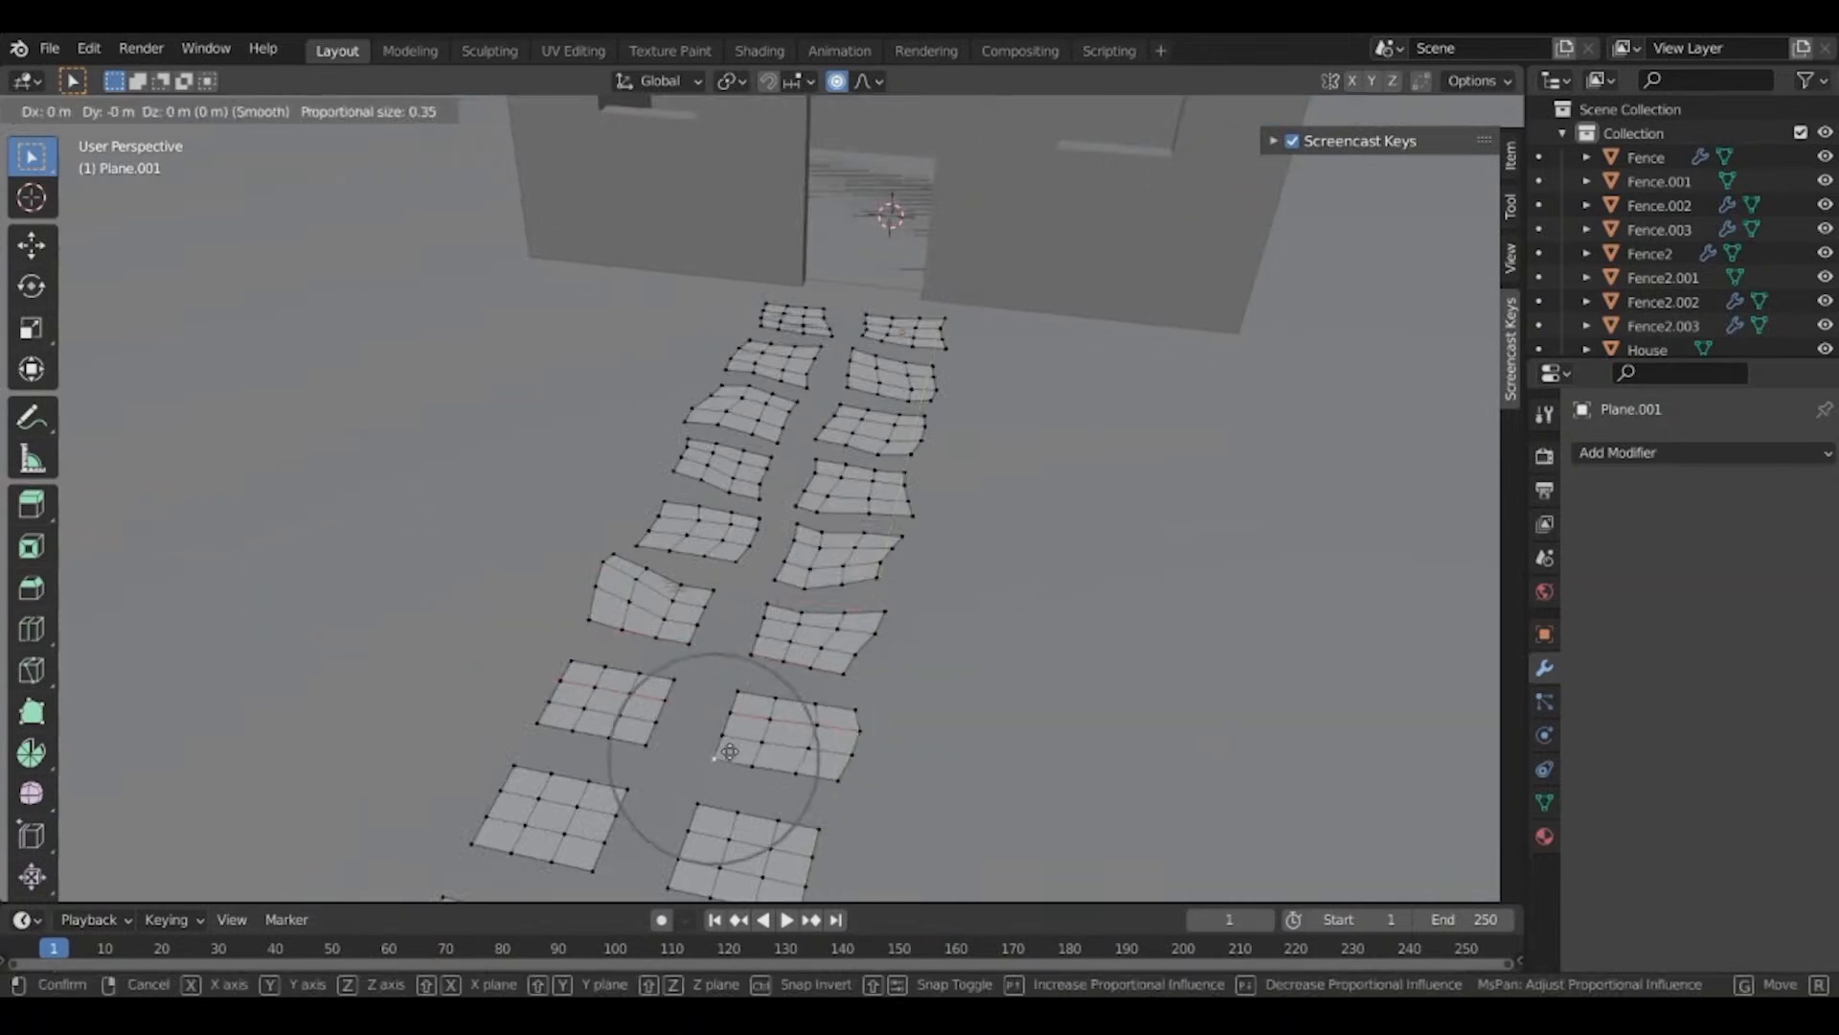
click(696, 759)
click(737, 692)
key(g)
key(shift+z)
click(743, 697)
click(544, 726)
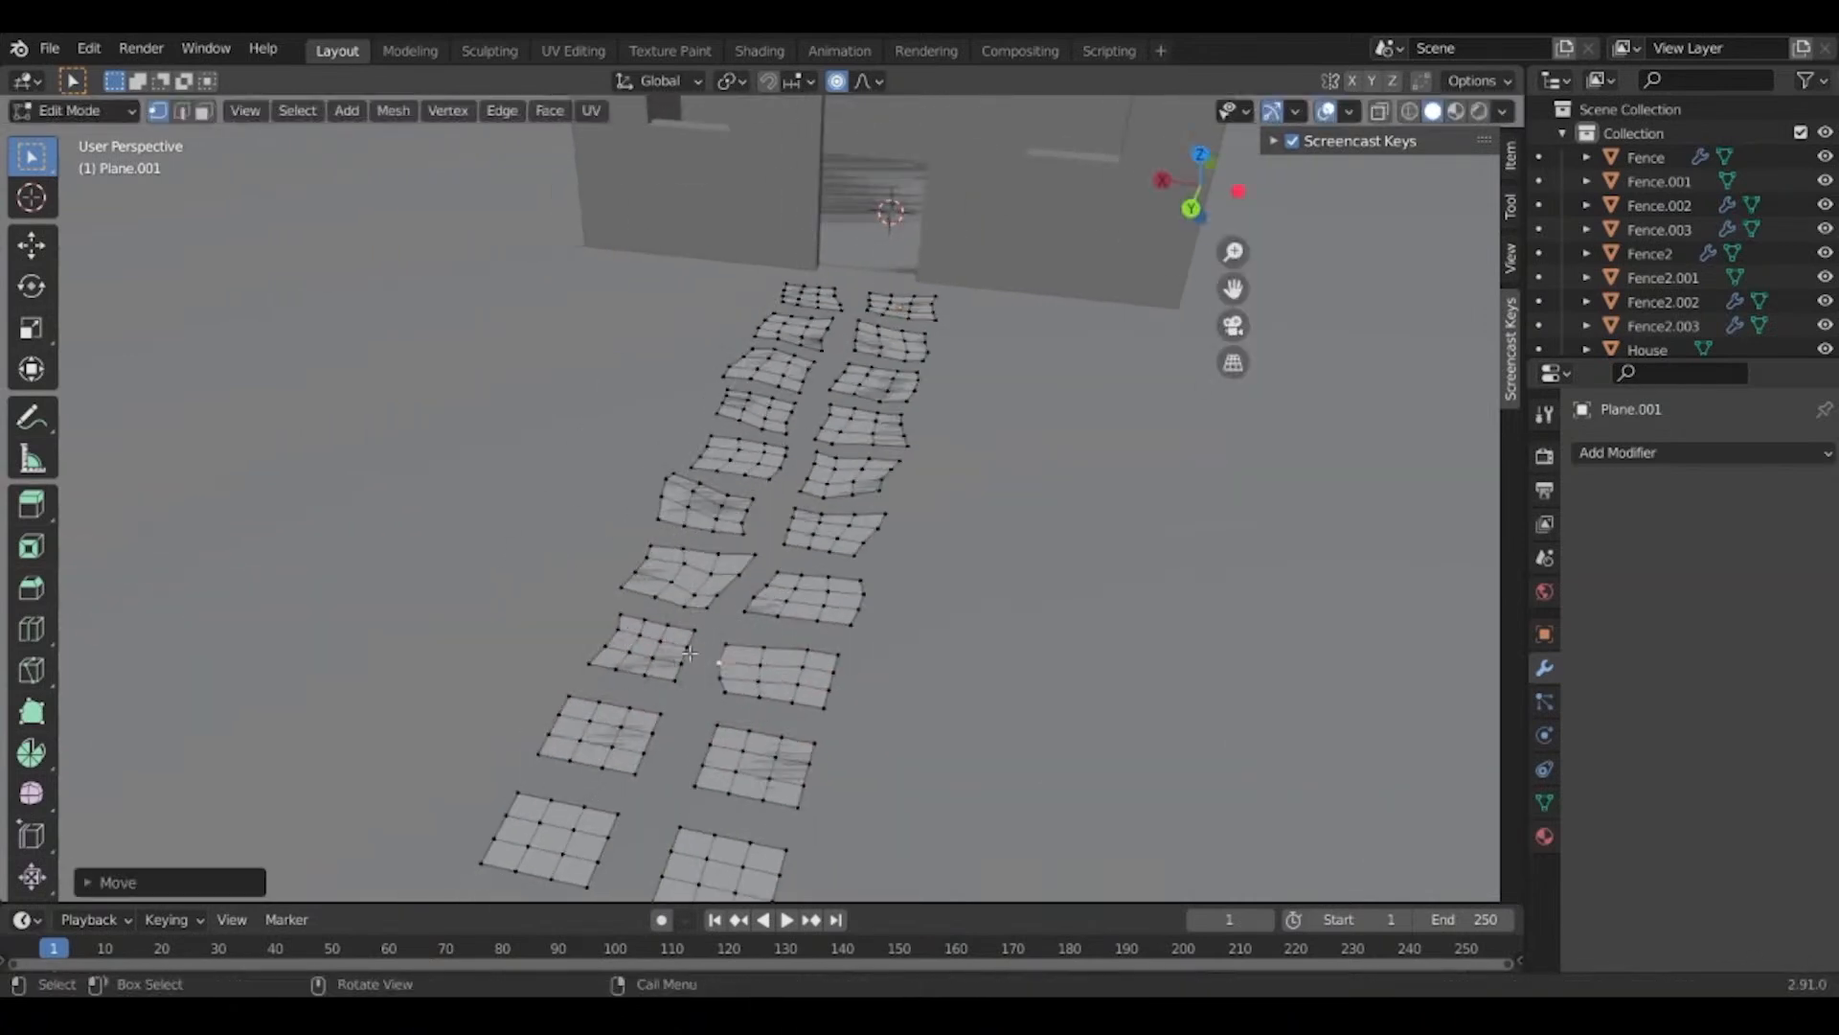
key(g)
key(shift+z)
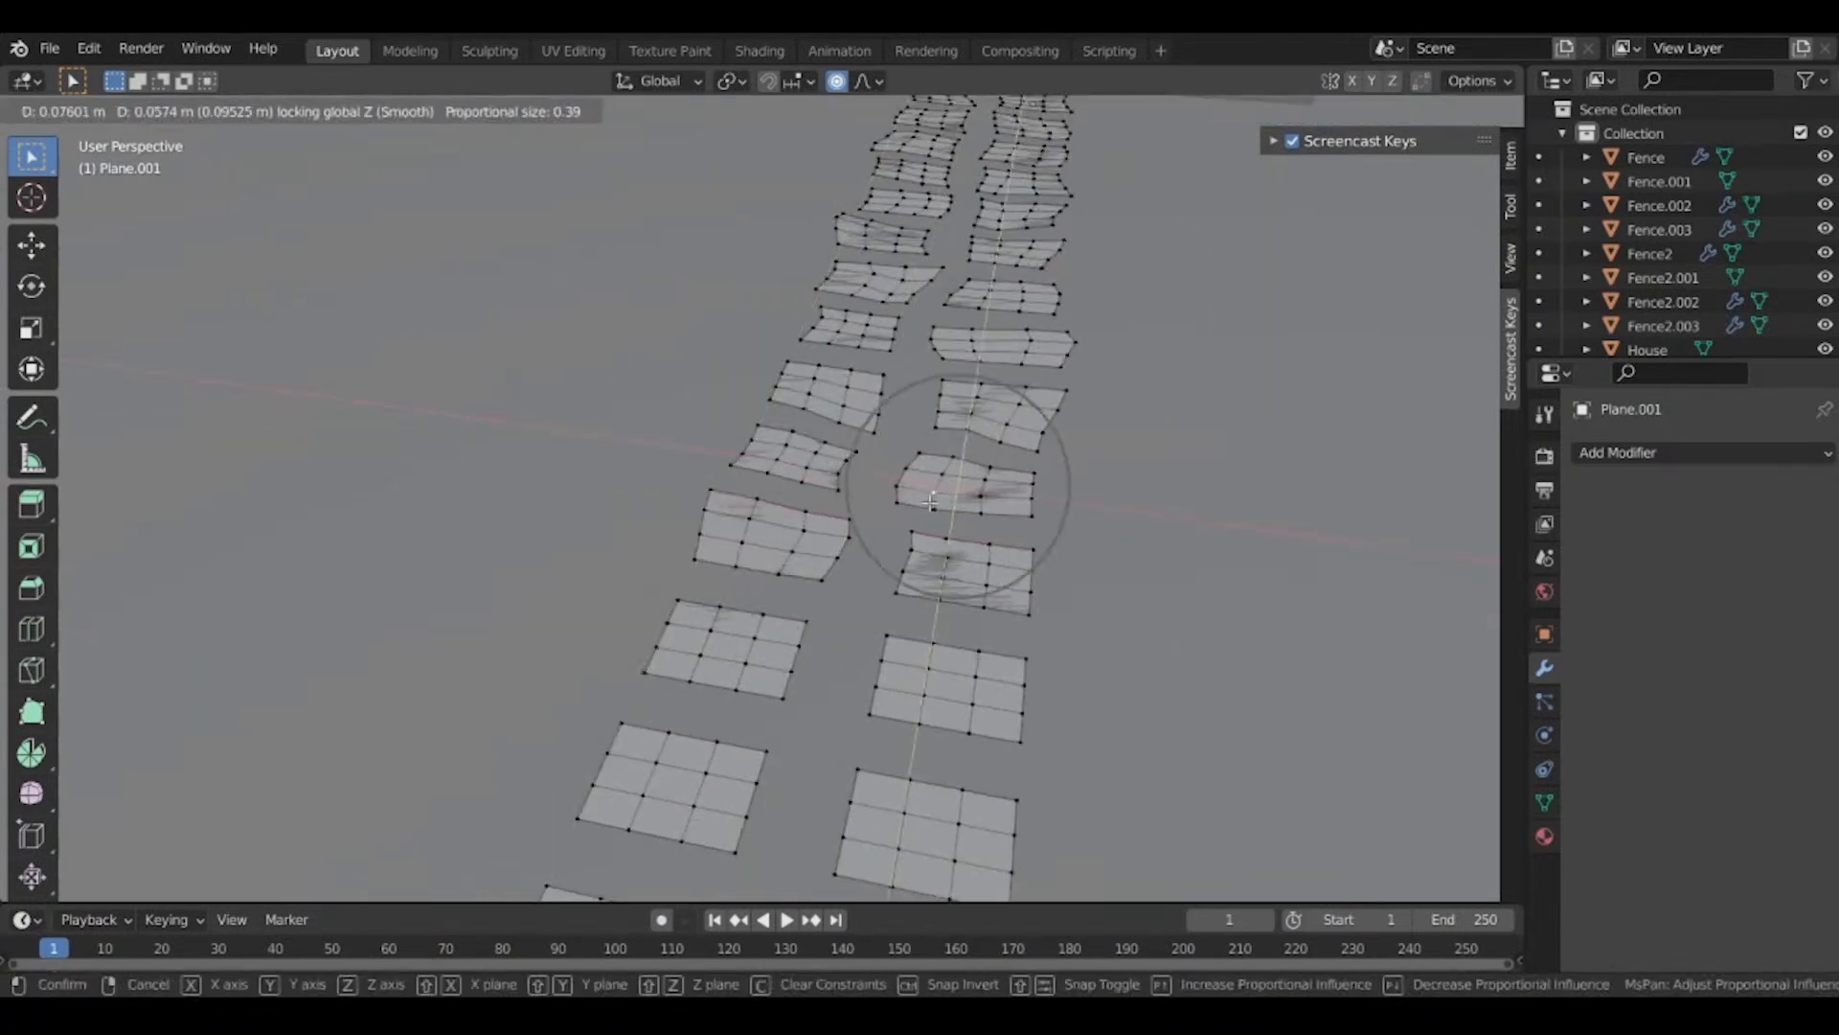
click(967, 537)
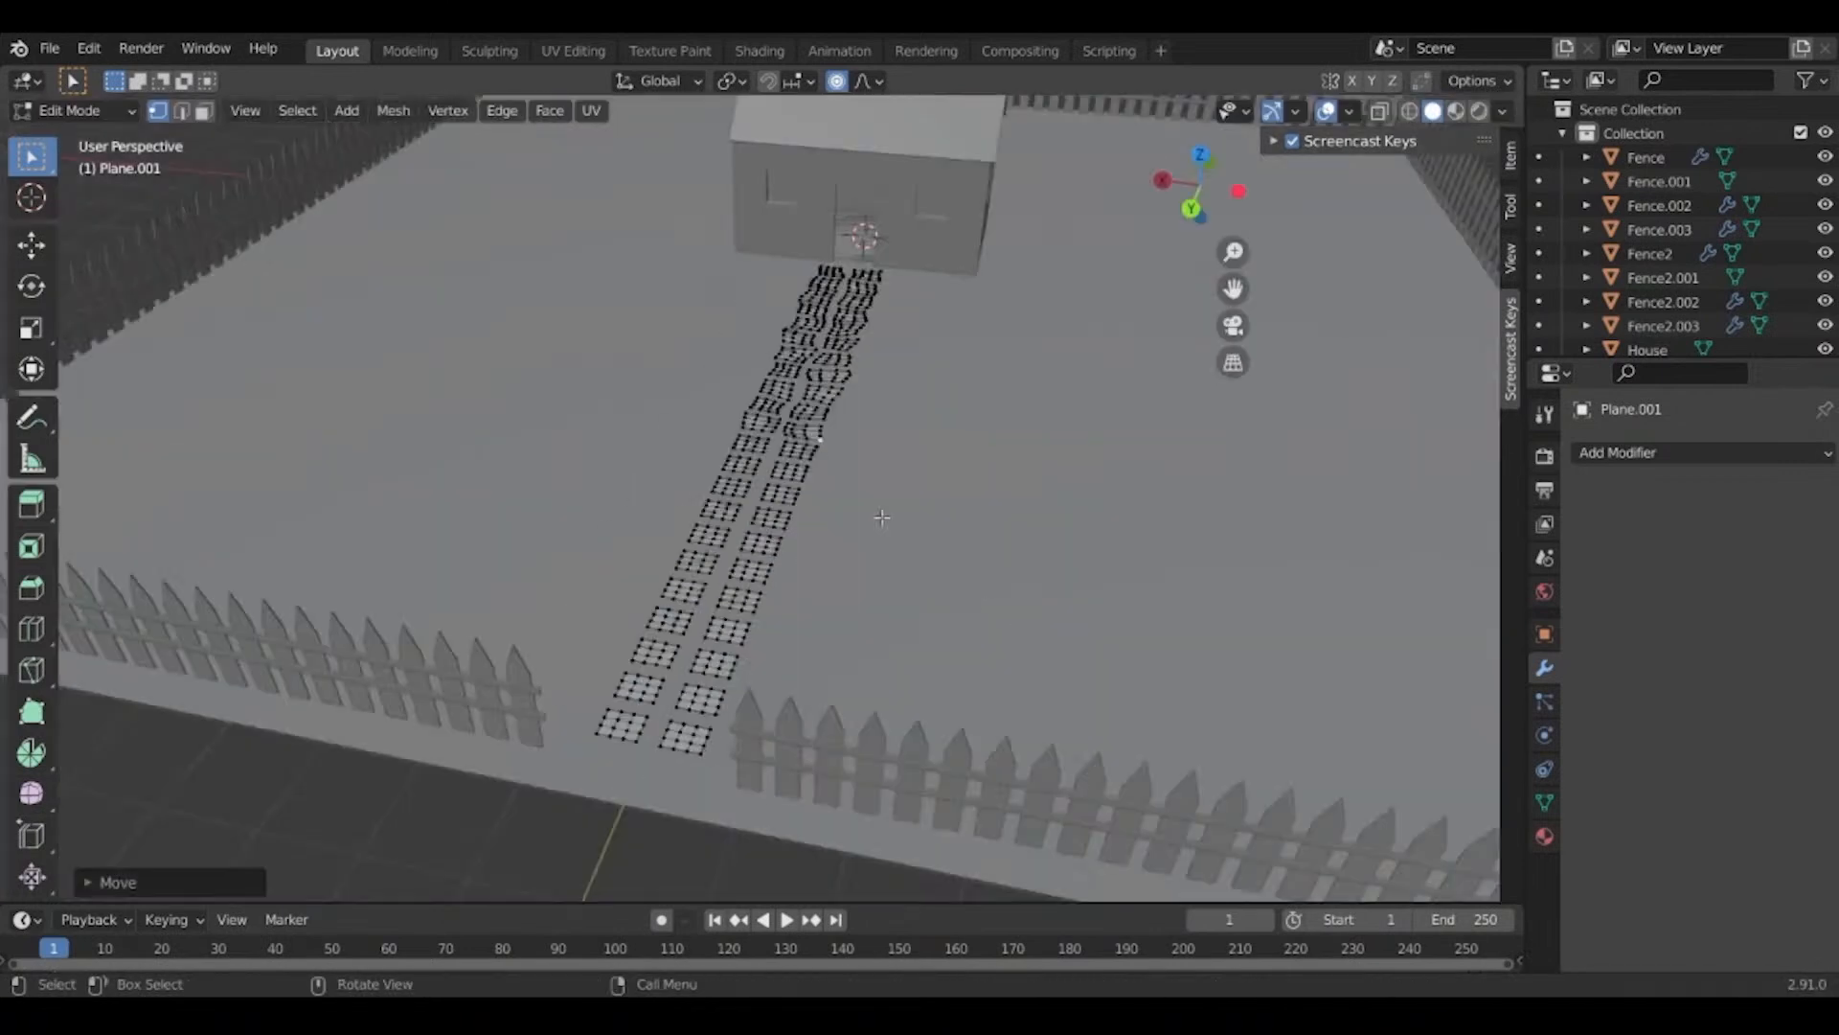
Distort the remaining tiles down to the fence opening with Z-locked proportional vertex moves, and return to Object Mode.
scroll(749, 408, up, 5)
click(826, 484)
key(g)
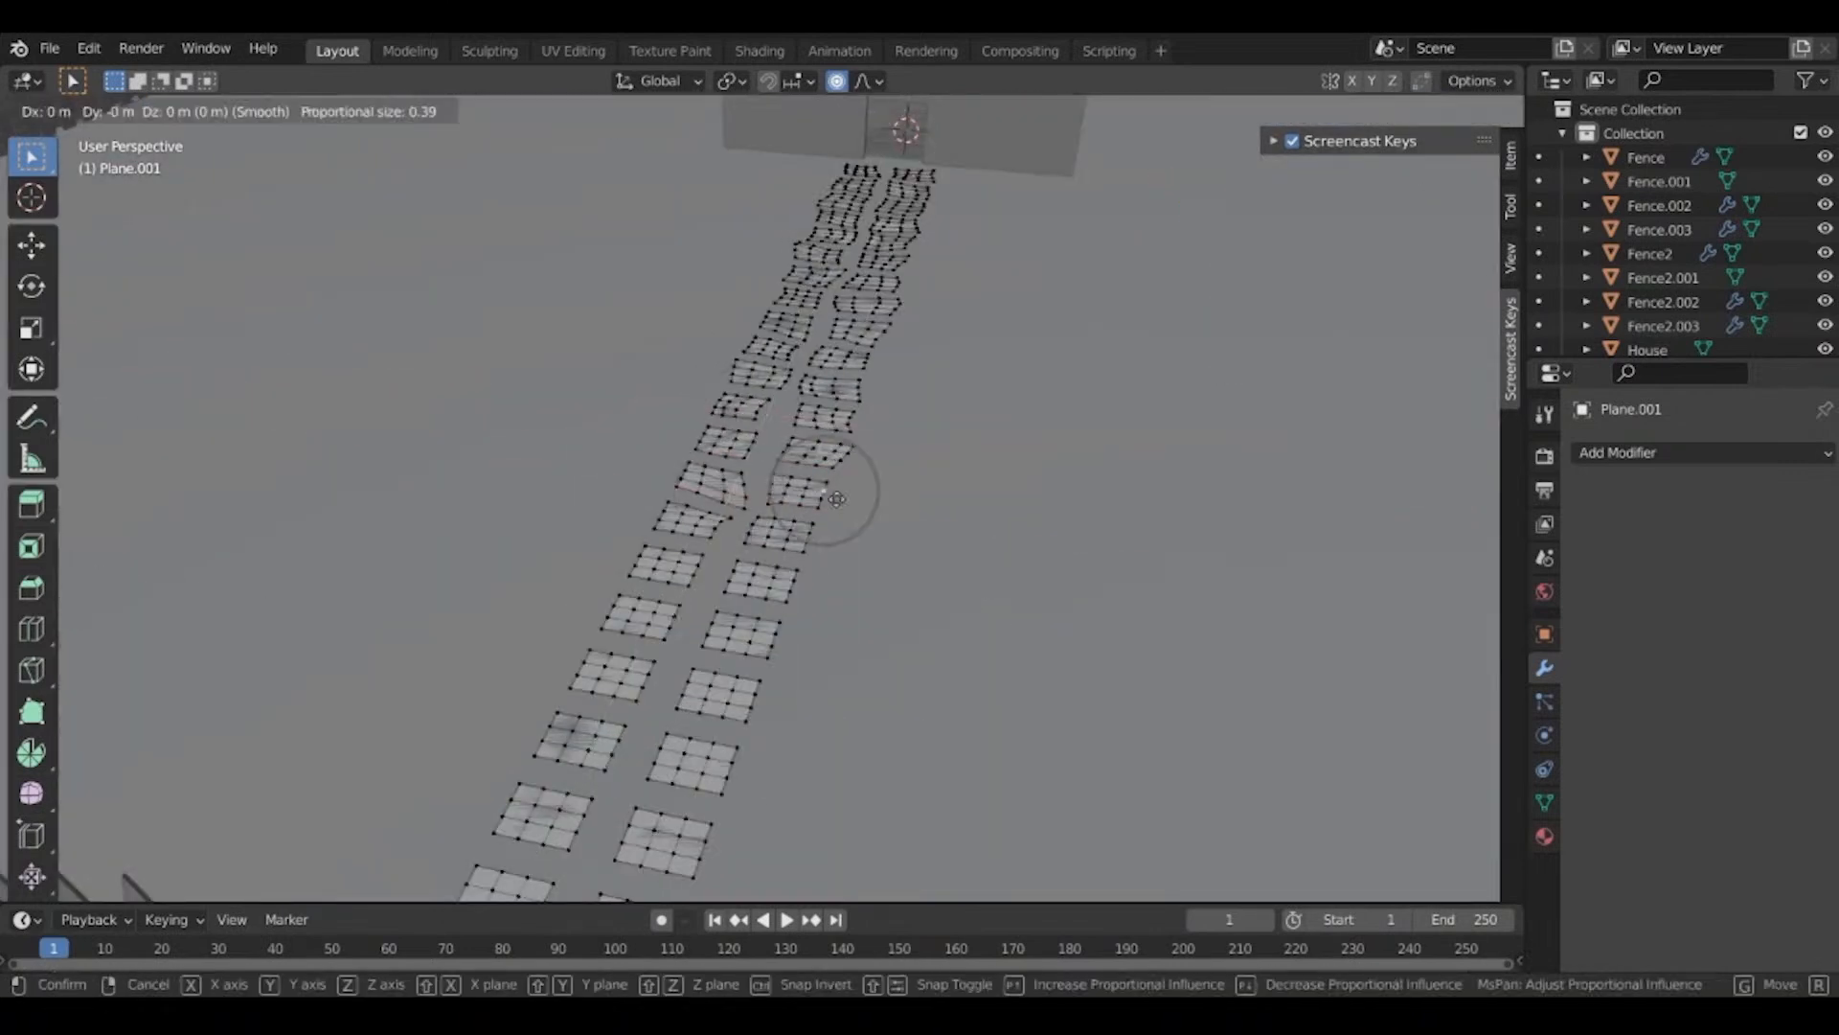
key(shift+z)
key(g)
key(shift+z)
click(760, 644)
key(g)
key(shift+z)
click(657, 667)
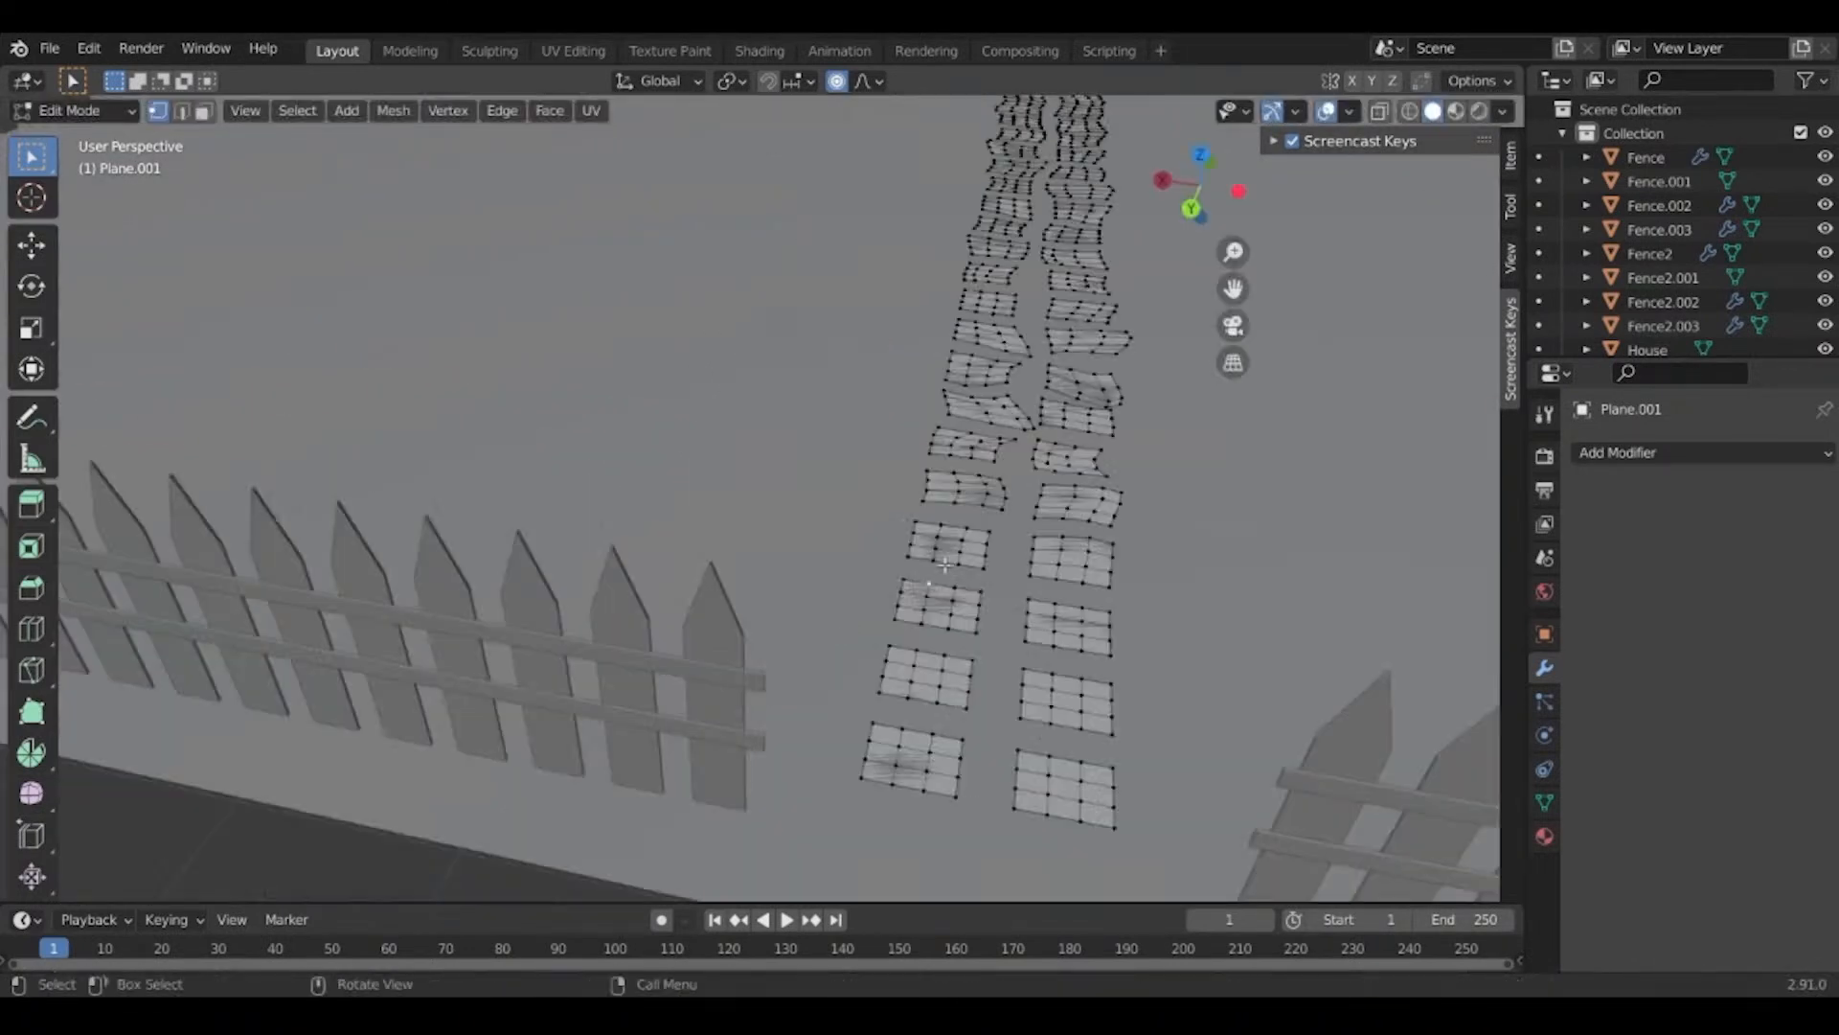
key(g)
key(shift+z)
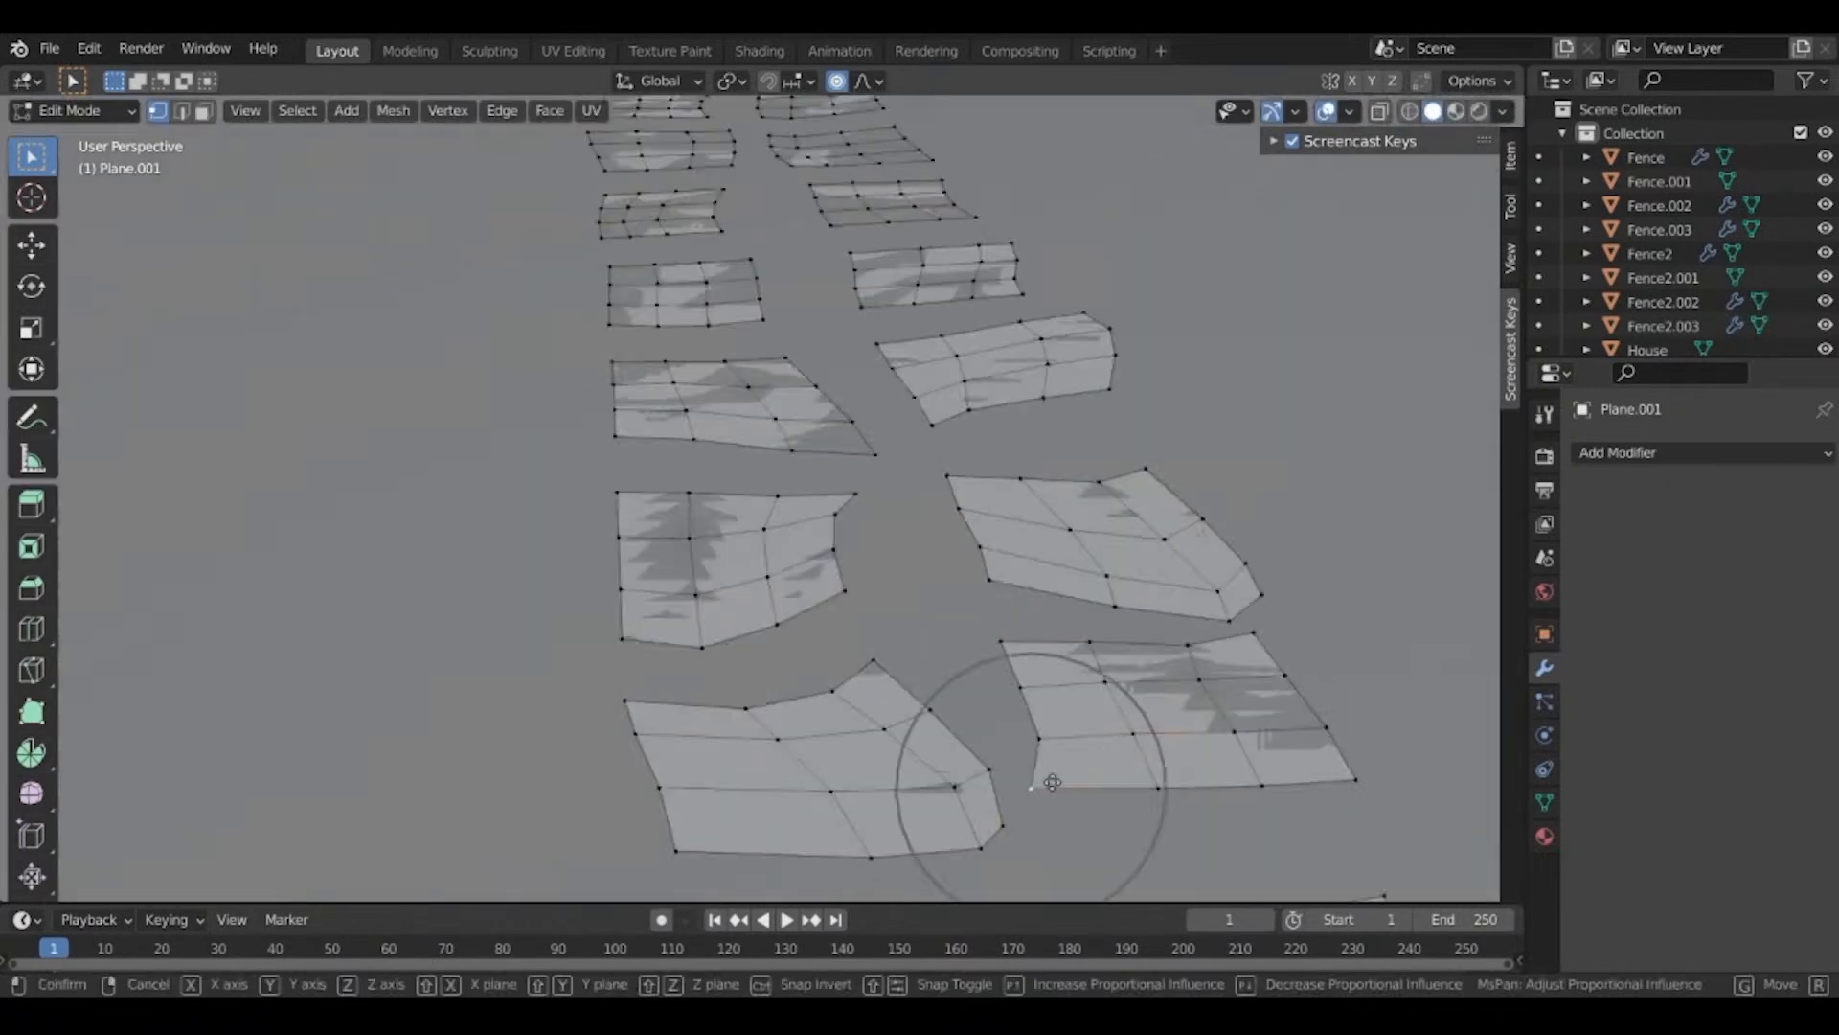
click(1001, 804)
scroll(1085, 745, down, 5)
key(Tab)
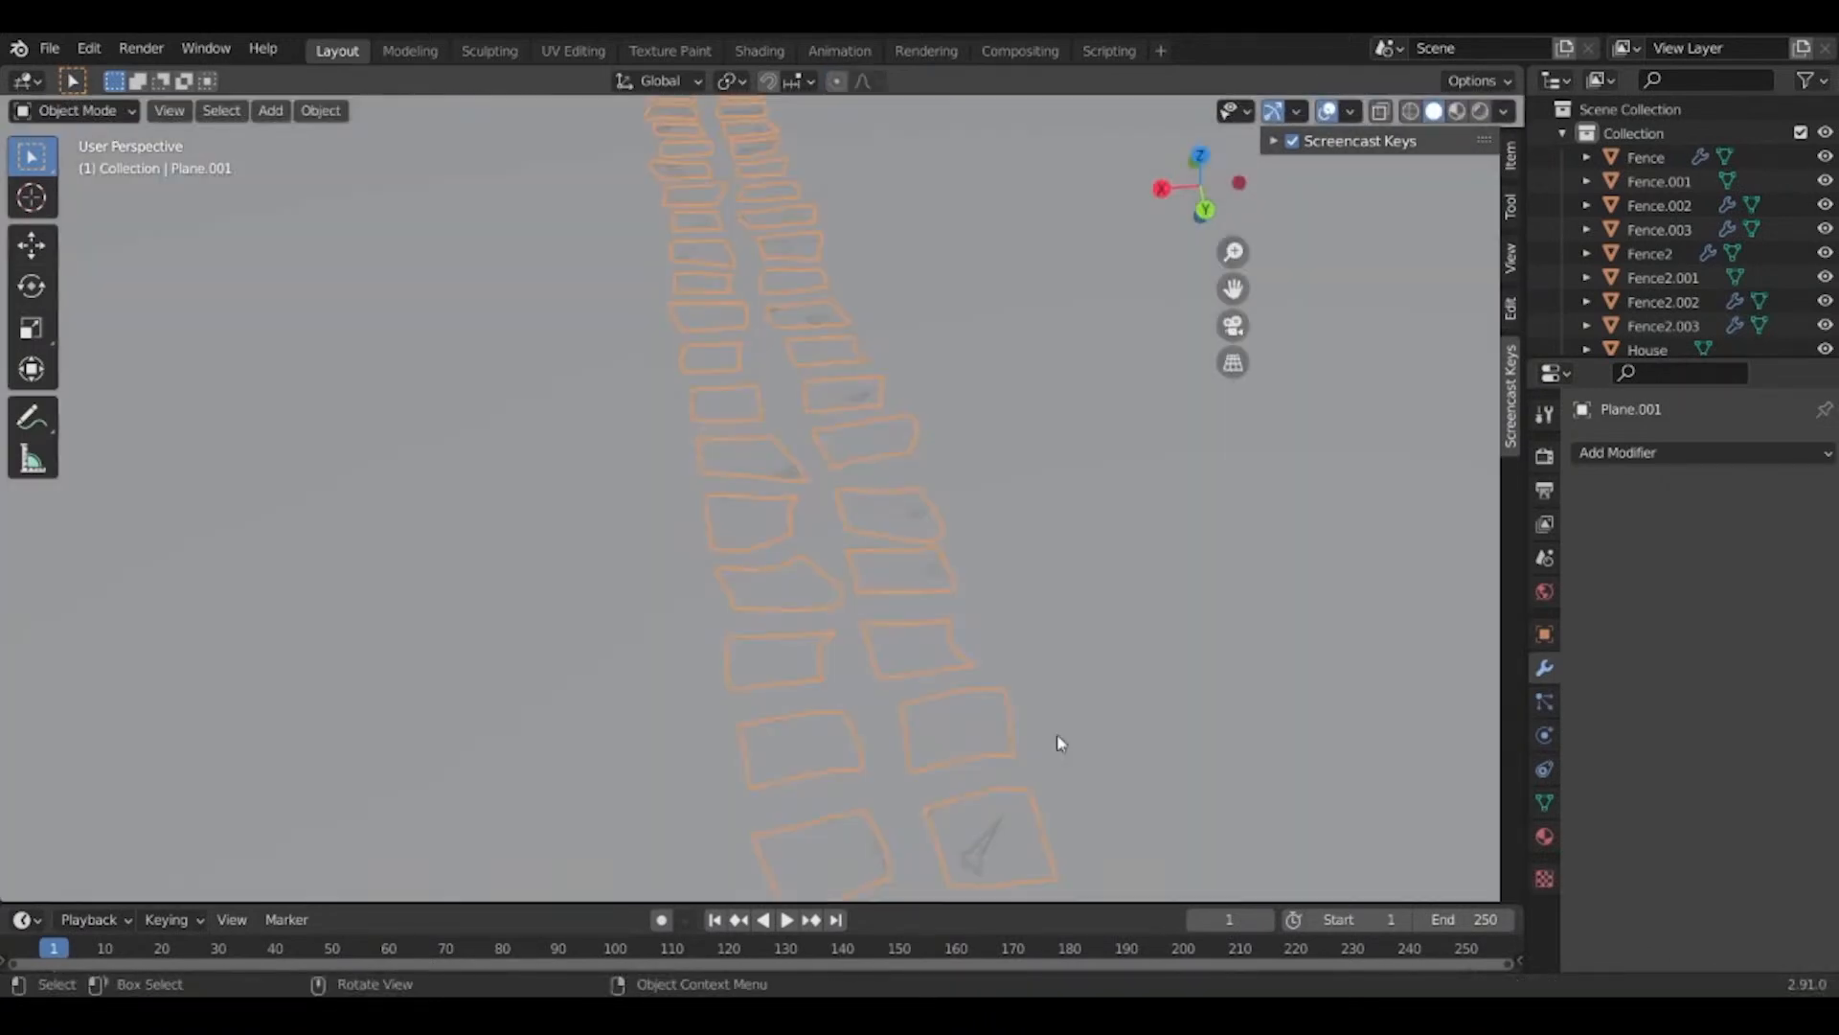
Add a Solidify modifier to the tile path and set its thickness to 0.04 m.
scroll(1055, 733, down, 5)
scroll(943, 701, up, 5)
click(1619, 453)
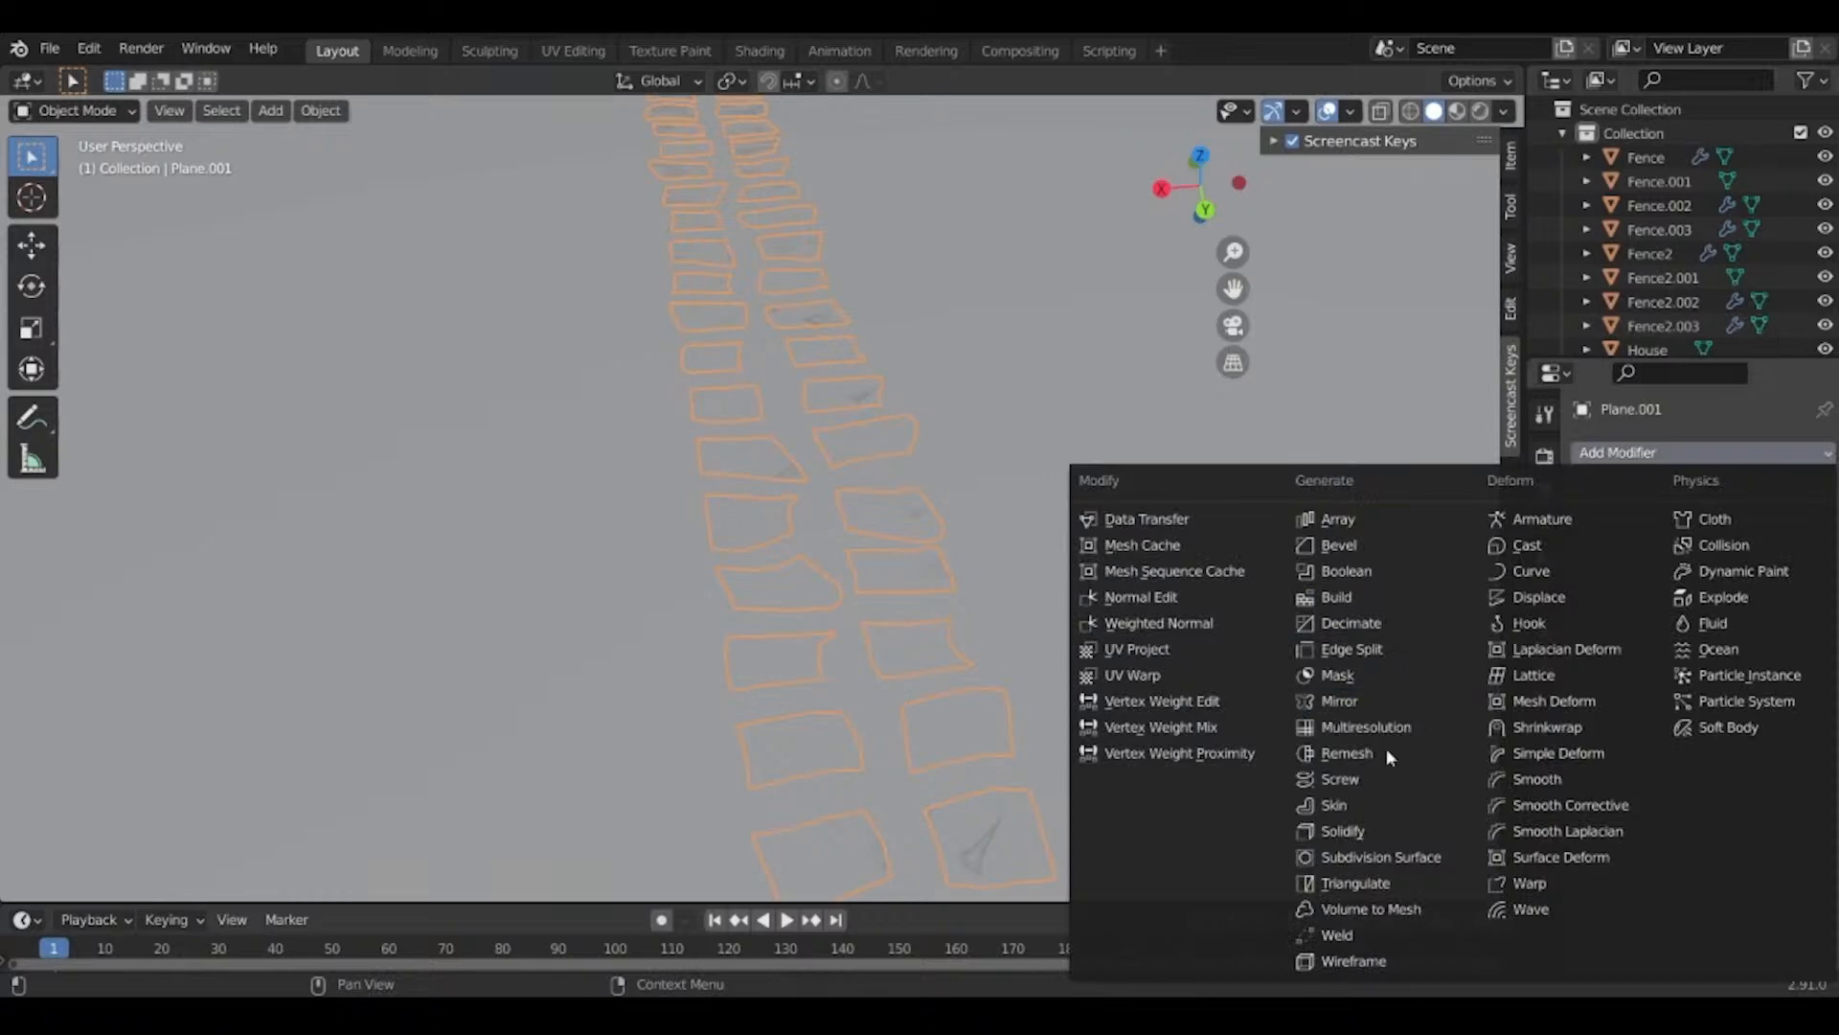
click(1343, 830)
middle_drag(1016, 536, 1102, 491)
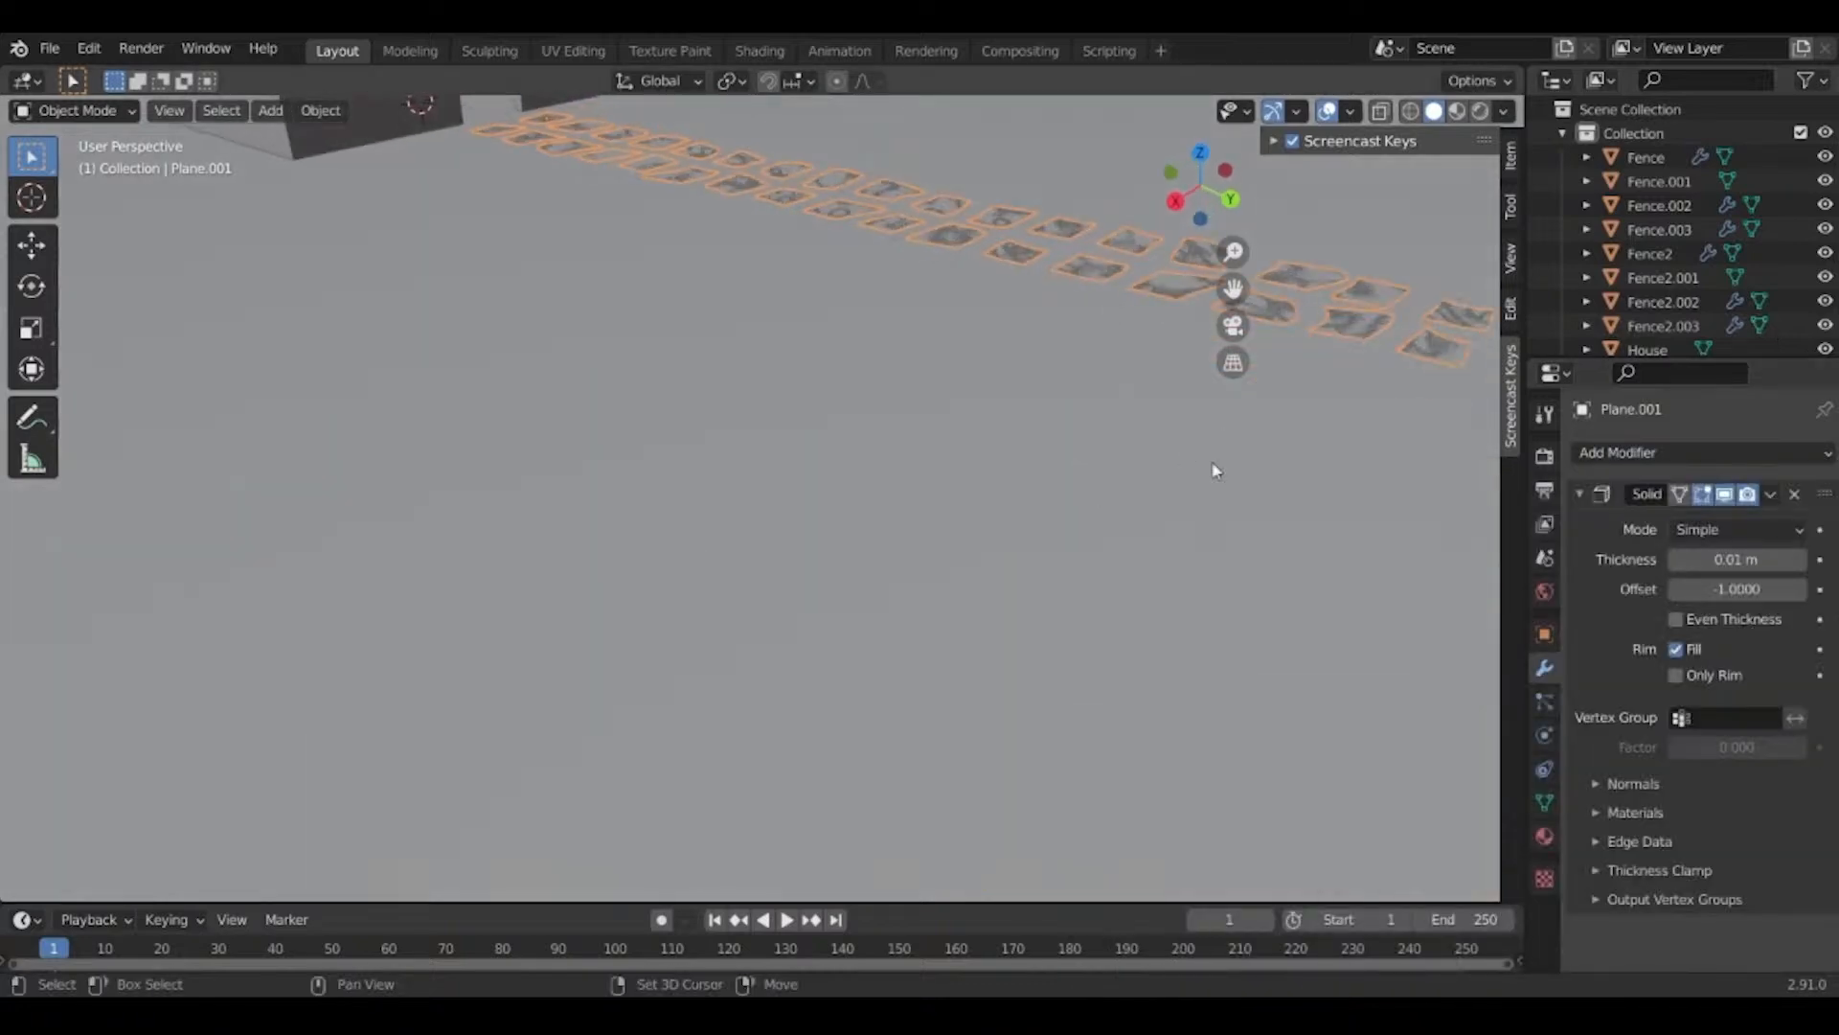
shift+middle_drag(1215, 468, 1159, 589)
scroll(1159, 588, down, 5)
shift+middle_drag(1088, 519, 1191, 623)
scroll(1213, 652, up, 3)
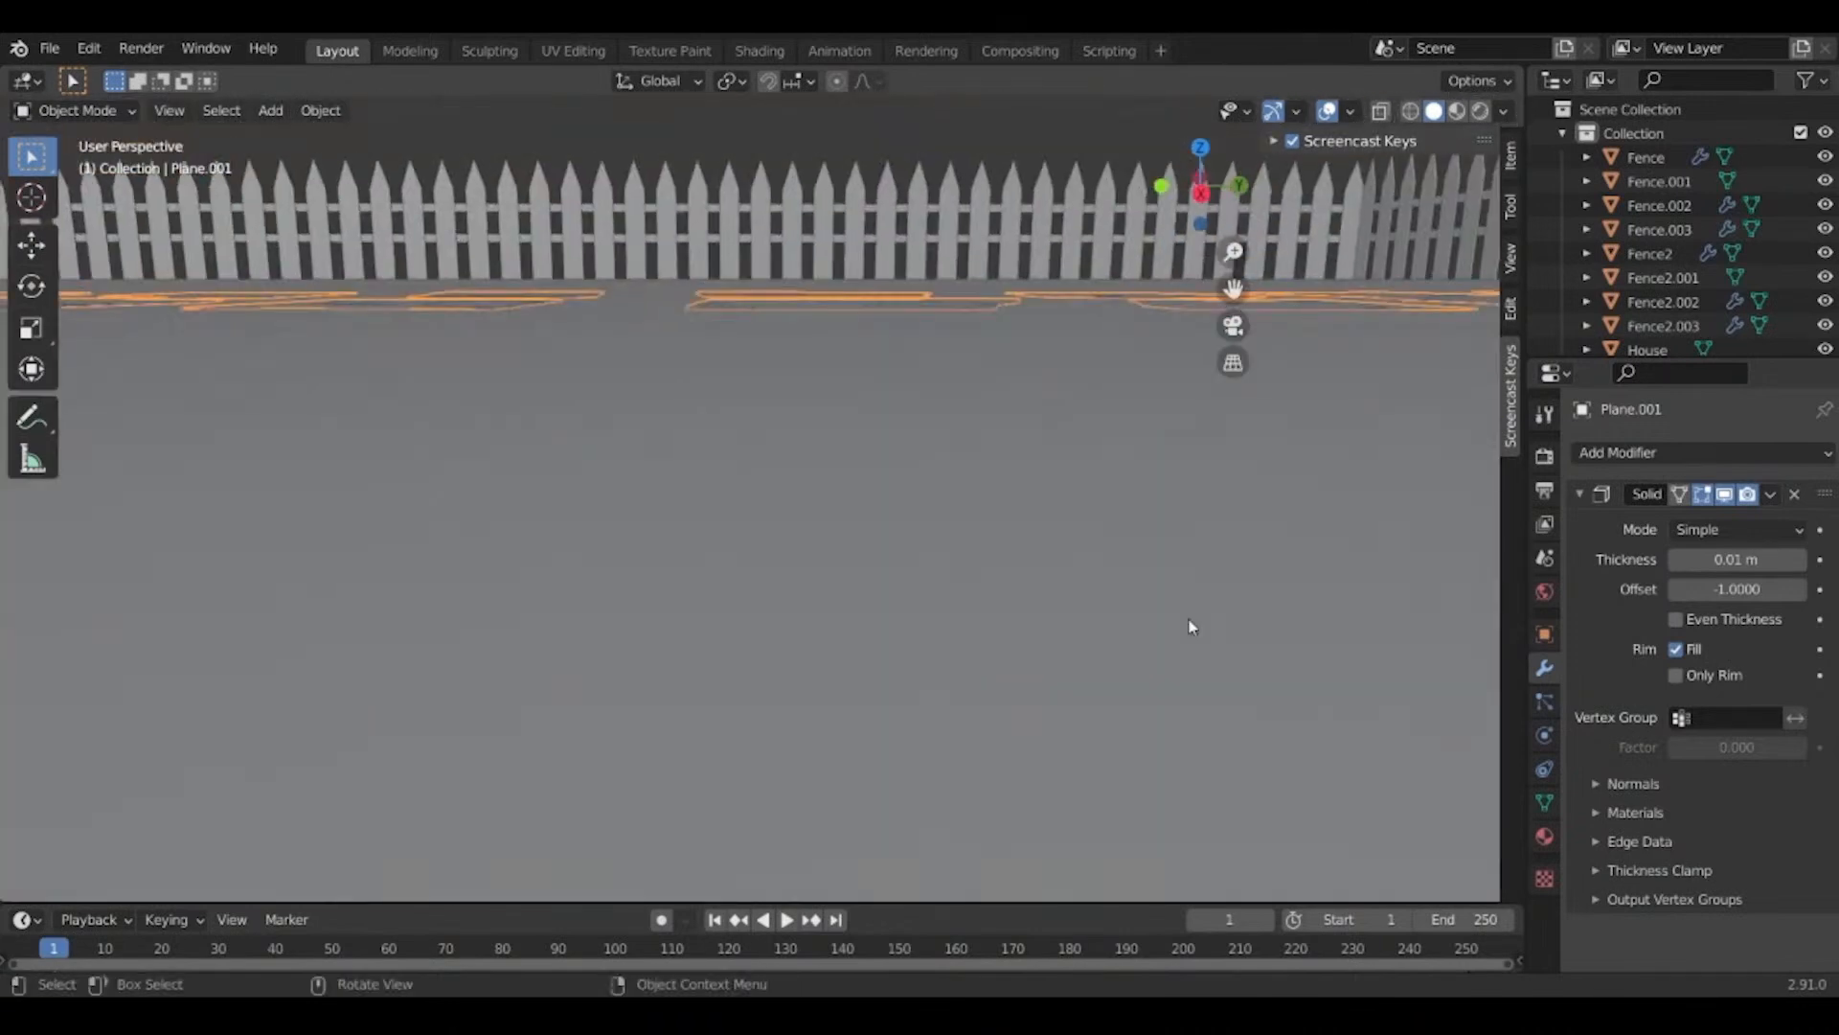
click(1800, 561)
click(1801, 561)
click(1801, 560)
Raise the tile path slightly along Z and increase the Solidify thickness to 0.07 m.
scroll(1189, 591, down, 3)
key(g)
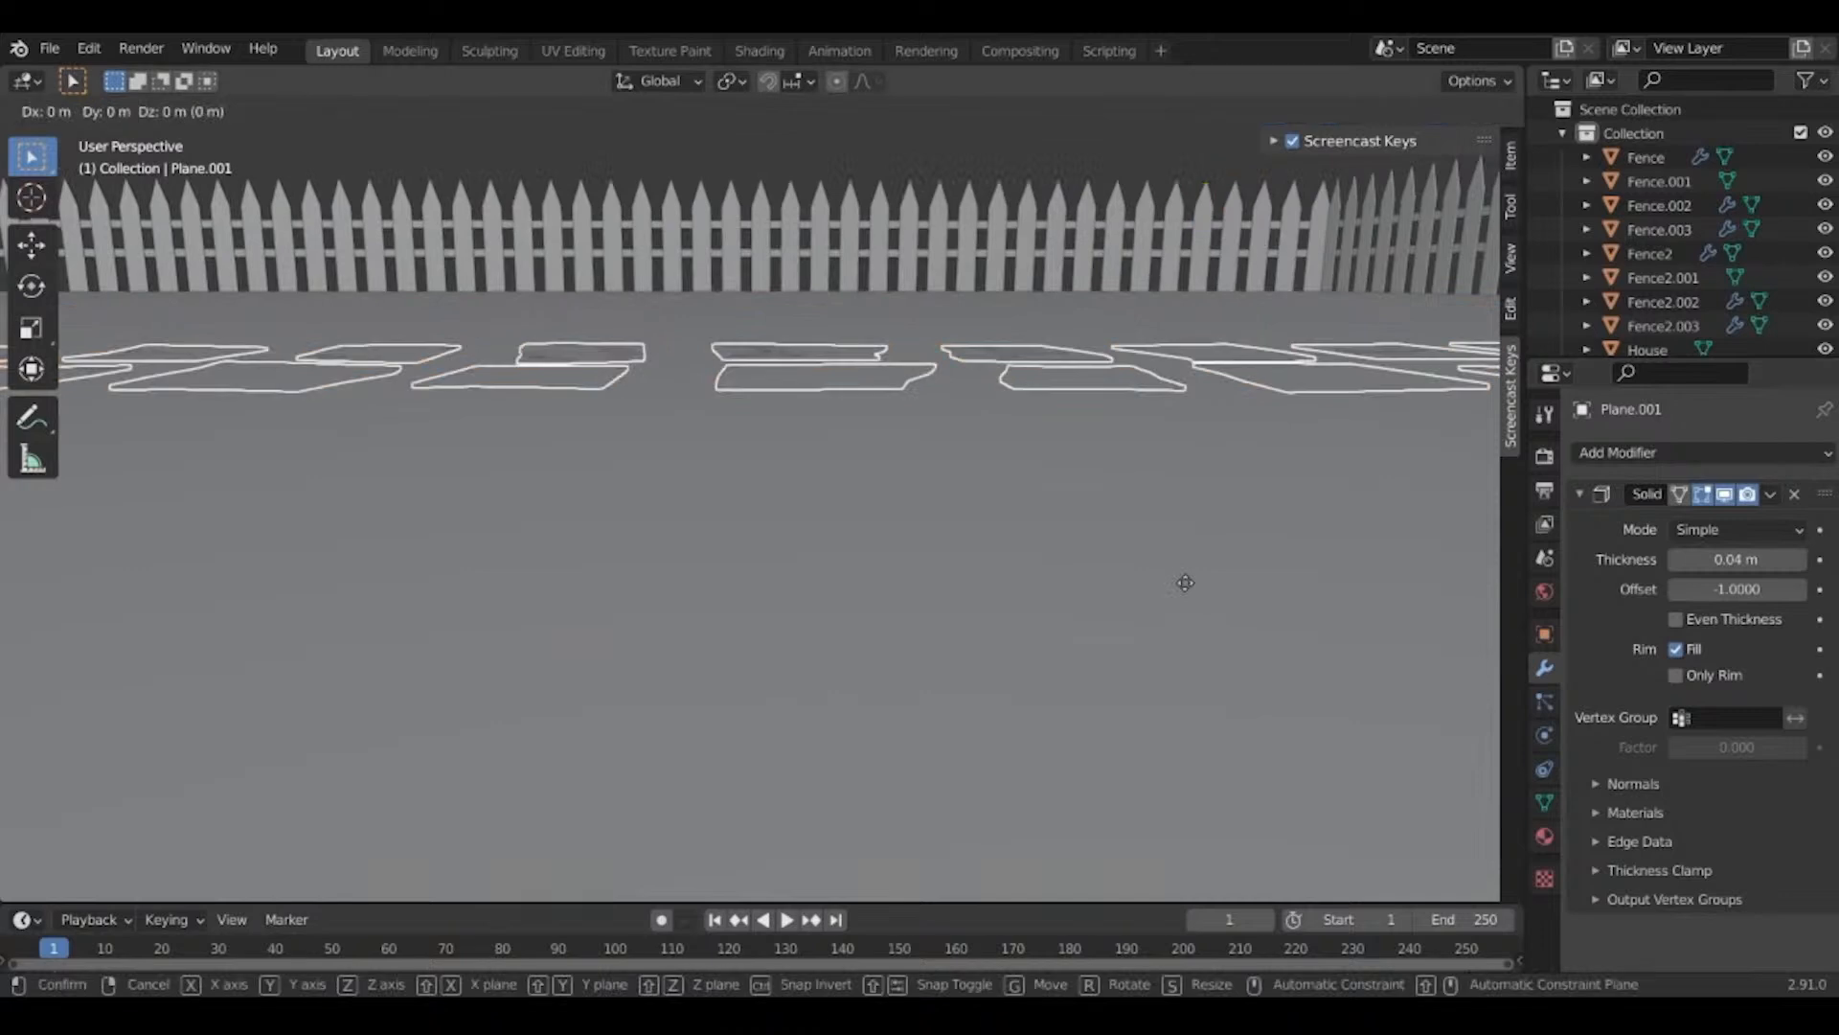
key(z)
click(1180, 573)
scroll(1180, 573, down, 2)
middle_drag(1180, 573, 1092, 581)
click(1799, 559)
click(1798, 560)
click(1798, 560)
click(1799, 559)
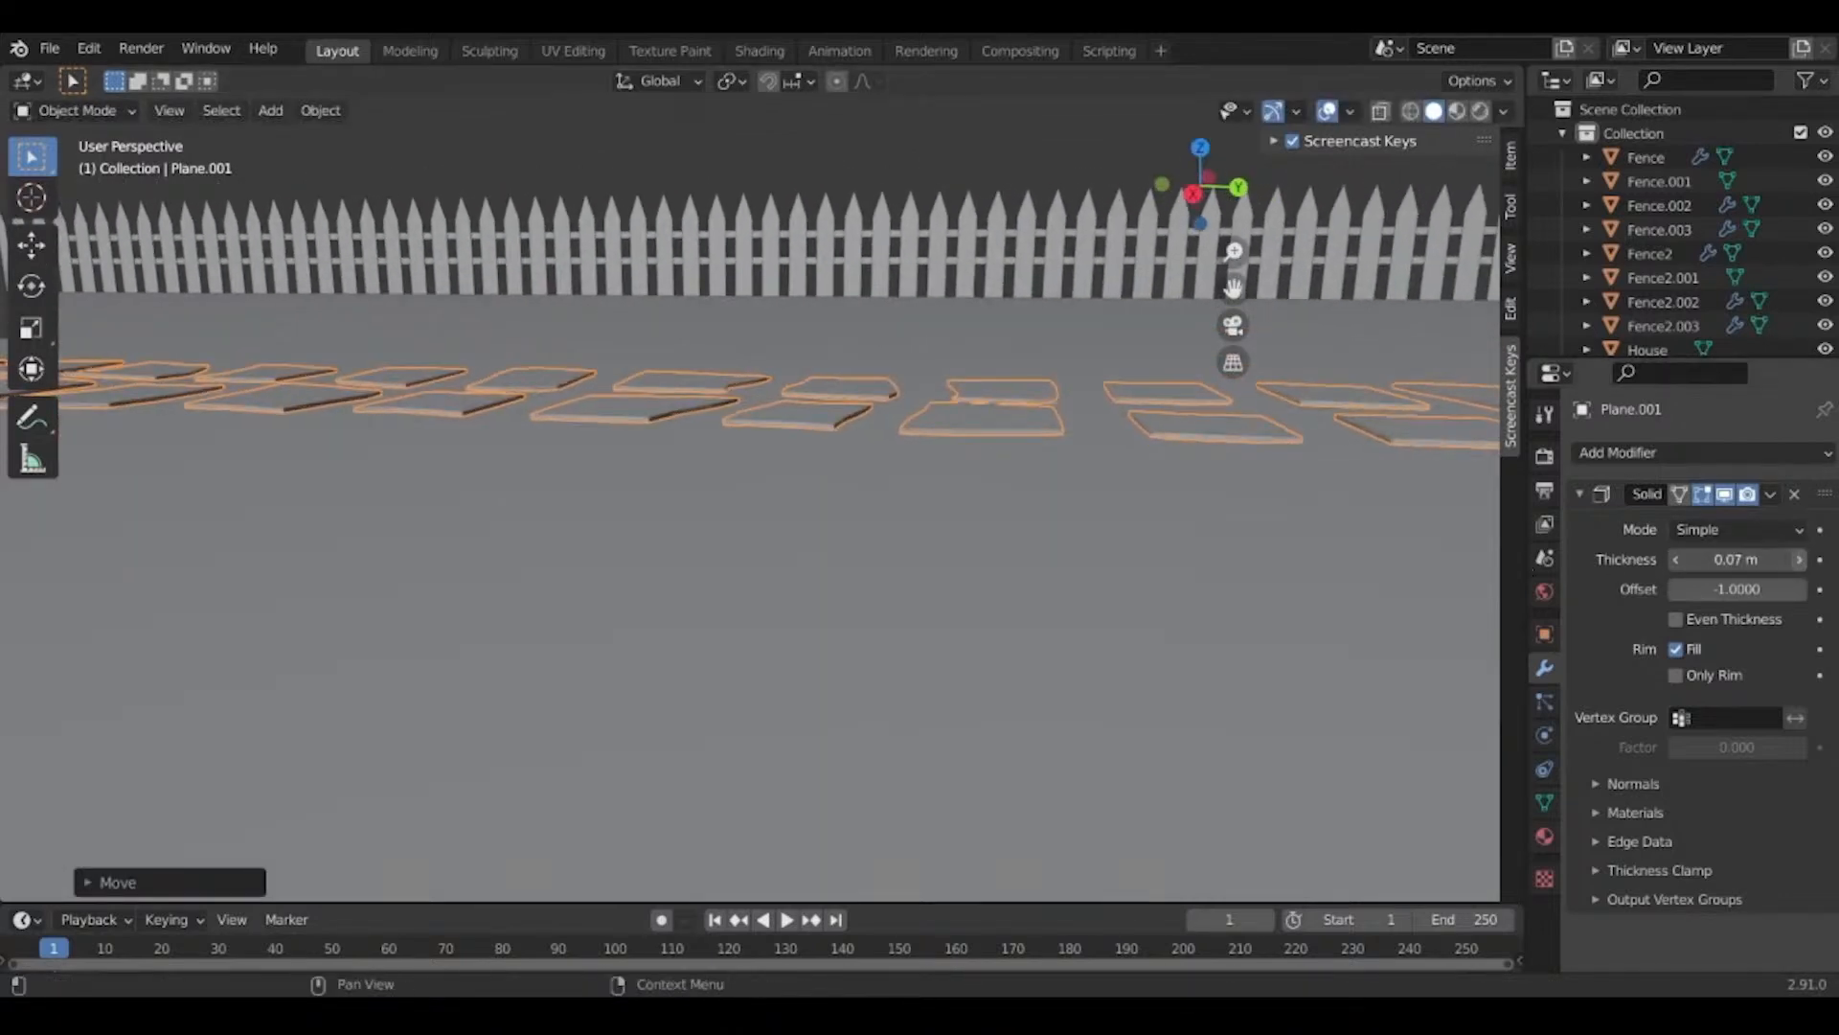
Increase the tile path's Solidify thickness to 0.09 m and lower the path about 0.024 m along Z.
click(1799, 560)
scroll(1153, 554, down, 2)
scroll(1154, 556, up, 4)
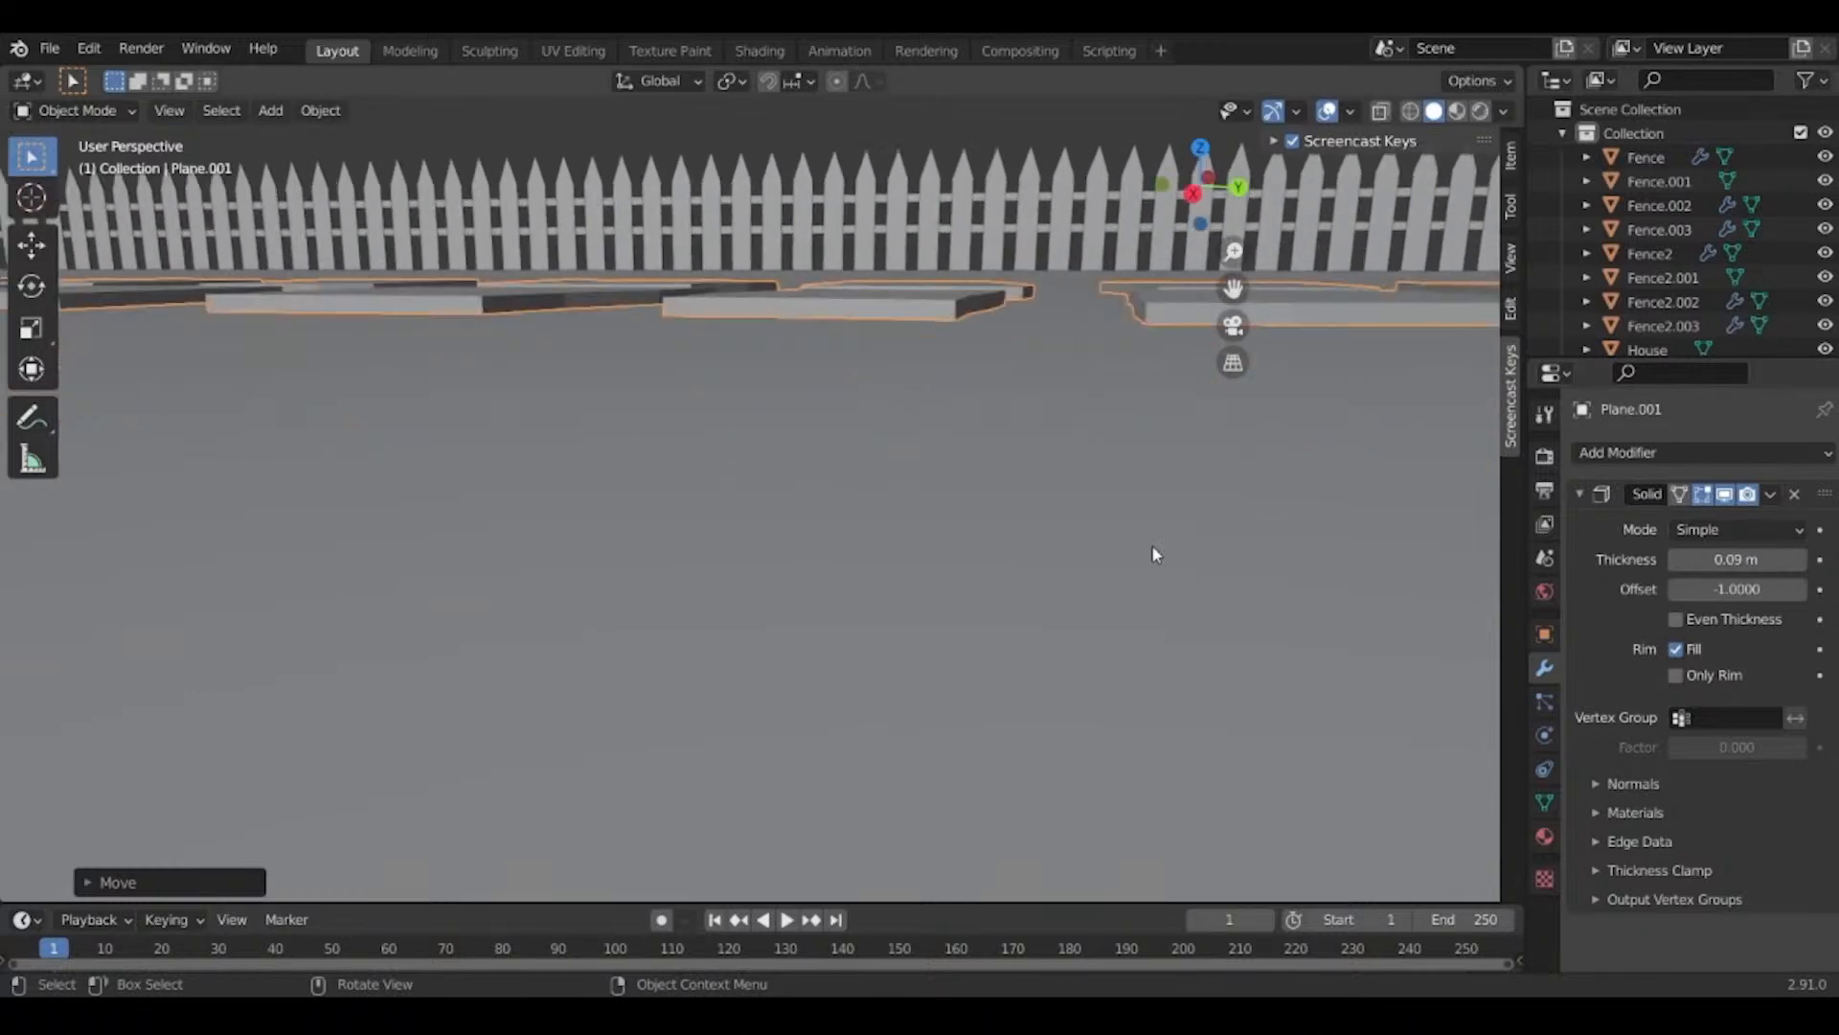
key(g)
key(z)
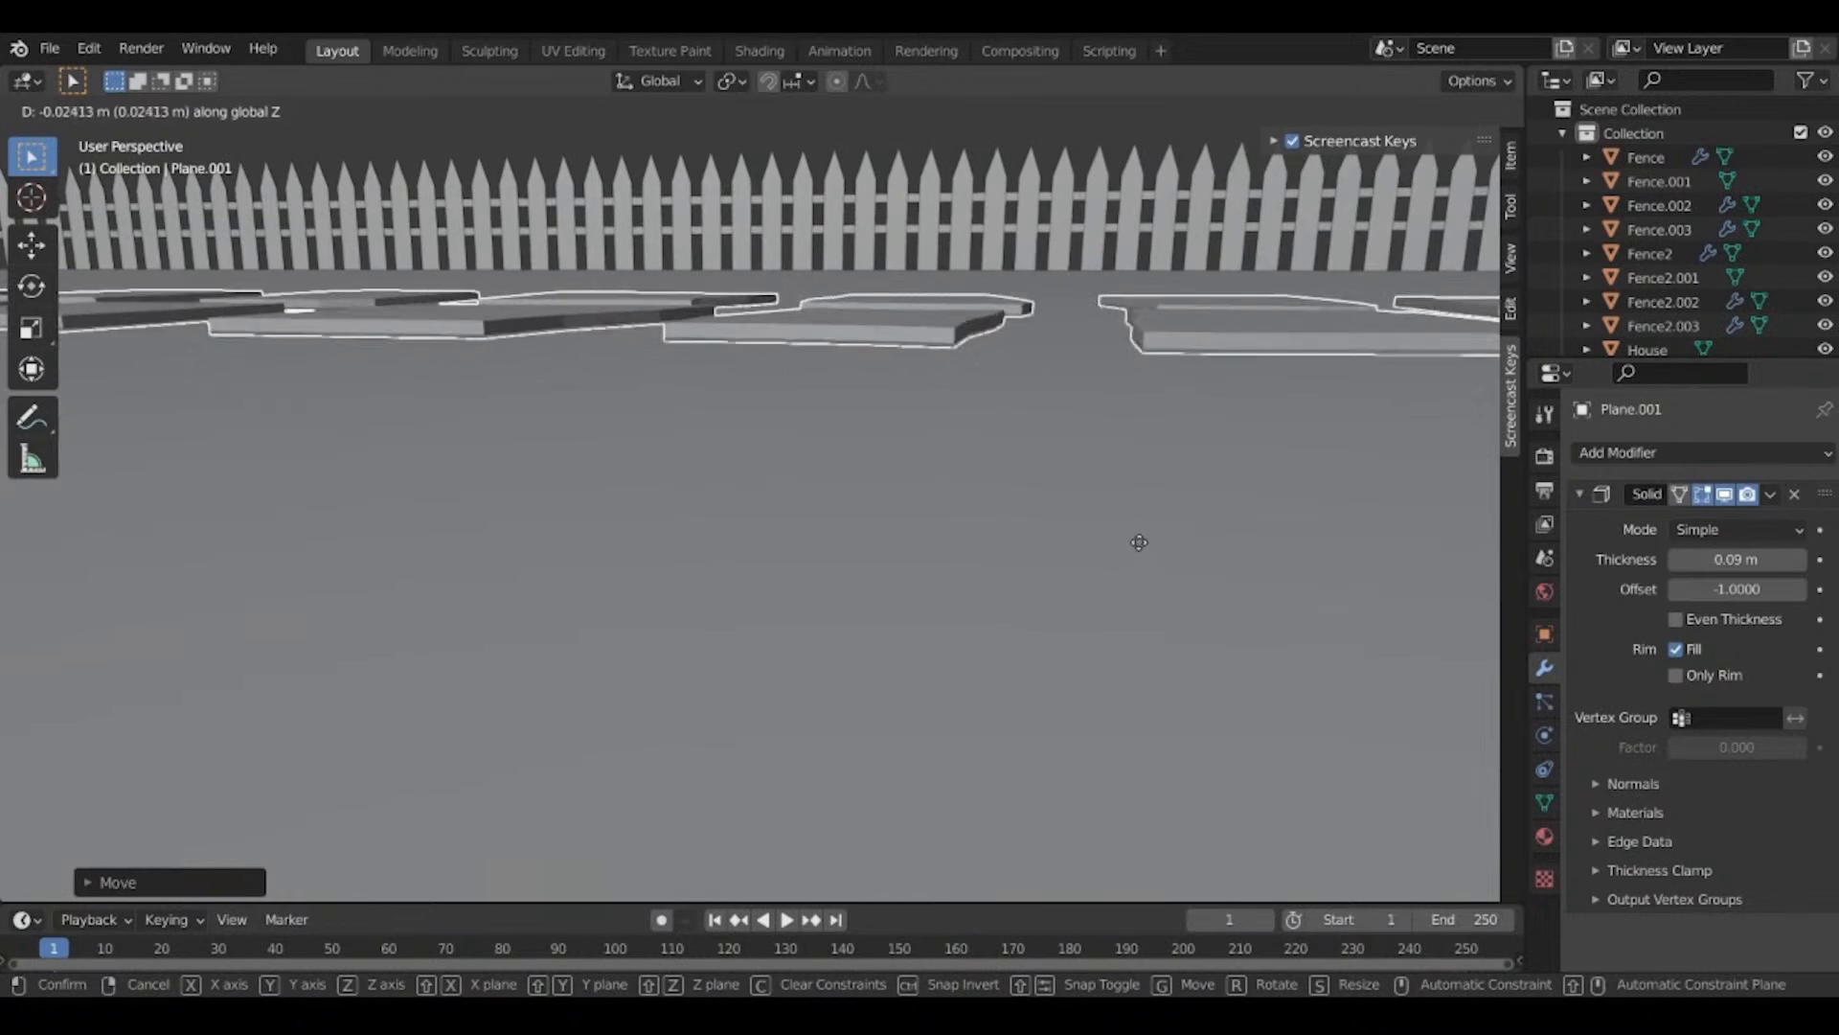
click(1140, 542)
scroll(1140, 543, down, 5)
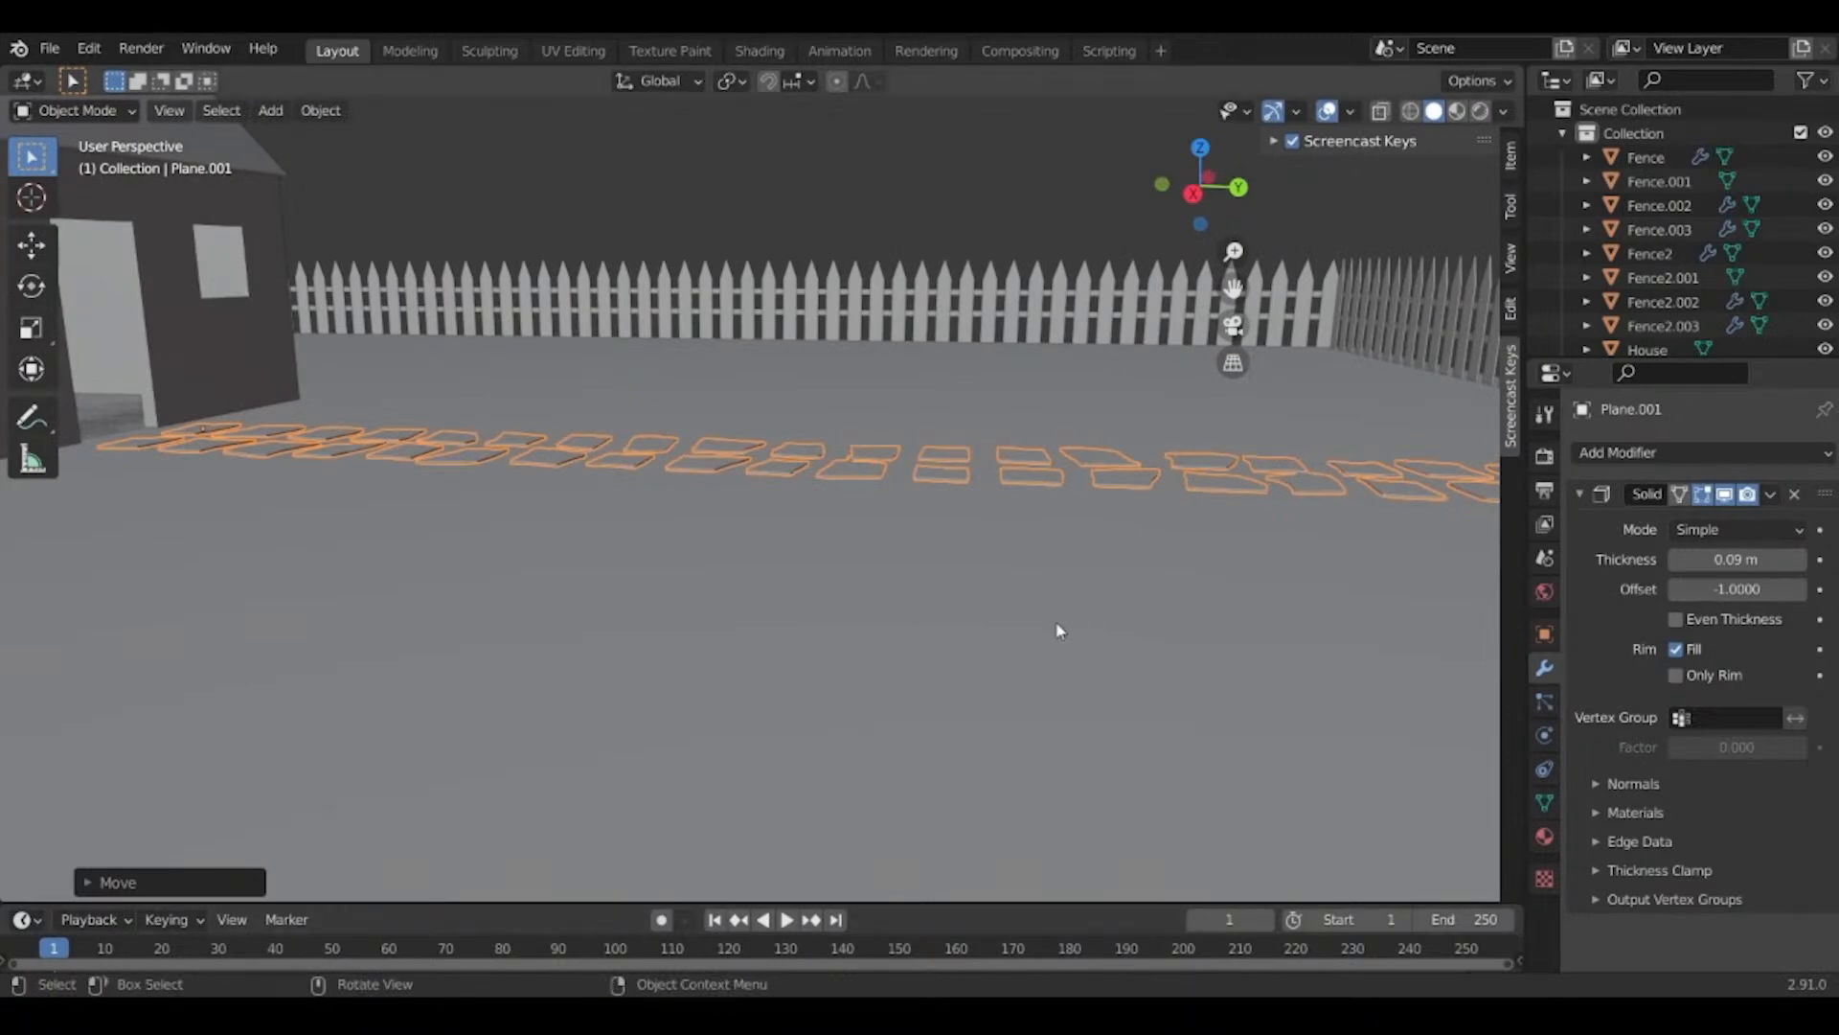
middle_drag(1051, 657, 854, 701)
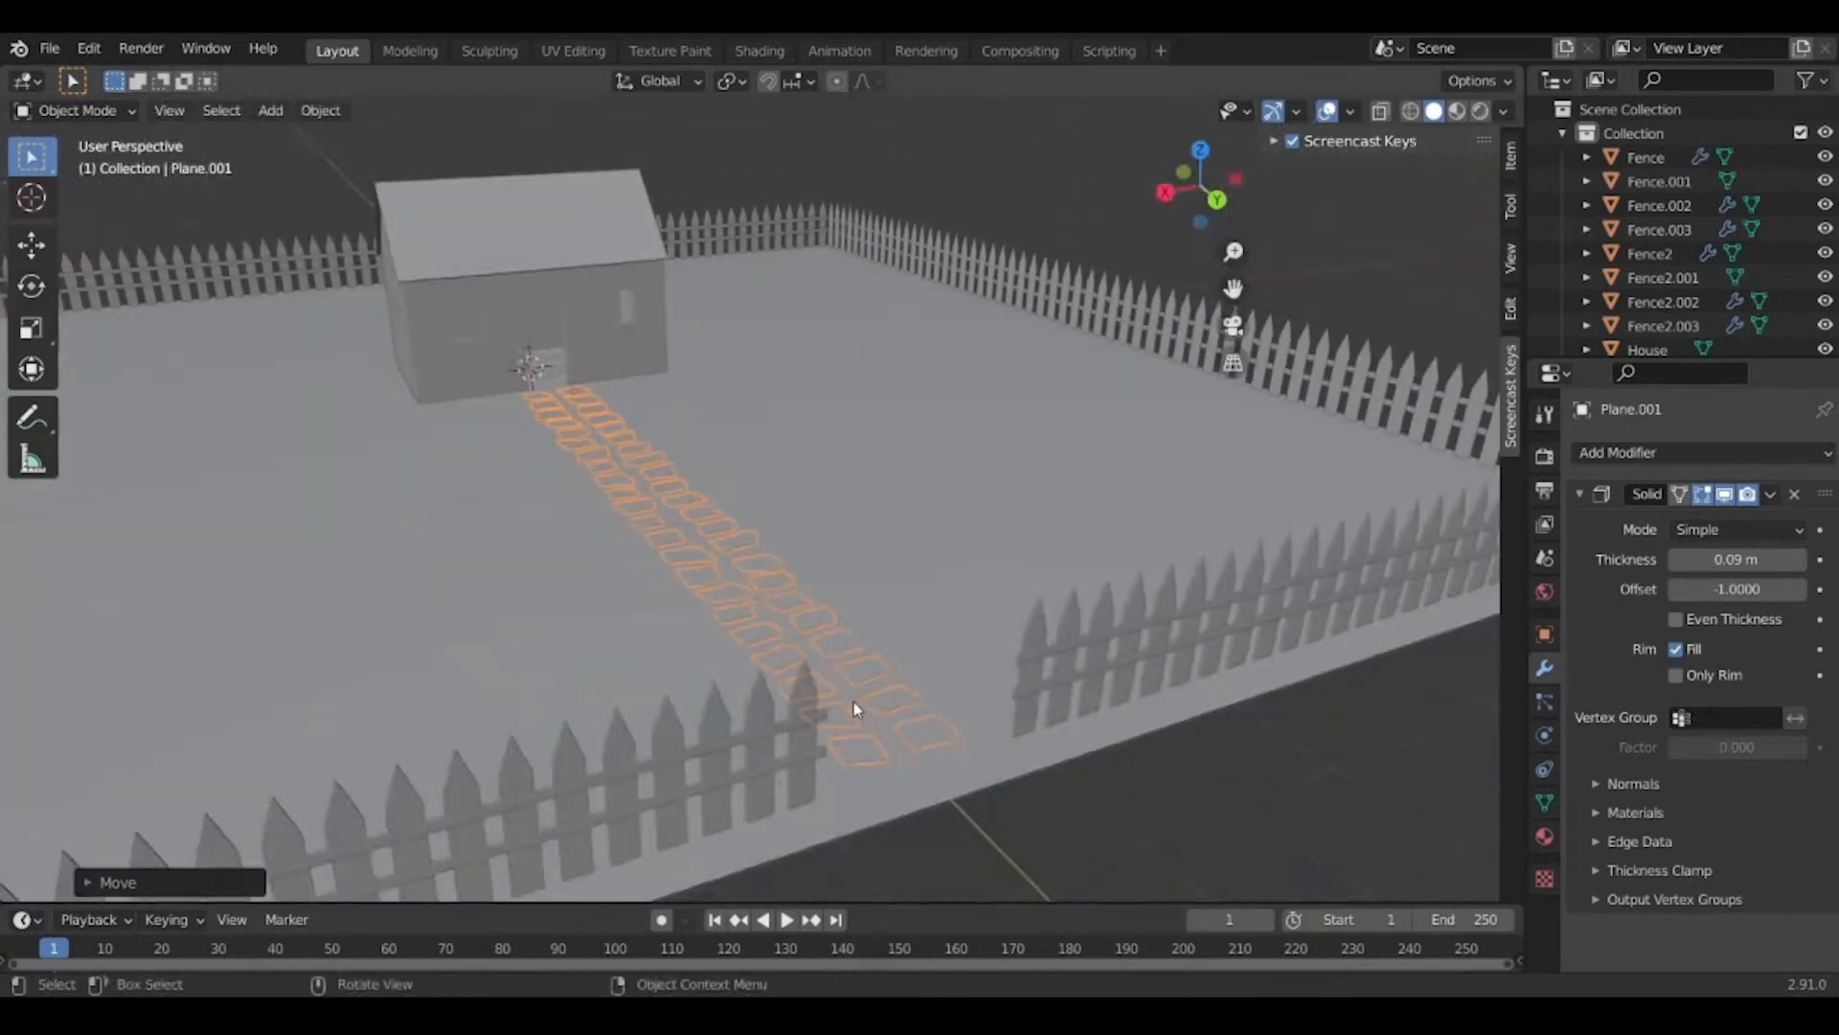
middle_drag(898, 619, 911, 326)
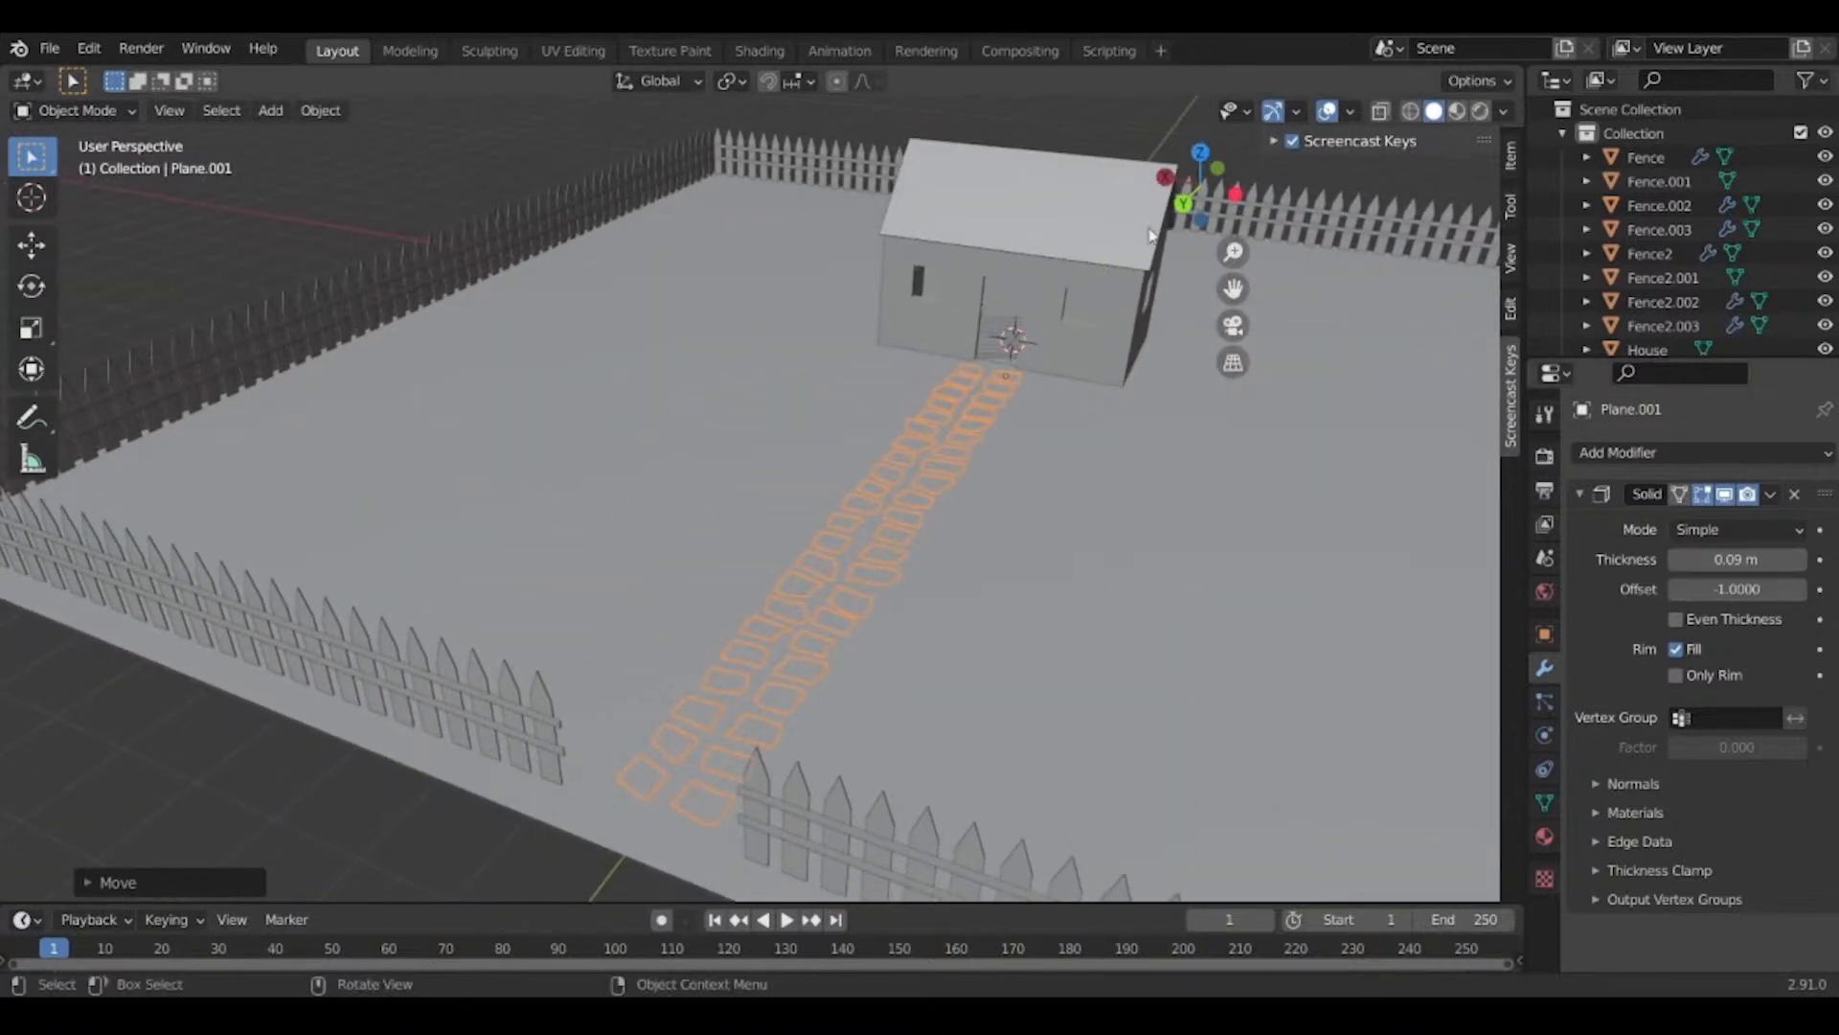
Switch the viewport to Material Preview and create a new material named Stone for the tile path.
click(1457, 111)
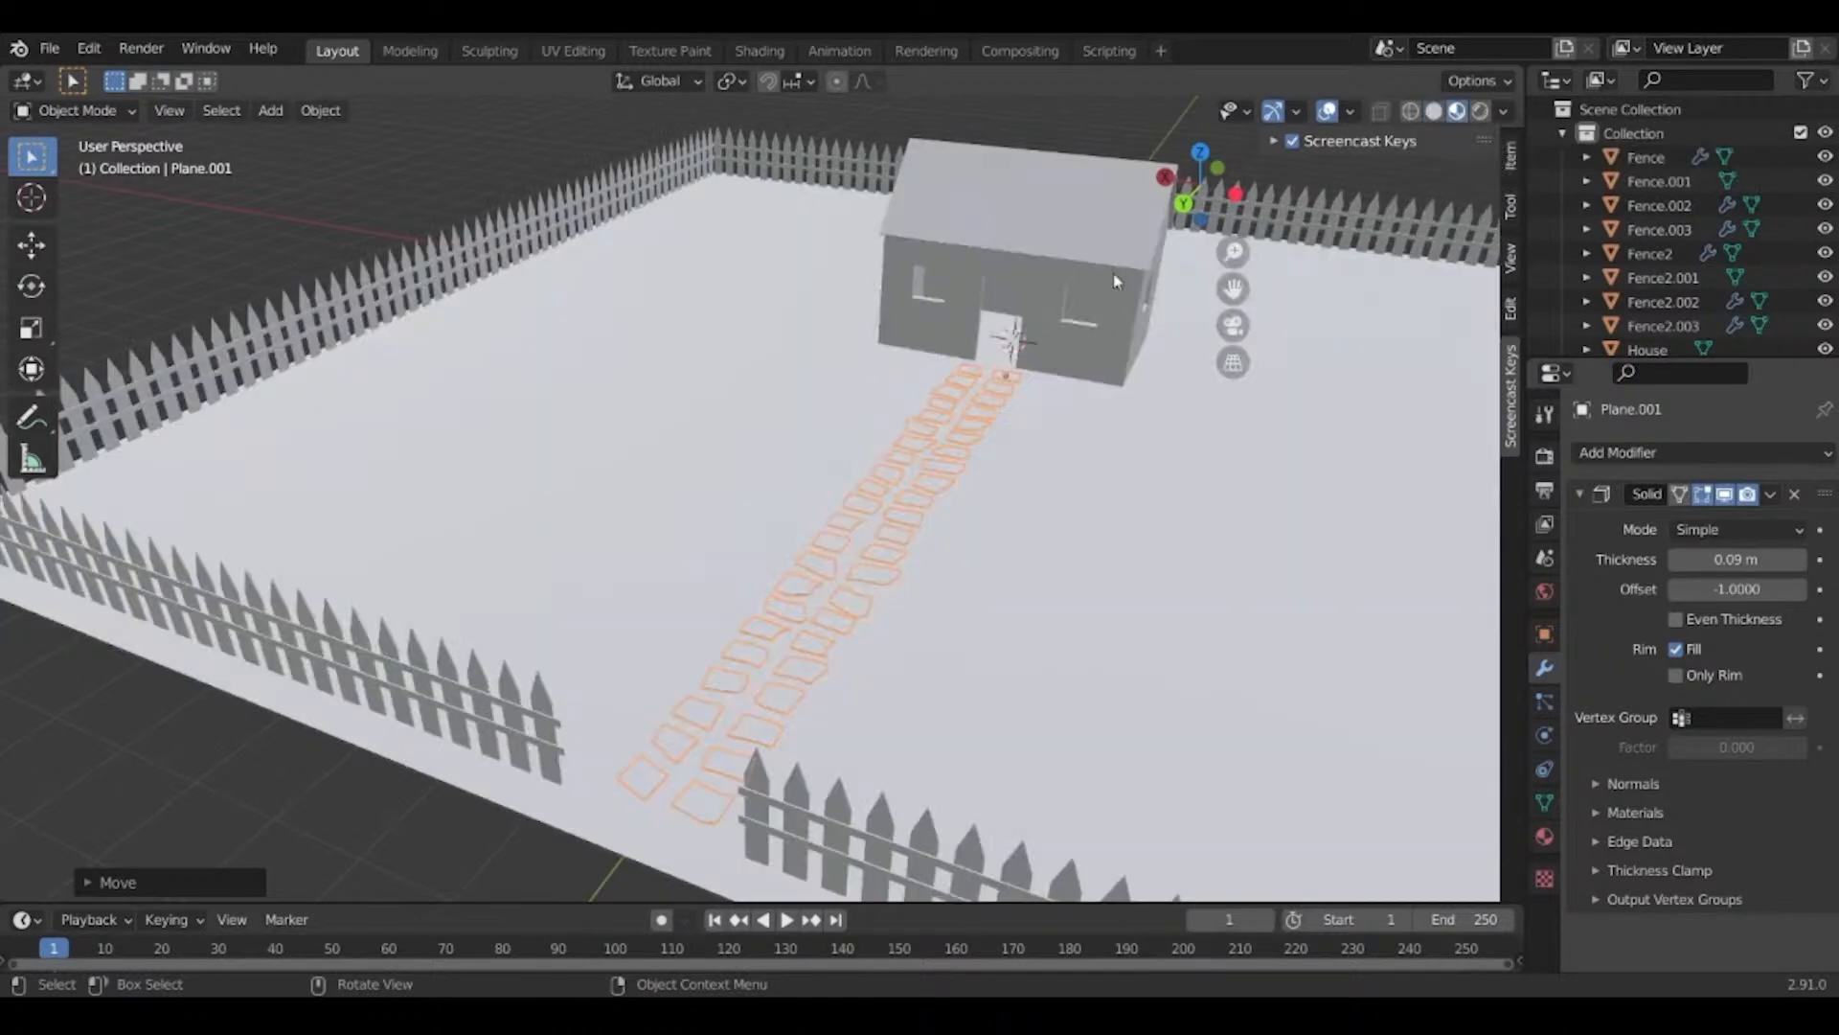
middle_drag(642, 635, 1640, 590)
click(1546, 839)
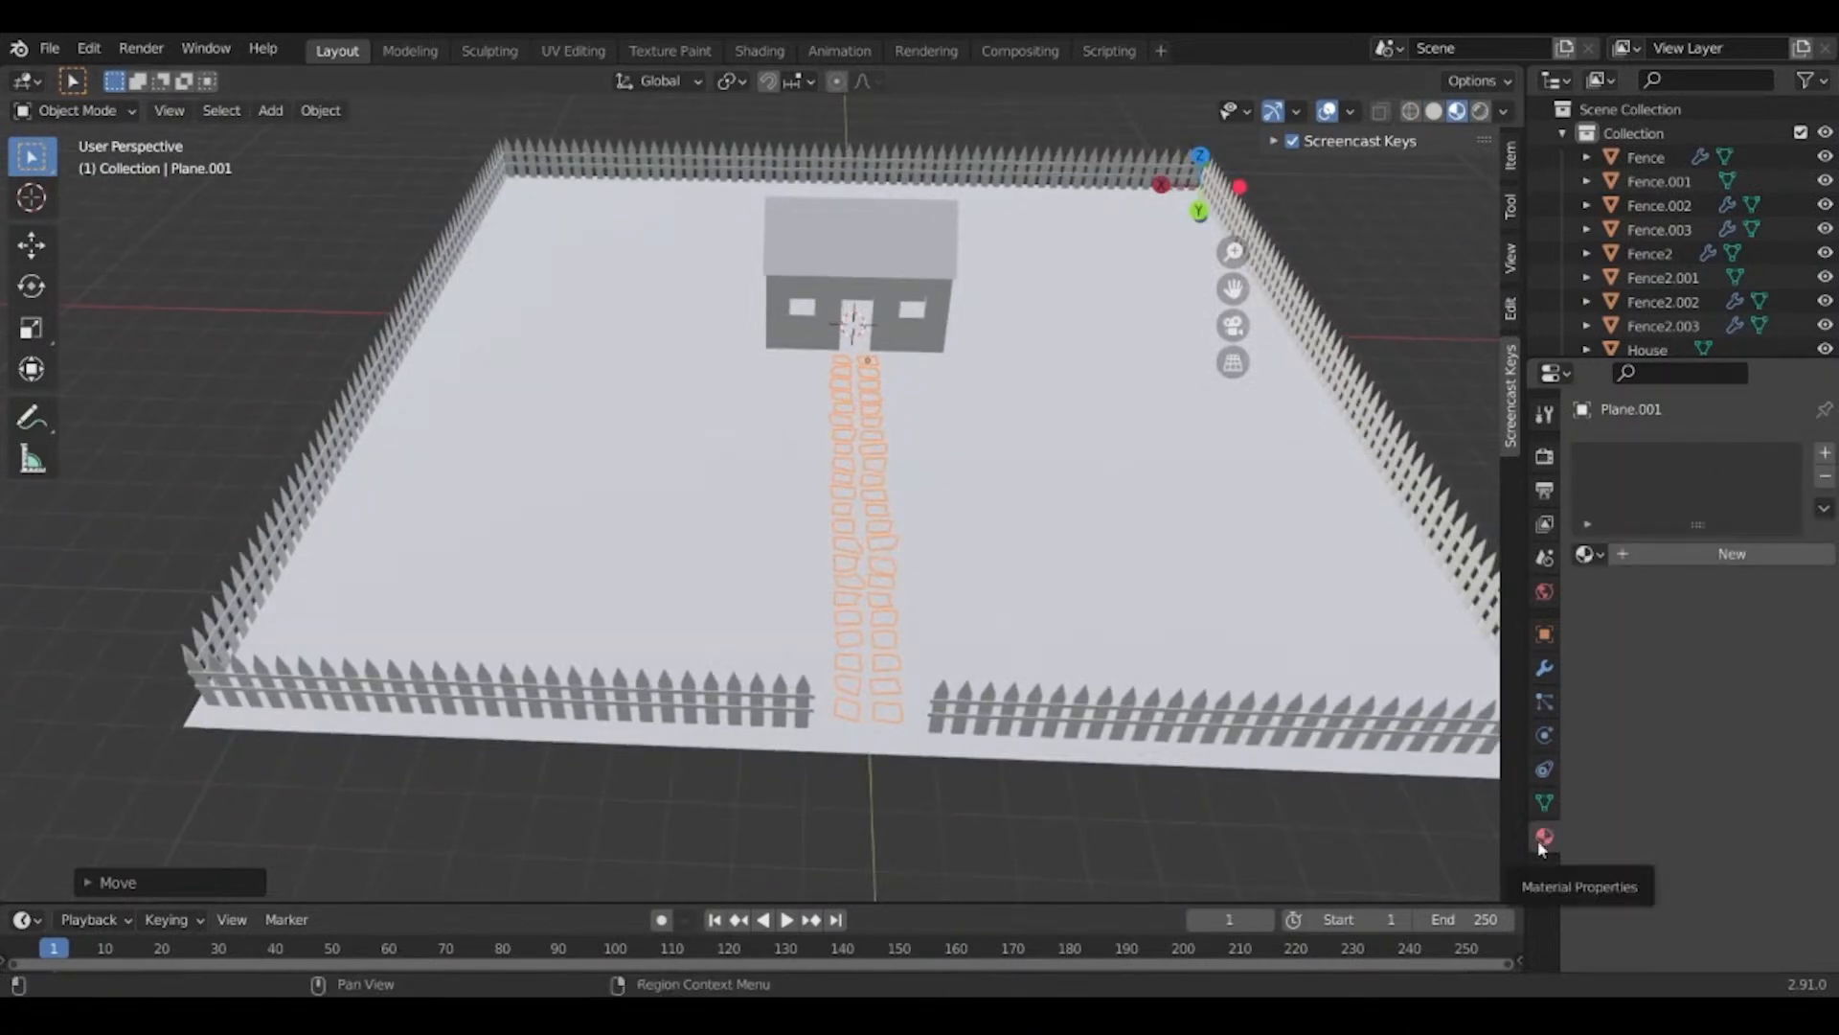
click(1639, 556)
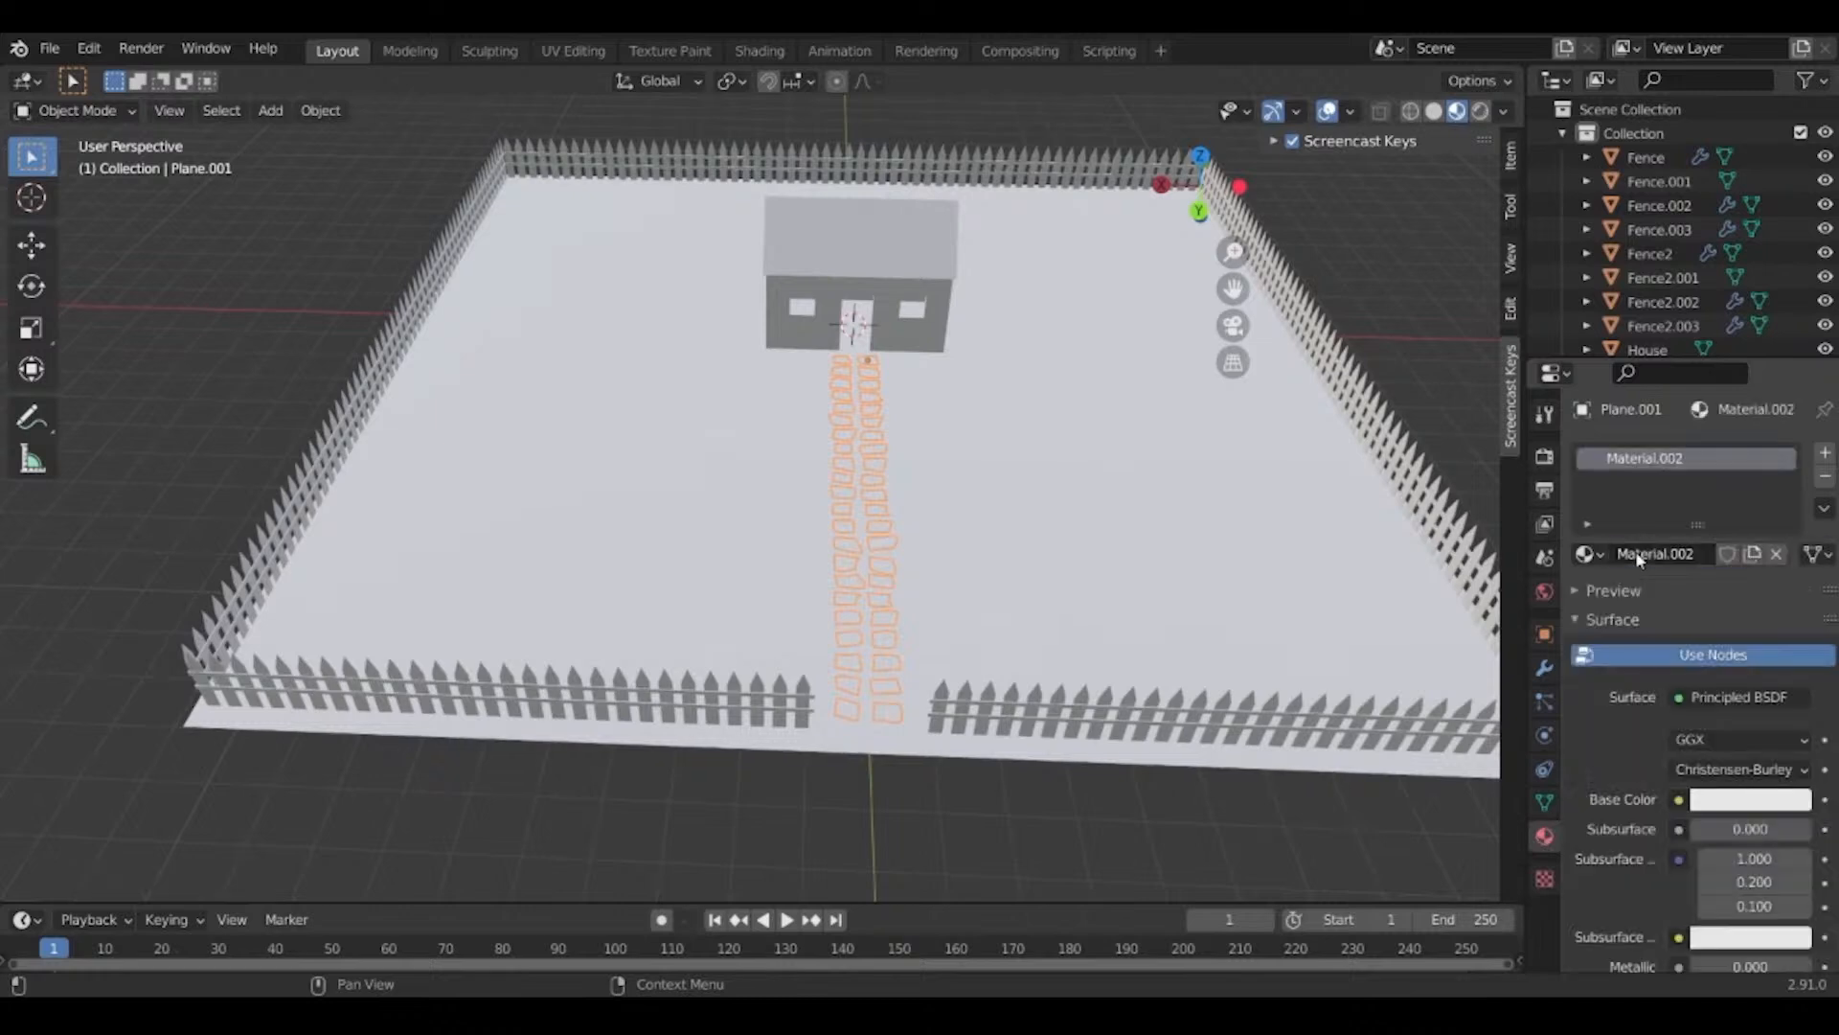
text(Stone)
key(Return)
Darken the Stone material's base color to a very dark gray.
scroll(1692, 837, down, 8)
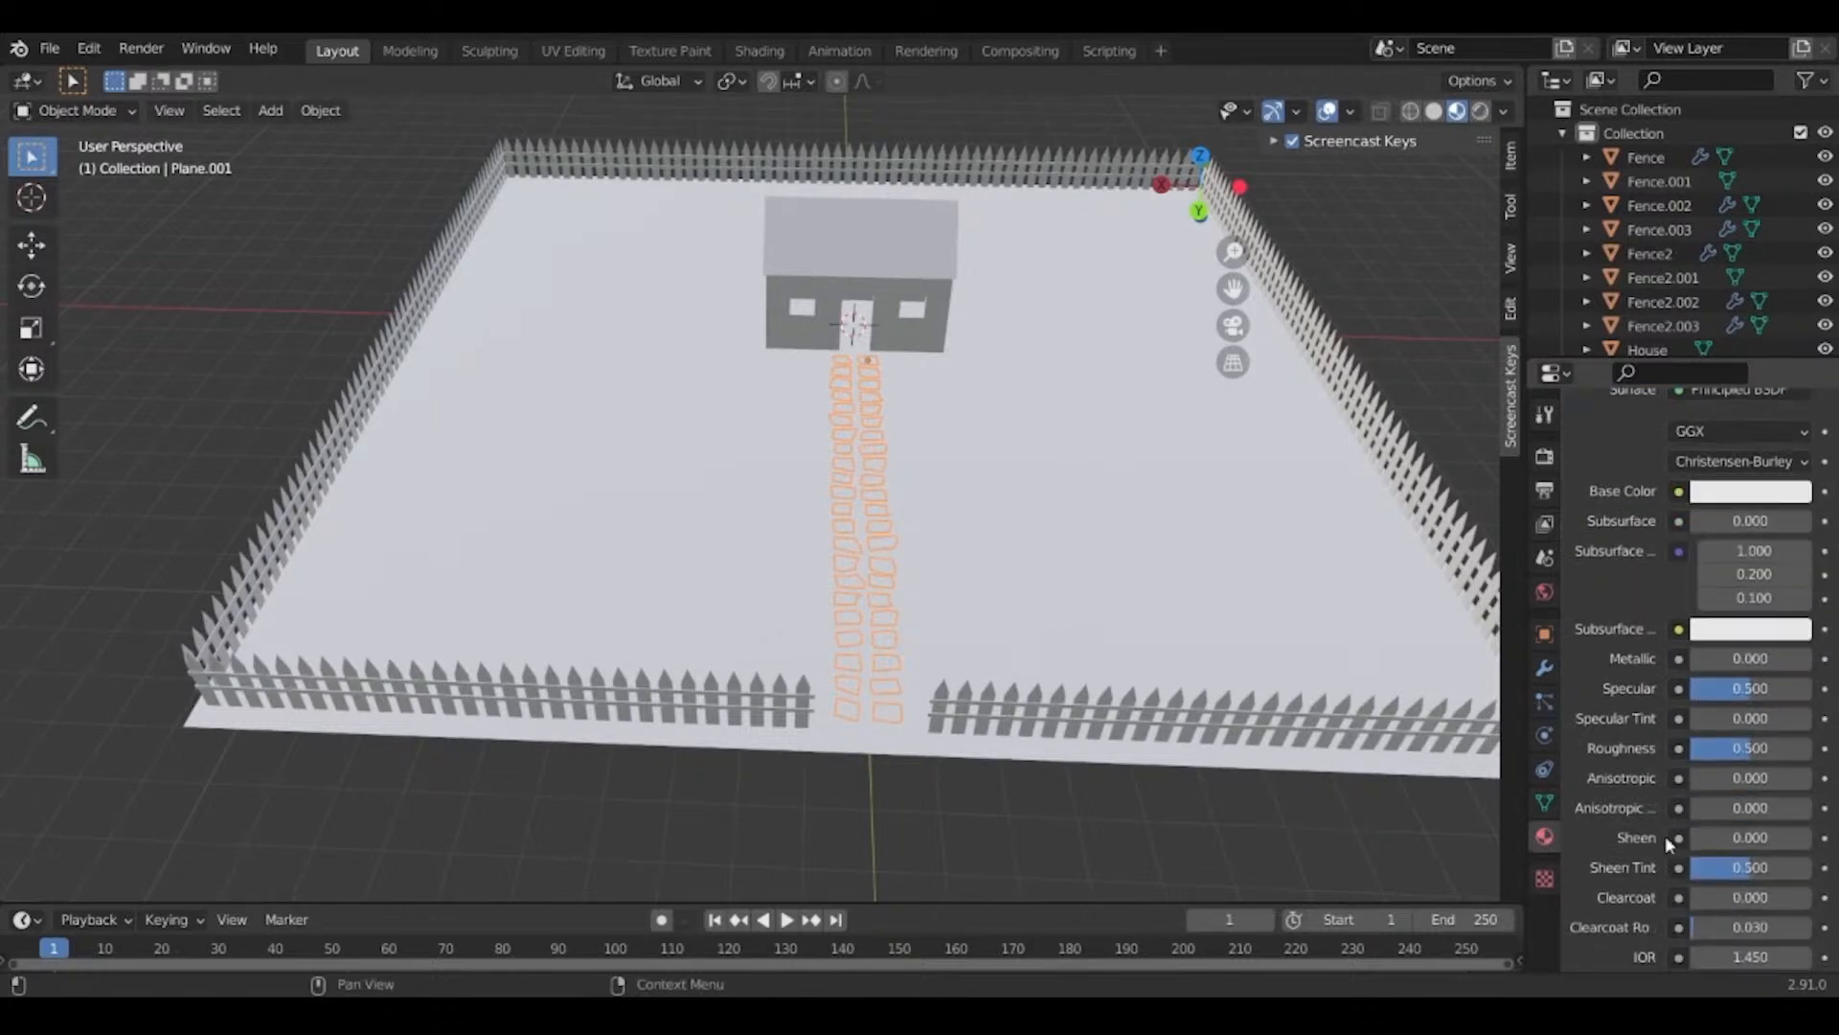
scroll(1665, 835, up, 5)
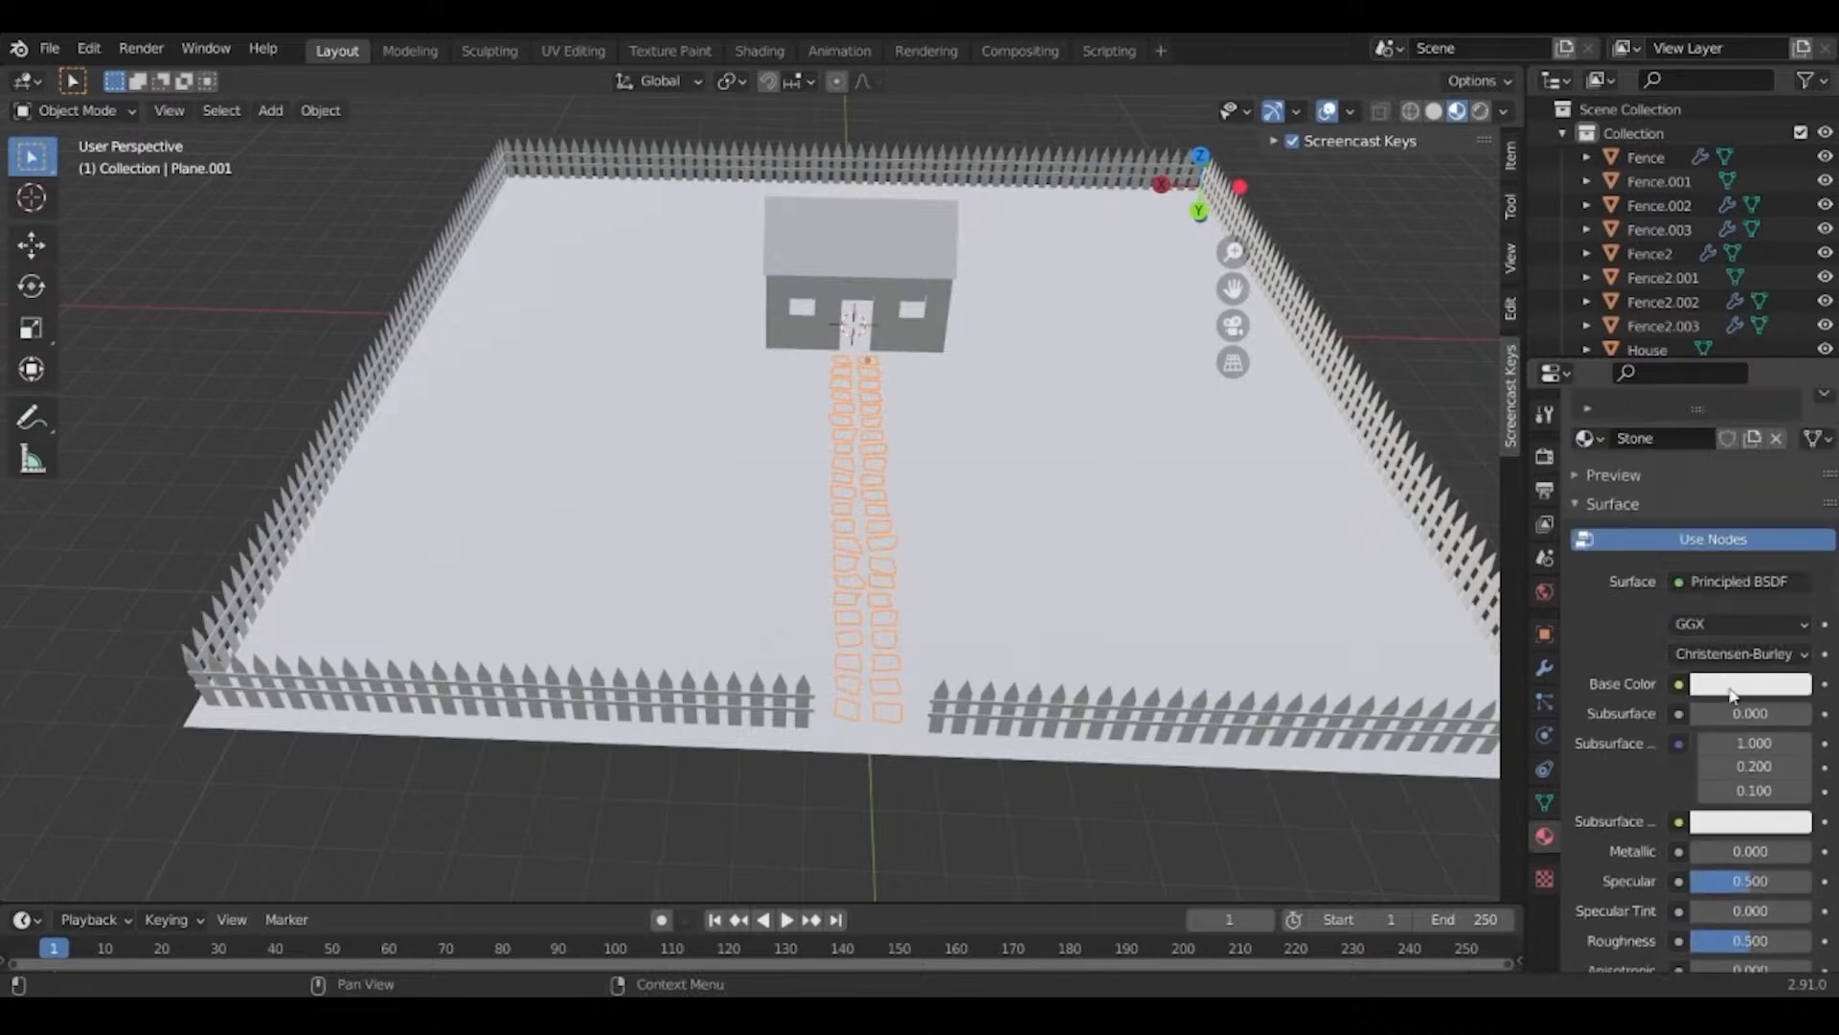
click(1732, 692)
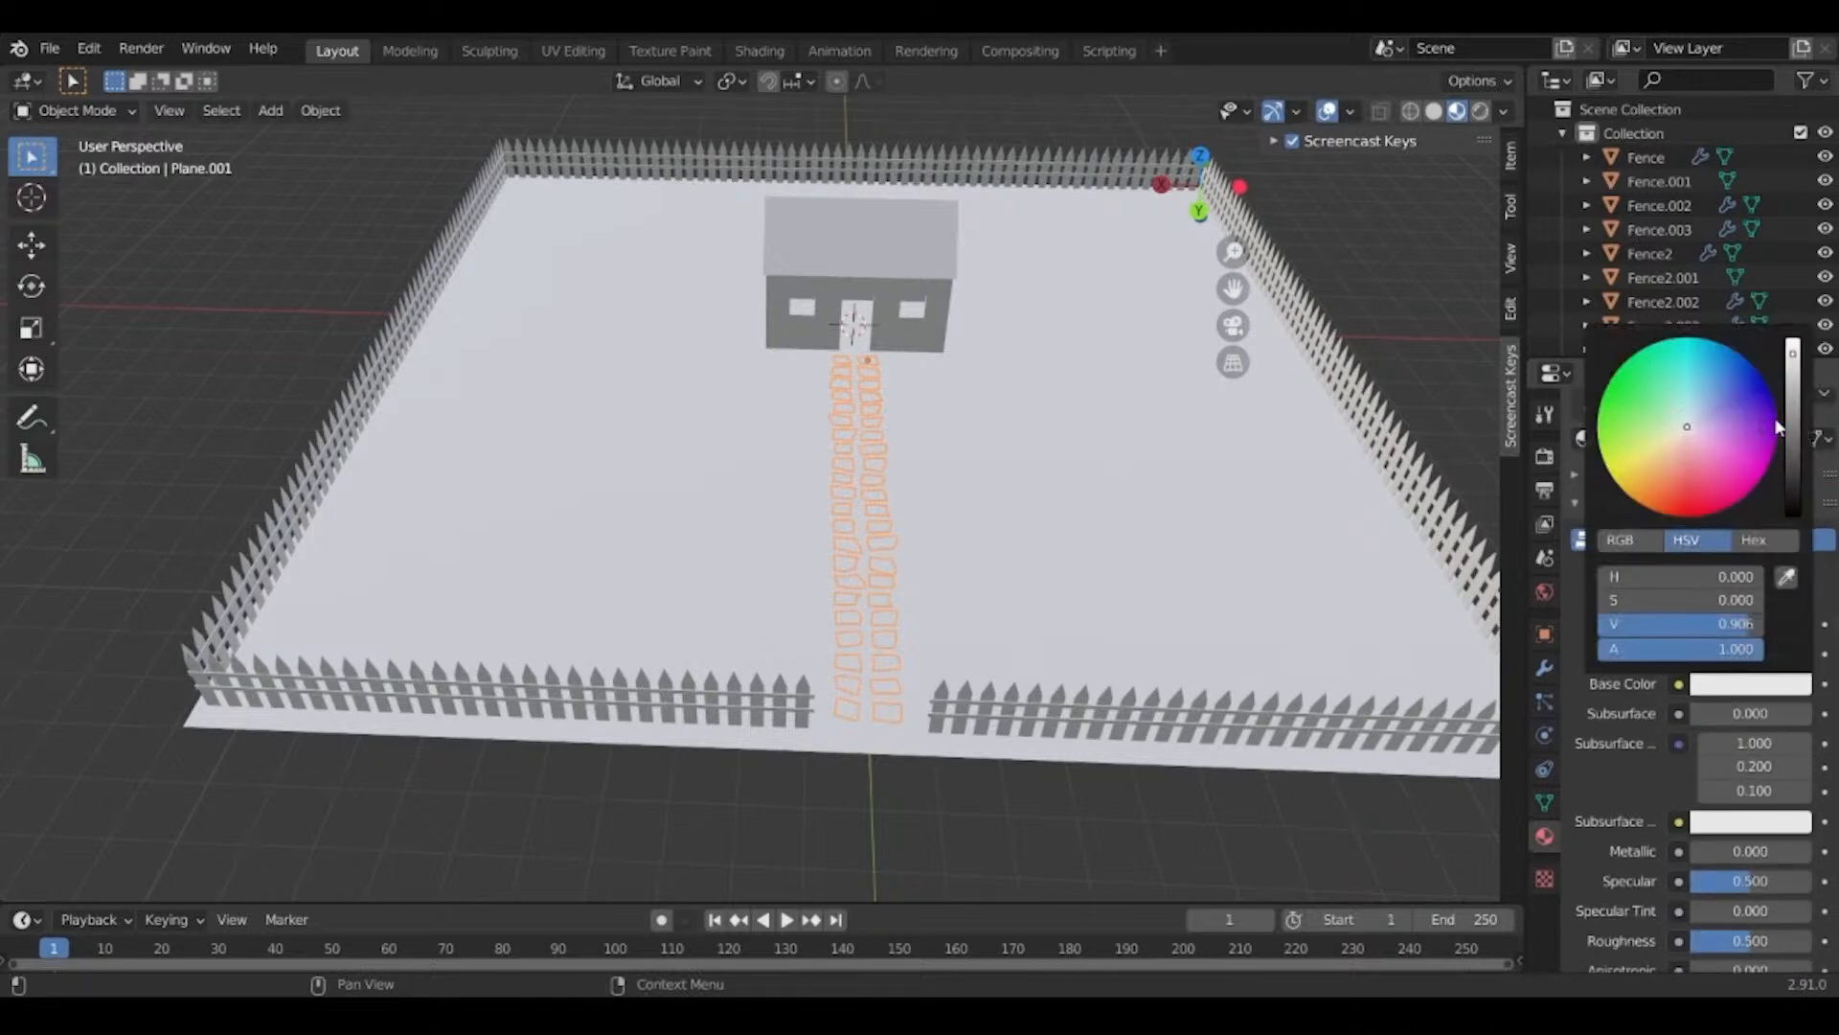
drag(1796, 412, 1793, 488)
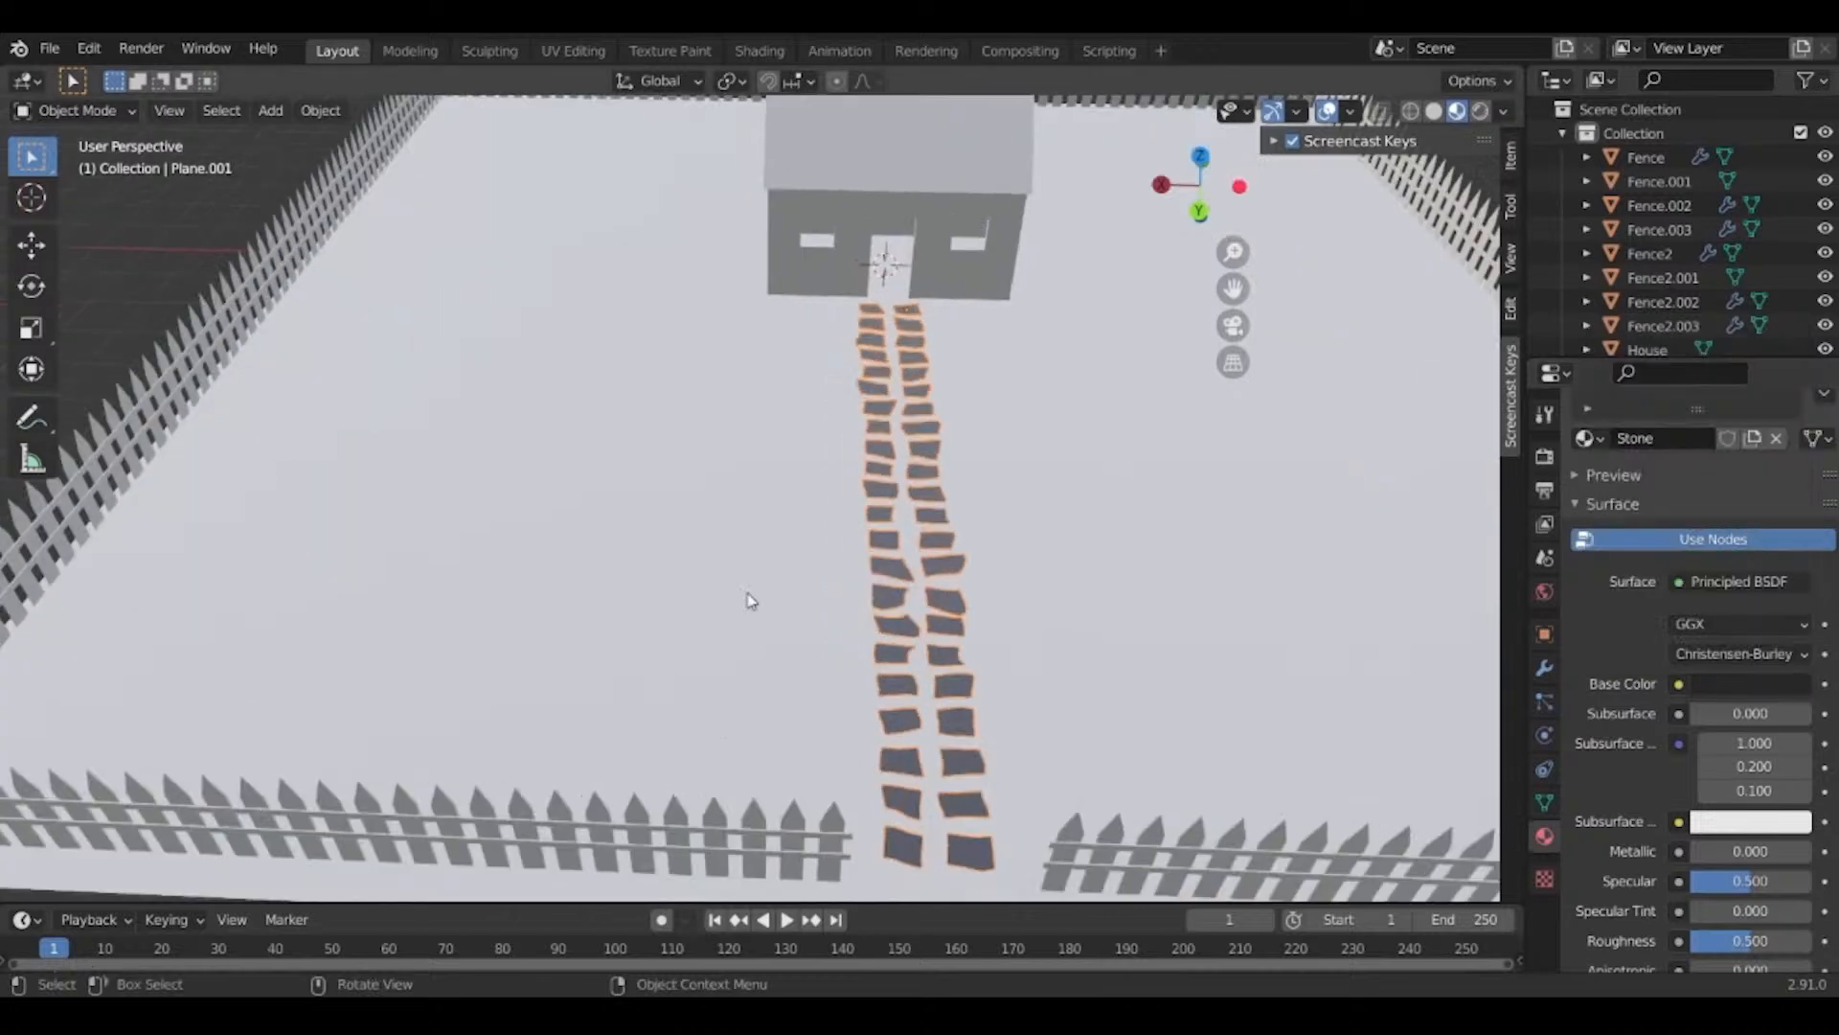
middle_drag(752, 600, 1762, 711)
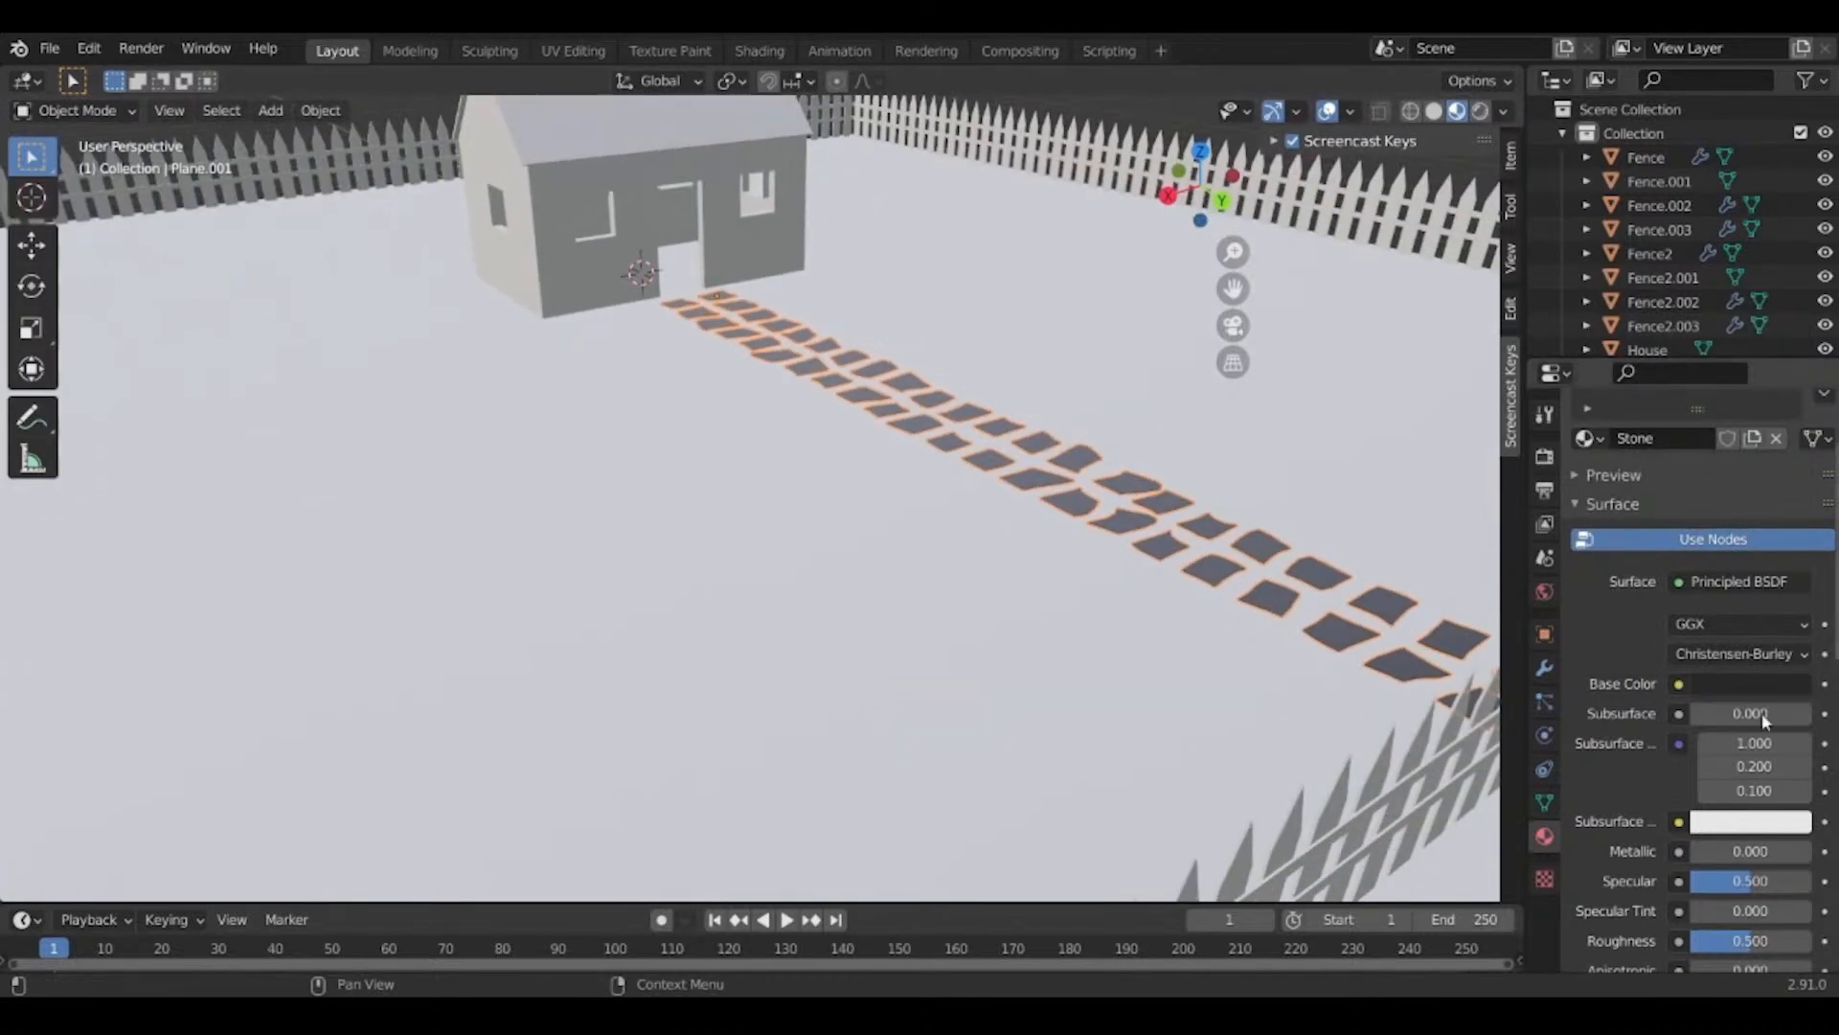
click(1739, 681)
click(1014, 741)
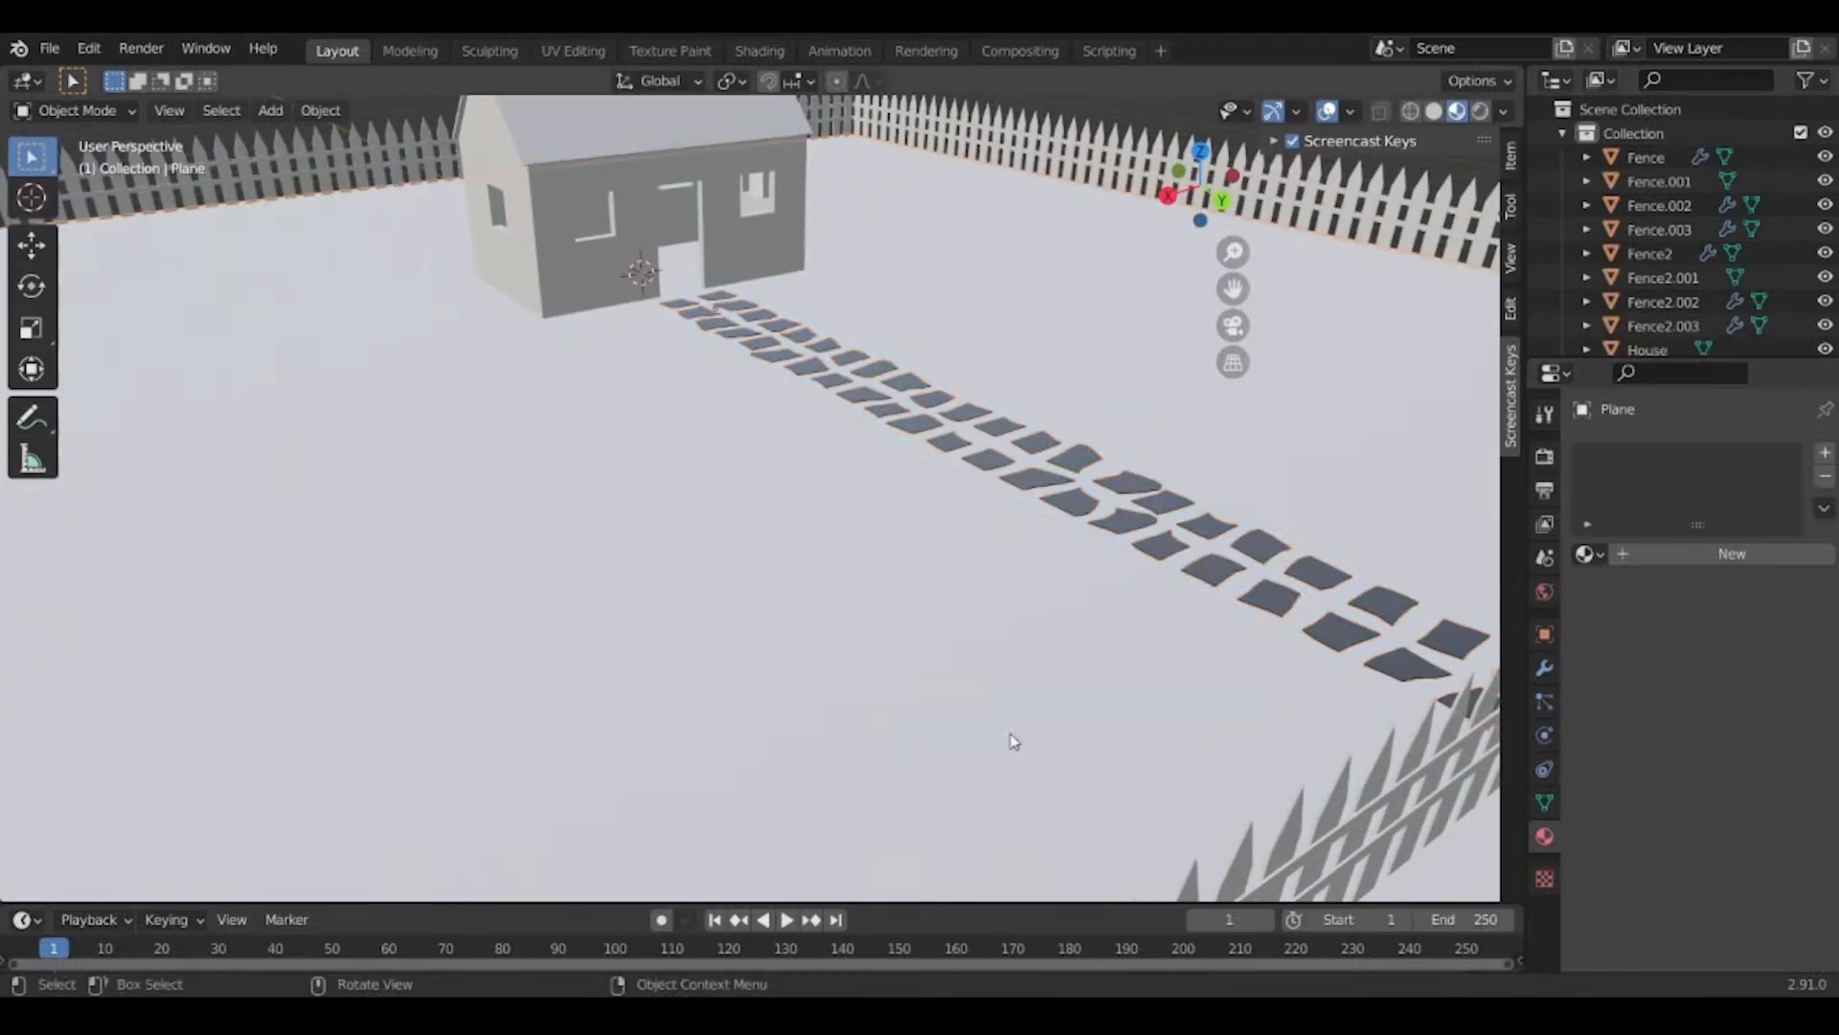
Reselect the tile path and raise the Stone material's roughness to 0.862.
click(1207, 558)
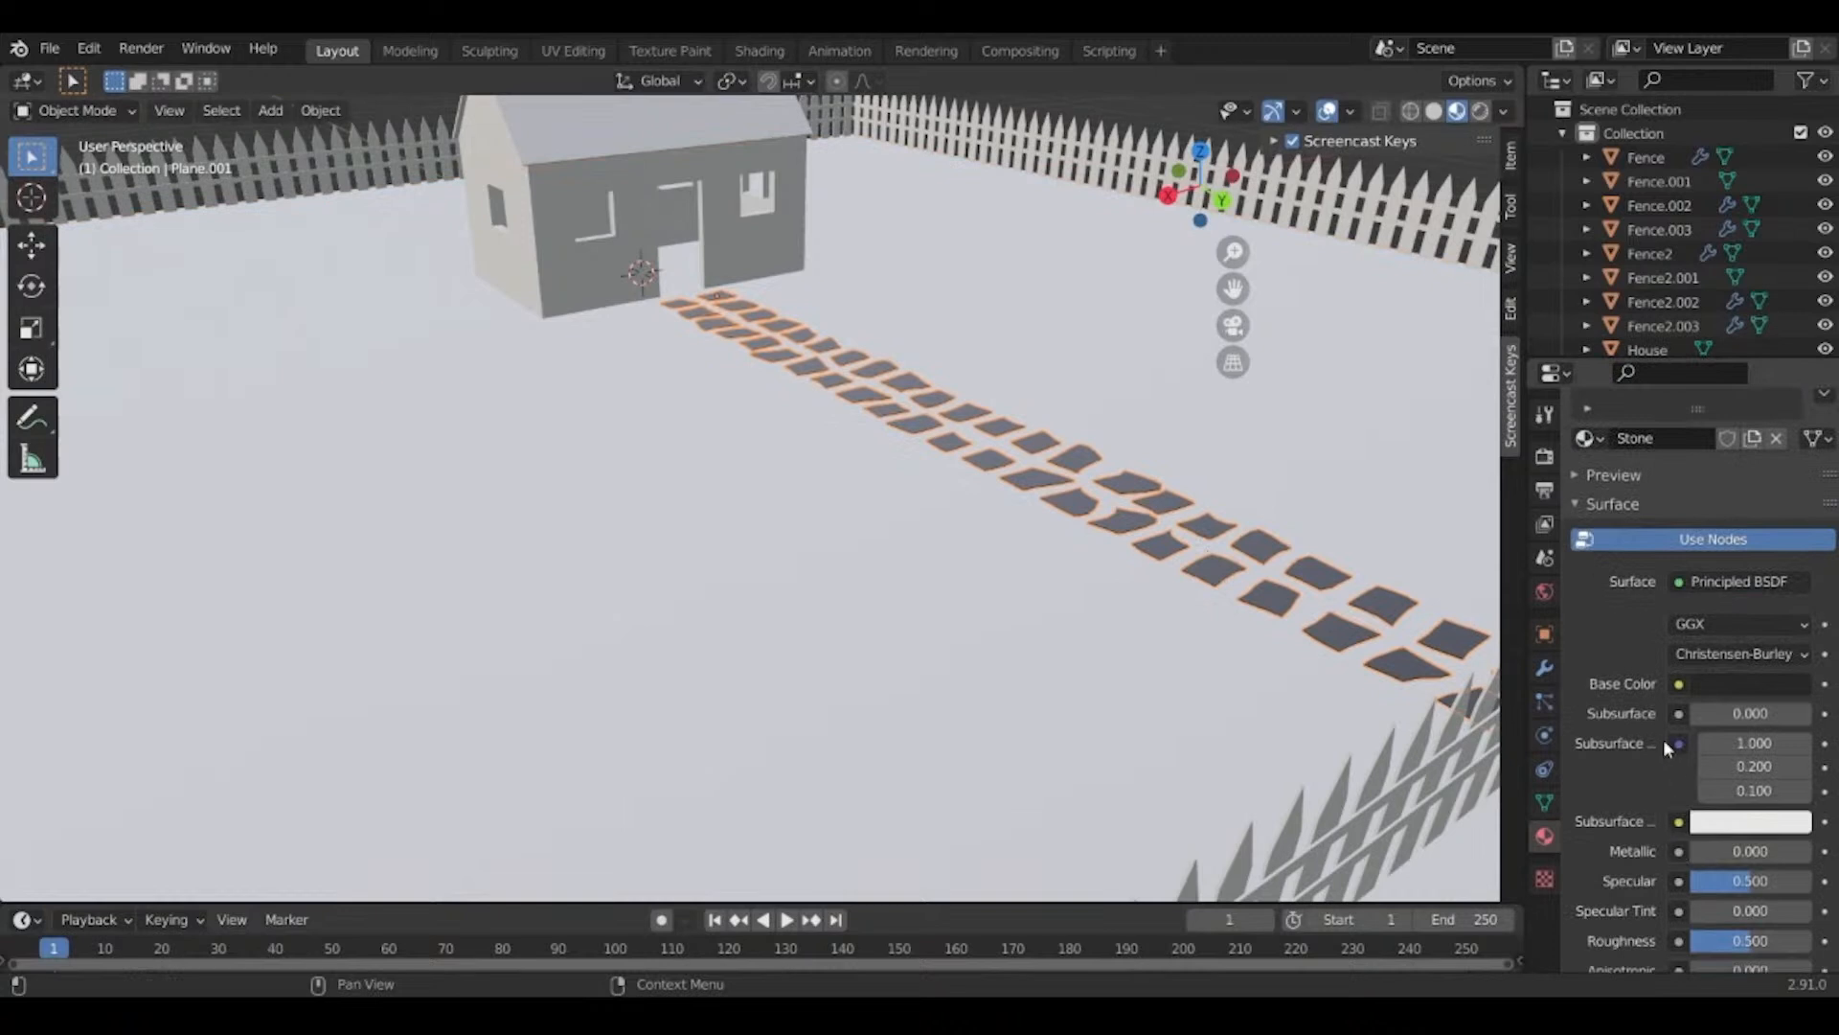
scroll(1646, 822, down, 2)
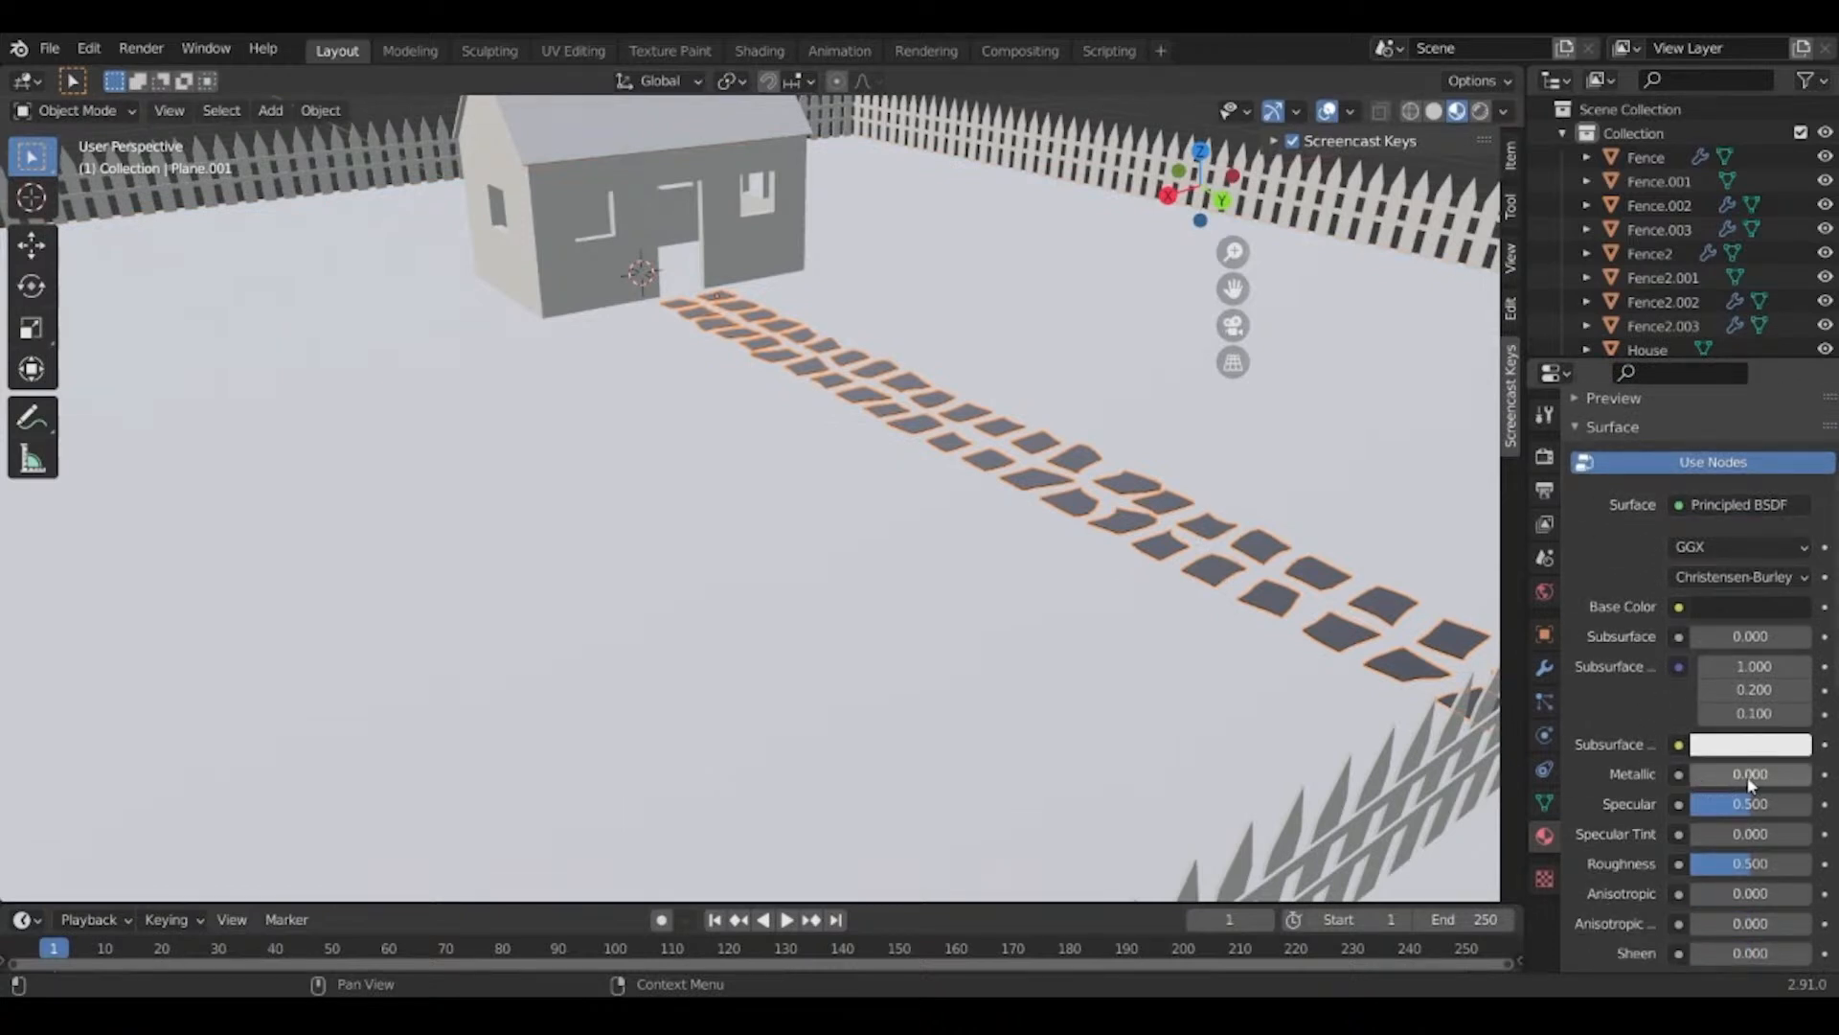
scroll(1637, 821, down, 2)
drag(1724, 786, 1782, 786)
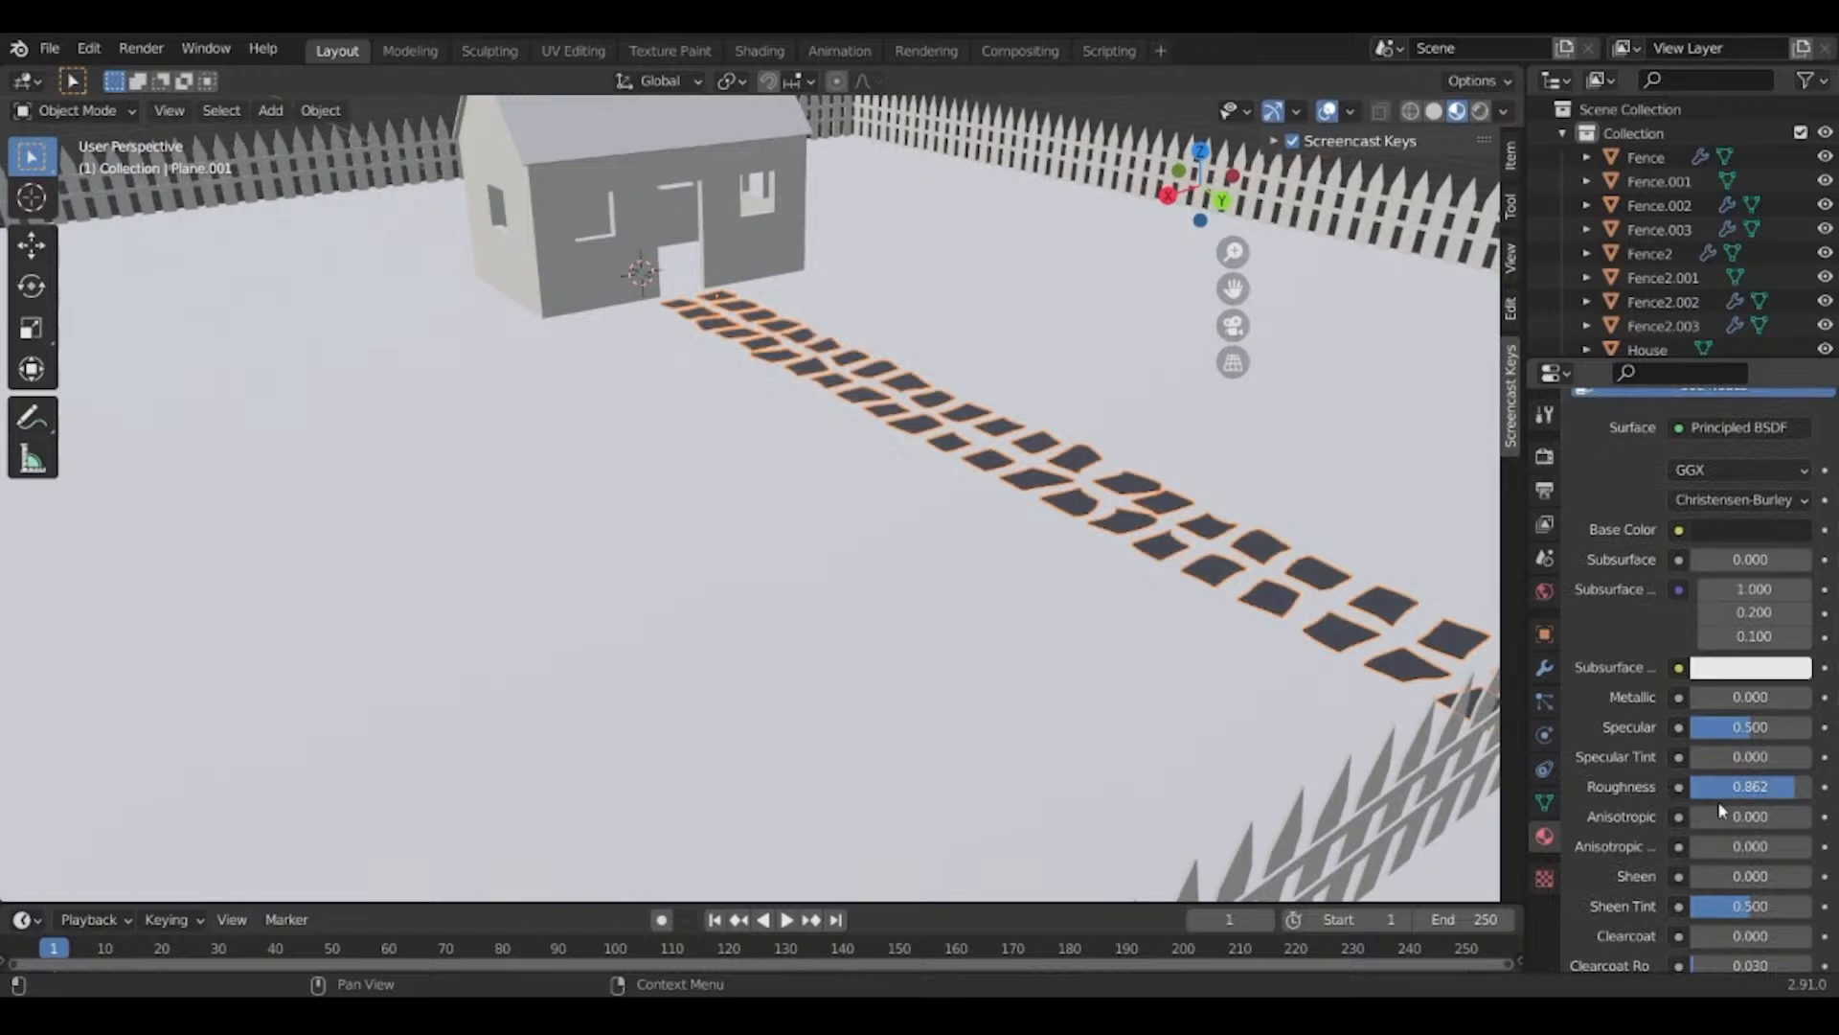
Review the Stone material's remaining surface inputs and its blend and shadow settings.
scroll(1717, 801, down, 3)
scroll(1729, 944, down, 2)
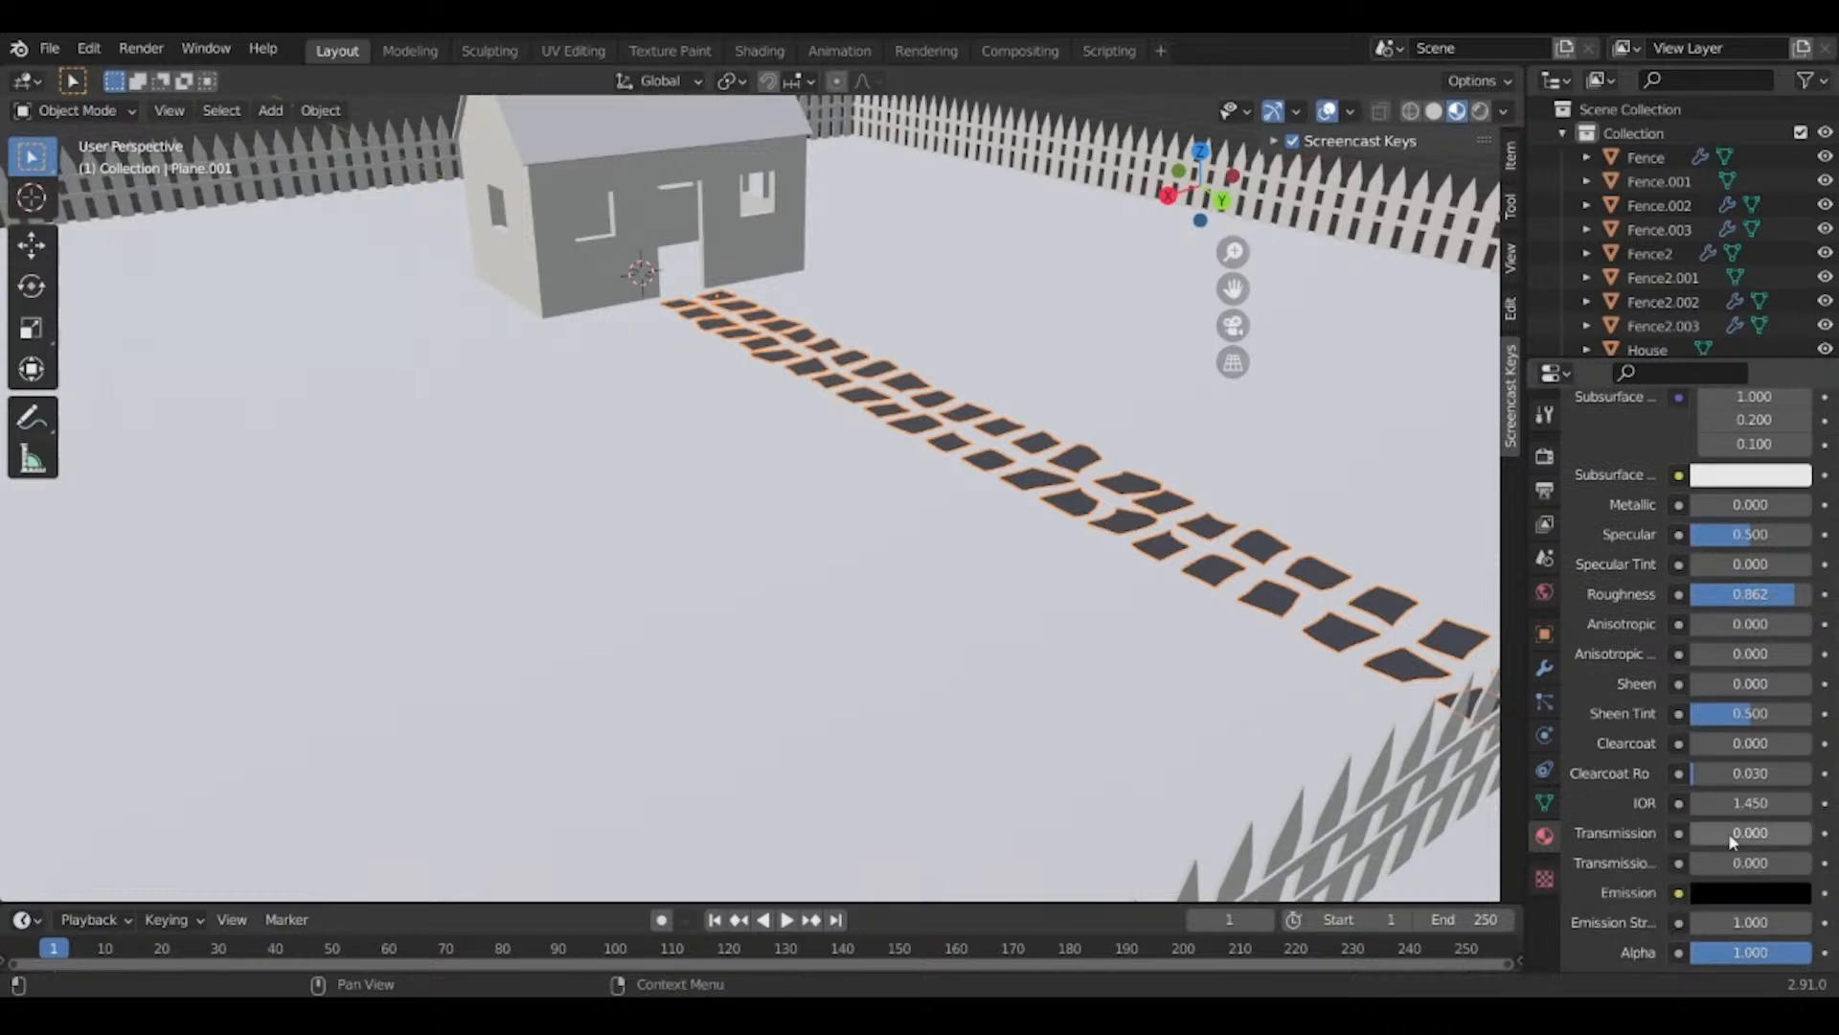
scroll(1728, 832, down, 2)
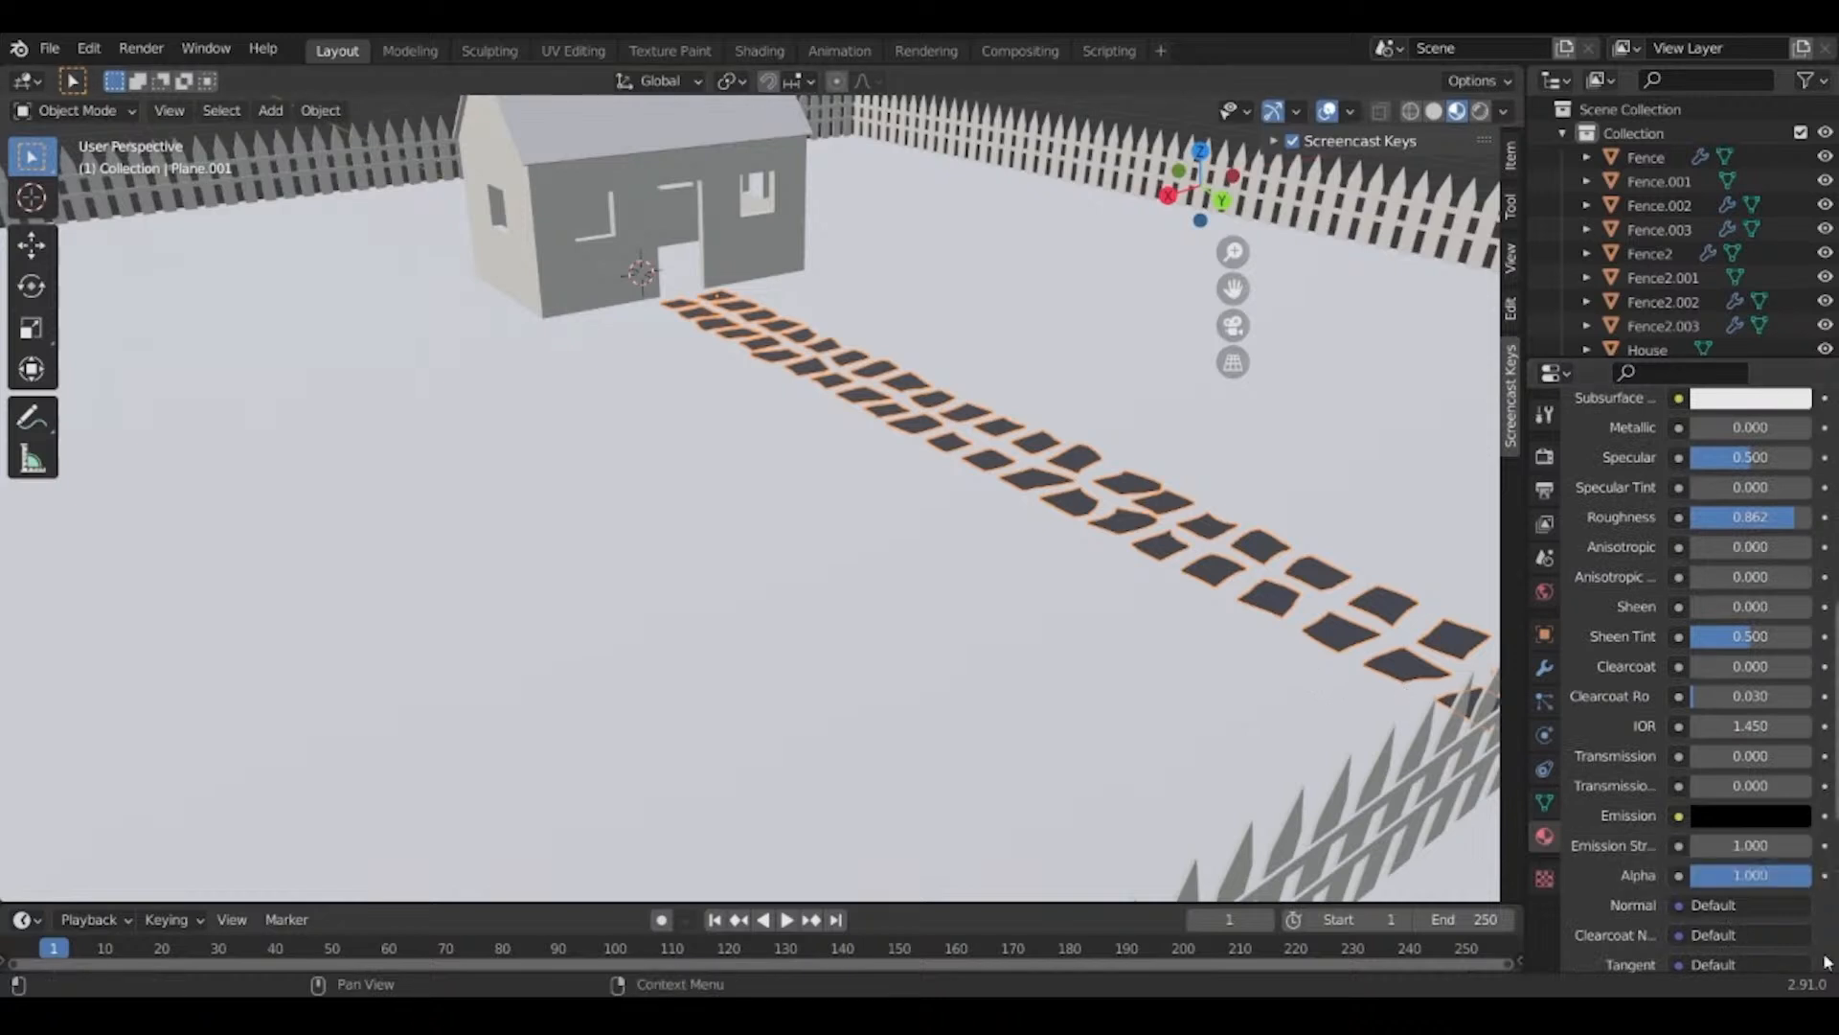
scroll(1739, 878, down, 1)
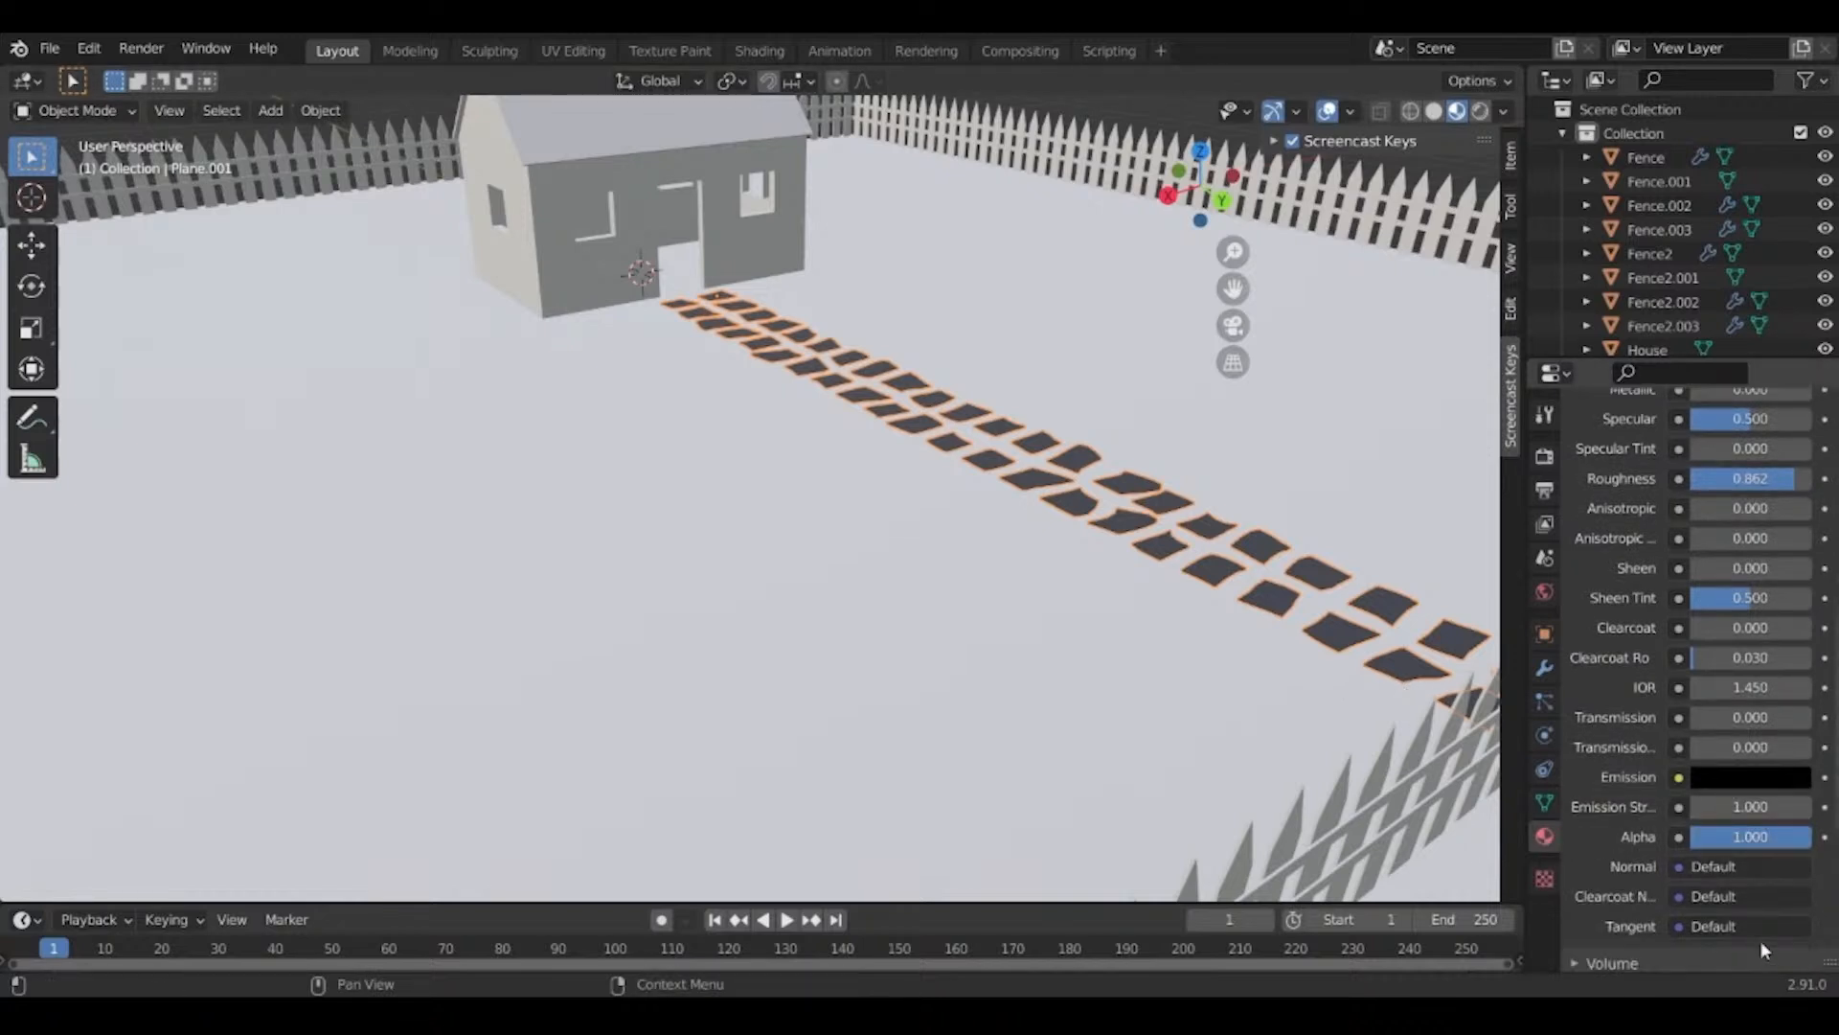
scroll(1760, 939, down, 9)
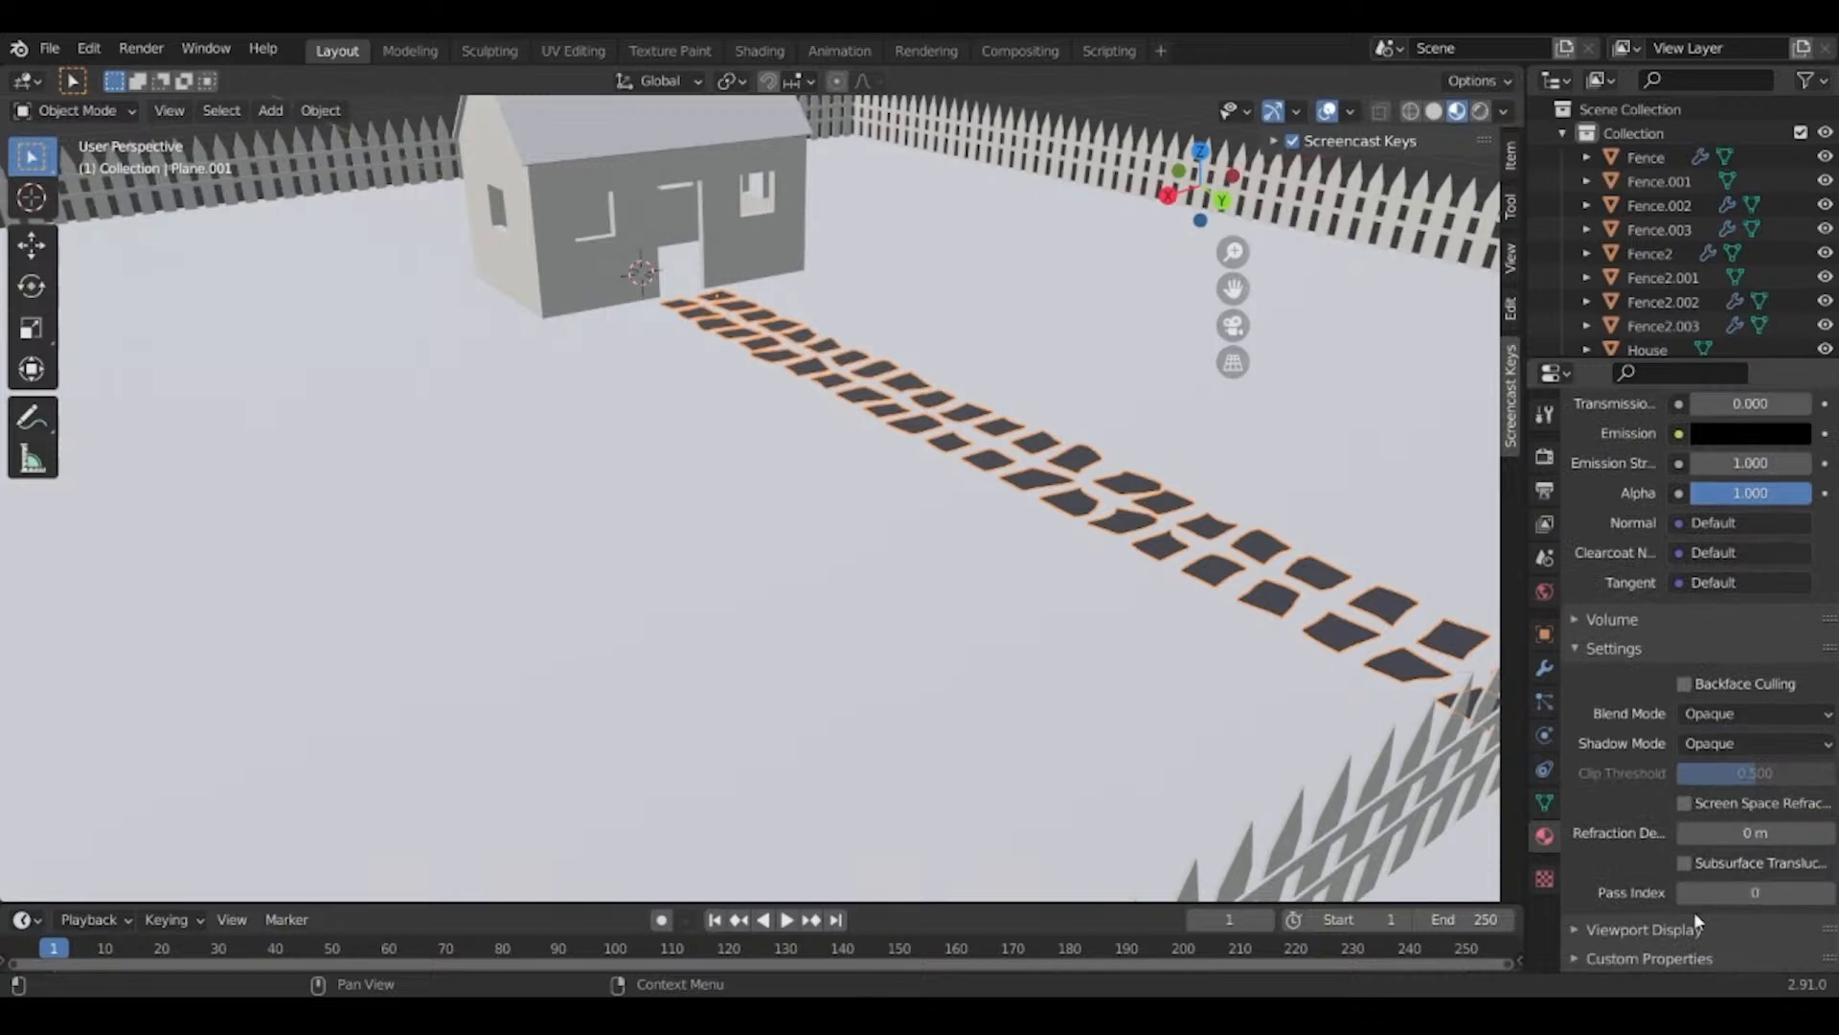
scroll(1694, 911, up, 12)
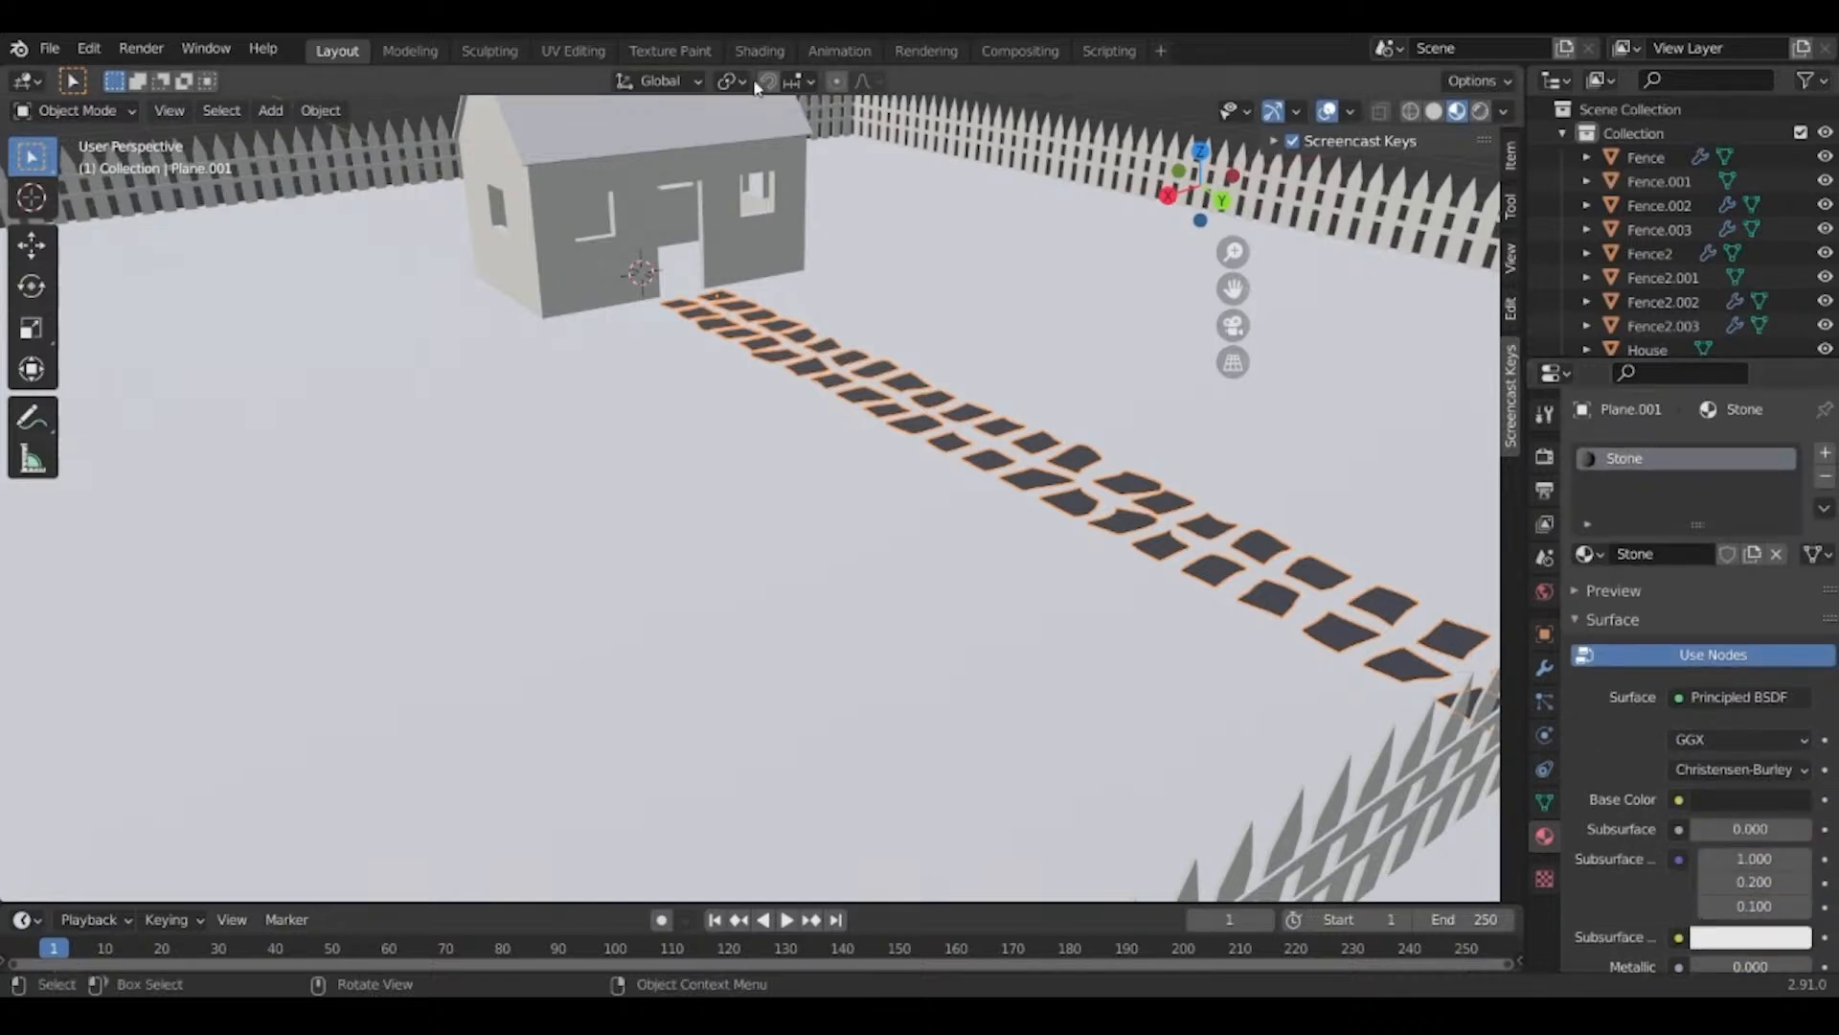
Examine the Stone material's nodes and the tiles in the Shading workspace, and return to the Layout workspace.
click(760, 51)
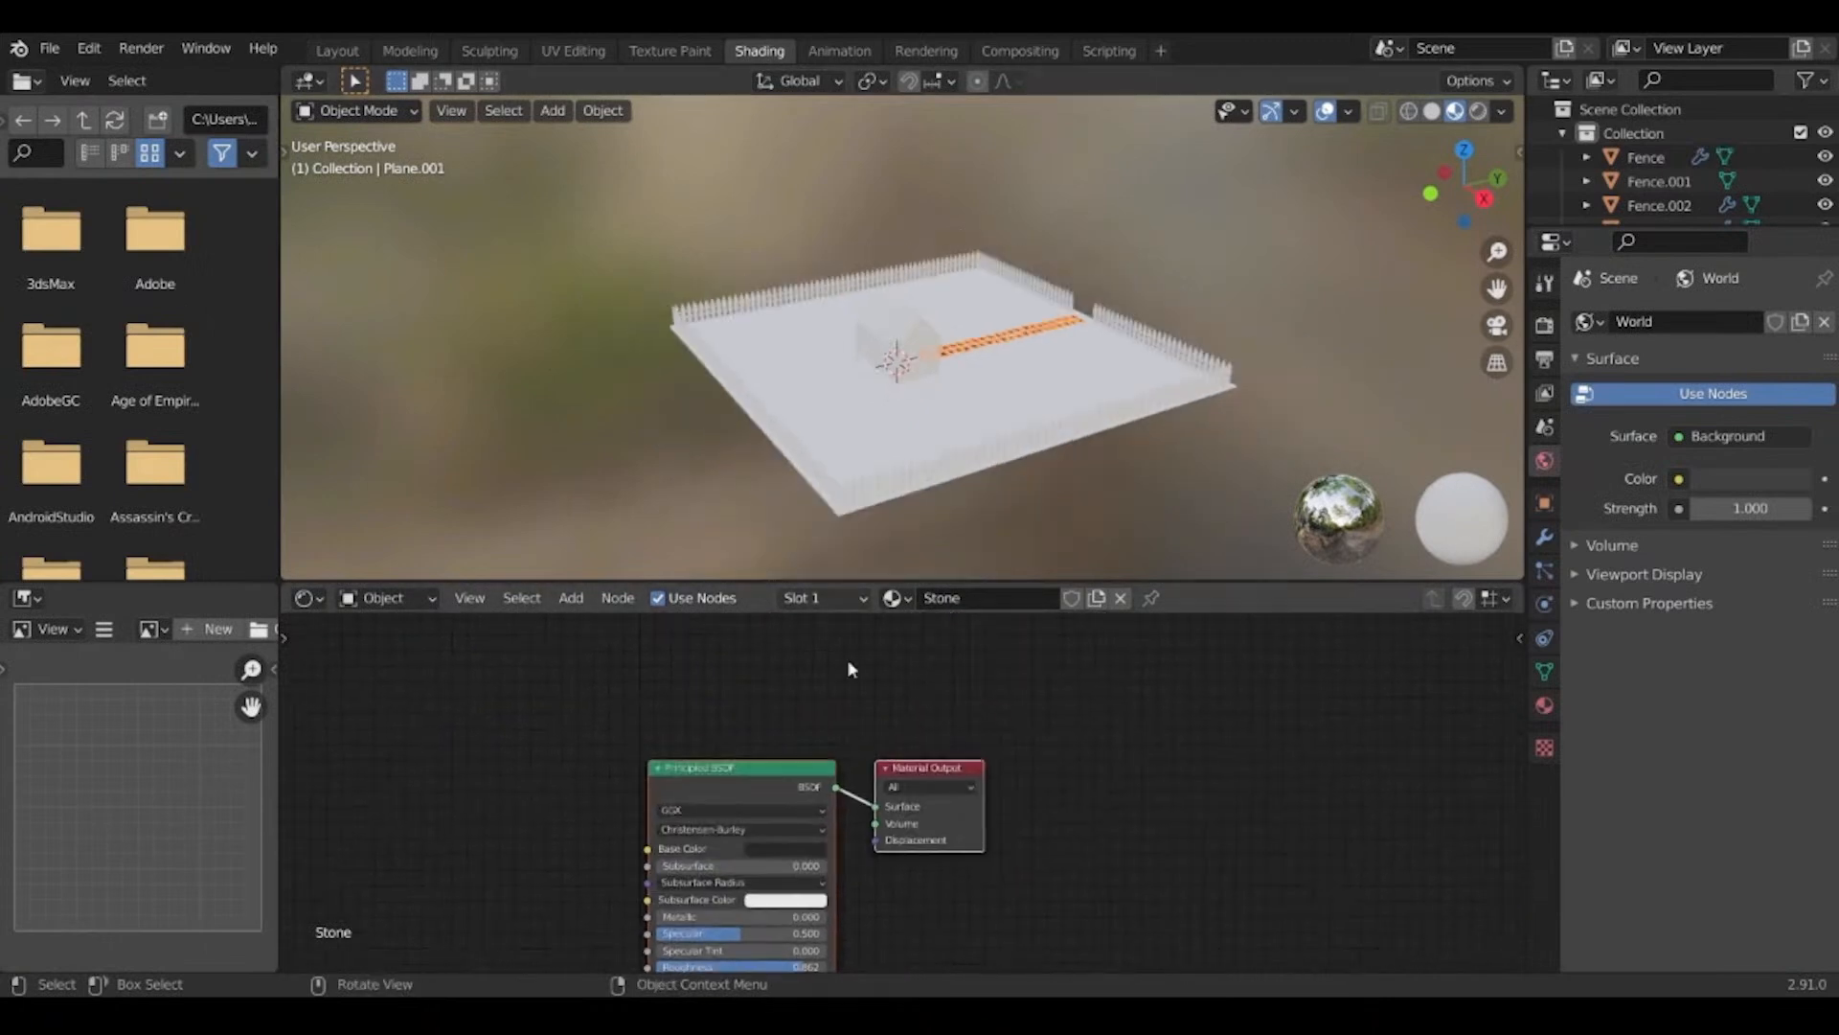
middle_drag(862, 812, 863, 731)
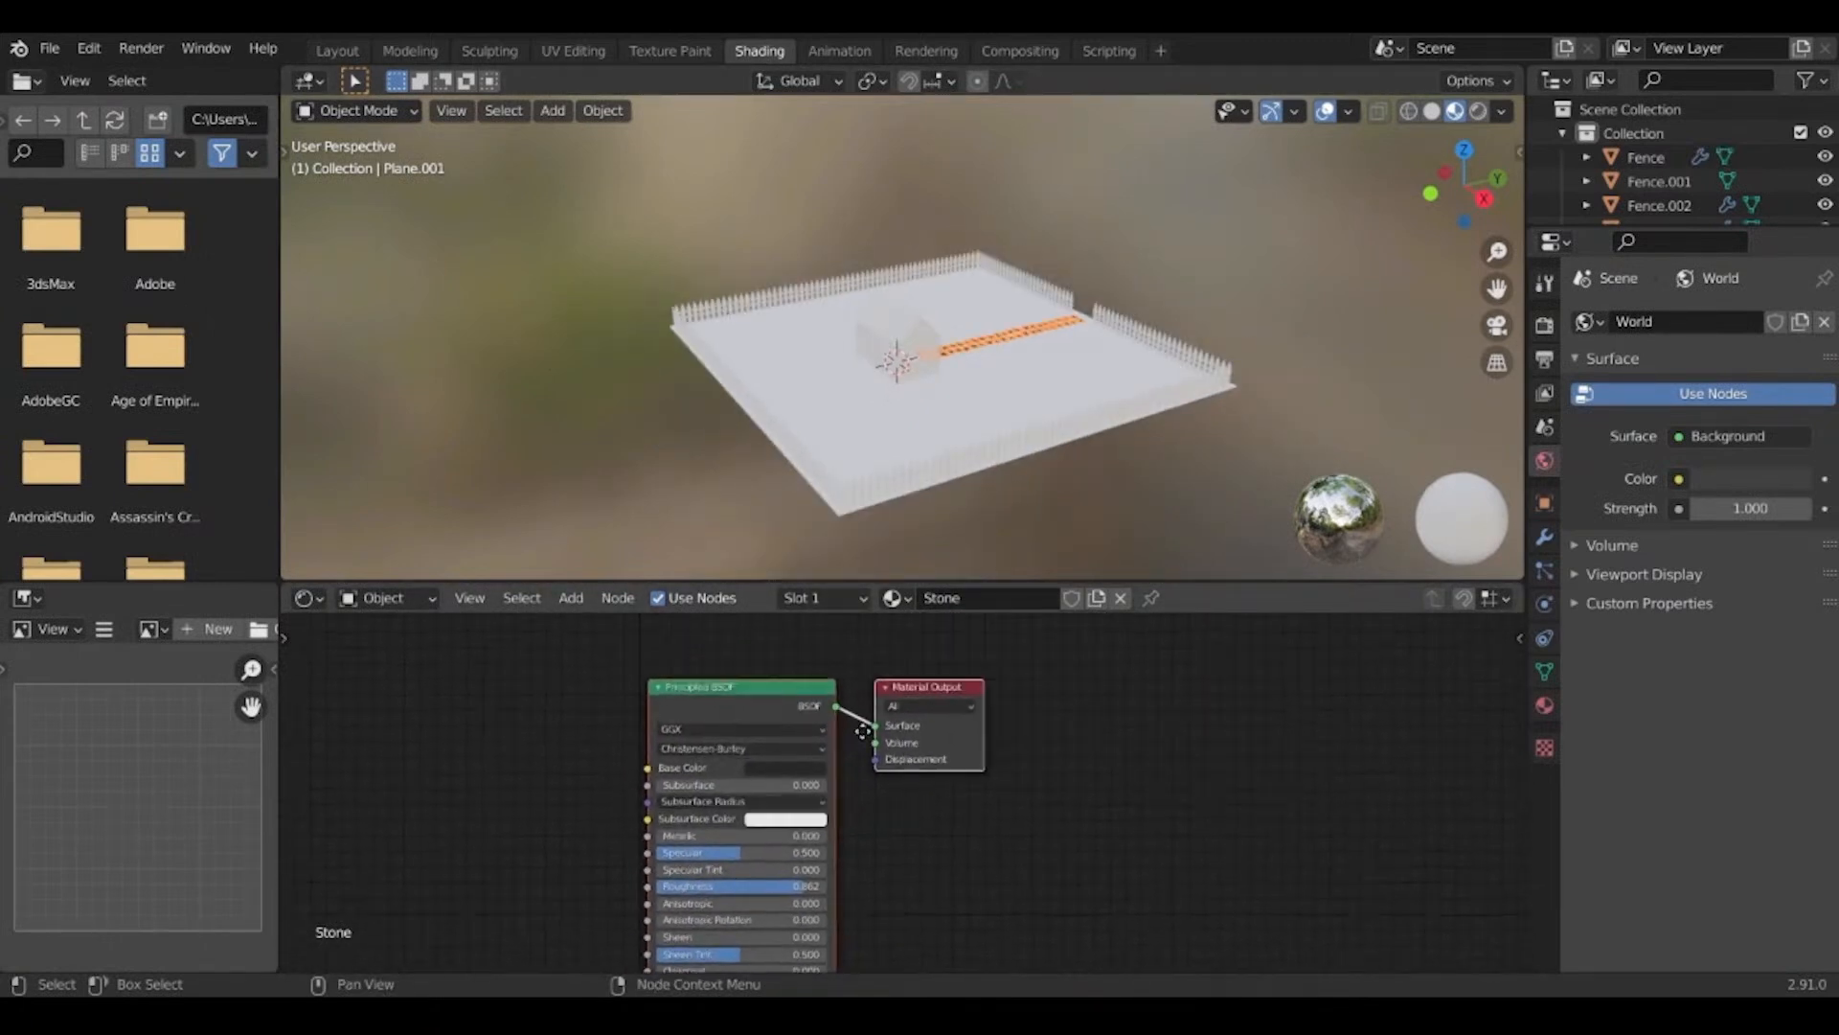
middle_drag(992, 407, 930, 440)
scroll(728, 442, up, 4)
scroll(915, 486, up, 2)
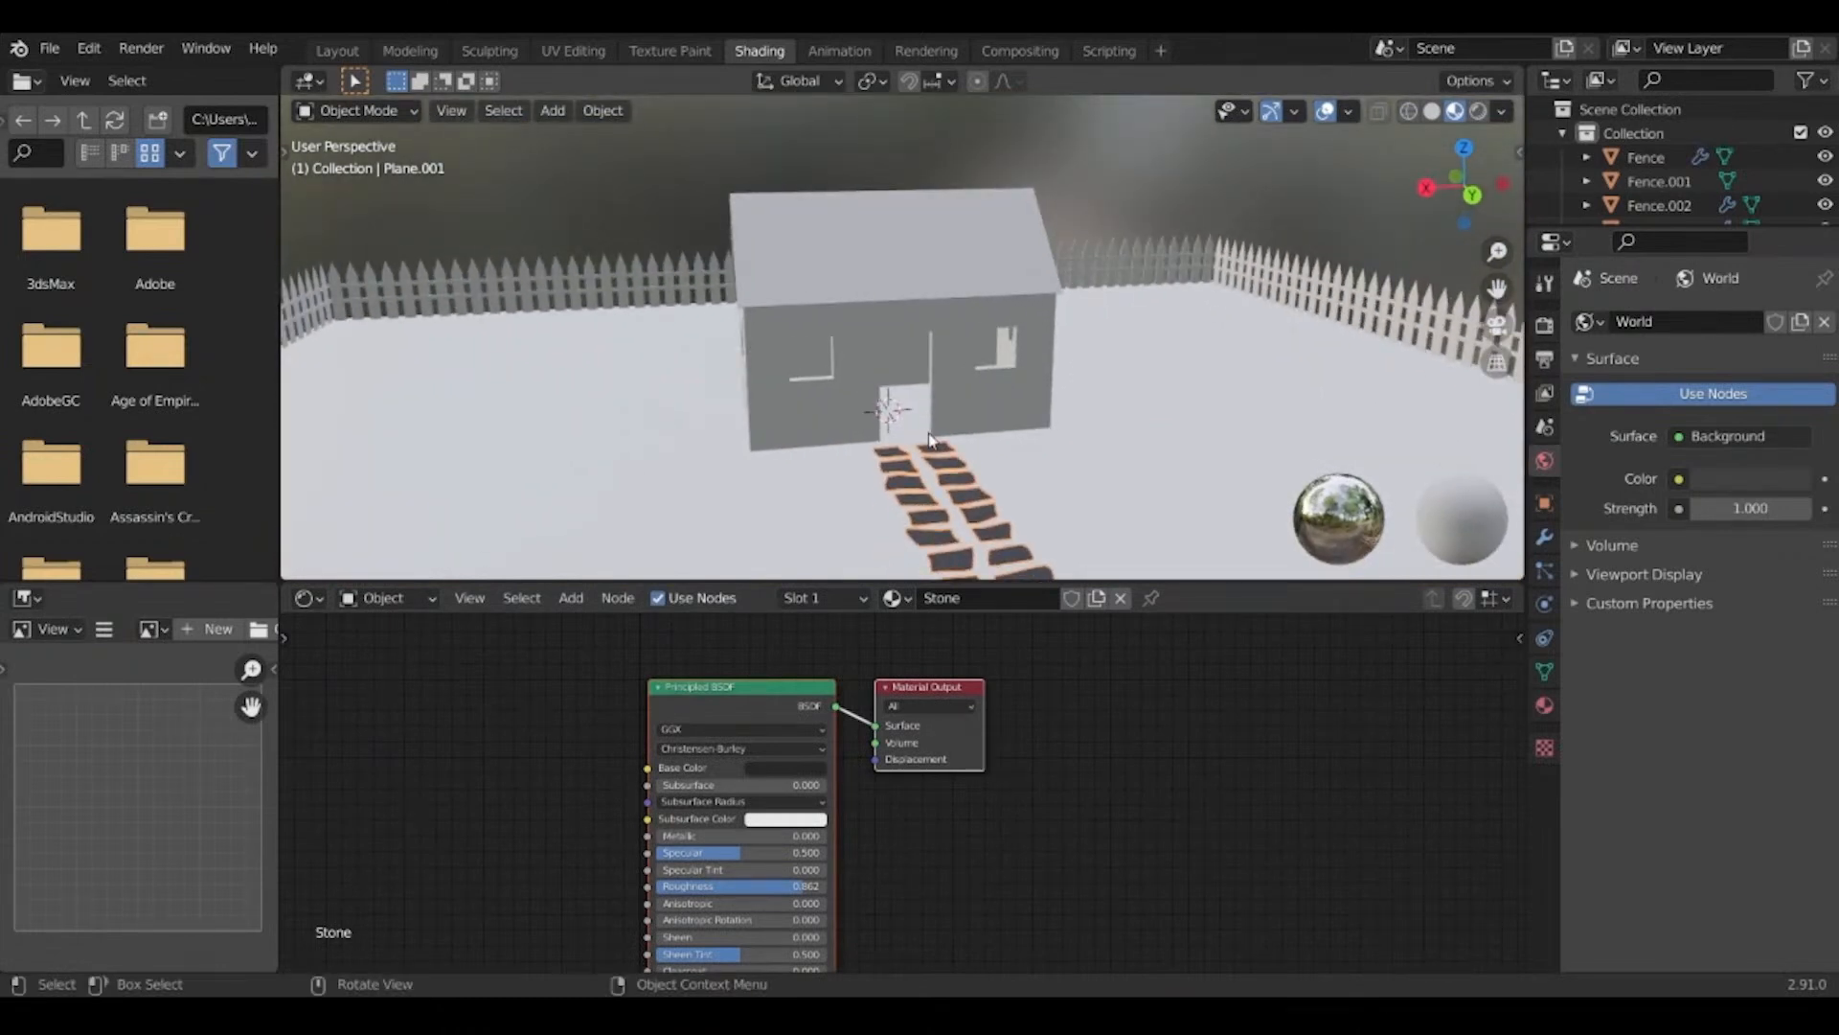
middle_drag(982, 508, 977, 391)
middle_drag(823, 867, 902, 783)
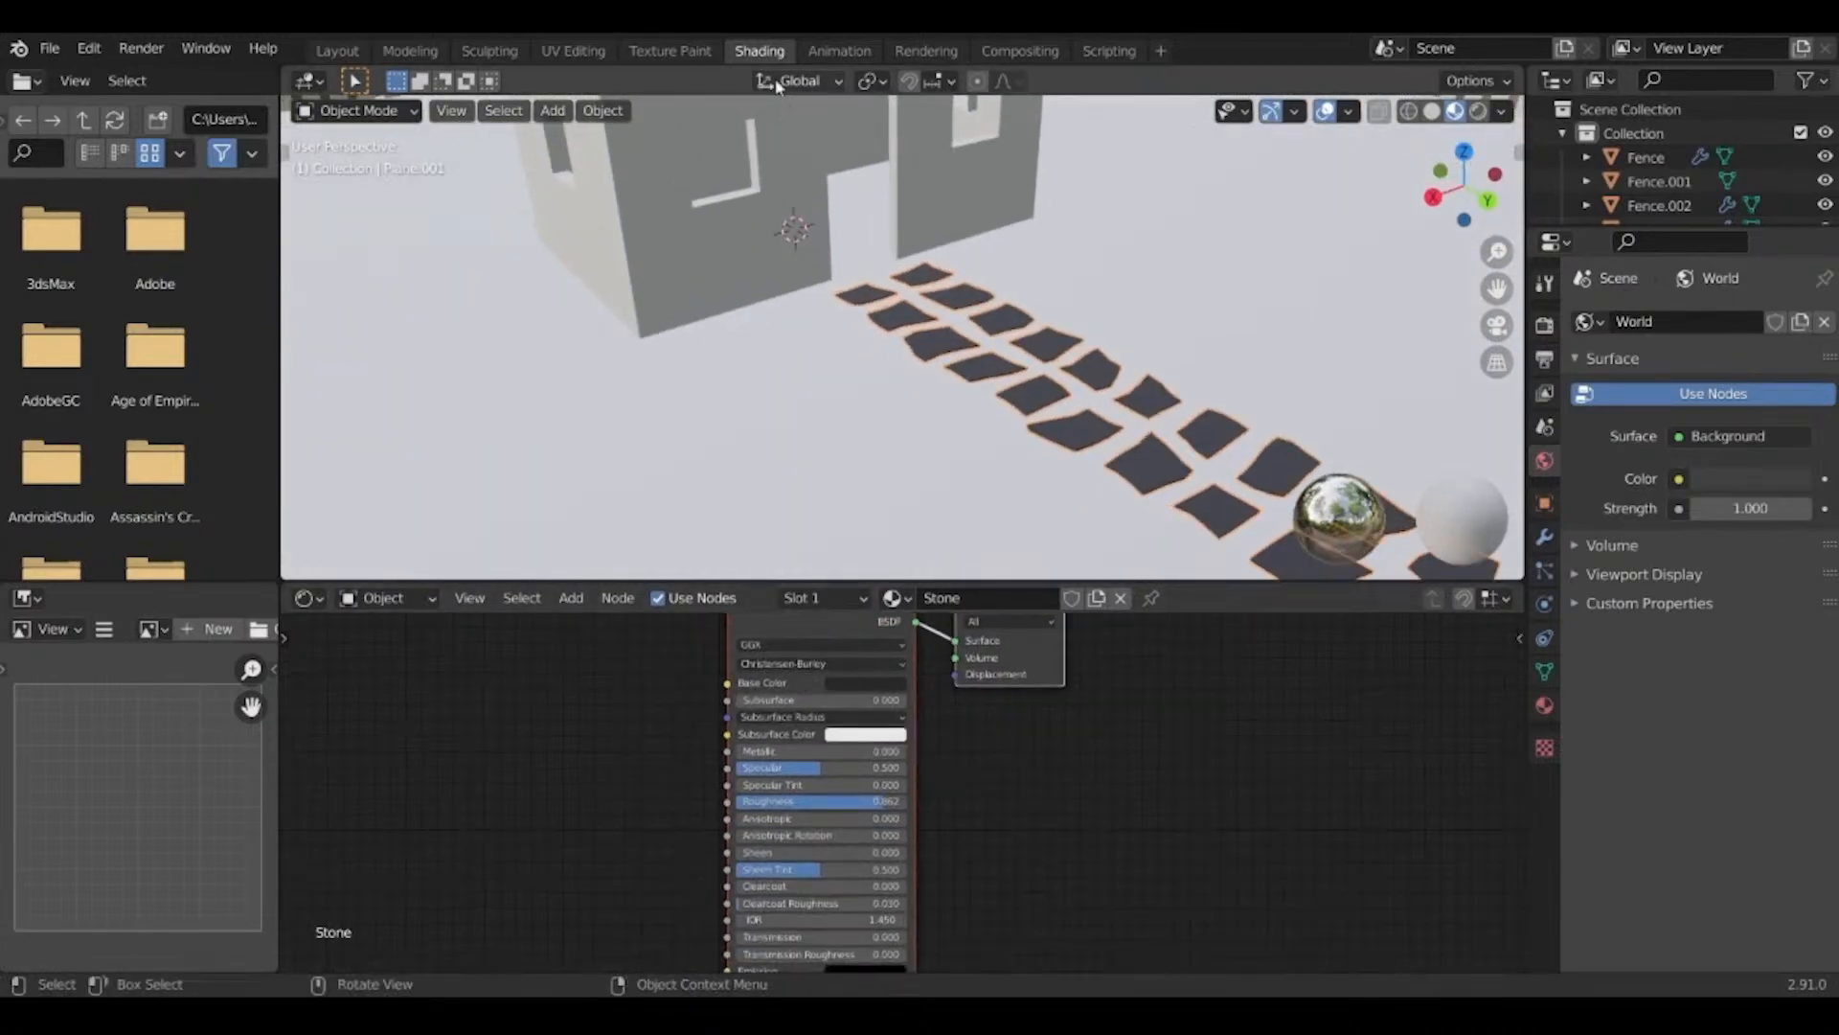
click(337, 50)
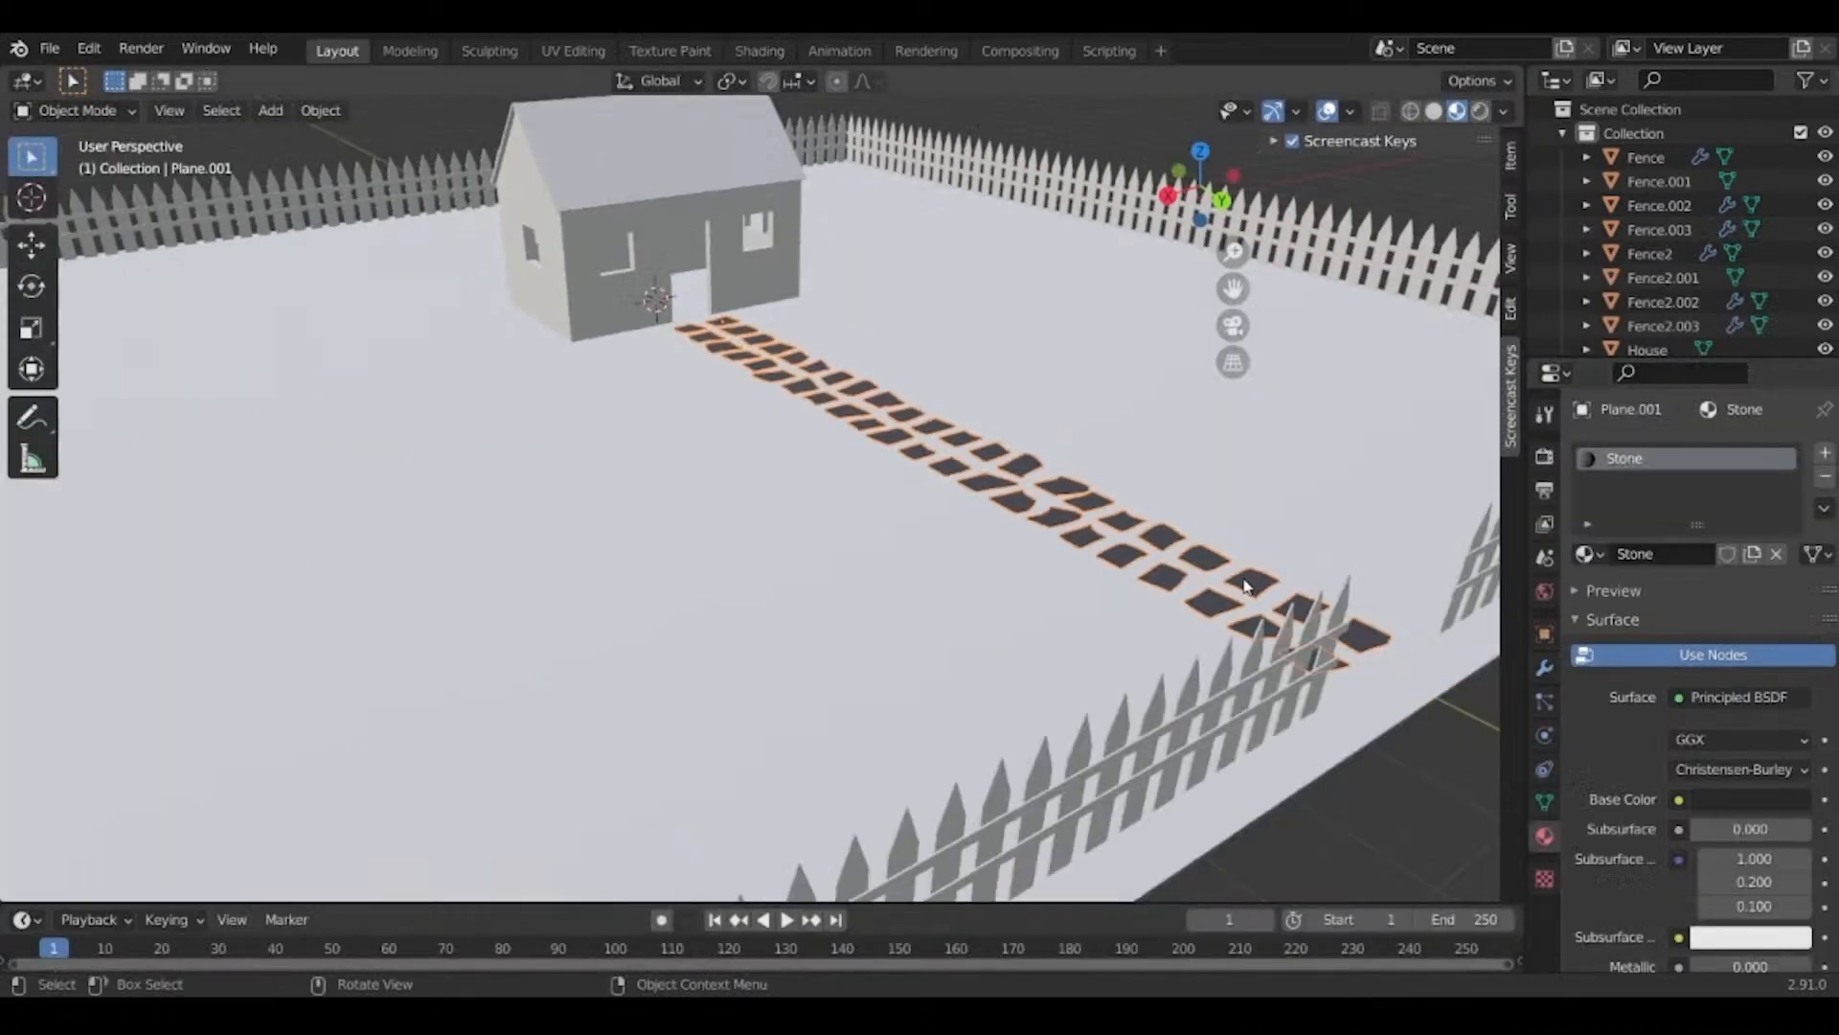
Select the front fence's horizontal rails and give them a new material named White.
middle_drag(1251, 589, 1090, 721)
click(1053, 721)
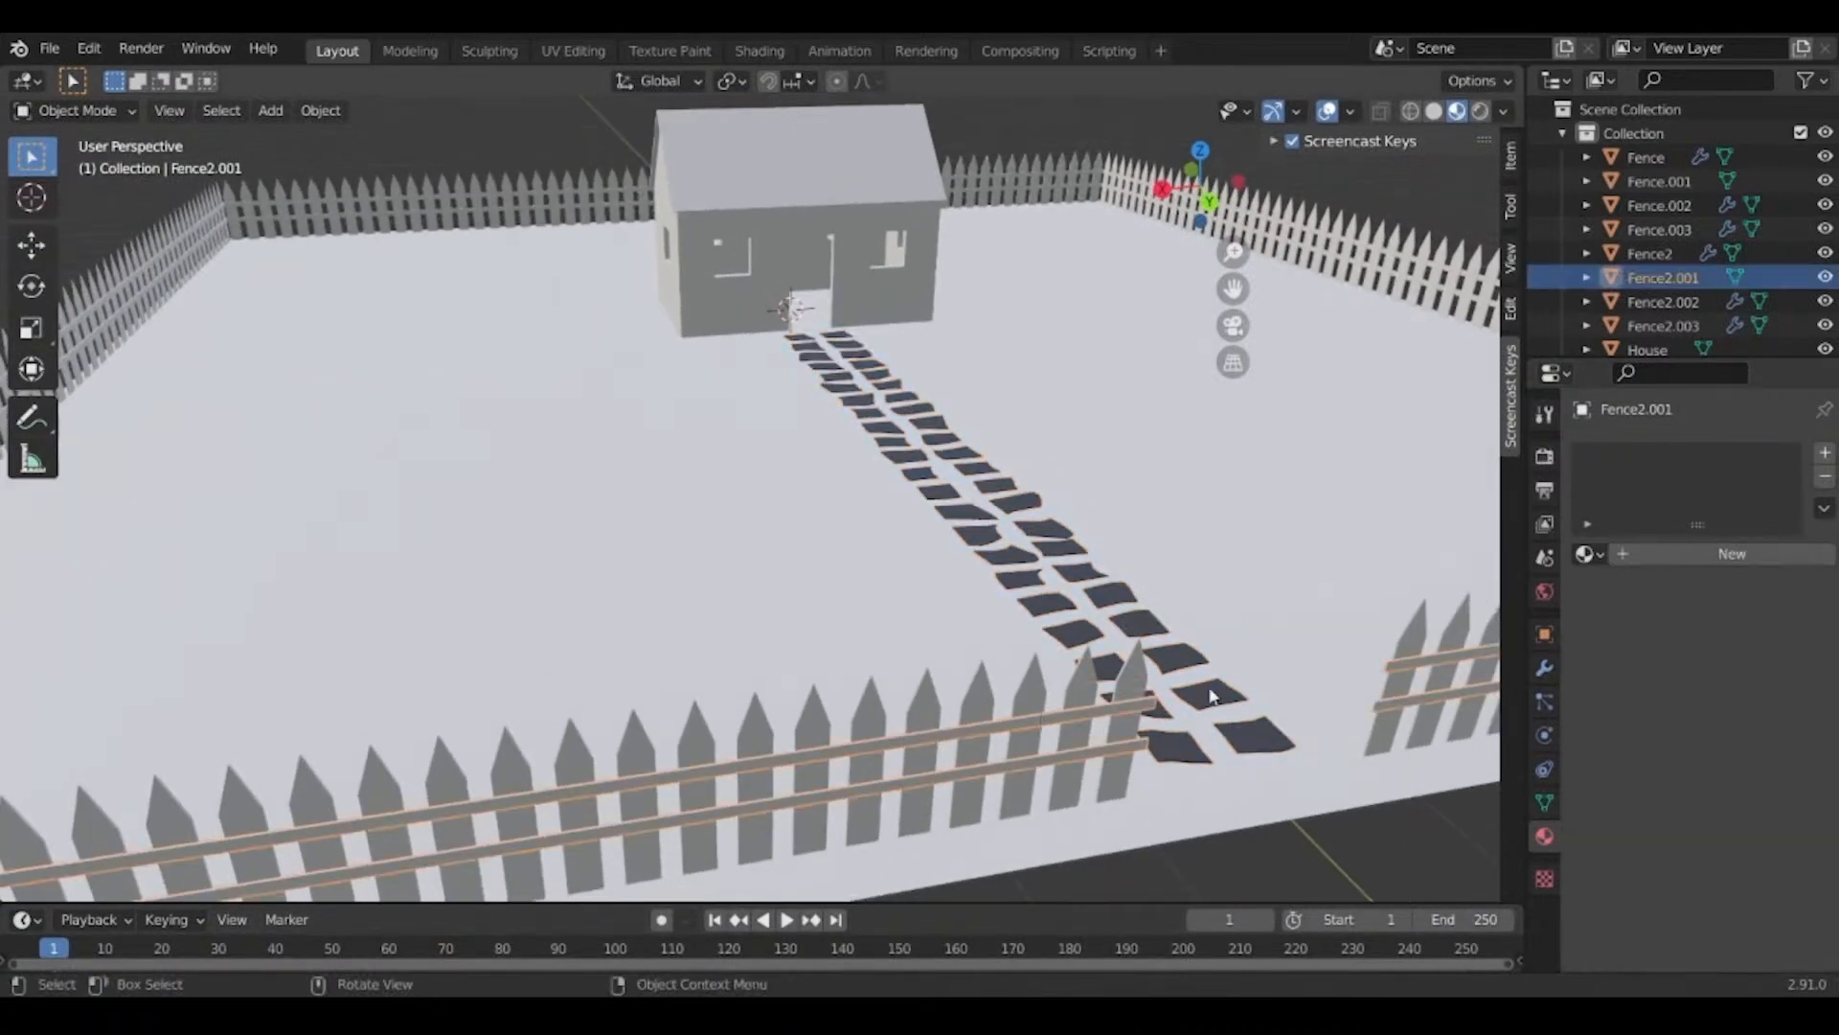
click(1667, 560)
double_click(1648, 554)
text(W)
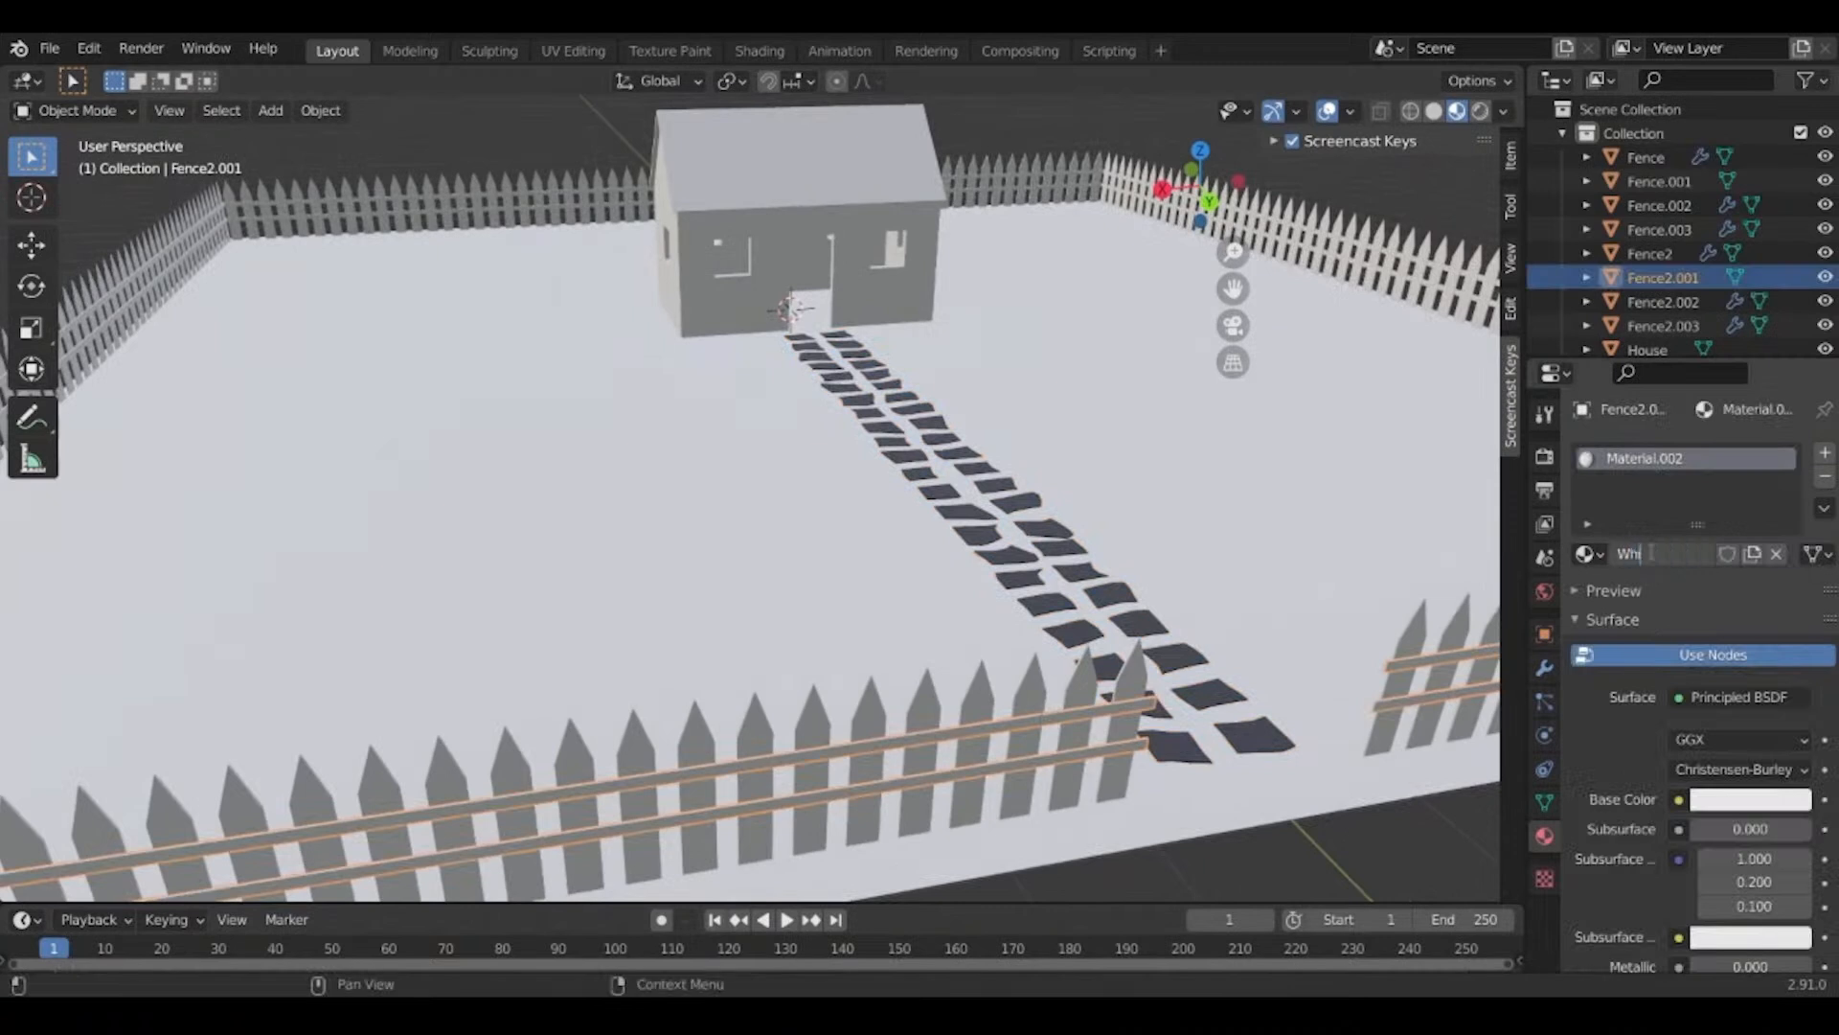
text(hite)
key(Return)
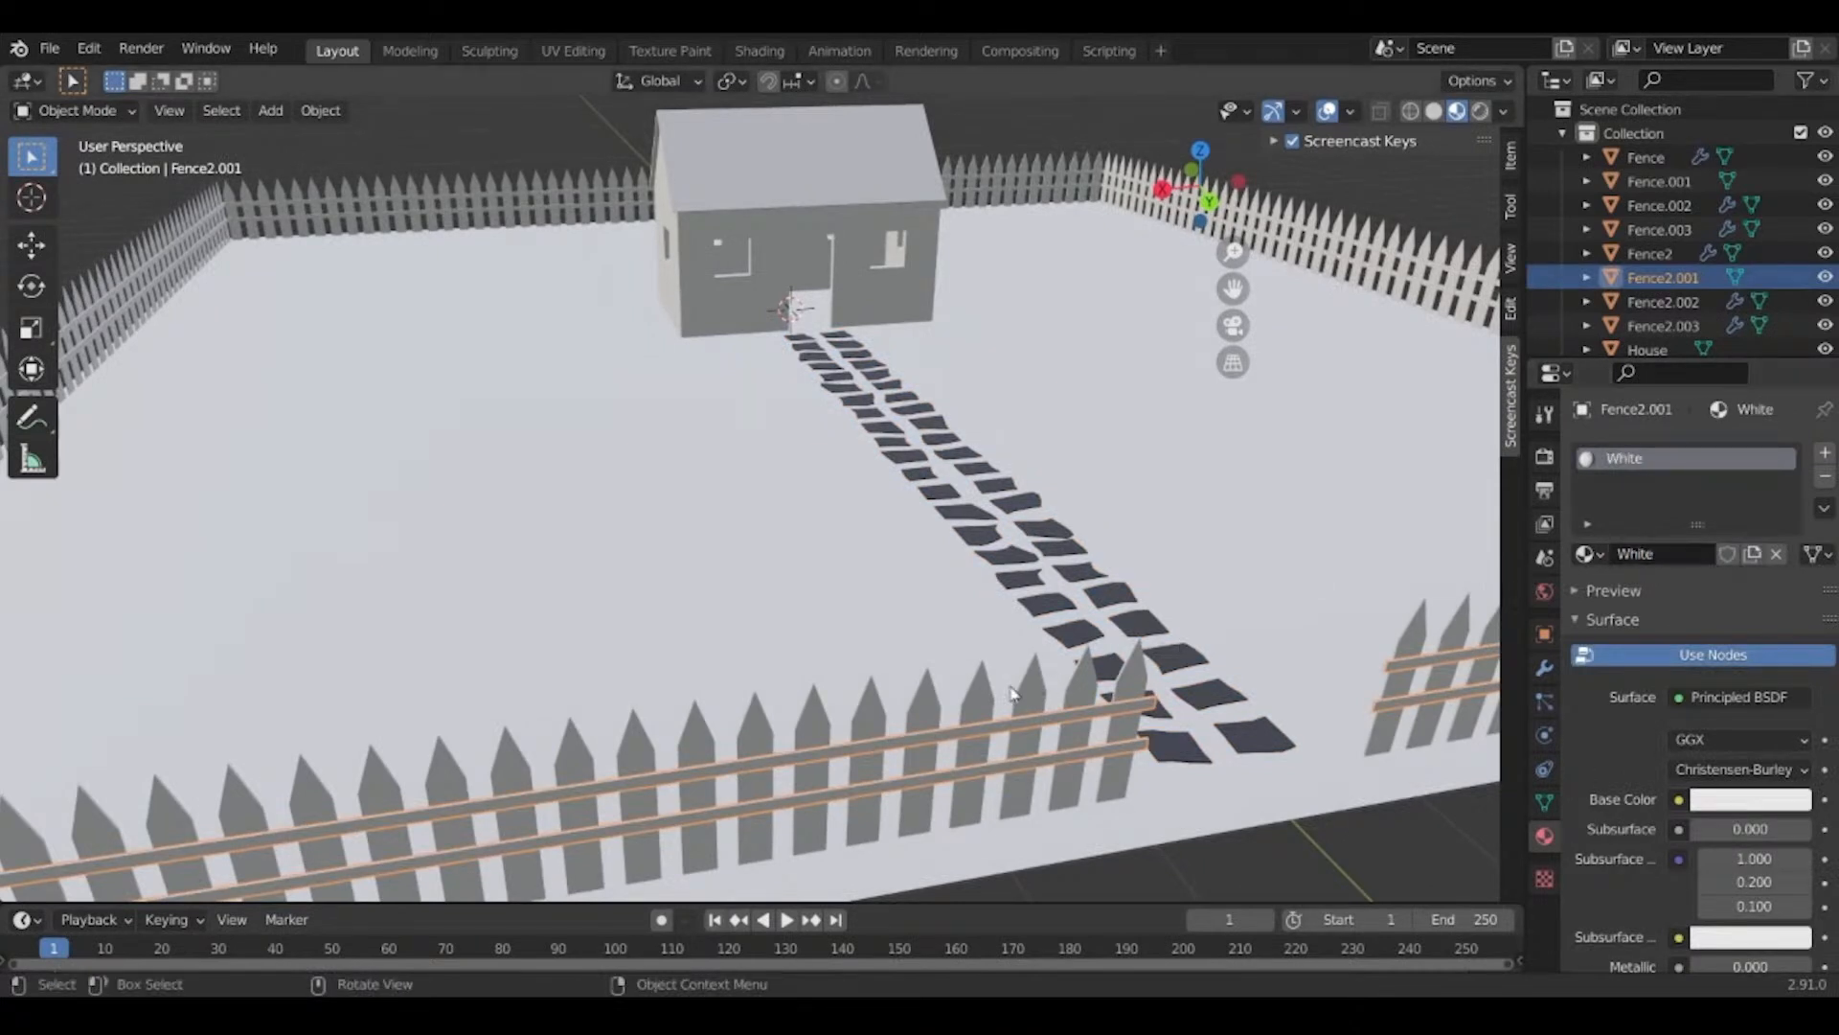
Assign the existing White material to the front fence's pickets.
click(980, 692)
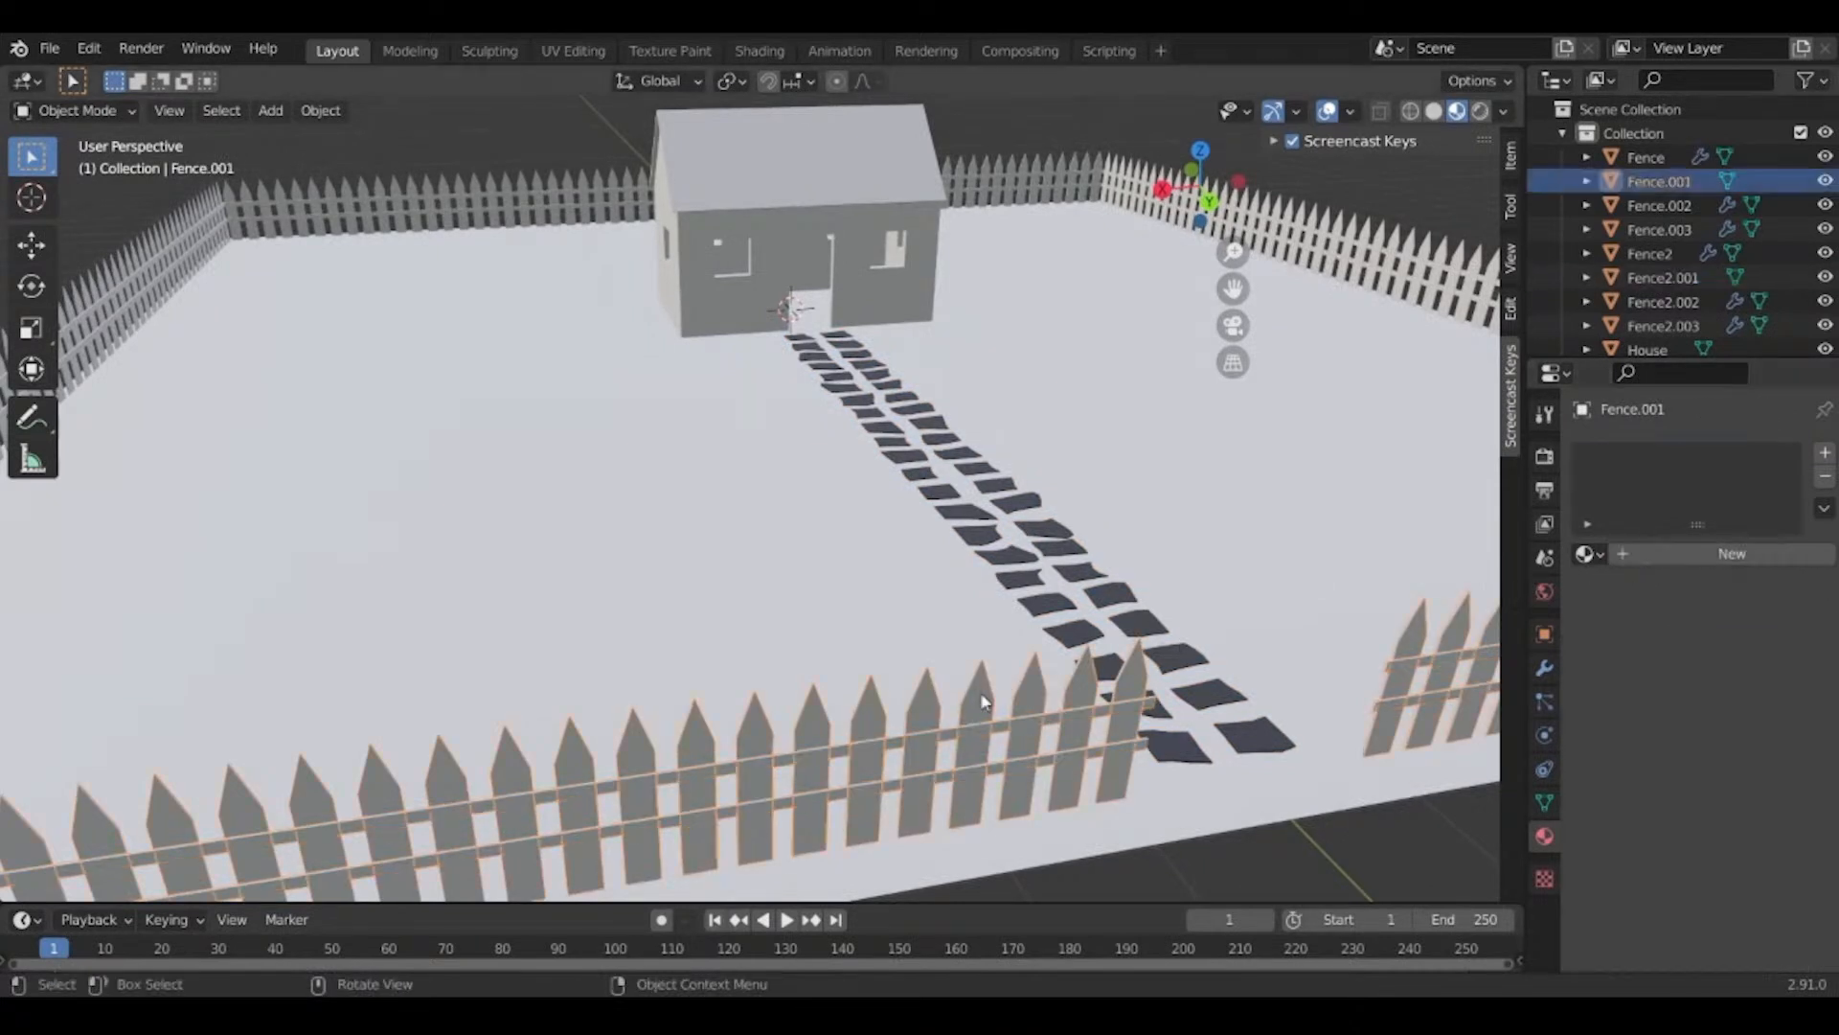
click(1595, 557)
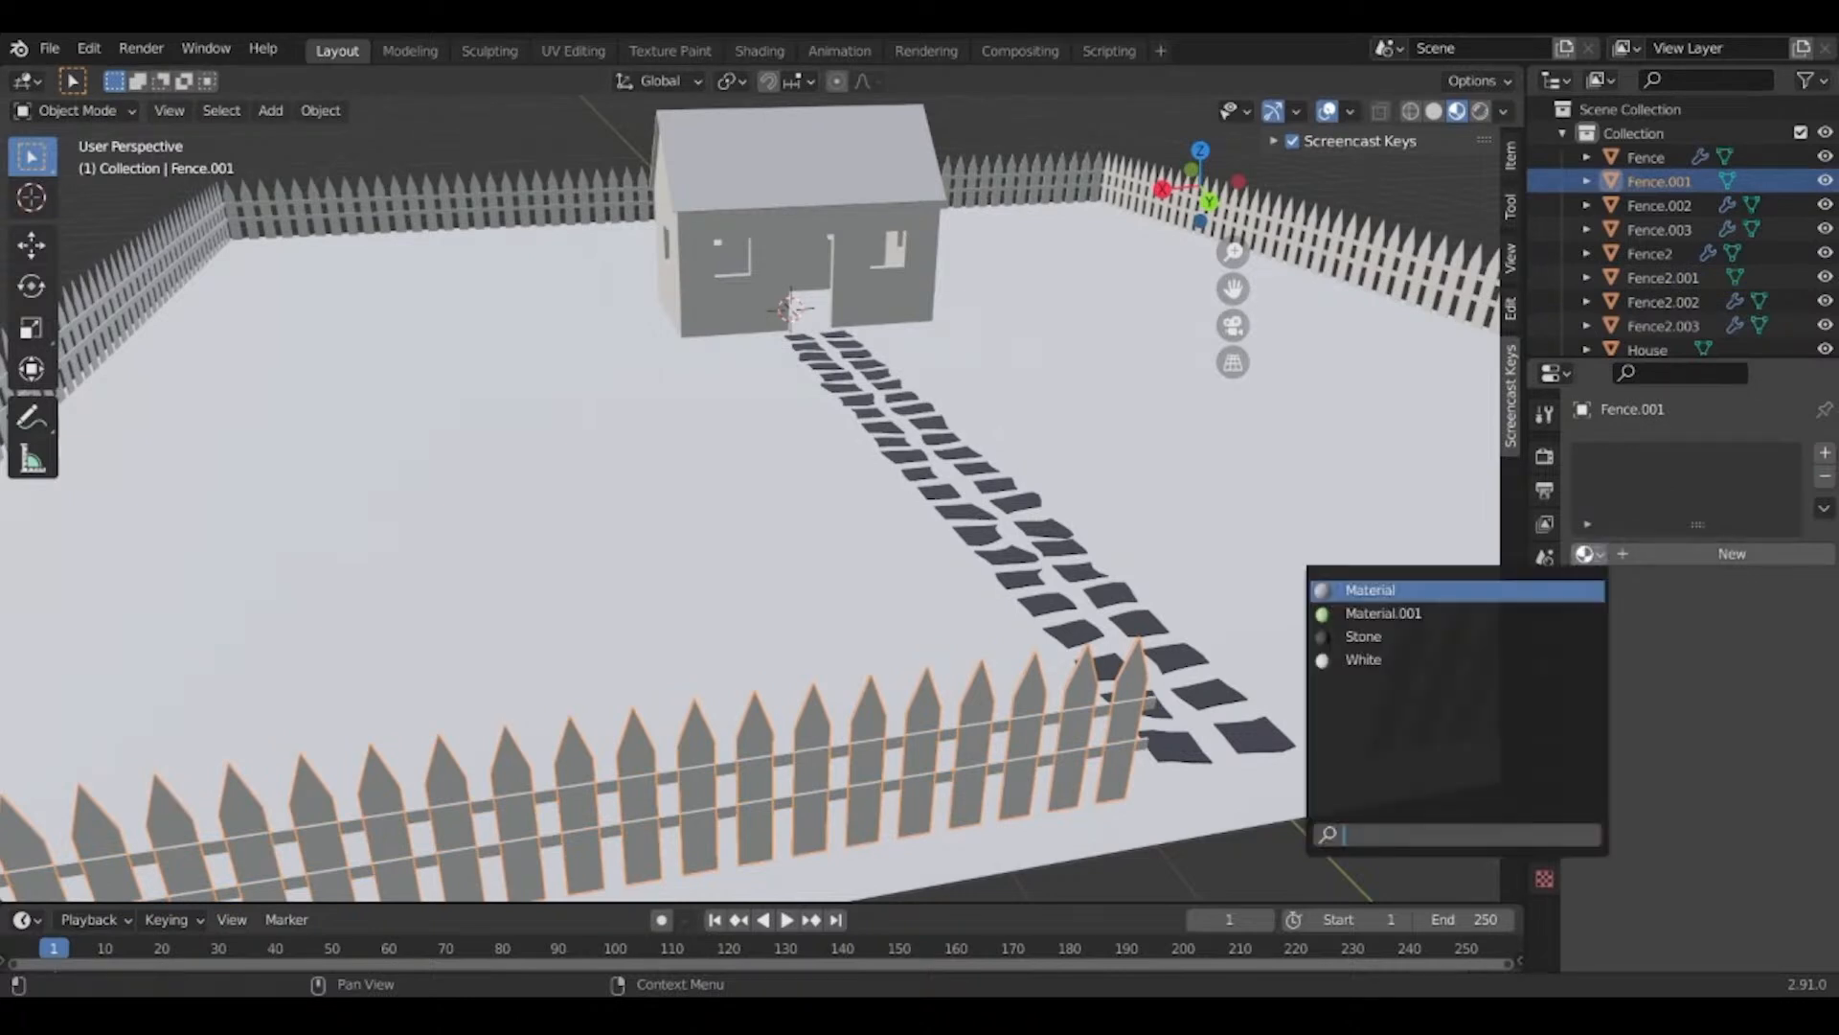
click(1408, 663)
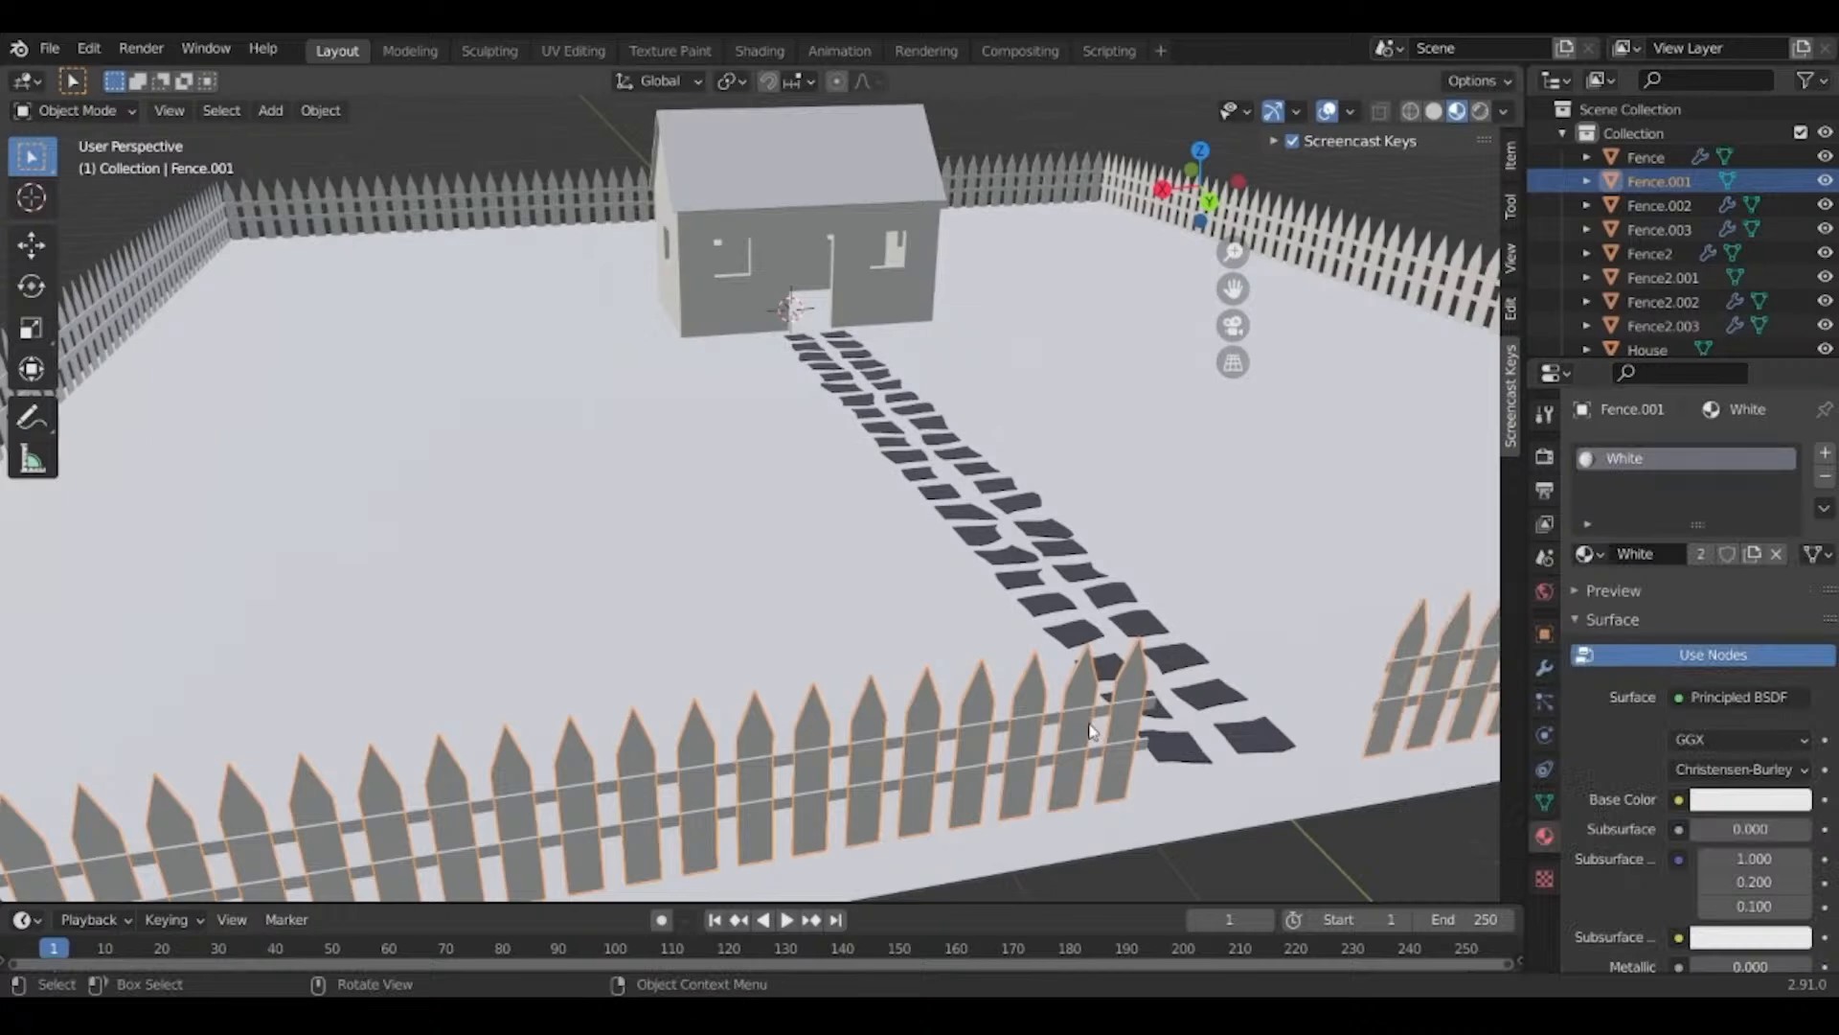
Select the pickets and rails of the side and back fences, with the white front pickets as the active object.
middle_drag(1090, 730, 1210, 695)
click(96, 561)
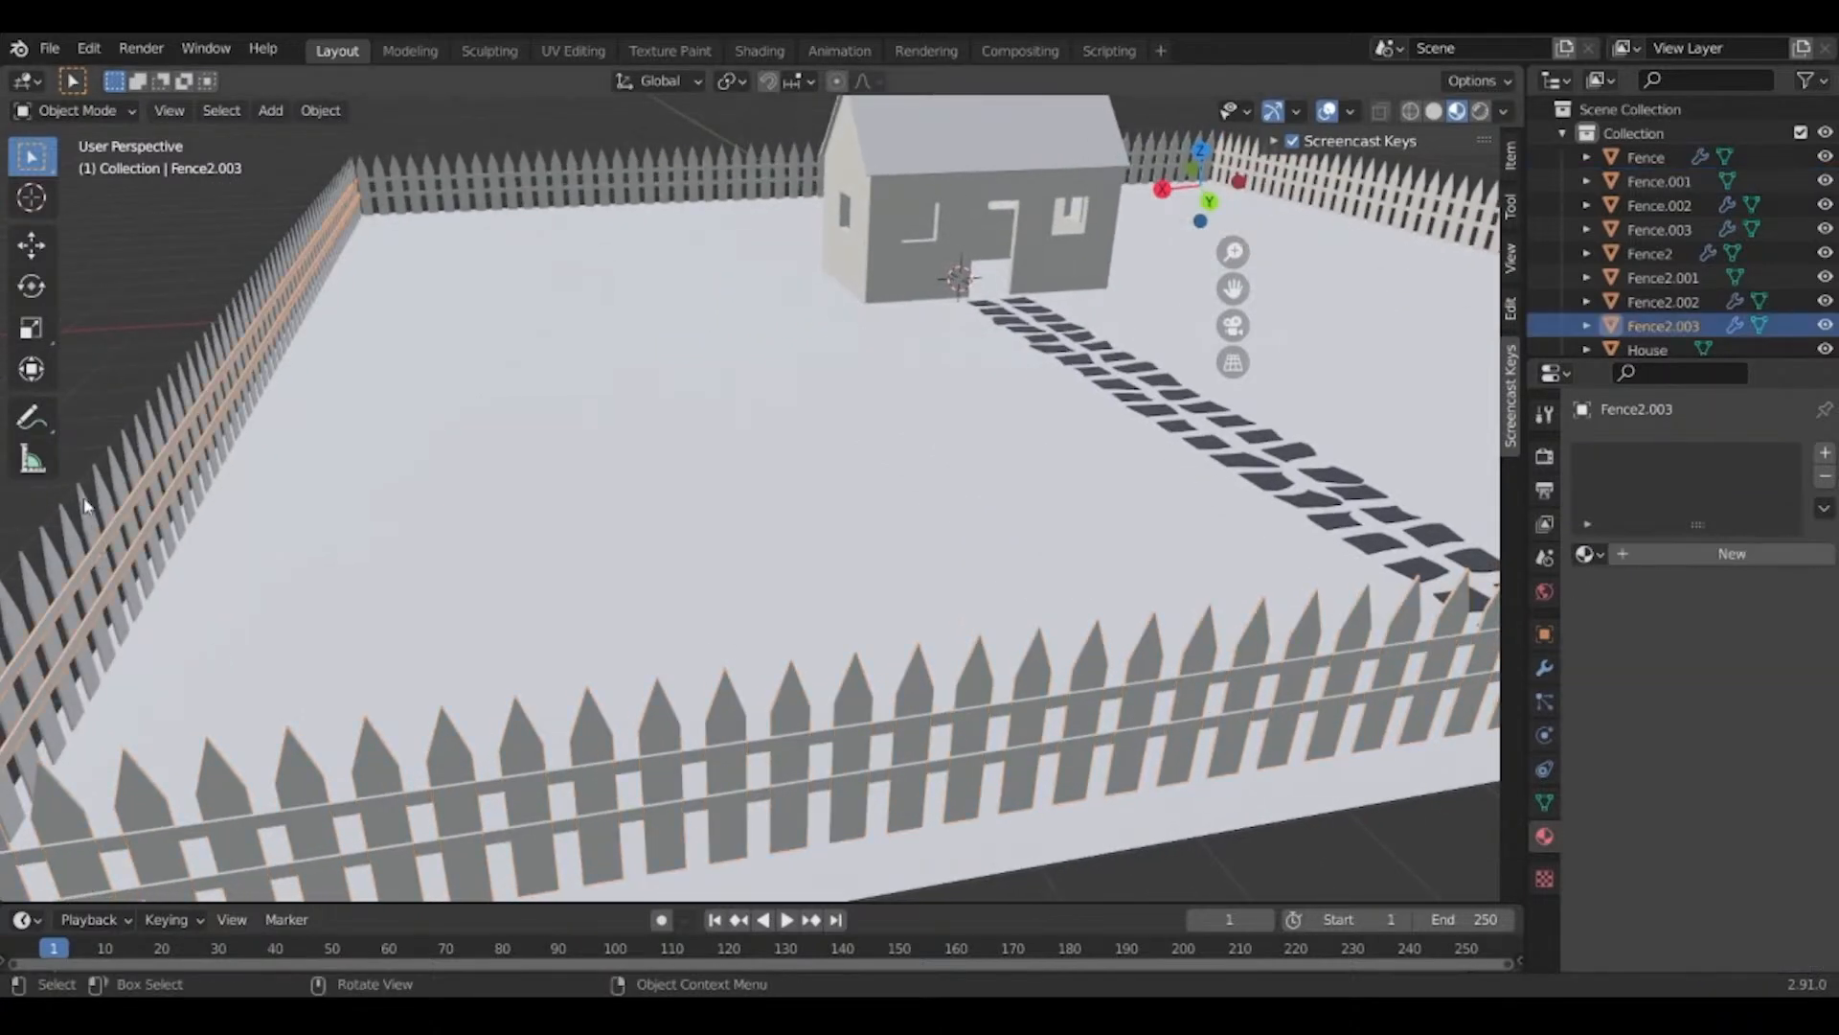
shift+click(106, 515)
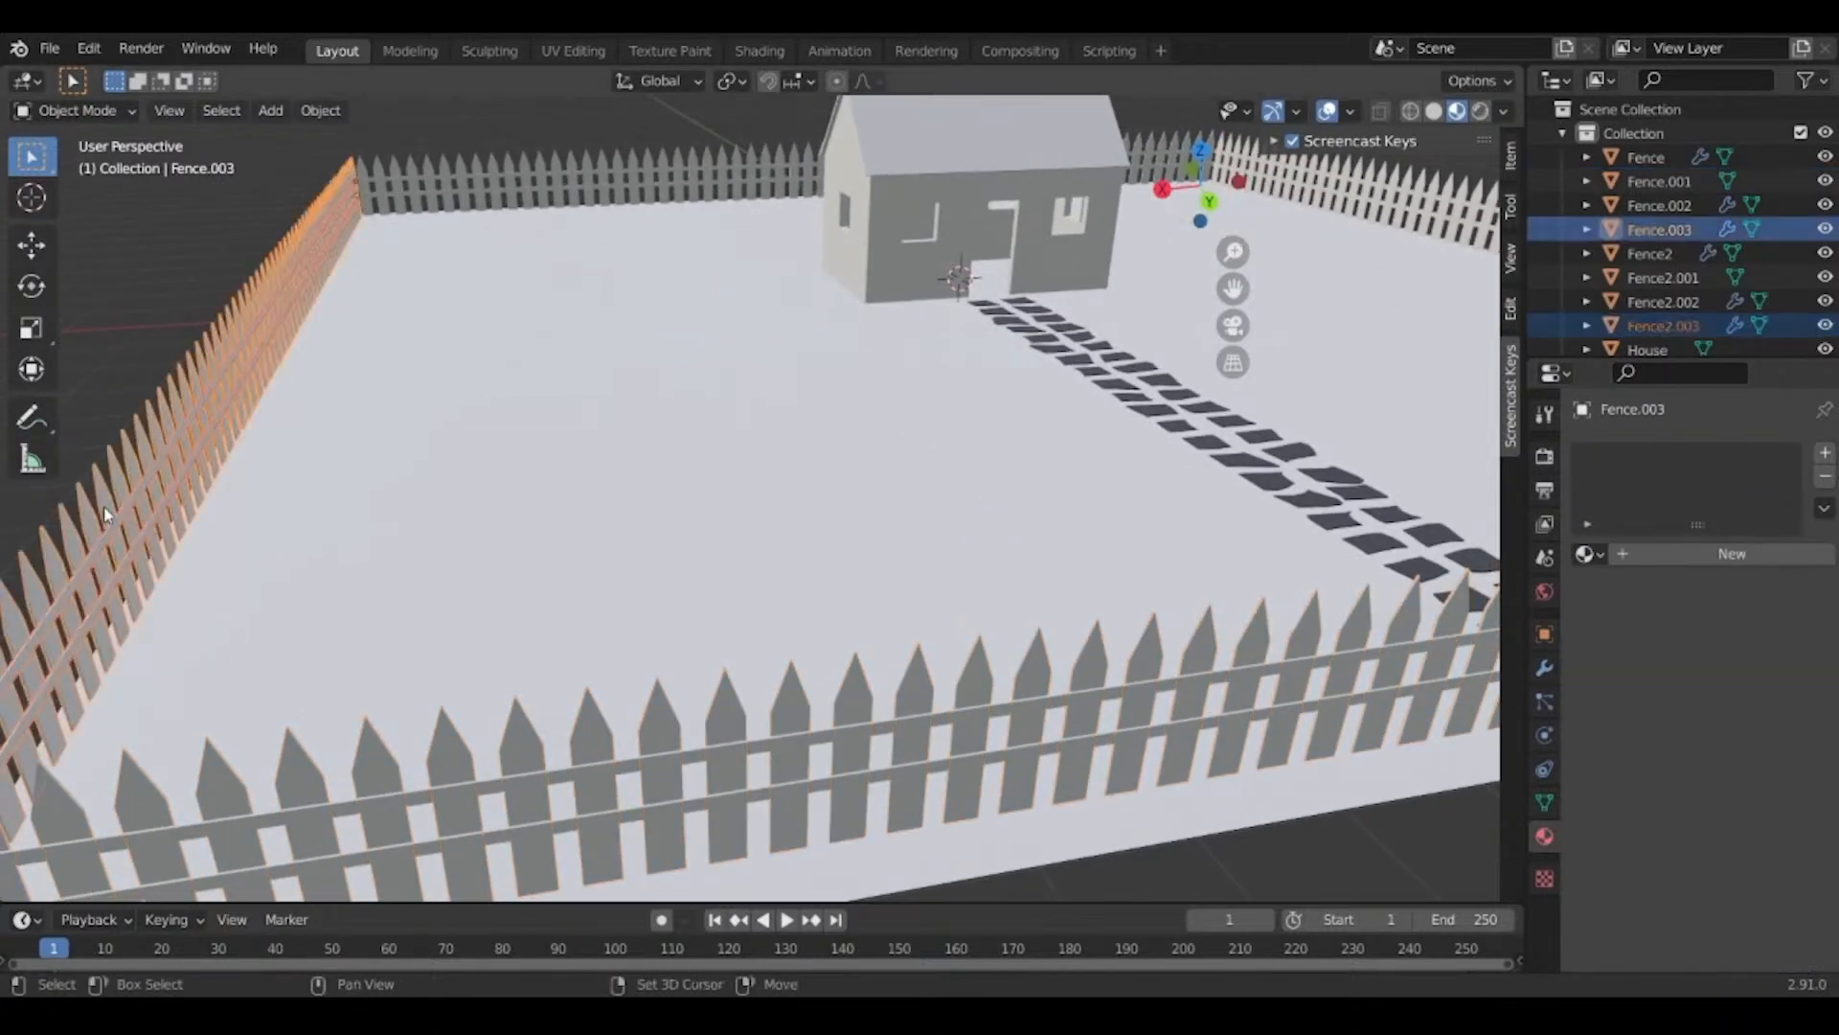
shift+click(412, 172)
shift+click(412, 174)
middle_drag(657, 307, 1016, 230)
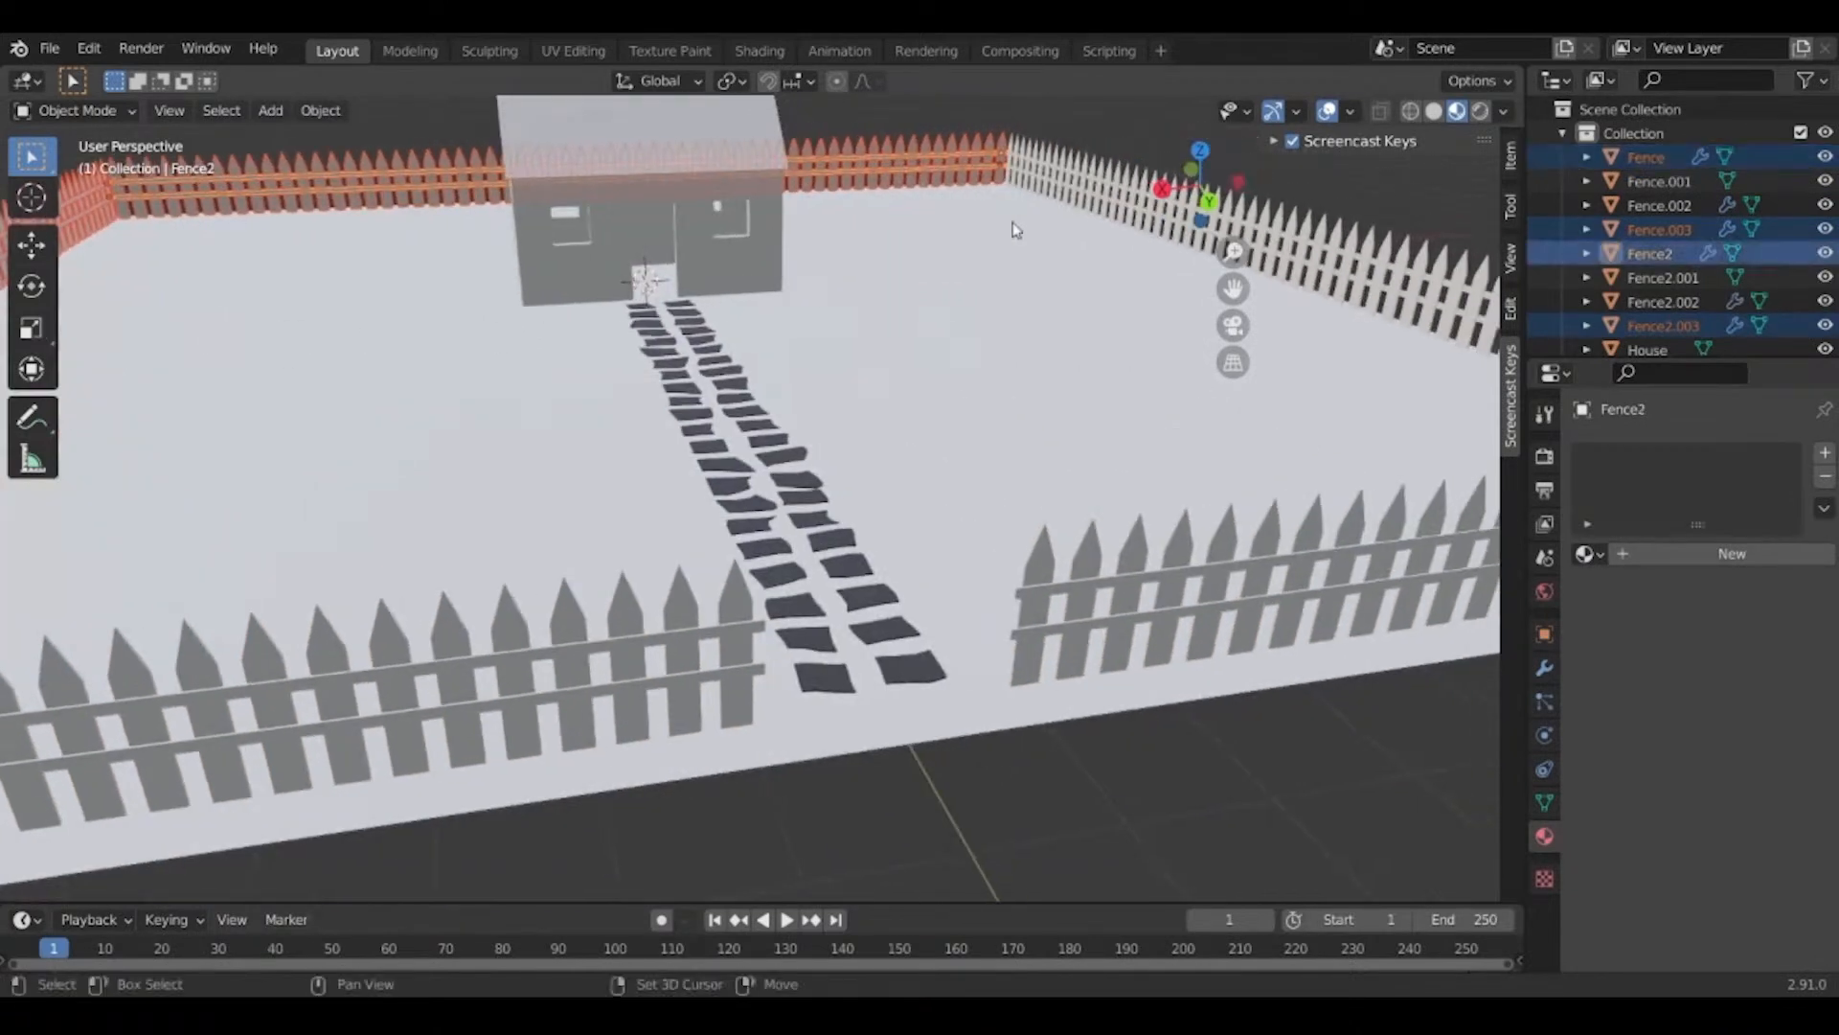
shift+click(1043, 163)
shift+click(1043, 178)
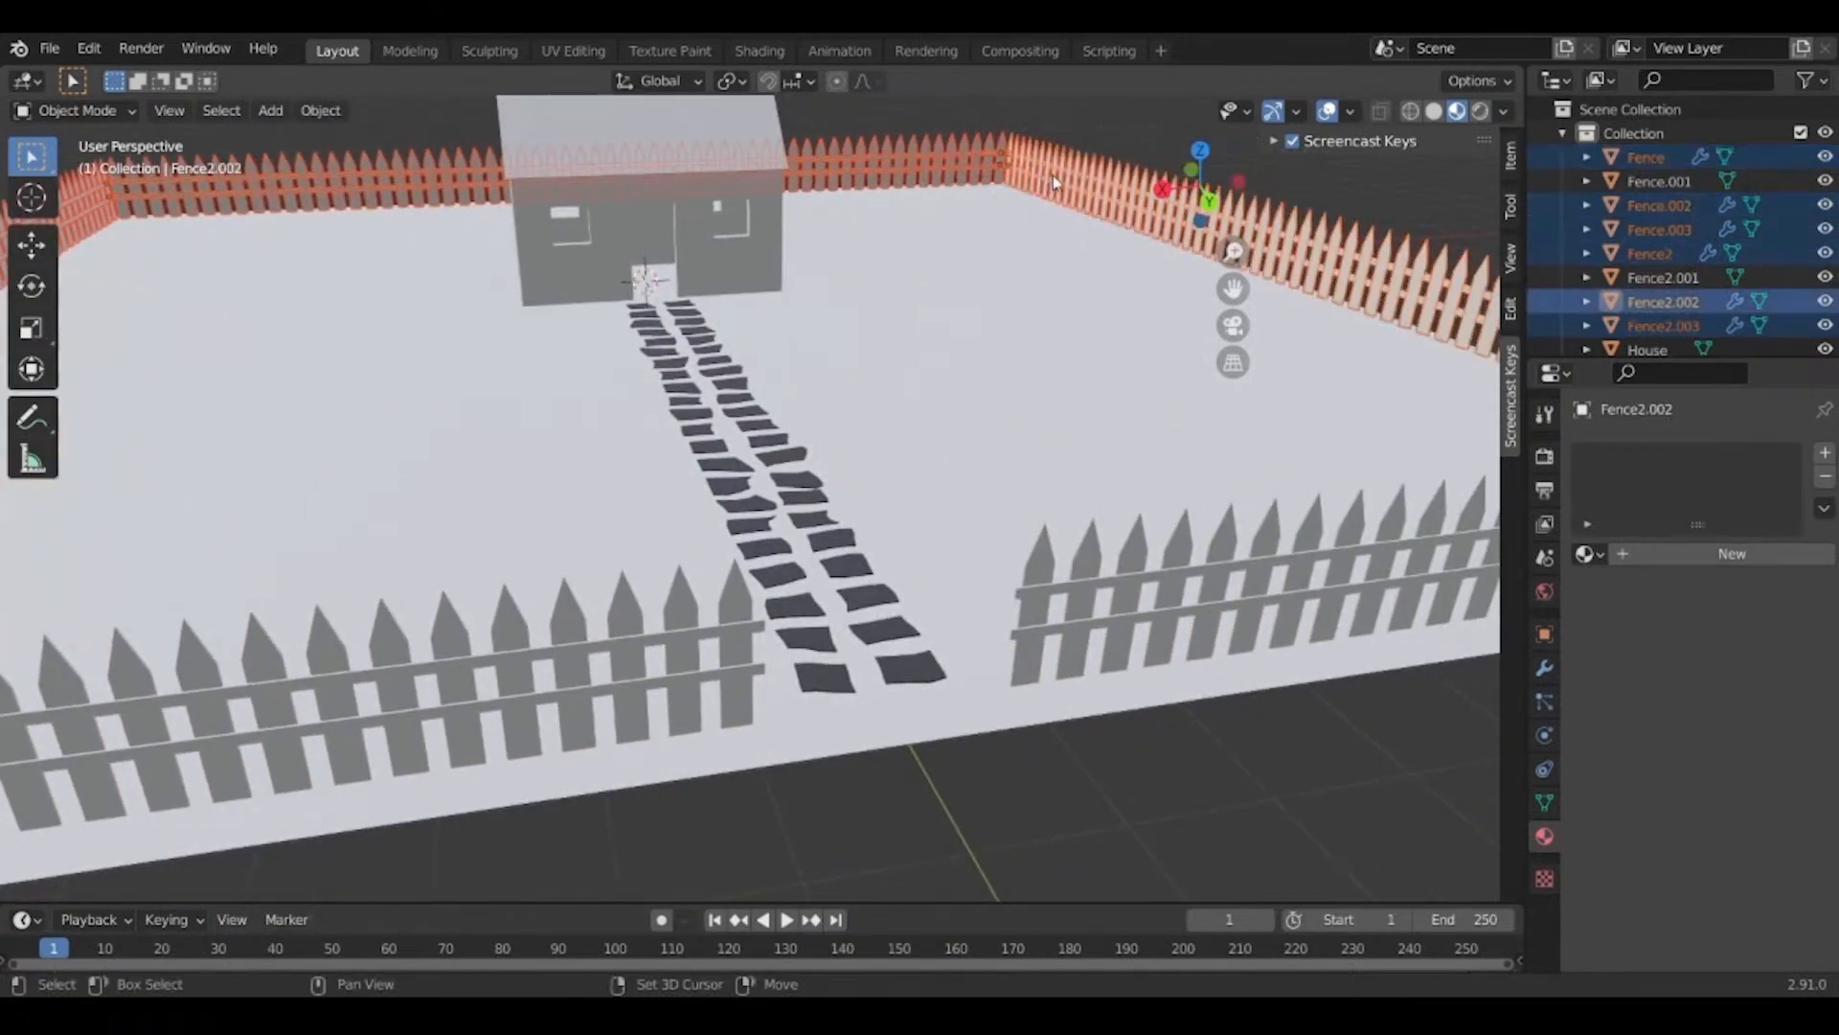
shift+click(1070, 173)
shift+click(1068, 178)
shift+click(1041, 567)
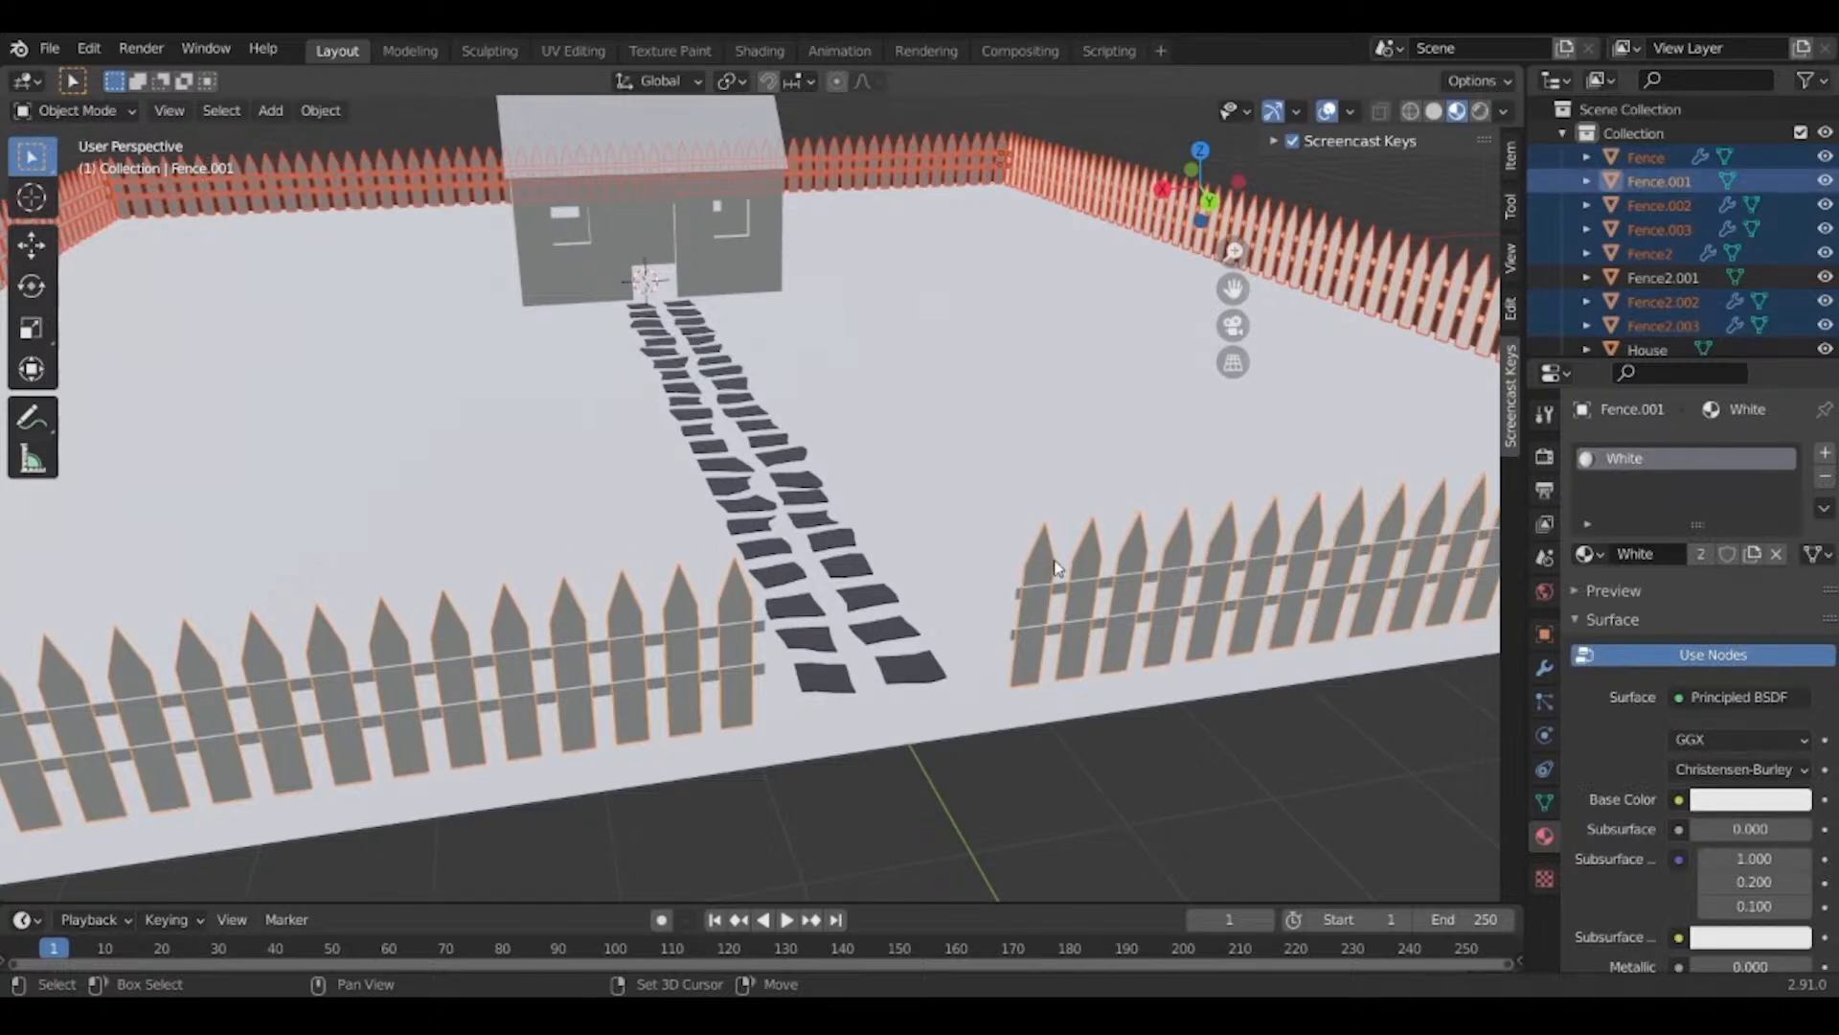
Link the front pickets' White material to all the other selected fence objects, and check it on a side fence.
middle_drag(774, 575, 875, 601)
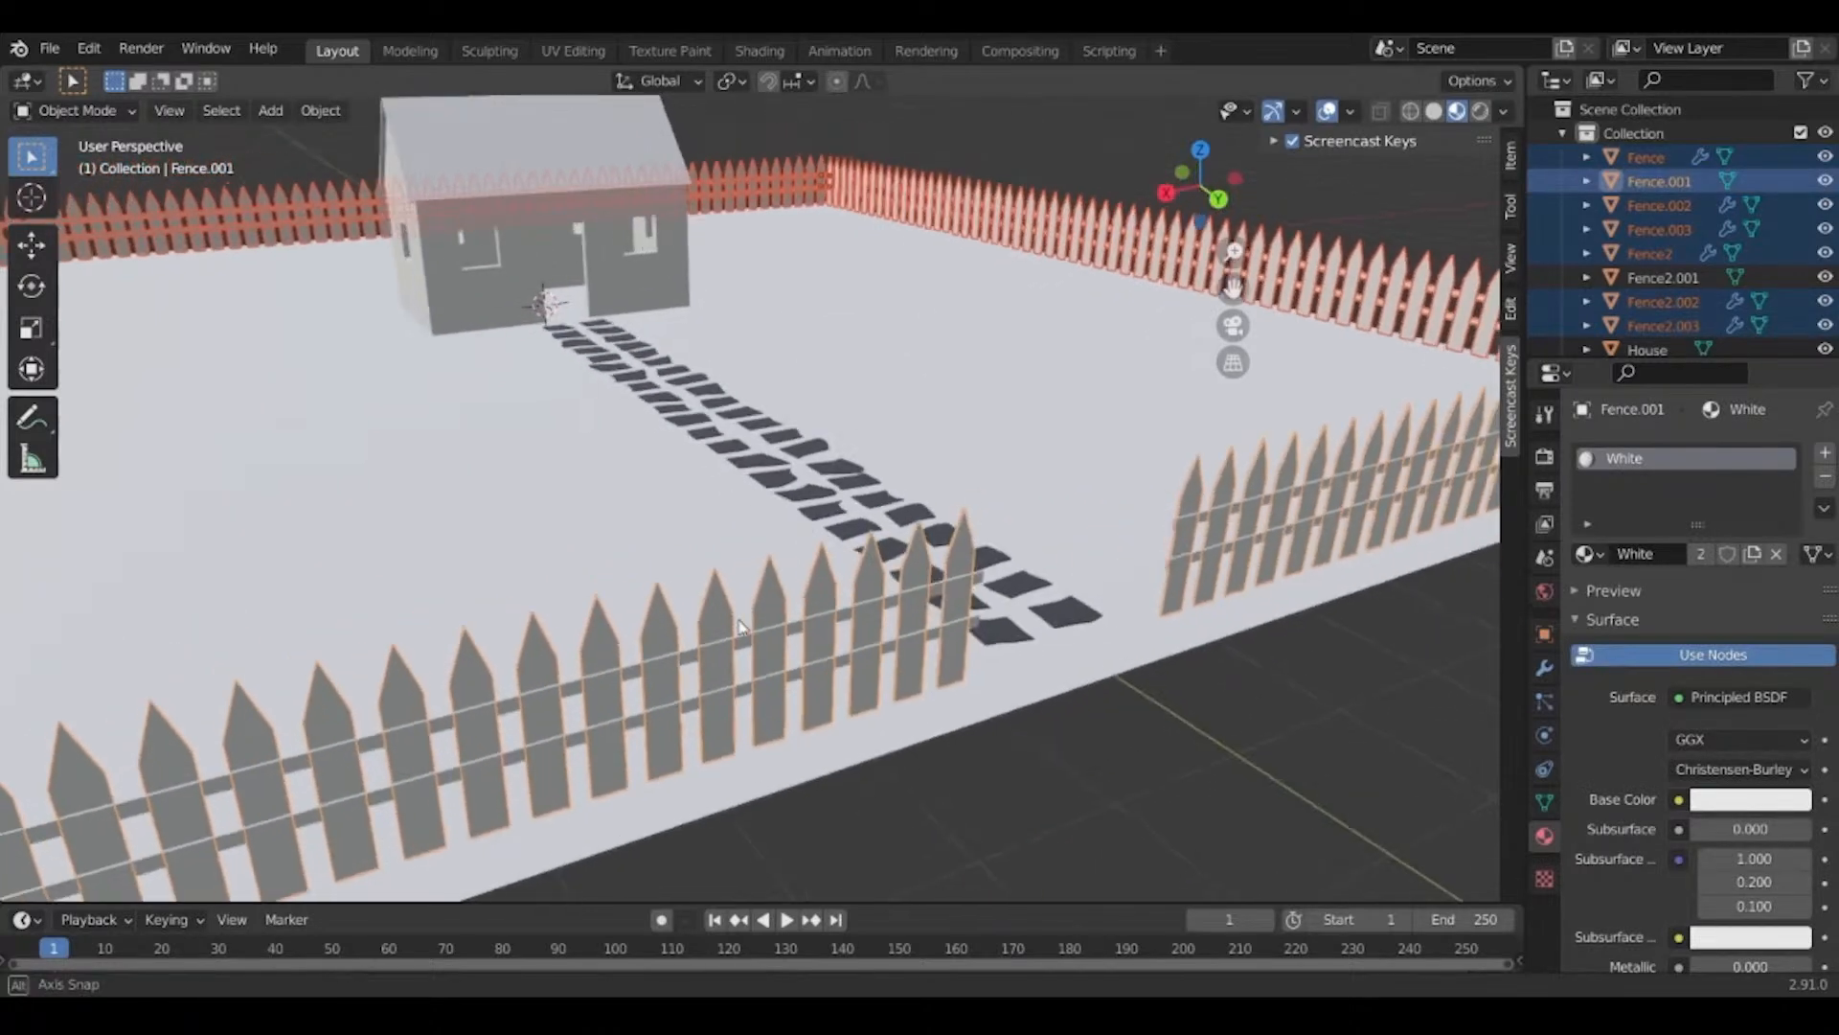
middle_drag(1097, 618, 826, 471)
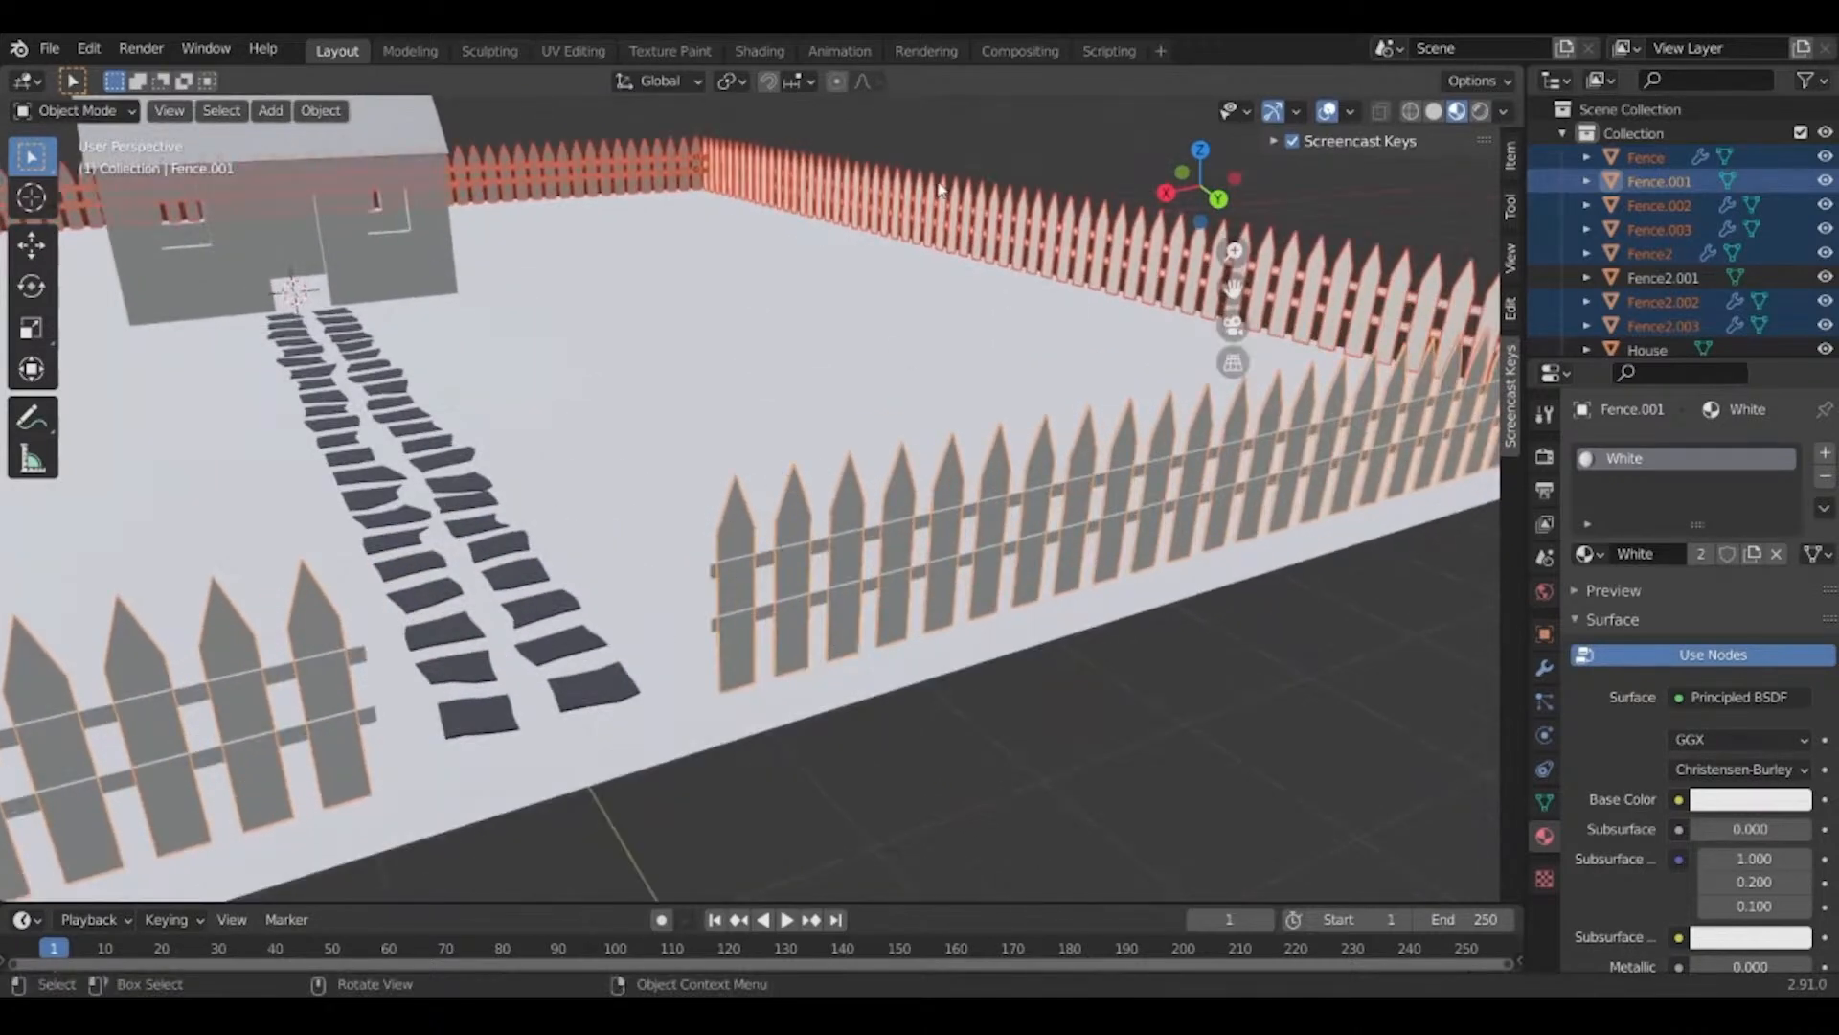
shift+middle_drag(979, 182, 988, 313)
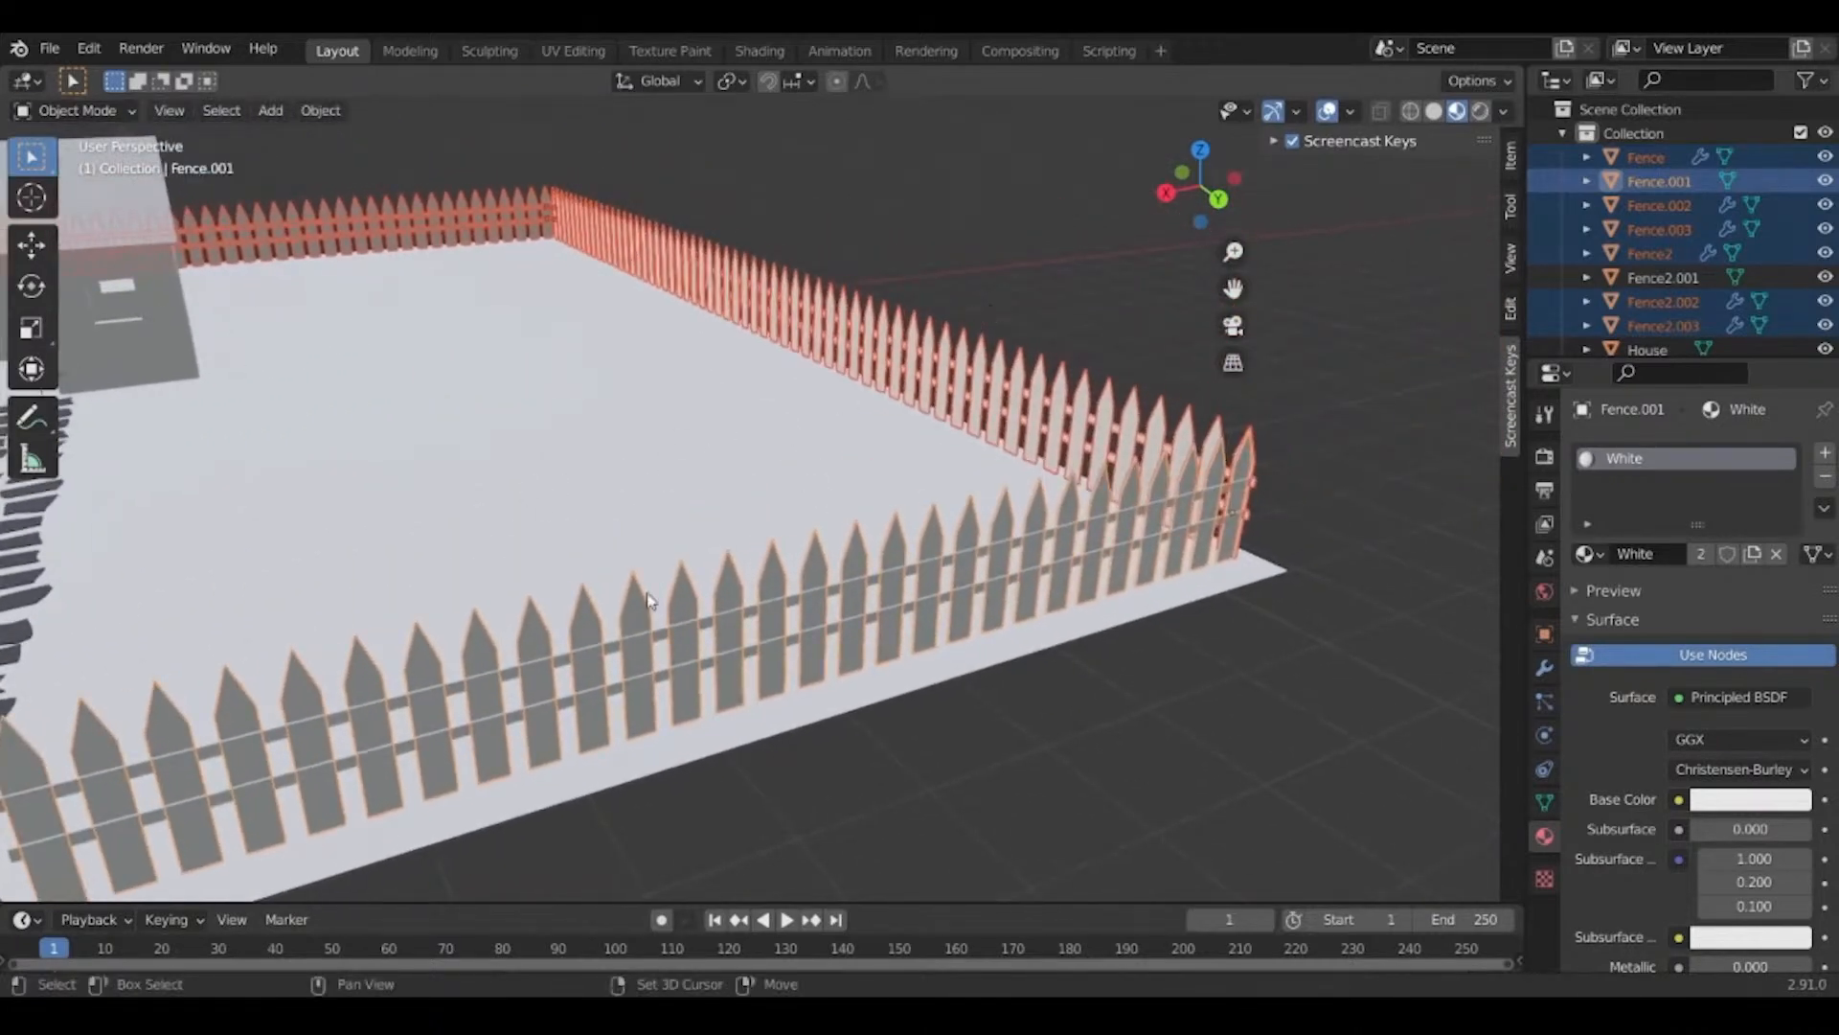
middle_drag(648, 601, 863, 542)
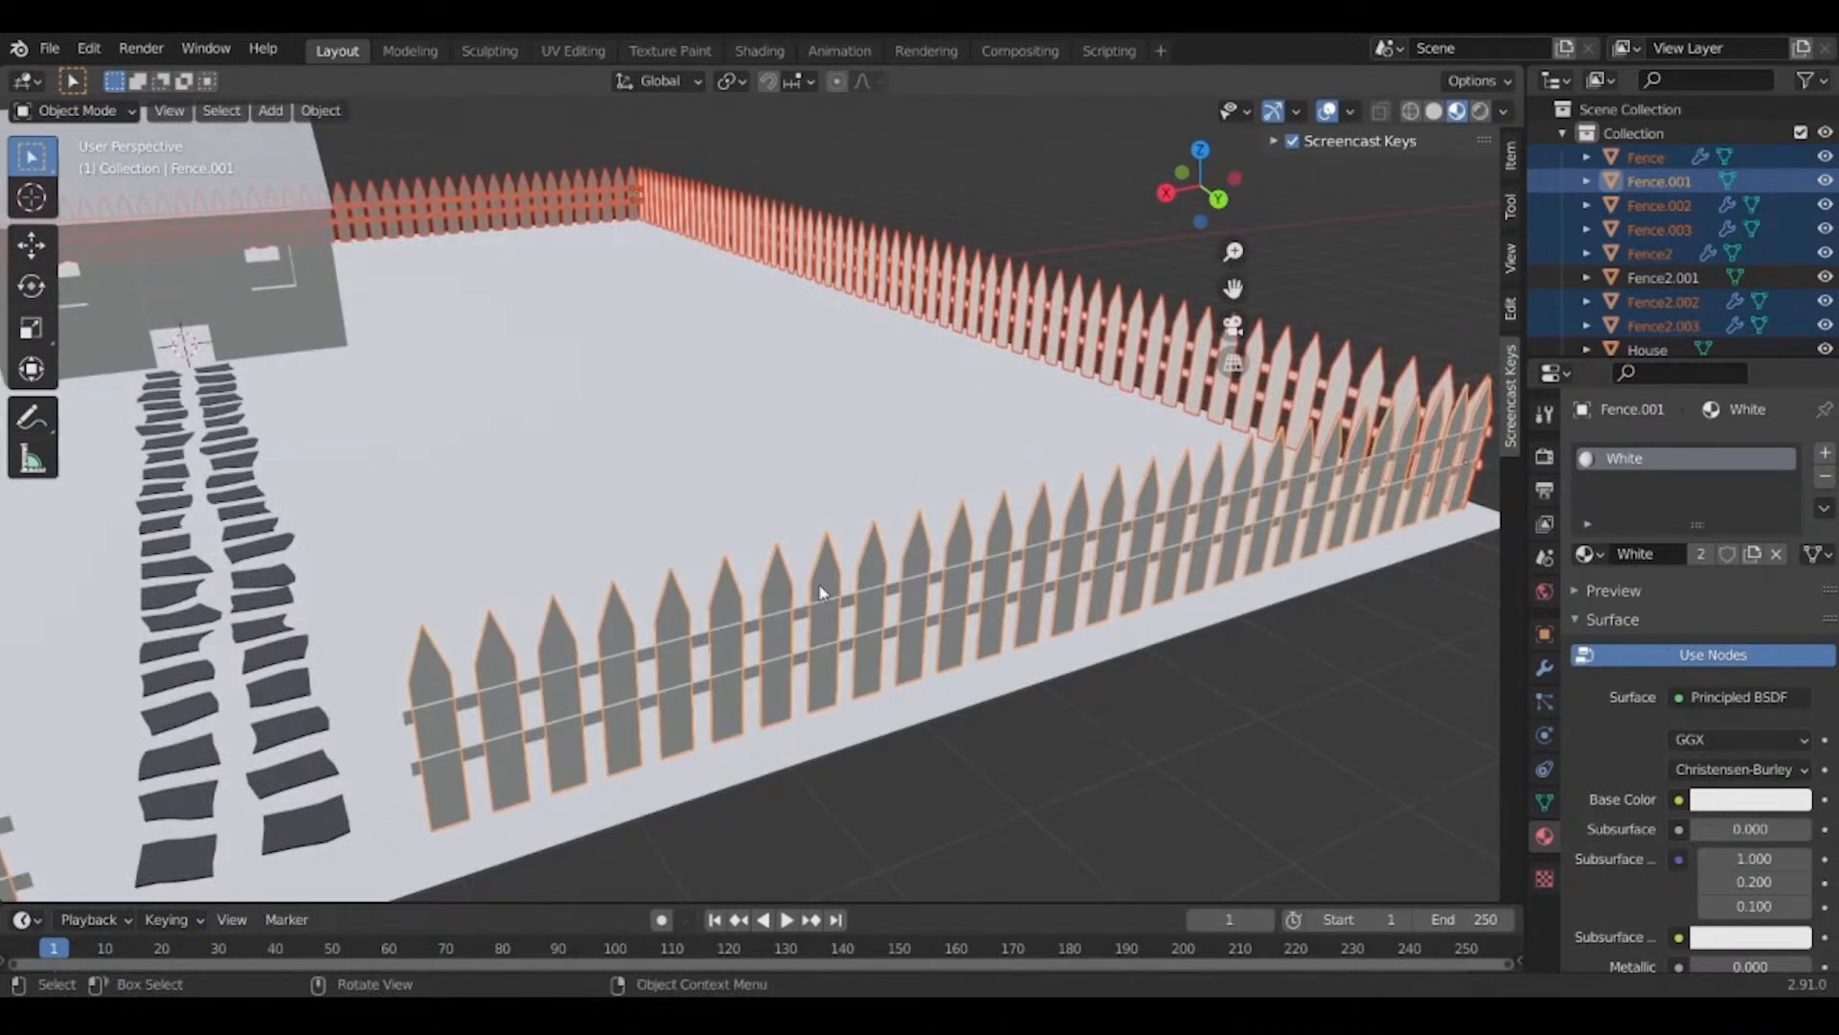
key(ctrl+l)
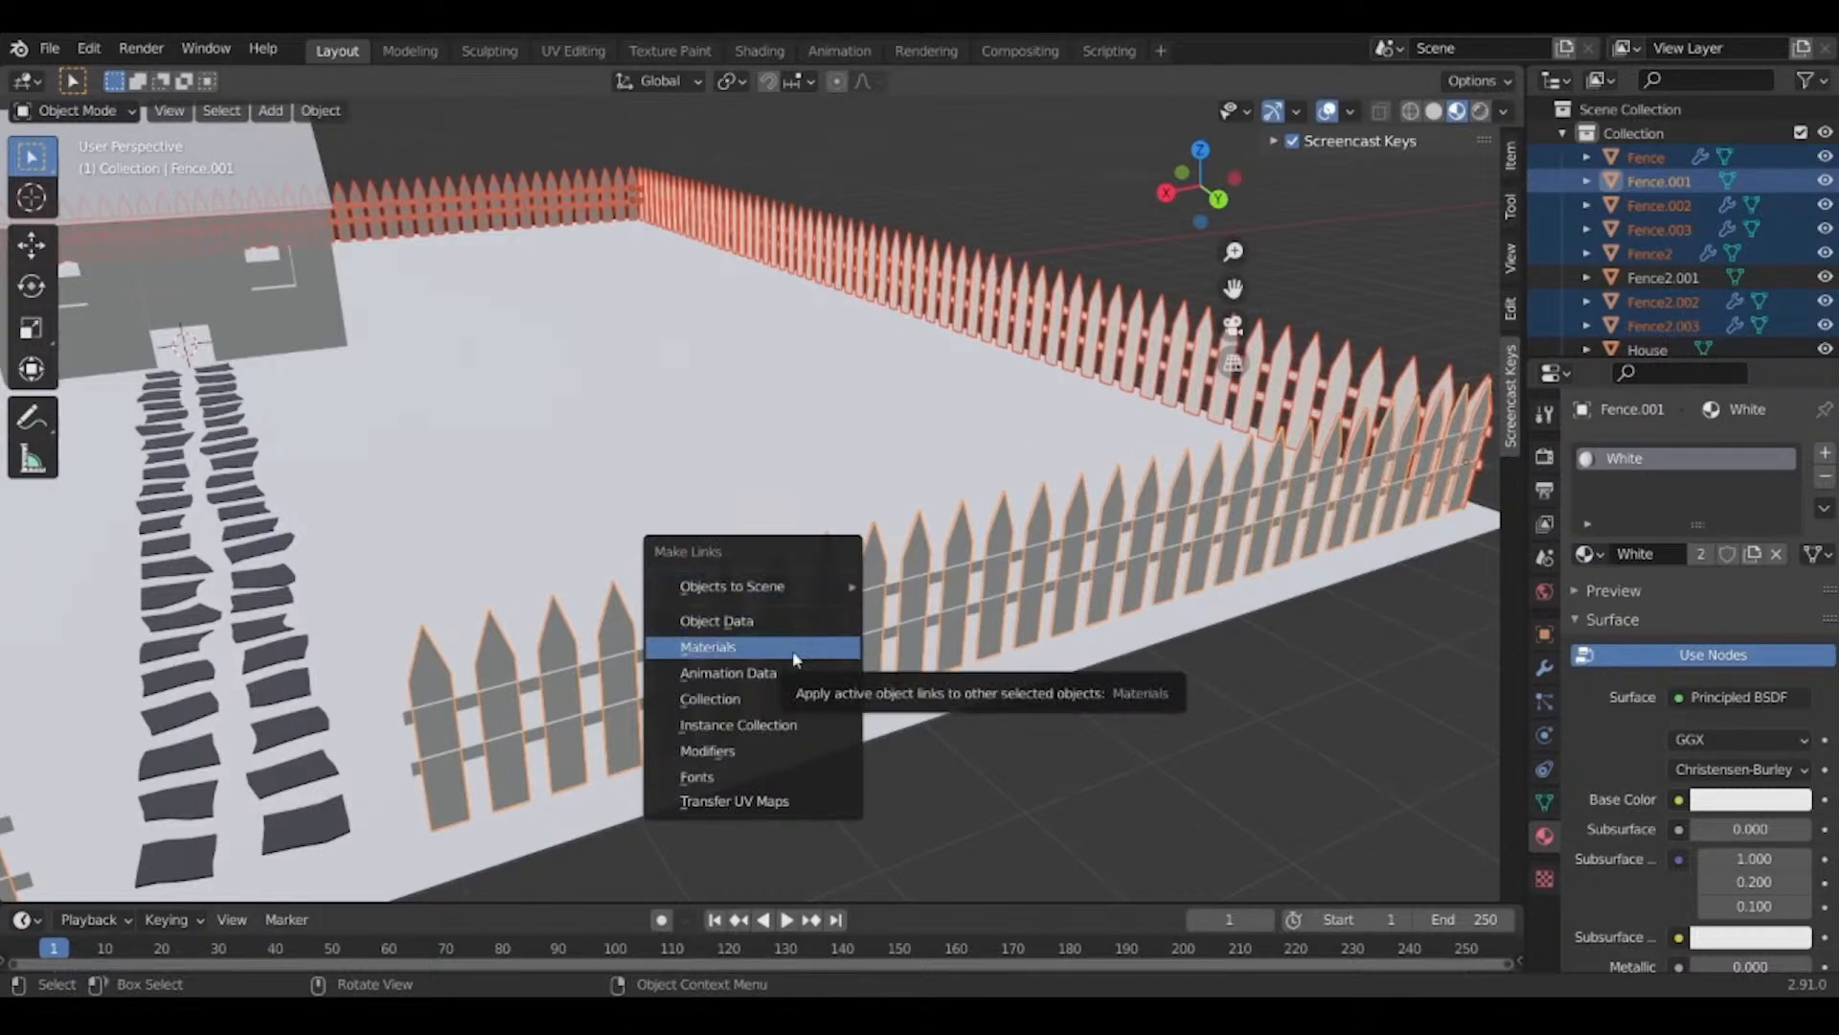
click(729, 645)
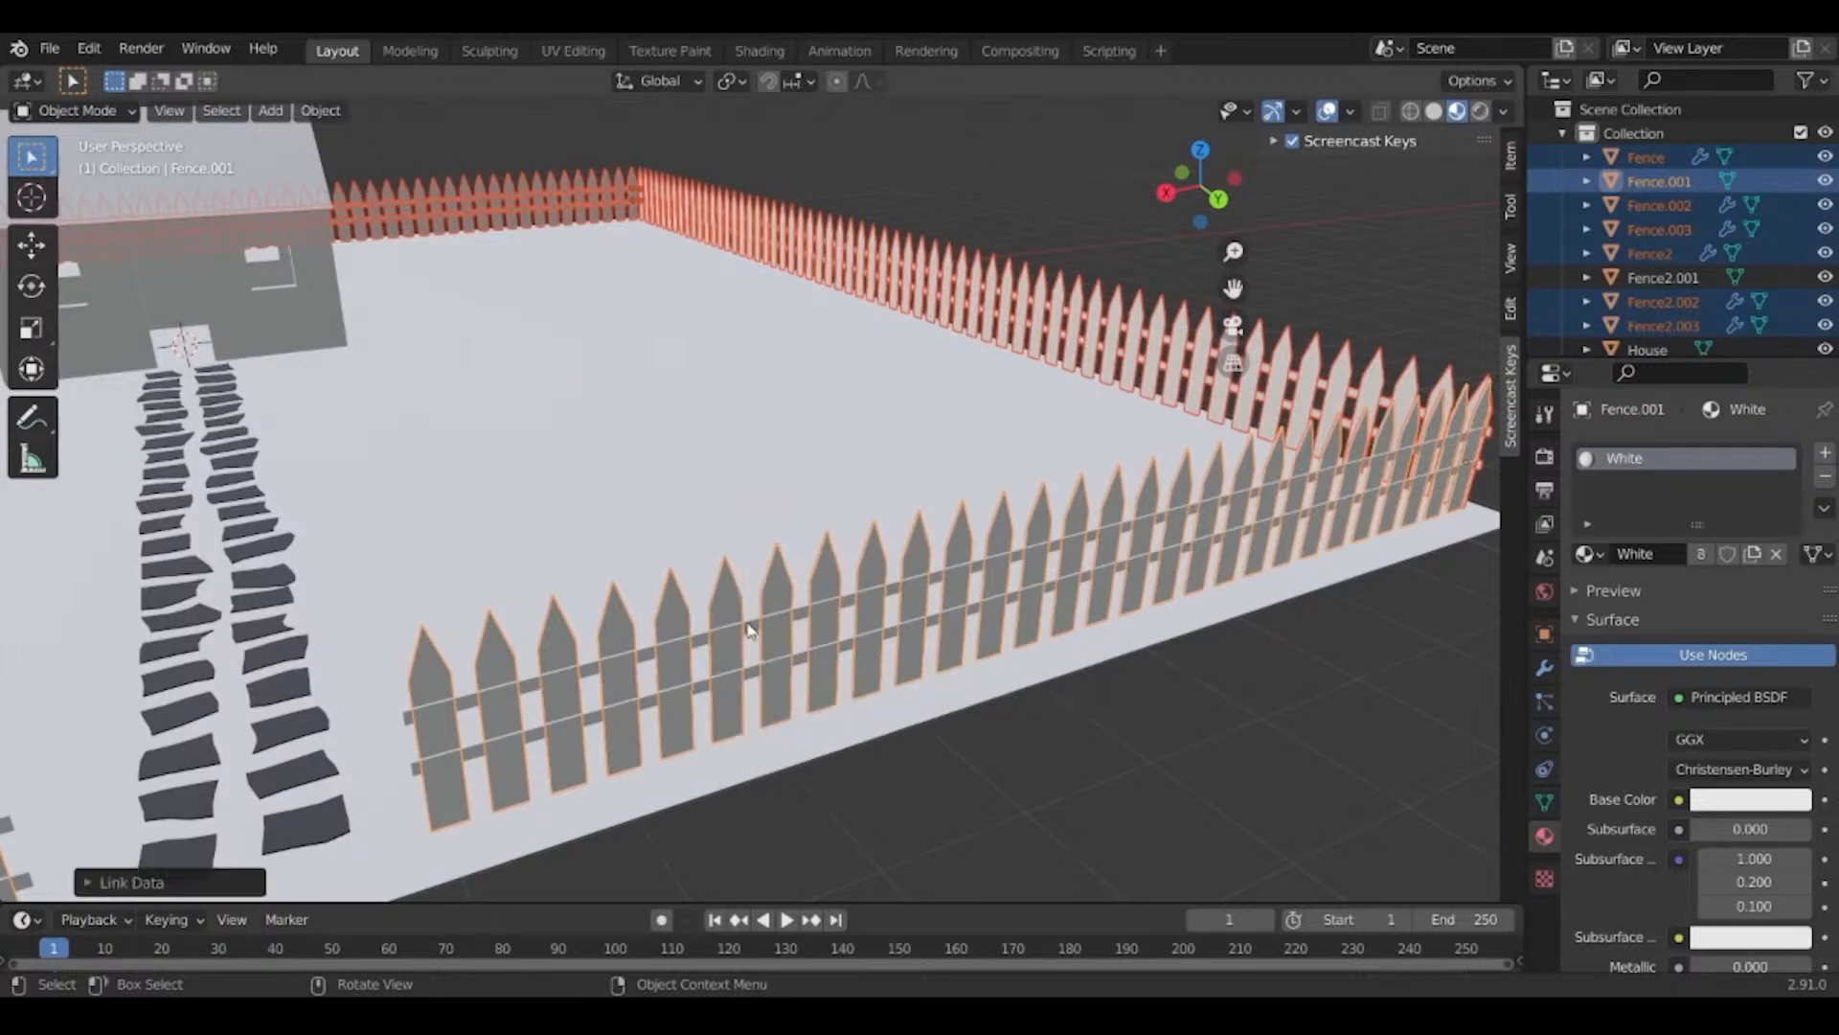
middle_drag(1044, 319, 1256, 409)
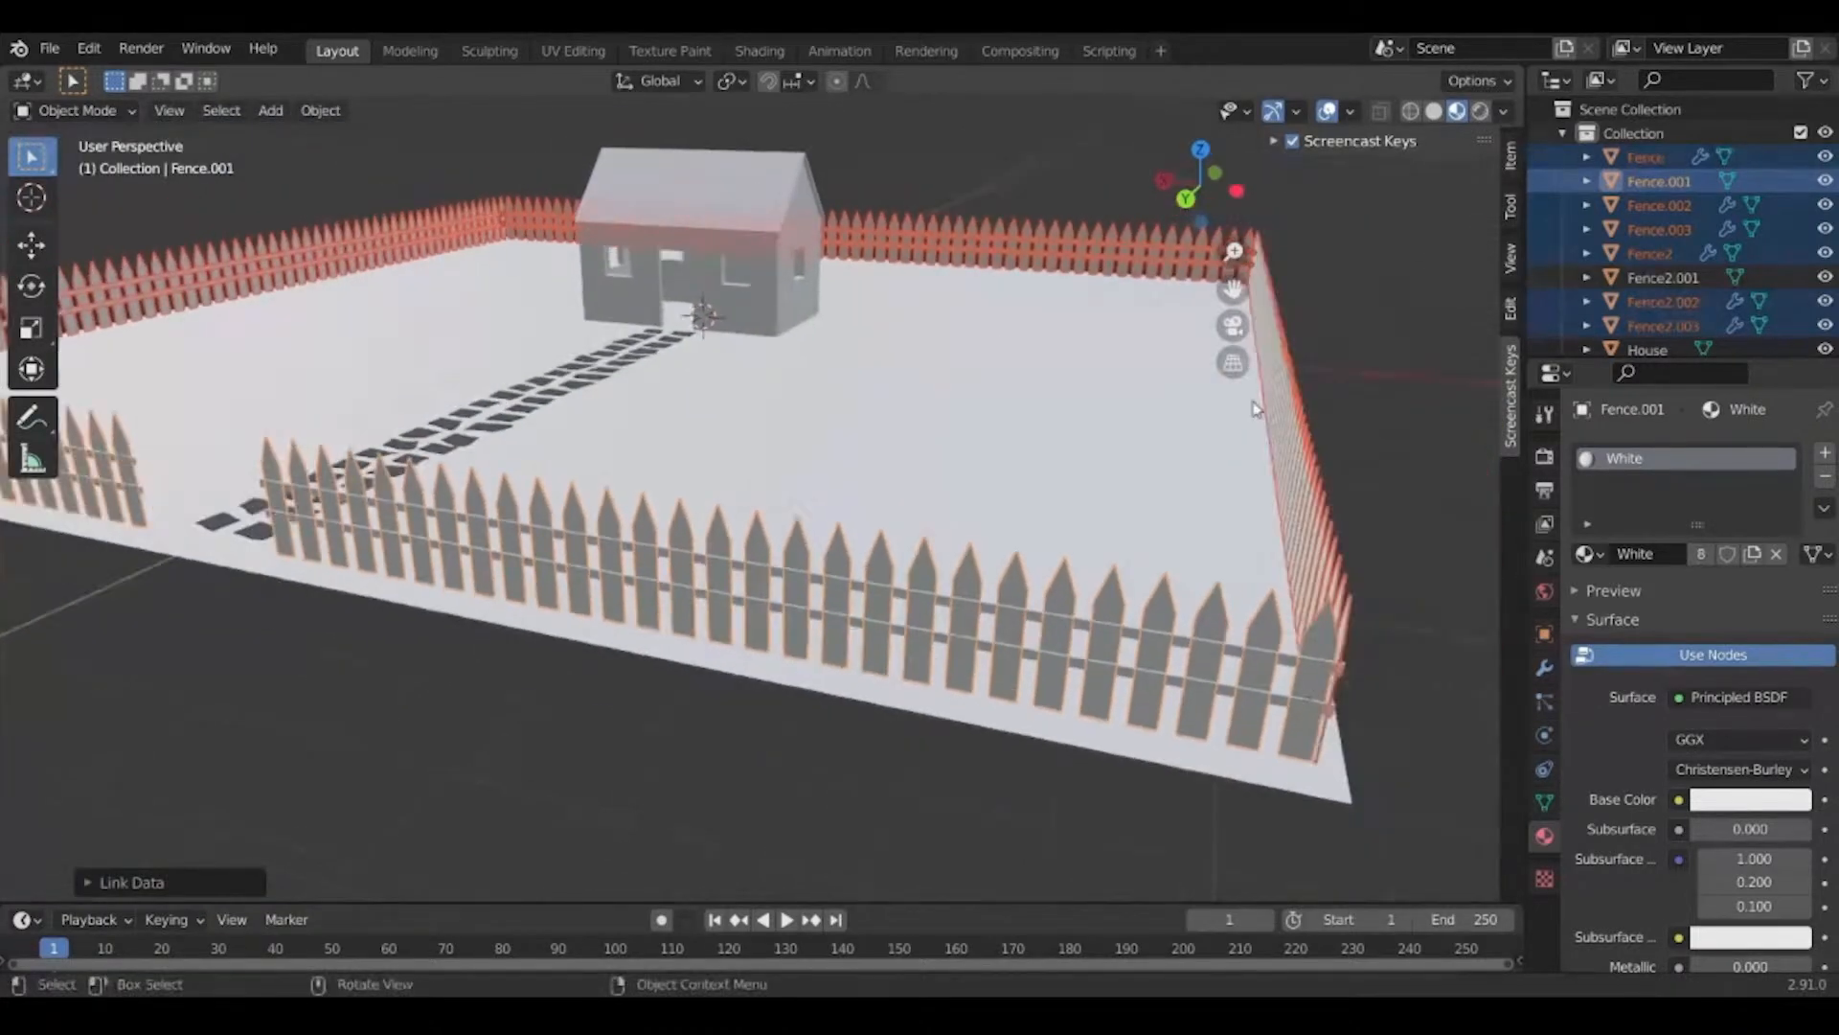
click(1299, 484)
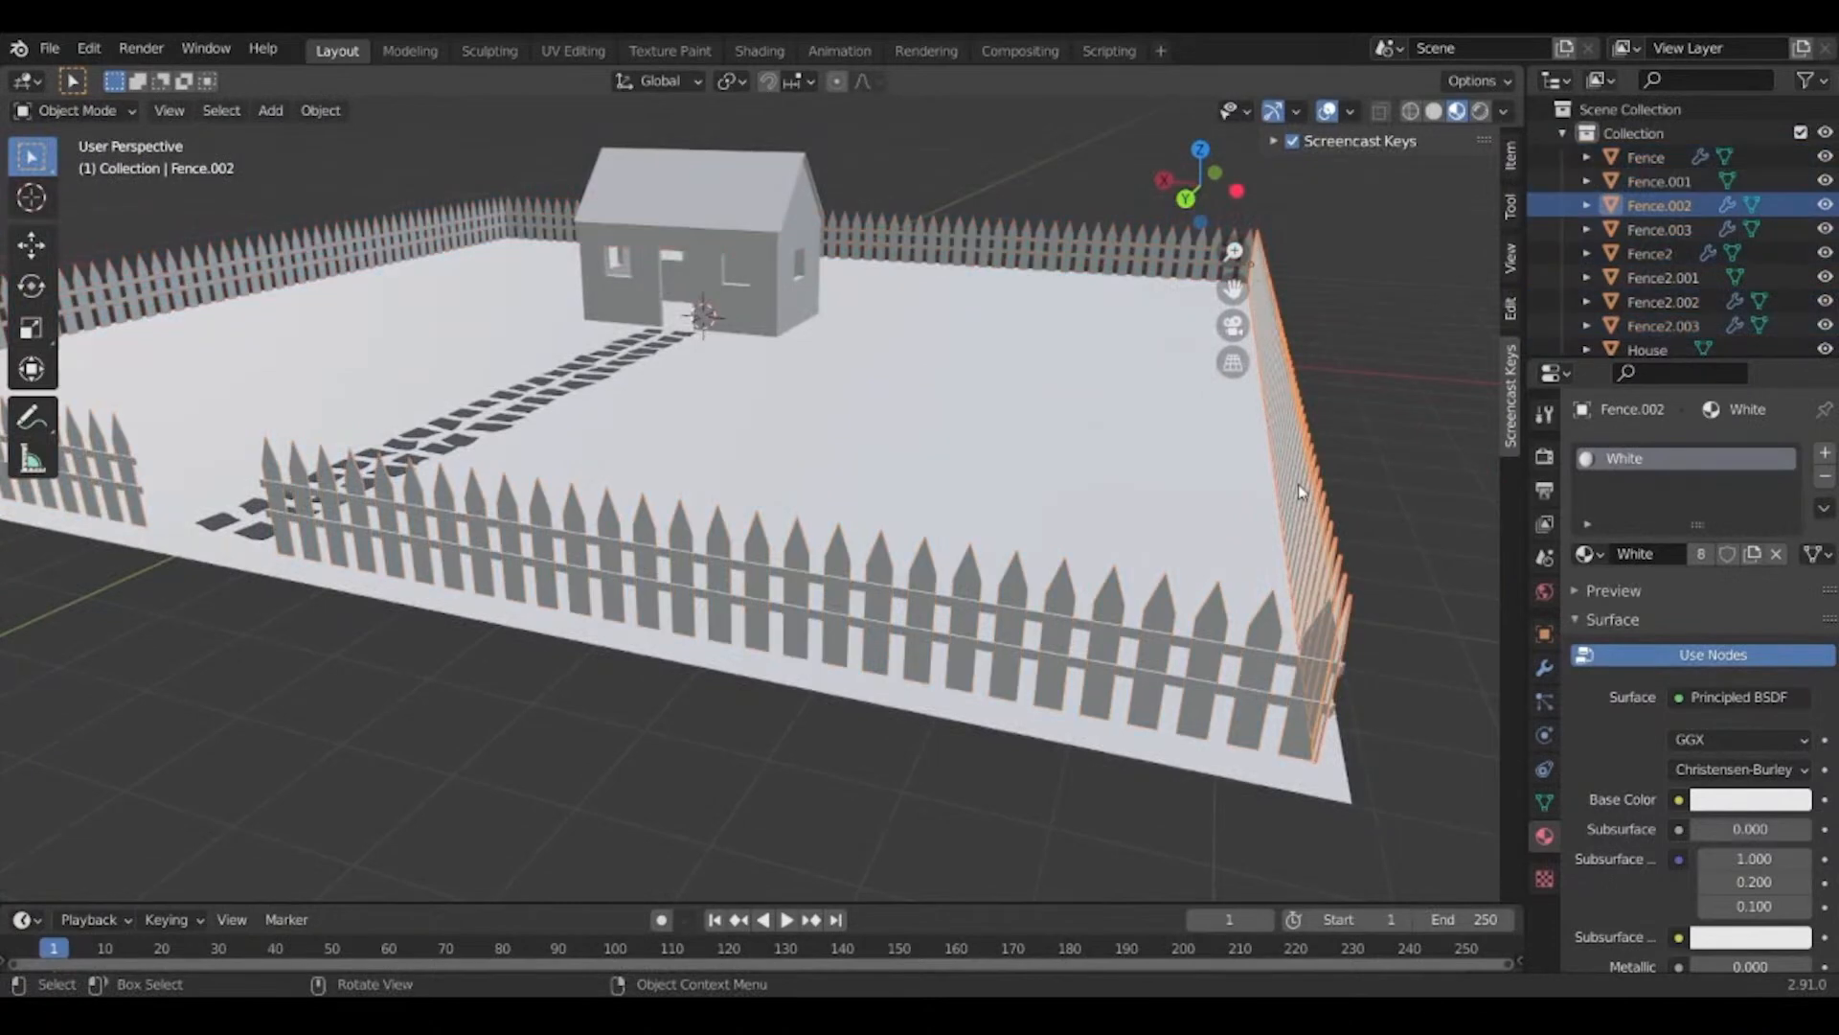
middle_drag(763, 789, 698, 805)
scroll(700, 795, down, 5)
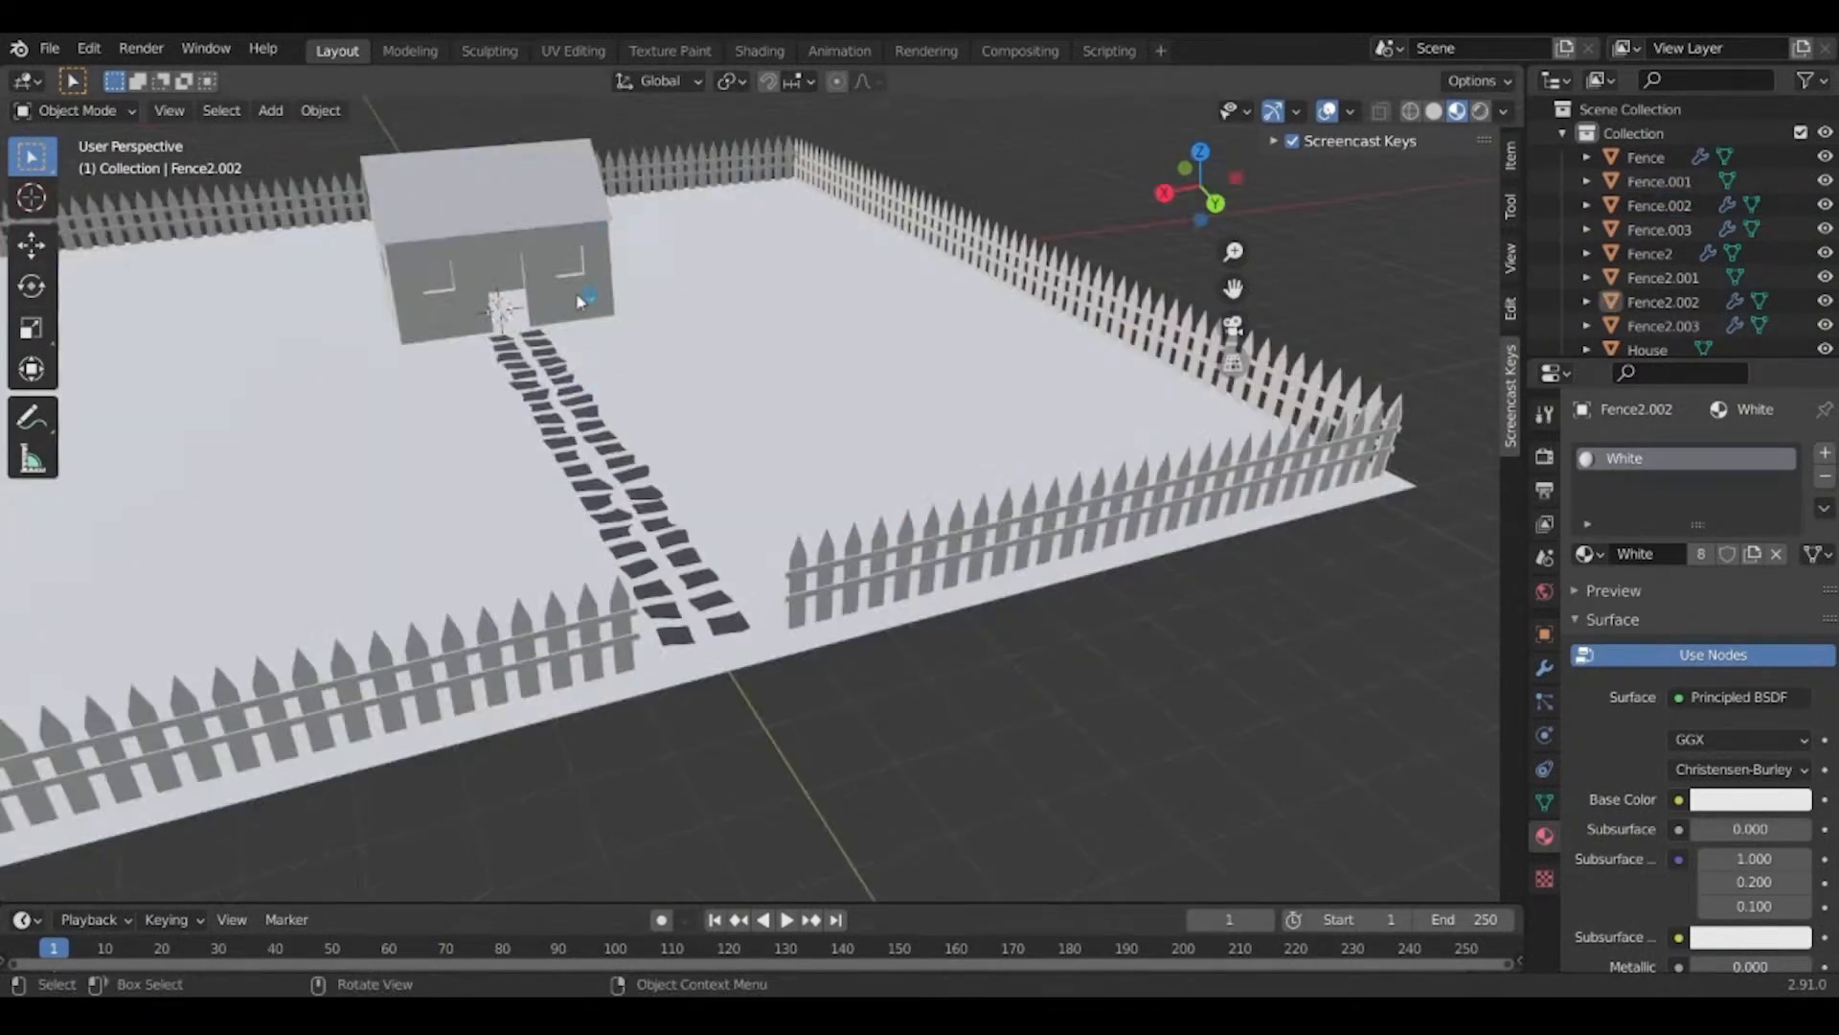
Give the house walls a new material named House.
click(489, 334)
shift+middle_drag(490, 335, 739, 451)
click(1703, 554)
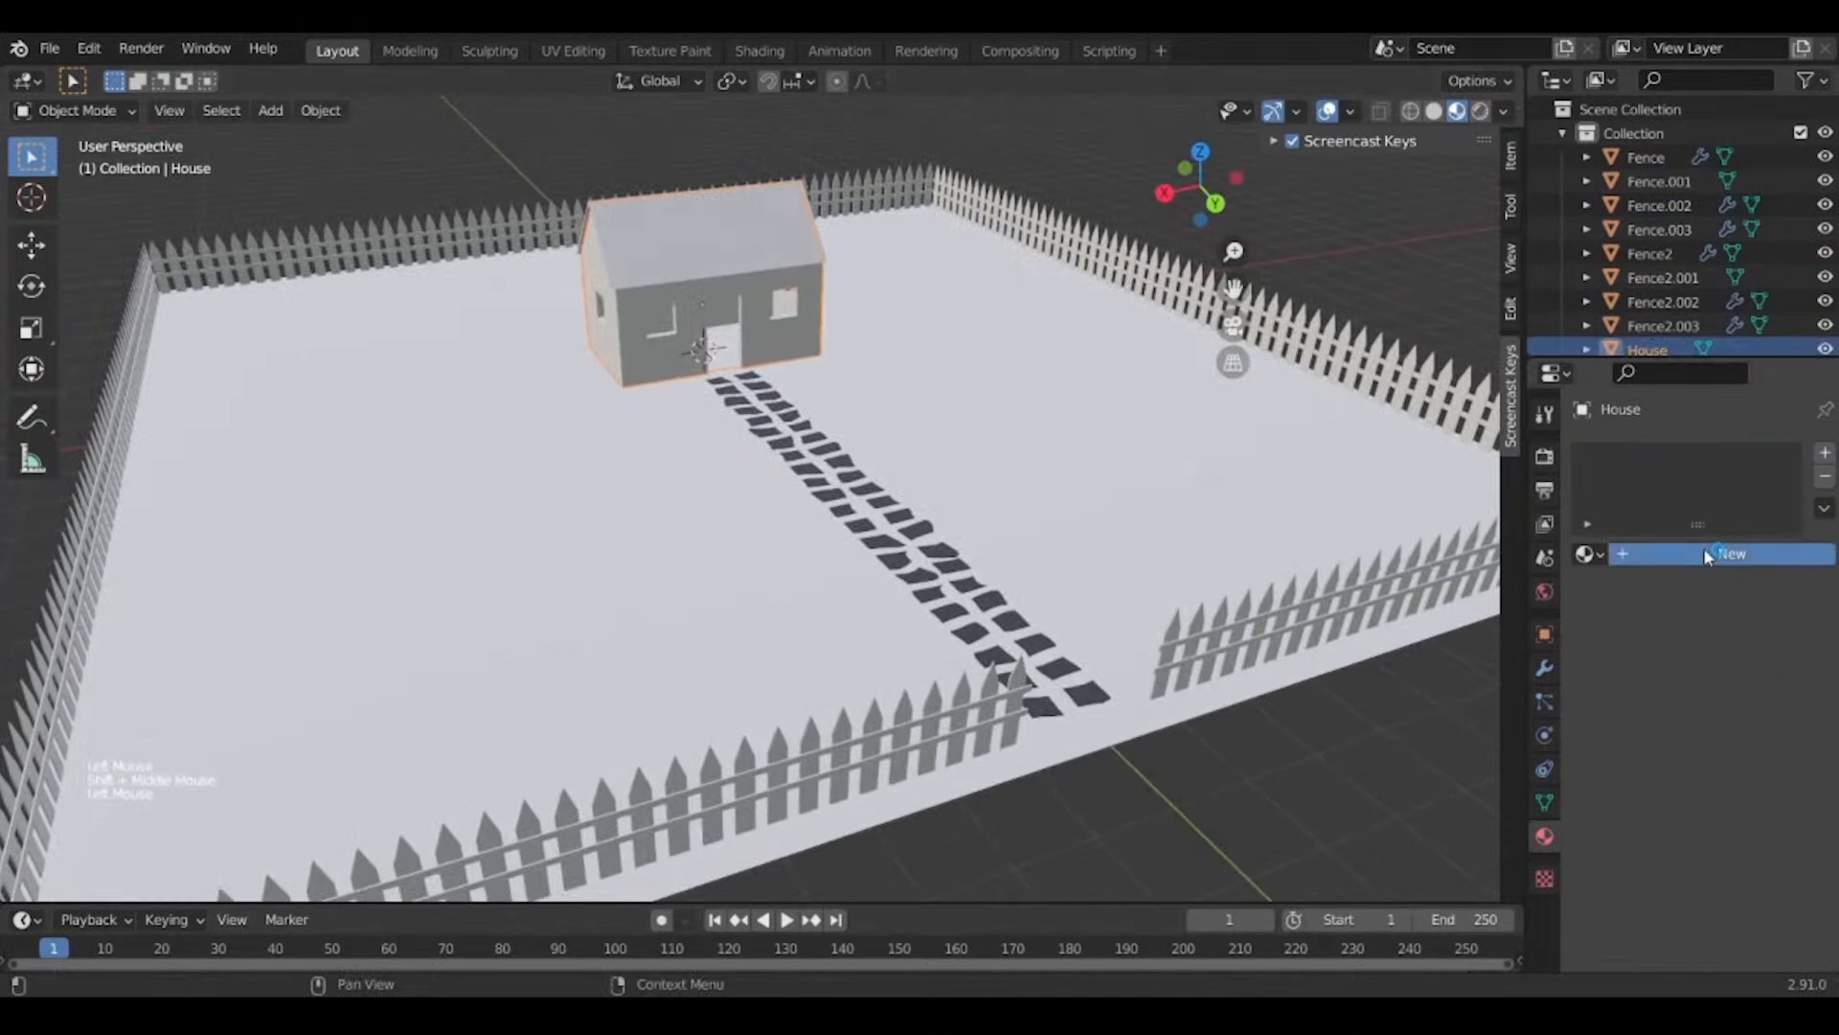
click(1656, 554)
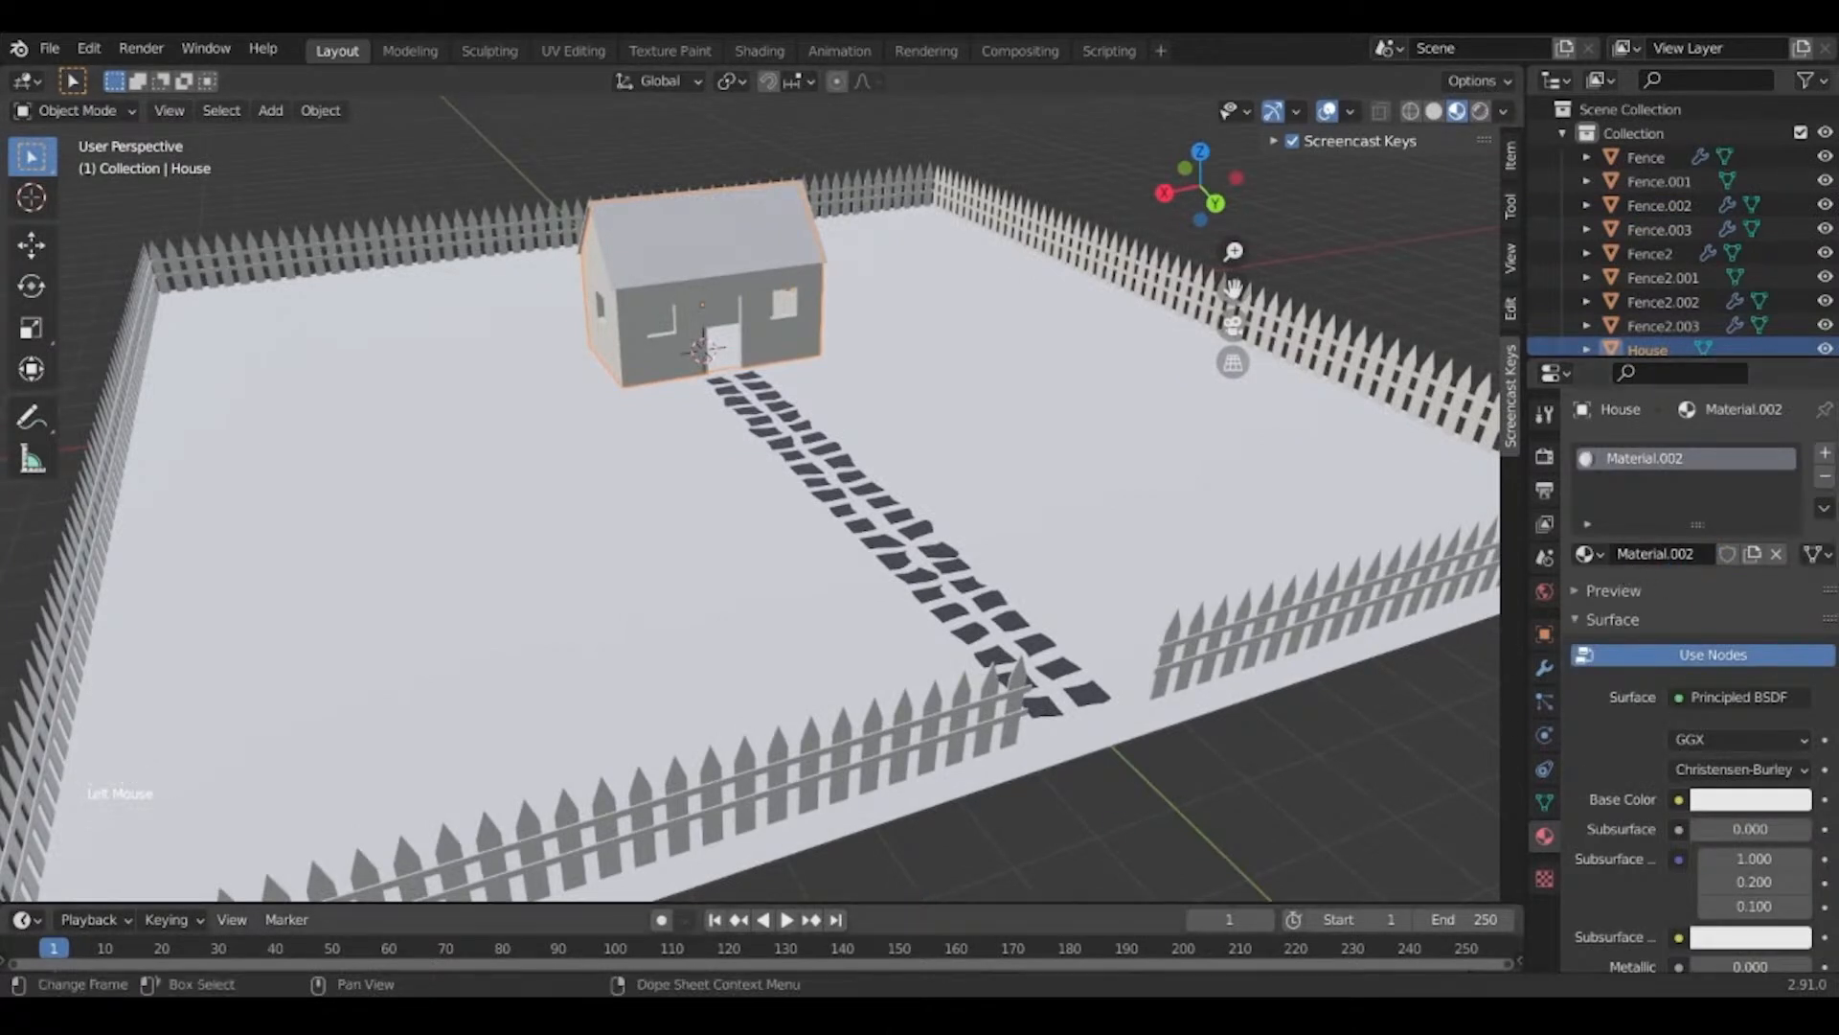
text(House)
key(Return)
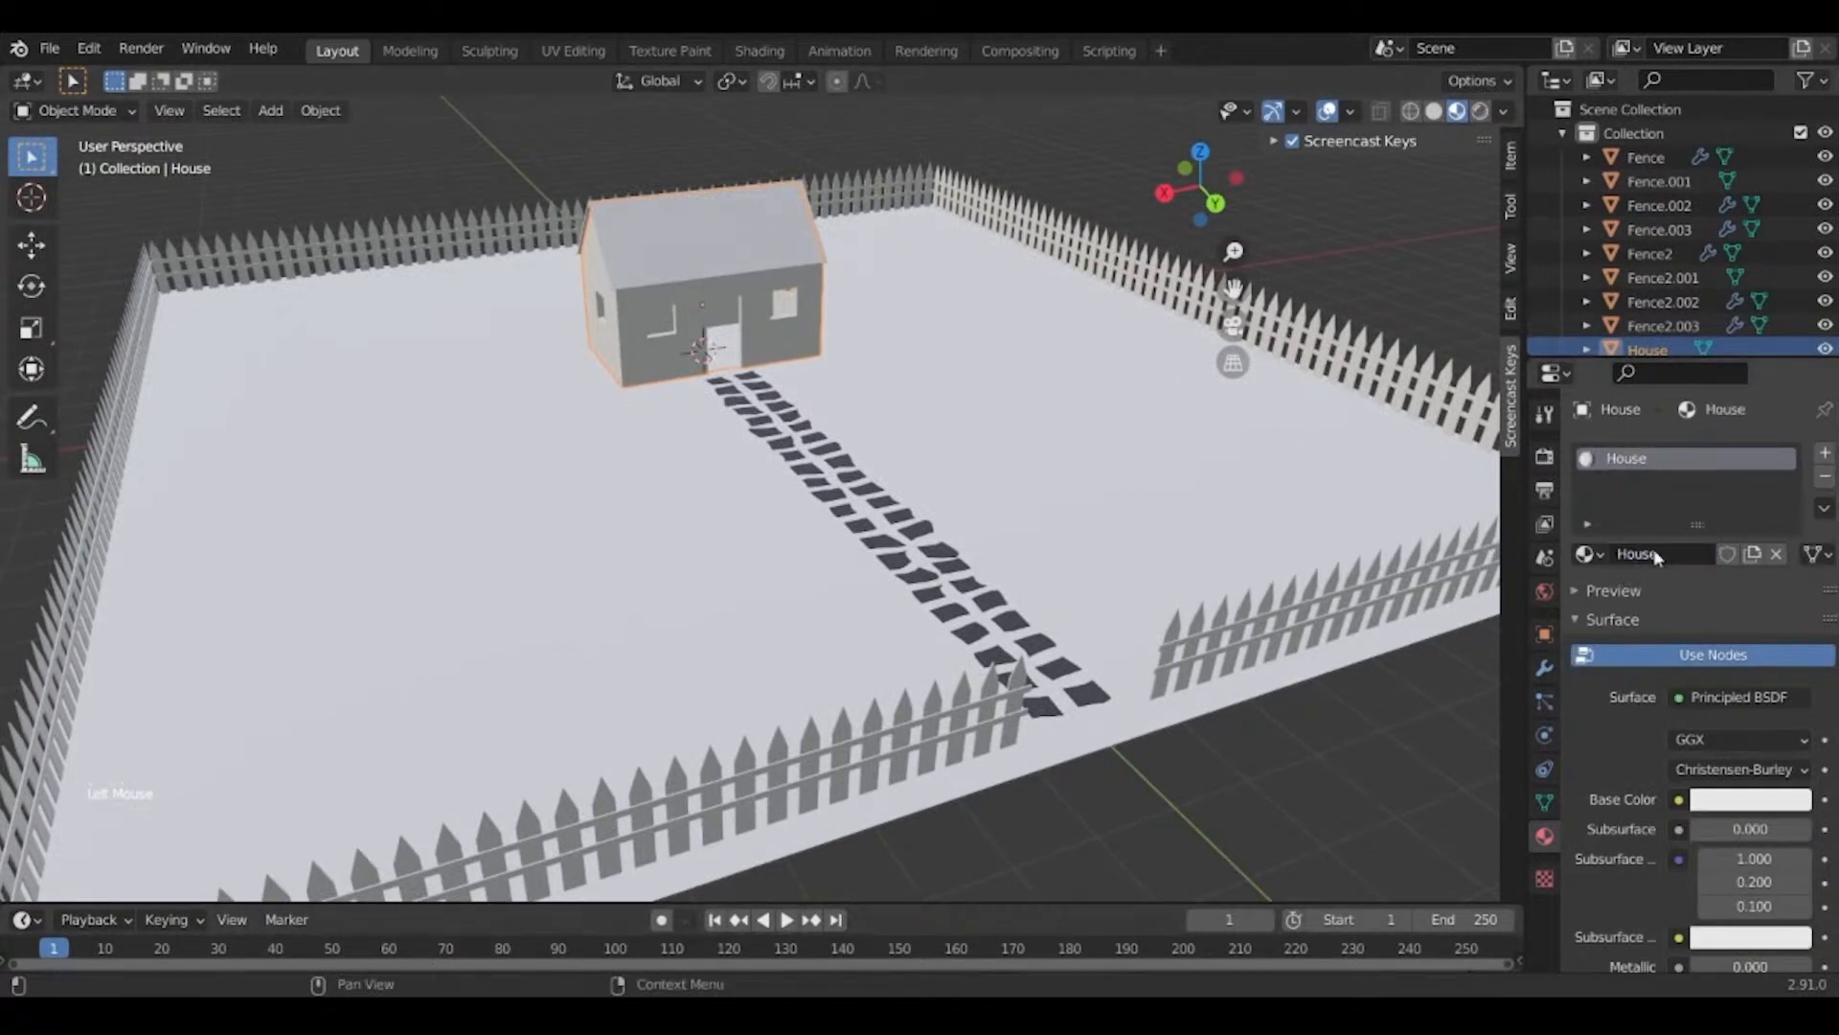
Set the House material's base color to a light cream yellow with a brightness value of about 0.989.
click(1714, 803)
drag(1678, 587, 1645, 555)
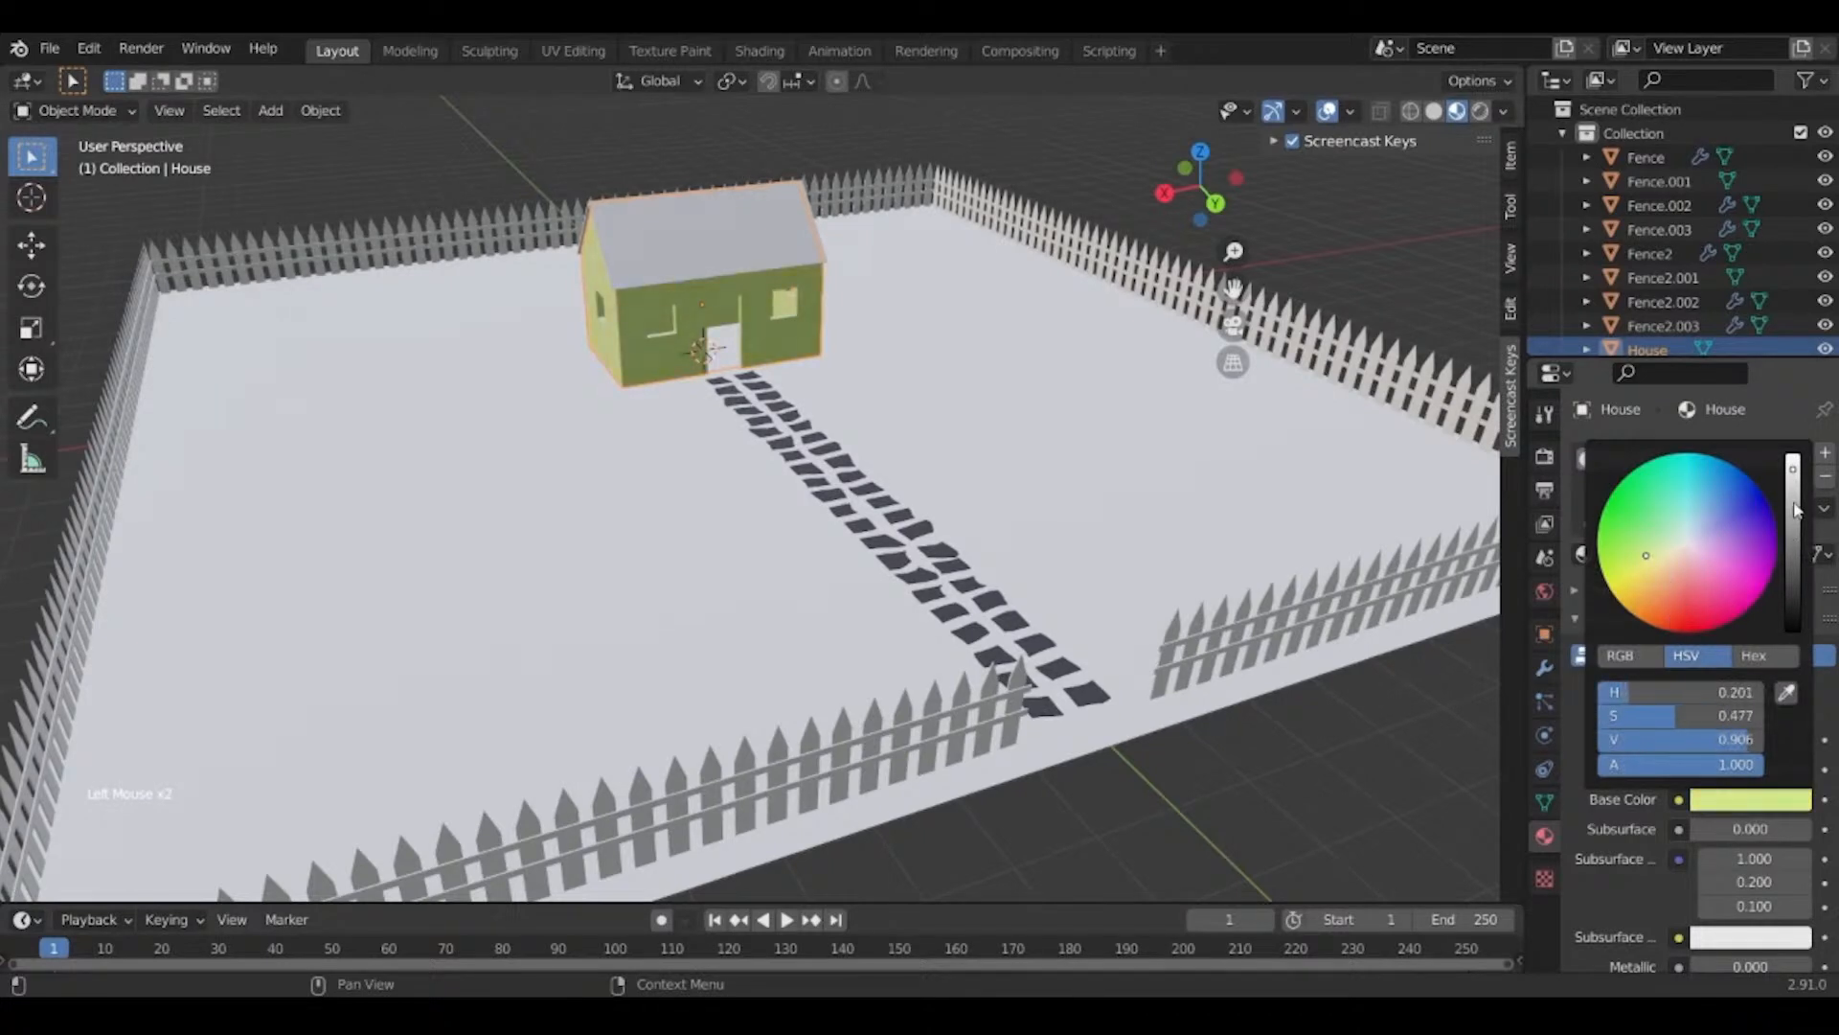
drag(1796, 509, 1794, 455)
drag(1670, 553, 1666, 560)
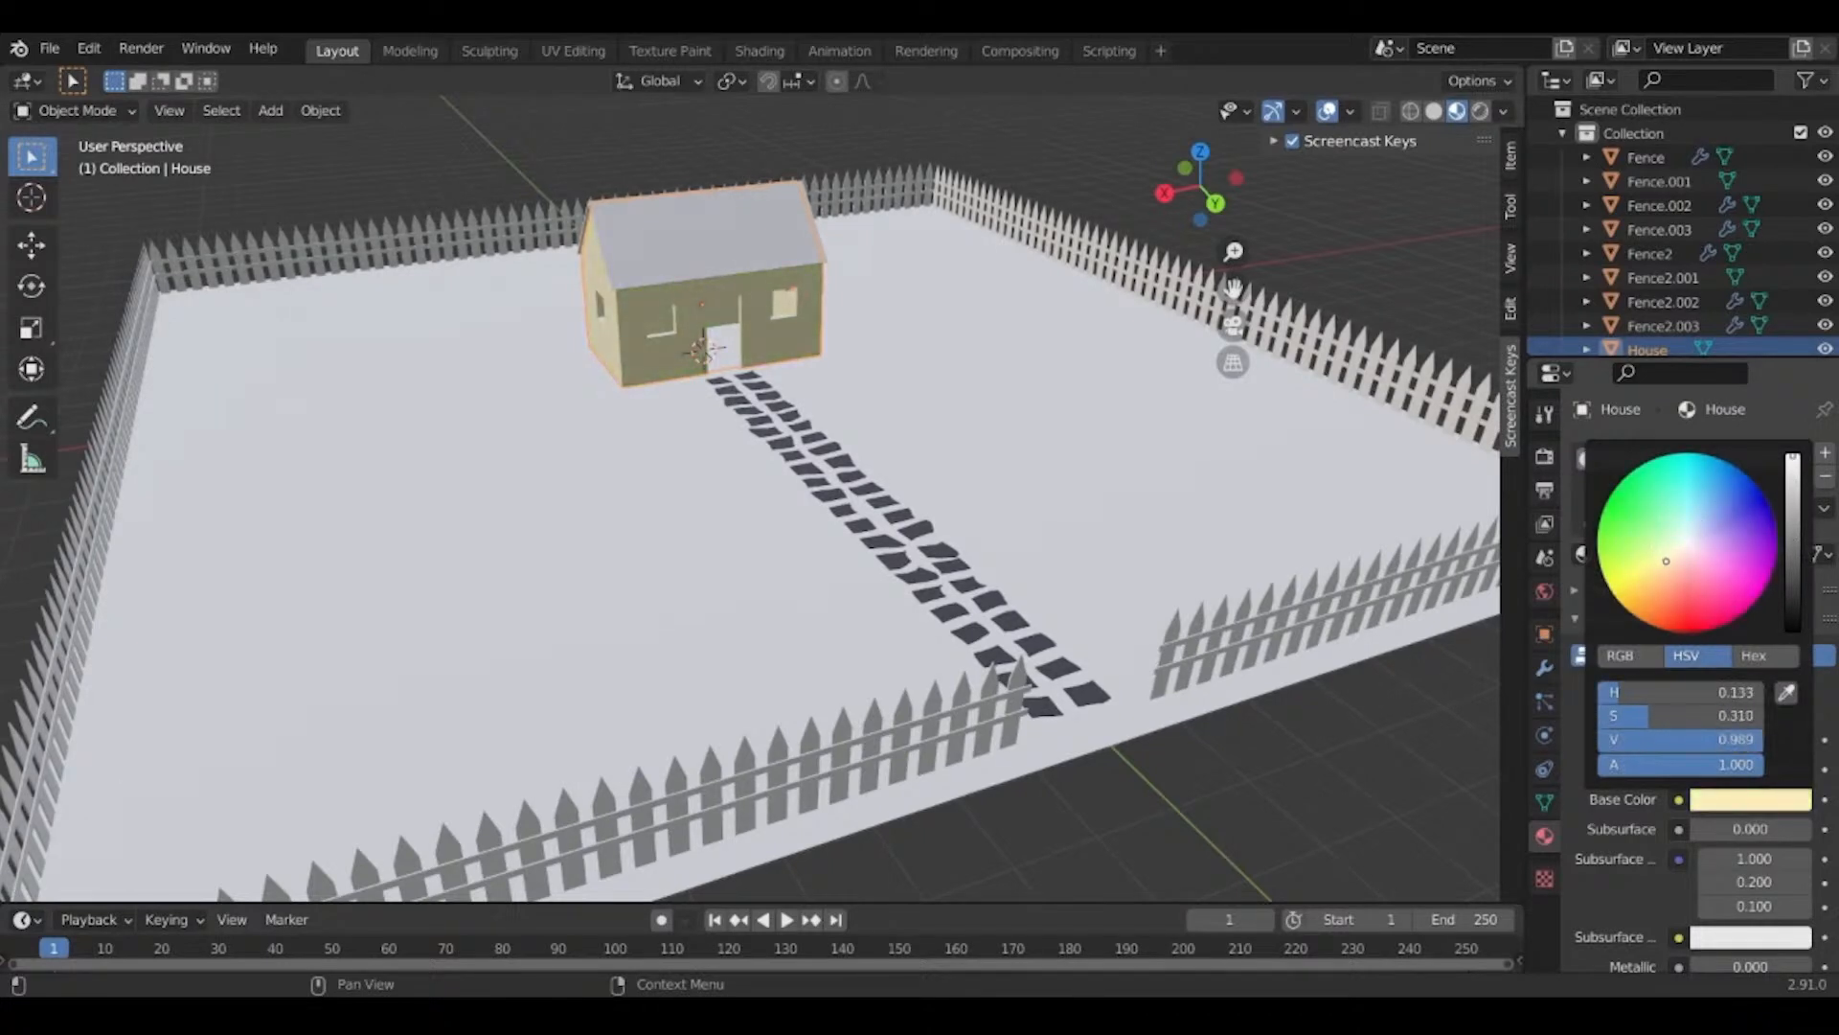
Give the roof a new material named Roof with a light salmon pink base color.
shift+middle_drag(843, 599, 855, 715)
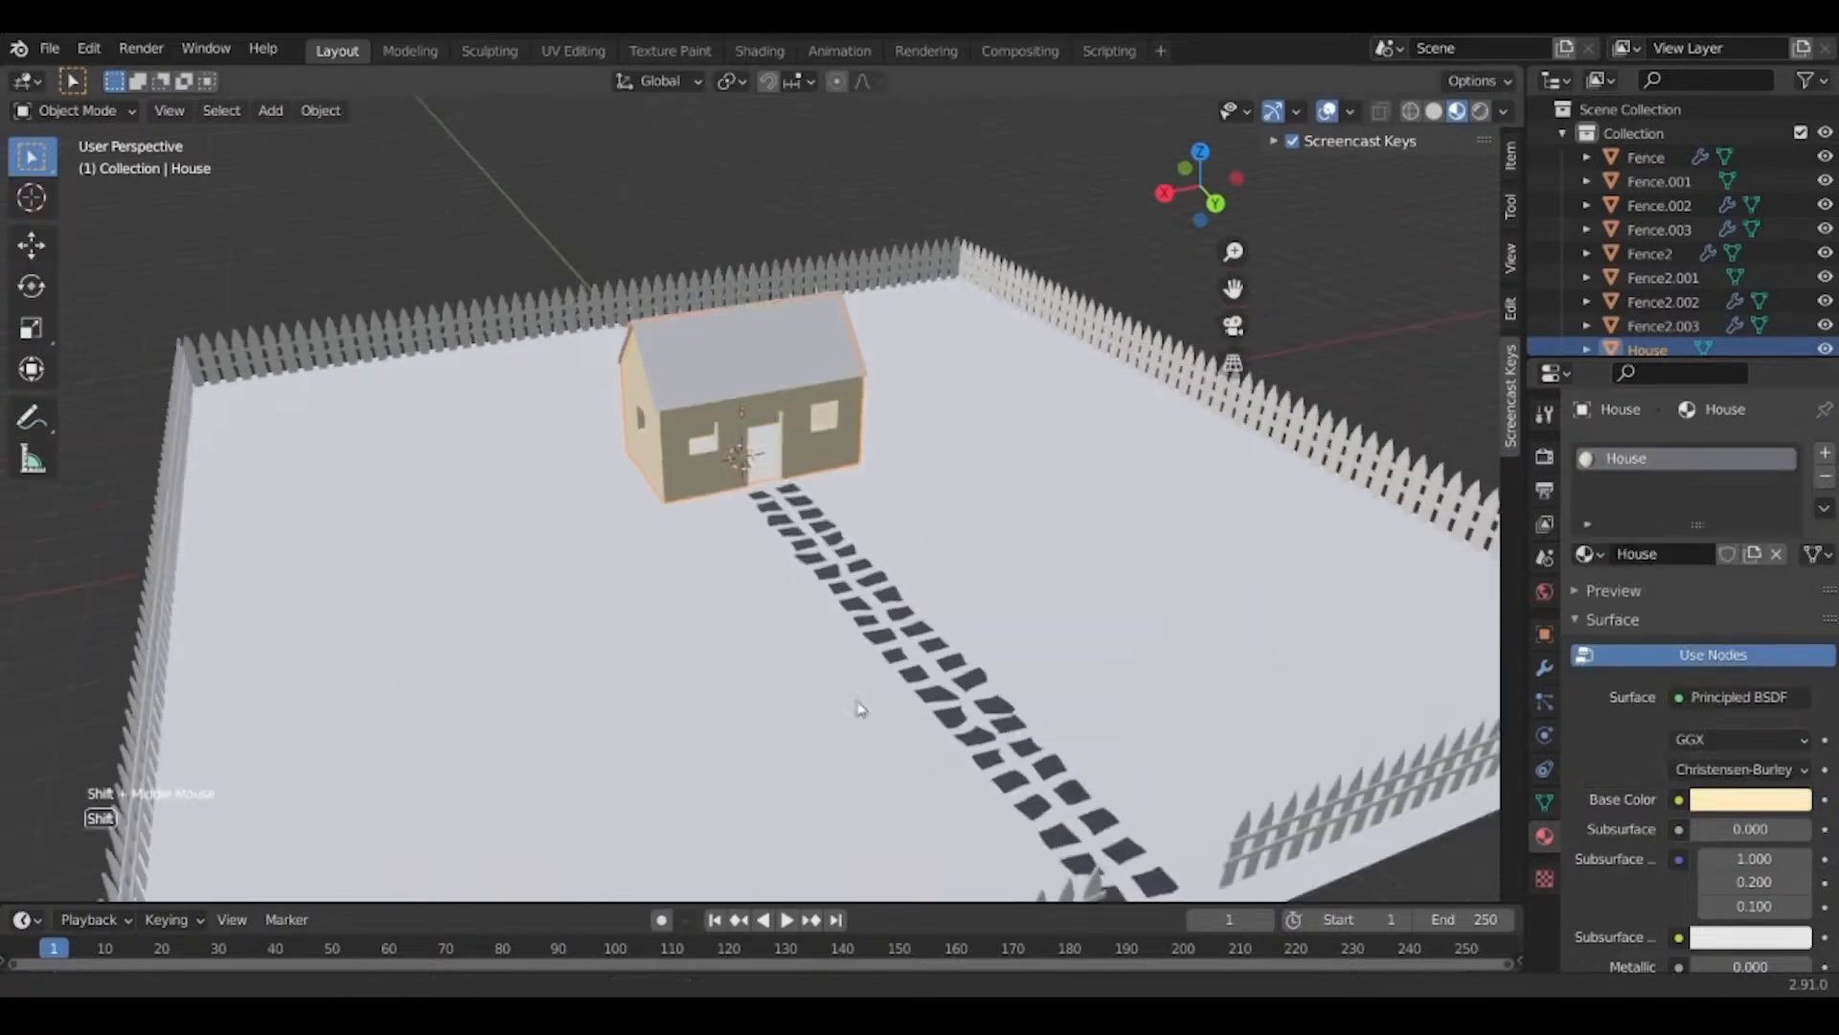
scroll(855, 715, up, 4)
click(751, 293)
shift+middle_drag(751, 294, 879, 628)
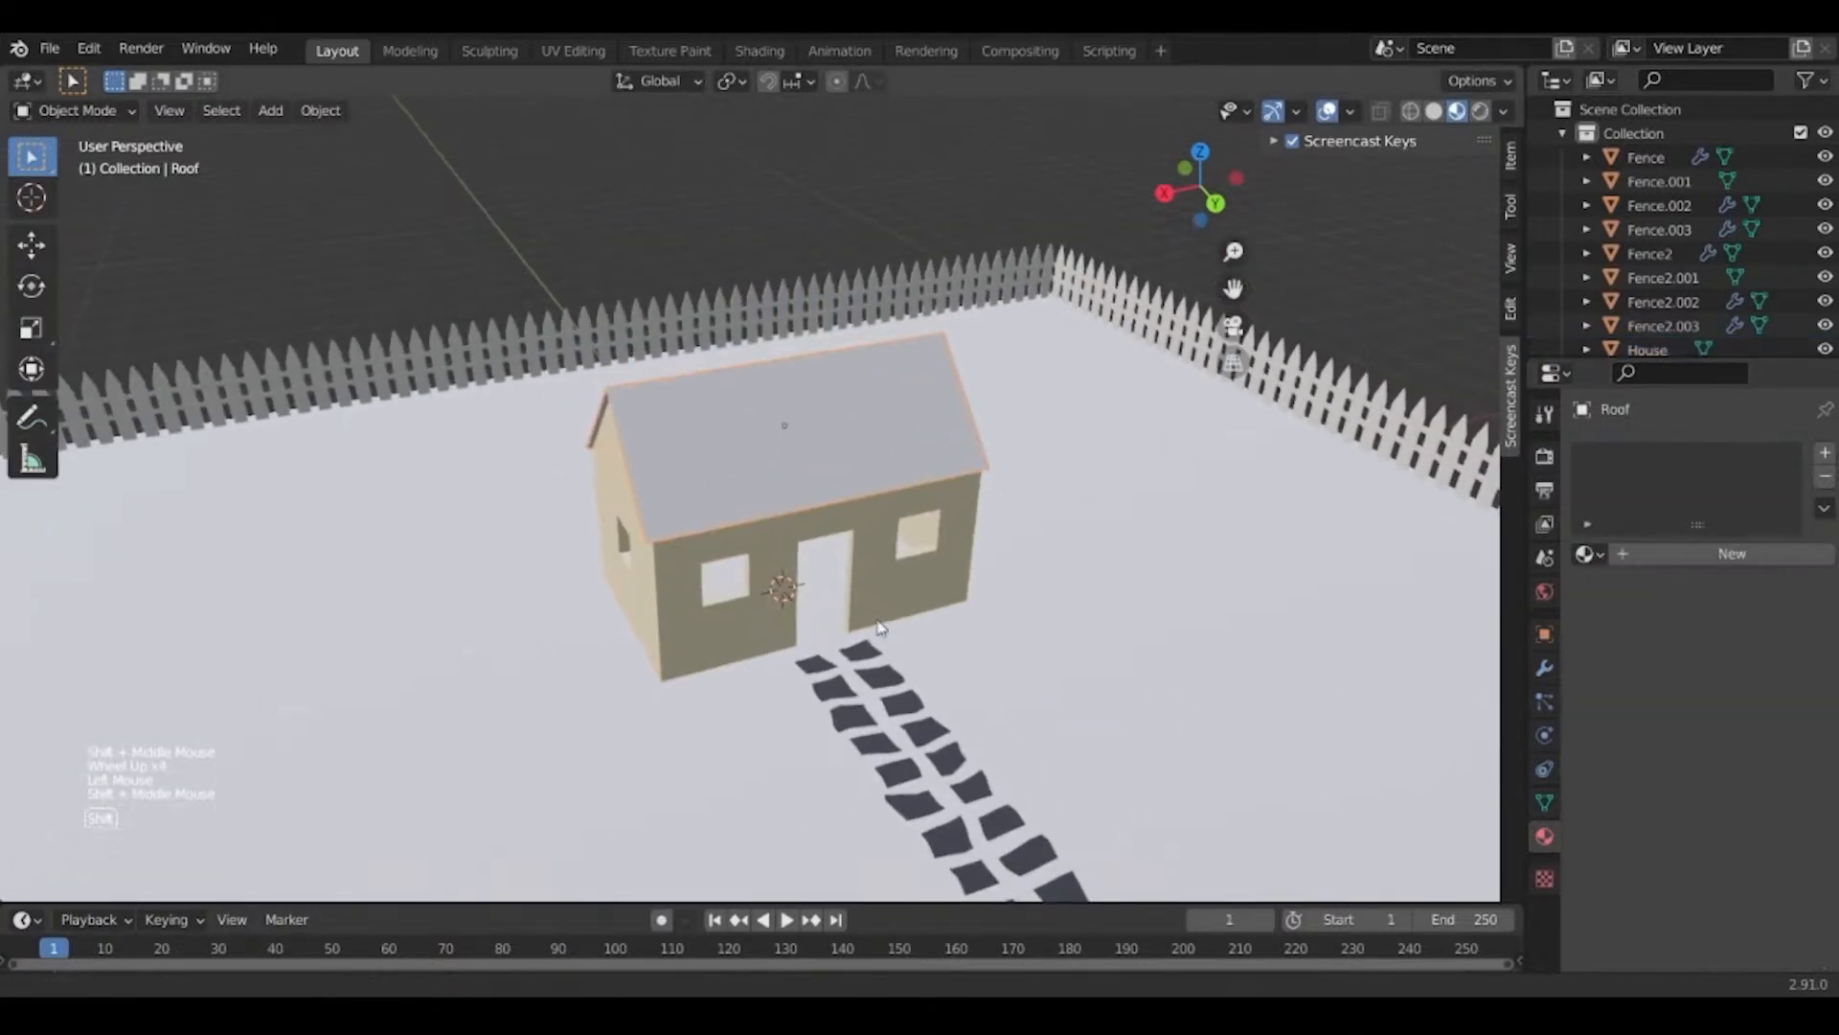
click(1672, 554)
double_click(1640, 556)
text(Roof)
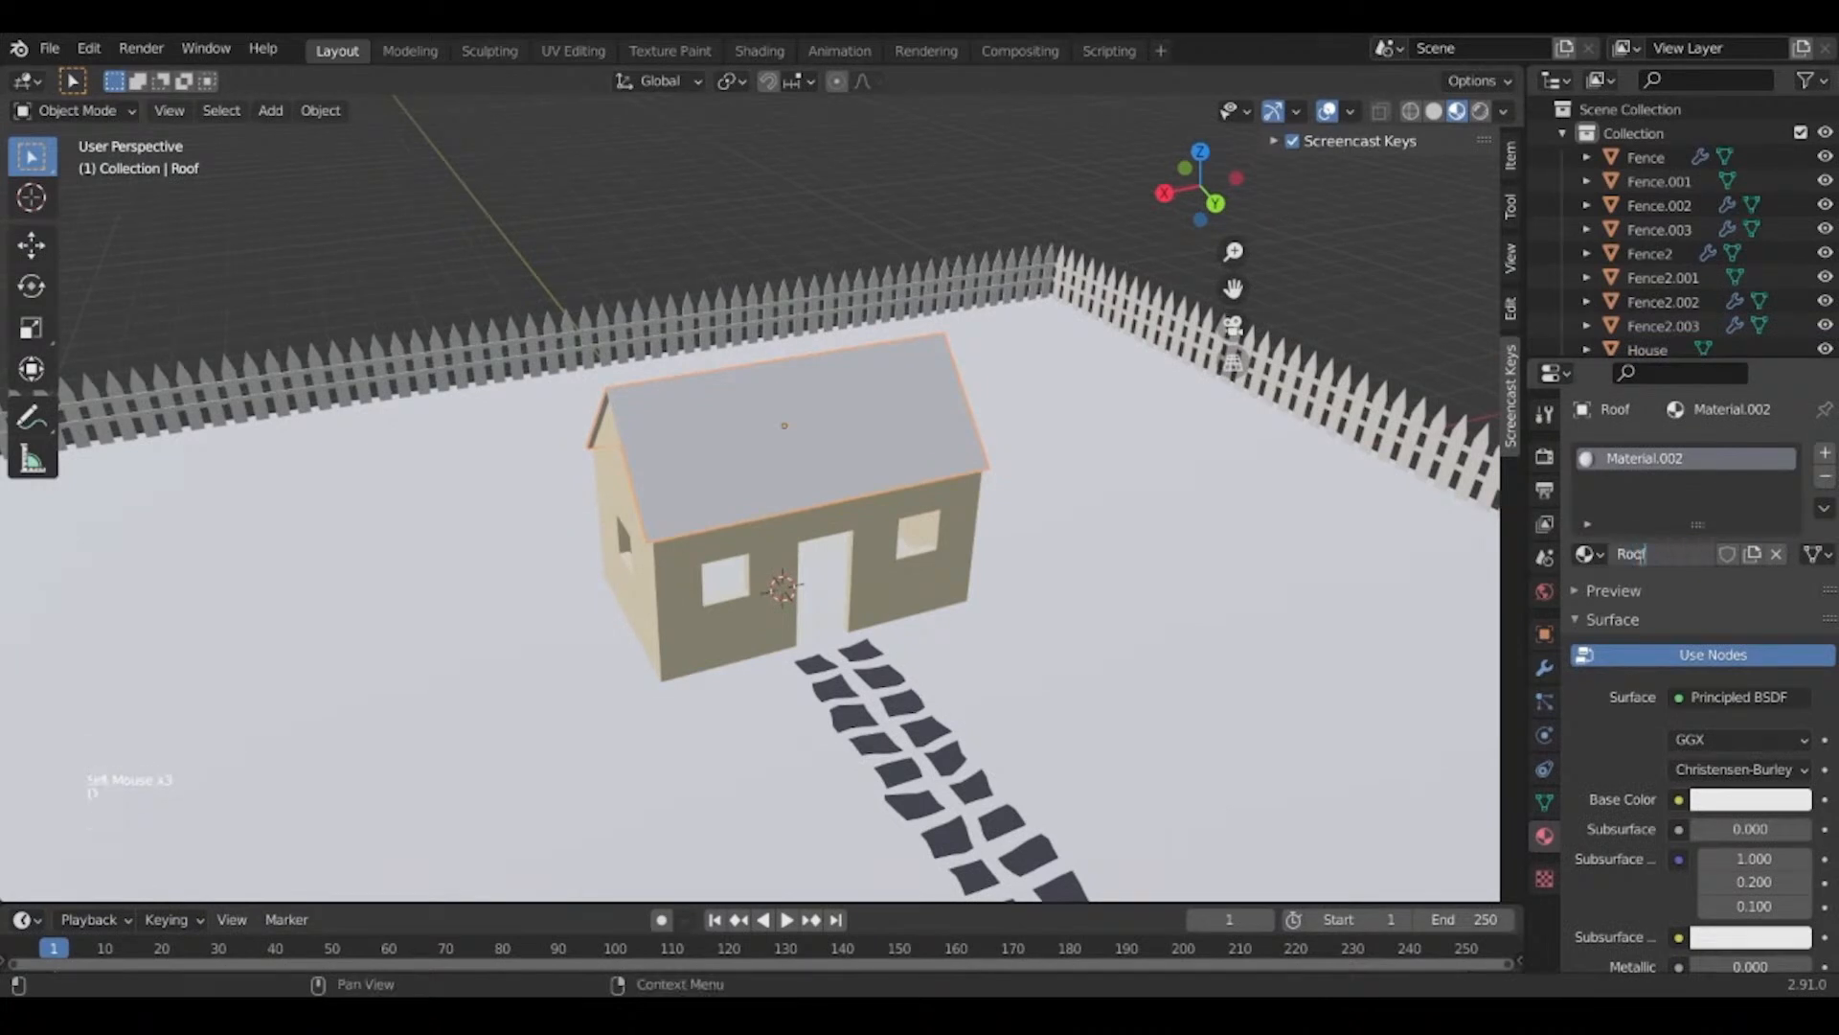
key(Return)
click(1713, 803)
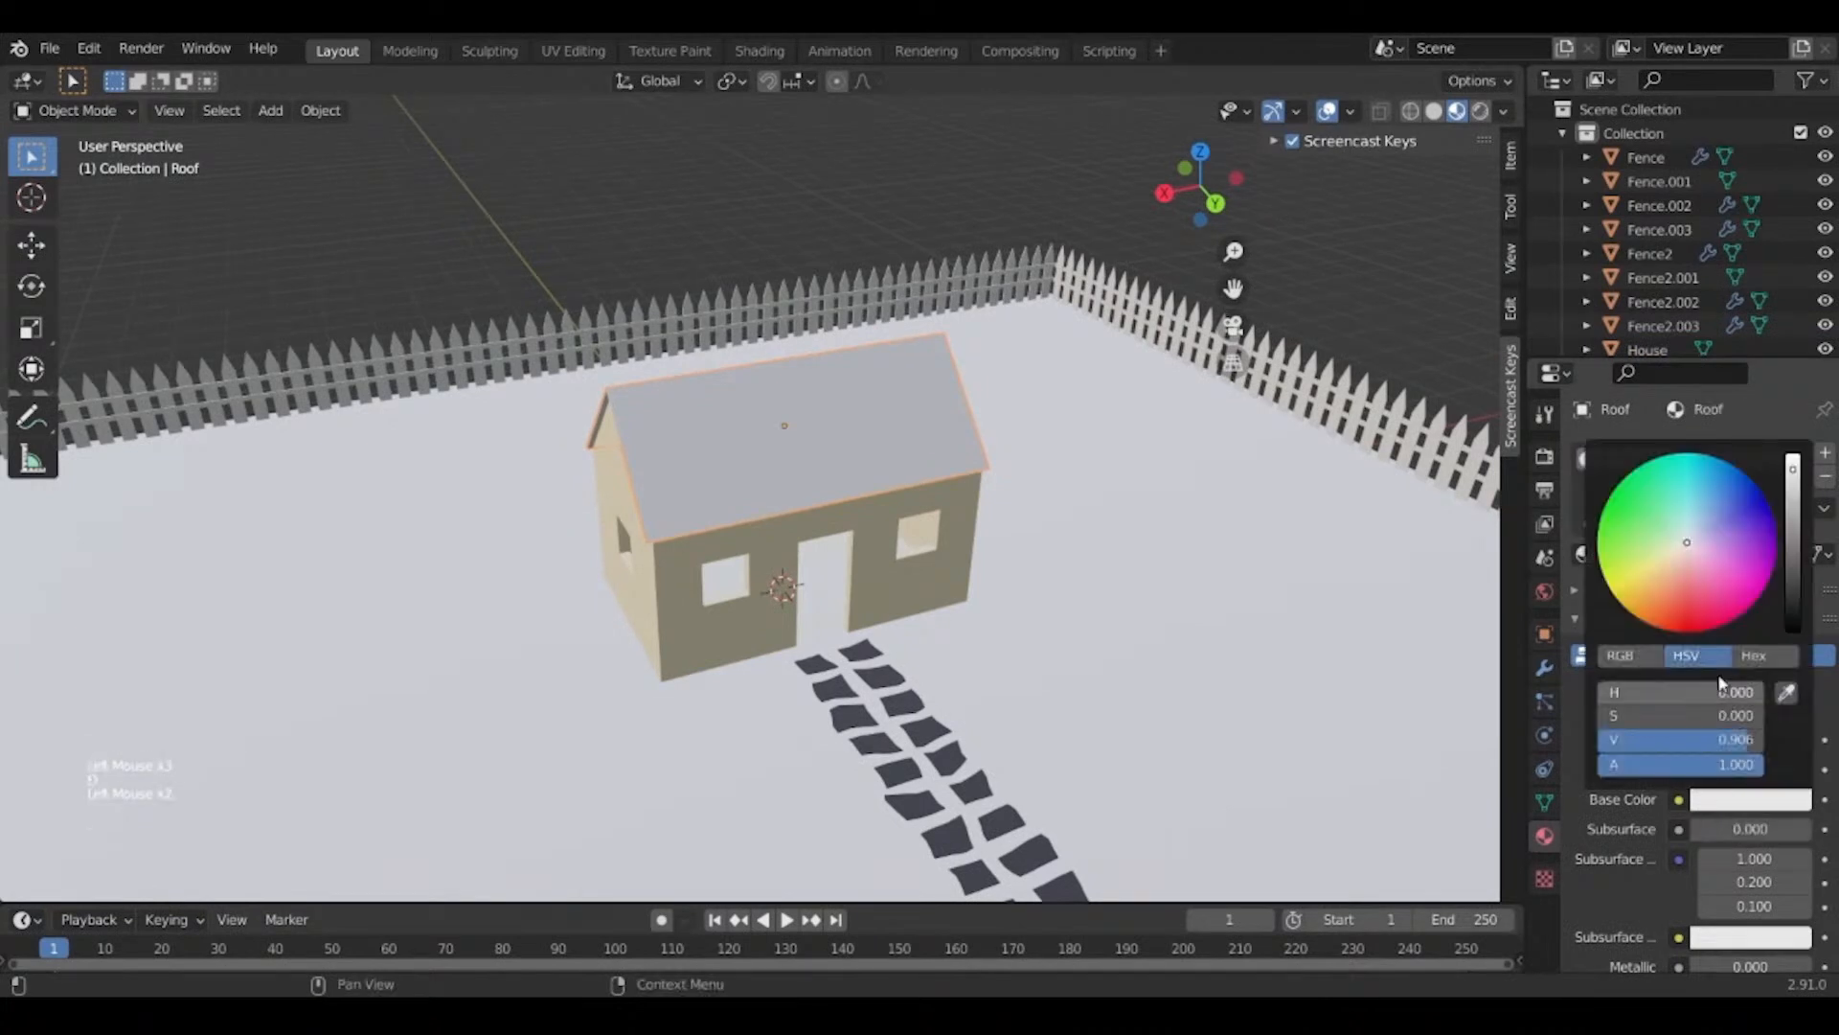
click(1687, 566)
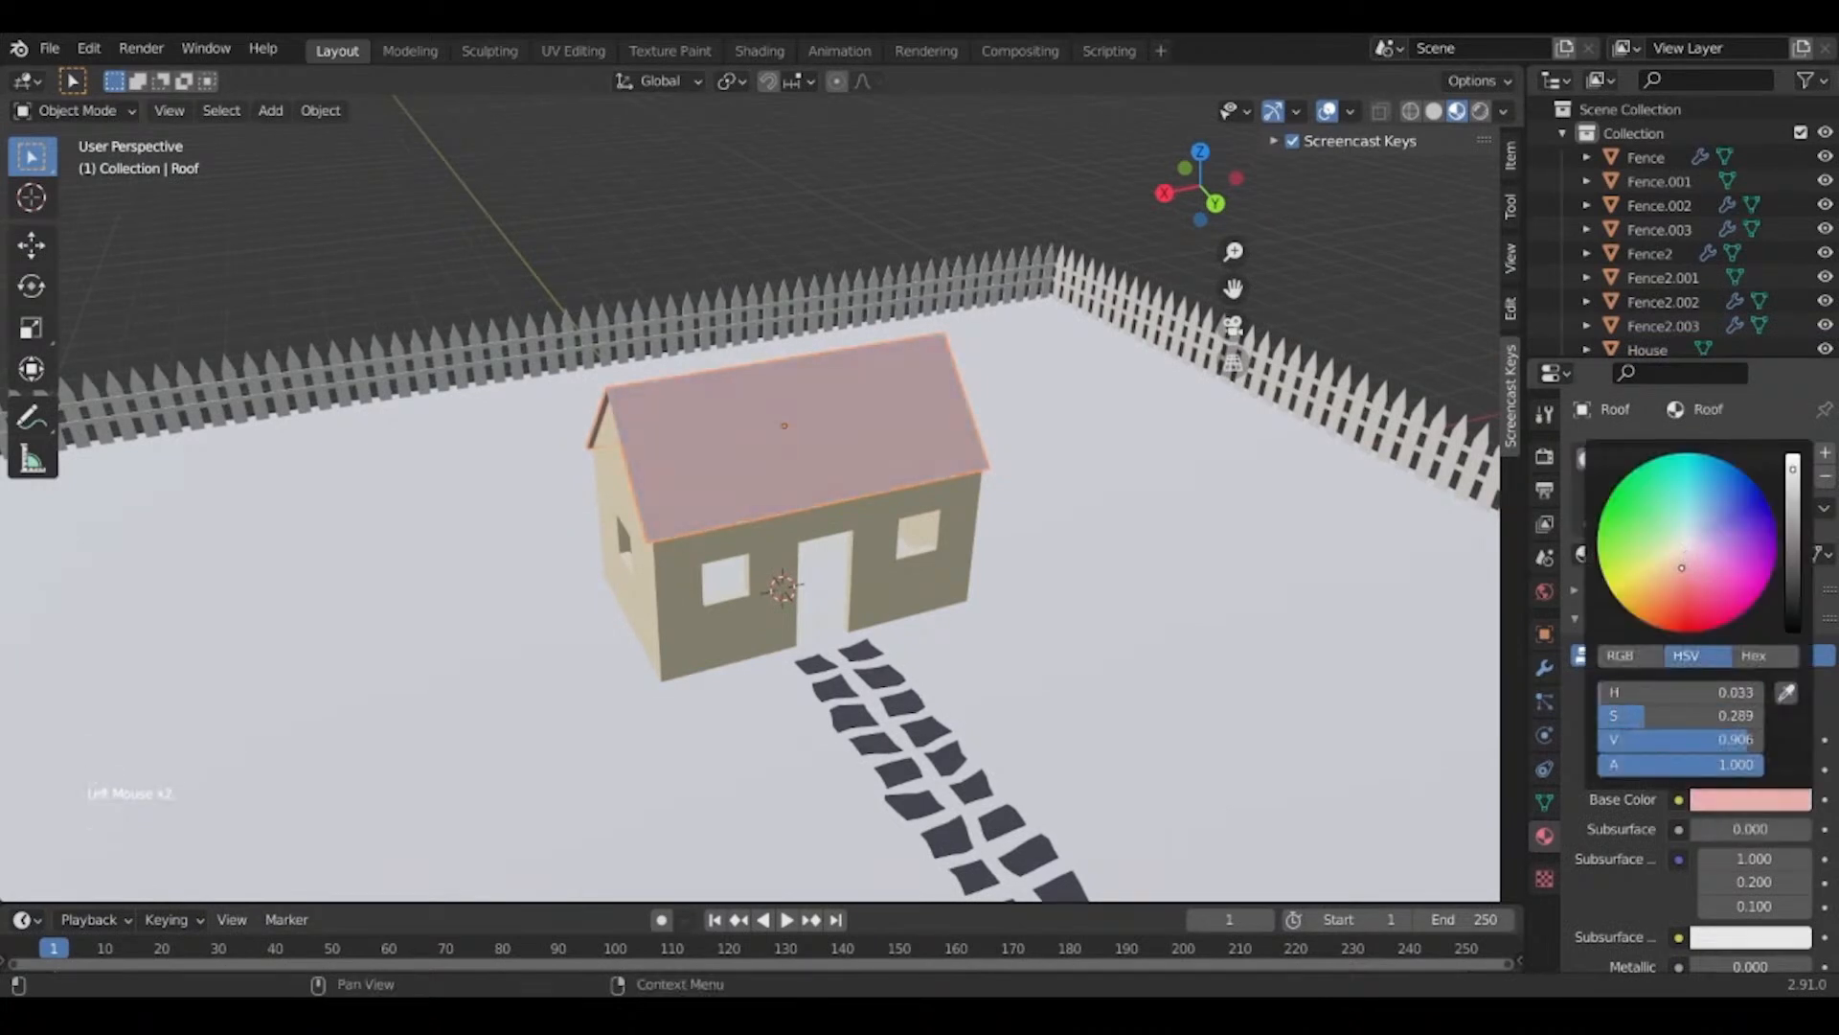
Add nine evenly spaced loop cuts running lengthwise across the roof's front slope, without sliding them.
shift+middle_drag(791, 666, 768, 601)
scroll(844, 671, up, 3)
key(KP_Decimal)
scroll(768, 603, up, 4)
scroll(772, 611, down, 2)
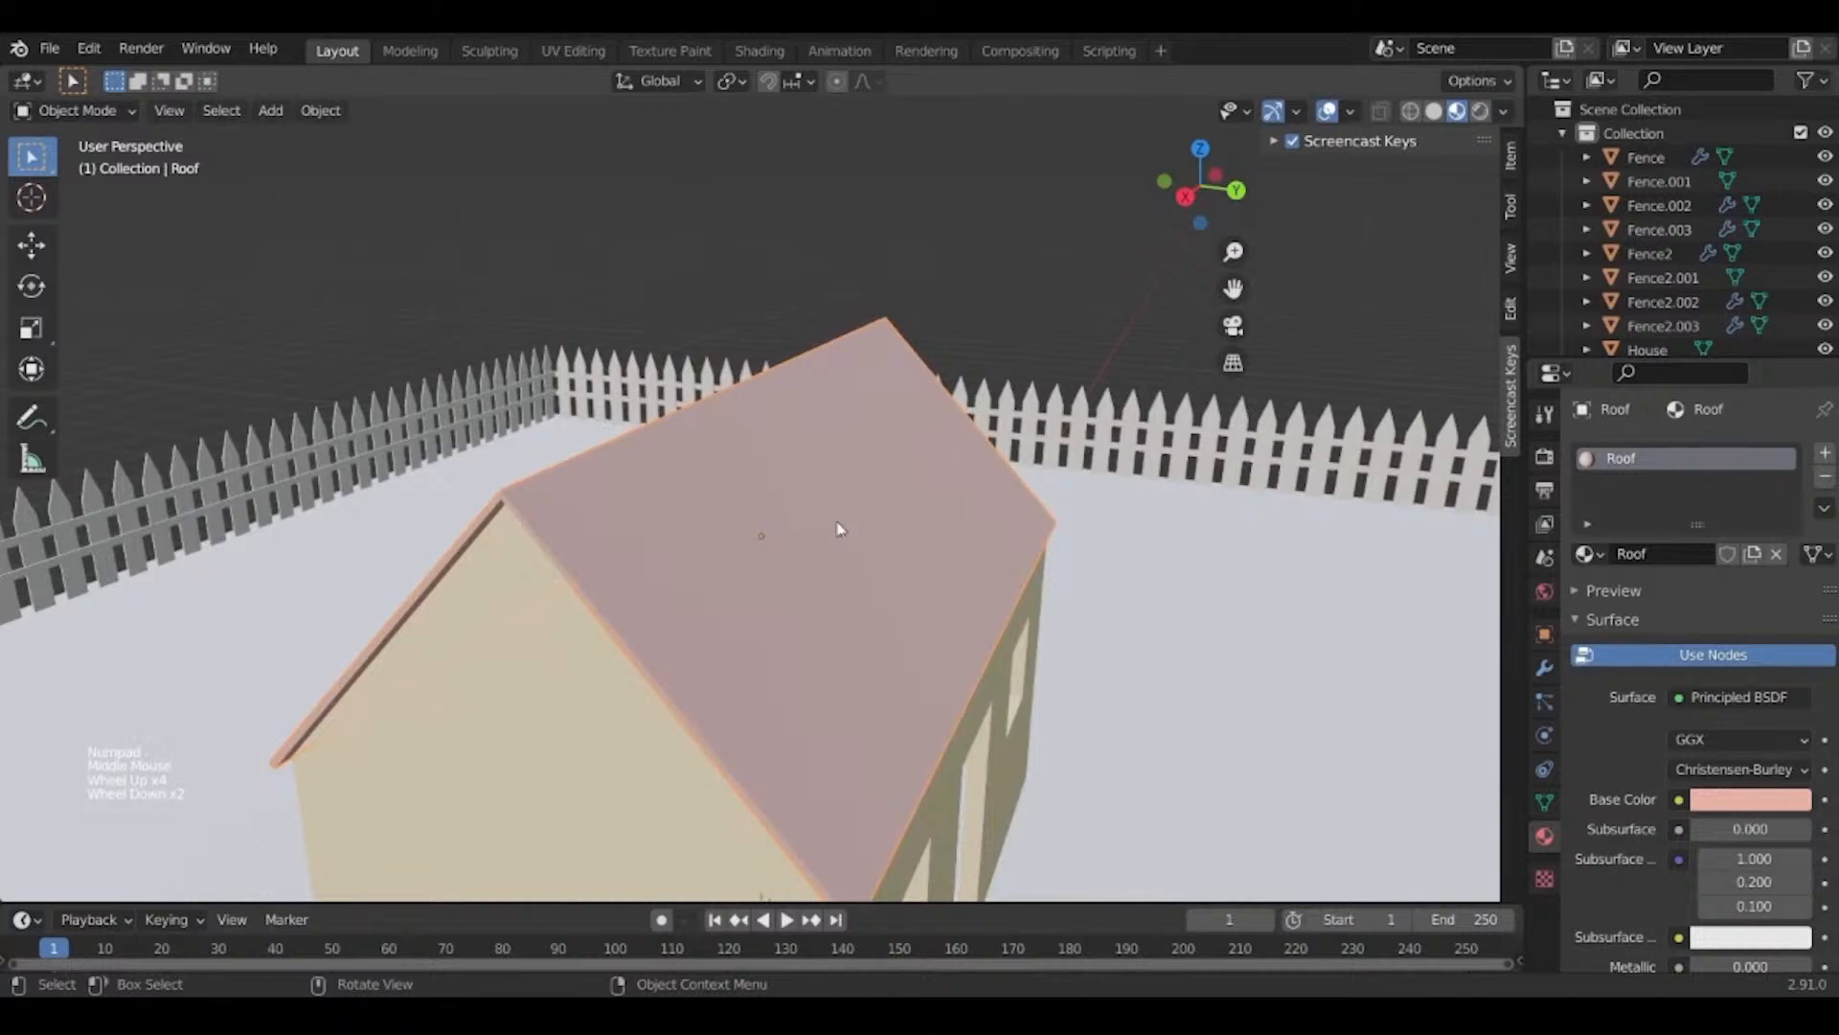
key(Tab)
key(ctrl+r)
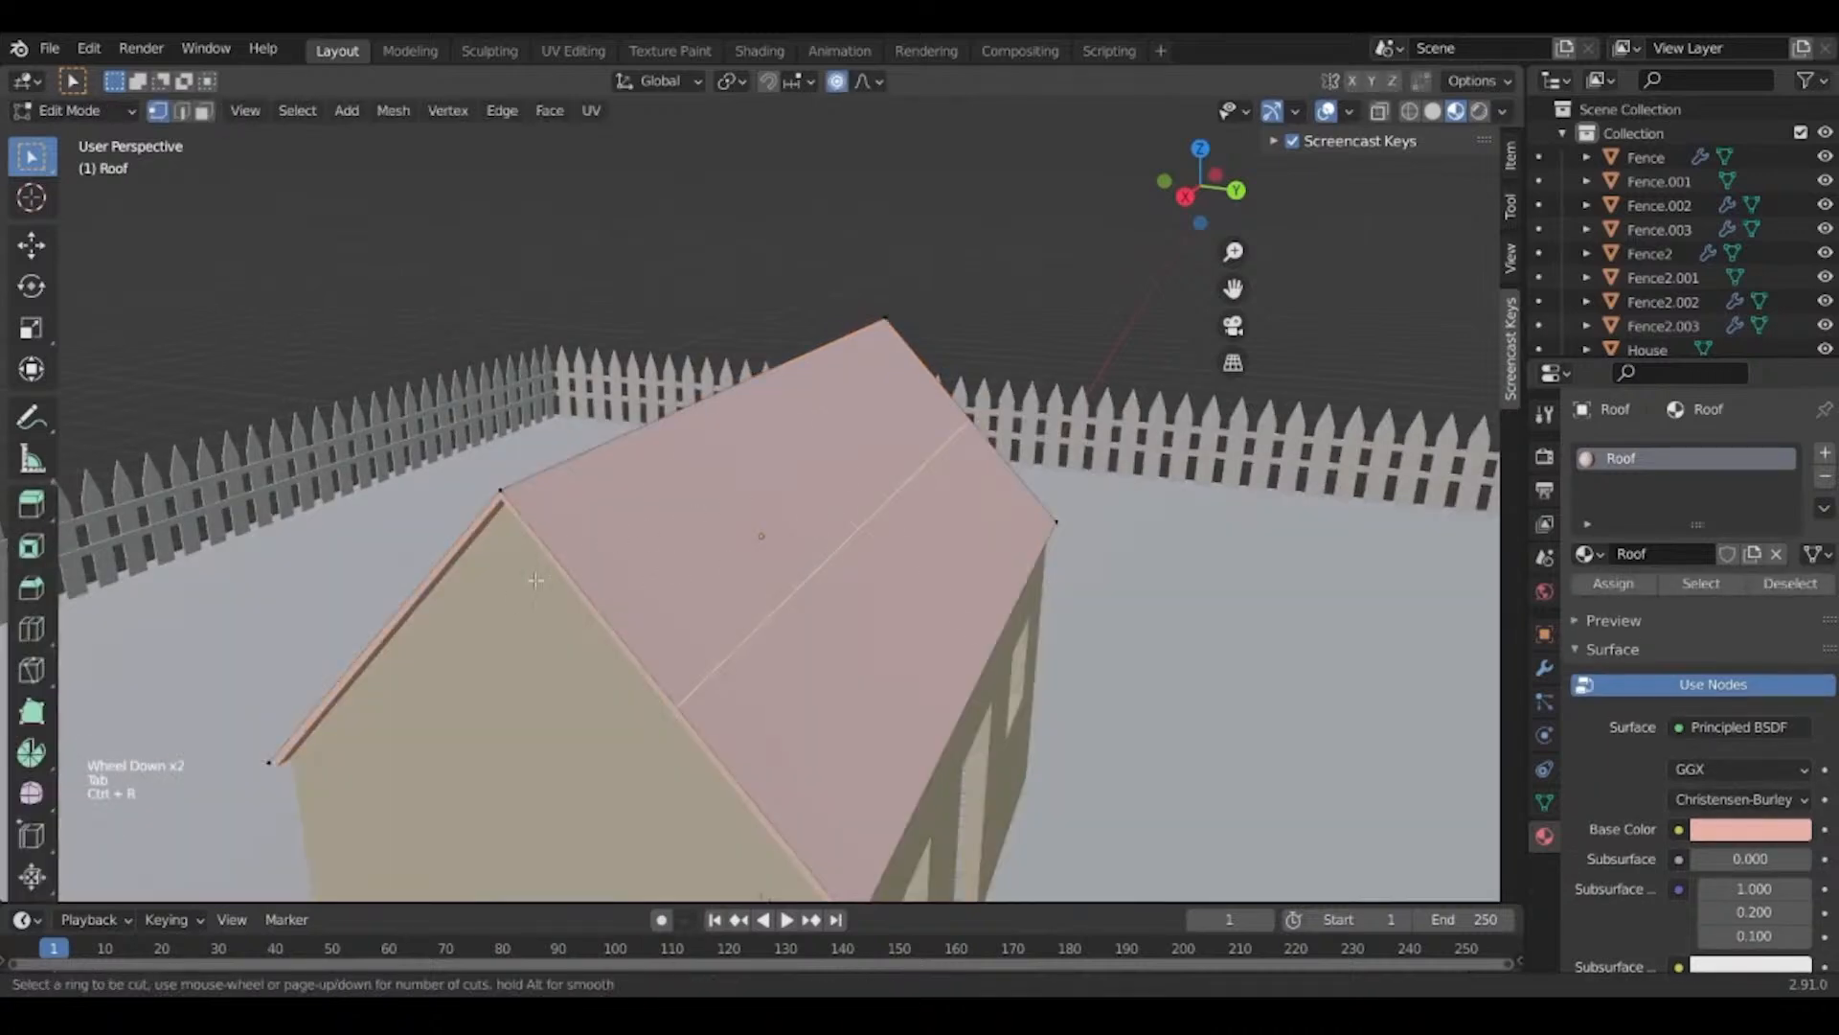
scroll(996, 388, up, 2)
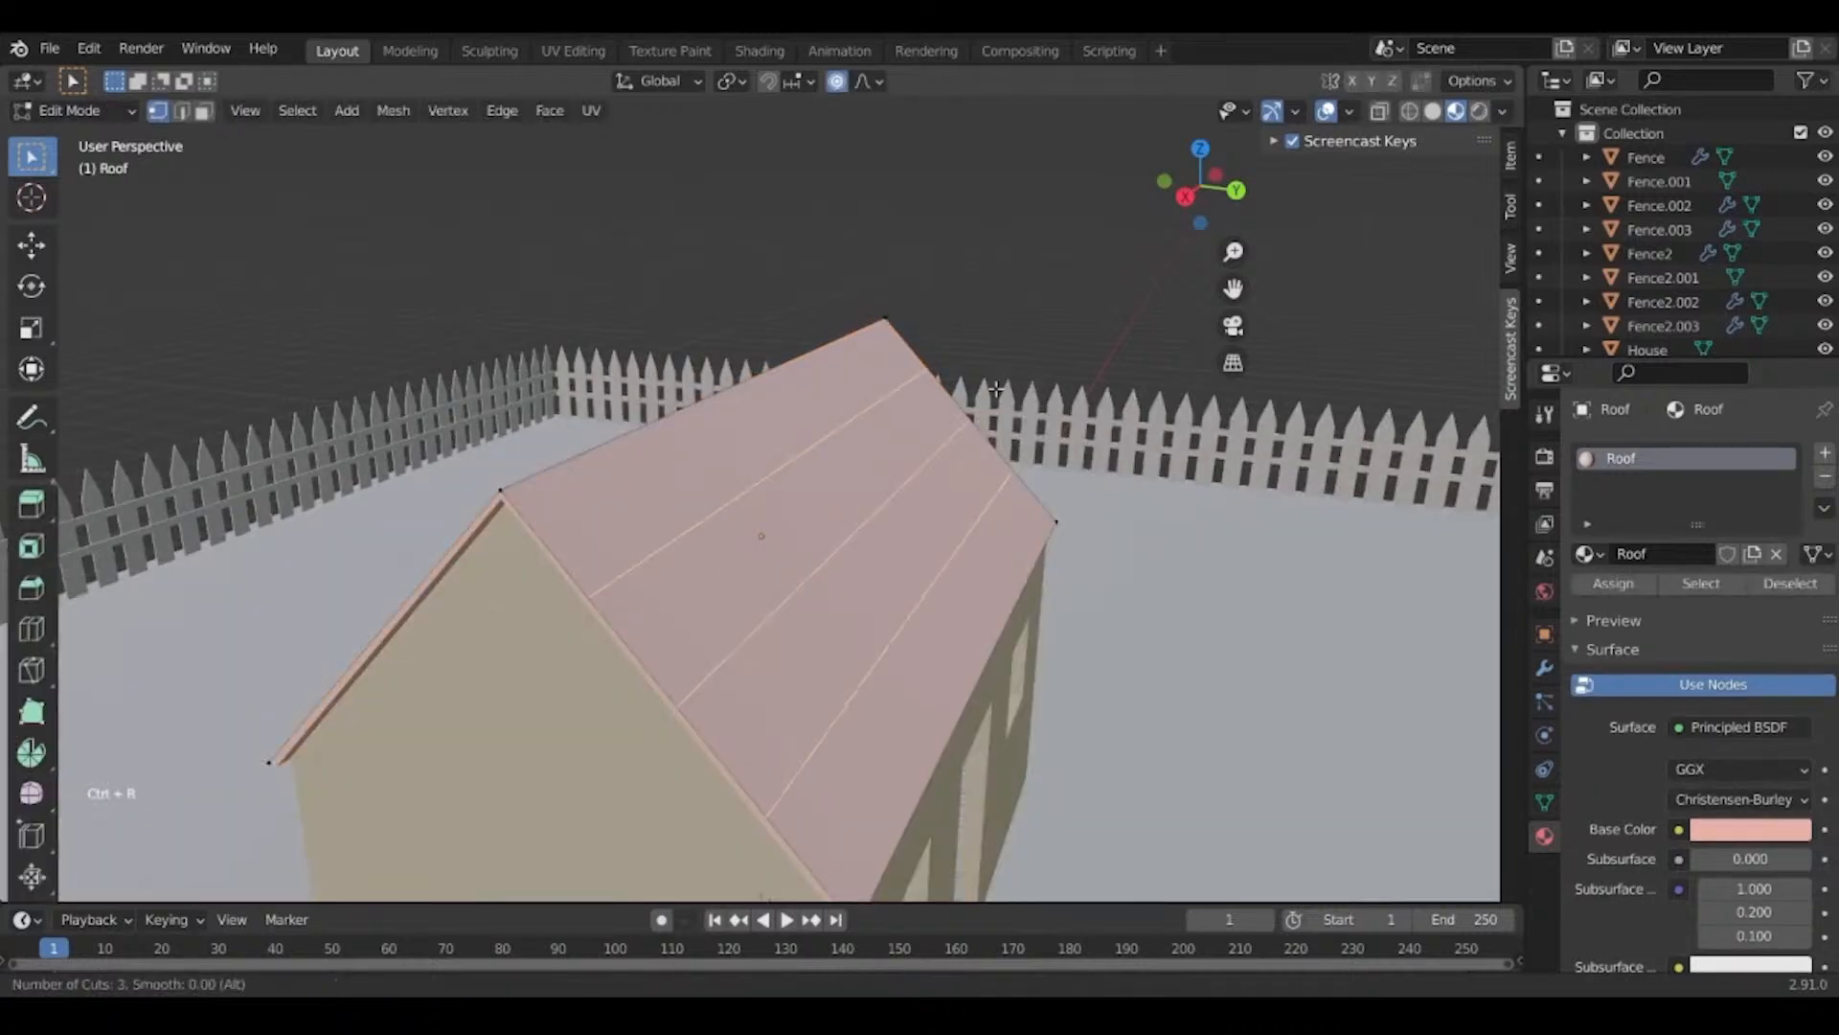
scroll(996, 388, up, 2)
scroll(997, 388, up, 2)
scroll(996, 388, up, 1)
click(996, 388)
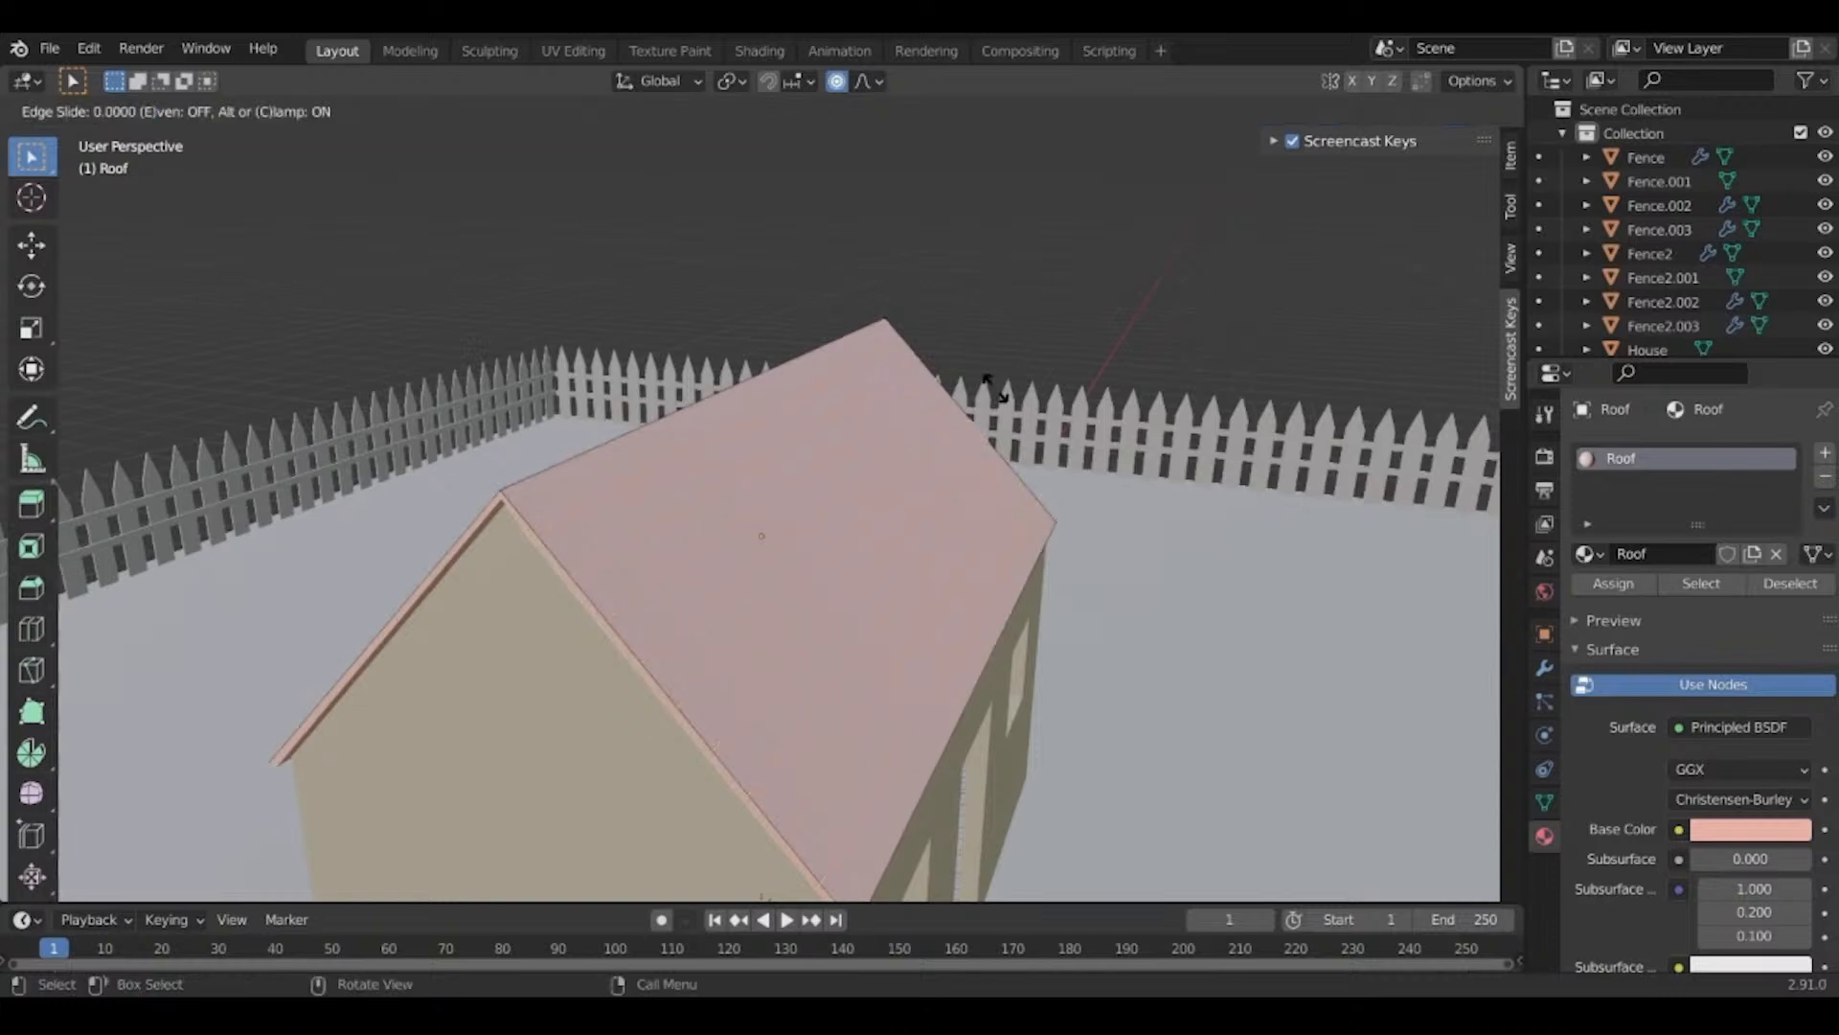
right_click(996, 388)
Select the nine new lengthwise edges and the eave edge on the roof's front slope.
key(2)
shift+click(681, 452)
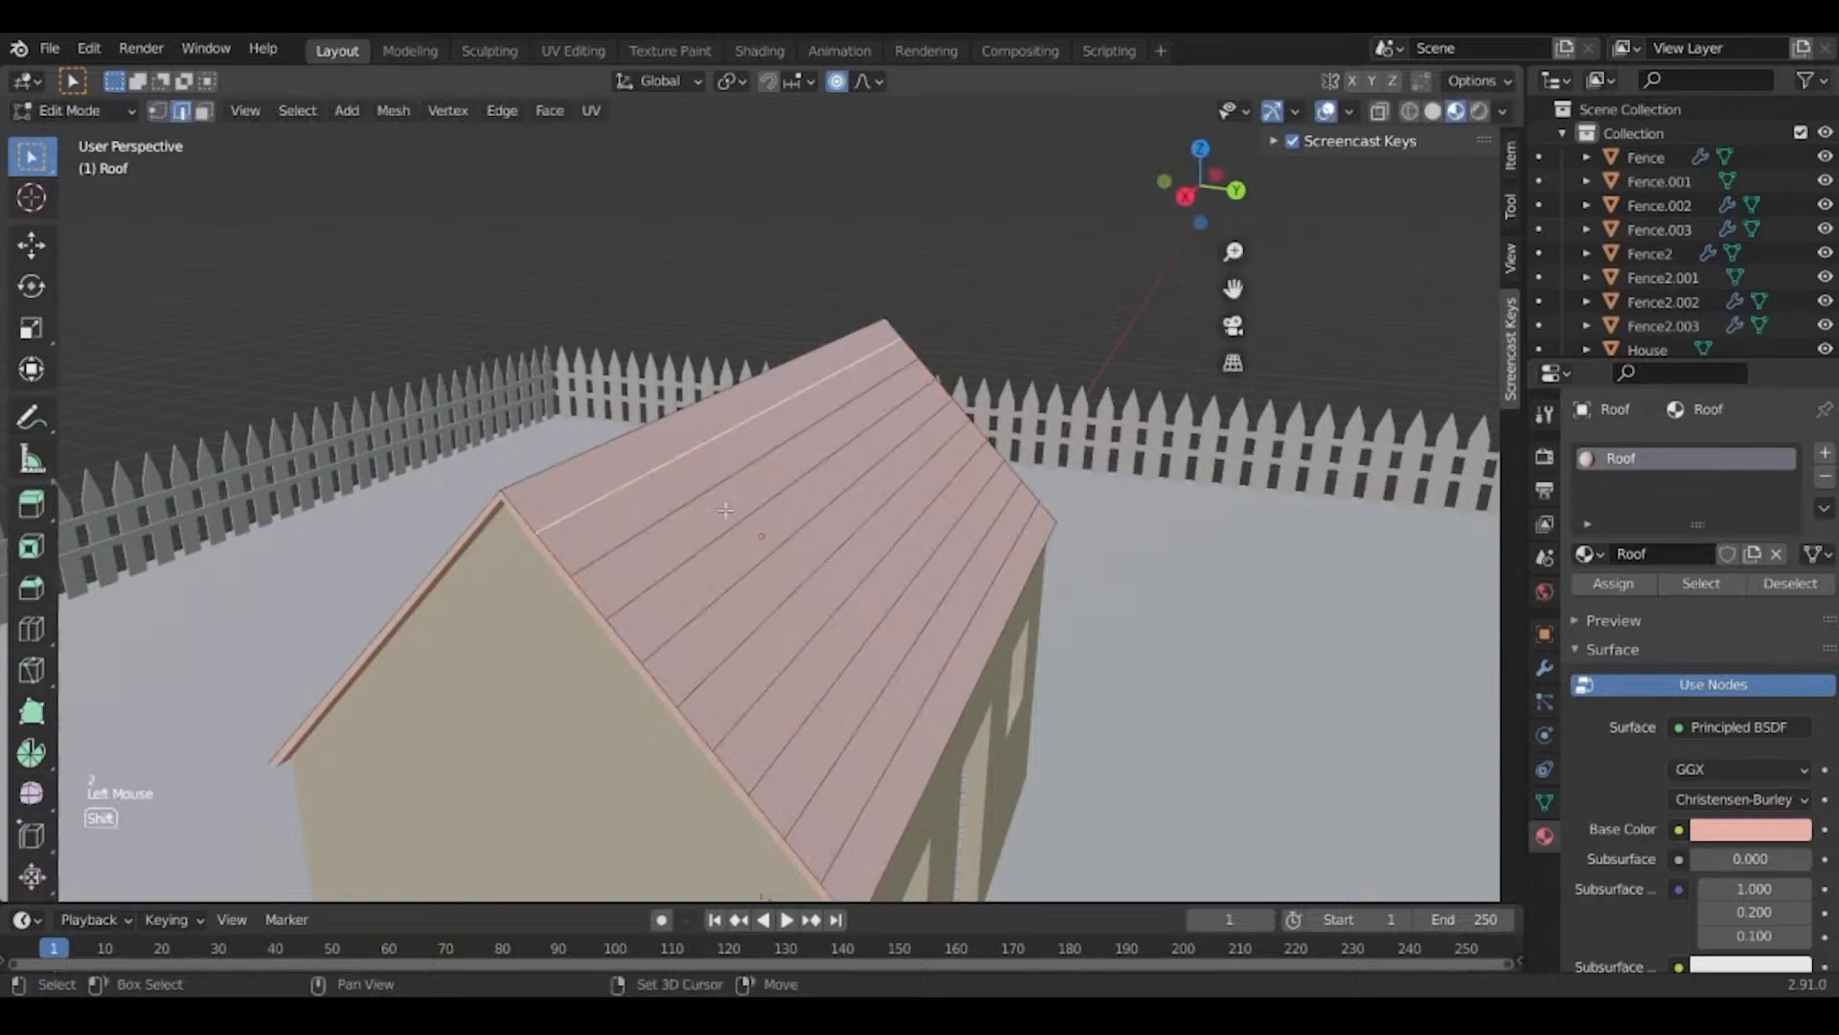
shift+click(693, 496)
shift+click(740, 544)
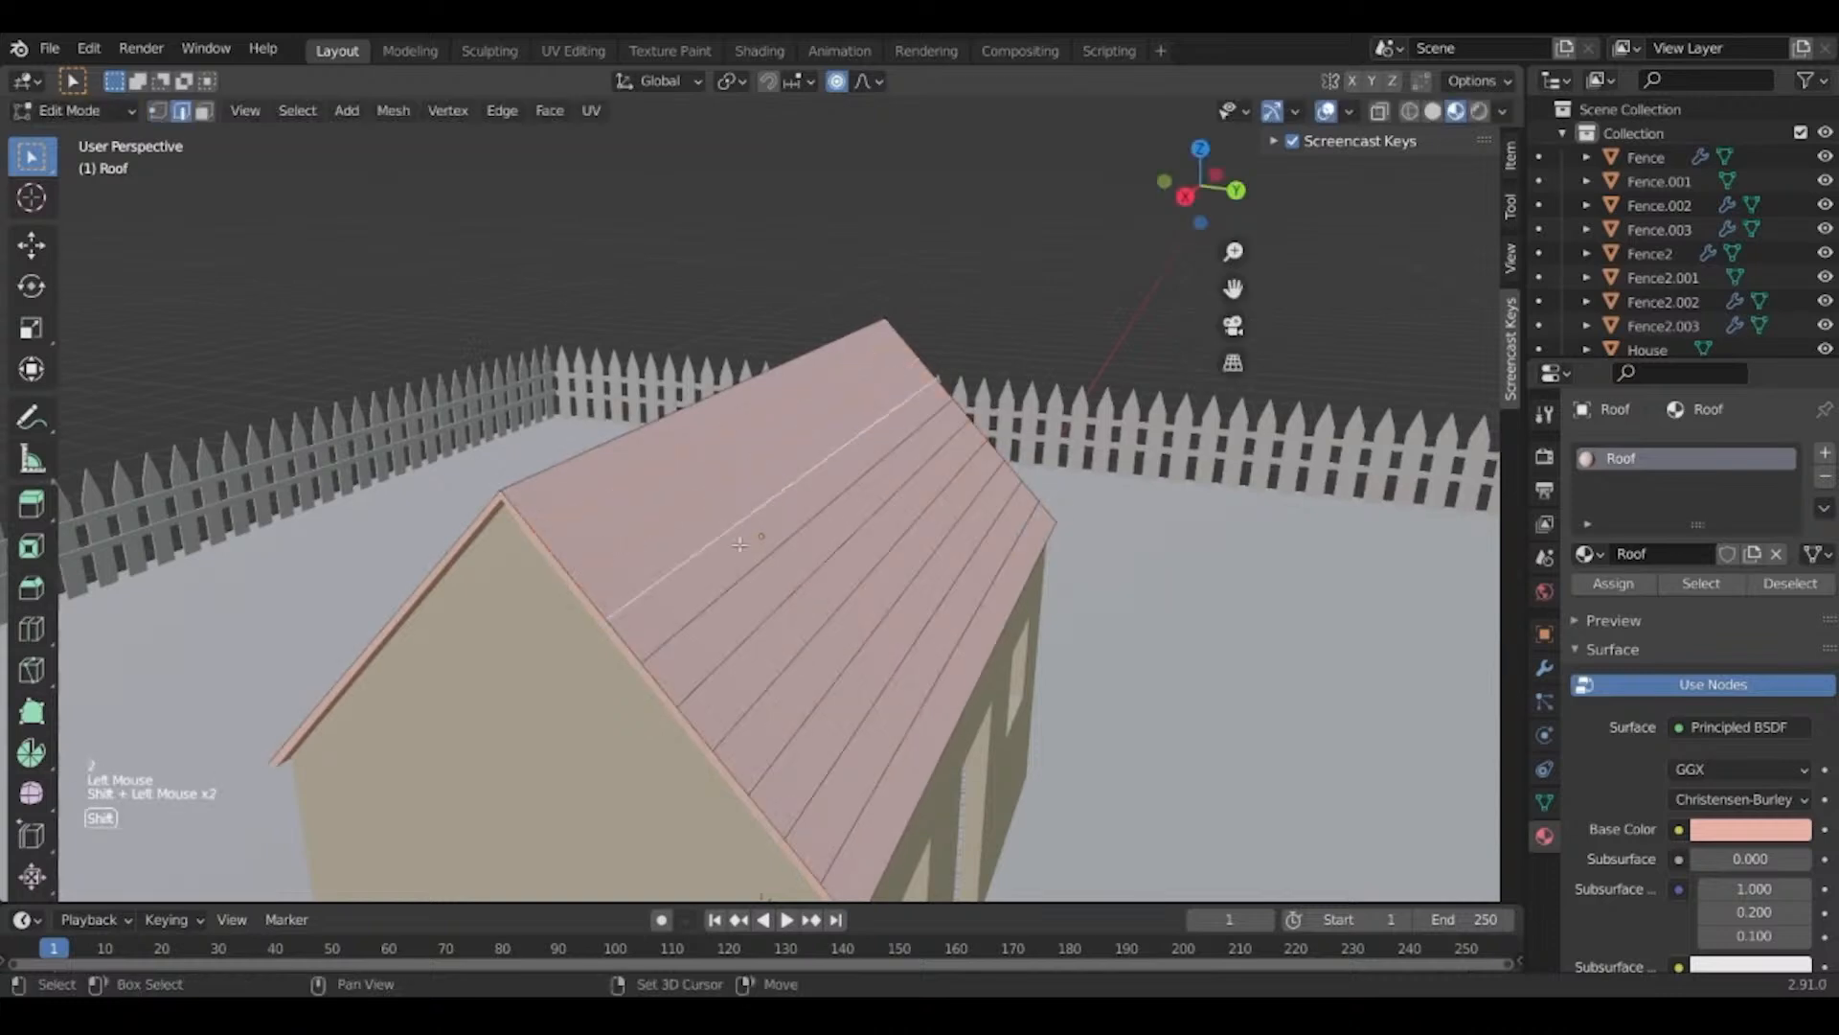
shift+click(769, 574)
shift+click(787, 587)
shift+click(812, 621)
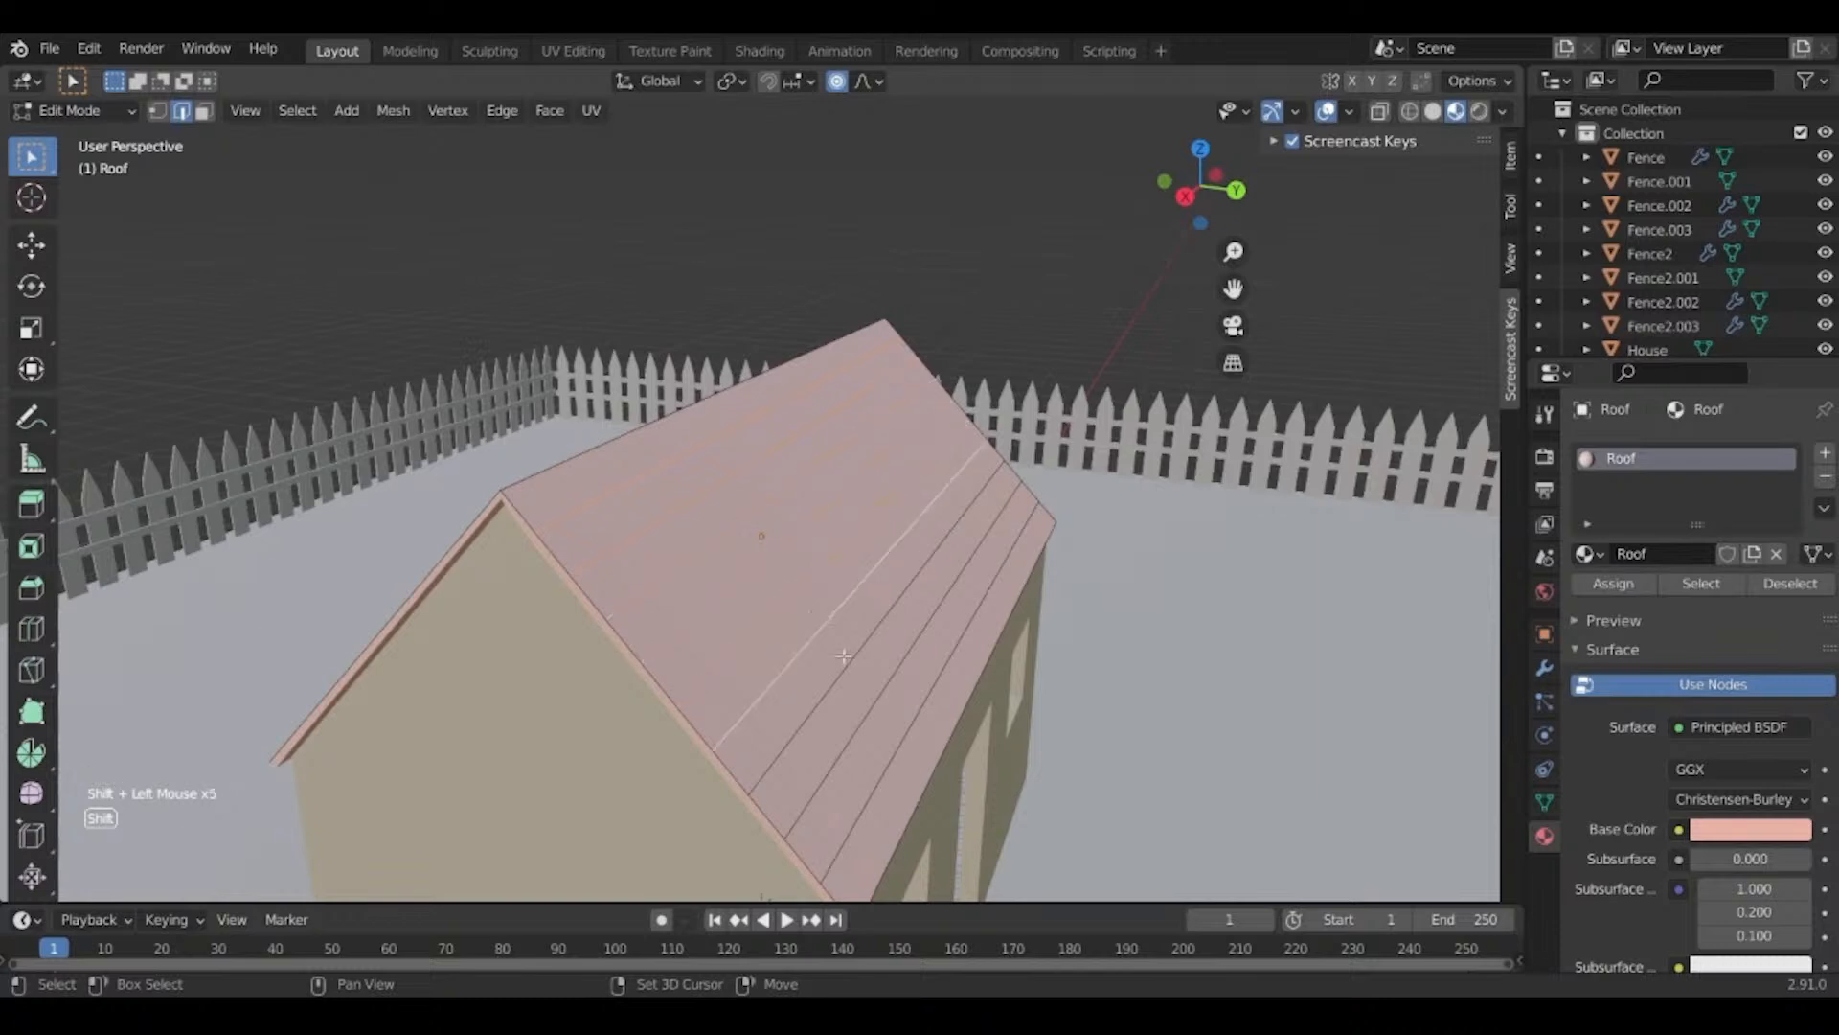
shift+click(846, 659)
shift+click(890, 681)
shift+click(917, 709)
shift+middle_drag(917, 709, 895, 597)
shift+click(896, 667)
Try to extrude the selected roof edges upward along Z by about 0.51 m.
scroll(895, 597, up, 2)
key(e)
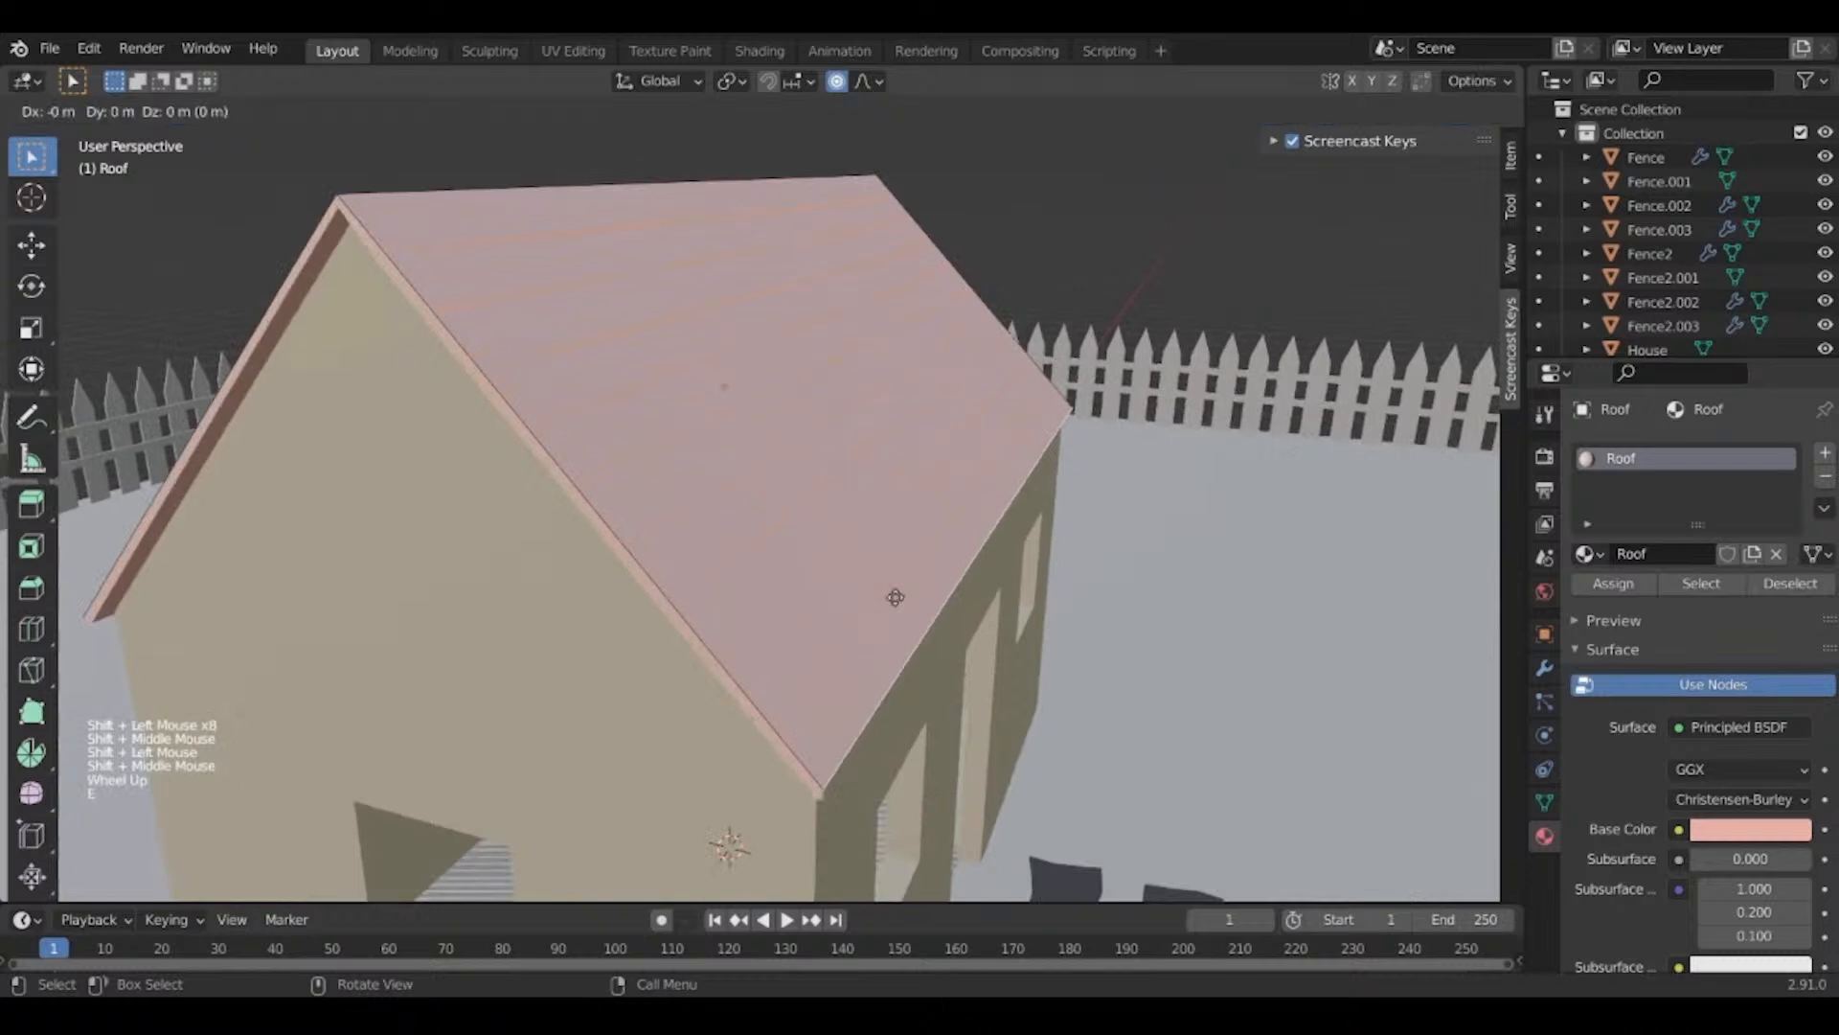
key(z)
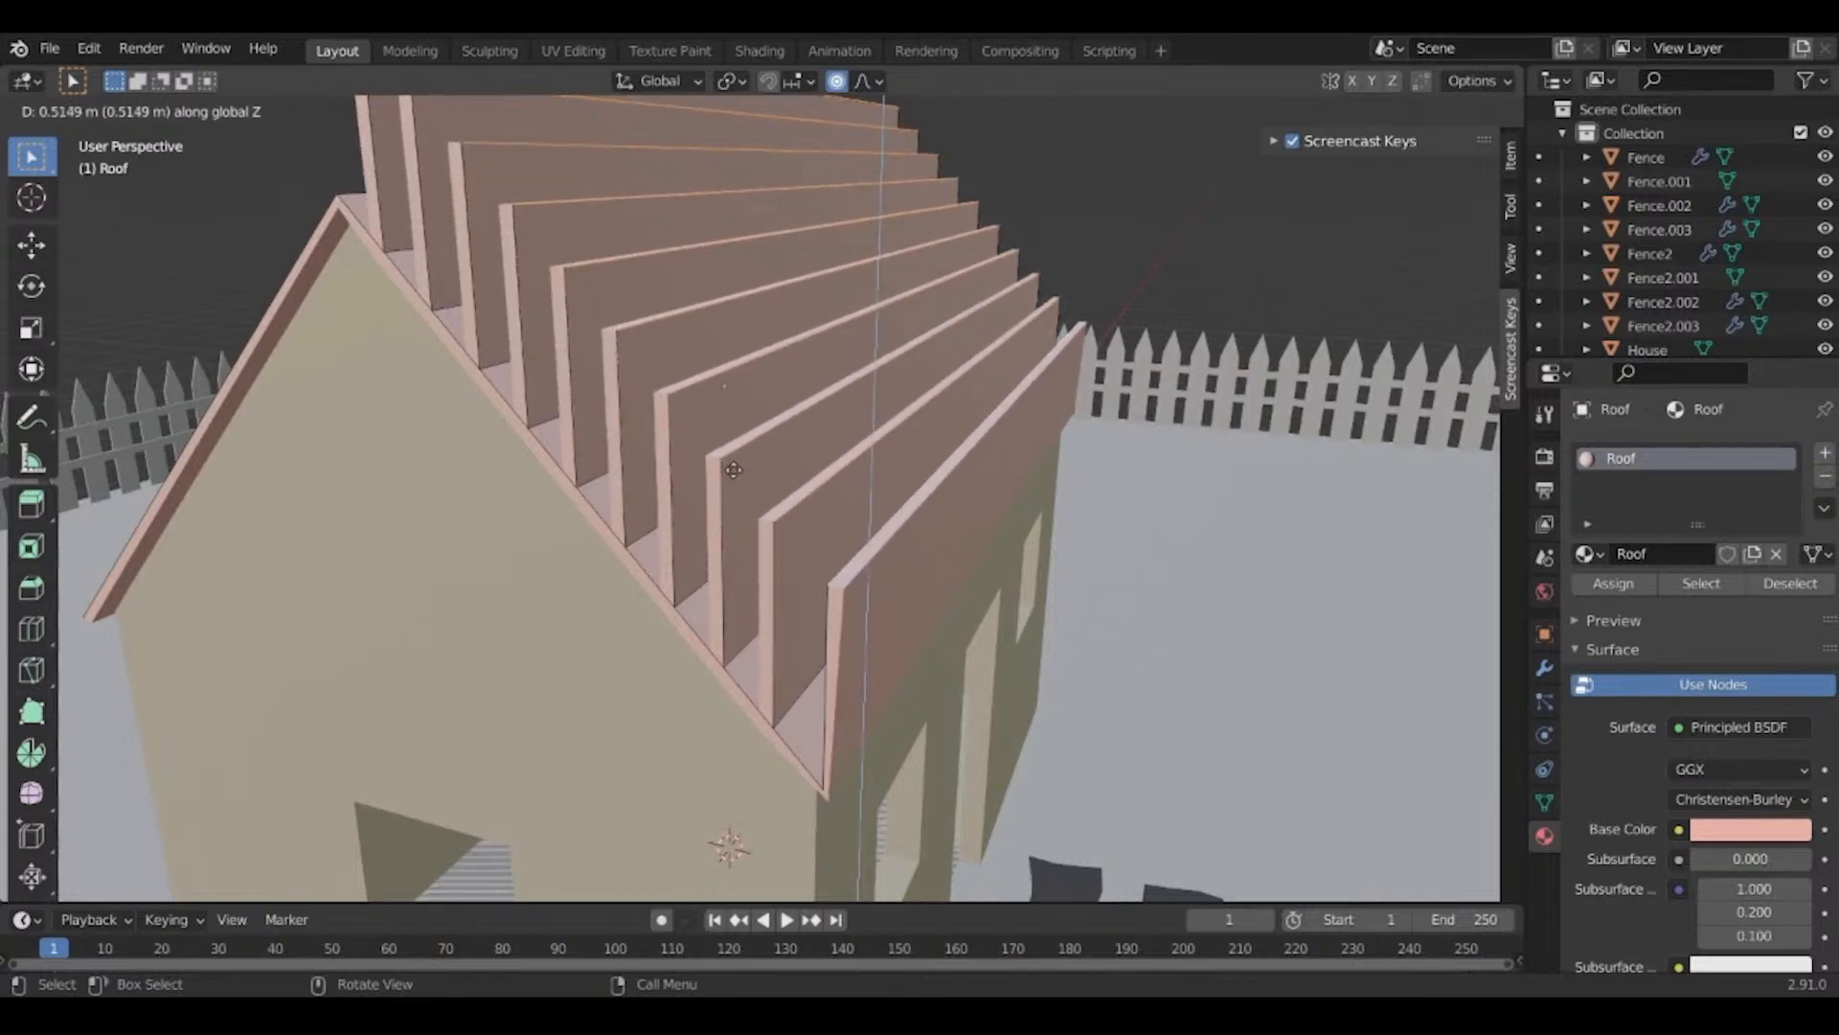
right_click(733, 470)
Undo the roof edge extrusion and the edge selections made for it.
middle_drag(735, 462, 678, 417)
click(665, 388)
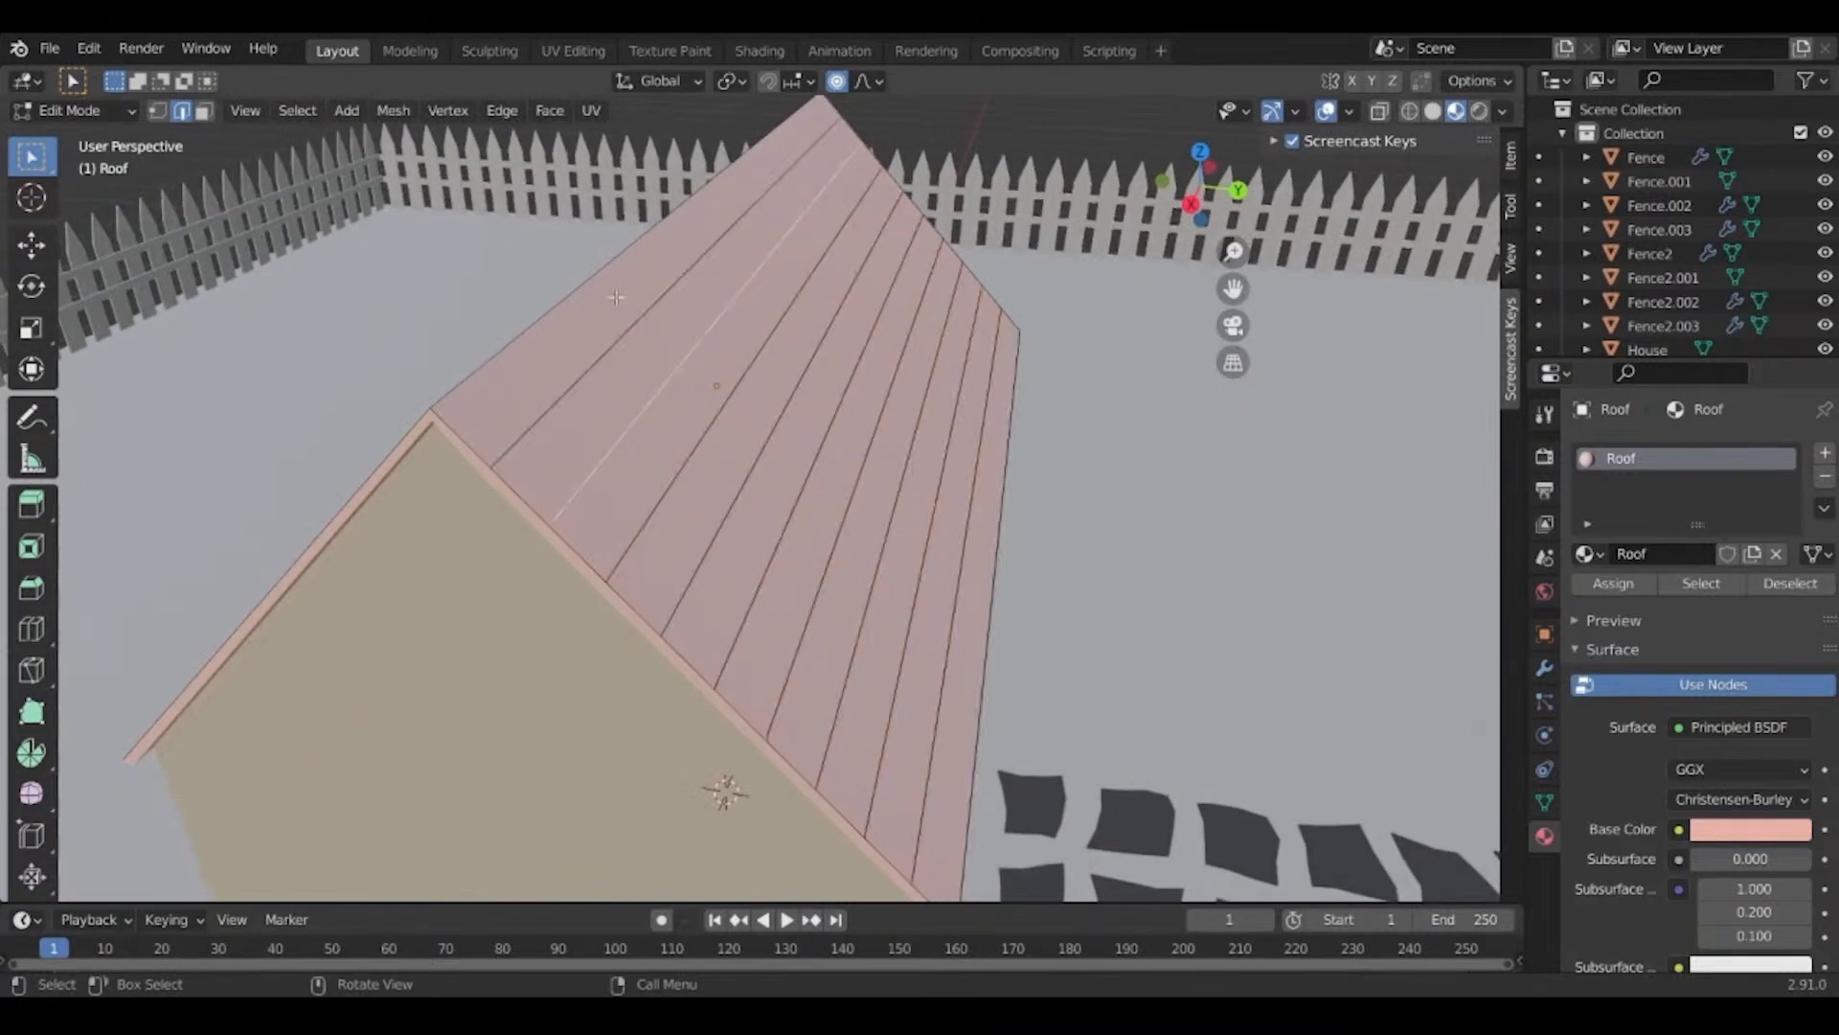
key(ctrl+z)
key(ctrl+z)
key(ctrl+z)
key(ctrl+z)
key(ctrl+z)
key(ctrl+z)
key(ctrl+z)
key(ctrl+z)
key(ctrl+z)
key(ctrl+z)
key(ctrl+z)
key(ctrl+z)
key(ctrl+z)
key(ctrl+z)
key(ctrl+z)
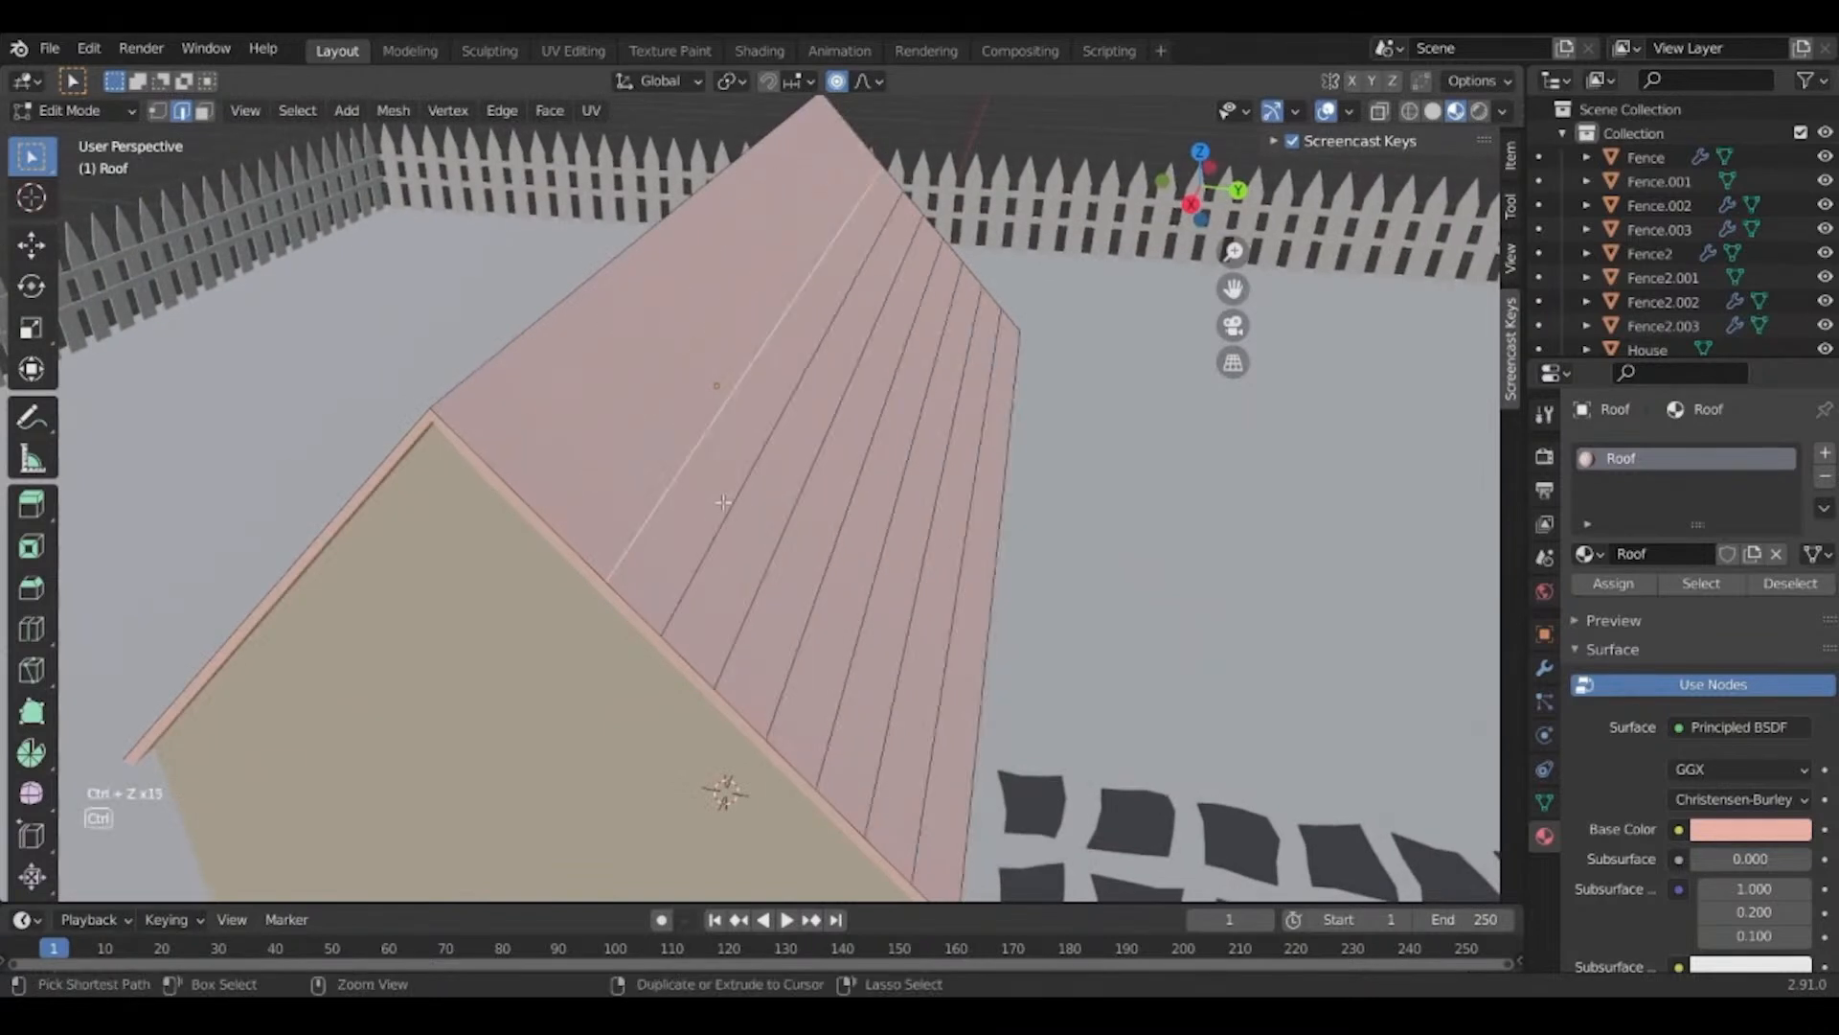
Undo the lengthwise loop cuts on the roof's front slope, back to the uncut roof in Object Mode.
key(ctrl+z)
key(ctrl+z)
key(ctrl+z)
key(ctrl+z)
key(ctrl+z)
key(ctrl+z)
key(ctrl+z)
key(ctrl+z)
key(ctrl+z)
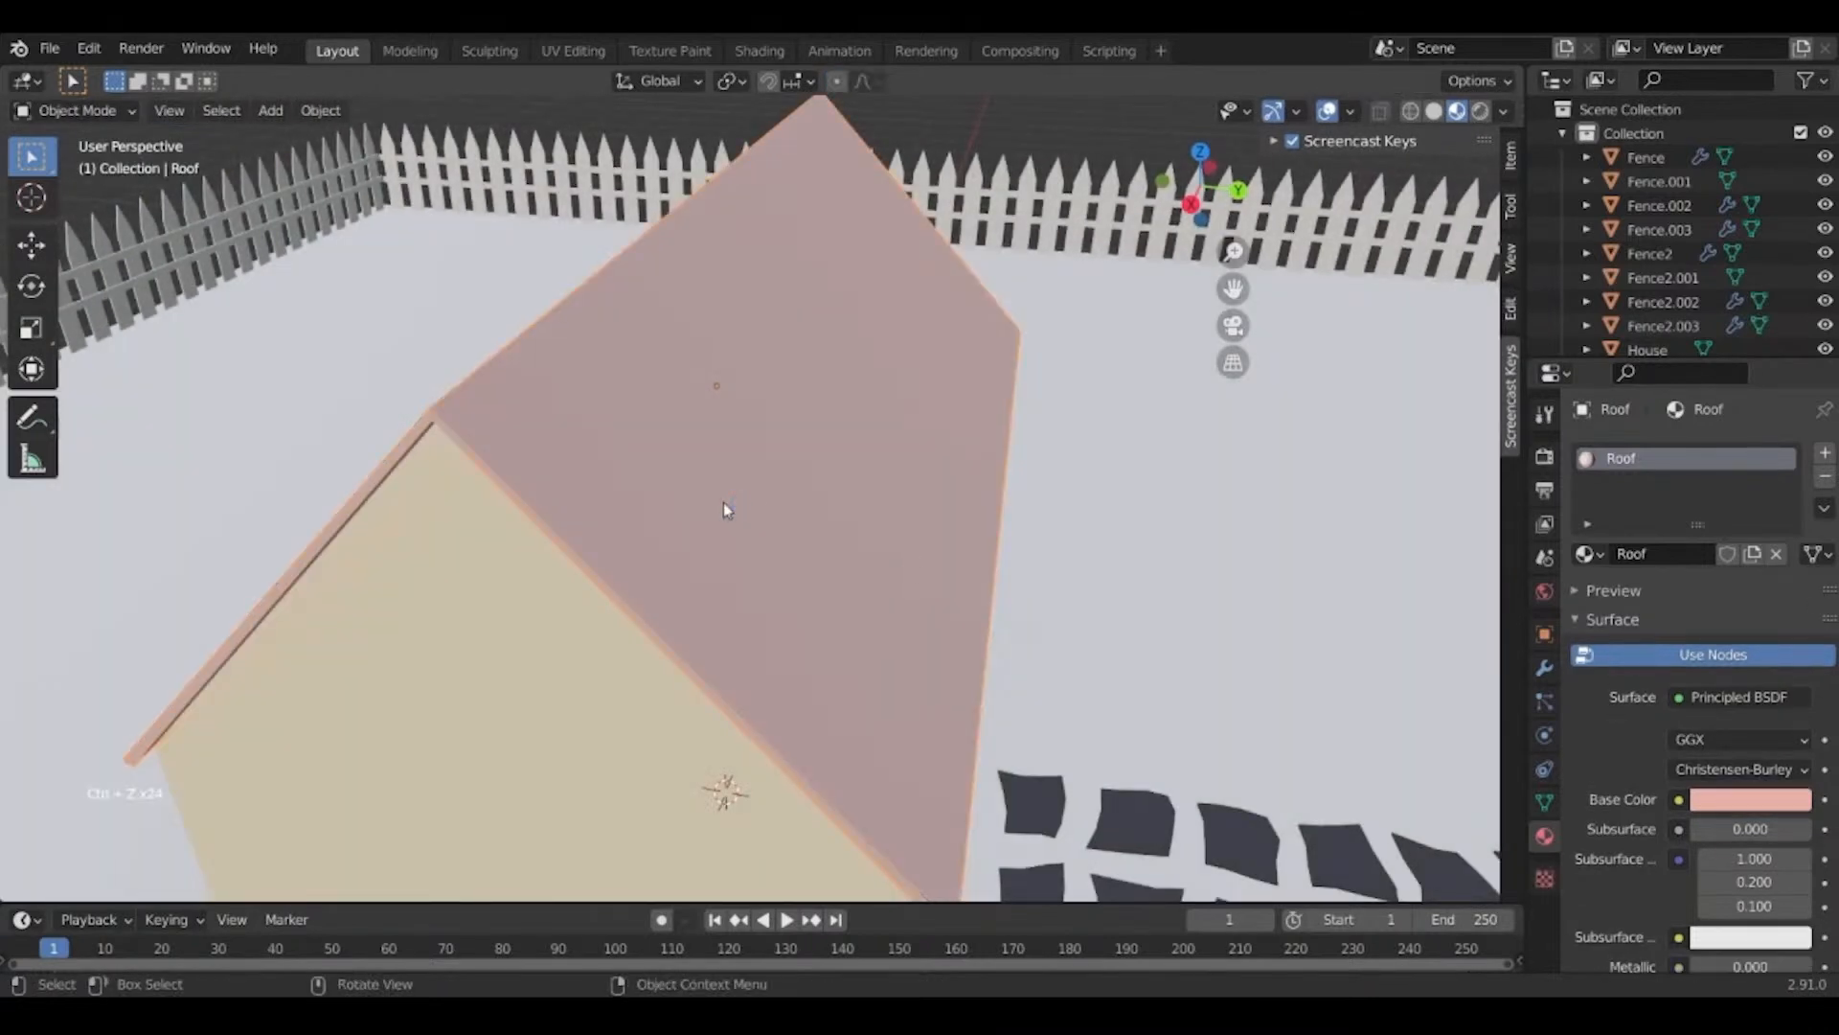
middle_drag(722, 502, 808, 566)
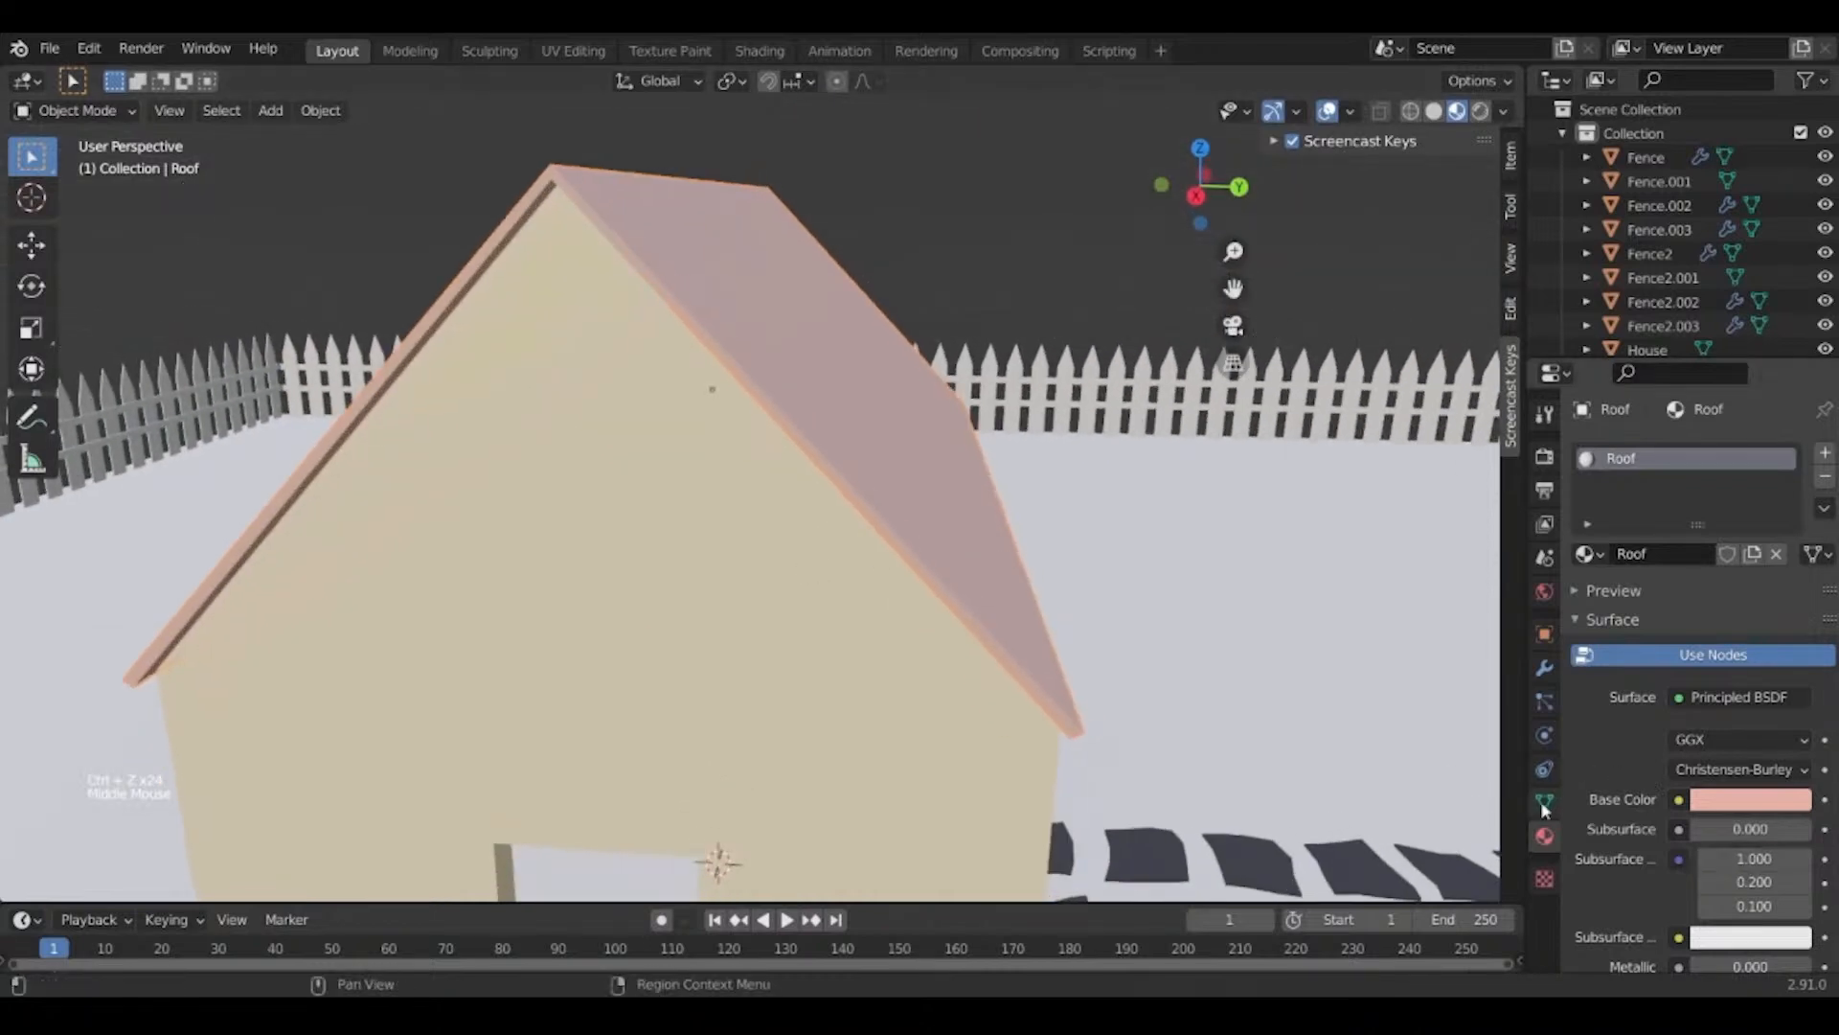
Apply the roof's Solidify modifier so its thickness becomes real geometry.
click(1546, 670)
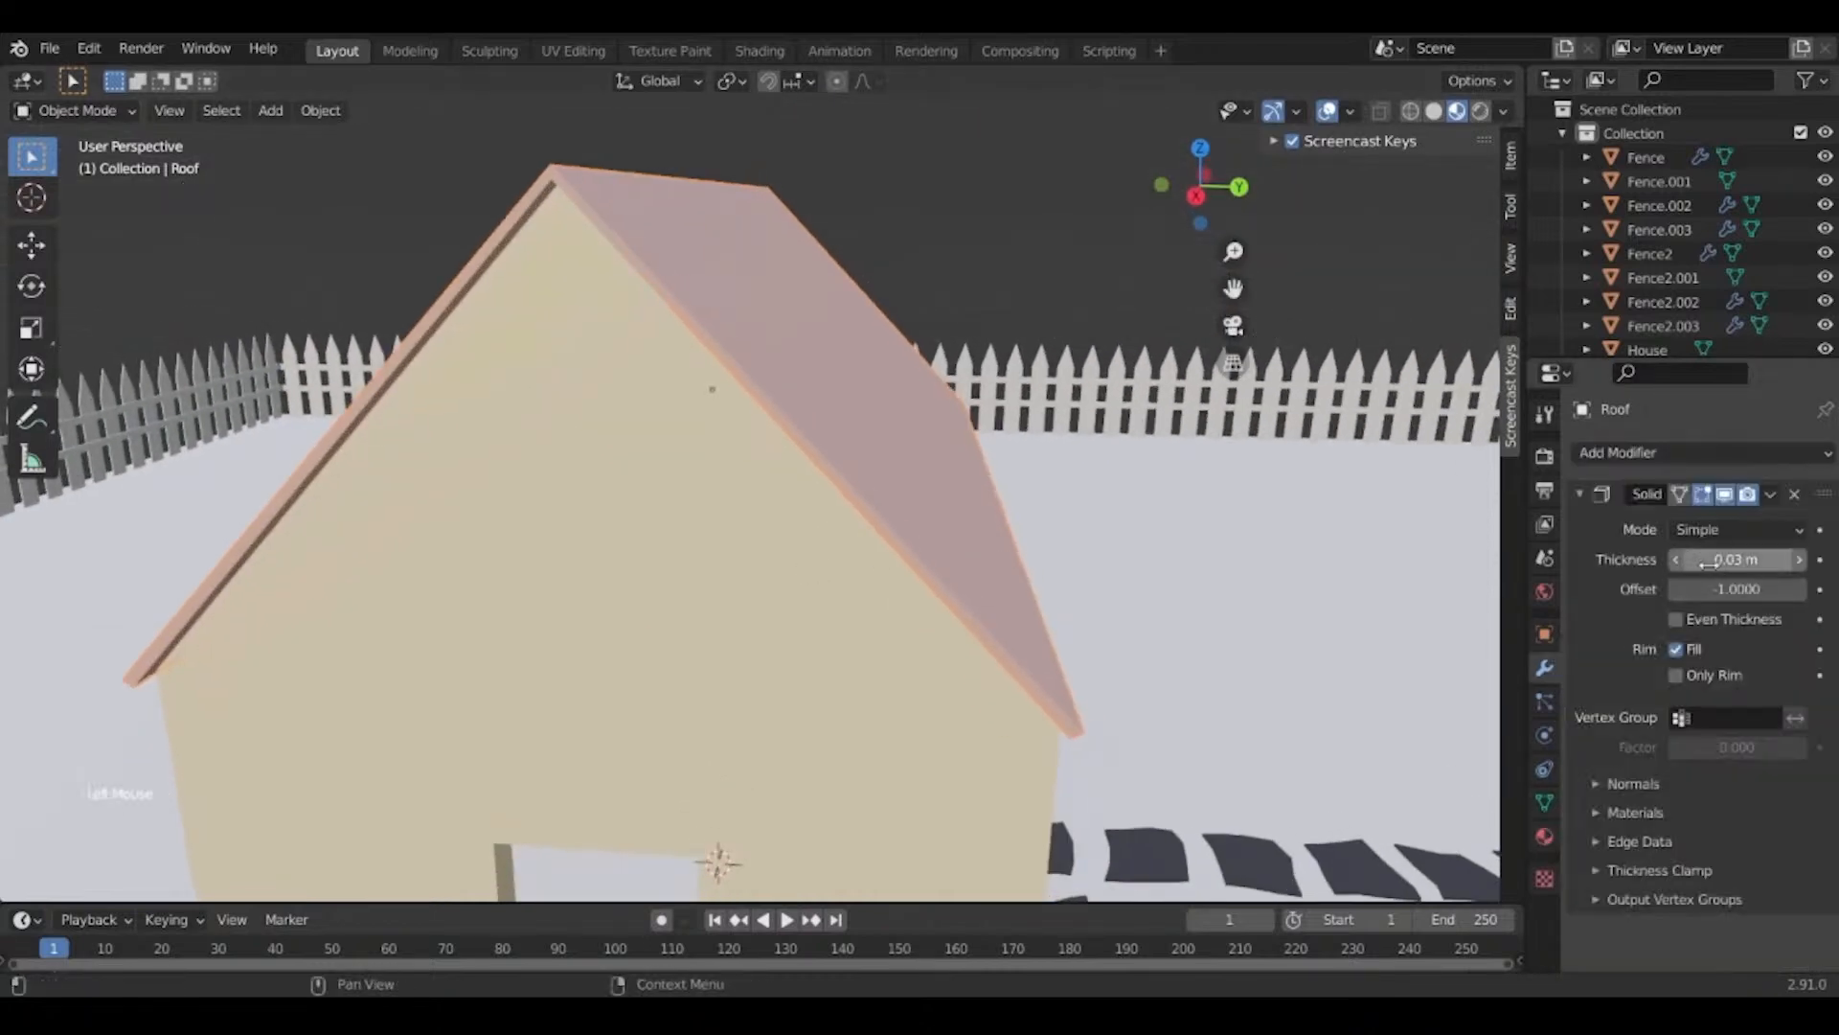
middle_drag(1107, 555, 973, 480)
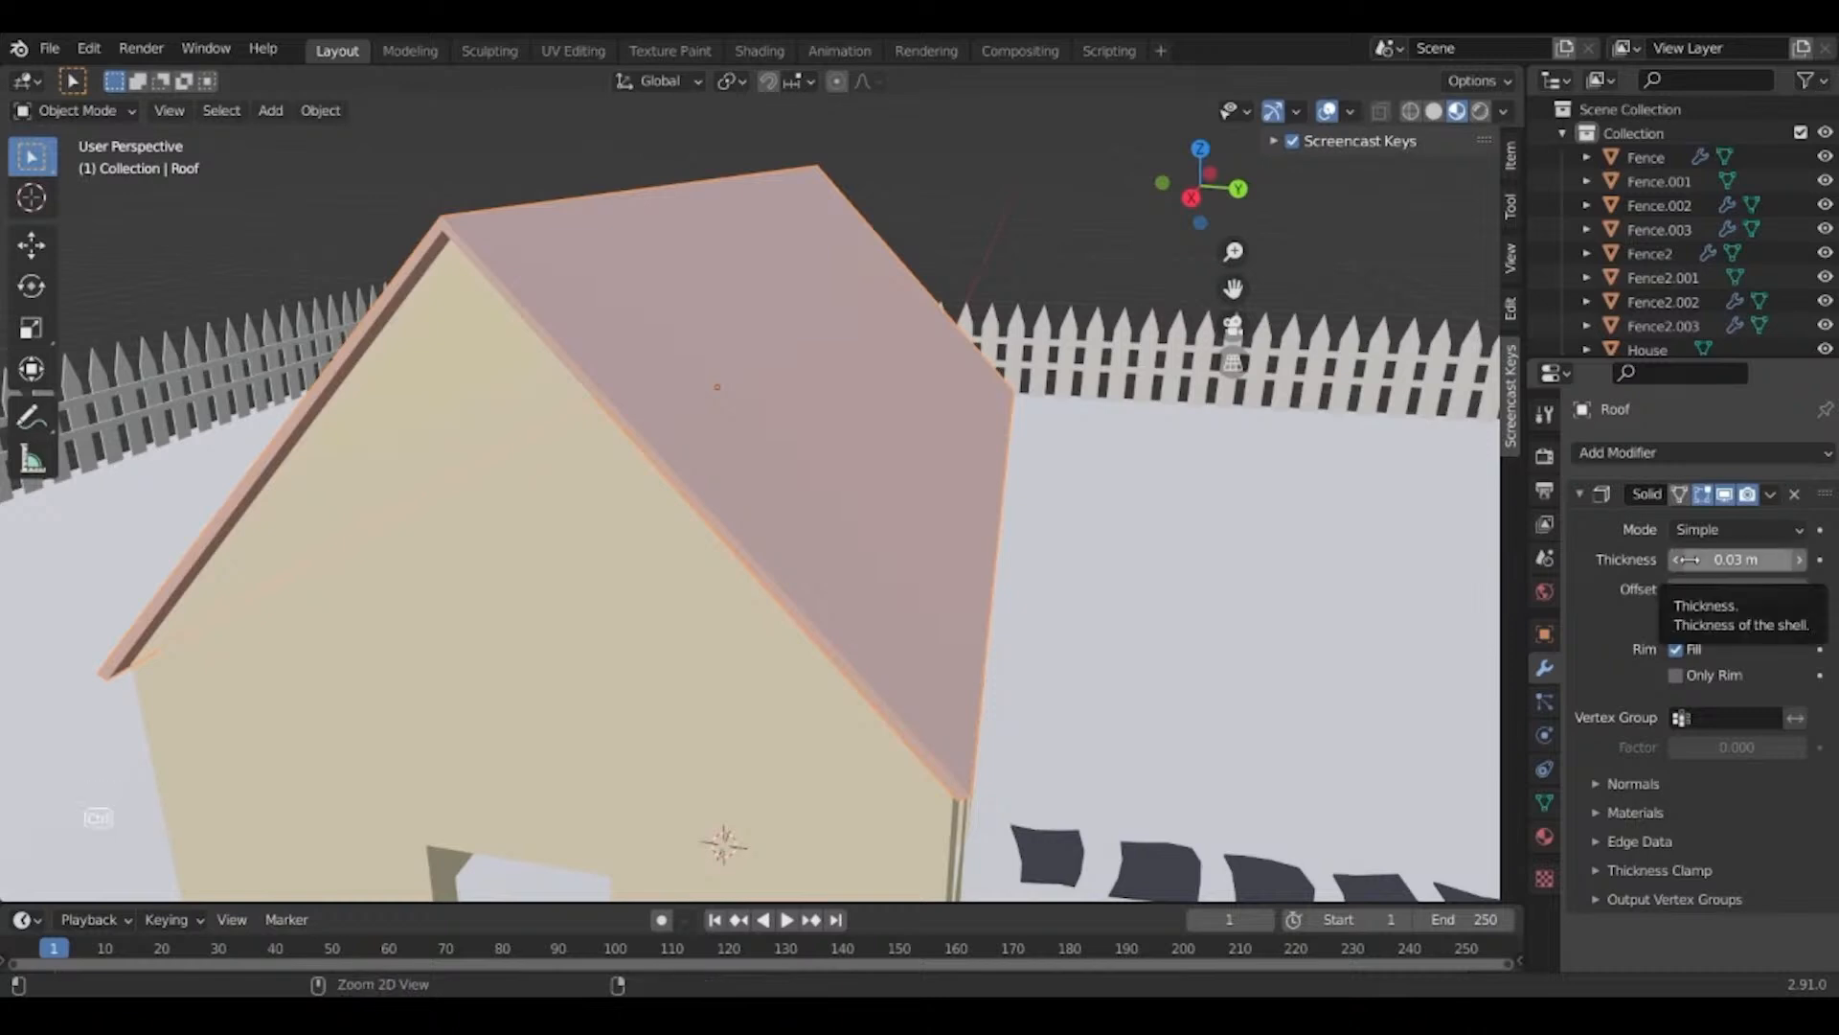
key(ctrl+a)
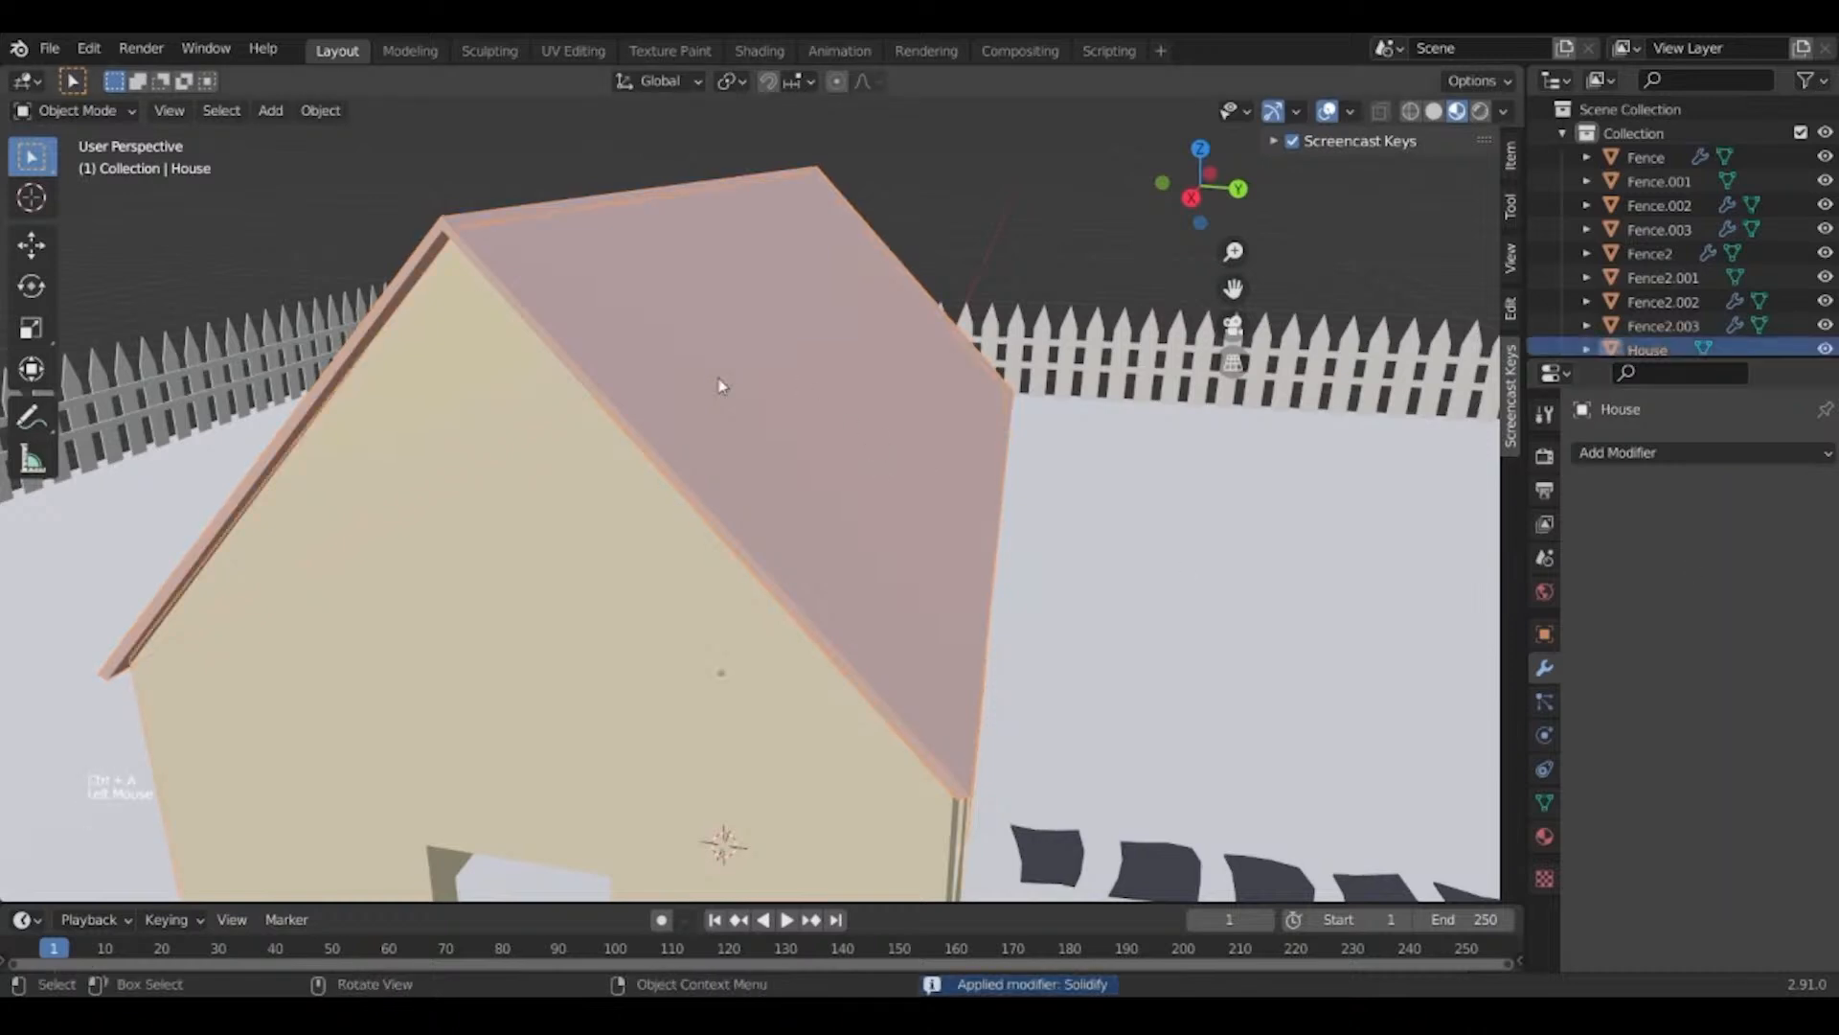
Add eight evenly spaced loop cuts running lengthwise across the roof's front slope, without sliding them.
click(721, 383)
key(Tab)
key(ctrl+r)
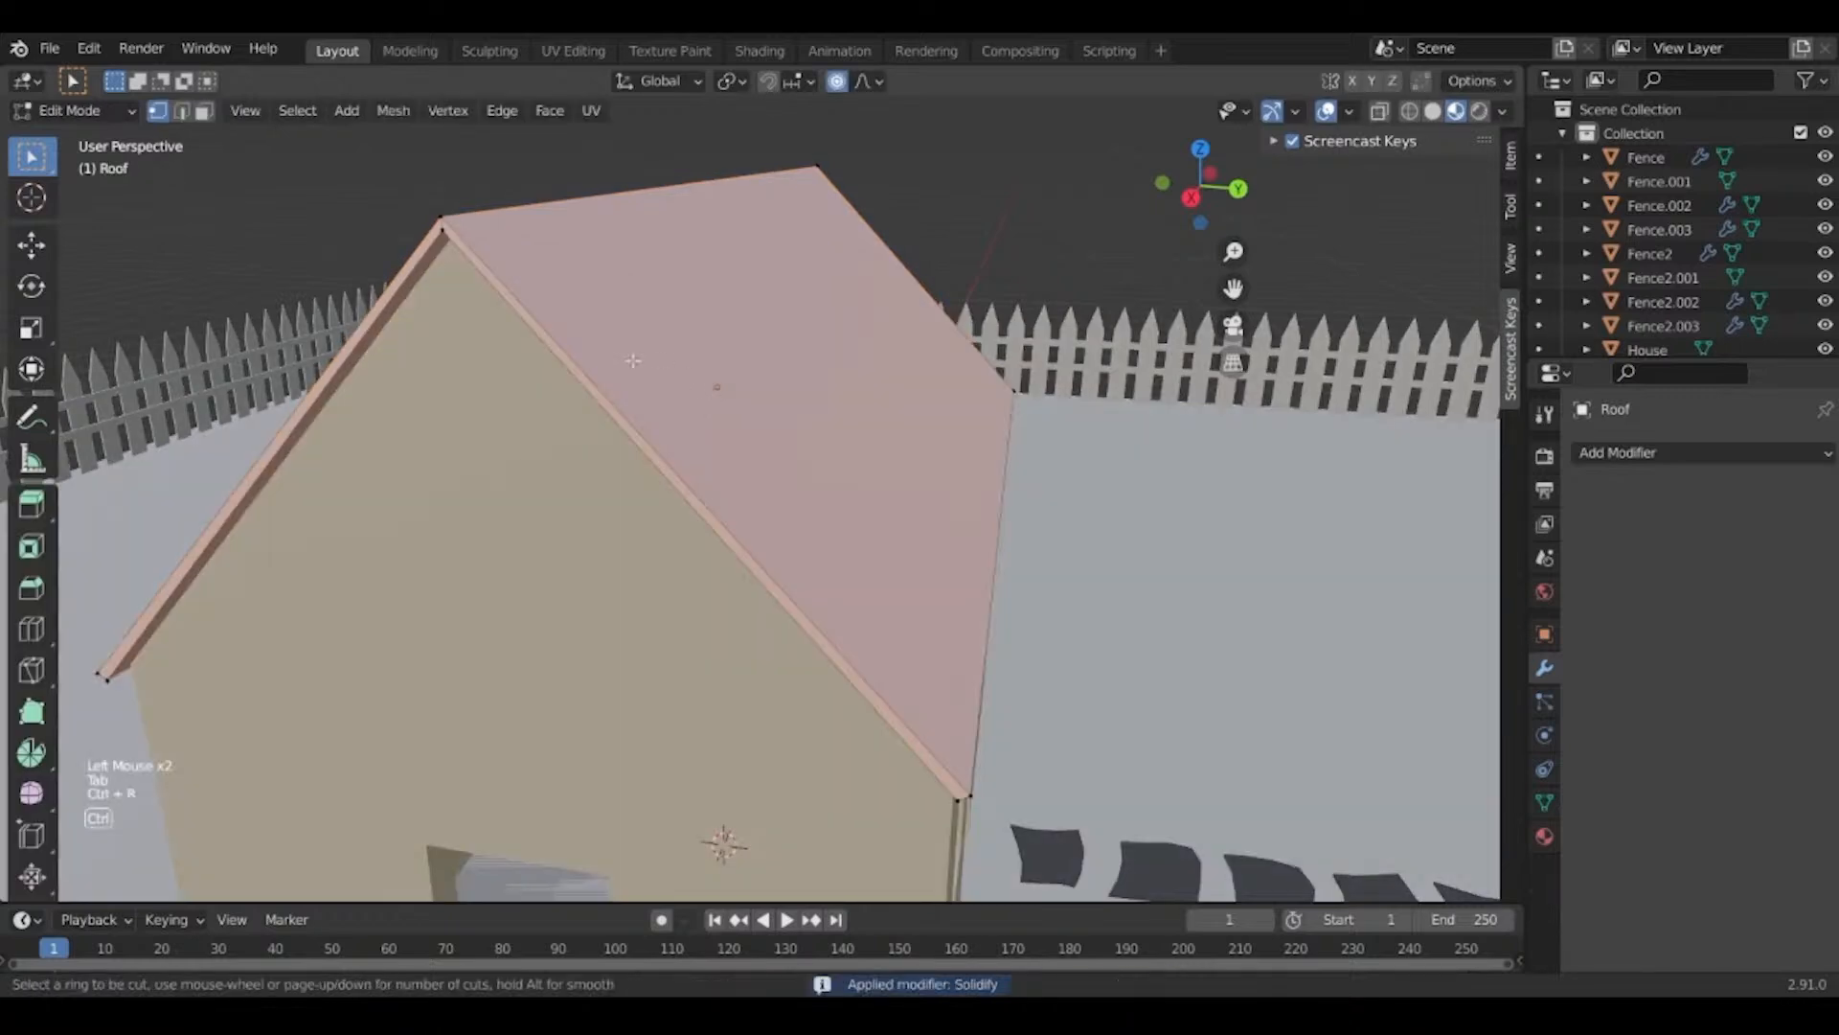
scroll(665, 417, up, 12)
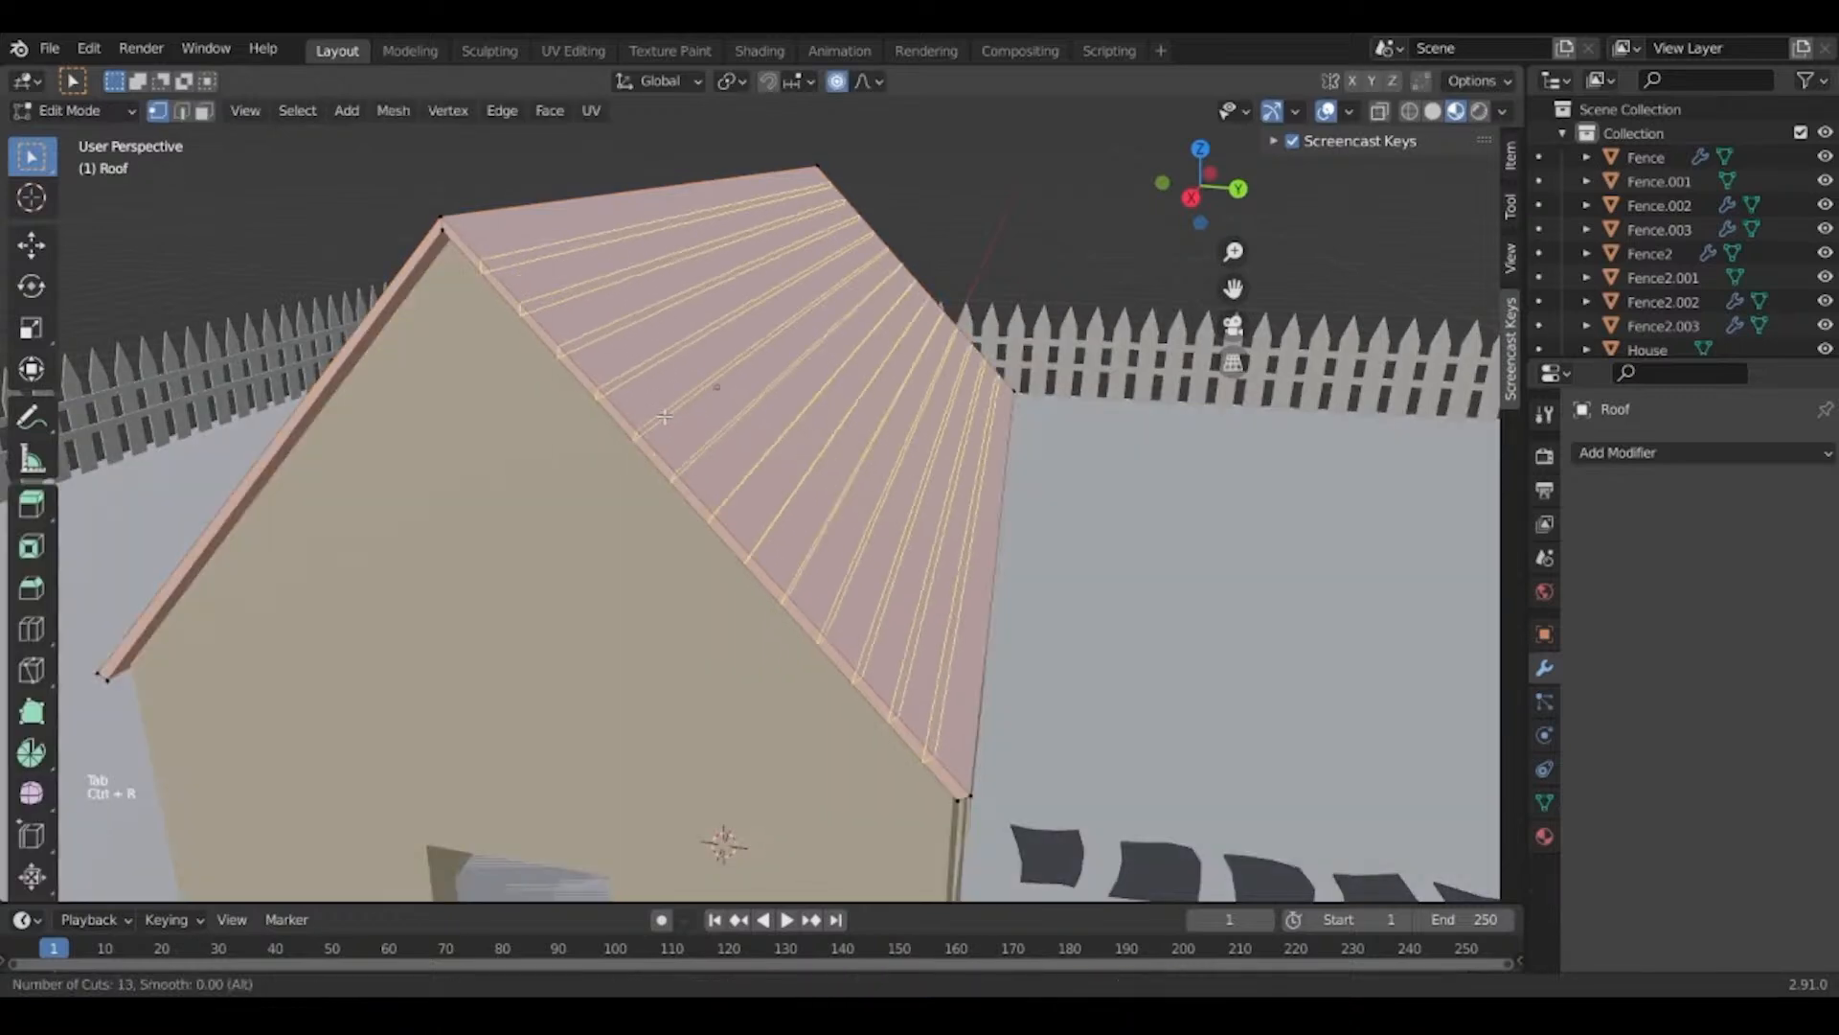
scroll(665, 416, down, 5)
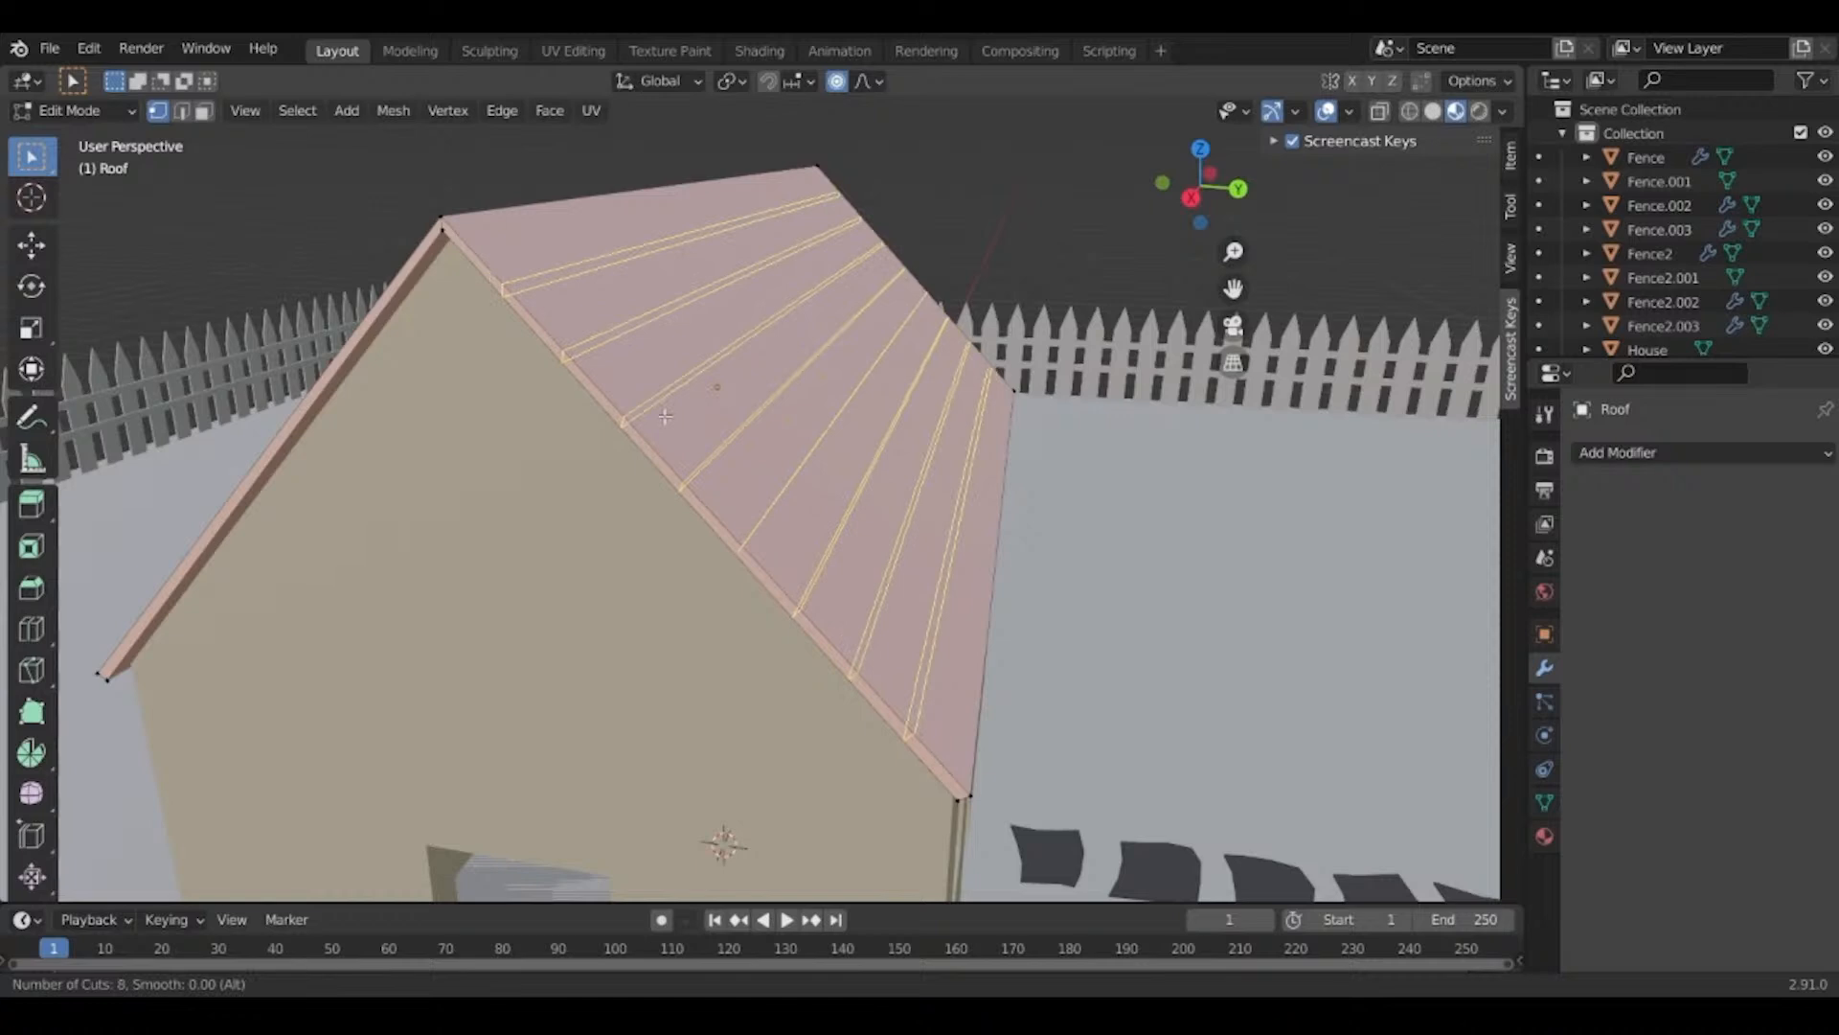
click(665, 417)
right_click(652, 407)
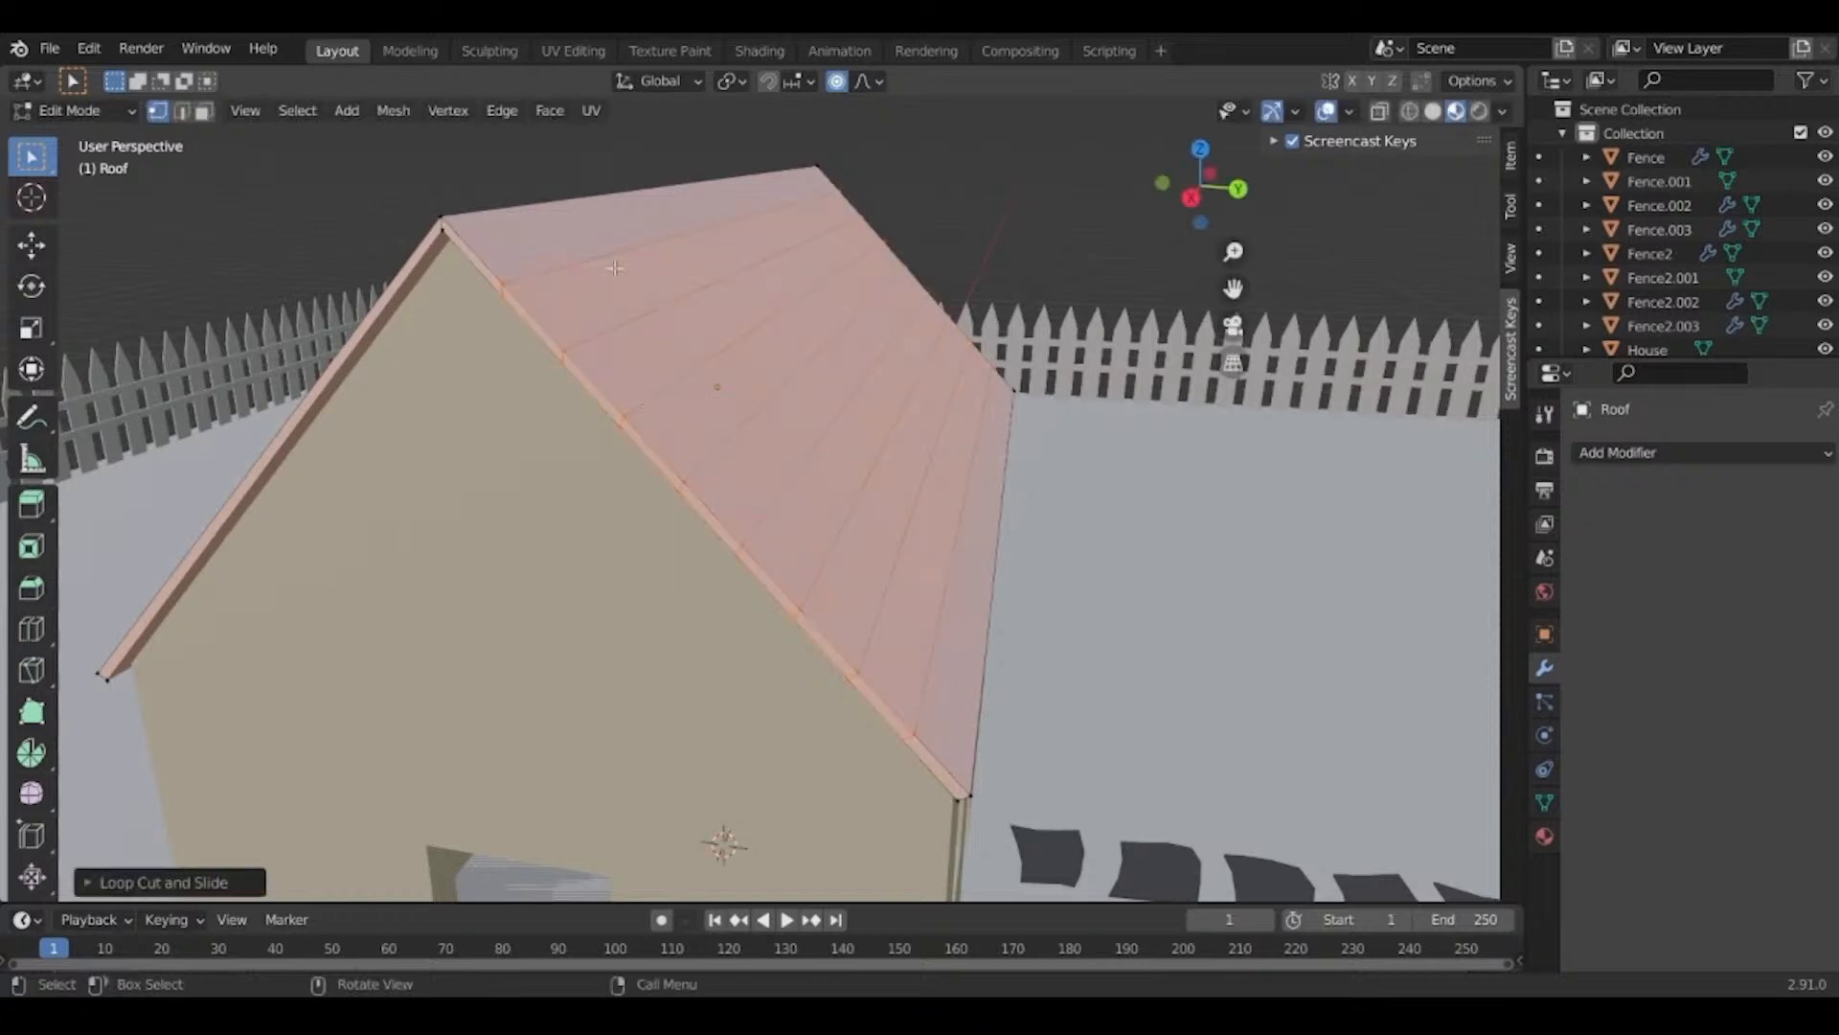
Extrude the eight new lengthwise edges and the eave edge of the front slope upward along Z by about 0.03 m.
key(2)
click(594, 246)
shift+click(637, 326)
shift+click(640, 328)
shift+click(704, 374)
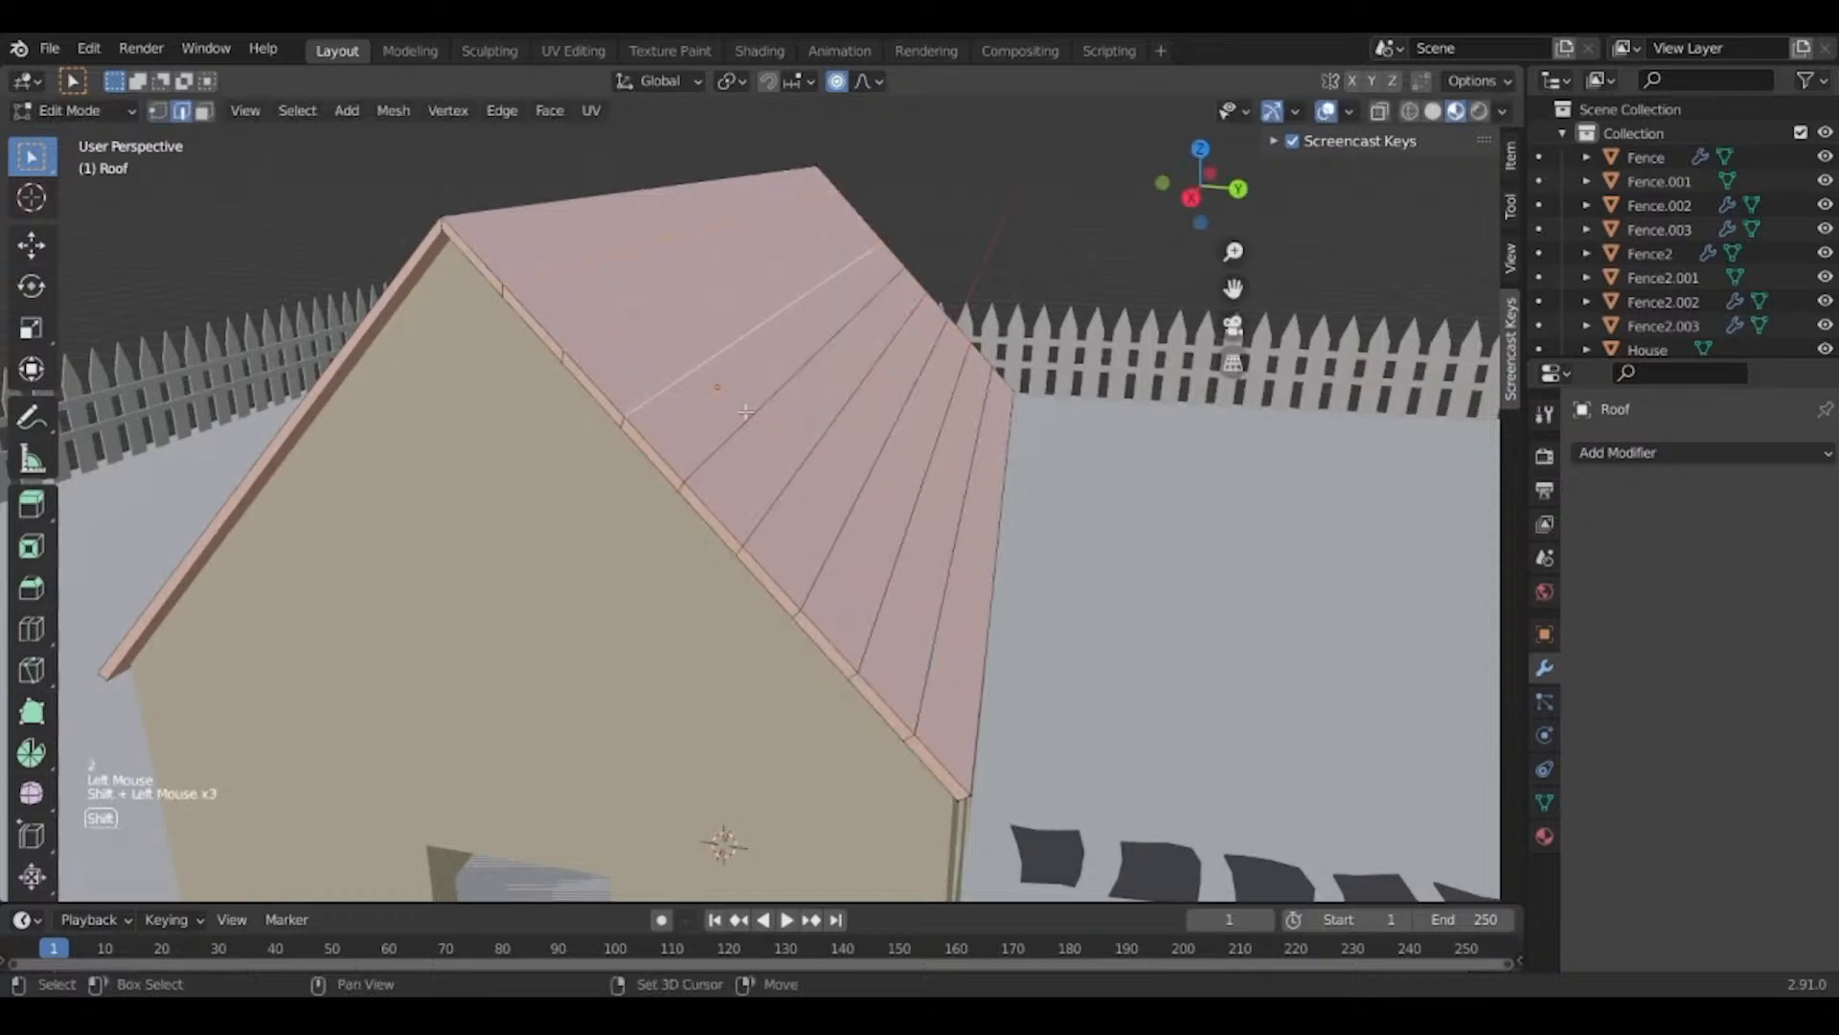
shift+click(766, 410)
shift+click(824, 436)
shift+click(876, 460)
shift+click(914, 522)
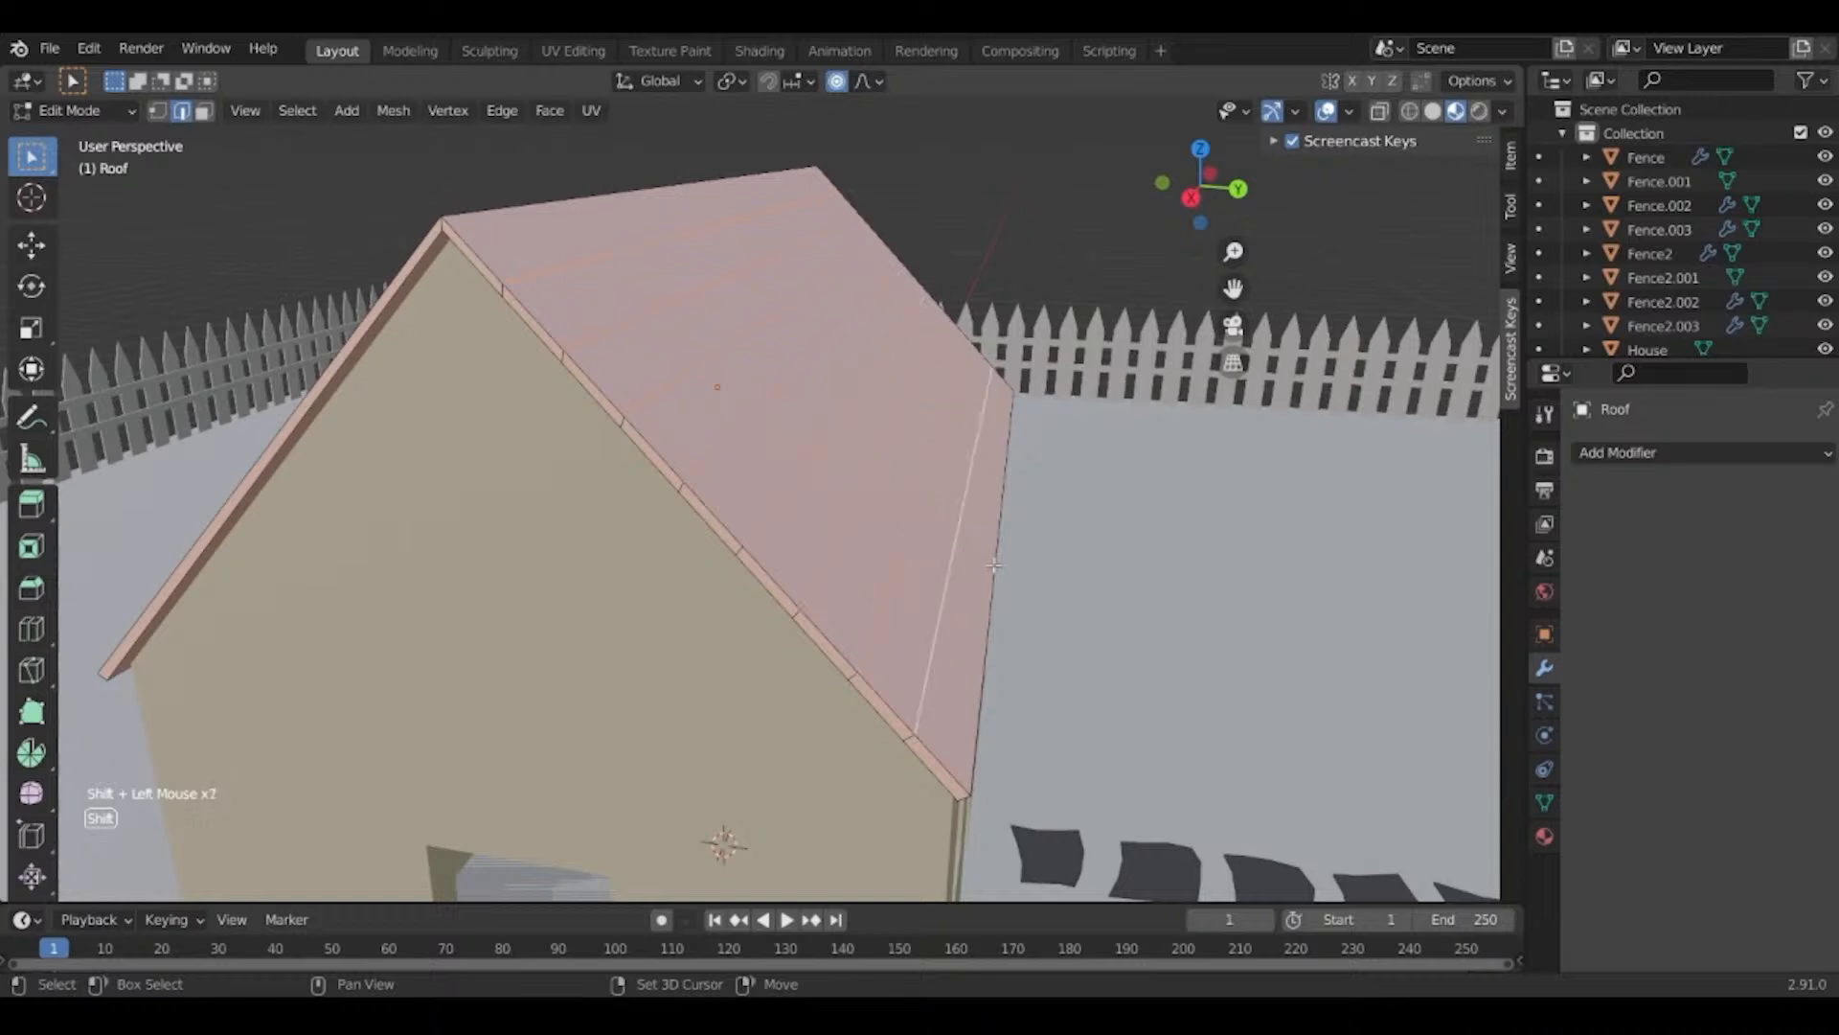
shift+click(994, 565)
key(e)
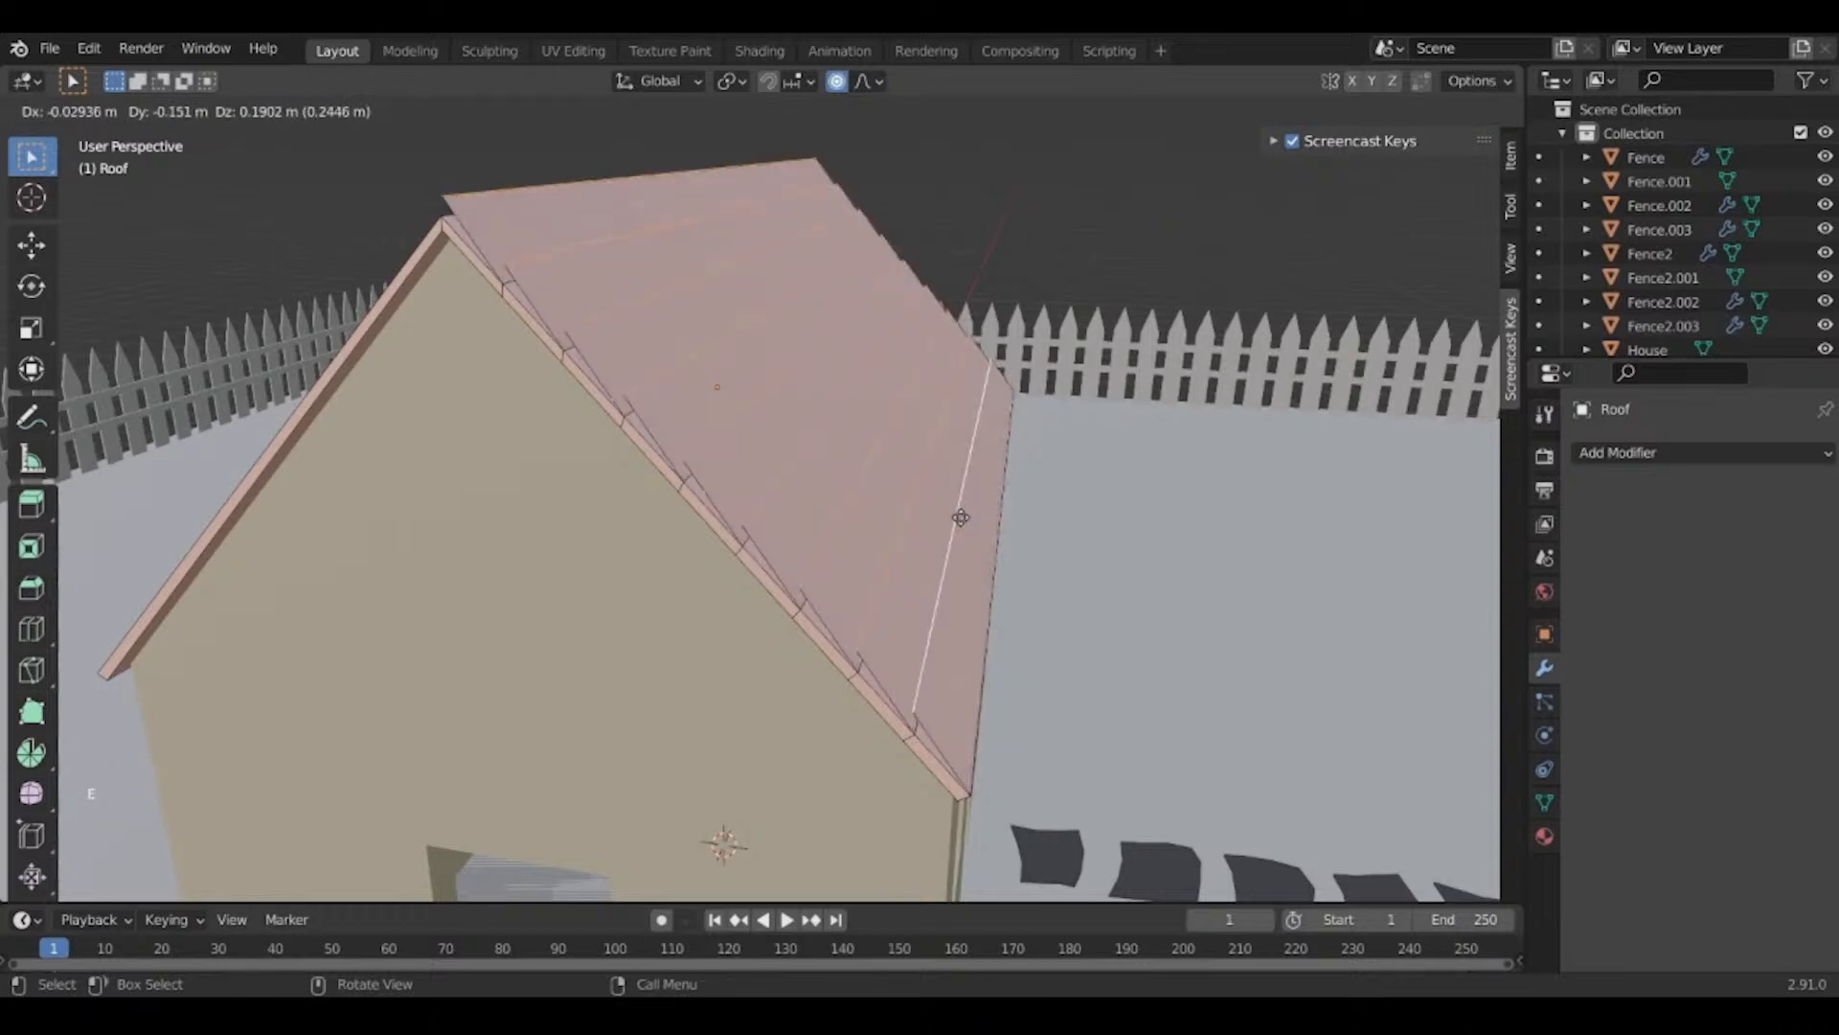
key(z)
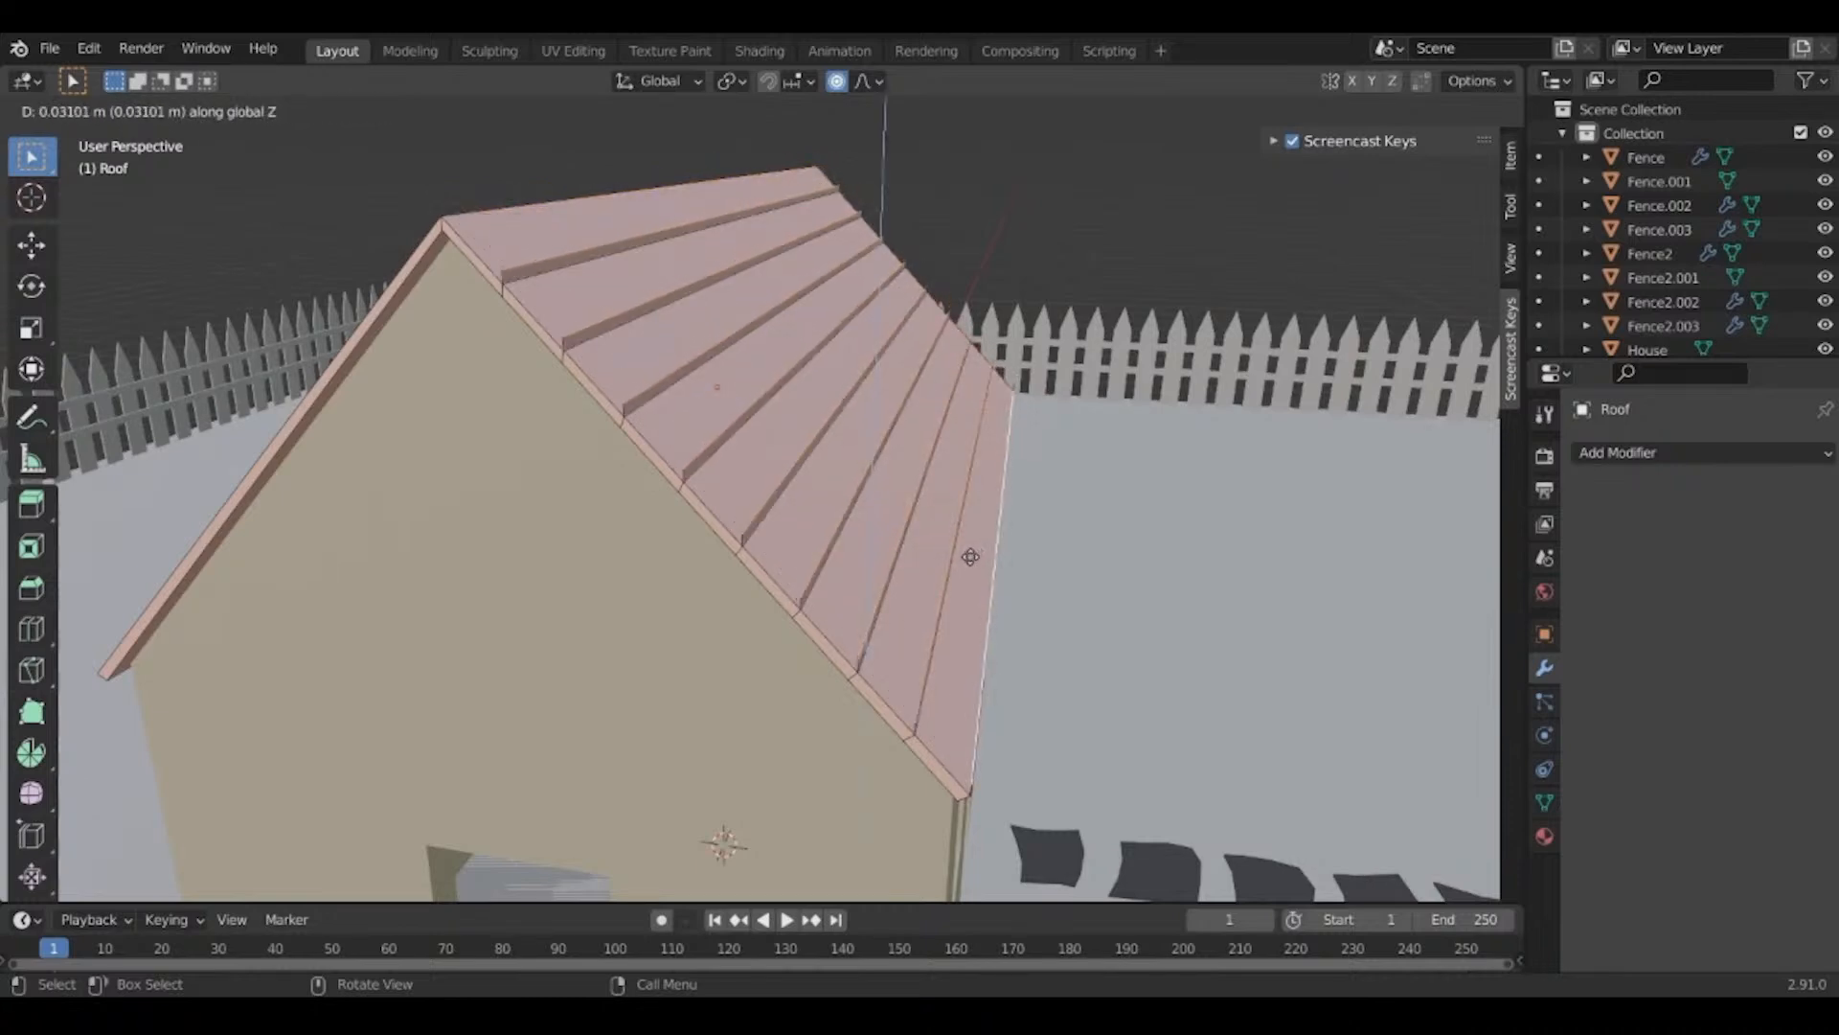
click(969, 556)
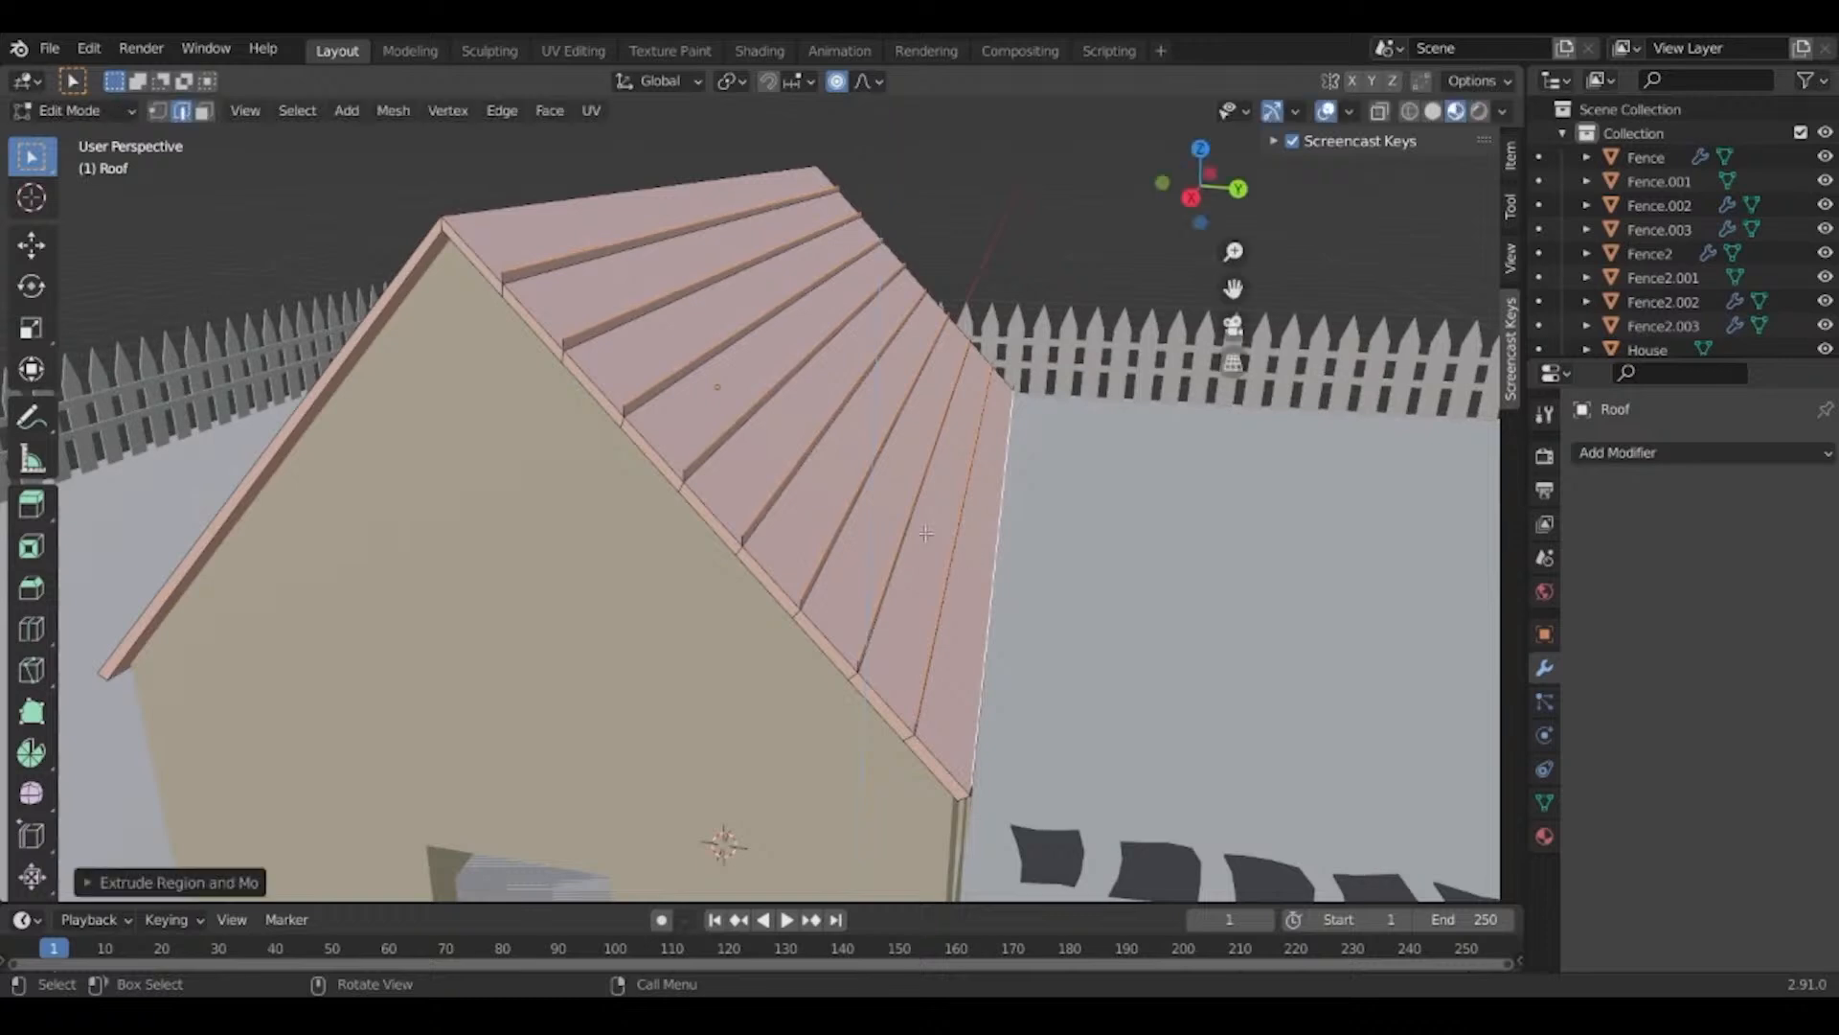
Fill the two topmost planks of the front slope with faces, joining each upper base edge to the raised edge below it.
middle_drag(969, 555, 697, 368)
scroll(721, 372, up, 2)
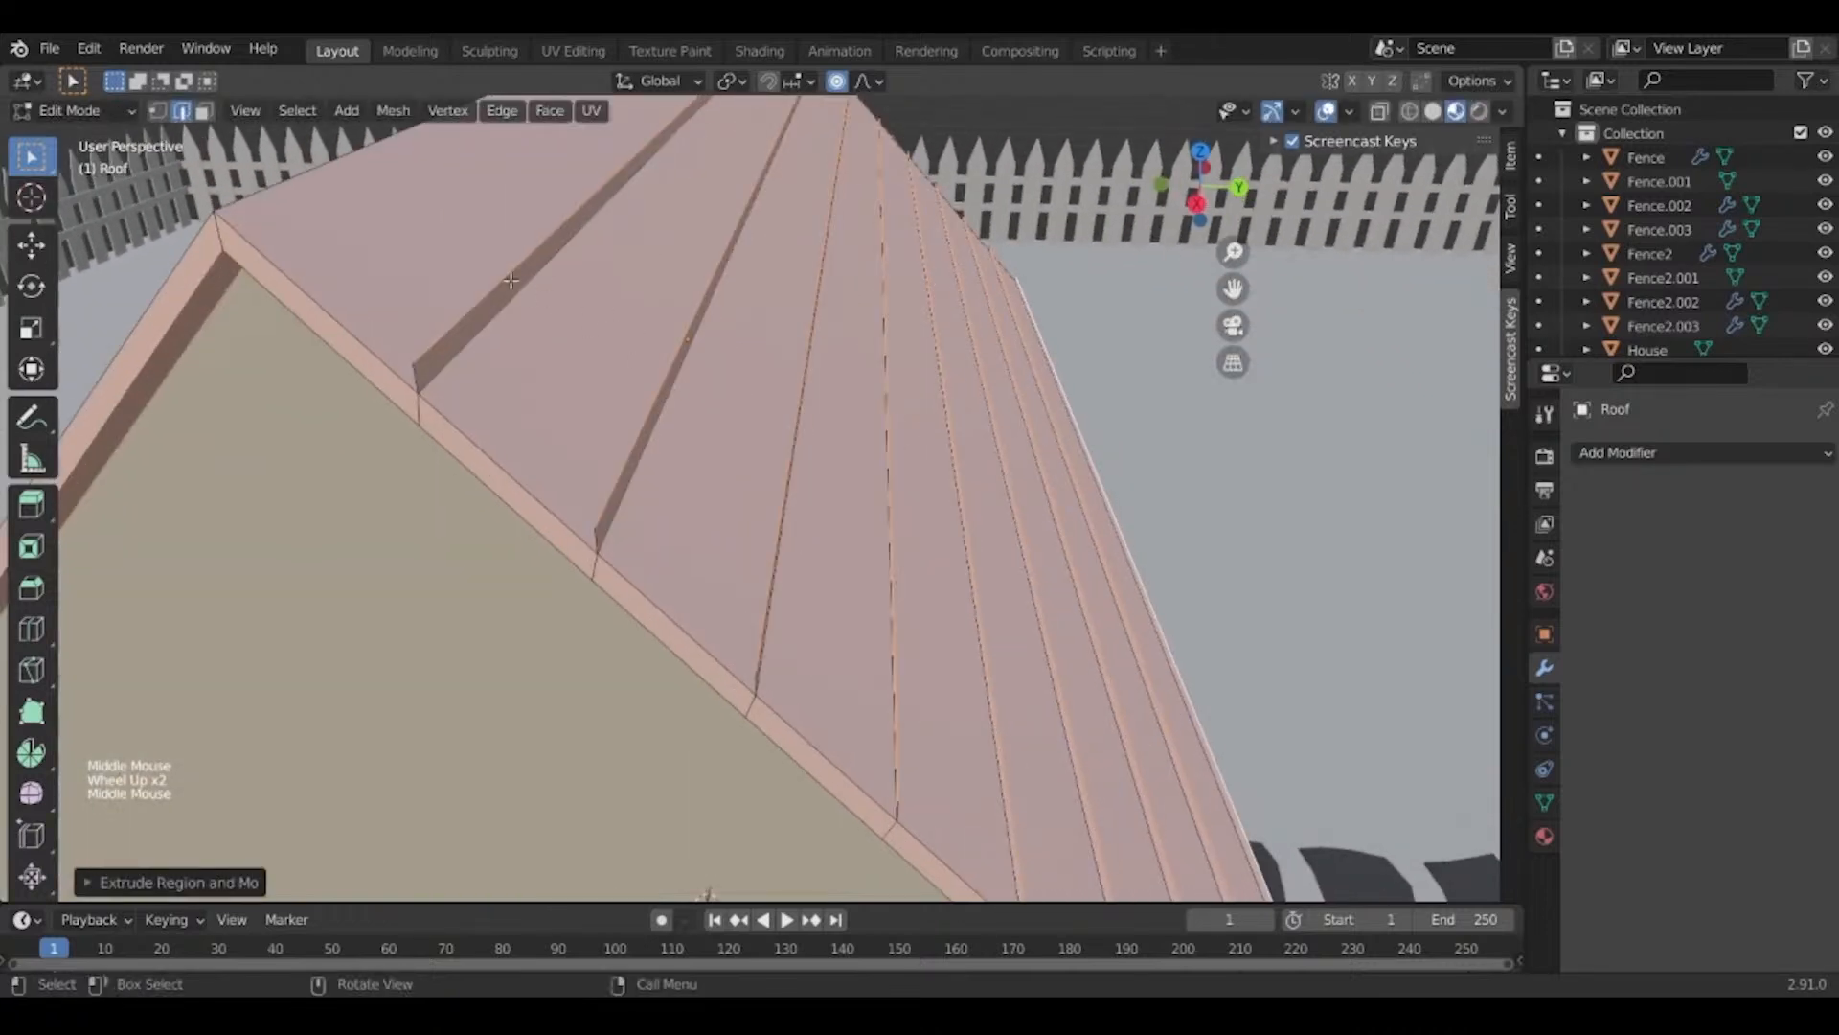
click(468, 289)
shift+middle_drag(467, 288, 733, 407)
shift+click(691, 373)
key(f)
click(736, 350)
shift+click(733, 407)
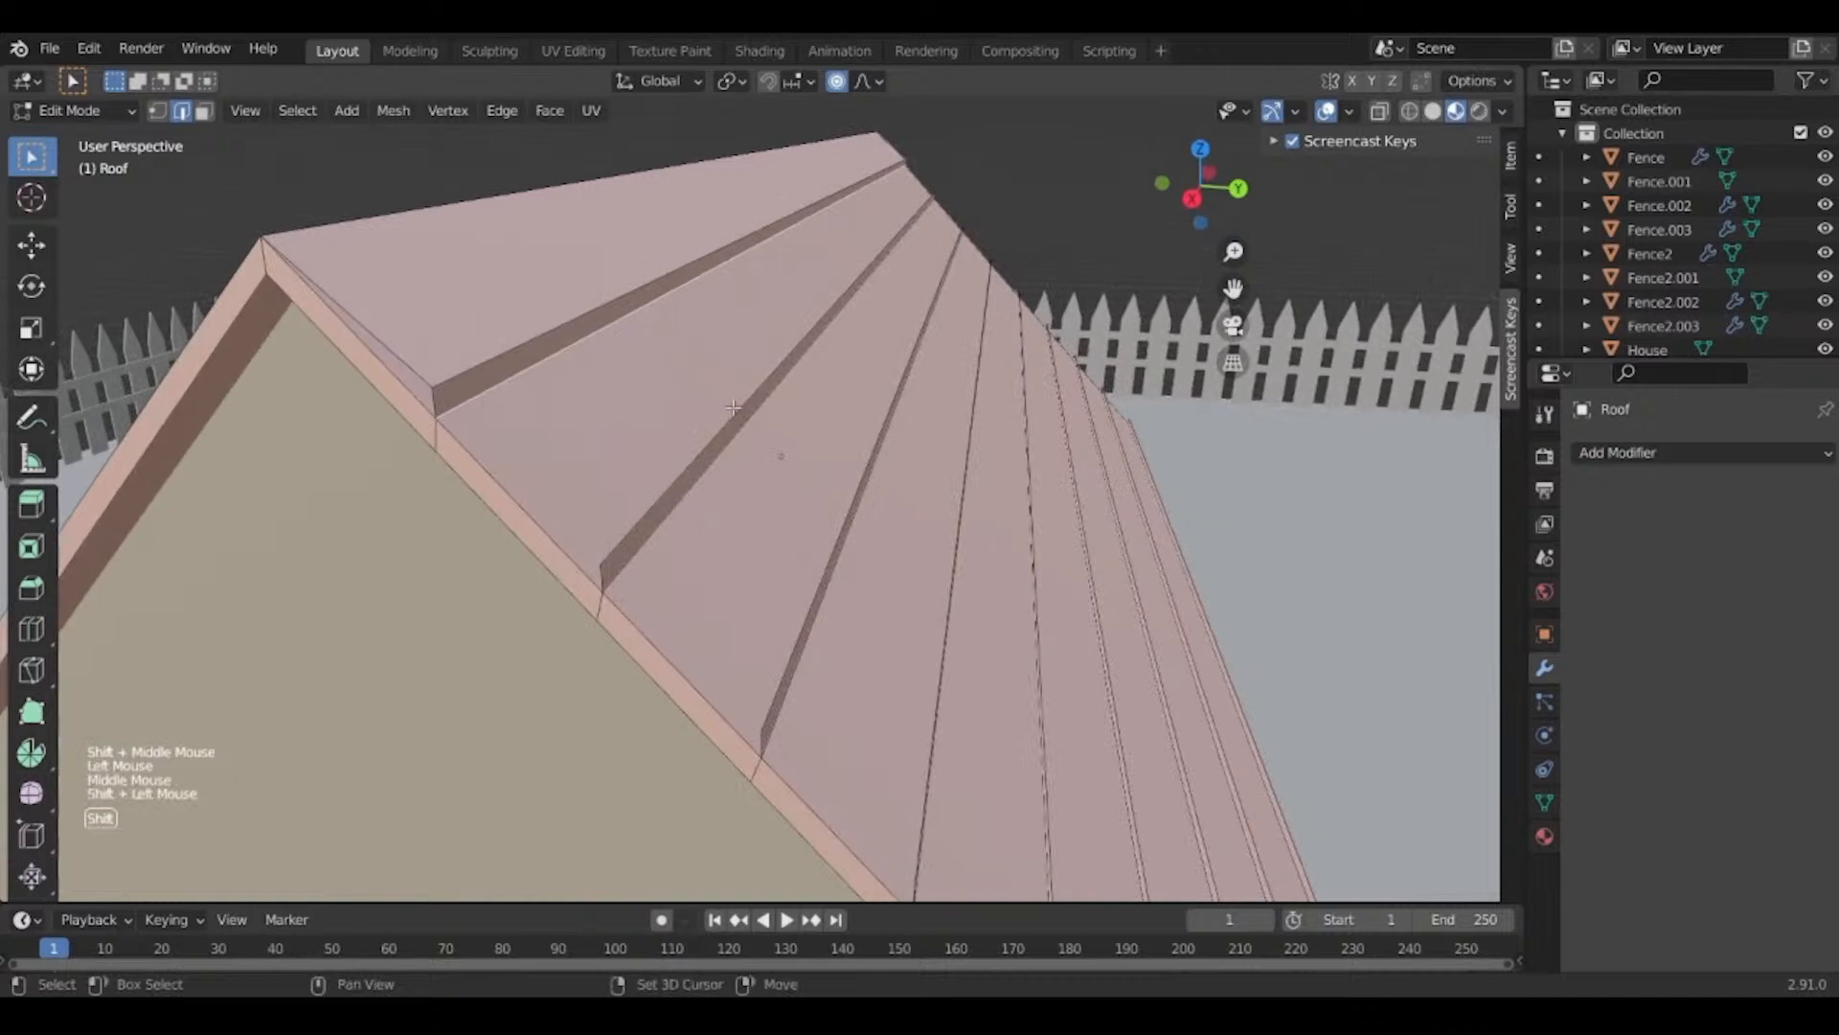
key(f)
Fill the third, fourth and fifth planks from the ridge with faces between their base and raised edges.
click(752, 421)
shift+click(852, 464)
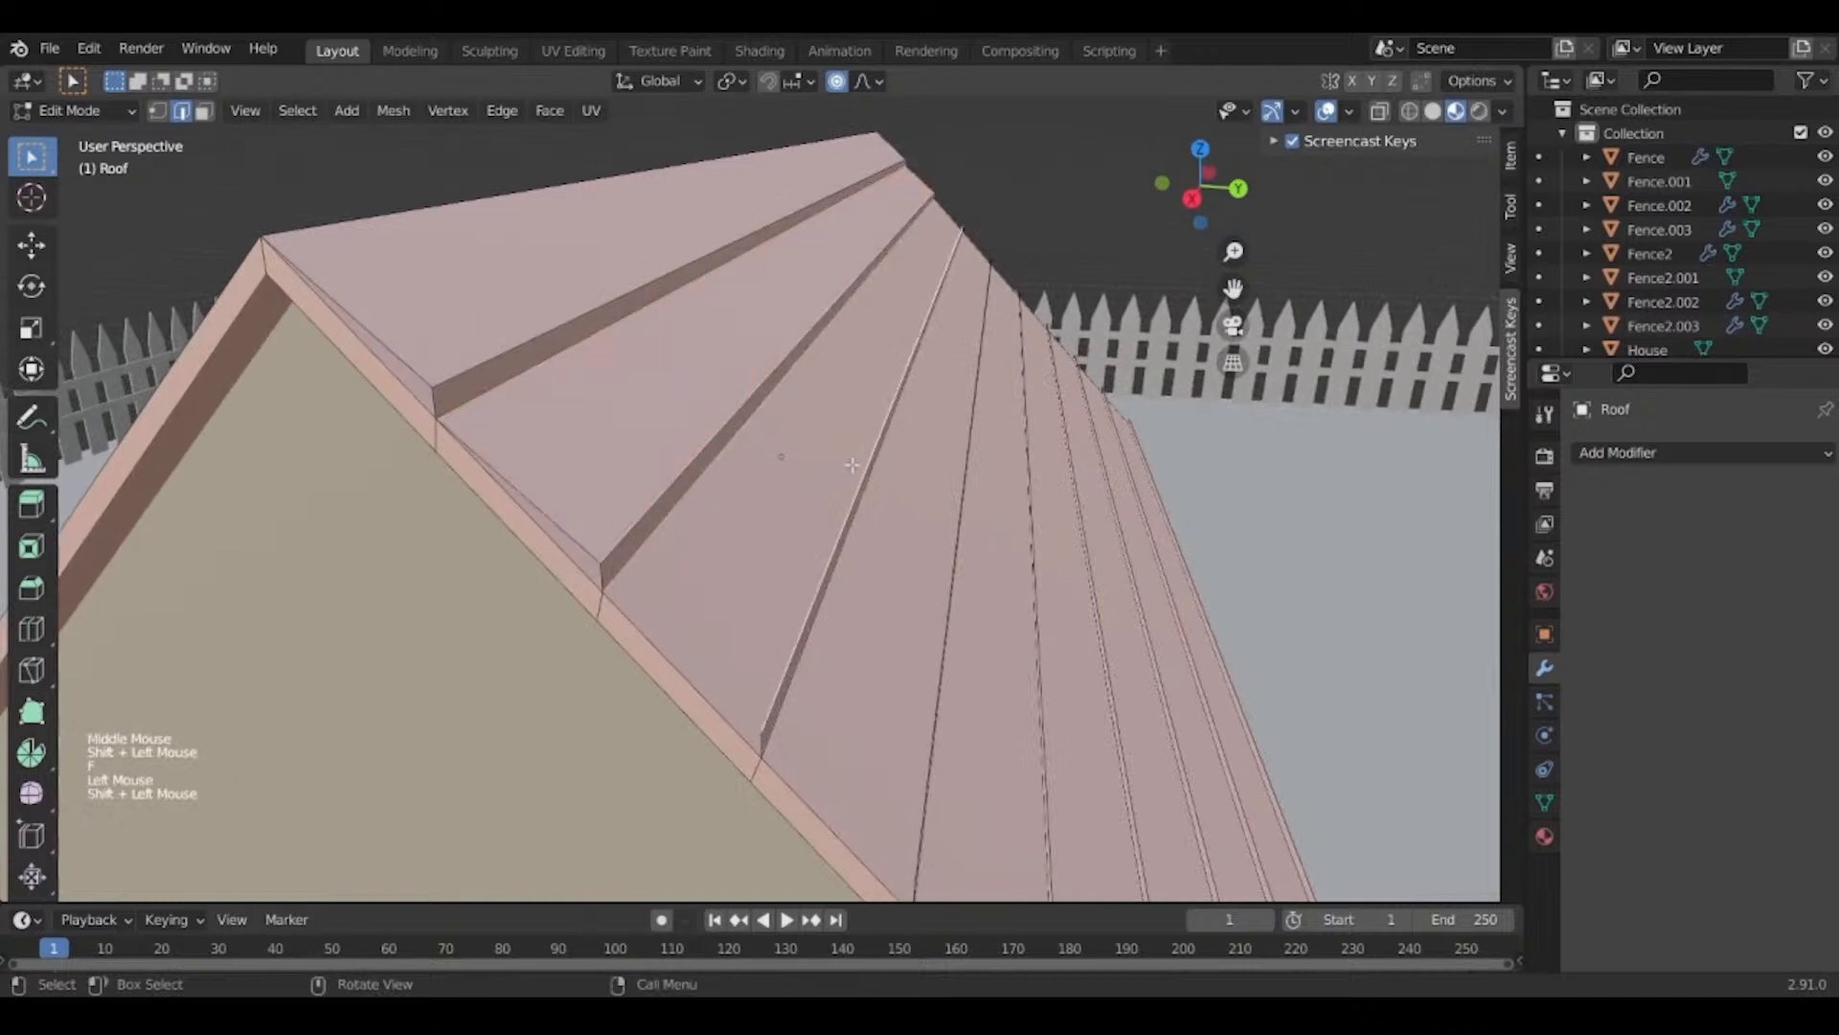
middle_drag(851, 465, 781, 474)
key(f)
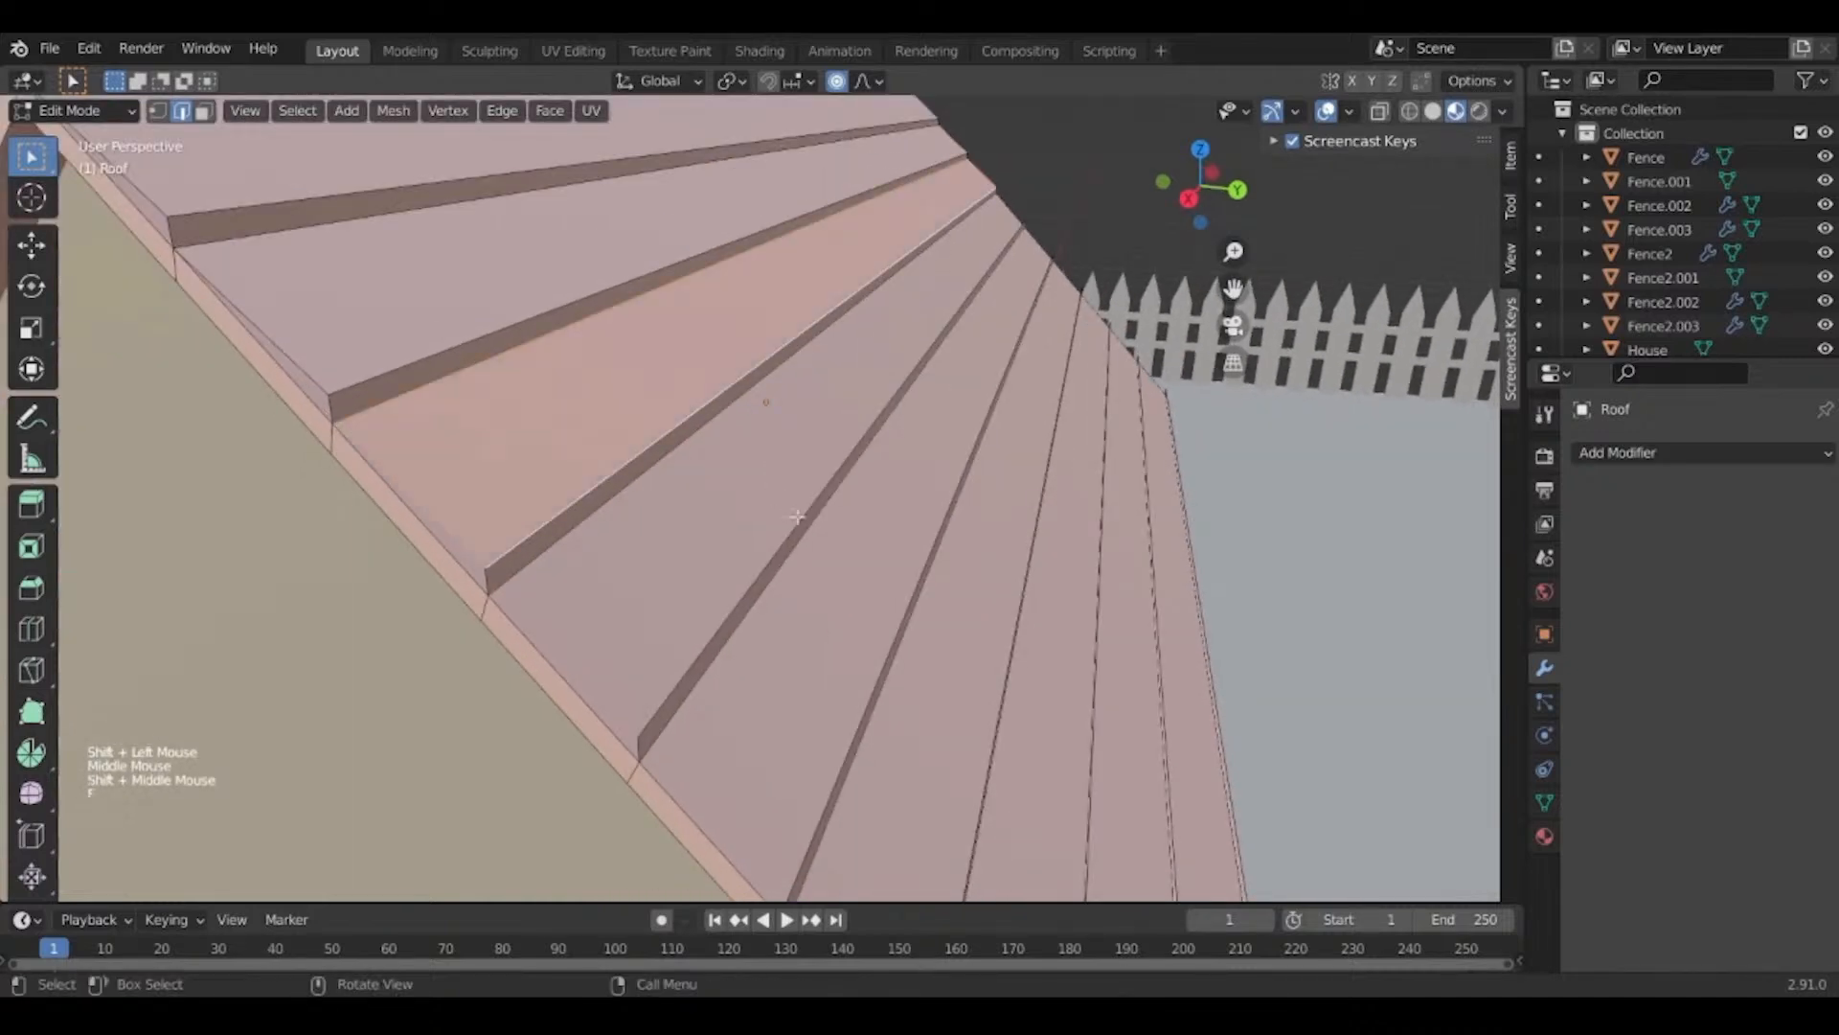
click(797, 518)
shift+click(874, 627)
key(f)
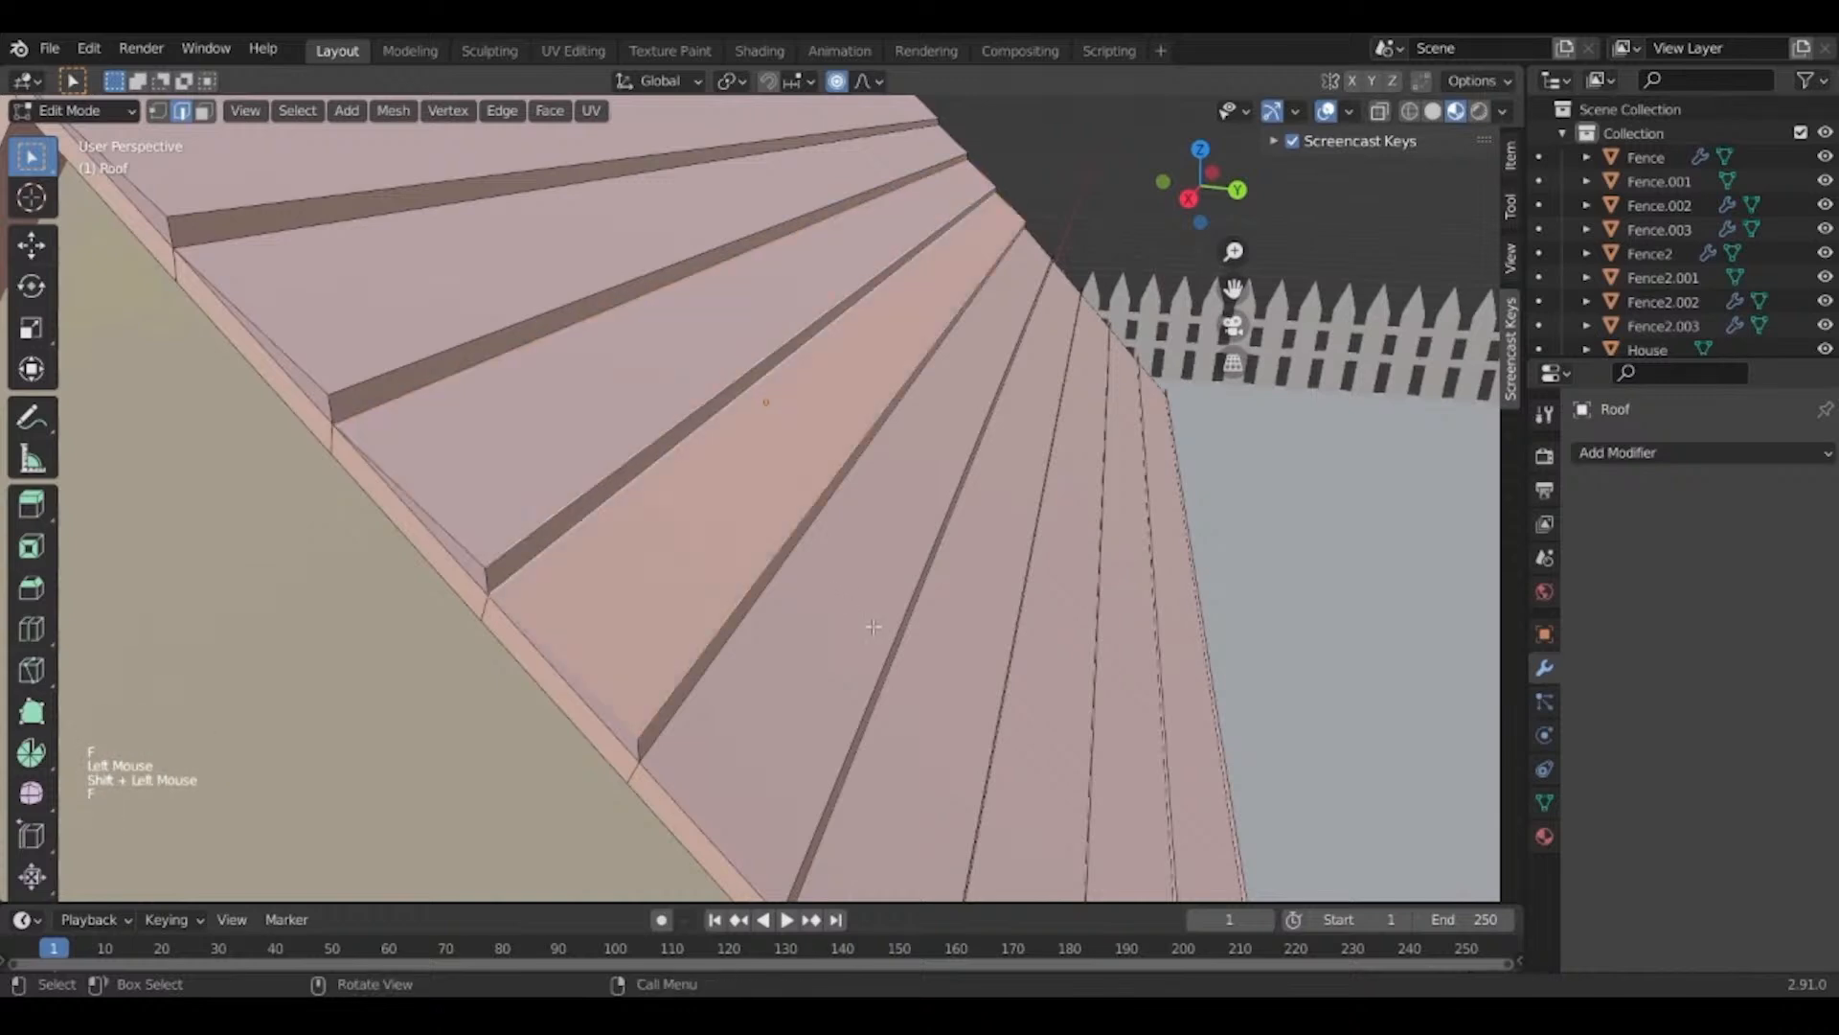
shift+middle_drag(874, 628, 773, 594)
click(623, 414)
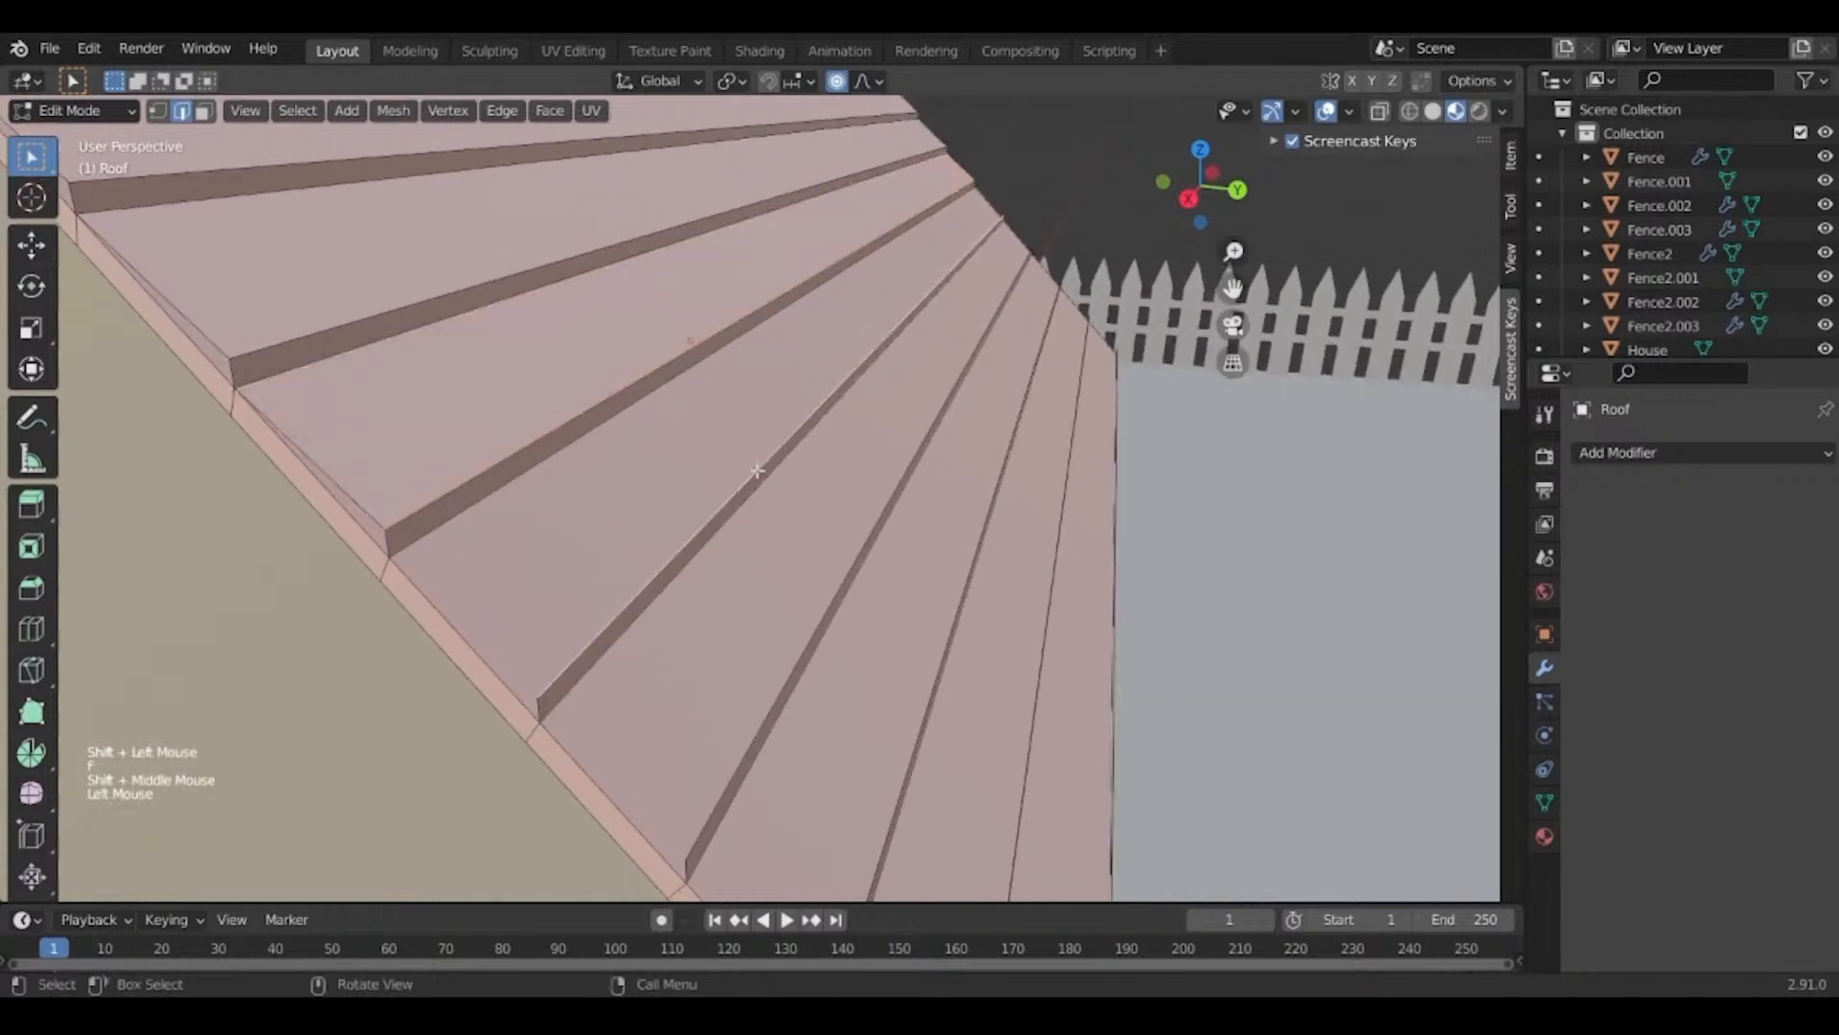
shift+click(620, 440)
key(f)
Fill the sixth and seventh planks from the ridge with faces between their base and raised edges.
scroll(537, 337, down, 3)
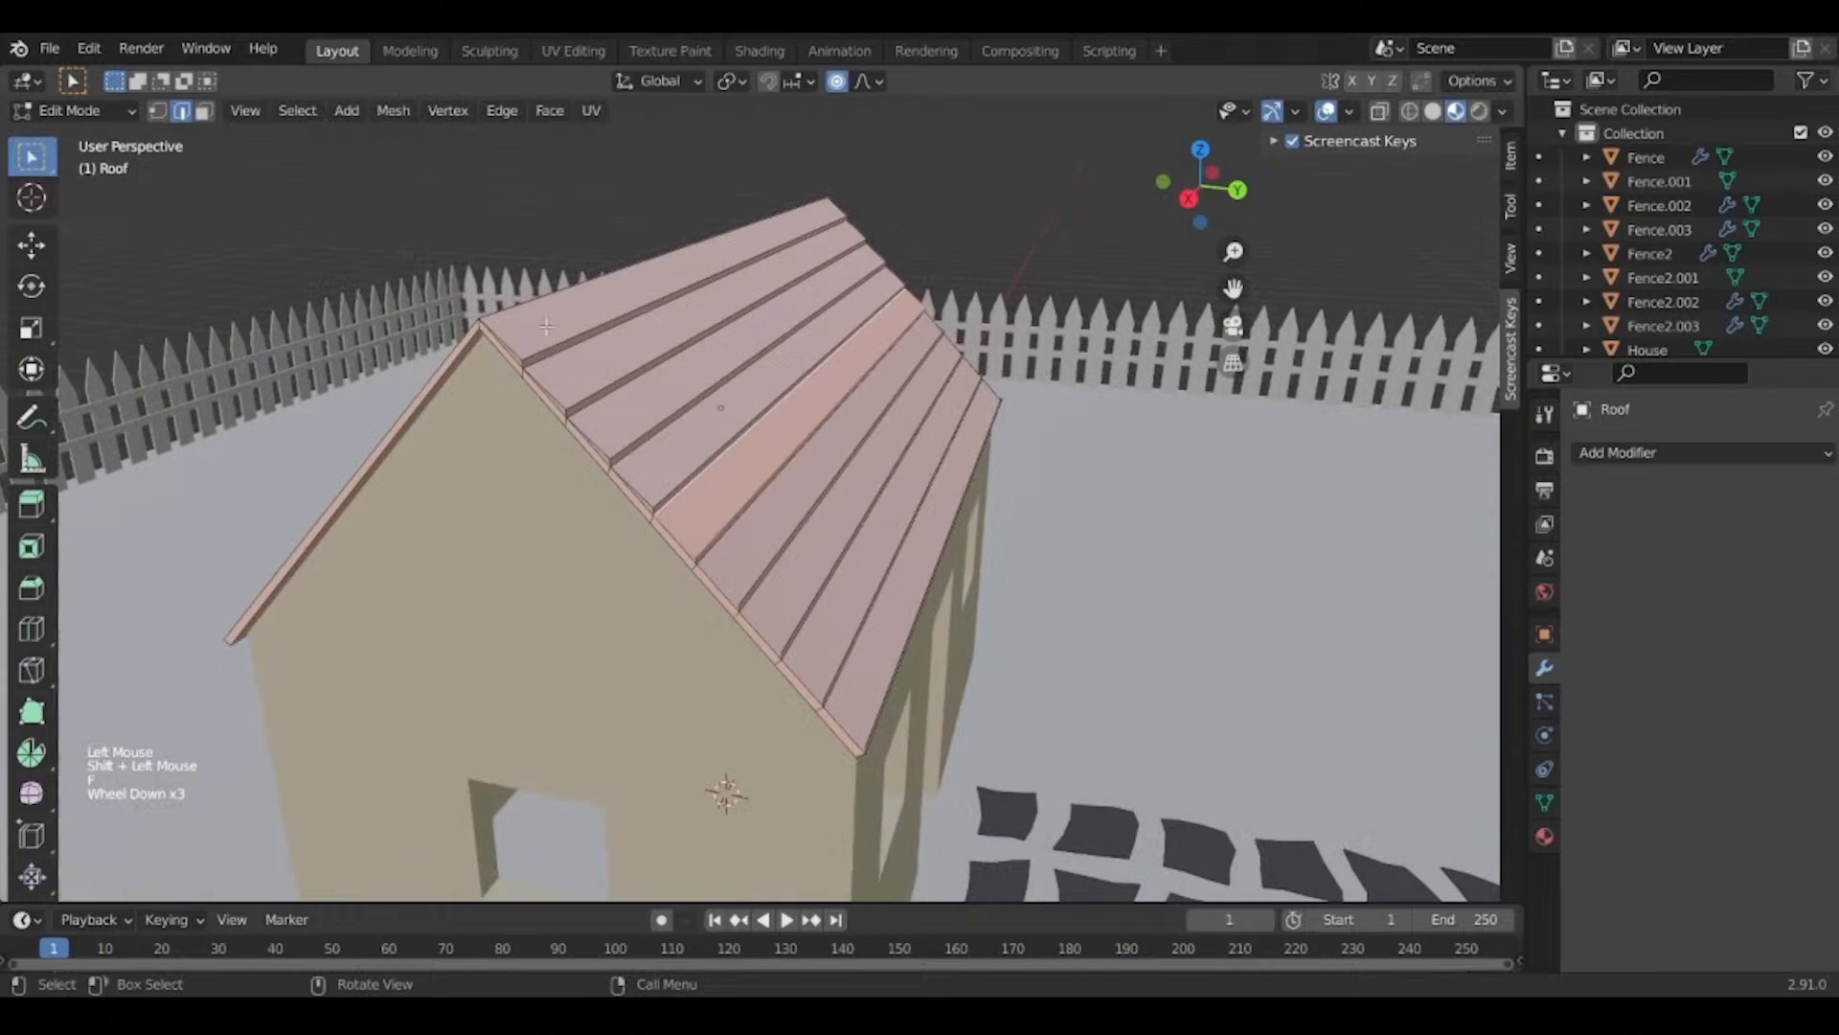
scroll(809, 565, up, 2)
click(810, 565)
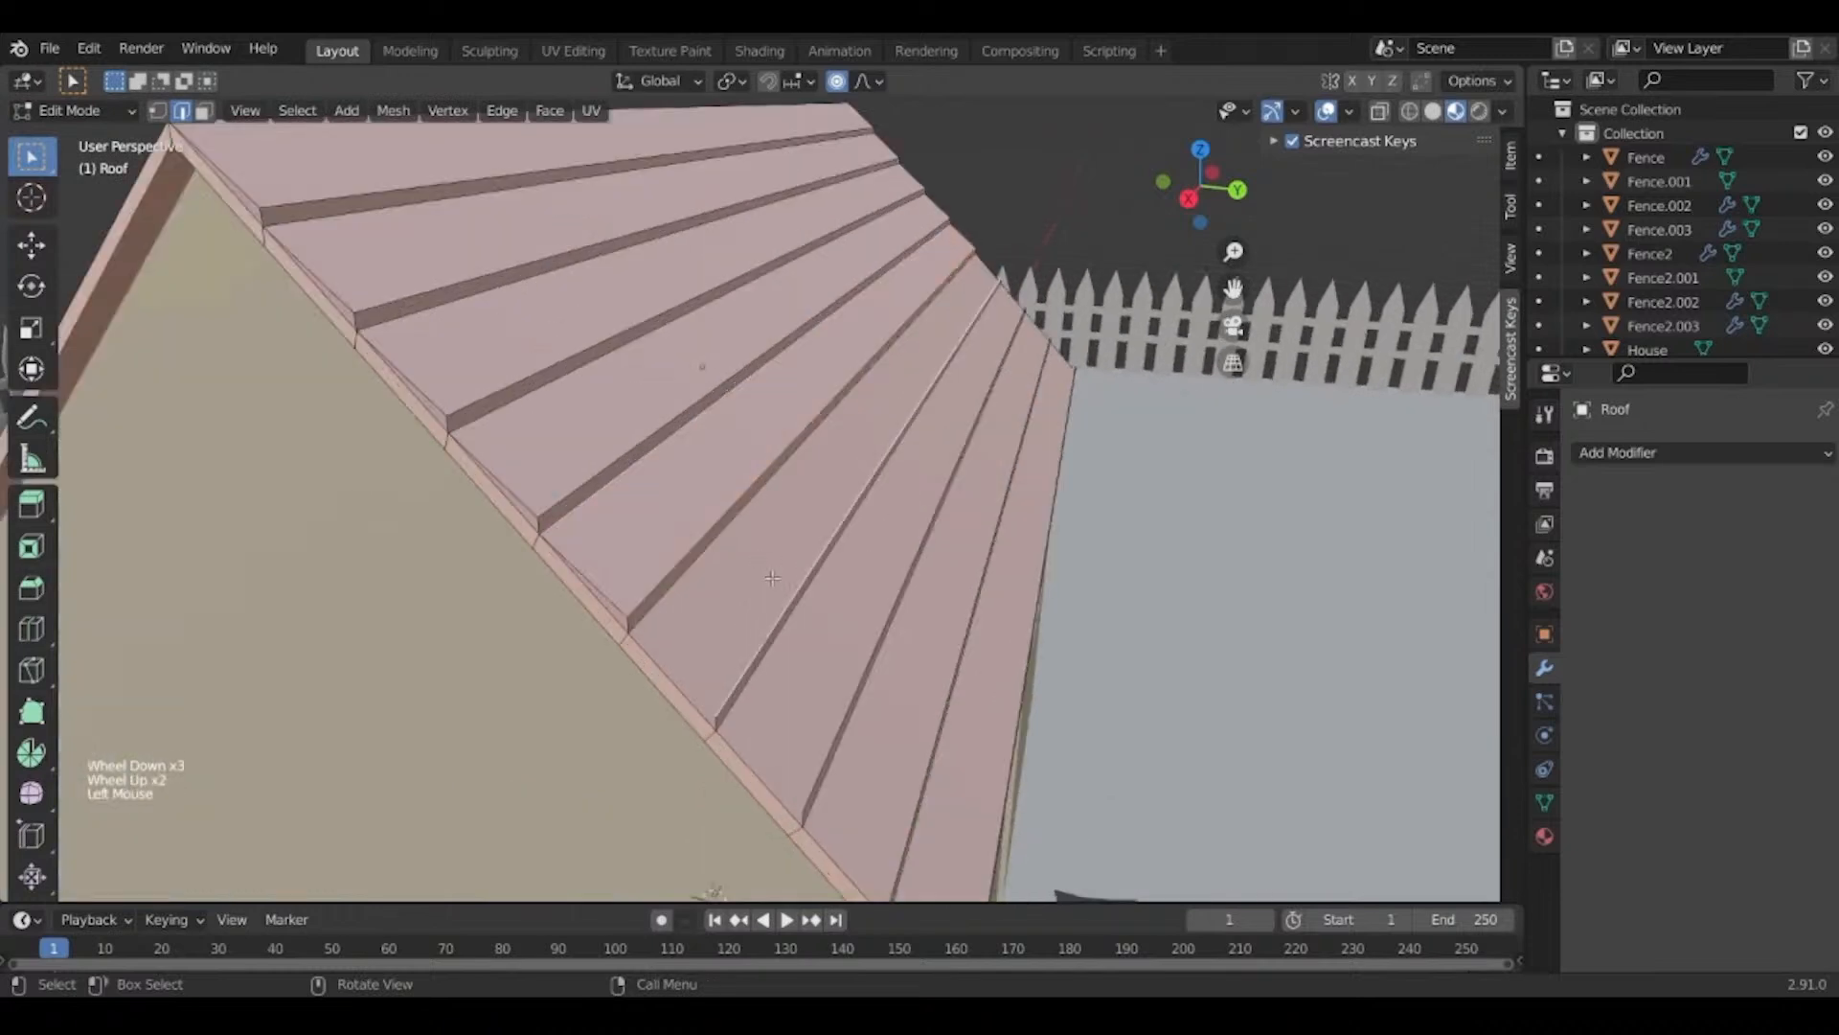
scroll(730, 557, up, 1)
shift+click(730, 557)
key(f)
shift+middle_drag(730, 556, 636, 485)
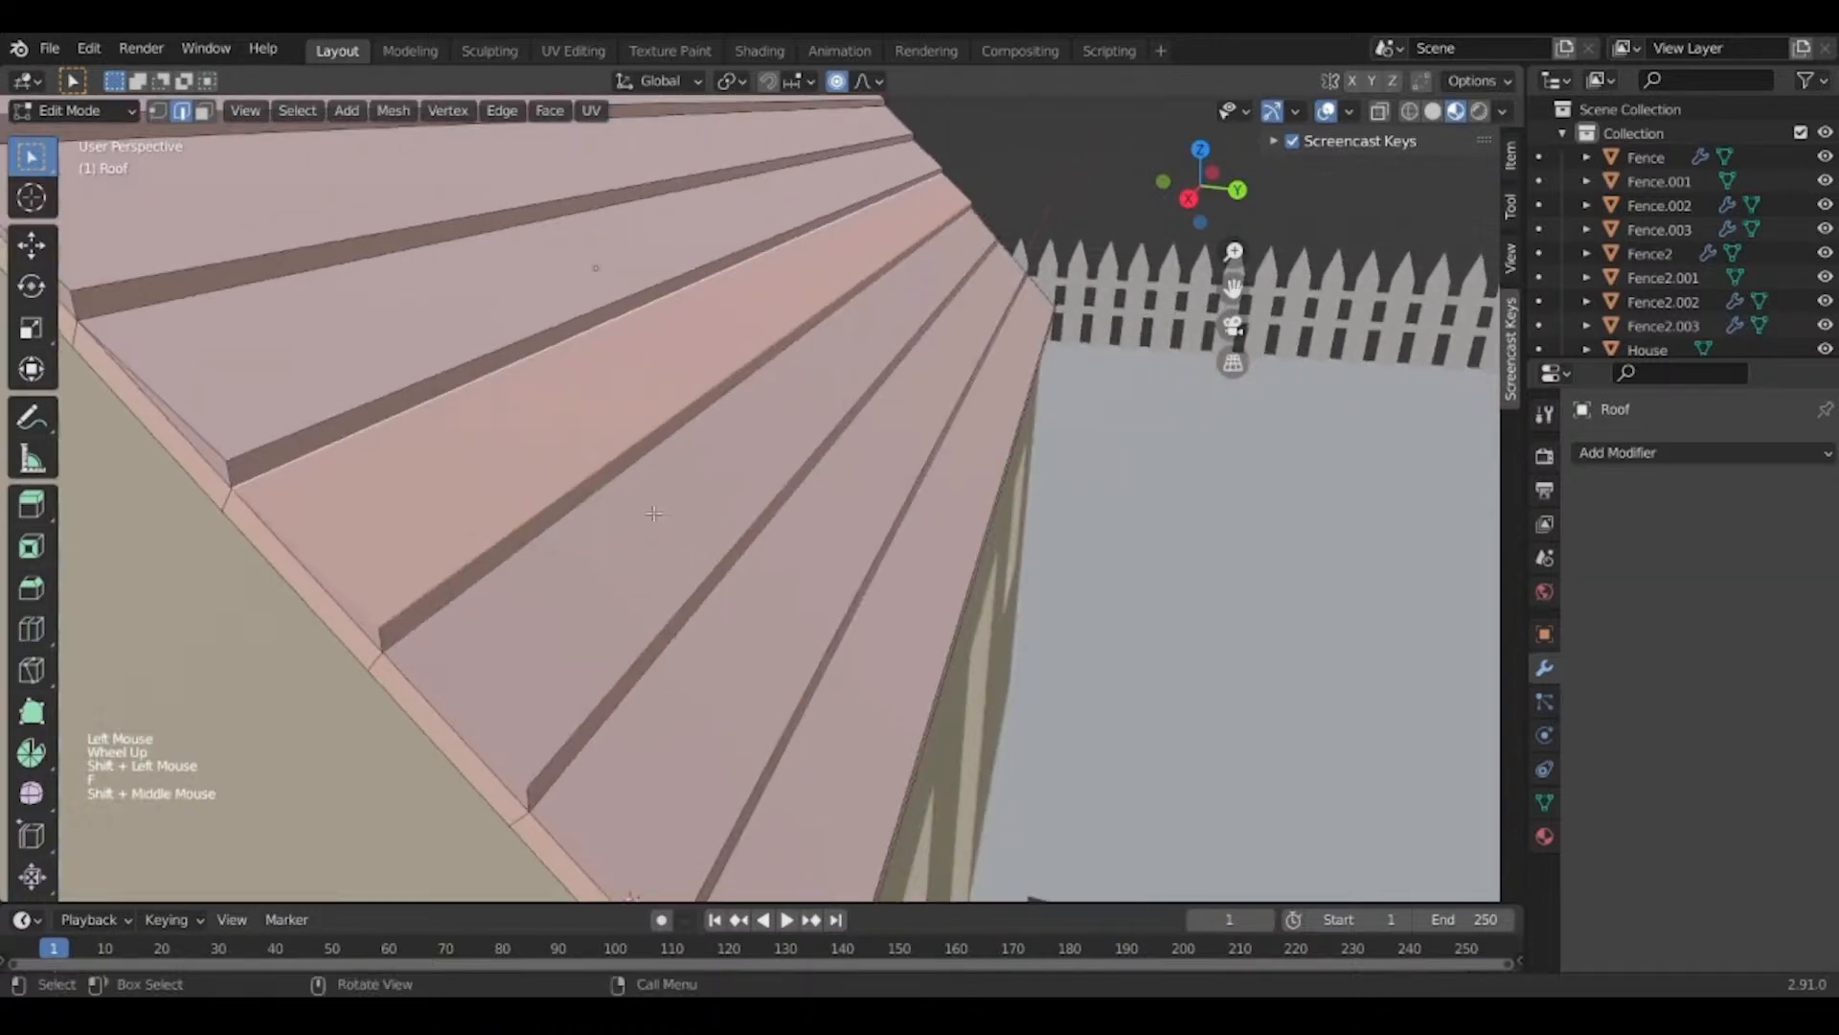
click(696, 546)
shift+click(728, 555)
key(f)
Fill the last two planks with faces, down to the raised edge at the front slope's eave.
shift+middle_drag(728, 555, 717, 518)
click(669, 463)
click(669, 463)
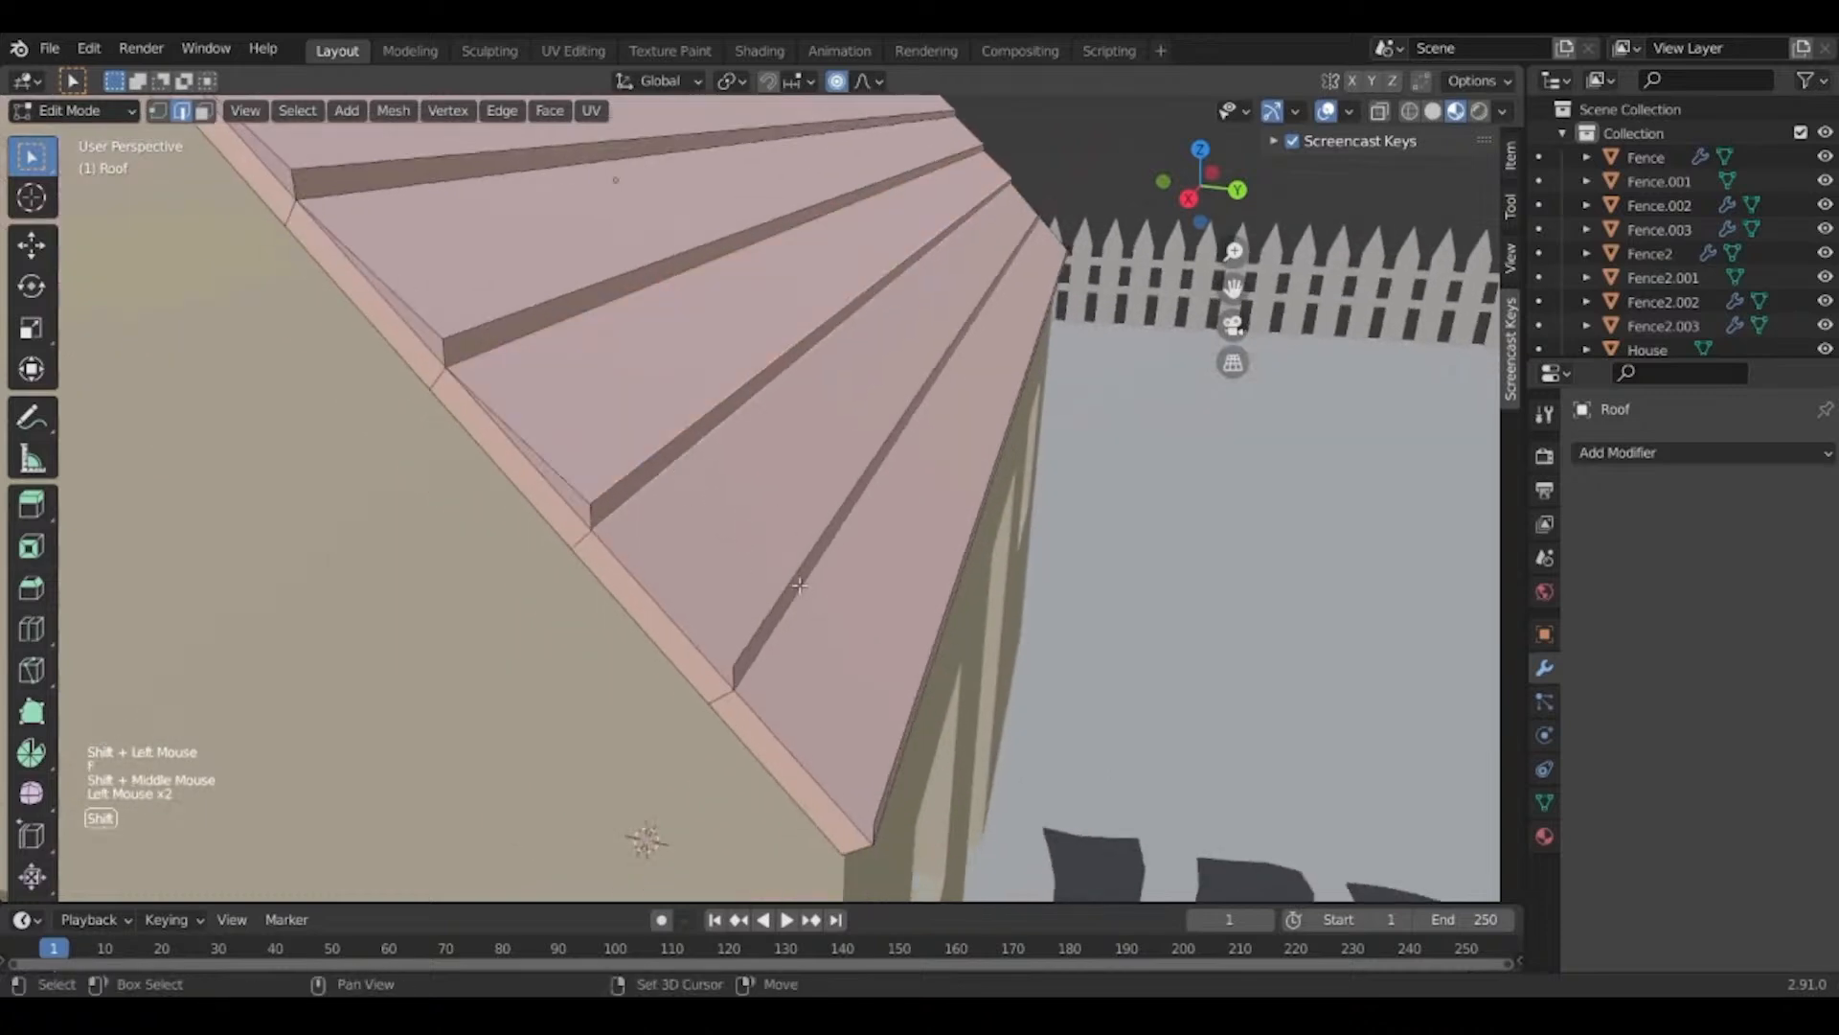
shift+click(792, 586)
key(f)
click(794, 587)
shift+click(923, 672)
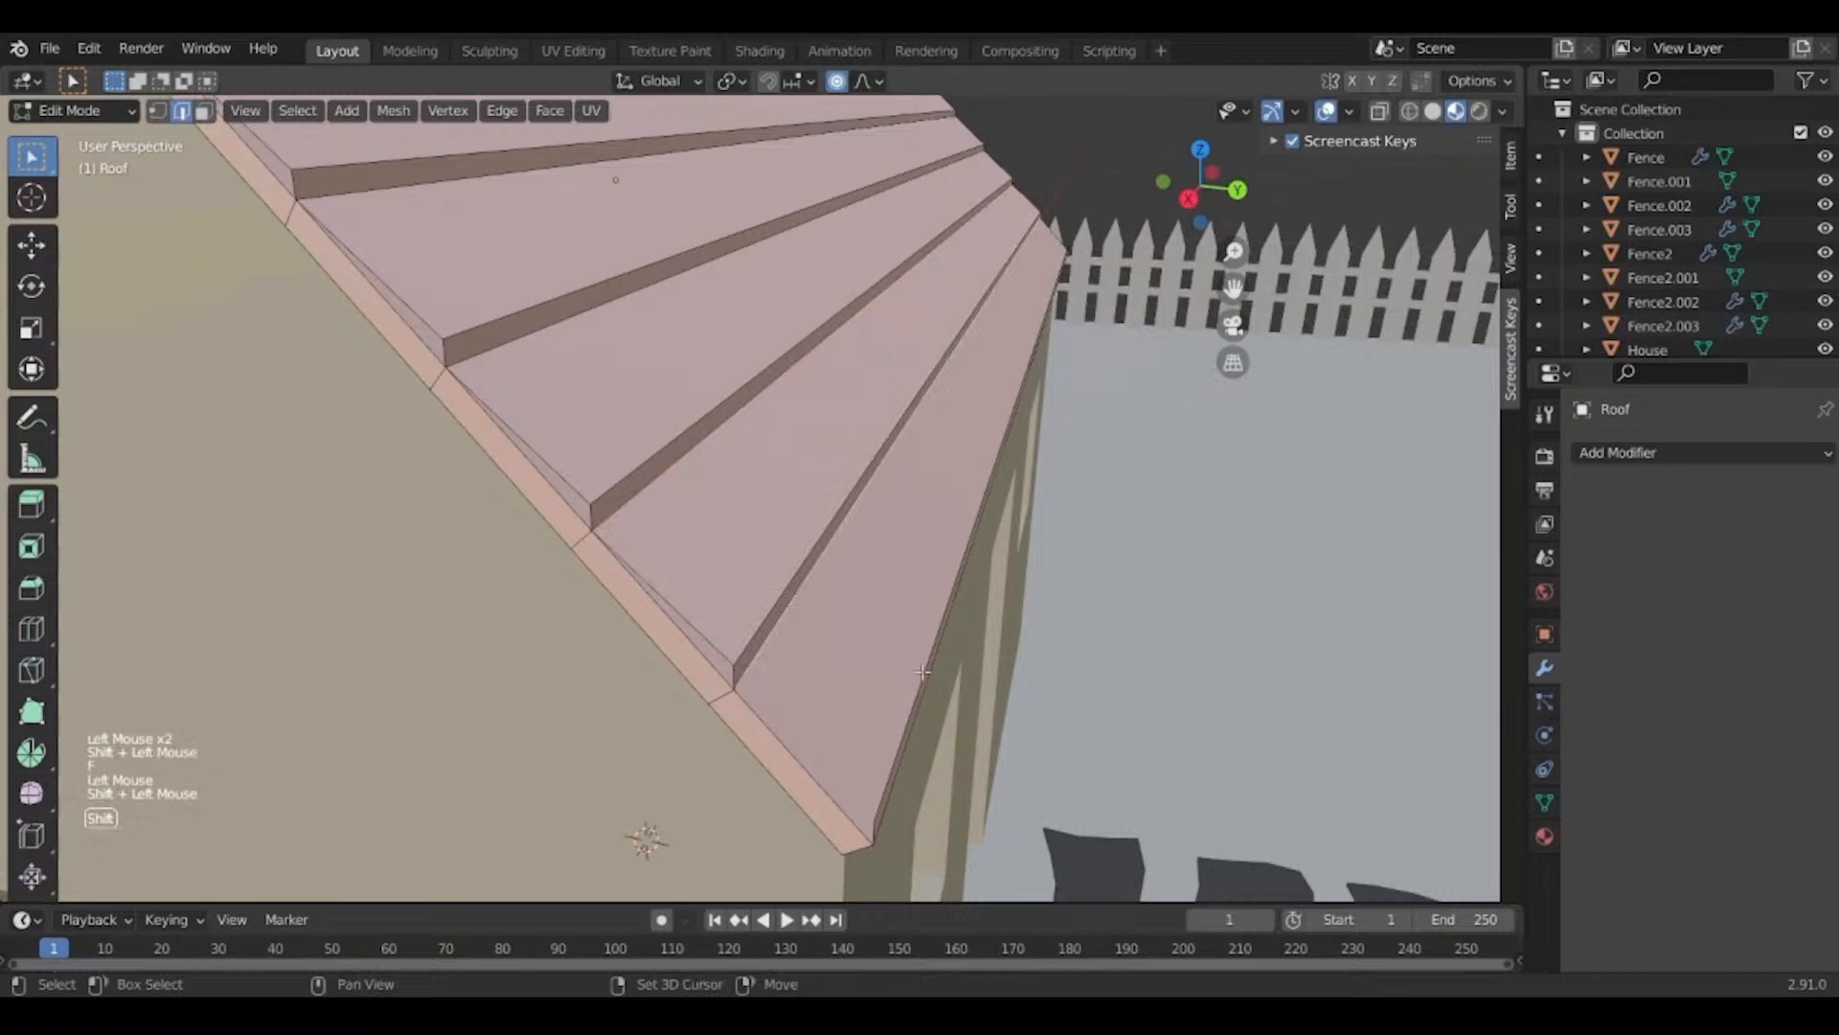
key(f)
Close the open triangular ends of the top two planks along the near gable with faces.
shift+middle_drag(923, 671, 1121, 838)
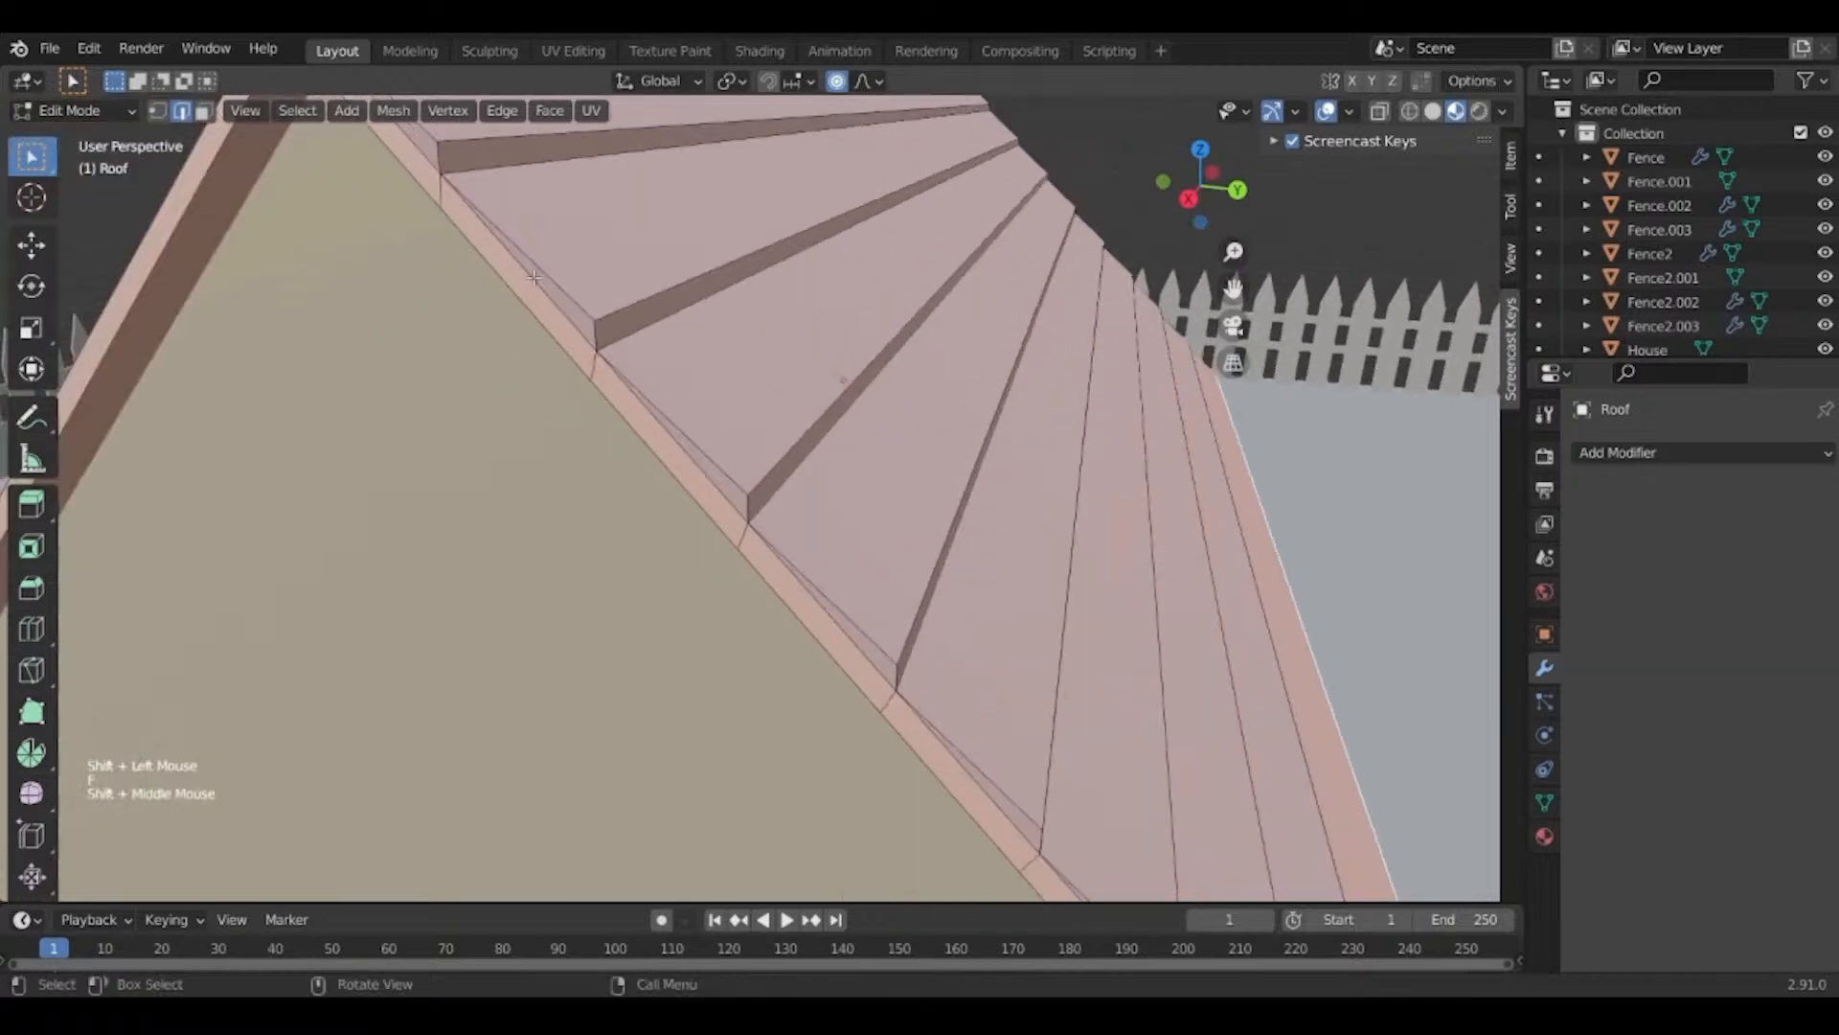
shift+middle_drag(484, 297, 514, 371)
click(515, 372)
click(489, 370)
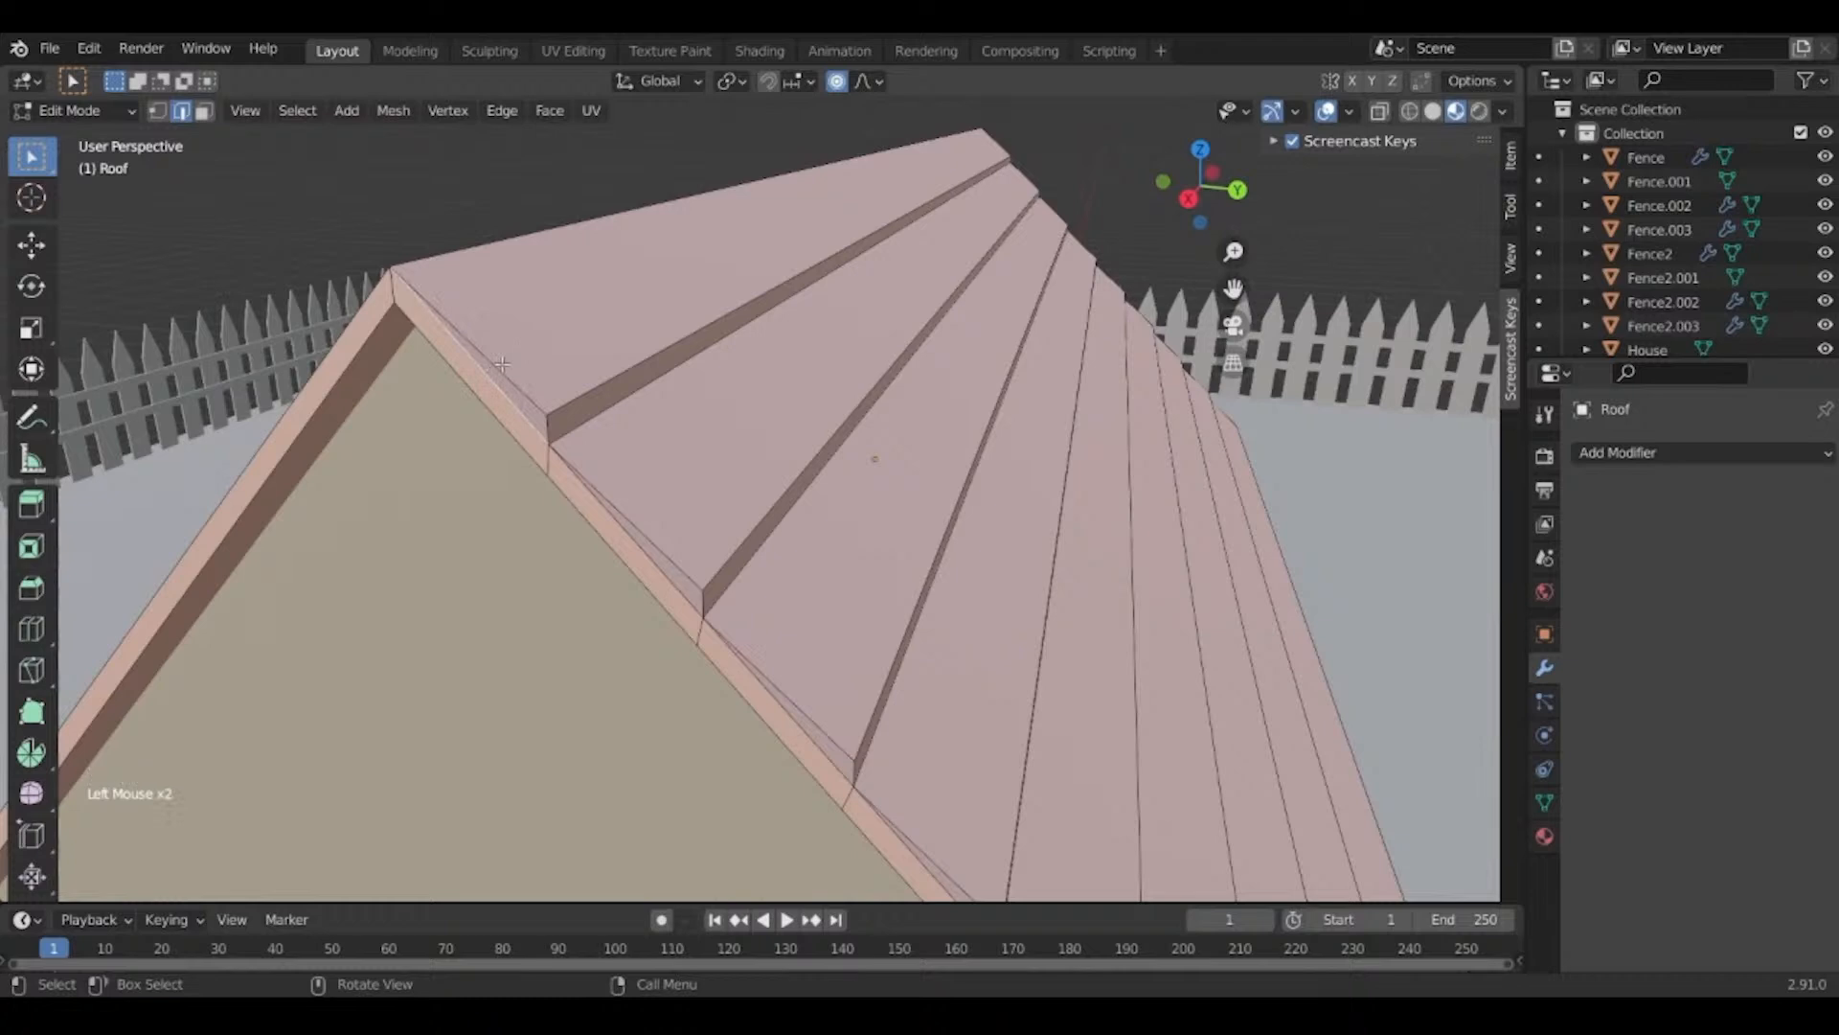
key(alt)
alt+click(502, 364)
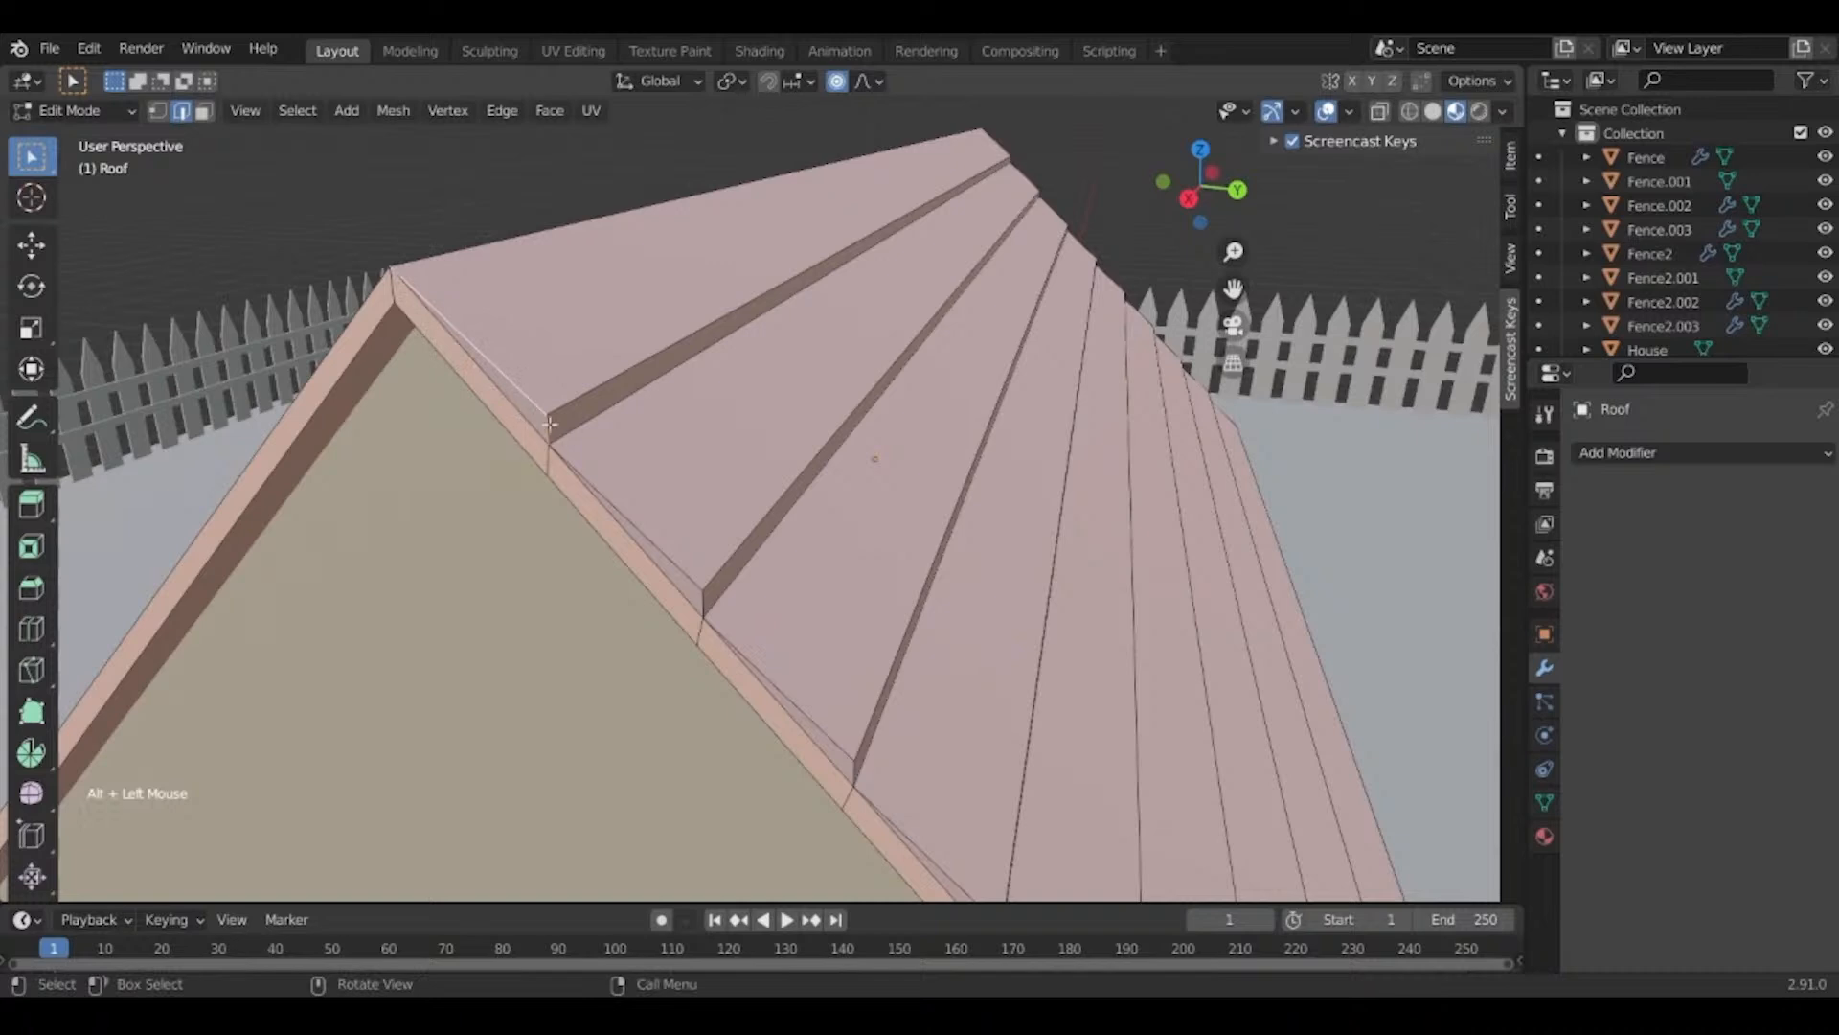
key(f)
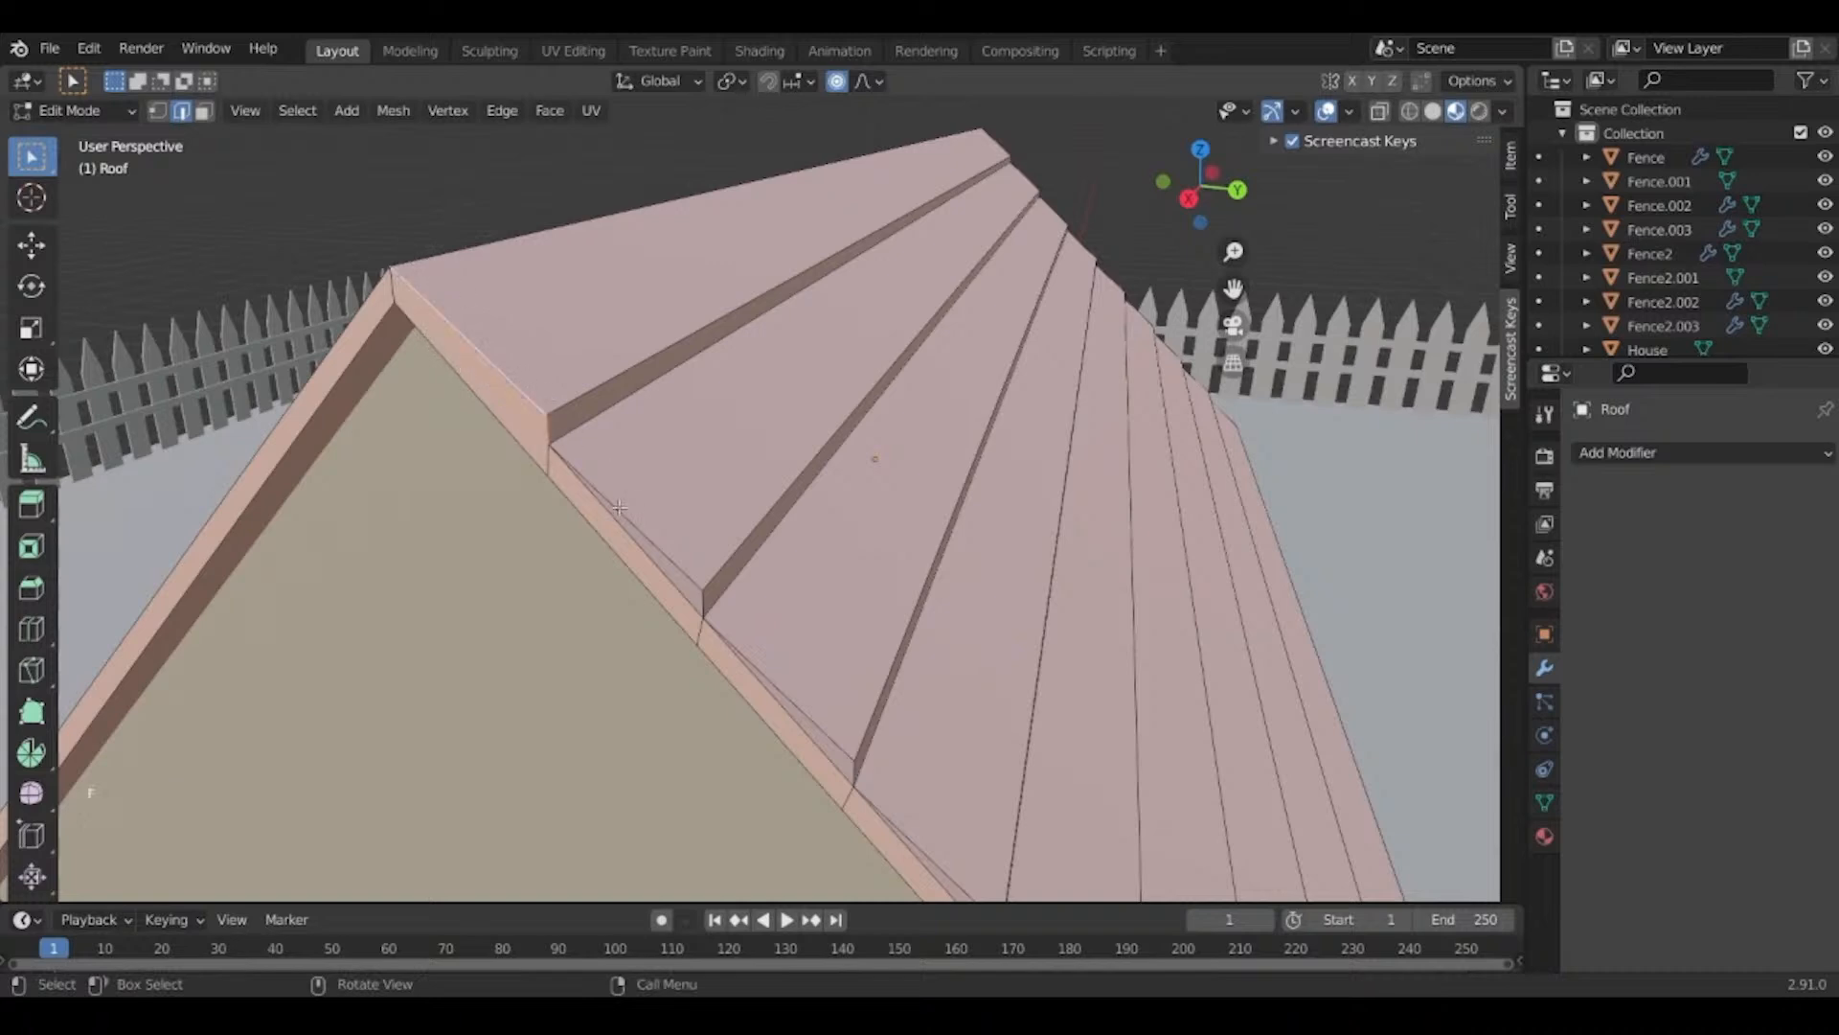
click(655, 540)
alt+click(655, 540)
key(f)
Close the triangular ends of the third and fourth planks along the near gable with faces.
shift+middle_drag(798, 689, 502, 482)
click(502, 482)
alt+click(502, 482)
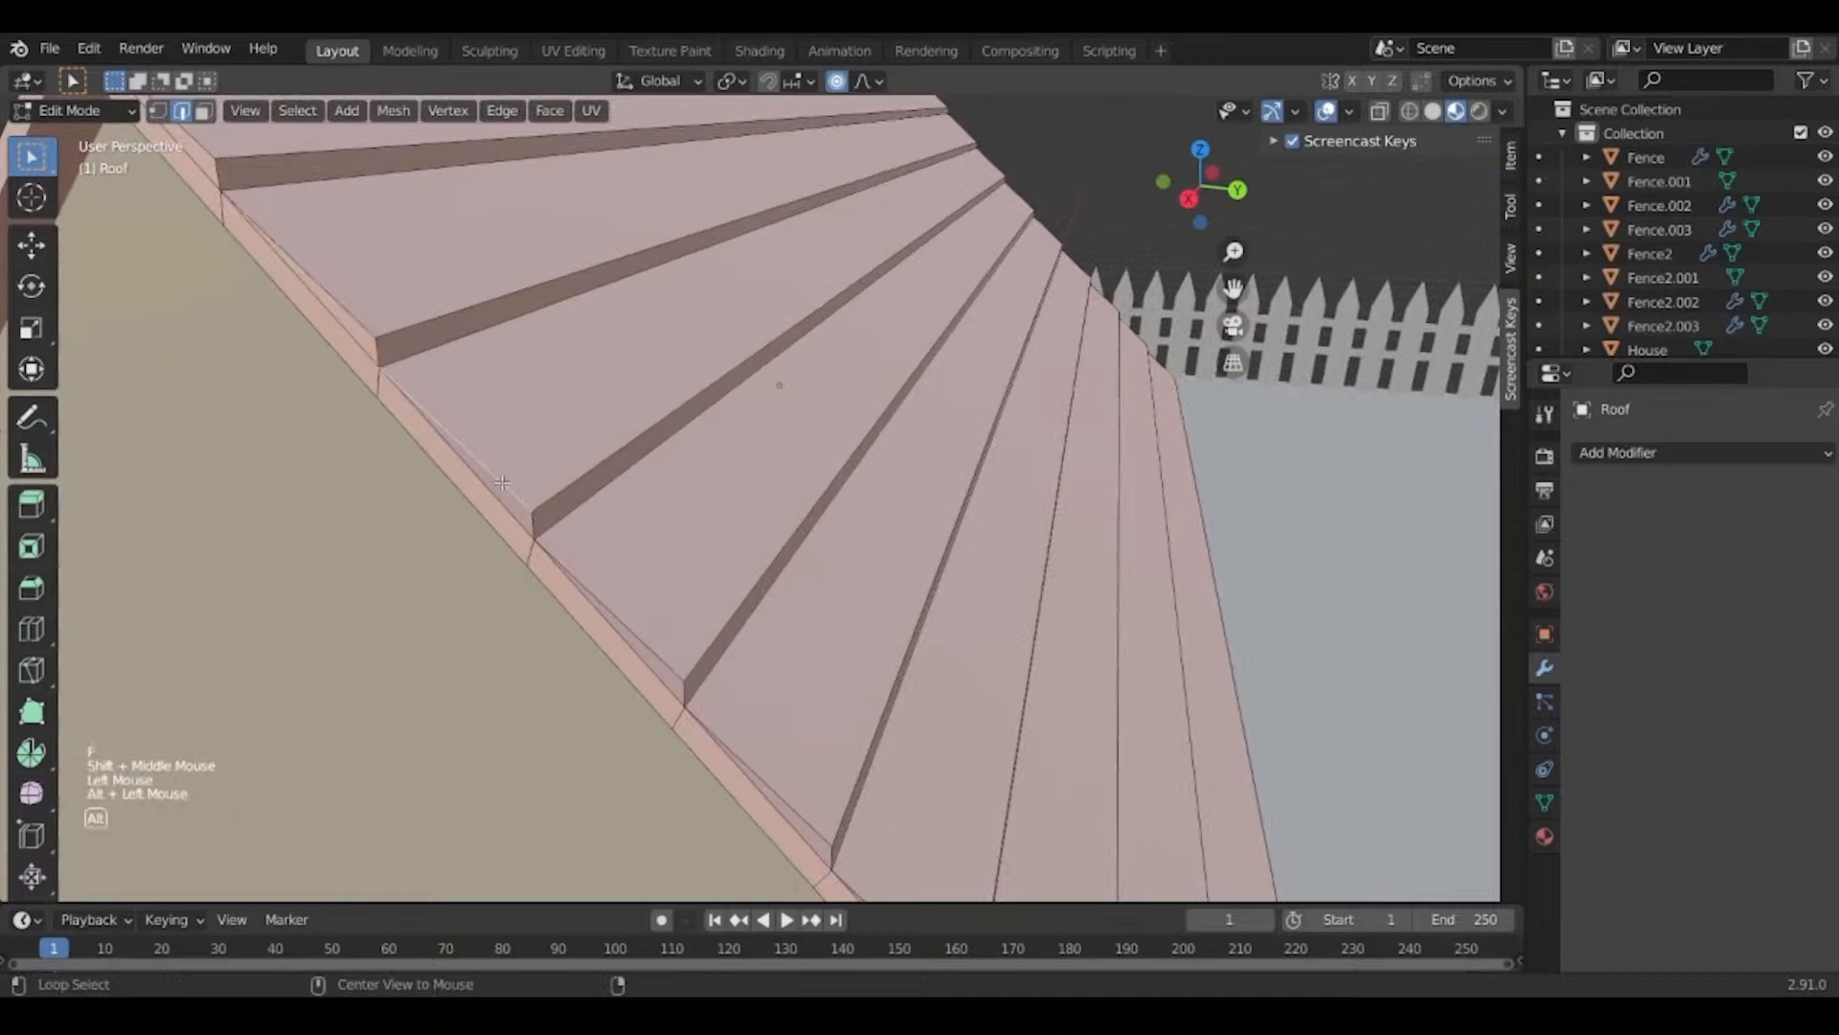
key(f)
click(652, 650)
alt+click(652, 649)
key(f)
Close two more triangular plank ends farther down the near gable with faces.
shift+middle_drag(747, 757, 537, 407)
alt+click(676, 558)
key(f)
click(817, 720)
alt+click(816, 720)
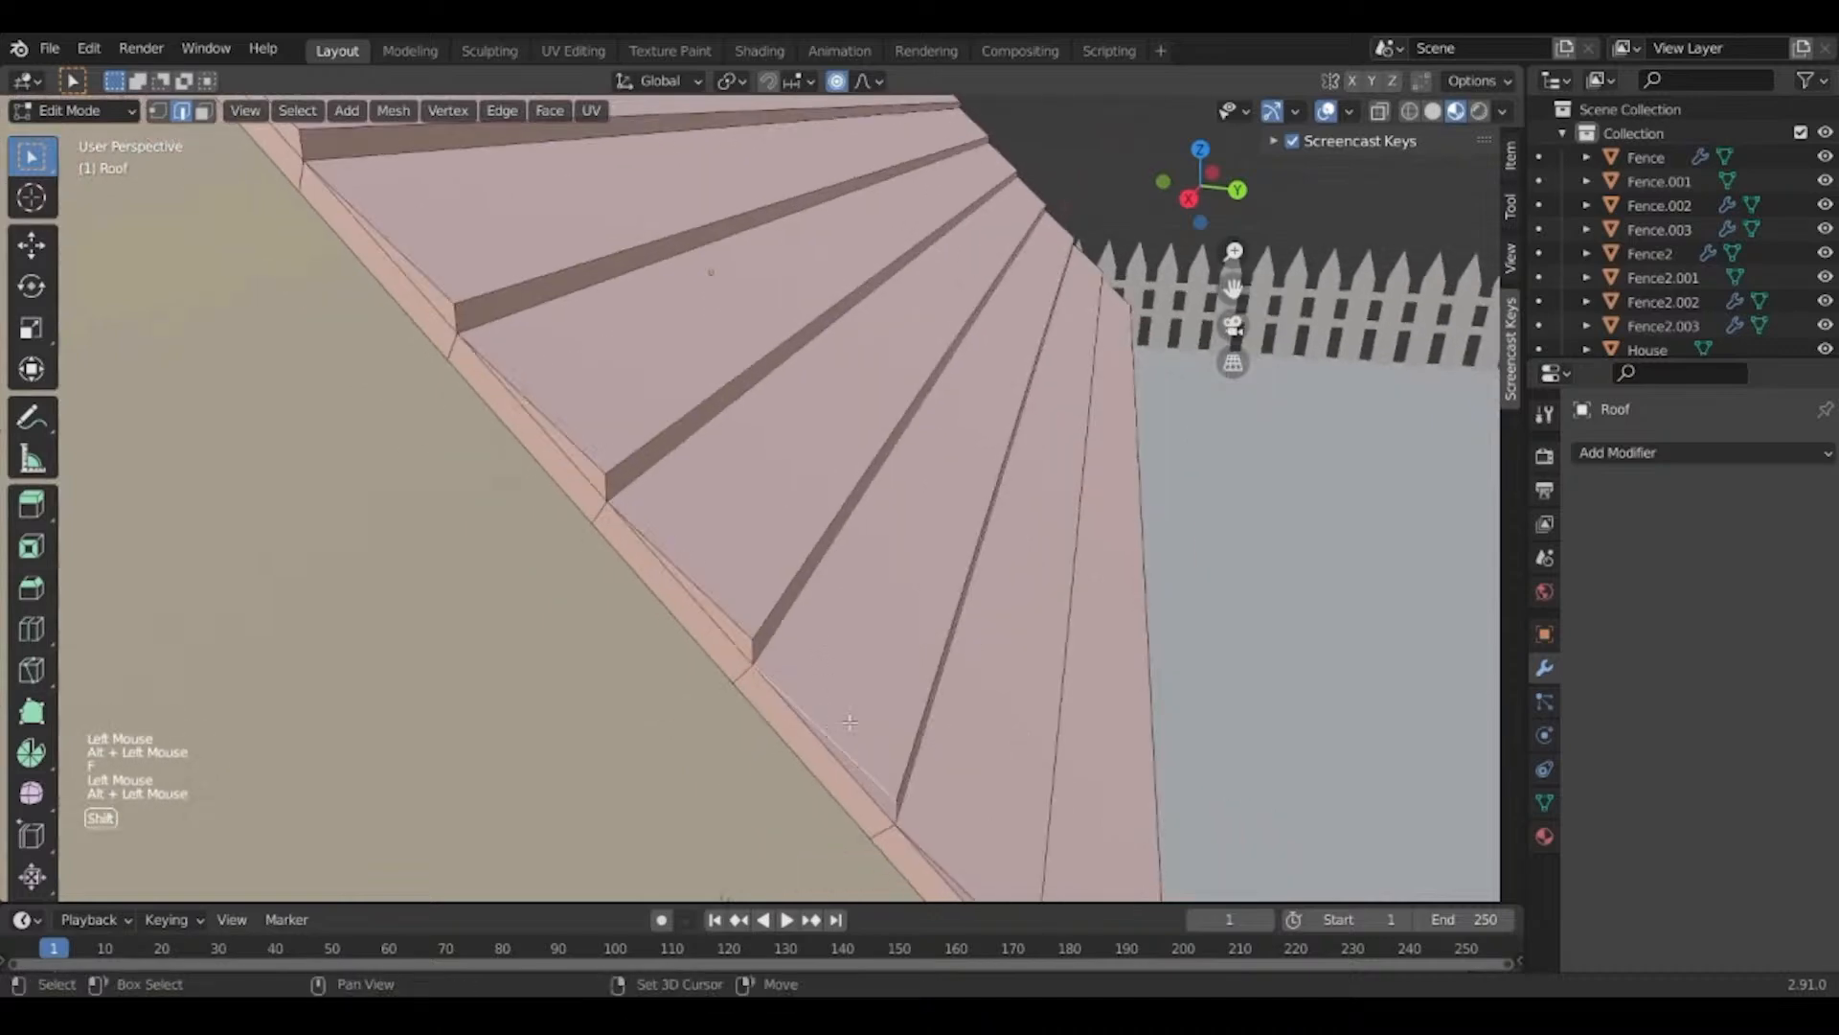
shift+middle_drag(817, 721, 464, 346)
key(f)
Close the open triangular ends of the lower planks along the far gable with faces.
middle_drag(762, 689, 412, 682)
click(777, 568)
alt+click(777, 568)
shift+middle_drag(1092, 556, 858, 604)
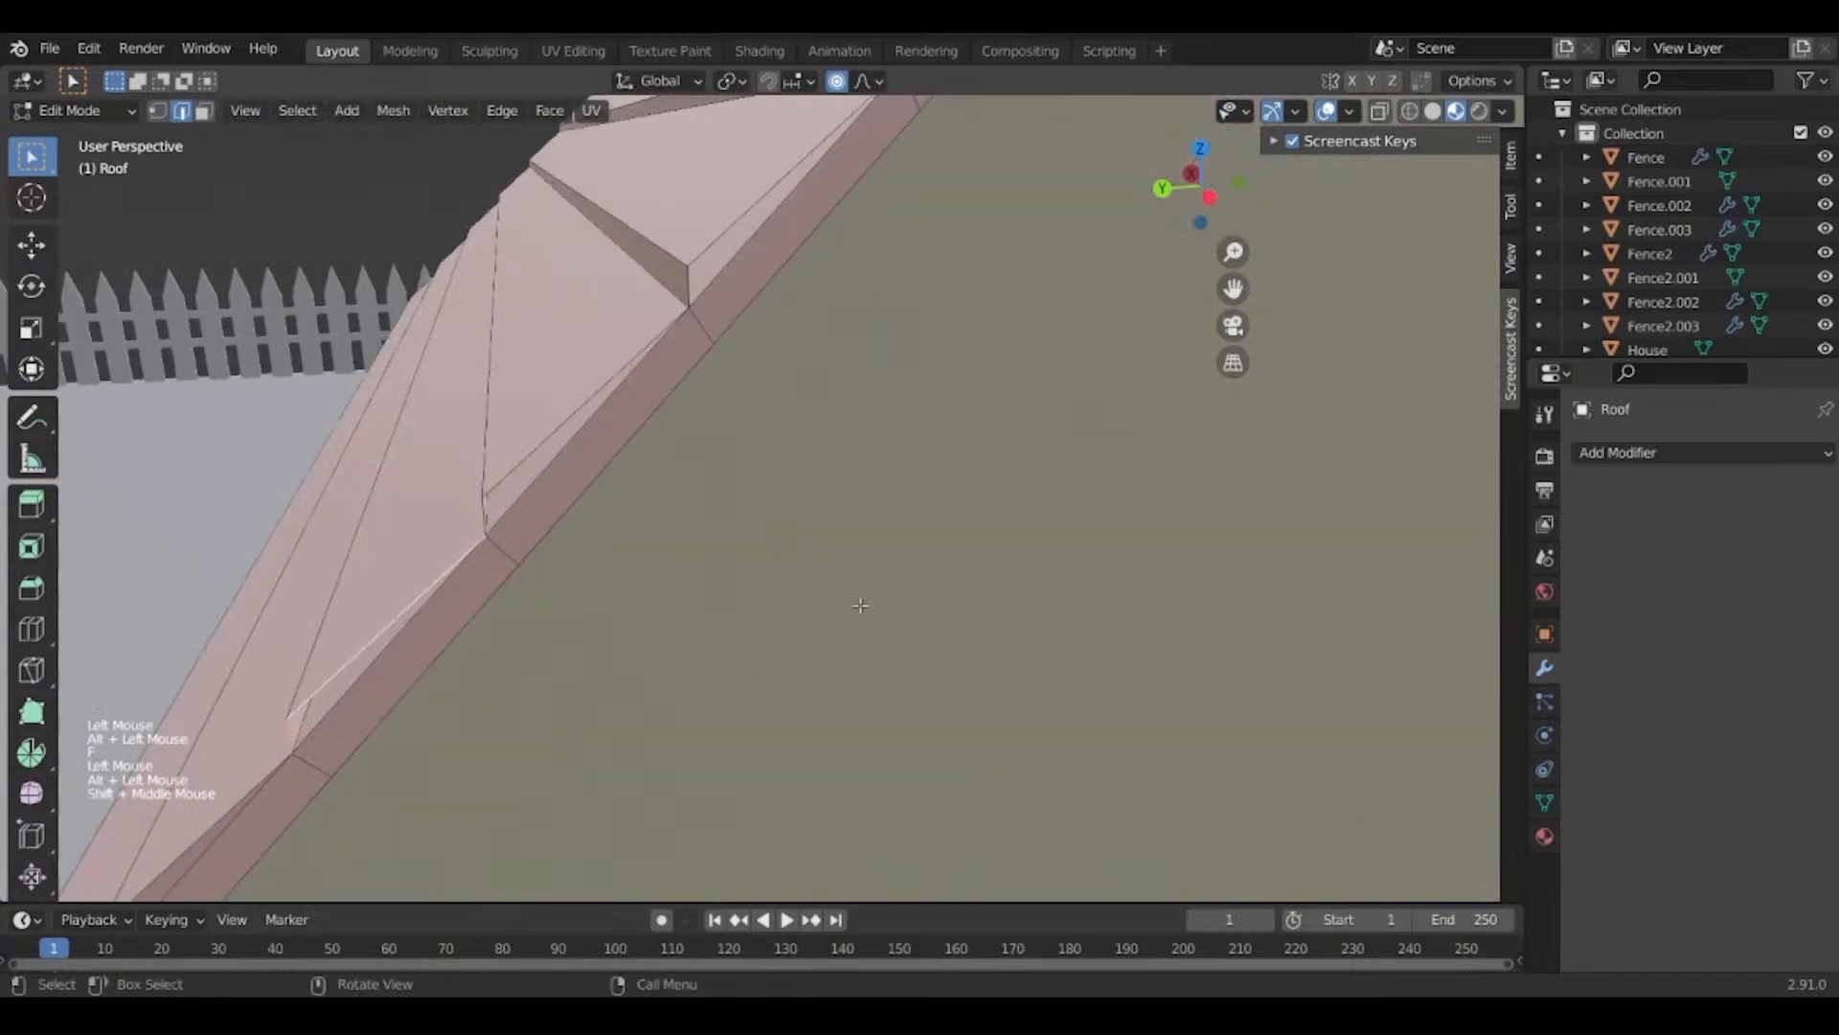
key(f)
alt+click(589, 421)
shift+middle_drag(747, 302, 671, 479)
key(f)
key(f)
shift+middle_drag(872, 316, 952, 620)
Close the next two triangular plank ends up the far gable with faces and return to Object Mode.
click(757, 585)
alt+click(756, 586)
key(f)
click(835, 479)
alt+click(835, 479)
key(f)
scroll(826, 709, up, 3)
key(Tab)
scroll(826, 709, down, 2)
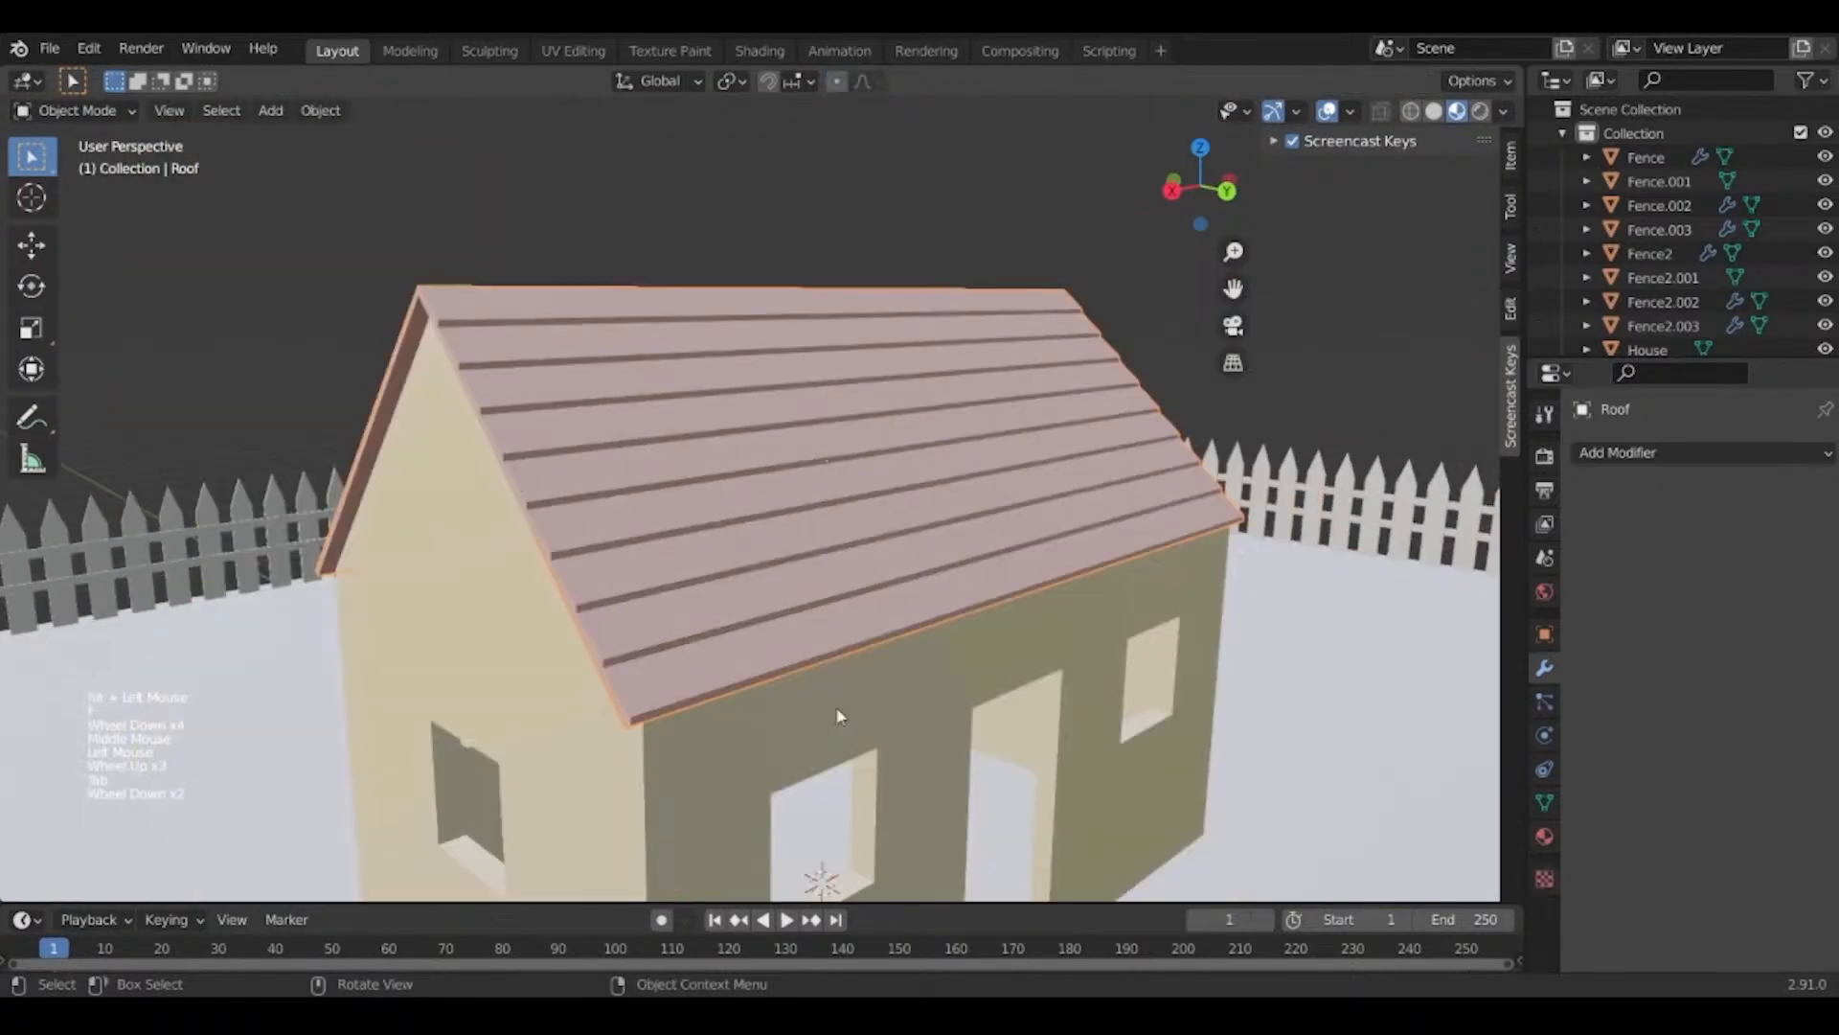
Delete all faces of the plain rear roof slope, keeping the planked front slope, and return to Object Mode.
middle_drag(841, 718, 1038, 751)
click(792, 735)
middle_drag(791, 735, 790, 472)
click(784, 474)
scroll(784, 473, up, 3)
click(780, 452)
click(829, 418)
key(Tab)
key(3)
click(760, 440)
middle_drag(761, 625, 780, 545)
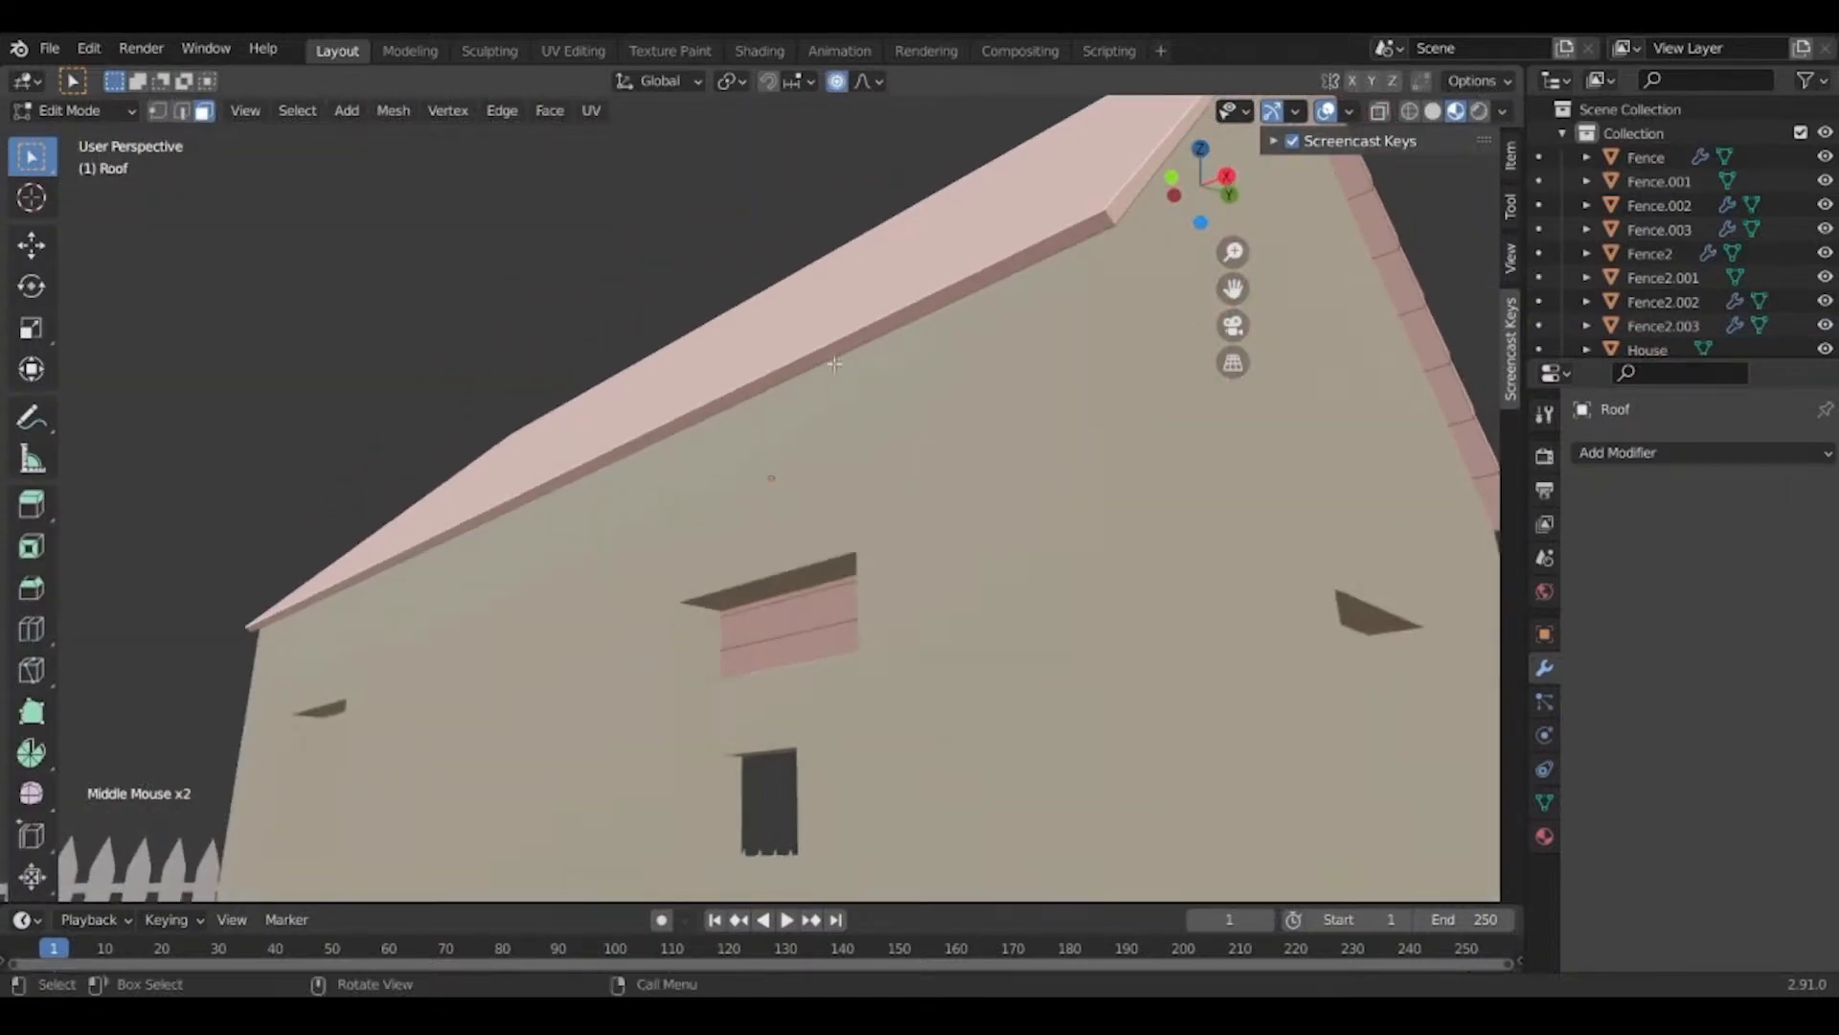
click(823, 355)
key(ctrl+KP_Add)
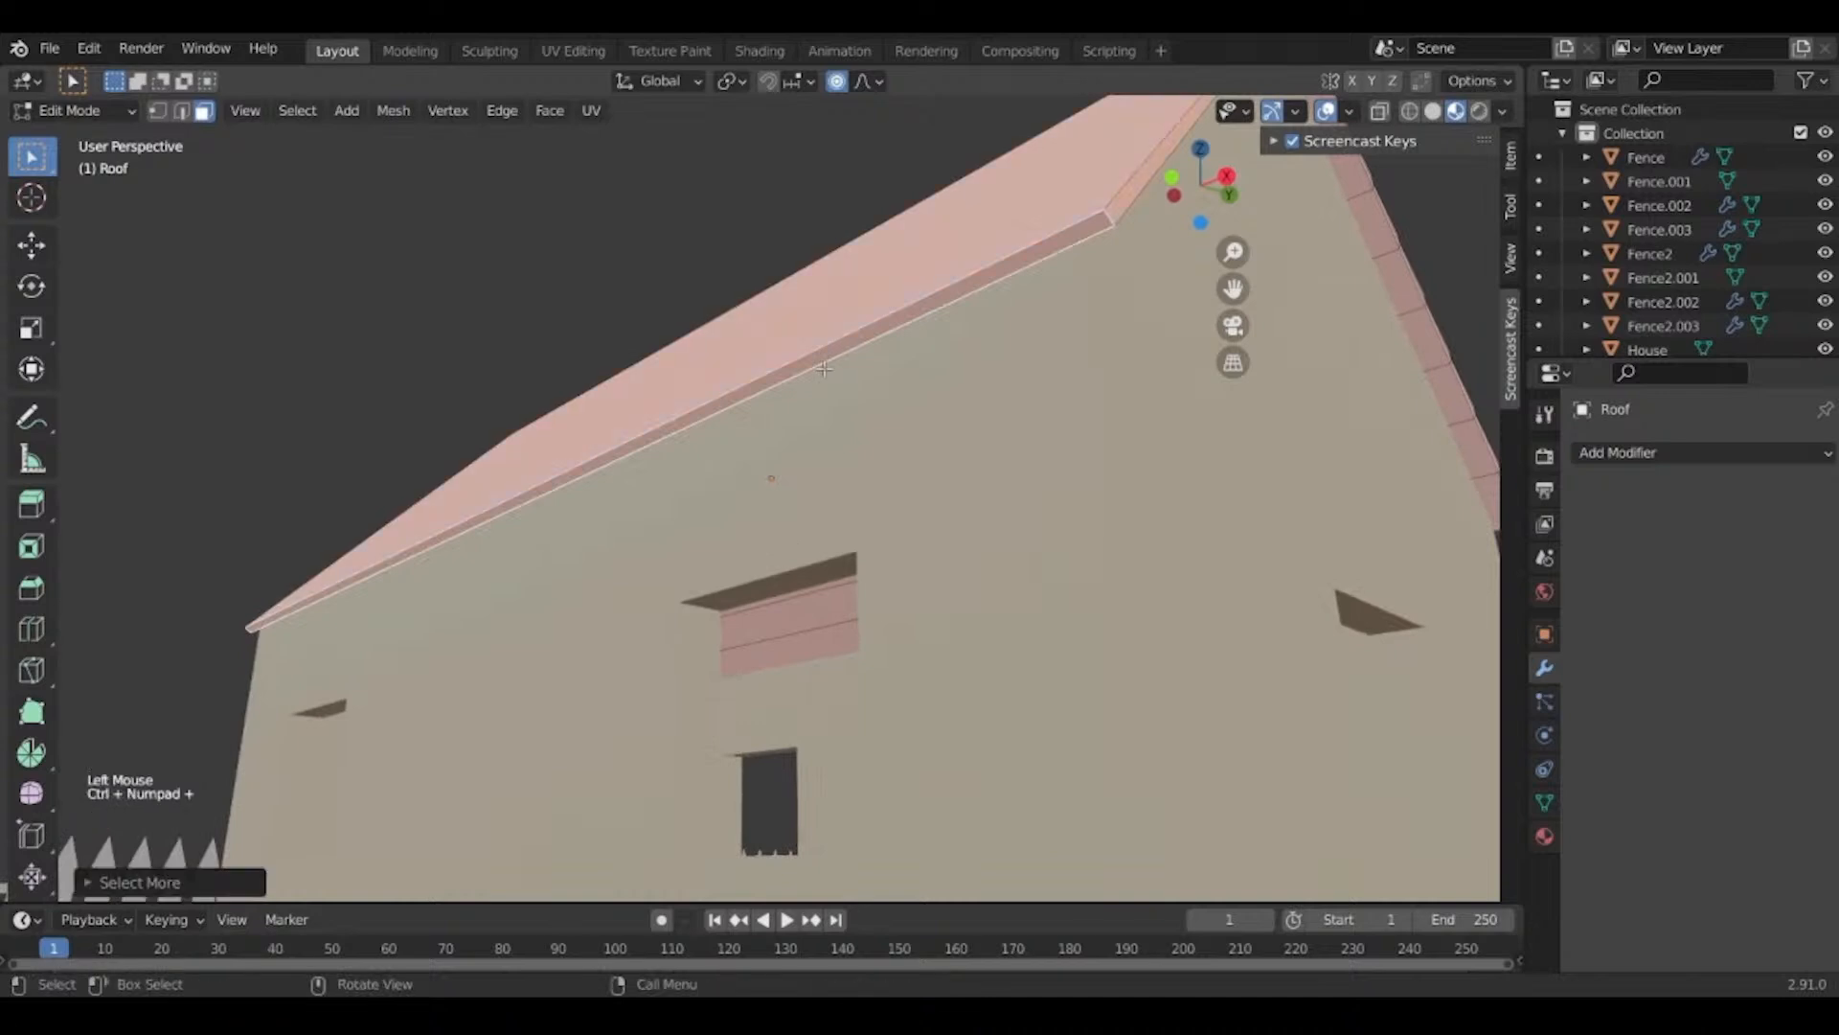
middle_drag(824, 354, 794, 521)
scroll(1175, 494, down, 1)
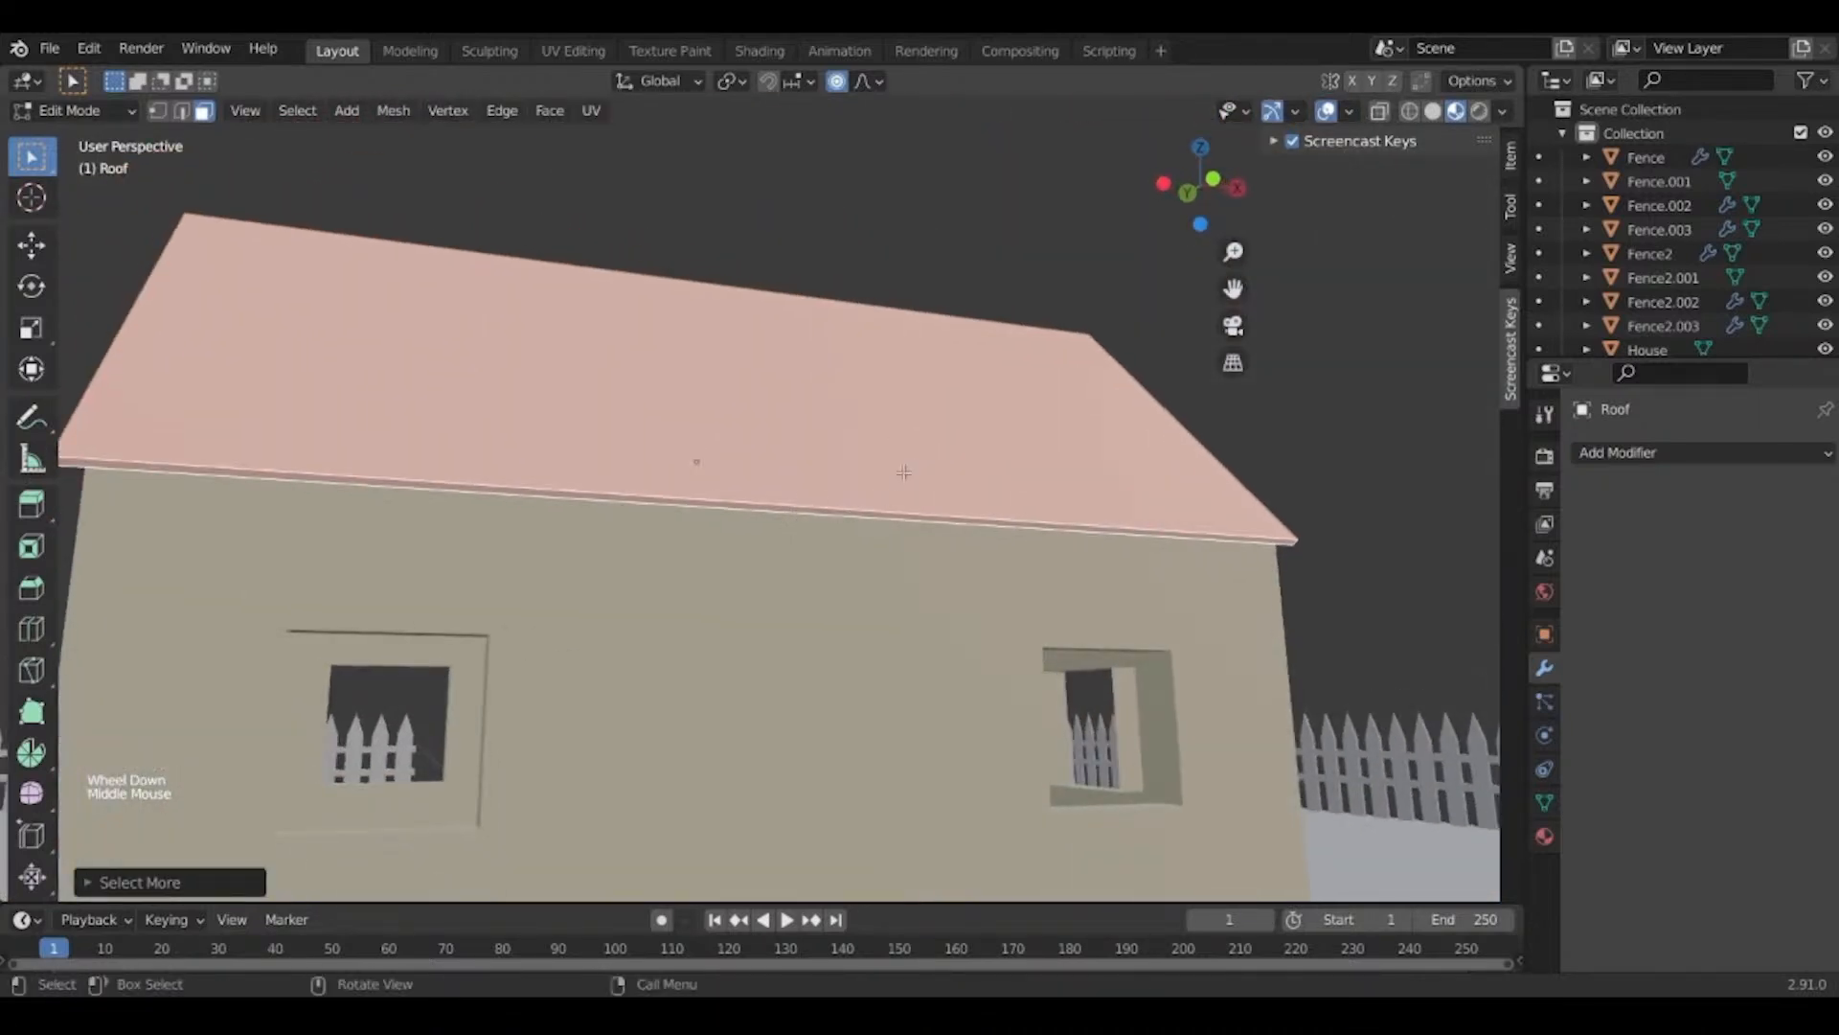
middle_drag(792, 389, 592, 604)
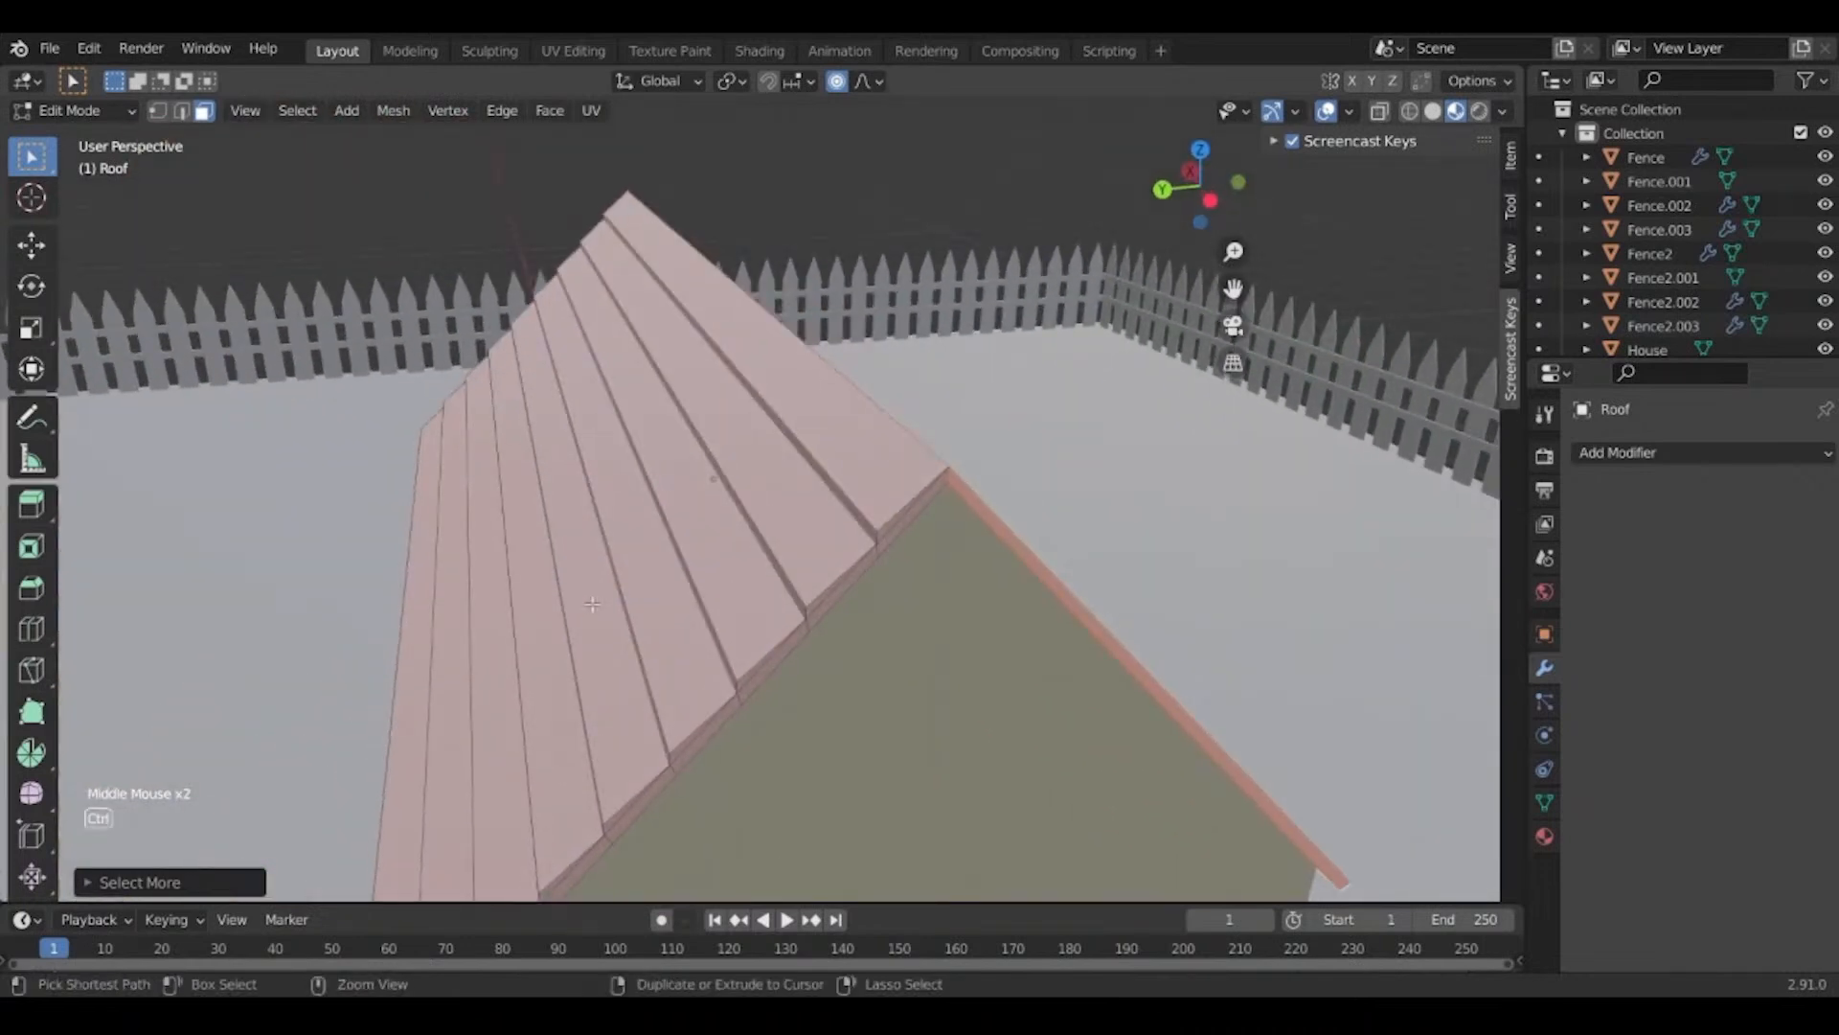
key(ctrl+KP_Add)
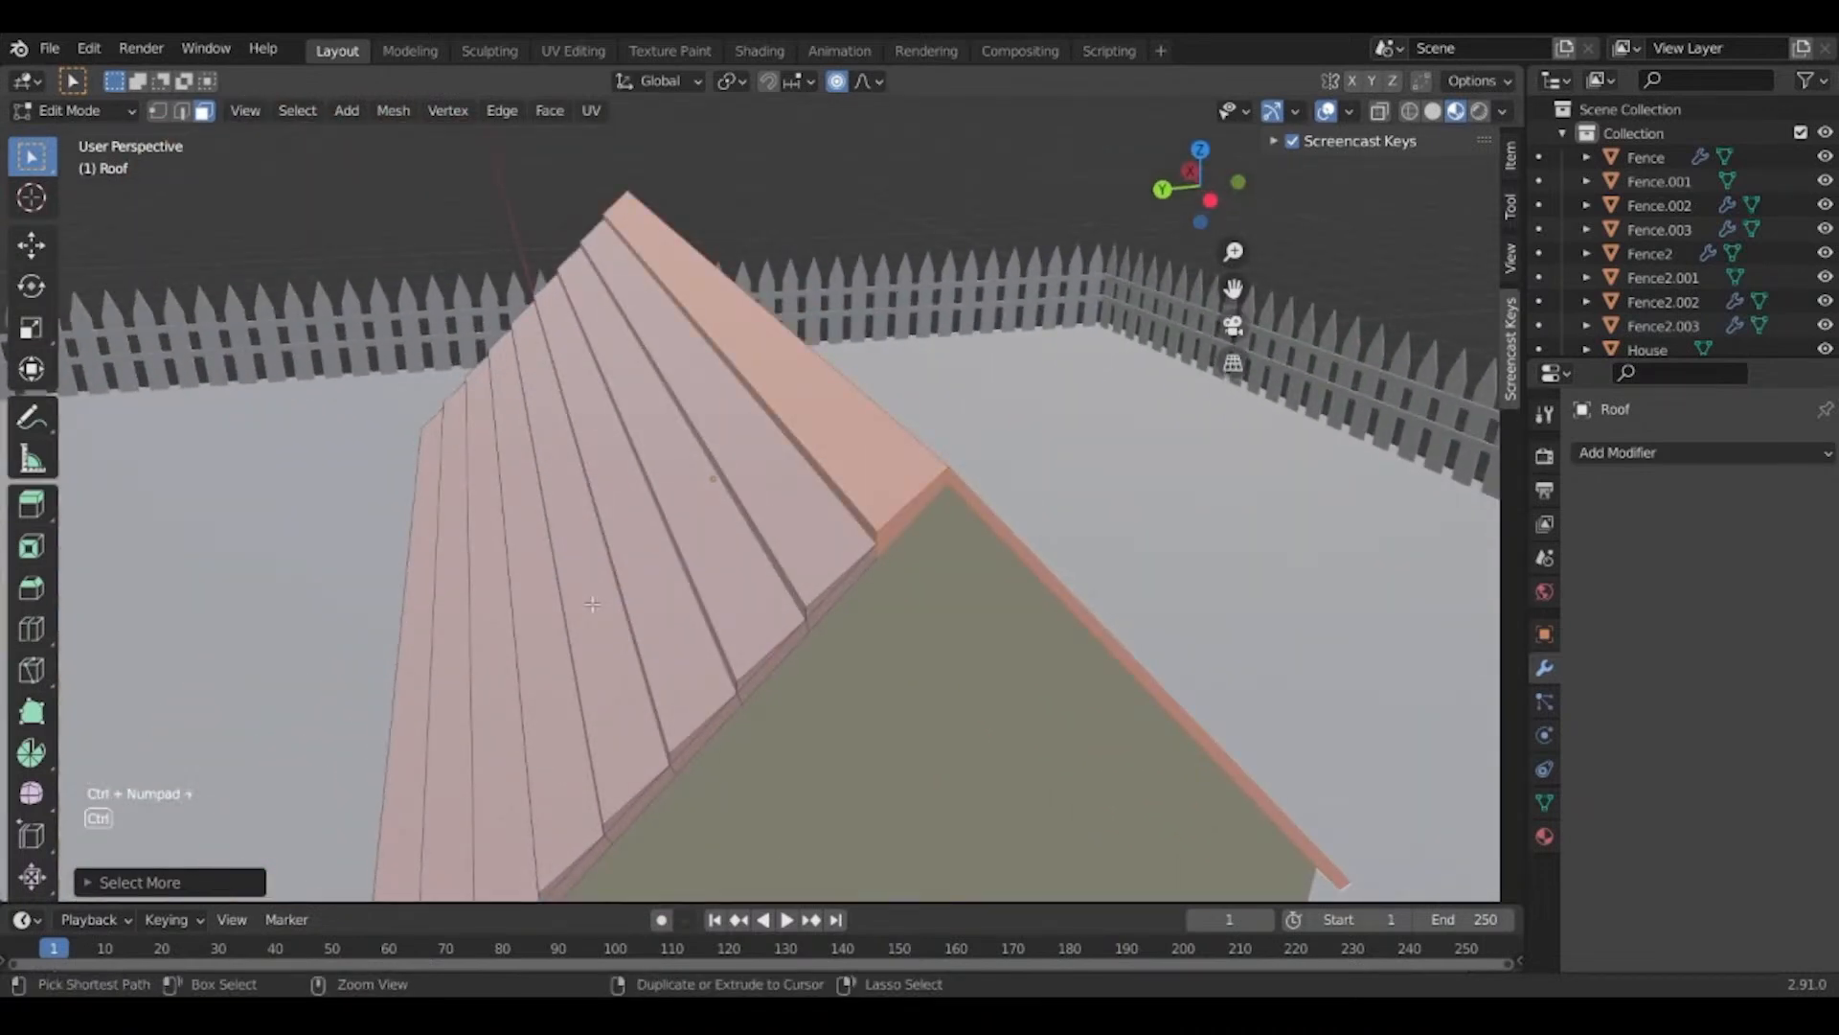
key(ctrl+KP_Subtract)
middle_drag(592, 604, 651, 407)
key(x)
click(591, 438)
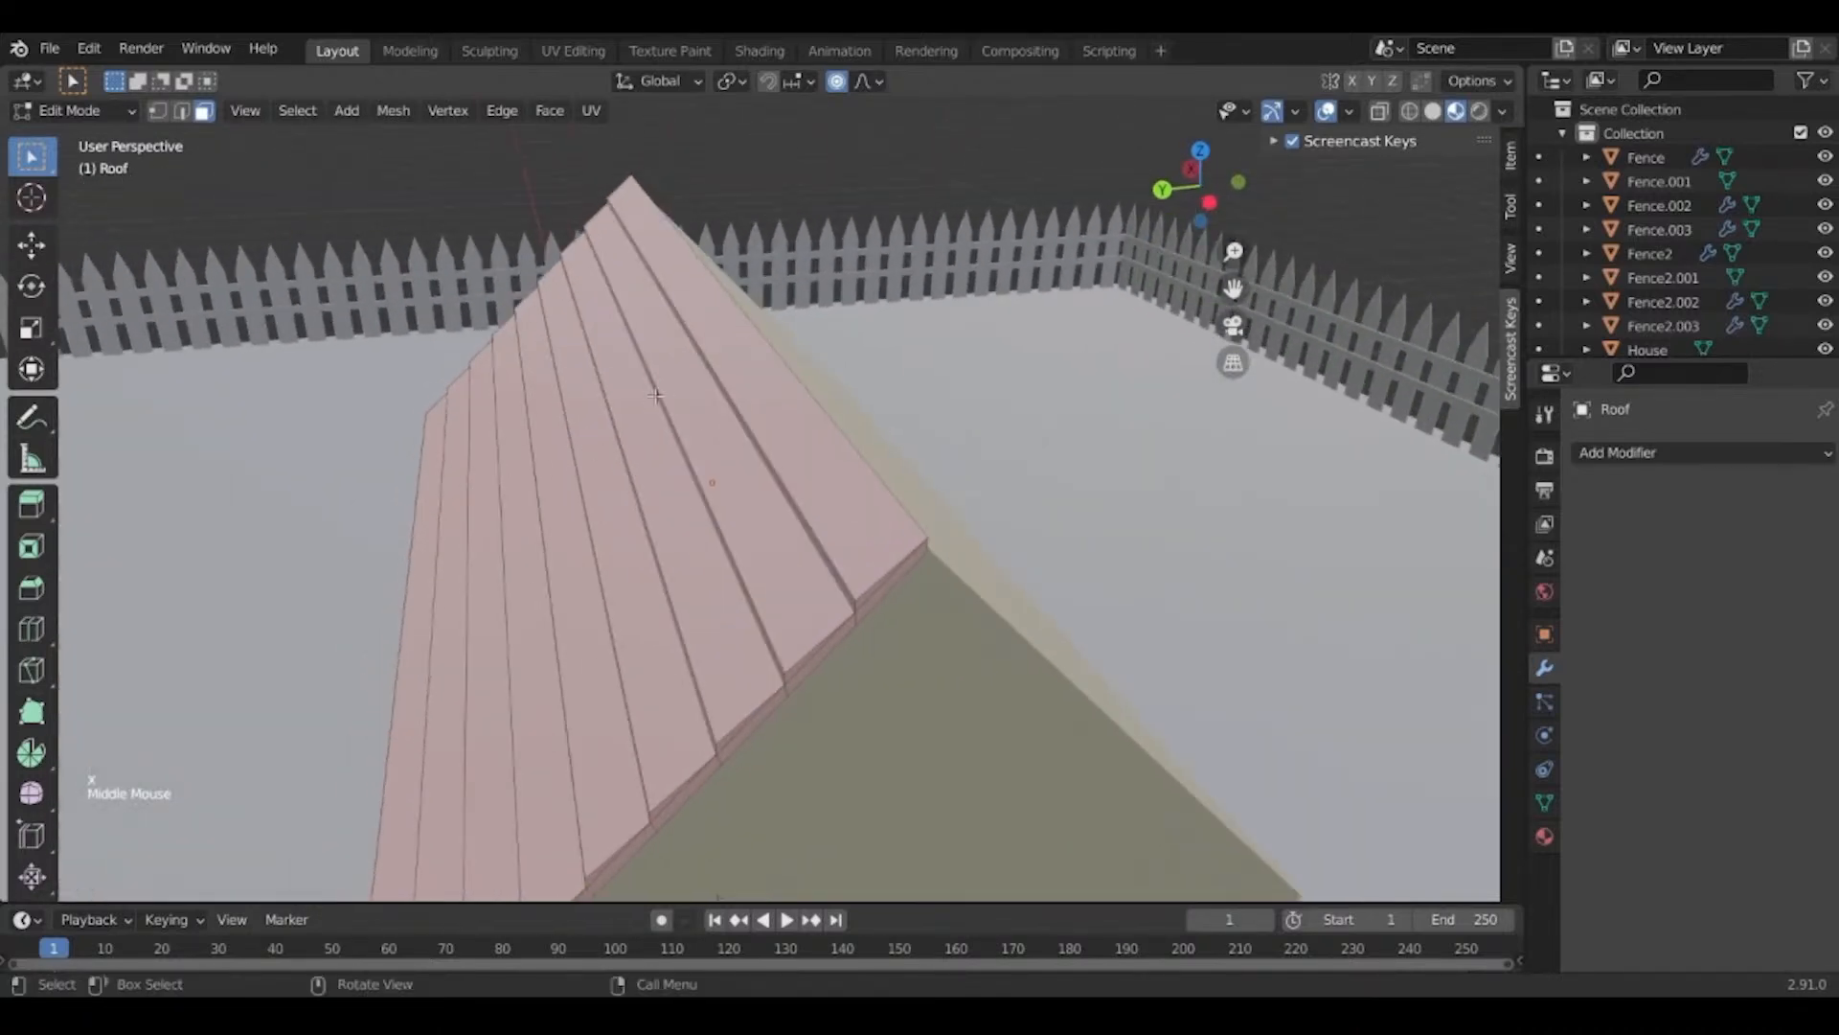
key(Tab)
Show the option for assigning a shortcut to the Mirror modifier.
click(657, 402)
click(659, 410)
click(661, 417)
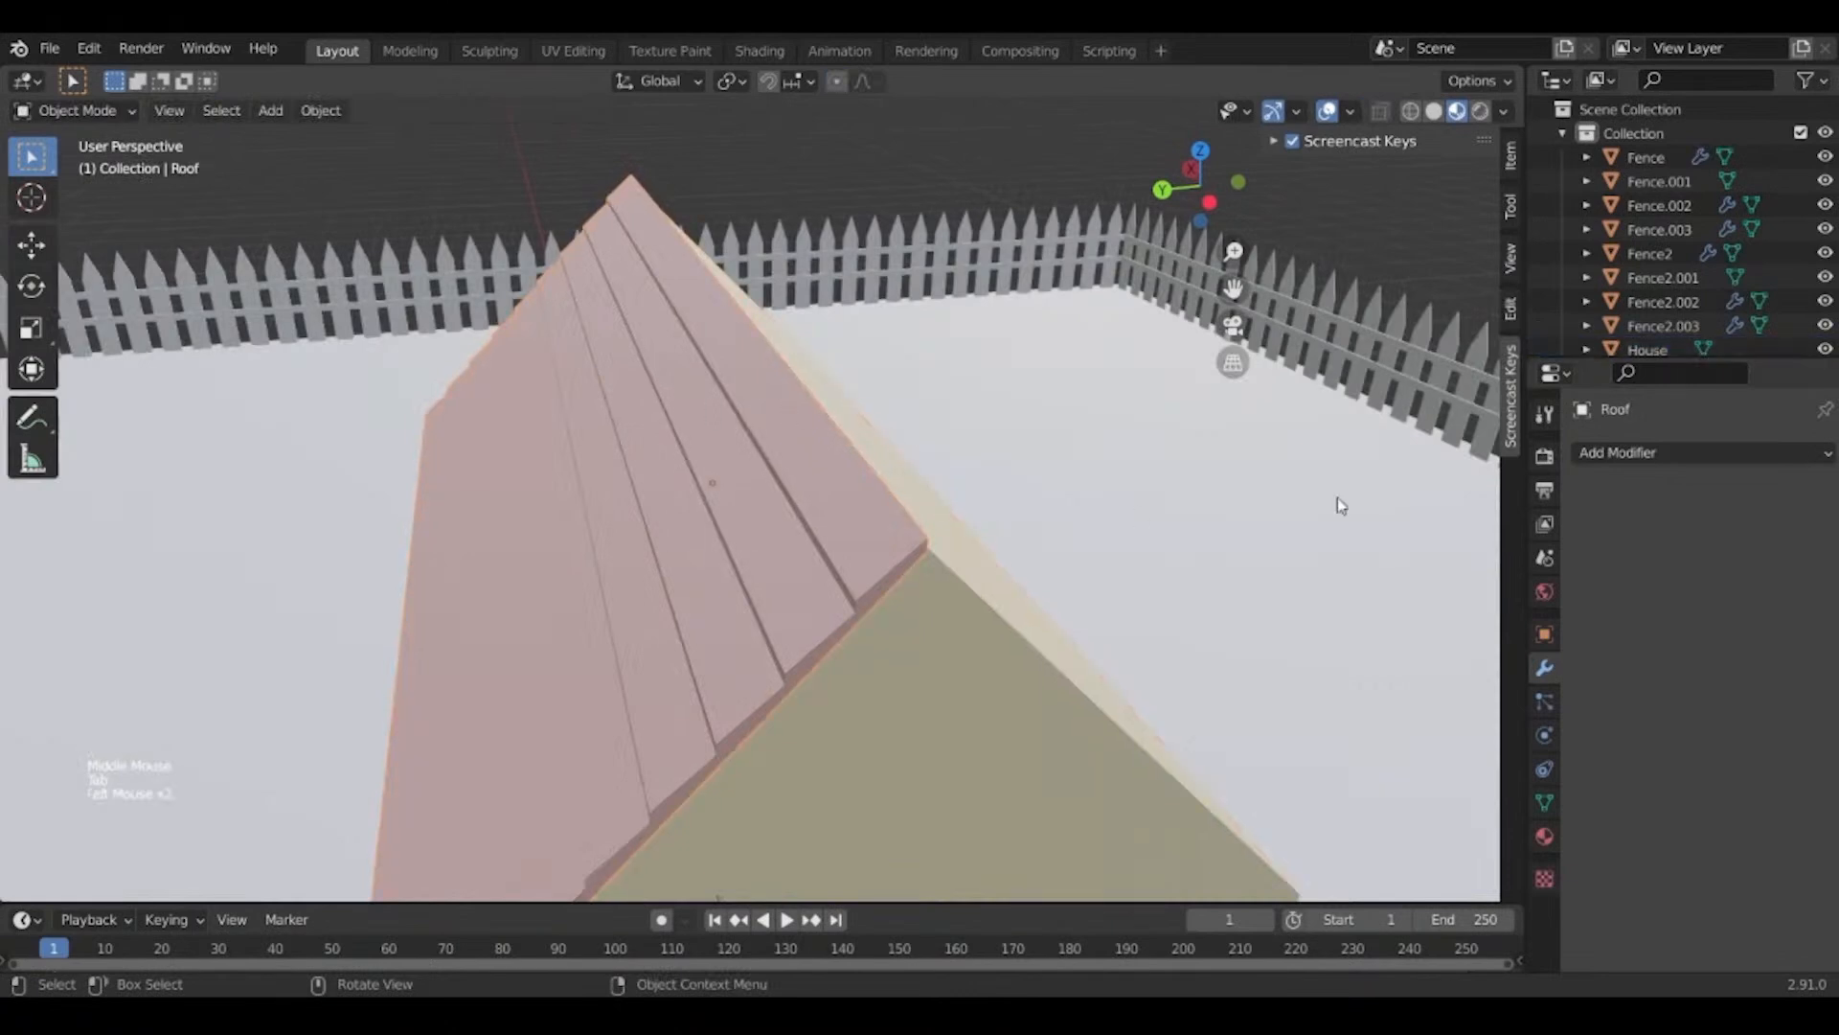
click(1629, 458)
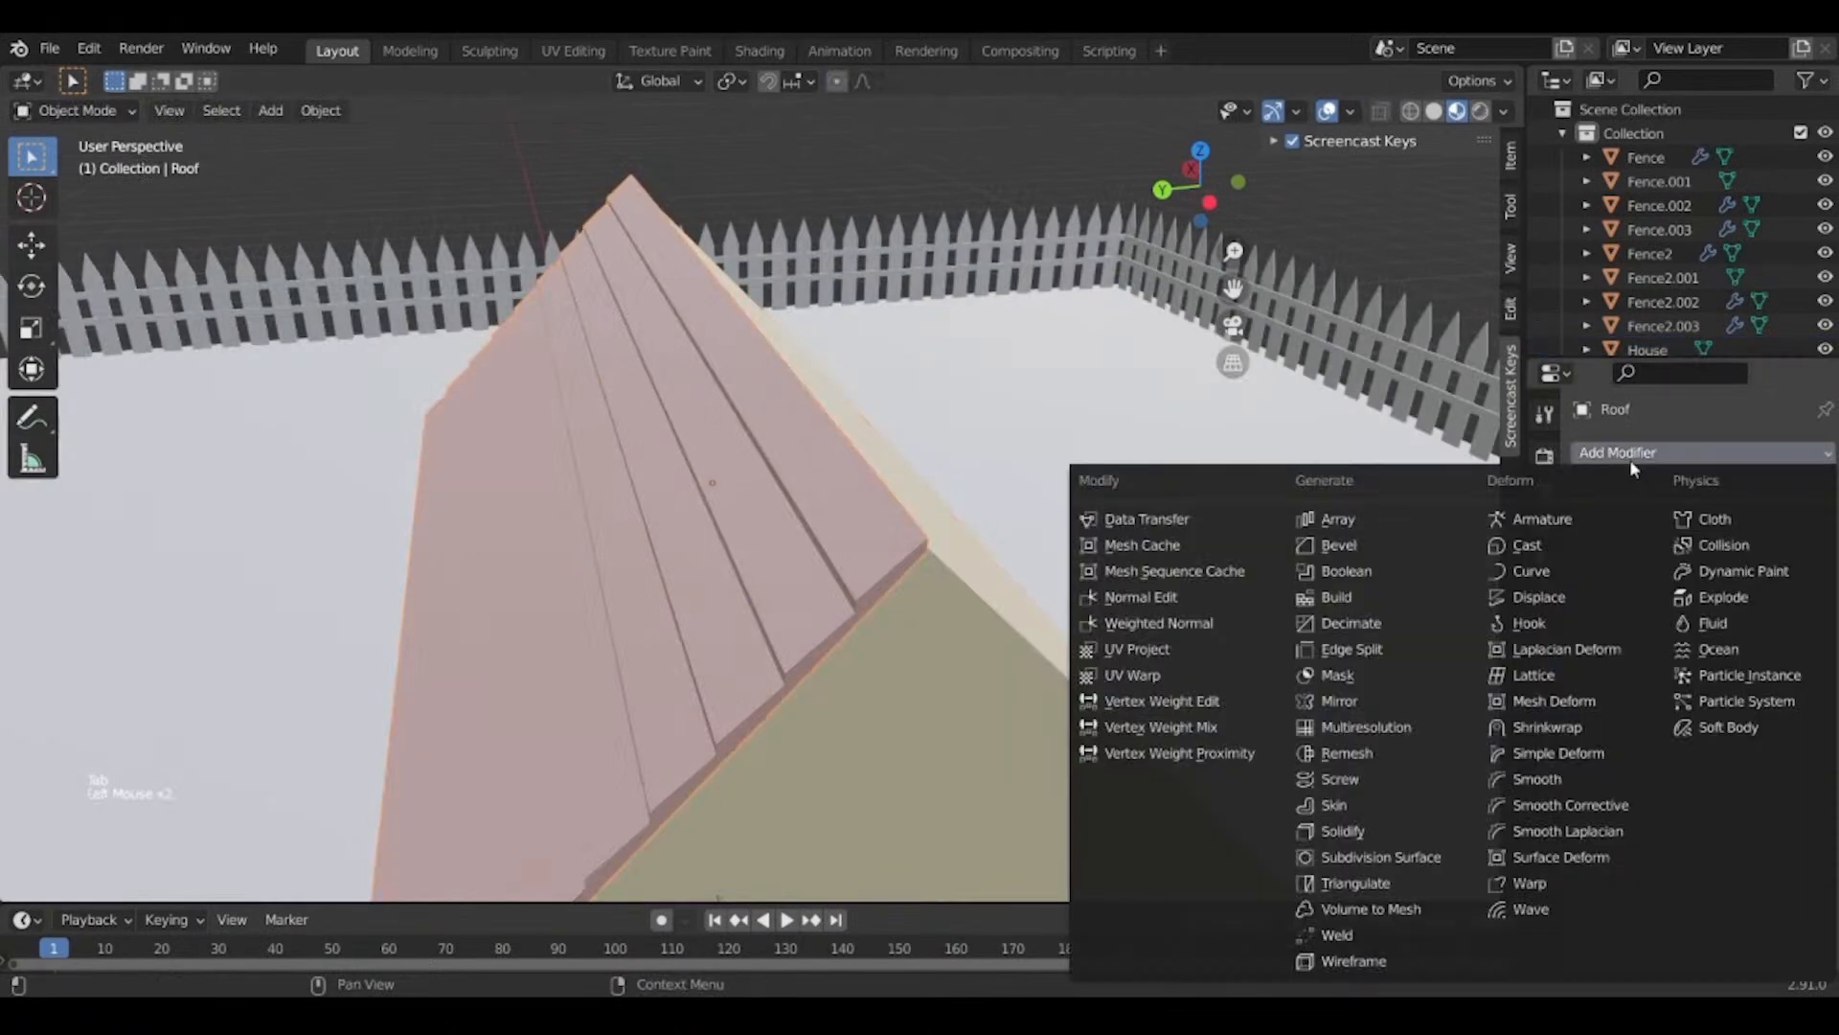
right_click(1347, 707)
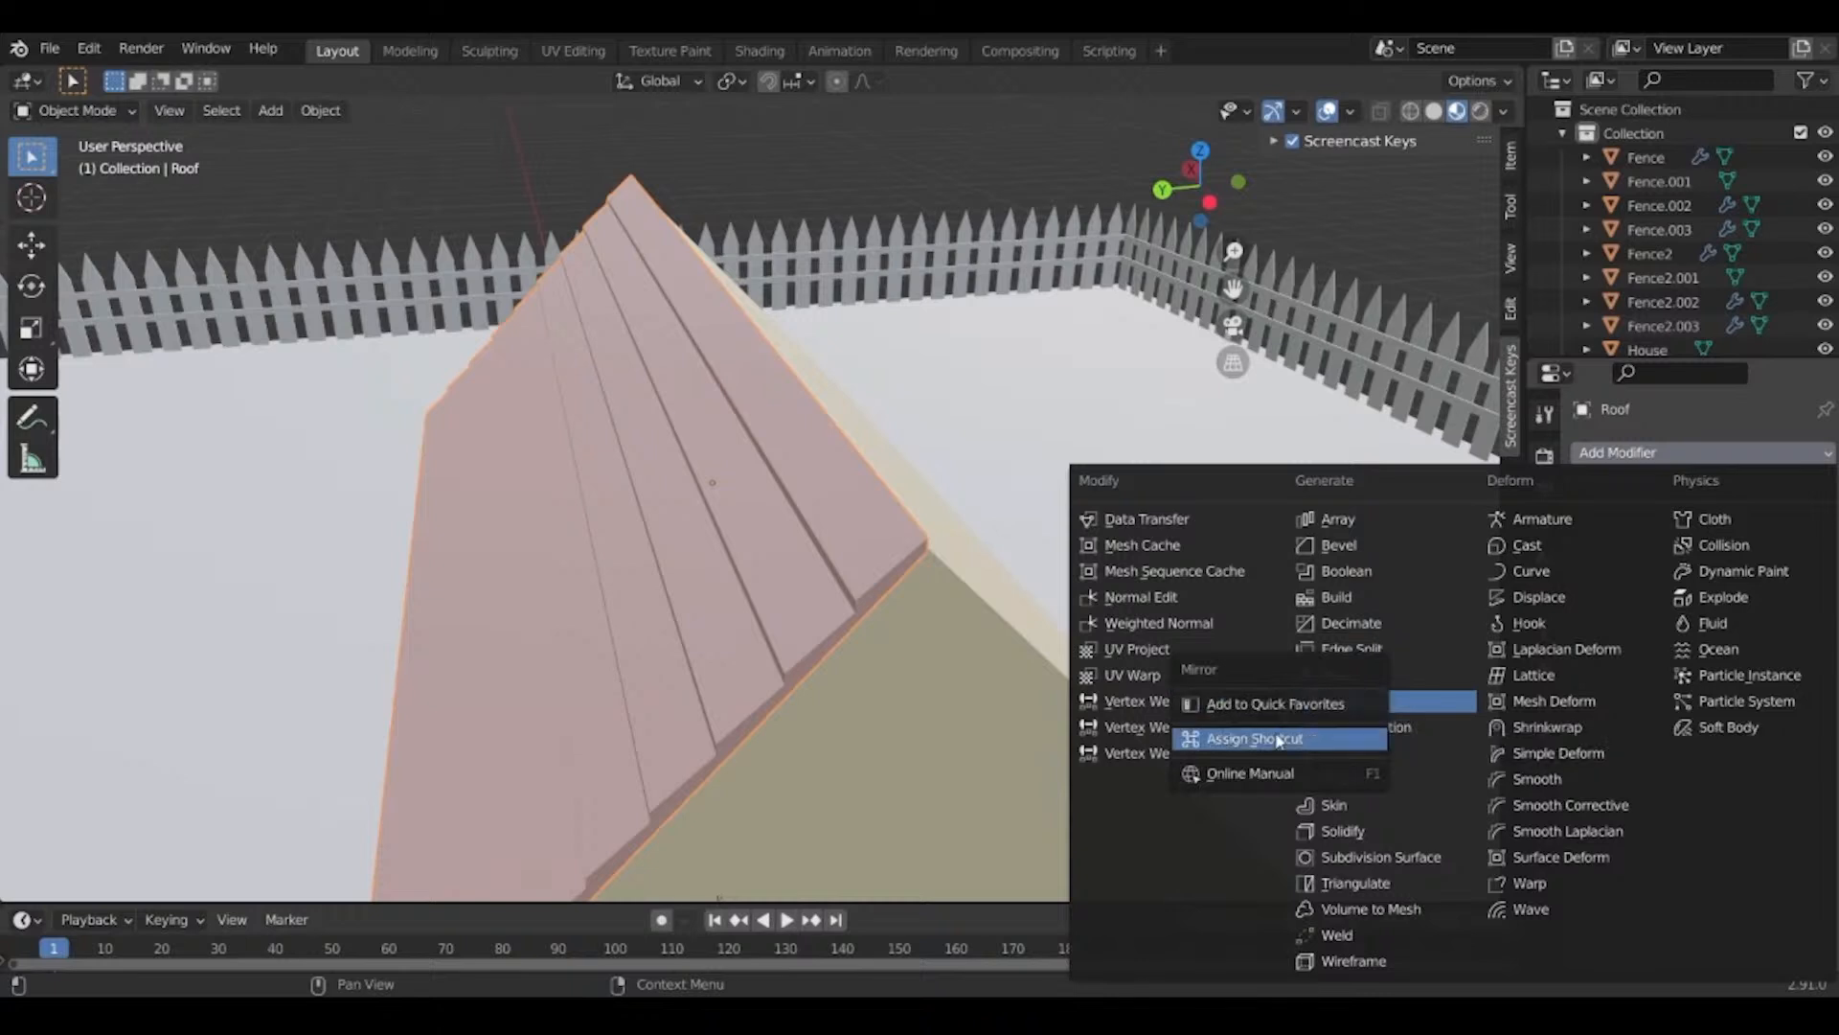
click(691, 423)
middle_drag(692, 423, 676, 472)
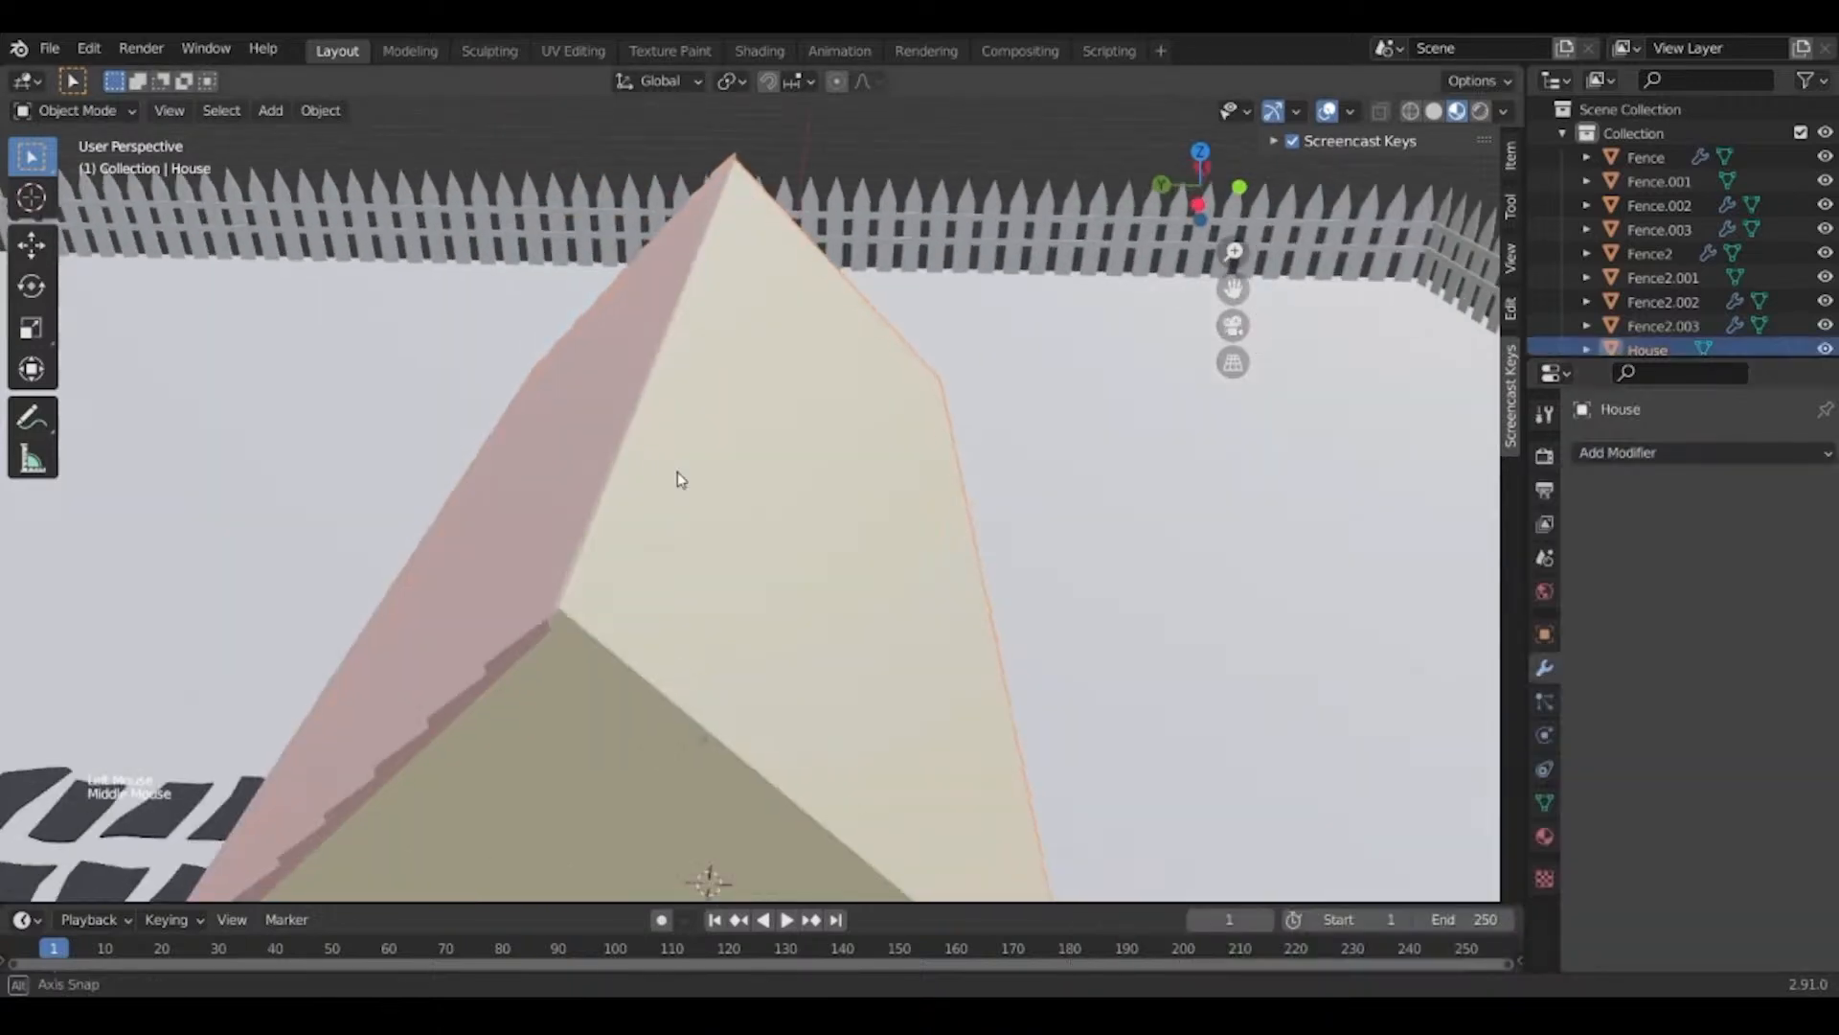
Add a Mirror modifier to the roof and mirror the planked slope across the Y axis only.
click(620, 429)
click(621, 428)
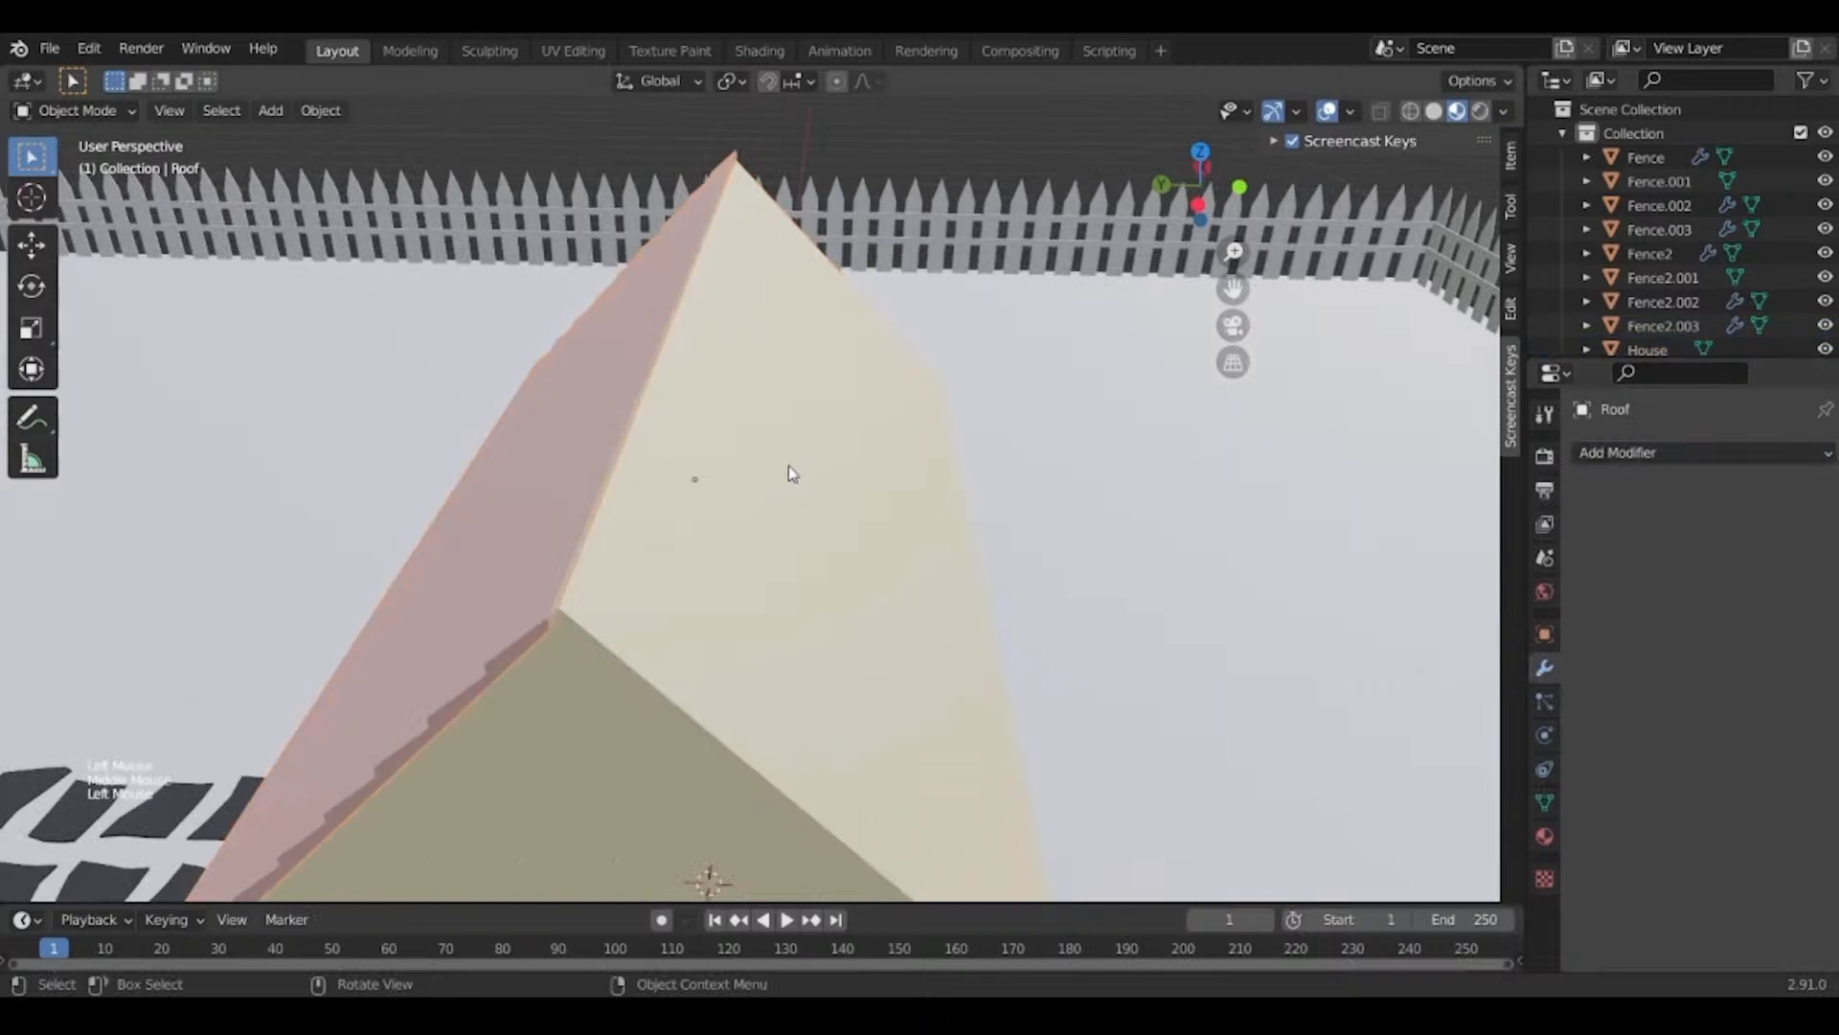
key(Button5)
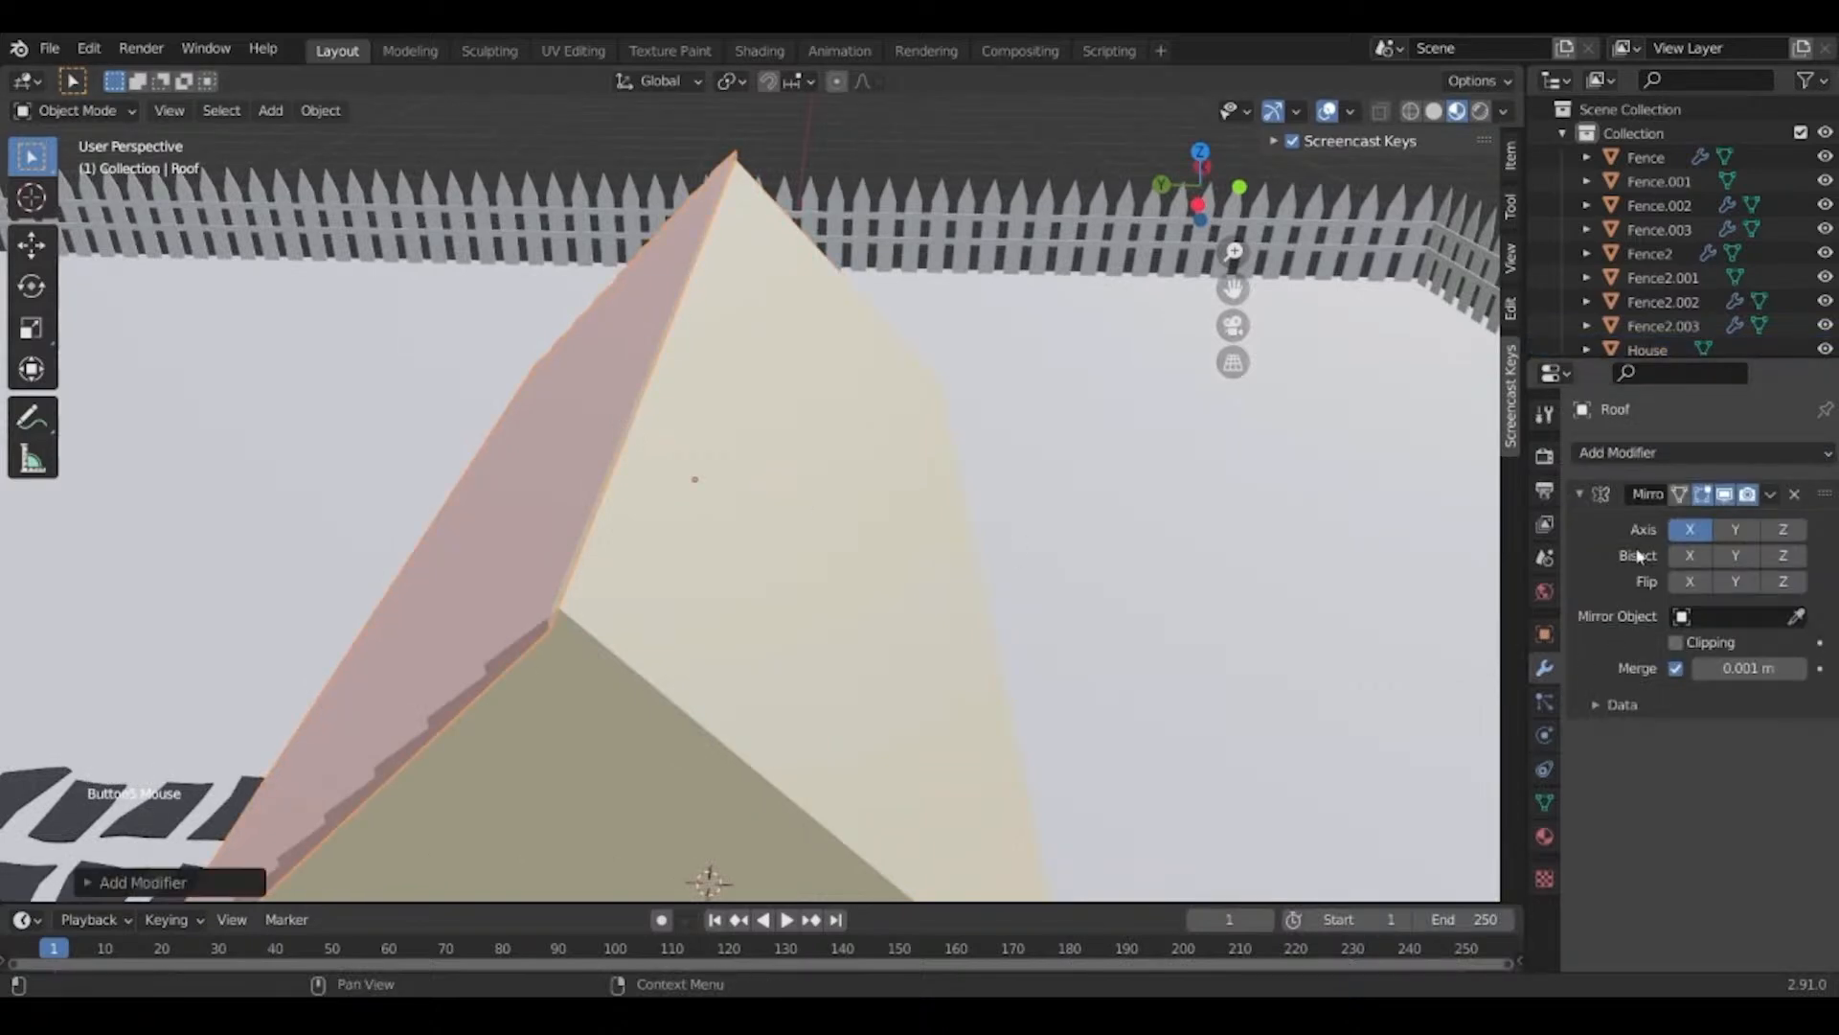
click(1735, 531)
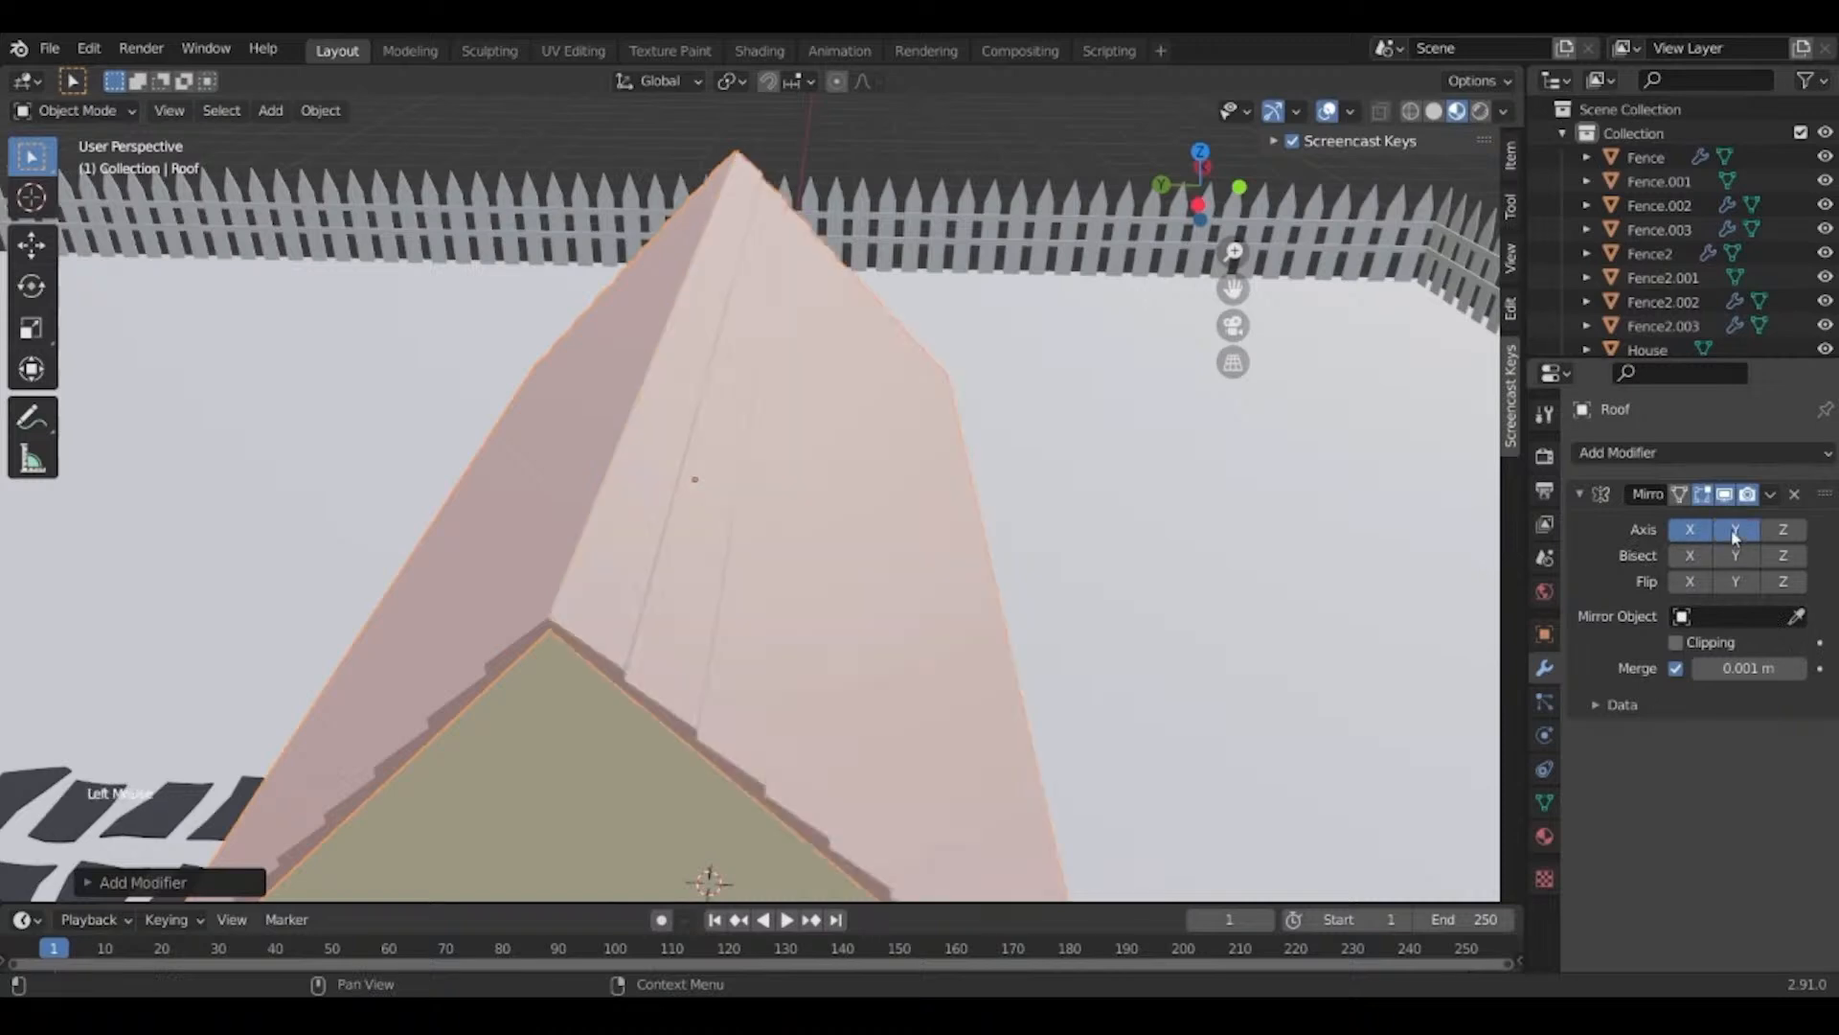
click(1692, 531)
middle_drag(1330, 644, 1147, 674)
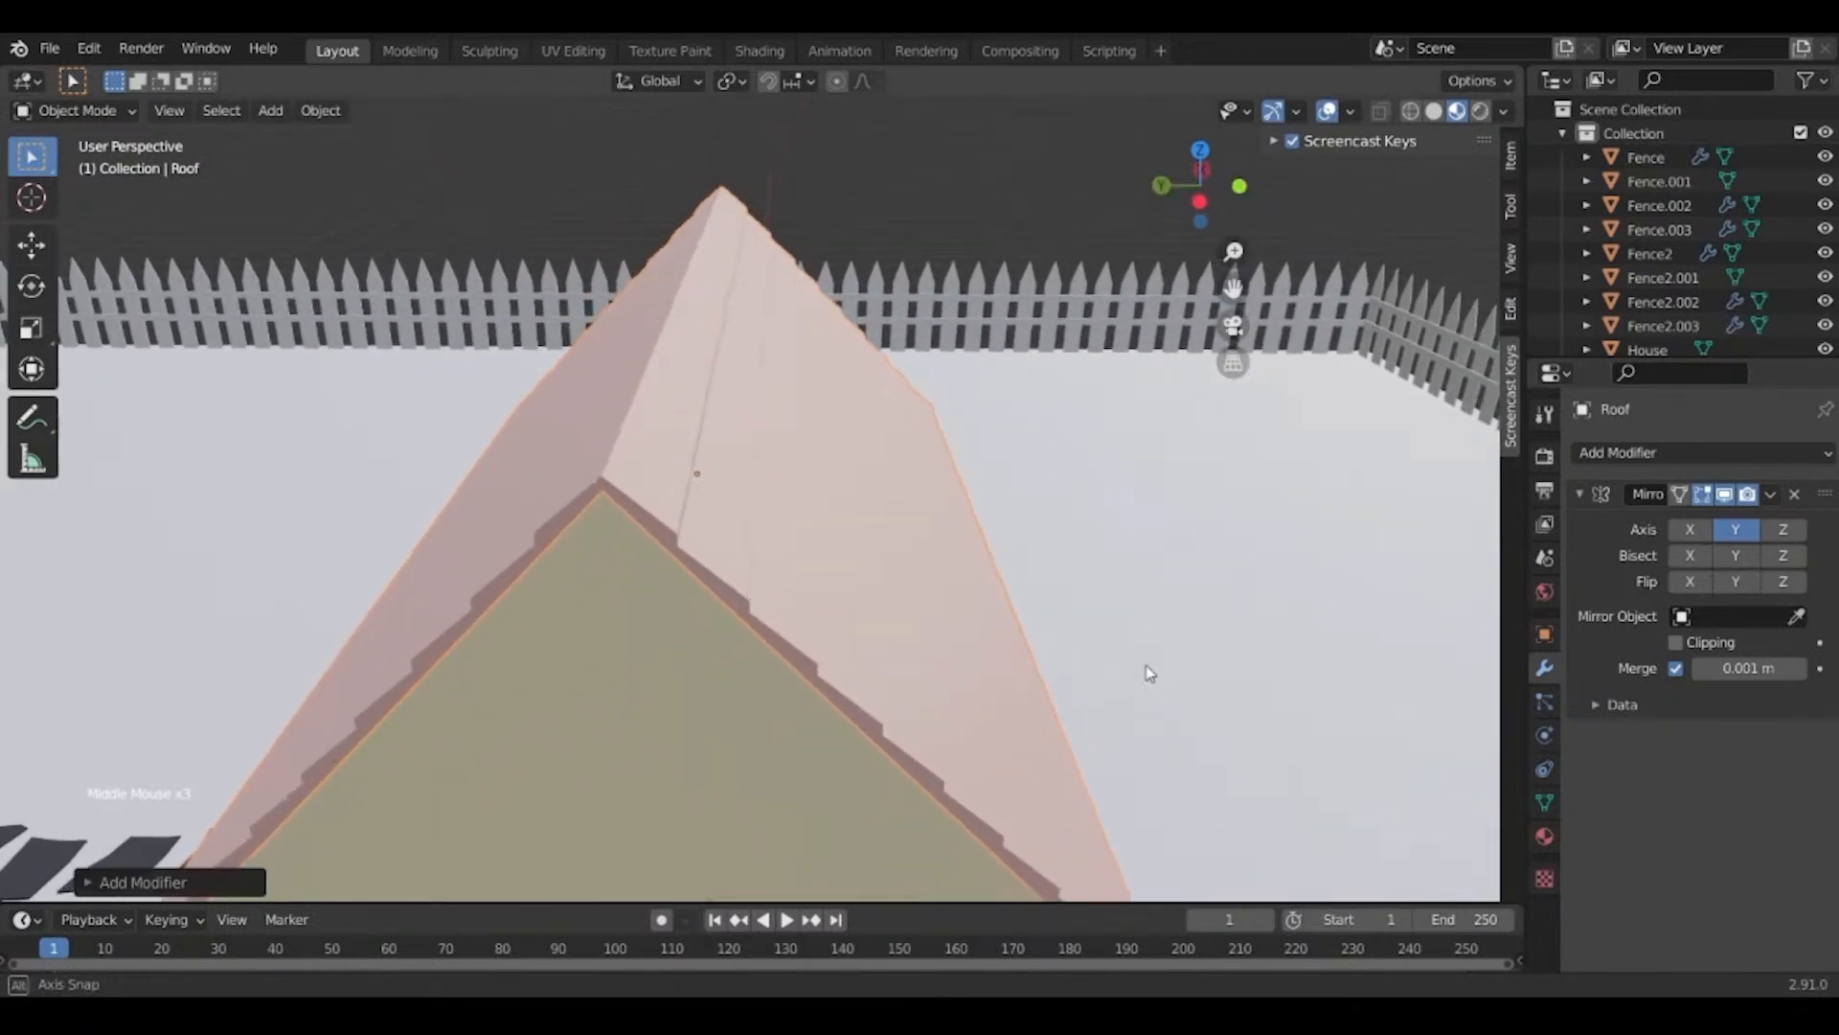
middle_drag(704, 509, 825, 468)
scroll(918, 503, down, 2)
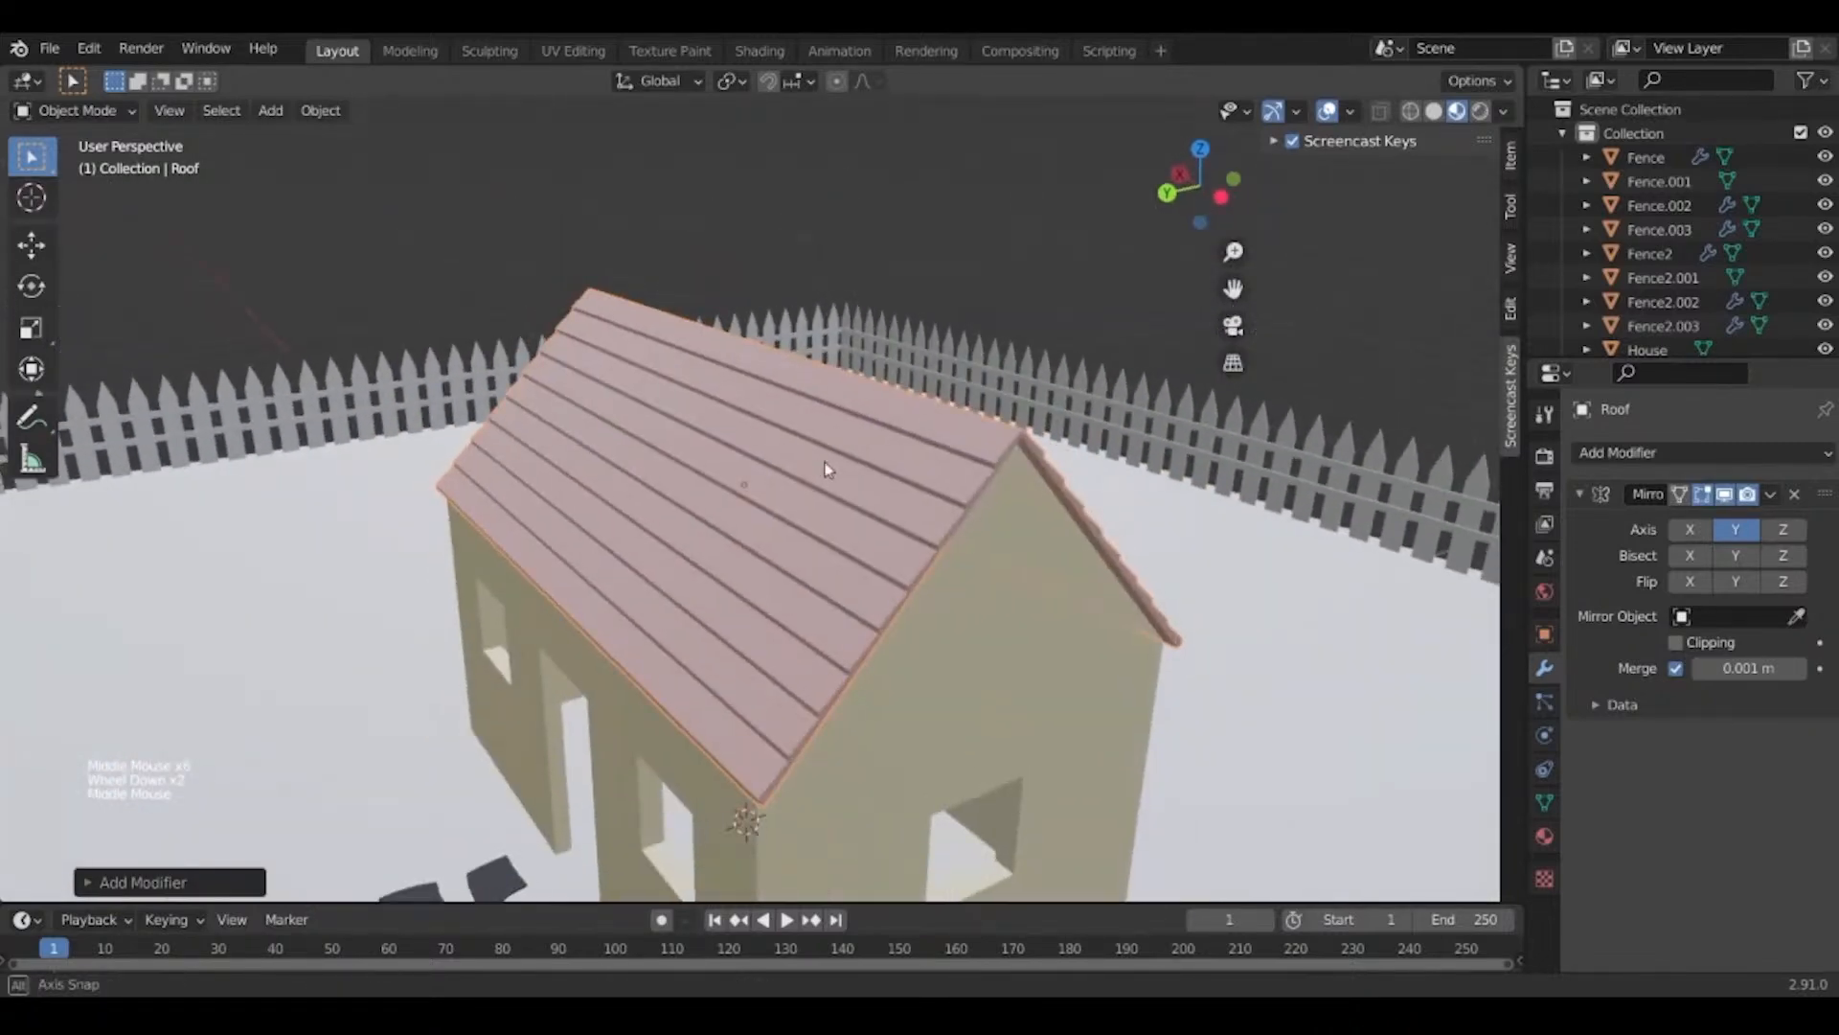
scroll(820, 518, up, 2)
shift+middle_drag(815, 563, 1102, 444)
scroll(1102, 443, down, 3)
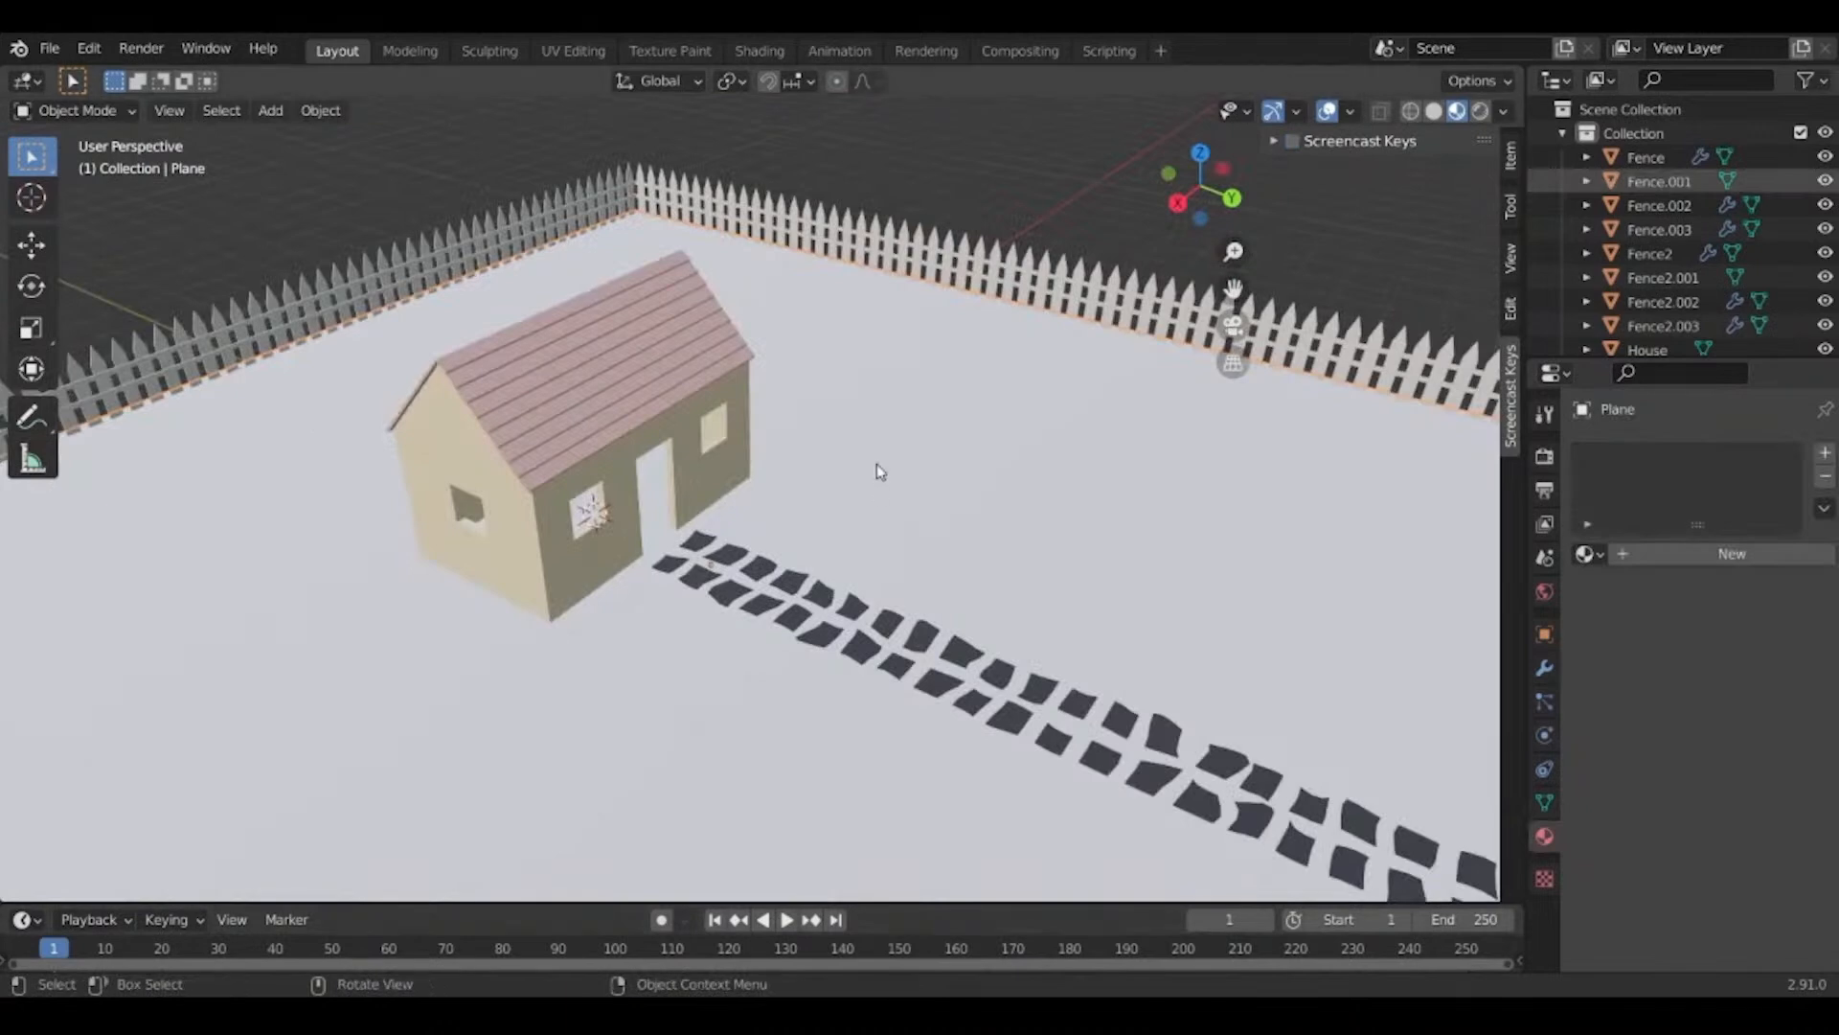
Subdivide the ground plane with 100 cuts and return to Object Mode.
middle_drag(877, 797, 776, 611)
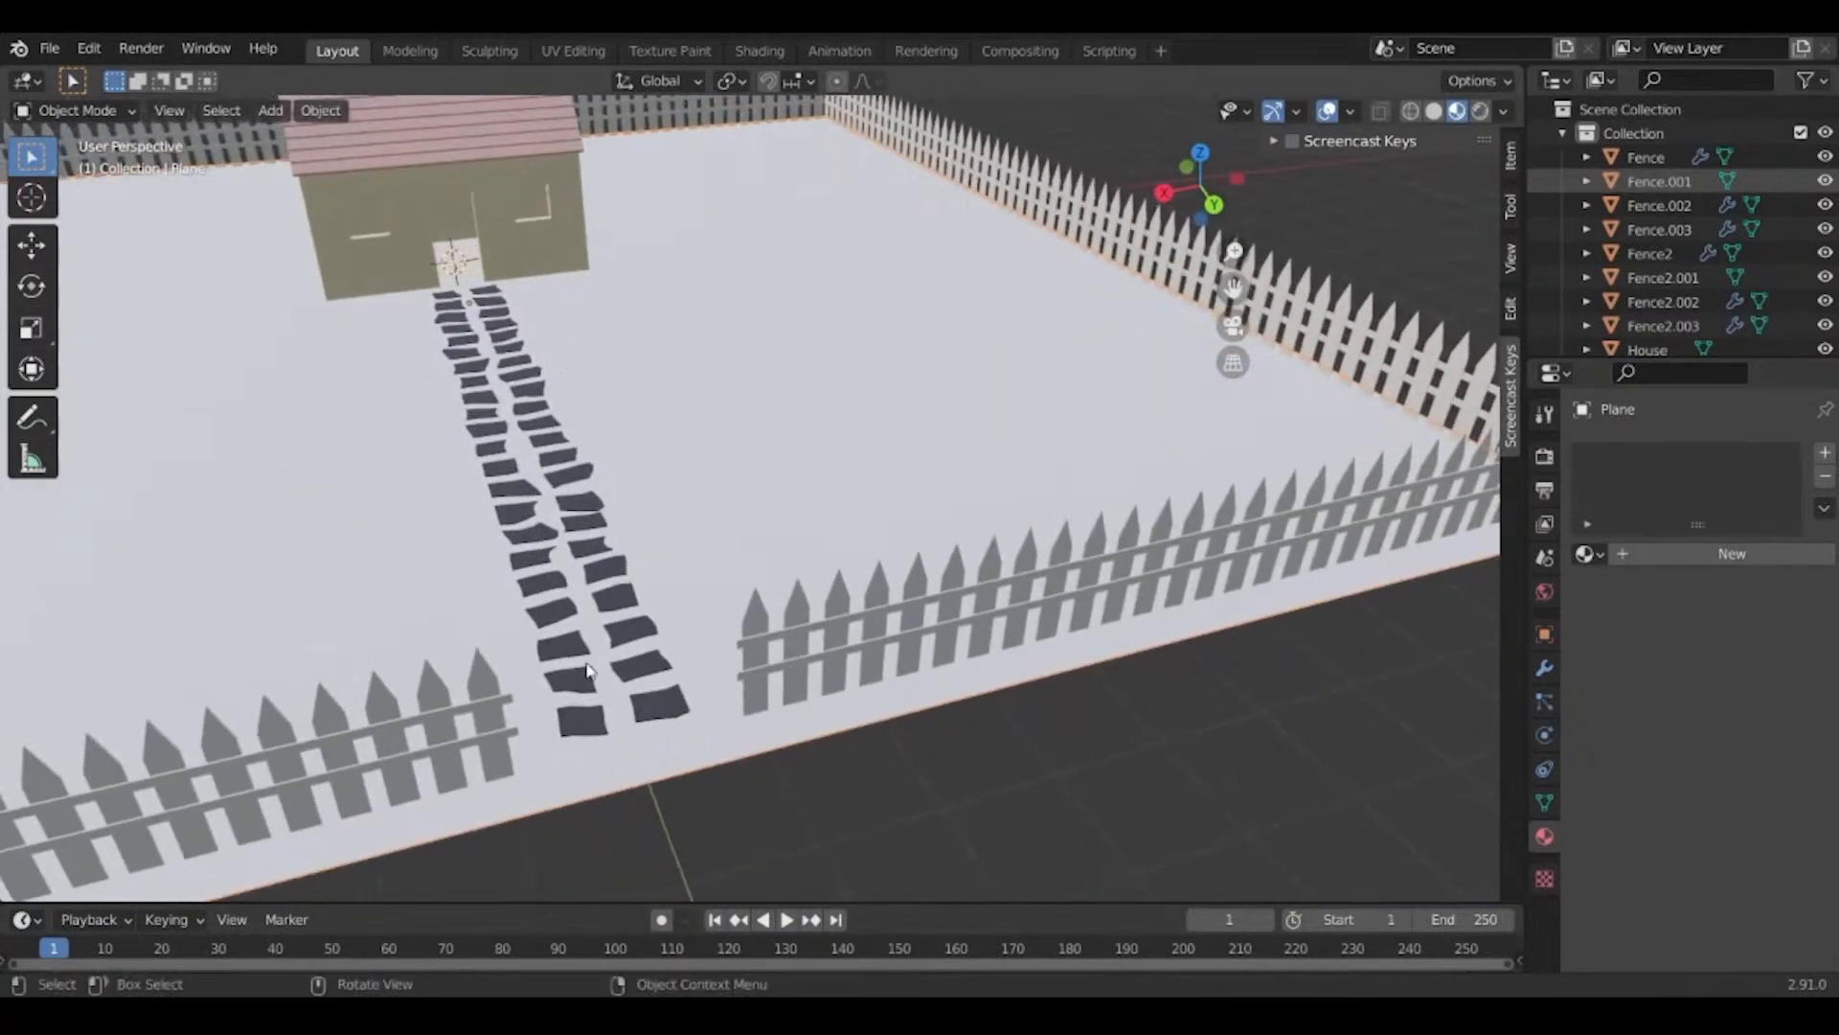
shift+middle_drag(589, 670, 626, 630)
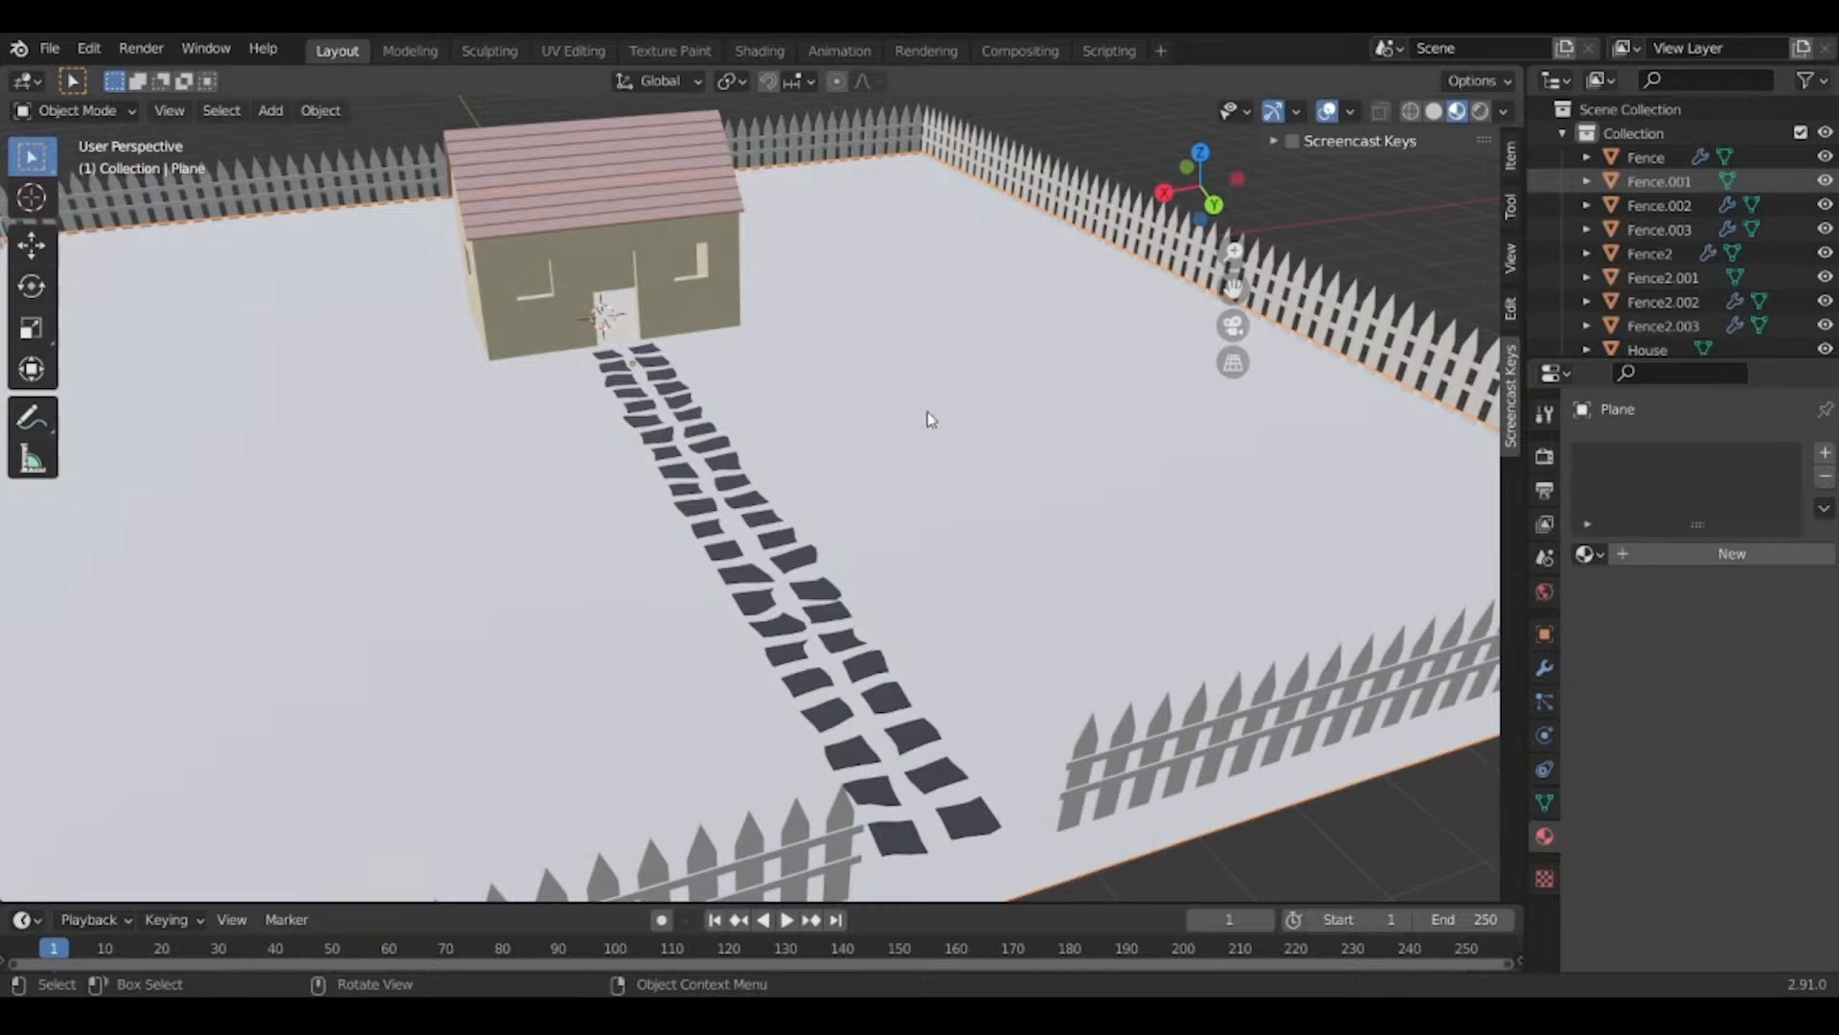
key(Tab)
shift+middle_drag(634, 569, 763, 508)
scroll(741, 540, down, 3)
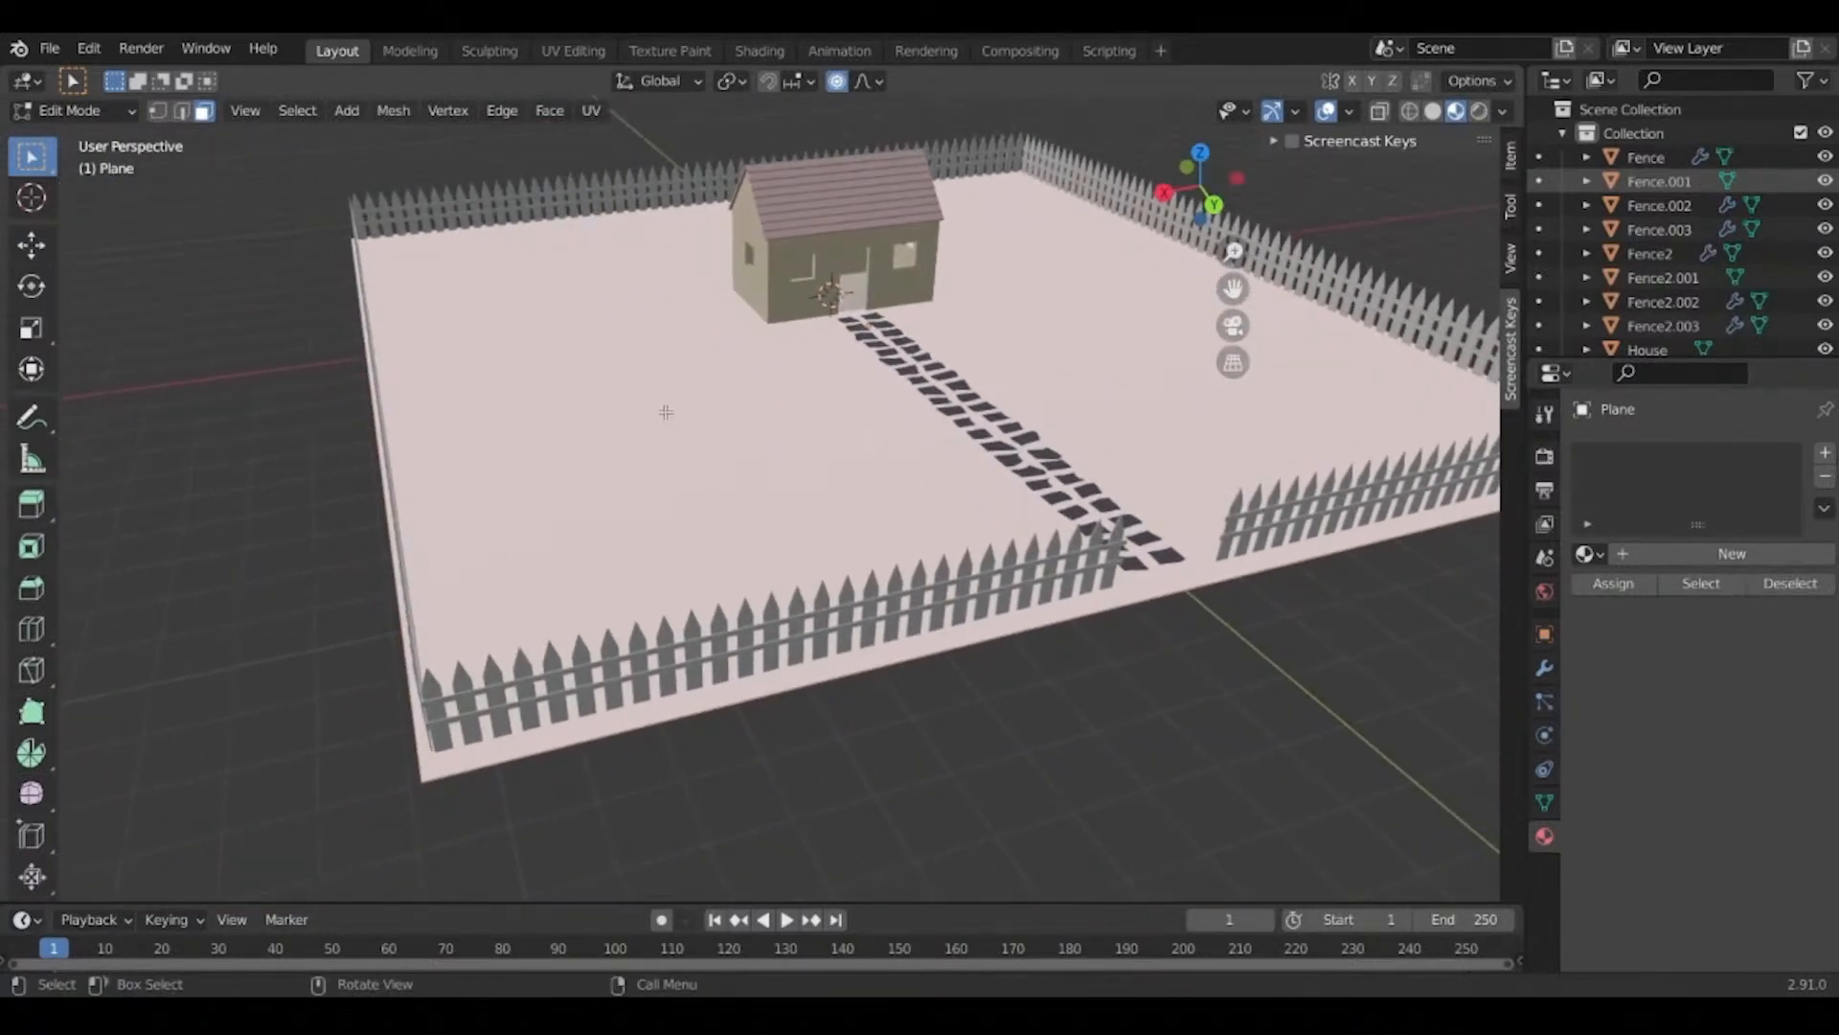
right_click(634, 385)
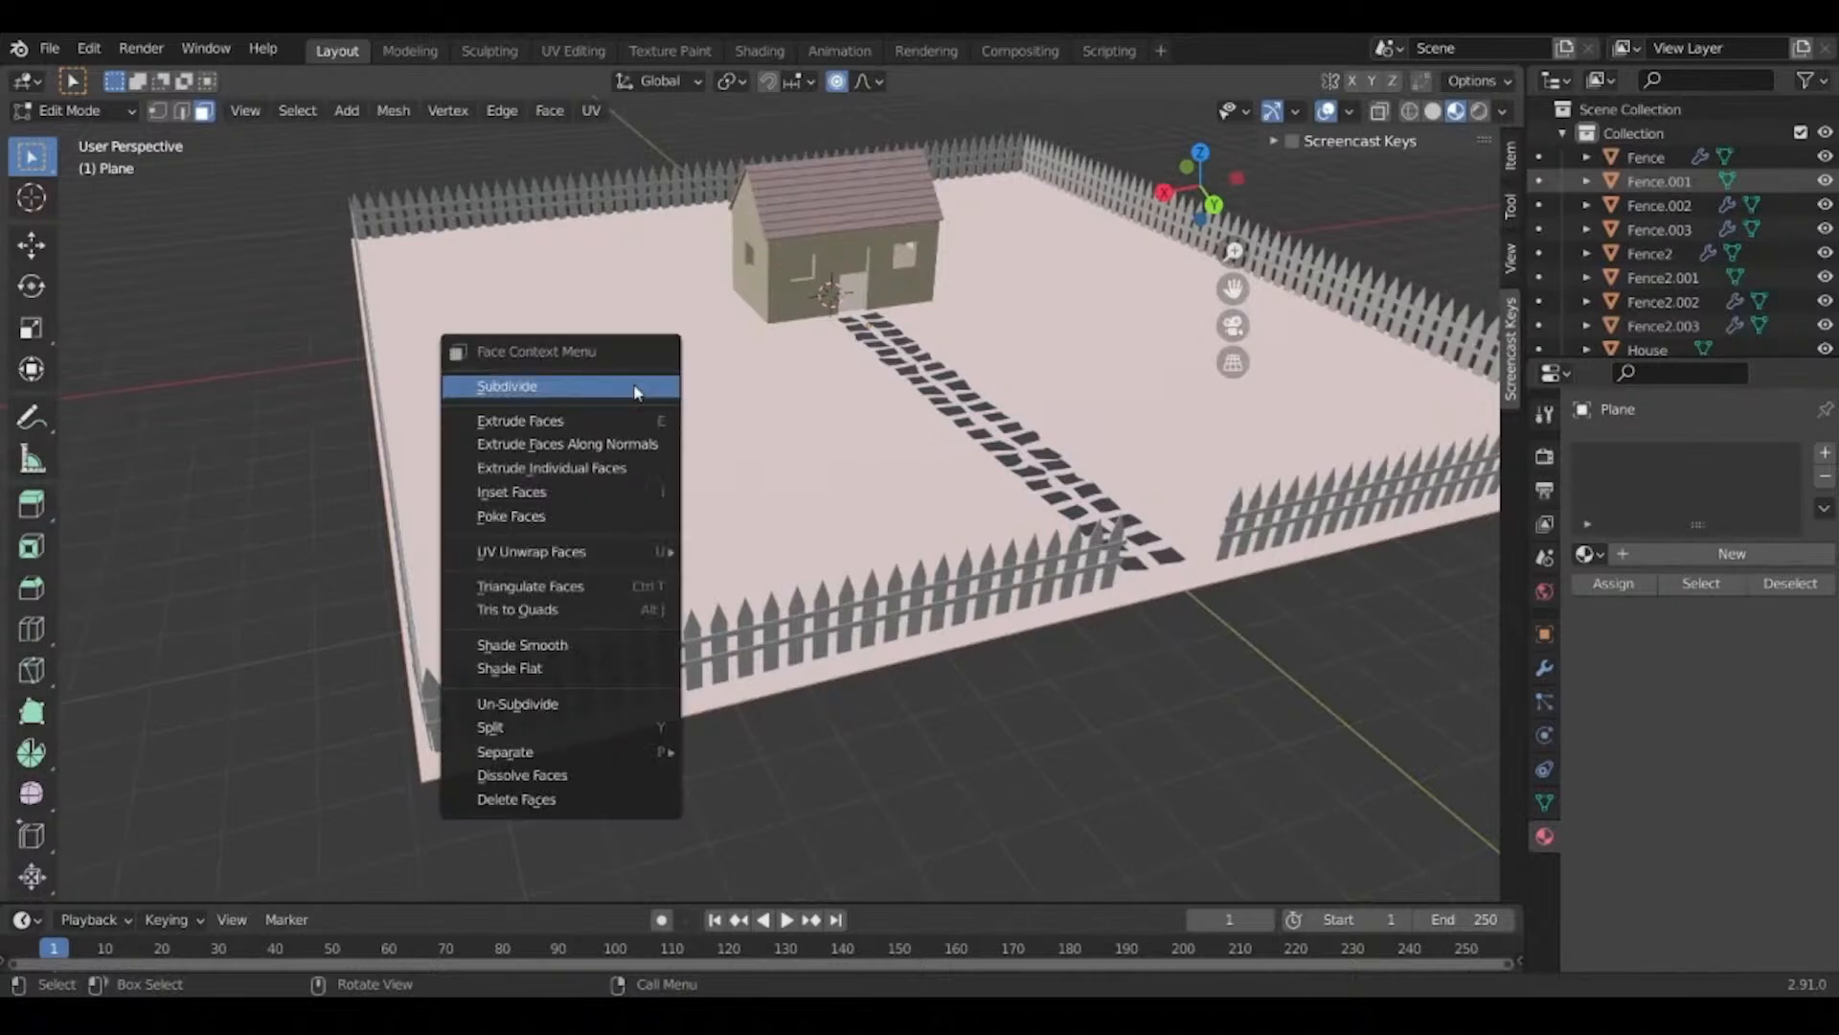
click(637, 388)
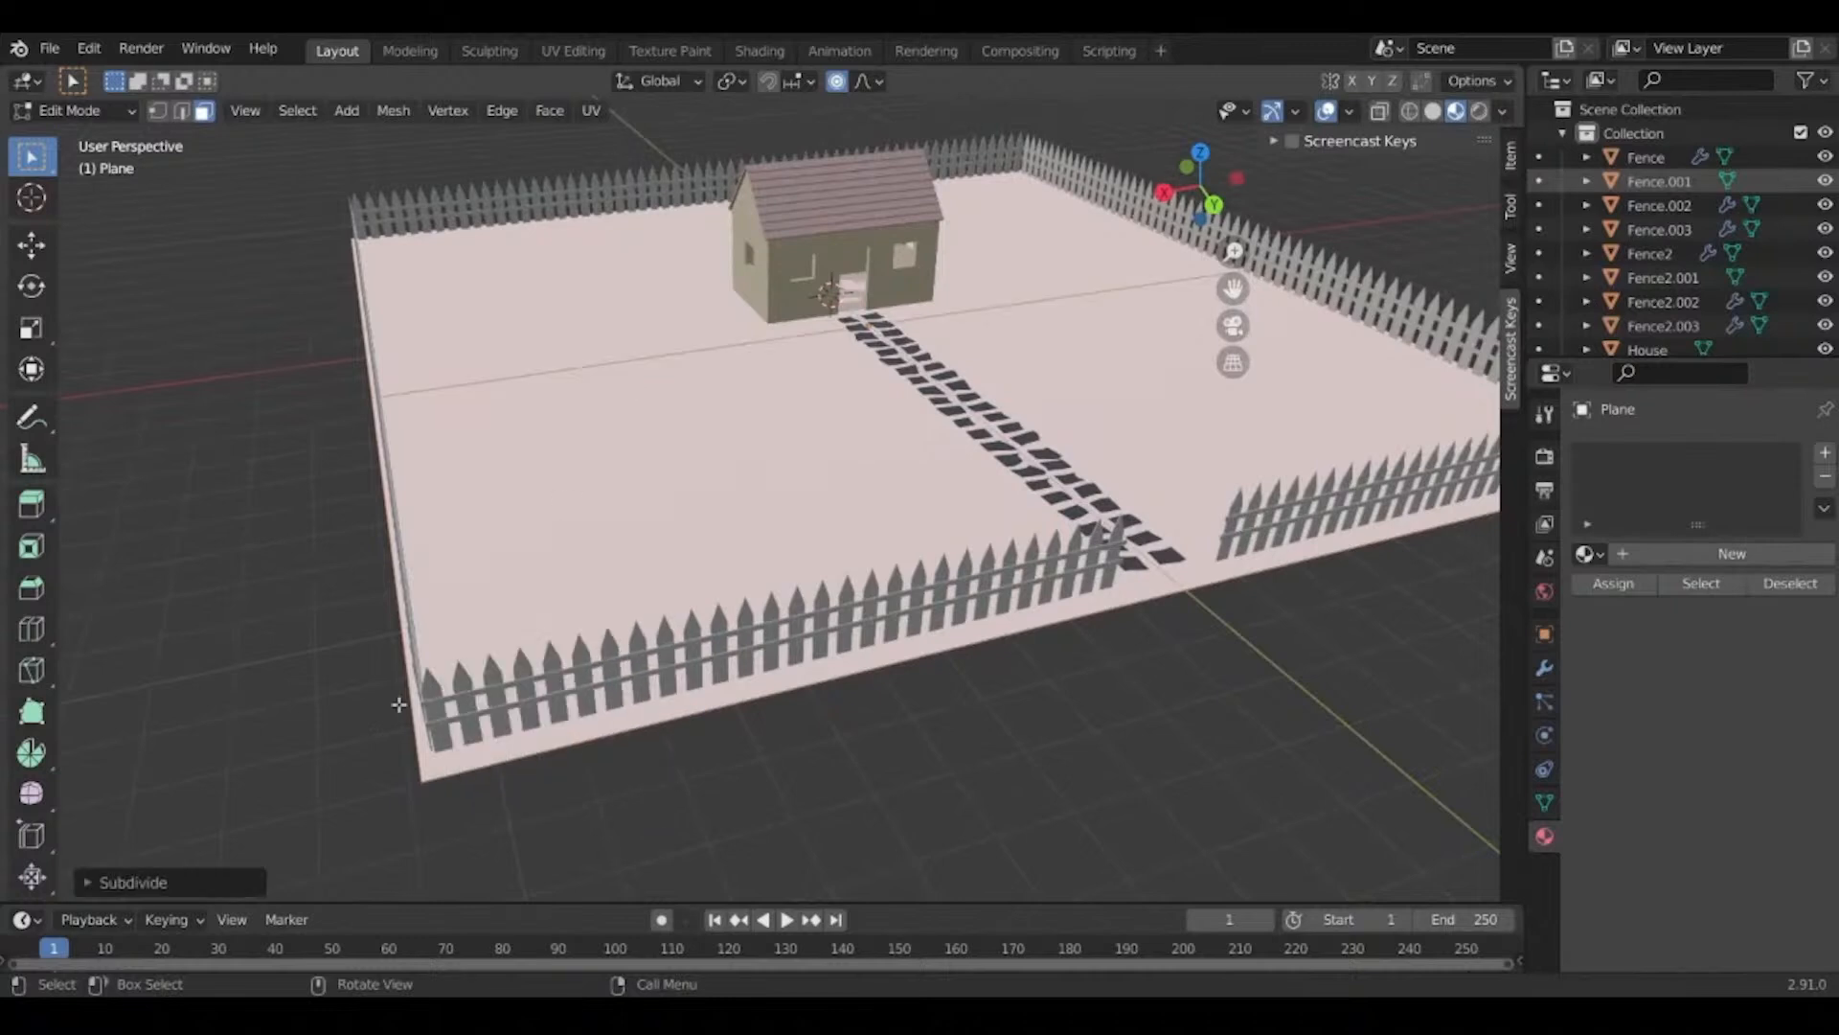
click(131, 883)
click(349, 717)
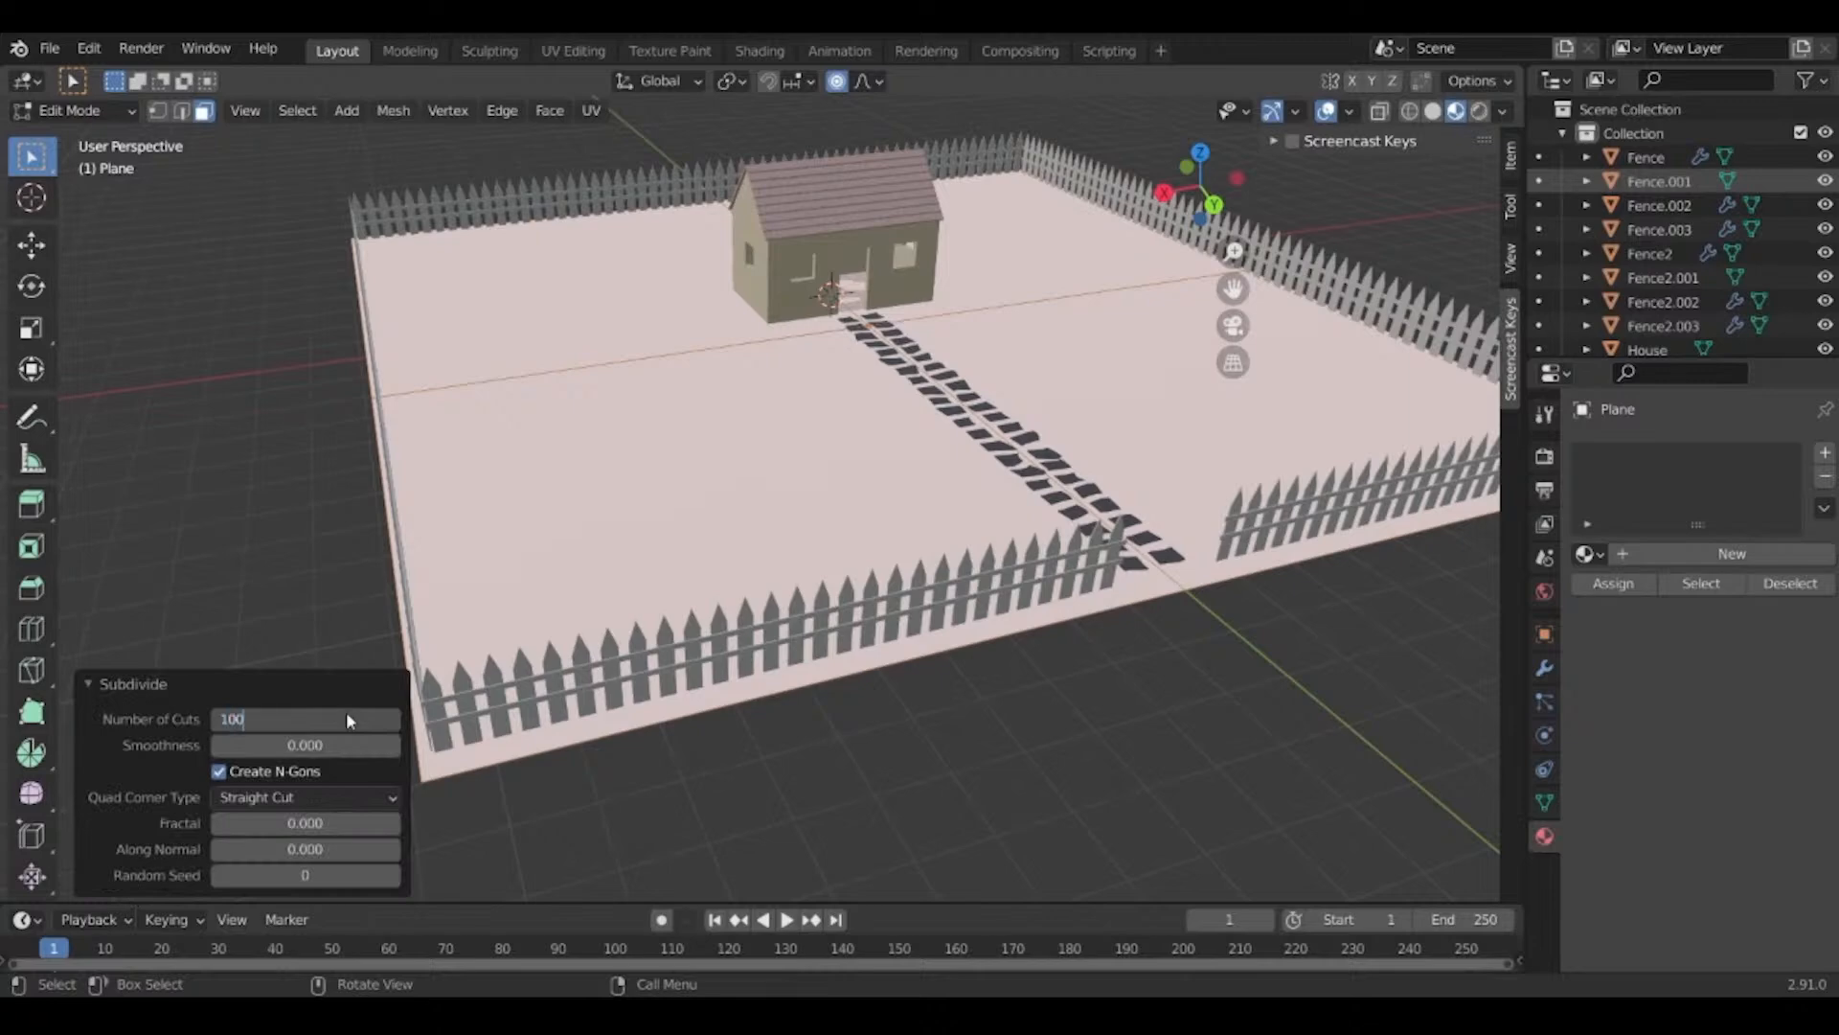
key(Return)
scroll(803, 610, up, 3)
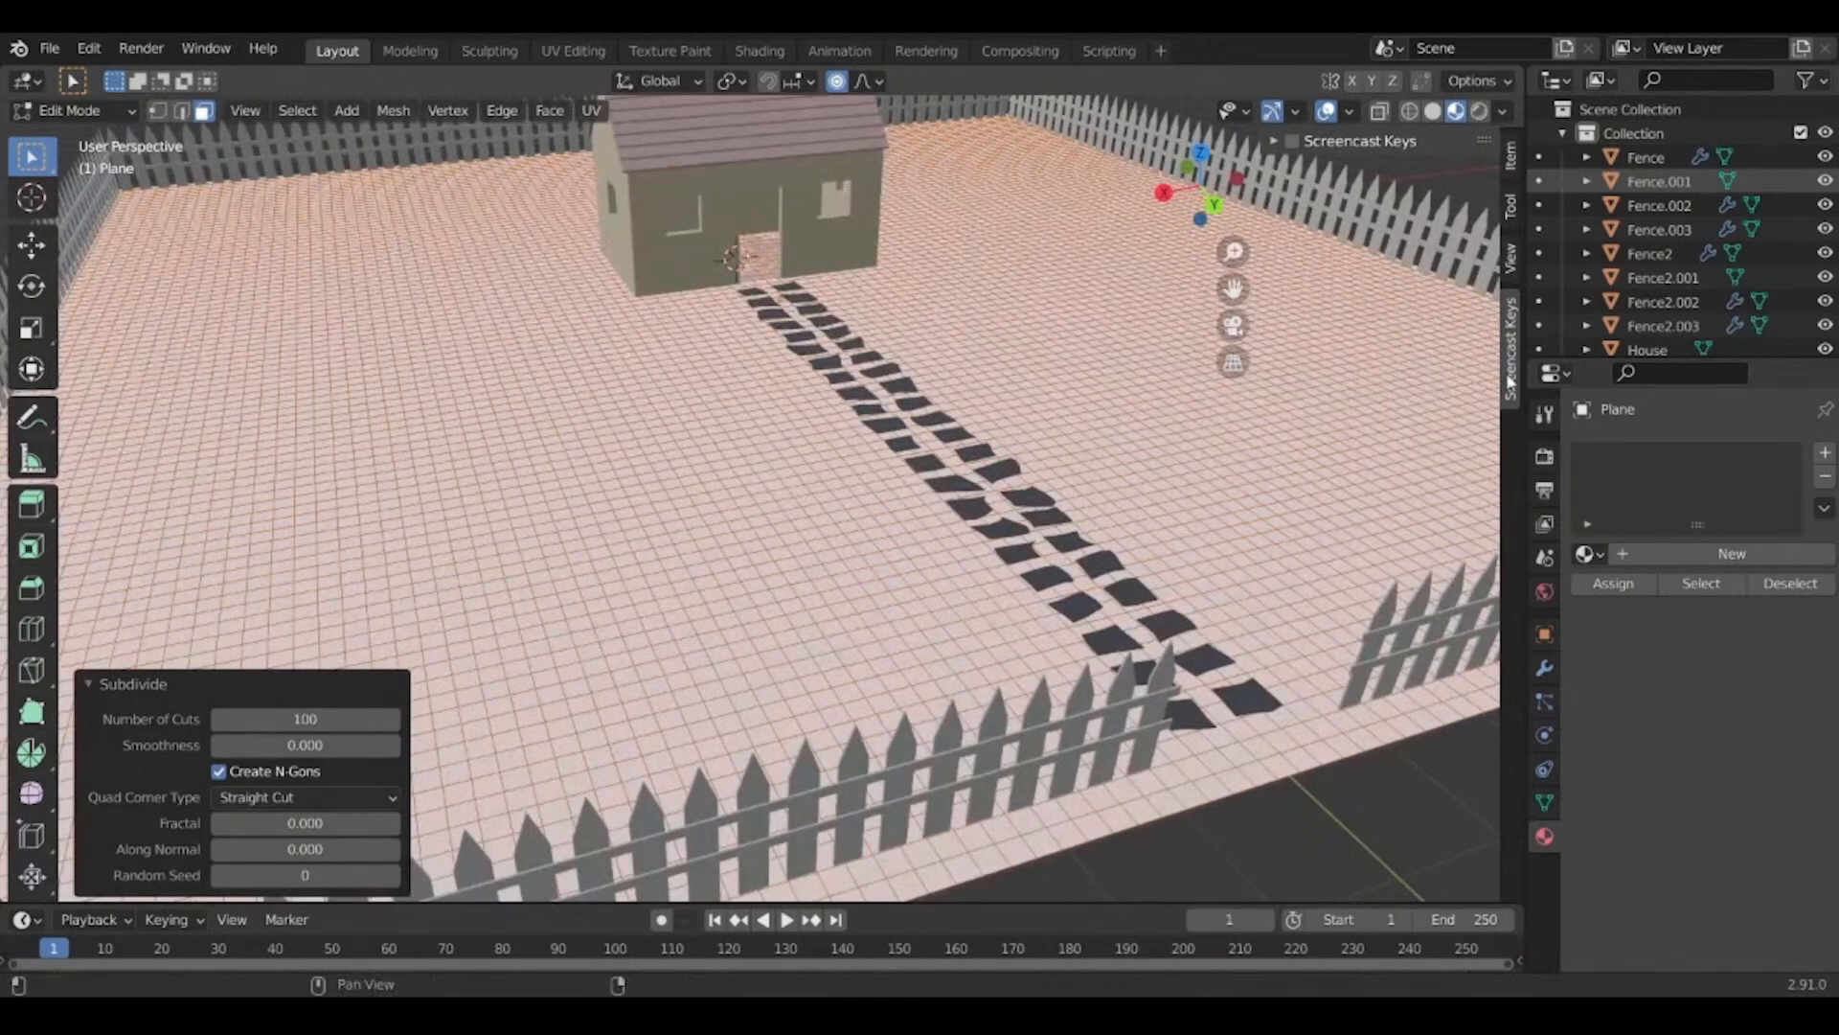
key(Tab)
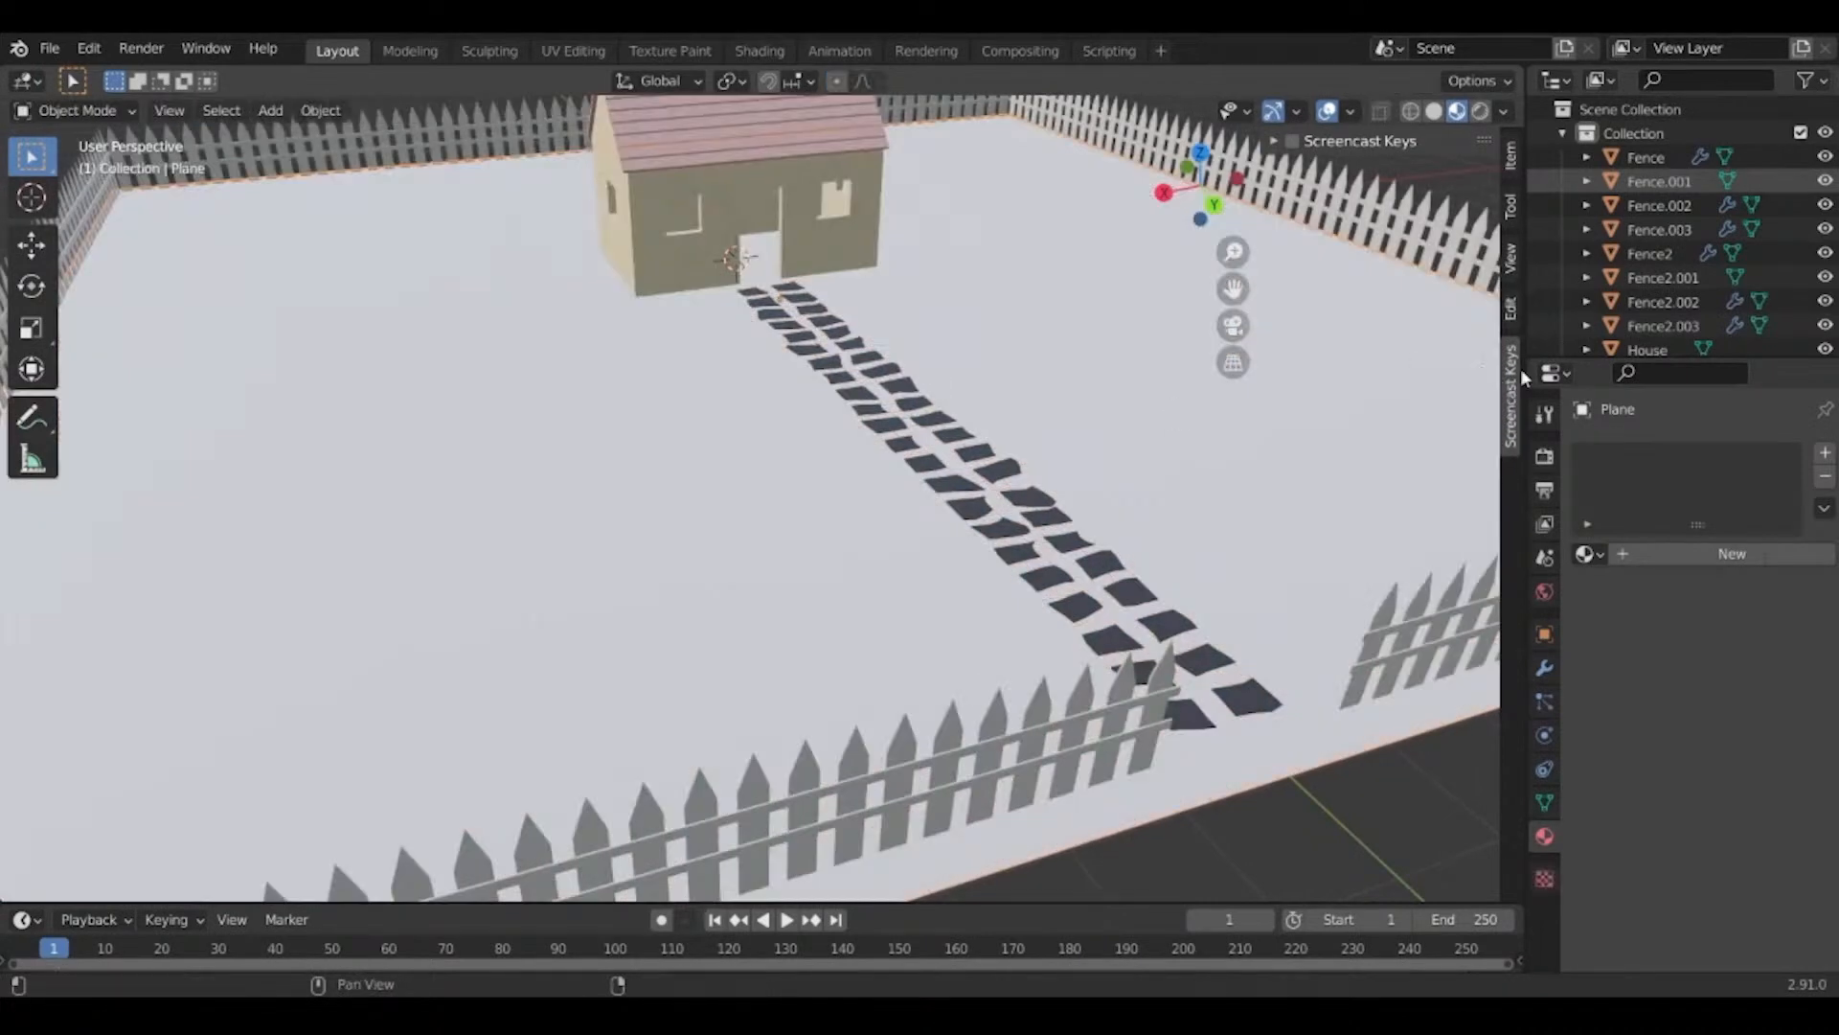
Turn on the Screencast Keys display and switch to the Sculpting workspace with the ground plane active.
click(1293, 141)
middle_drag(571, 247, 567, 497)
click(564, 504)
scroll(554, 506, down, 2)
scroll(550, 502, up, 1)
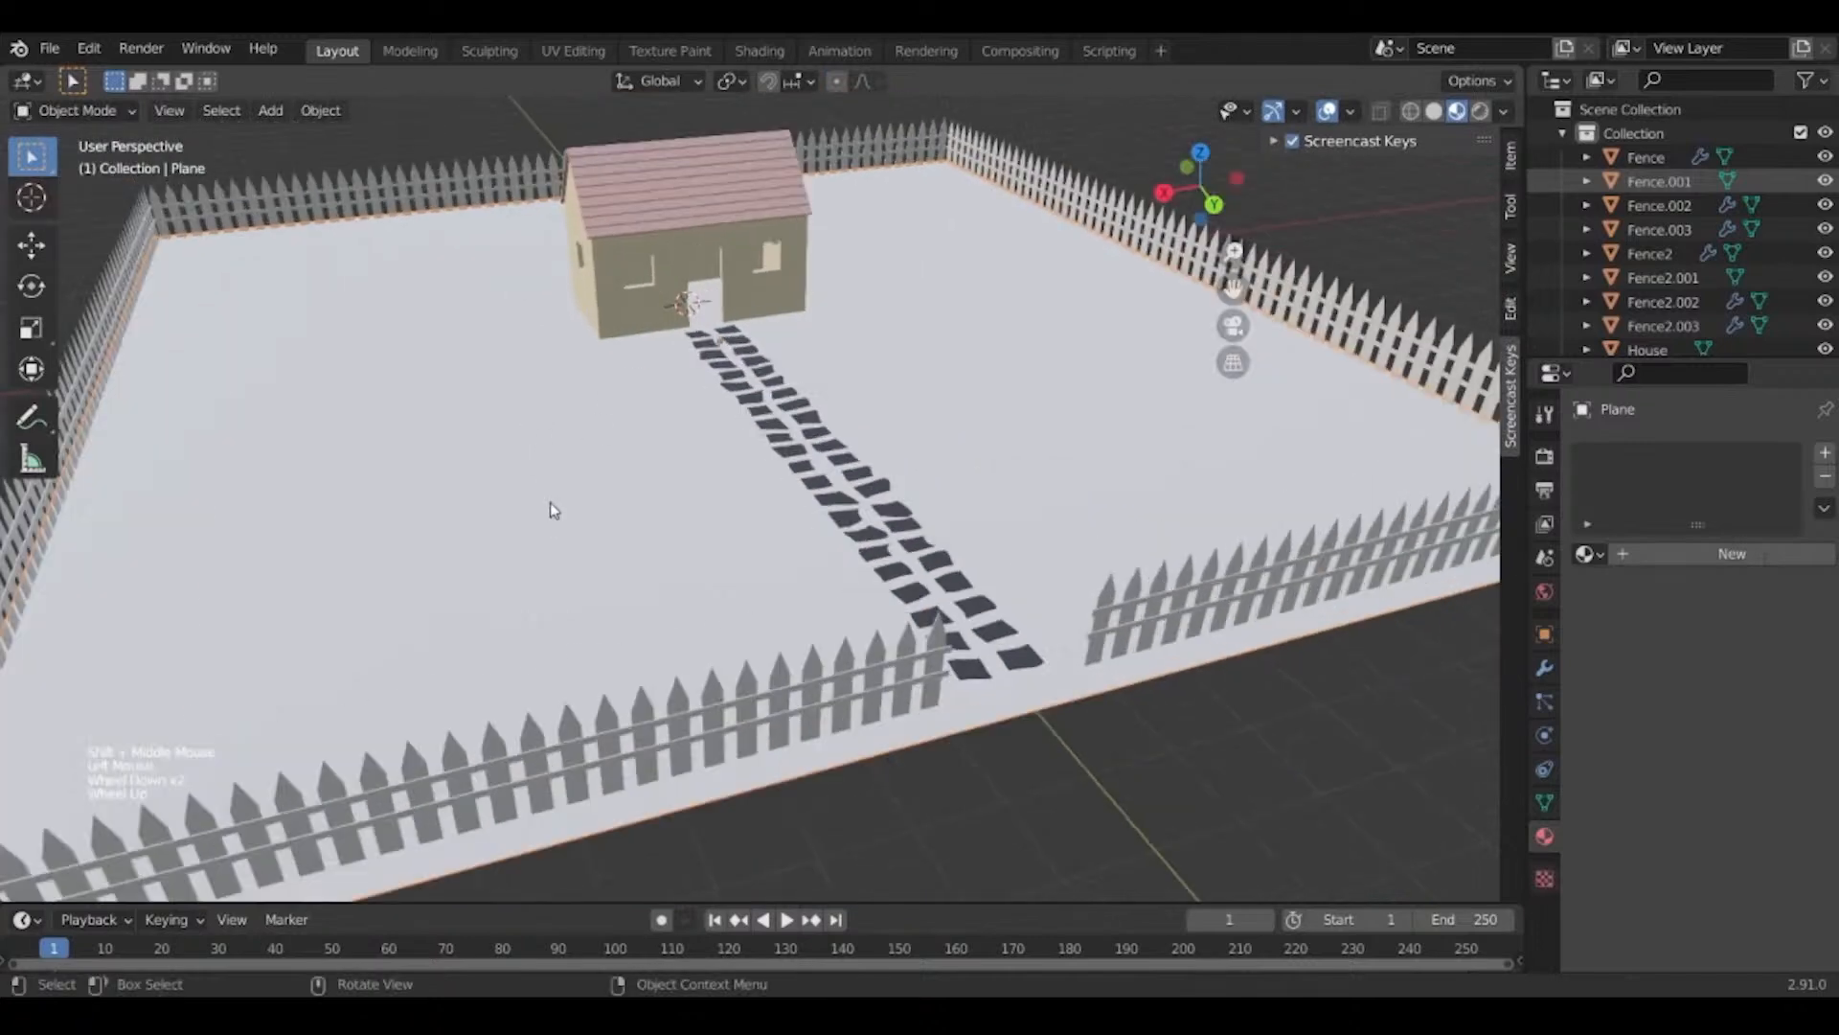
middle_drag(426, 512, 451, 518)
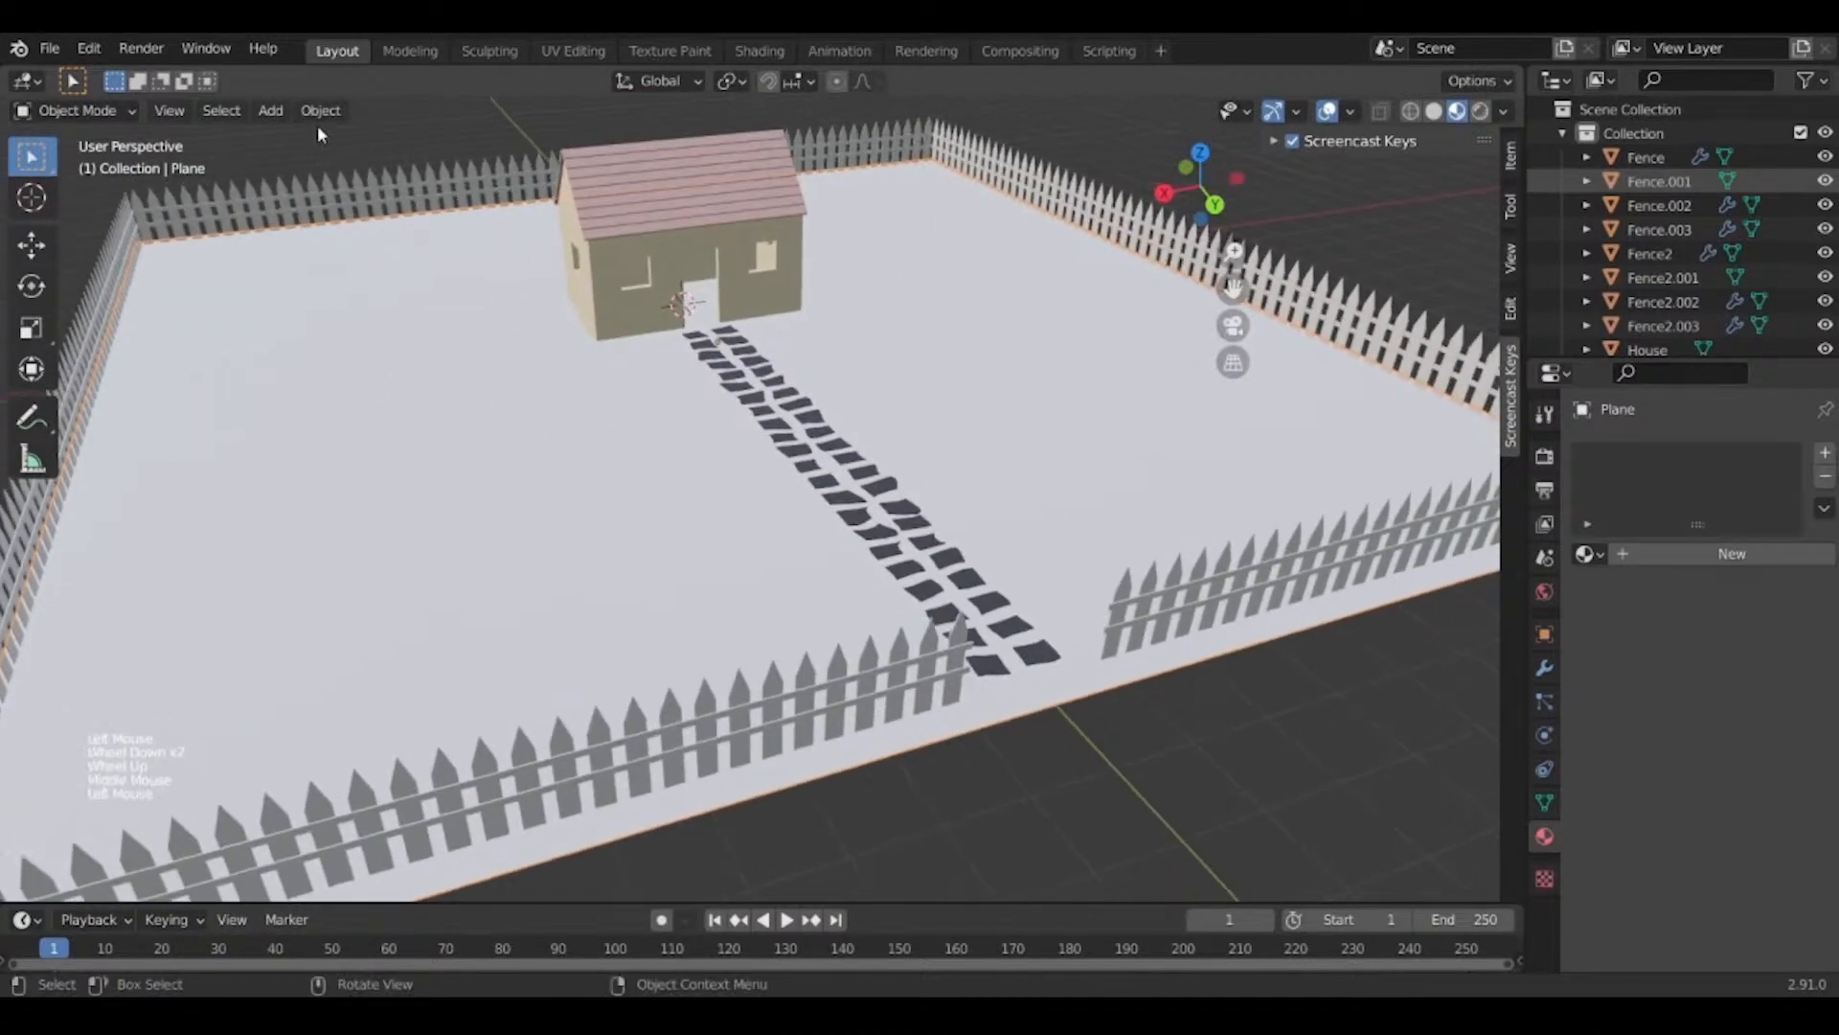
click(499, 54)
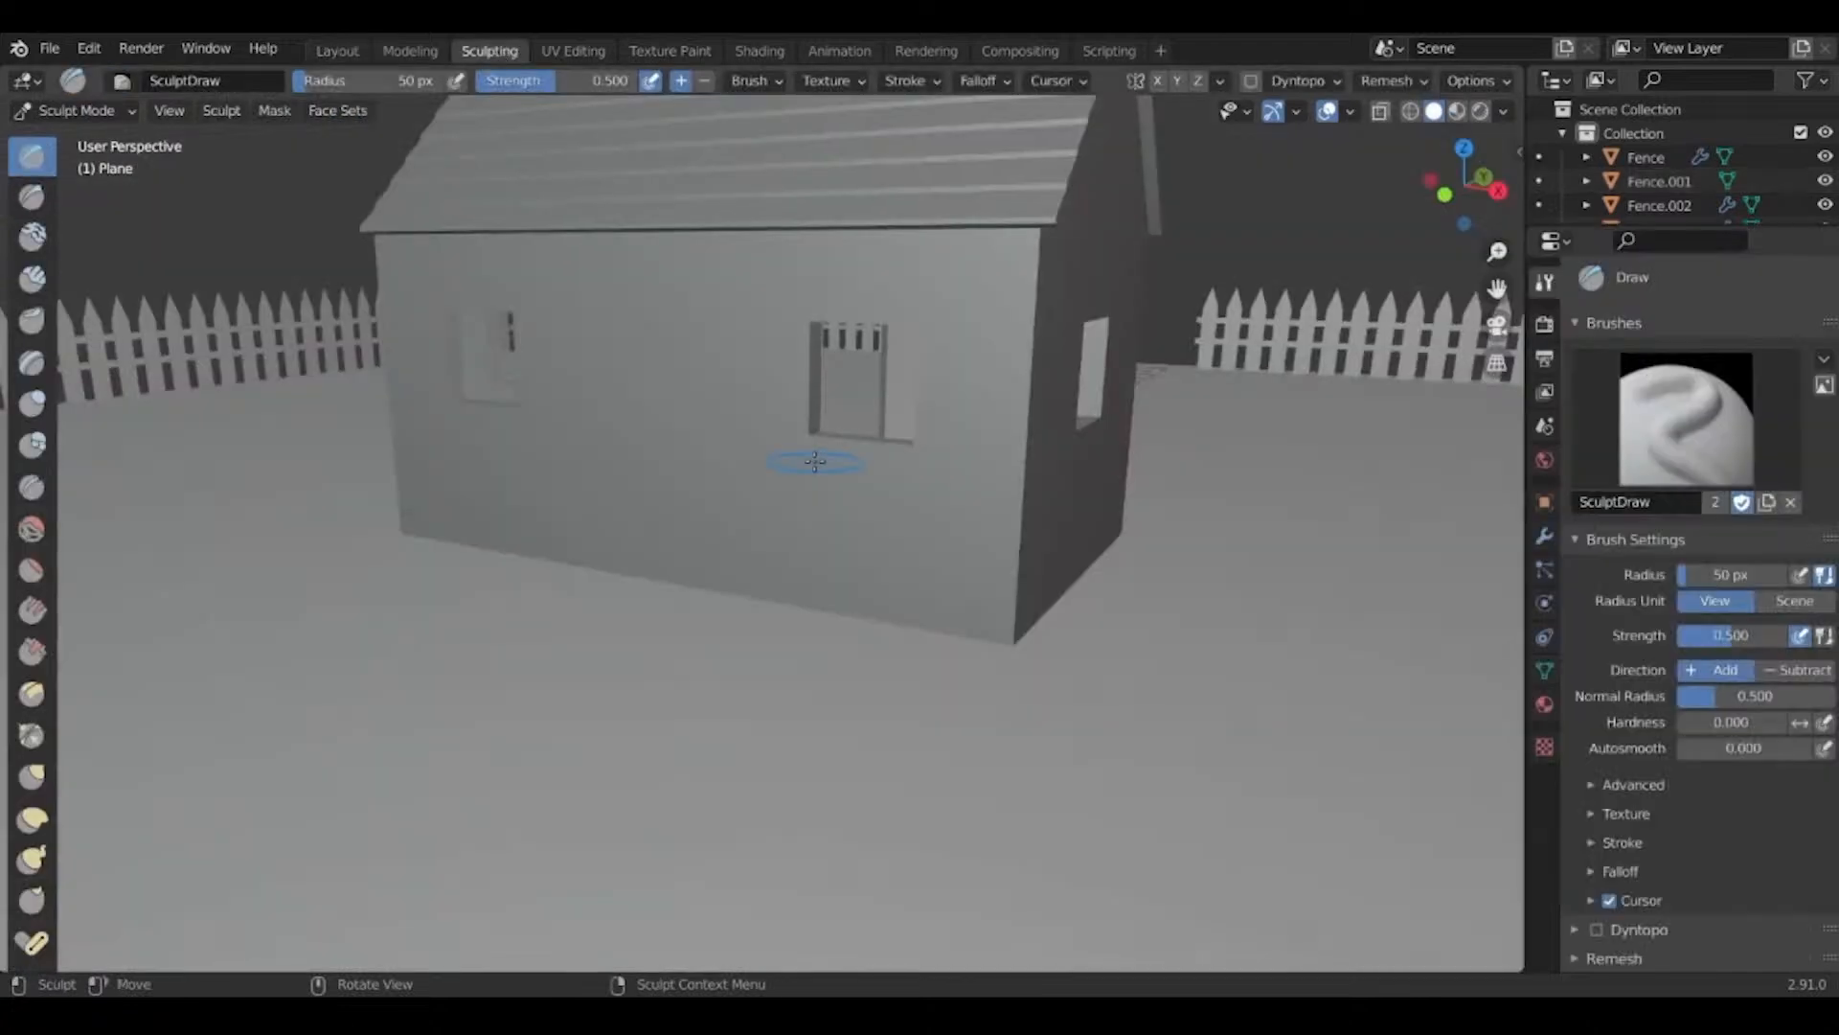
scroll(904, 636, down, 3)
middle_drag(1116, 517, 824, 629)
shift+middle_drag(900, 679, 599, 535)
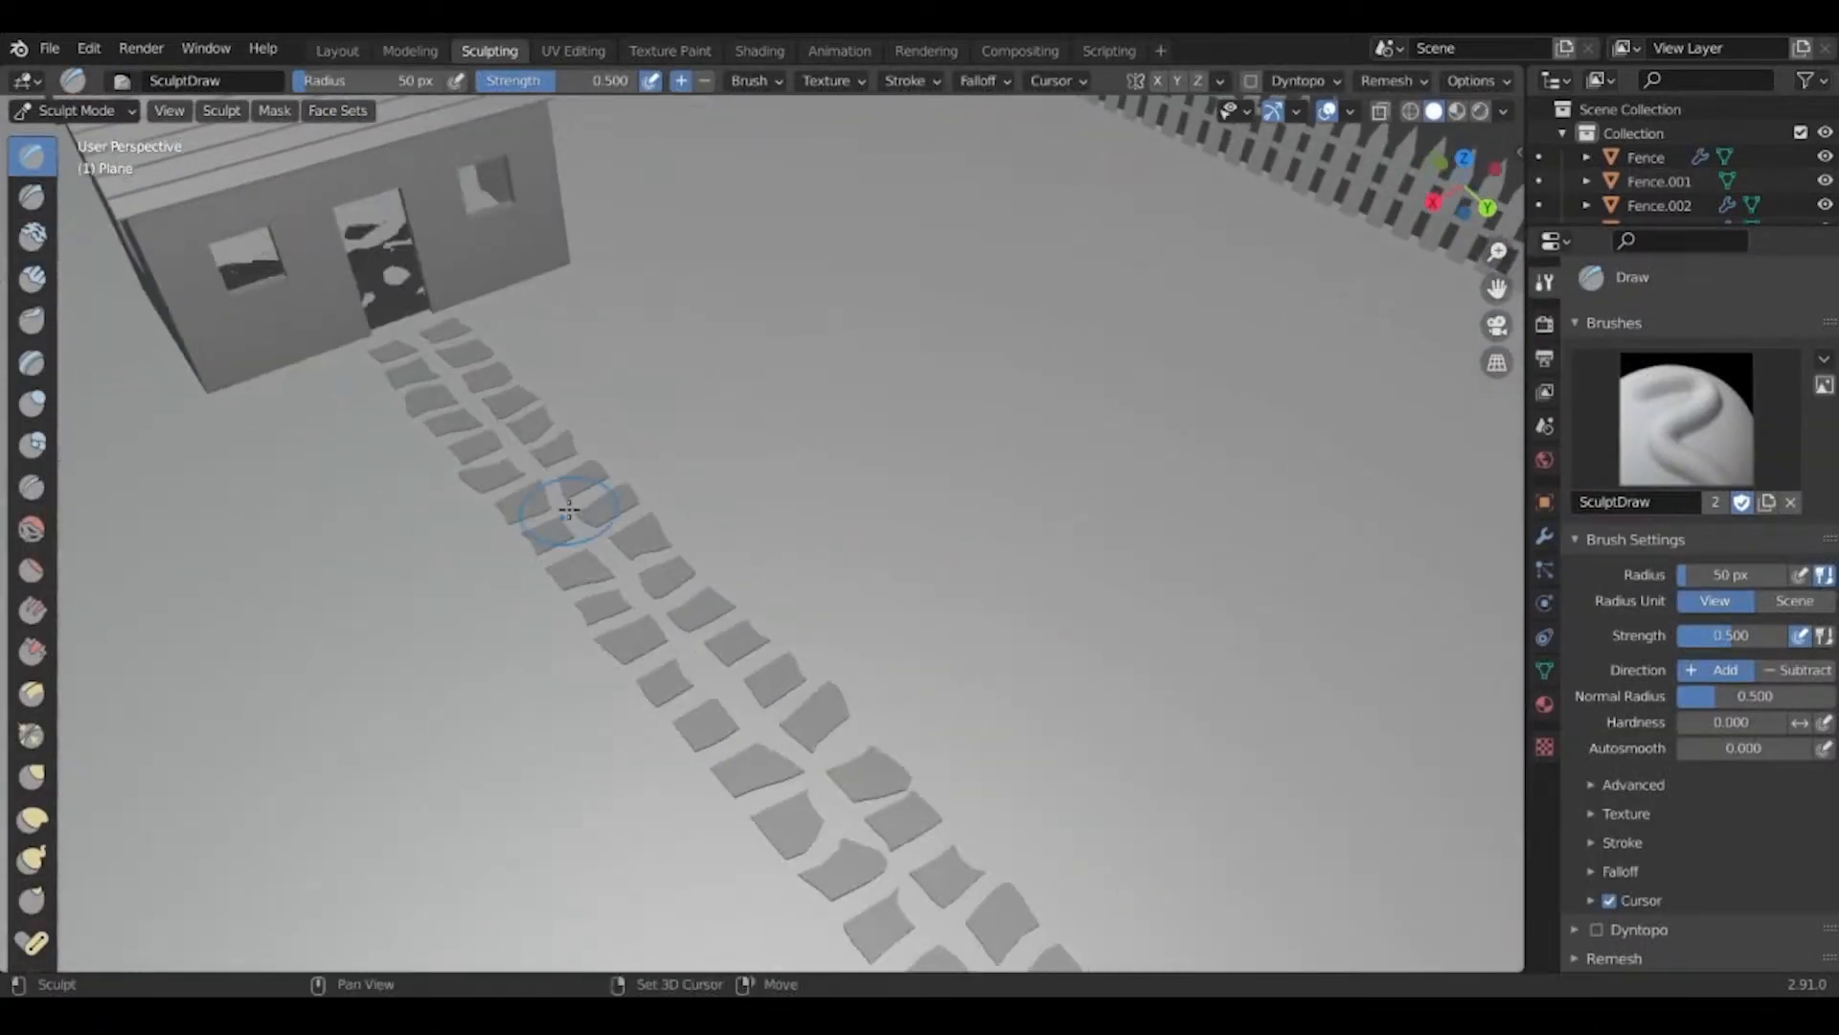
scroll(608, 537, down, 3)
Enable Dyntopo for sculpting the ground plane, accepting the vertex data warning.
click(1262, 82)
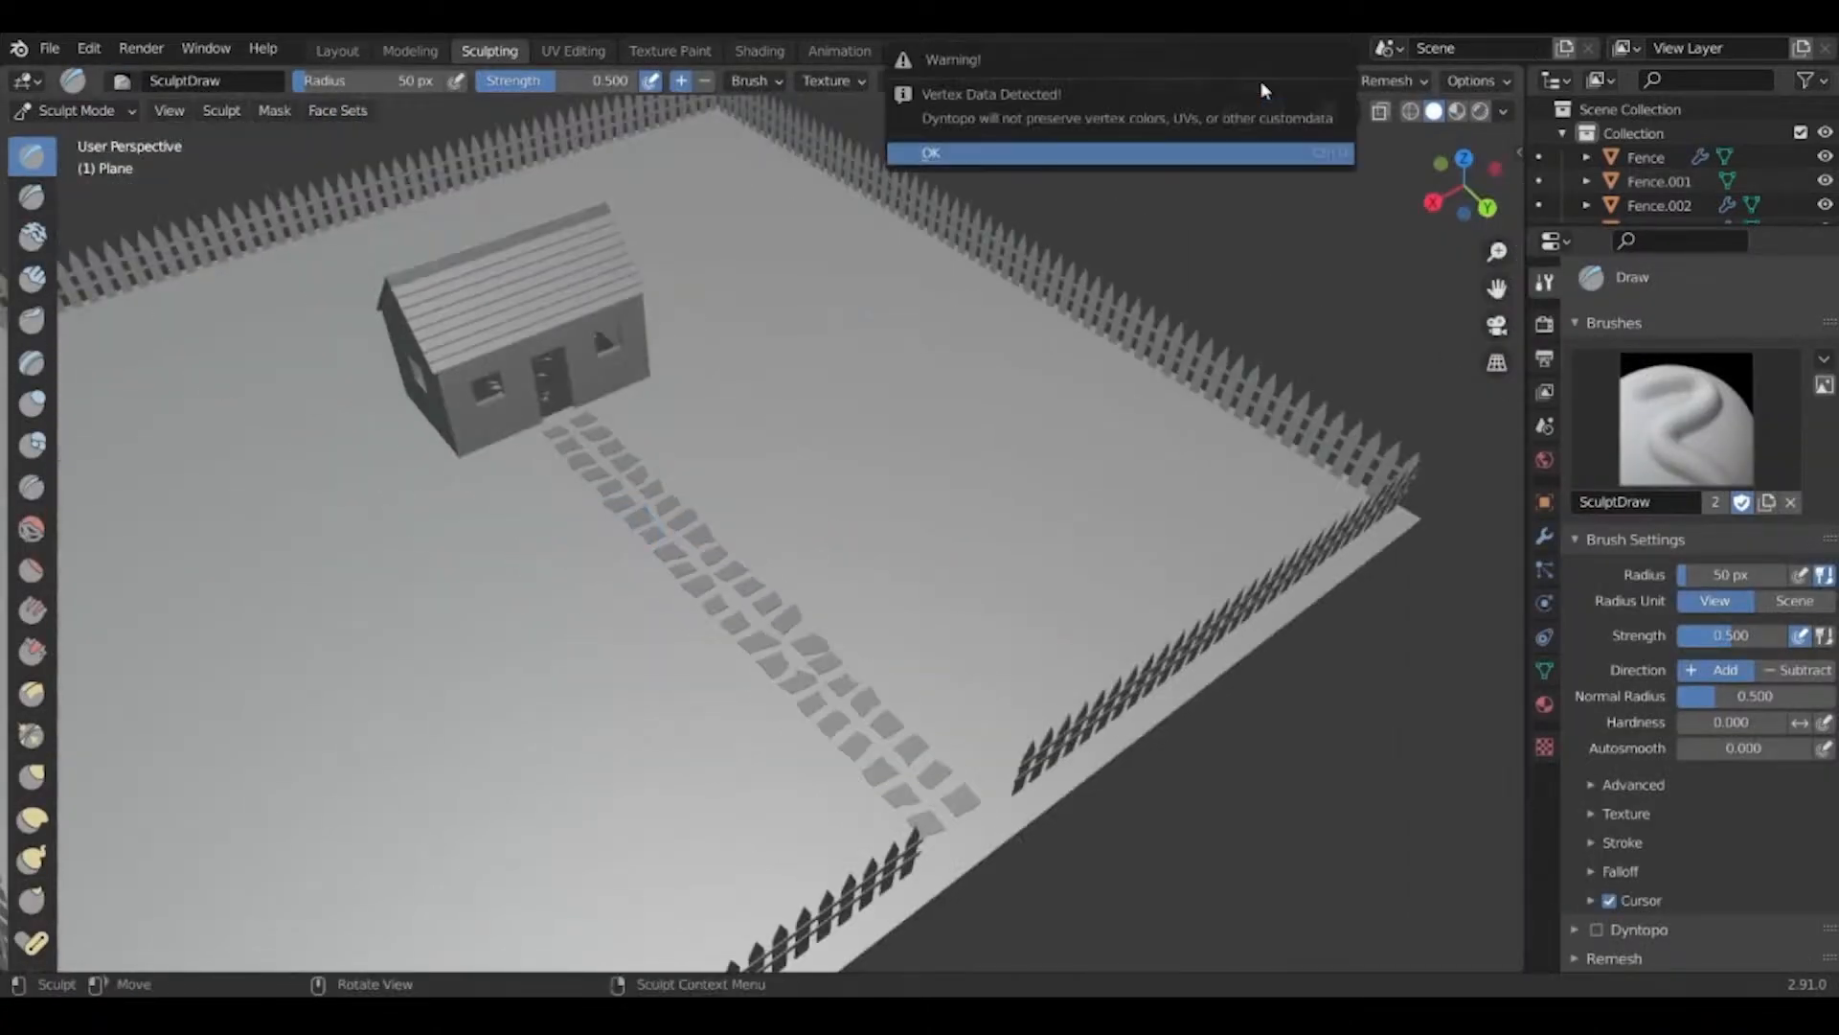
click(1123, 157)
scroll(721, 566, down, 3)
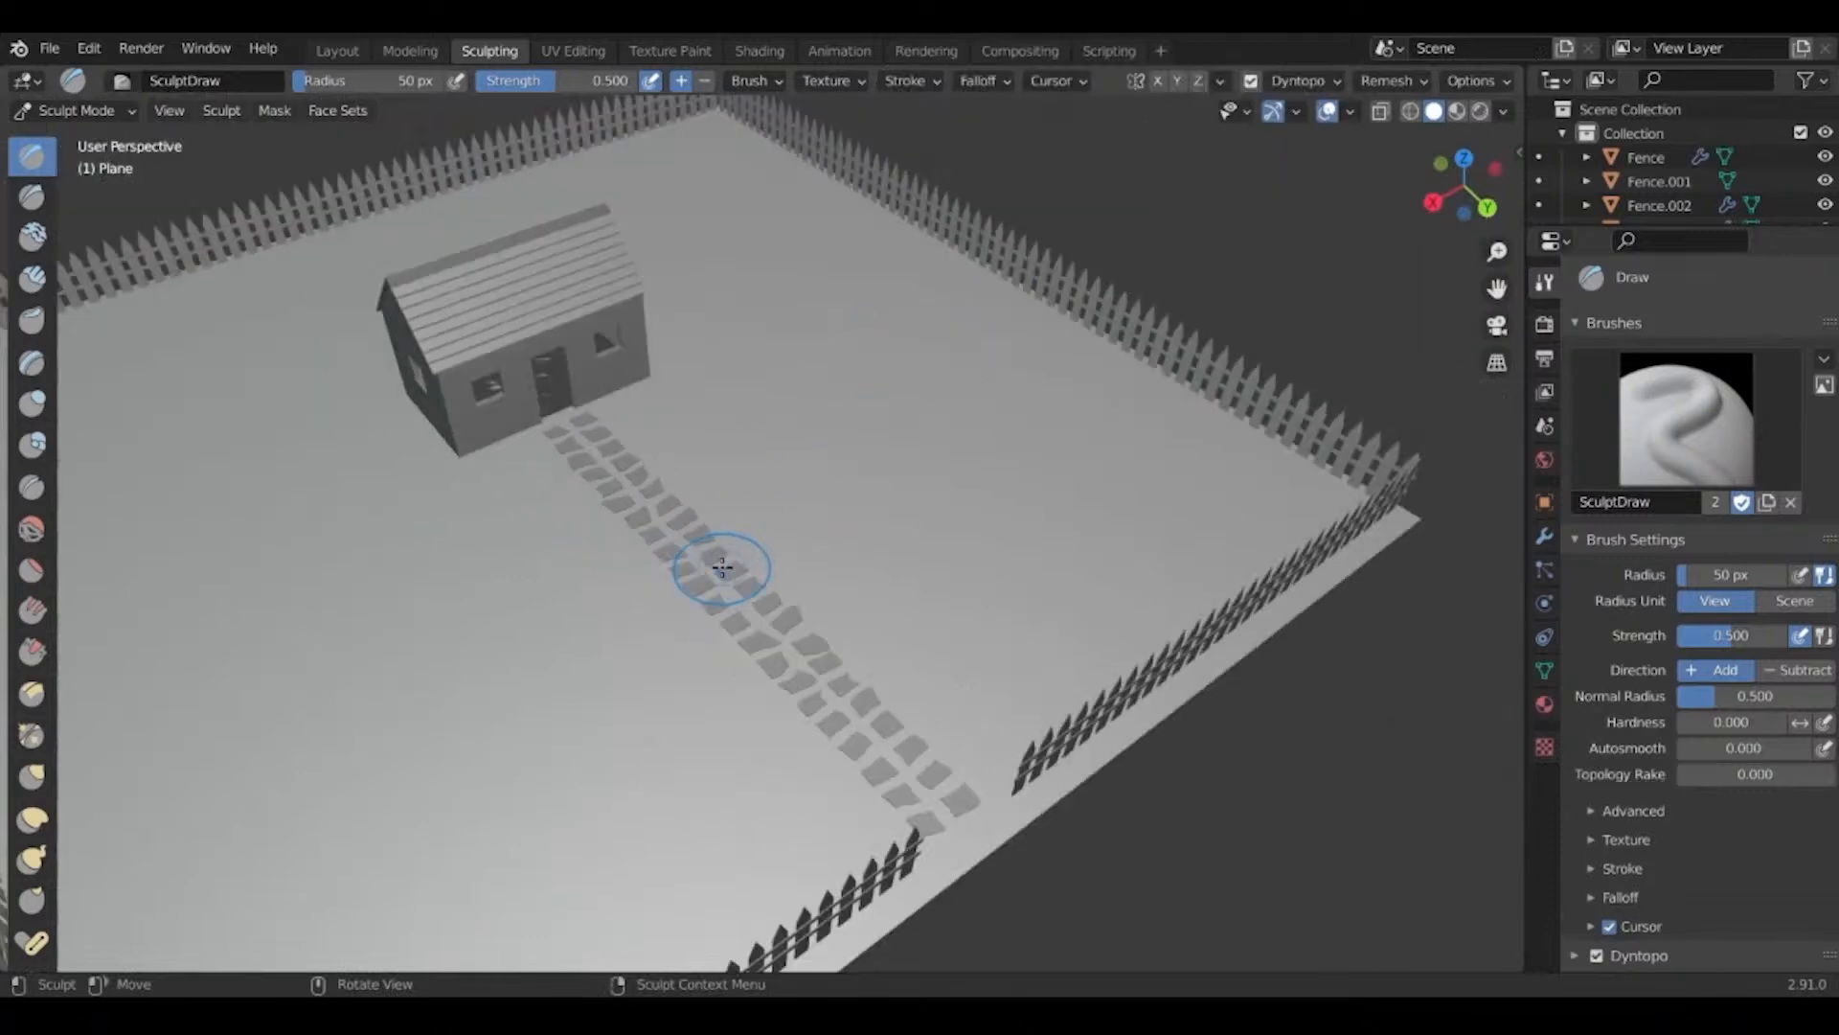
shift+middle_drag(703, 527, 794, 491)
scroll(799, 498, up, 3)
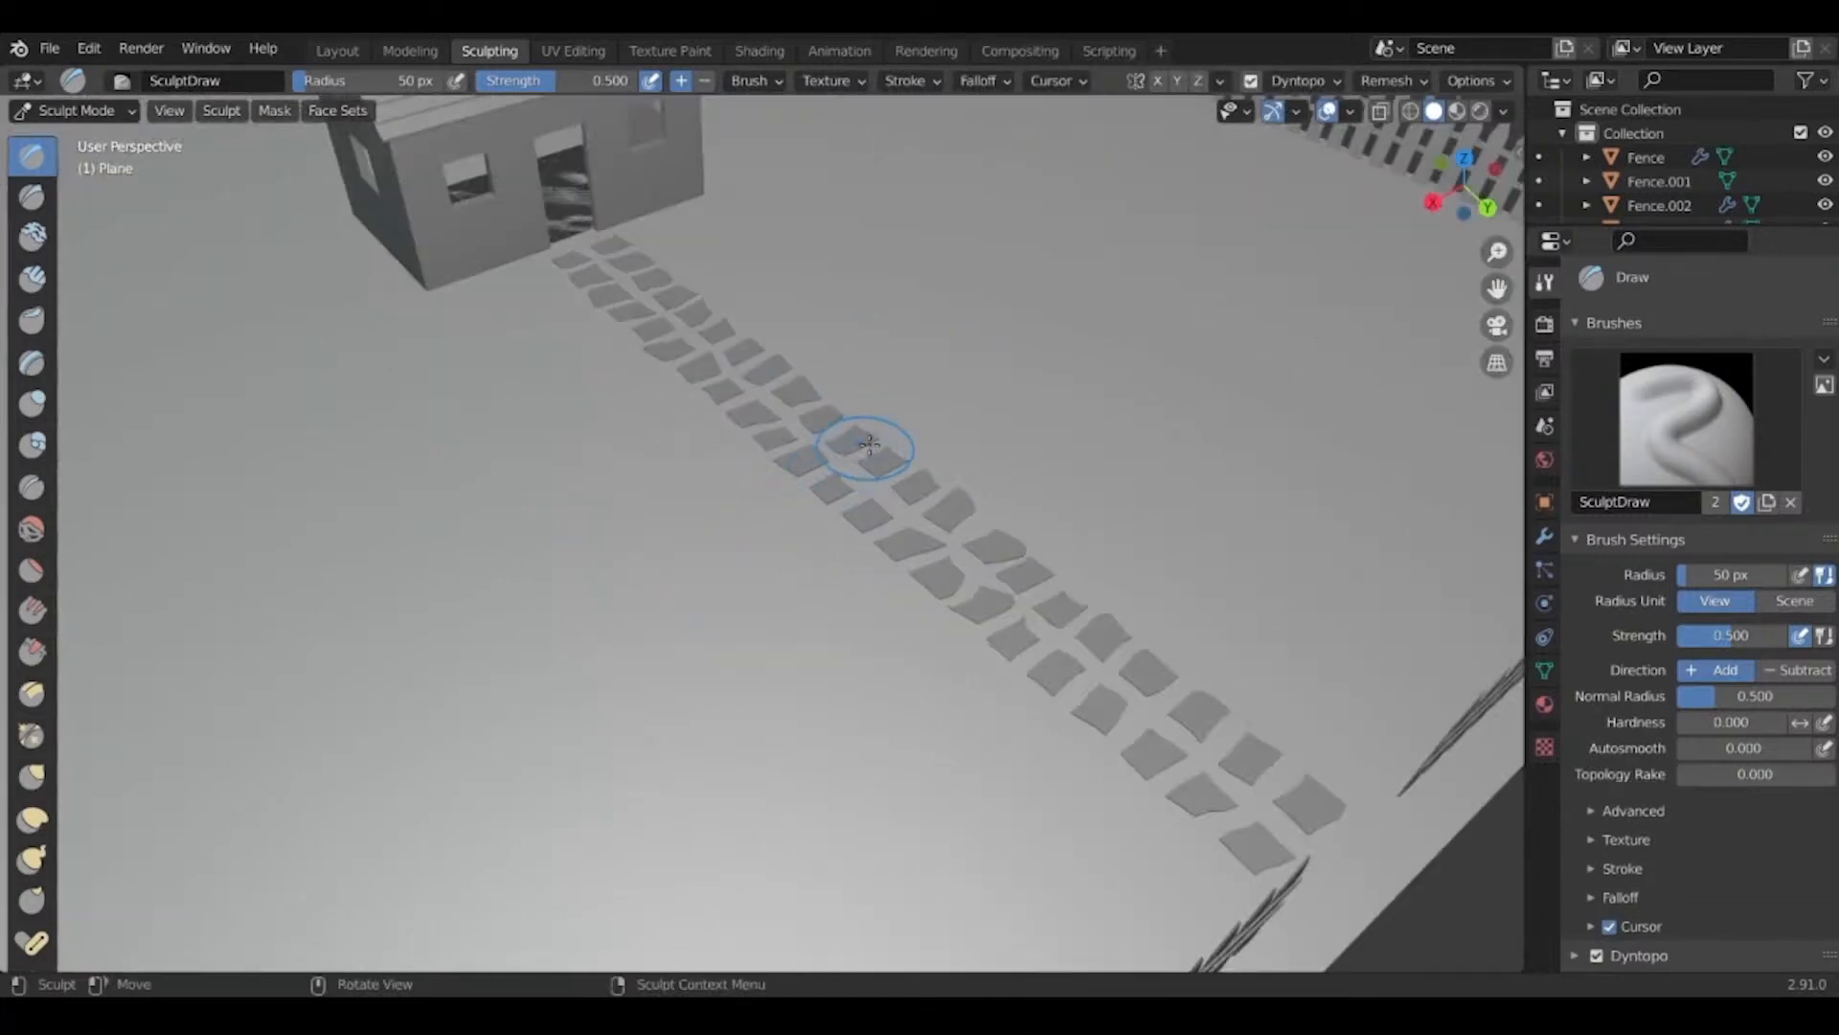
middle_drag(870, 443, 717, 406)
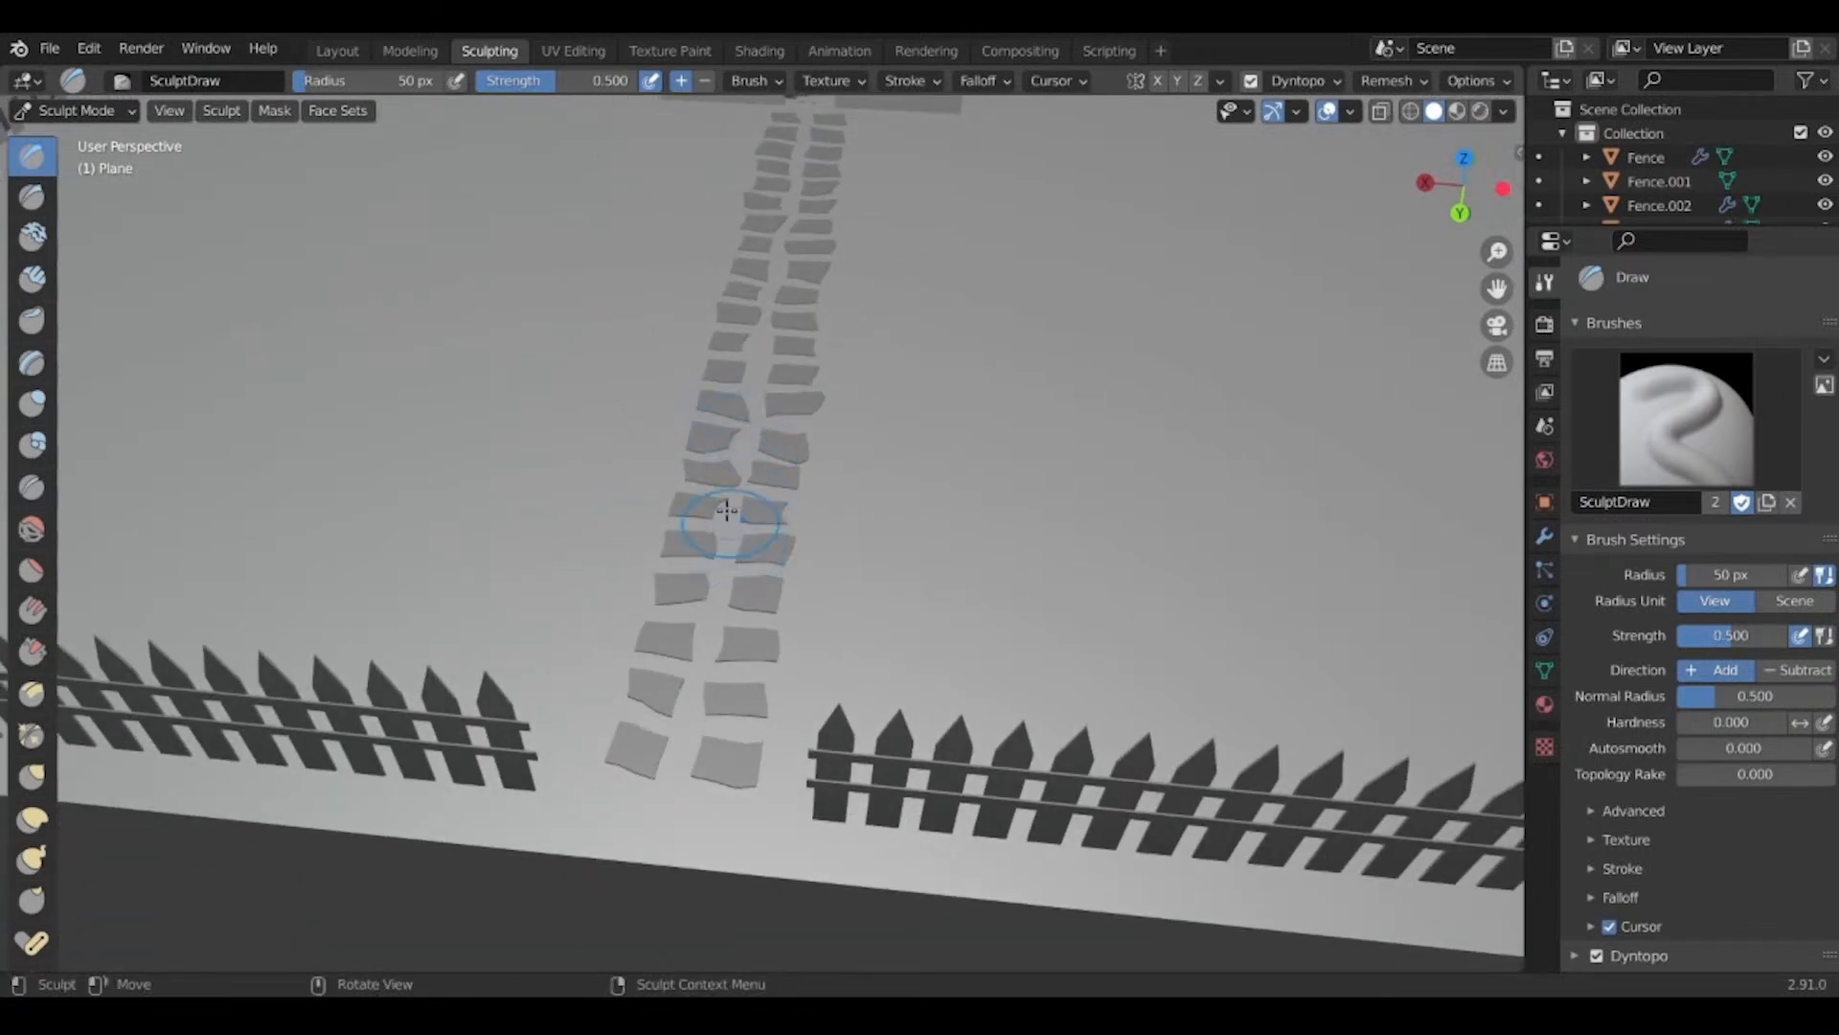
Try a Draw brush stroke on the open ground beside the stone path, and undo it.
middle_drag(727, 511, 758, 468)
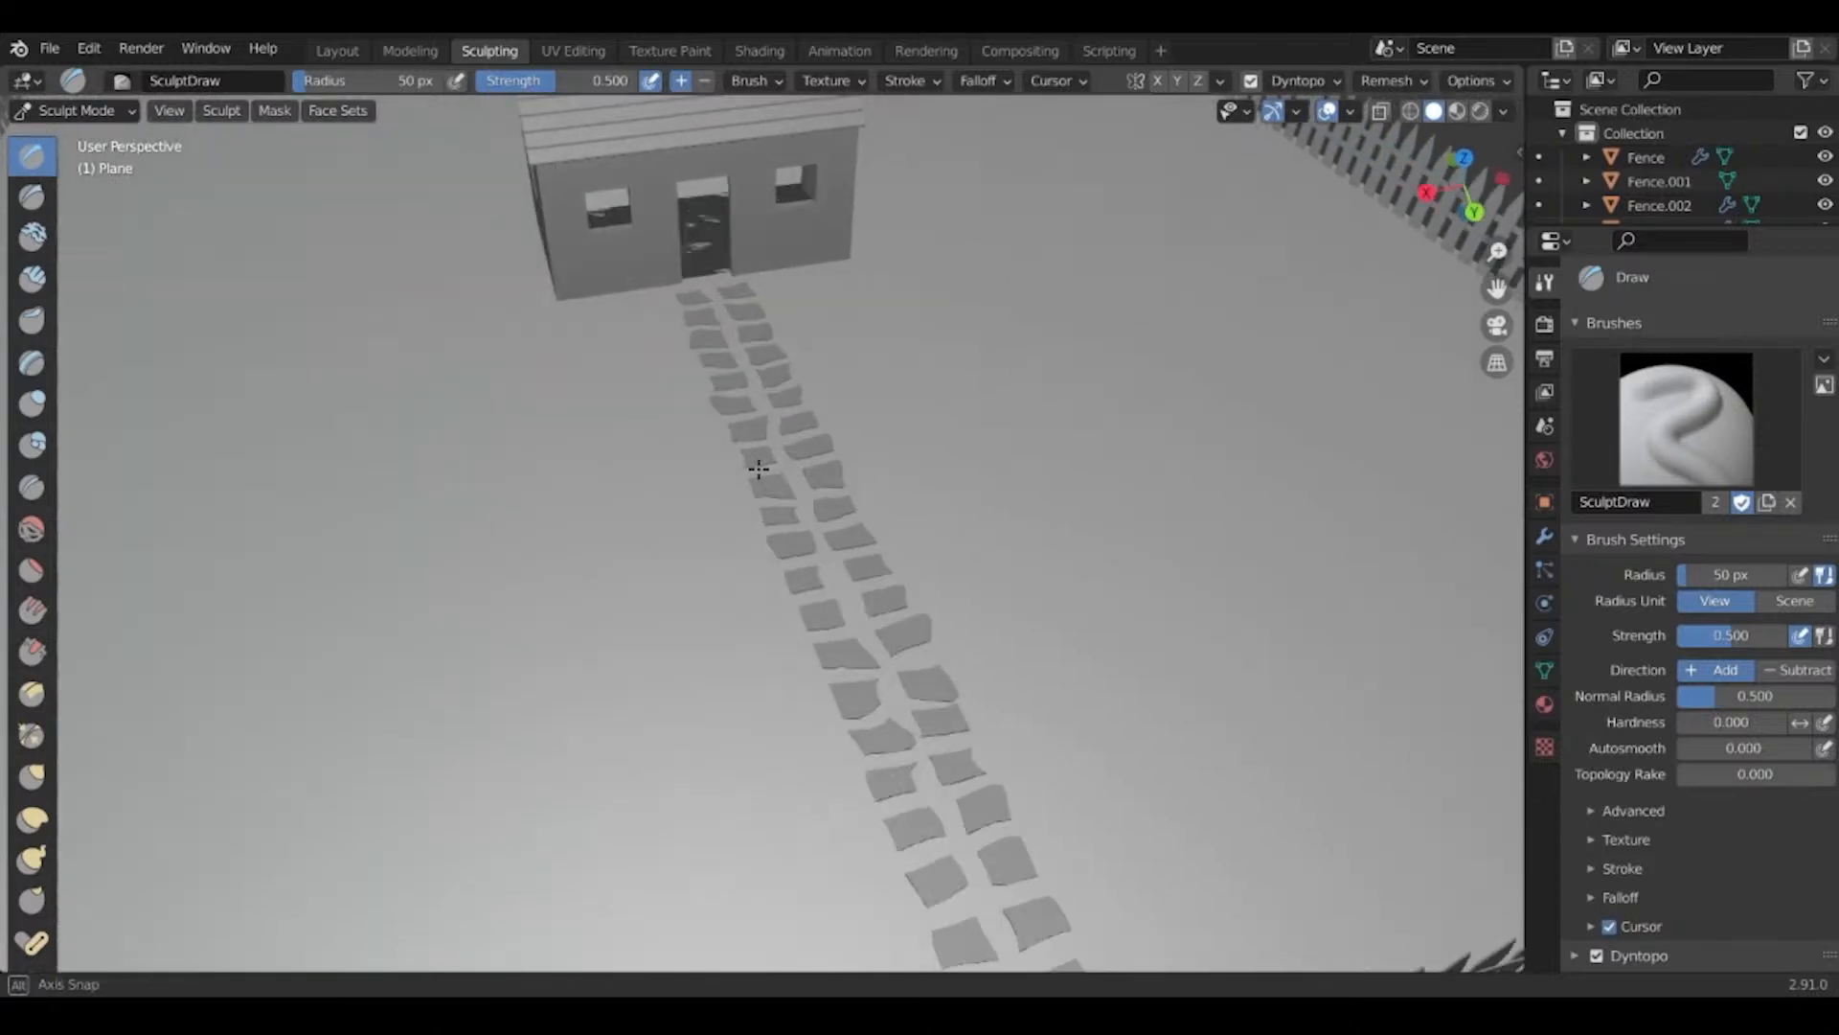
scroll(725, 308, up, 2)
shift+middle_drag(709, 292, 727, 452)
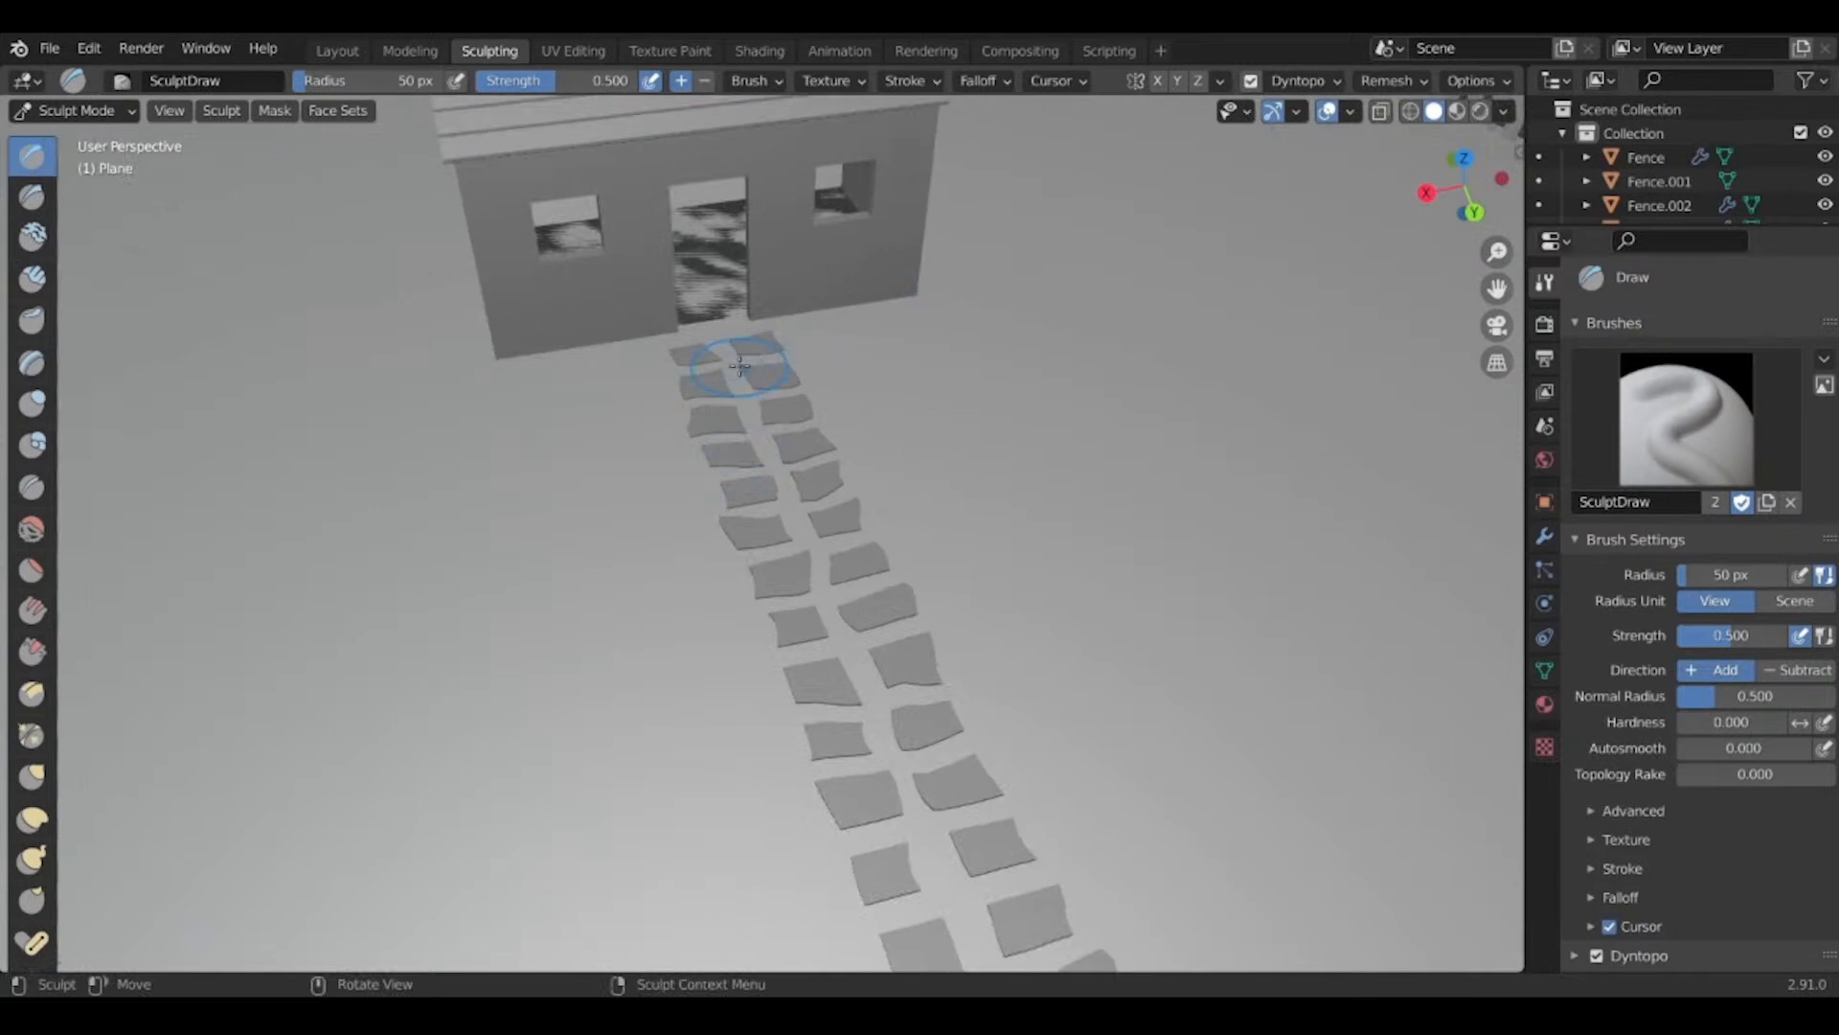
middle_drag(903, 408, 916, 338)
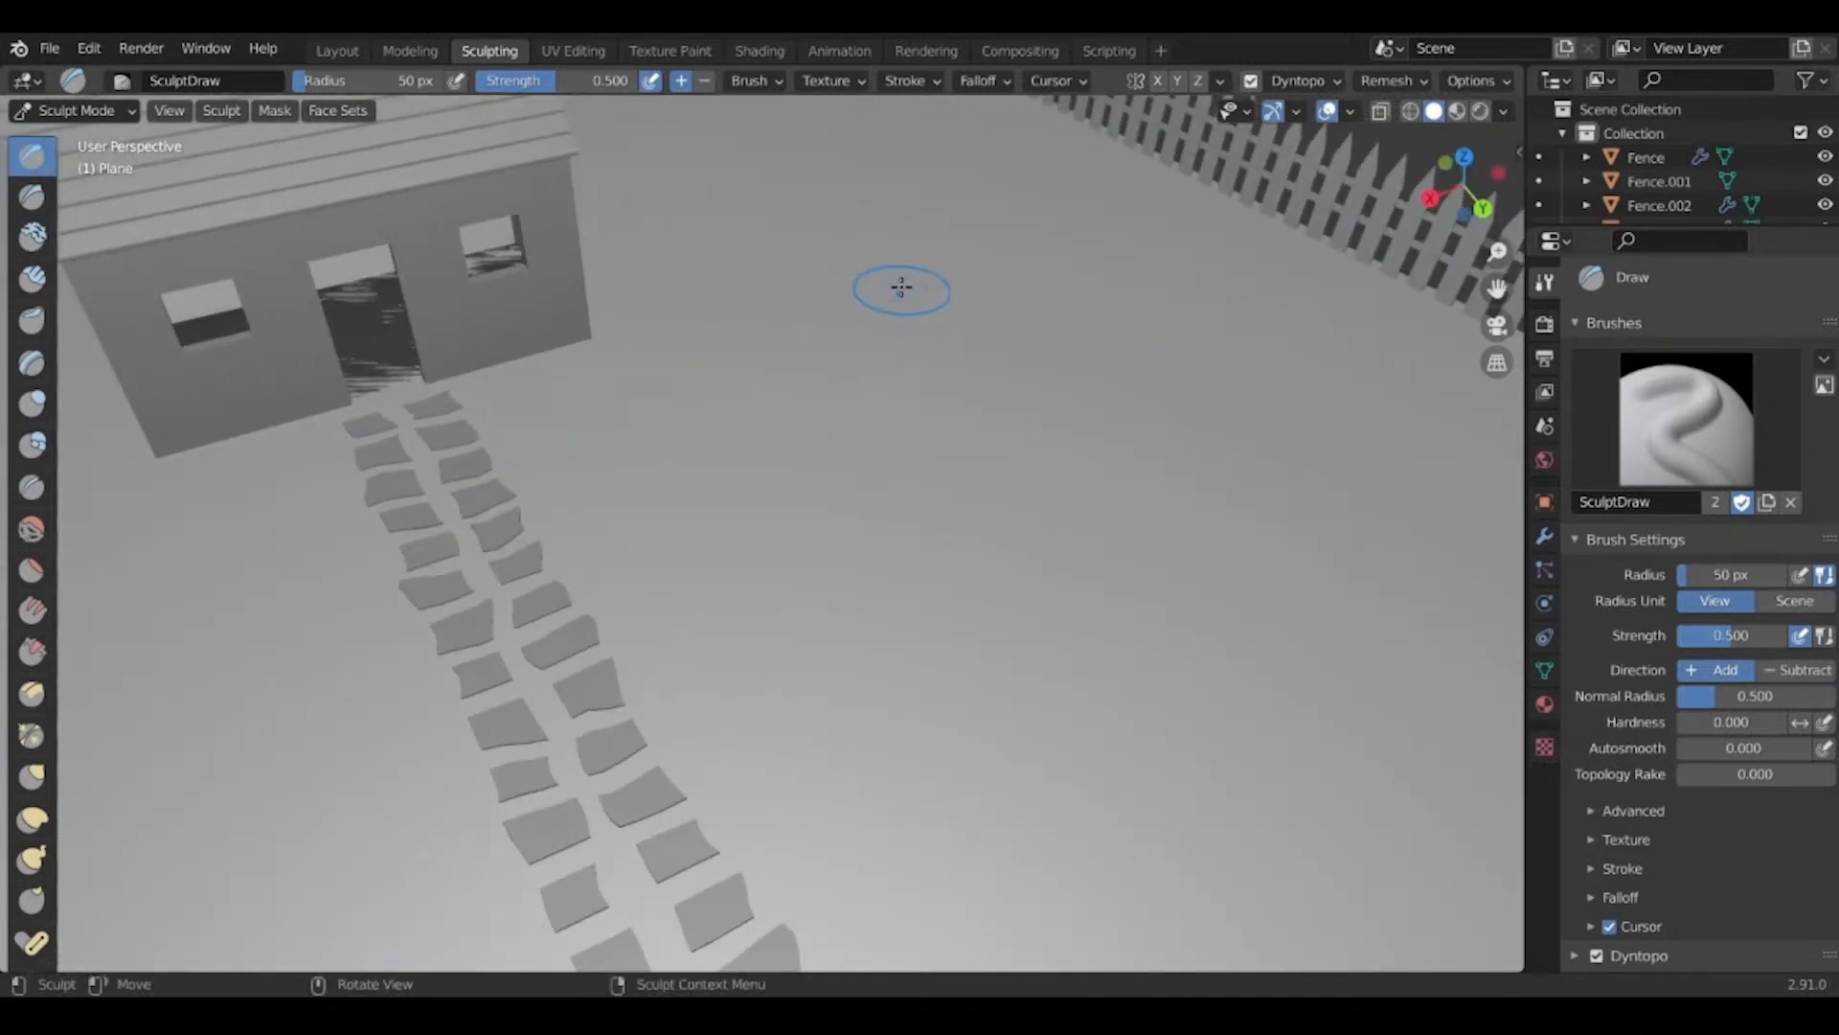
middle_drag(896, 277, 910, 305)
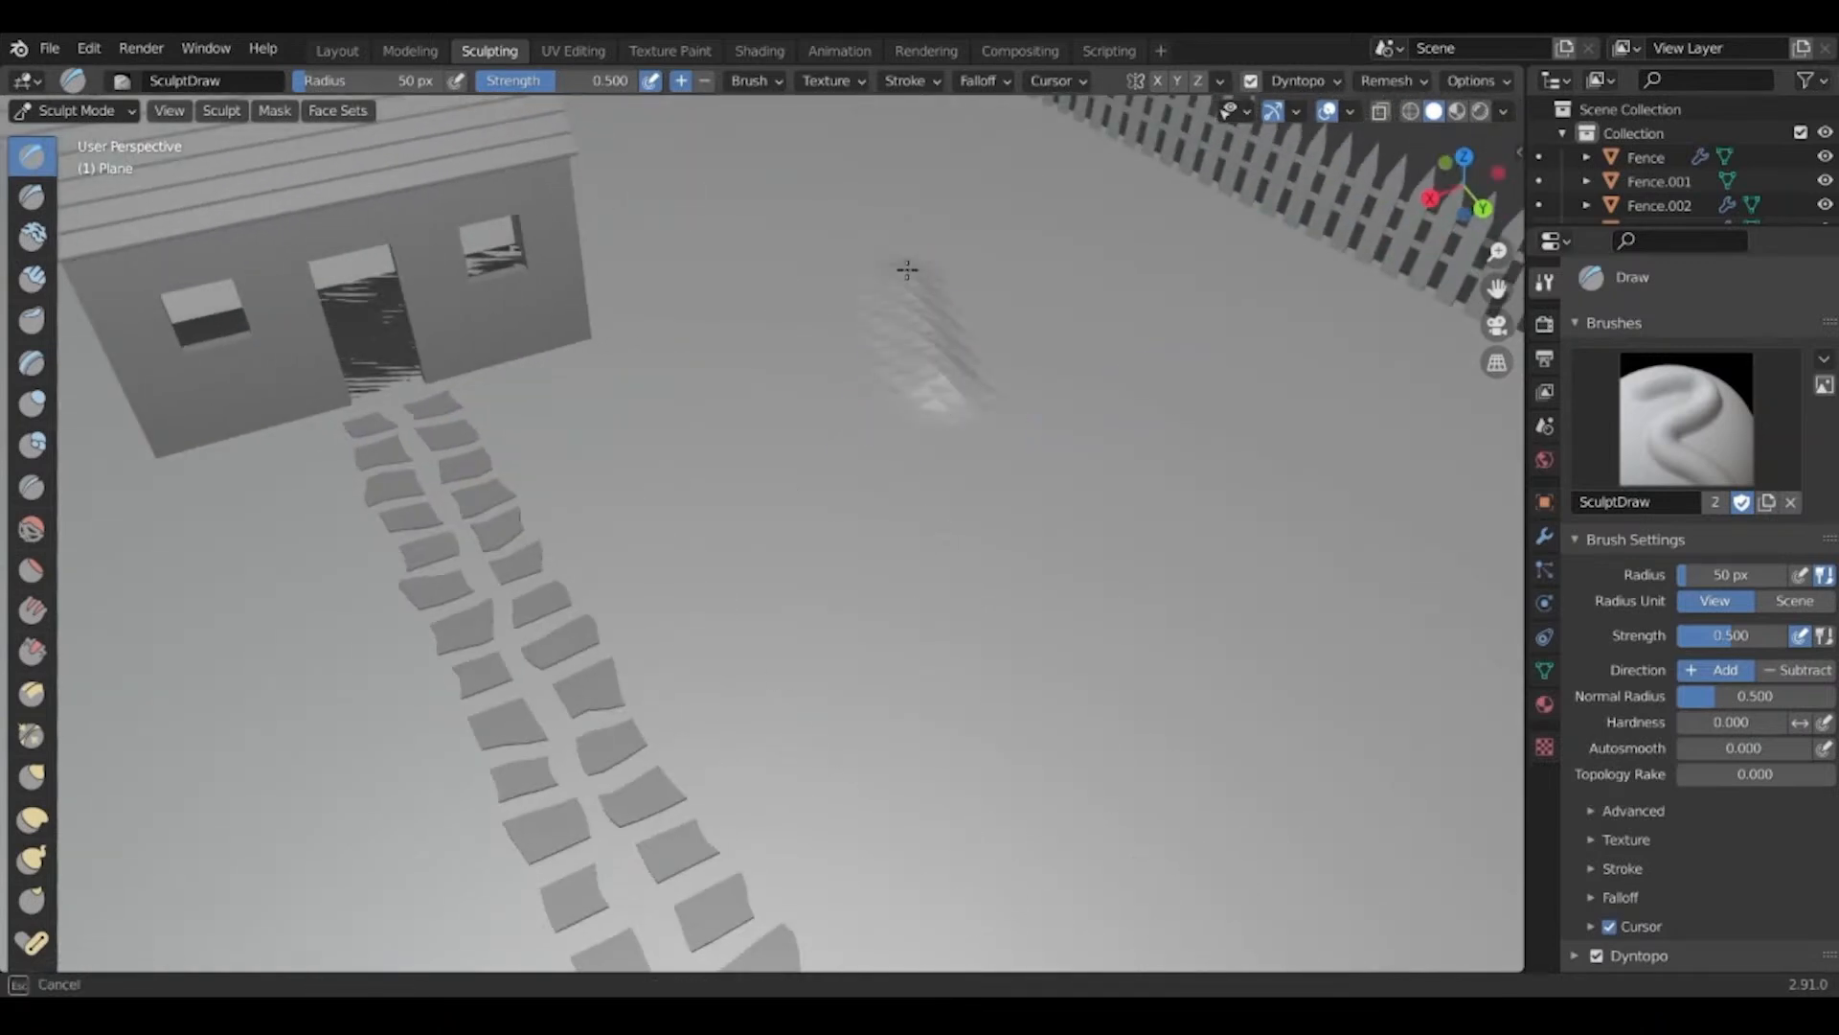
drag(907, 269, 909, 271)
key(ctrl+z)
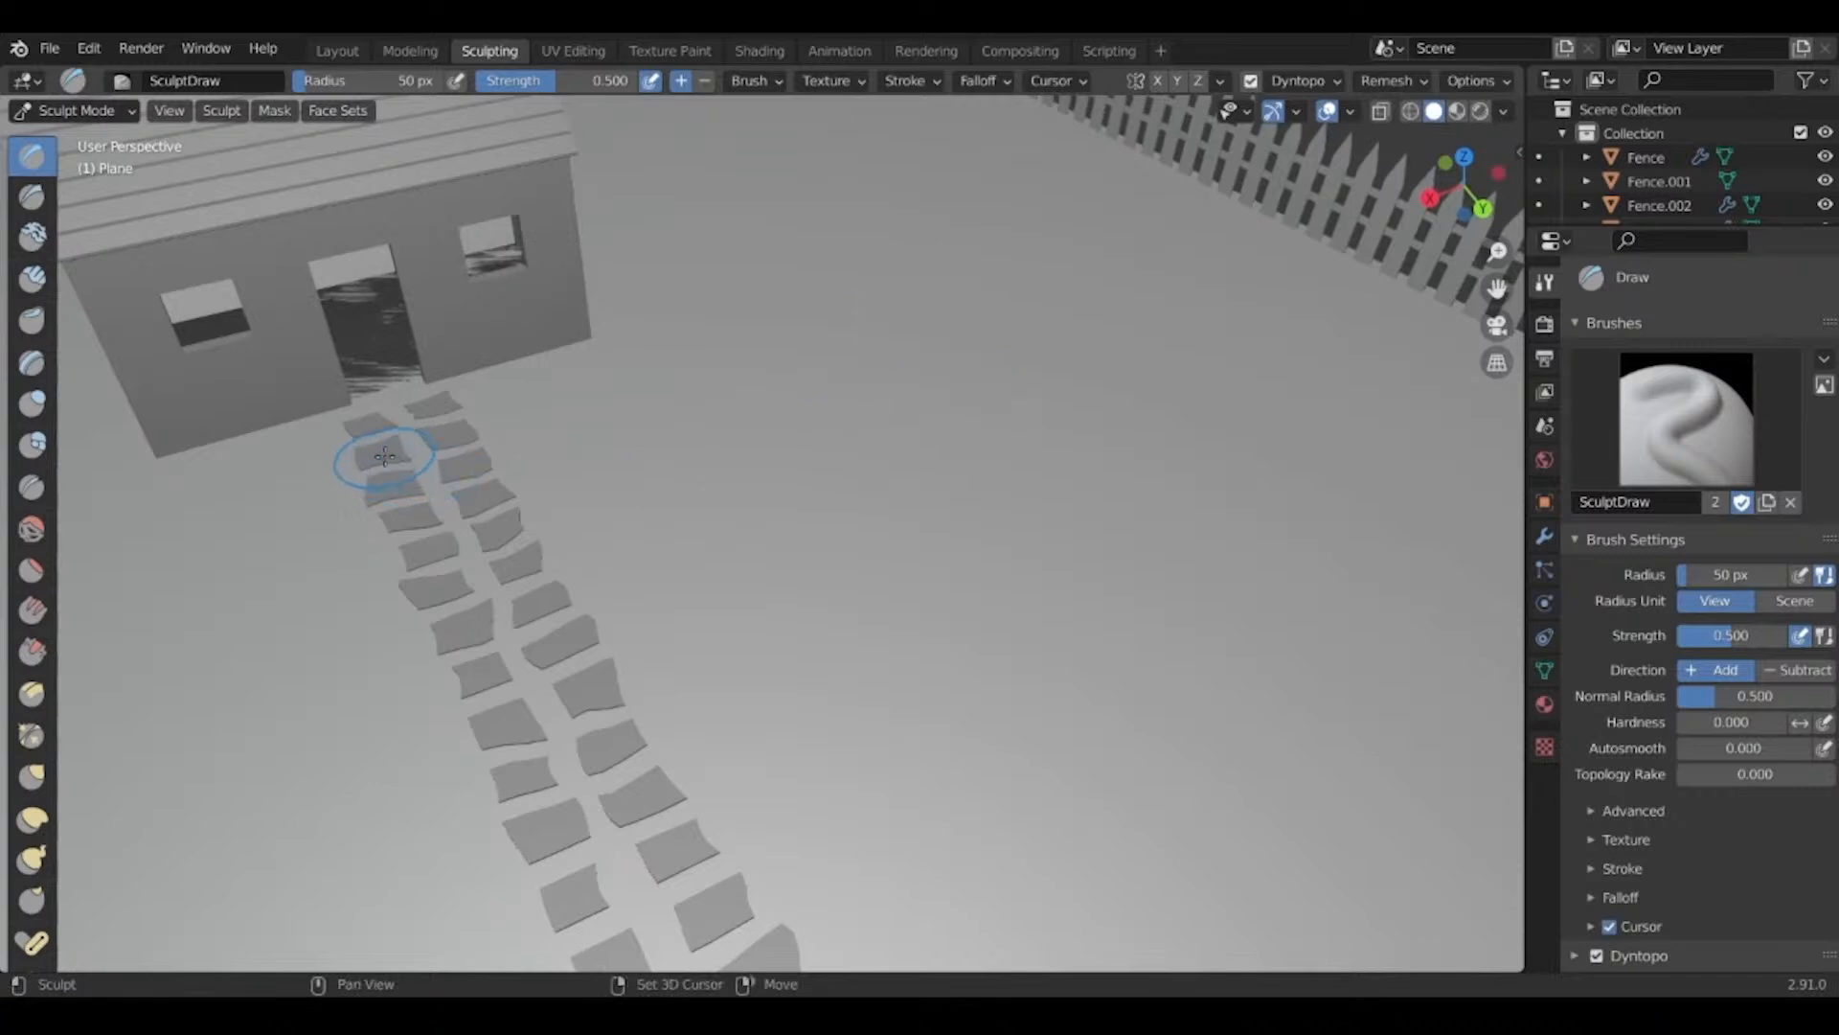
Carve the ground down along the whole stone path, from the house door to the fence gap, with inverted Draw brush strokes.
scroll(512, 405, up, 3)
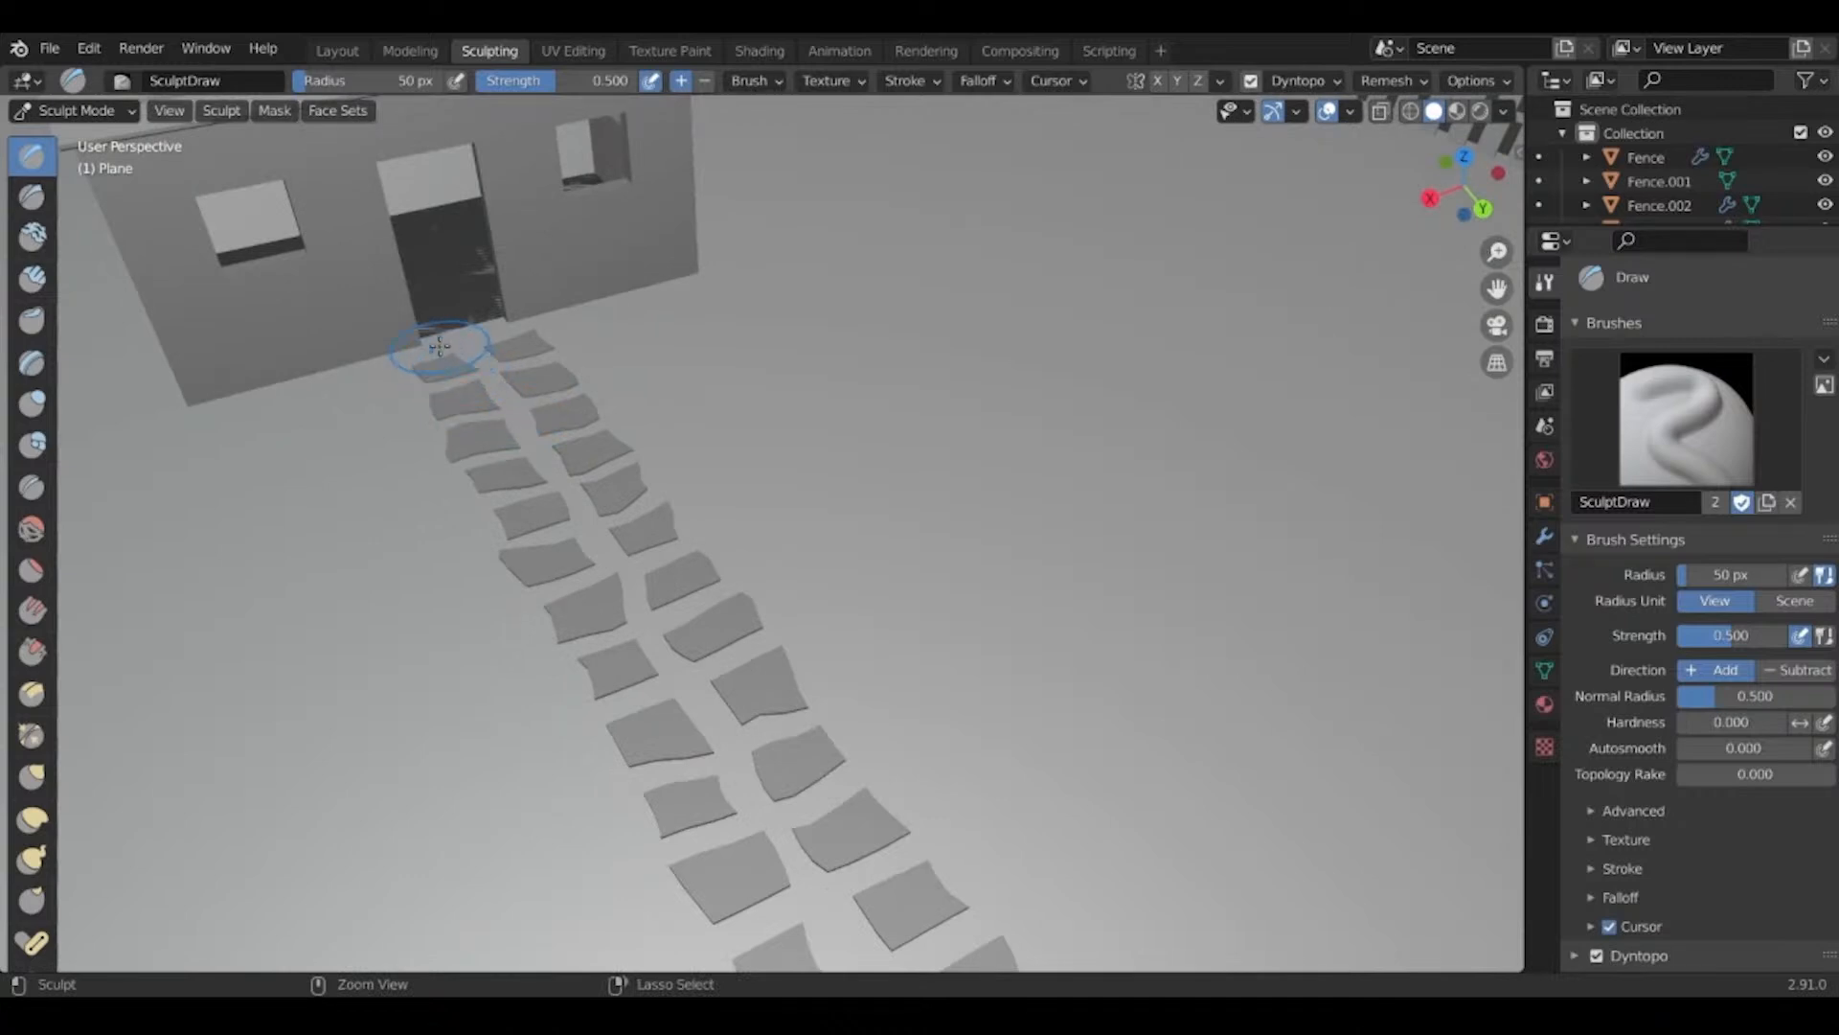
drag(440, 345, 451, 379)
mouse_move(497, 443)
mouse_down()
mouse_move(624, 546)
mouse_move(682, 659)
mouse_up()
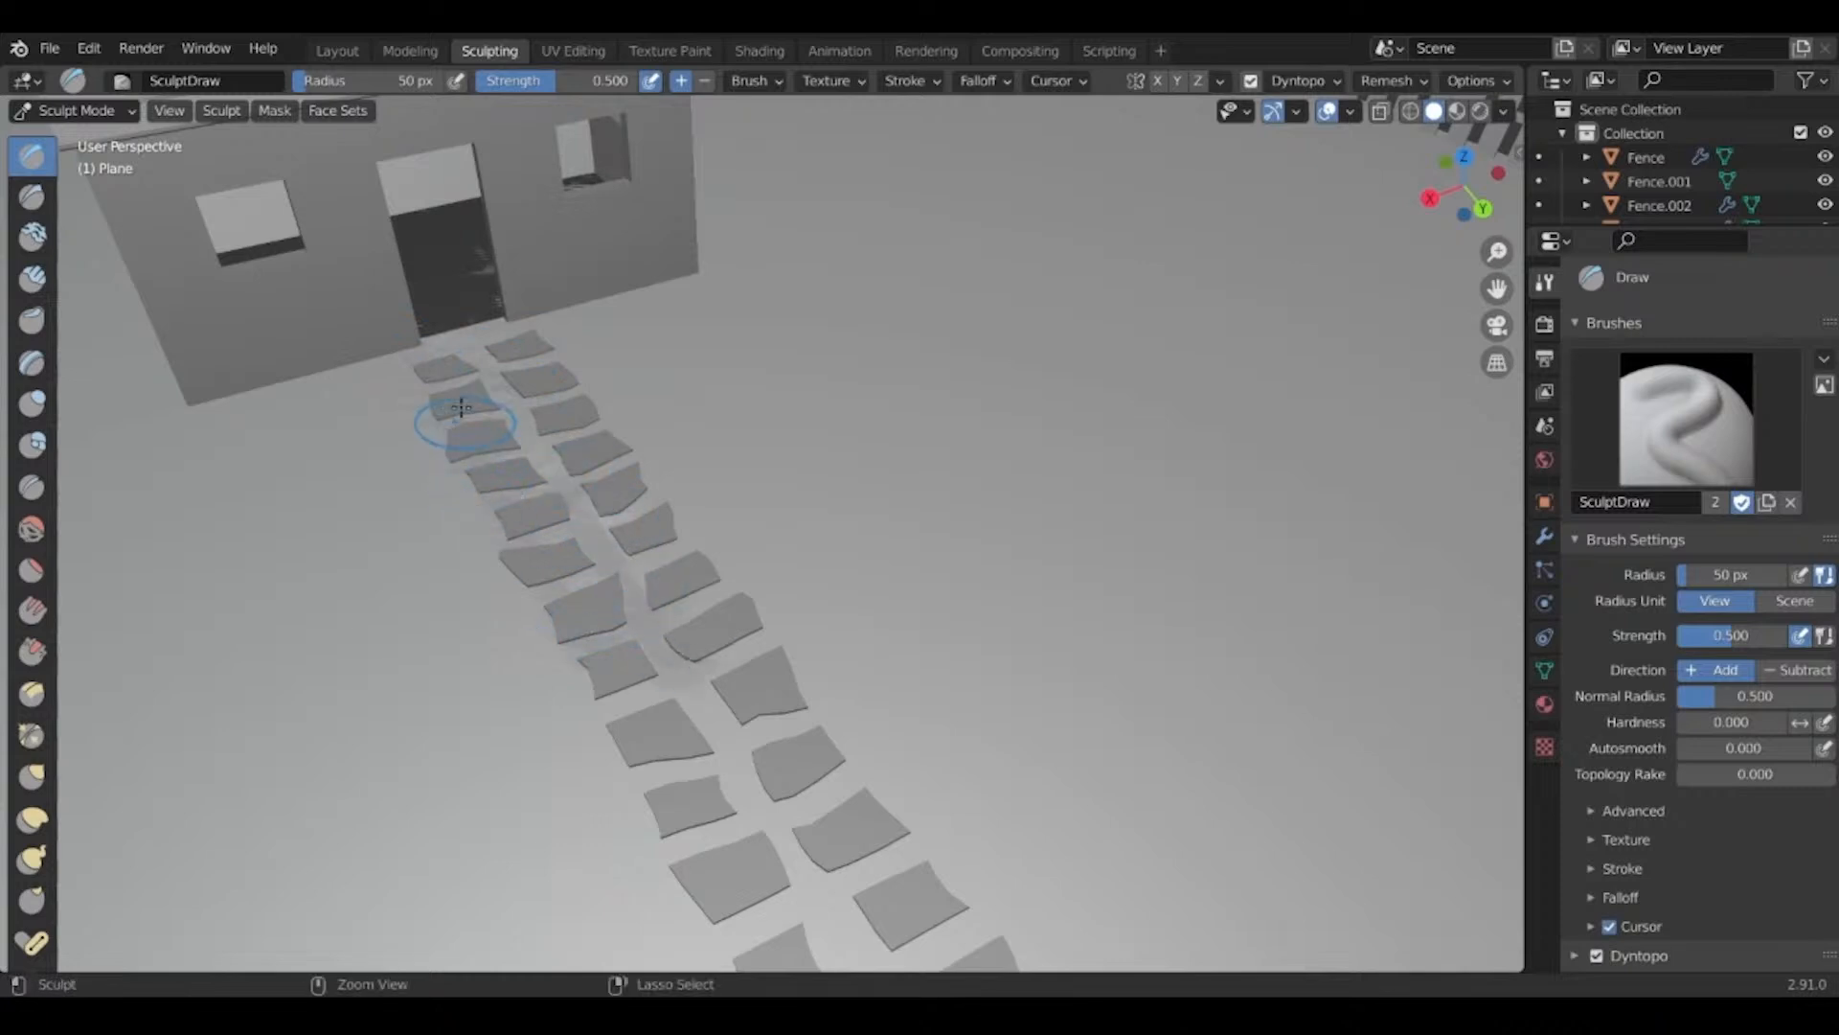
drag(422, 359, 630, 753)
scroll(644, 723, down, 2)
ctrl+drag(668, 640, 766, 849)
mouse_move(766, 849)
shift+middle_down()
mouse_move(669, 760)
mouse_move(620, 666)
shift+middle_up()
scroll(633, 643, down, 2)
mouse_move(662, 605)
ctrl+mouse_down()
mouse_move(668, 663)
mouse_move(770, 806)
ctrl+mouse_up()
shift+middle_drag(837, 883, 771, 774)
mouse_move(737, 737)
ctrl+mouse_down()
mouse_move(792, 821)
mouse_move(886, 786)
ctrl+mouse_up()
ctrl+drag(647, 467, 600, 428)
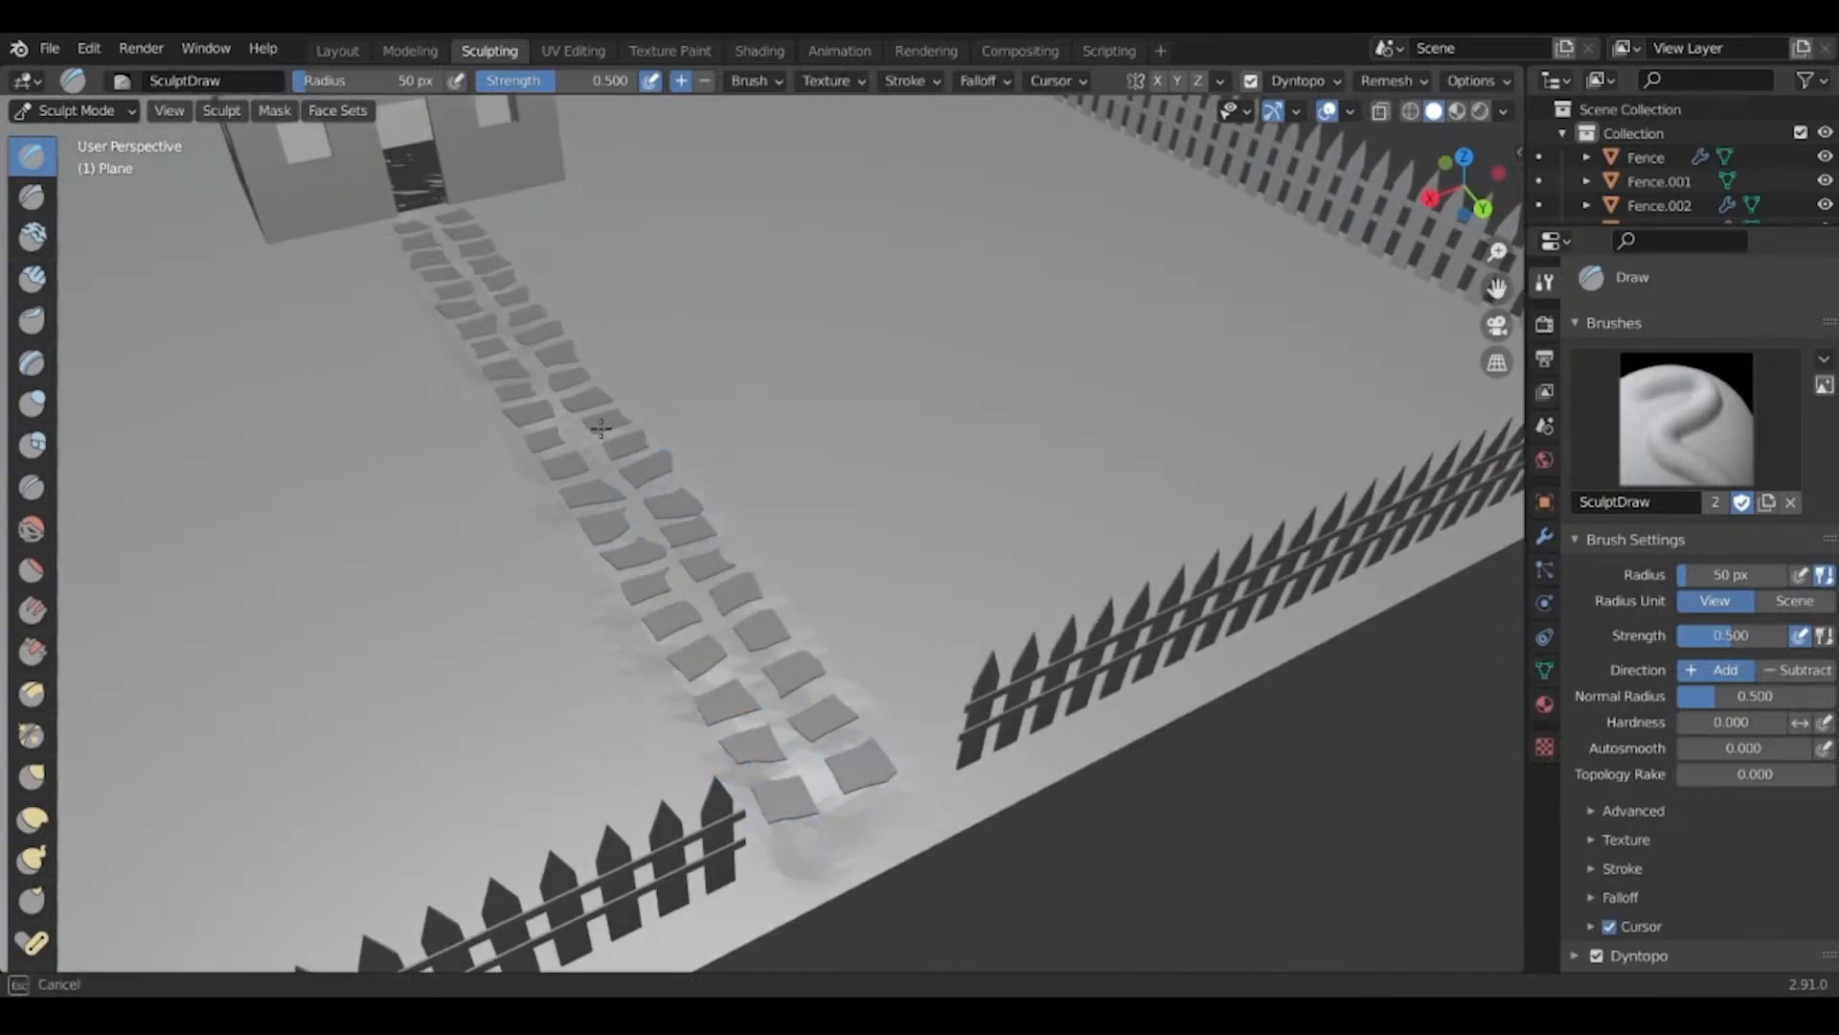
ctrl+drag(486, 235, 451, 214)
shift+middle_drag(436, 213, 711, 412)
scroll(613, 288, up, 5)
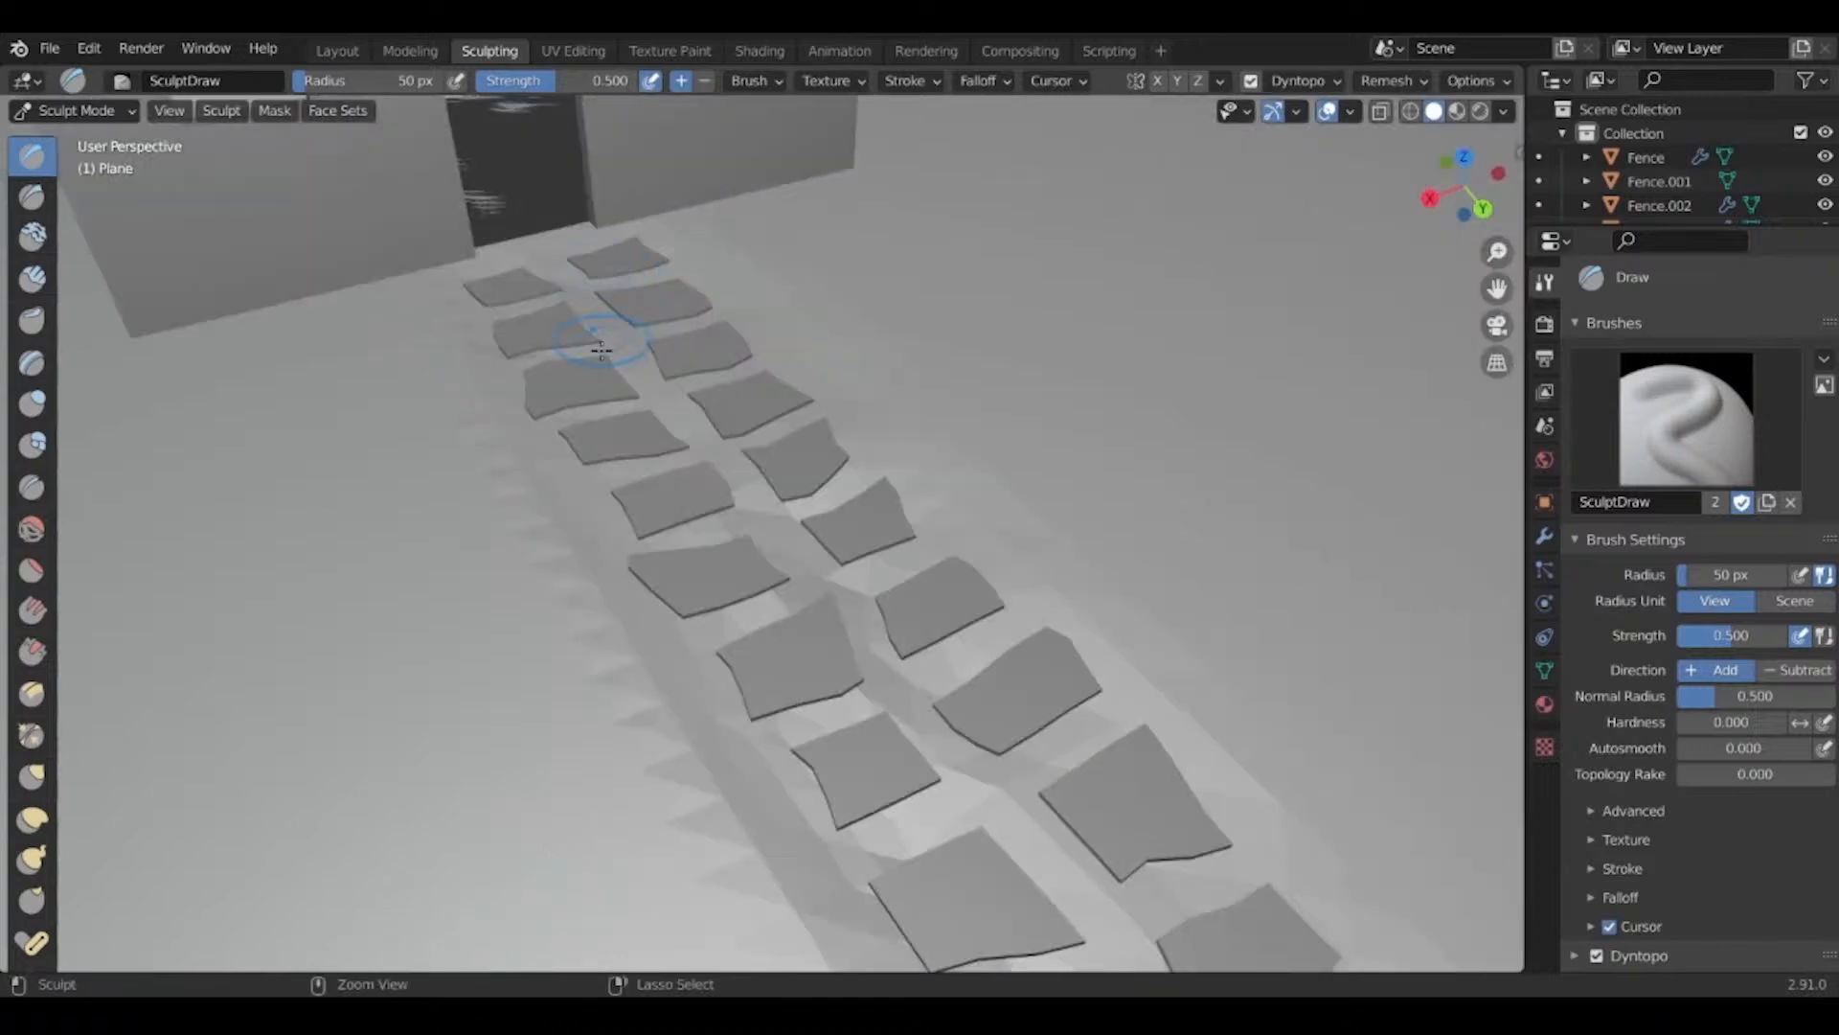
ctrl+drag(604, 349, 898, 595)
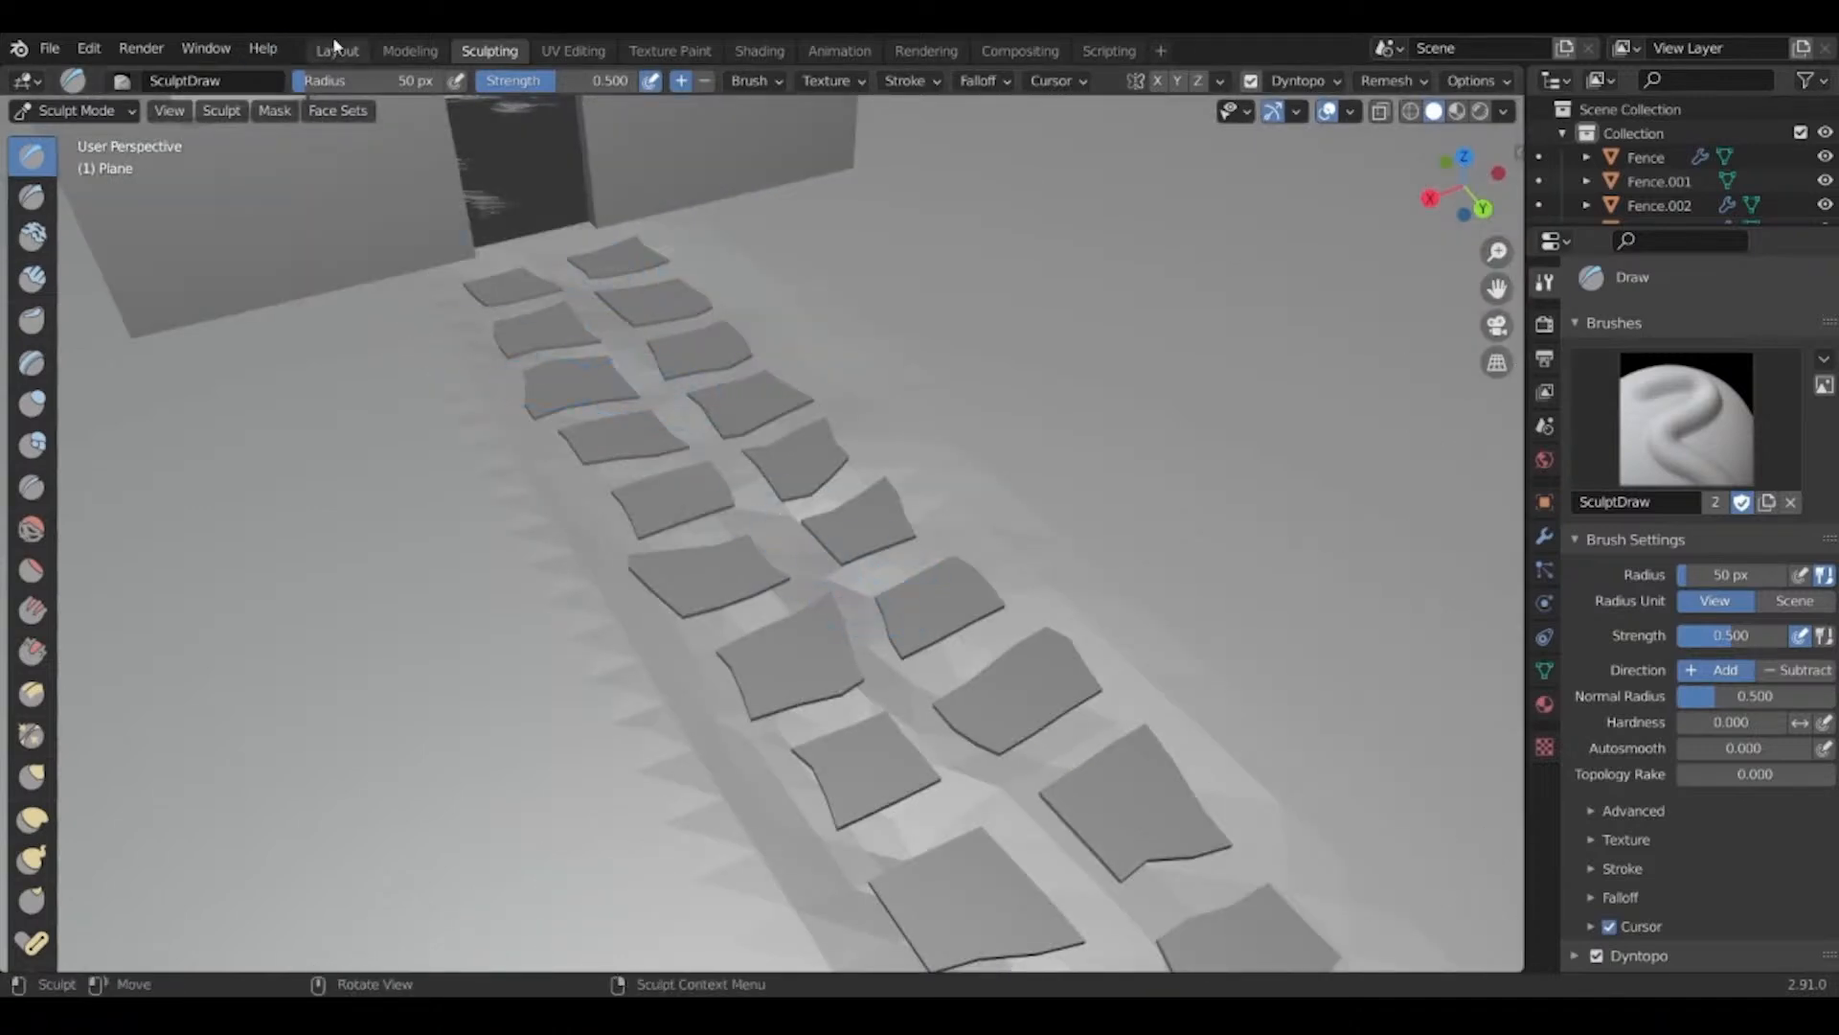
Switch to the Layout workspace and lower the path stones about 0.017 m along Z.
click(336, 48)
scroll(717, 504, down, 2)
scroll(905, 442, up, 8)
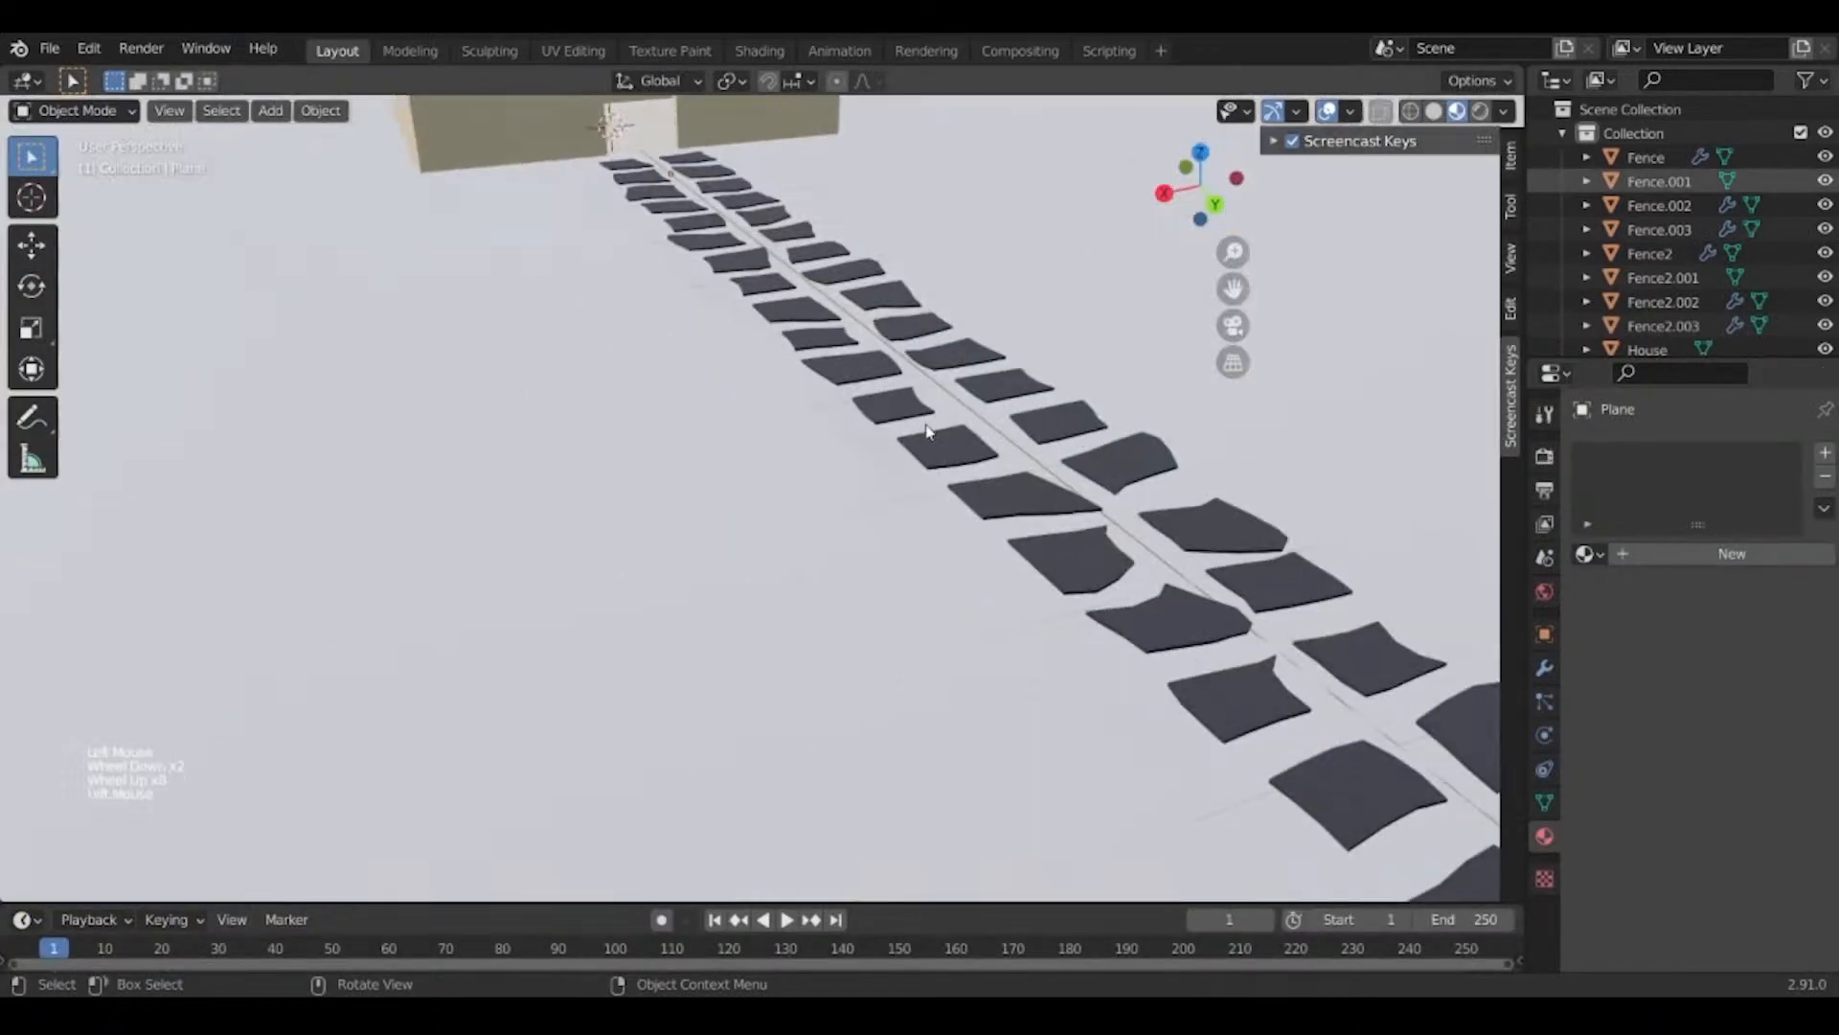
click(926, 433)
key(g)
key(z)
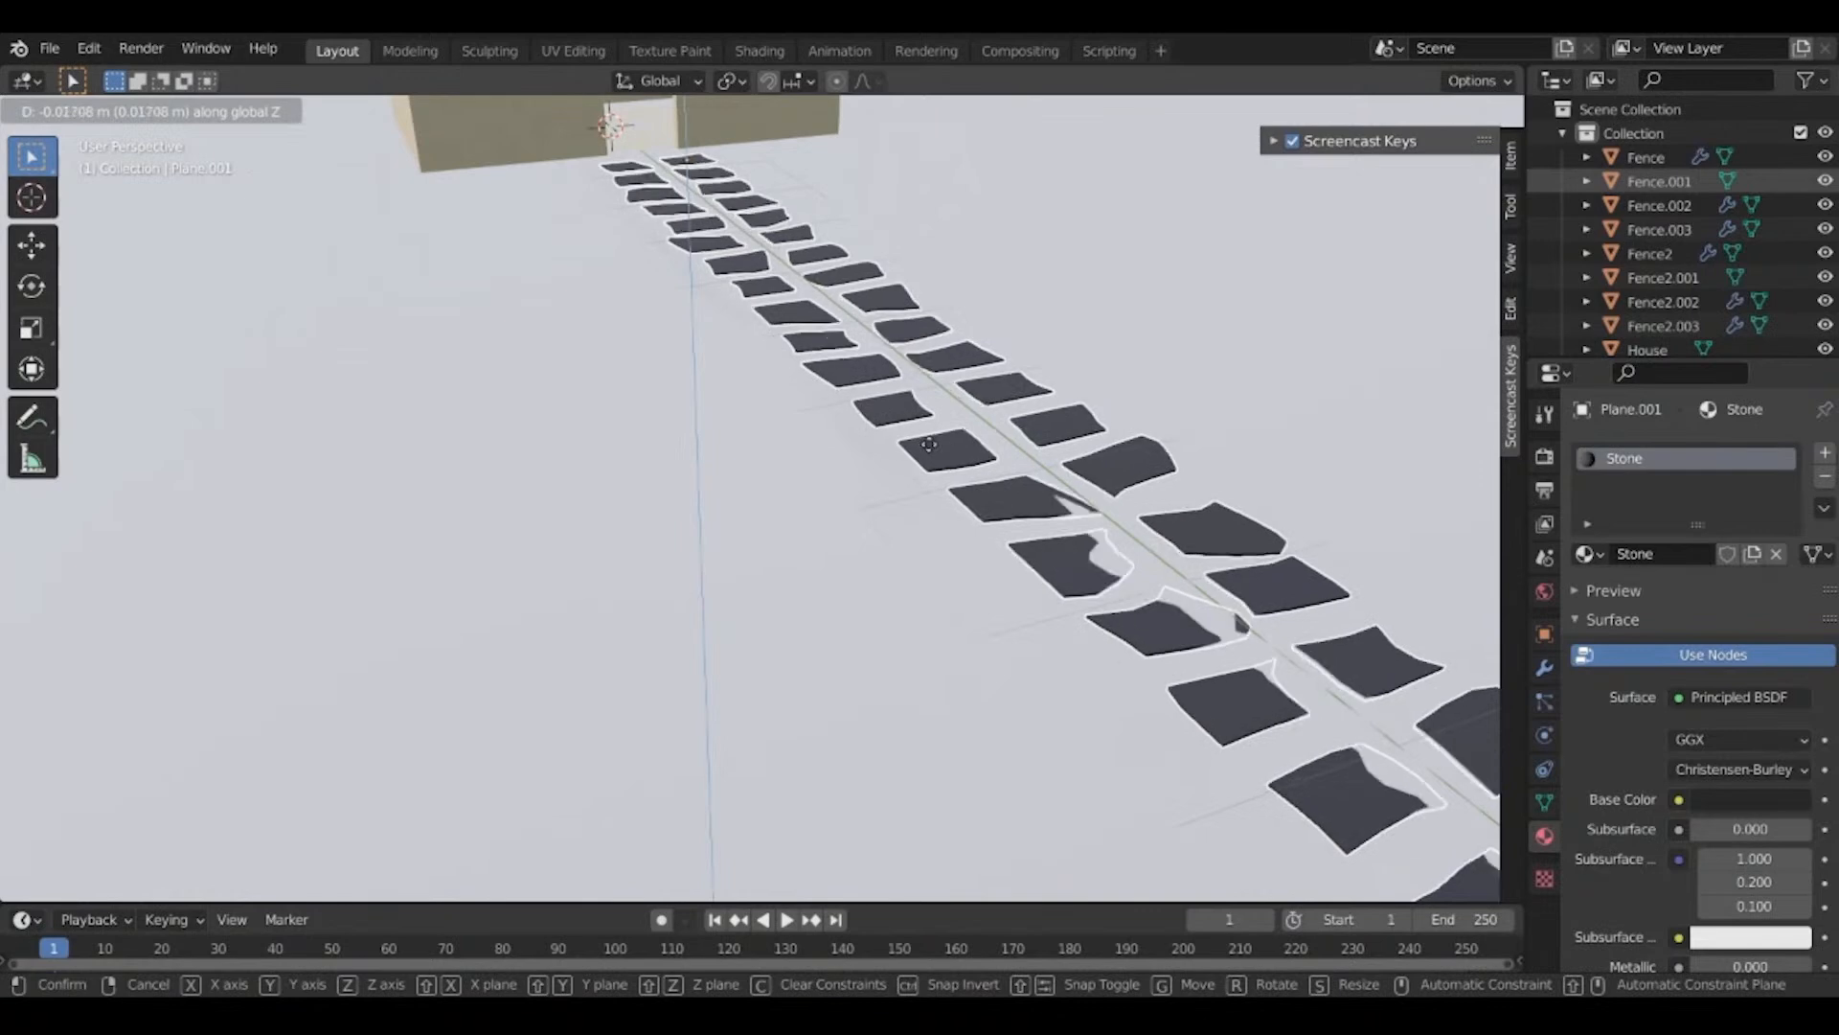
click(928, 443)
Create a new material on the ground plane and name it Ground.
scroll(920, 440, down, 3)
middle_drag(920, 441, 829, 556)
scroll(829, 414, up, 2)
scroll(514, 468, down, 4)
click(515, 468)
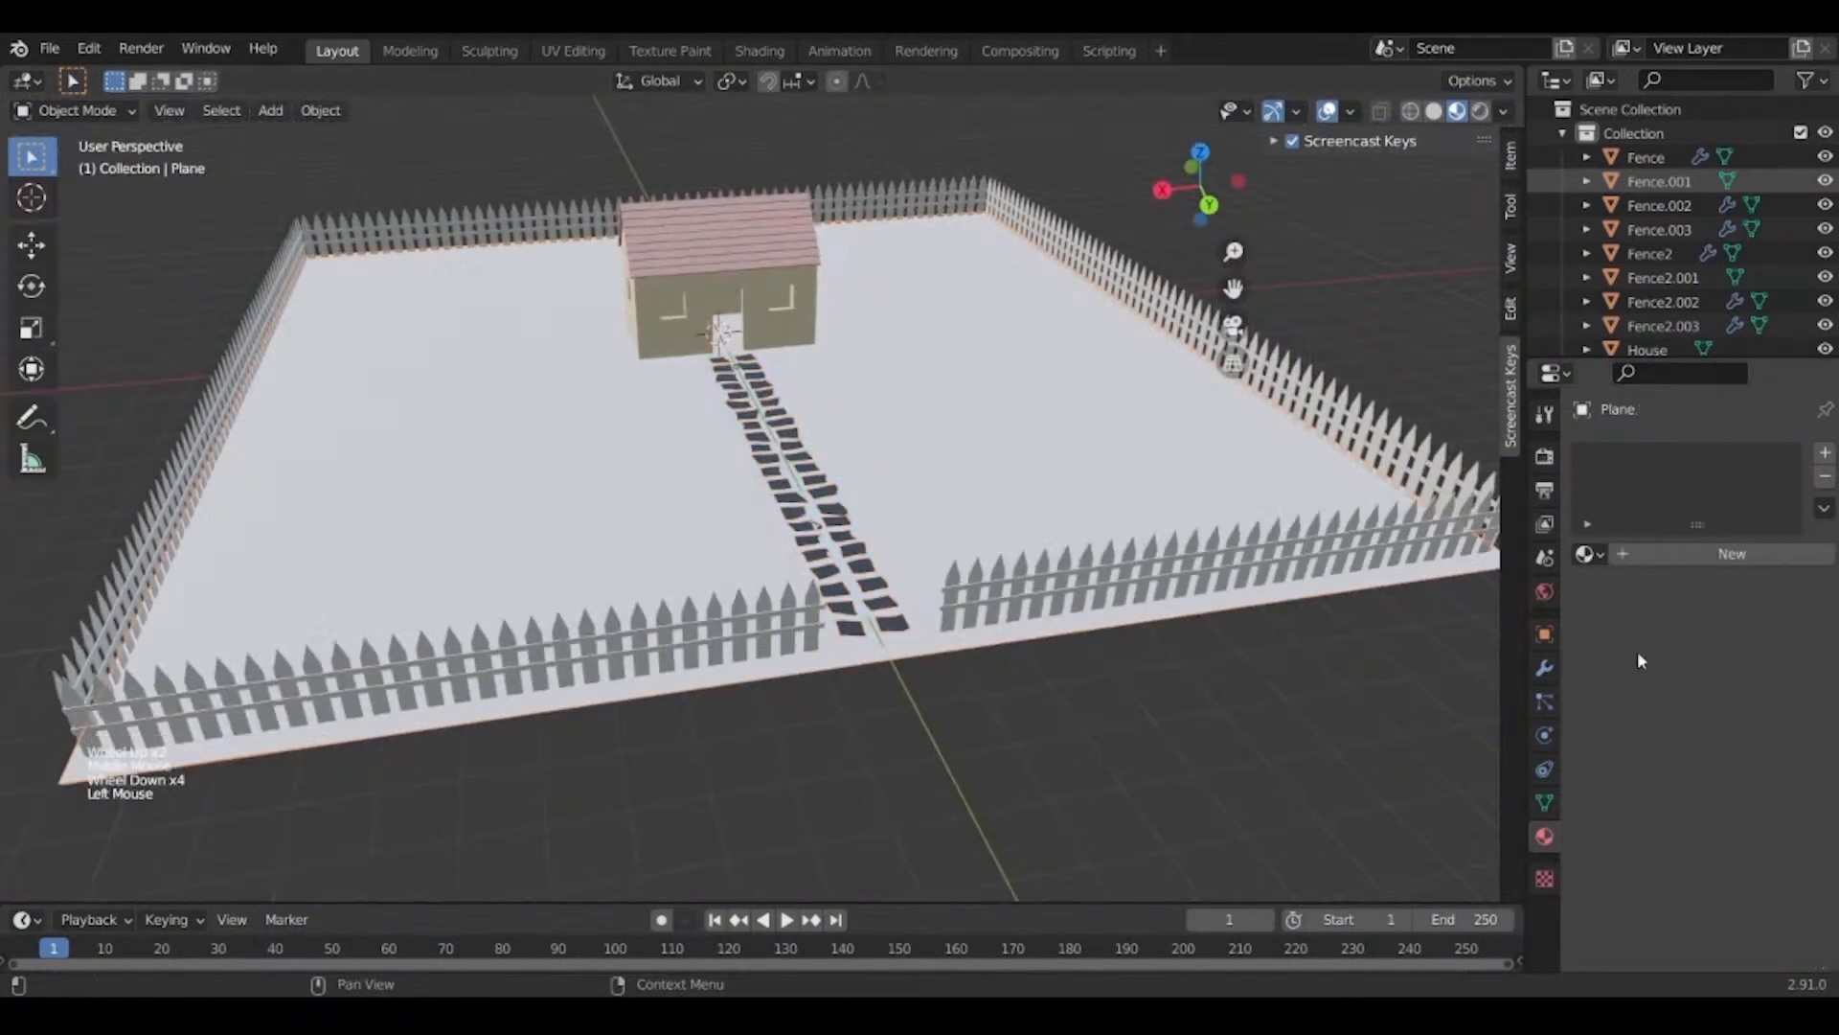
click(1588, 554)
click(1360, 613)
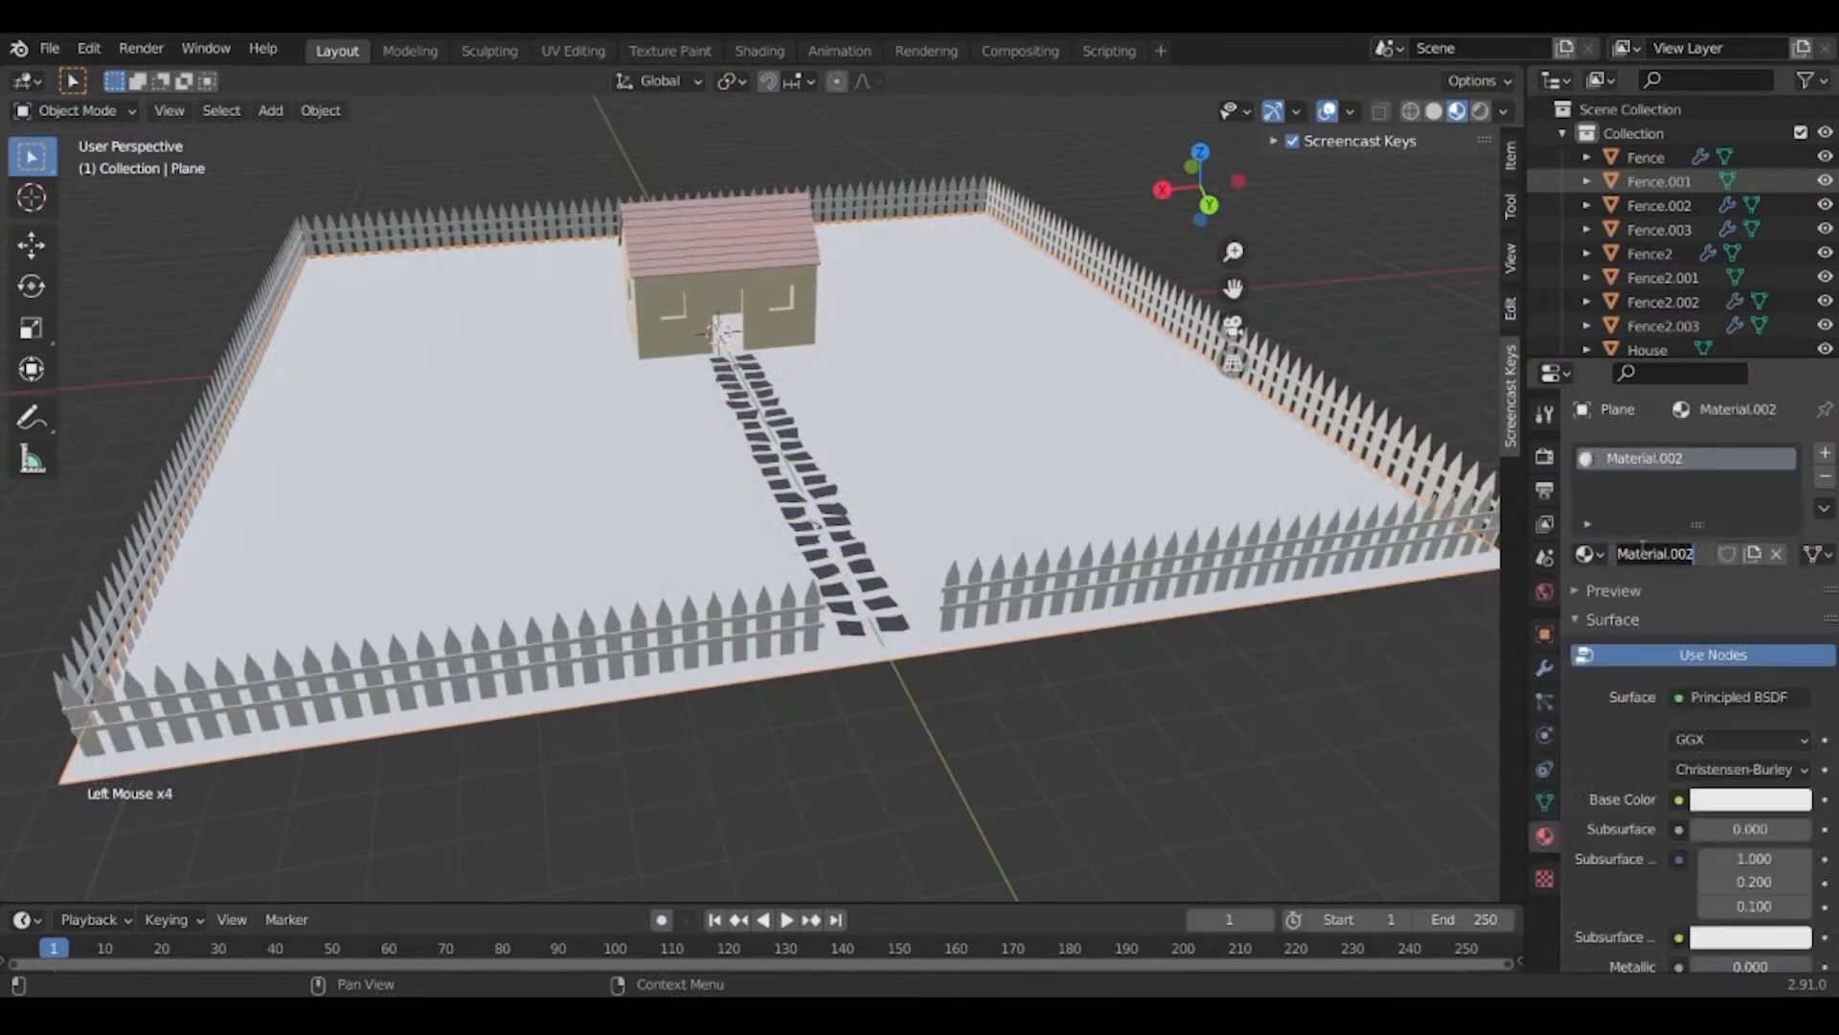
text(Ground)
key(Return)
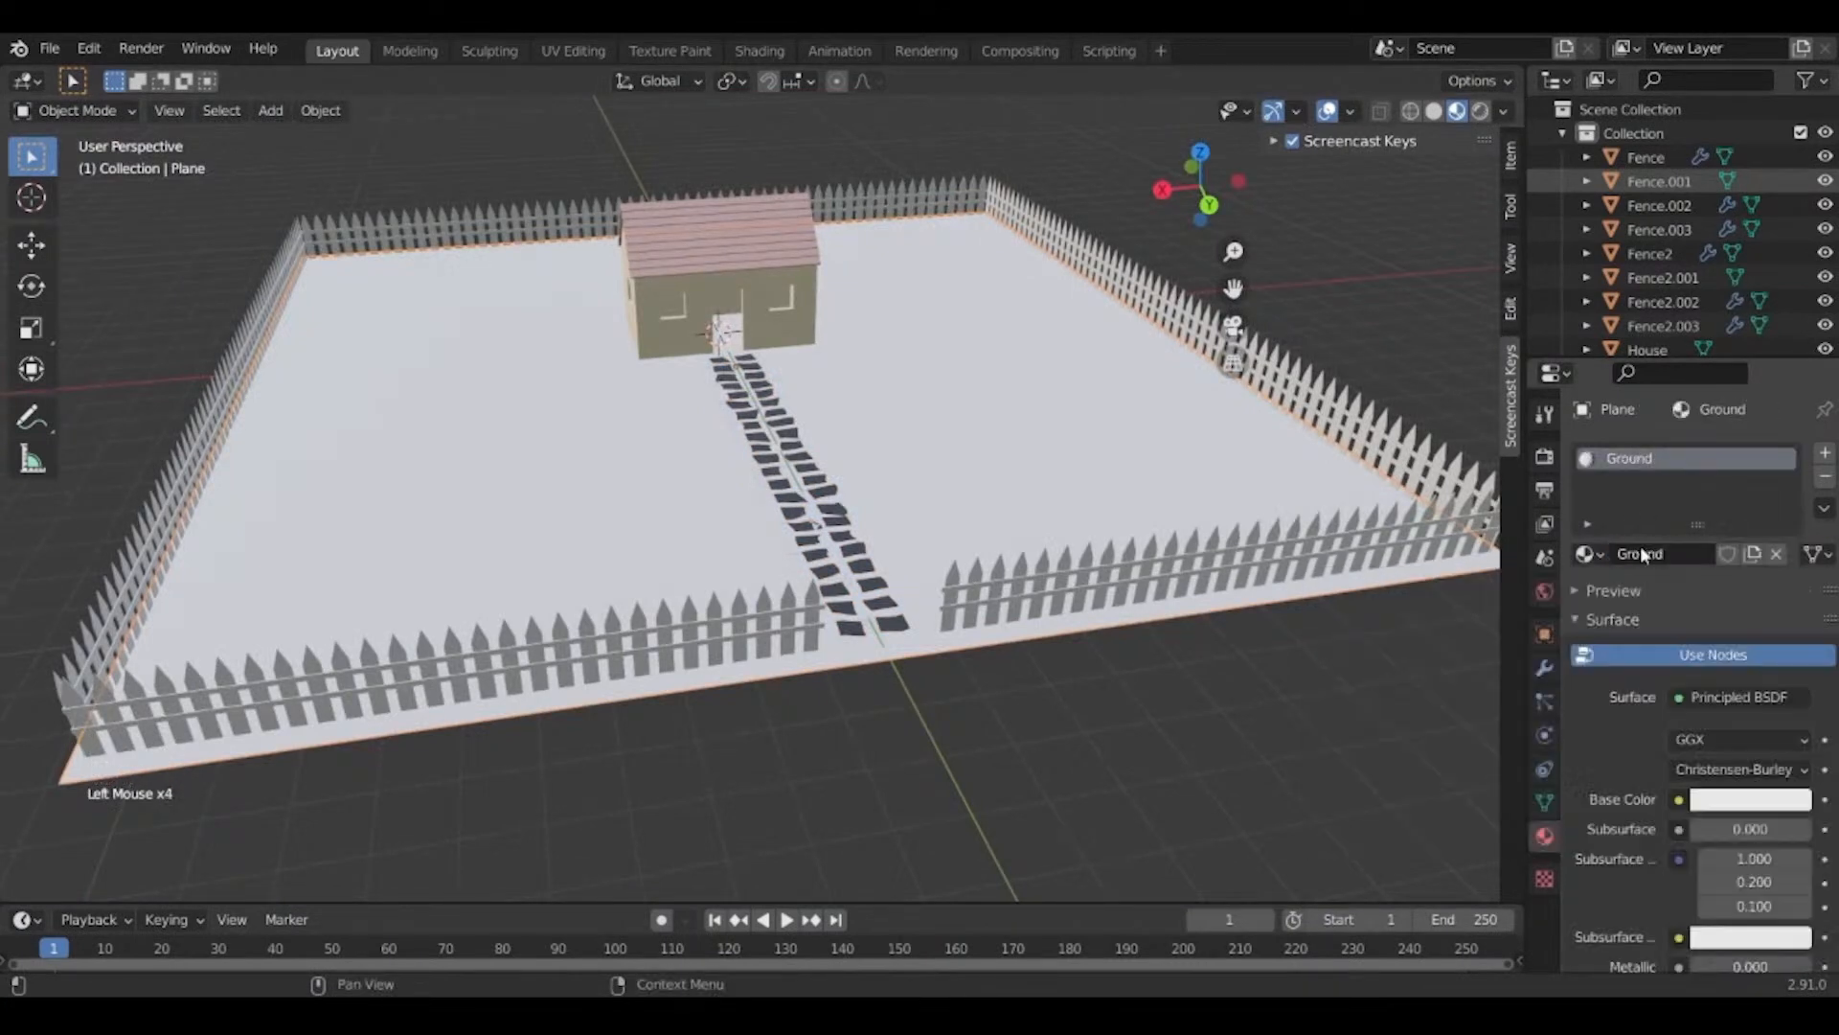
Set the Ground material's base color to a sandy yellow, about hue 0.153, saturation 0.476 and value 0.786.
click(1727, 804)
click(1798, 508)
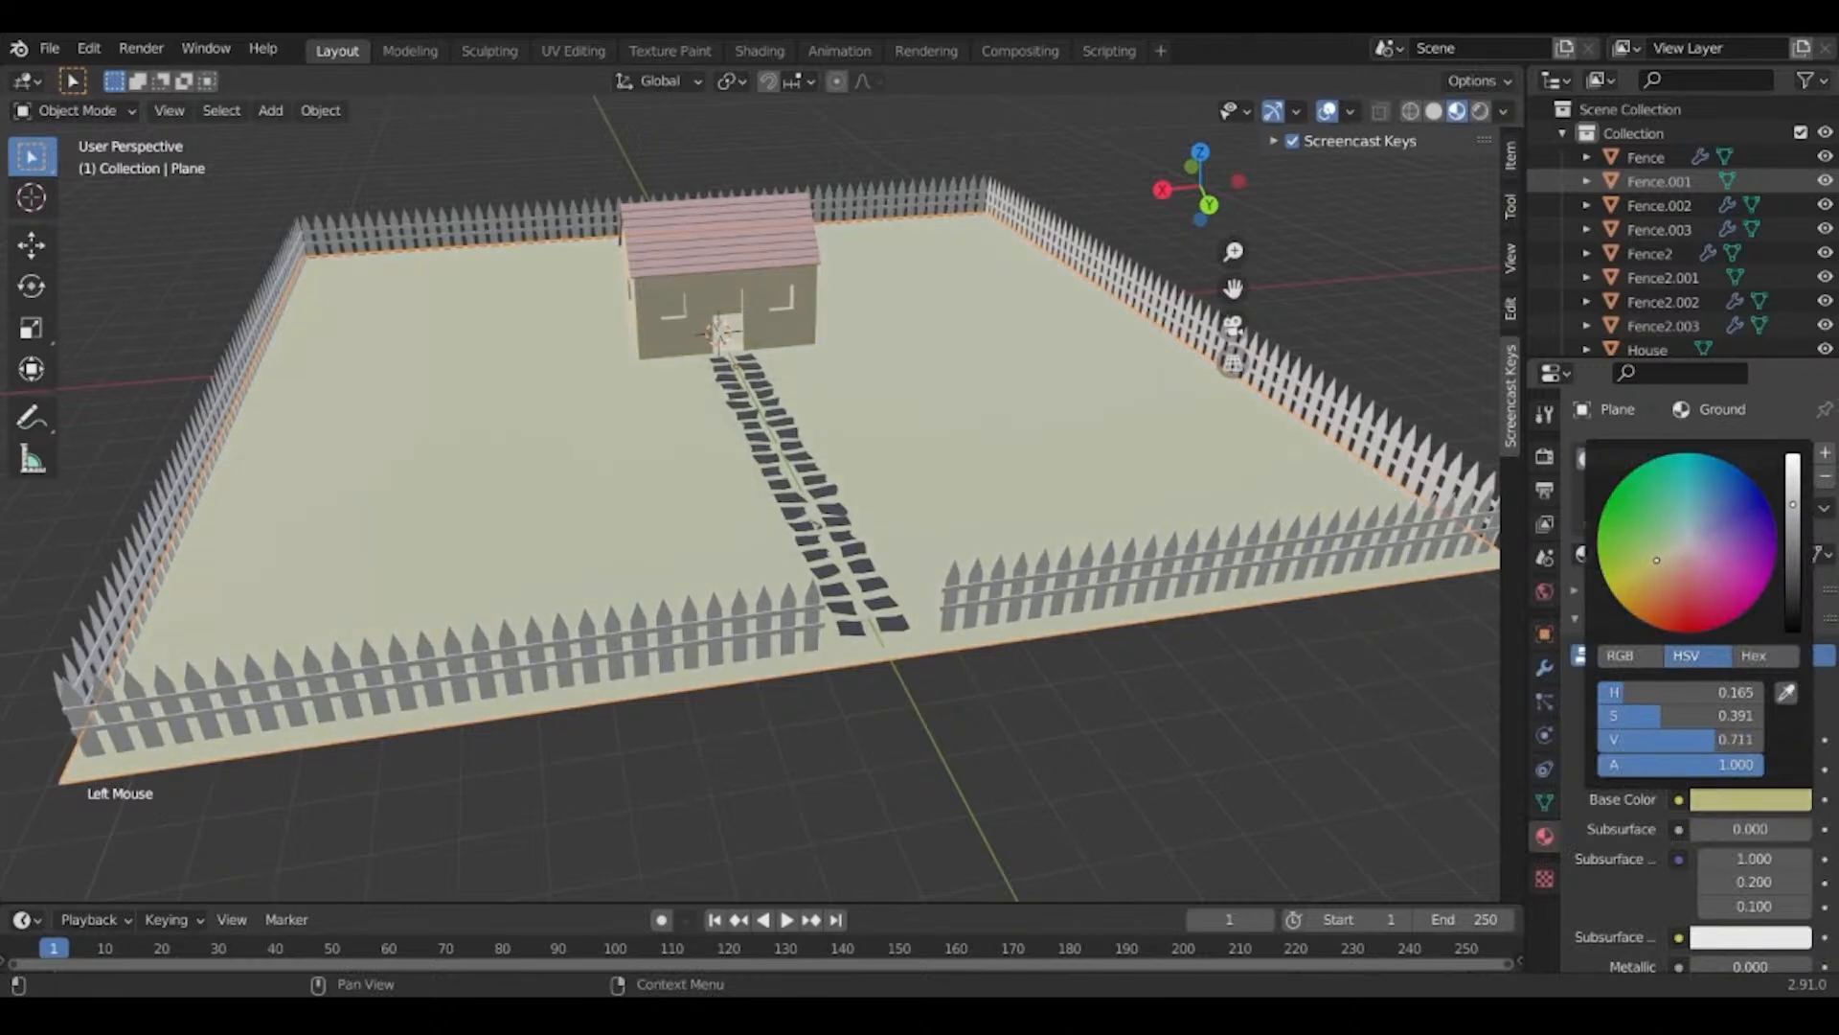
scroll(855, 731, down, 1)
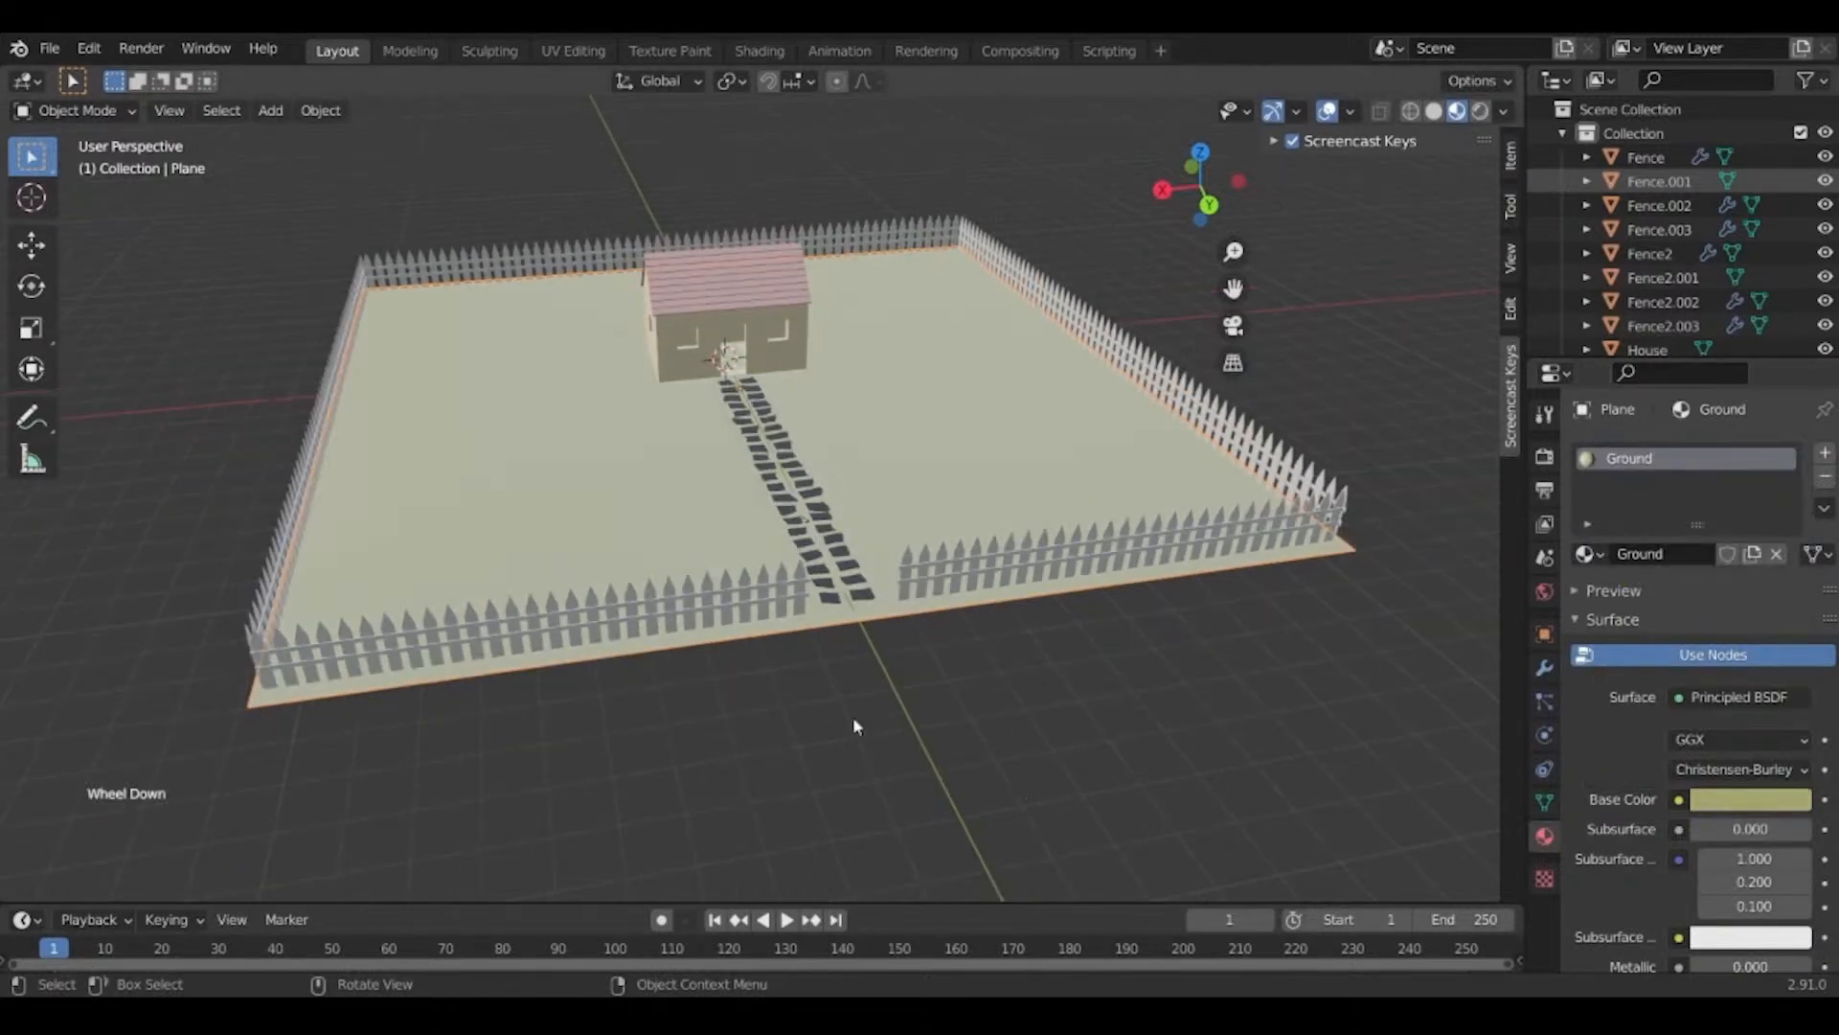
scroll(854, 731, up, 3)
middle_drag(855, 731, 833, 403)
click(1751, 799)
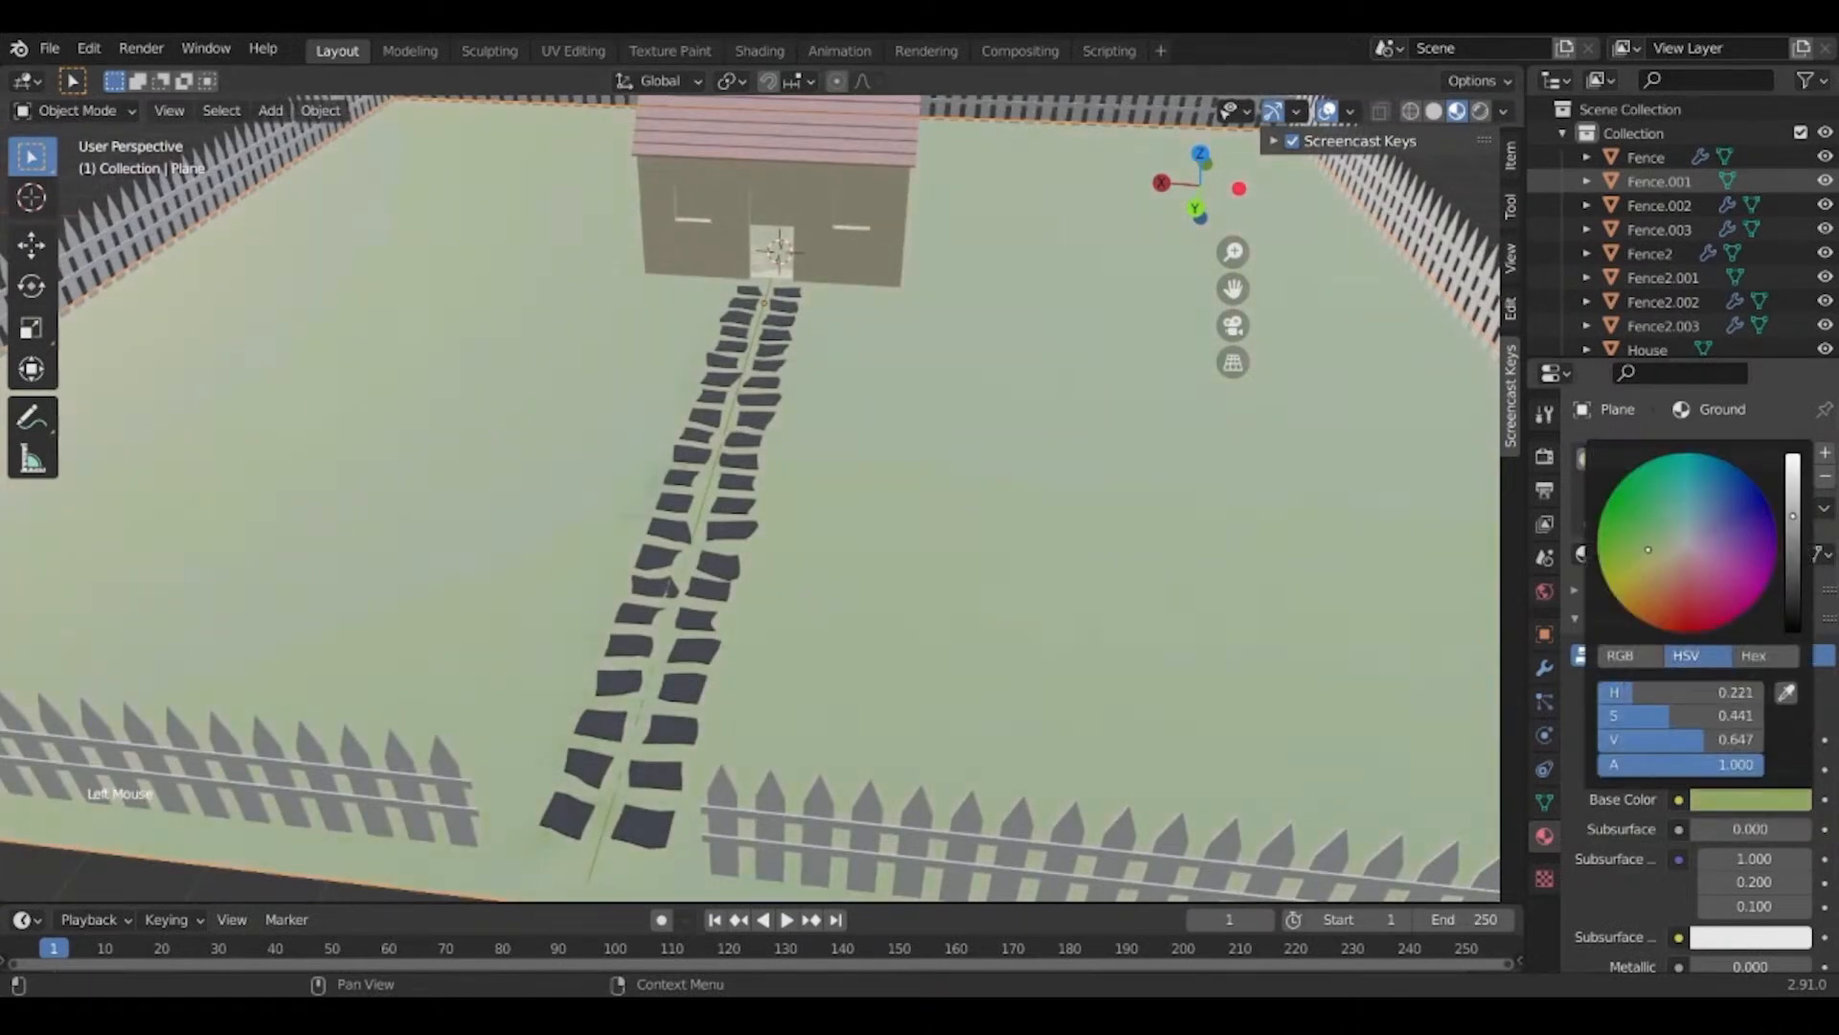
shift+middle_drag(562, 548, 583, 584)
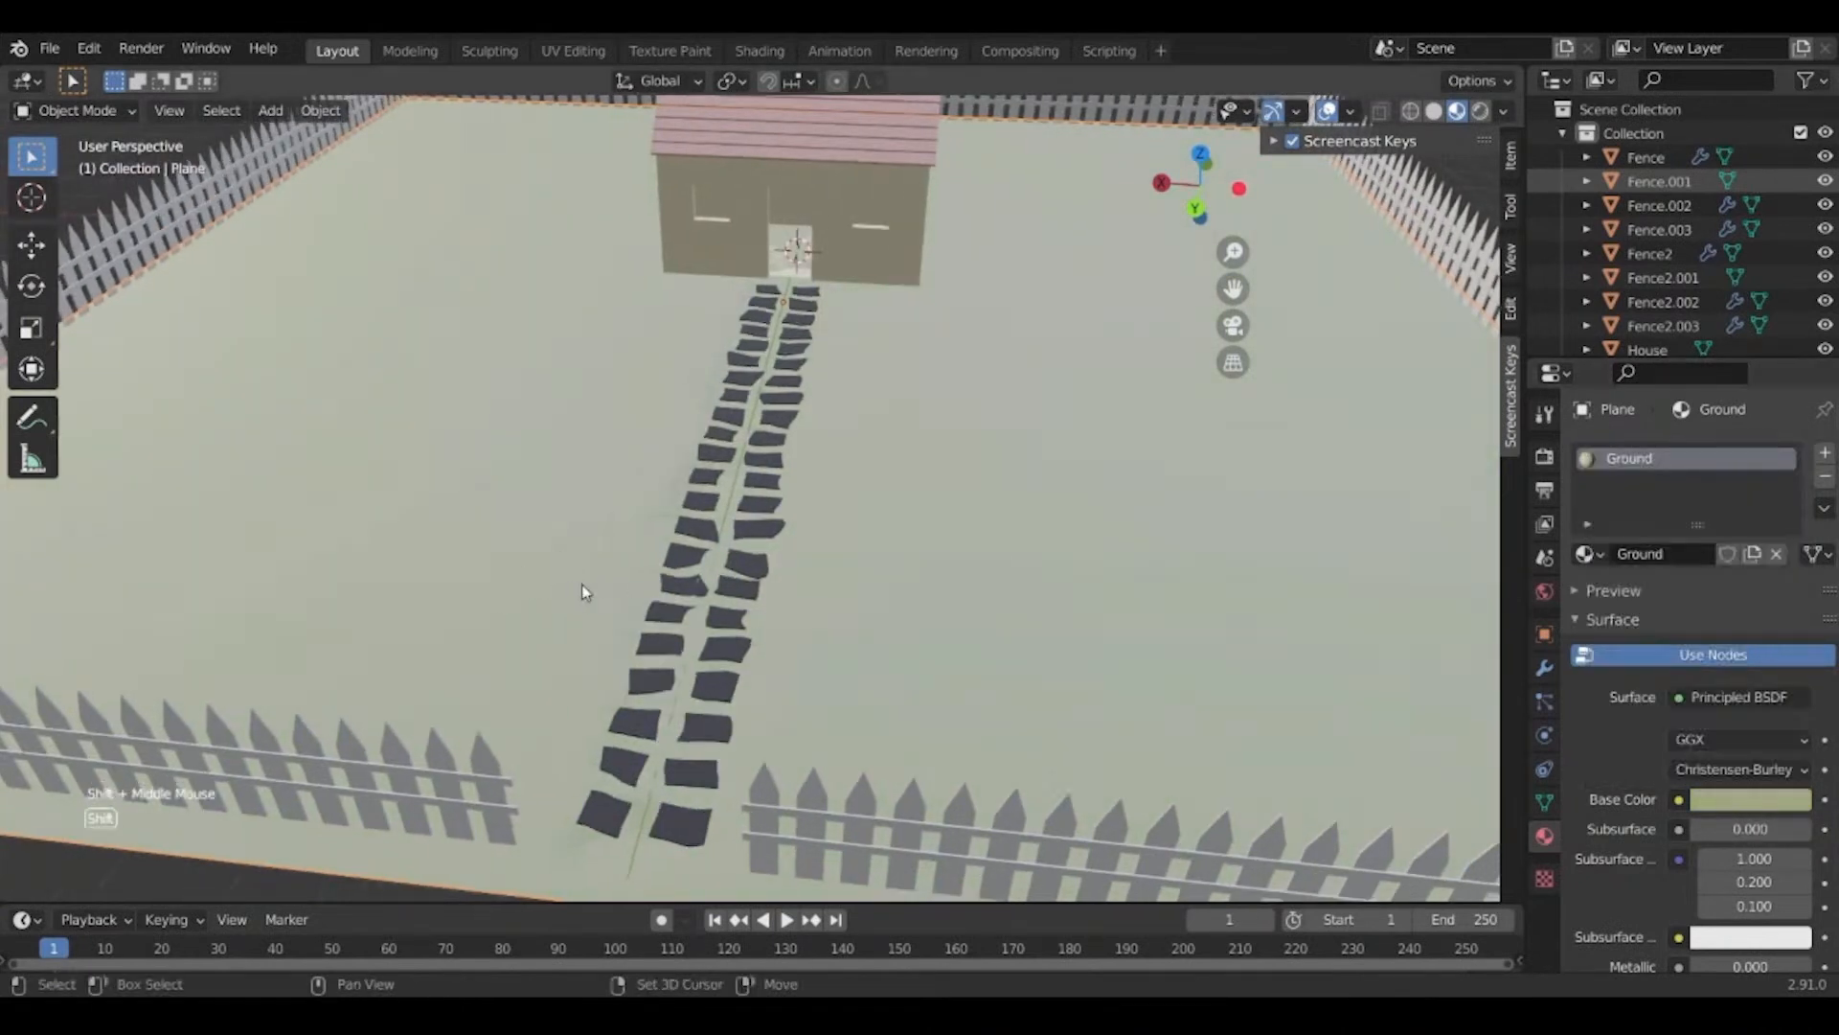
click(1724, 801)
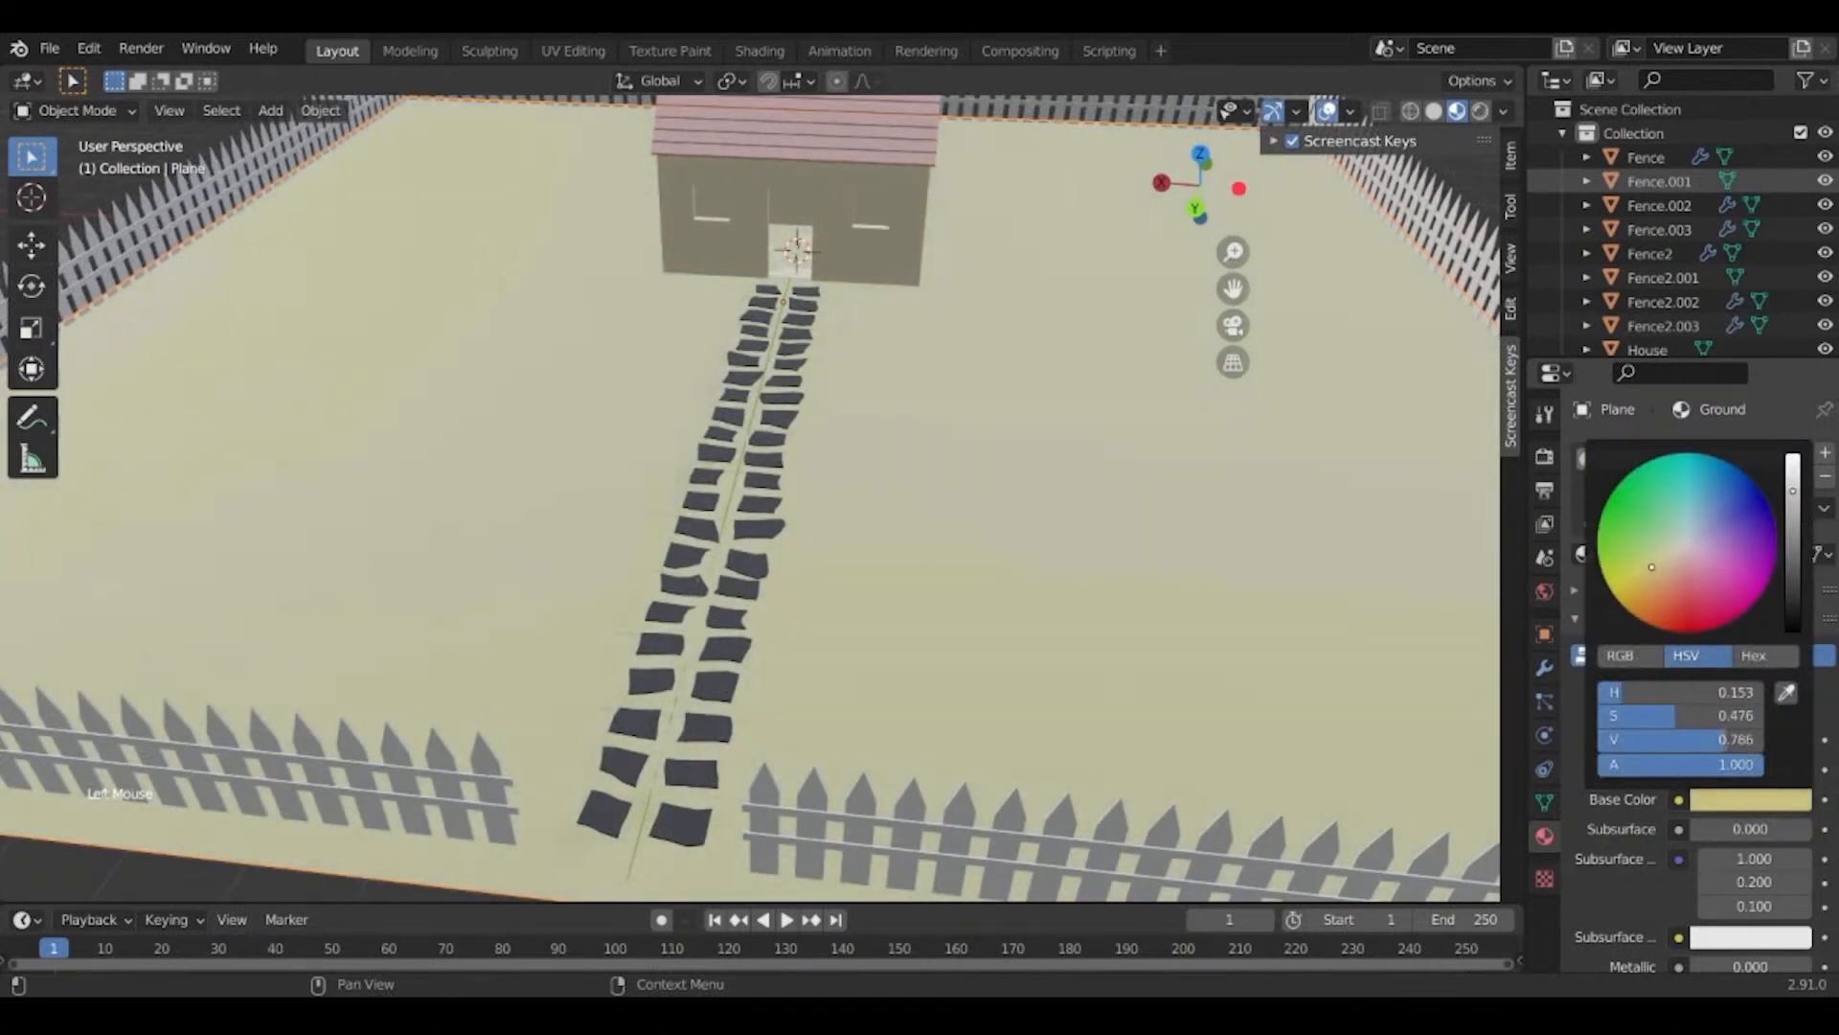
Add a 2 m plane at the world origin and isolate it in local view.
scroll(958, 613, down, 2)
middle_drag(958, 613, 1191, 572)
scroll(733, 646, up, 2)
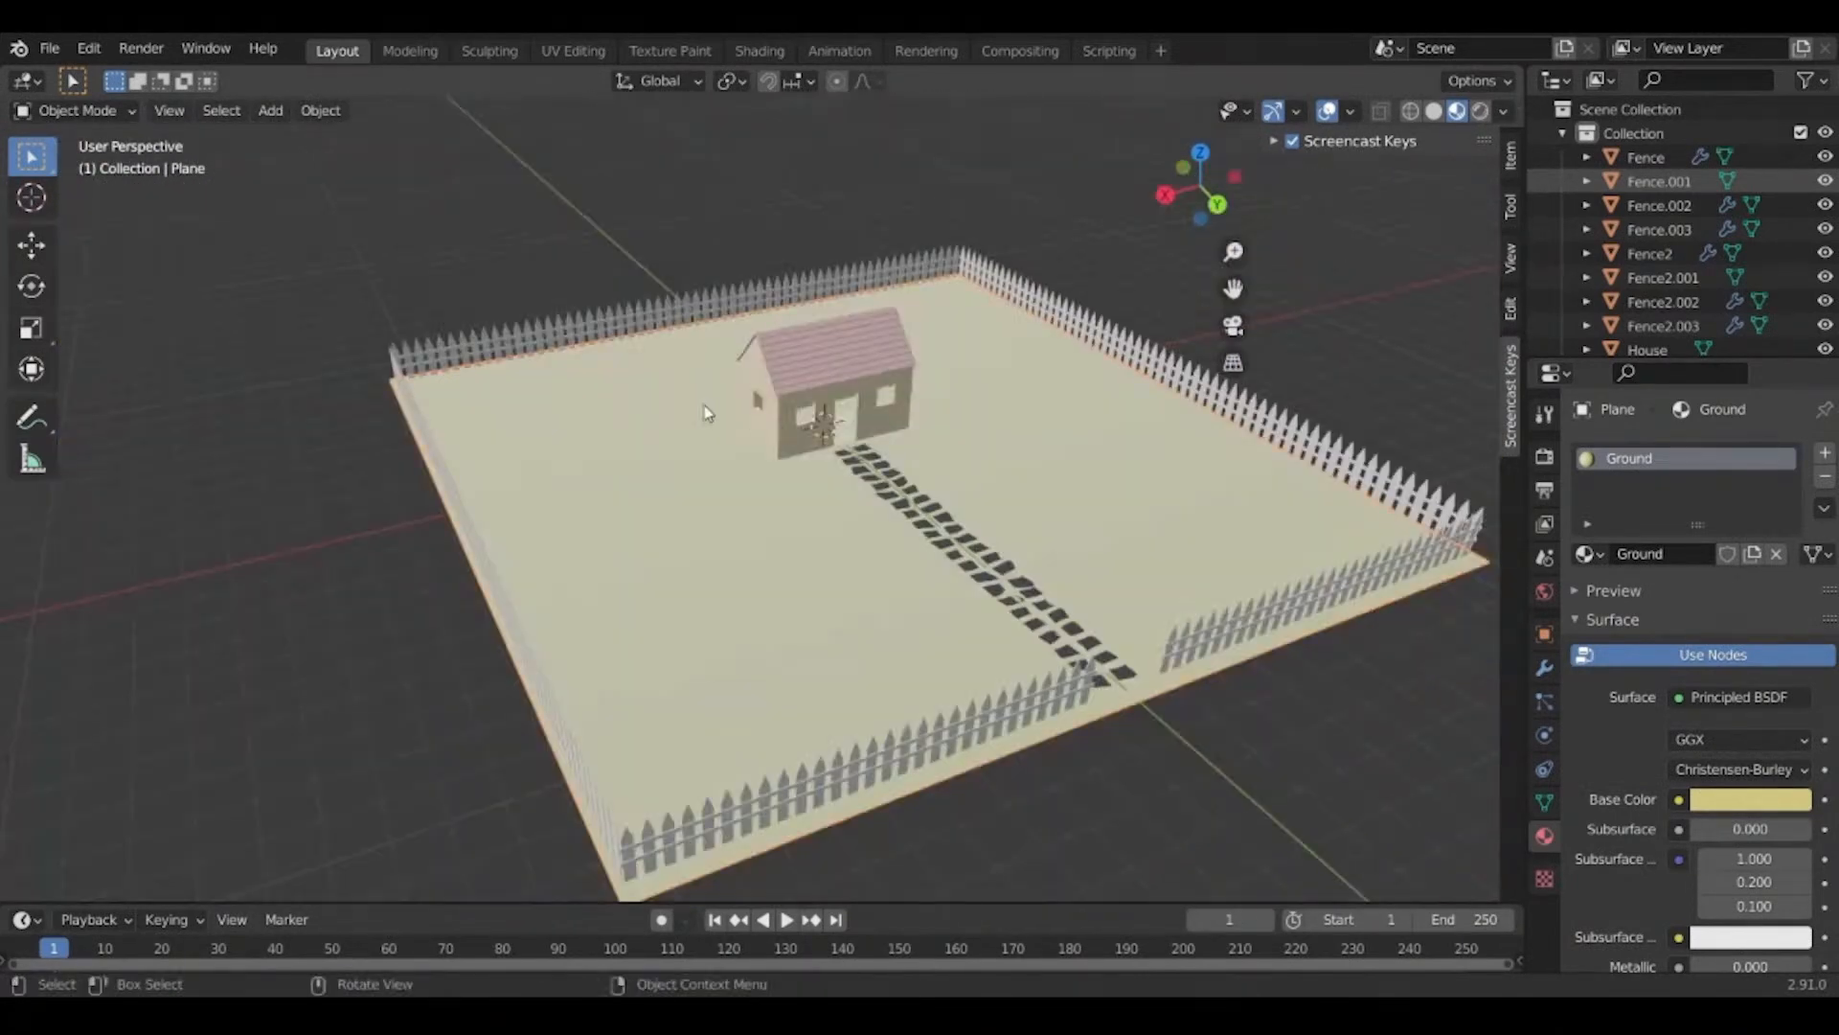
shift+middle_drag(703, 405, 734, 408)
scroll(680, 683, up, 3)
middle_drag(680, 682, 478, 561)
key(shift+a)
mouse_move(469, 509)
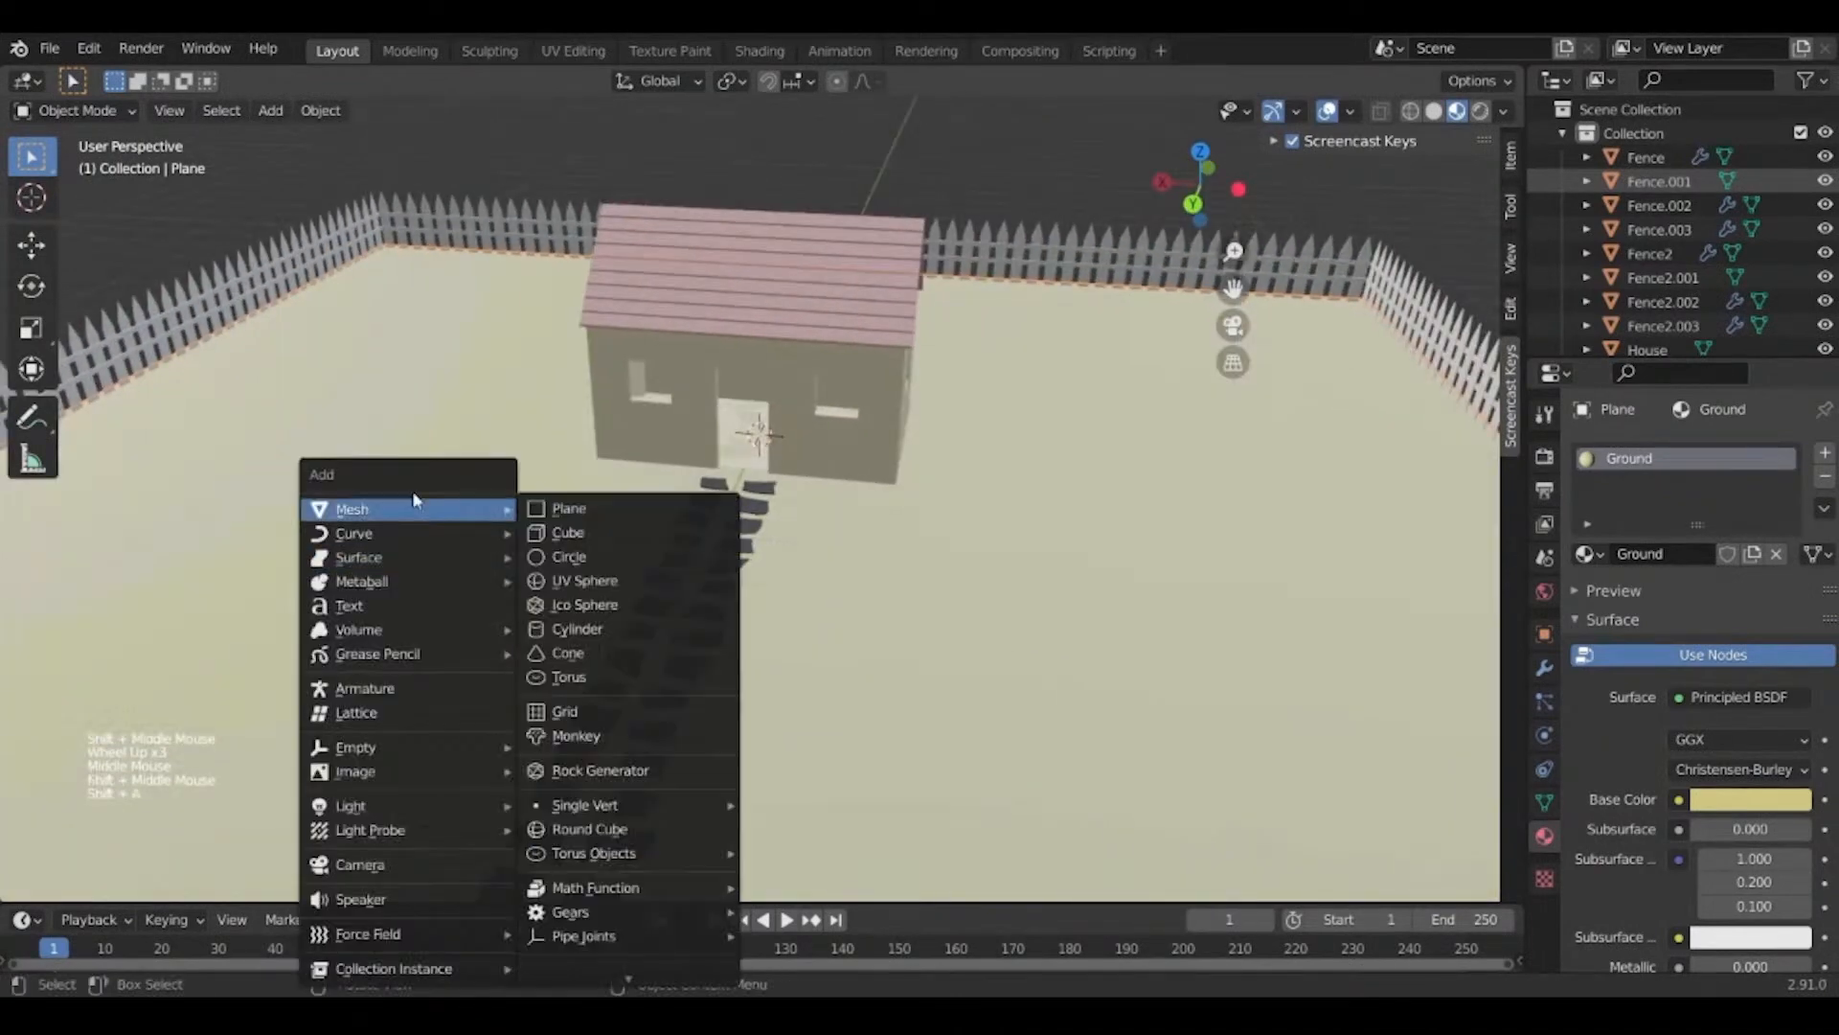
click(589, 525)
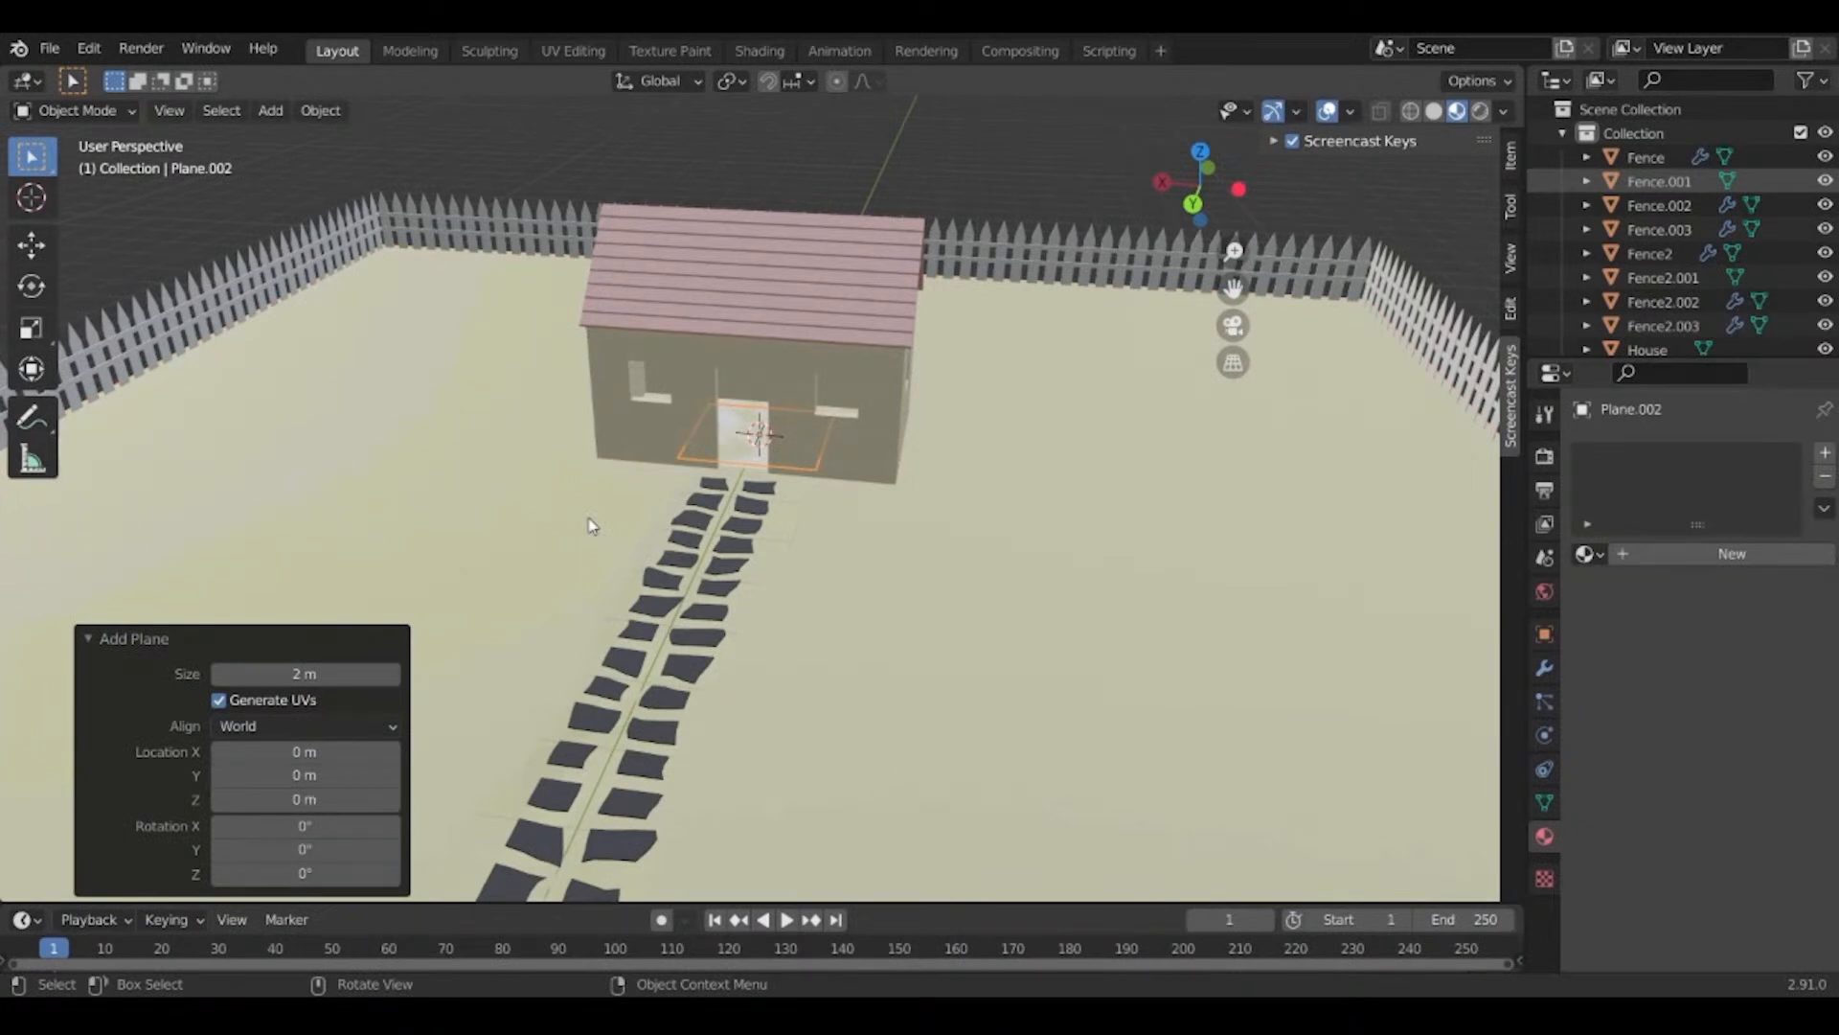
key(slash)
Enter Edit Mode on the new plane and merge all its vertices at center into a single vertex.
scroll(517, 524, down, 3)
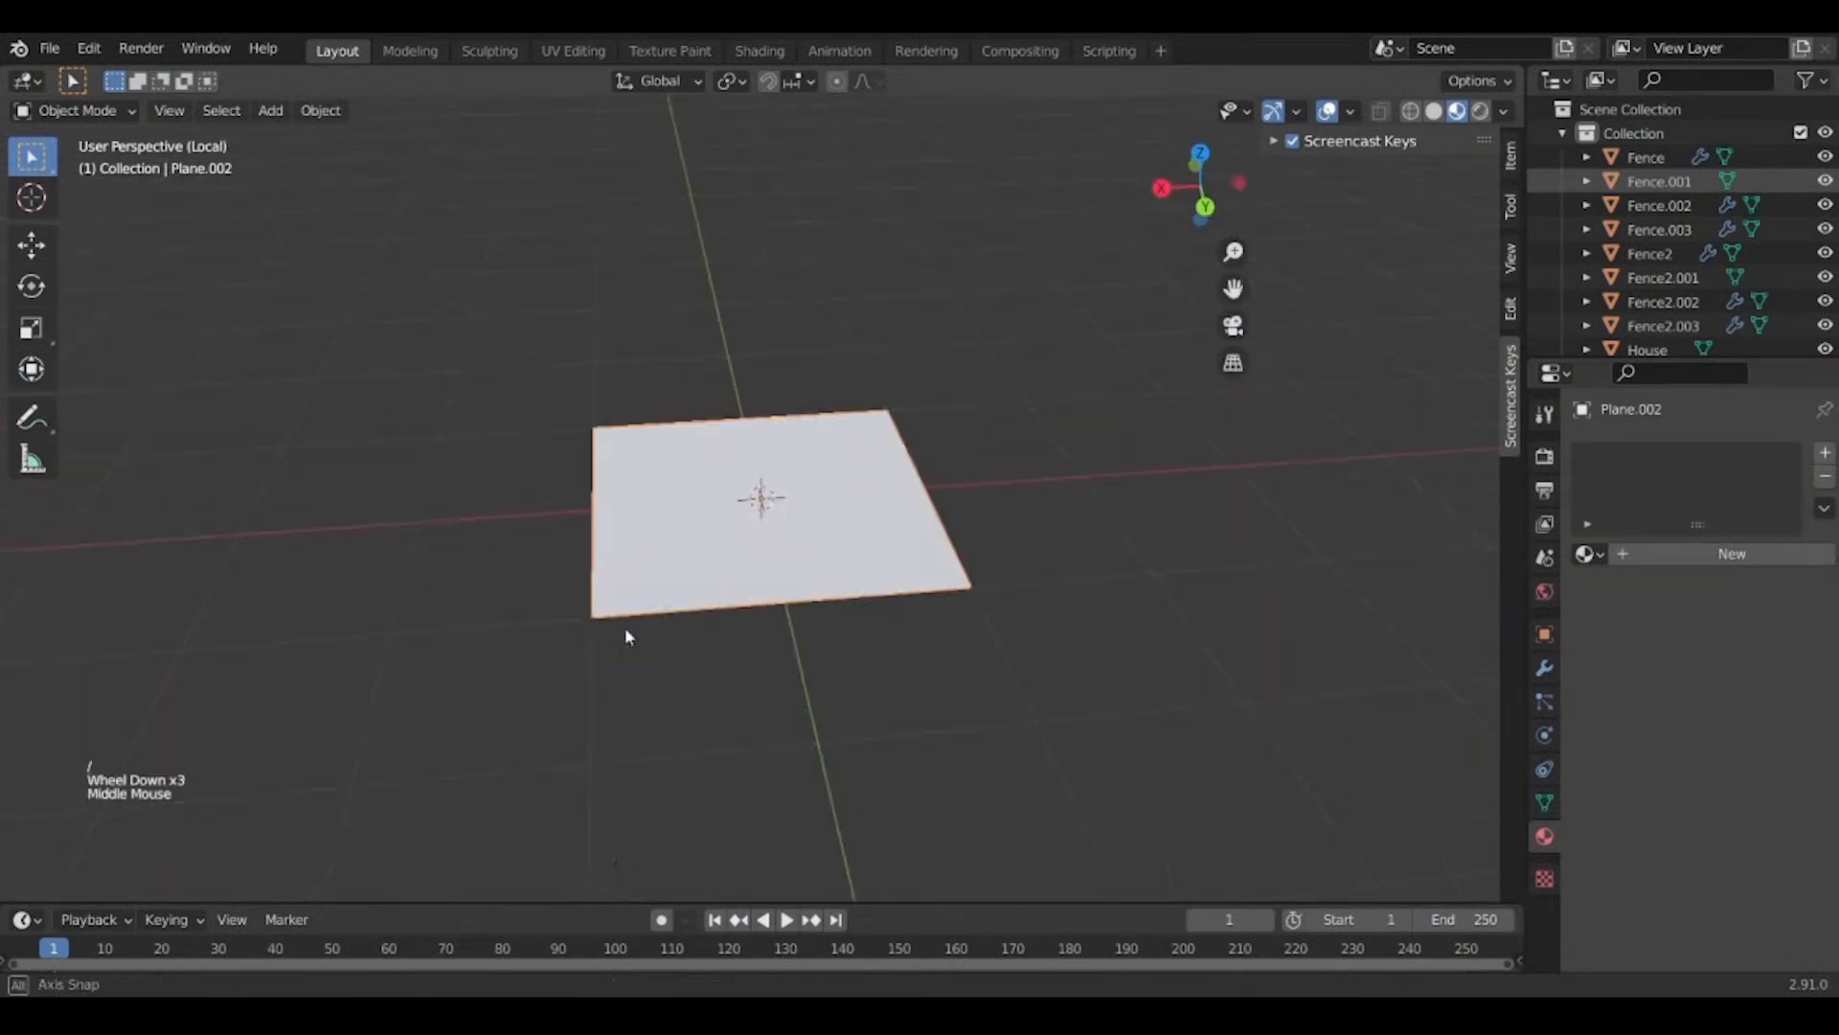
middle_drag(624, 628, 698, 633)
shift+middle_drag(841, 587, 805, 507)
key(Tab)
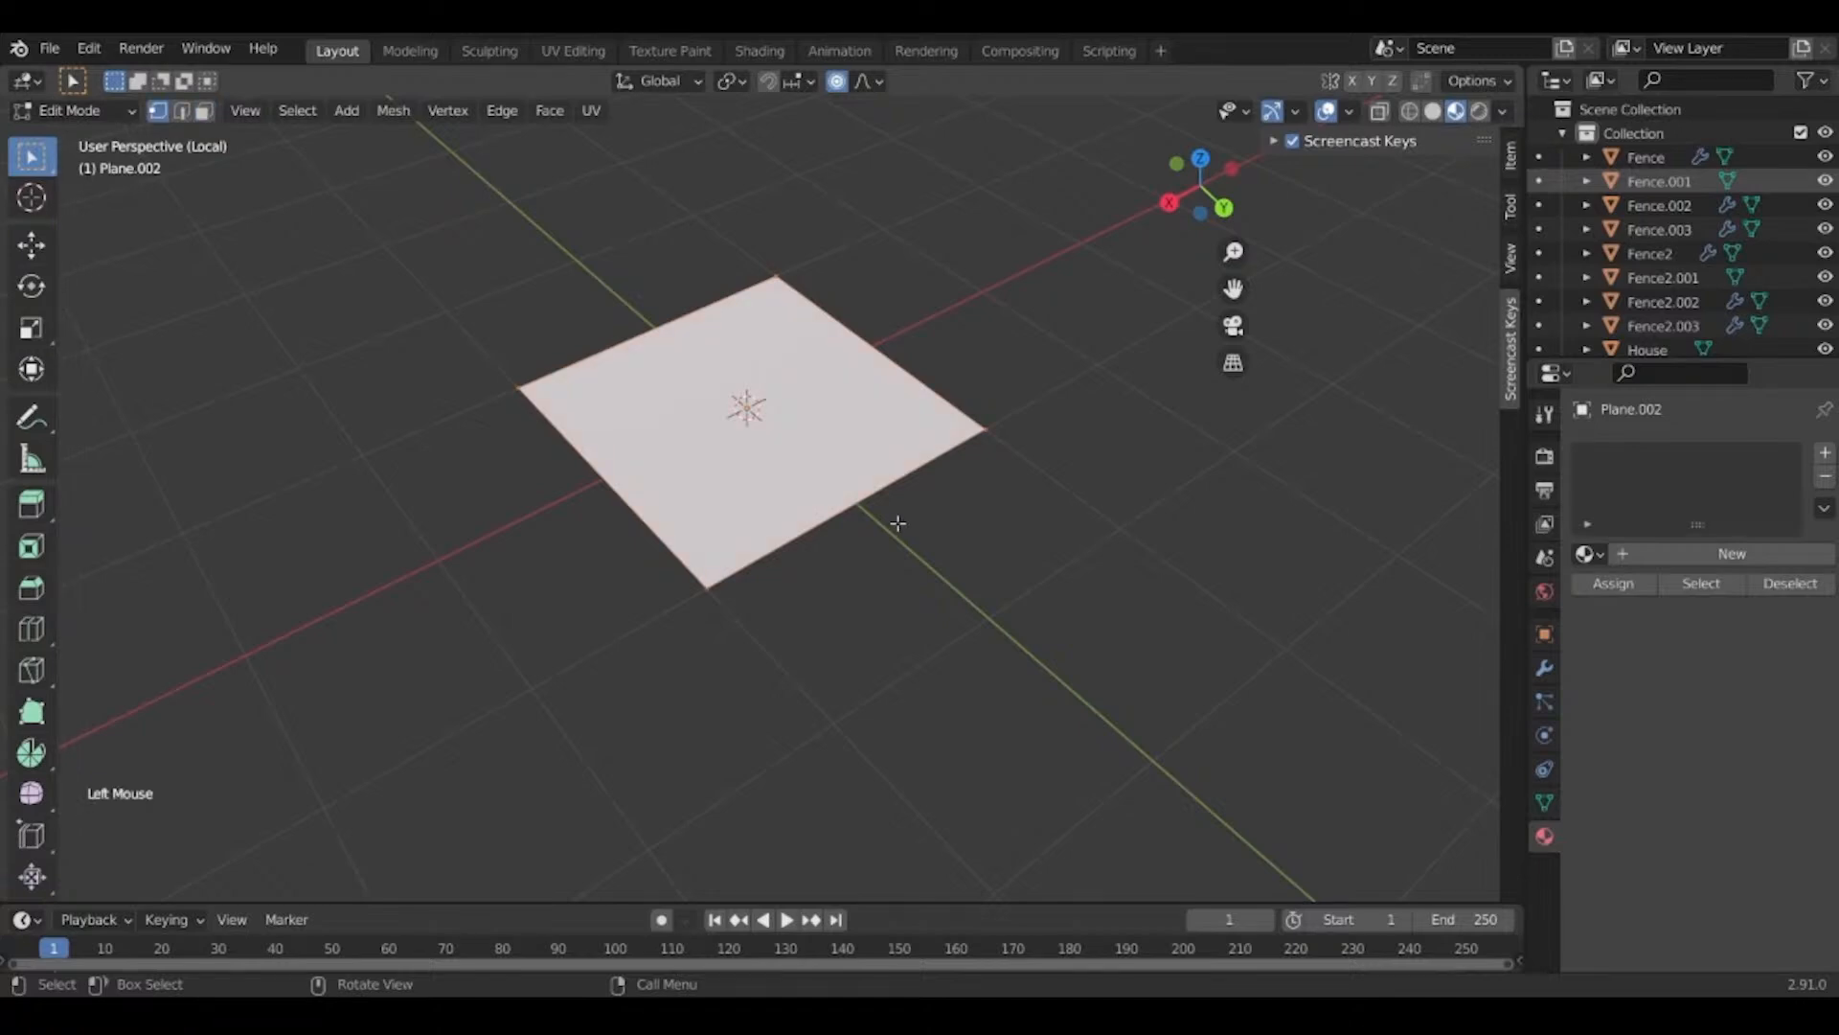
key(m)
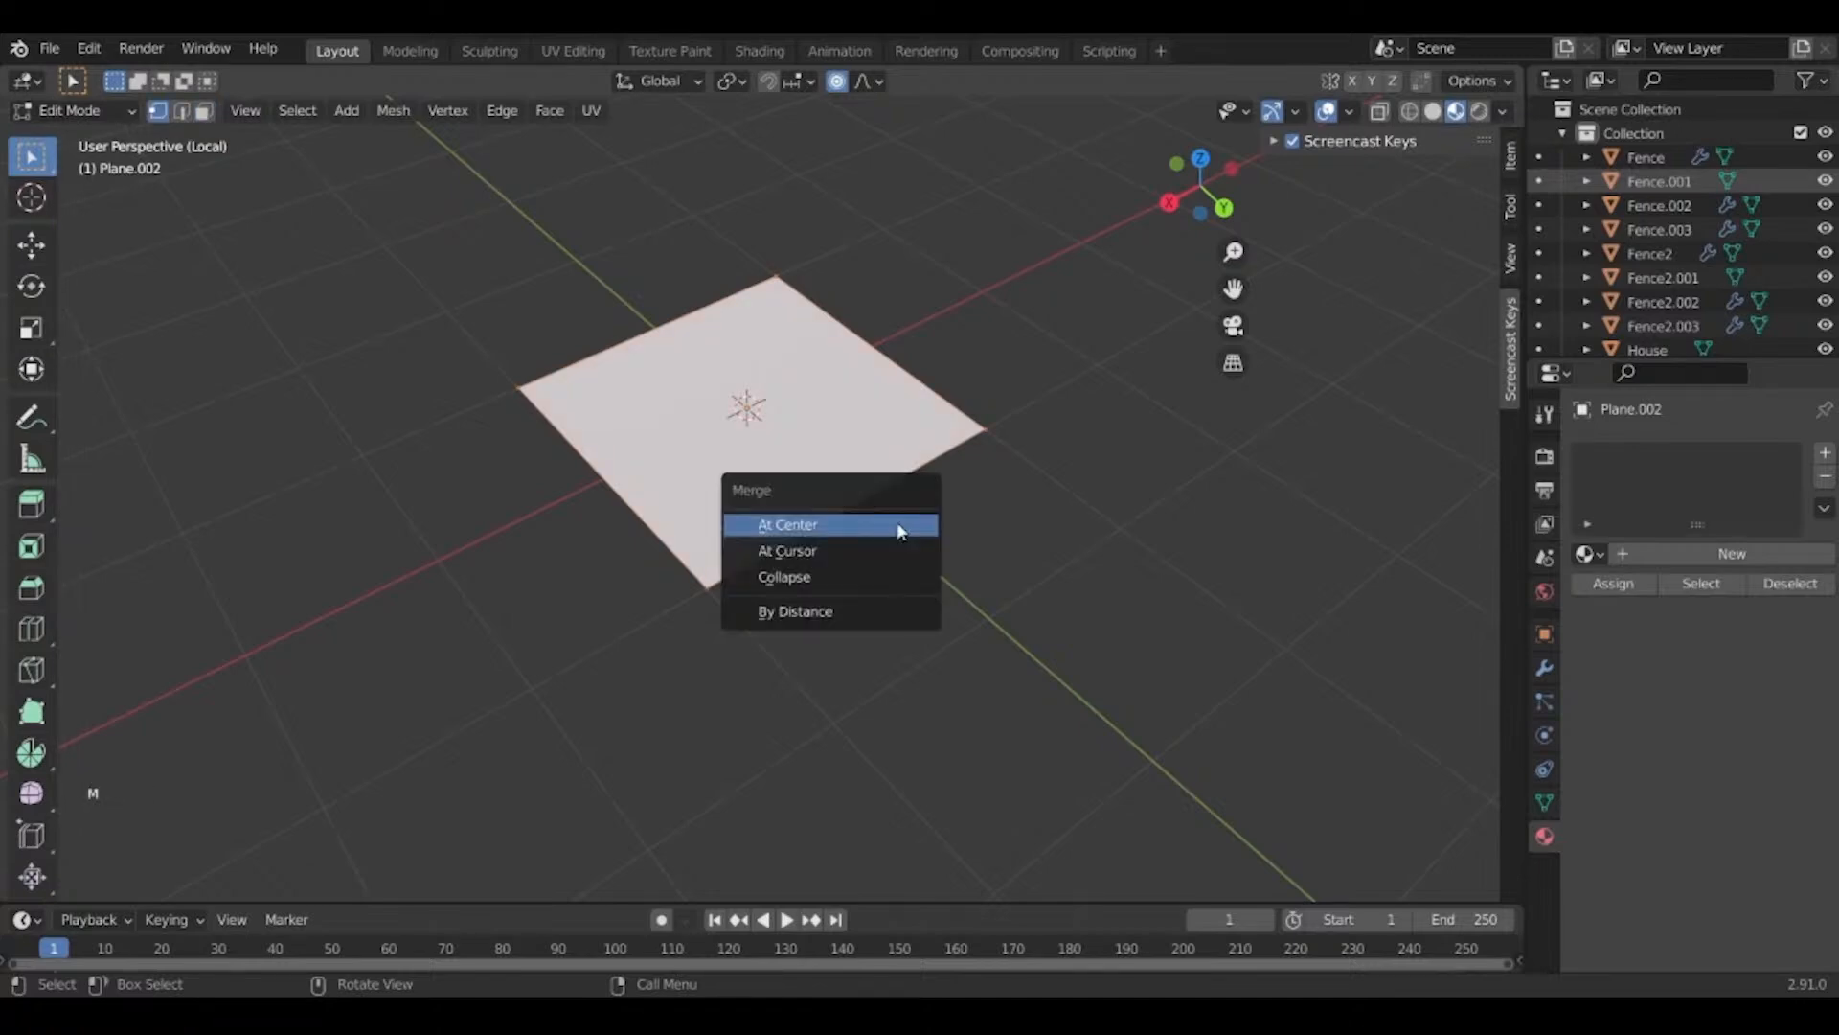
click(807, 526)
Extrude the single vertex upward twice to start a crooked tree trunk, with a first segment about 0.49 m long.
scroll(814, 517, up, 7)
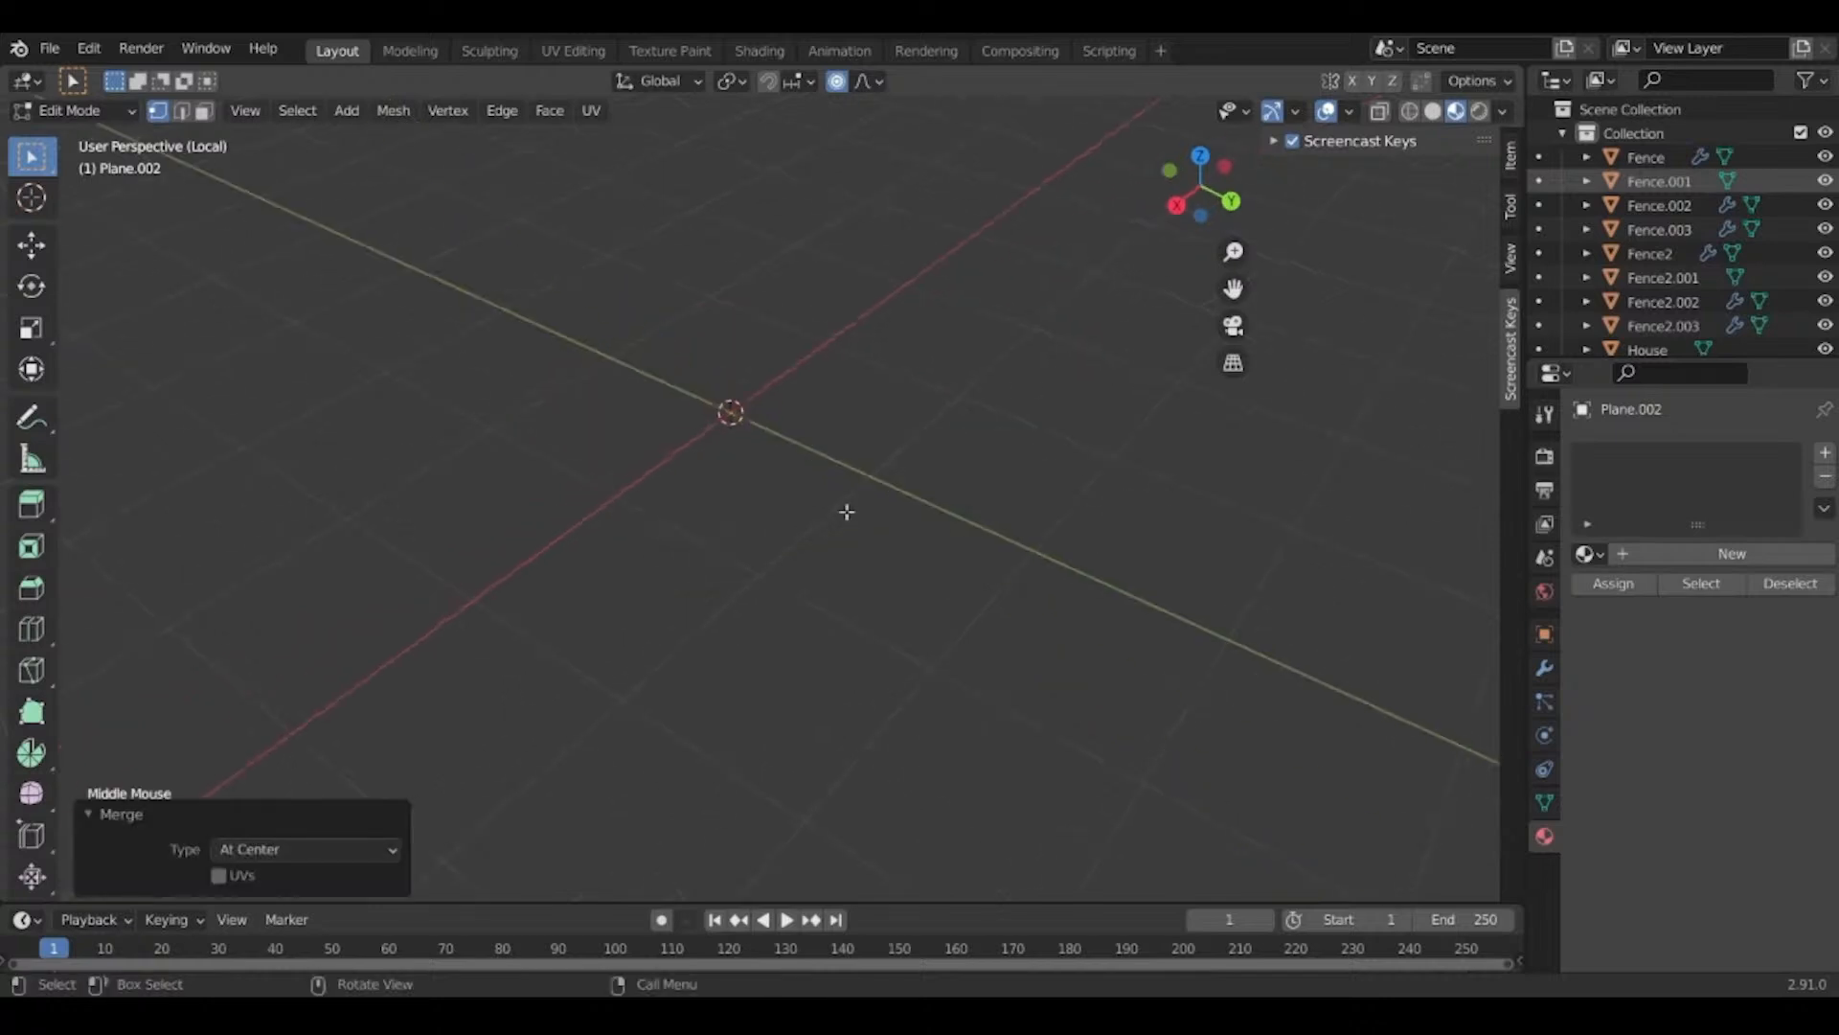
shift+middle_drag(841, 517, 701, 388)
shift+scroll(828, 613, up, 1)
scroll(829, 637, down, 1)
scroll(781, 629, down, 5)
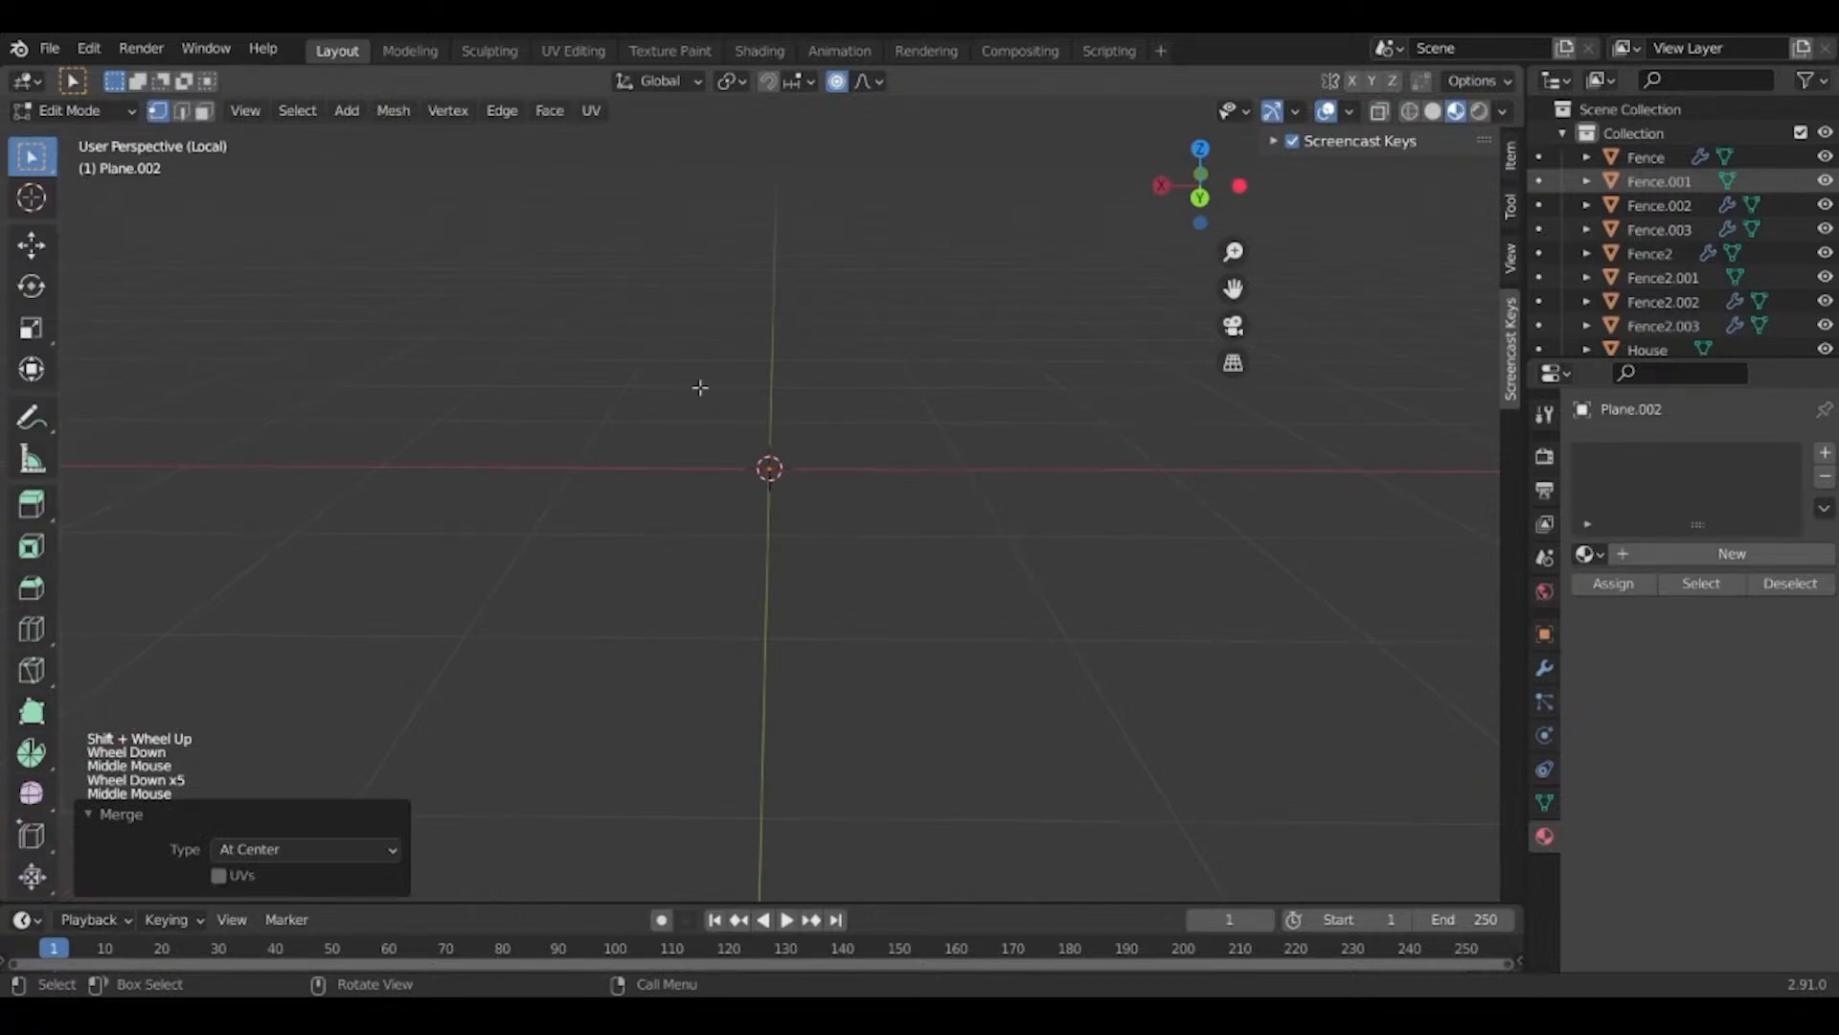
scroll(748, 615, up, 3)
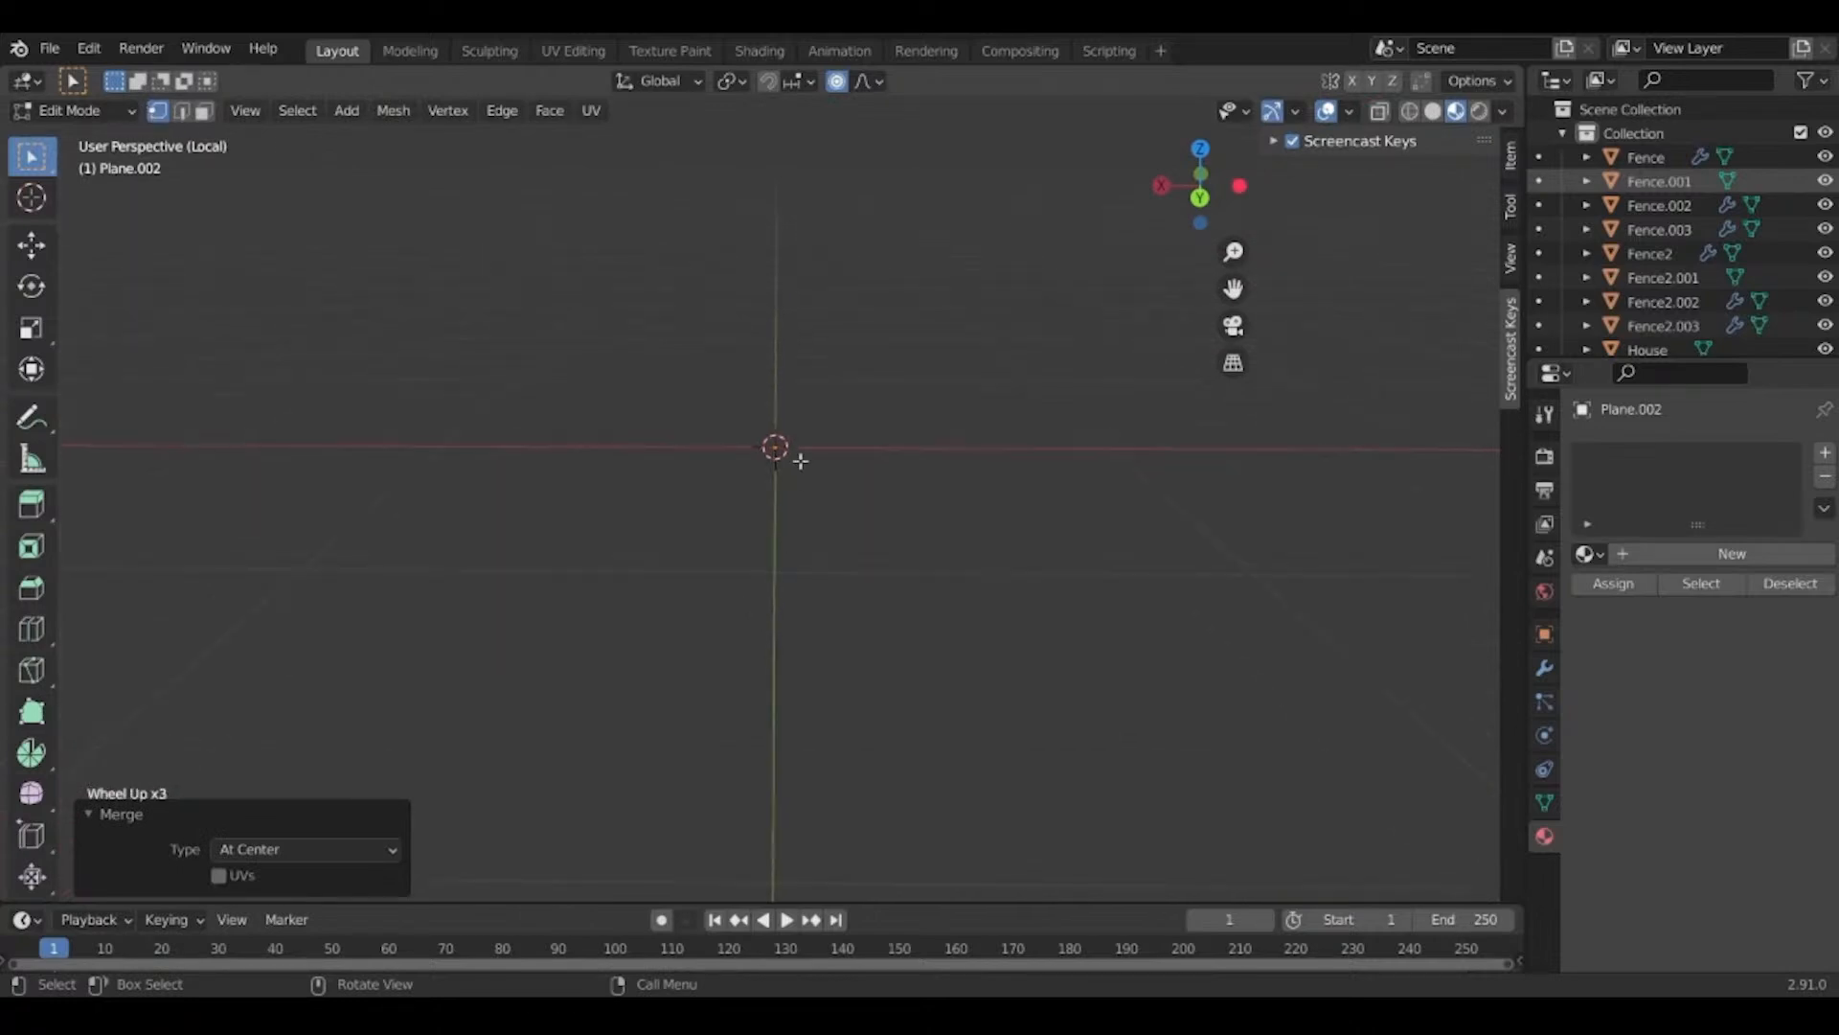
key(e)
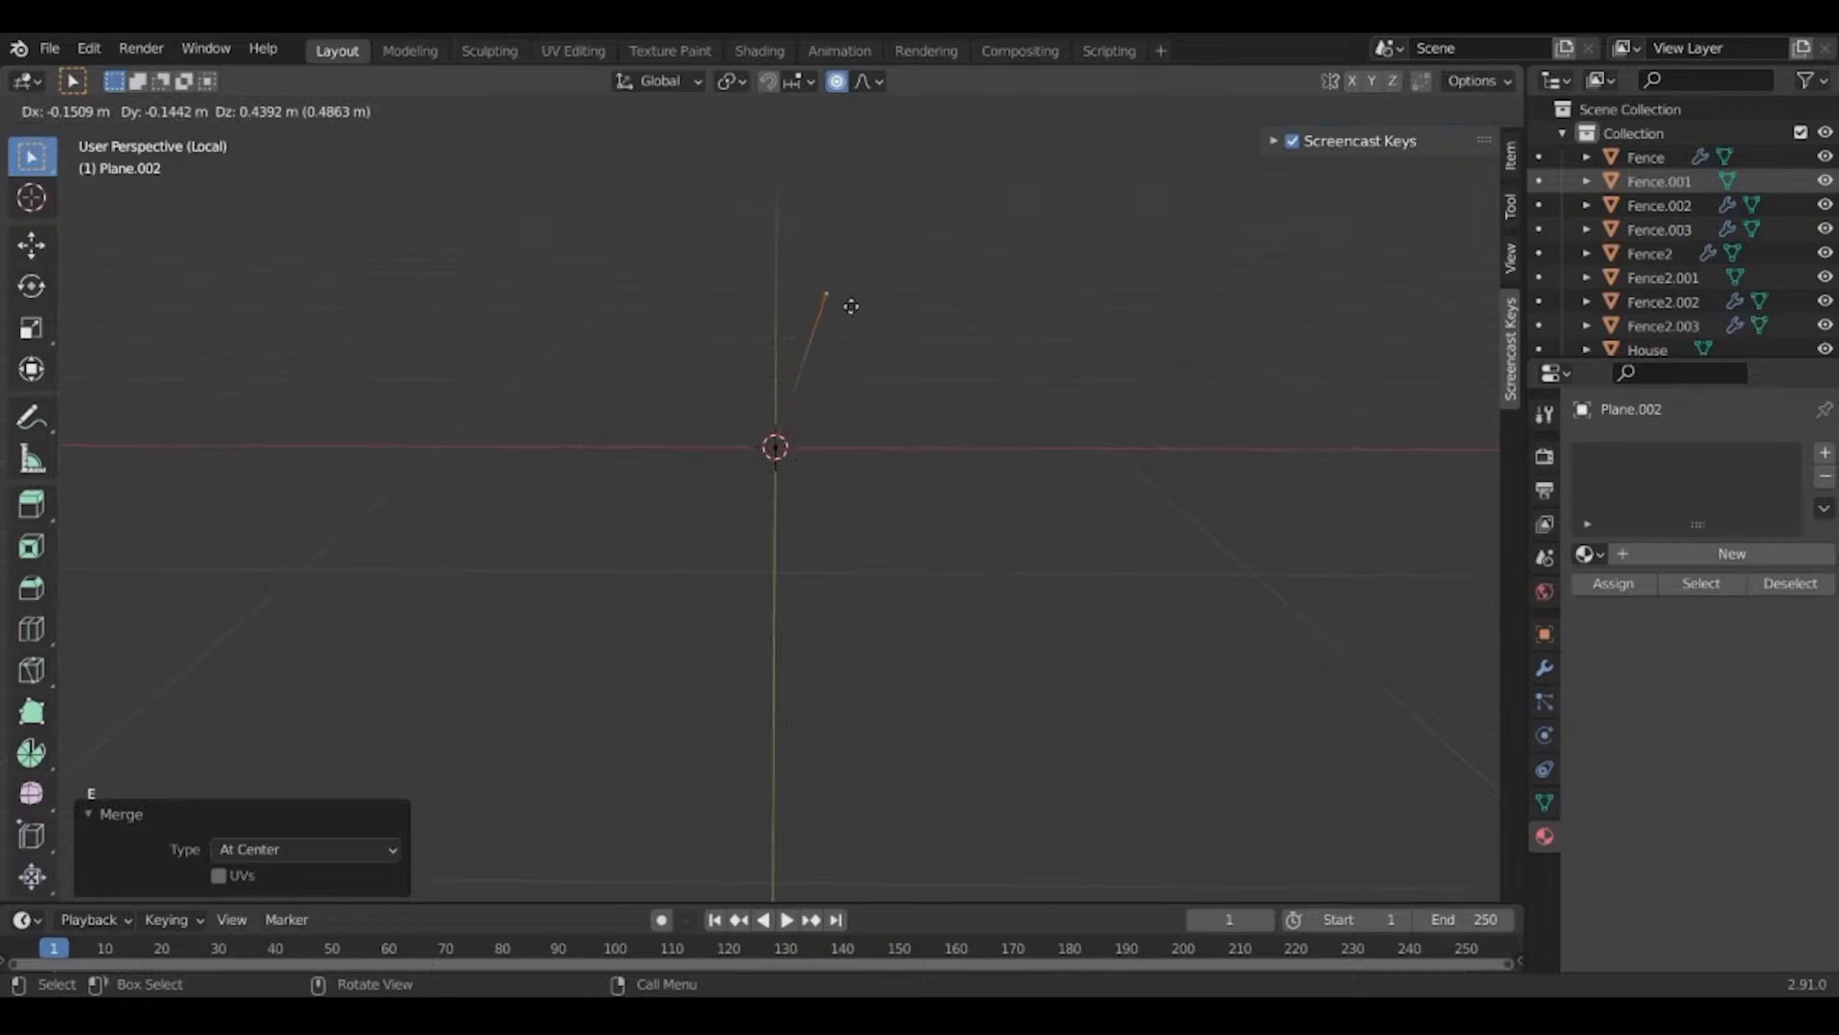
click(850, 306)
shift+middle_drag(834, 336, 870, 555)
key(e)
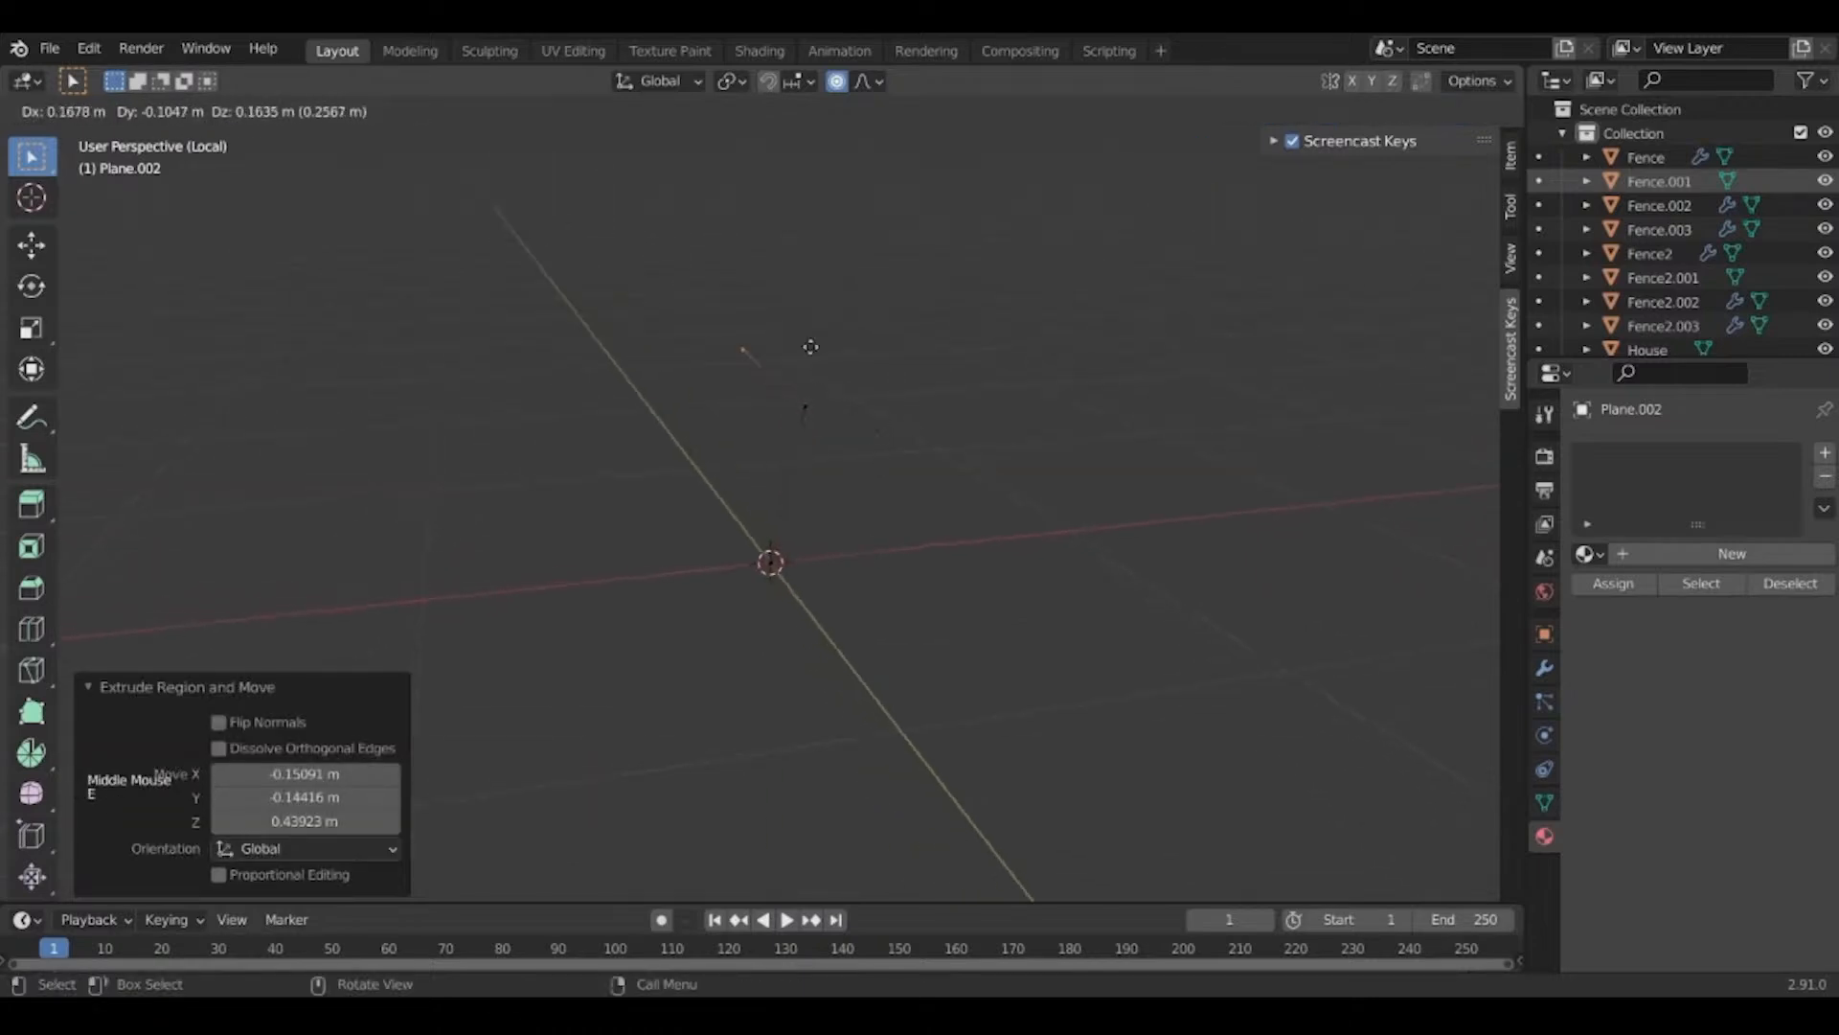
click(835, 286)
Extend the trunk with two more slightly bent upward extrusions, the first rising about 0.43 m.
shift+middle_drag(835, 286, 704, 388)
key(e)
click(820, 210)
shift+middle_drag(704, 388, 699, 733)
key(e)
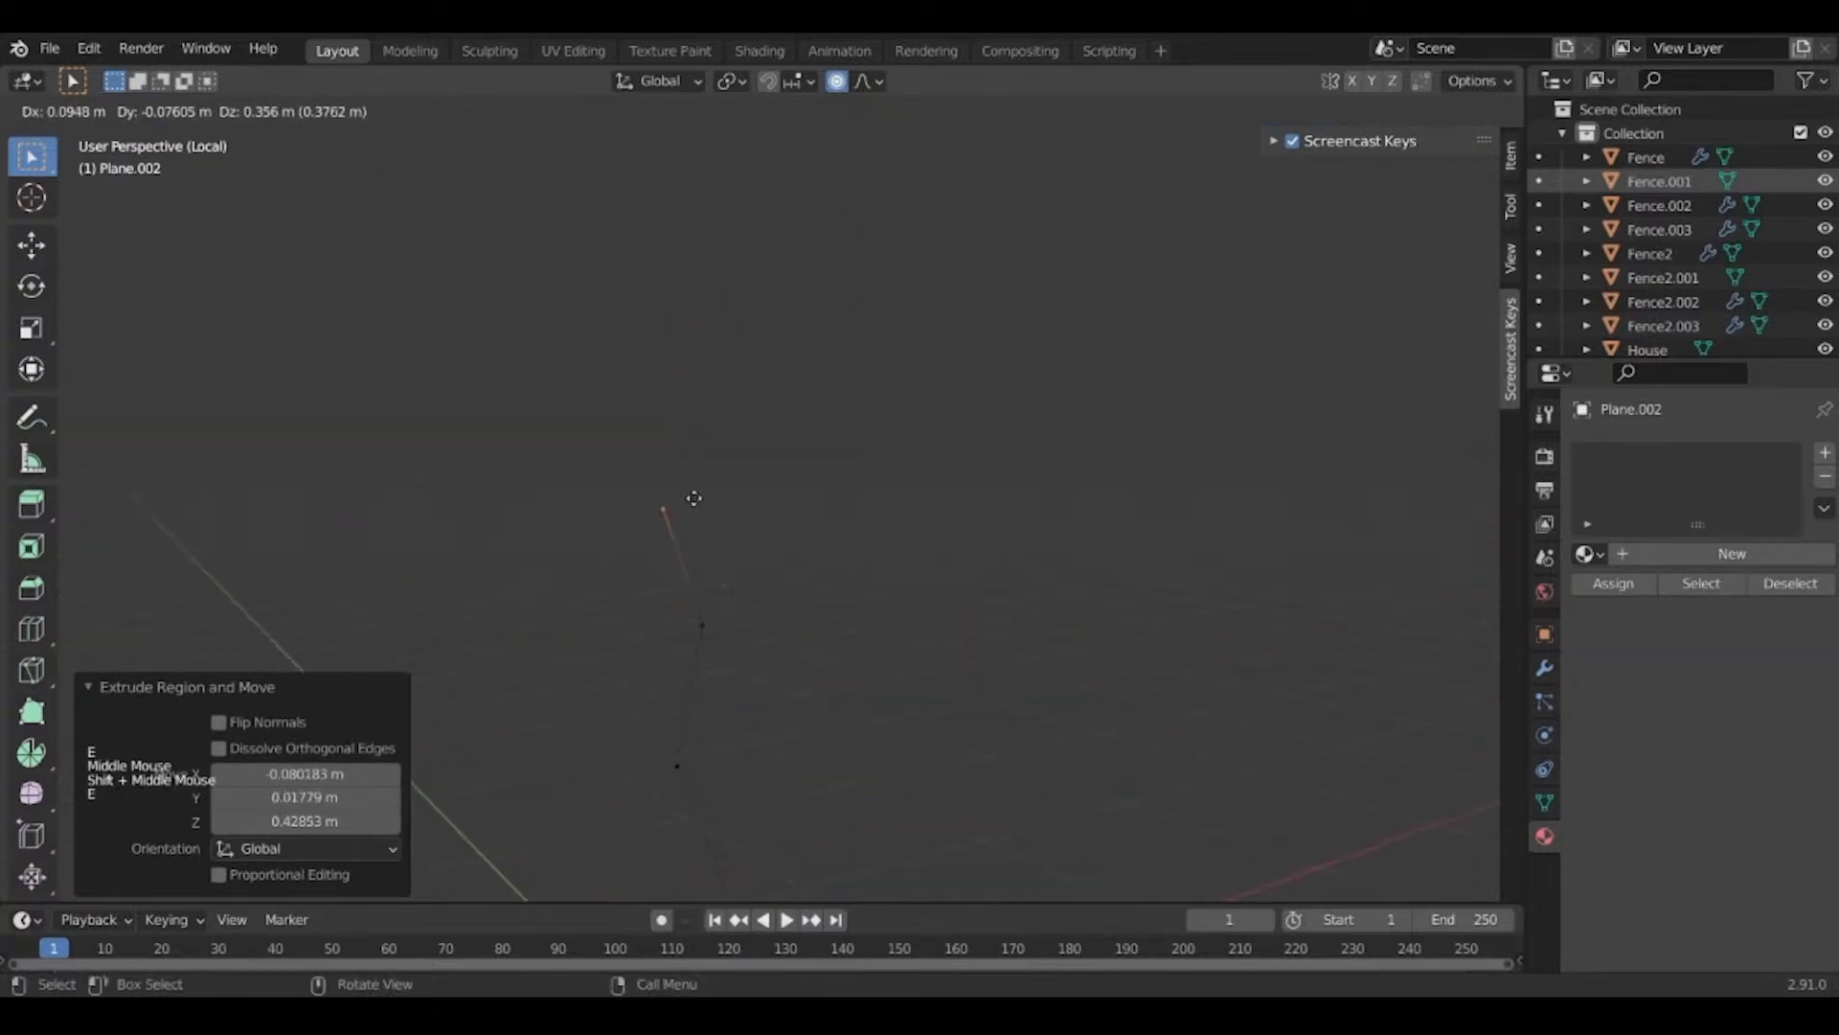
click(690, 496)
Fork the trunk's top vertex into two main branches, extruding one segment for the first and two for the second.
middle_drag(689, 497, 768, 444)
key(e)
click(741, 410)
click(648, 506)
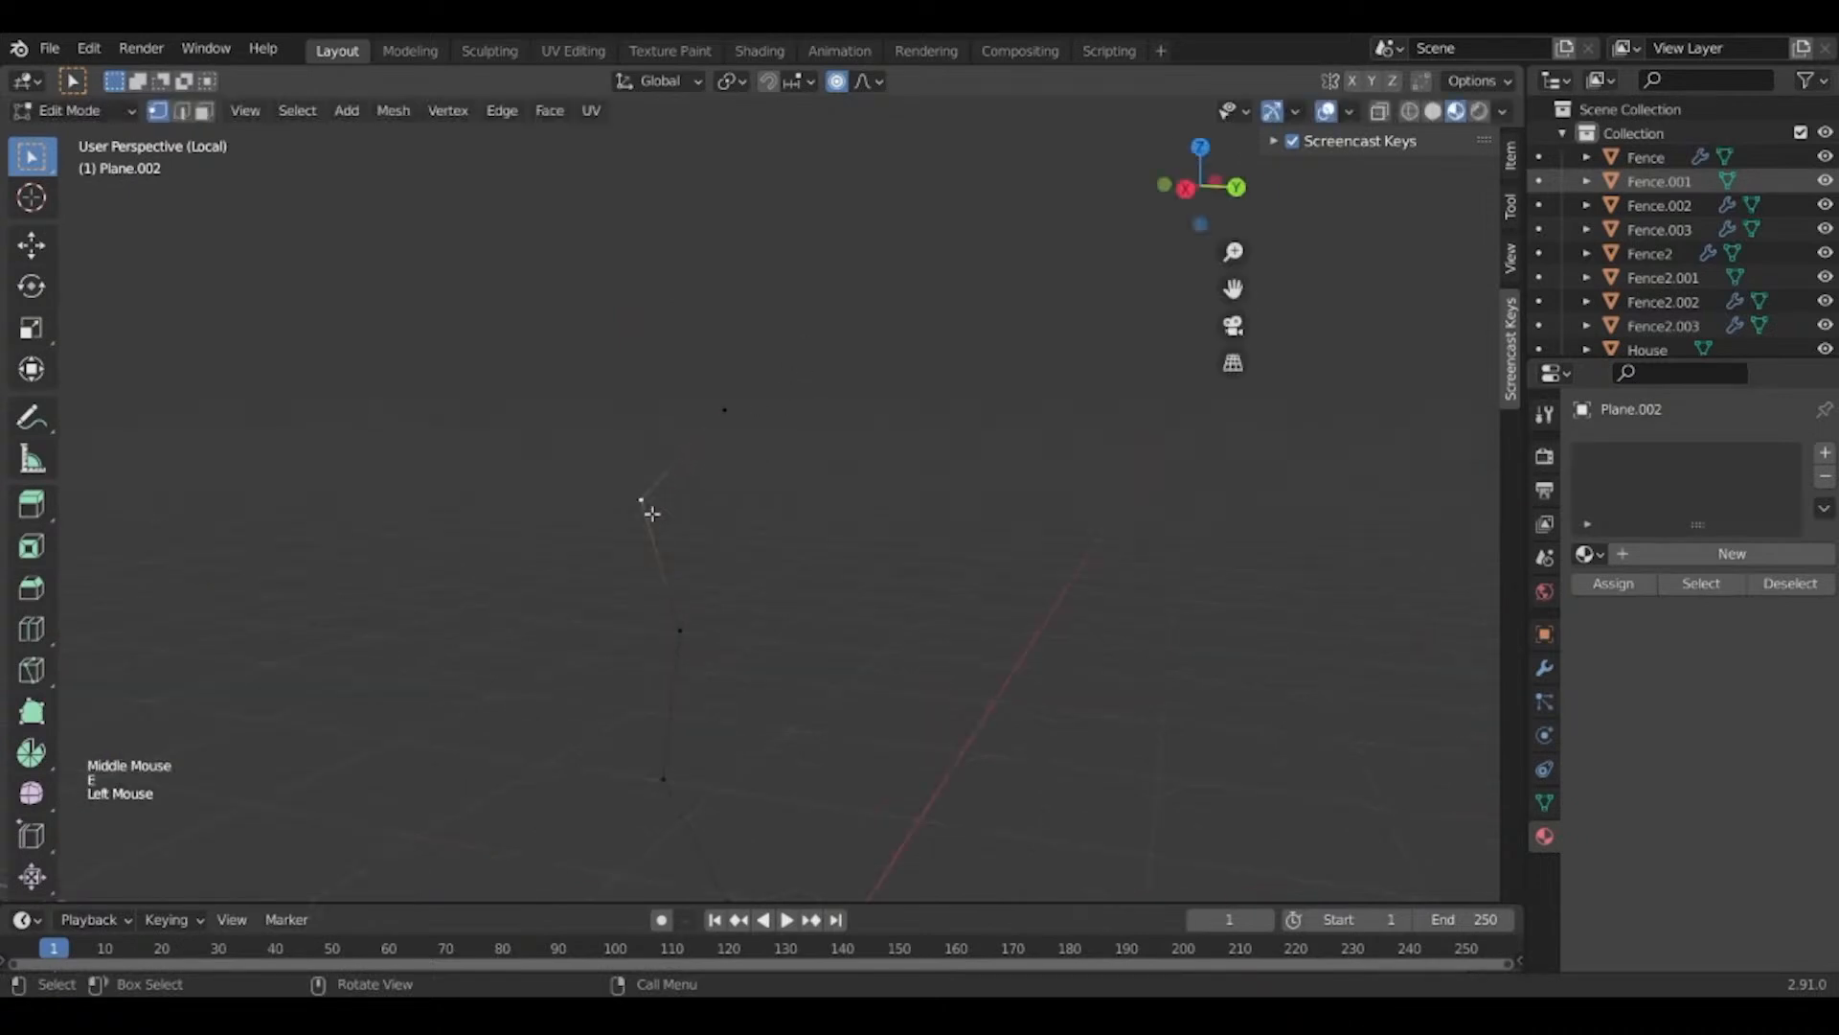
key(e)
click(558, 464)
key(e)
click(459, 443)
Extrude several short twigs in different directions from the vertices of the longer, two-segment branch.
middle_drag(480, 418, 643, 340)
click(676, 308)
key(e)
key(e)
middle_drag(379, 329, 867, 444)
key(e)
click(595, 423)
key(e)
Extrude an upward segment about 0.26 m high on the other main branch, add side twigs and reposition a vertex there.
key(e)
click(870, 376)
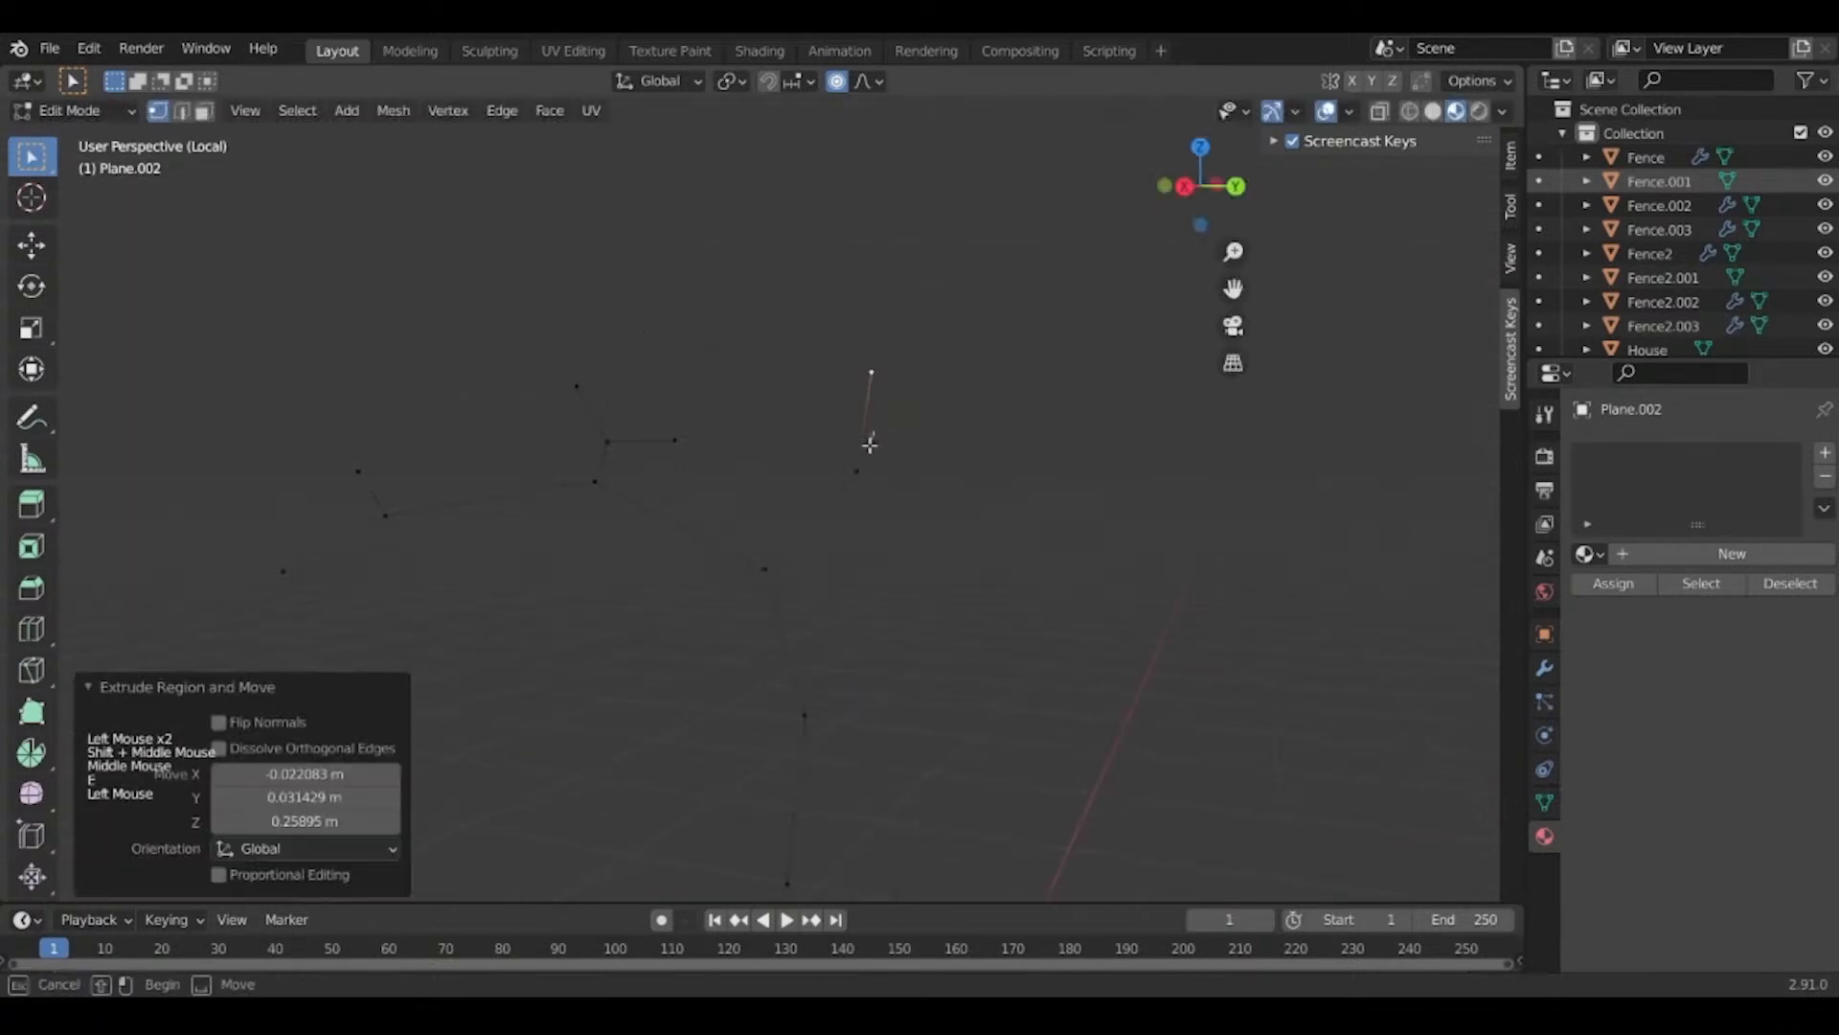
key(e)
click(1096, 357)
middle_drag(1096, 358, 862, 385)
key(g)
click(833, 388)
click(840, 87)
key(e)
click(824, 326)
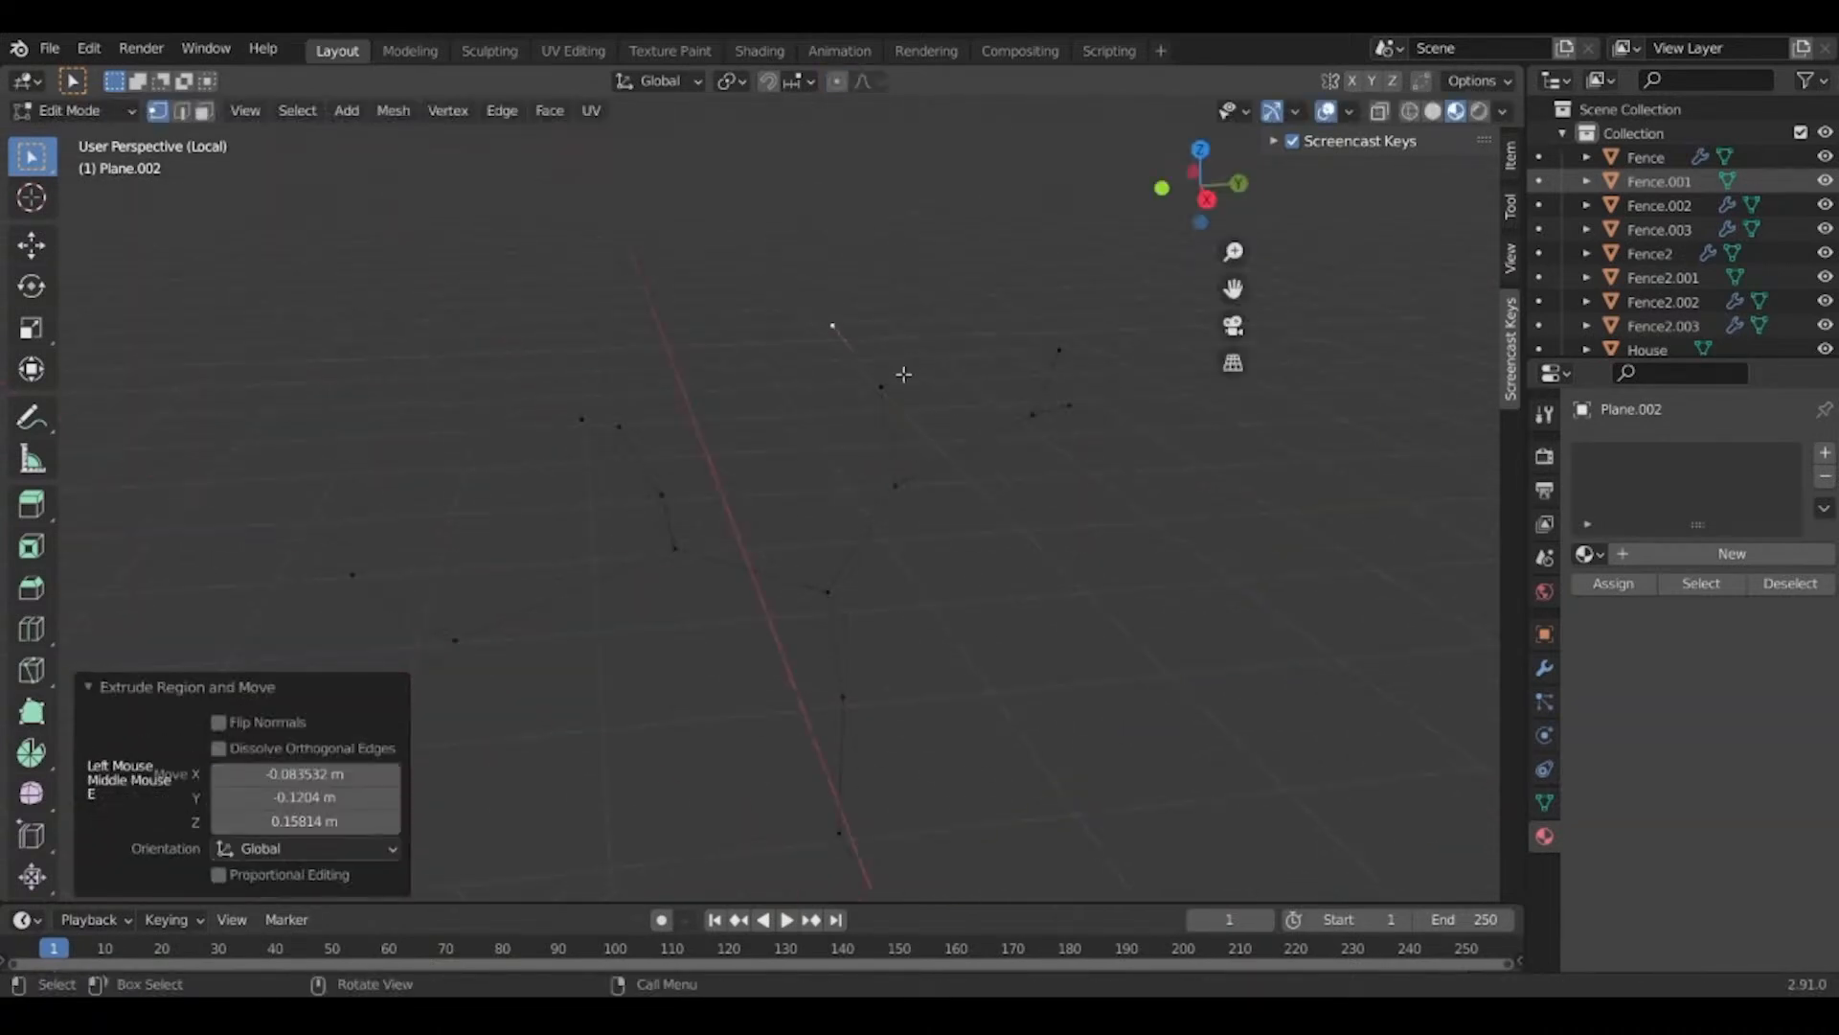
Extrude another short twig about 0.13 m upward and 0.12 m along Y from the forked vertex of the upright branch.
click(896, 385)
key(e)
click(937, 338)
middle_drag(831, 450, 871, 665)
scroll(765, 451, down, 2)
scroll(867, 665, up, 2)
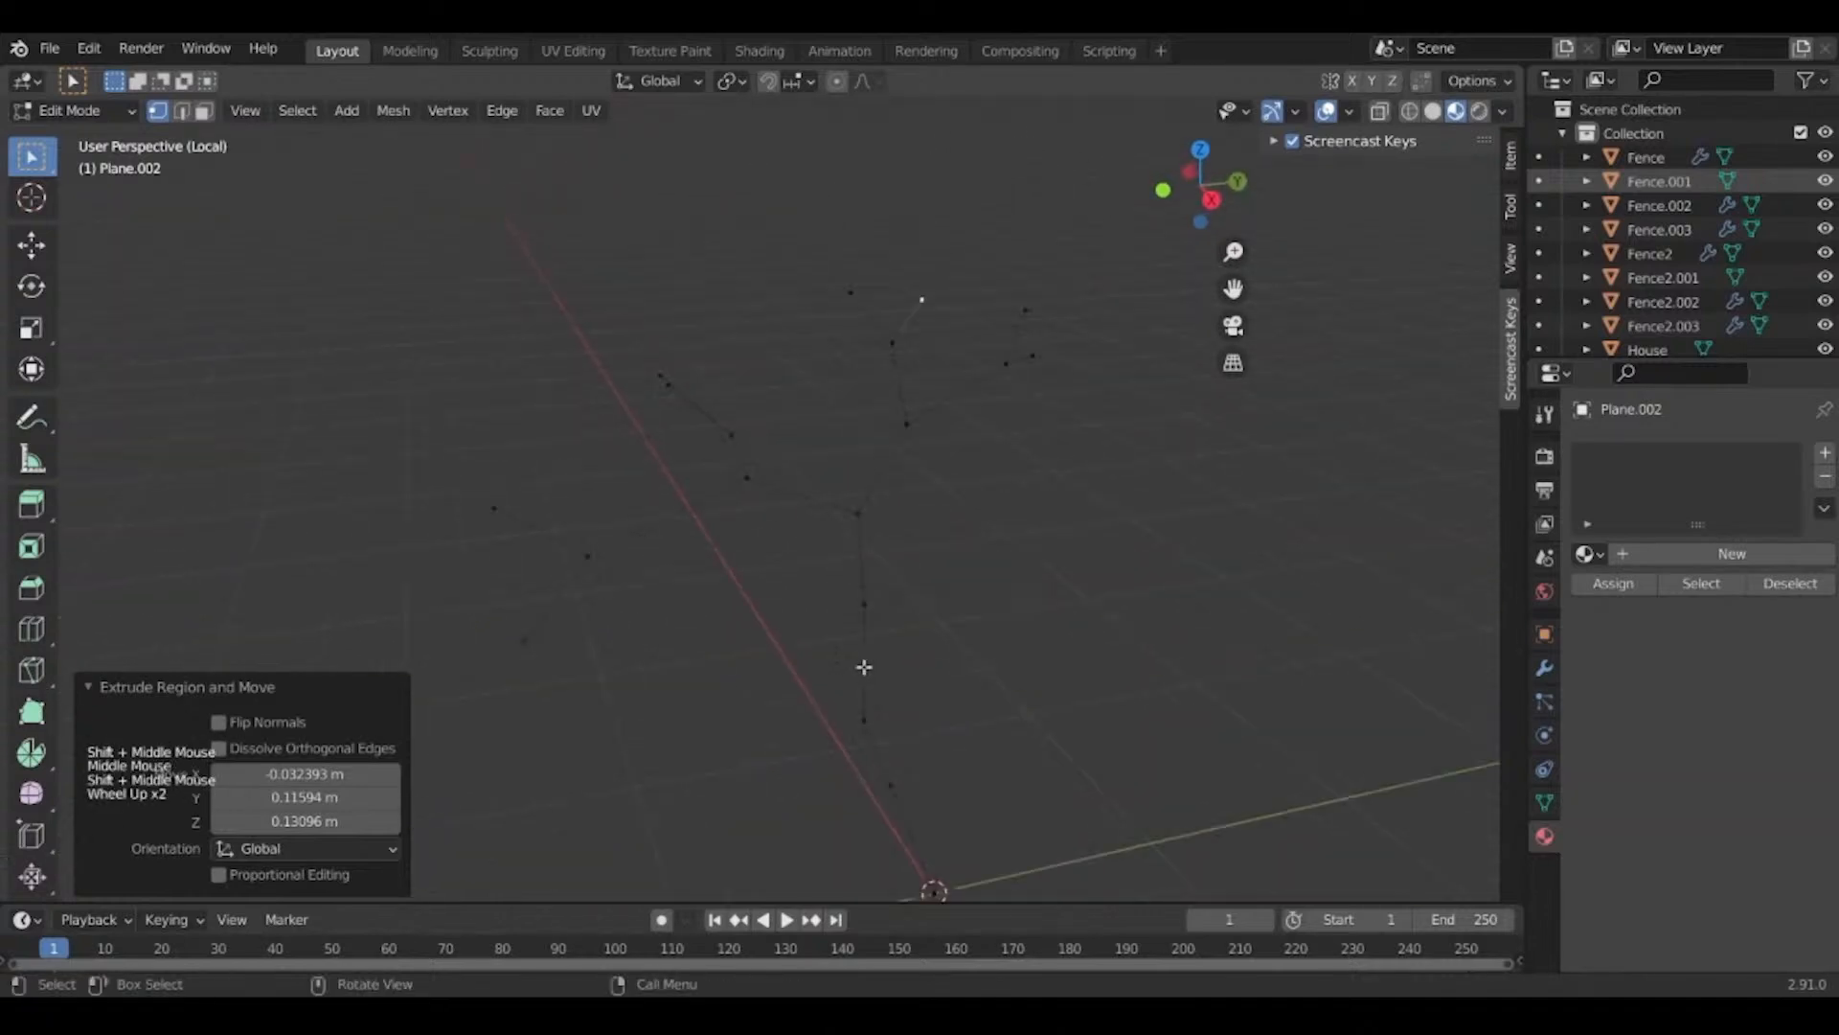
Leave mesh editing and add a Skin modifier to the tree skeleton.
key(Tab)
click(1544, 669)
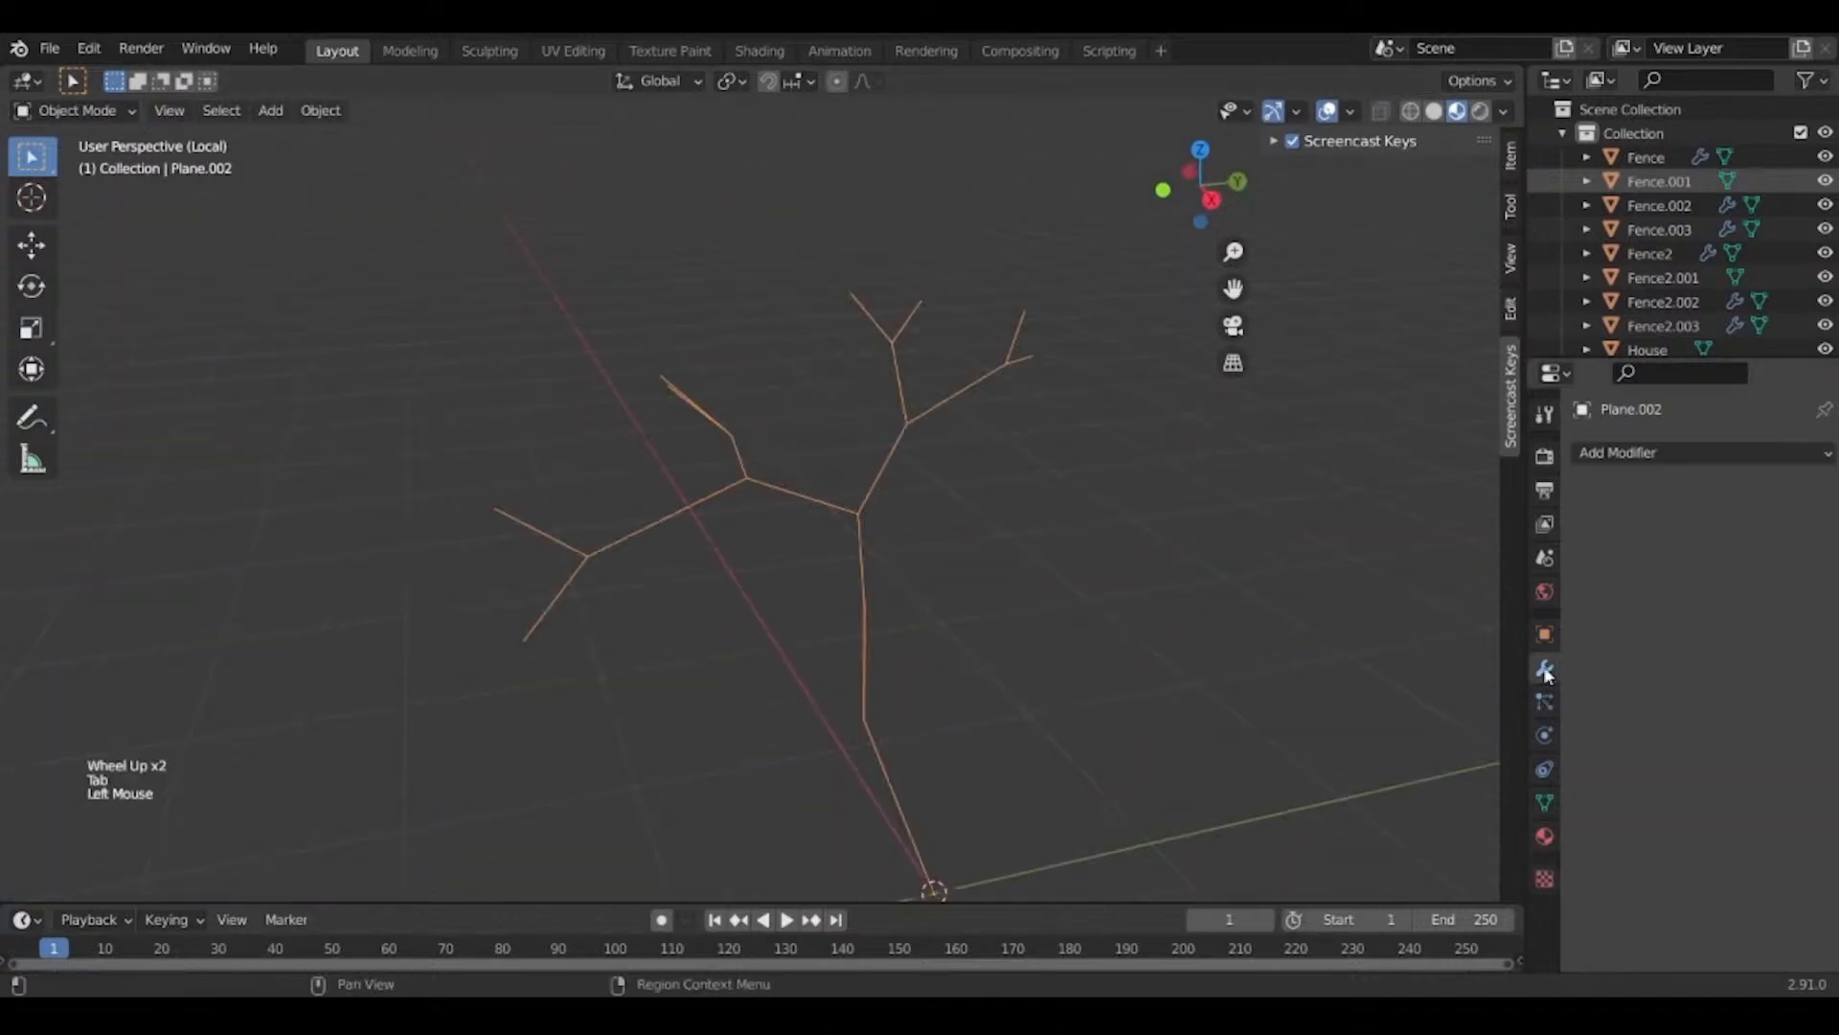
click(1633, 452)
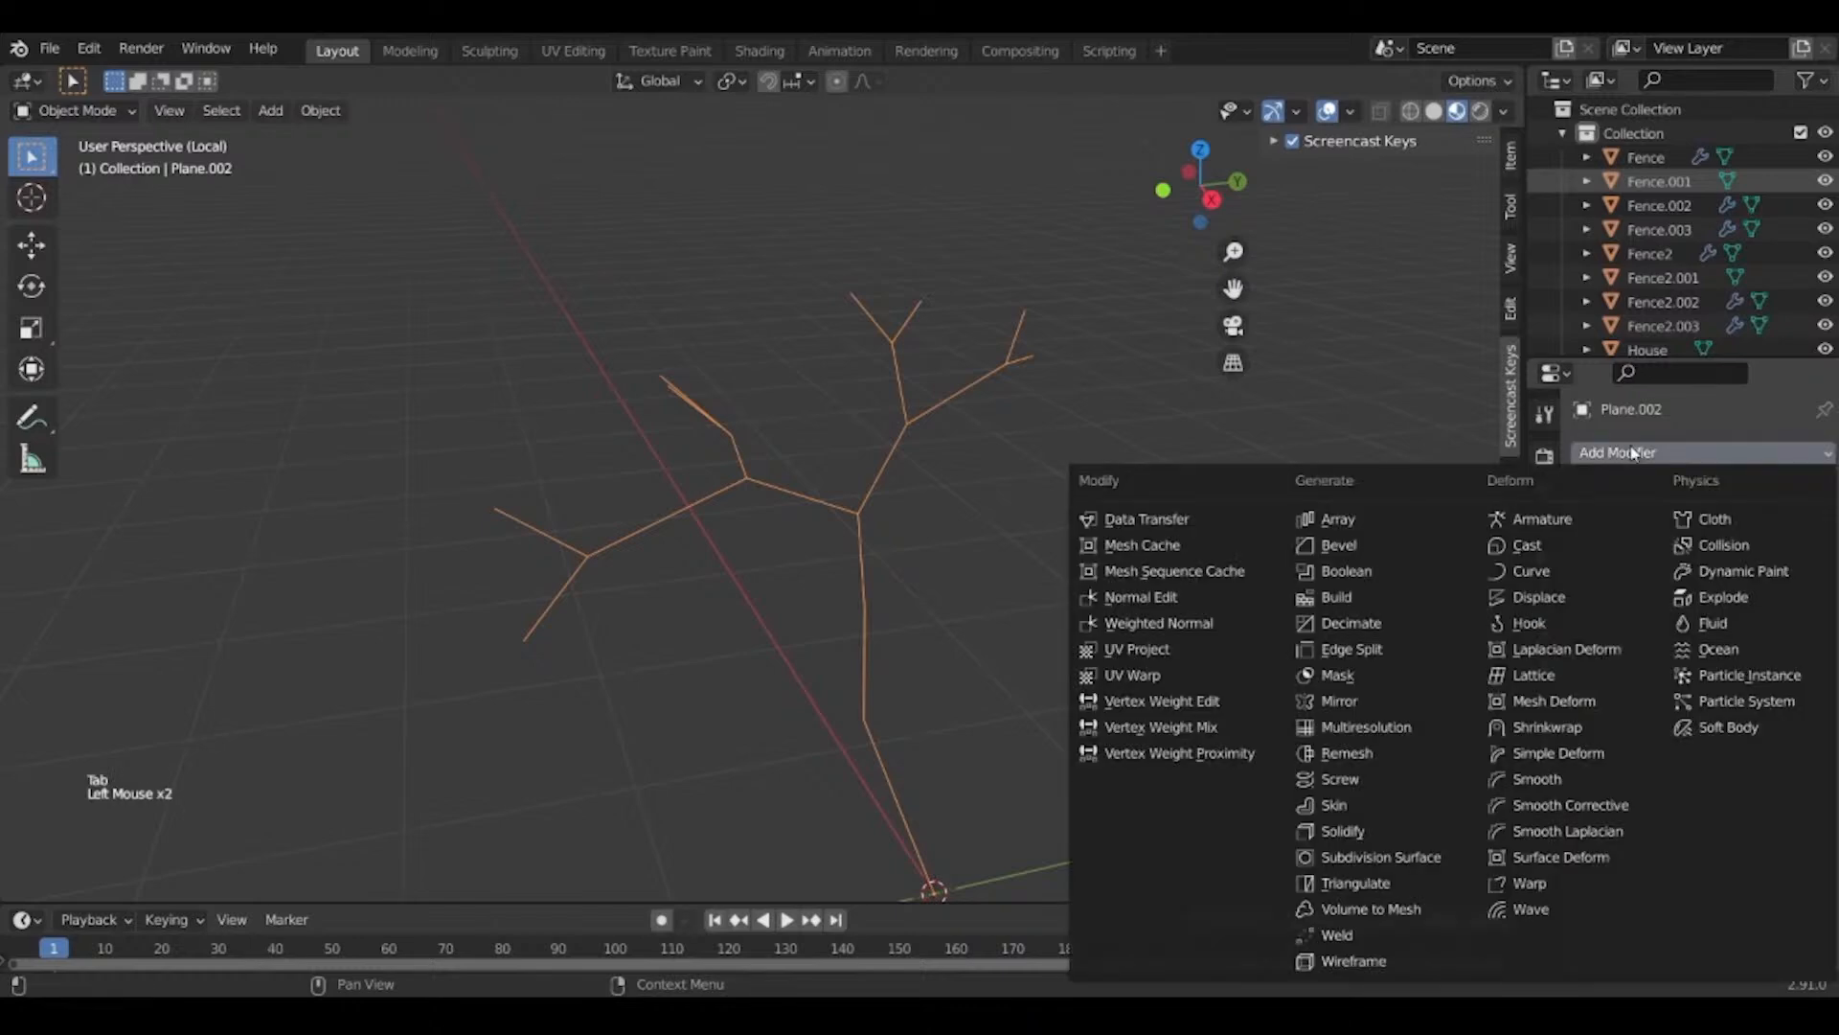
click(1370, 808)
middle_drag(1322, 793, 650, 530)
scroll(652, 534, down, 1)
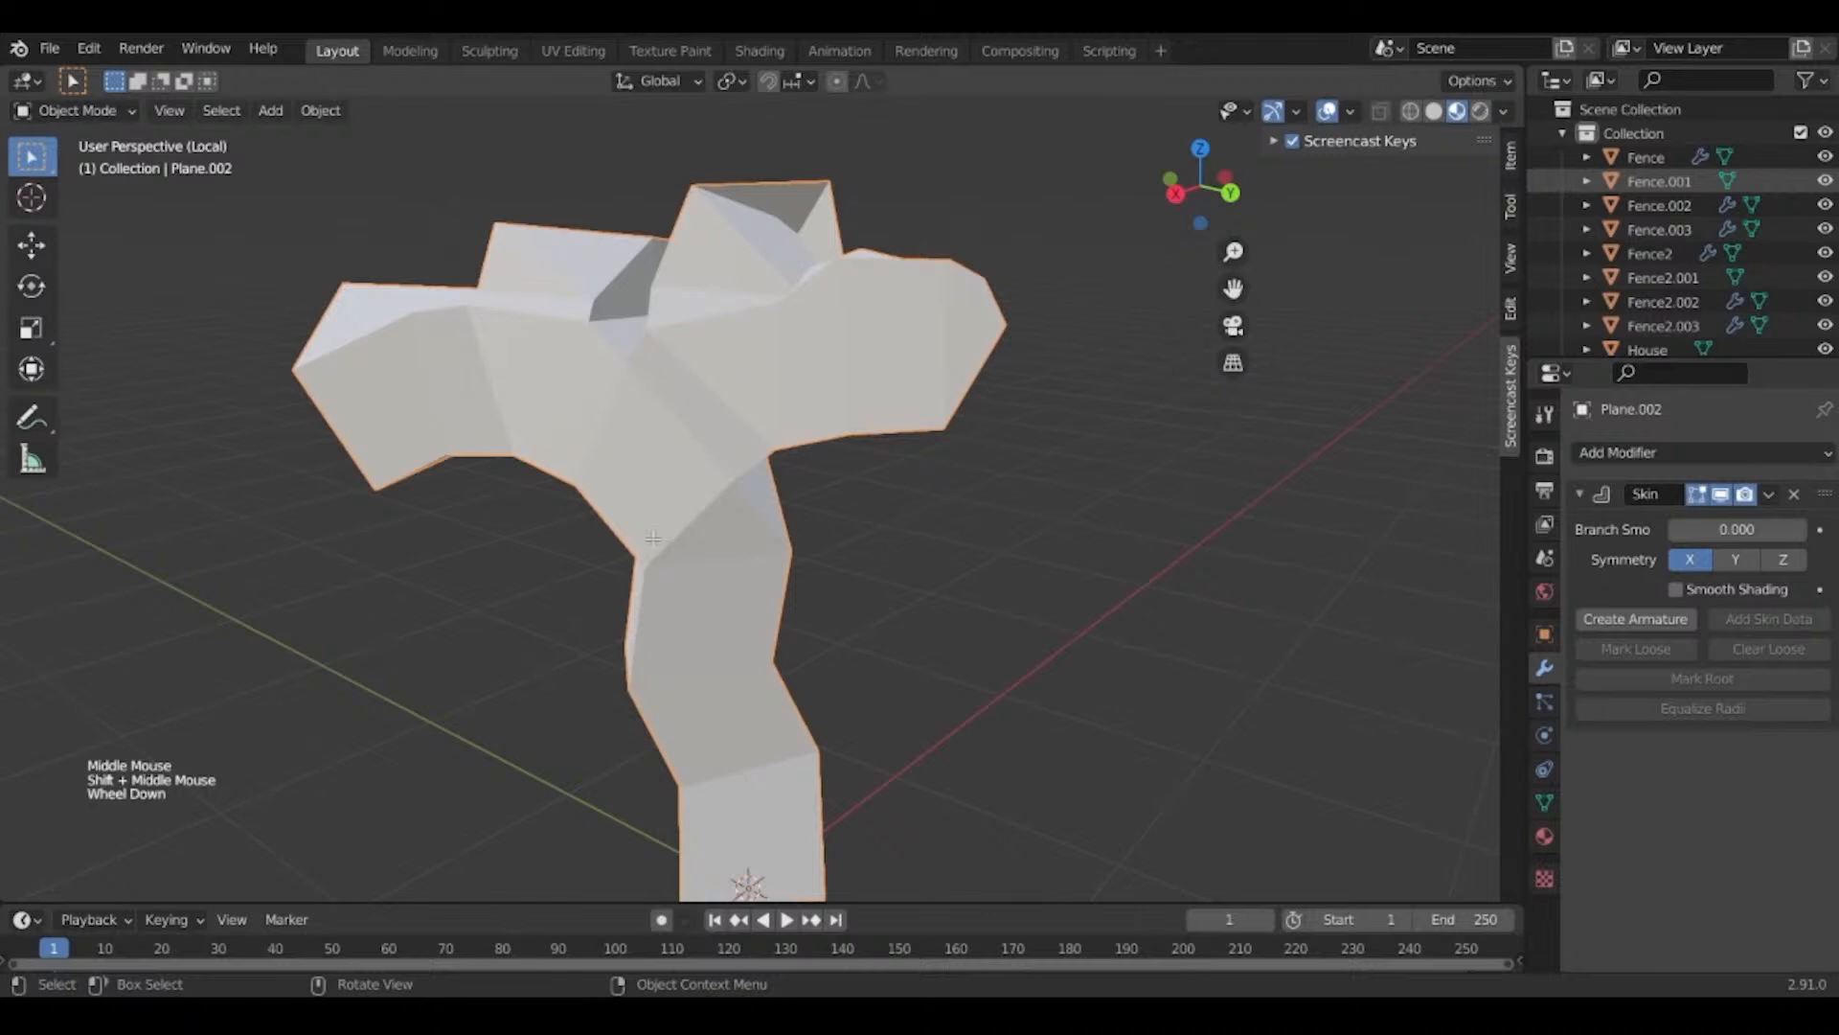
Select all tree vertices and scale their skin radius down to about 0.2.
key(Tab)
key(a)
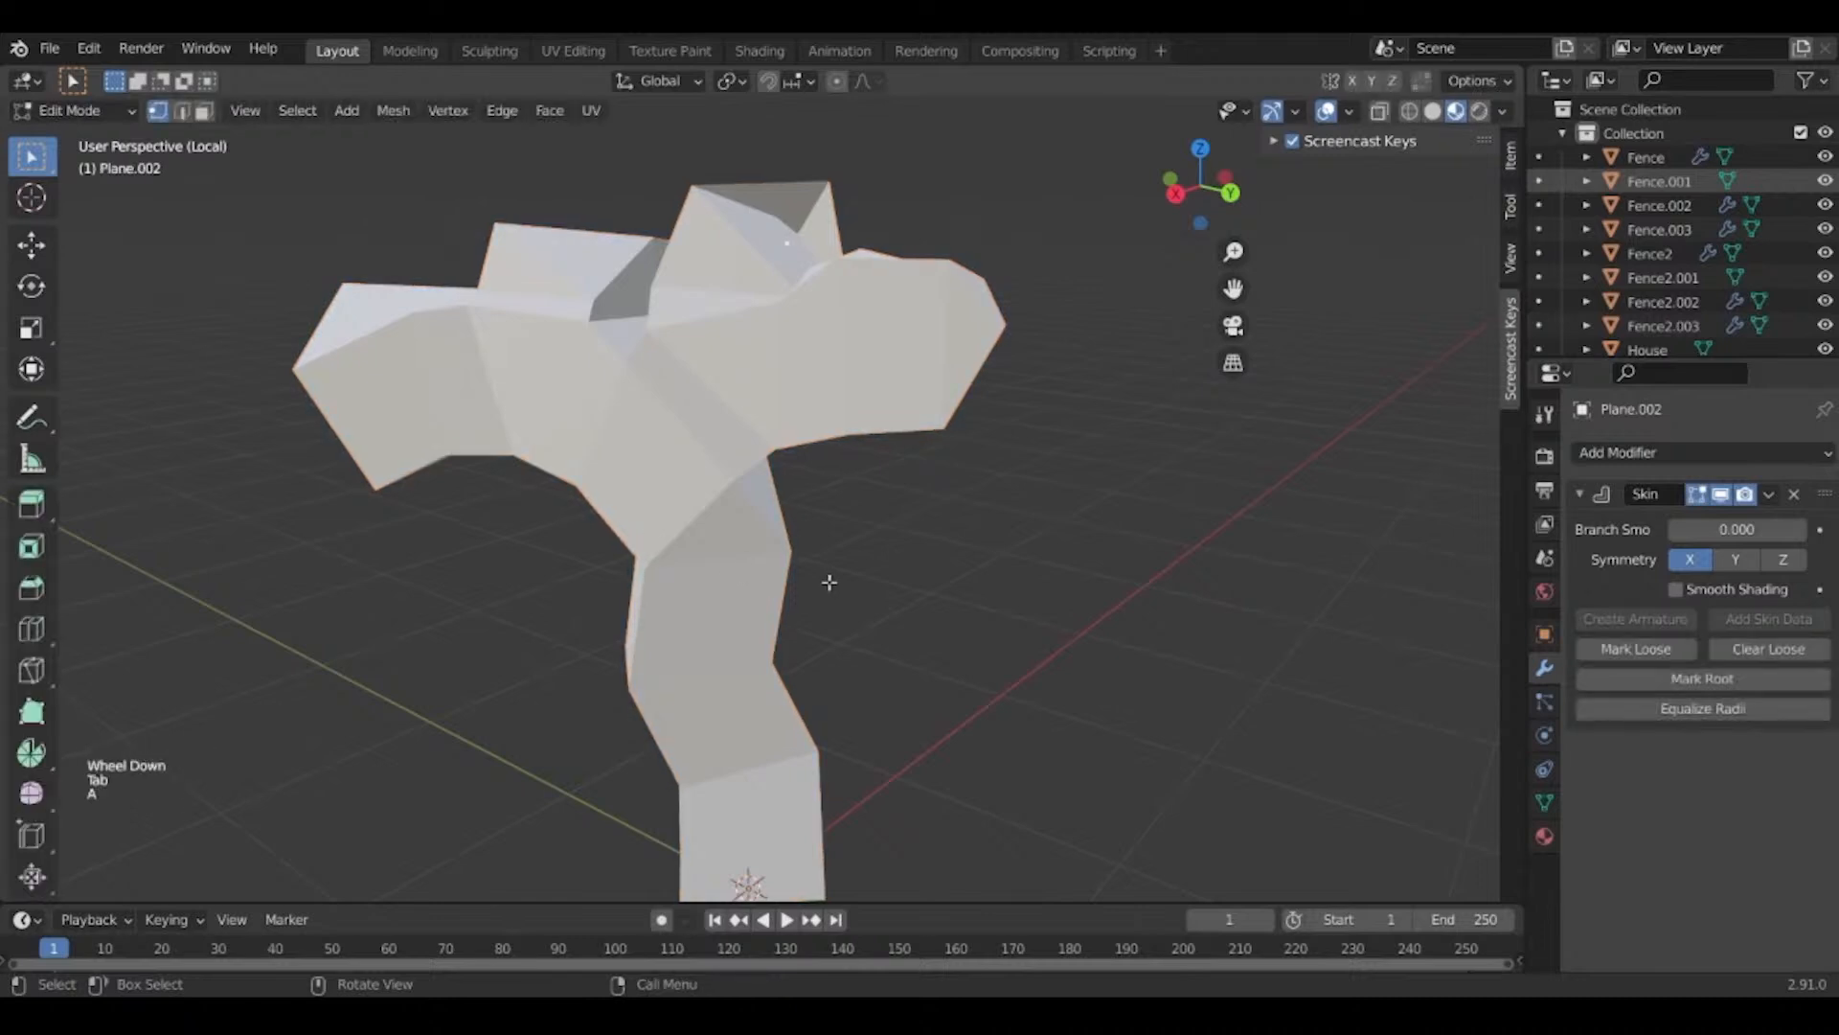
middle_drag(830, 583, 998, 643)
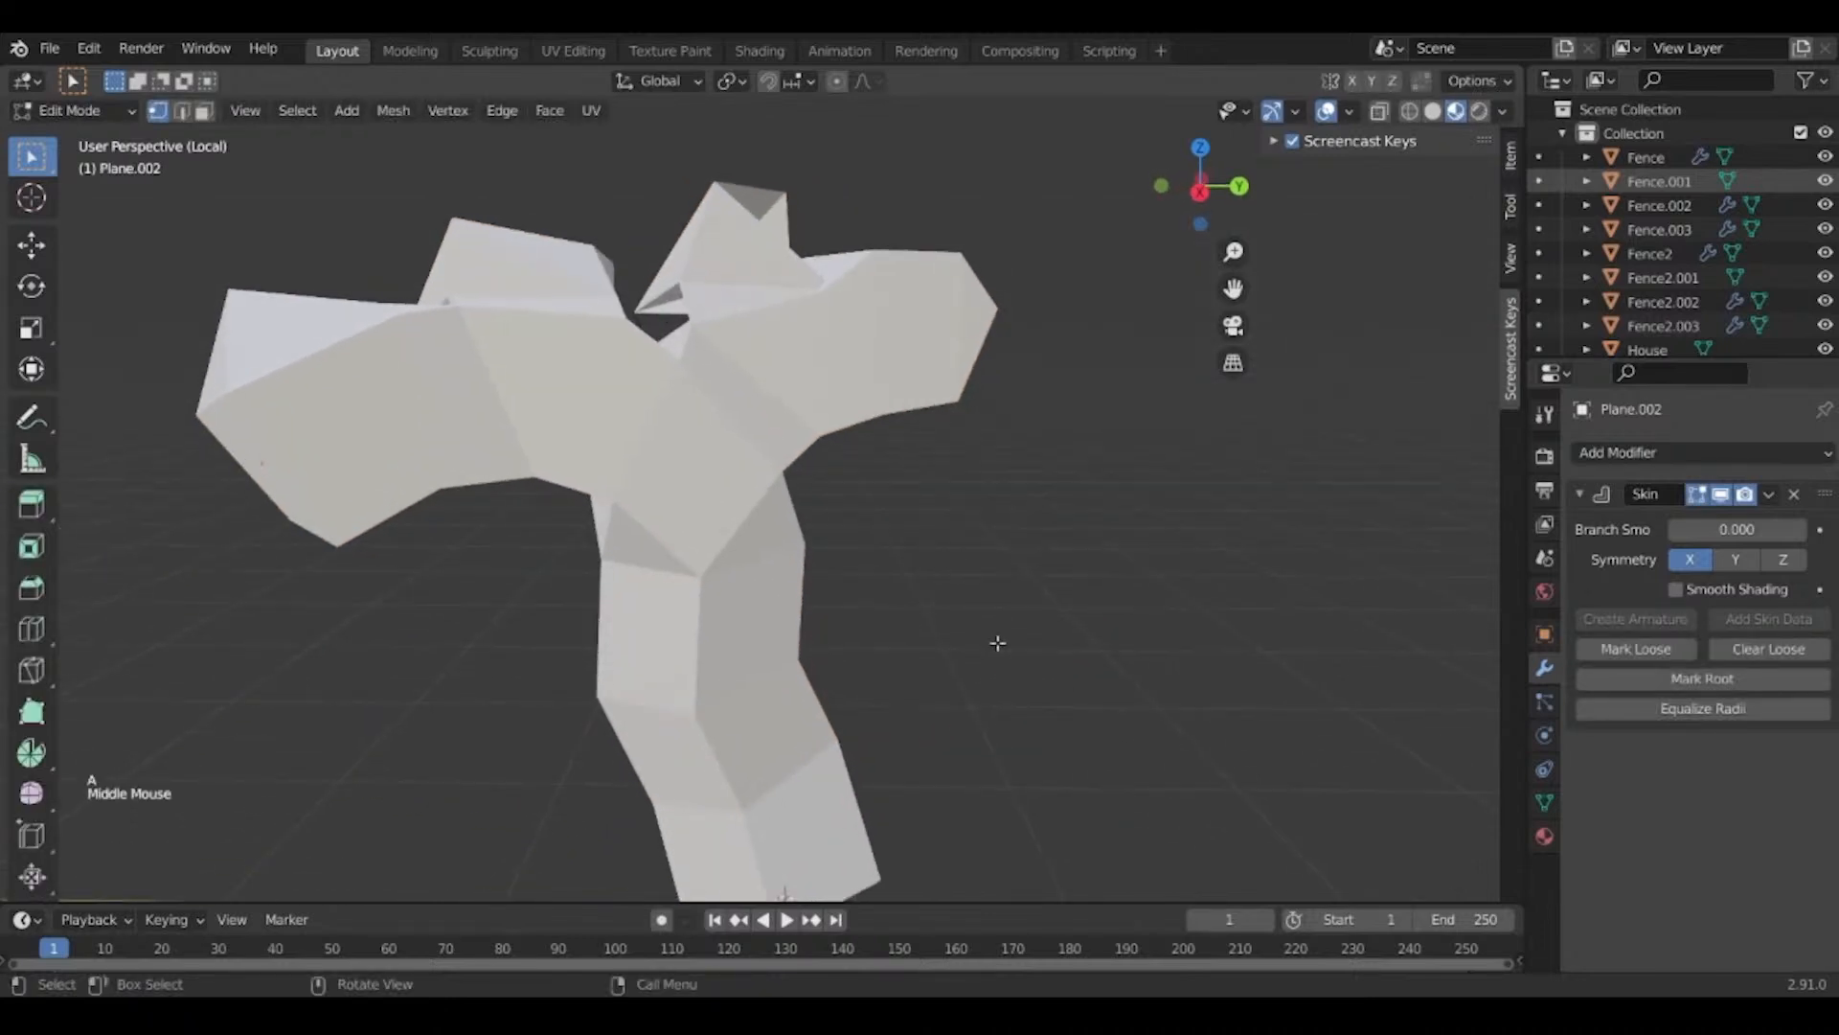
key(ctrl+a)
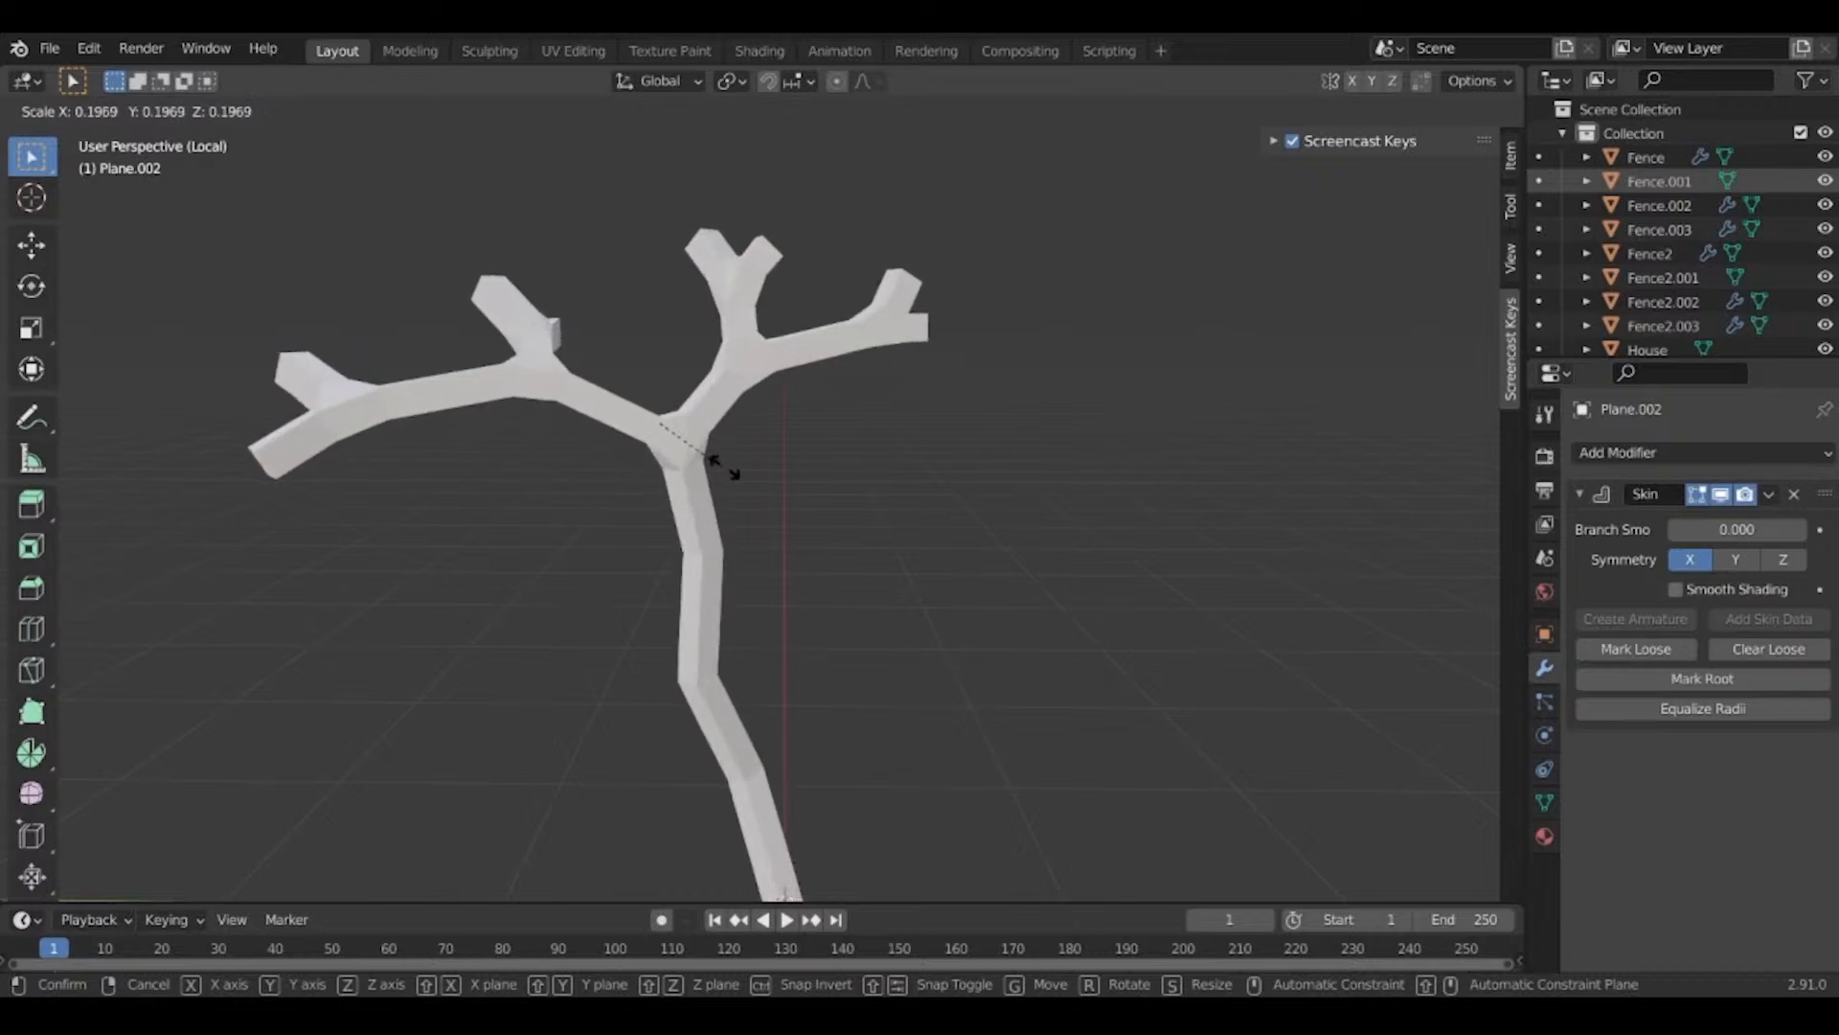
click(717, 464)
middle_drag(720, 464, 962, 478)
Select the end vertices of all the twigs on both main branches.
click(877, 464)
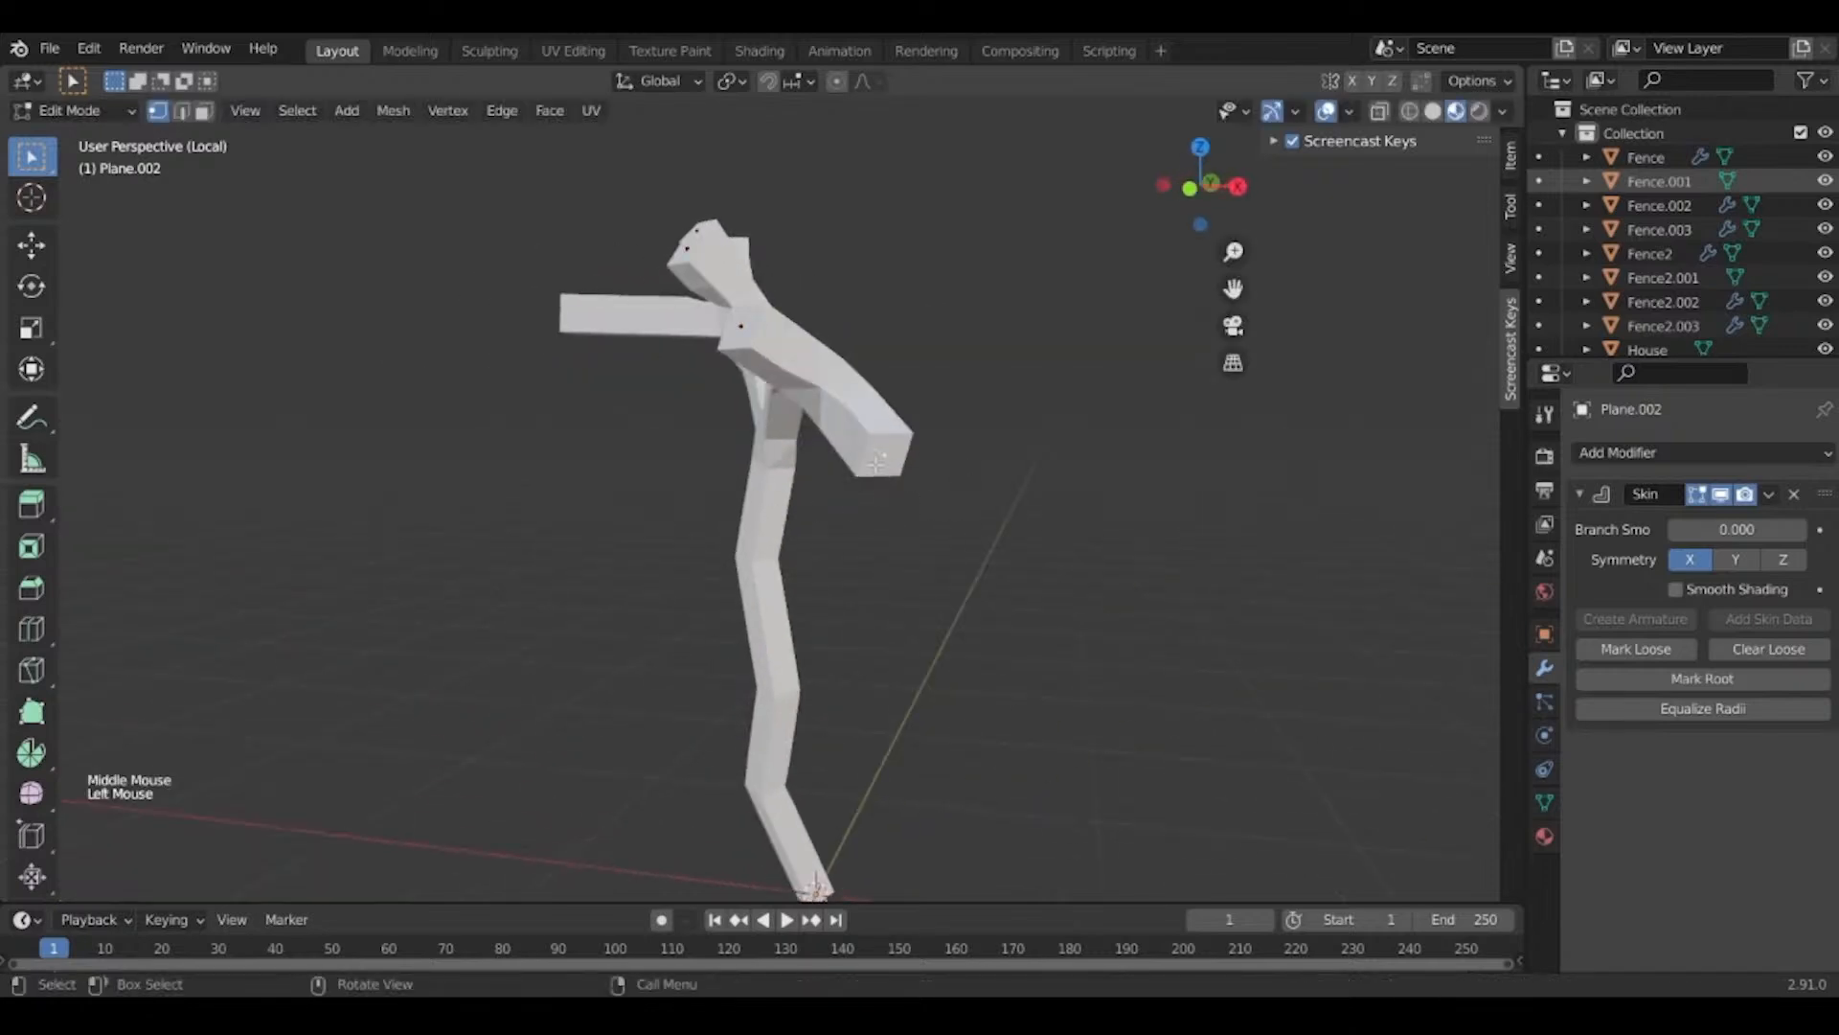
click(736, 325)
shift+click(895, 455)
middle_drag(894, 455, 859, 579)
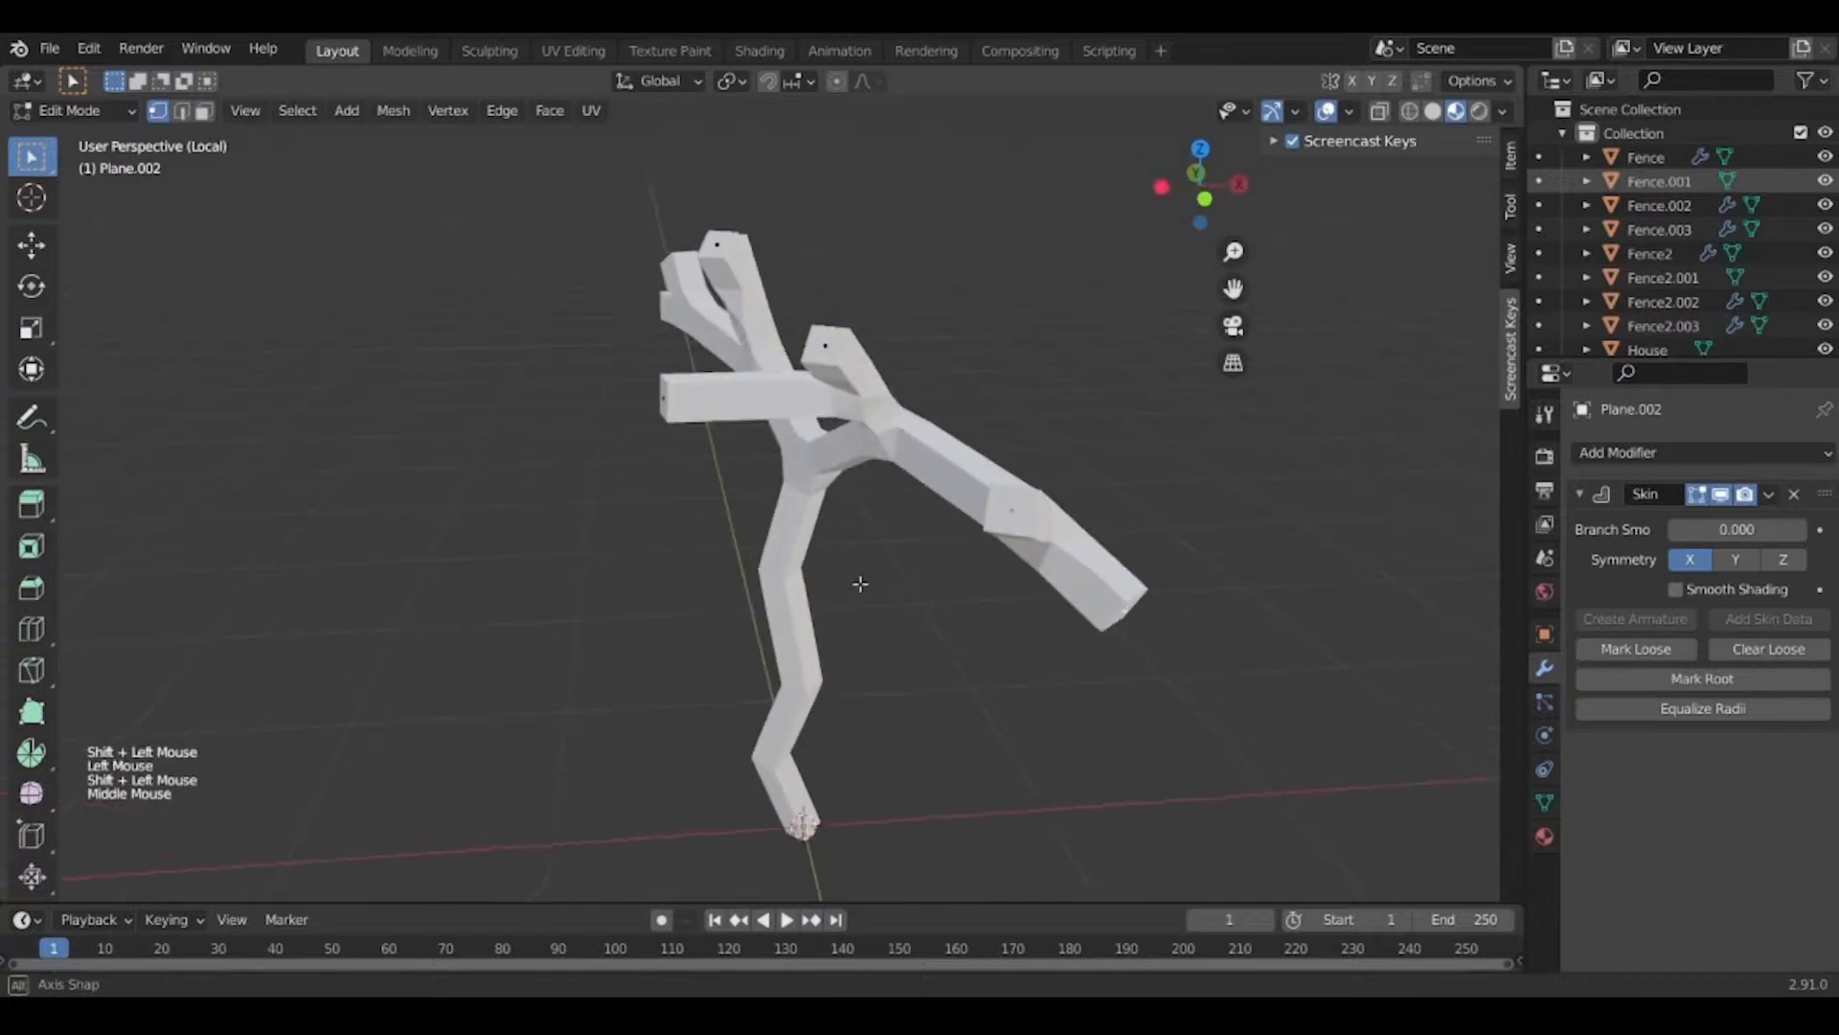
shift+click(820, 344)
middle_drag(608, 517, 809, 317)
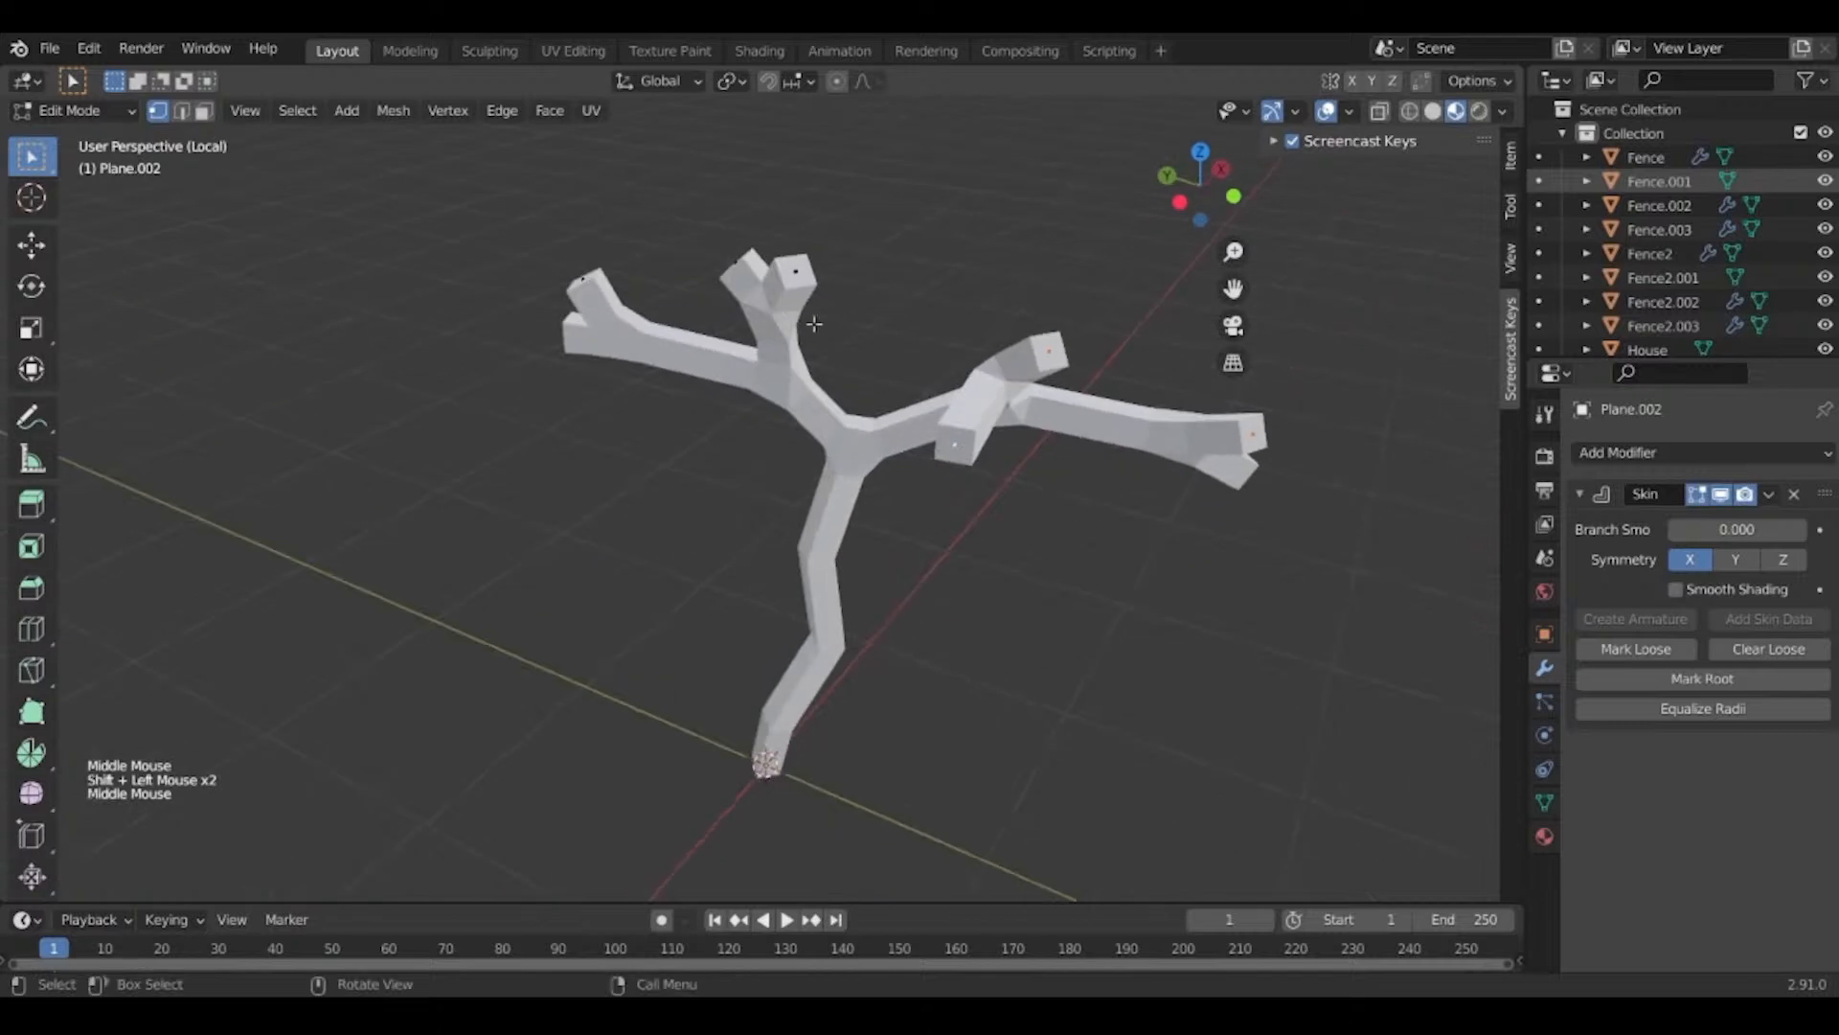
shift+click(752, 268)
middle_drag(661, 452, 621, 314)
shift+click(618, 309)
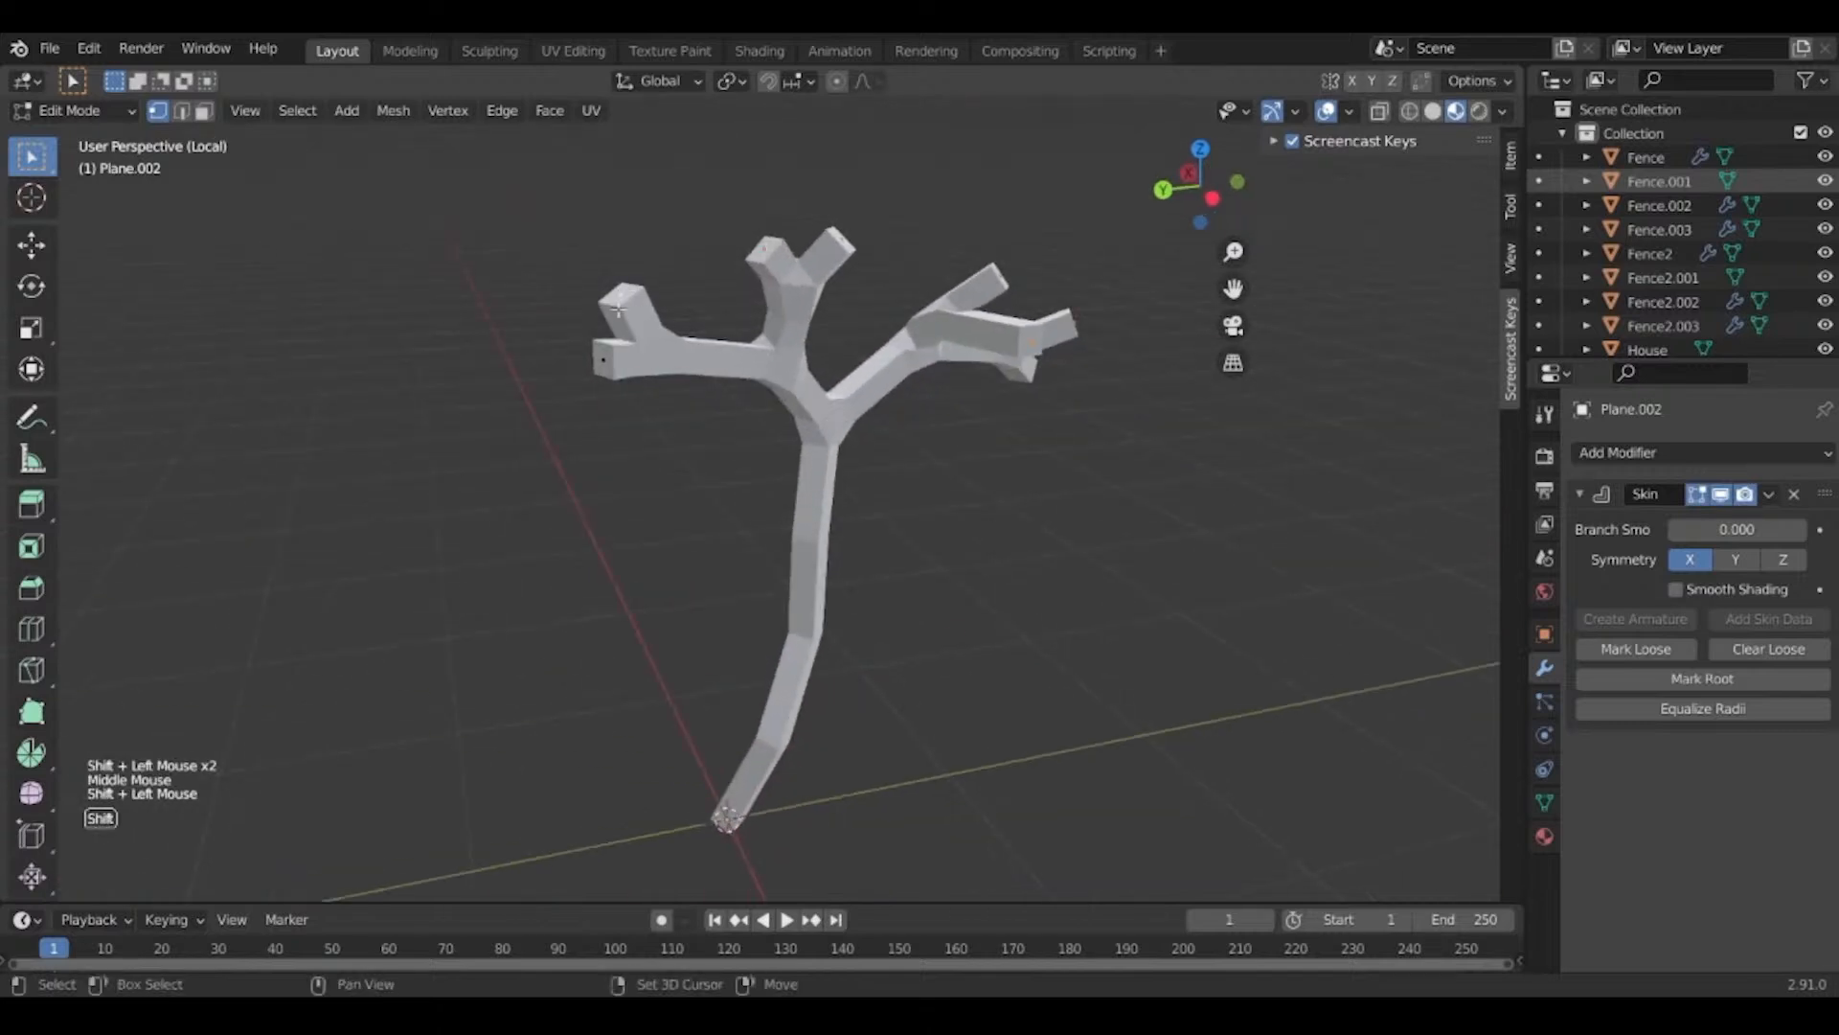
Taper the branches by scaling the twig ends' skin to about -0.06, using proportional editing with a size of 1.21.
key(ctrl+a)
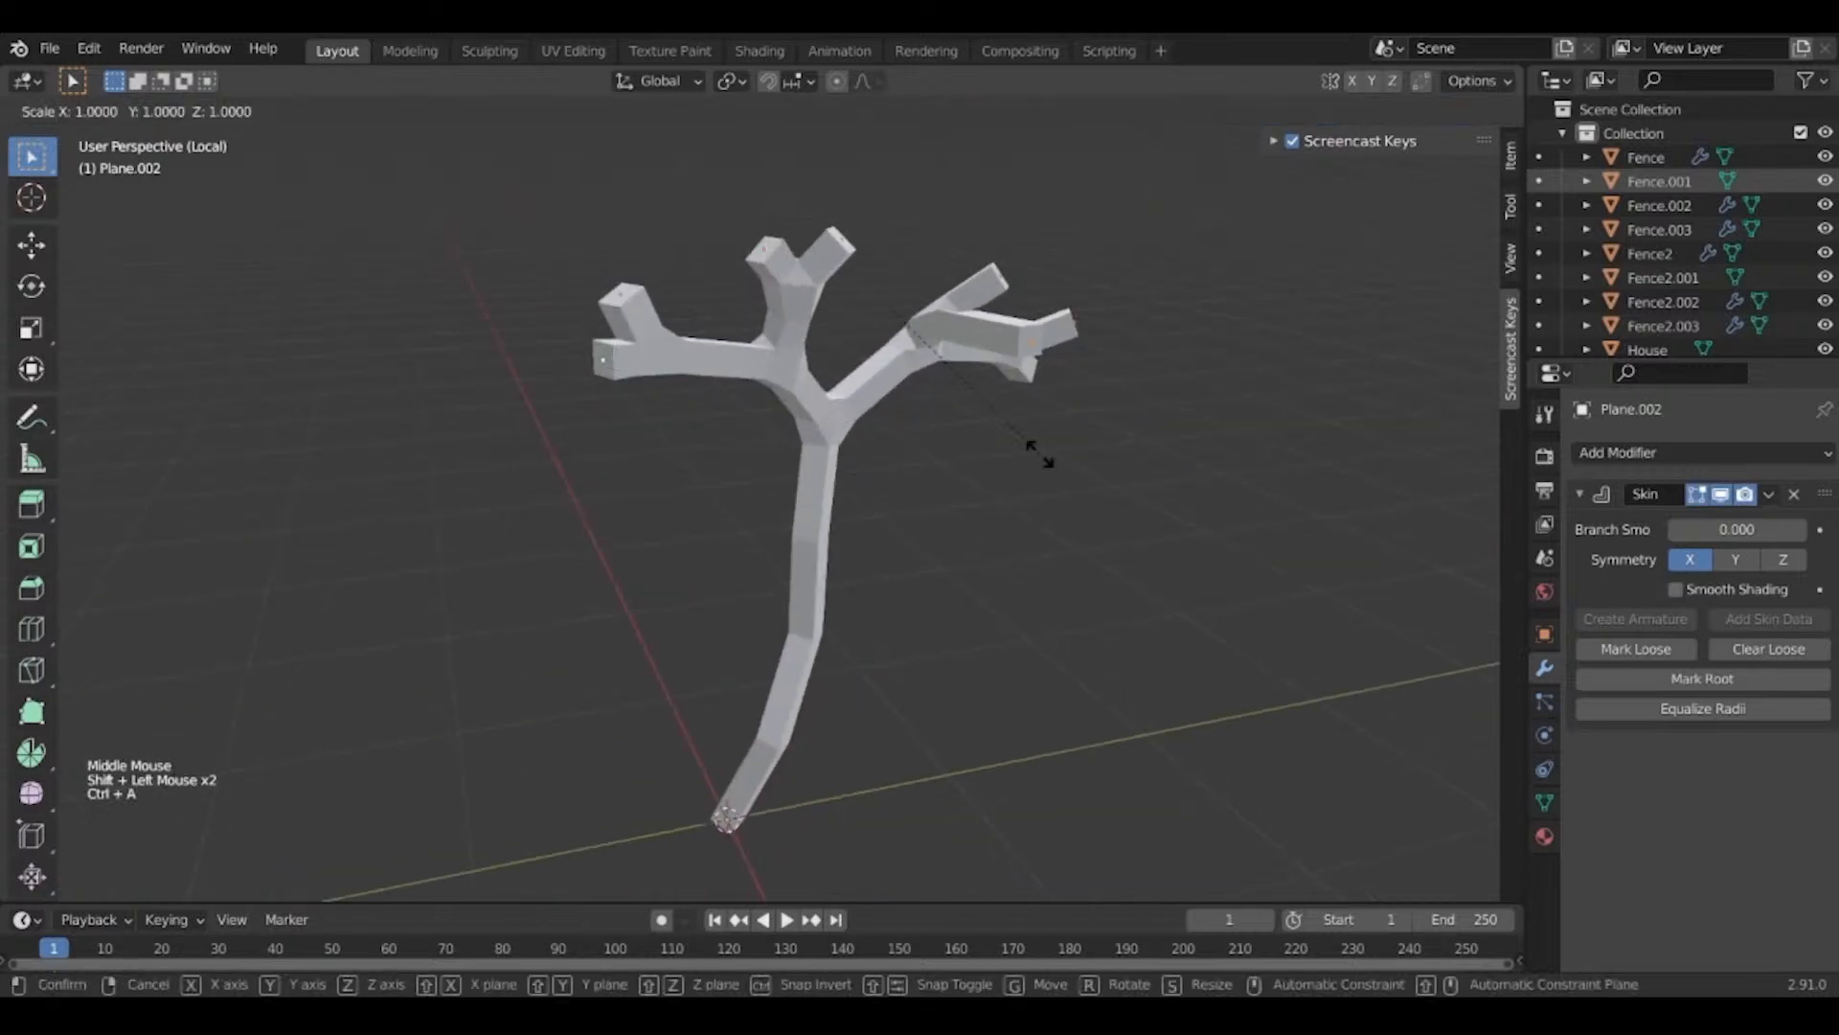
right_click(973, 414)
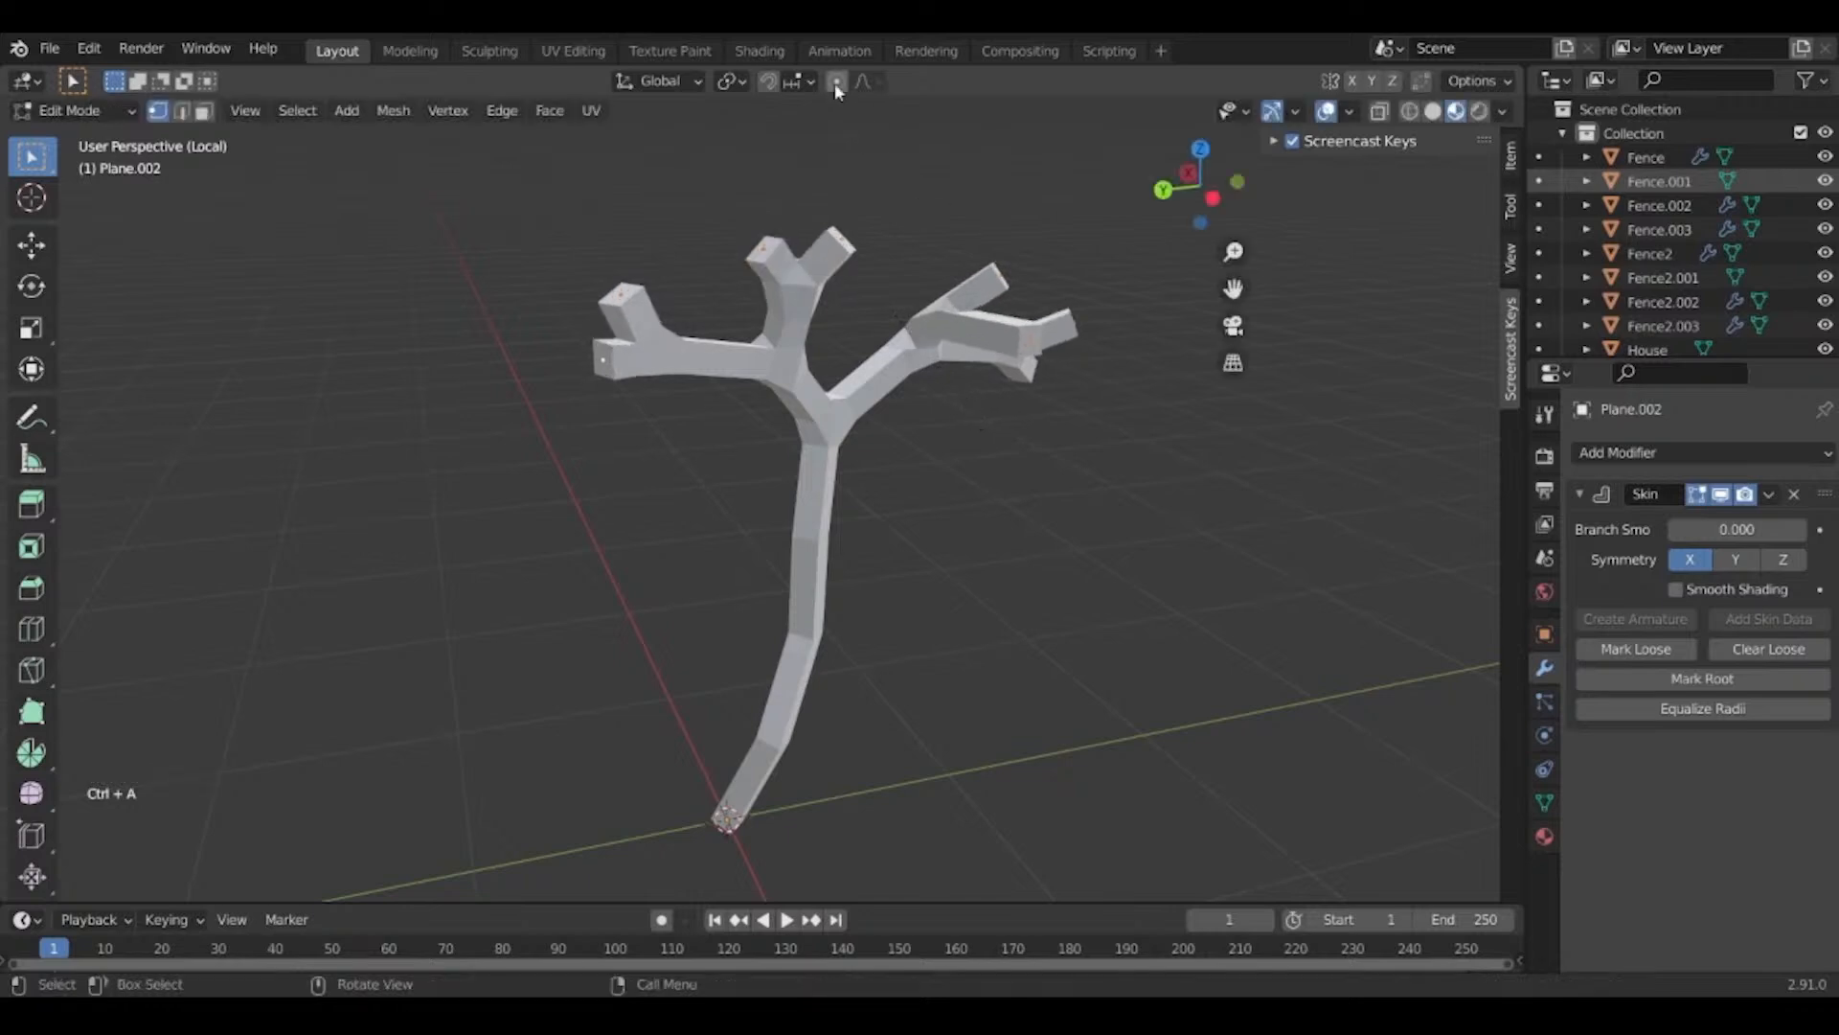
key(ctrl+a)
scroll(1025, 482, down, 1)
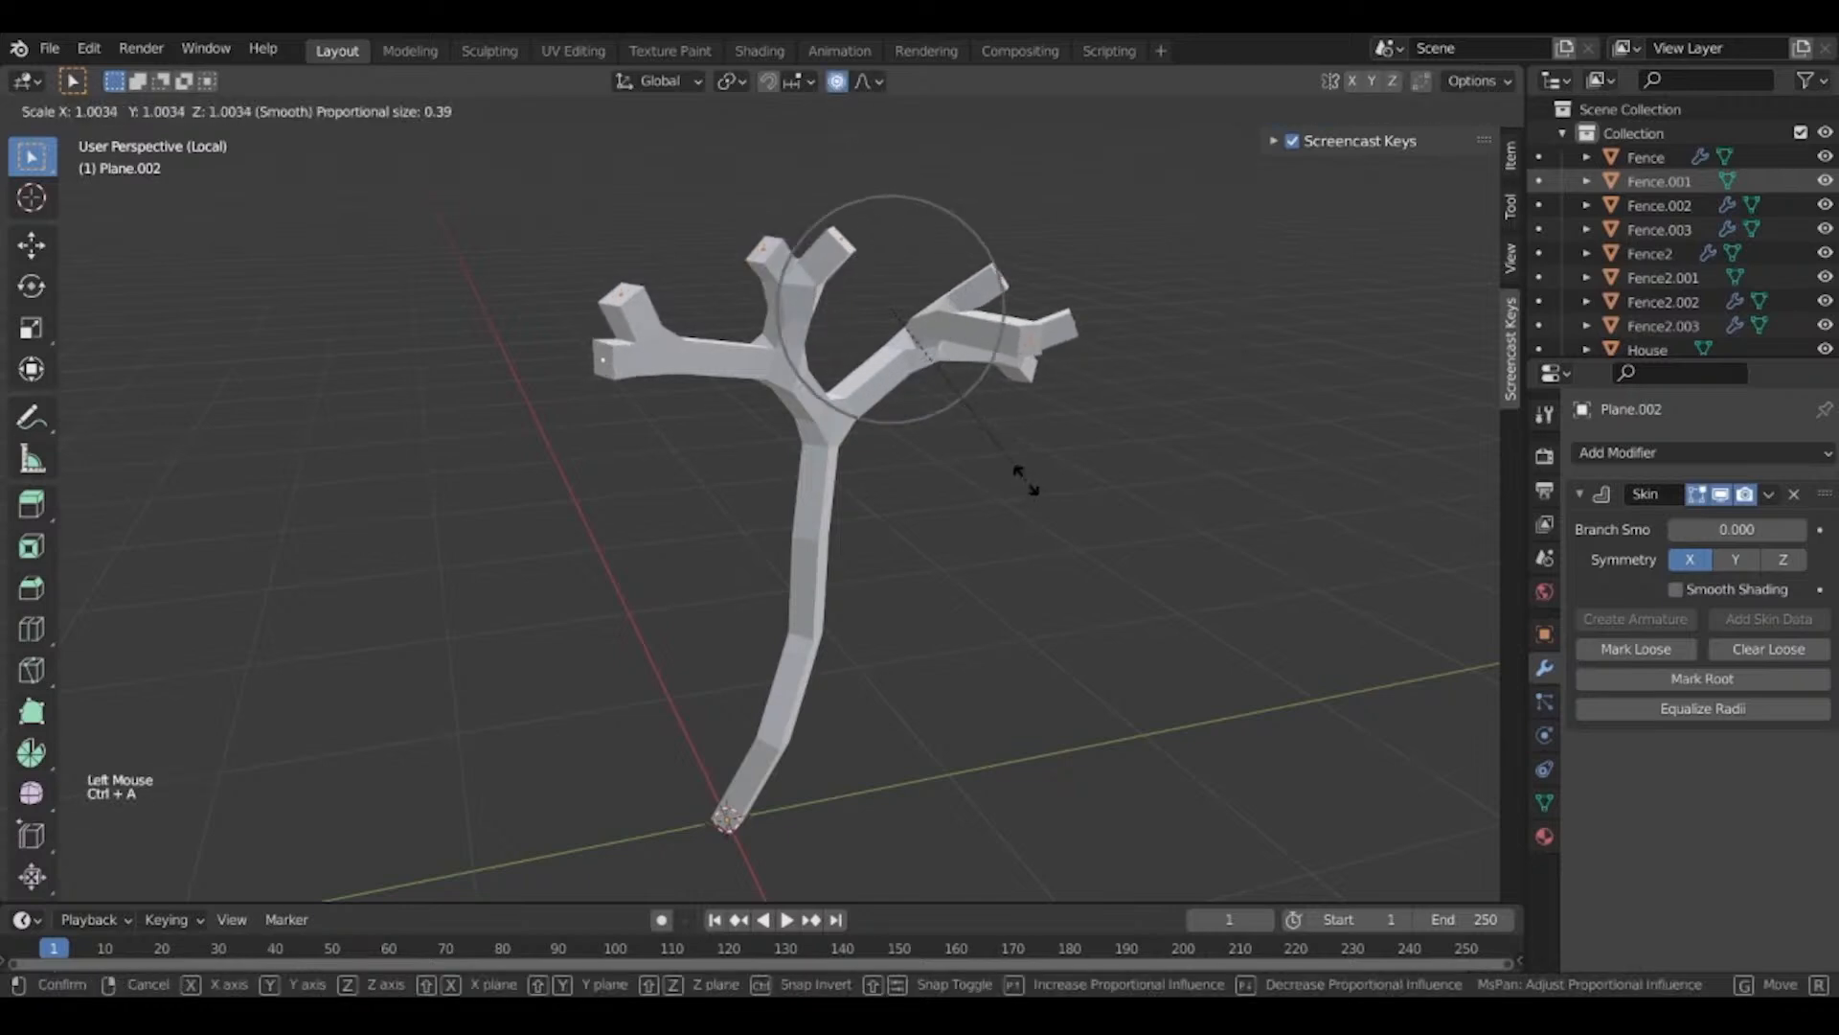
scroll(949, 379, down, 9)
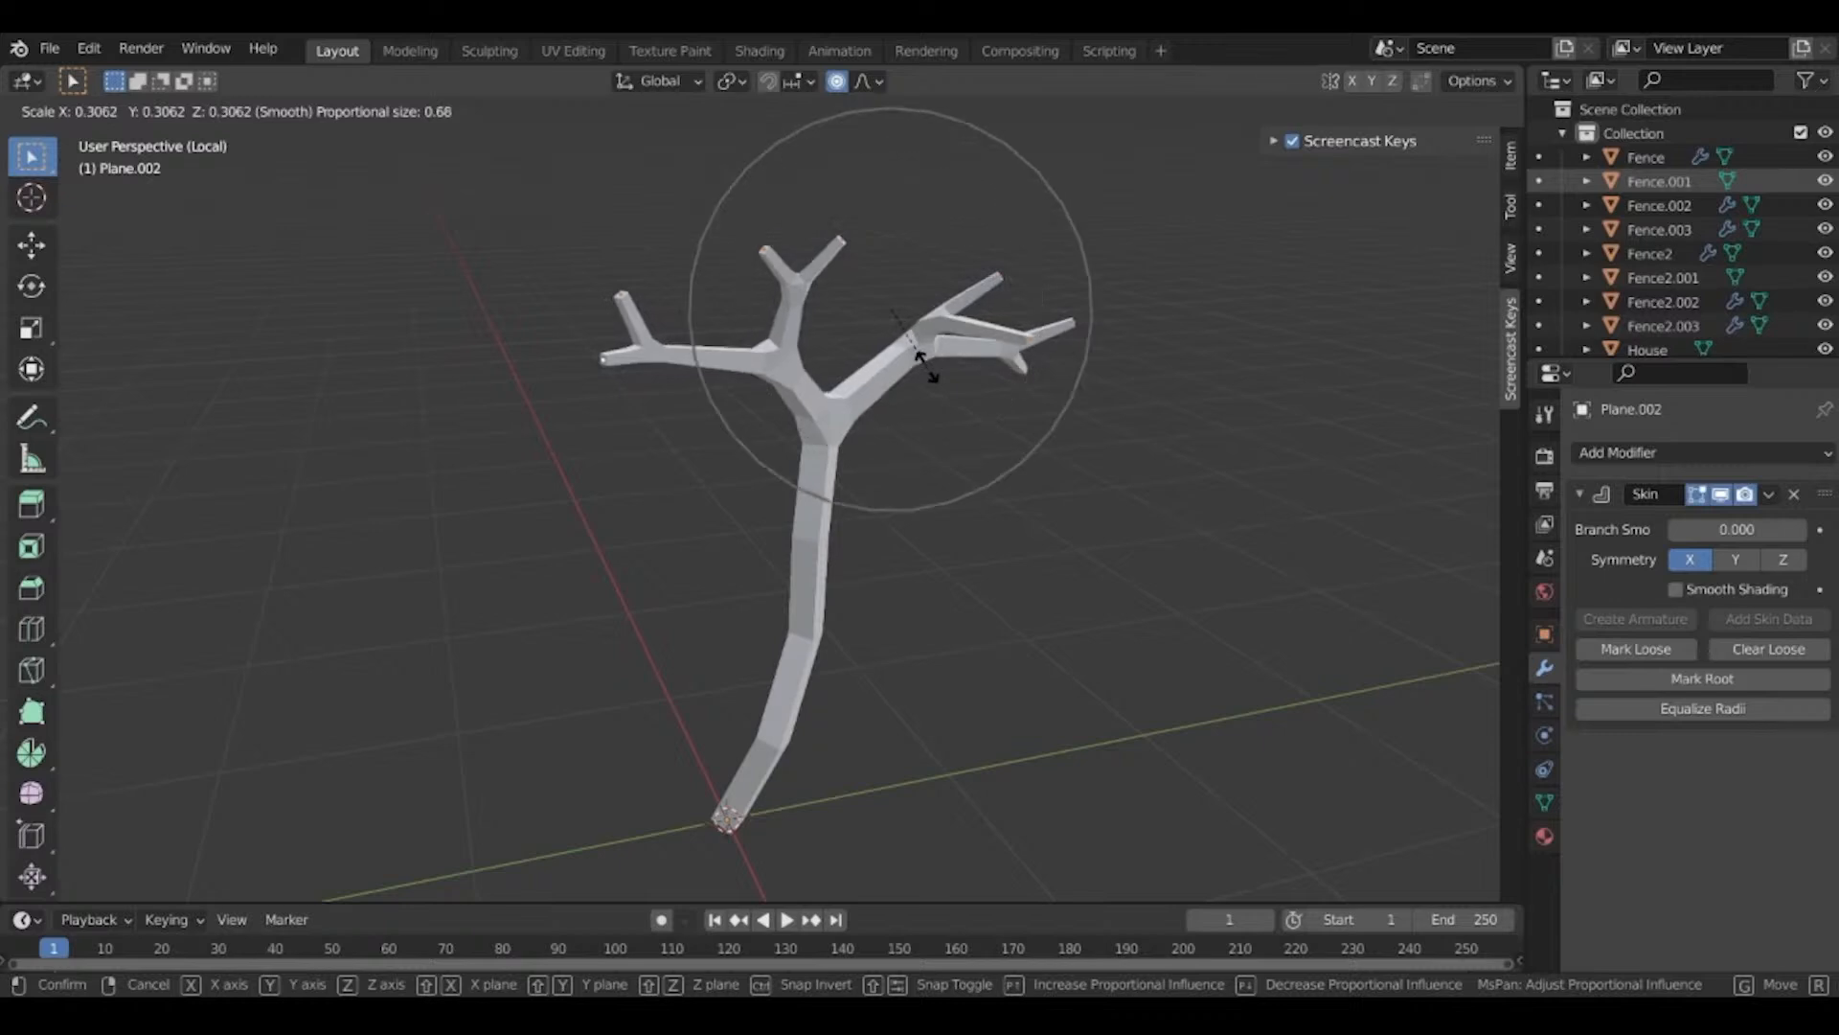
scroll(871, 317, down, 3)
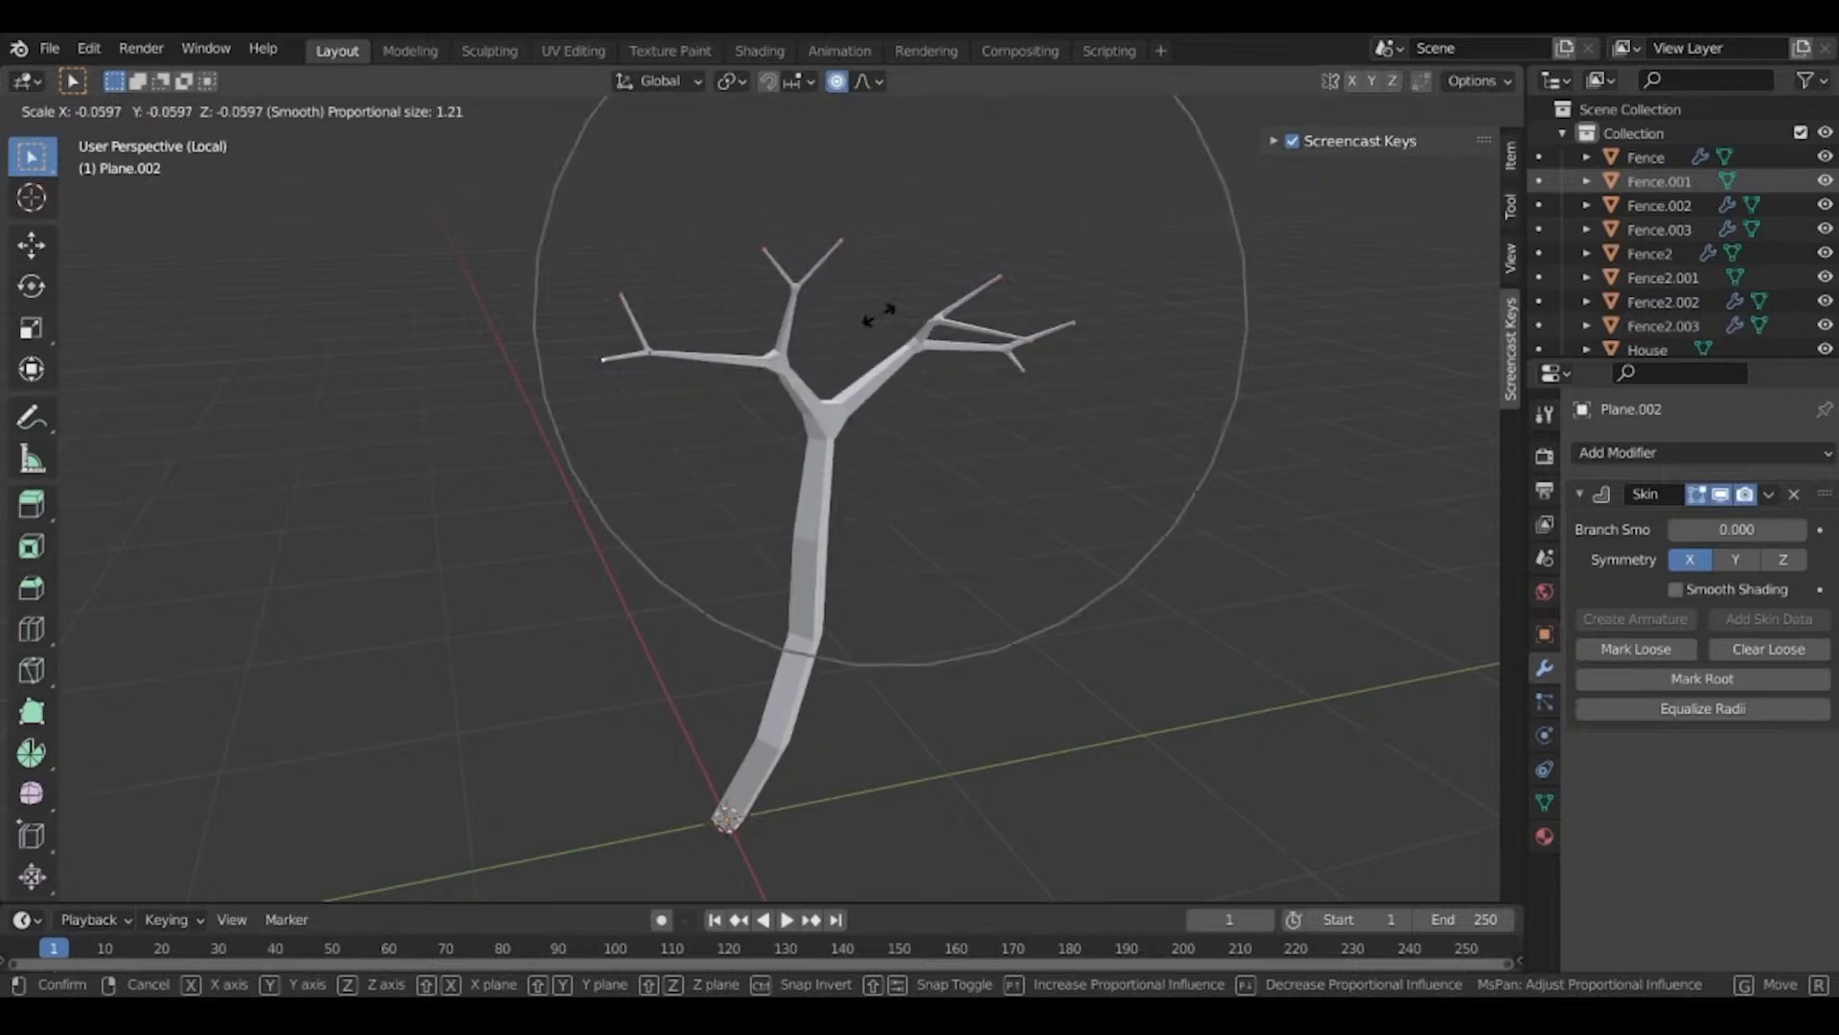
click(876, 317)
Thicken the trunk's base by scaling the bottom vertex's skin to about 1.87 with a proportional size of 1.00.
shift+middle_drag(911, 624, 900, 417)
middle_drag(900, 417, 585, 479)
middle_drag(584, 479, 856, 443)
scroll(855, 498, down, 1)
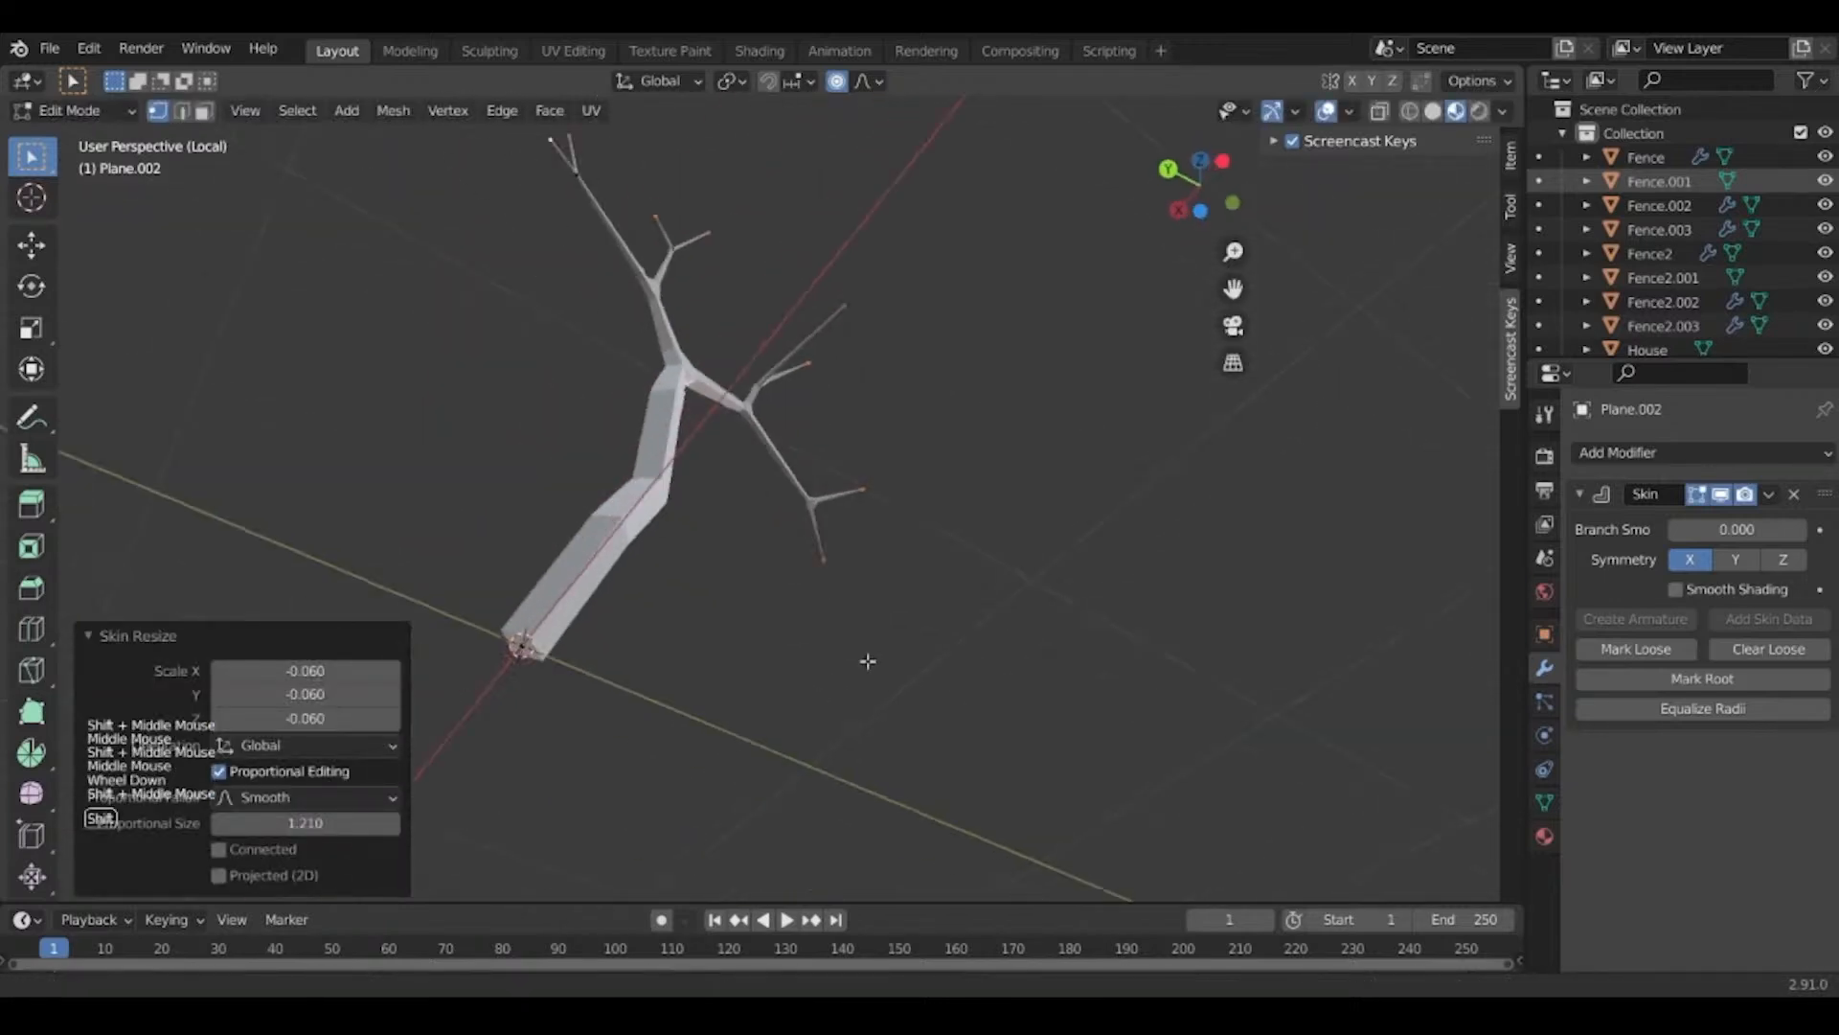
shift+middle_drag(867, 657, 1073, 542)
click(751, 535)
middle_drag(770, 549, 643, 678)
key(ctrl+a)
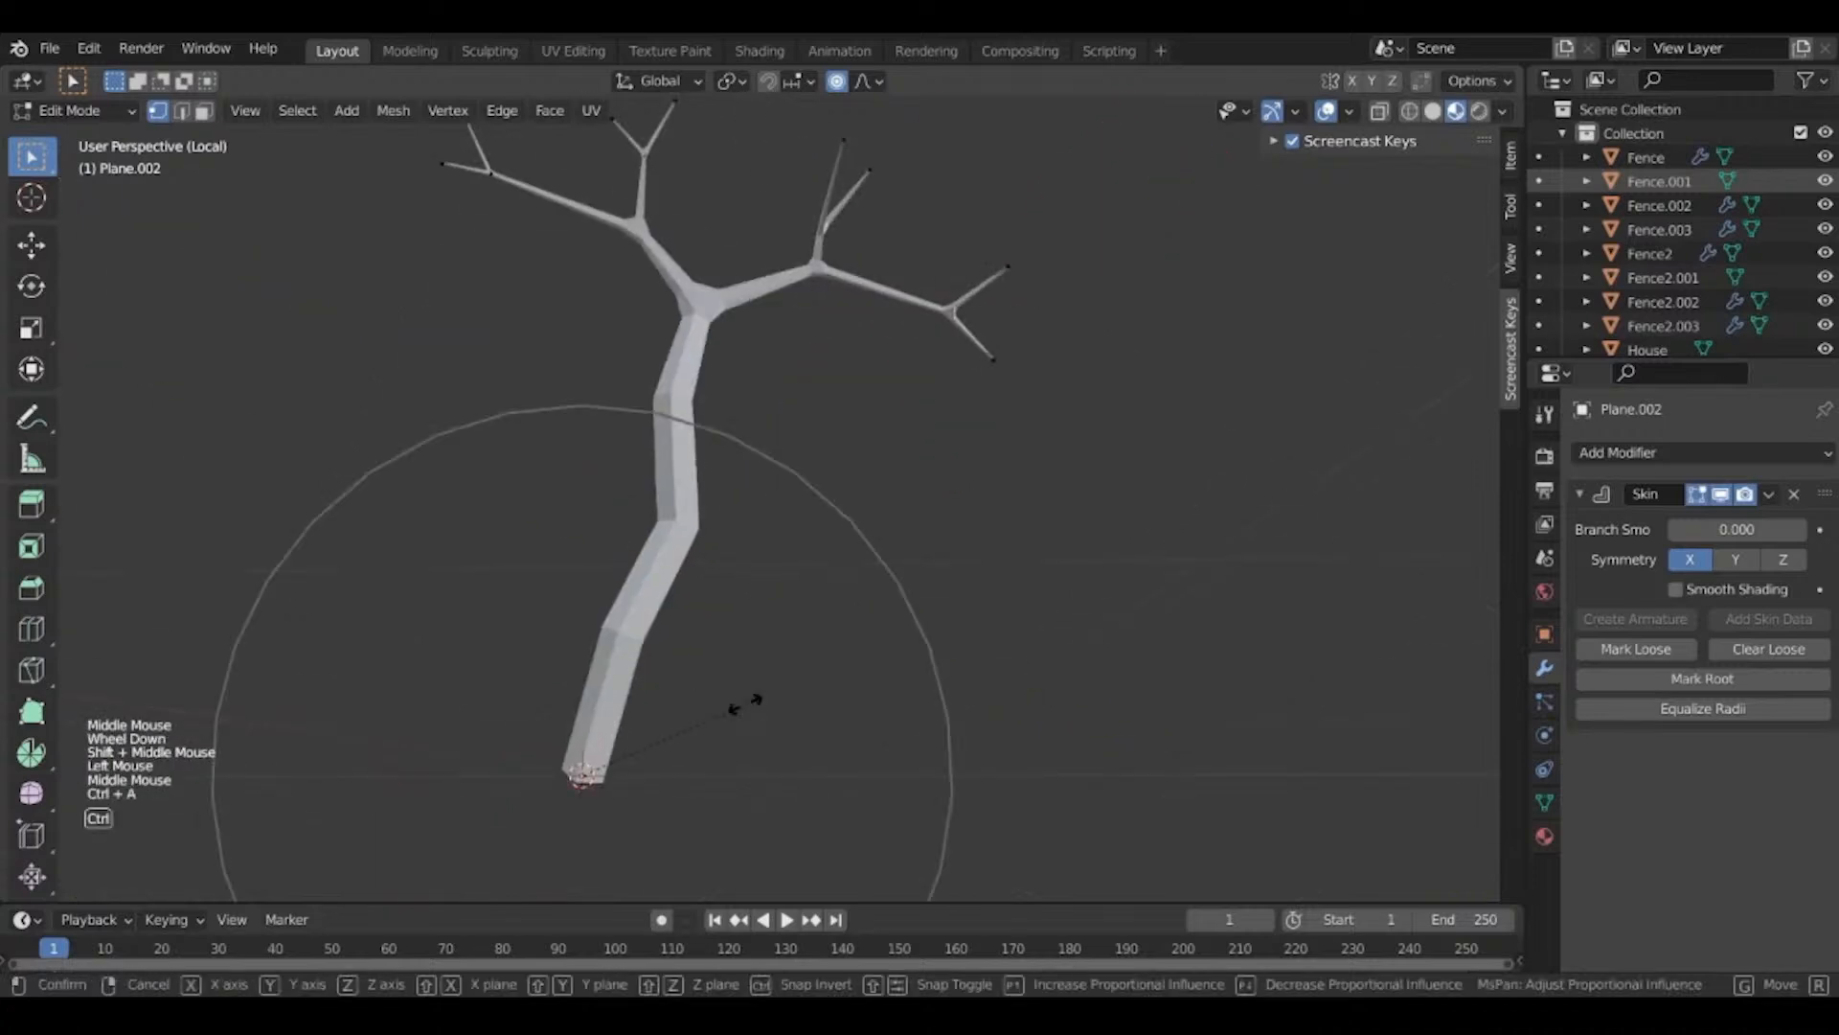
scroll(752, 704, down, 7)
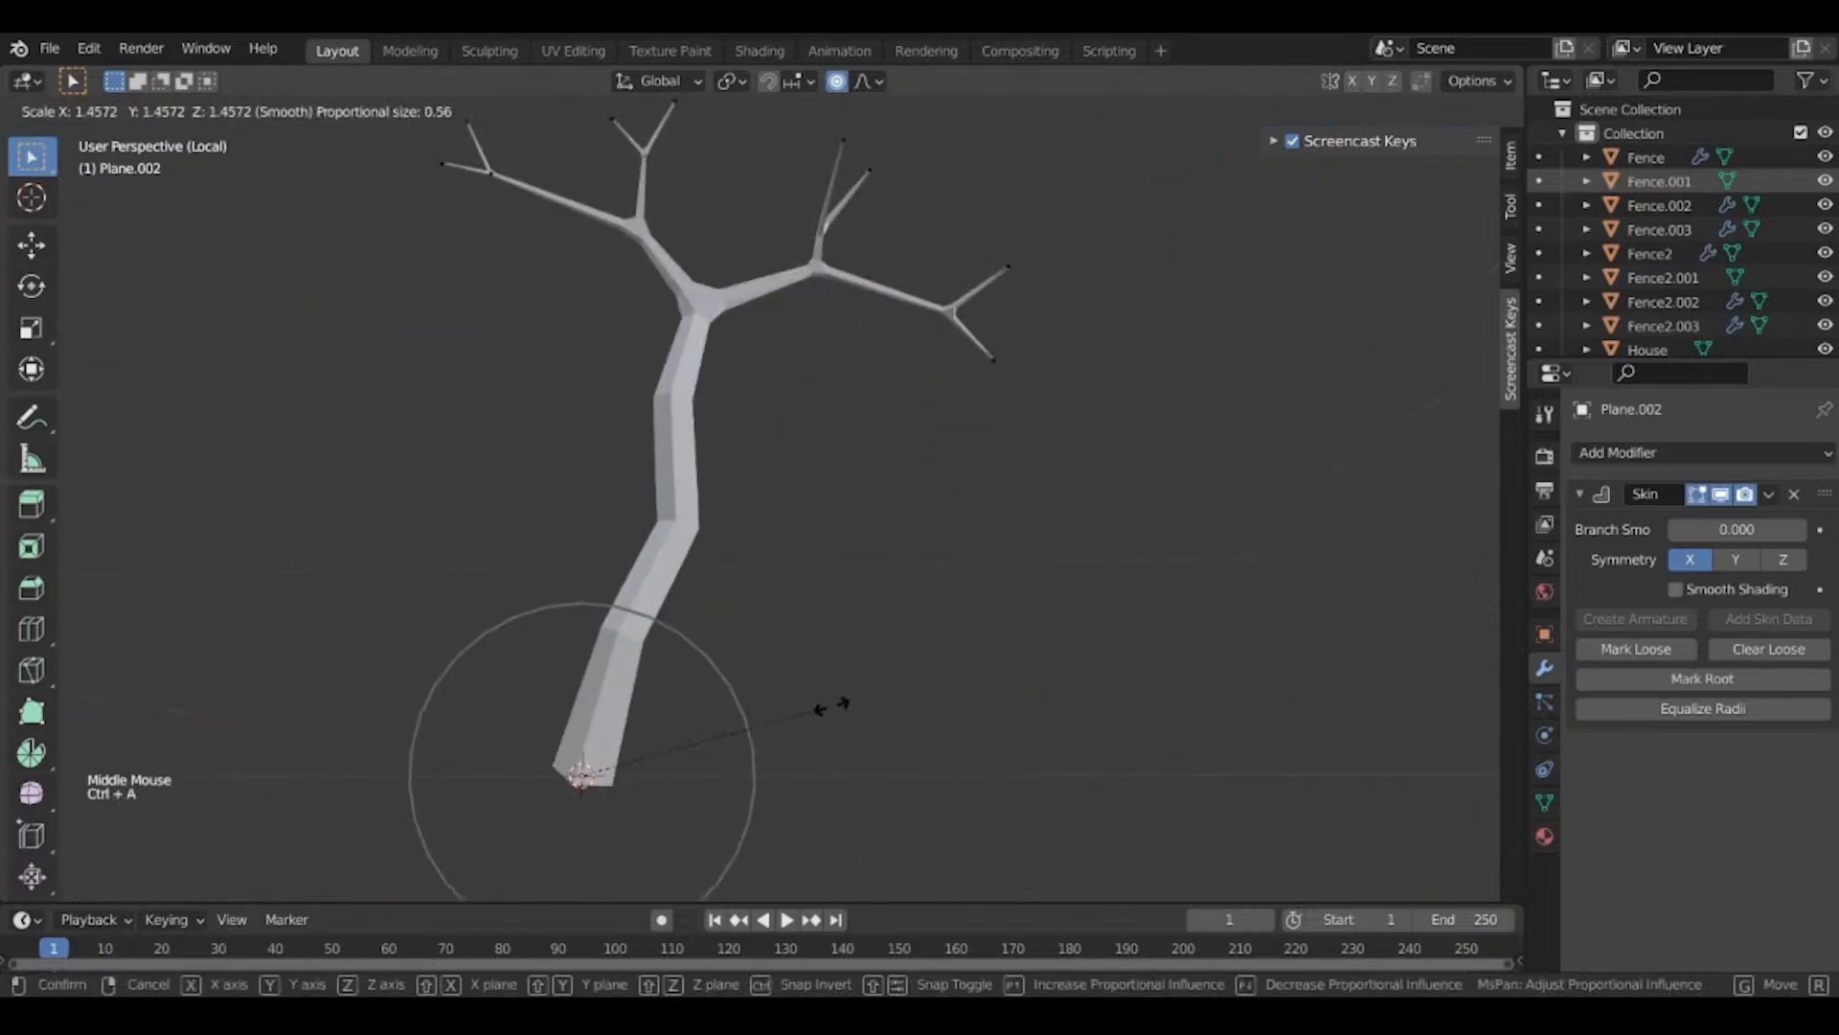
scroll(814, 706, down, 3)
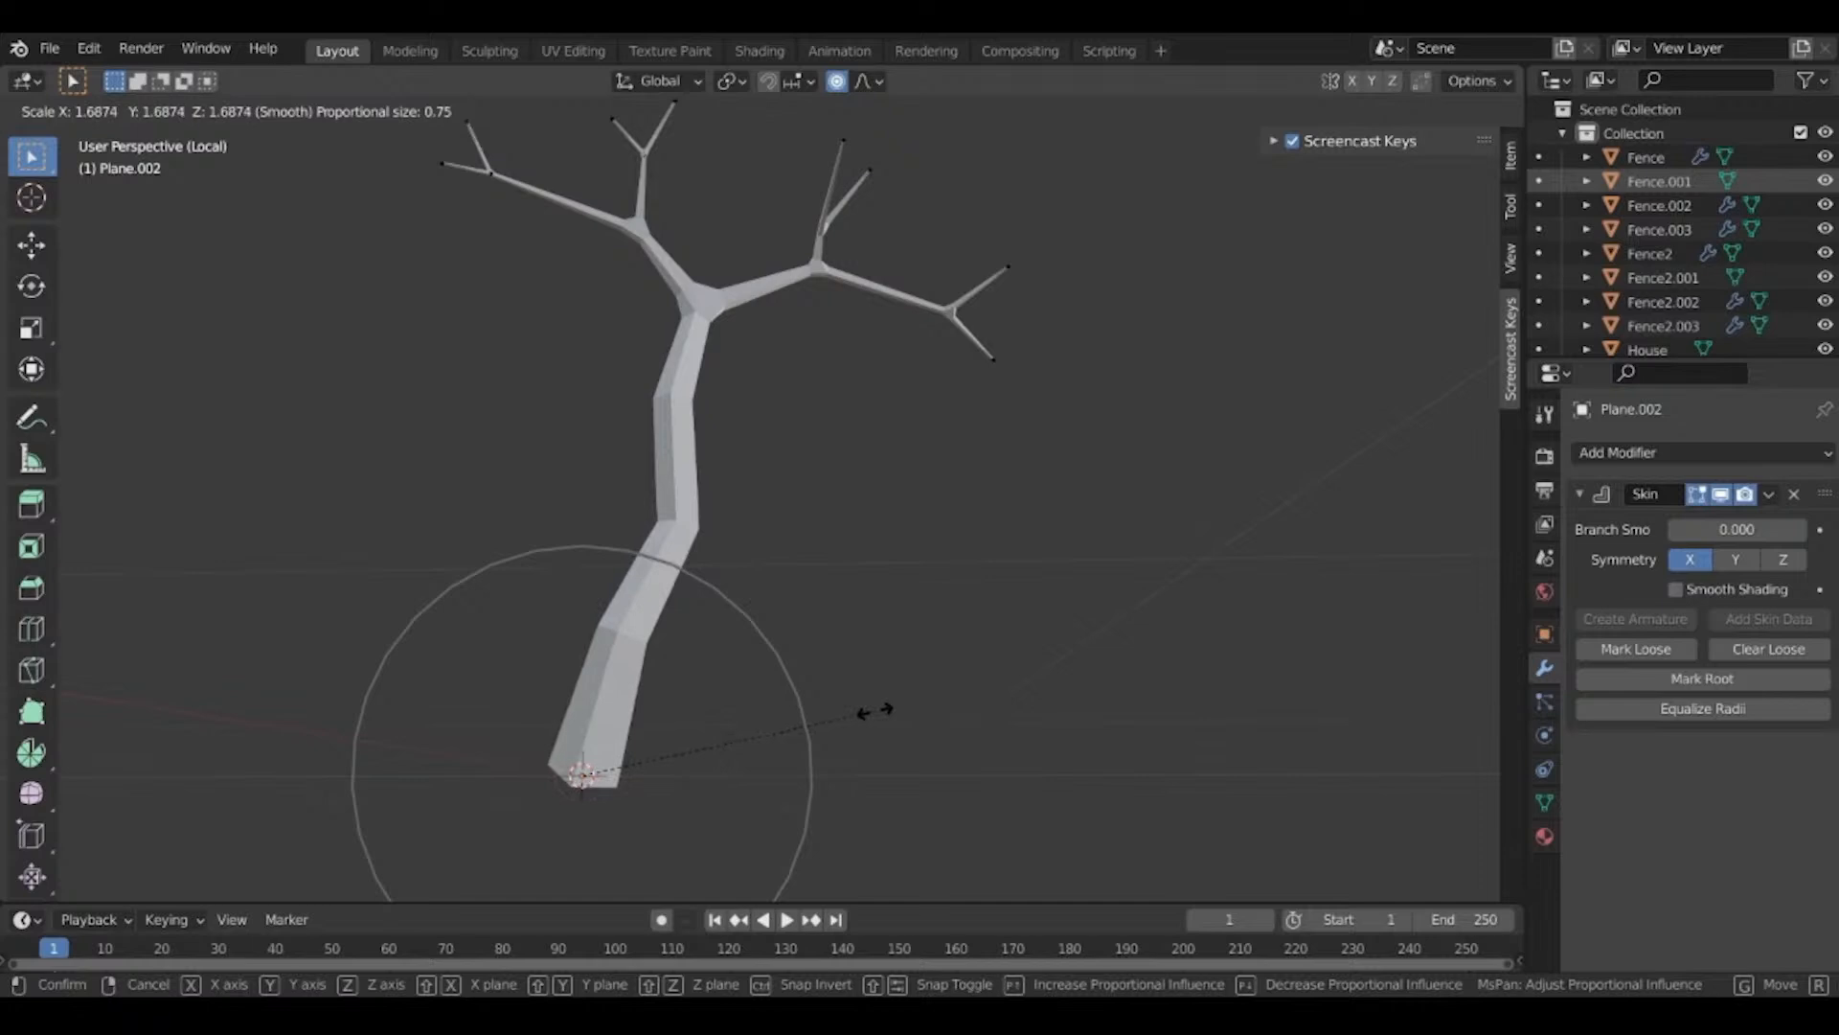
scroll(872, 711, down, 2)
scroll(908, 712, down, 1)
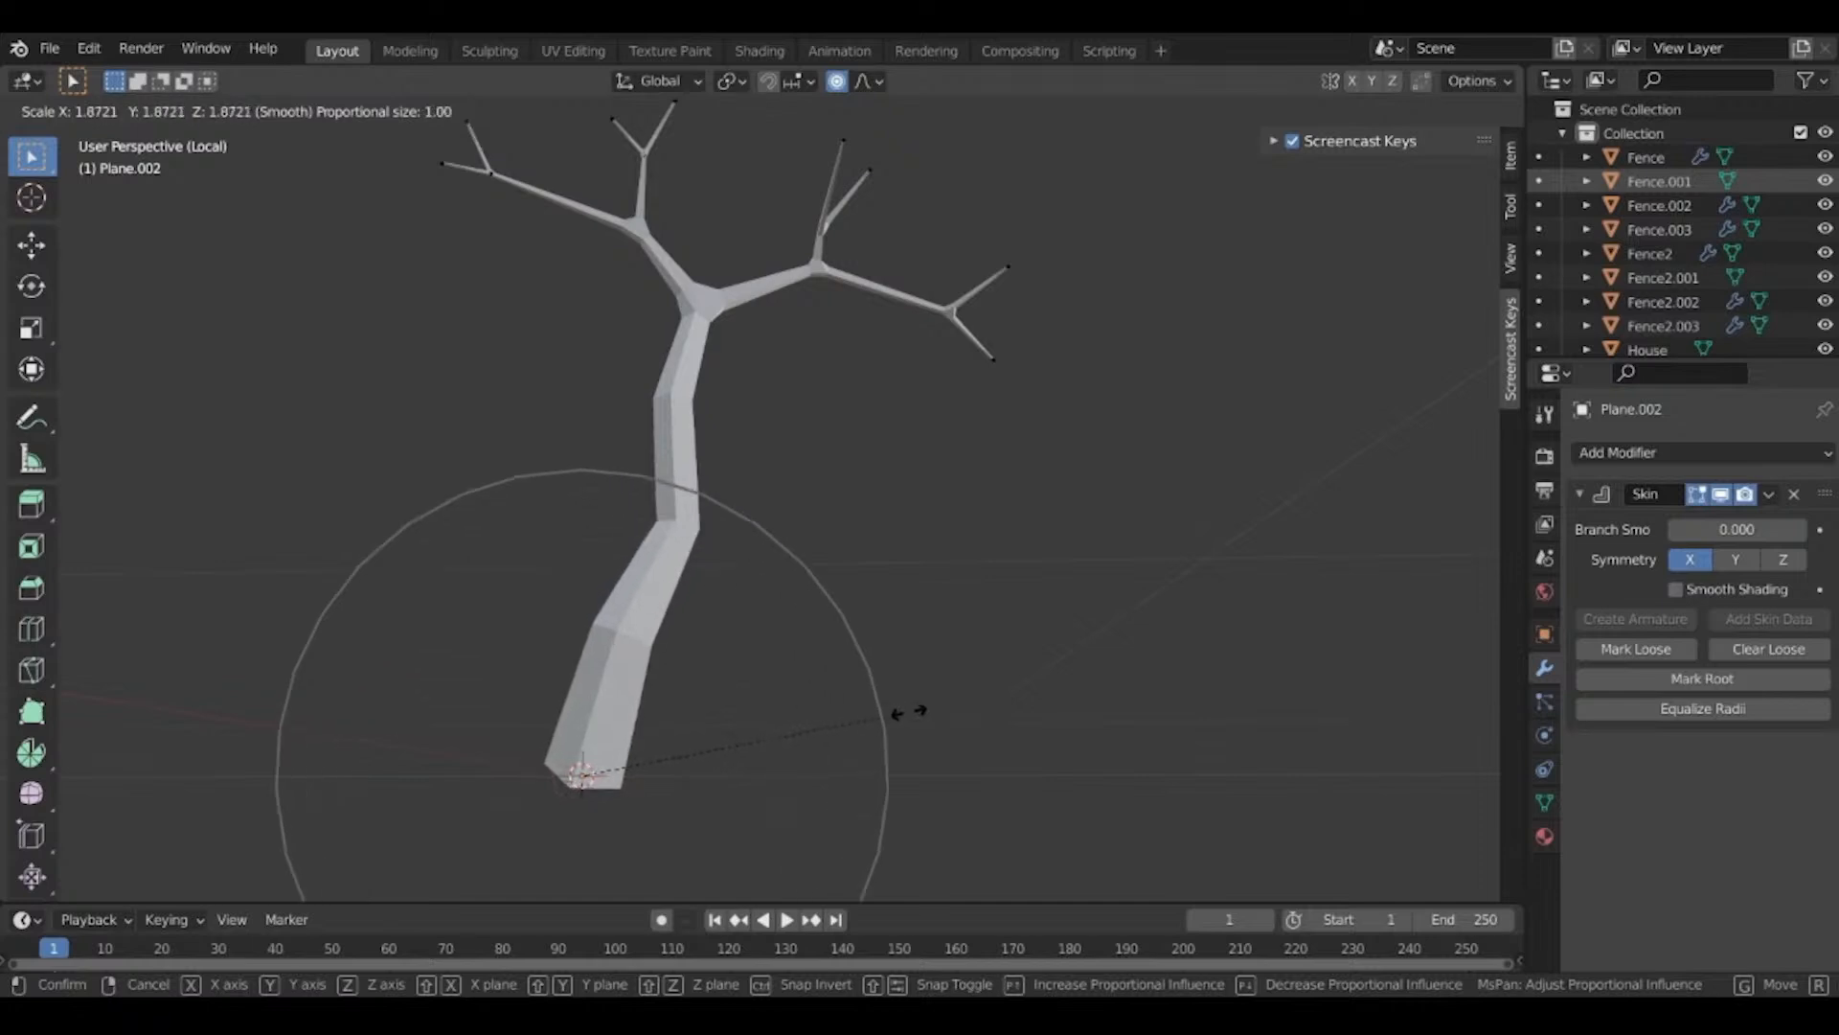
click(911, 712)
Examine the thickness of the skinned trunk and branches from several angles.
middle_drag(852, 716, 1001, 766)
shift+middle_drag(958, 814, 779, 624)
scroll(957, 612, up, 2)
scroll(780, 624, down, 4)
shift+middle_drag(780, 432, 710, 633)
scroll(759, 636, up, 3)
key(Tab)
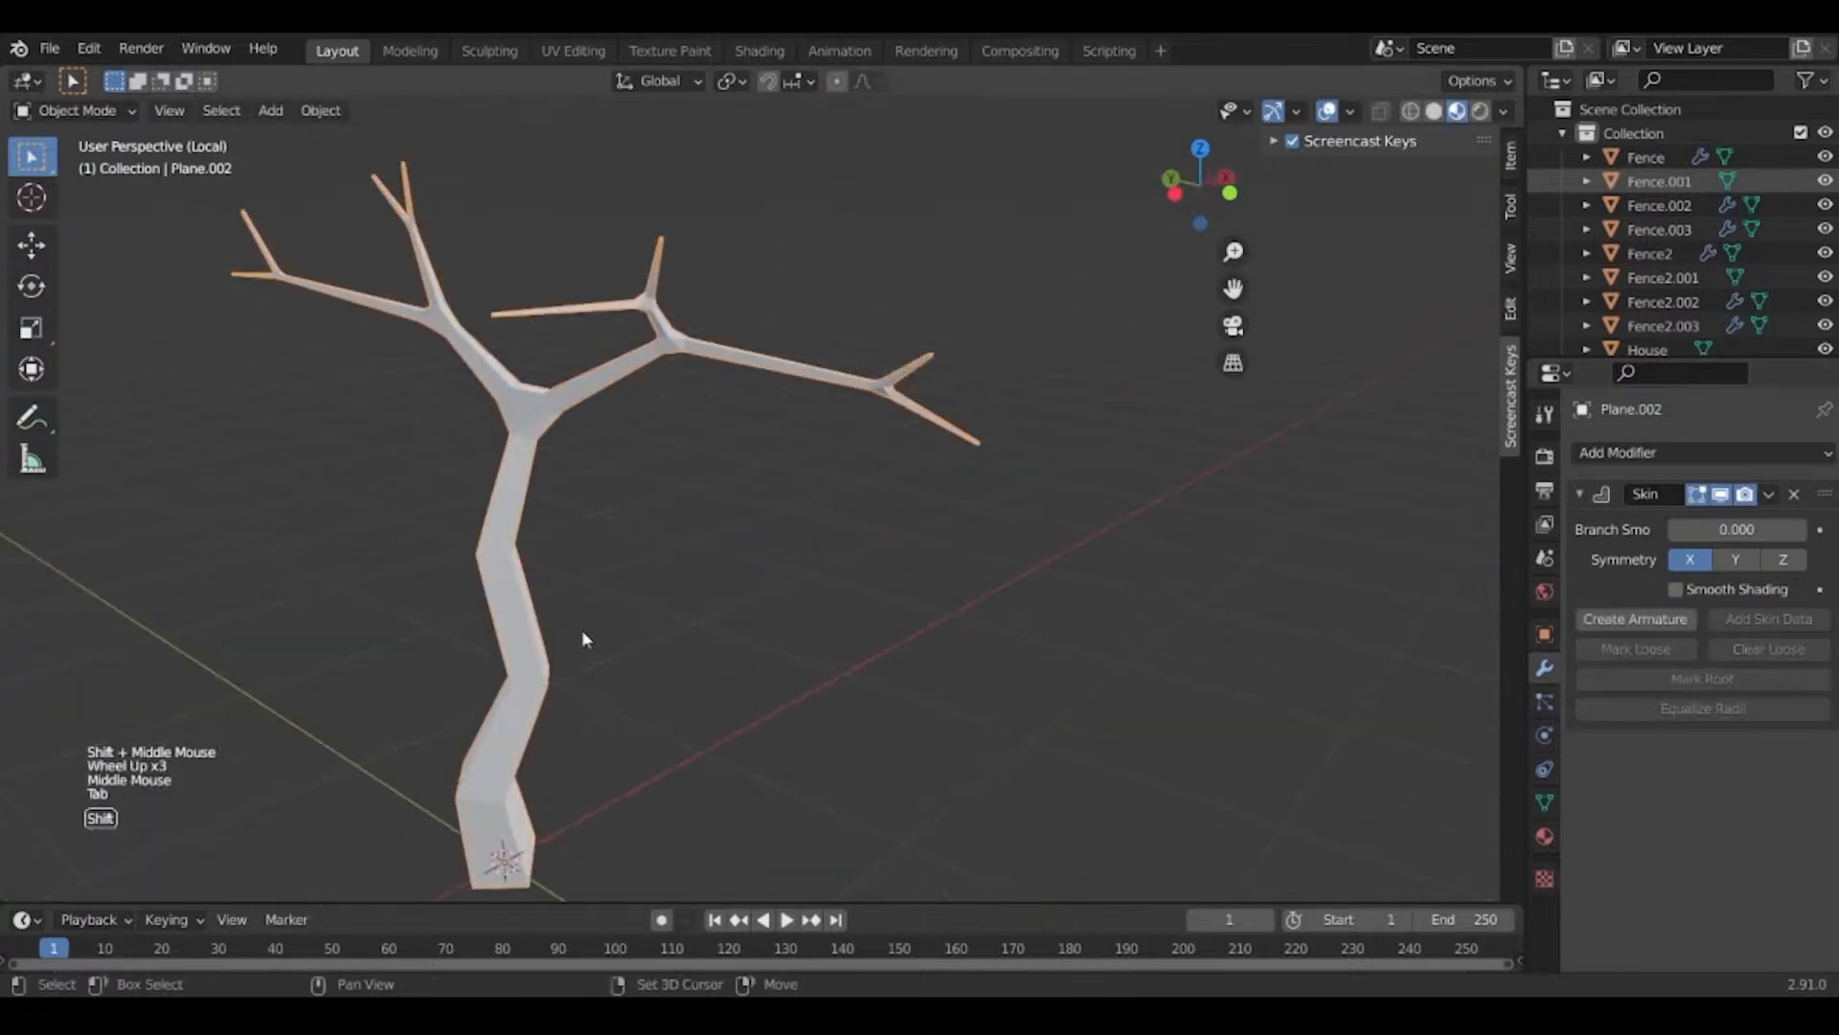
shift+middle_drag(583, 629, 864, 632)
key(Tab)
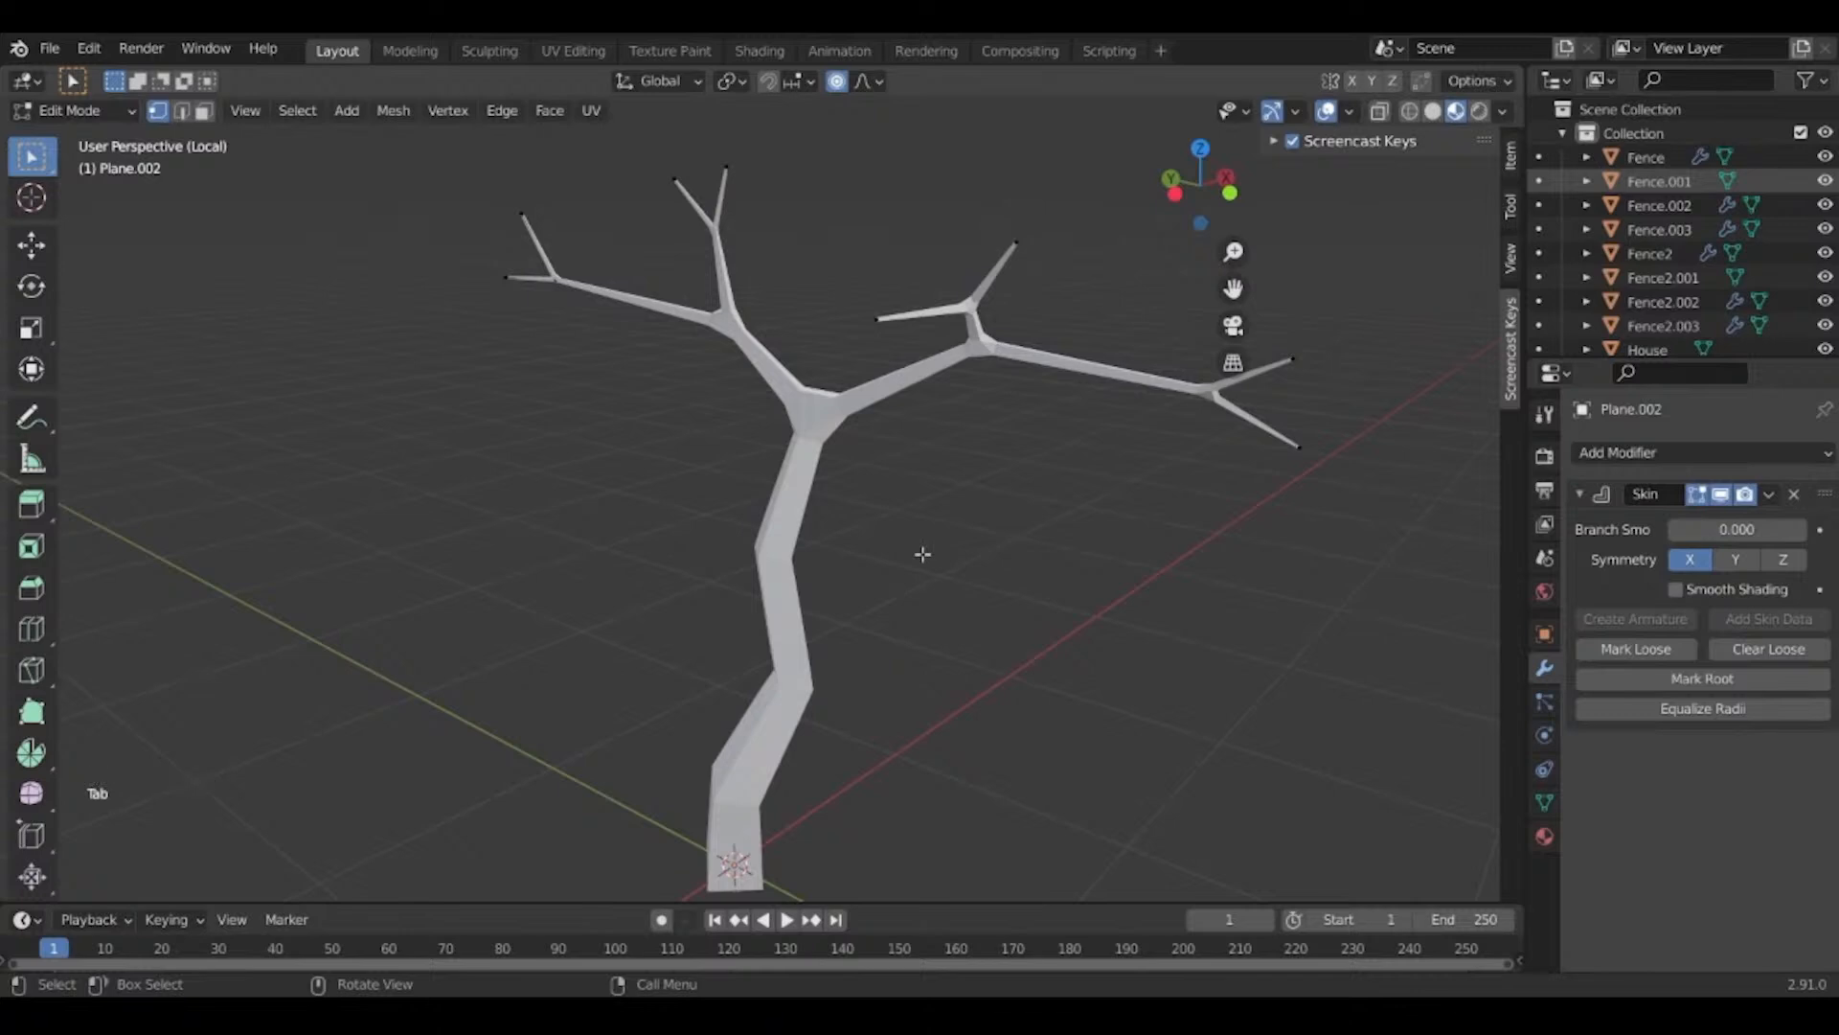
Apply the Skin modifier to the tree in Object Mode.
key(ctrl+a)
middle_drag(503, 681, 814, 661)
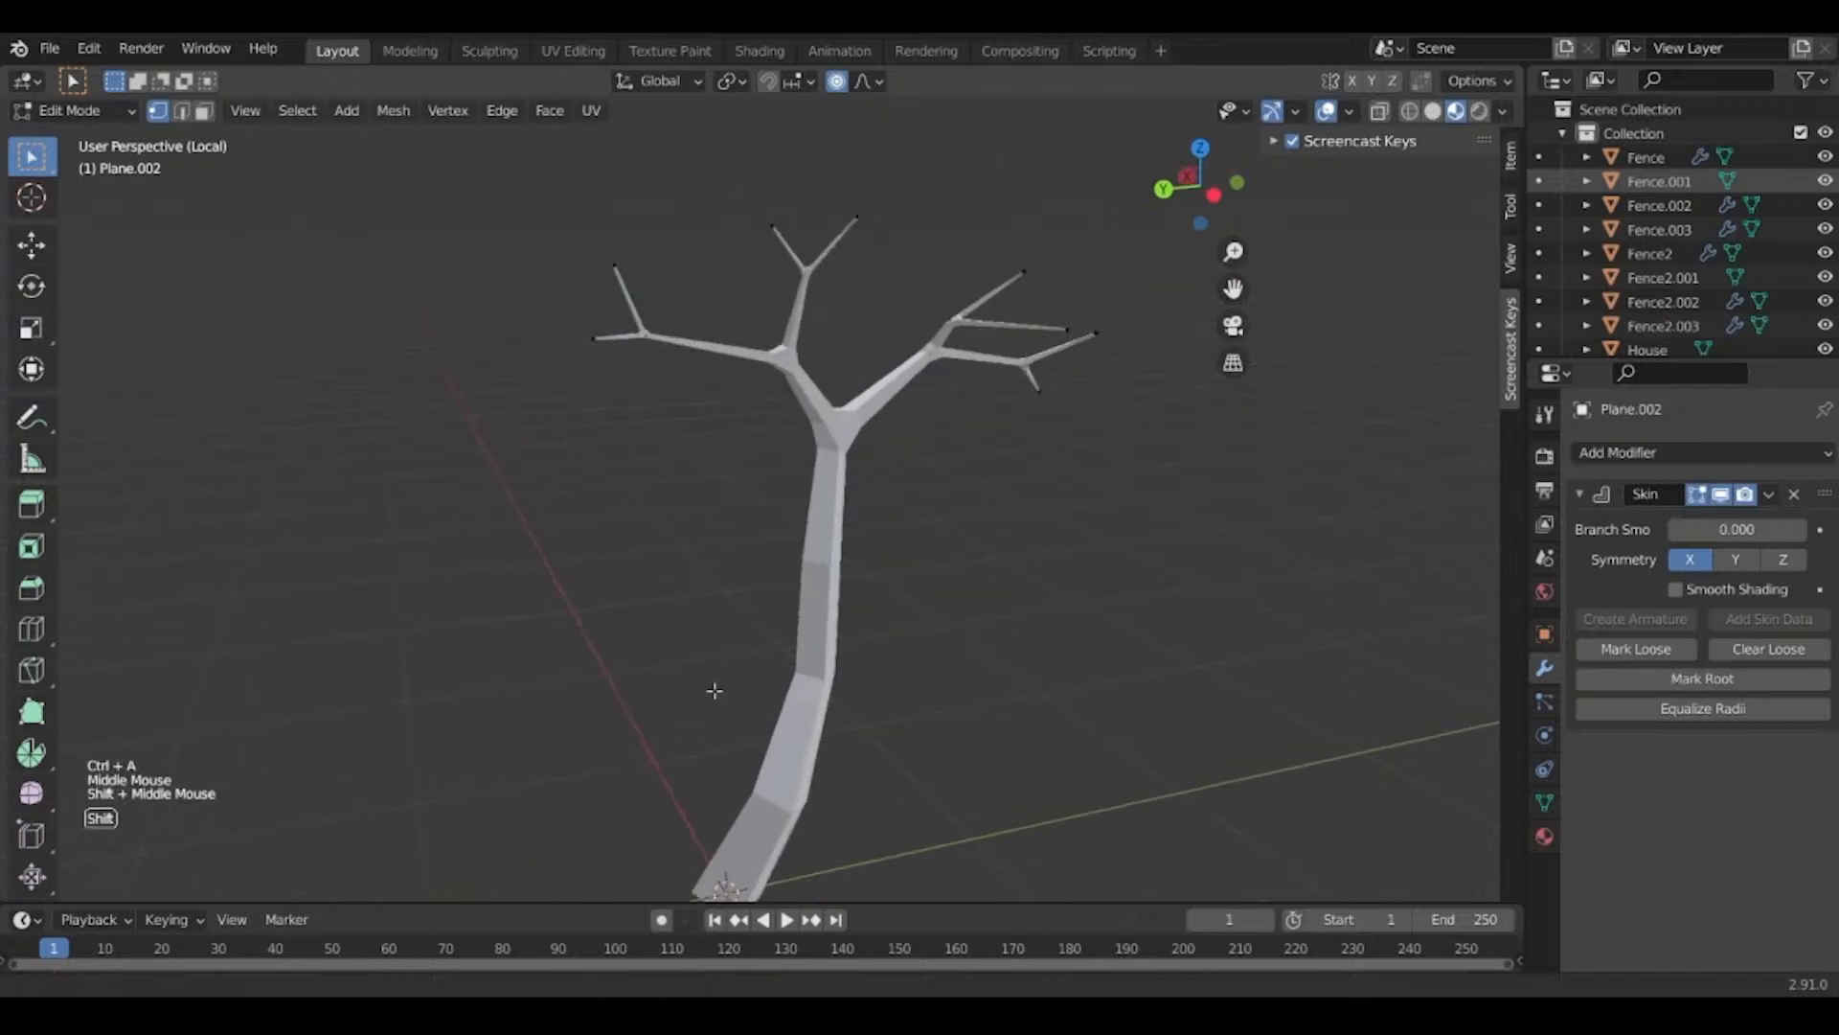
key(Tab)
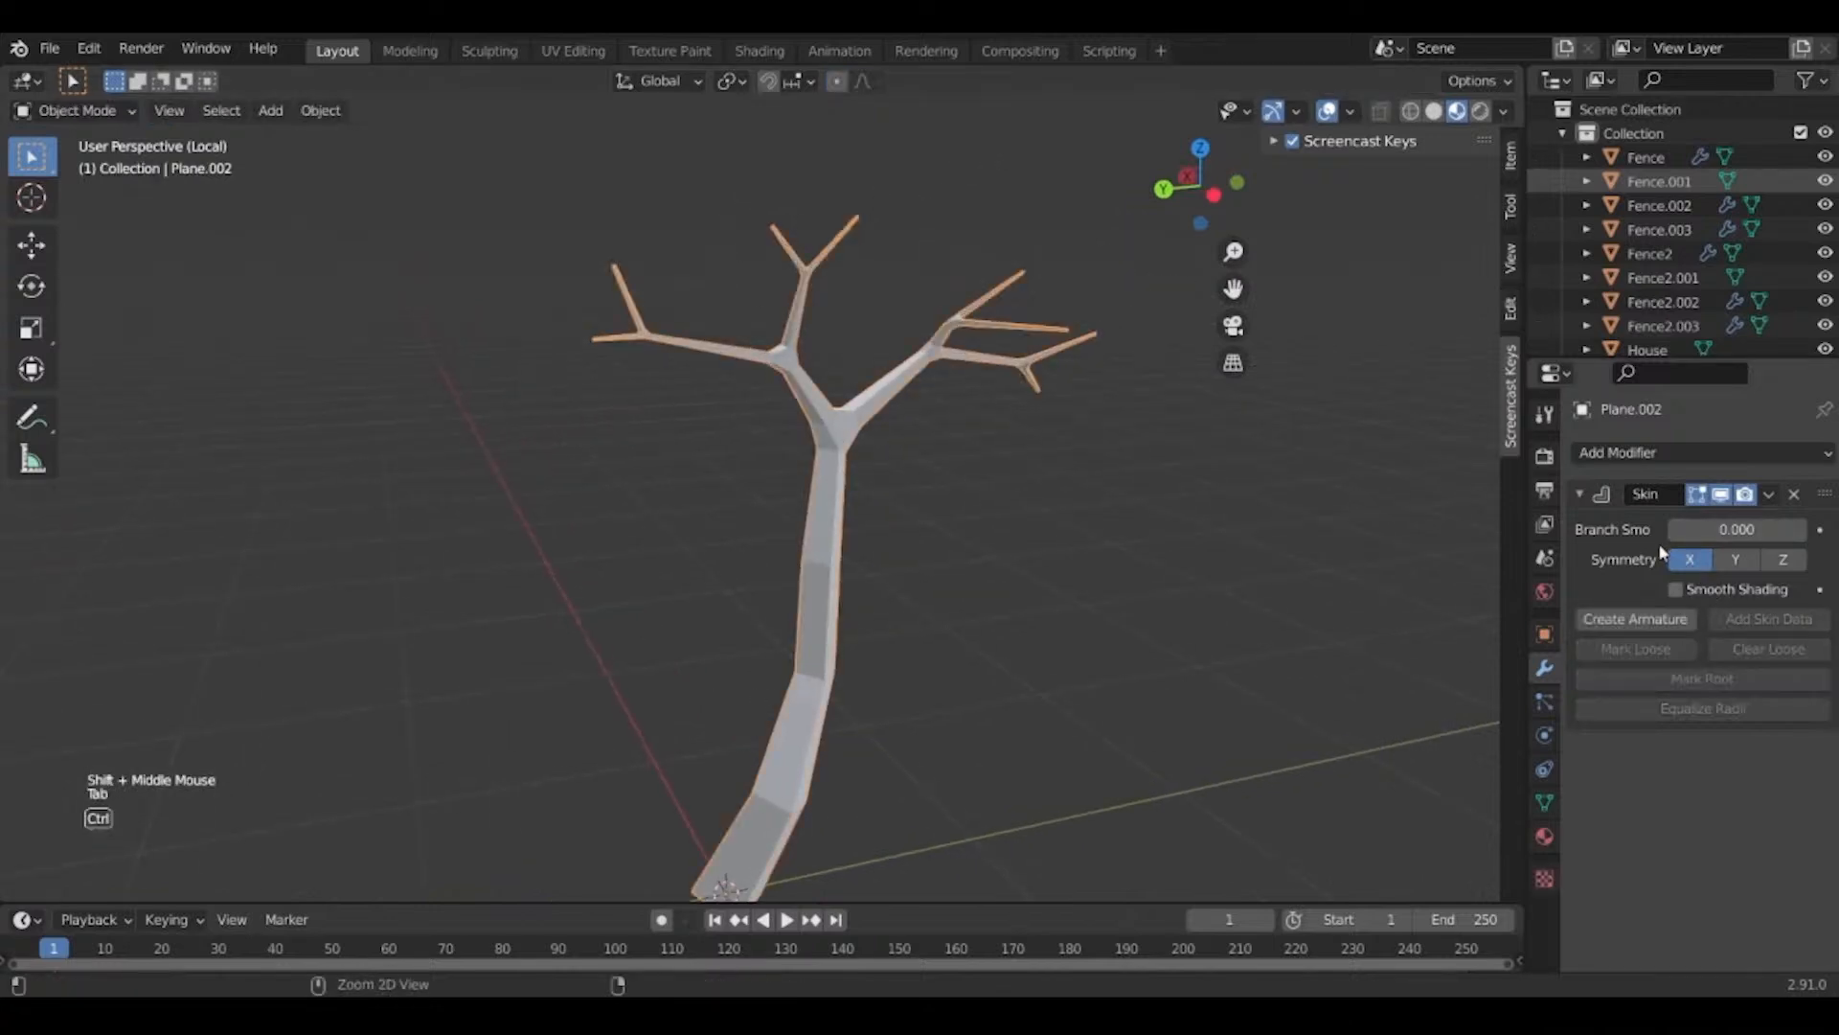
key(ctrl+a)
Level the trunk's bottom face by rotating it with proportional editing on, and again with it off by about 16.5°.
shift+middle_drag(803, 766, 800, 709)
middle_drag(800, 709, 791, 646)
key(Tab)
middle_drag(742, 709, 720, 596)
key(3)
click(807, 659)
scroll(710, 789, up, 2)
key(r)
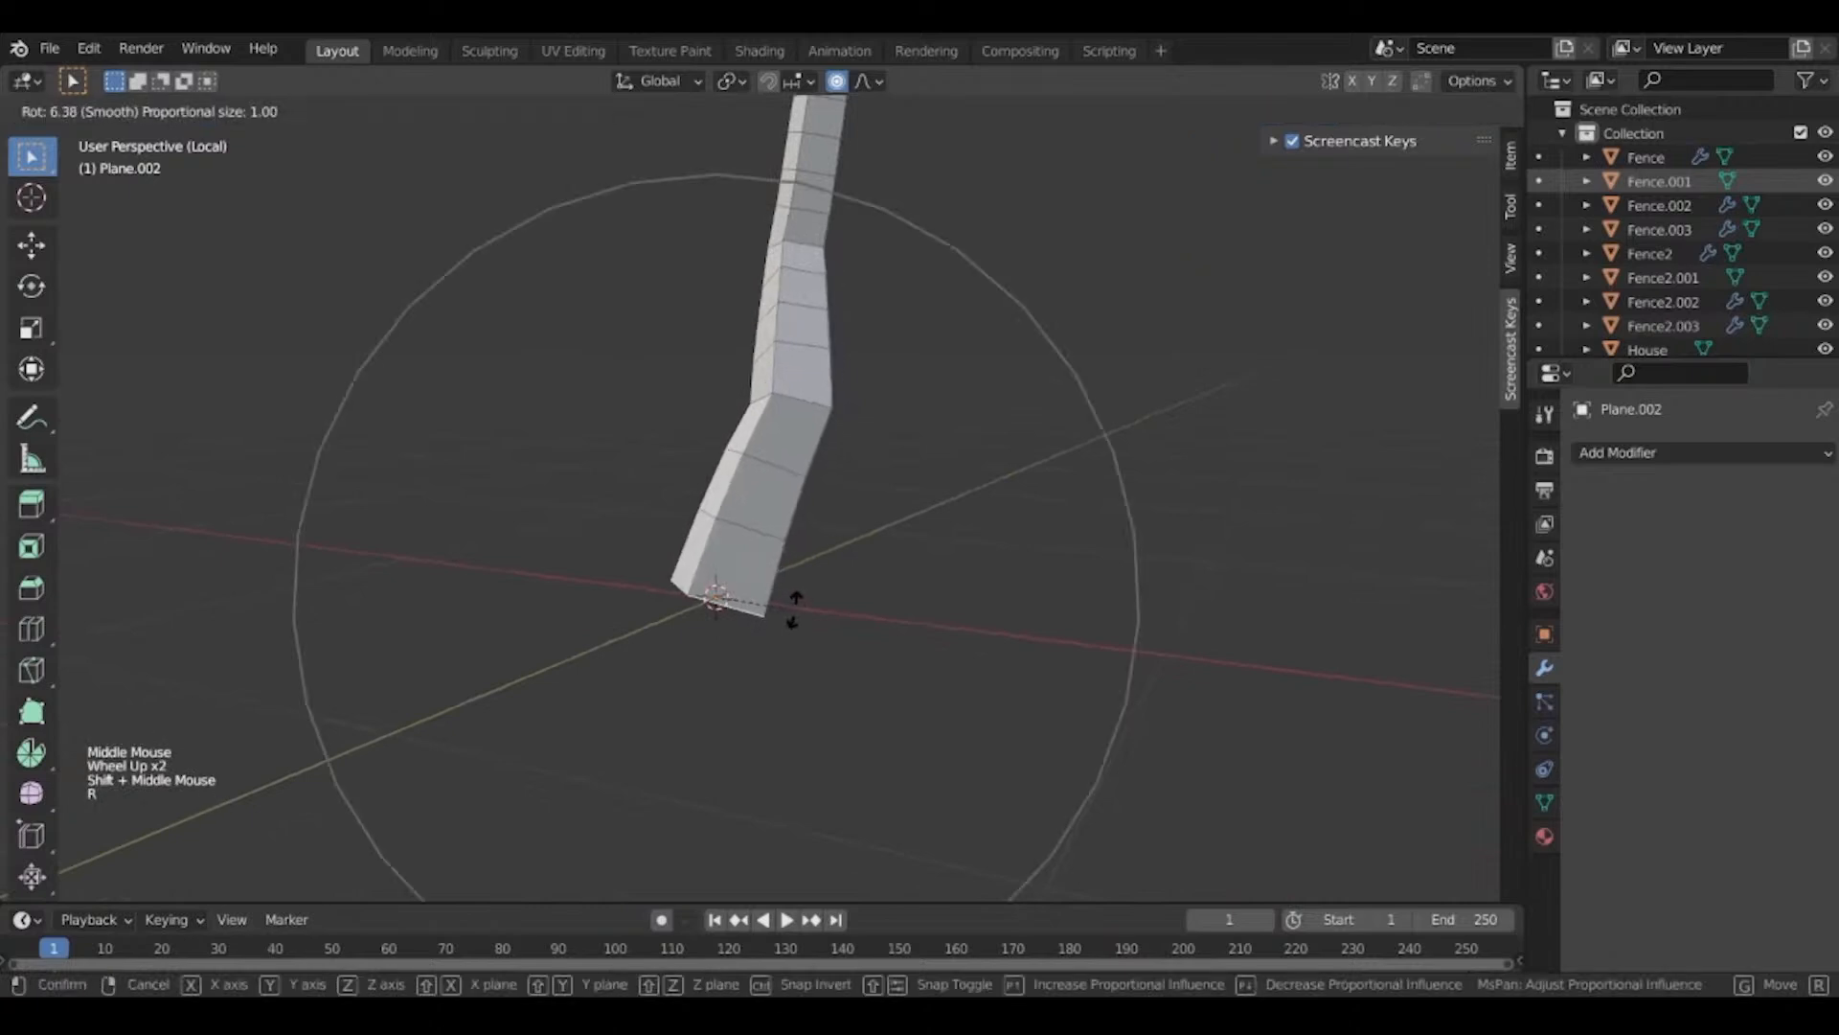
click(796, 606)
key(r)
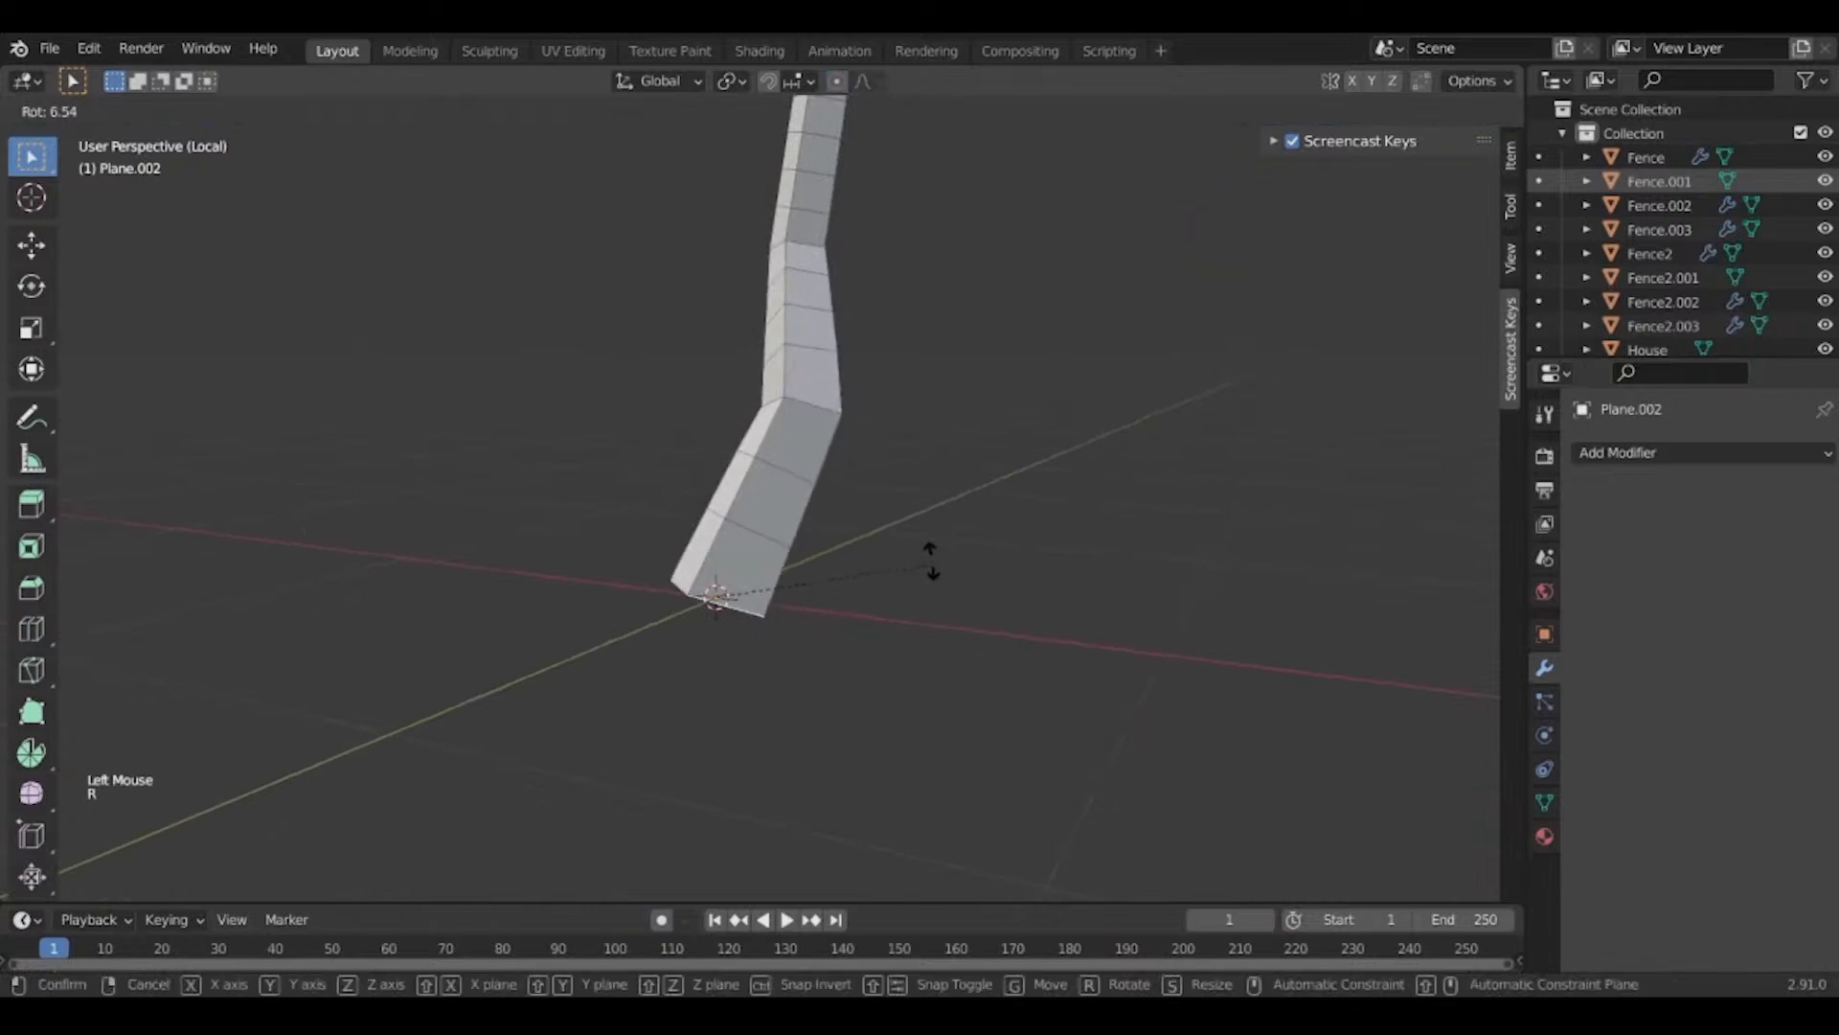
click(846, 665)
mouse_move(846, 665)
middle_down()
mouse_move(970, 599)
mouse_move(846, 669)
middle_up()
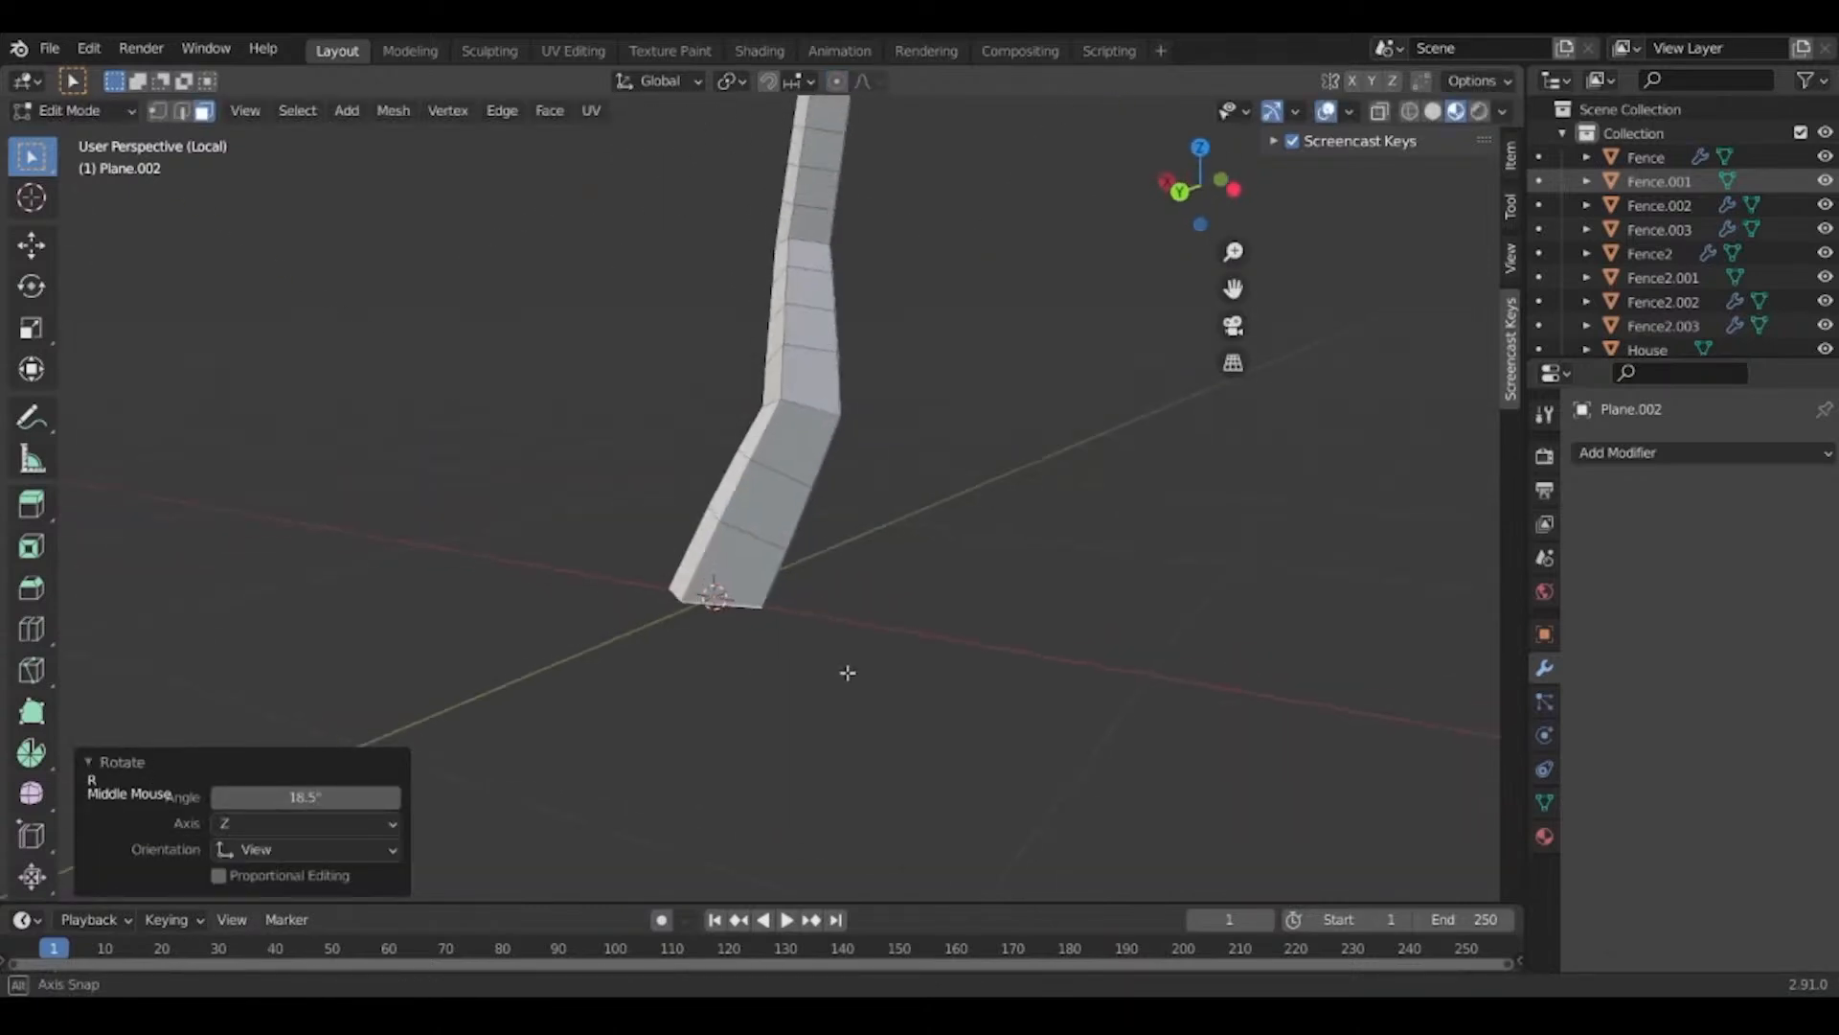
Place the 3D cursor beside the upper branches and add an ico sphere with 2 subdivisions and a 1 m radius there.
key(Tab)
scroll(710, 841, down, 3)
shift+middle_drag(822, 415, 793, 640)
scroll(568, 742, up, 2)
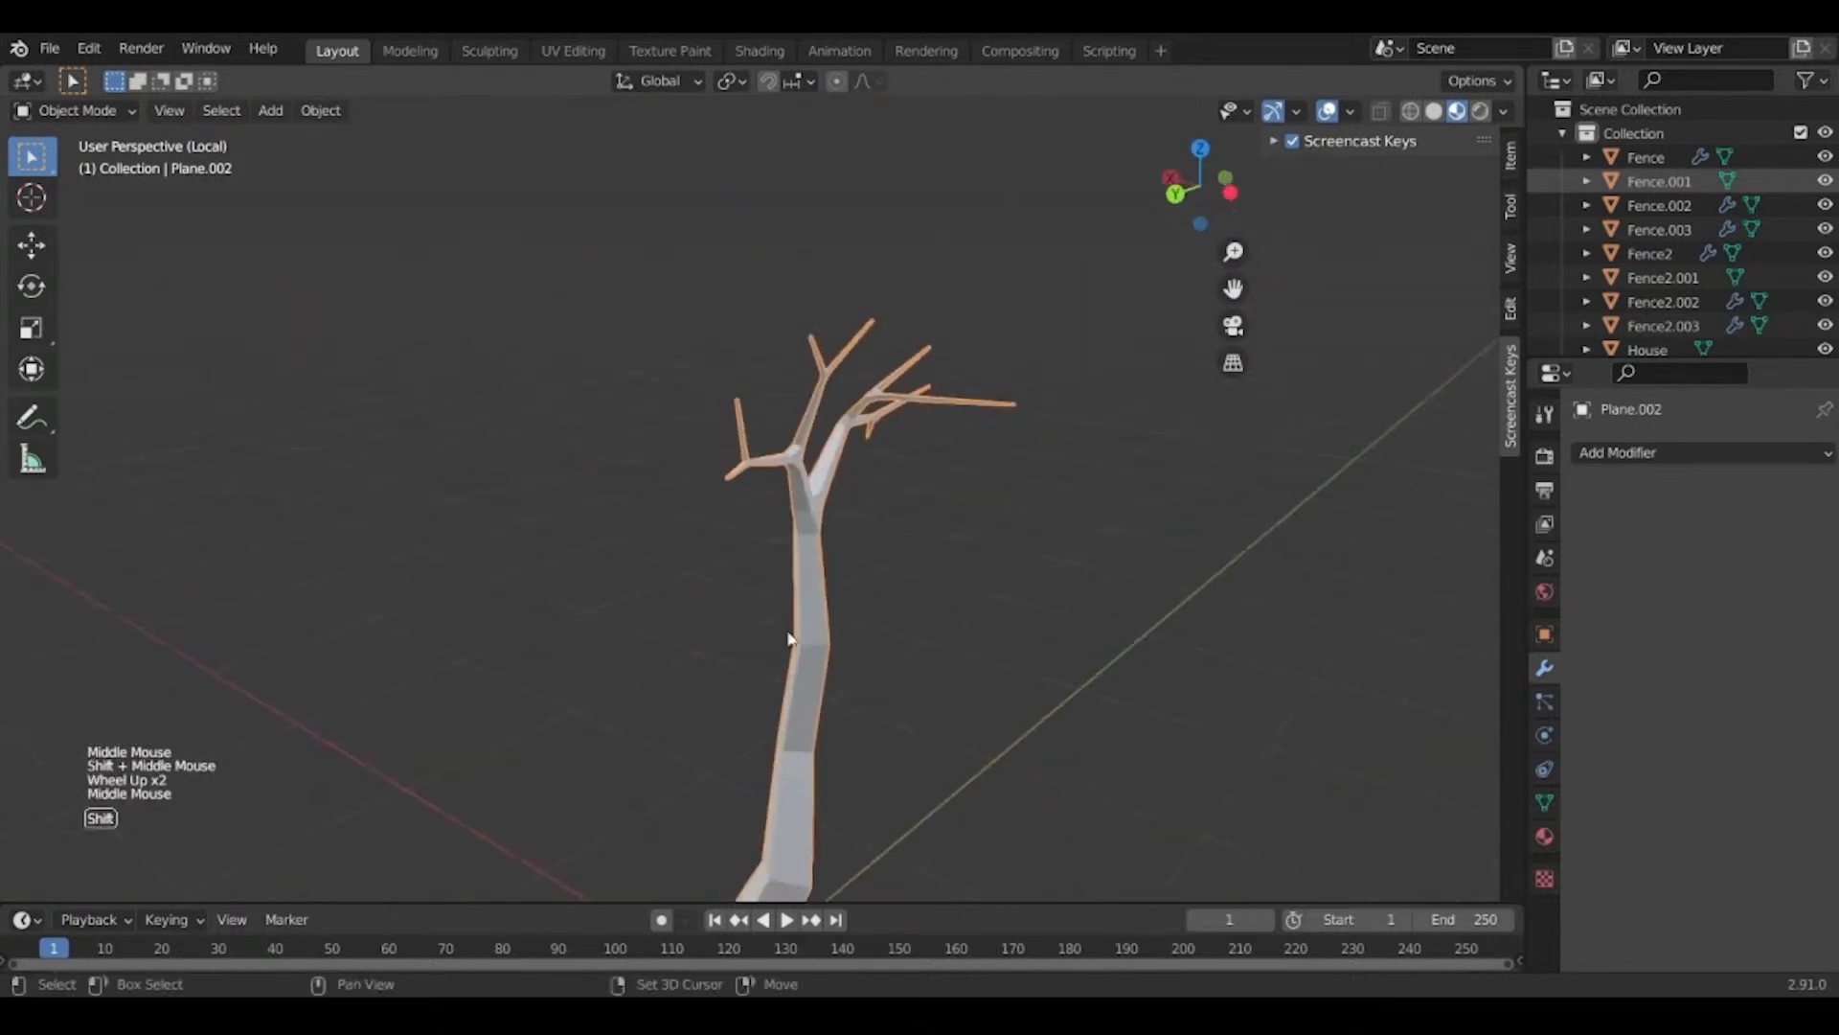
shift+right_click(733, 396)
key(shift+a)
mouse_move(733, 397)
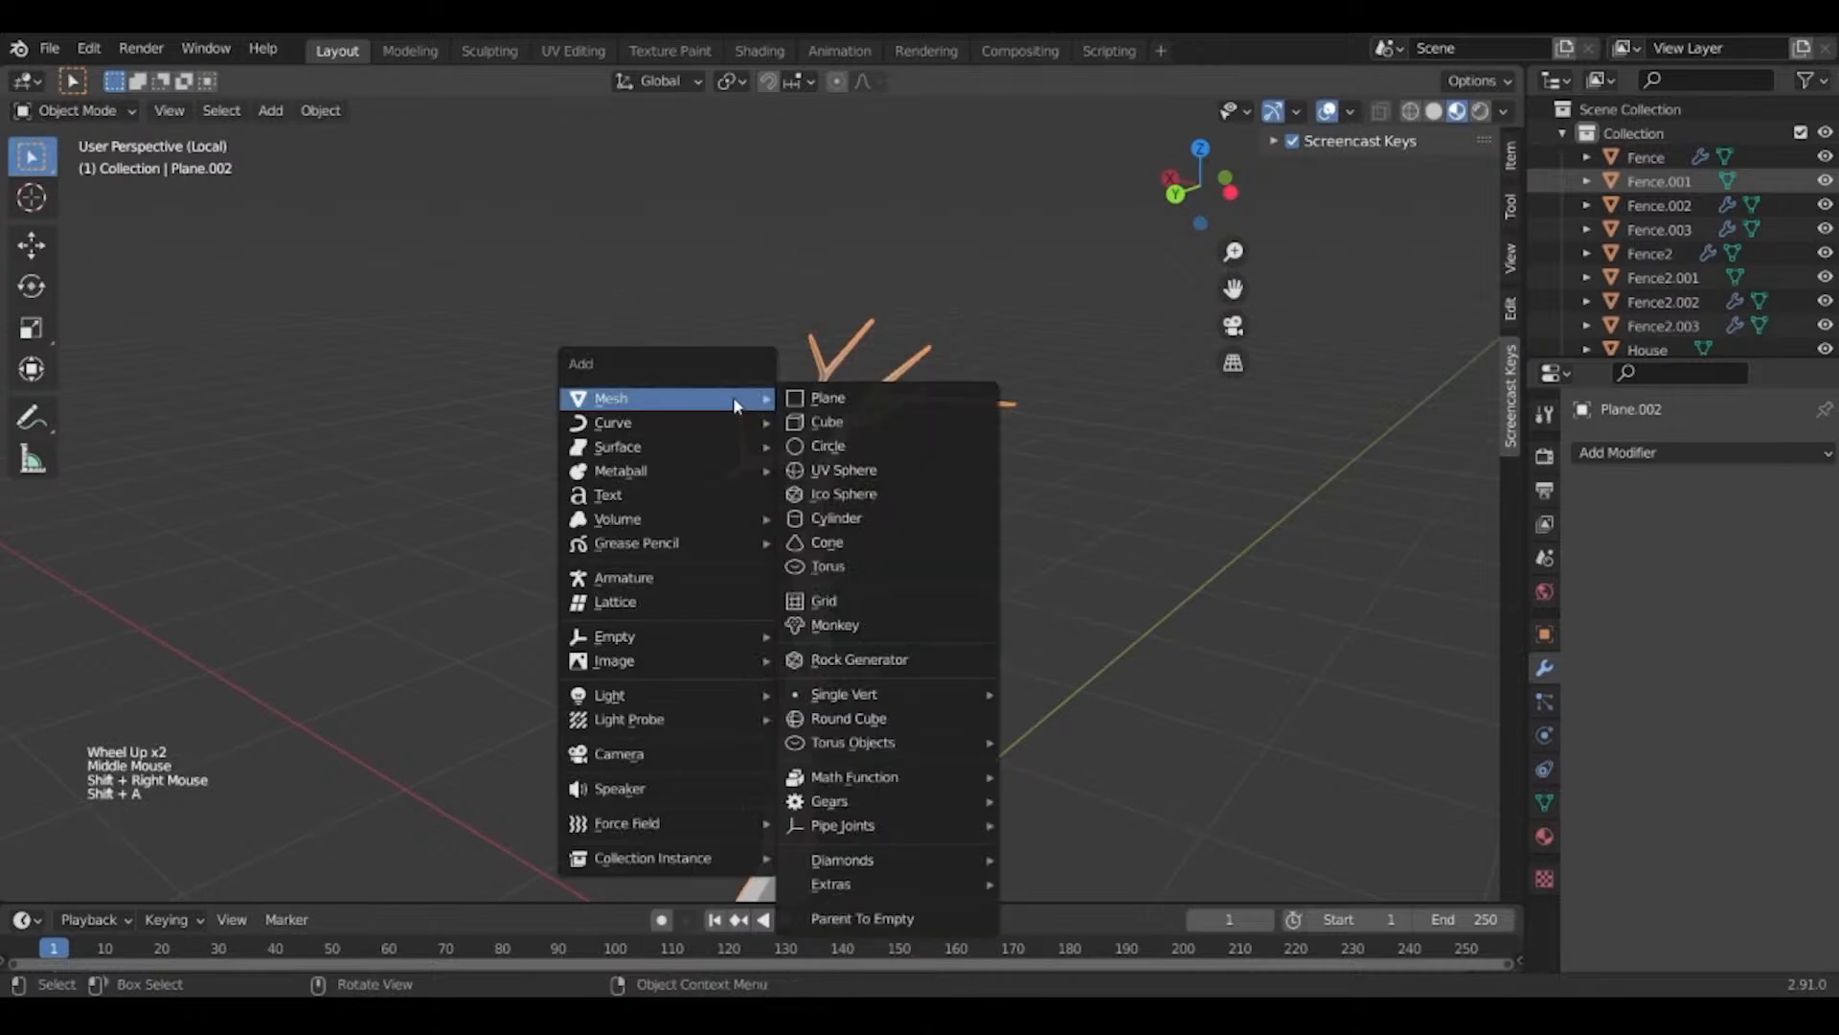
click(896, 493)
middle_drag(895, 493, 1341, 571)
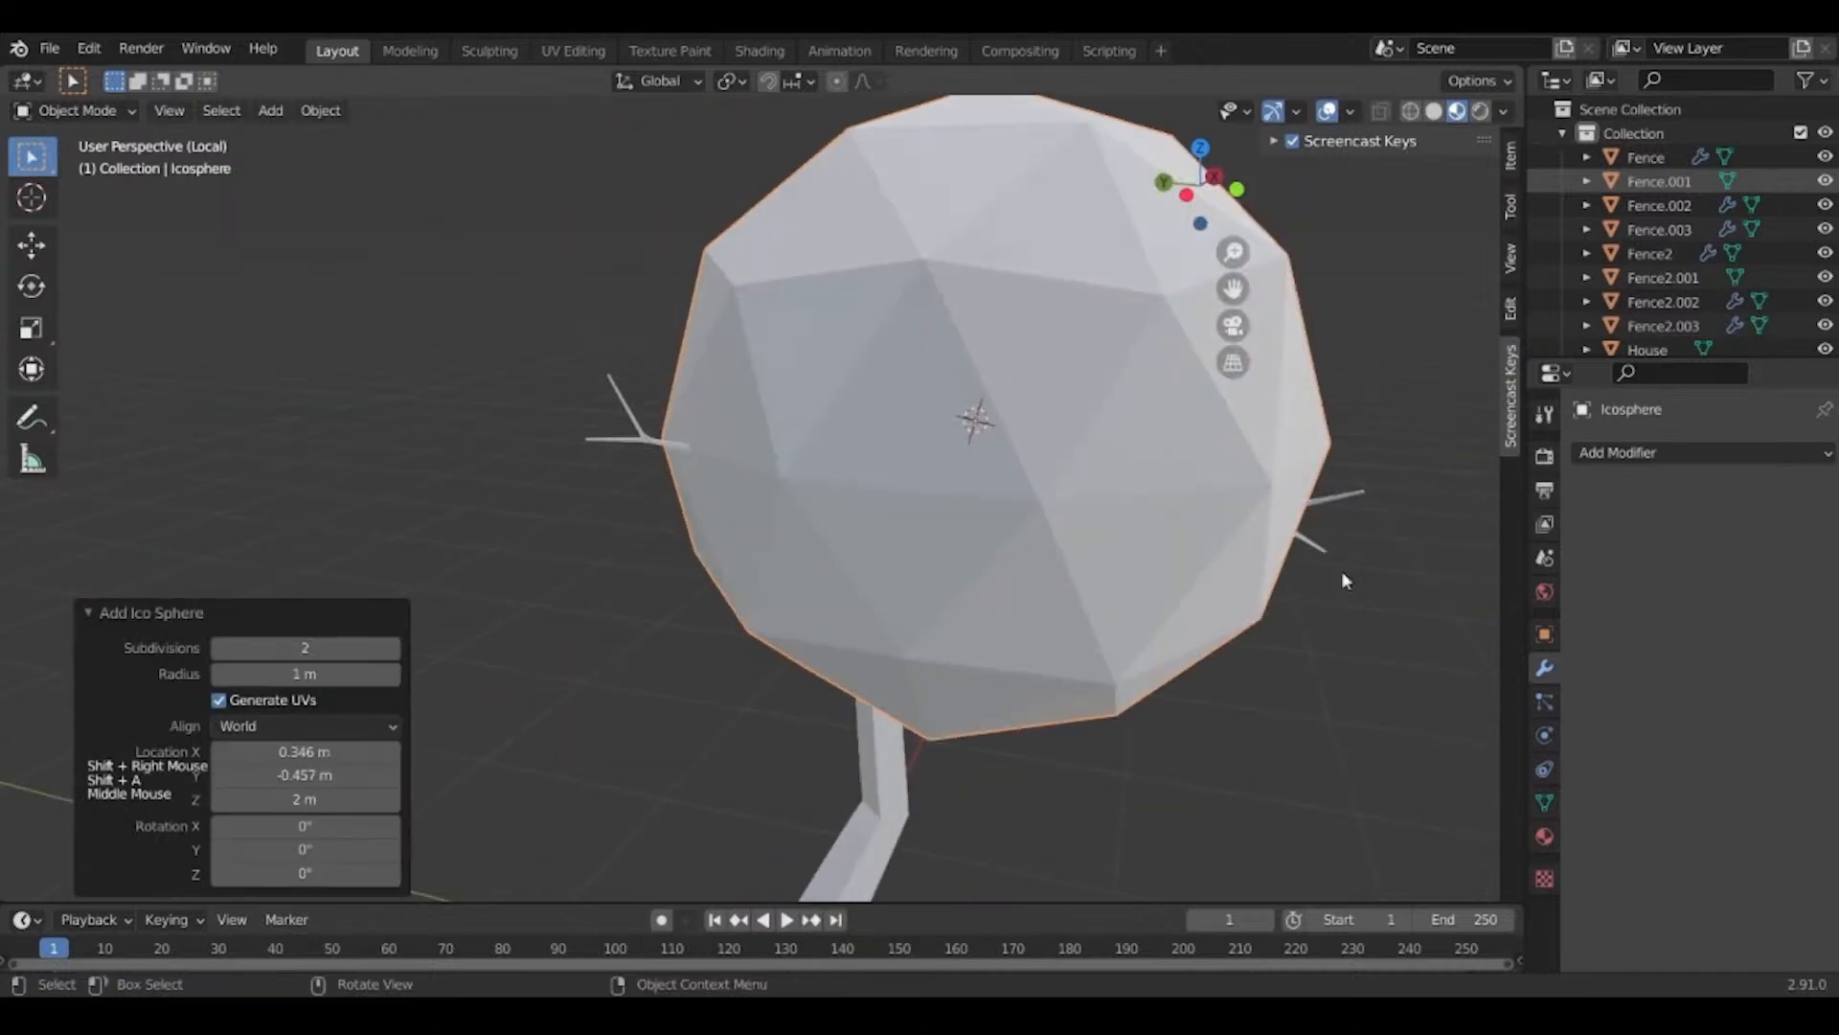
Shrink the ico sphere and move it about 1.1 m along Y onto the end of the shorter main branch.
key(s)
click(1098, 530)
key(g)
click(714, 535)
middle_drag(715, 534, 1102, 518)
key(g)
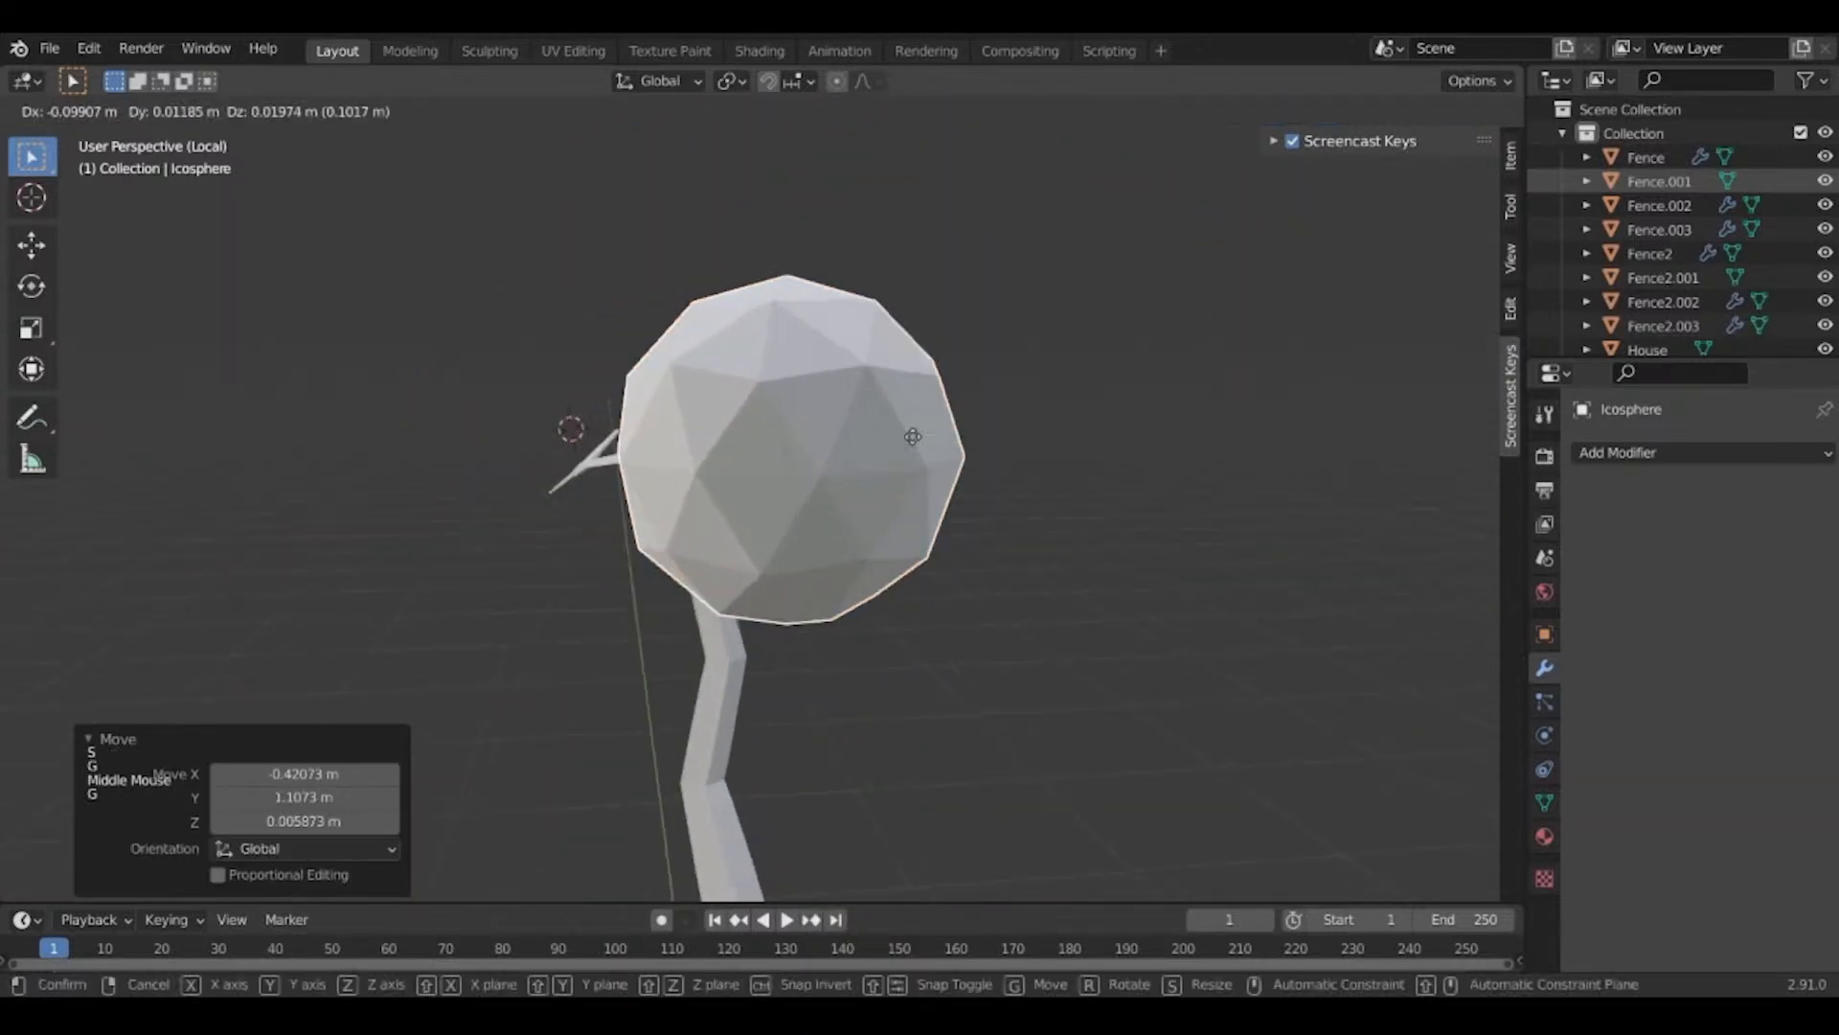
click(965, 415)
Scale the ico sphere down to about 0.735 and nudge it so it encloses the branch's end twigs.
middle_drag(825, 575, 1114, 606)
key(s)
click(1168, 490)
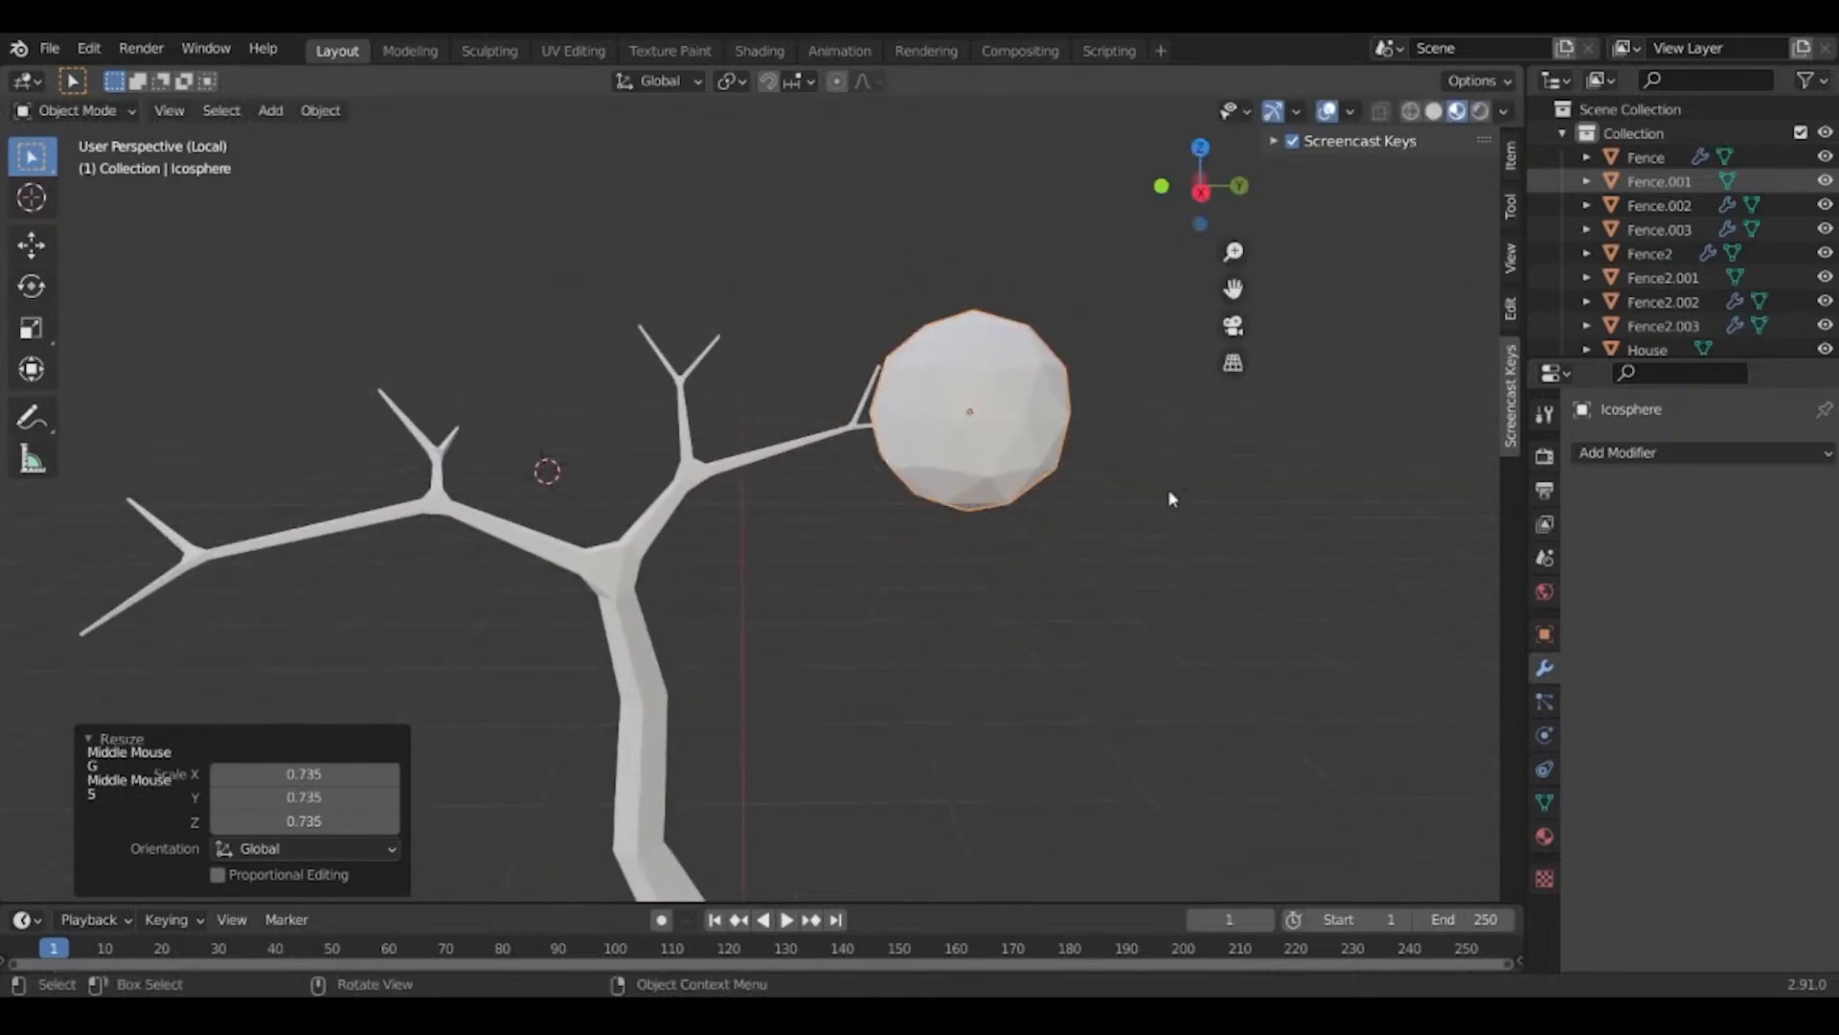
key(g)
click(1146, 501)
middle_drag(1146, 501, 1255, 534)
middle_drag(1137, 486, 1014, 480)
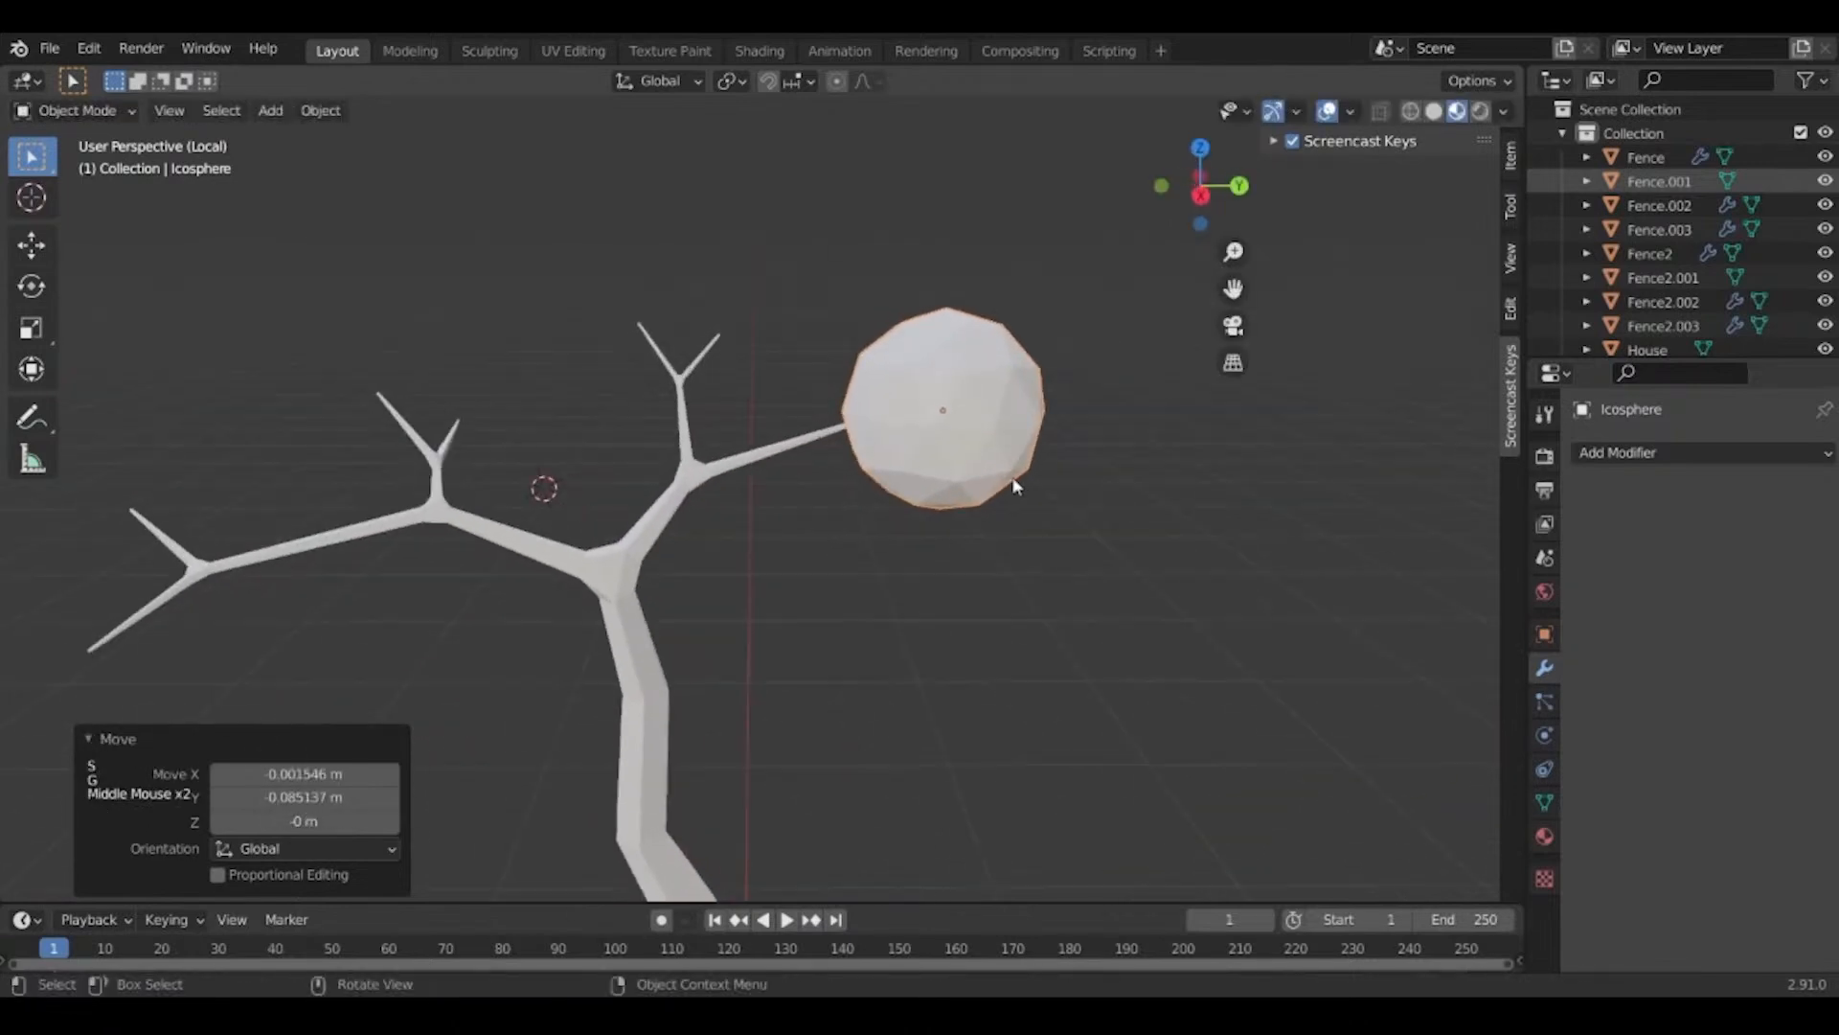
key(g)
click(964, 451)
Duplicate the foliage sphere onto the upper twigs of the shorter branch, and again onto the upper twigs of the longer branch.
key(shift+d)
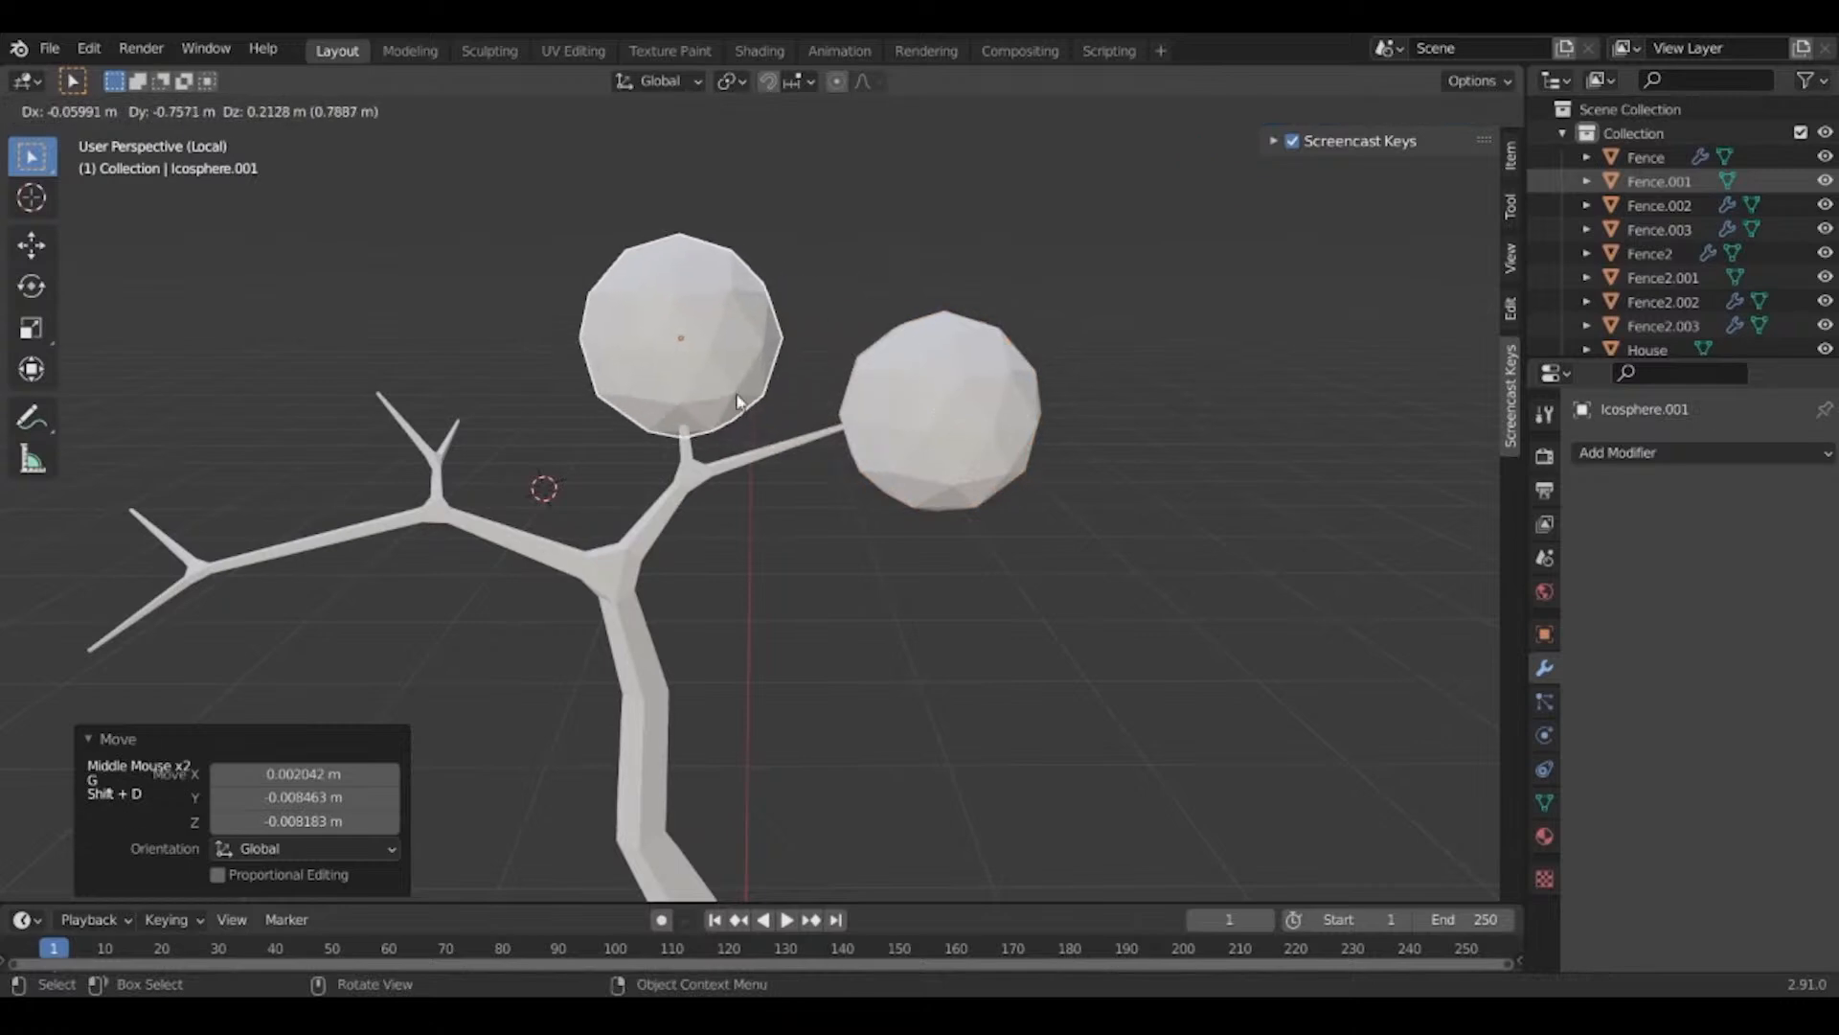
click(682, 368)
middle_drag(682, 368, 723, 346)
key(shift+d)
click(469, 424)
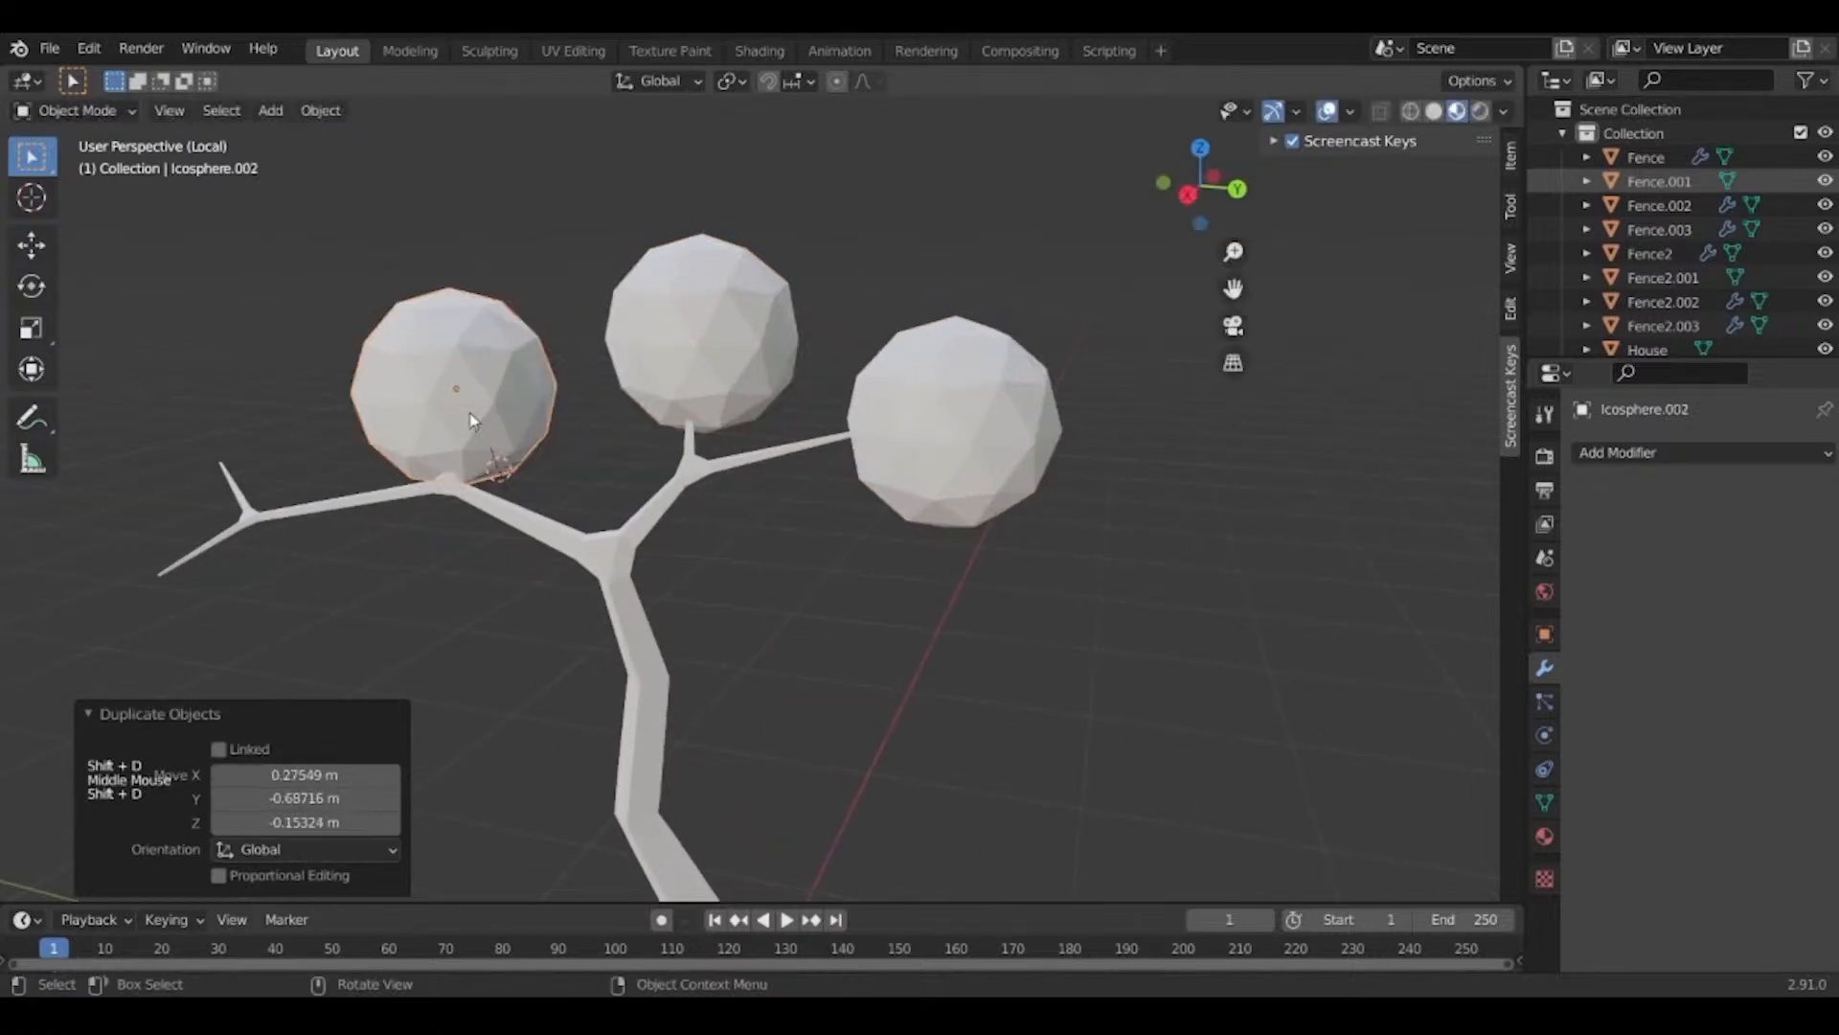
key(g)
click(486, 374)
Duplicate another foliage sphere onto the outer end of the longer branch and enlarge it.
key(shift+d)
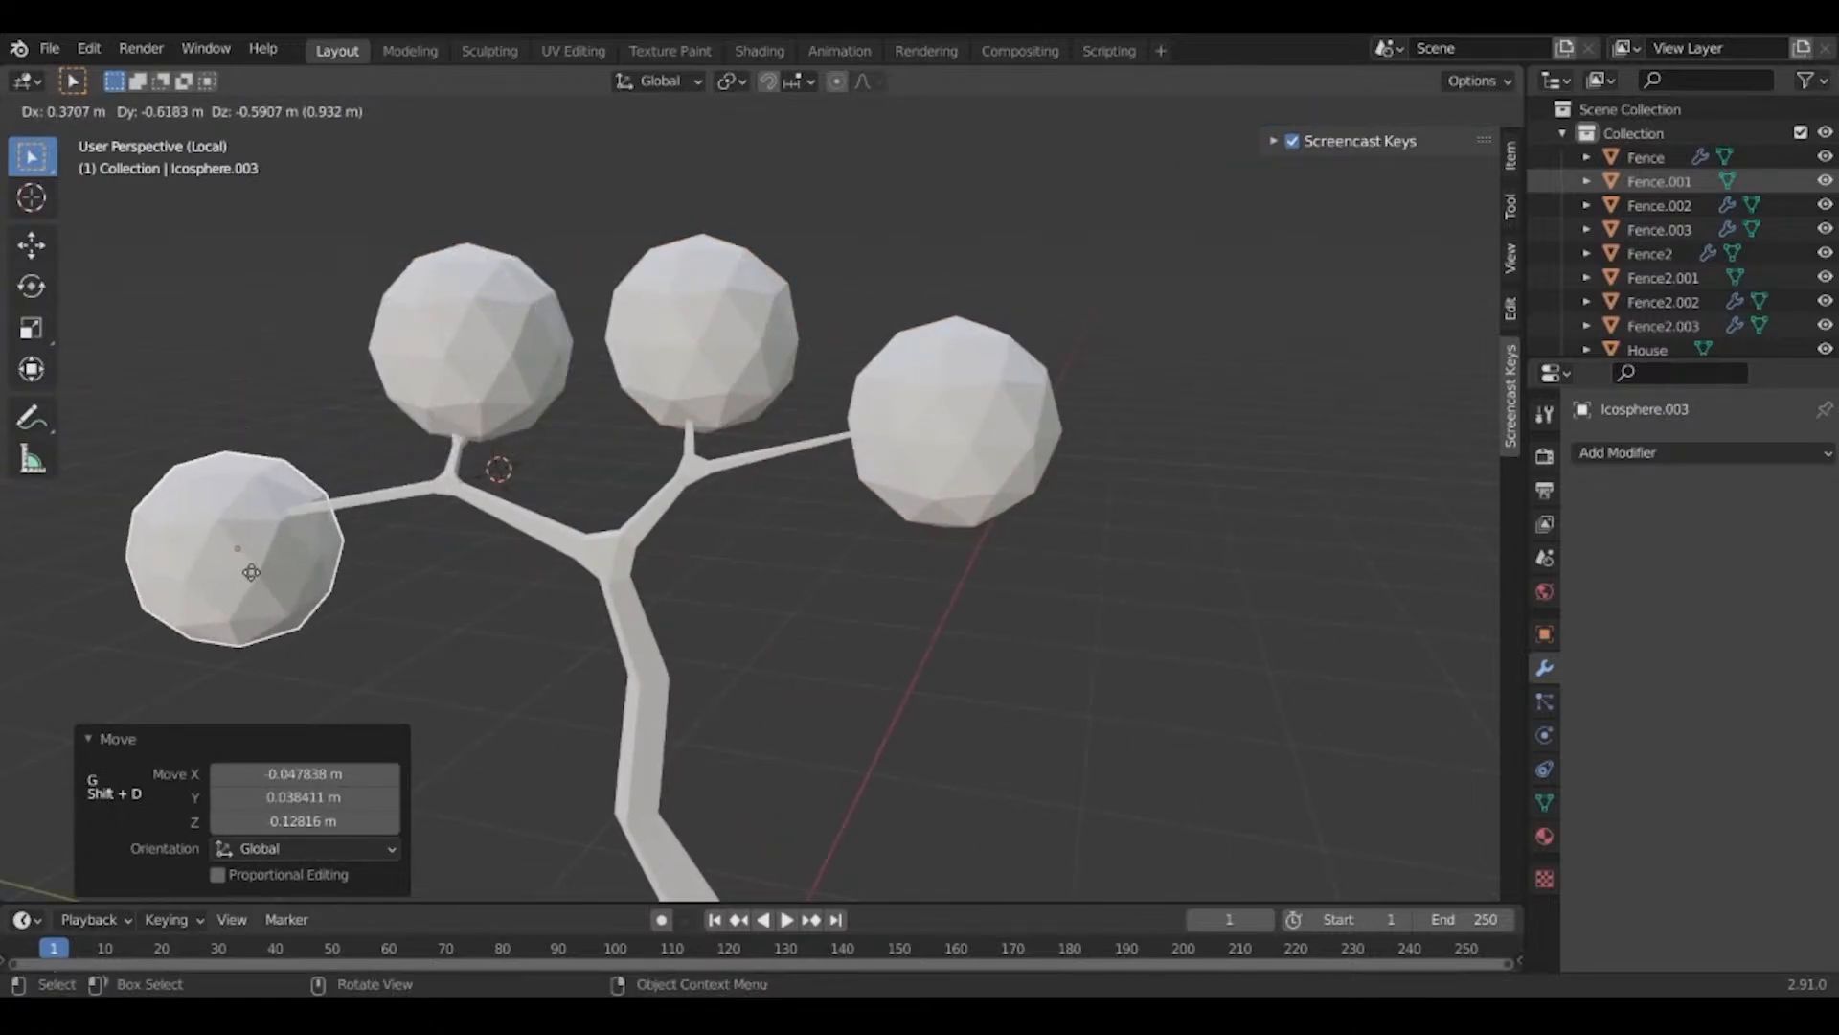
click(251, 572)
middle_drag(251, 572, 573, 602)
scroll(575, 604, down, 1)
key(s)
click(711, 618)
middle_drag(712, 618, 537, 575)
Shrink the sphere on the longer branch's upper twigs and move it onto the twig tips.
click(526, 381)
key(s)
click(498, 384)
key(s)
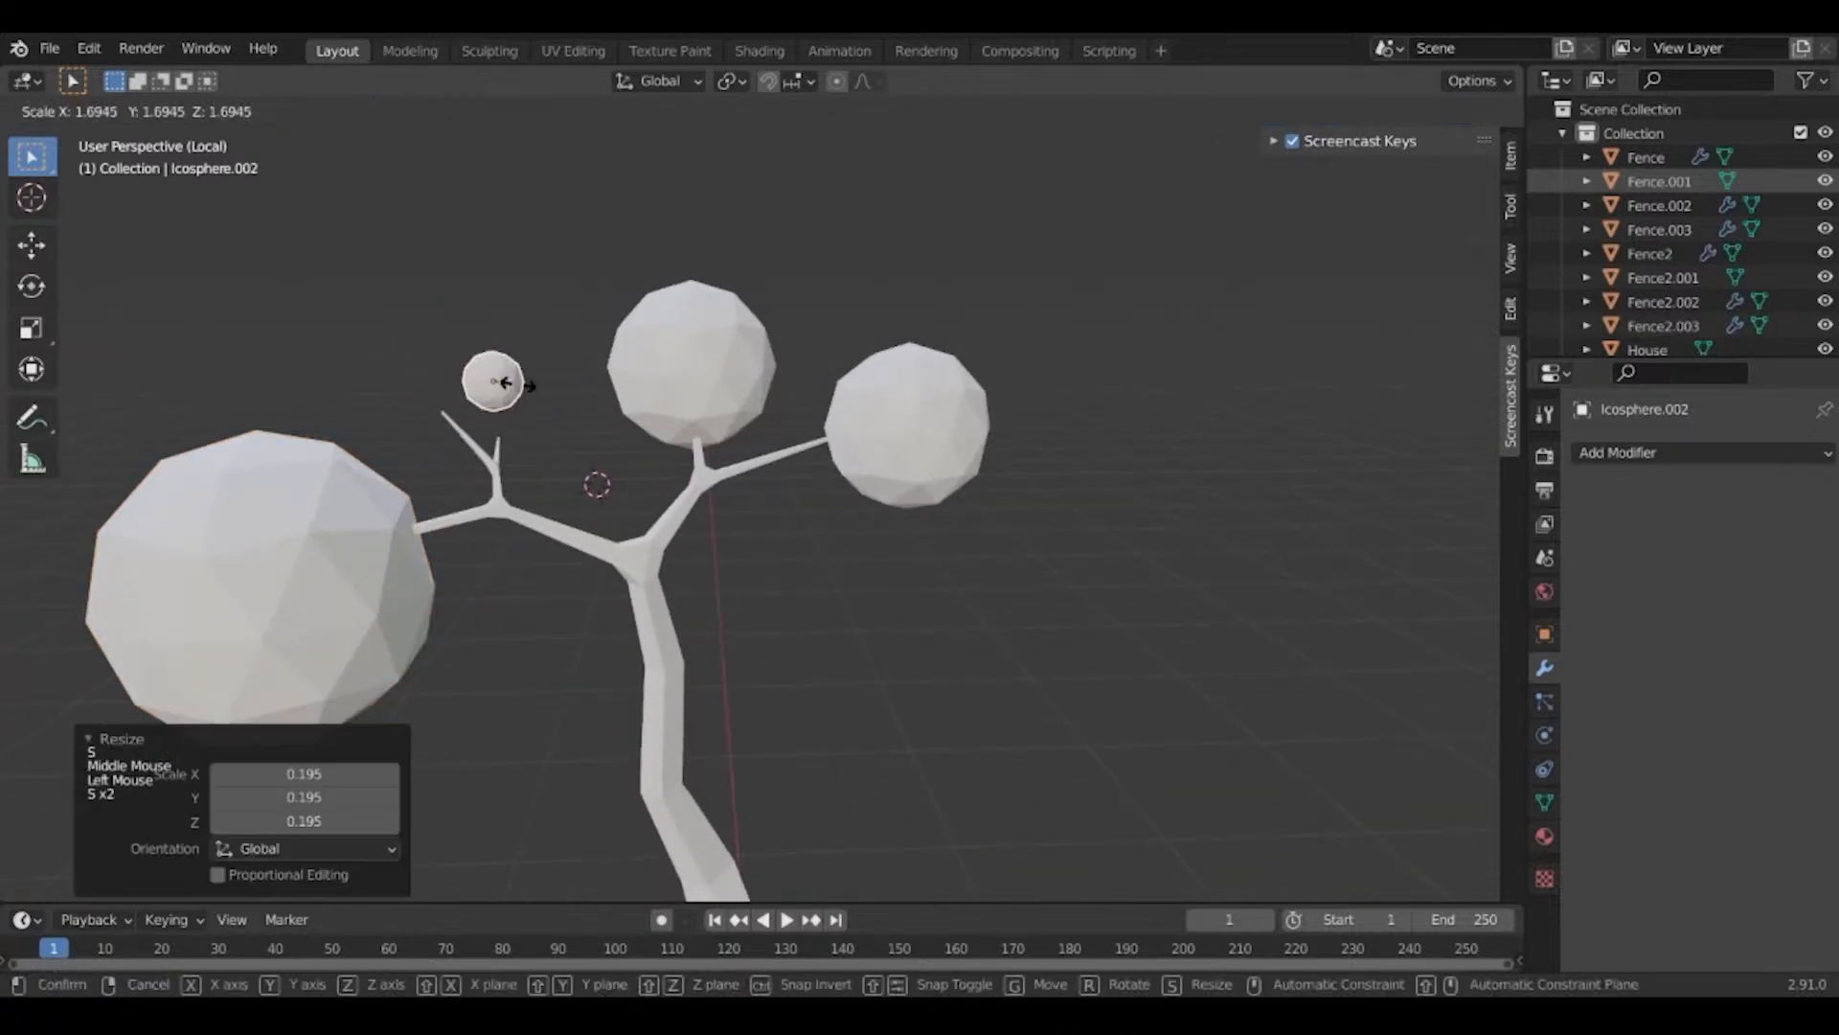
click(531, 388)
key(g)
click(487, 395)
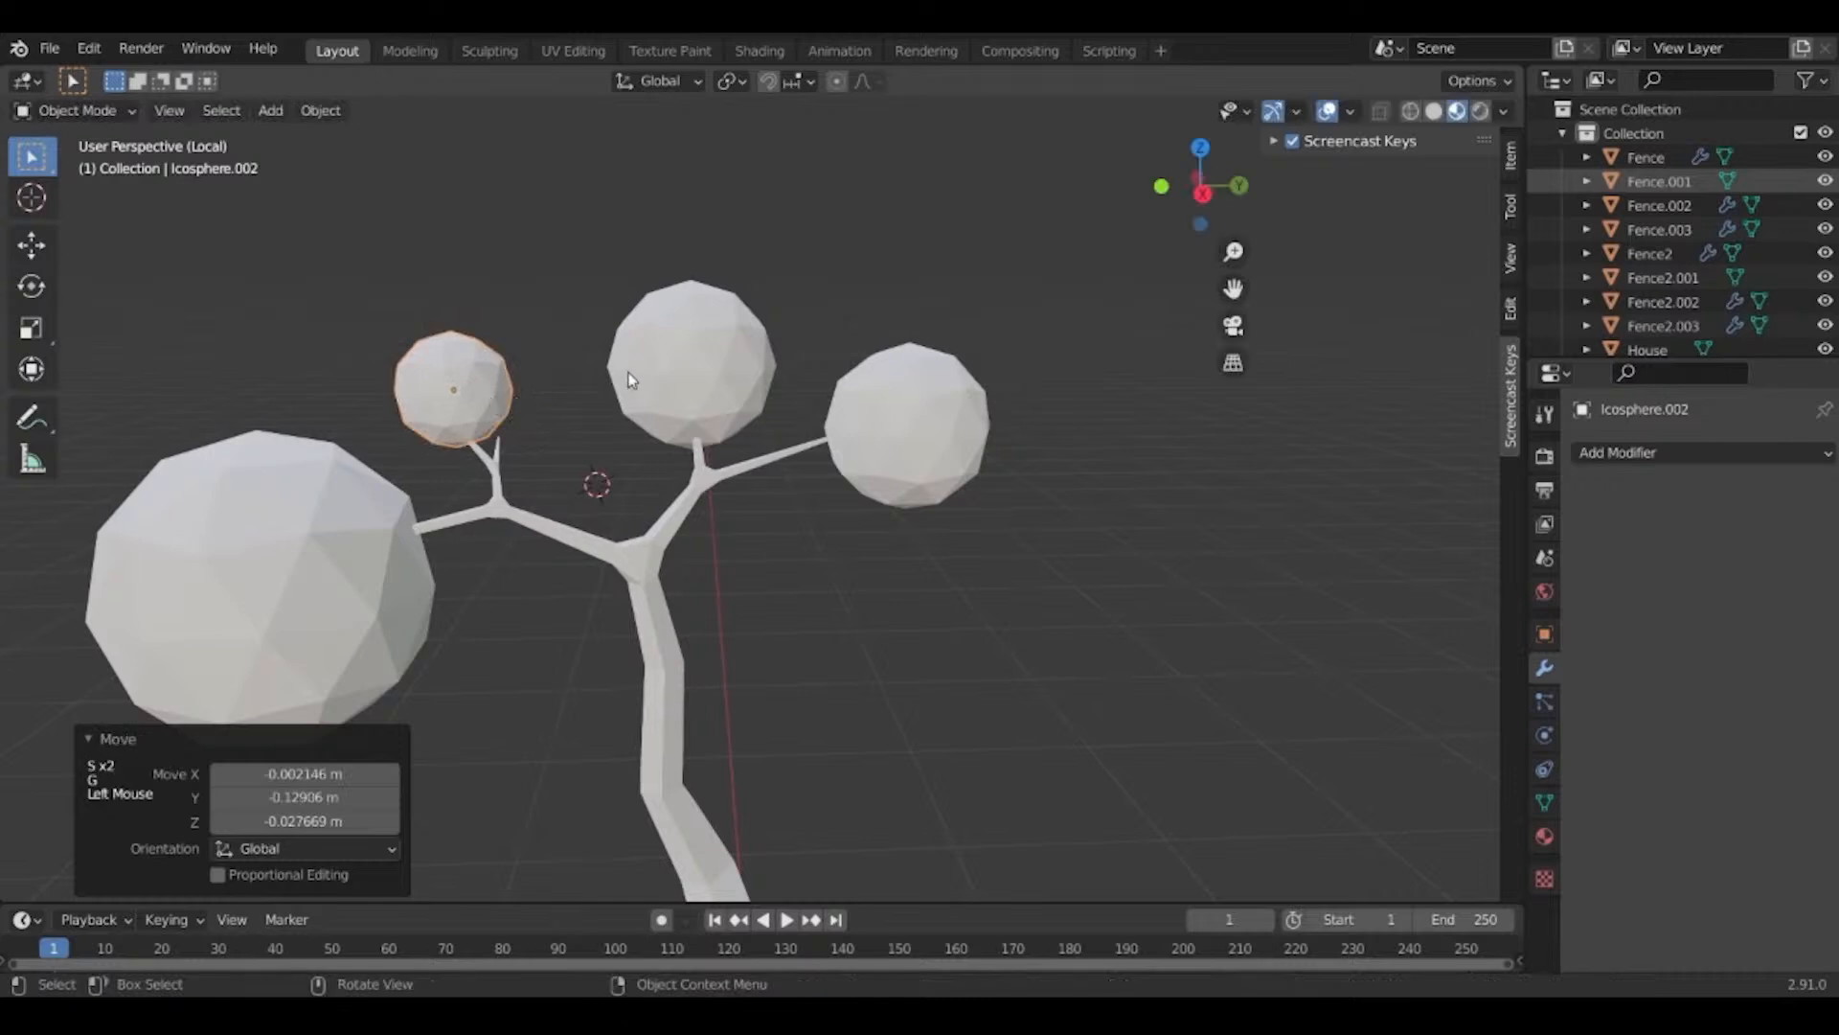
Scale the sphere on the shorter branch's upper twigs down to about 0.807.
click(630, 380)
middle_drag(629, 379, 418, 529)
key(s)
click(773, 450)
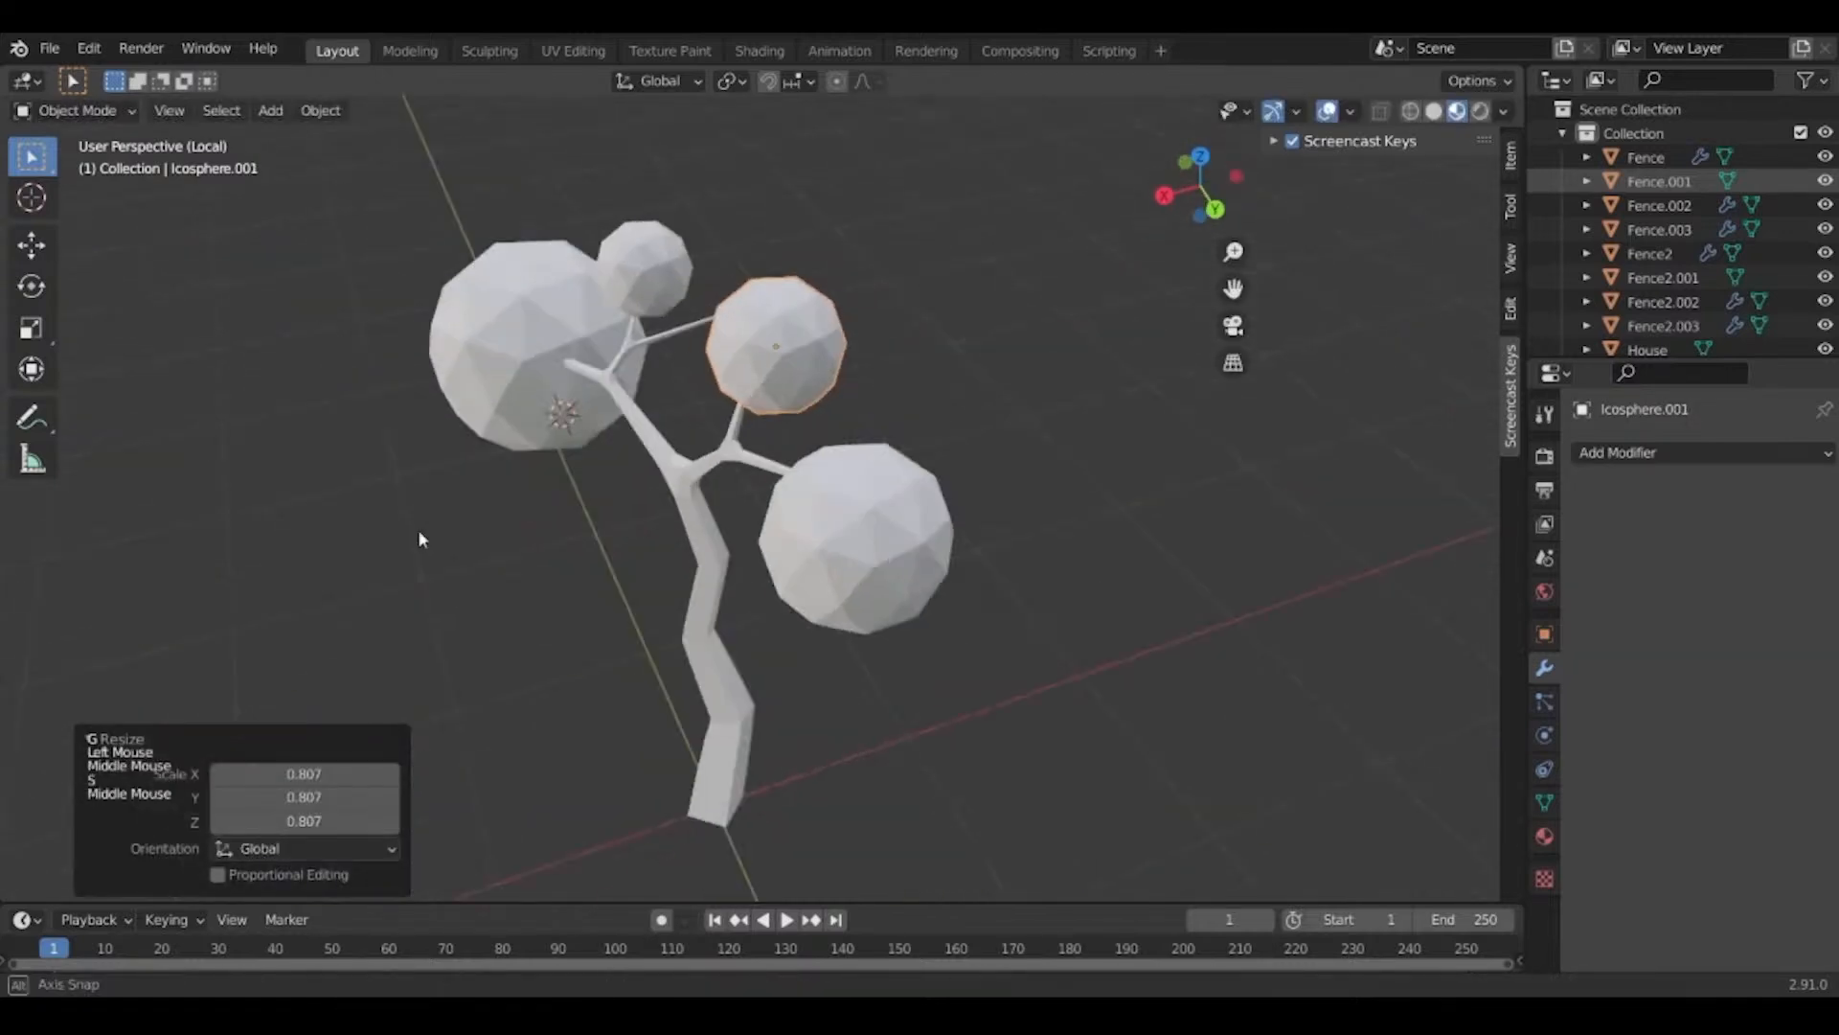
Duplicate the shorter branch's upper sphere, scale the copy by about 2.238 and move it between that branch's two spheres.
key(shift+d)
key(s)
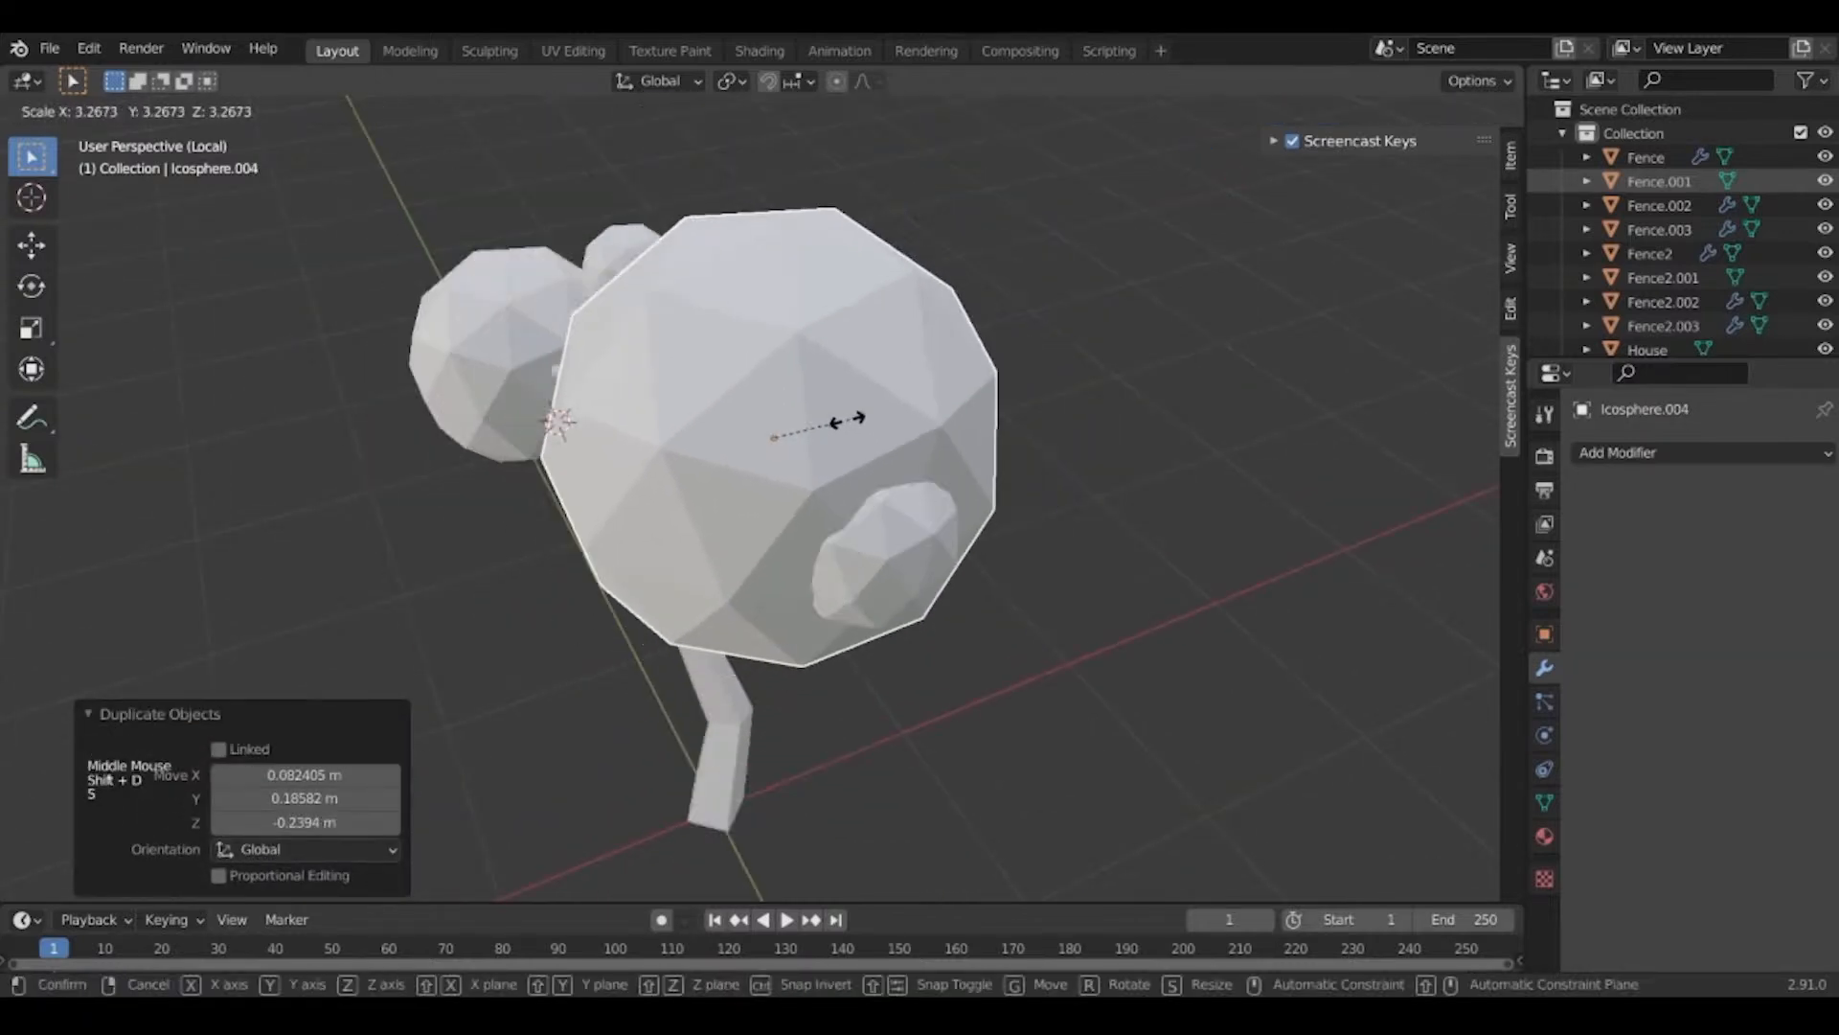
click(826, 435)
middle_drag(829, 434, 1102, 369)
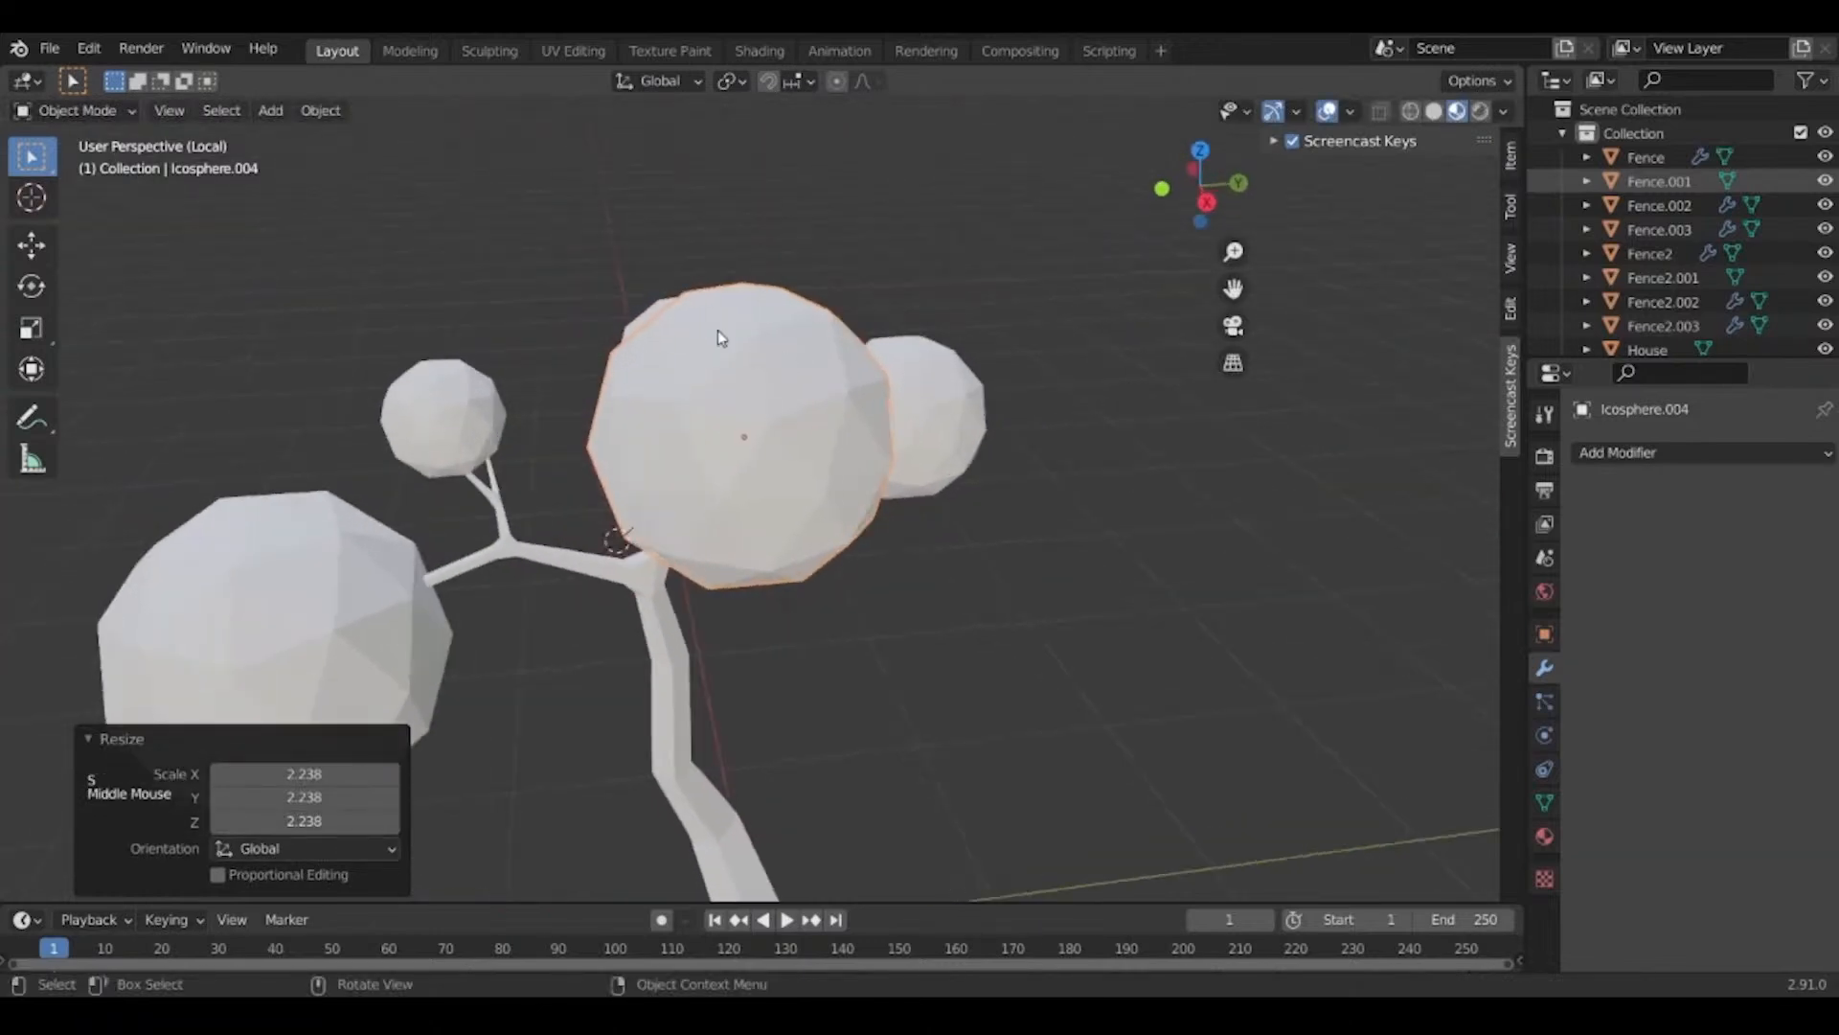
key(g)
click(842, 464)
middle_drag(842, 464, 904, 515)
scroll(1130, 473, down, 3)
Duplicate the small sphere on the longer branch's upper twigs and enlarge the copy beside it.
click(949, 431)
middle_drag(997, 550, 914, 632)
shift+middle_drag(915, 632, 695, 754)
scroll(709, 748, up, 3)
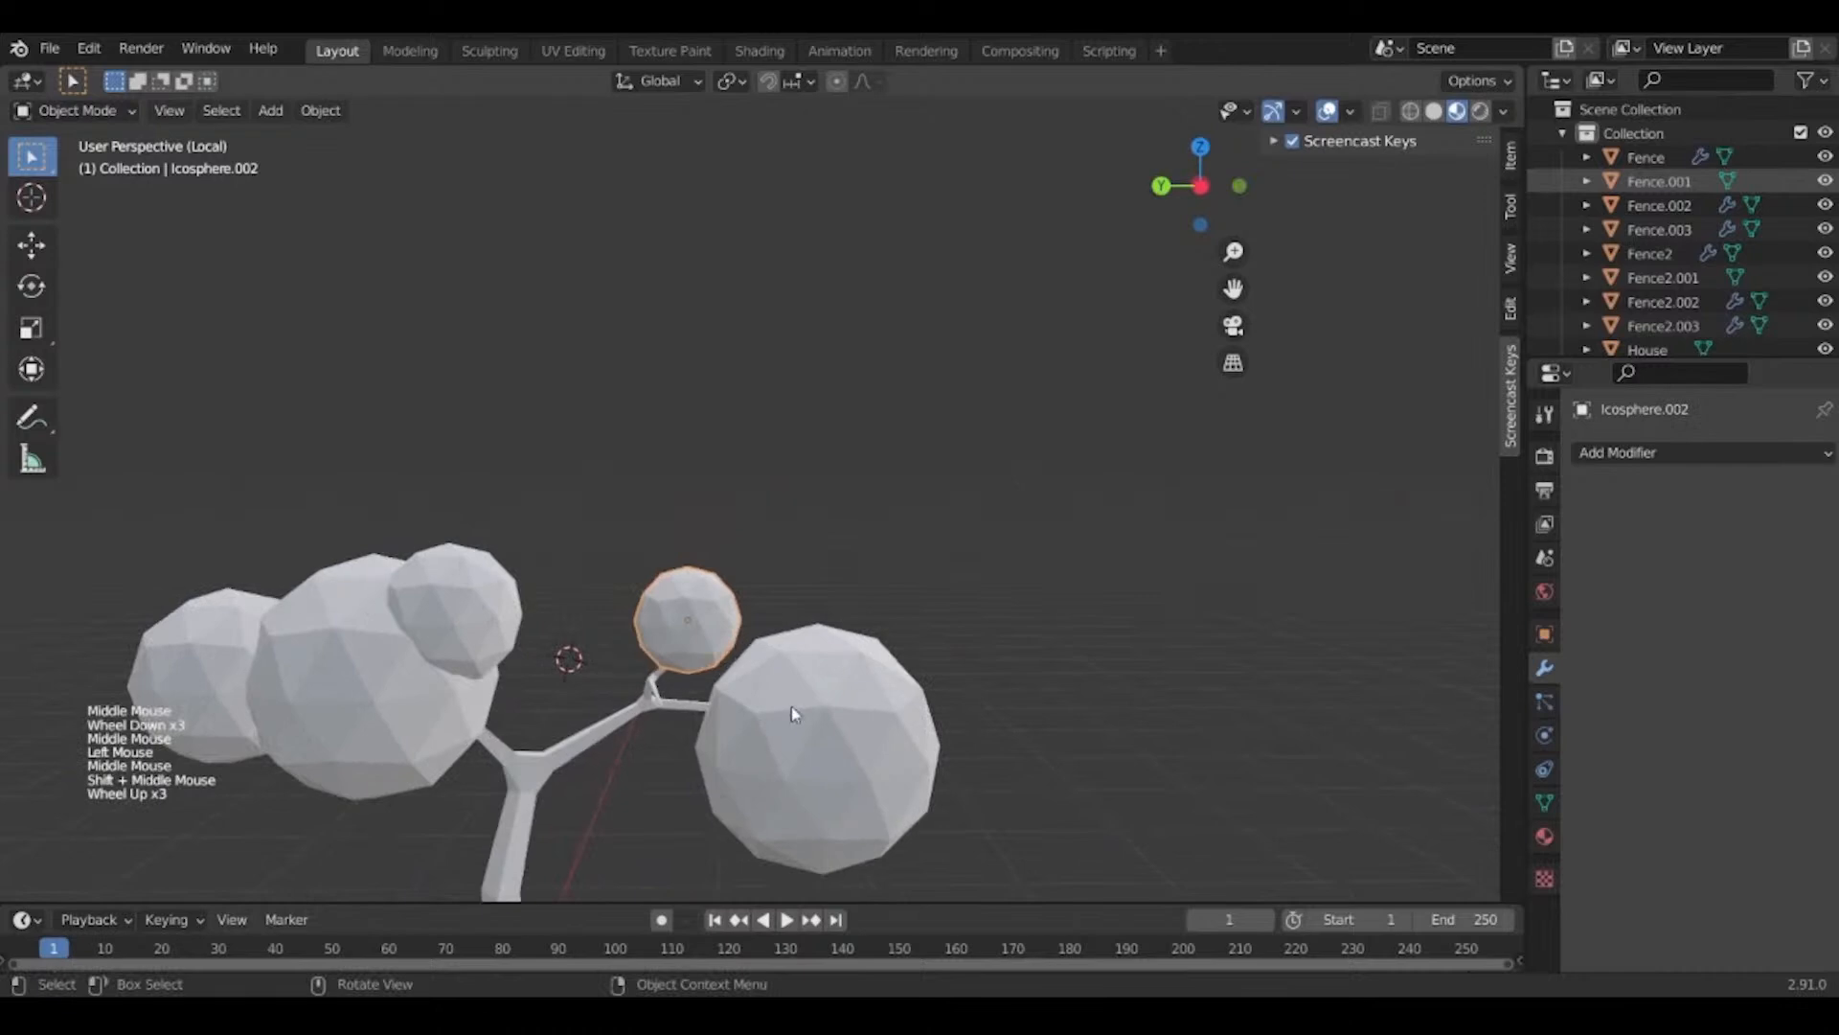
click(791, 706)
middle_drag(793, 705, 464, 608)
click(655, 657)
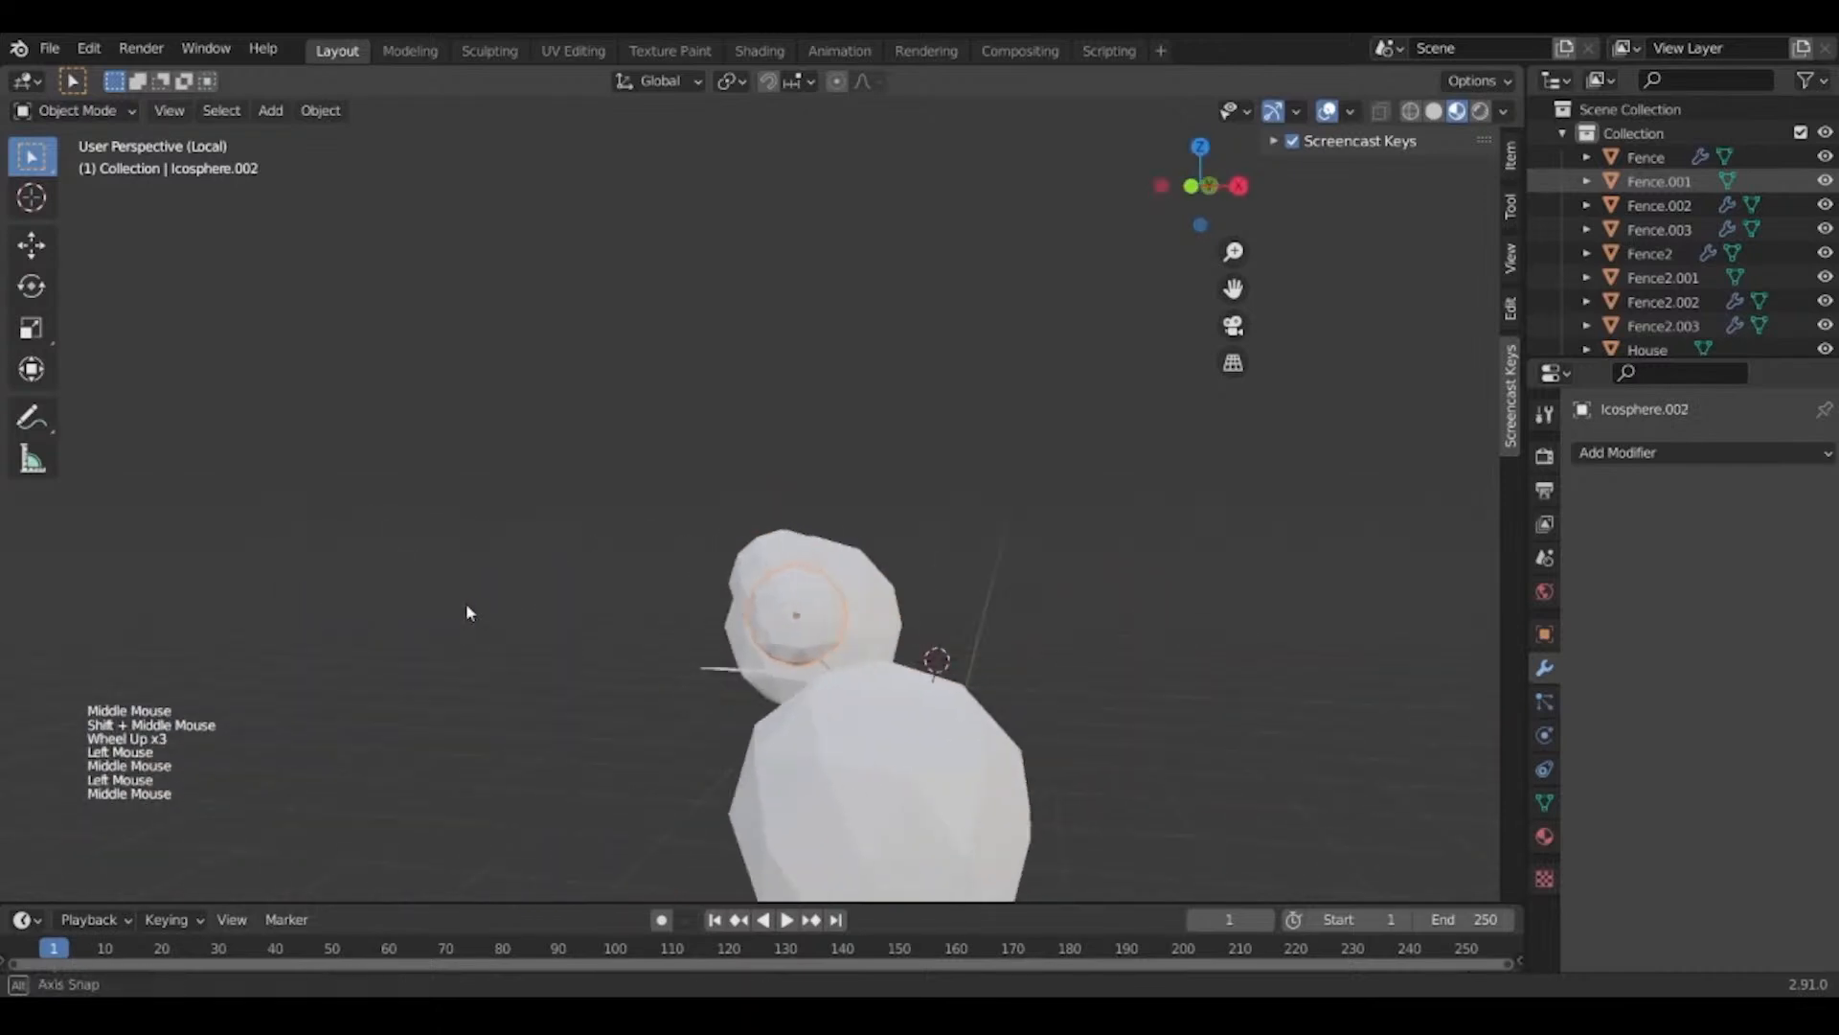
key(shift+d)
click(681, 643)
key(s)
middle_drag(681, 643, 965, 710)
click(904, 614)
scroll(963, 710, down, 2)
Reposition the largest sphere so it sits over the outer end of the longer branch.
middle_drag(792, 739, 873, 515)
click(876, 516)
key(g)
click(876, 437)
middle_drag(875, 437, 884, 571)
key(g)
click(889, 416)
middle_drag(889, 416, 839, 458)
scroll(839, 458, up, 2)
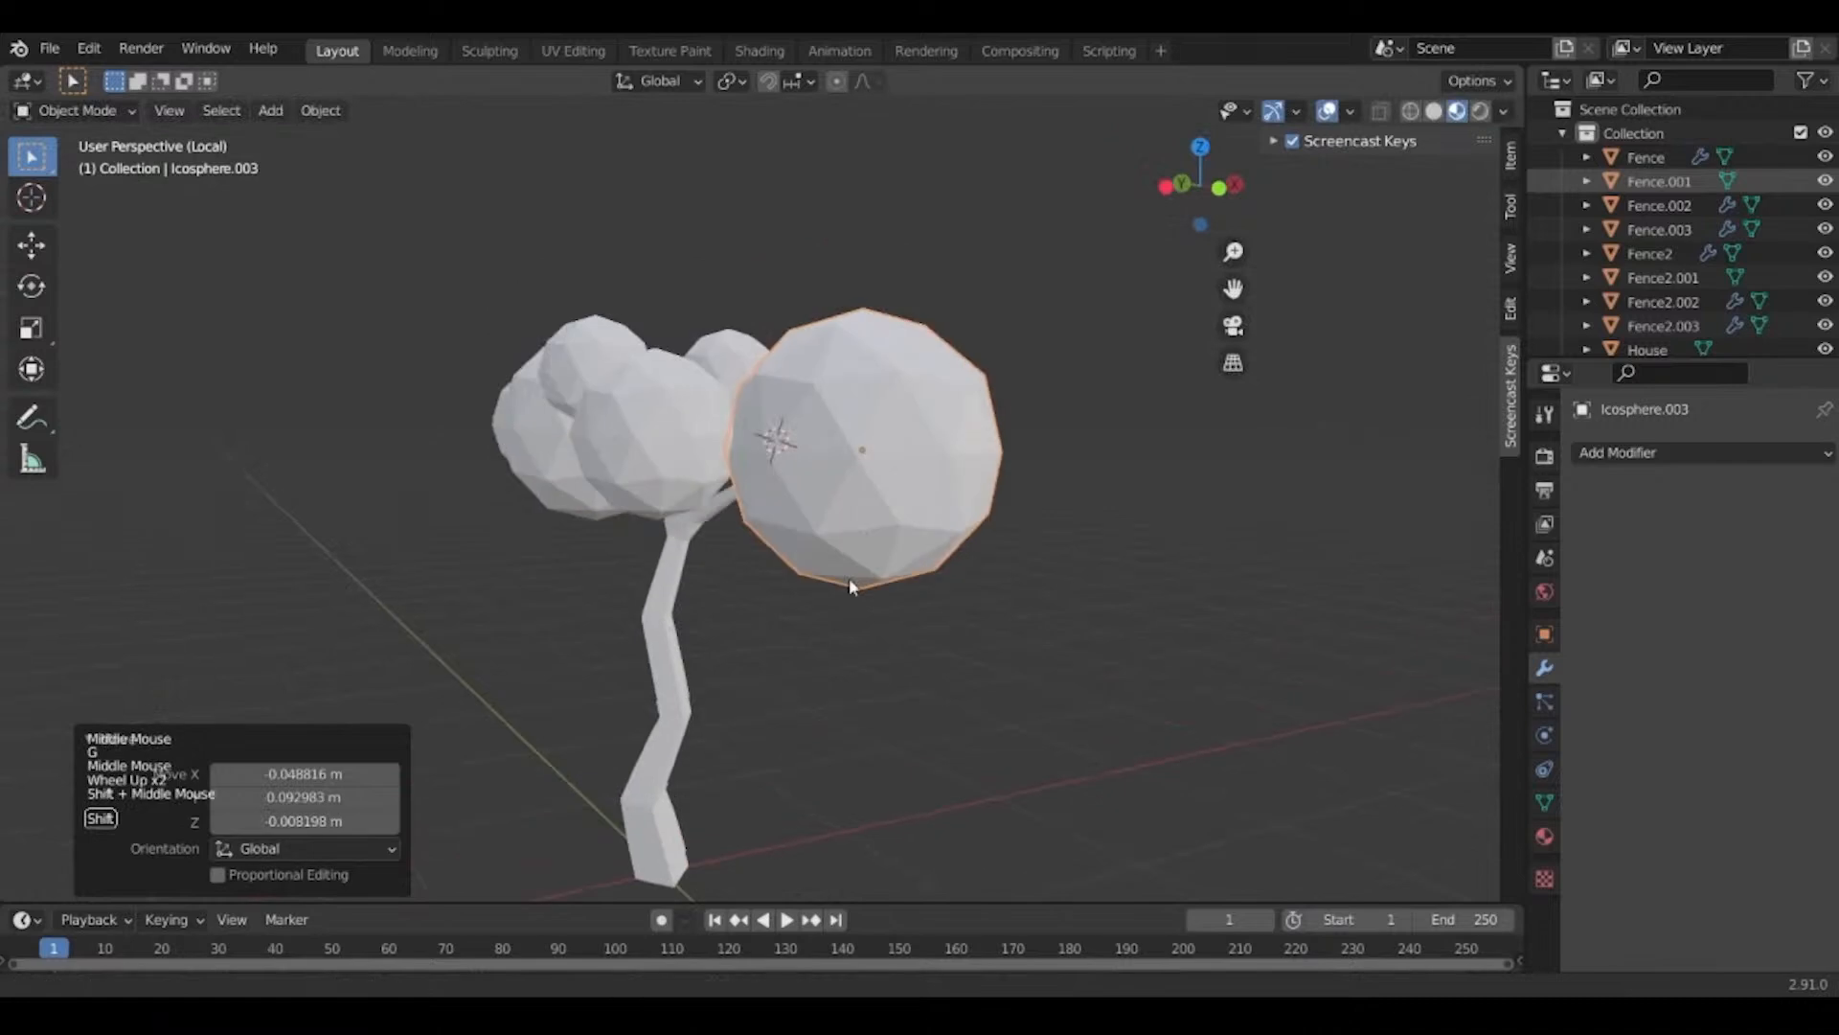
shift+middle_drag(848, 578, 863, 619)
scroll(824, 518, down, 1)
middle_drag(824, 517, 831, 480)
Edit the largest sphere's mesh, pulling single vertices with proportional editing to make its outline less regular.
key(Tab)
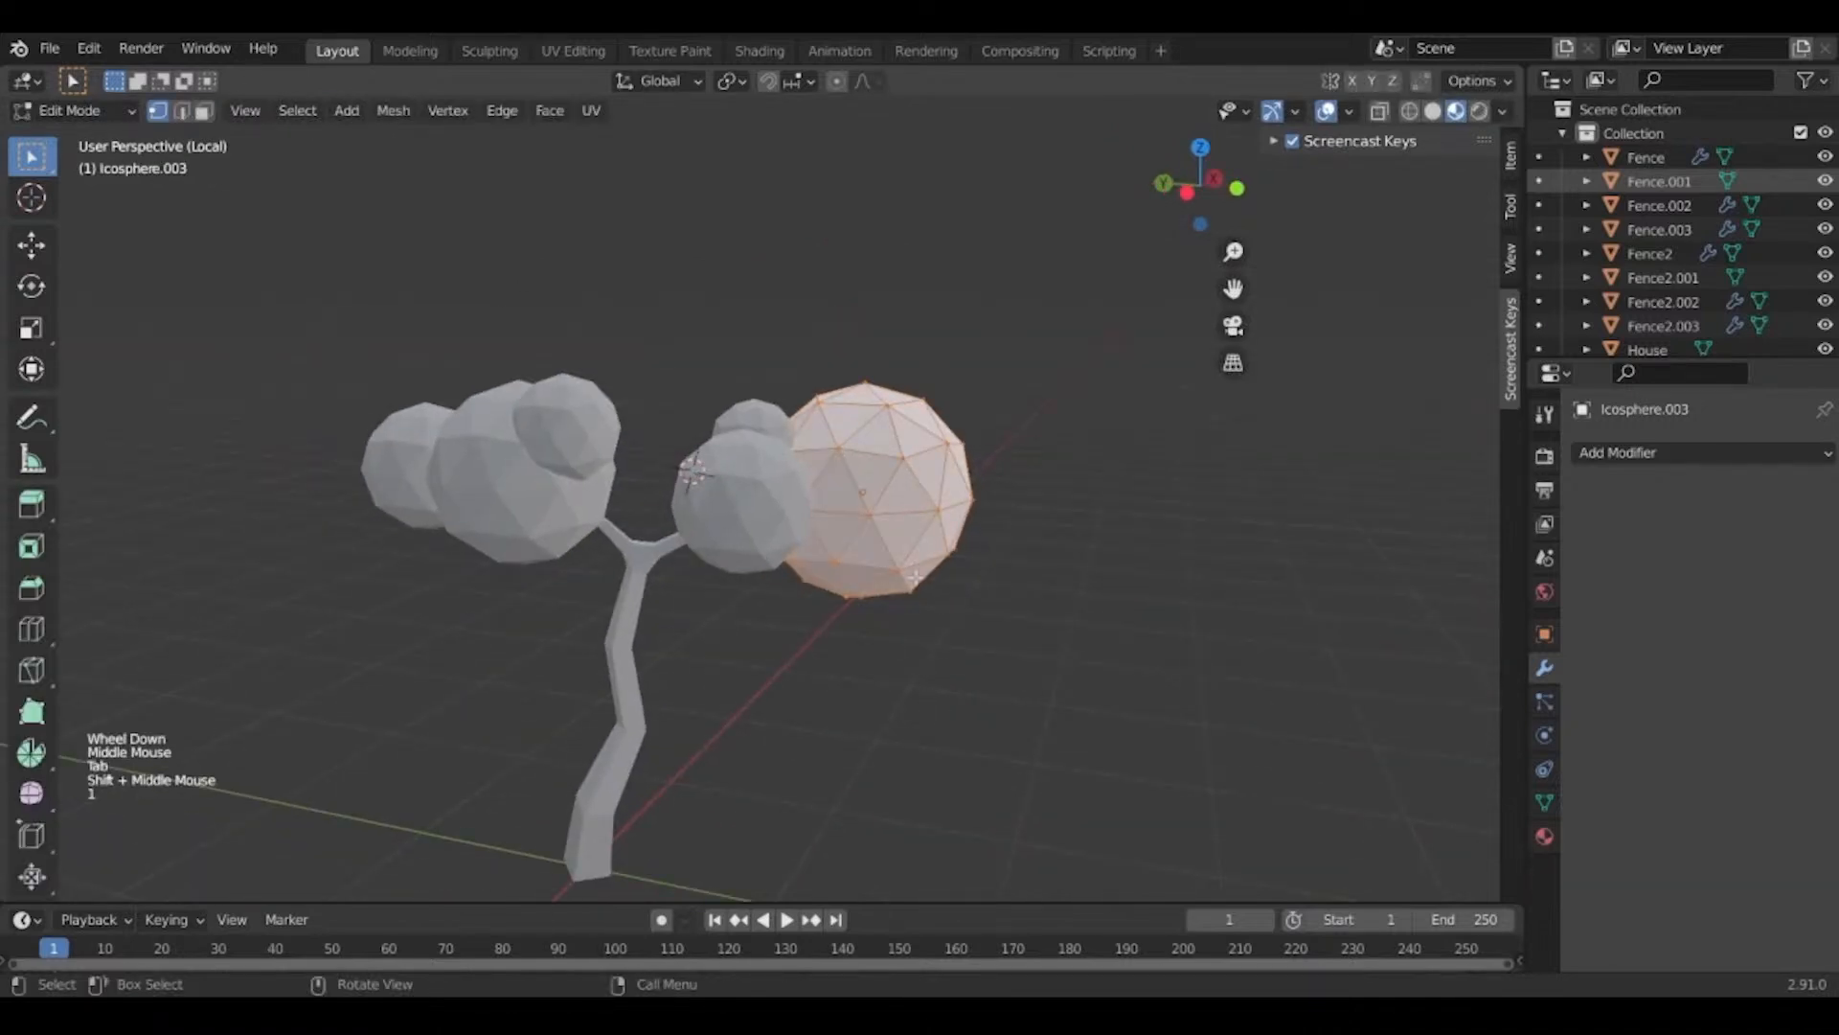
middle_drag(915, 578, 917, 565)
scroll(917, 354, up, 3)
click(1039, 448)
middle_drag(1043, 450, 1138, 474)
key(g)
scroll(1060, 470, up, 8)
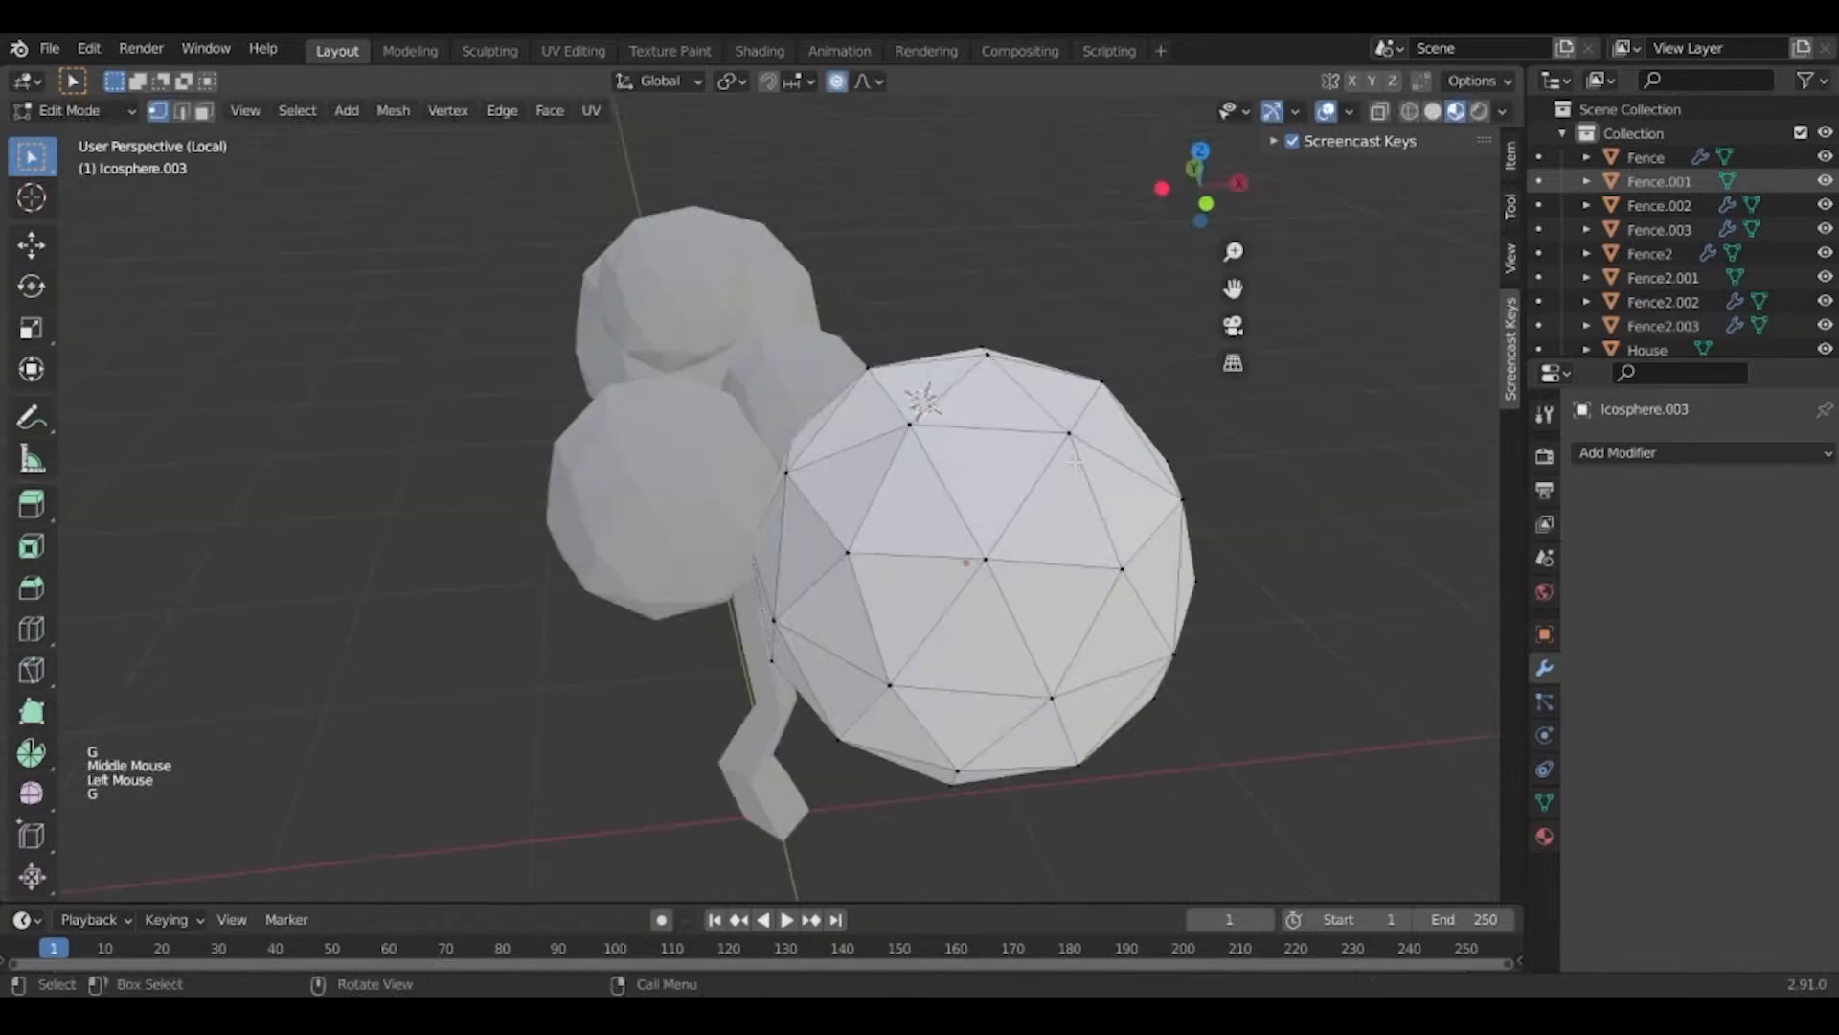
key(g)
click(1098, 425)
middle_drag(1098, 426, 690, 508)
scroll(690, 507, down, 1)
Pull further vertices around the largest sphere's sides and underside with a proportional size of about 0.62, then return to Object Mode.
click(627, 608)
middle_drag(628, 608, 980, 783)
key(g)
click(1025, 723)
click(956, 787)
key(g)
click(930, 777)
click(923, 578)
key(g)
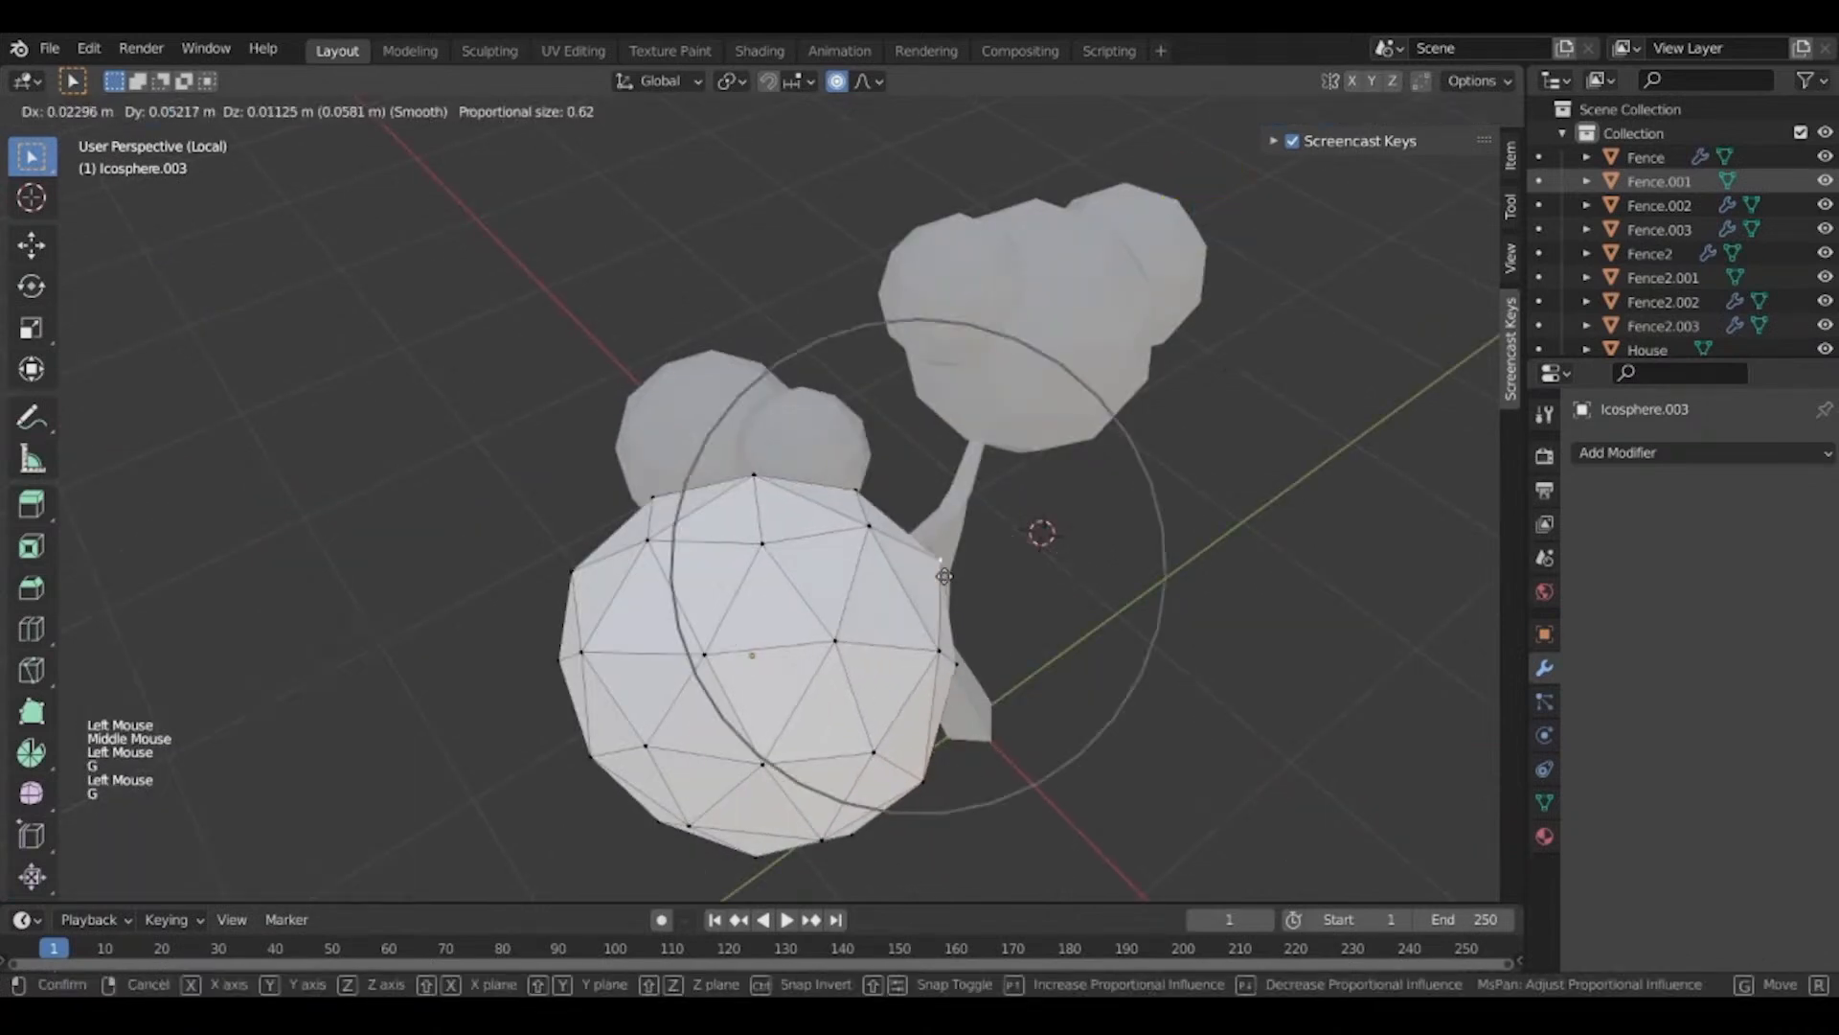
click(945, 573)
middle_drag(926, 589, 915, 628)
key(g)
click(911, 631)
key(Tab)
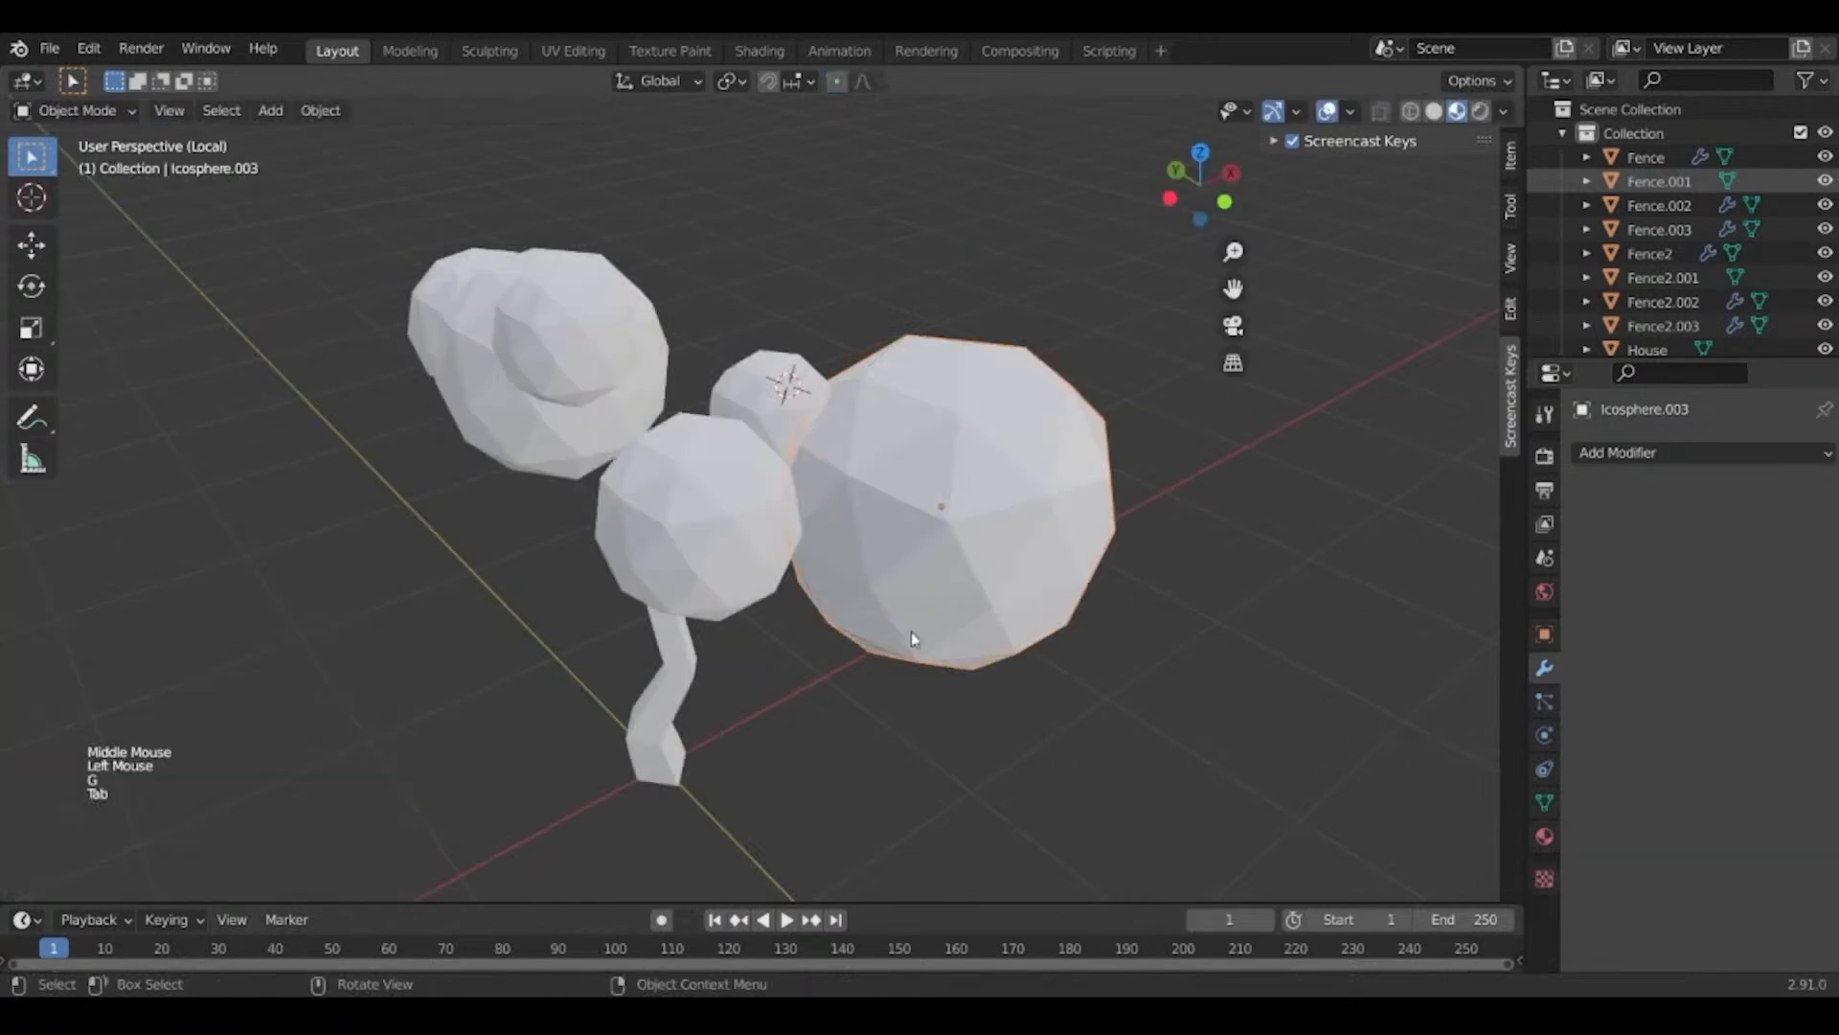
Select all six foliage spheres and open them together in Edit Mode.
click(726, 573)
shift+click(770, 370)
shift+click(829, 441)
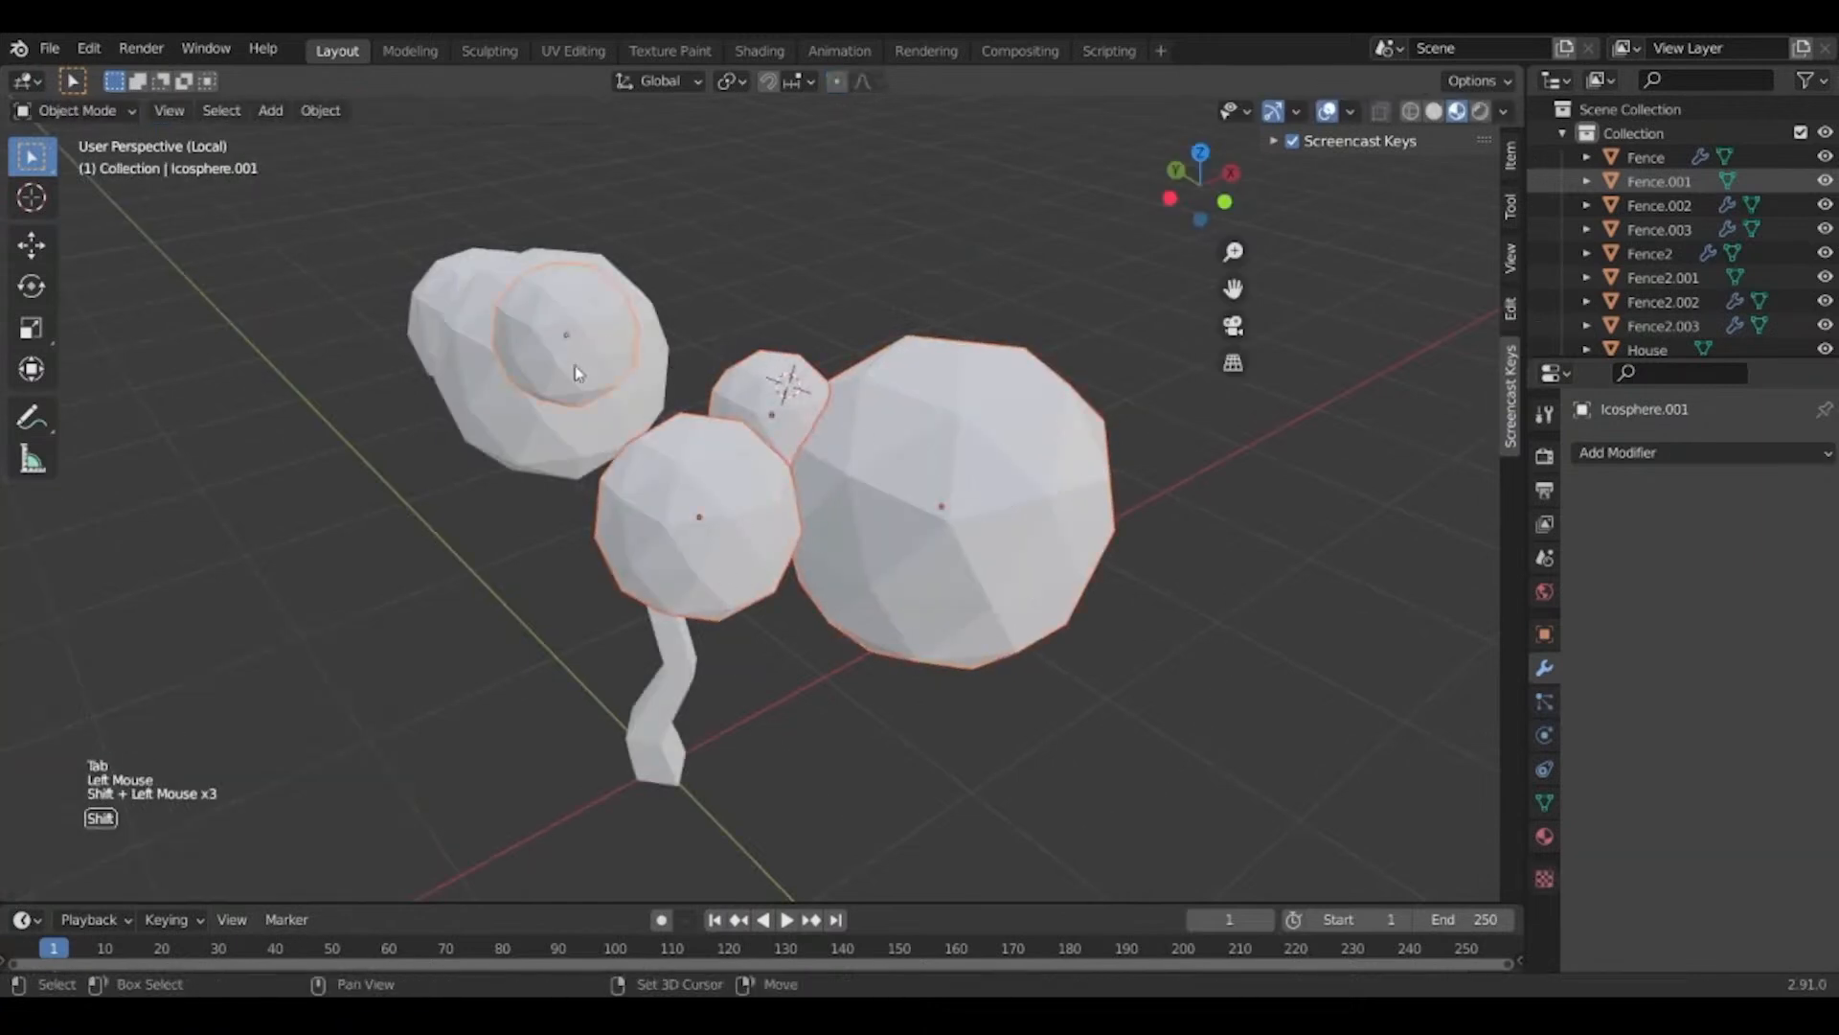
middle_drag(632, 429, 855, 476)
shift+click(226, 522)
key(Tab)
Pull vertices of the outermost sphere on the shorter branch outward with proportional editing.
click(464, 466)
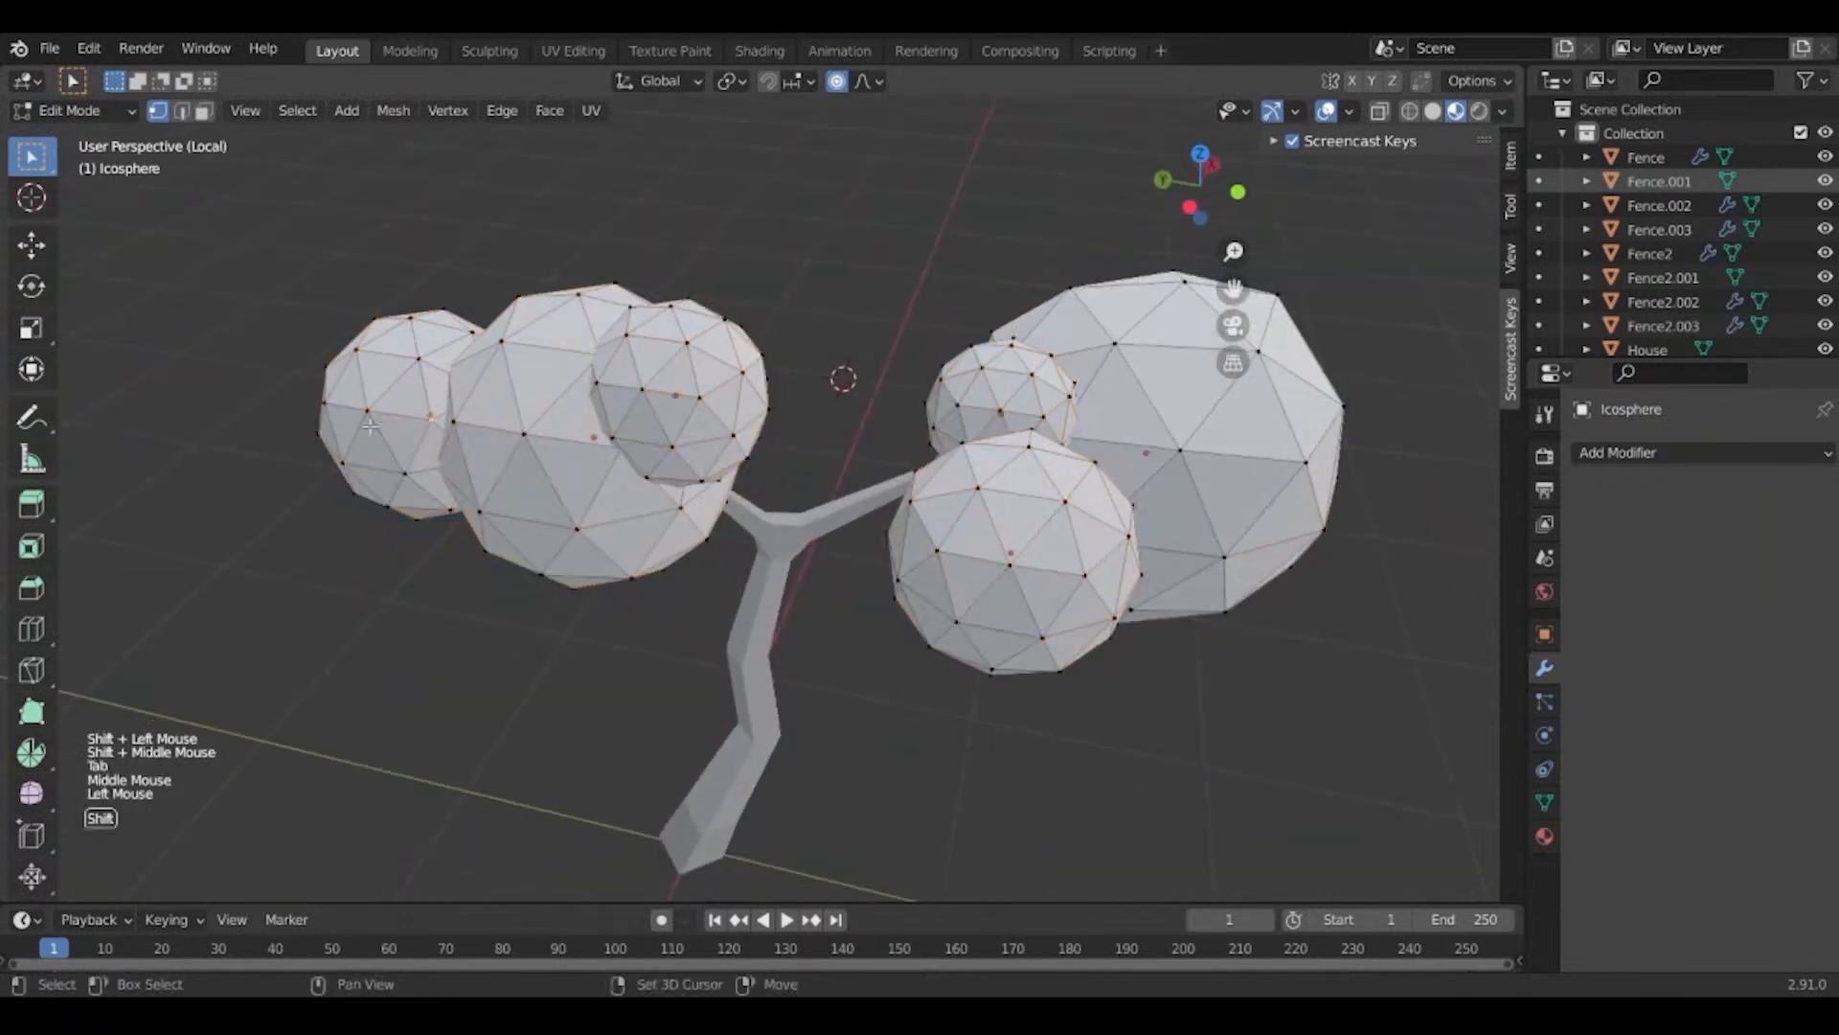
shift+middle_drag(463, 466, 795, 488)
key(g)
click(644, 406)
click(646, 406)
key(g)
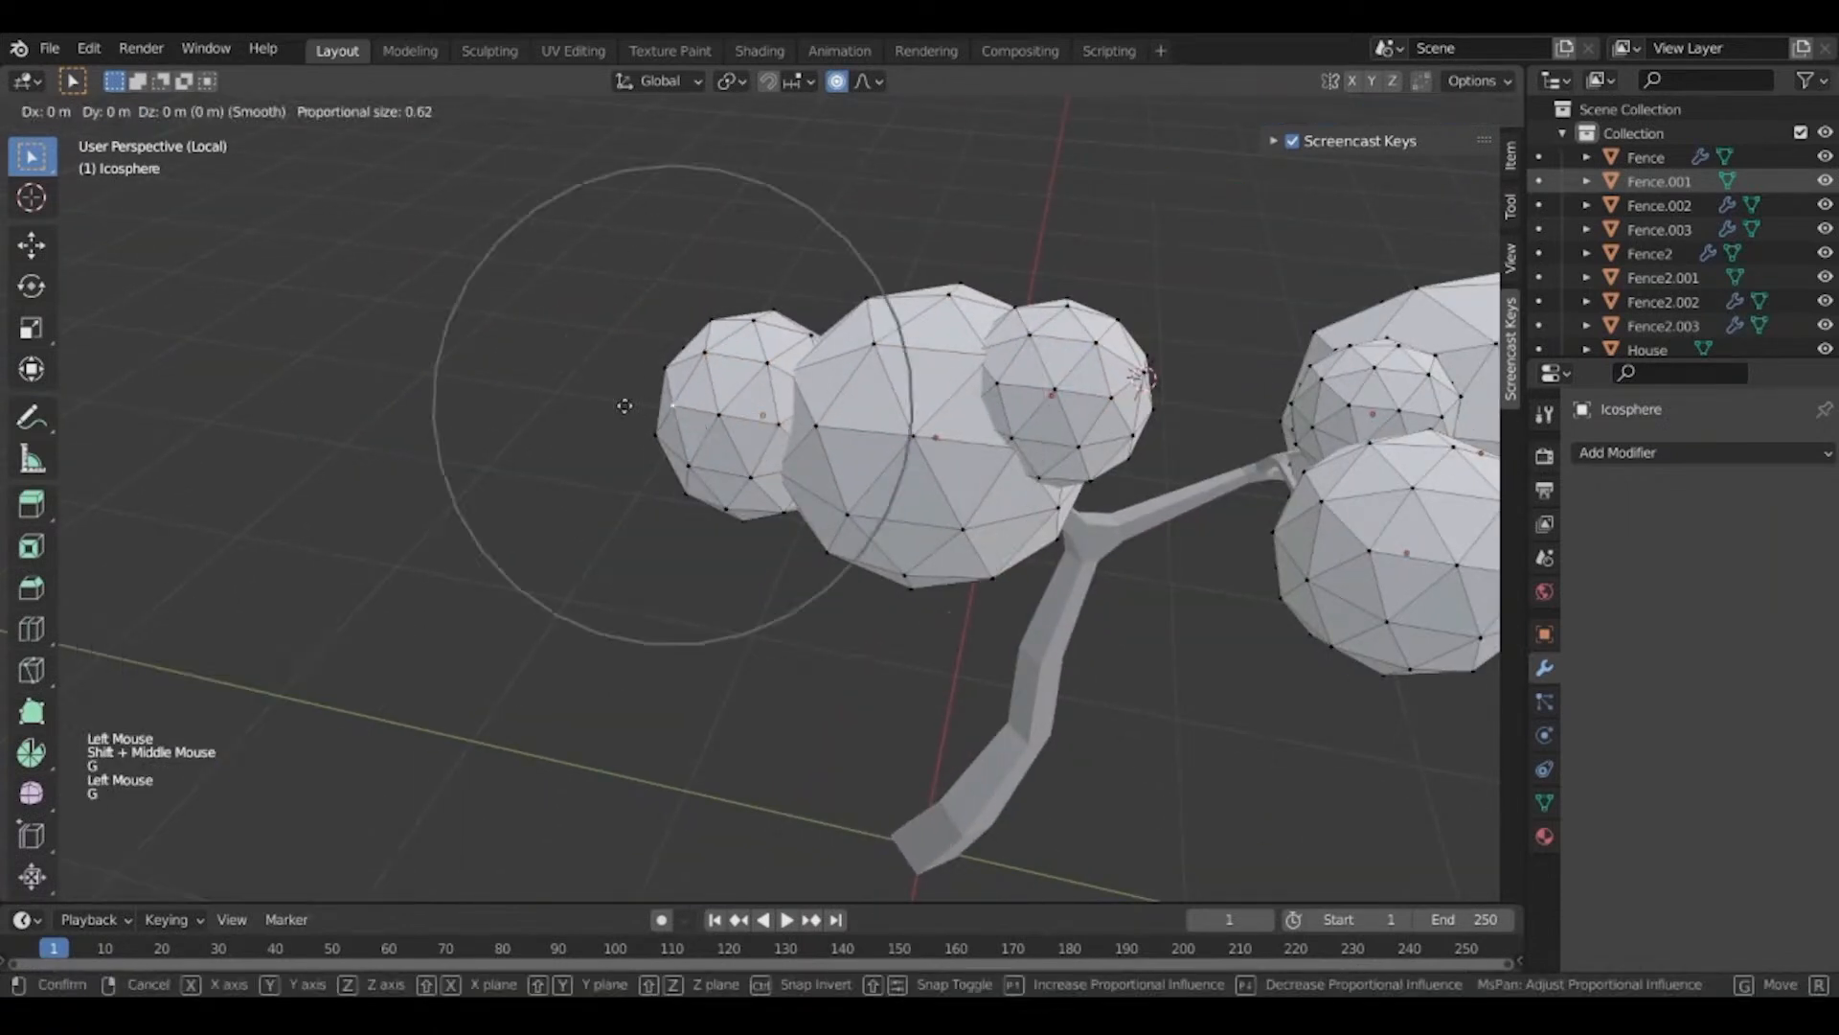
click(612, 406)
middle_drag(611, 406, 767, 451)
key(g)
click(898, 365)
Deform the shorter branch's foliage spheres by moving several more vertices with a proportional size of about 0.751.
key(g)
middle_drag(690, 403, 584, 211)
click(925, 363)
key(g)
click(620, 299)
key(g)
click(587, 510)
key(g)
click(665, 353)
middle_drag(665, 354, 958, 383)
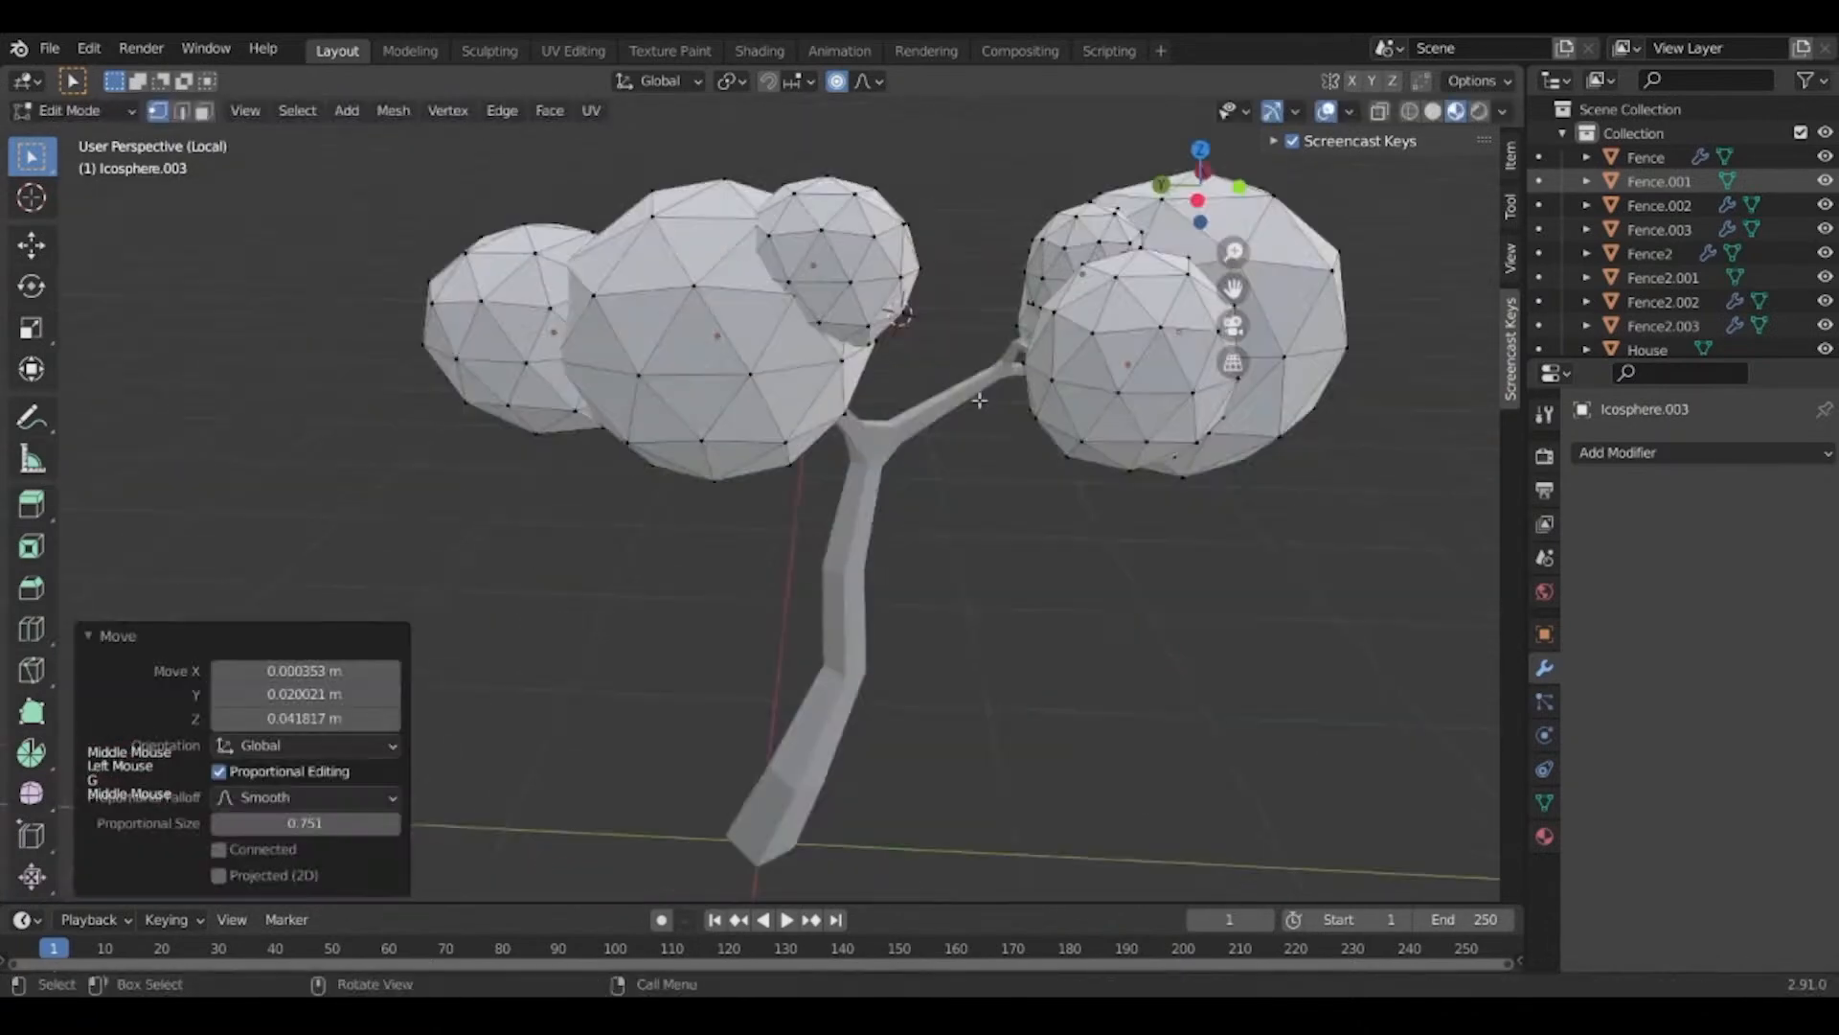
Make the last vertex moves on the foliage spheres and return to Object Mode.
key(g)
click(512, 547)
key(g)
middle_drag(1088, 268, 915, 671)
click(508, 518)
scroll(785, 549, down, 1)
key(Tab)
scroll(846, 725, up, 3)
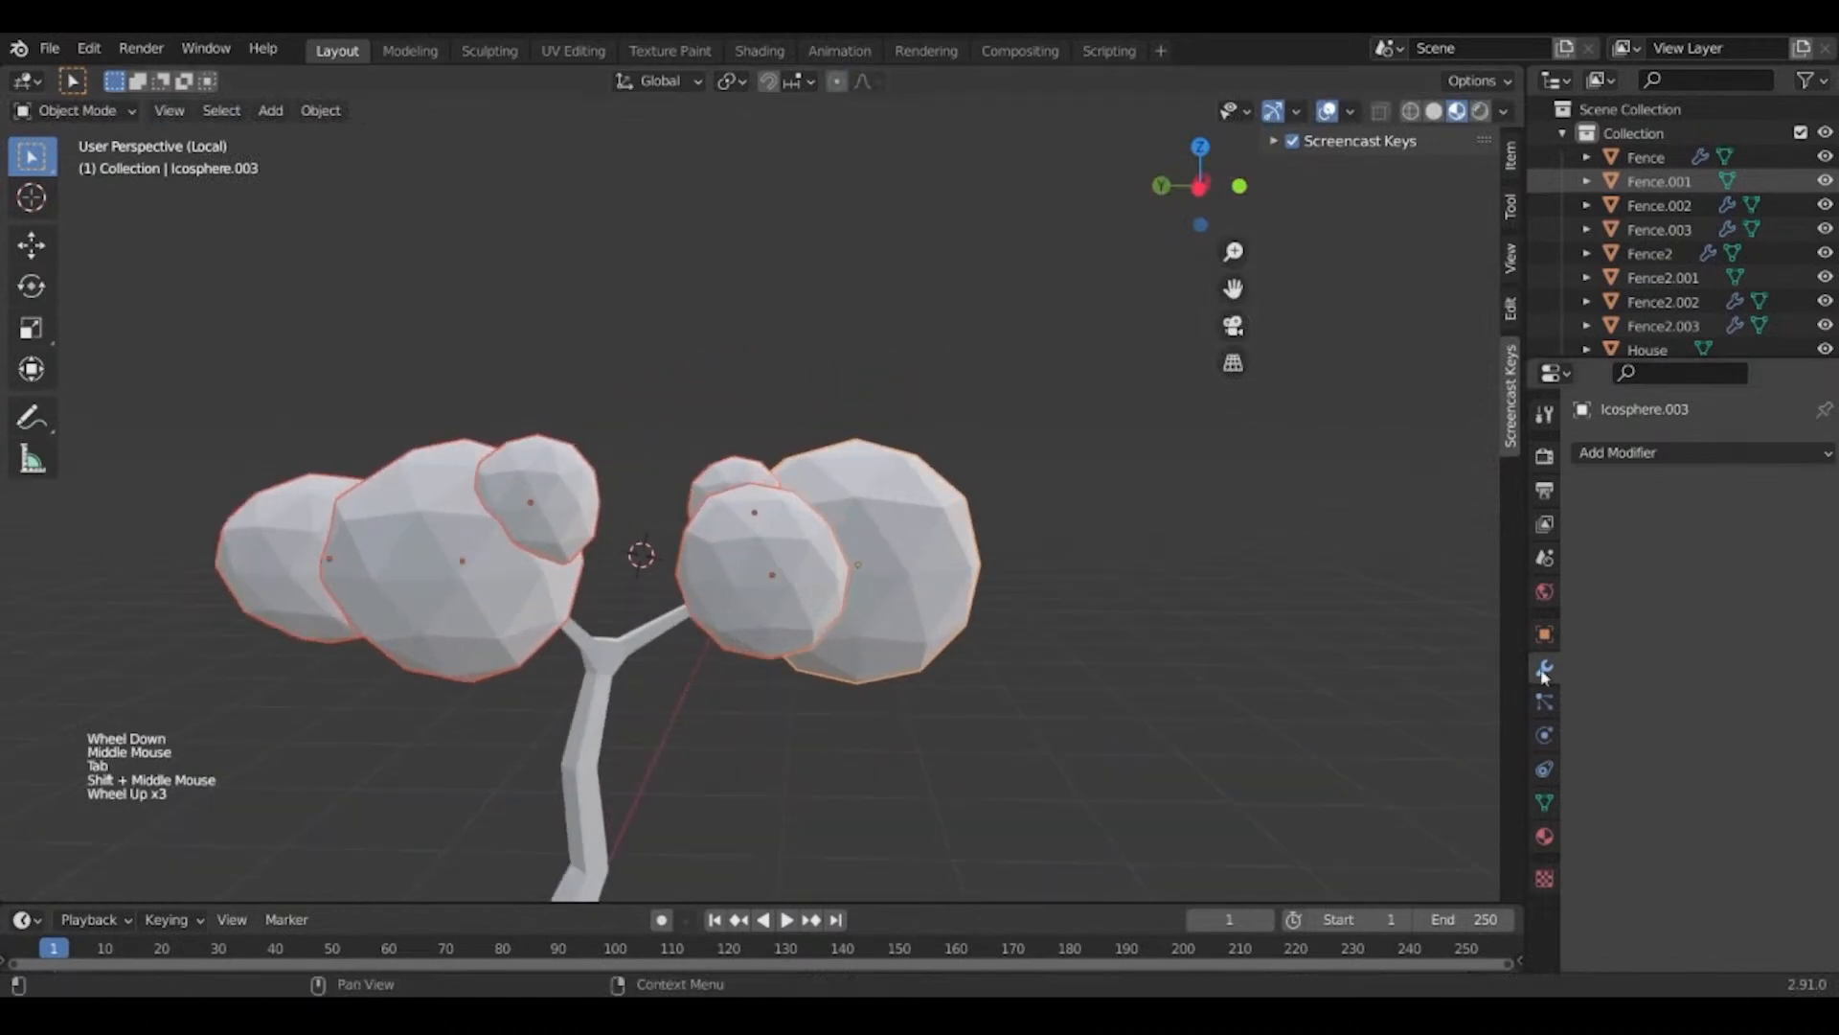
Give the largest sphere a new material named Leaves with a green base color of hue 0.260 and saturation 0.616.
click(879, 544)
click(1544, 836)
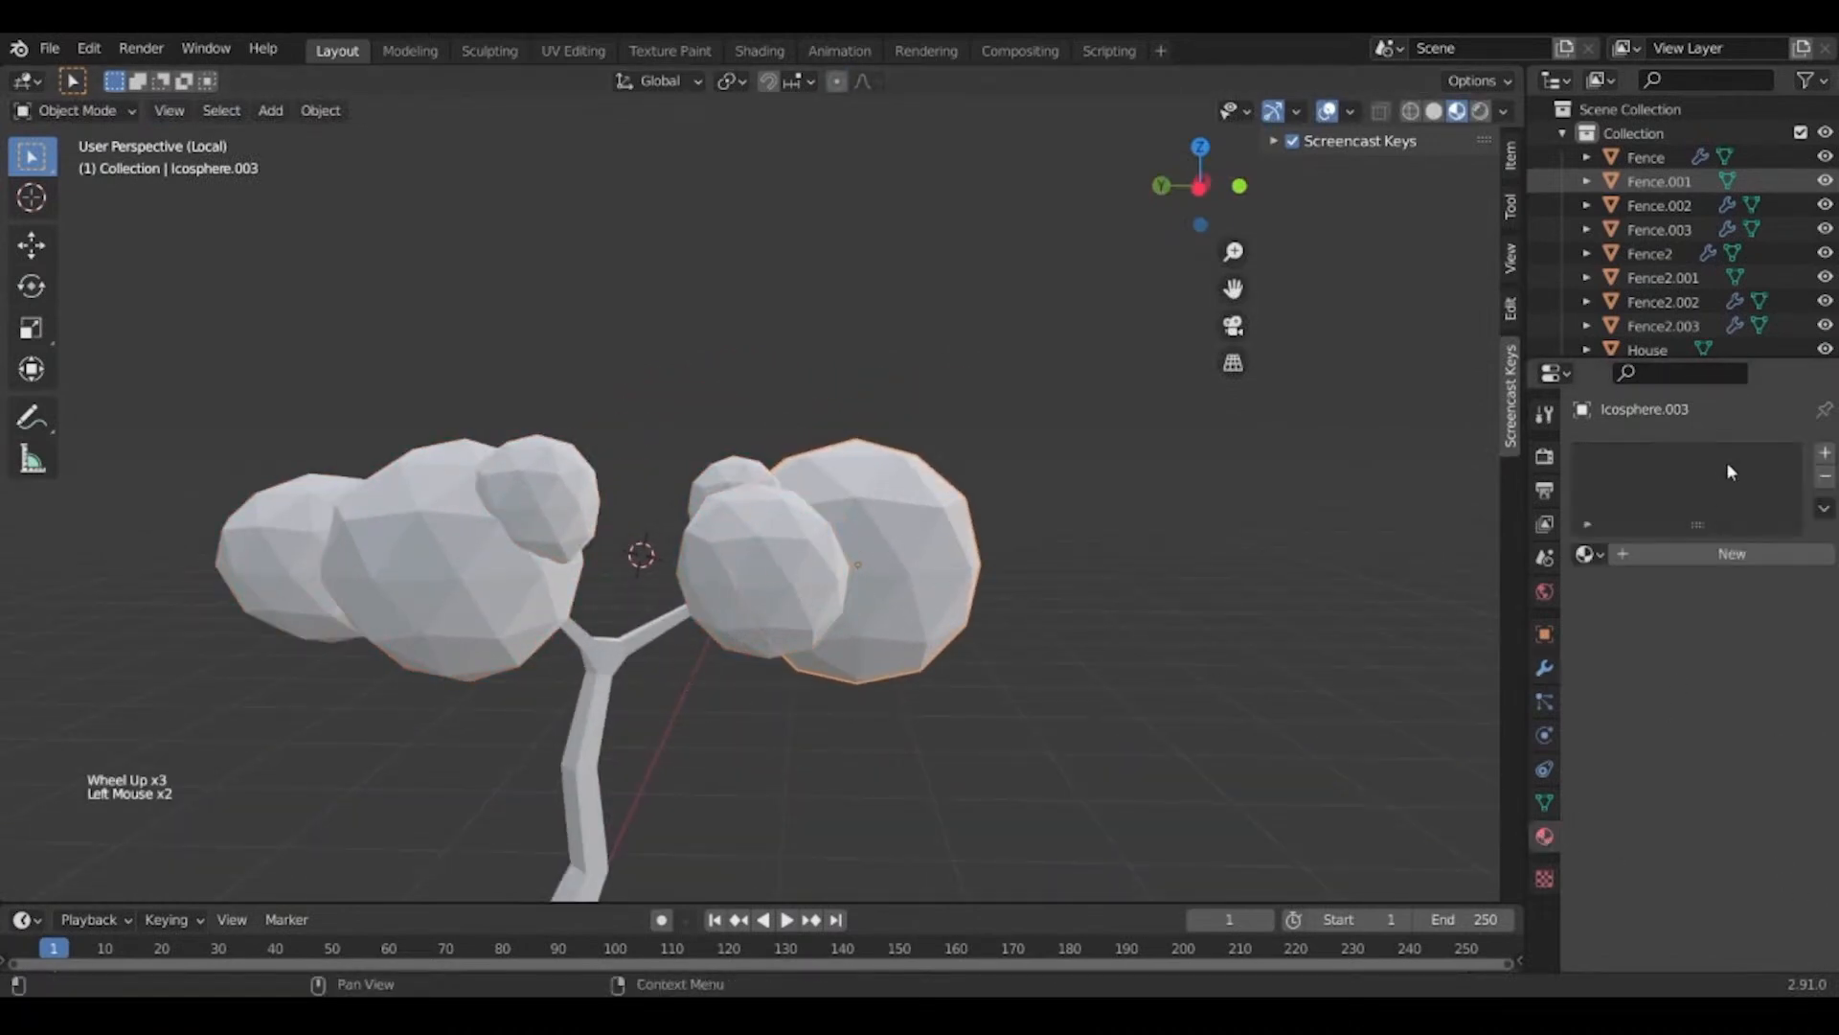
click(1652, 550)
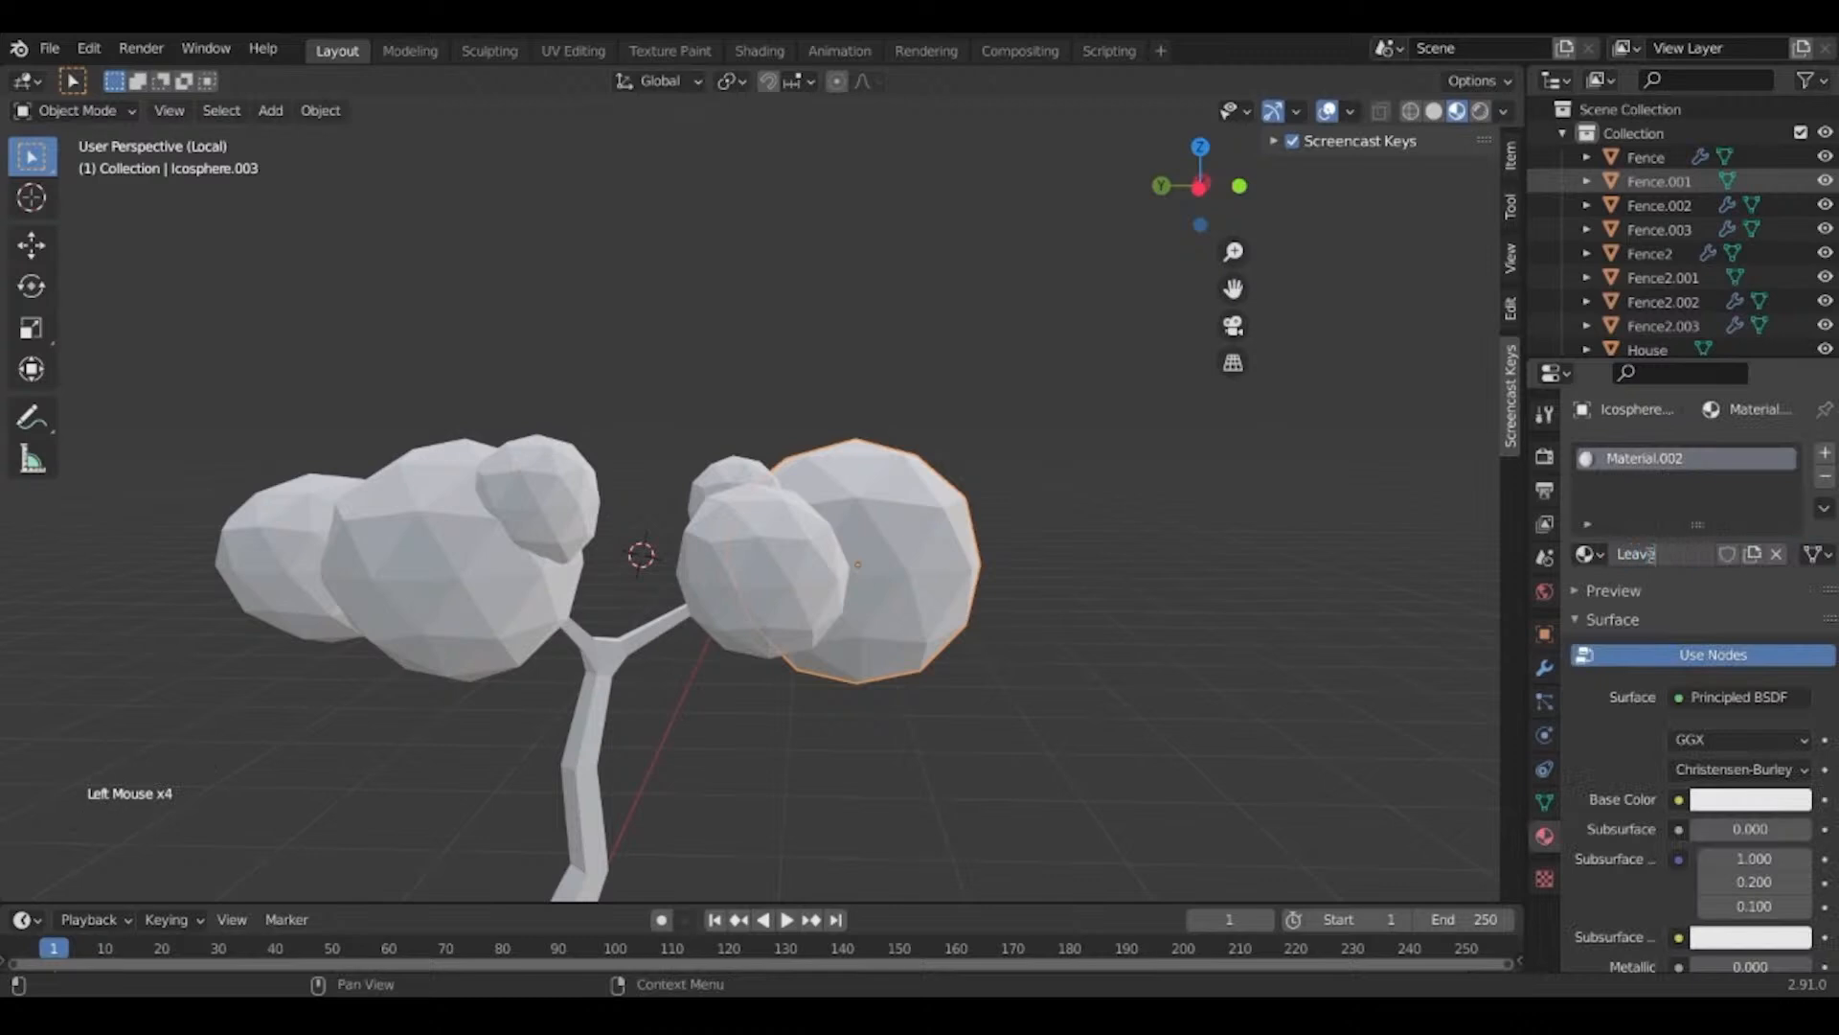
click(1757, 801)
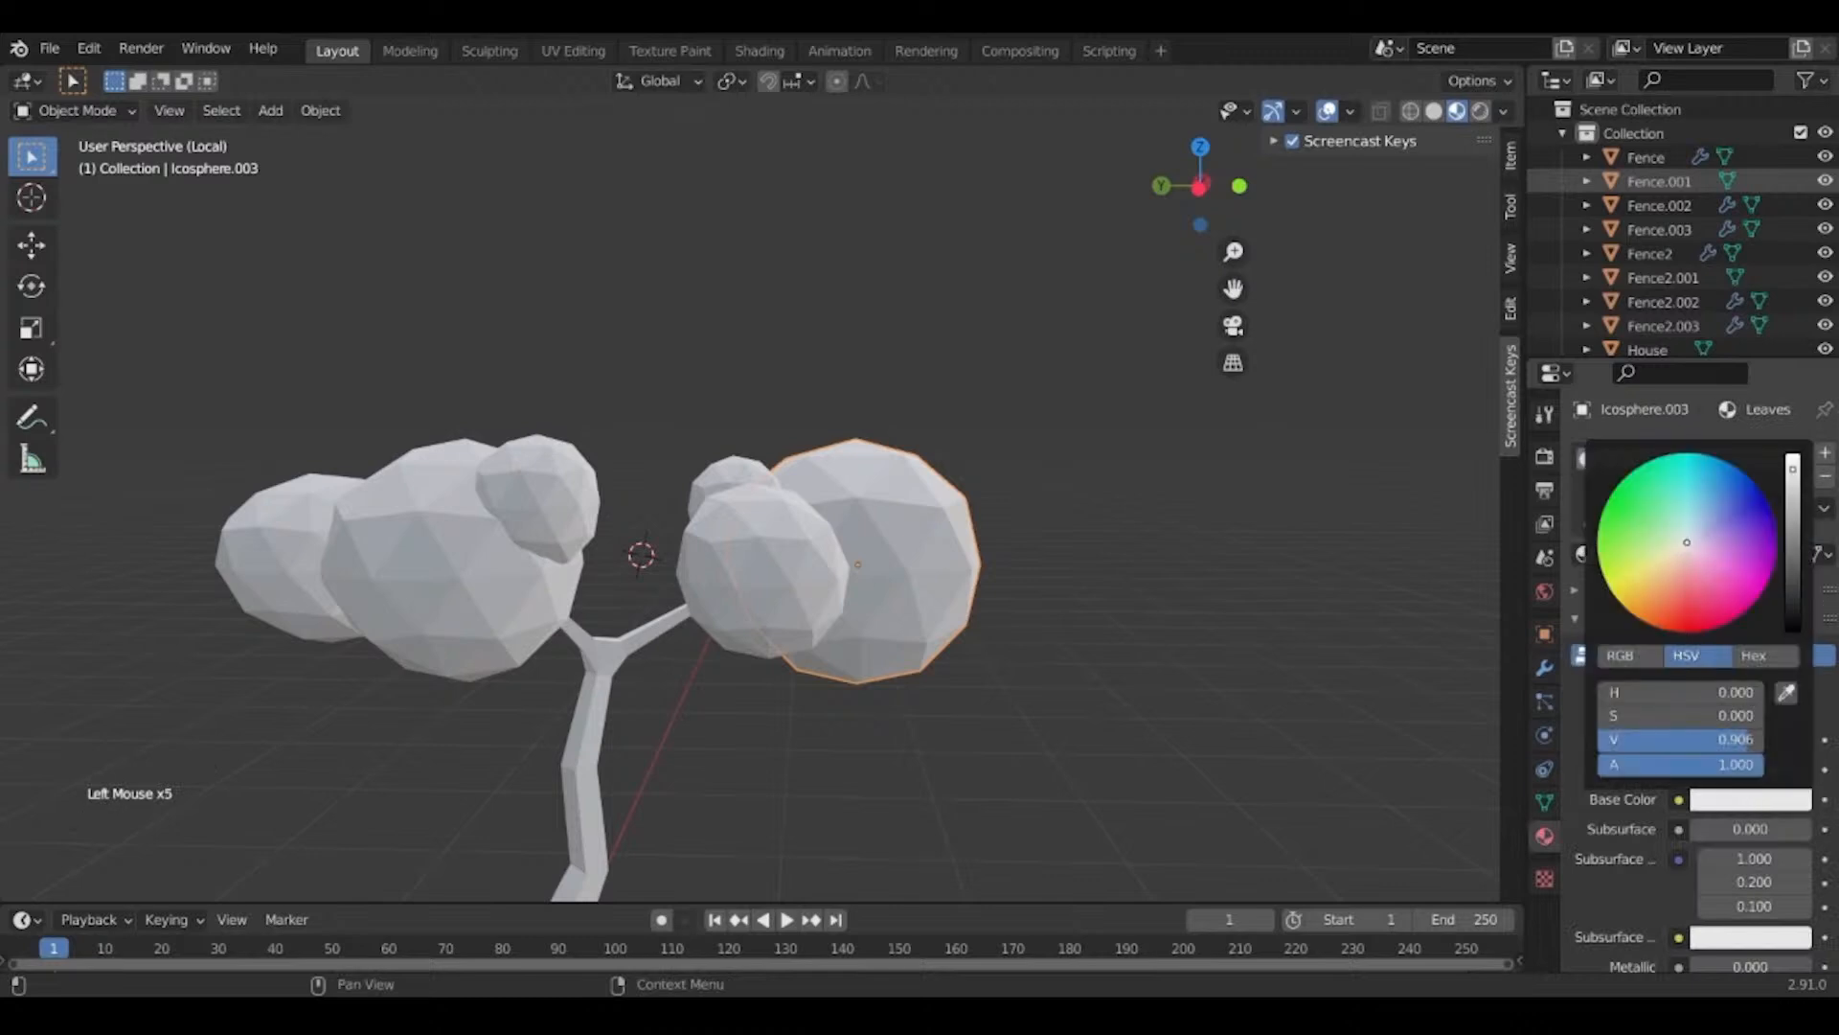
click(1647, 534)
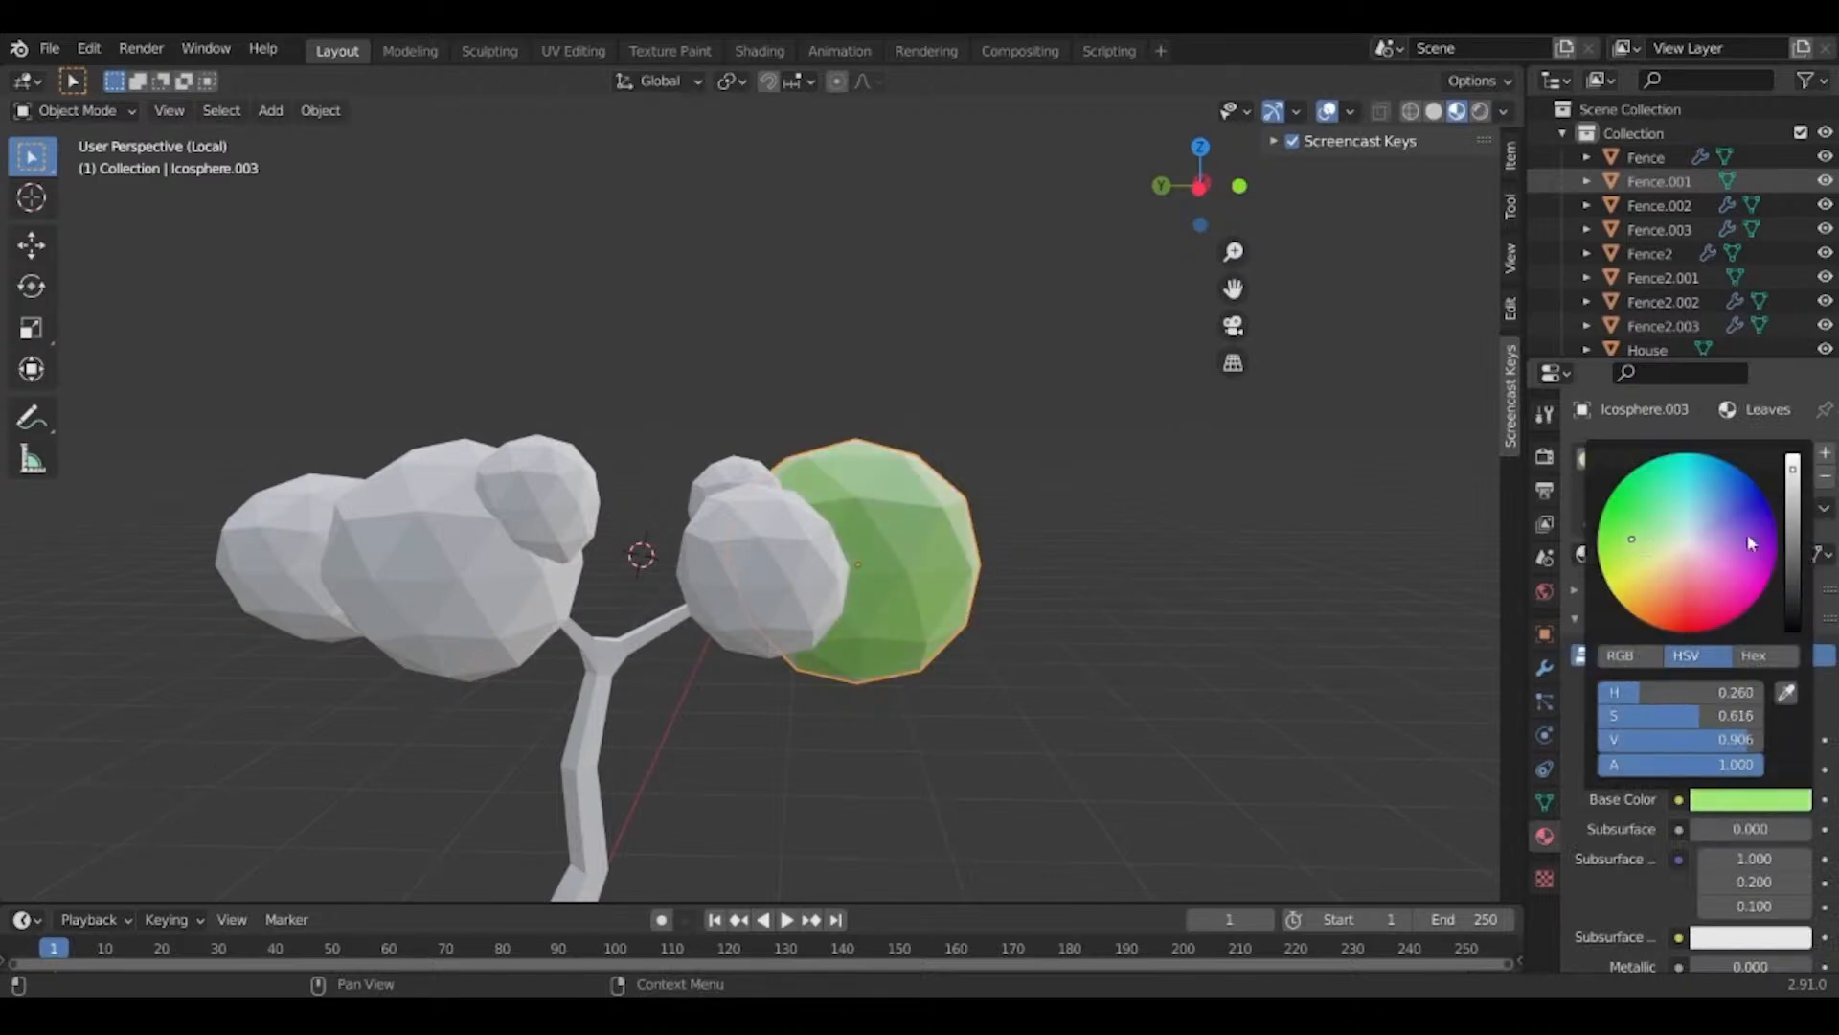
mouse_move(1801, 515)
mouse_down()
mouse_move(1793, 528)
mouse_move(1794, 492)
mouse_up()
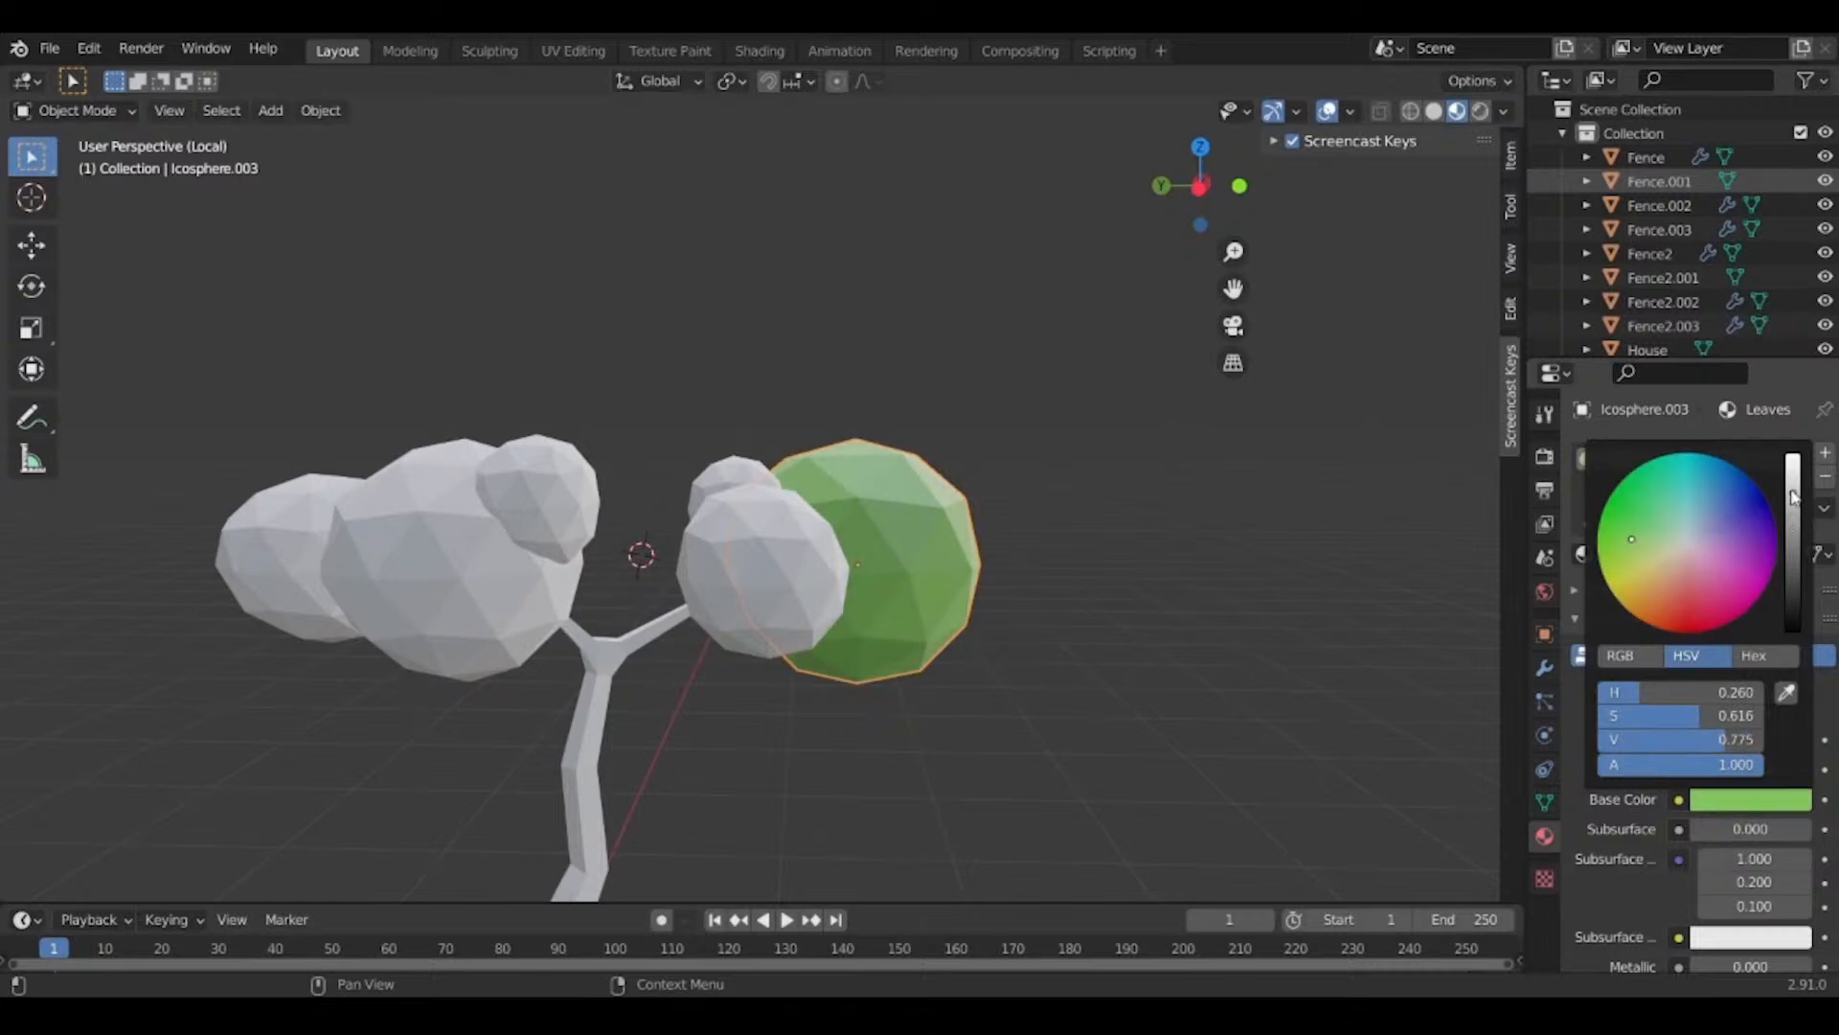
Select the five uncolored foliage spheres with the green one active and link its material to them.
click(757, 577)
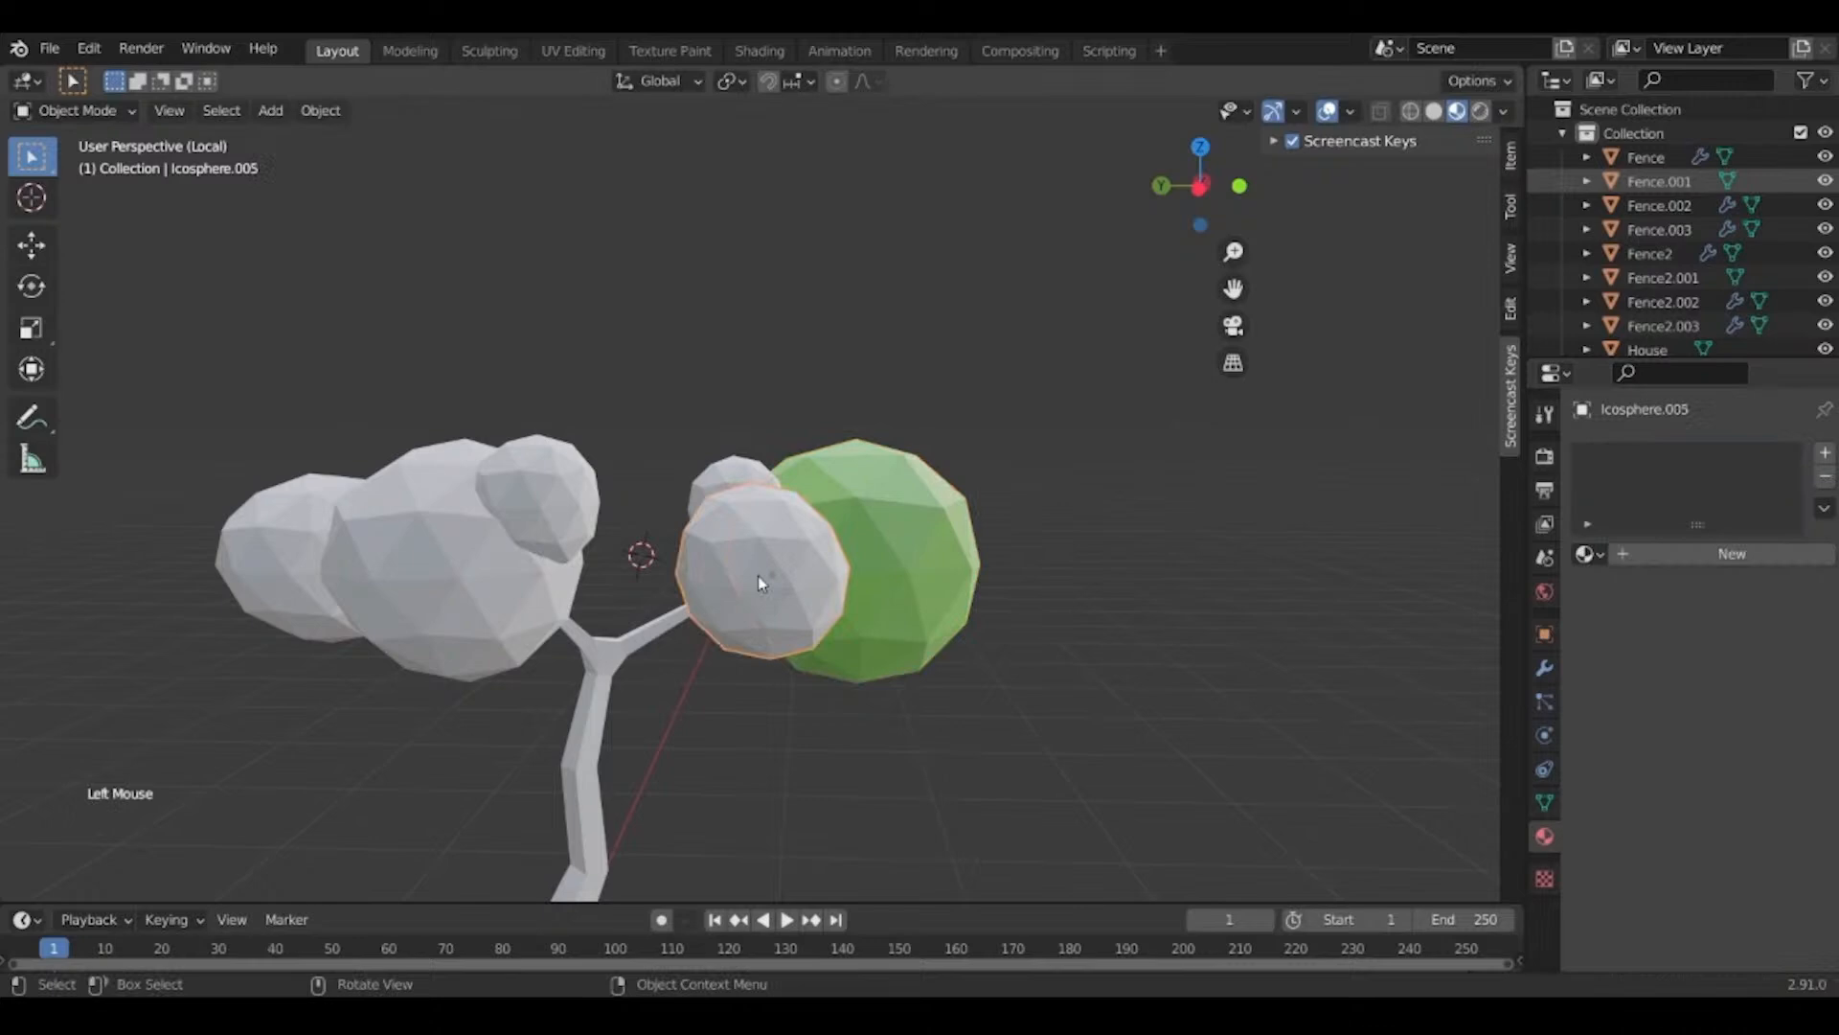
shift+click(429, 602)
shift+click(322, 553)
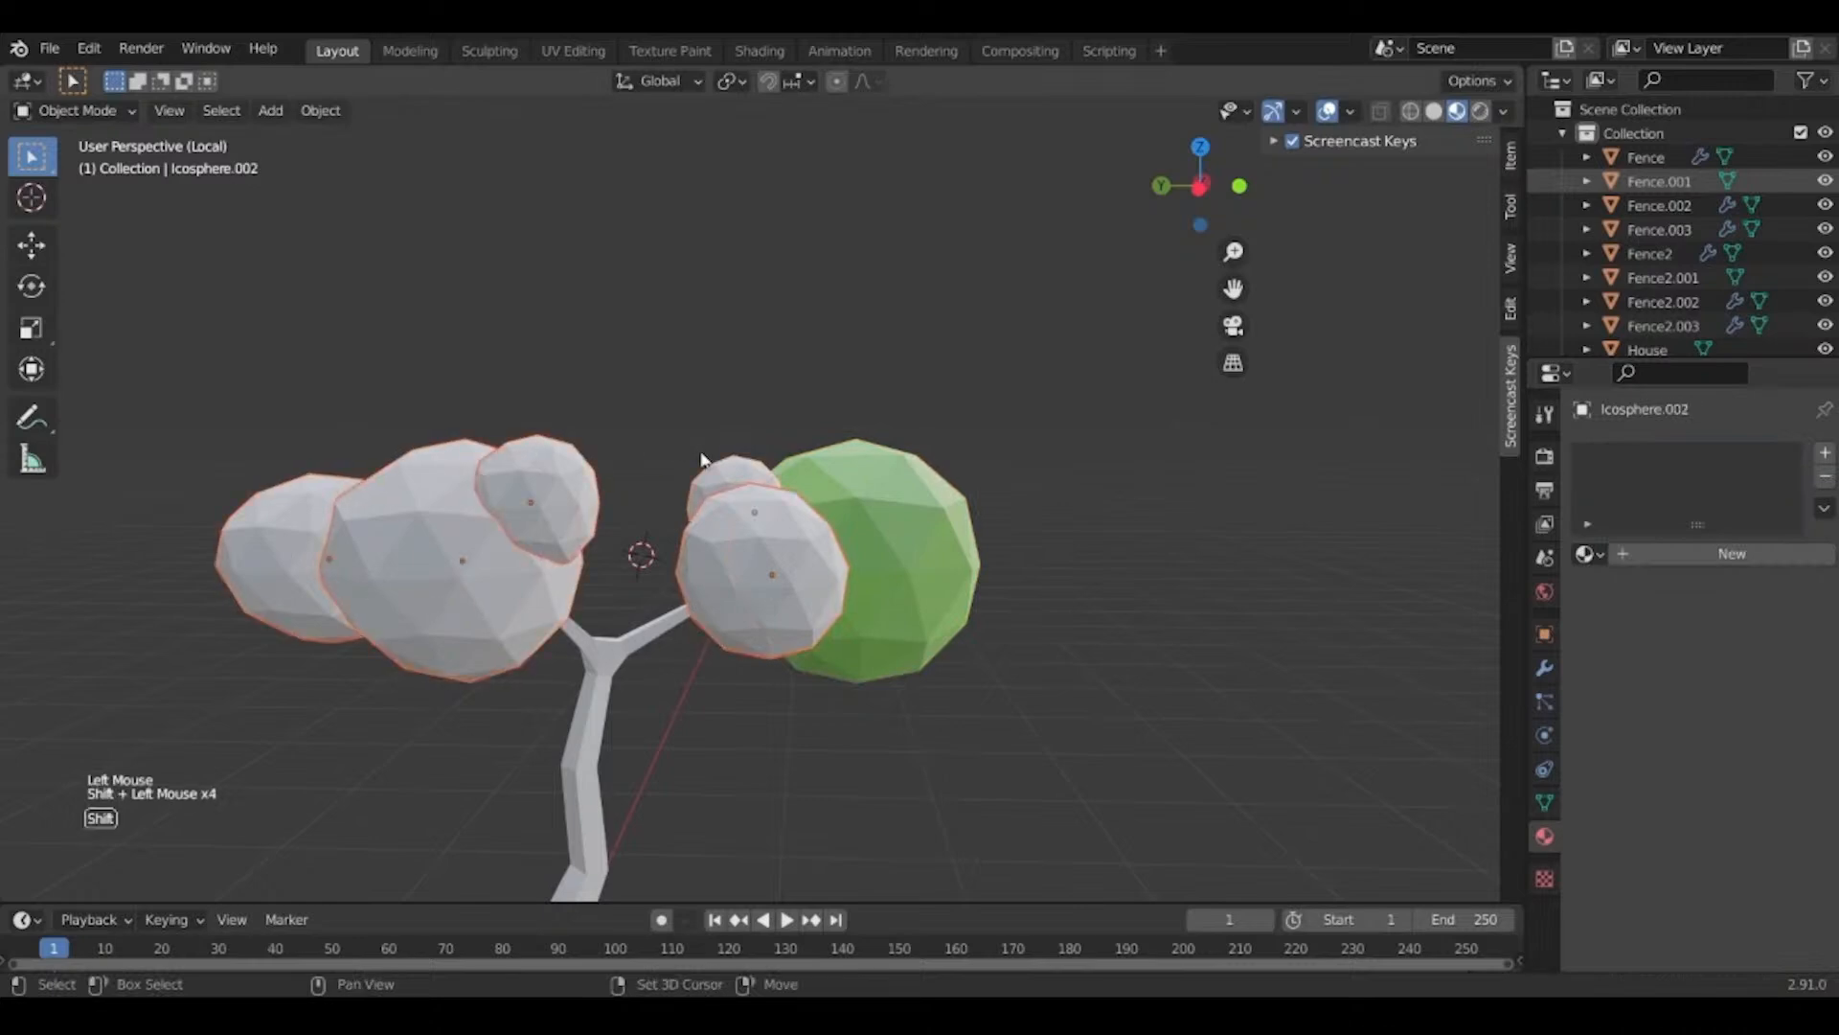
middle_drag(711, 481, 883, 577)
shift+click(793, 410)
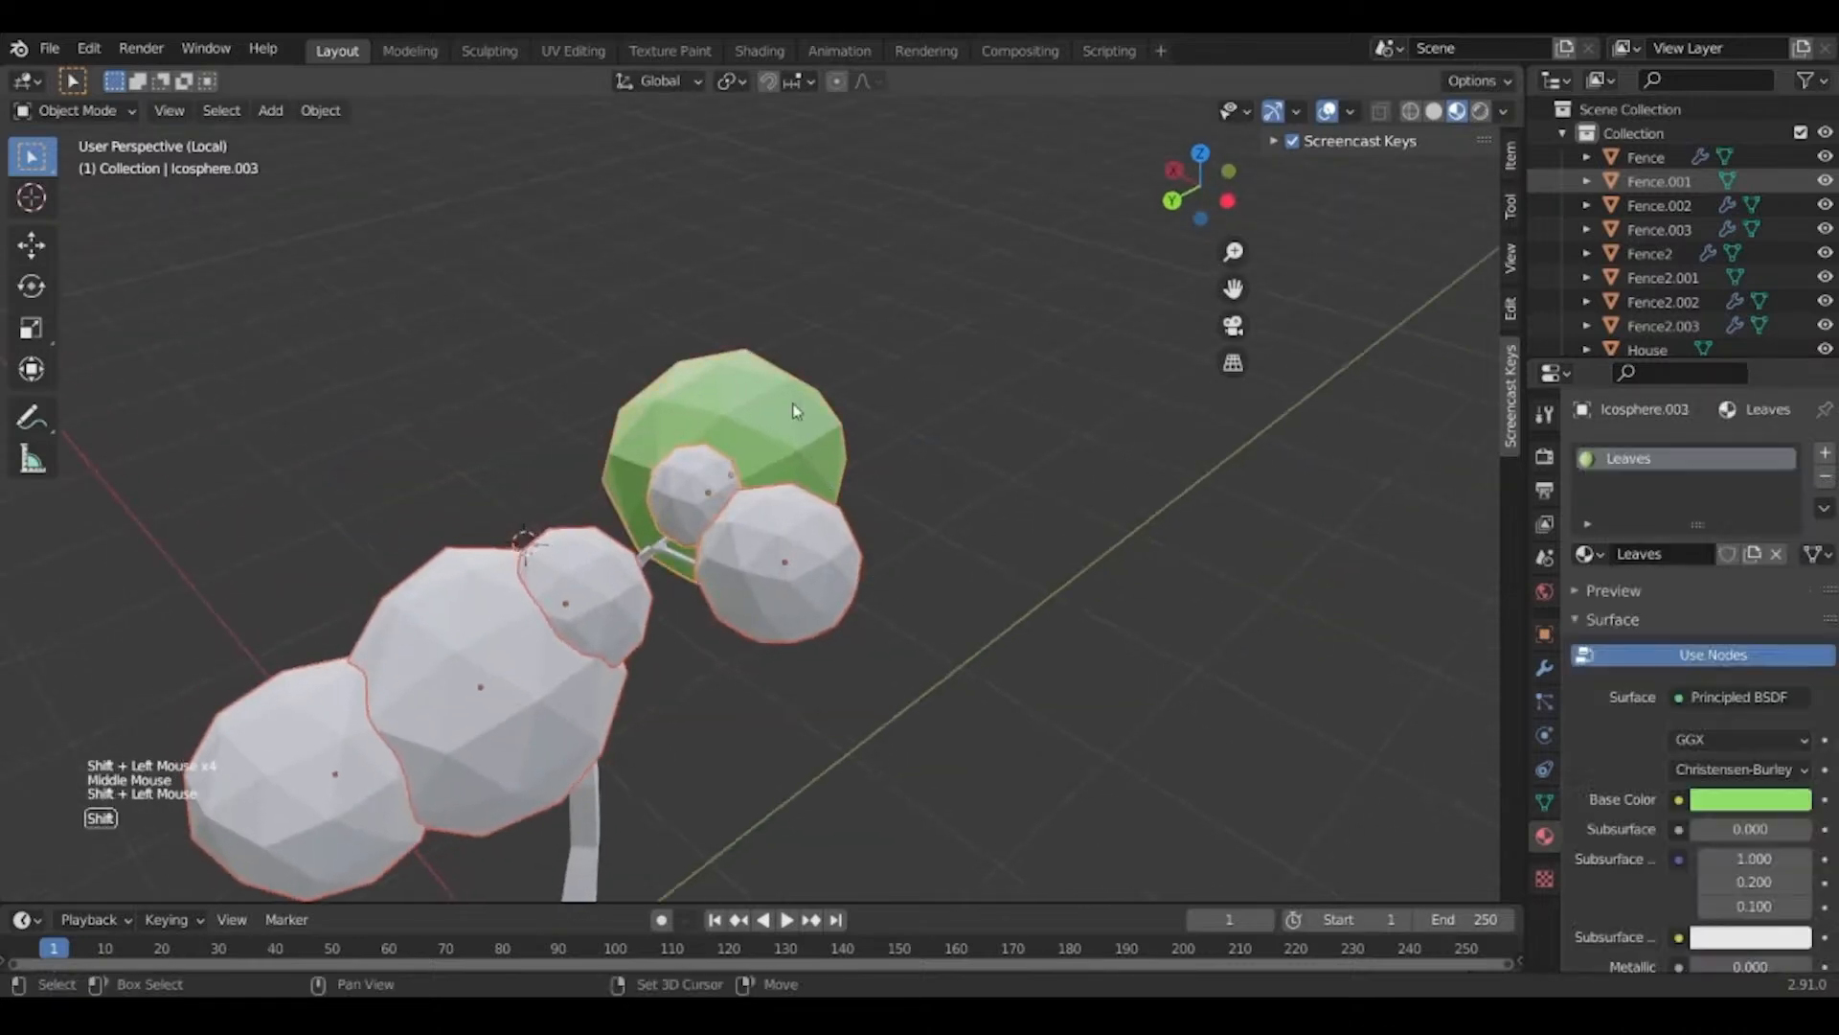
key(ctrl+l)
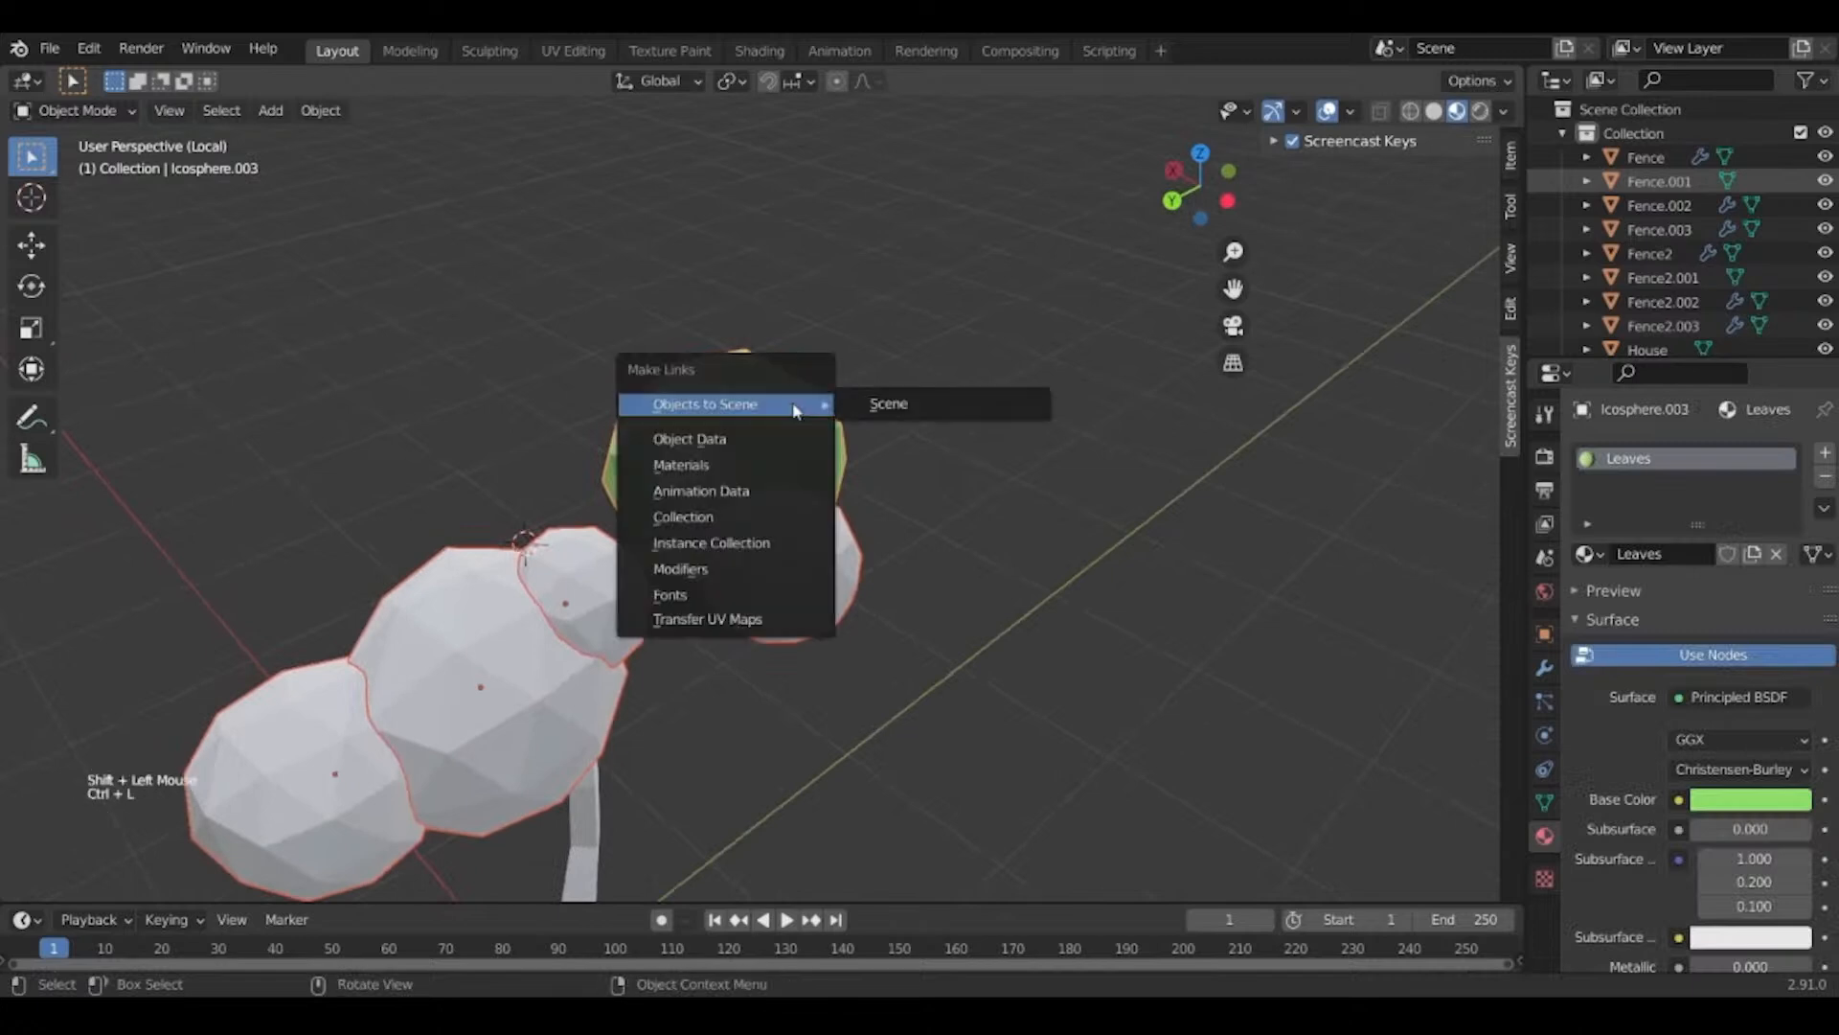
key(ctrl+l)
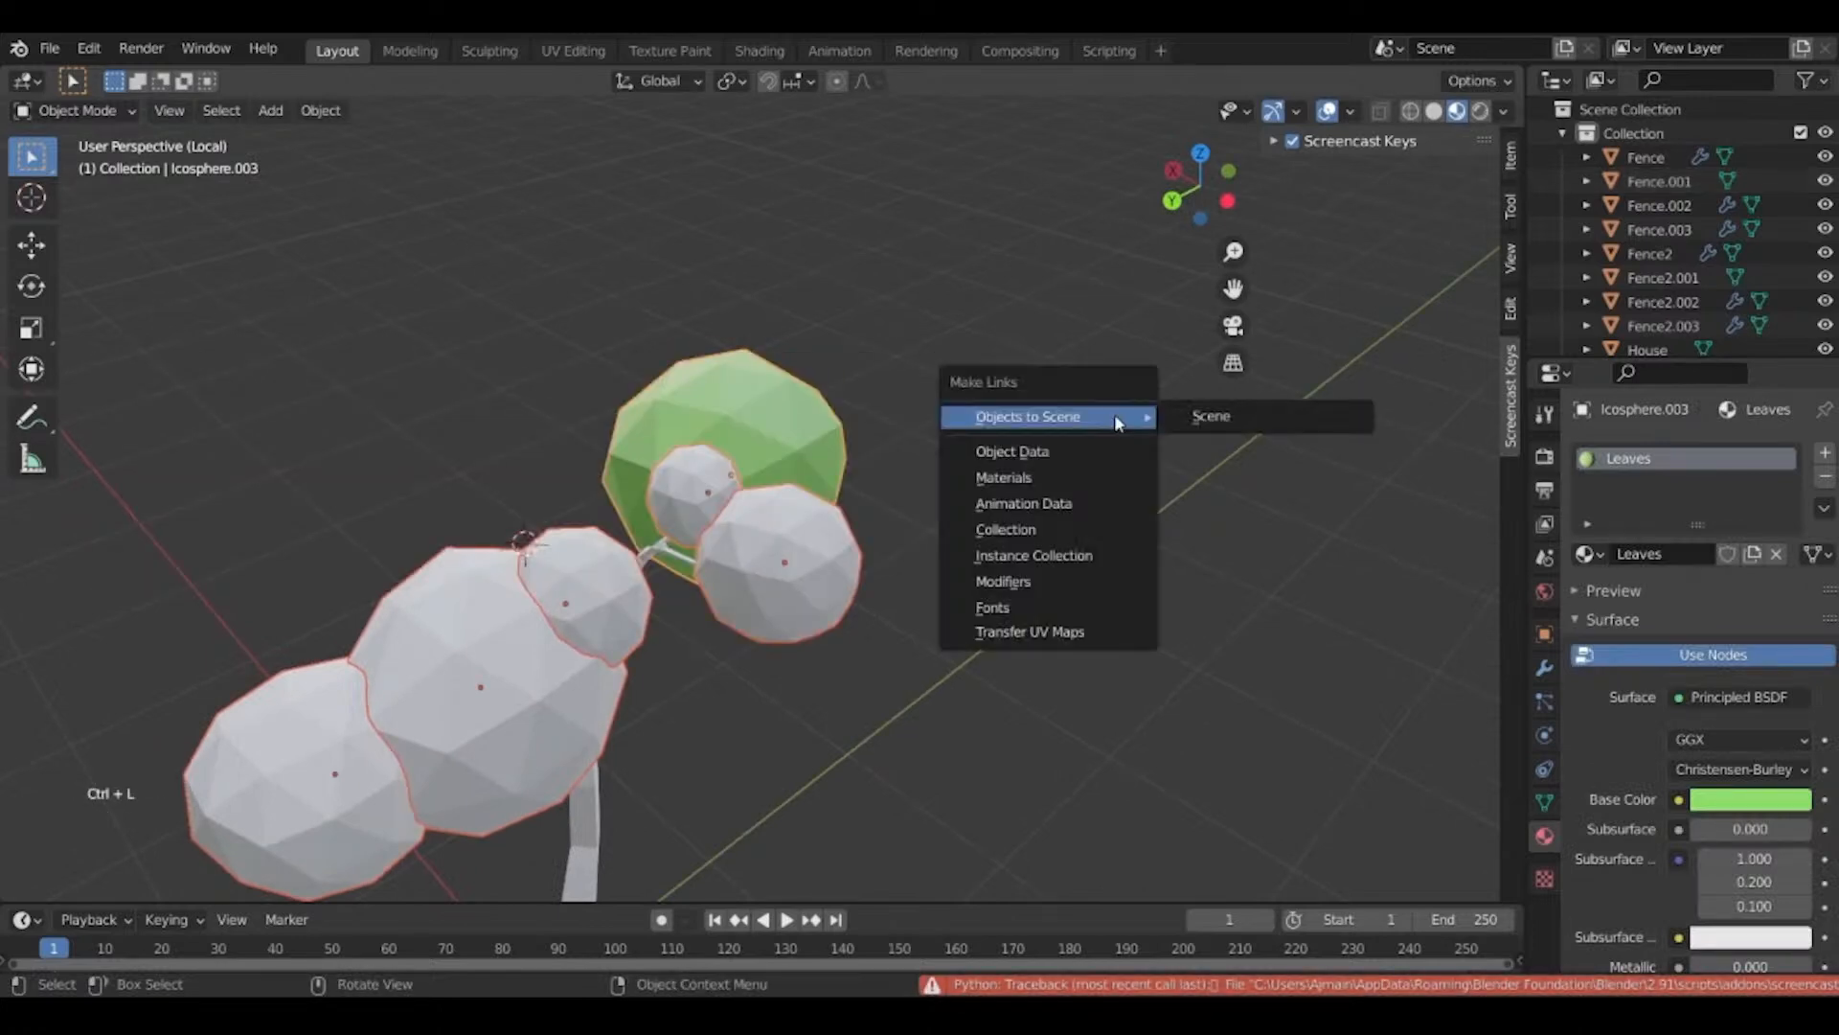
click(1107, 471)
Give the tree trunk a new material named Tree with a dark brown base color.
middle_drag(1125, 653, 668, 528)
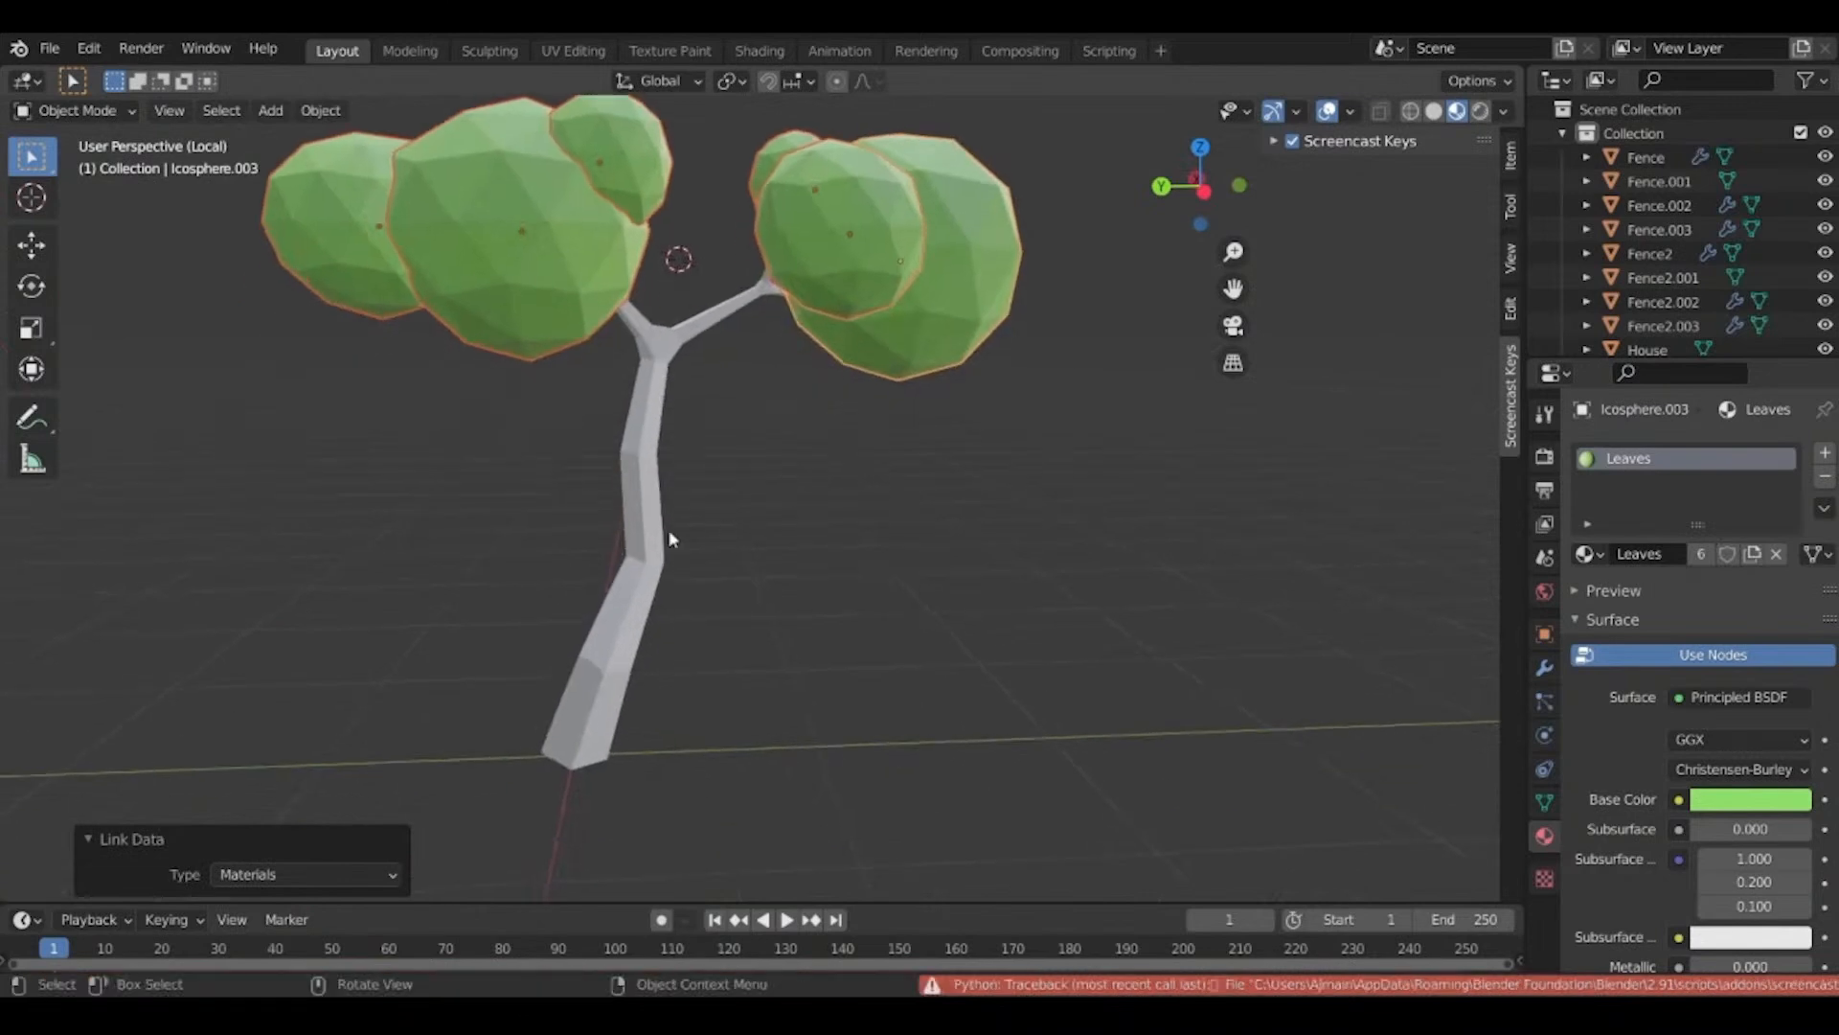
click(653, 539)
click(1715, 556)
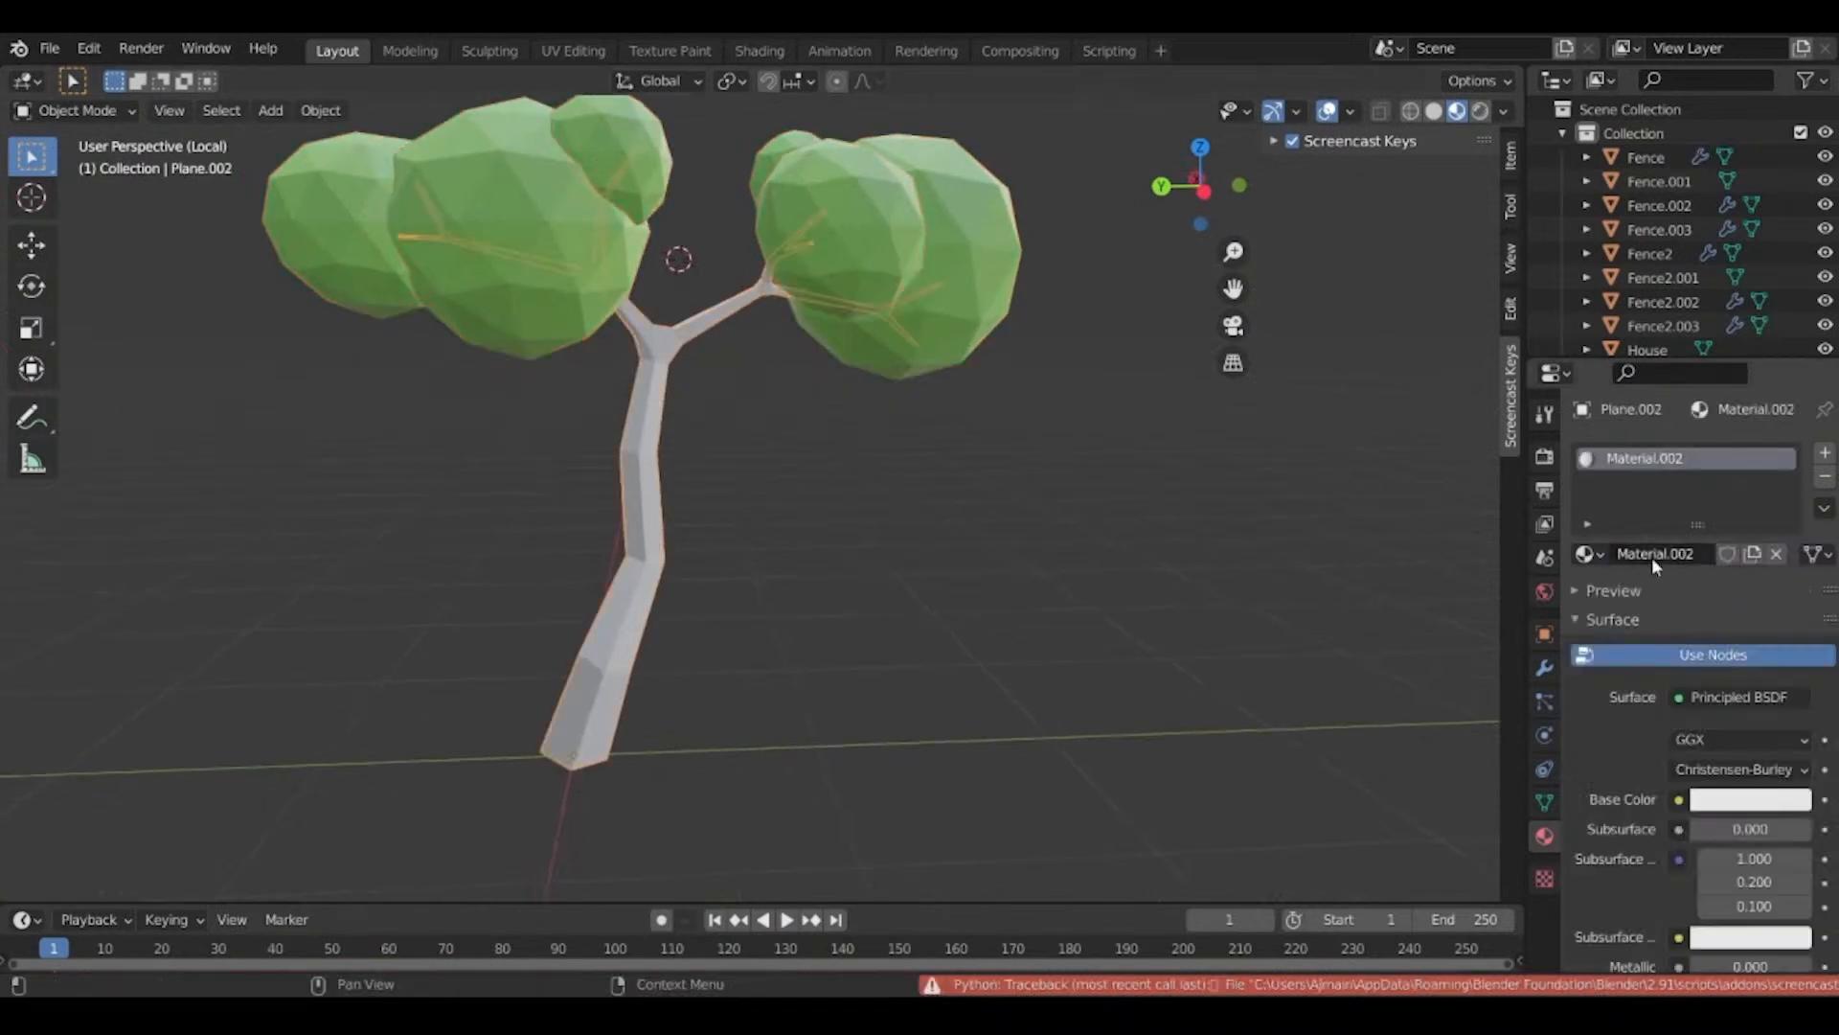
click(1654, 560)
text(Tree)
key(Return)
click(1750, 799)
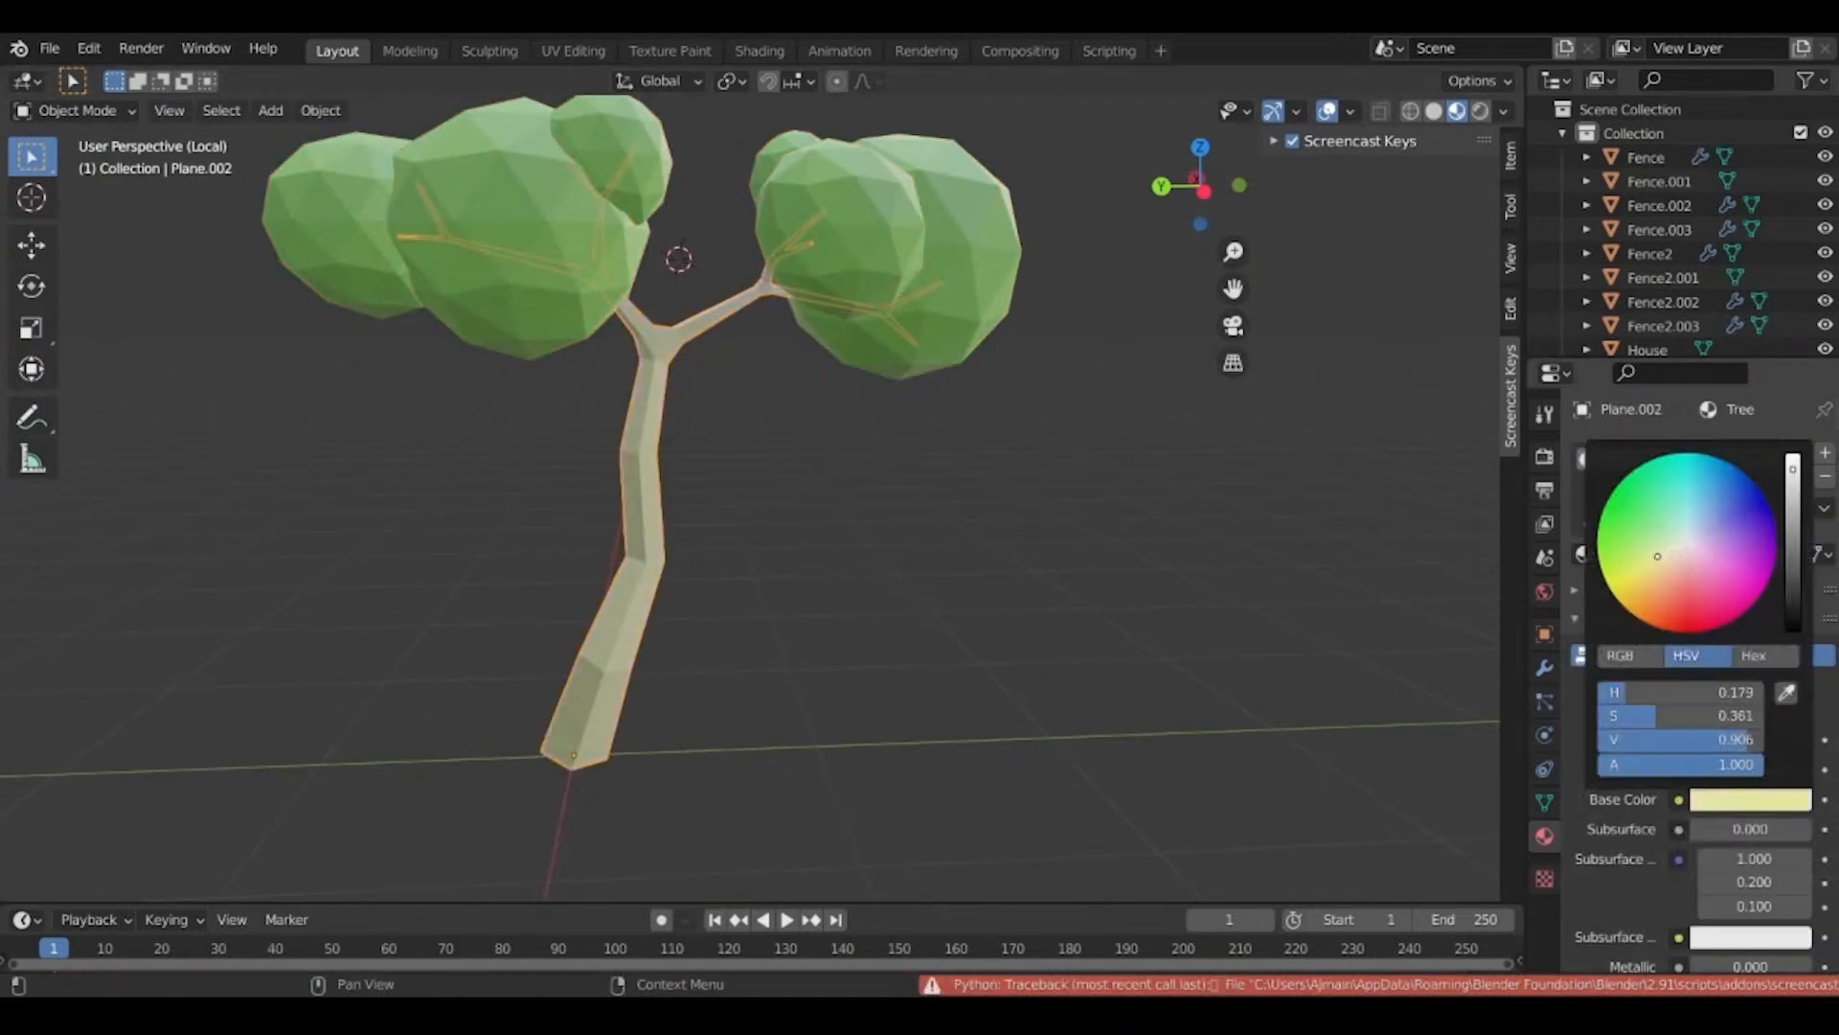
drag(1640, 564, 1646, 570)
drag(1794, 479, 1793, 585)
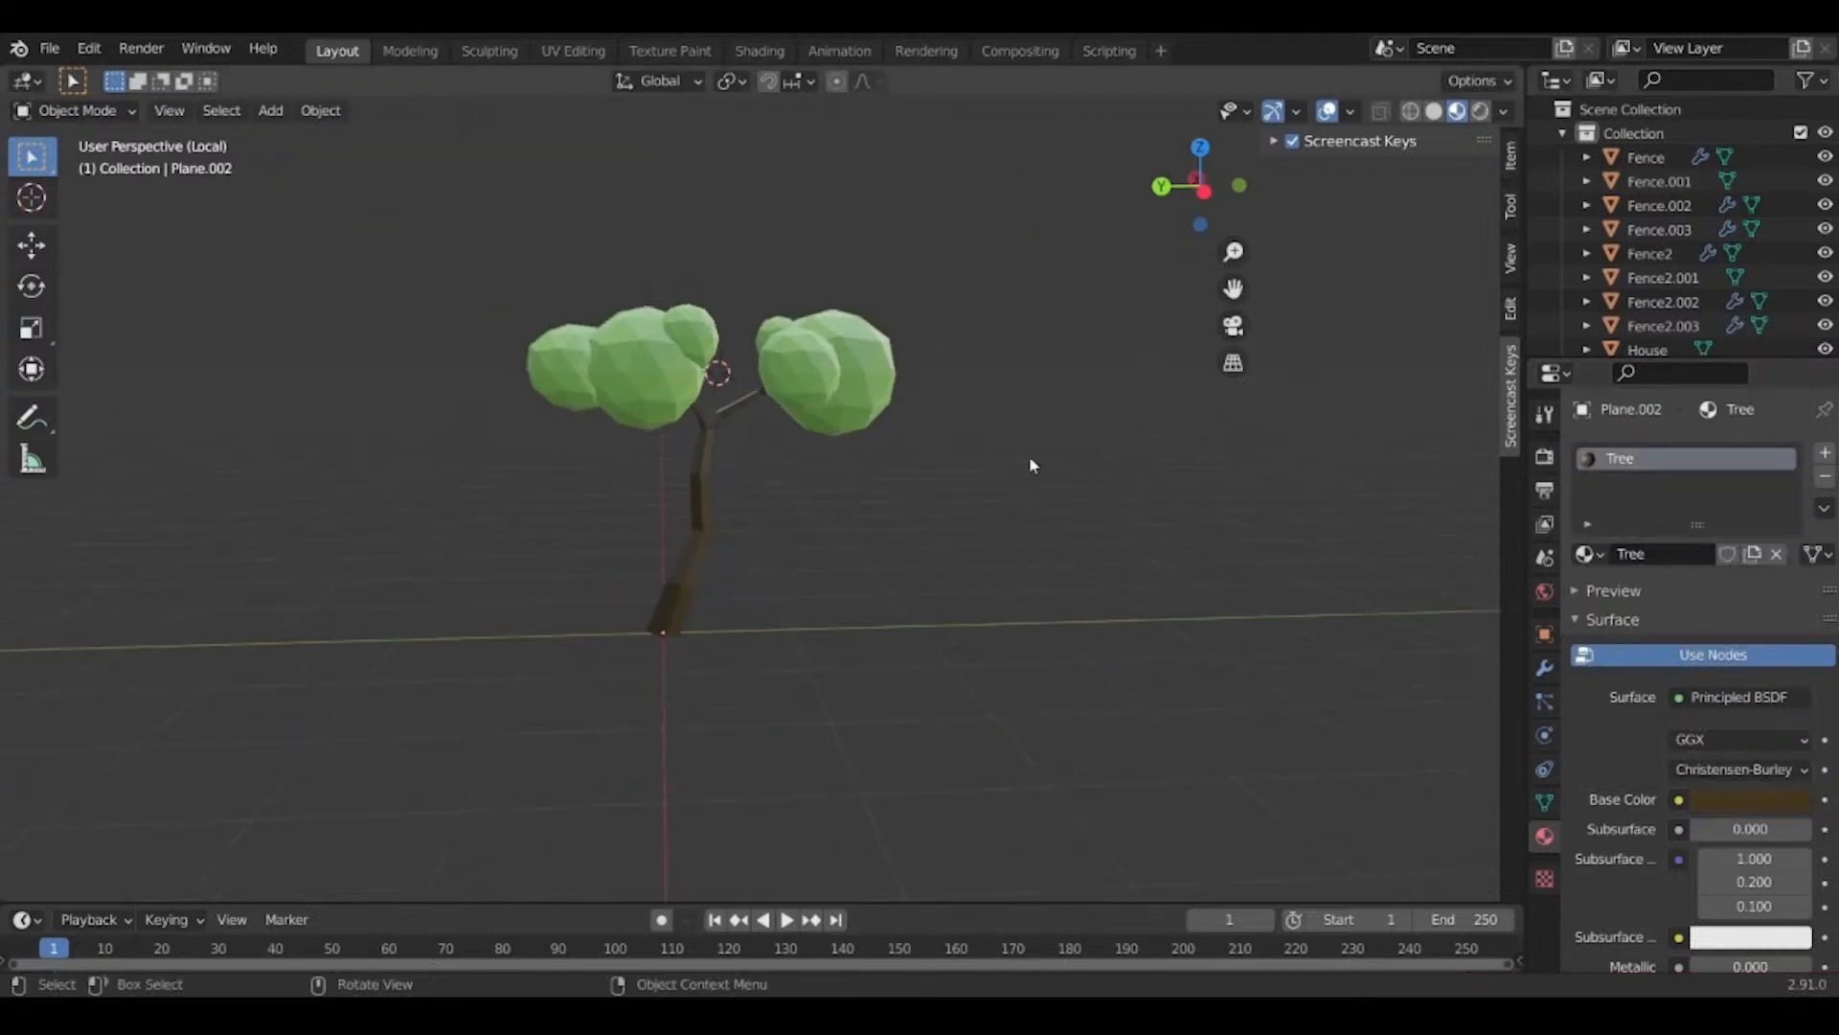
middle_drag(1030, 458, 738, 518)
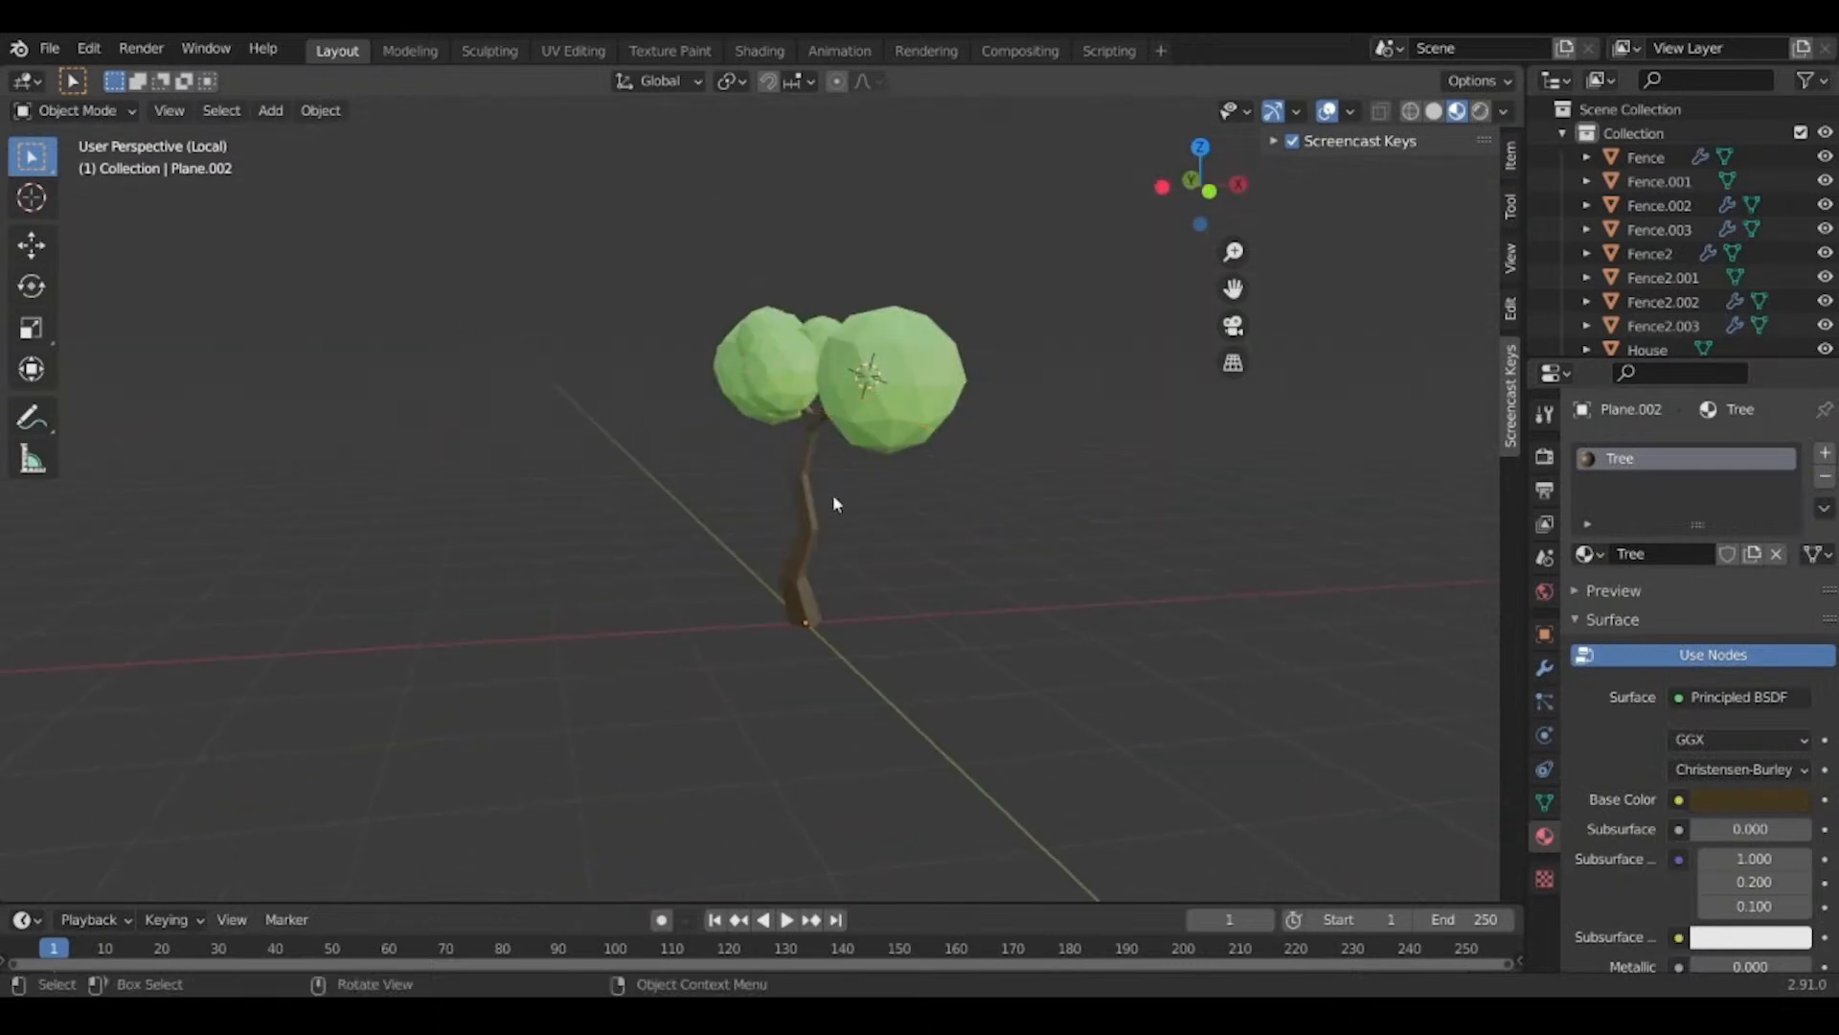
click(807, 509)
key(g)
key(Escape)
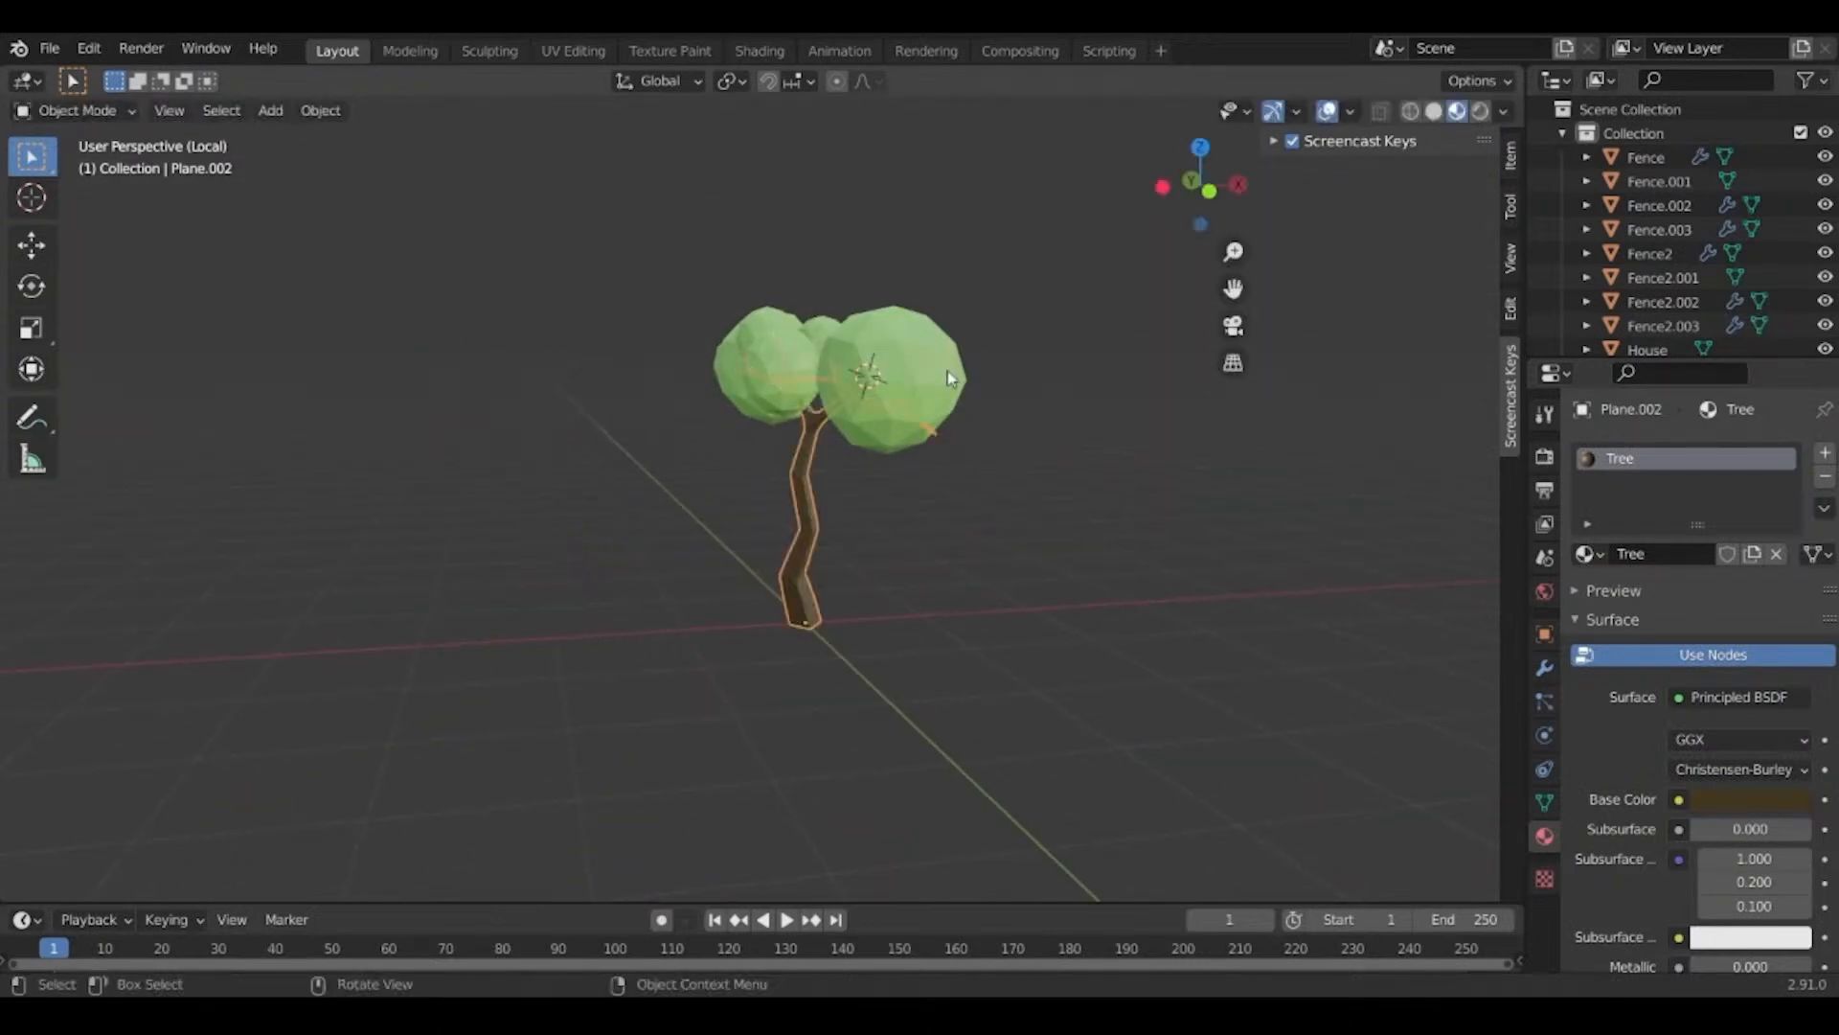
click(951, 376)
key(g)
key(Escape)
Select all the foliage spheres and the trunk, make the trunk active and join them into one tree object.
middle_drag(1191, 306, 1016, 394)
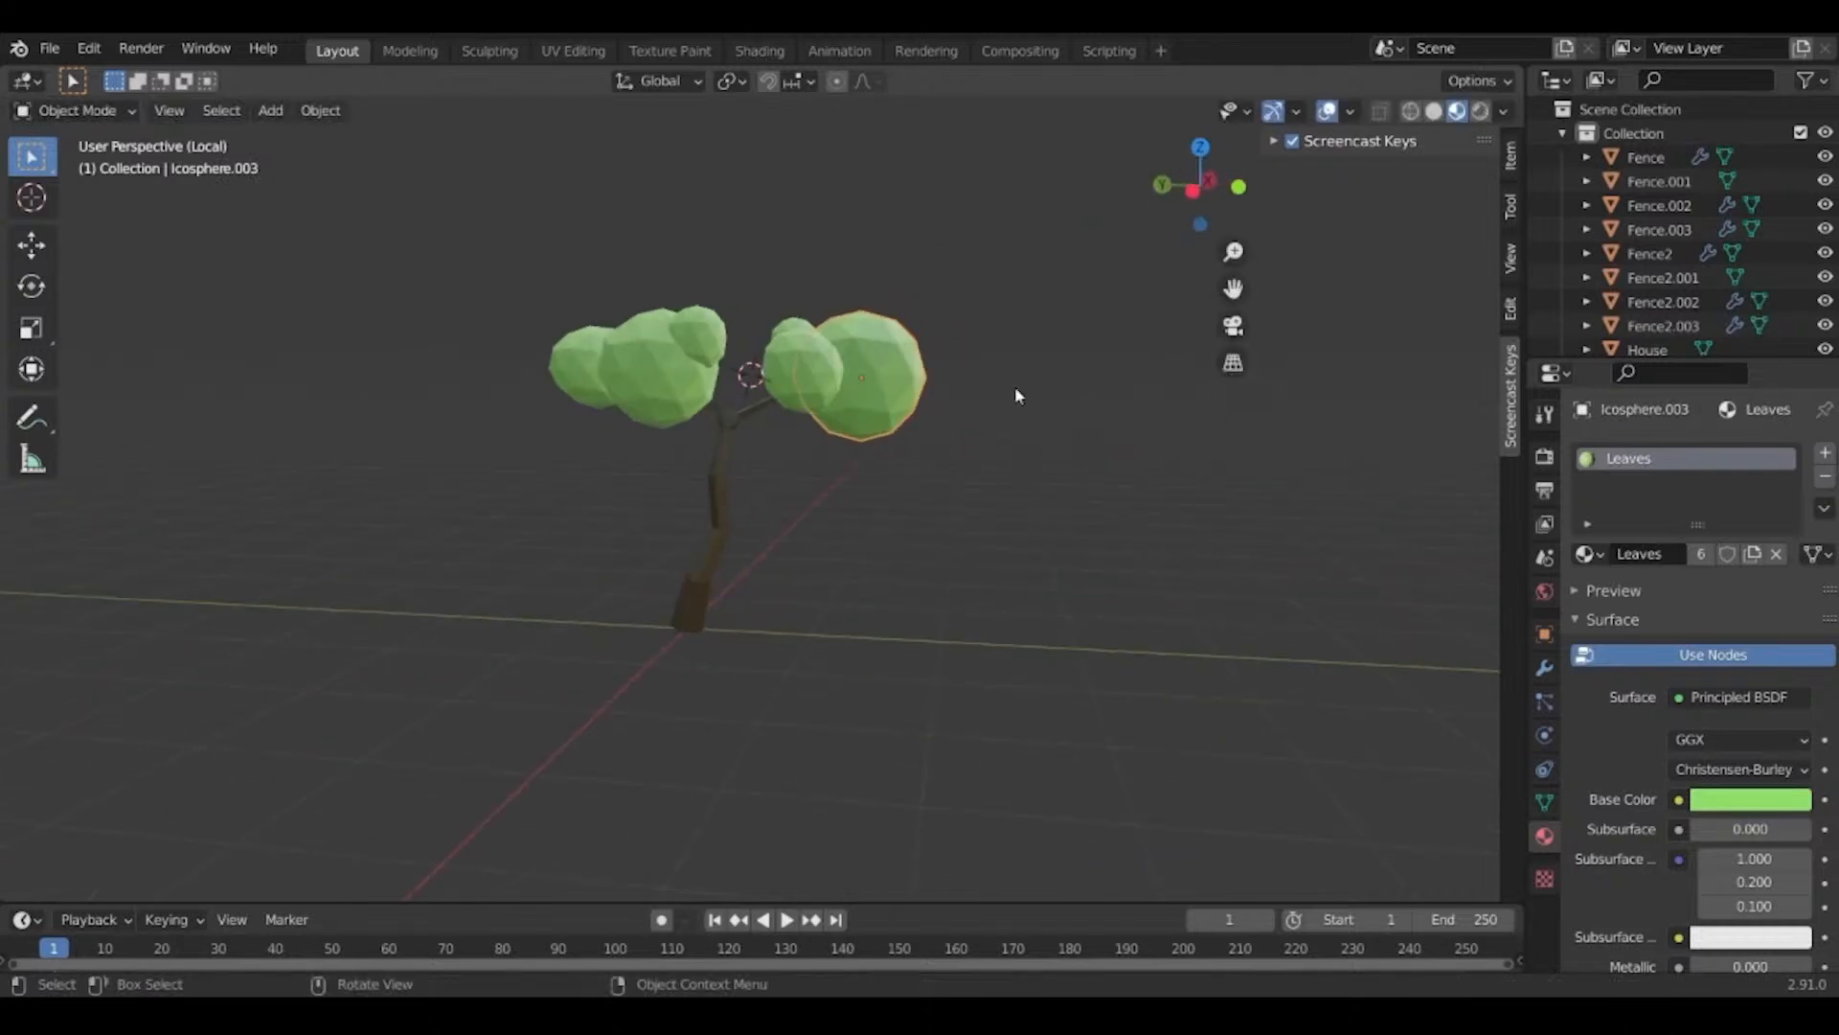
scroll(1015, 388, down, 1)
drag(1006, 260, 431, 527)
scroll(548, 585, up, 3)
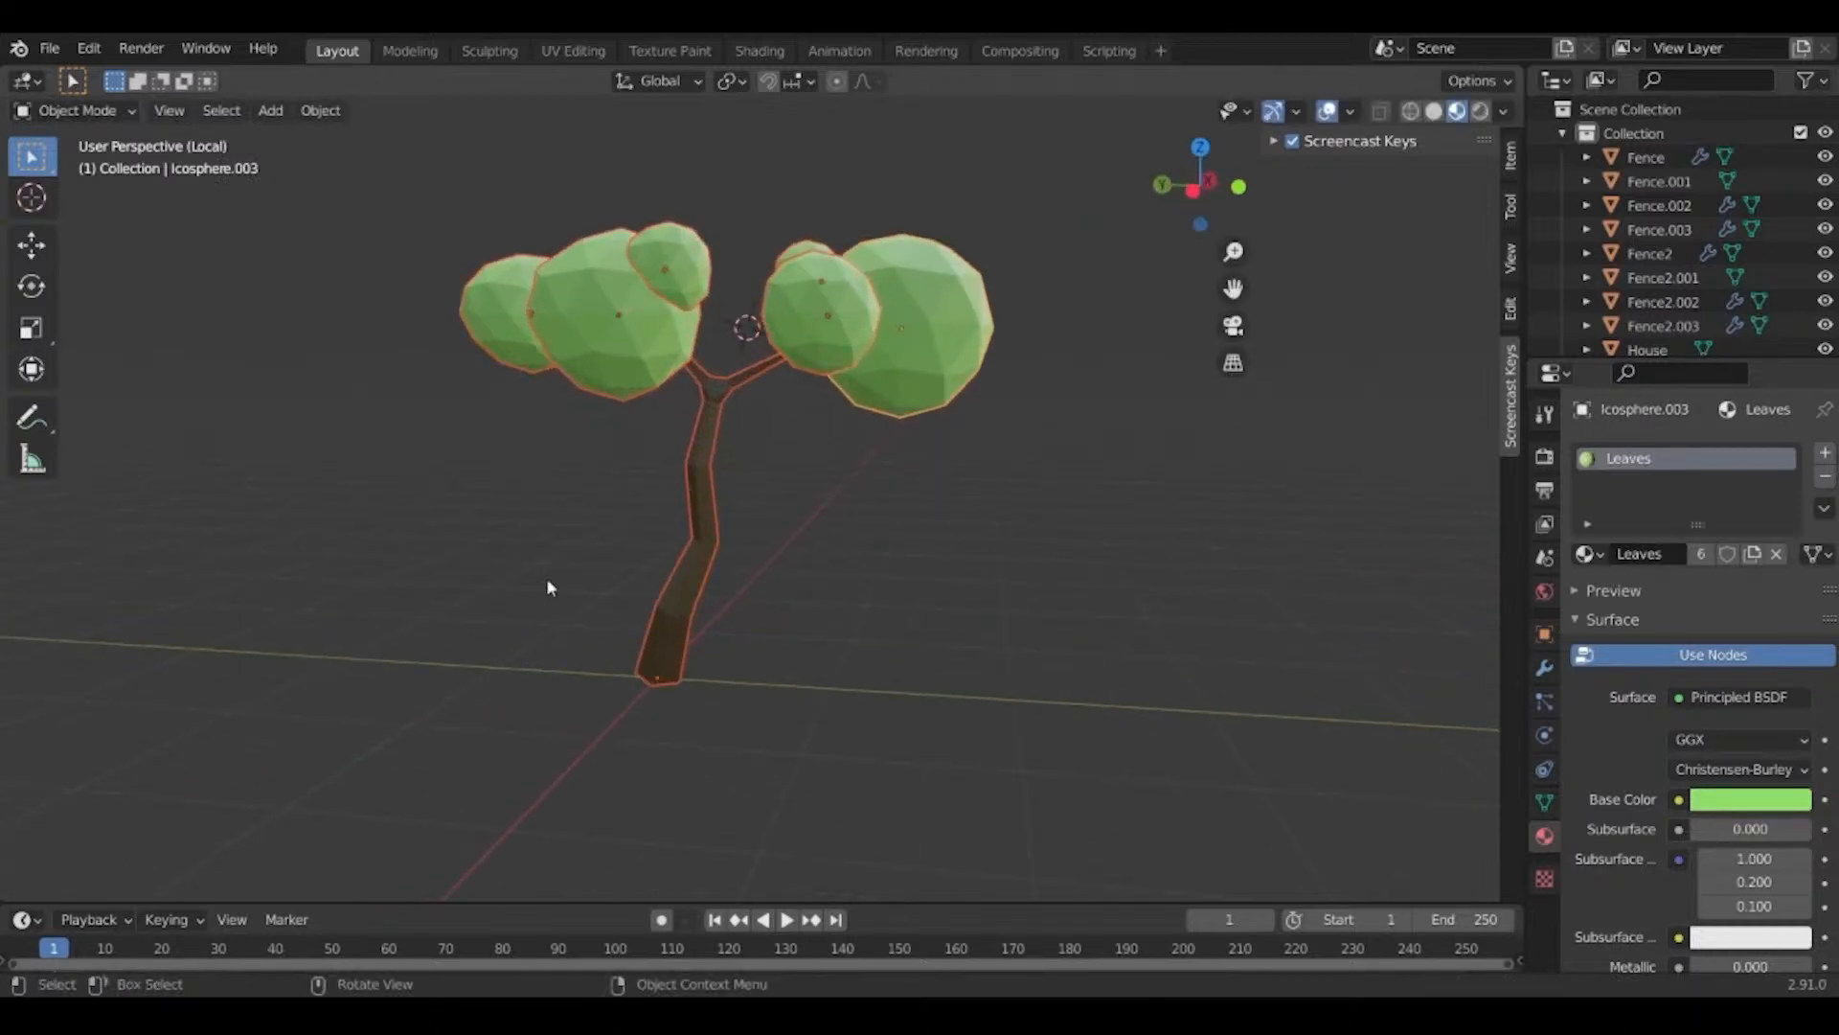
shift+click(702, 523)
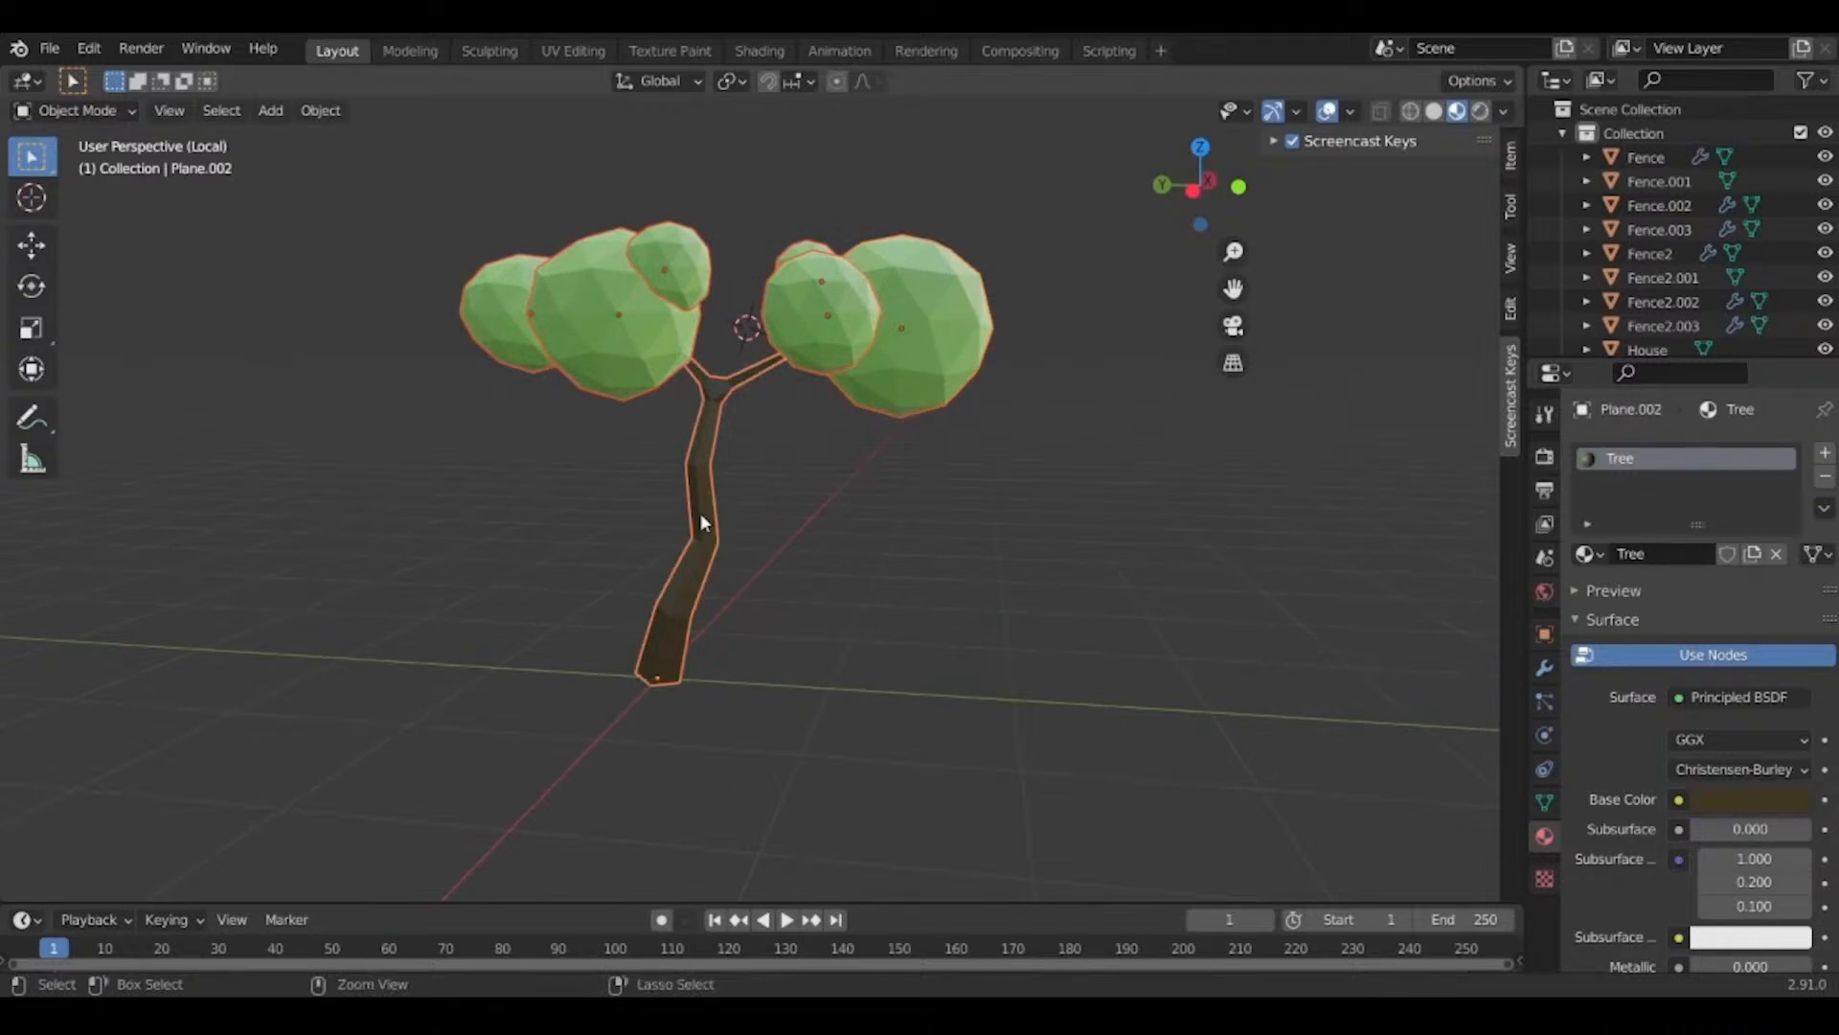
key(ctrl+j)
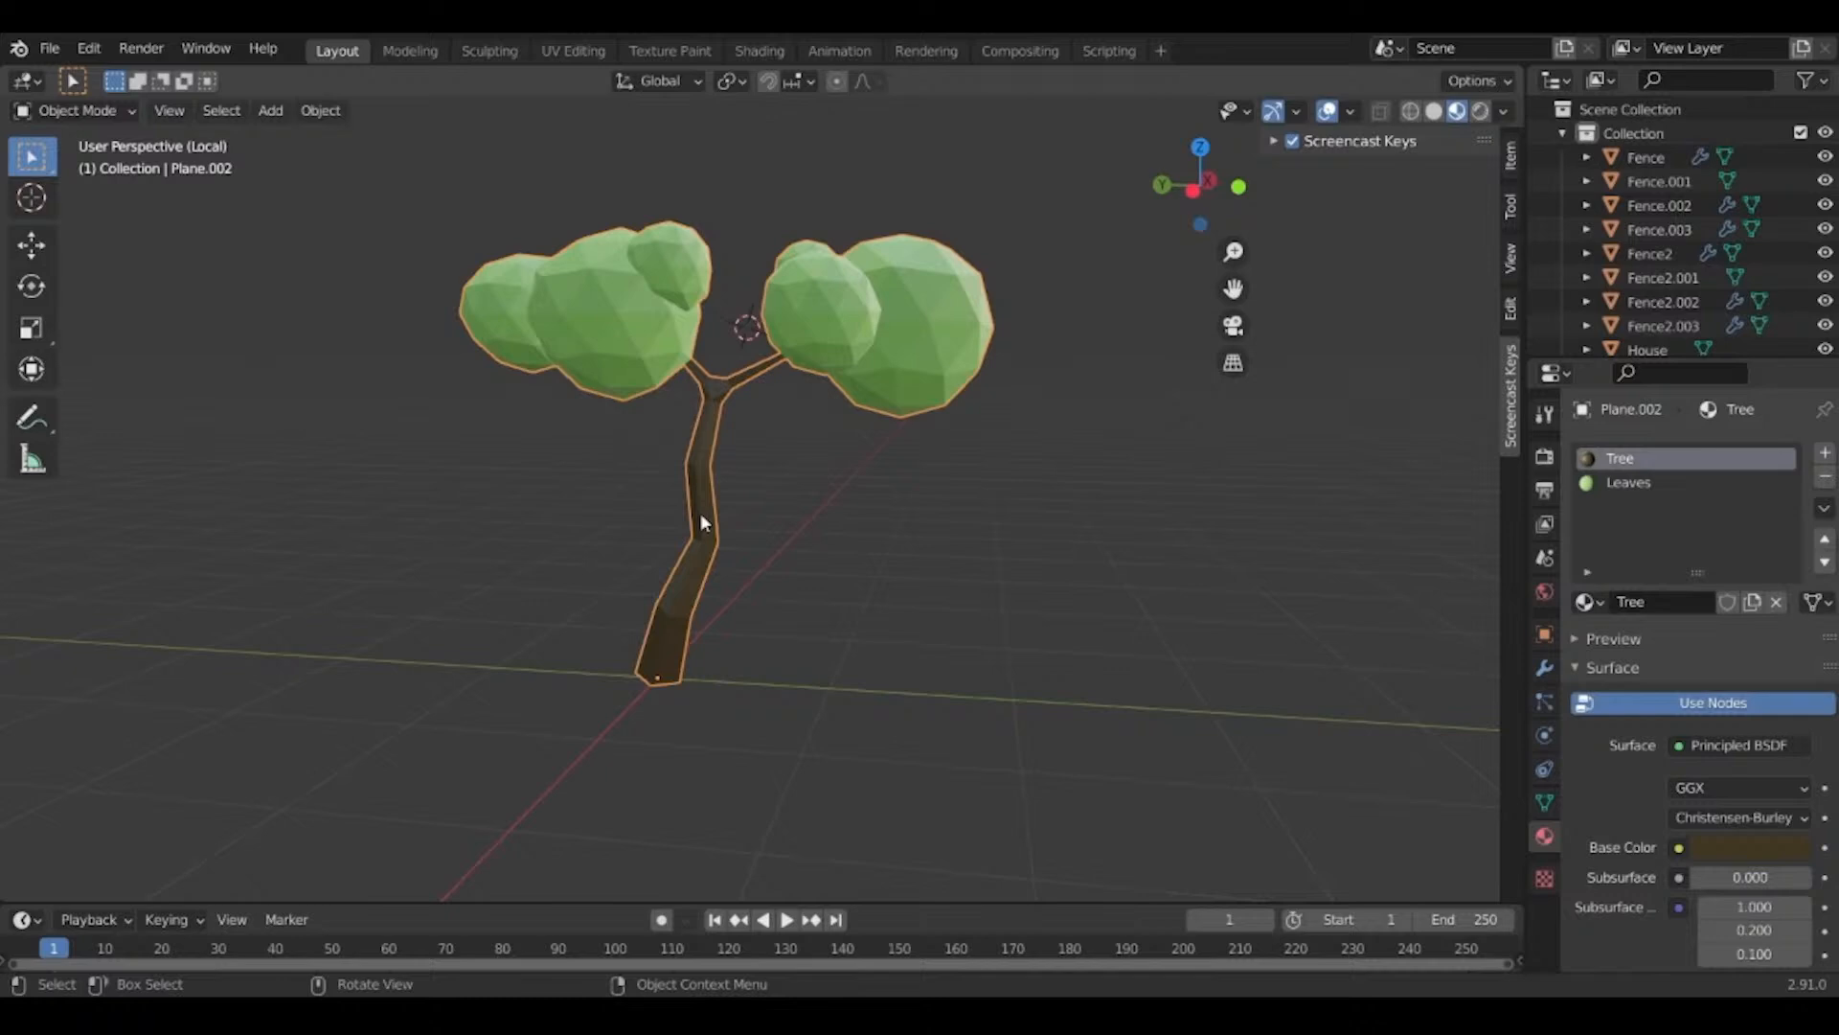
middle_drag(684, 532, 705, 523)
key(g)
right_click(665, 383)
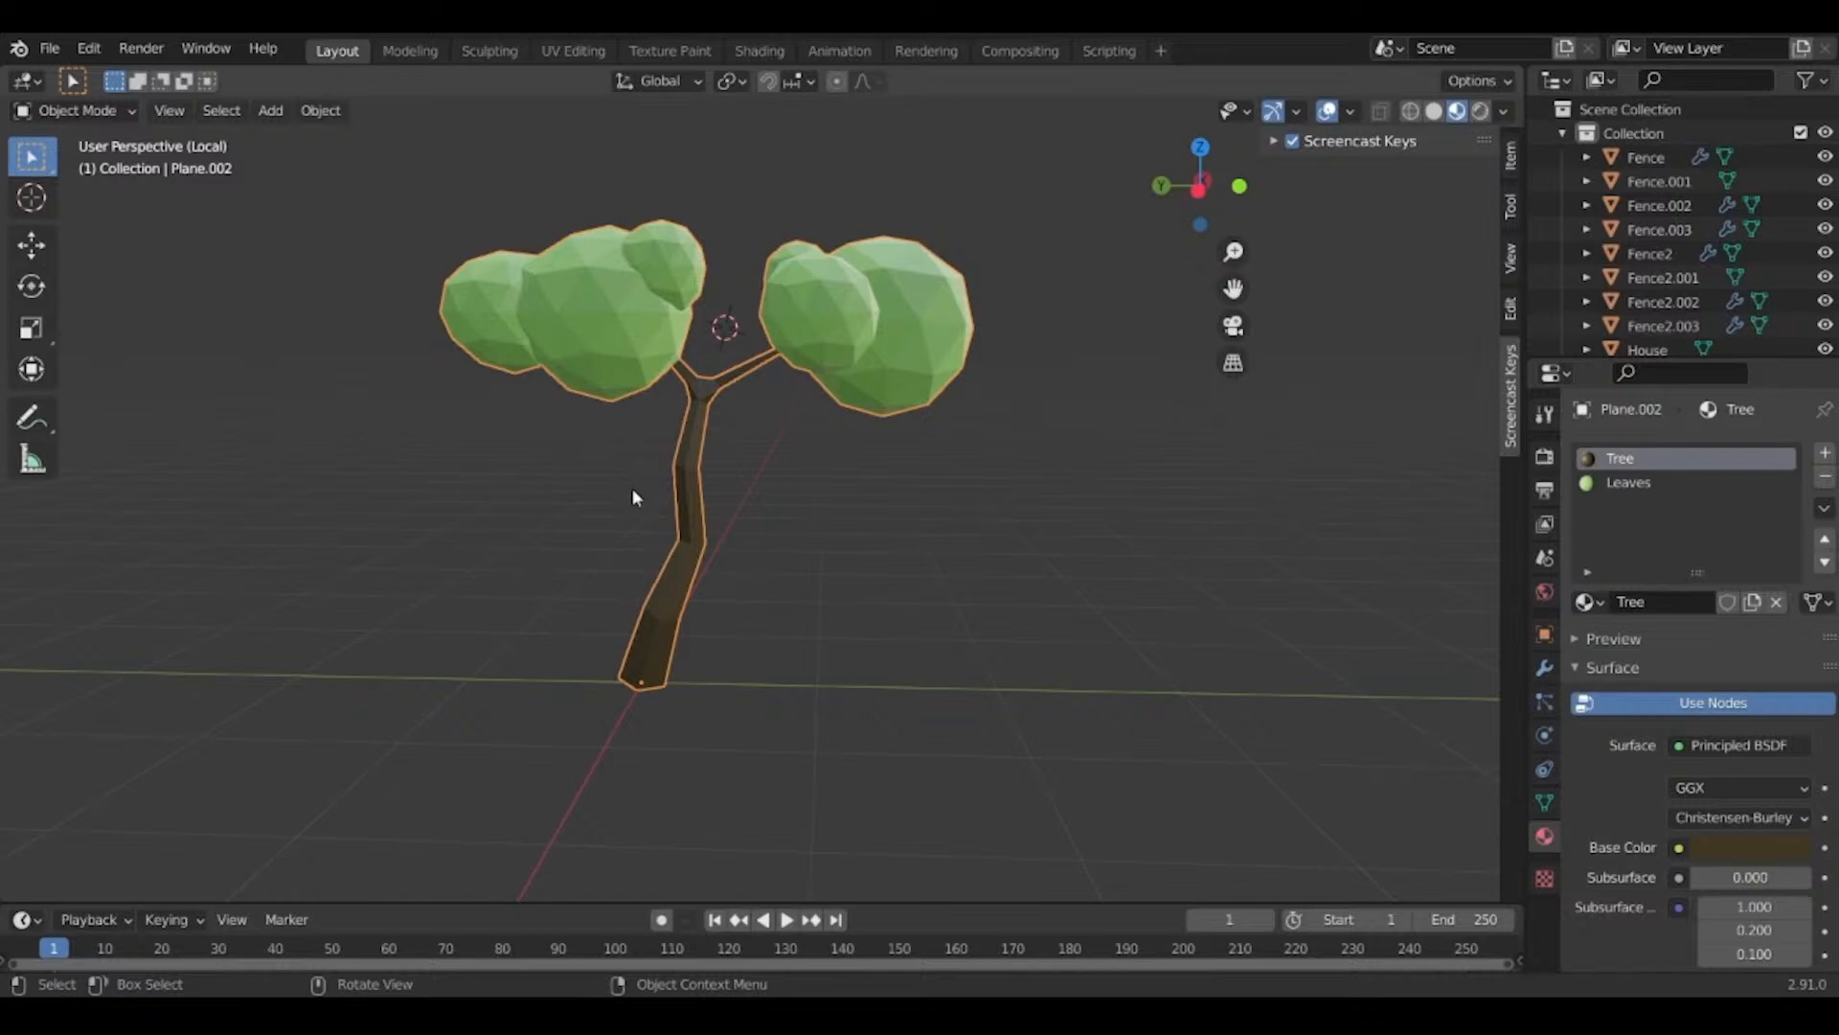
Leave local view and move the tree about 6 m along X, out of the house into the open yard.
key(KP_Divide)
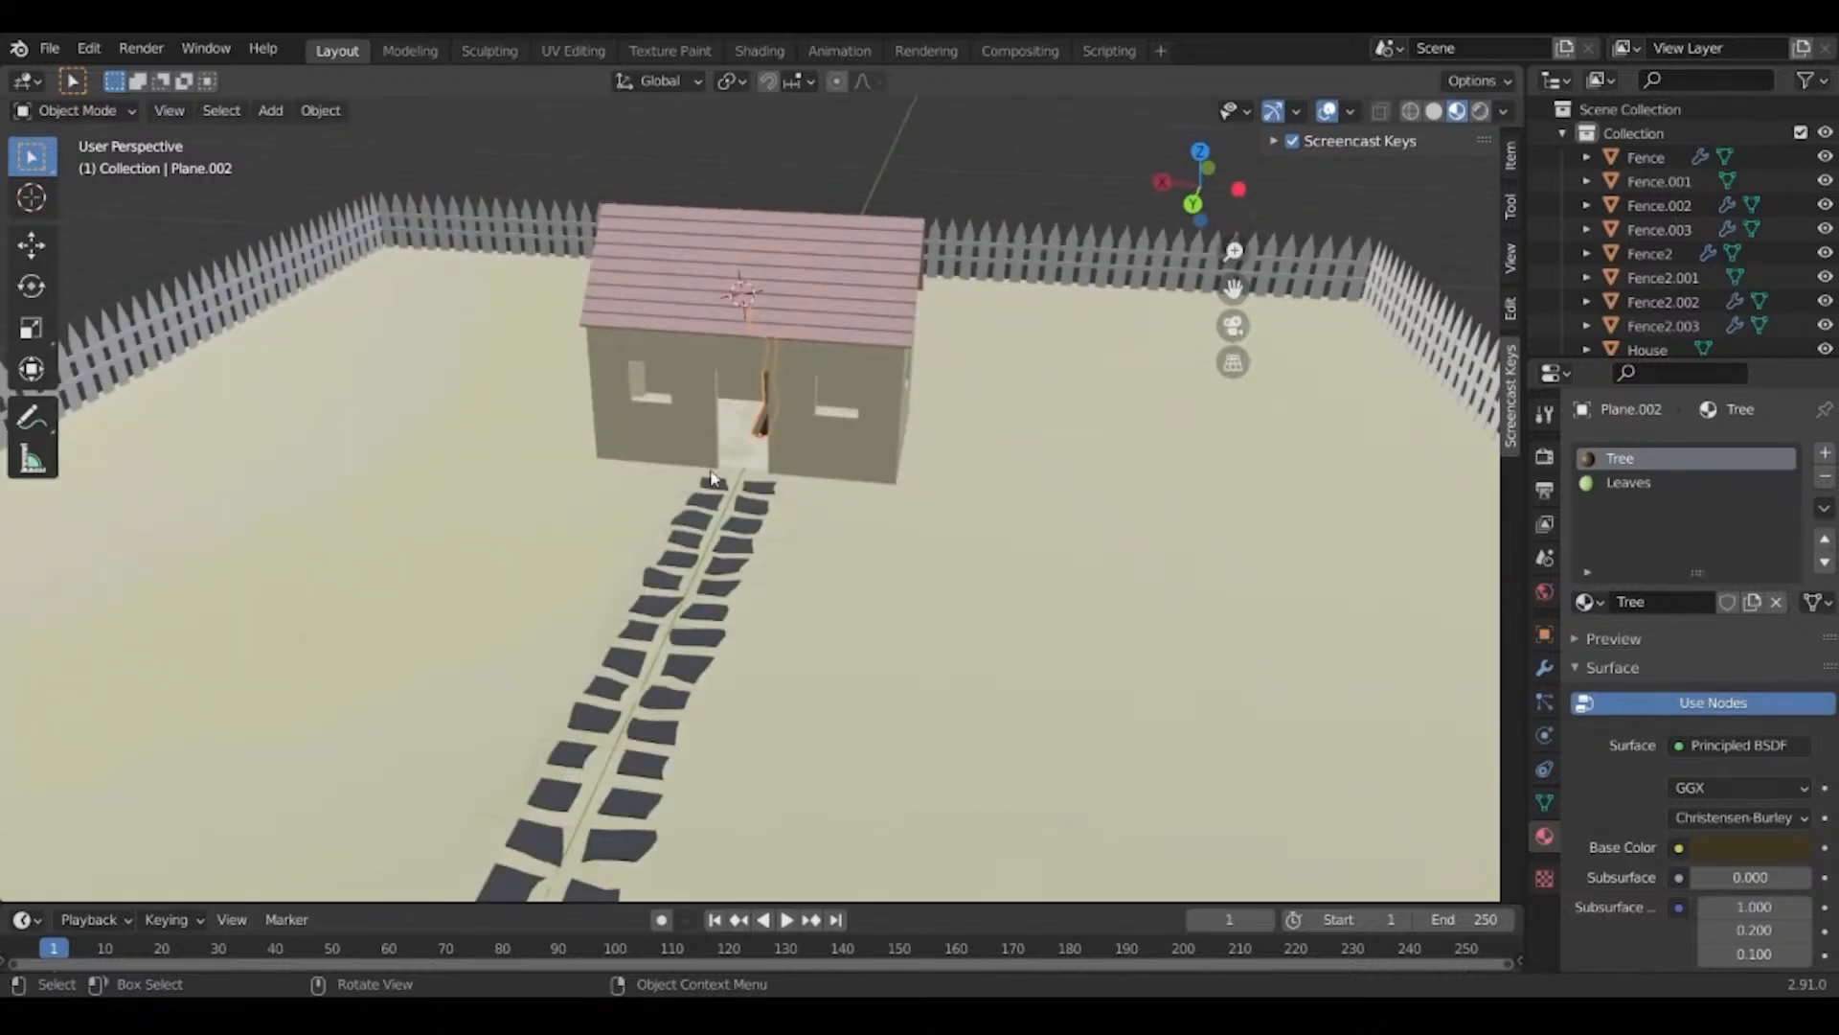
key(g)
key(x)
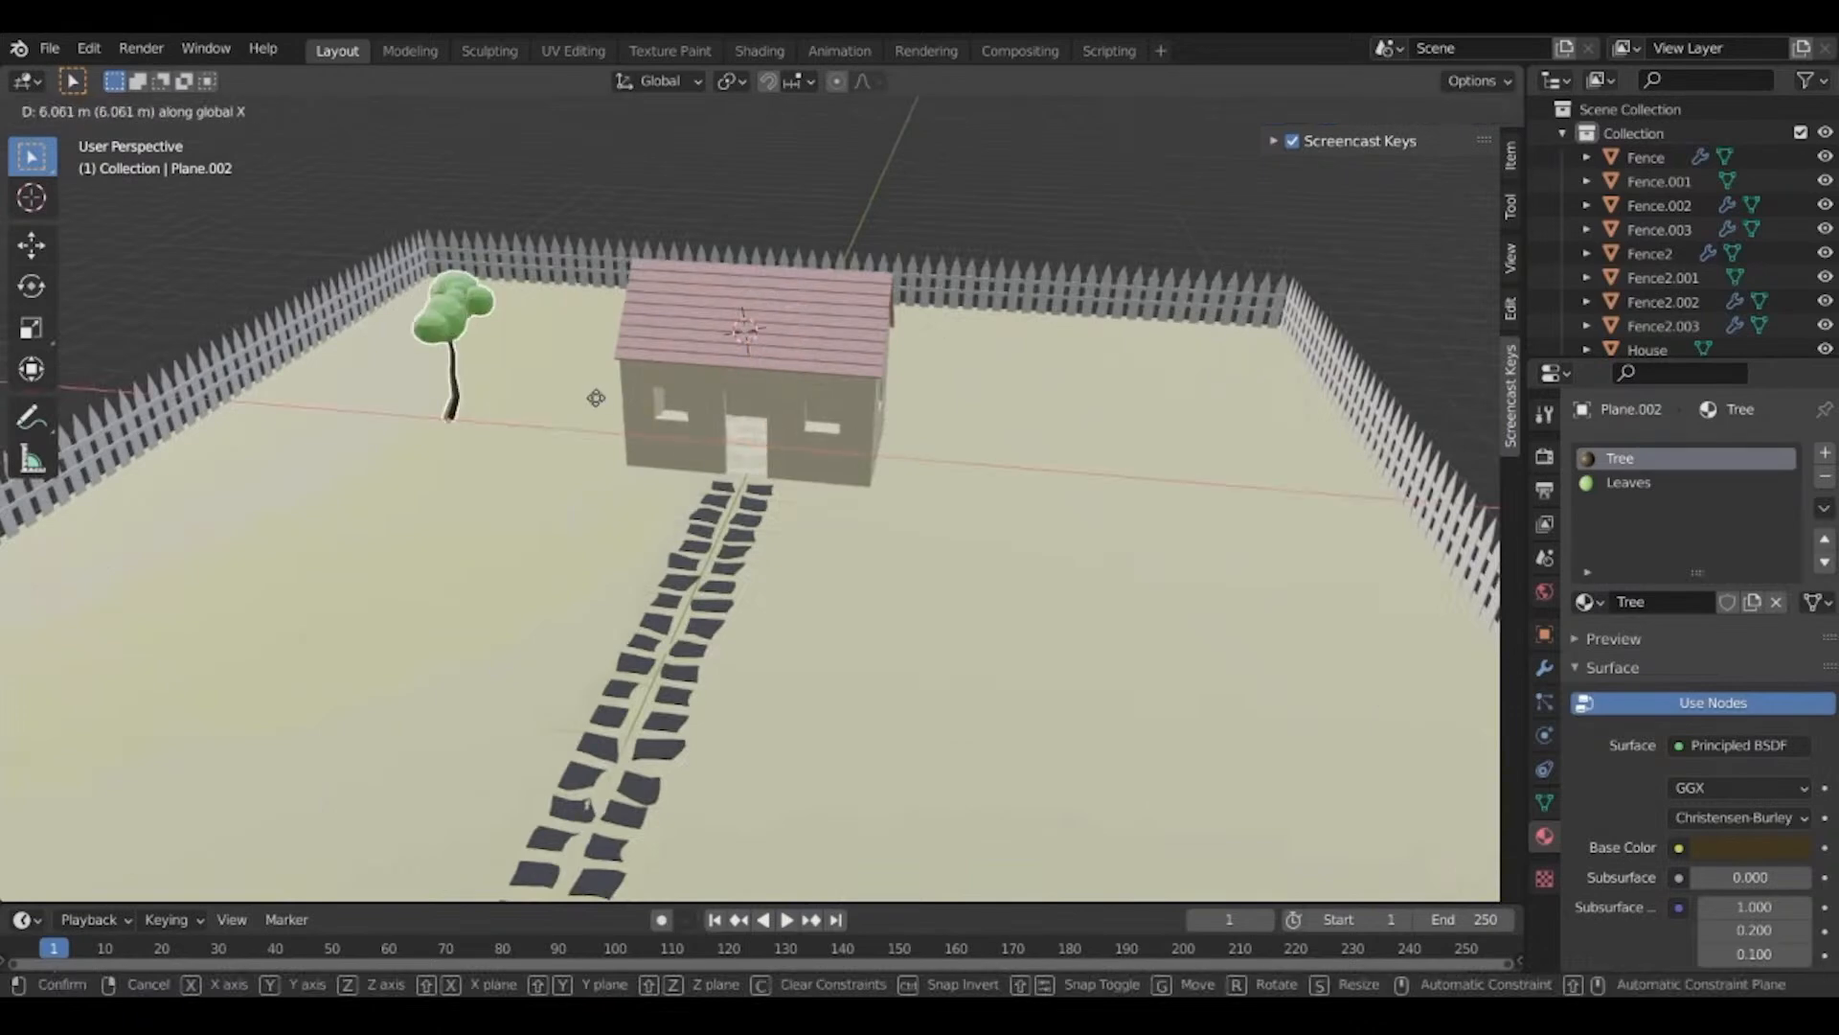
click(596, 374)
Scale up the tree in several passes so it stands taller than the house, finishing with a factor of about 1.085.
key(s)
click(969, 278)
middle_drag(891, 297, 1016, 318)
key(s)
click(812, 284)
key(s)
click(905, 263)
Rotate the tree about 27.6° around the global Z axis.
scroll(767, 474, down, 3)
key(r)
key(z)
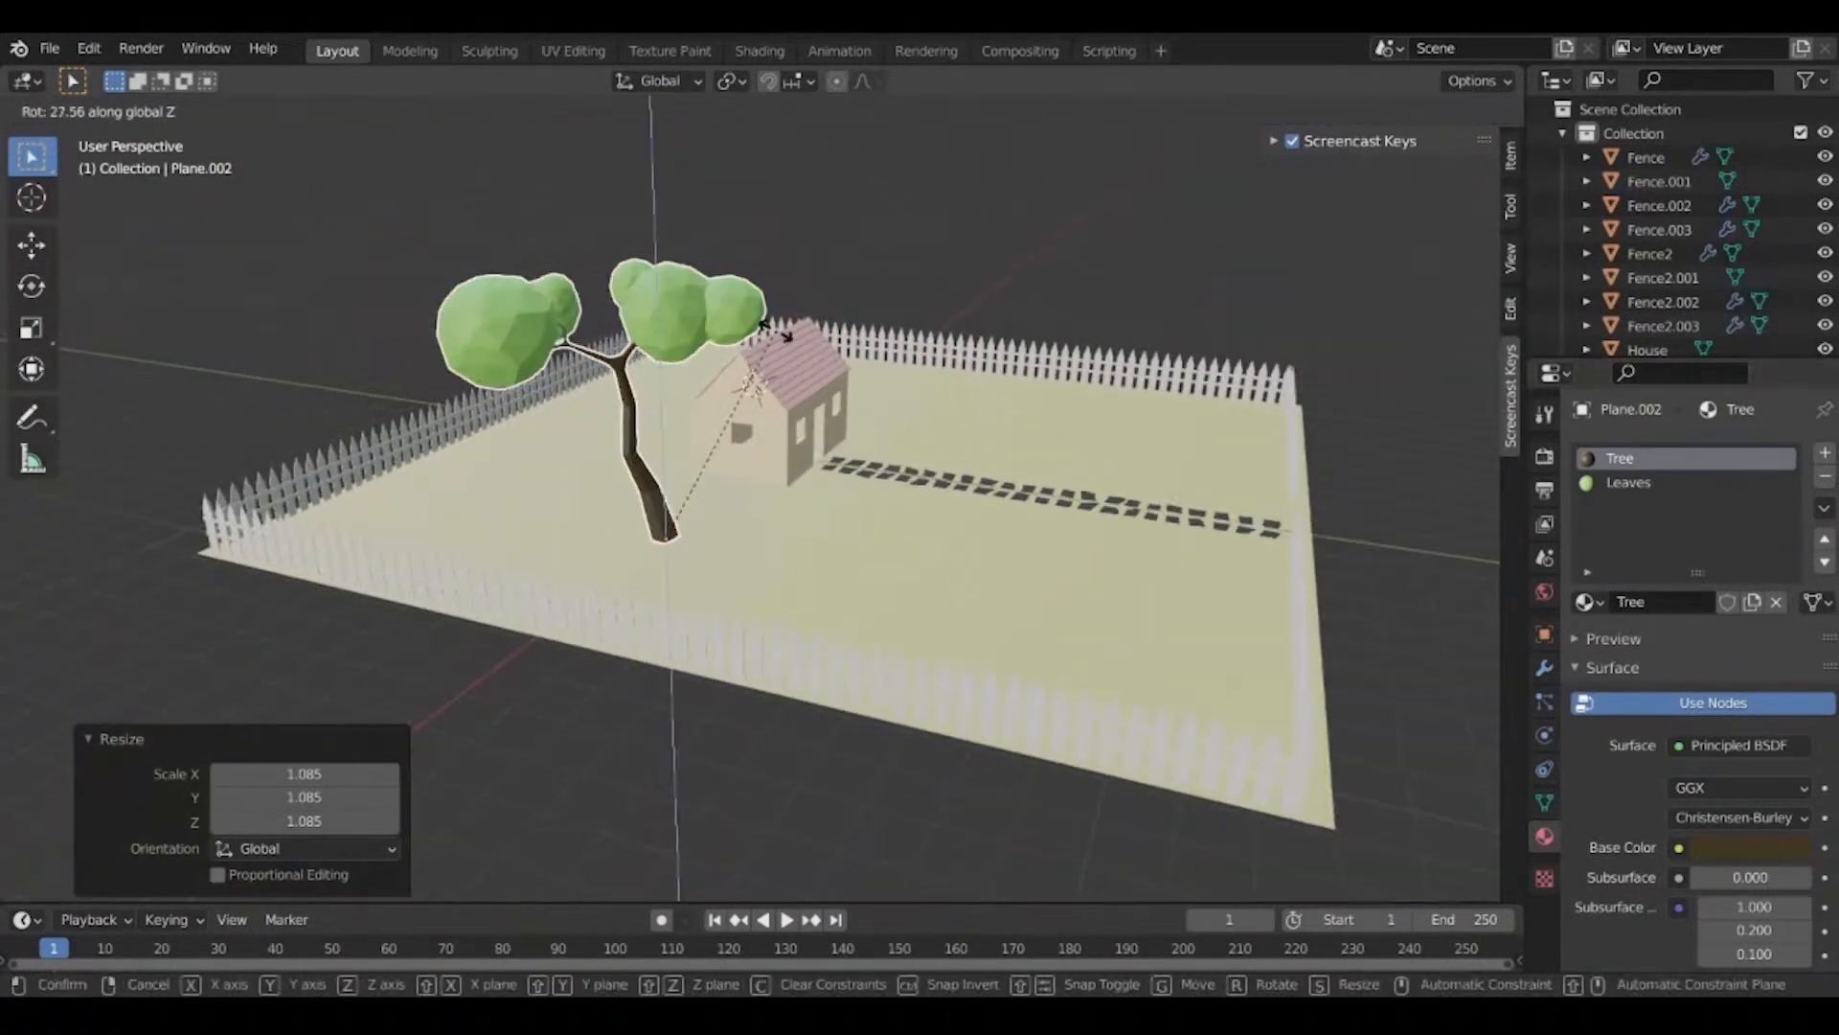
click(742, 395)
Move the tree in top view about -4.07 m along Y, towards the yard's back corner behind the house.
middle_drag(741, 393, 671, 368)
key(KP_7)
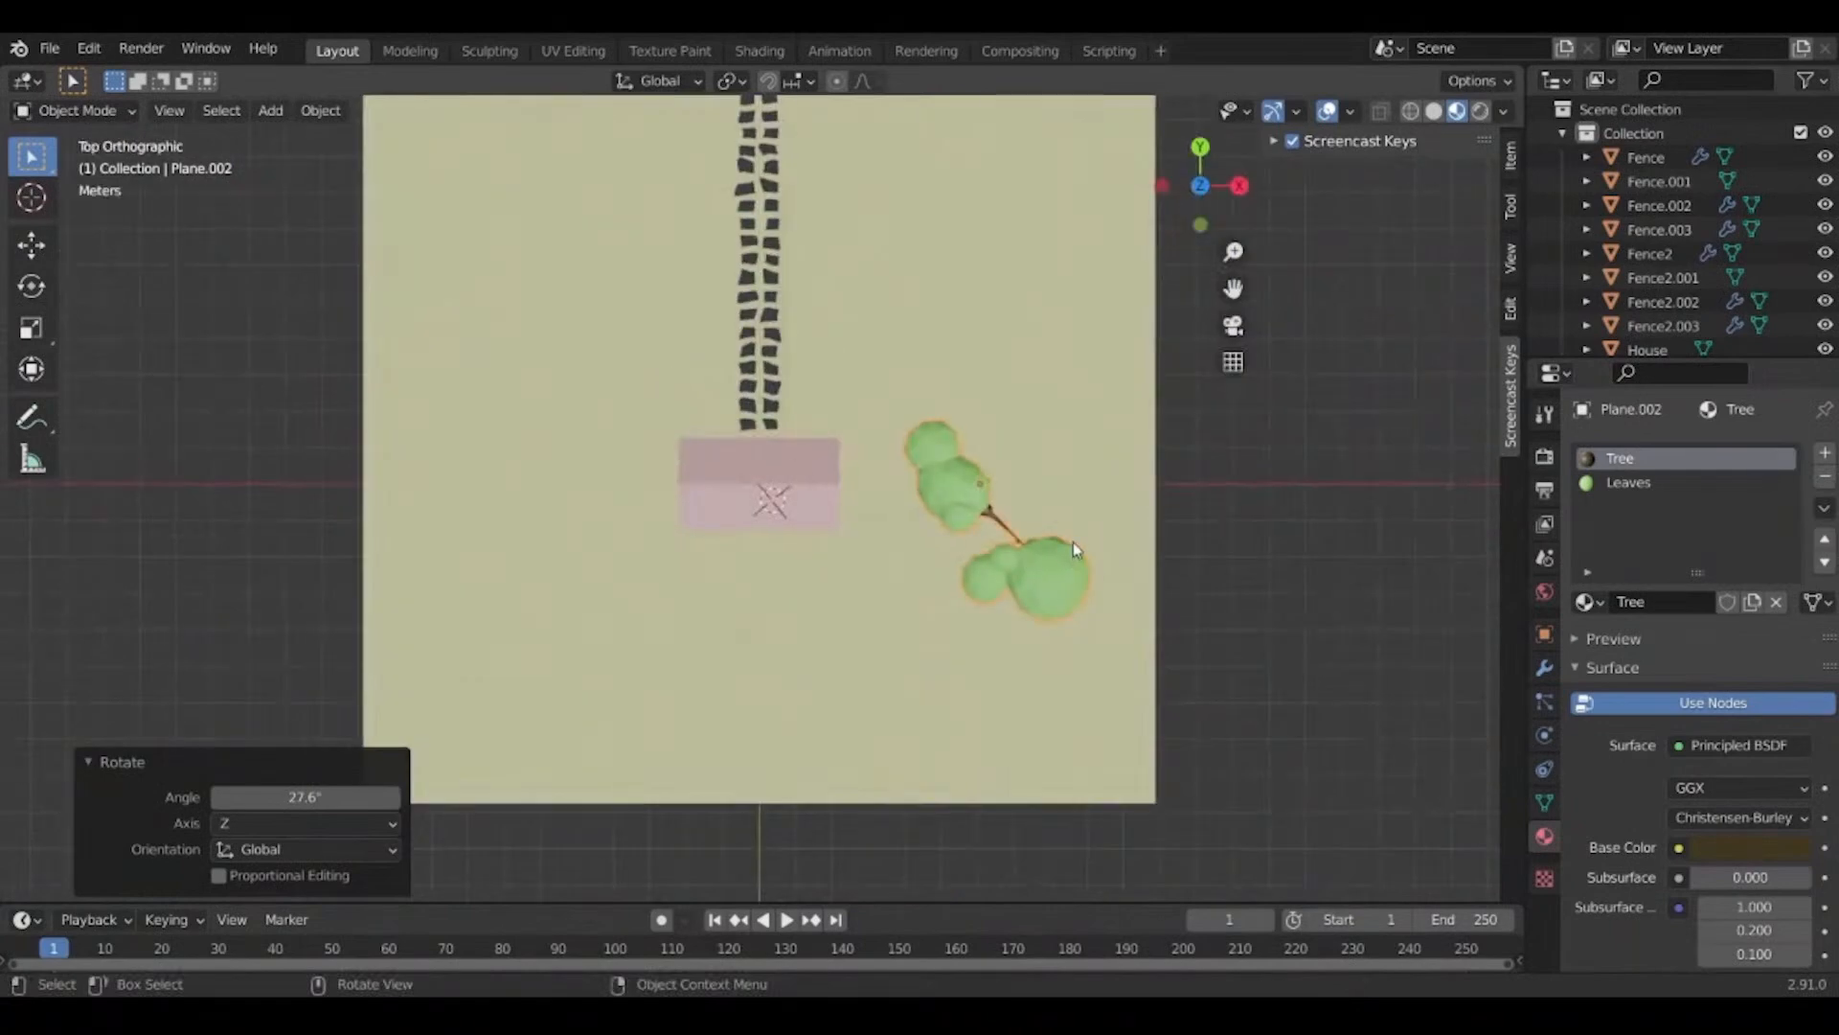
key(g)
click(1060, 696)
middle_drag(1059, 696, 986, 605)
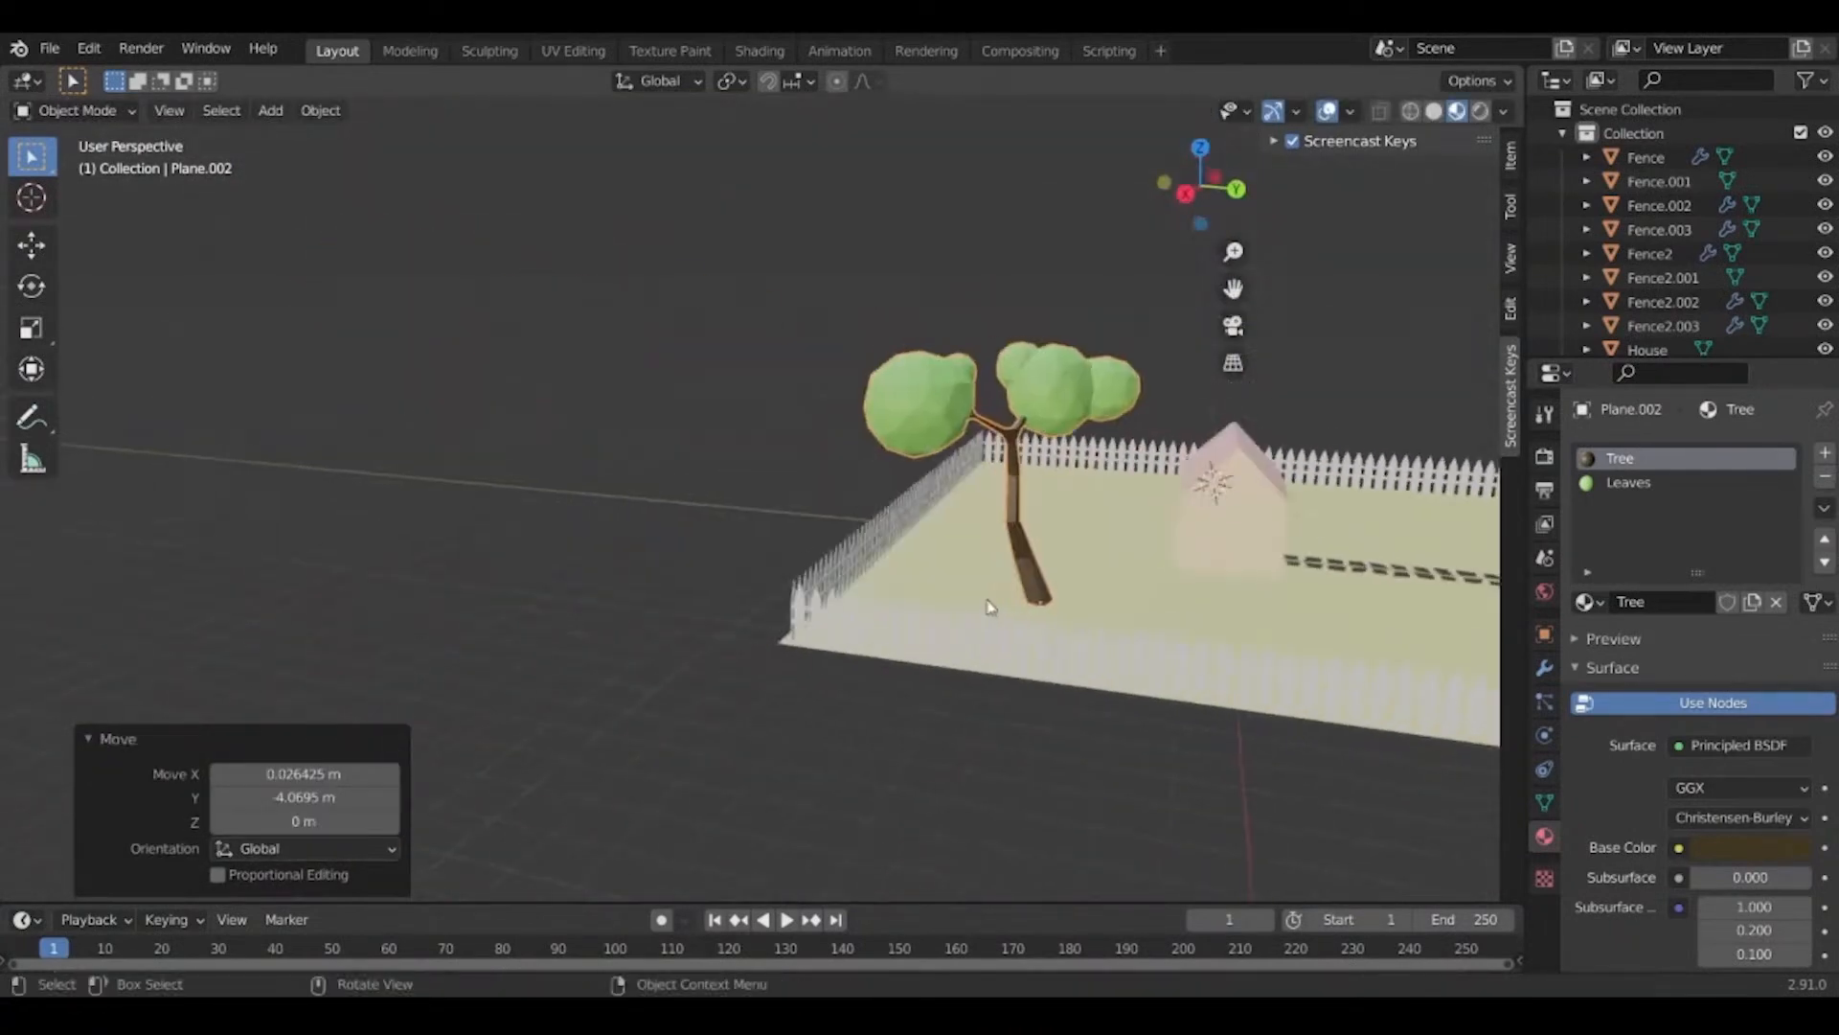
Inspect the tree's trunk and foliage up close and check the tree's modifiers.
scroll(1117, 621, up, 3)
scroll(1082, 589, up, 3)
click(1118, 530)
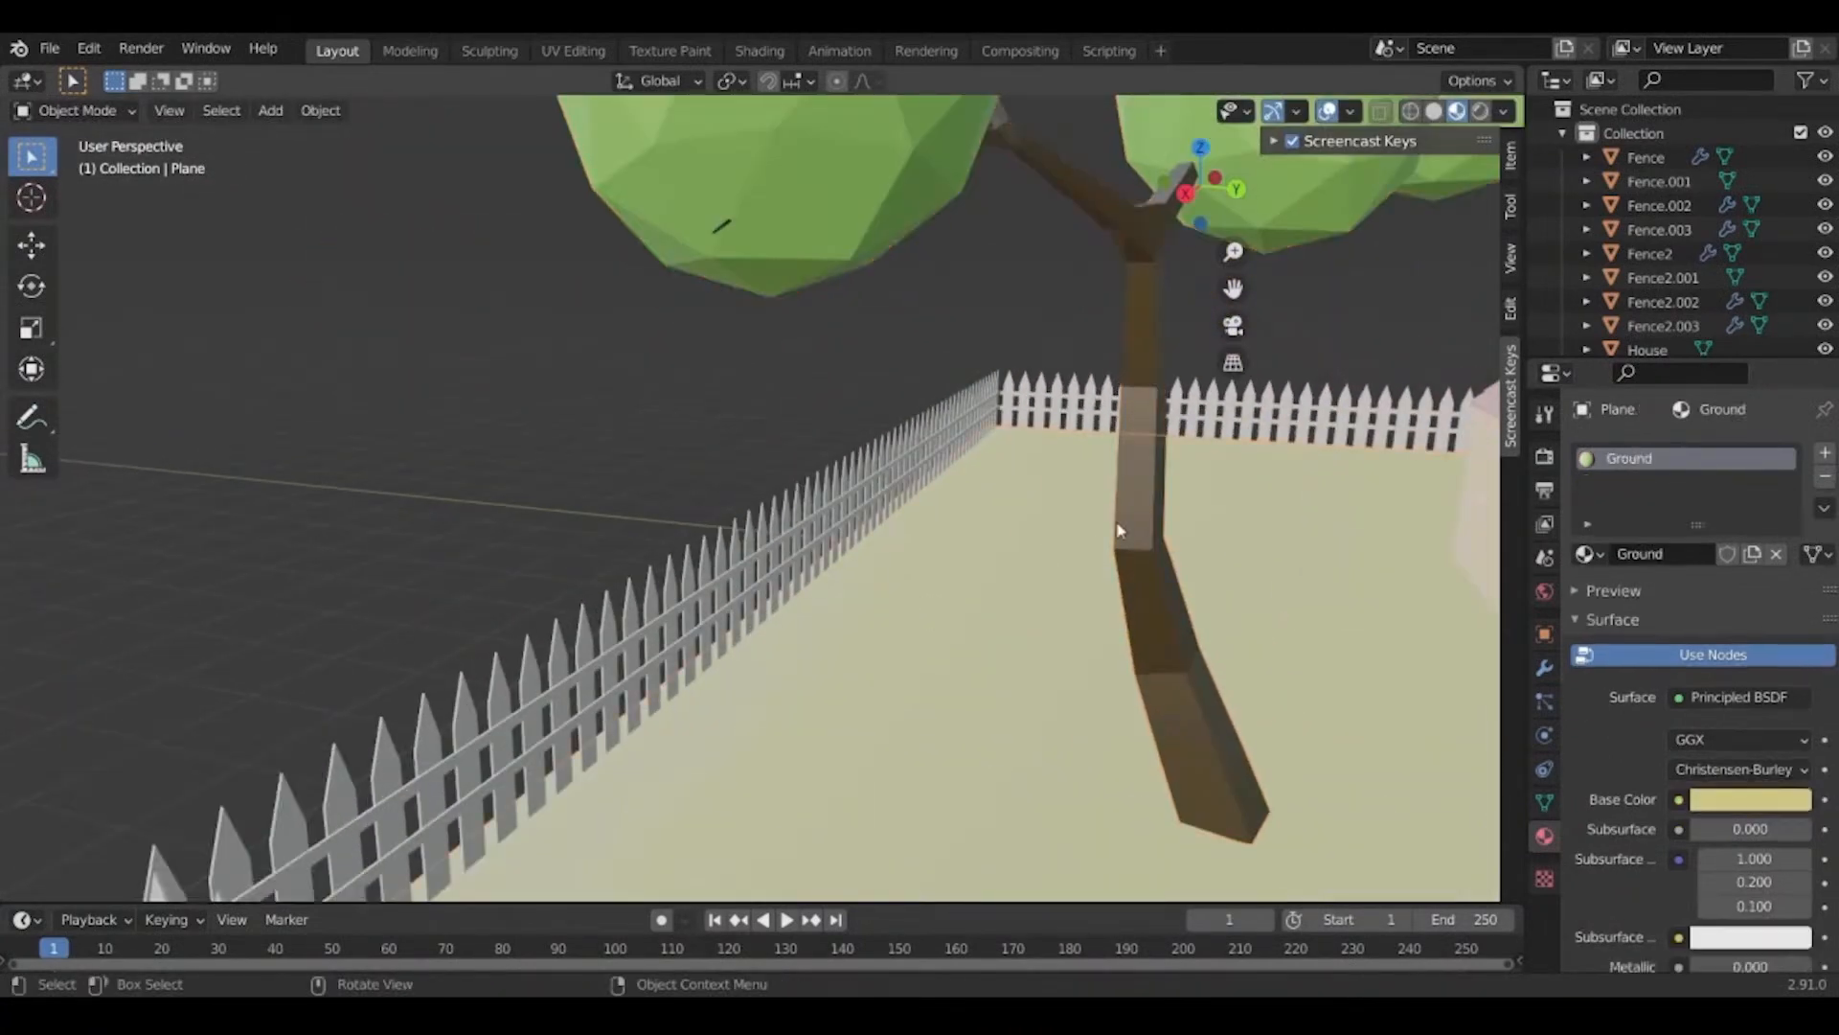
click(1165, 477)
click(1544, 668)
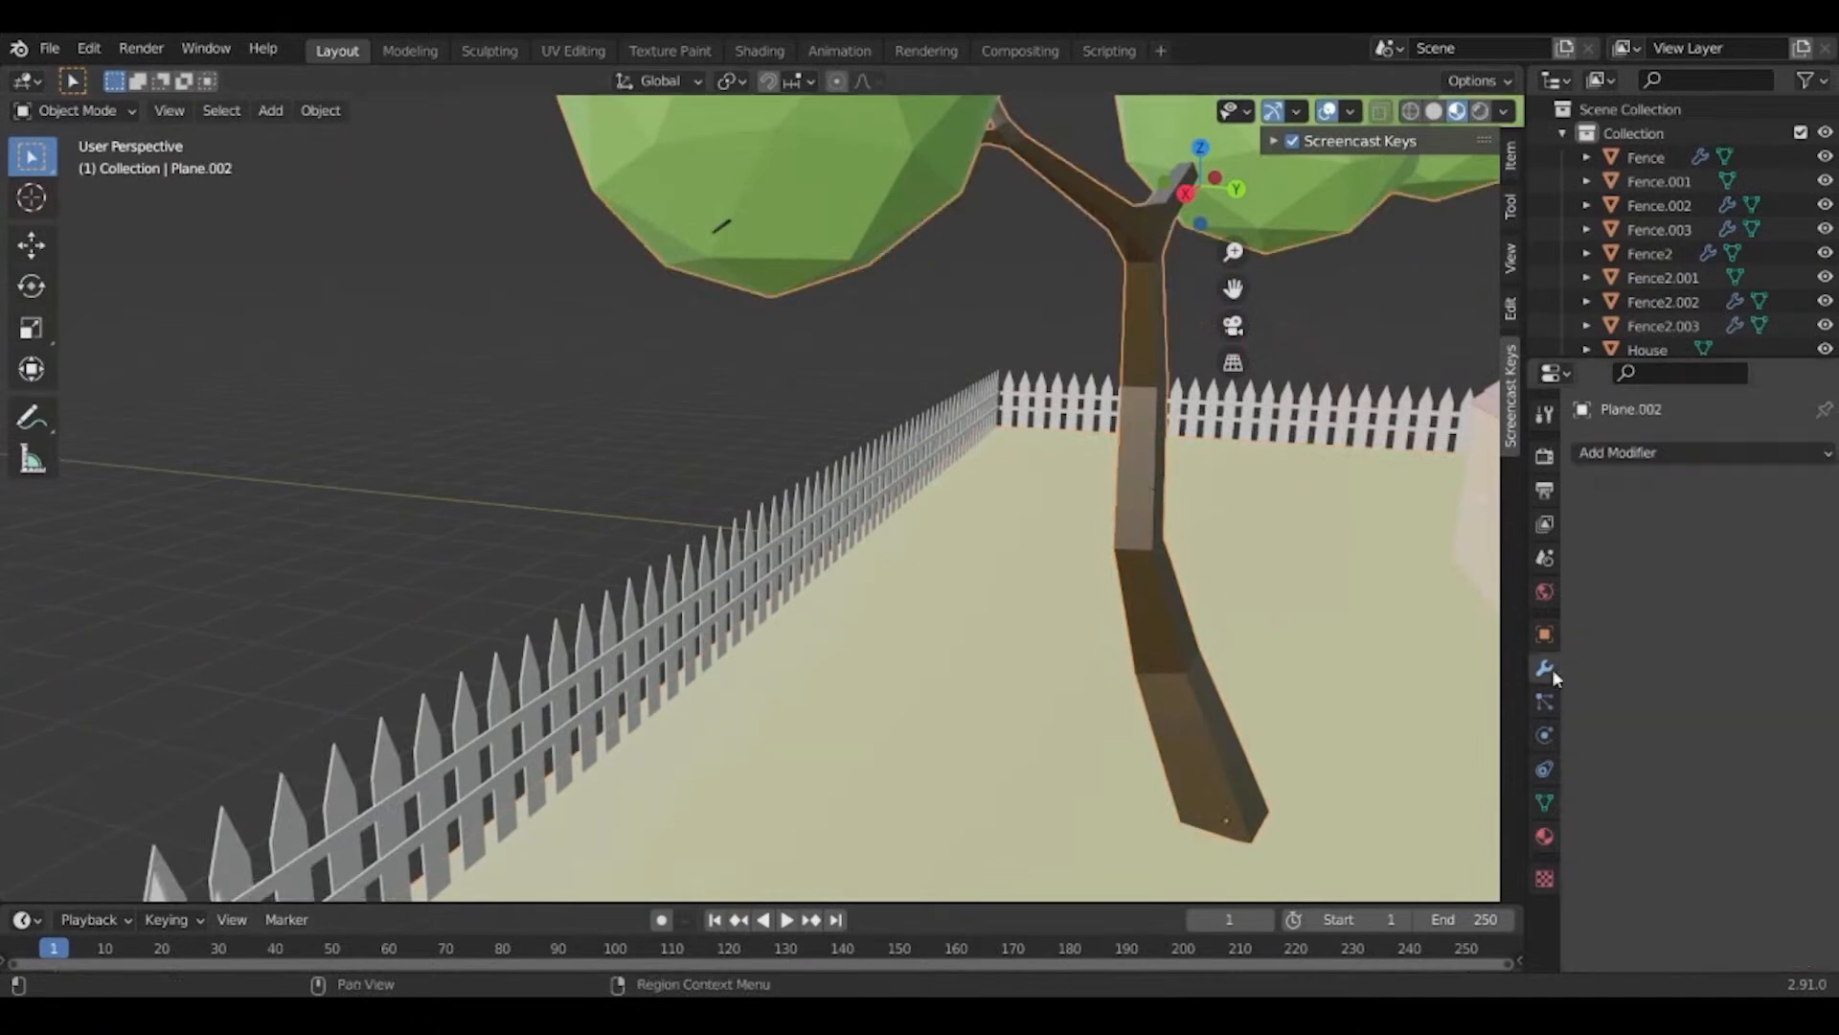
click(1636, 451)
click(1633, 454)
scroll(1083, 412, down, 4)
middle_drag(986, 437, 951, 474)
scroll(948, 469, up, 3)
shift+middle_drag(662, 237, 878, 390)
Move the large foliage sphere's linked mesh about 0.19 m in X, -0.04 m in Y and -0.25 m in Z with proportional editing off.
key(Tab)
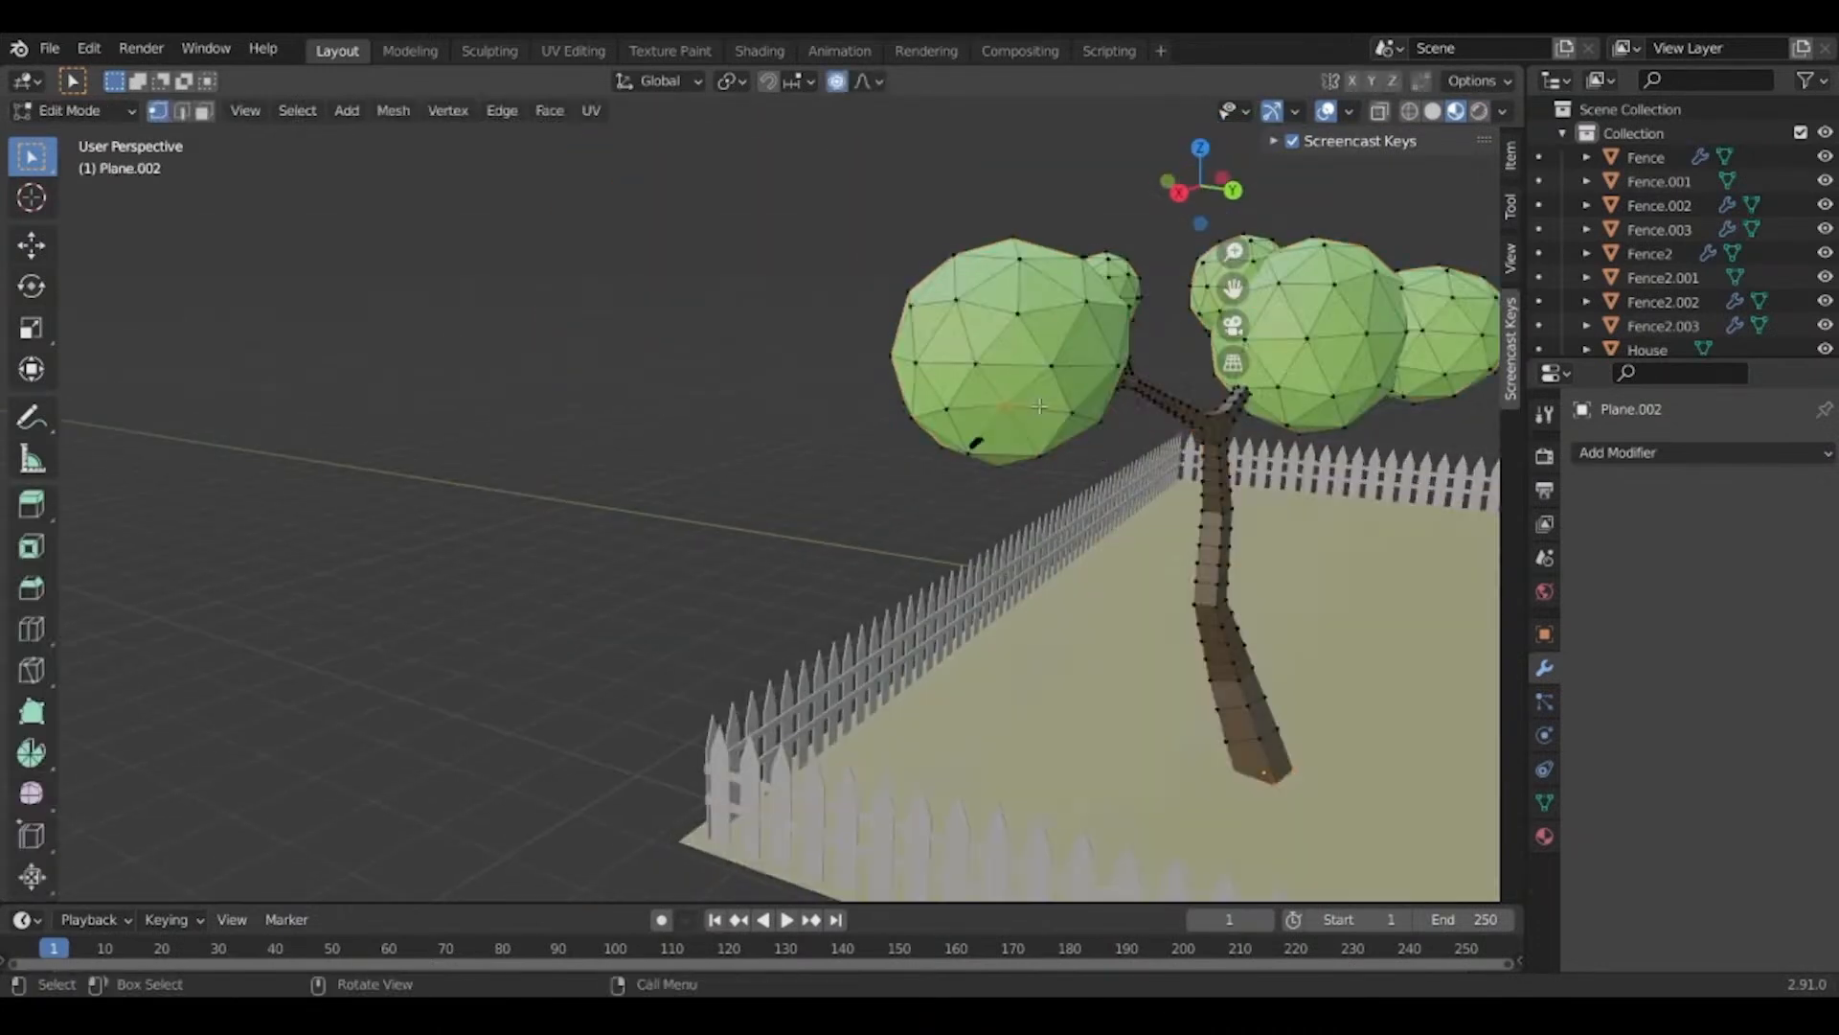
scroll(1031, 371, up, 2)
middle_drag(1031, 371, 994, 422)
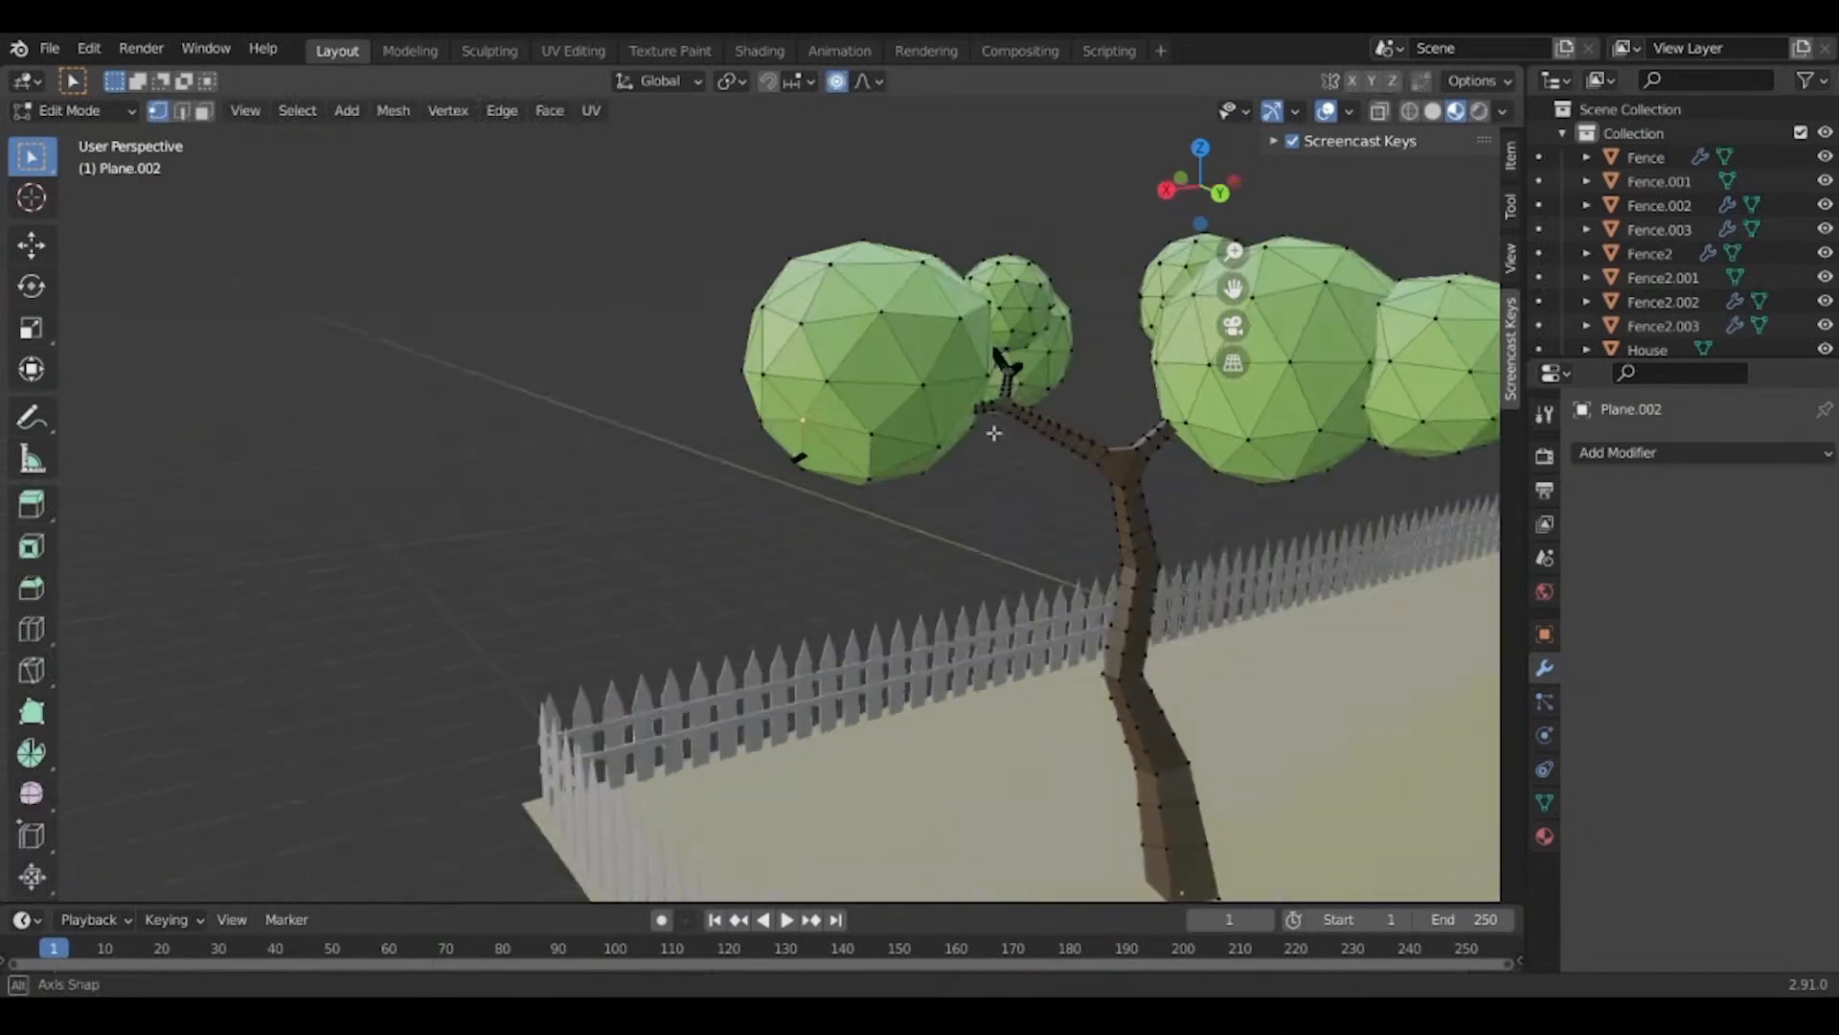
key(Tab)
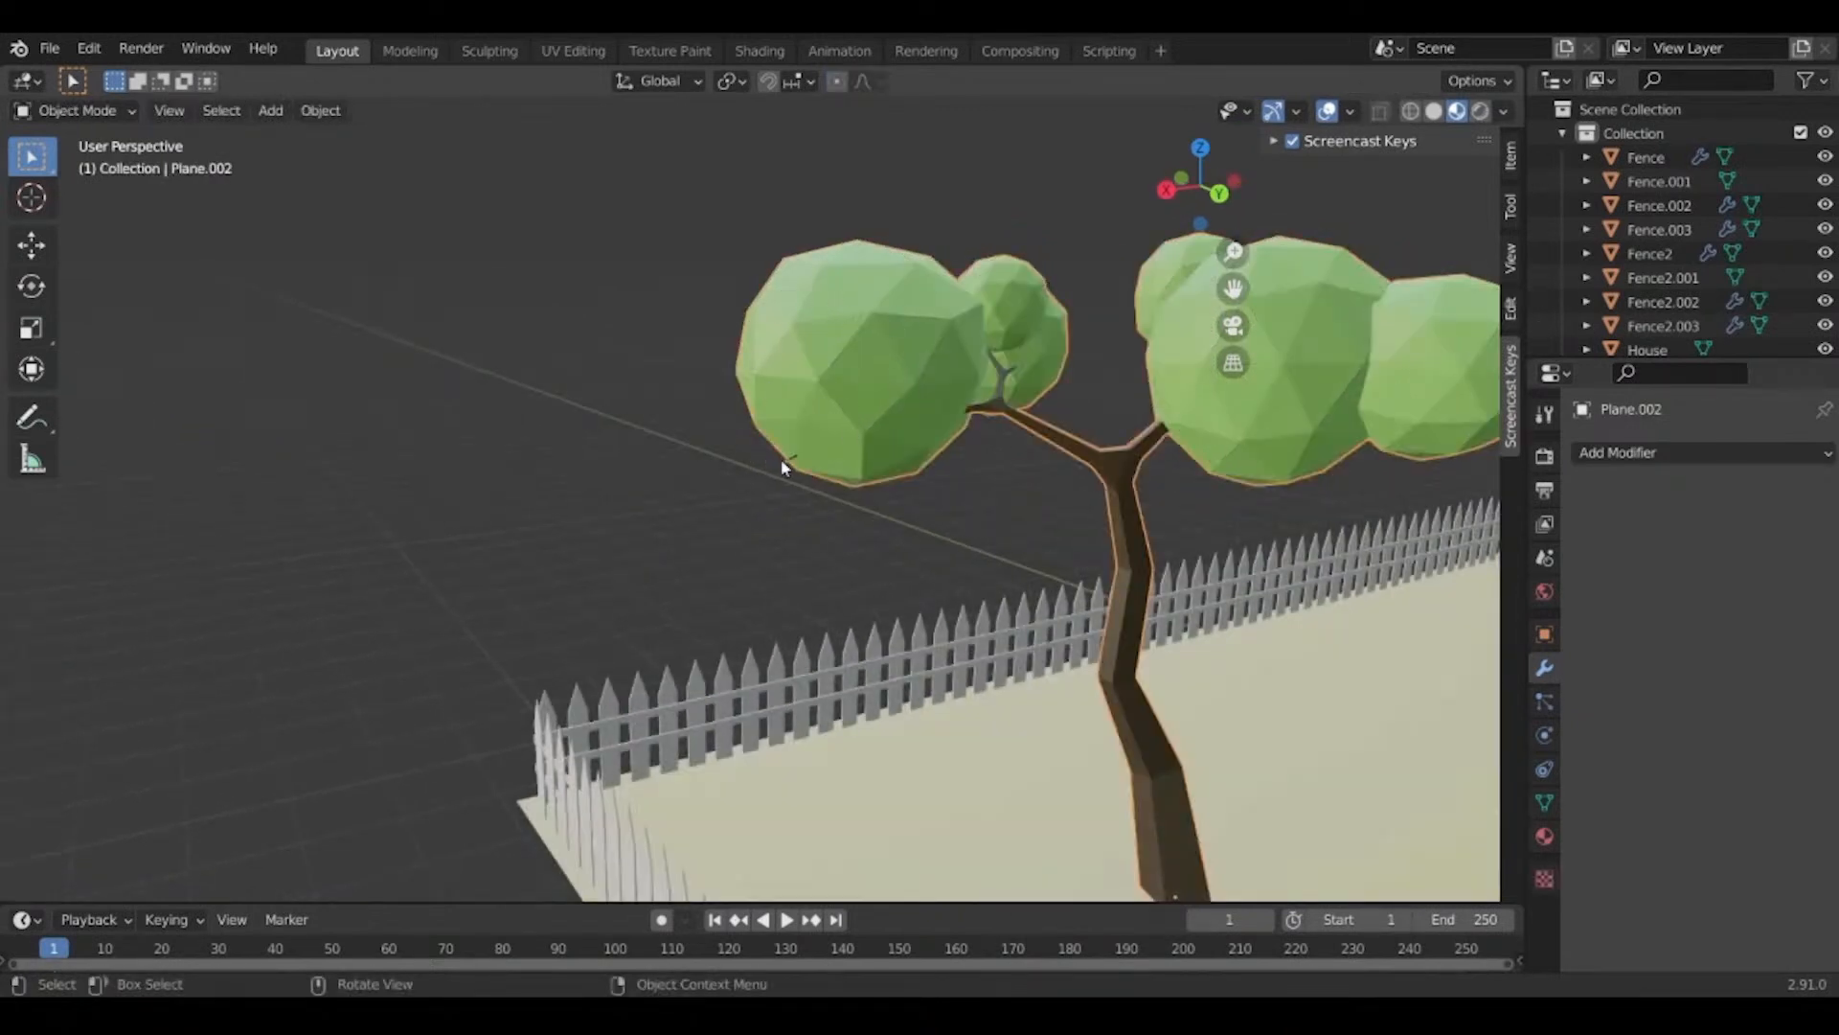
key(Tab)
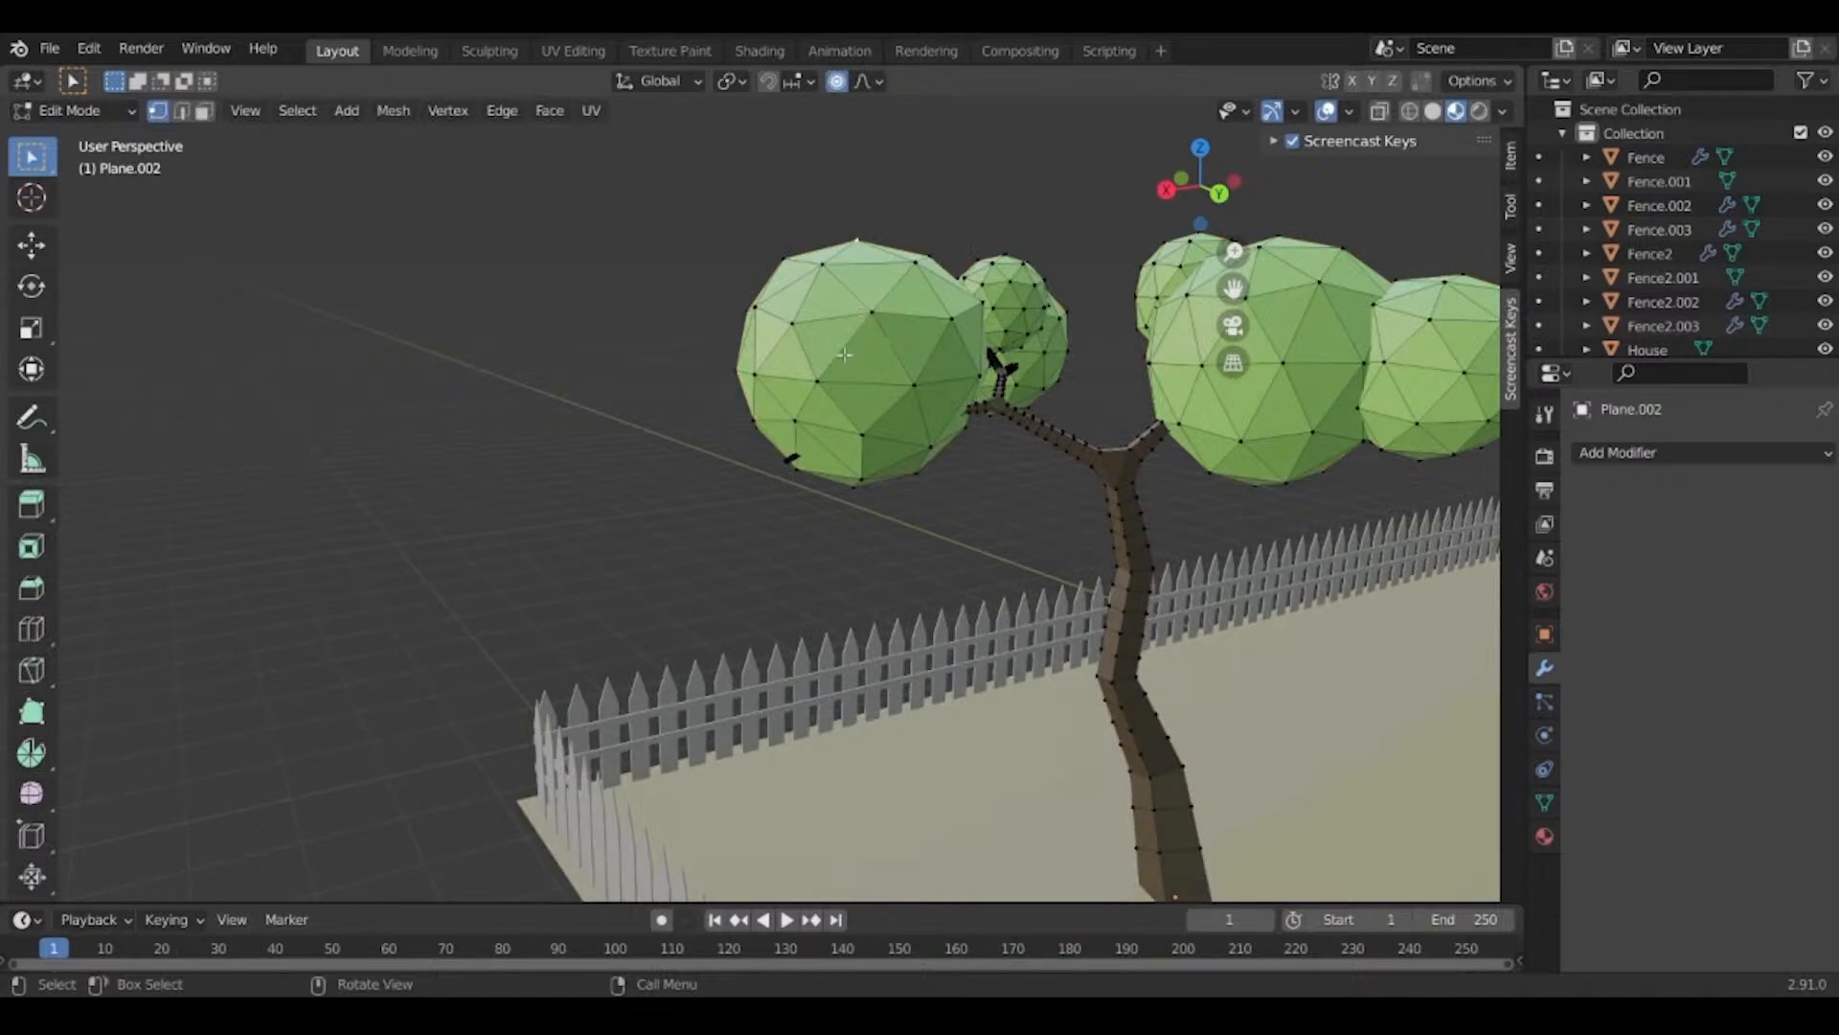
key(l)
key(g)
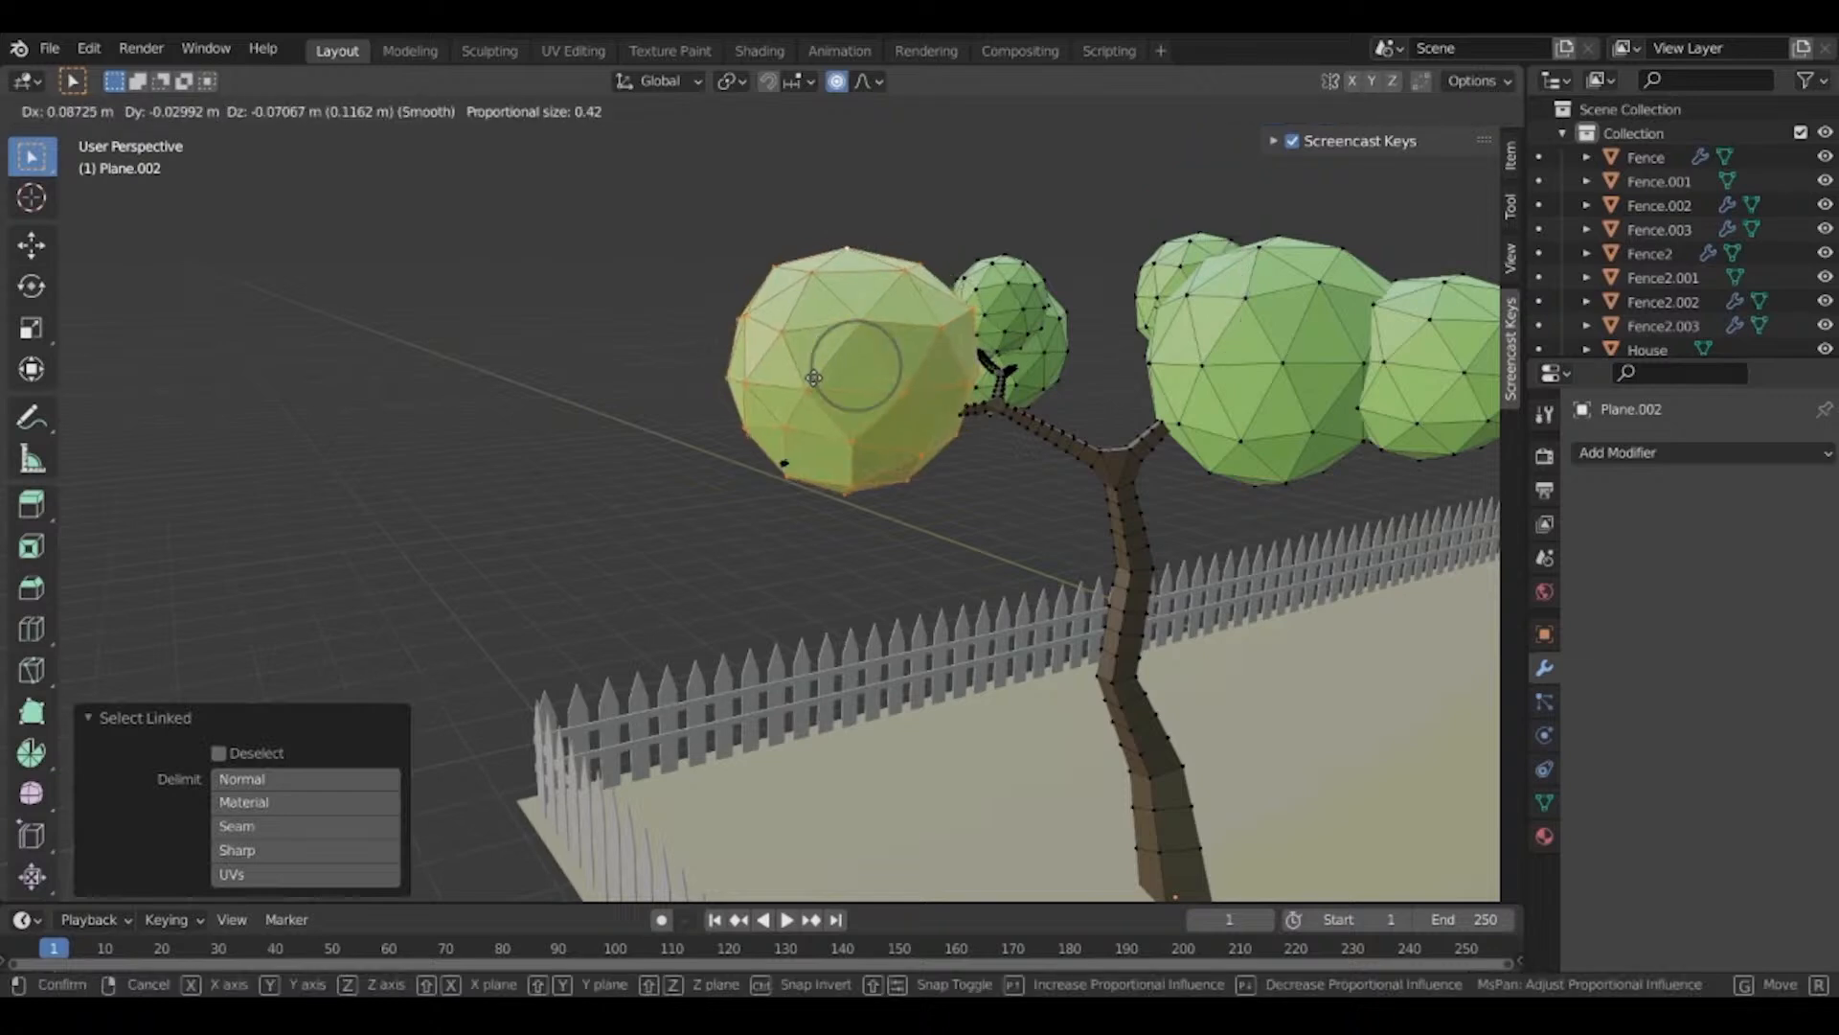
click(833, 356)
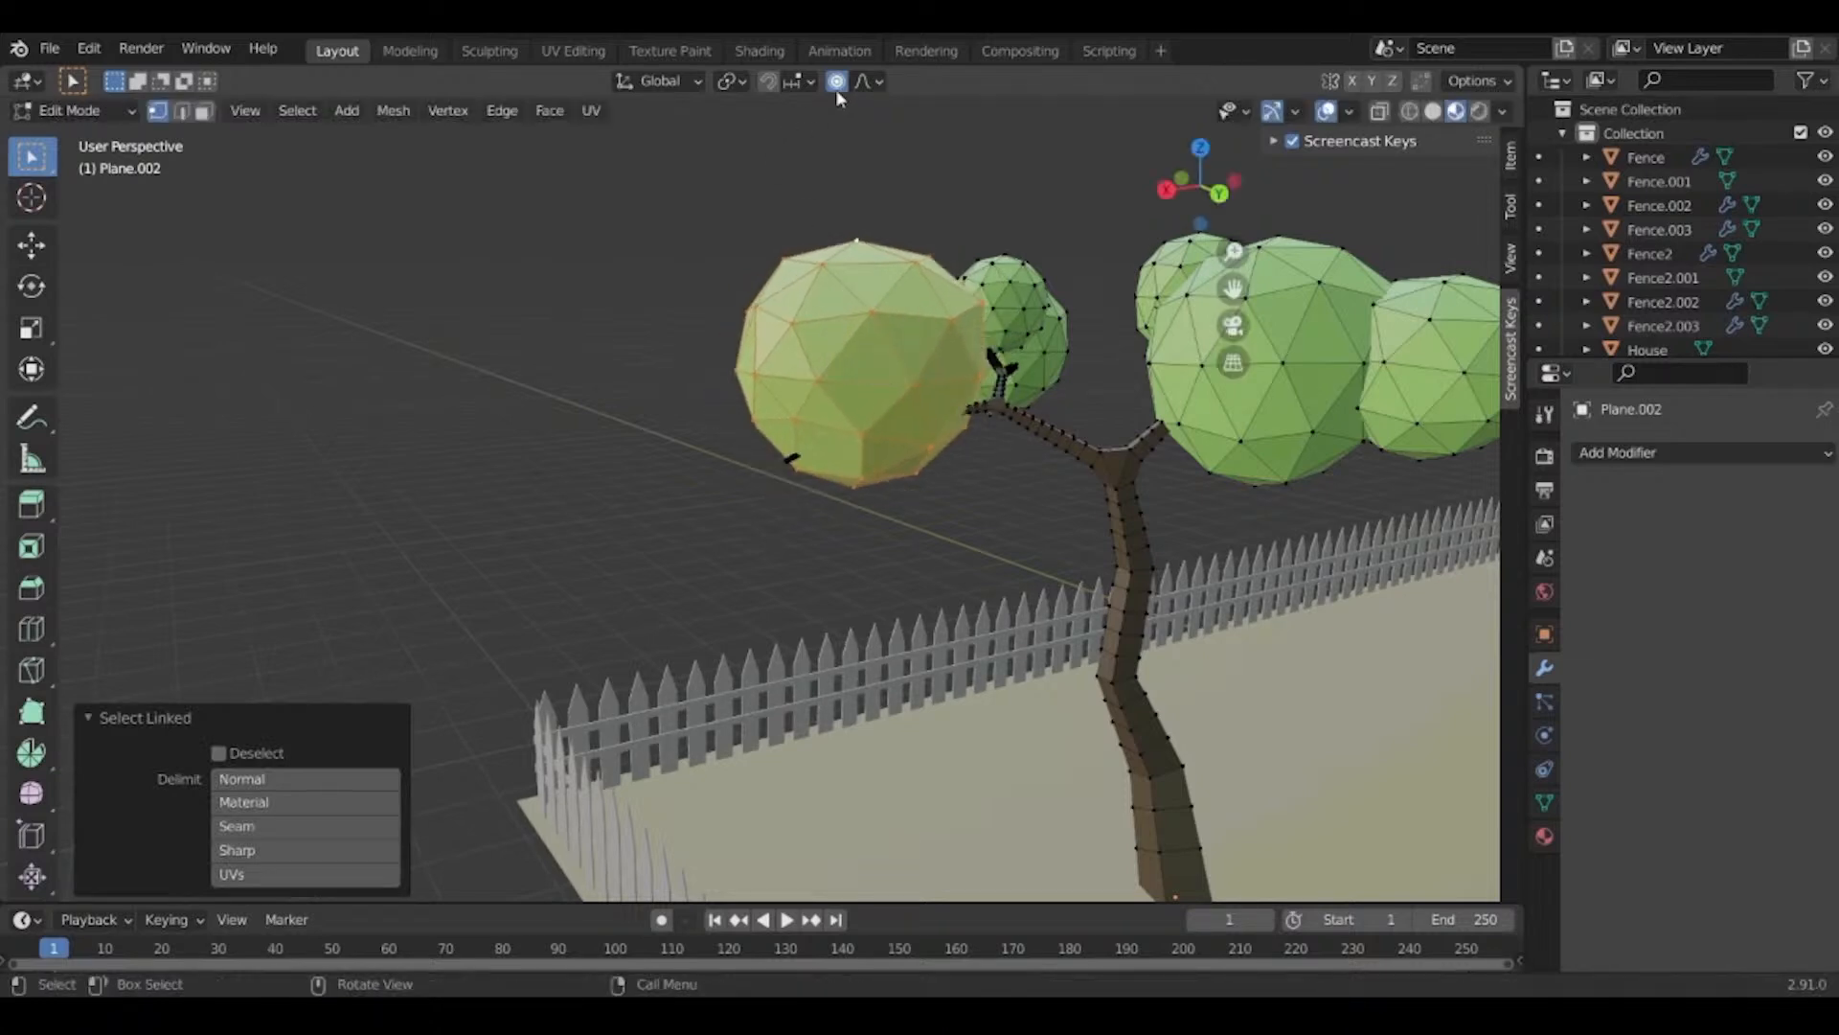
key(g)
click(812, 371)
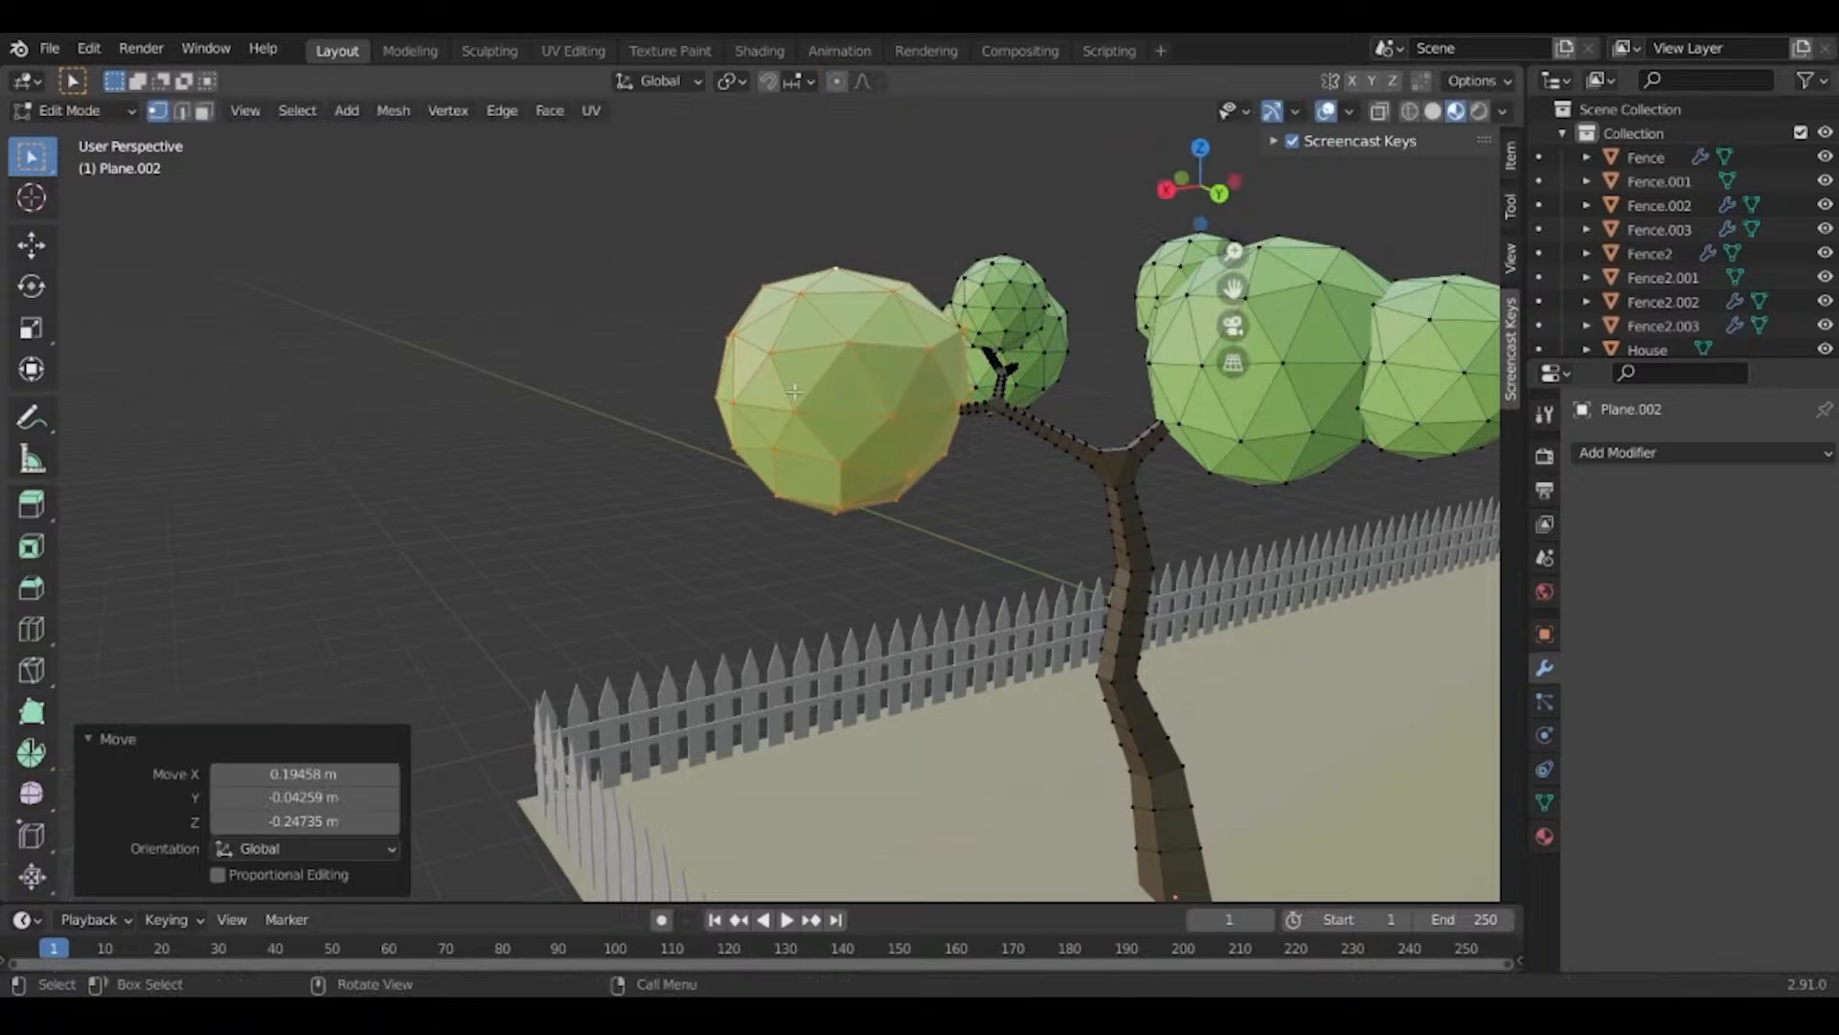
middle_drag(812, 372, 726, 401)
key(Tab)
Lower the whole tree about 0.106 m along Z so the trunk base sinks into the ground.
scroll(780, 532, down, 5)
middle_drag(779, 532, 976, 521)
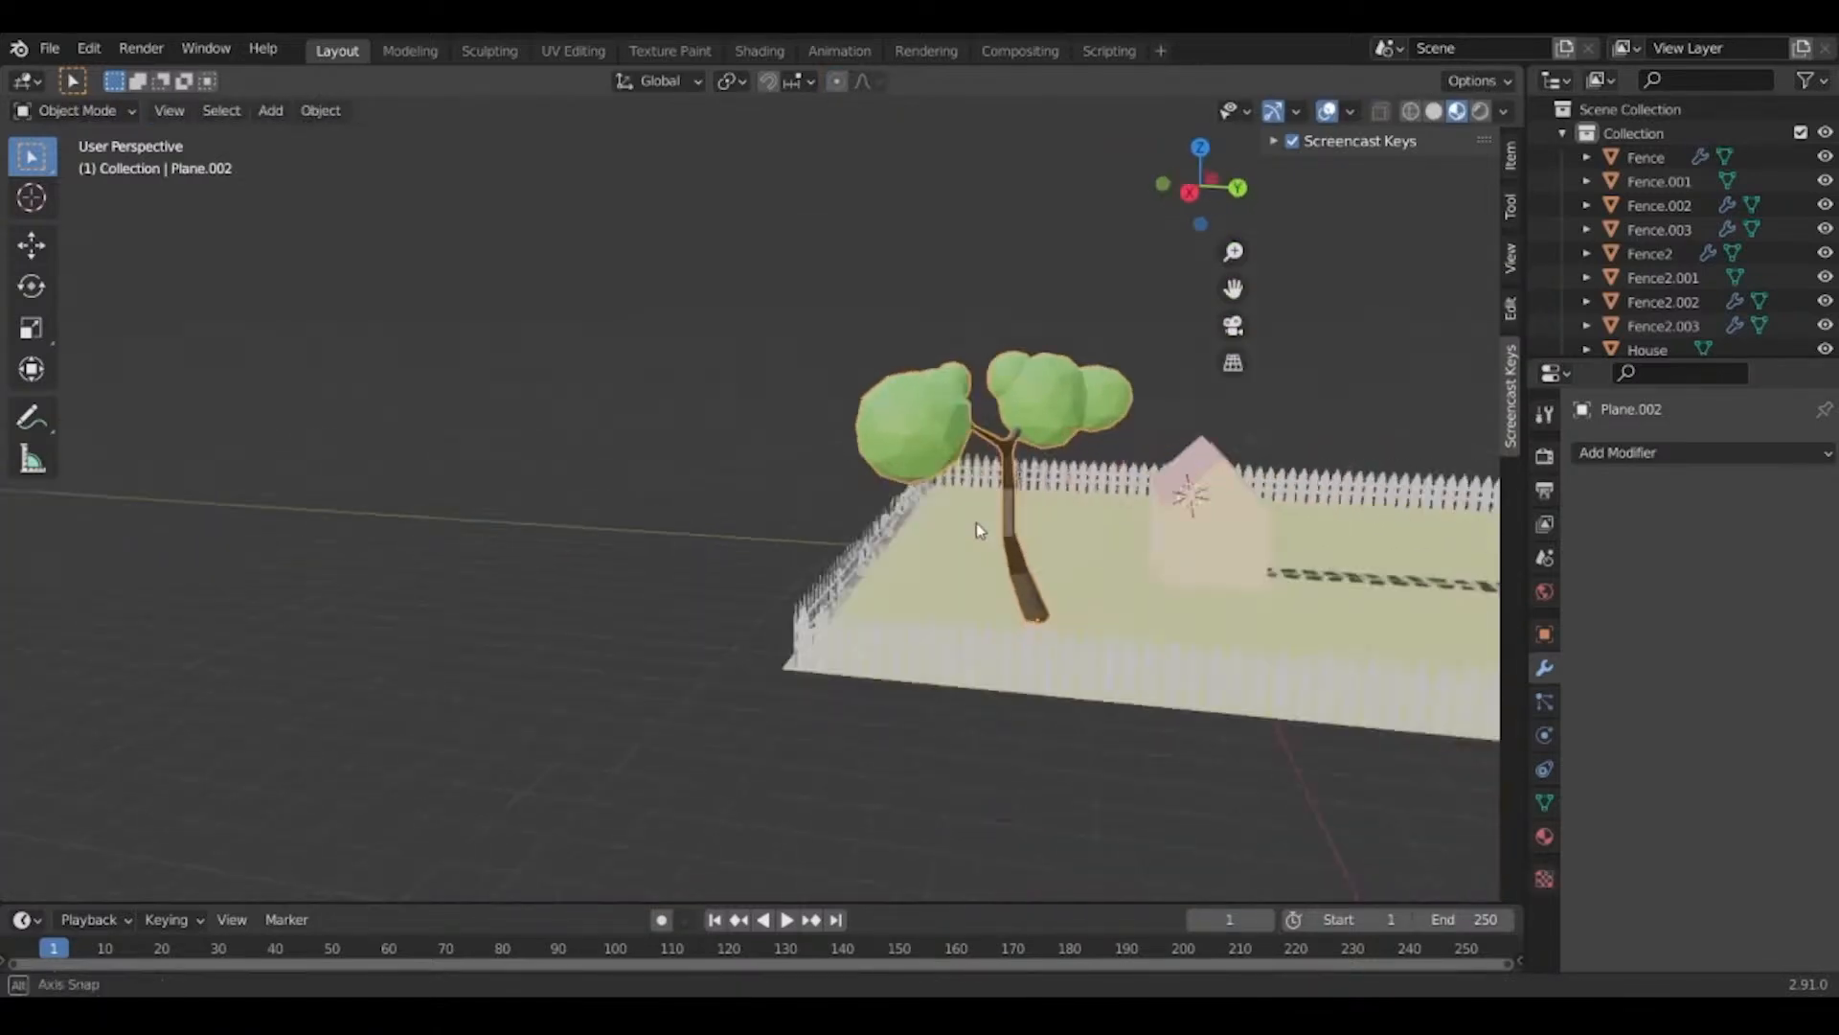
scroll(975, 525, down, 2)
shift+middle_drag(1010, 651, 664, 756)
scroll(813, 650, up, 3)
key(g)
key(z)
click(747, 663)
scroll(458, 677, down, 3)
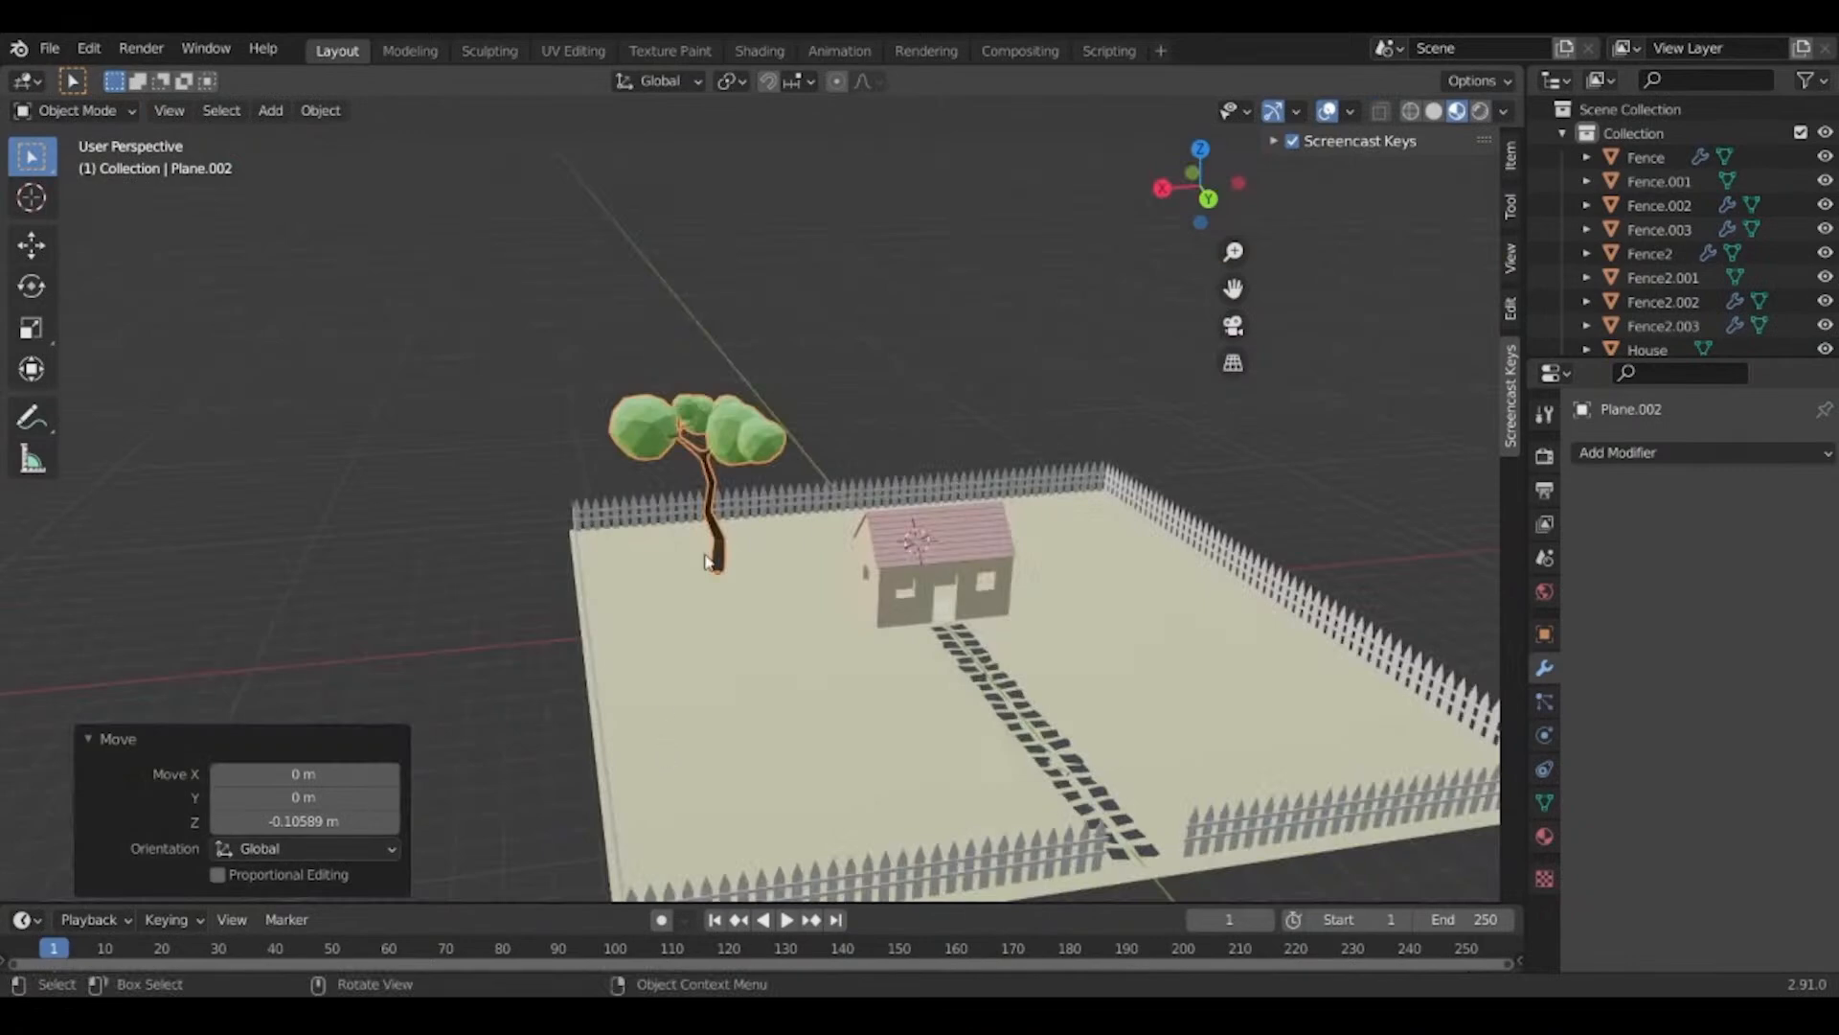
Examine the whole yard with its house, stone path, fence and tree from several angles.
scroll(707, 555, down, 3)
shift+middle_drag(685, 446, 391, 342)
scroll(402, 345, up, 4)
shift+middle_drag(925, 459, 1126, 487)
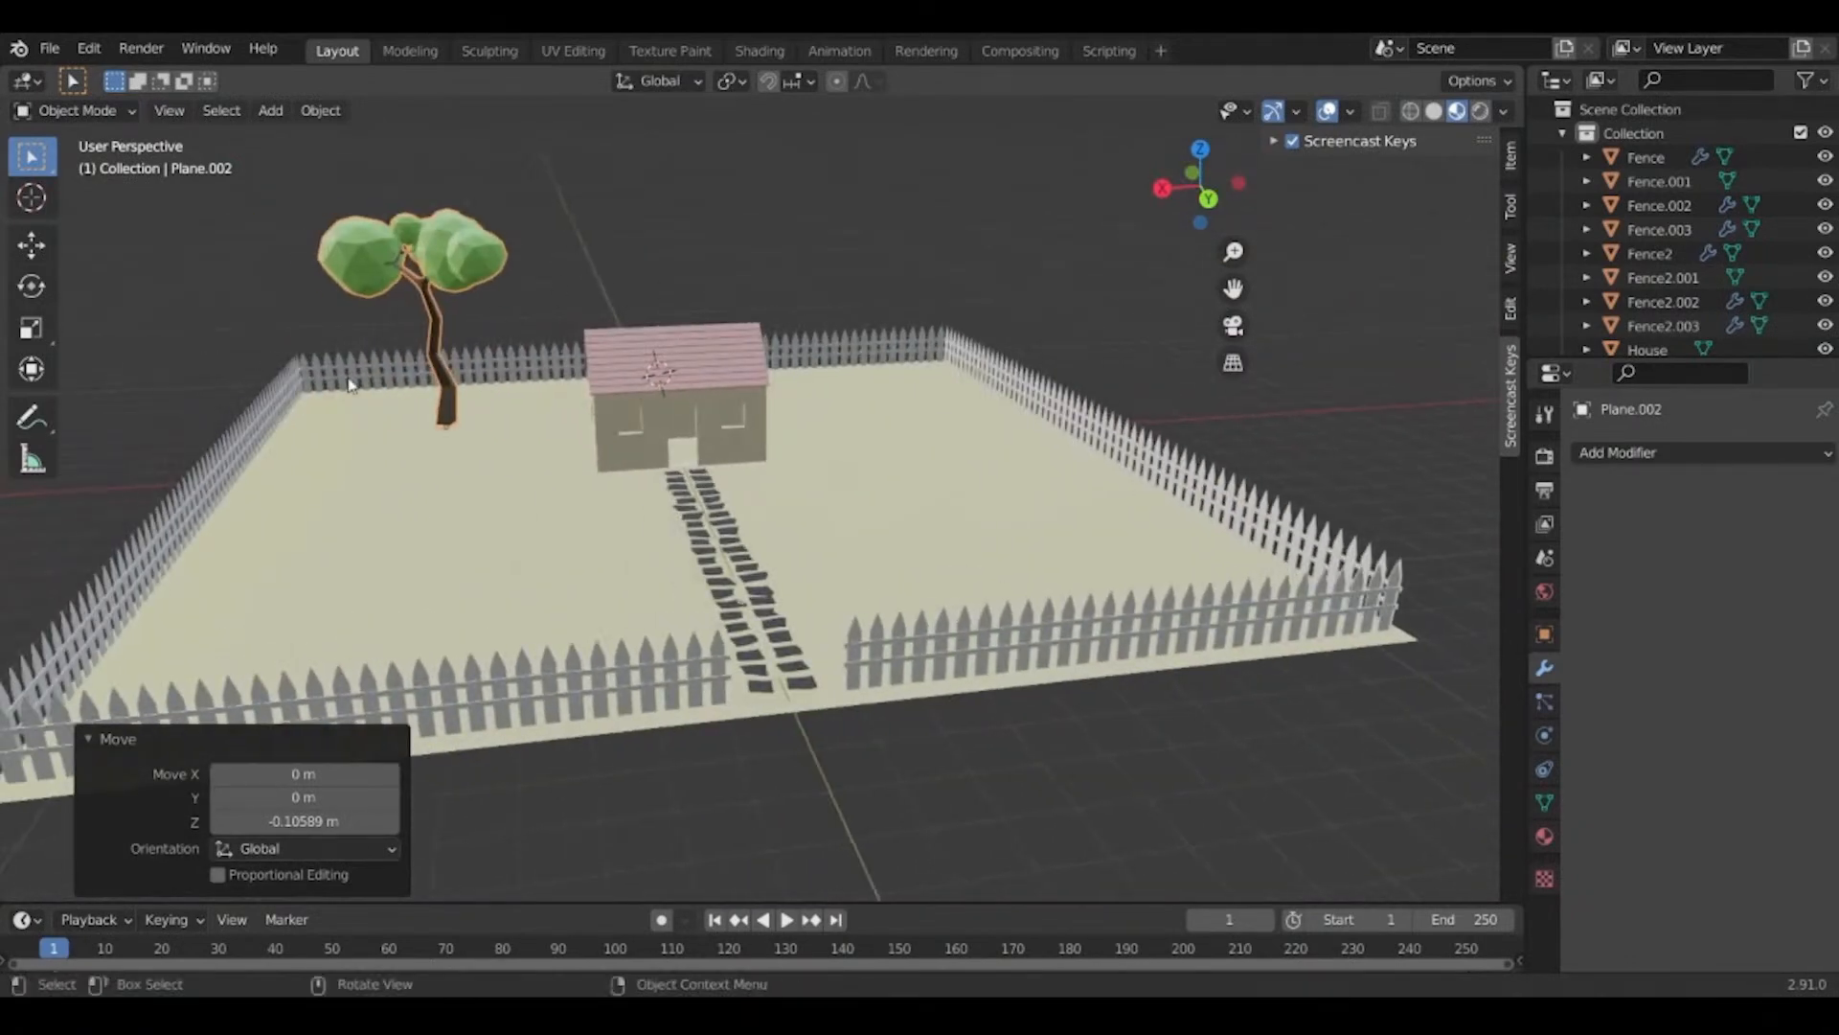
mouse_move(842, 512)
middle_down()
mouse_move(968, 512)
mouse_move(786, 538)
mouse_move(816, 533)
middle_up()
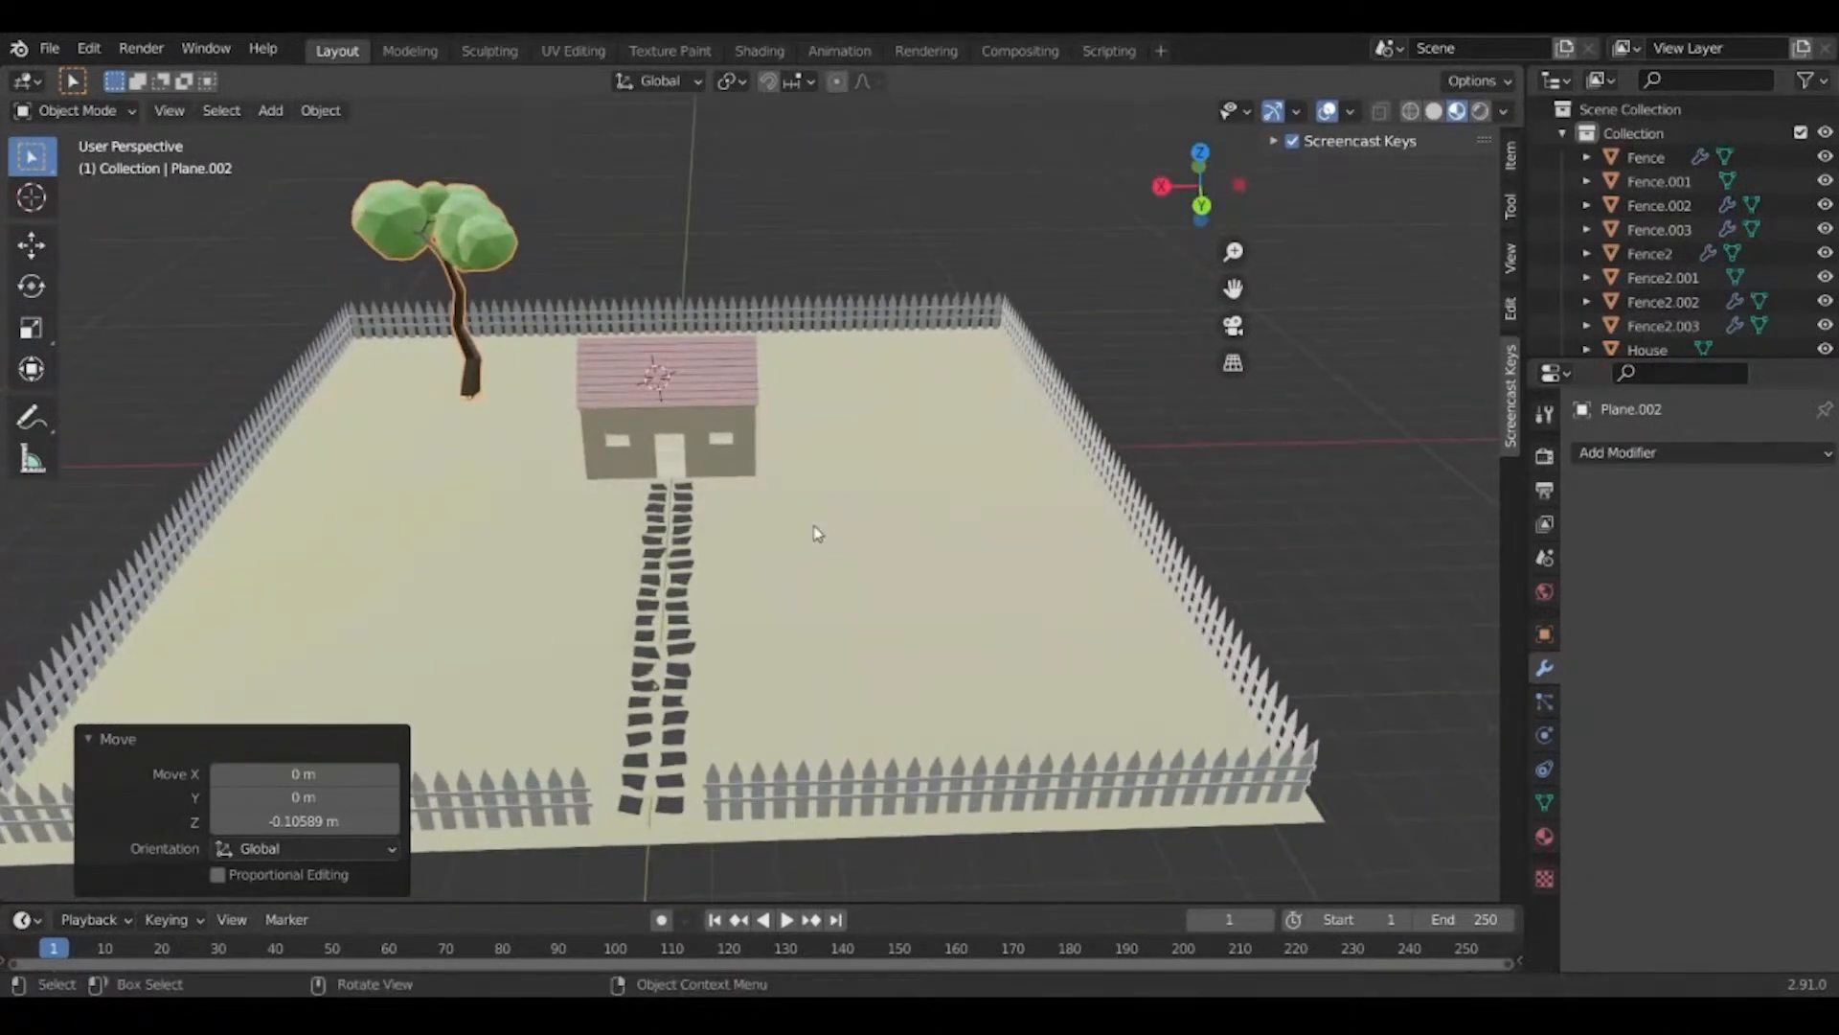
scroll(816, 532, down, 4)
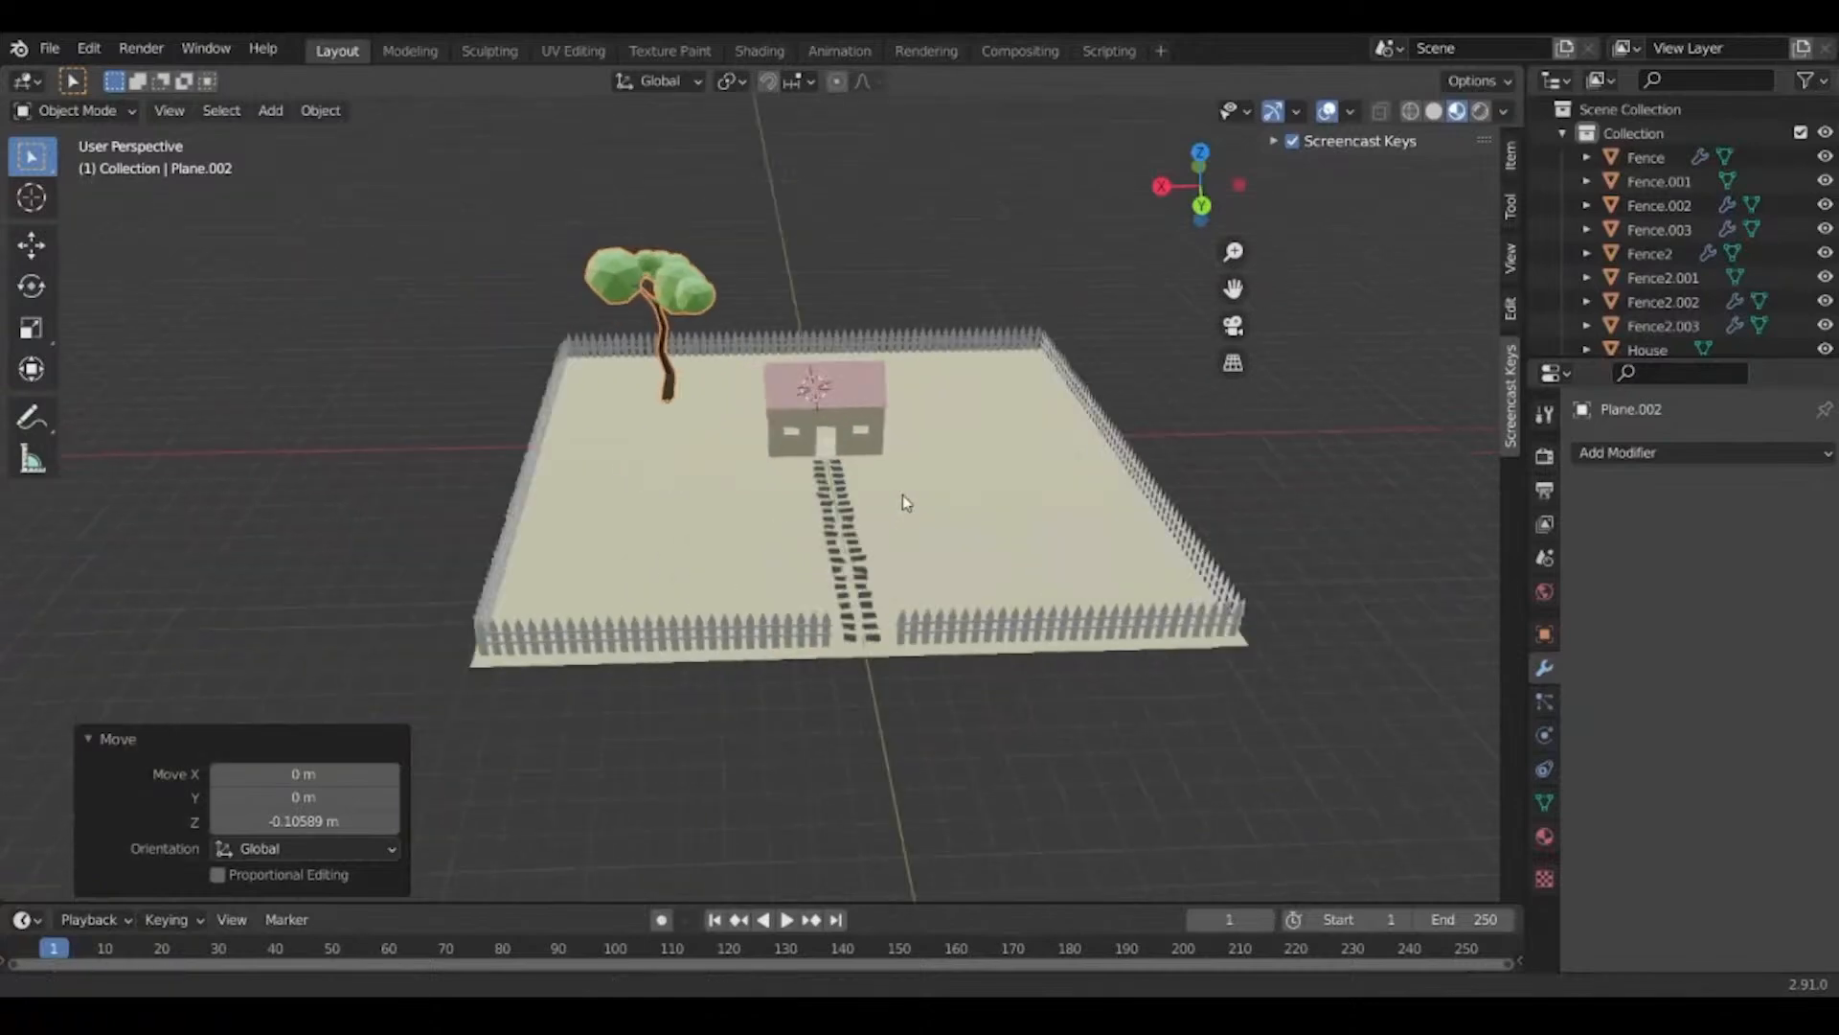
scroll(903, 501, up, 2)
middle_drag(967, 579, 1077, 594)
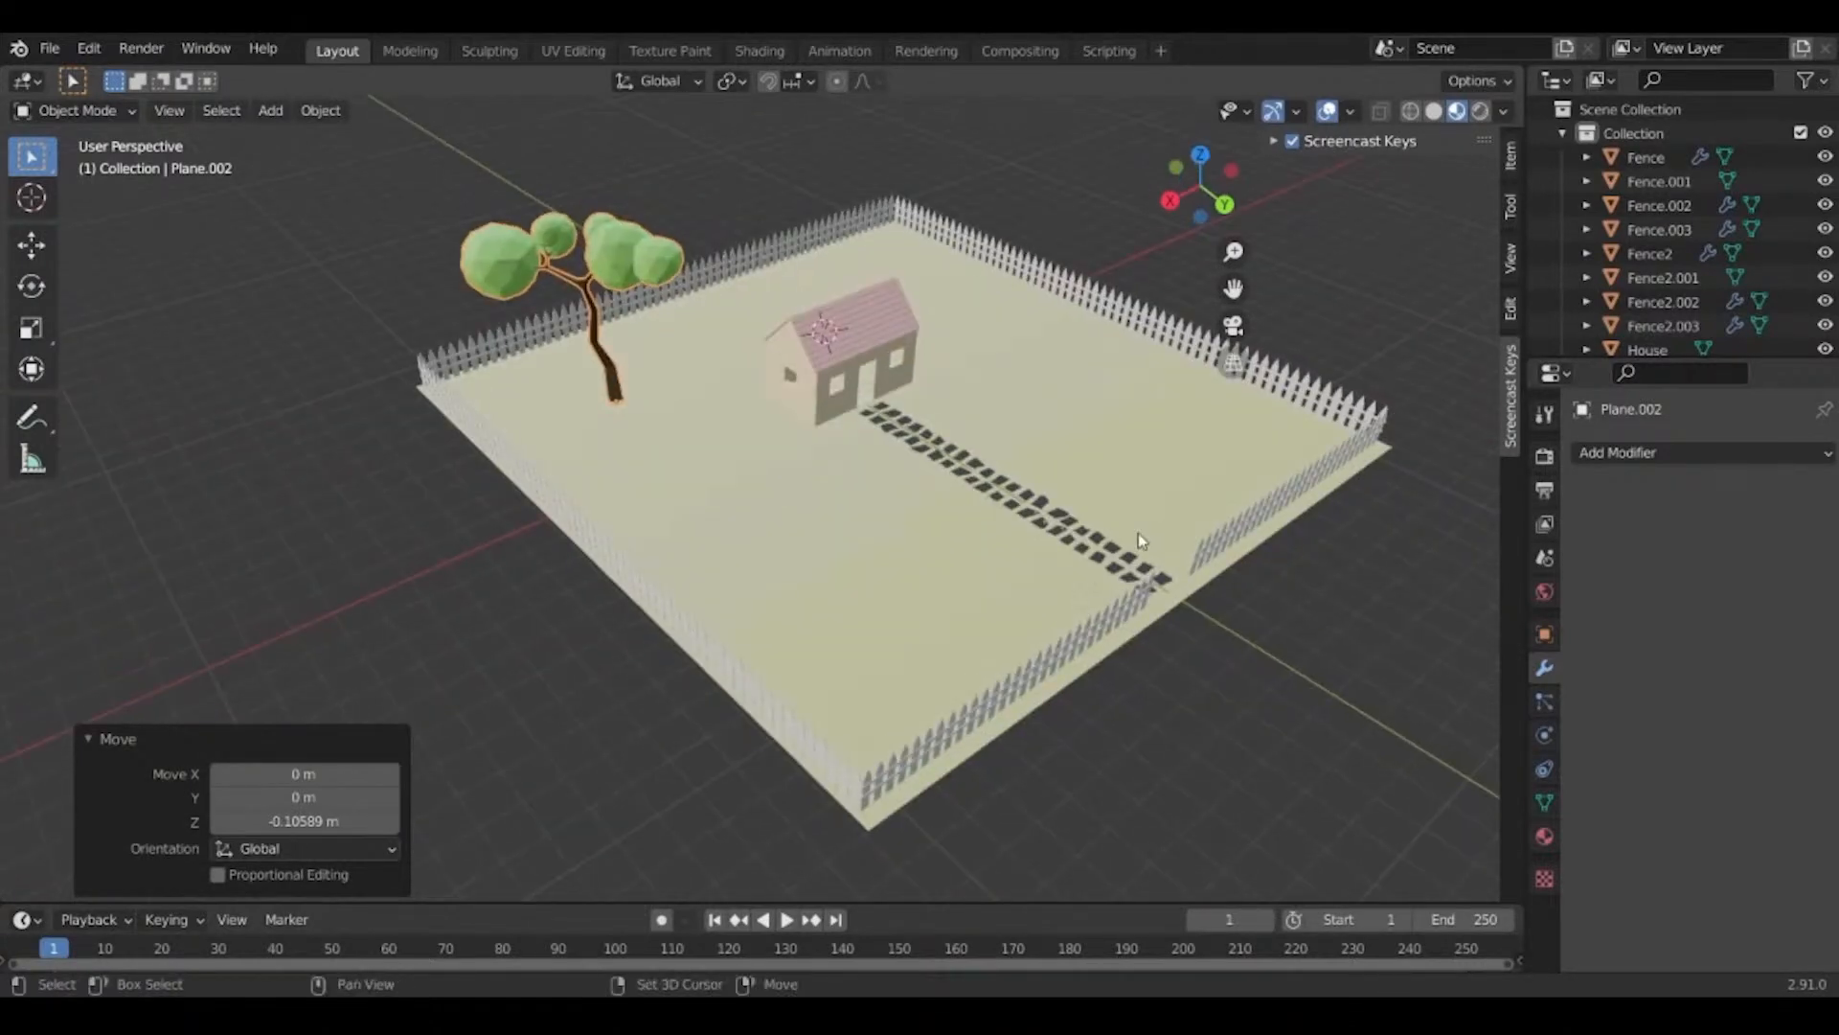
shift+middle_drag(1138, 533, 937, 592)
scroll(937, 592, up, 2)
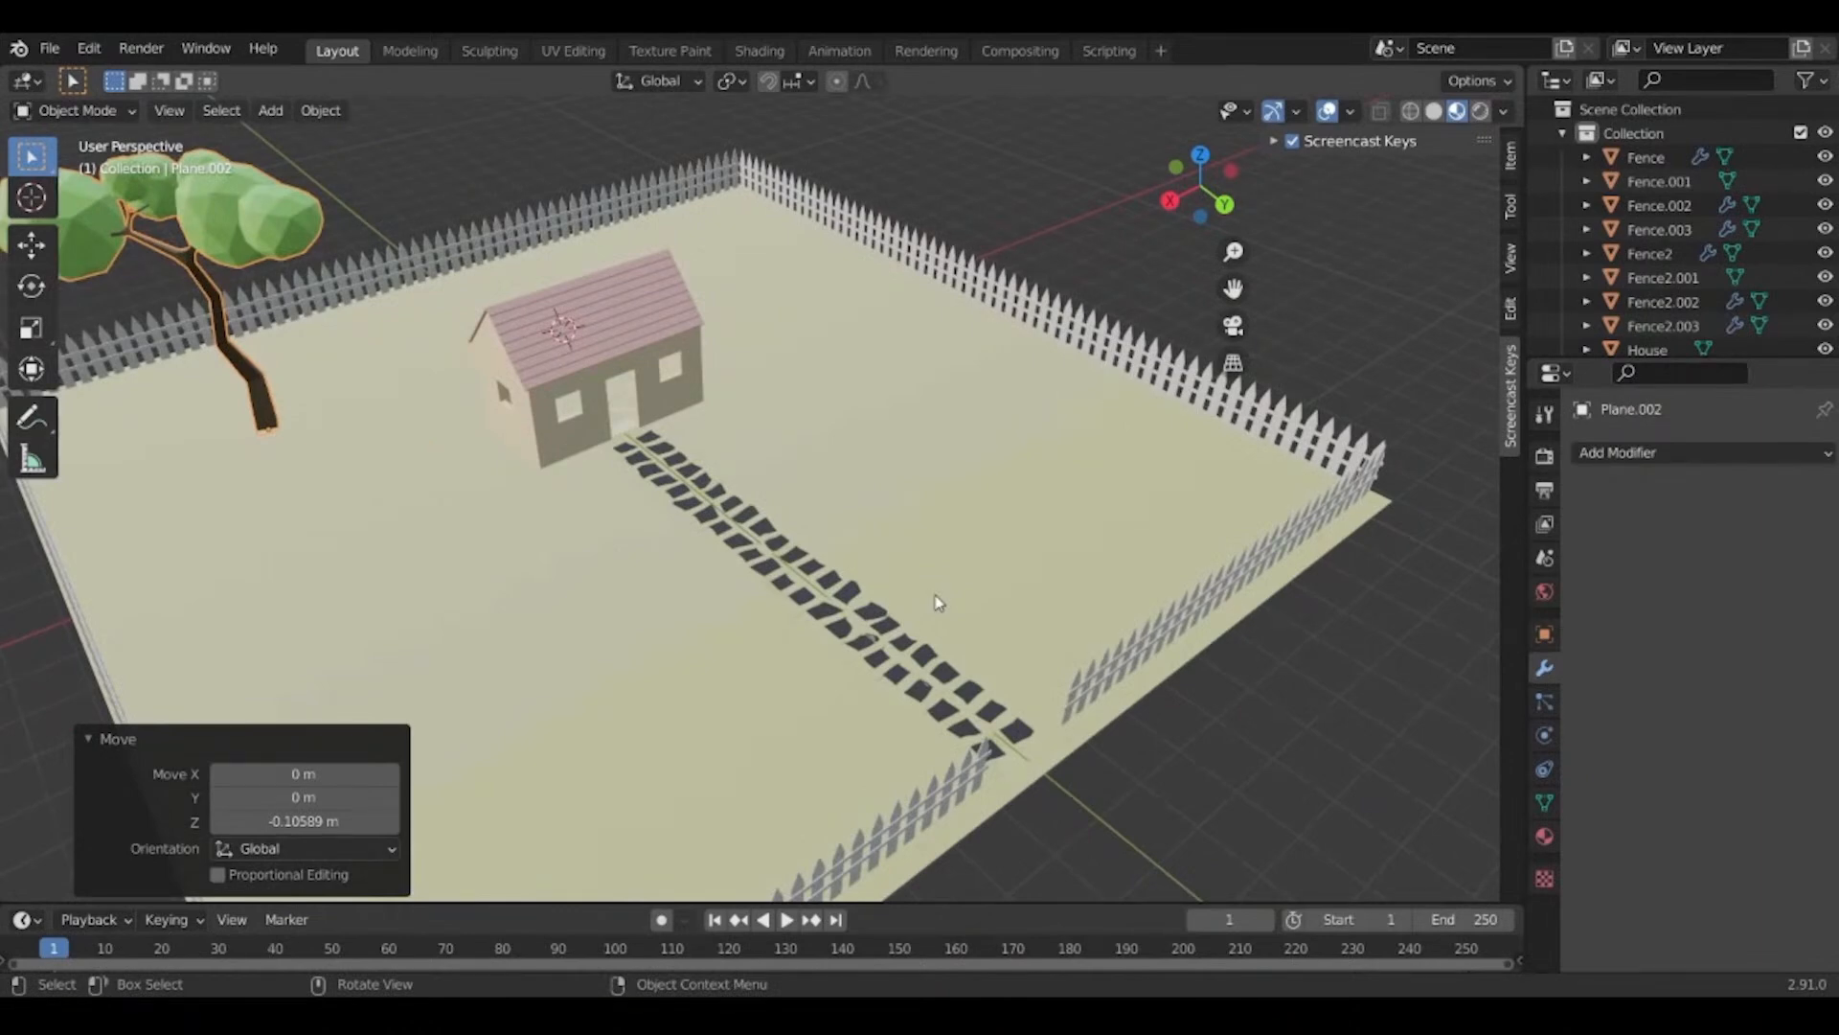
middle_drag(1102, 467, 1152, 453)
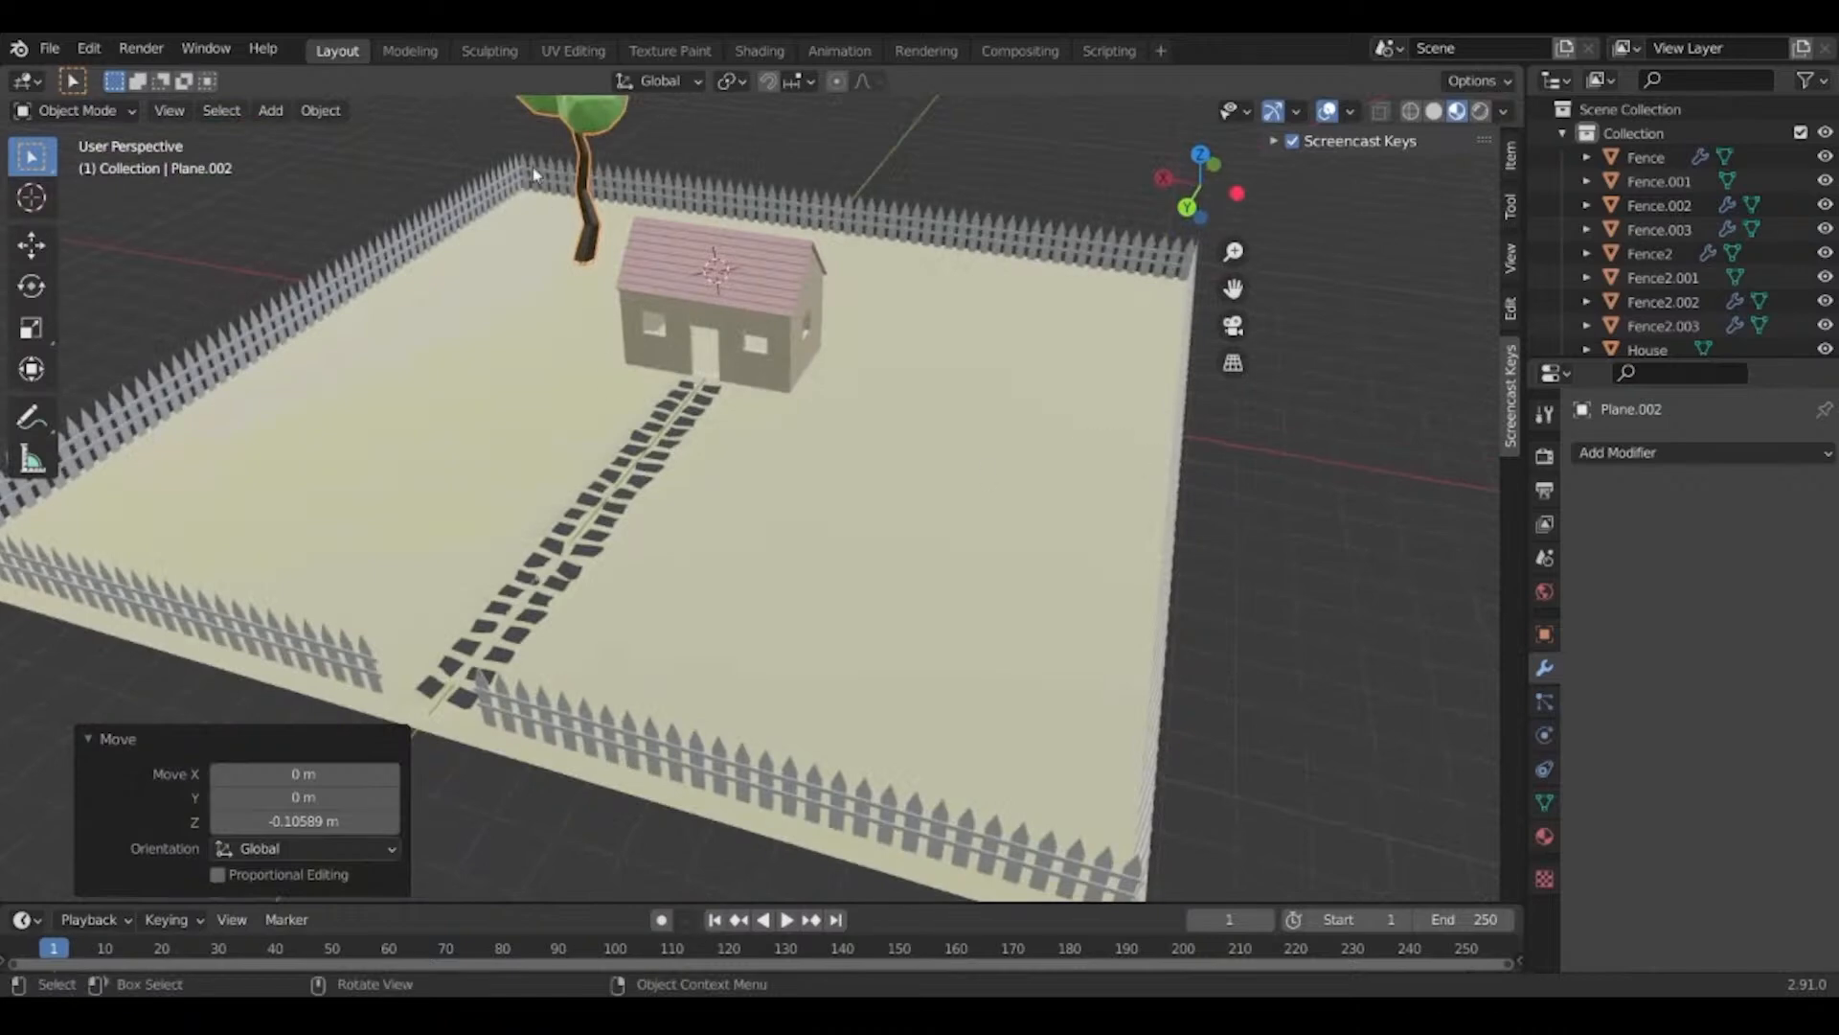
click(887, 435)
middle_drag(708, 399, 778, 420)
key(s)
right_click(1166, 544)
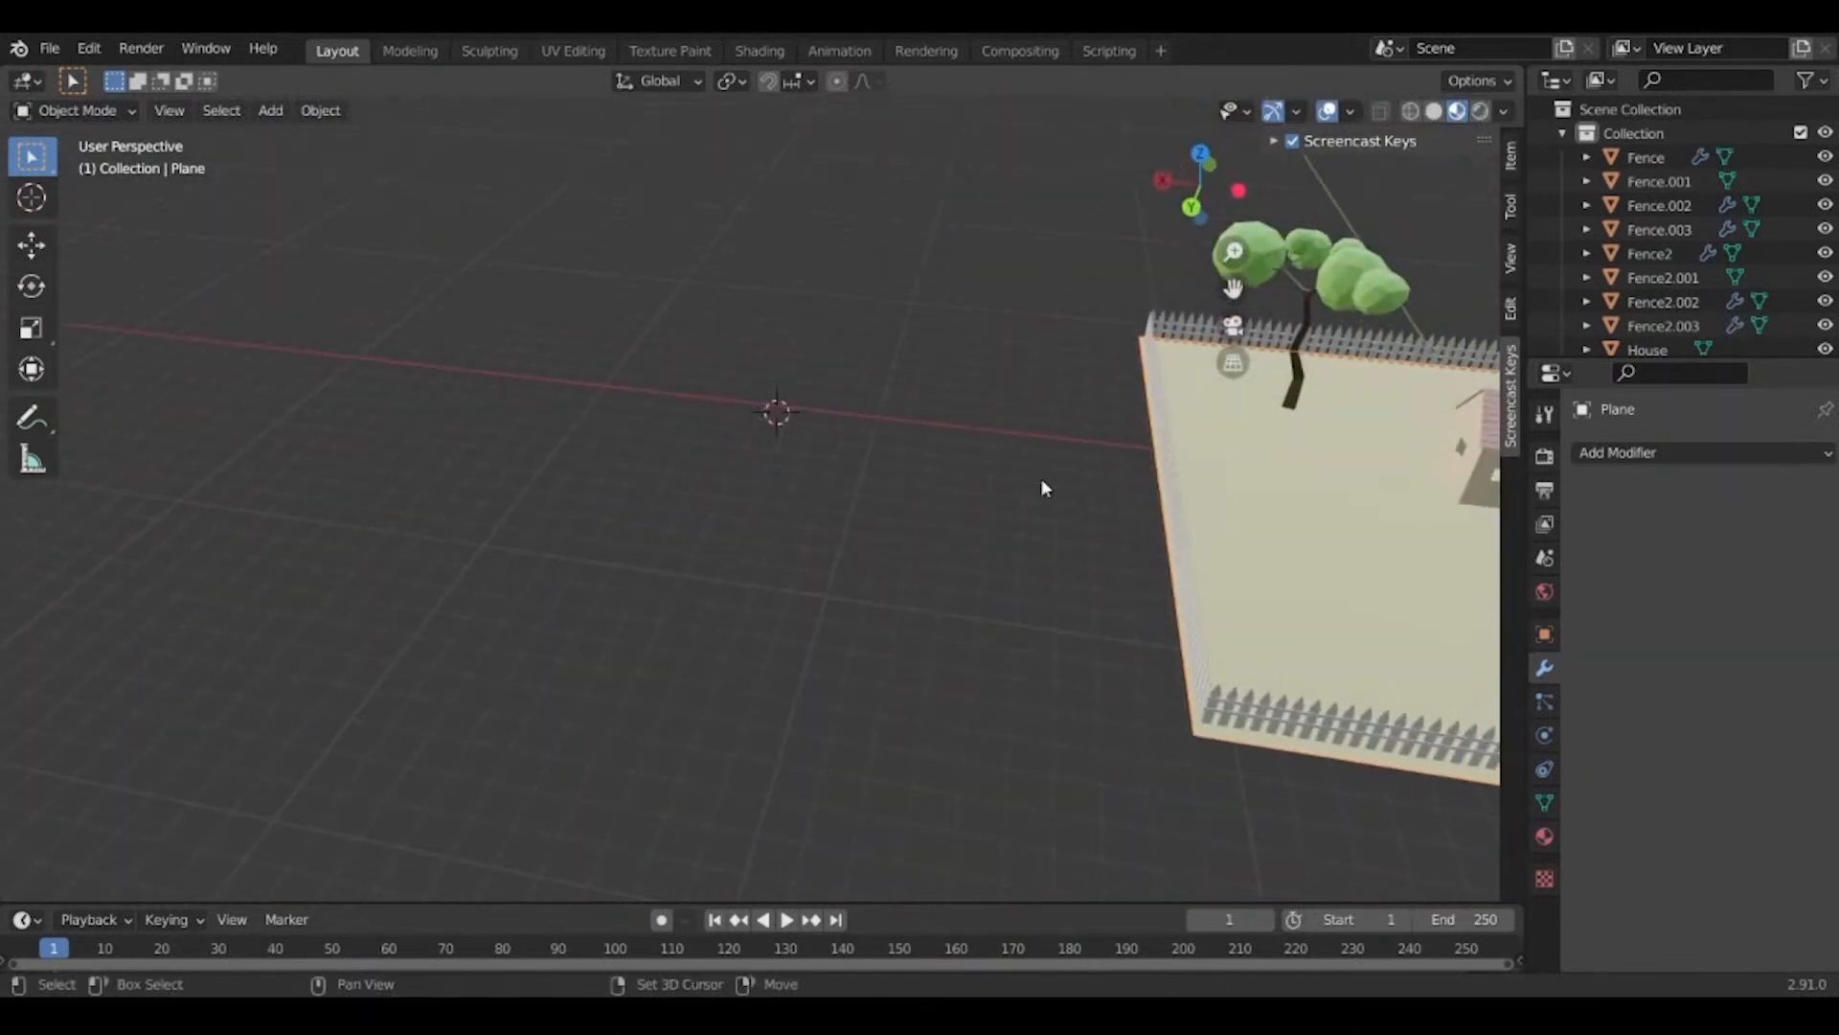
Add a temporary plane at a new 3D cursor position, isolate it in local view and delete it to clear the workspace.
shift+middle_drag(1043, 484, 618, 381)
shift+right_click(1195, 393)
key(shift+a)
mouse_move(1197, 415)
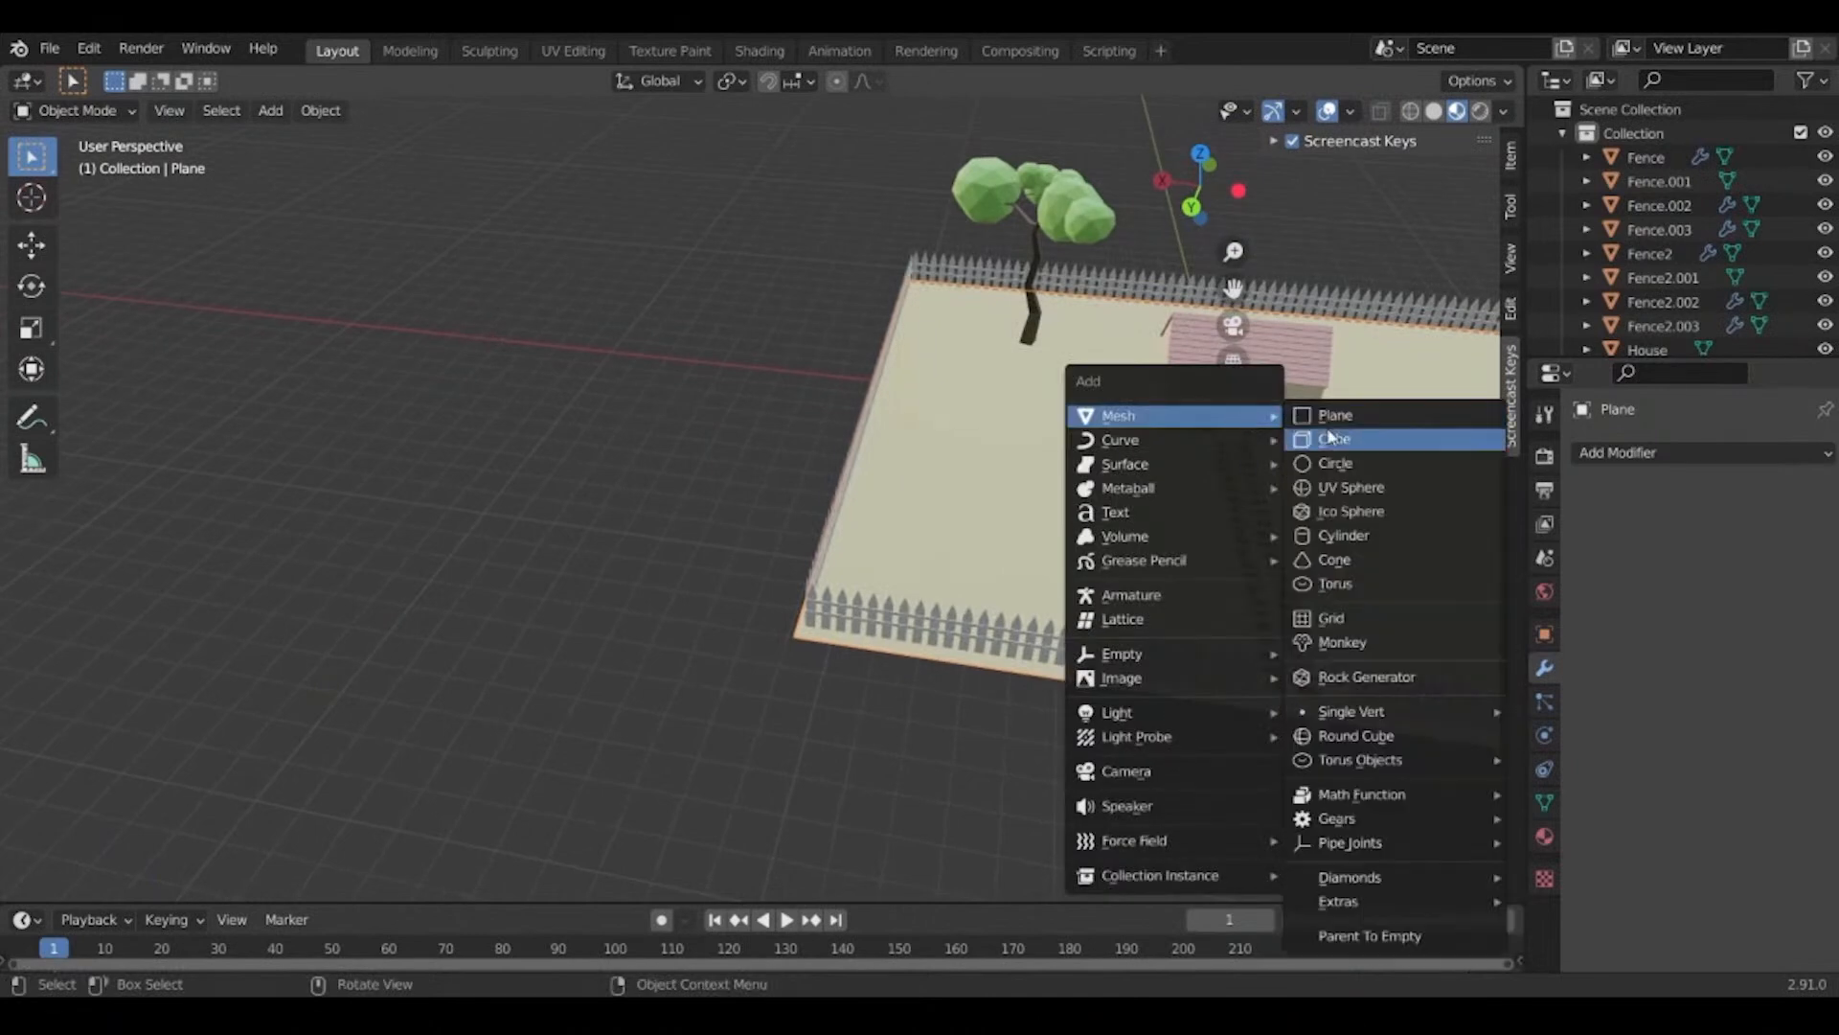
click(1337, 420)
key(KP_Divide)
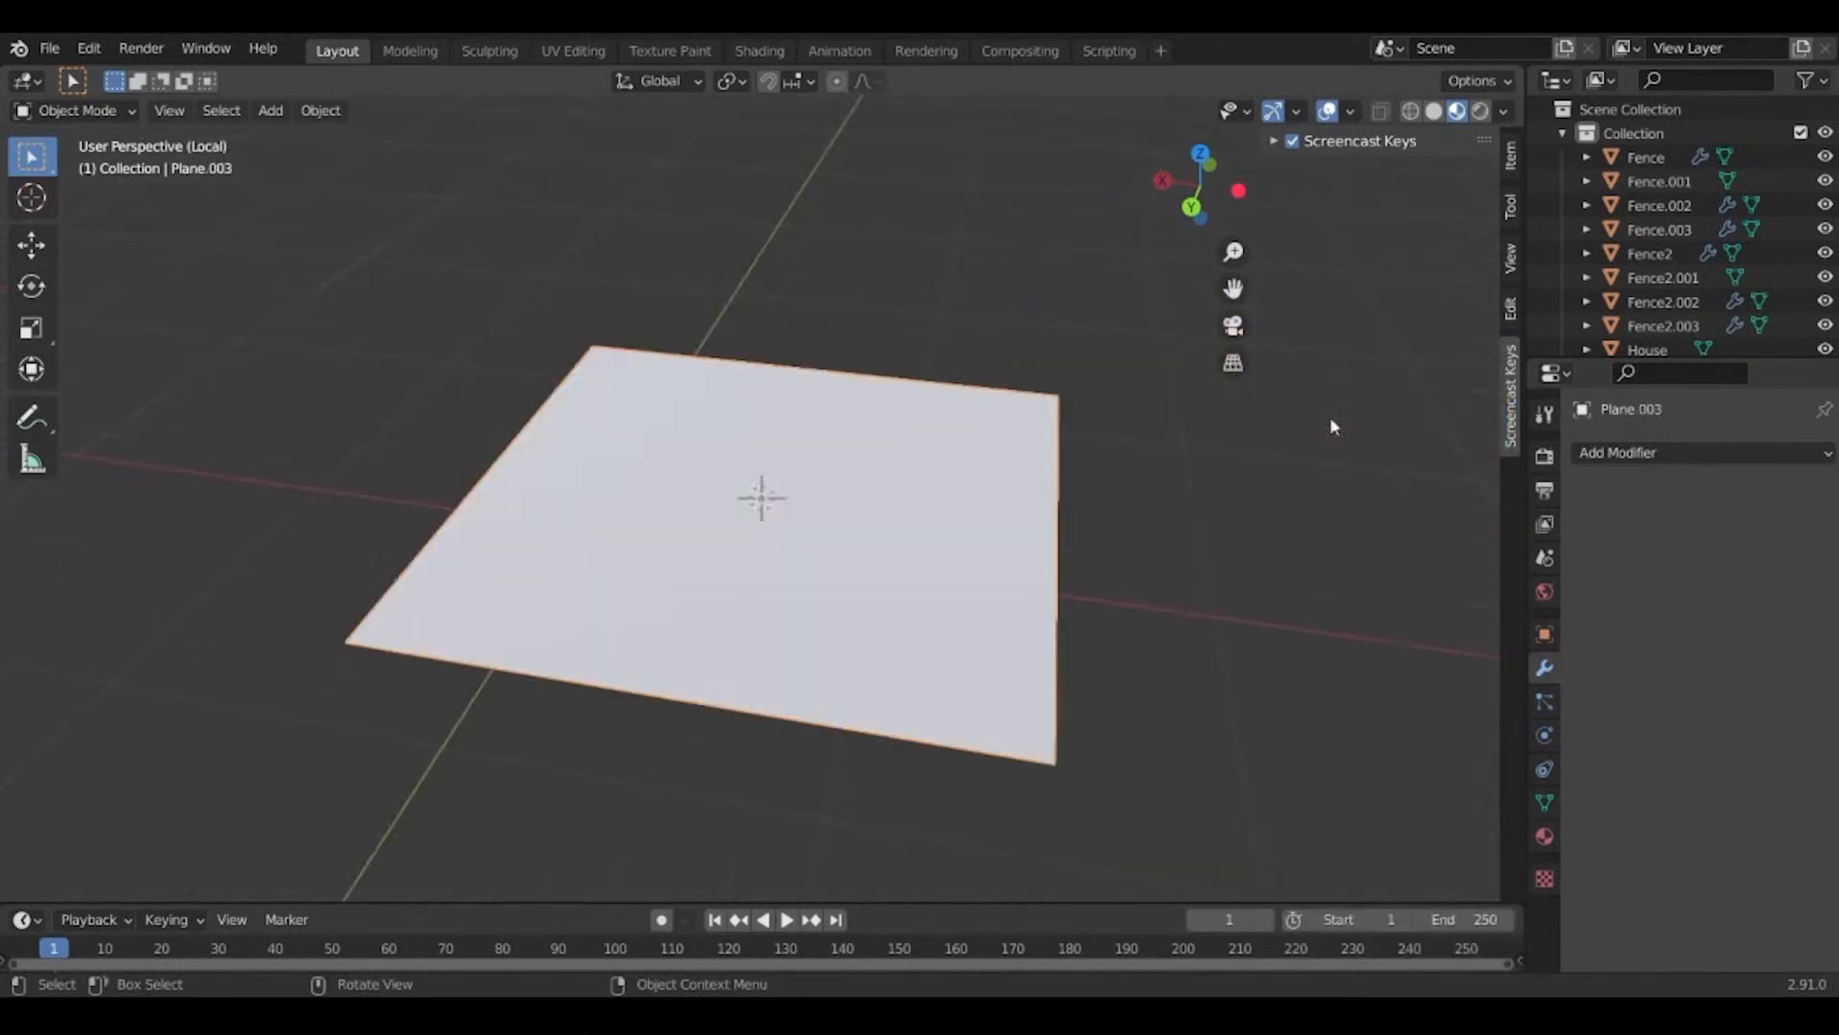
middle_drag(1239, 659, 1179, 537)
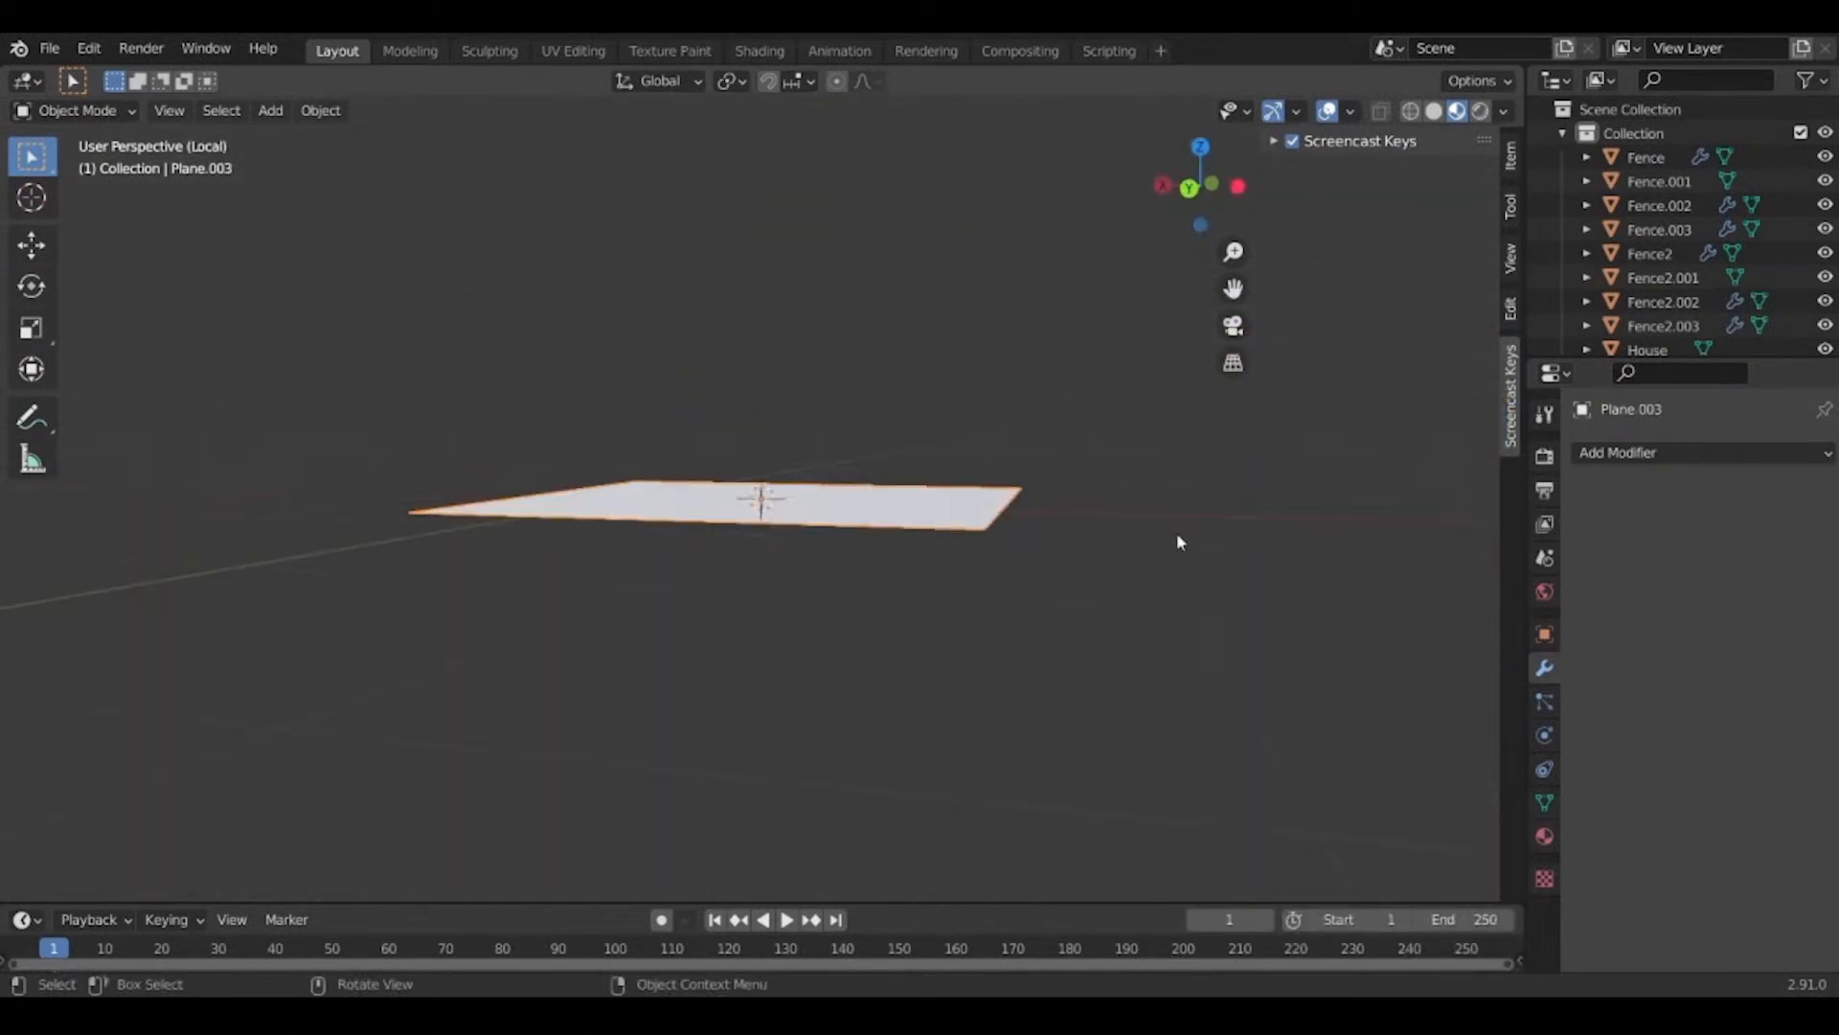
key(Delete)
Reset the 3D cursor to the world origin, add a plane there and rotate it 90° about X.
middle_drag(1014, 510, 1048, 575)
key(shift+s)
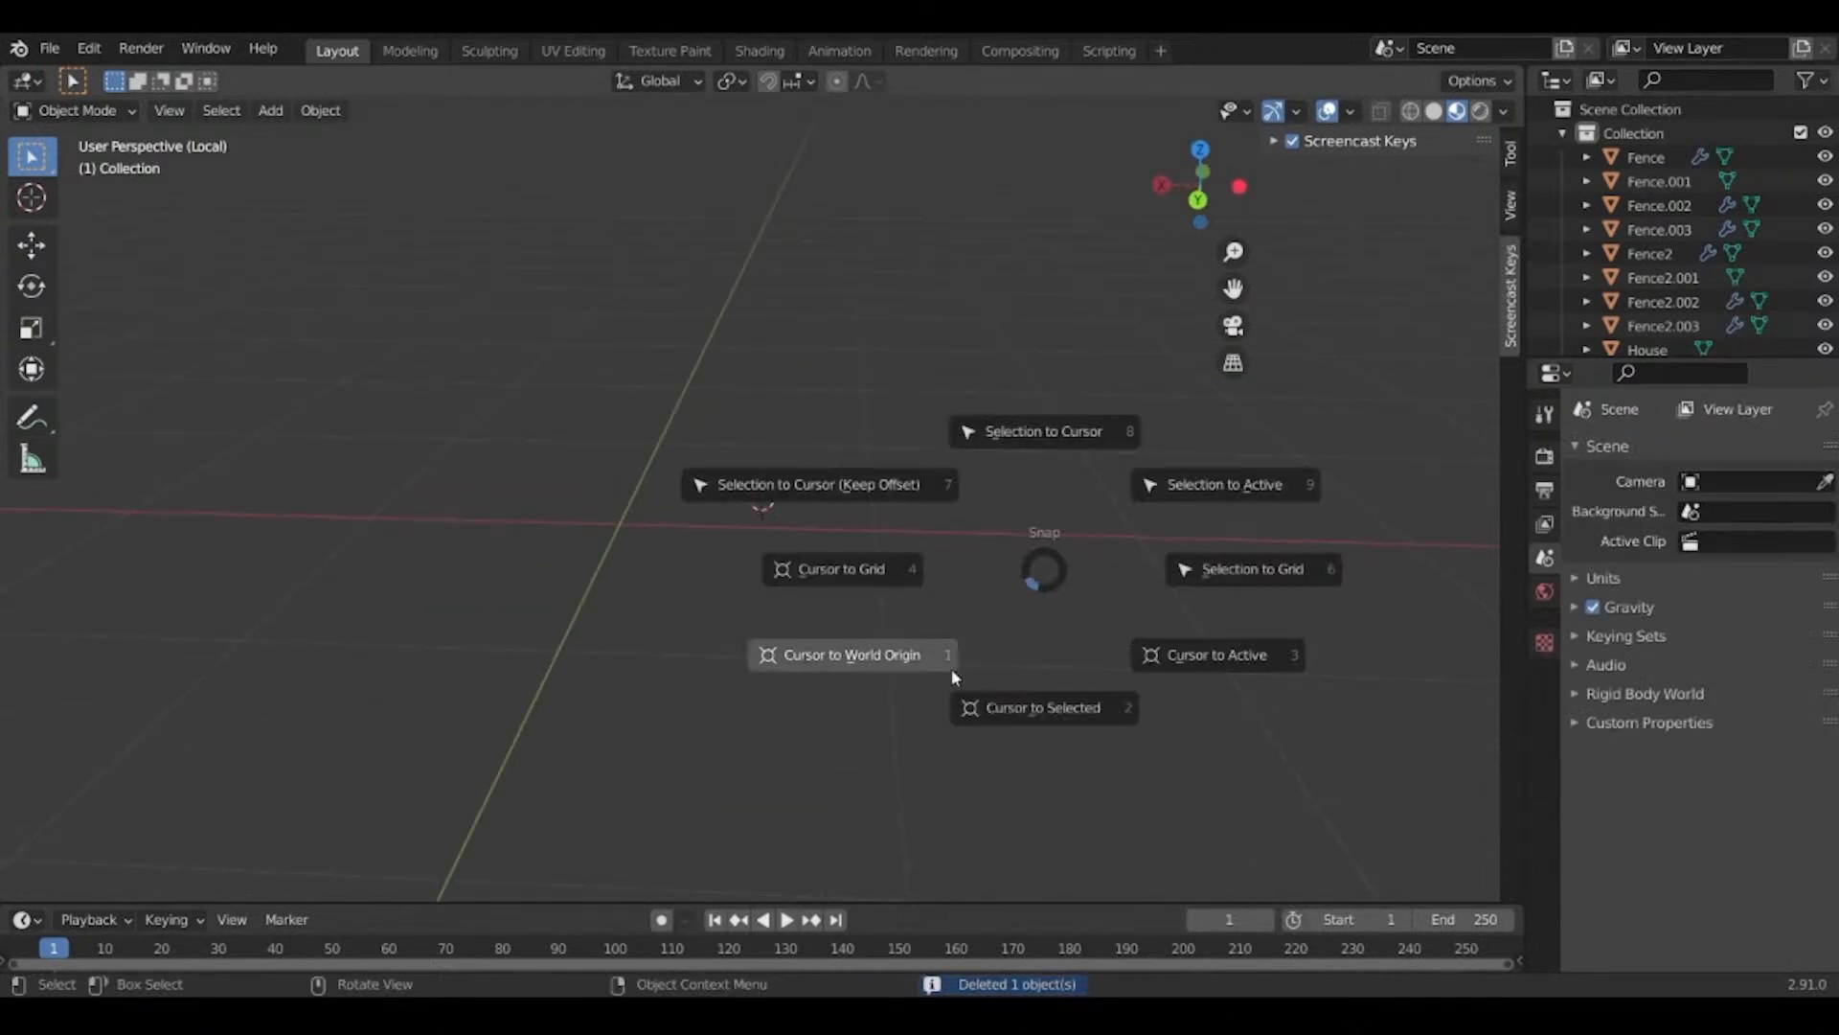
click(951, 669)
key(shift+a)
mouse_move(891, 508)
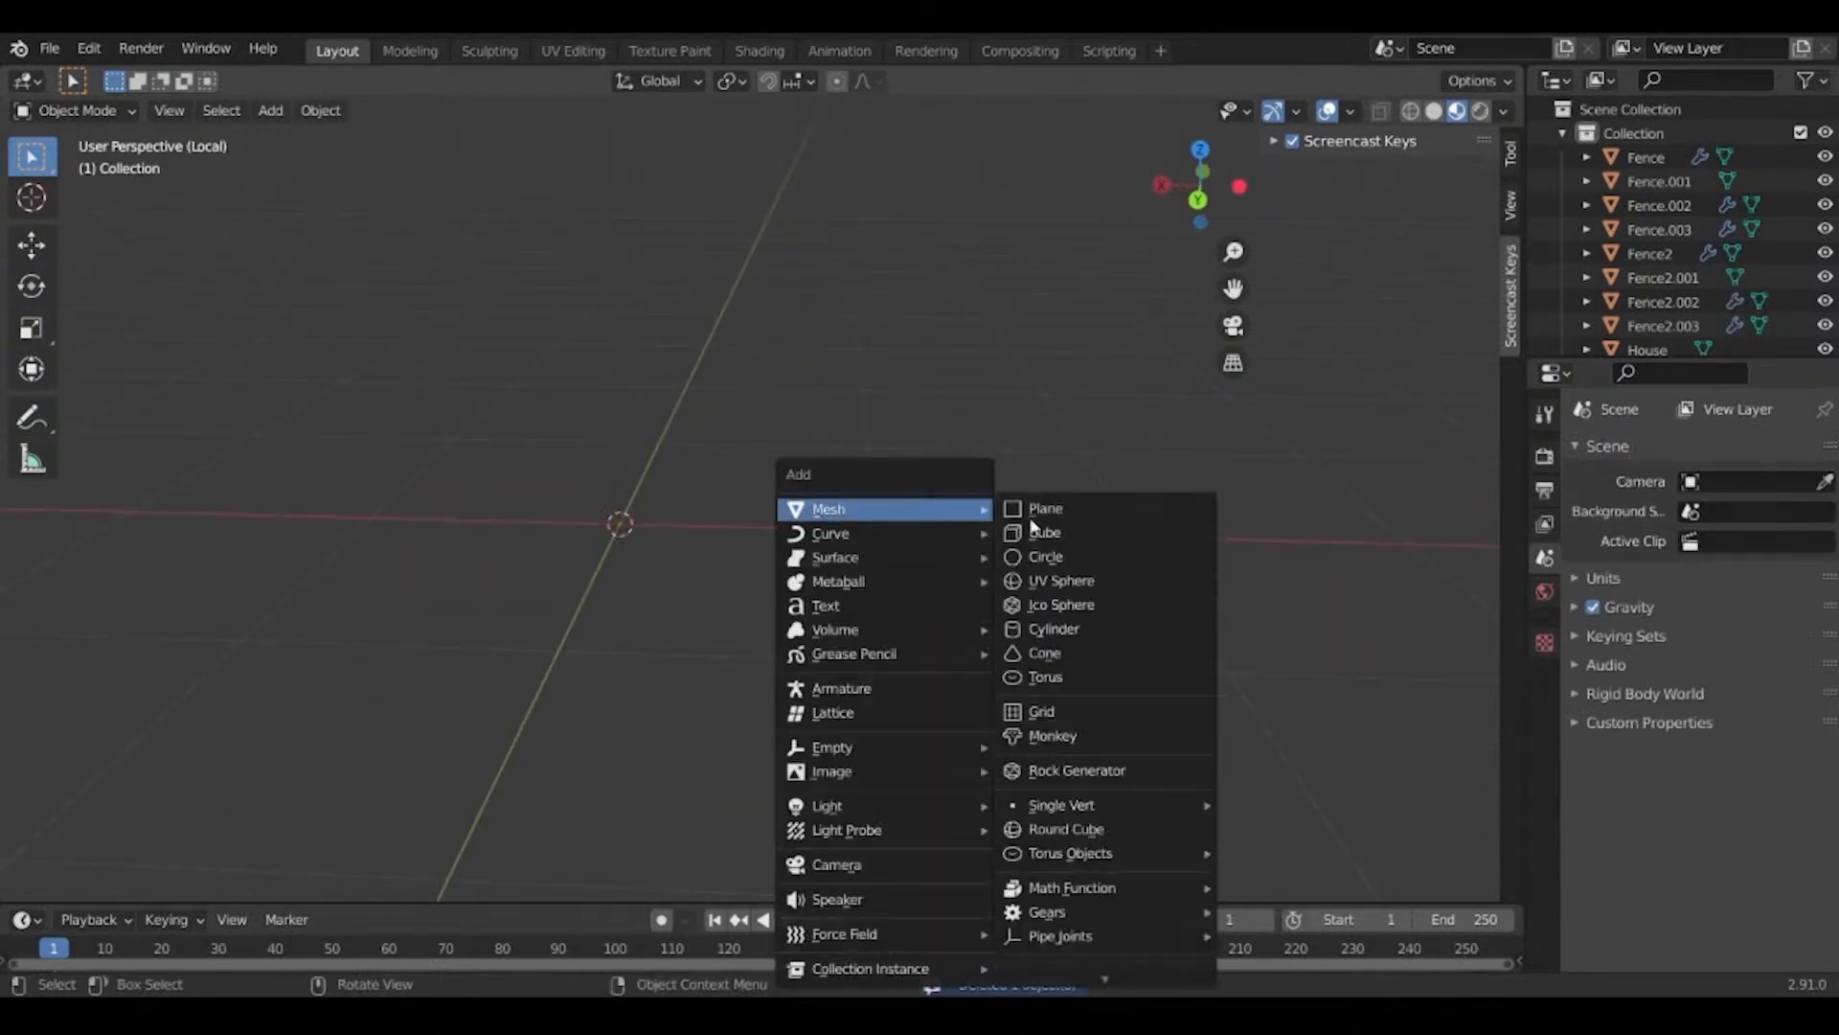
click(1125, 518)
text(rx90)
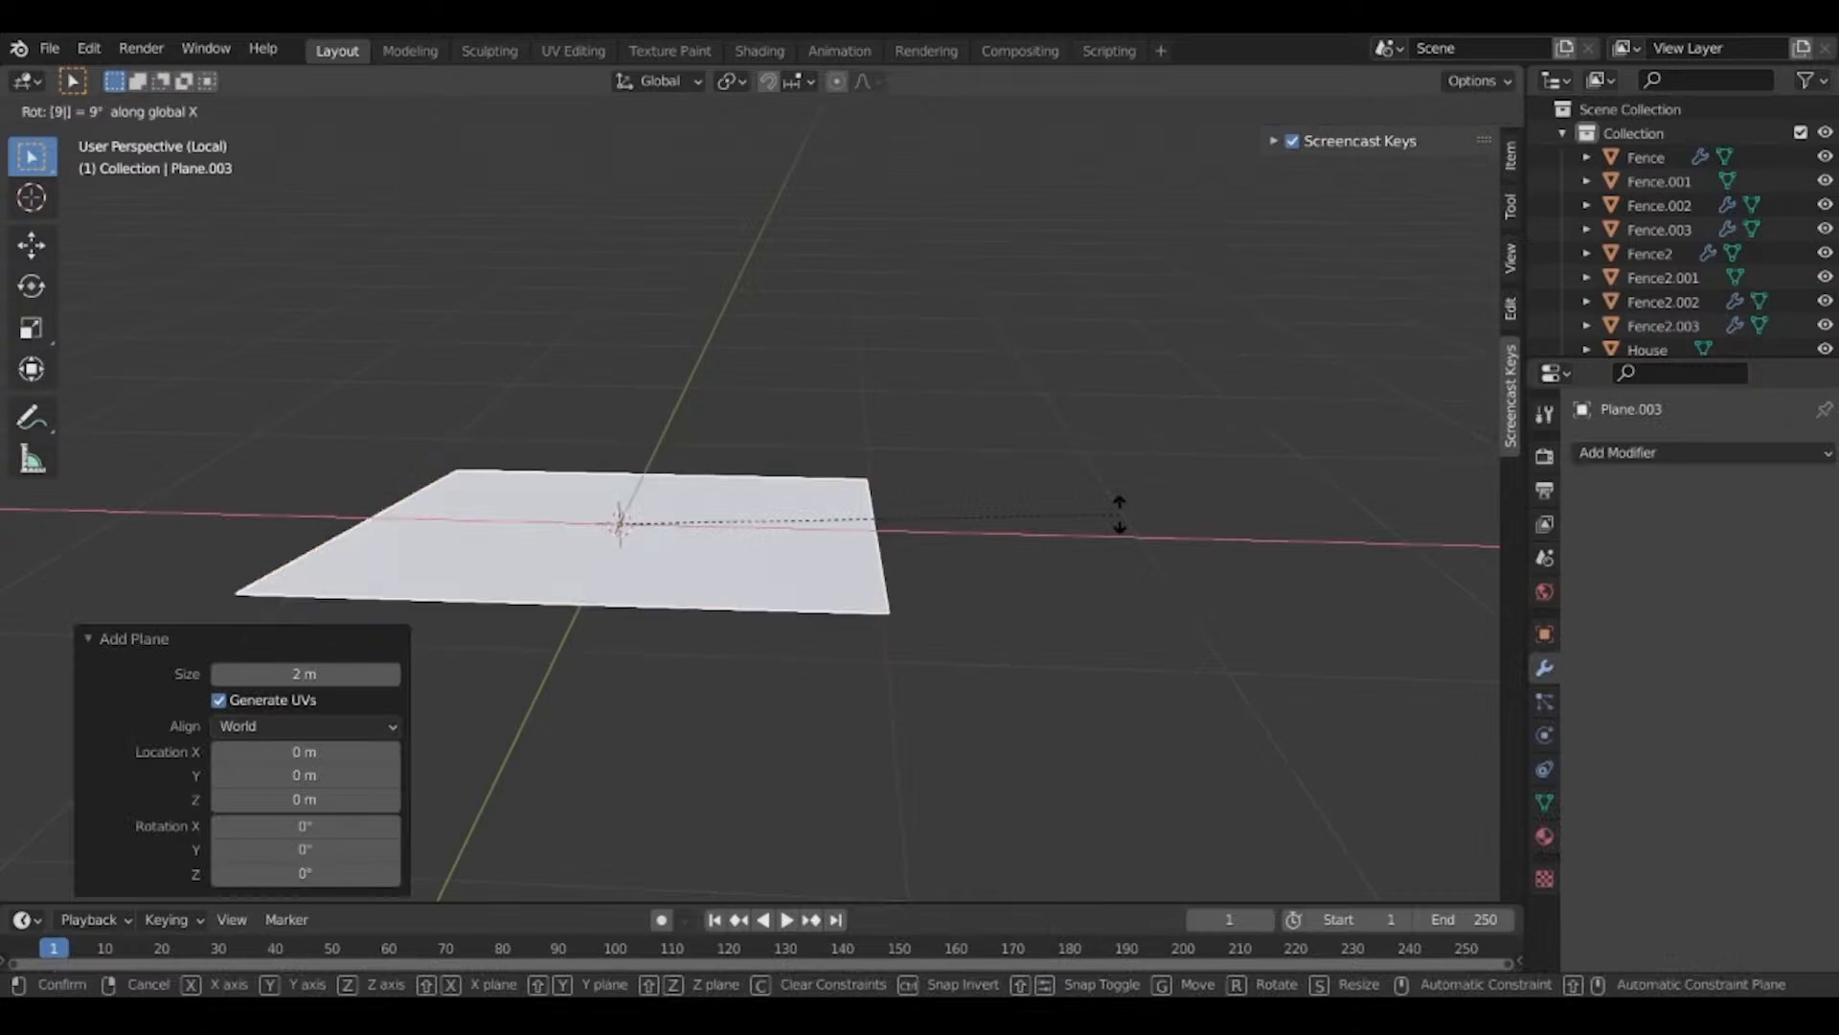
key(Return)
Narrow the upright plane to about 0.092 of its width in X and raise it 1 m along Z.
middle_drag(1058, 423, 1156, 431)
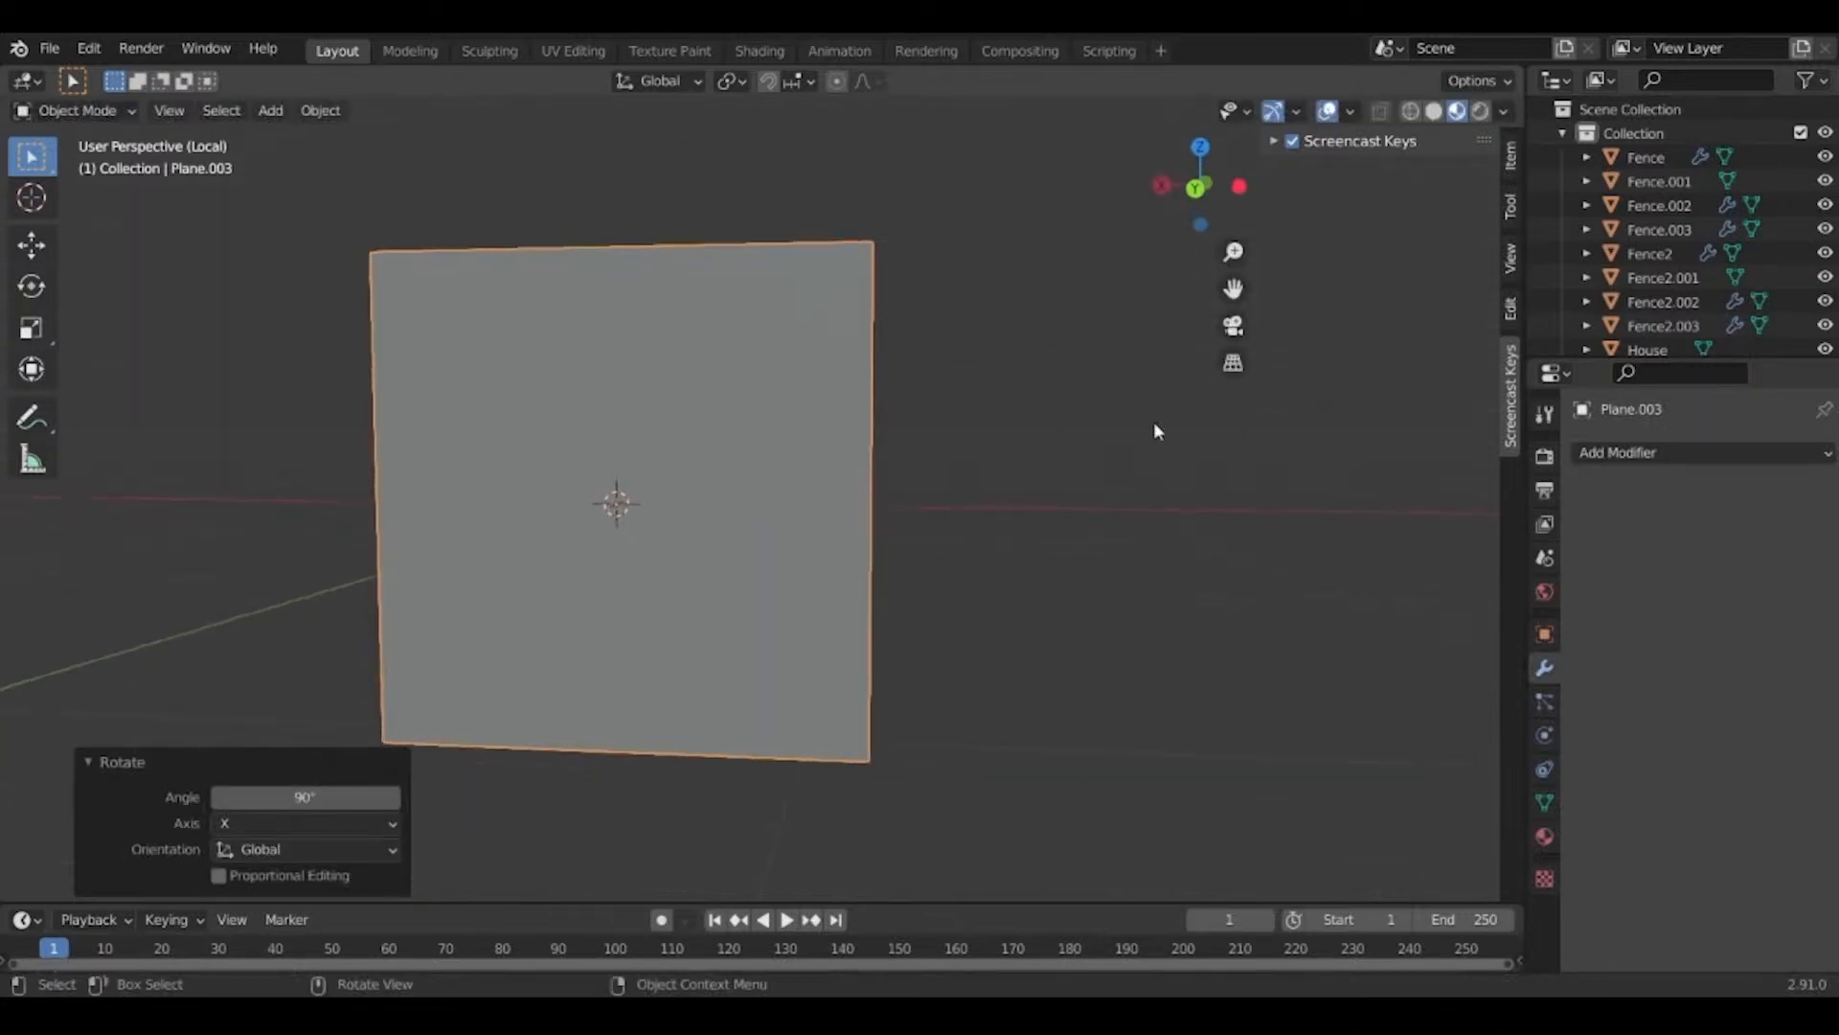
key(s)
key(x)
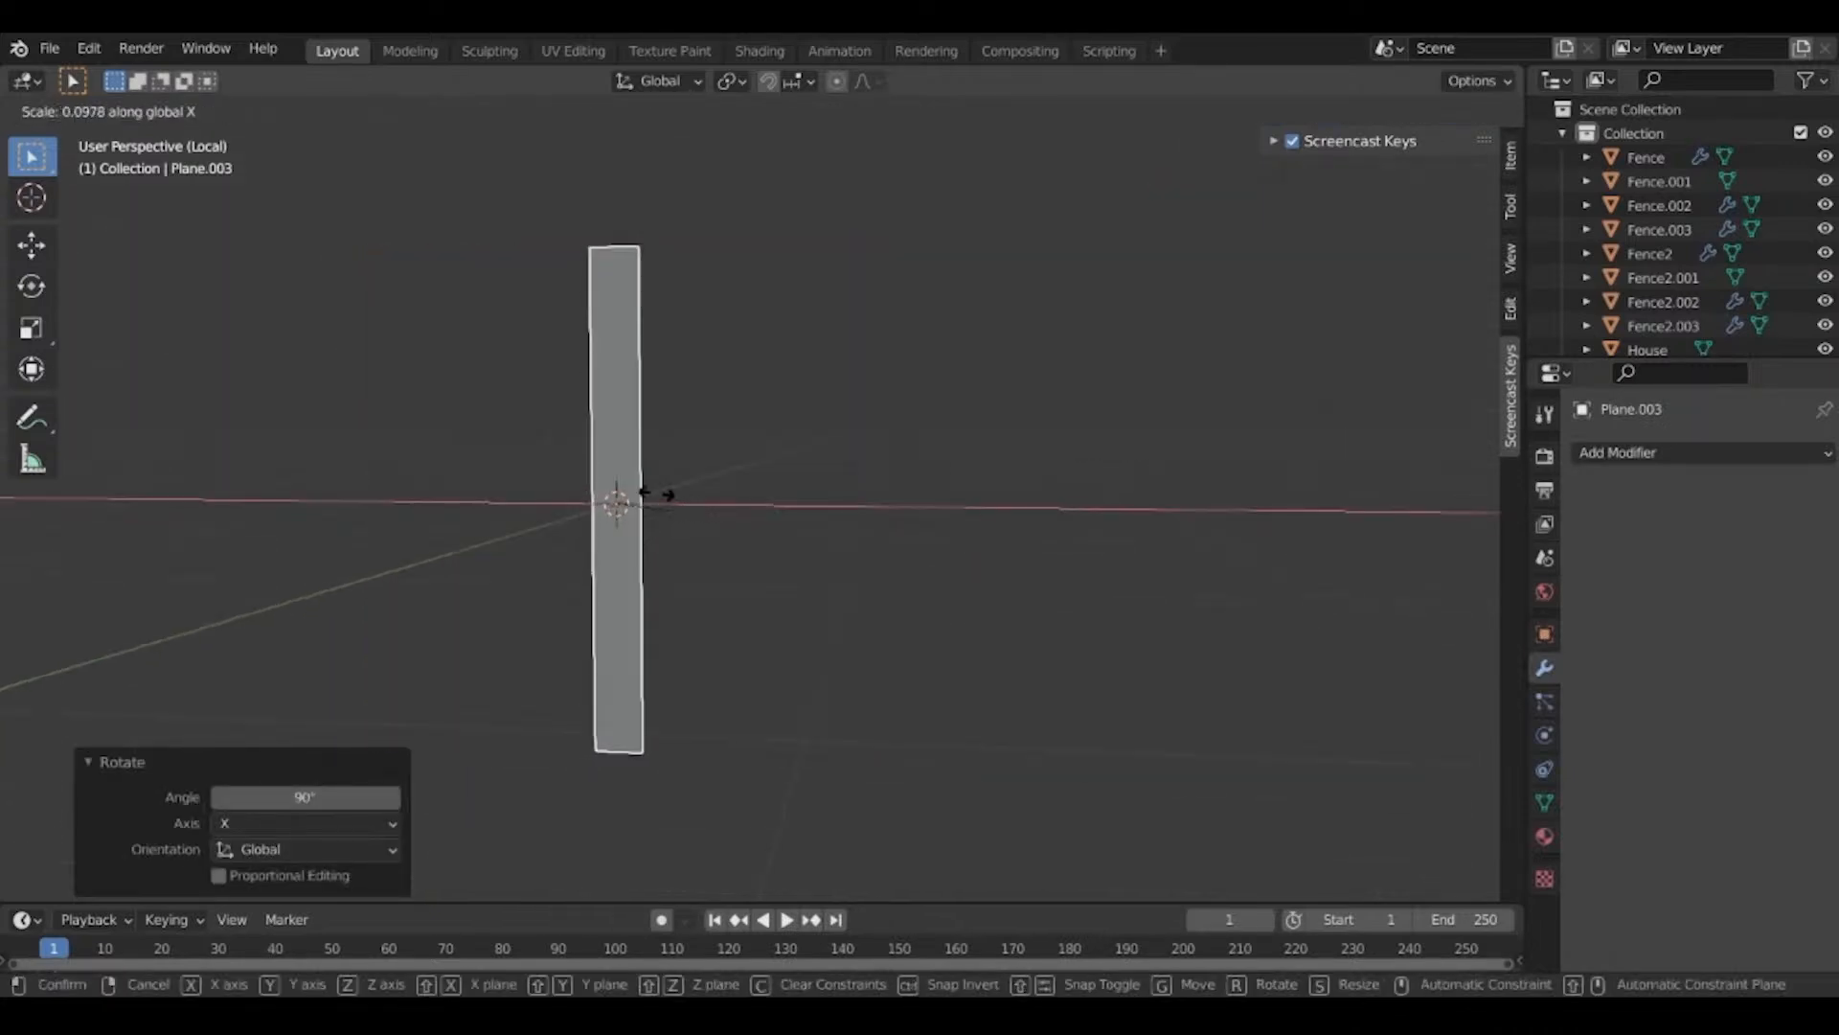
click(656, 504)
middle_drag(720, 595, 771, 603)
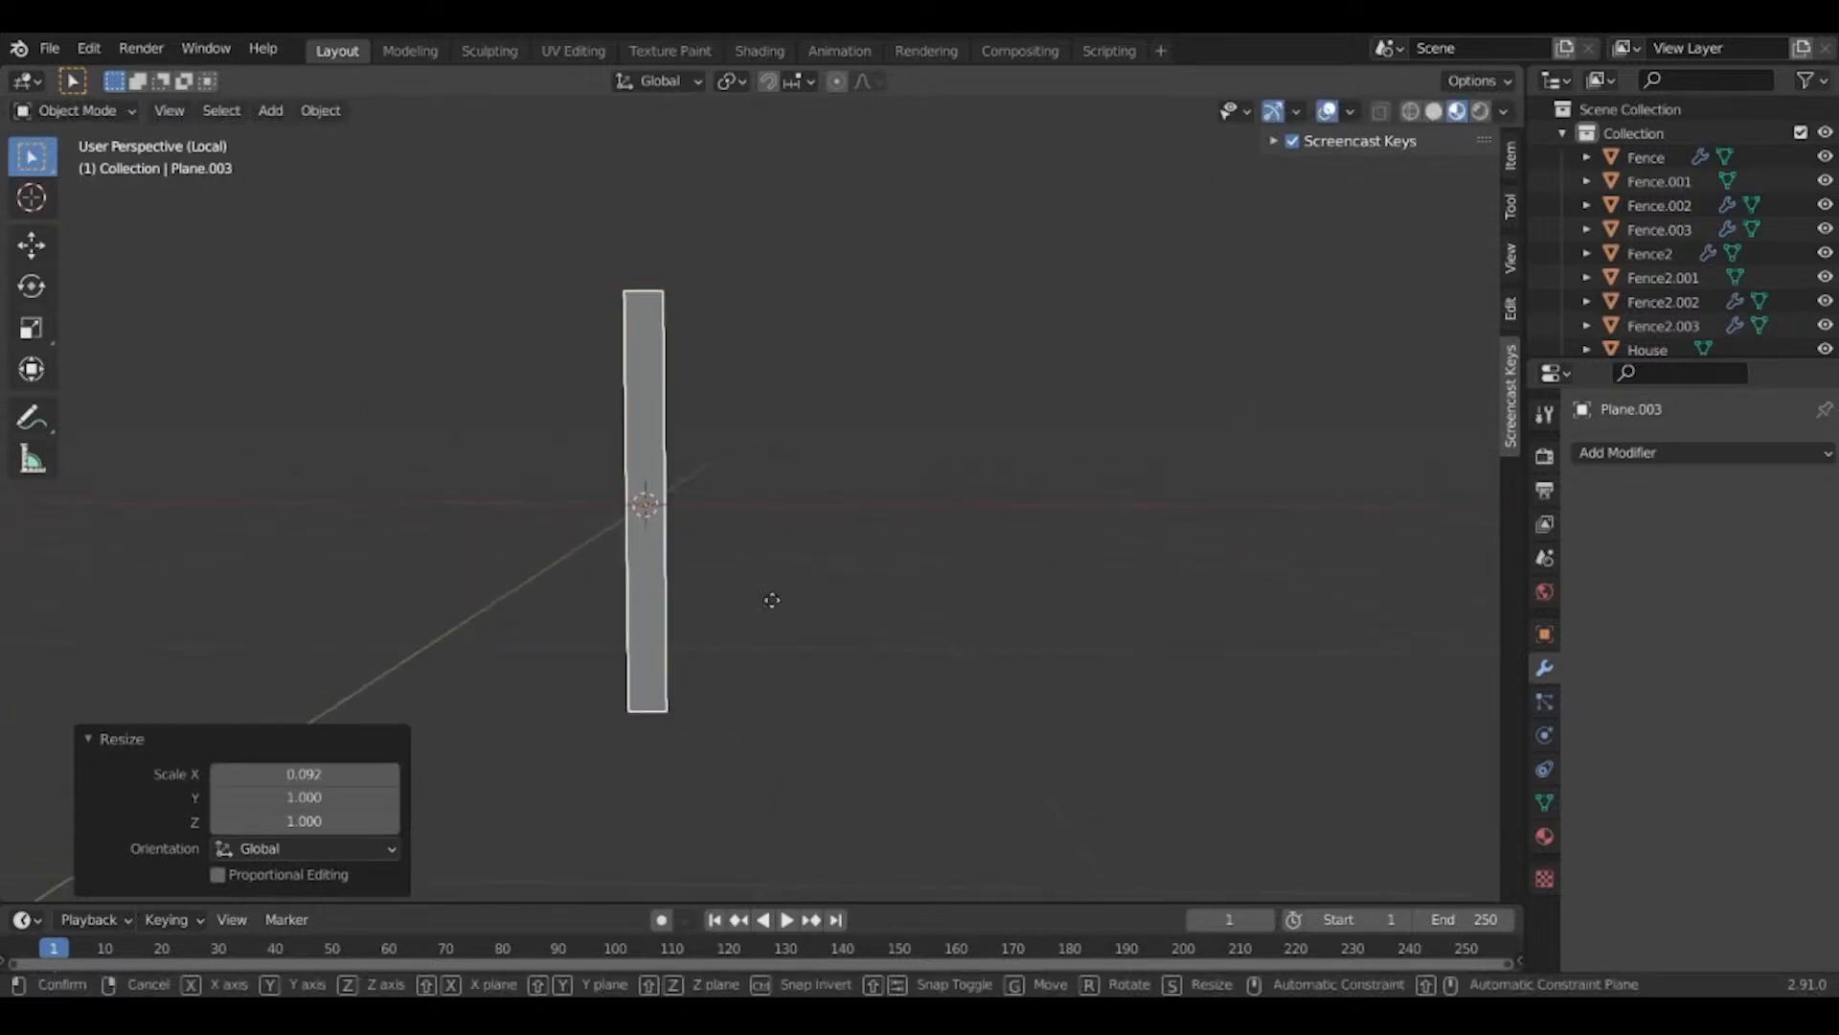
key(g)
key(z)
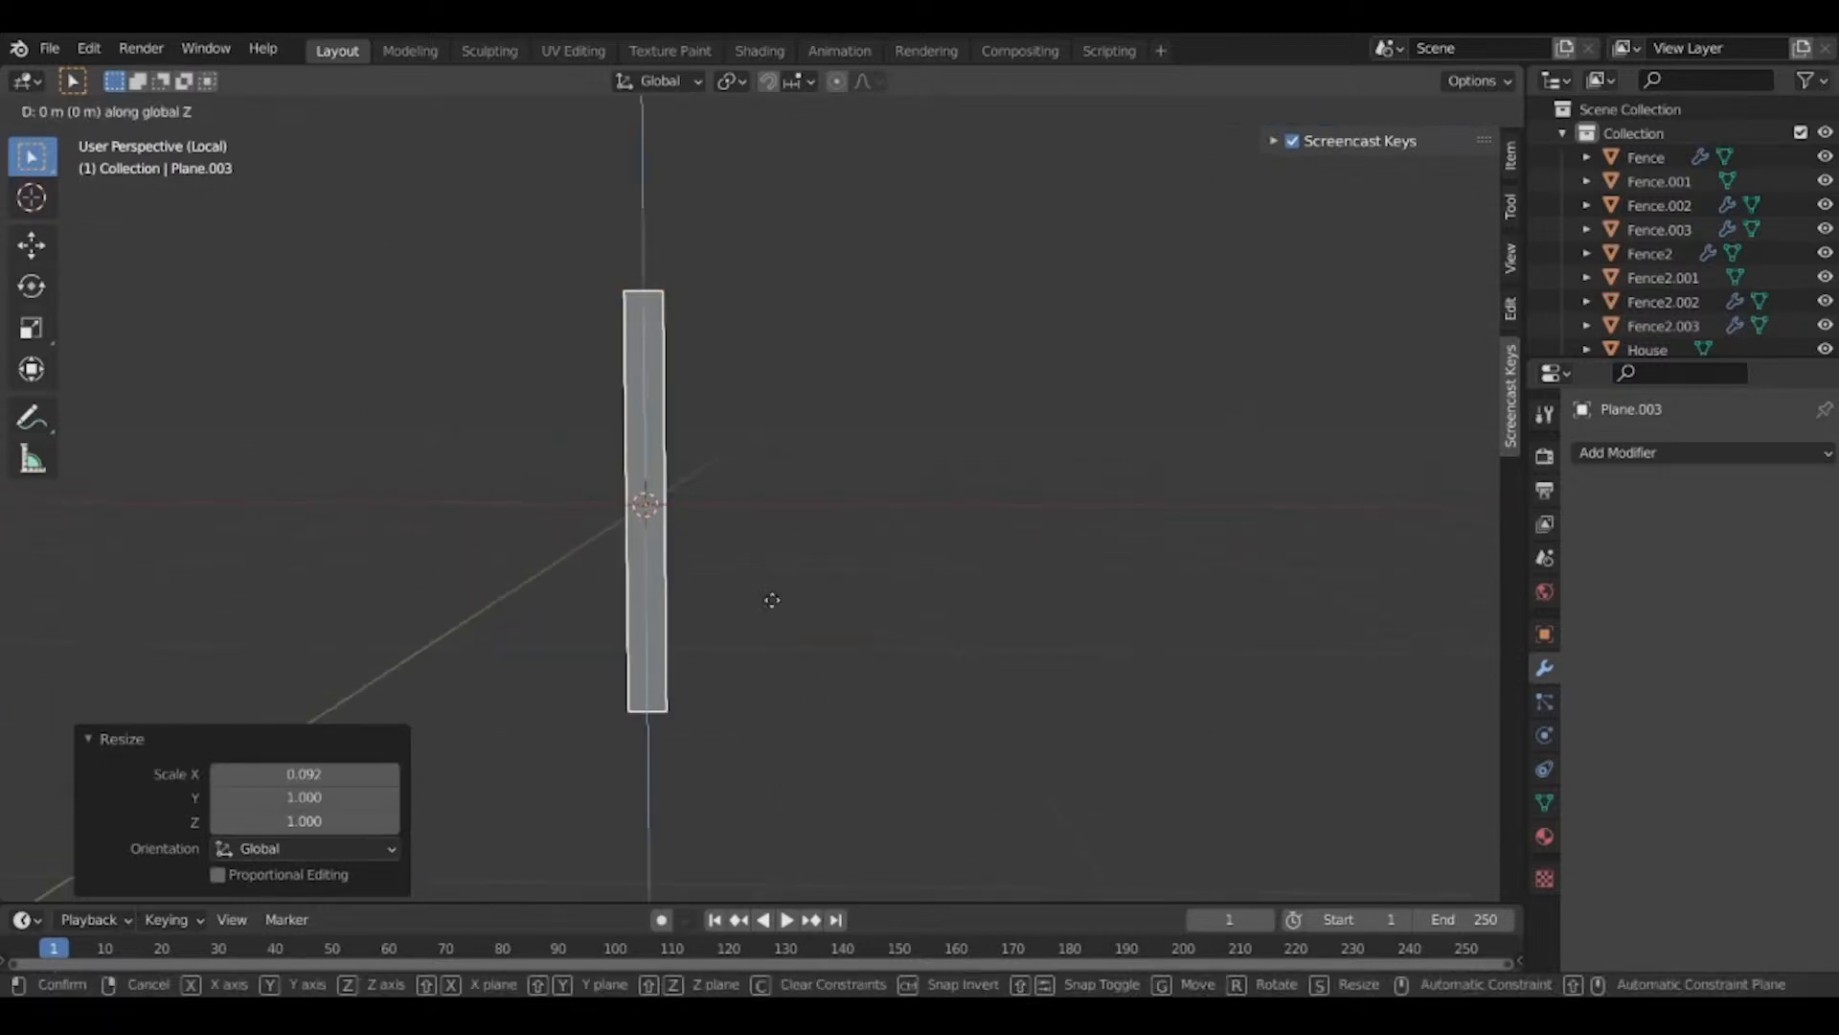
key(1)
key(Return)
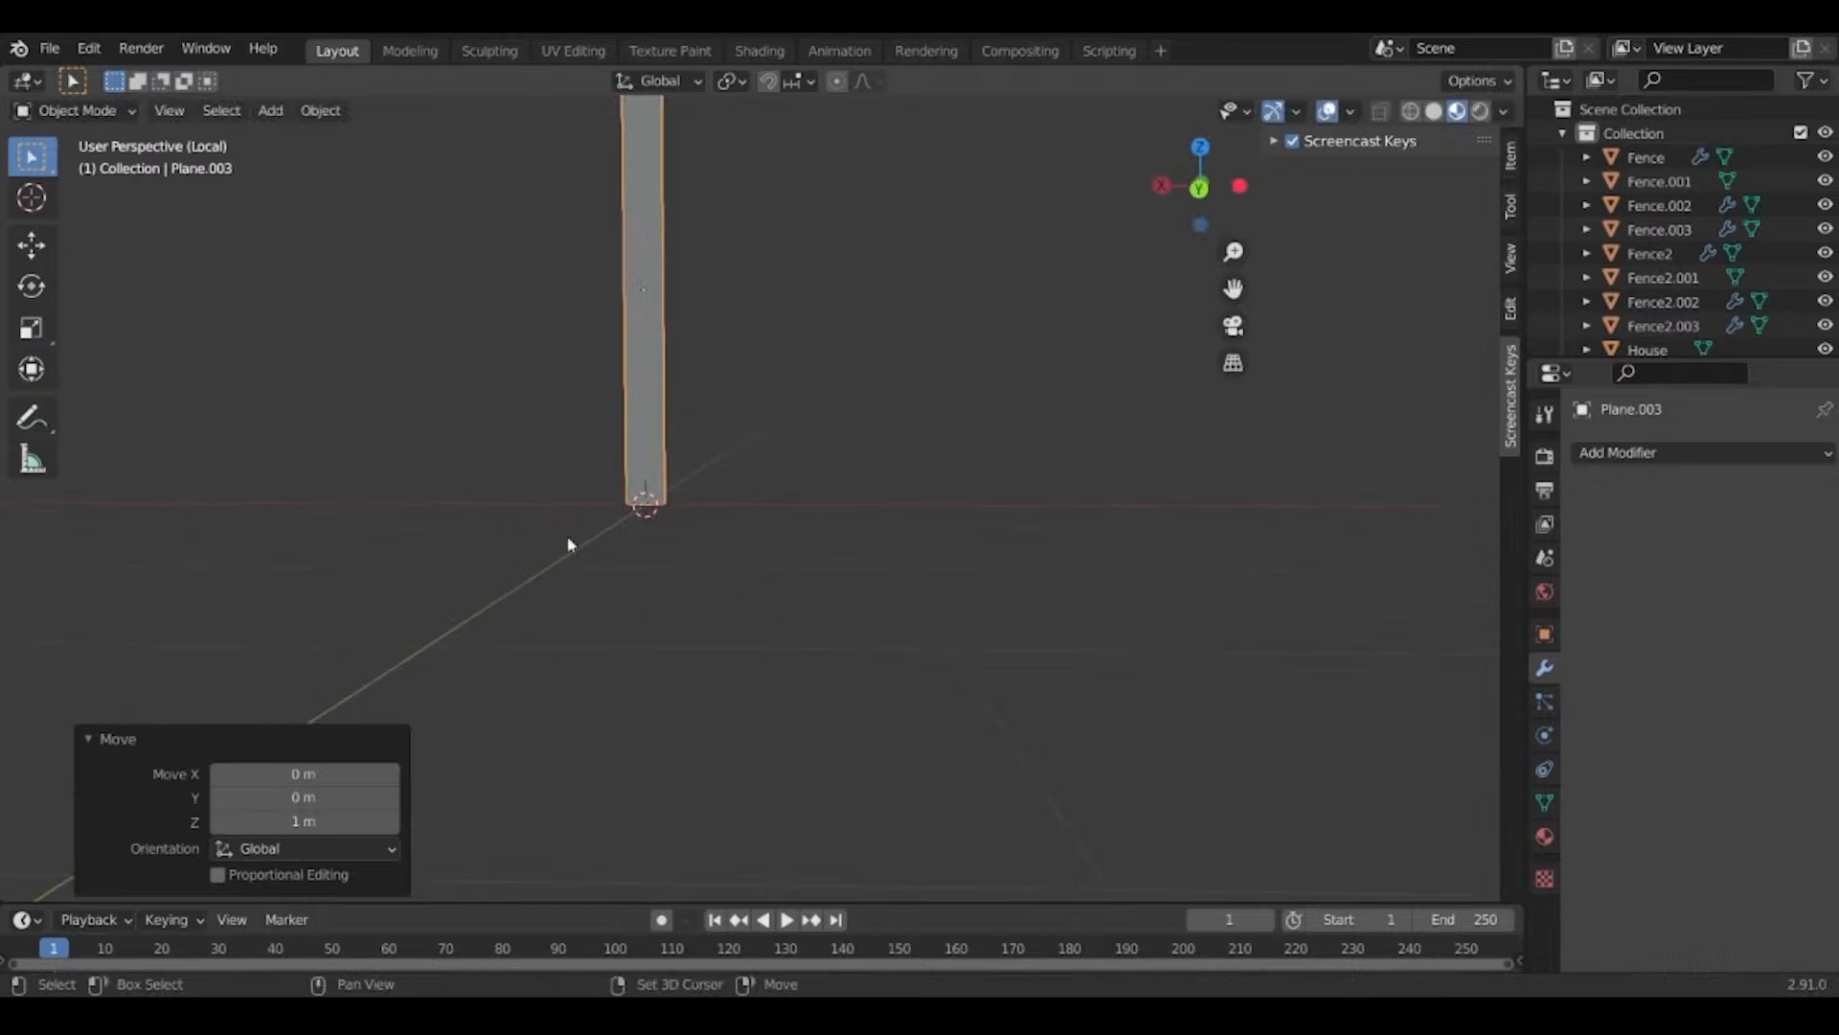
Slim the upright strip further by scaling it to about 0.874 in X.
middle_drag(772, 600, 882, 594)
key(s)
key(x)
click(860, 584)
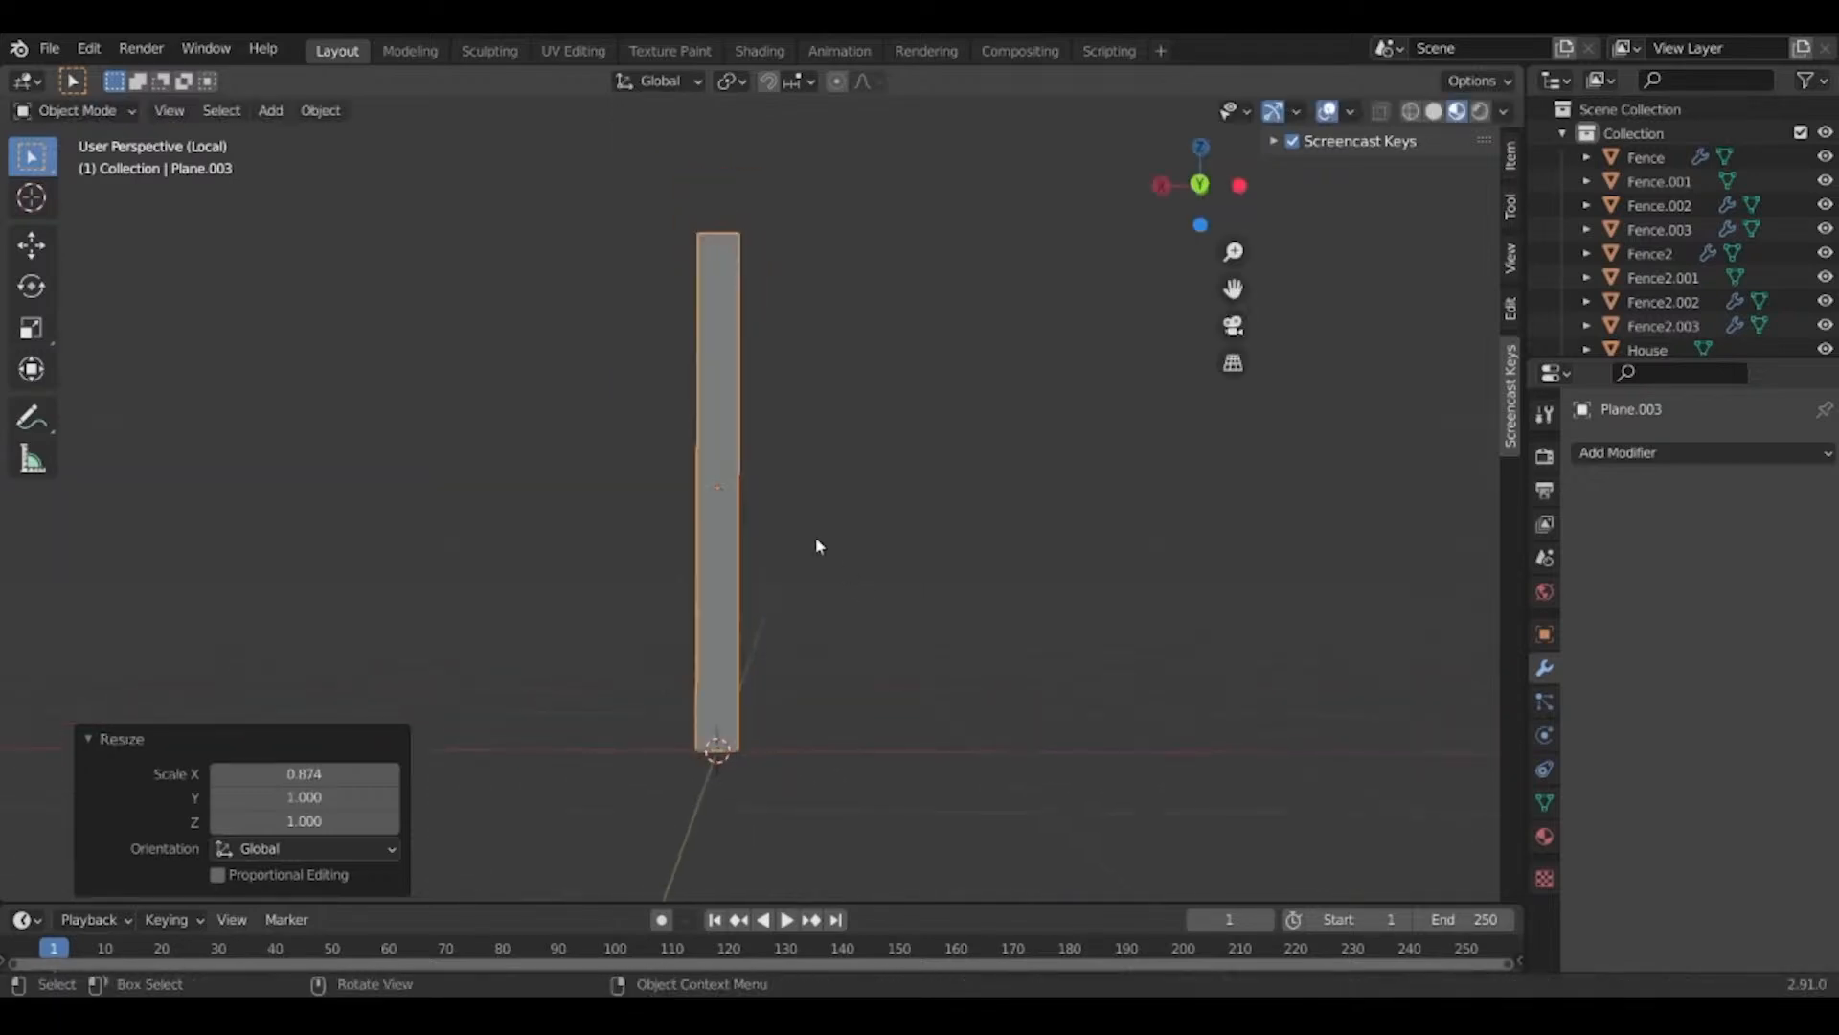
Add seven evenly spaced horizontal loop cuts along the height of the strip.
key(Tab)
key(ctrl+r)
scroll(682, 451, up, 2)
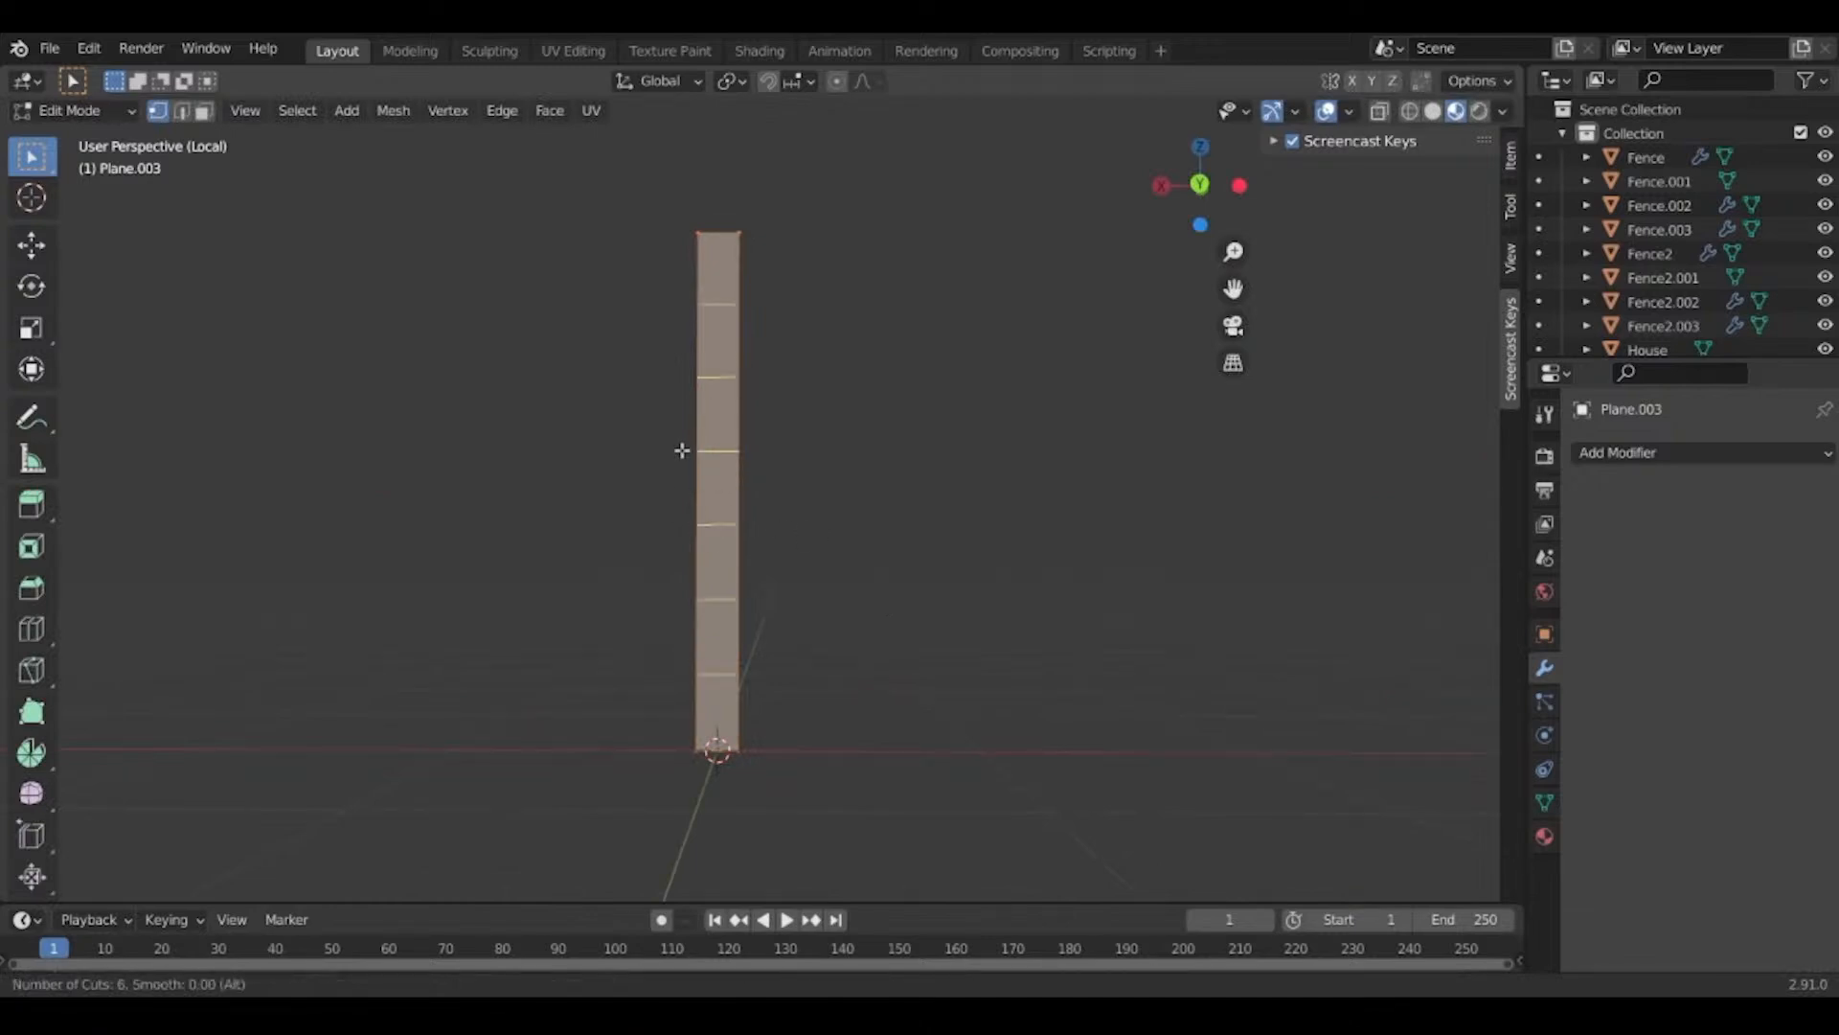
click(681, 449)
right_click(681, 451)
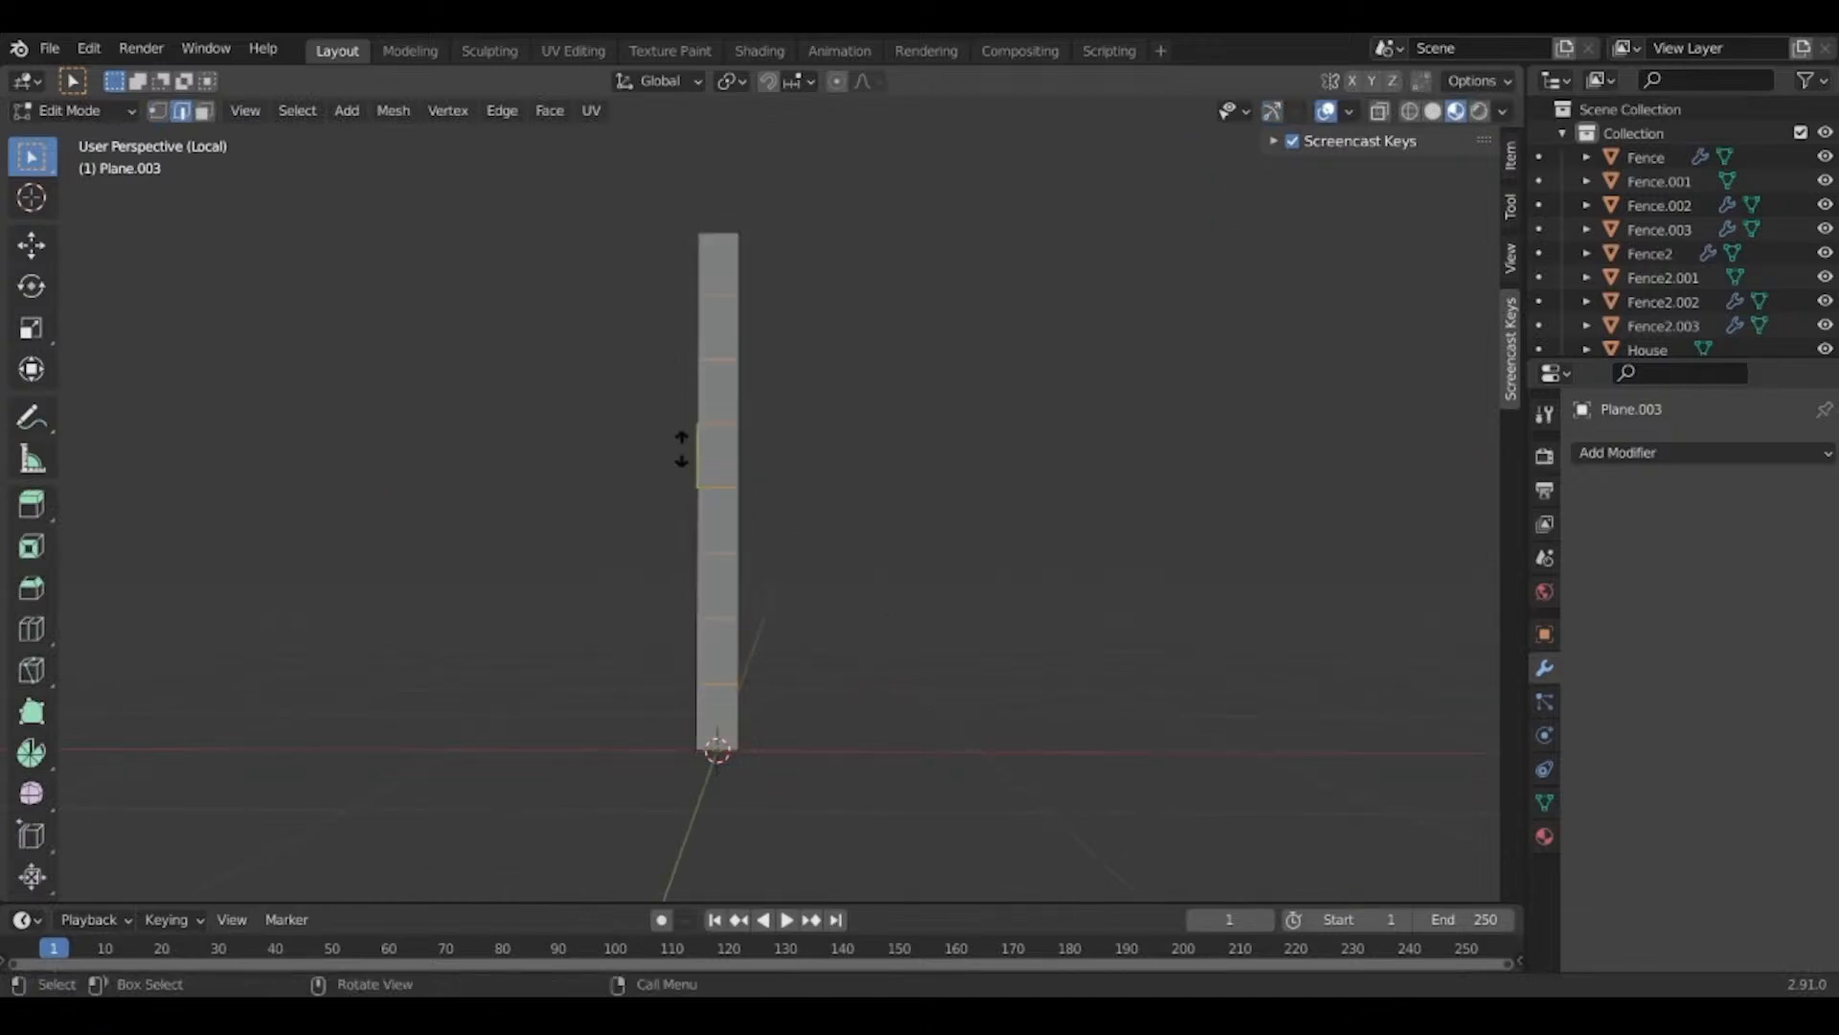
Enable proportional editing for the strip's top edge and enlarge its influence size to about 2.36.
key(2)
key(alt+a)
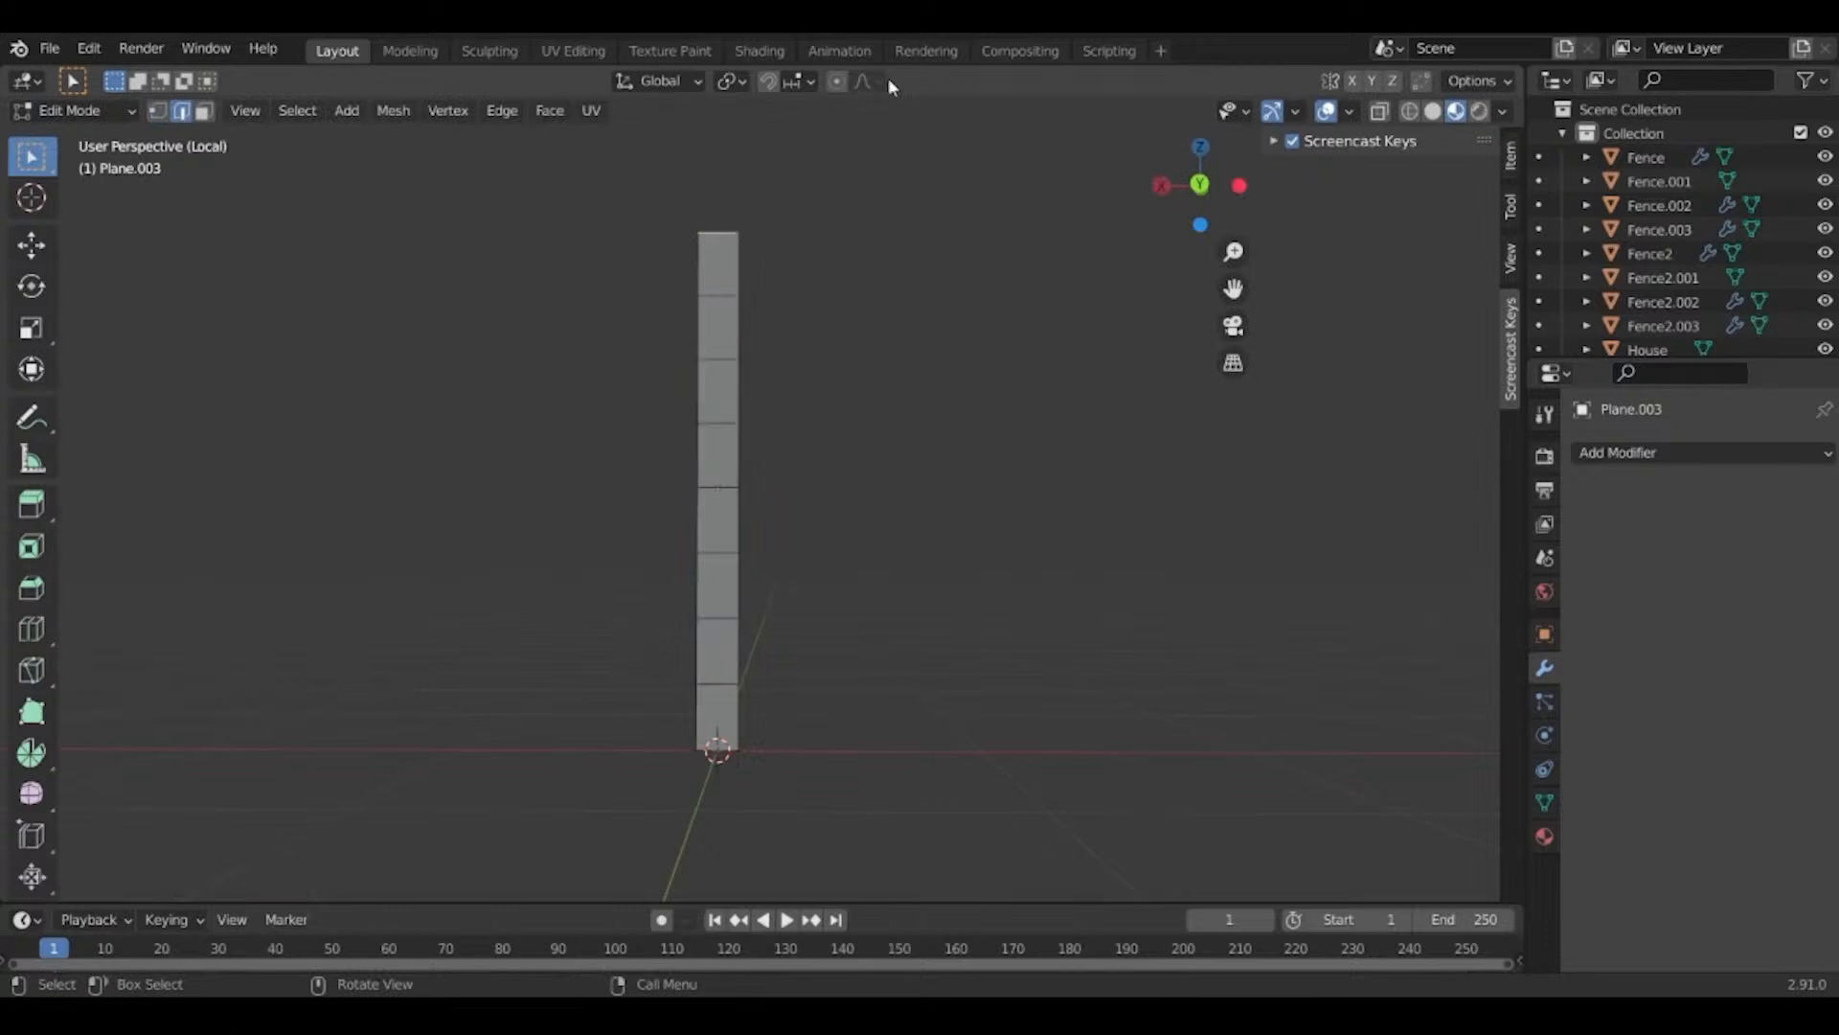
key(s)
scroll(873, 312, down, 13)
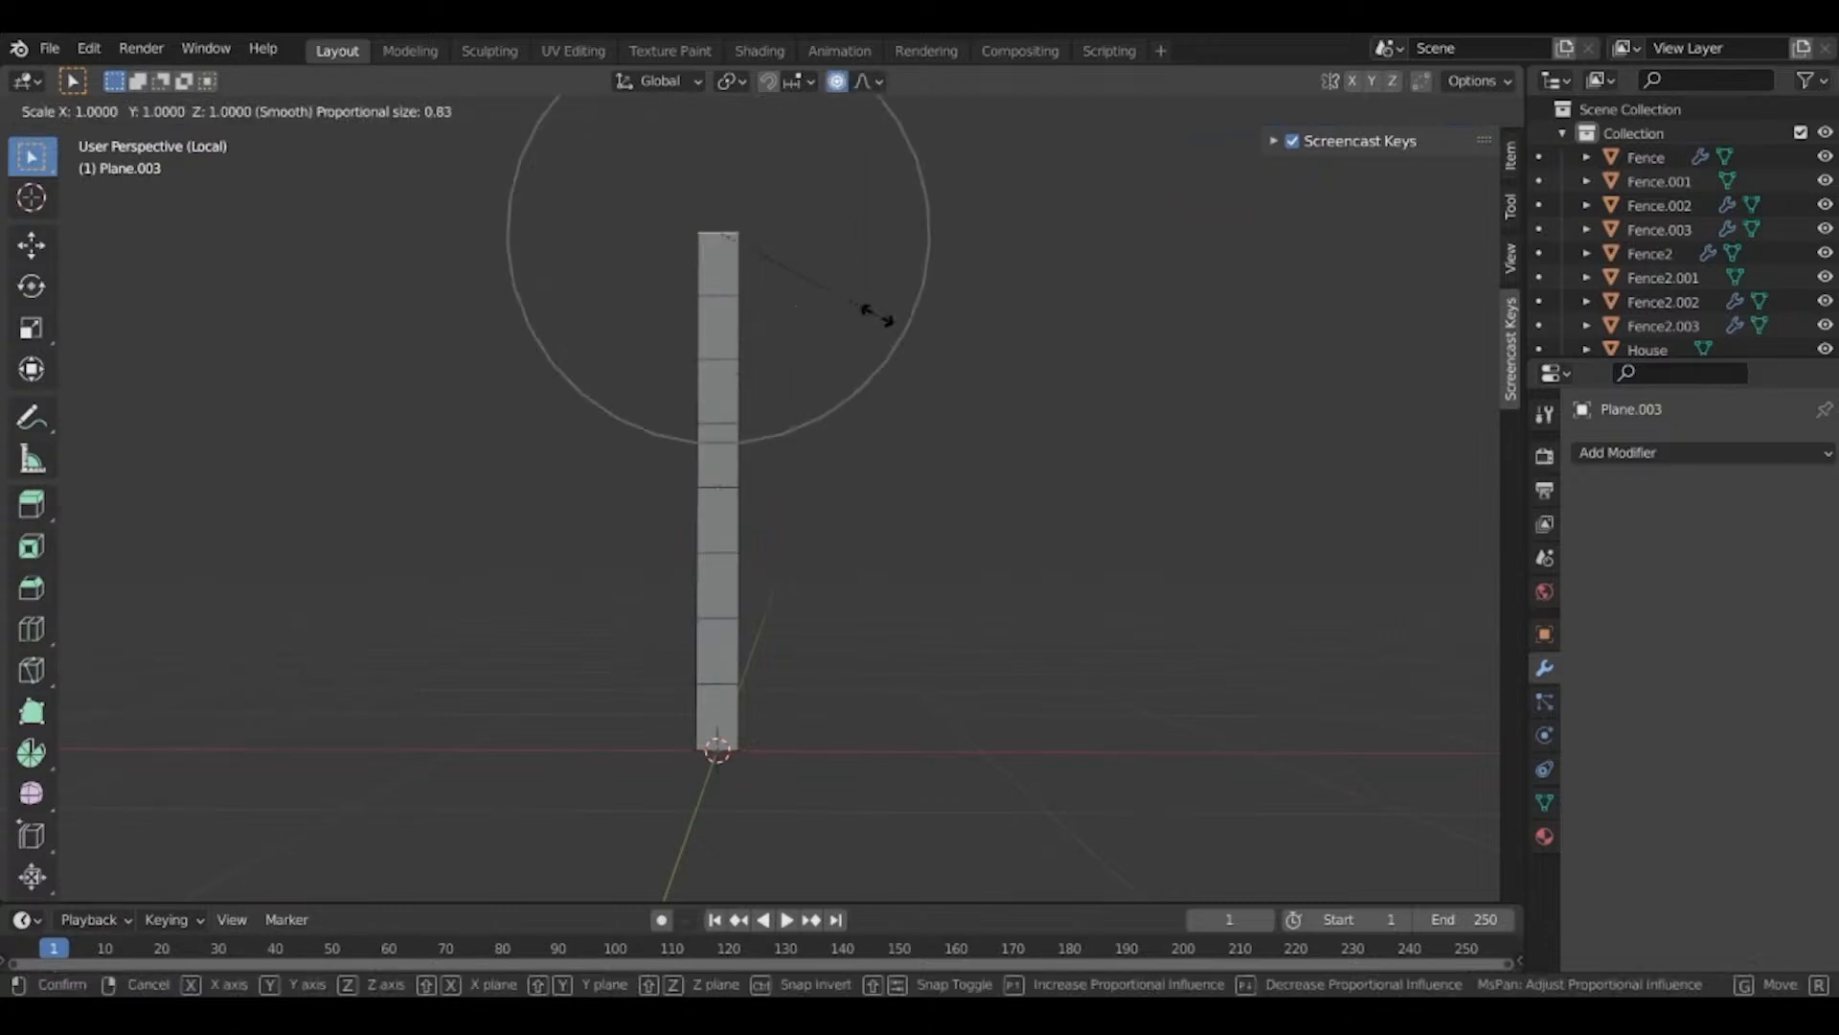
key(x)
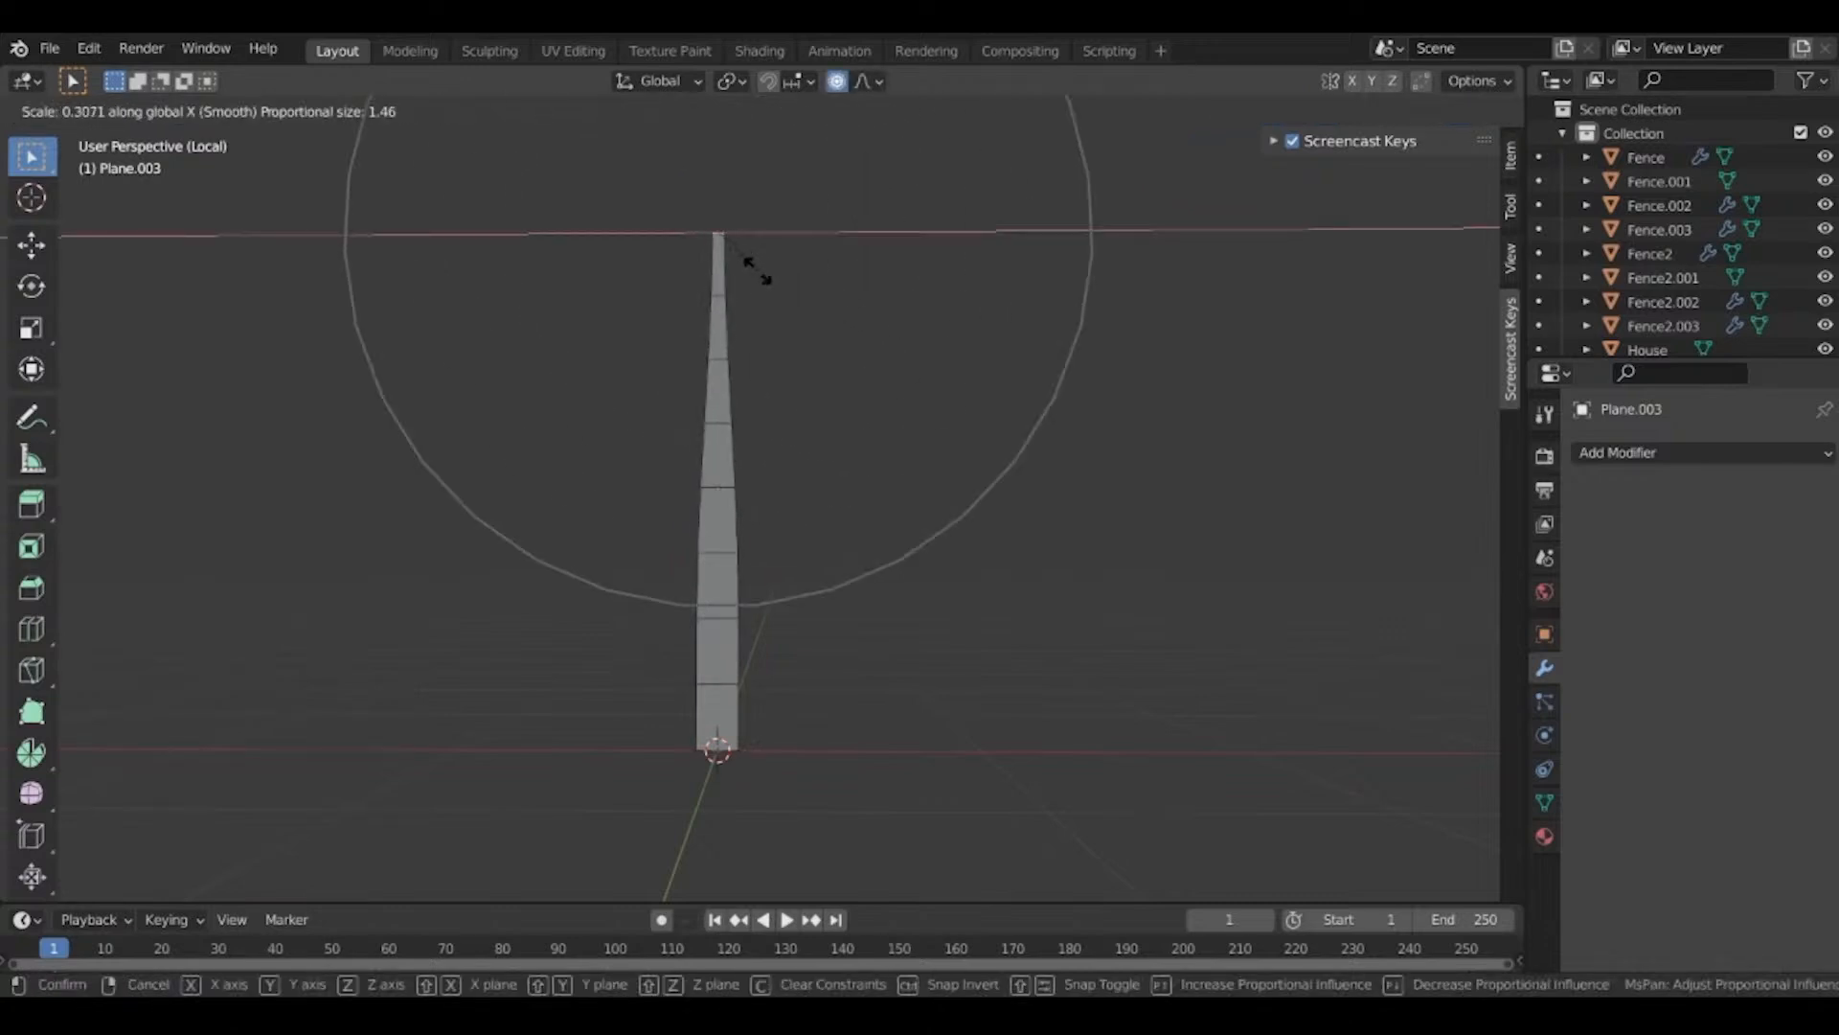
scroll(758, 271, down, 4)
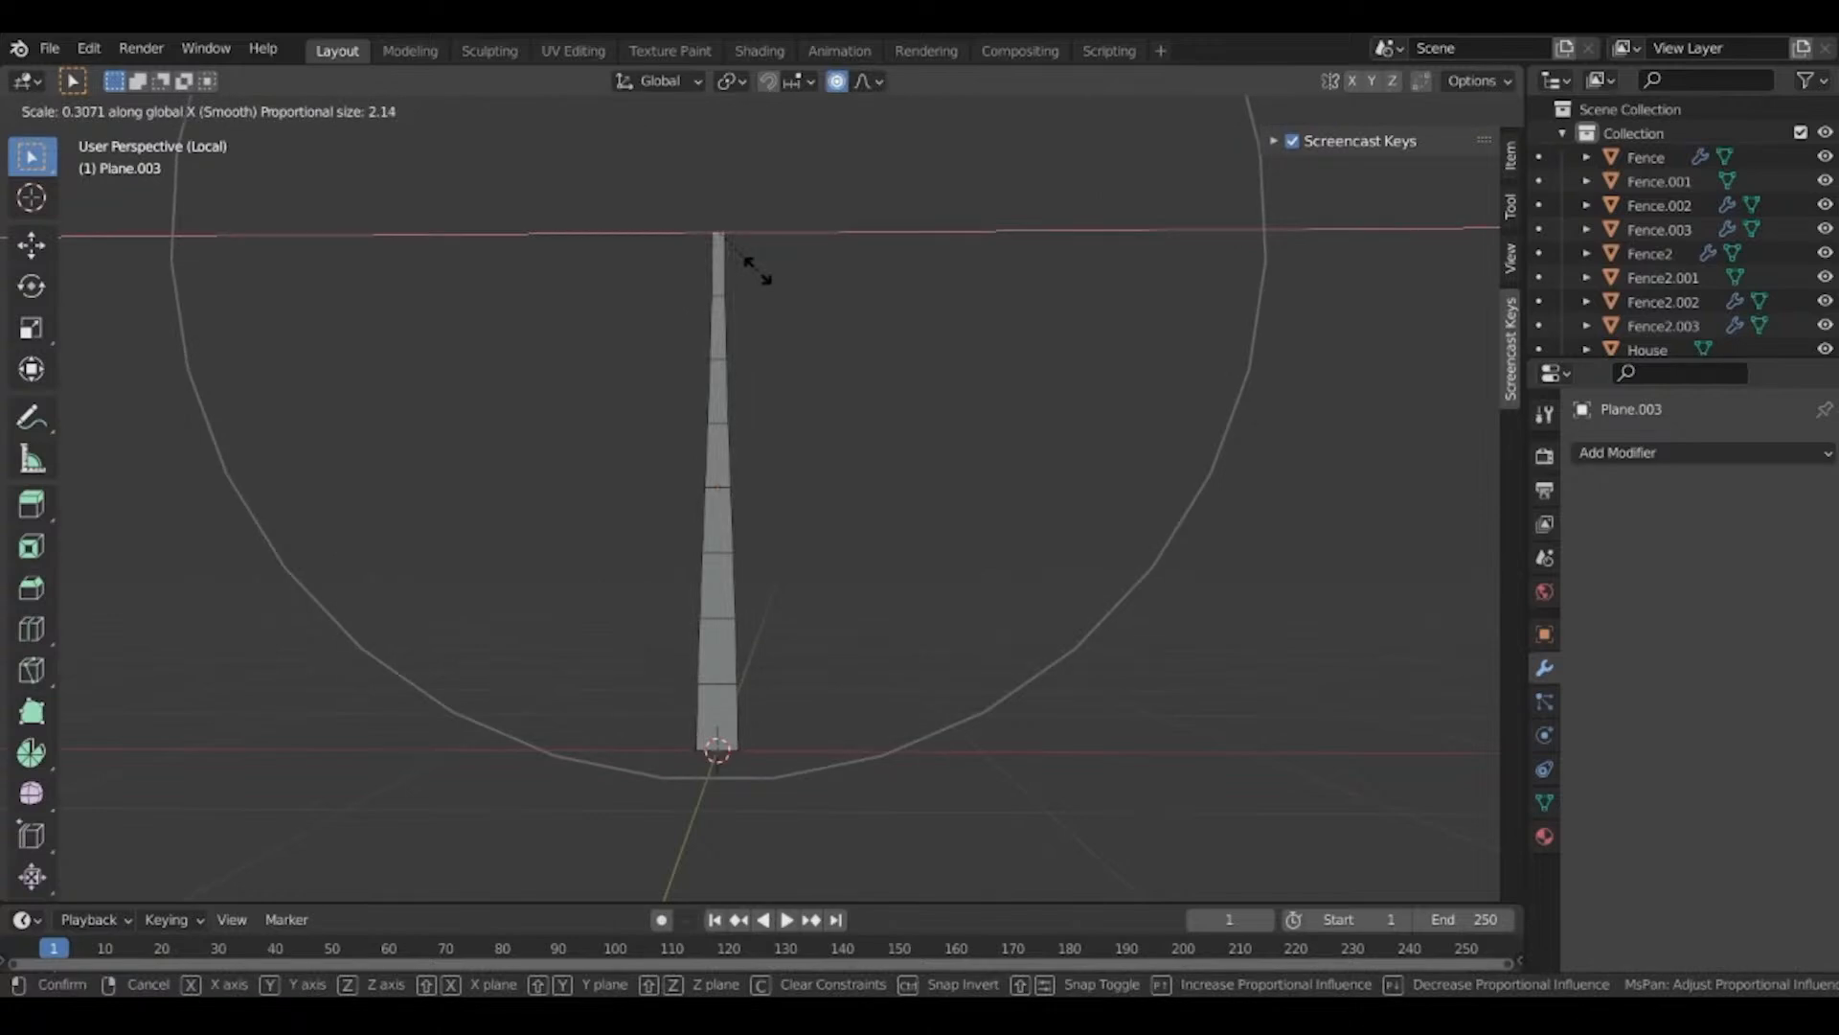
scroll(758, 271, down, 1)
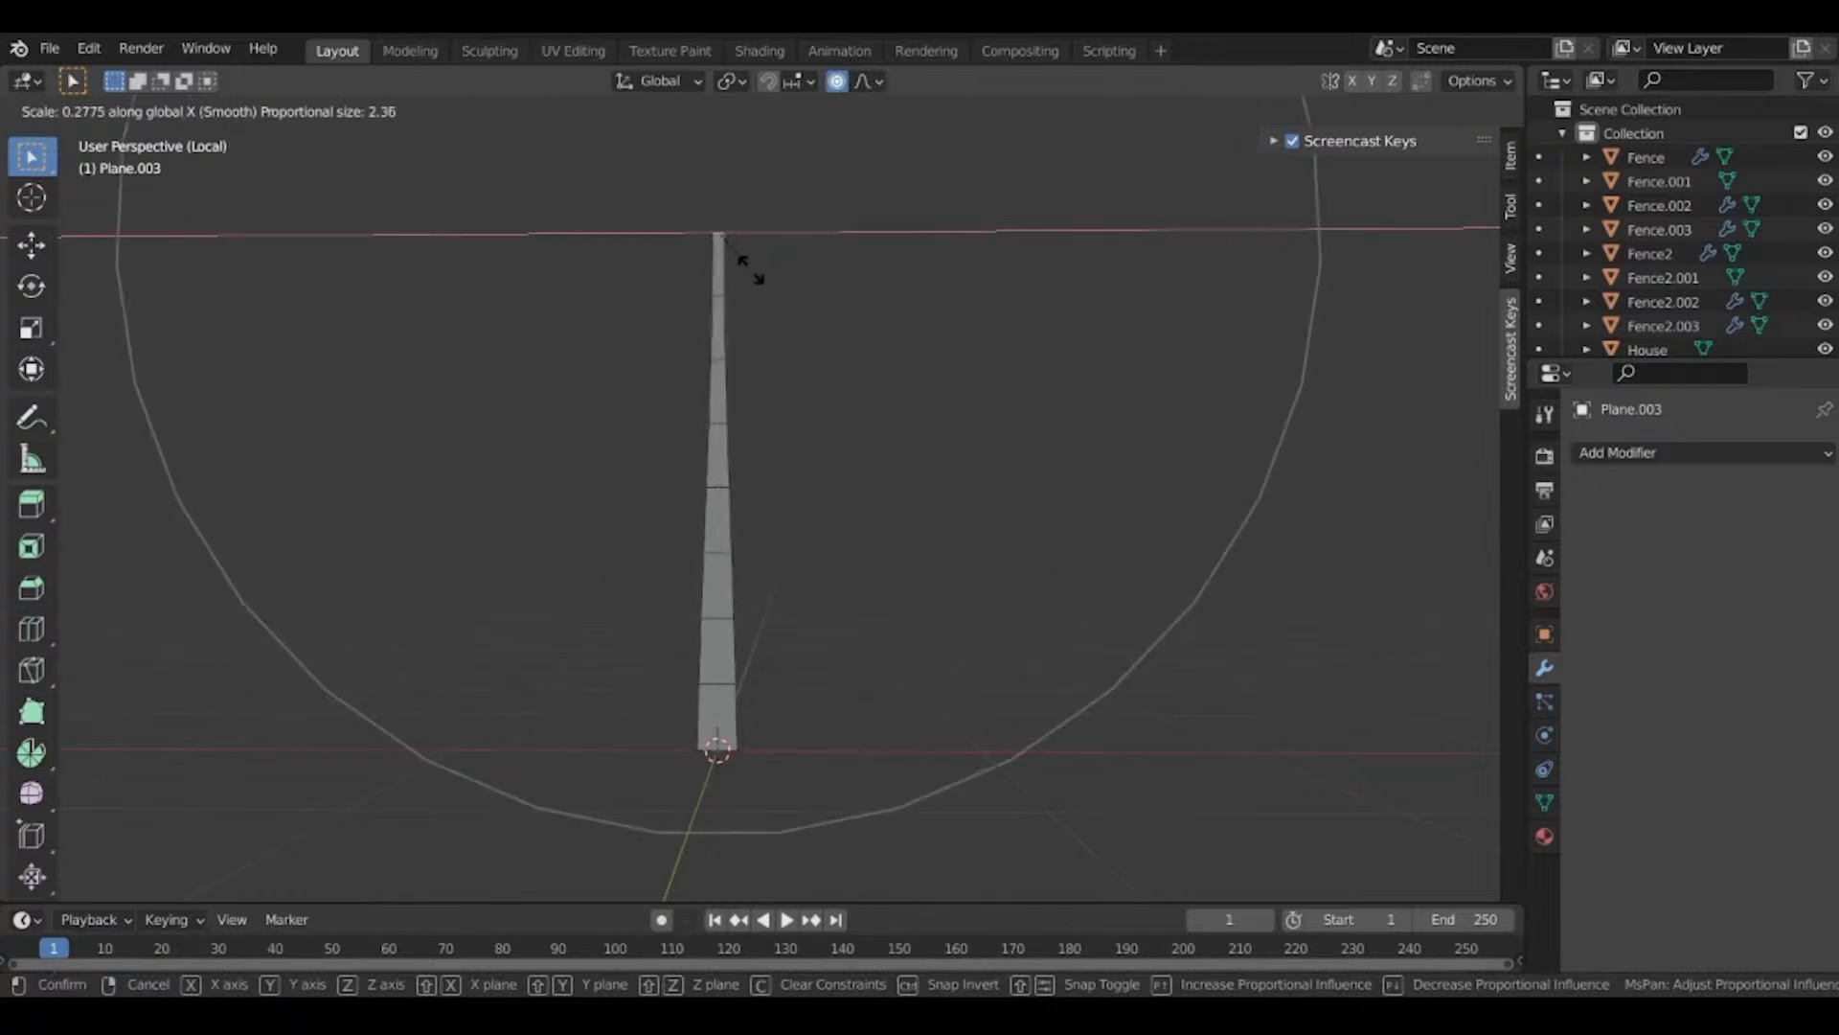
key(Escape)
Set the proportional falloff to Sharp and scale the strip's top edge to about 0.446 in X.
click(863, 80)
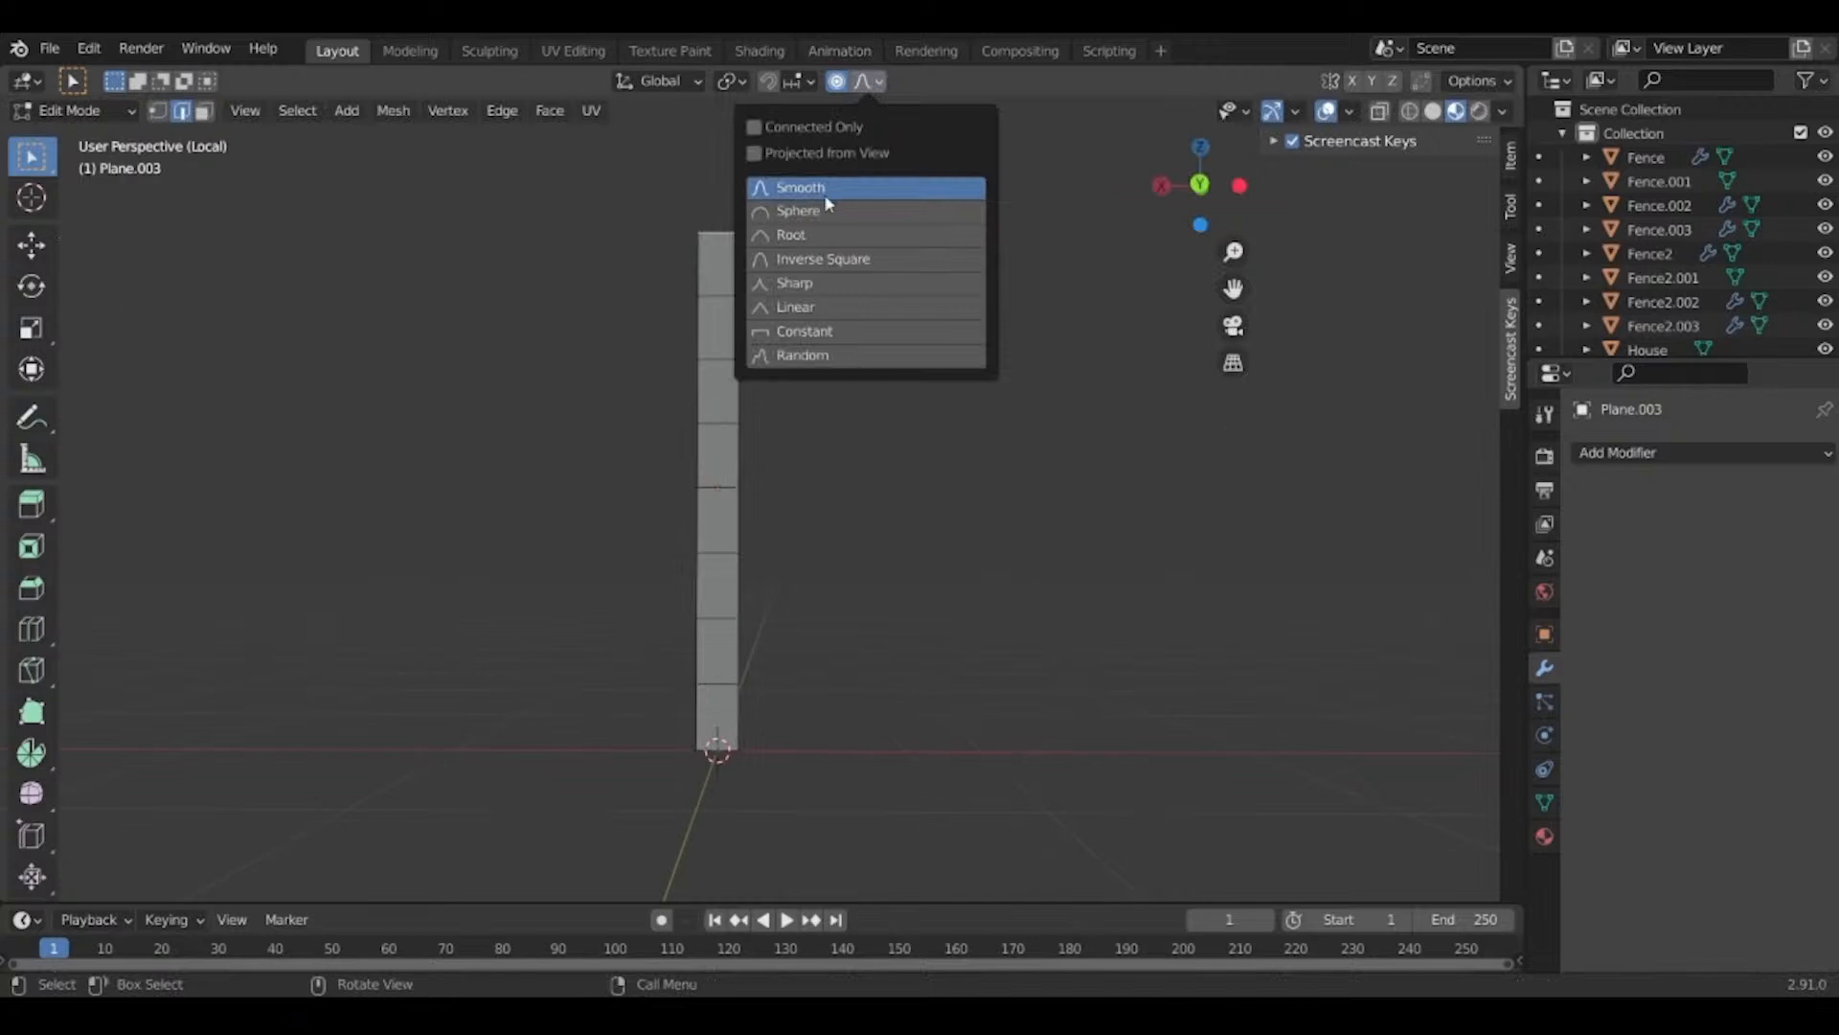
click(822, 284)
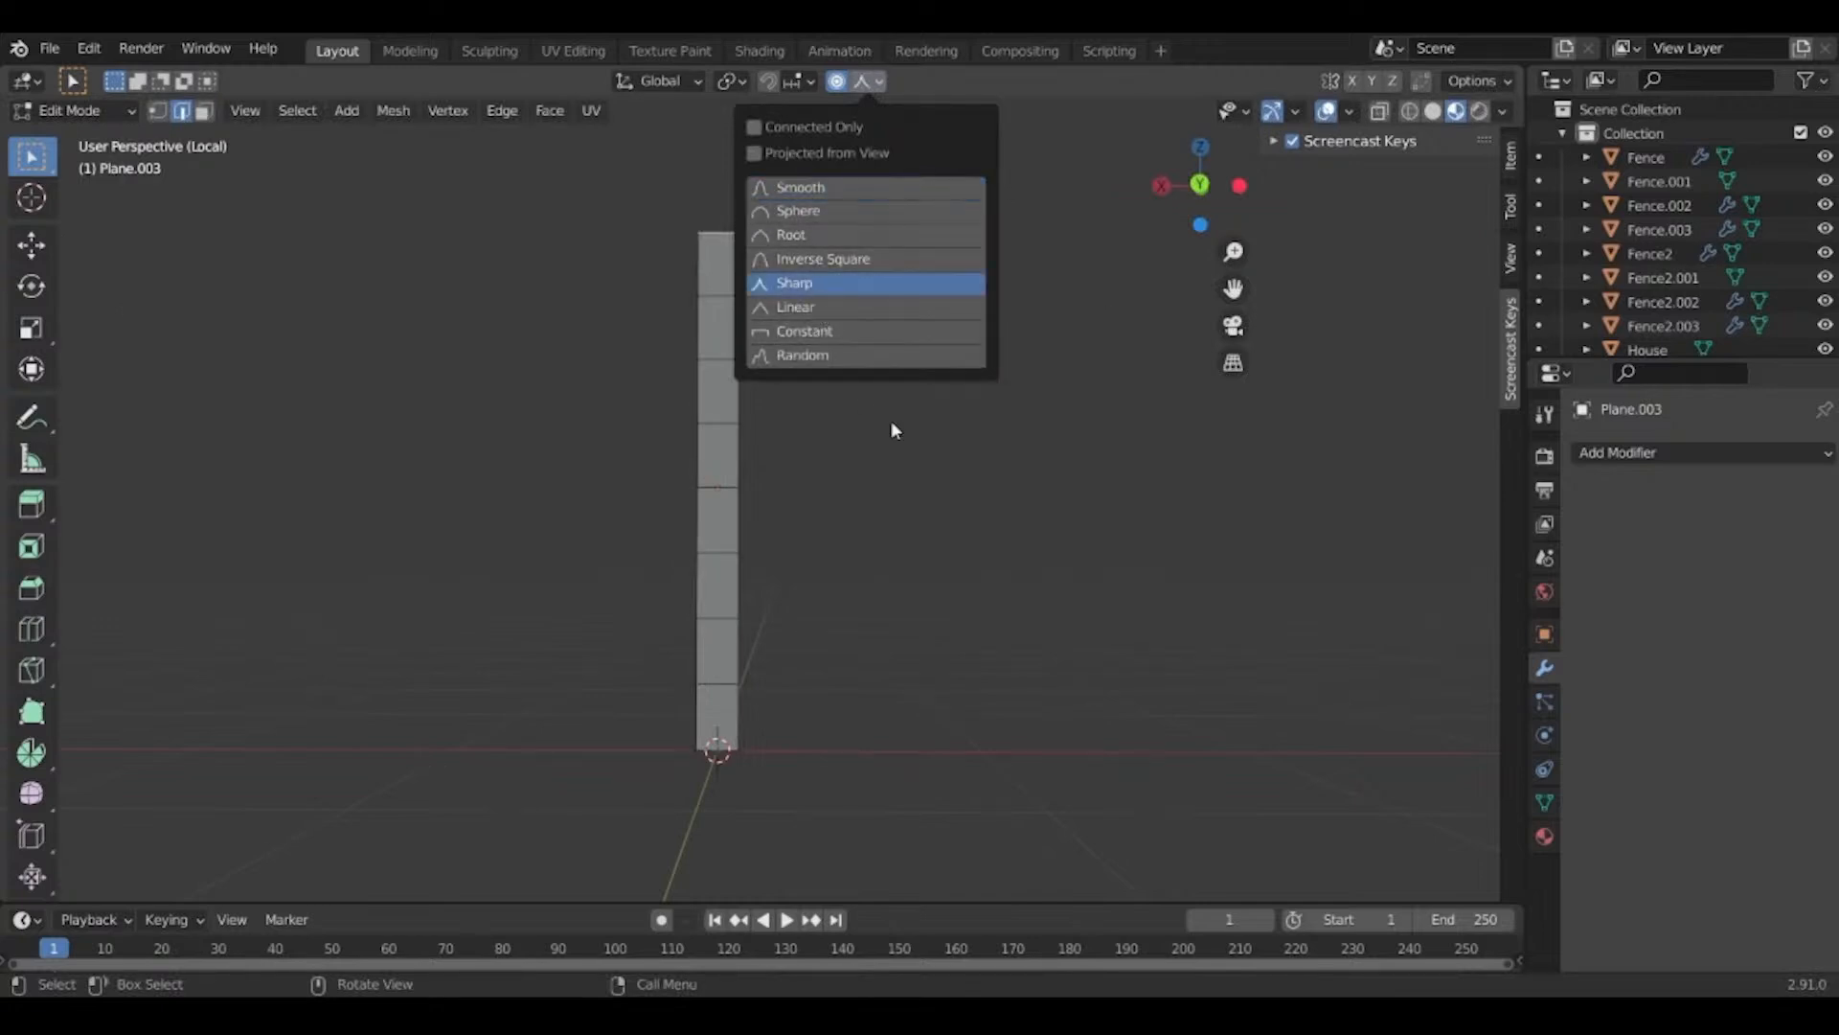
key(s)
key(x)
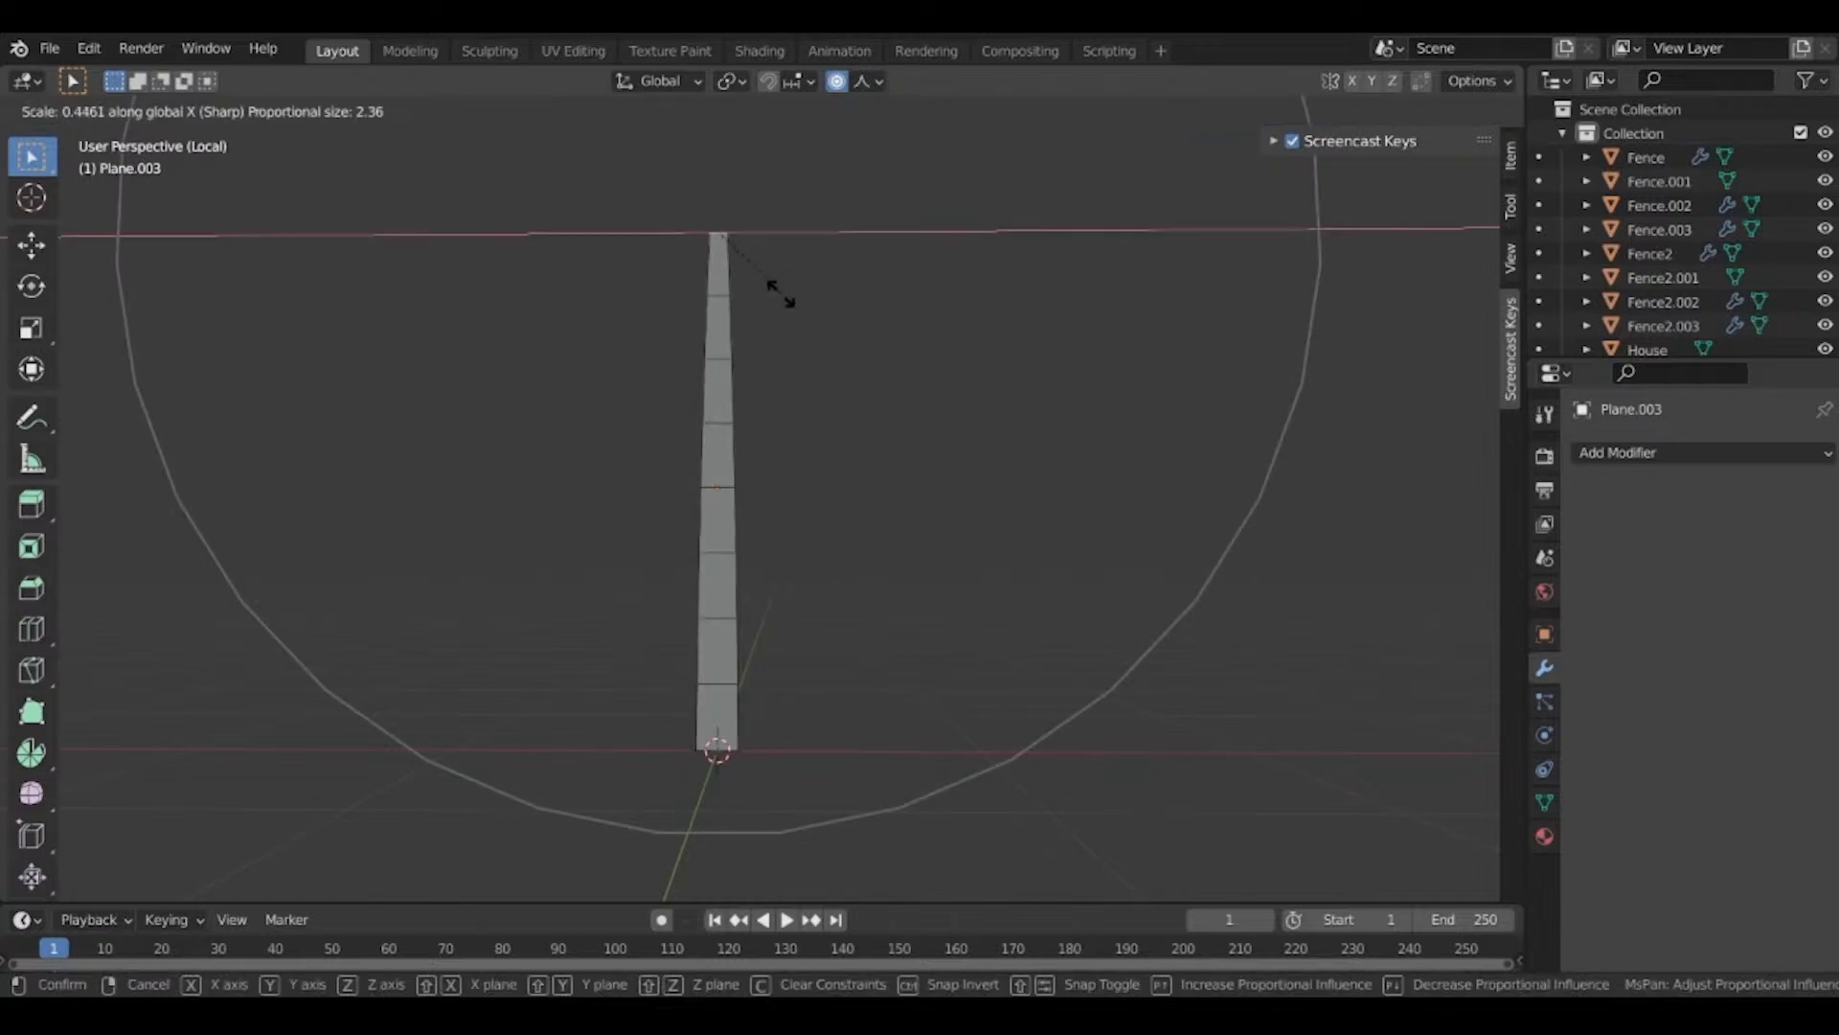
click(781, 293)
Narrow the strip's top edge again by scaling it to about 0.856 in X with Sharp falloff.
scroll(749, 671, up, 3)
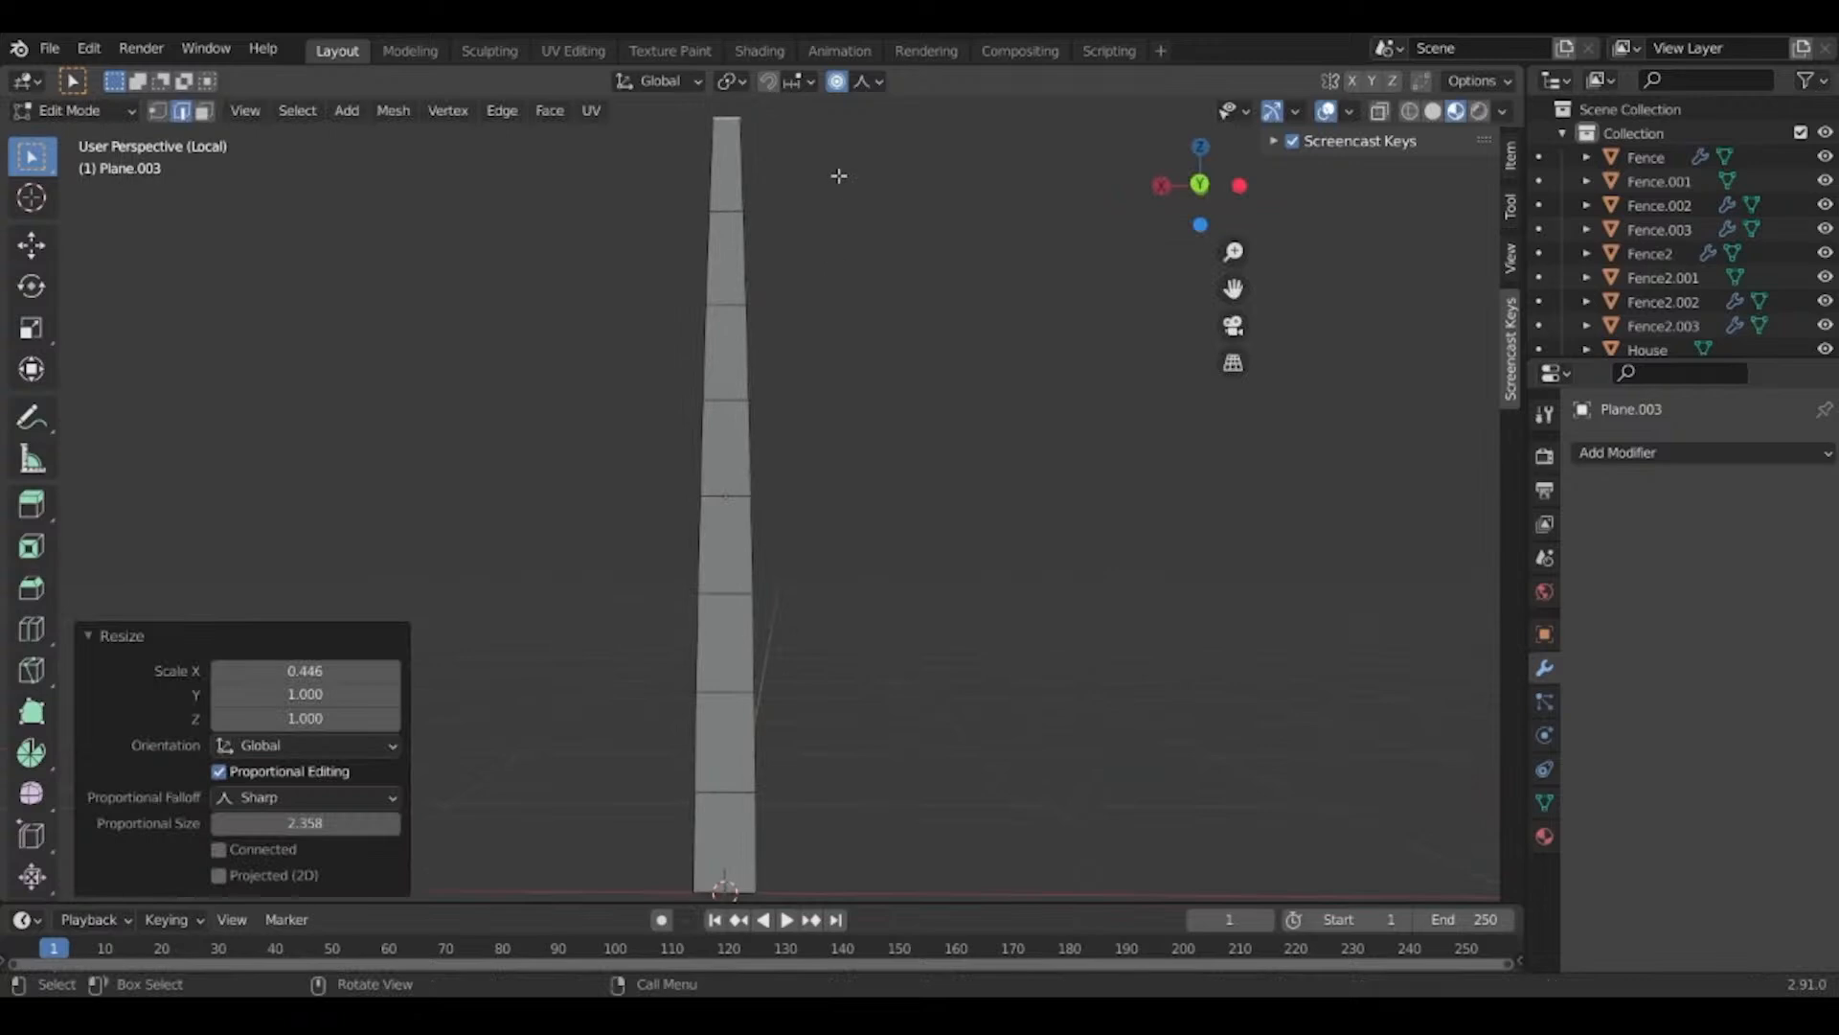
key(s)
key(x)
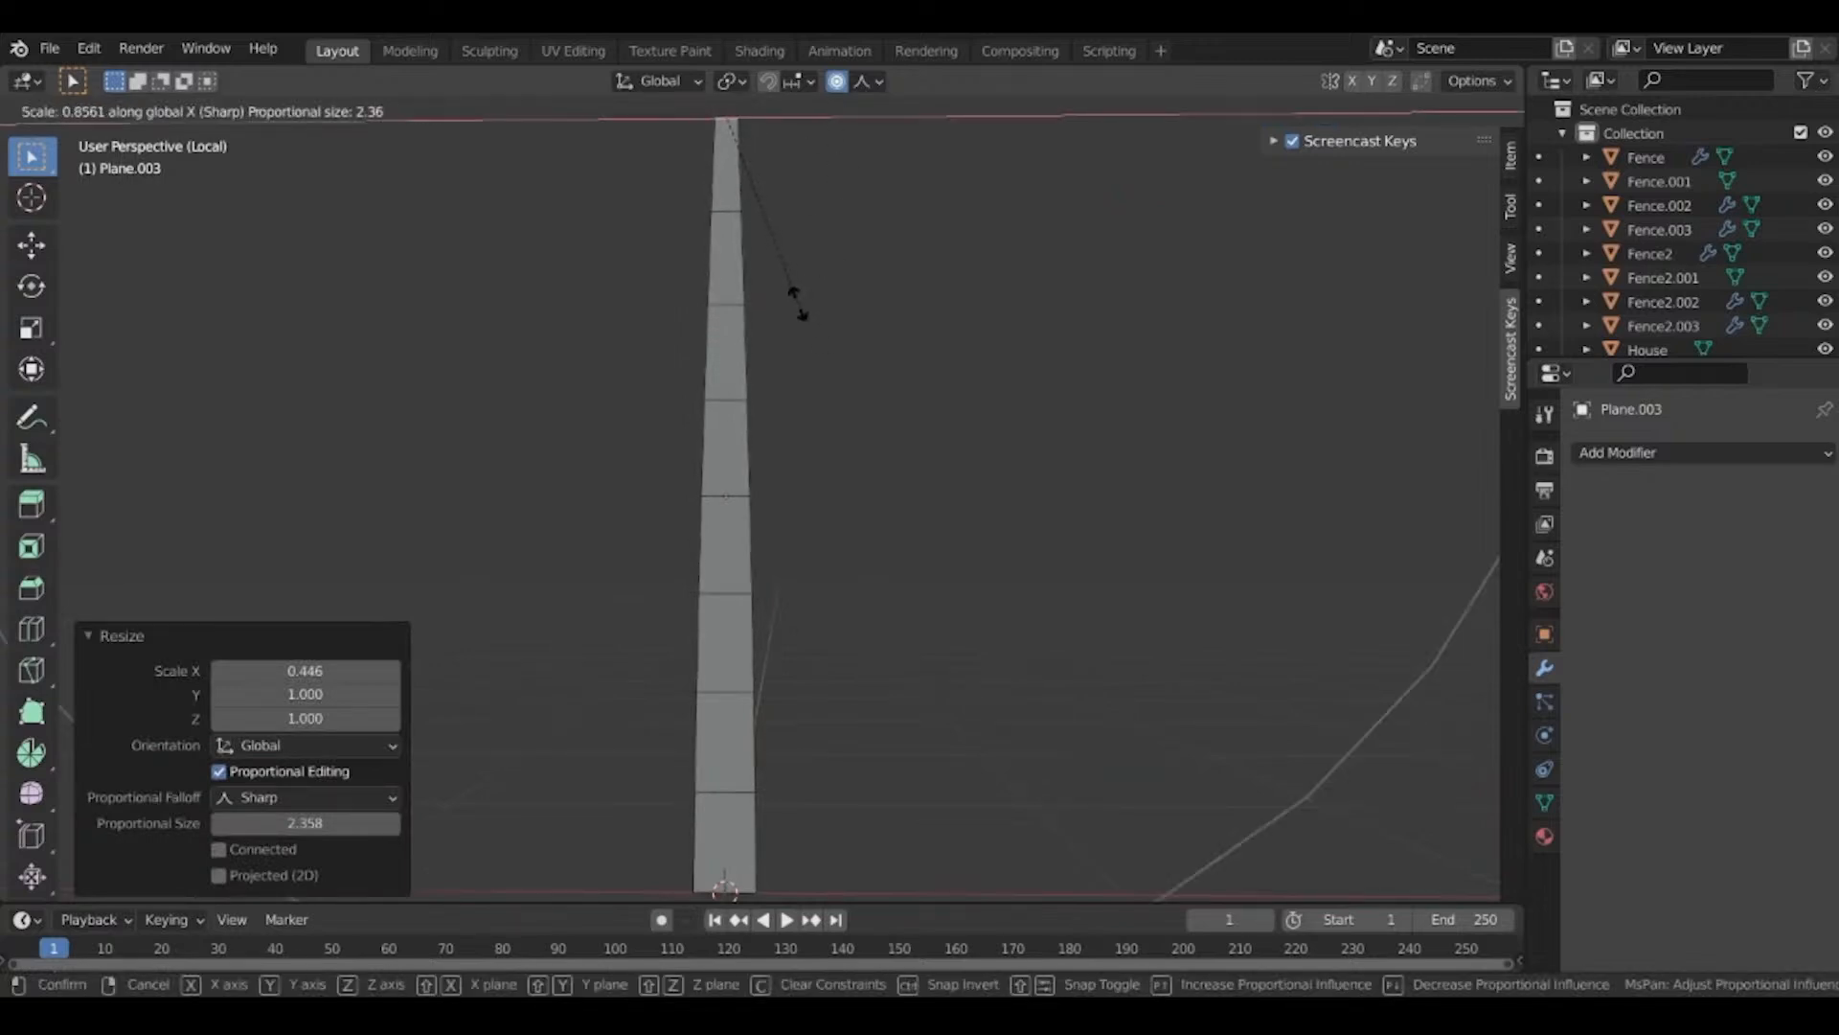
click(799, 305)
Scale the strip's bottom edge to about 0.822 in X with Sharp proportional falloff.
shift+middle_drag(830, 546, 858, 425)
click(731, 799)
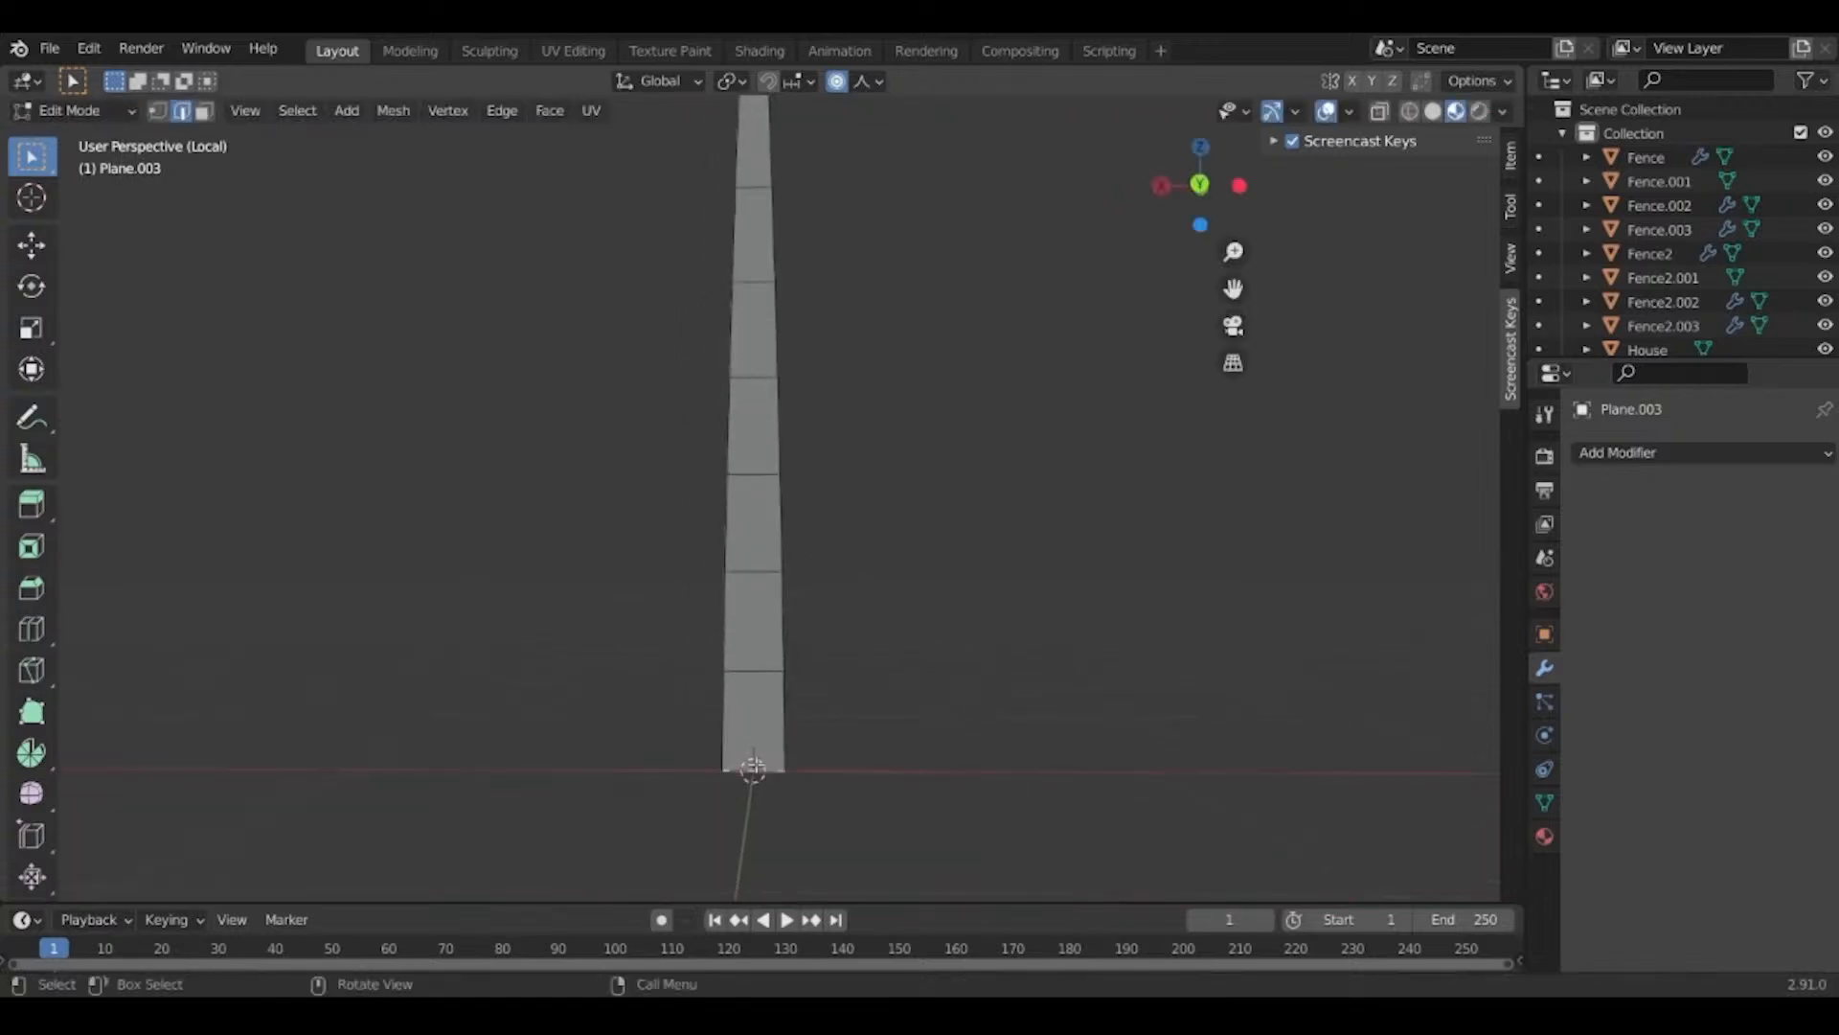
key(s)
key(x)
key(Escape)
key(s)
key(x)
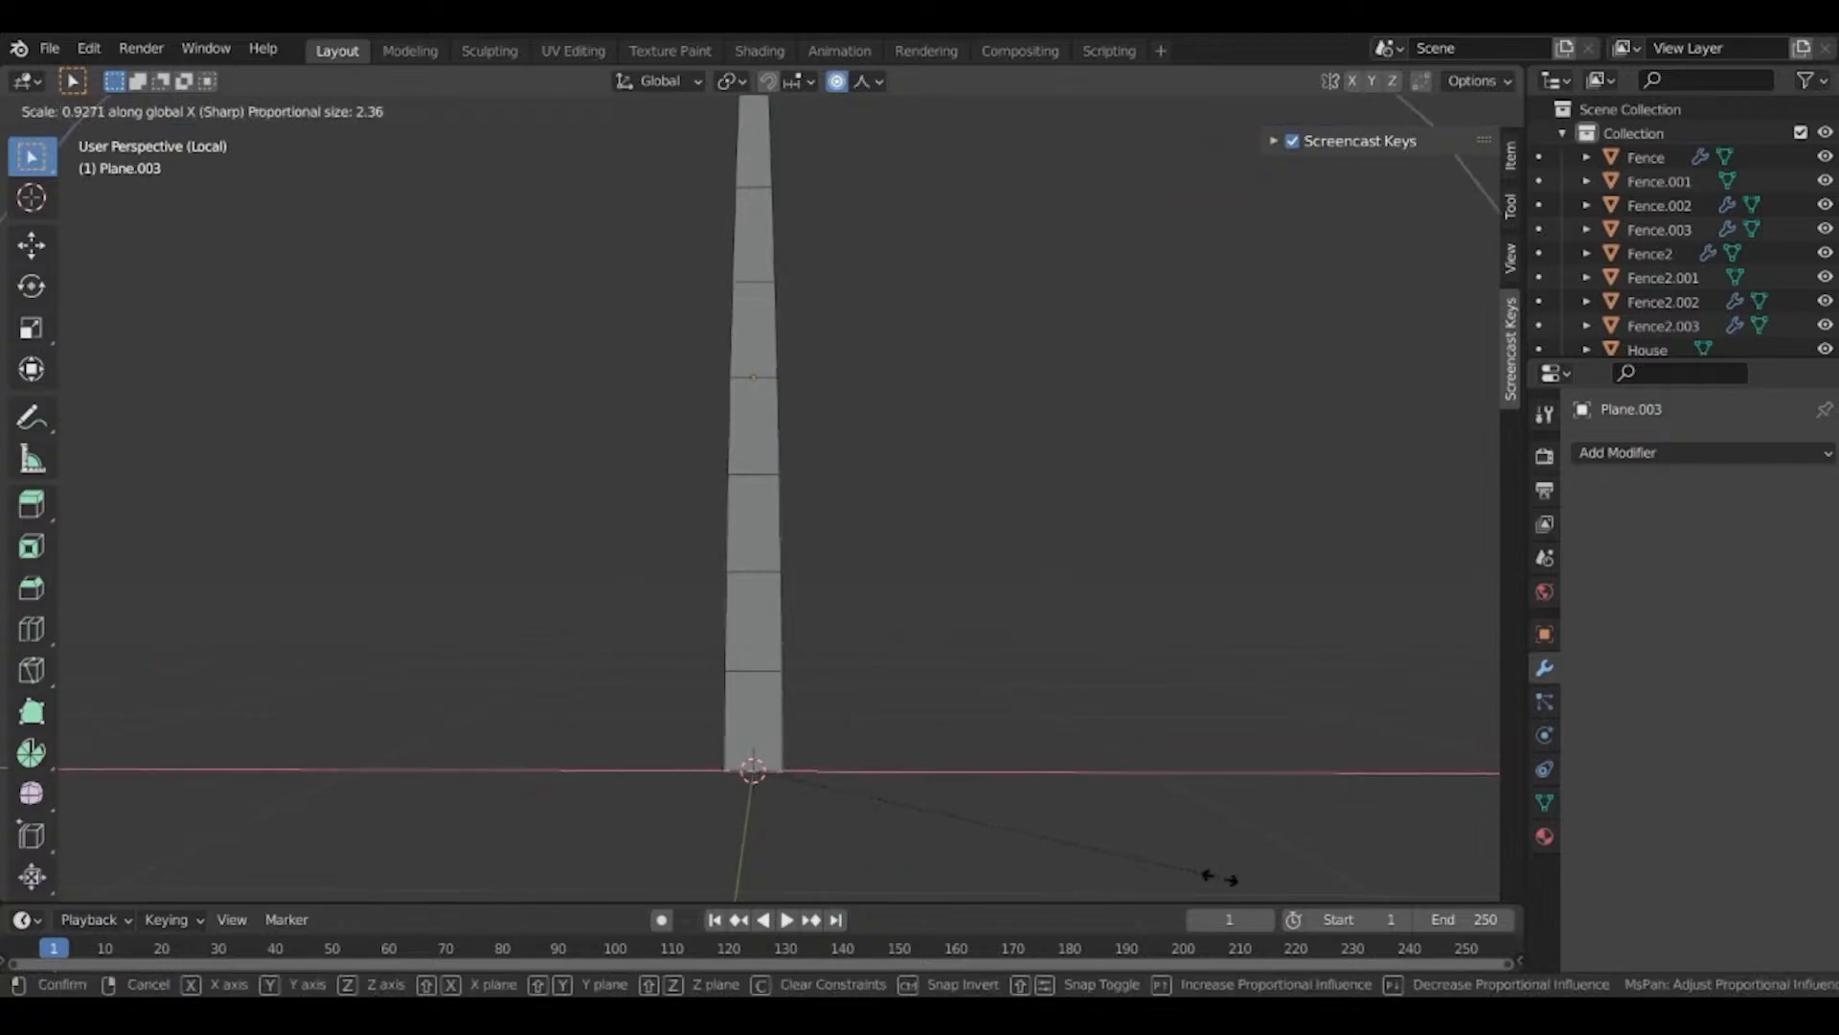
click(1179, 867)
scroll(1179, 862, down, 2)
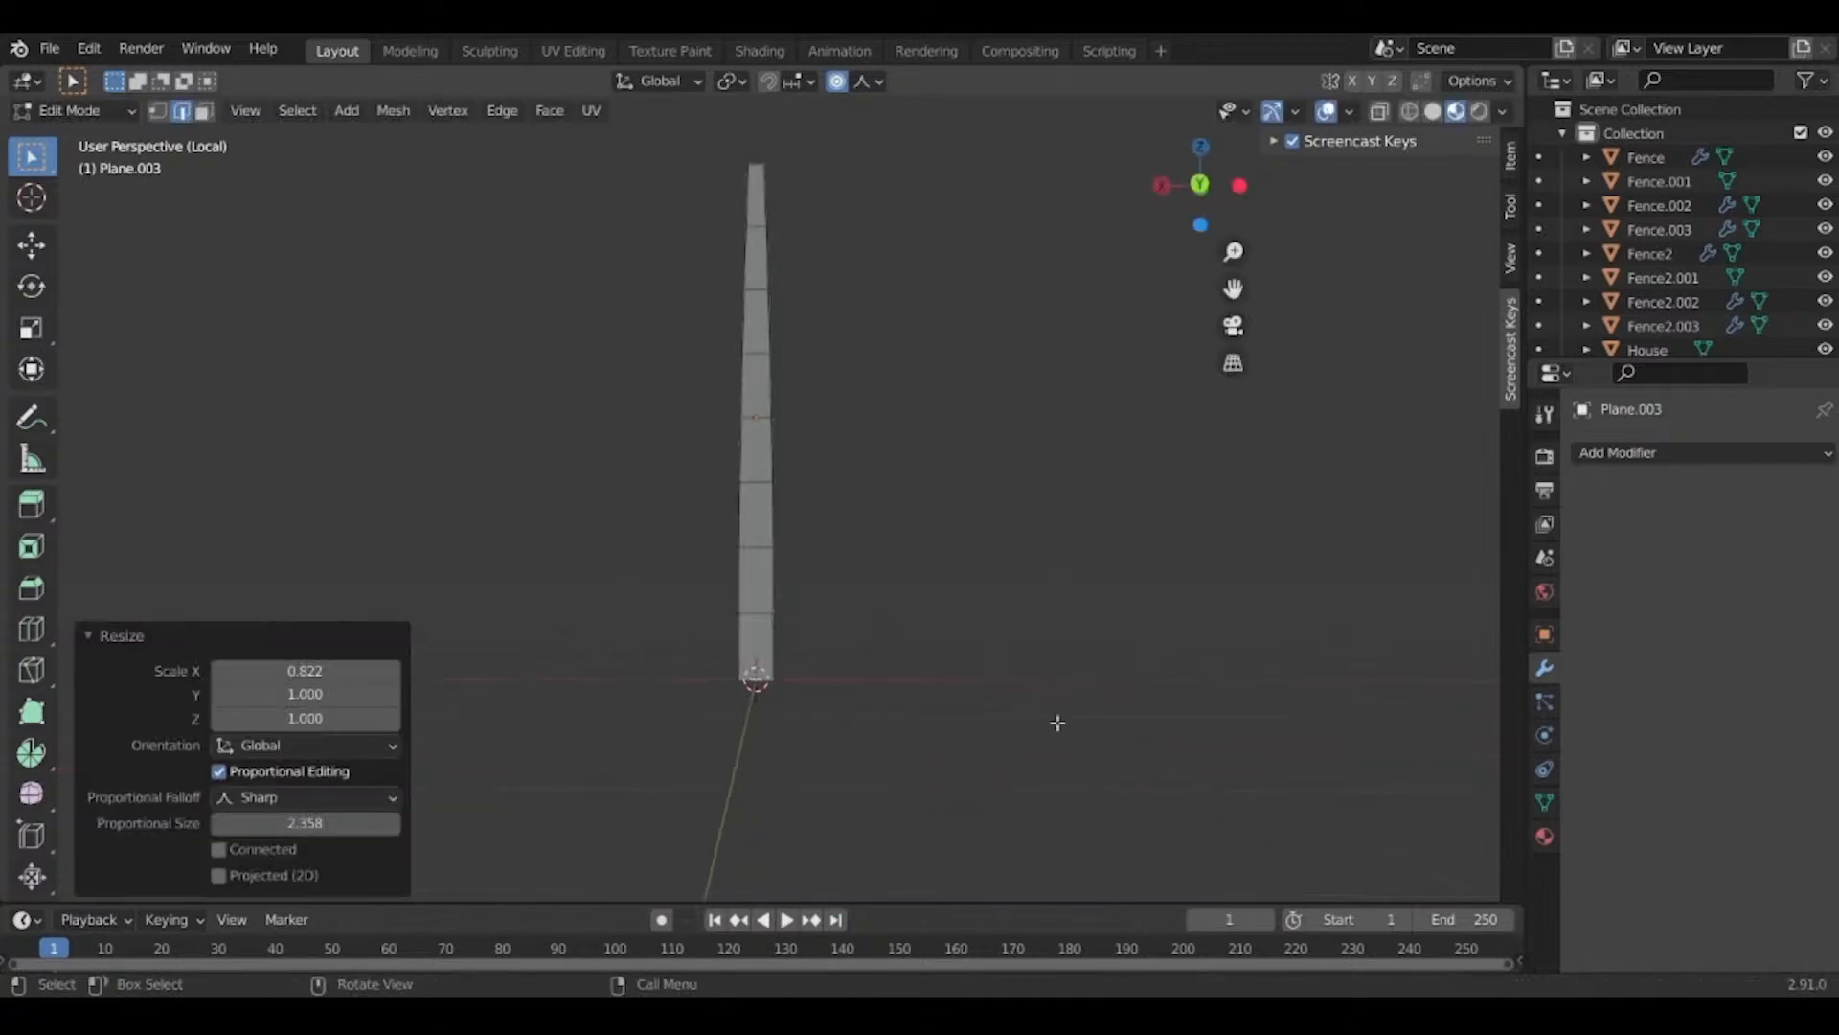
key(s)
key(x)
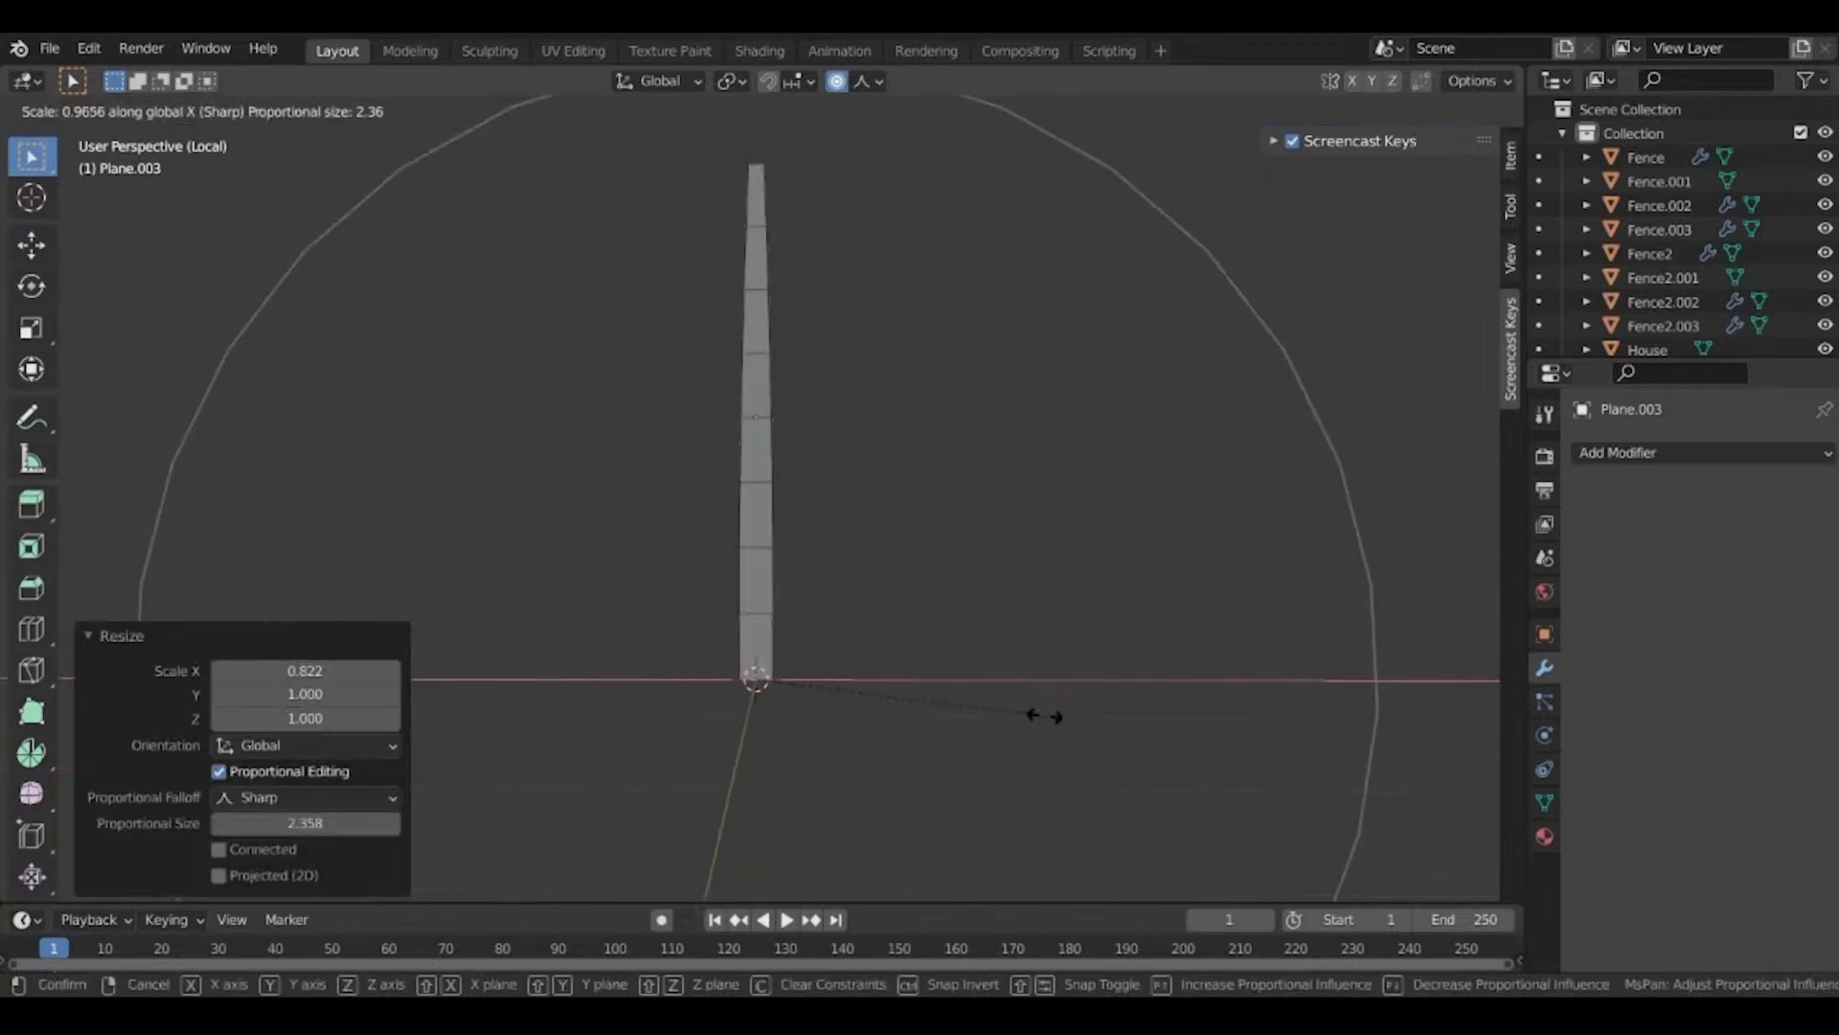
key(Escape)
Add an Array modifier to the tapered strip with a relative X offset factor of -1.4.
key(Tab)
click(1646, 451)
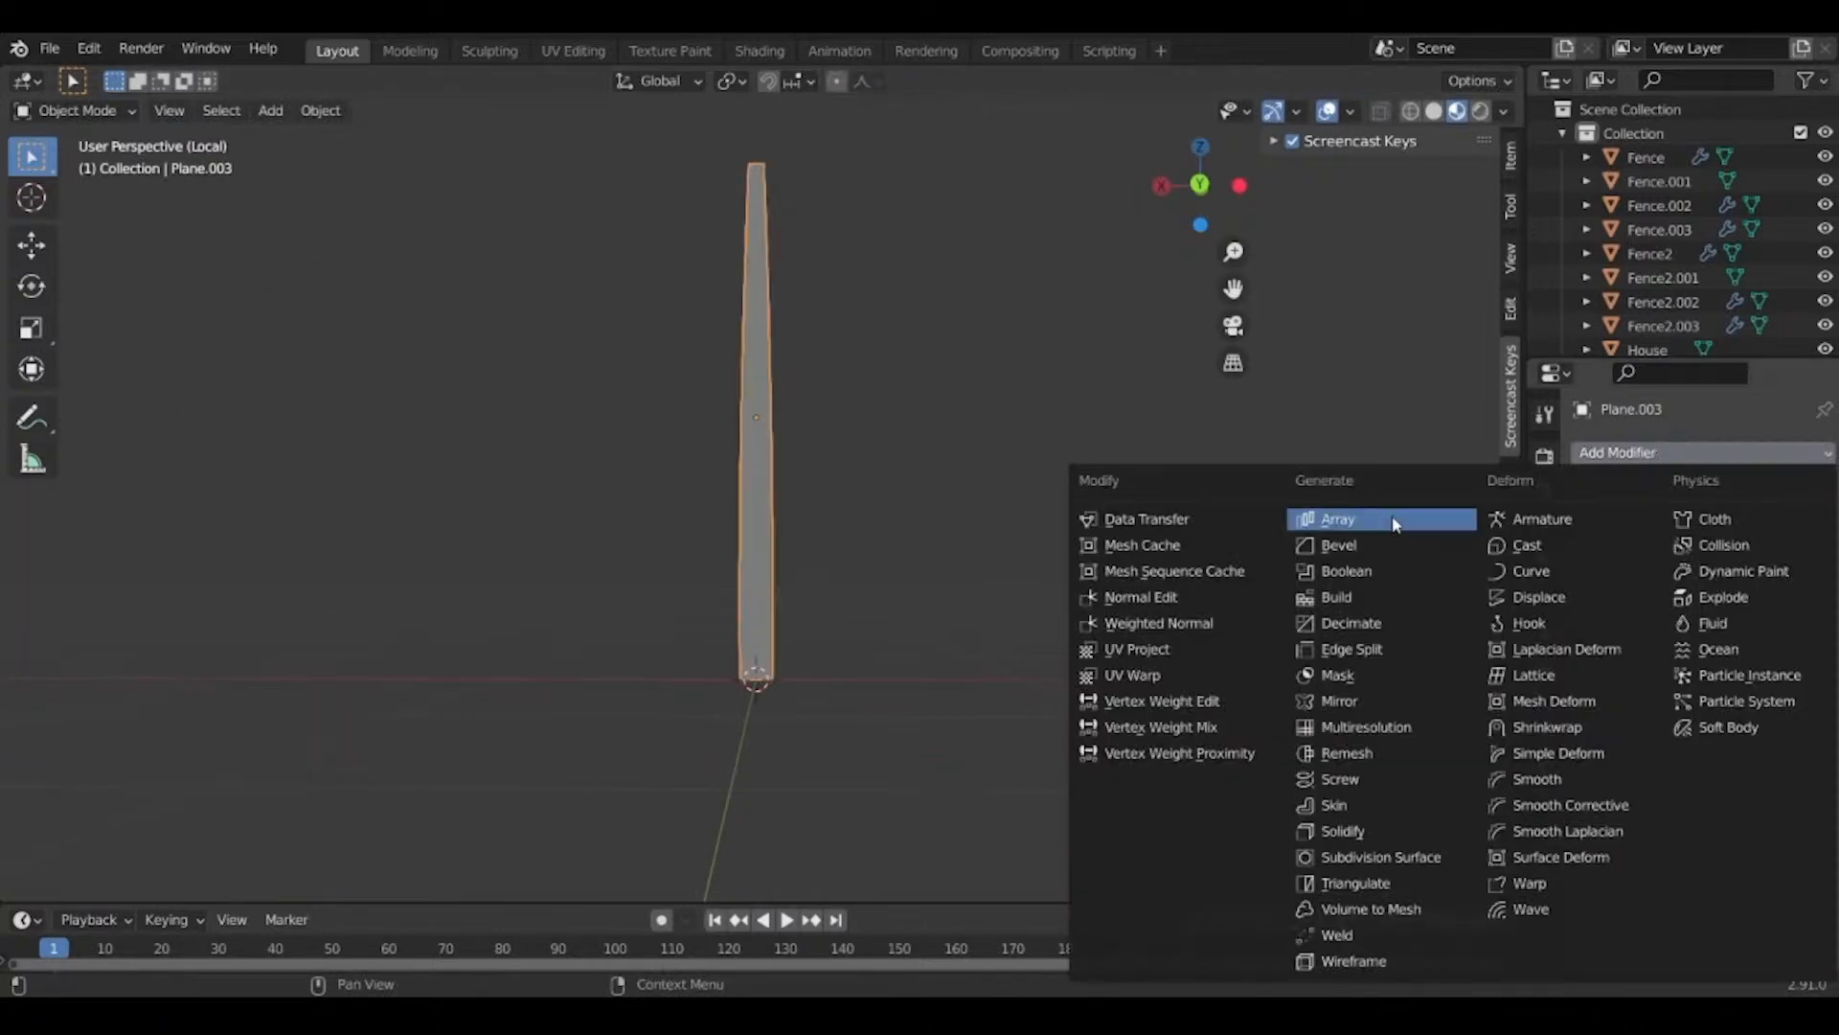
click(1393, 522)
double_click(1743, 633)
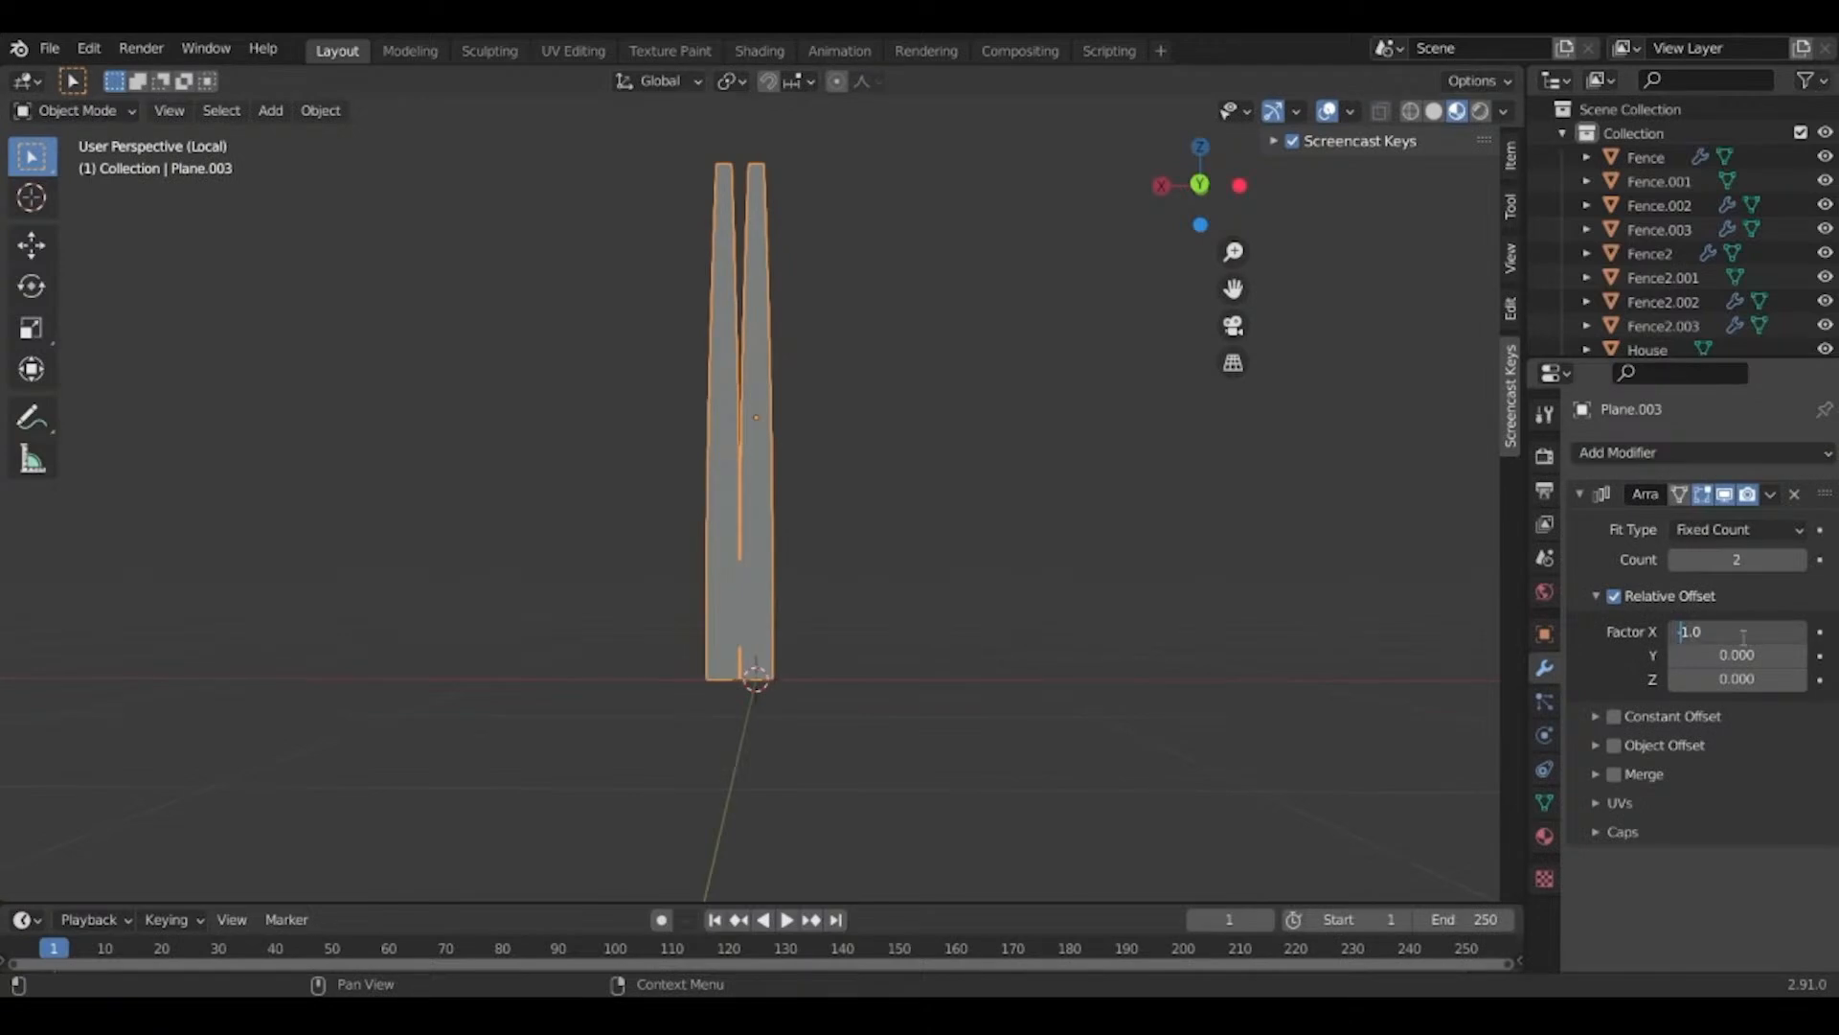
key(Return)
click(1800, 634)
click(1800, 634)
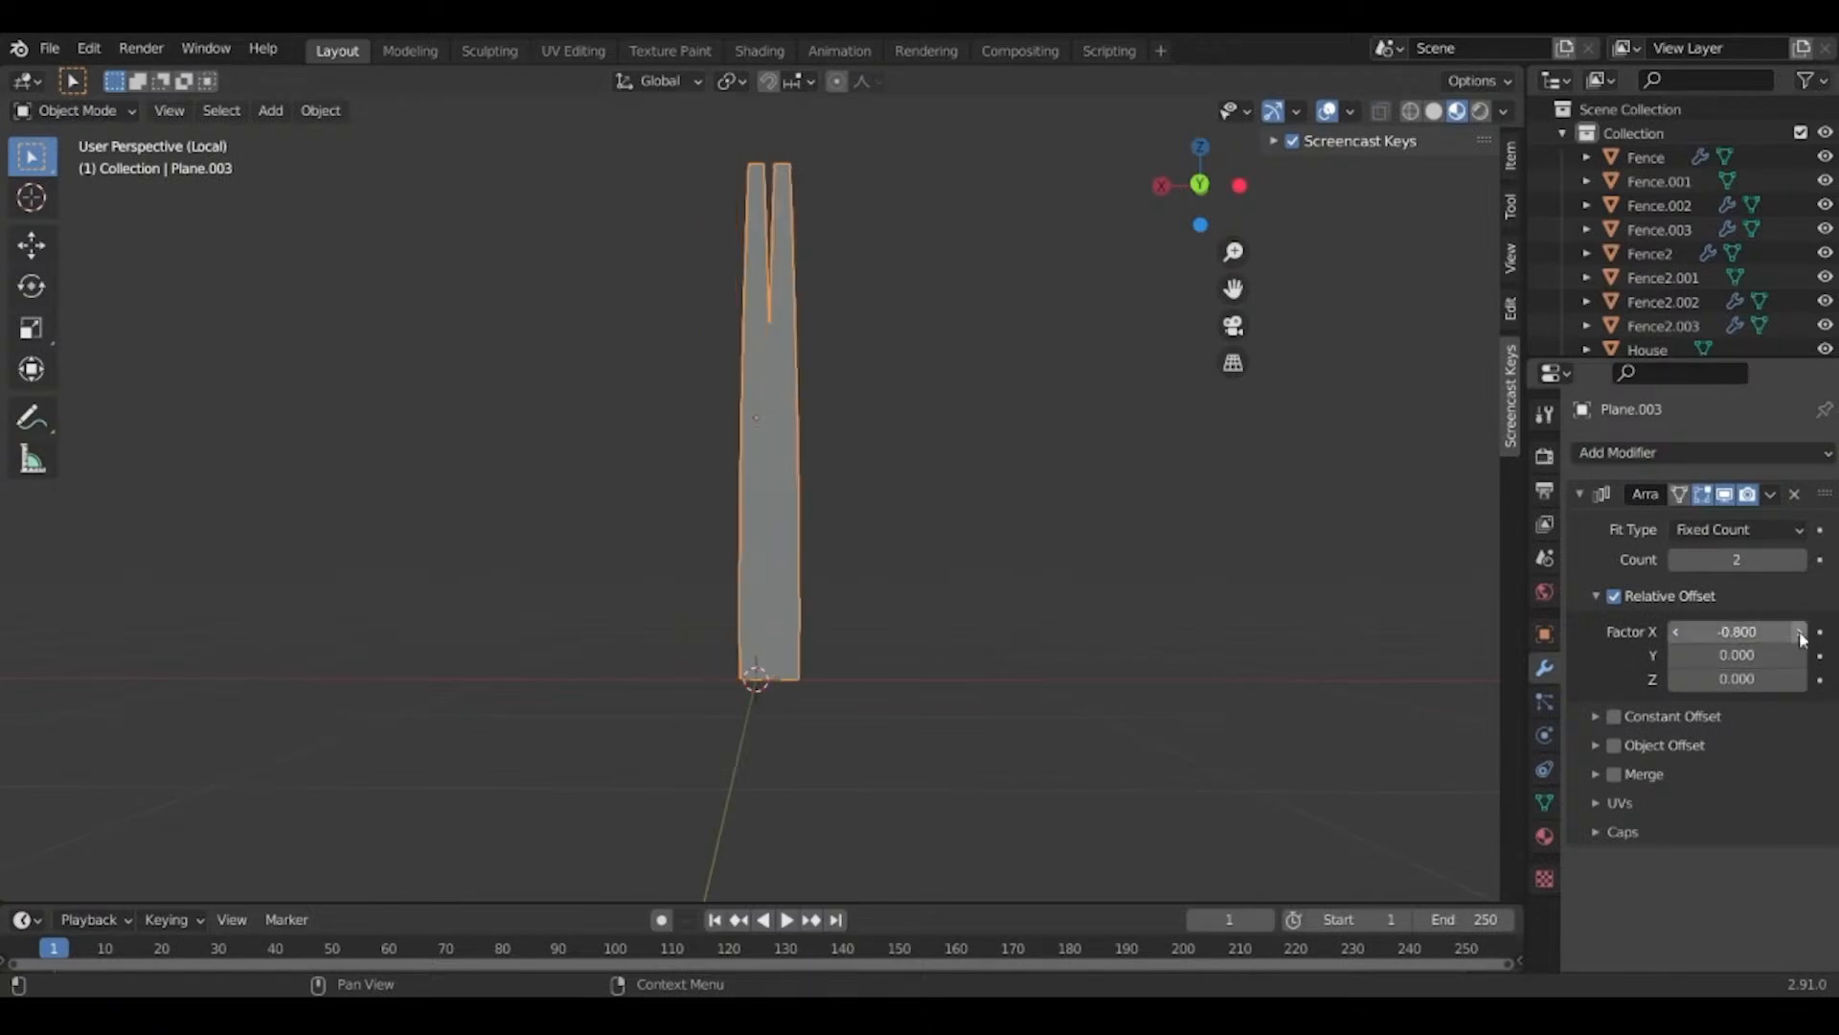
click(1674, 632)
click(1675, 633)
click(1676, 632)
click(1677, 632)
click(1676, 632)
click(1677, 633)
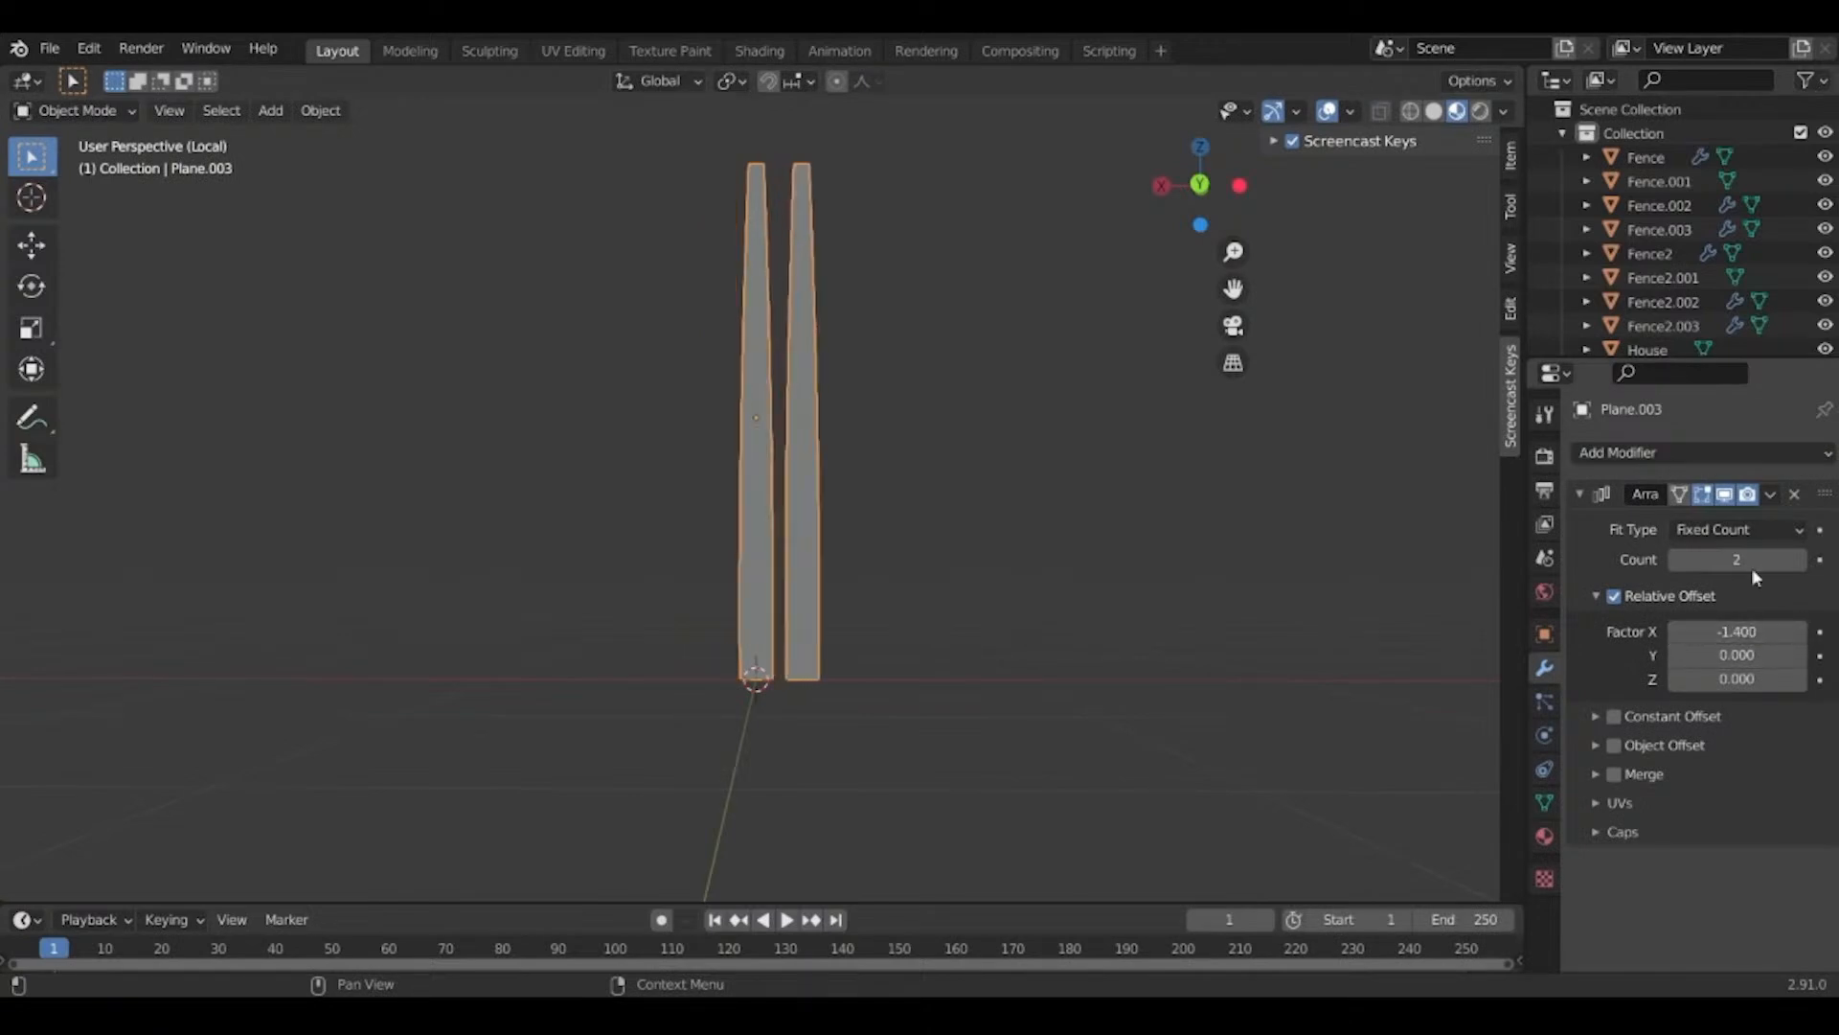
Set the Array modifier's count to 17 to extend the row of tapered strips.
drag(1751, 569, 1824, 569)
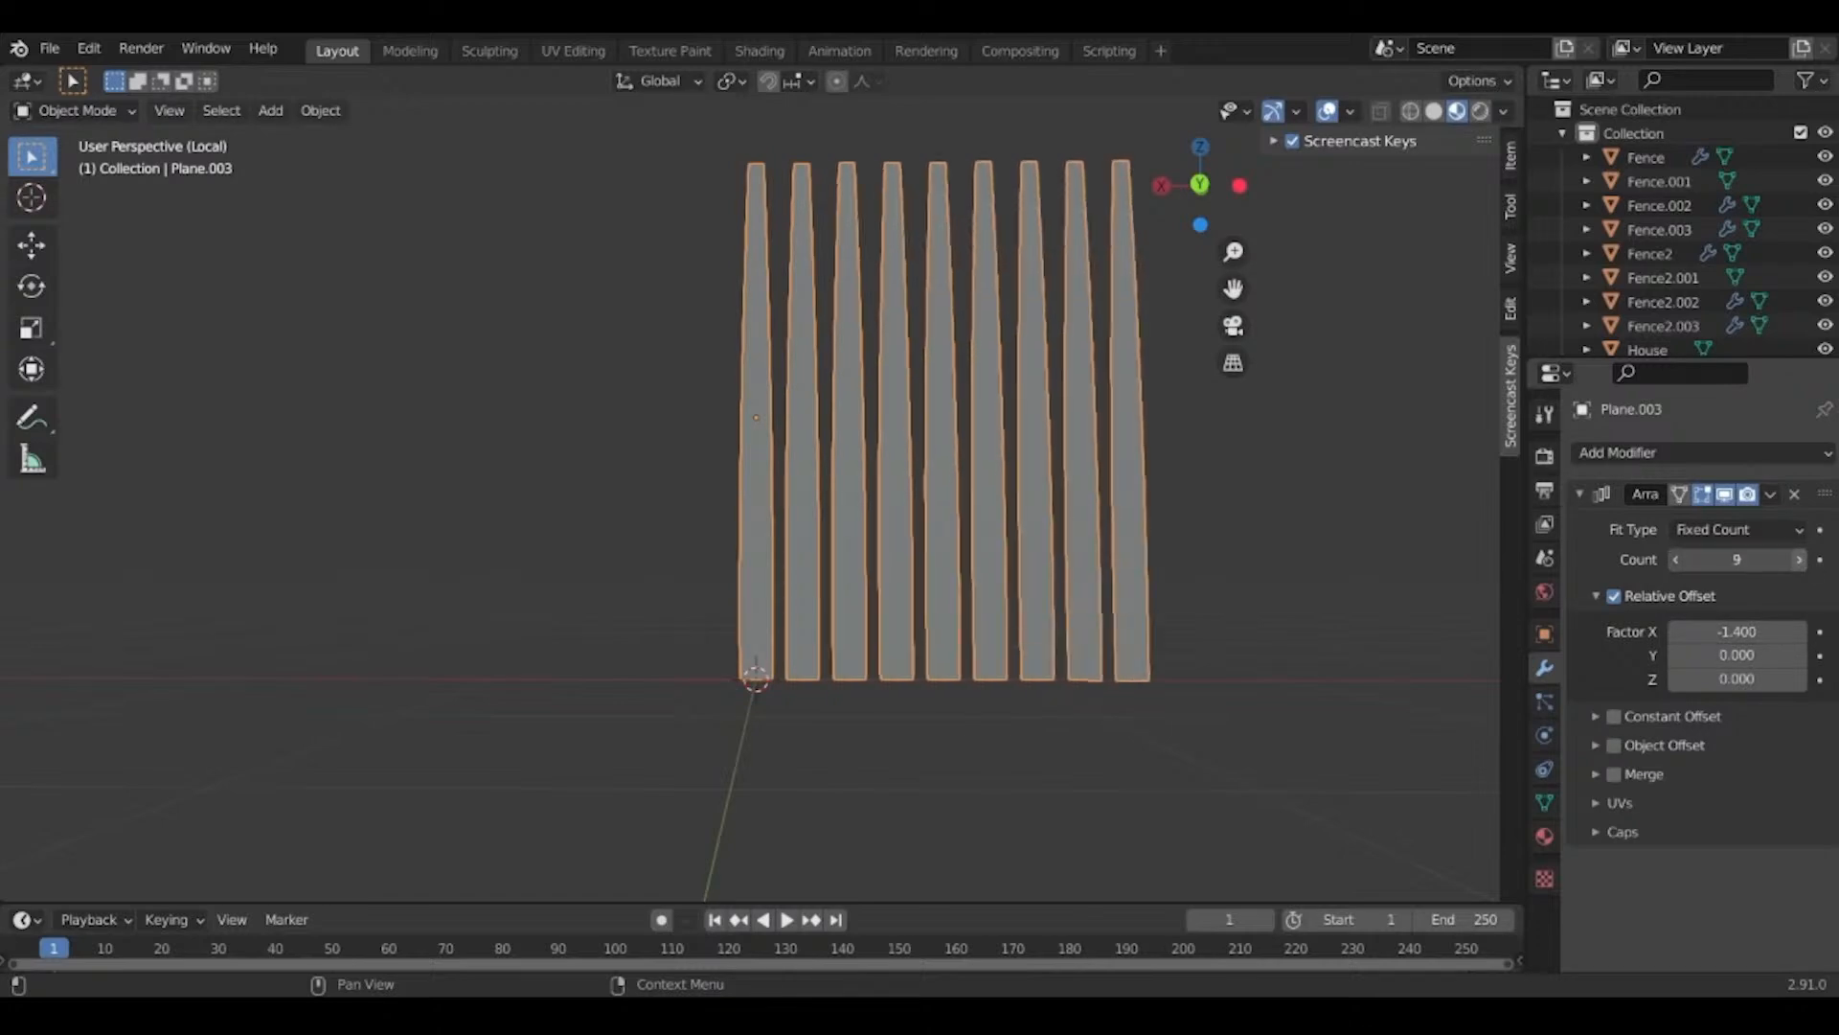
click(1801, 564)
click(1801, 563)
click(1801, 563)
click(1801, 563)
click(1801, 563)
scroll(1016, 613, down, 2)
middle_drag(981, 645, 962, 683)
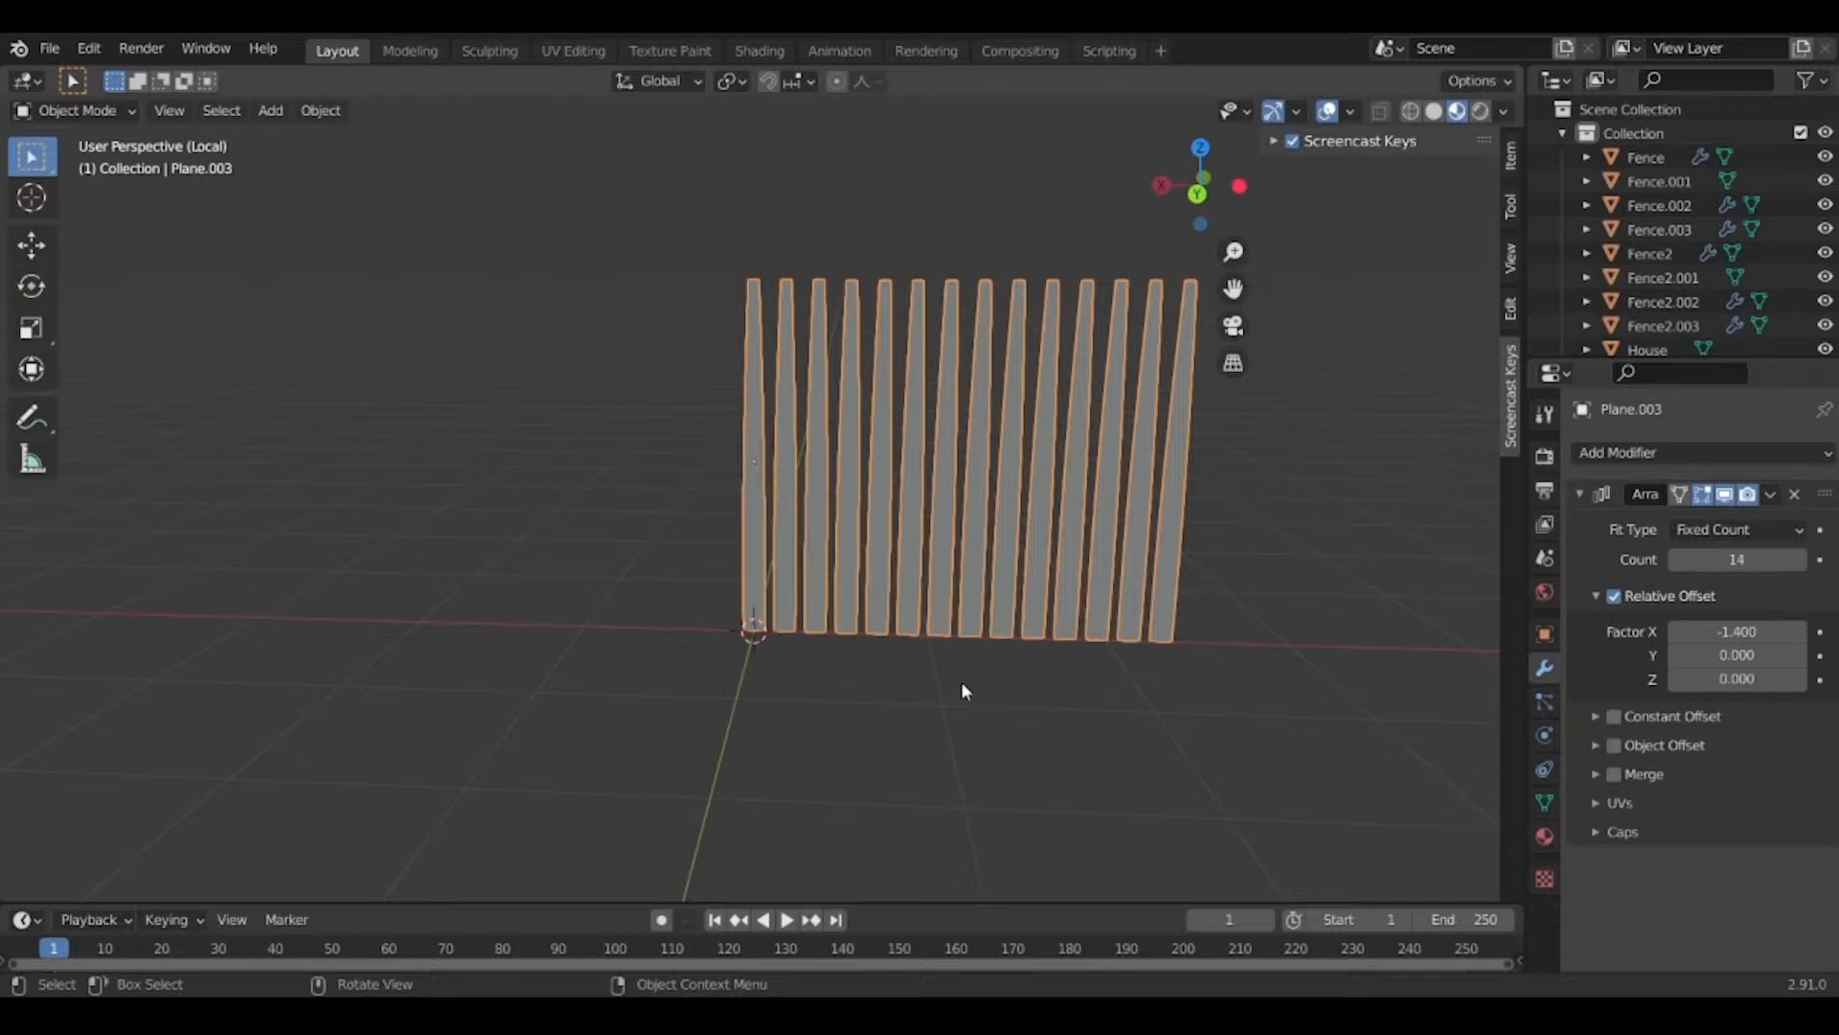
click(1798, 561)
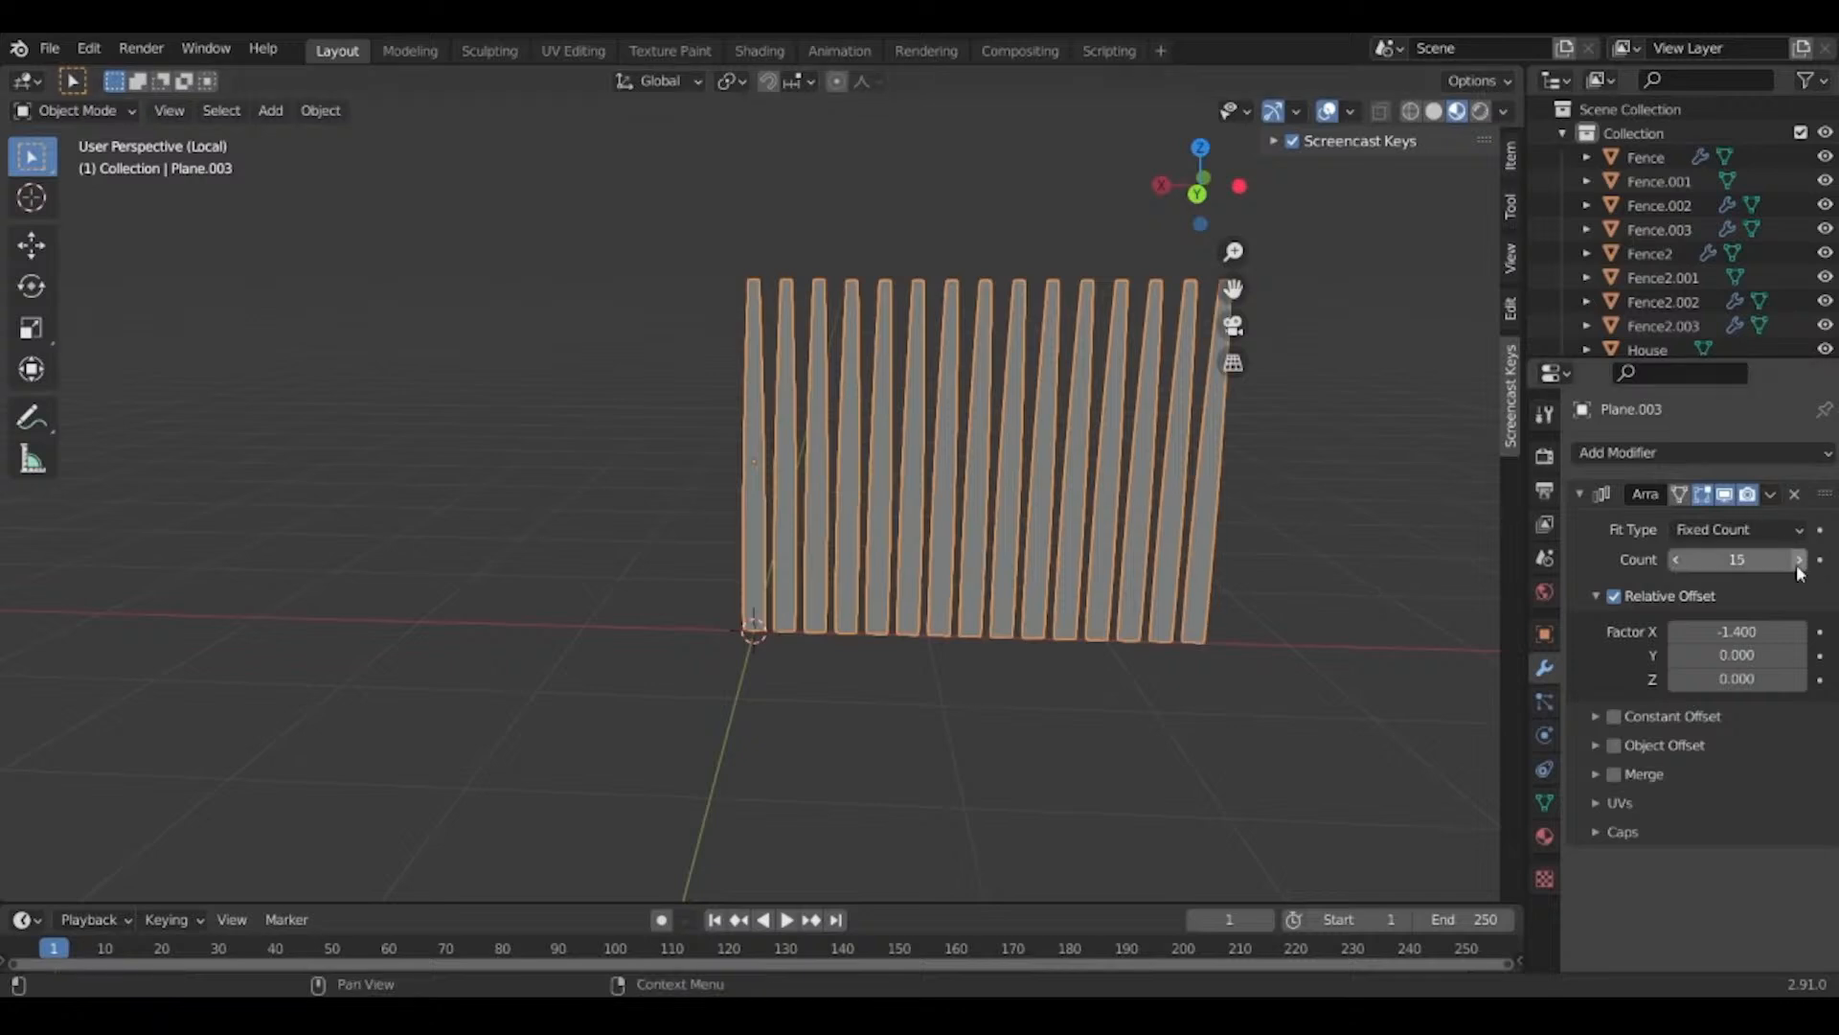
click(1797, 564)
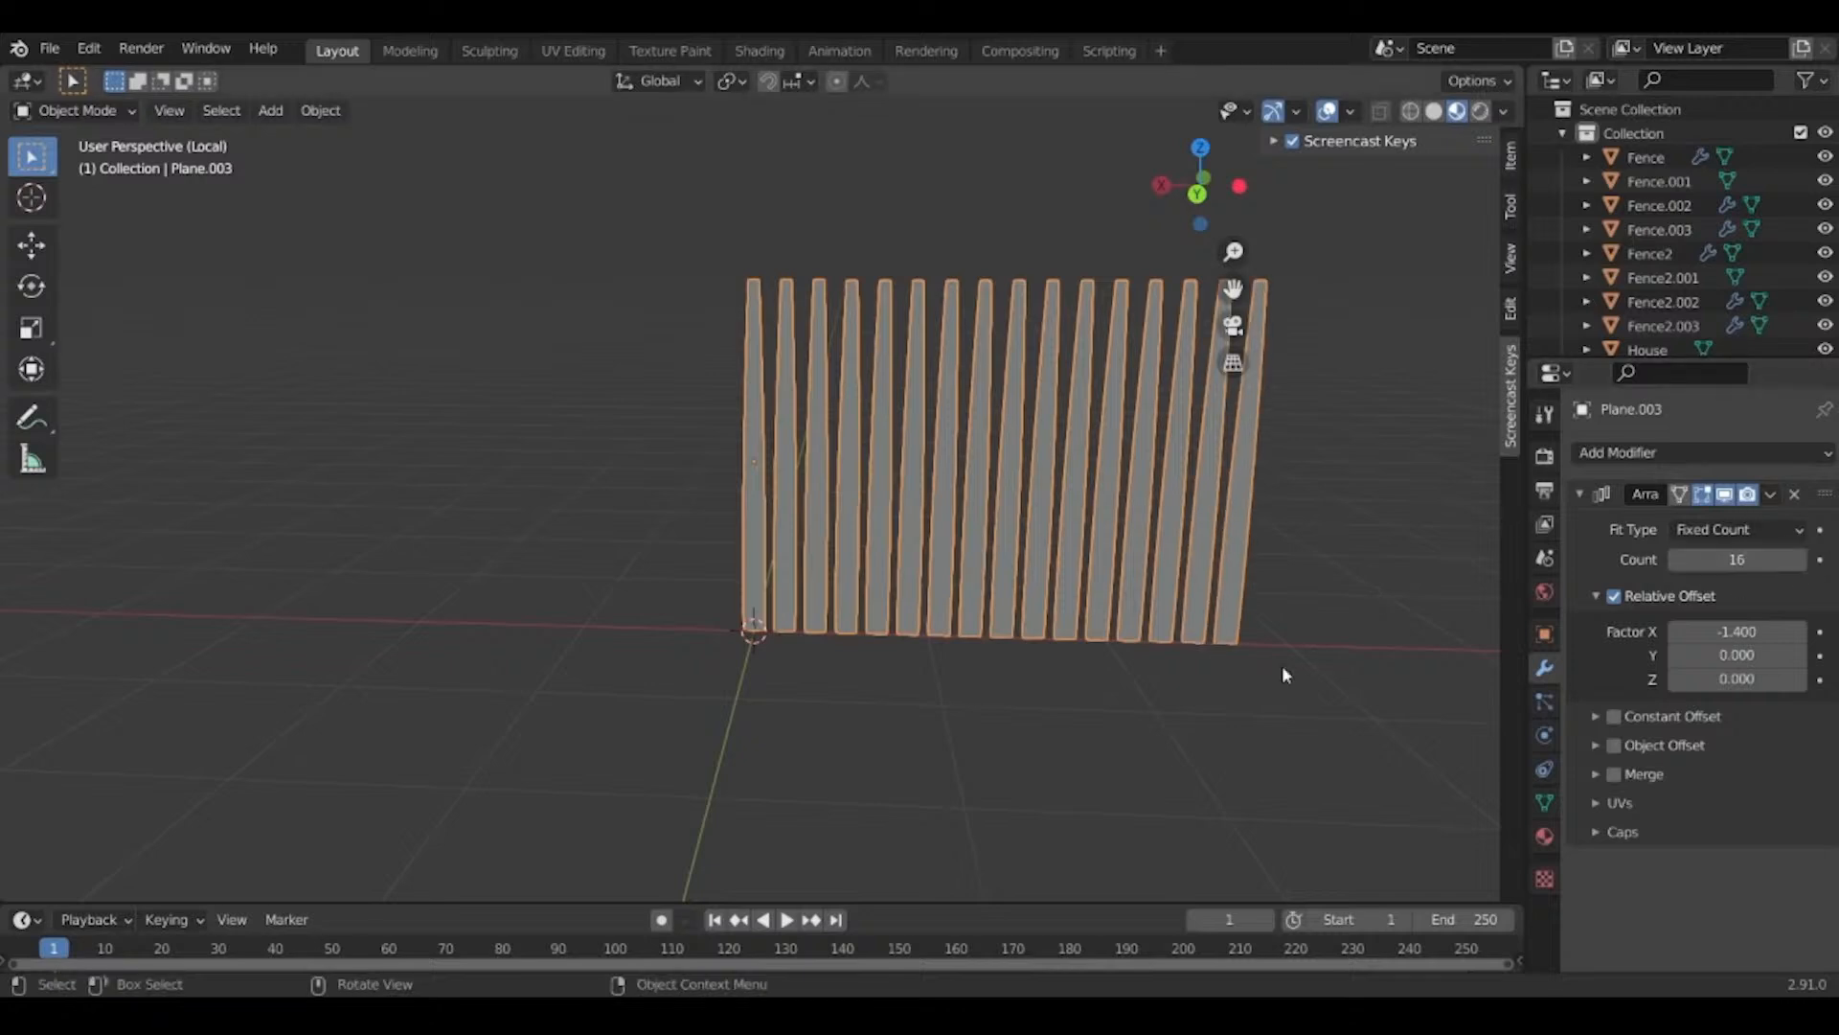
middle_drag(975, 757, 1067, 706)
click(1798, 559)
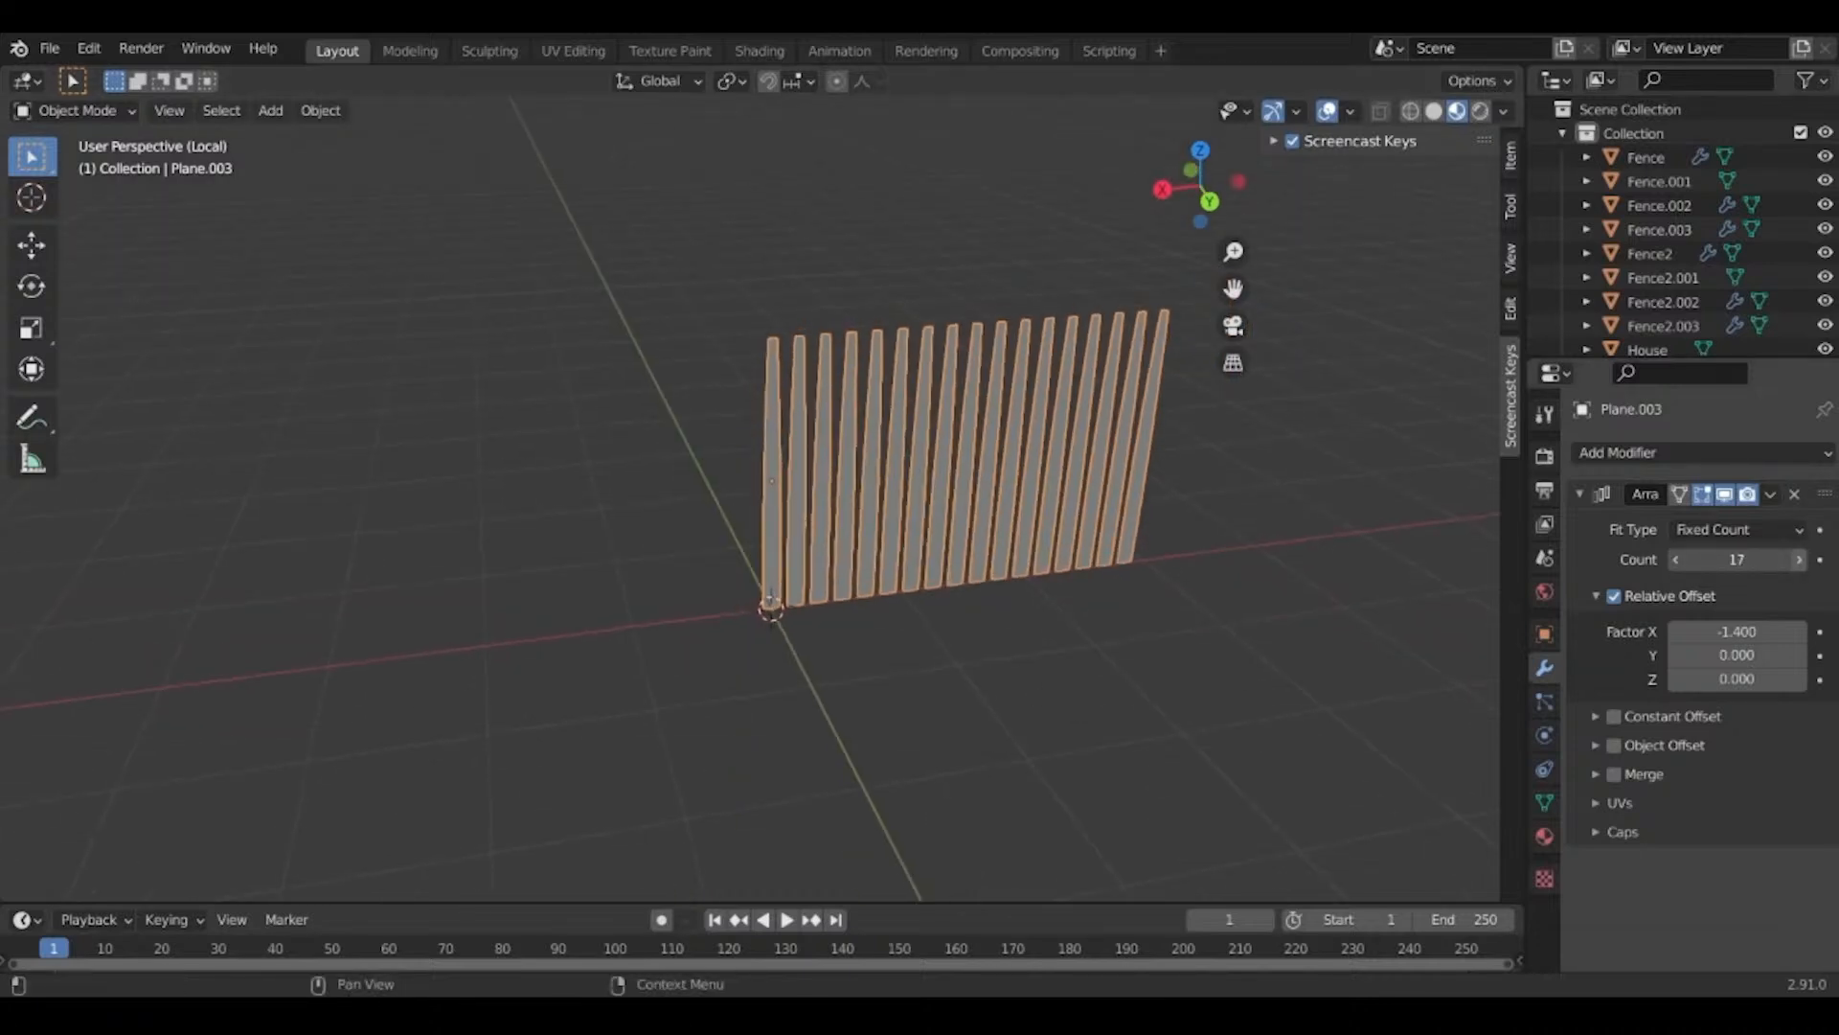
click(1798, 560)
click(1676, 561)
Add a second Array modifier to the row of tapered strips.
click(1778, 454)
click(1353, 515)
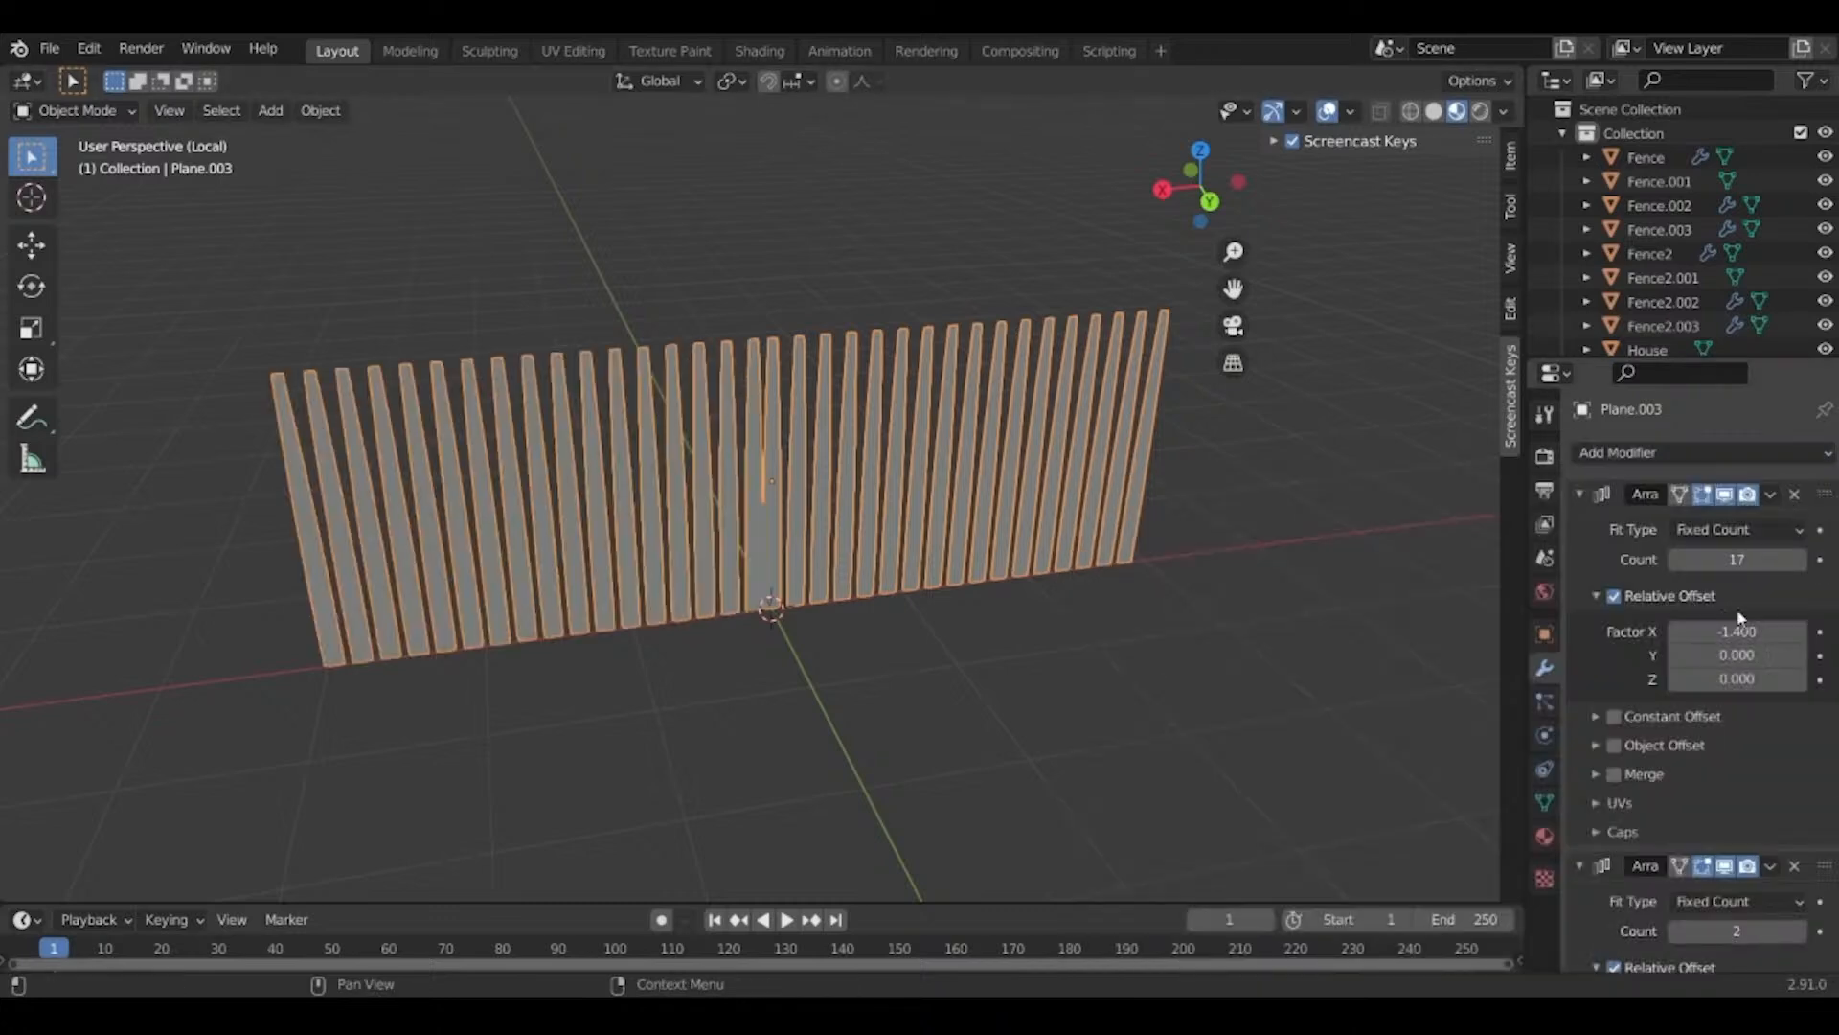
scroll(1743, 621, down, 4)
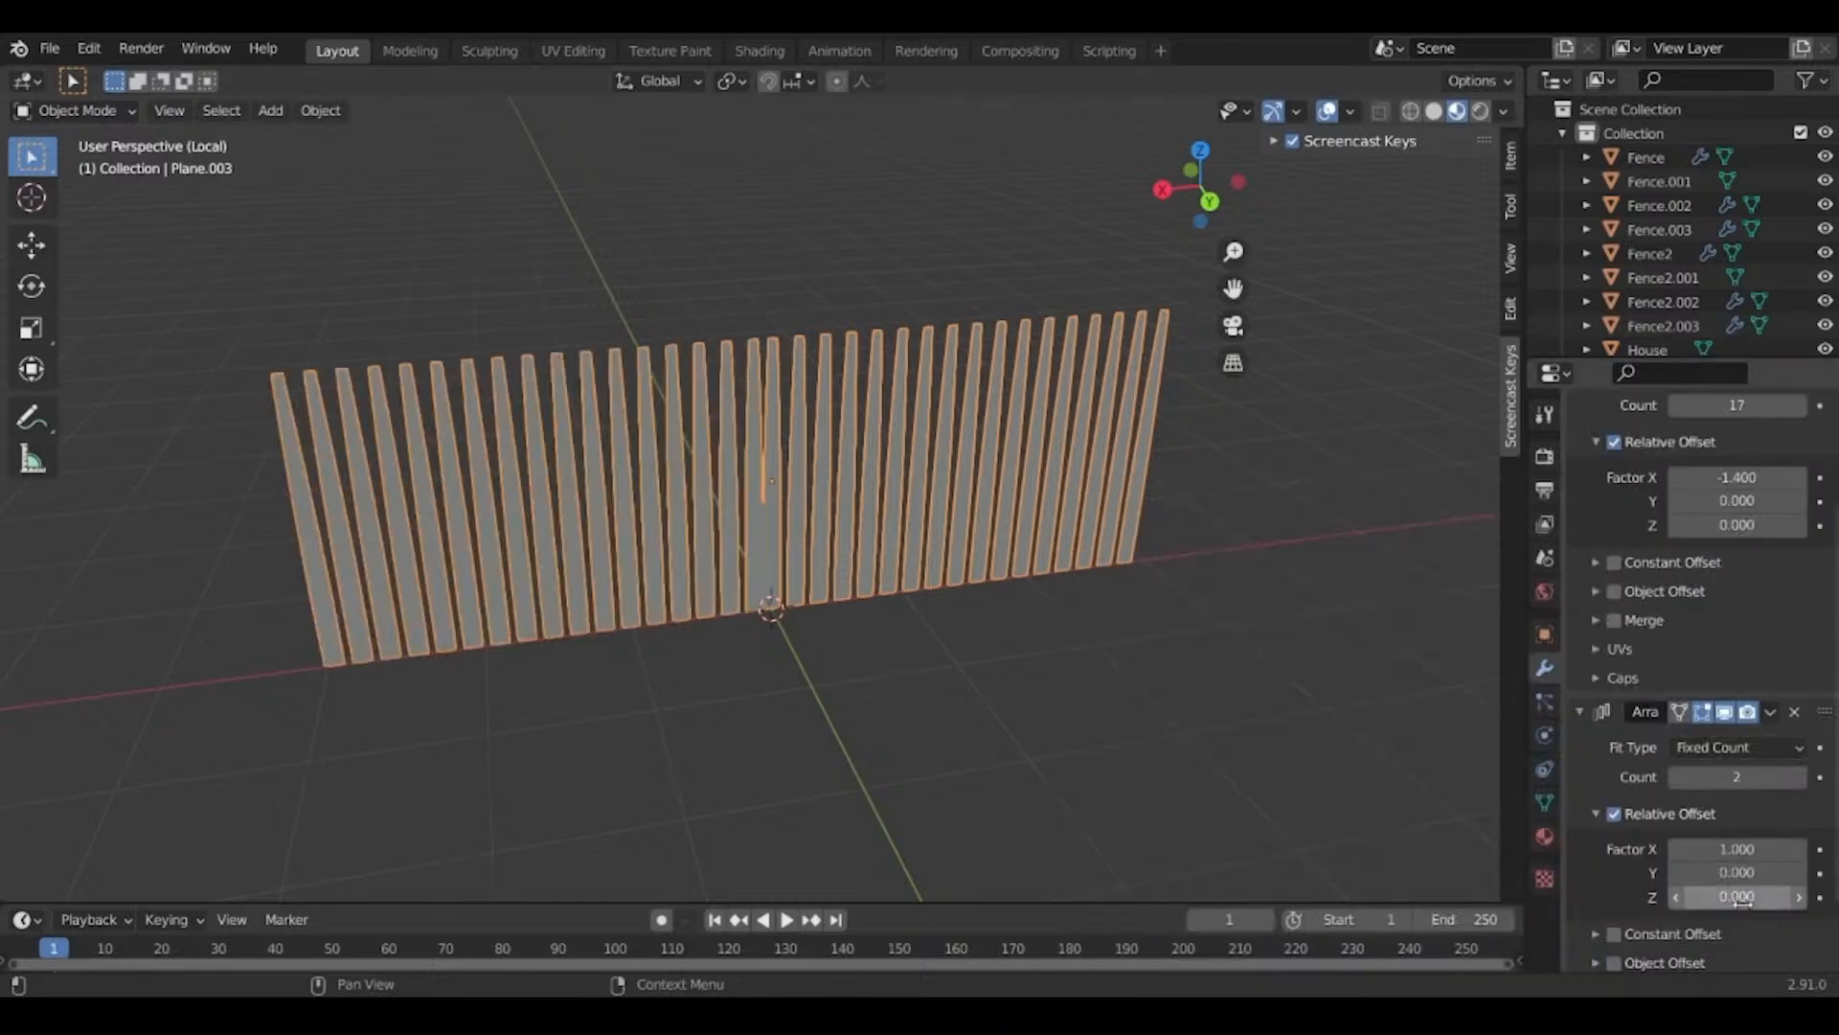
Try a relative Y offset factor of 1 on the second Array modifier and reset it to 0.
click(1740, 873)
text(1)
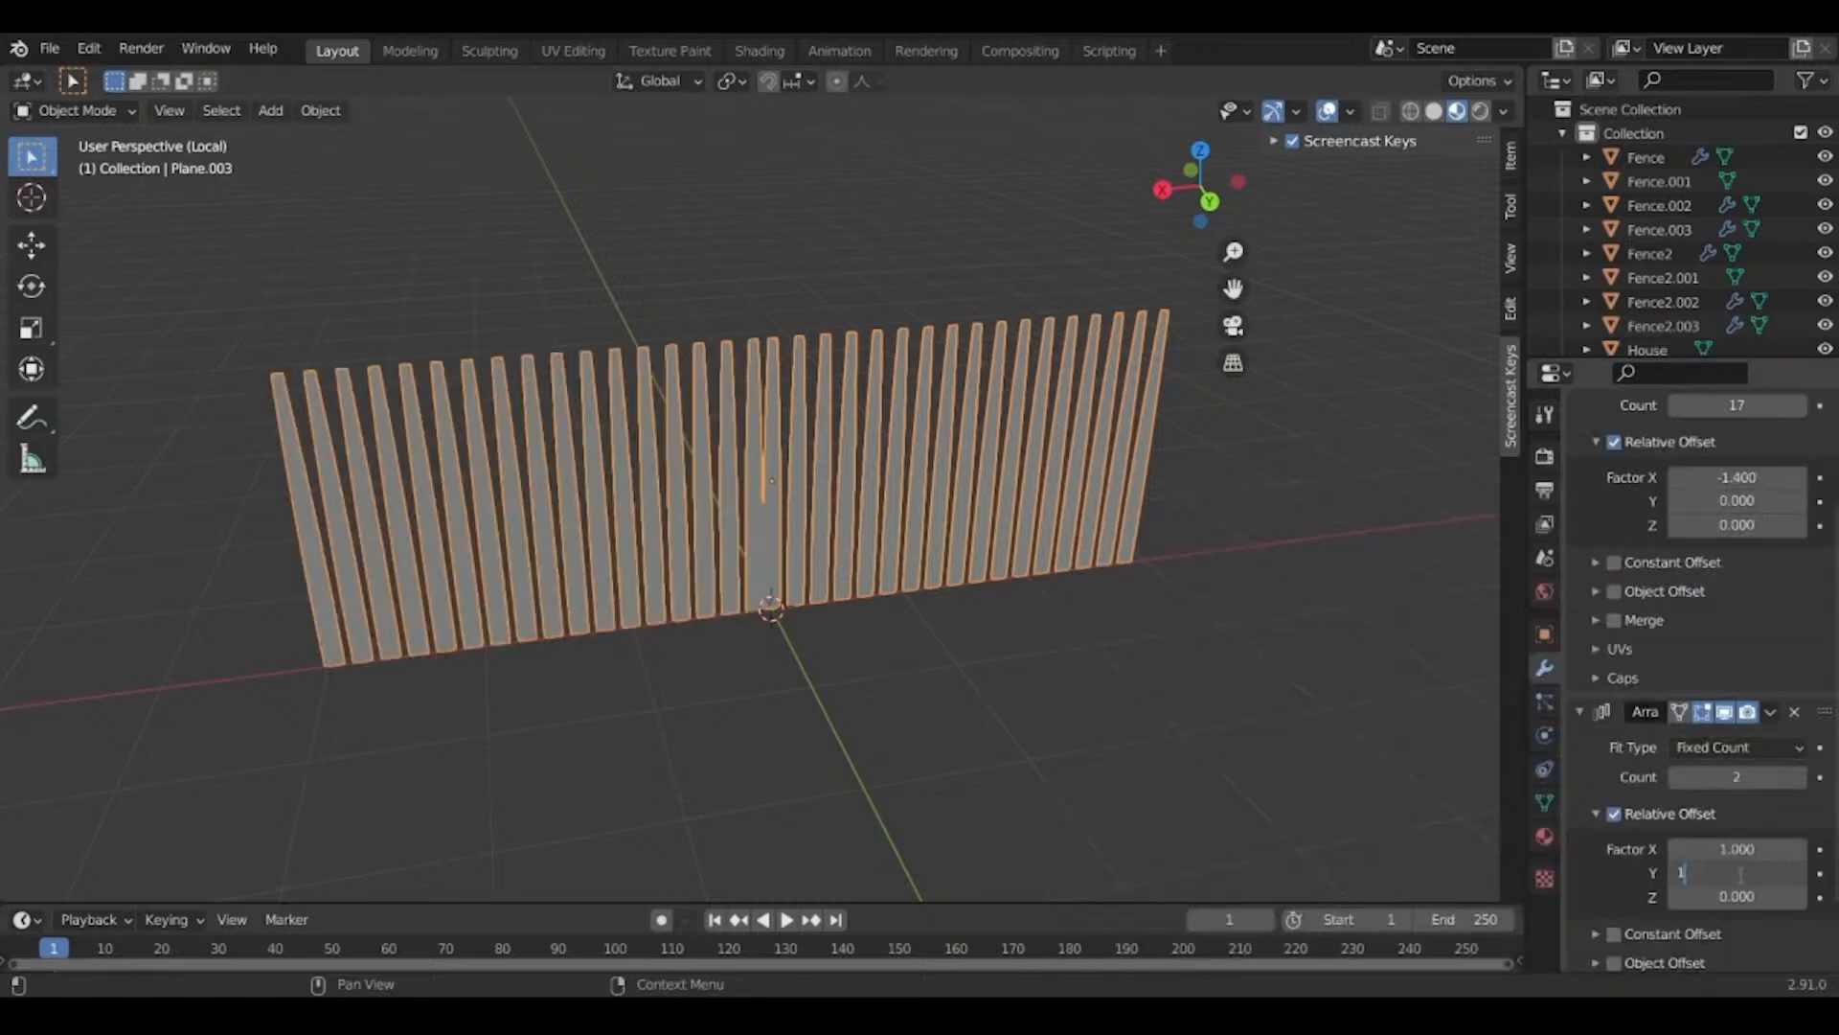
key(Return)
click(1741, 873)
text(0)
key(Return)
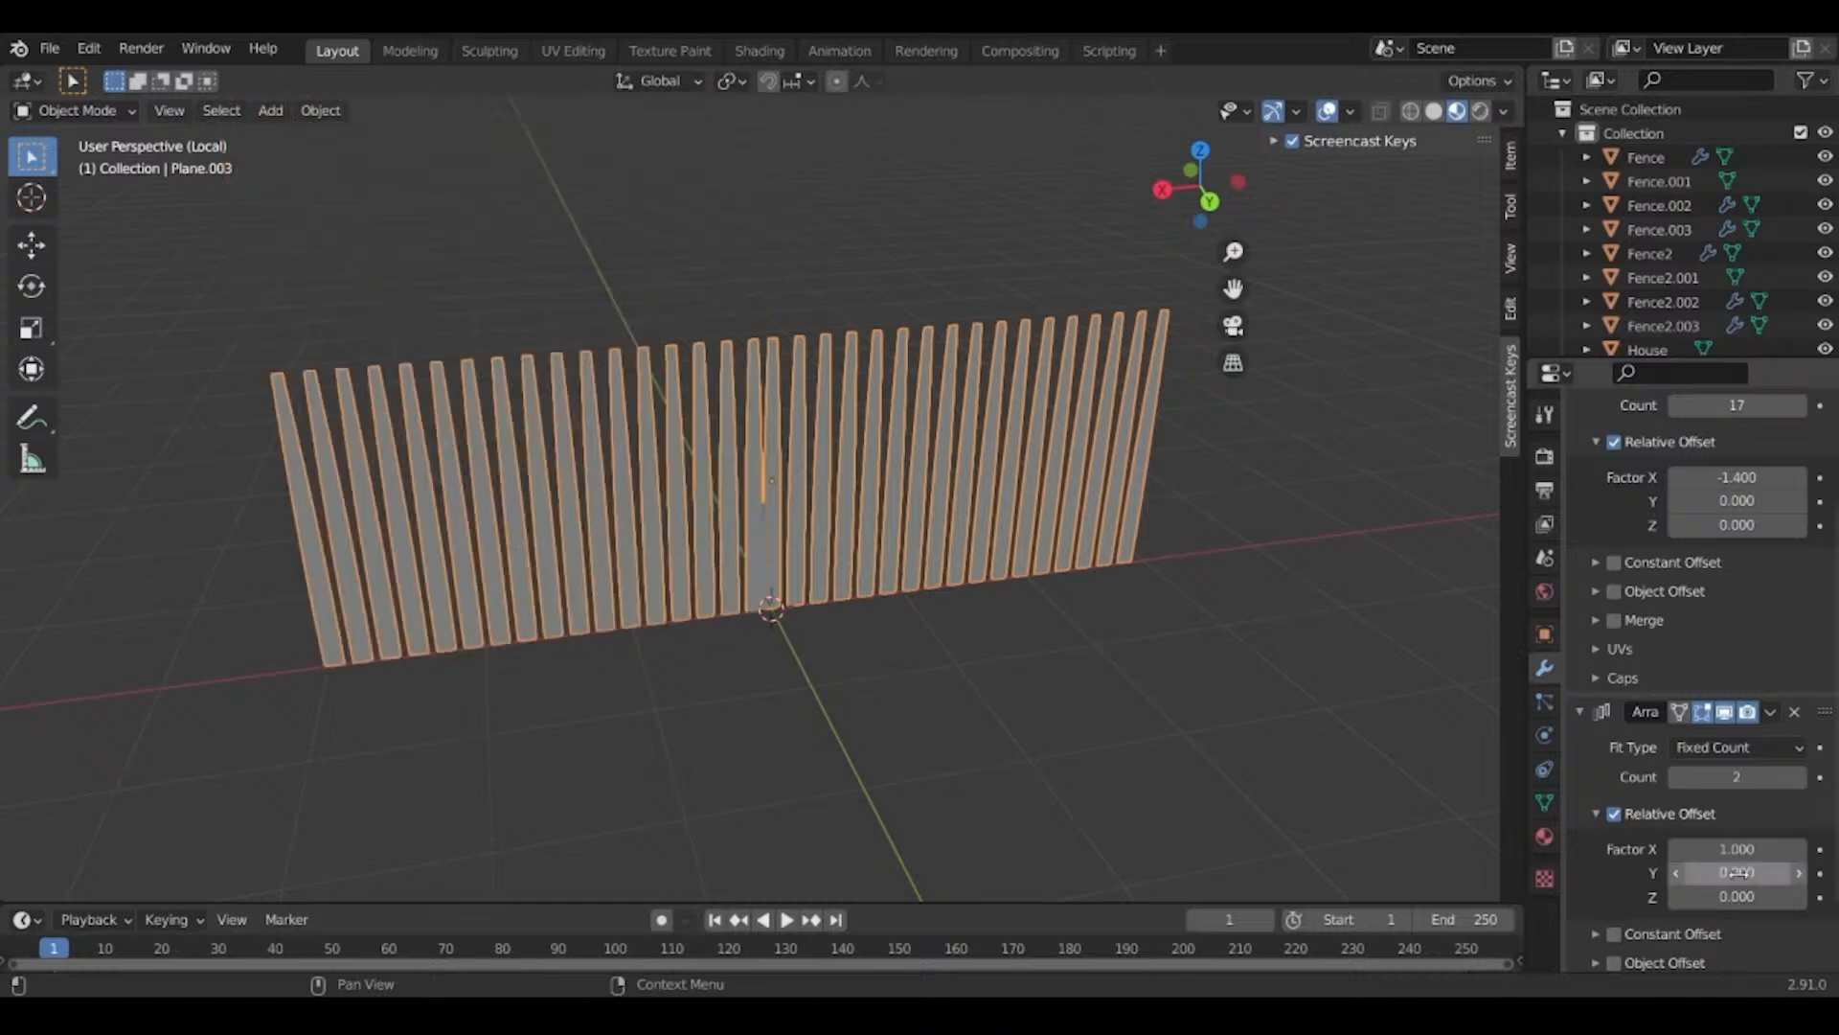
Set the second Array modifier's relative offset factors to 0 in X and 5 in Z.
click(1742, 897)
text(1)
key(Return)
click(1746, 849)
text(0)
key(Return)
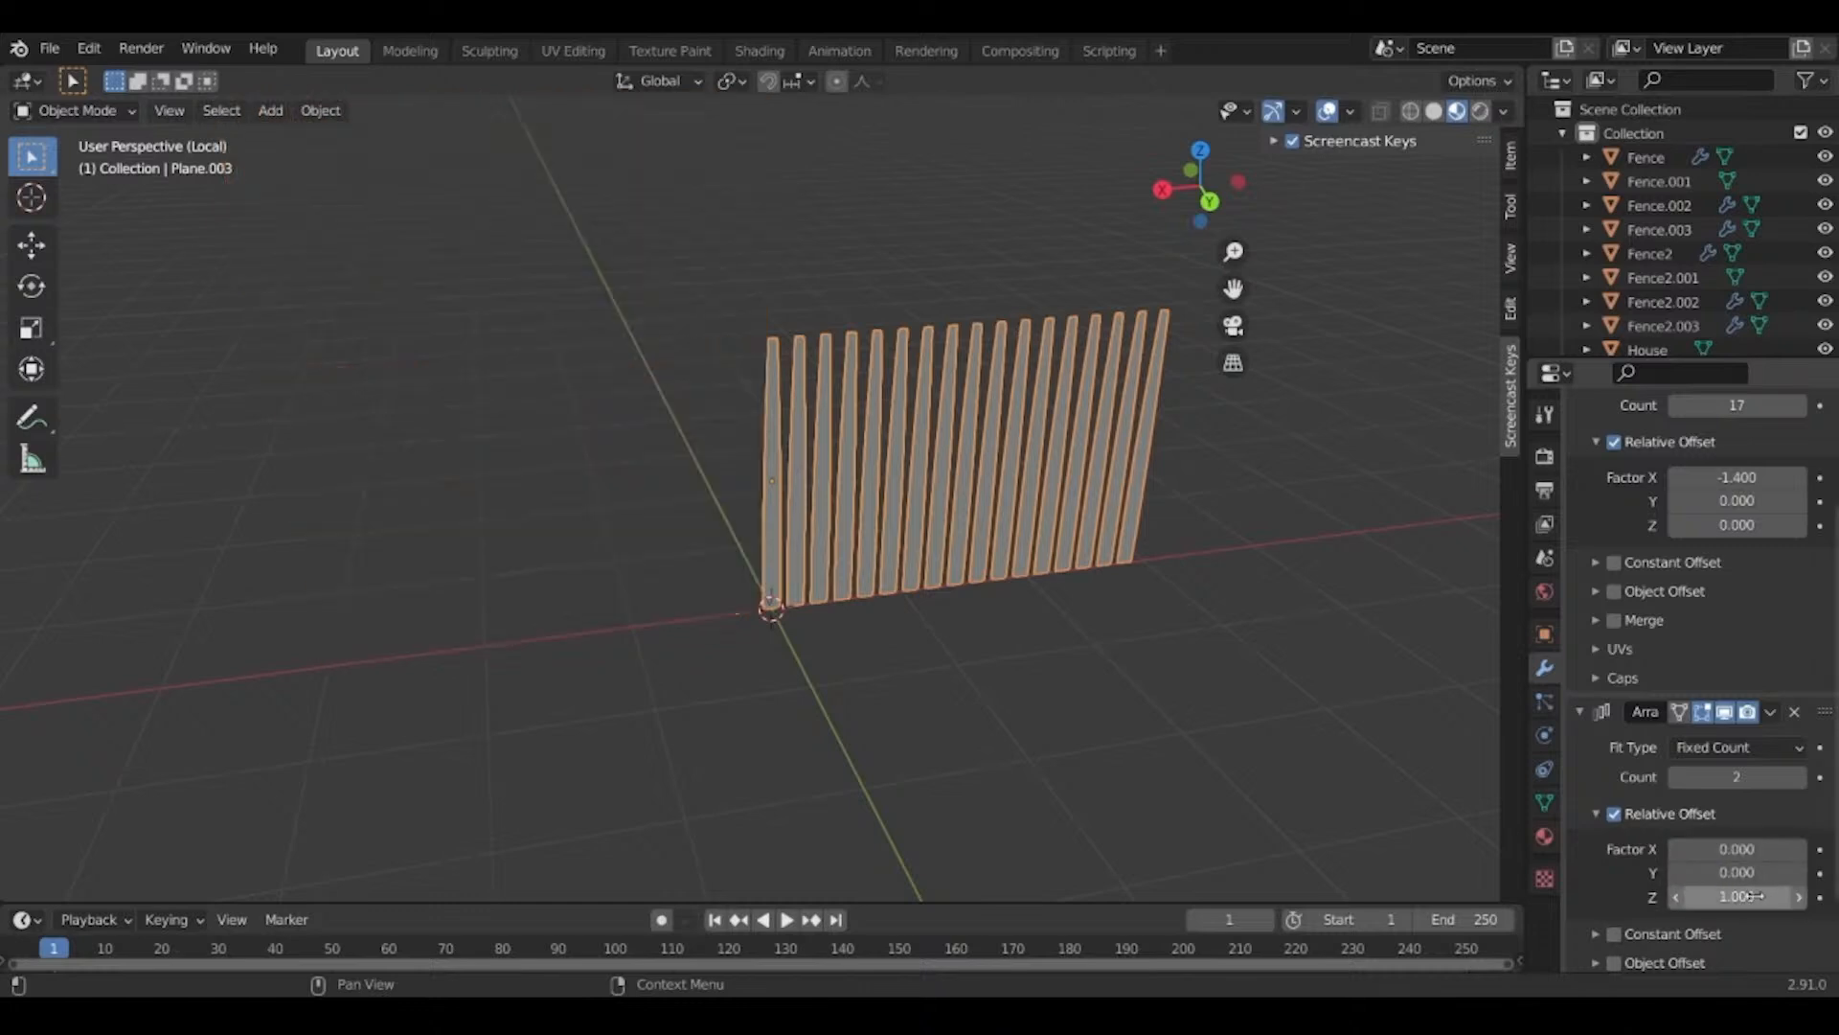
click(1756, 897)
text(5)
key(Return)
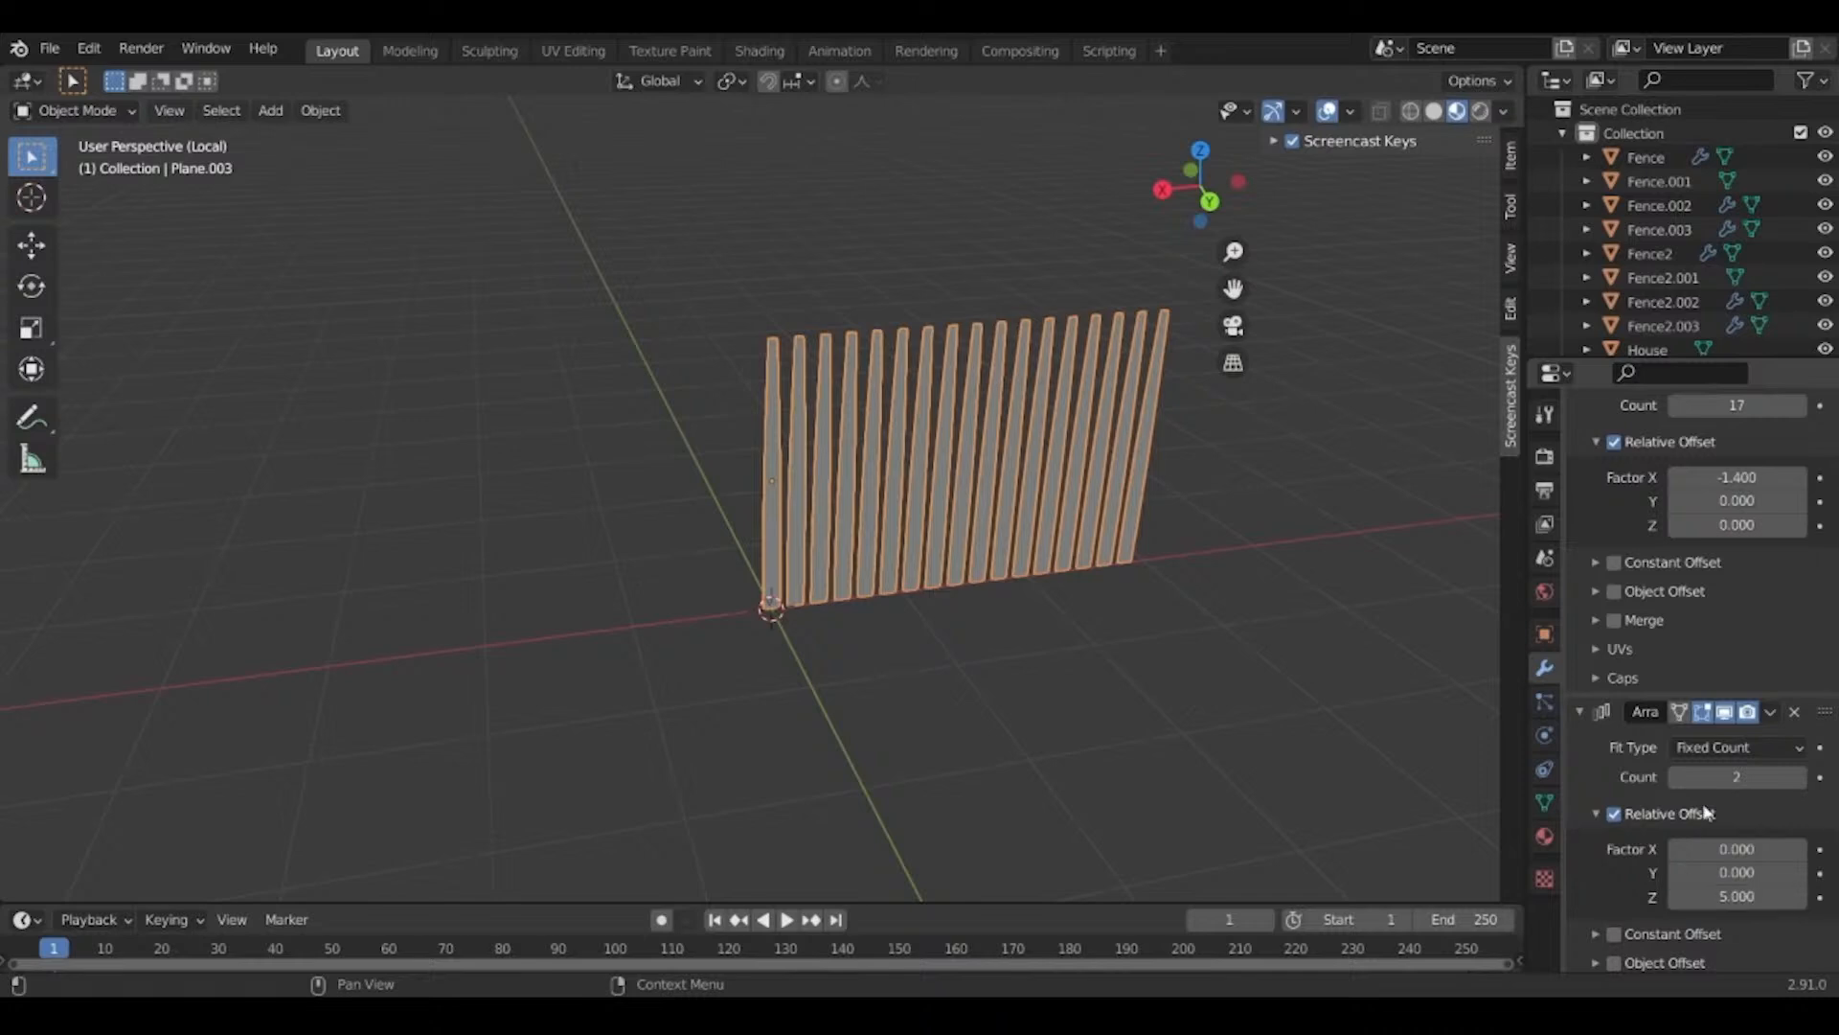
Raise the second Array modifier's count to 4.
click(1800, 777)
click(1800, 777)
middle_drag(814, 575, 829, 744)
scroll(1675, 908, down, 1)
scroll(1675, 907, down, 1)
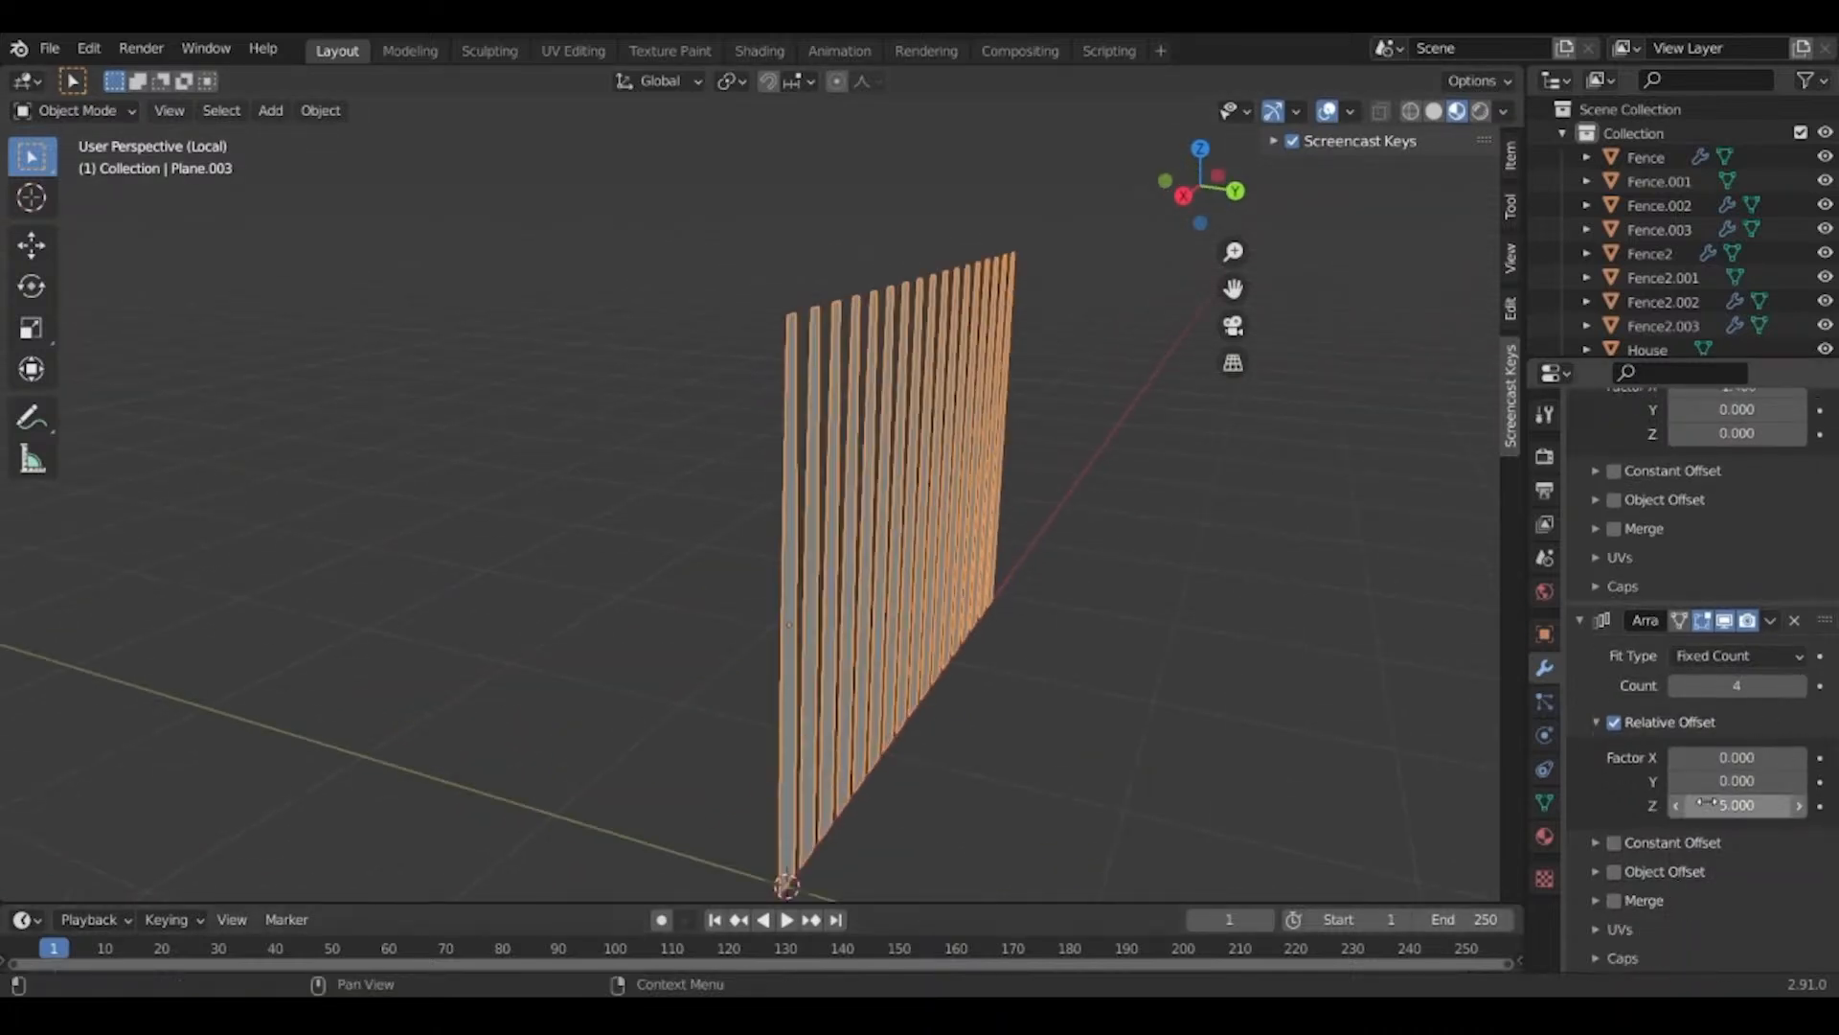
middle_drag(615, 477, 811, 419)
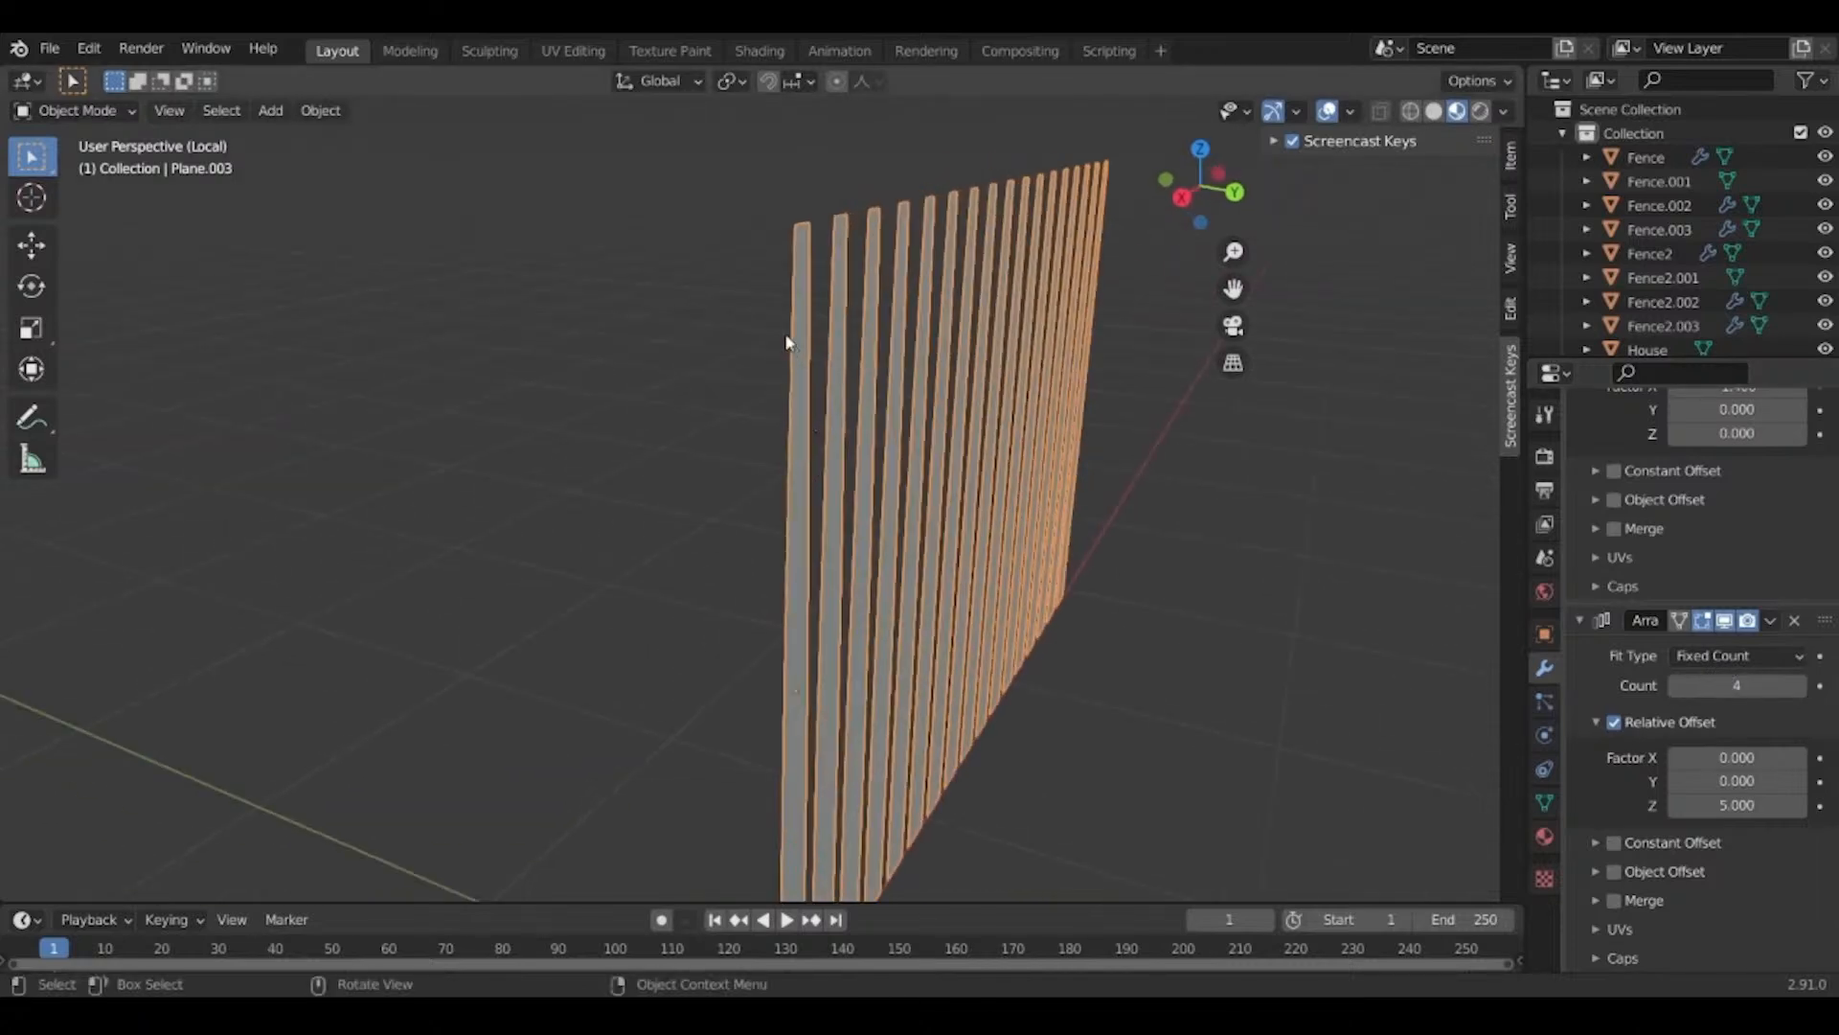
mouse_move(789, 339)
middle_down()
mouse_move(820, 347)
mouse_move(805, 347)
middle_up()
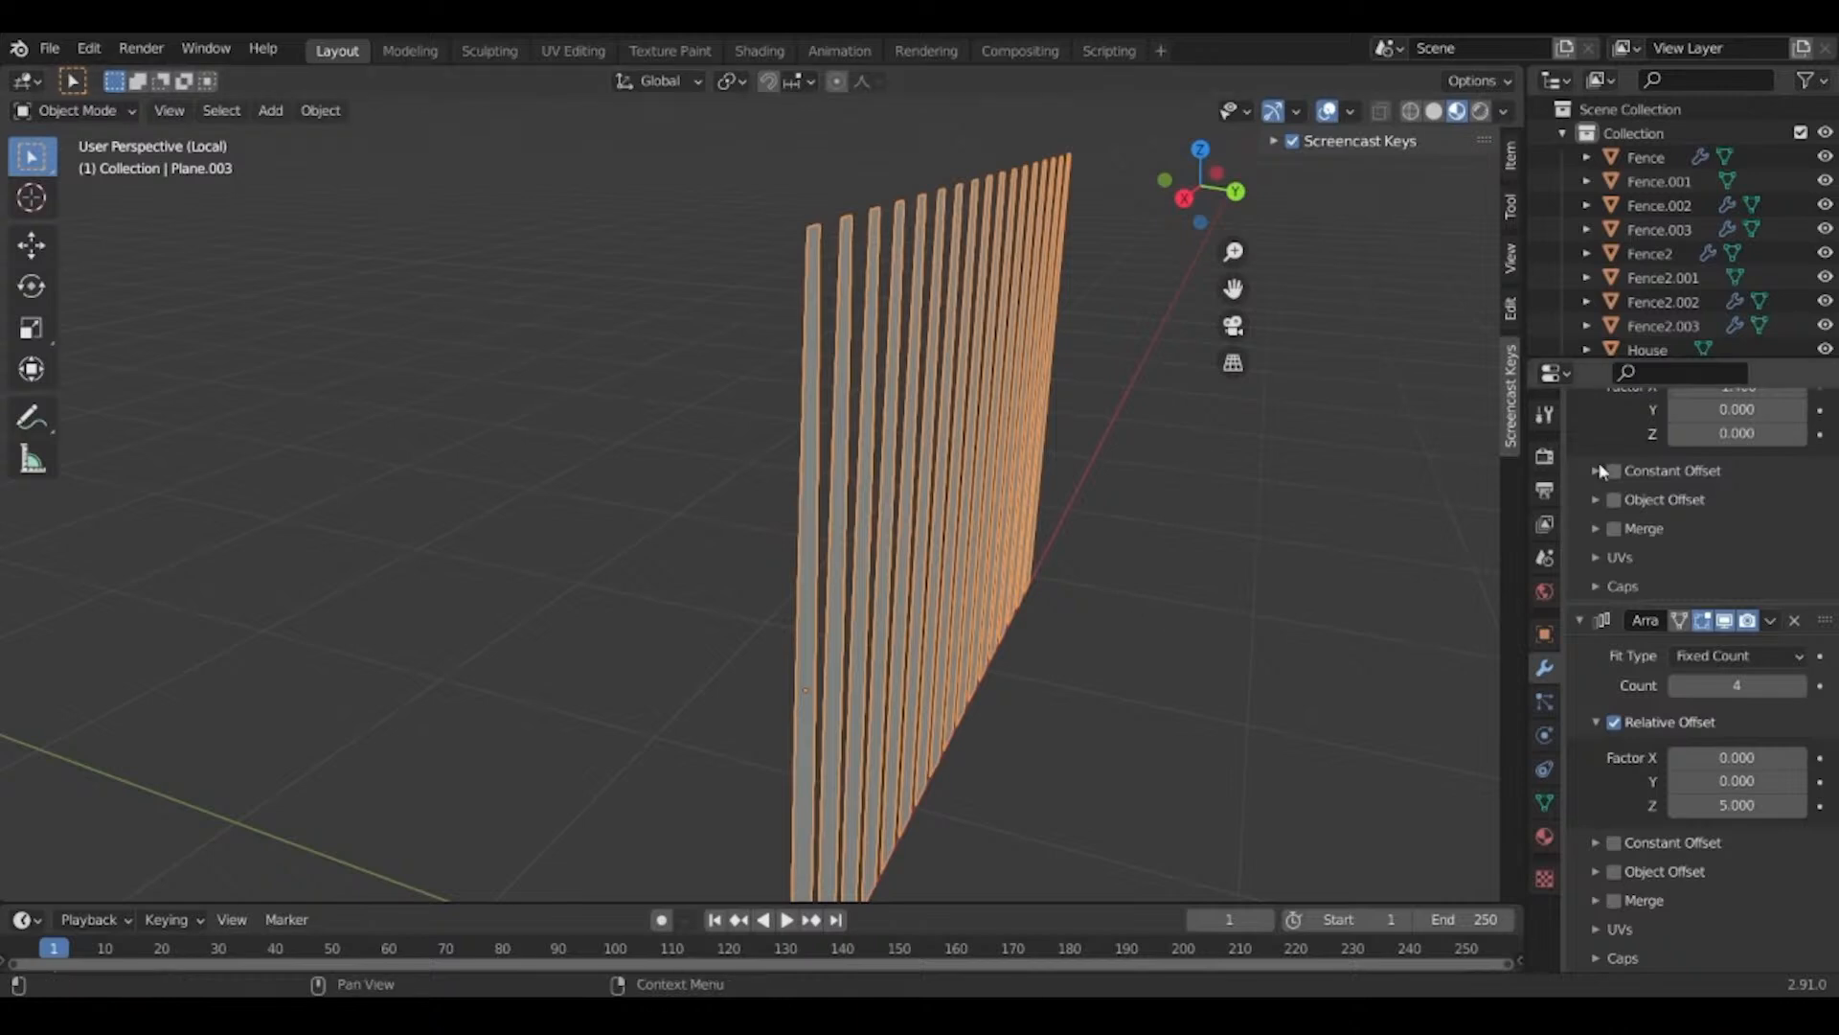
Add a Solidify modifier to the arrayed strips.
scroll(1631, 480, up, 10)
click(1665, 436)
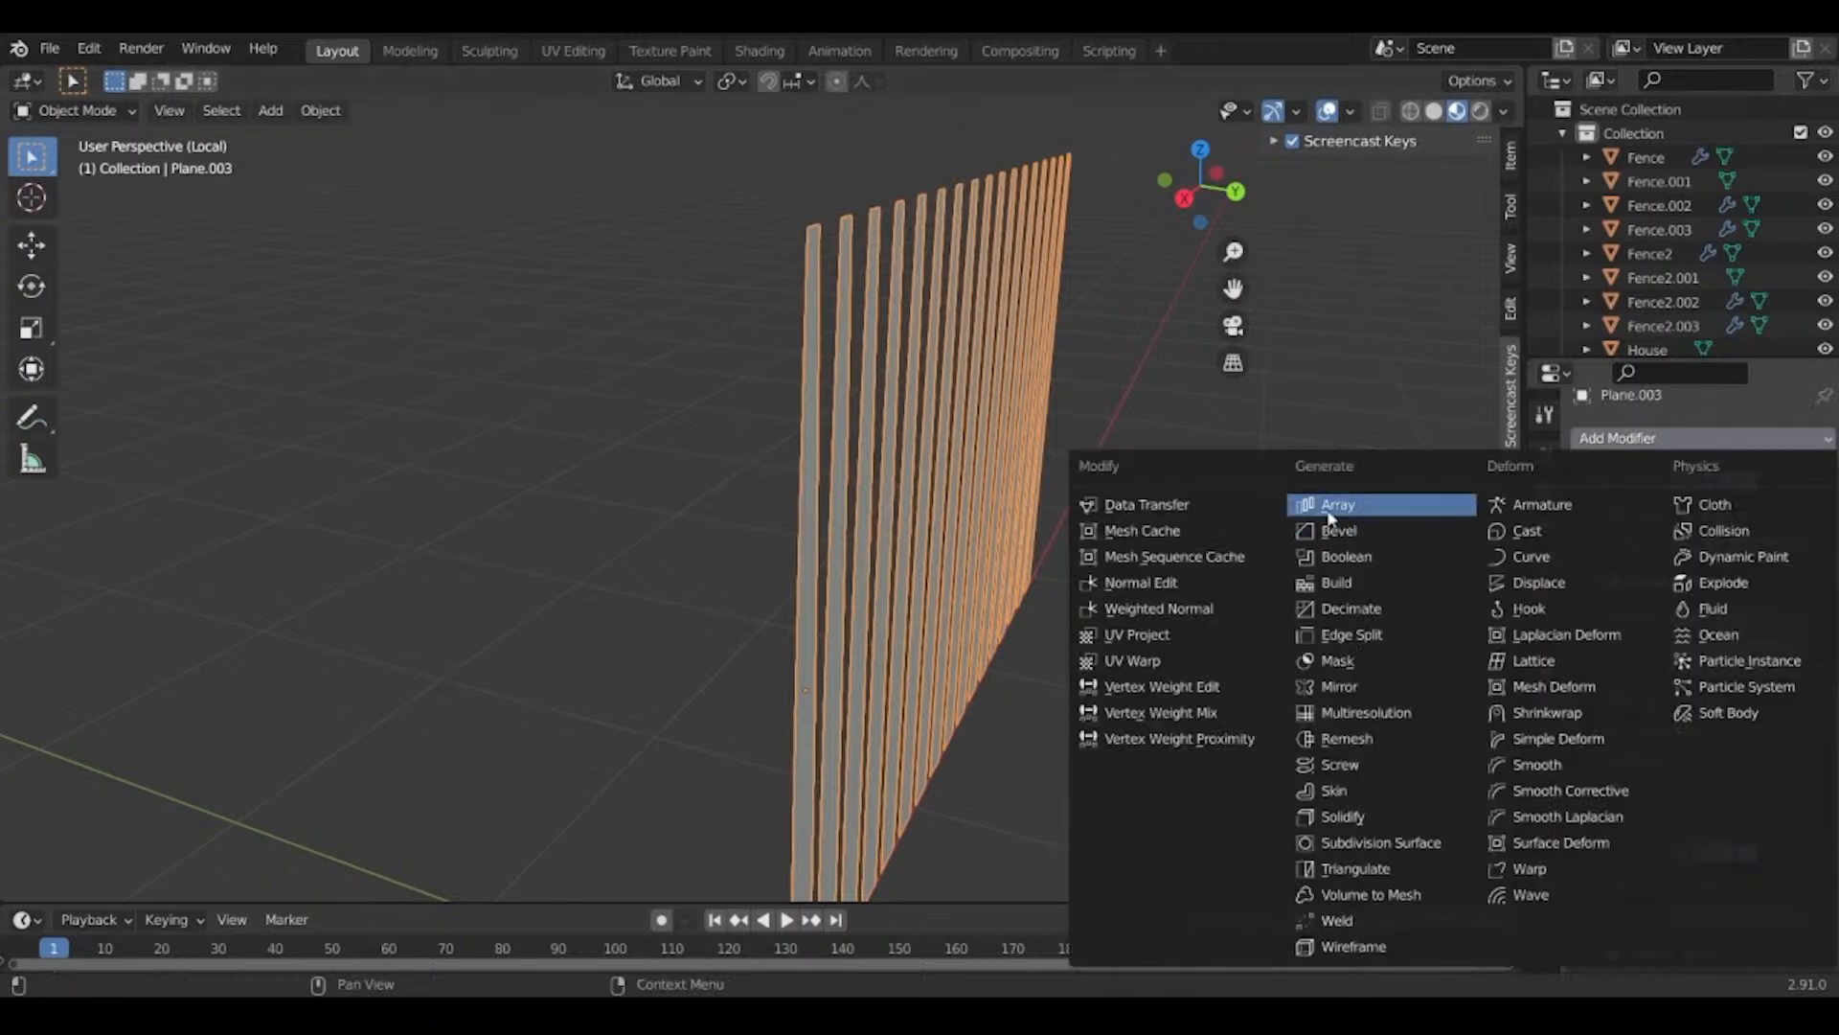
click(1343, 817)
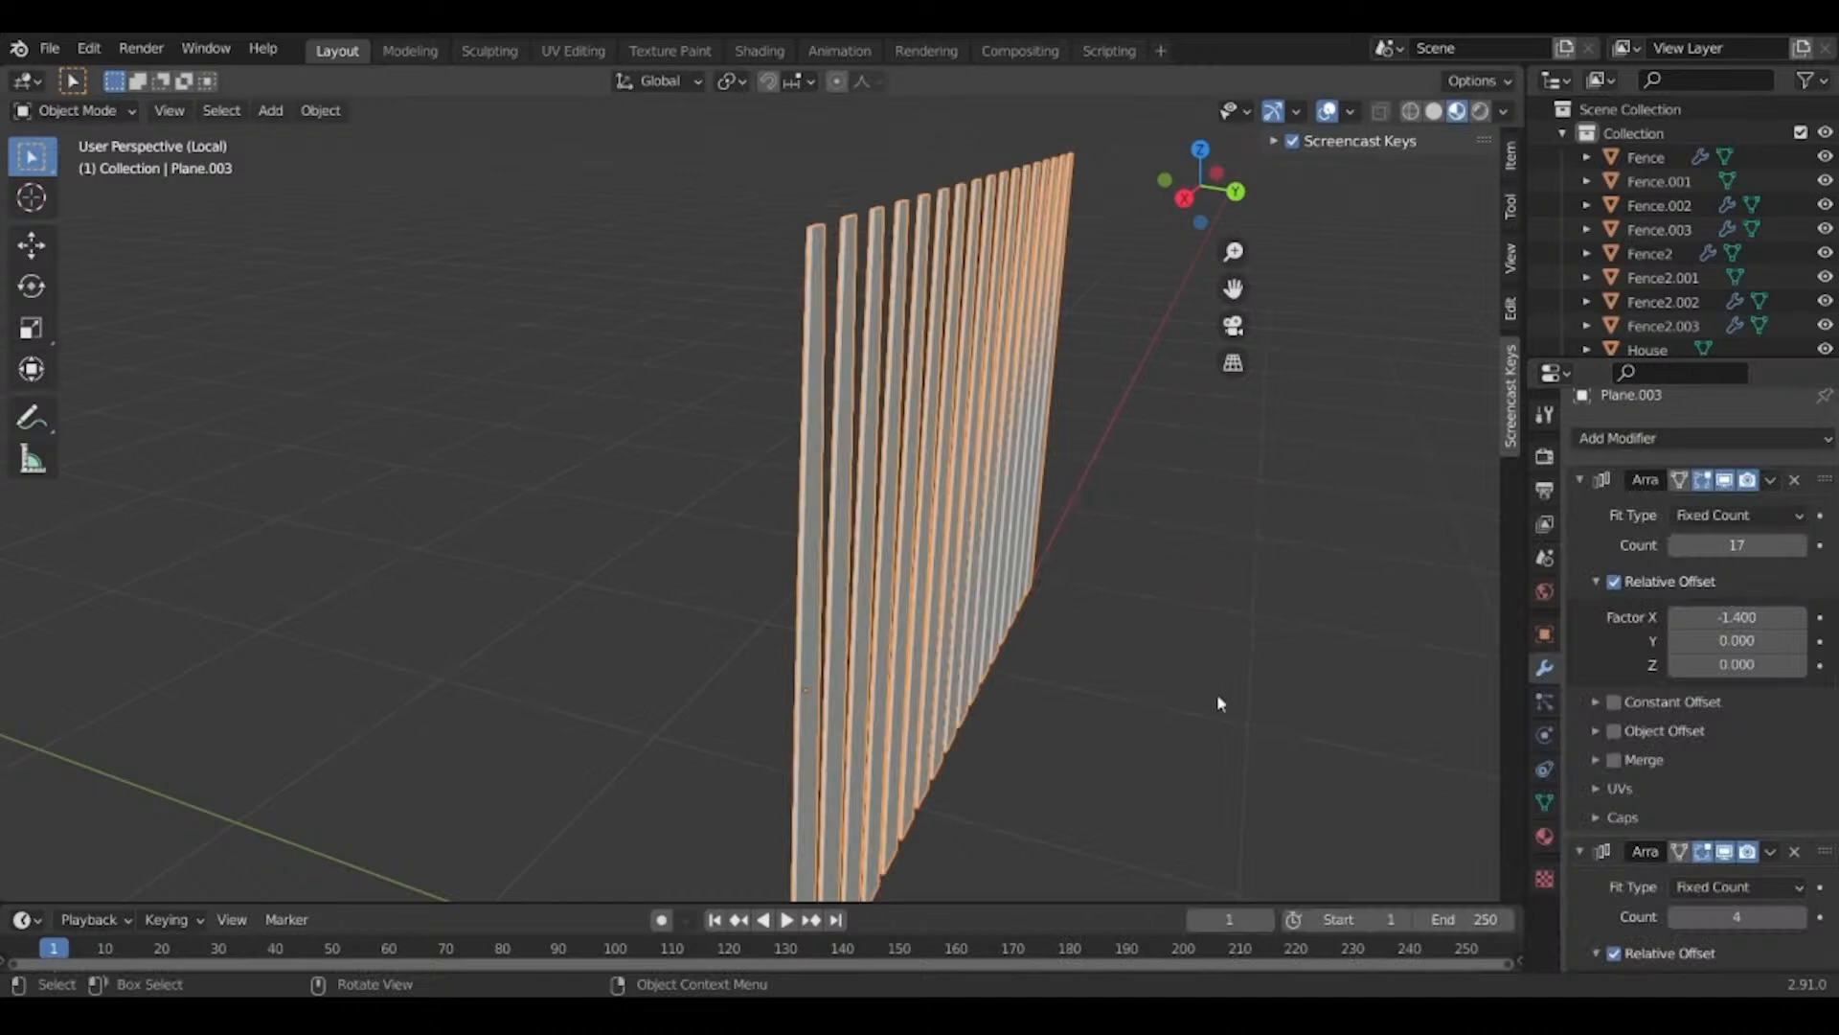
middle_drag(1222, 697, 1339, 720)
scroll(1728, 867, down, 6)
scroll(1730, 863, down, 5)
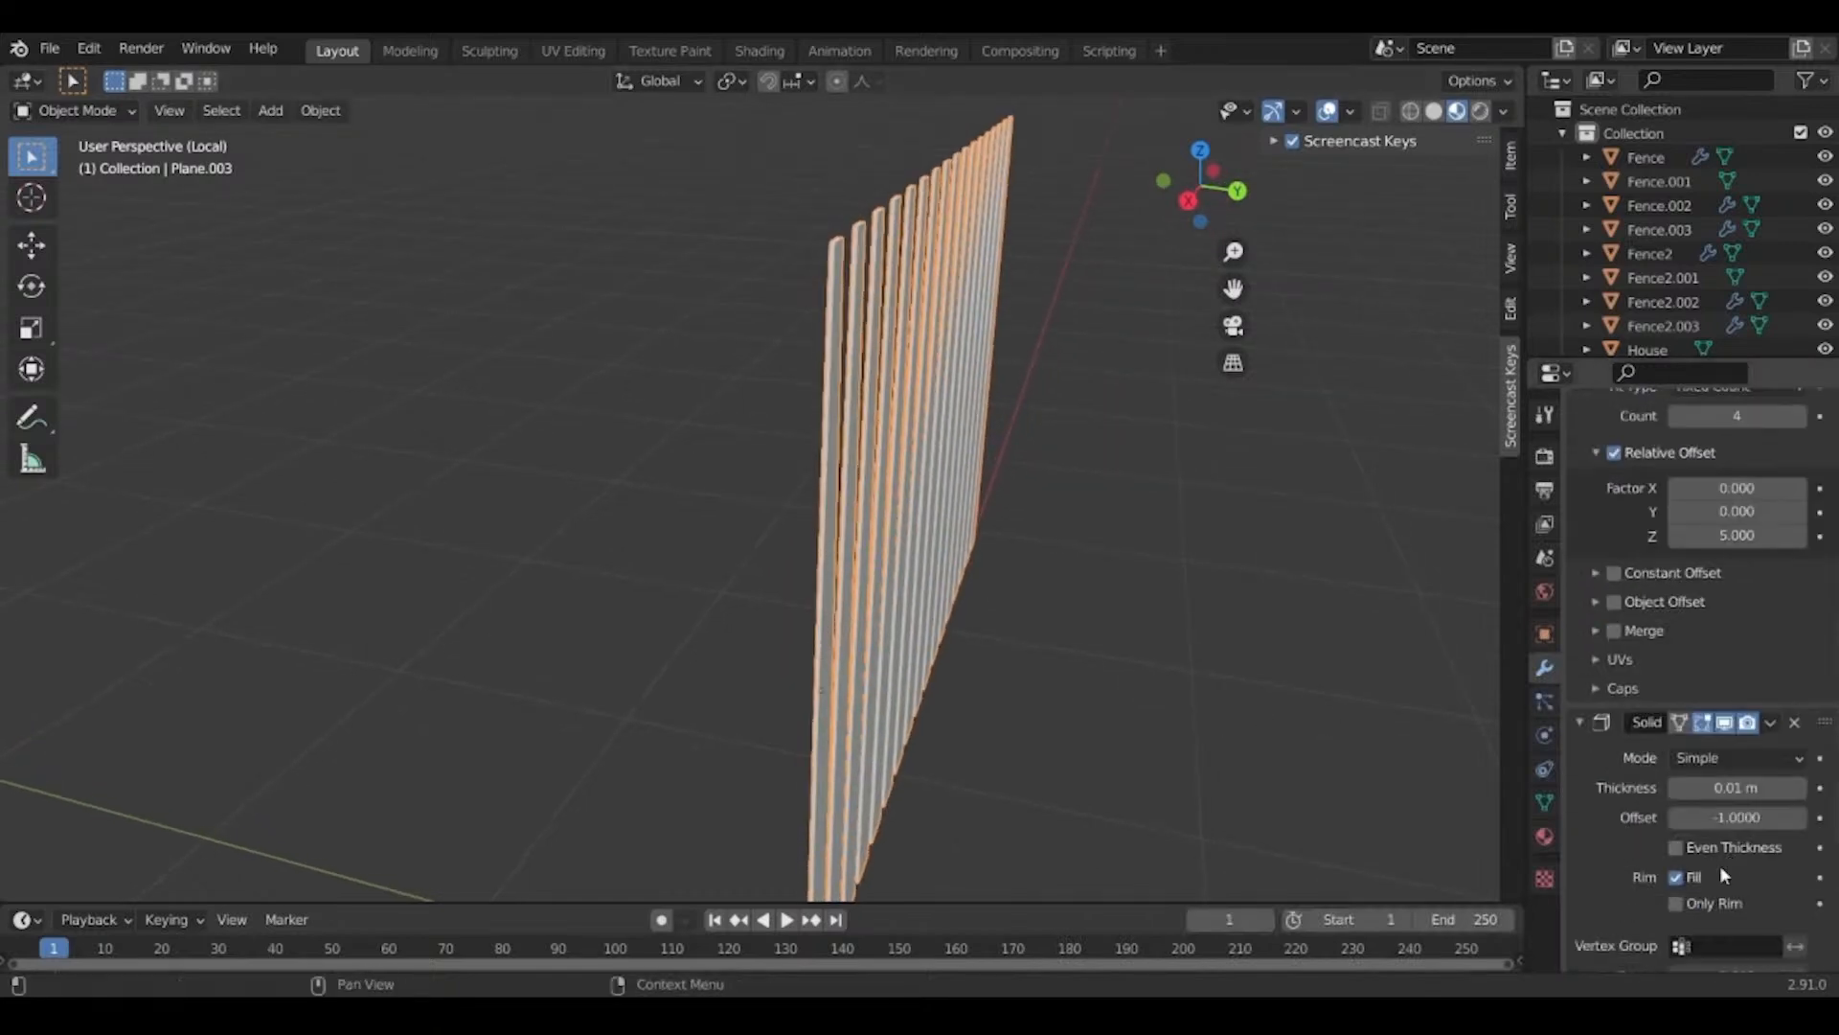
scroll(1772, 717, up, 8)
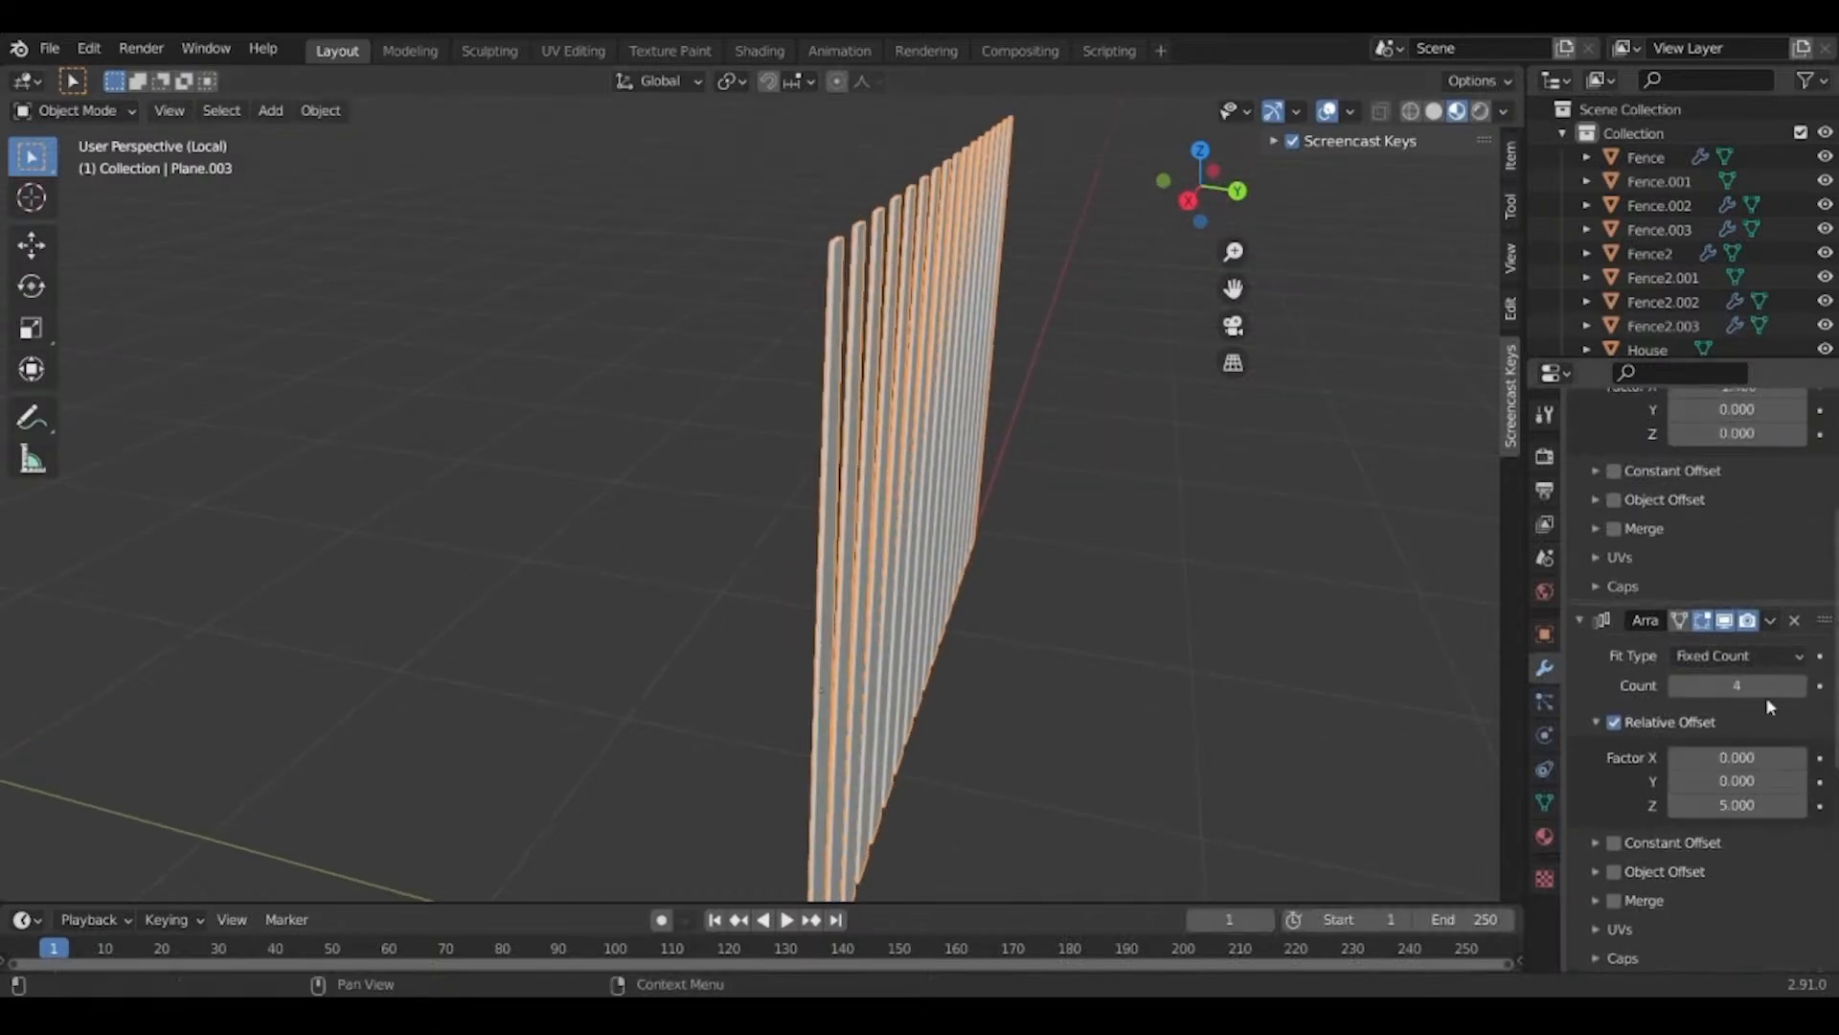
scroll(1753, 687, down, 3)
scroll(1738, 693, down, 3)
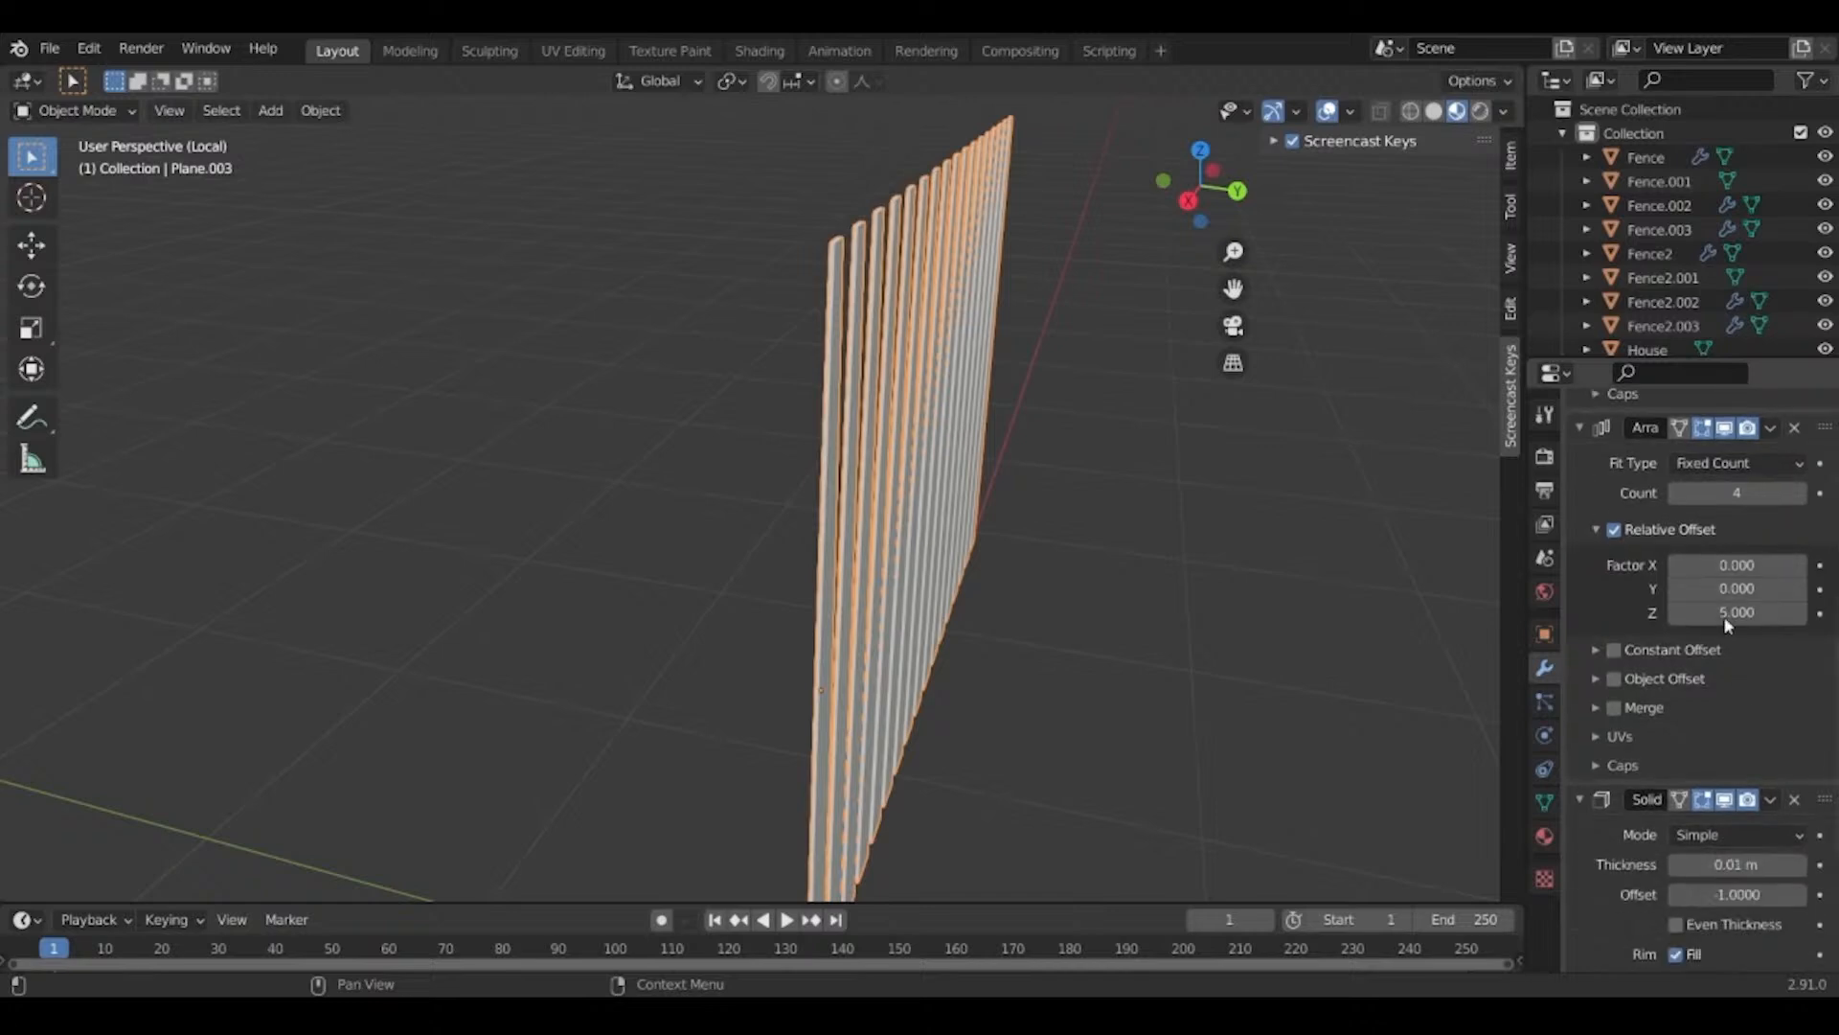
Move the Solidify modifier to the first place in the modifier stack.
click(1775, 802)
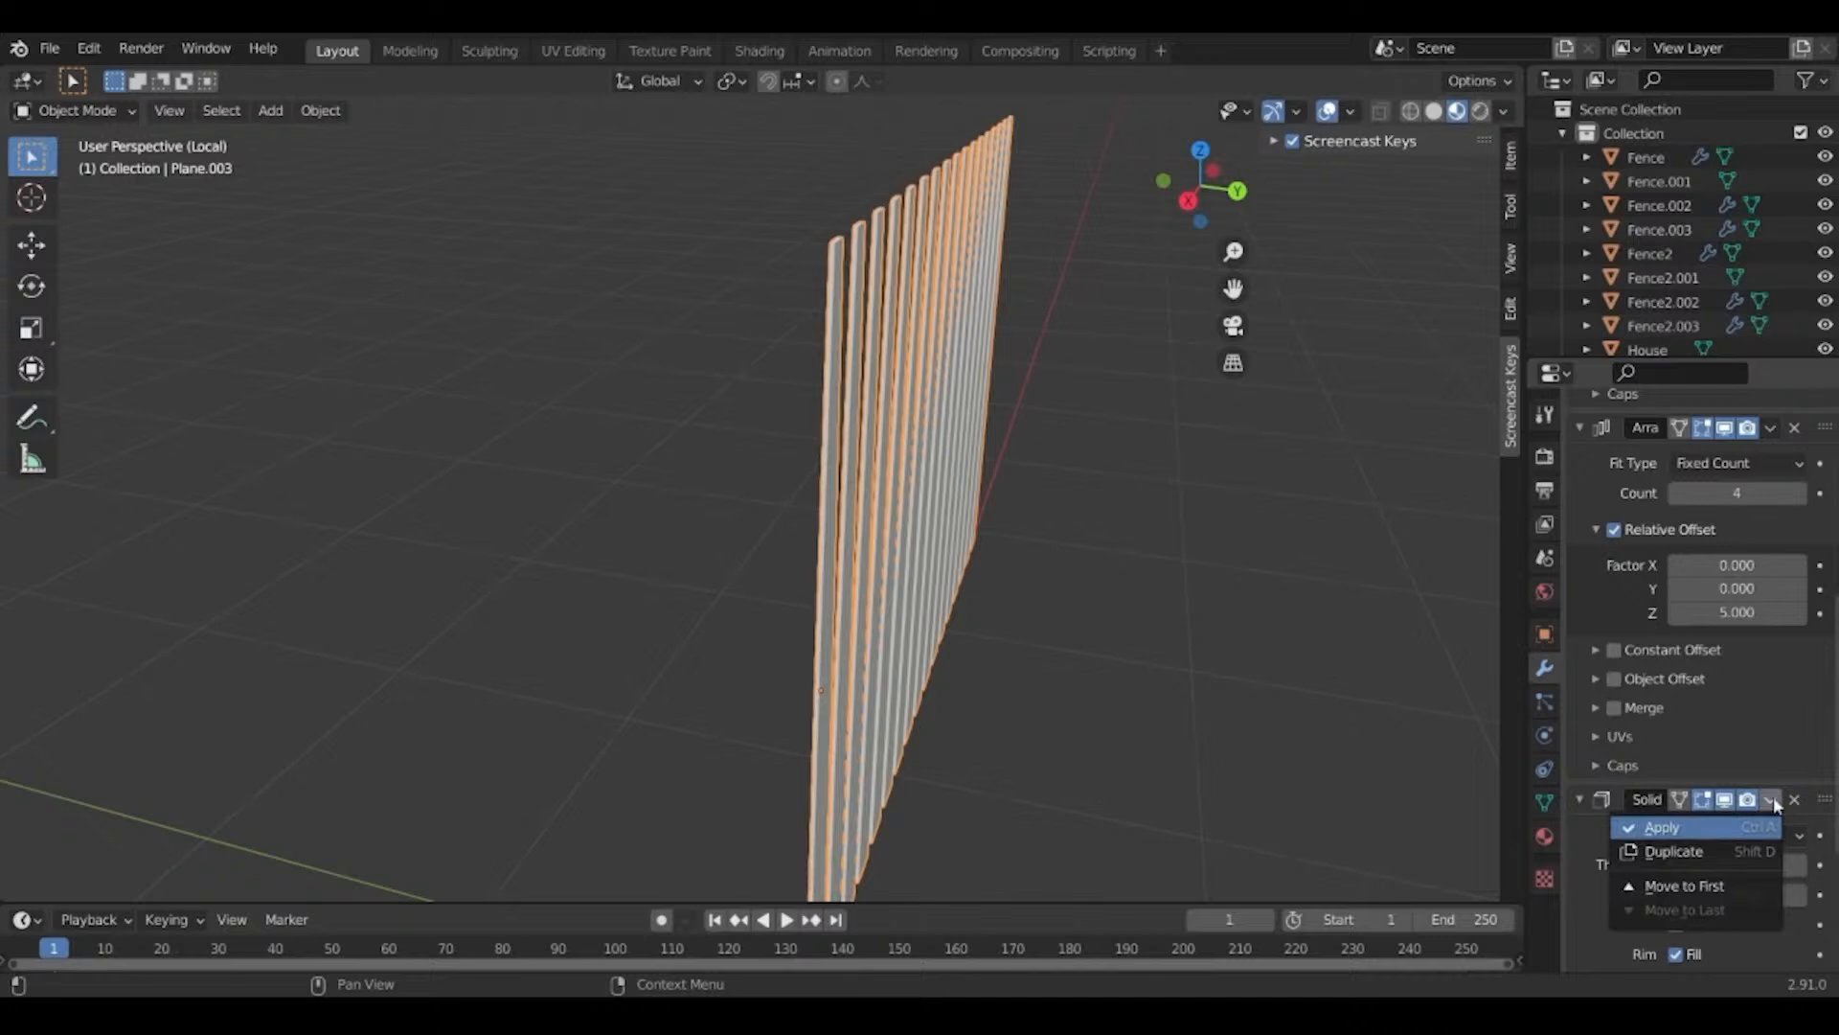
click(1721, 883)
middle_drag(1131, 546, 1061, 613)
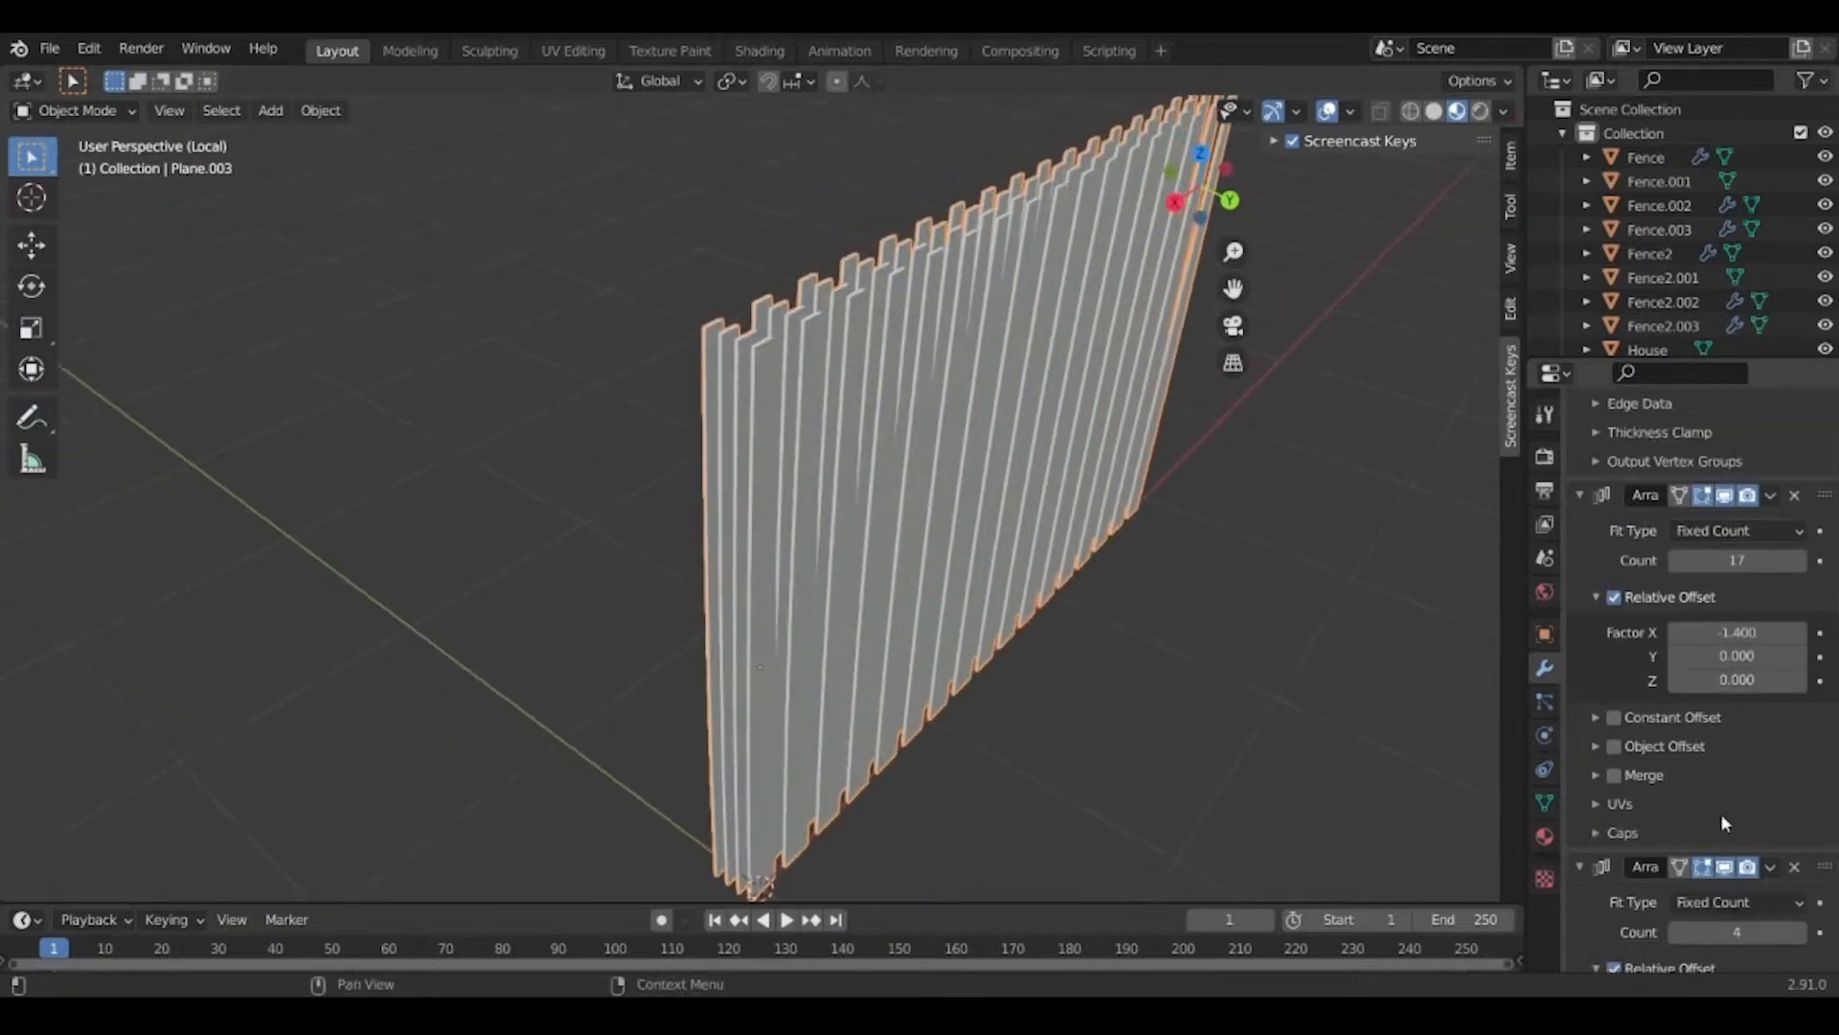
Increase the second Array modifier's count to 19 to repeat the strip row in depth.
scroll(1721, 814, up, 7)
scroll(1701, 820, down, 3)
scroll(1708, 821, down, 5)
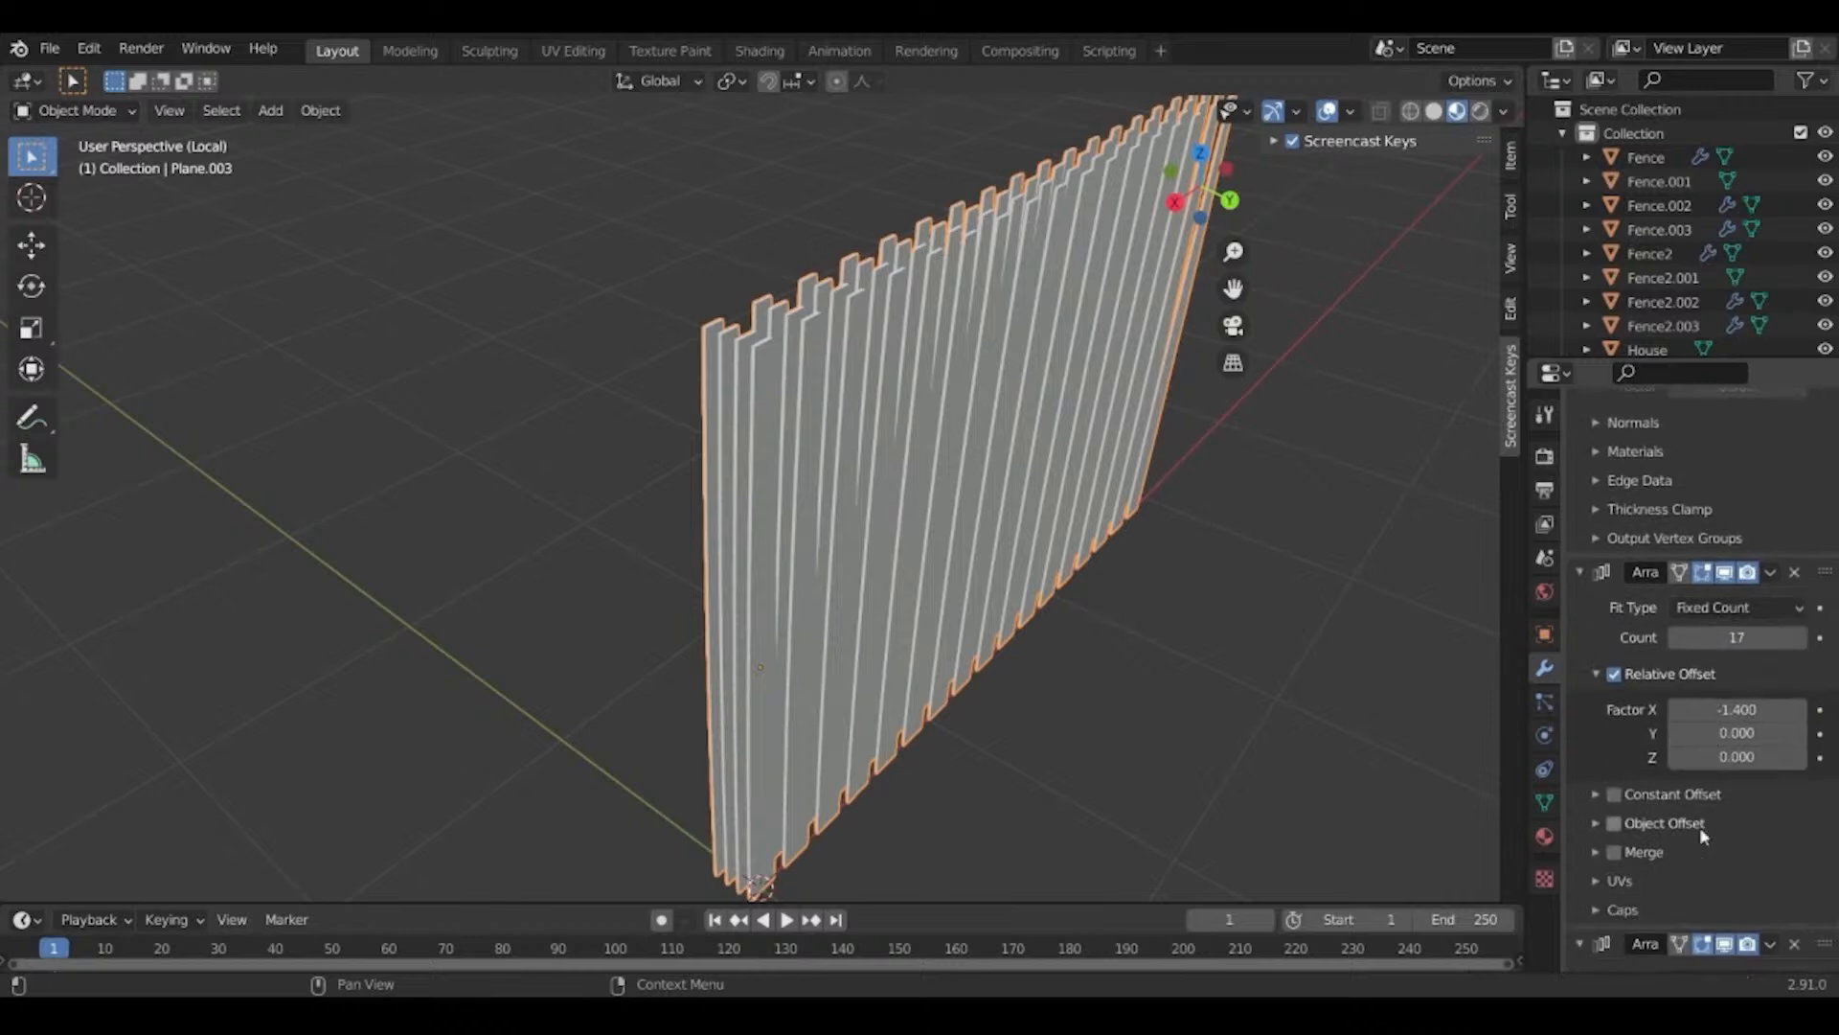
drag(1737, 854, 1815, 872)
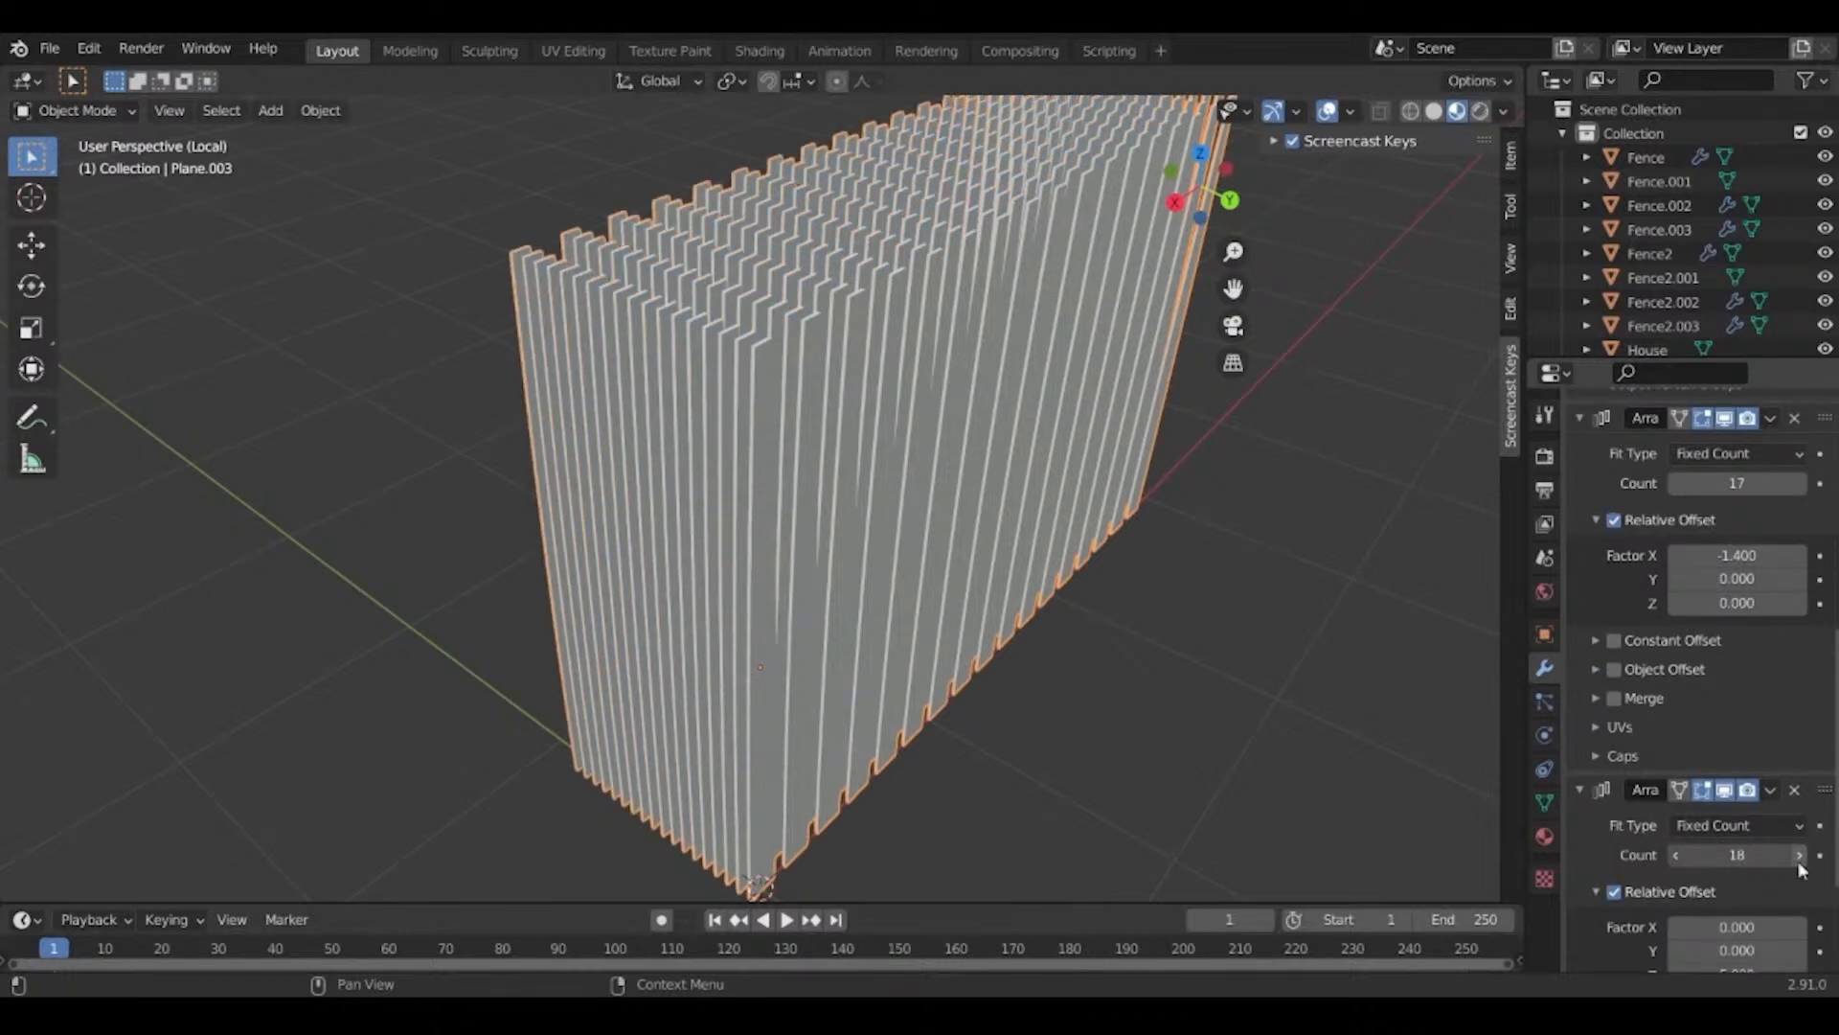
middle_drag(1246, 393, 1027, 401)
scroll(1027, 400, down, 3)
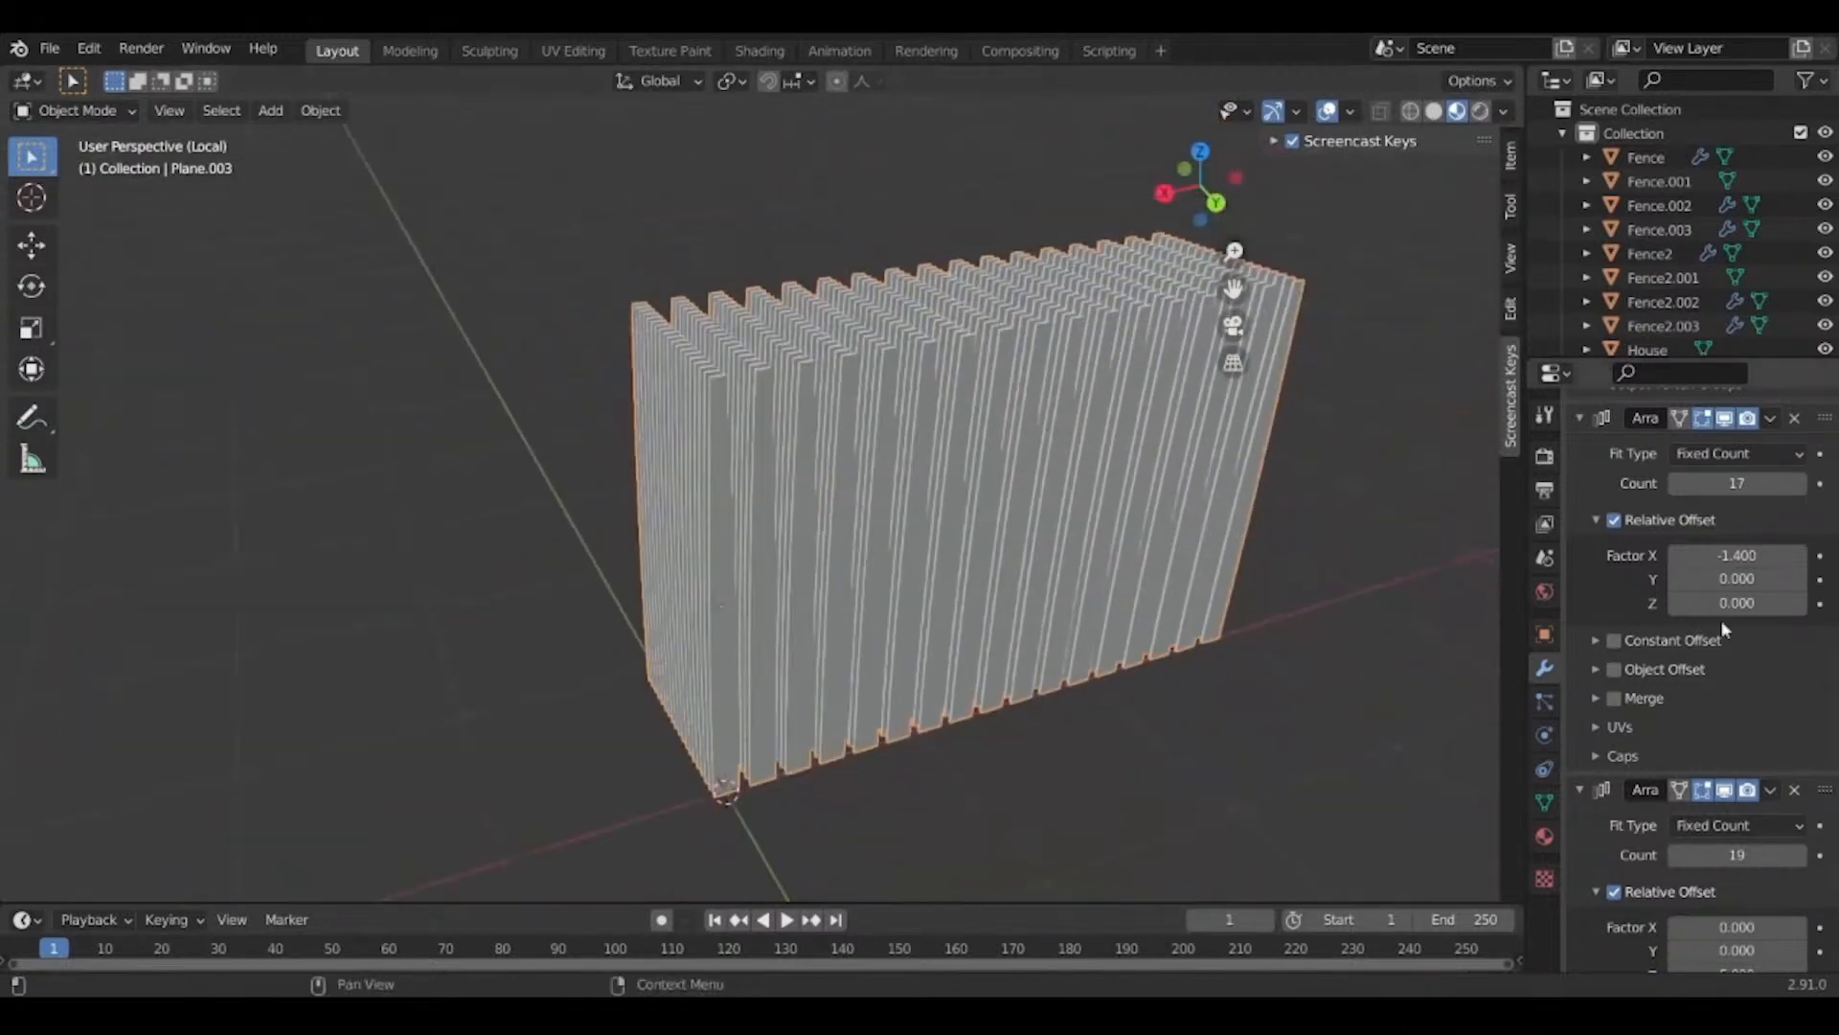
Reduce the first Array modifier's count to 12.
scroll(1720, 619, up, 3)
click(1675, 602)
click(1674, 602)
click(1674, 602)
click(1674, 602)
click(1675, 602)
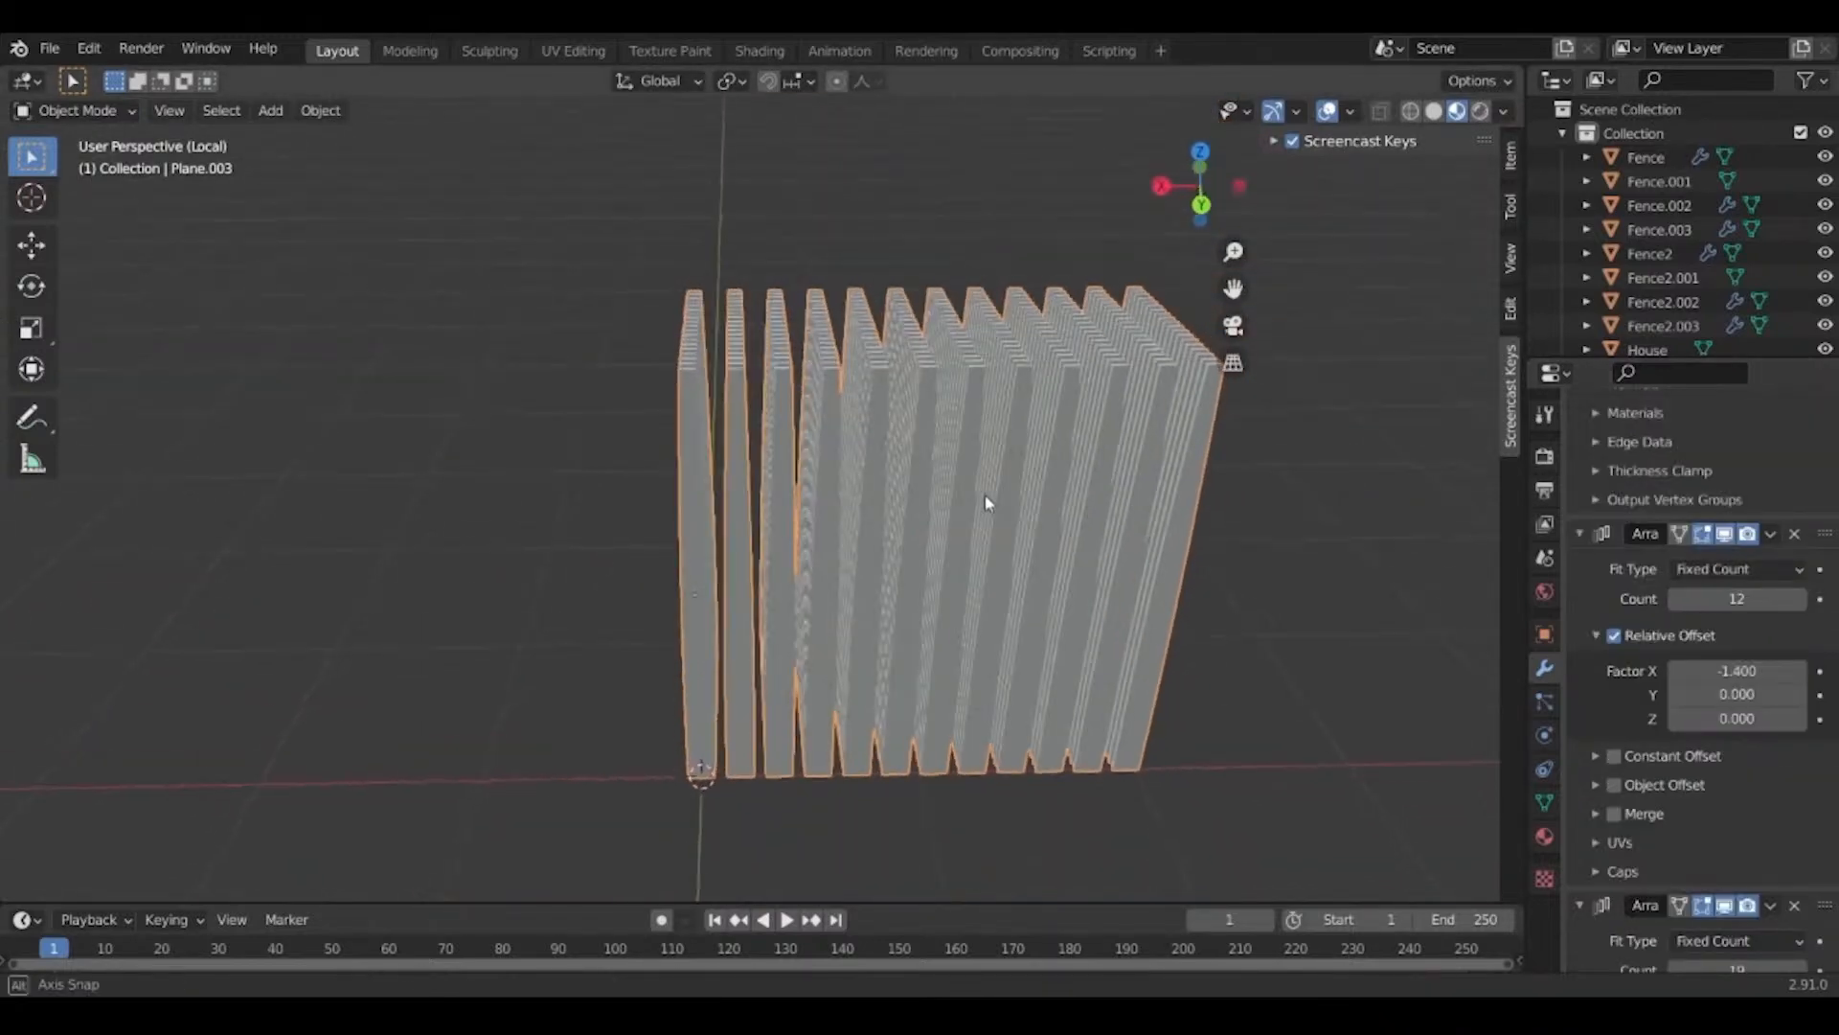
middle_drag(961, 533, 1122, 562)
Set the second Array modifier's relative Z offset factor to 8 to spread the rows apart.
scroll(1724, 863, down, 5)
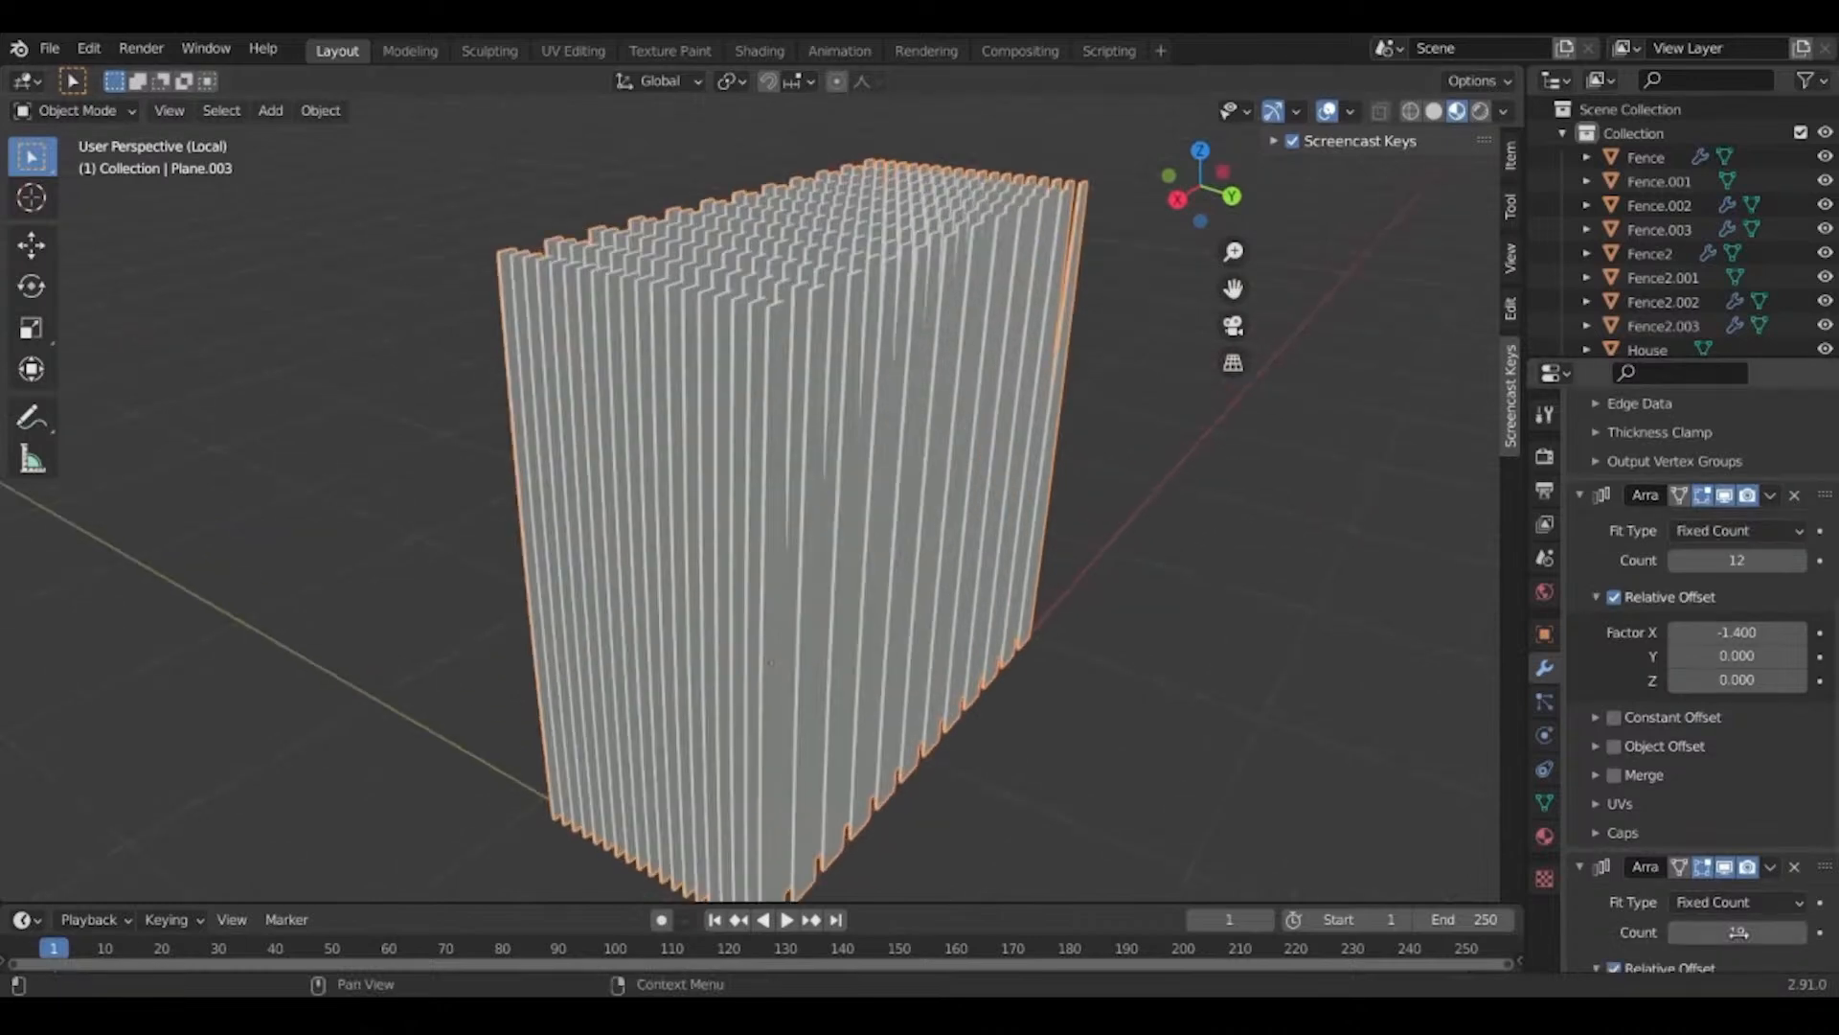
click(1798, 898)
click(1798, 899)
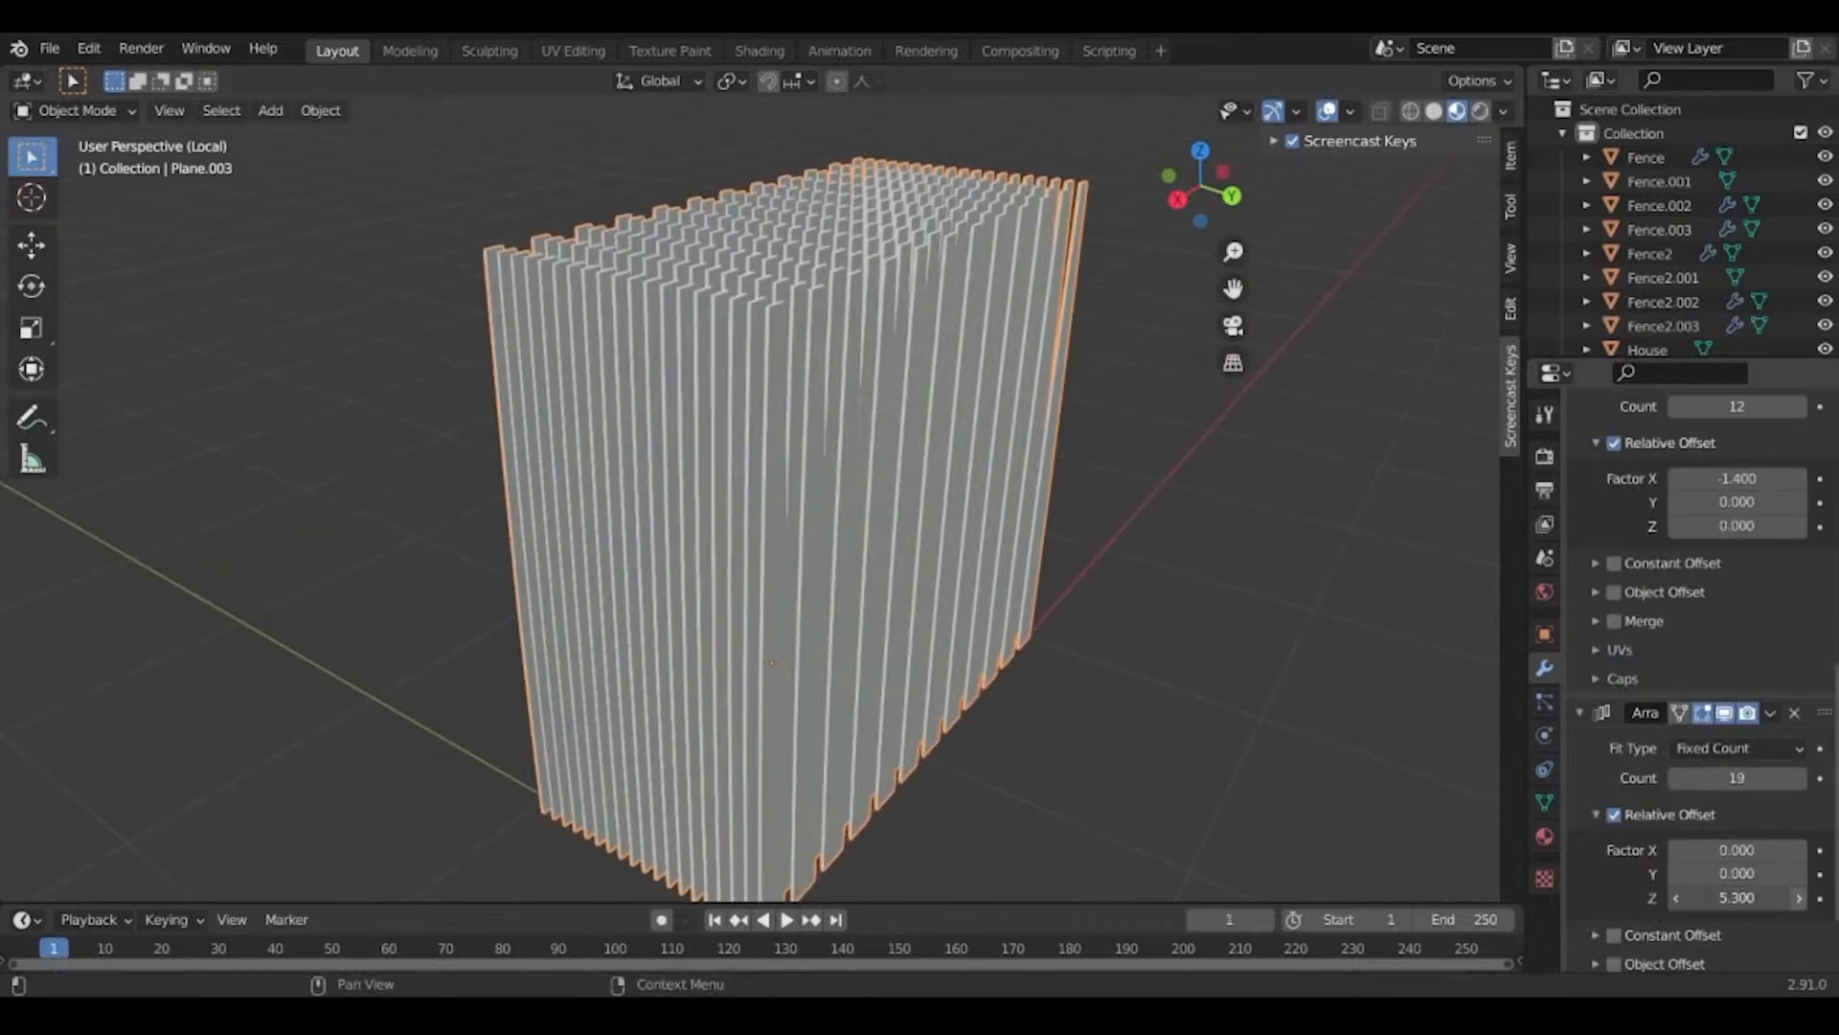
click(1798, 899)
click(1798, 898)
click(1798, 899)
click(1798, 898)
click(1798, 898)
click(1798, 898)
click(1799, 903)
click(1798, 903)
click(1798, 904)
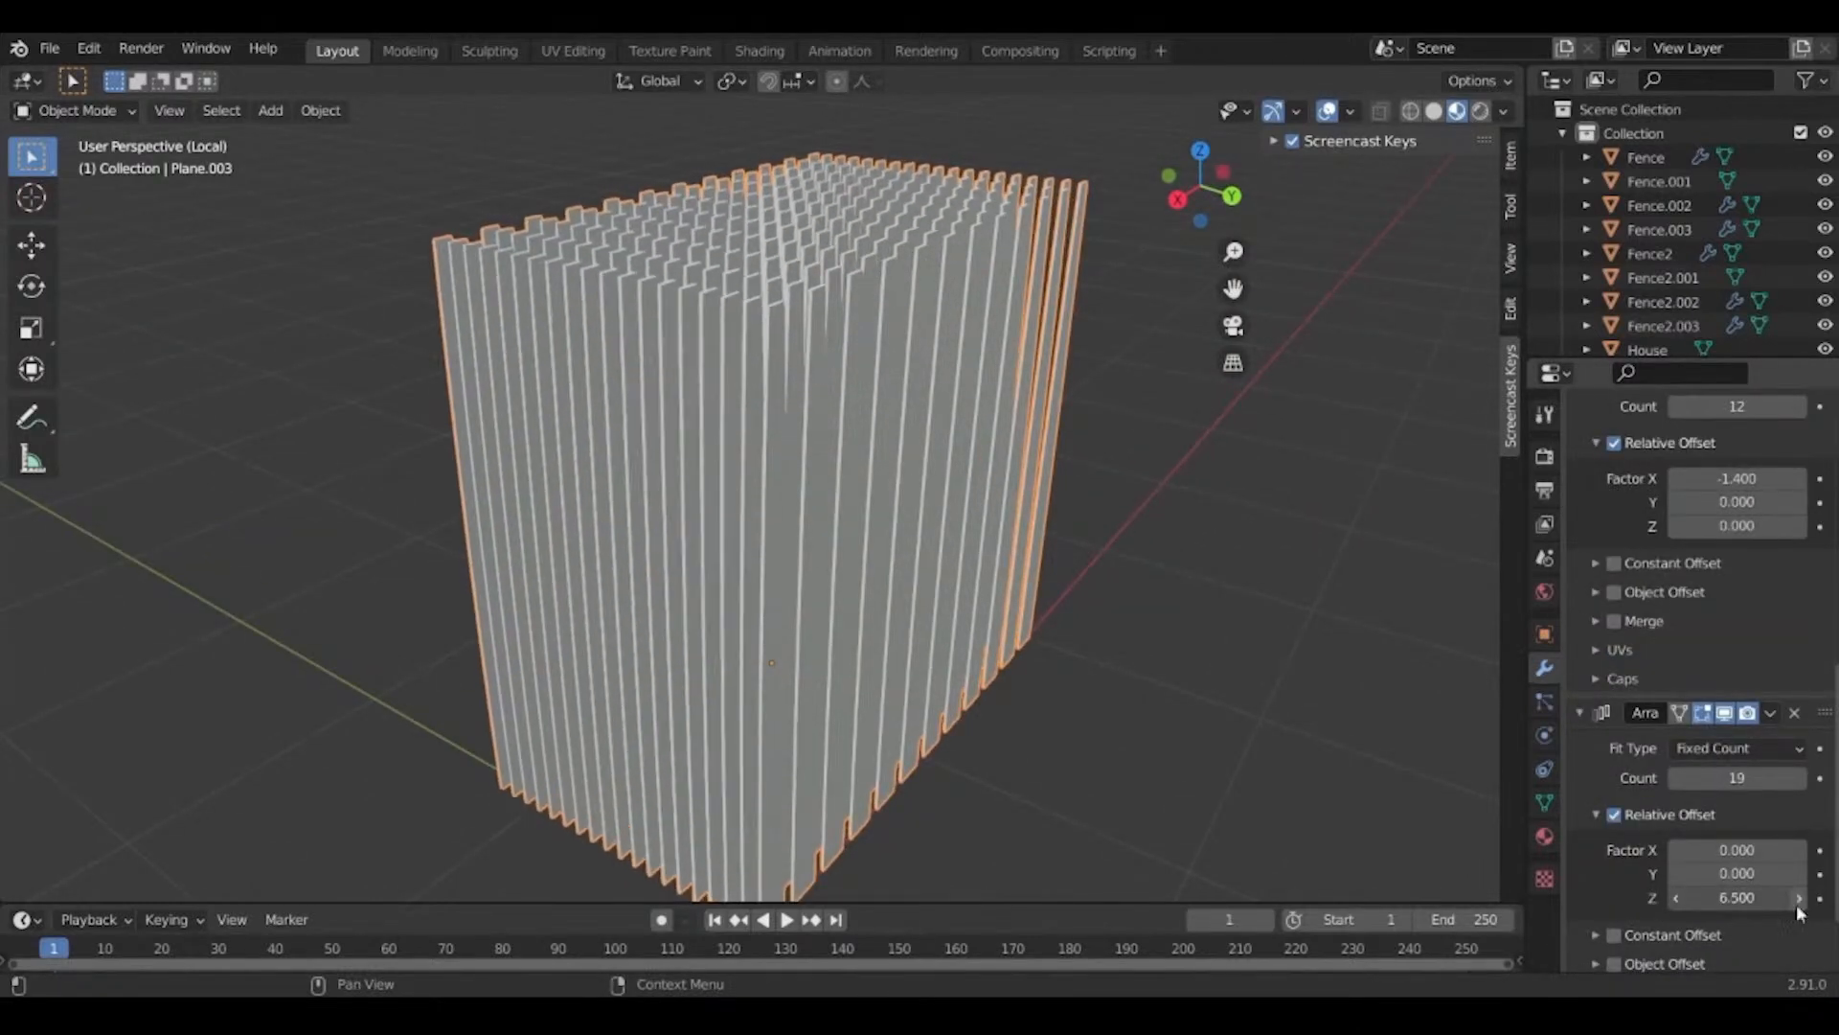
click(1798, 904)
click(1799, 903)
click(1743, 904)
text(8)
key(Return)
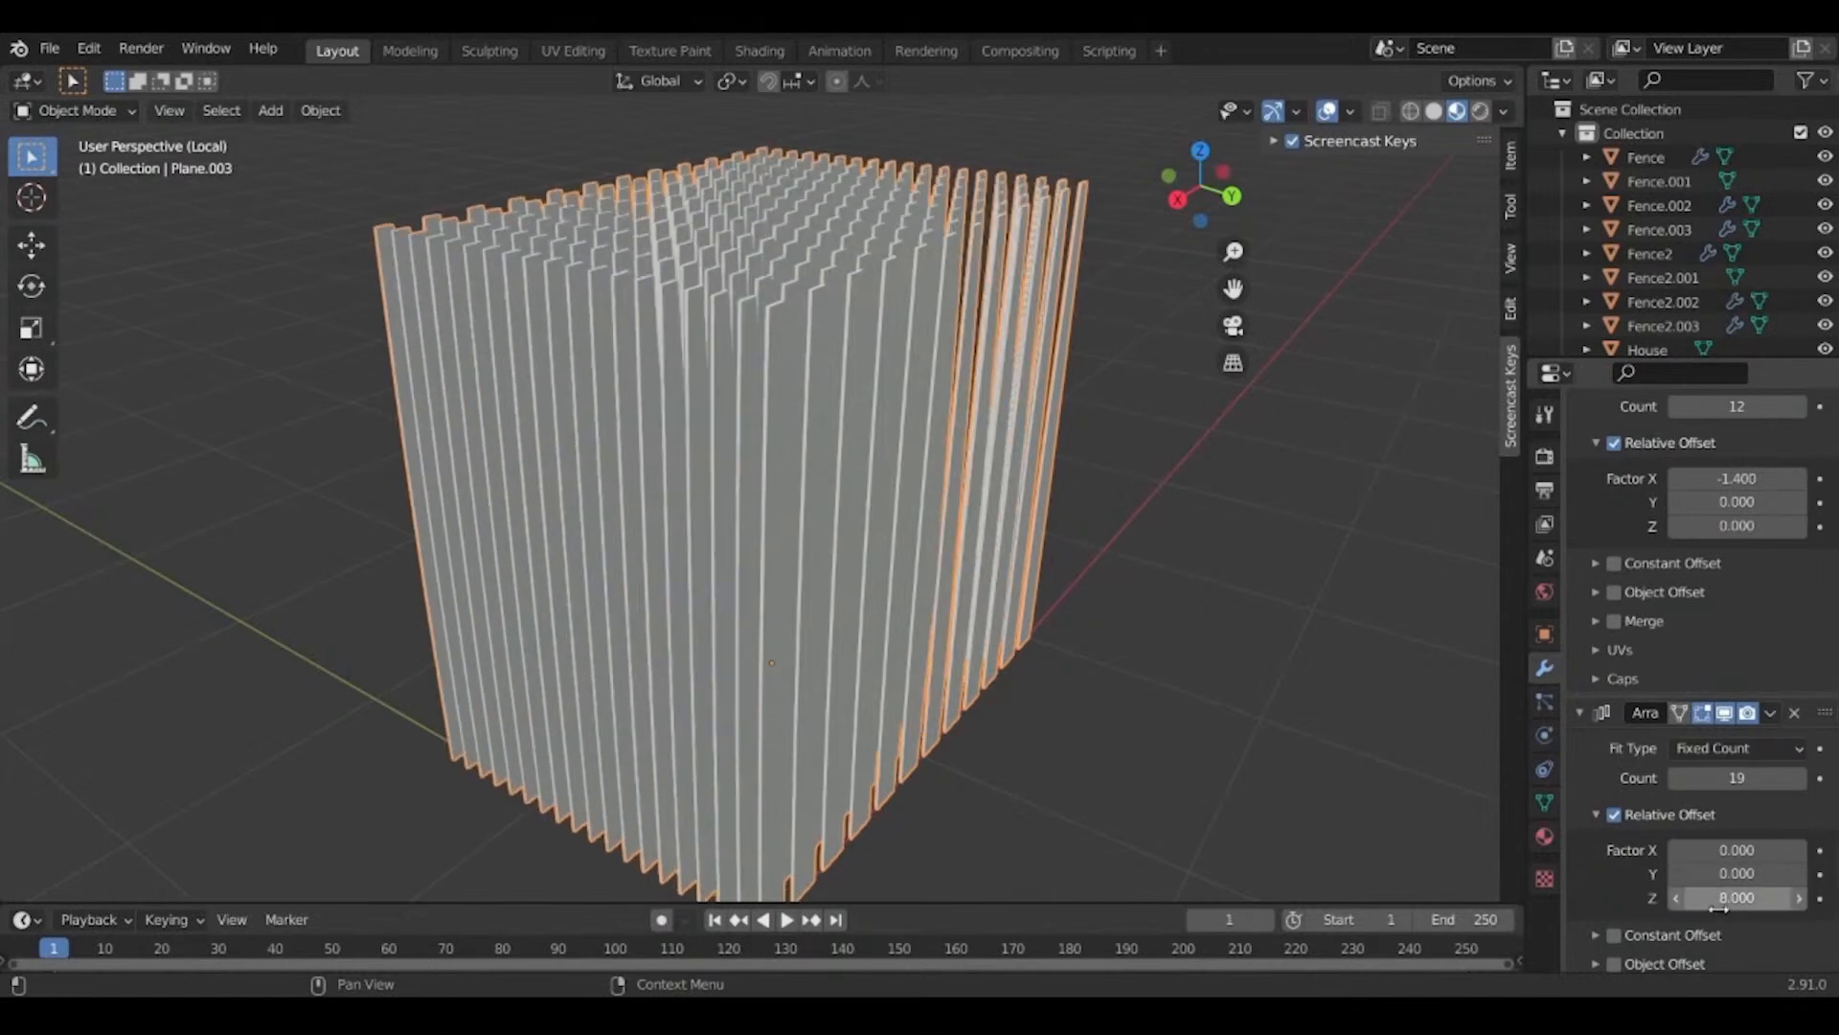
Enter Edit Mode and select the top edge of the original strip.
middle_drag(729, 479, 707, 342)
key(Tab)
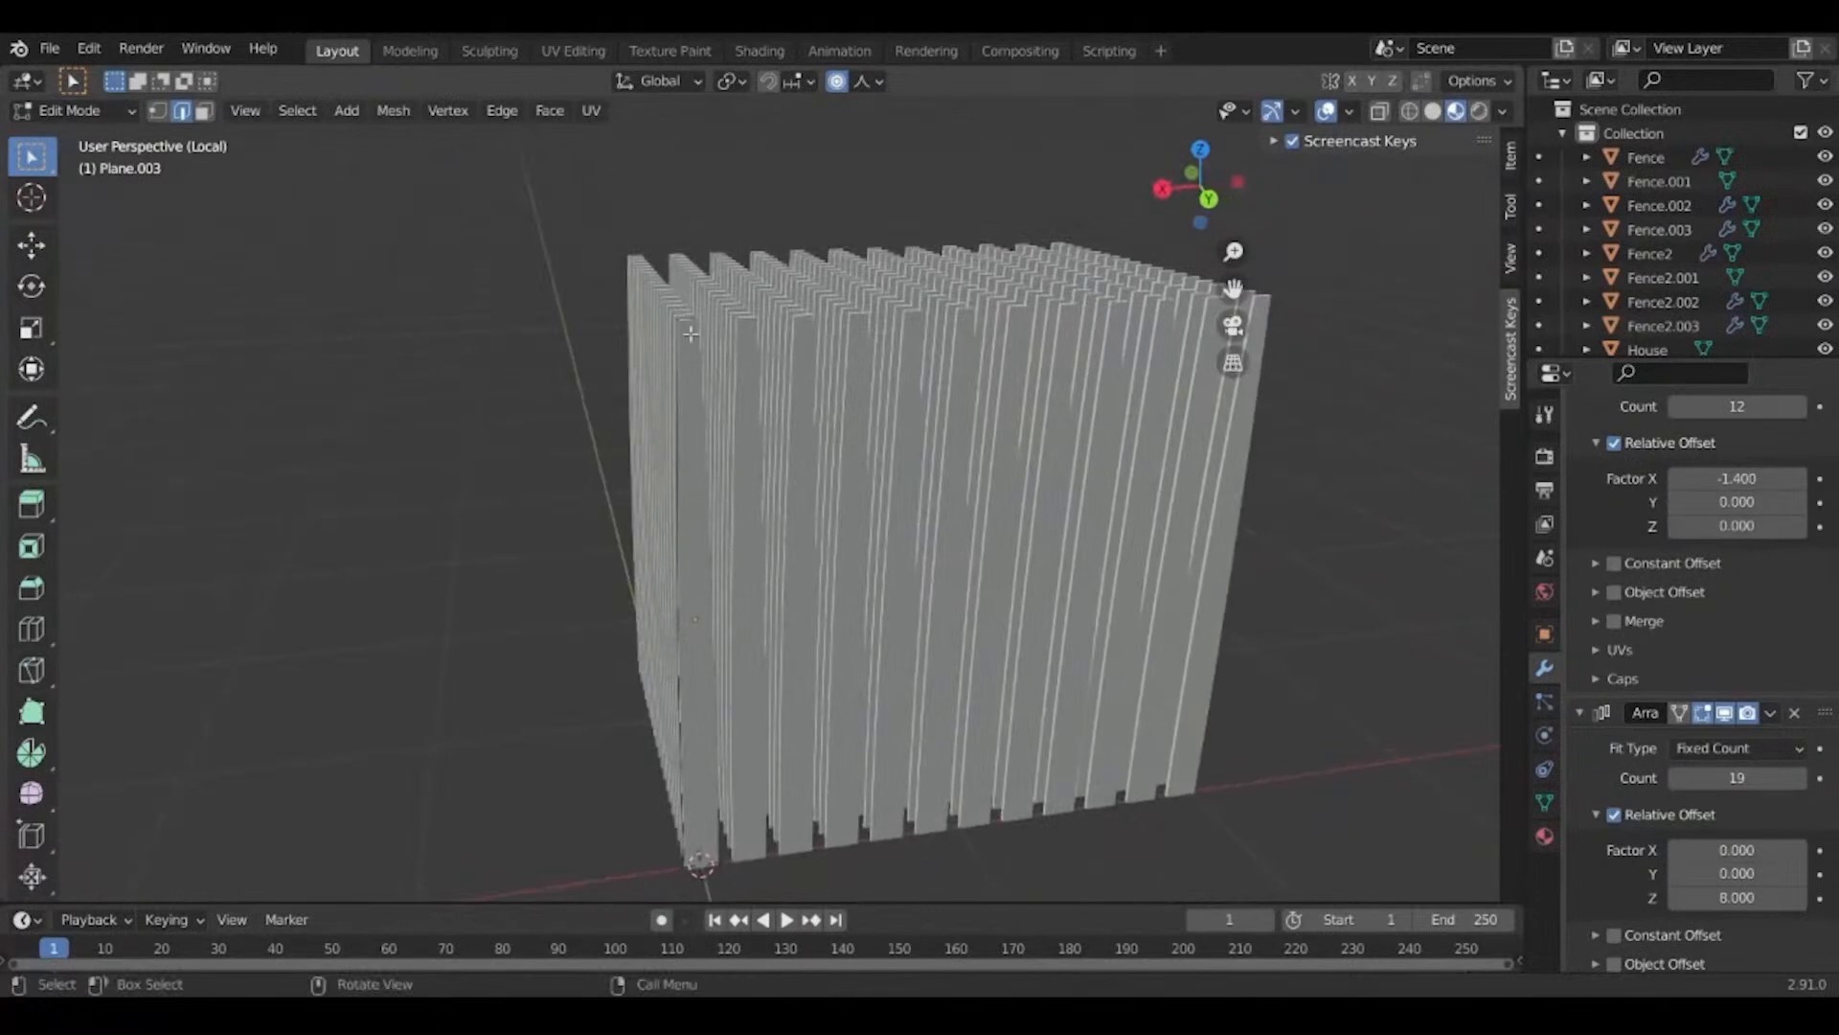
scroll(689, 374, up, 1)
key(Tab)
key(Tab)
key(Tab)
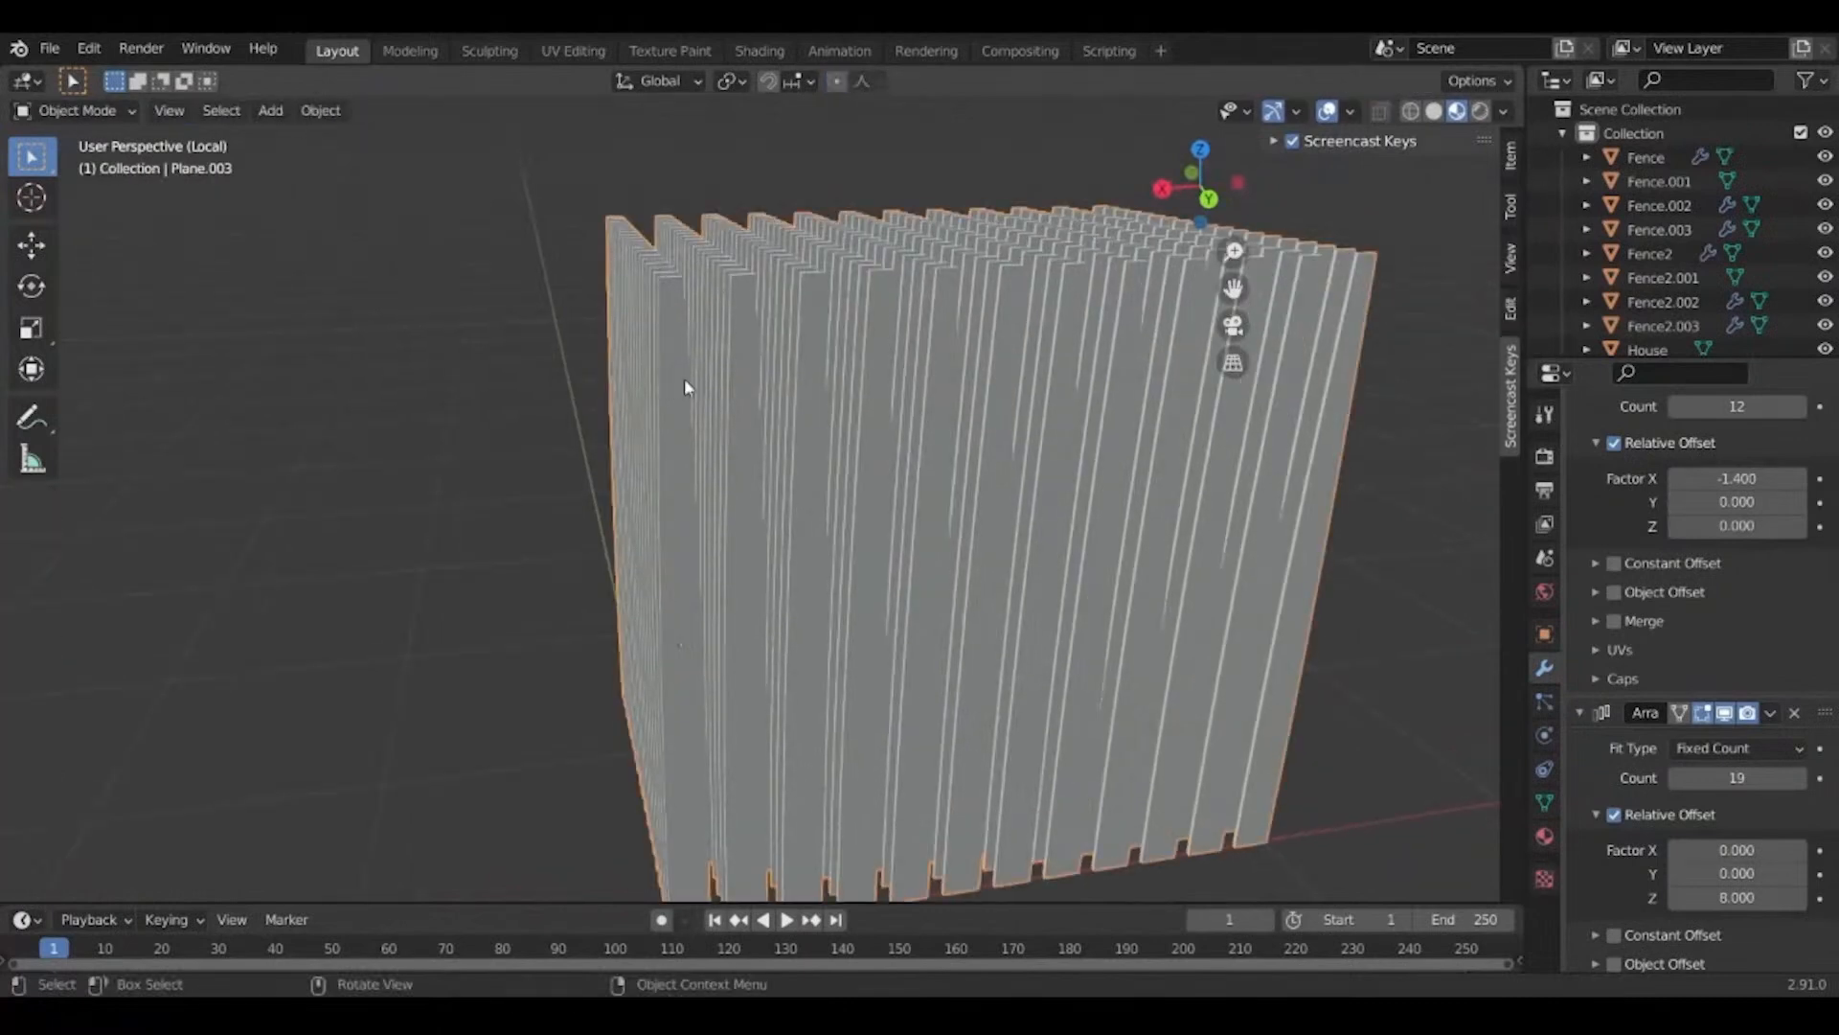
middle_drag(684, 387, 819, 382)
key(Tab)
middle_drag(772, 479, 869, 482)
scroll(707, 511, up, 6)
scroll(707, 511, down, 4)
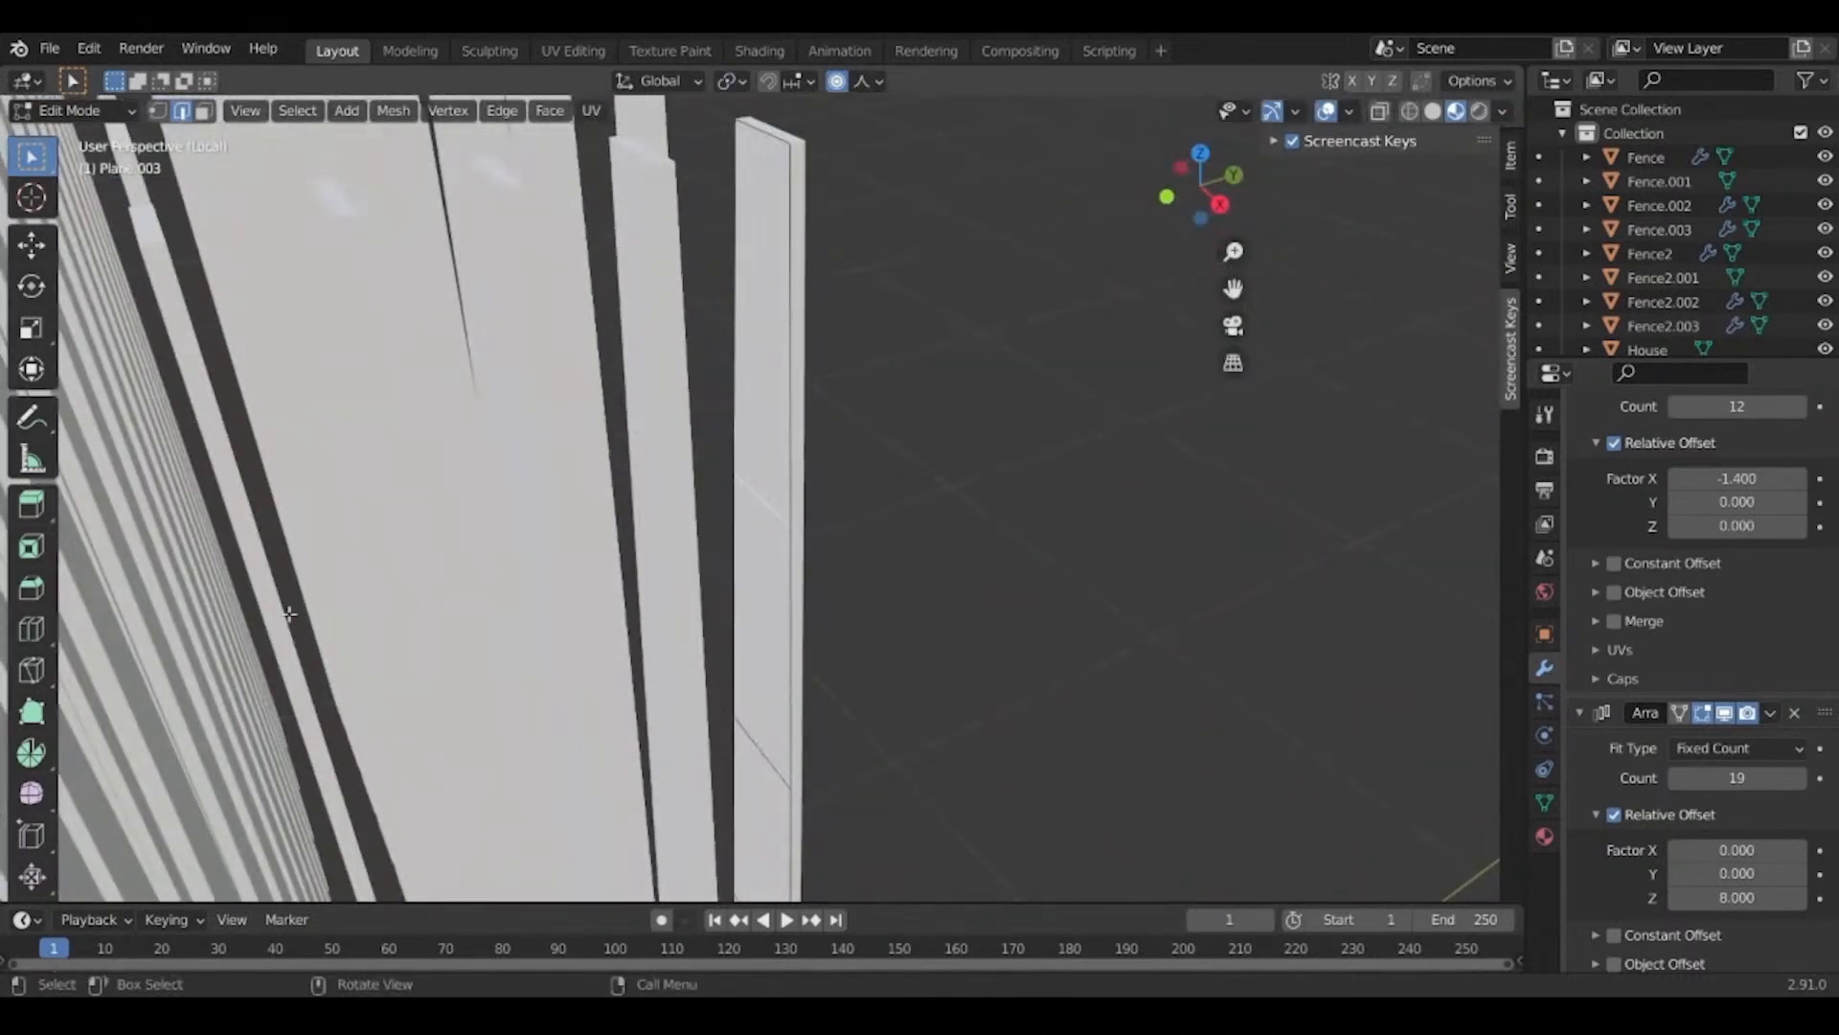
key(1)
key(2)
click(769, 132)
scroll(912, 283, down, 6)
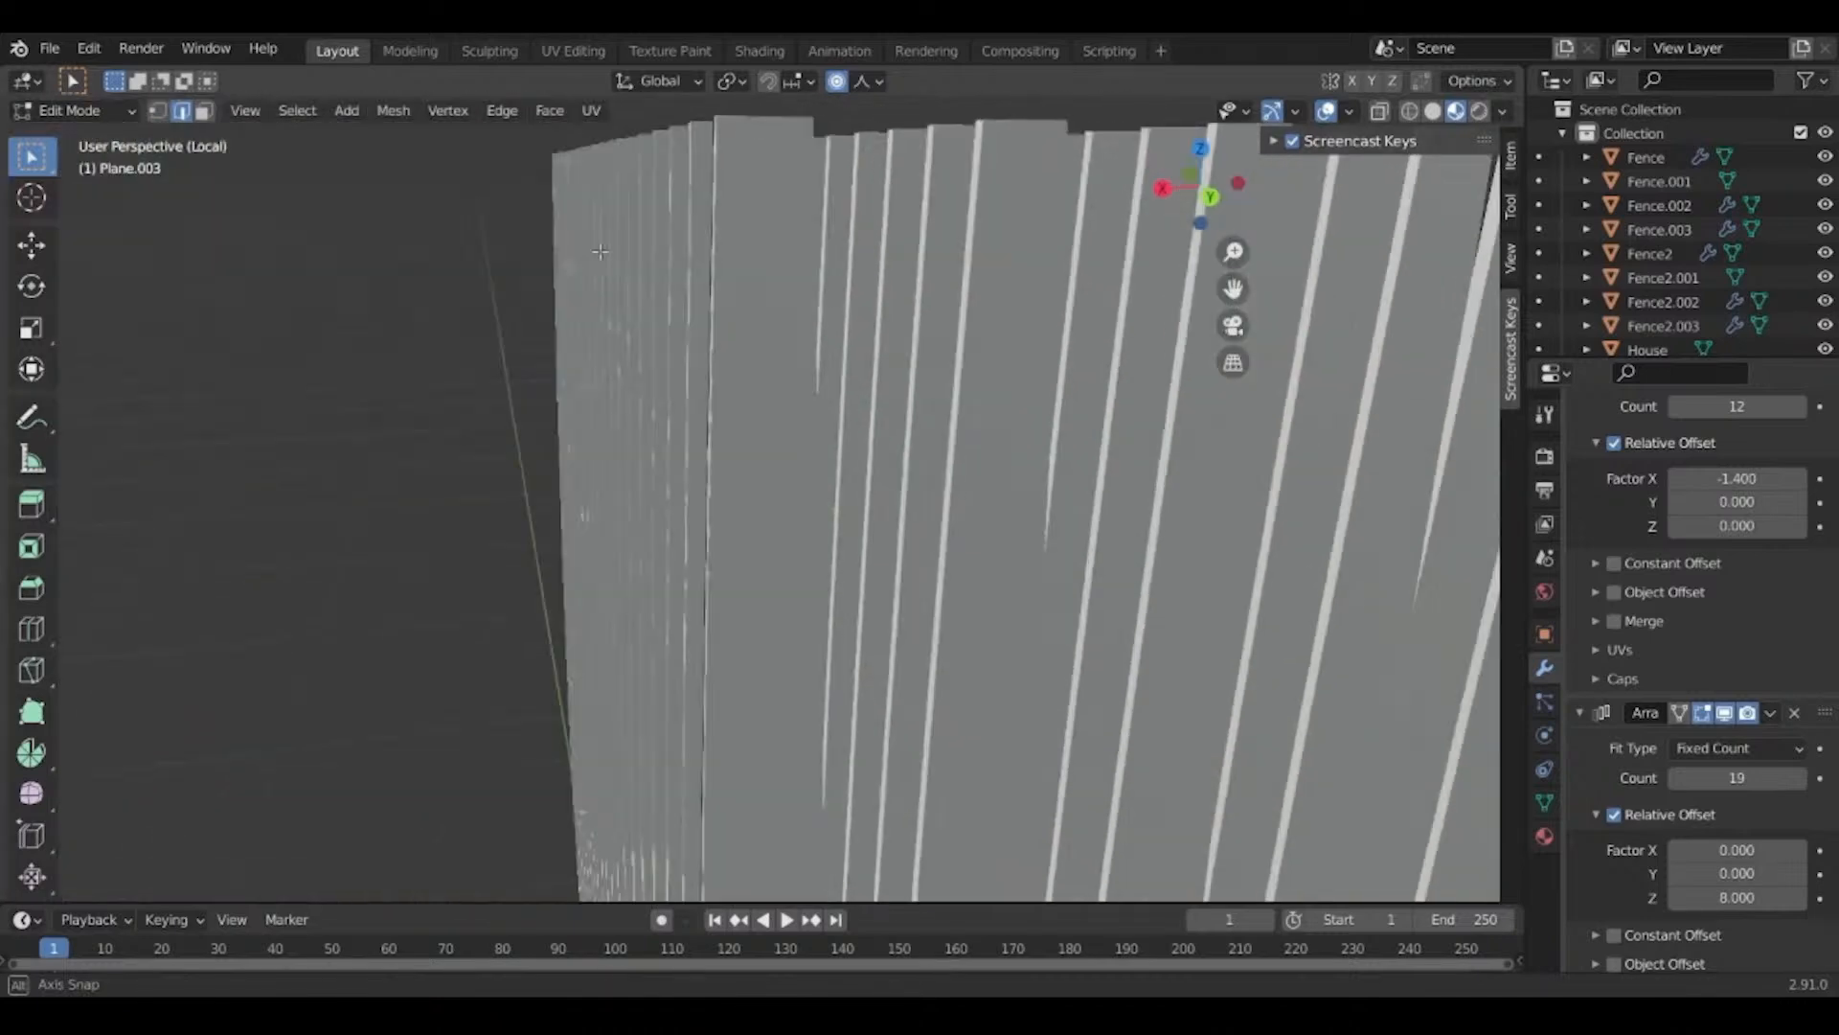
Try narrowing the strip's top edge strongly in X with Sharp proportional falloff.
key(s)
key(x)
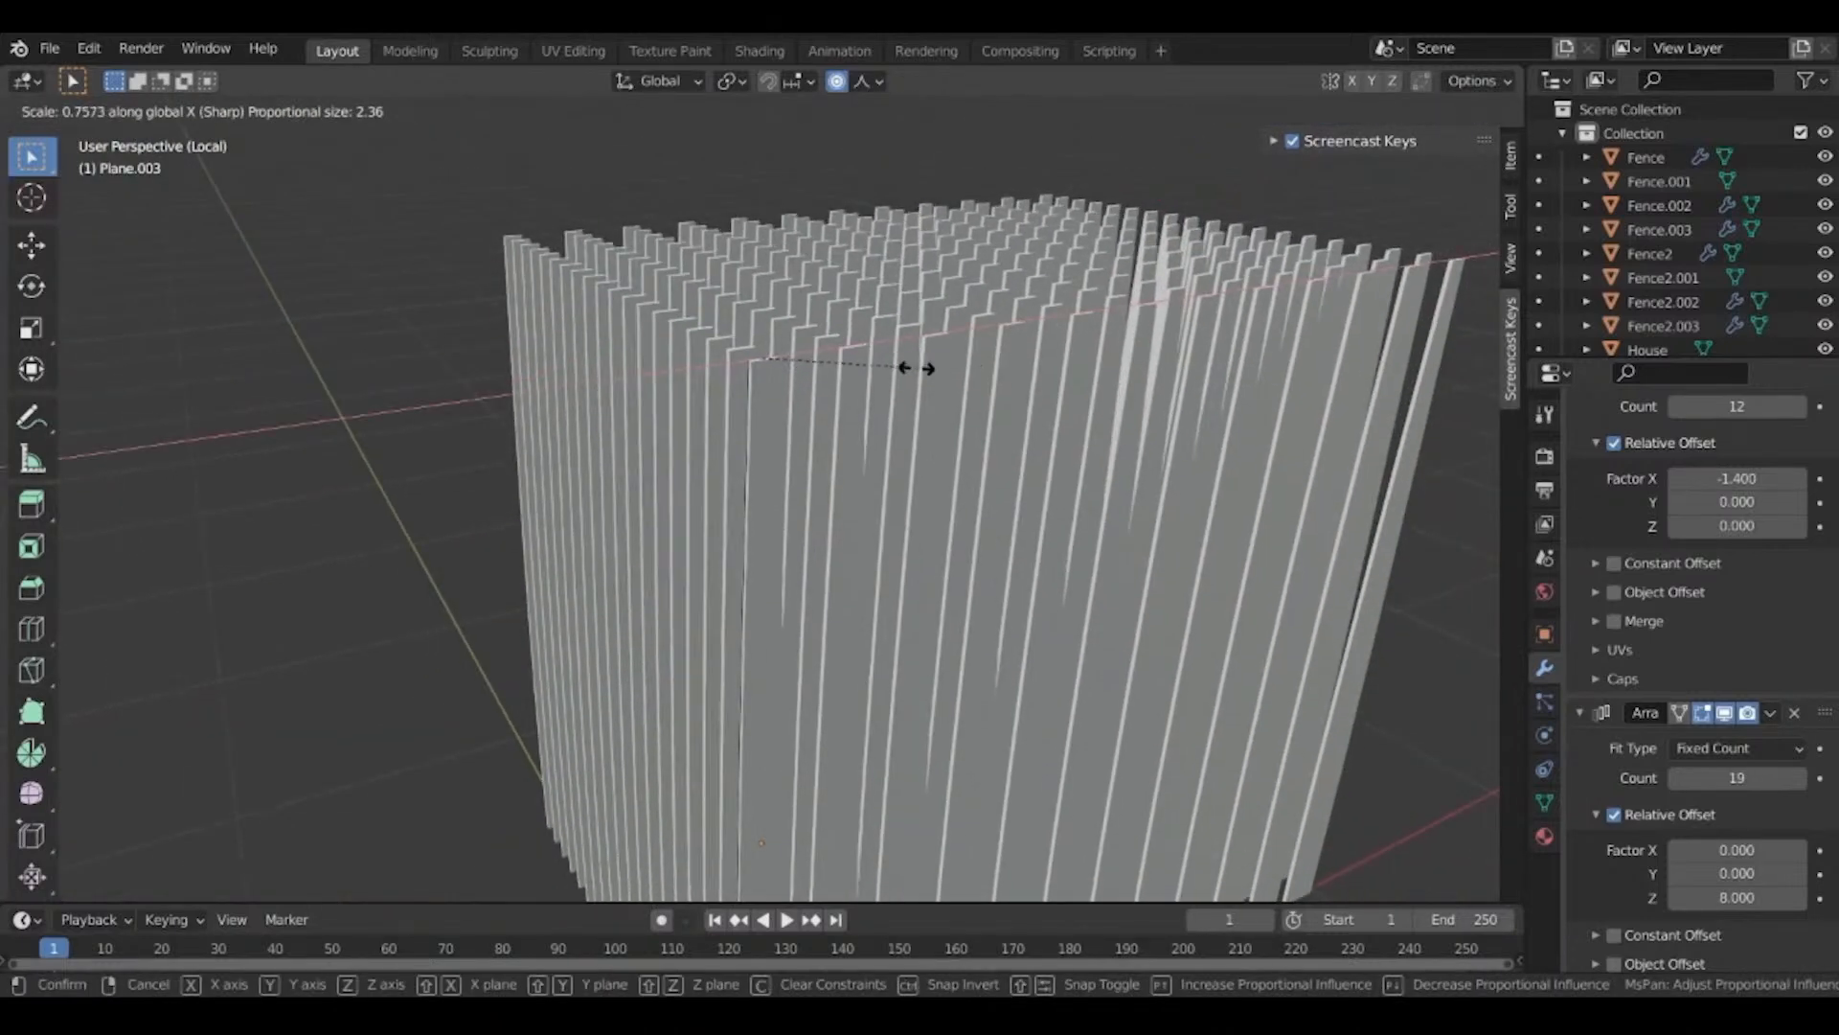
click(819, 365)
scroll(819, 365, down, 2)
key(Tab)
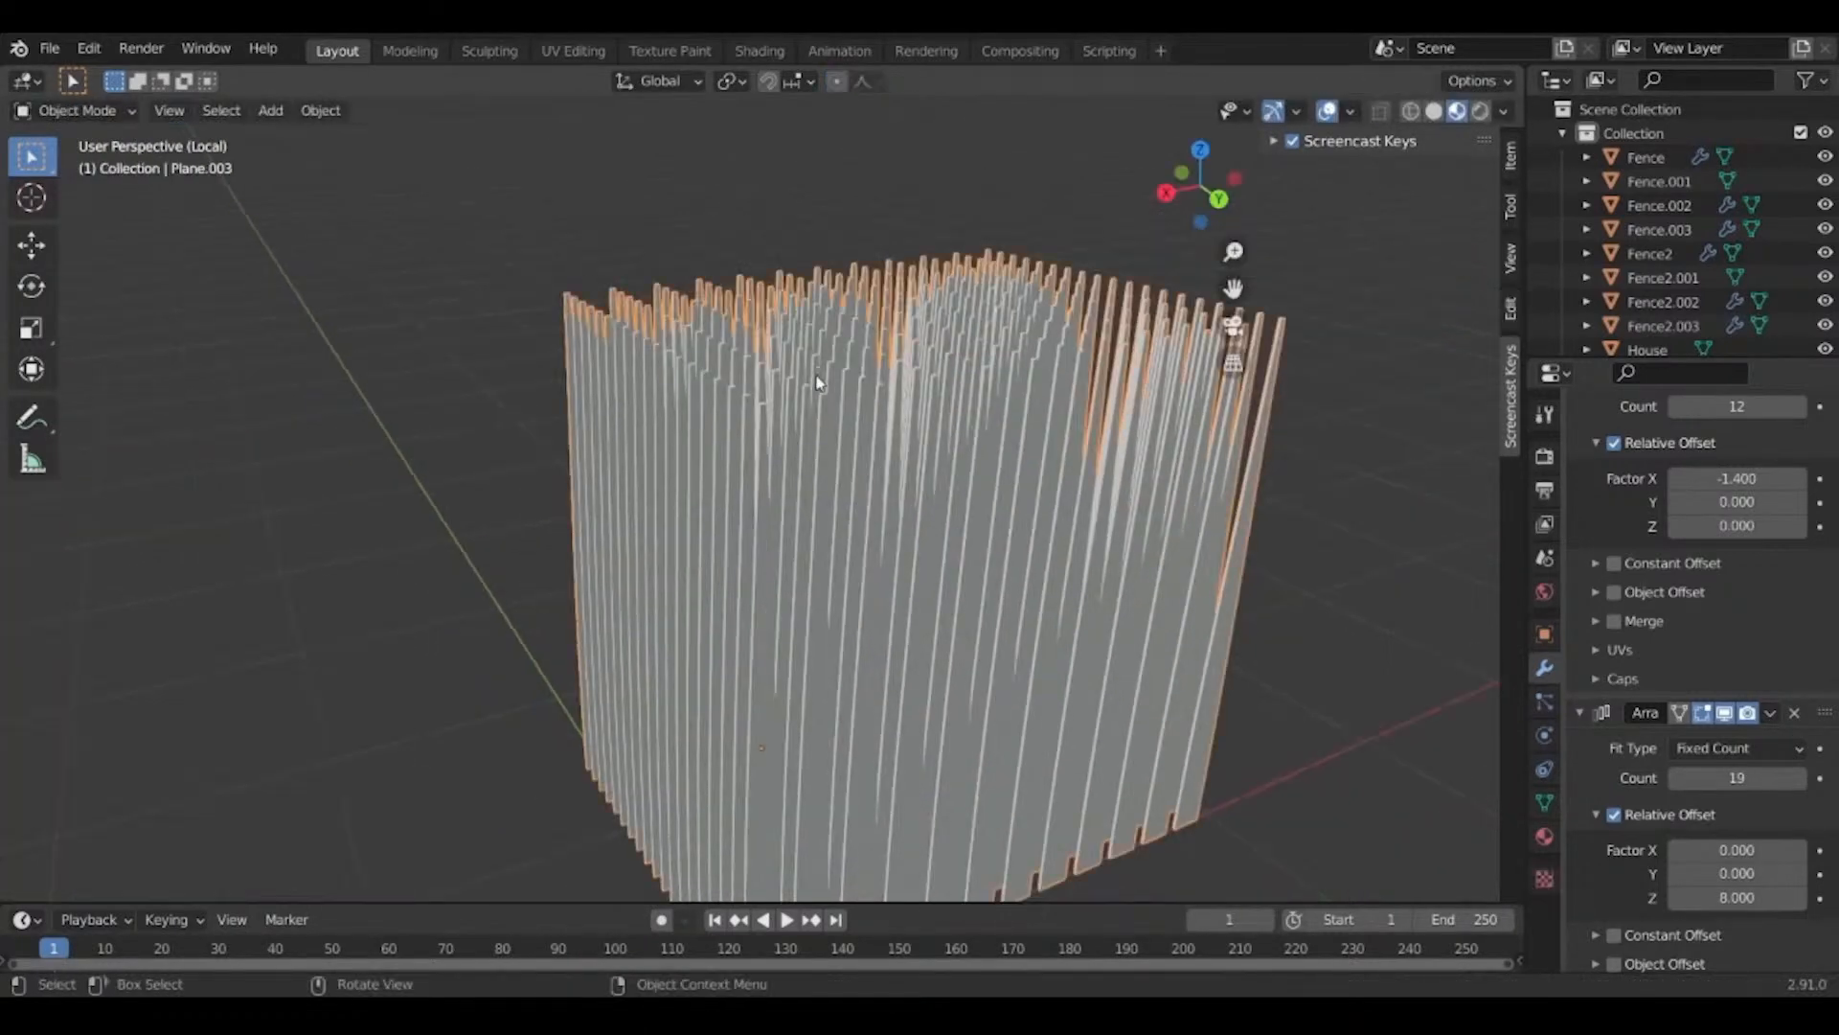
middle_drag(818, 377, 801, 444)
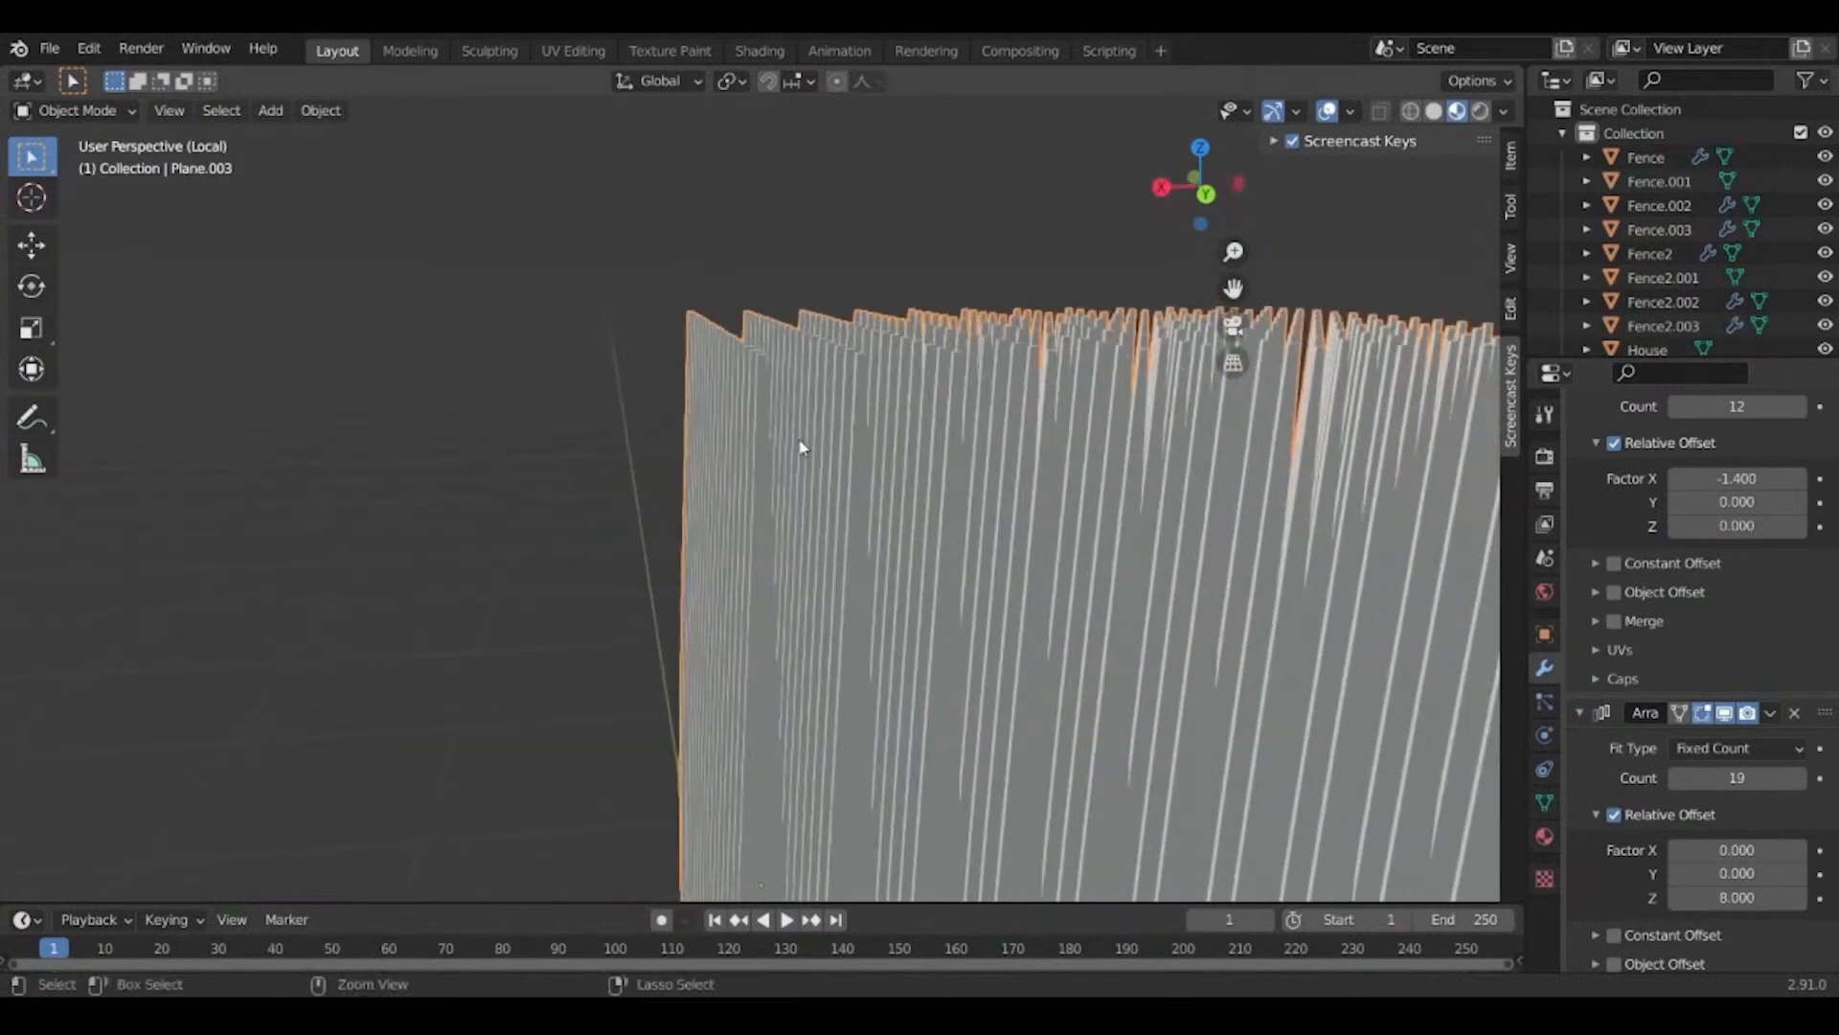
Scale the strip's top edge to about 0.77 in X with Sharp proportional falloff and return to Object Mode.
key(Tab)
key(s)
key(x)
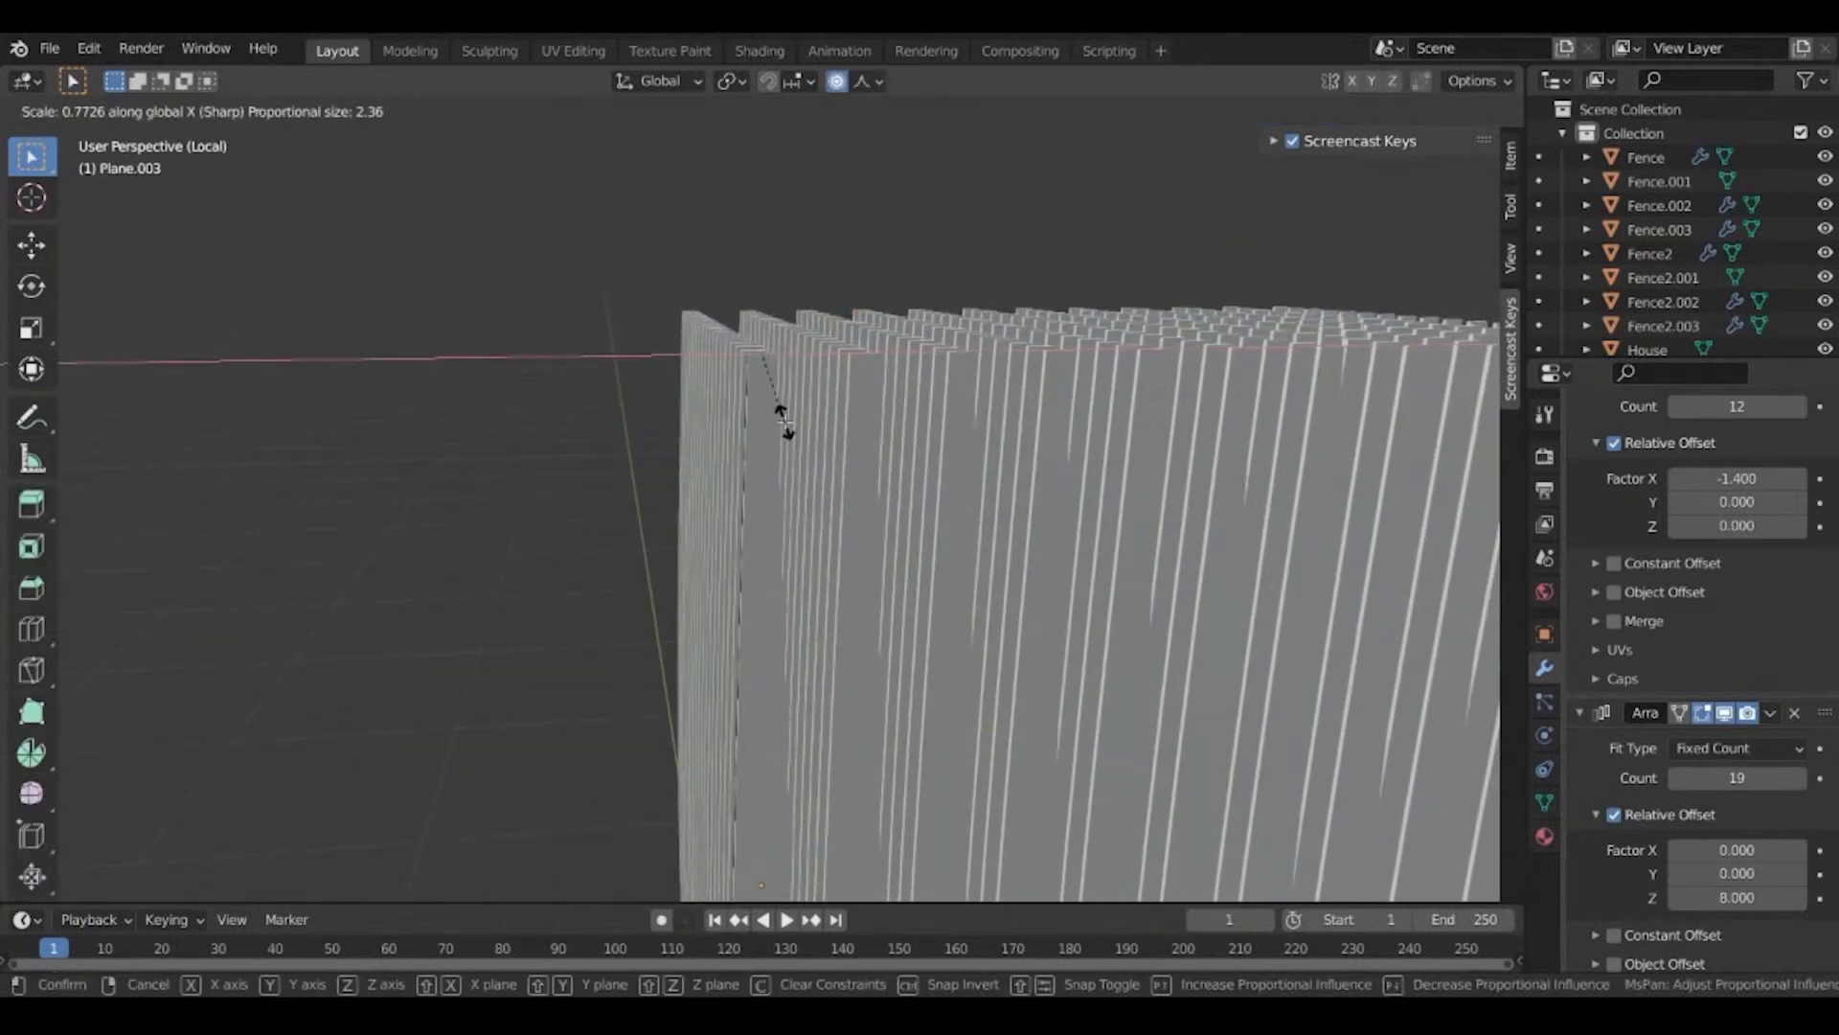
click(781, 417)
key(Tab)
Try applying the second Array modifier ahead of the Solidify and first Array modifiers.
scroll(1715, 711, down, 2)
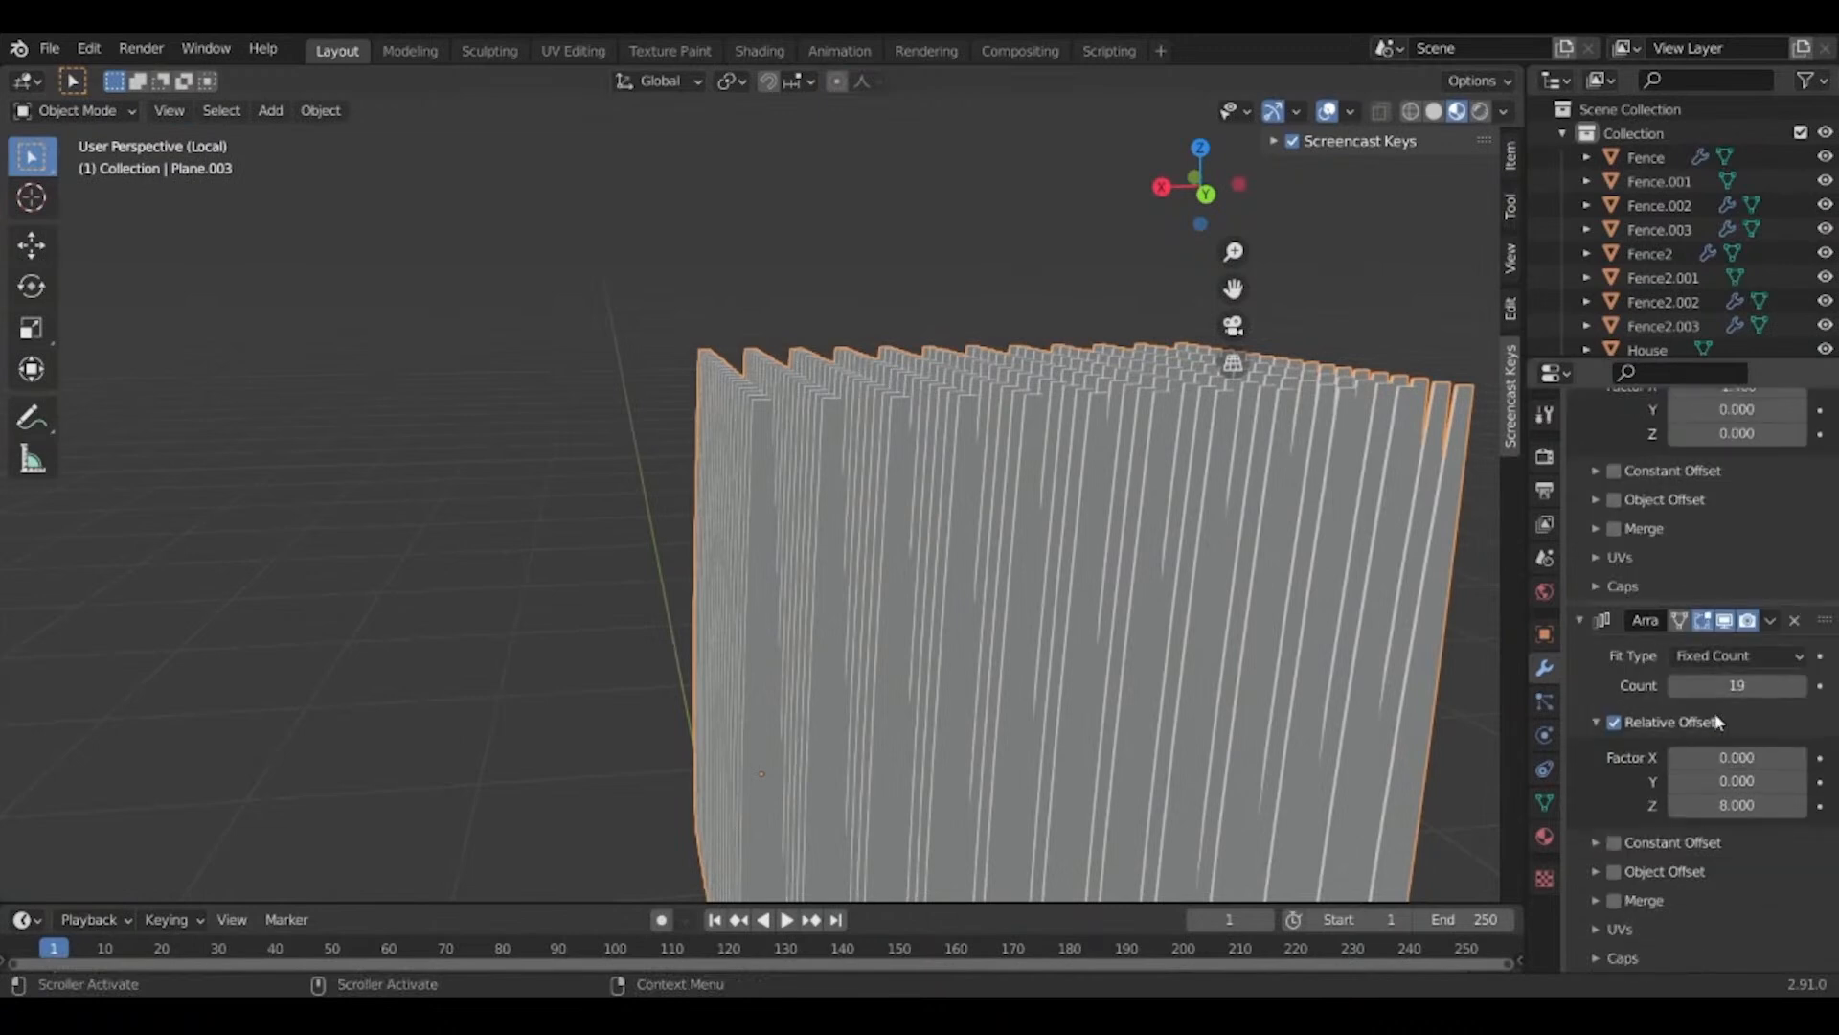
scroll(1711, 757, up, 2)
scroll(1708, 795, down, 1)
key(ctrl+a)
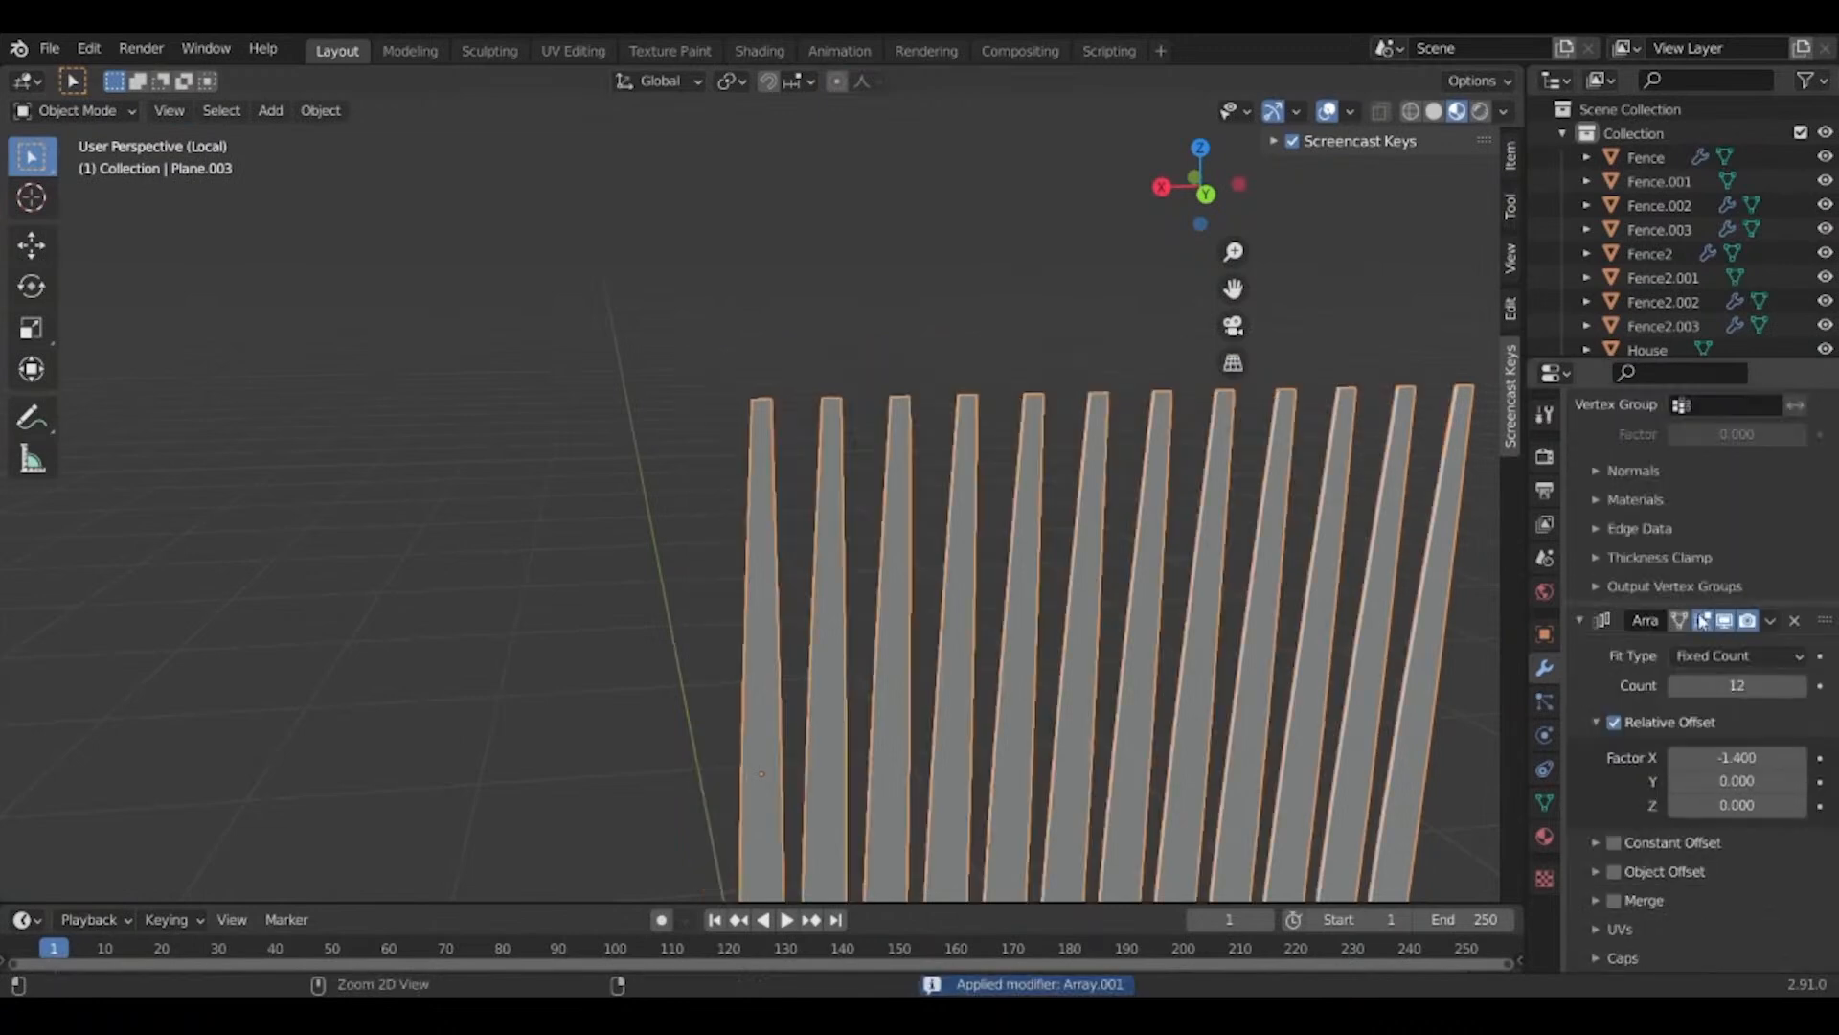
scroll(1703, 684, up, 4)
scroll(1647, 522, up, 1)
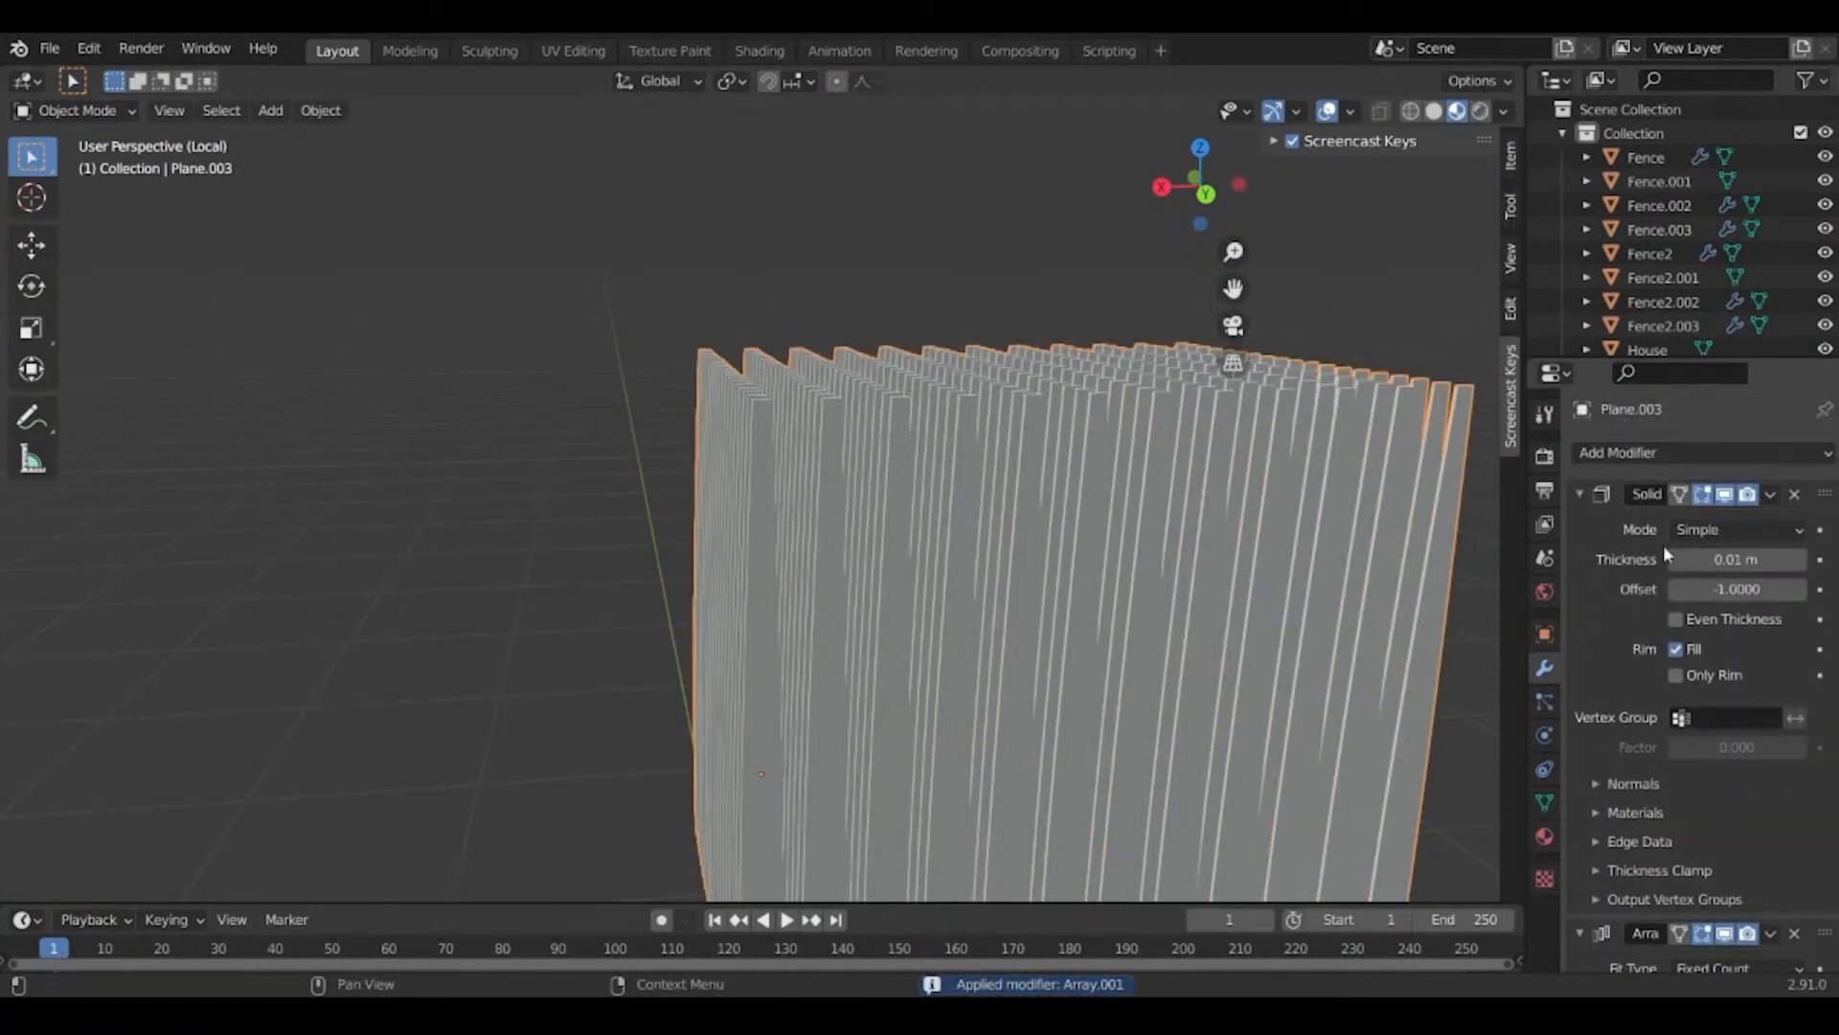
Apply the remaining Solidify and Array modifiers to the strip block.
key(ctrl+a)
key(ctrl+a)
key(ctrl+a)
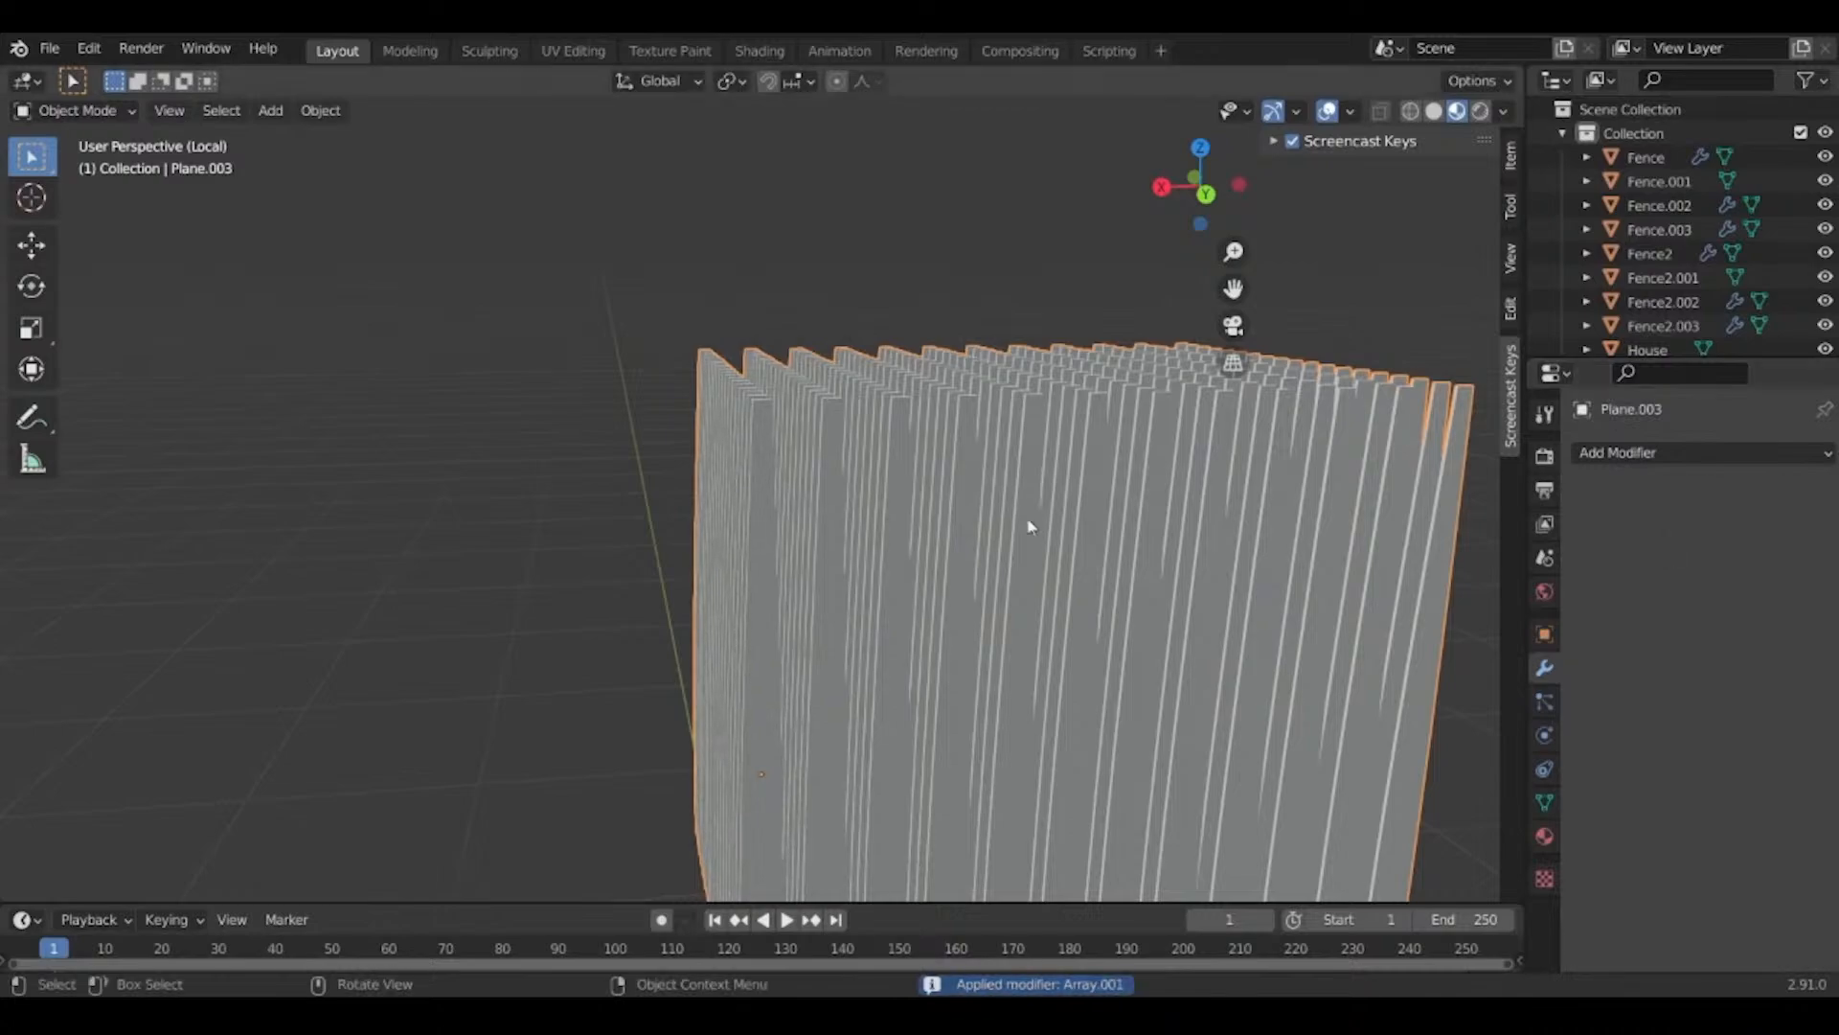
middle_drag(1031, 523, 1155, 544)
Enter Edit Mode and select only the top edge of the strip at the block's front corner.
key(Tab)
key(alt+a)
middle_drag(998, 558, 926, 587)
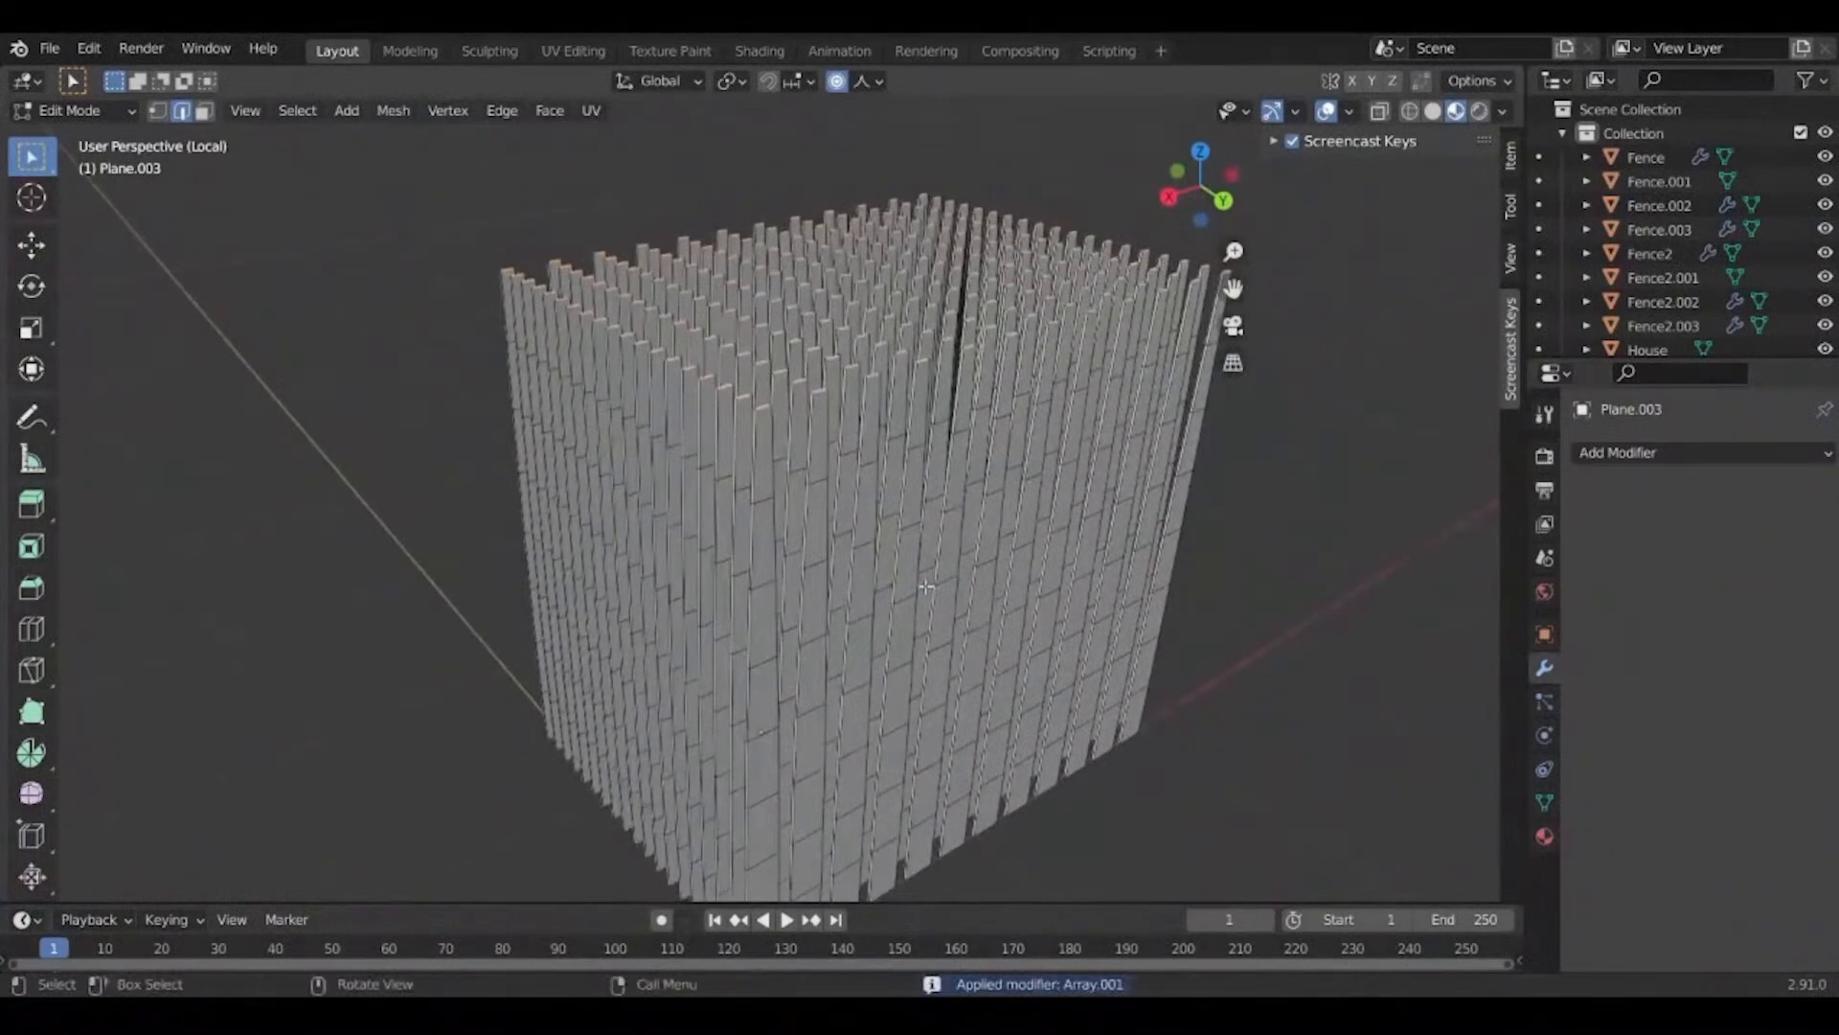
scroll(926, 587, down, 2)
scroll(925, 585, up, 1)
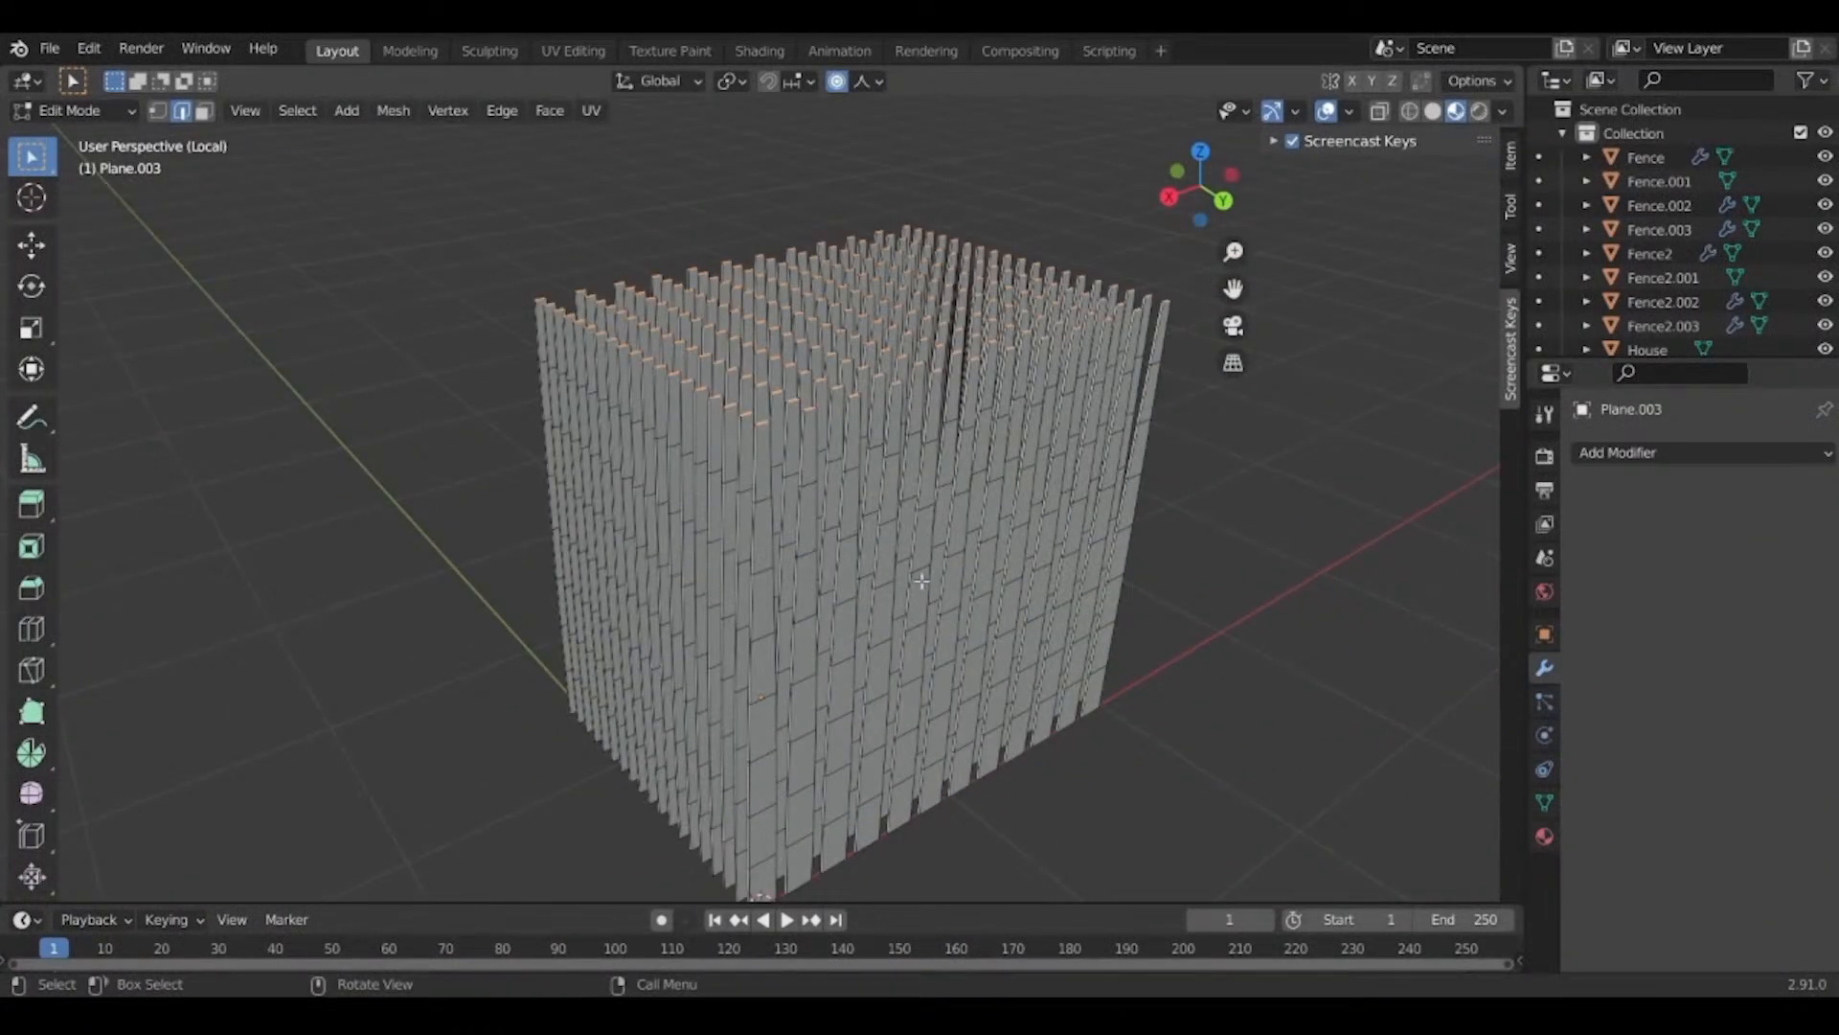
scroll(922, 580, up, 3)
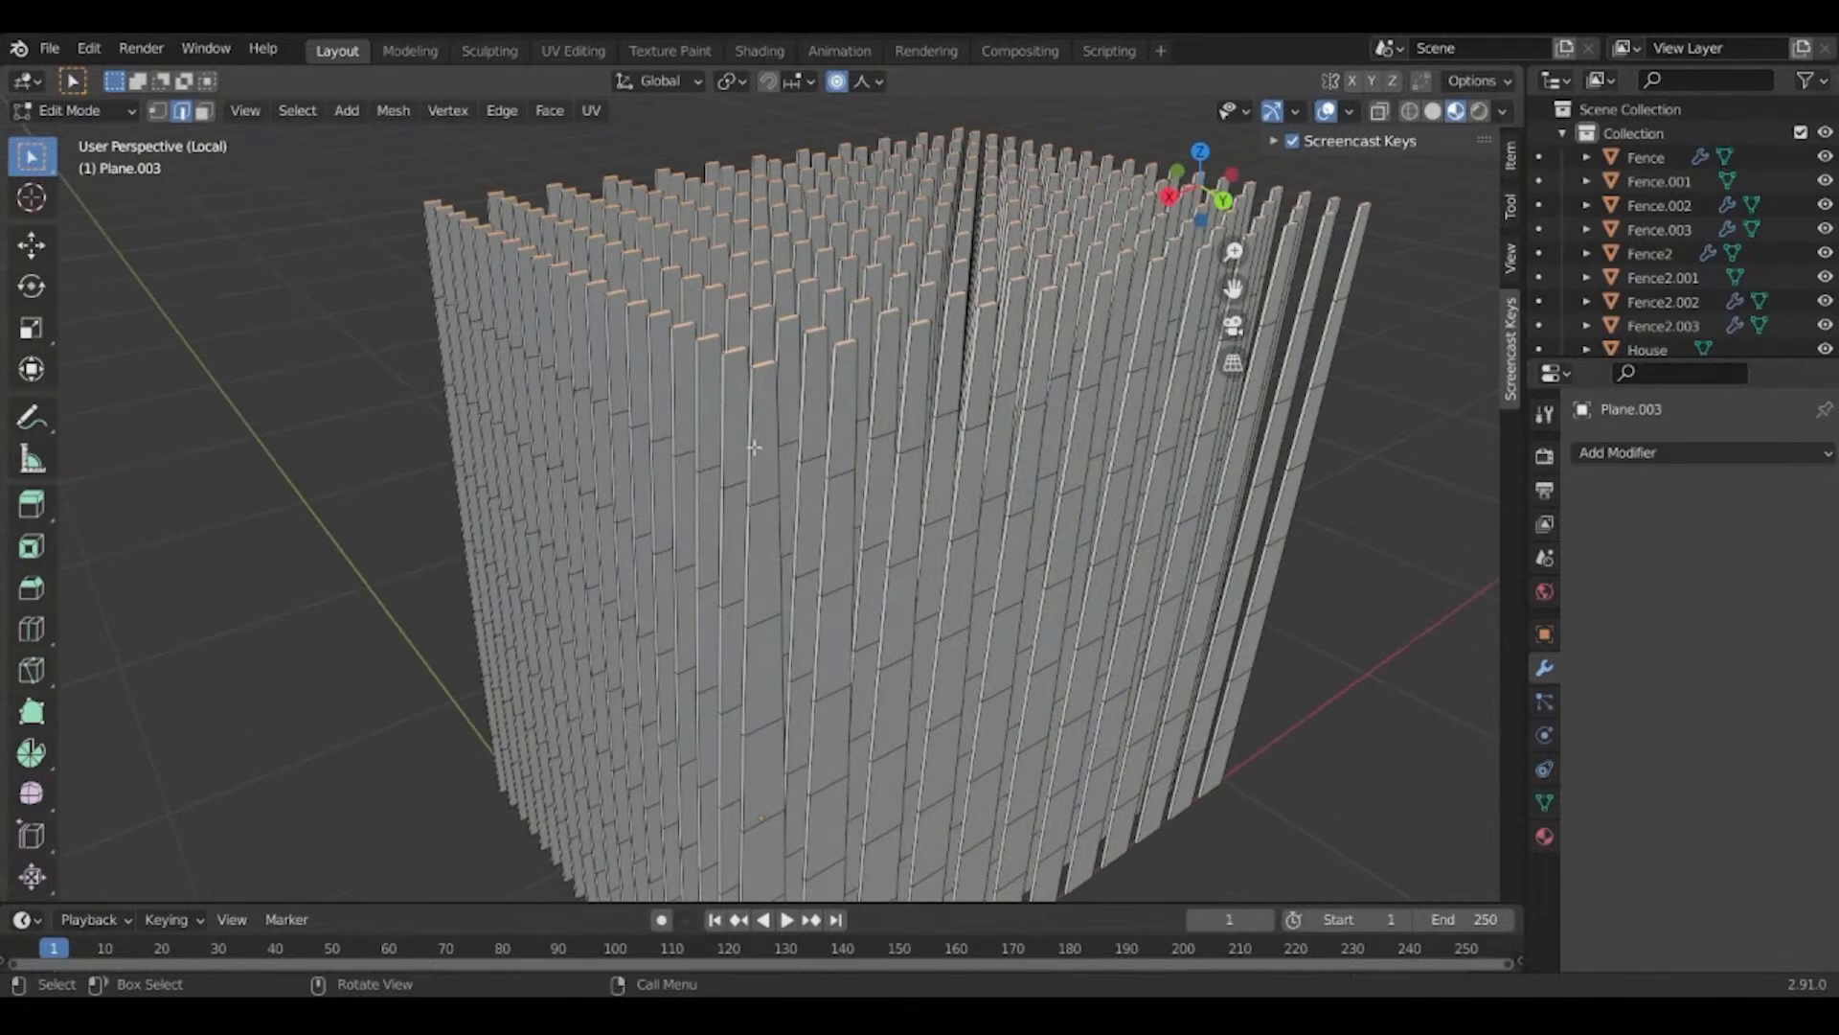
key(Tab)
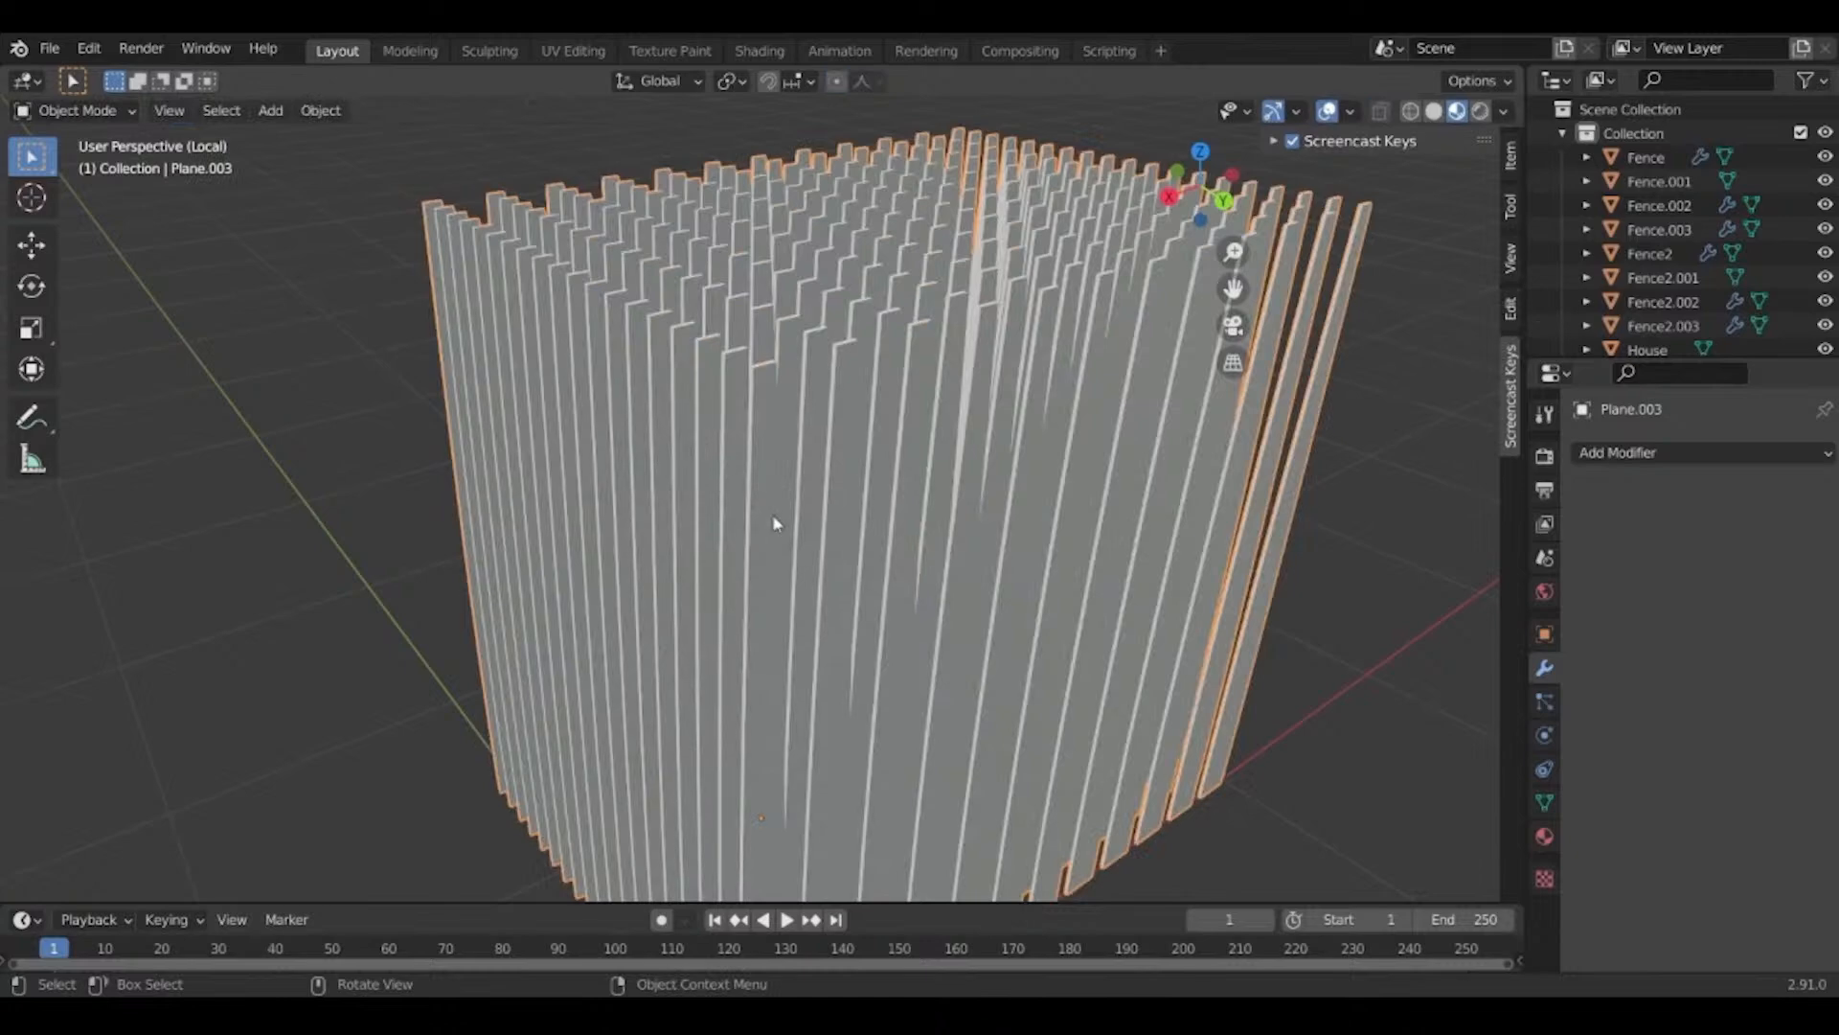
middle_drag(776, 522, 733, 509)
key(Tab)
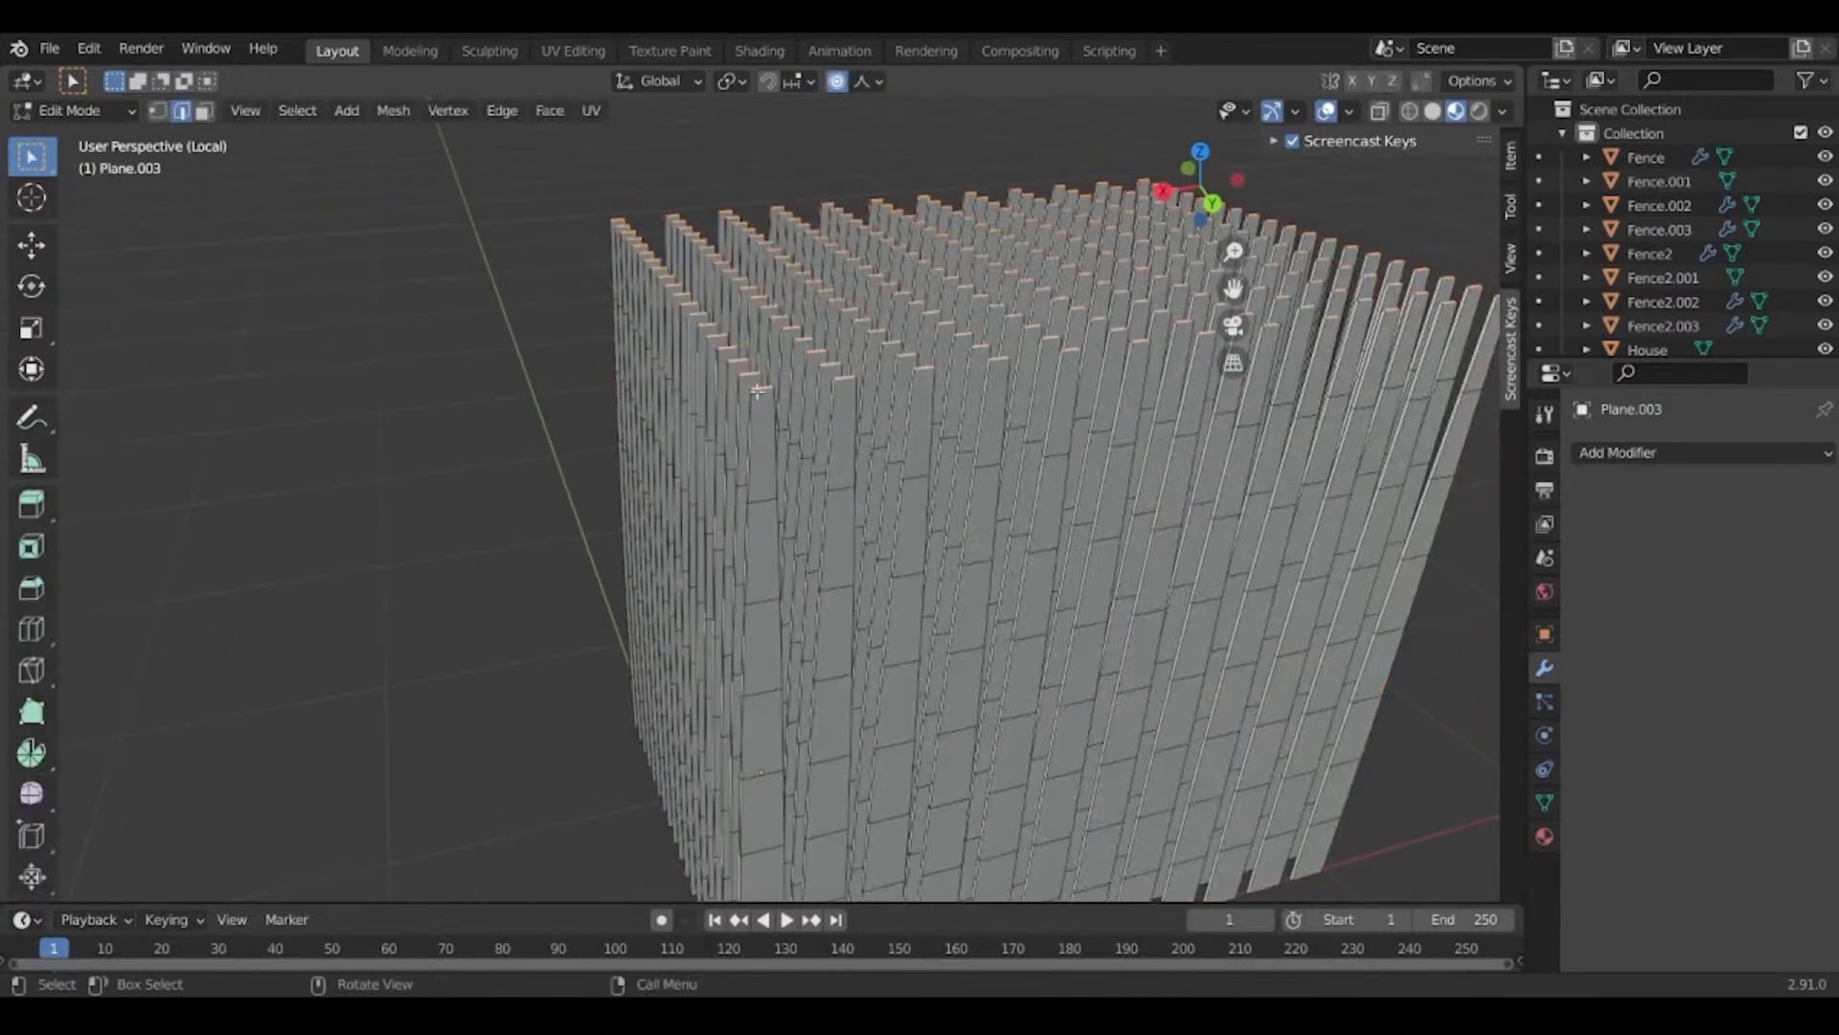
scroll(771, 402, up, 5)
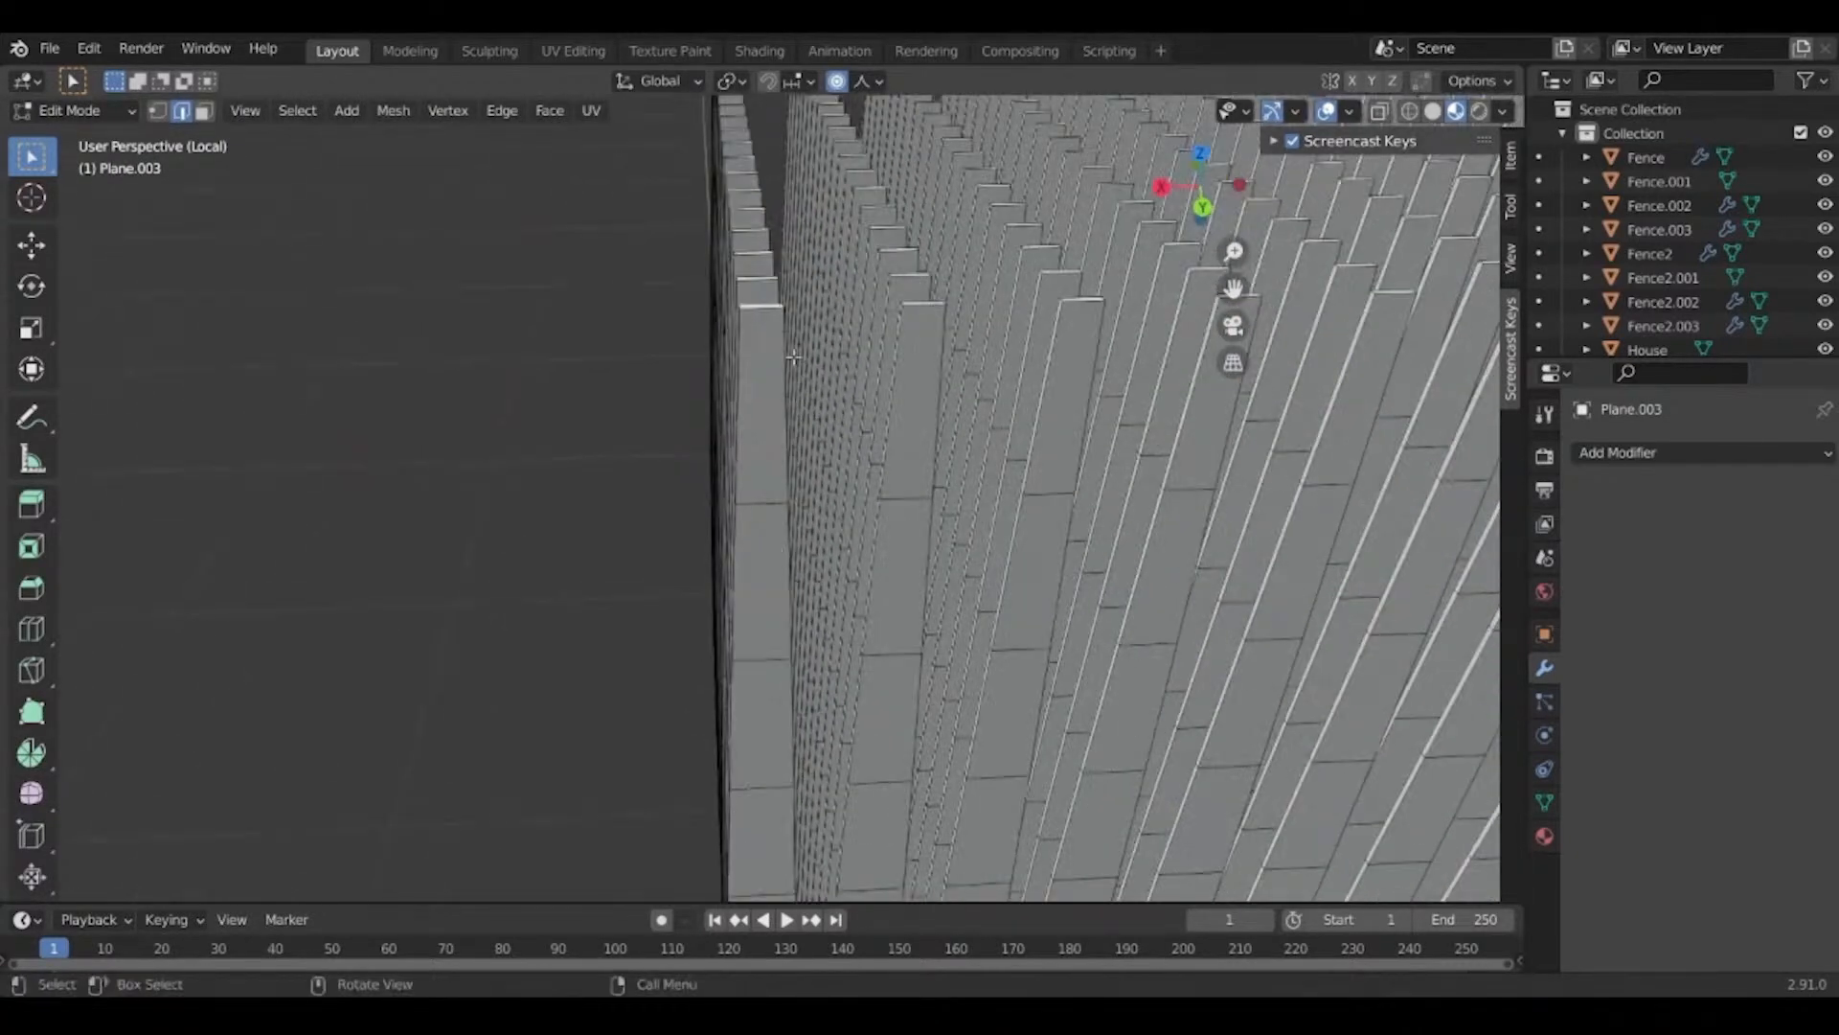
click(762, 320)
middle_drag(785, 366, 826, 360)
scroll(829, 380, down, 4)
Set the proportional falloff to Smooth and move the corner strip's top edge about 0.09 m in X with a proportional size of about 1.46.
click(867, 82)
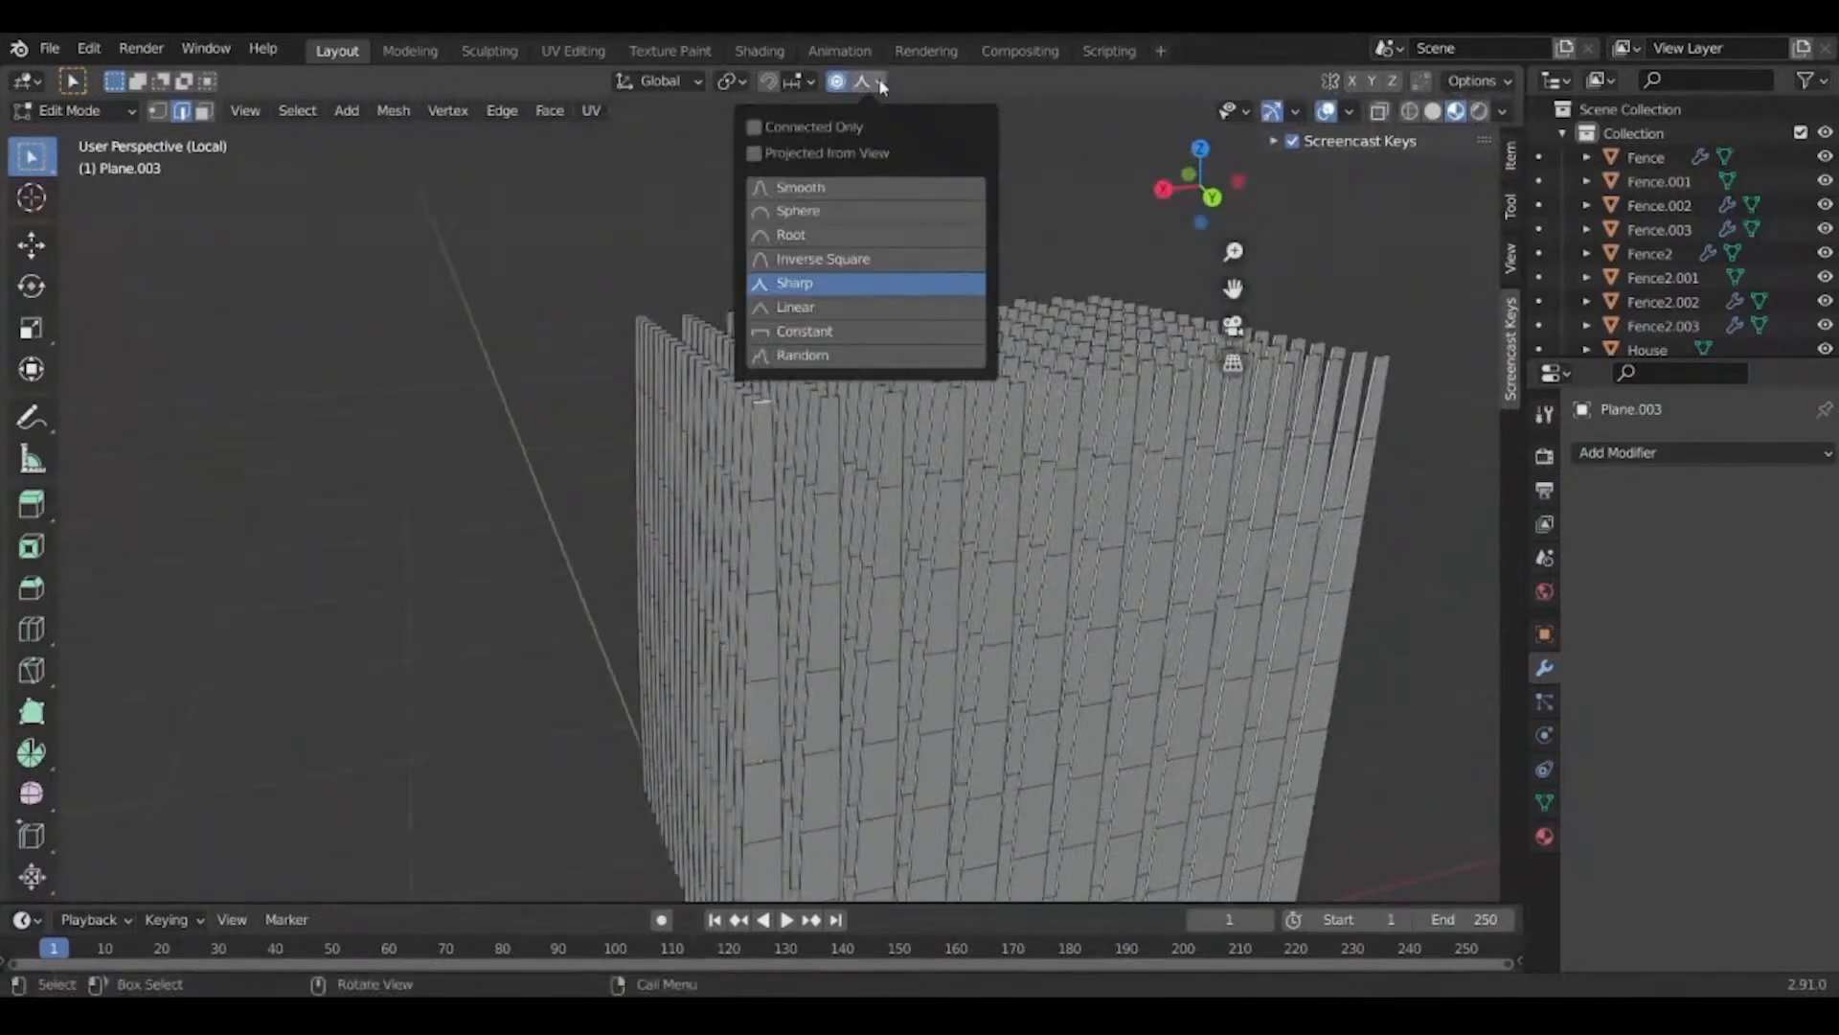
click(859, 196)
middle_drag(921, 512, 760, 443)
key(g)
scroll(760, 444, down, 5)
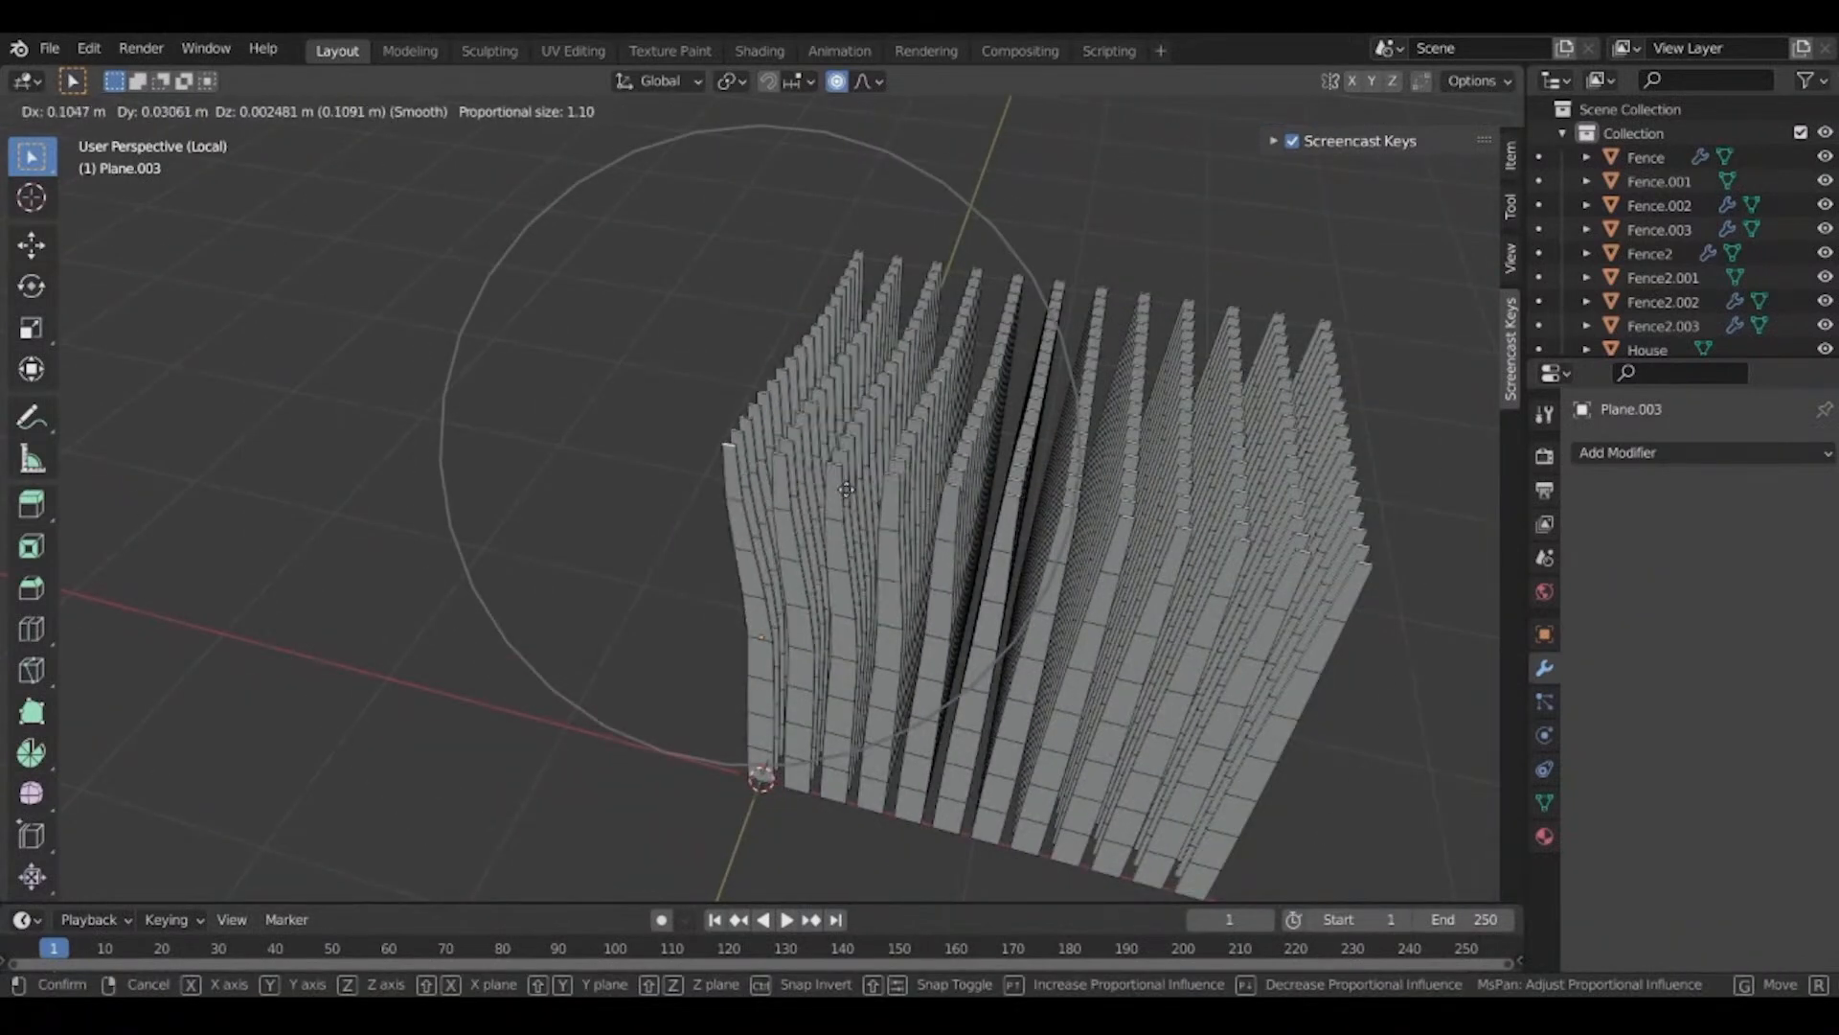
scroll(846, 489, down, 3)
click(845, 491)
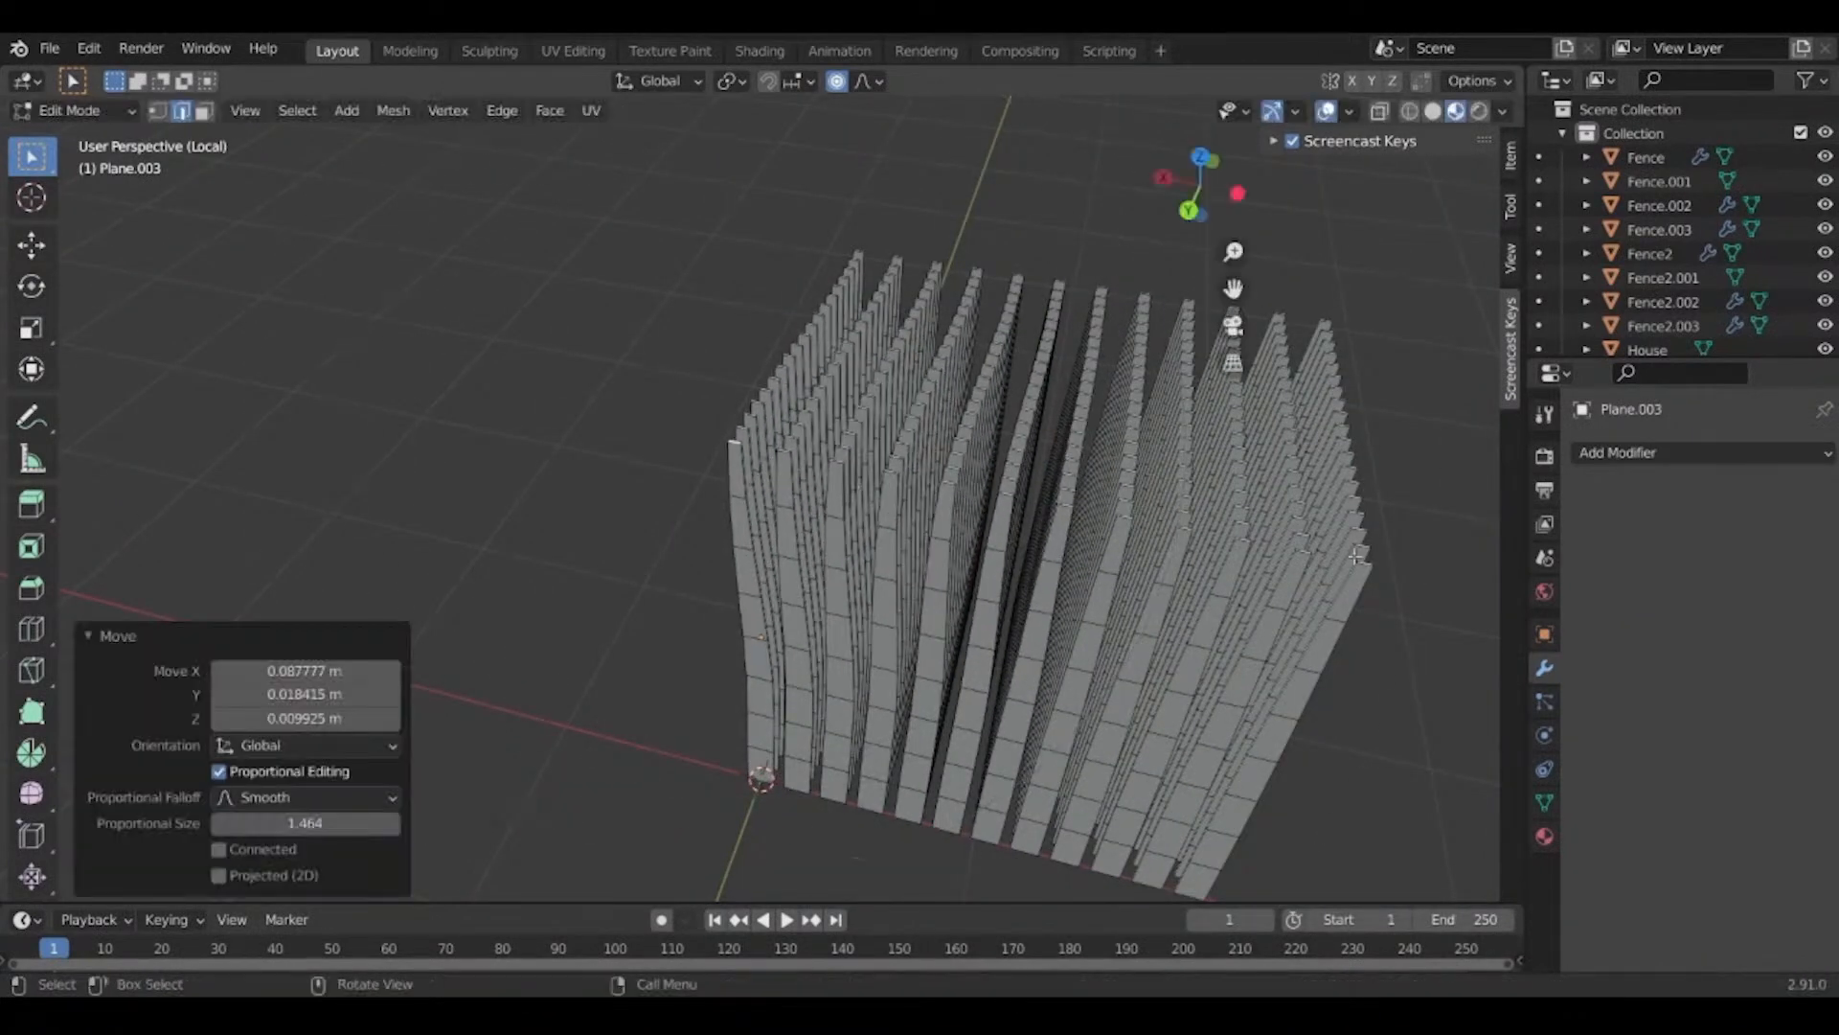
Bend the block's strips outward at several upper corners and sides with freehand moves, using Smooth falloff at proportional size 1.464.
key(g)
click(1395, 574)
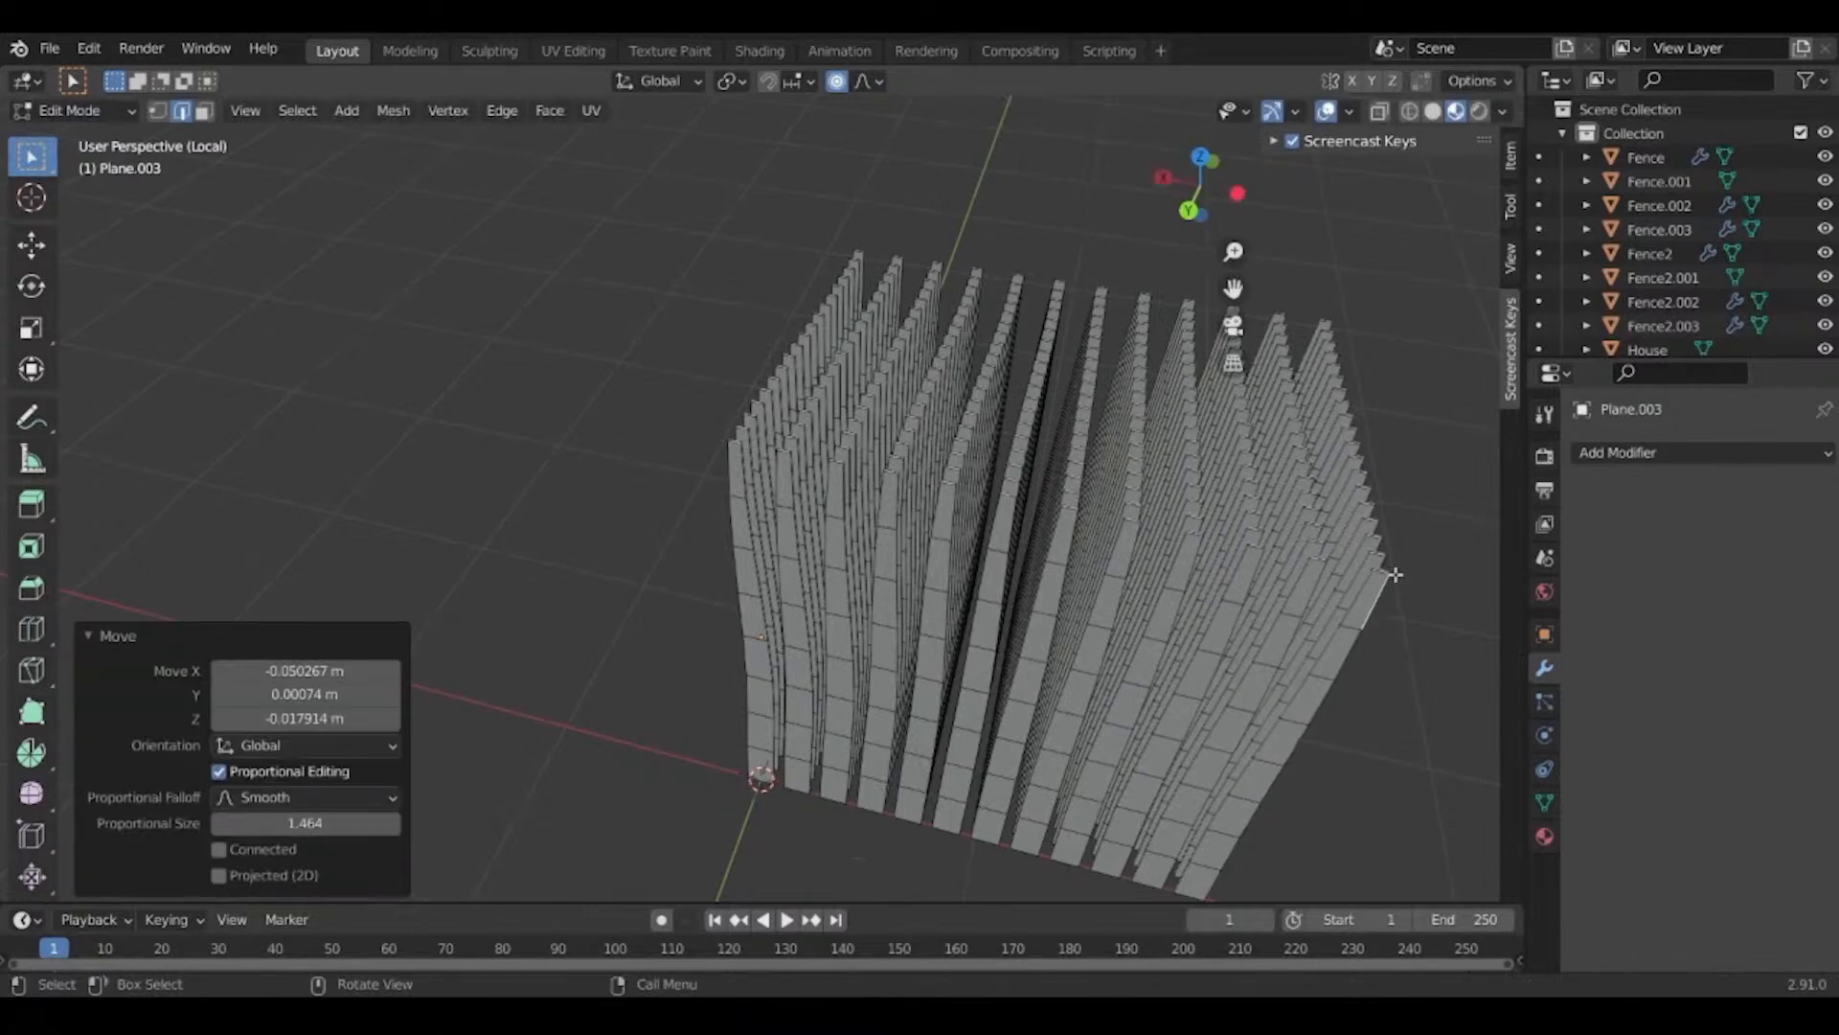
middle_drag(1395, 575, 1366, 617)
key(g)
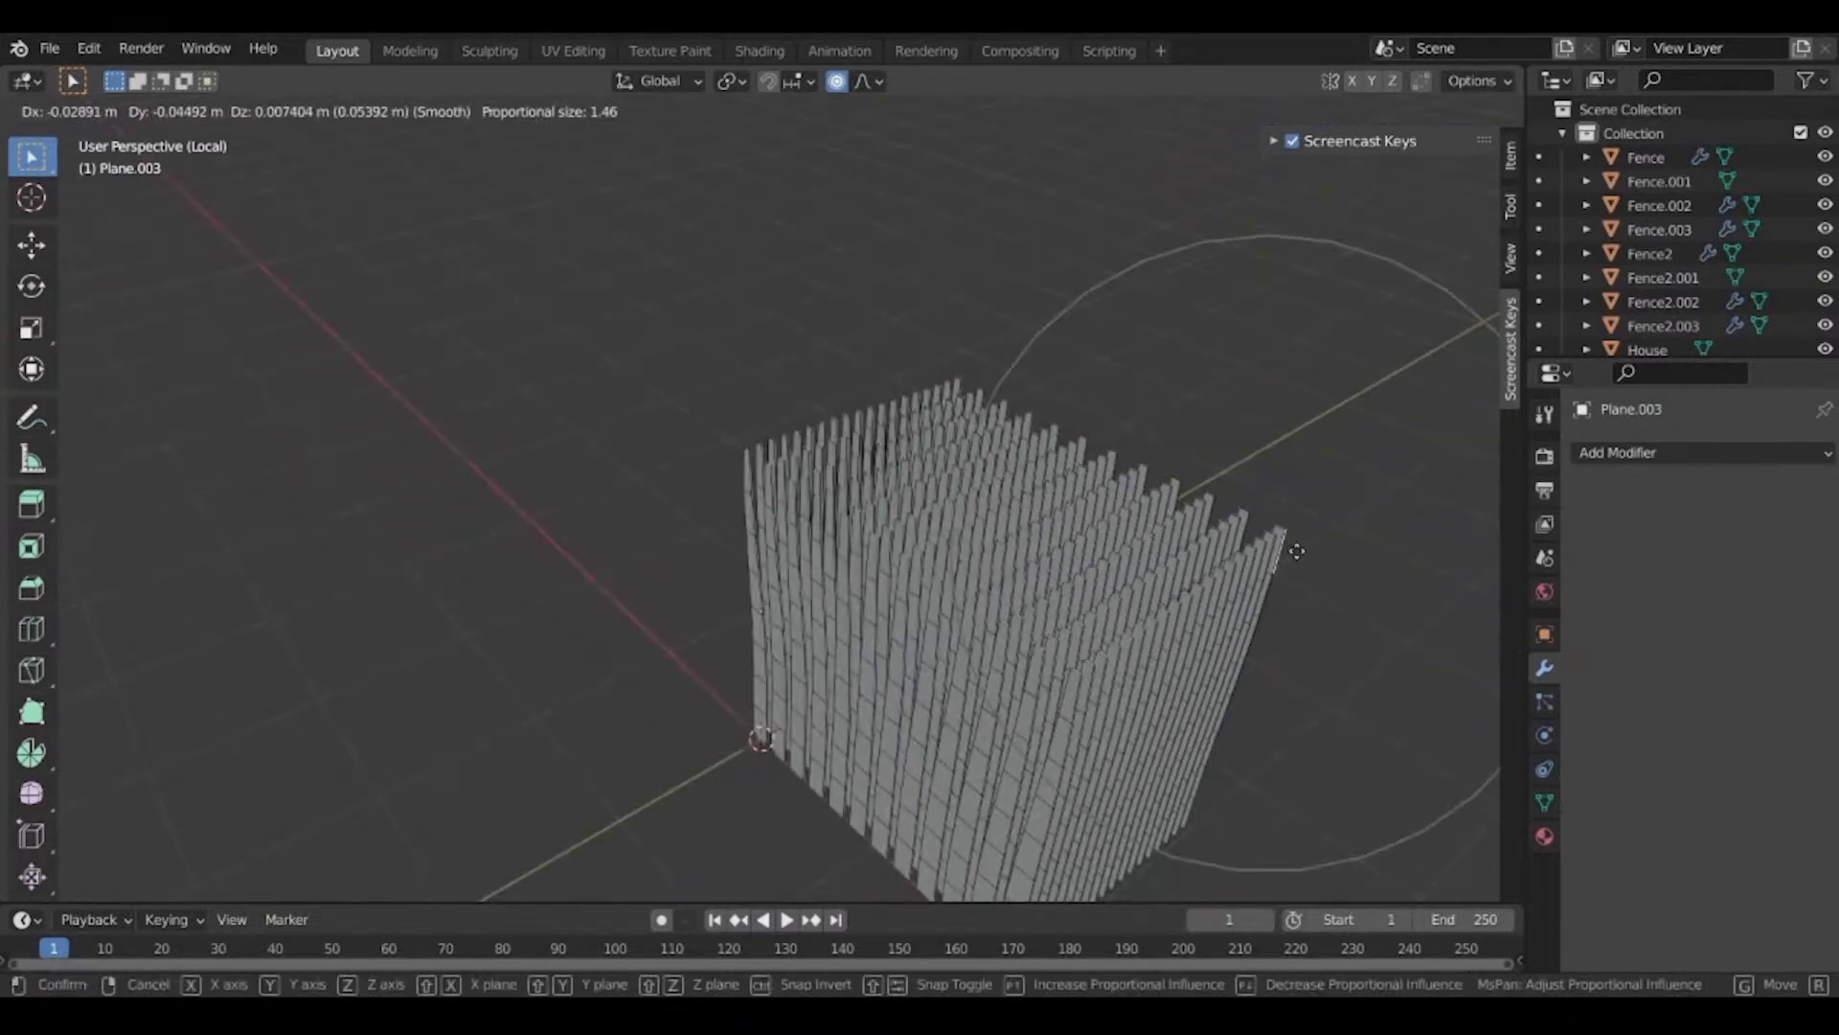
click(1297, 551)
middle_drag(1297, 550, 881, 421)
key(g)
click(972, 633)
key(g)
click(987, 589)
key(g)
click(996, 518)
key(g)
click(718, 312)
key(g)
click(891, 364)
key(g)
click(767, 335)
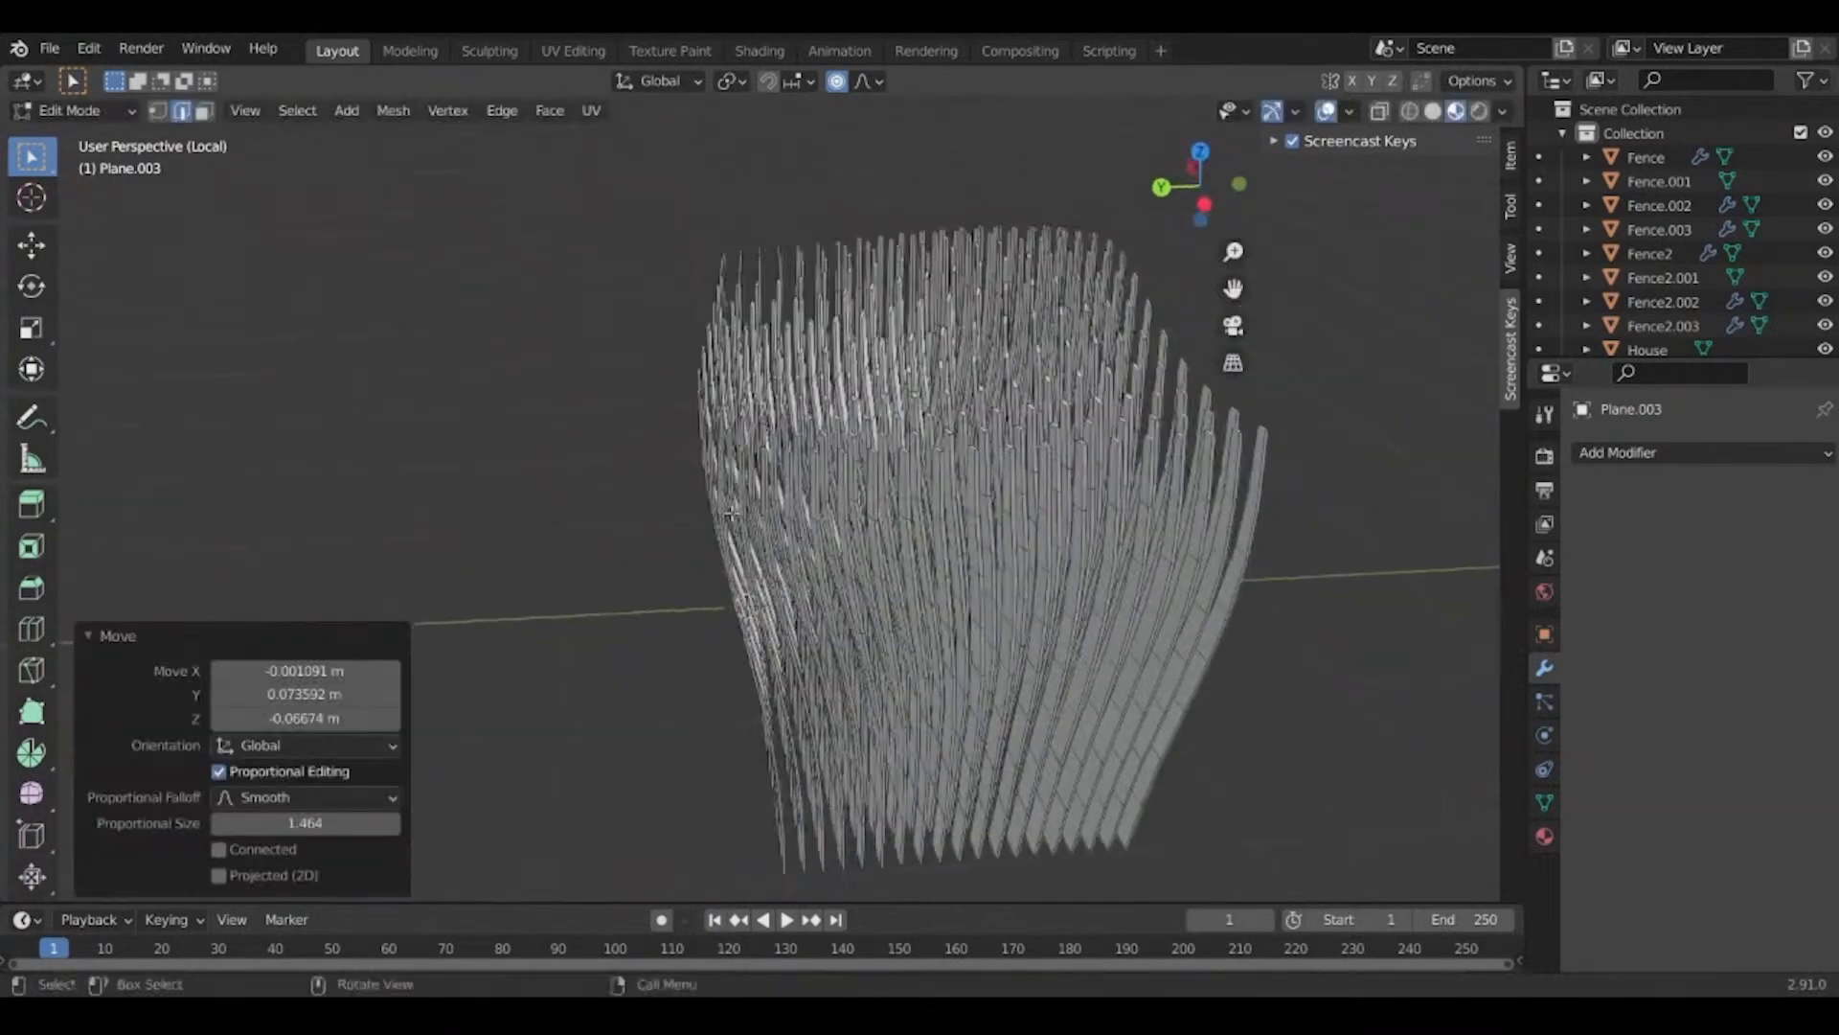
Adjust the remaining upper strip tips with a few more freehand proportional moves and return to Object Mode.
click(1270, 441)
key(g)
click(1250, 460)
key(g)
middle_drag(1251, 460, 1359, 431)
click(1130, 503)
key(g)
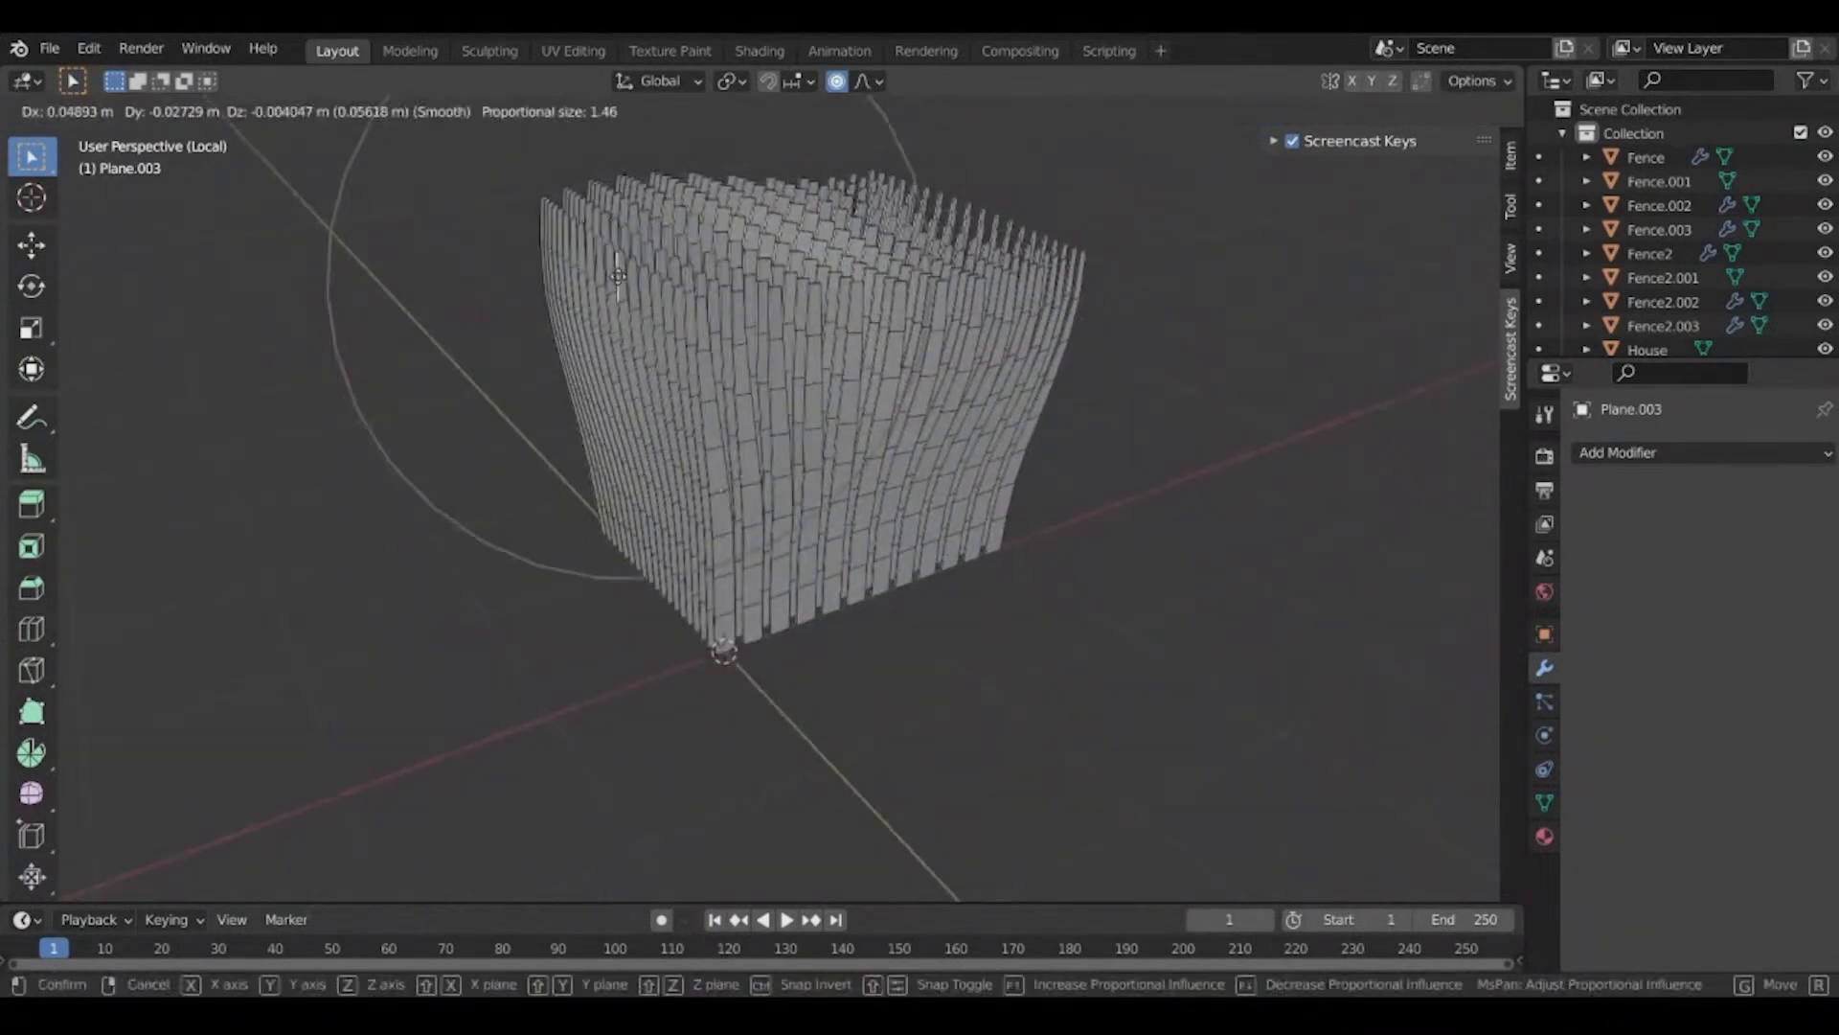
click(618, 276)
middle_drag(618, 276, 678, 616)
key(Tab)
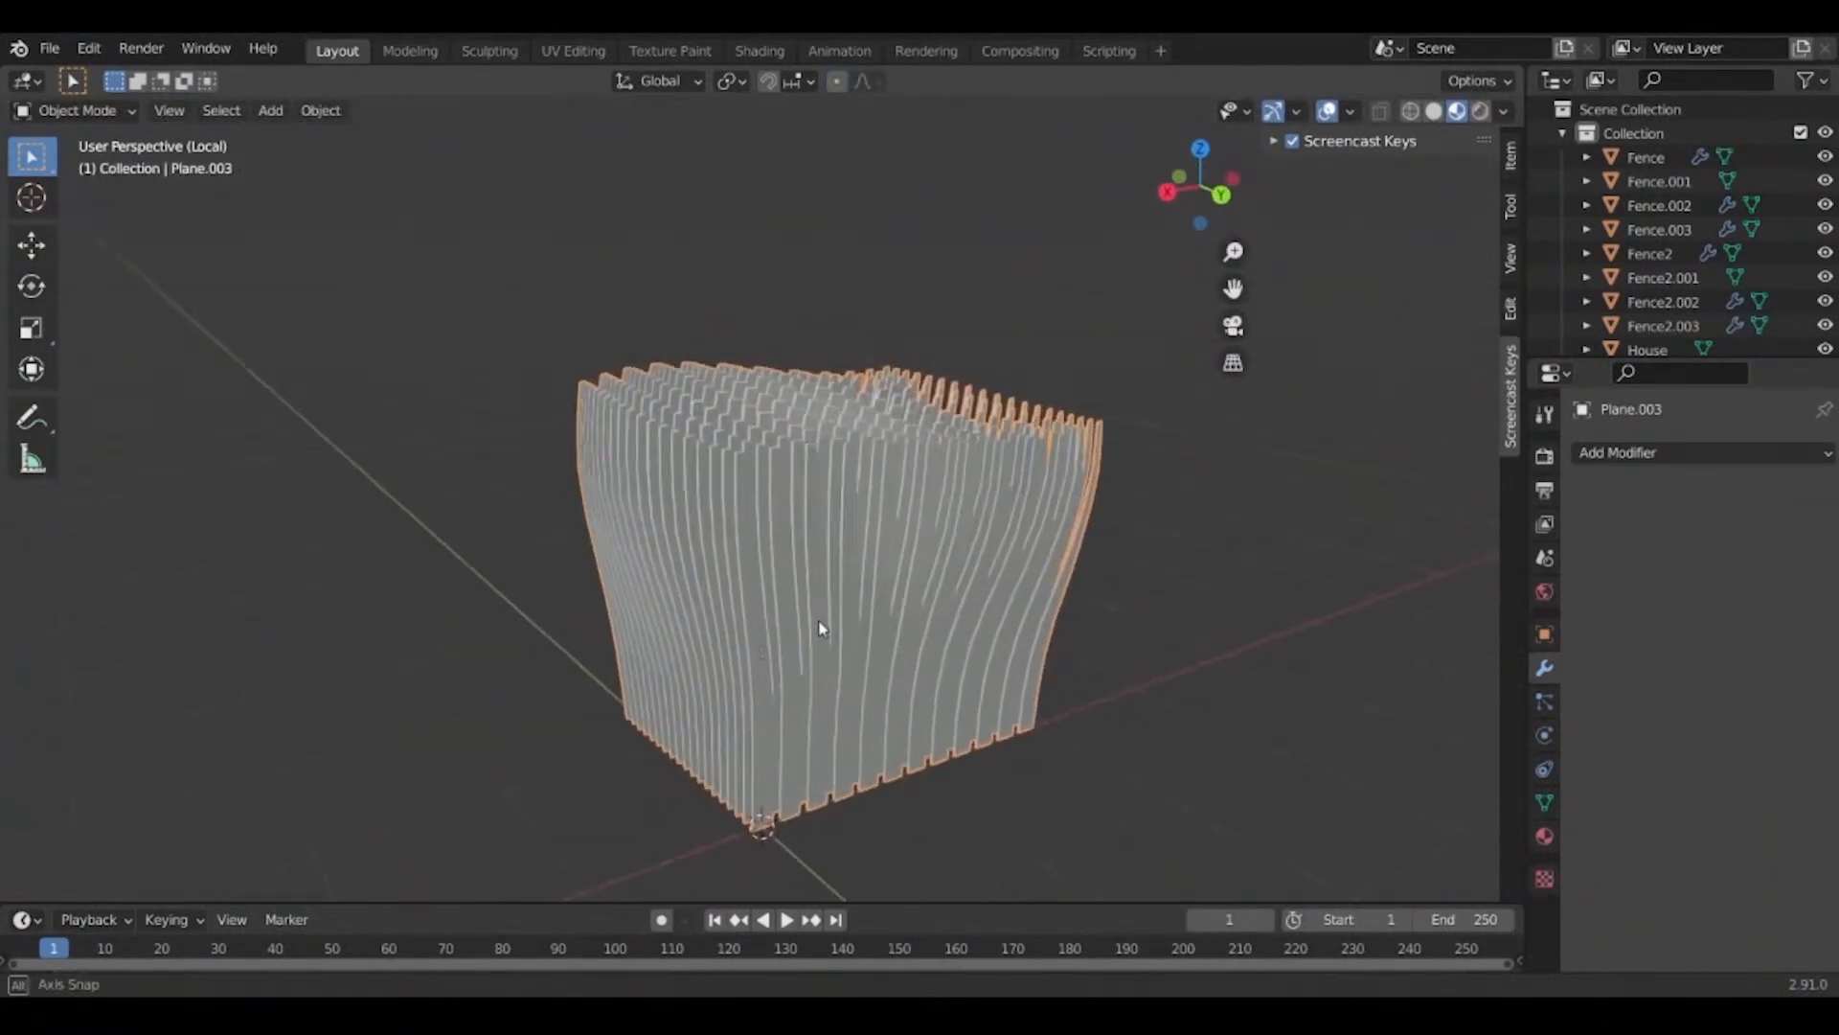
middle_drag(821, 629, 788, 561)
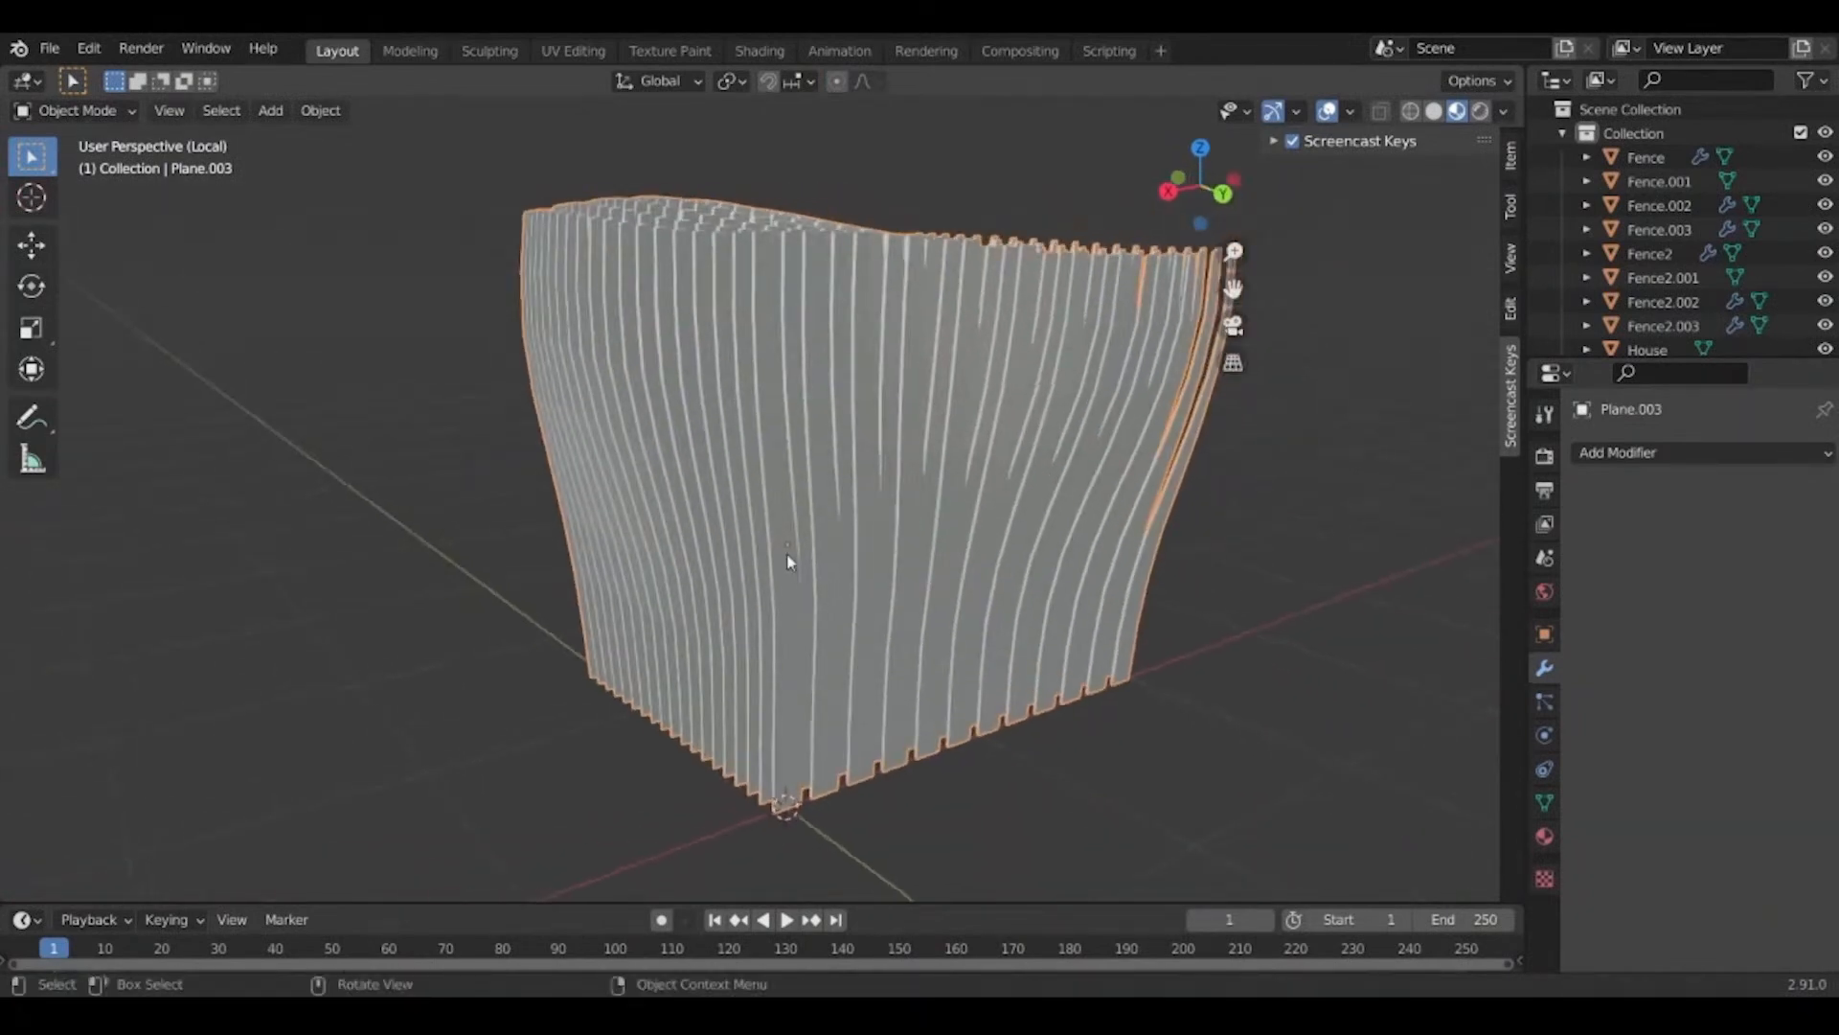
Try separating the whole strip mesh by loose parts and return to Object Mode.
scroll(787, 553, up, 3)
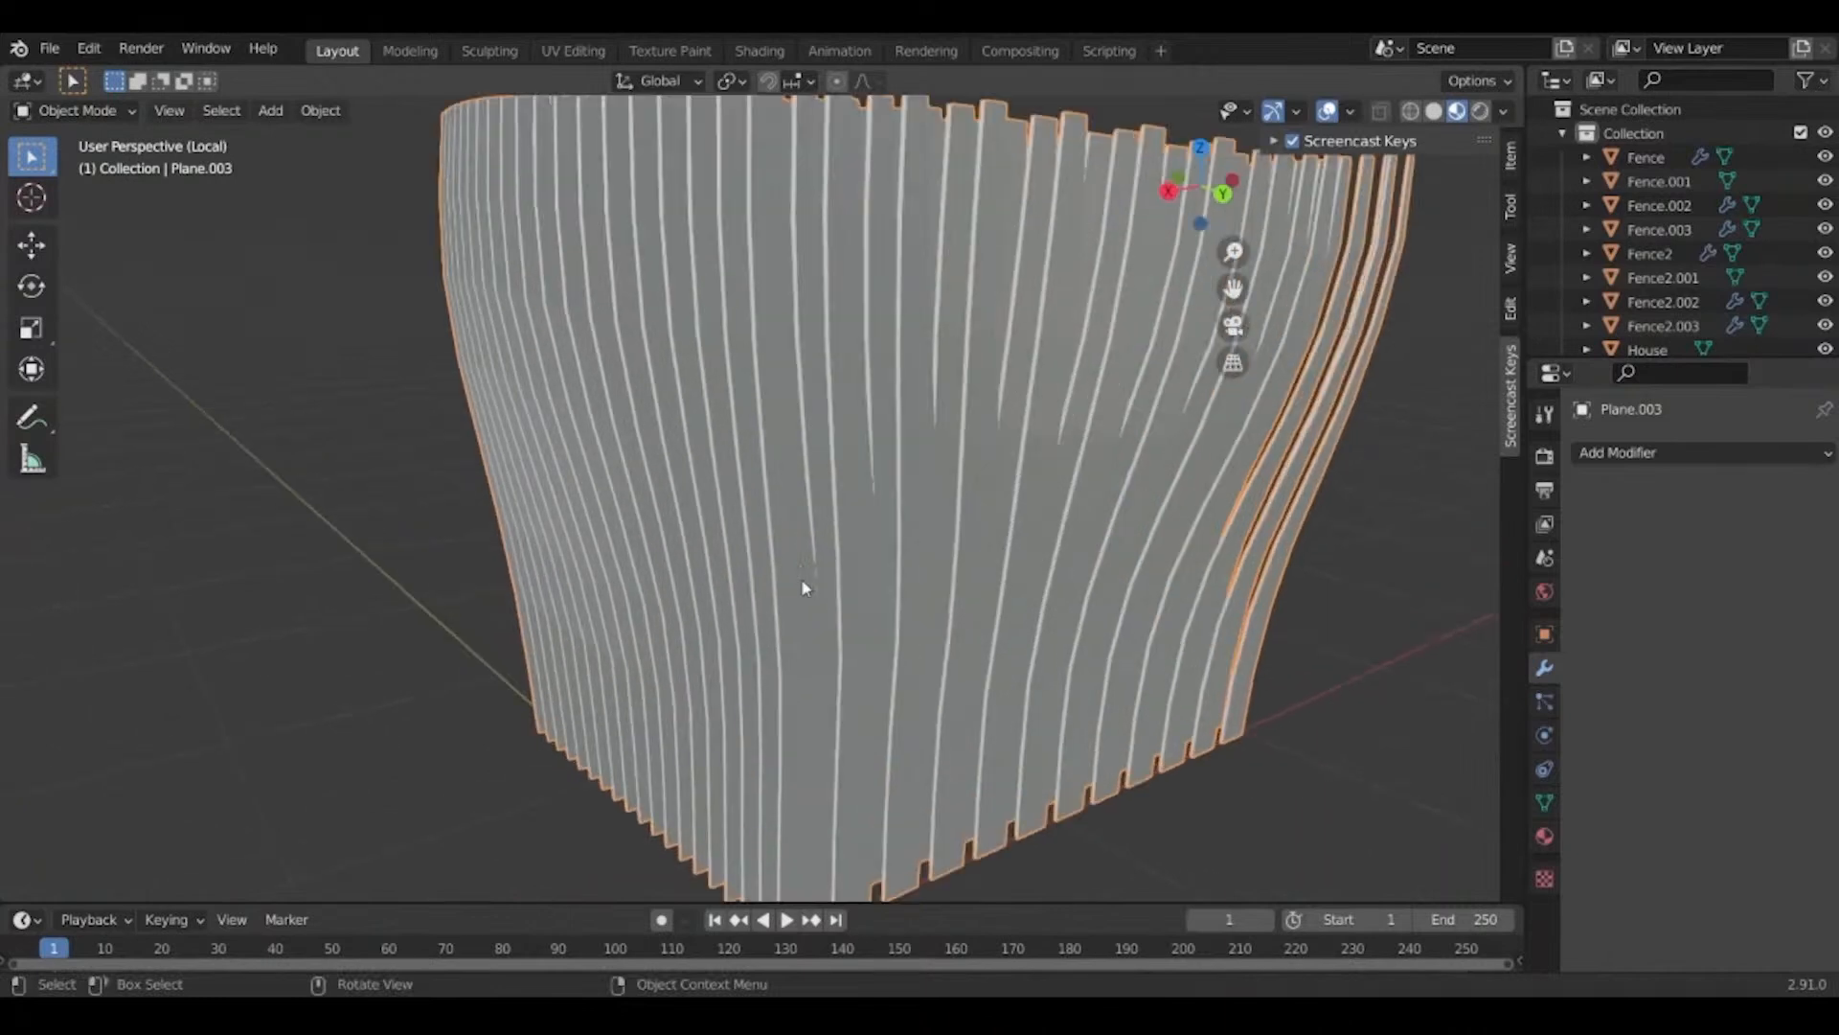
key(Tab)
key(a)
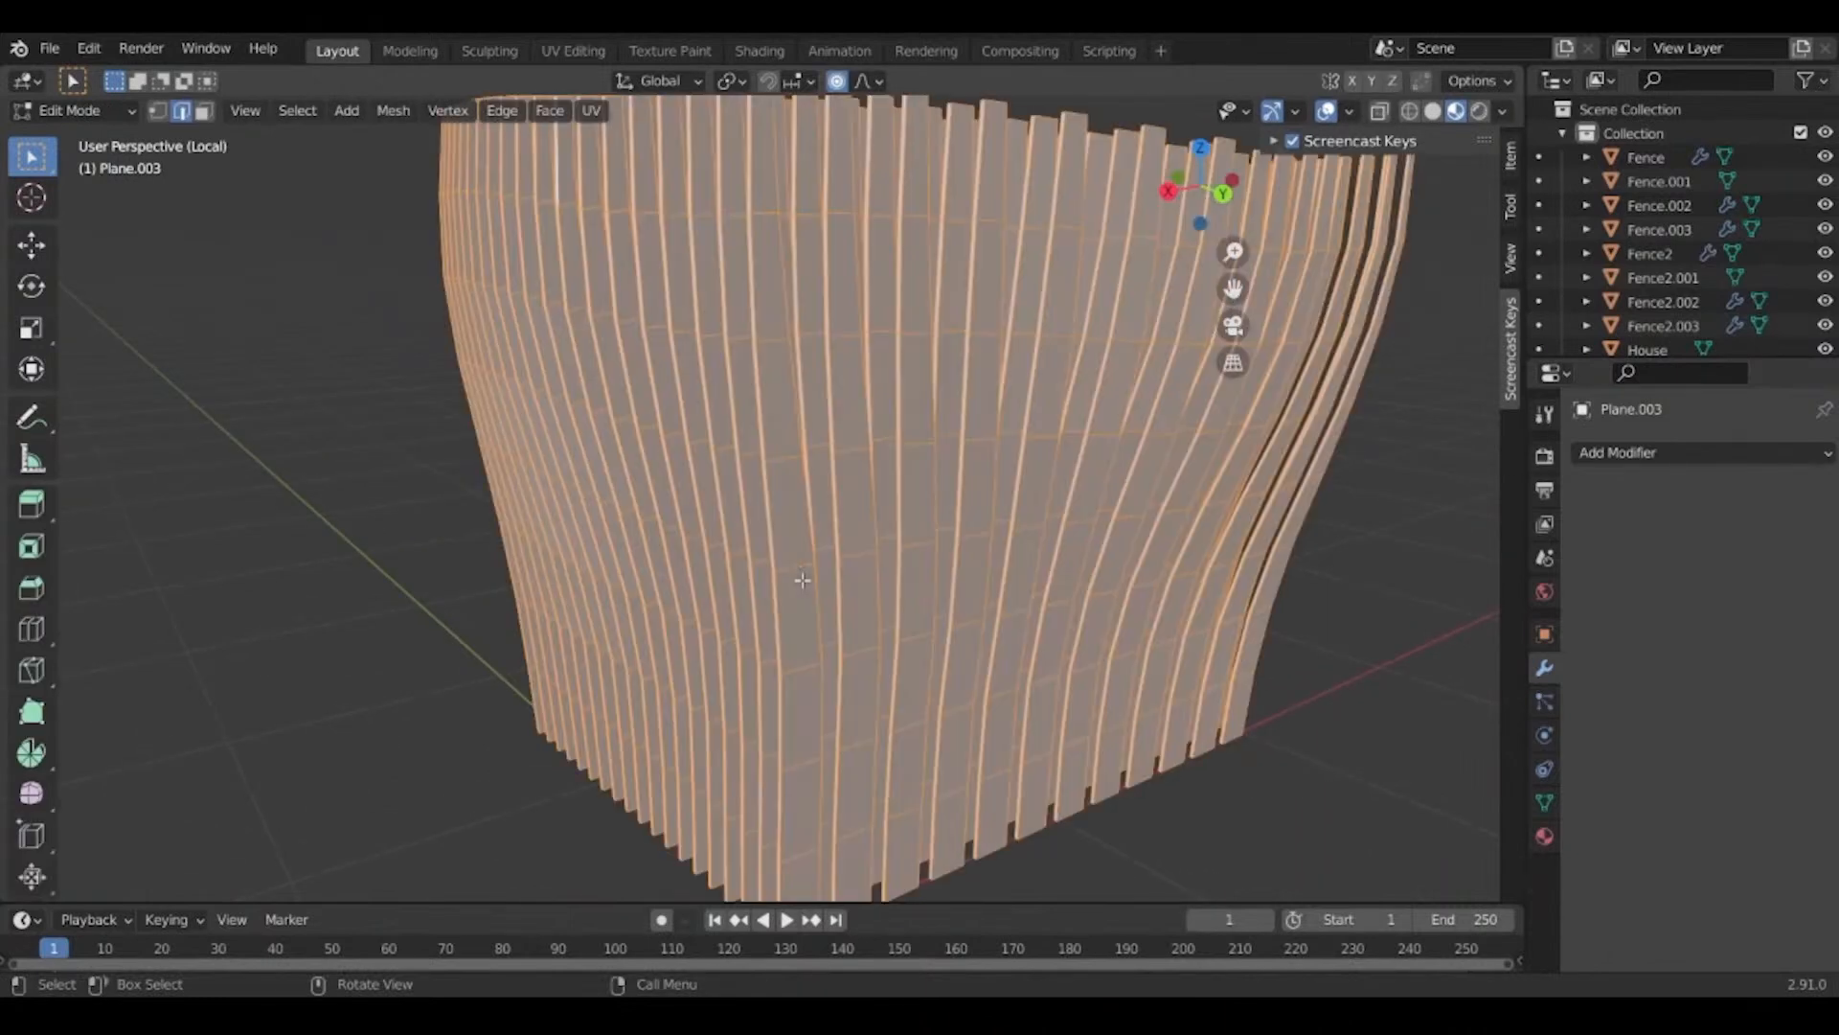
scroll(800, 585, down, 3)
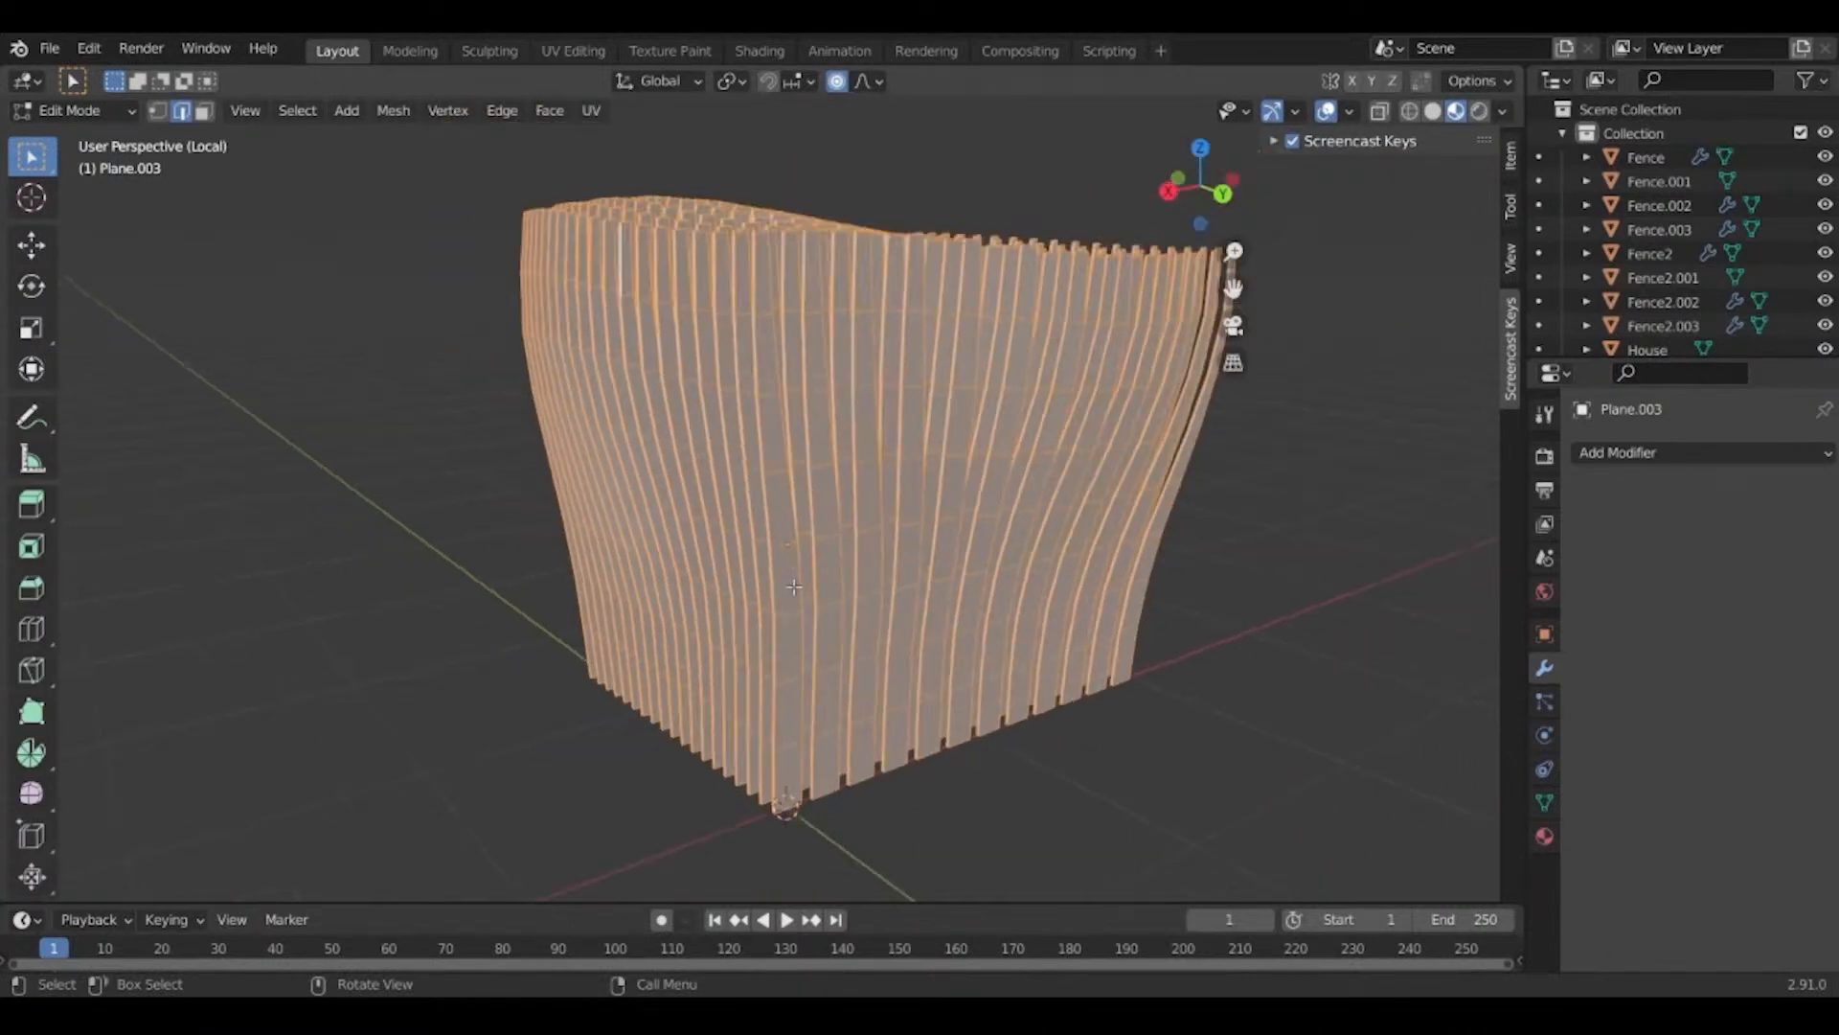
key(p)
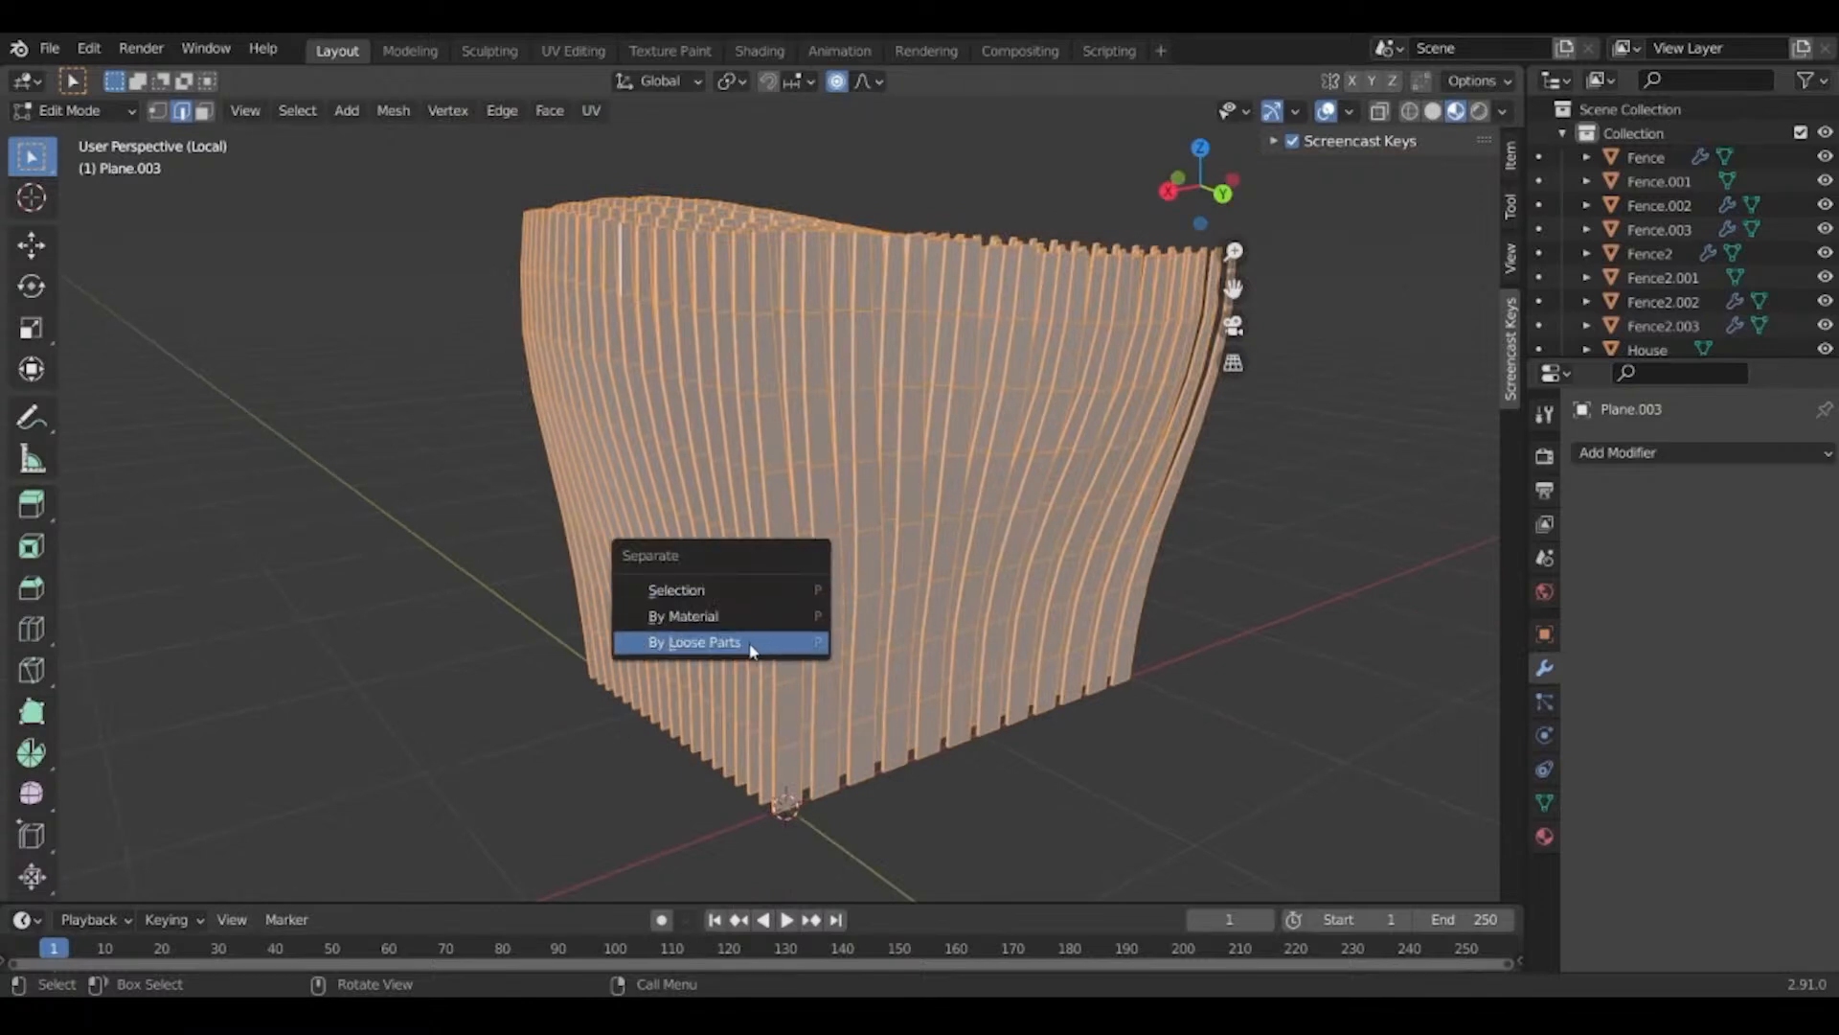
click(700, 651)
middle_drag(836, 454, 929, 470)
key(Tab)
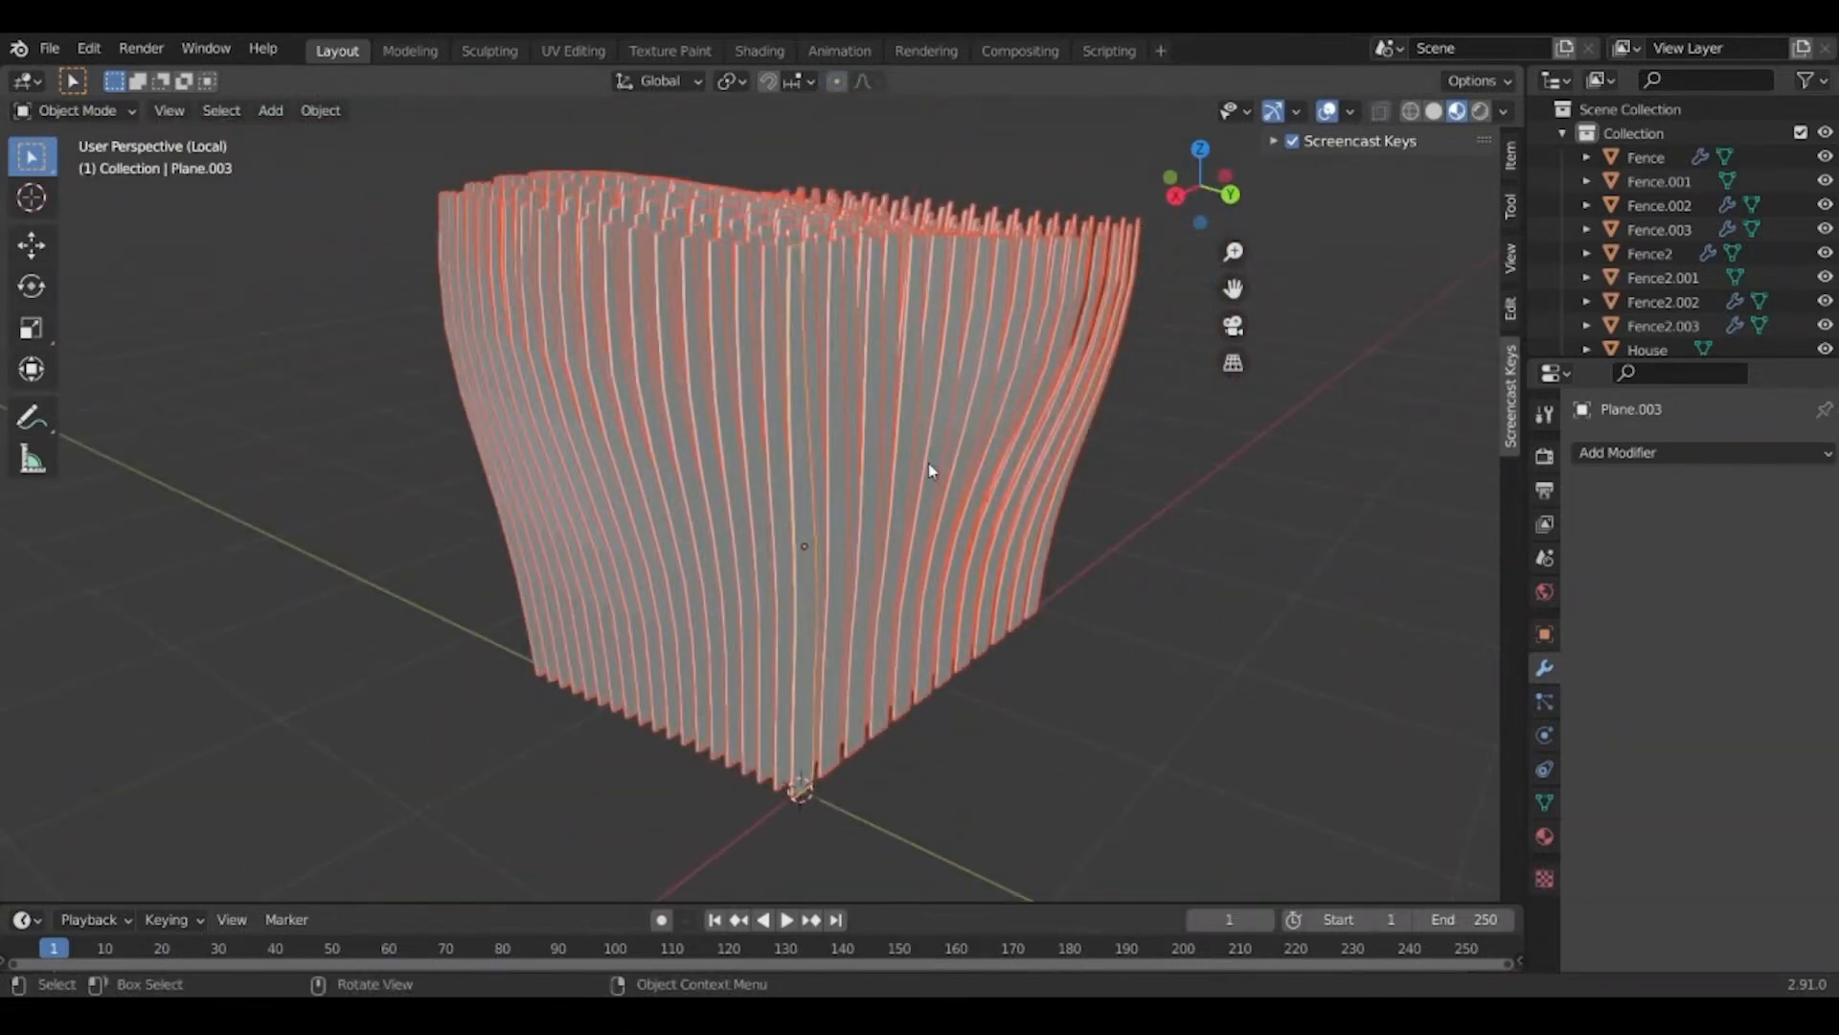
click(1562, 134)
click(1562, 134)
middle_drag(1130, 273, 776, 414)
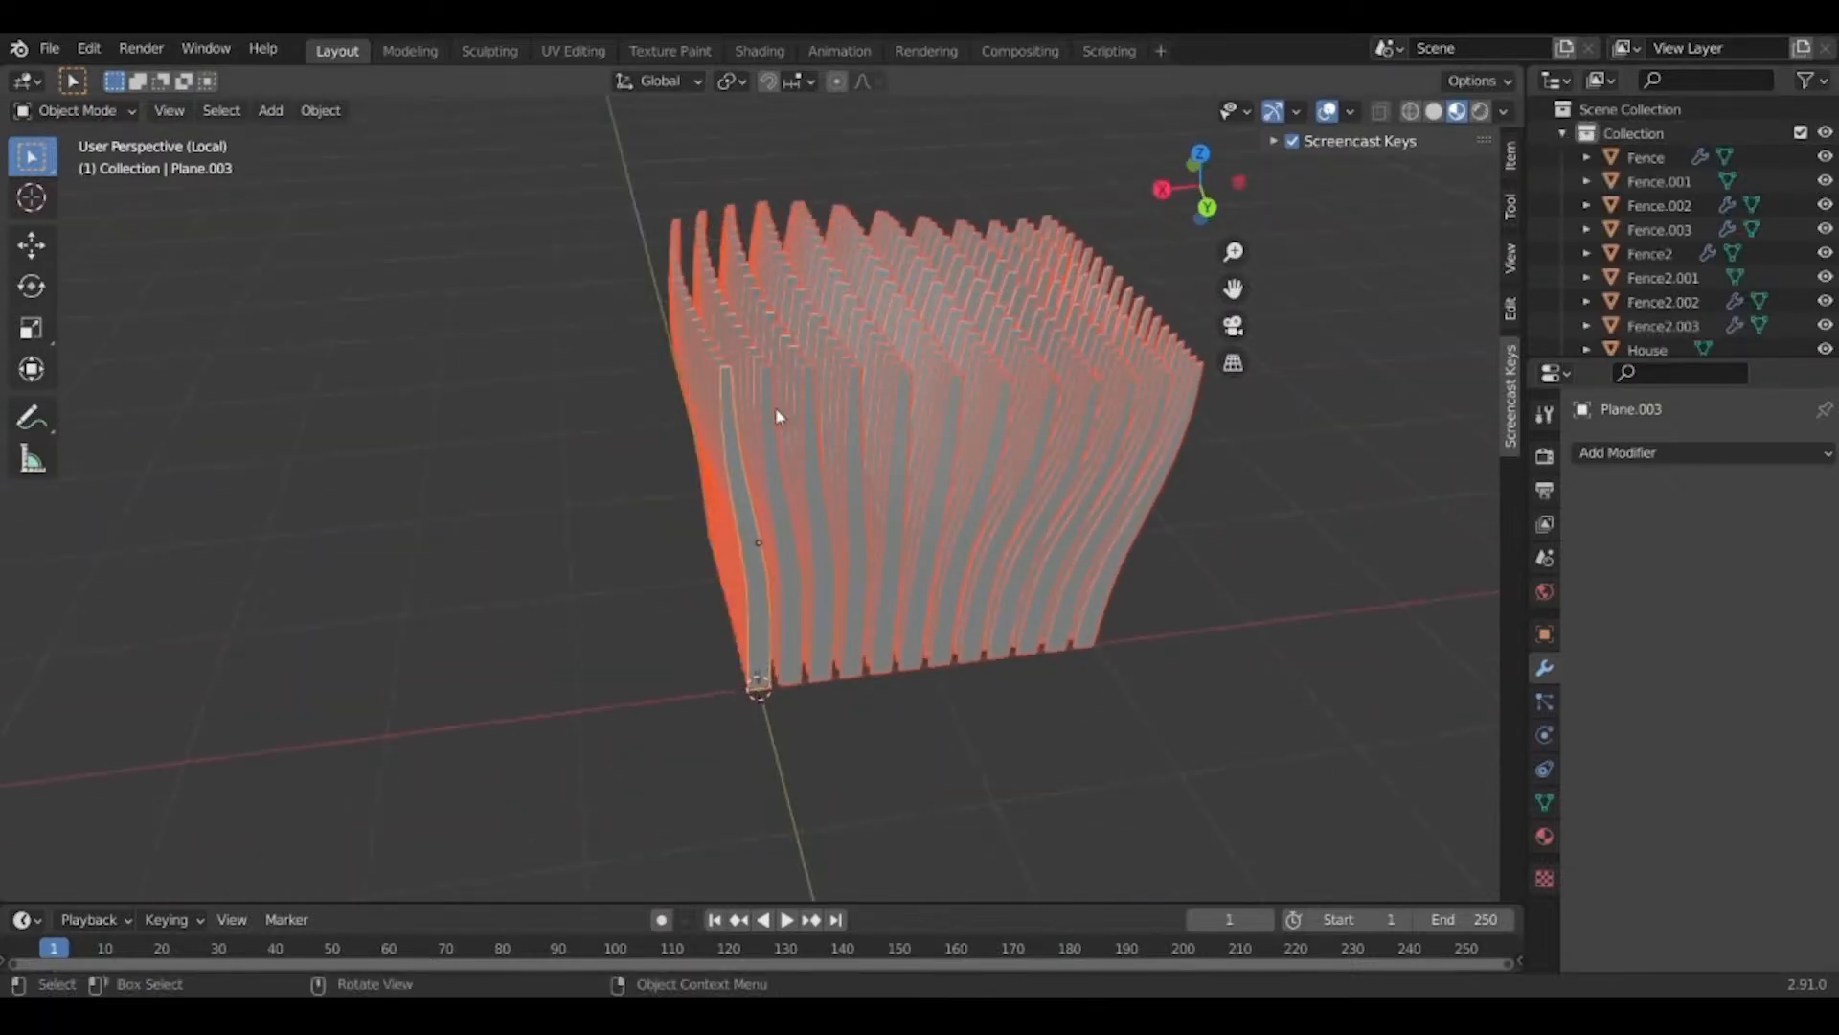
right_click(891, 417)
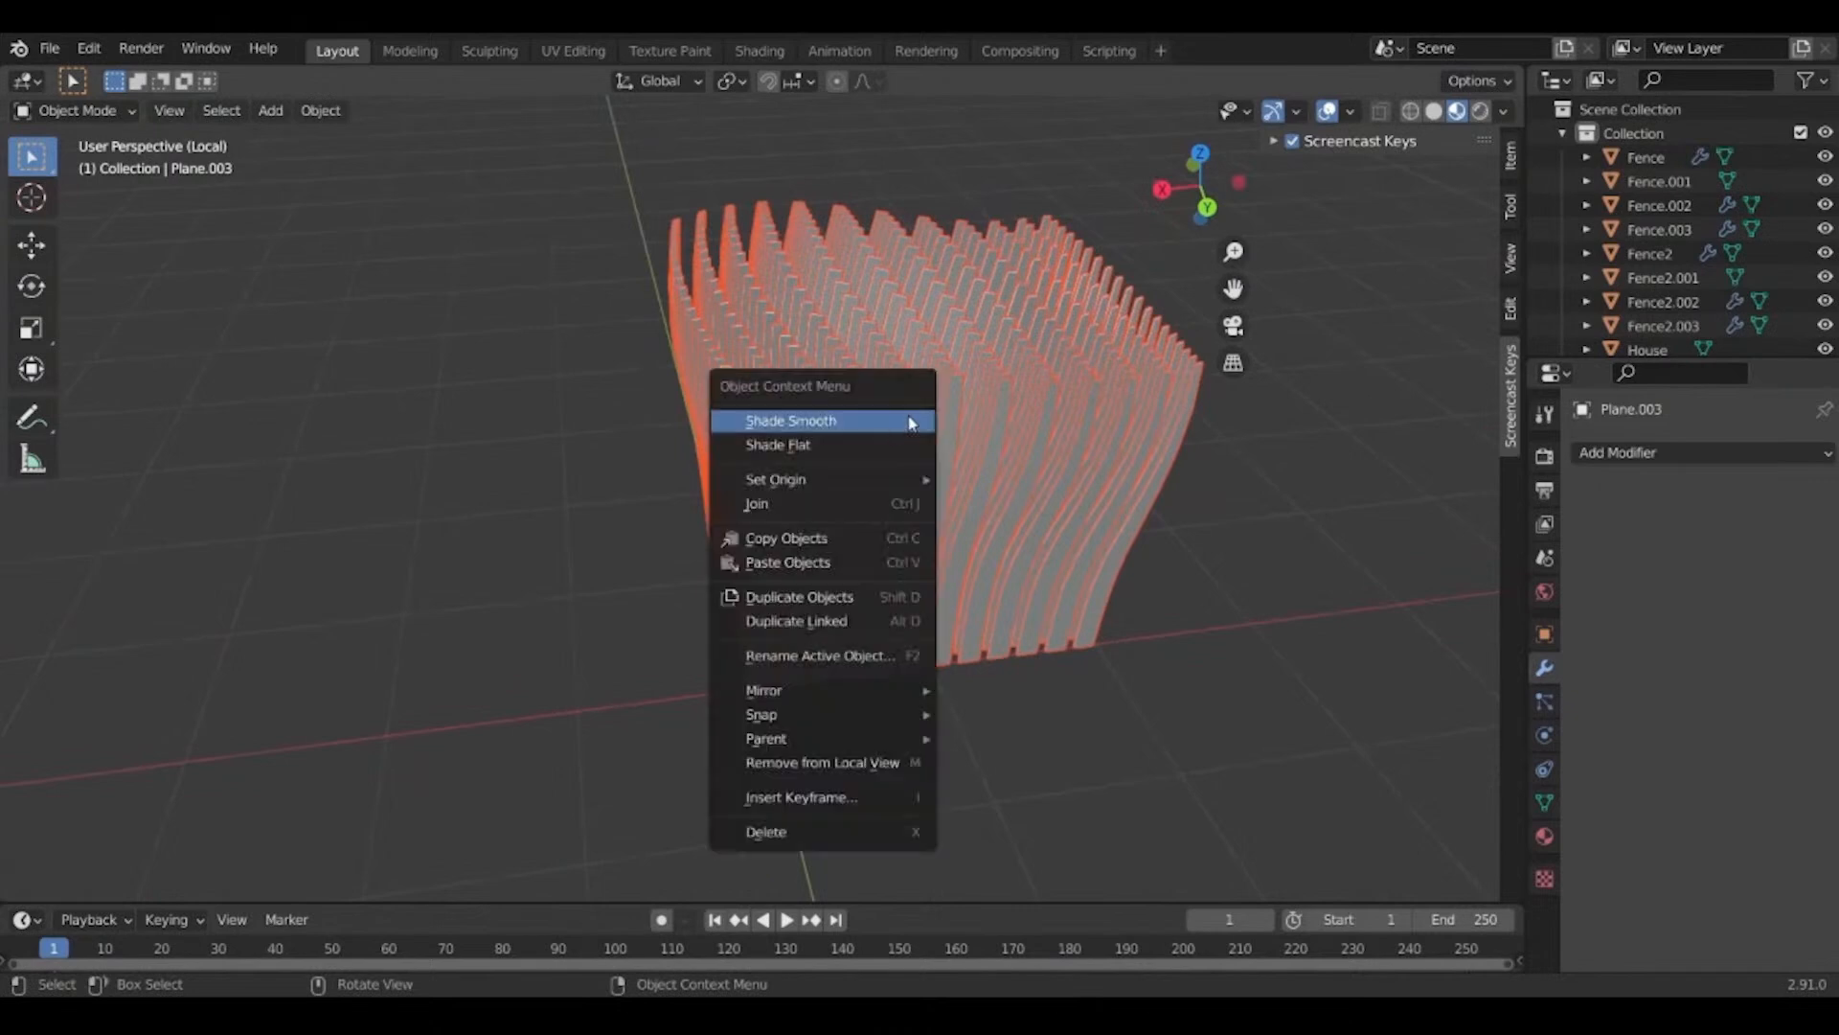
key(m)
key(m)
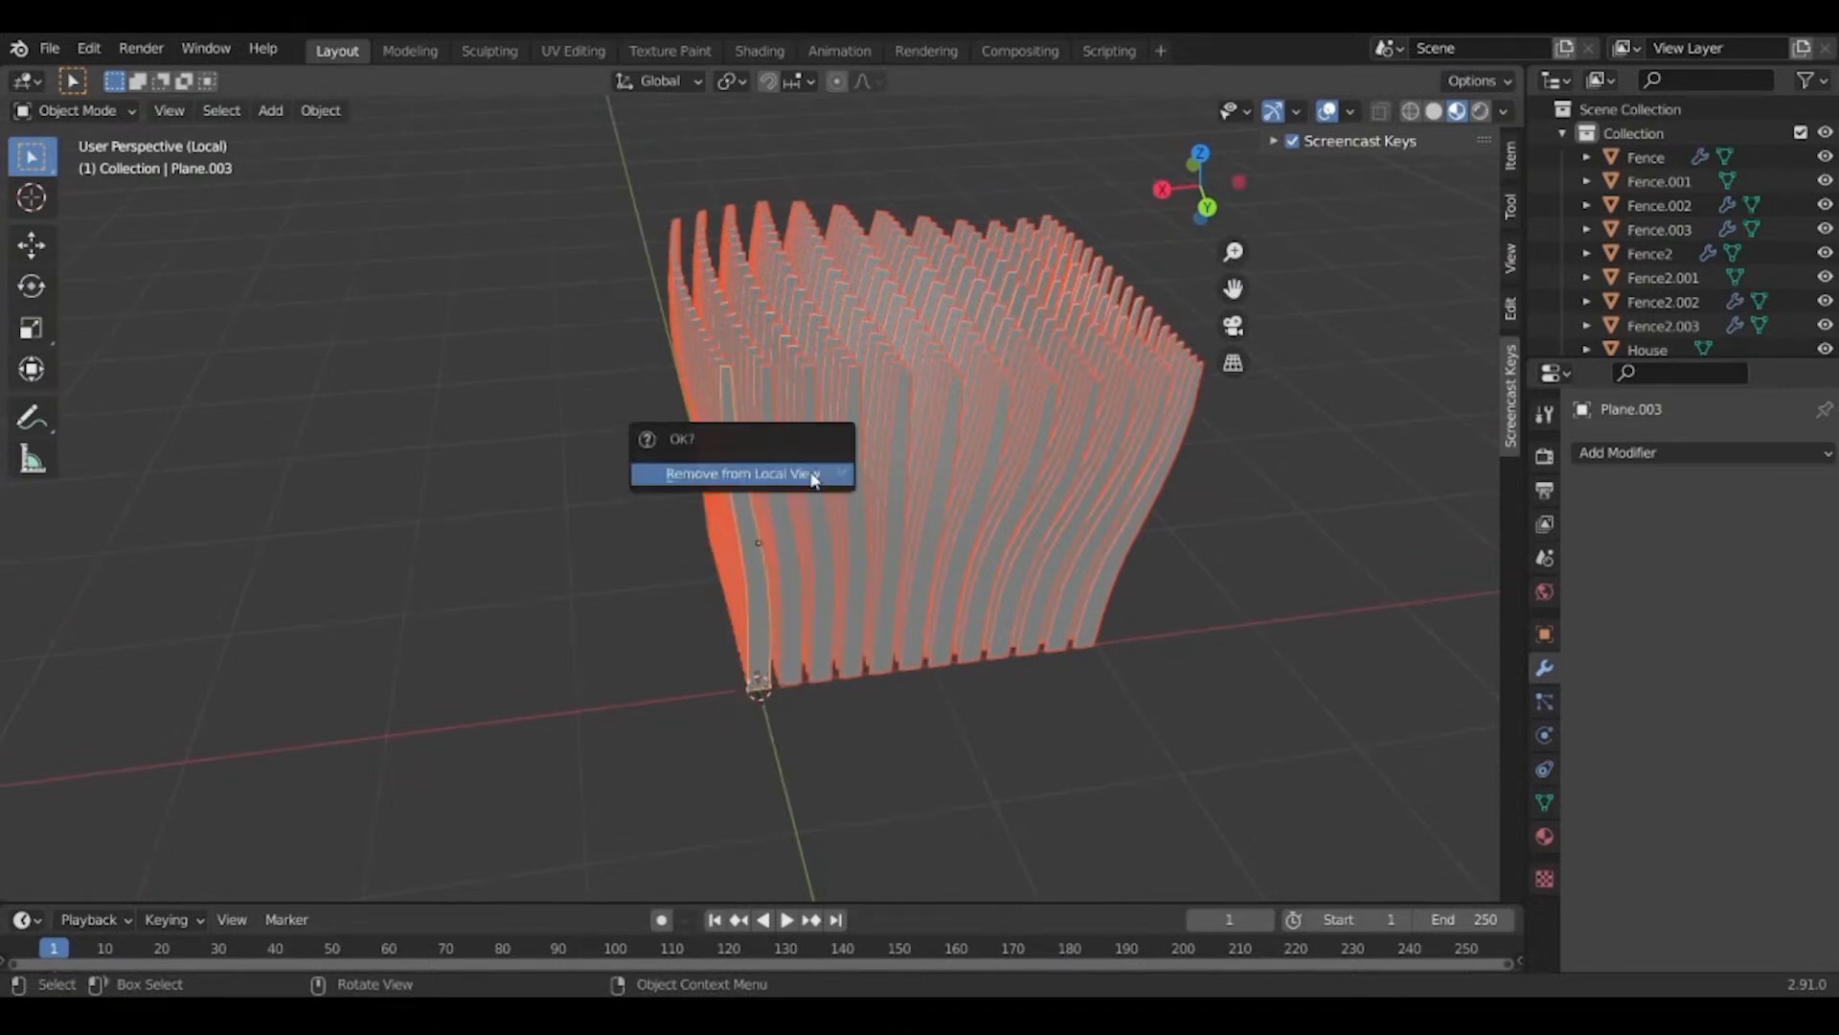
middle_drag(1131, 539, 1213, 525)
shift+middle_drag(1090, 536, 1020, 627)
scroll(1017, 632, up, 3)
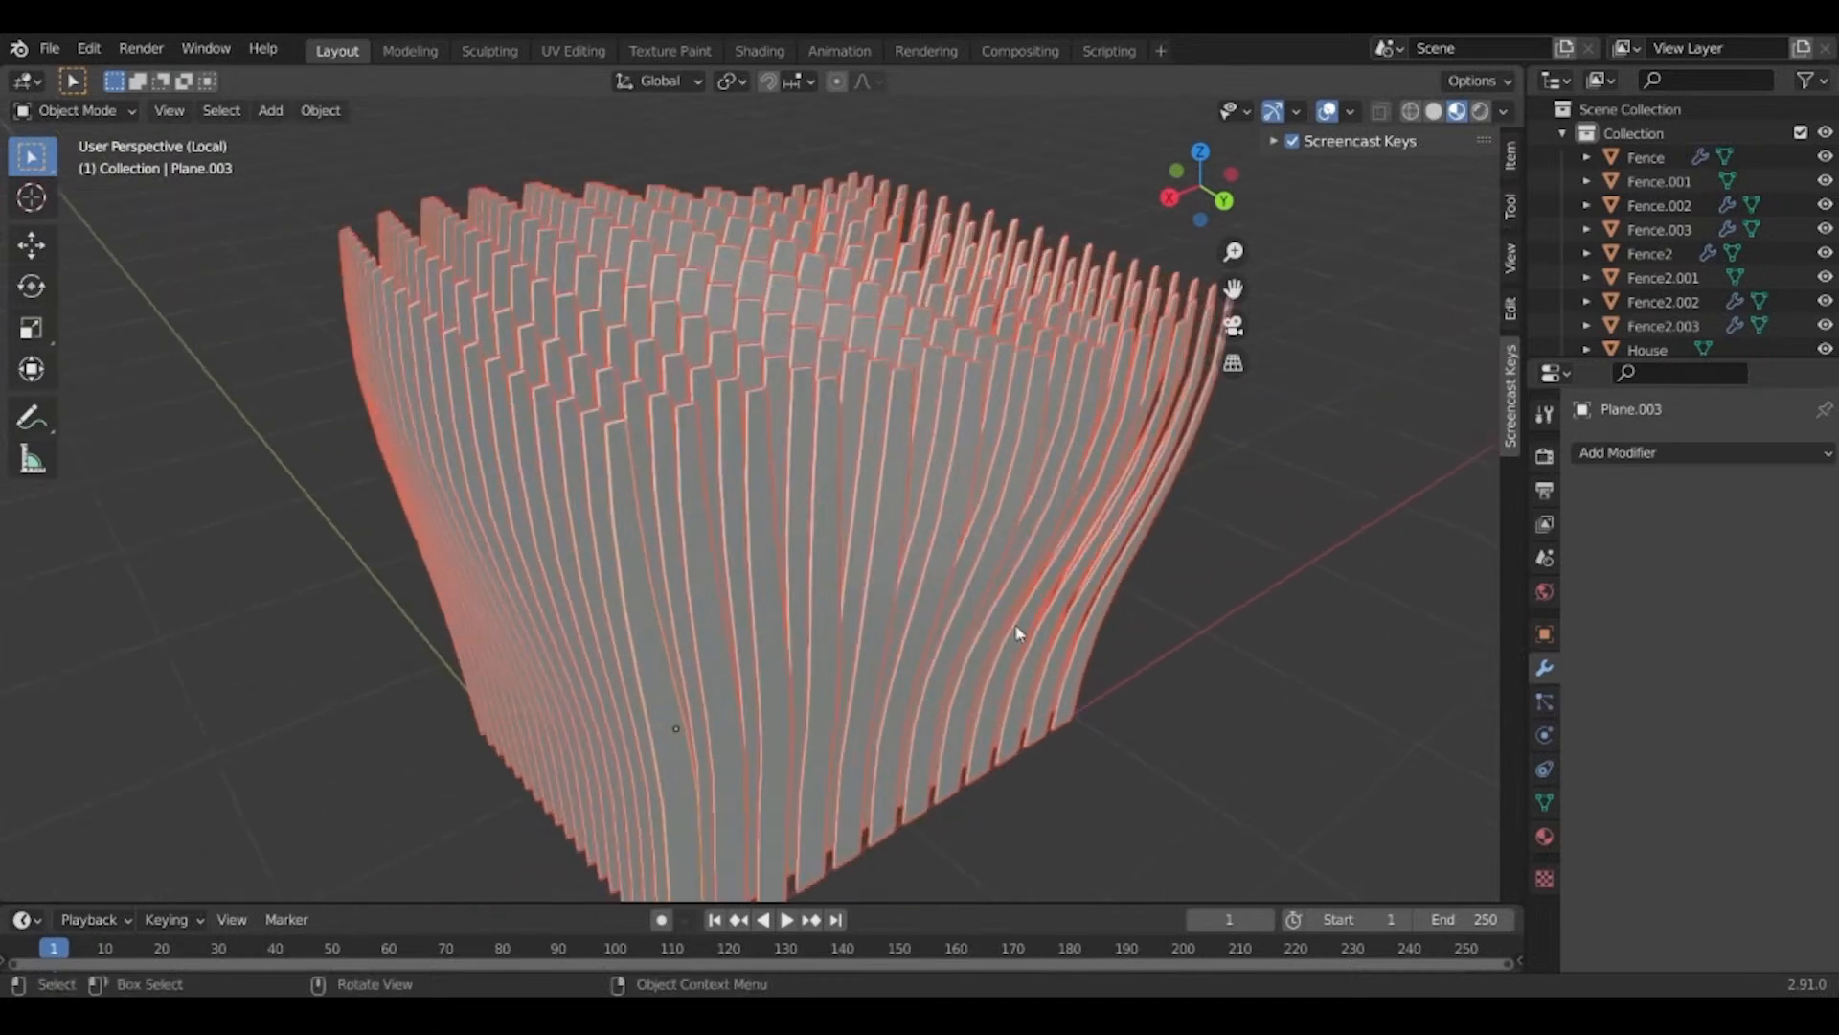
key(m)
scroll(834, 499, down, 2)
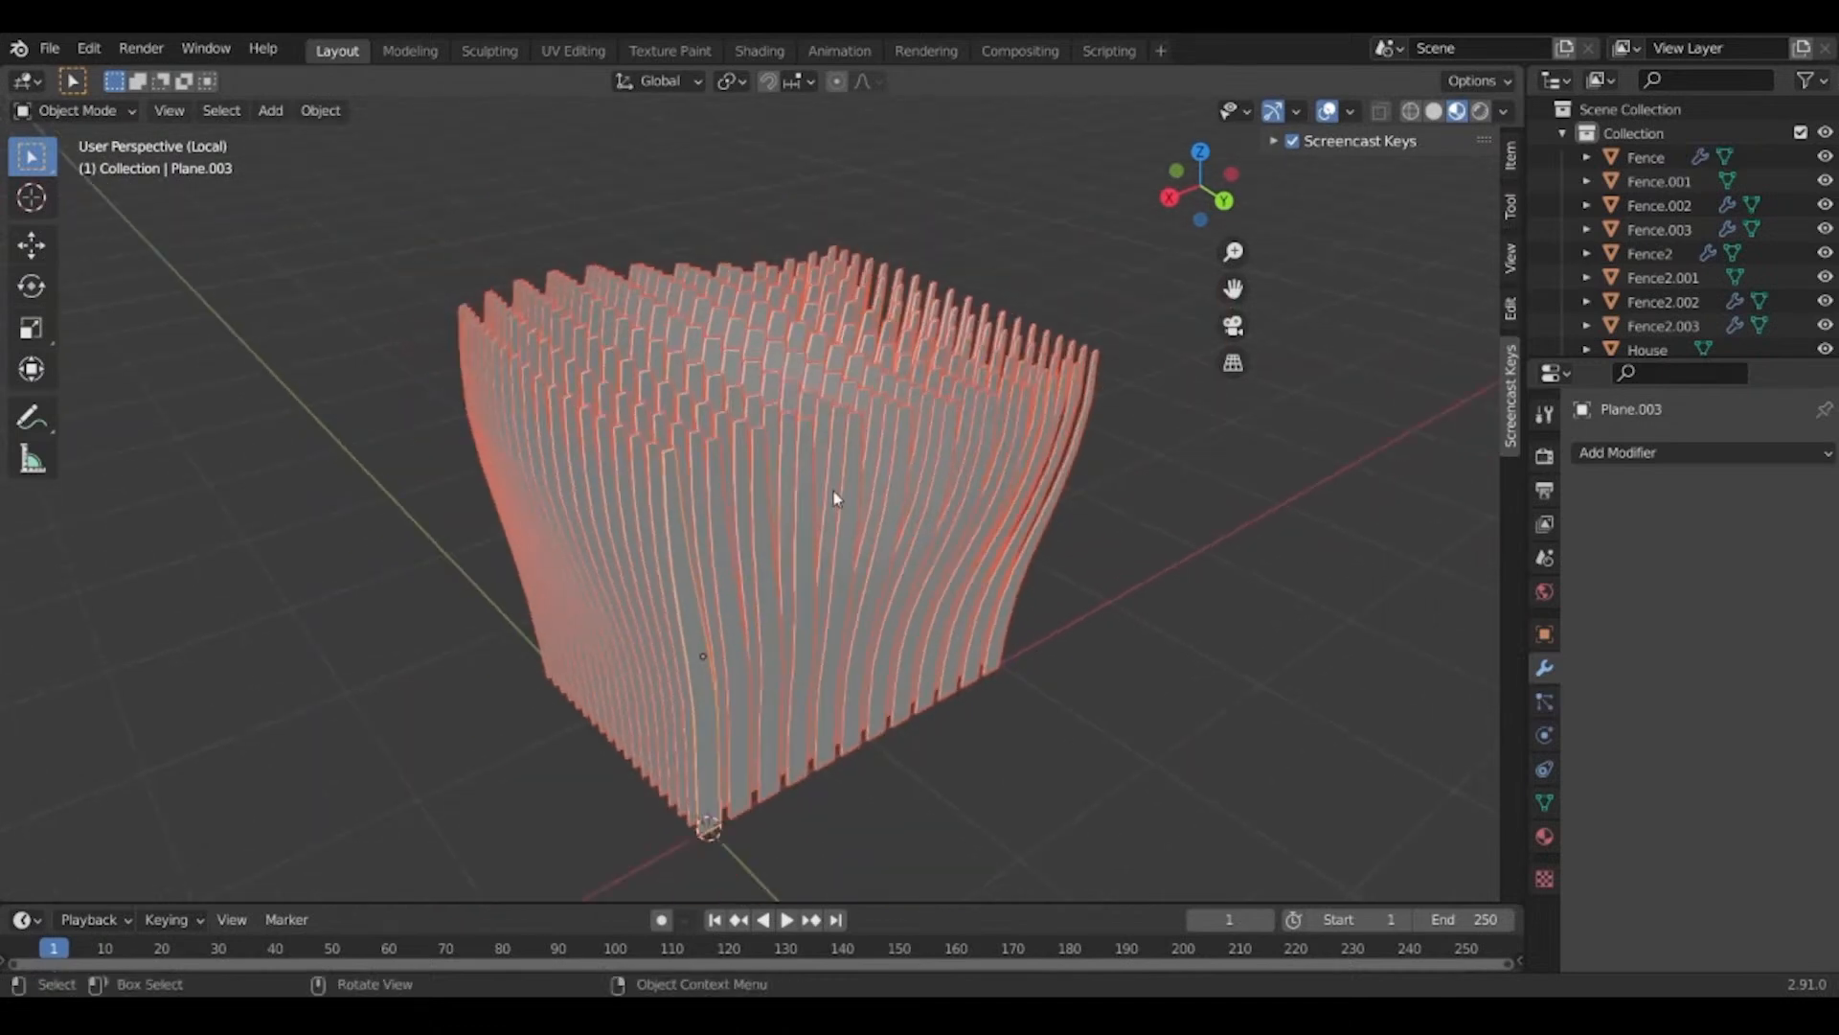
key(m)
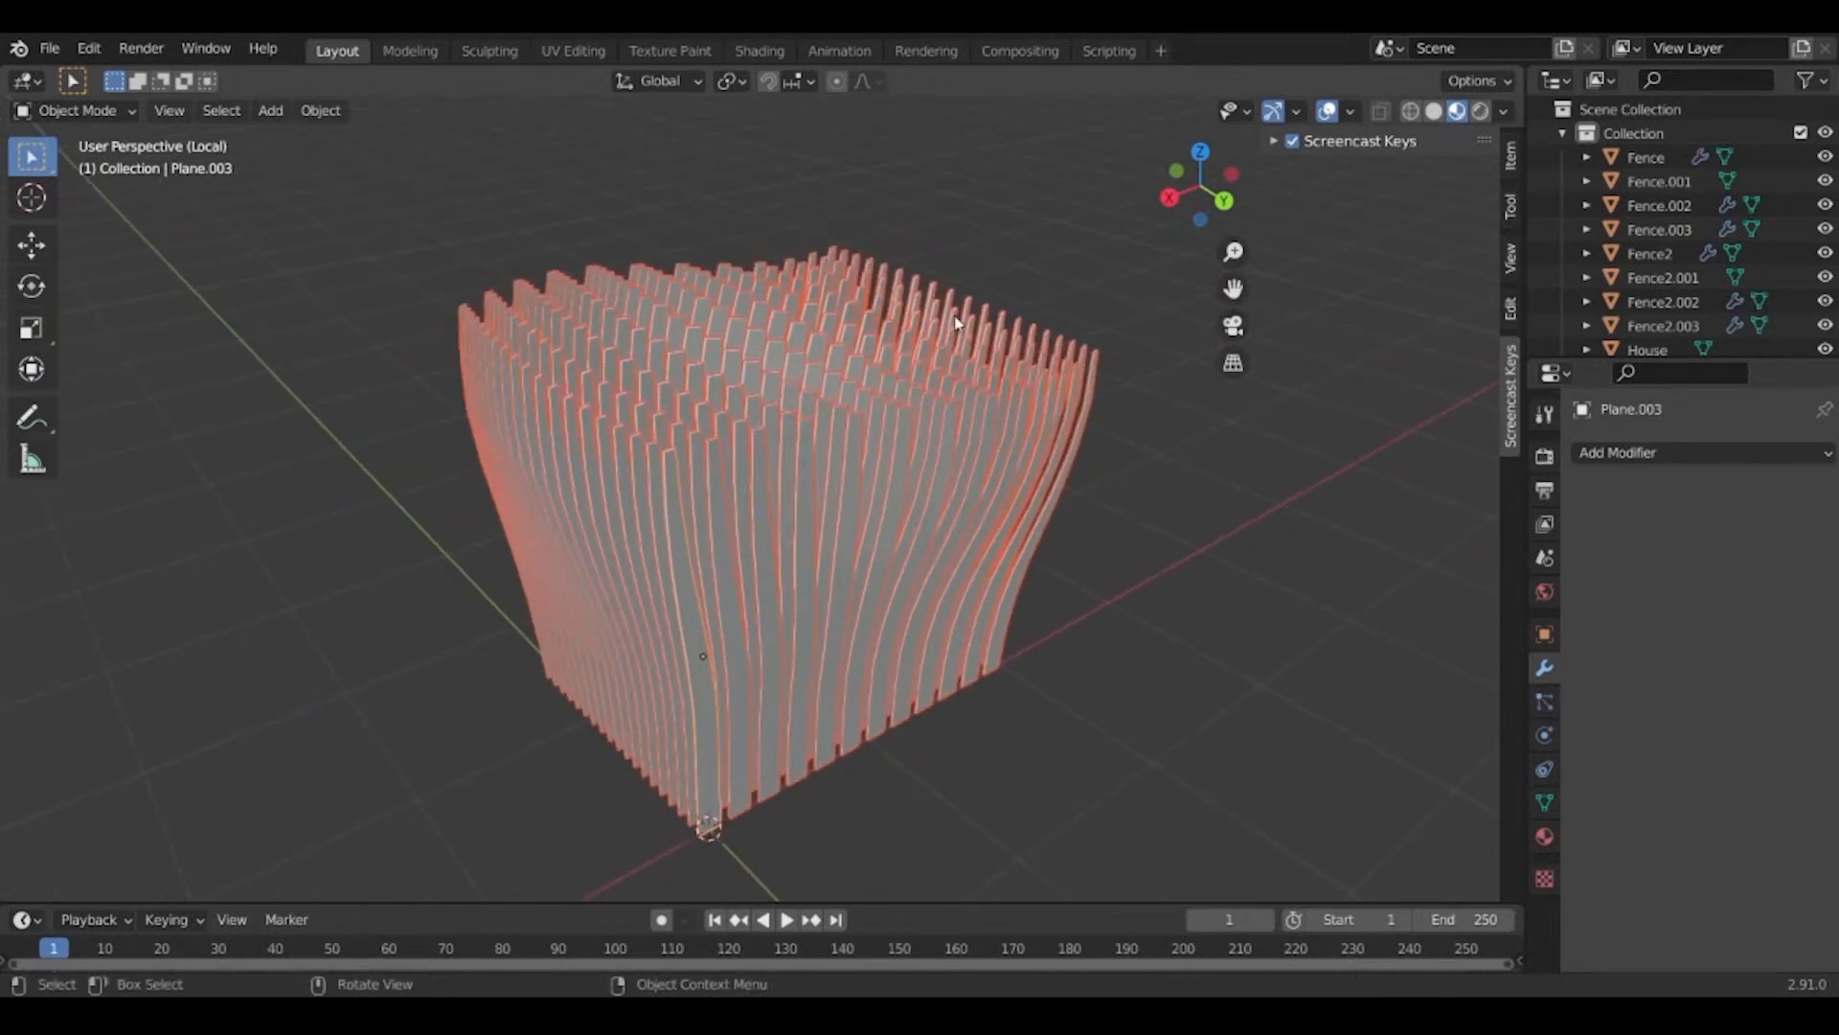
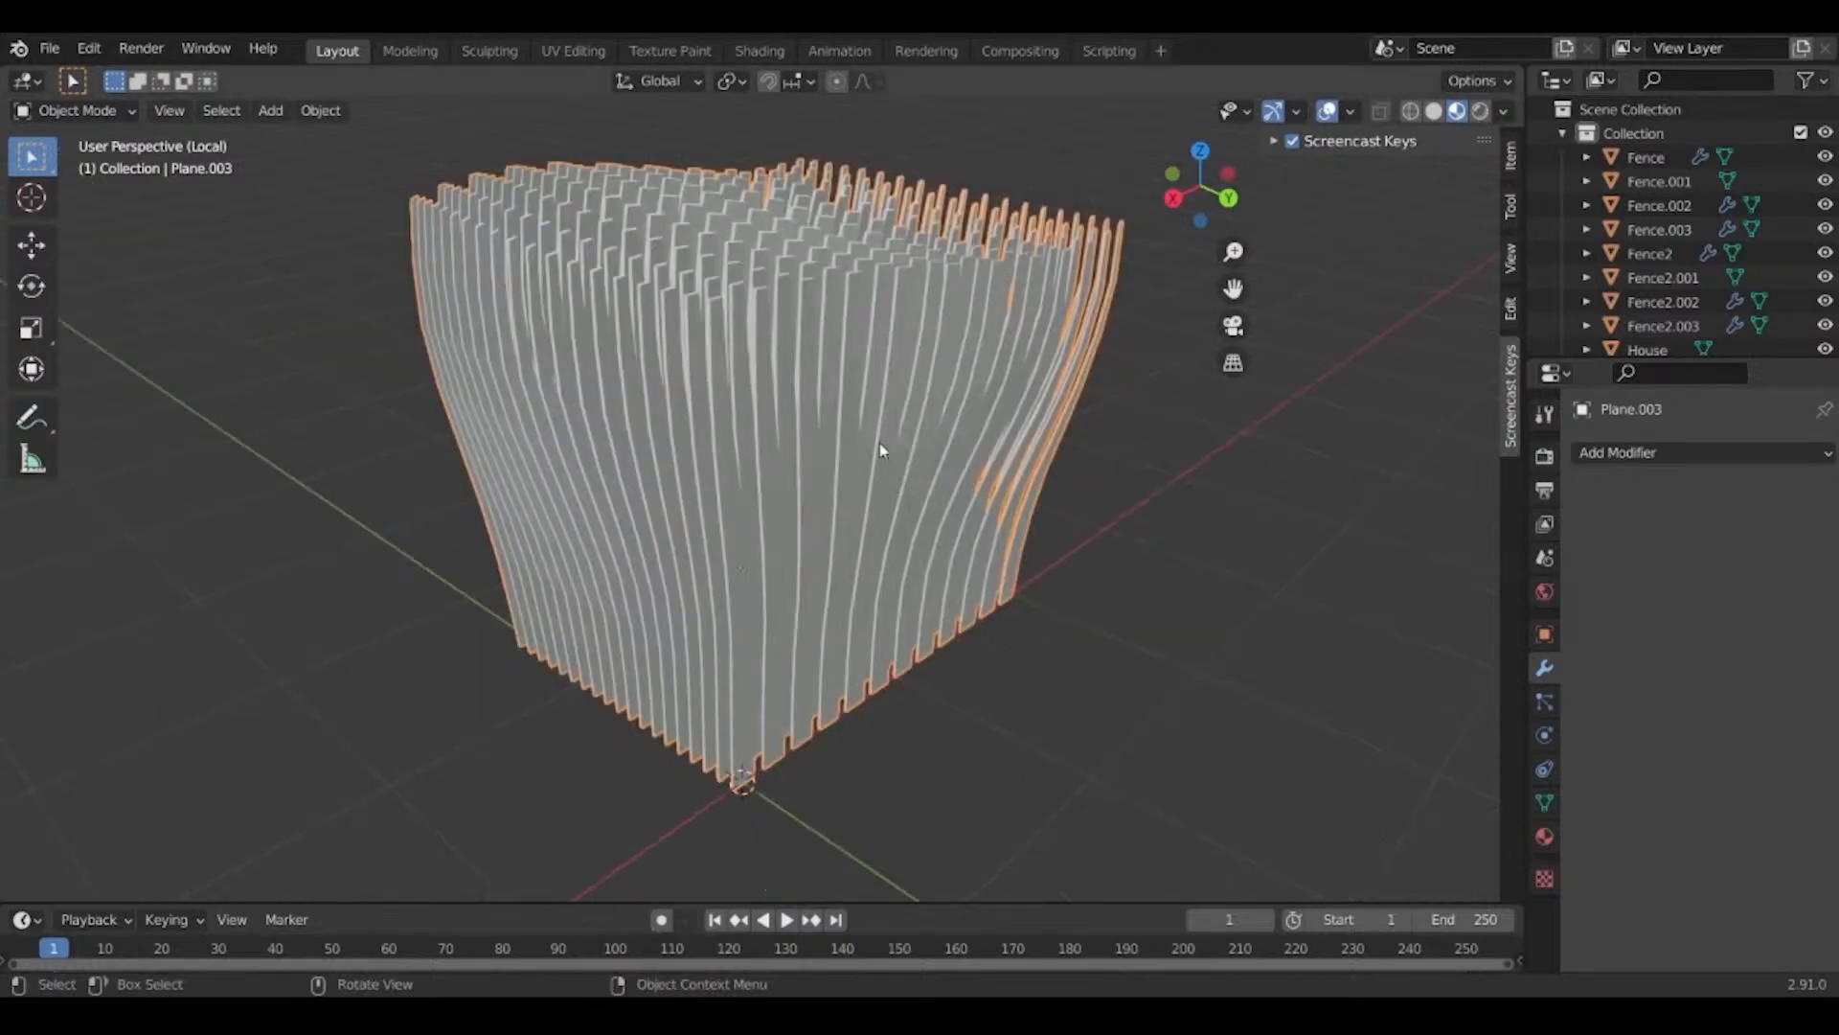
Try separating the bent strip block's mesh again from Edit Mode and return to Object Mode.
middle_drag(862, 396, 825, 410)
middle_drag(911, 370, 808, 387)
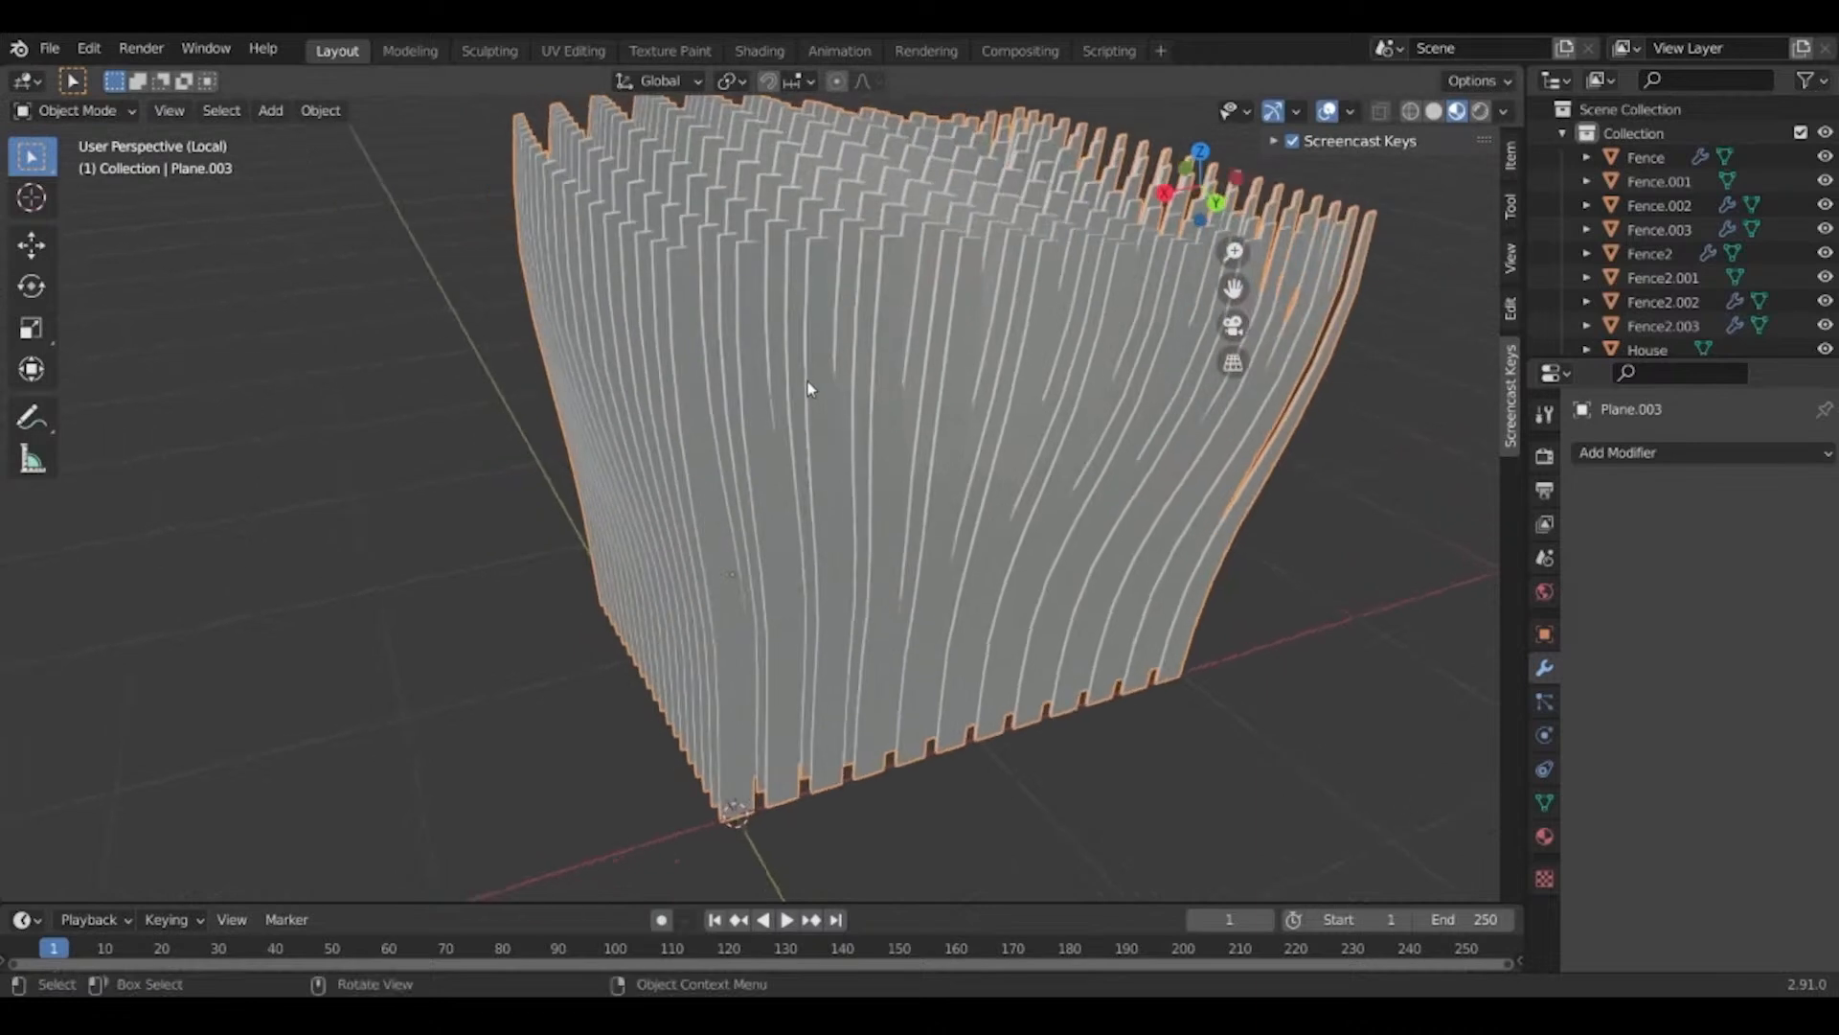
key(Tab)
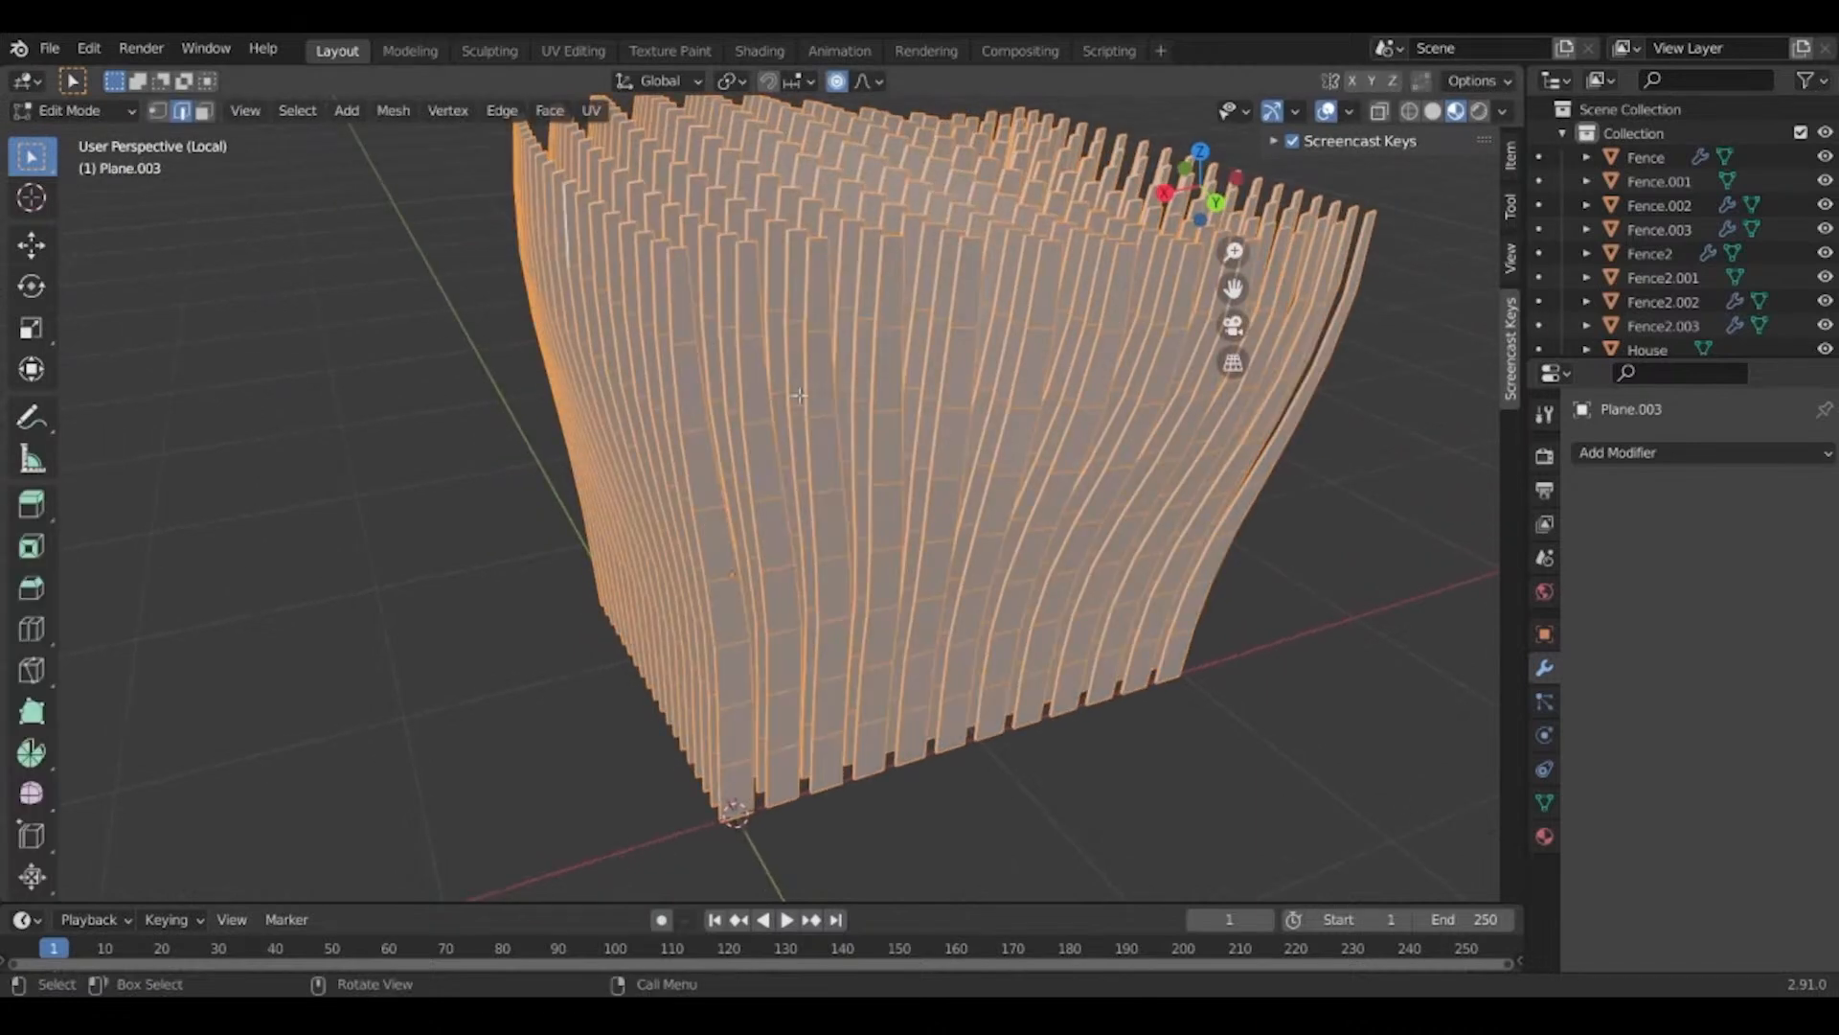
key(p)
click(796, 403)
key(Tab)
middle_drag(776, 500, 783, 540)
scroll(744, 574, up, 1)
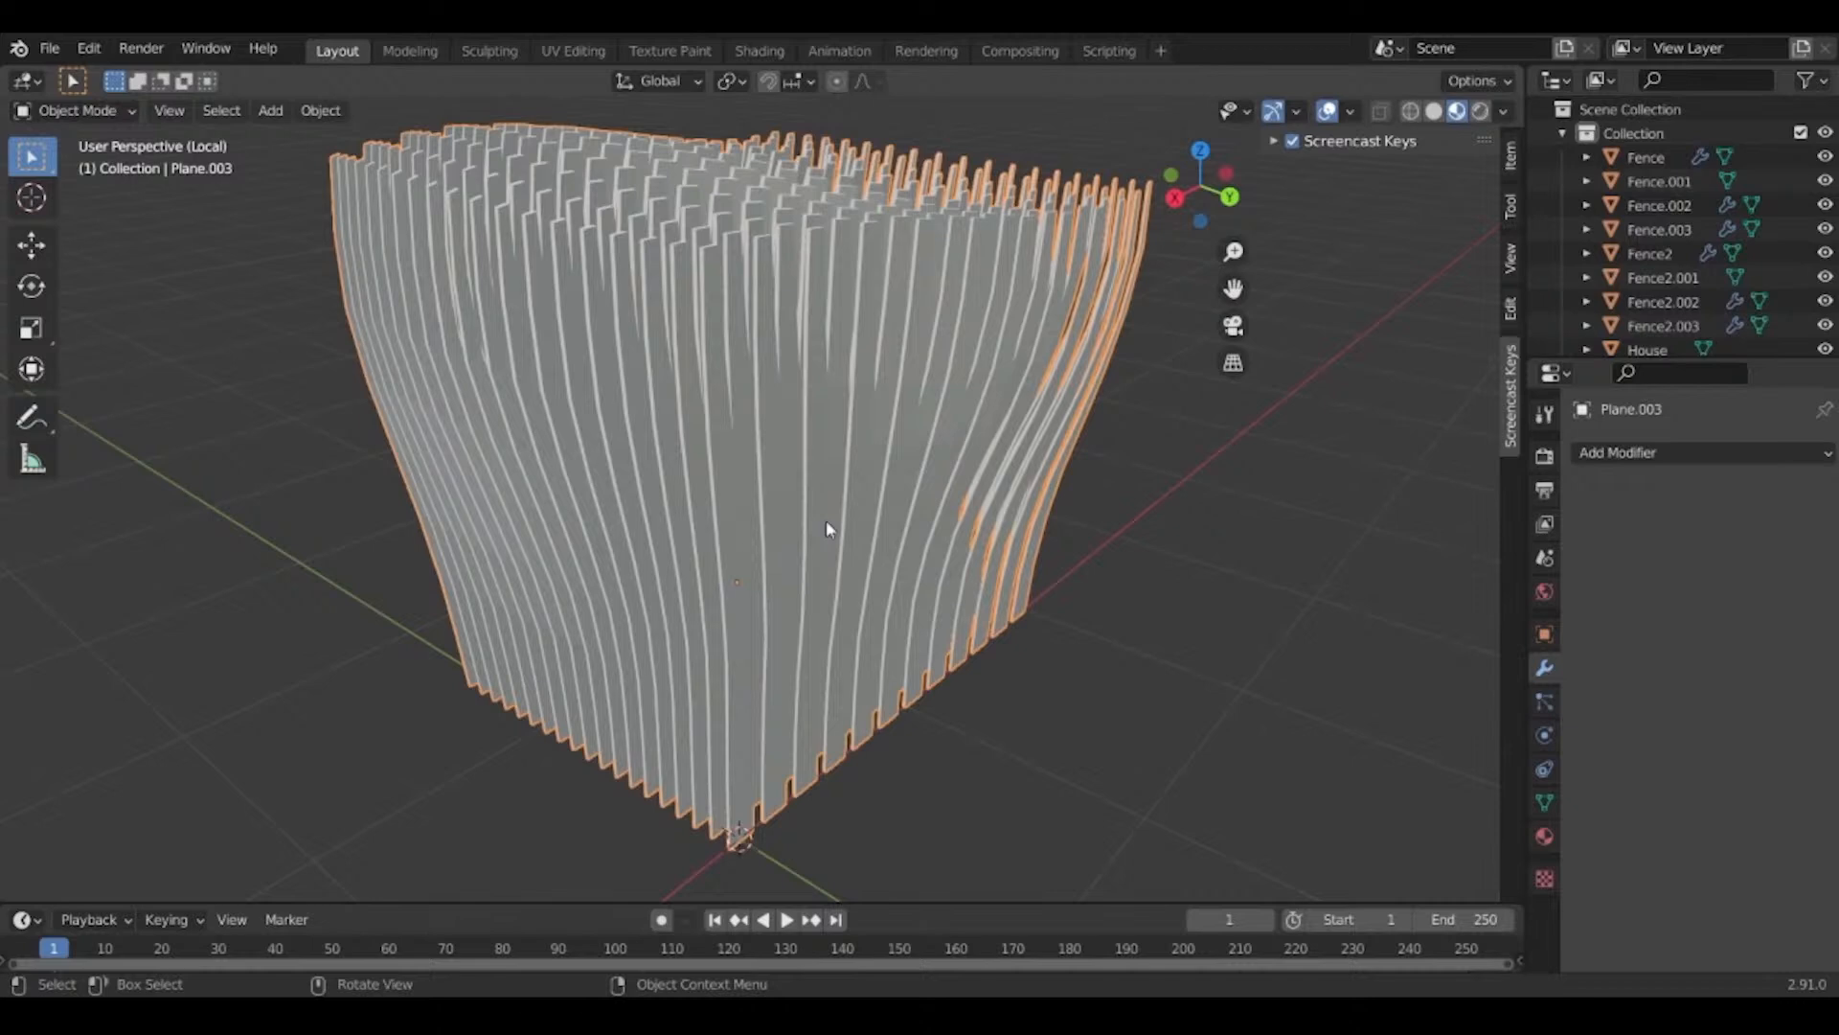
Separate the strip block by loose parts in Edit Mode, return to Object Mode and select a single strip.
key(Tab)
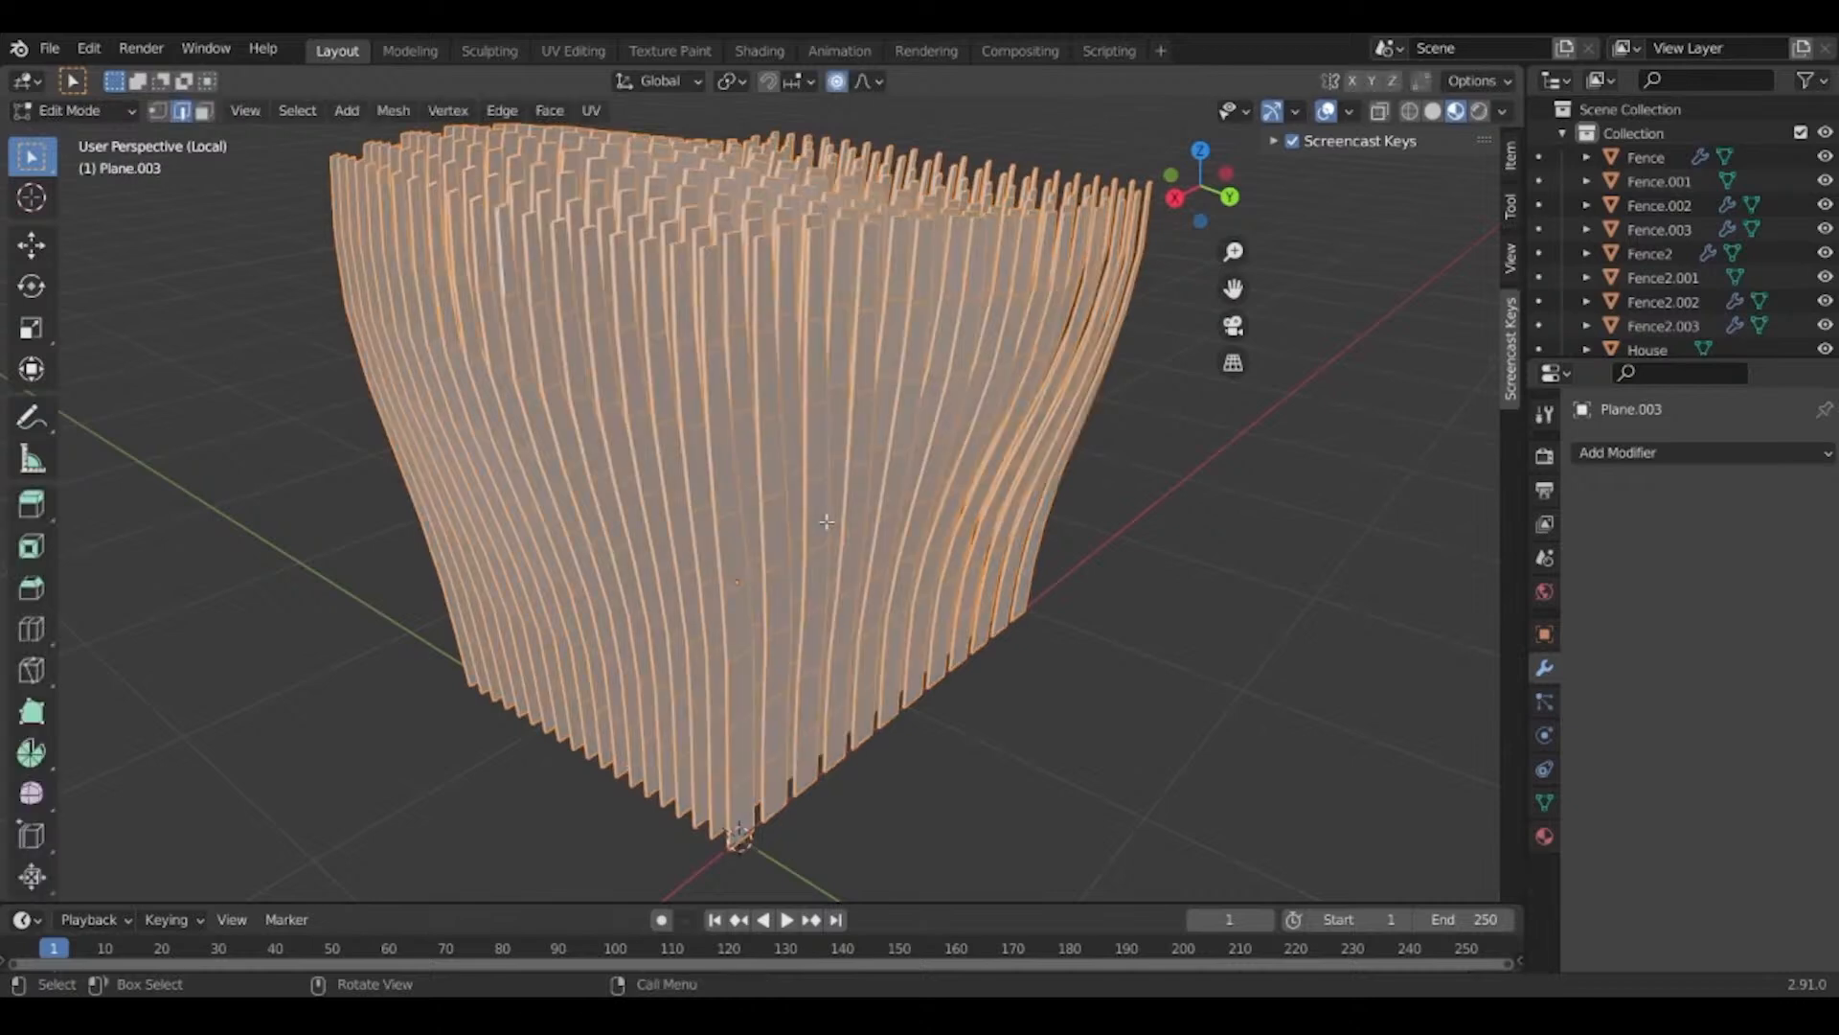
key(p)
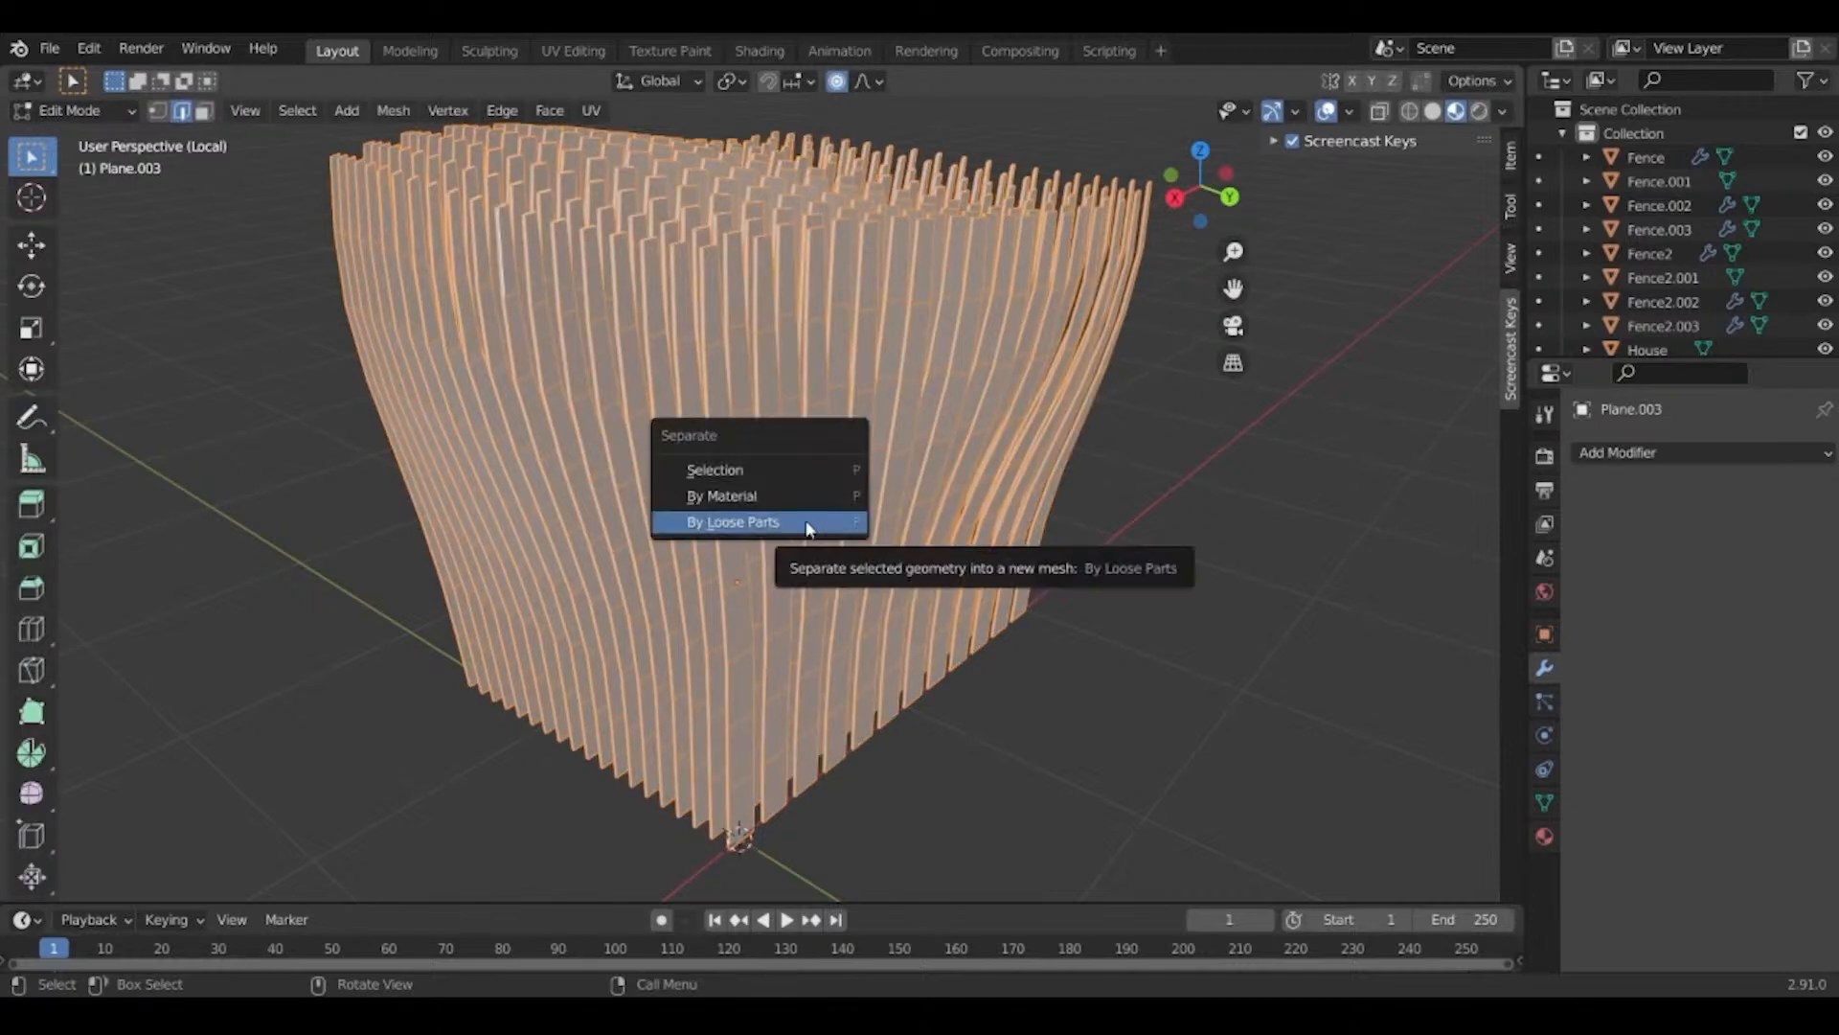
click(810, 529)
middle_drag(810, 529, 735, 589)
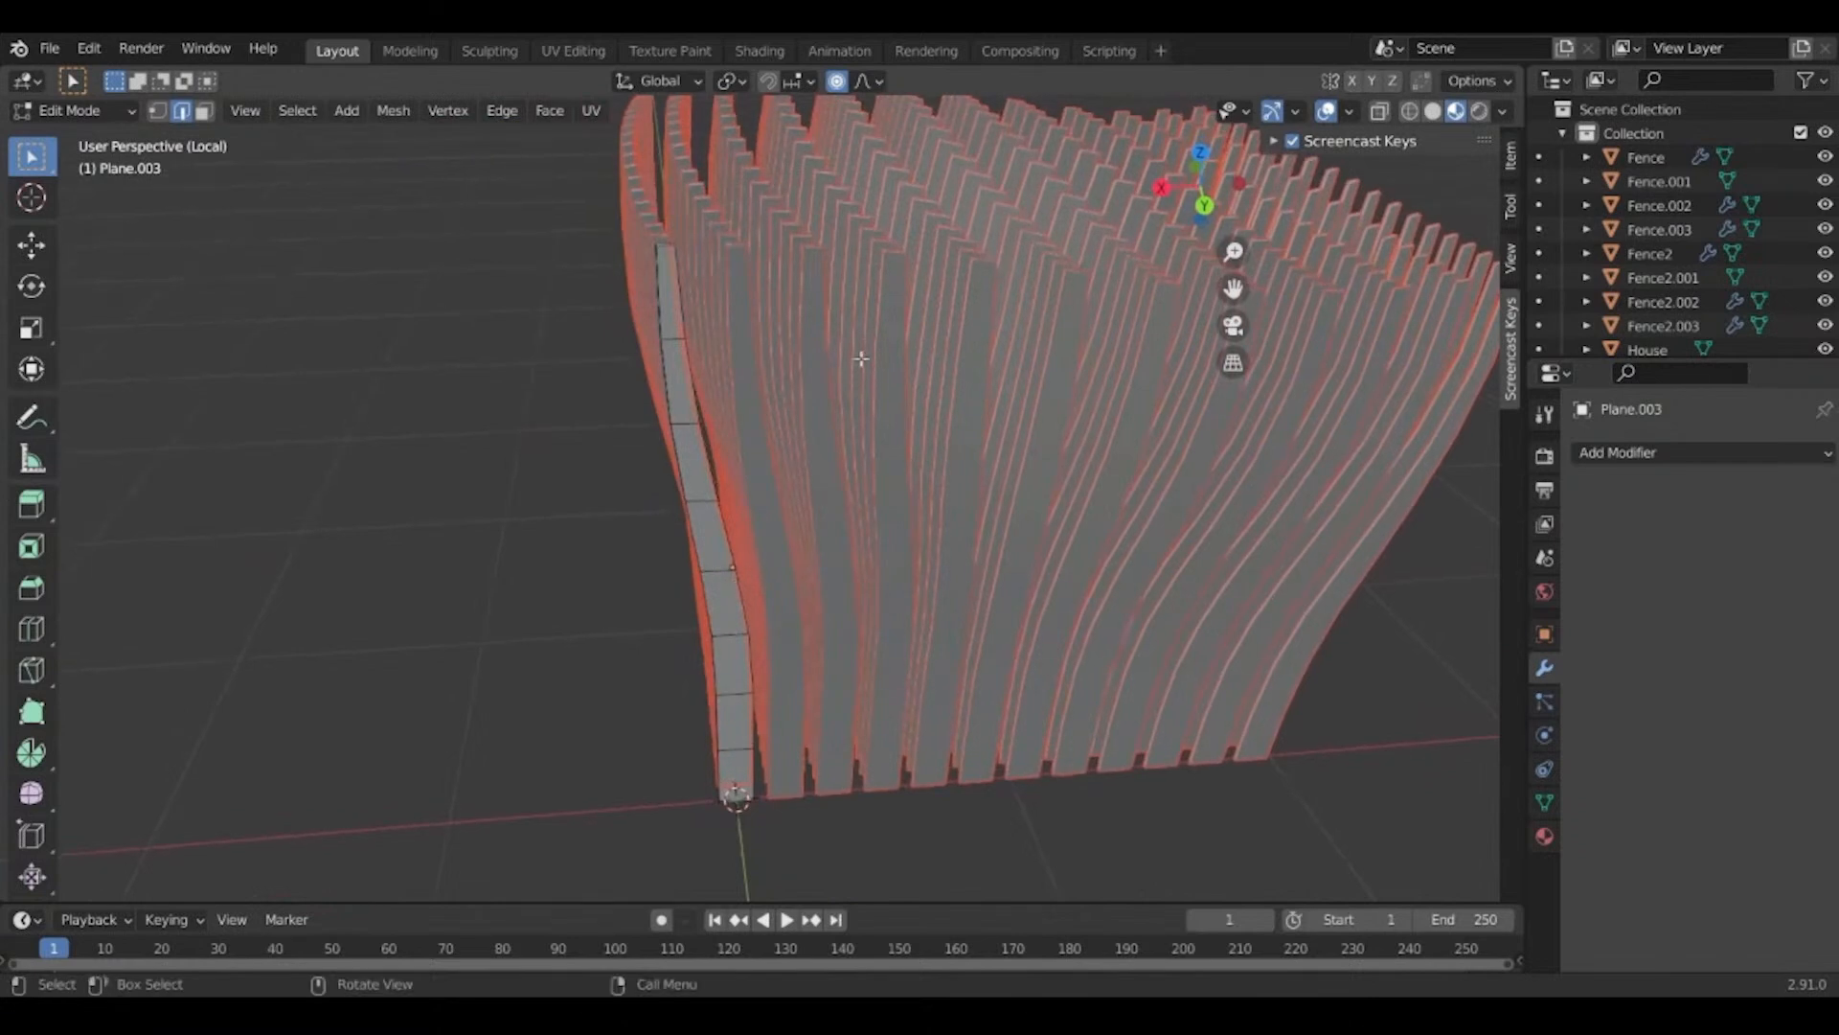
middle_drag(862, 358, 855, 316)
key(Tab)
click(851, 289)
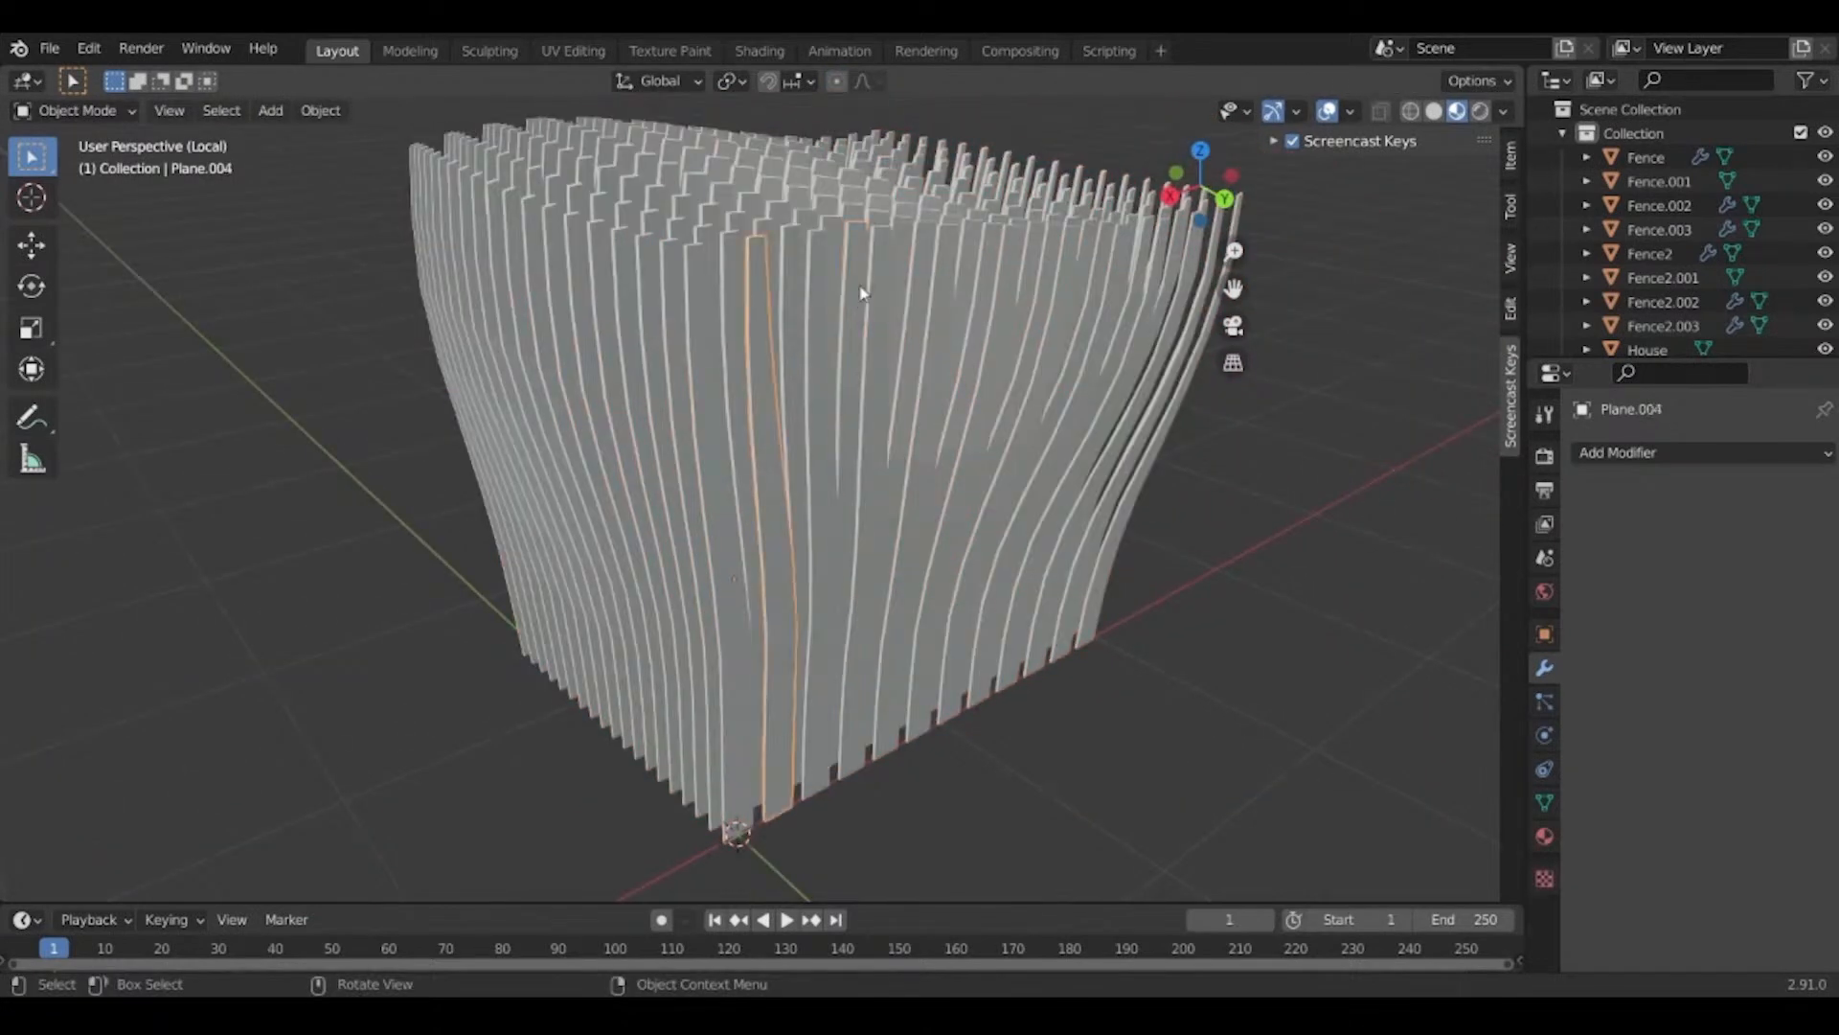
Select all the separated strips in the block and set their origins to geometry using the median center.
click(859, 293)
scroll(948, 368, down, 3)
drag(1094, 223, 440, 543)
scroll(756, 766, up, 2)
click(744, 469)
middle_drag(629, 399, 843, 507)
drag(1031, 145, 362, 546)
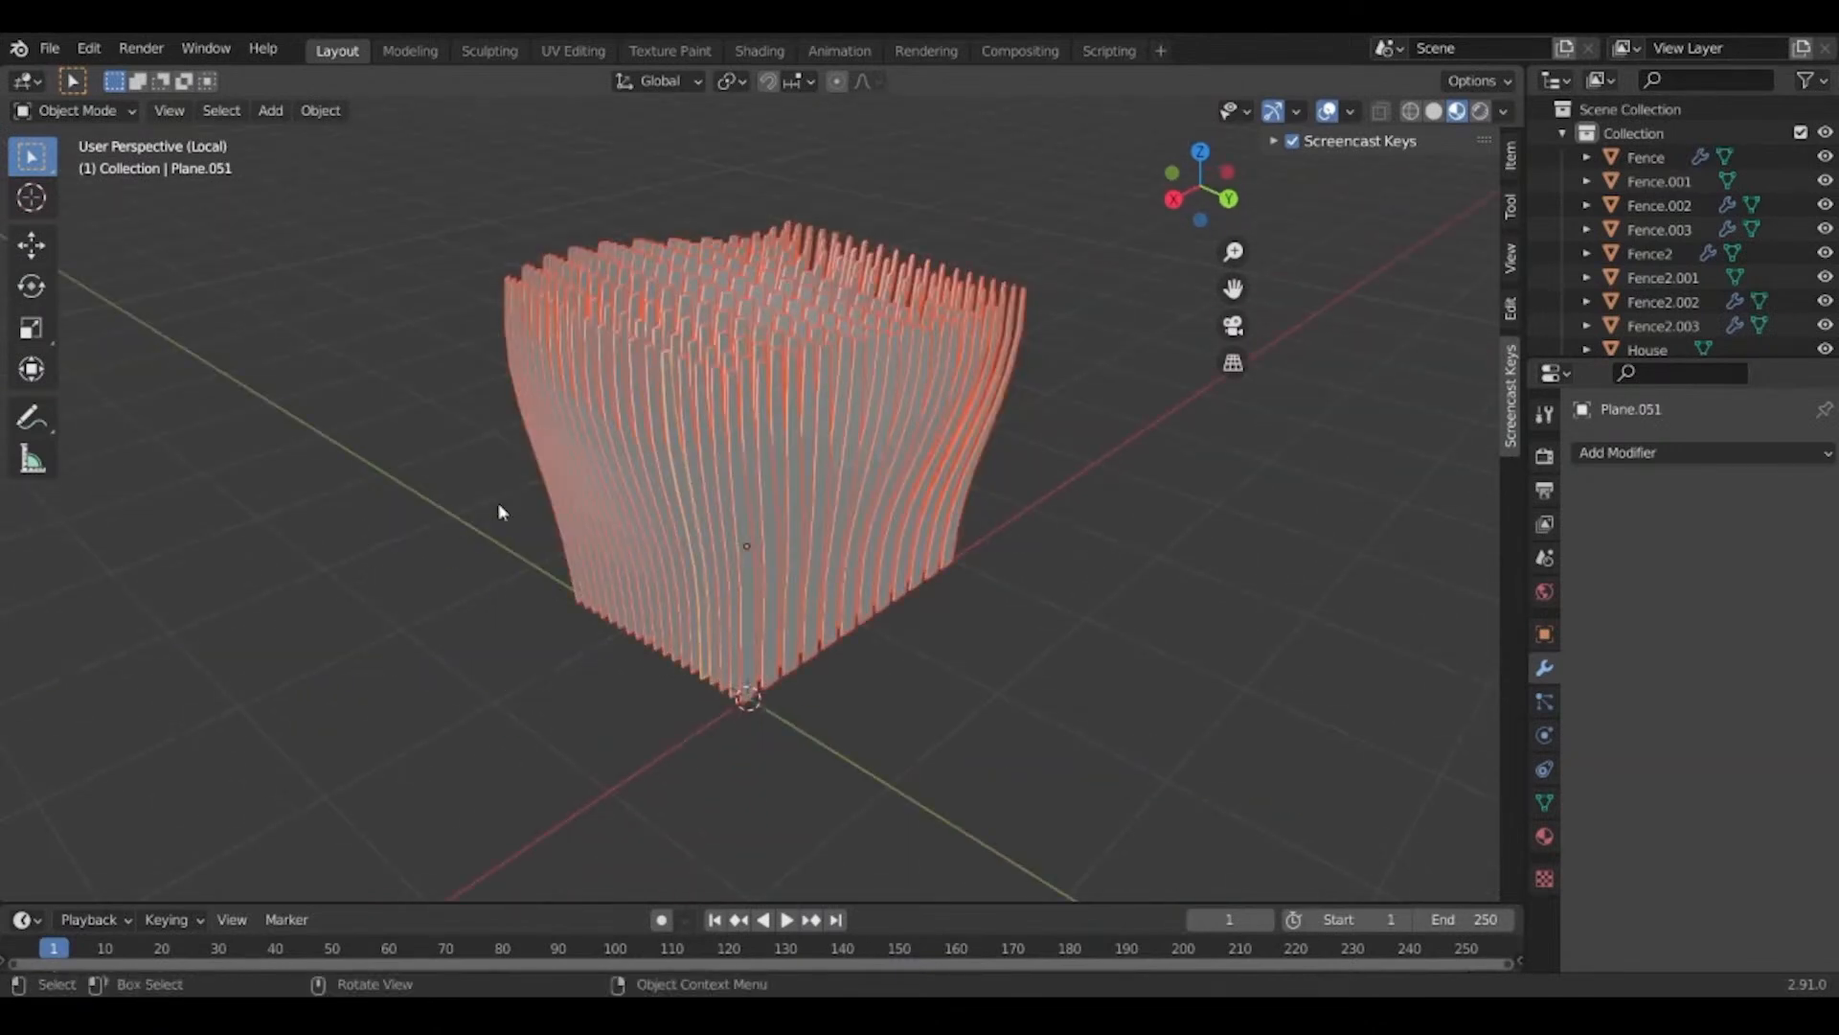
click(301, 113)
mouse_move(384, 163)
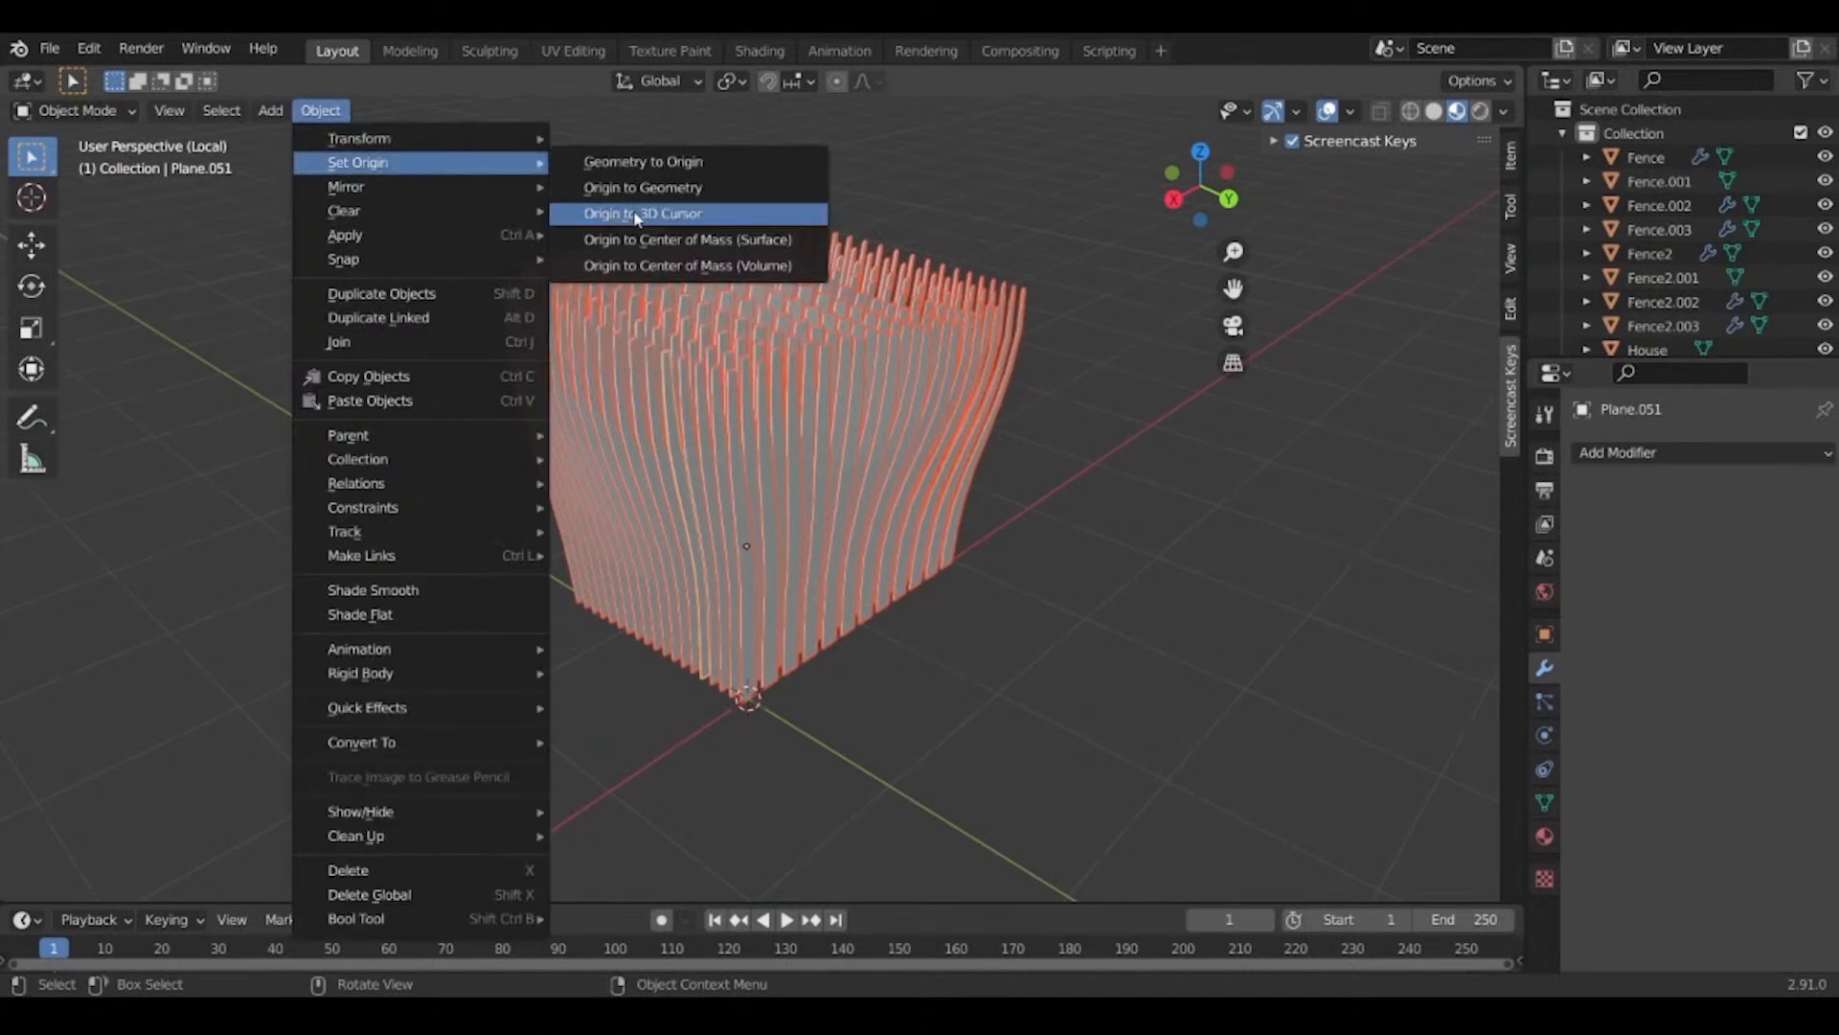
click(701, 192)
middle_drag(802, 375, 956, 538)
scroll(954, 710, up, 5)
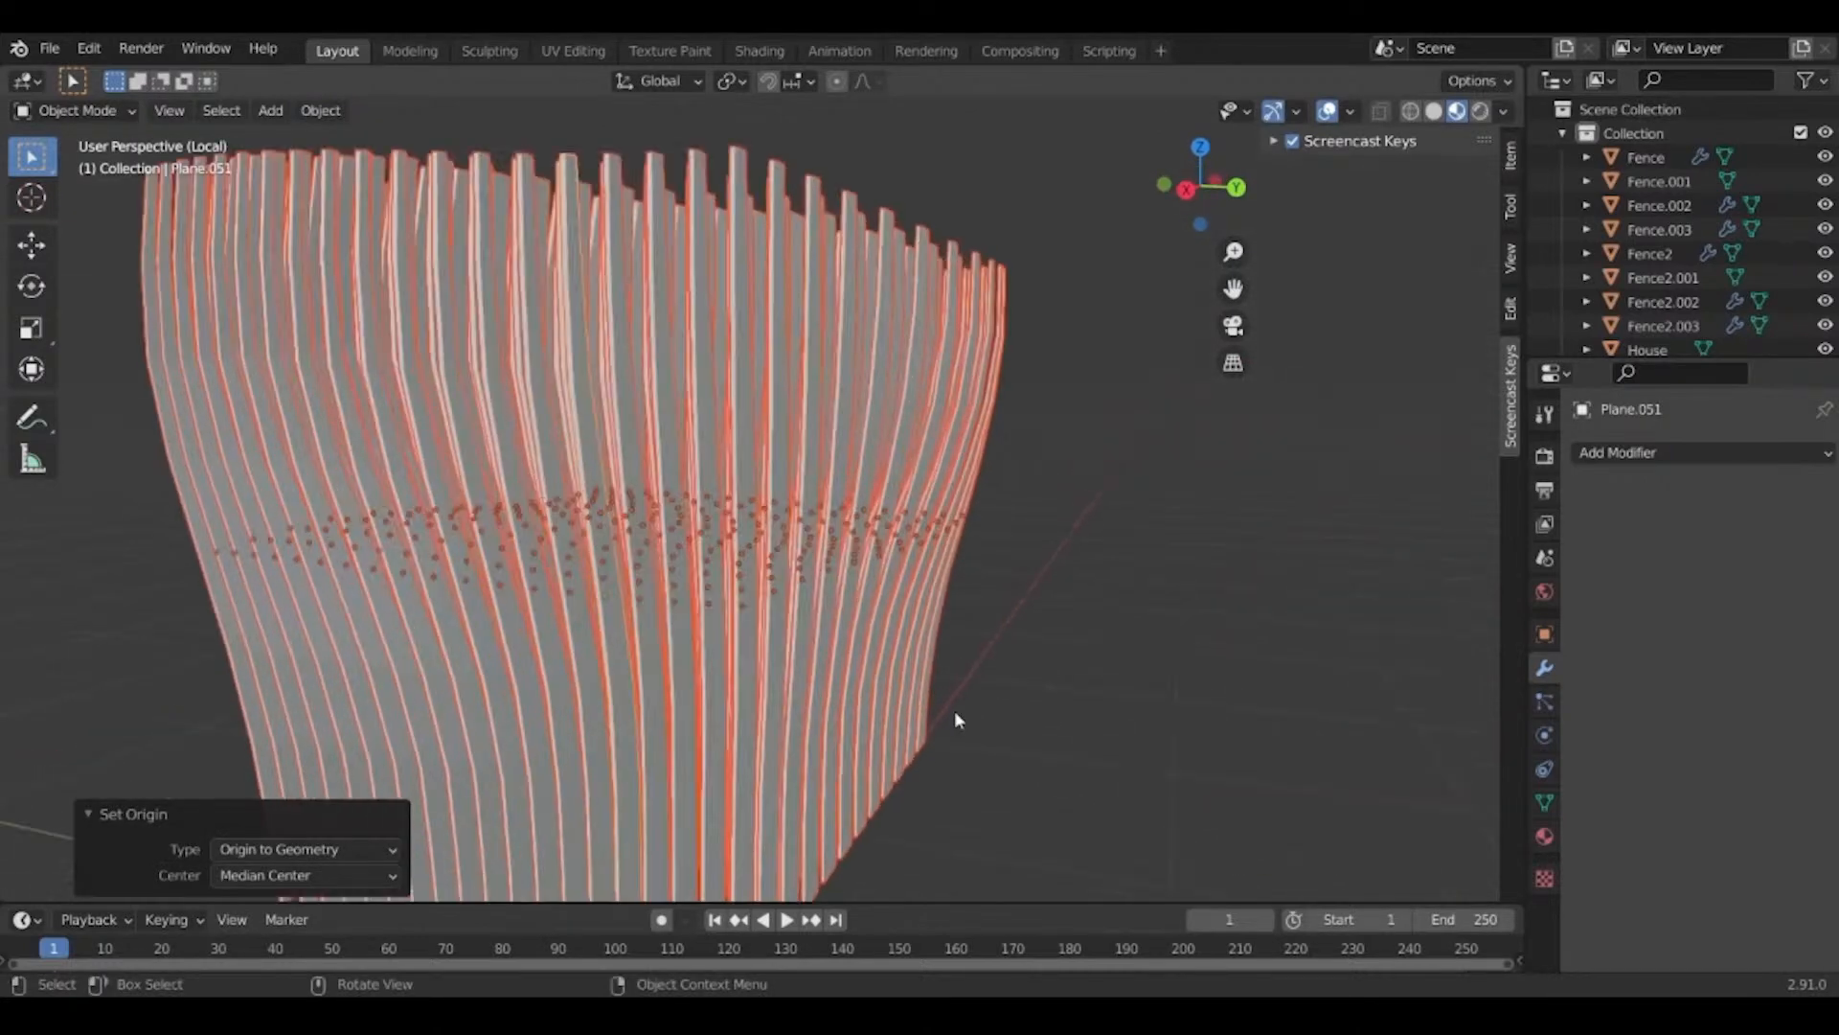
scroll(954, 710, down, 1)
middle_drag(955, 712, 992, 688)
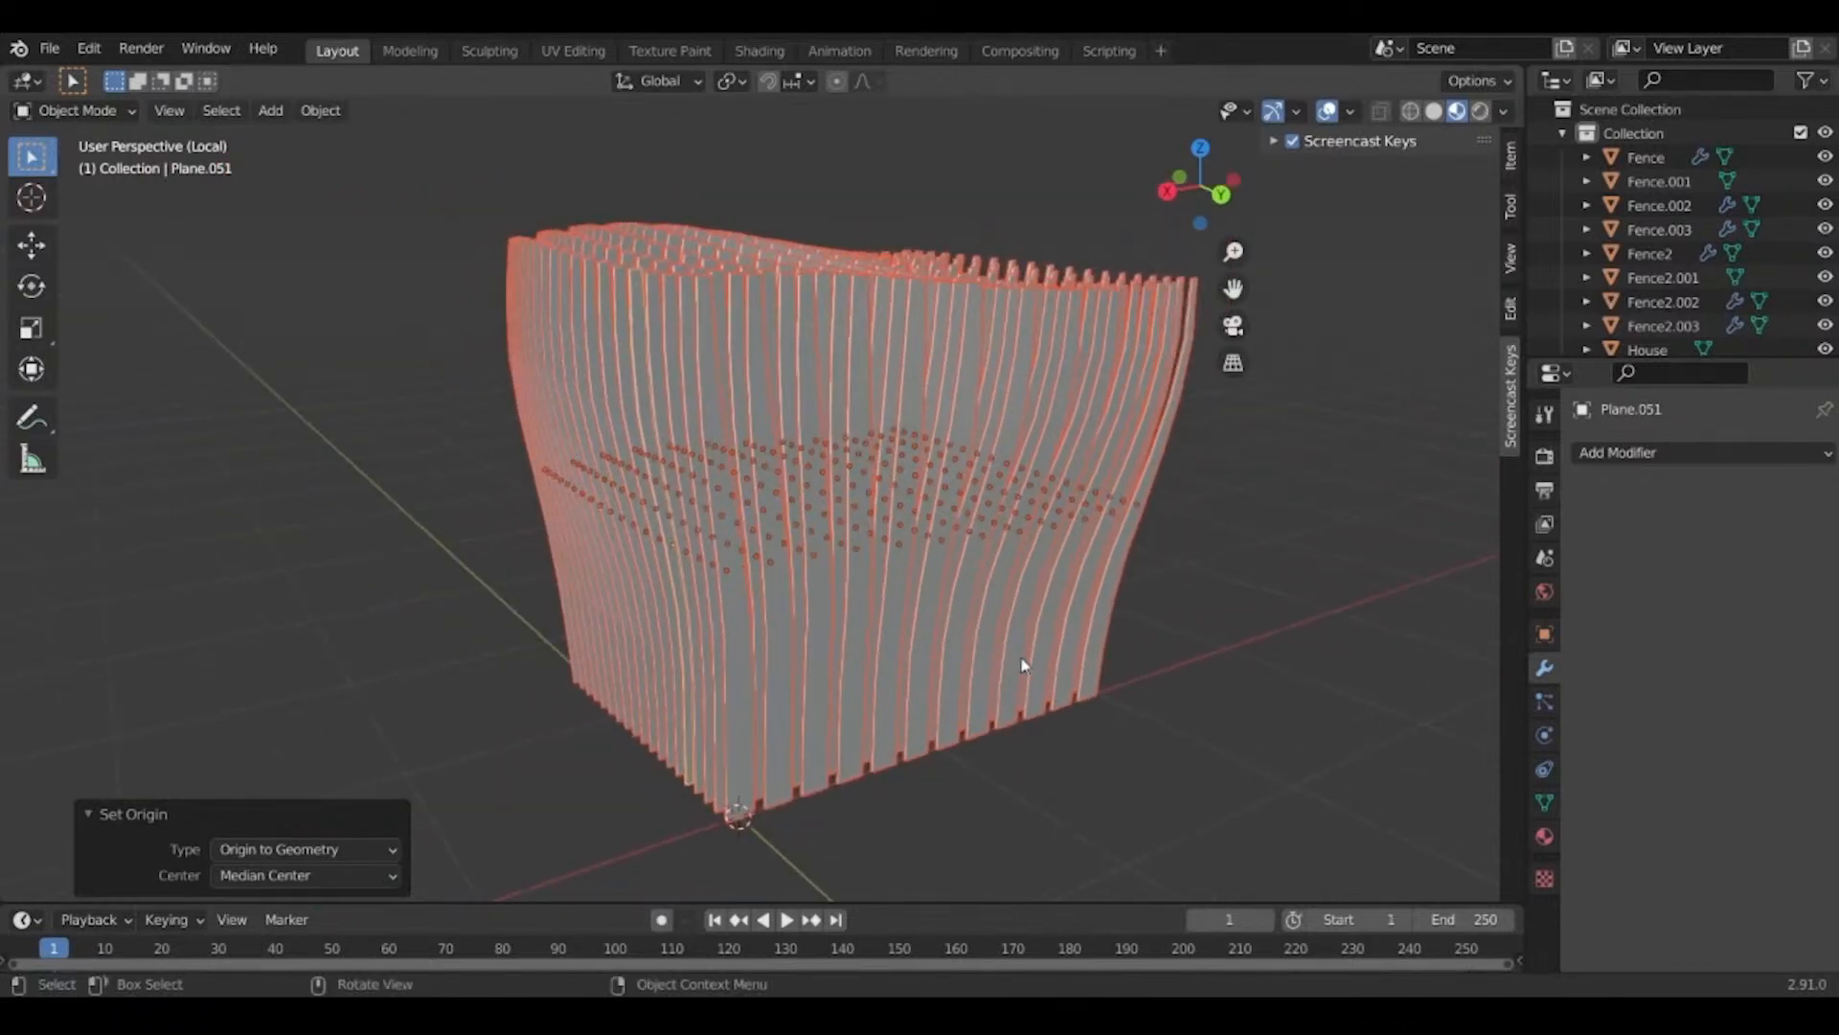
In Edit Mode, turn off proportional editing and move all the strip meshes up about 0.91 m along Z.
key(Tab)
key(a)
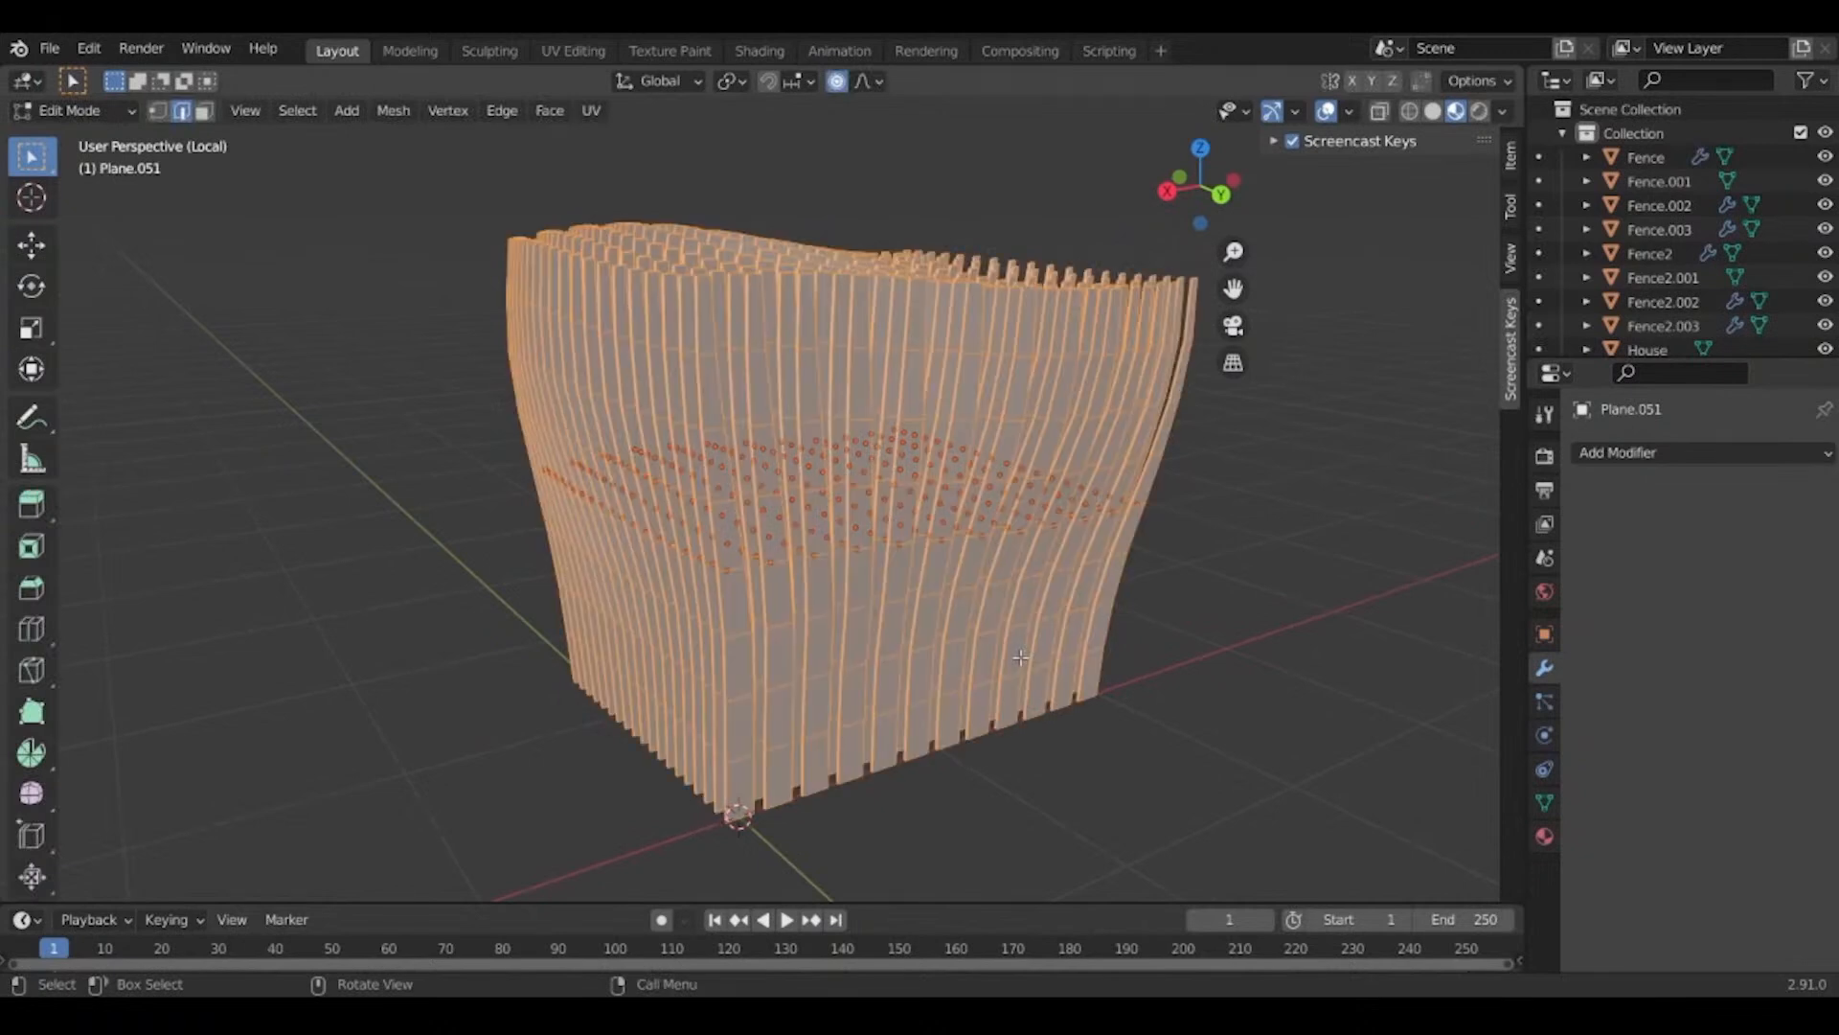
key(g)
key(z)
right_click(1021, 657)
click(839, 84)
middle_drag(1083, 640, 1035, 625)
key(g)
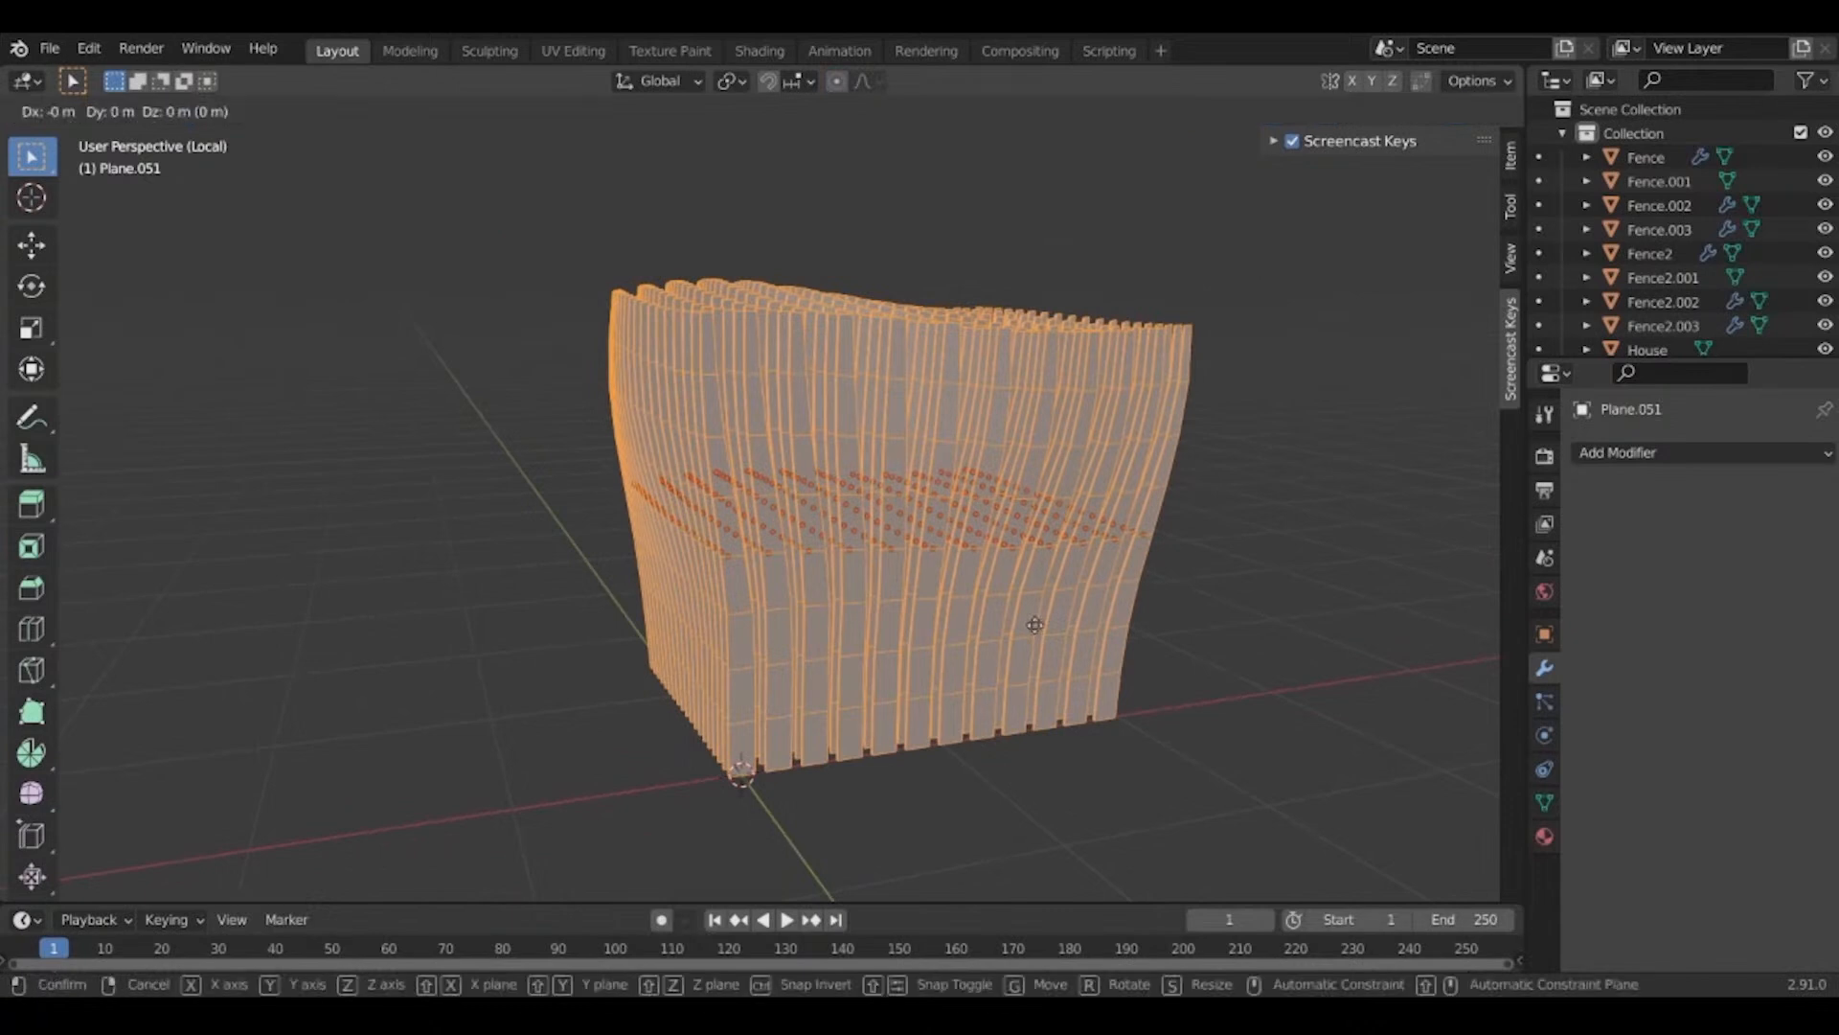
key(z)
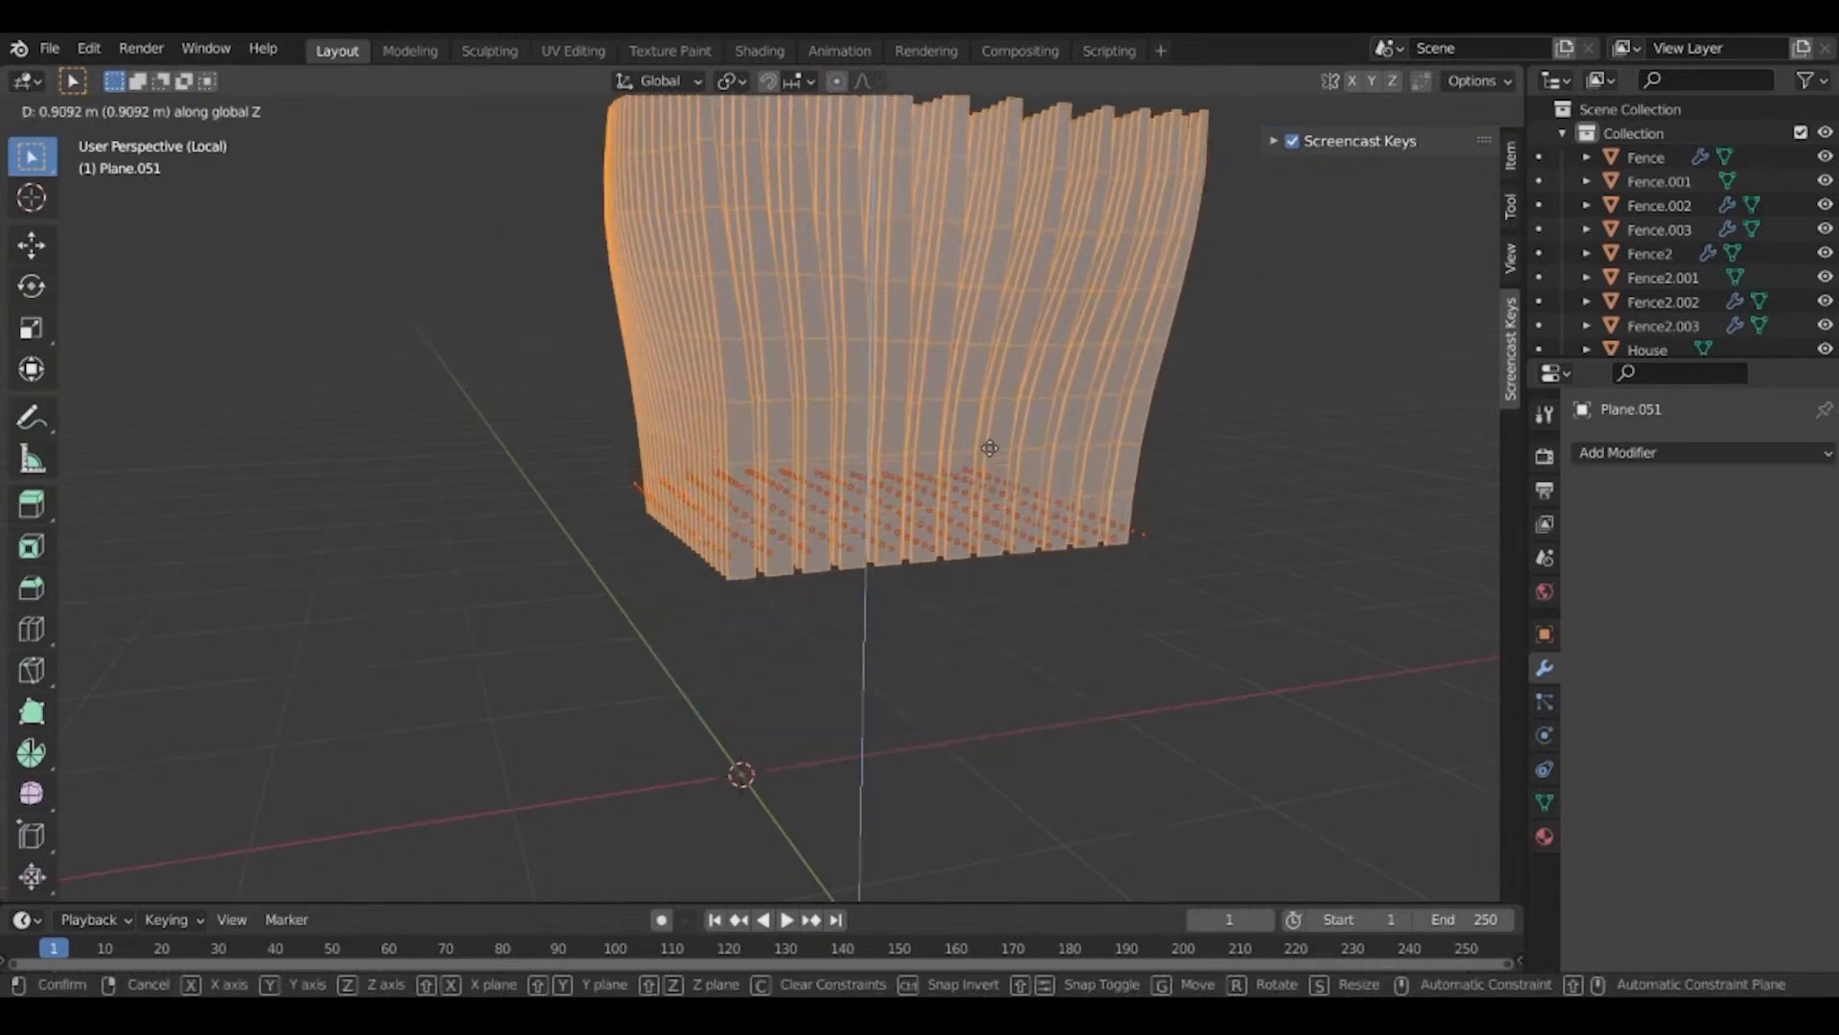
click(990, 448)
From the front view, raise the strip meshes another 0.05 m or so along Z to align their bases with the origins.
key(KP_1)
key(g)
key(z)
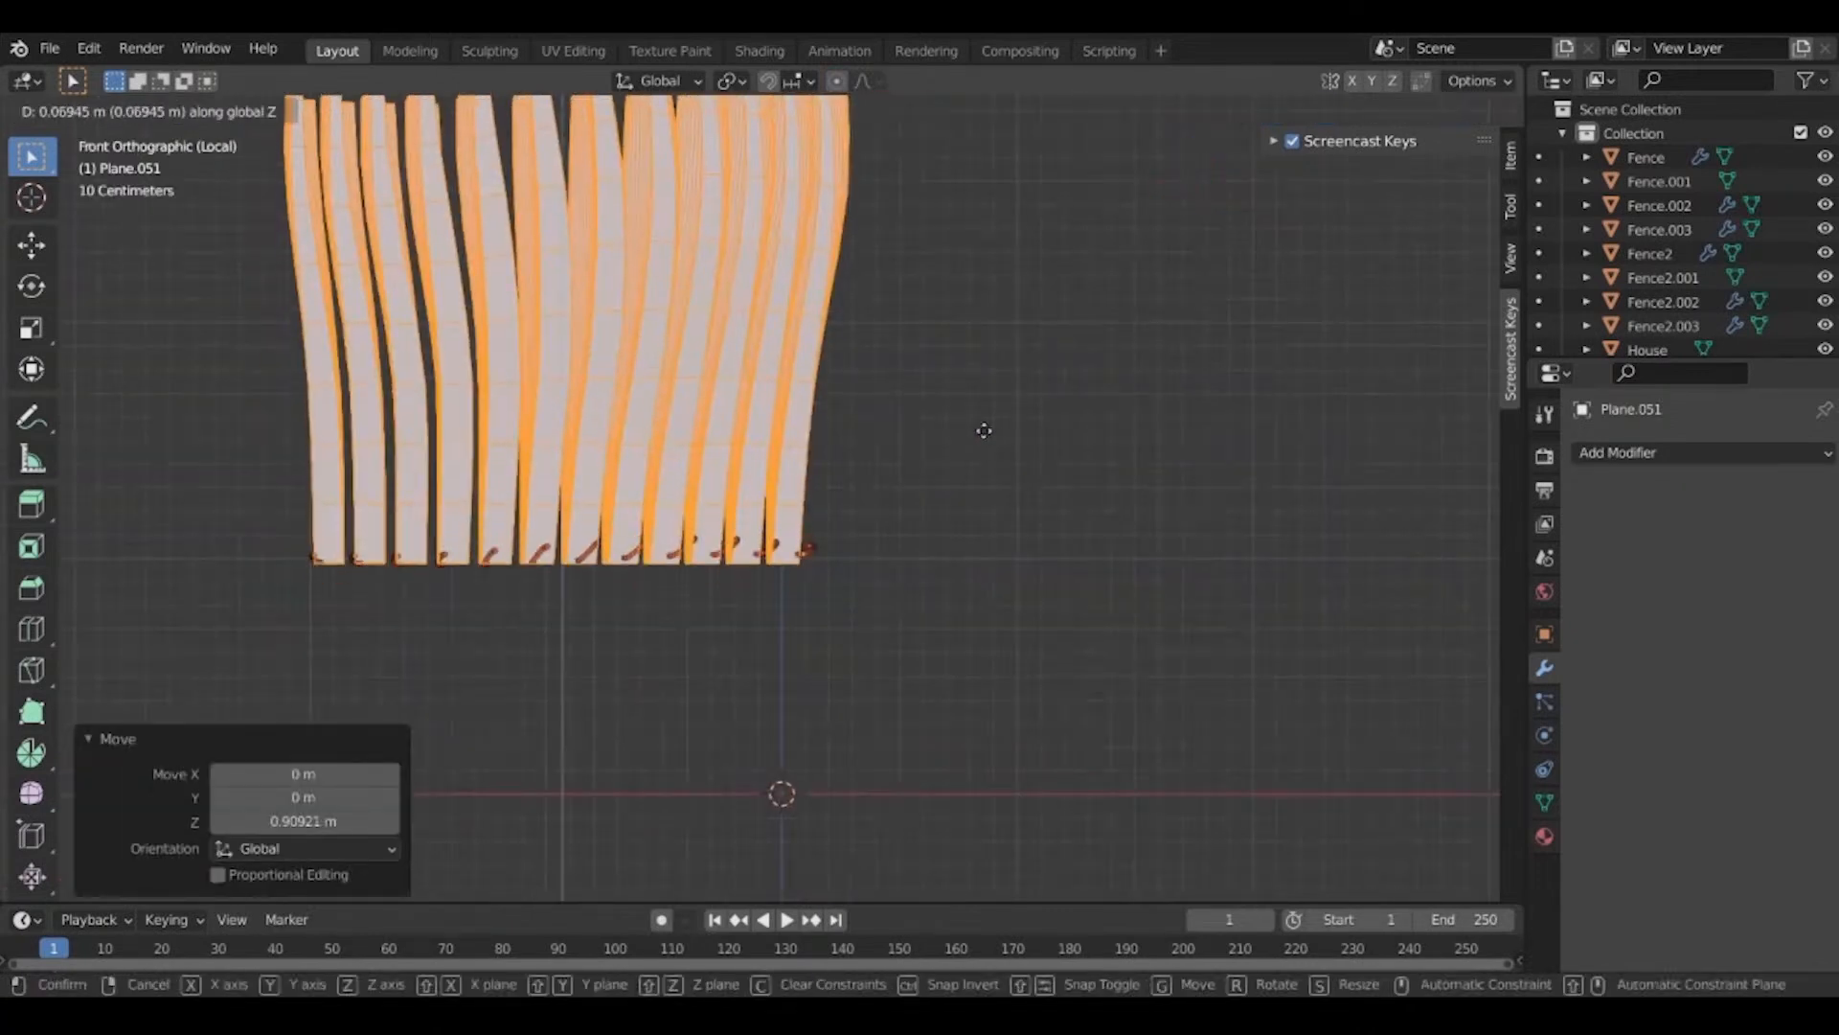
click(982, 436)
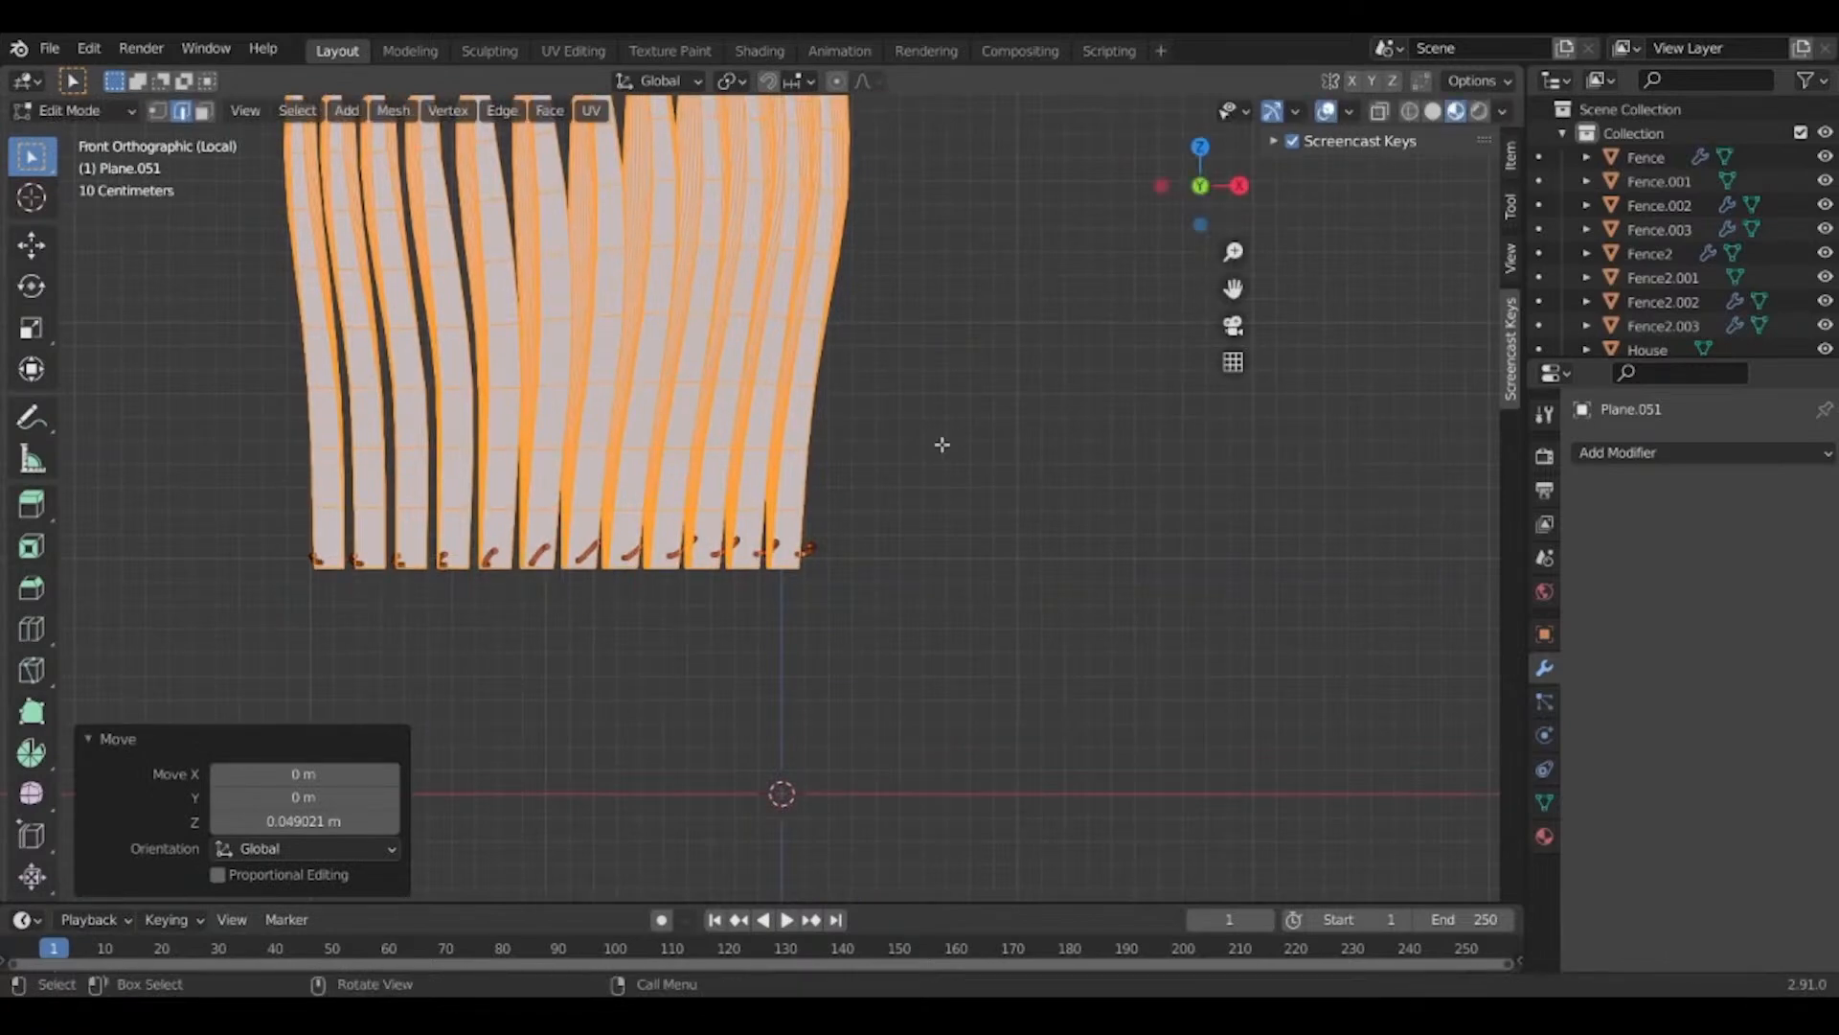
middle_drag(942, 444, 388, 548)
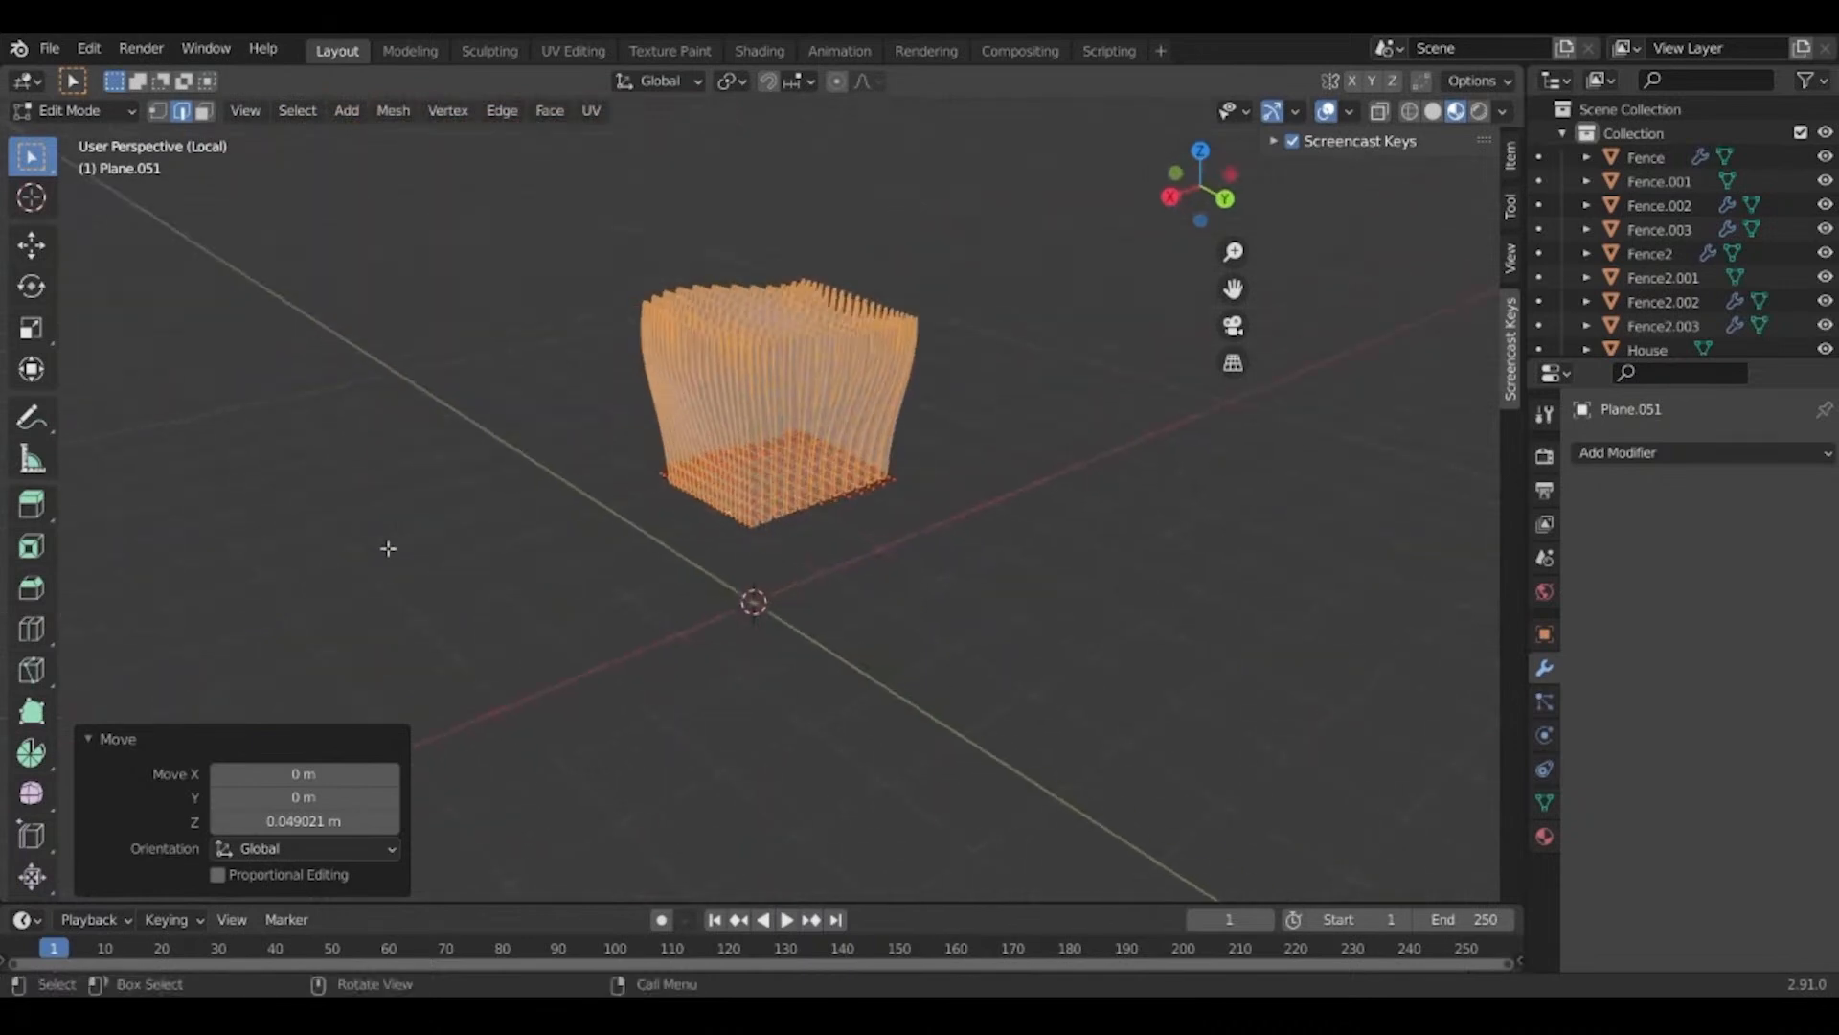
scroll(899, 594, up, 4)
shift+middle_drag(711, 575, 783, 609)
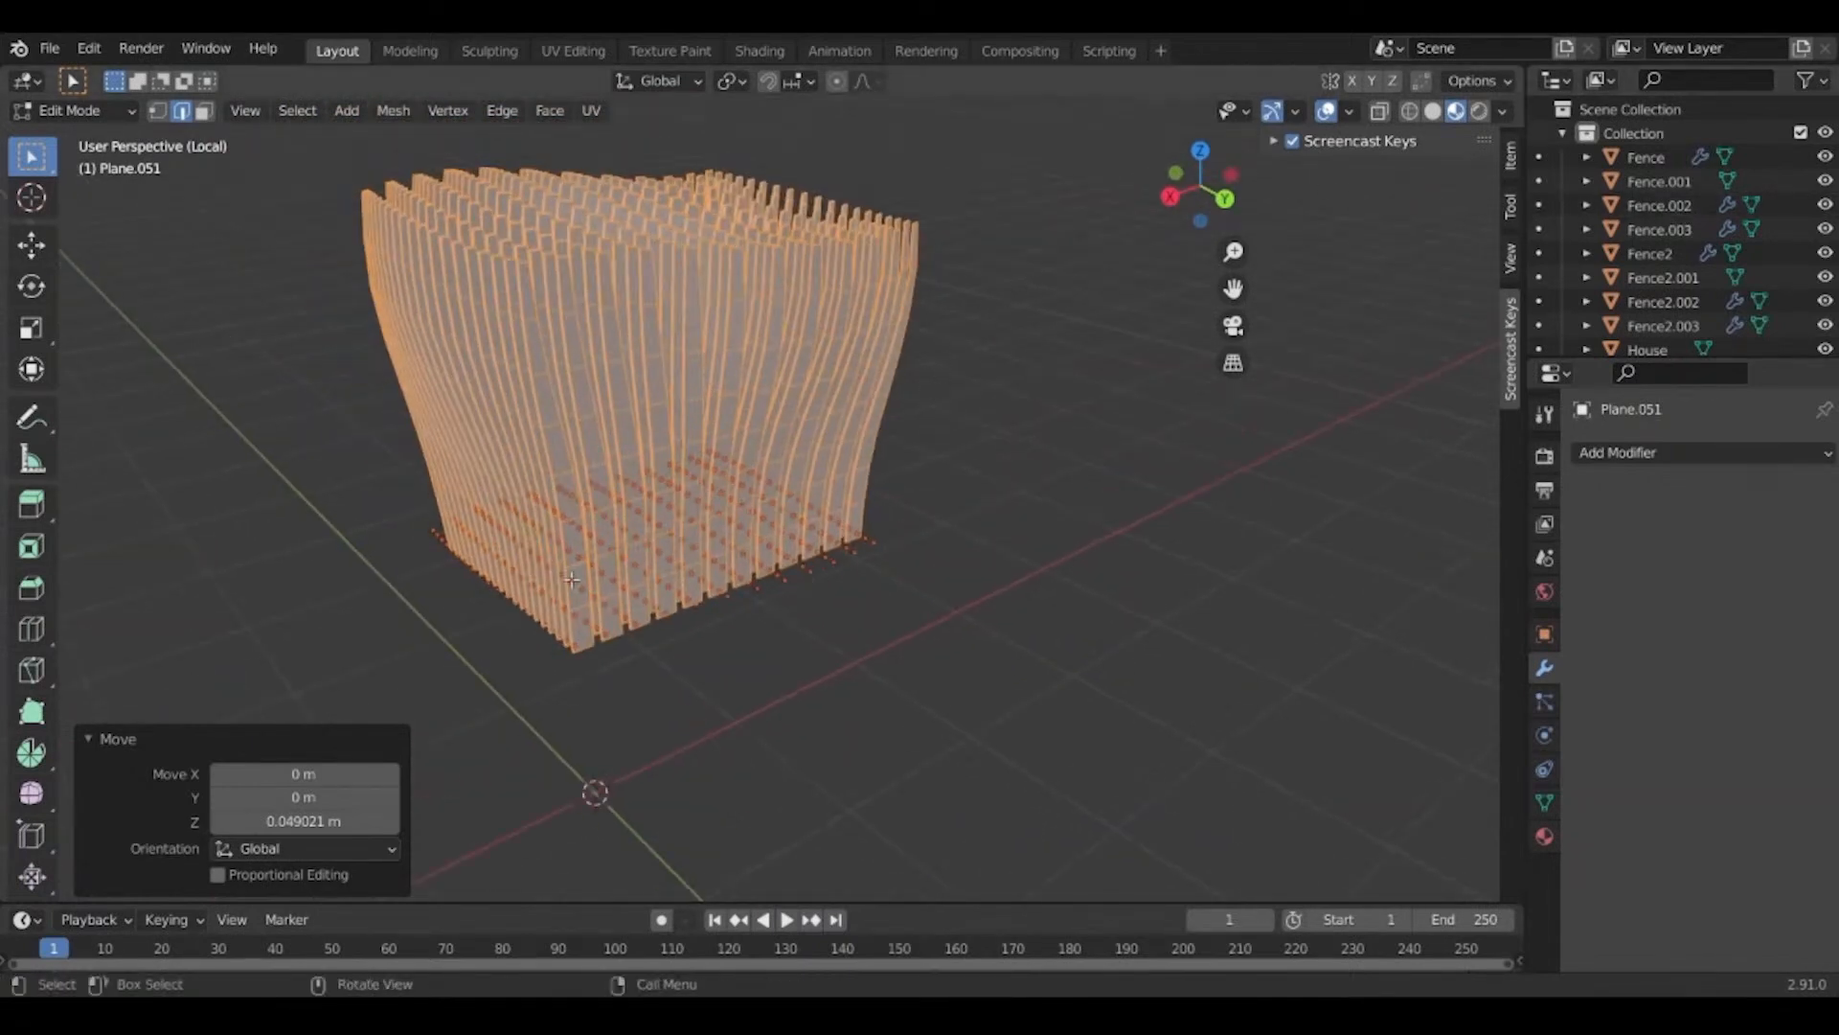
scroll(572, 580, up, 4)
Return to Object Mode, remove the strips from local view and go back to the full yard scene.
key(m)
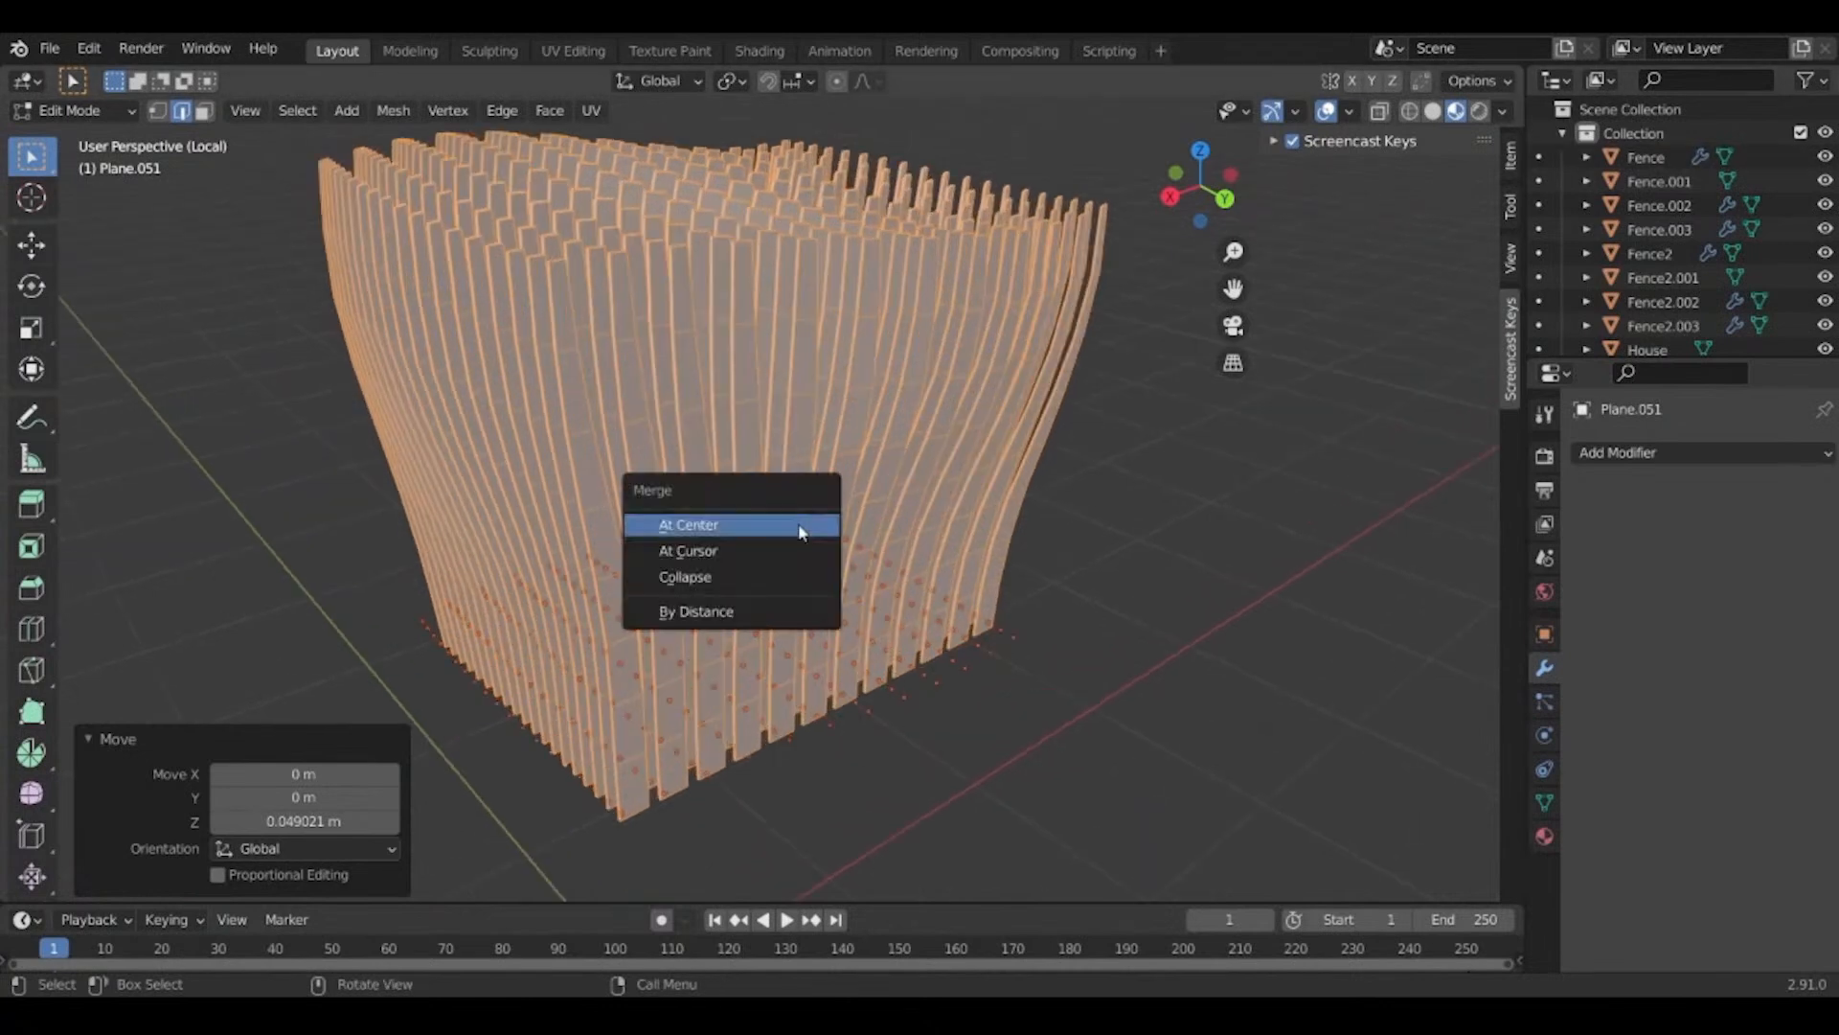
key(Escape)
key(Tab)
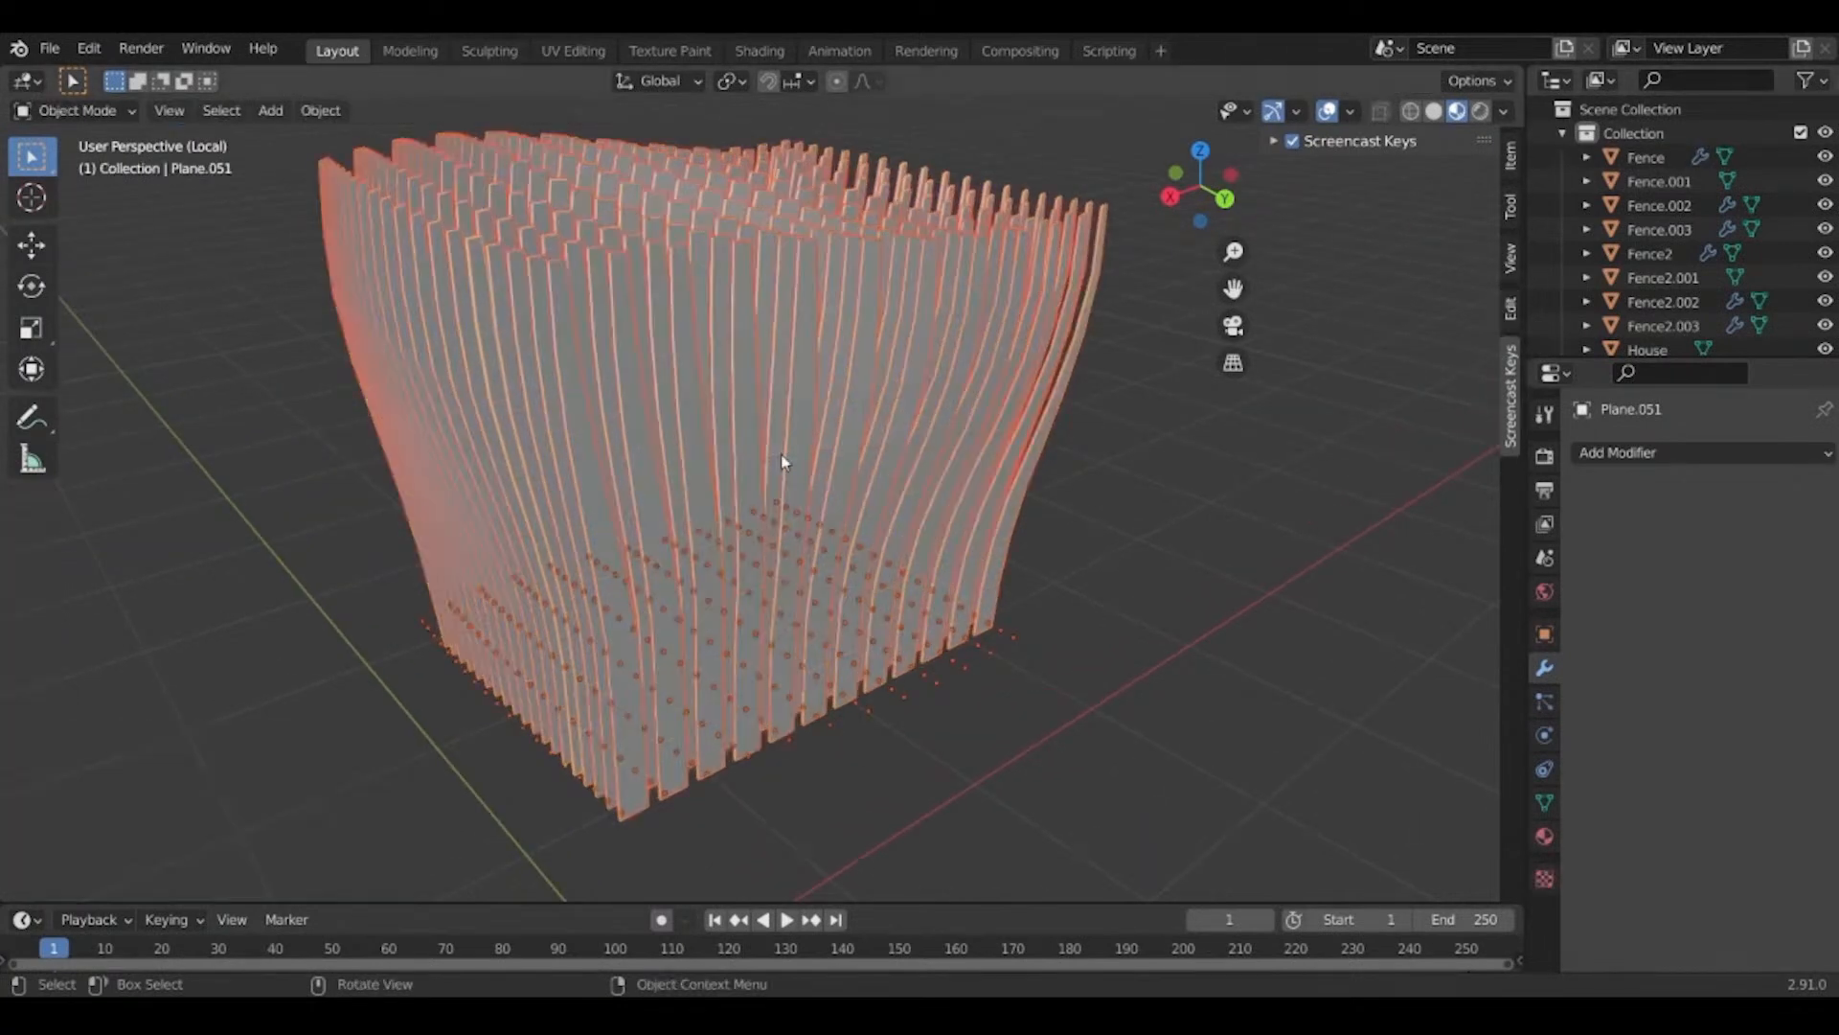
key(m)
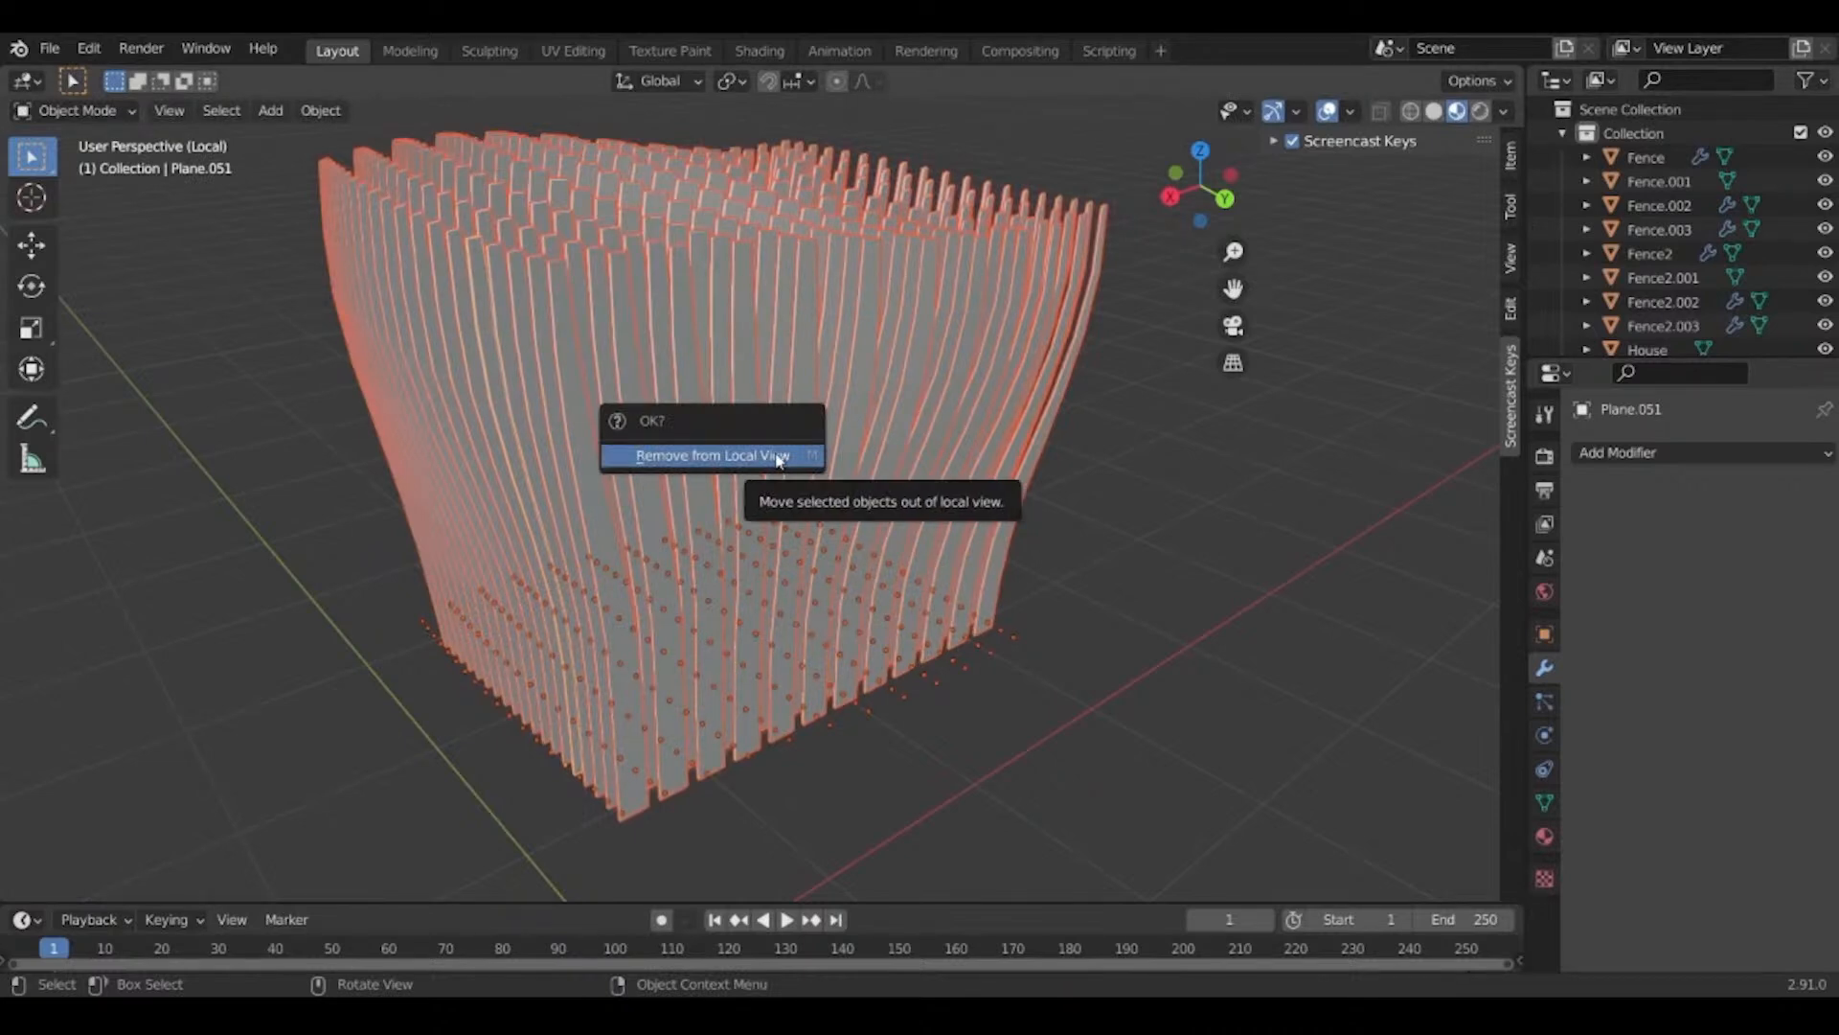
click(779, 460)
key(KP_Divide)
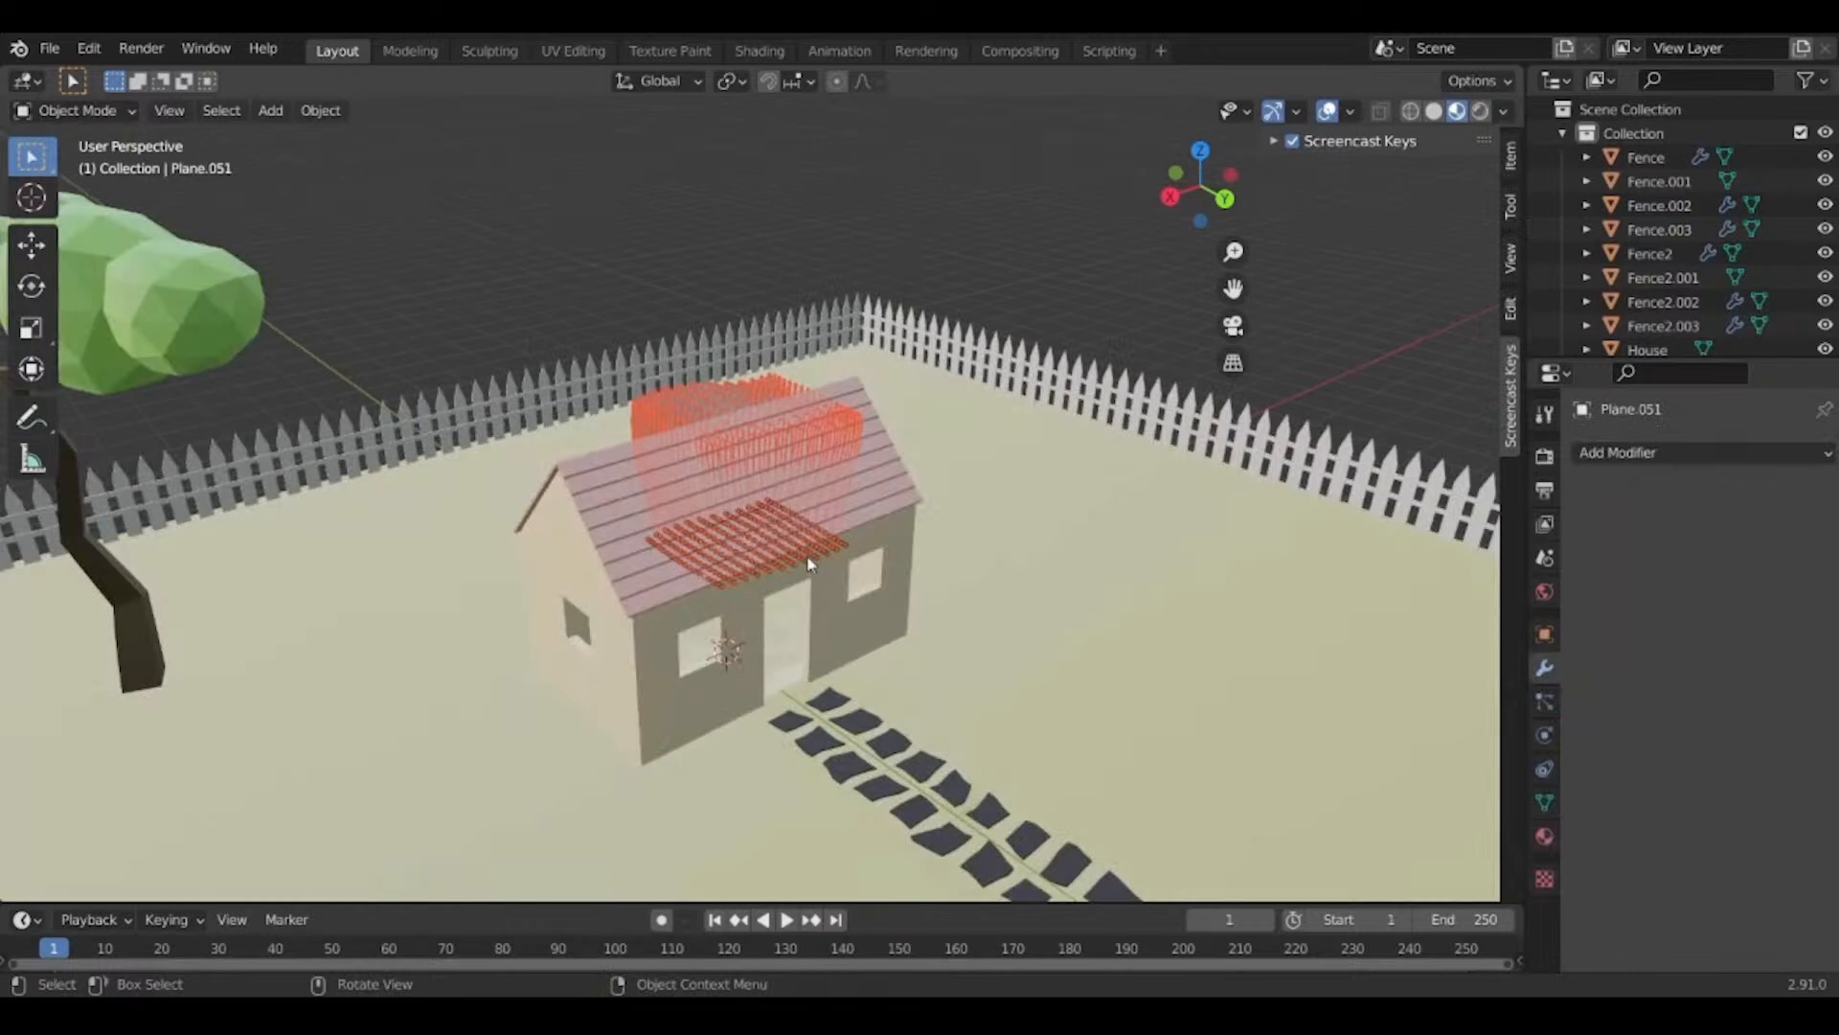
Raise the strips about 3.12 m along Z and move them to a new collection named Grass.
key(g)
key(z)
click(792, 342)
key(m)
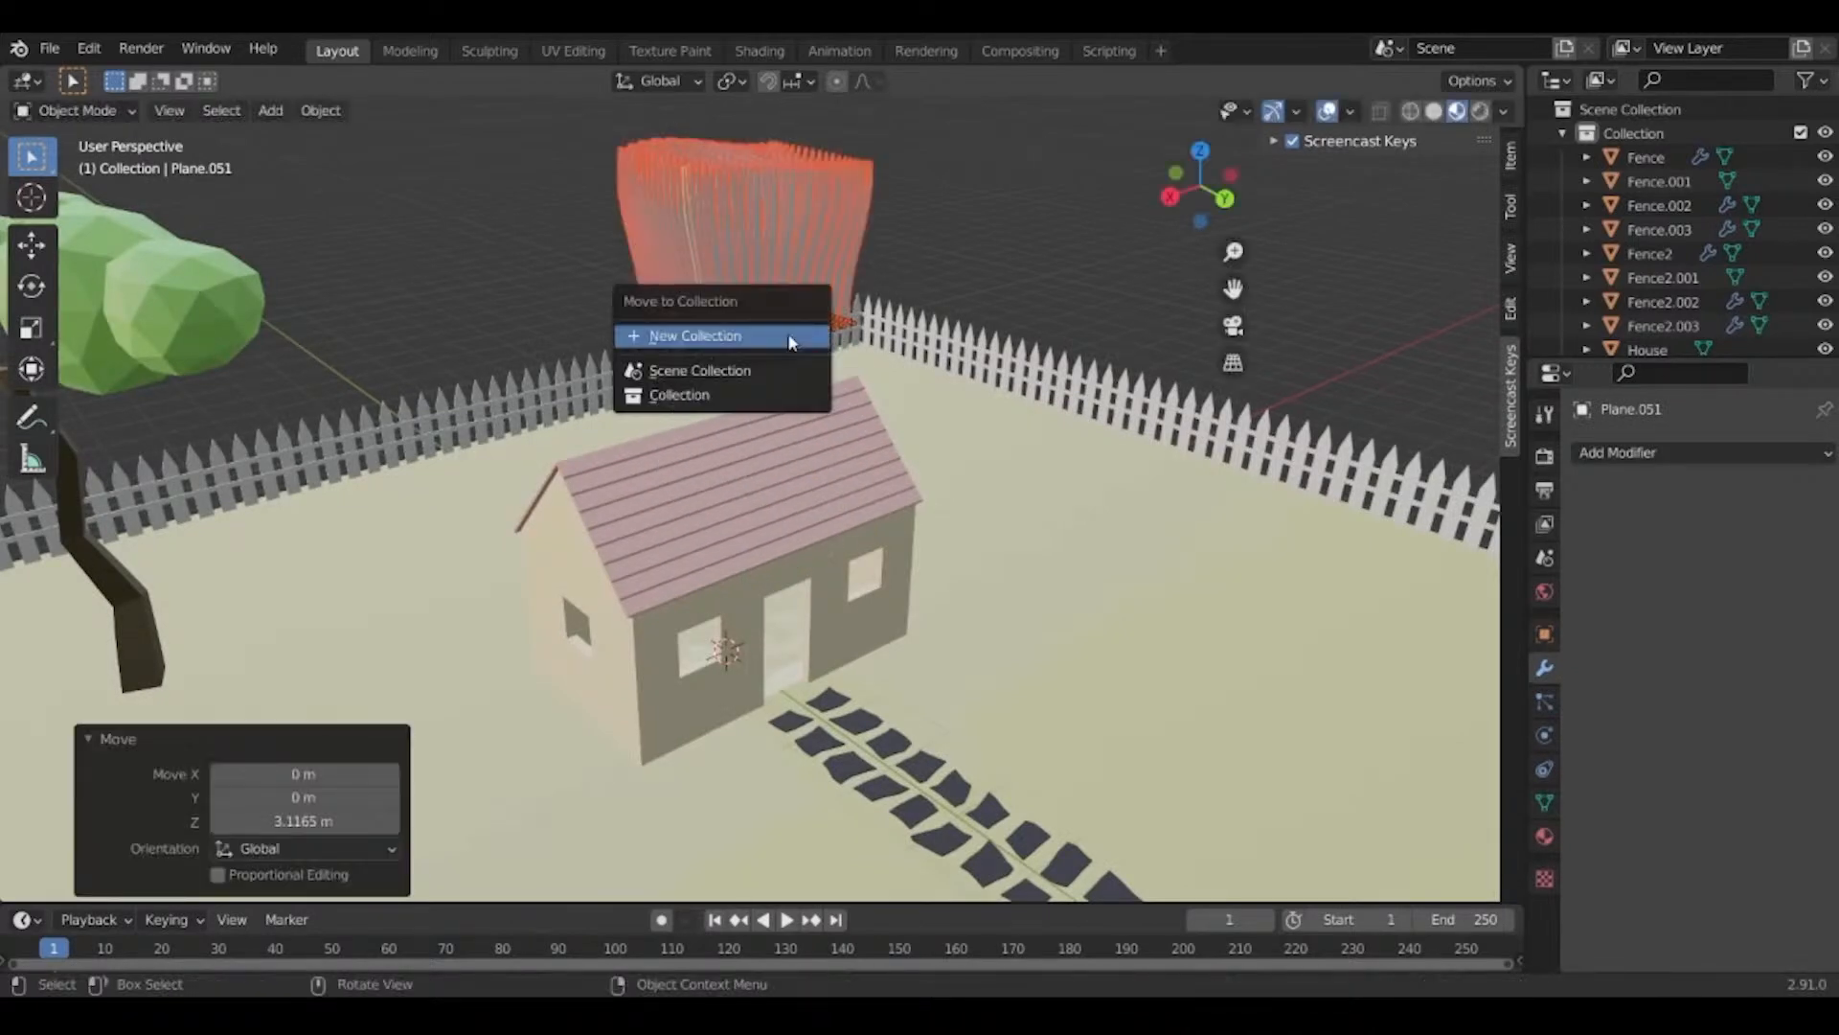
click(787, 335)
text(Grass)
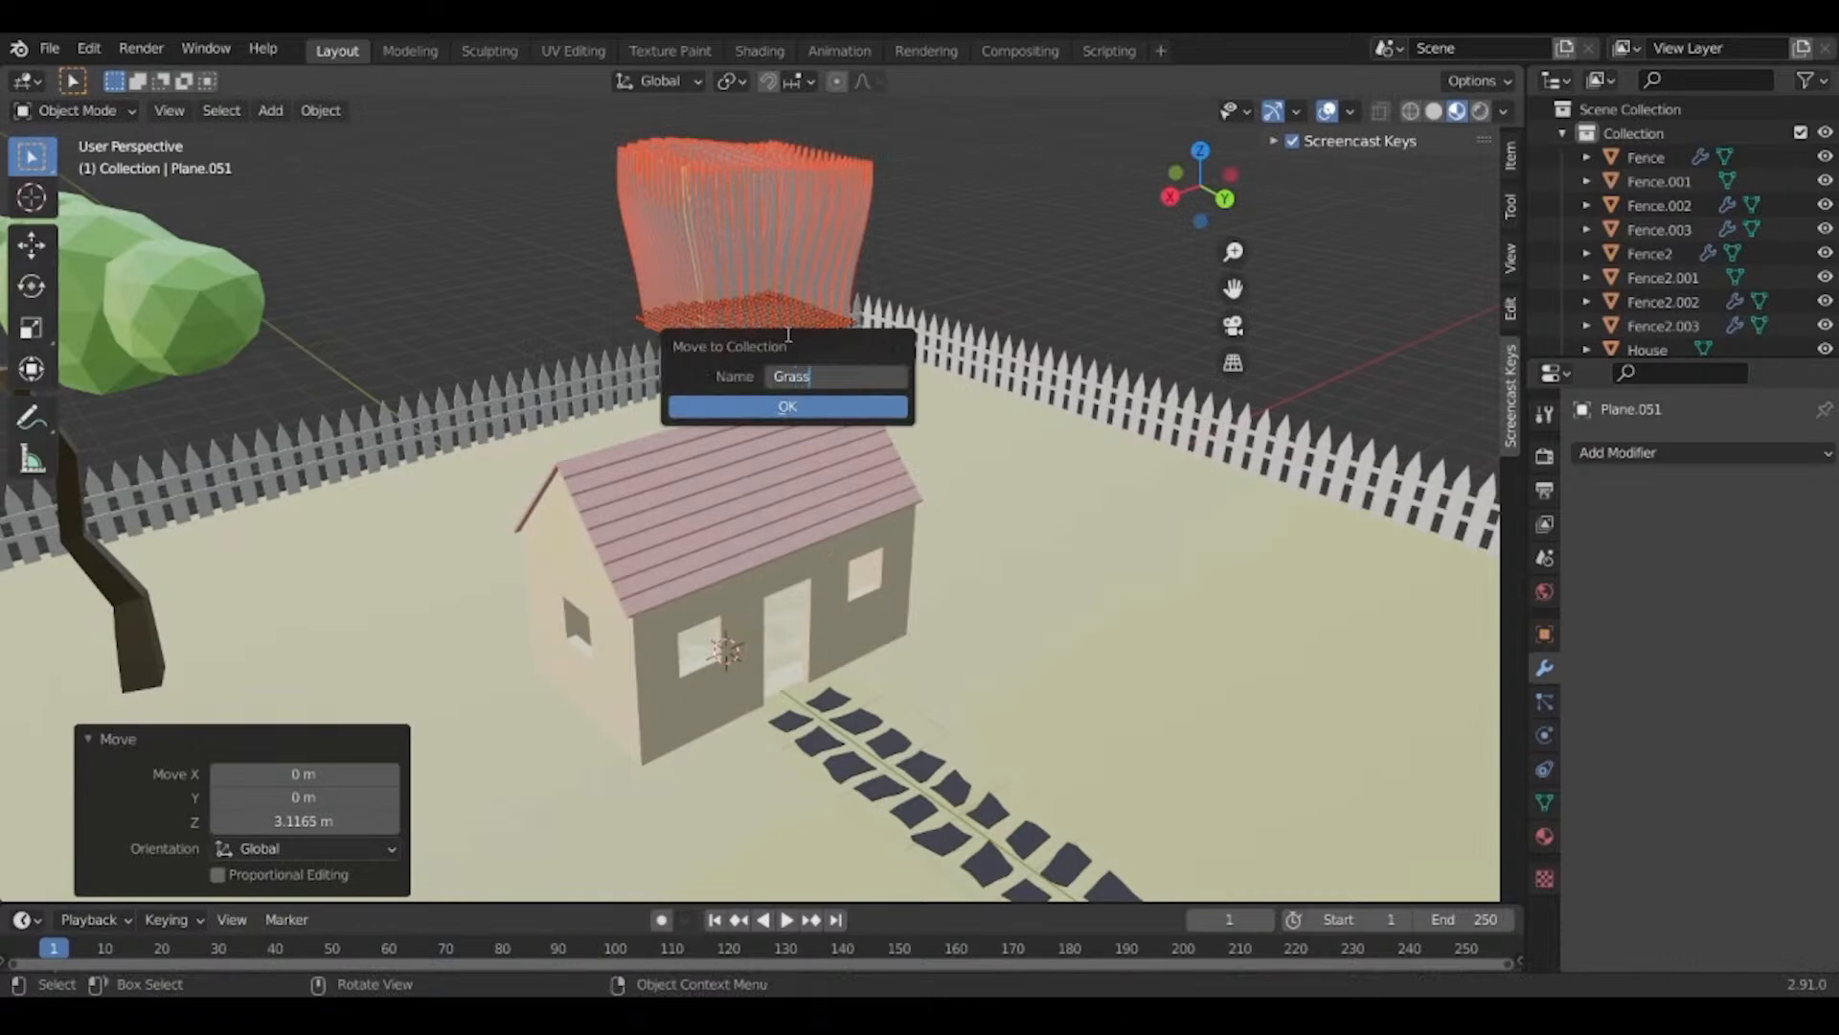
key(Return)
key(Return)
Move the strip block along X by about 14.94 m and another 5.7 m, clear of the fenced yard.
scroll(815, 369, down, 3)
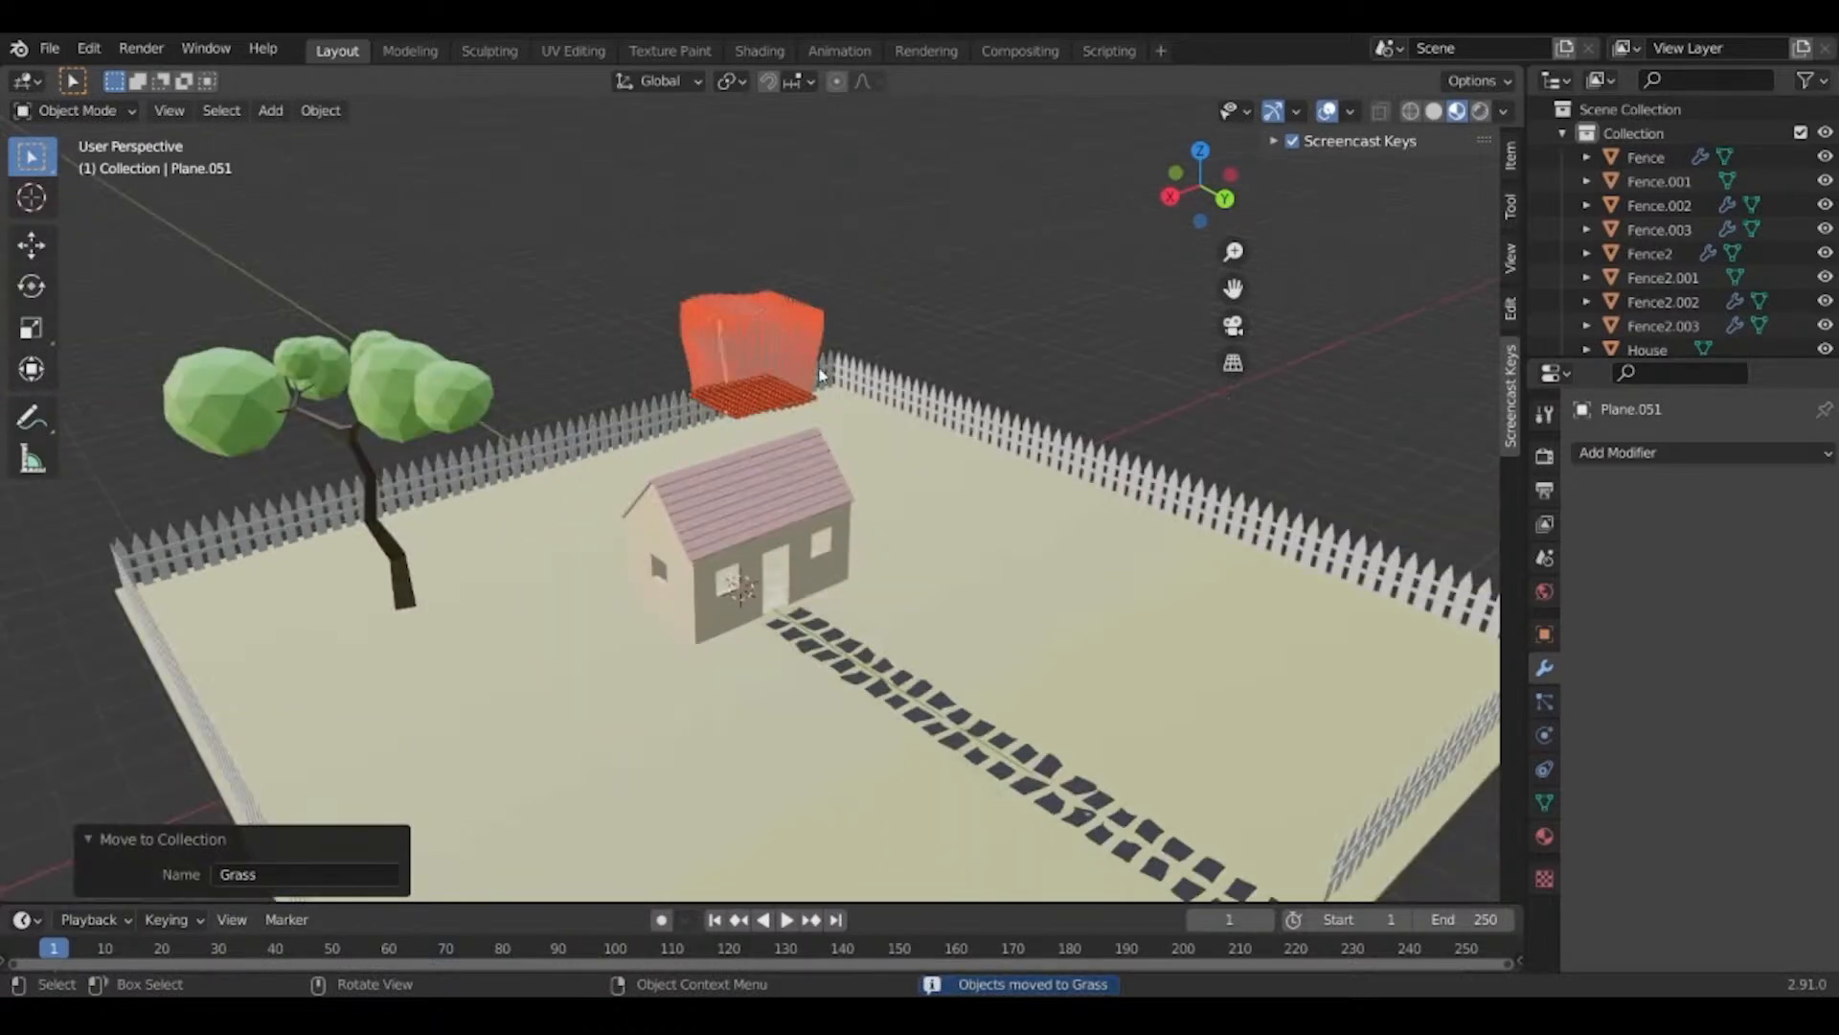
key(g)
key(x)
click(1533, 661)
shift+middle_drag(972, 491, 1381, 341)
scroll(717, 481, down, 3)
middle_drag(717, 481, 465, 582)
key(g)
key(x)
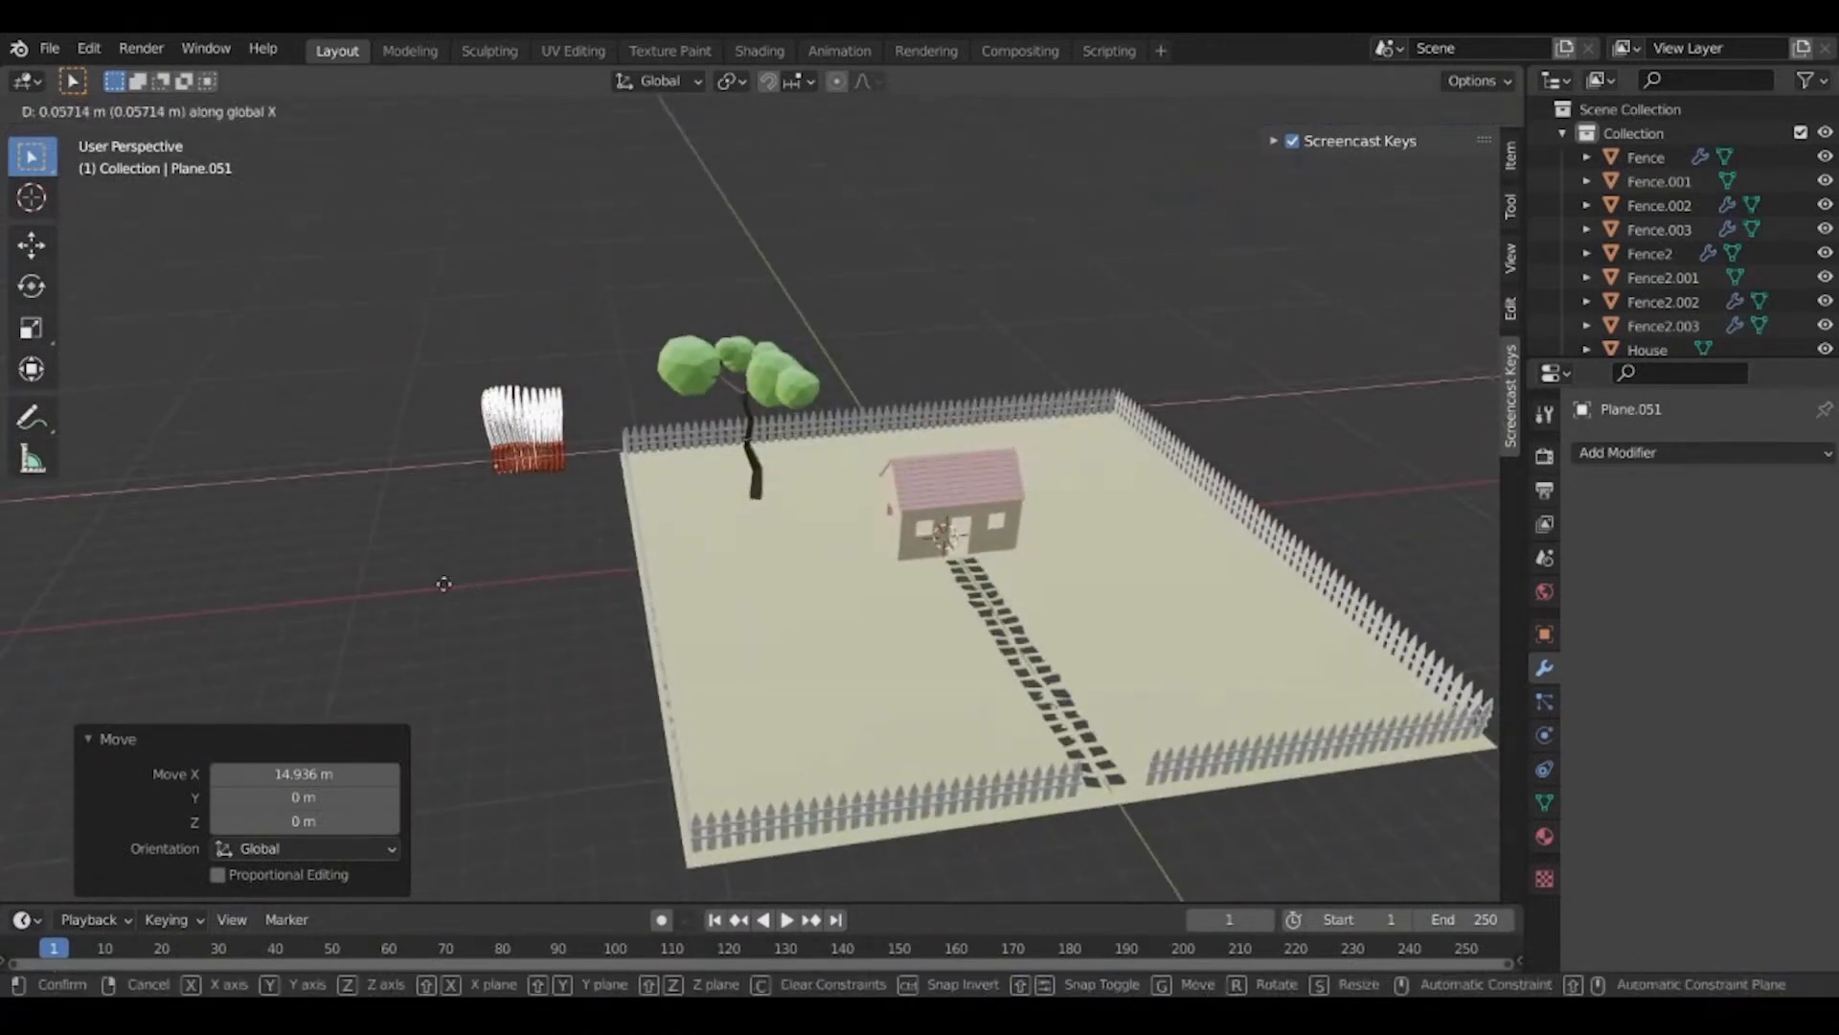
click(279, 594)
Give the active strip a new material named Grass with a dark blue base color.
click(1544, 836)
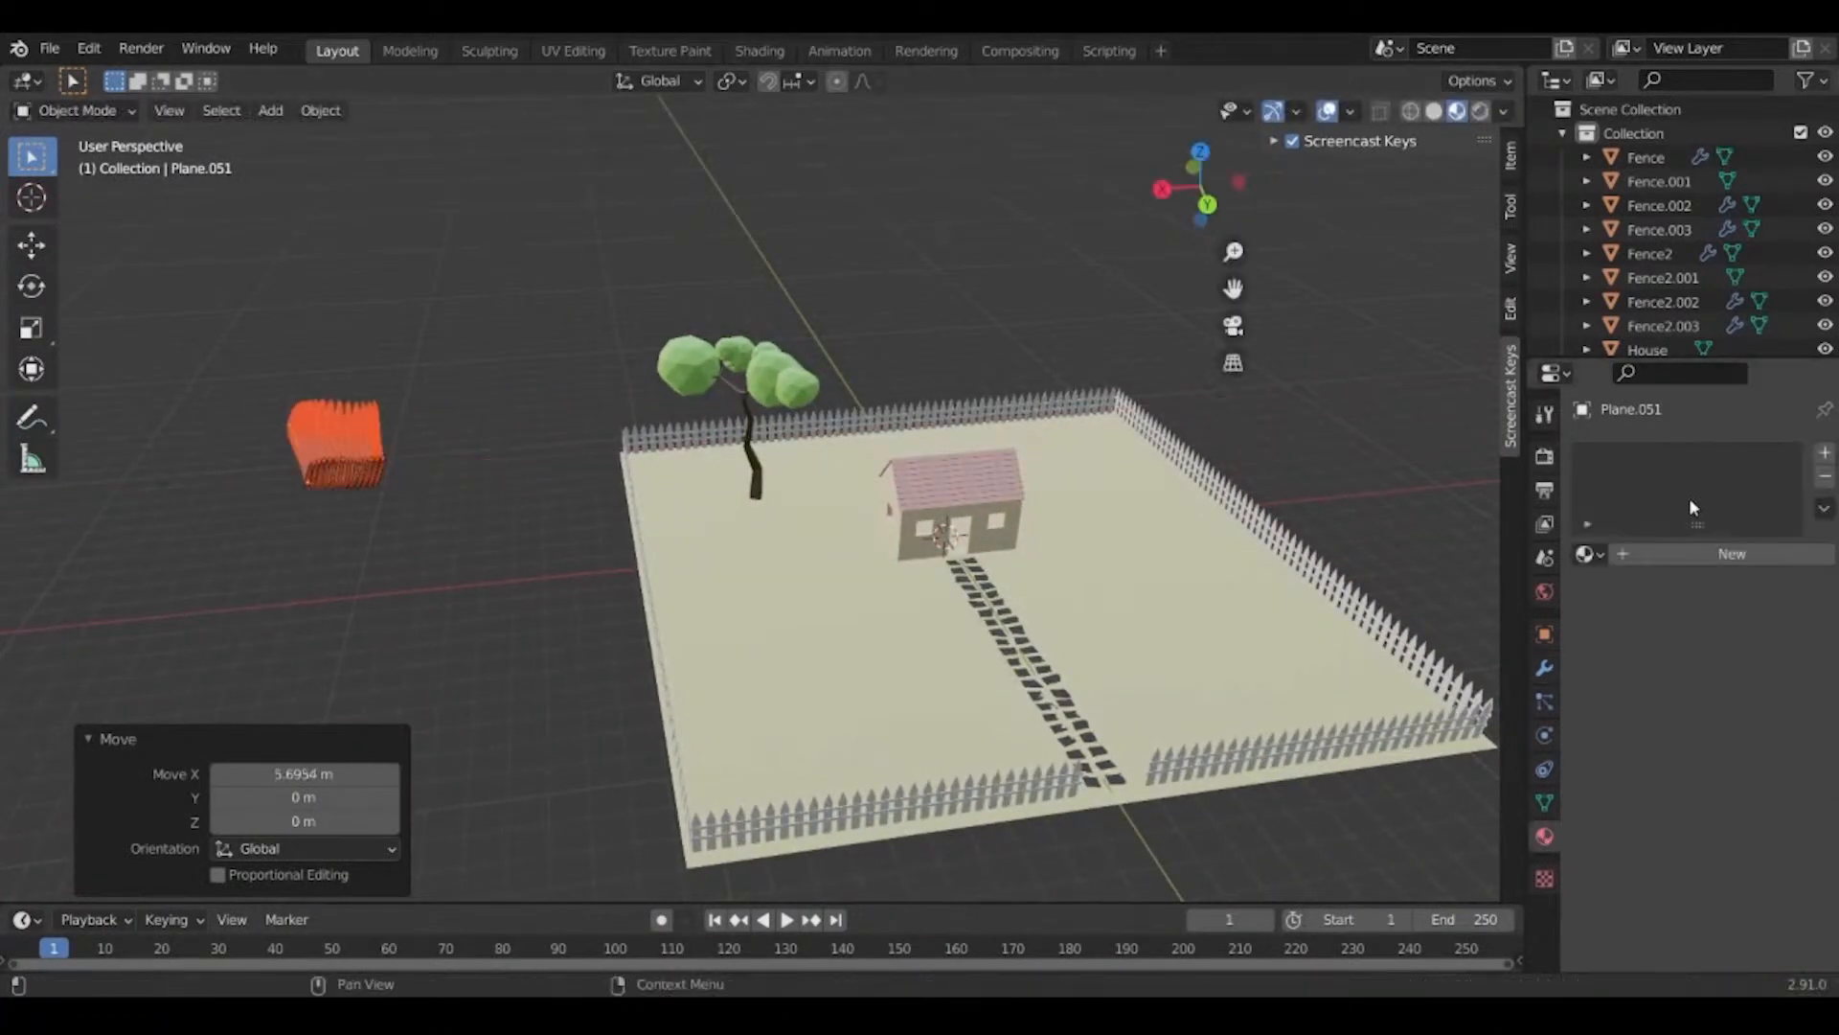
click(1694, 556)
click(1644, 553)
text(Gr)
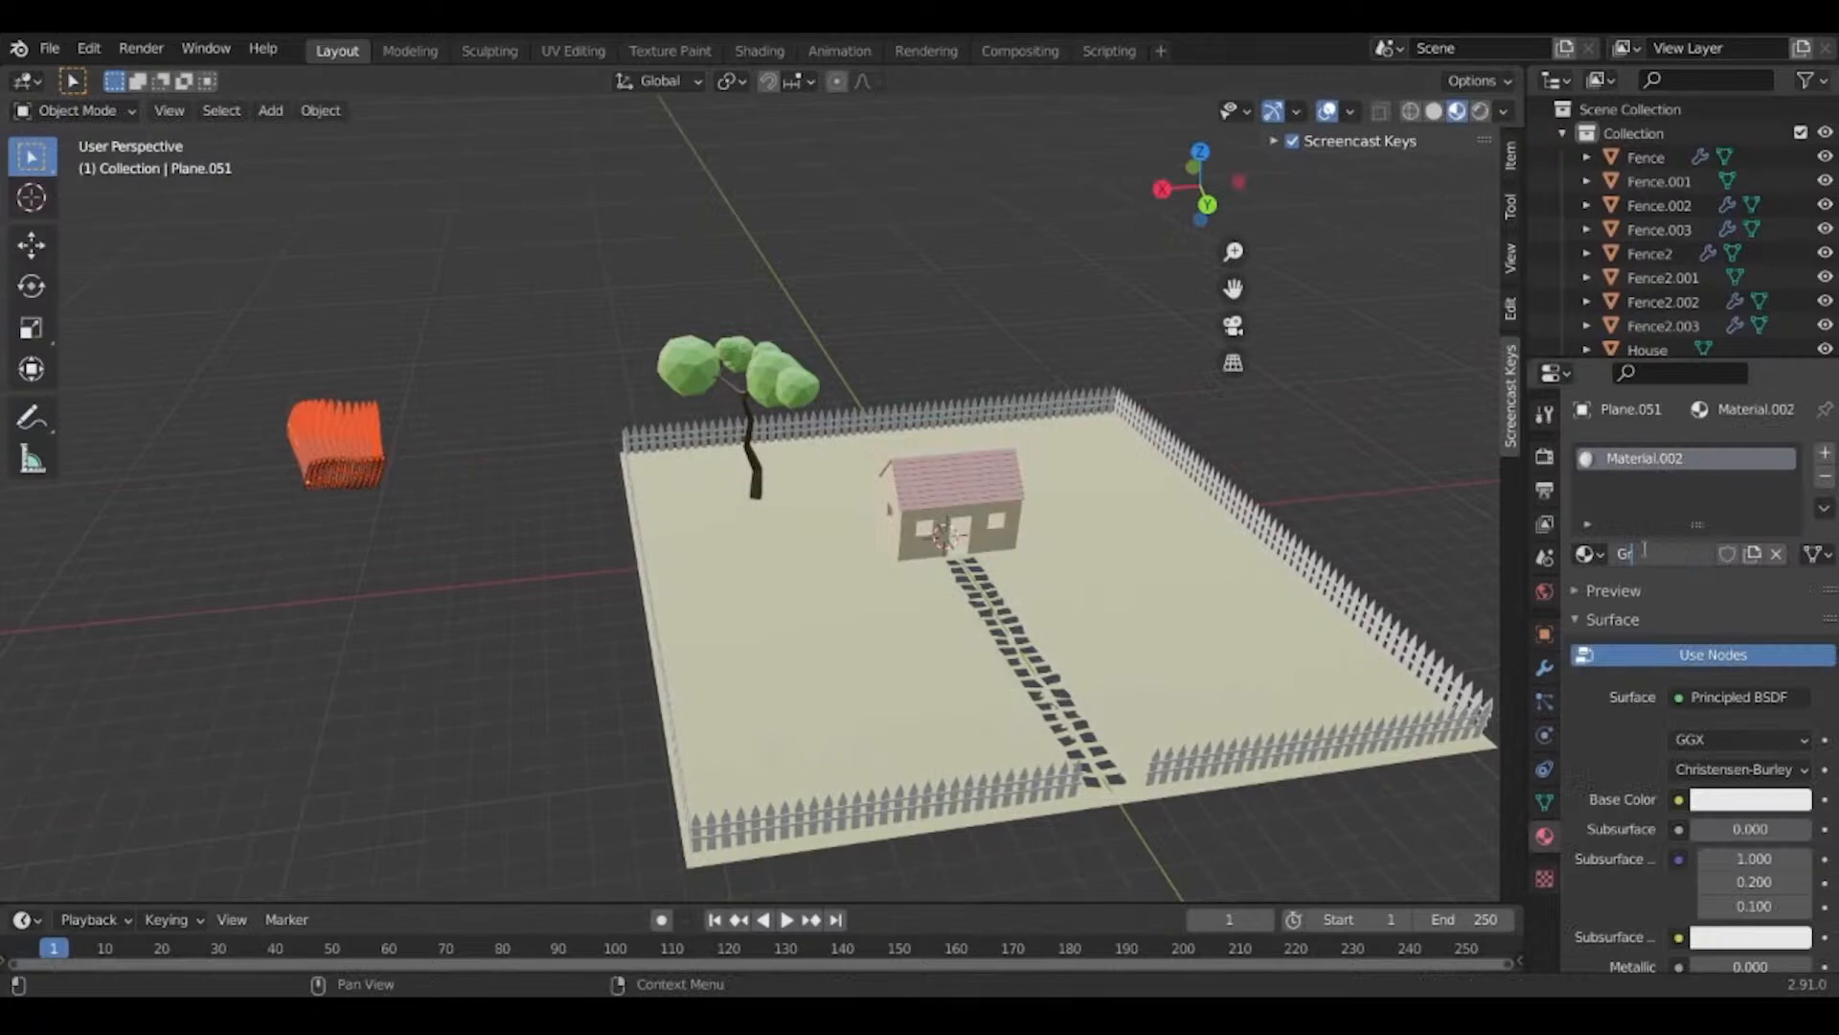
text(ass)
key(Return)
key(KP_Decimal)
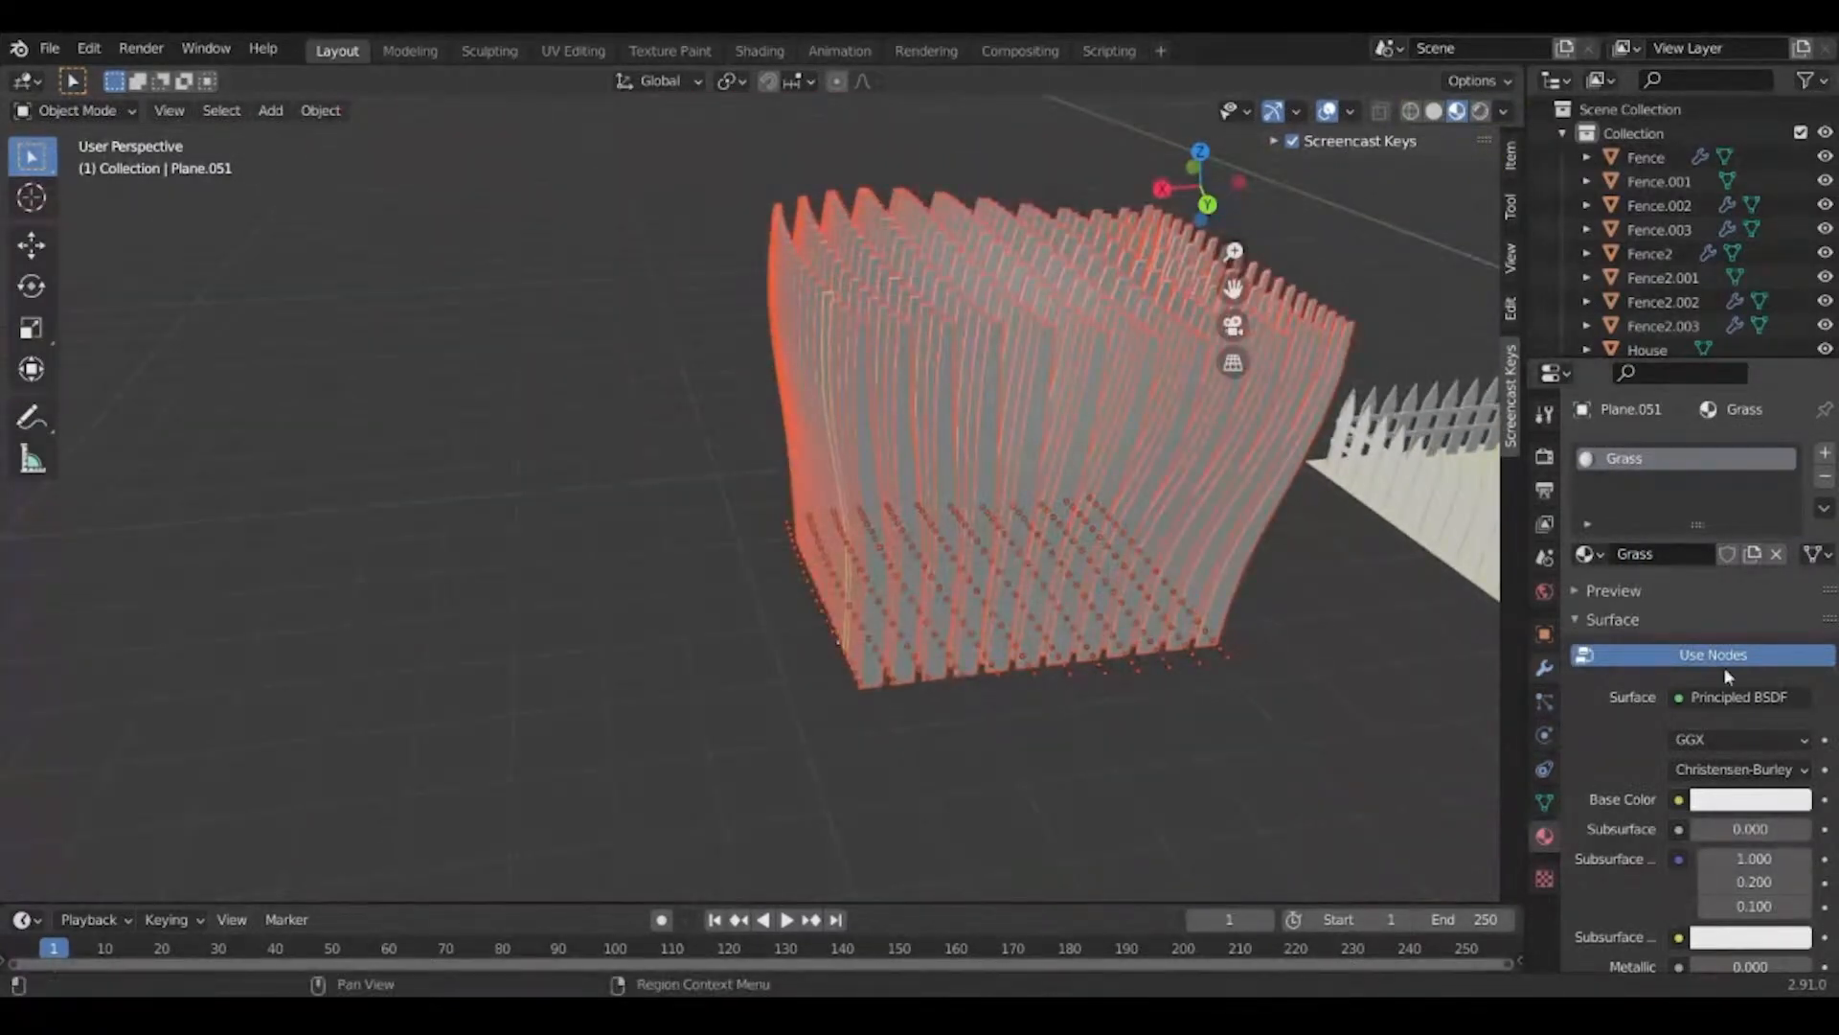
click(1750, 799)
drag(1676, 542, 1634, 527)
mouse_move(1618, 531)
mouse_down()
mouse_move(1672, 490)
mouse_move(1718, 509)
mouse_move(1717, 466)
mouse_move(1732, 491)
mouse_move(1793, 508)
mouse_move(1793, 570)
mouse_up()
Link the dark blue strip's Grass material to the neighbouring front corner strip.
click(856, 479)
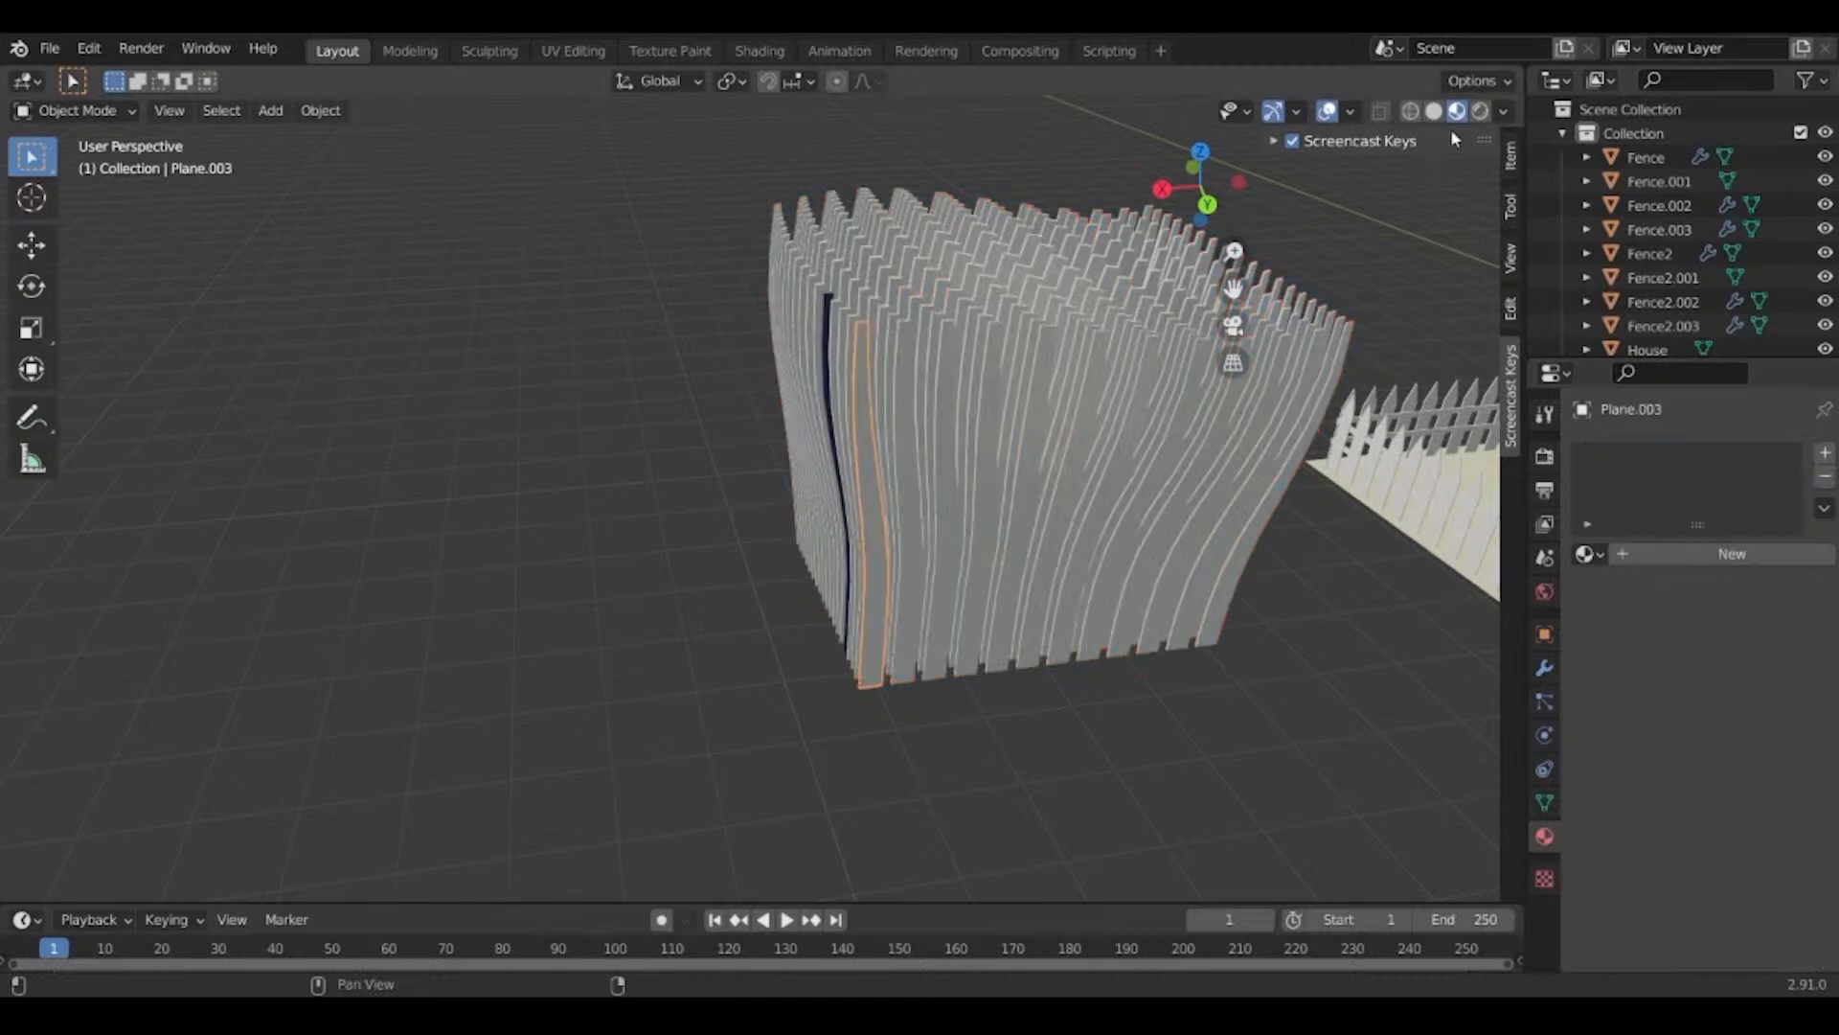
mouse_move(819, 559)
middle_down()
mouse_move(867, 546)
mouse_move(808, 566)
middle_up()
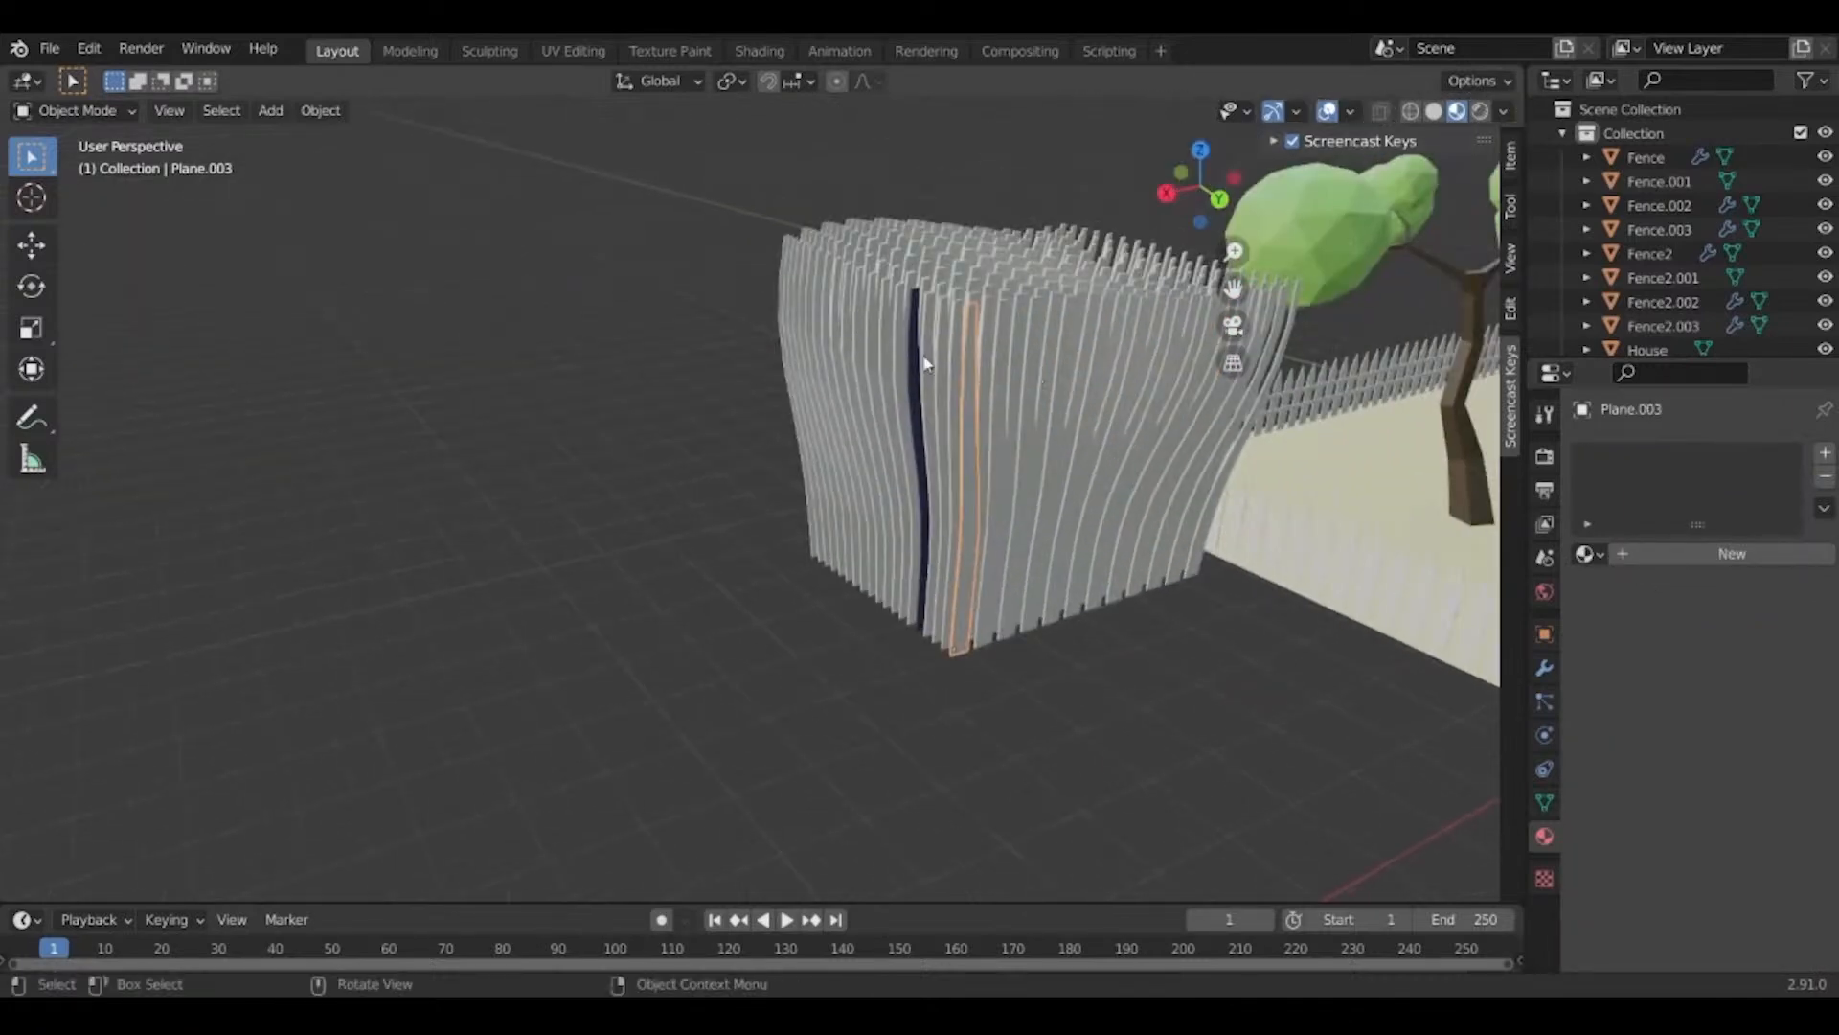
middle_drag(979, 538, 1098, 278)
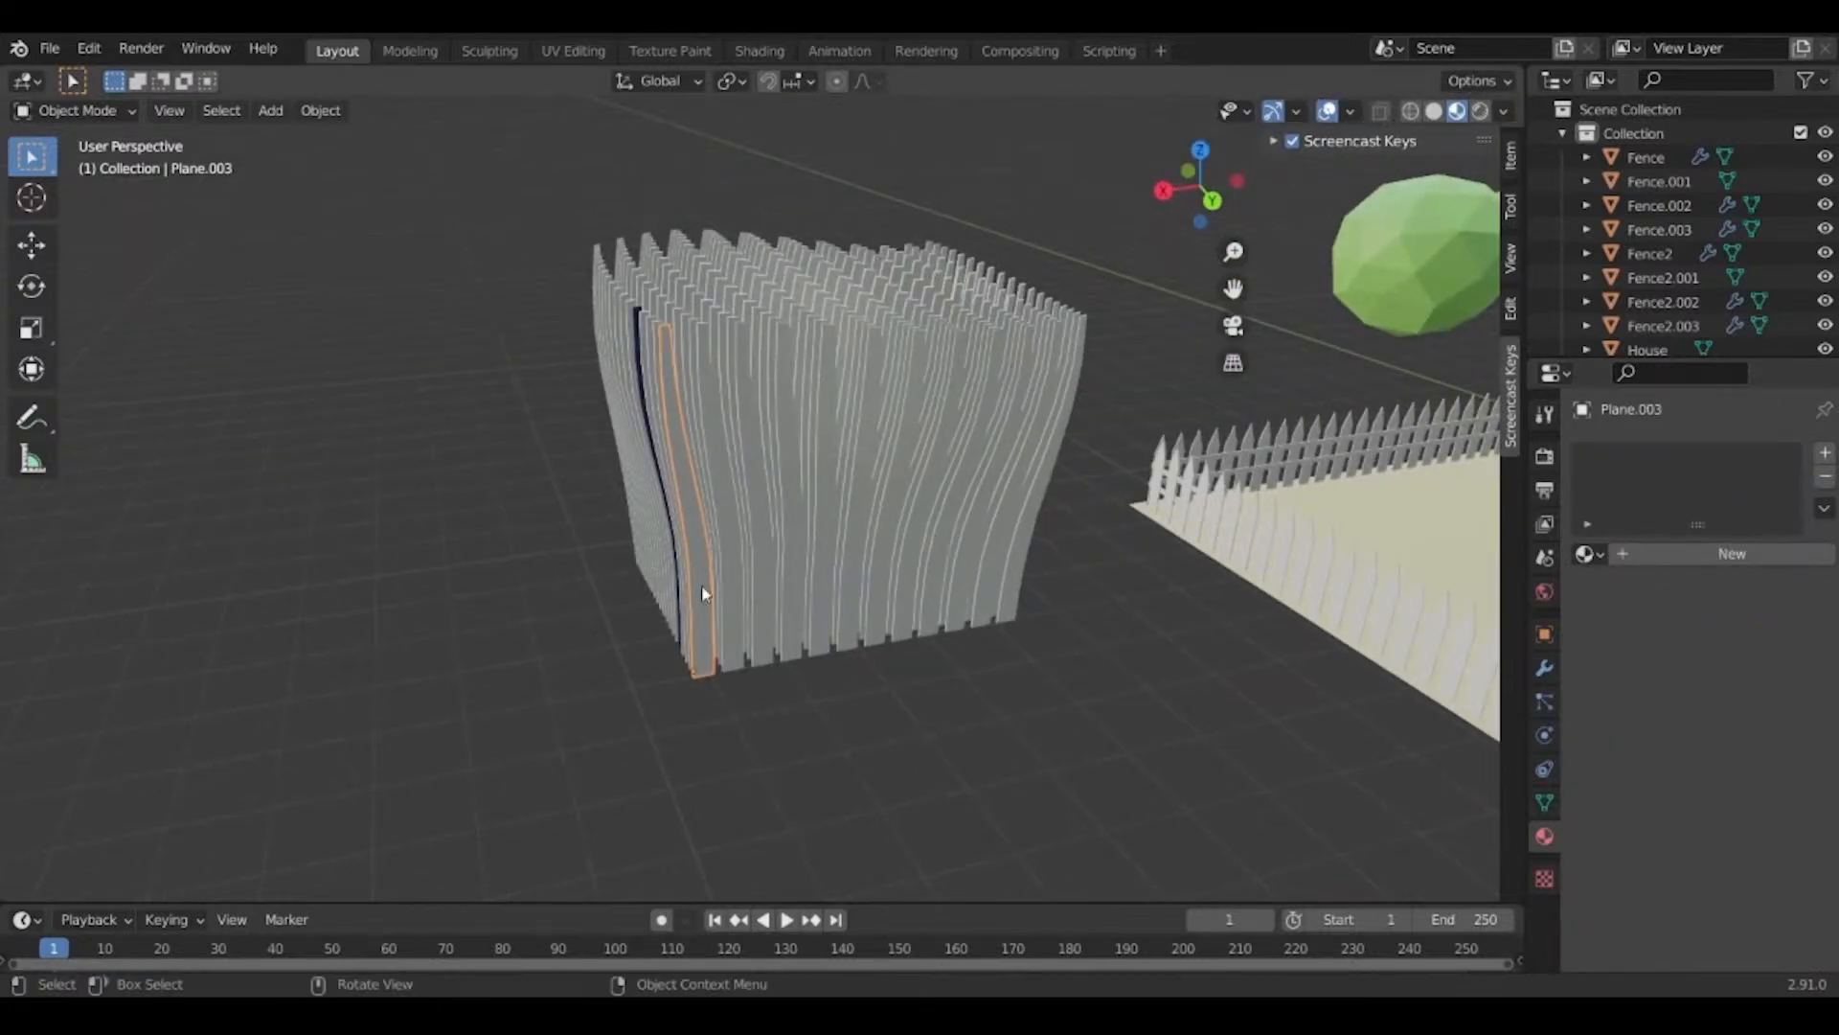
shift+middle_drag(688, 594, 898, 433)
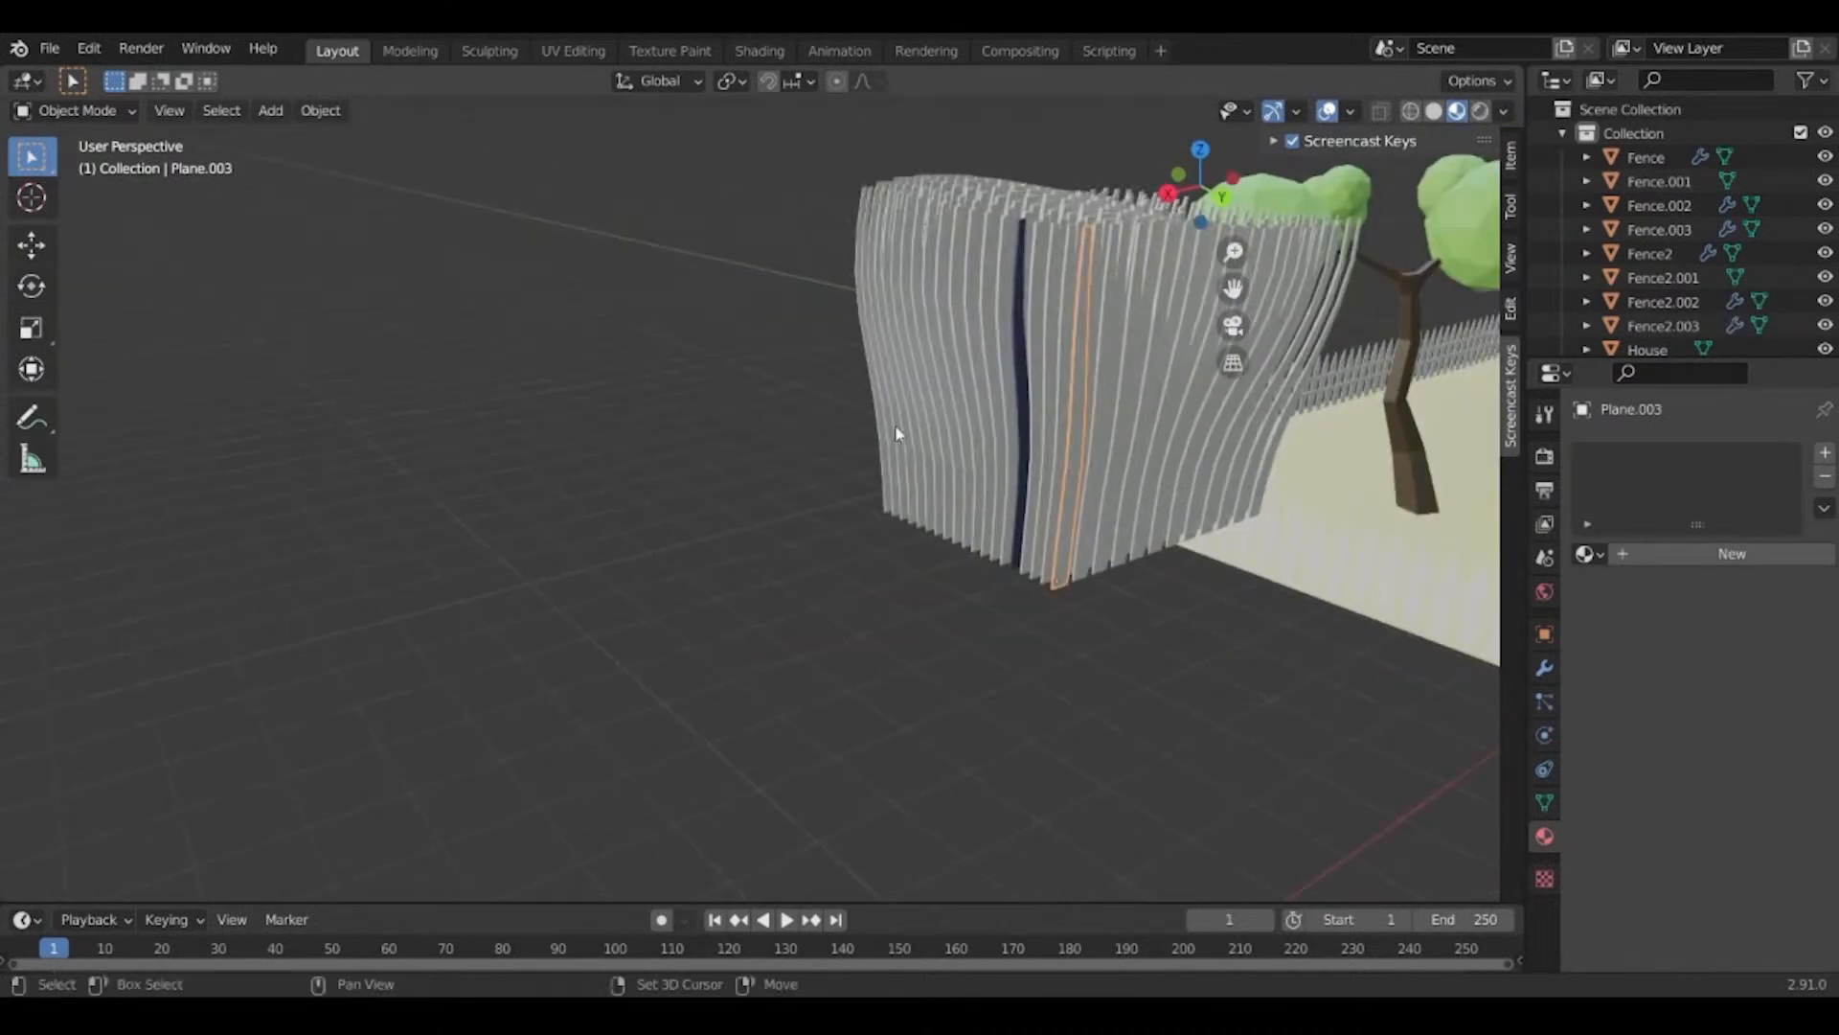
shift+click(1016, 412)
key(ctrl+l)
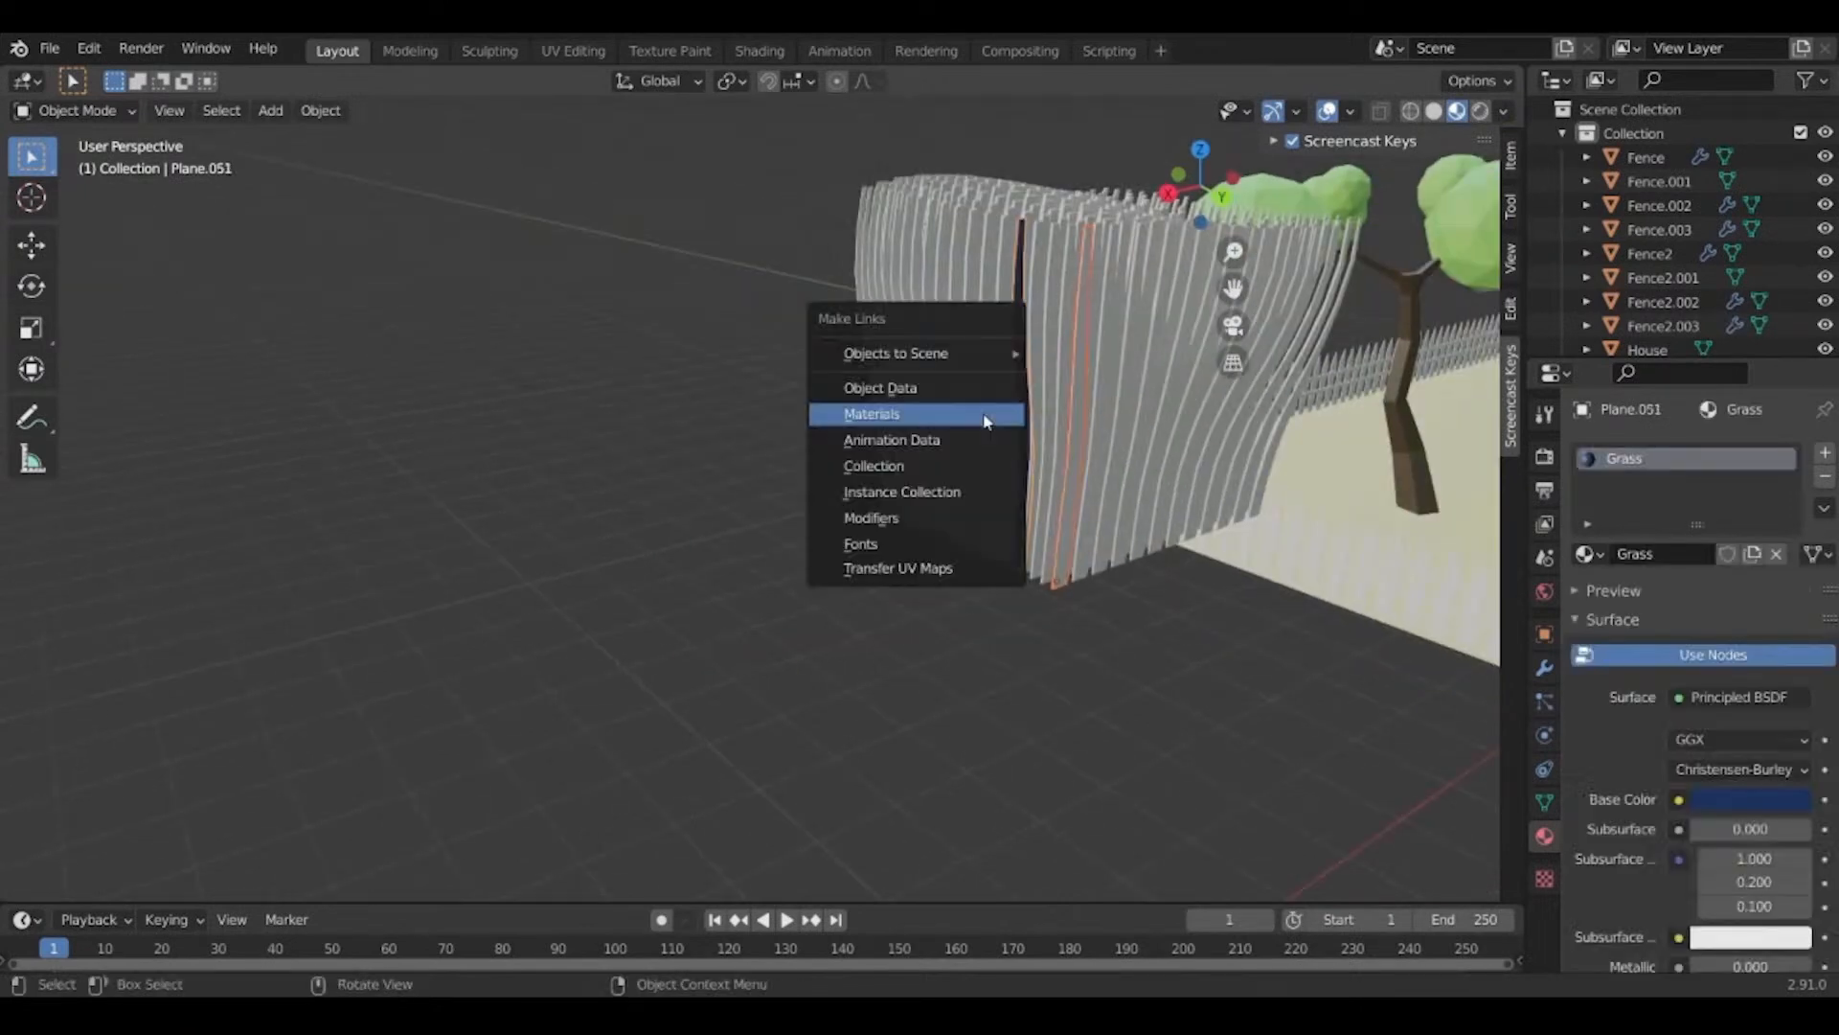
click(987, 422)
Select all the strips with a dark blue one active and link its Grass material to the whole block.
middle_drag(811, 392, 812, 280)
key(shift+b)
drag(843, 186, 411, 488)
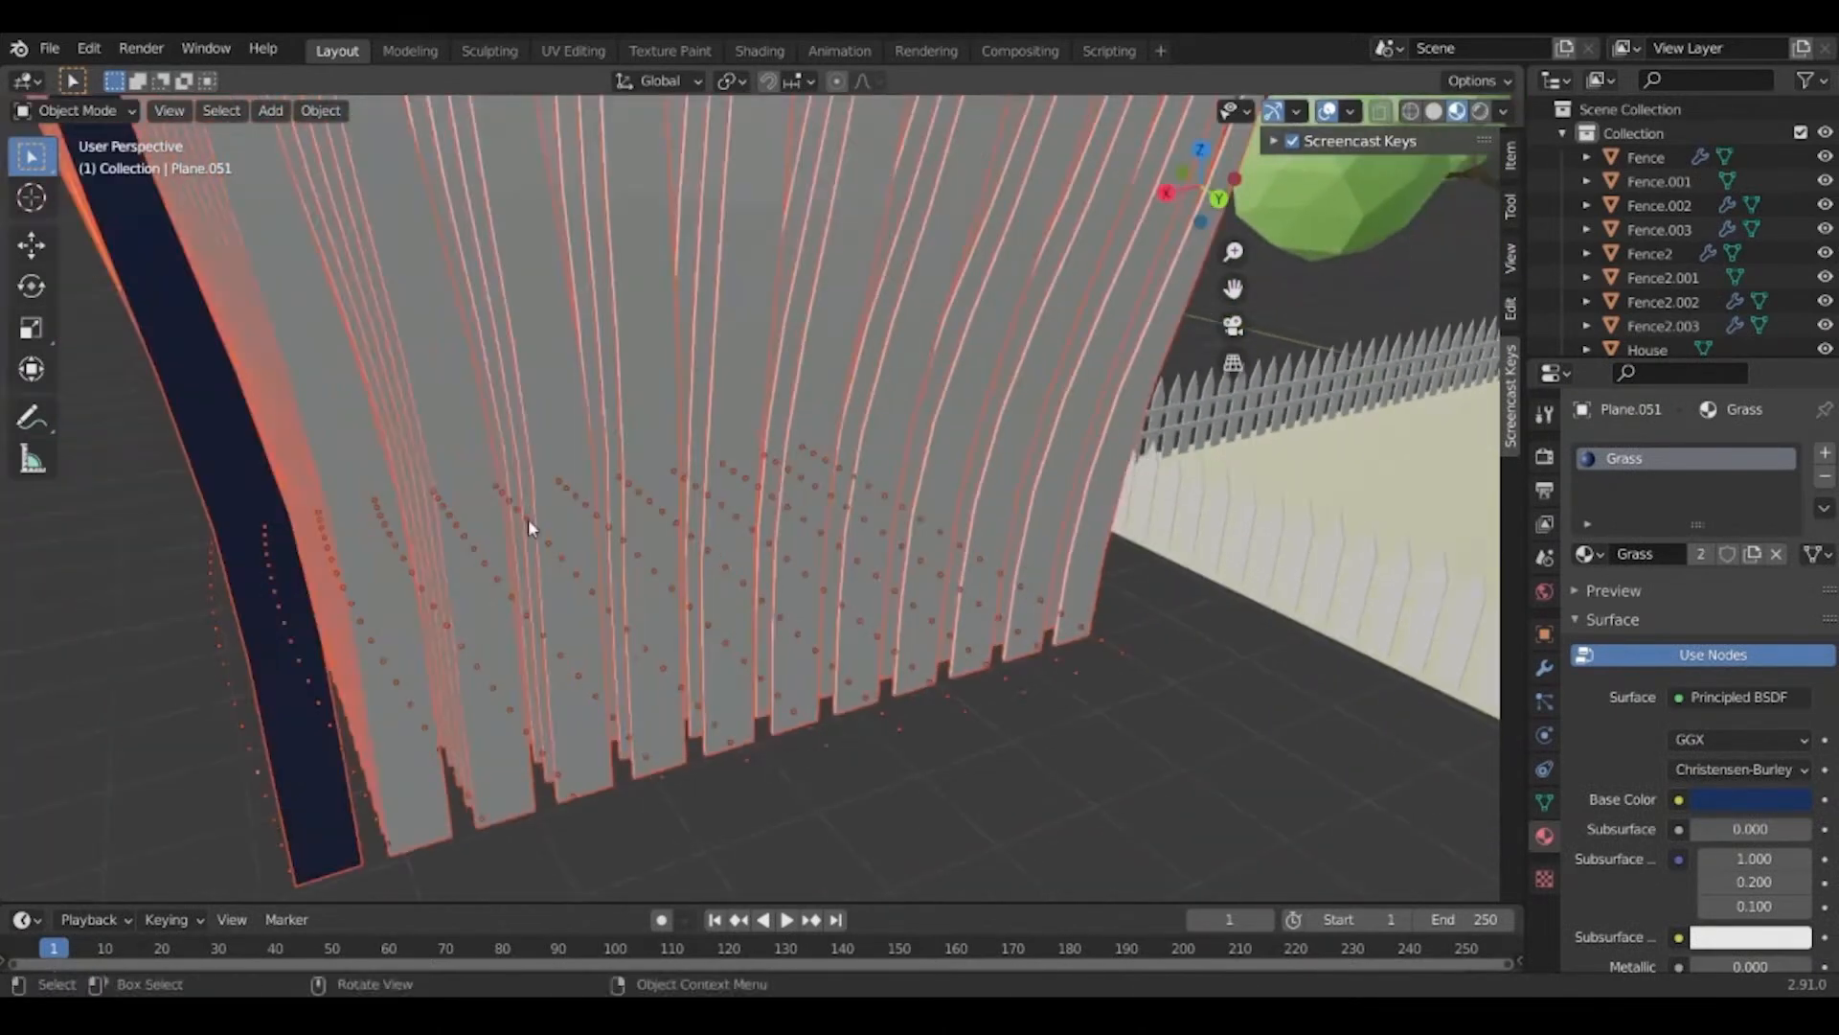
shift+click(254, 632)
key(KP_Decimal)
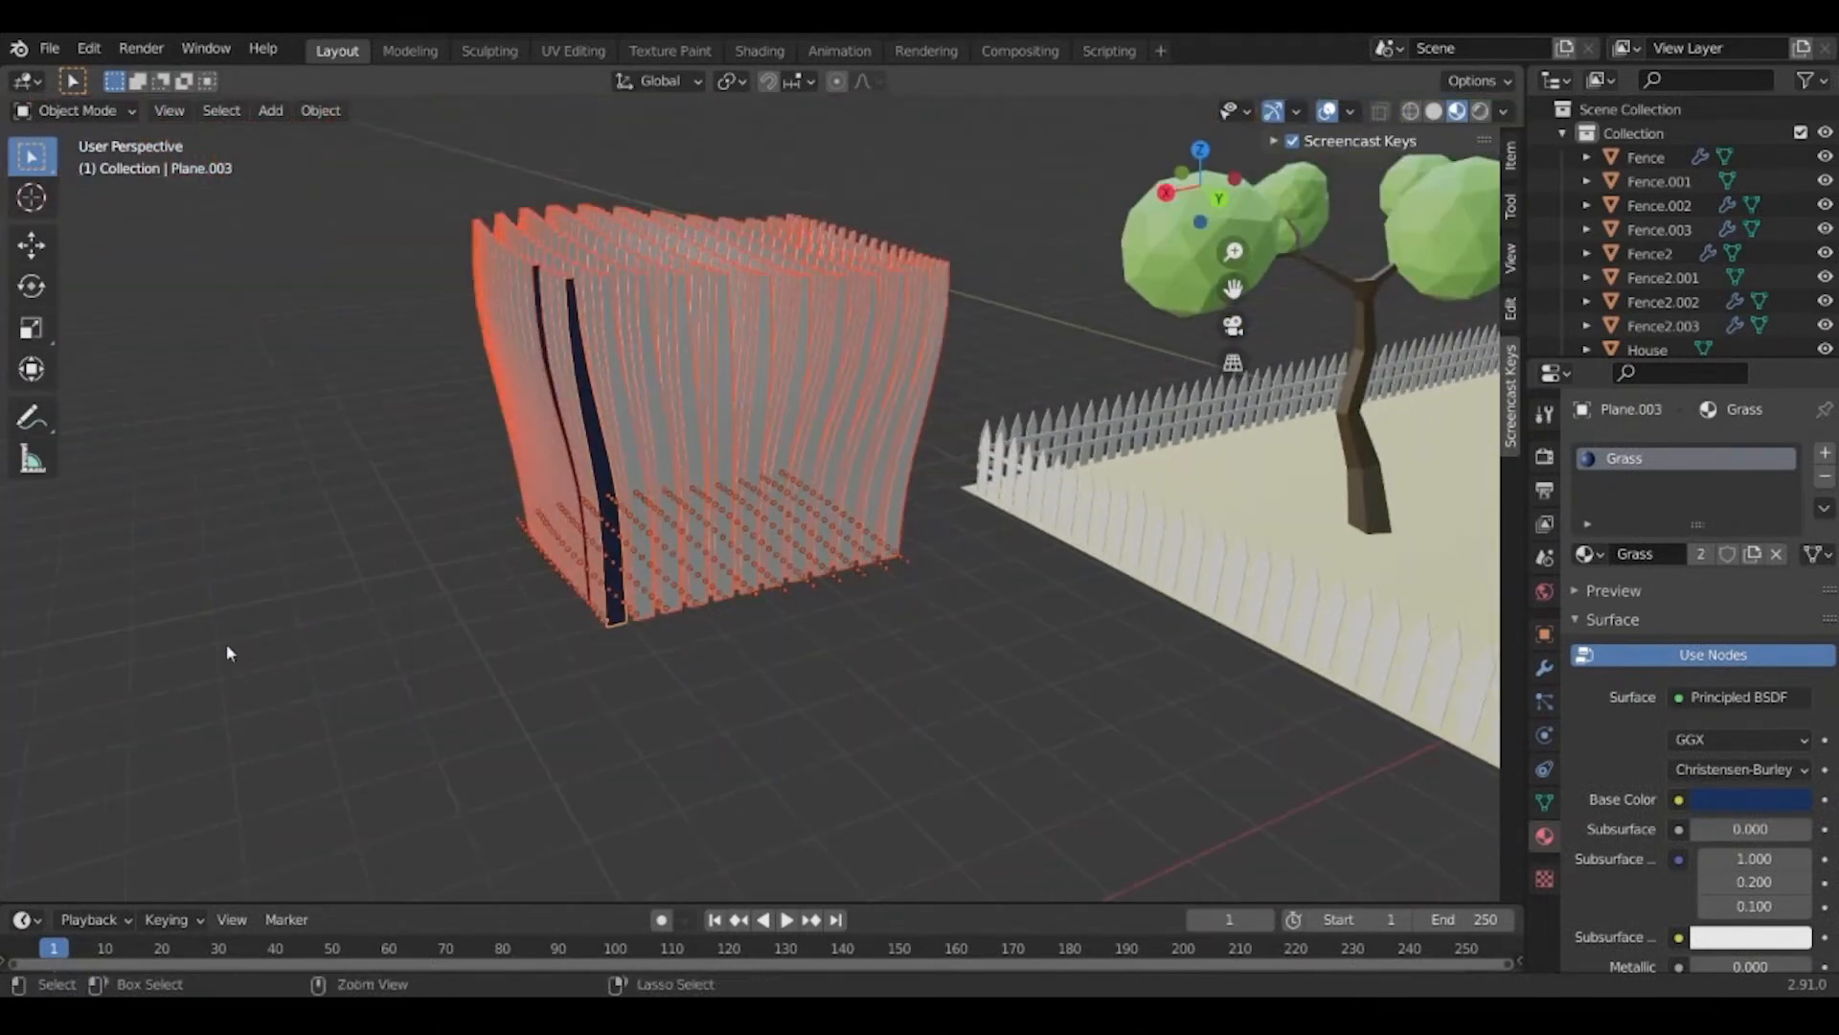
key(ctrl+l)
click(220, 653)
scroll(906, 529, up, 5)
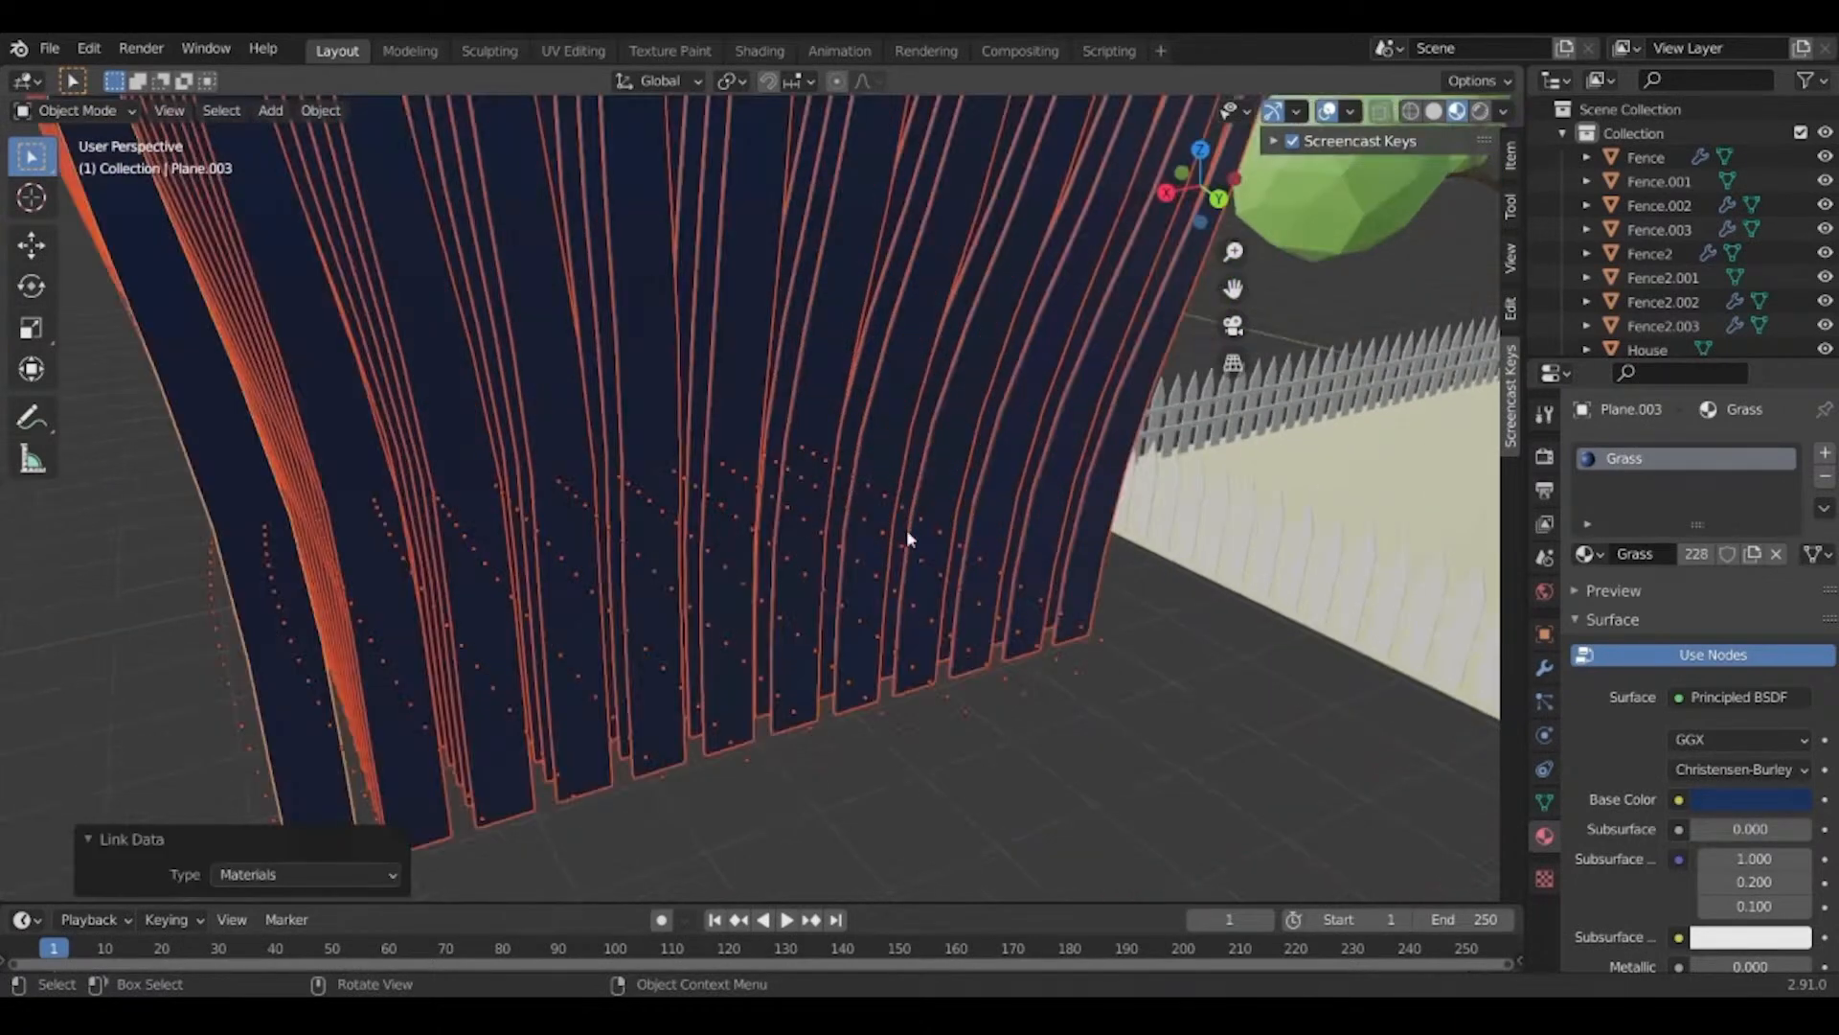
scroll(785, 681, down, 6)
Change the Grass material's base color to a lighter blue with H 0.572, S 0.624 and V 0.524.
click(757, 426)
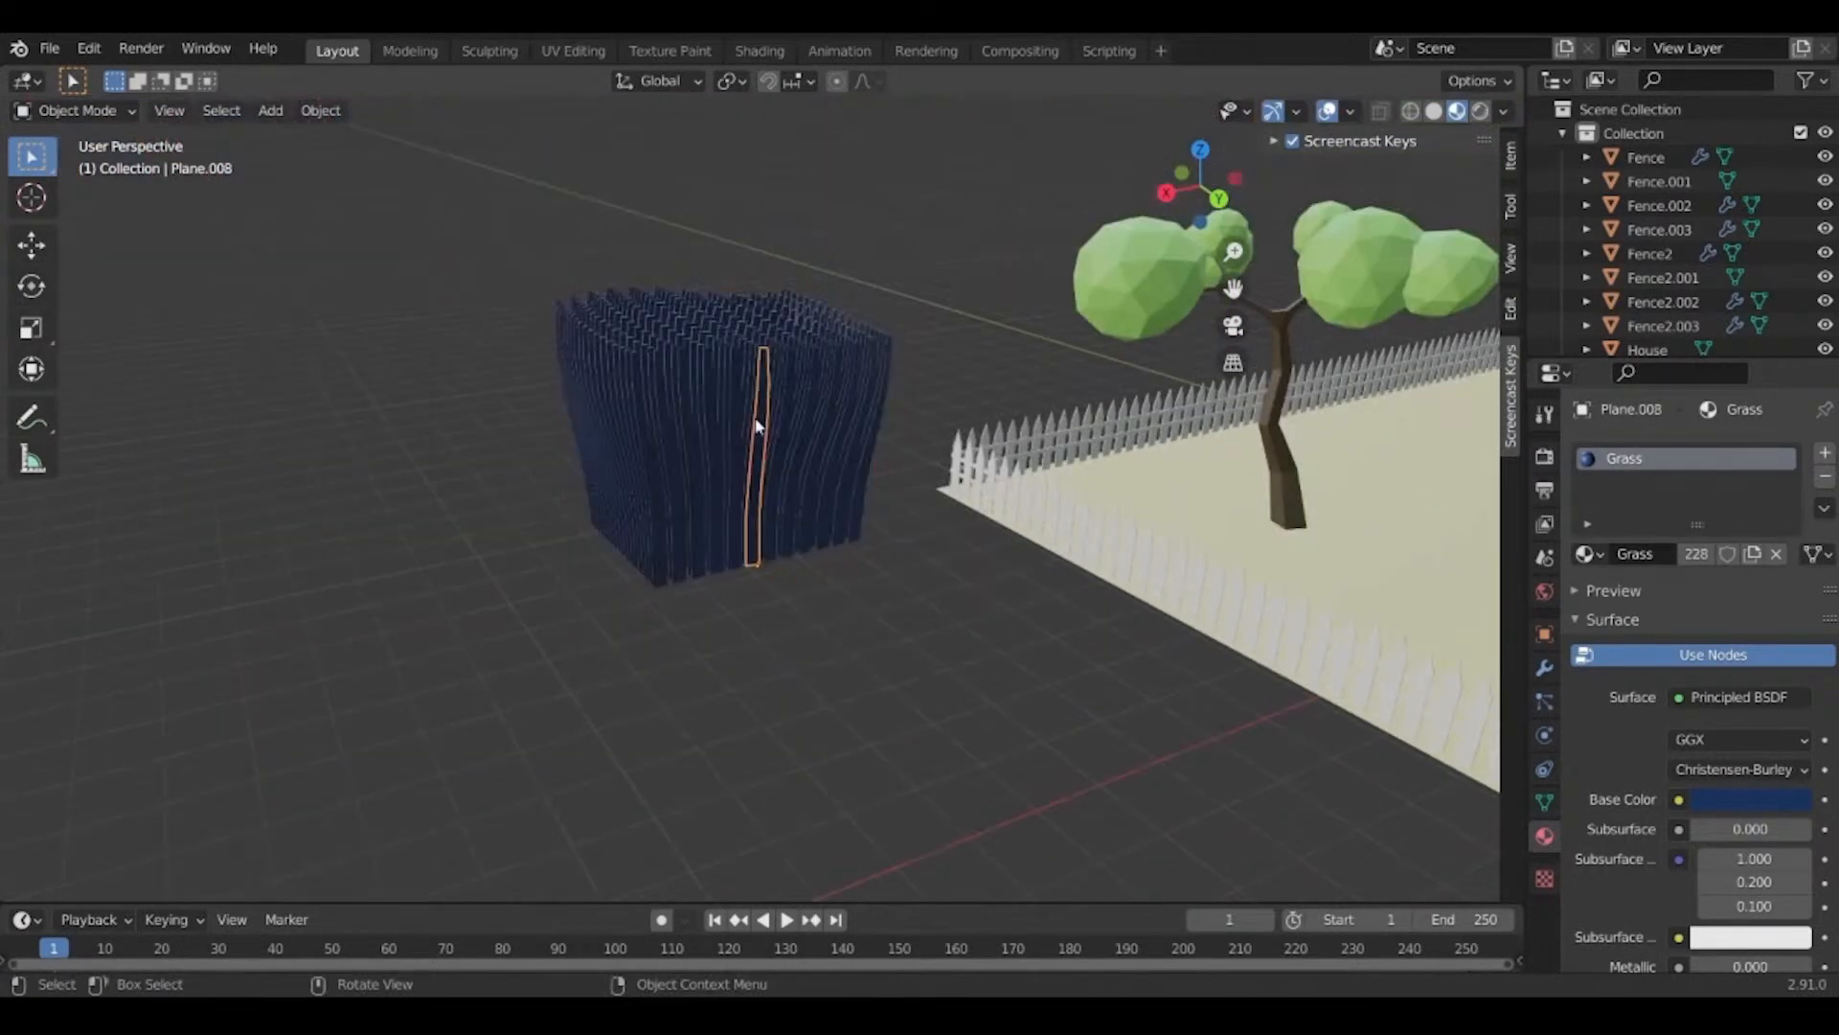
click(1793, 802)
mouse_move(1793, 556)
mouse_down()
mouse_move(1793, 517)
mouse_move(1793, 538)
mouse_up()
click(1706, 492)
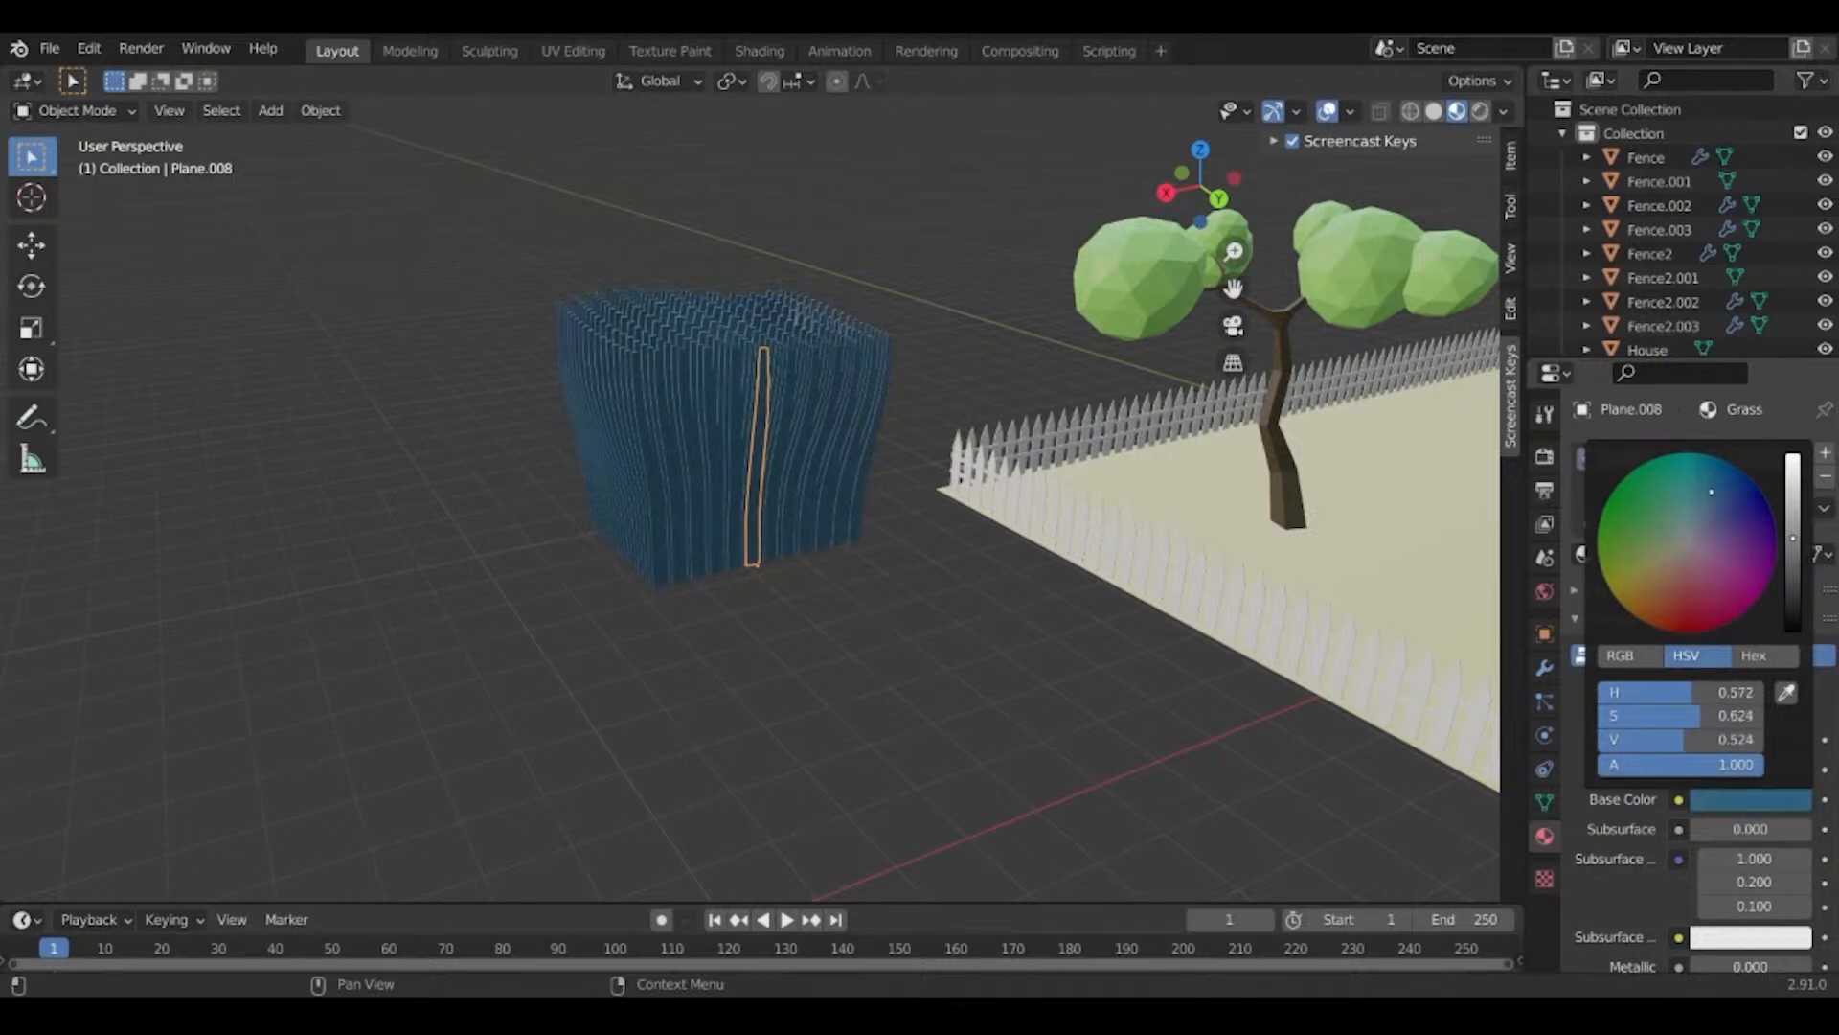
Select the ground plane and extrude its whole mesh about 3.27 m downward in Edit Mode.
scroll(722, 663, down, 5)
middle_drag(722, 662, 600, 667)
click(820, 705)
scroll(595, 669, down, 2)
click(1101, 595)
middle_drag(1092, 670, 1107, 630)
scroll(882, 728, down, 3)
key(Tab)
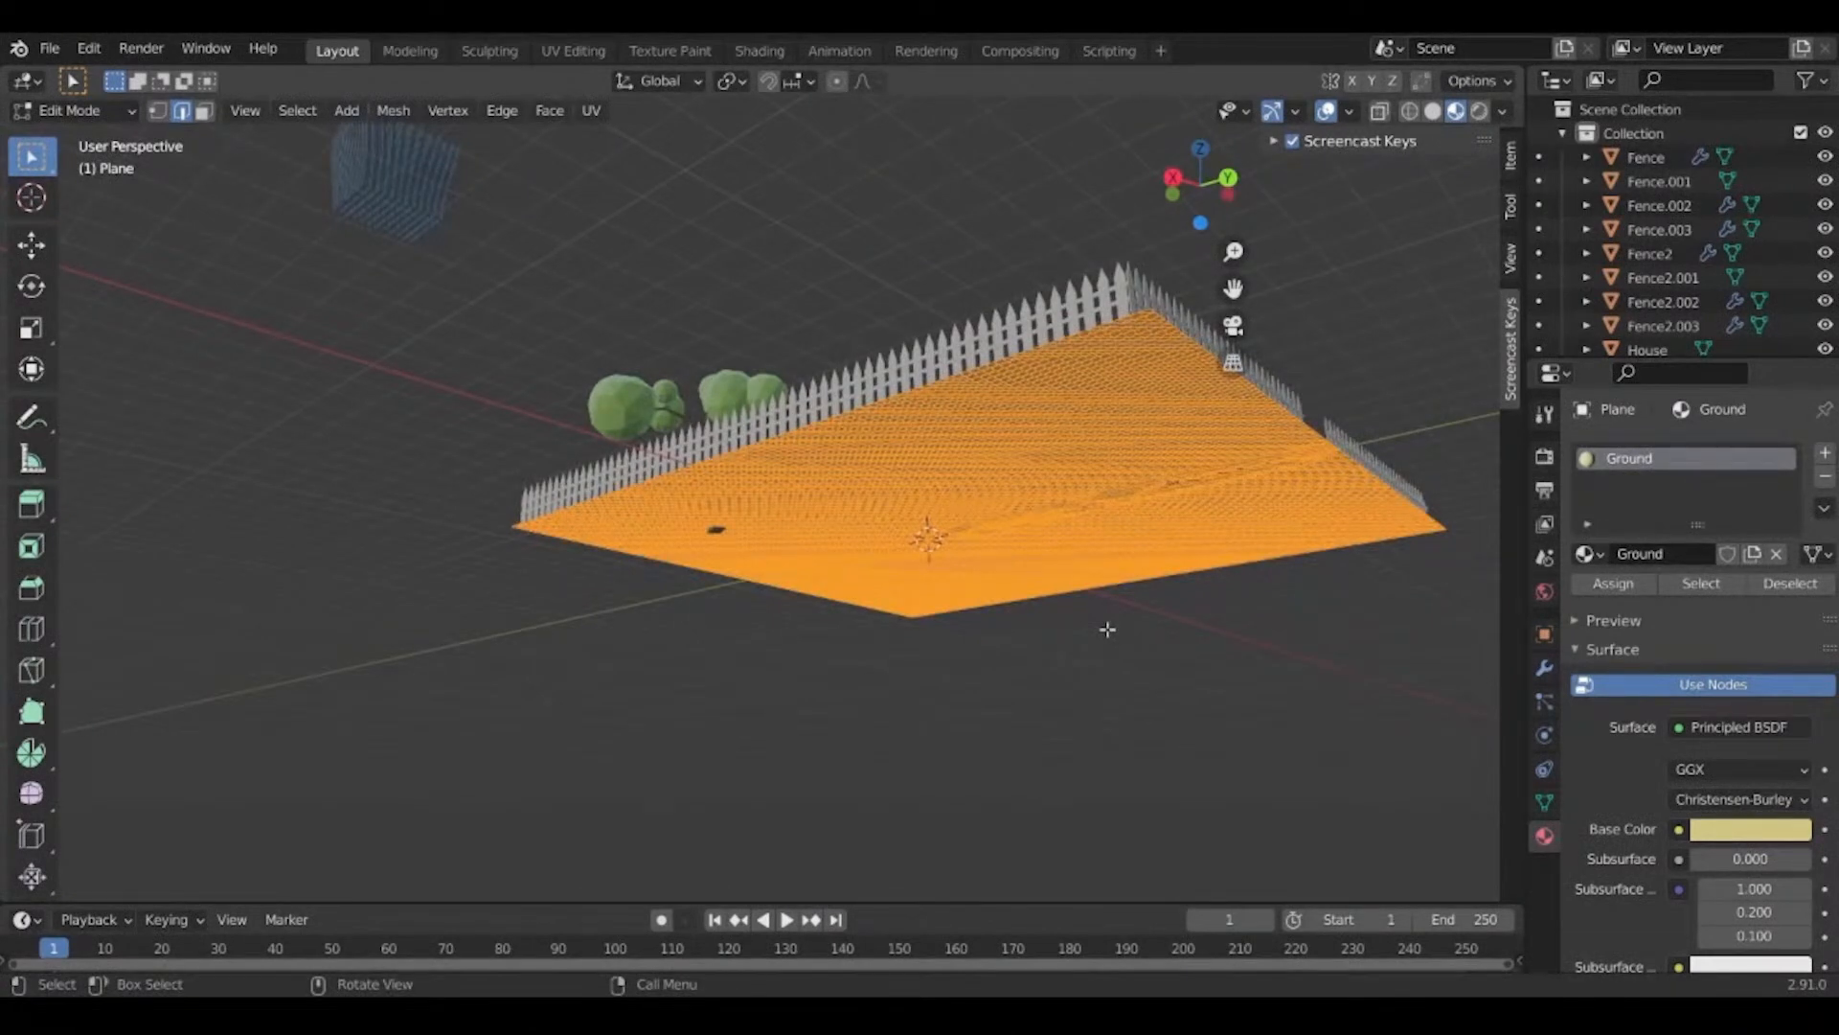
key(e)
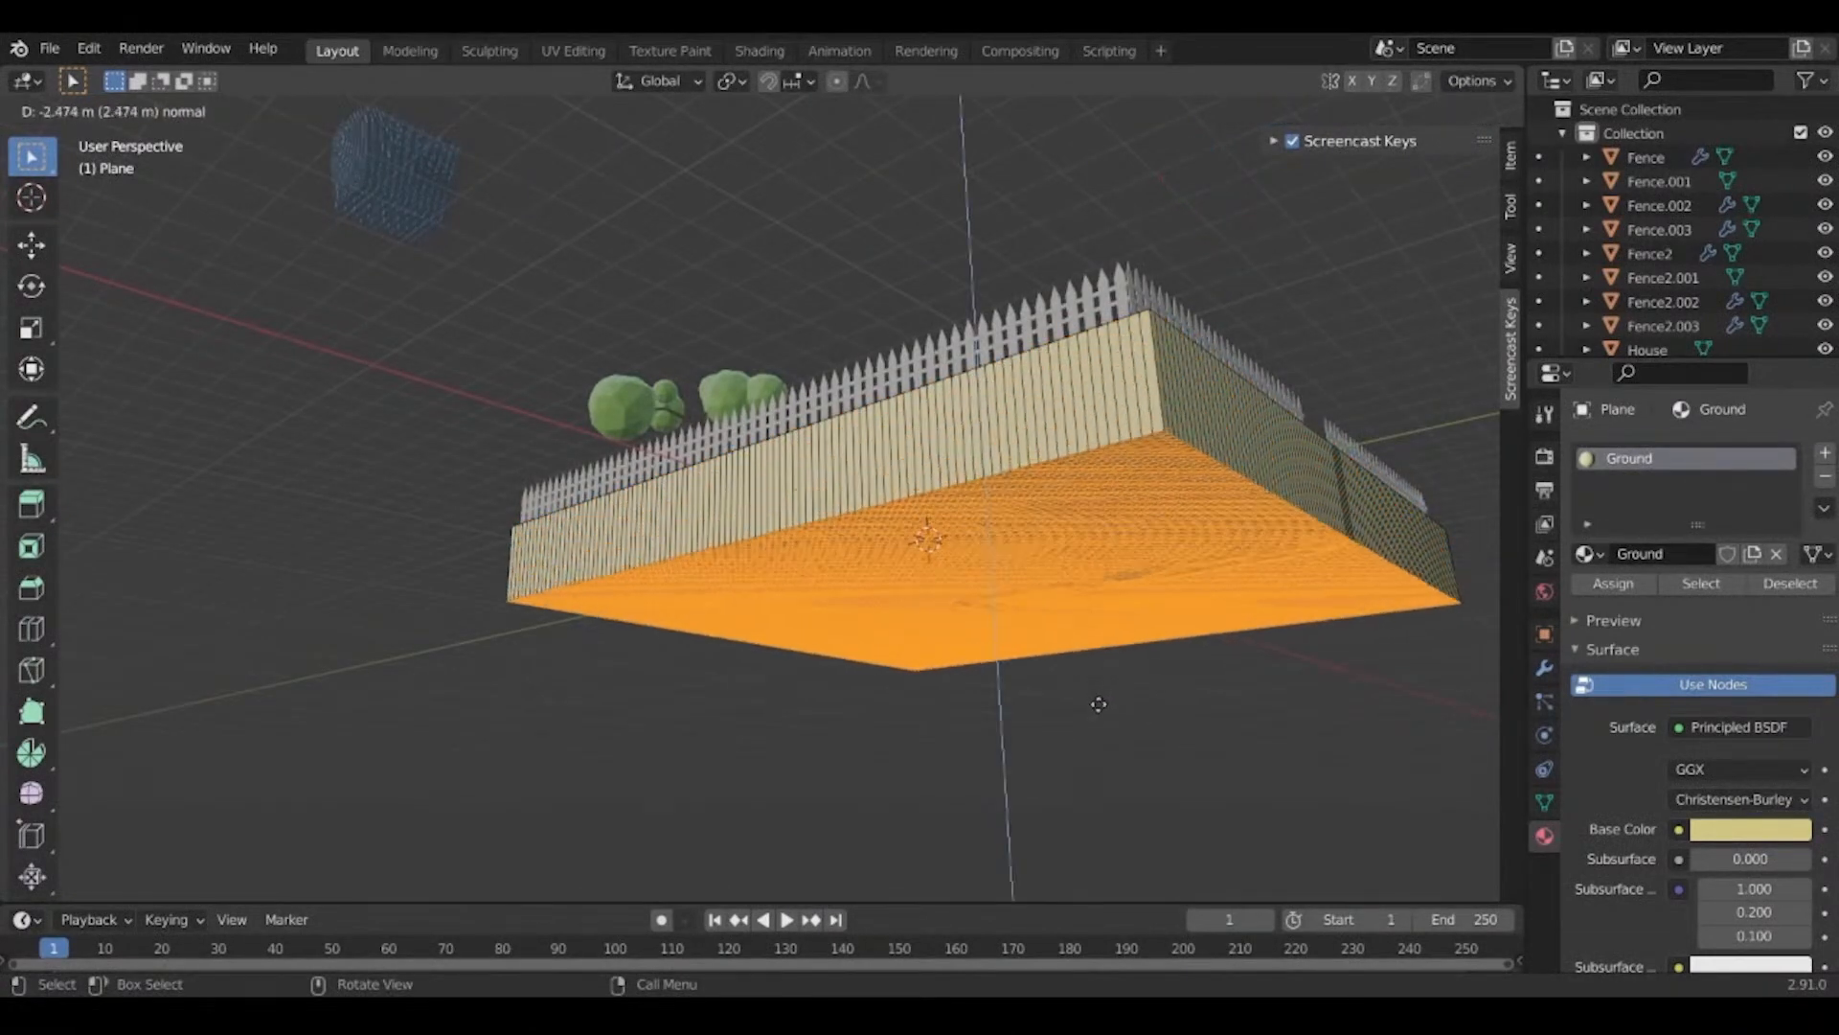
click(1088, 734)
middle_drag(1089, 733, 959, 328)
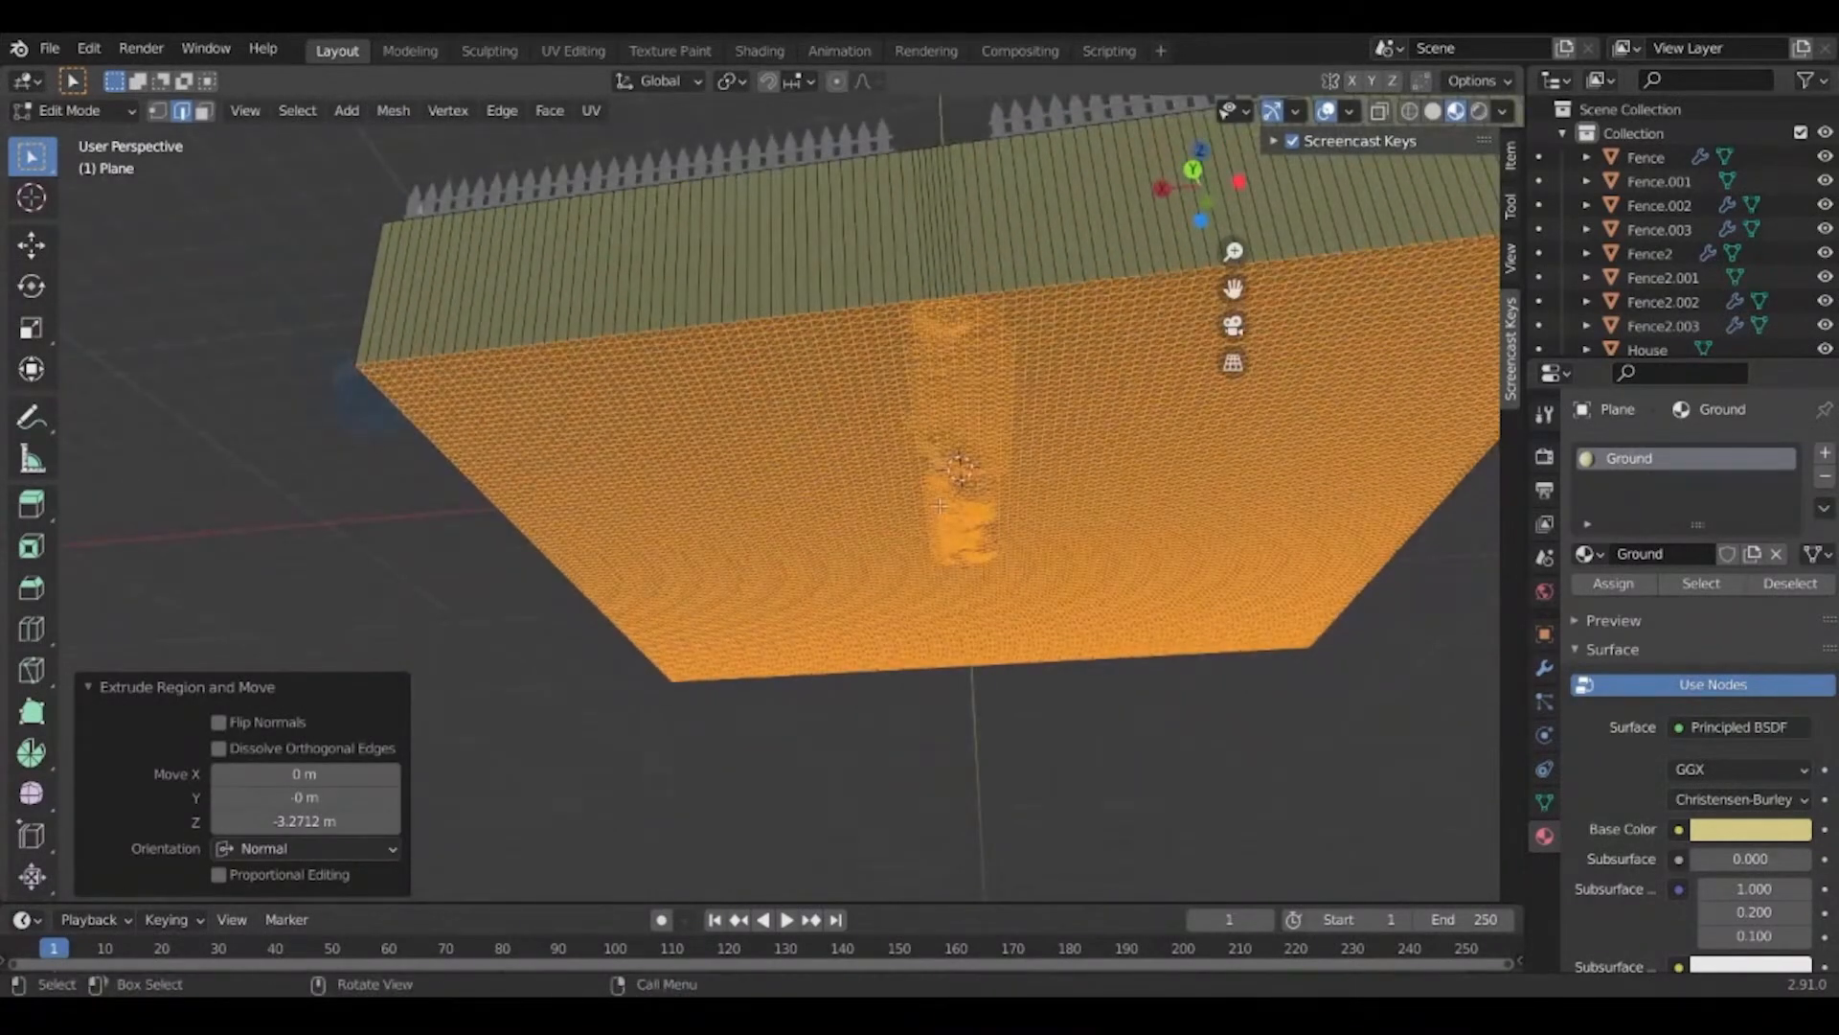
Flatten the extruded underside of the ground block by scaling it to 0 along global Z.
middle_drag(995, 404, 995, 436)
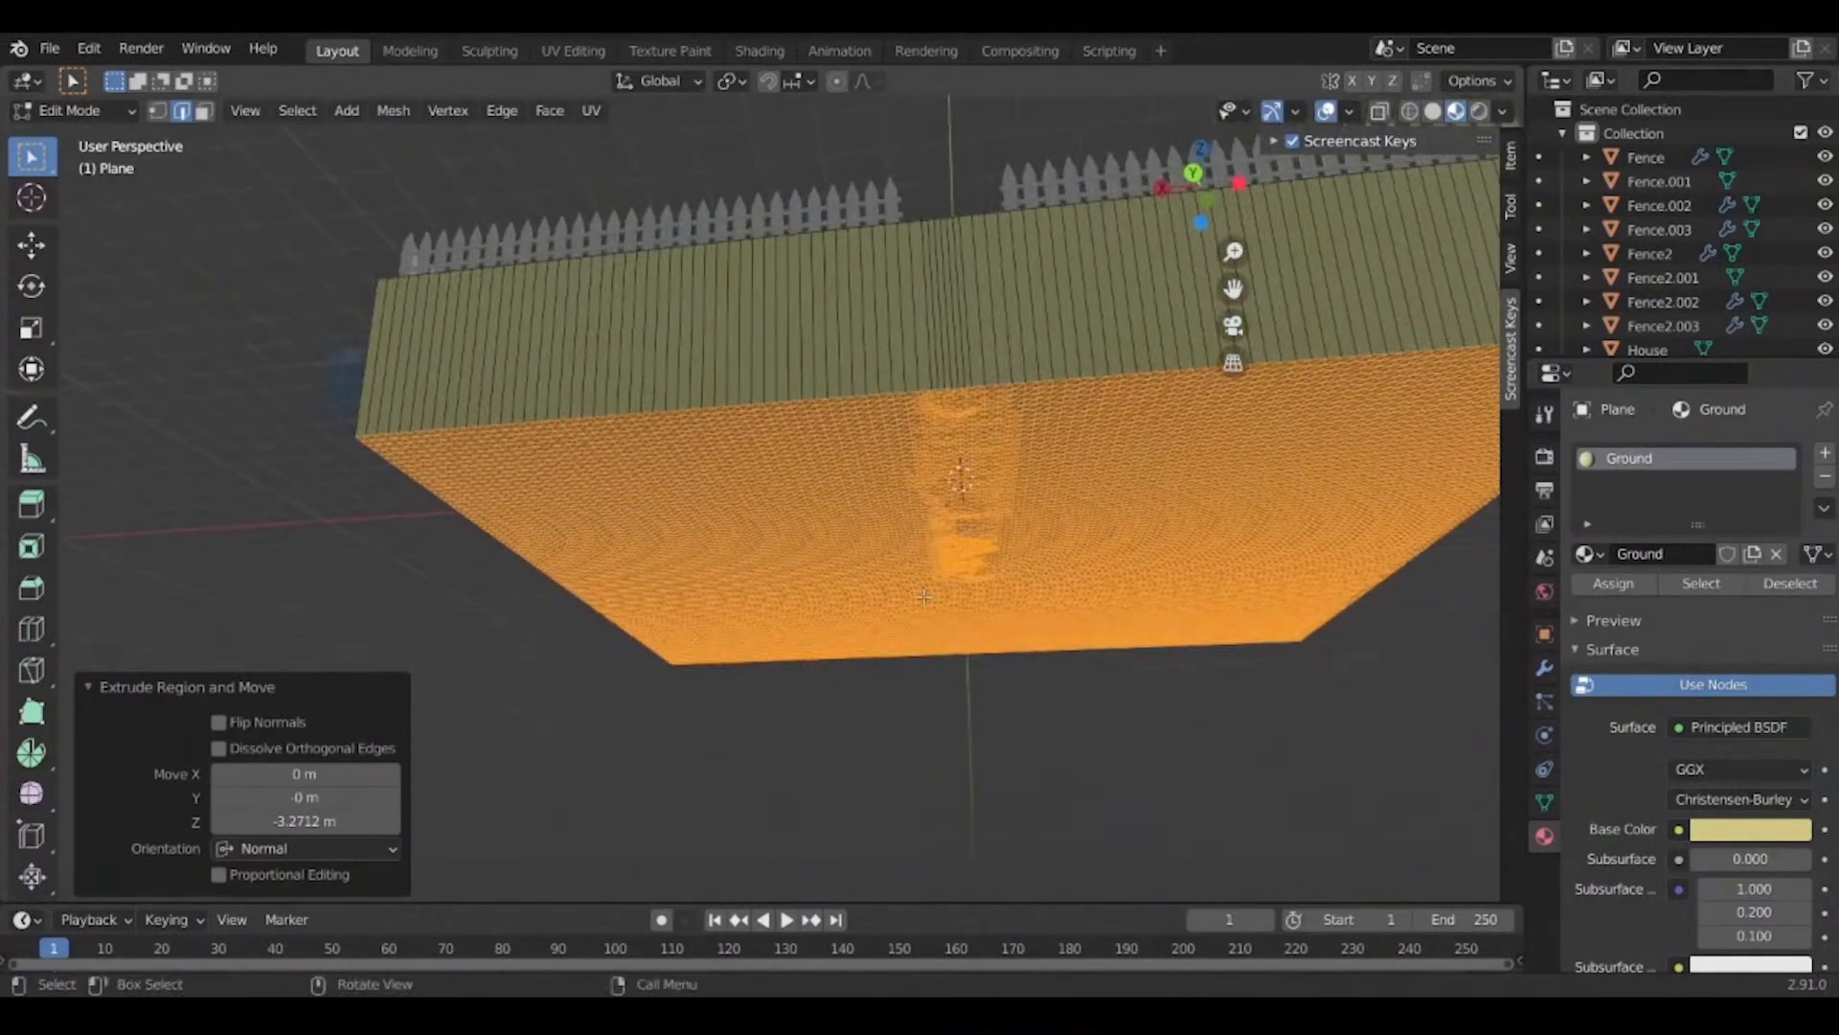
middle_drag(925, 596, 967, 255)
middle_drag(969, 442, 1063, 751)
key(s)
key(z)
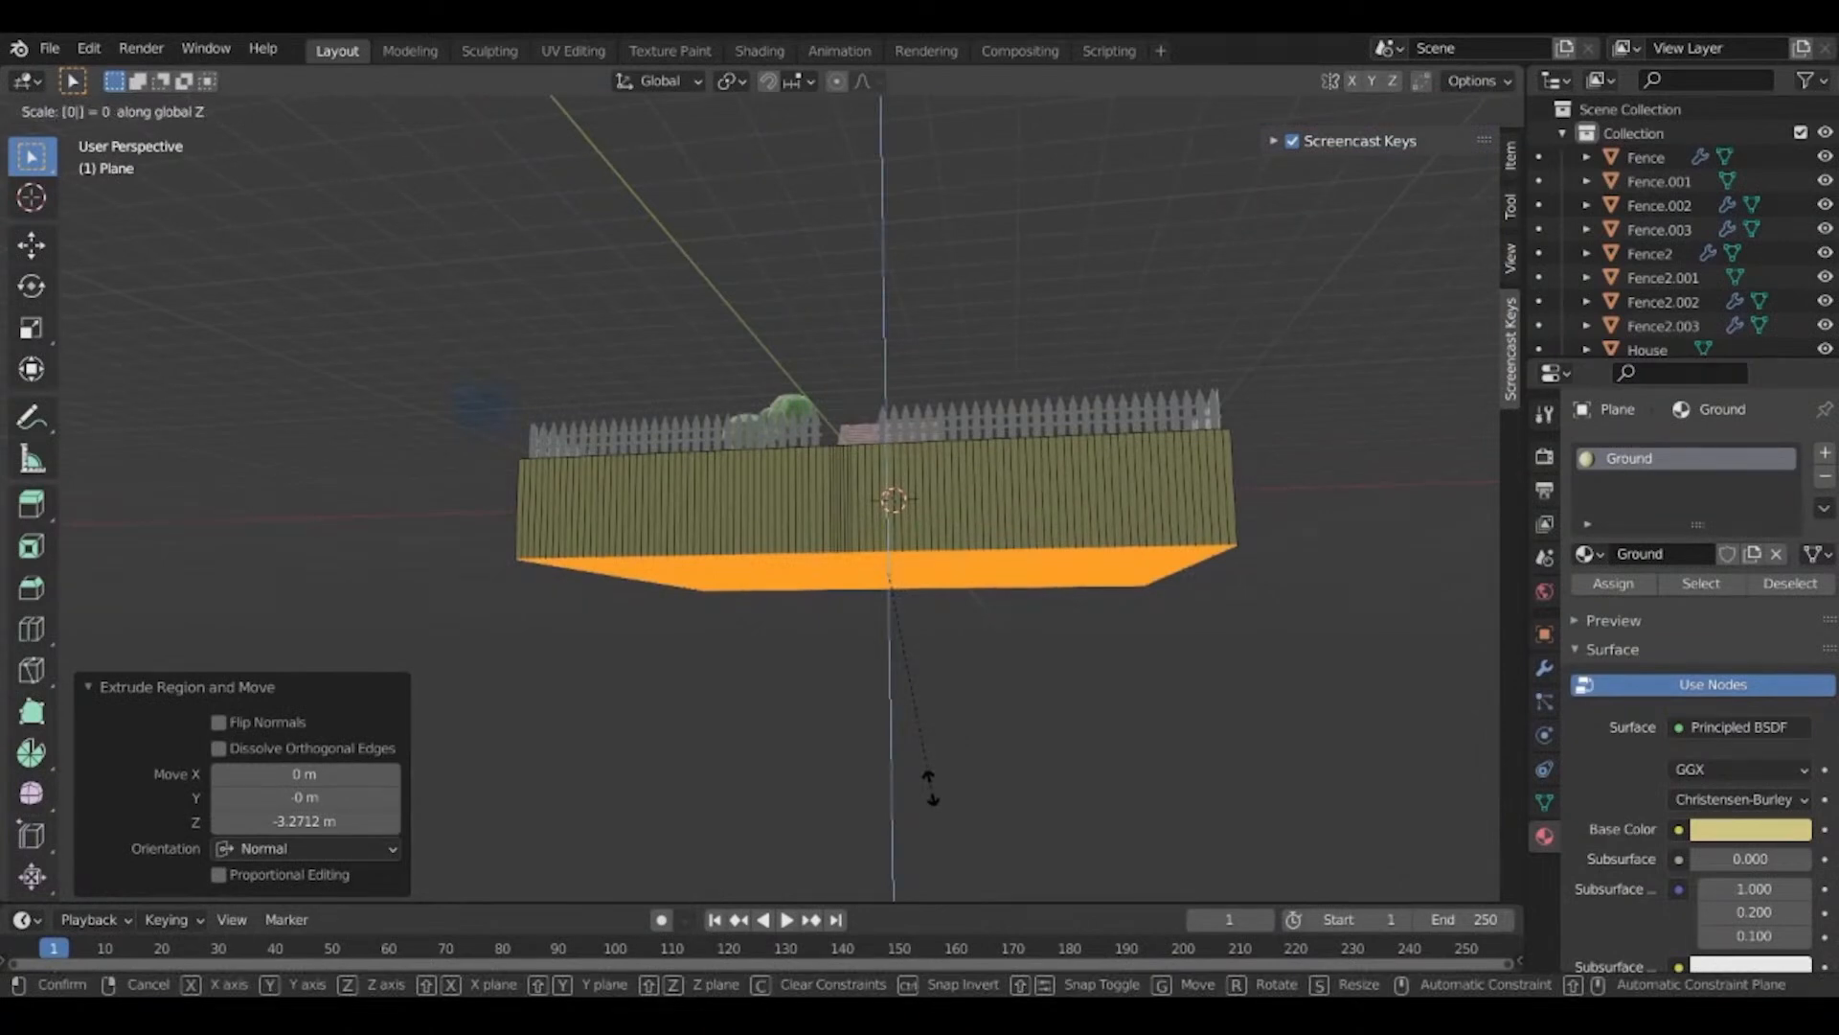
key(Return)
click(100, 739)
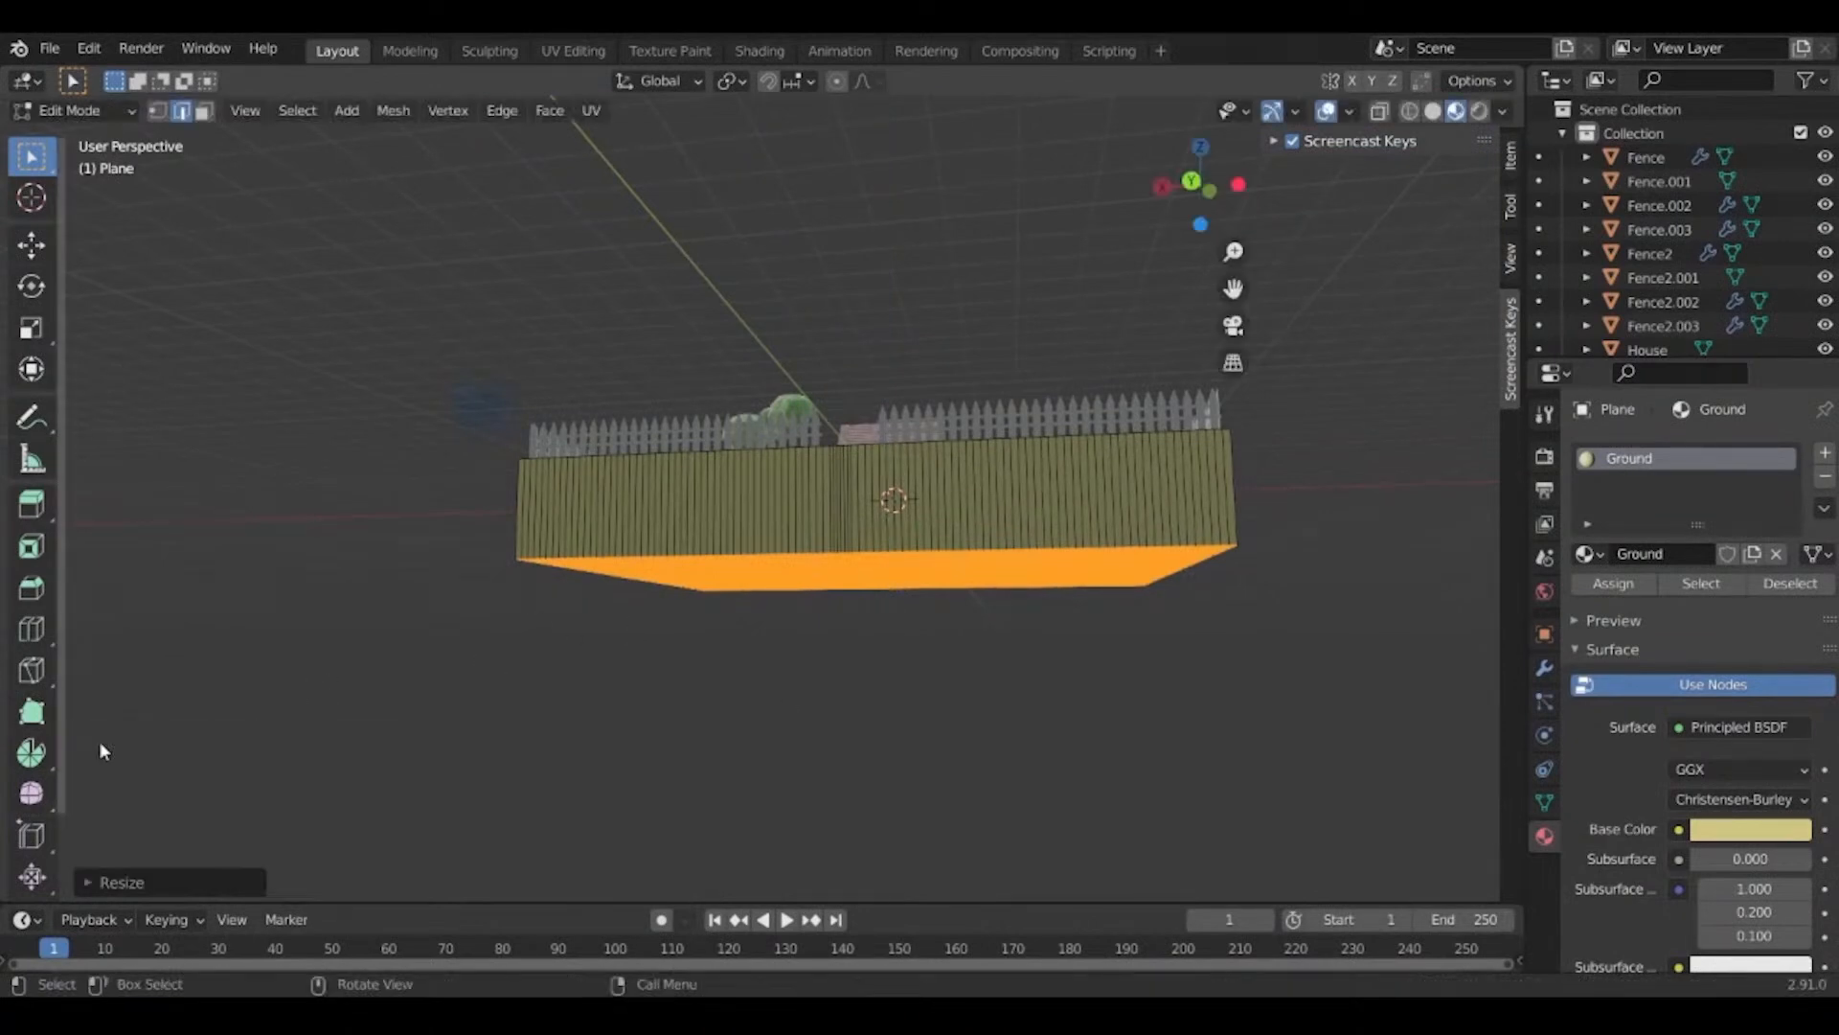
middle_drag(345, 741, 514, 797)
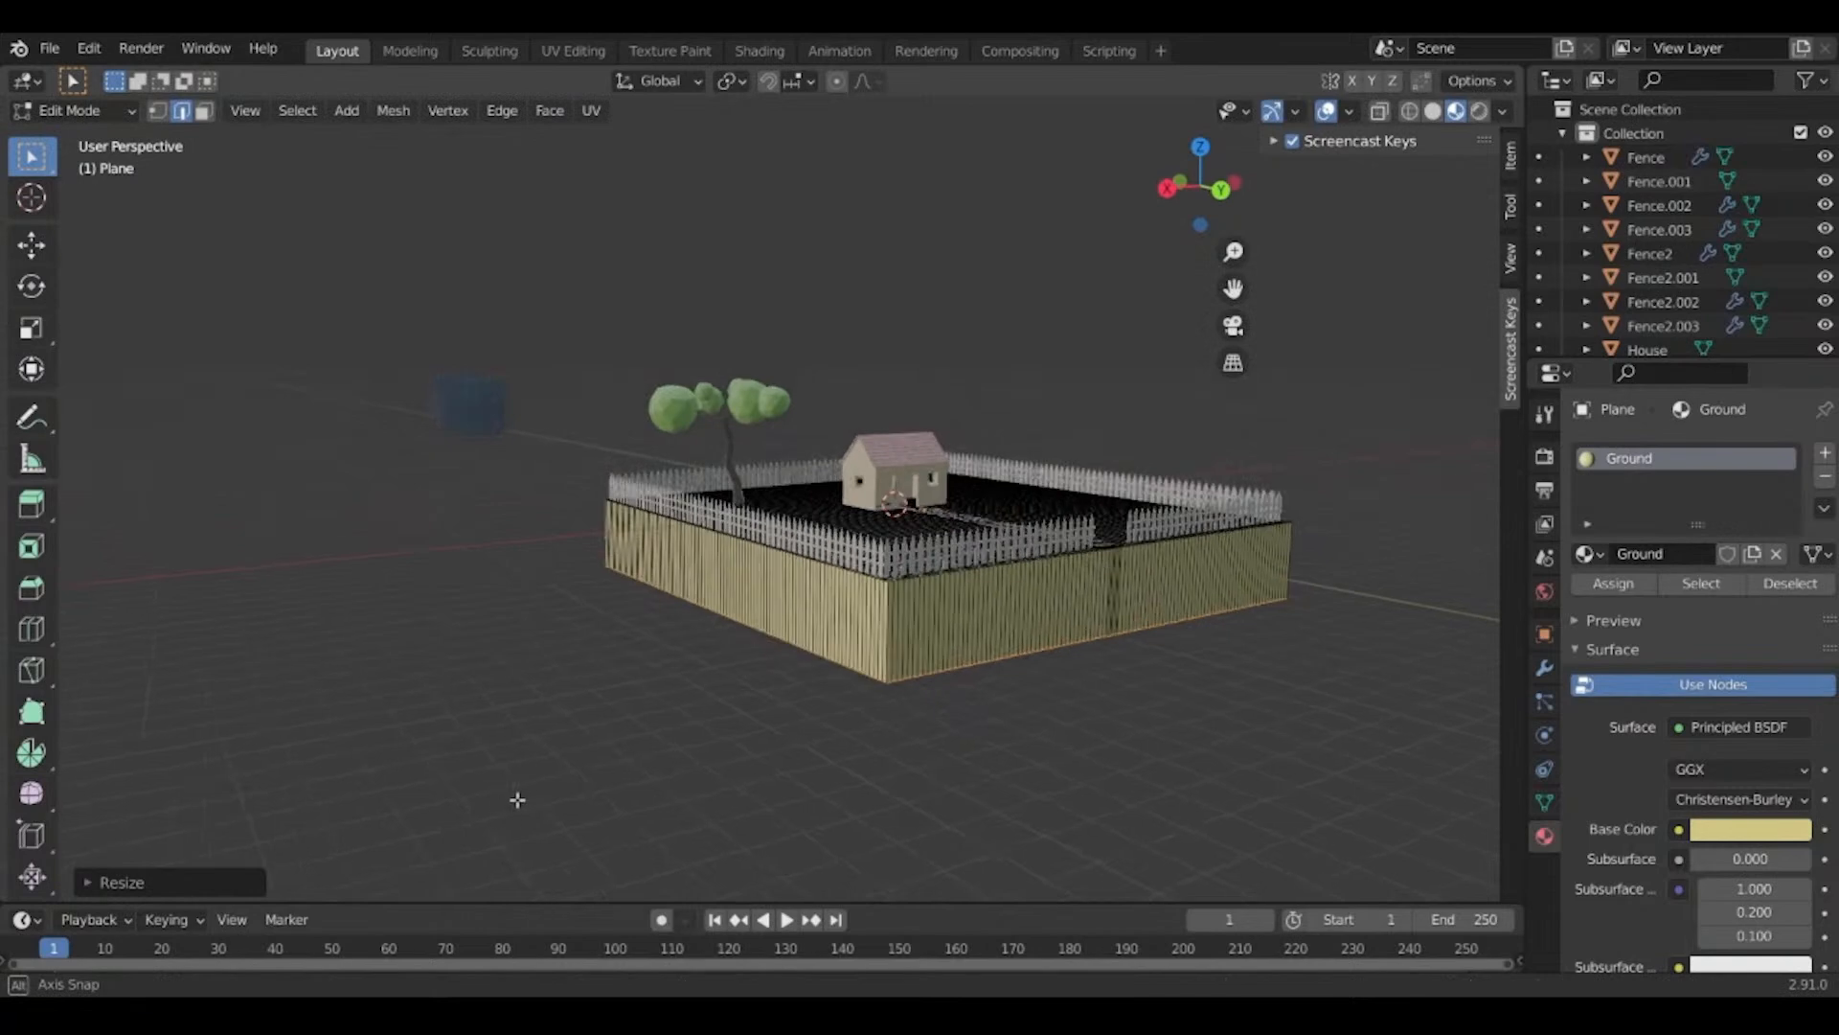
Examine the mesh on the ground block's underside, especially the dense area beneath the stone path.
click(1293, 142)
middle_drag(814, 592, 704, 556)
middle_drag(801, 698, 849, 571)
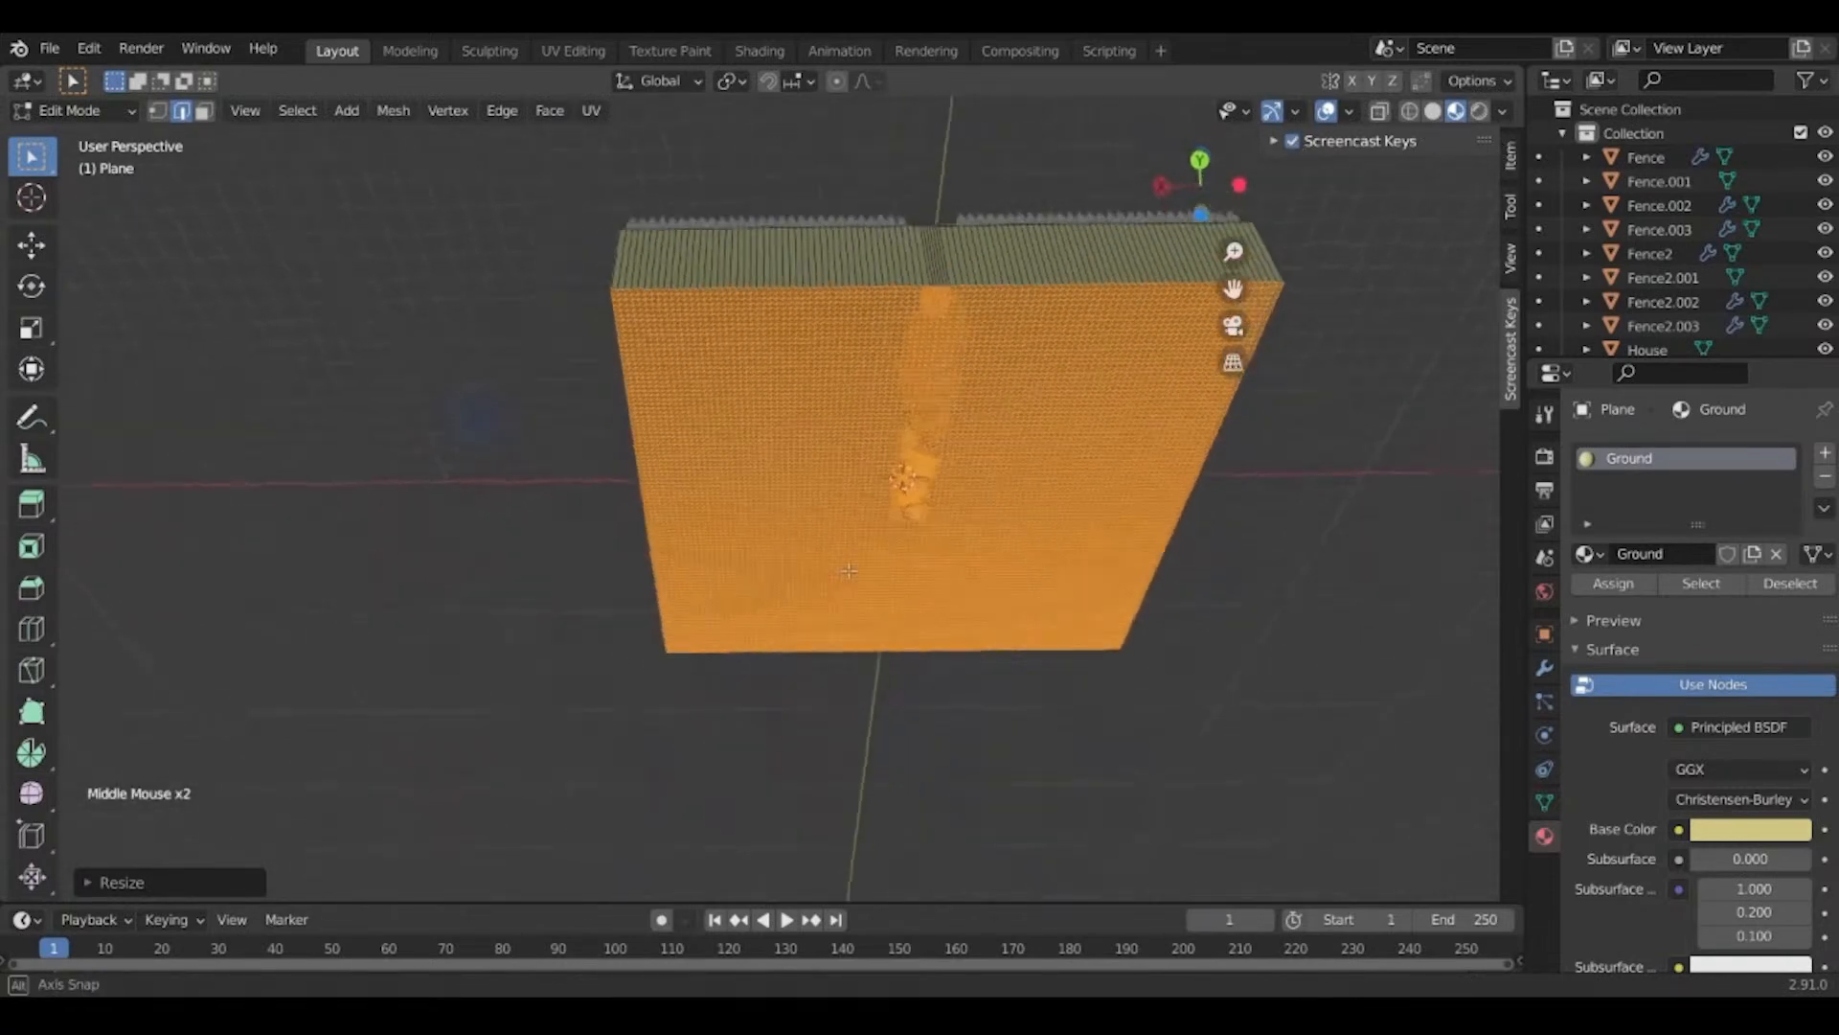
scroll(1026, 582, down, 2)
scroll(1026, 582, up, 4)
click(1031, 578)
middle_drag(1031, 578, 895, 578)
scroll(892, 477, up, 3)
scroll(1006, 414, up, 3)
scroll(988, 412, down, 1)
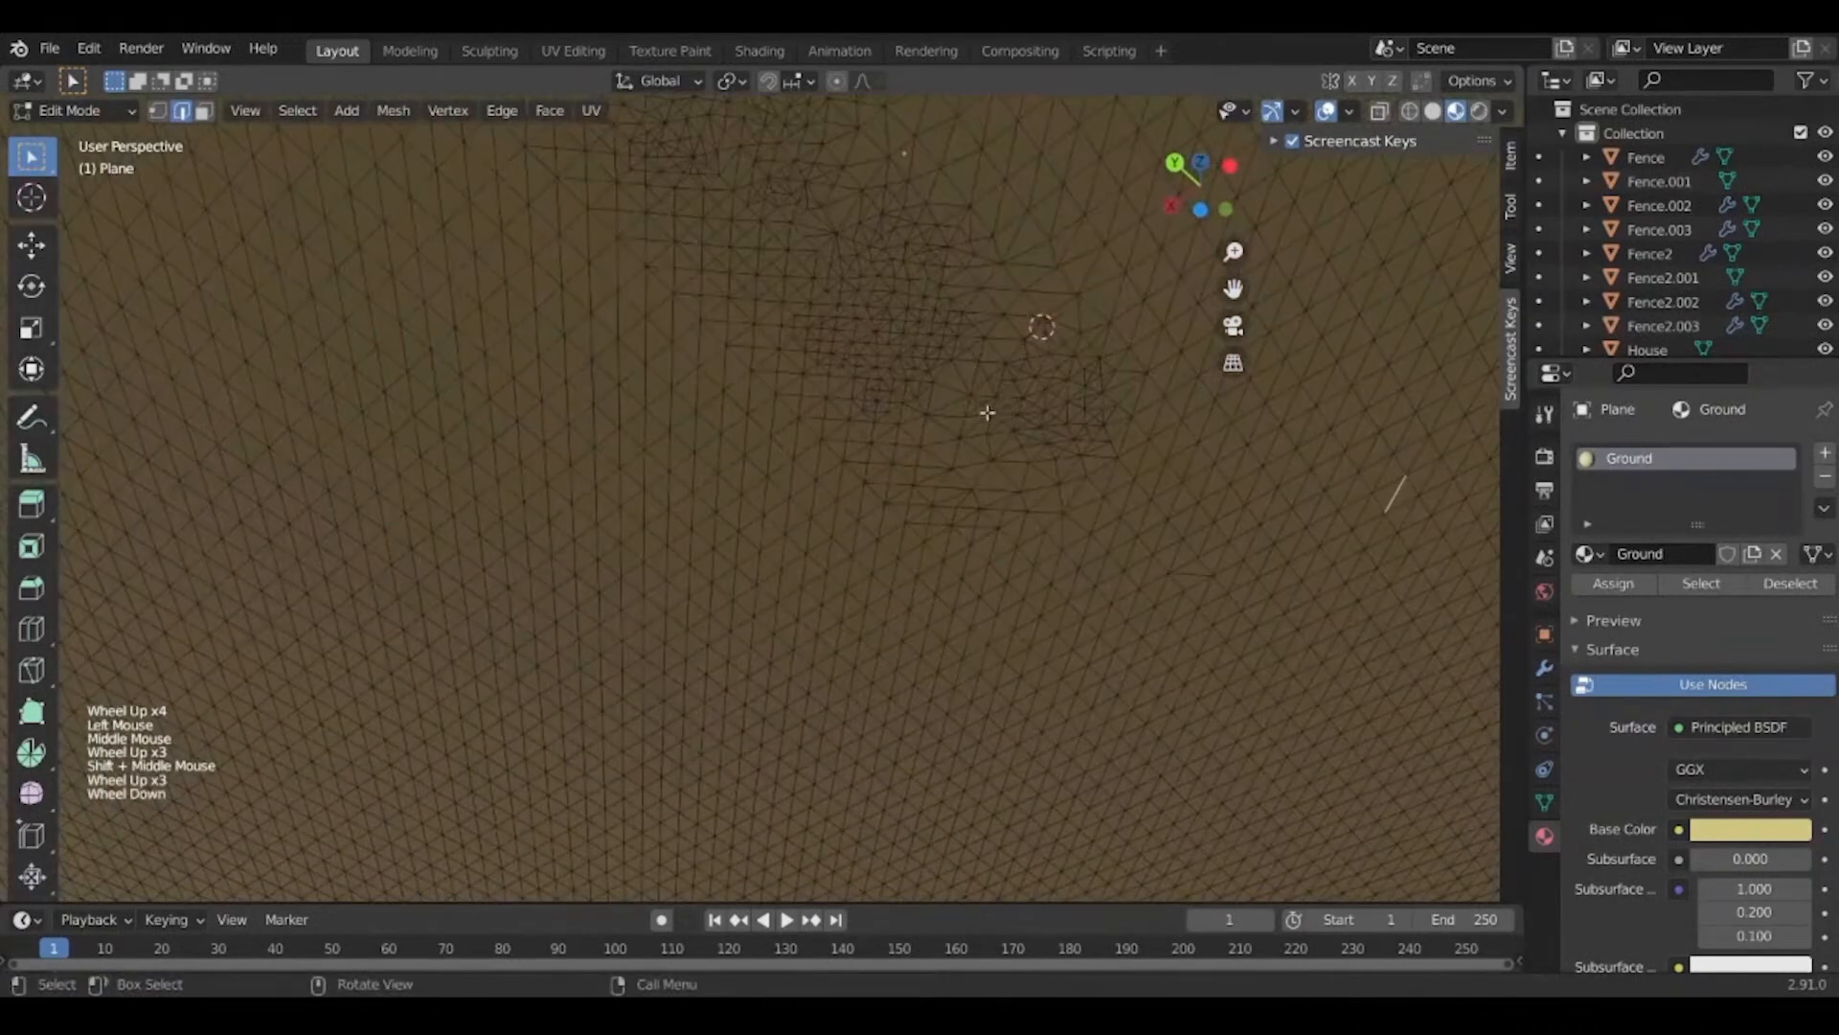
middle_drag(988, 412, 950, 458)
scroll(748, 397, down, 4)
scroll(693, 337, up, 2)
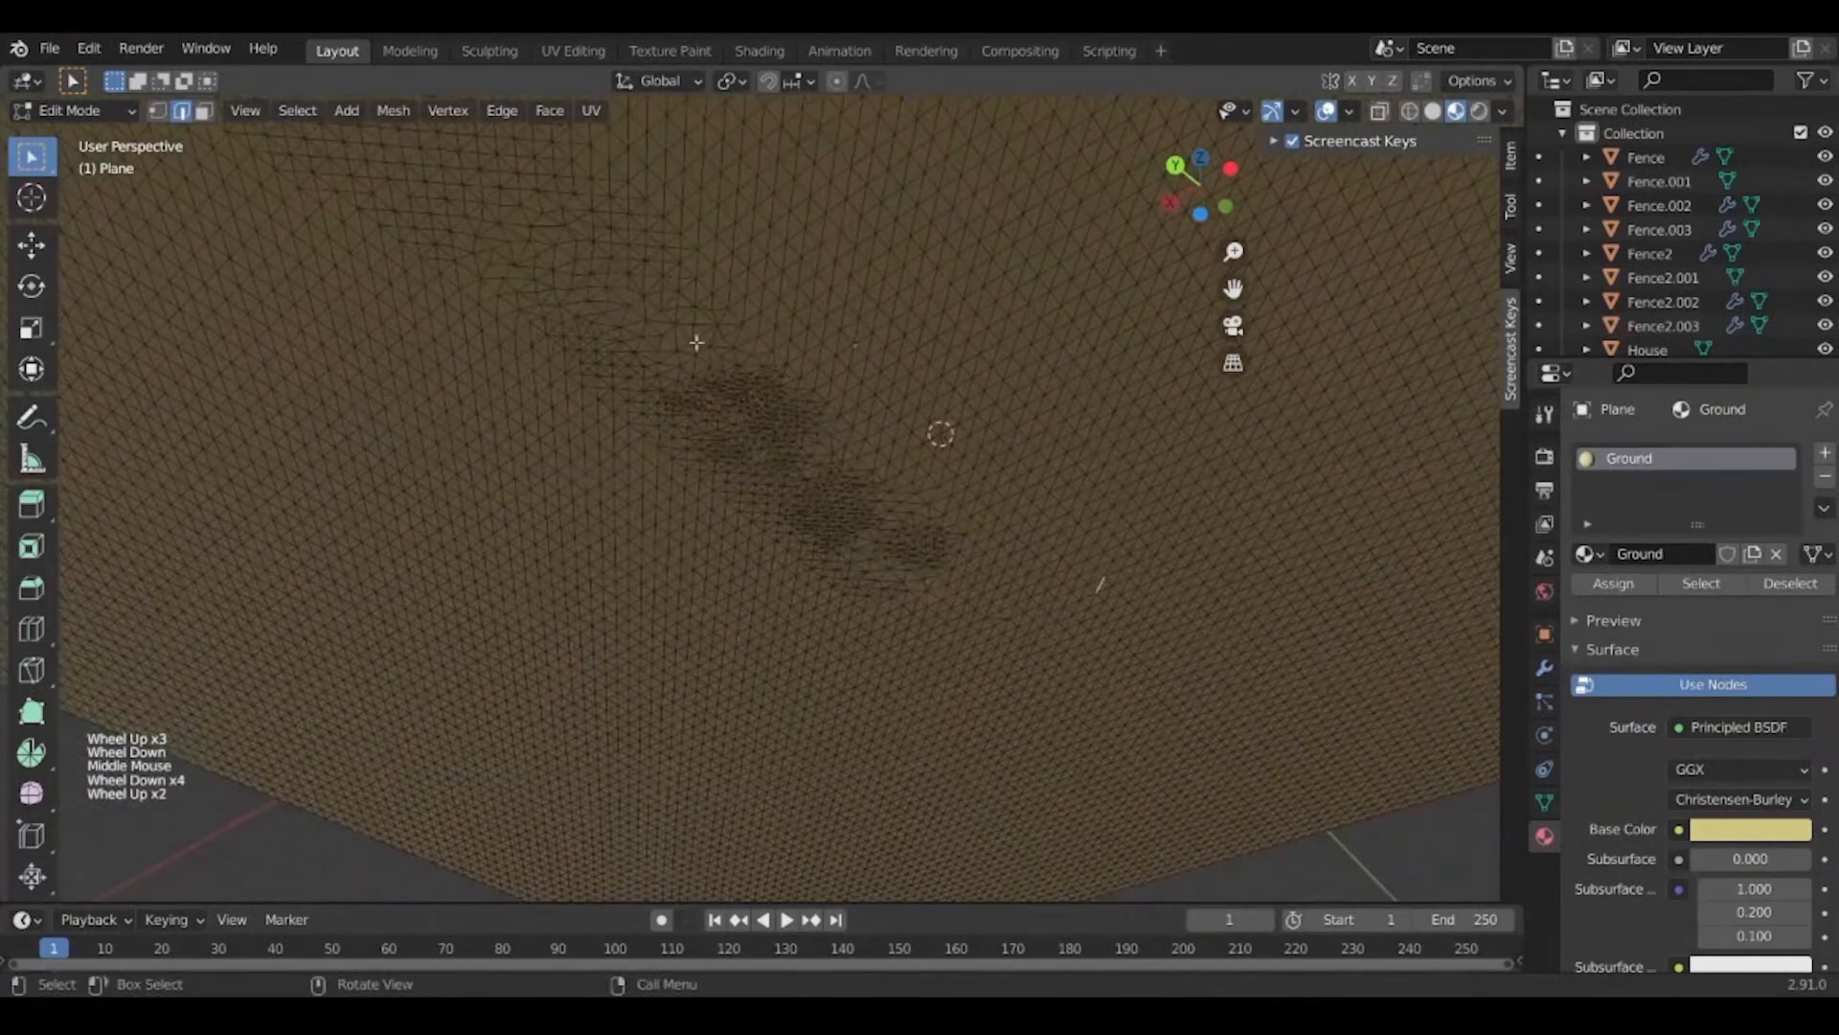
middle_drag(694, 337, 847, 432)
scroll(1180, 534, down, 3)
middle_drag(1180, 534, 1219, 589)
scroll(988, 578, up, 2)
Return to Object Mode, add a particle system to the ground block and name it Grass.
key(Tab)
scroll(986, 575, down, 1)
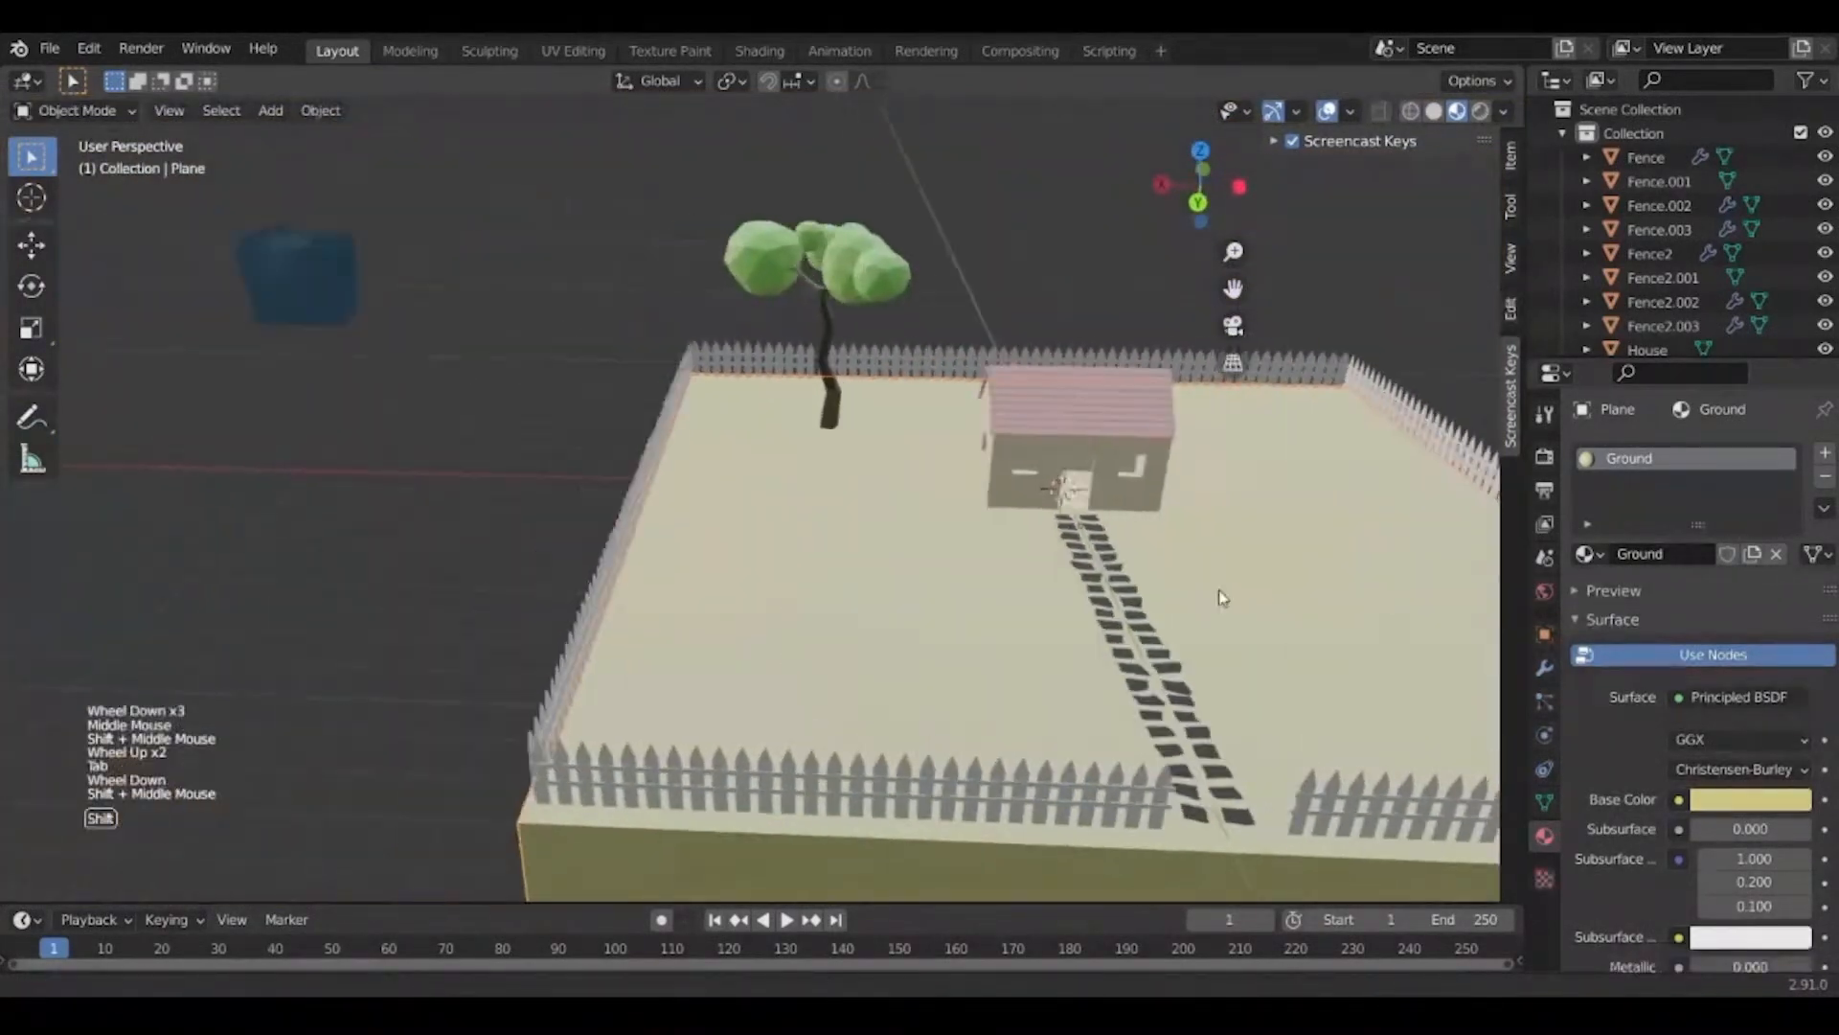
scroll(1219, 589, down, 1)
click(853, 544)
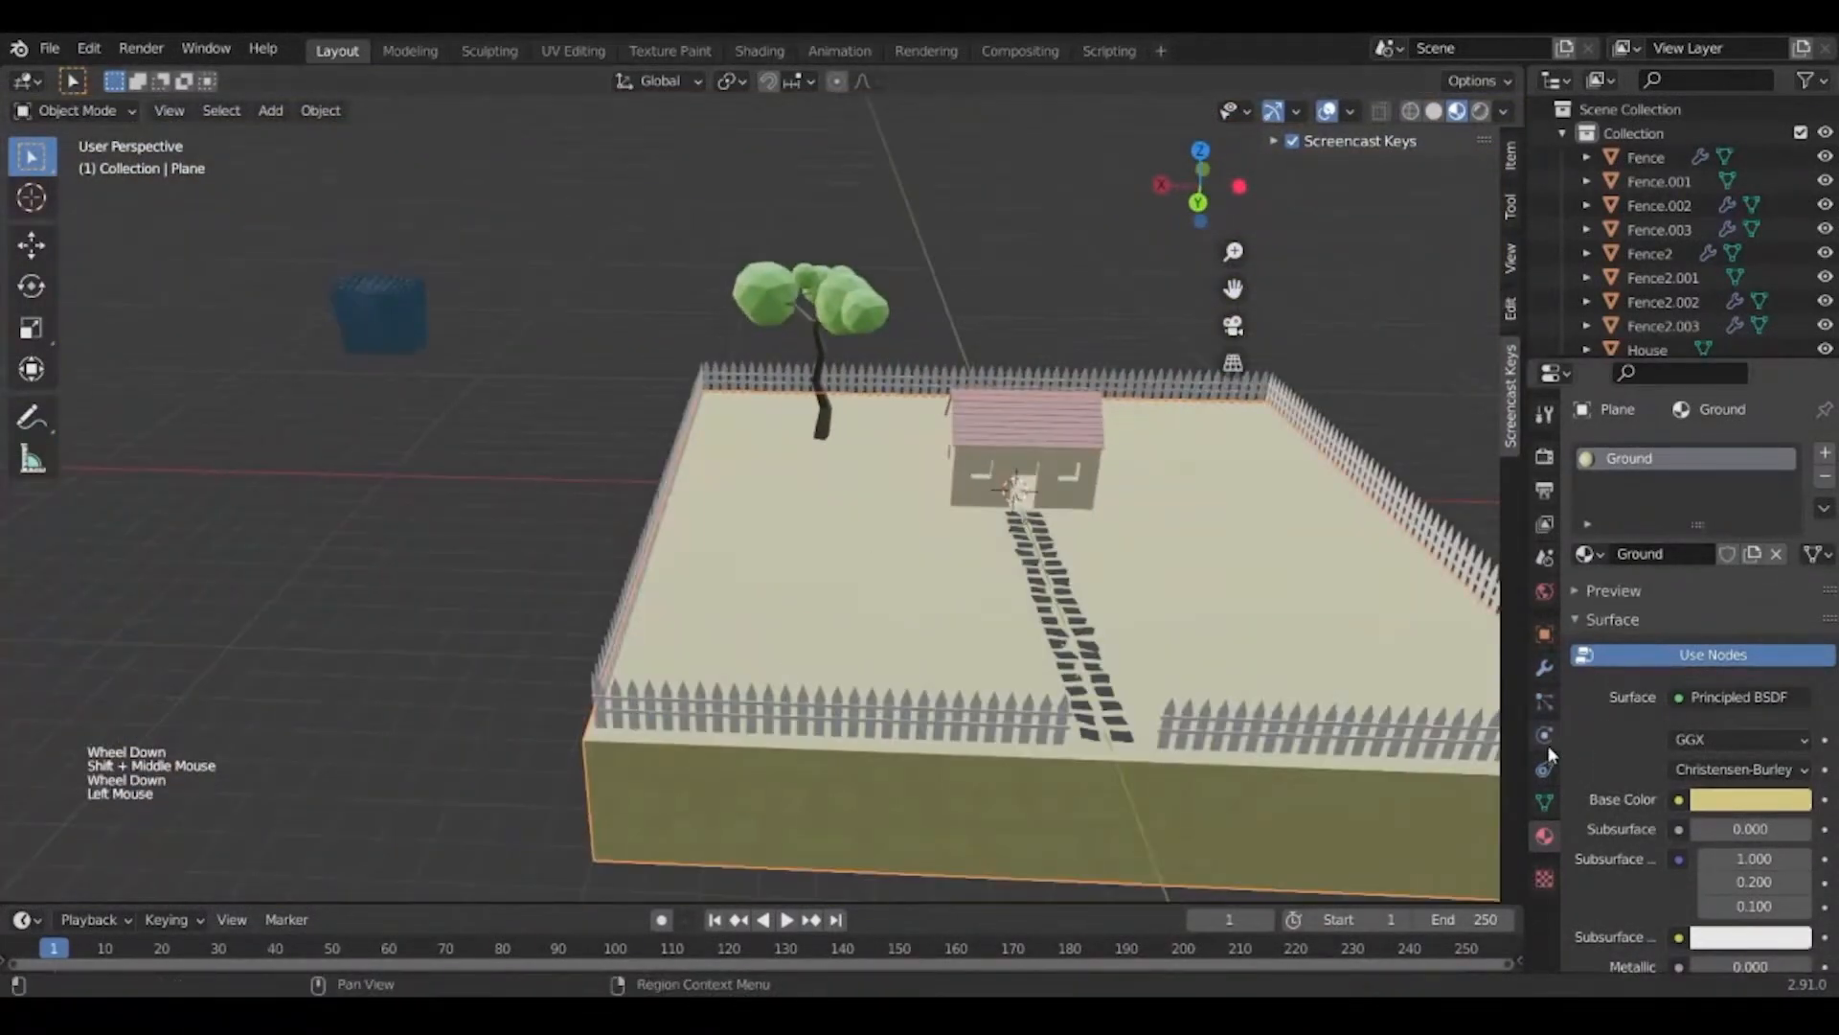
click(1546, 707)
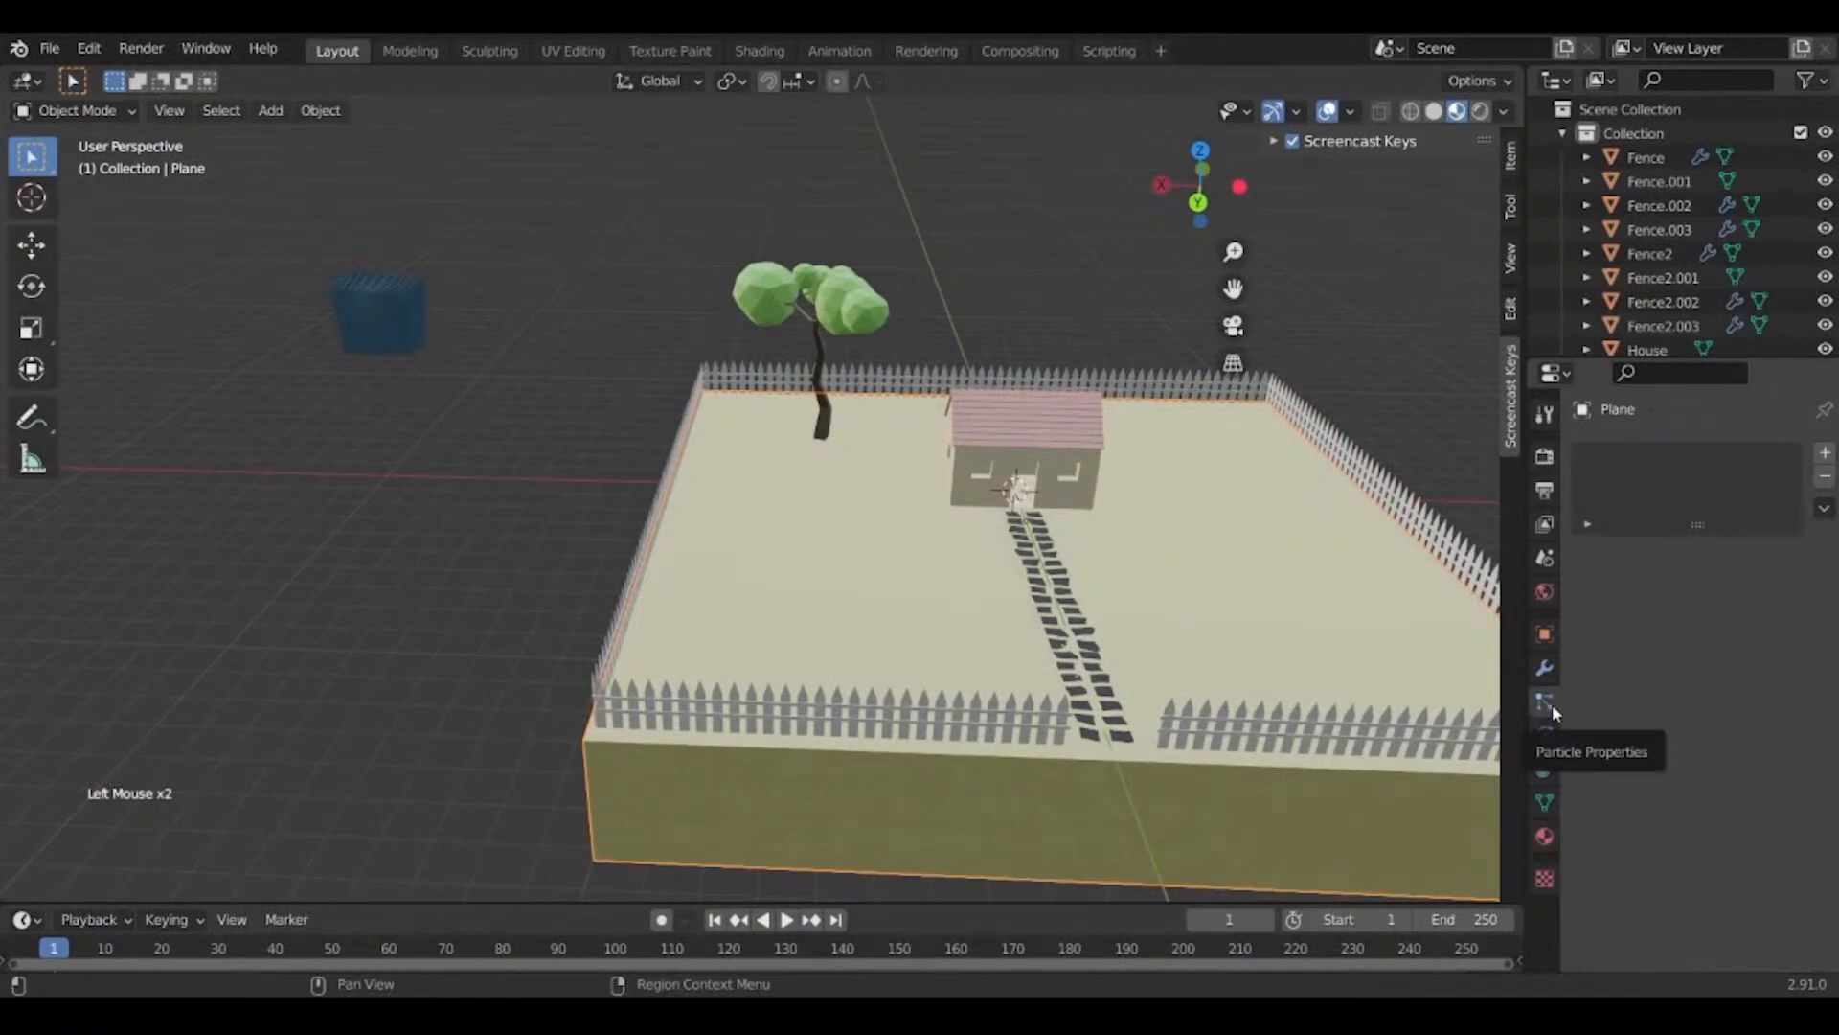
click(1826, 455)
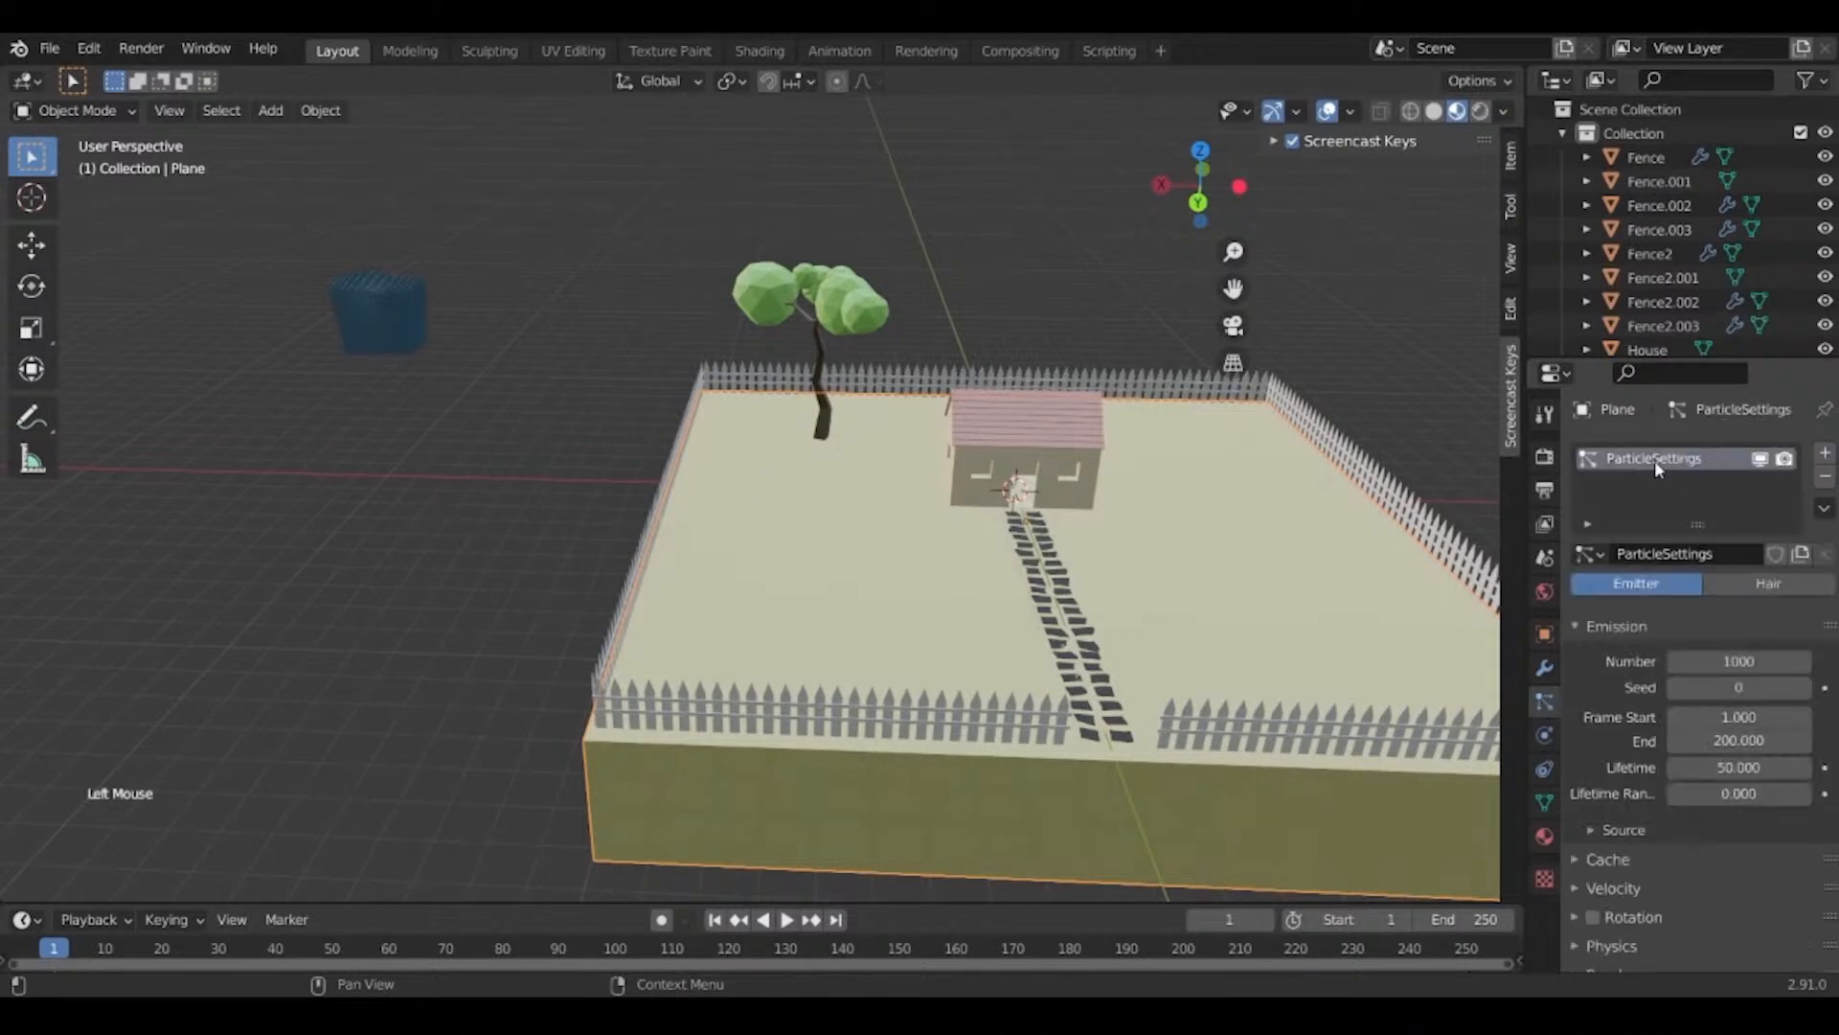
text(Grass)
key(Return)
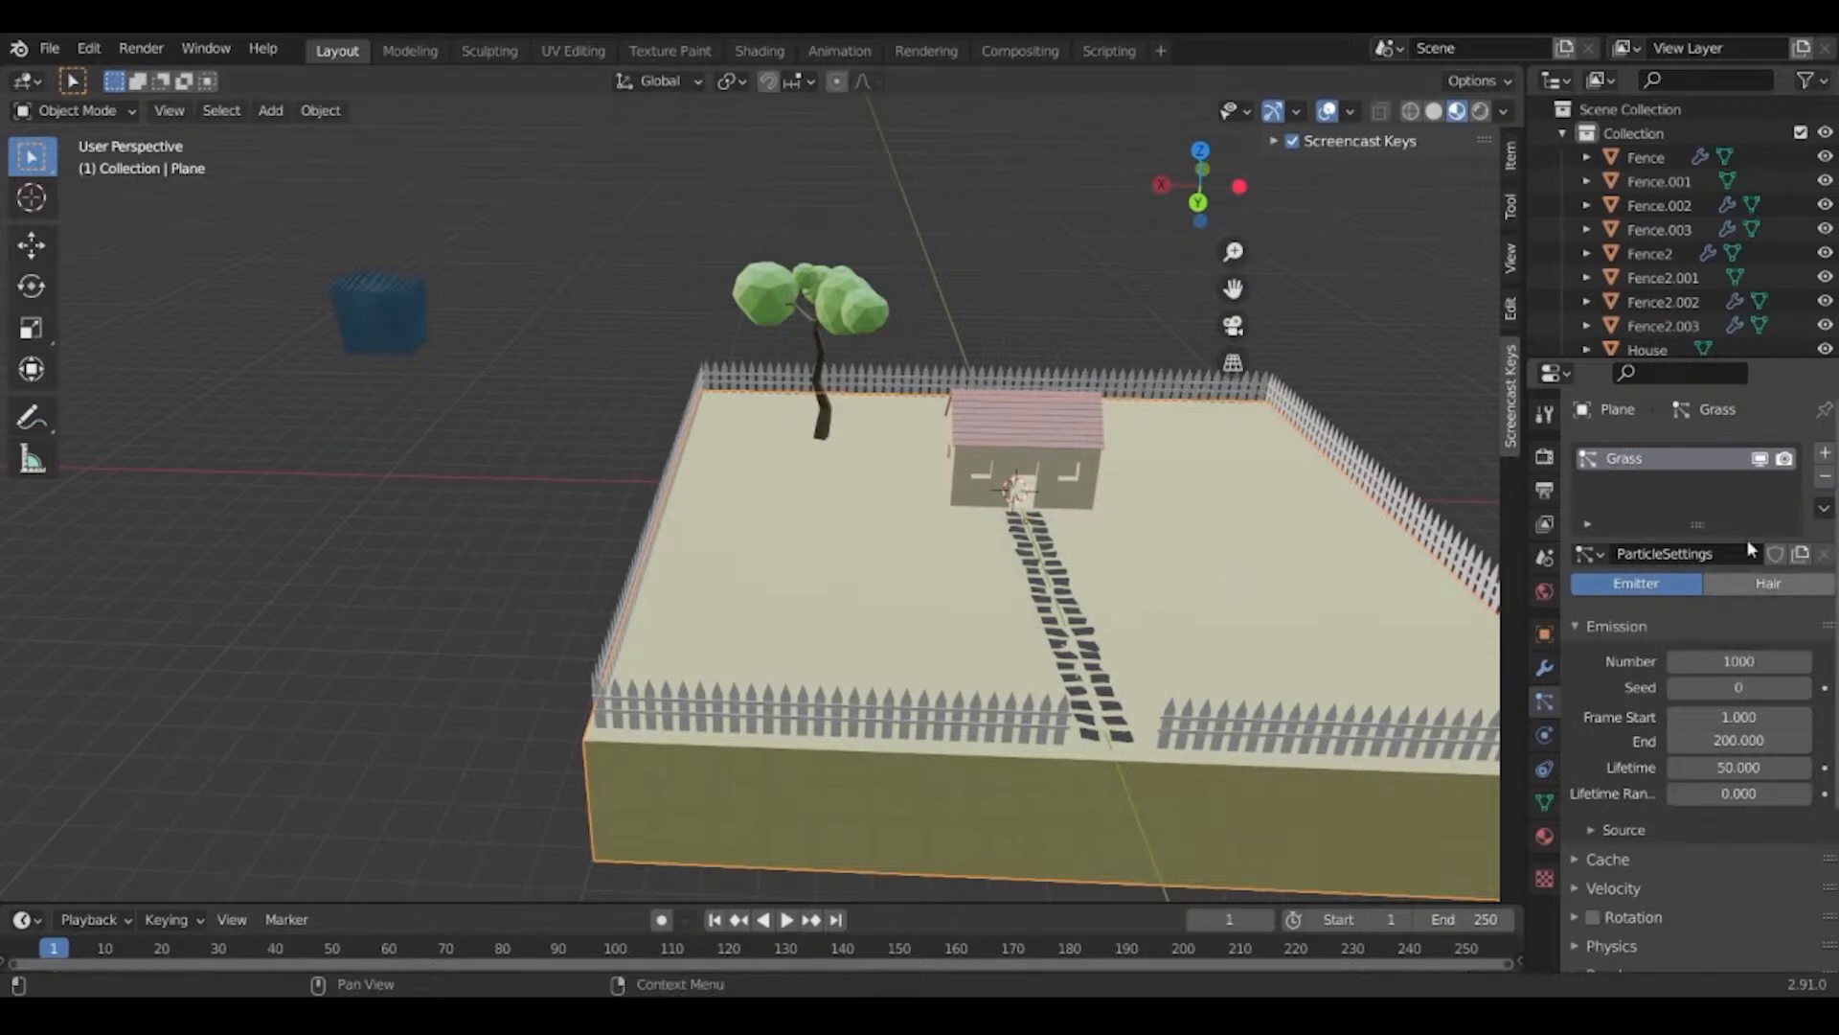
Change the Grass particle system to the Hair type and check the strands on the yard.
click(1770, 583)
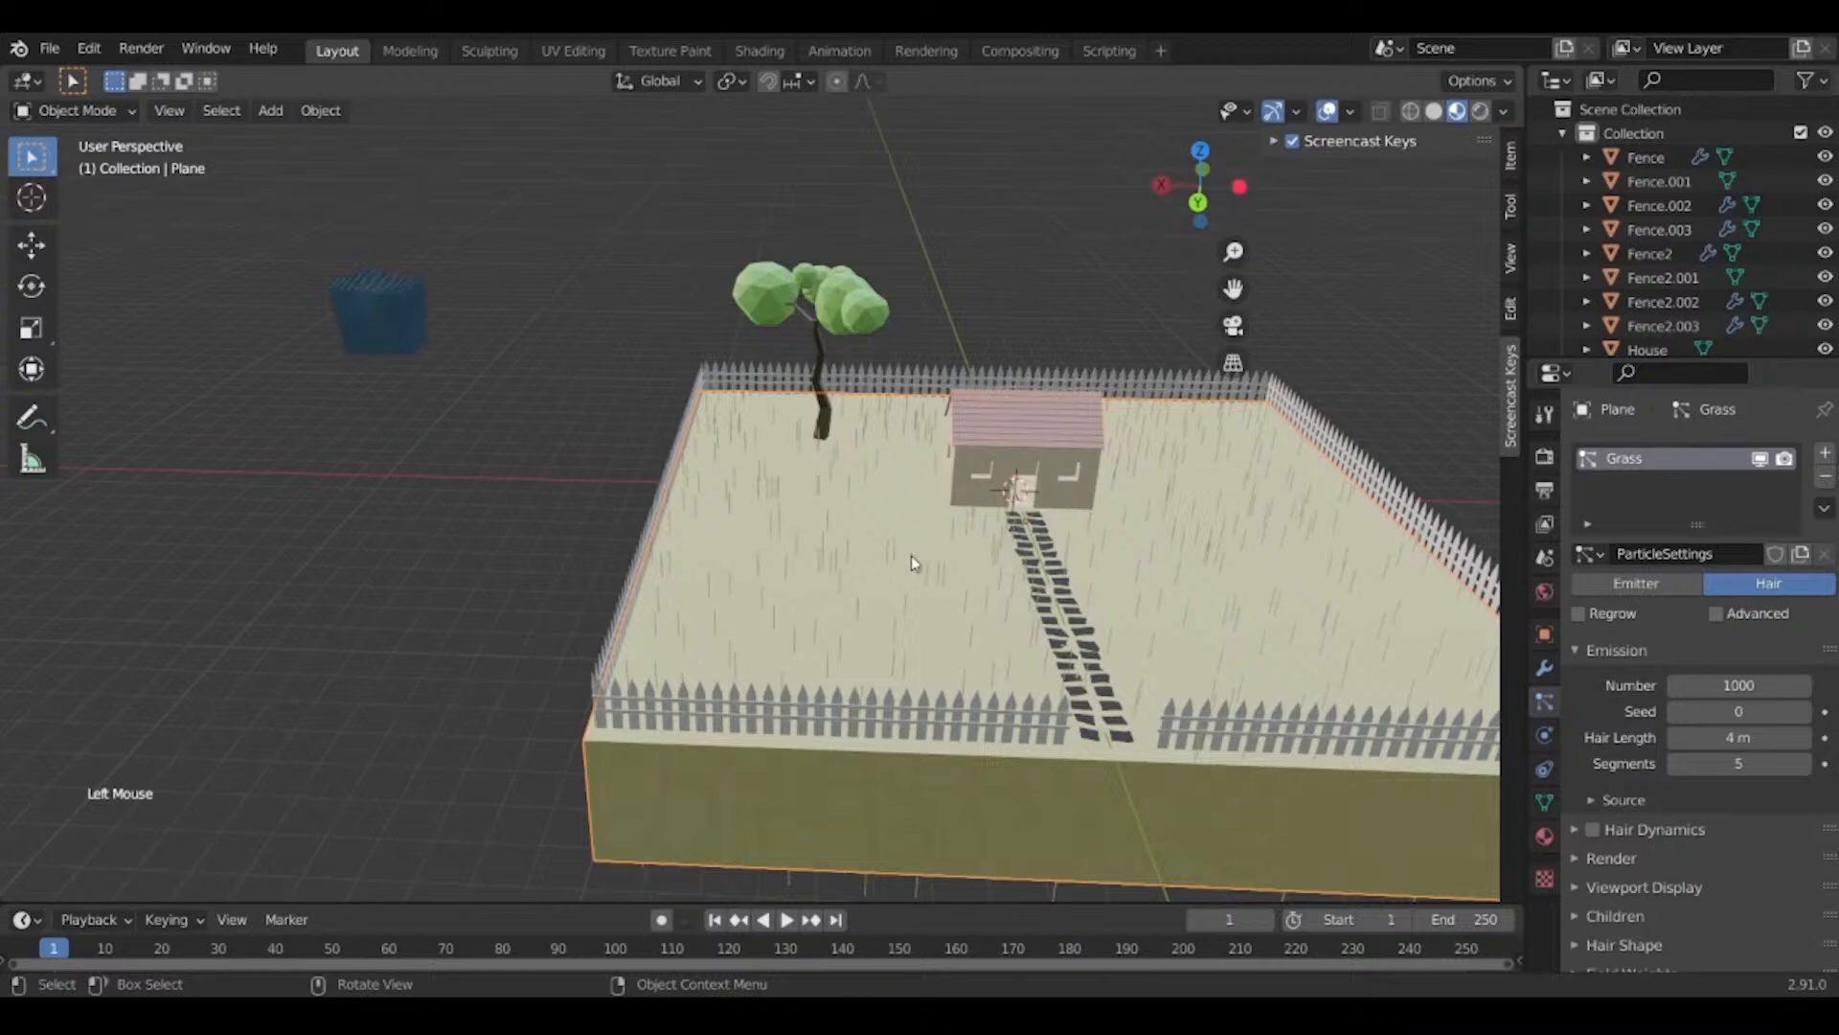
shift+middle_drag(911, 554, 882, 471)
scroll(743, 469, up, 2)
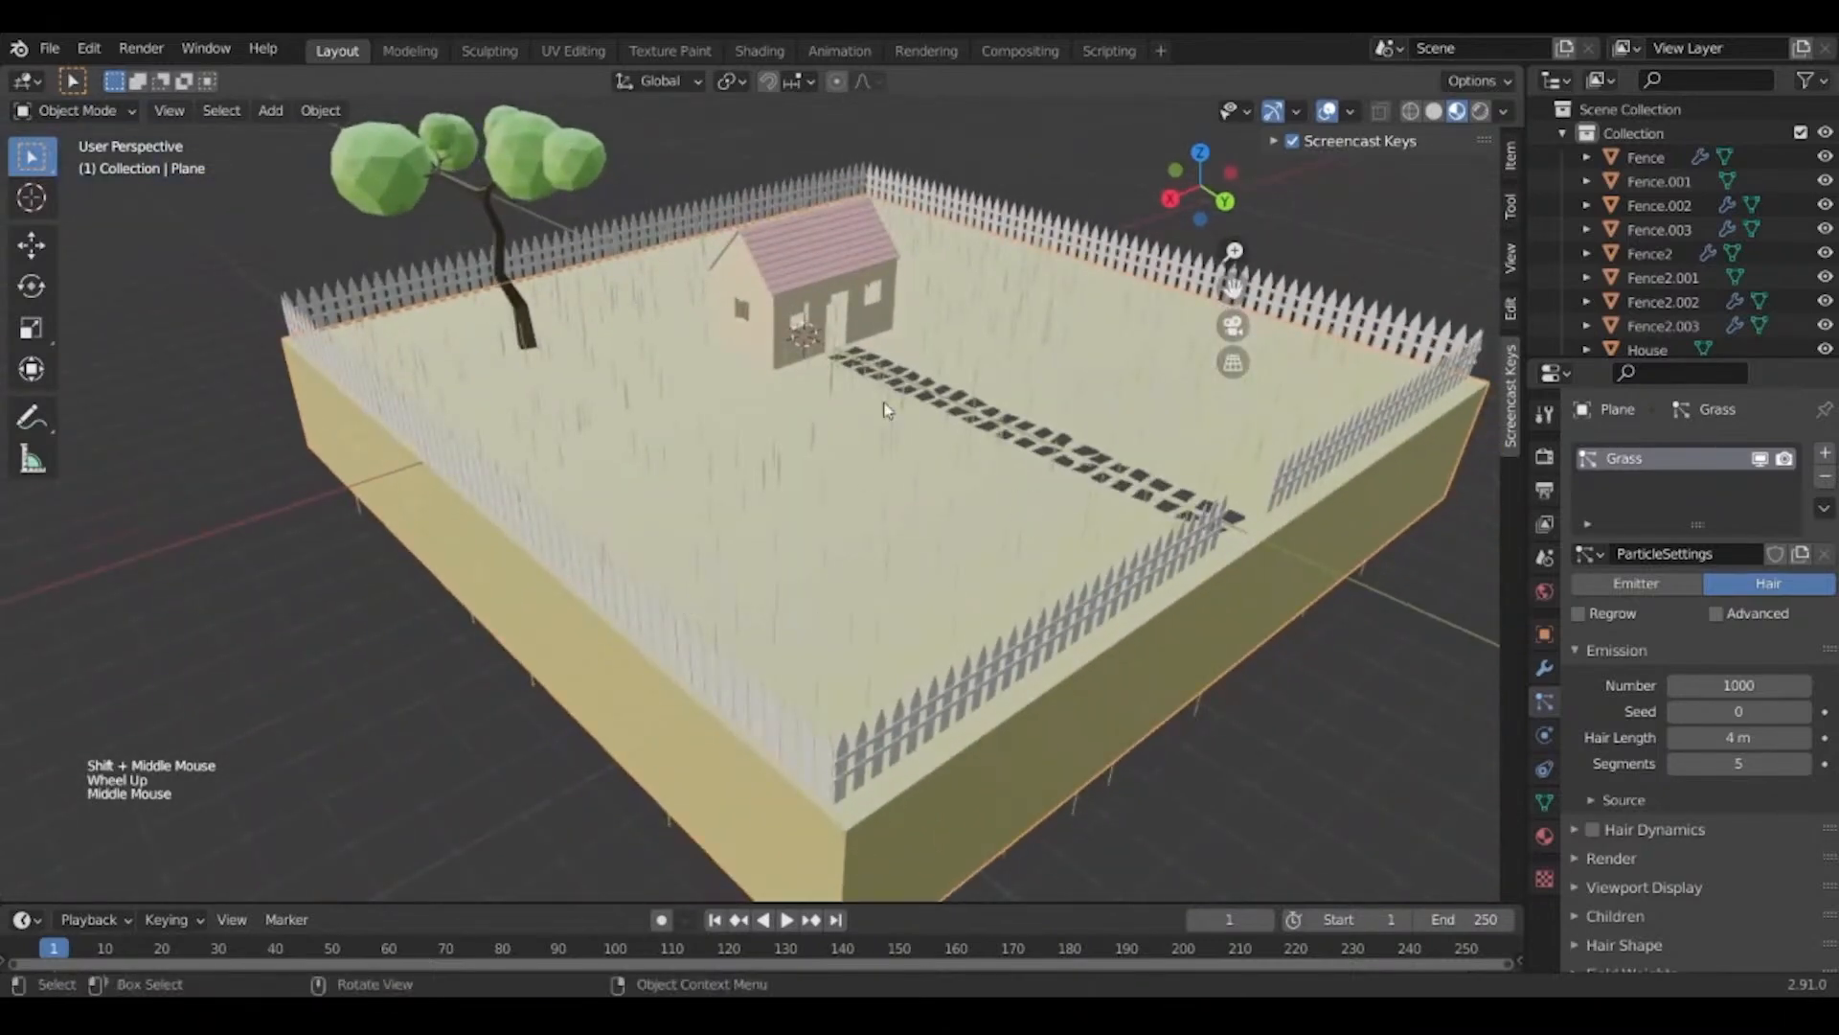
middle_drag(883, 409, 862, 441)
scroll(862, 441, down, 1)
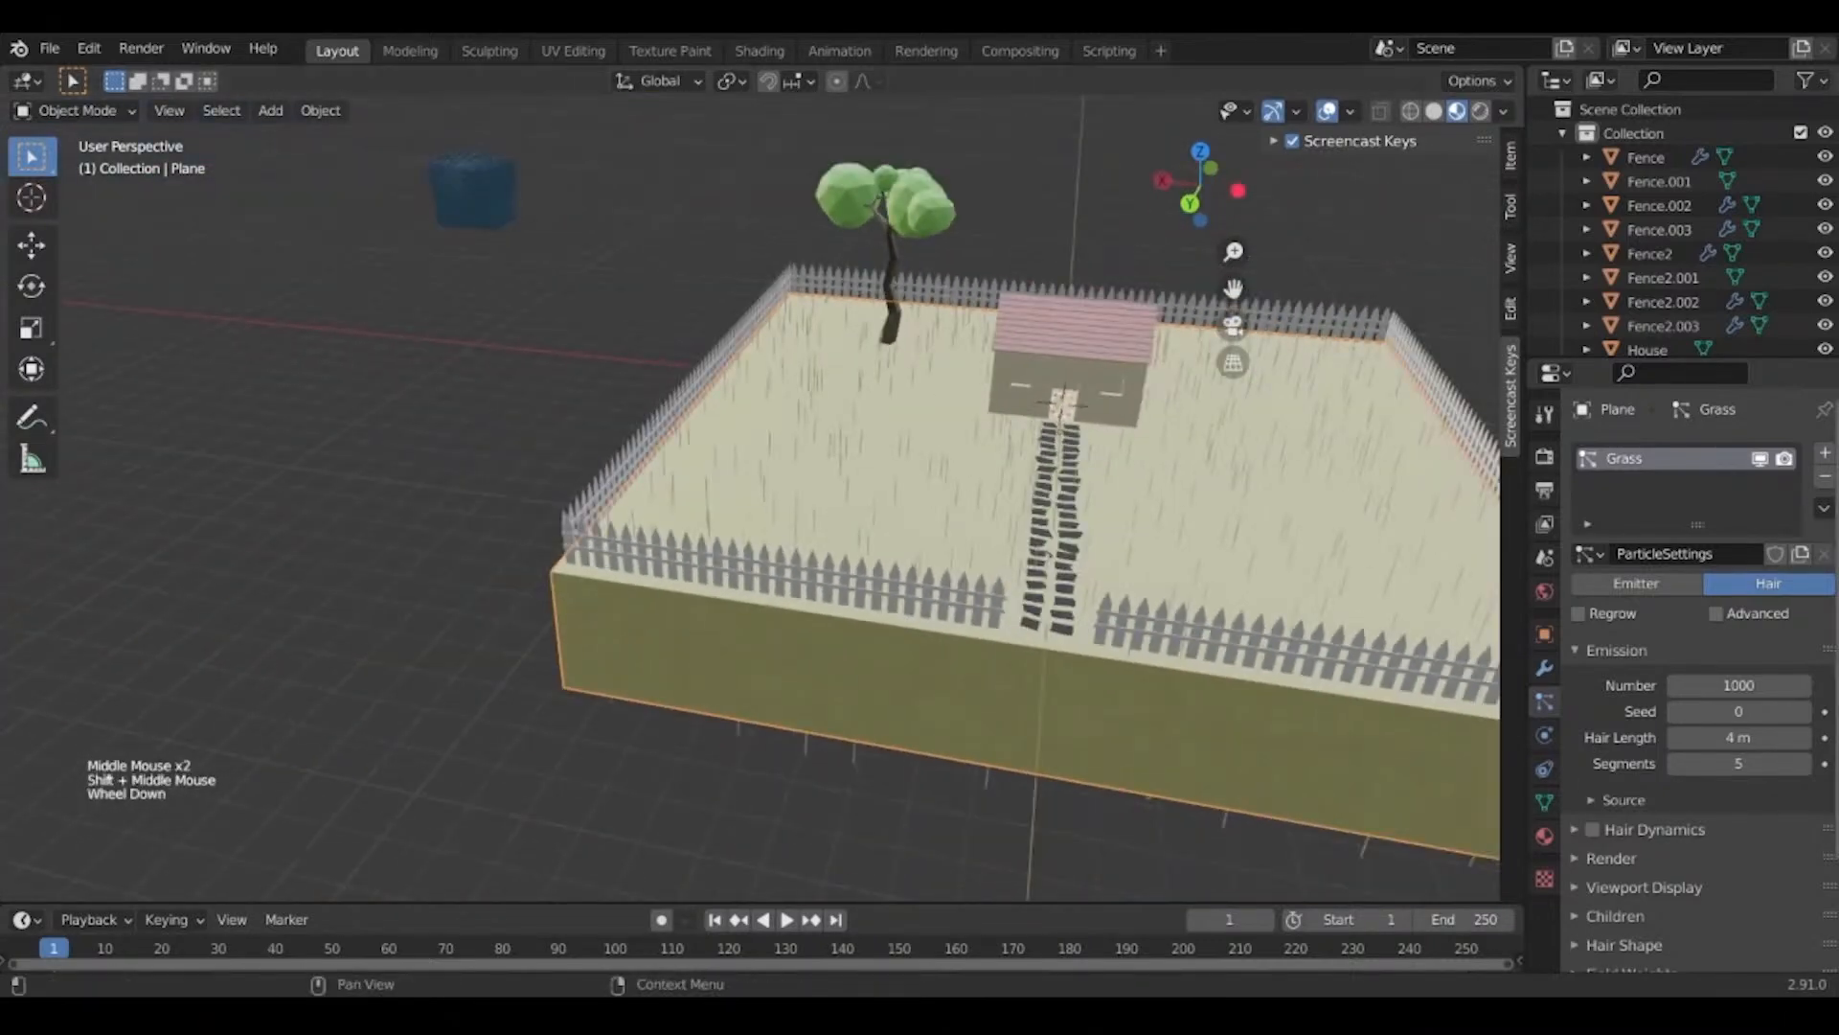
Set the Grass hair particles to render as Collection.
scroll(1750, 785, down, 5)
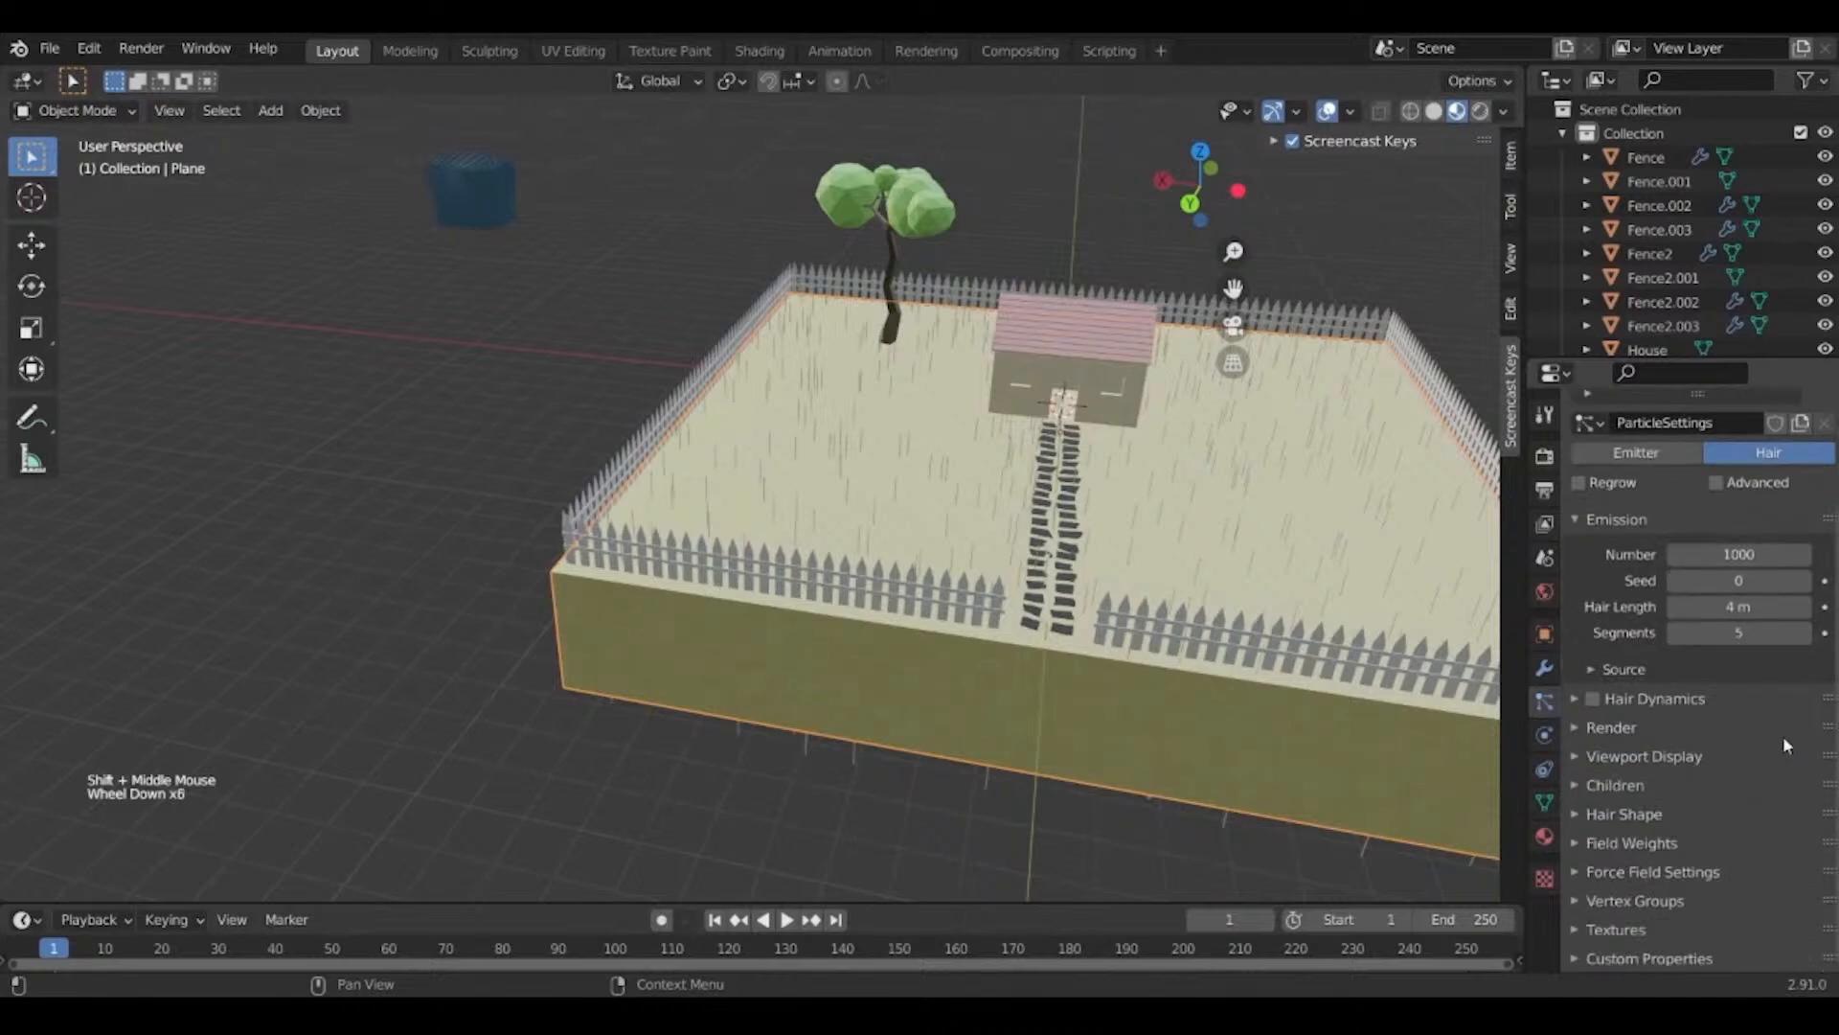
scroll(1657, 768, down, 2)
click(1609, 728)
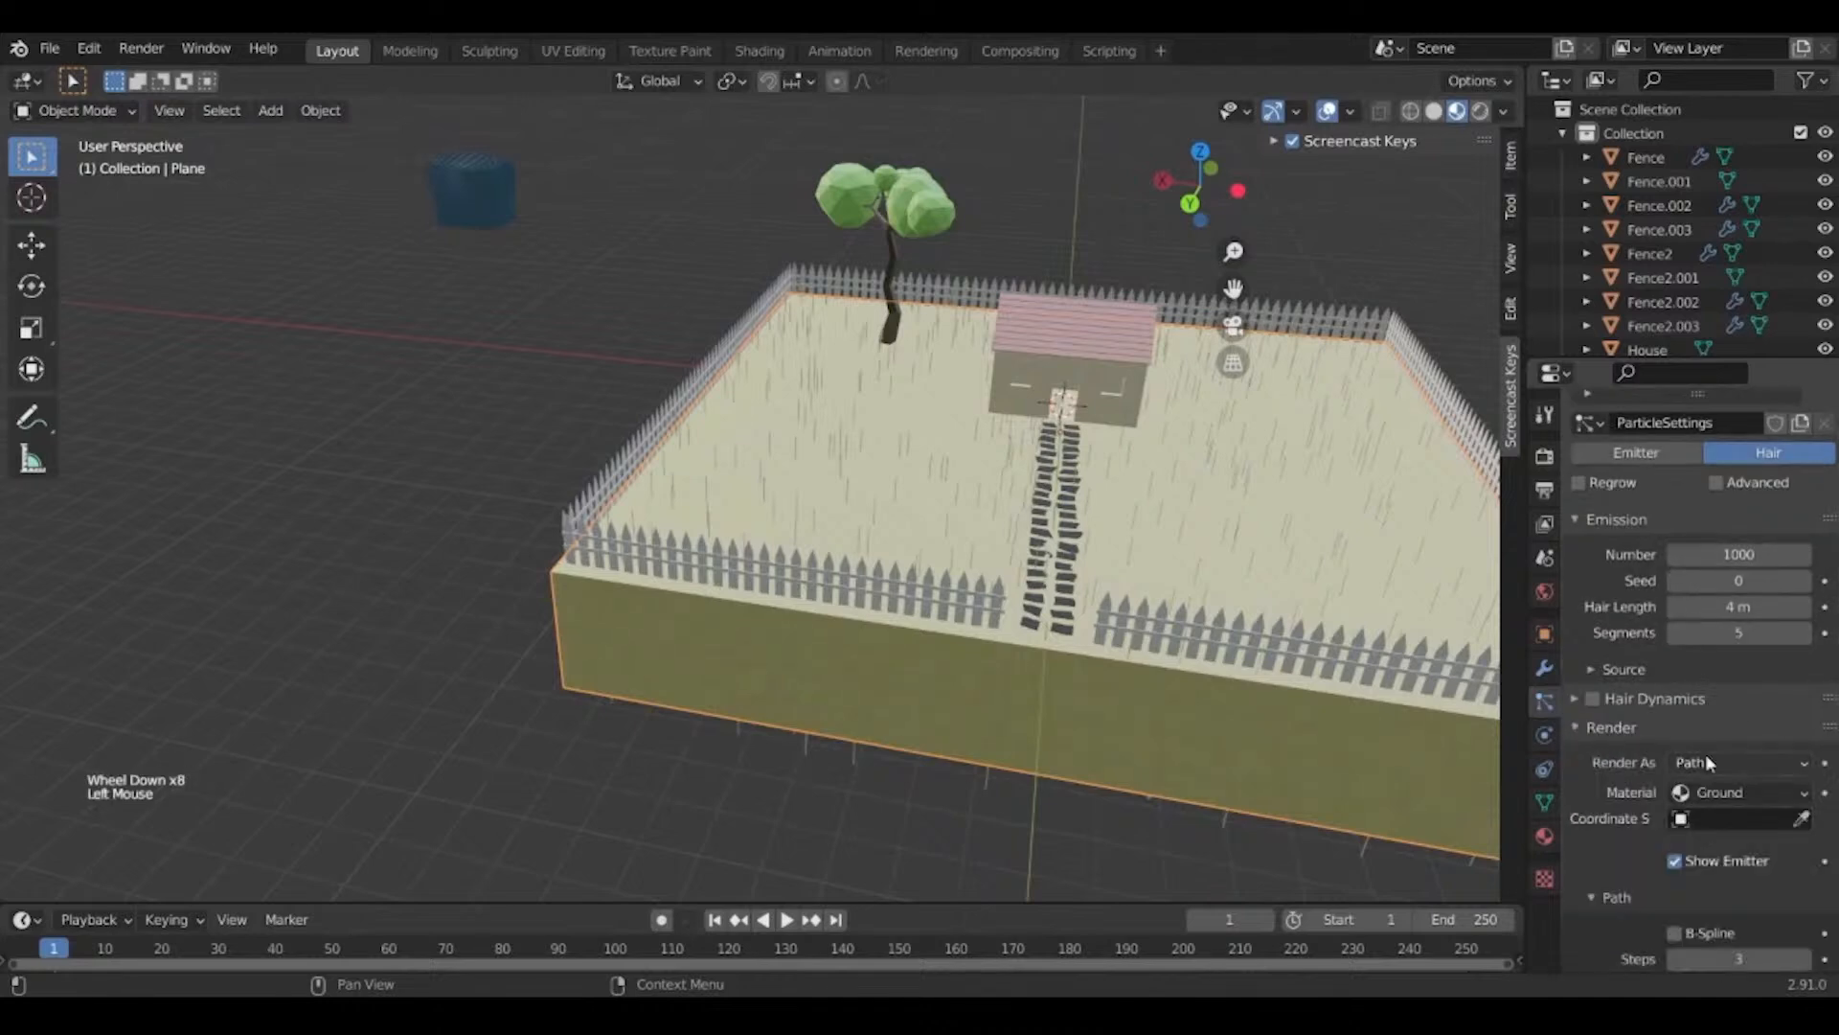
click(1707, 763)
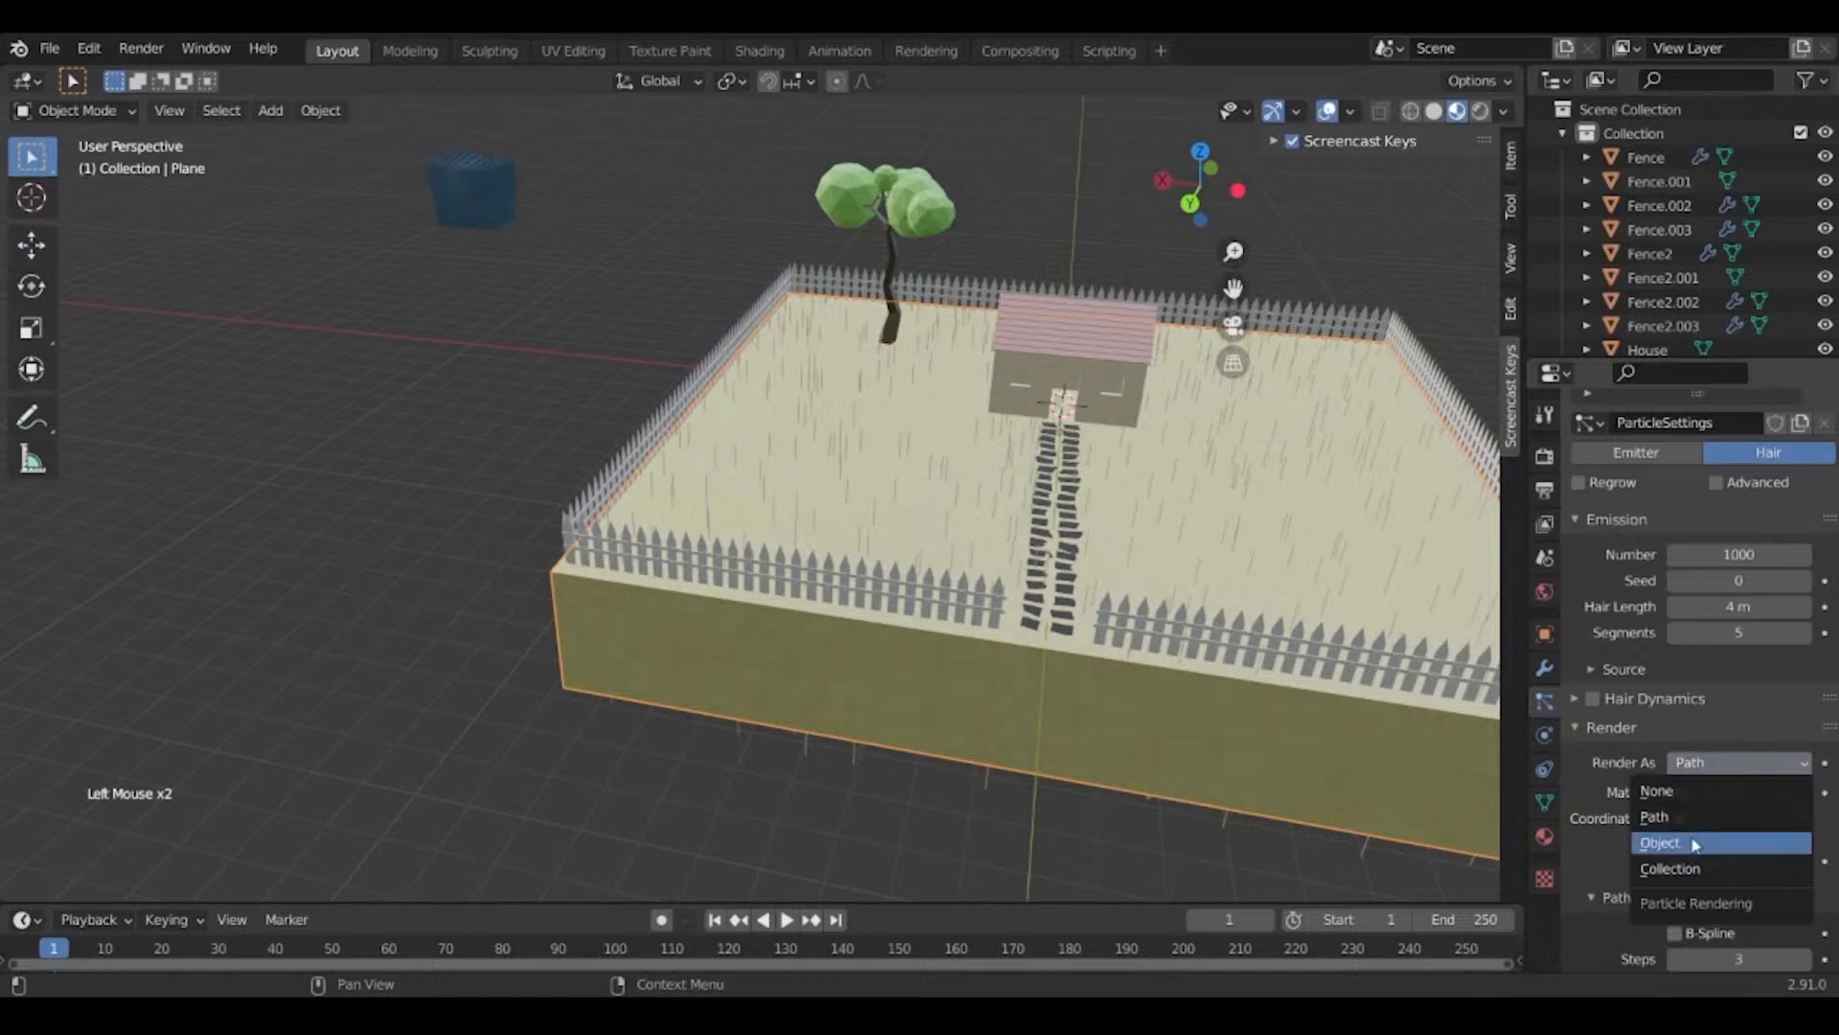
click(1678, 874)
shift+middle_drag(786, 623, 835, 748)
scroll(893, 787, up, 2)
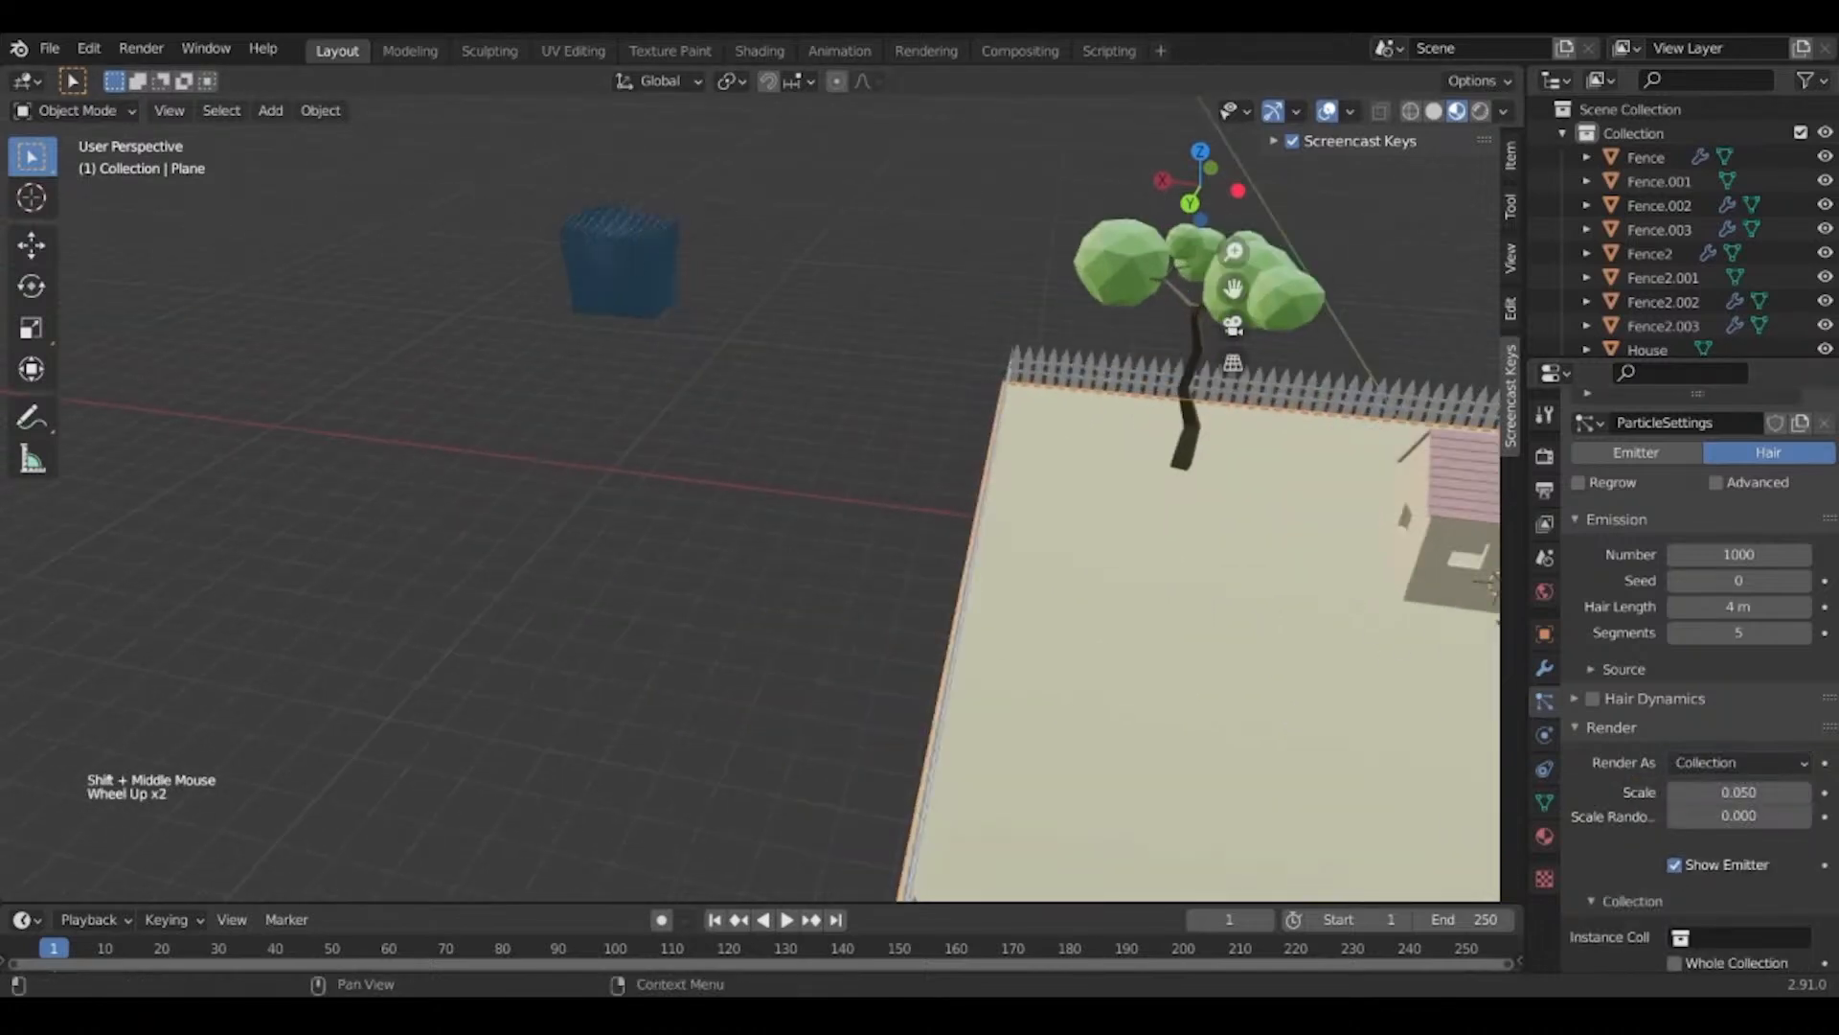
Assign the Grass collection as the particles' instance collection and set their render scale to 0.14.
scroll(1739, 858, down, 1)
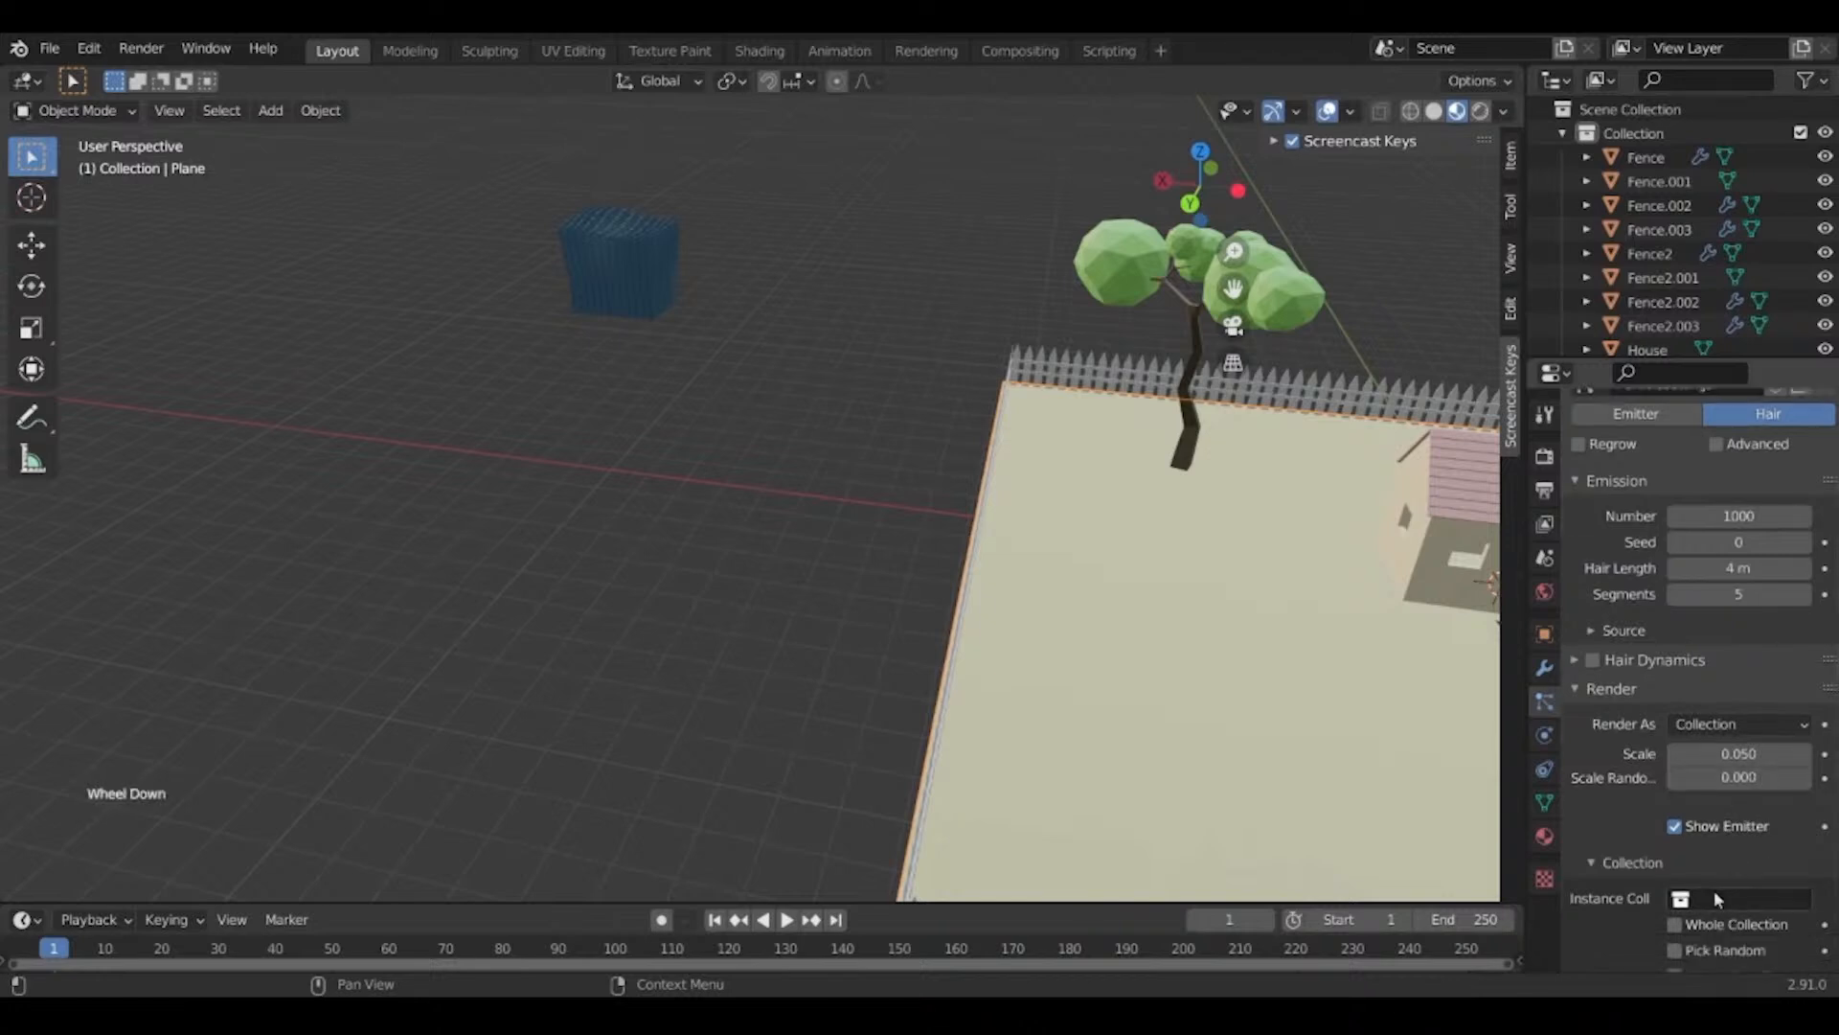
click(1715, 893)
click(1629, 792)
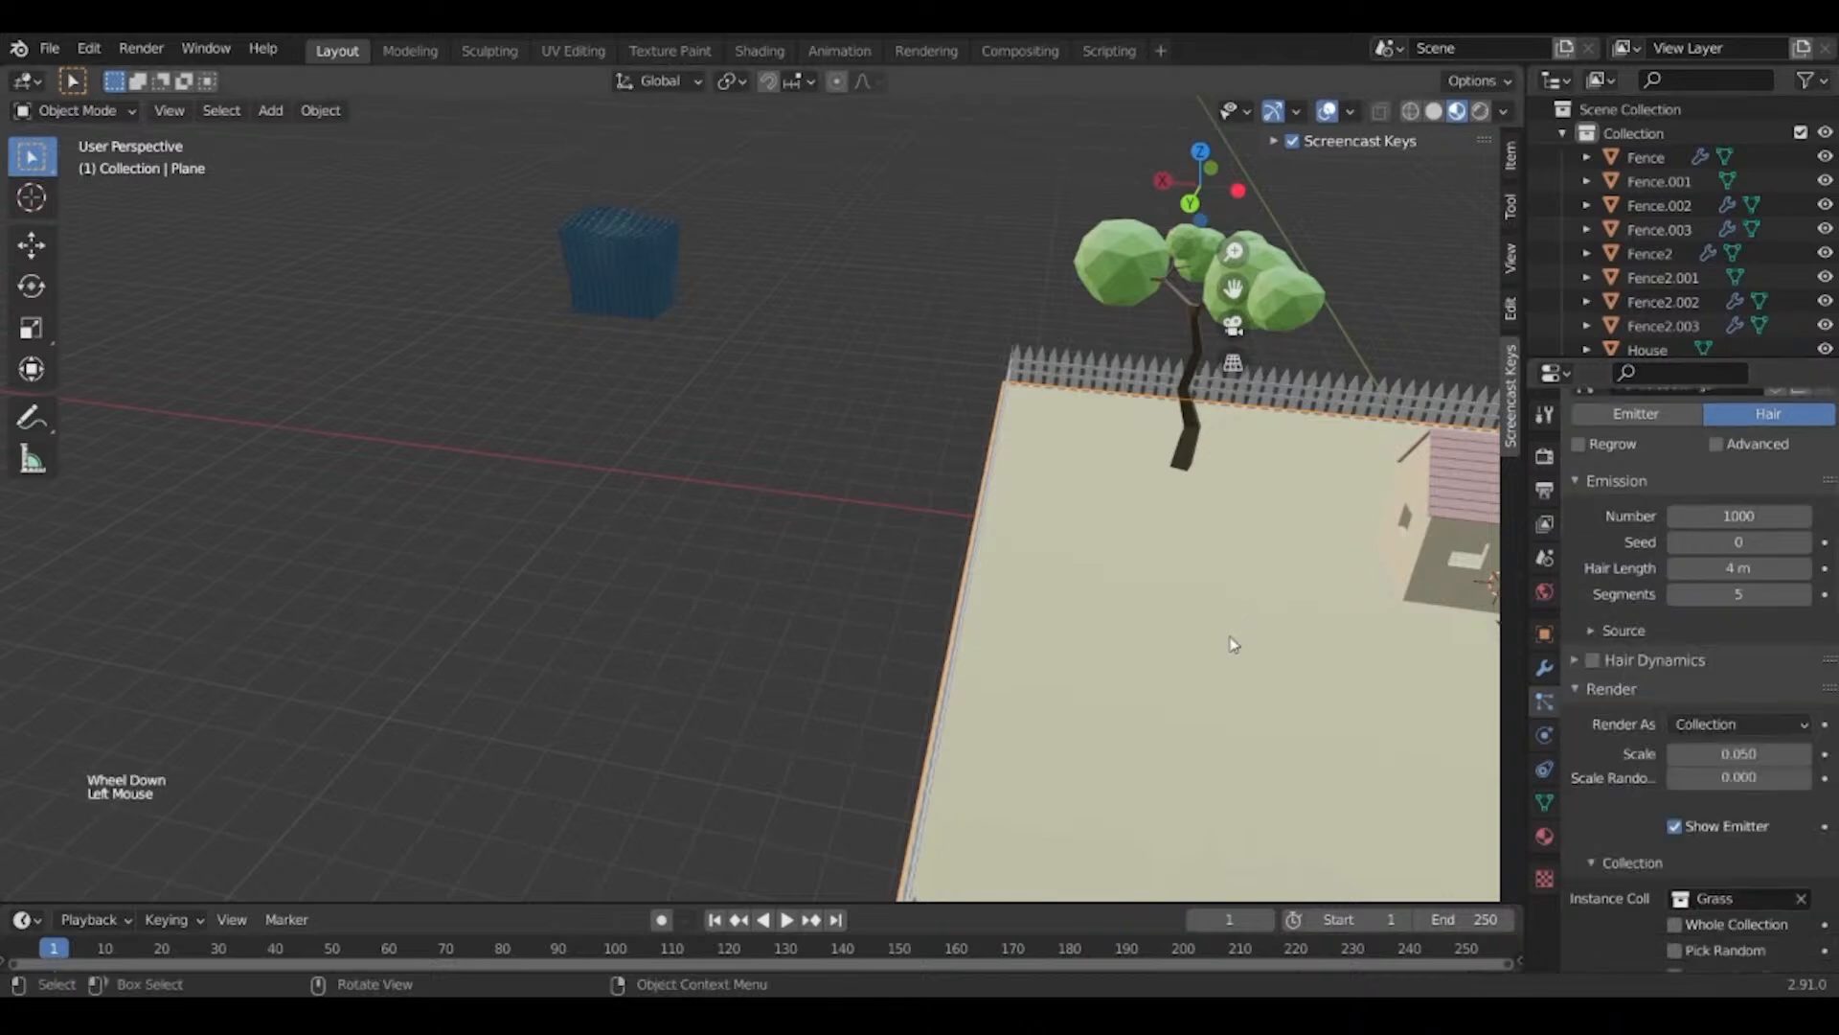
scroll(1233, 644, down, 3)
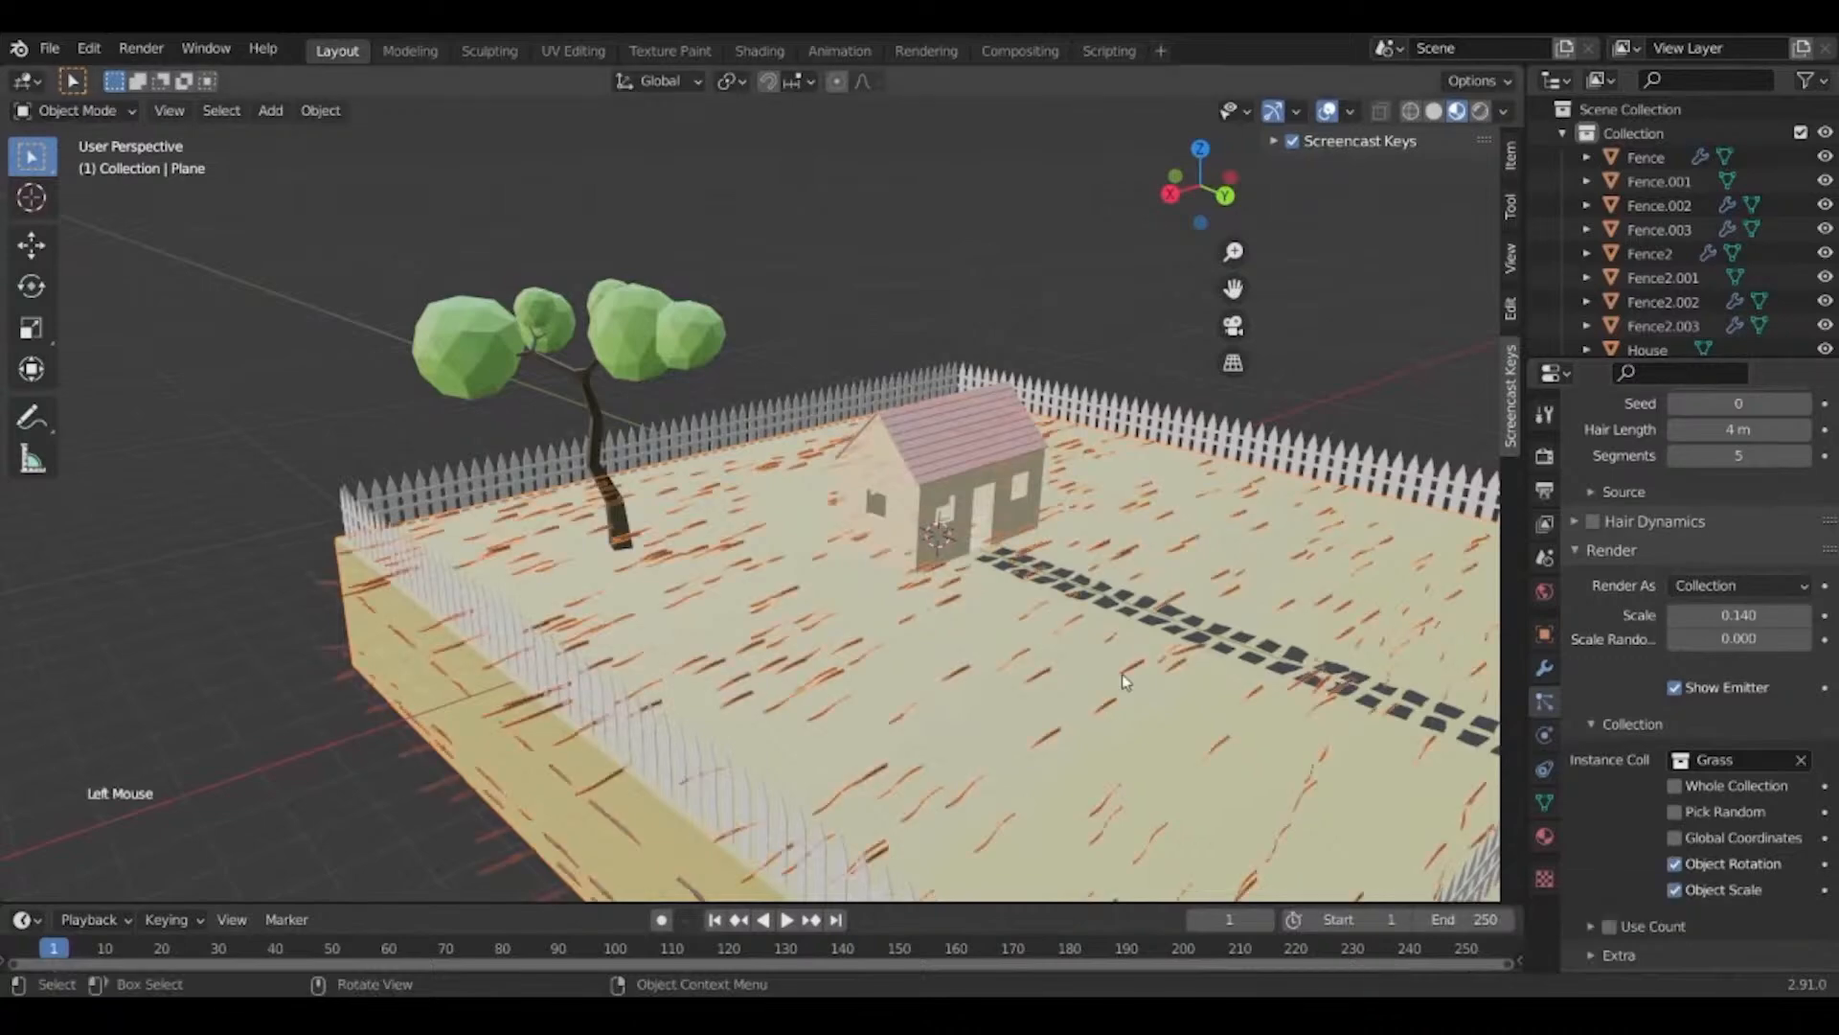
shift+middle_drag(1123, 674, 1135, 690)
scroll(1135, 690, up, 1)
scroll(1135, 690, down, 1)
shift+middle_drag(747, 622, 713, 659)
Select the whole block of grass blade strips standing beside the yard.
shift+middle_drag(273, 352, 371, 319)
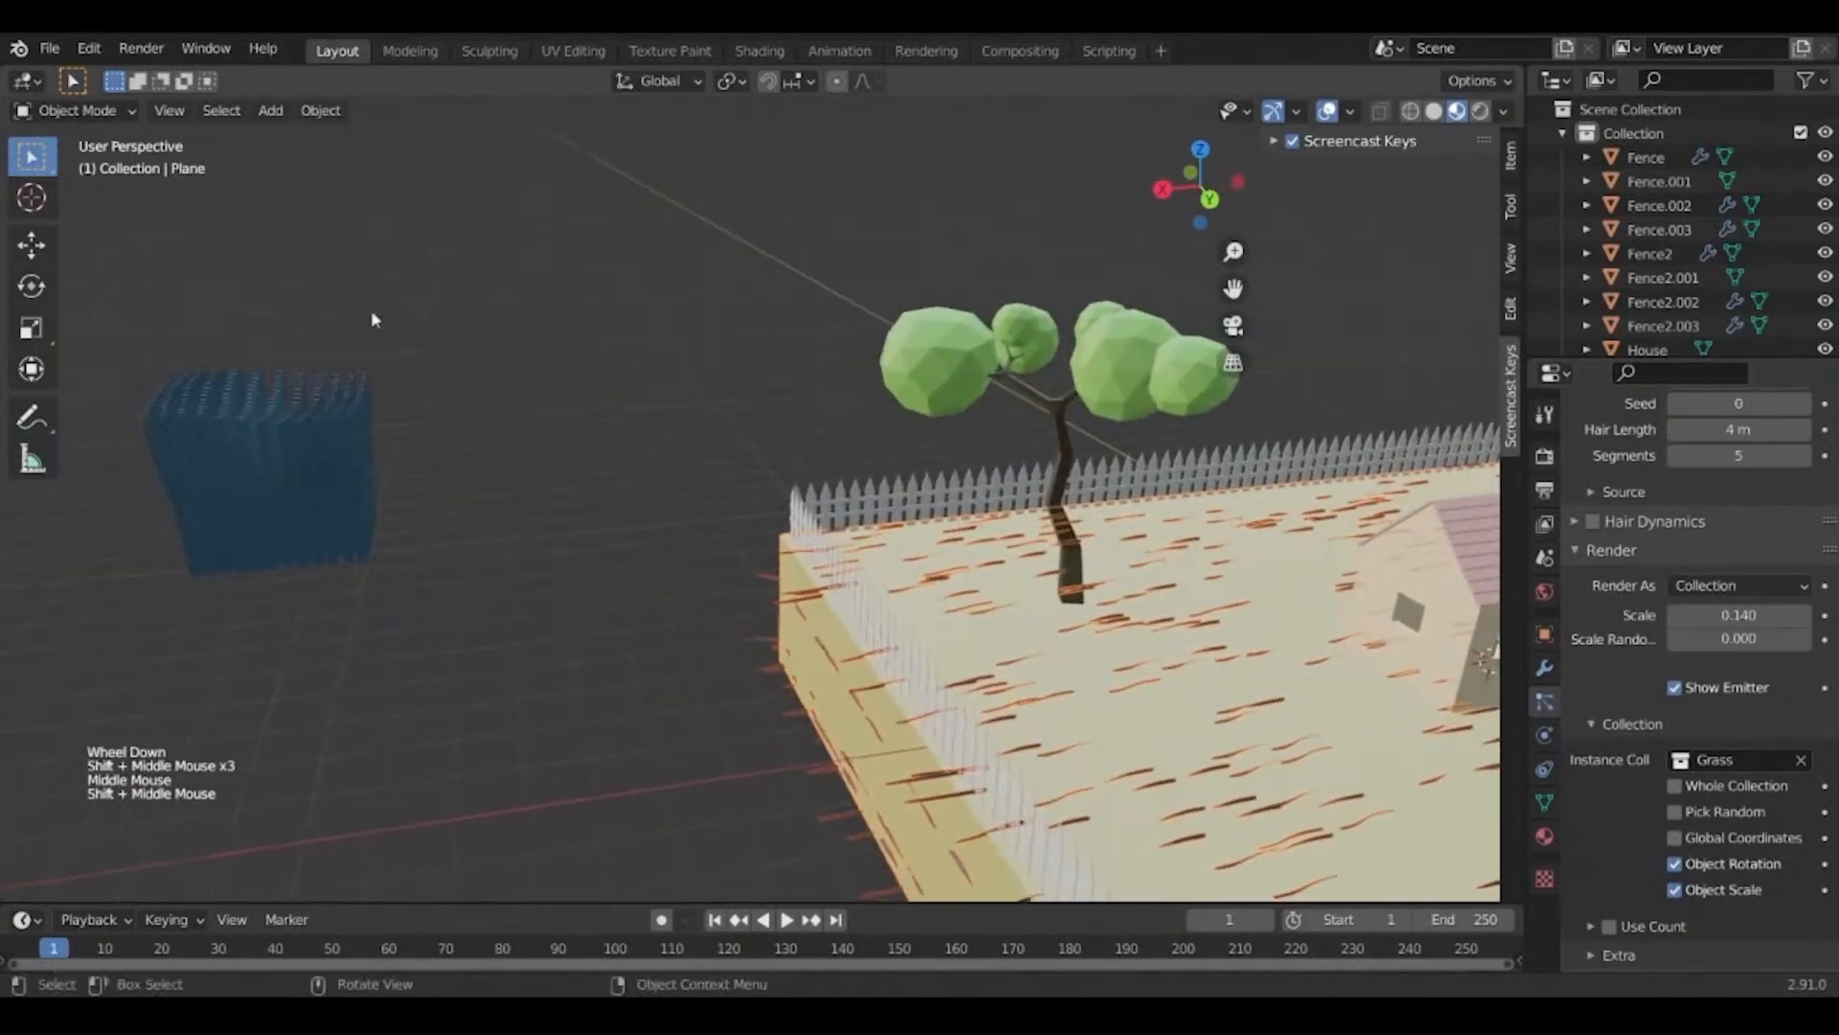
drag(433, 276, 153, 522)
shift+middle_drag(249, 575, 320, 529)
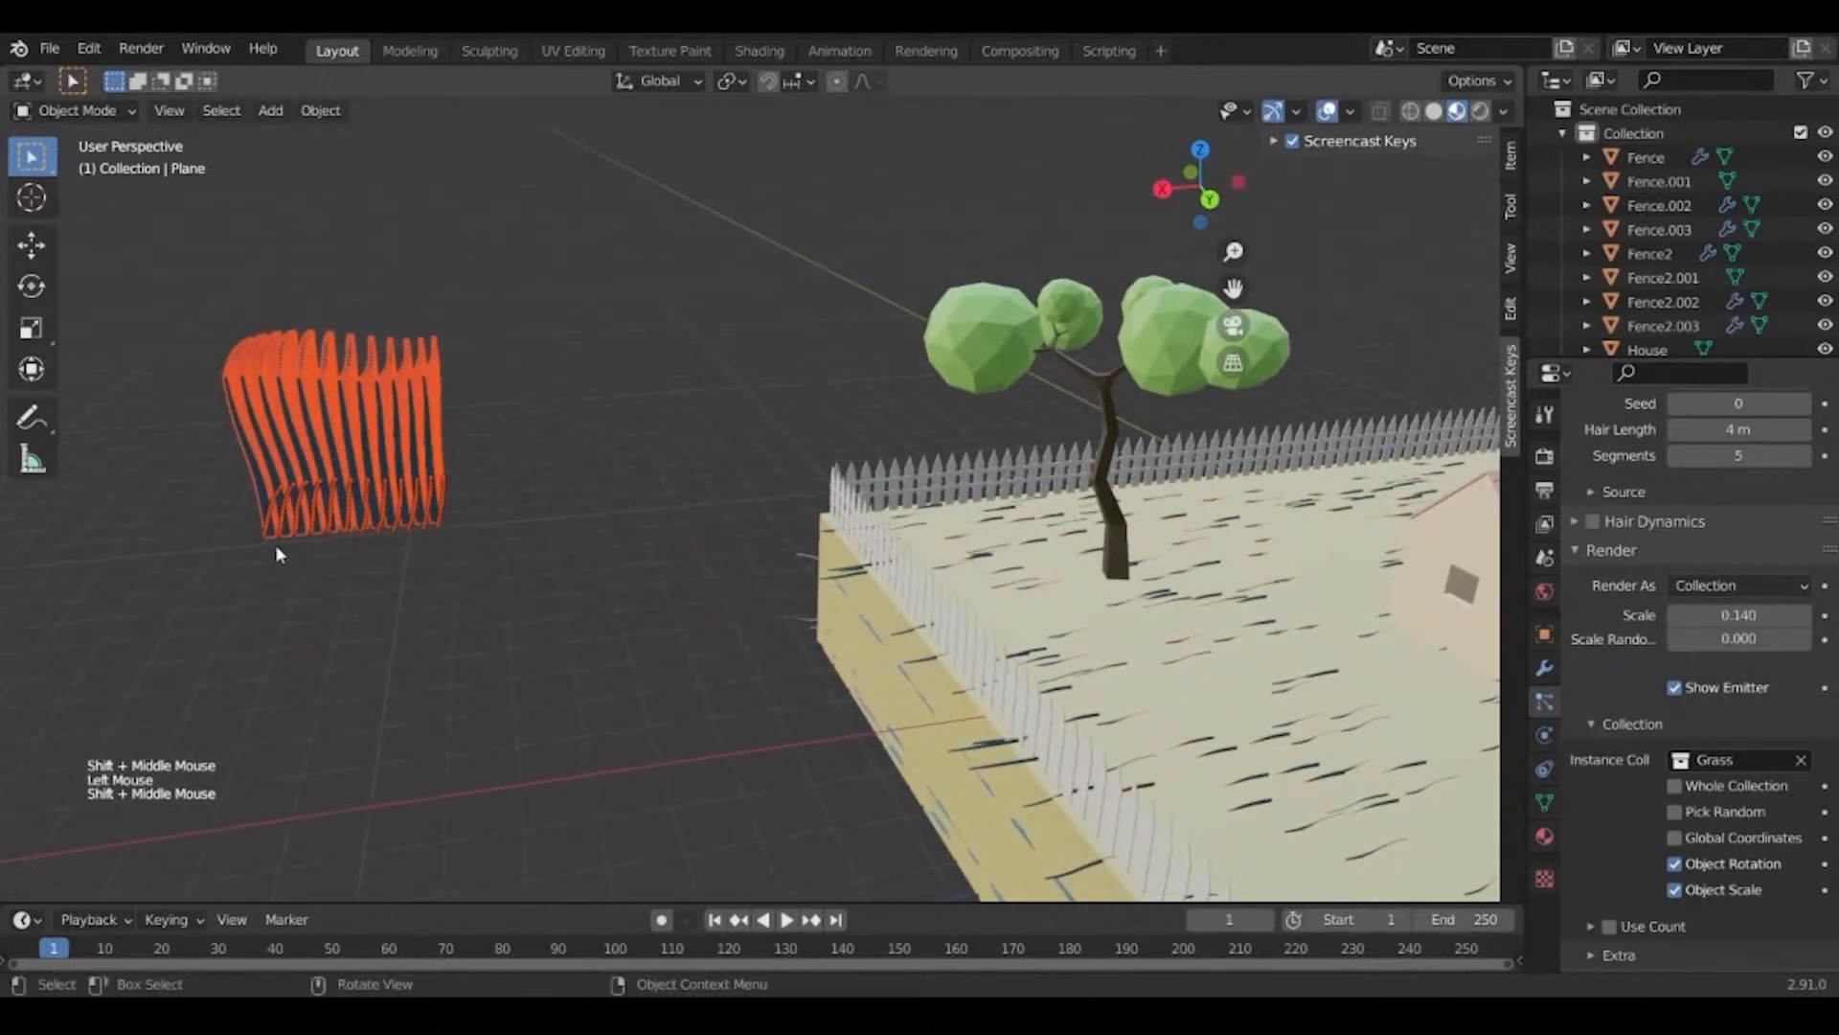
key(r)
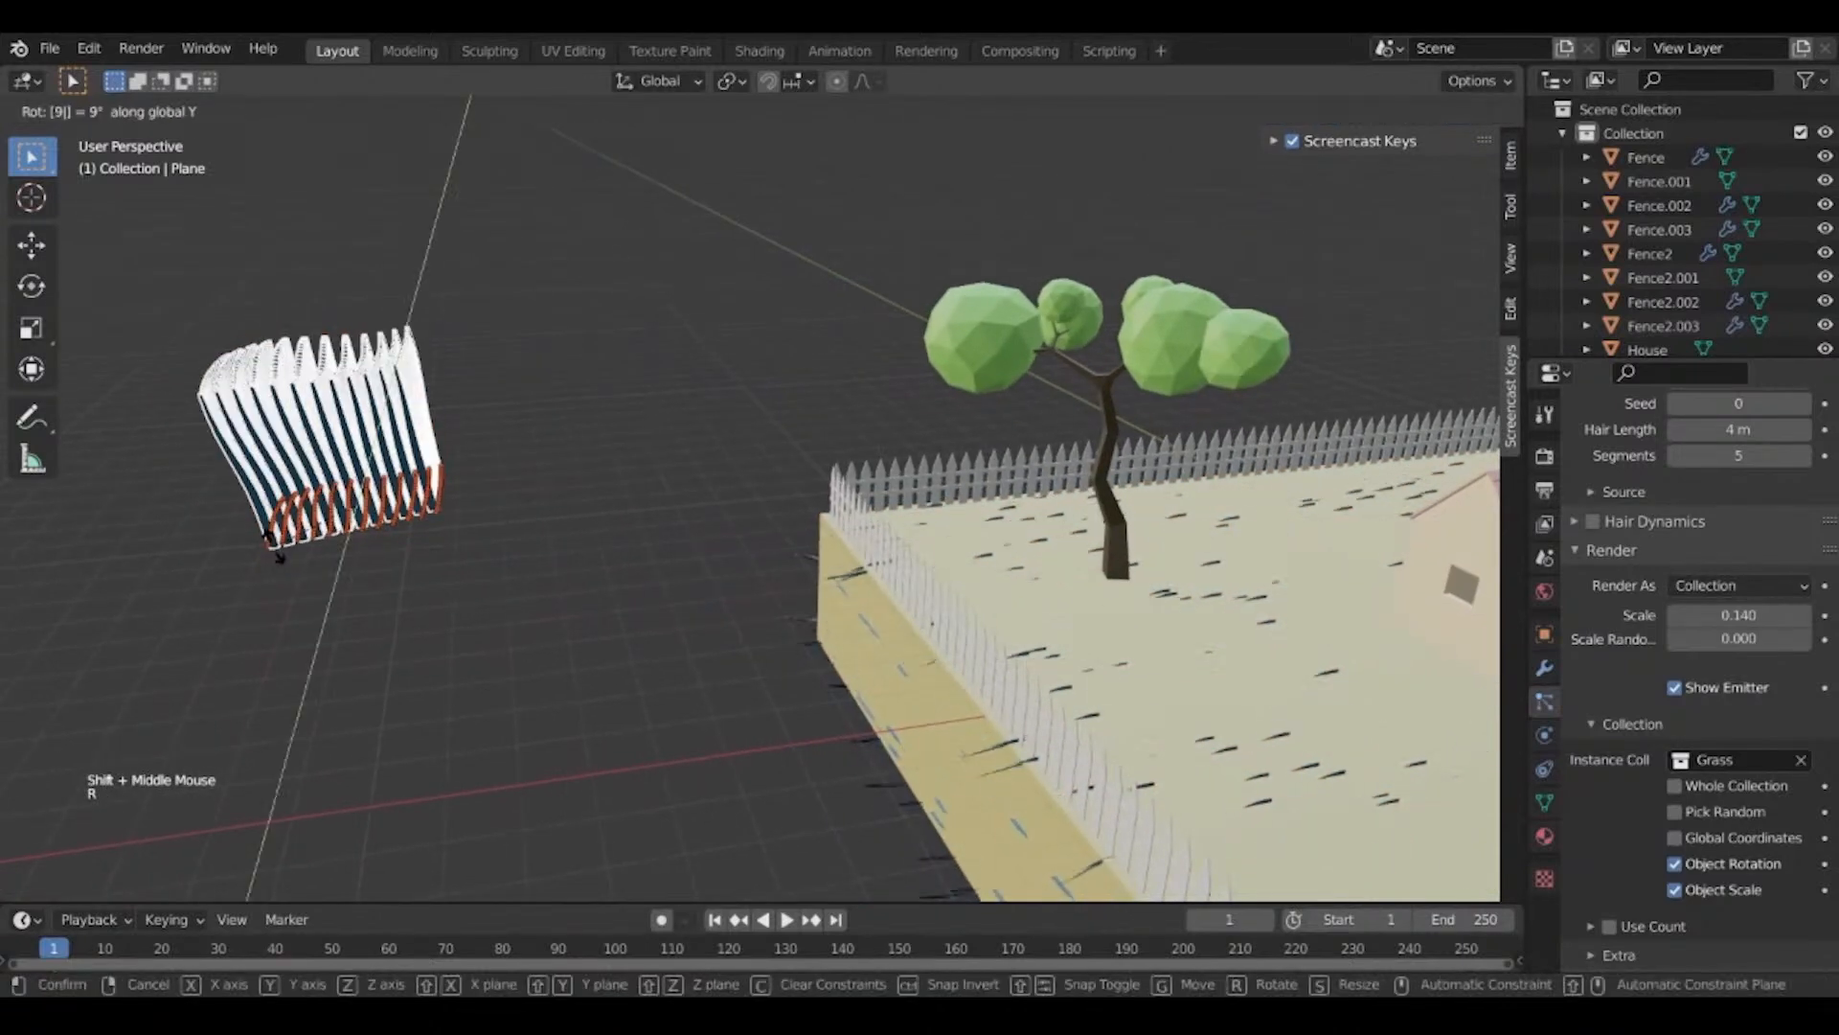
right_click(267, 548)
key(t)
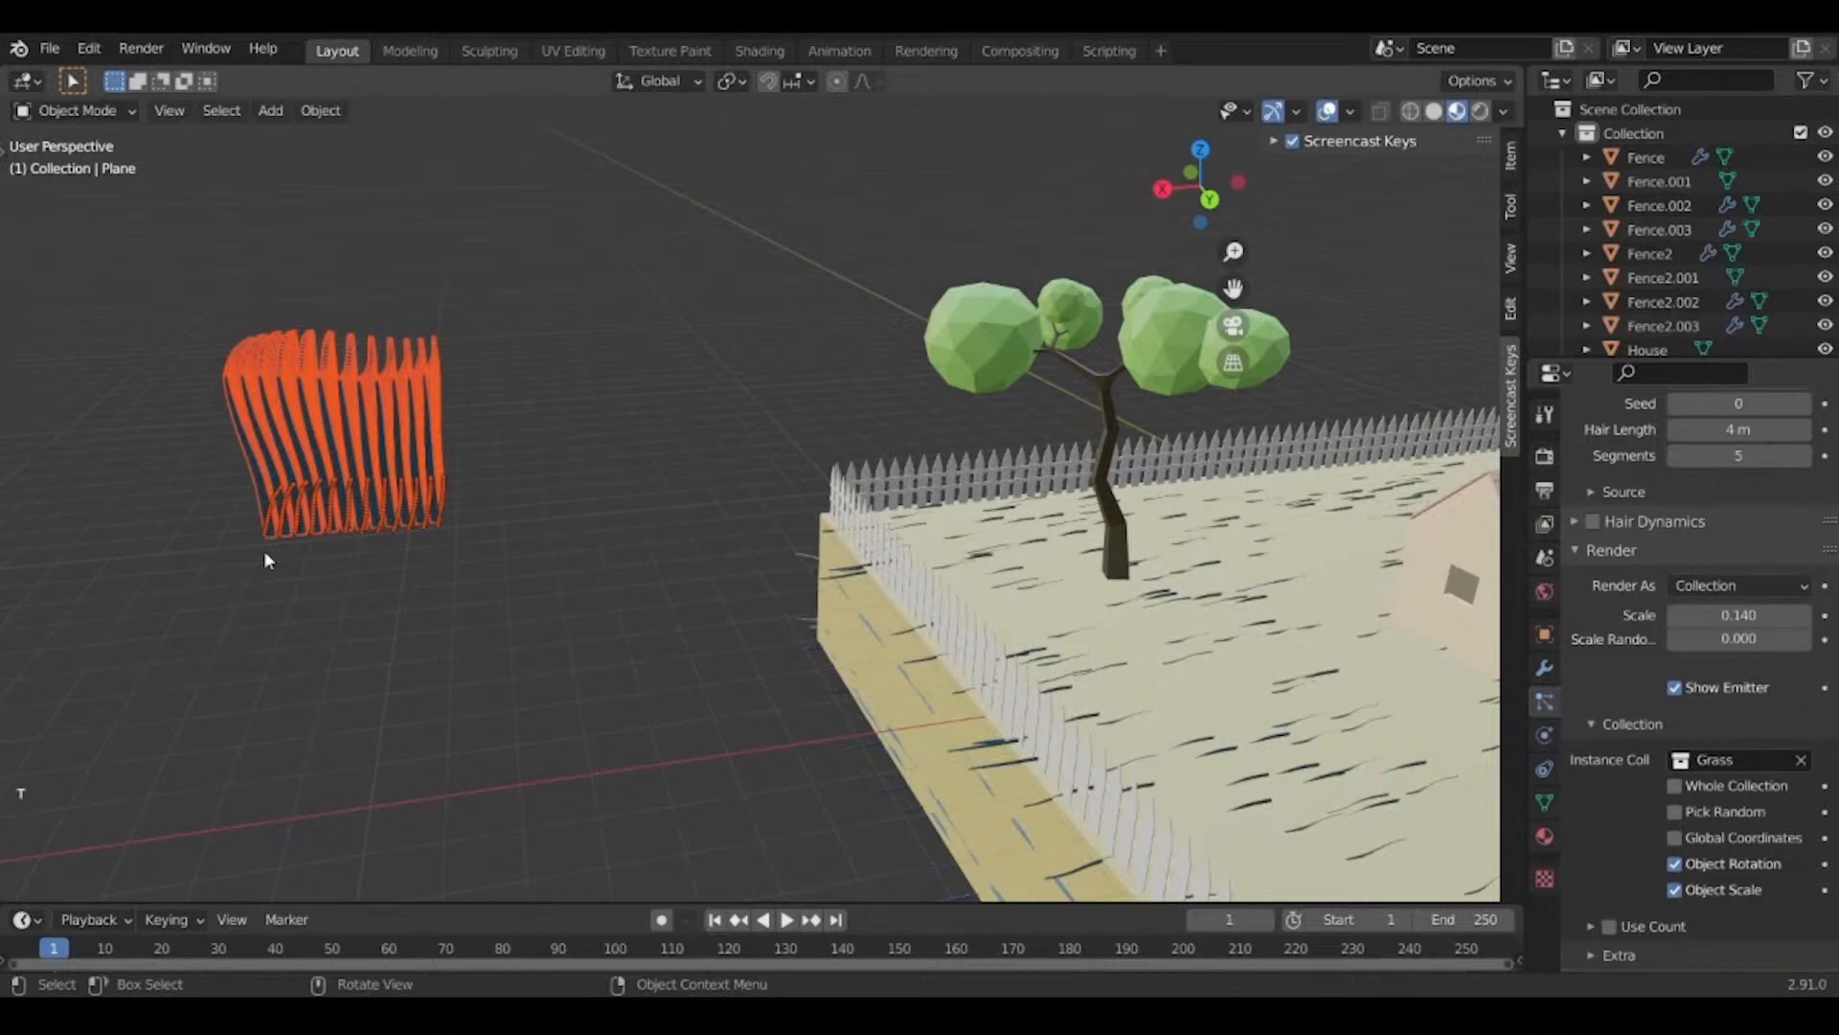
key(t)
Rotate the selected blade strips about the global Y axis until the scattered blades stand upright on the ground.
key(r)
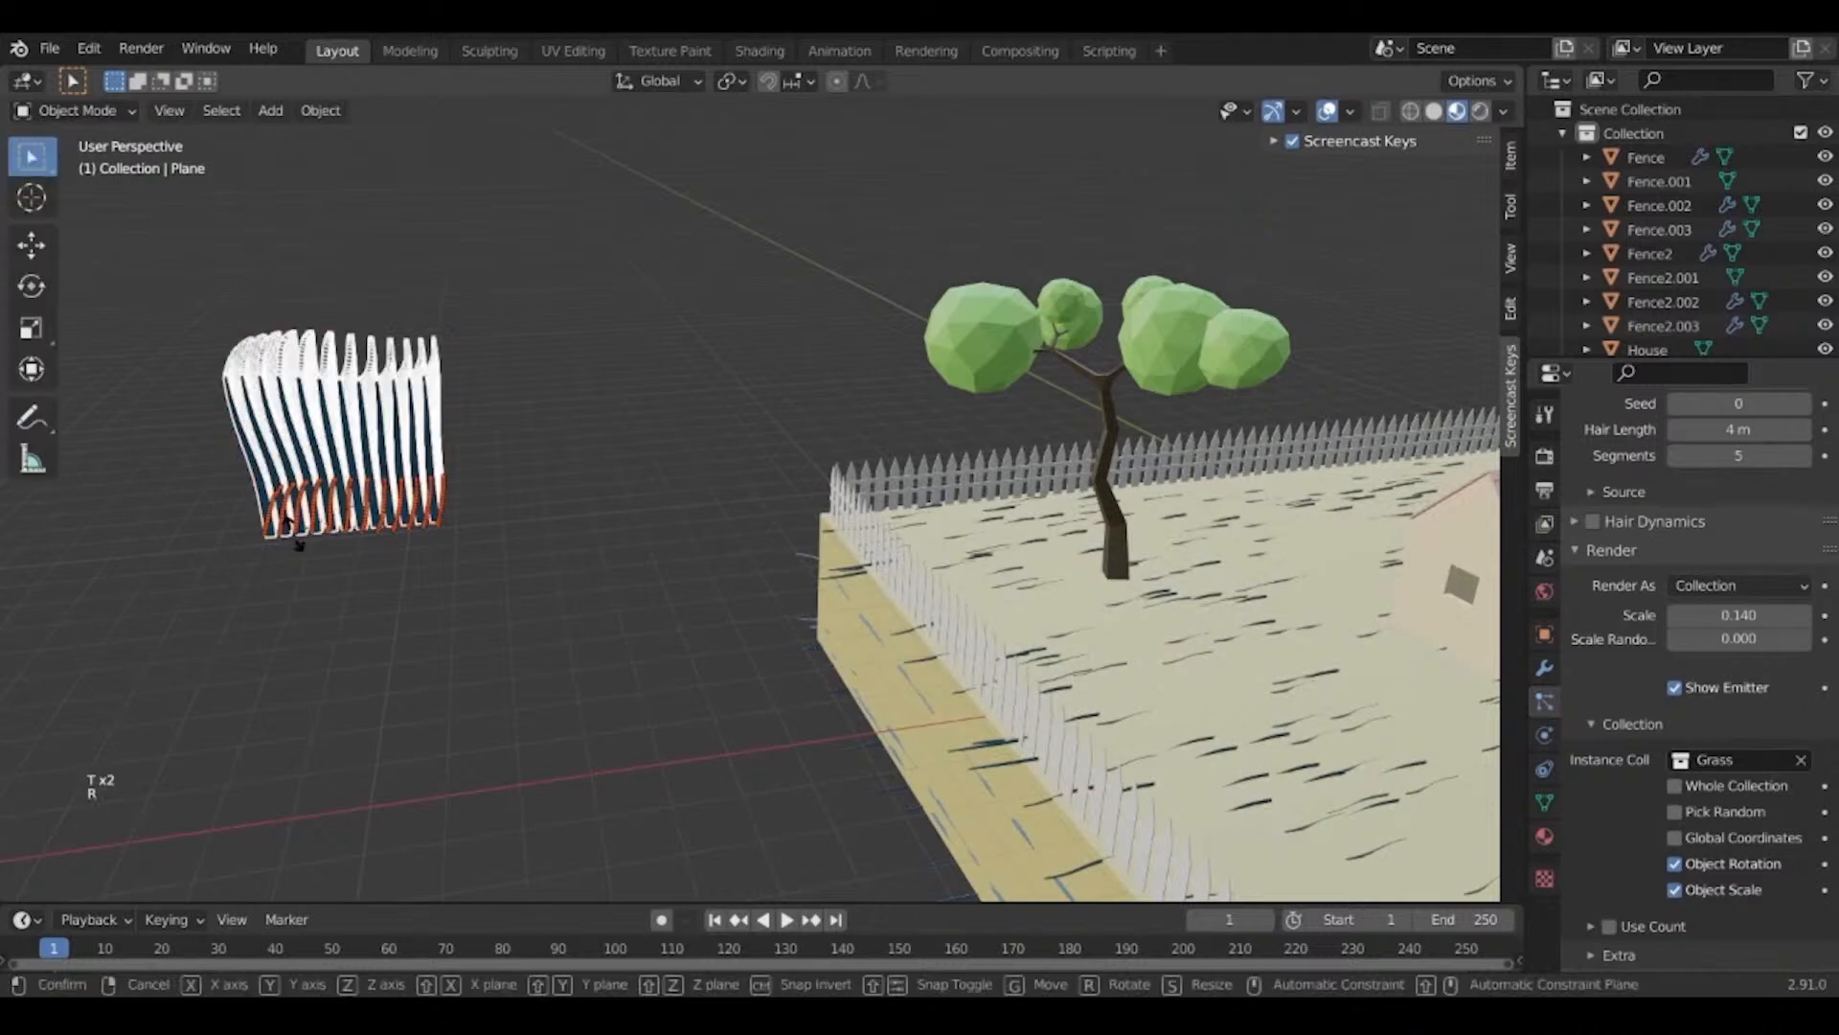
key(y)
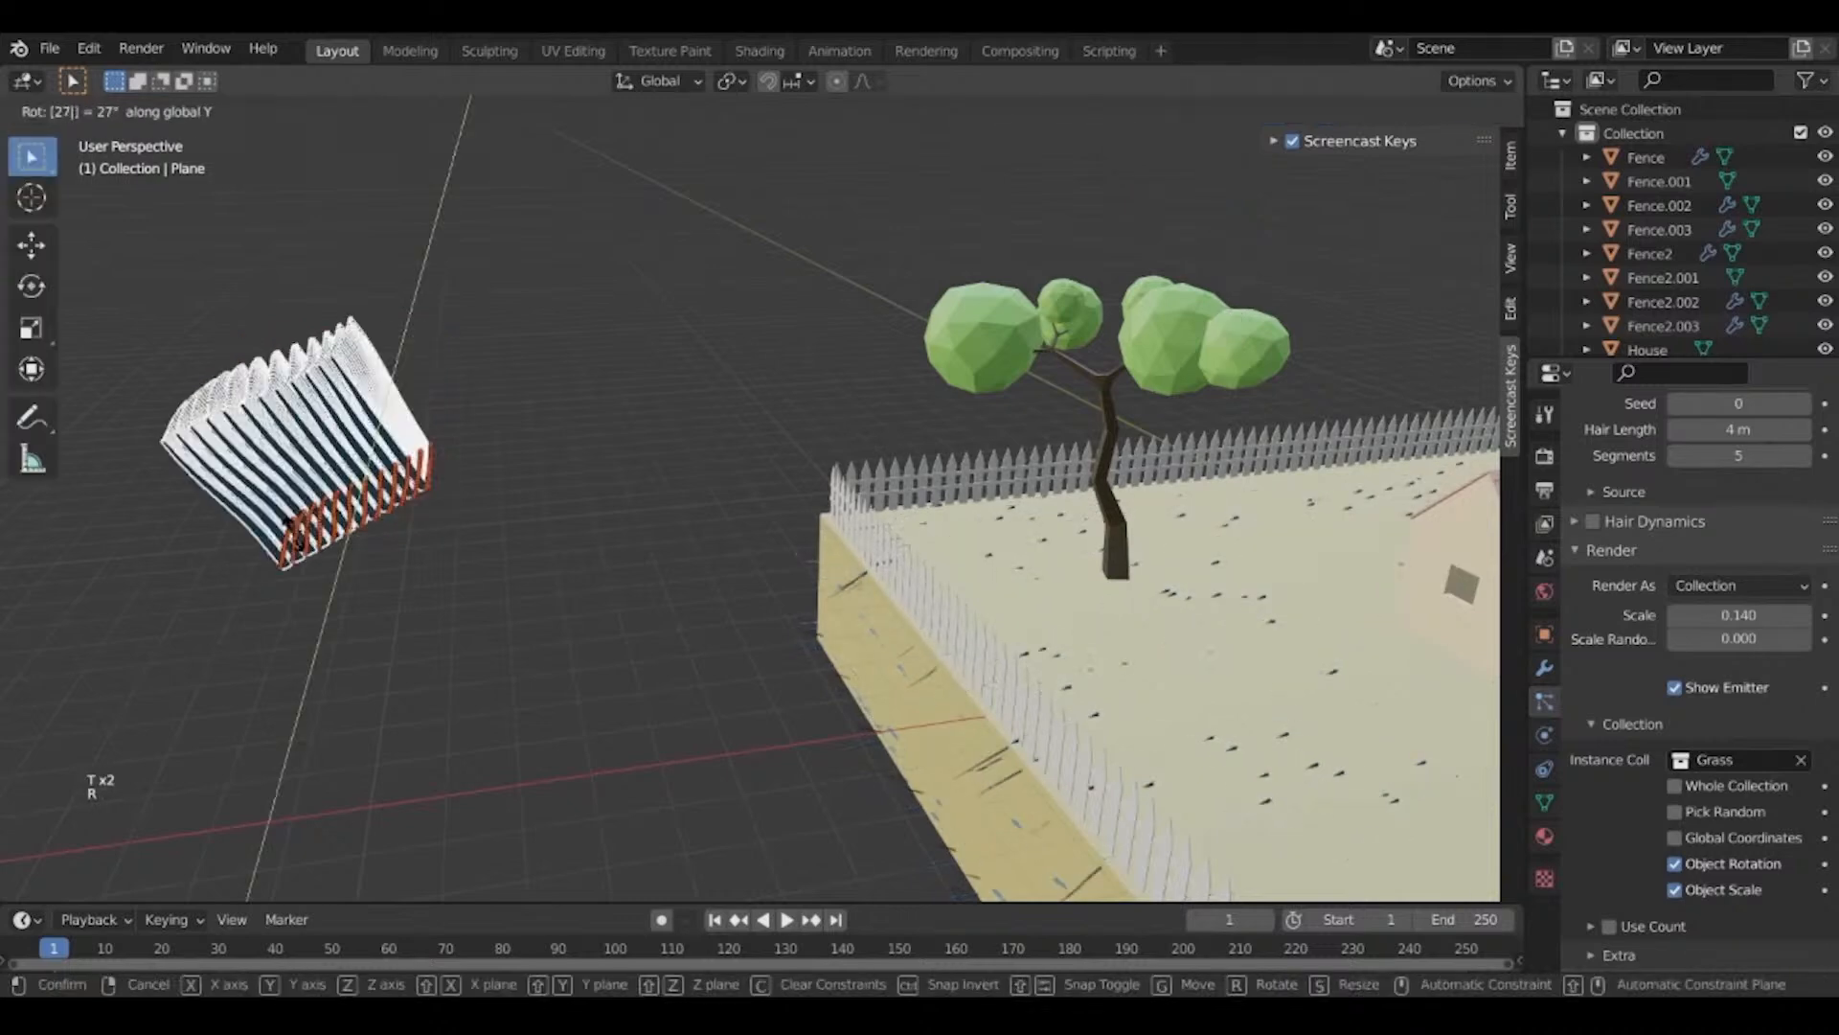
click(297, 538)
Lower the render scale of the grass particles to 0.02.
shift+middle_drag(588, 590, 575, 450)
scroll(492, 485, up, 2)
click(1675, 615)
click(1675, 615)
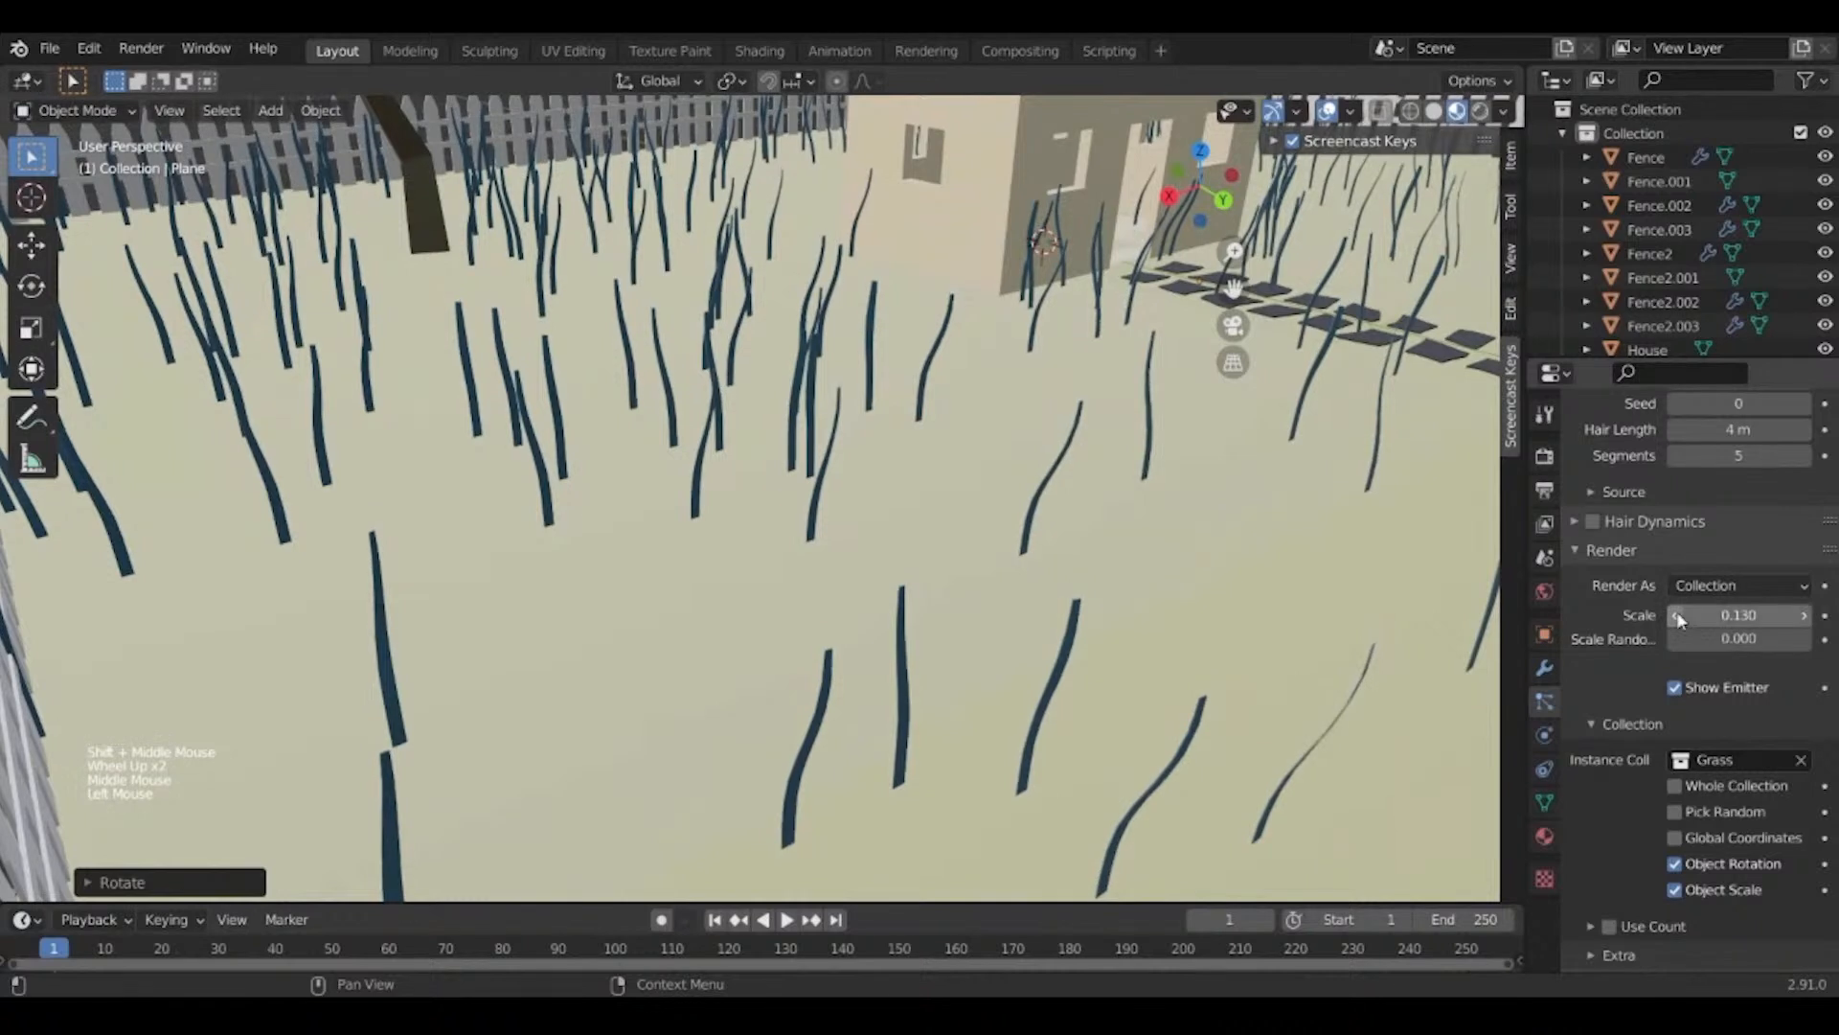
click(1674, 615)
click(1674, 615)
click(1675, 615)
click(1675, 615)
click(1675, 615)
click(1674, 615)
click(1675, 615)
click(1674, 615)
click(1675, 616)
click(1674, 616)
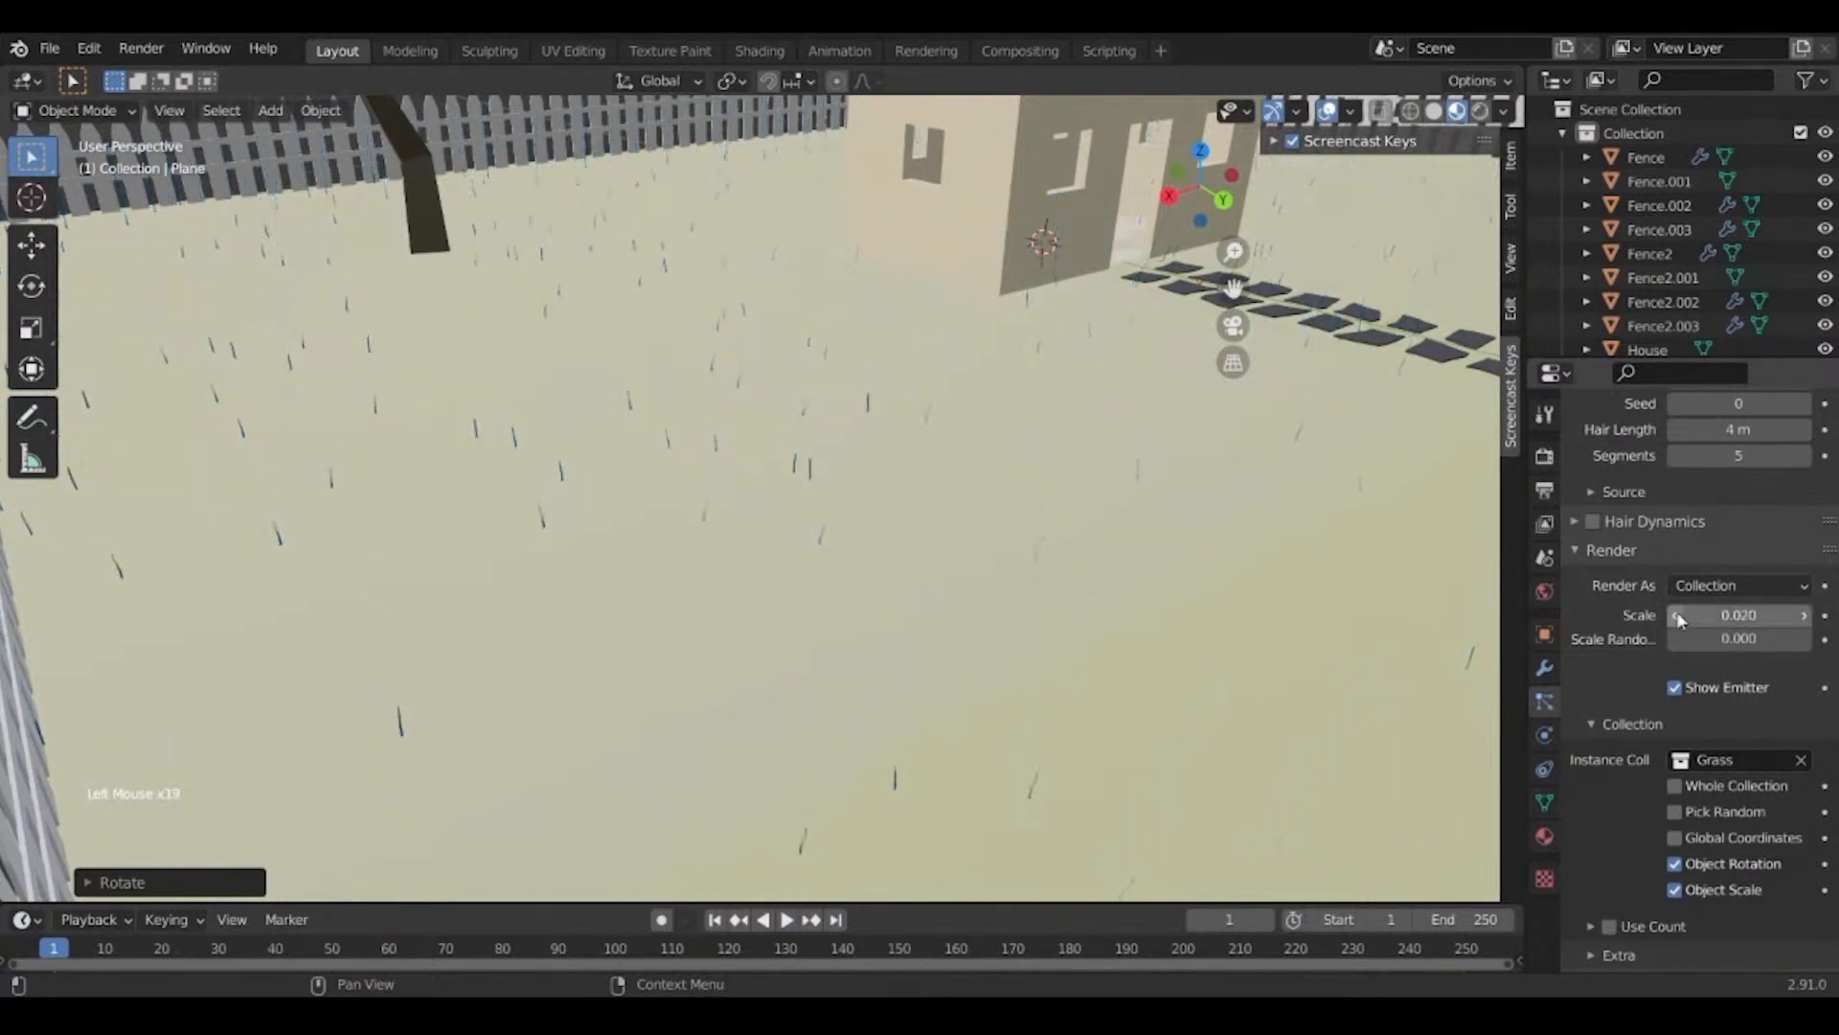
Raise the grass particles' render scale to 0.09 and check the blades across the yard.
click(1794, 615)
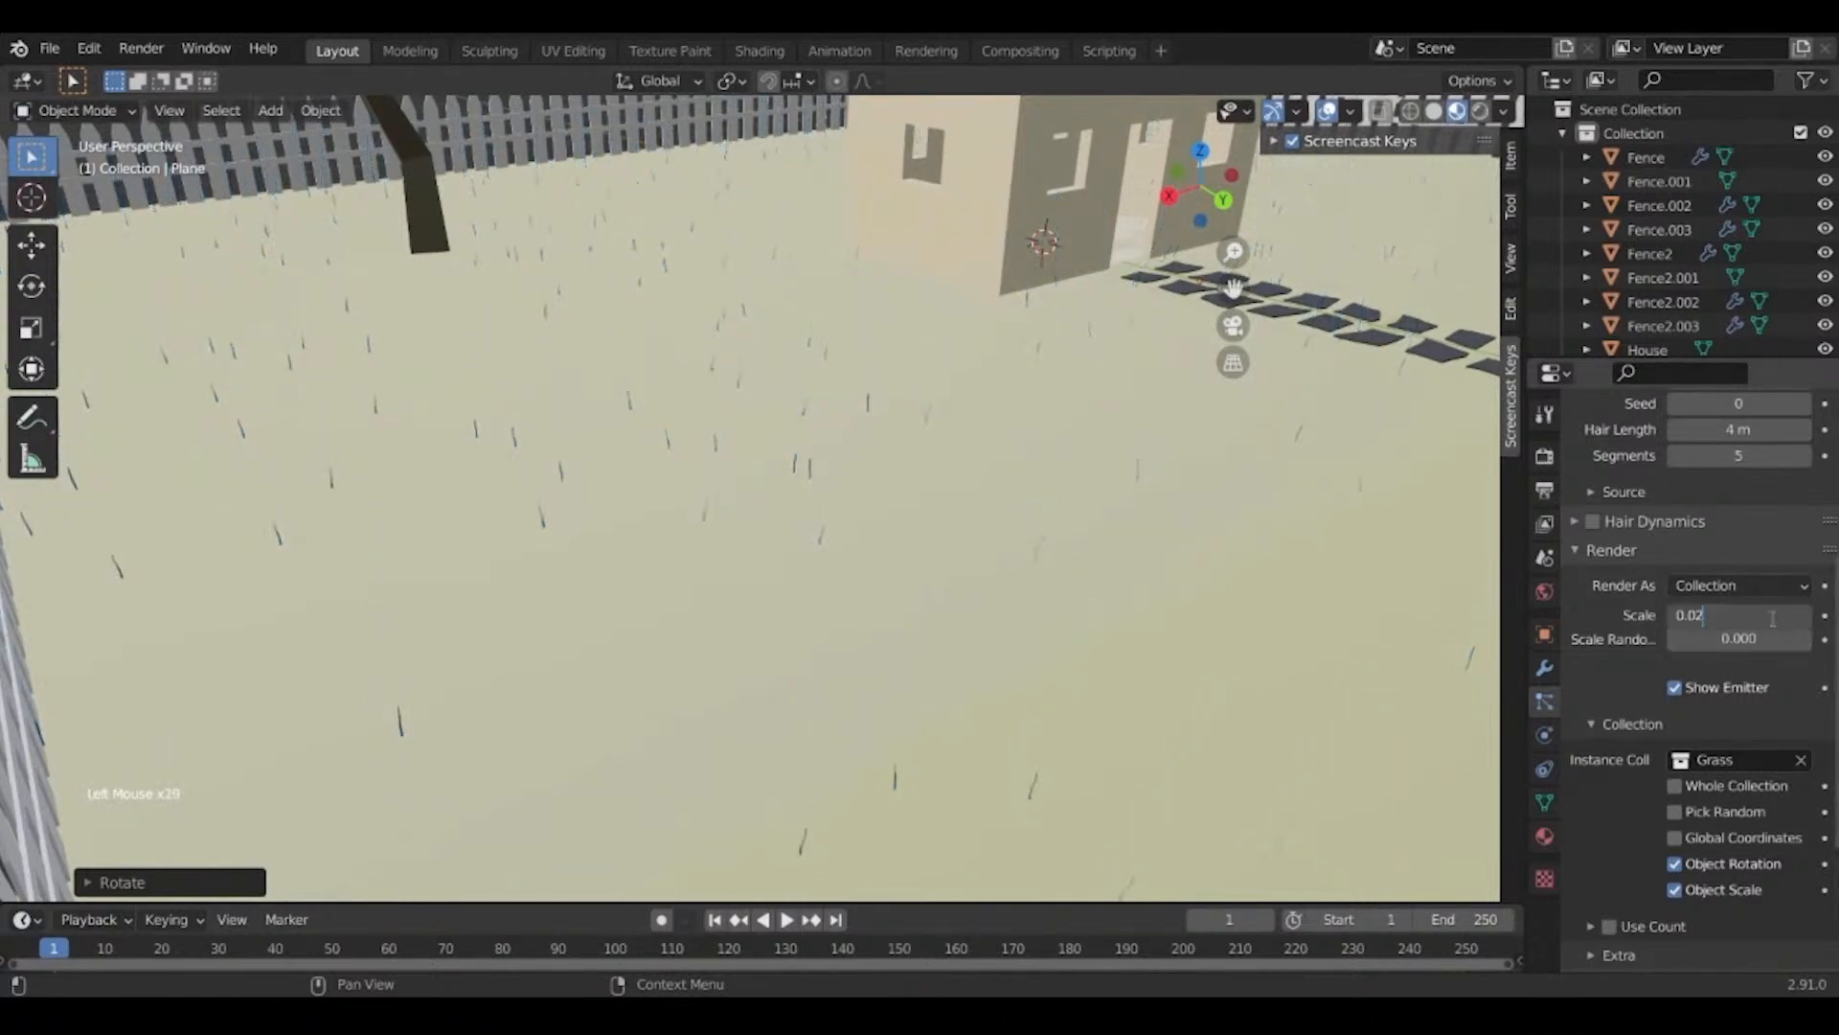
click(1803, 615)
click(1803, 615)
click(1803, 615)
click(1803, 615)
click(1803, 616)
click(1803, 615)
middle_drag(862, 689, 1006, 559)
scroll(716, 703, down, 3)
middle_drag(957, 469, 839, 479)
scroll(793, 547, up, 2)
scroll(793, 547, down, 3)
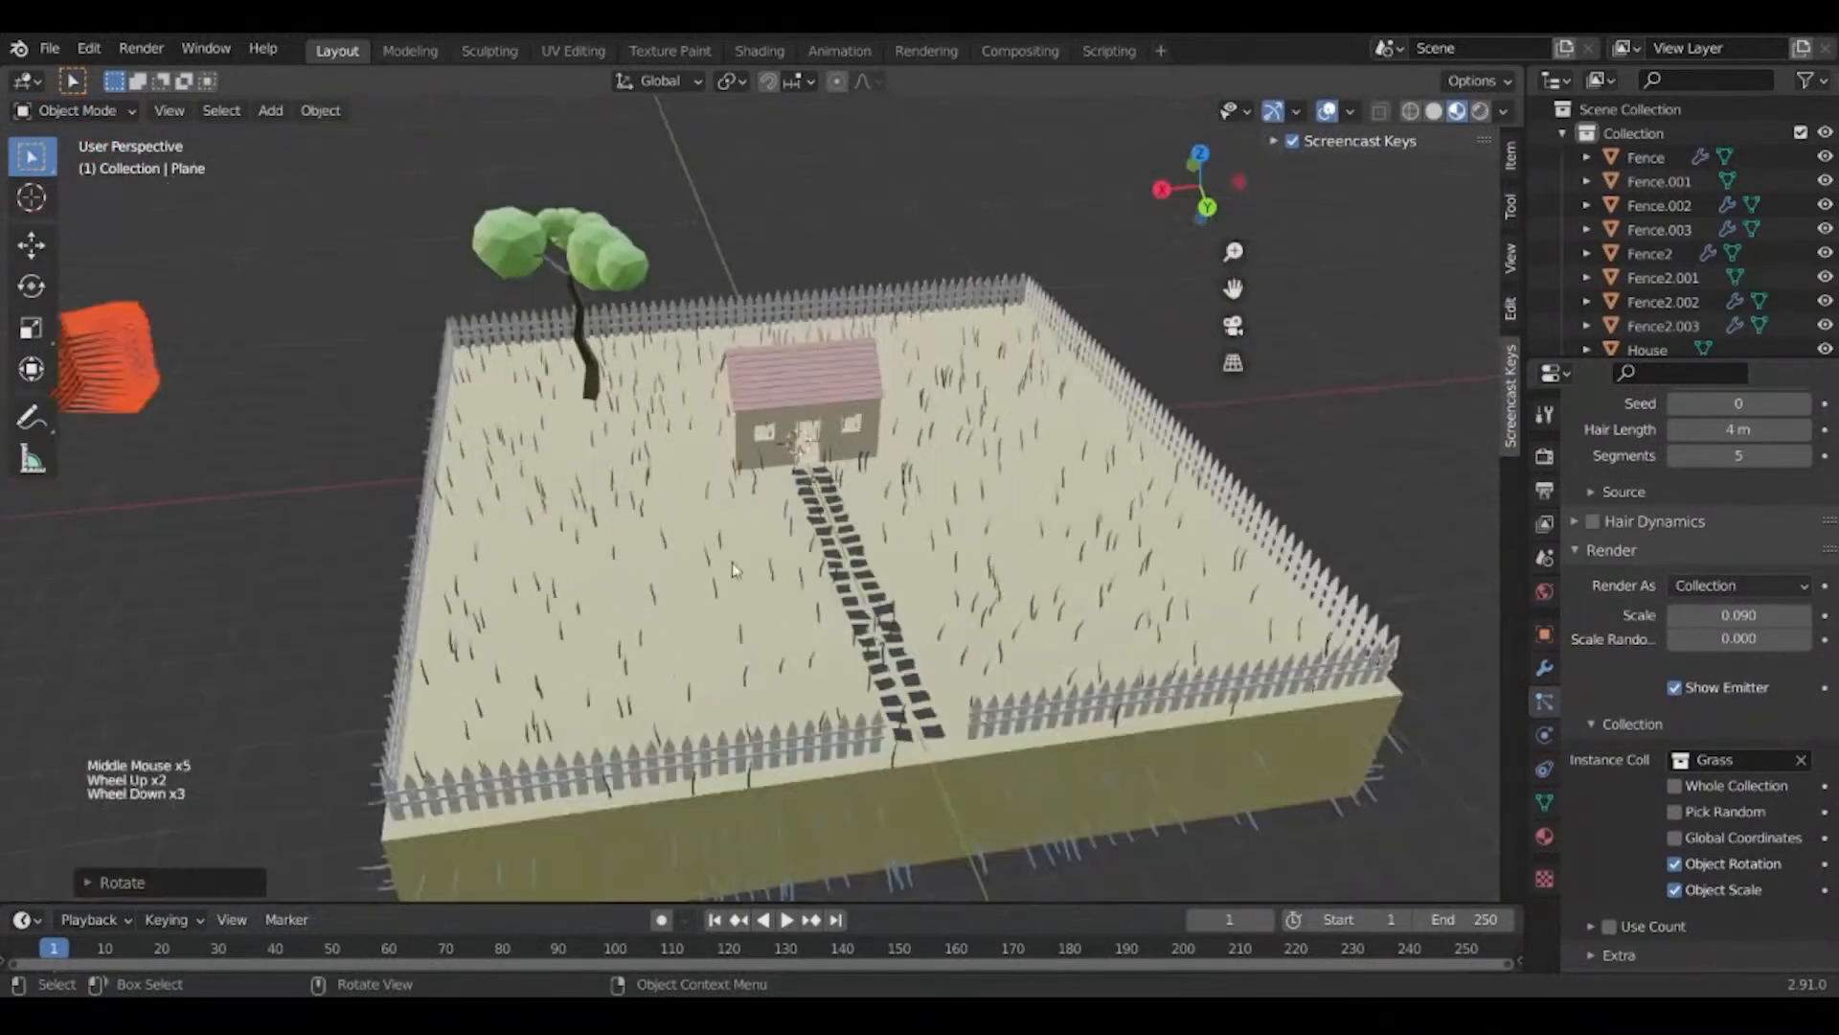
Open the ground block's mesh for editing and box-select its surface from above, leaving out a thin border along the fence.
click(691, 614)
scroll(691, 614, up, 2)
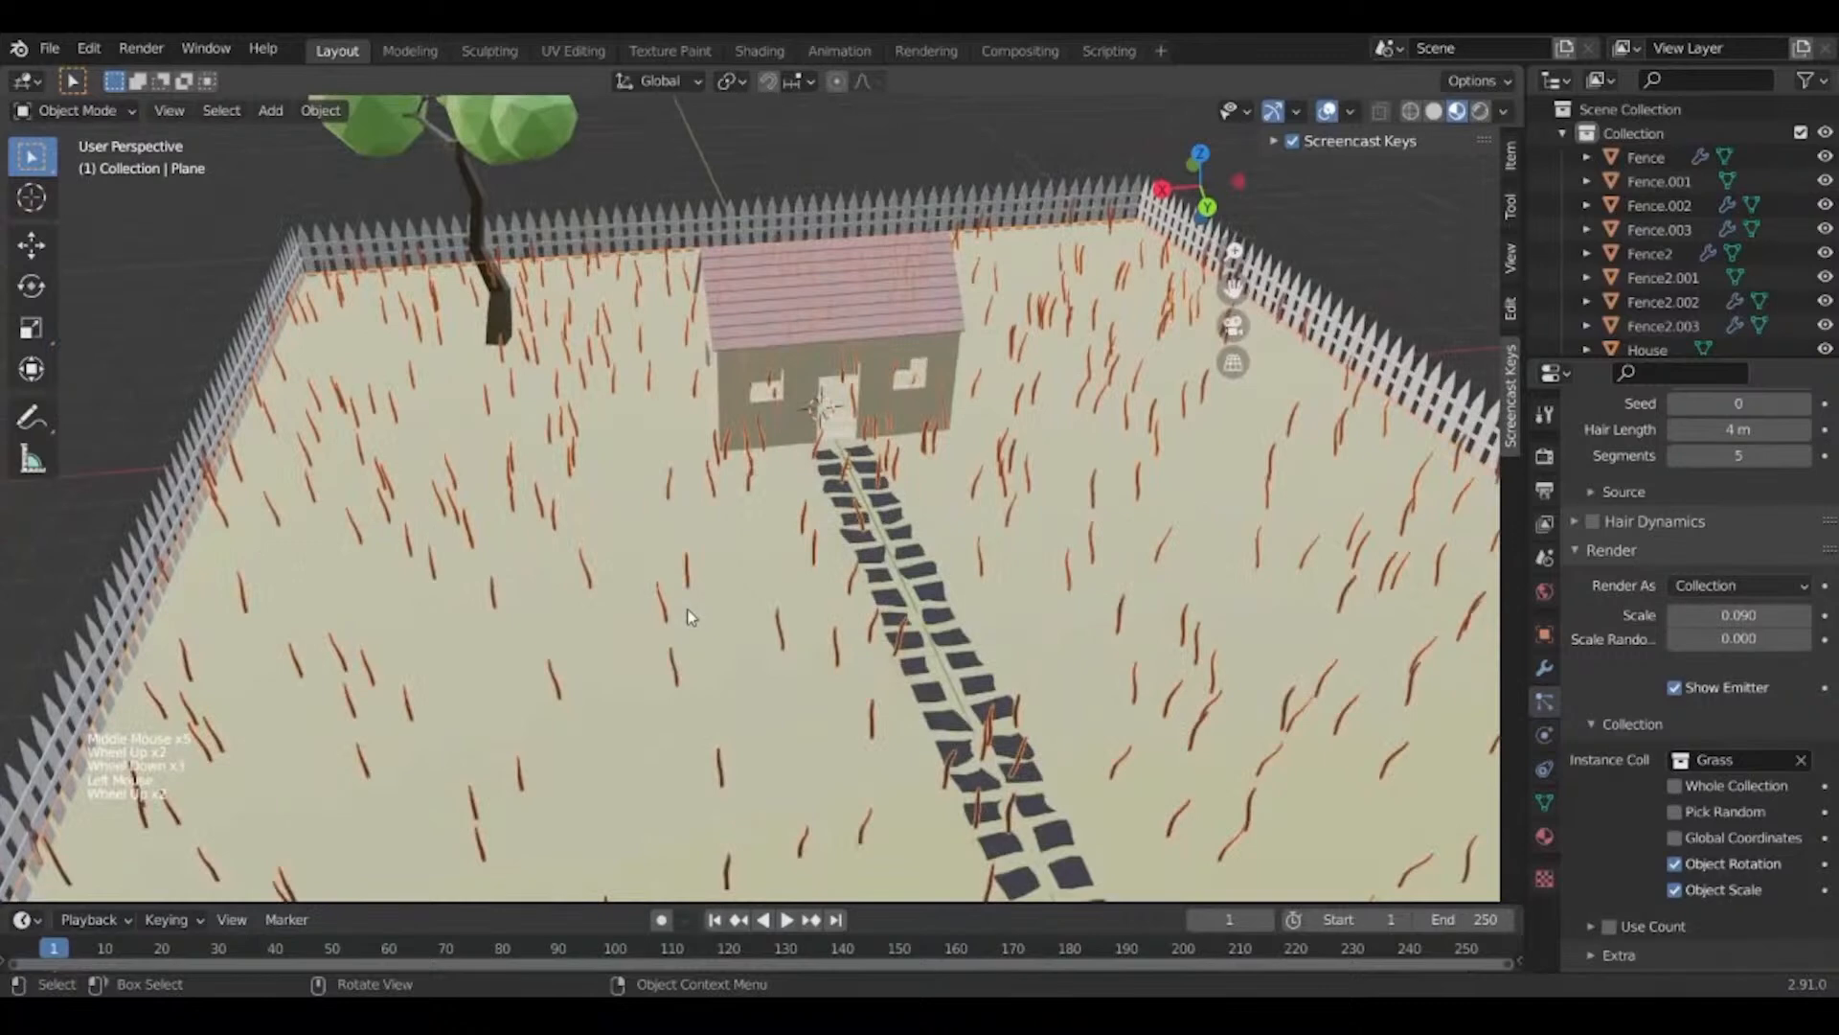
click(1544, 802)
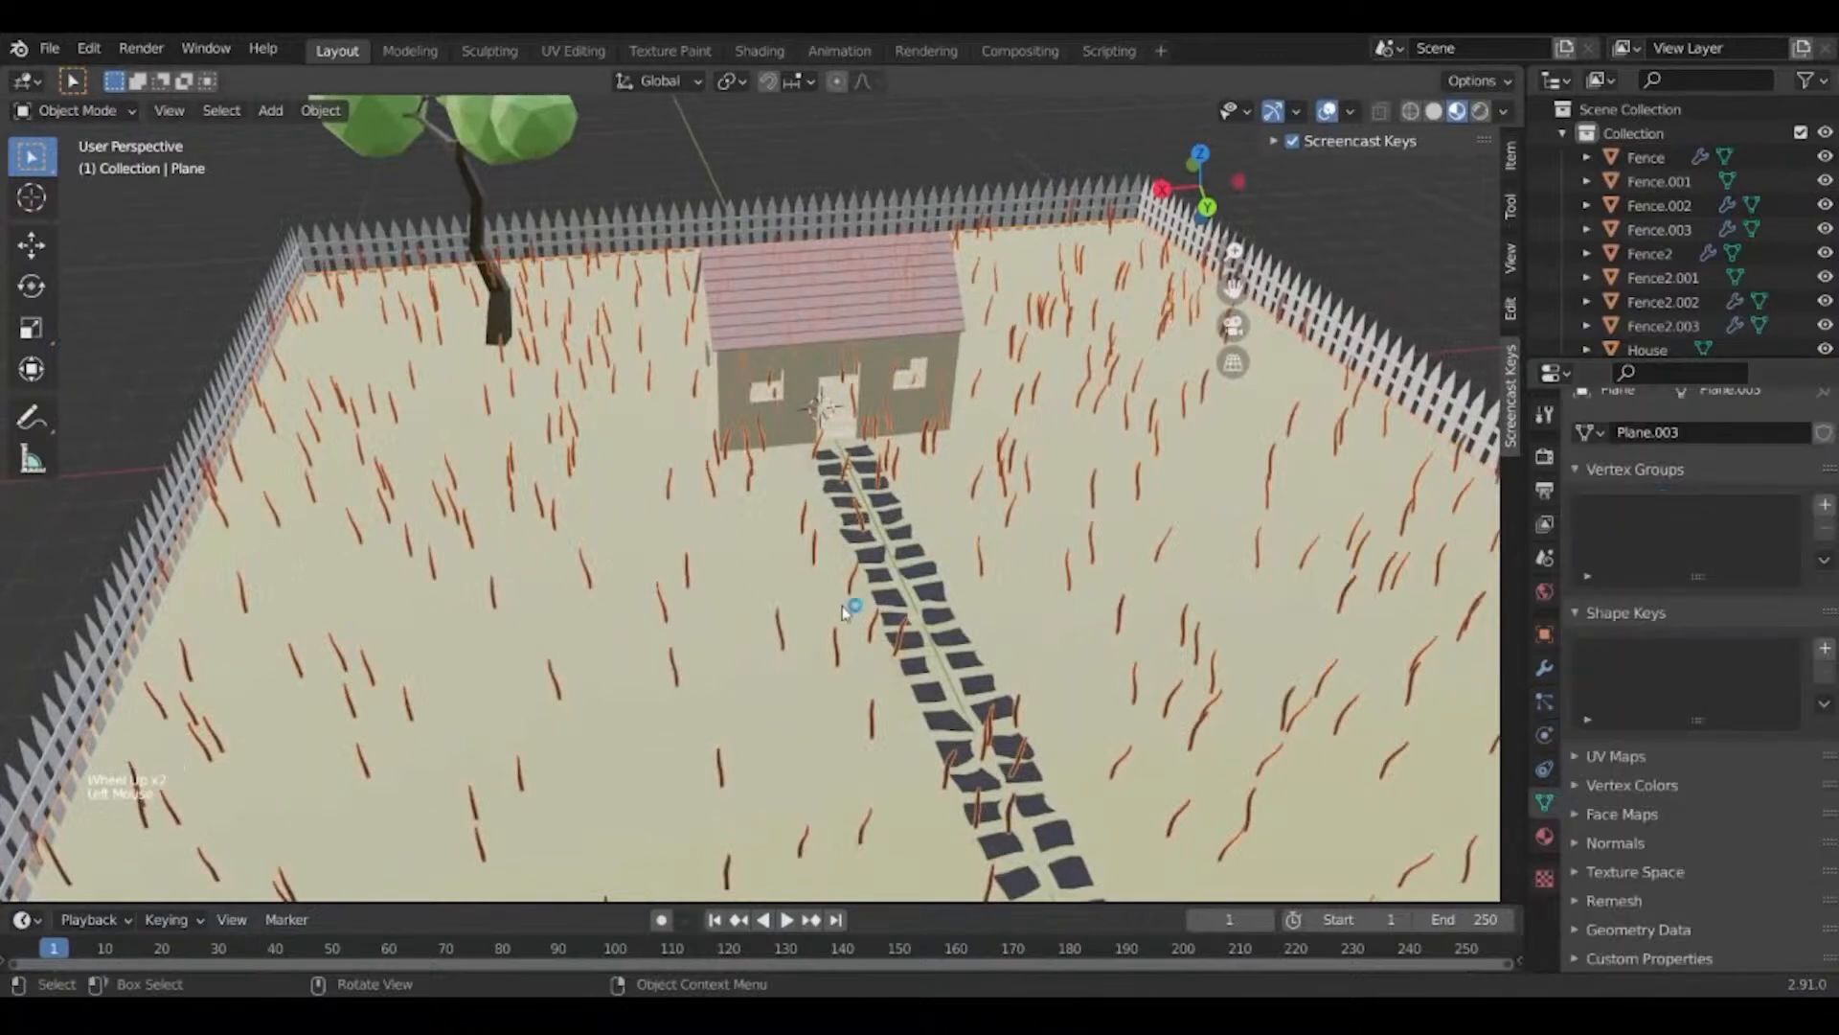
key(Tab)
scroll(842, 606, down, 2)
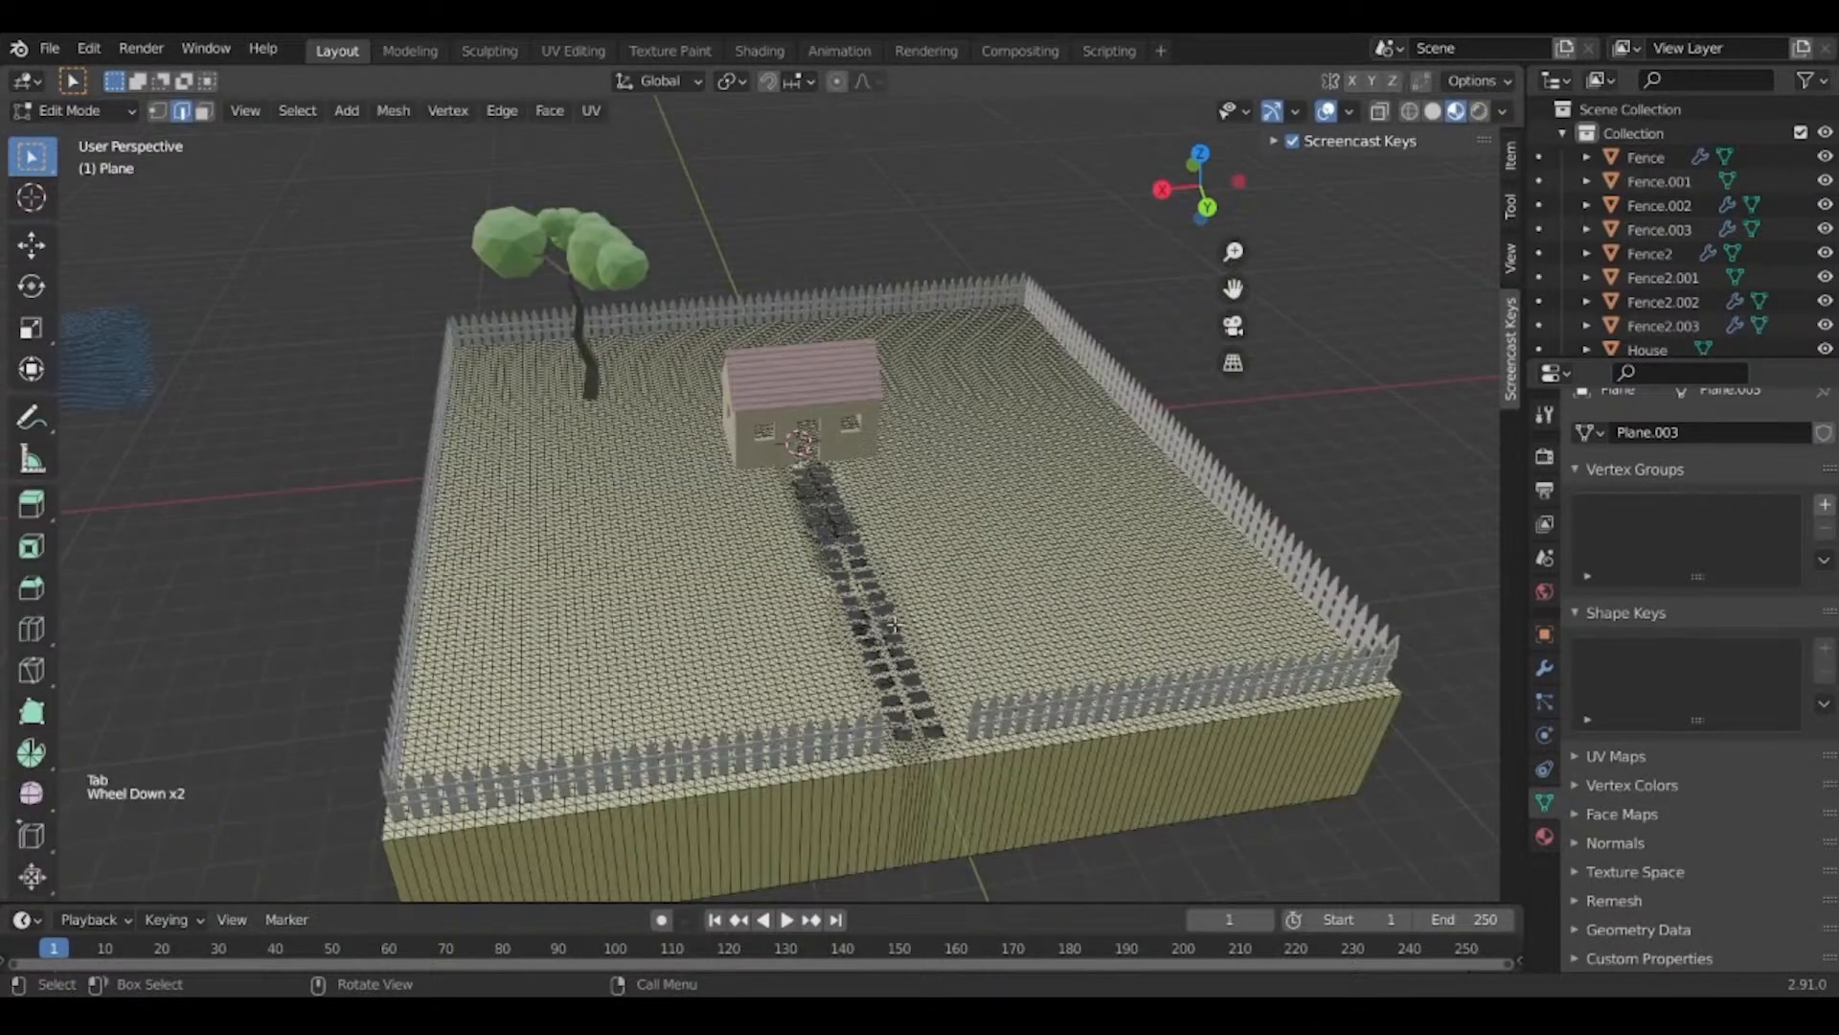
key(KP_7)
shift+middle_drag(895, 624, 990, 698)
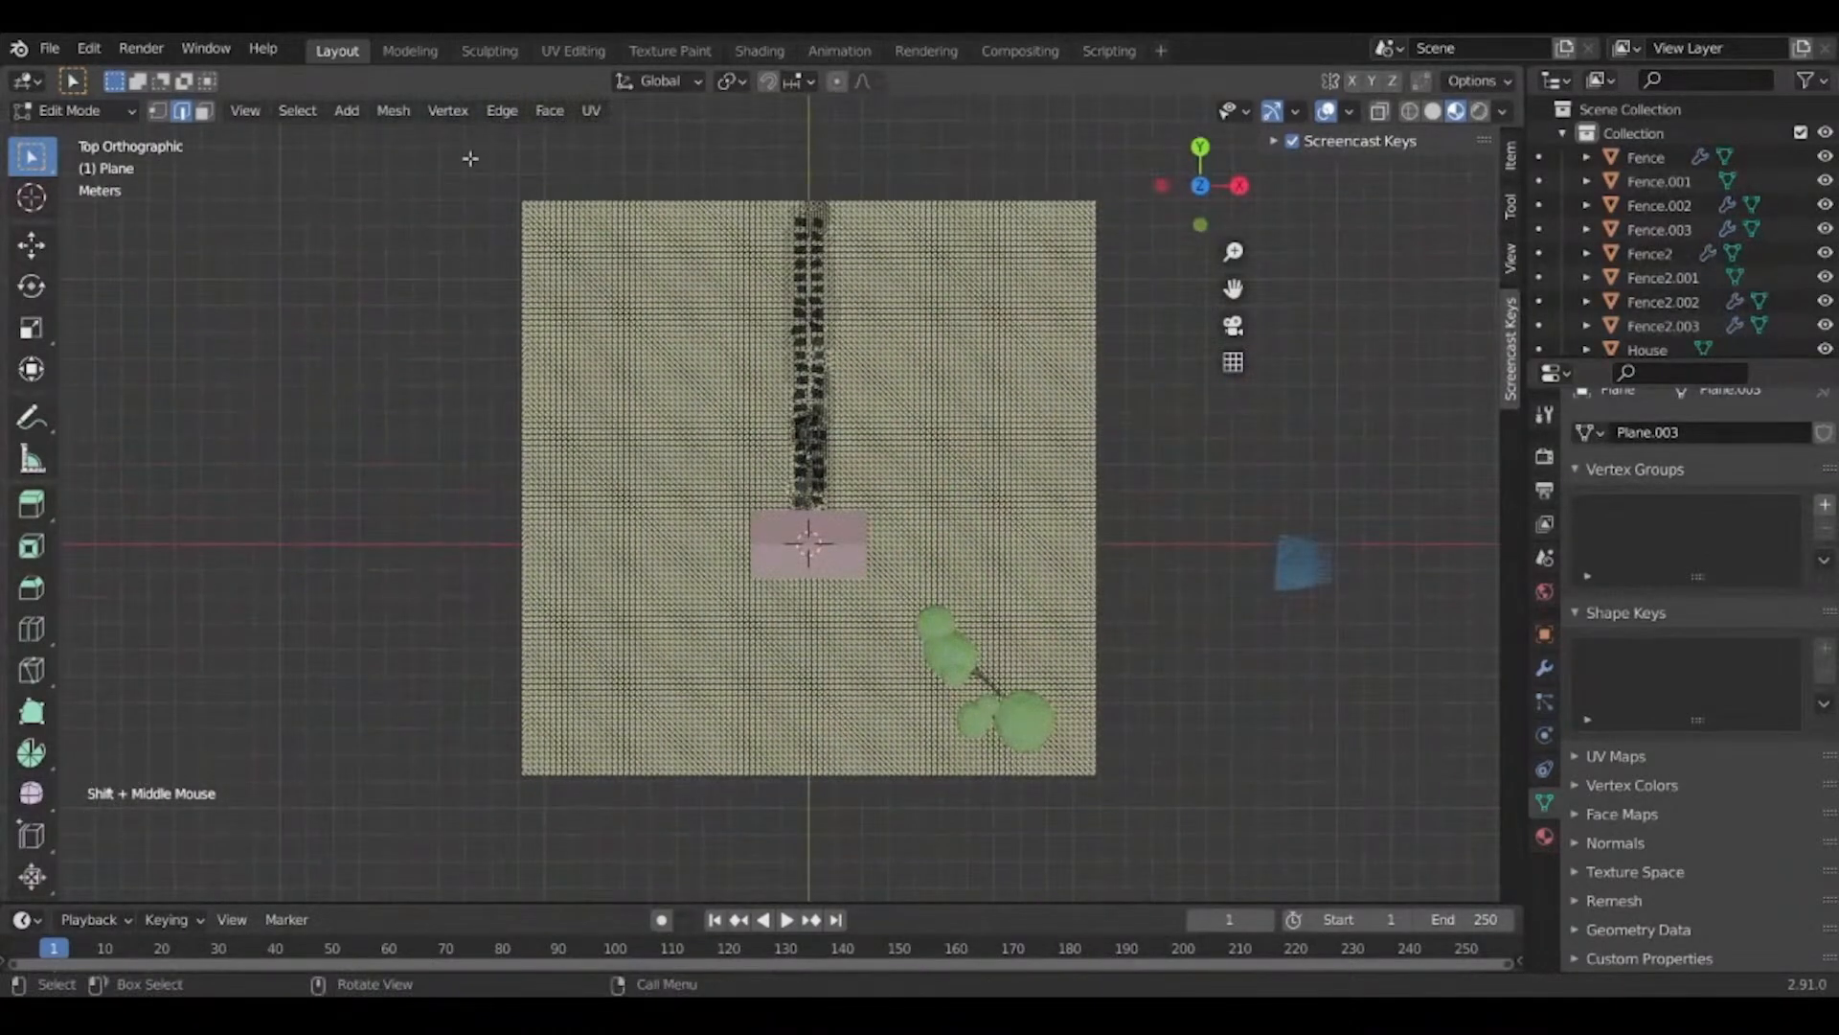
drag(528, 206, 1042, 563)
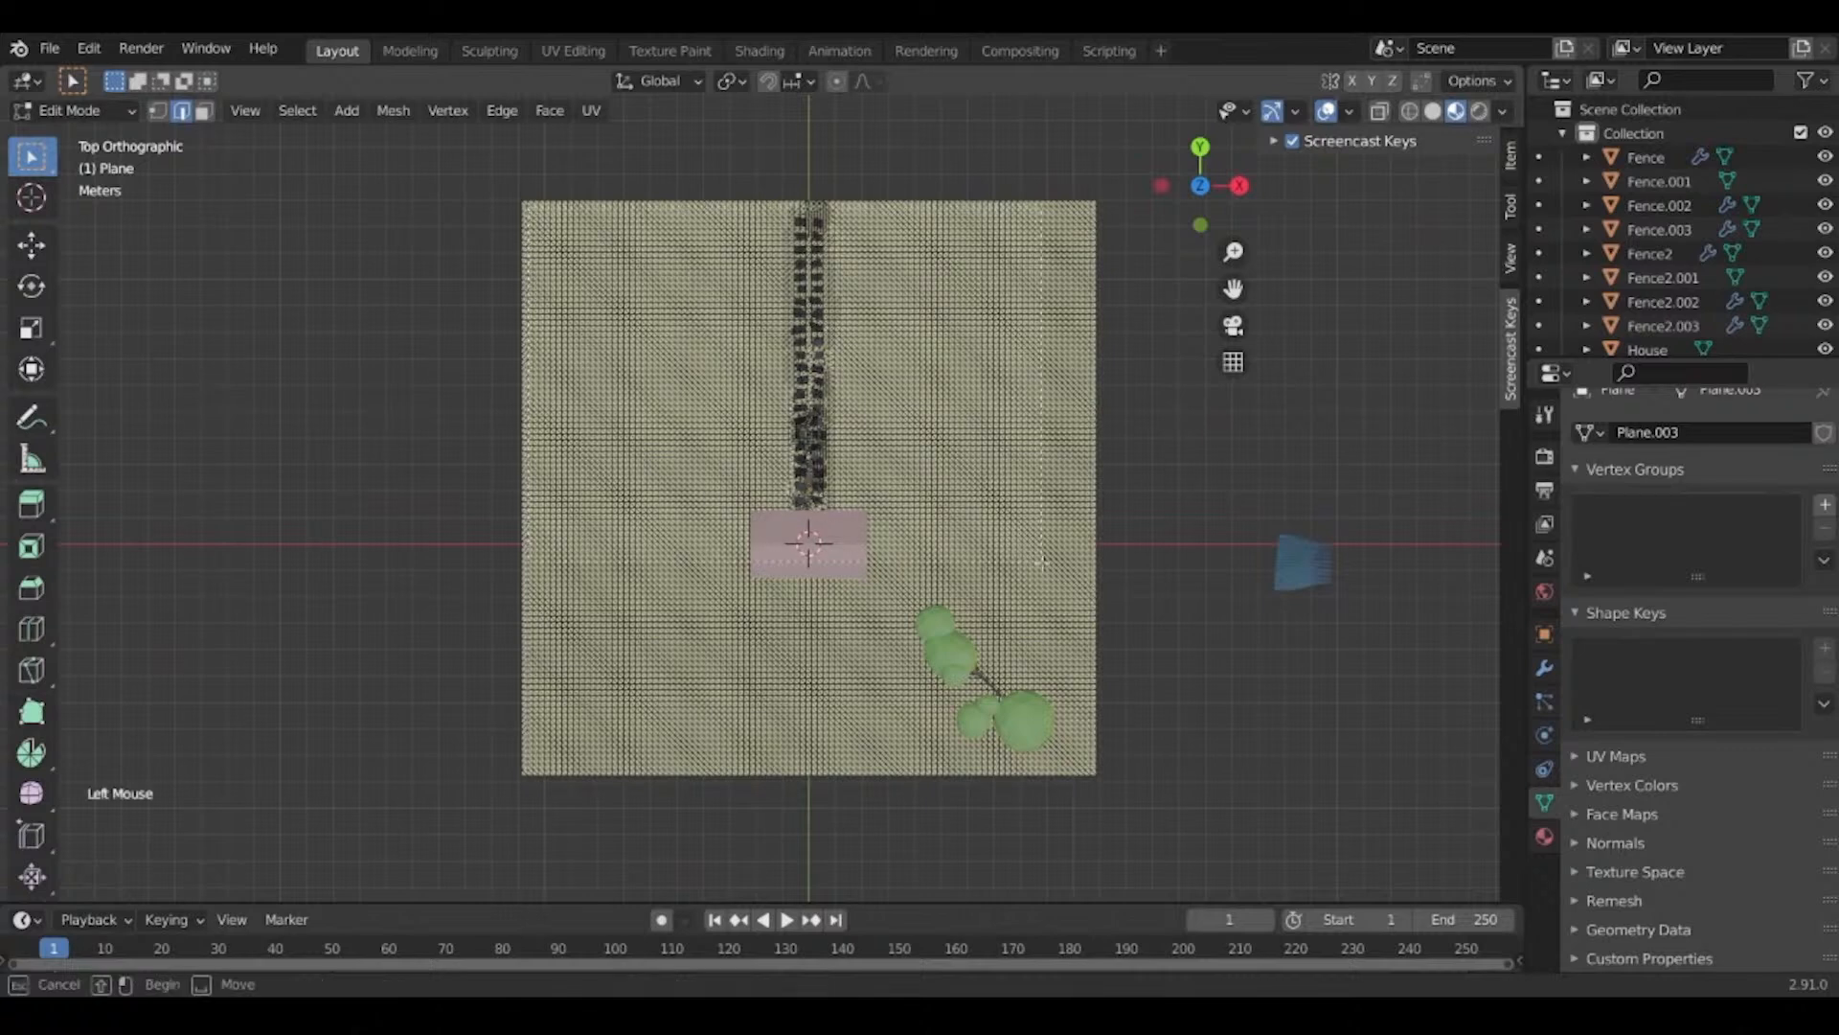
drag(1093, 725, 1091, 771)
Circle-deselect the ground mesh along the stepping-stone path and around the house's outer walls.
shift+middle_drag(941, 498, 947, 498)
scroll(947, 499, up, 3)
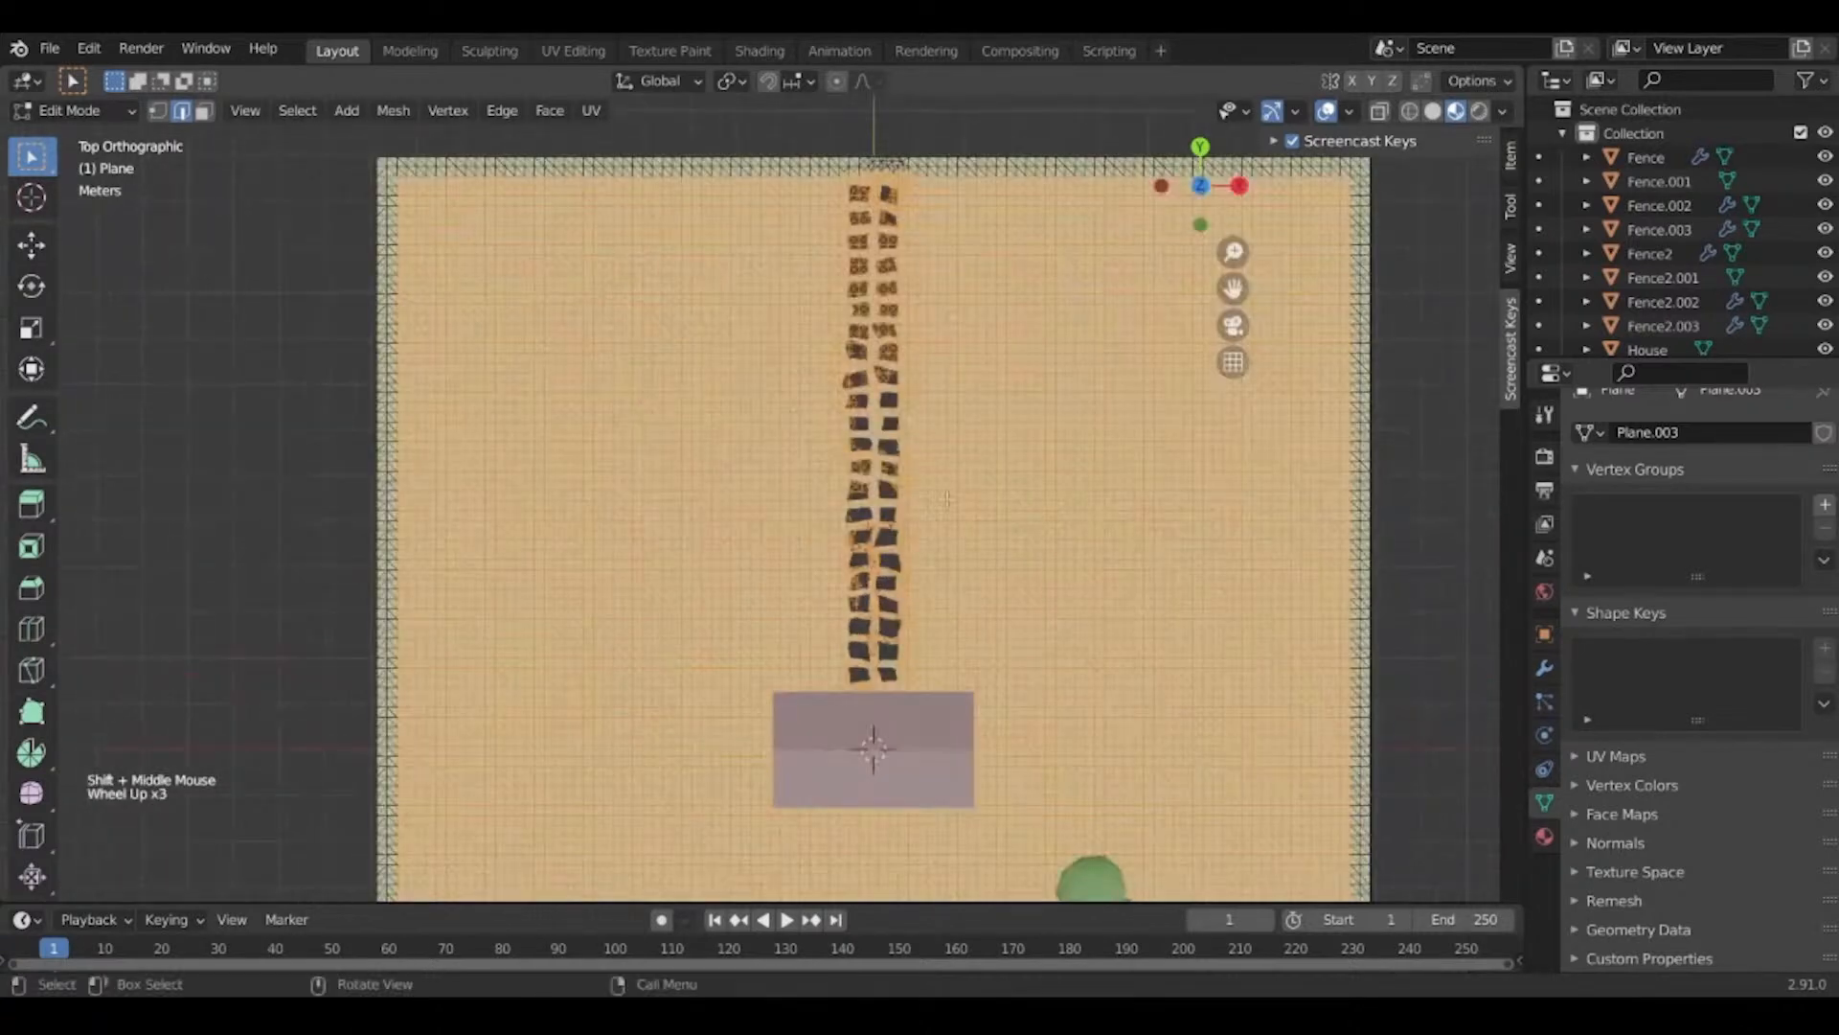
key(c)
mouse_move(860, 170)
middle_down()
mouse_move(860, 674)
mouse_move(884, 599)
mouse_move(871, 134)
middle_up()
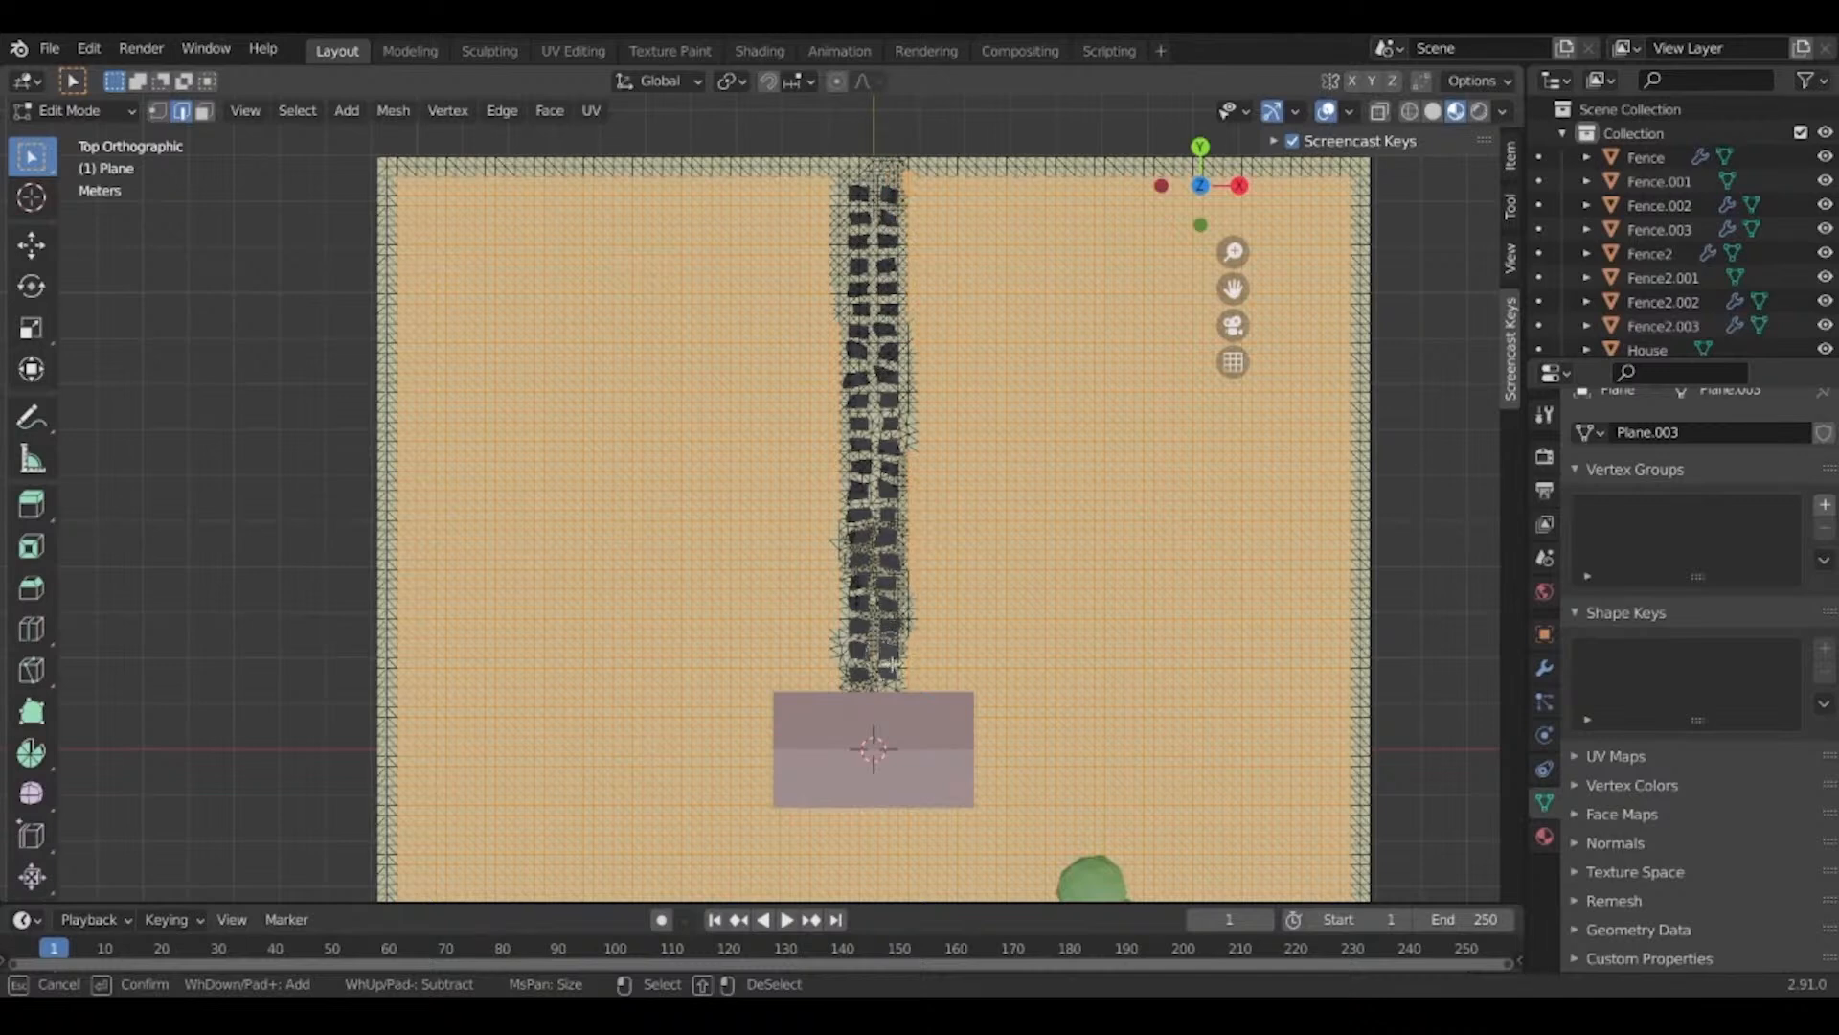
middle_drag(891, 663, 883, 718)
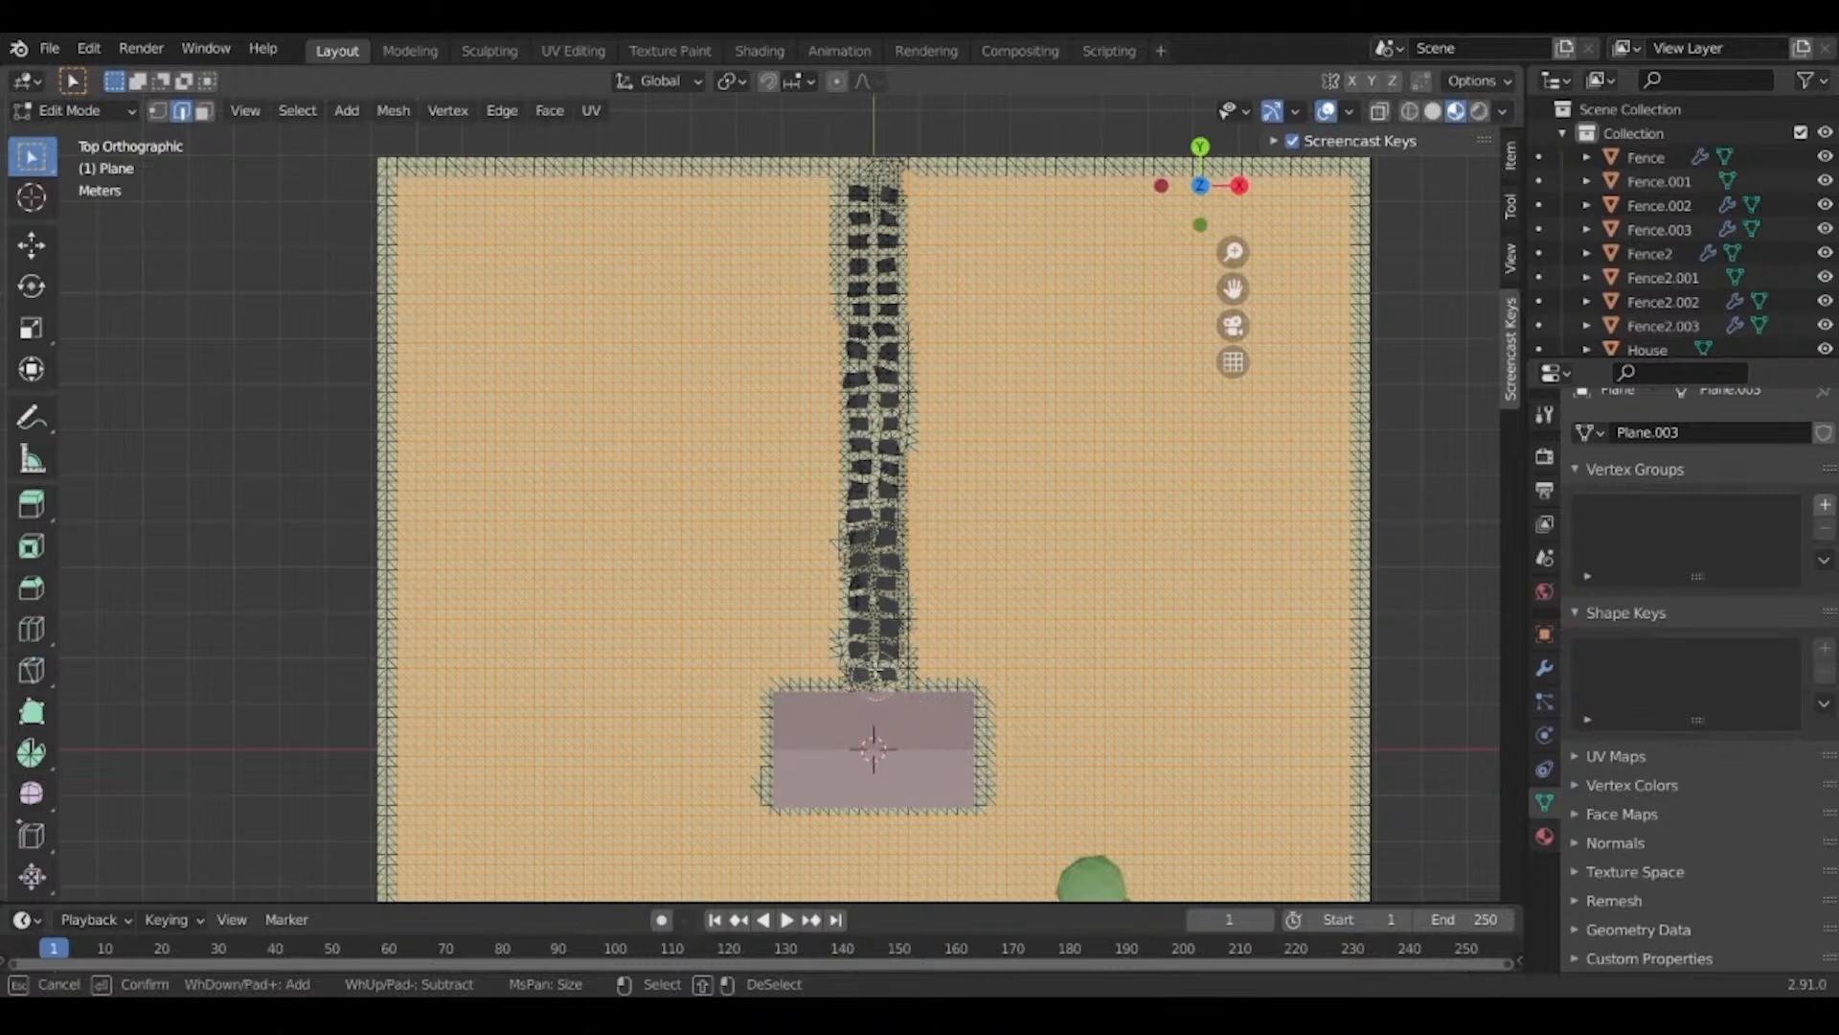
key(Escape)
Examine the edges of the deselected ground strip along the stepping-stone path.
mouse_move(874, 484)
middle_down()
mouse_move(1138, 494)
mouse_move(919, 596)
mouse_move(563, 598)
mouse_move(557, 523)
mouse_move(762, 546)
middle_up()
scroll(914, 598, down, 2)
shift+middle_drag(766, 479, 691, 615)
scroll(640, 556, up, 1)
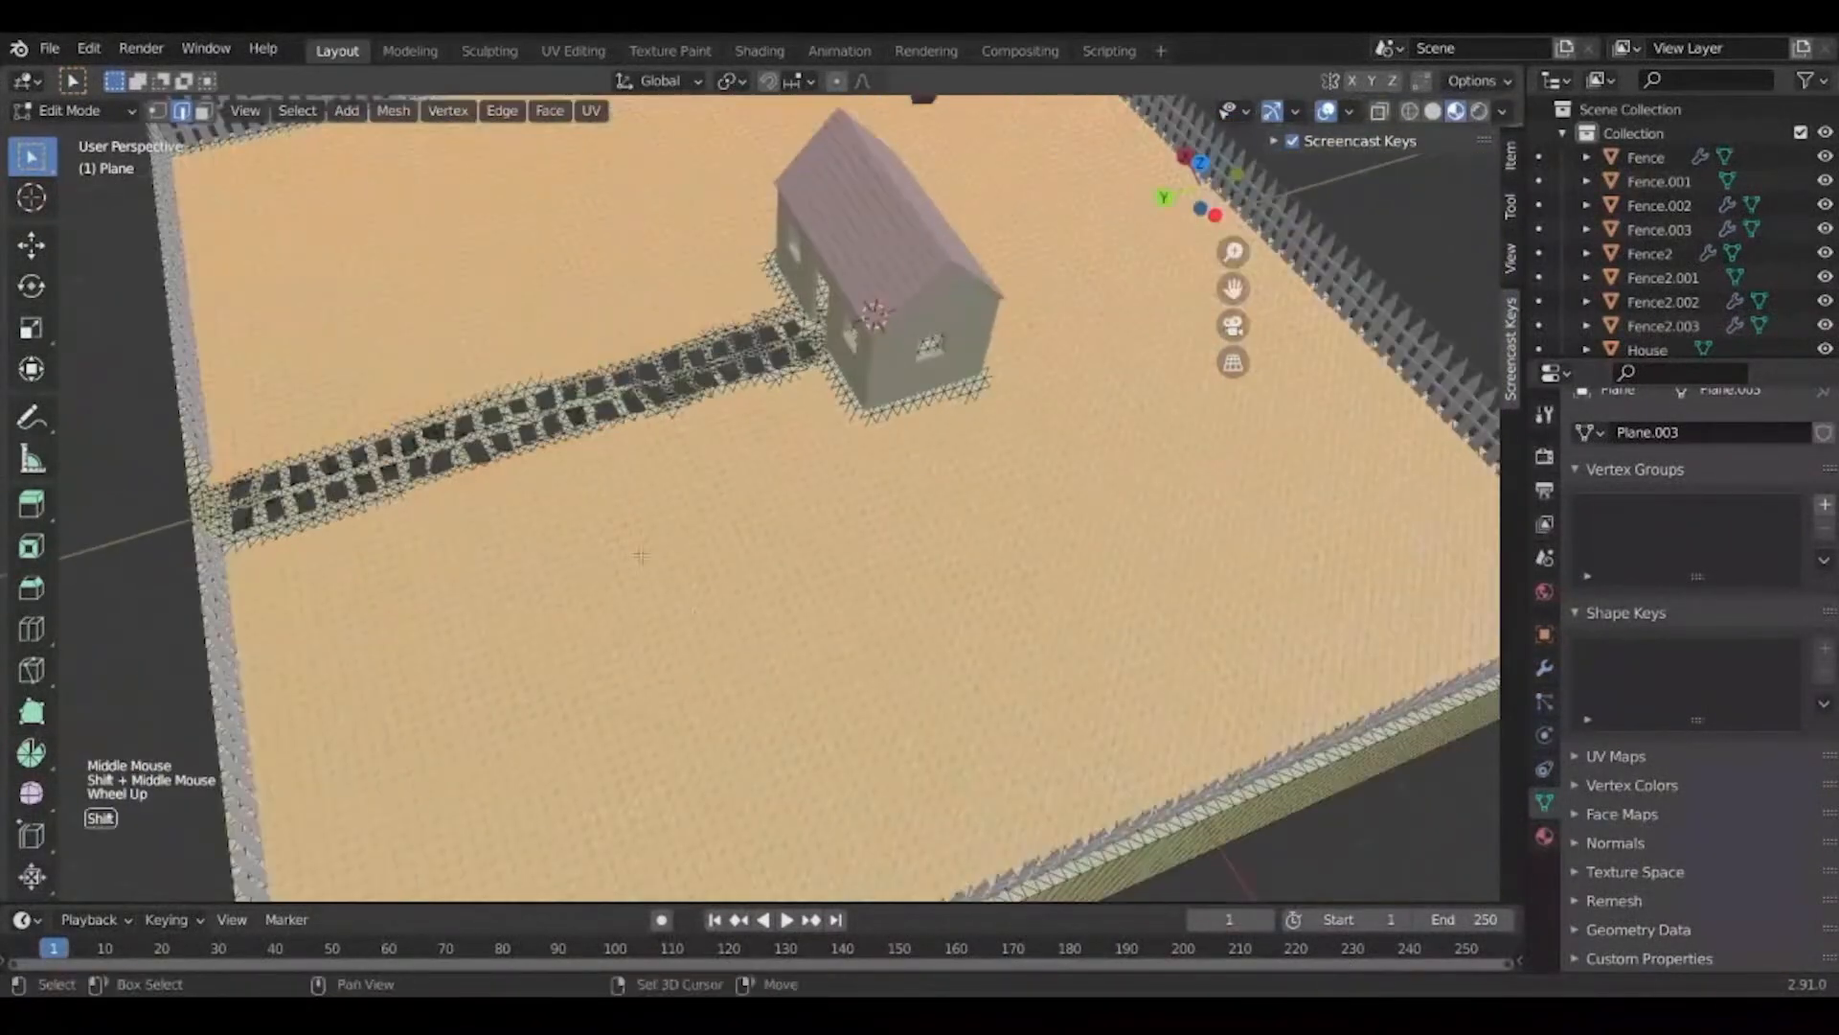
shift+middle_drag(641, 556, 874, 561)
middle_drag(873, 561, 967, 546)
shift+middle_drag(958, 479, 944, 613)
scroll(737, 382, up, 7)
middle_drag(883, 555, 799, 609)
scroll(794, 613, up, 2)
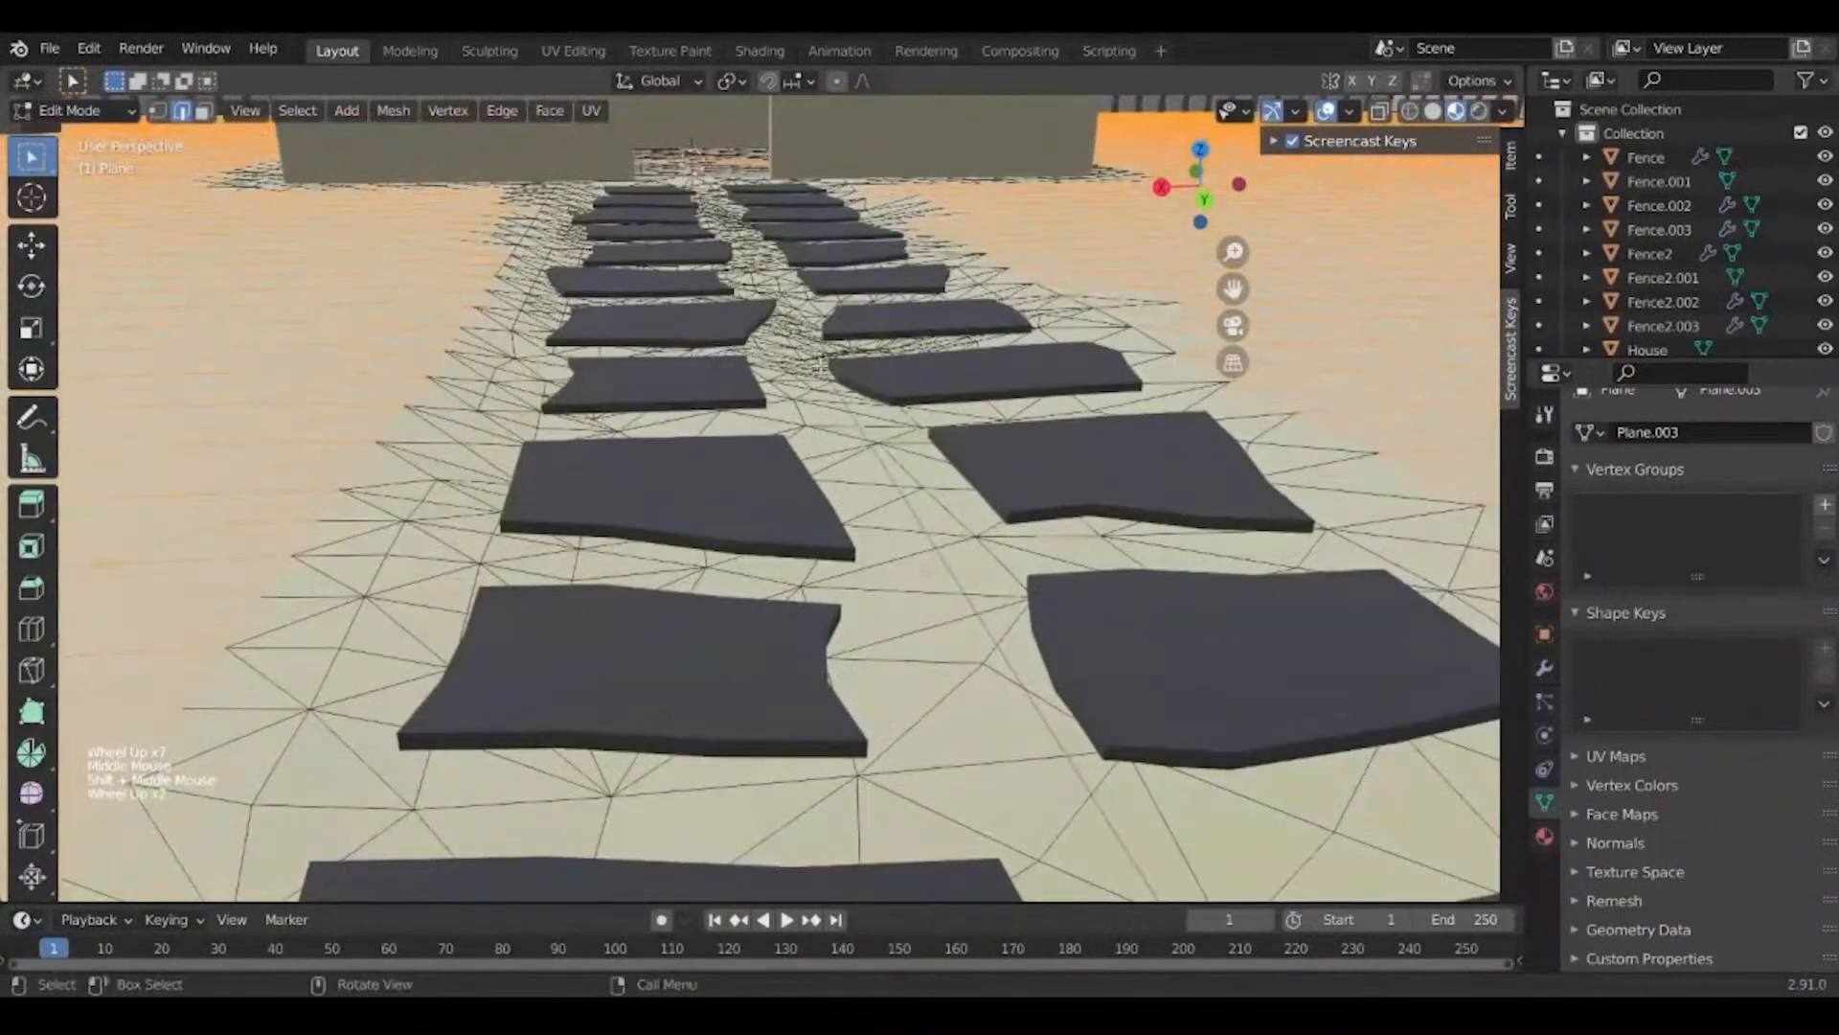
Enable X-ray display and circle-deselect the remaining ground mesh inside the house.
middle_drag(822, 364, 901, 713)
shift+middle_drag(863, 494, 911, 744)
scroll(911, 743, up, 1)
scroll(911, 744, down, 1)
mouse_move(863, 613)
middle_down()
mouse_move(919, 620)
mouse_move(822, 513)
middle_up()
key(c)
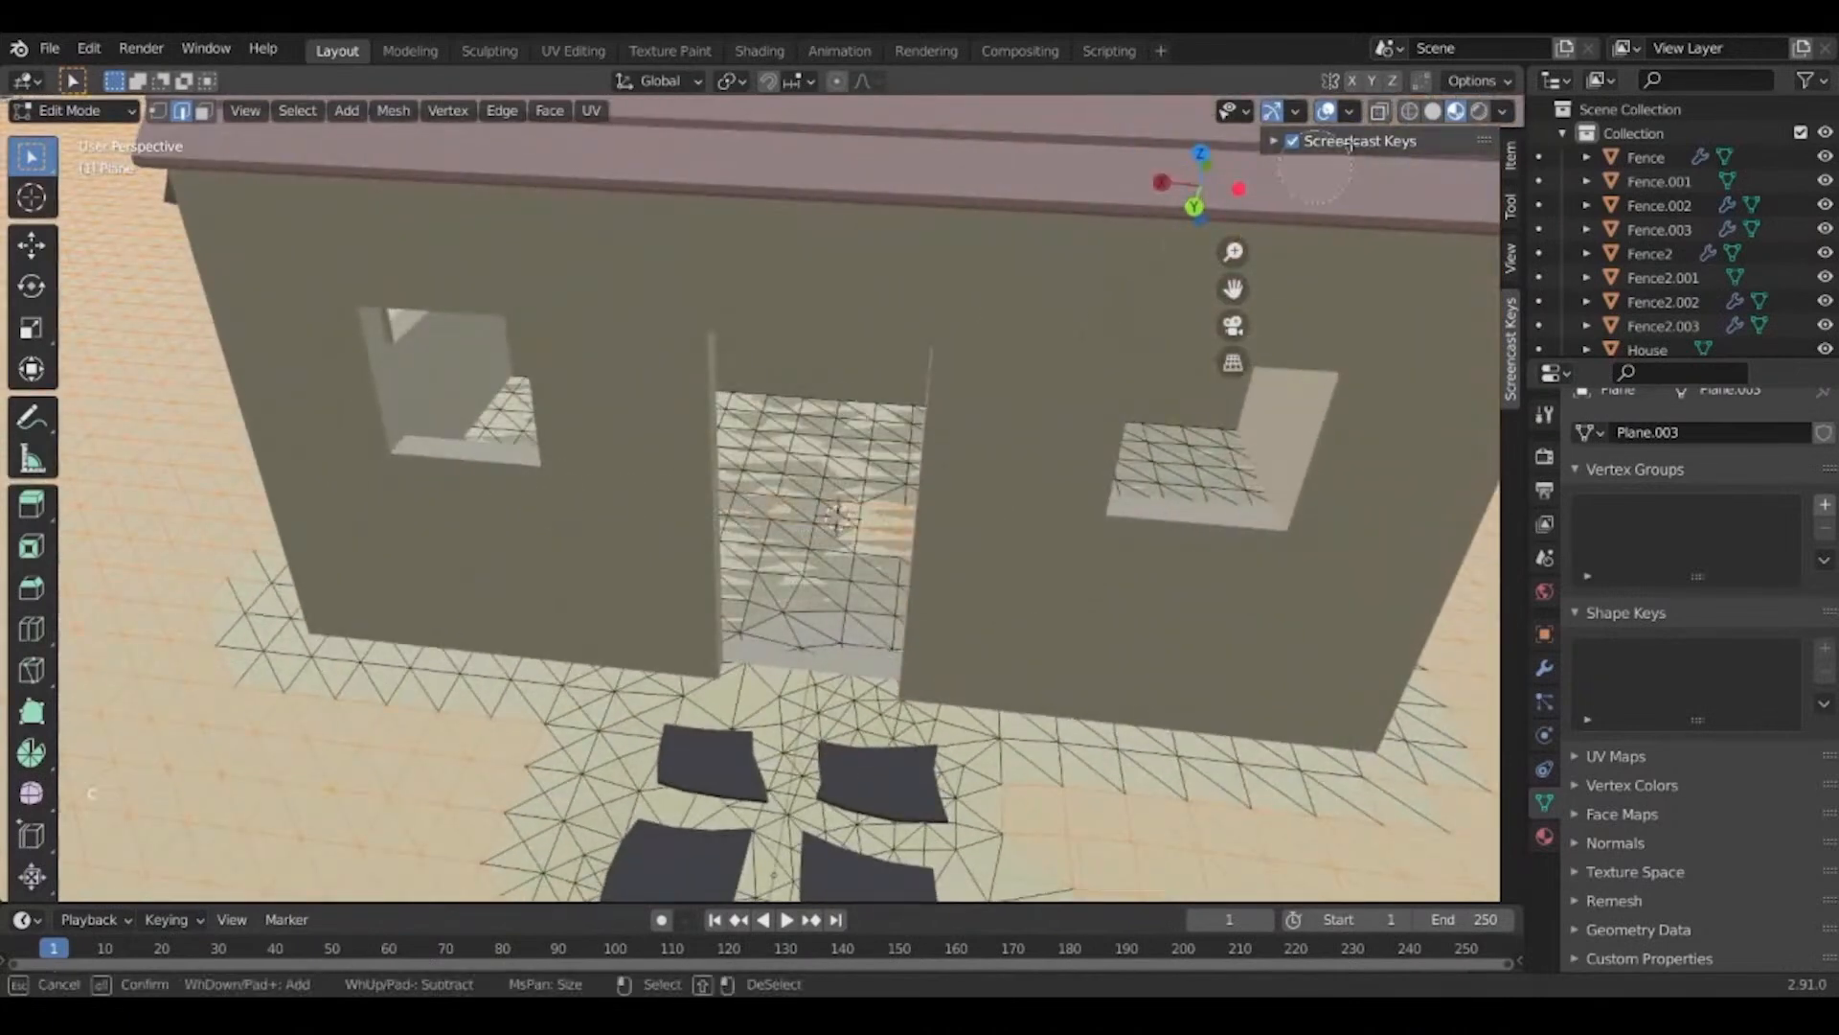
key(Escape)
click(1380, 112)
key(c)
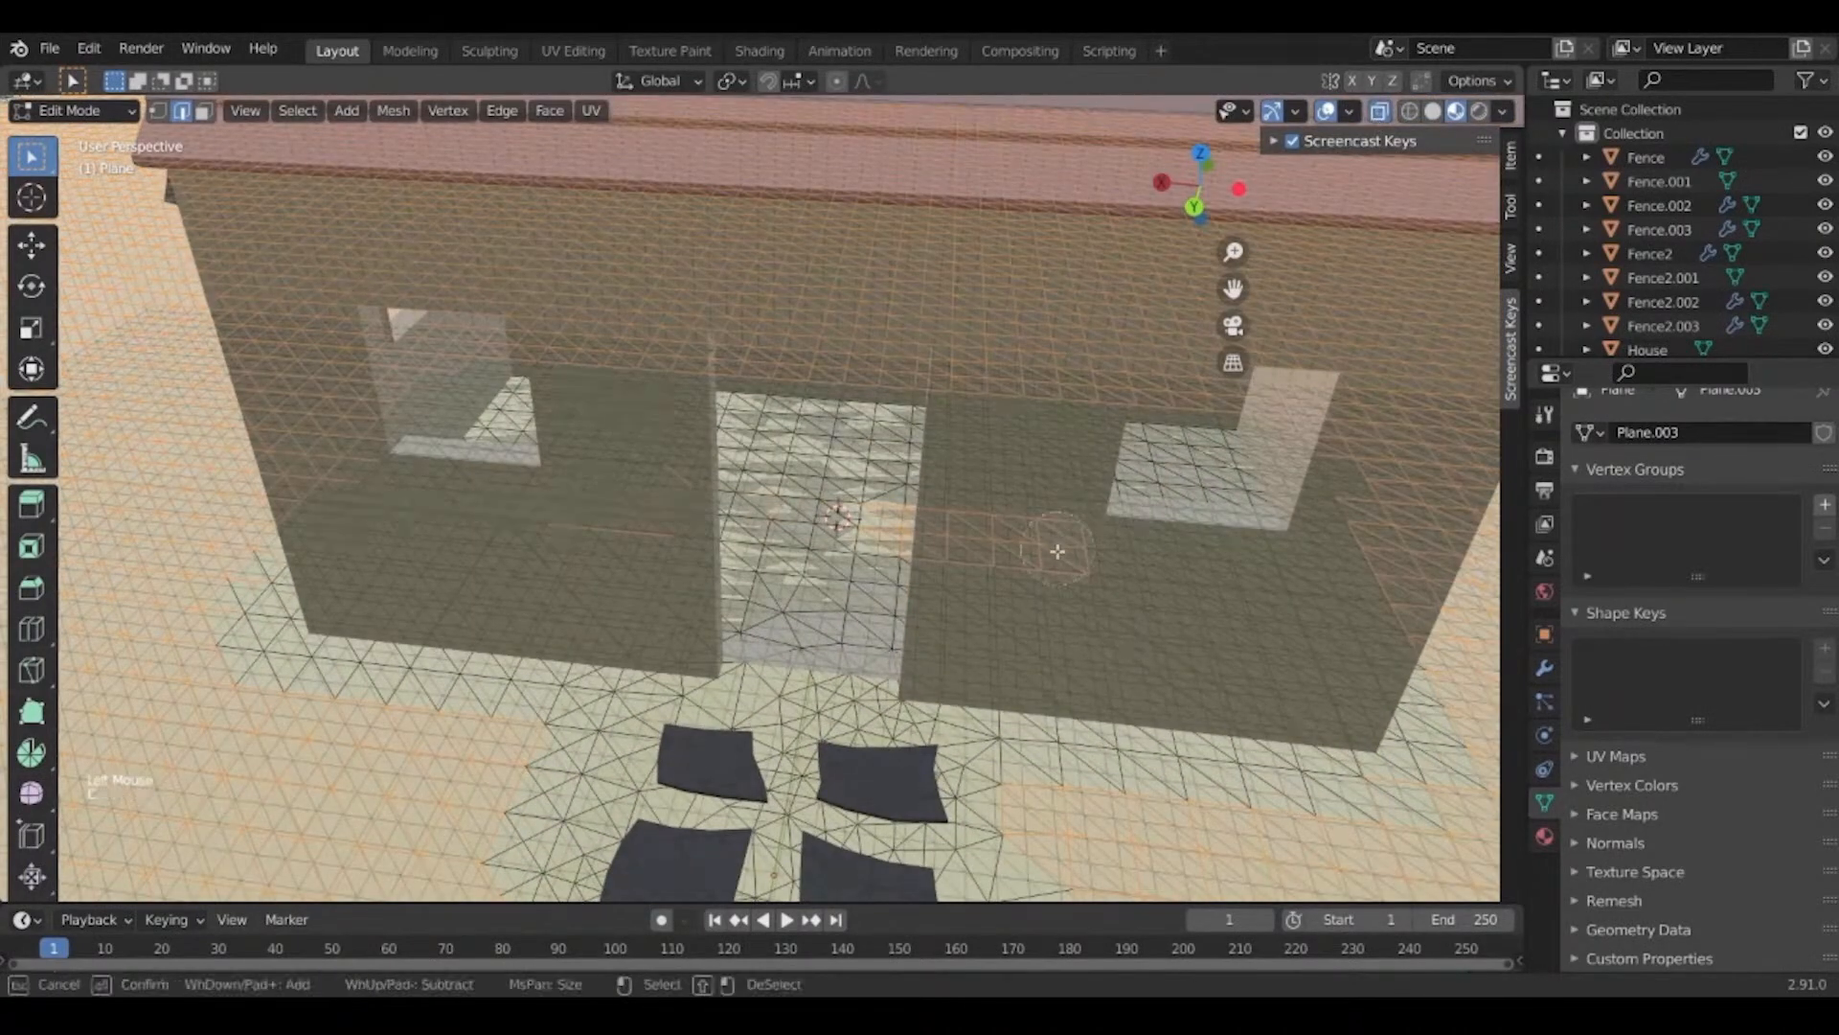
mouse_move(1061, 543)
middle_down()
mouse_move(1106, 543)
mouse_move(661, 511)
mouse_move(702, 495)
mouse_move(1116, 544)
mouse_move(948, 527)
mouse_move(984, 537)
middle_up()
key(Escape)
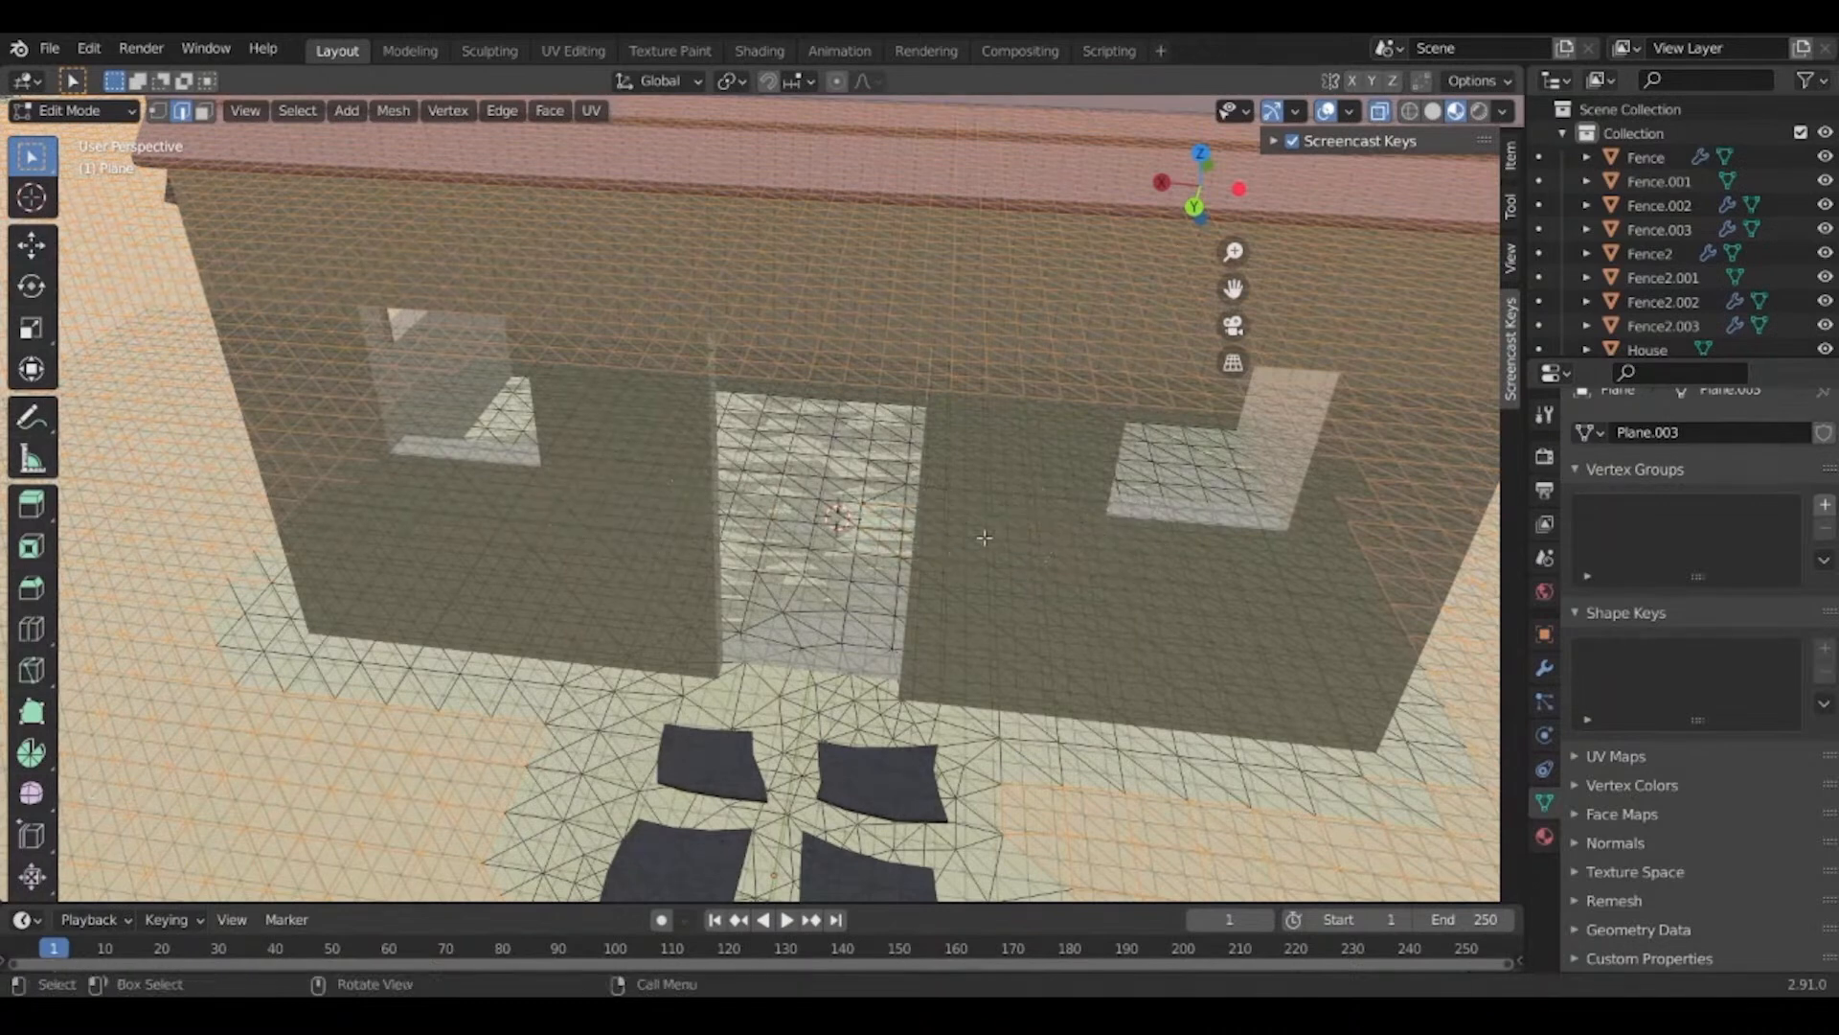
Check the deselected house footprint from above and across the yard, and turn X-ray display off.
key(KP_7)
scroll(977, 538, down, 4)
shift+middle_drag(939, 668, 963, 519)
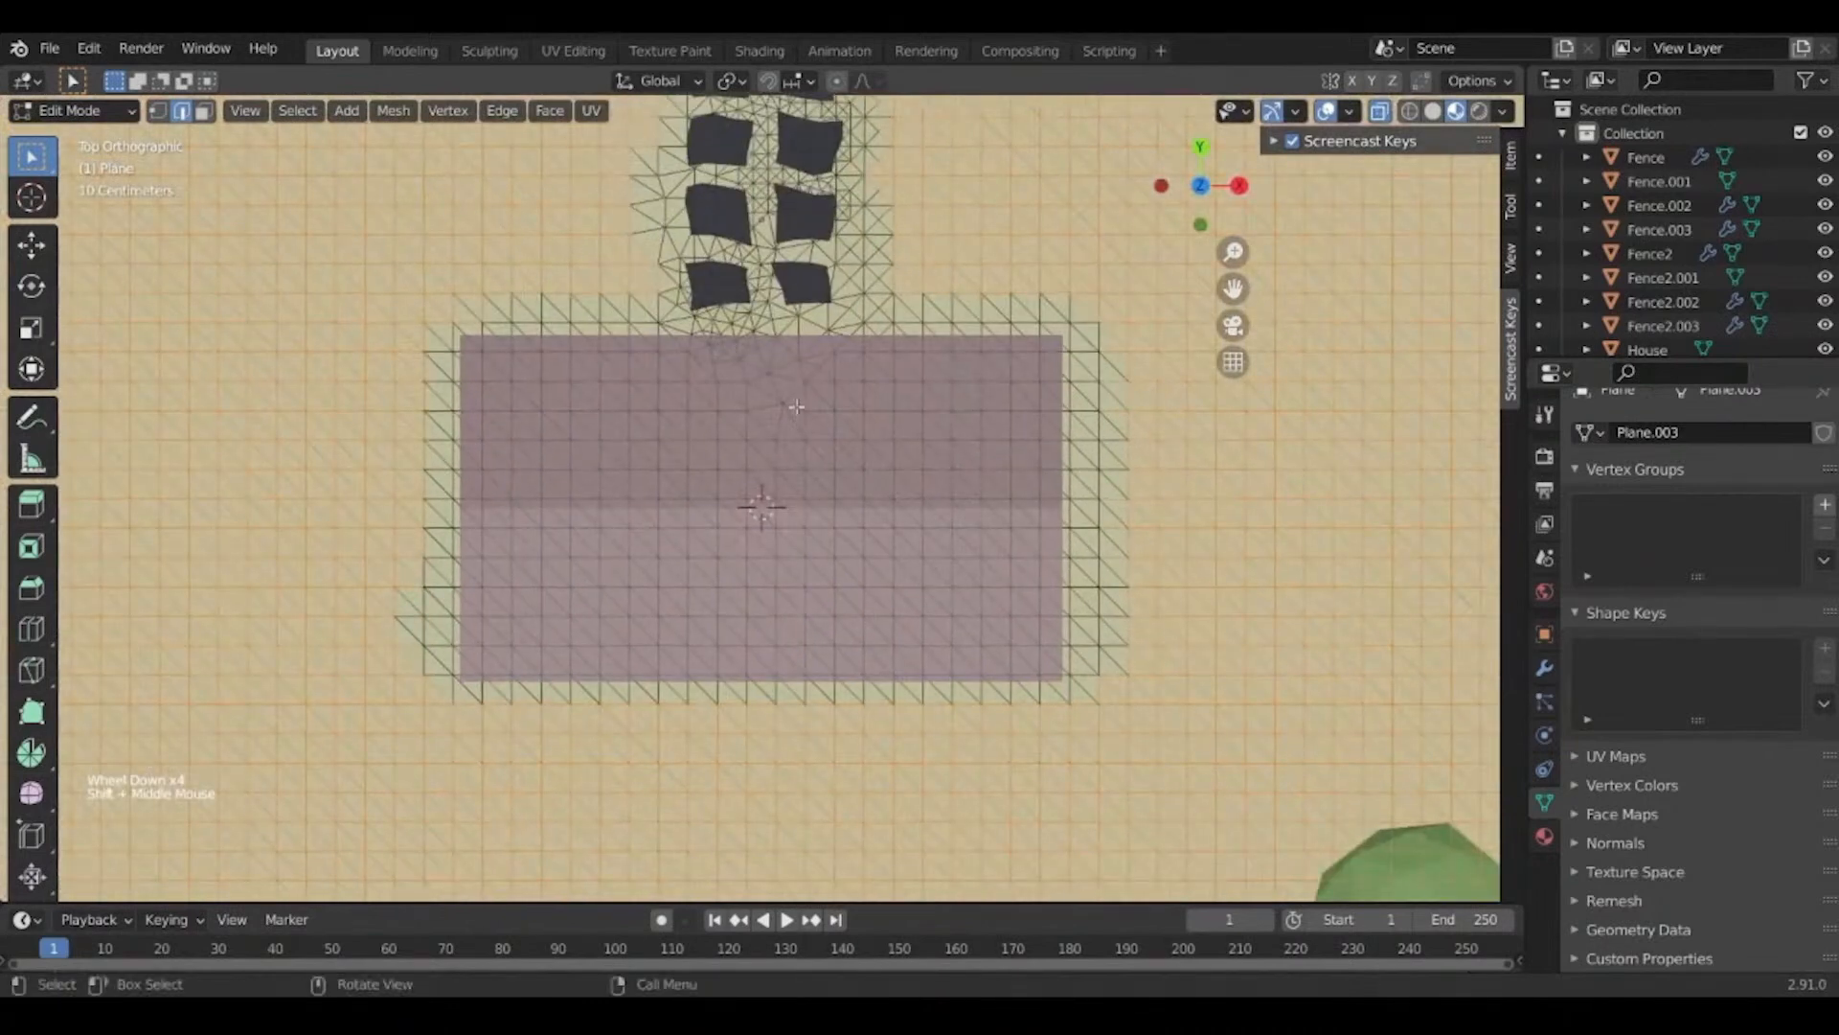
shift+middle_drag(796, 406, 983, 490)
scroll(983, 491, down, 5)
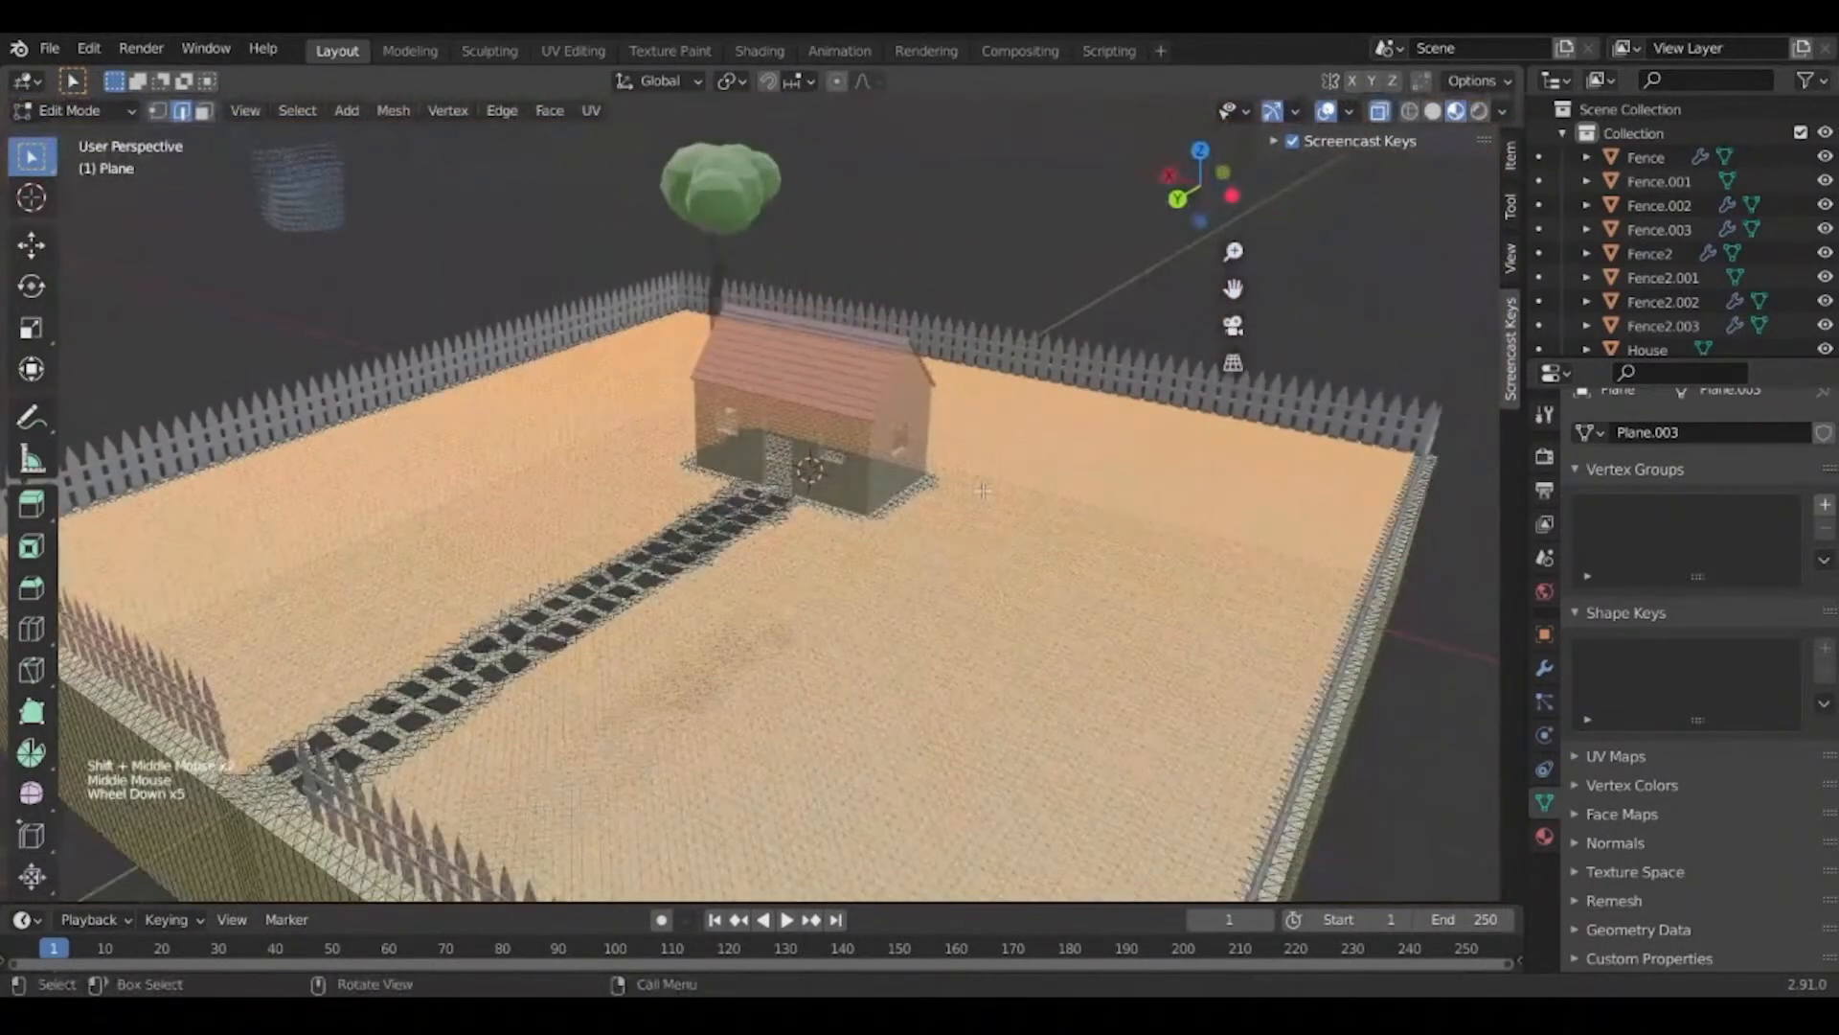
key(Escape)
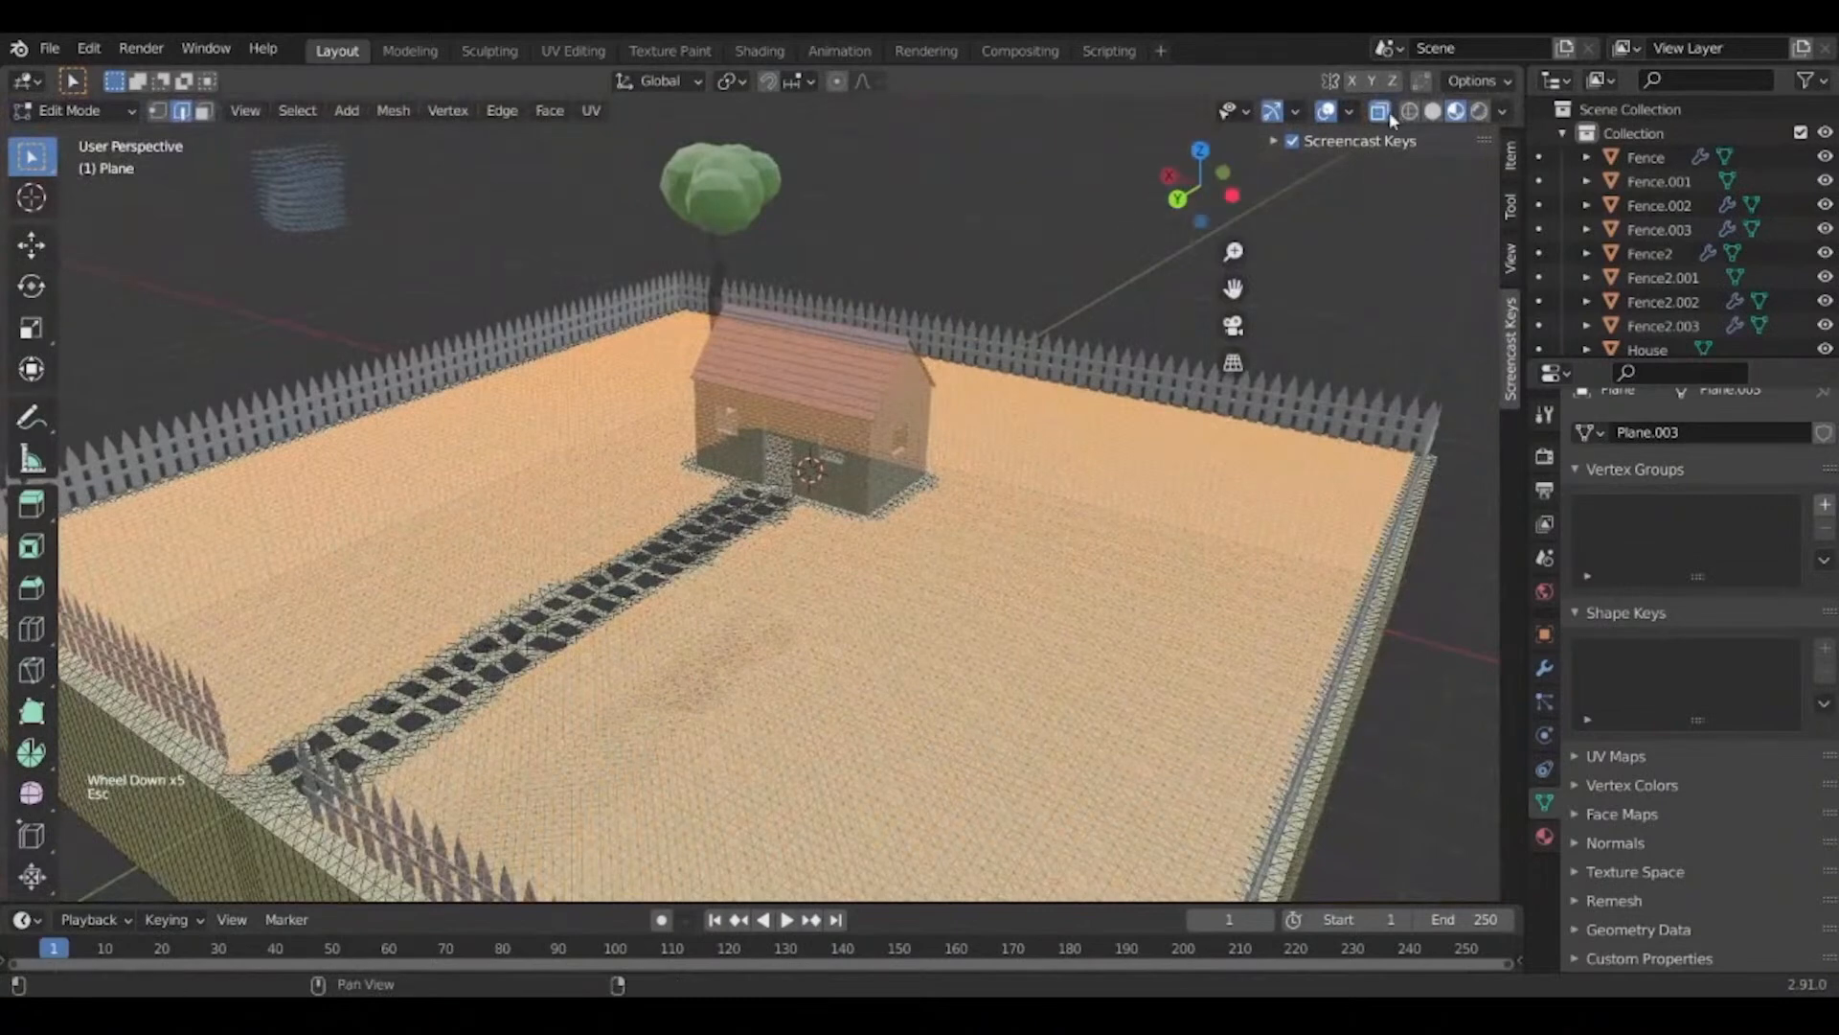
click(1390, 113)
shift+middle_drag(968, 546, 1274, 500)
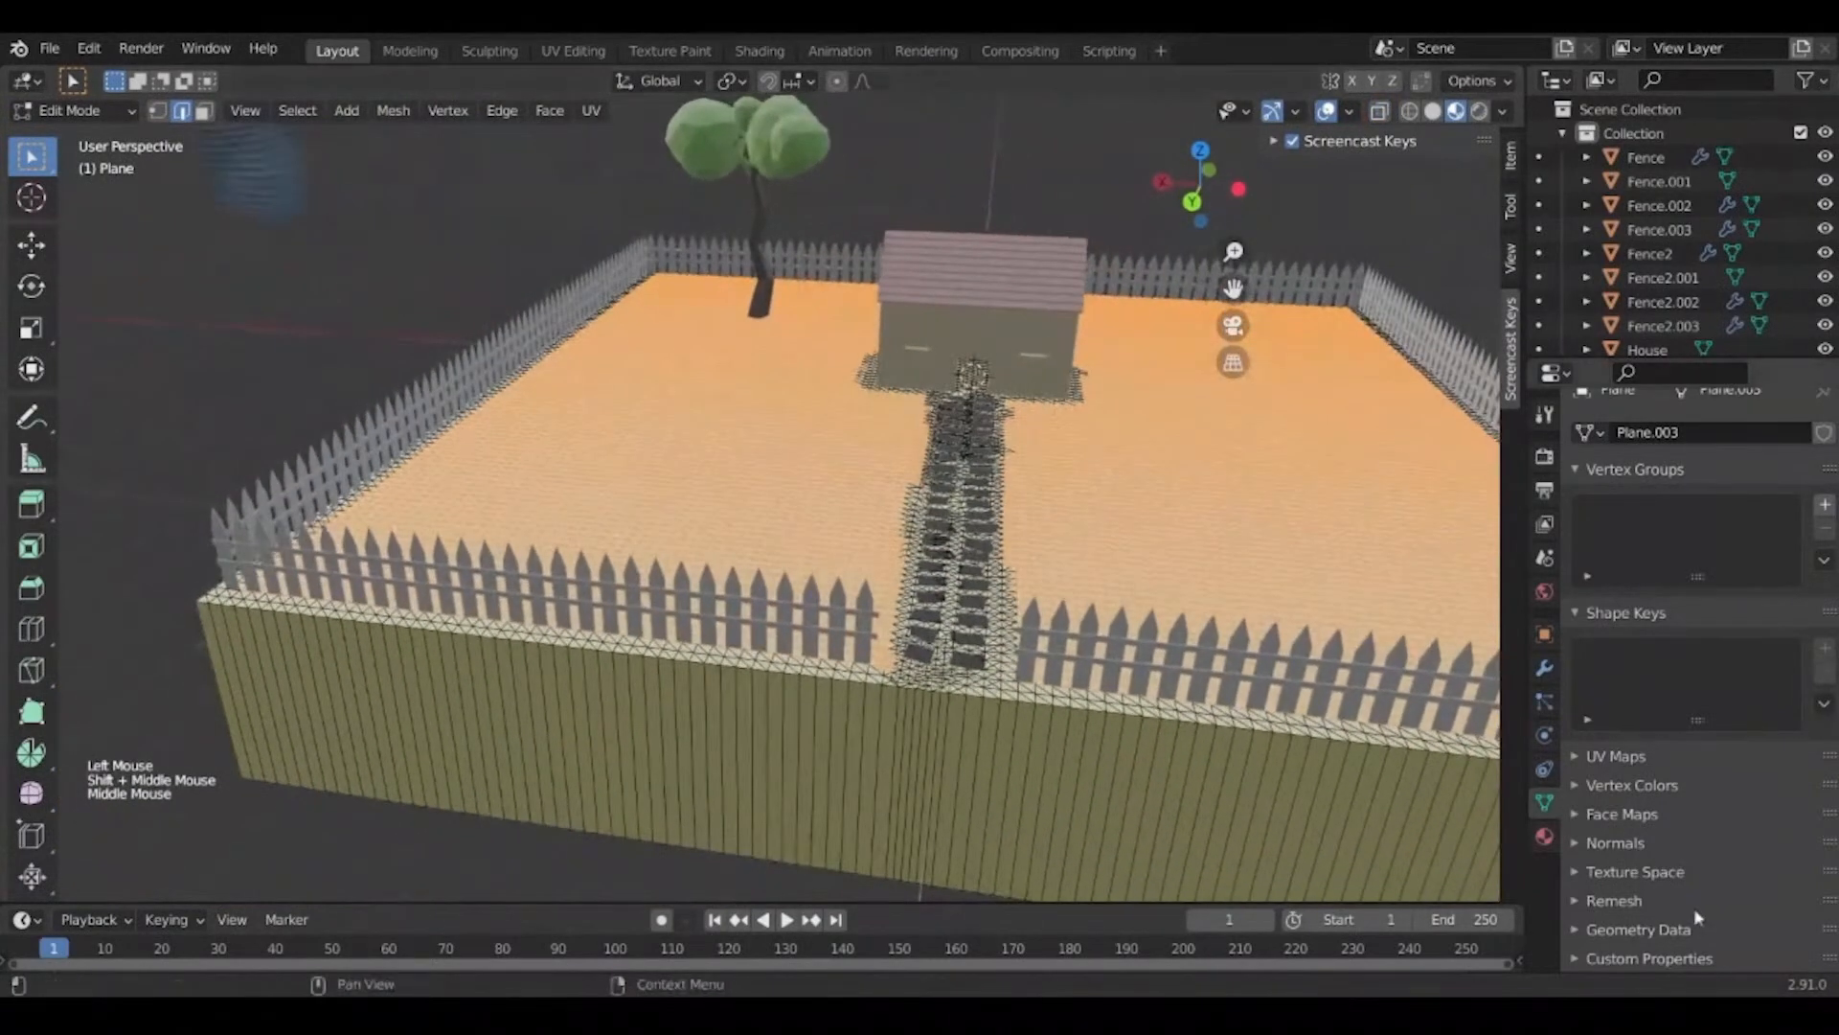
Add a vertex group named Grass and assign the selected ground area to it.
click(1825, 505)
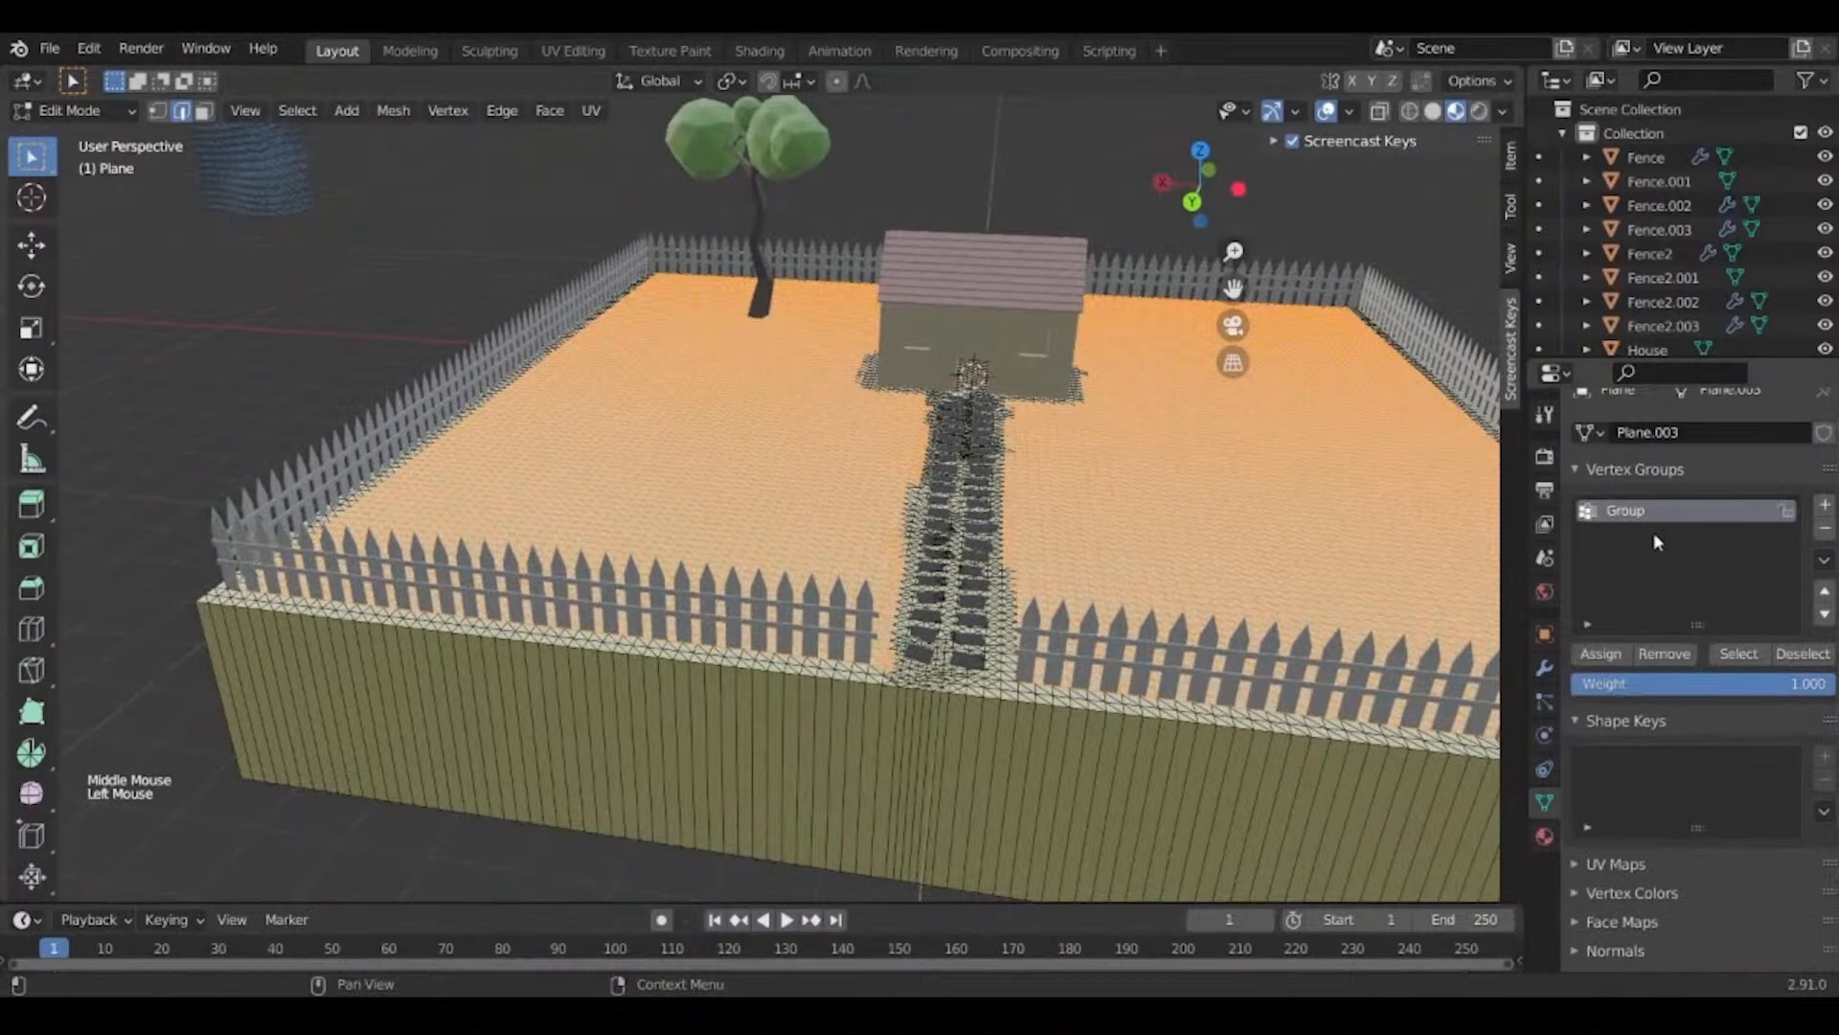
click(1601, 655)
text(Grass)
key(Return)
shift+middle_drag(1098, 589, 922, 653)
scroll(921, 653, up, 2)
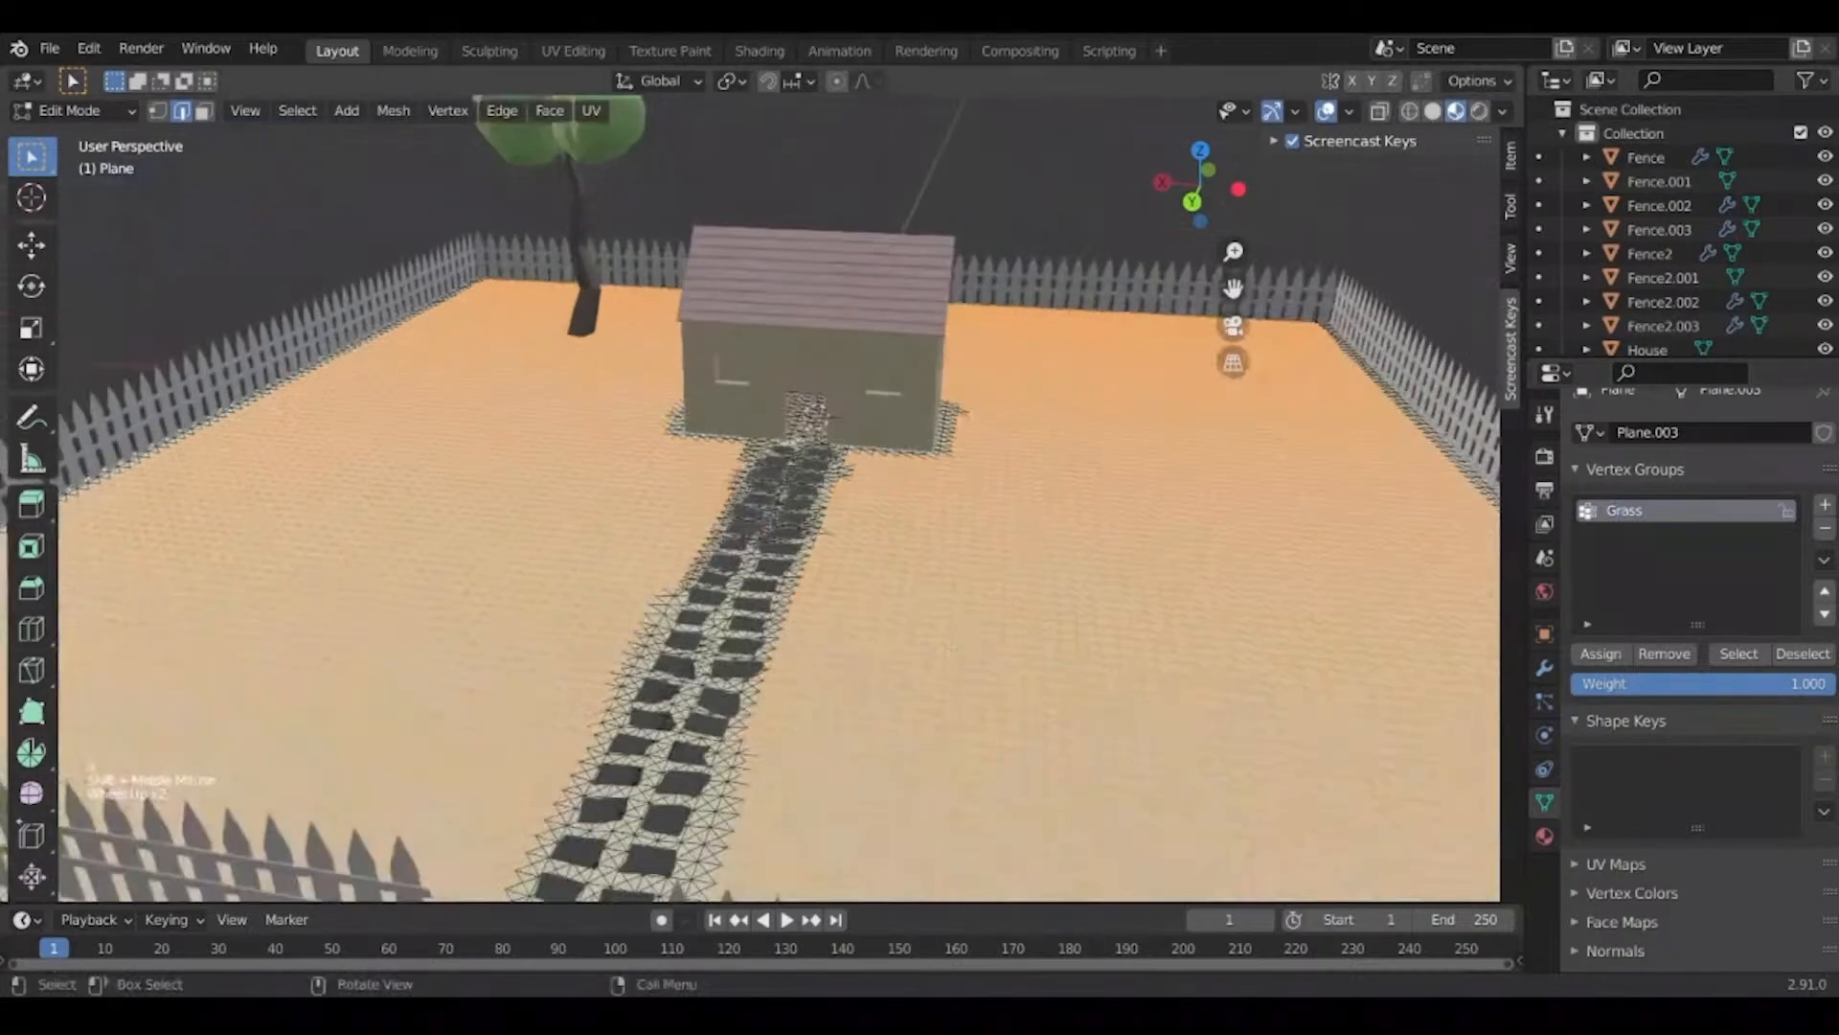
Set the Grass vertex group as the hair particles' density group and return to Object Mode.
click(1545, 702)
scroll(1715, 786, down, 3)
scroll(1732, 807, down, 7)
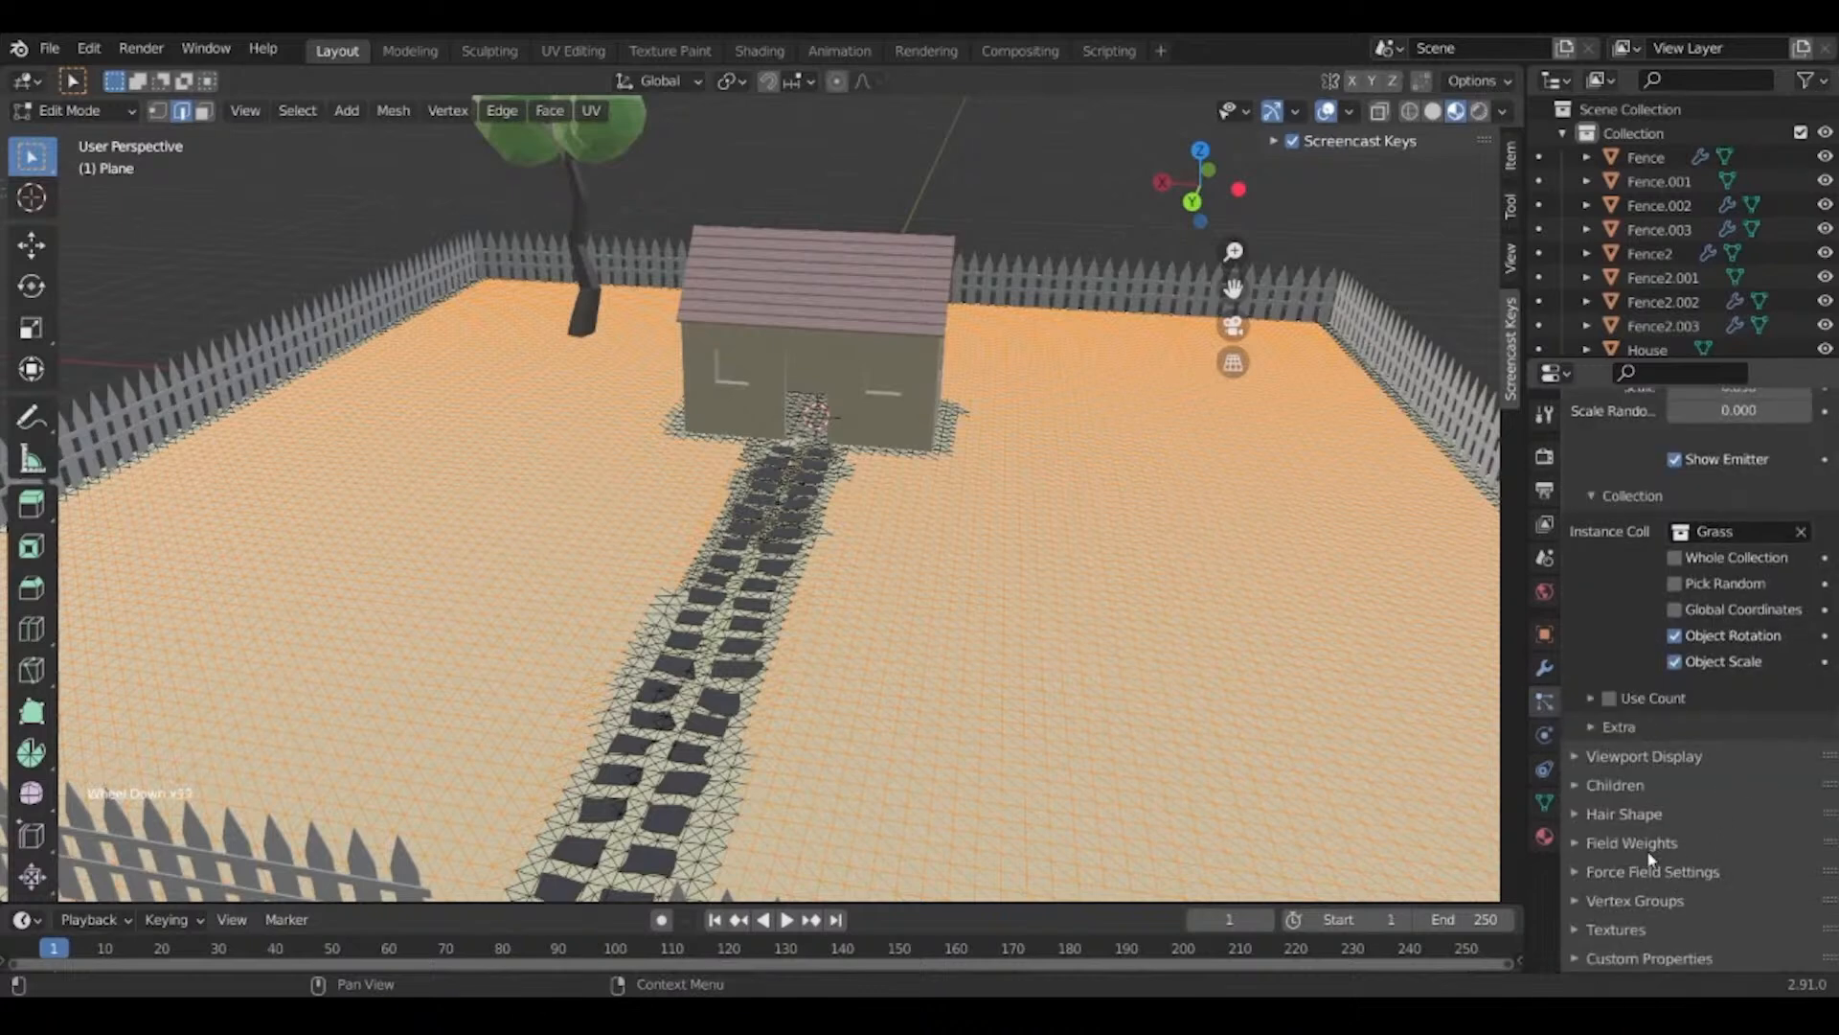
click(1635, 901)
scroll(1686, 891, down, 2)
click(1744, 858)
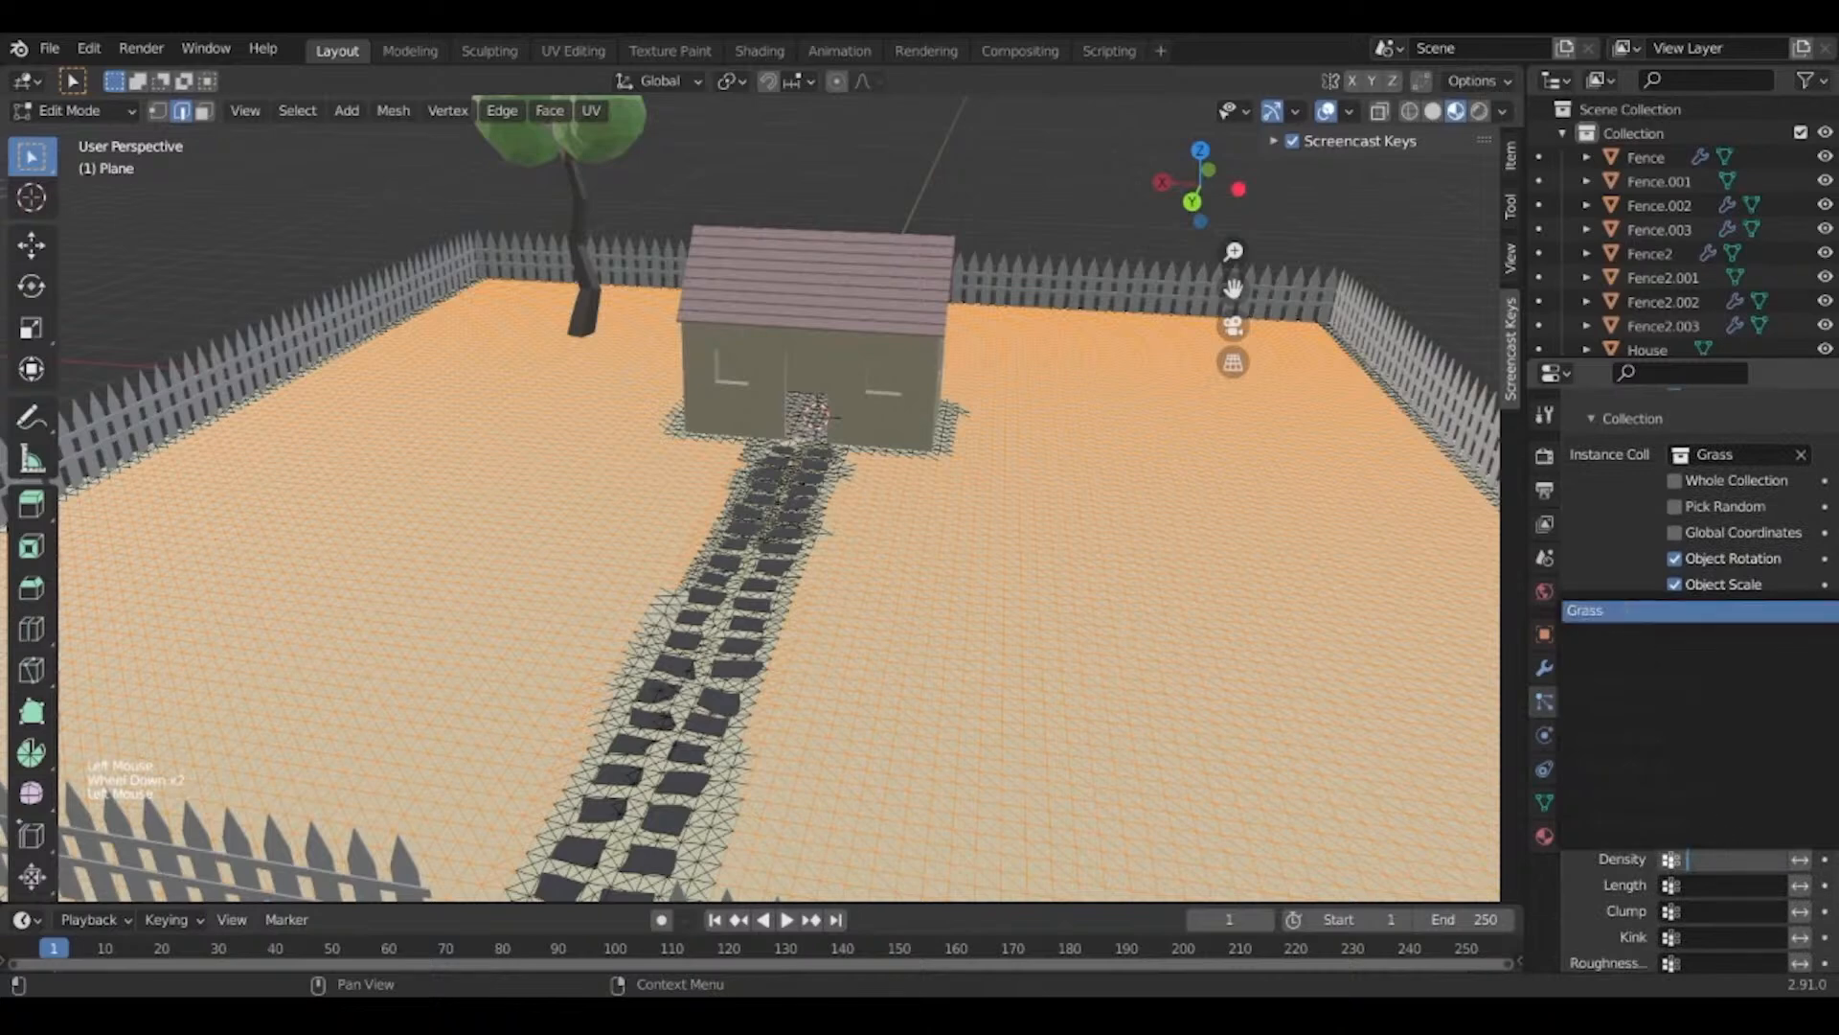
click(1629, 611)
key(Tab)
Examine the grass blades' distribution around the path, house and fence.
middle_drag(1159, 655, 1486, 629)
scroll(1241, 509, down, 5)
scroll(953, 741, up, 3)
scroll(953, 743, up, 4)
middle_drag(1274, 651, 944, 670)
scroll(723, 575, down, 2)
shift+middle_drag(1015, 805, 1290, 645)
scroll(898, 528, down, 1)
scroll(898, 528, down, 2)
scroll(898, 528, up, 5)
scroll(1291, 645, up, 1)
scroll(1618, 786, up, 7)
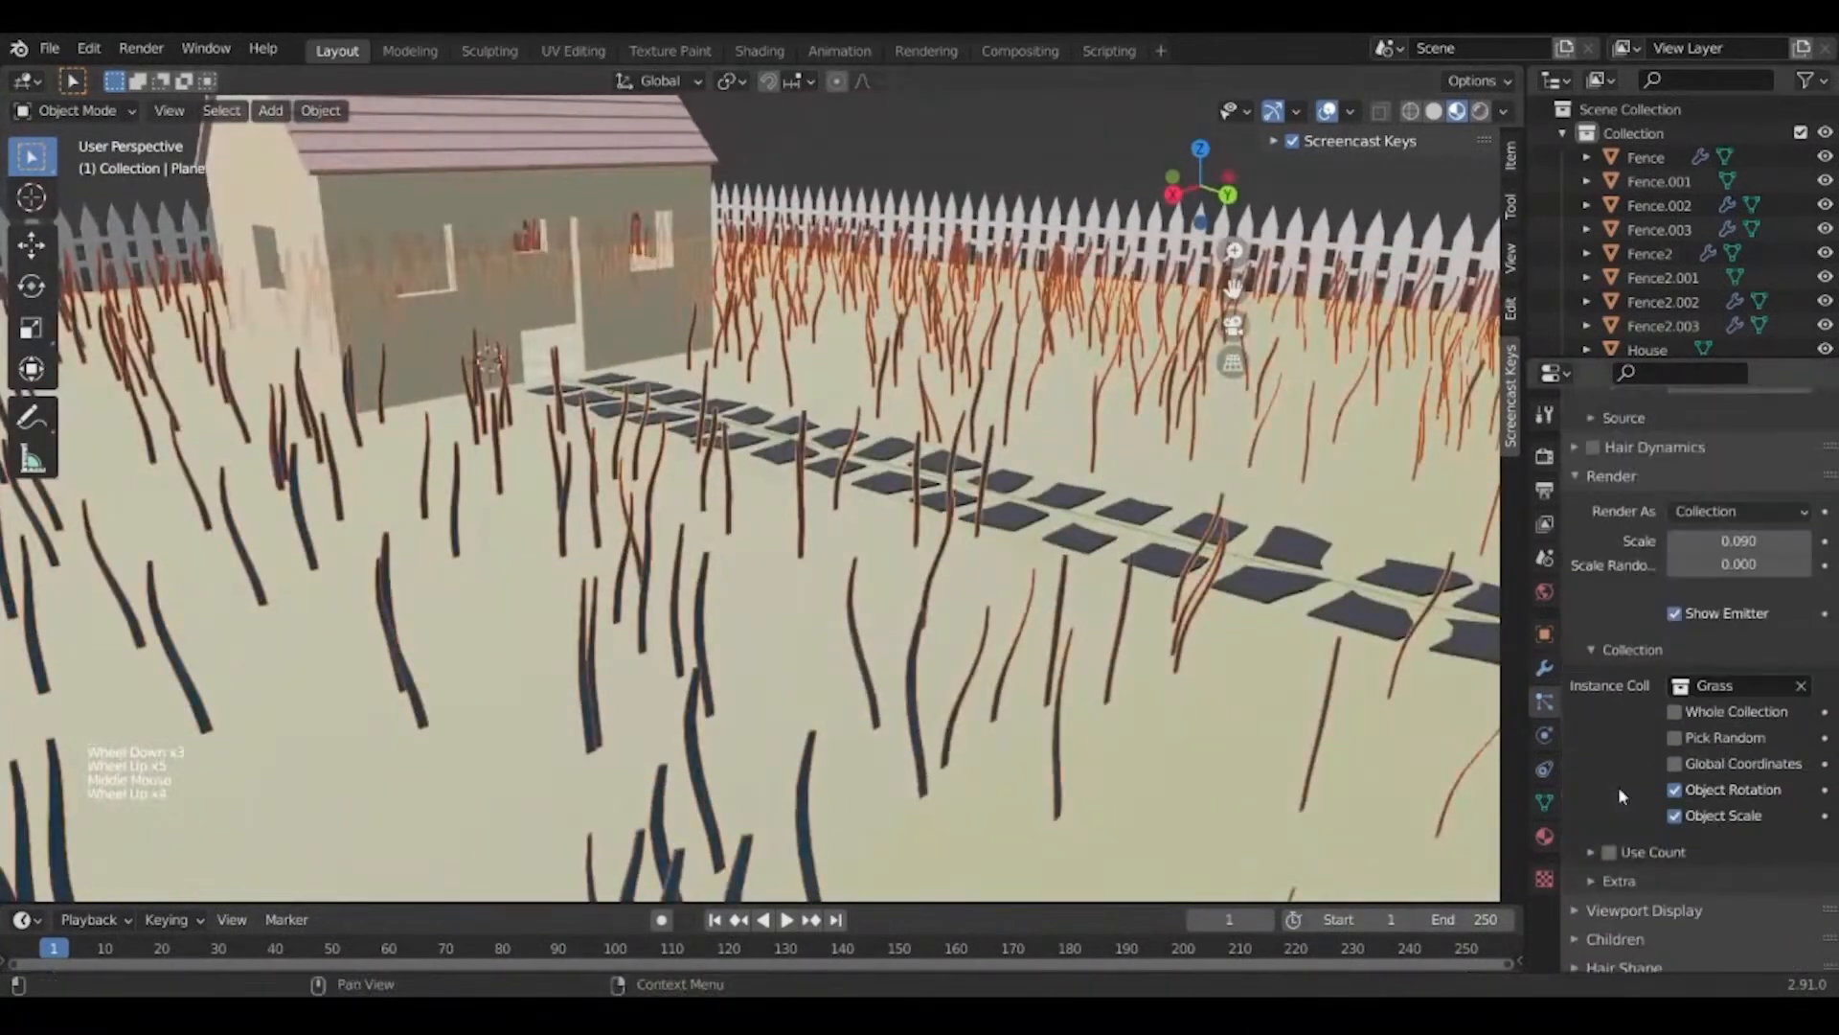
Lower the render scale of the grass particles to 0.03.
click(1684, 581)
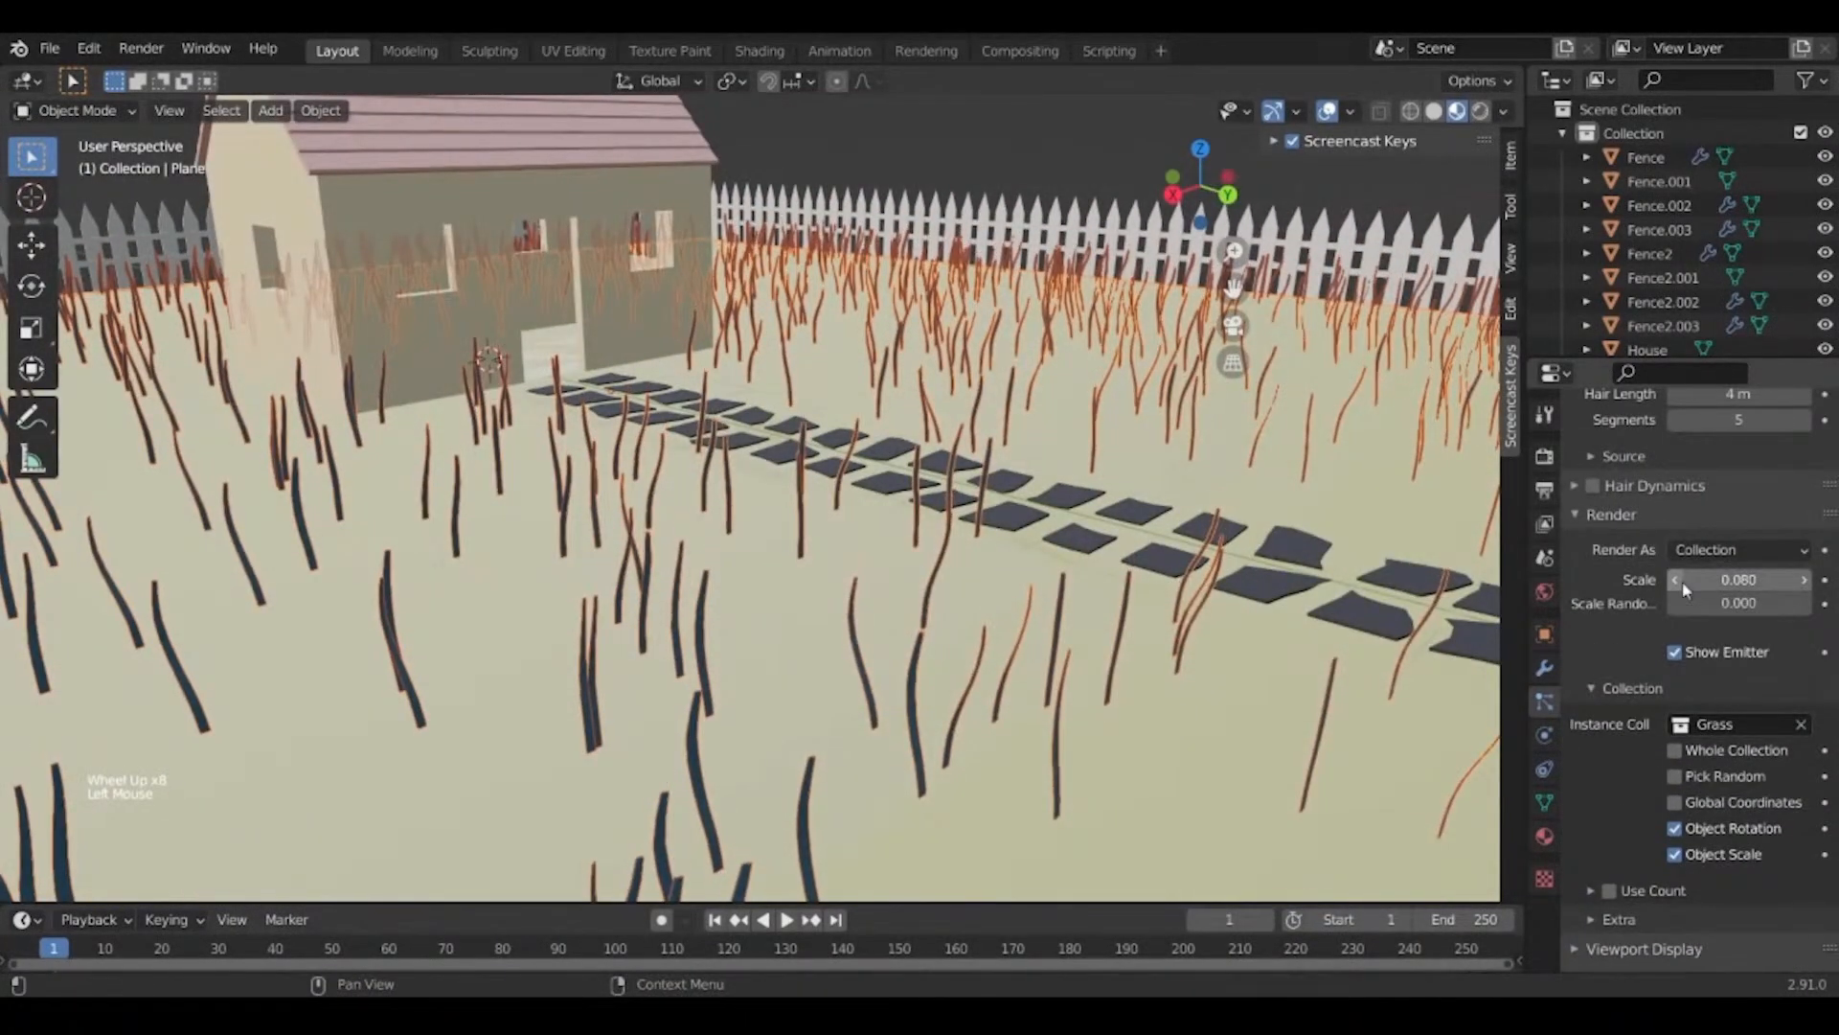
click(1676, 581)
click(1676, 581)
click(1677, 581)
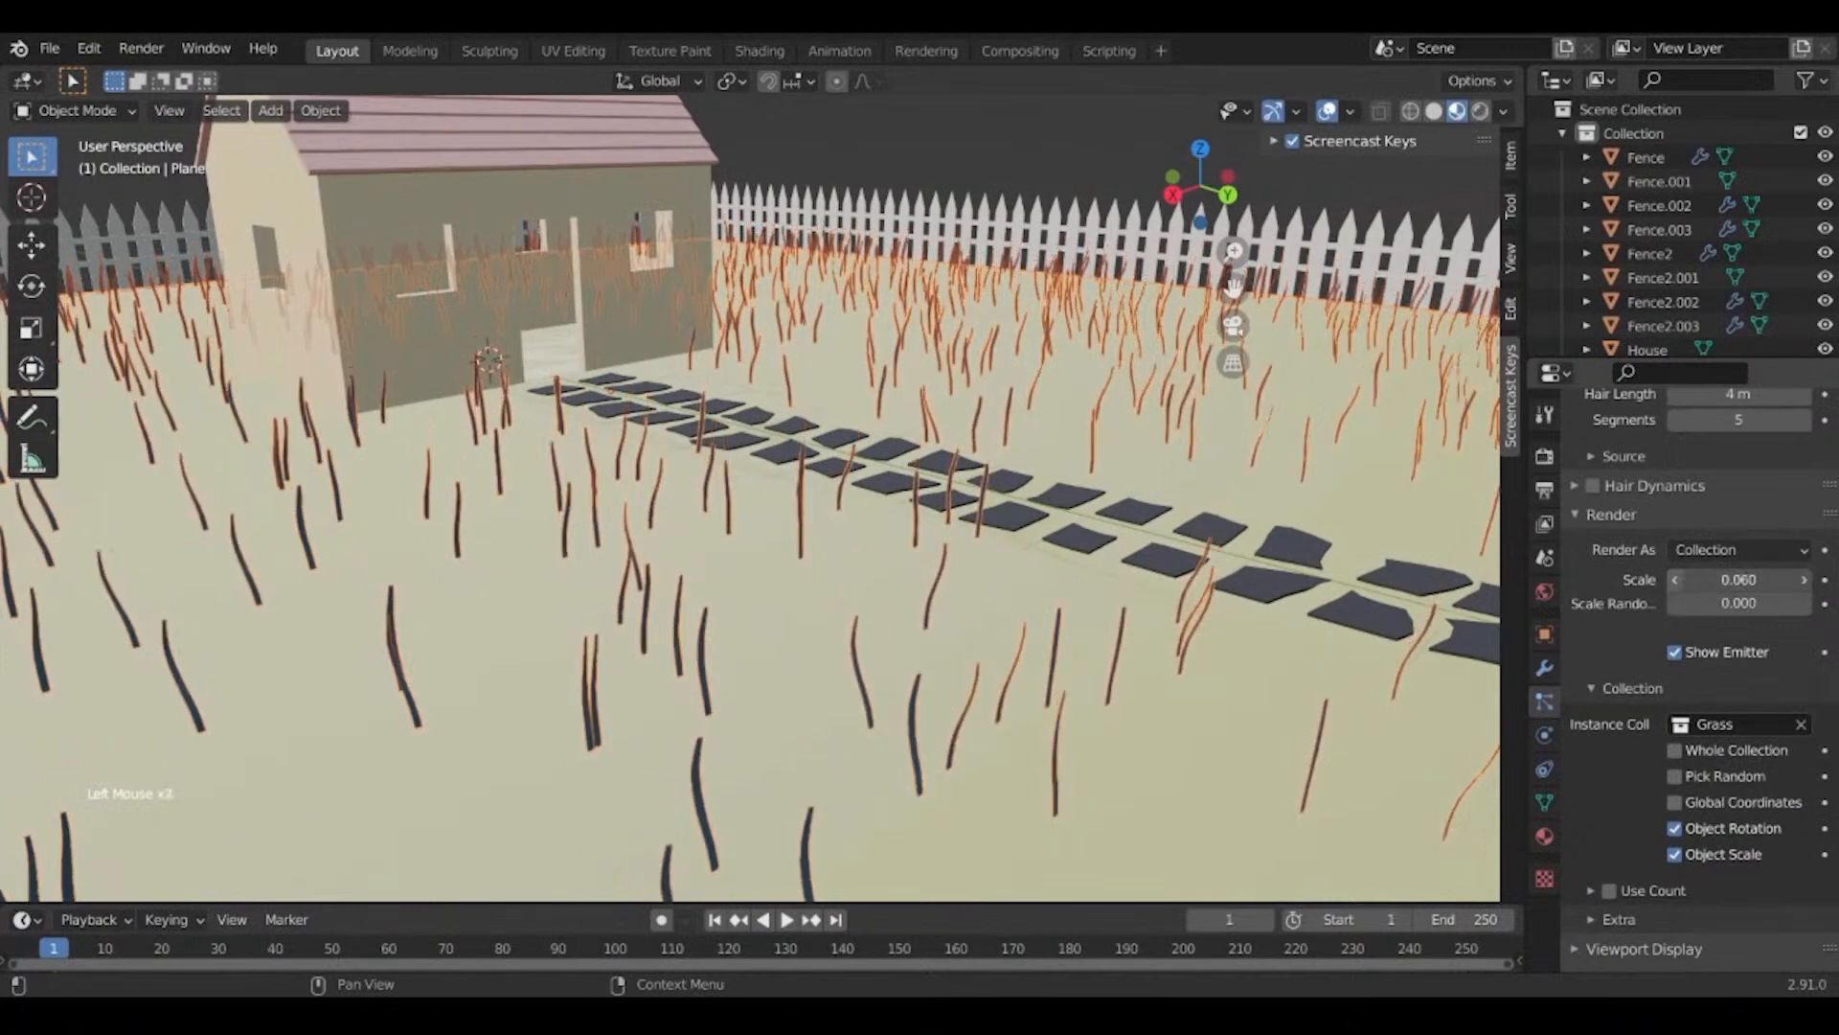
click(1676, 580)
click(1676, 580)
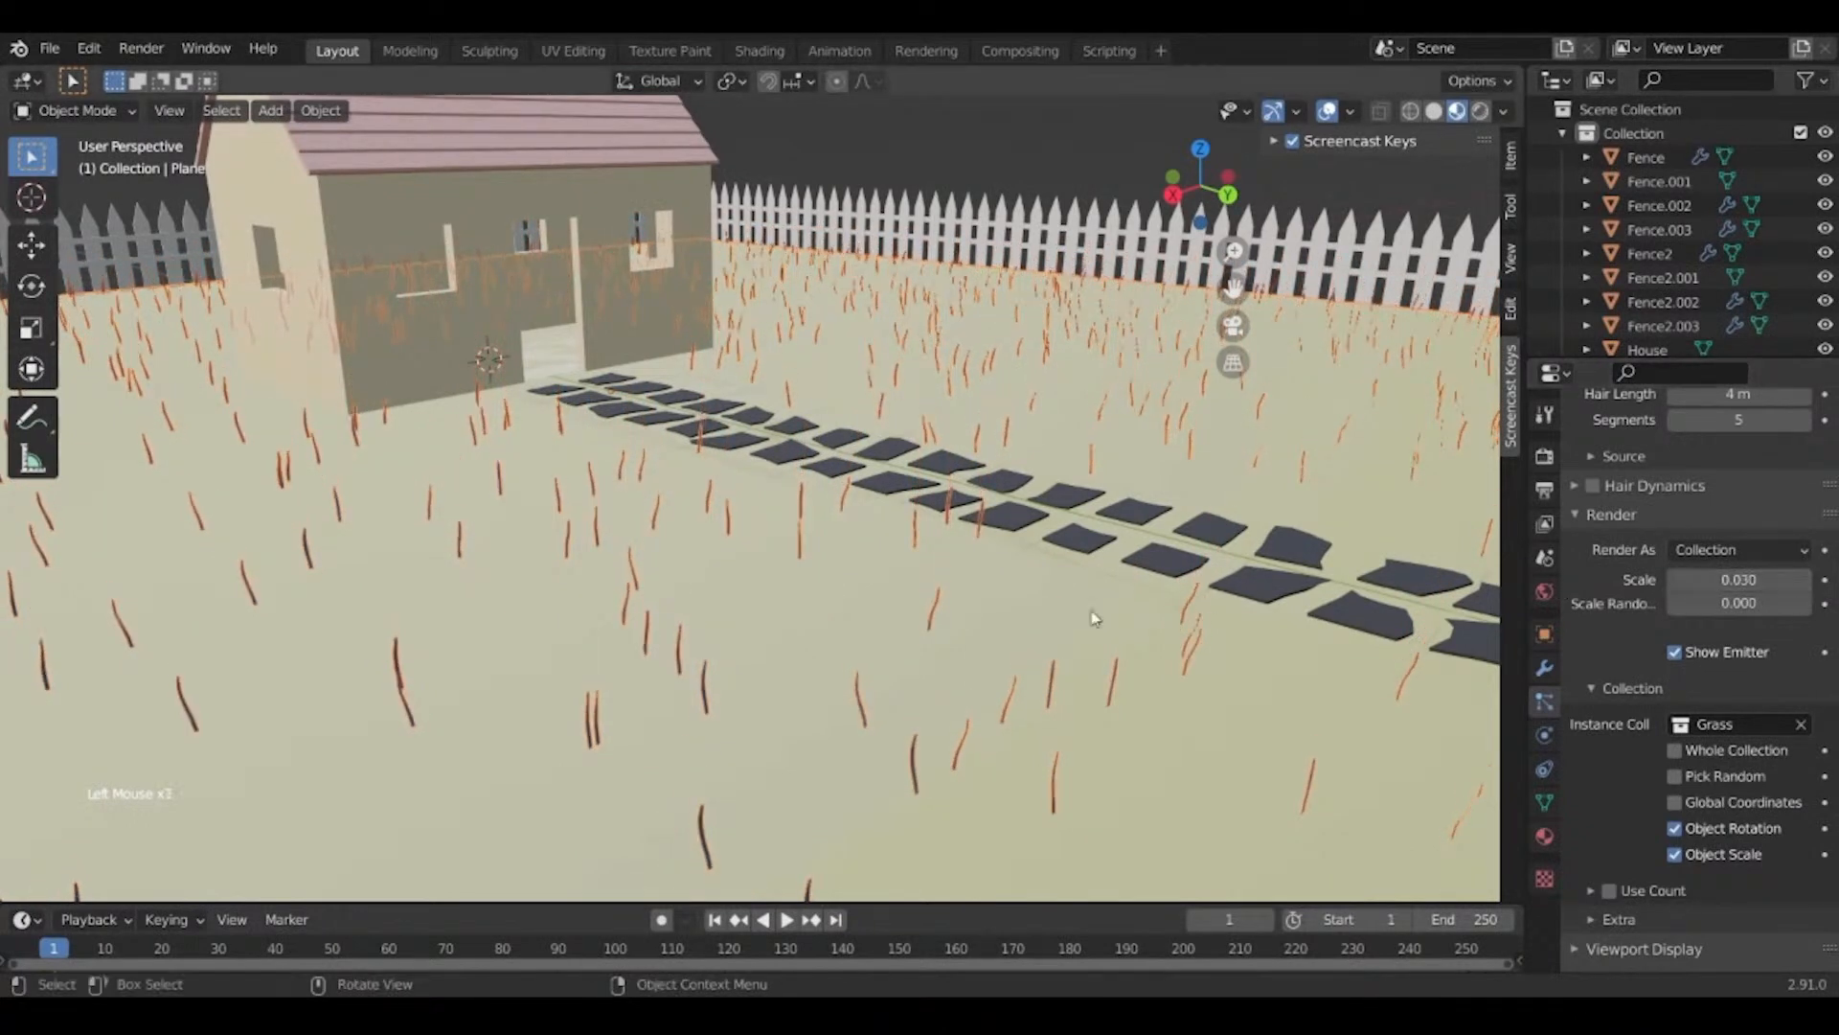
Enable Interpolated children for the grass hair particles.
middle_drag(1076, 624, 1053, 613)
scroll(1054, 613, down, 2)
scroll(1749, 889, down, 10)
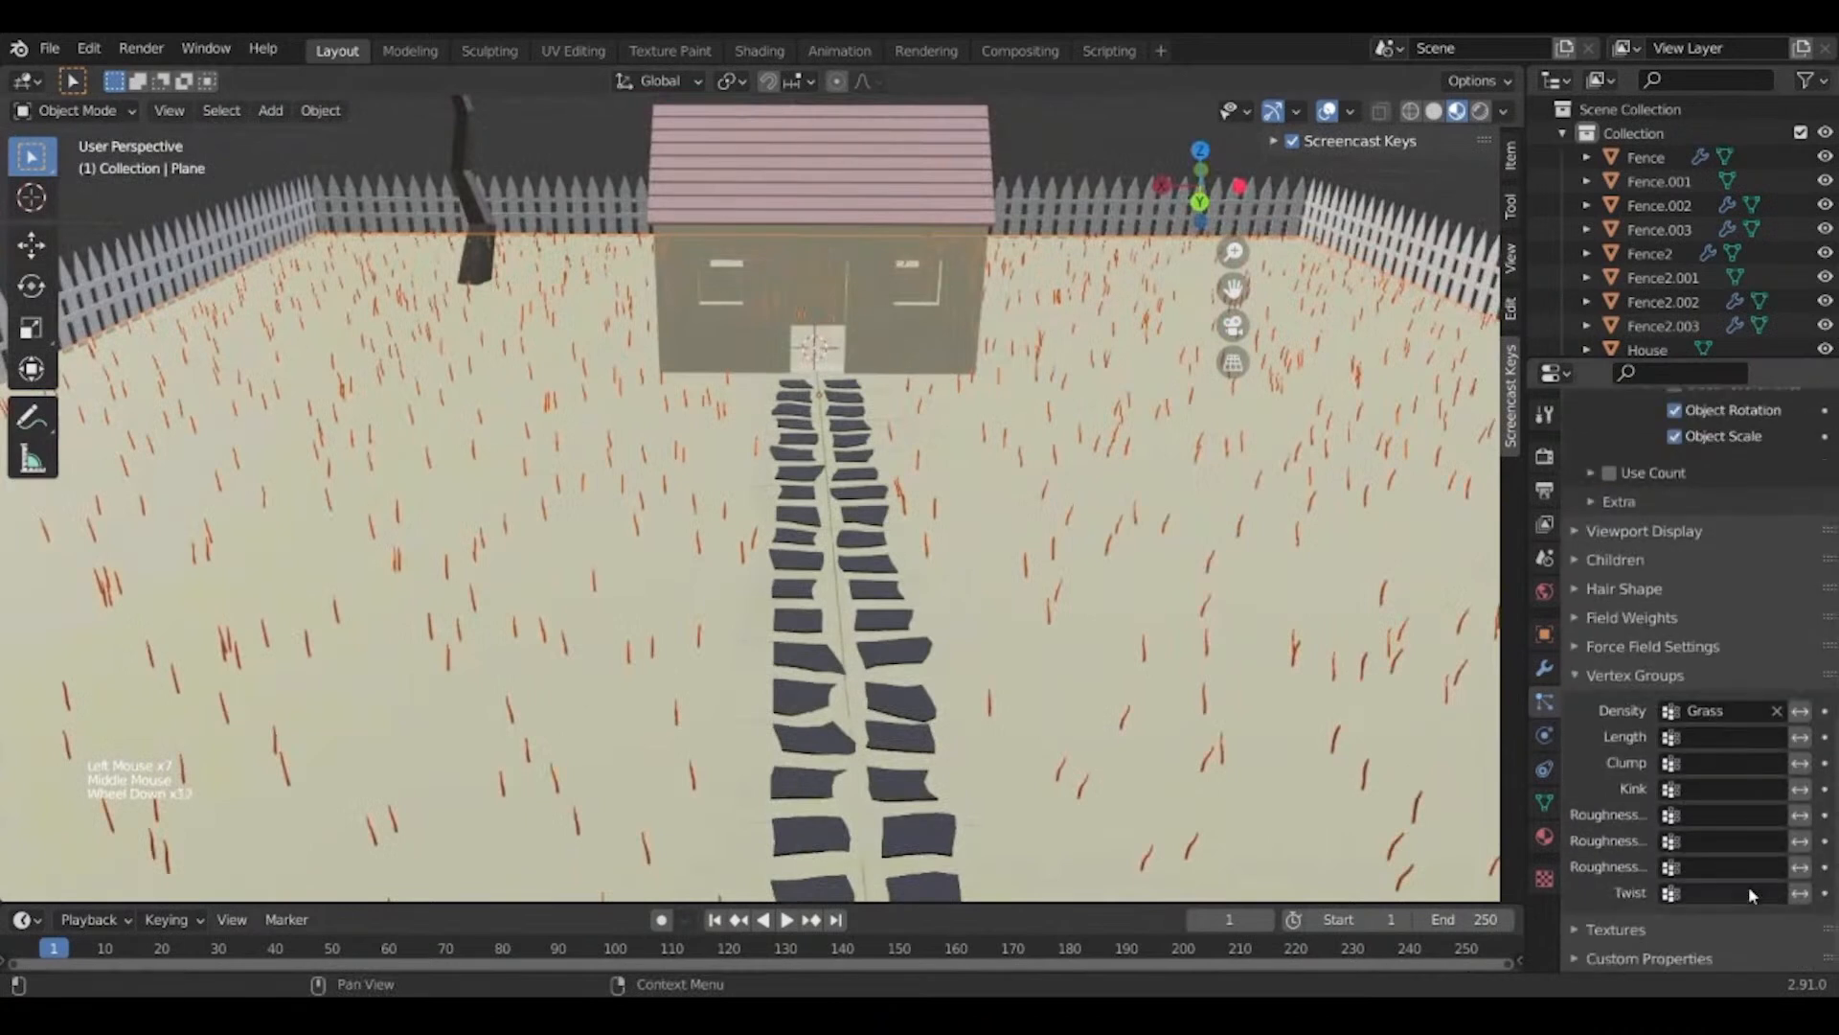
scroll(1748, 895, down, 2)
click(1609, 560)
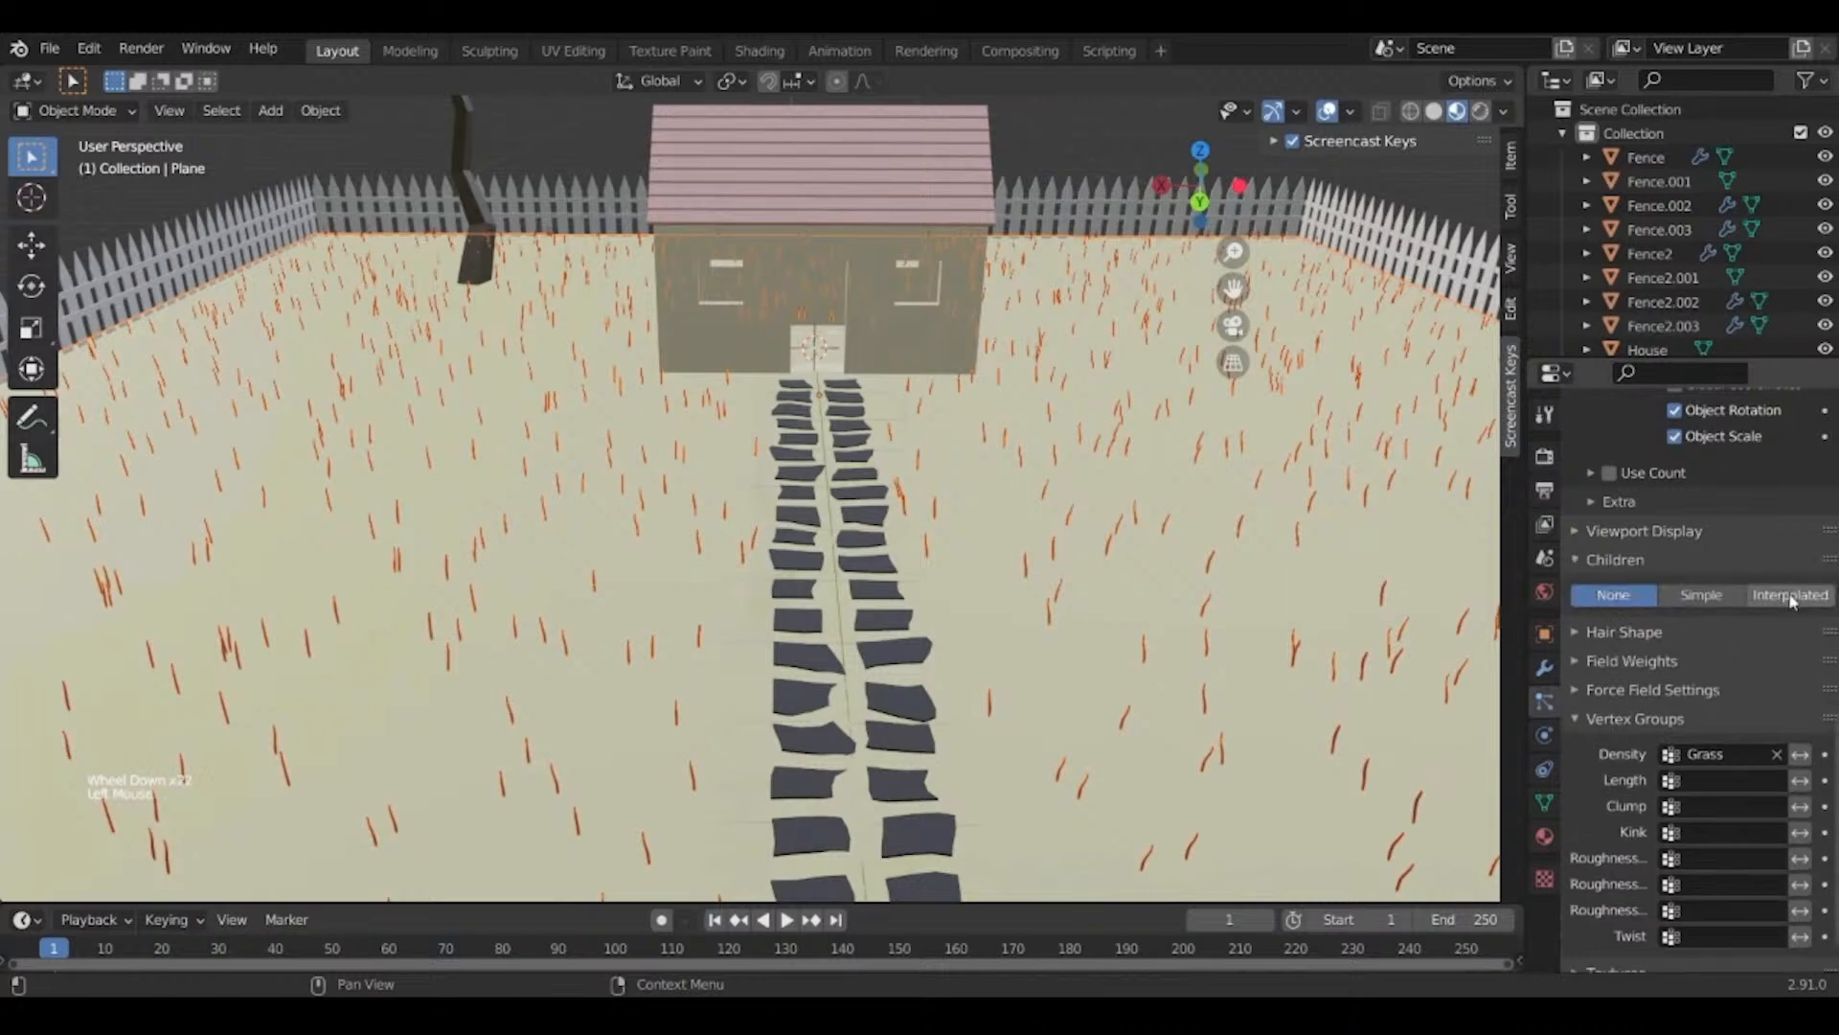
click(1788, 595)
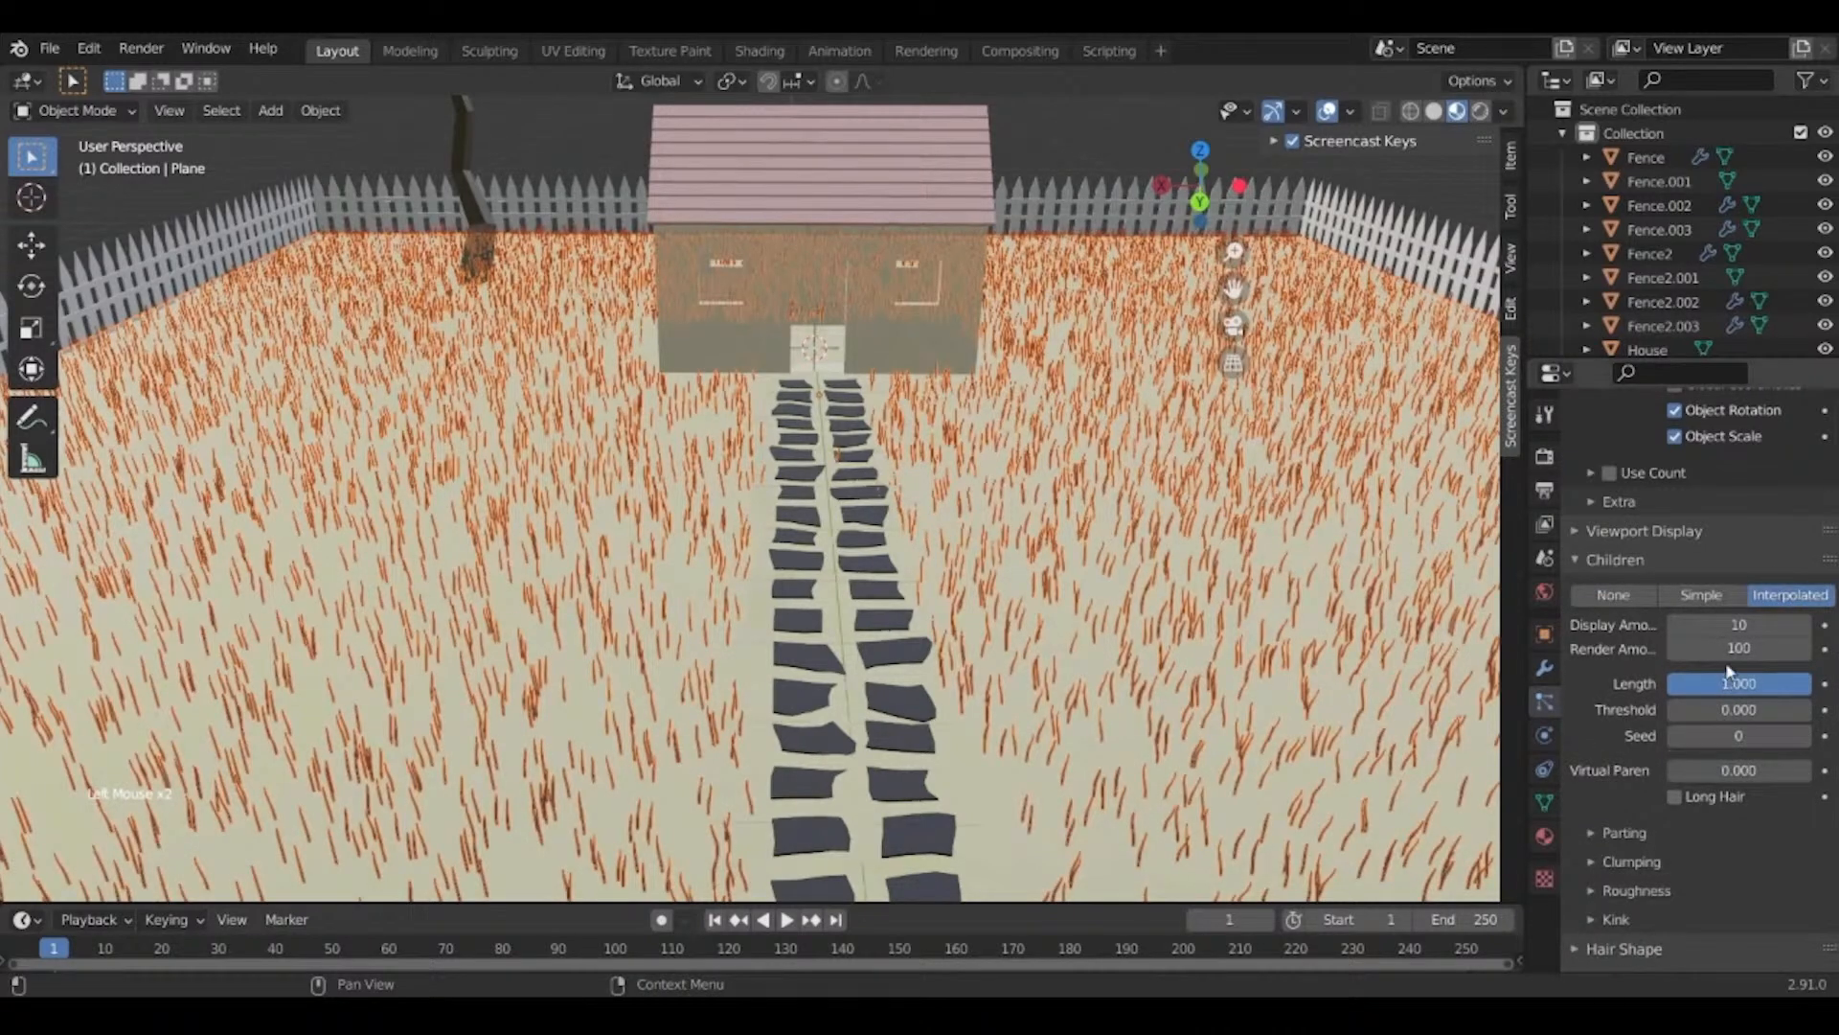
Deselect the ground and set the children's display amount to 1.
scroll(910, 597, down, 3)
click(1300, 278)
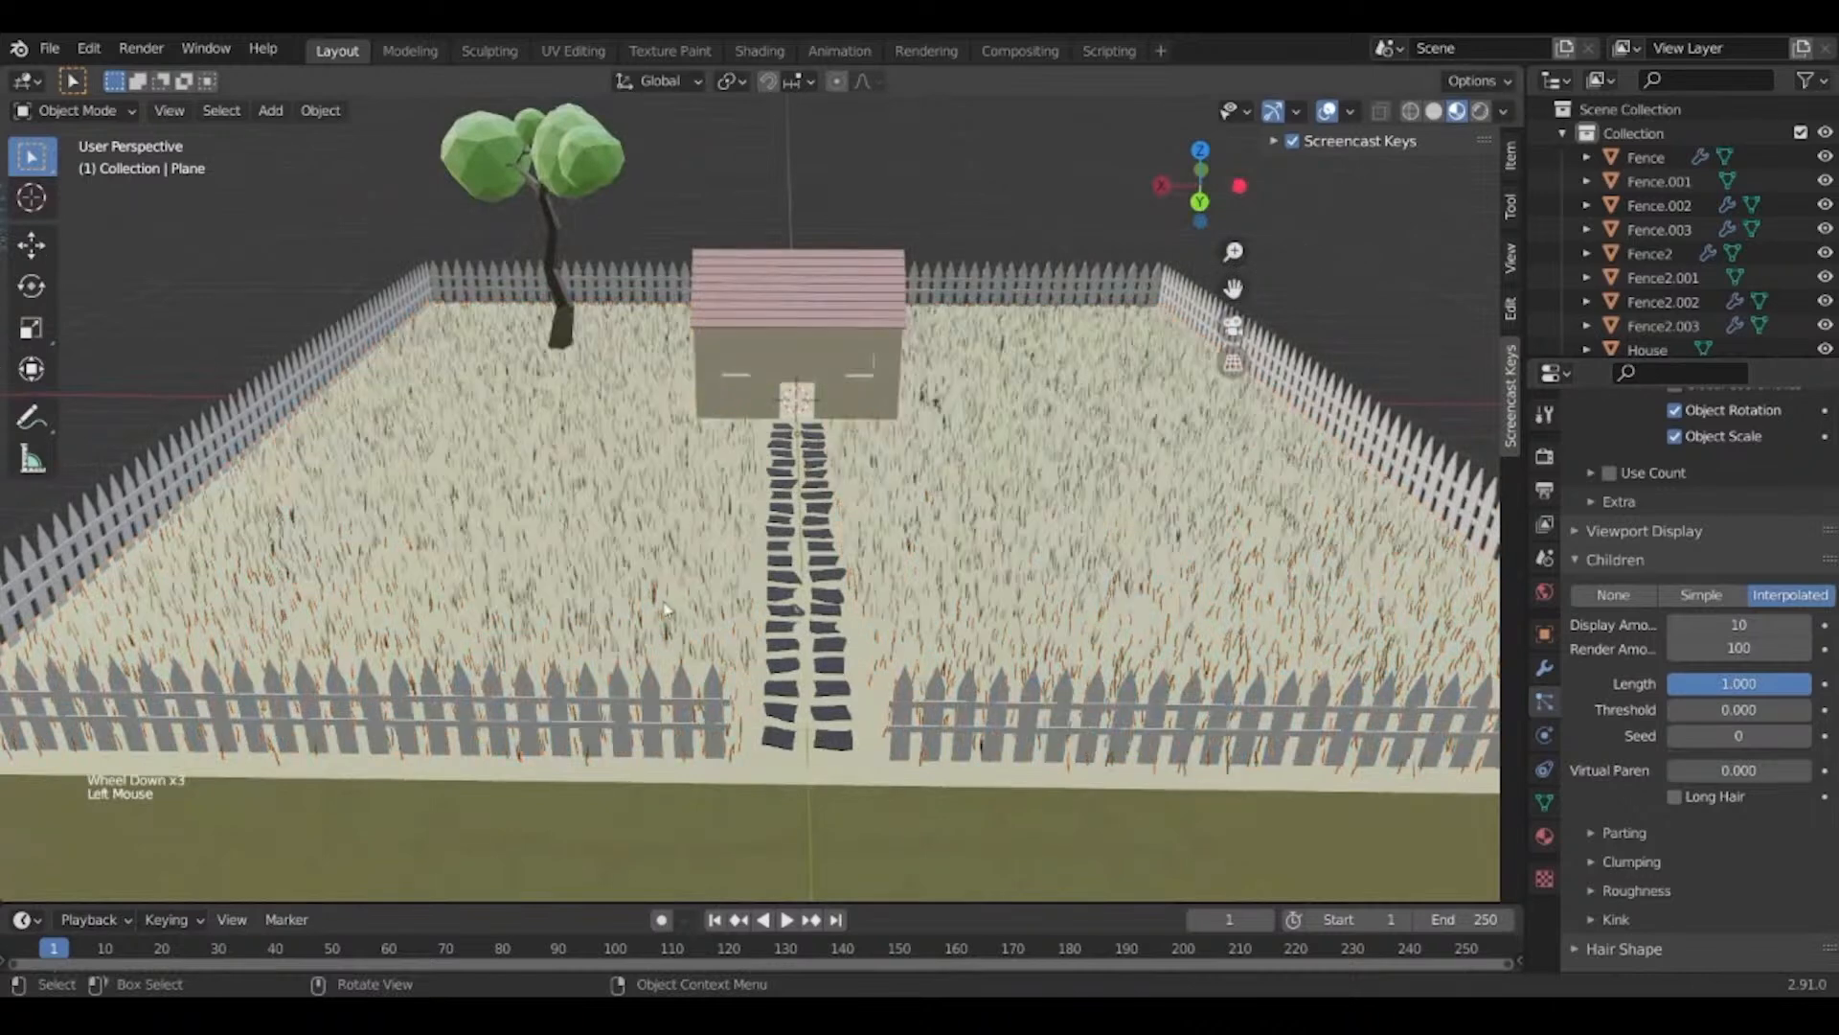
middle_drag(667, 613, 784, 636)
scroll(784, 635, up, 3)
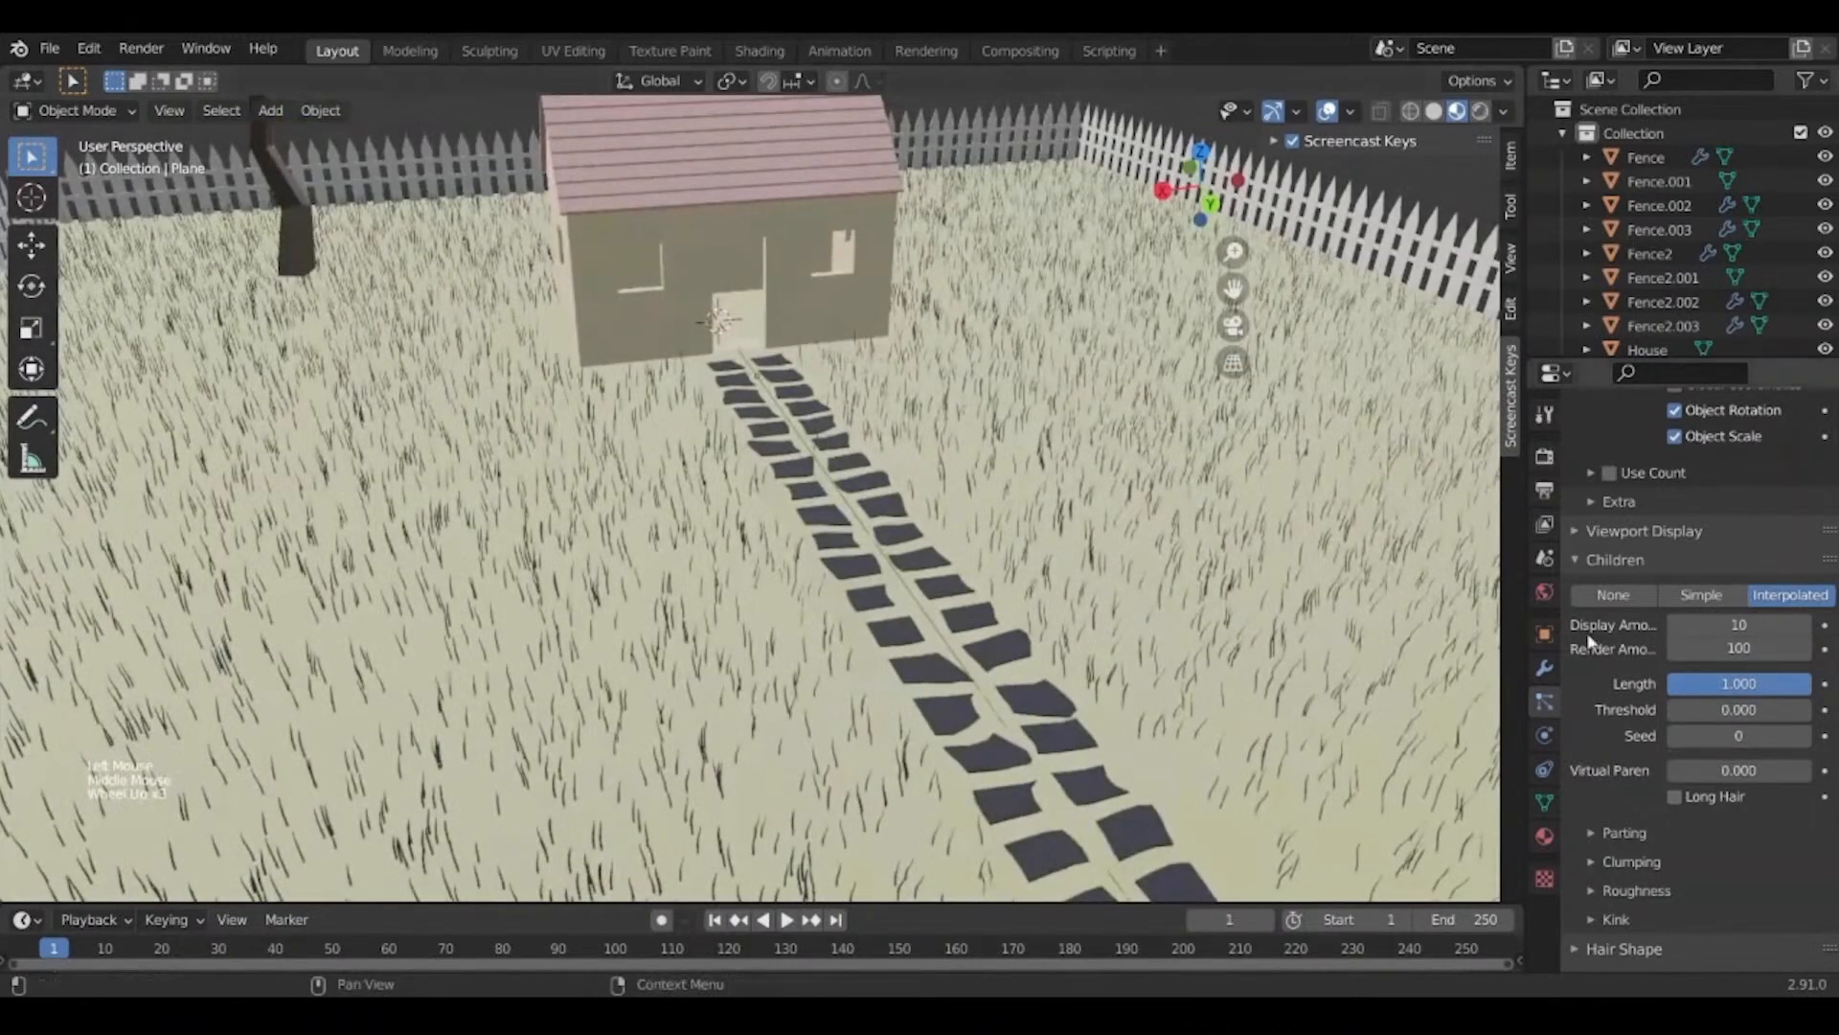
click(1729, 627)
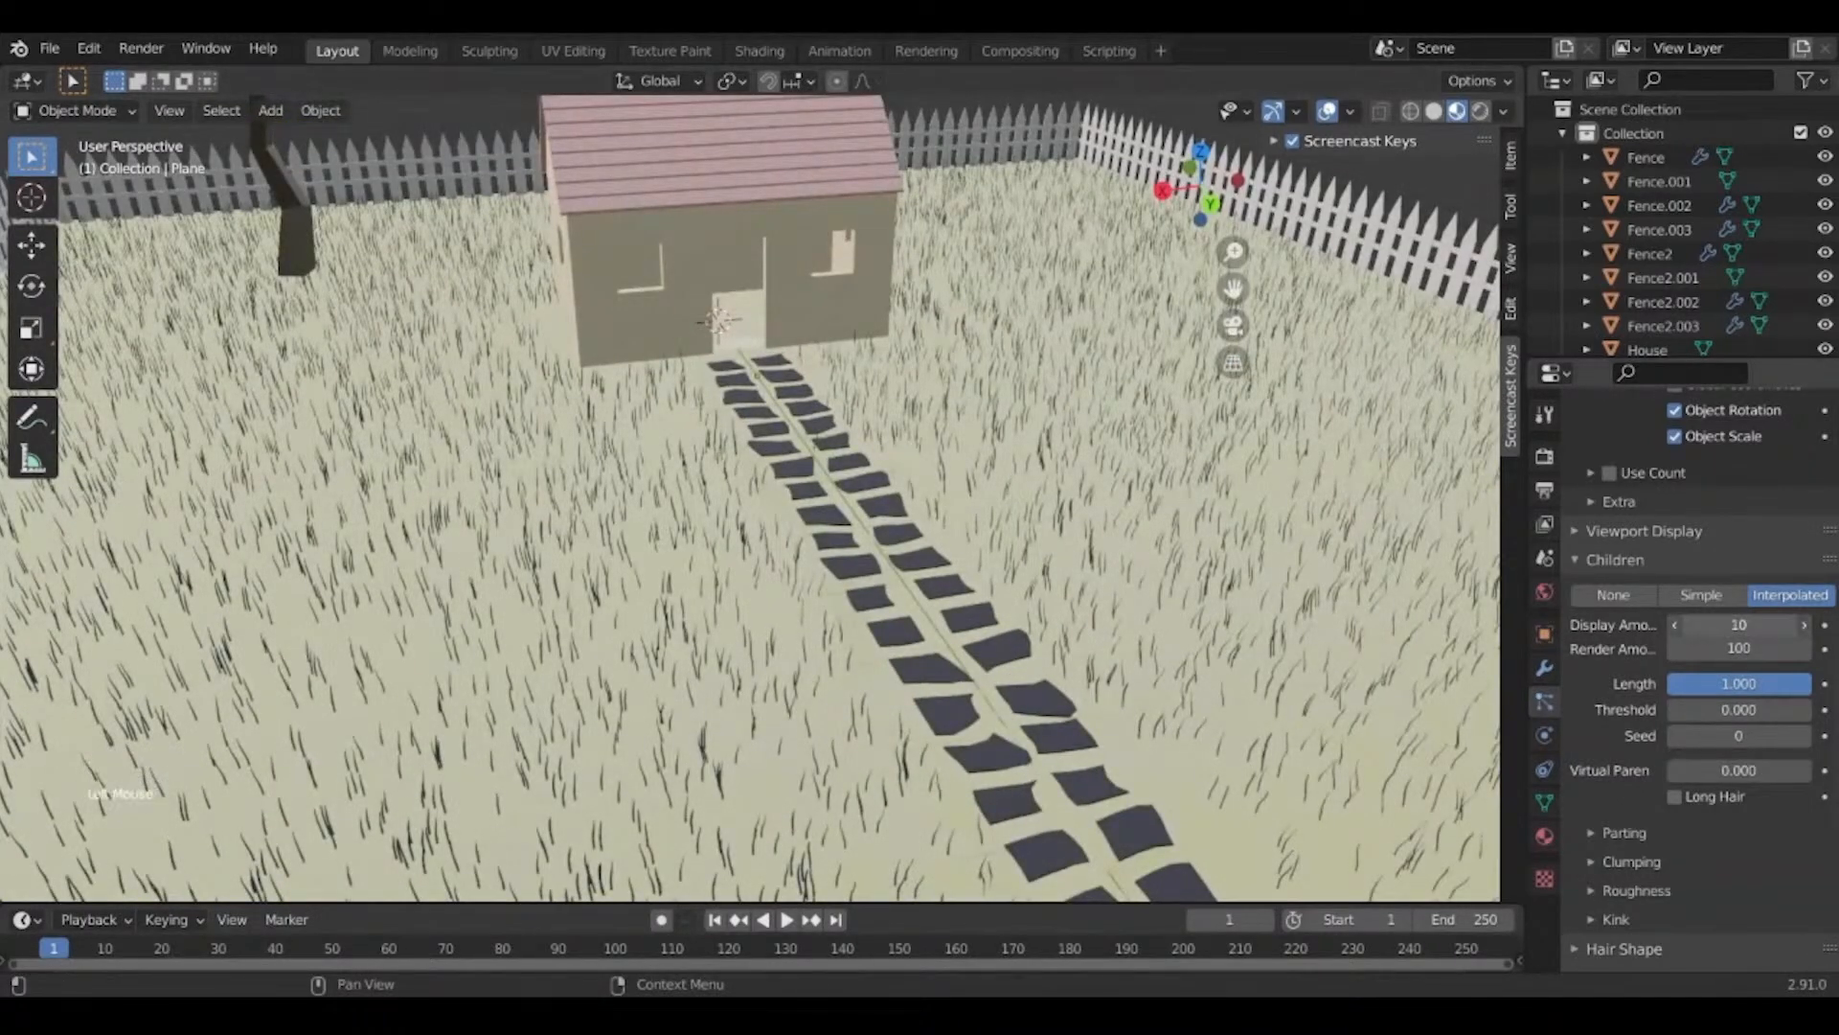
text(1)
key(Return)
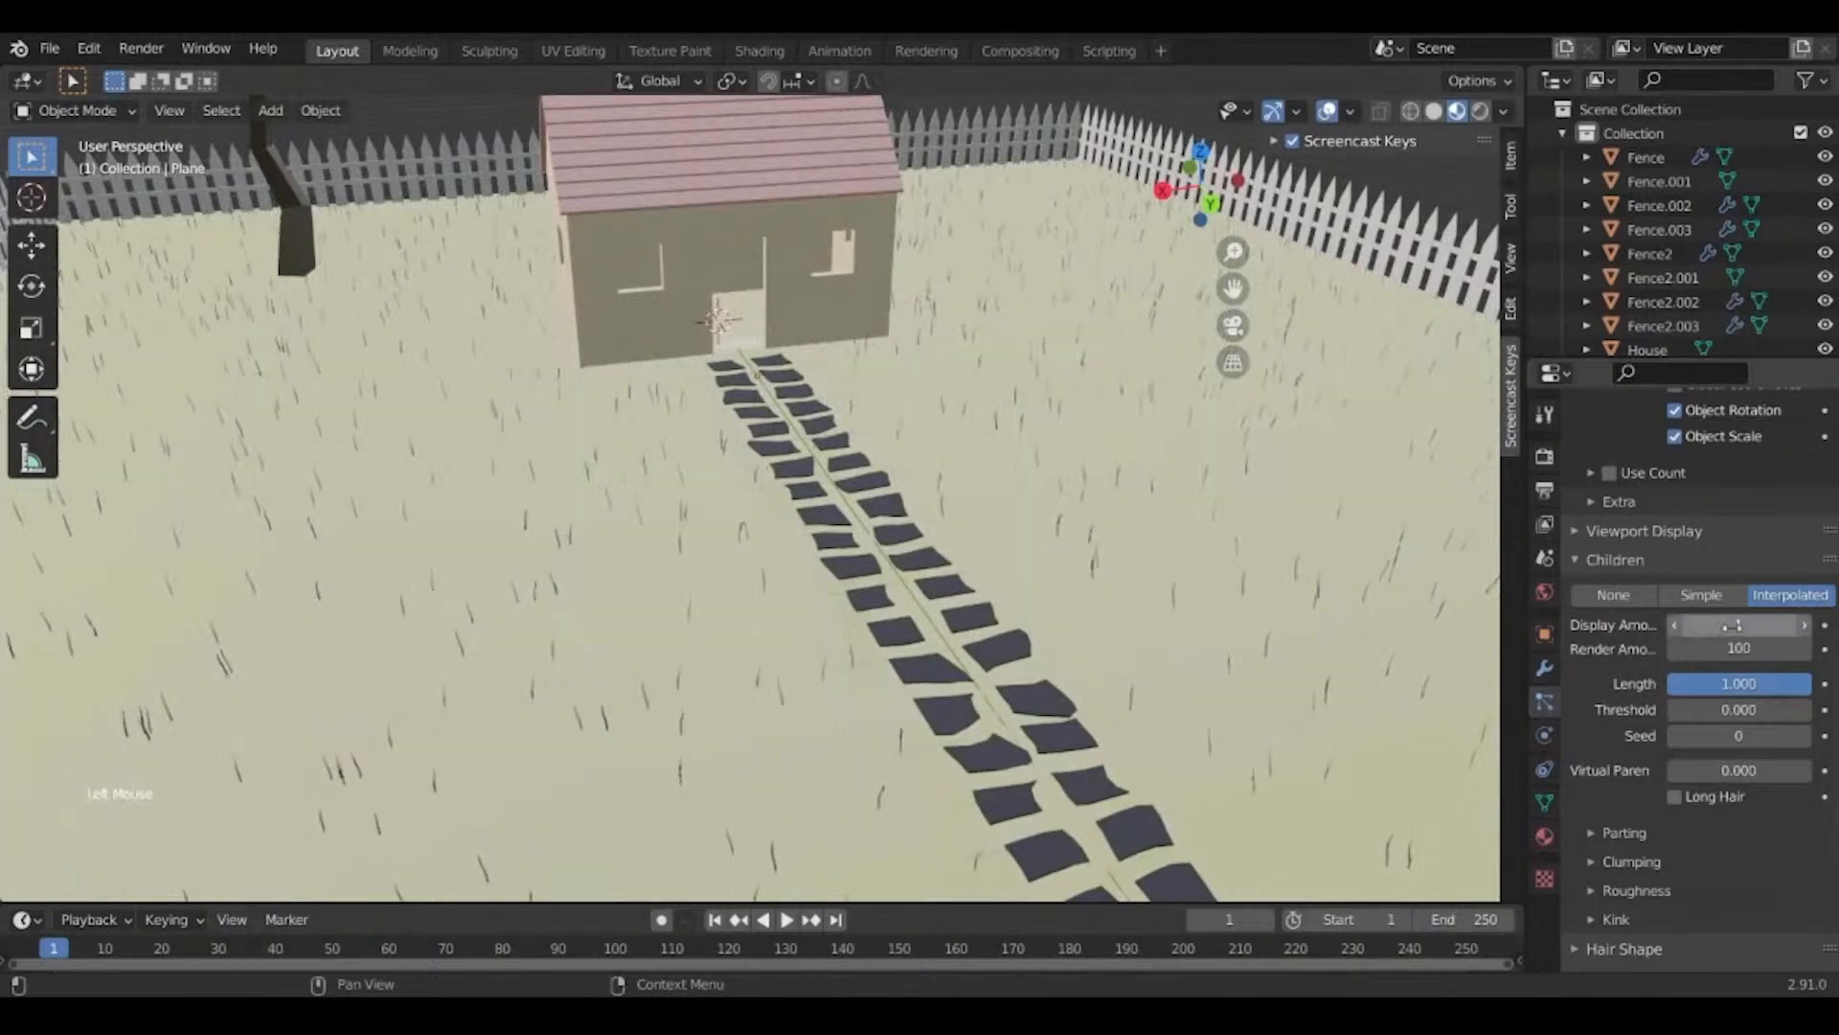
Try to align a camera to an overview of the whole fenced yard.
scroll(663, 852, down, 3)
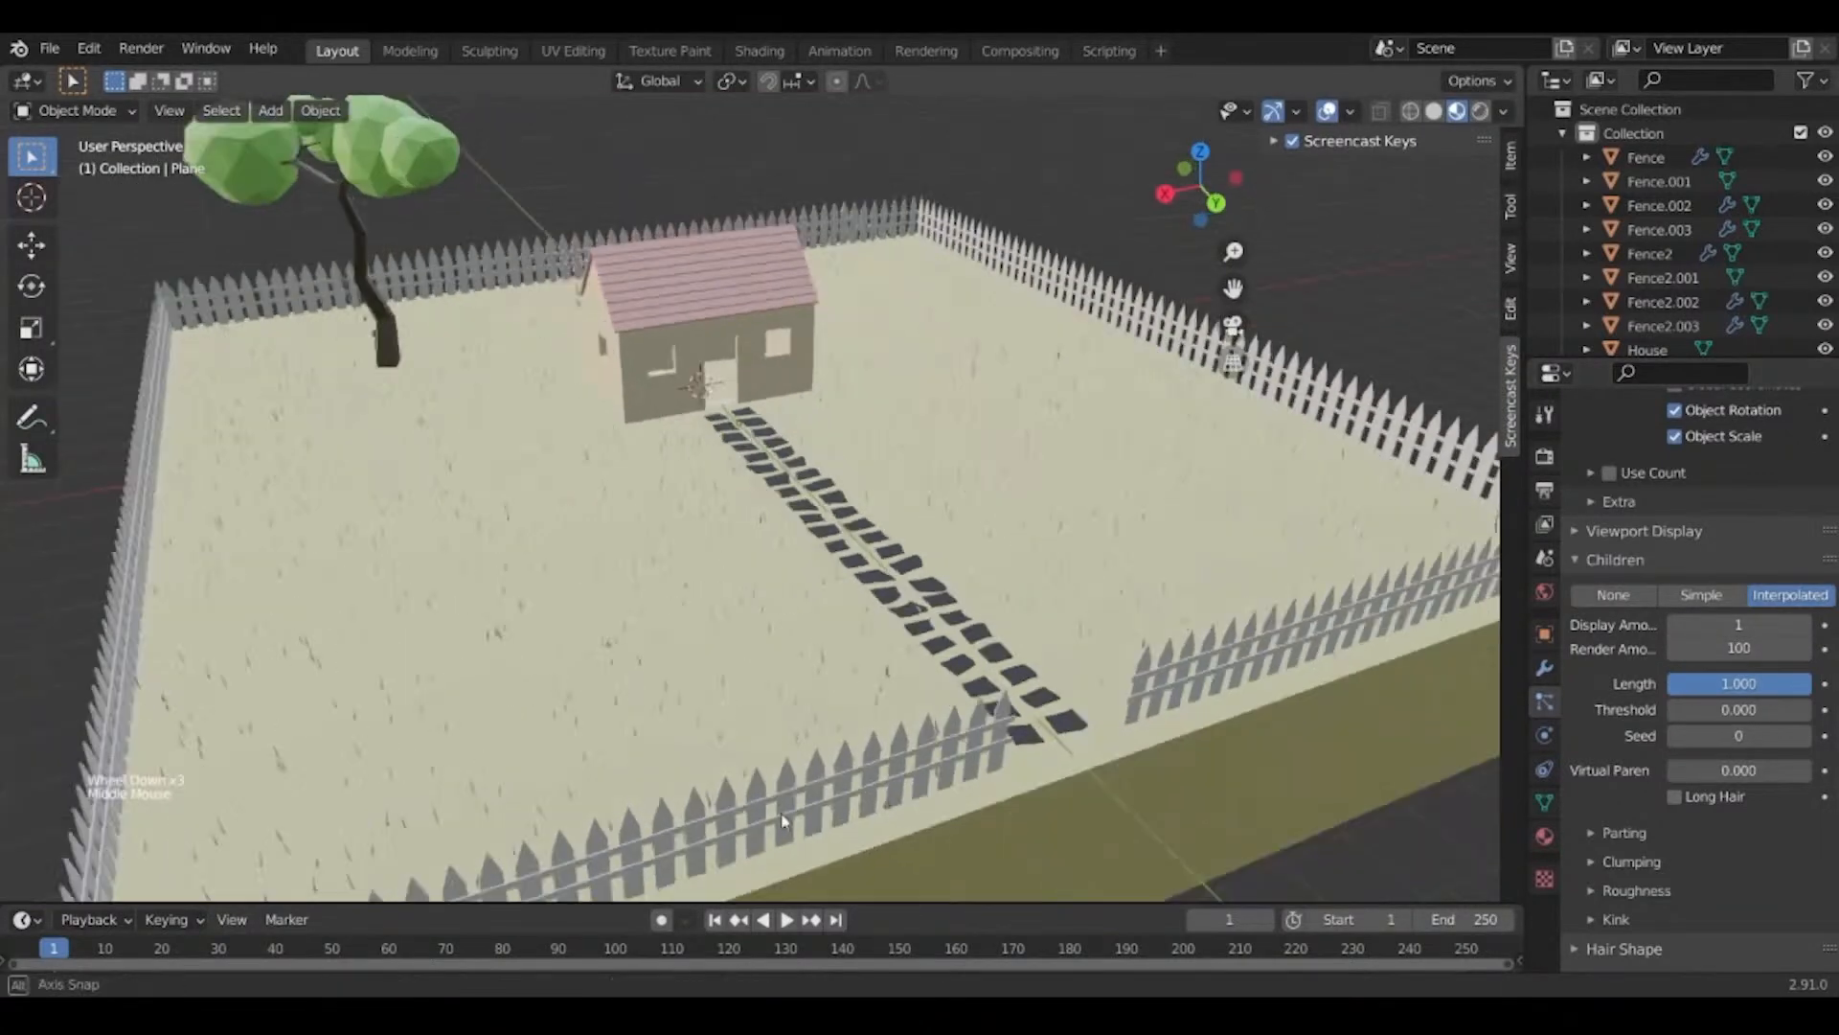
middle_drag(671, 848, 791, 821)
scroll(791, 821, down, 1)
scroll(788, 819, down, 1)
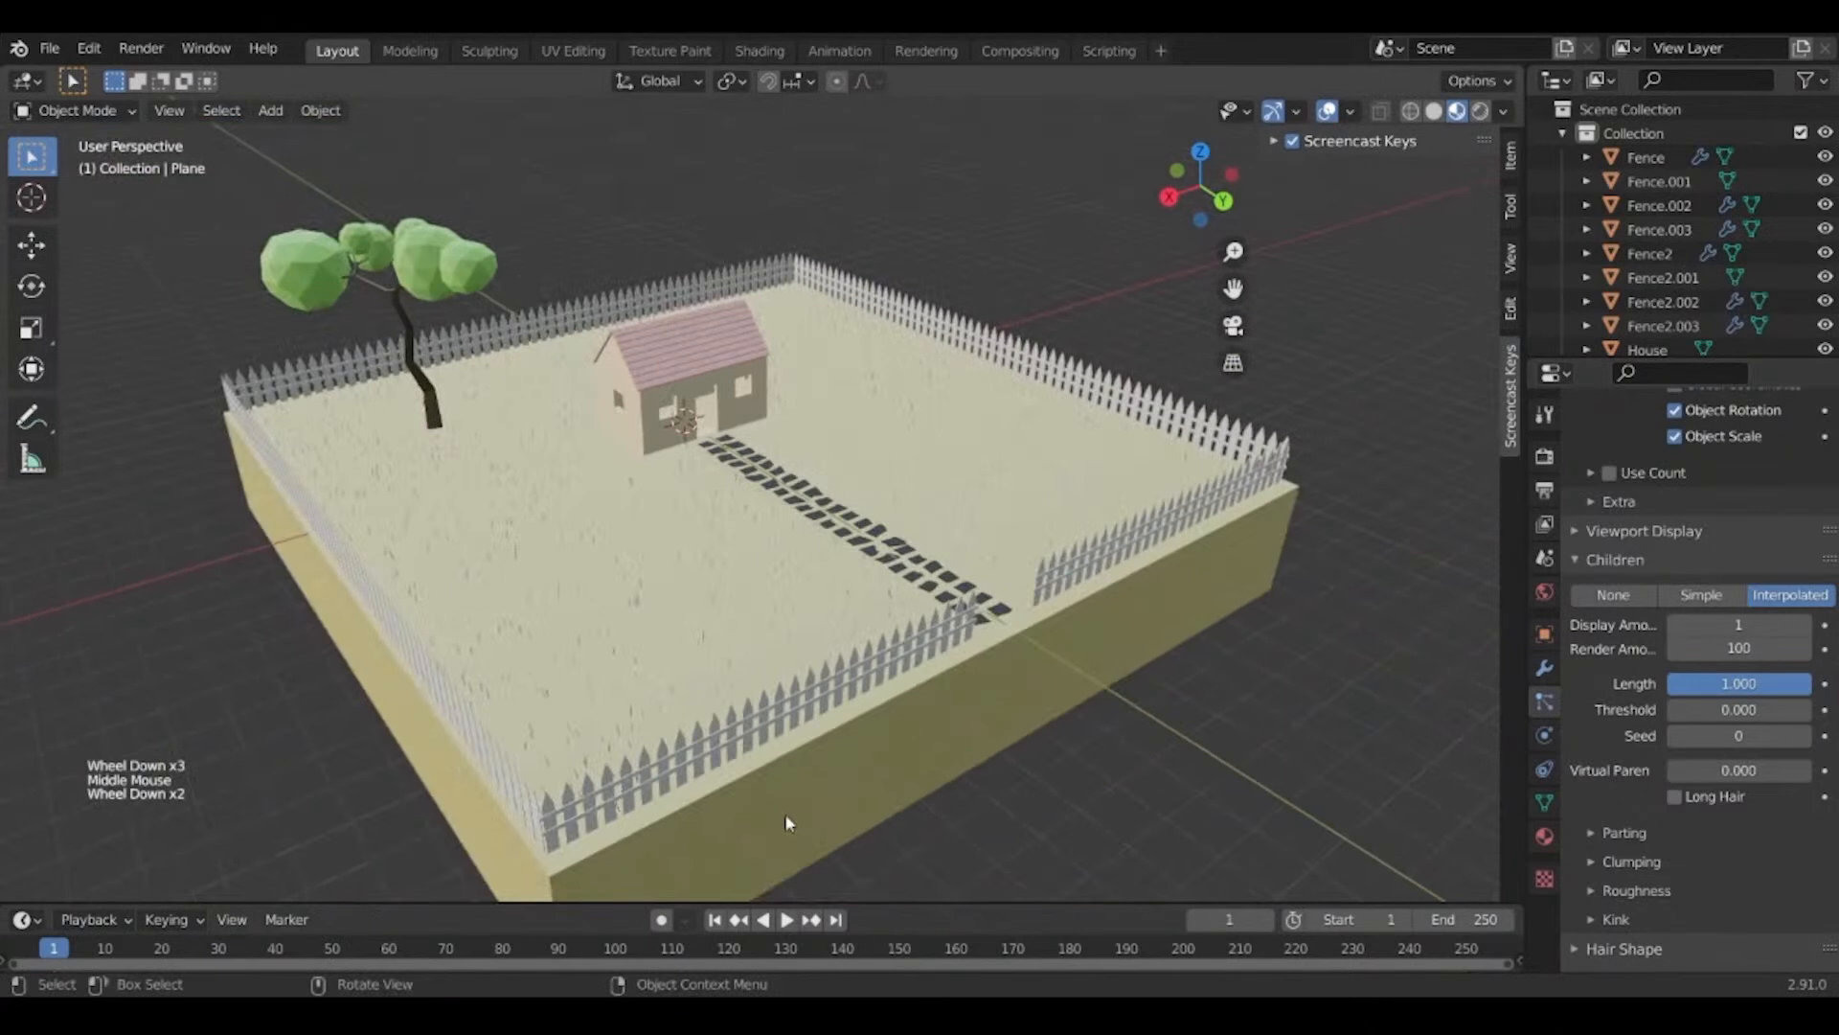
key(ctrl+alt+KP_0)
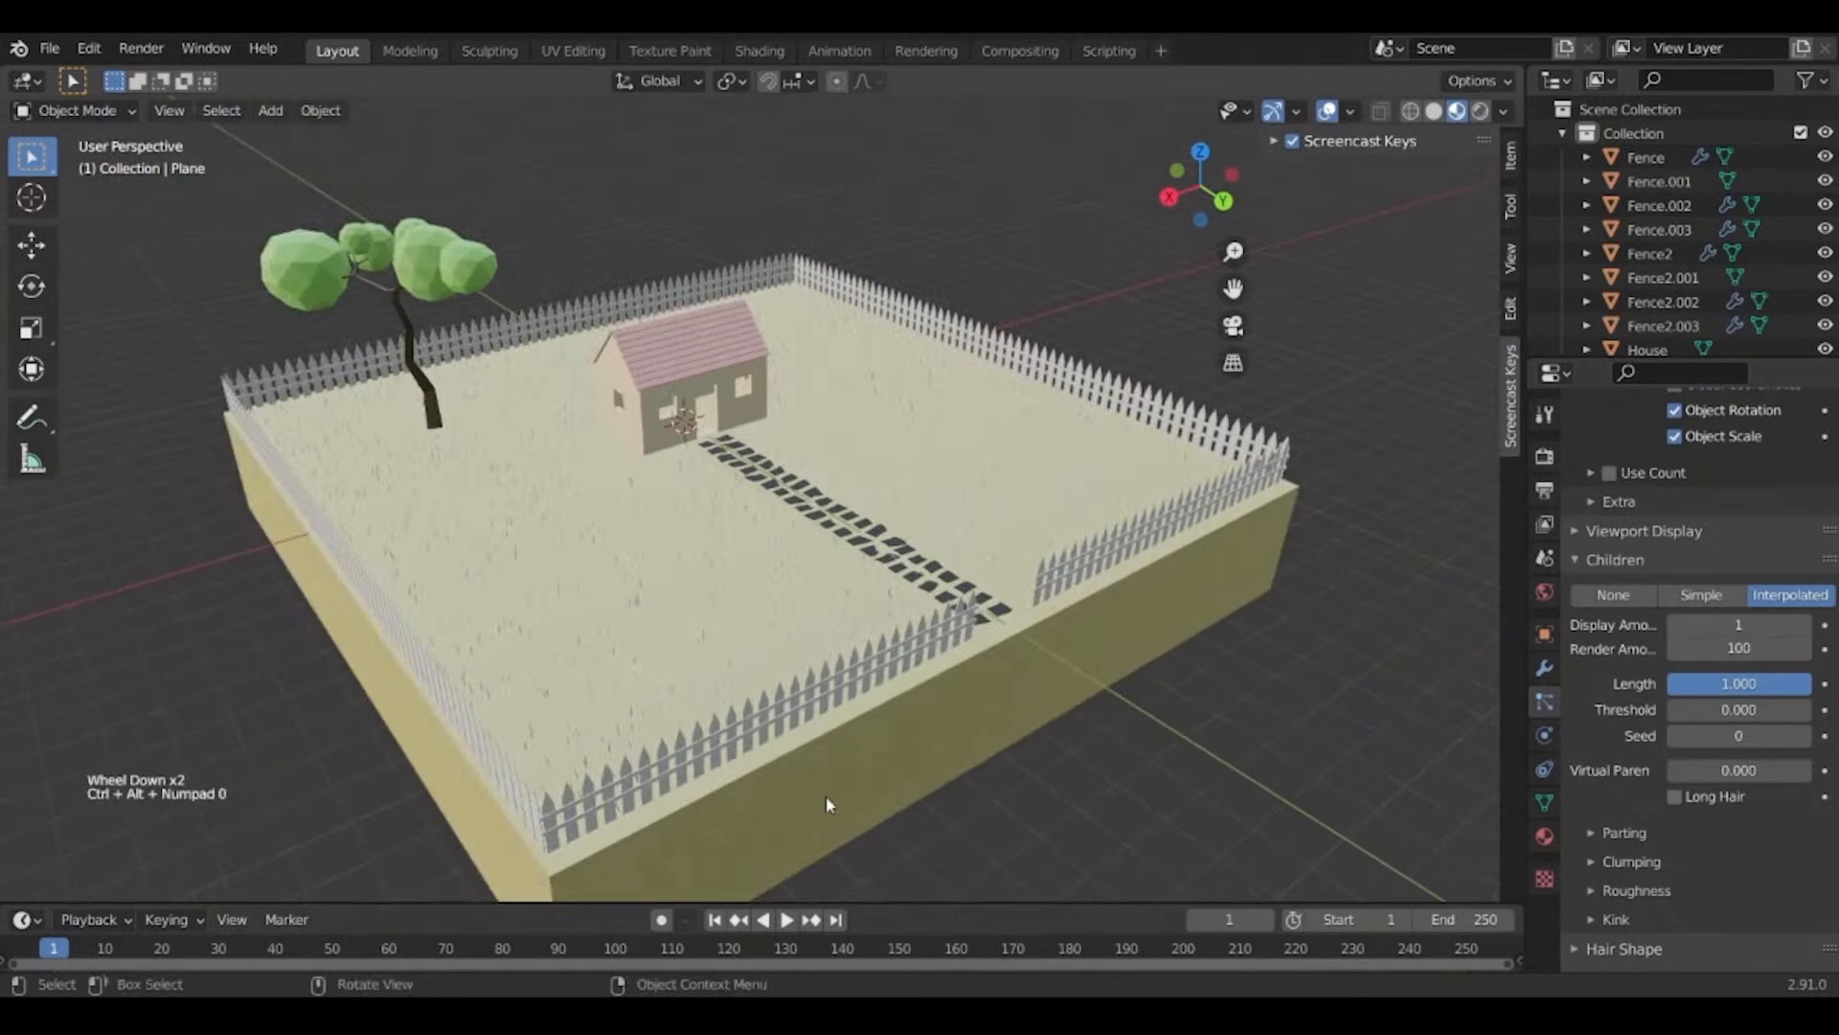
key(shift+a)
mouse_move(790, 518)
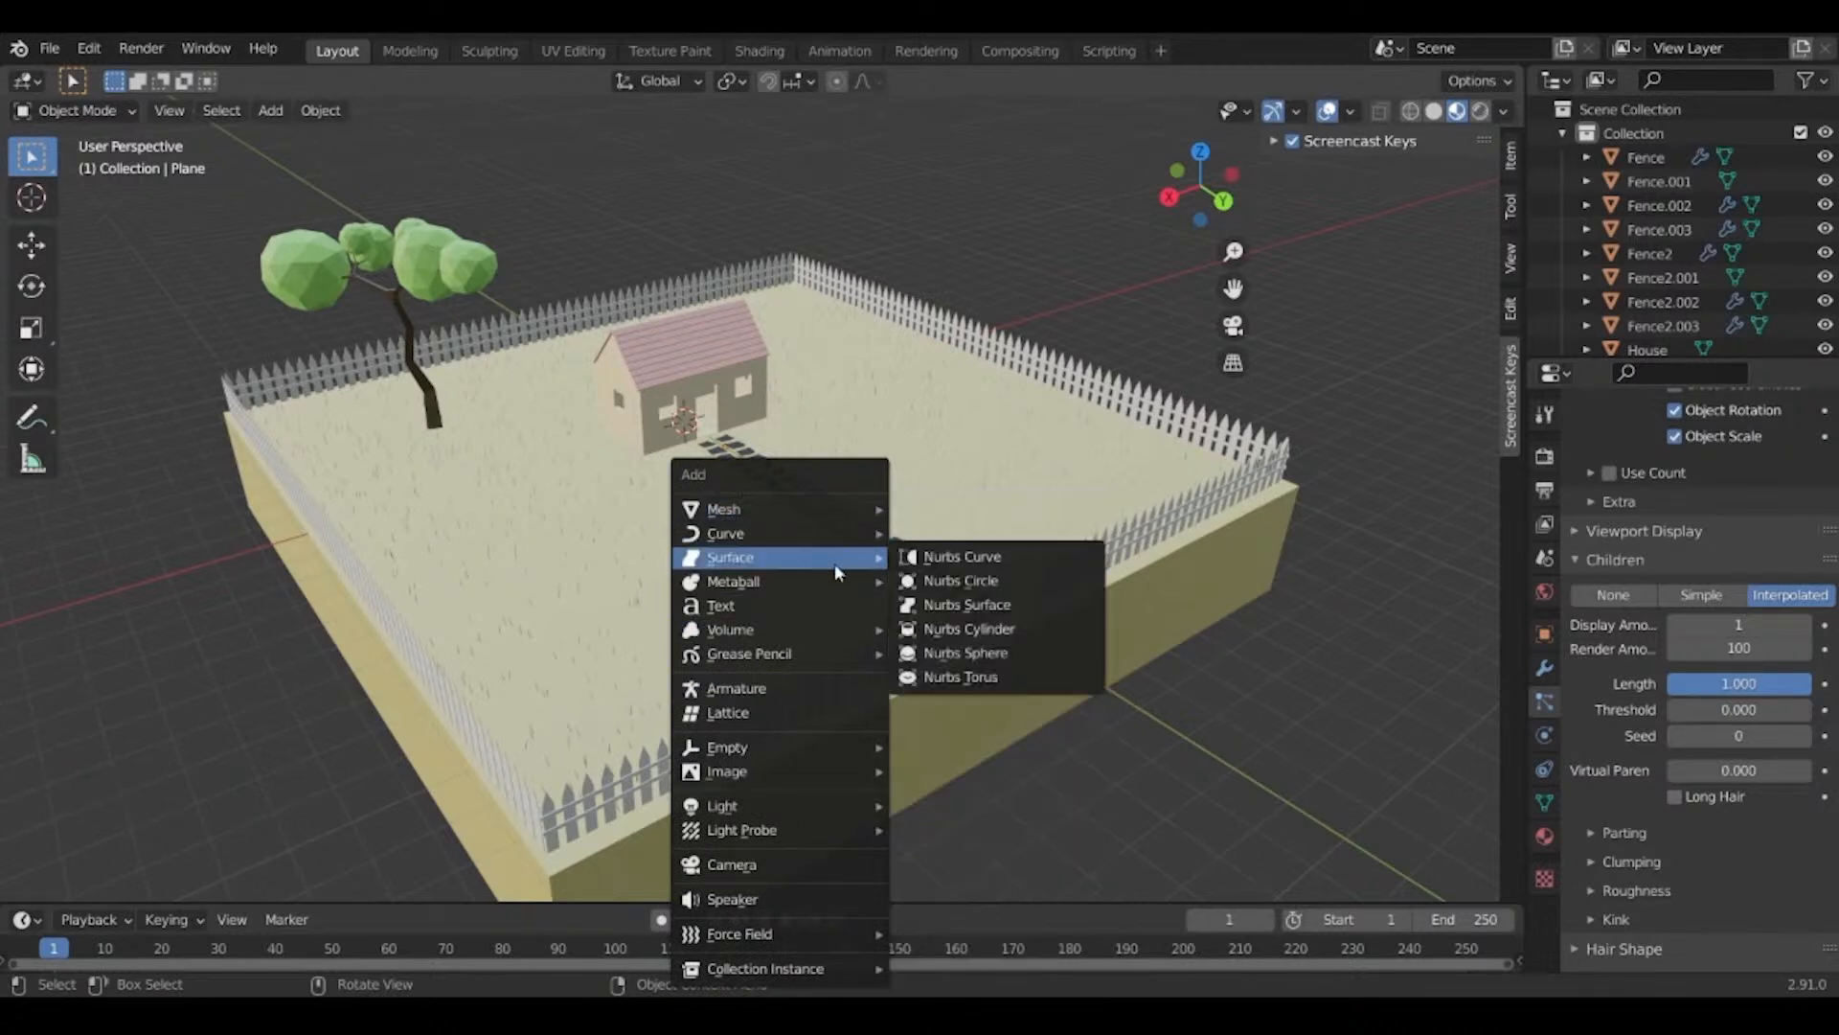
click(736, 898)
middle_drag(688, 565, 419, 549)
key(g)
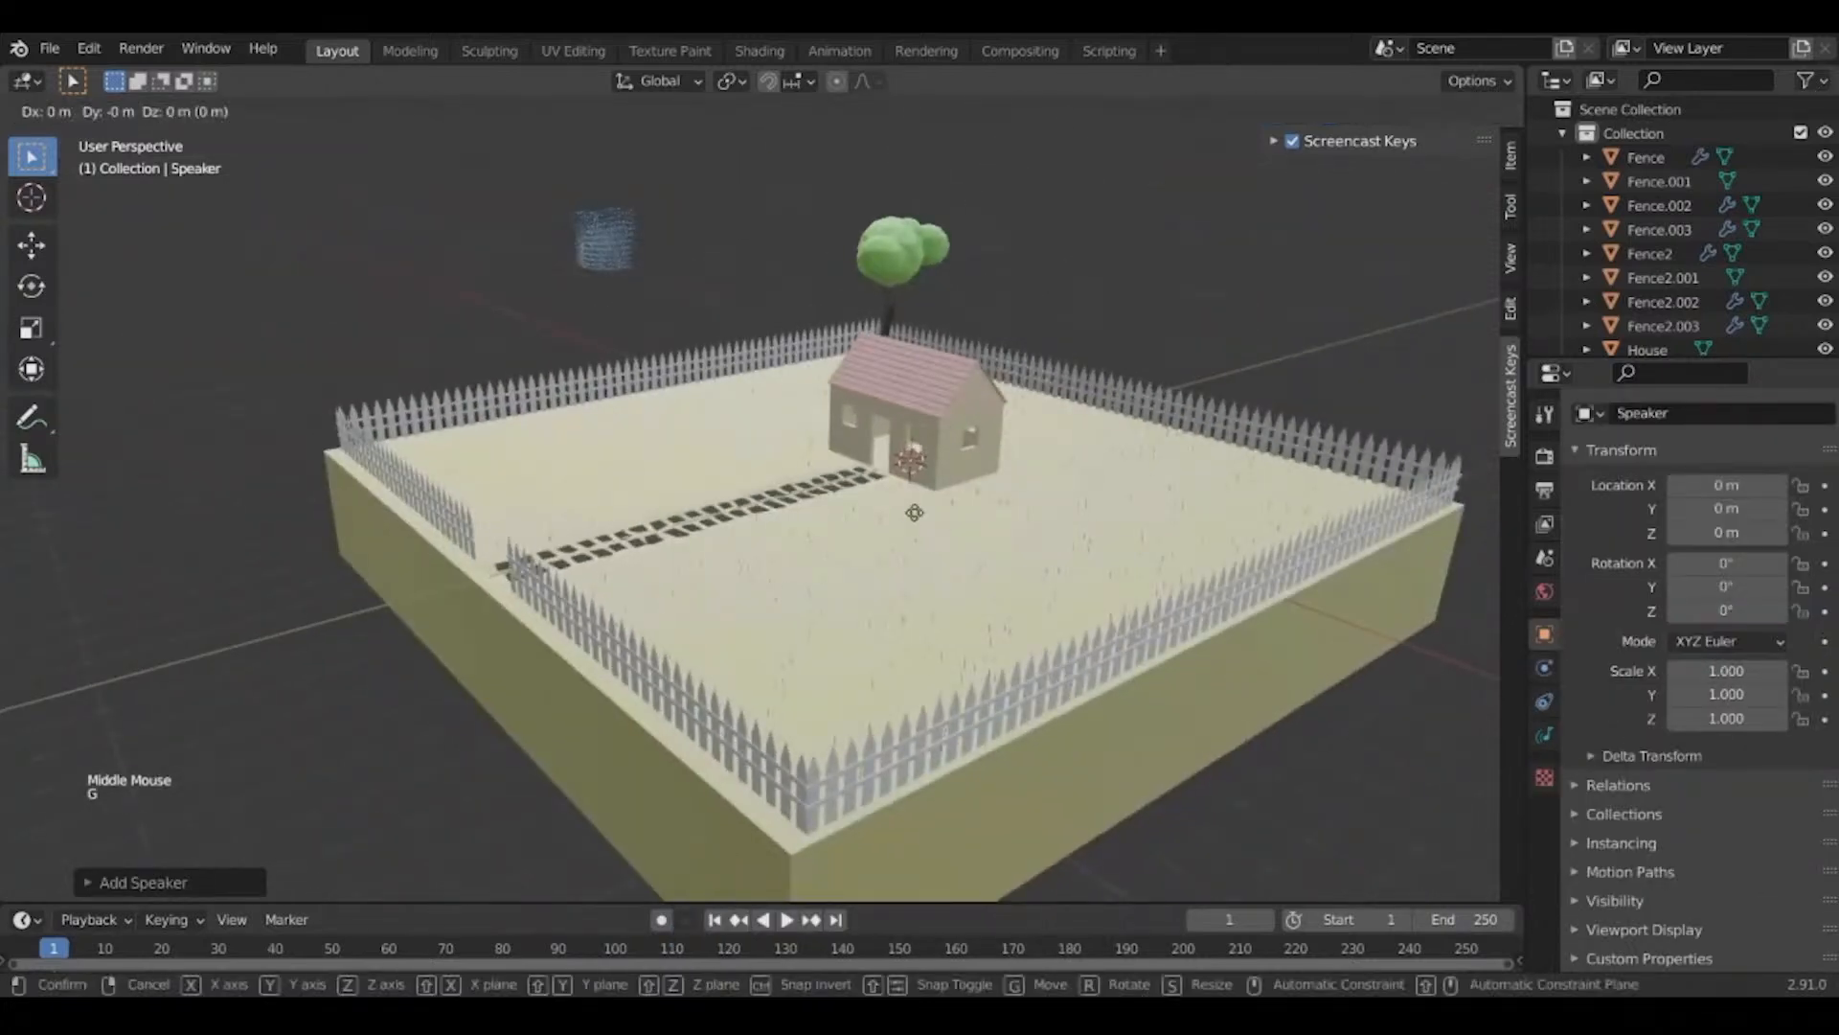
click(374, 365)
middle_drag(374, 365, 933, 500)
scroll(800, 496, down, 2)
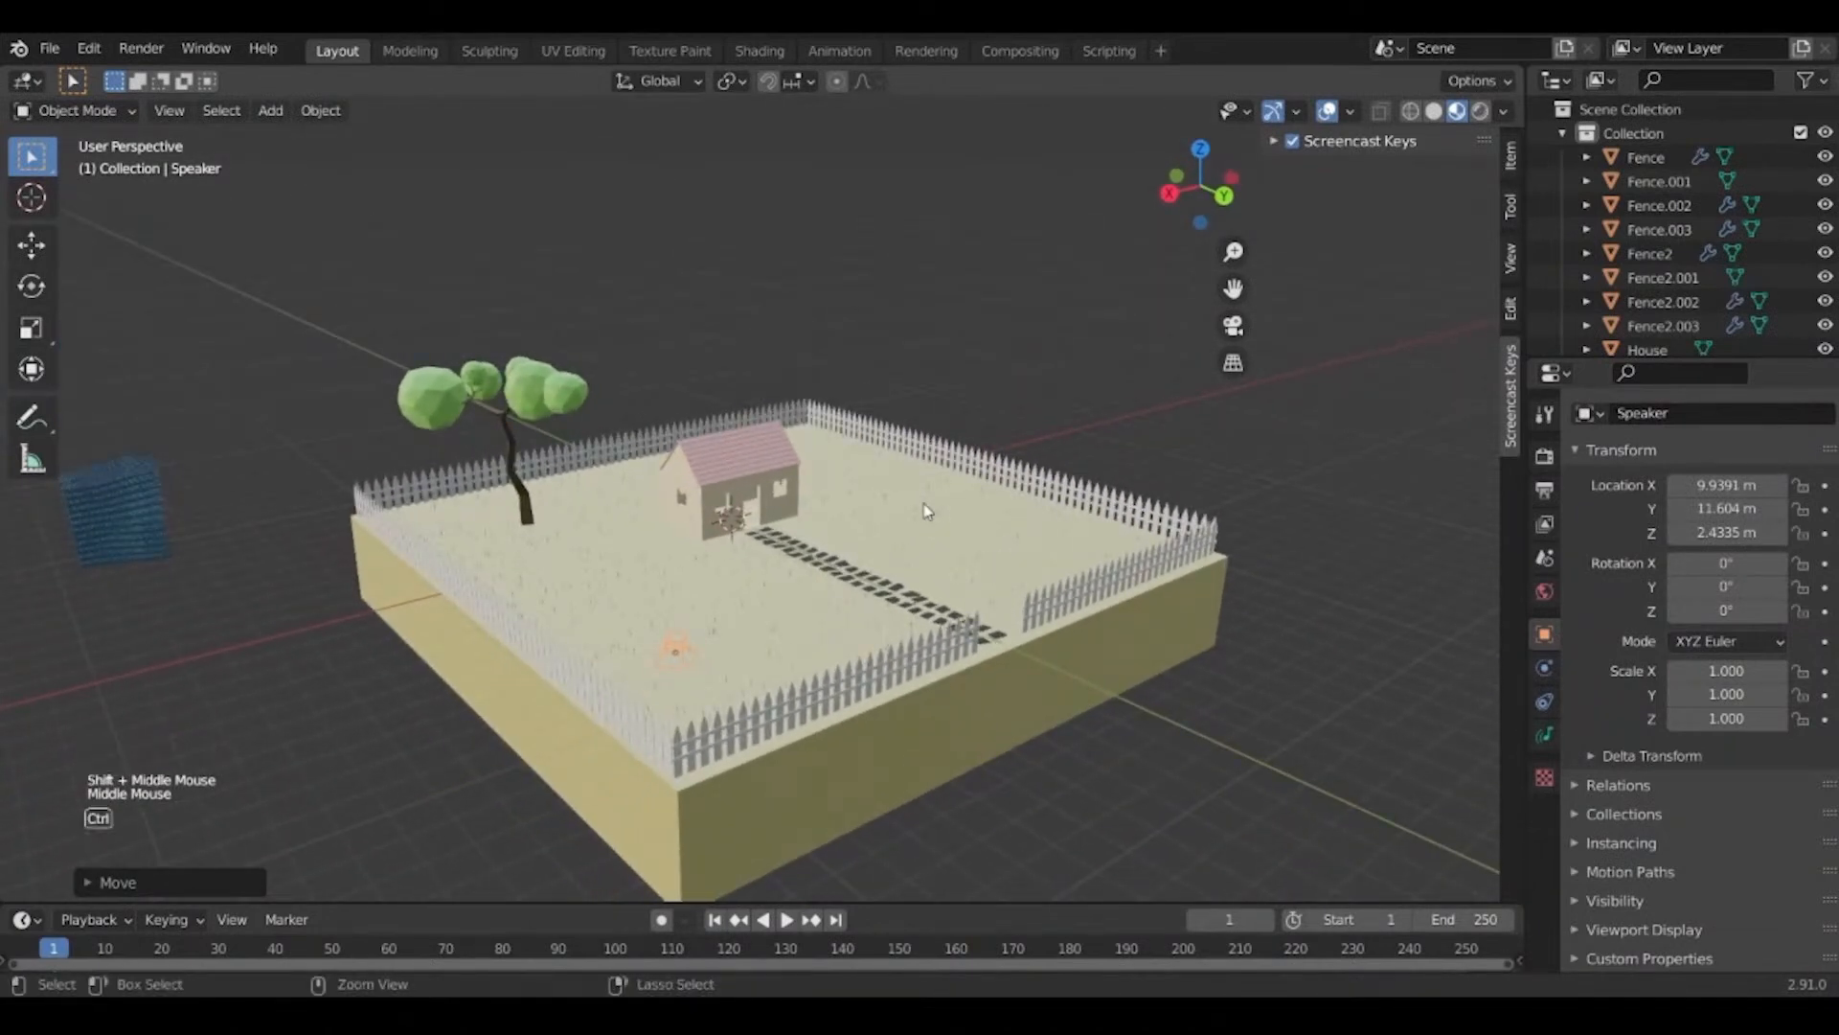
key(ctrl+alt+KP_0)
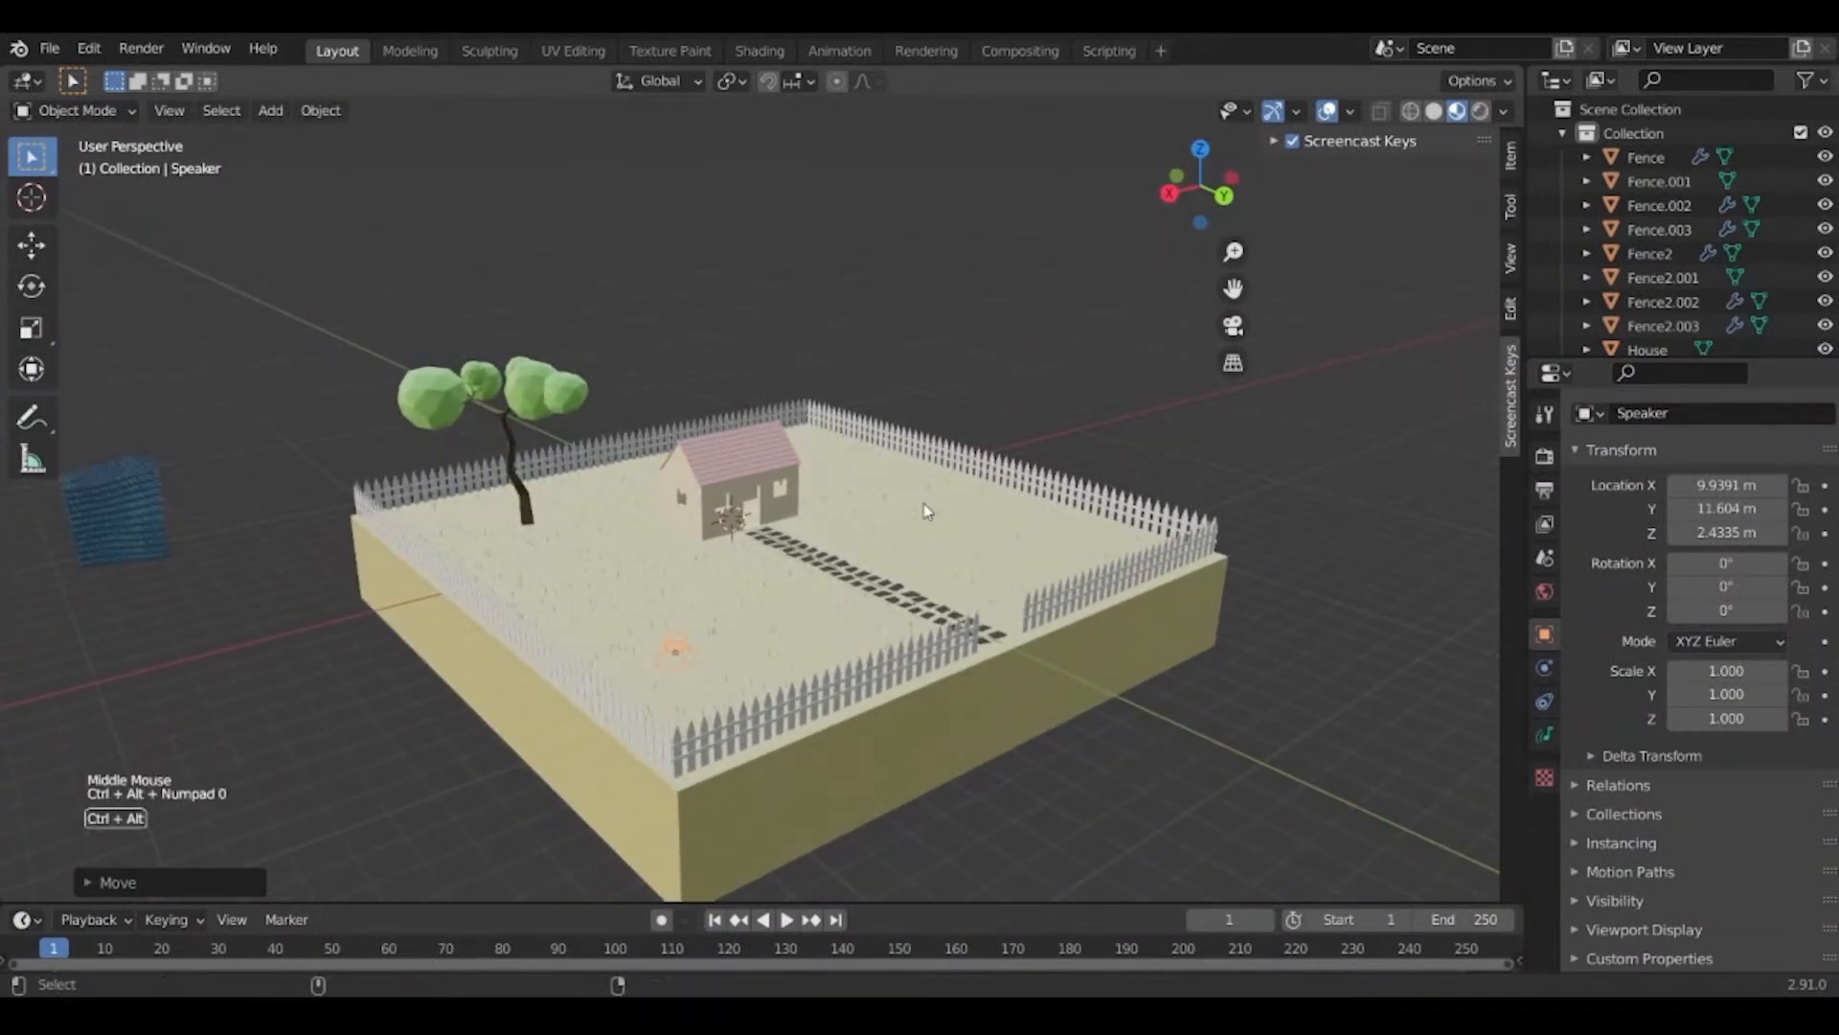
click(674, 607)
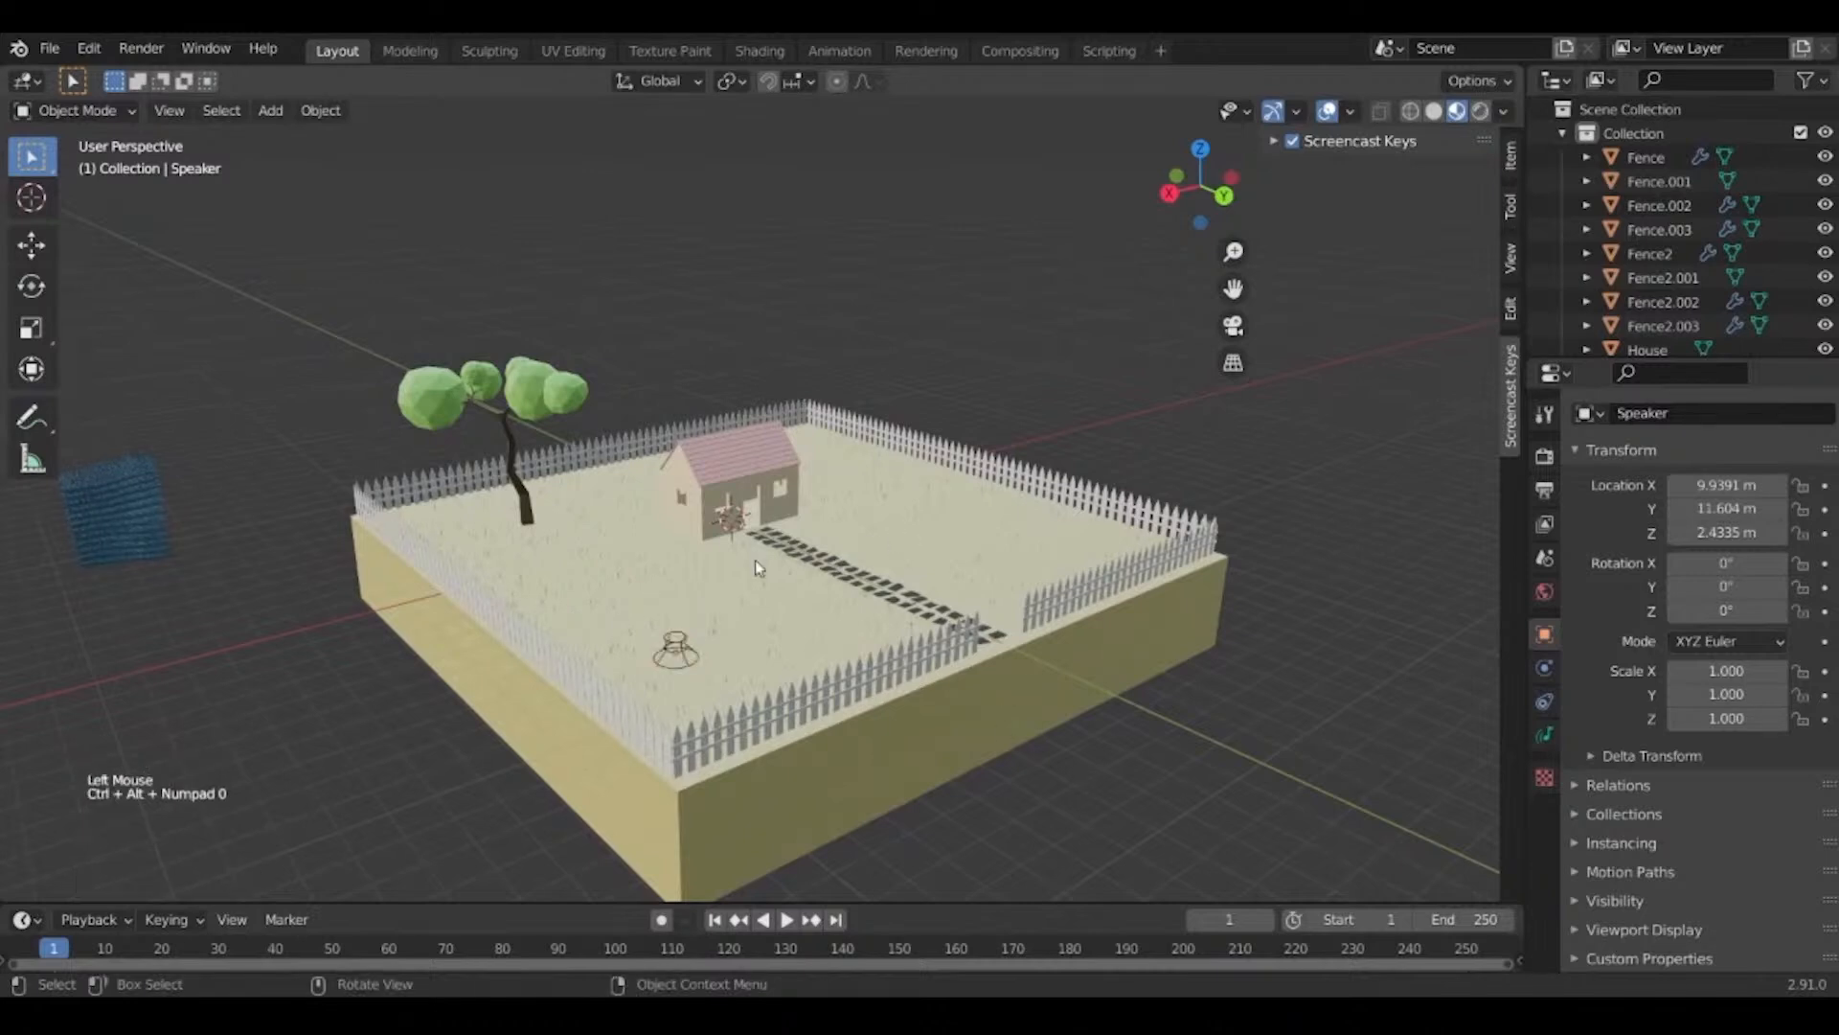
click(665, 657)
key(x)
click(665, 657)
Add a camera and align it to the current overview of the house yard.
key(shift+a)
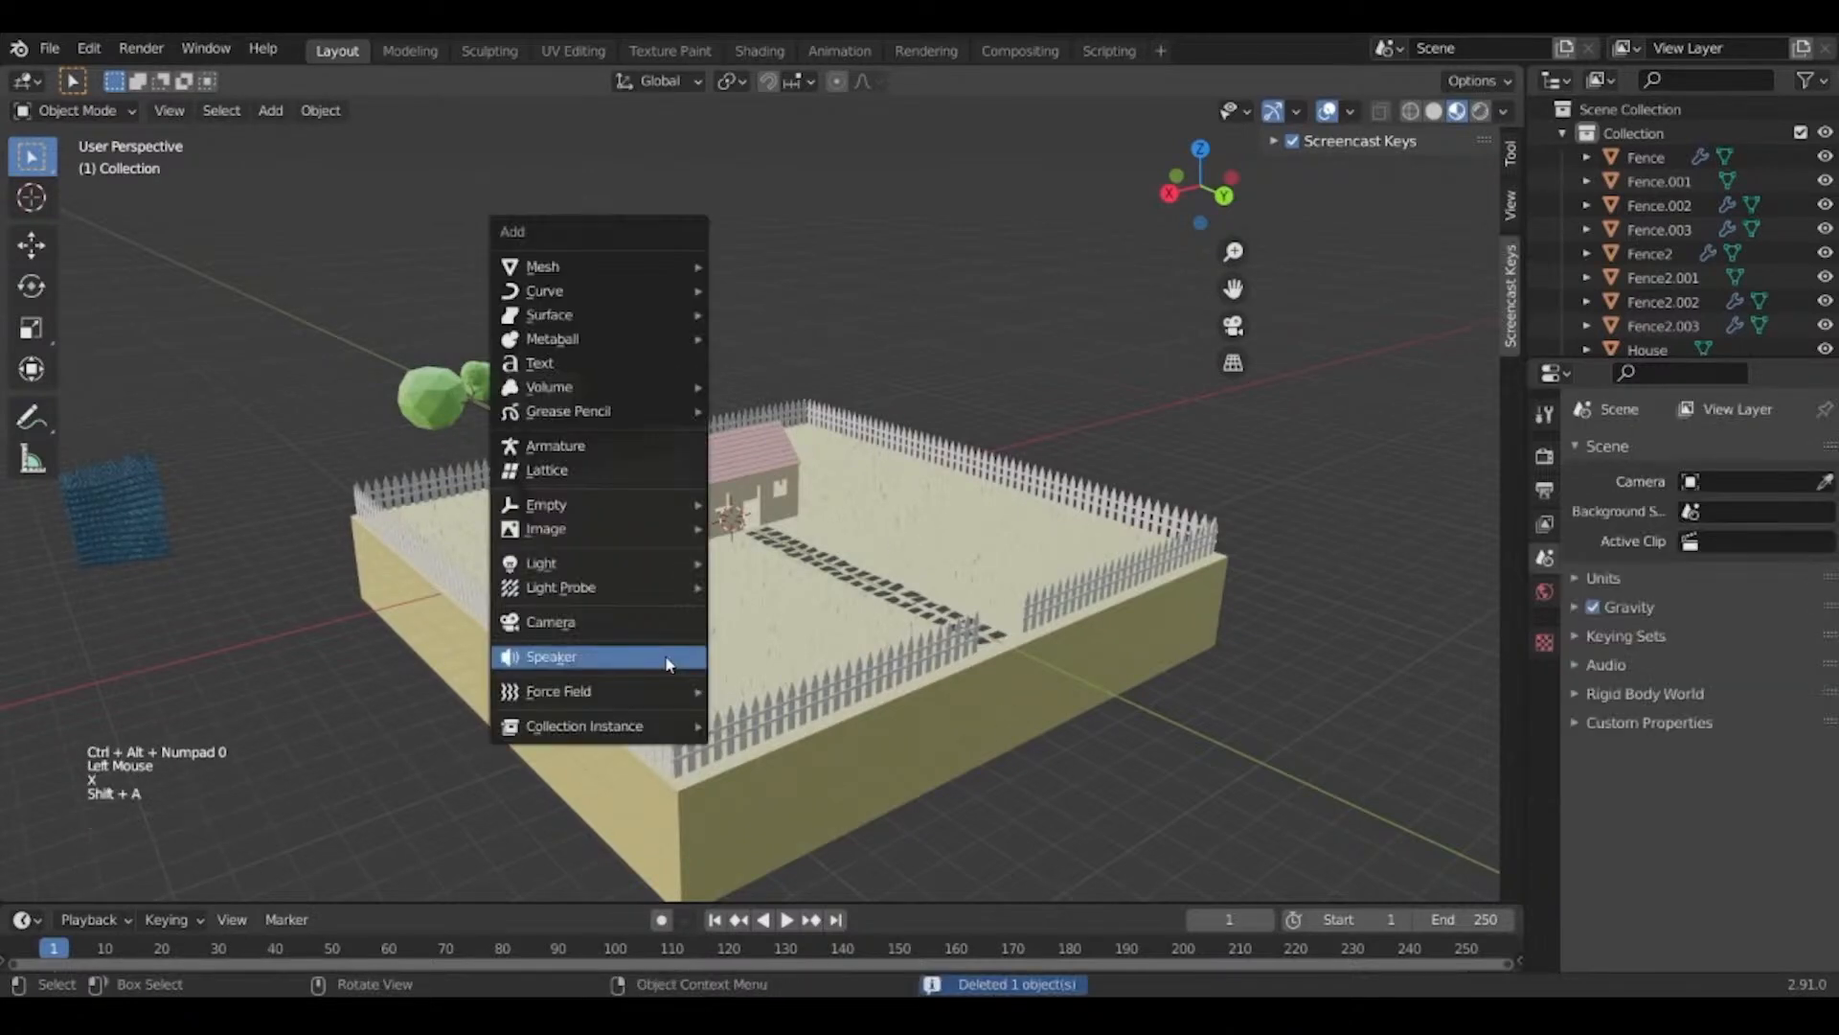
click(582, 622)
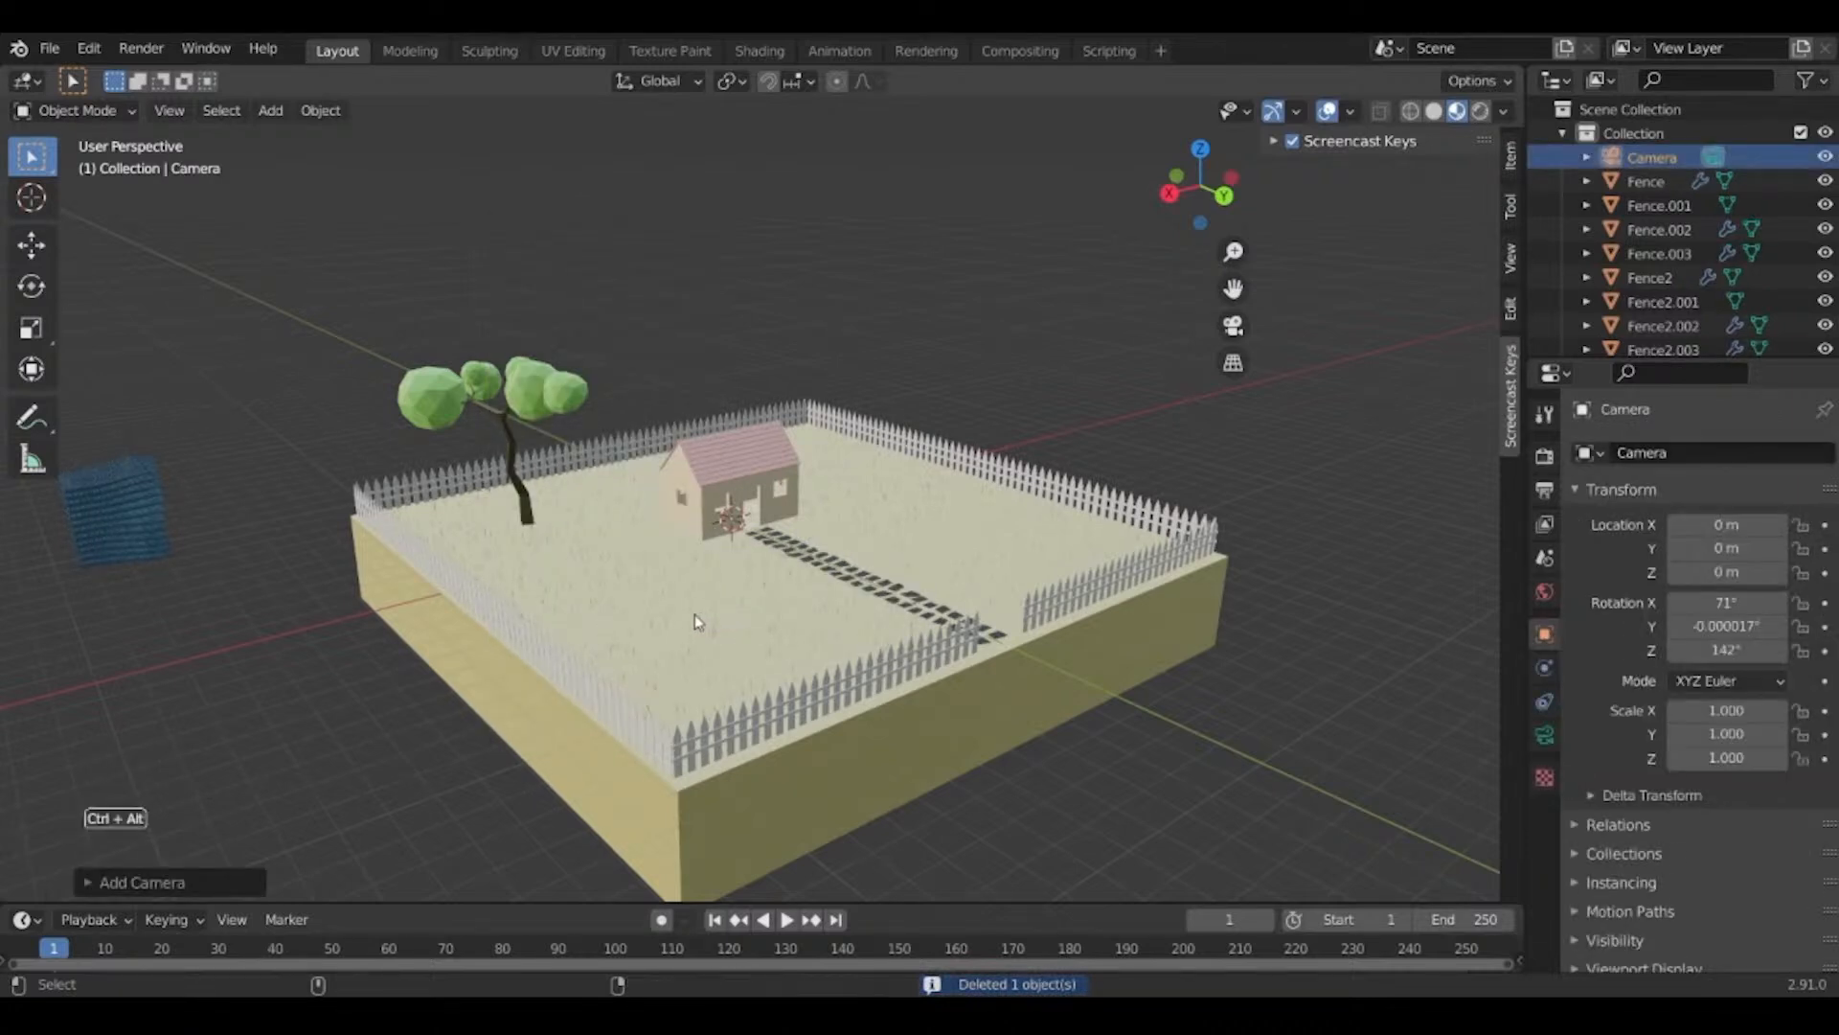
key(ctrl+alt+KP_0)
scroll(693, 618, down, 1)
scroll(653, 620, up, 4)
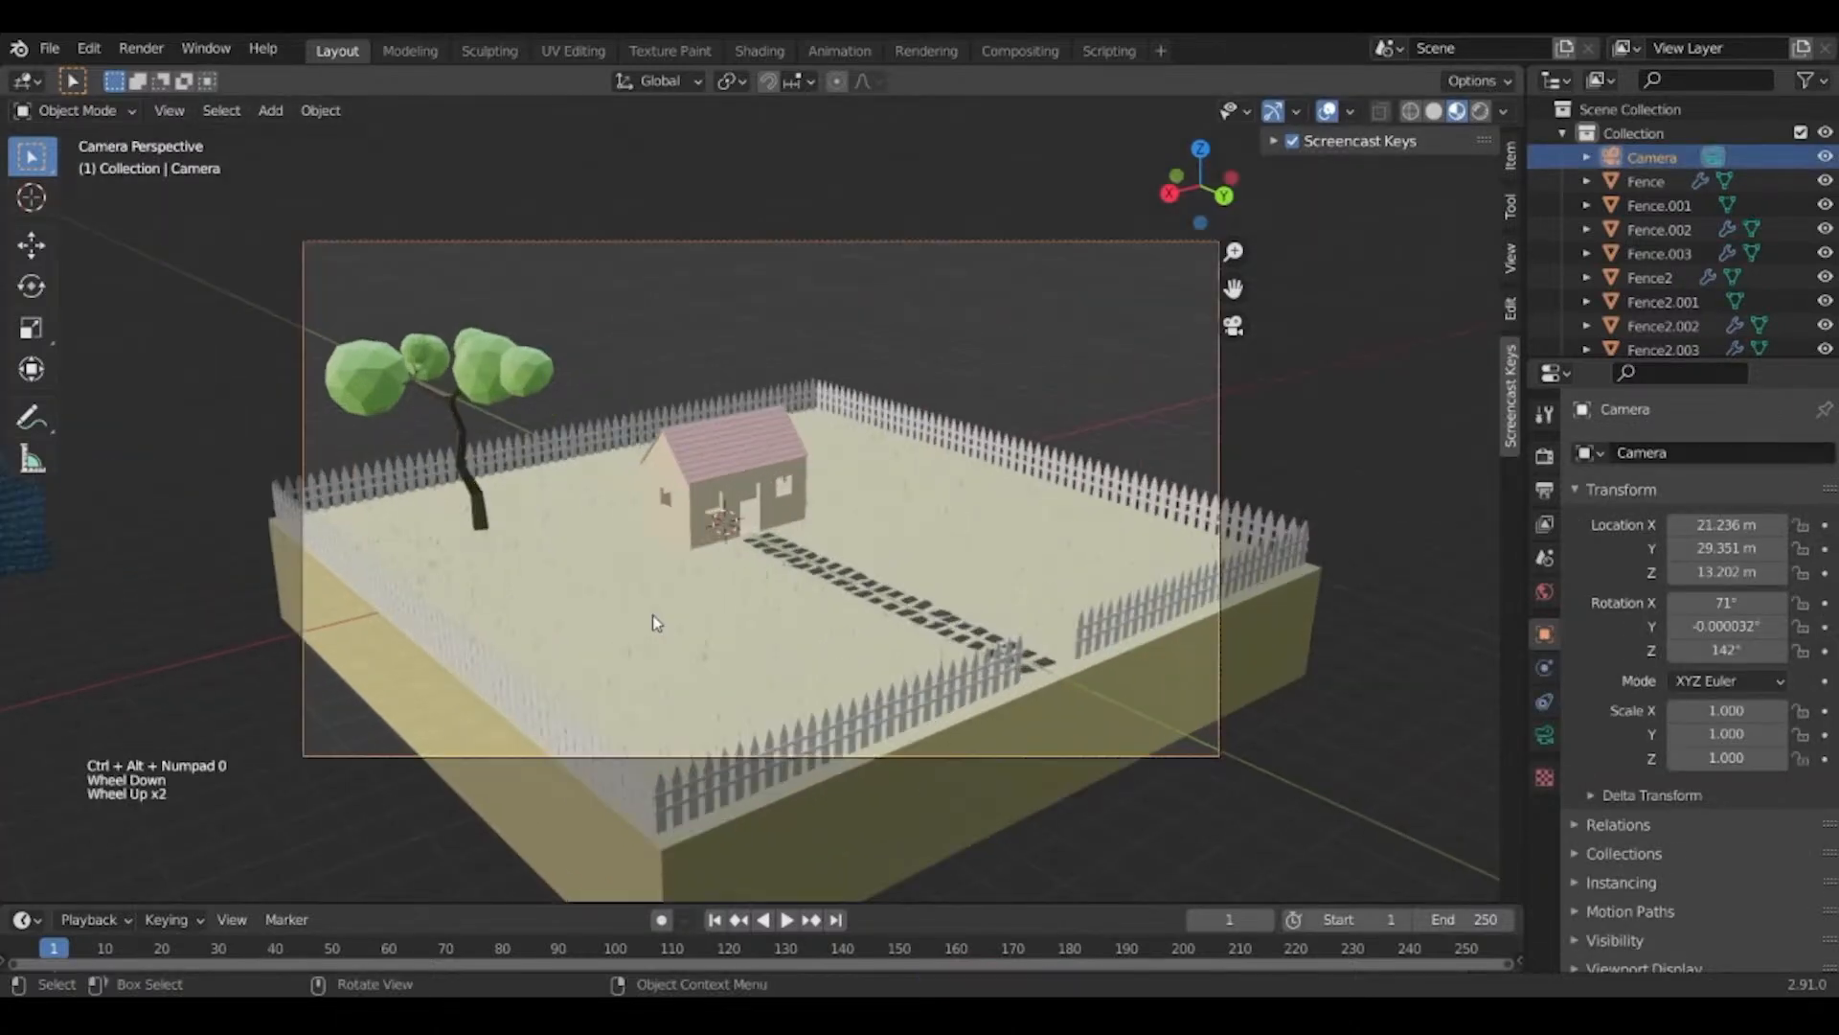
Add a Sun light and raise it vertically to about 8.4 m above the house.
middle_drag(762, 602, 849, 512)
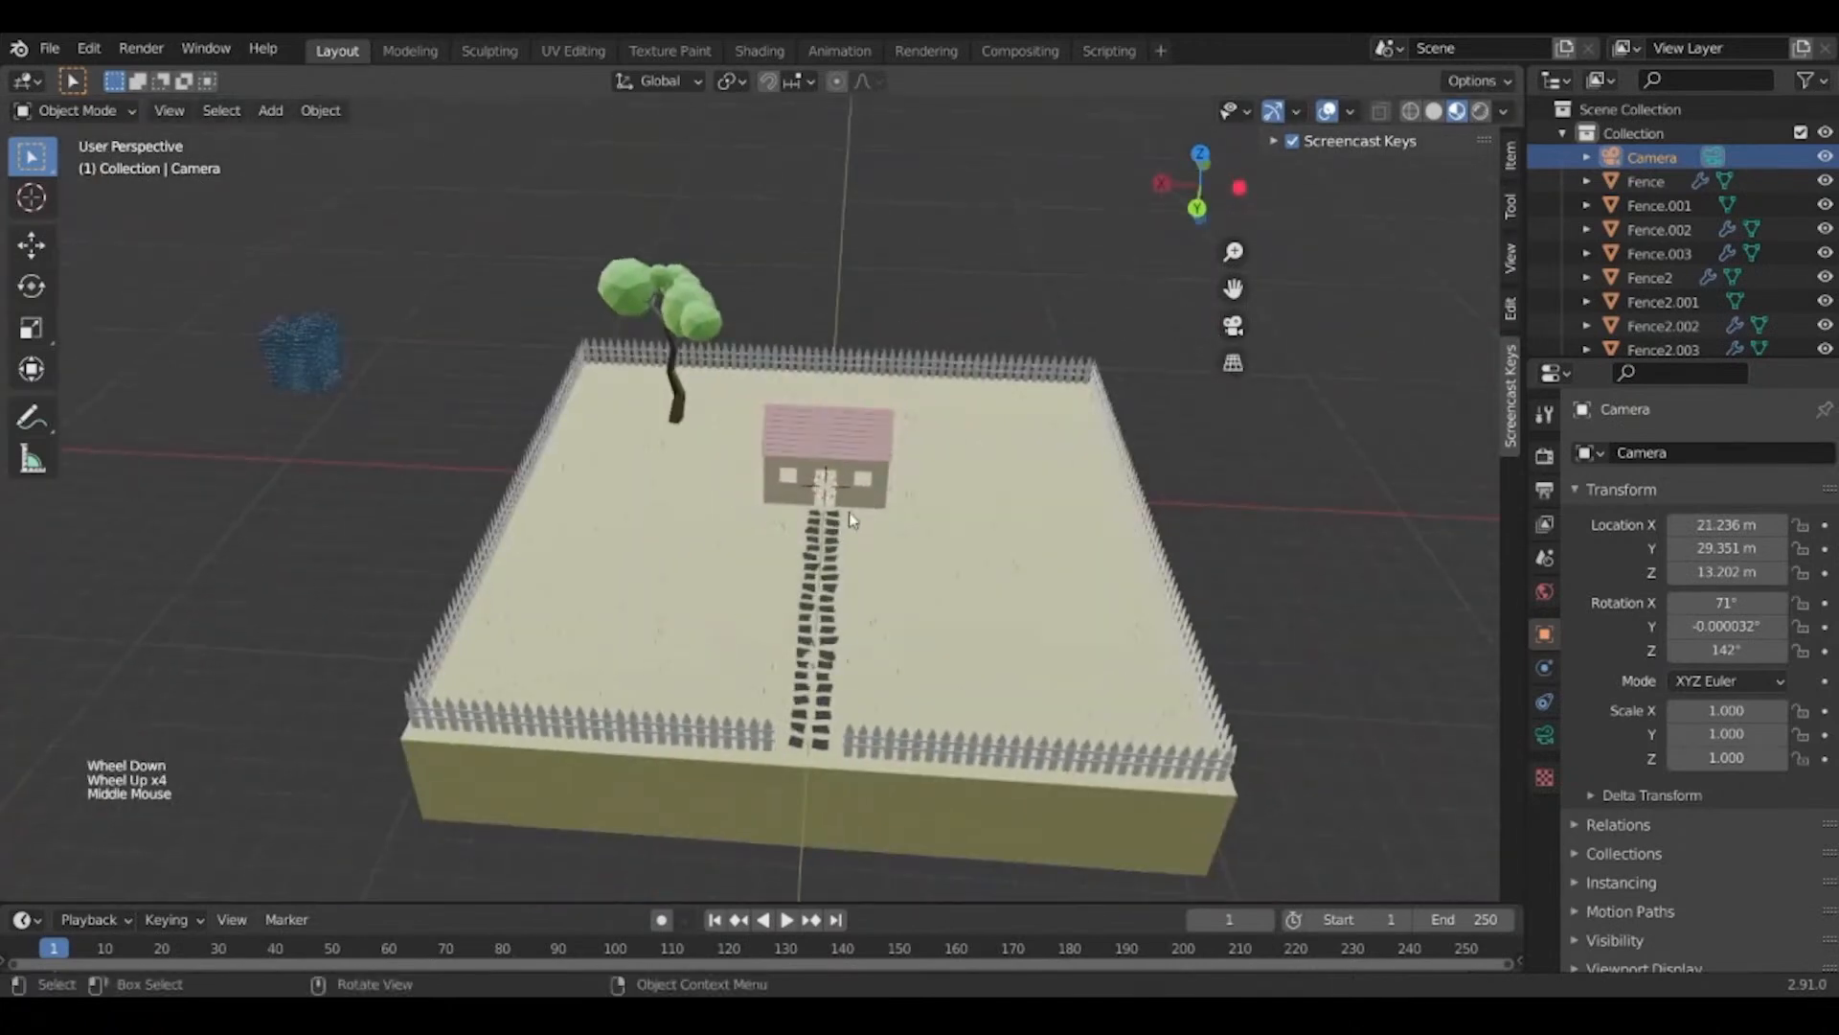
key(shift+a)
mouse_move(818, 456)
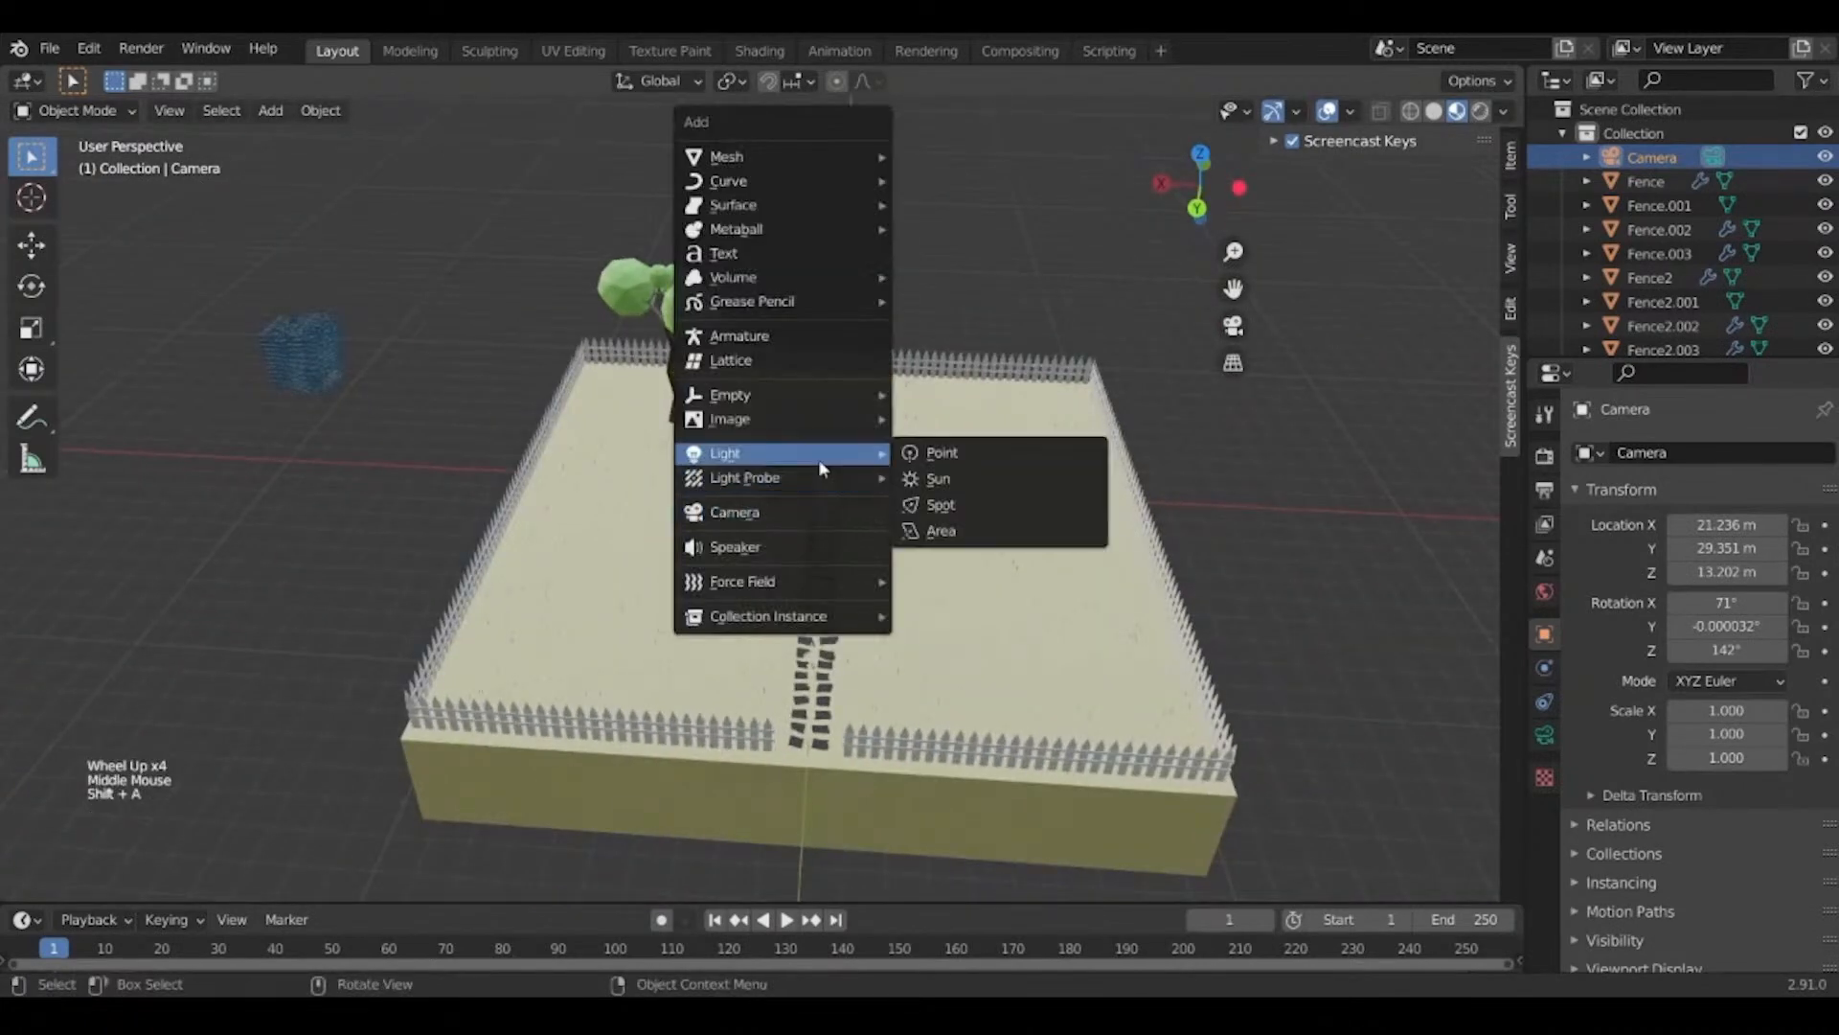
click(952, 477)
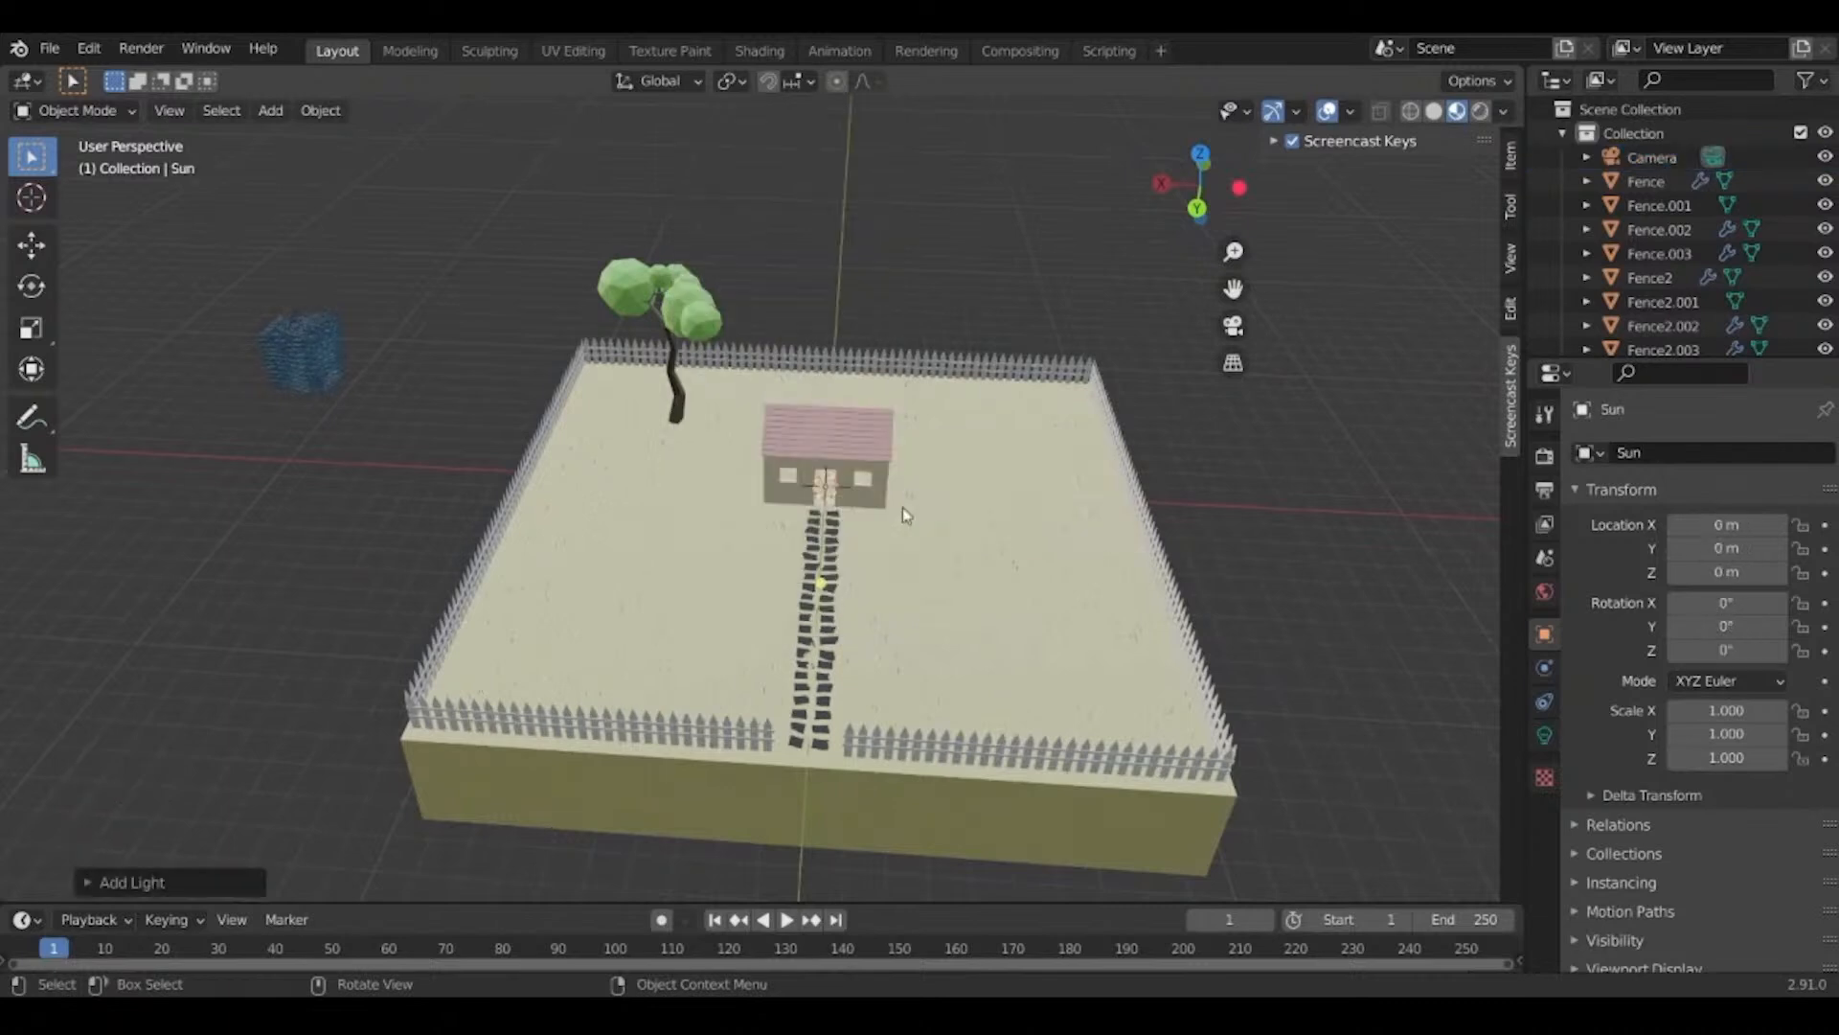
key(g)
key(z)
click(873, 289)
Tilt the sun to about 28°, 9.5°, 14° and move it behind the house to about X 2.6, Y -9.6, Z 12.9 m.
middle_drag(873, 291, 1157, 280)
key(r)
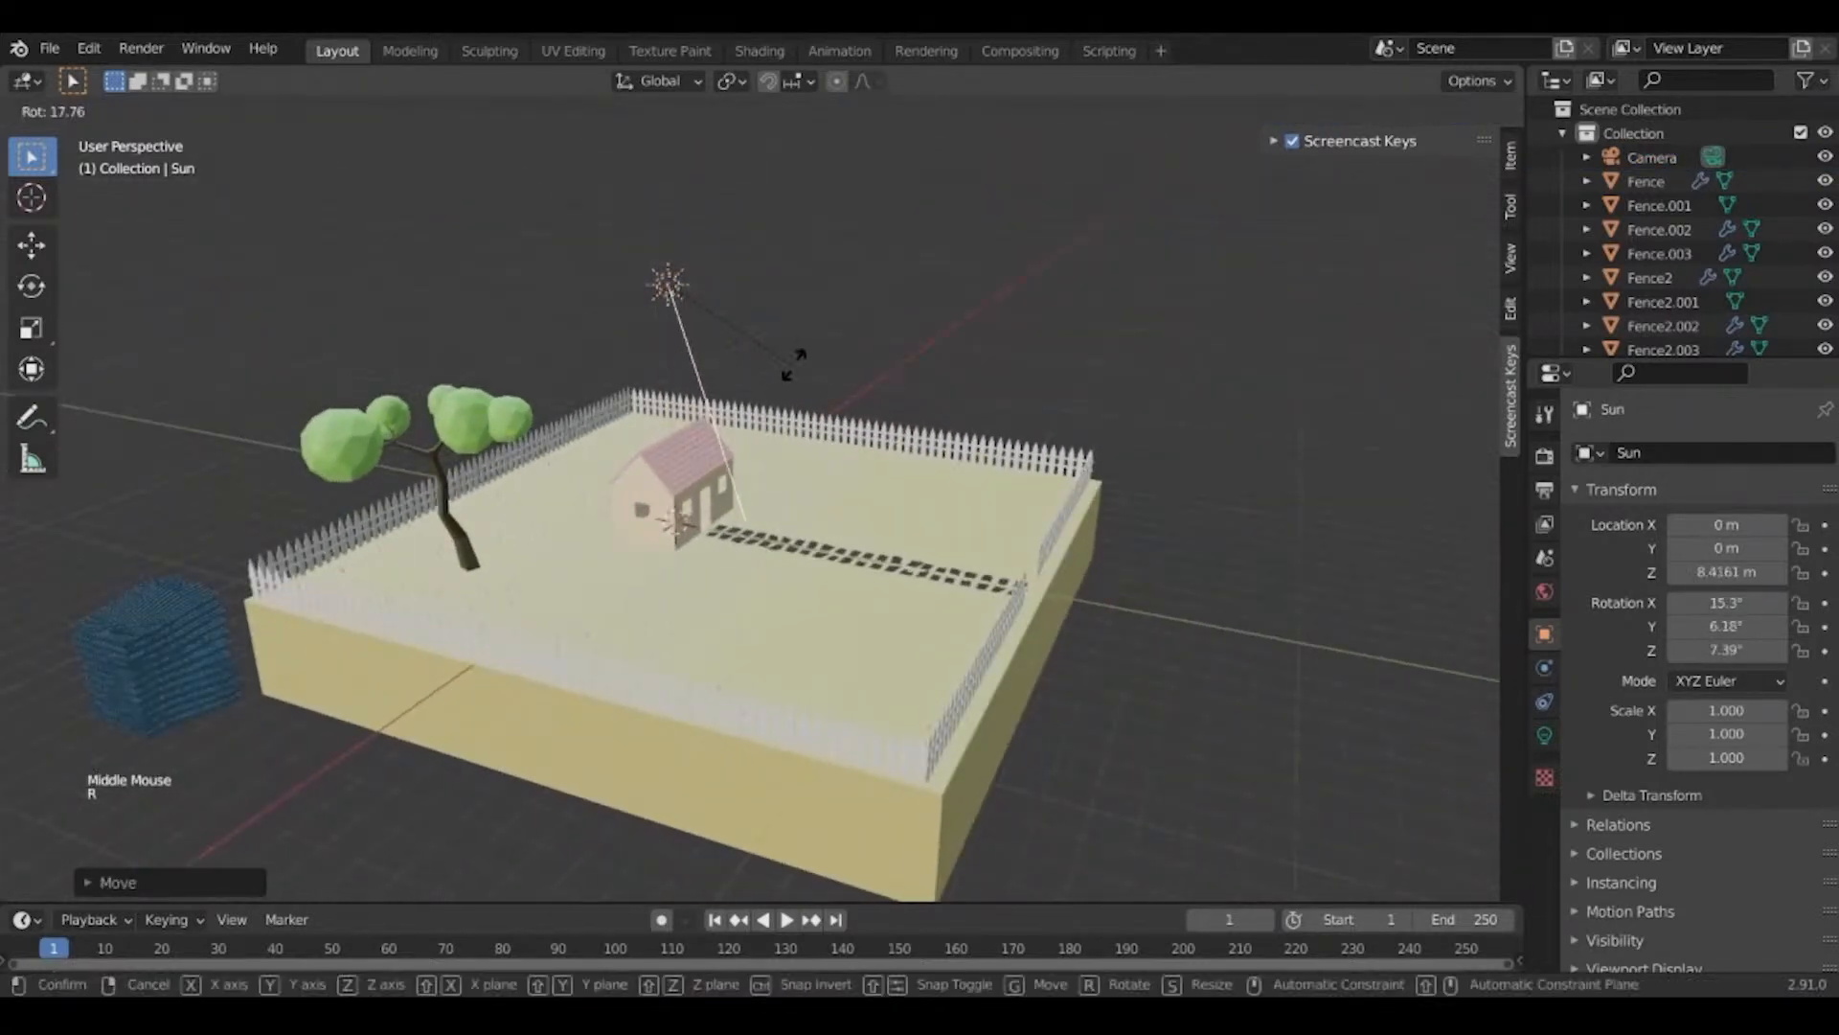
click(832, 341)
key(g)
click(644, 219)
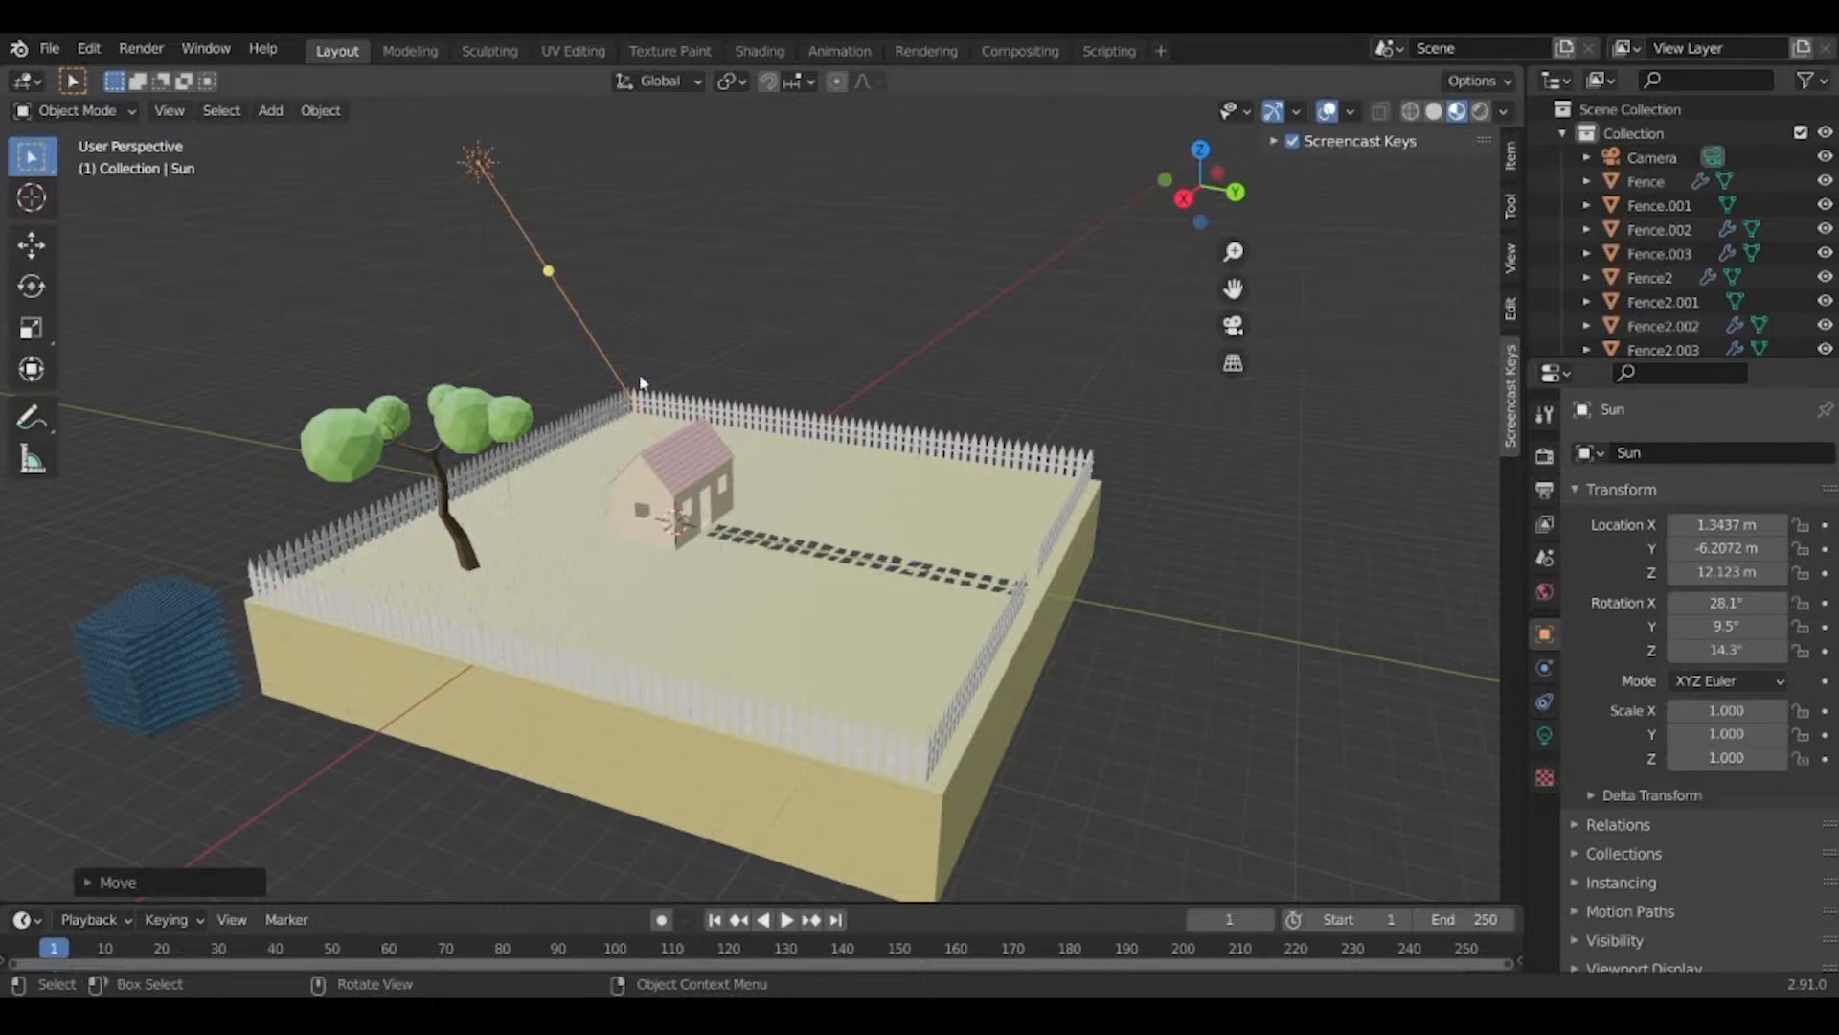
key(g)
click(534, 356)
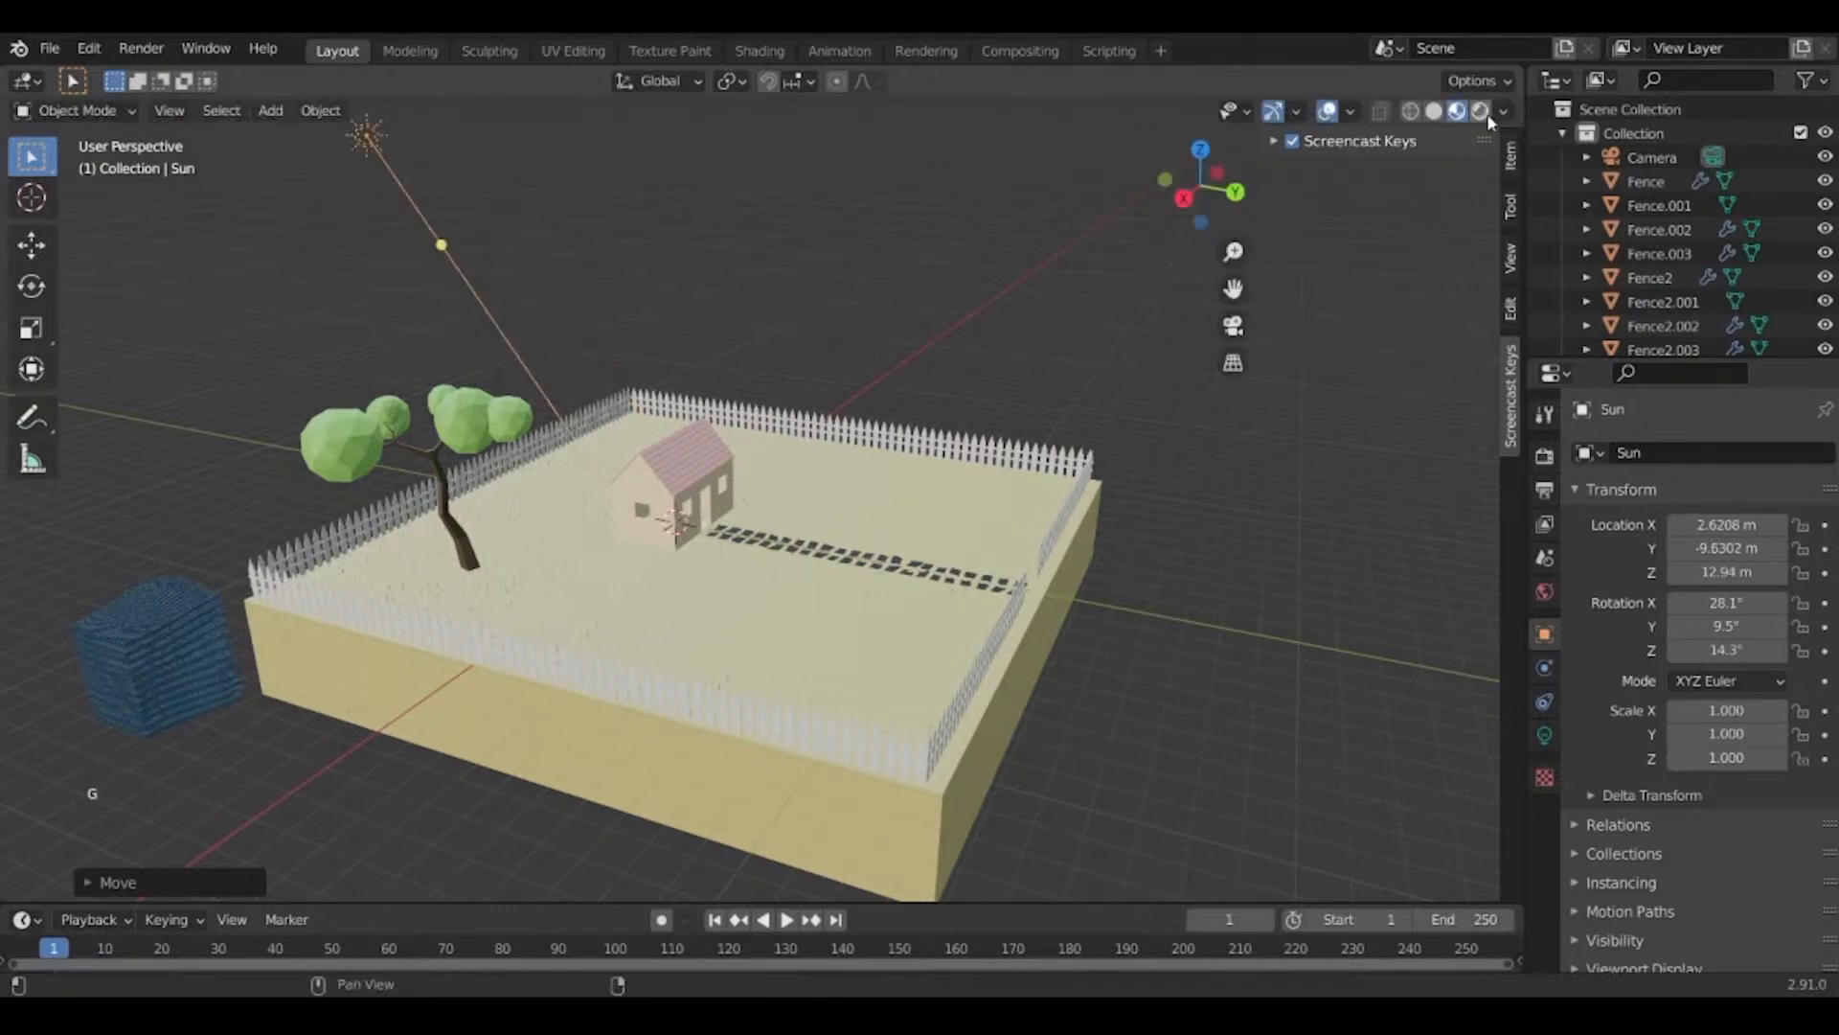
Switch the viewport to Rendered shading to preview the sun's light and shadows on the yard.
click(1481, 111)
scroll(1111, 399, up, 2)
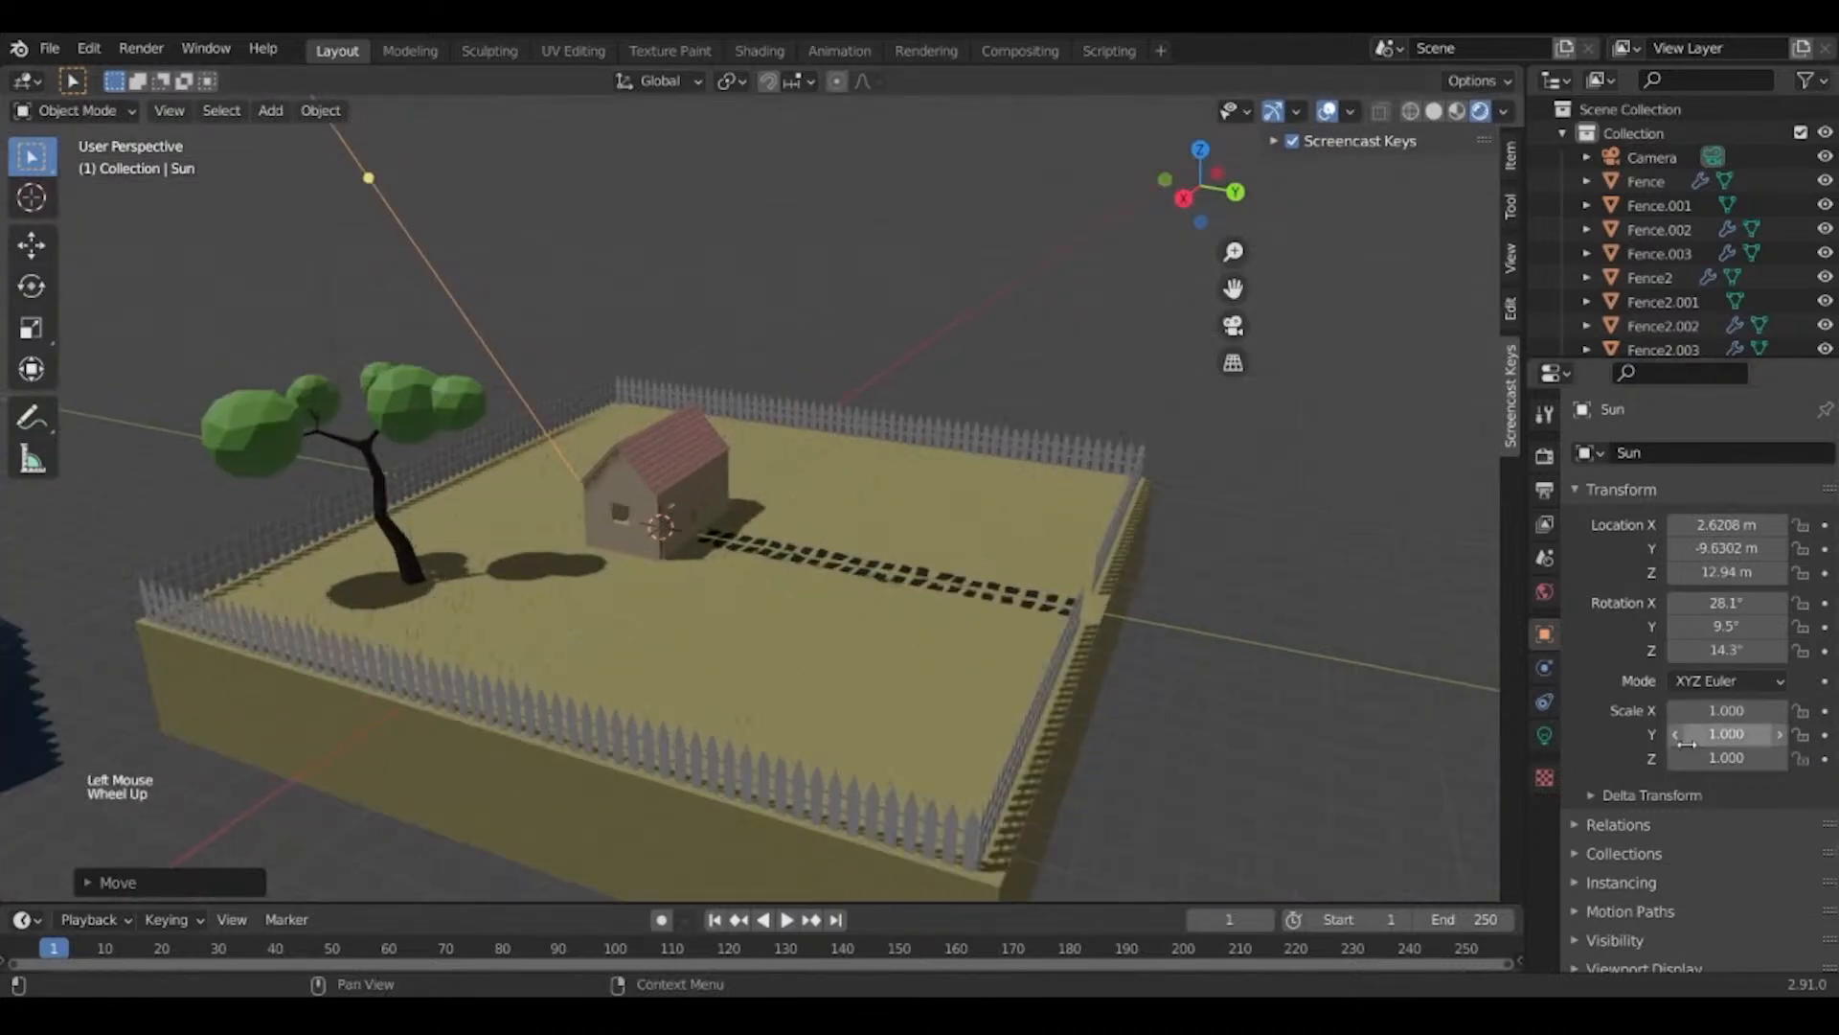
shift+middle_drag(1404, 691, 1515, 802)
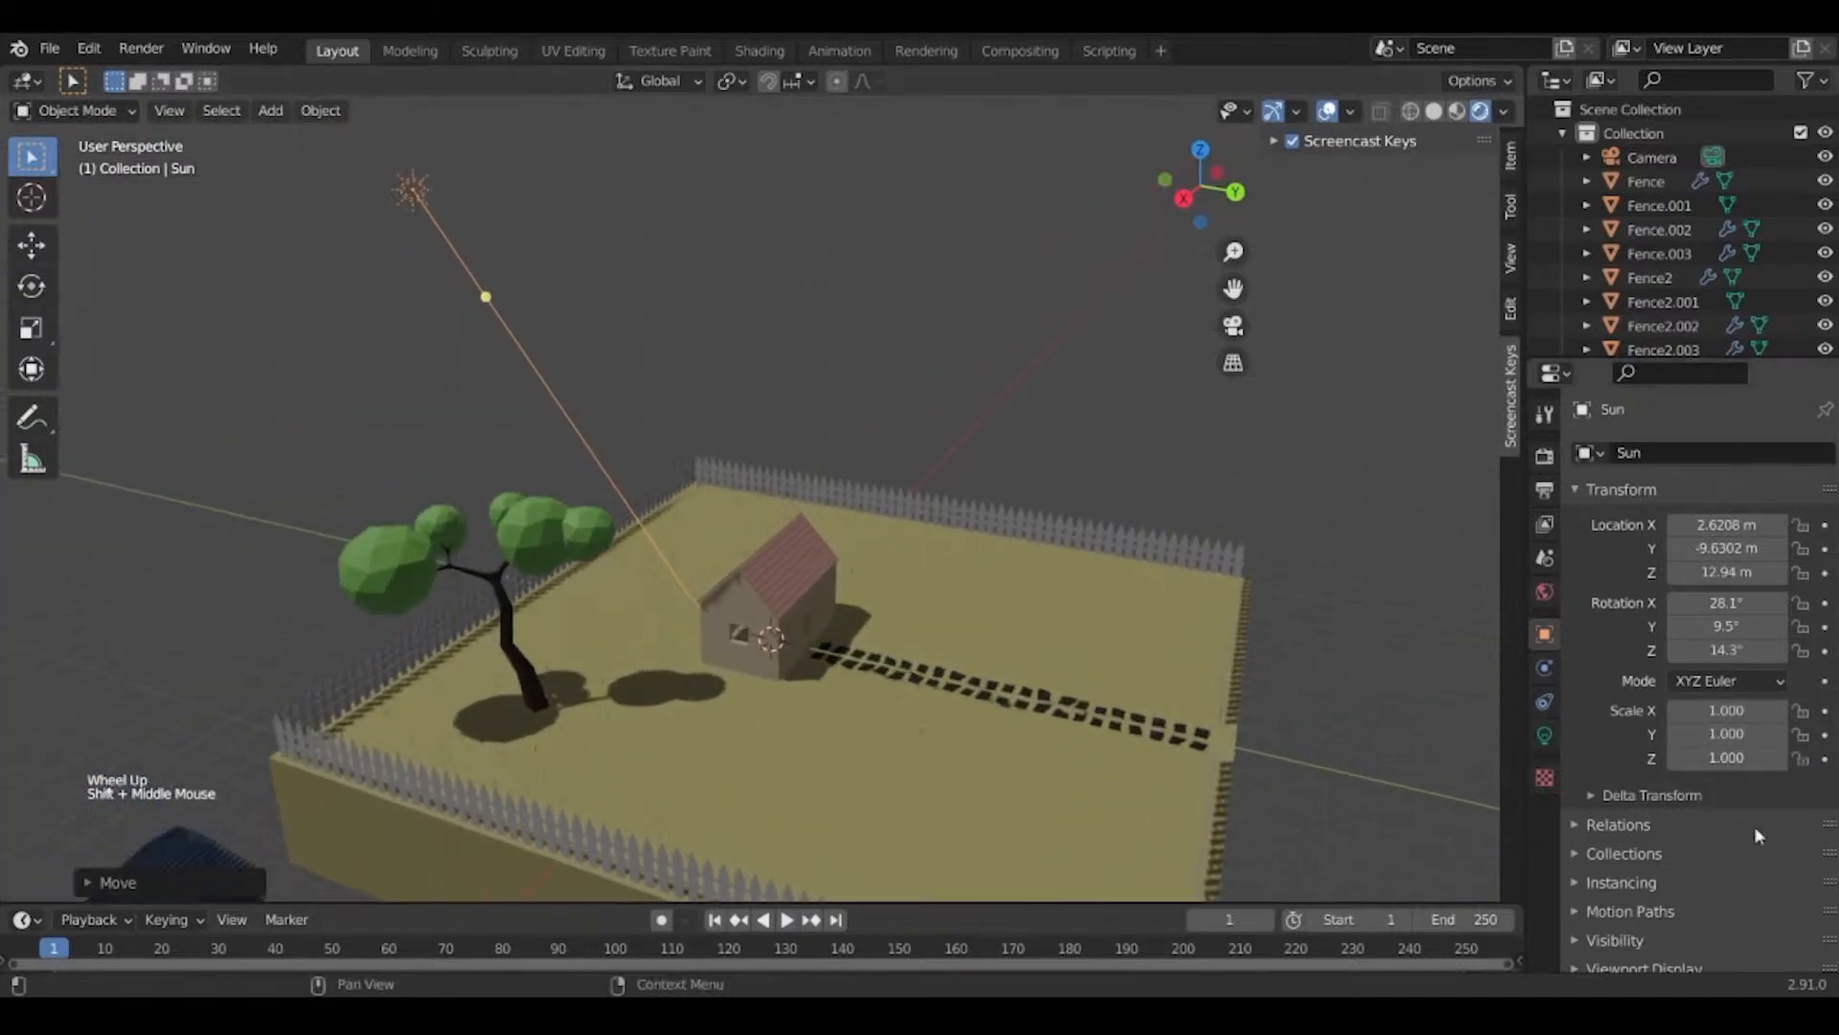
Try sun strengths of 10, 8 and 5.
click(1544, 735)
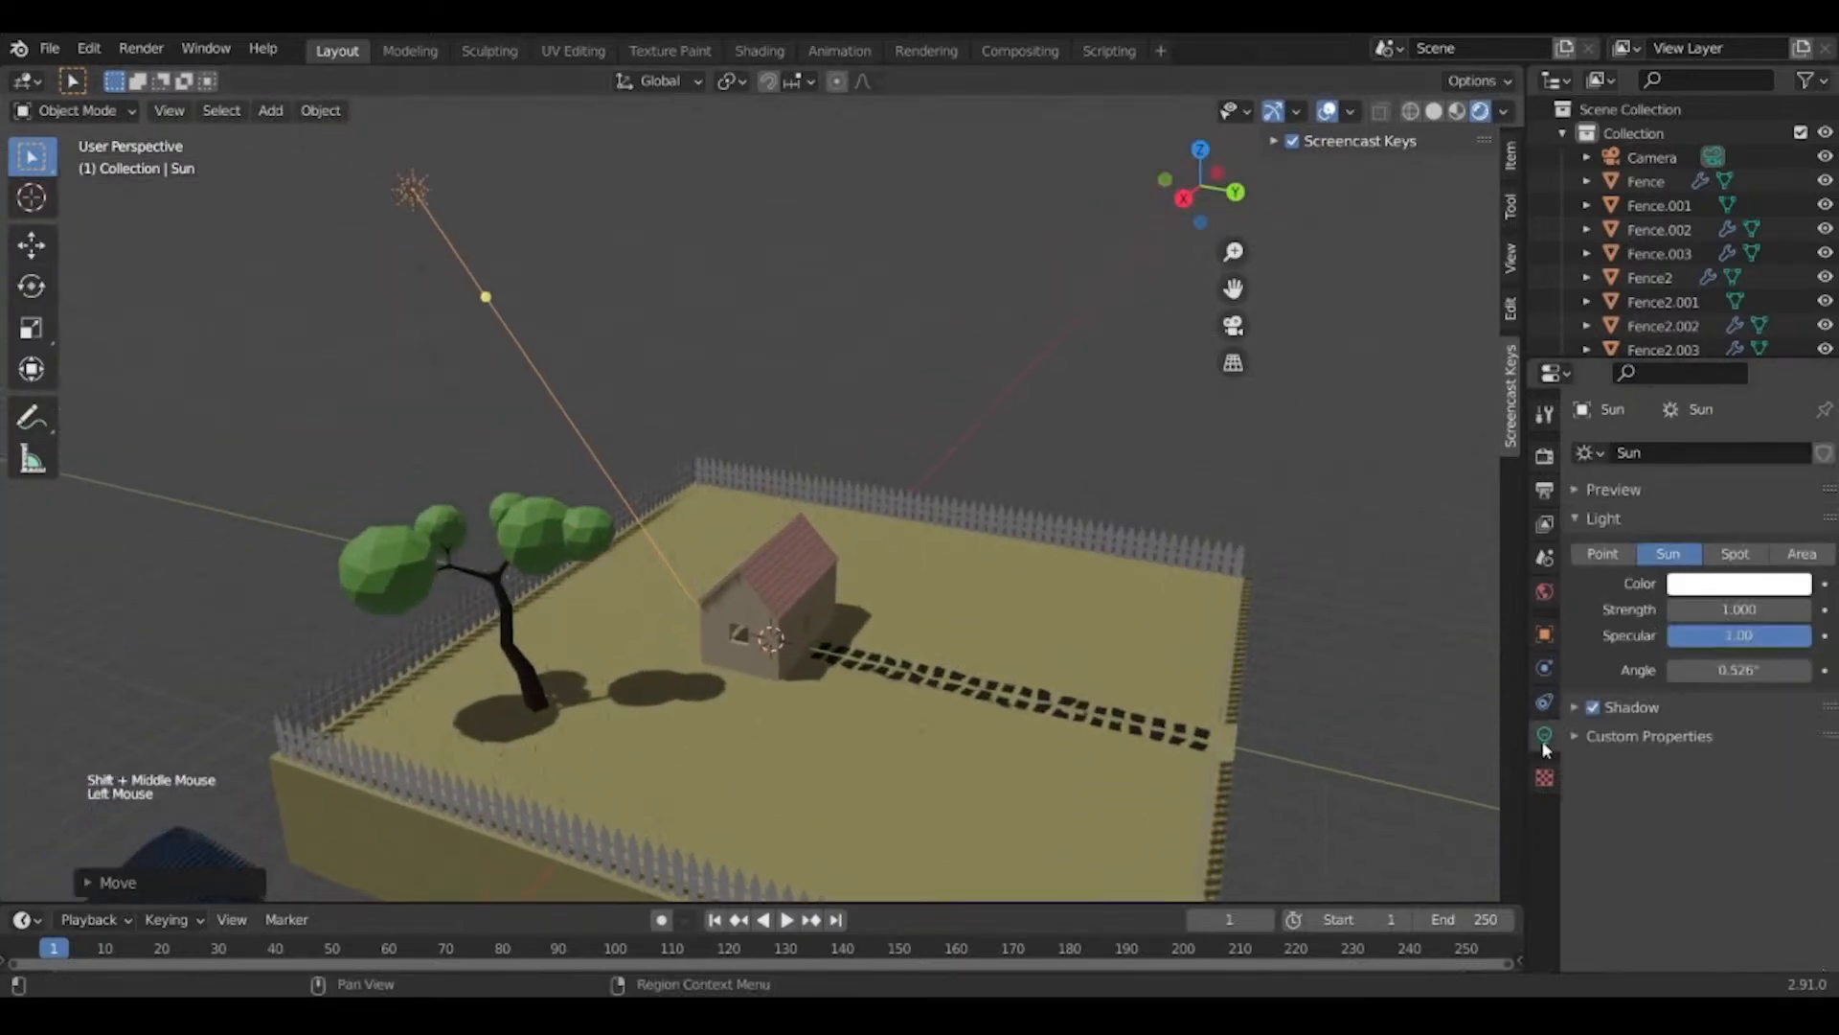
click(1759, 609)
text(10)
key(Return)
click(1736, 610)
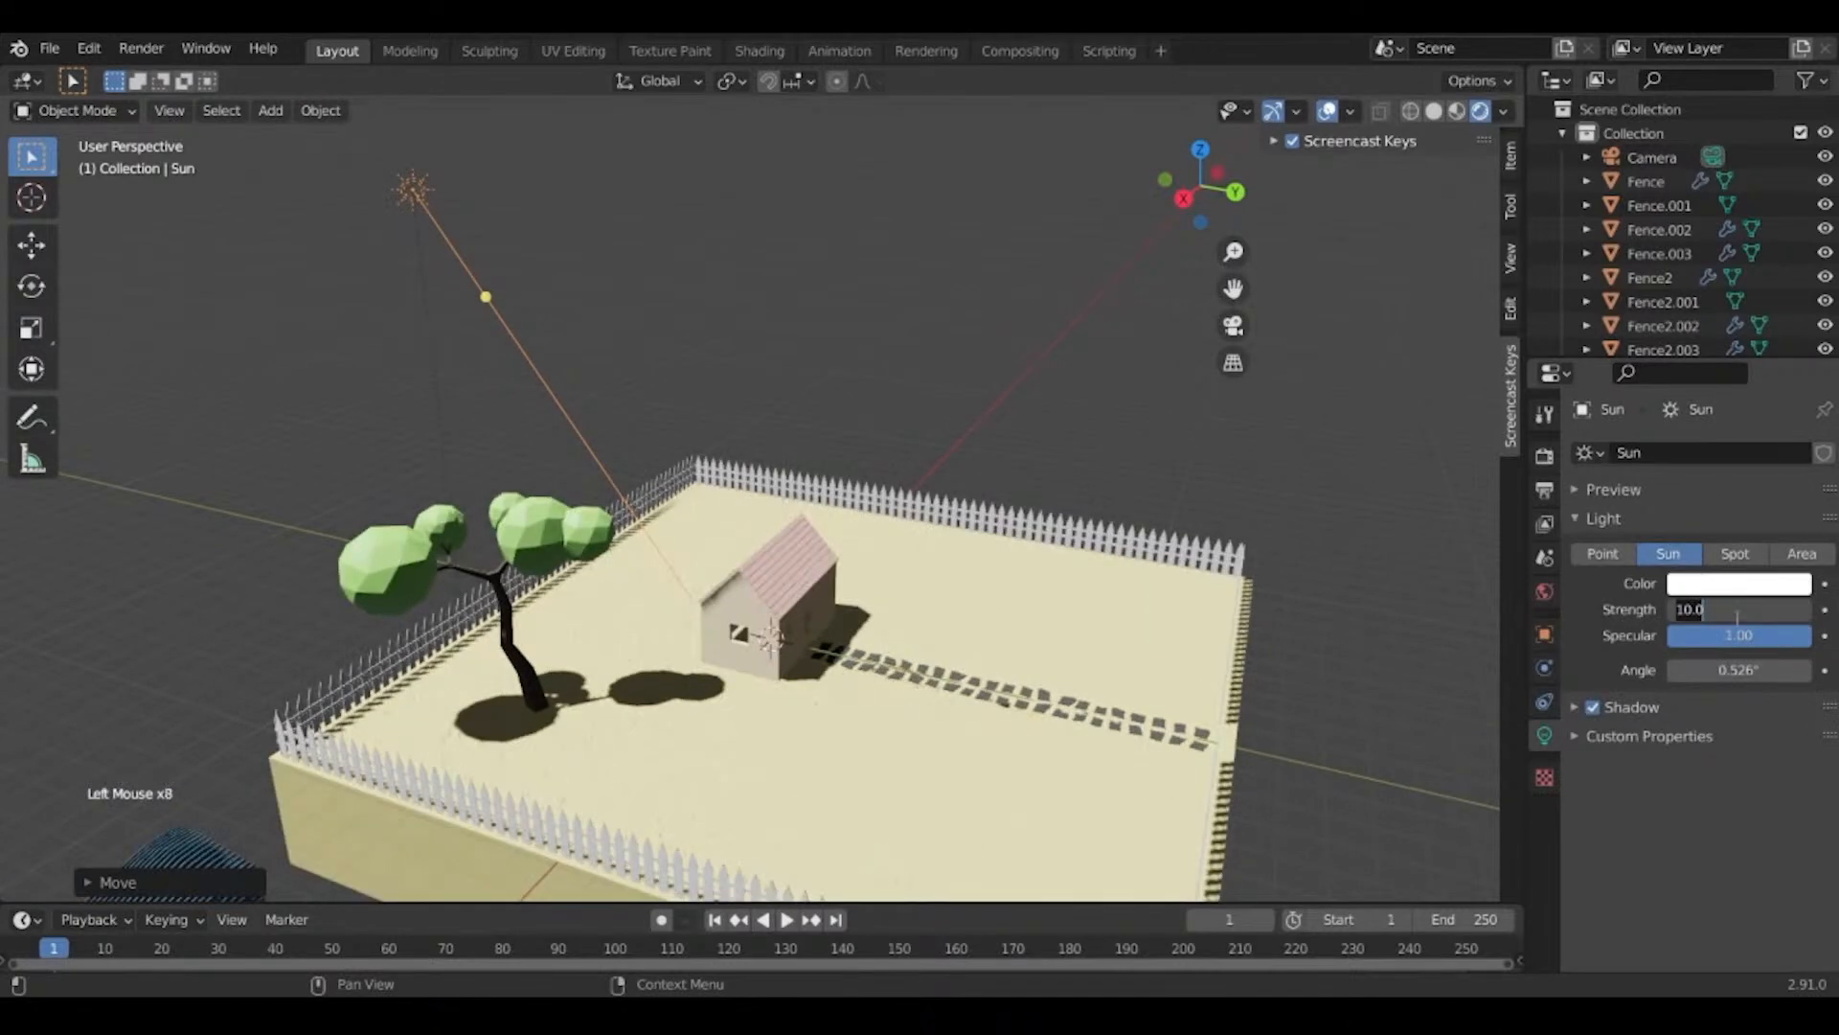
key(Return)
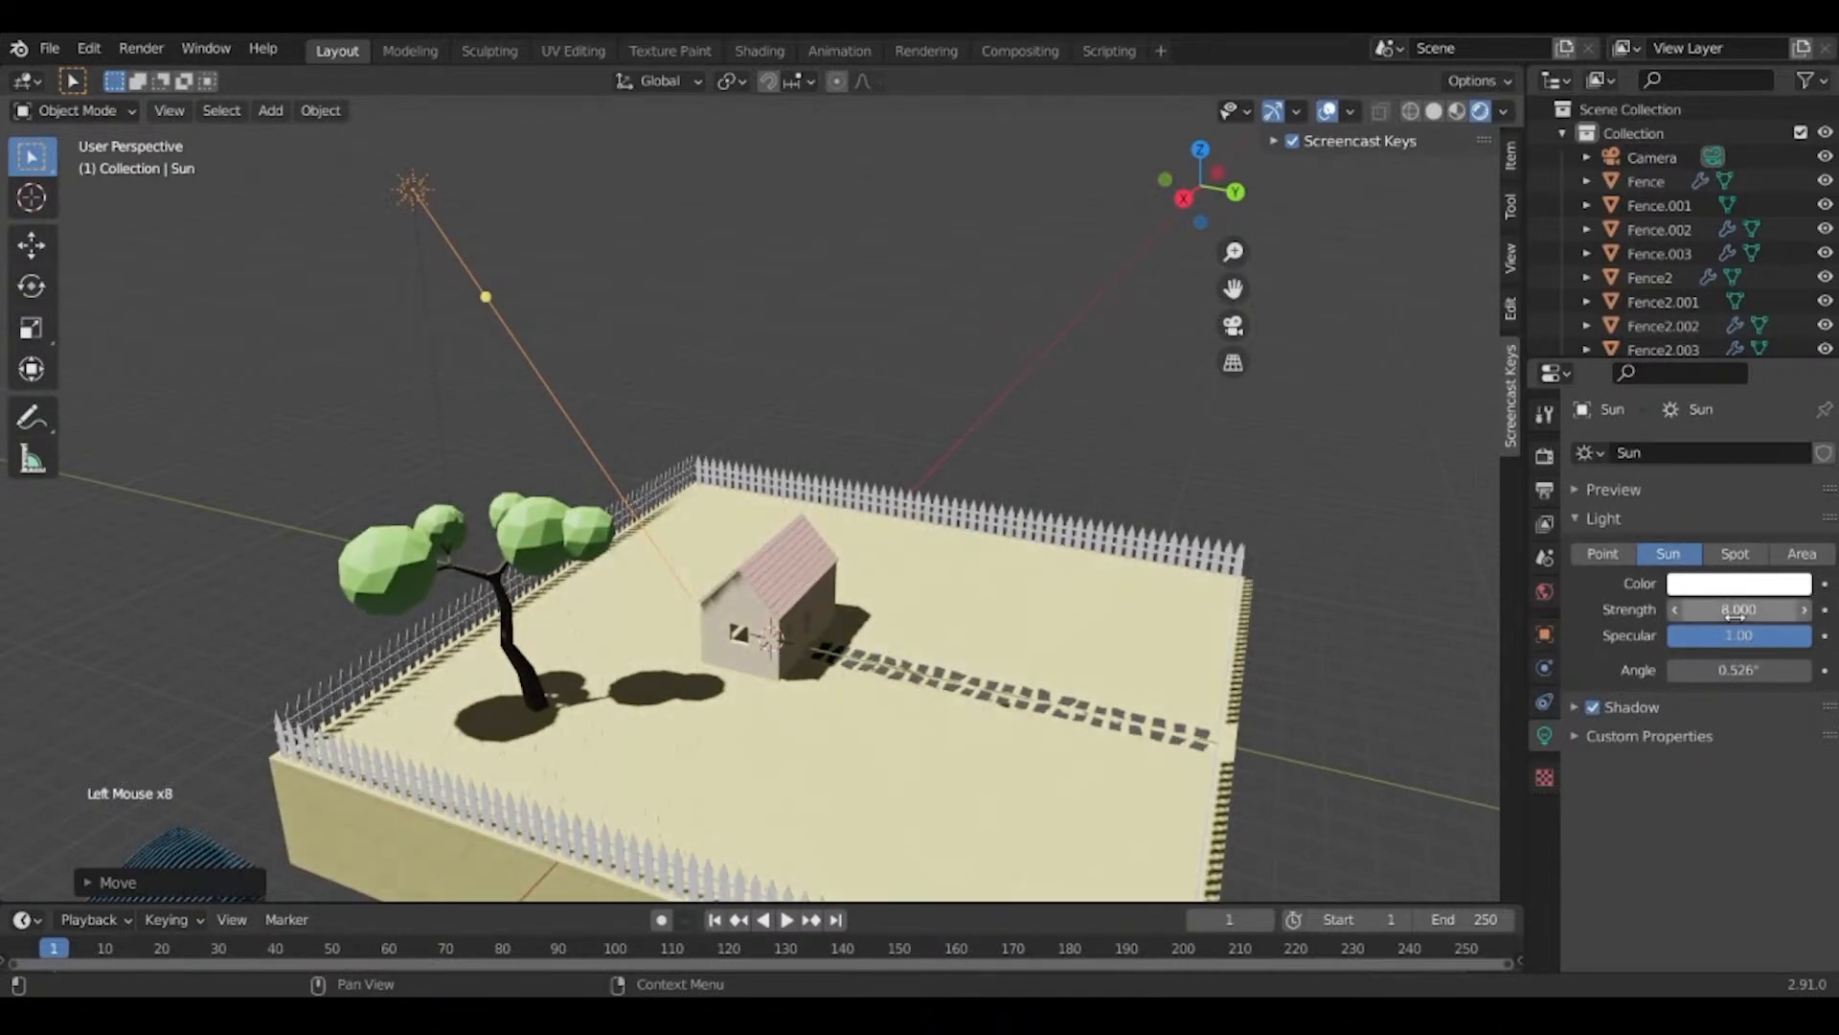
click(1737, 616)
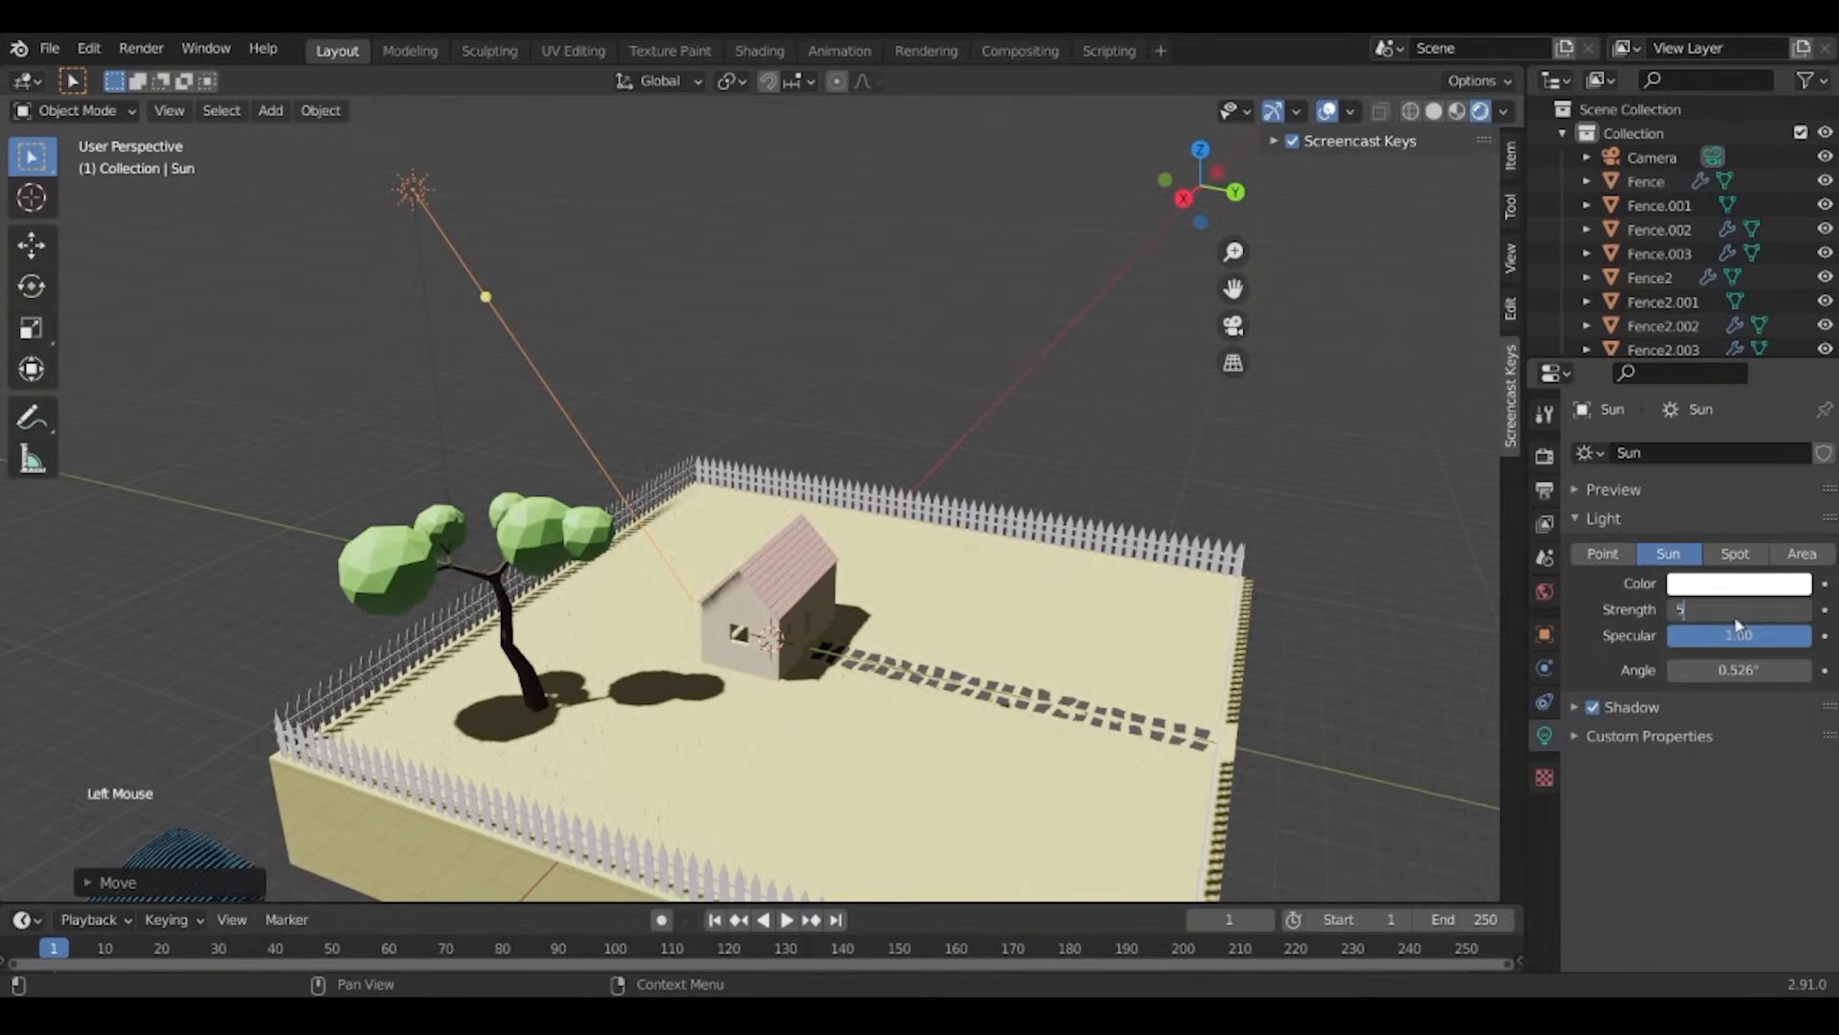
key(Return)
Add a Point light and place it high above the yard on the side of the house opposite the tree.
middle_drag(958, 670, 836, 686)
shift+middle_drag(1097, 590, 818, 603)
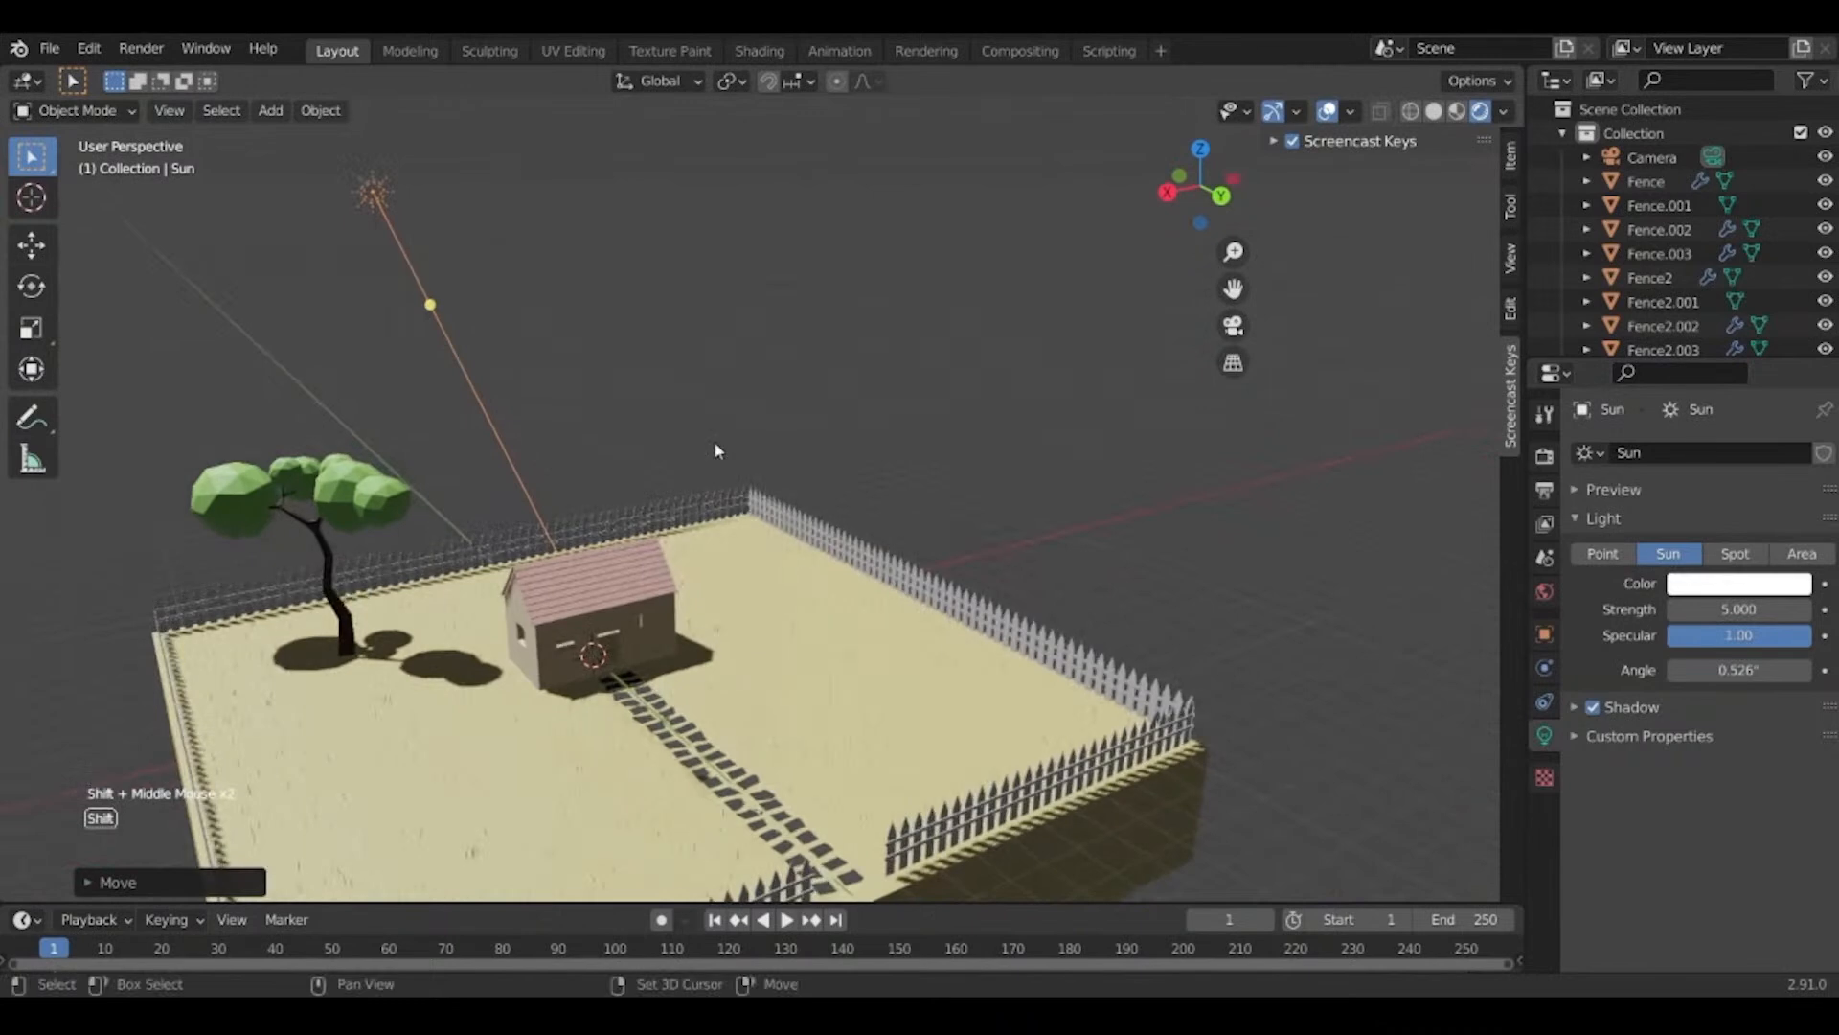
middle_drag(717, 444, 773, 464)
key(shift+a)
mouse_move(770, 460)
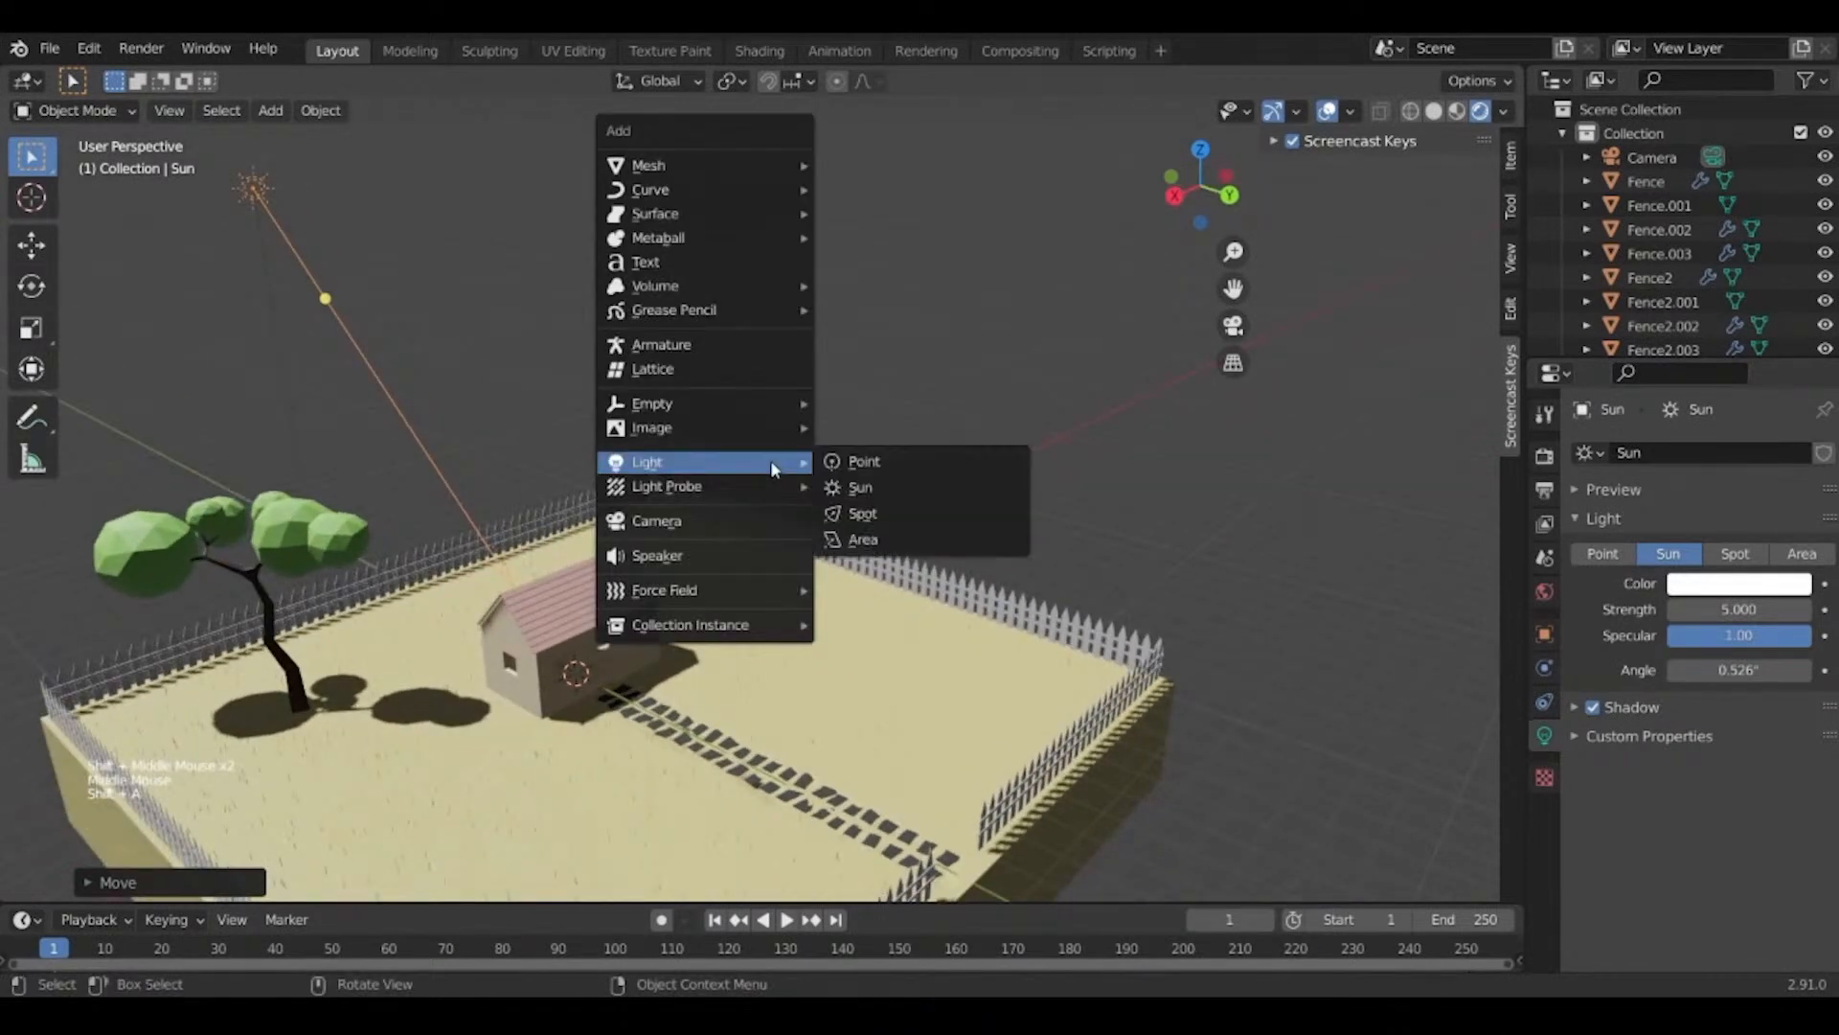
click(876, 457)
key(g)
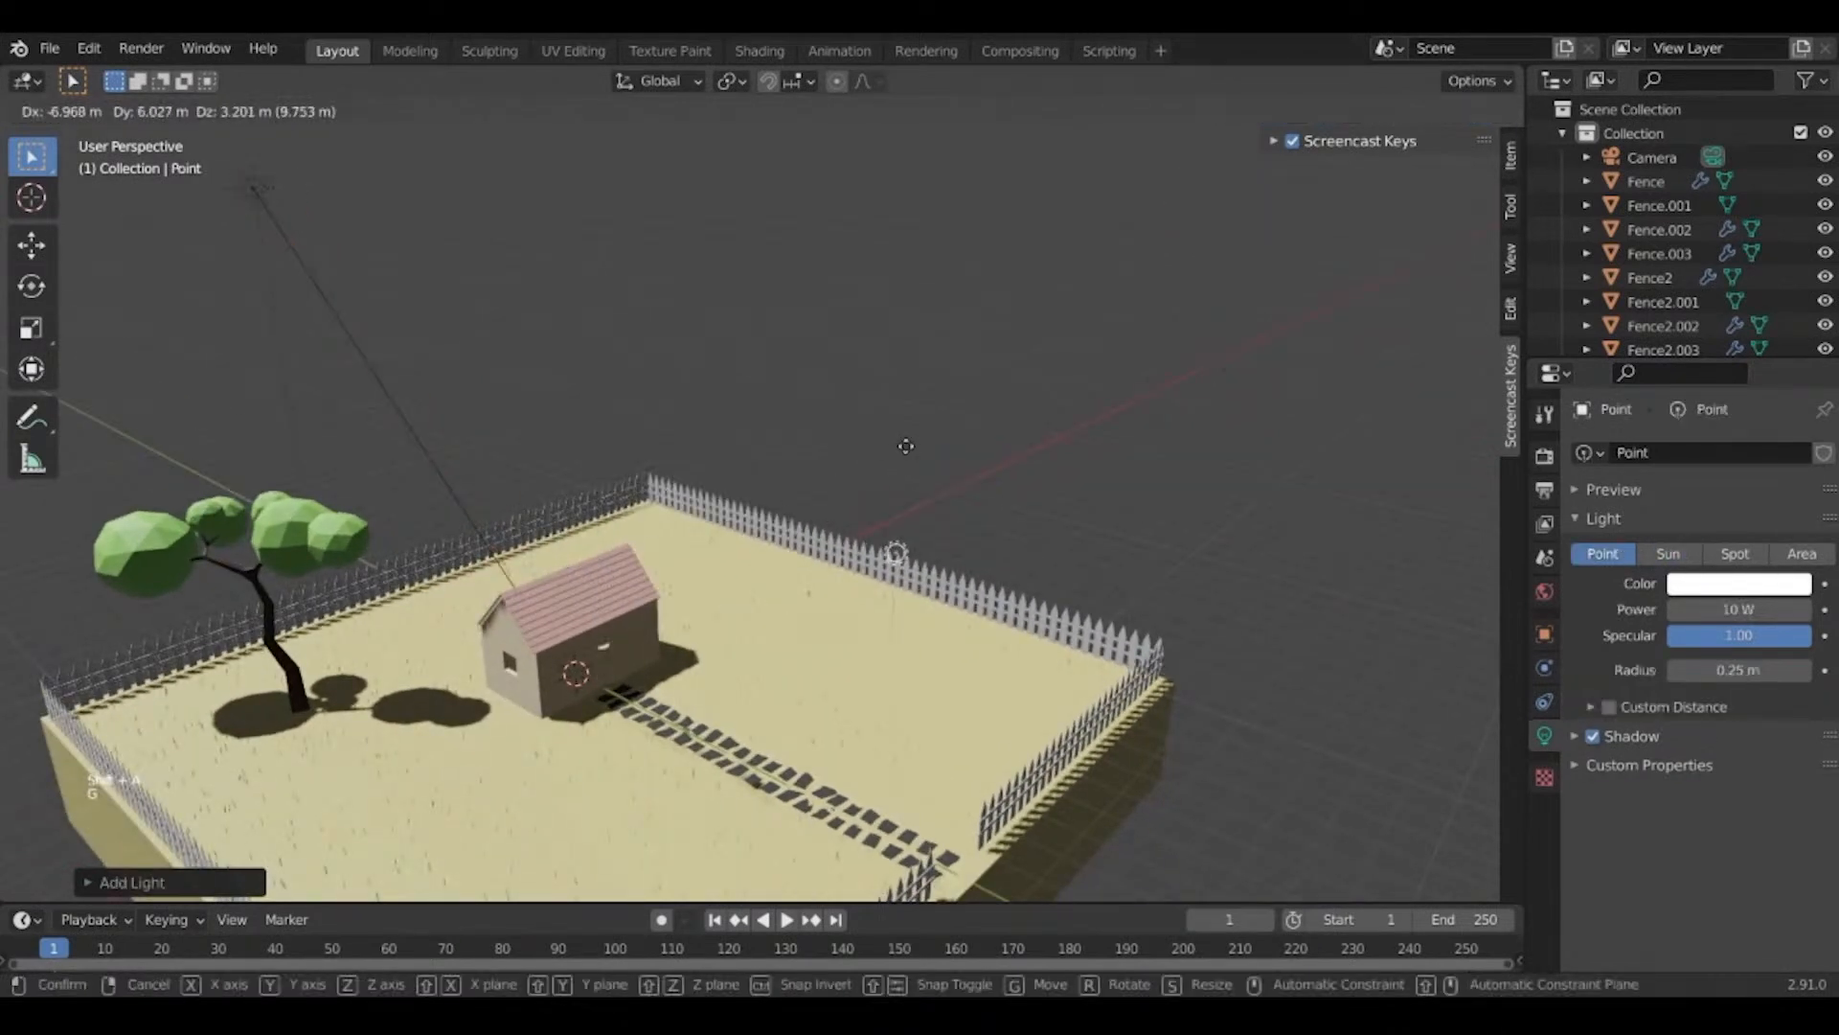
click(1006, 309)
Set the point light's power to 1000 W.
middle_drag(1004, 306, 981, 302)
double_click(1772, 611)
text(1000)
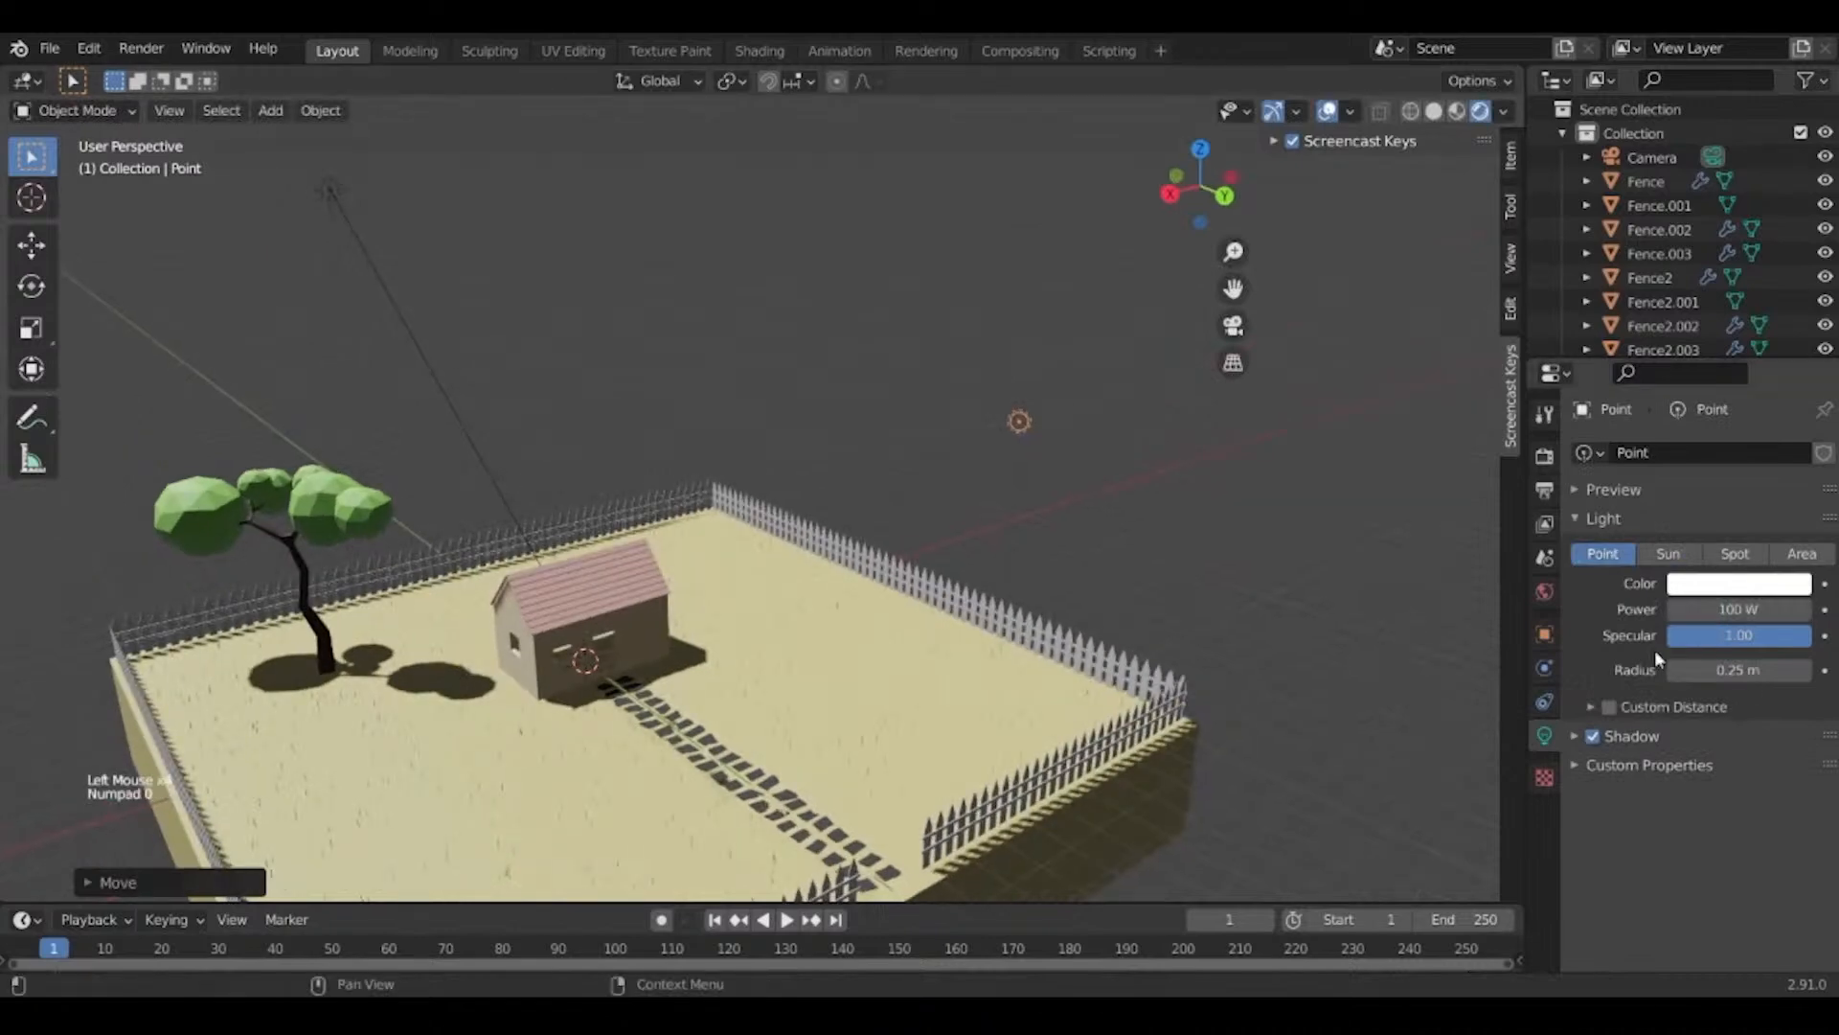
key(Return)
Duplicate the point light and move the copy over to the tree's side of the yard.
key(shift+d)
click(228, 636)
scroll(222, 644, down, 1)
middle_drag(228, 636, 86, 618)
key(g)
click(579, 606)
middle_drag(579, 606, 747, 585)
shift+middle_drag(748, 585, 709, 566)
key(g)
click(446, 510)
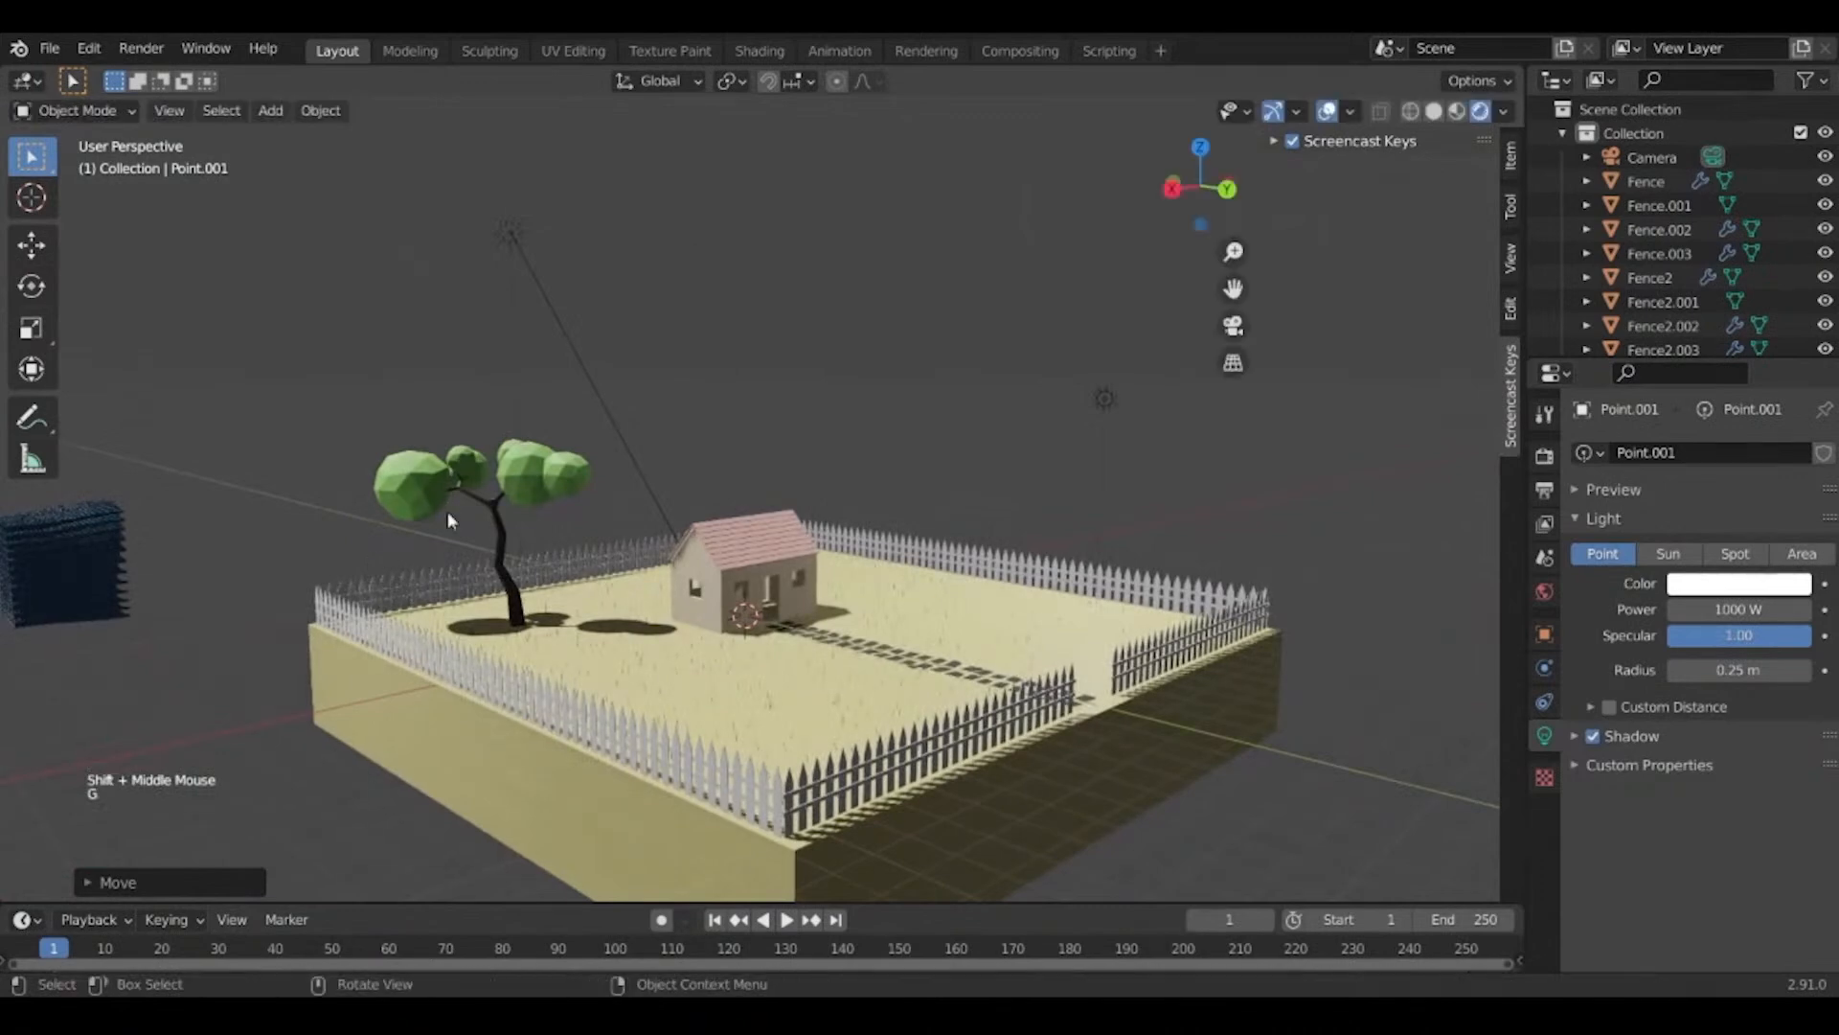
Reselect the duplicated point light and adjust its position on the tree's side of the yard.
click(447, 510)
middle_drag(446, 510, 278, 556)
click(257, 575)
key(g)
click(328, 429)
middle_drag(328, 428, 556, 441)
Select the sun light and set its strength to 3.
click(551, 273)
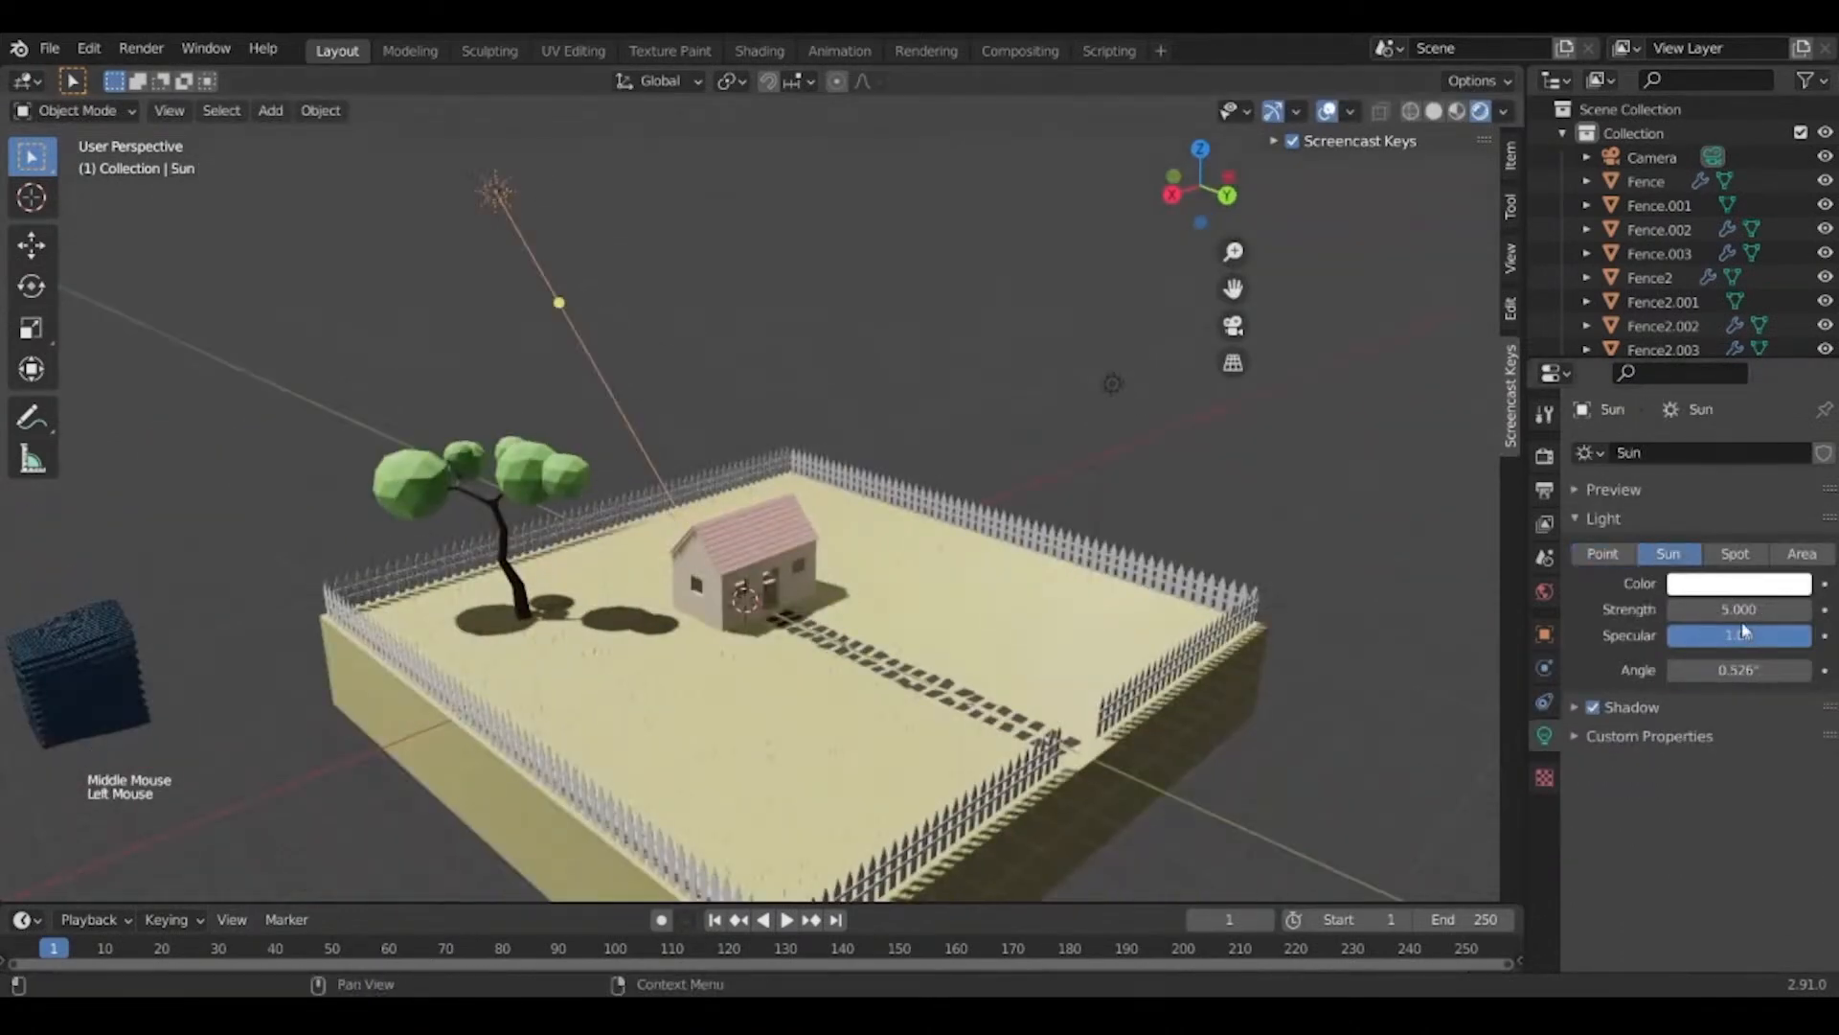
double_click(1744, 610)
text(3)
key(Return)
Realign the camera to a closer view of the yard, with the house centred and the tree in frame.
shift+middle_drag(926, 819, 720, 698)
scroll(720, 702, down, 1)
key(ctrl+alt+KP_0)
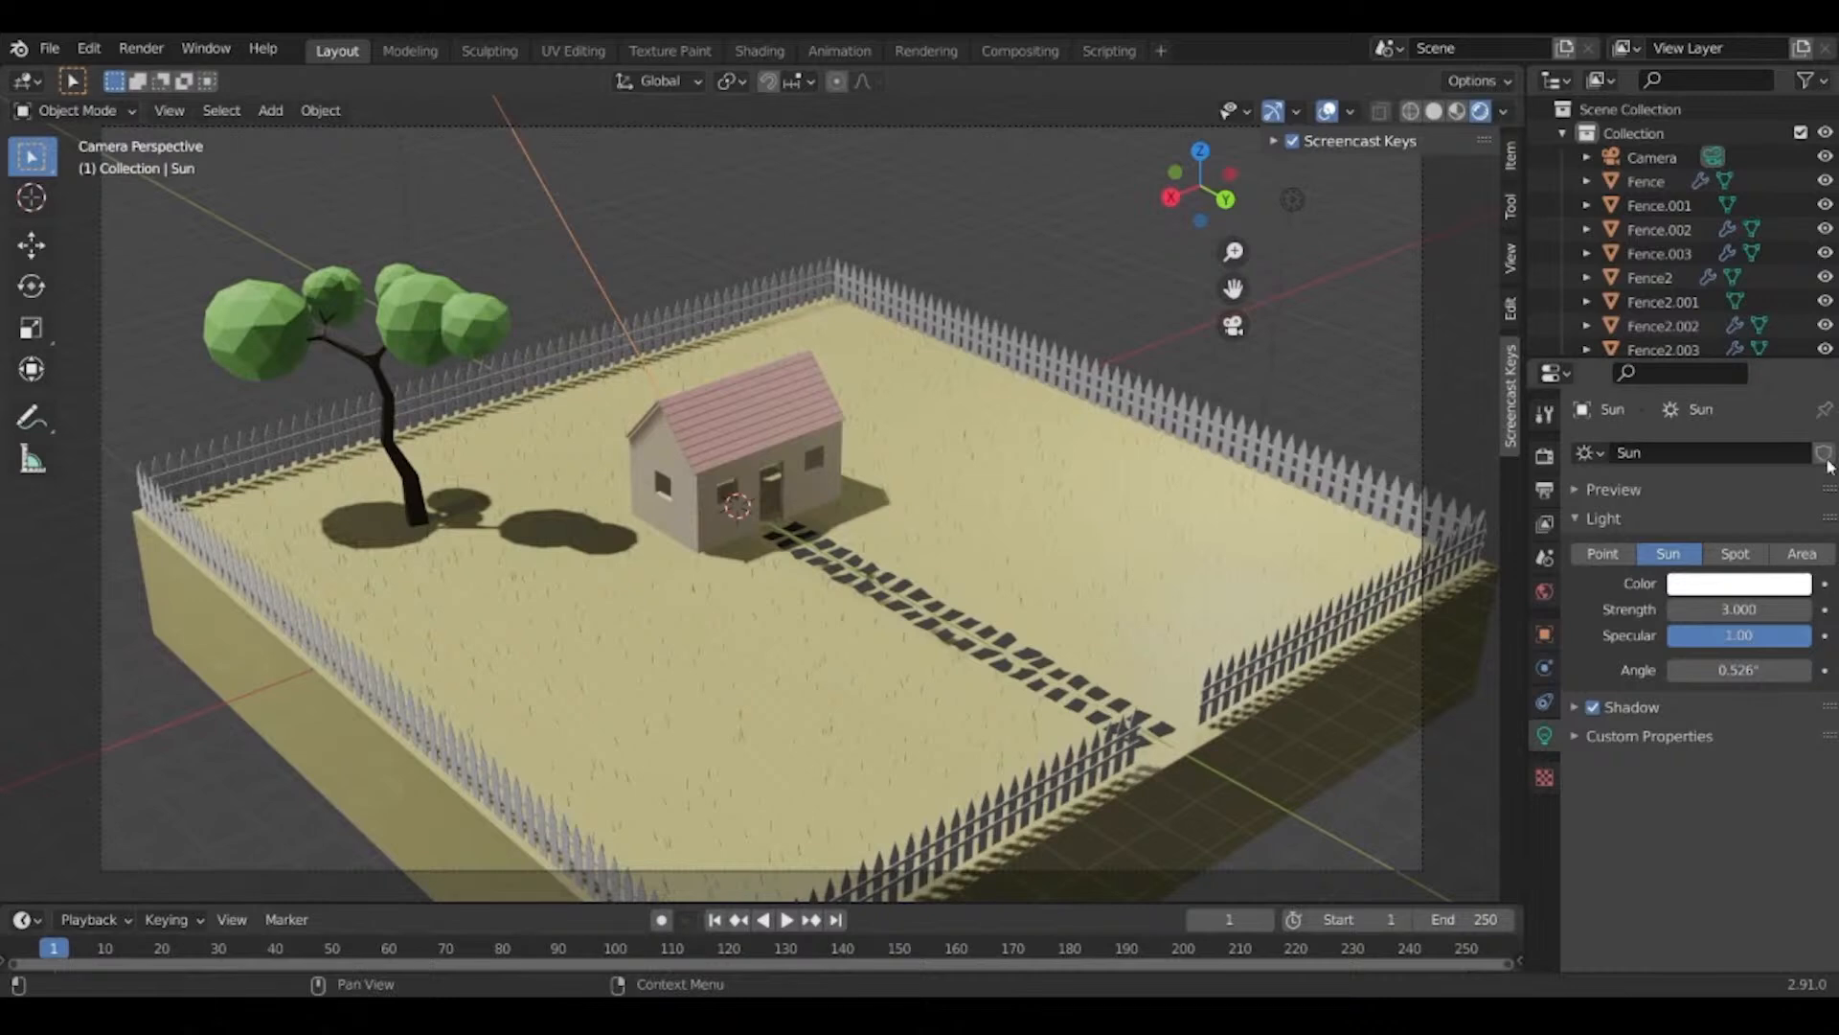
Open the scene's render settings and look through the Eevee options.
click(1548, 464)
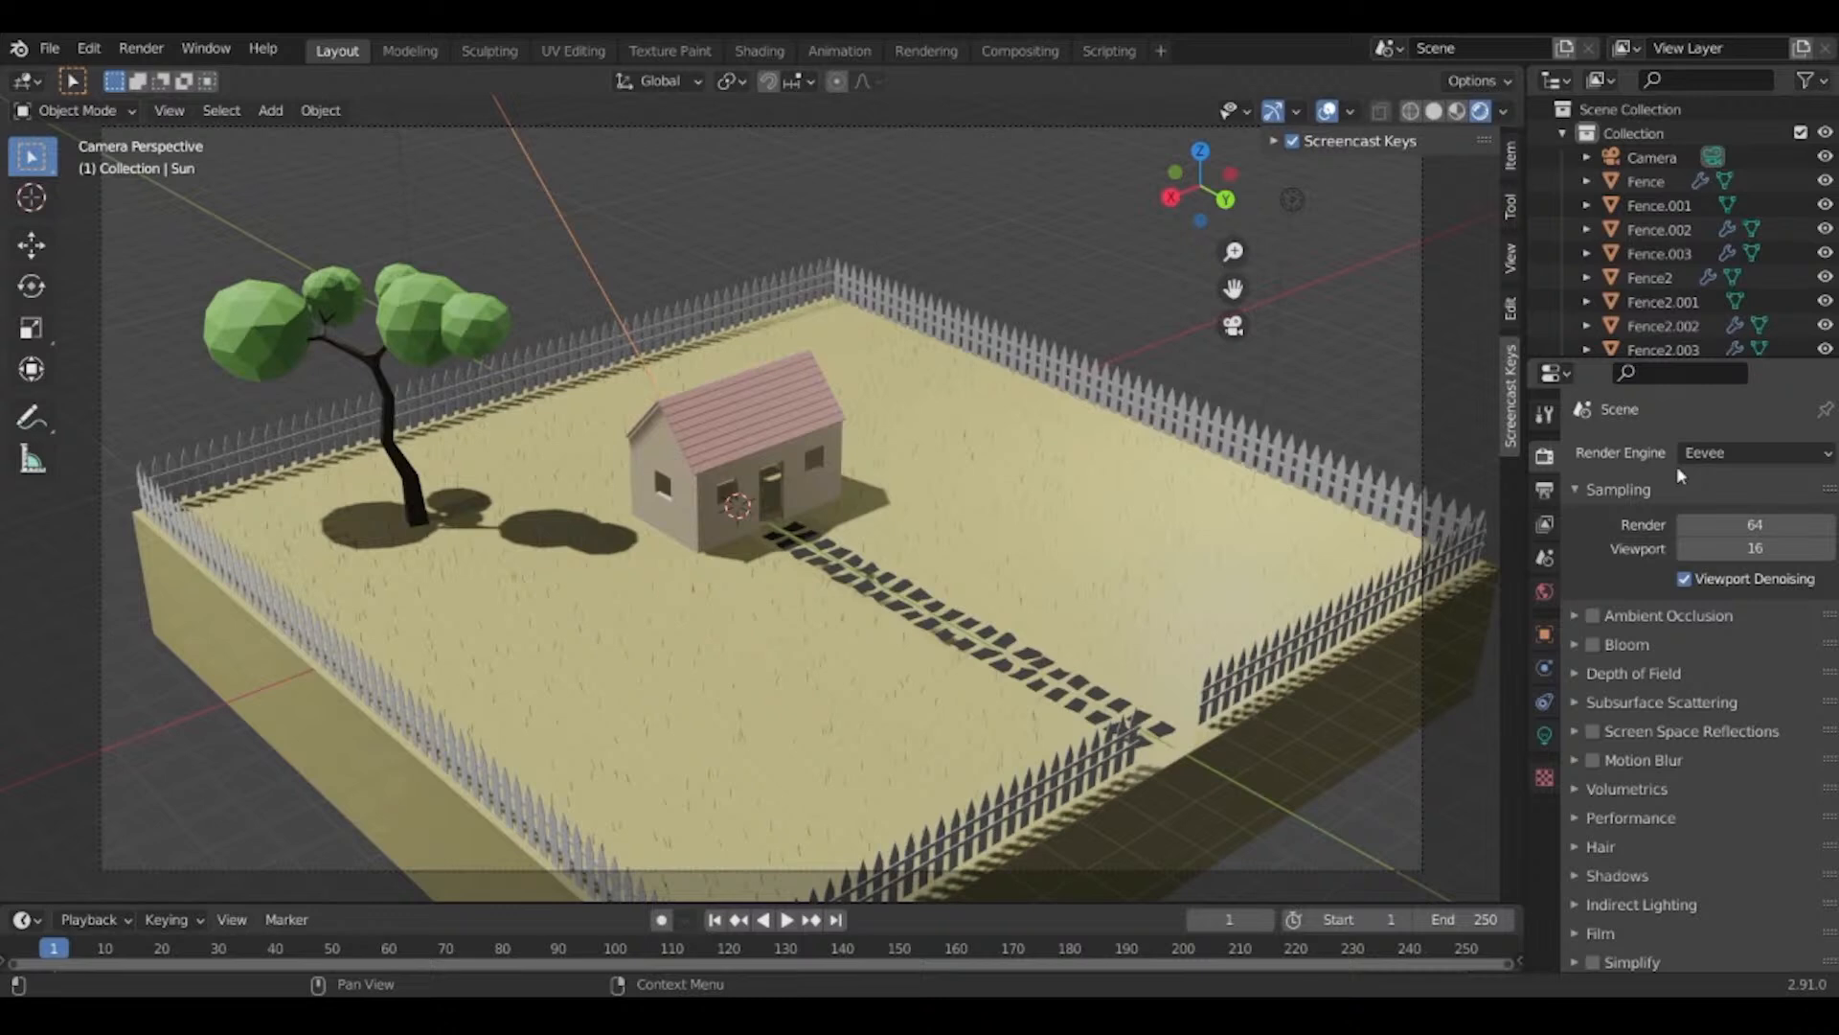
click(1744, 462)
click(1740, 460)
scroll(1595, 711, down, 5)
scroll(1659, 667, up, 3)
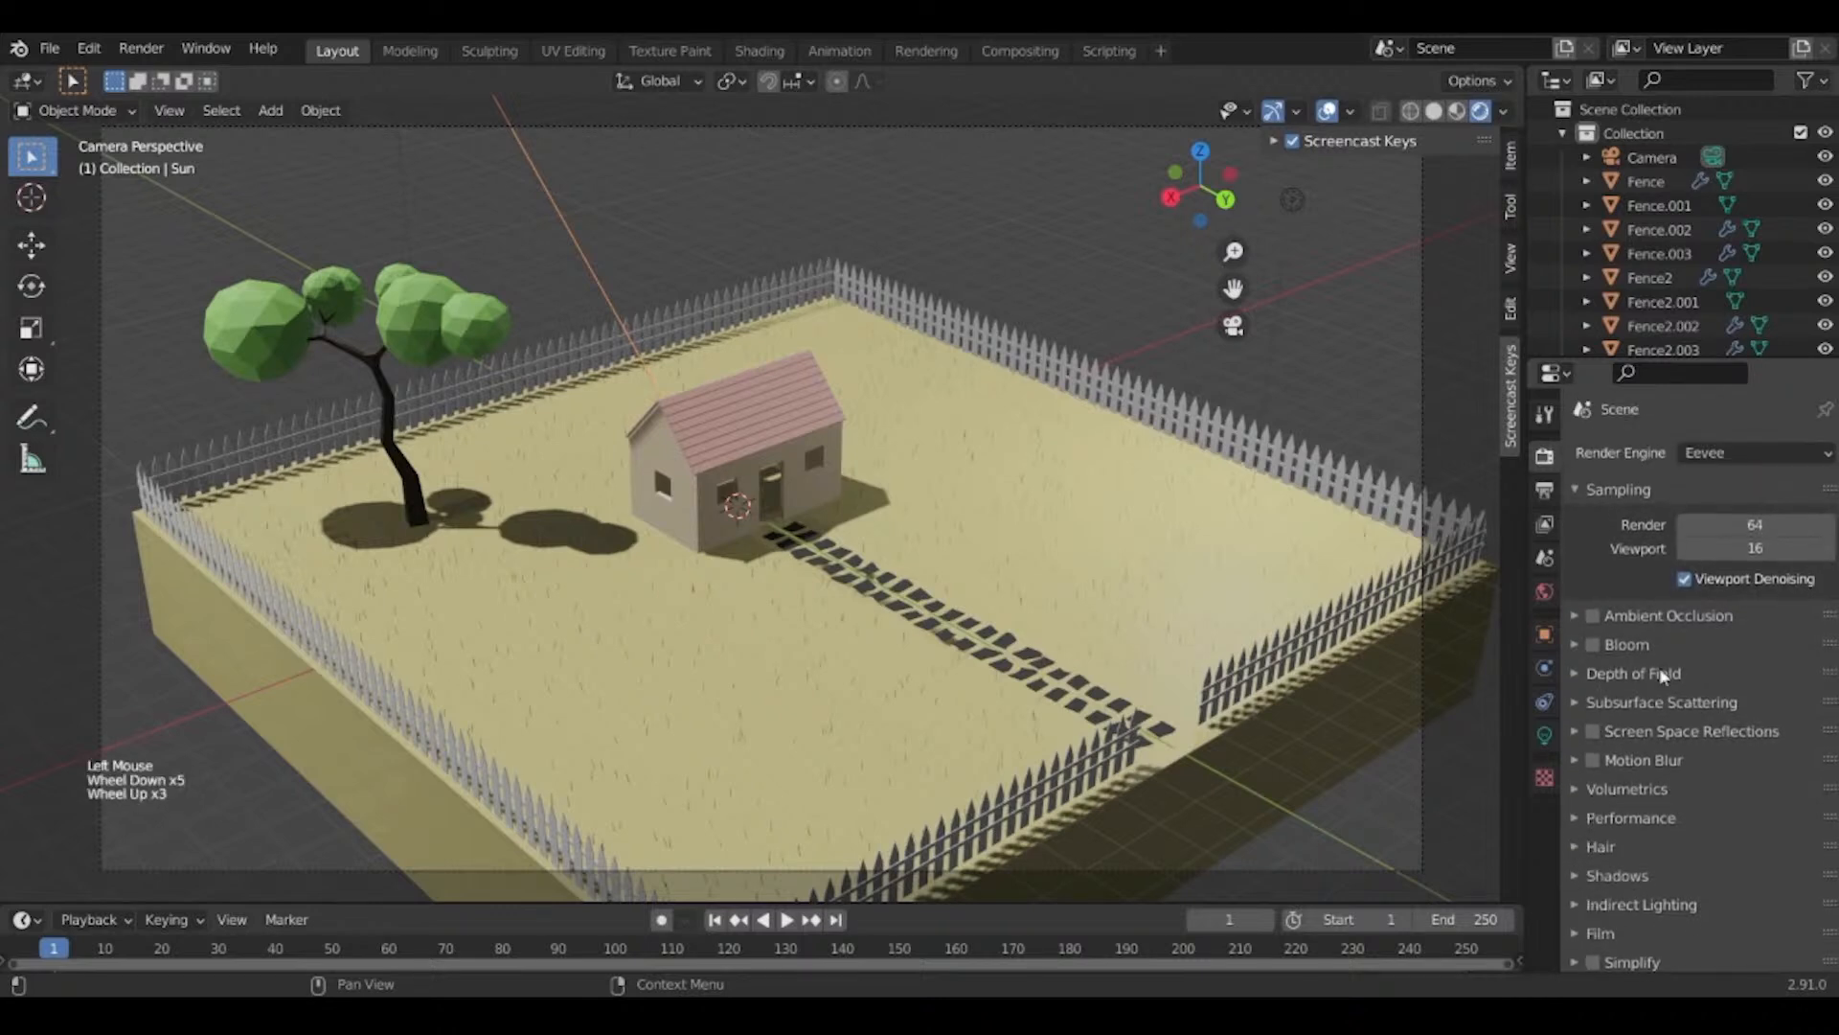
Render the farmhouse scene from the camera with the Eevee render engine.
click(1736, 458)
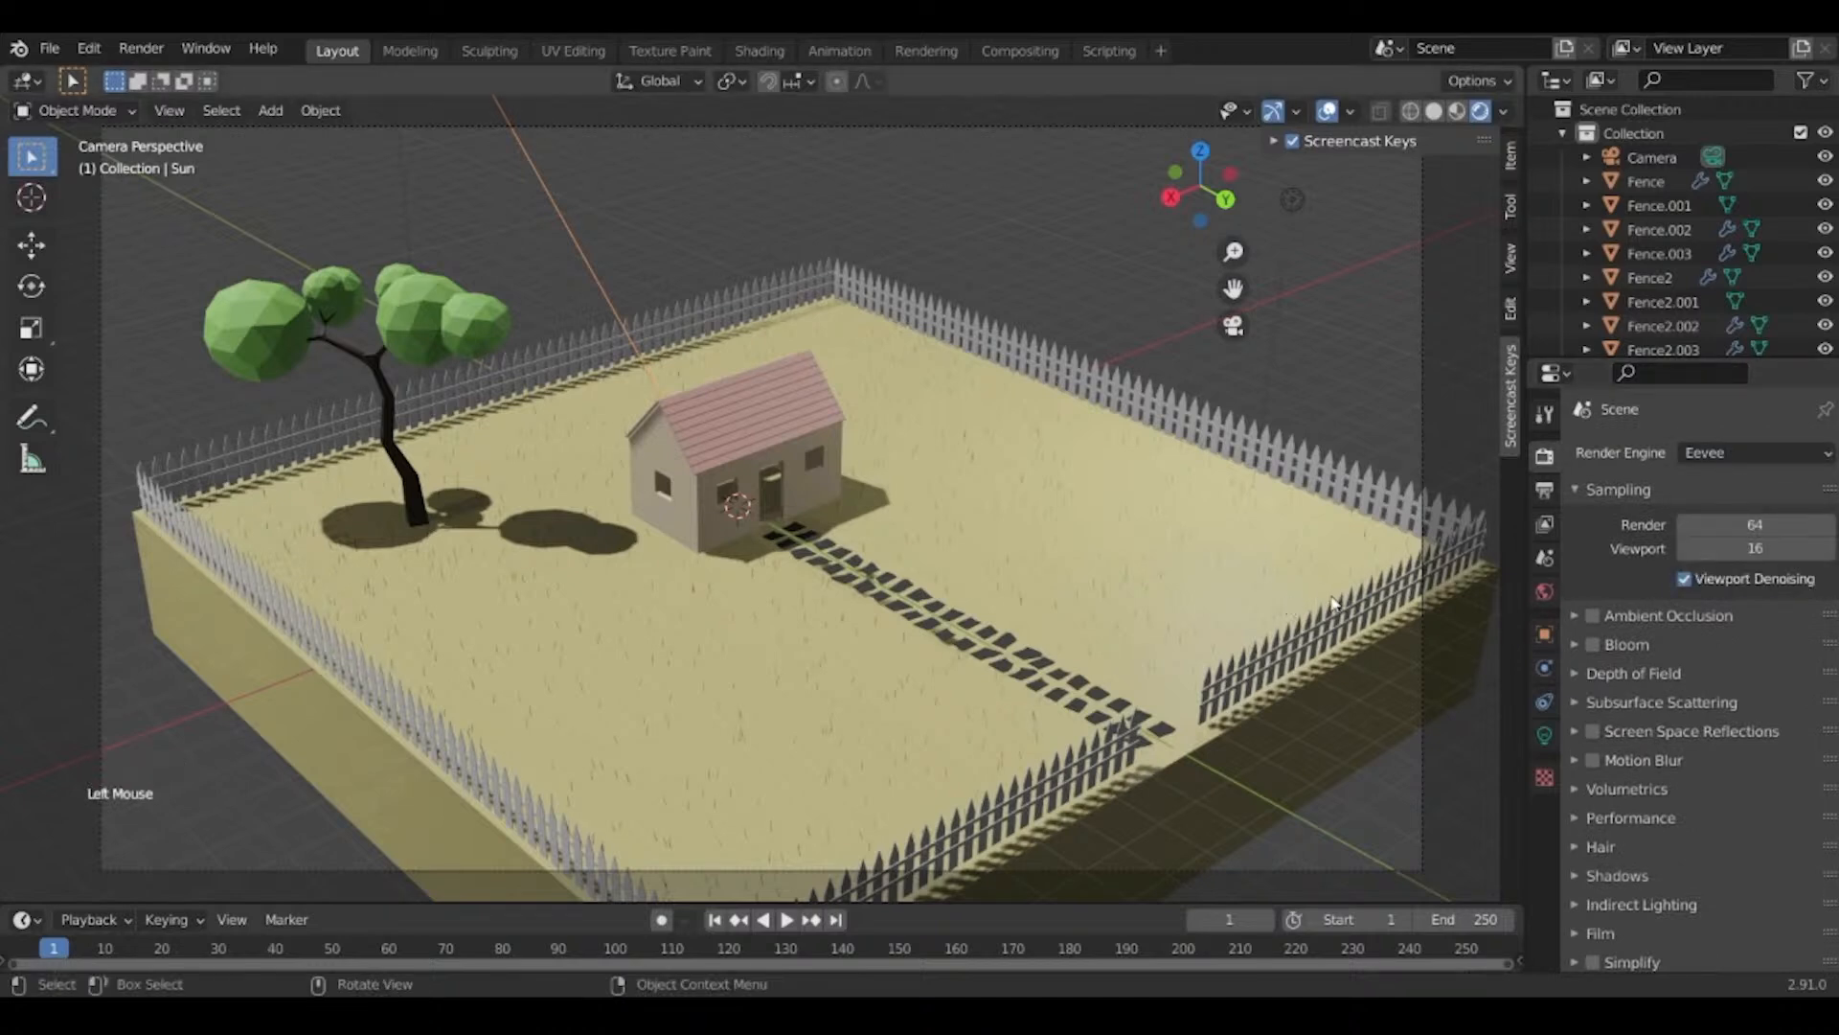
key(F12)
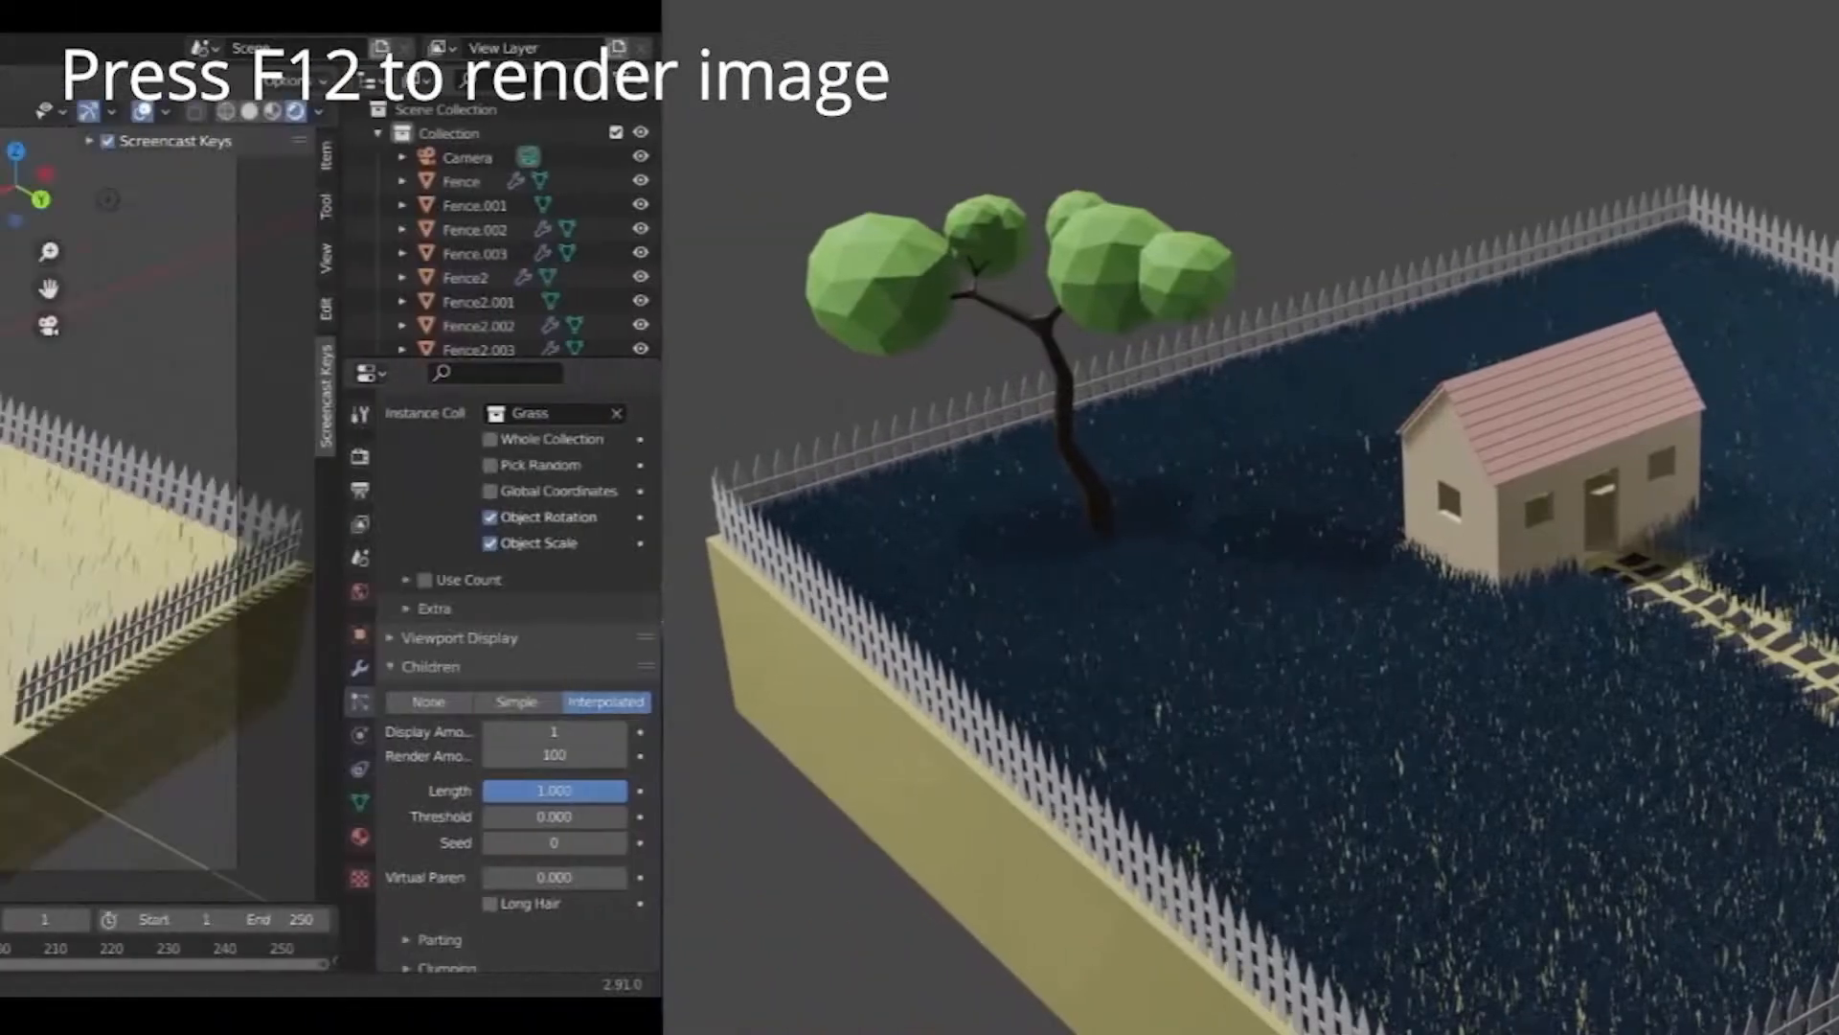
Switch the scene's render engine to Cycles and set its device to GPU Compute.
scroll(1768, 699, up, 7)
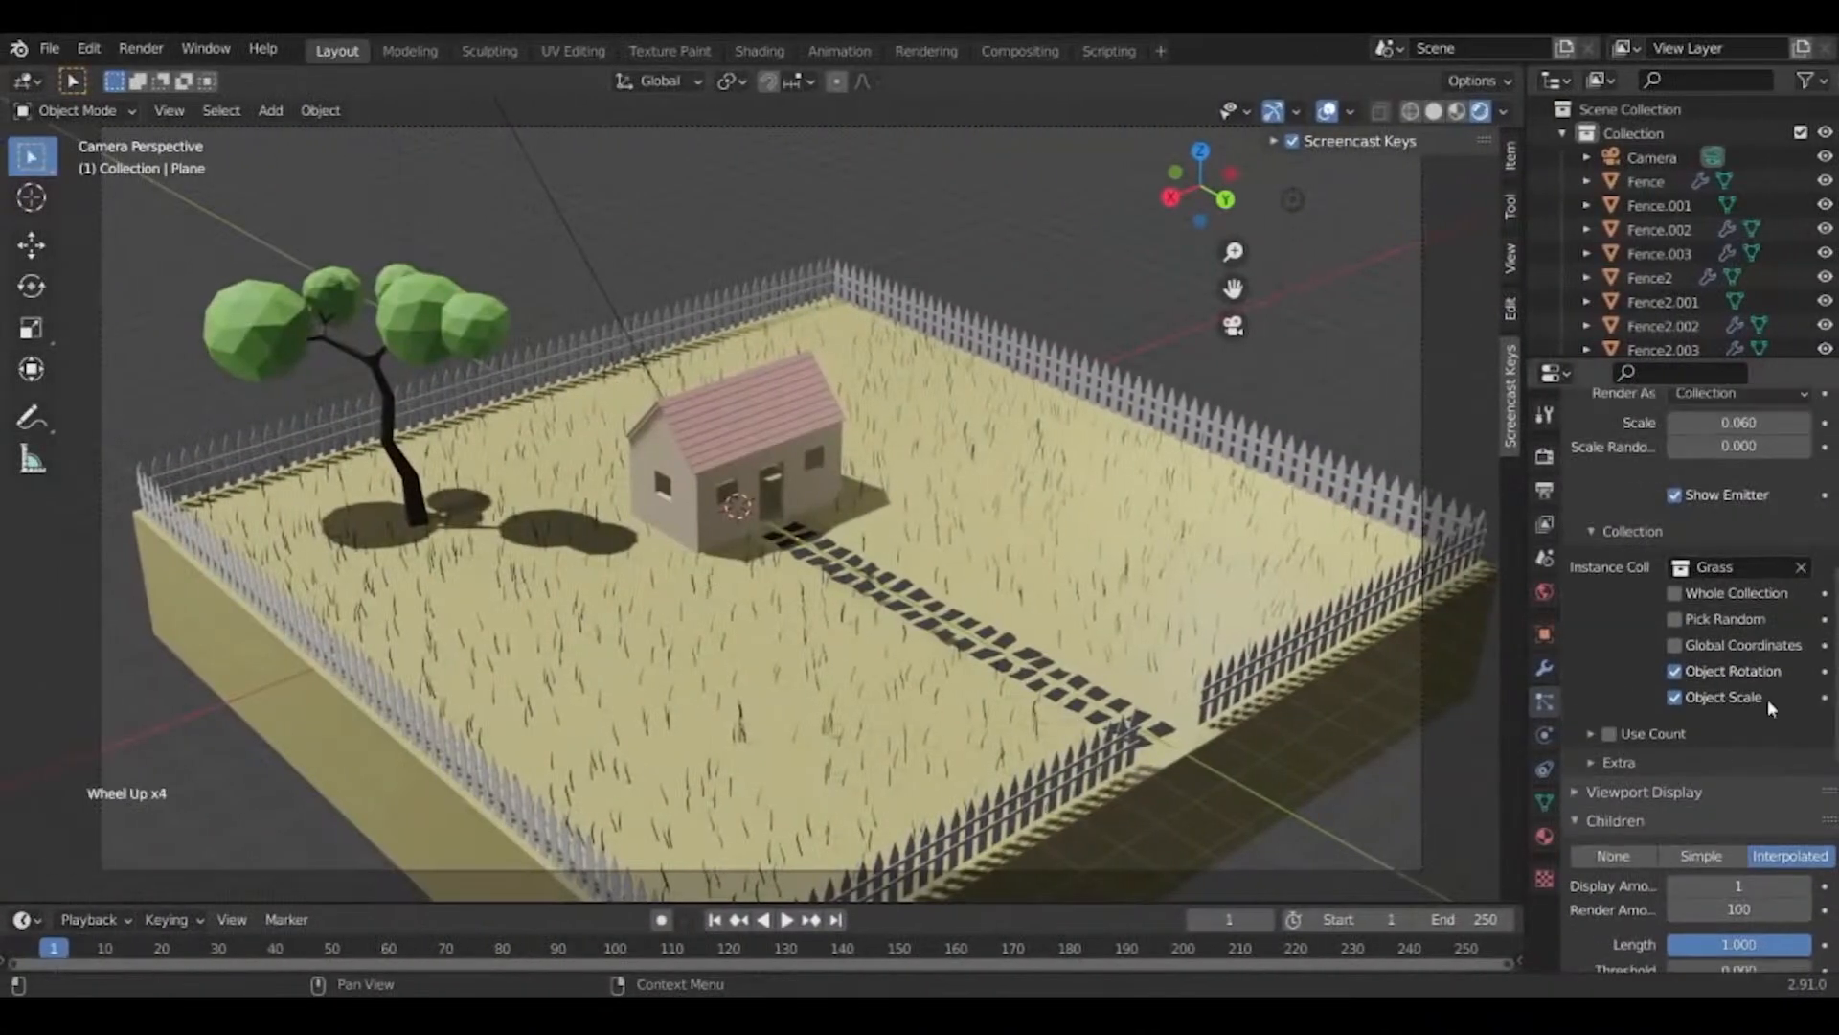
scroll(1750, 610, up, 6)
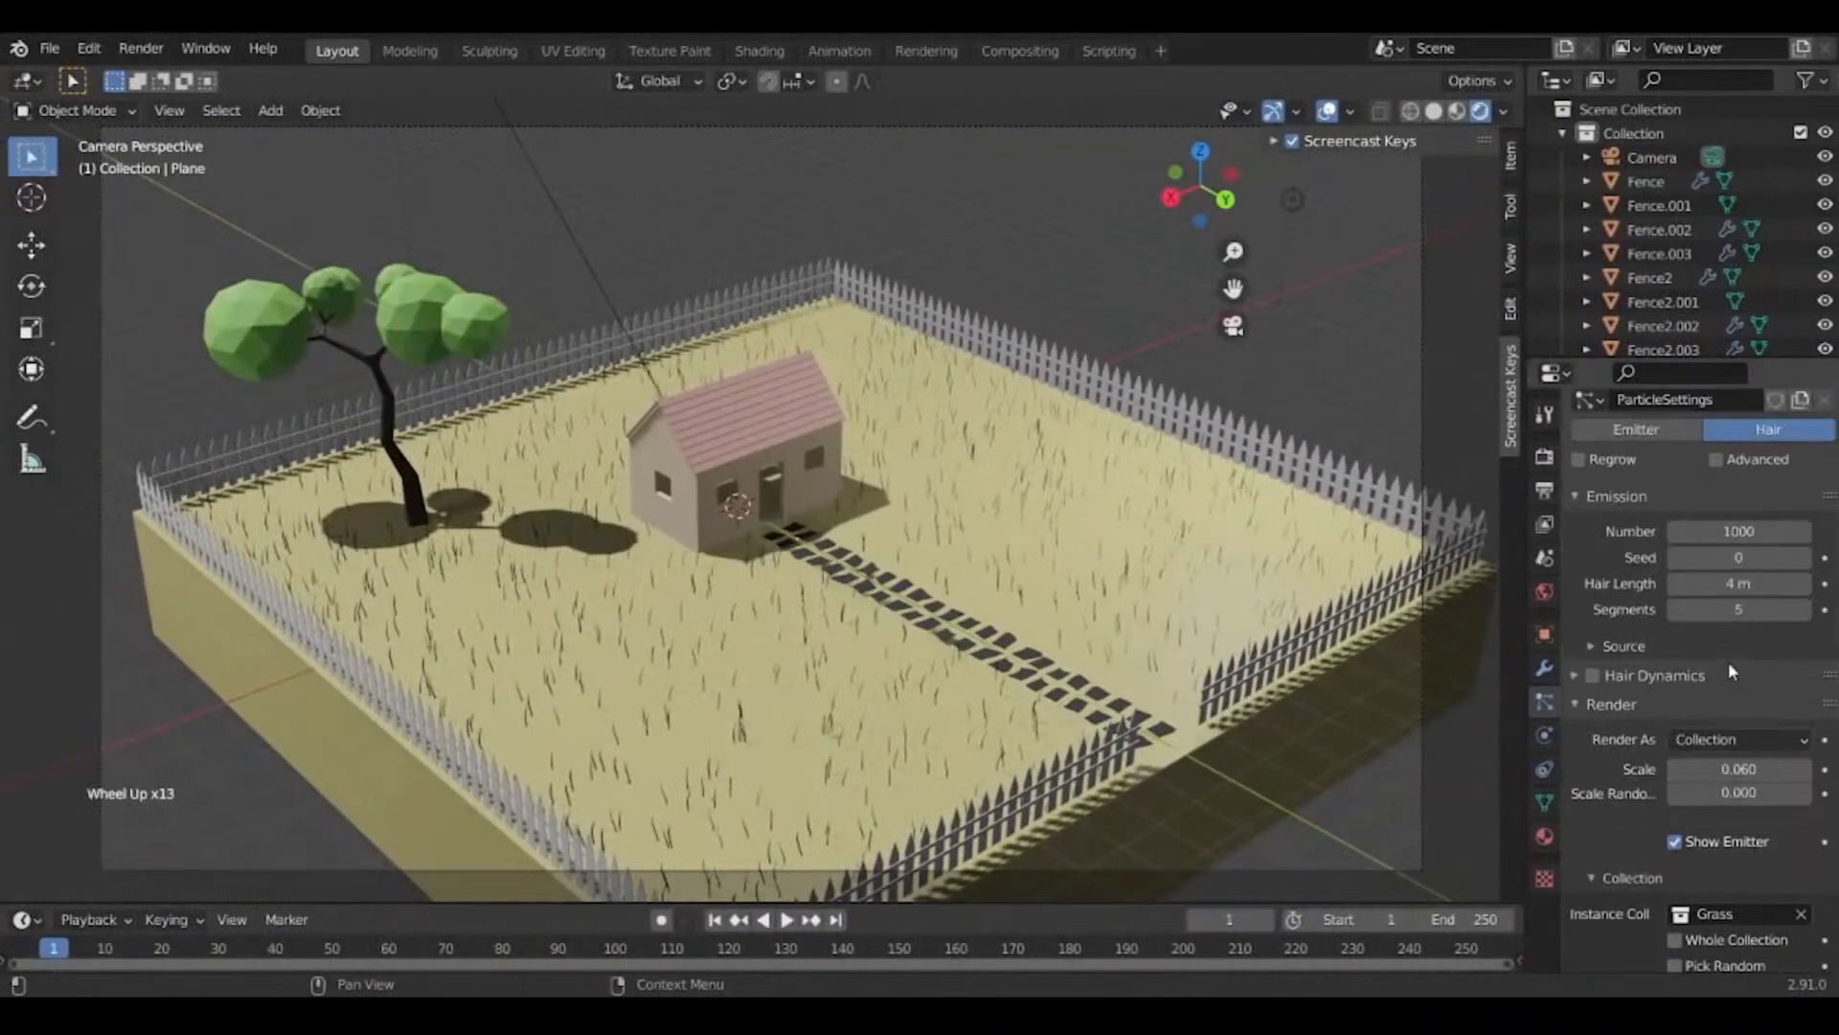
scroll(1726, 658, up, 4)
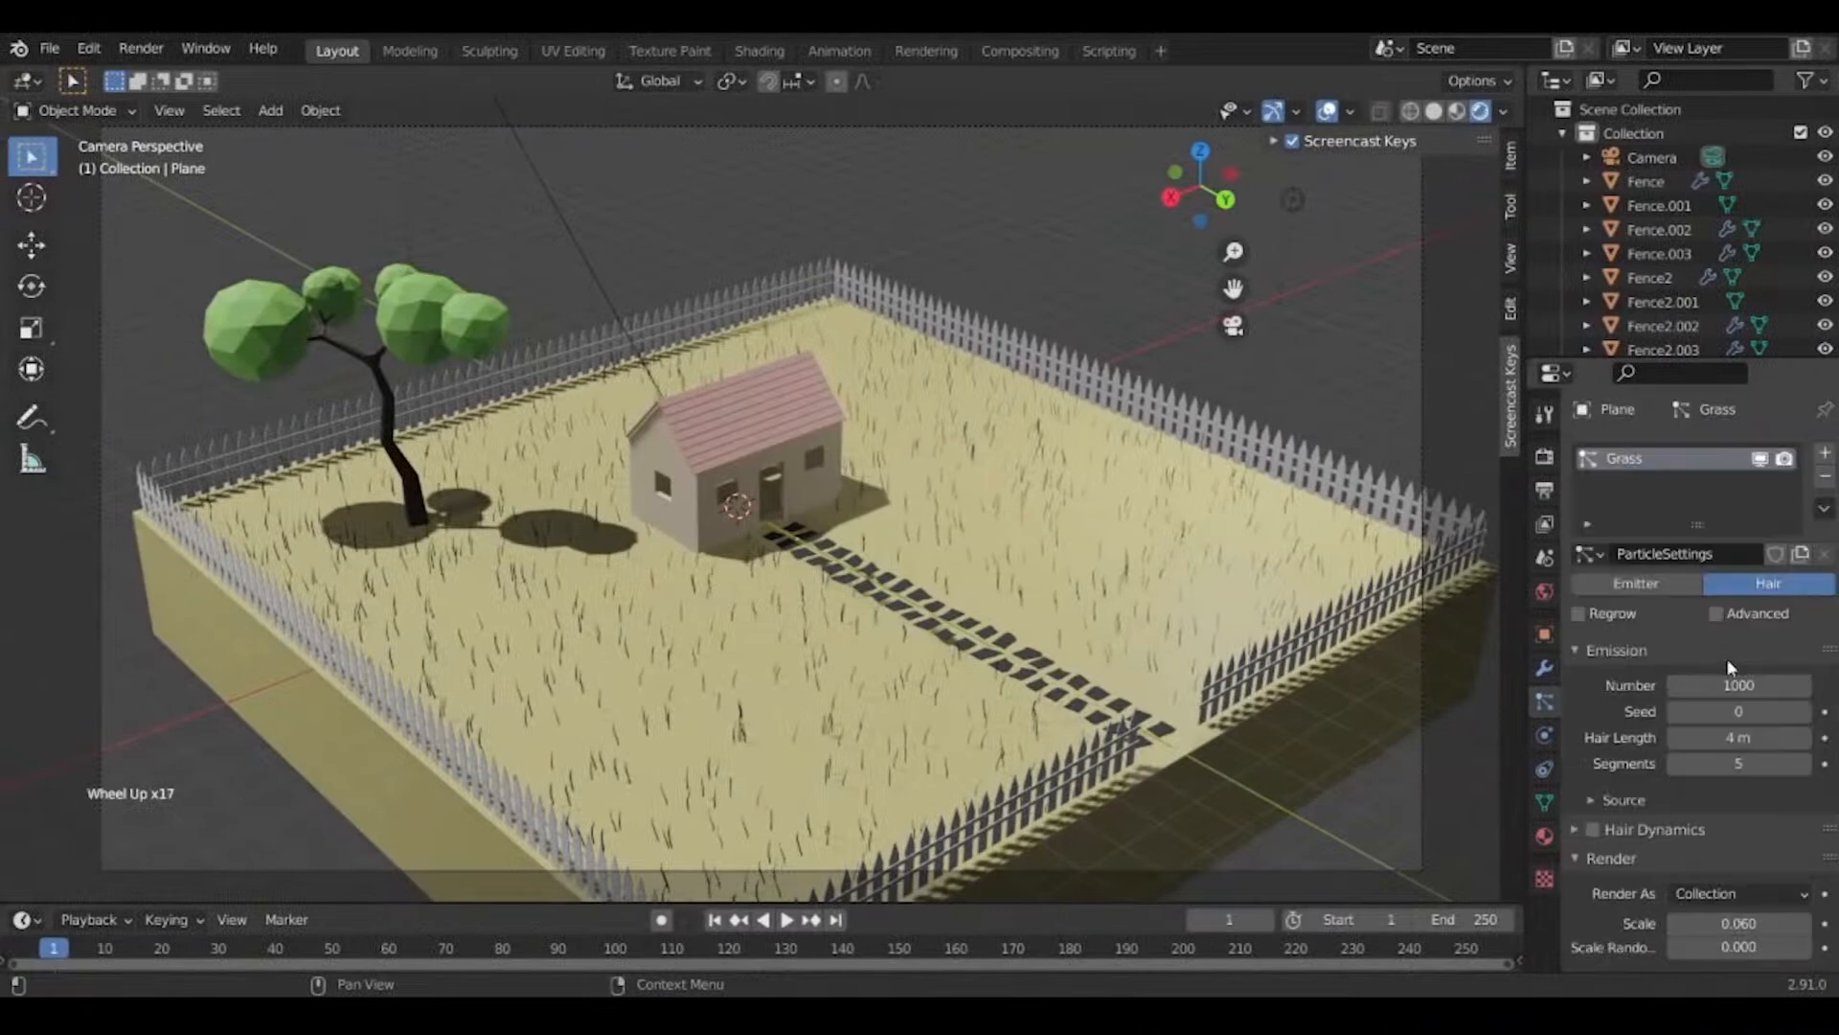
click(1544, 456)
click(1759, 445)
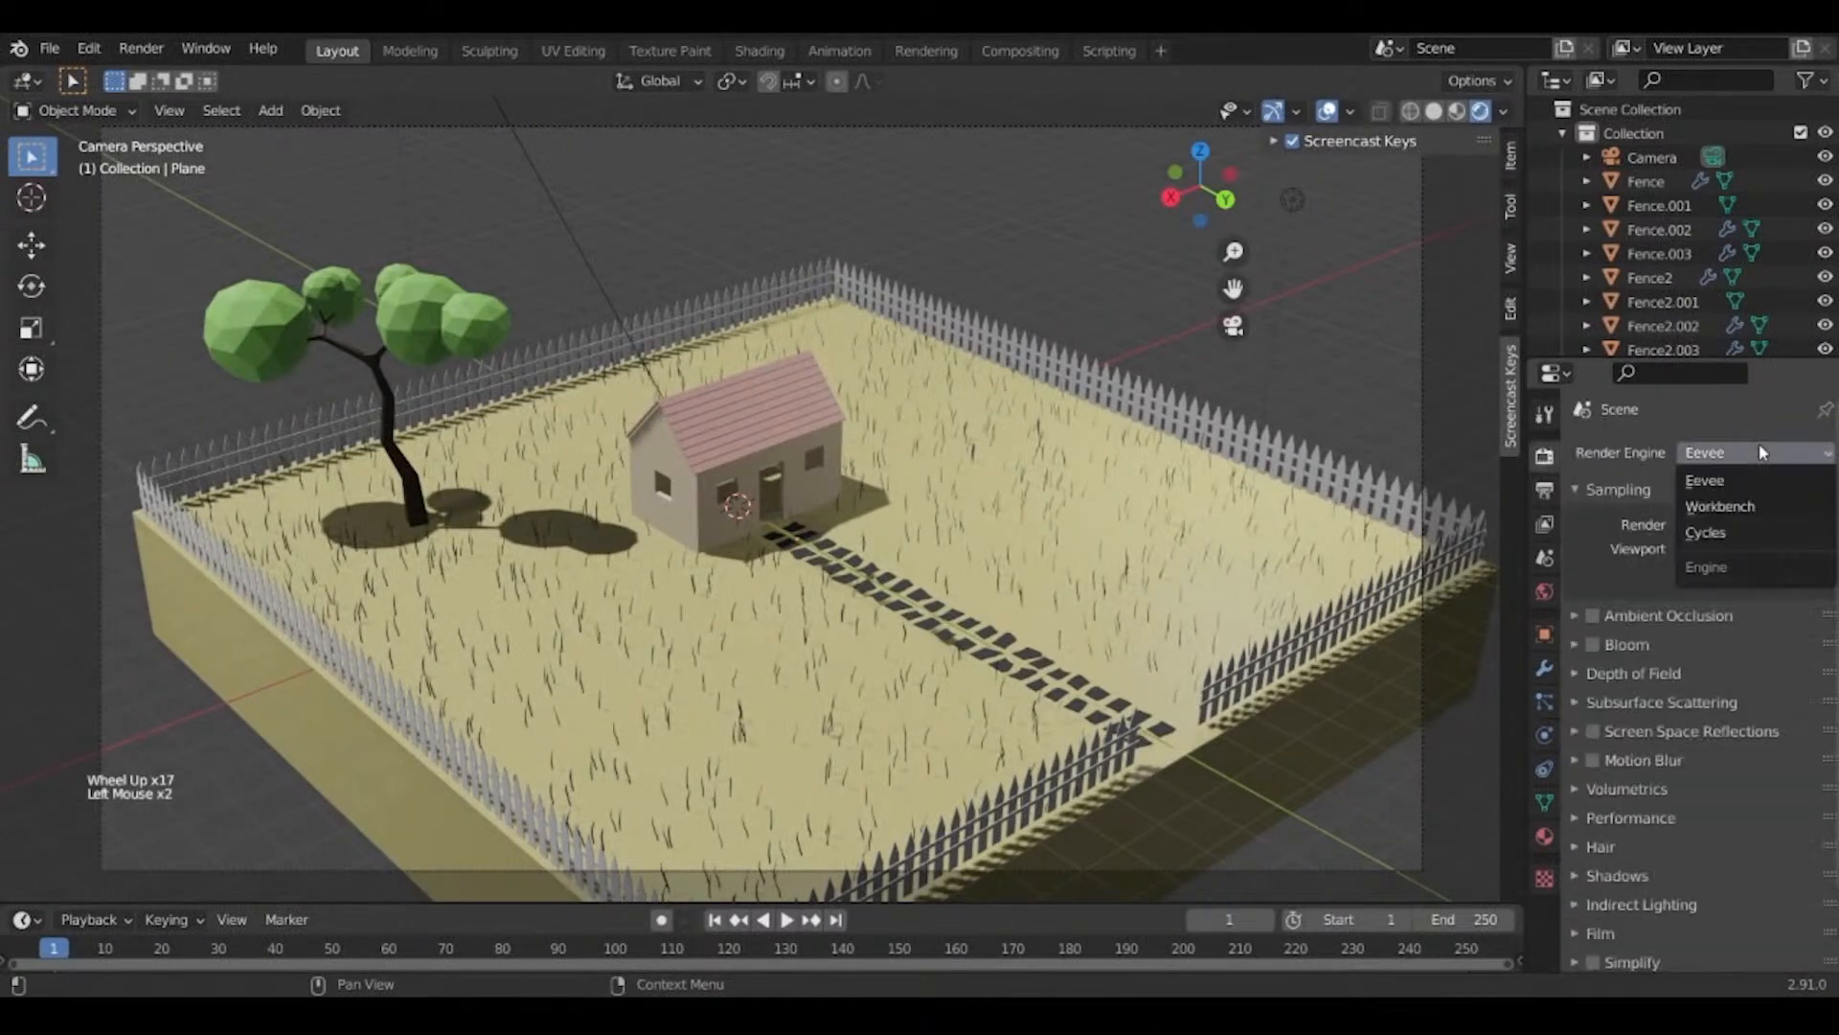
click(1717, 530)
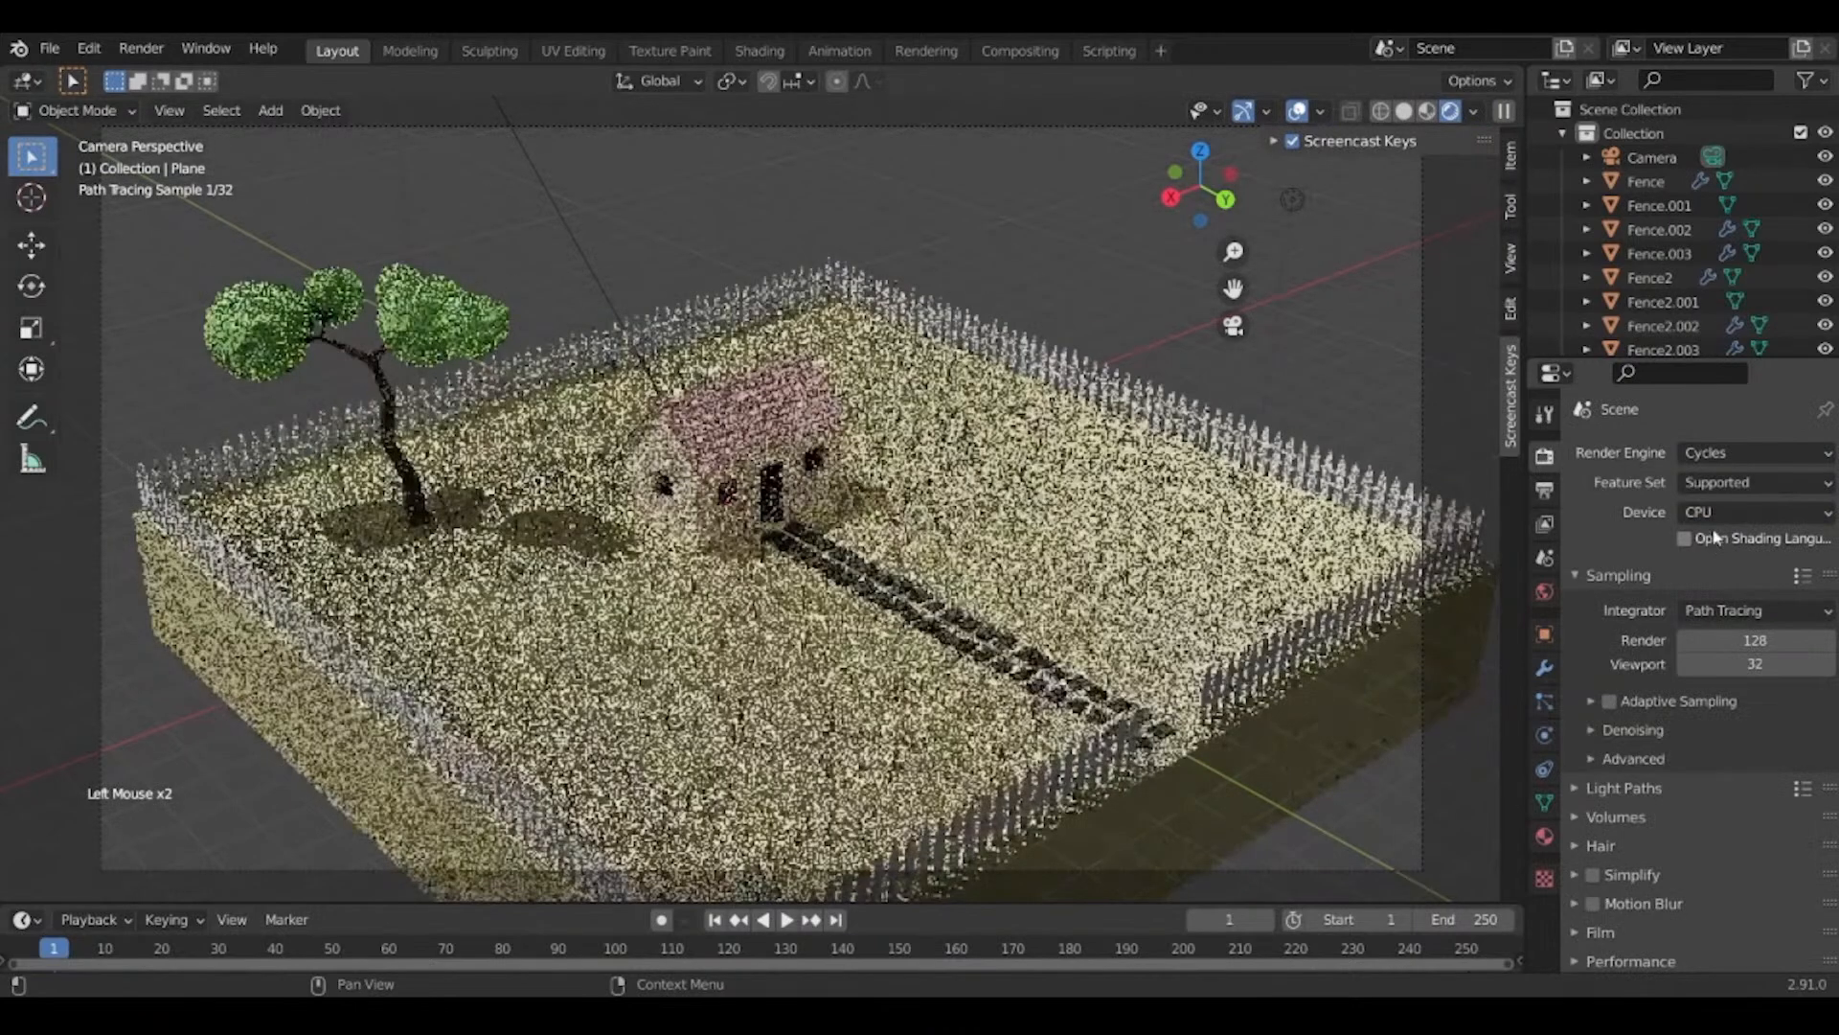
click(1717, 510)
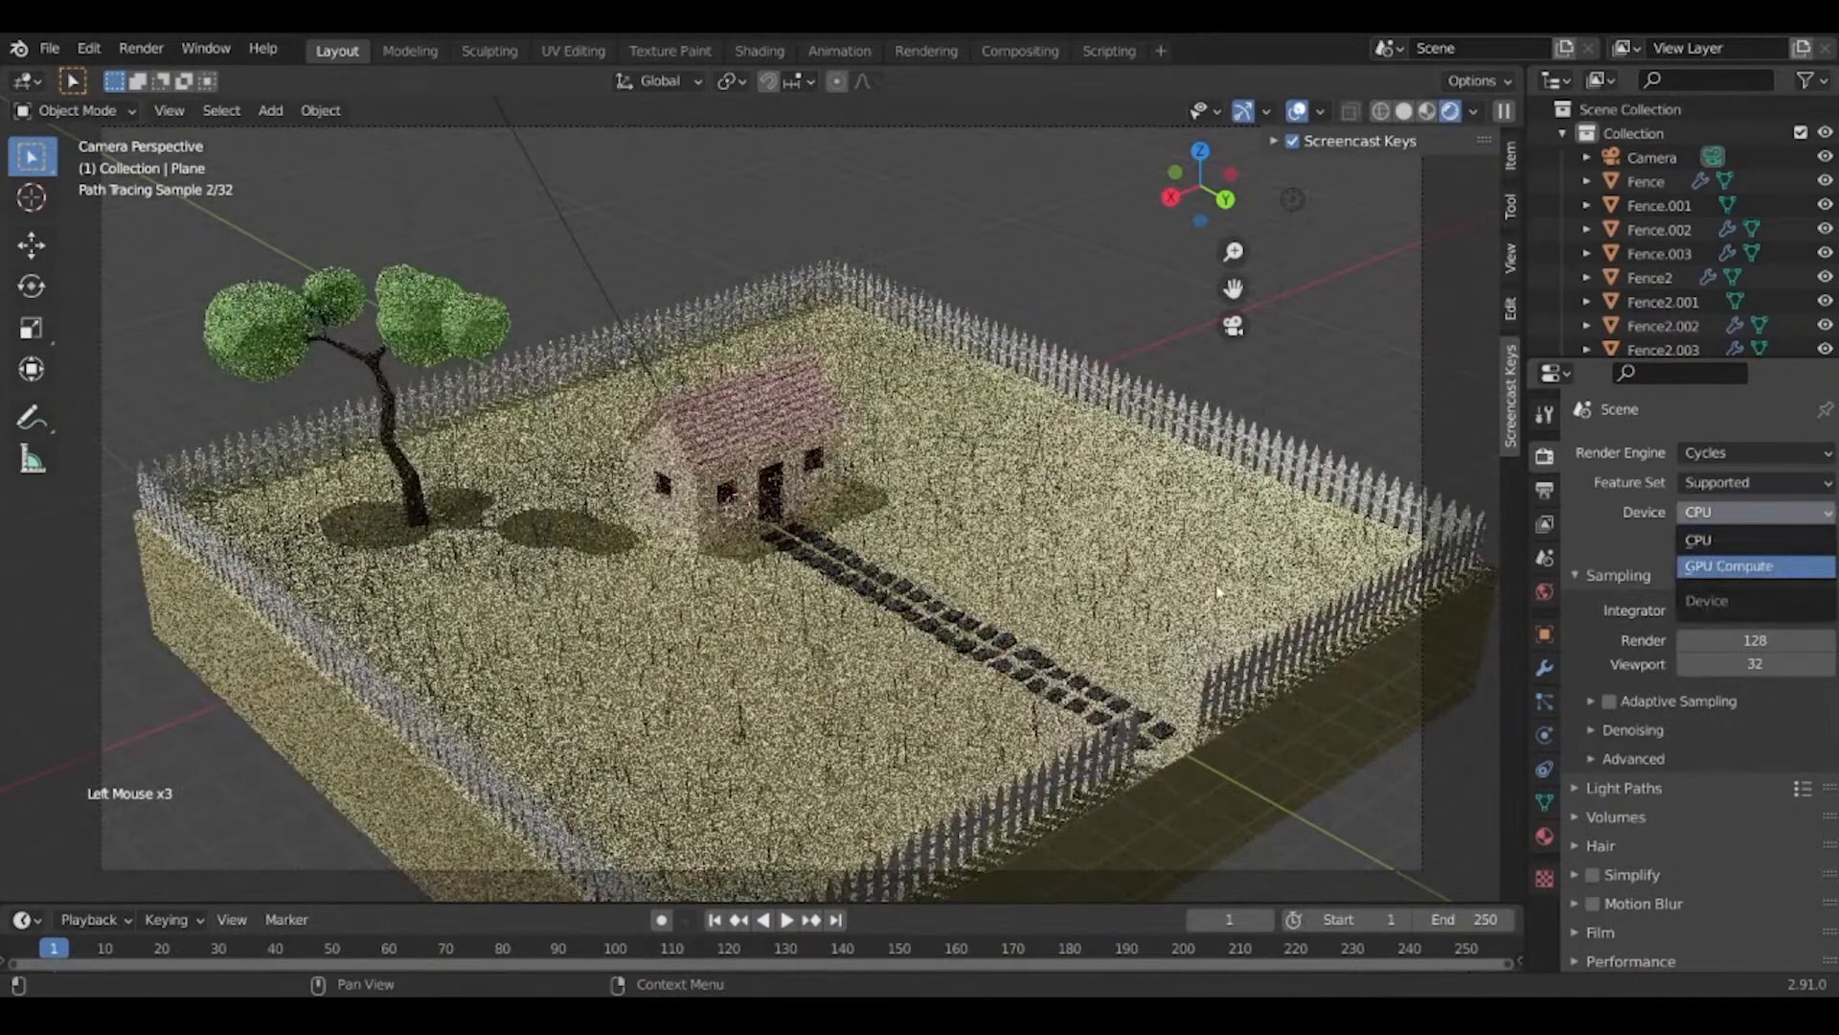
click(1729, 565)
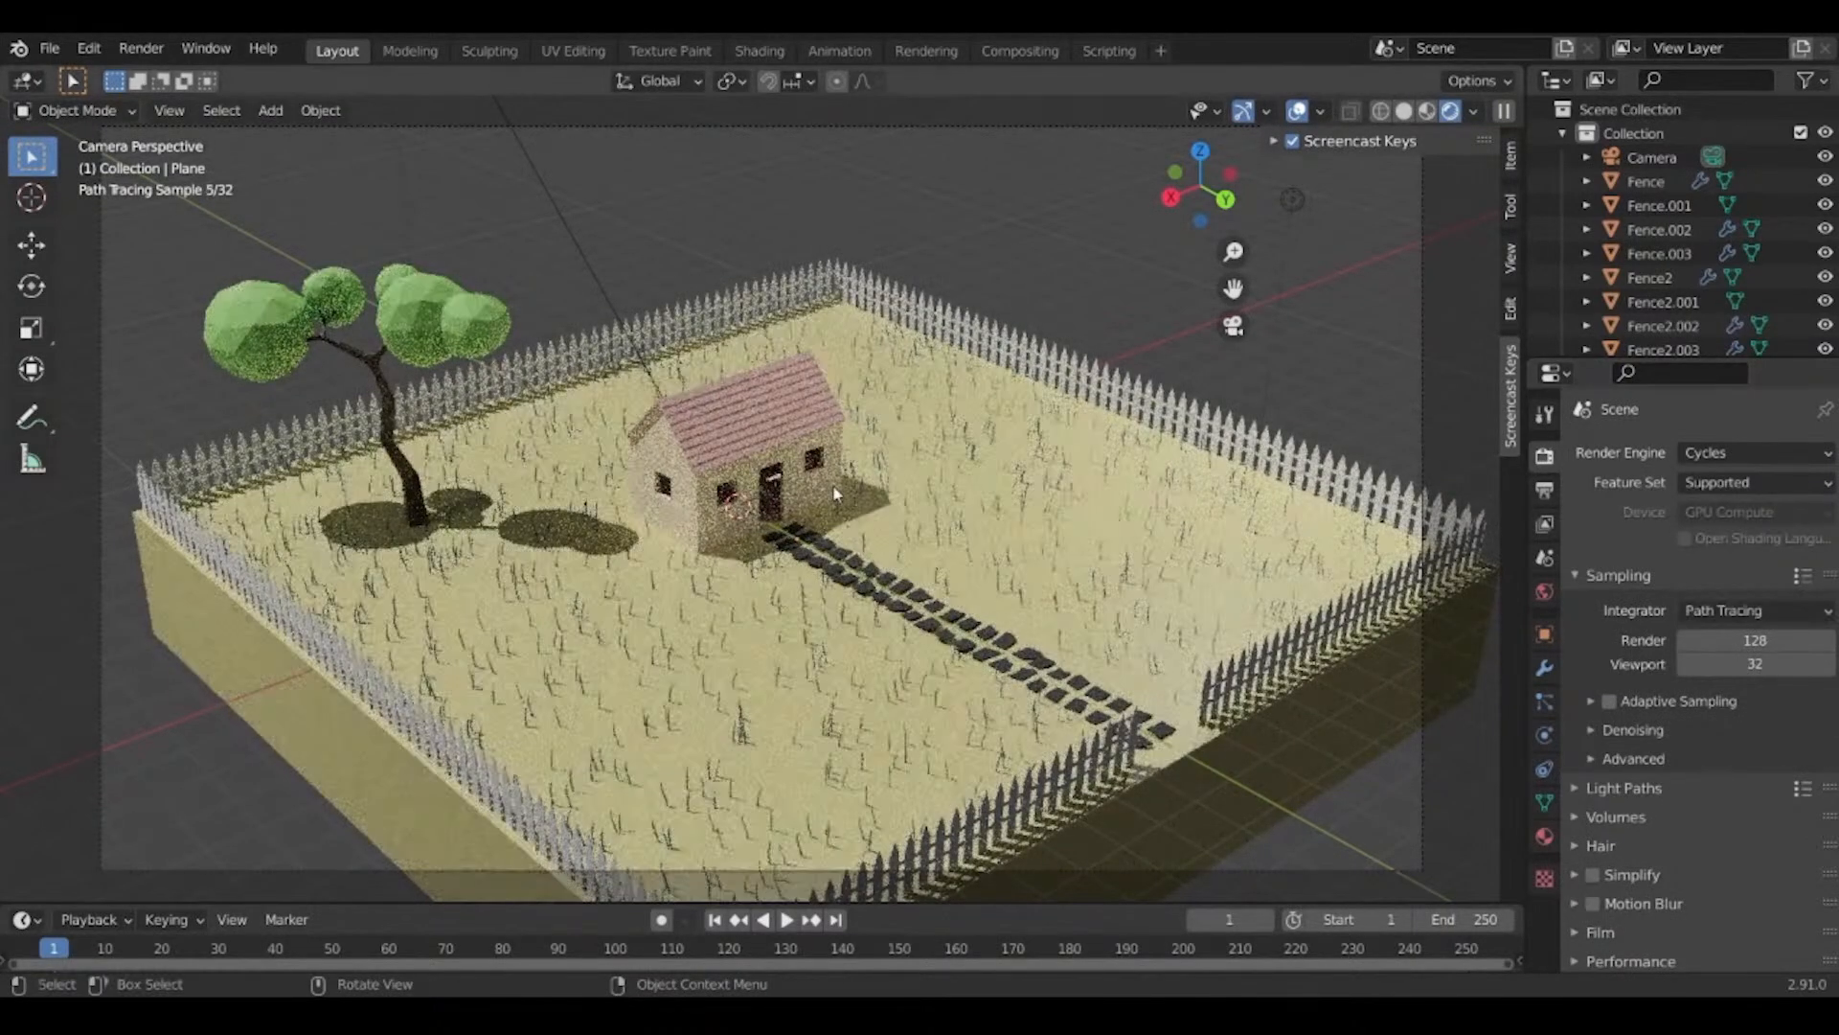
Darken the World background colour to black.
click(1545, 878)
click(1541, 853)
click(1542, 847)
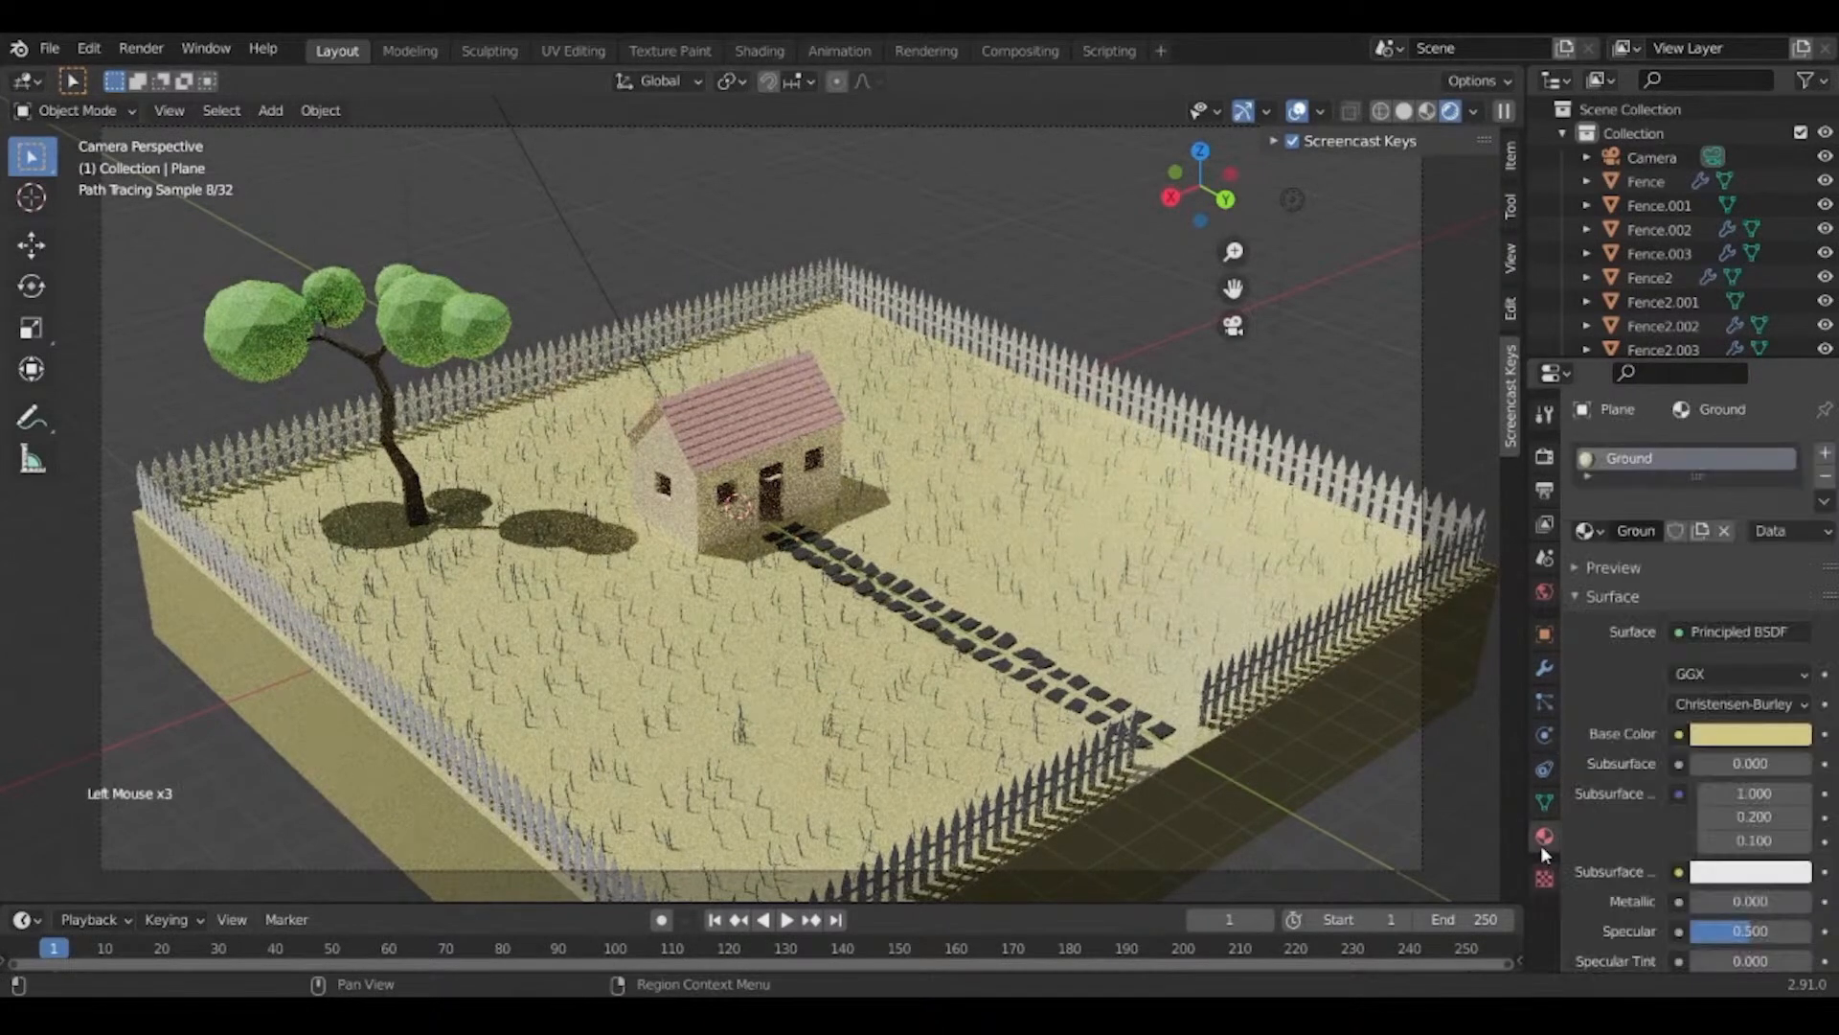
click(1544, 593)
click(1776, 598)
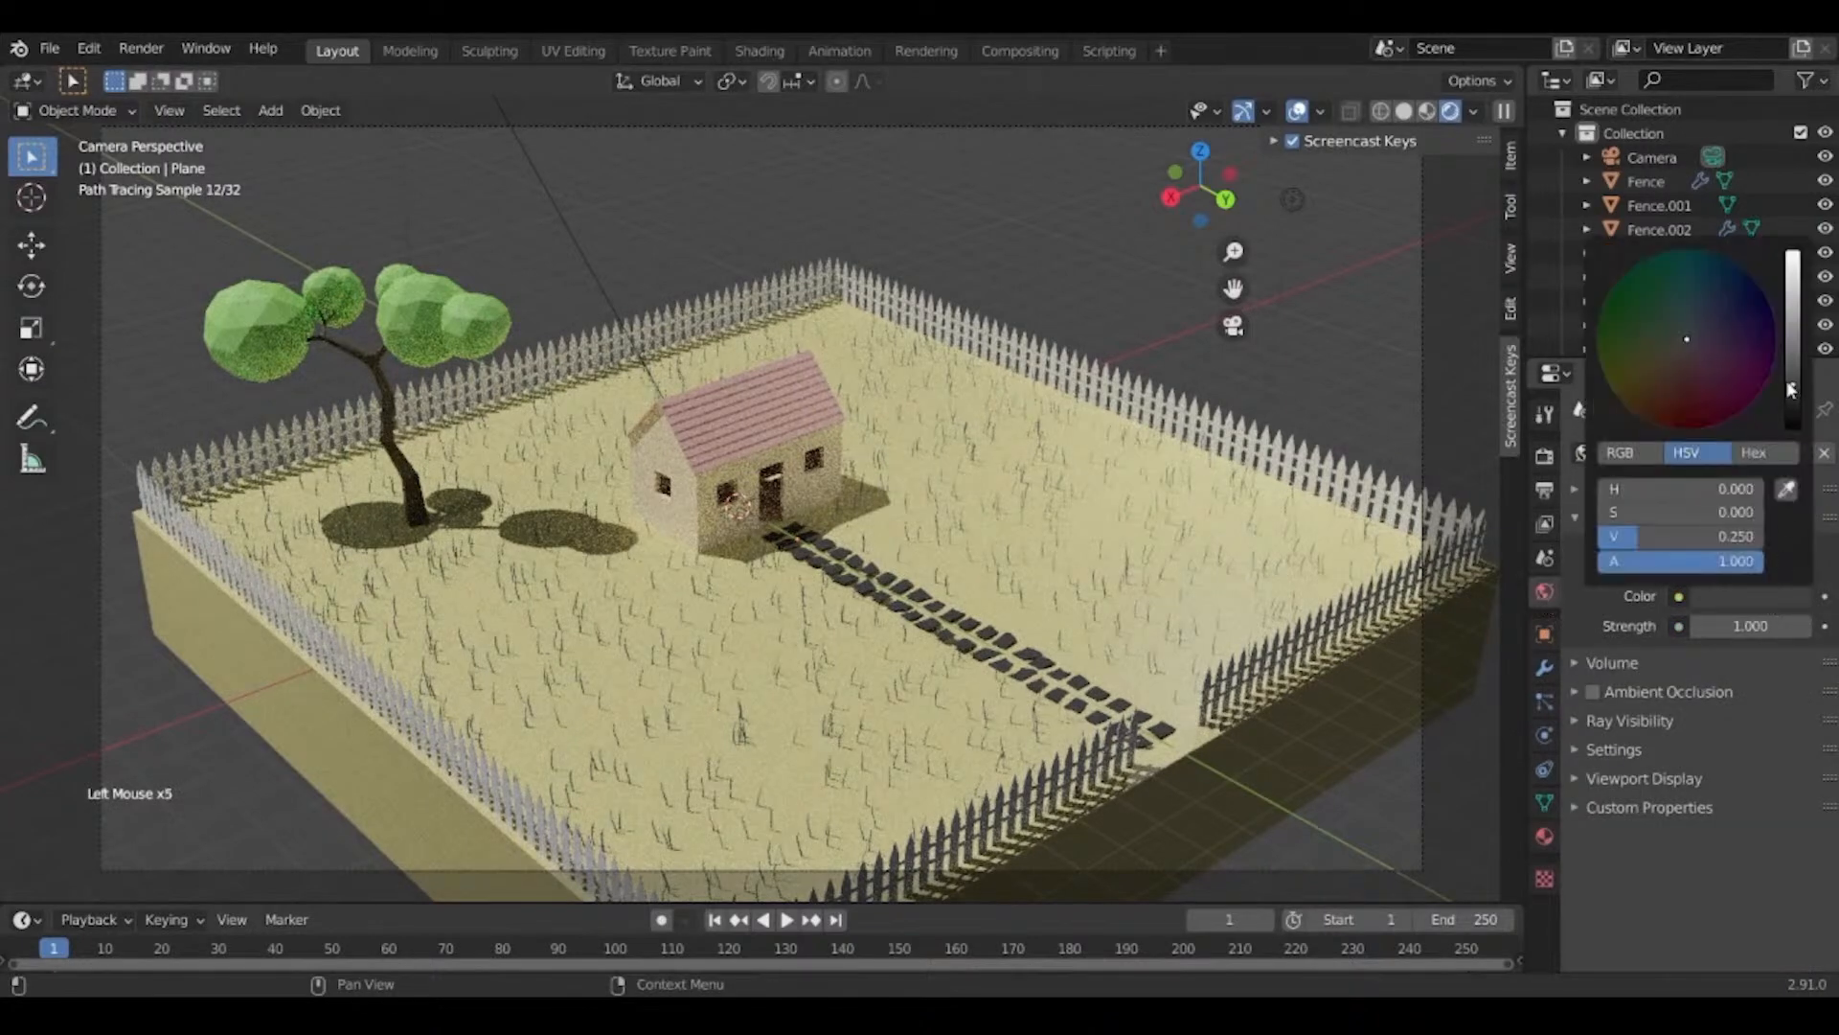
drag(1791, 388, 1790, 428)
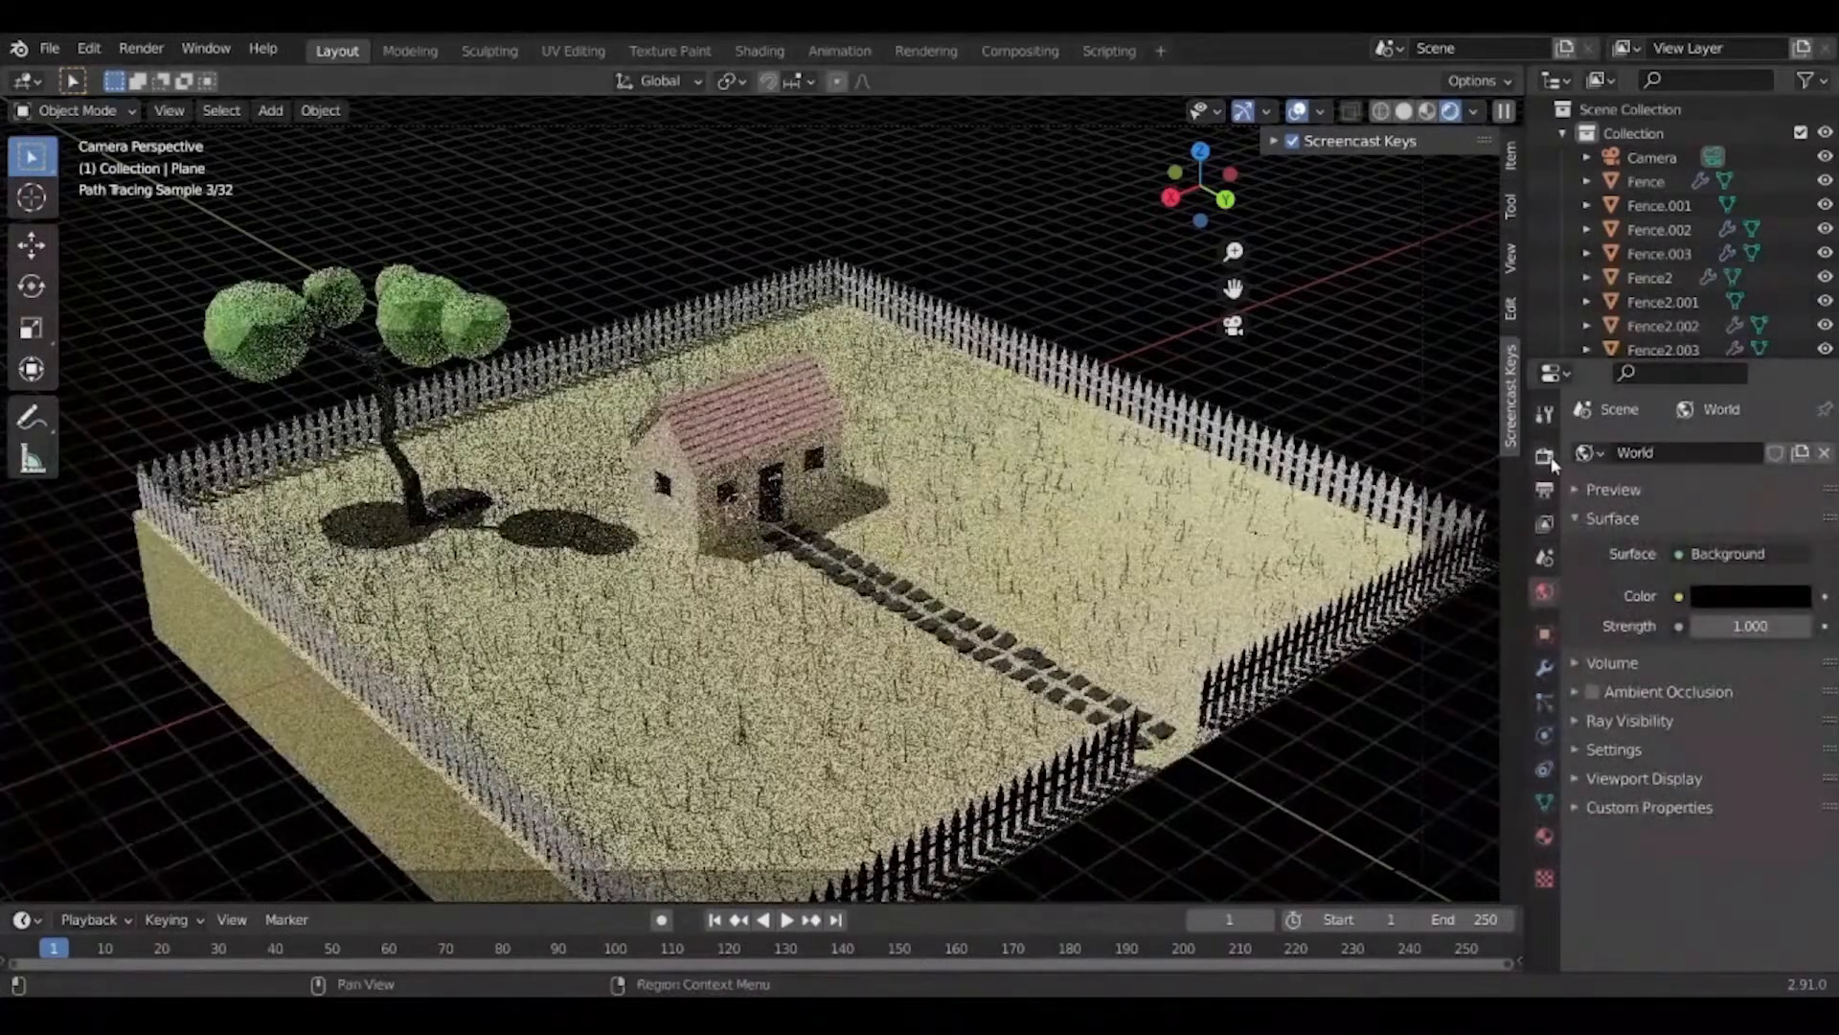
Open the Cycles render sample count for editing in the scene's sampling settings.
click(1545, 457)
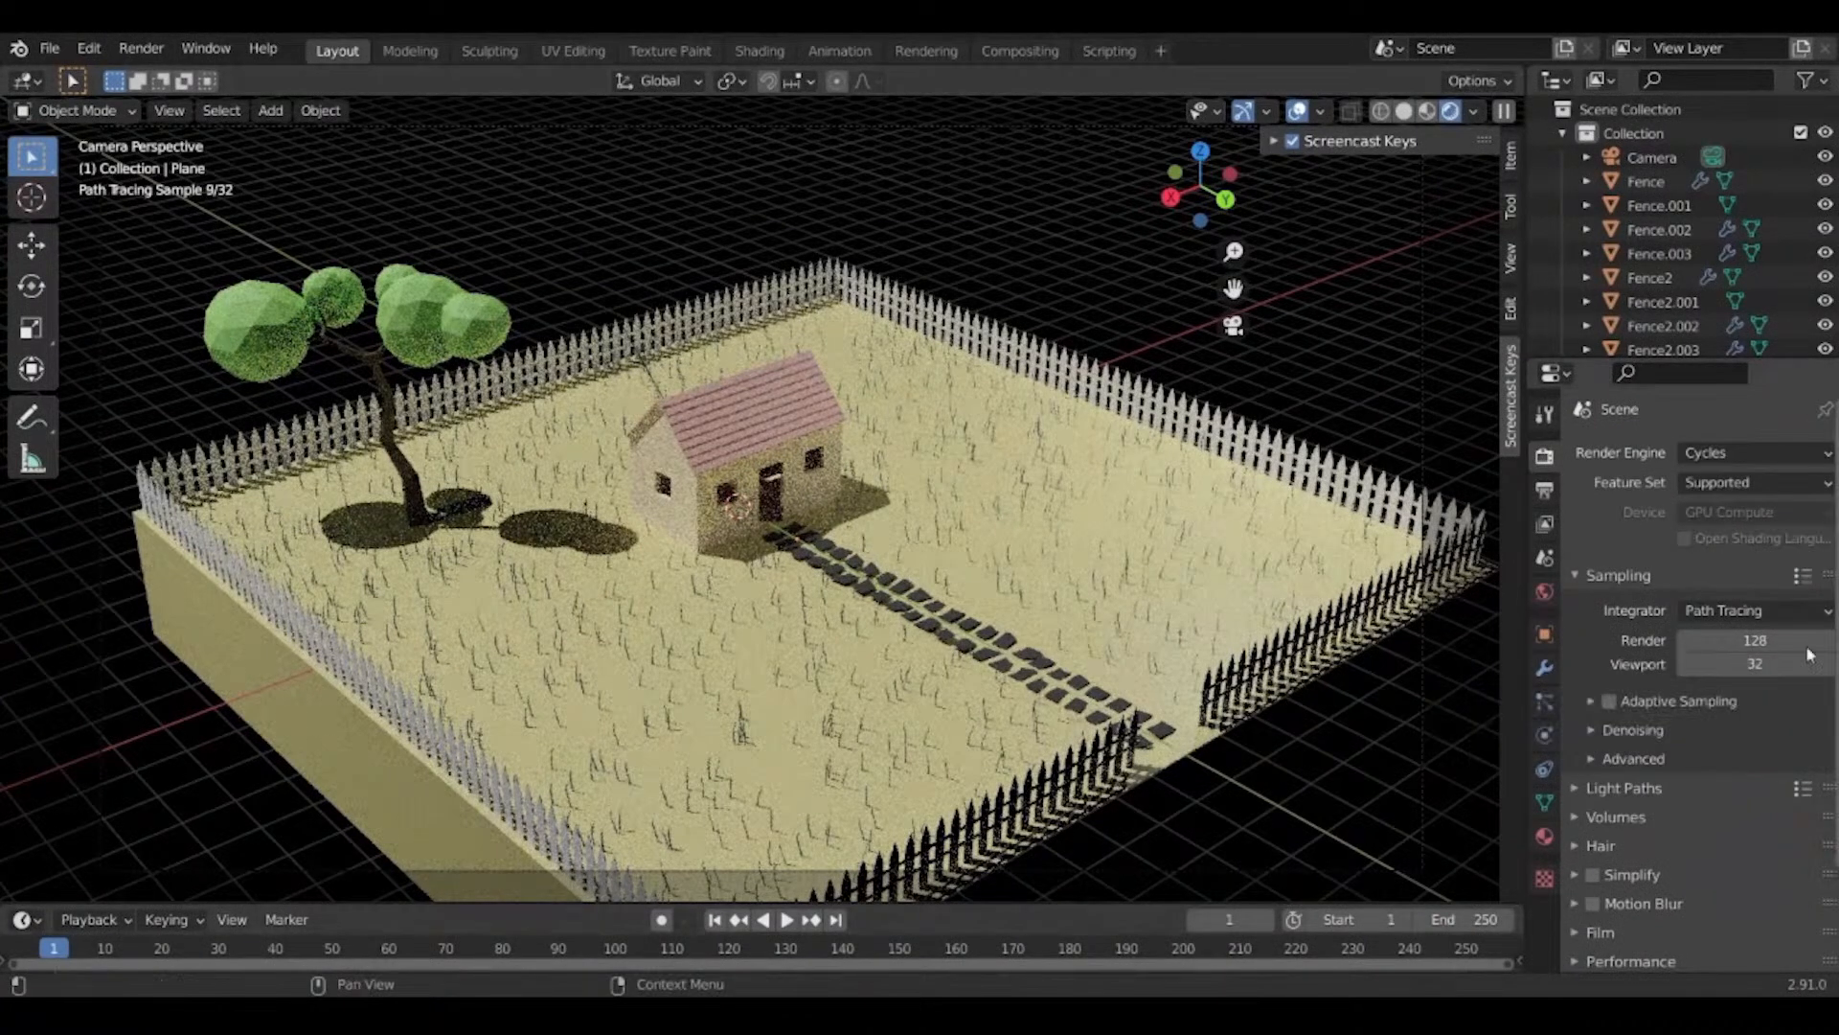
click(1754, 640)
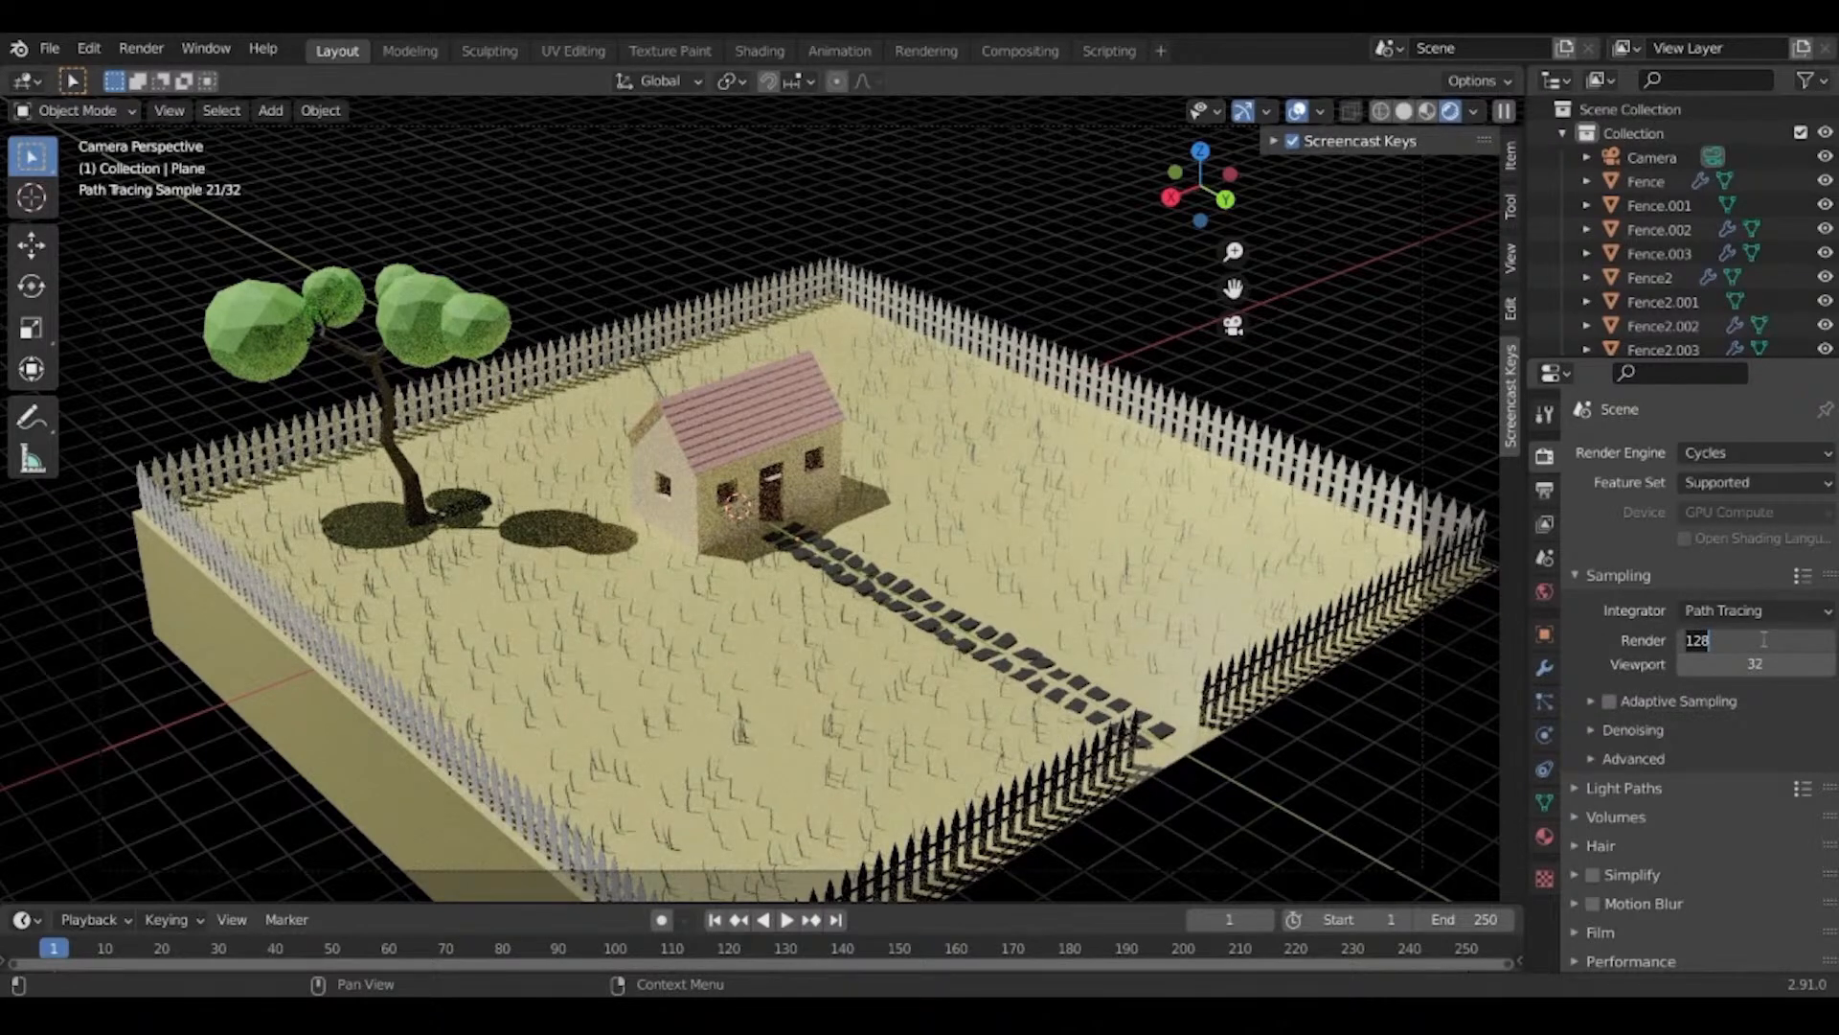
click(1764, 639)
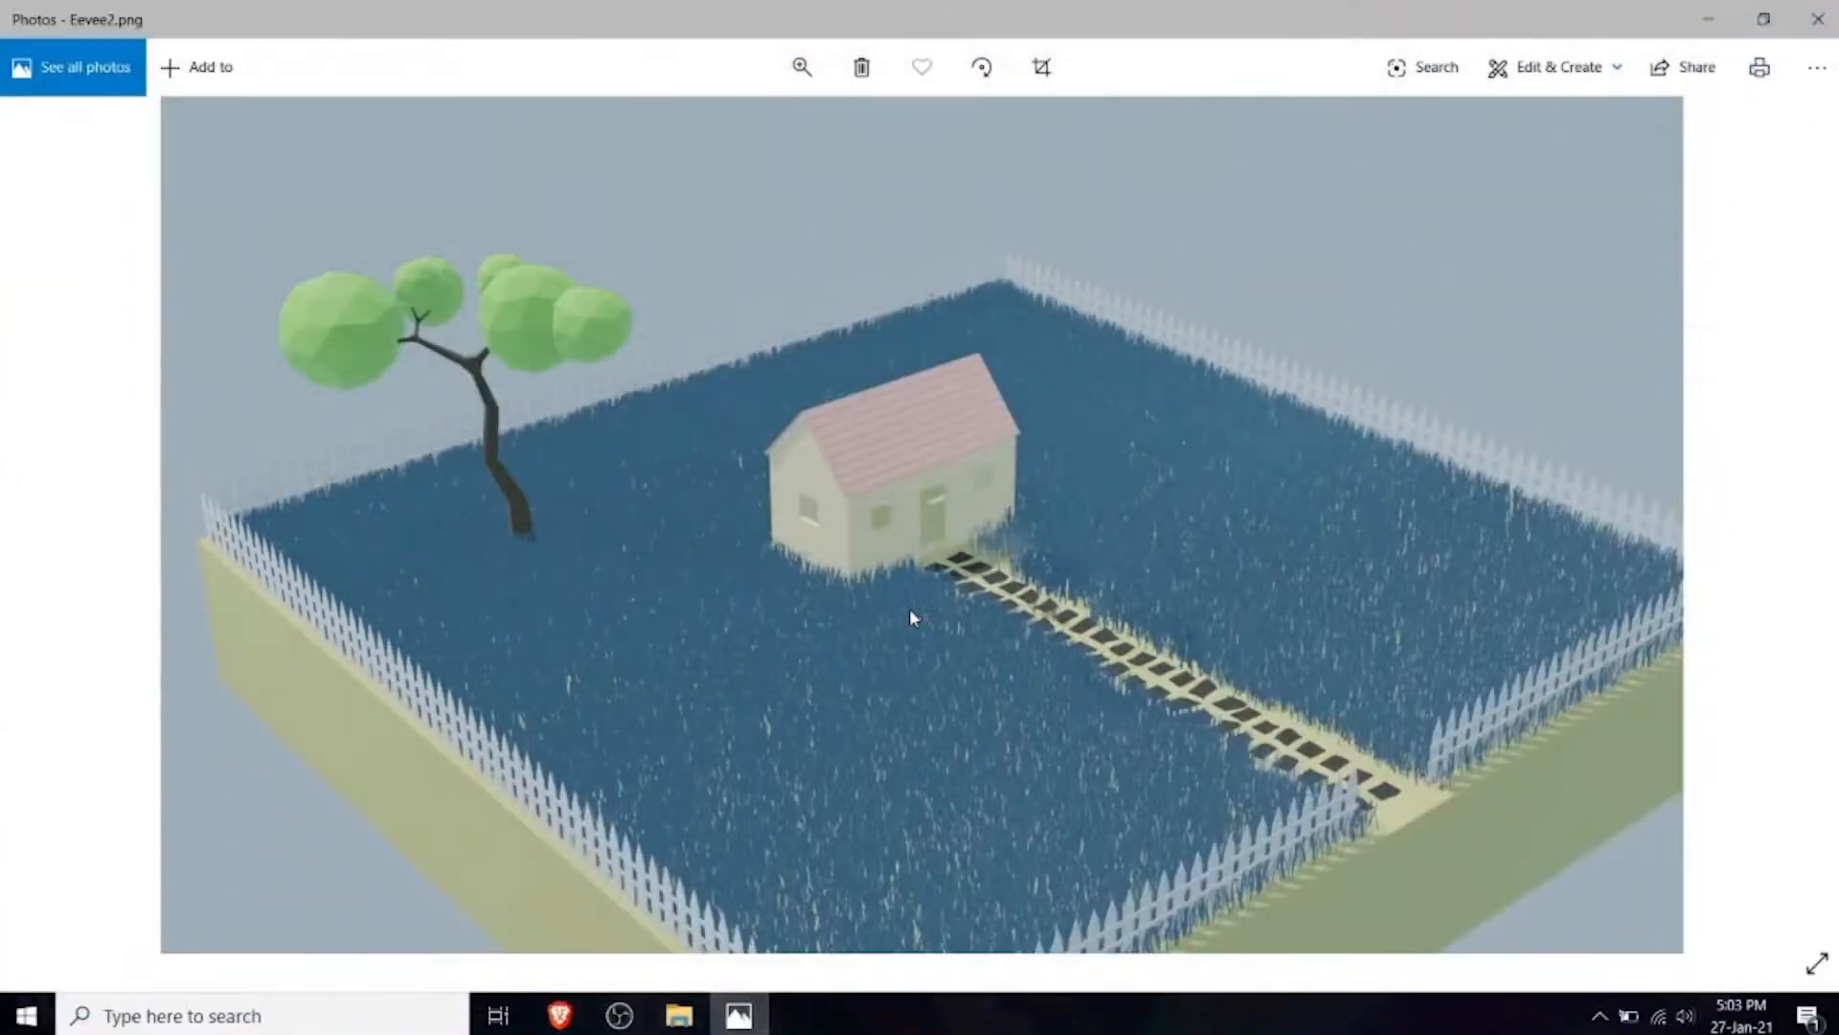
In Photos, compare the renders Eevee2.png and Cycles.png, examining differences in shadows, grass and lighting.
key(Left)
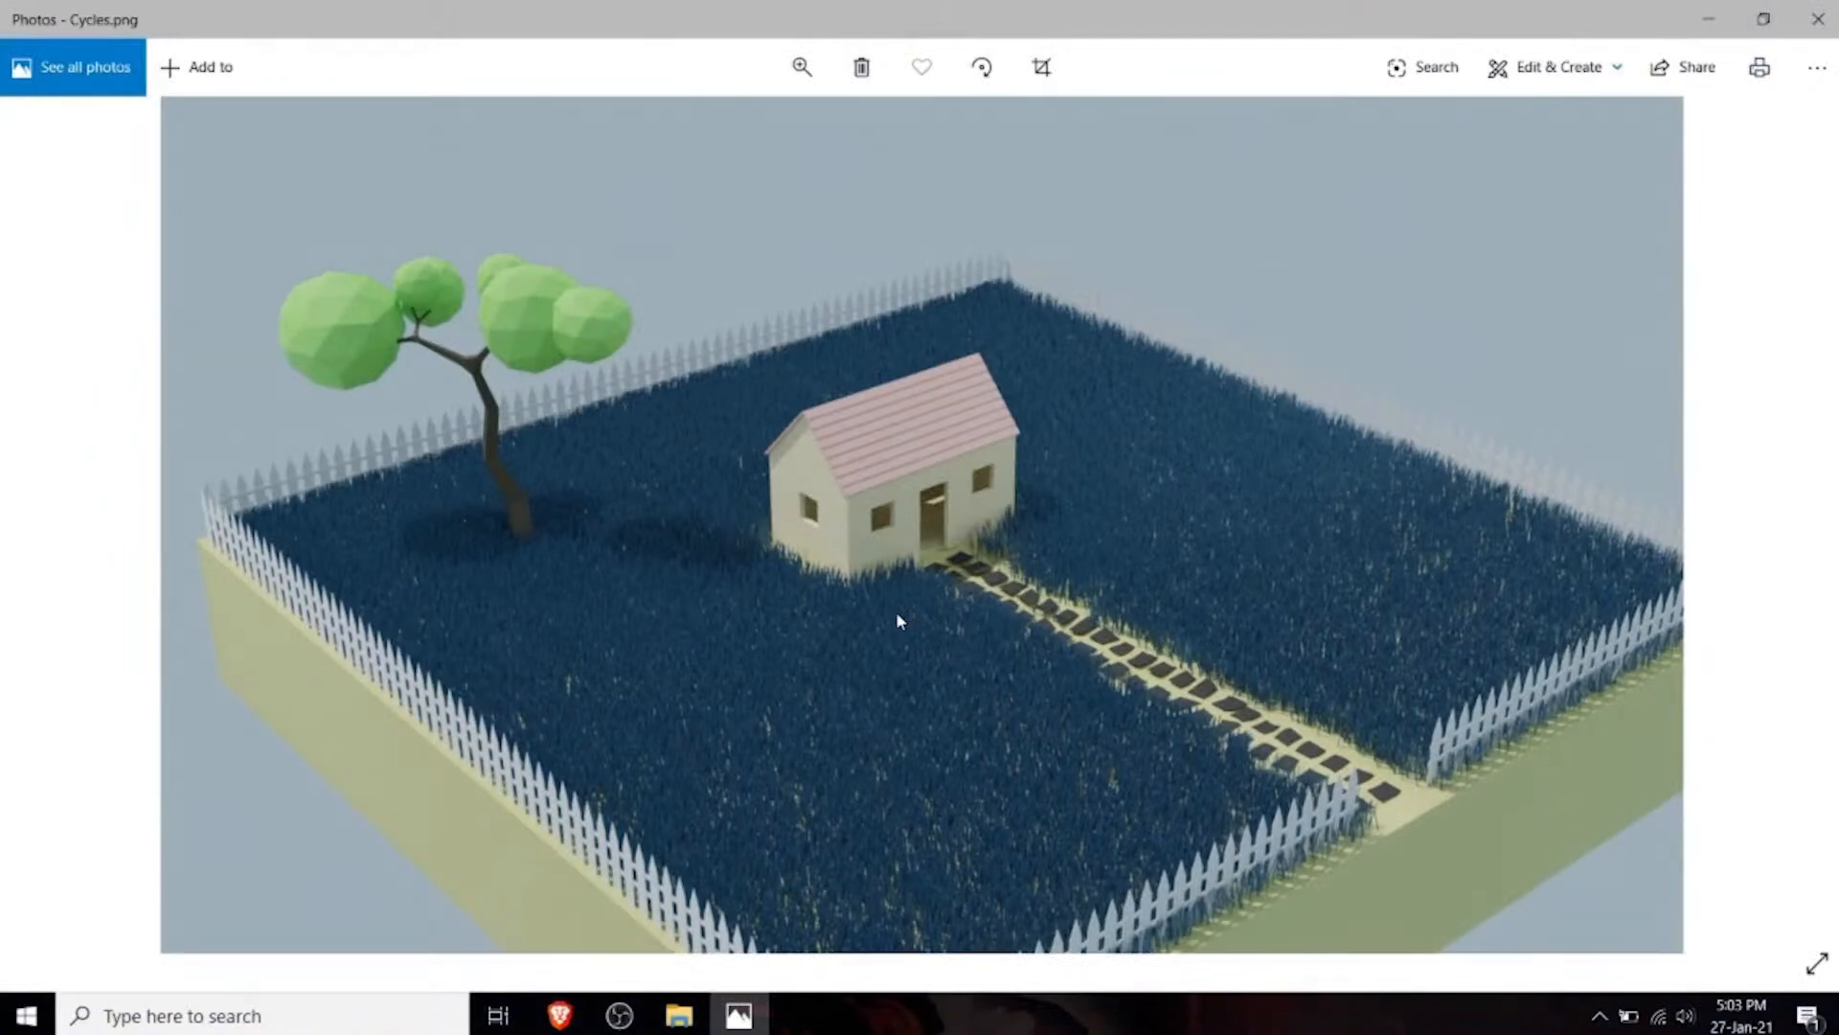
key(Right)
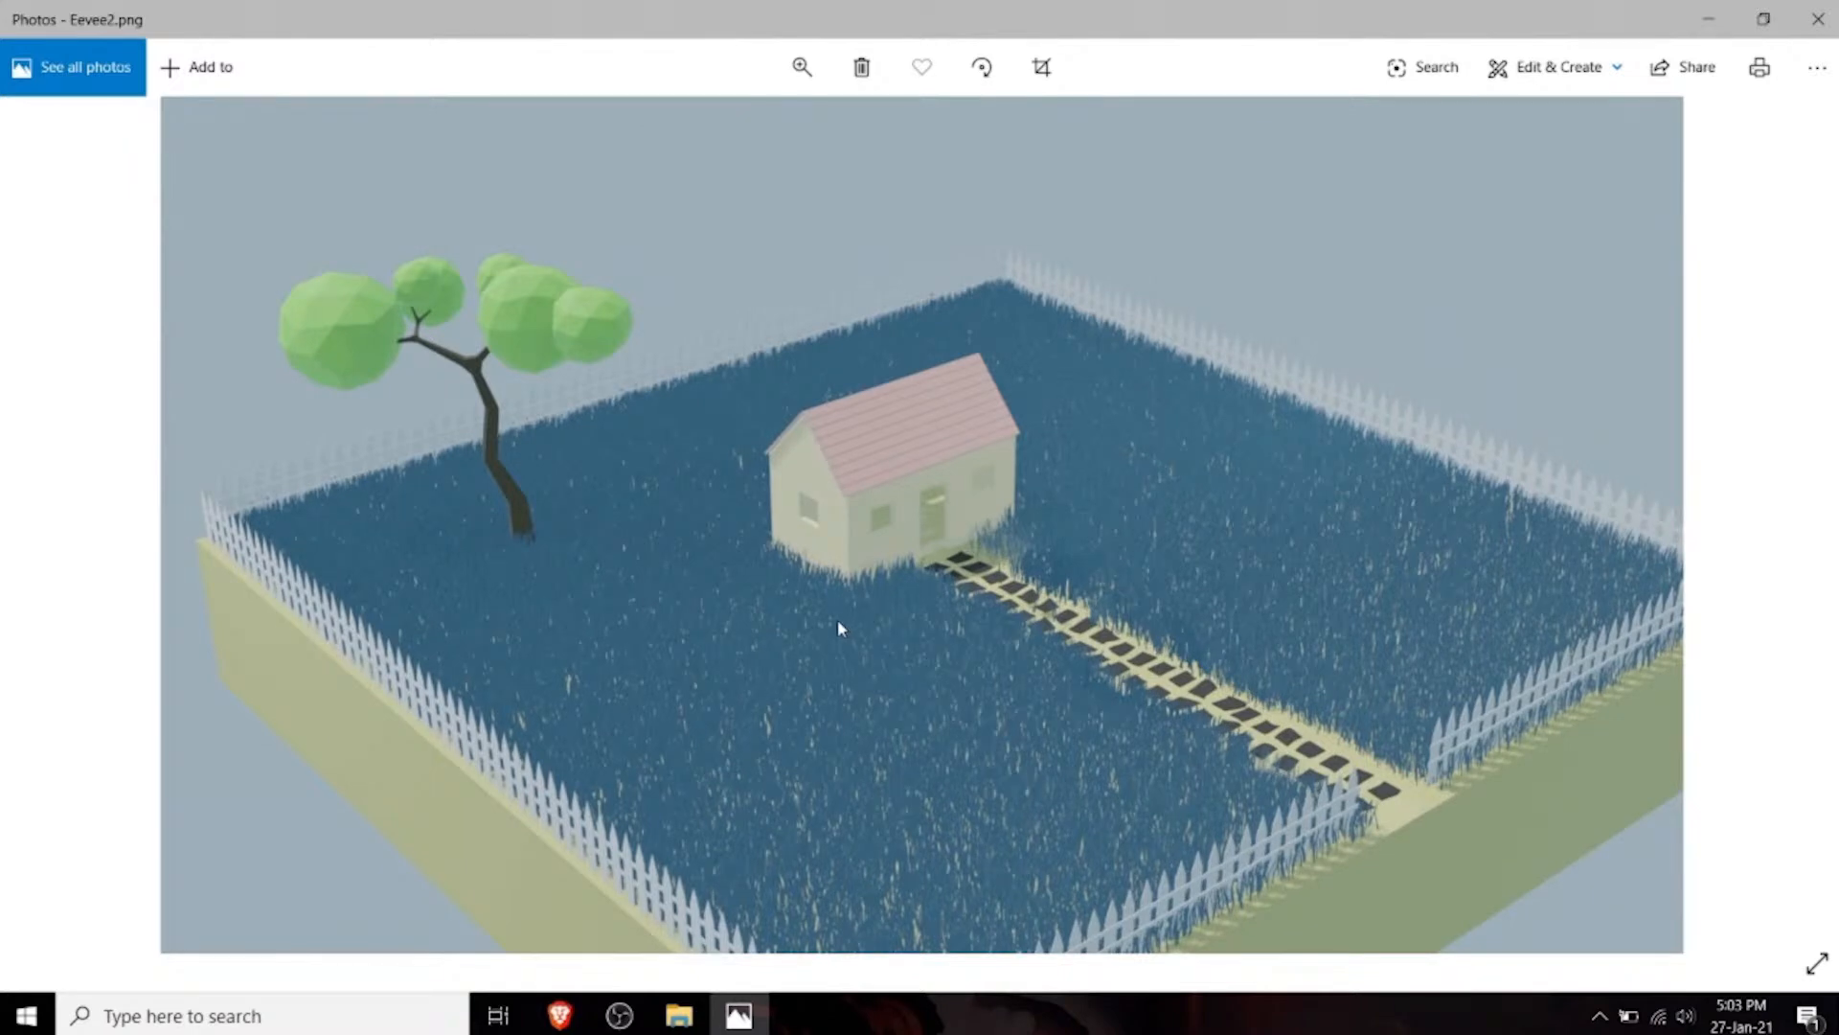
key(Left)
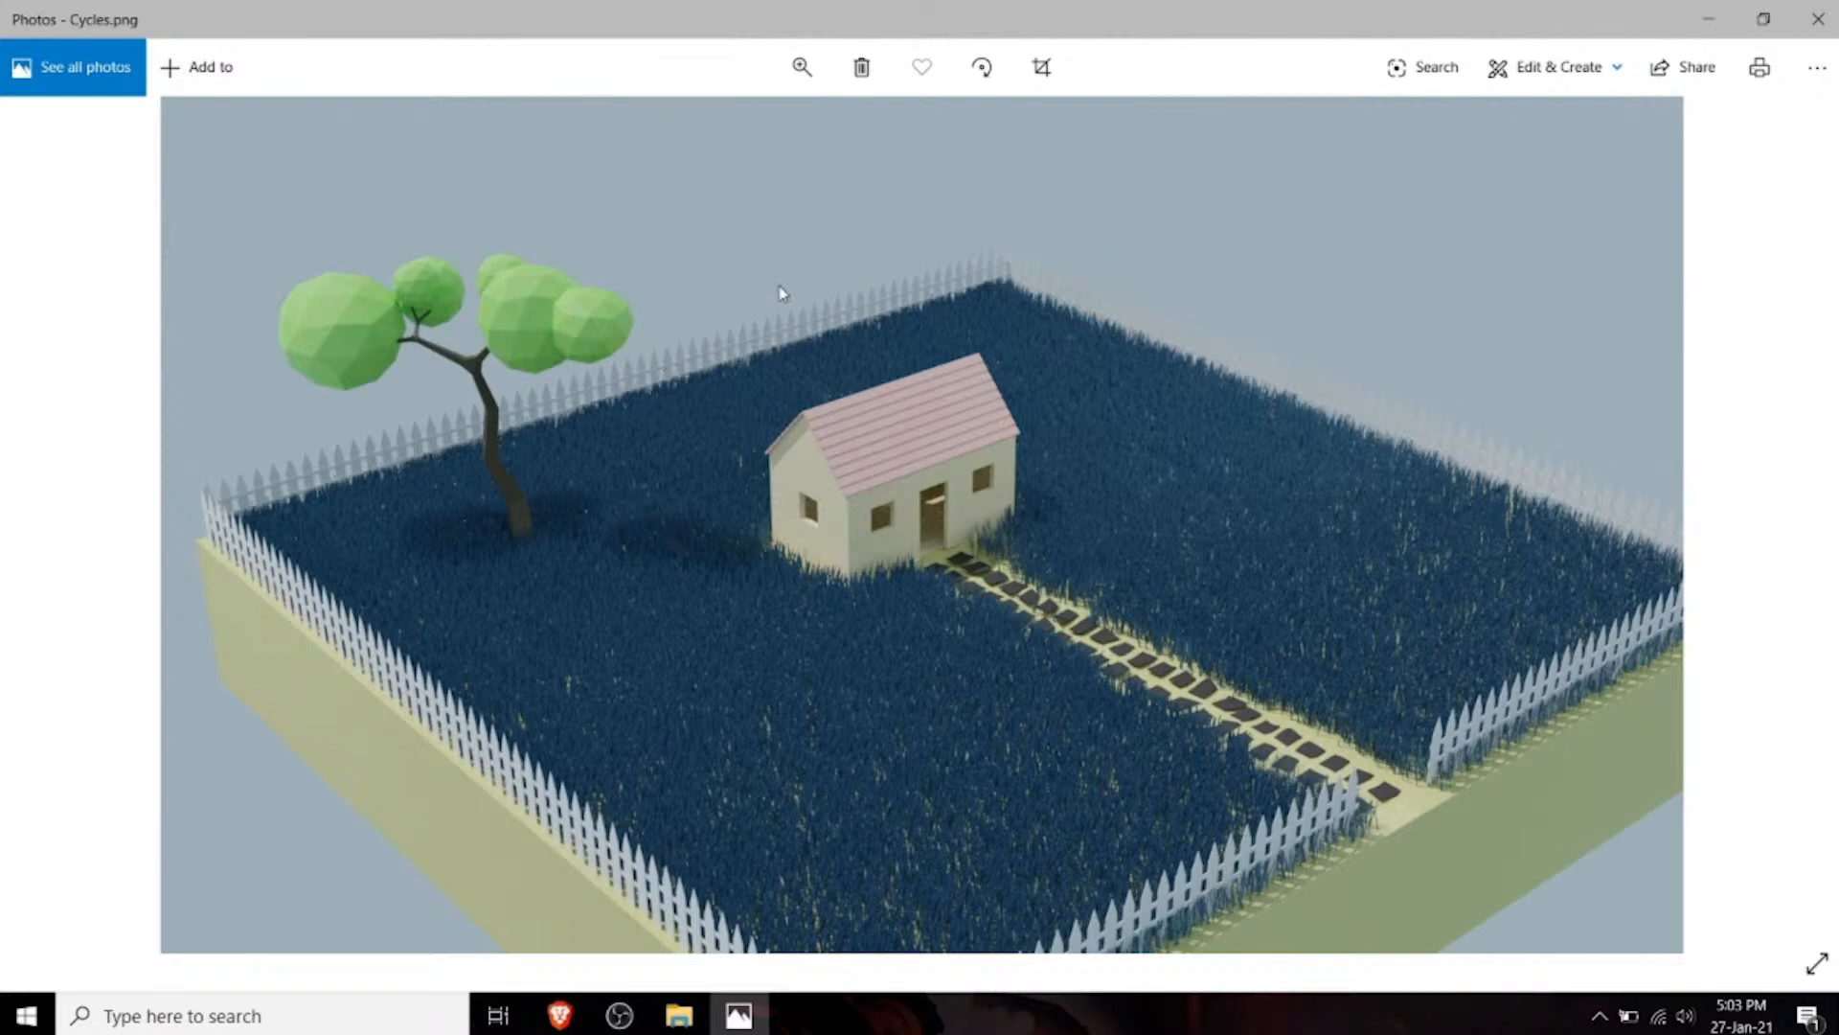
key(Right)
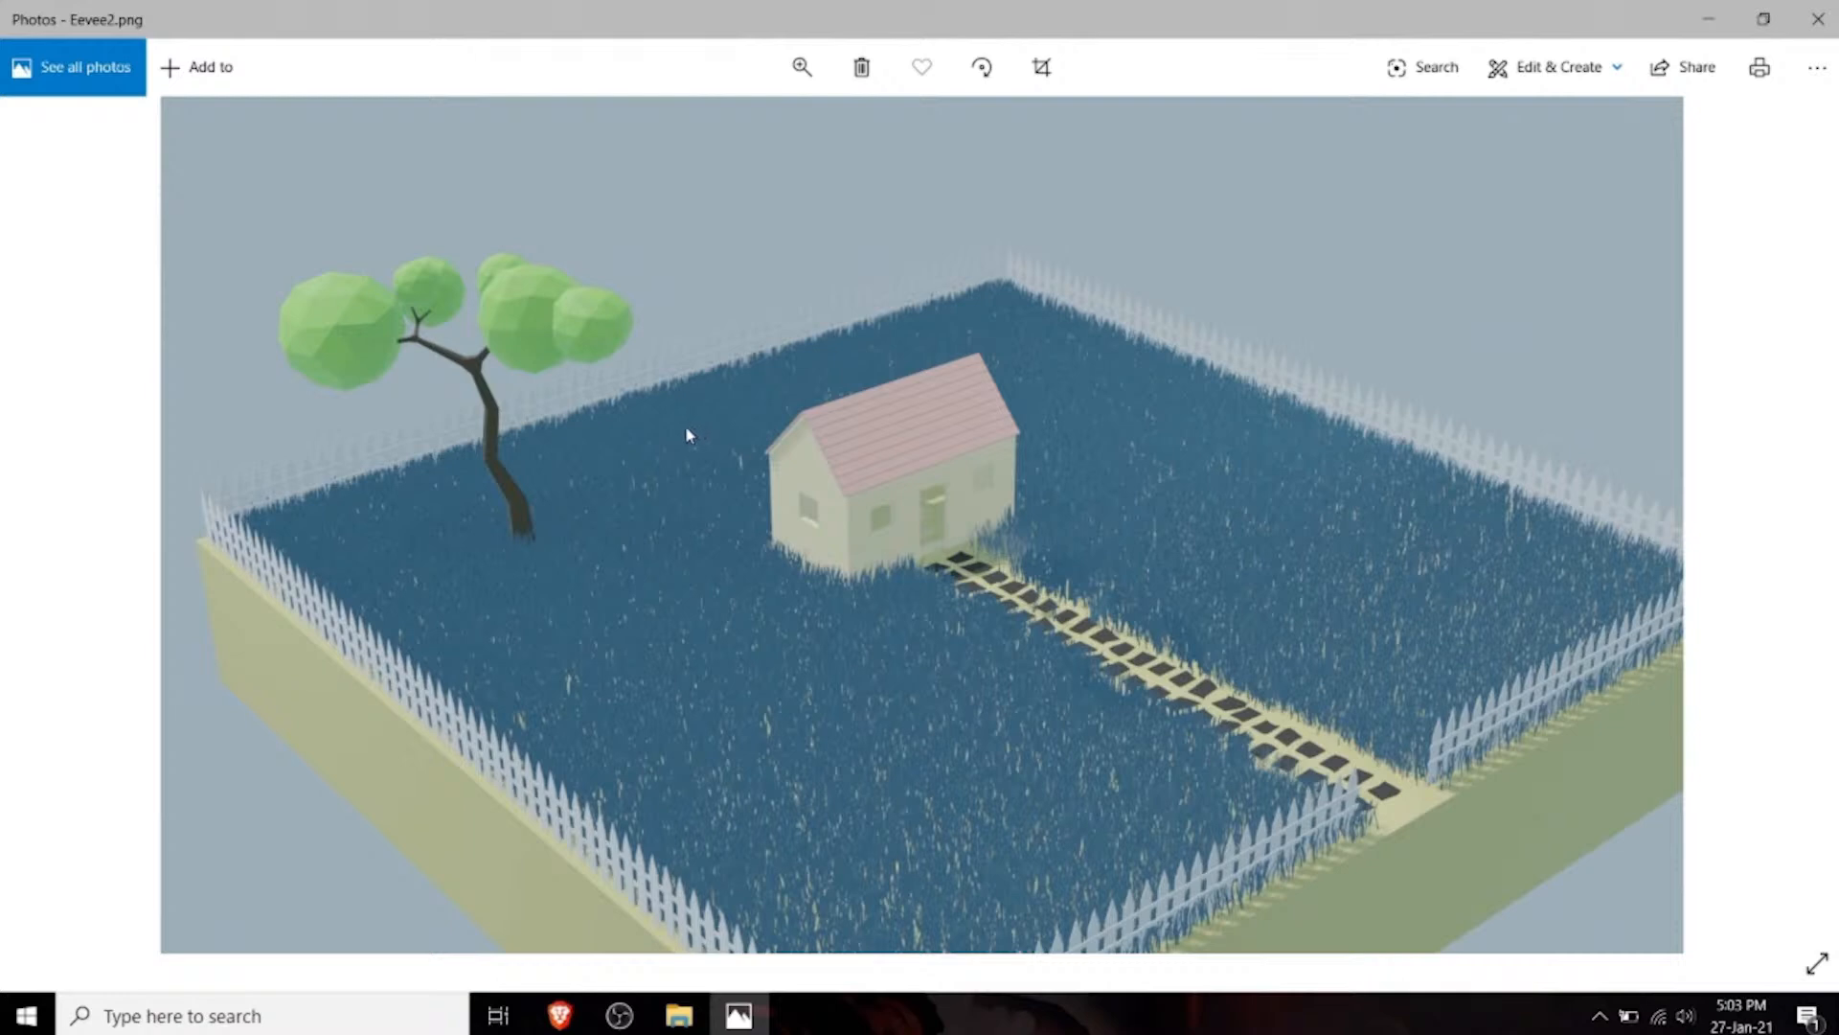
key(Left)
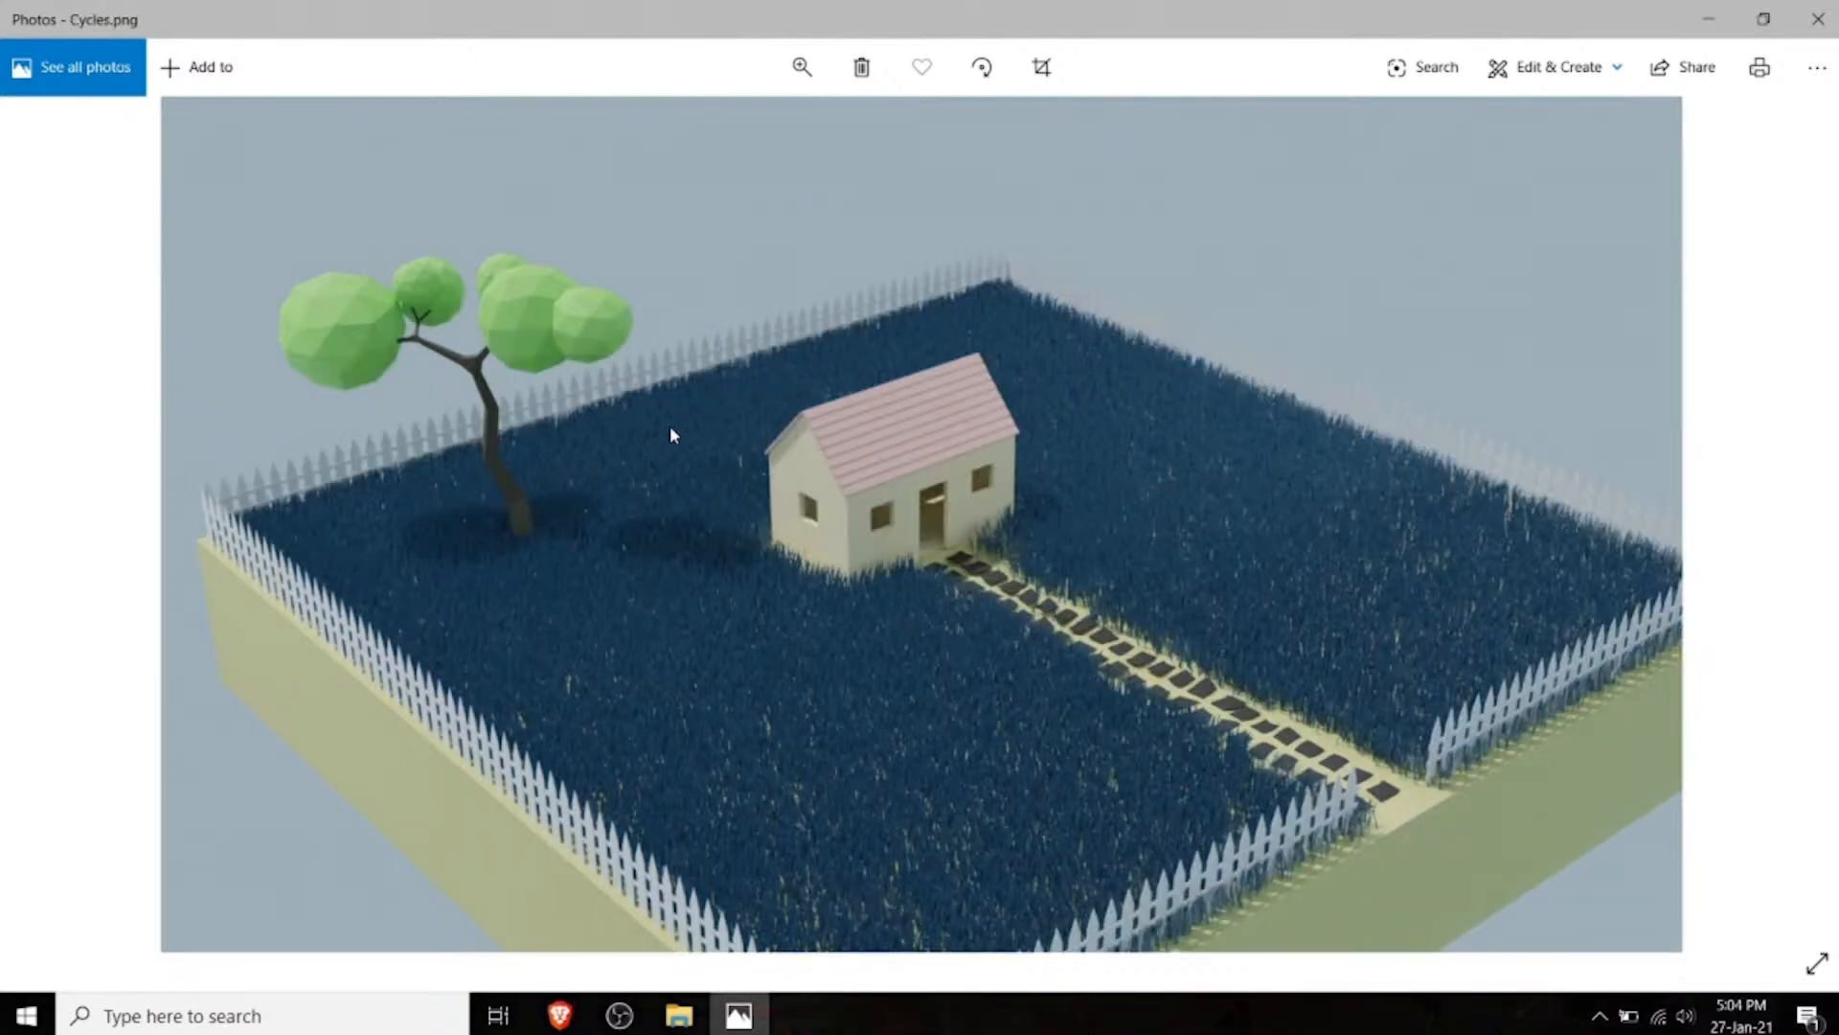
key(Right)
key(Right)
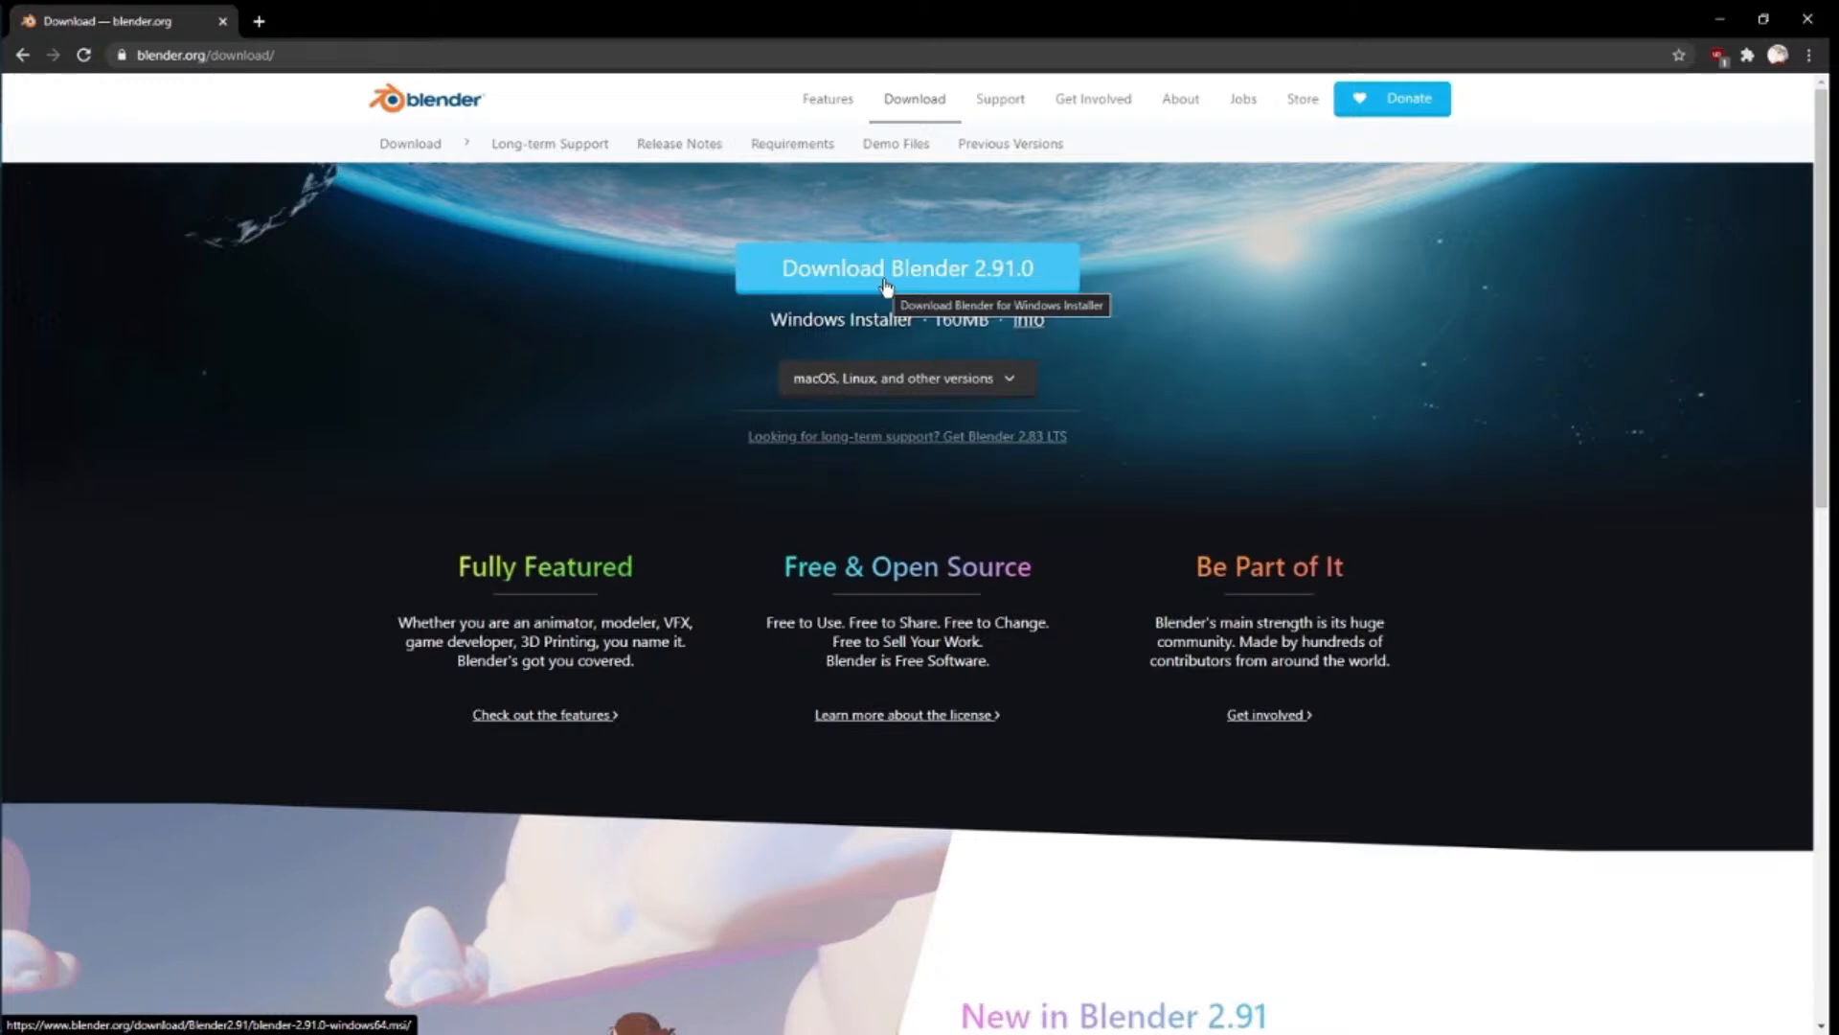
Download the Blender 2.91.0 Windows installer, and dismiss the splash screen in Blender.
click(886, 285)
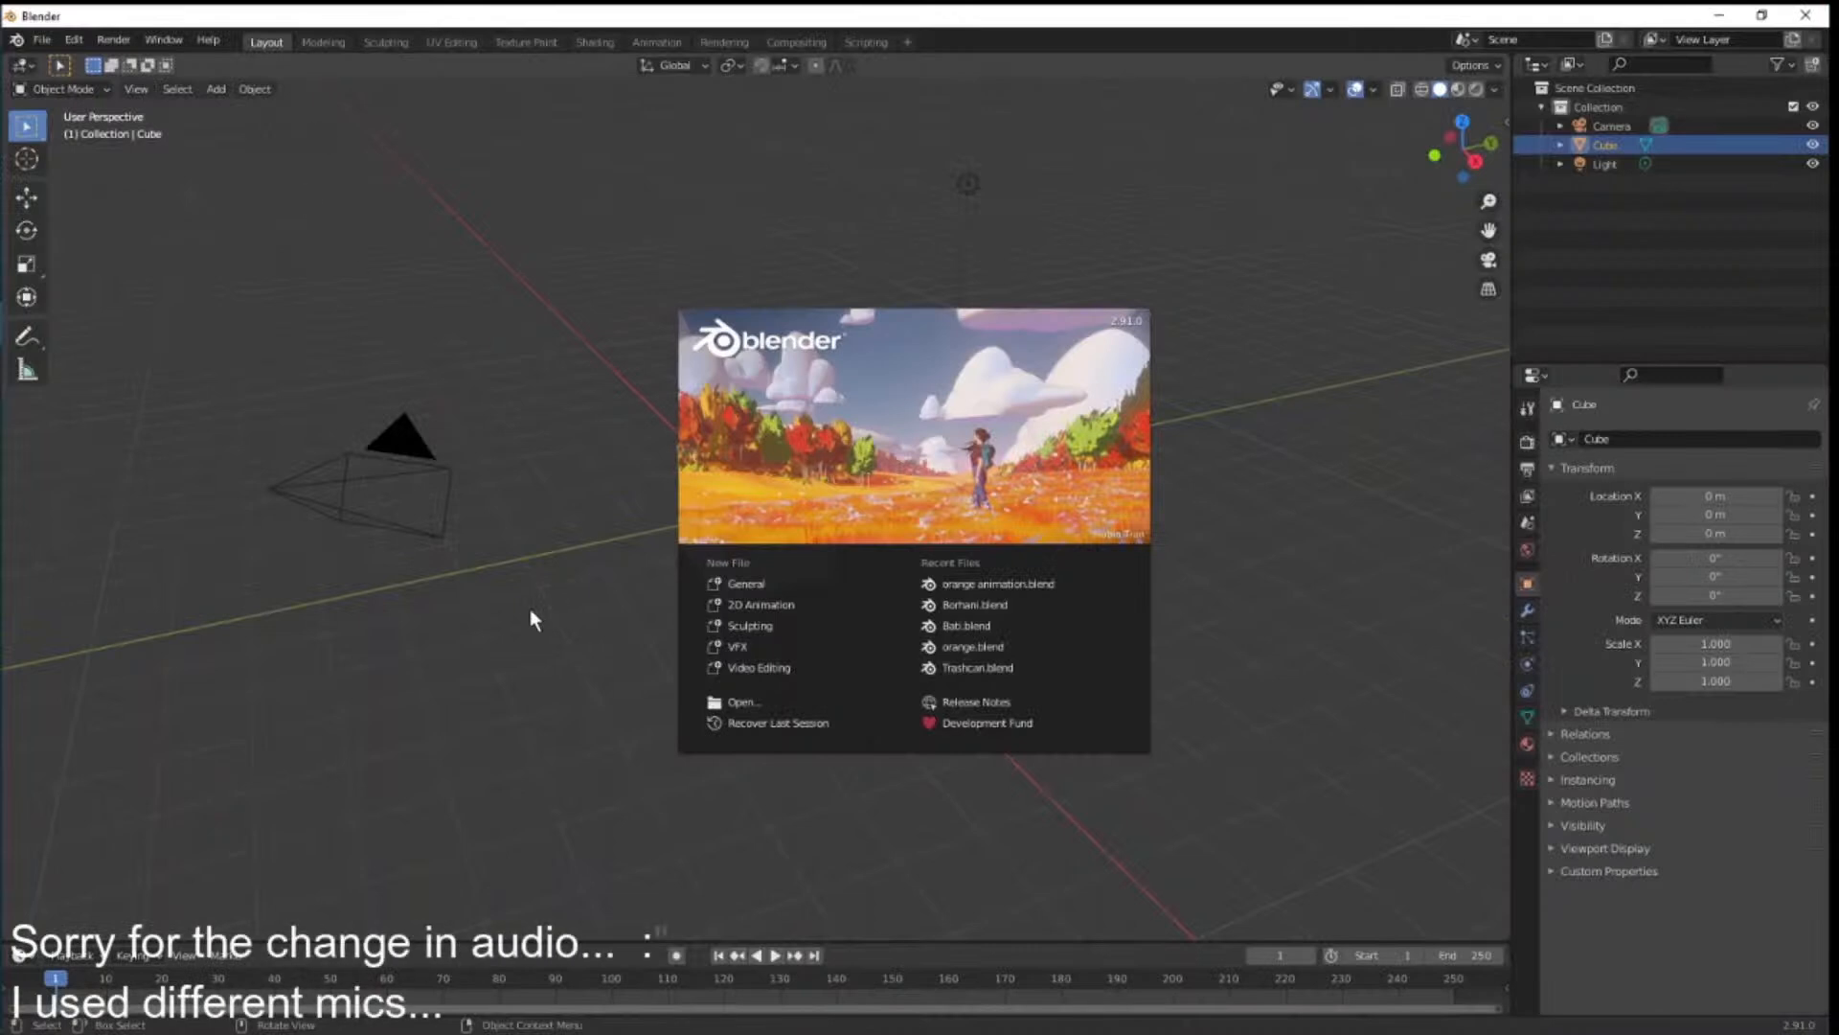
click(508, 349)
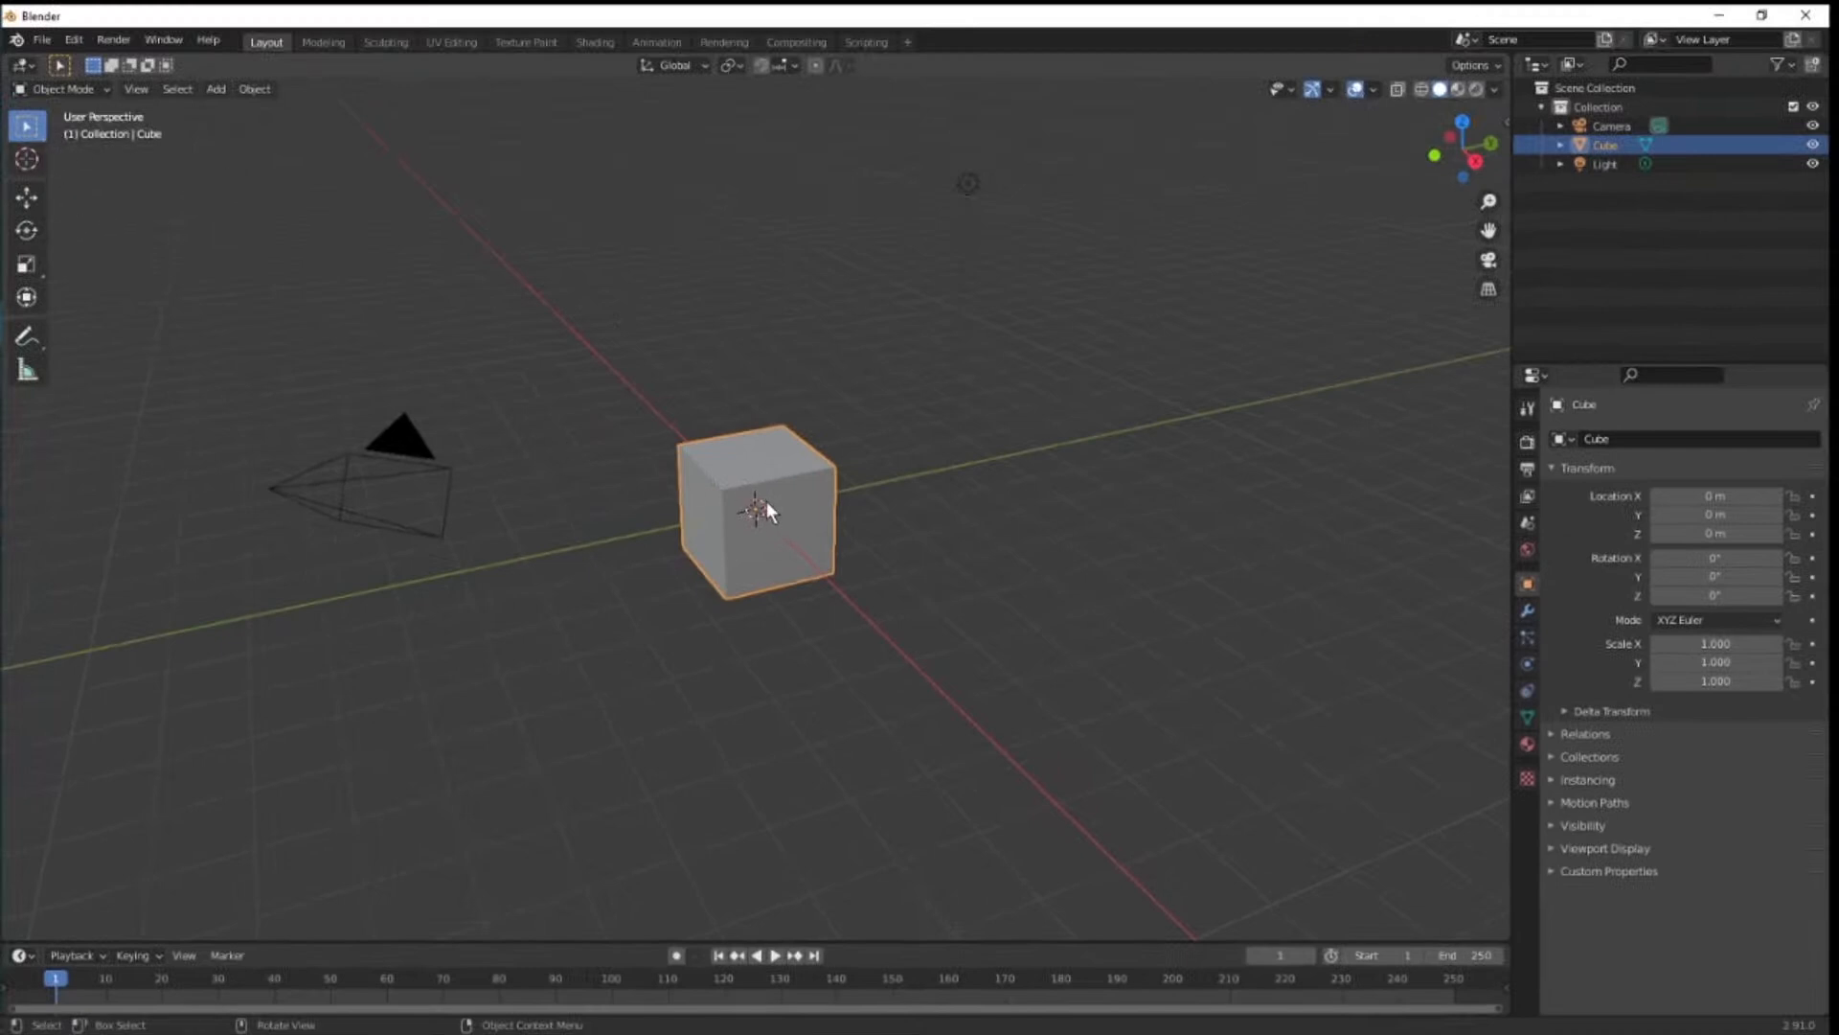
Move the default cube slightly off the origin with the Move tool, to about X 0.098, Y 0.114, Z -0.019 m.
click(26, 199)
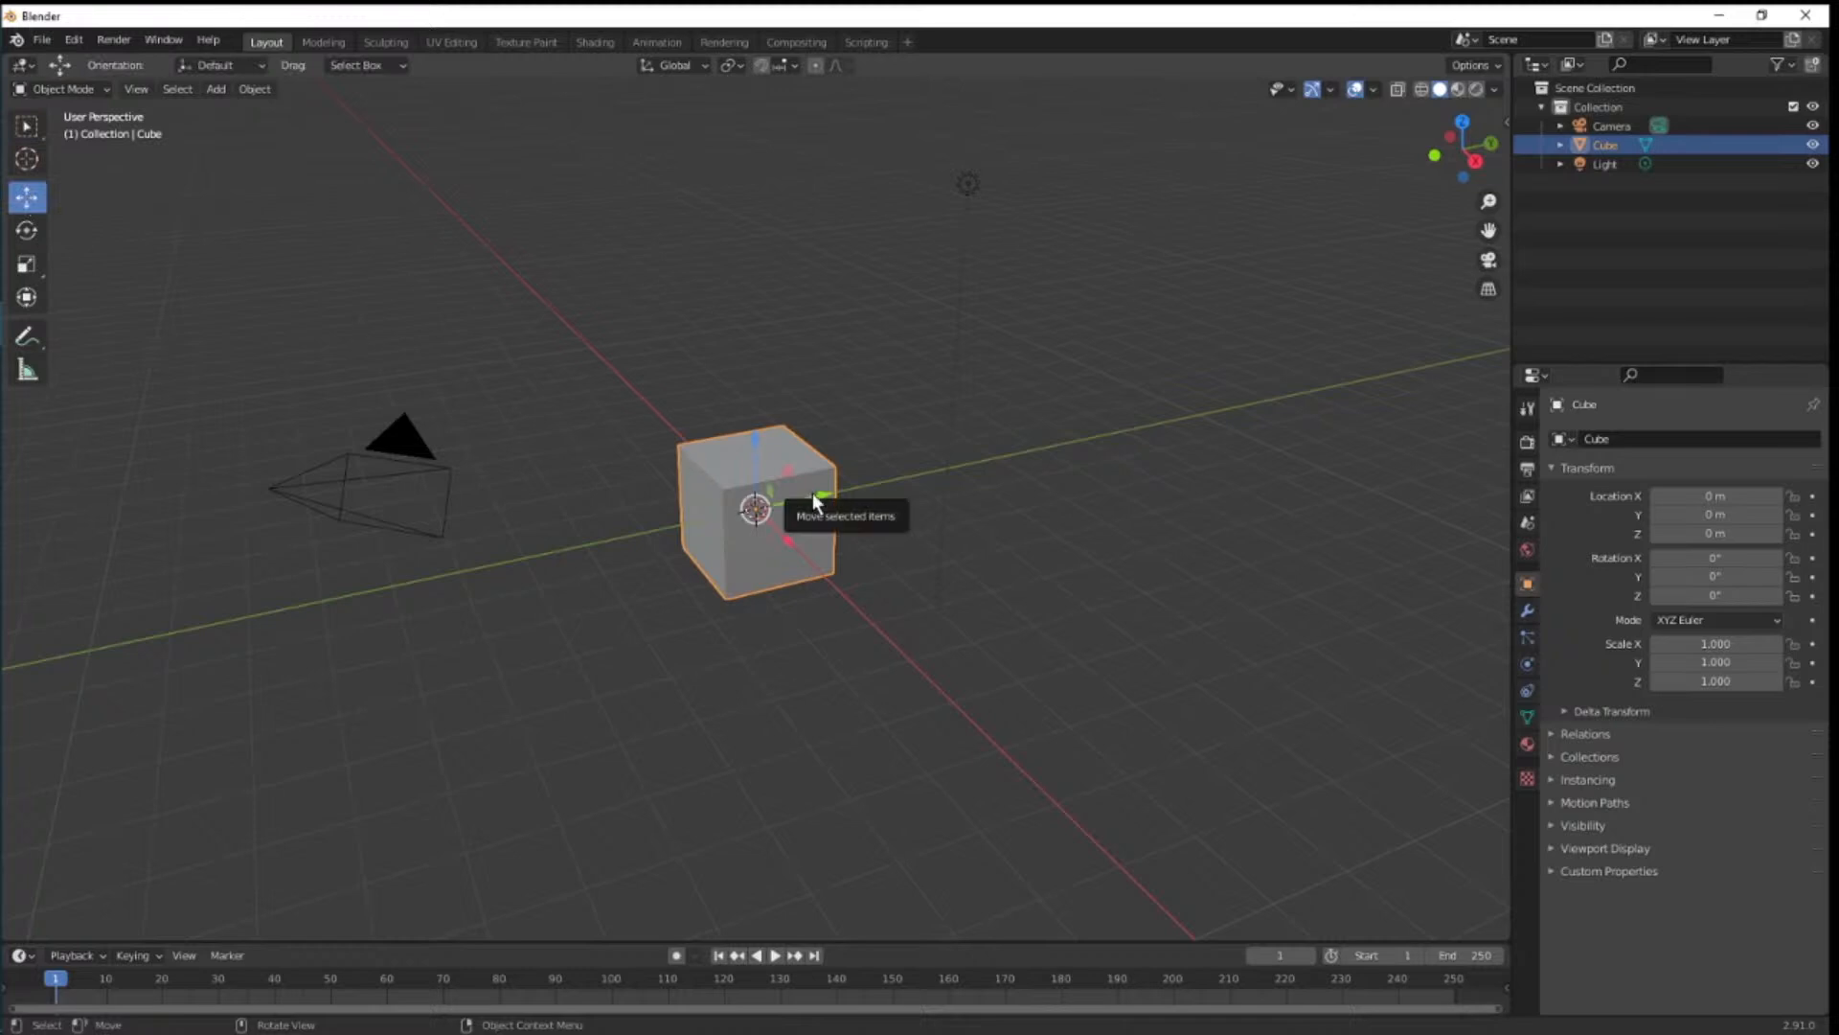
drag(817, 492, 782, 526)
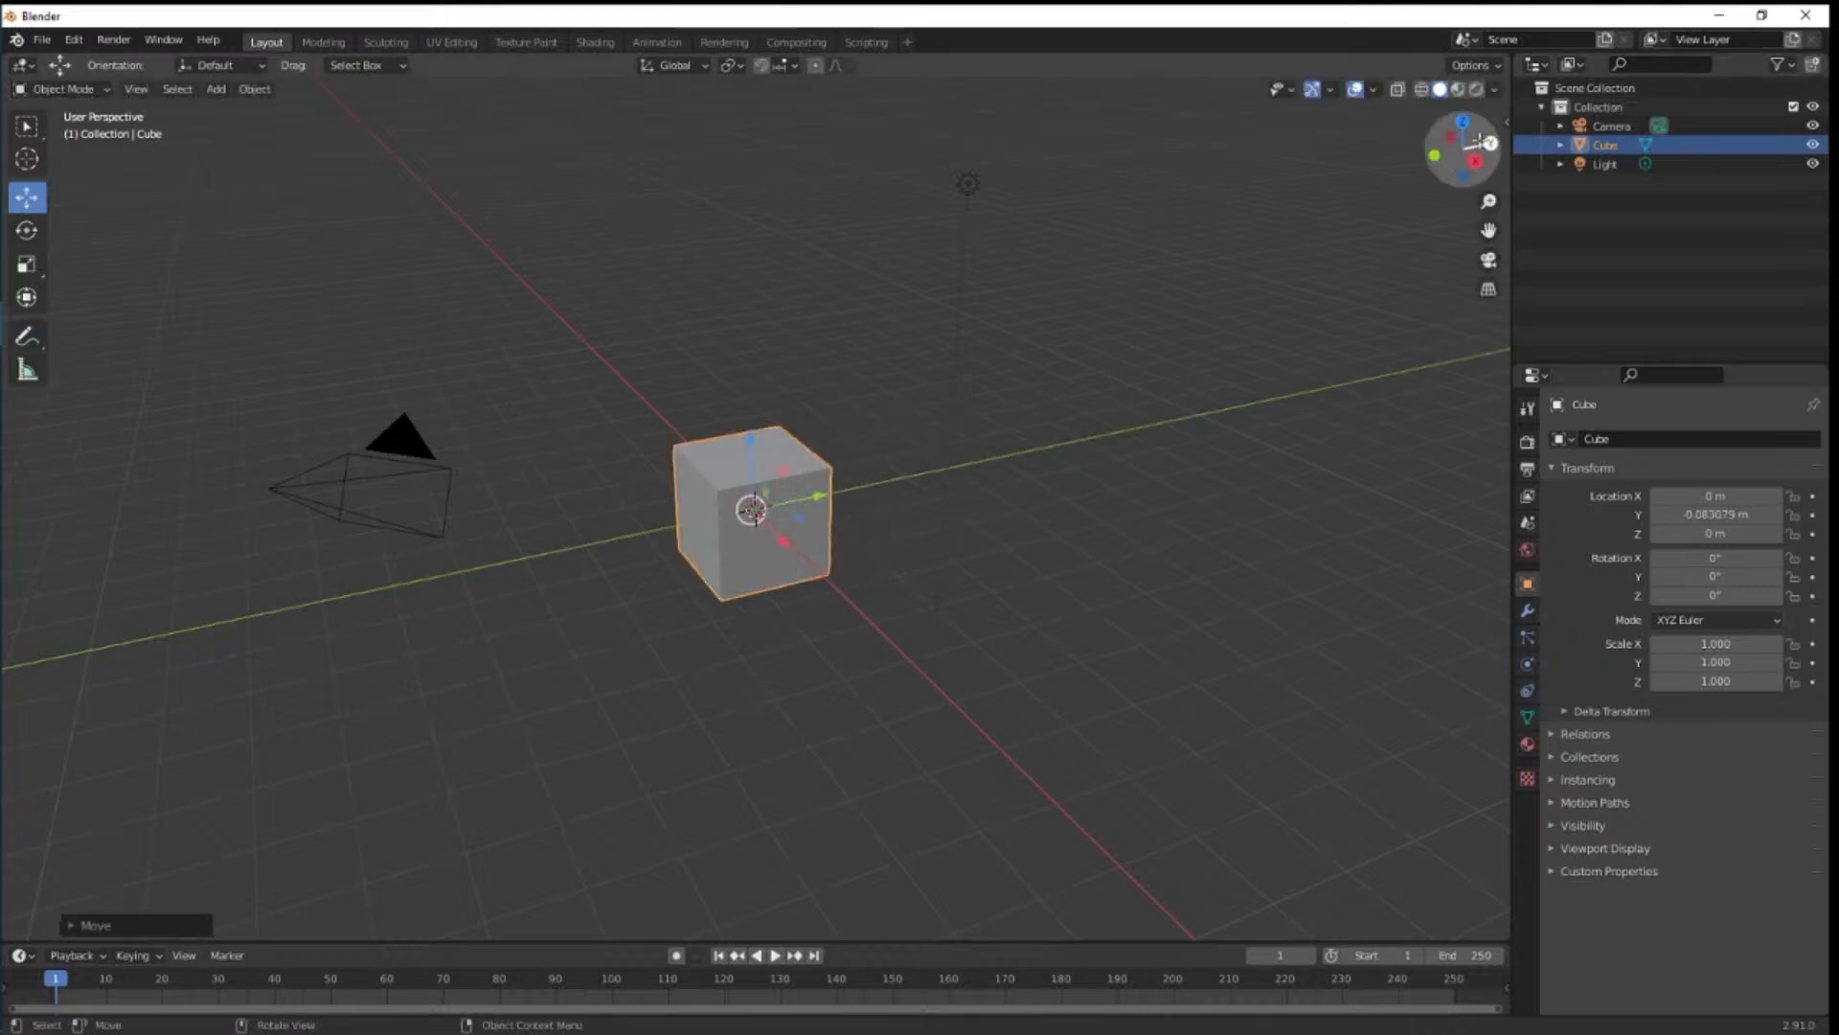
mouse_move(1480, 142)
mouse_down()
mouse_move(1408, 146)
mouse_move(1447, 146)
mouse_up()
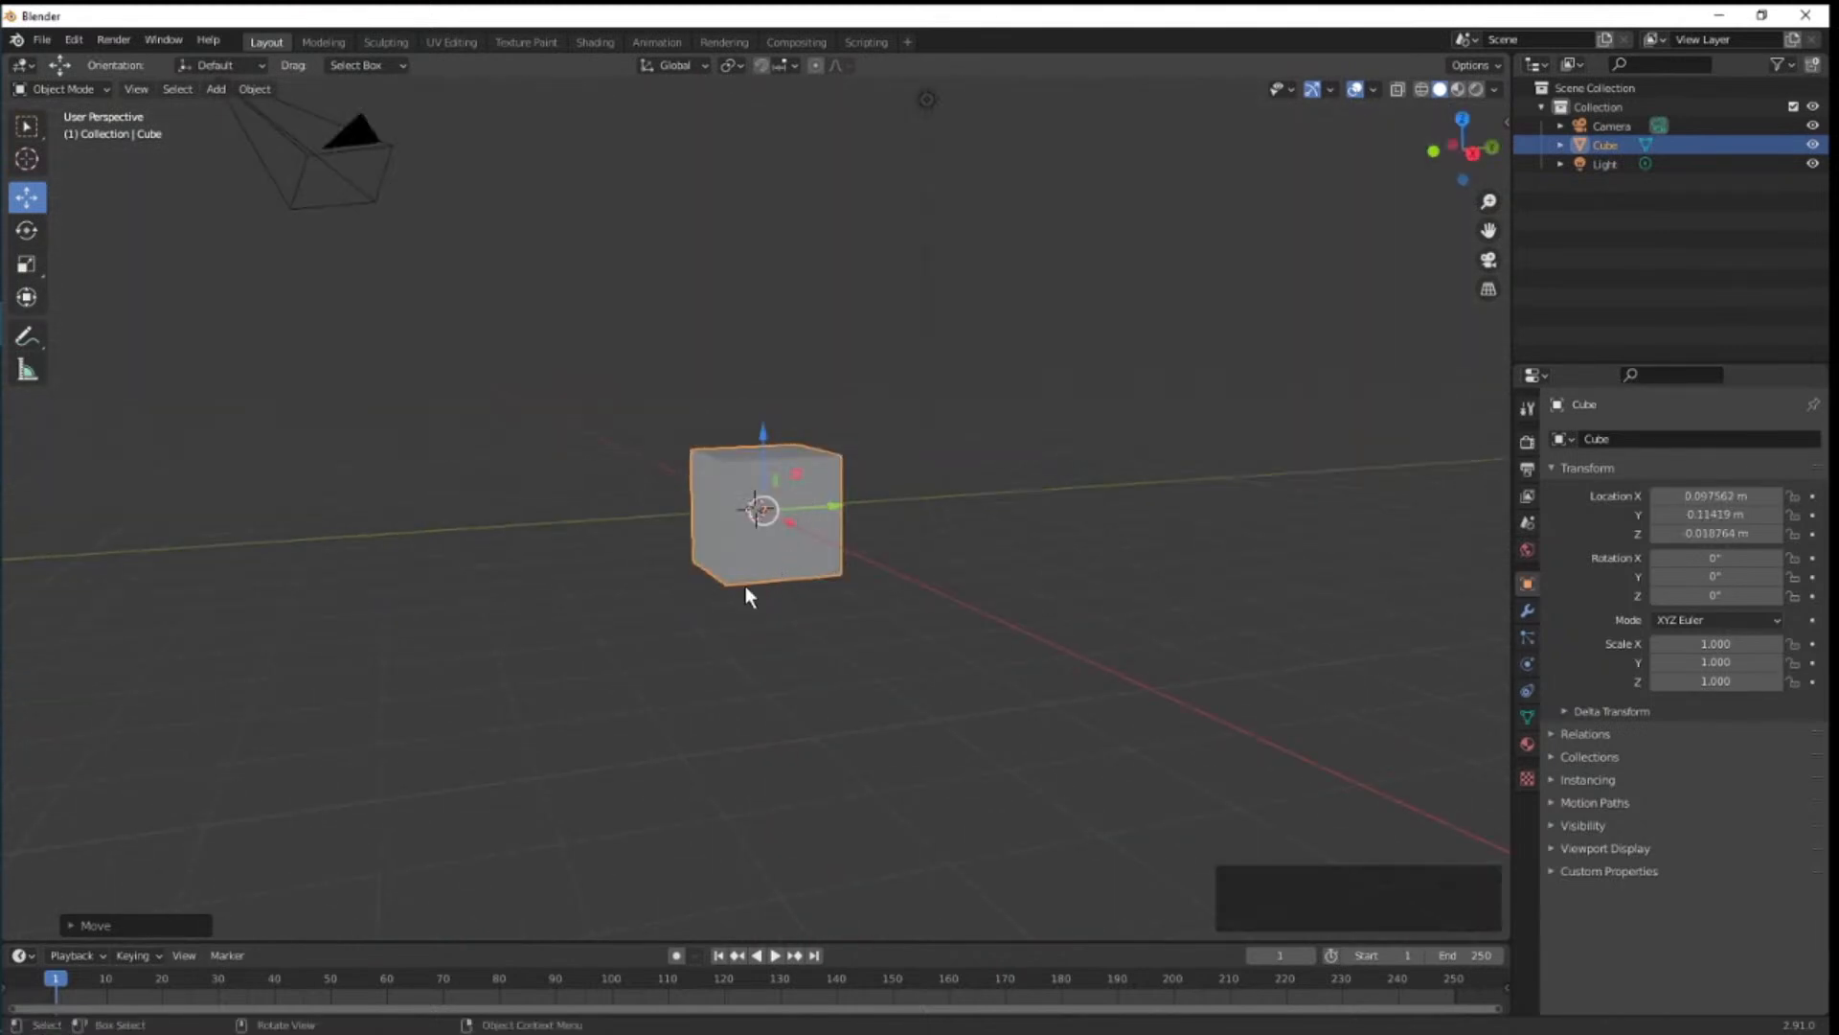
Duplicate the cube and place the copy along the global Y axis at about Y 3.95 m.
key(shift+d)
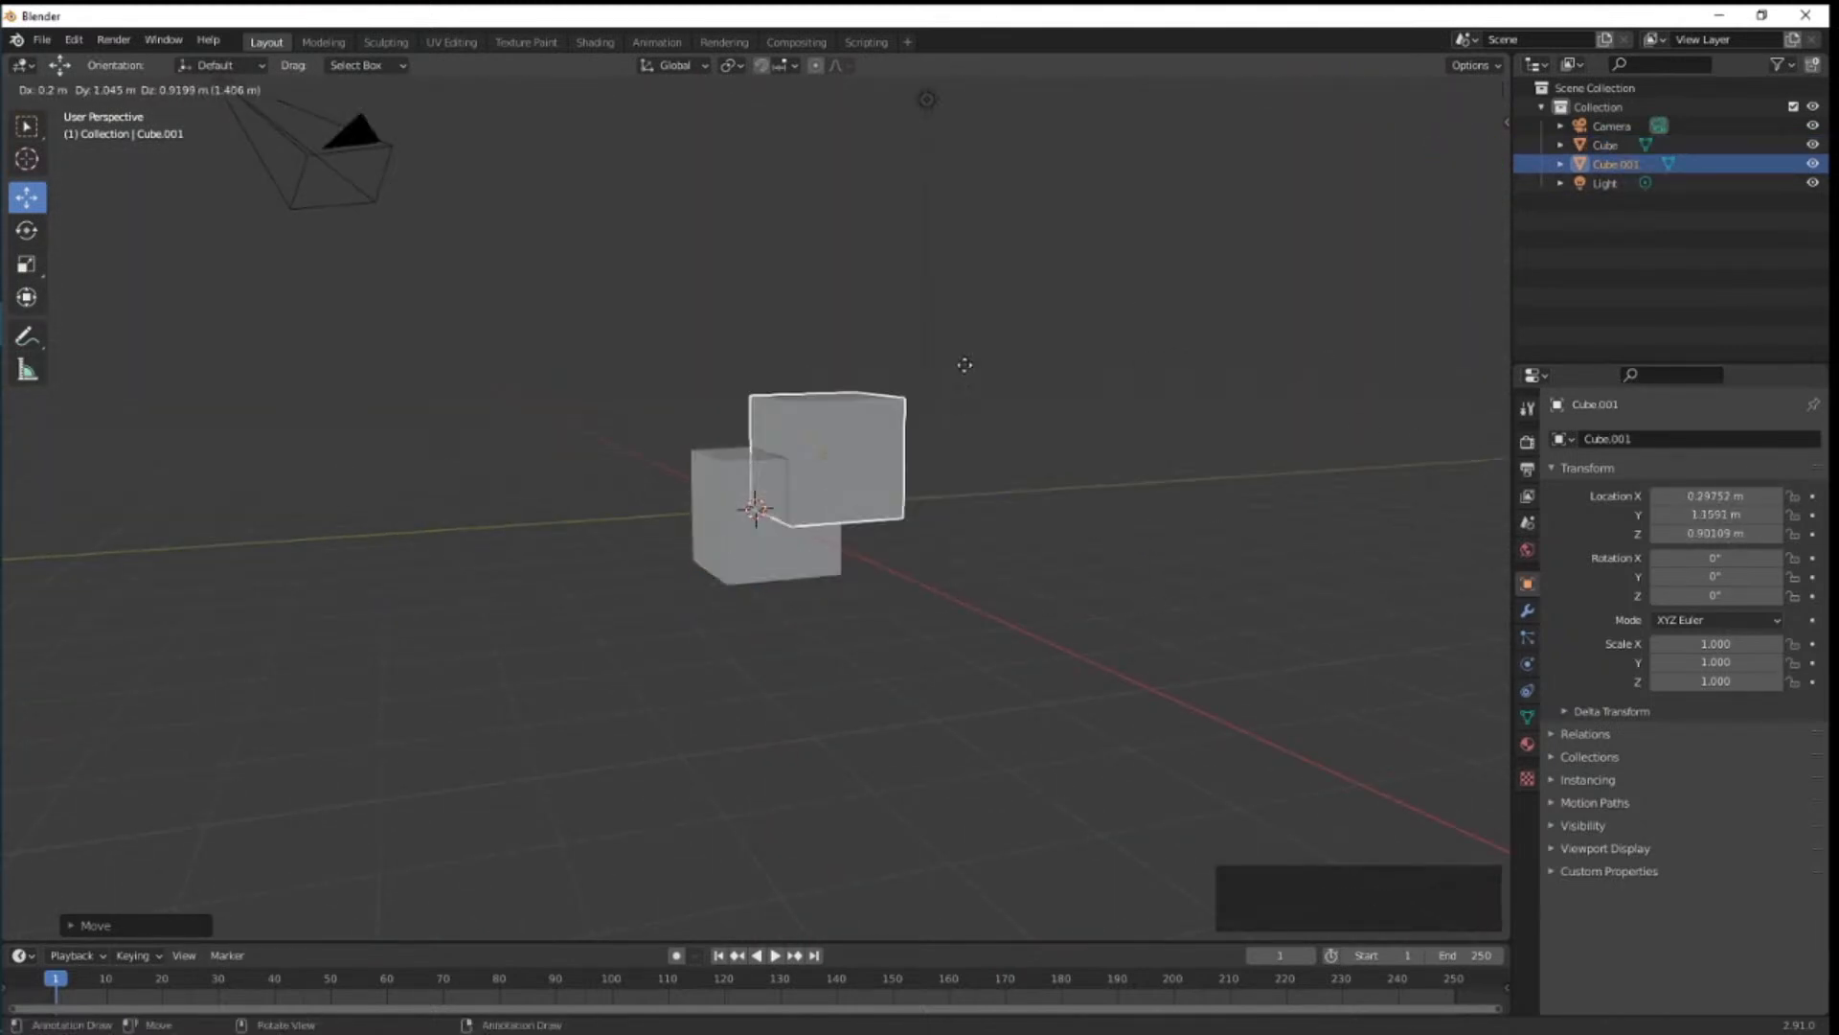
key(y)
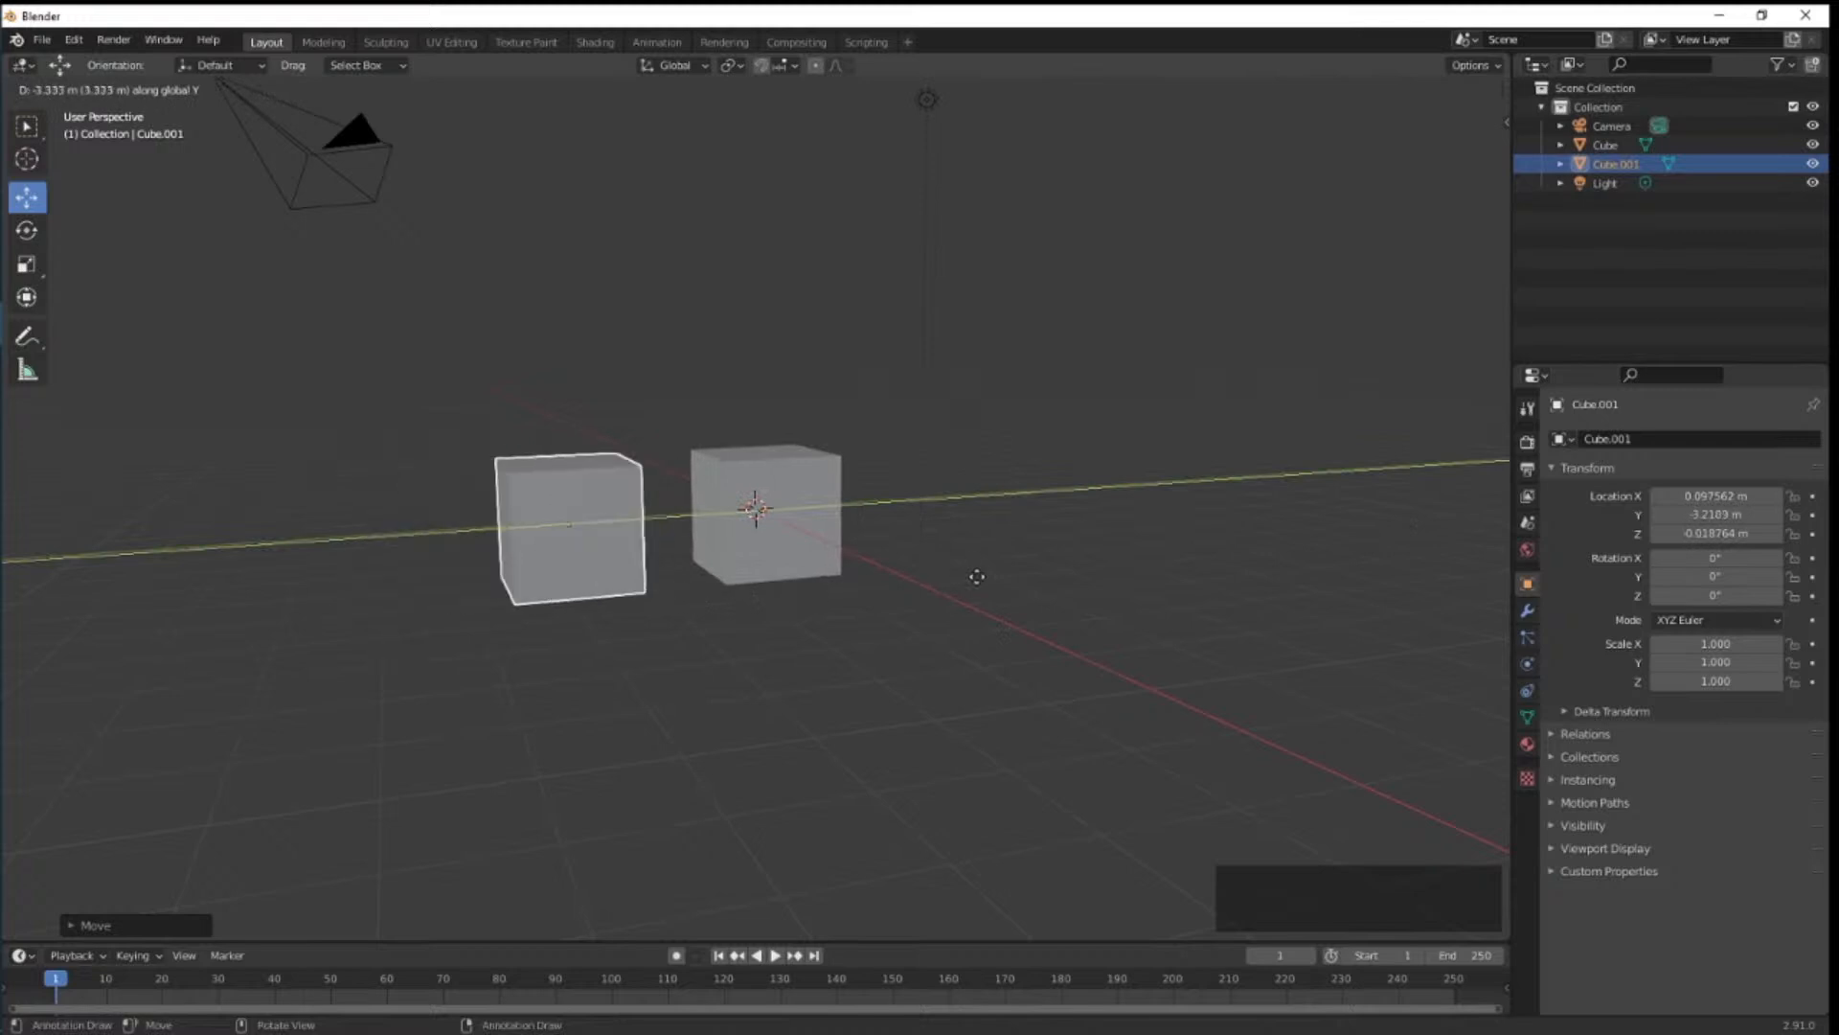
click(1164, 572)
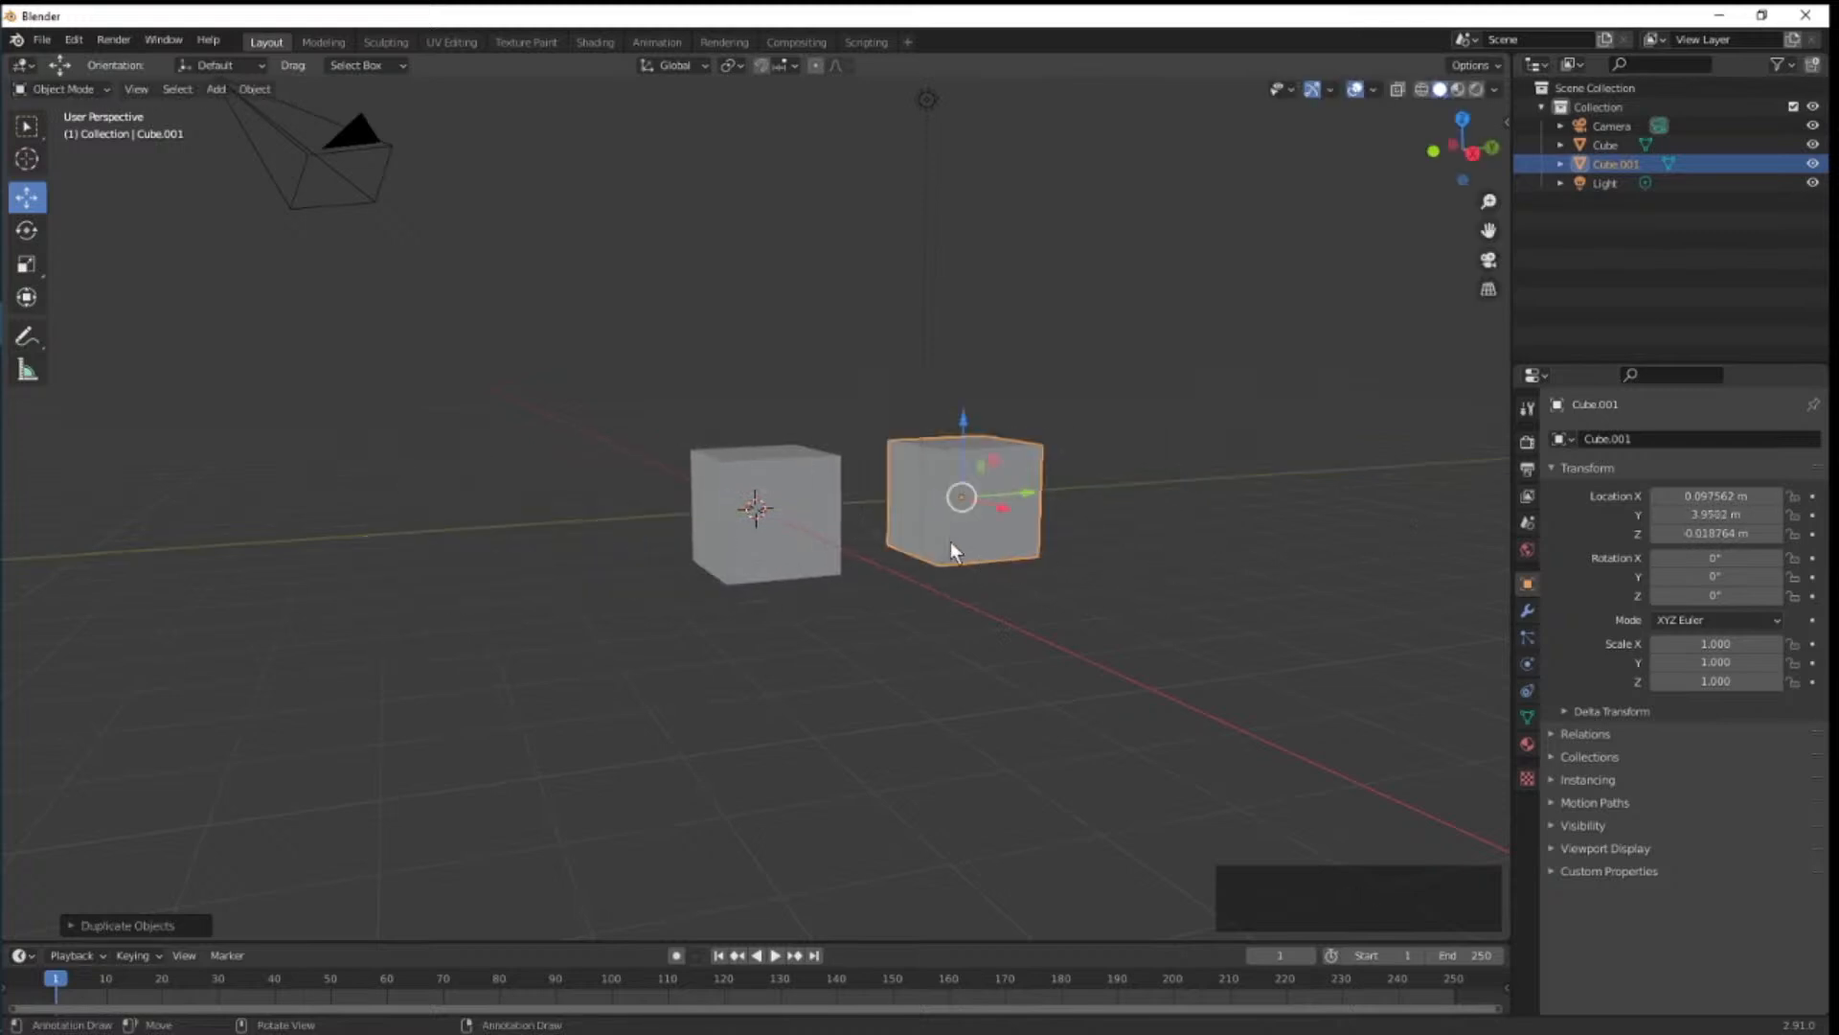
Delete the original cube near the origin and select the duplicated cube.
click(803, 529)
key(x)
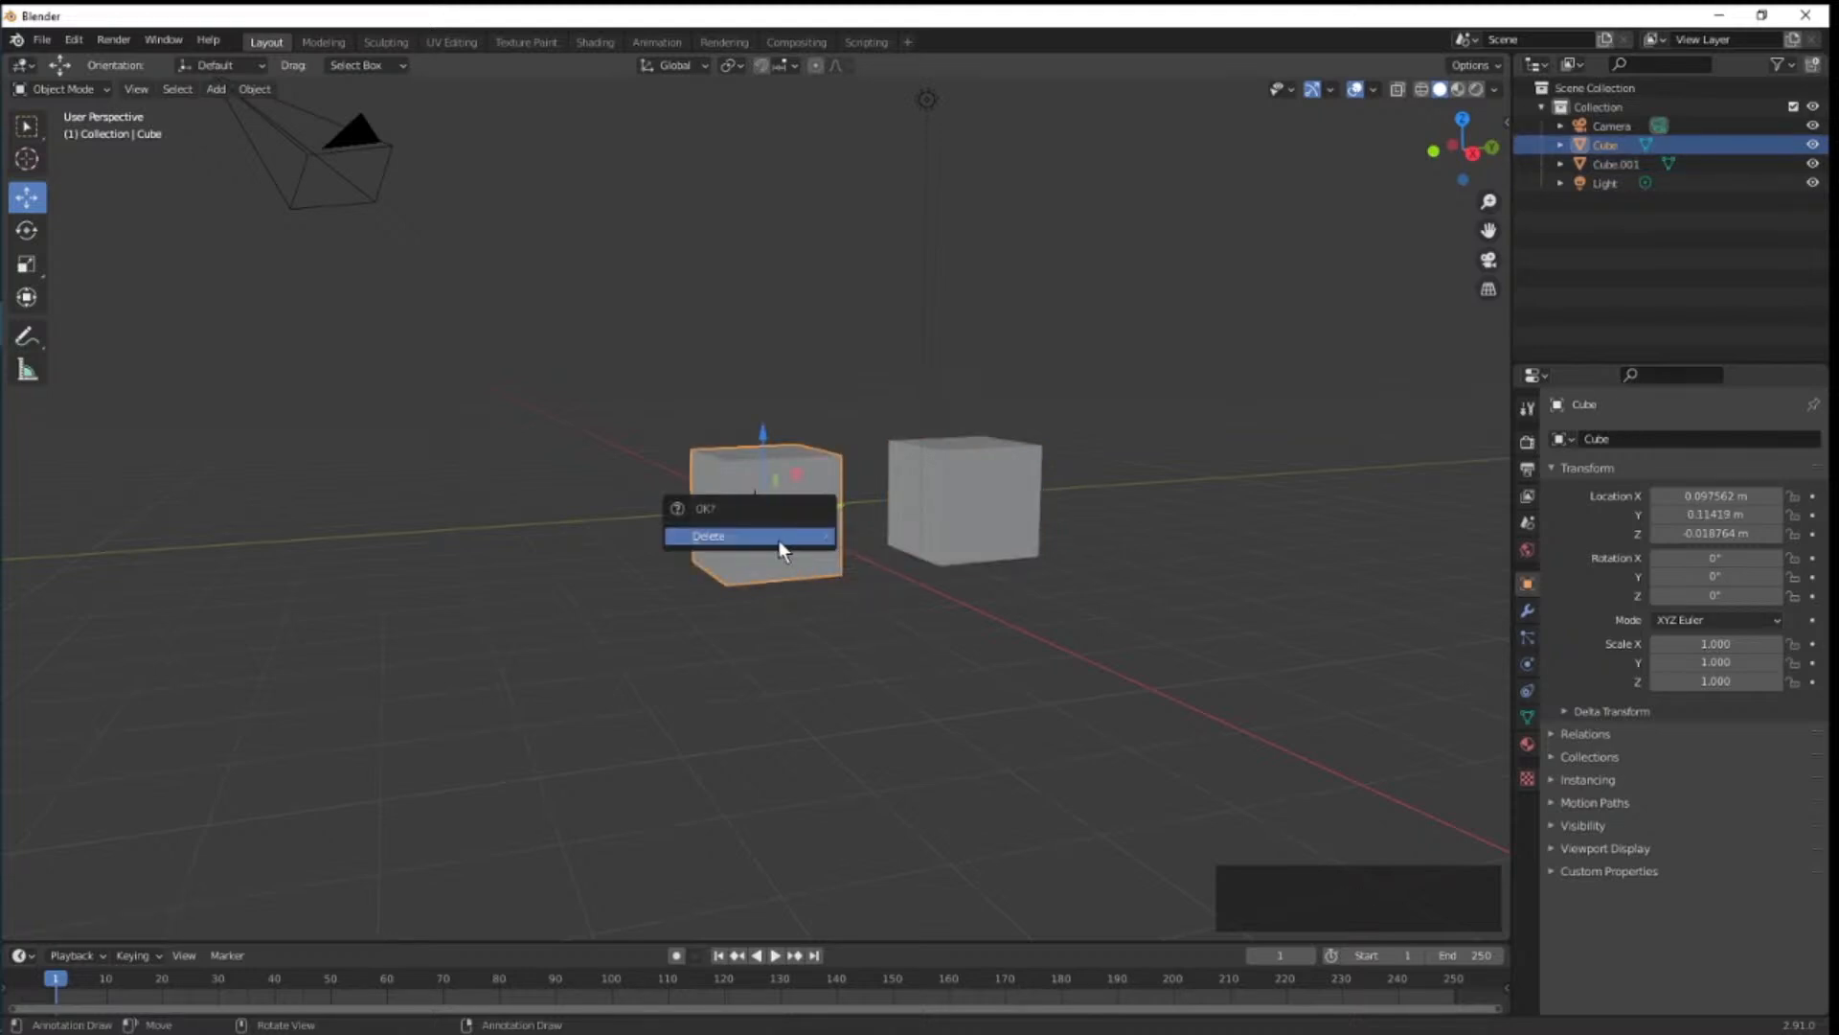
click(779, 540)
click(952, 503)
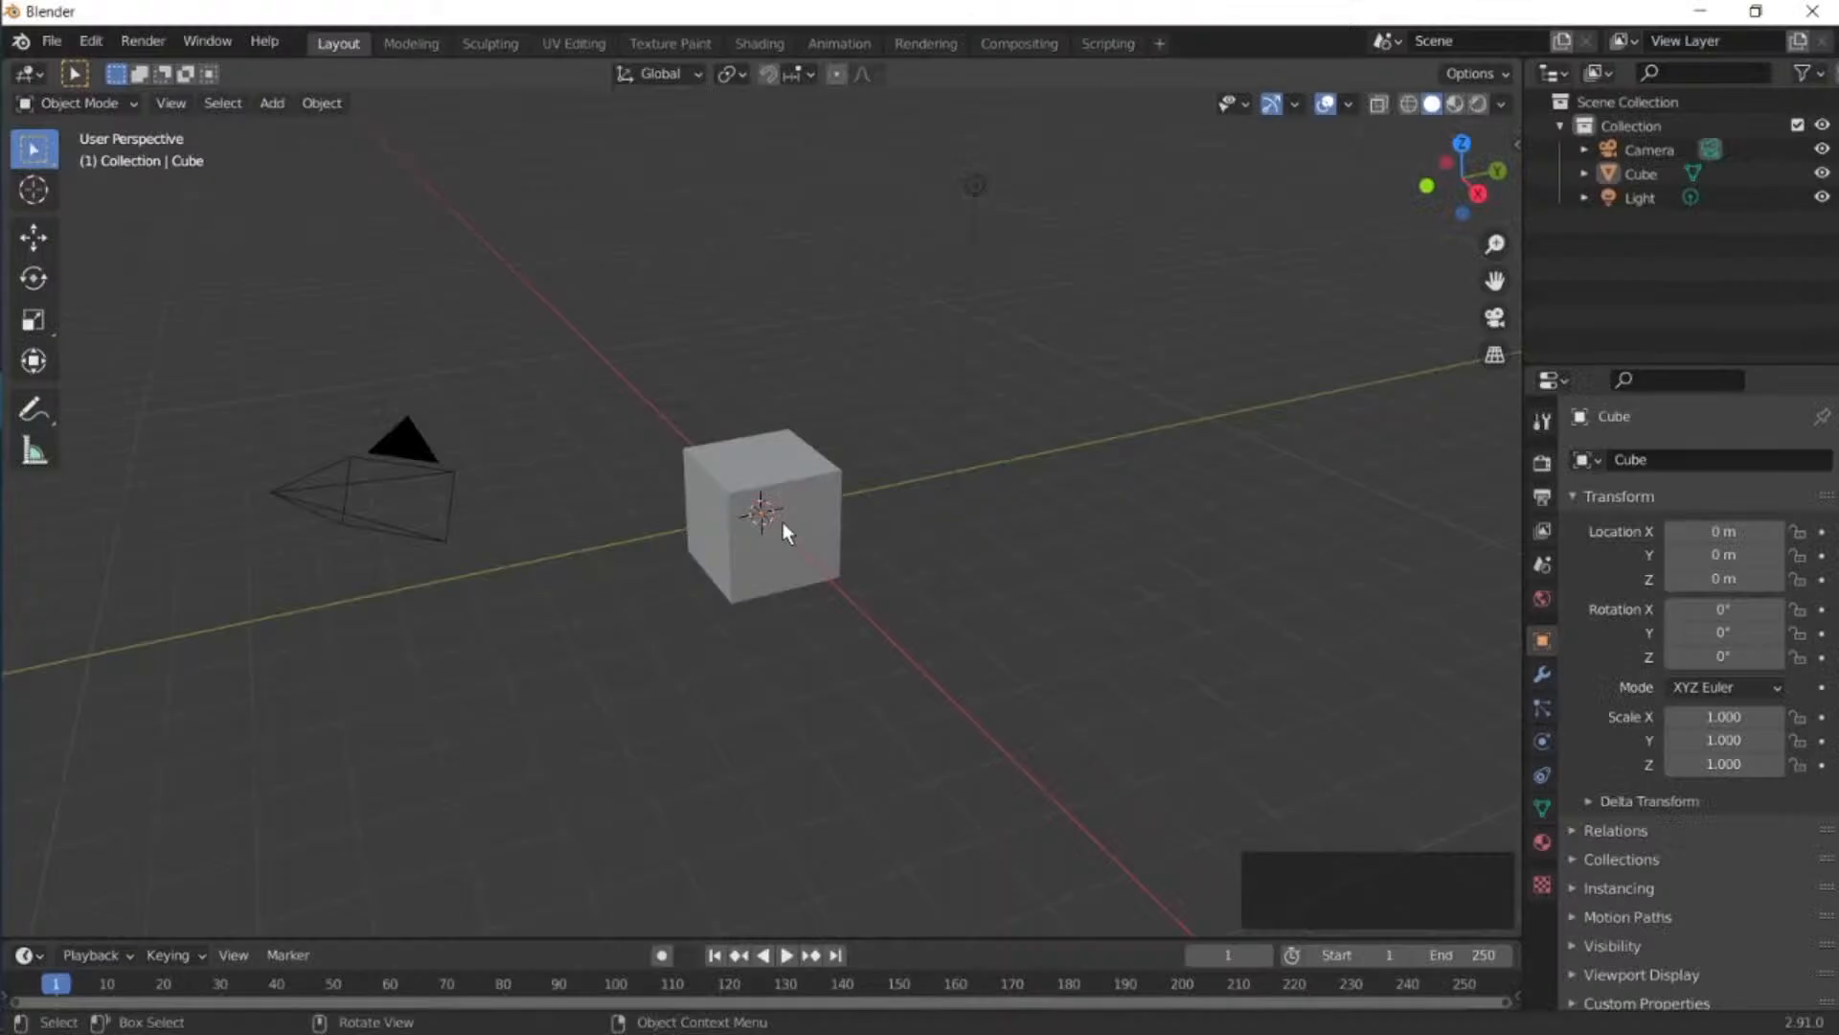
Delete the default cube from the new scene.
click(784, 521)
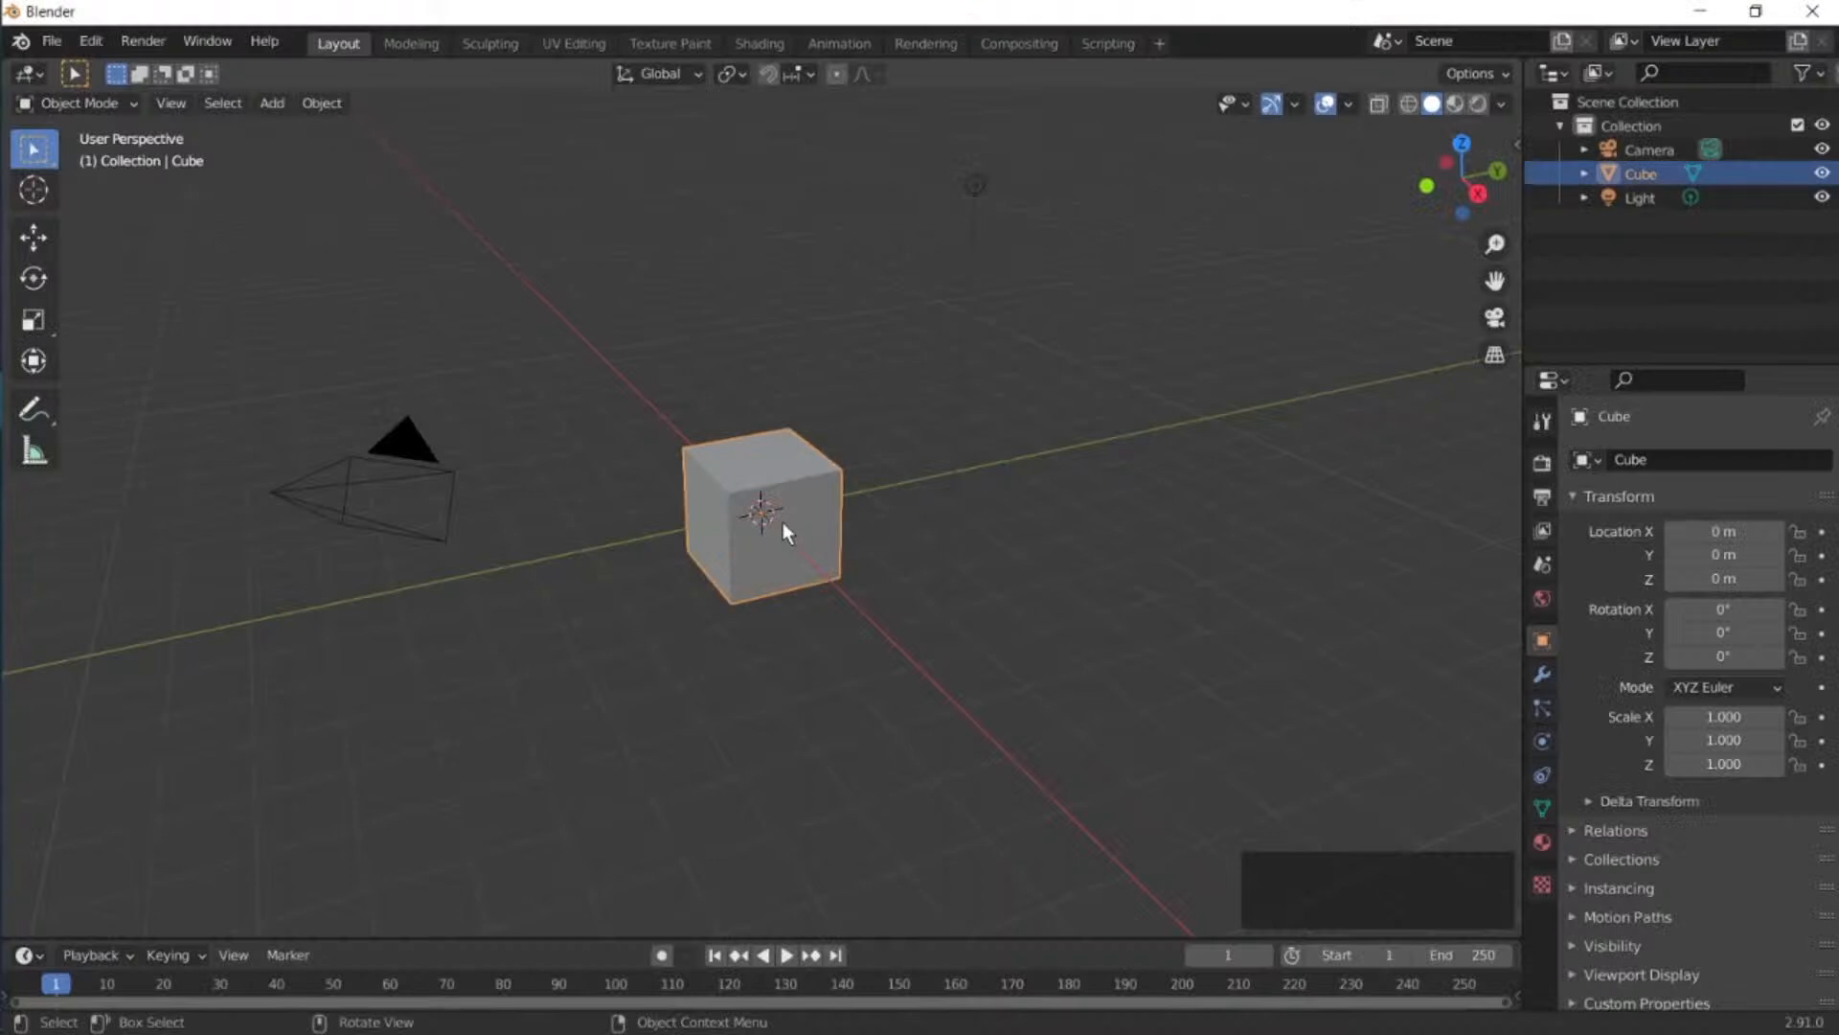
key(x)
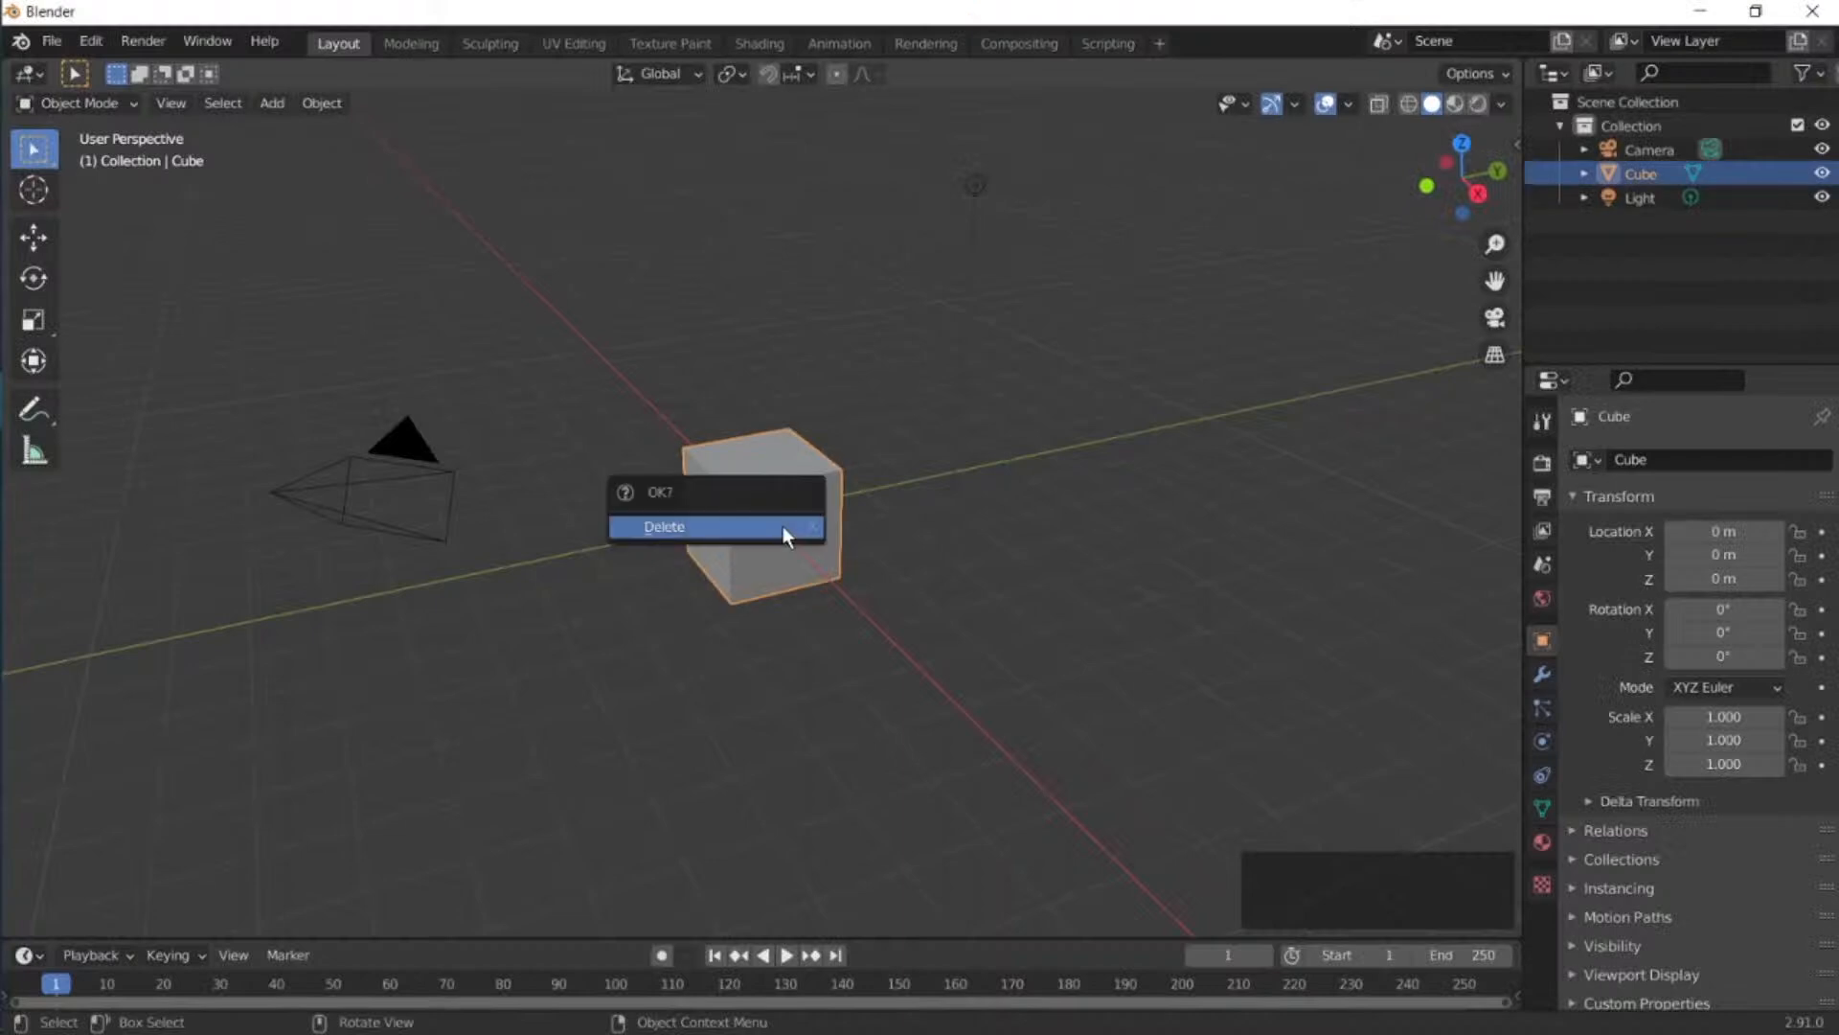
click(733, 534)
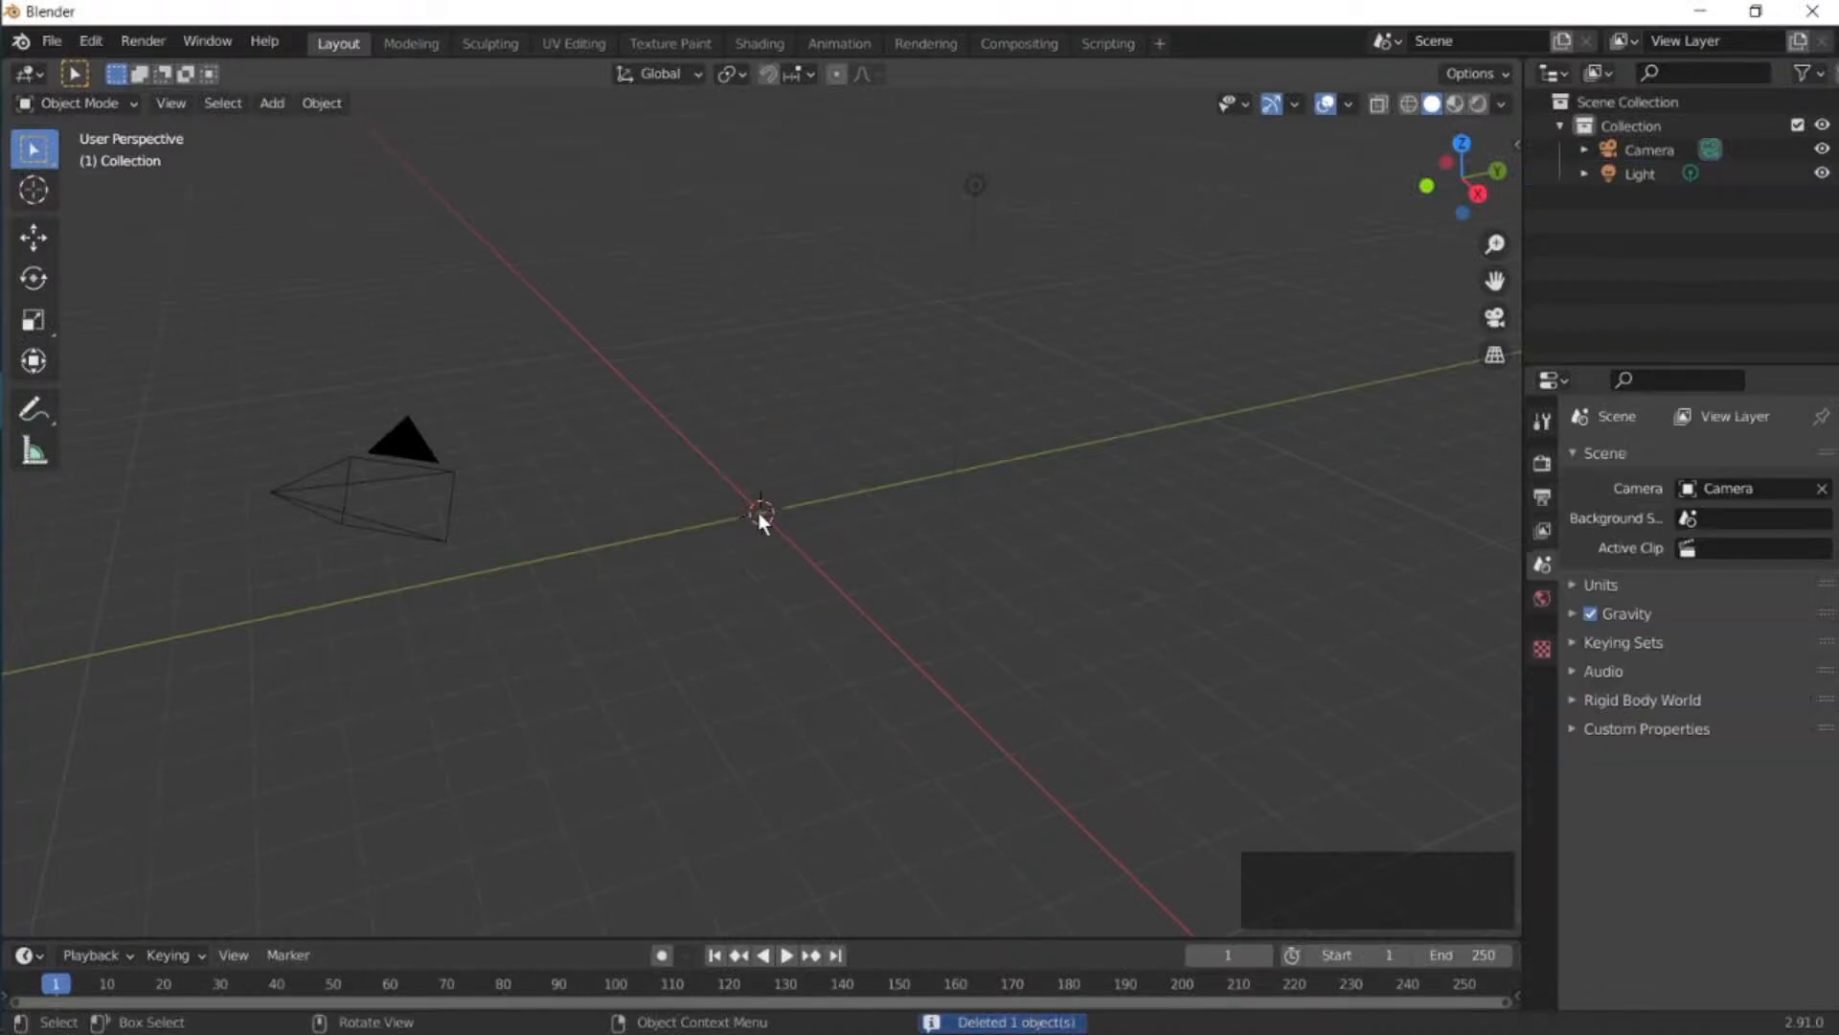
Add a UV sphere mesh at the origin of the empty scene.
key(shift+a)
mouse_move(732, 555)
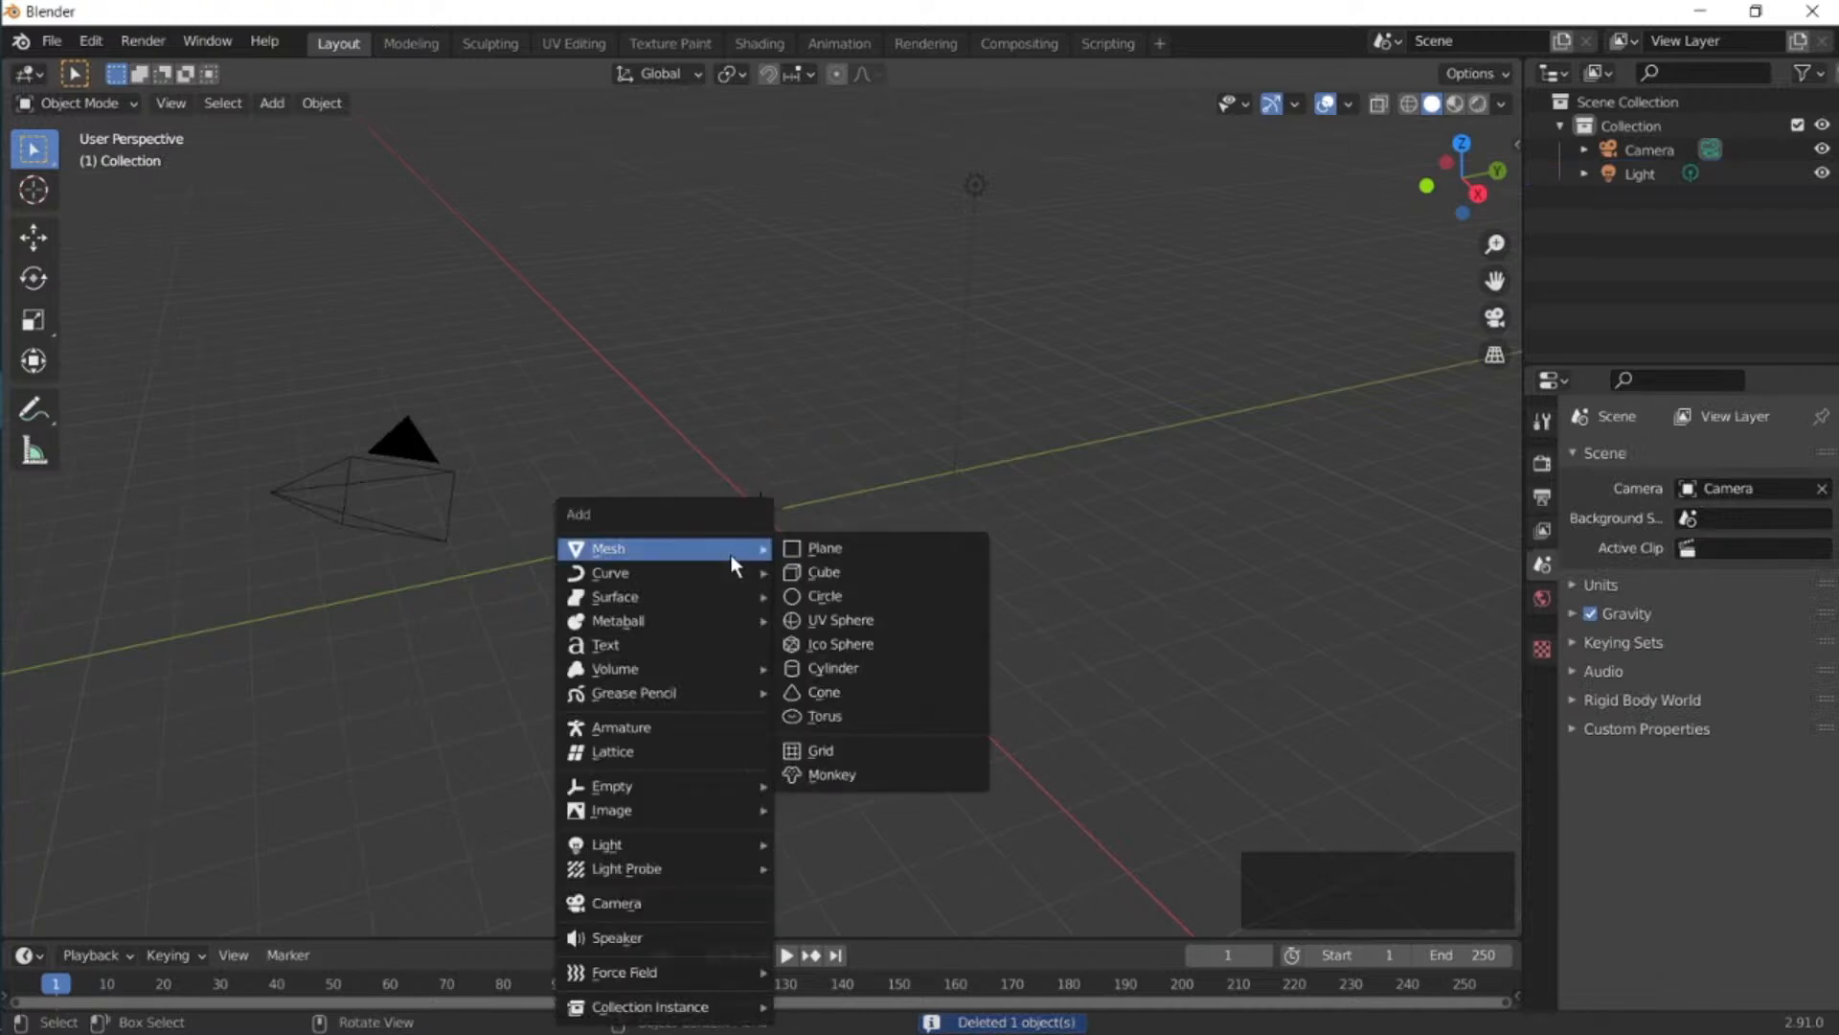
click(843, 620)
drag(1494, 244, 1494, 187)
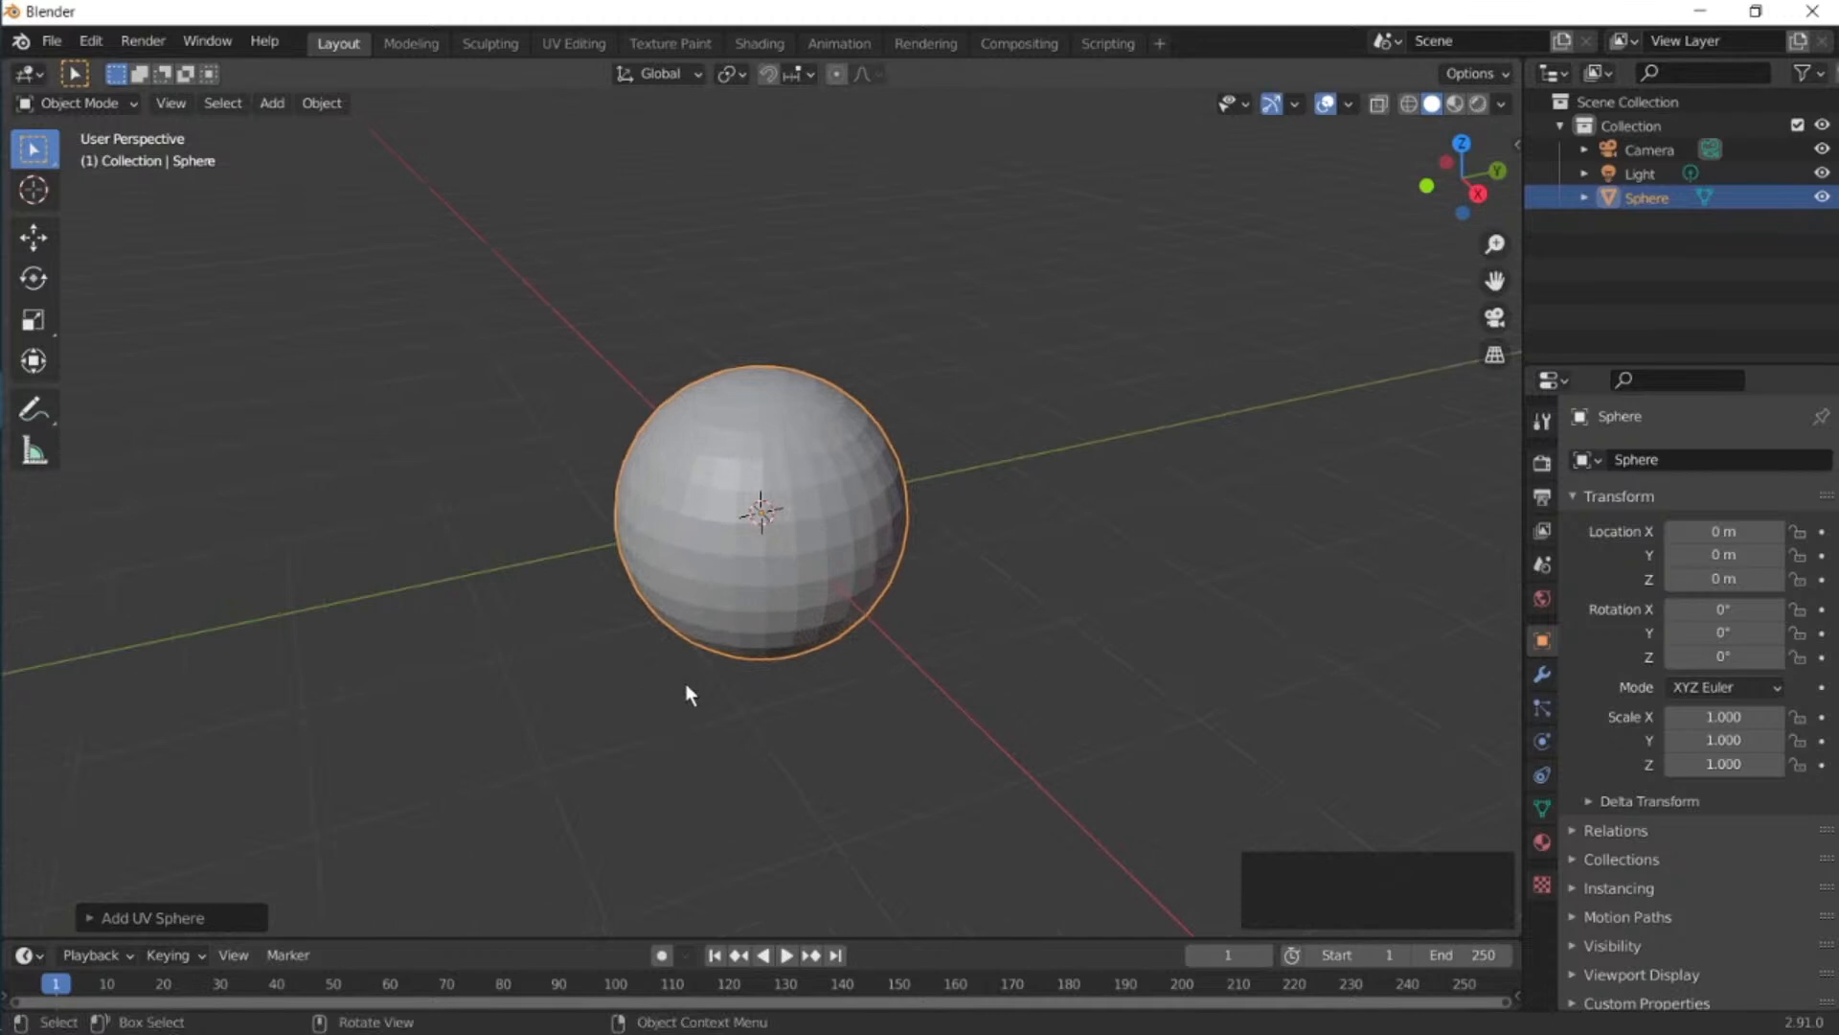
In Edit Mode, use the front wireframe view to delete the vertices of the sphere's upper half, keeping the equator ring.
key(Tab)
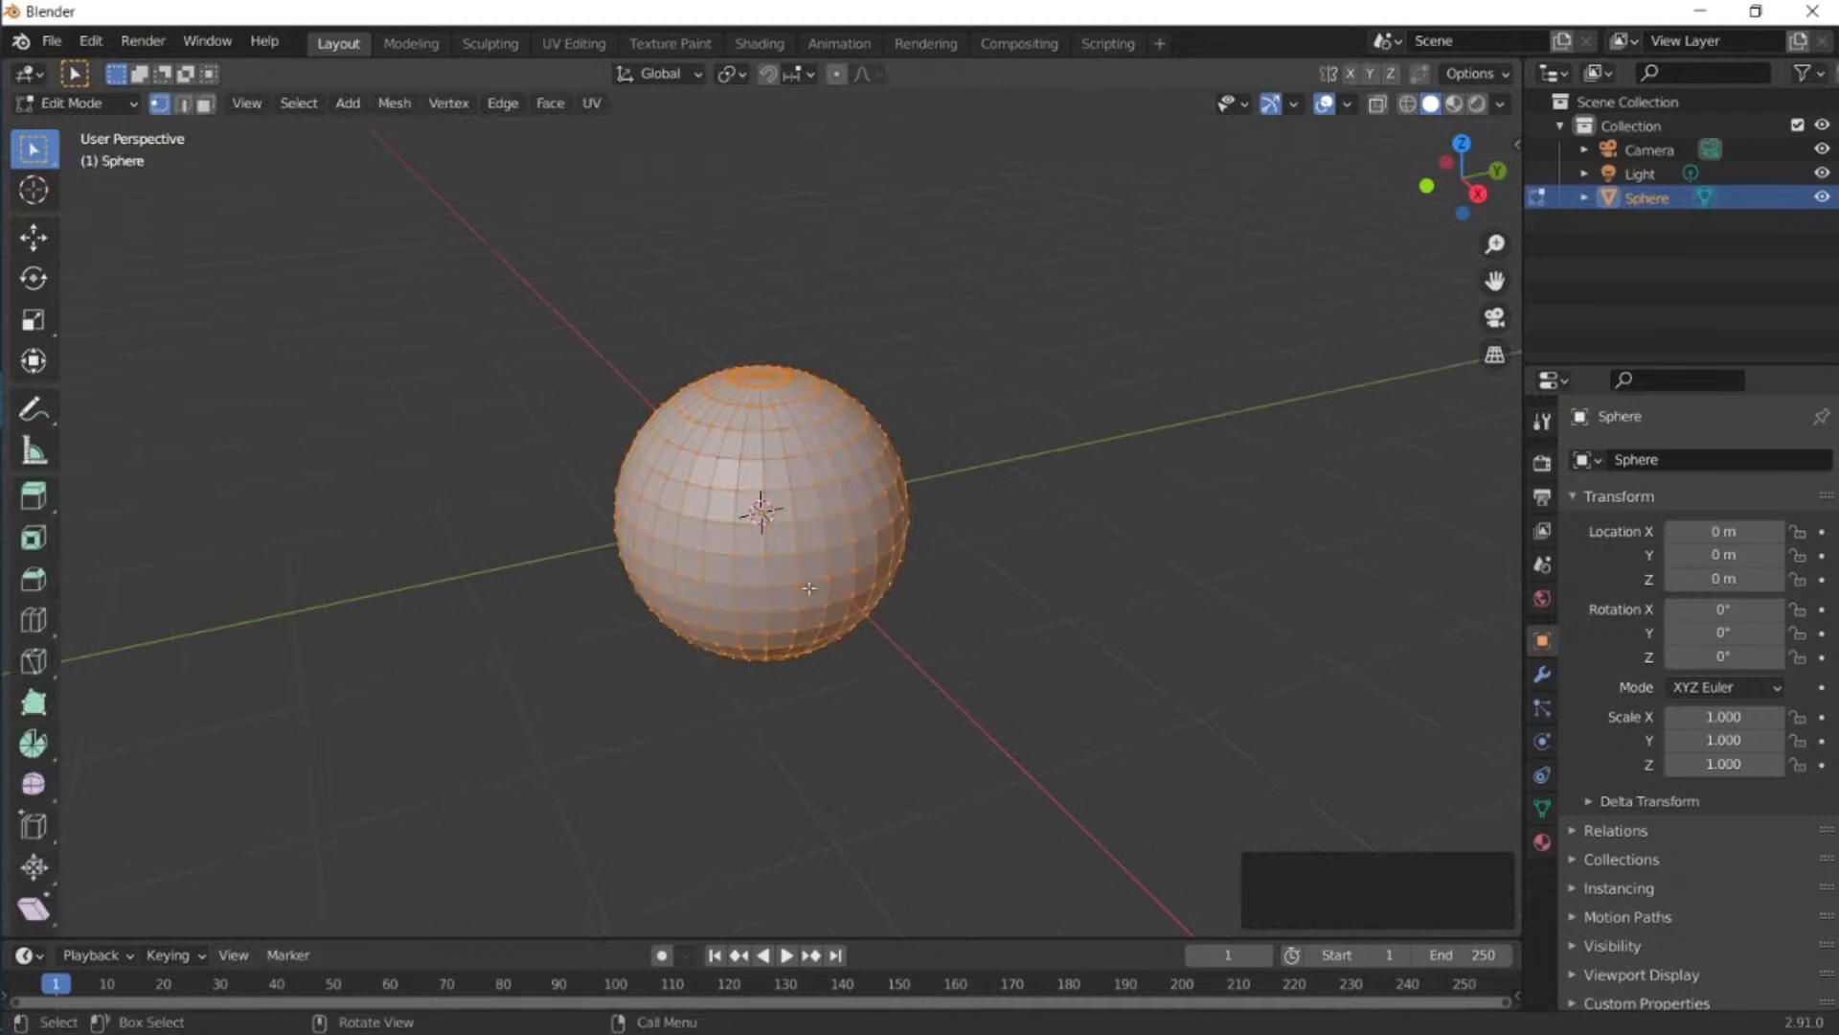
key(KP_1)
key(z)
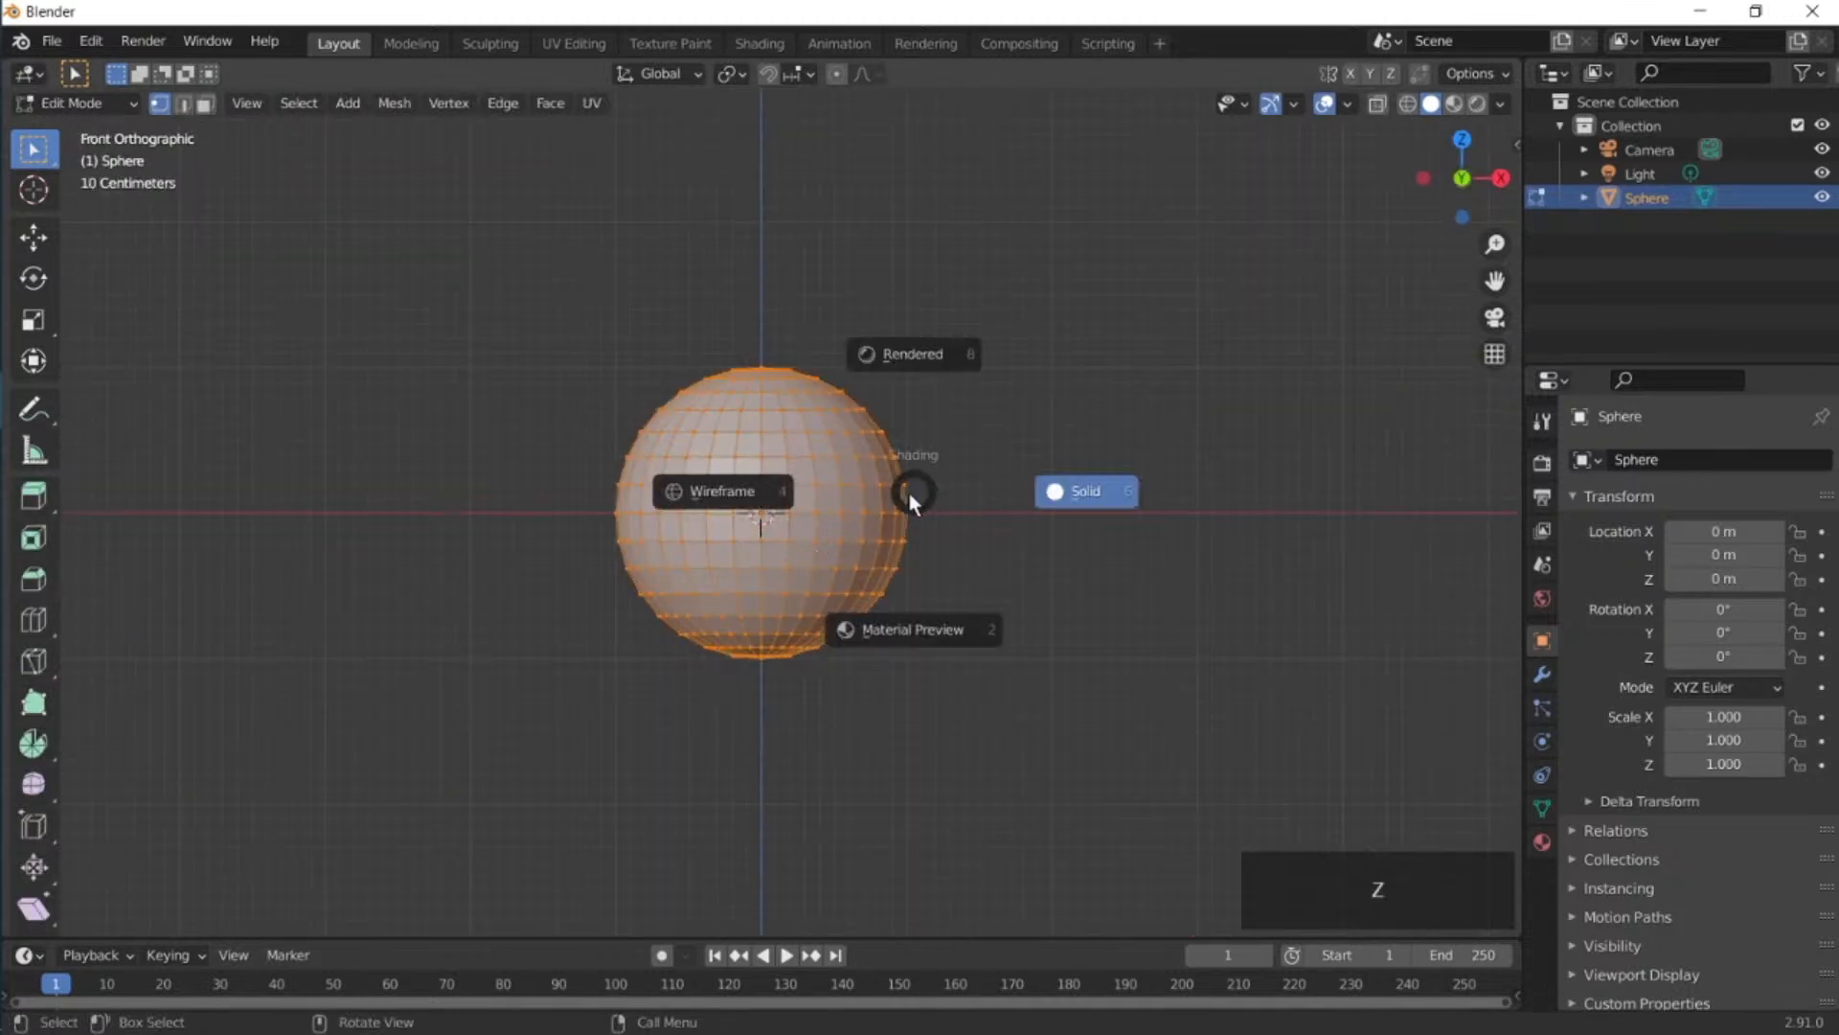
click(676, 490)
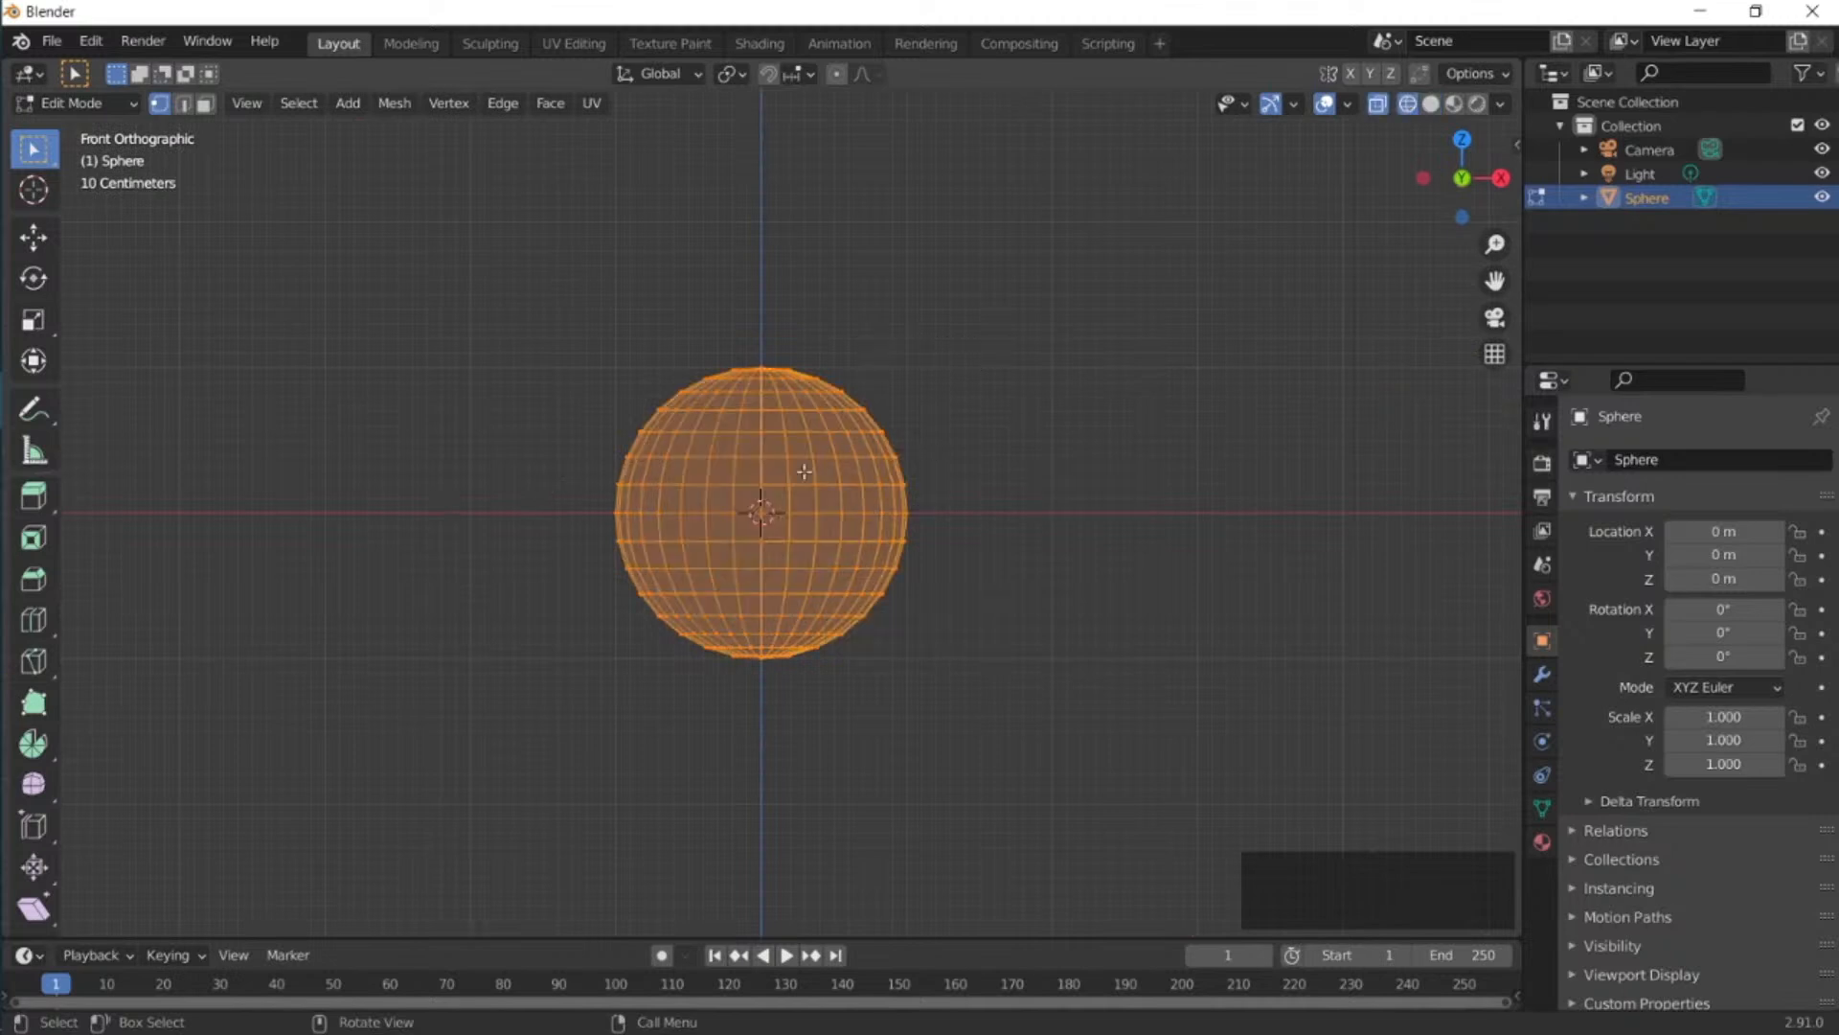
key(alt+a)
drag(568, 243, 1014, 504)
key(x)
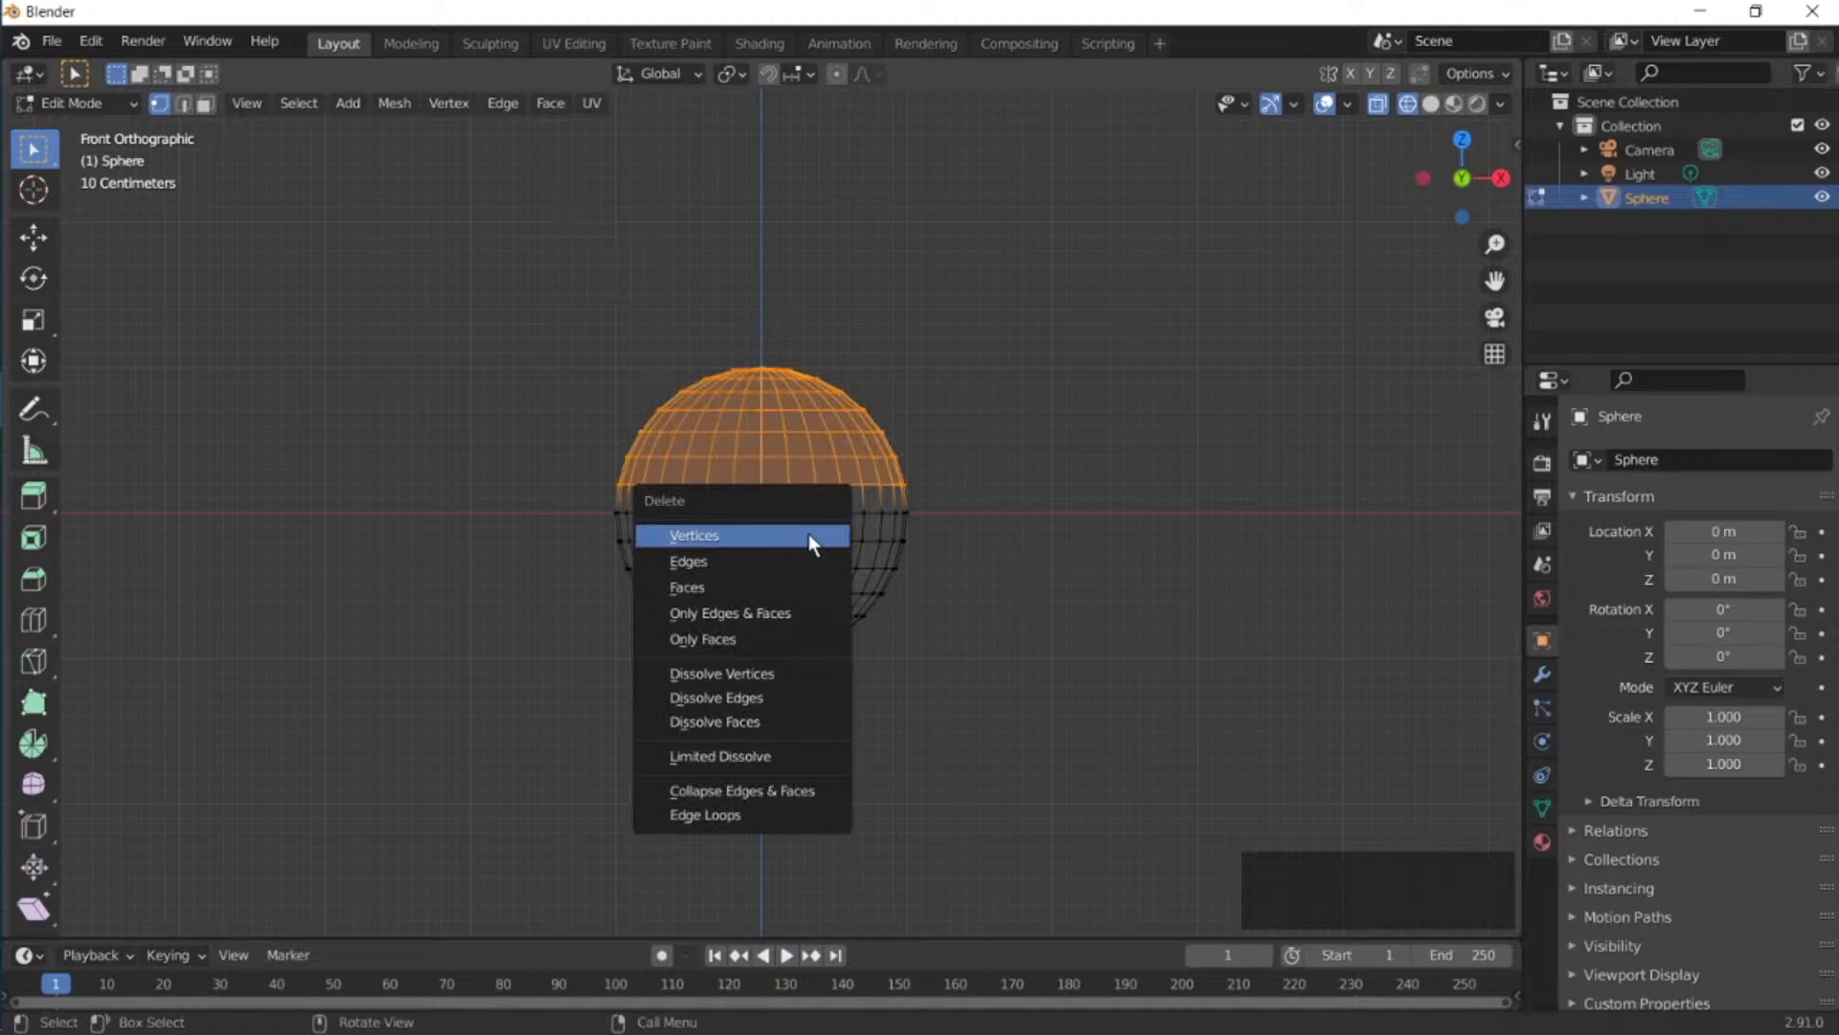
click(741, 536)
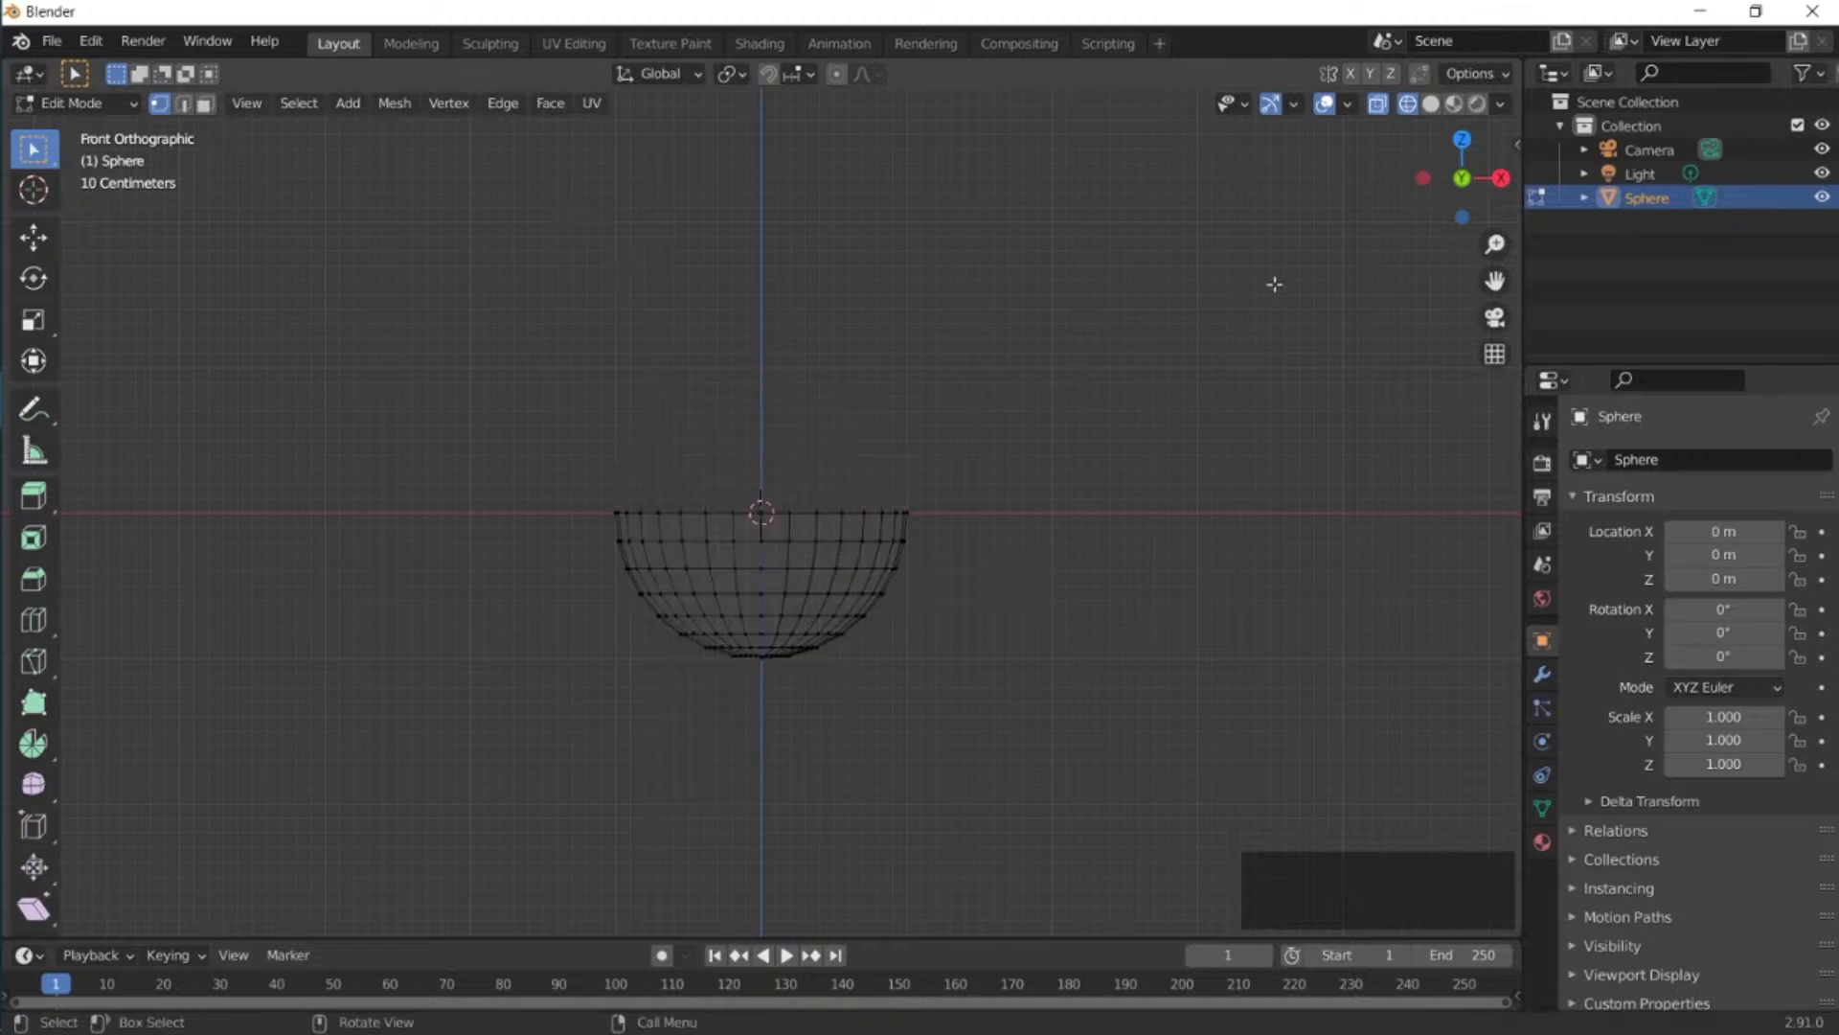
Return to Solid shading, select the hemisphere's open rim loop, and extrude it inward by scaling to form a narrow flat lip.
drag(1462, 177, 1495, 215)
key(z)
click(1152, 550)
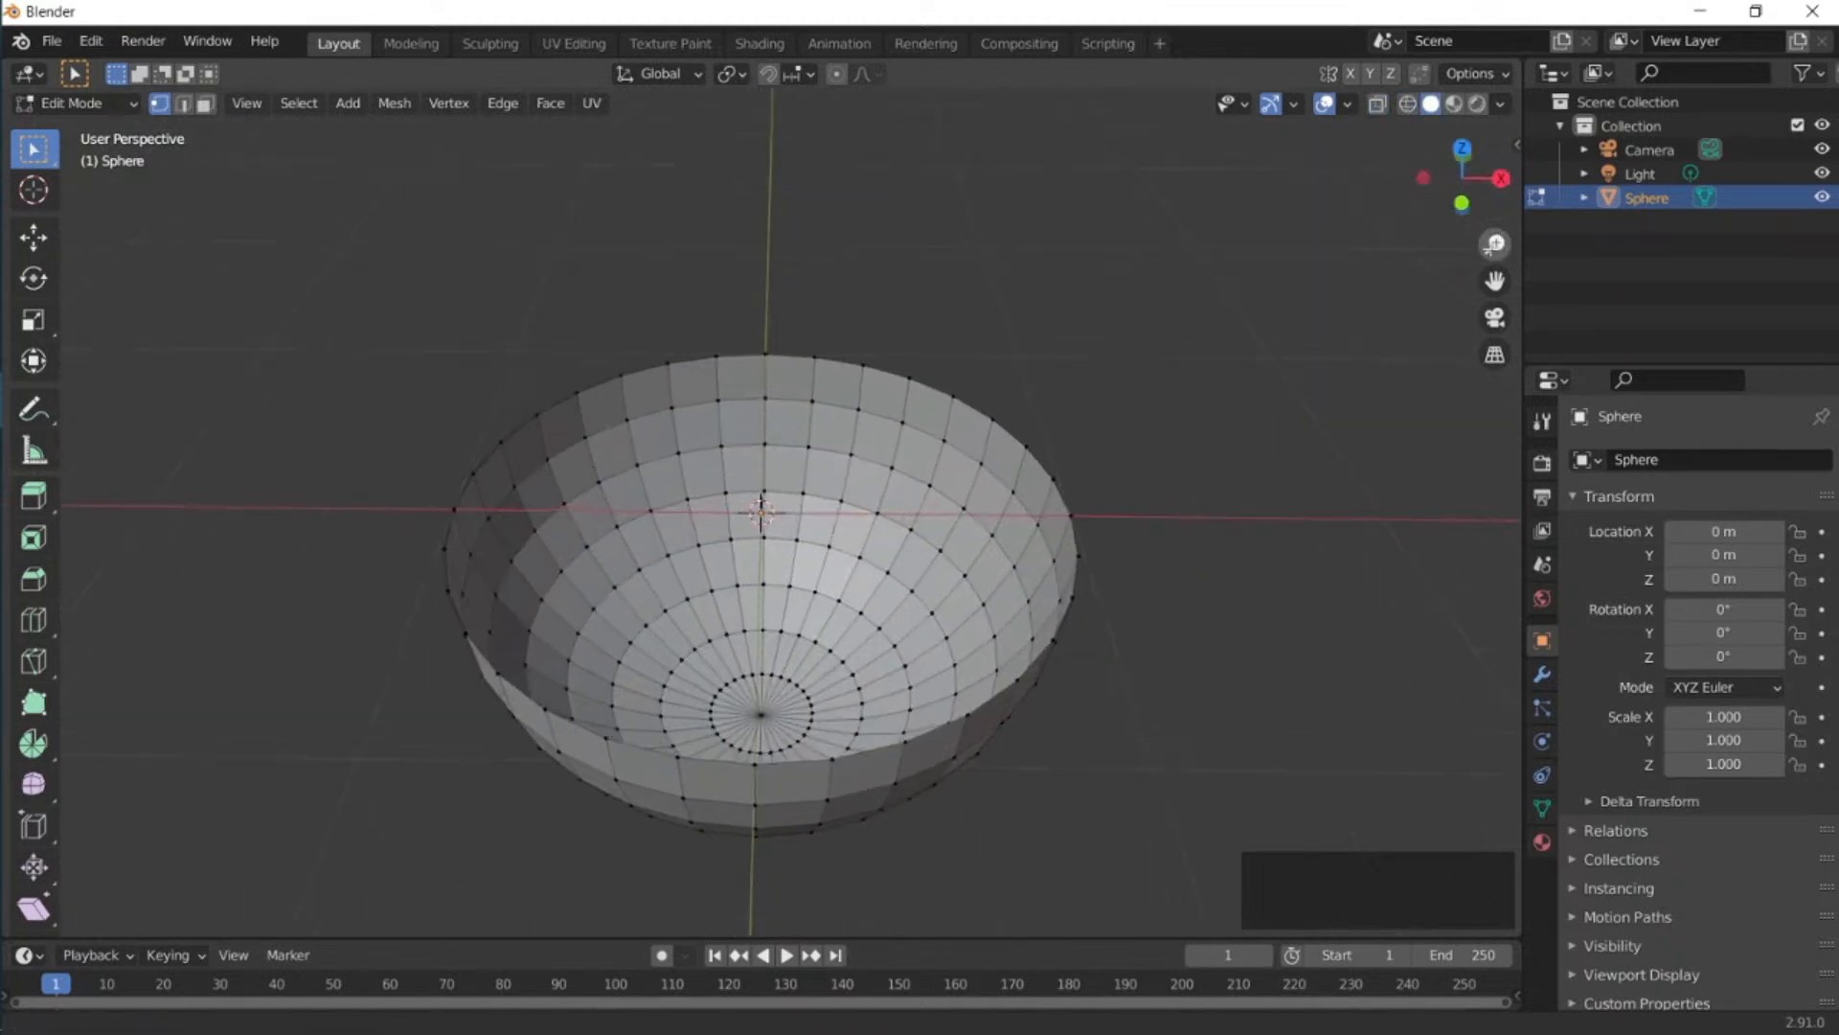
alt+click(911, 382)
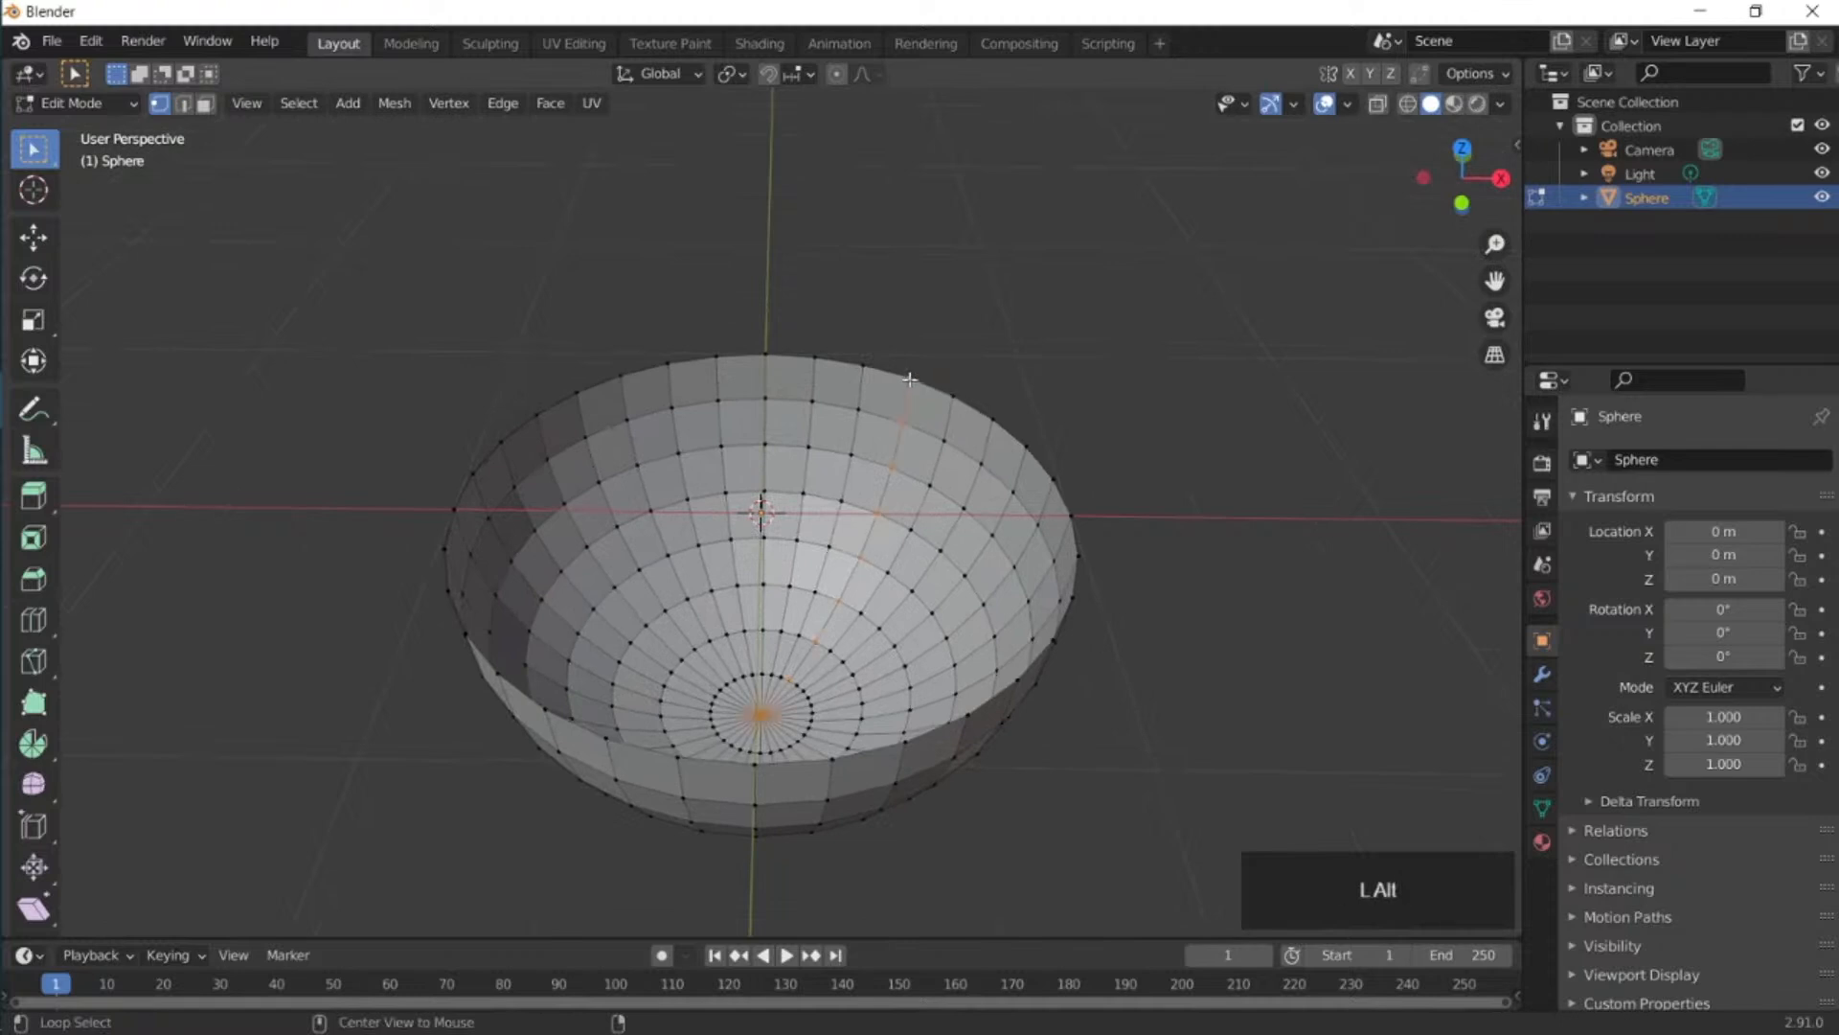
alt+click(909, 378)
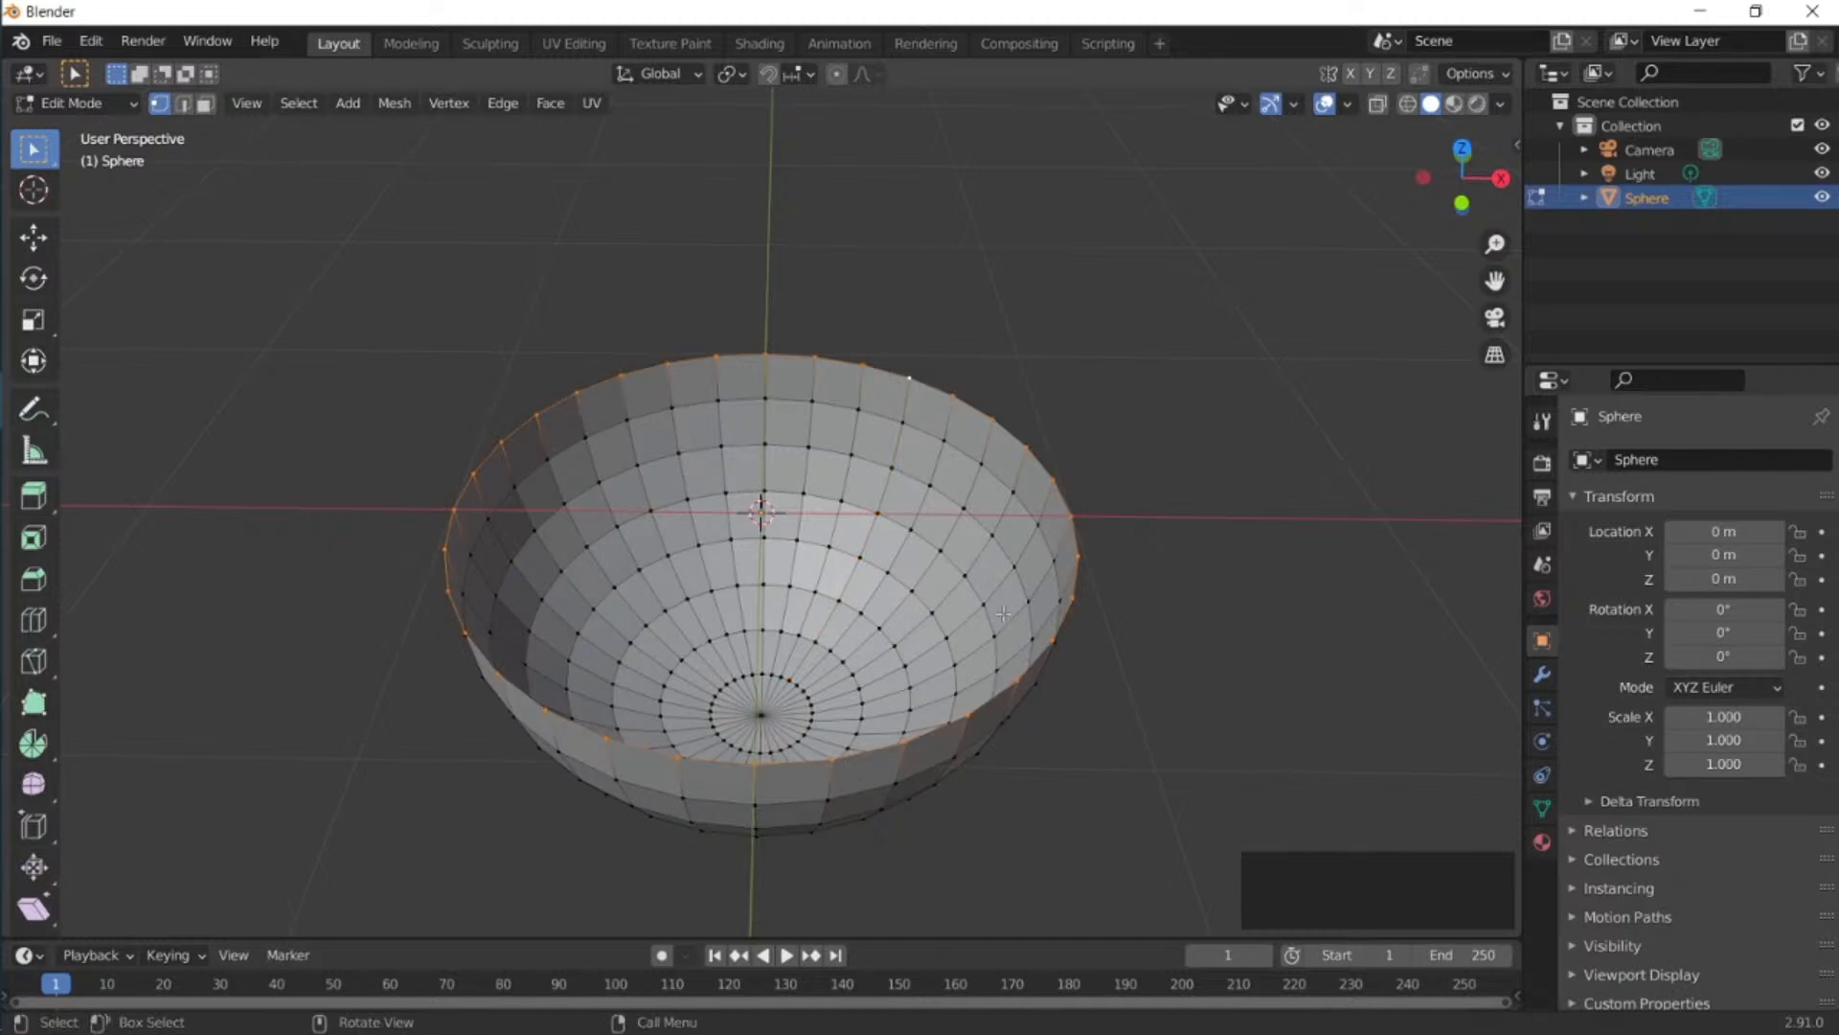
key(e)
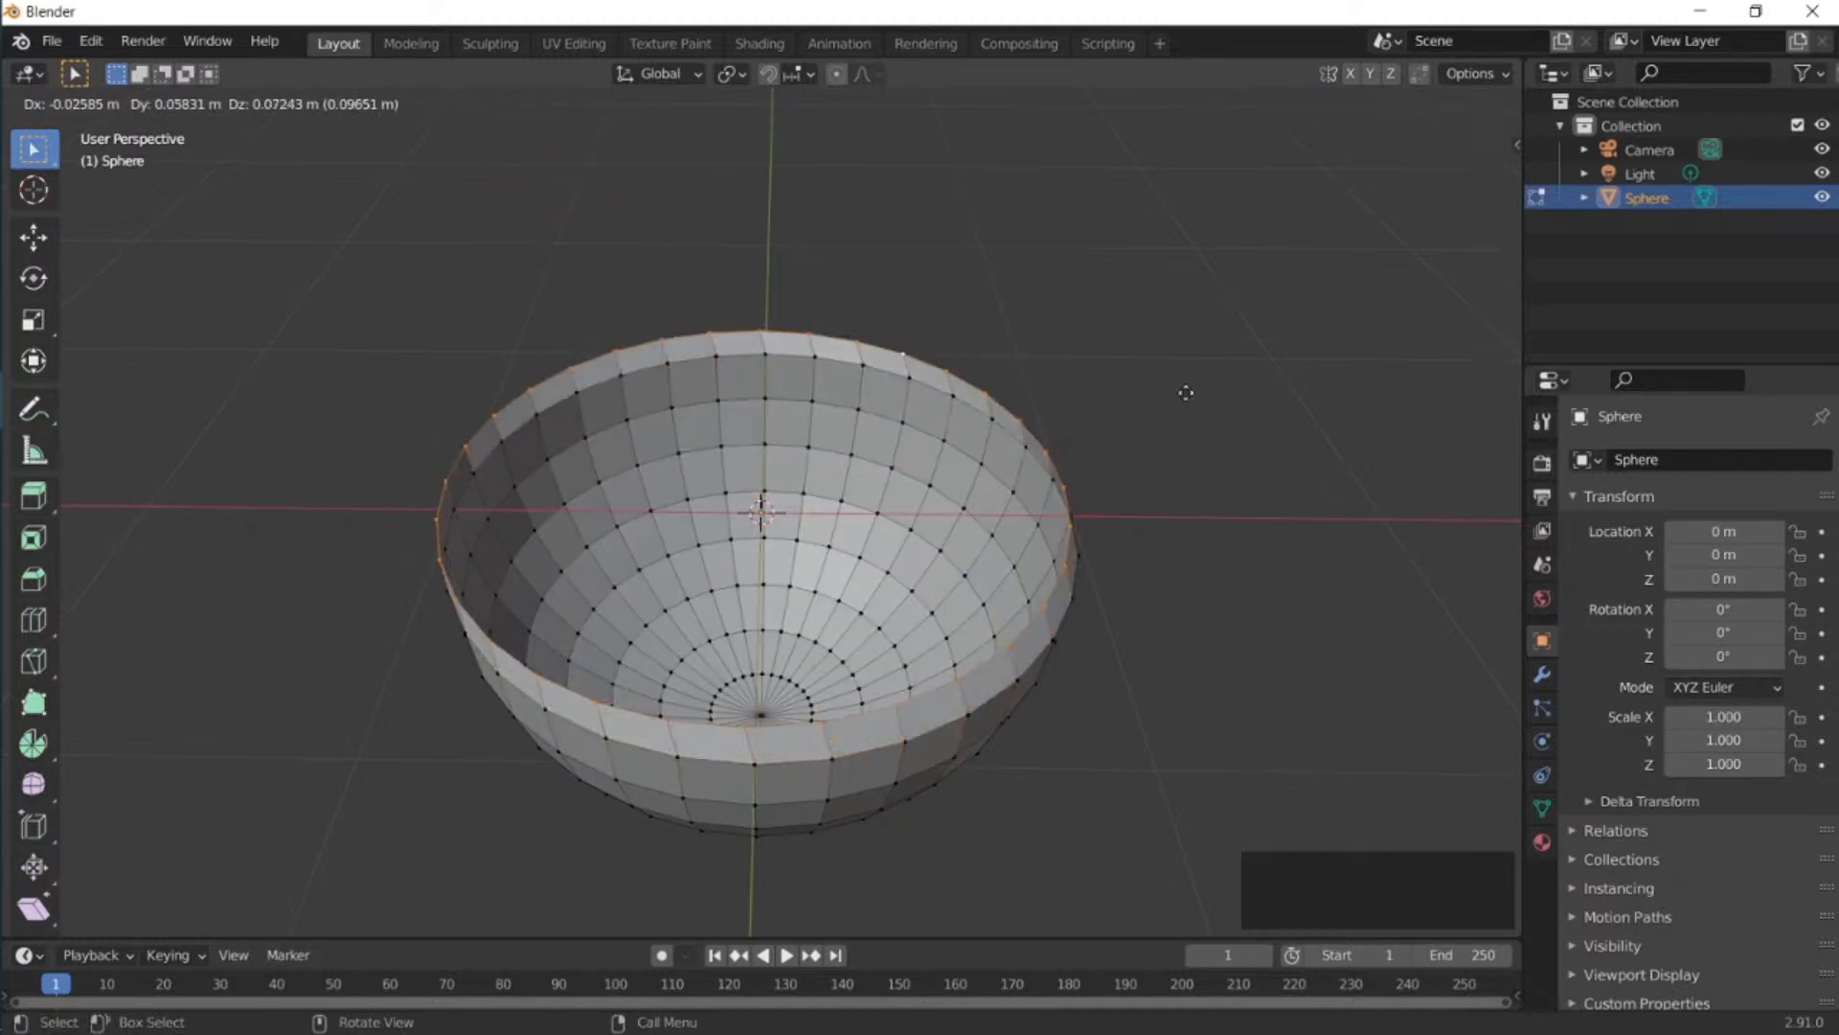
key(s)
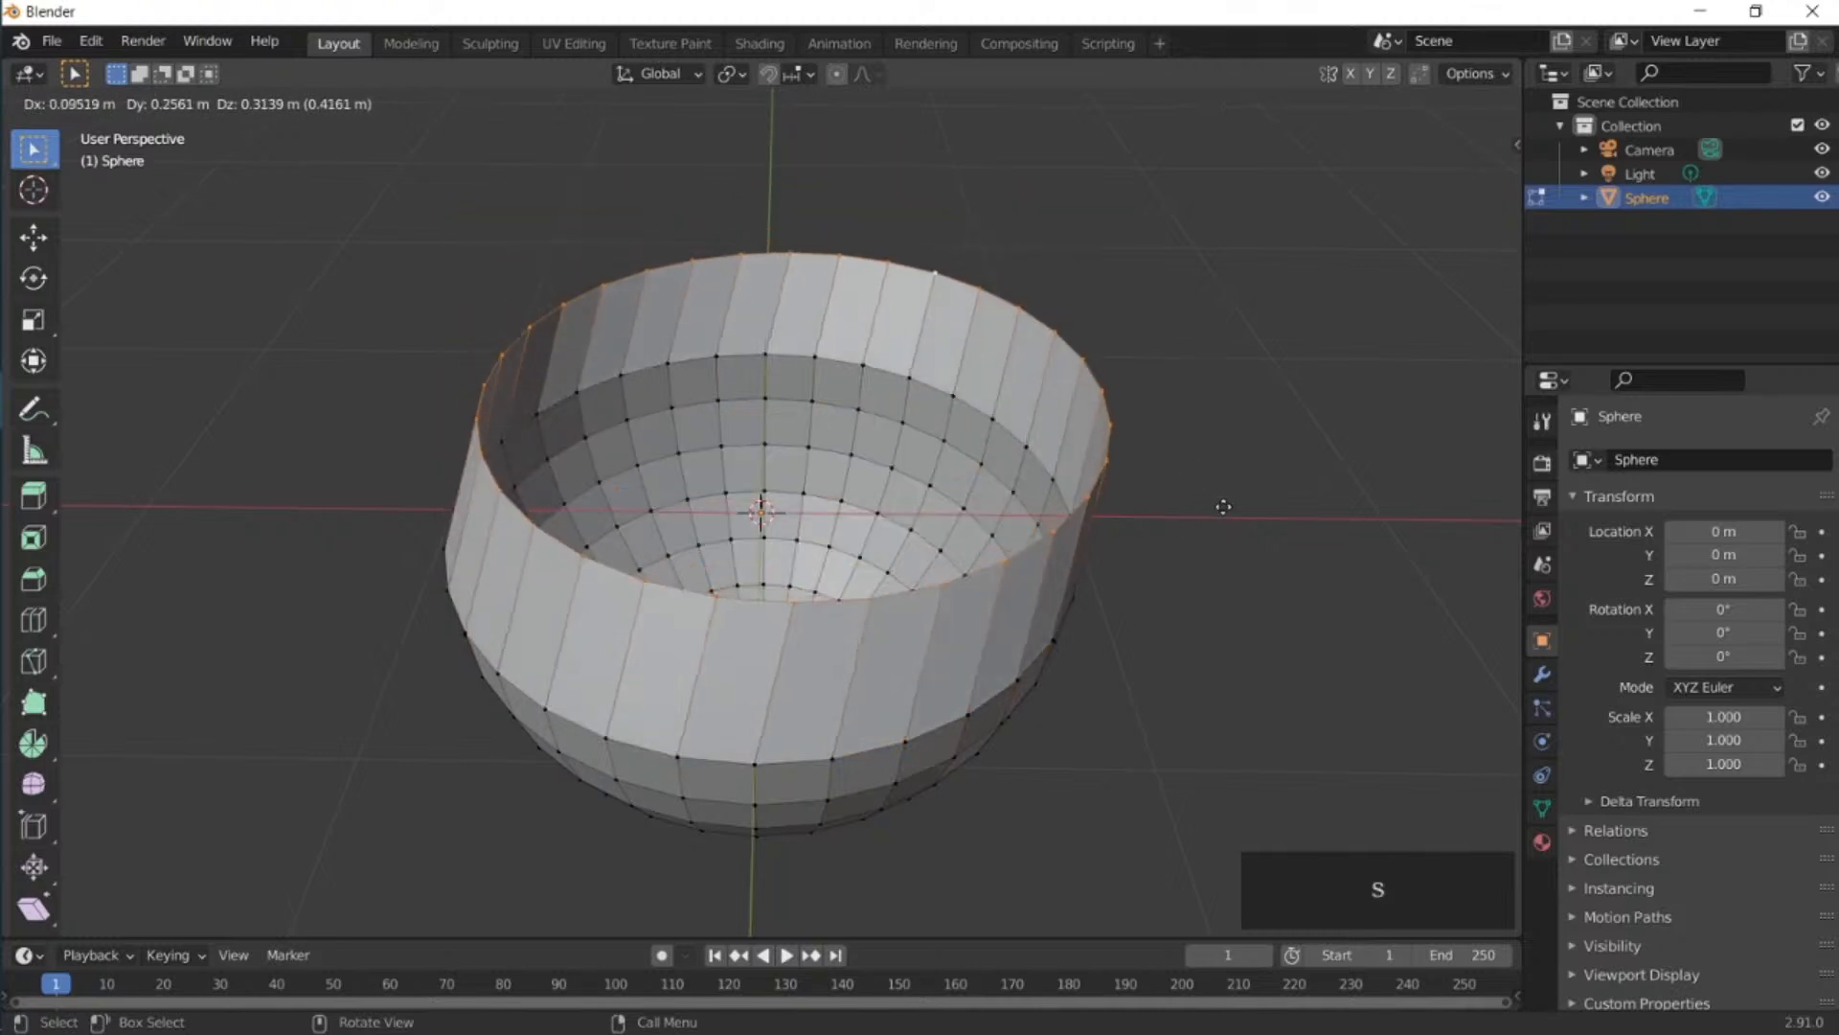
click(1159, 571)
Extrude the lip's inner edge about 0.085 m down along global Z, fill the opening with a face, and leave Edit Mode.
key(e)
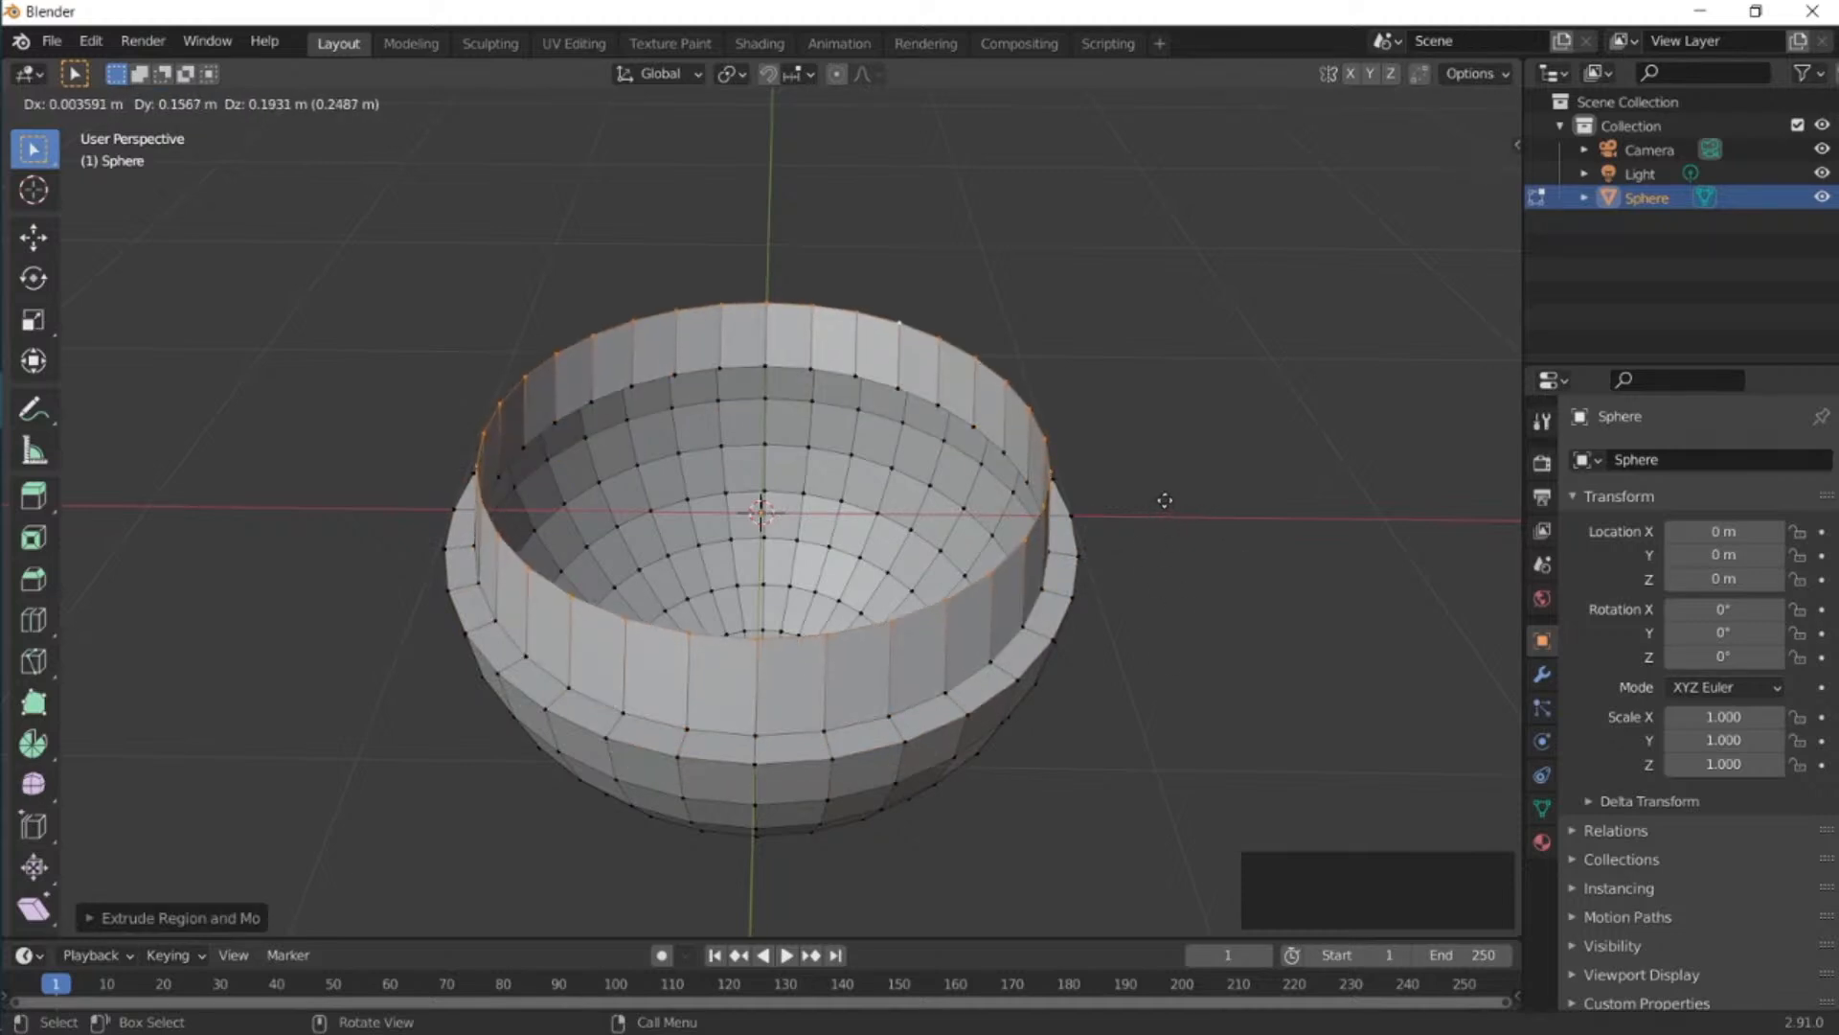
key(z)
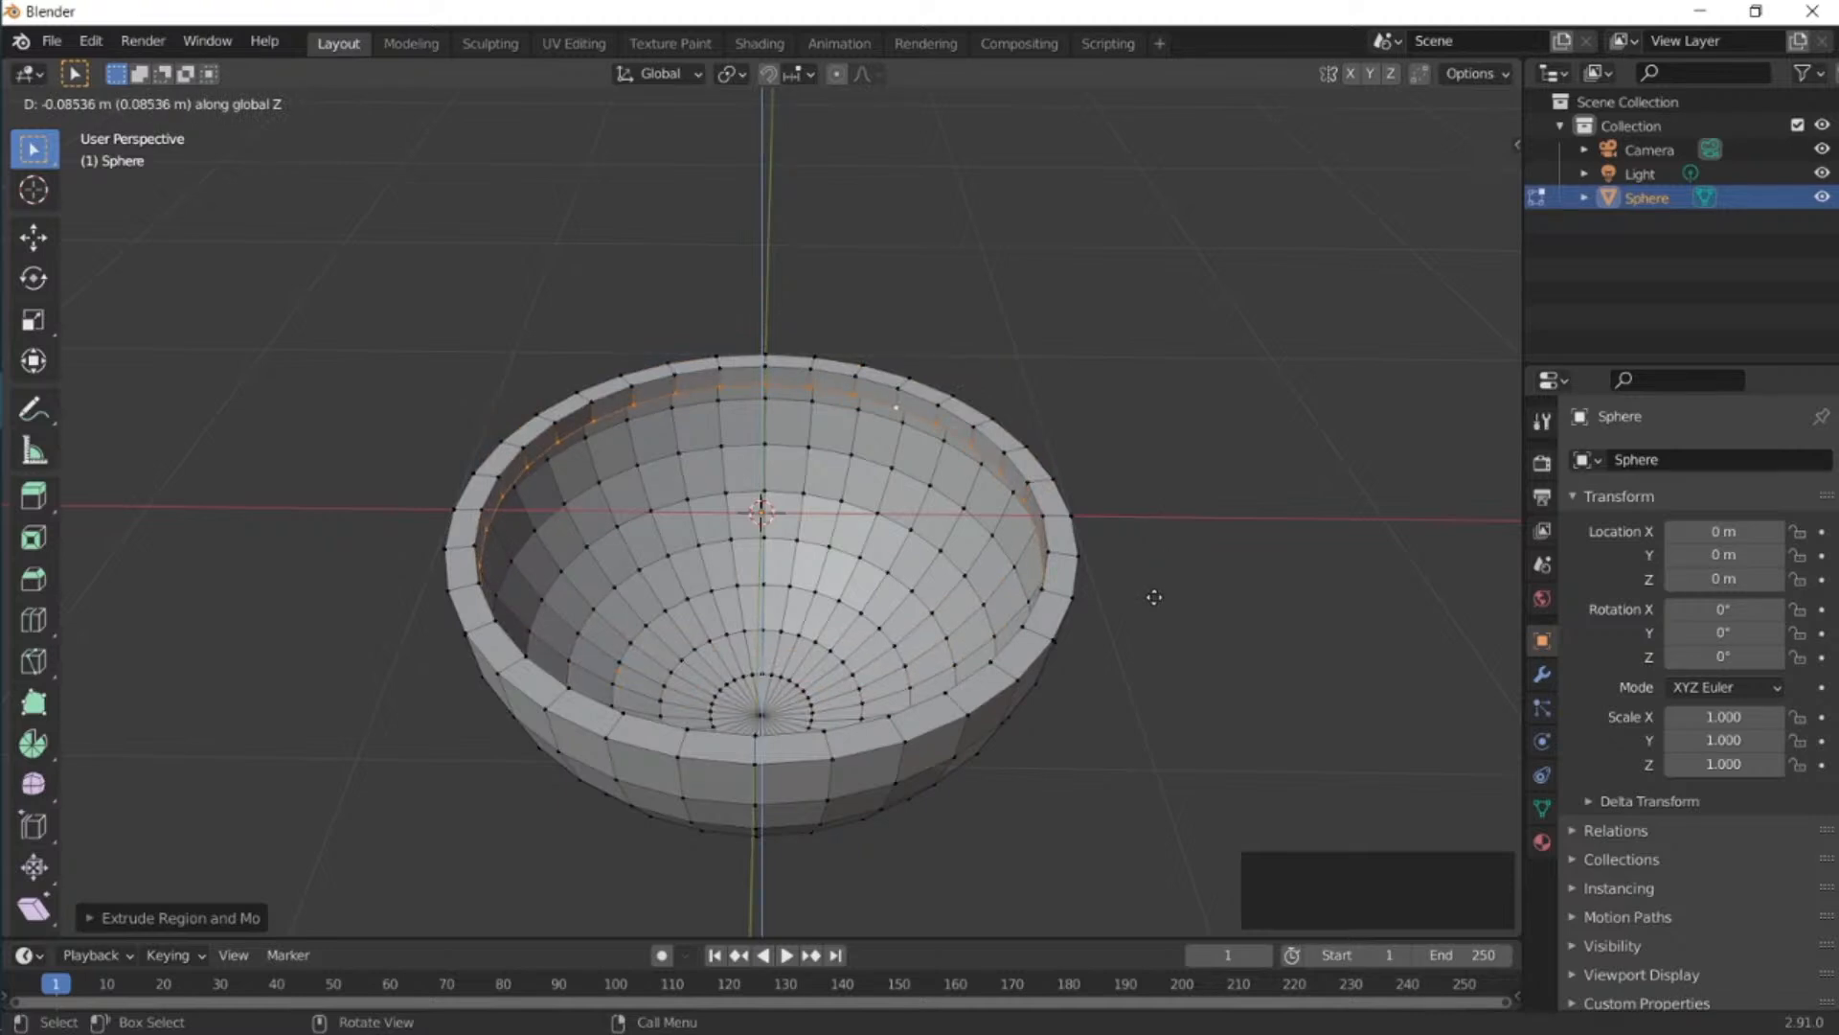
click(1154, 597)
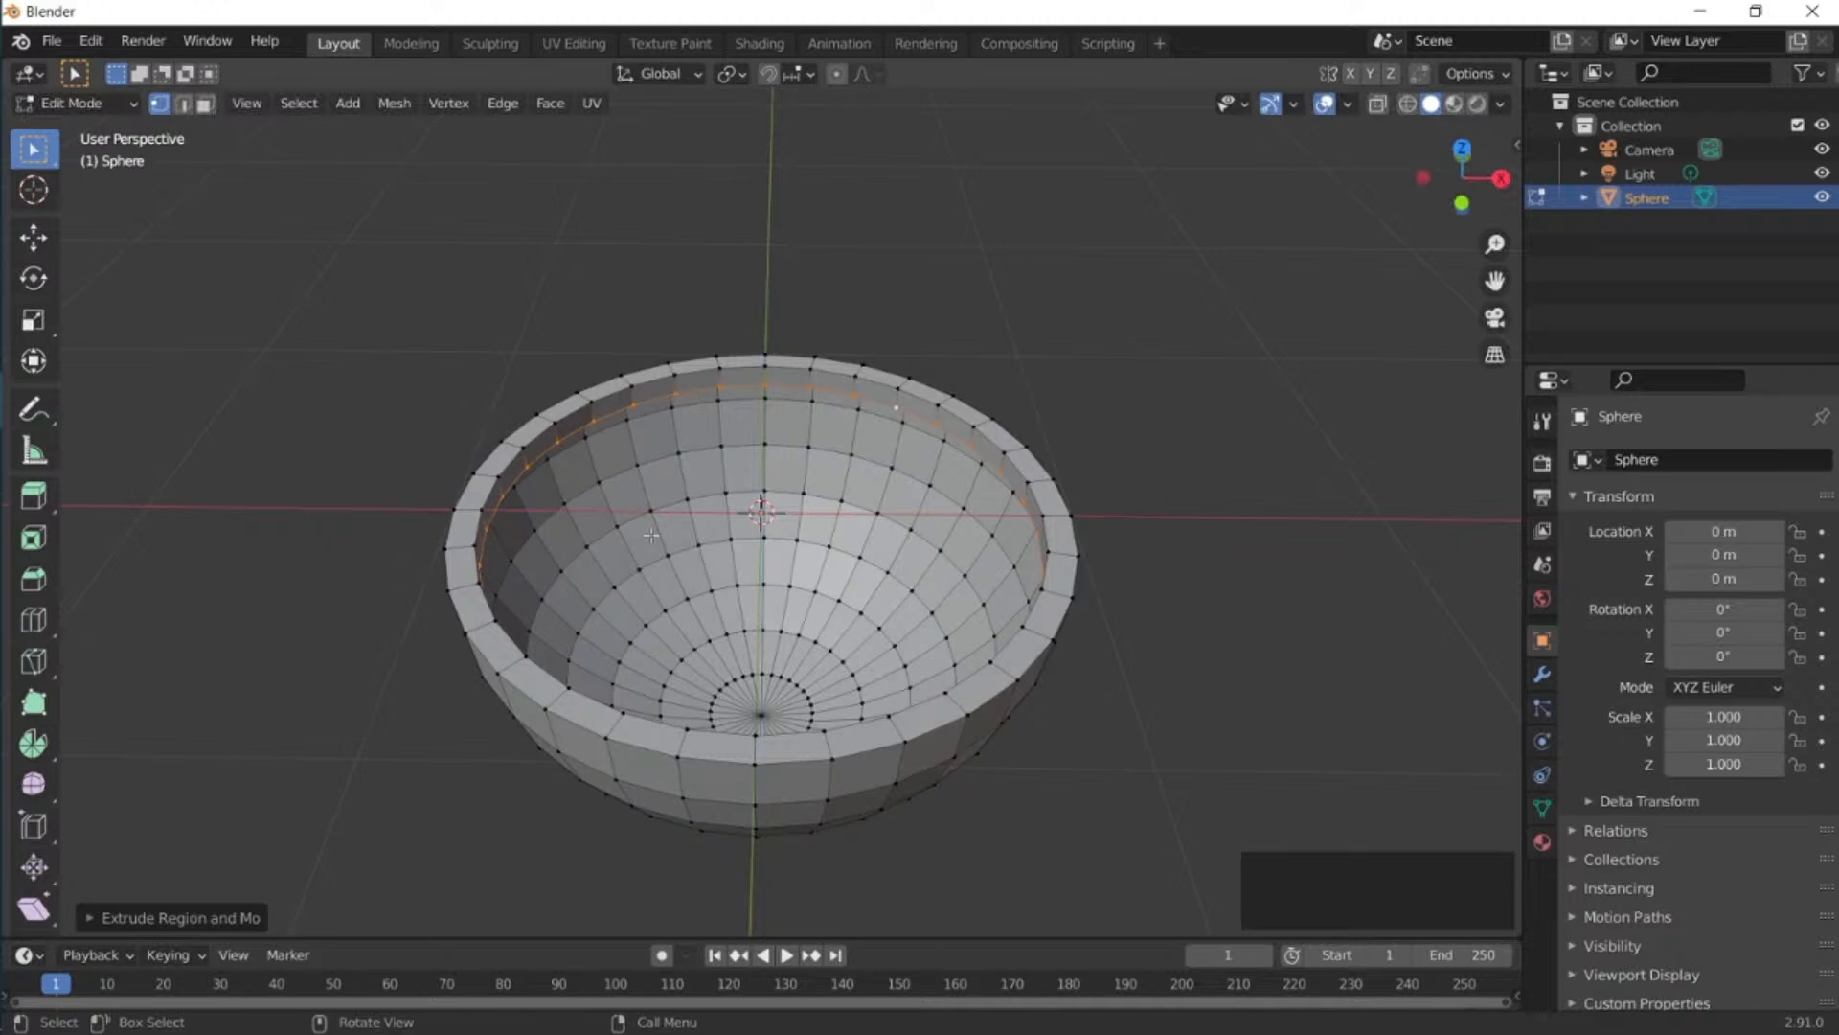
key(f)
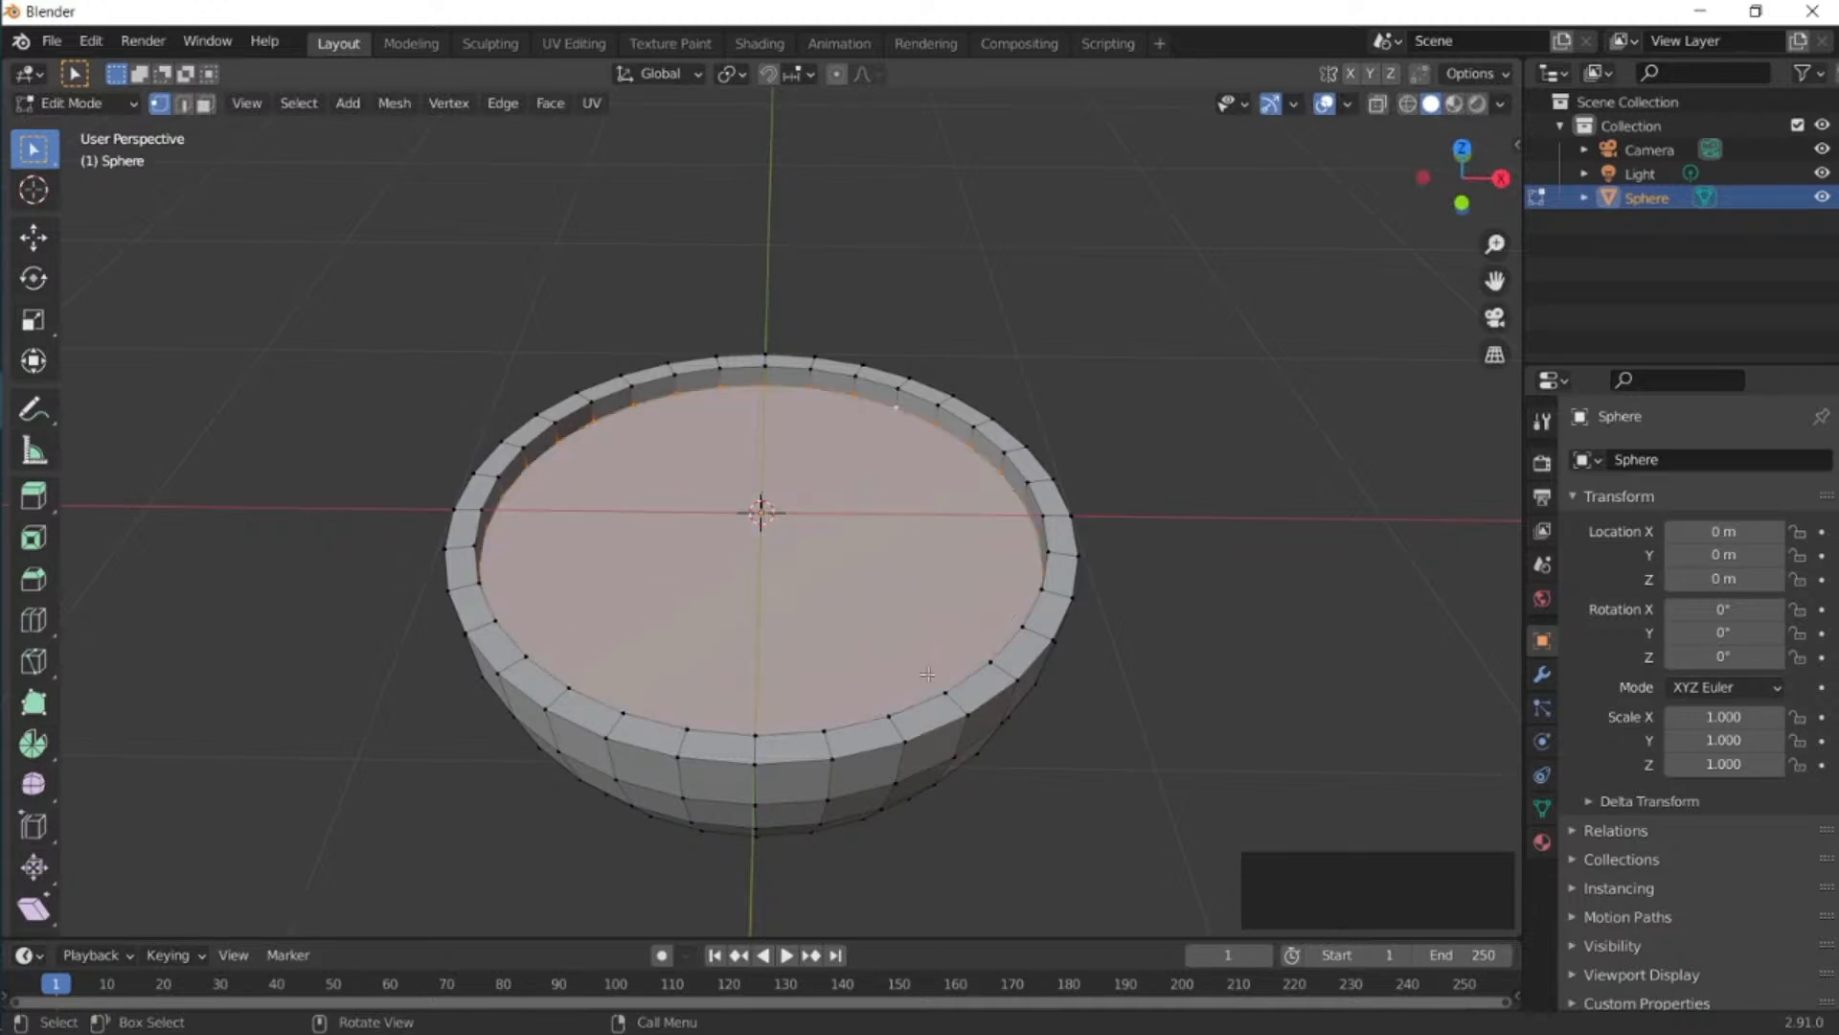
mouse_move(1458, 175)
mouse_down()
mouse_move(1473, 108)
mouse_move(1462, 170)
mouse_up()
key(Tab)
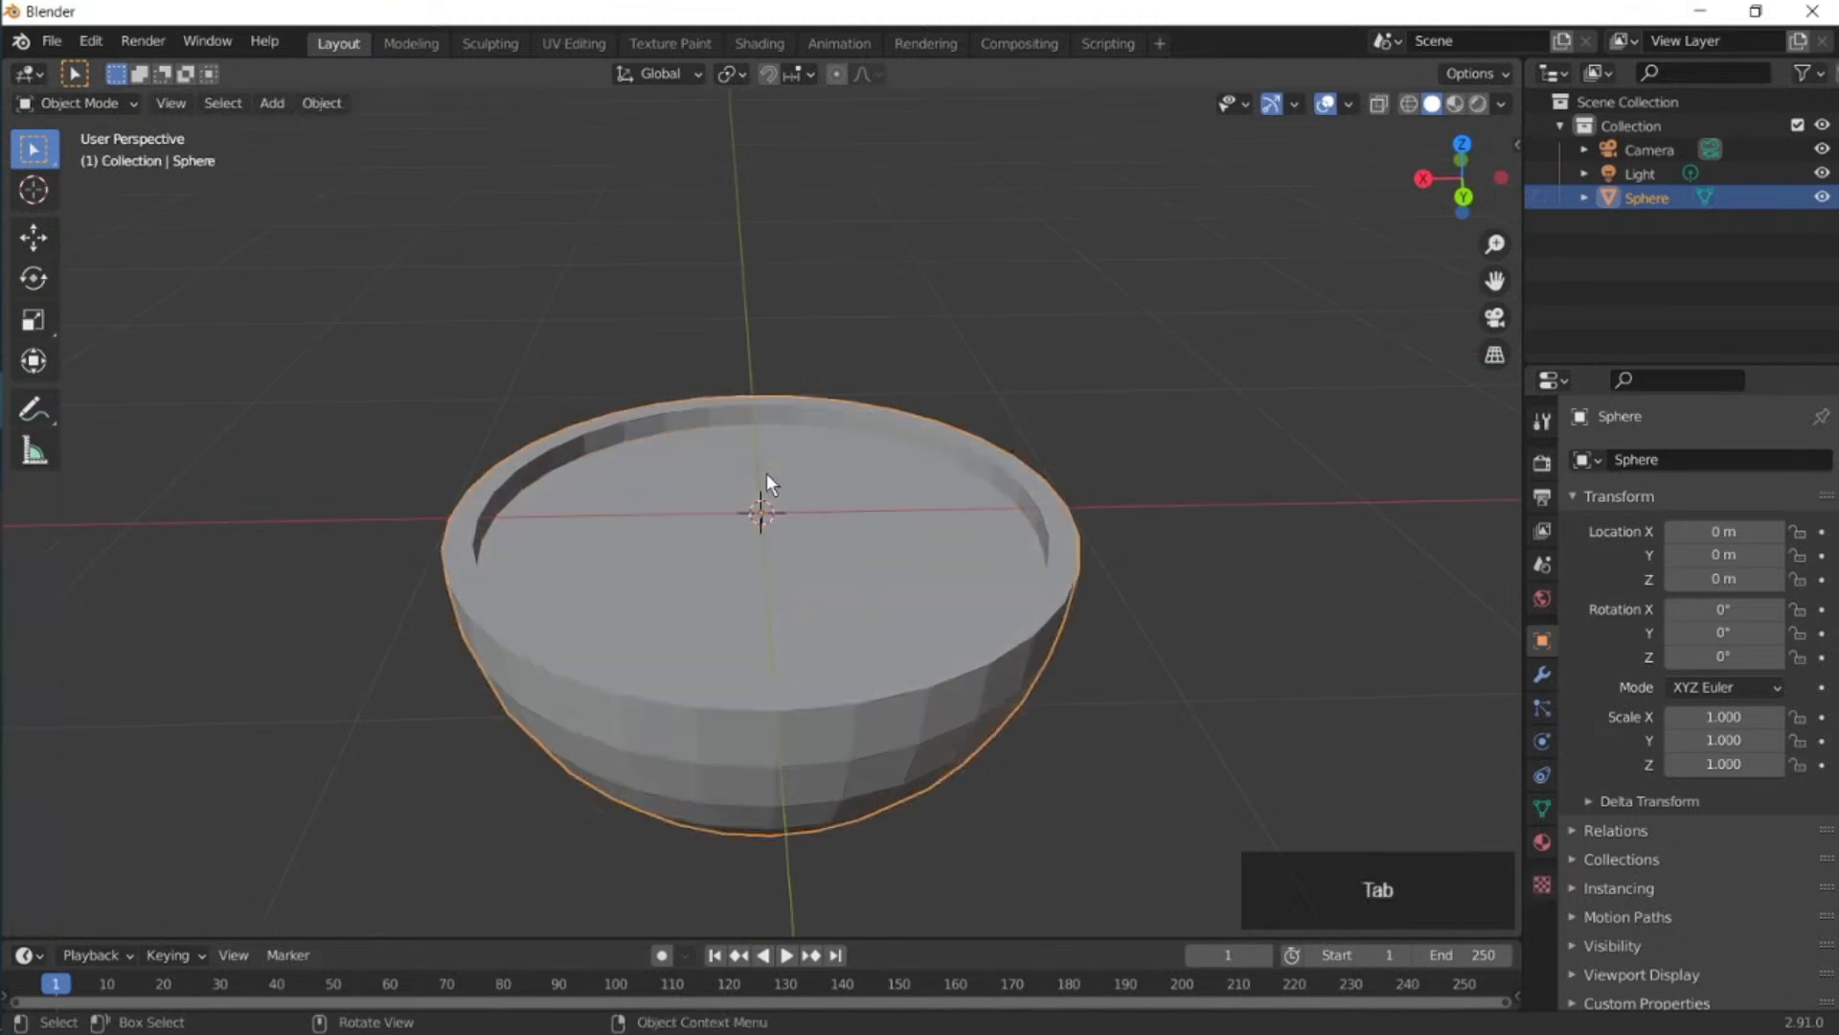
Shade the hemisphere smooth and enable Auto Smooth at 30° for its normals.
drag(1463, 178, 378, 793)
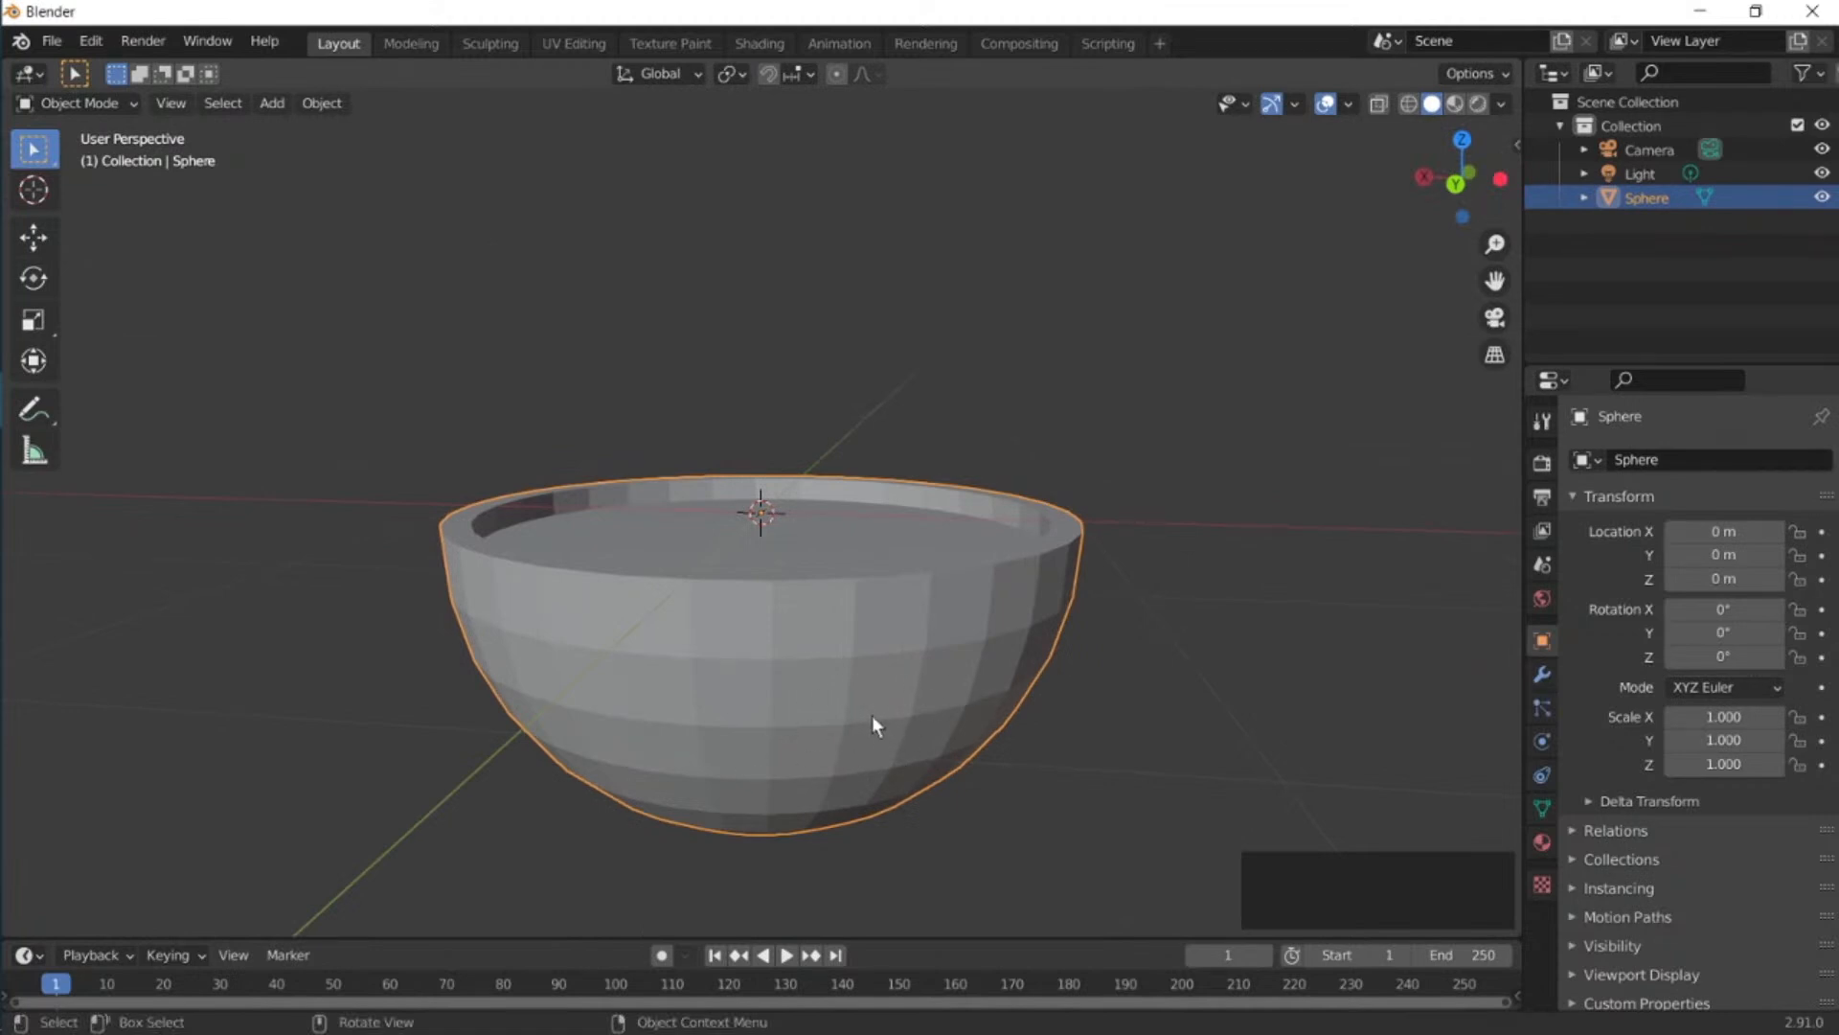
right_click(893, 699)
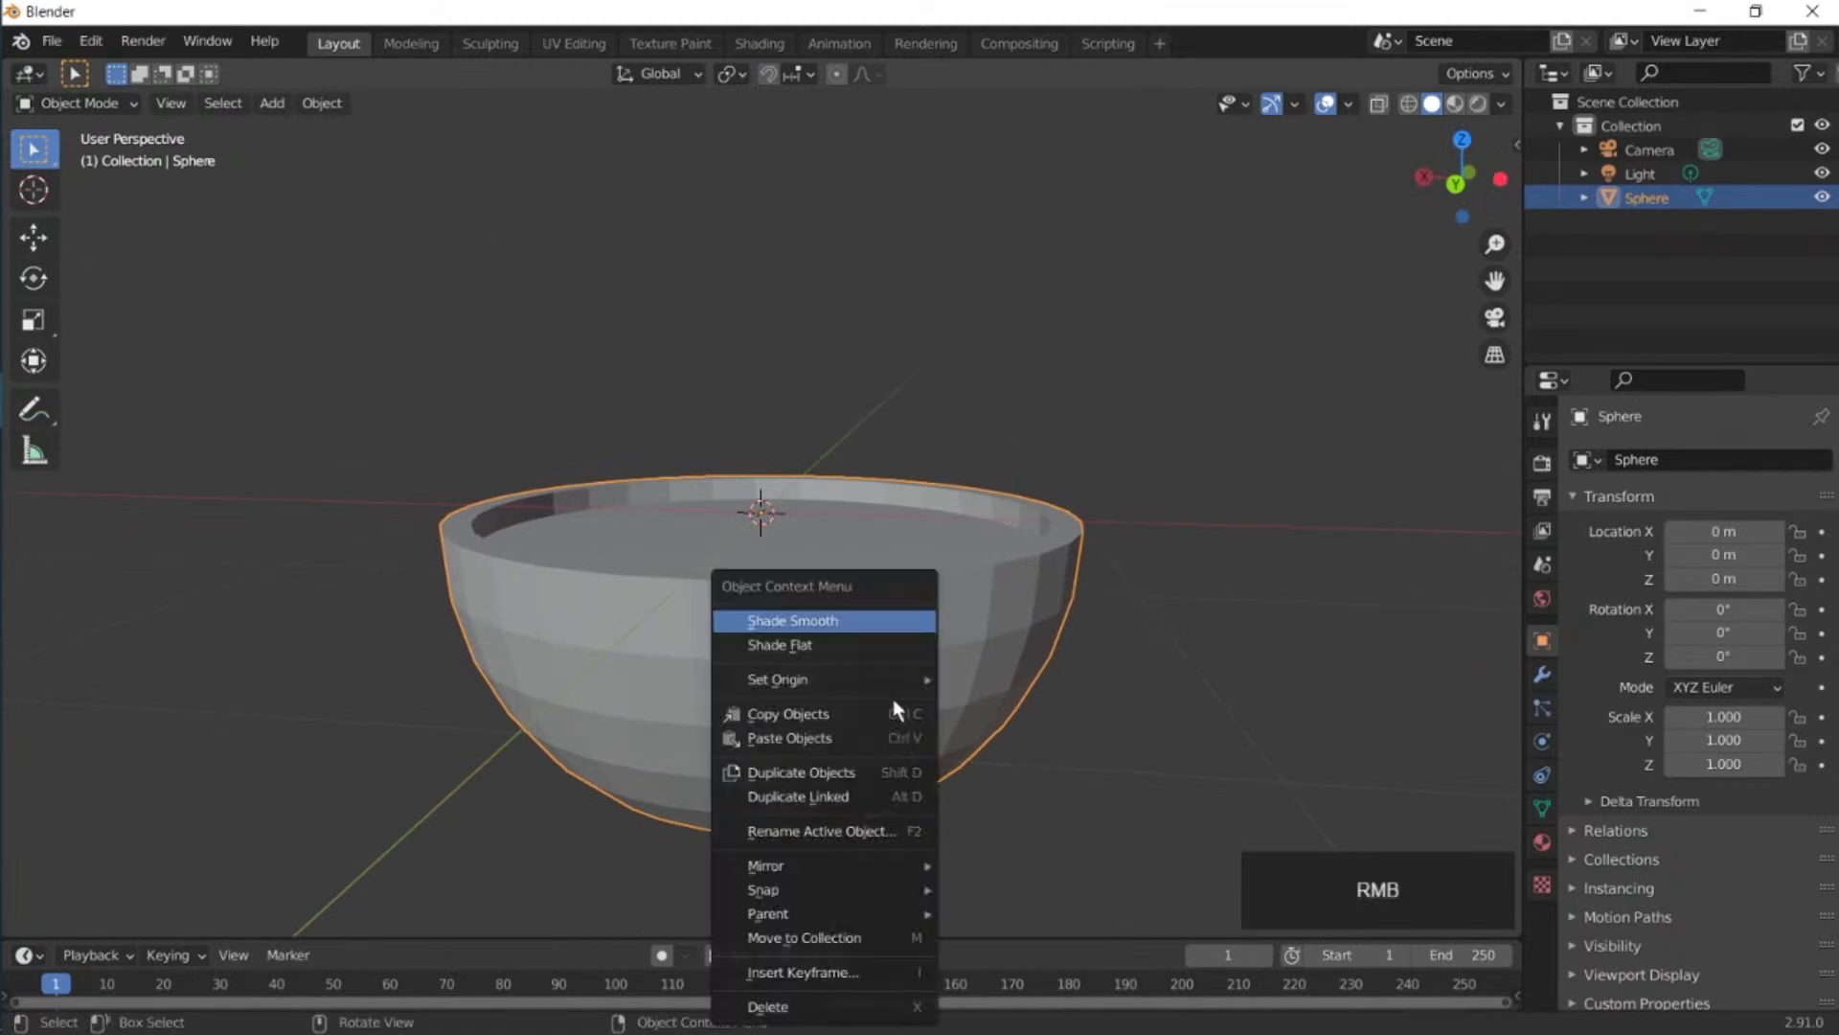
click(828, 620)
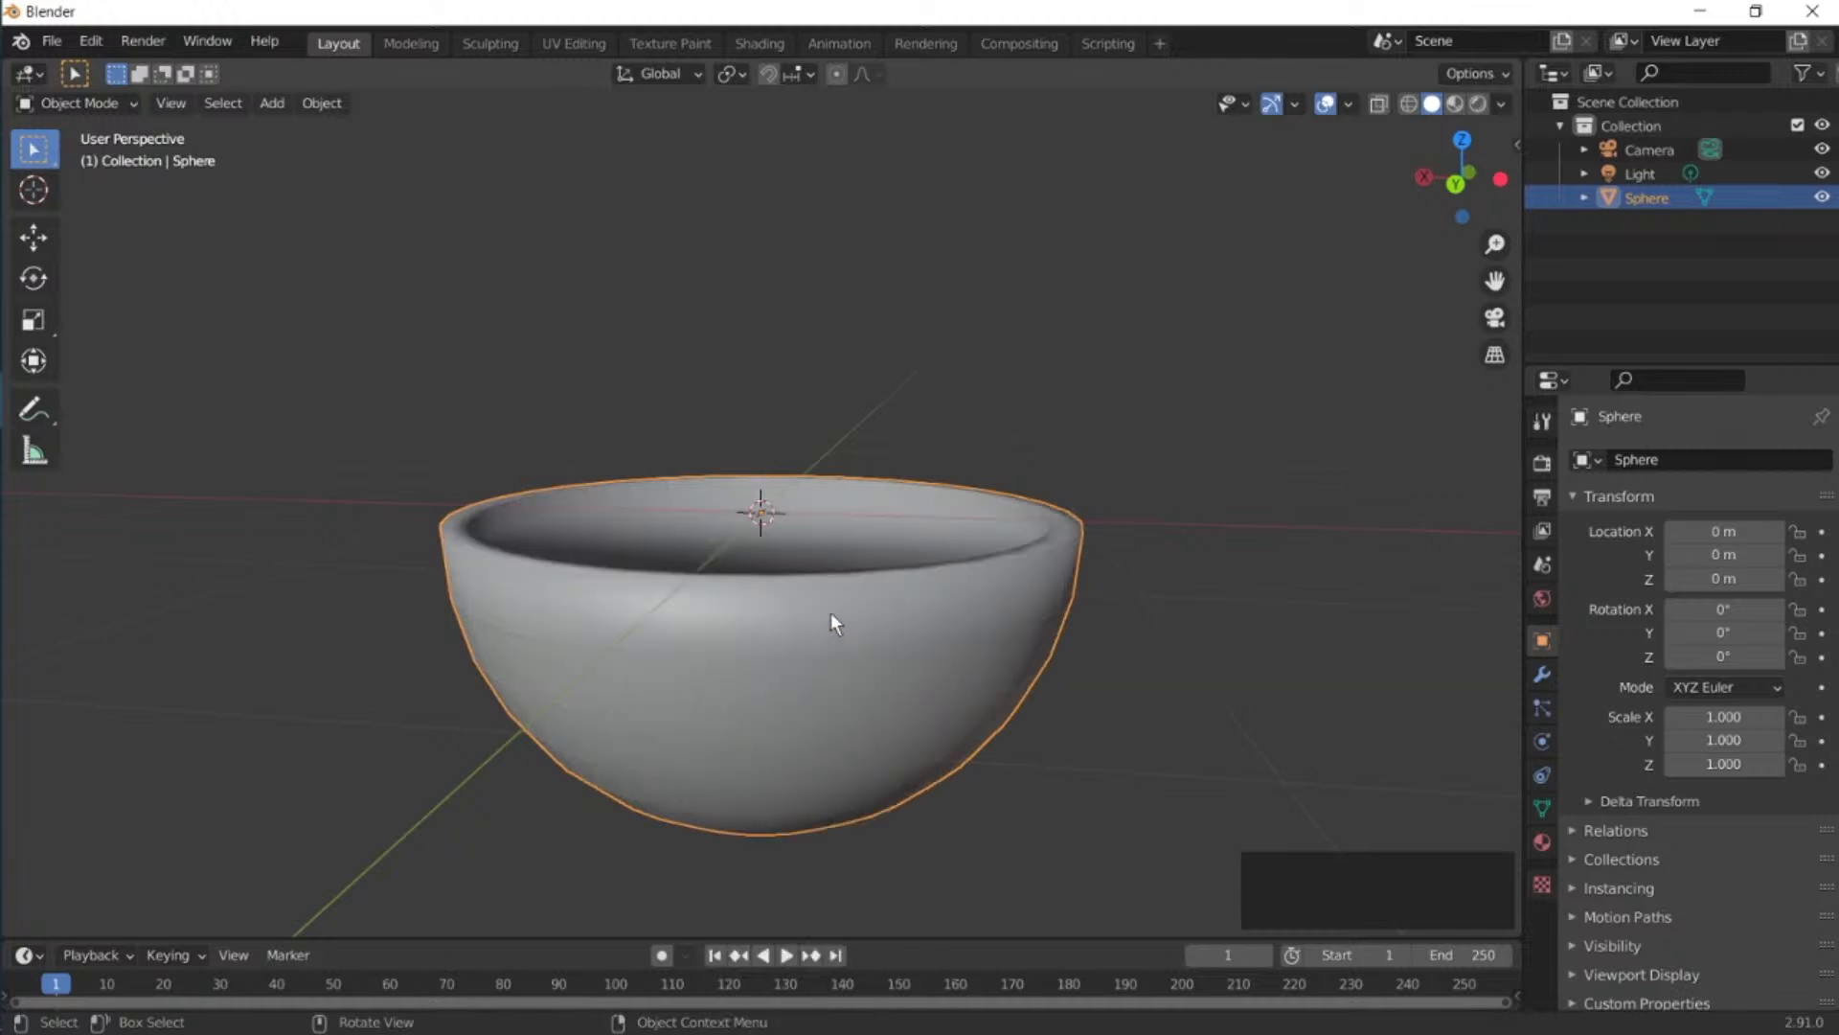
drag(1498, 179, 1120, 312)
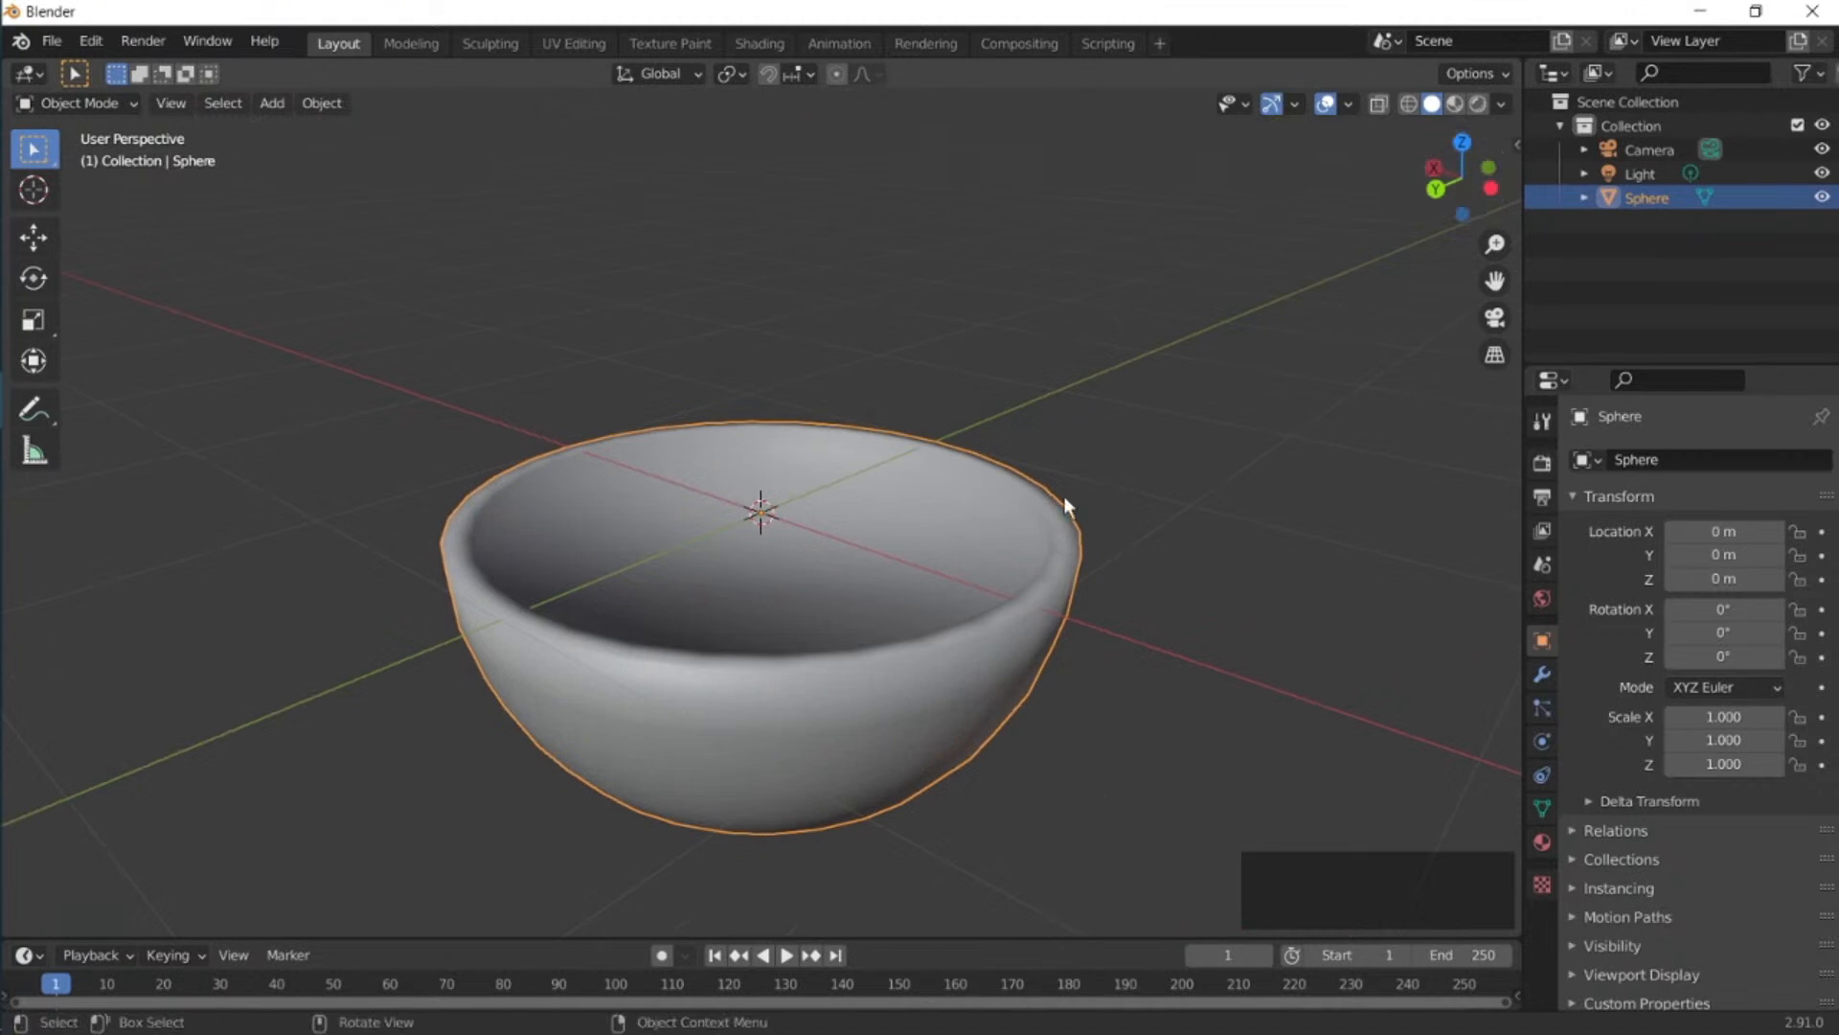
click(1542, 806)
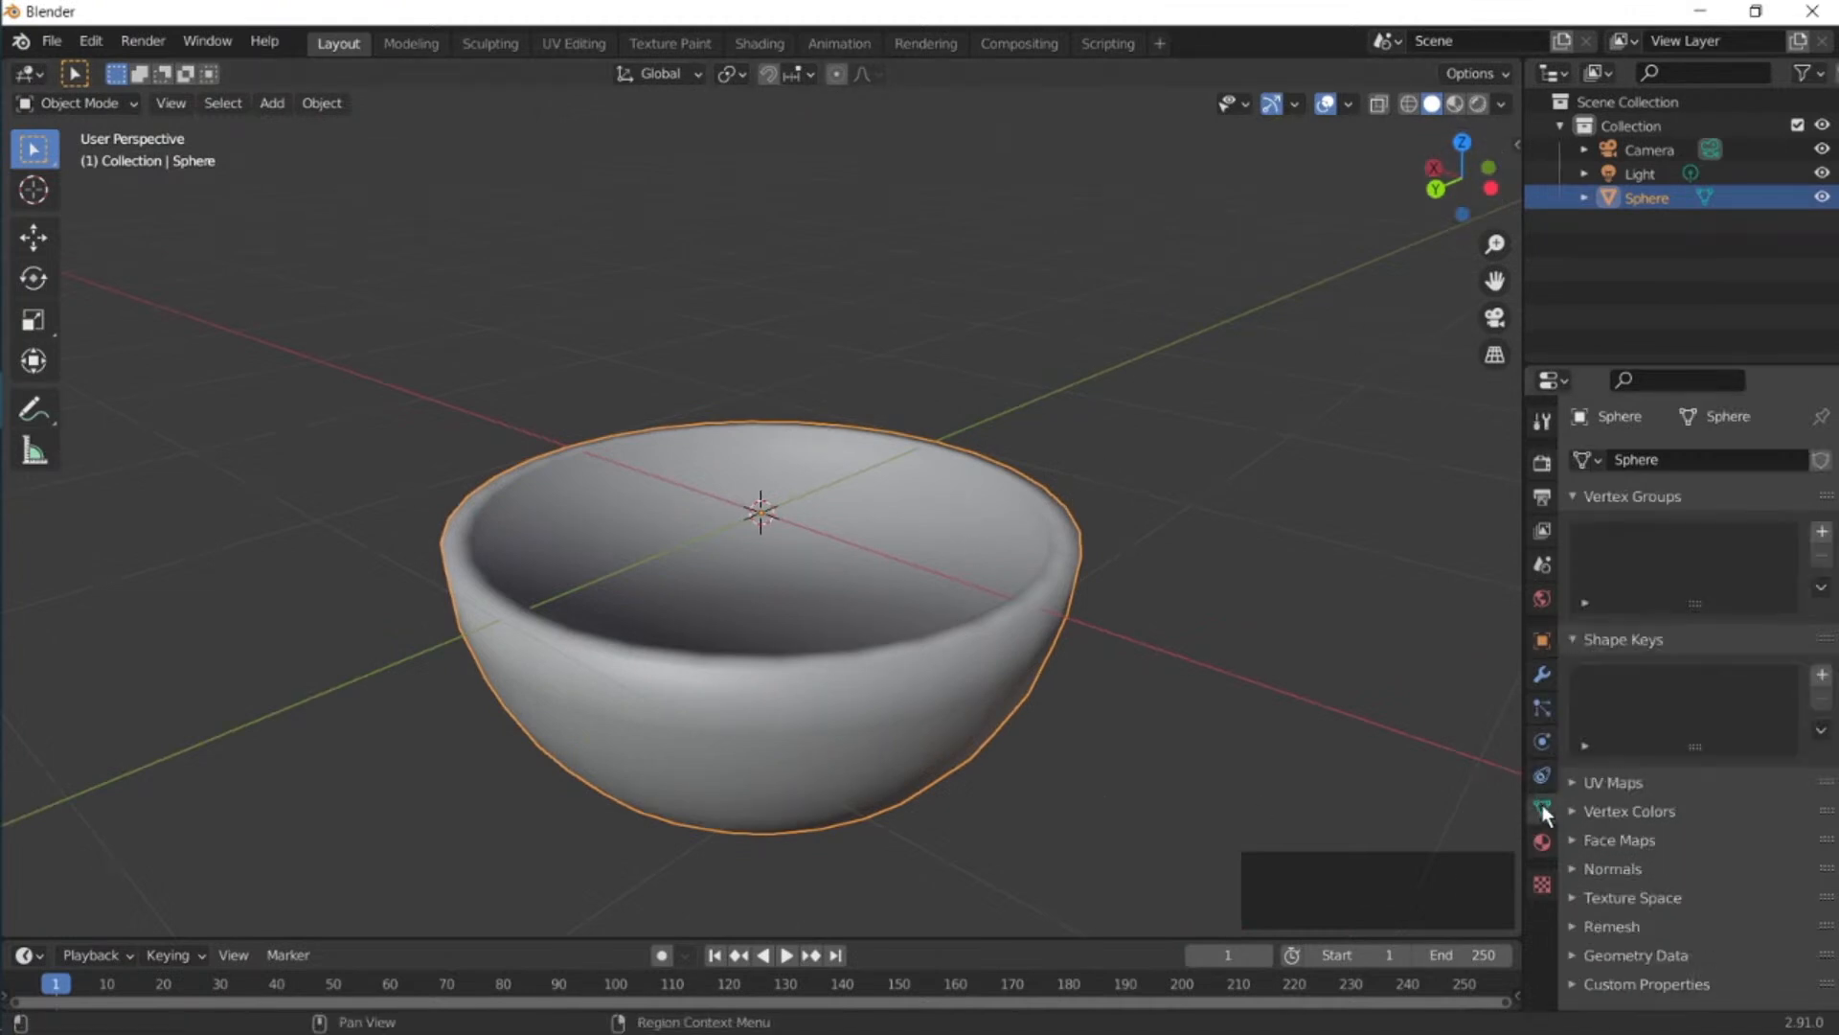
click(1613, 869)
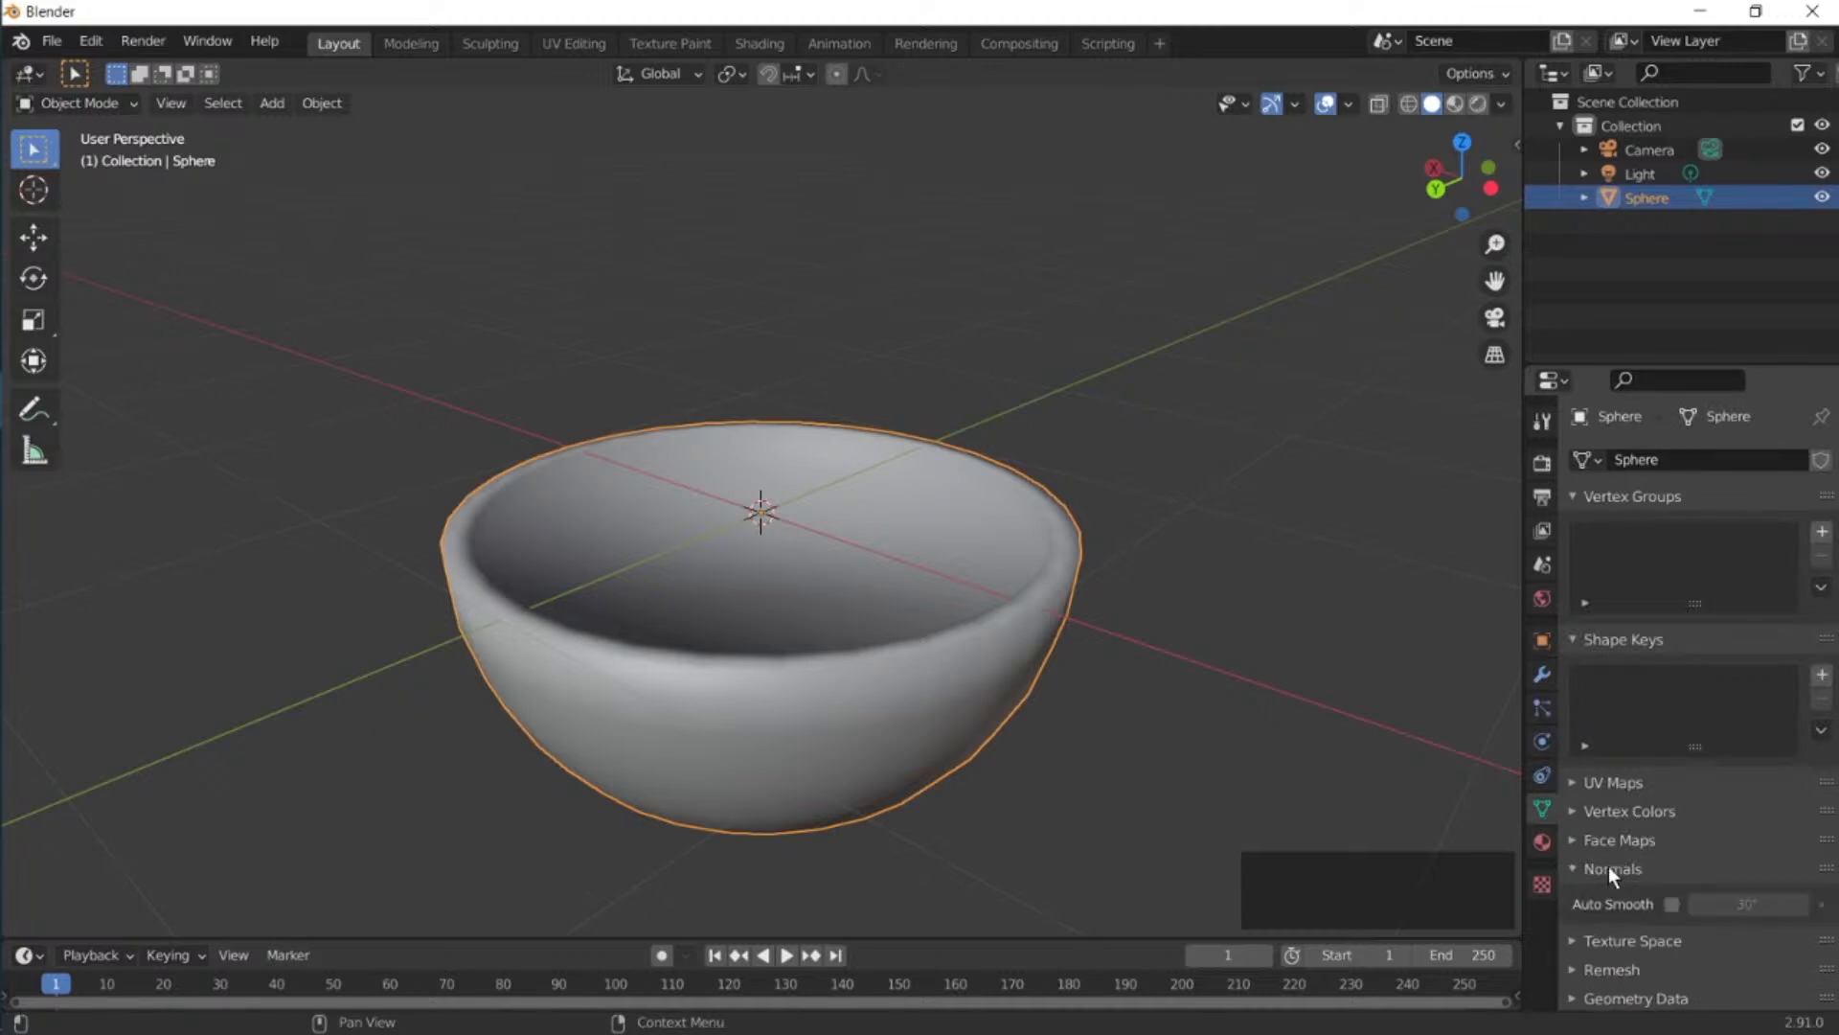
click(1672, 904)
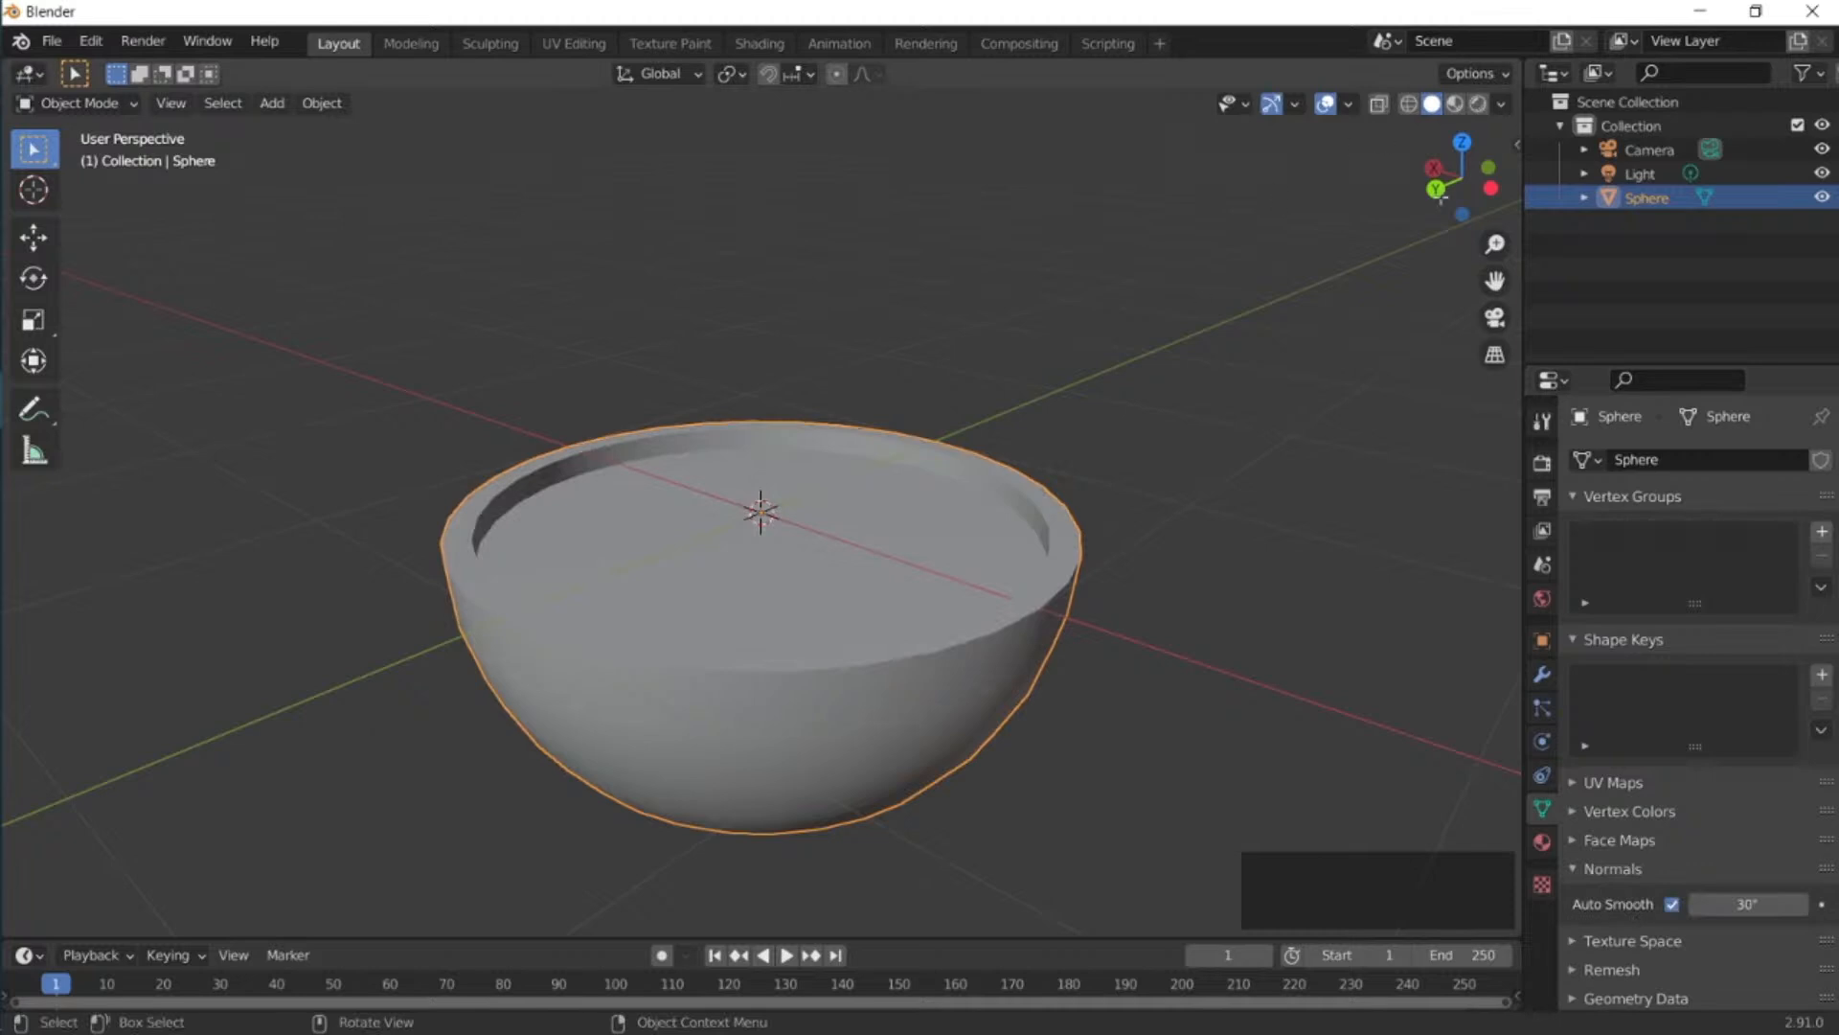
In a top wireframe view, add a plane at the hemisphere's centre and scale it down to about 0.28.
mouse_move(1469, 196)
mouse_down()
mouse_move(1473, 235)
mouse_move(1468, 203)
mouse_up()
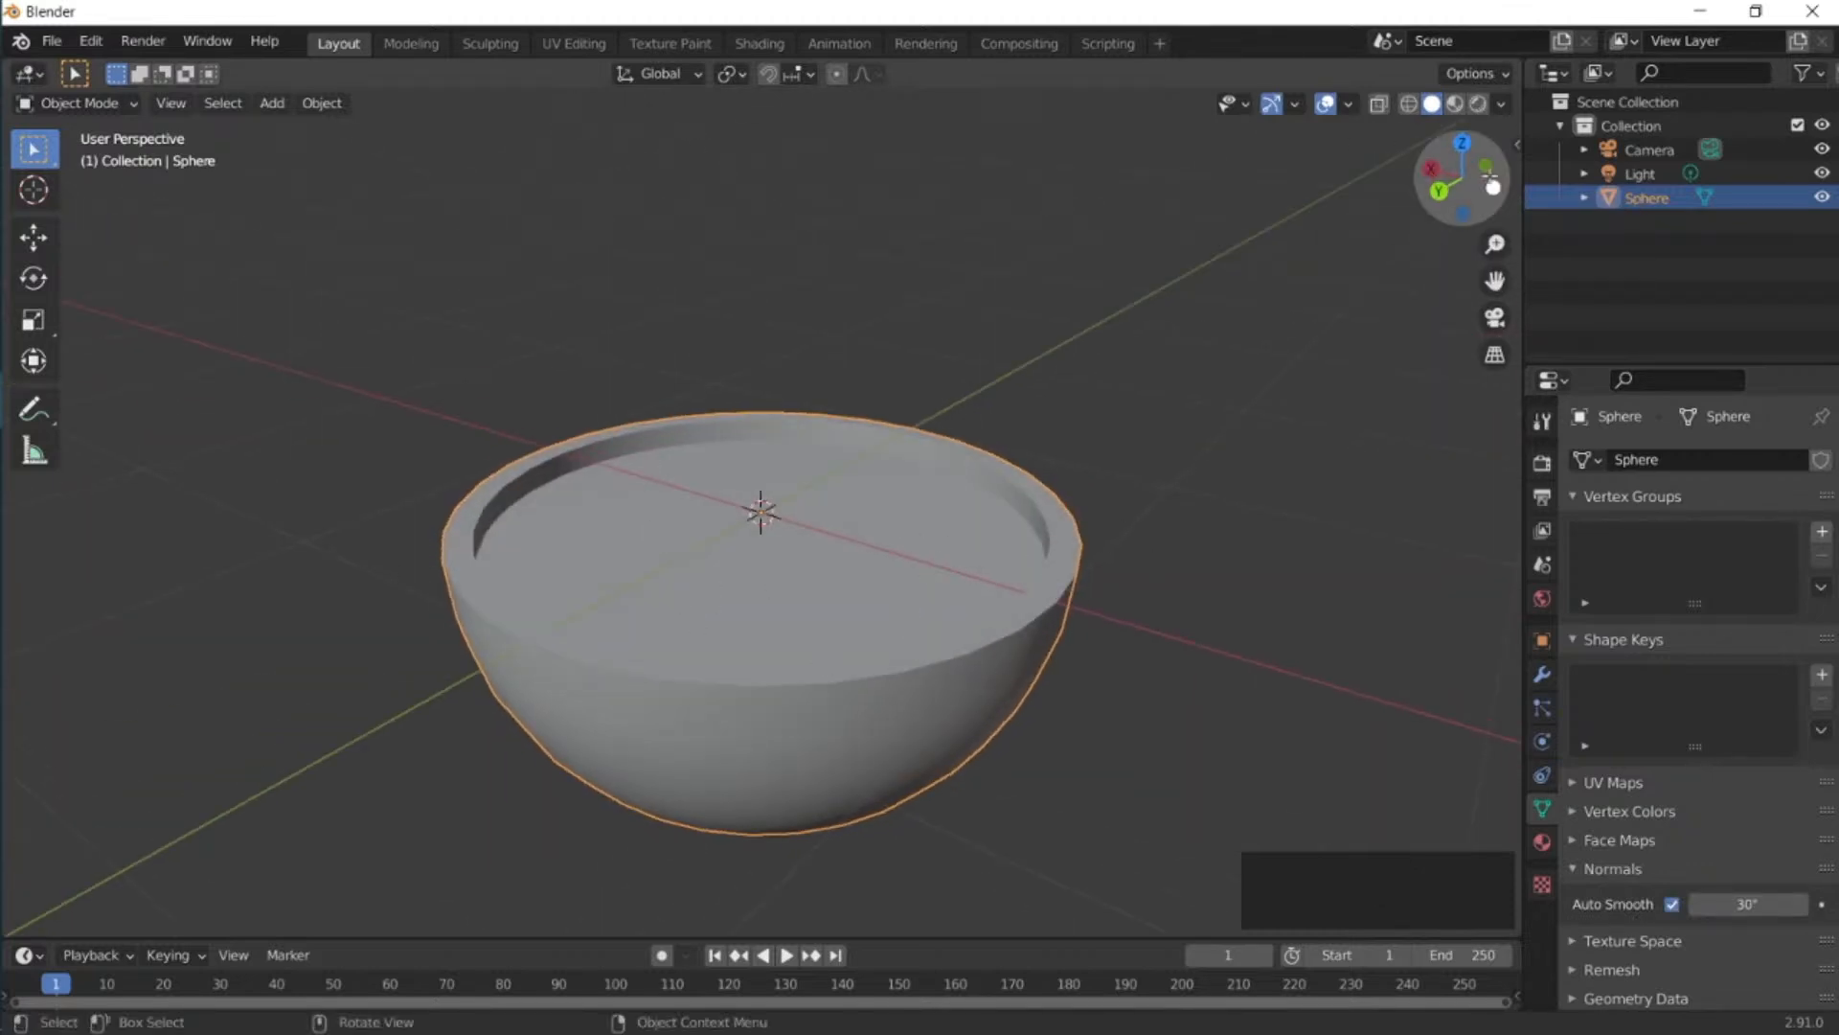
mouse_move(1466, 189)
mouse_down()
mouse_move(1466, 158)
mouse_move(1466, 188)
mouse_up()
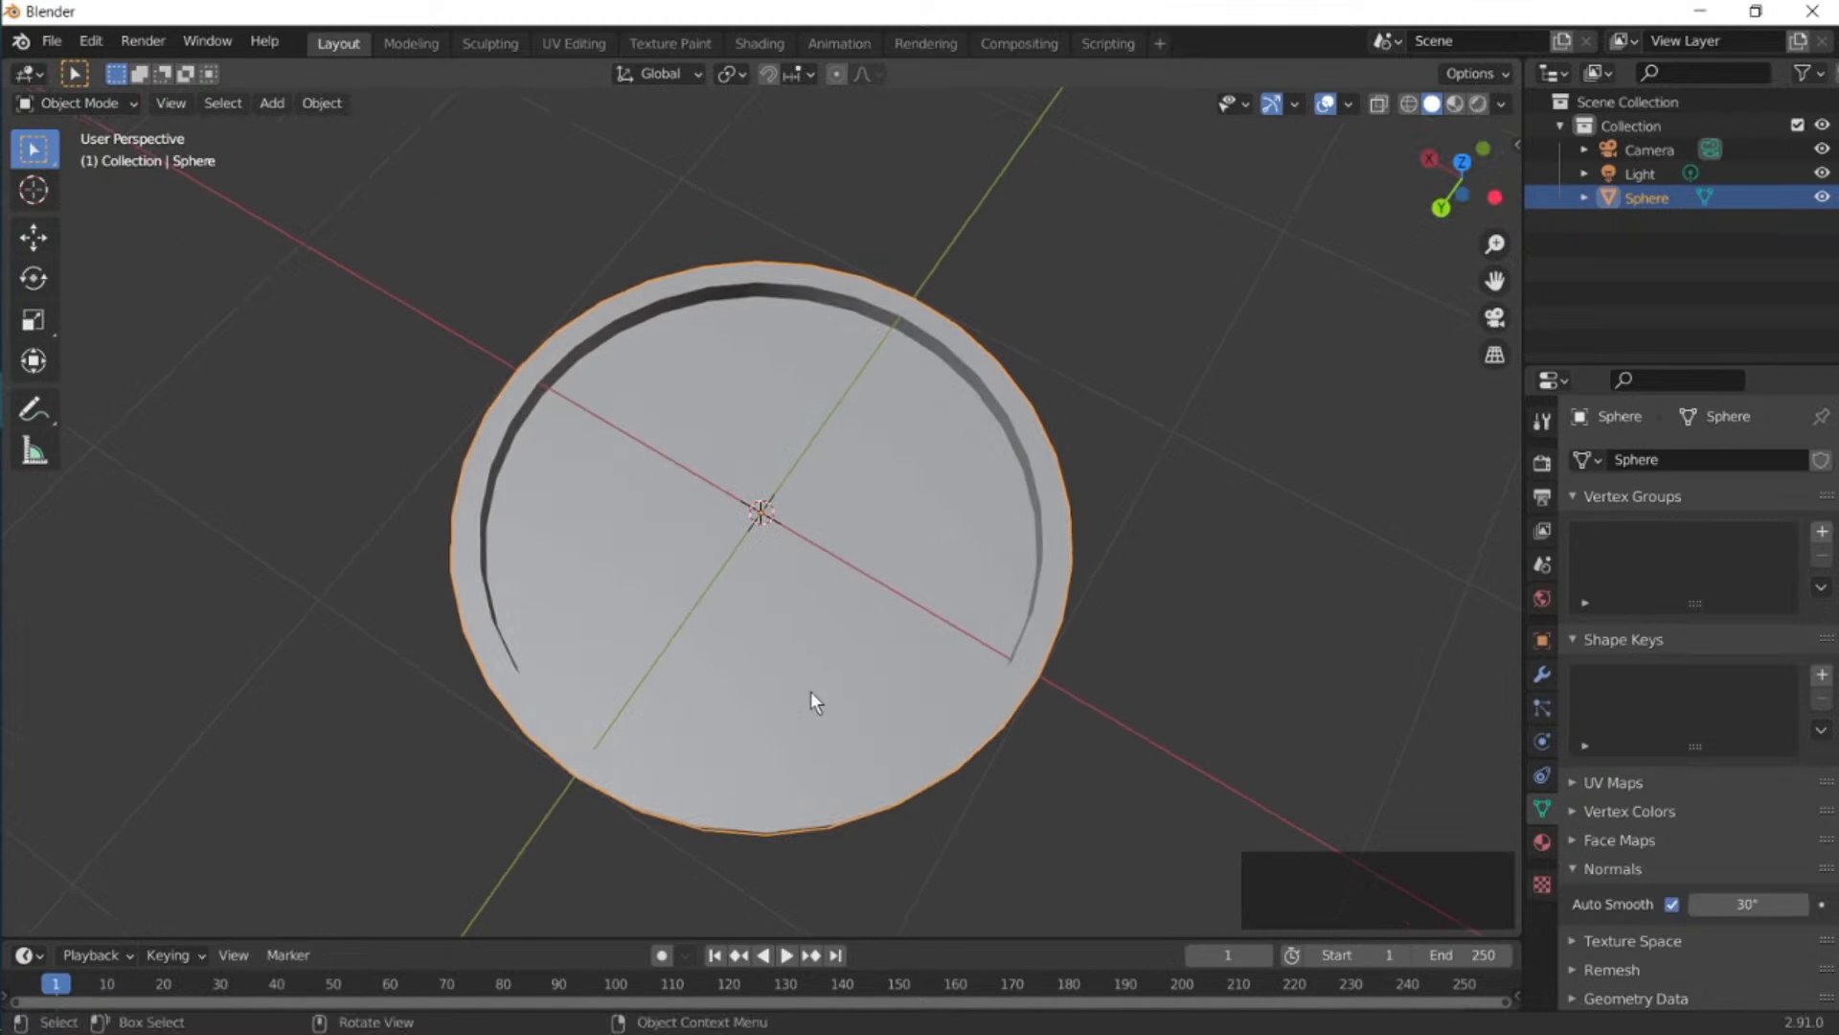
key(KP_7)
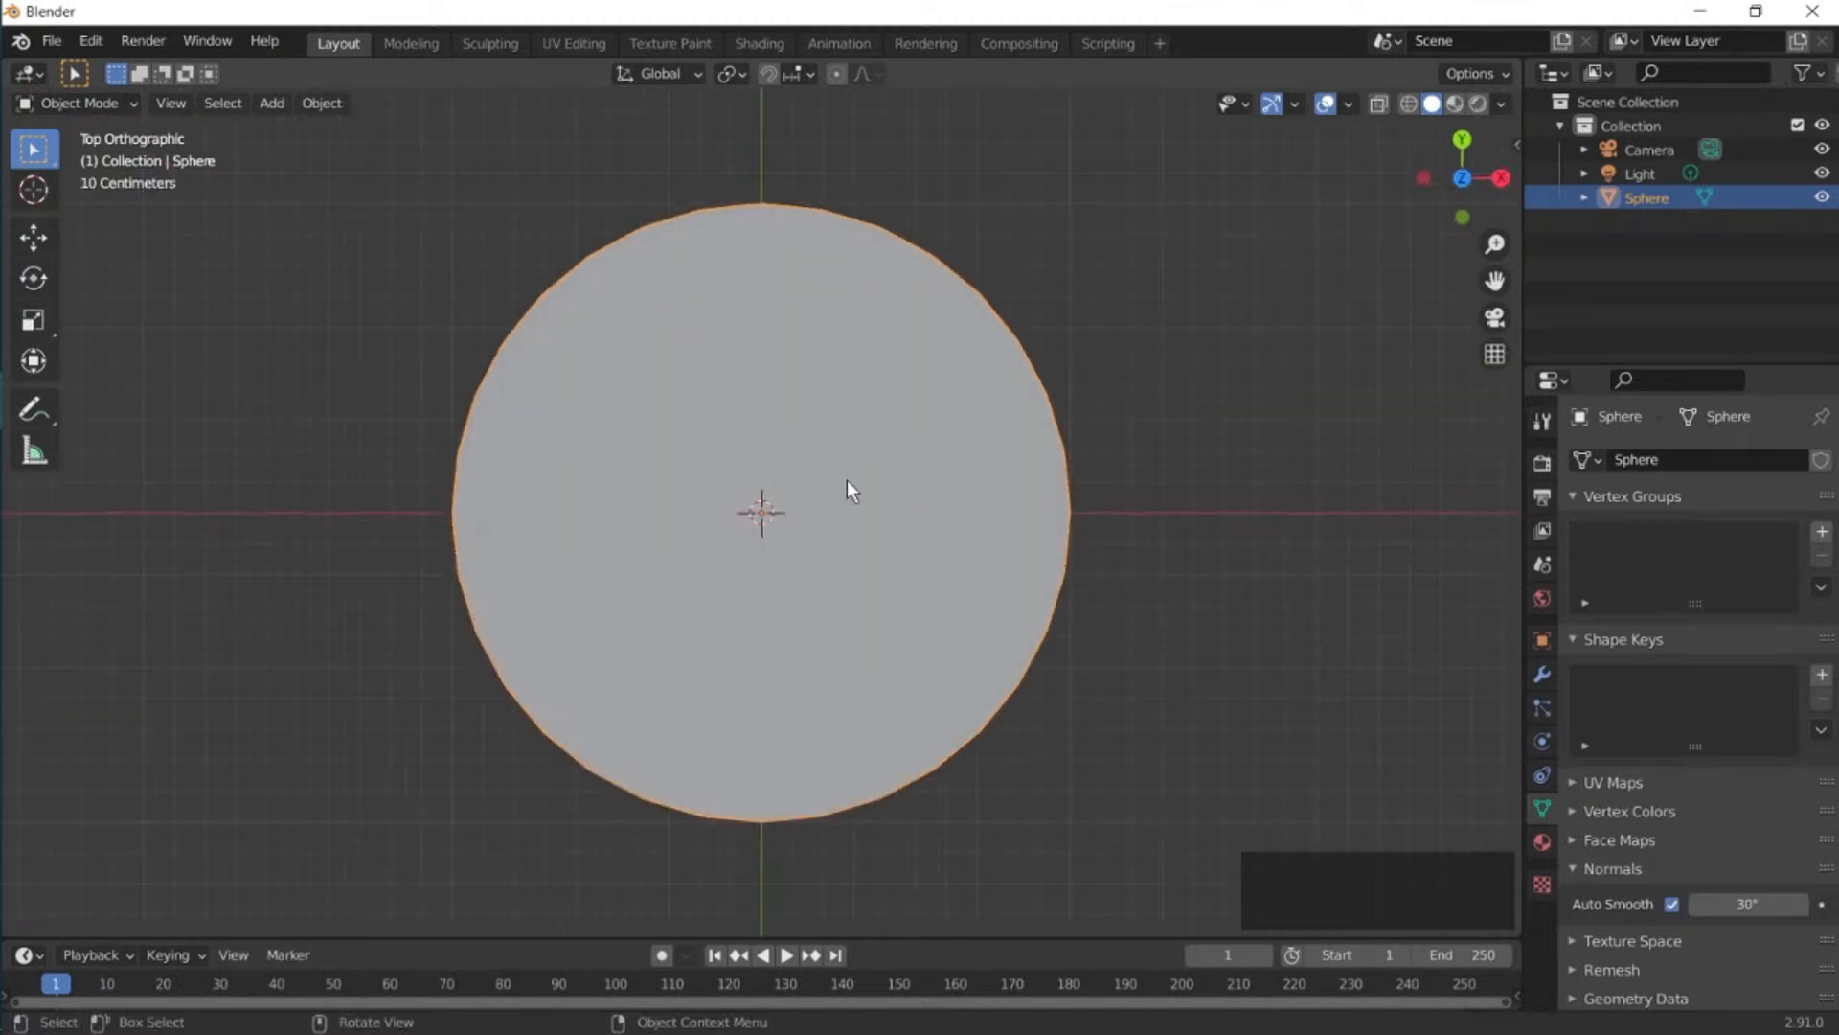
key(z)
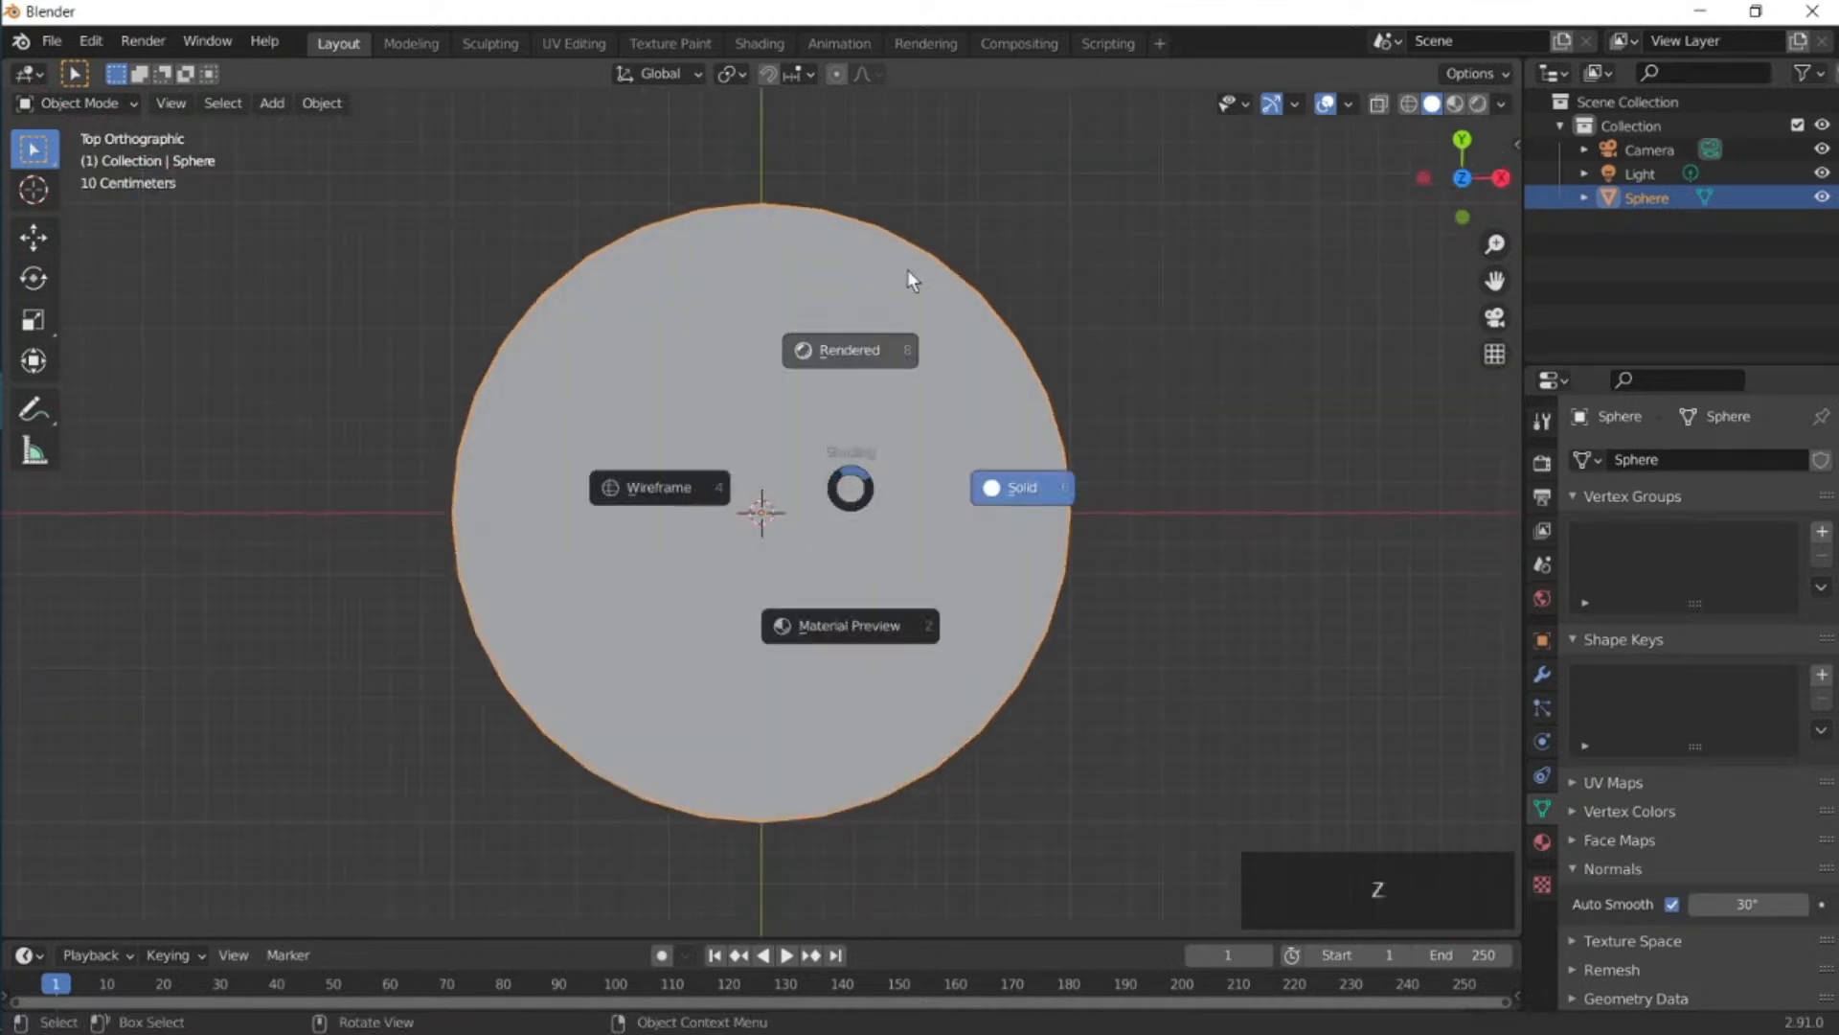
click(591, 486)
scroll(709, 431, up, 2)
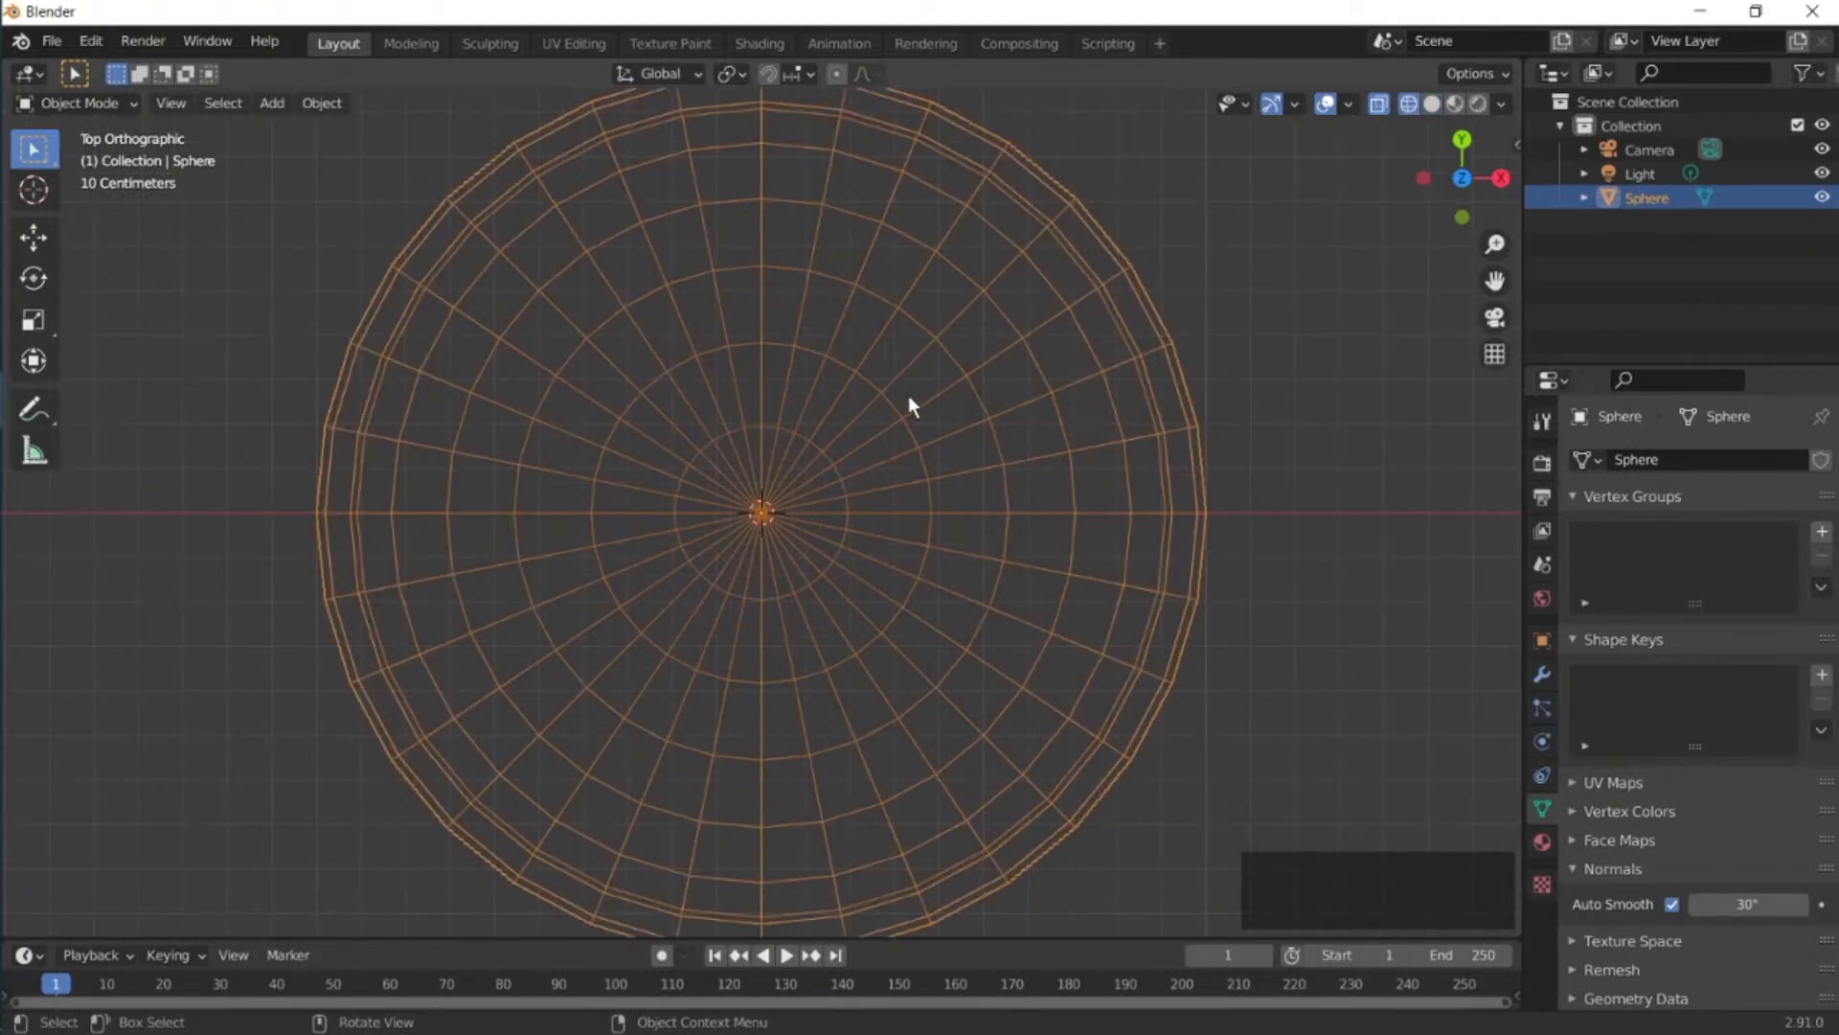
scroll(909, 402, down, 1)
key(shift+a)
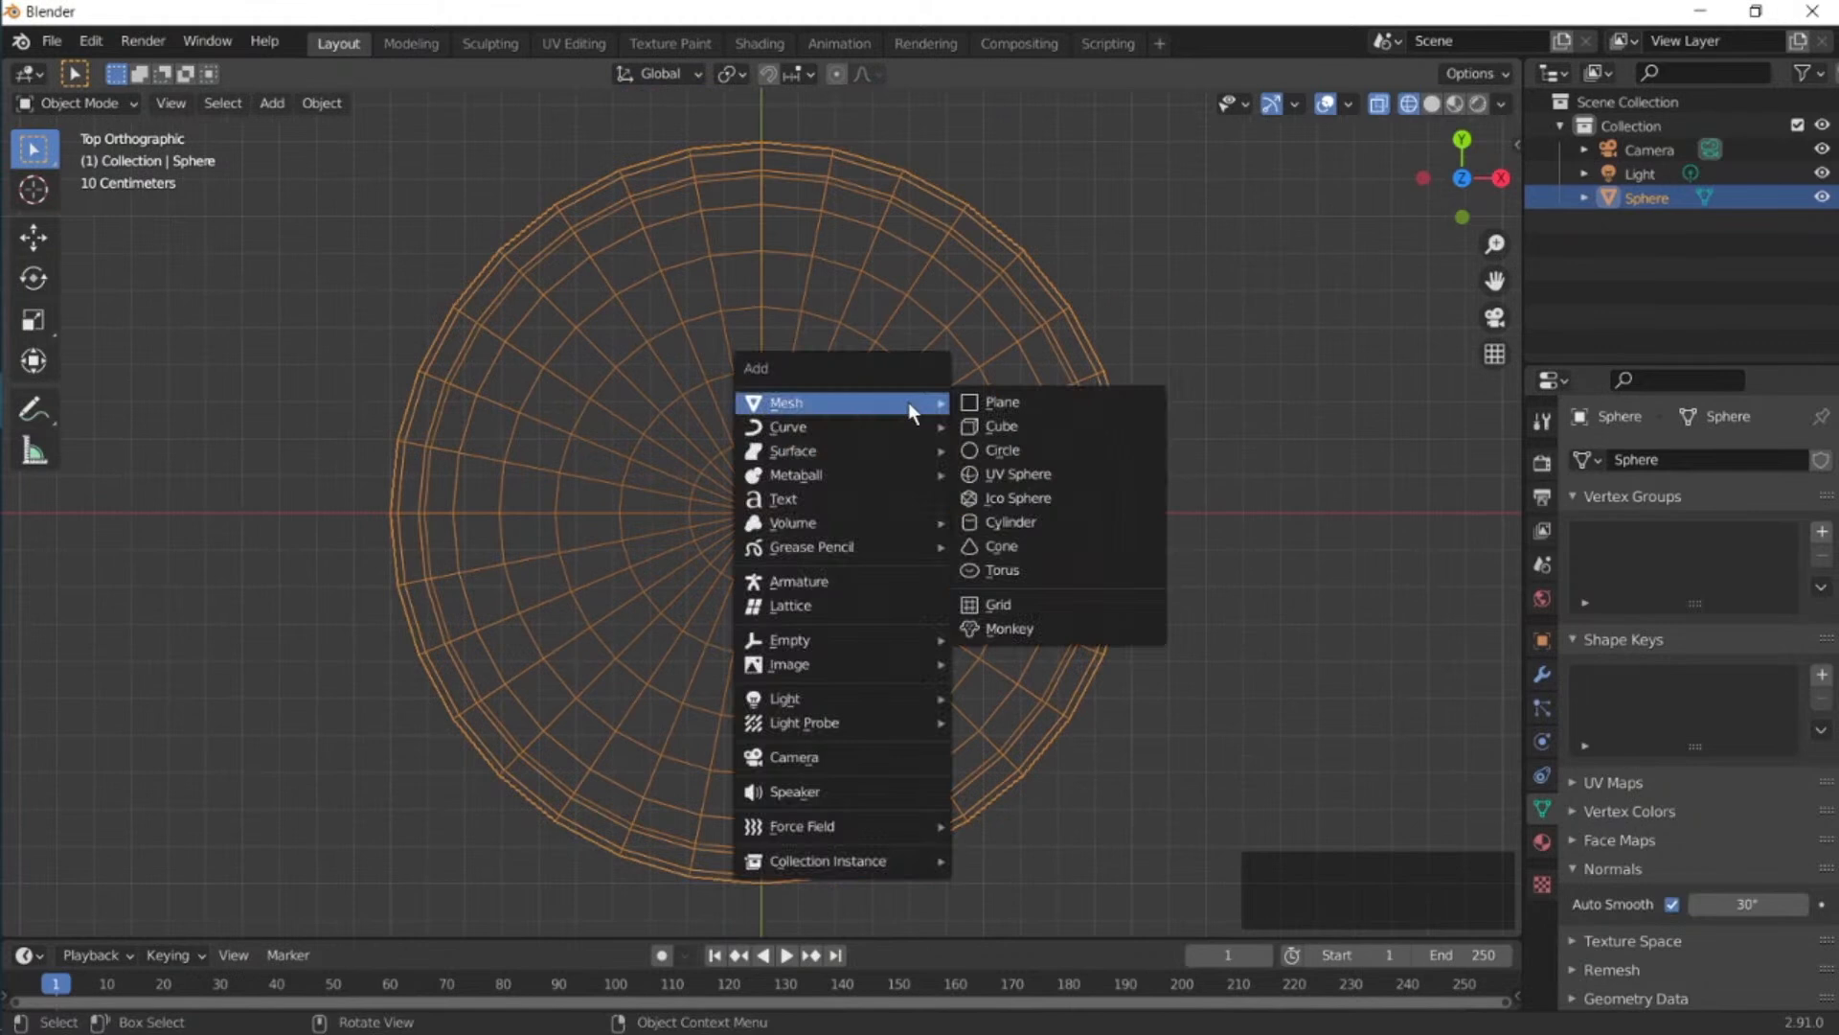
mouse_move(916, 401)
click(1064, 412)
key(s)
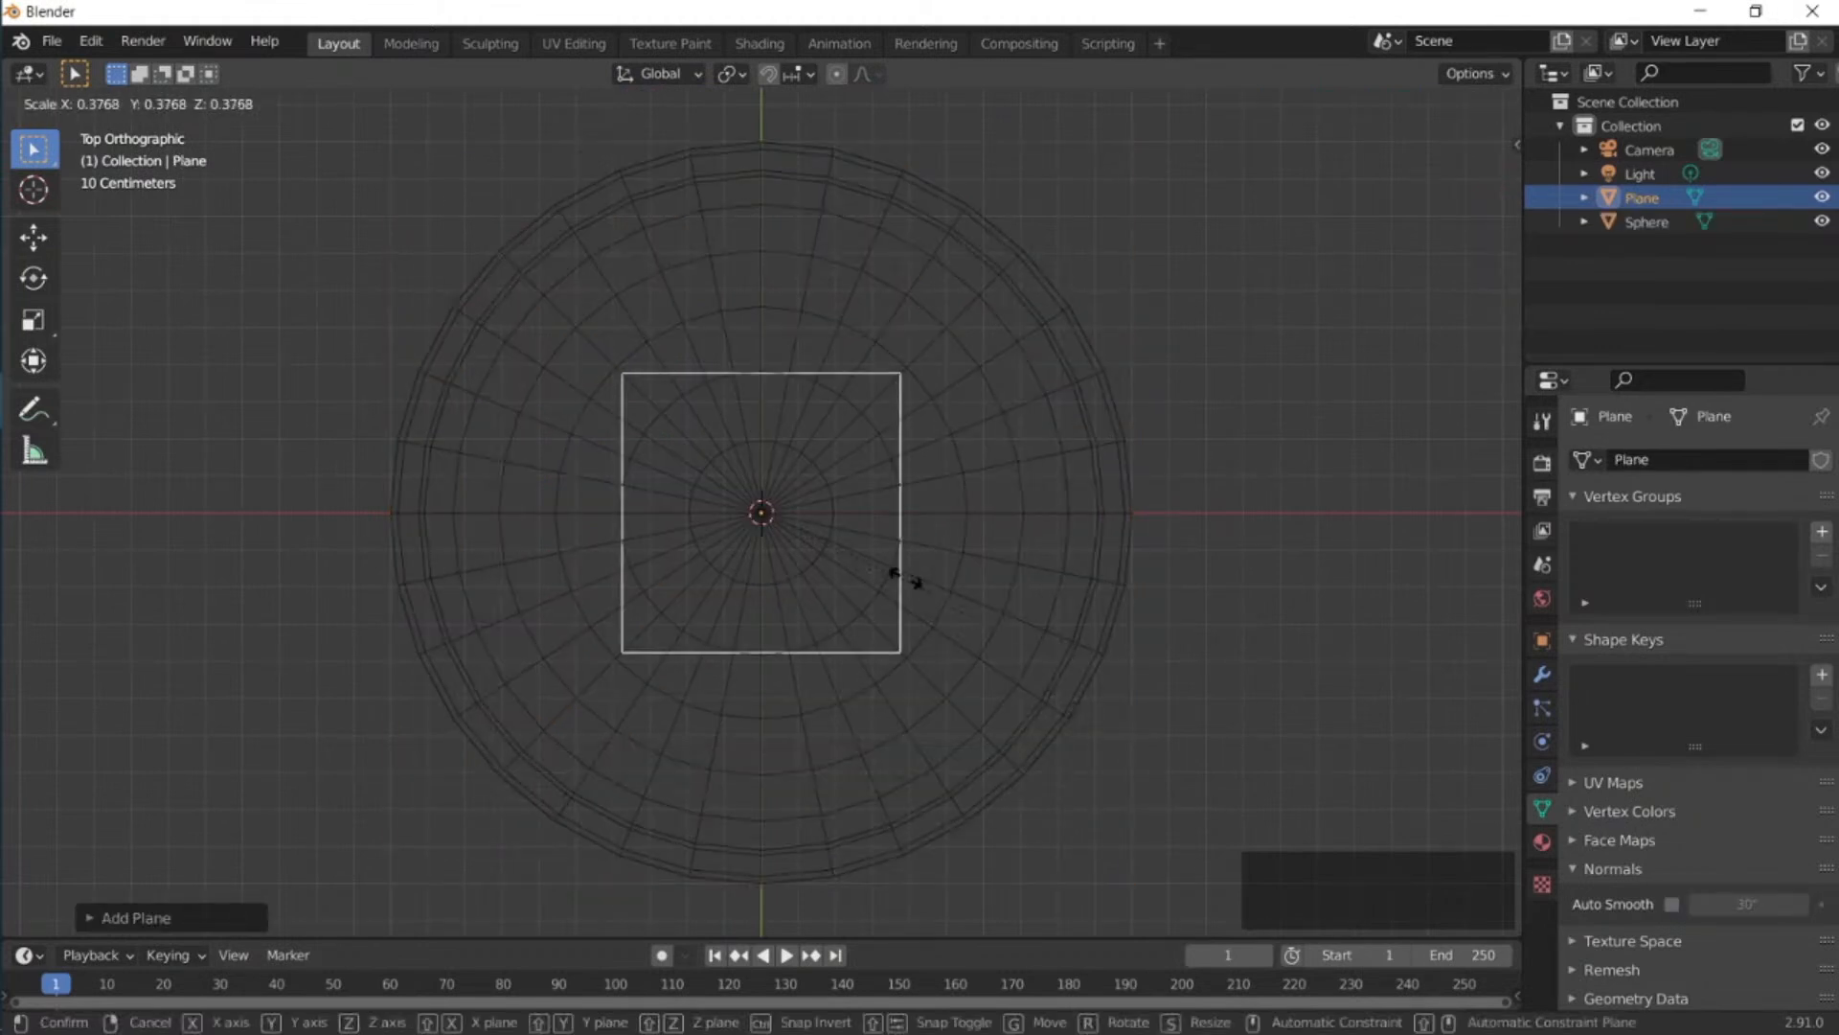
click(887, 582)
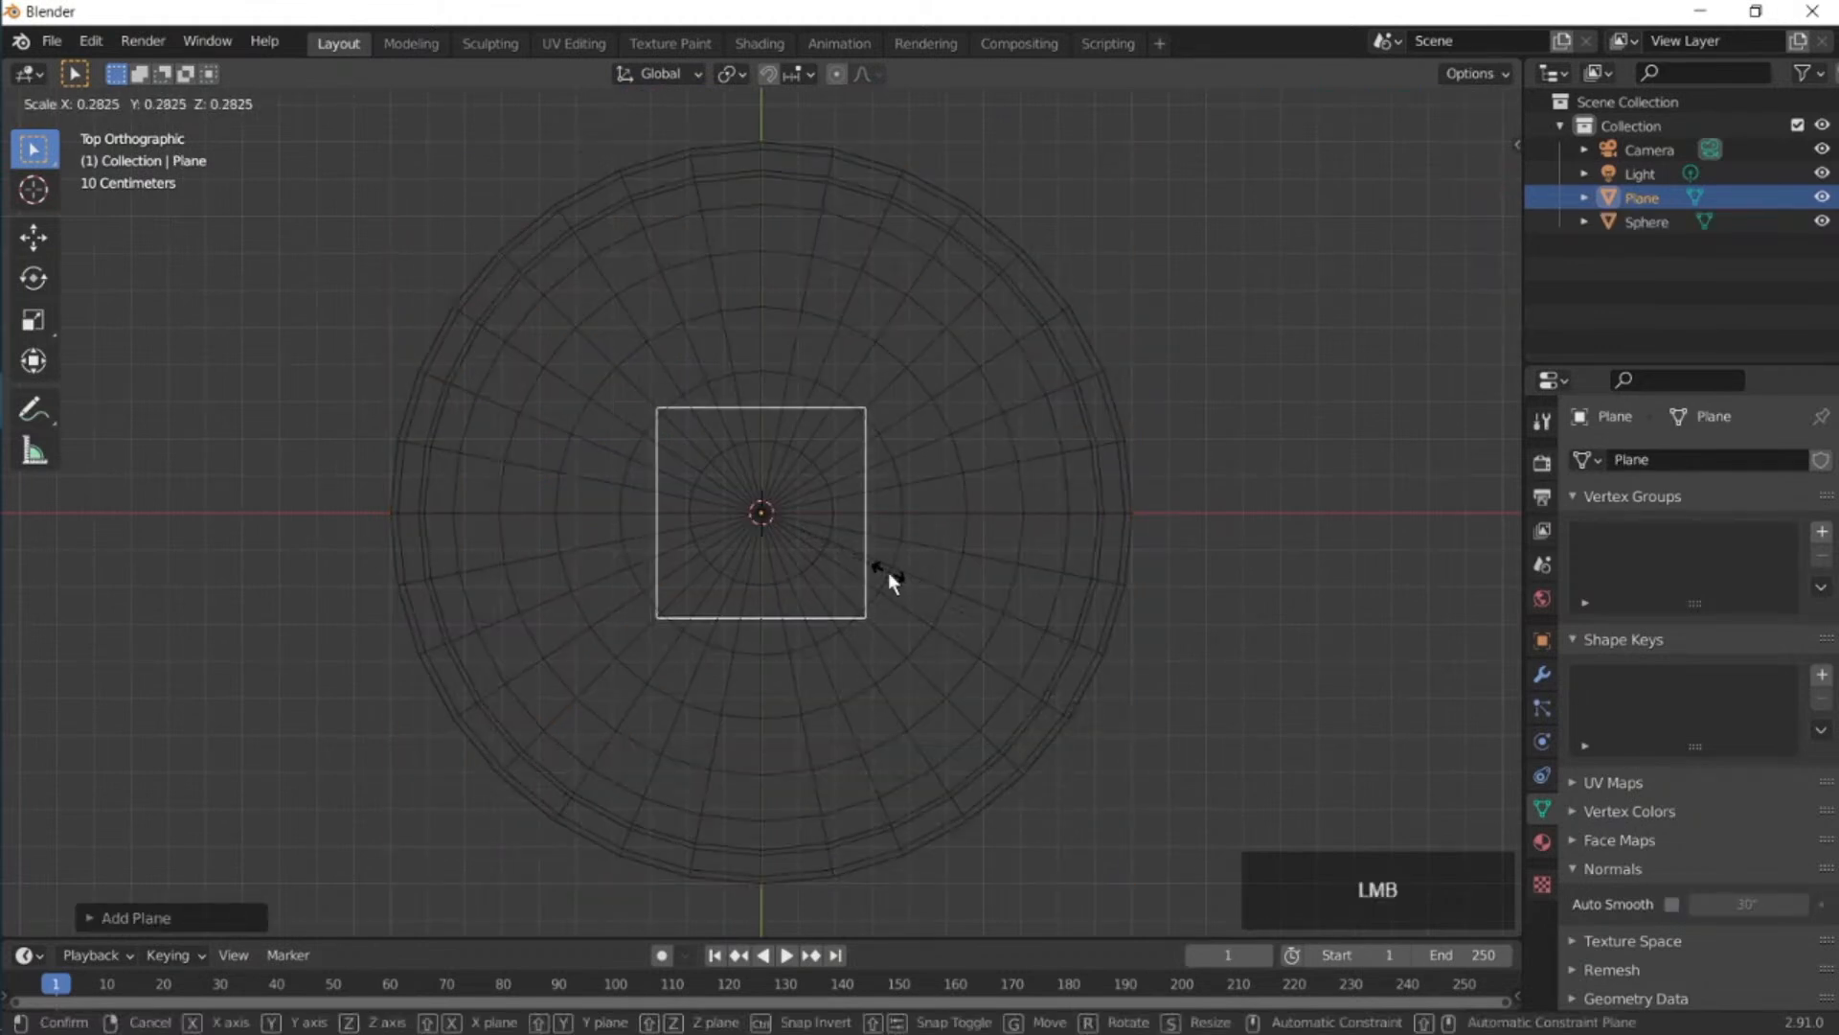
Move the plane into the hemisphere's positive X and Y quadrant and enlarge it by a factor of about 1.4.
click(36, 235)
drag(817, 546, 979, 546)
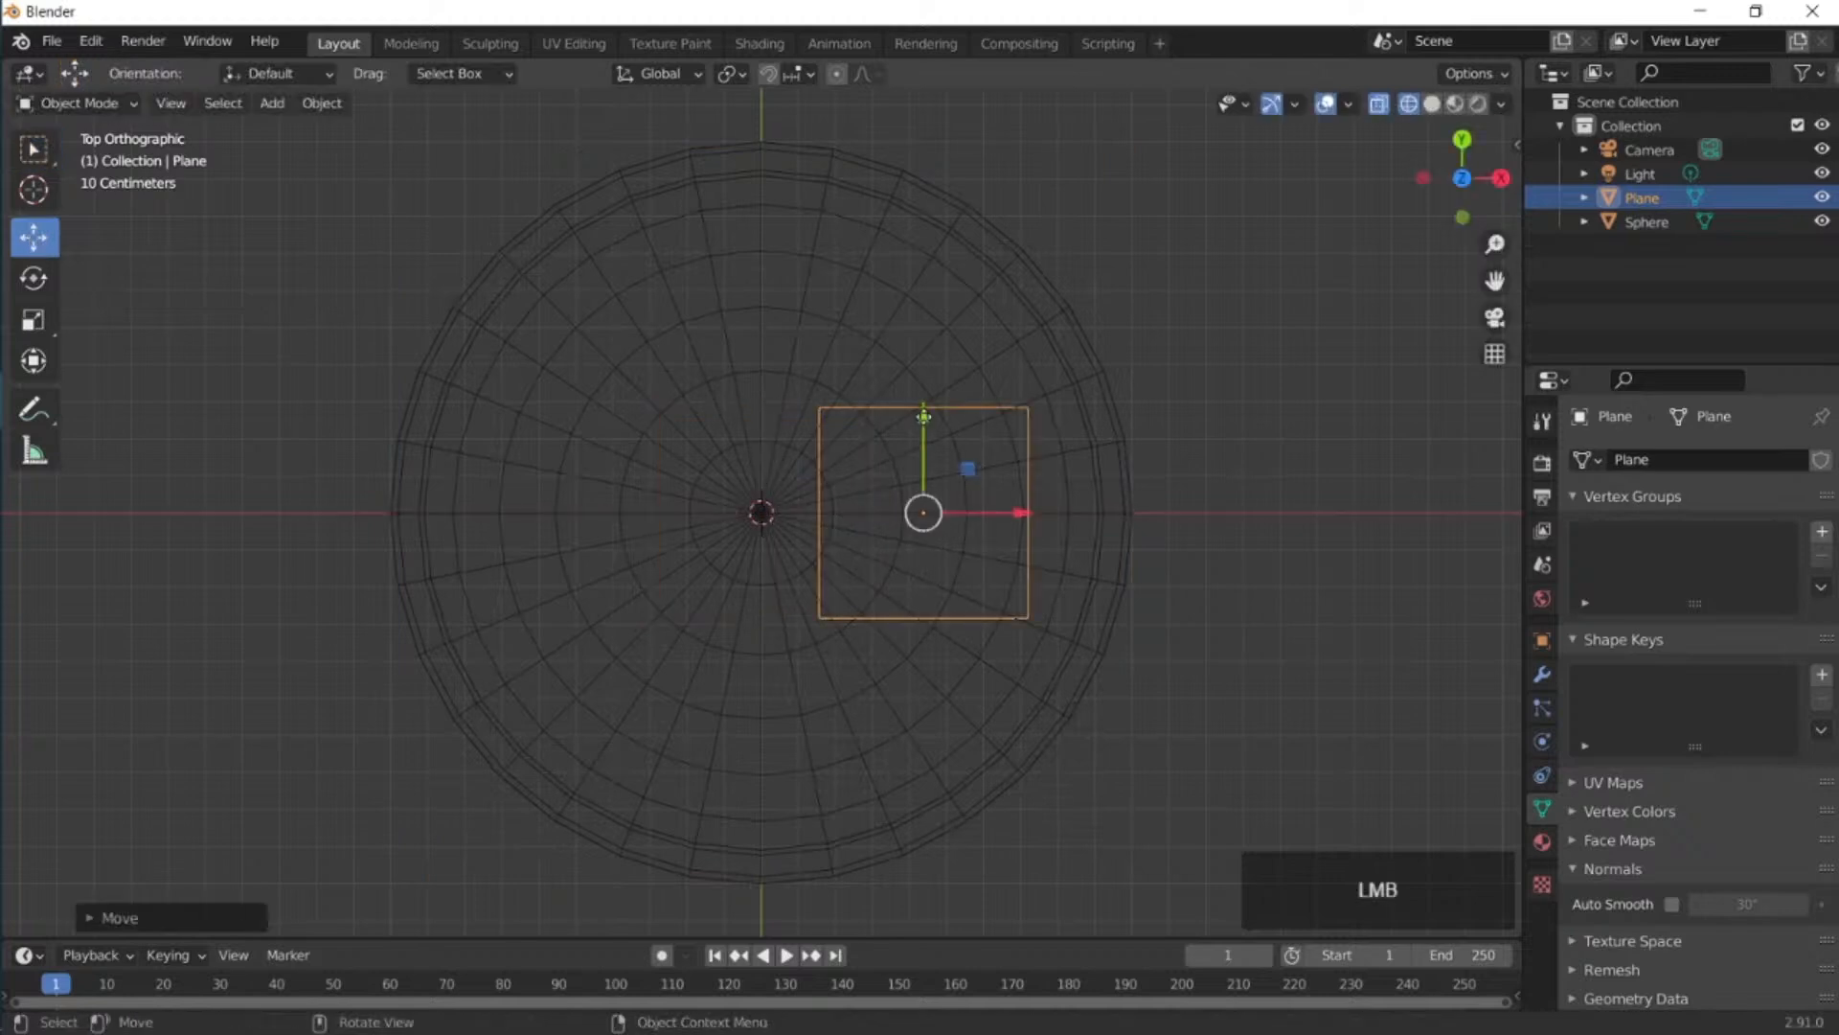
key(s)
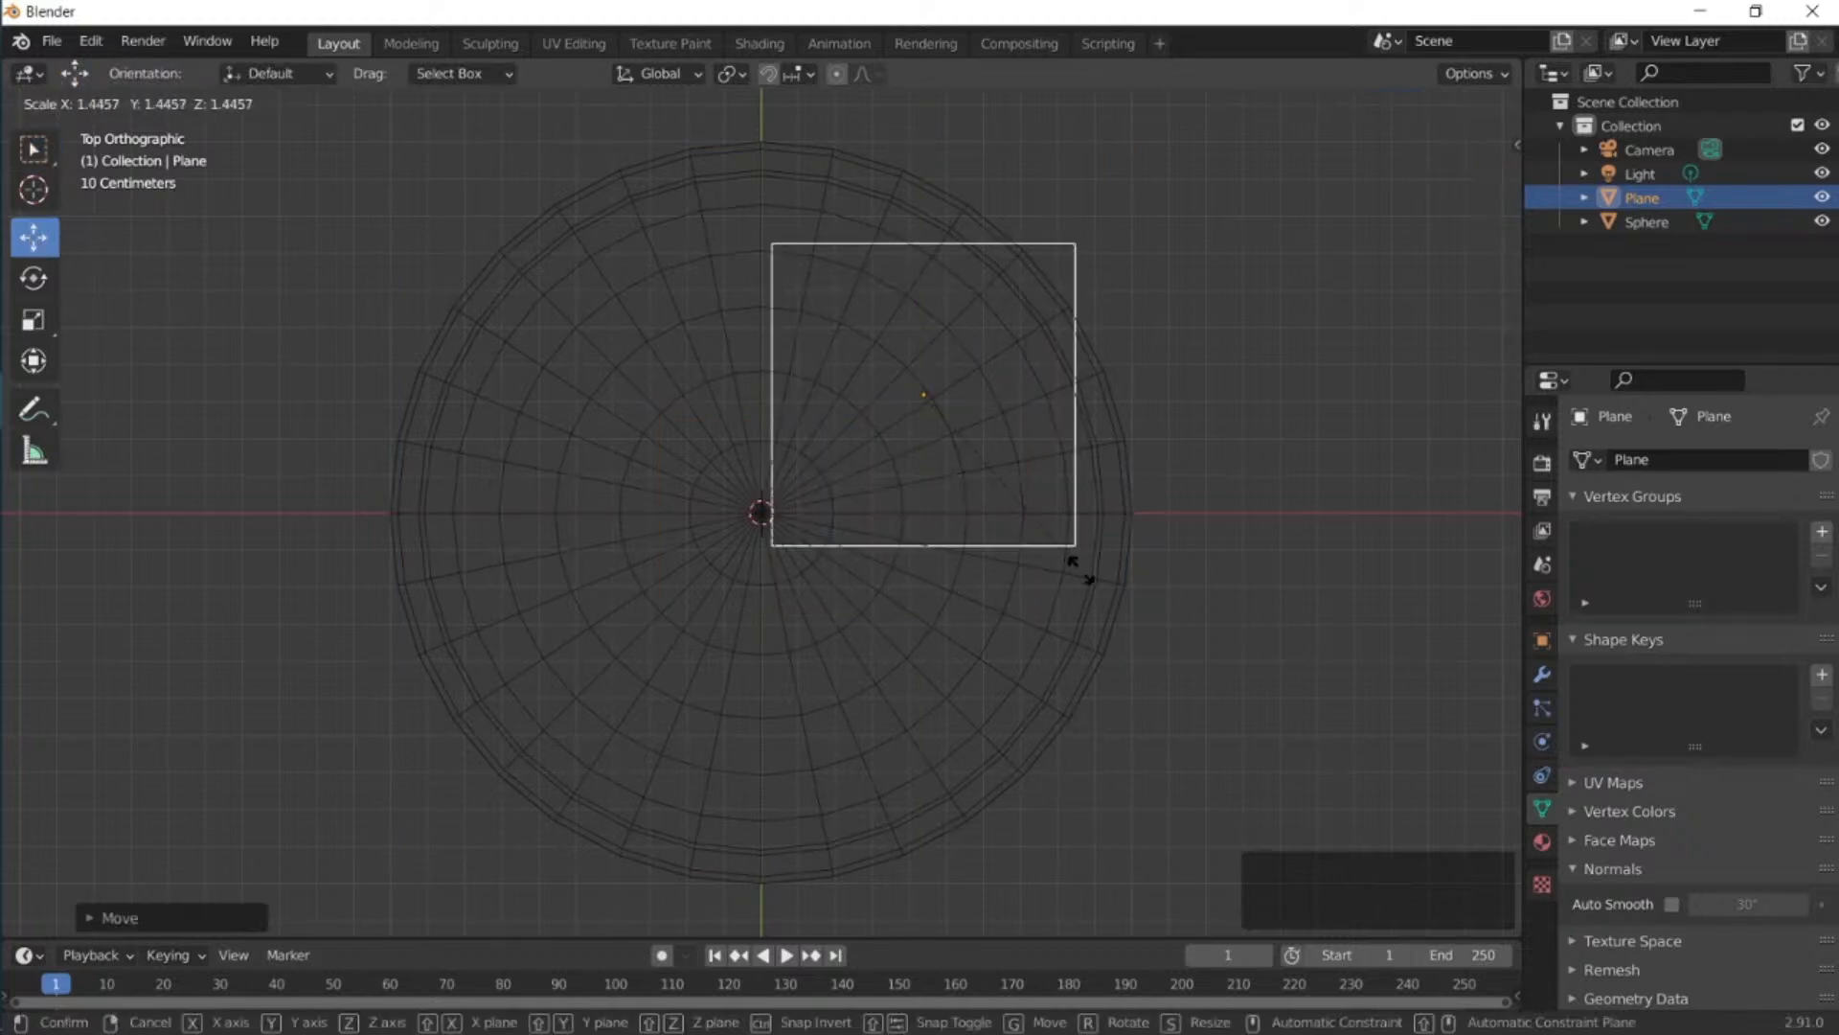
click(1076, 566)
drag(925, 312, 931, 270)
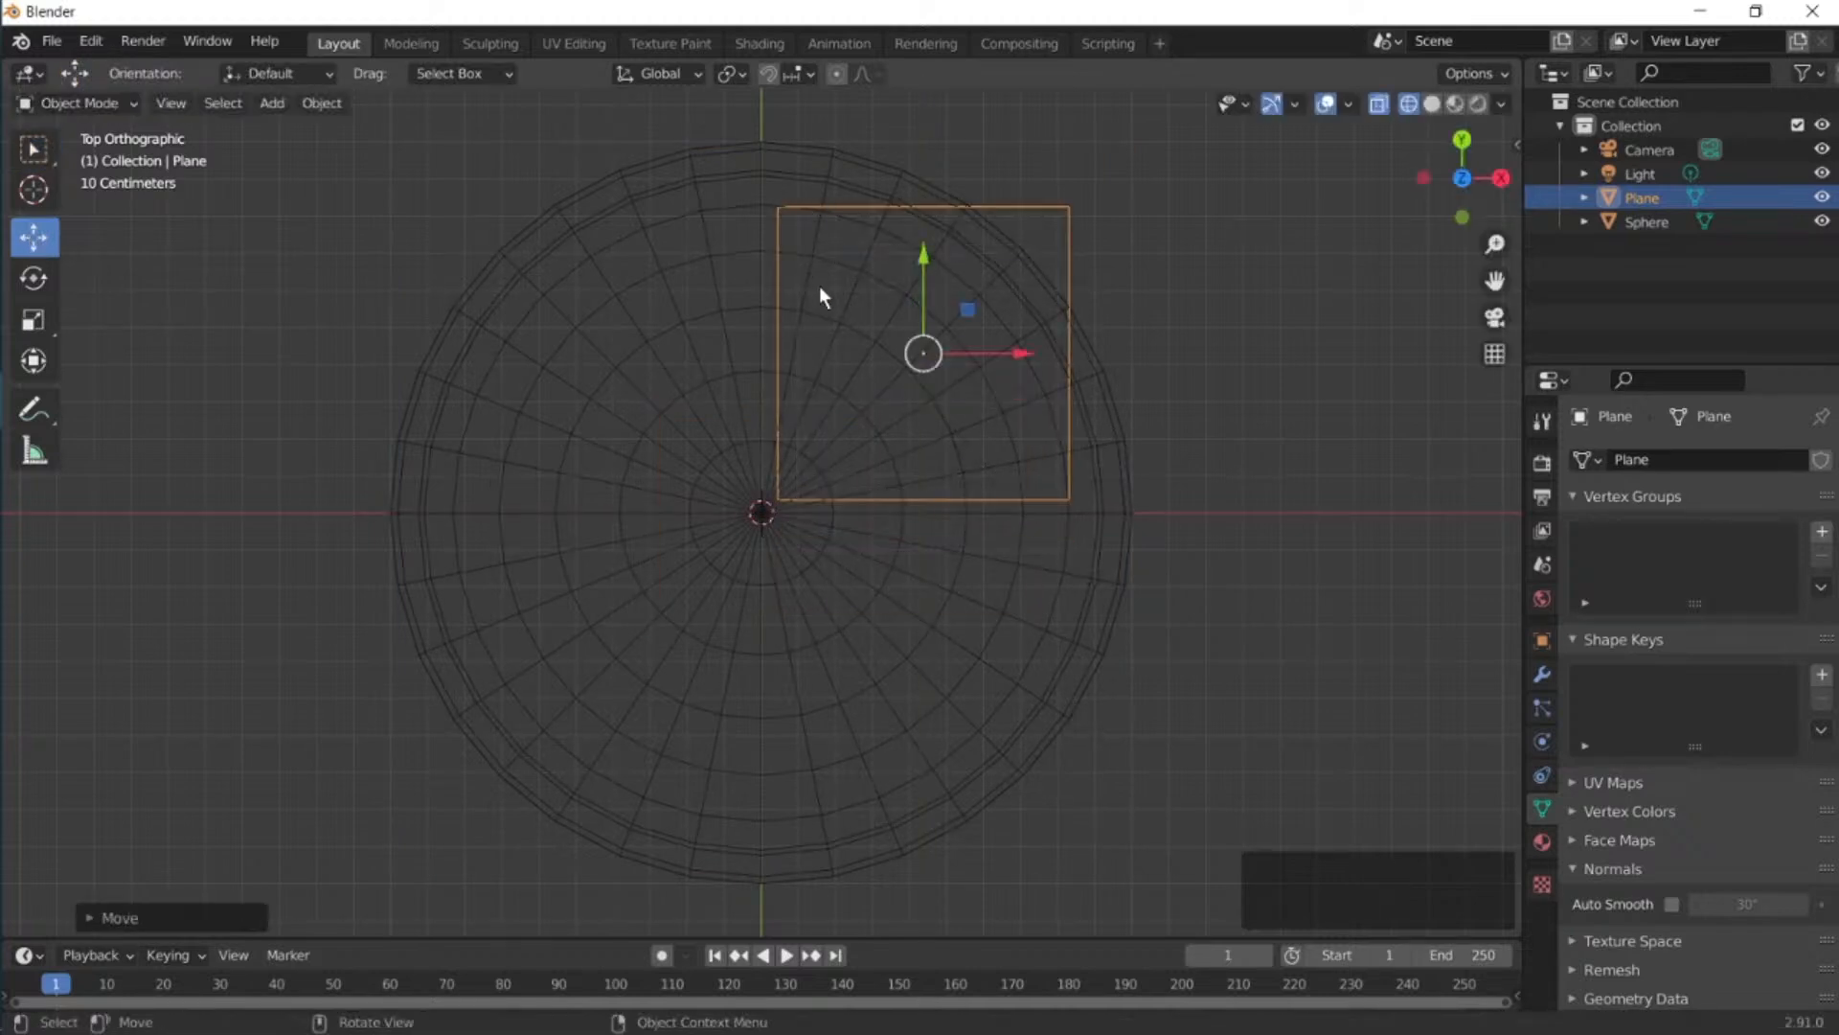
In Edit Mode, move the plane's two positive-Y corner vertices down toward the hemisphere's inner rim, shaping the plane into a wedge.
key(Tab)
click(783, 206)
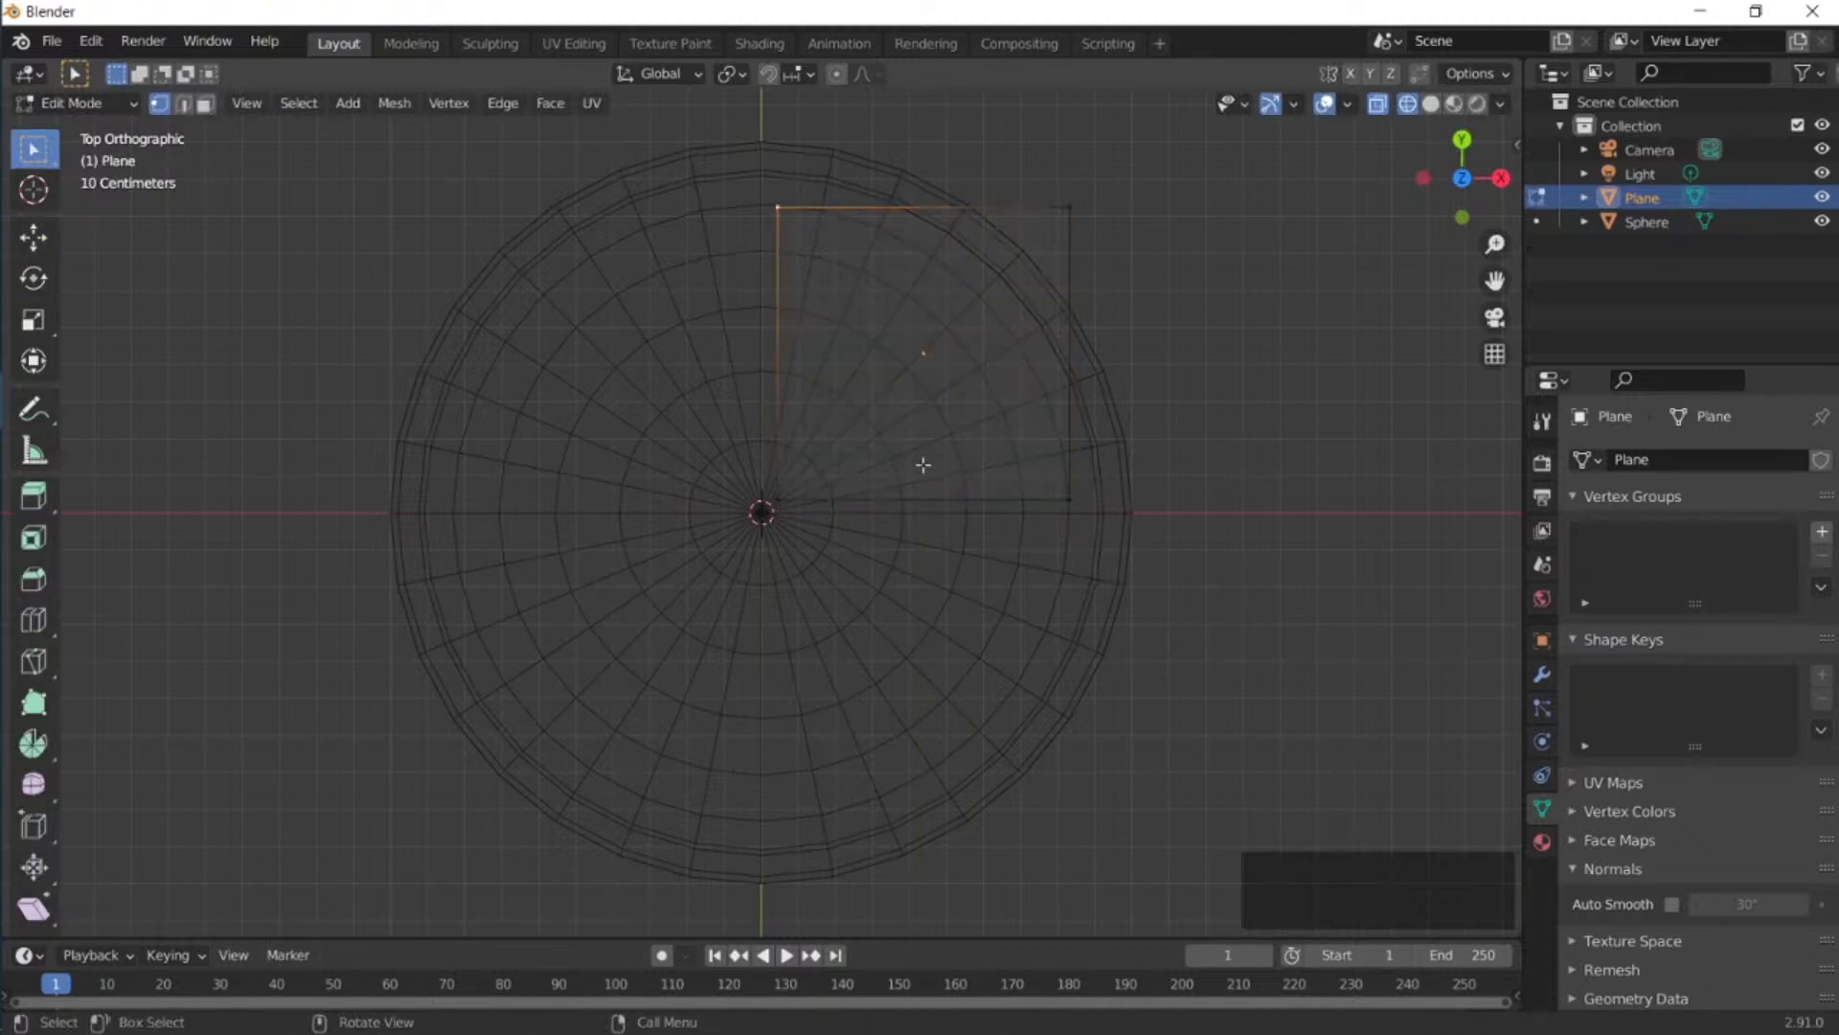
key(g)
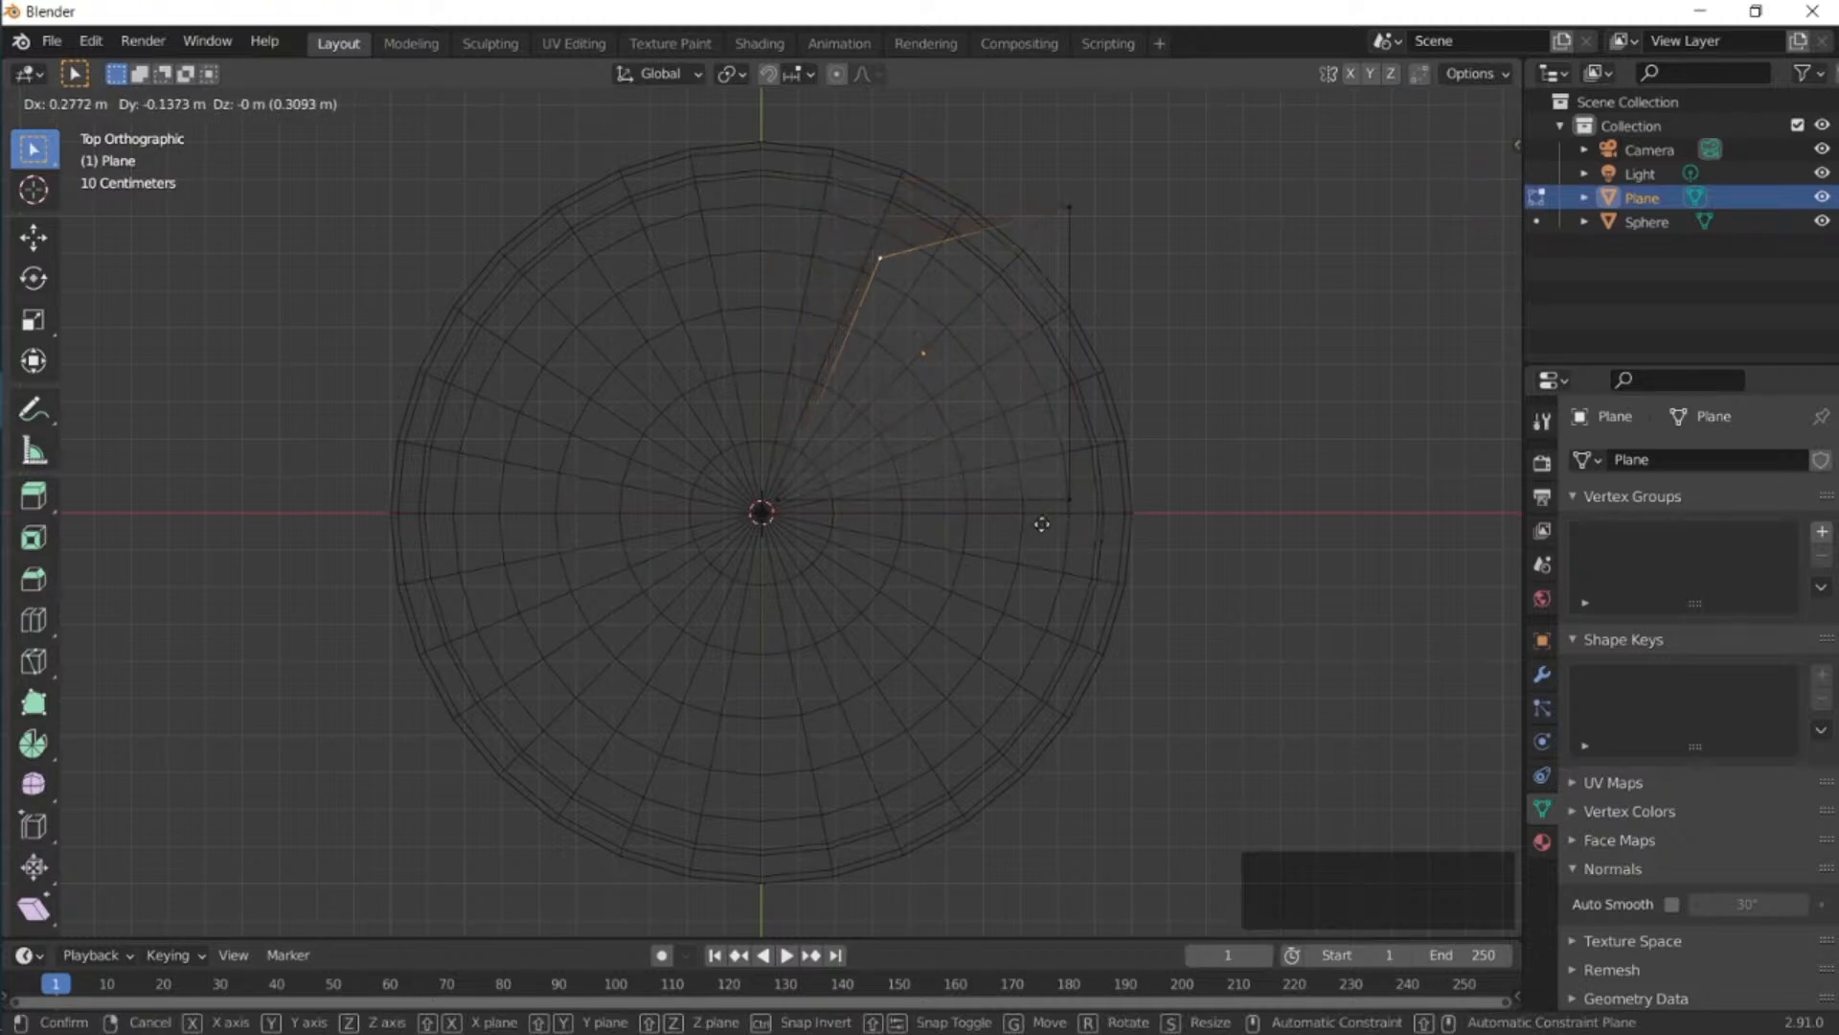
click(1117, 571)
click(1075, 203)
key(g)
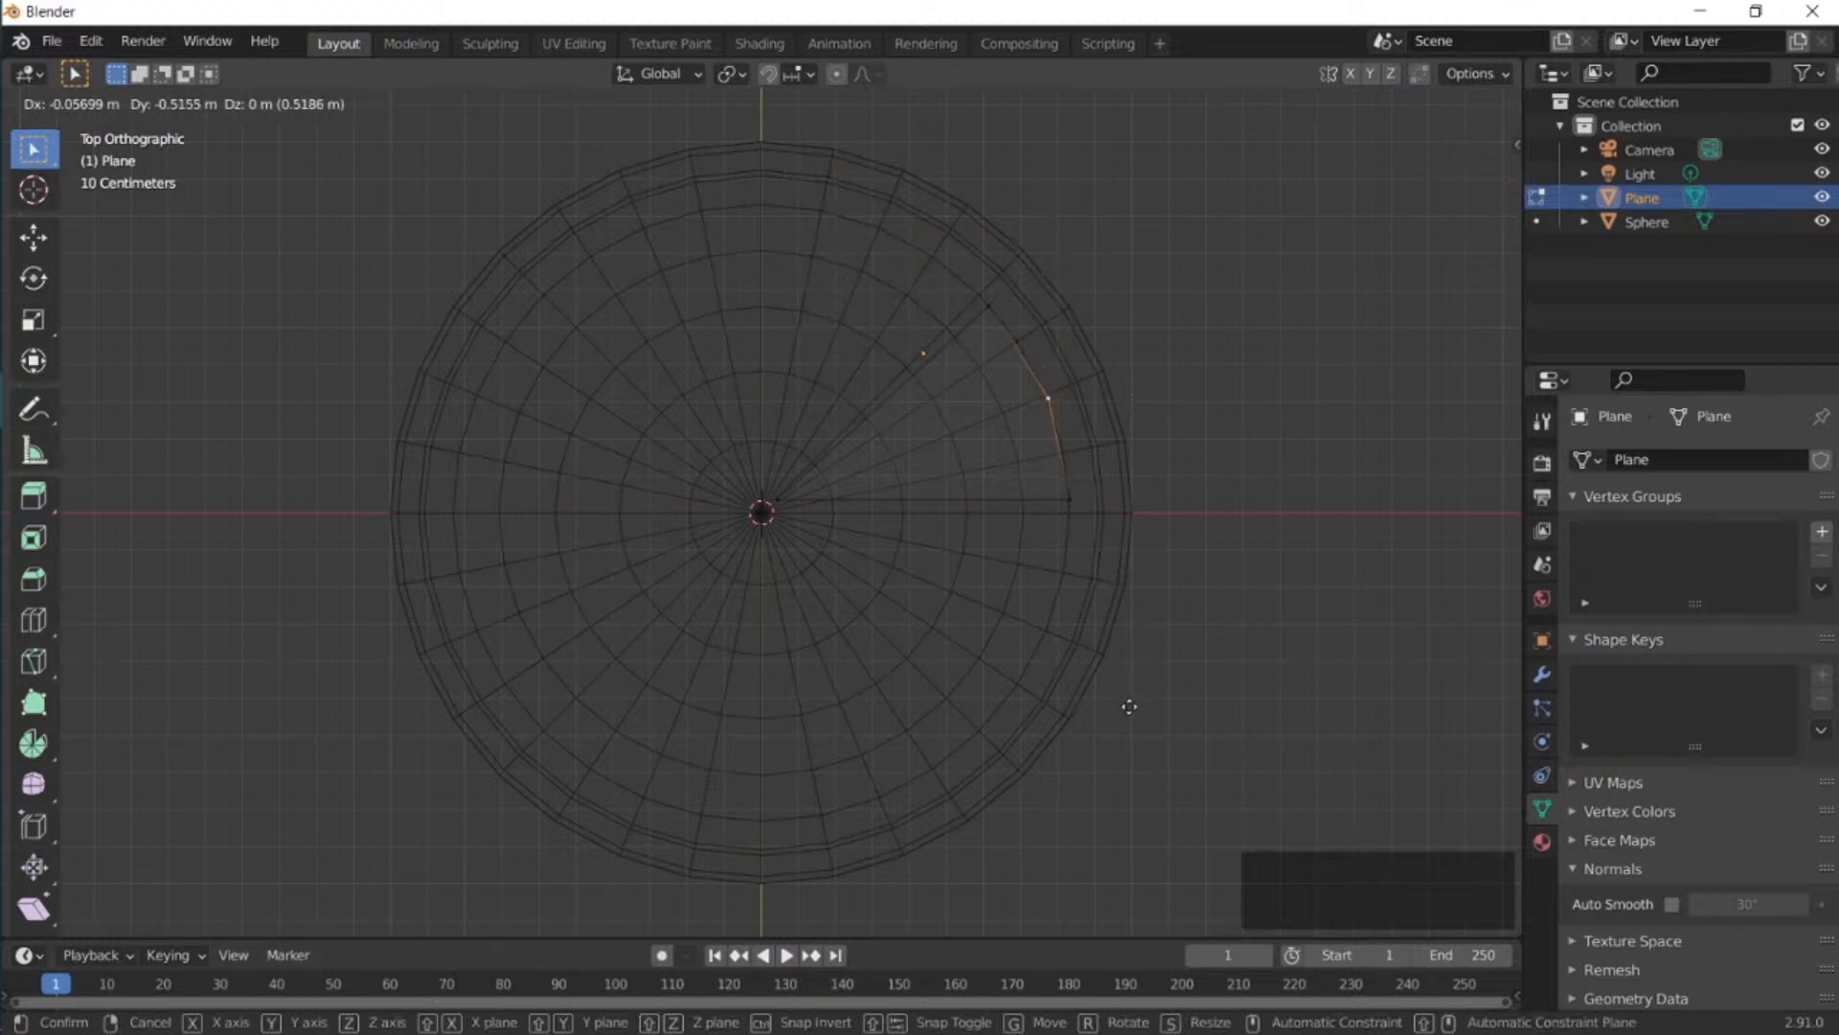
click(1128, 707)
Nudge the wedge's tip vertex slightly outward along the X axis with the Move tool.
click(794, 488)
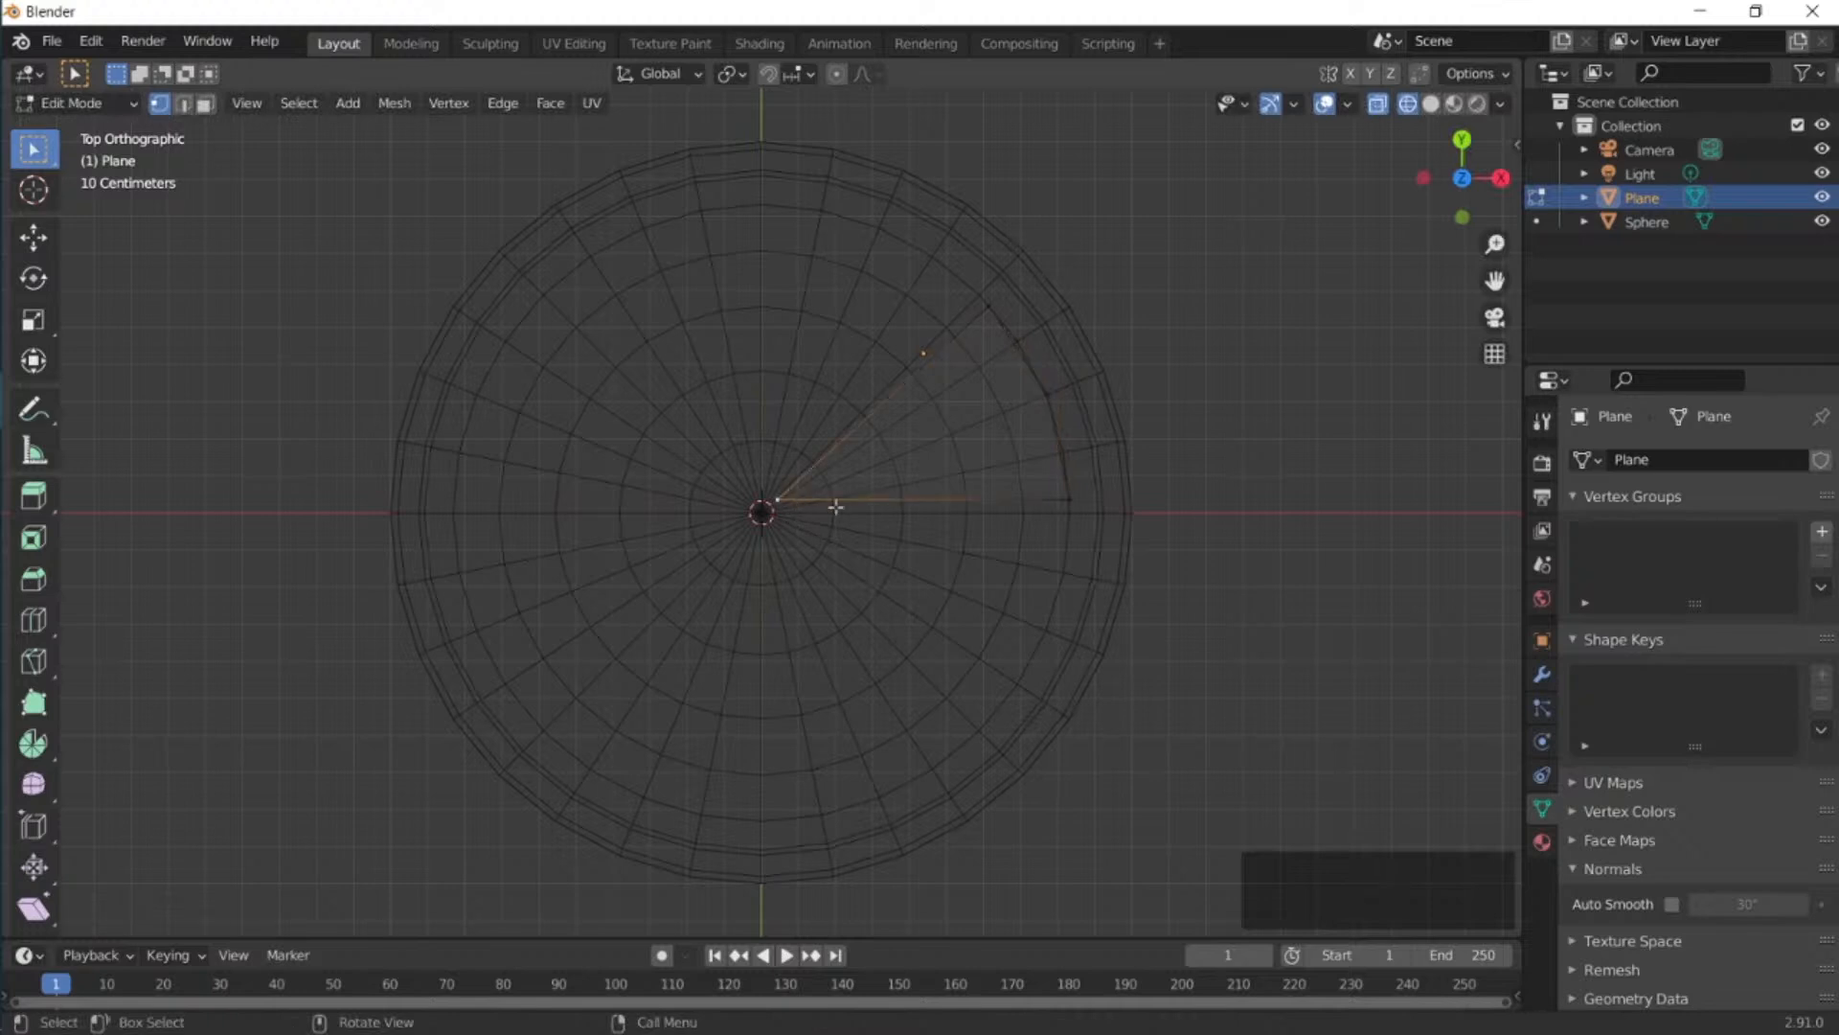
click(33, 236)
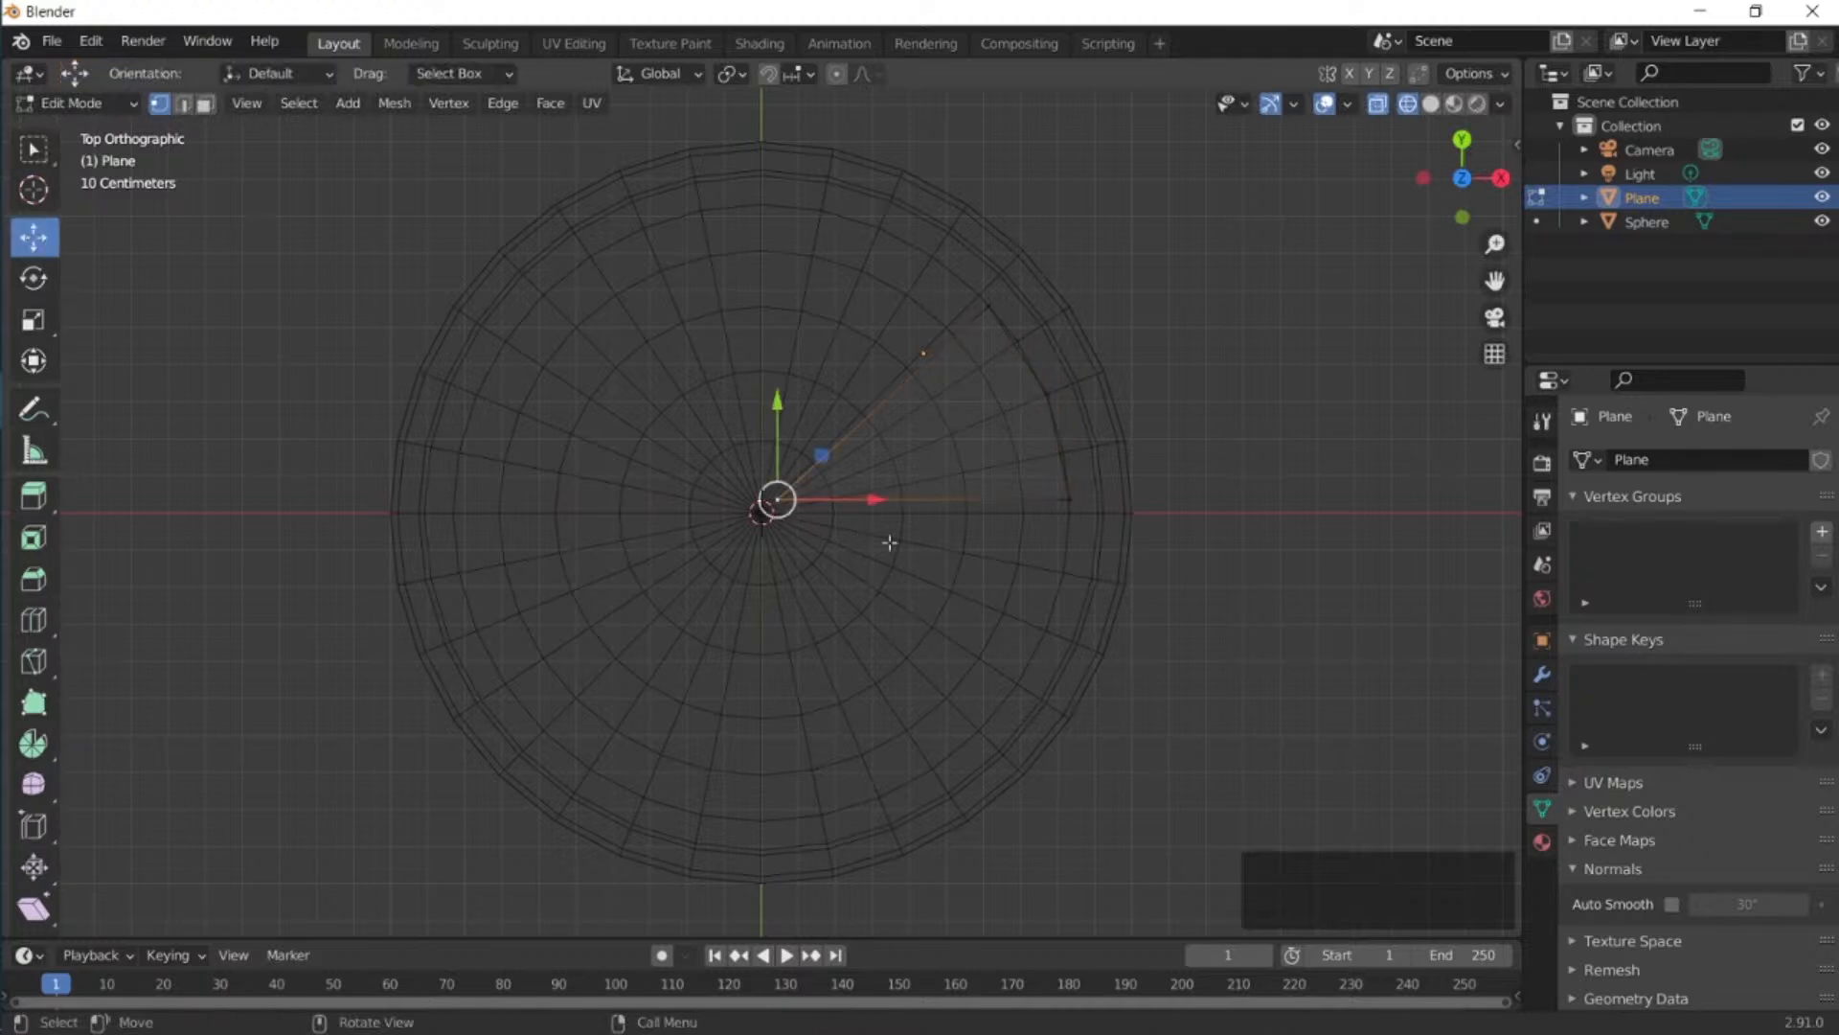
drag(828, 508, 848, 505)
Add two crossing loop cuts through the wedge, each with one cut.
click(1040, 390)
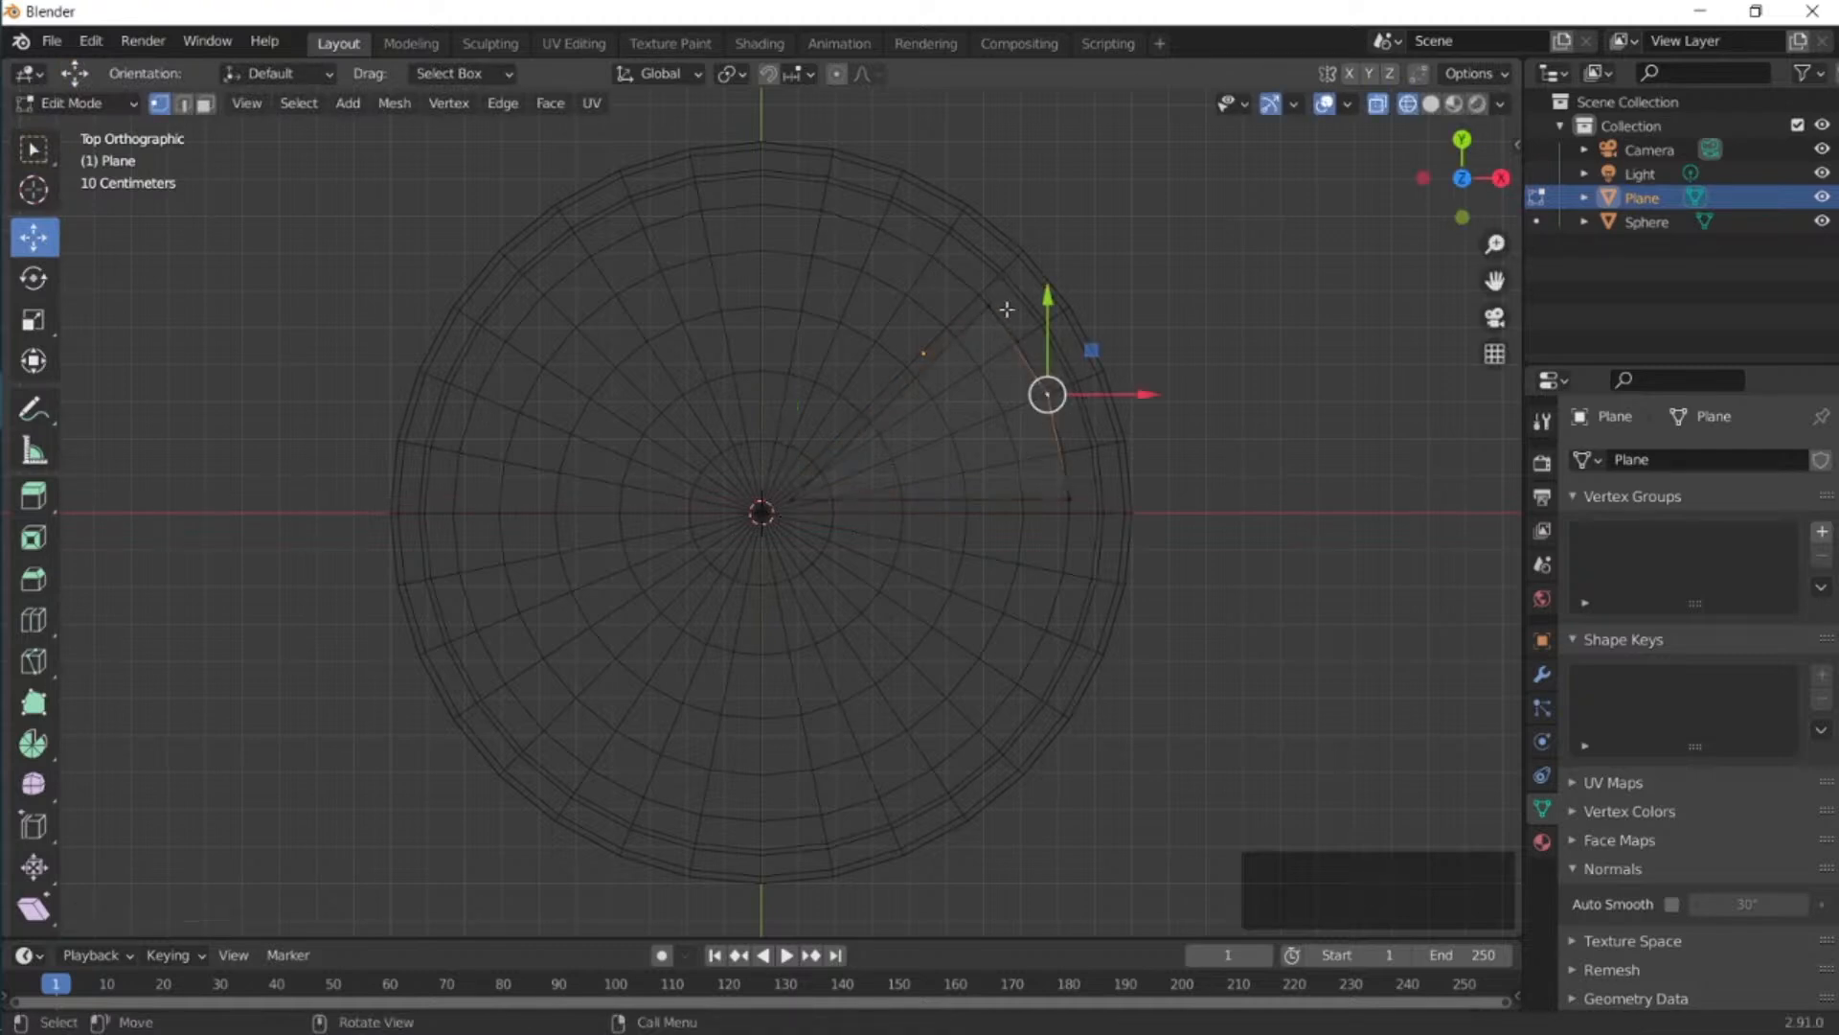
shift+click(990, 304)
shift+click(1071, 497)
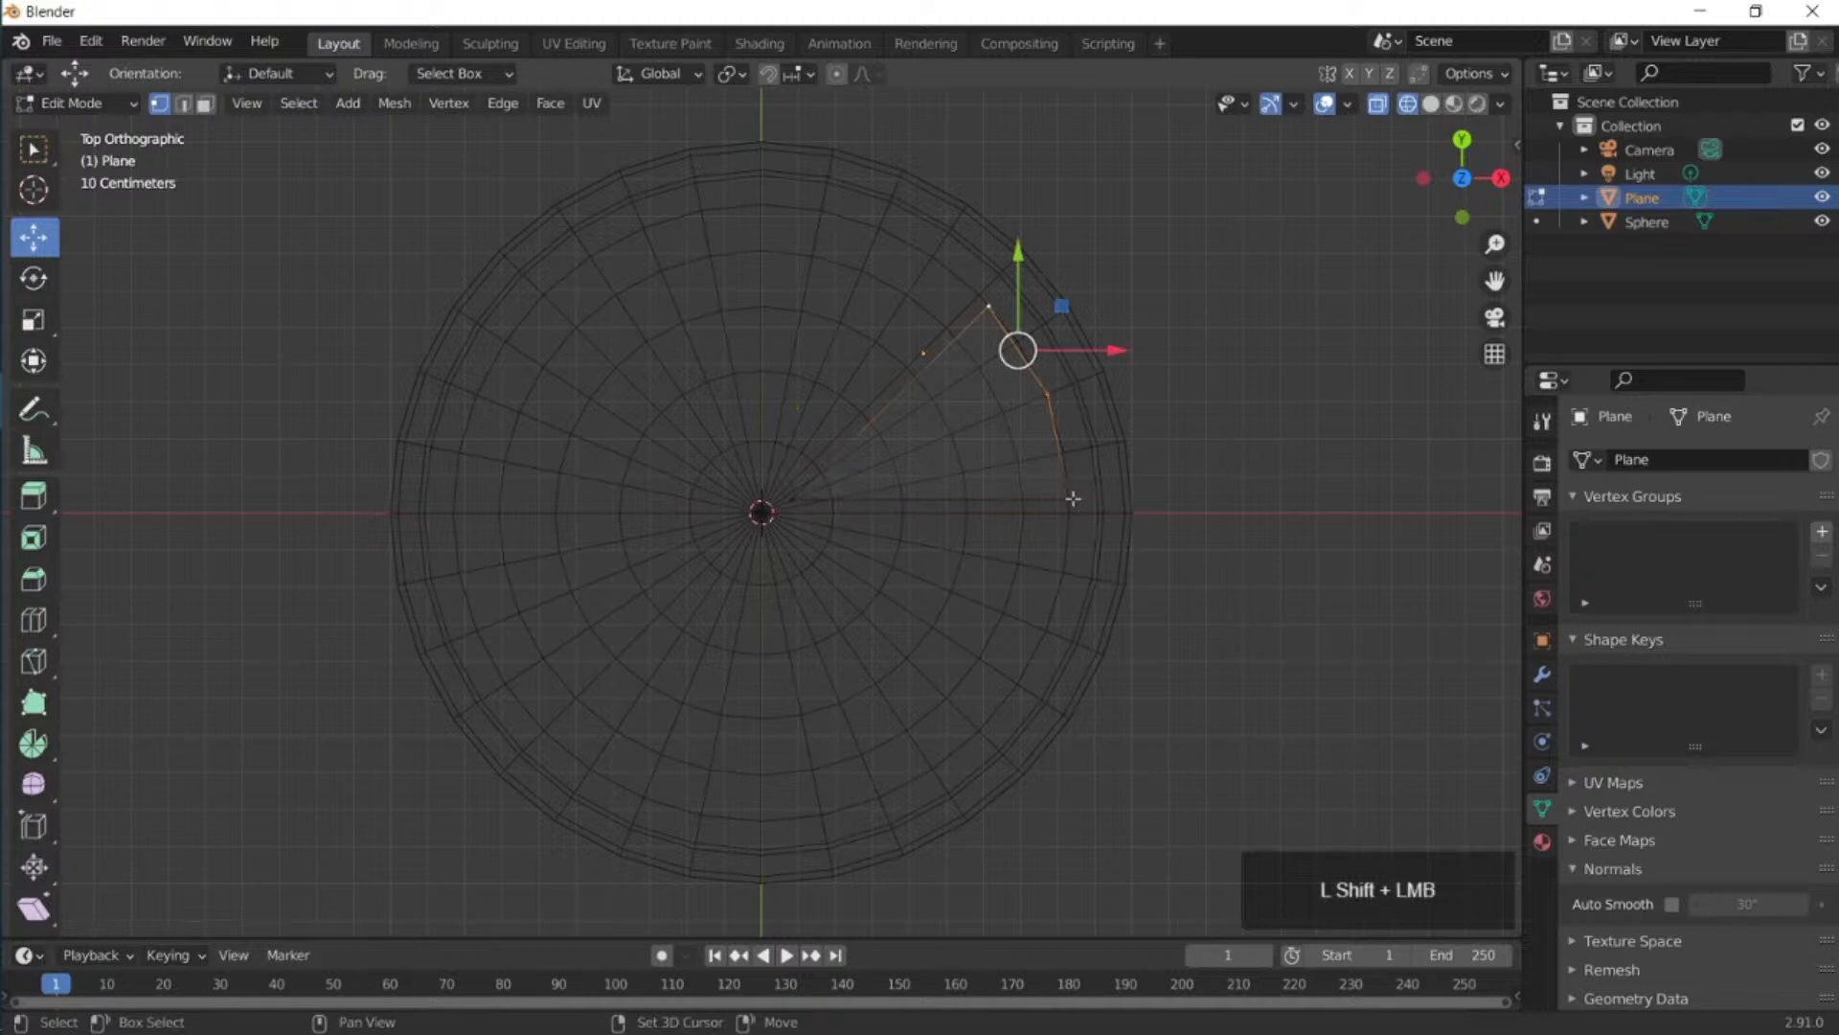
drag(42, 631, 156, 623)
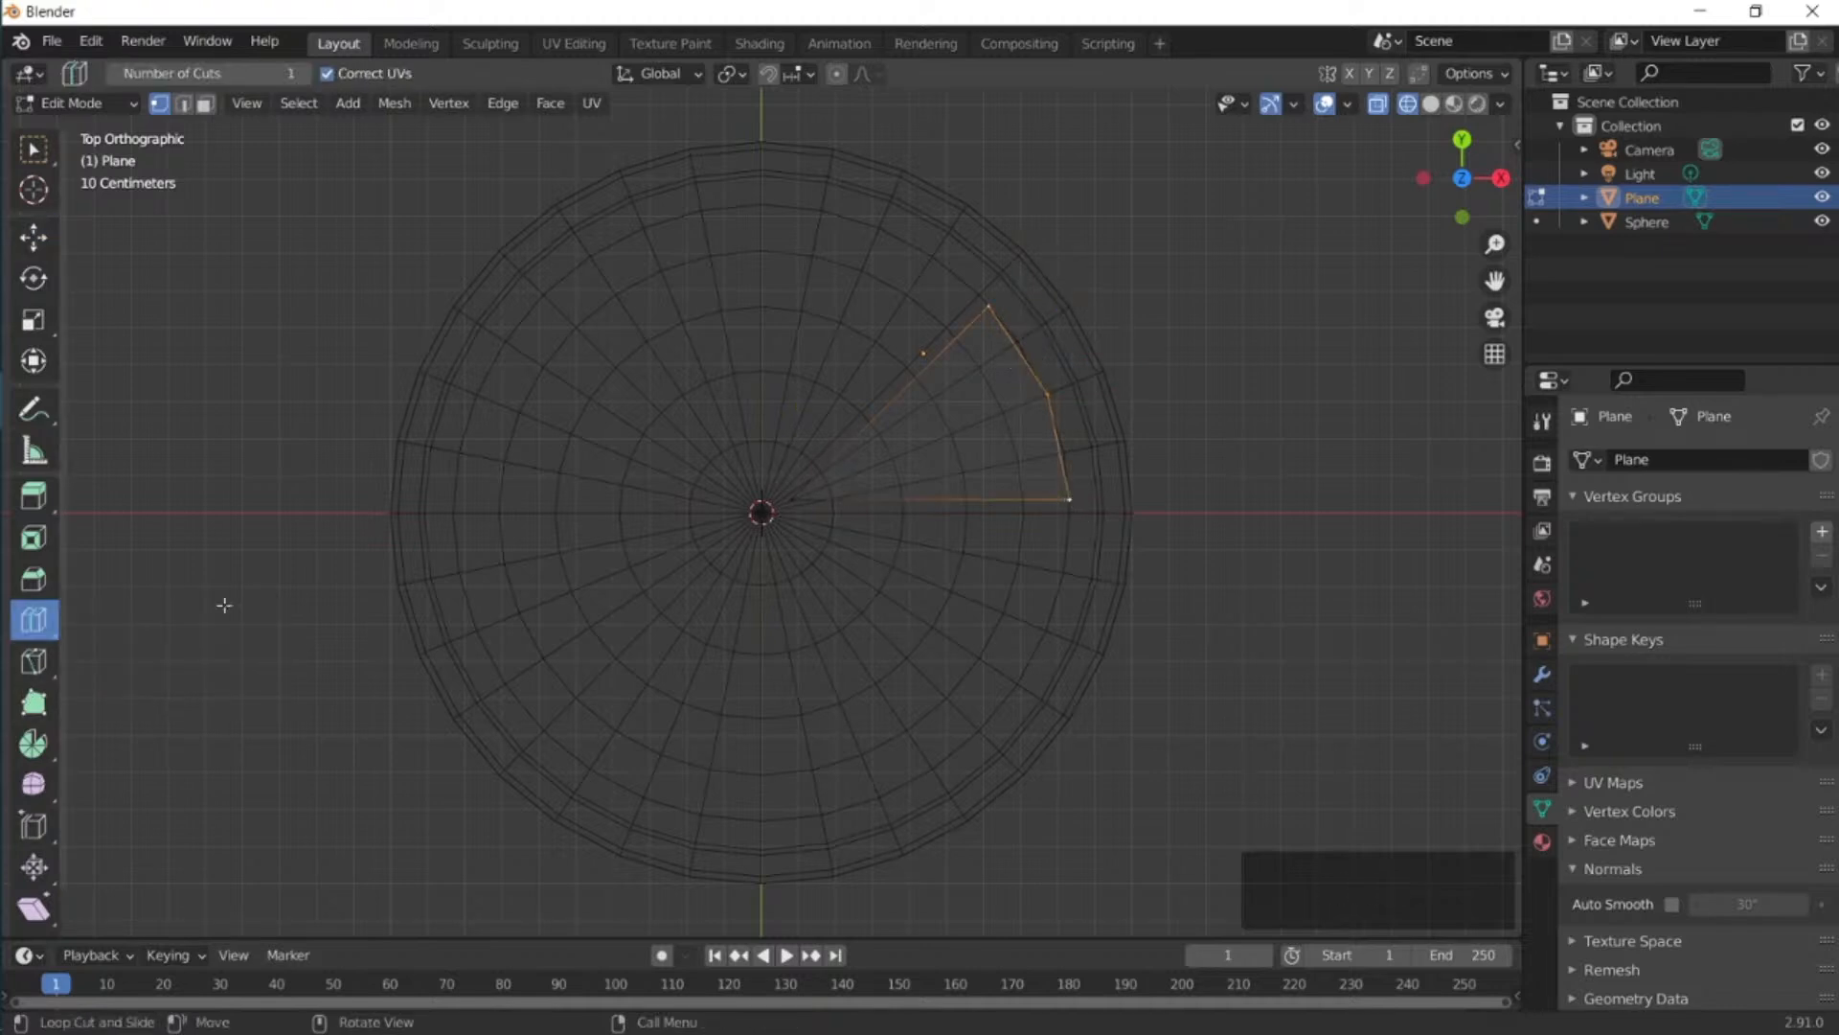
click(1031, 374)
click(1035, 451)
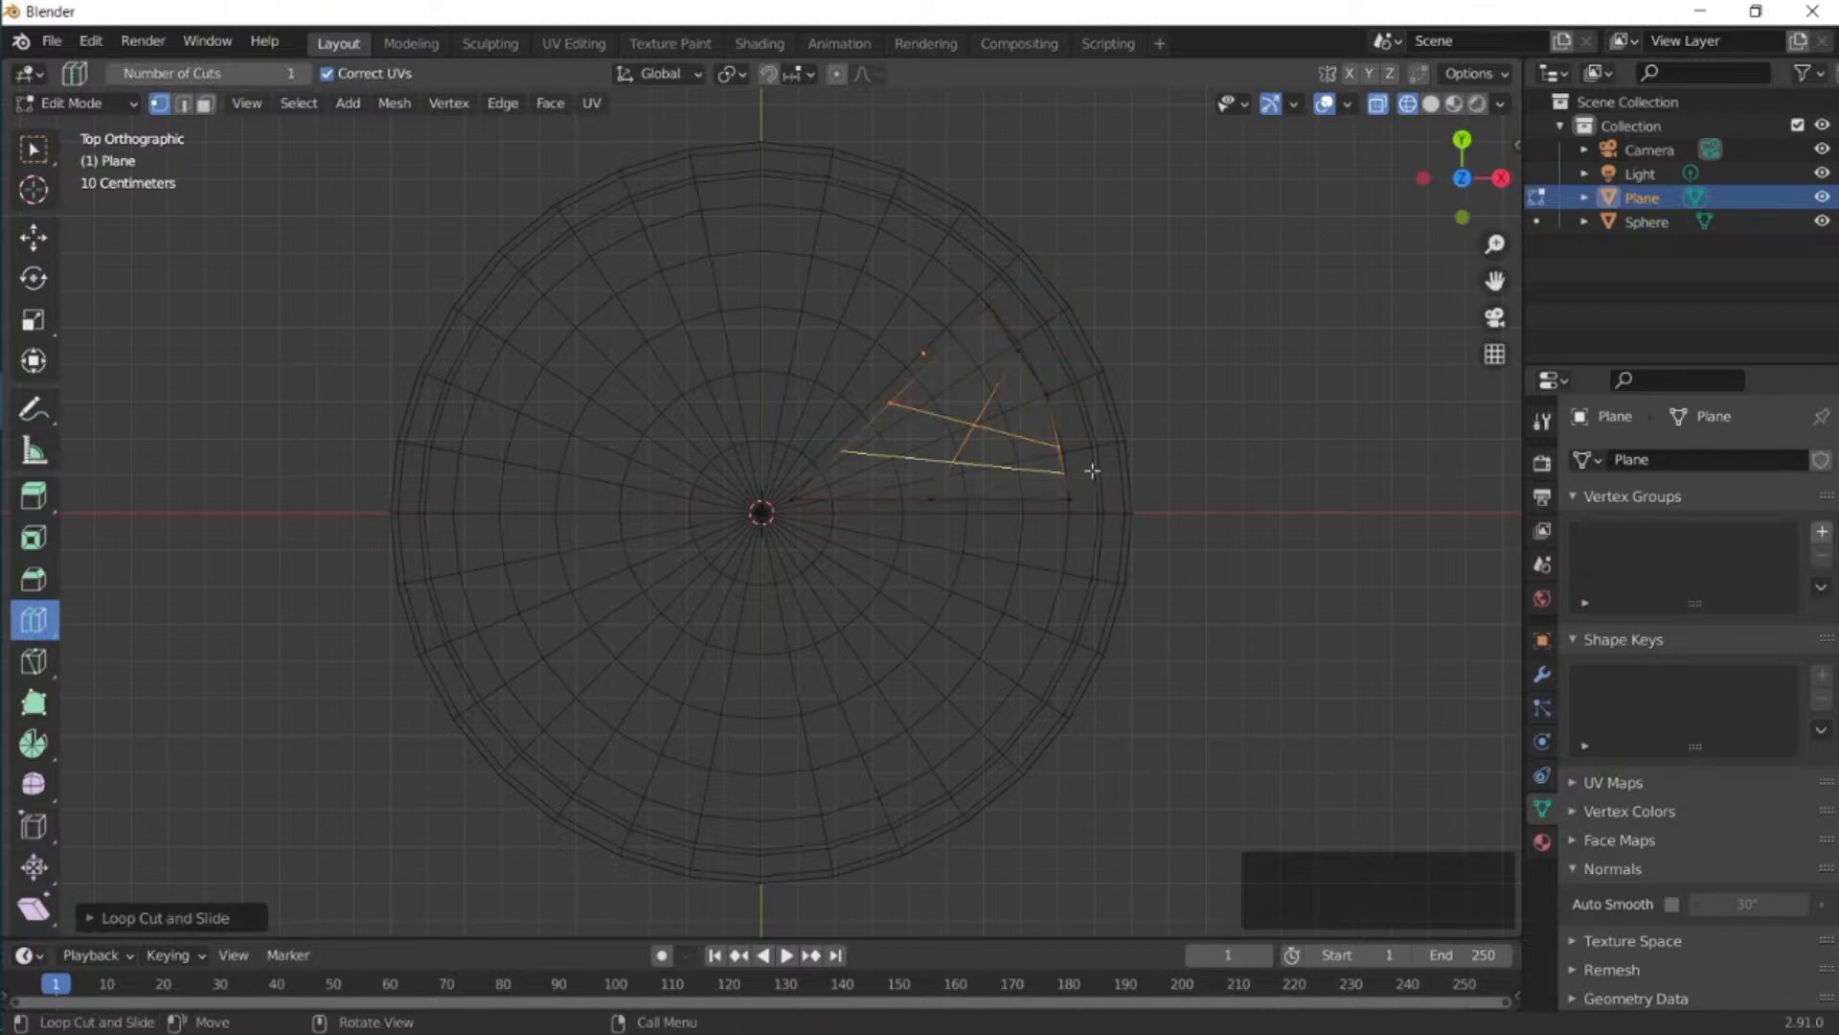
Move the two new outer-edge vertices slightly outward to round the wedge's arc, and return to Object Mode.
click(34, 237)
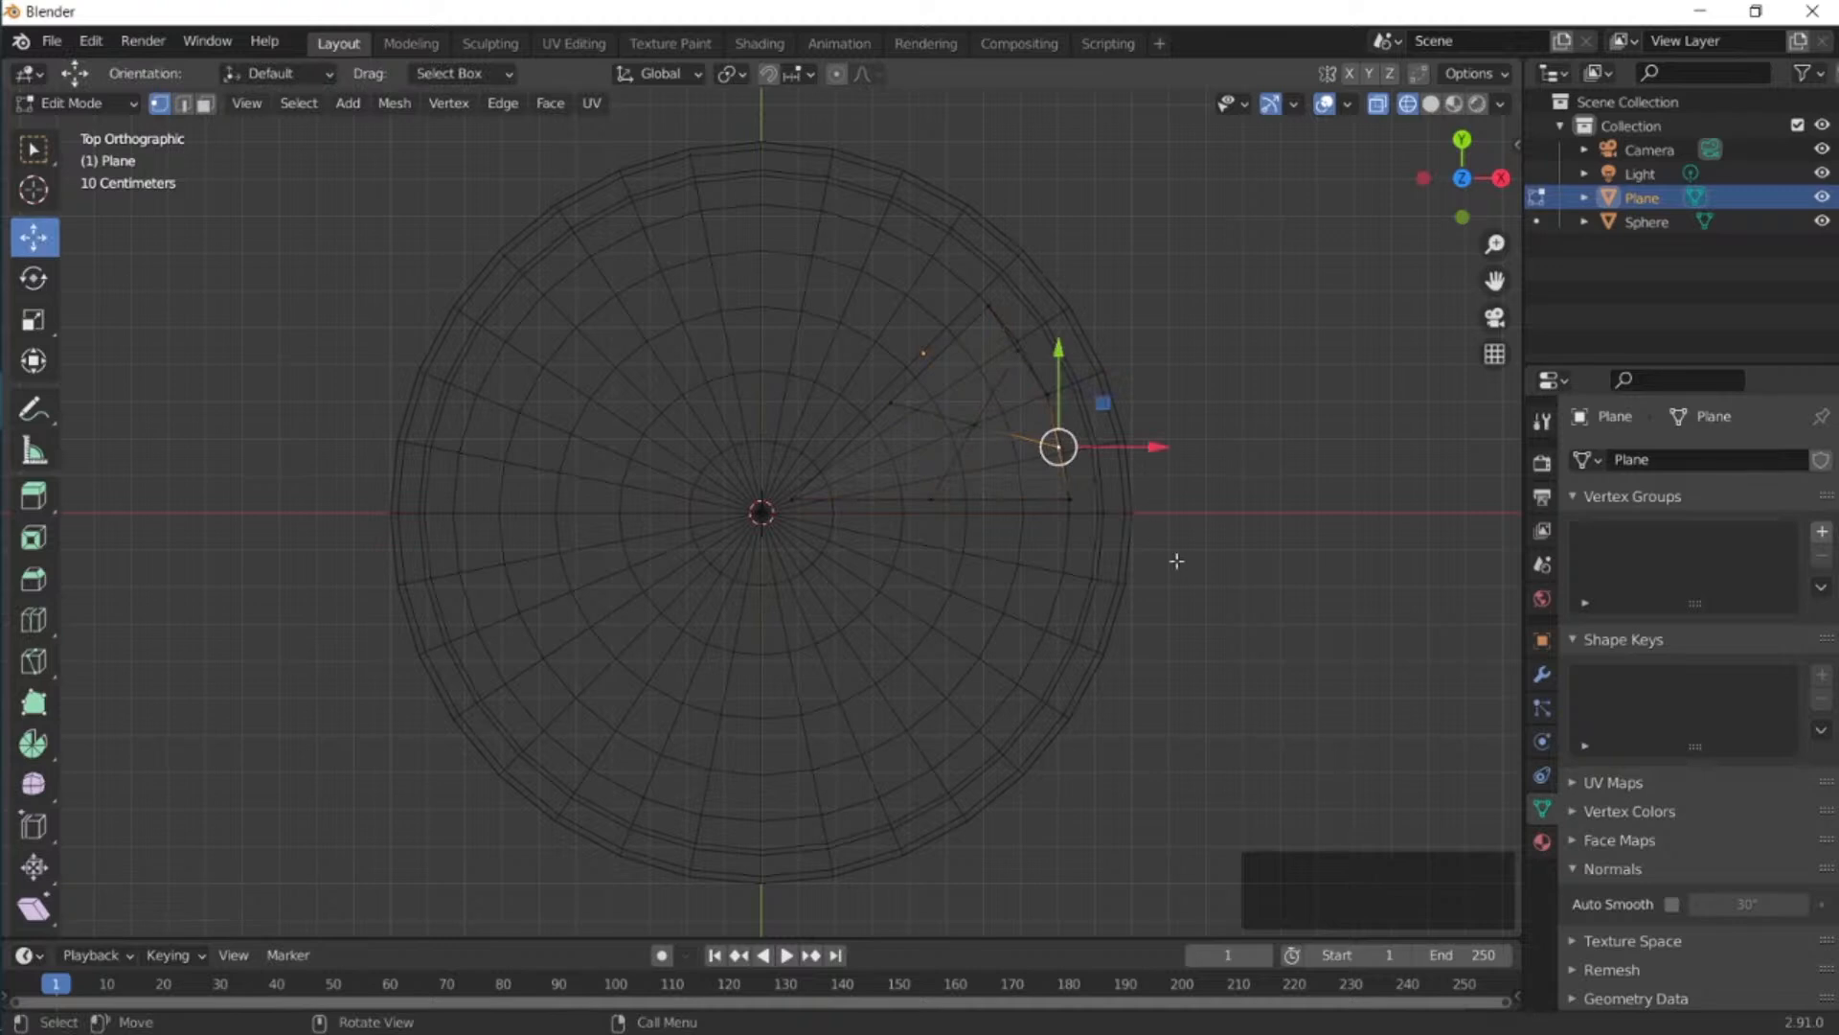
key(g)
click(1219, 560)
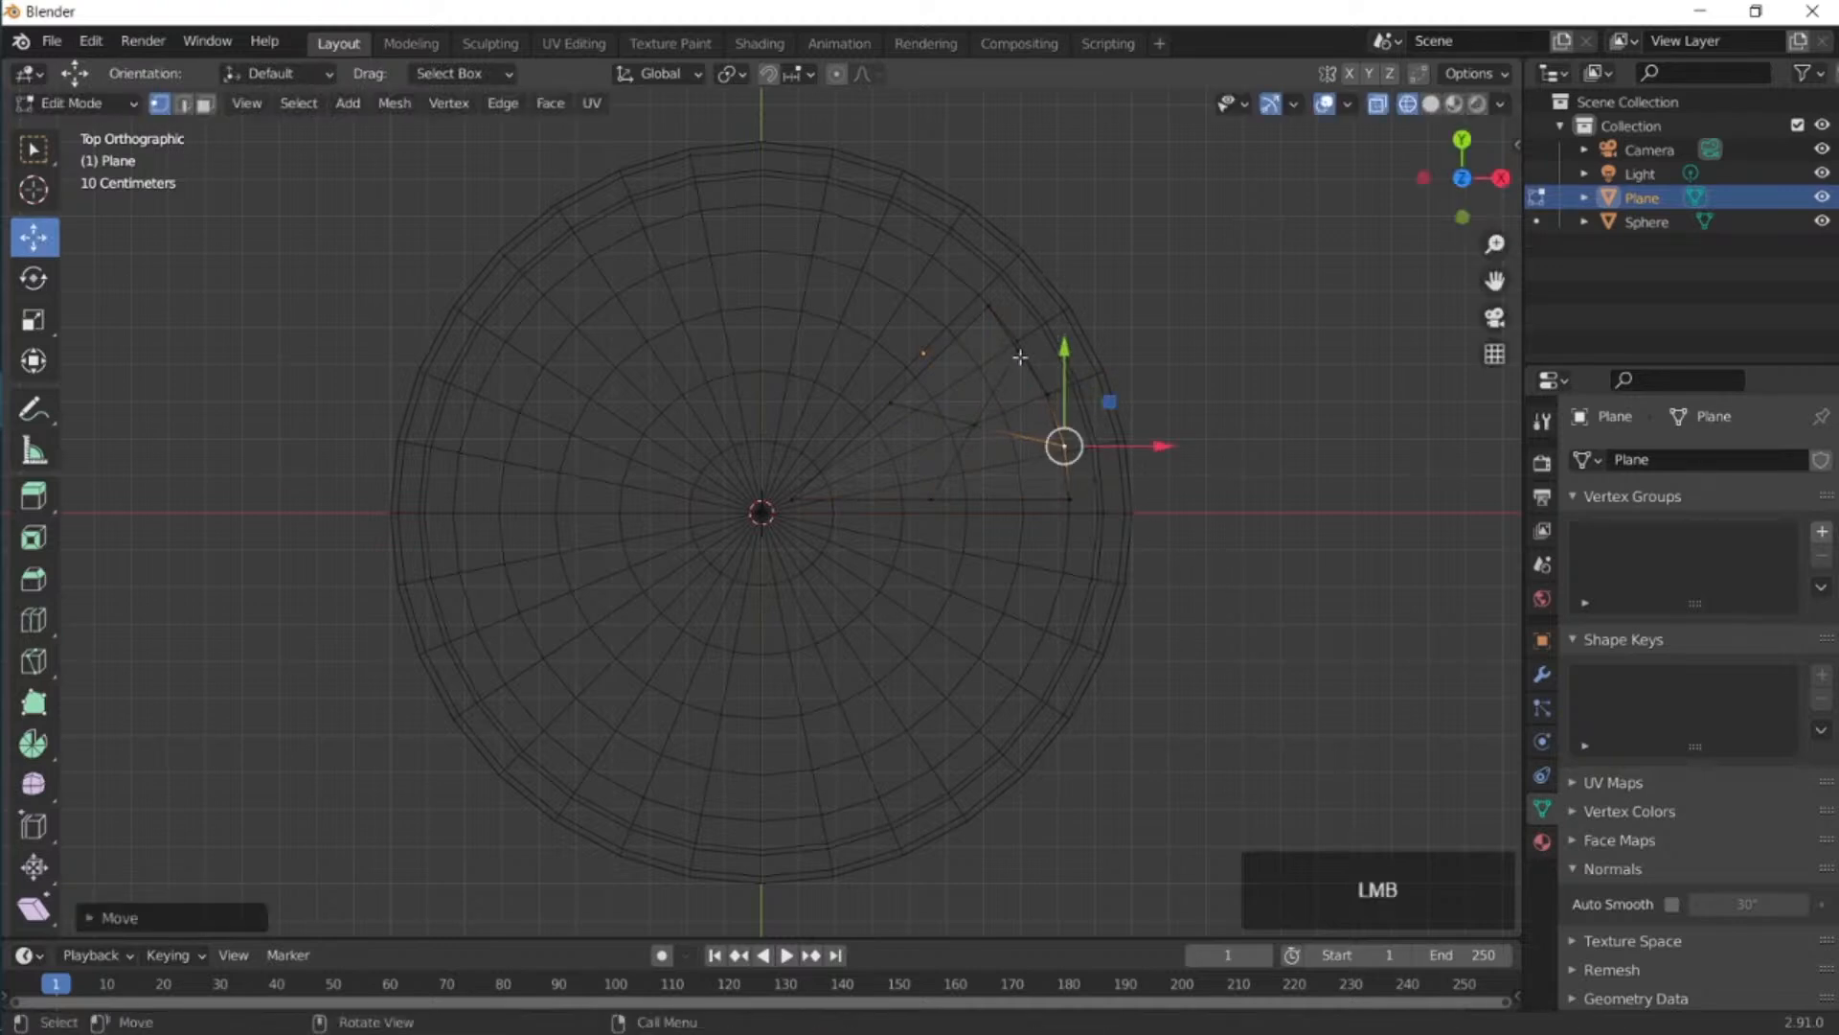
click(1021, 355)
key(g)
click(1066, 353)
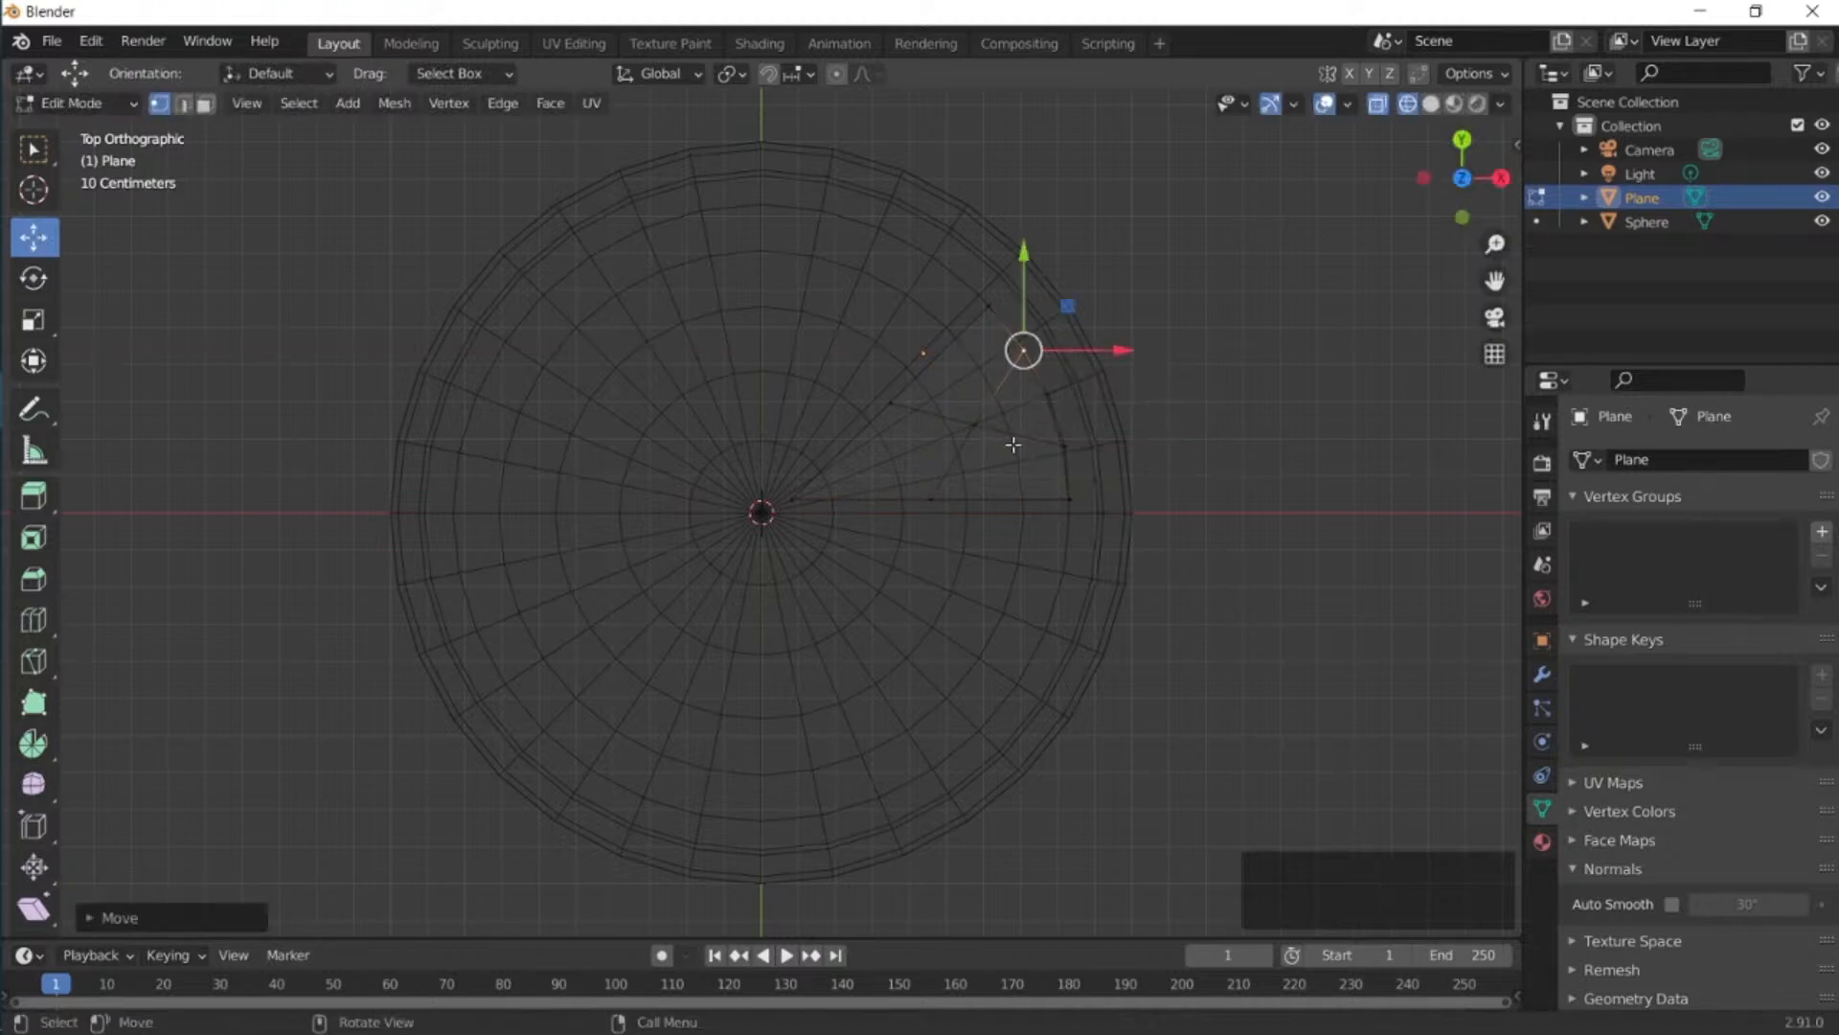
key(Tab)
key(s)
click(1016, 444)
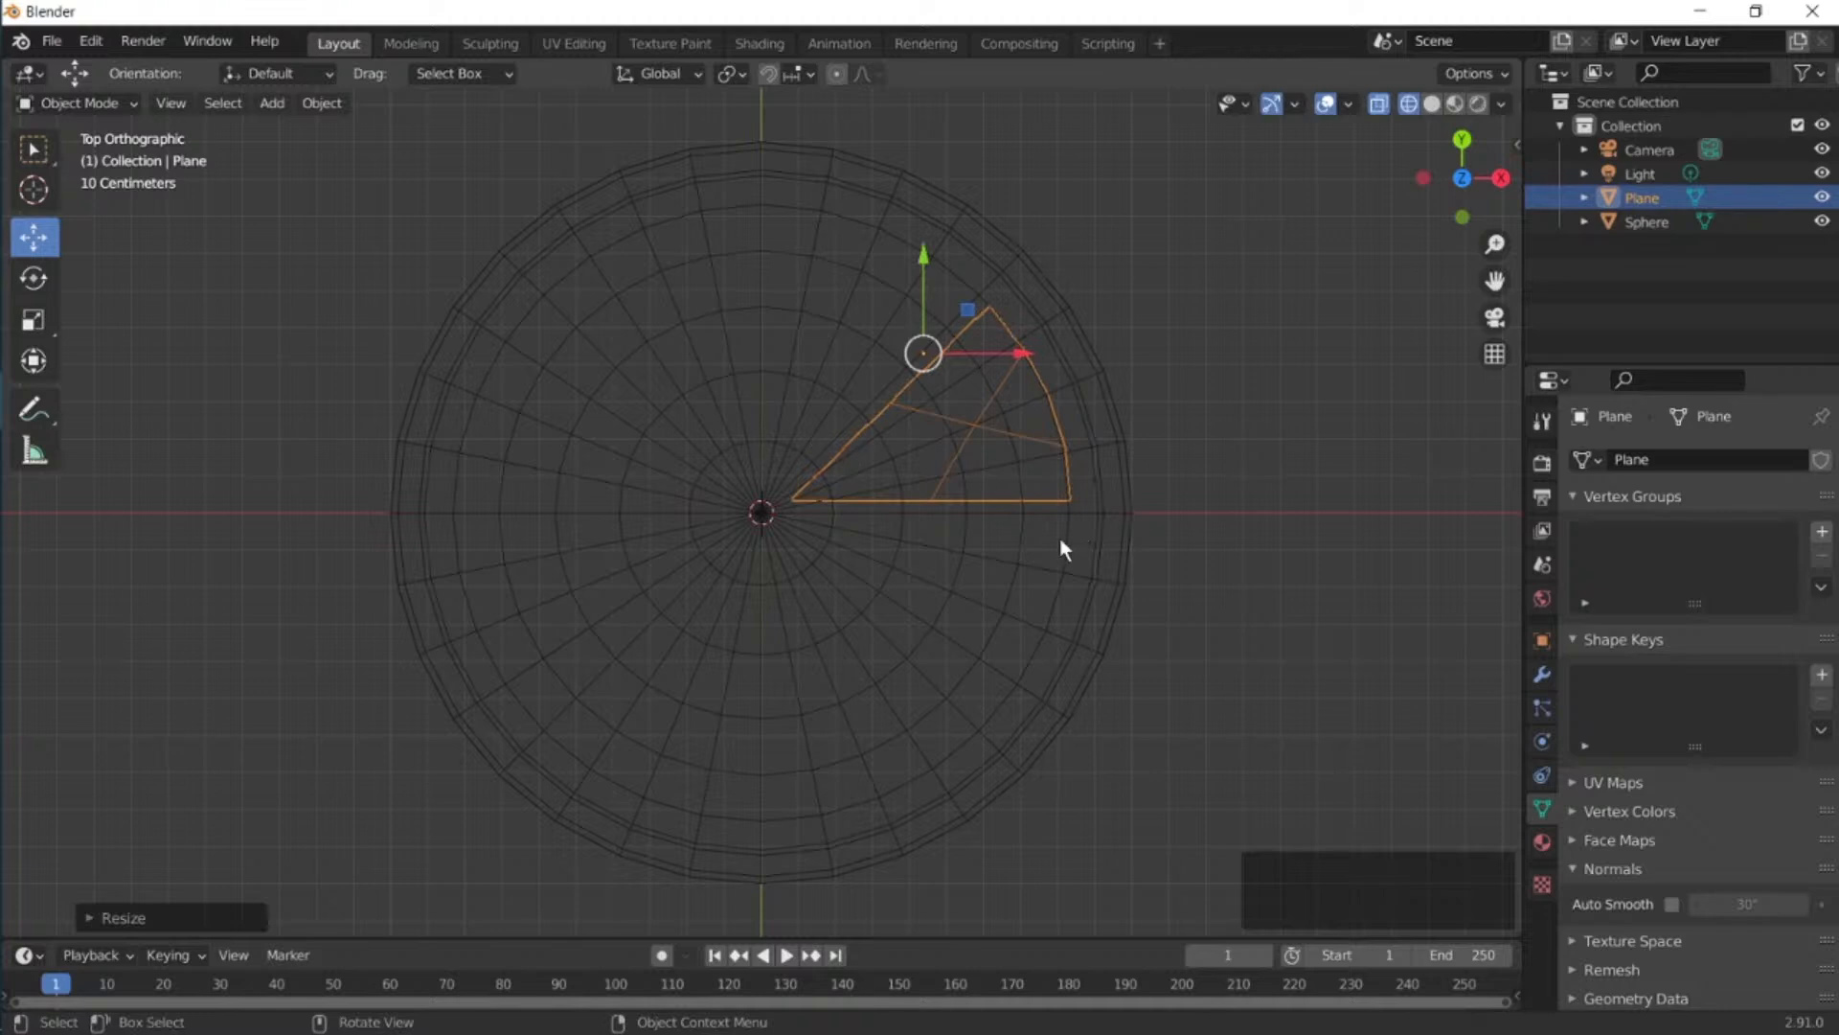
Add an Array modifier to the wedge, with Relative Offset disabled and Object Offset enabled.
click(1541, 675)
click(1631, 458)
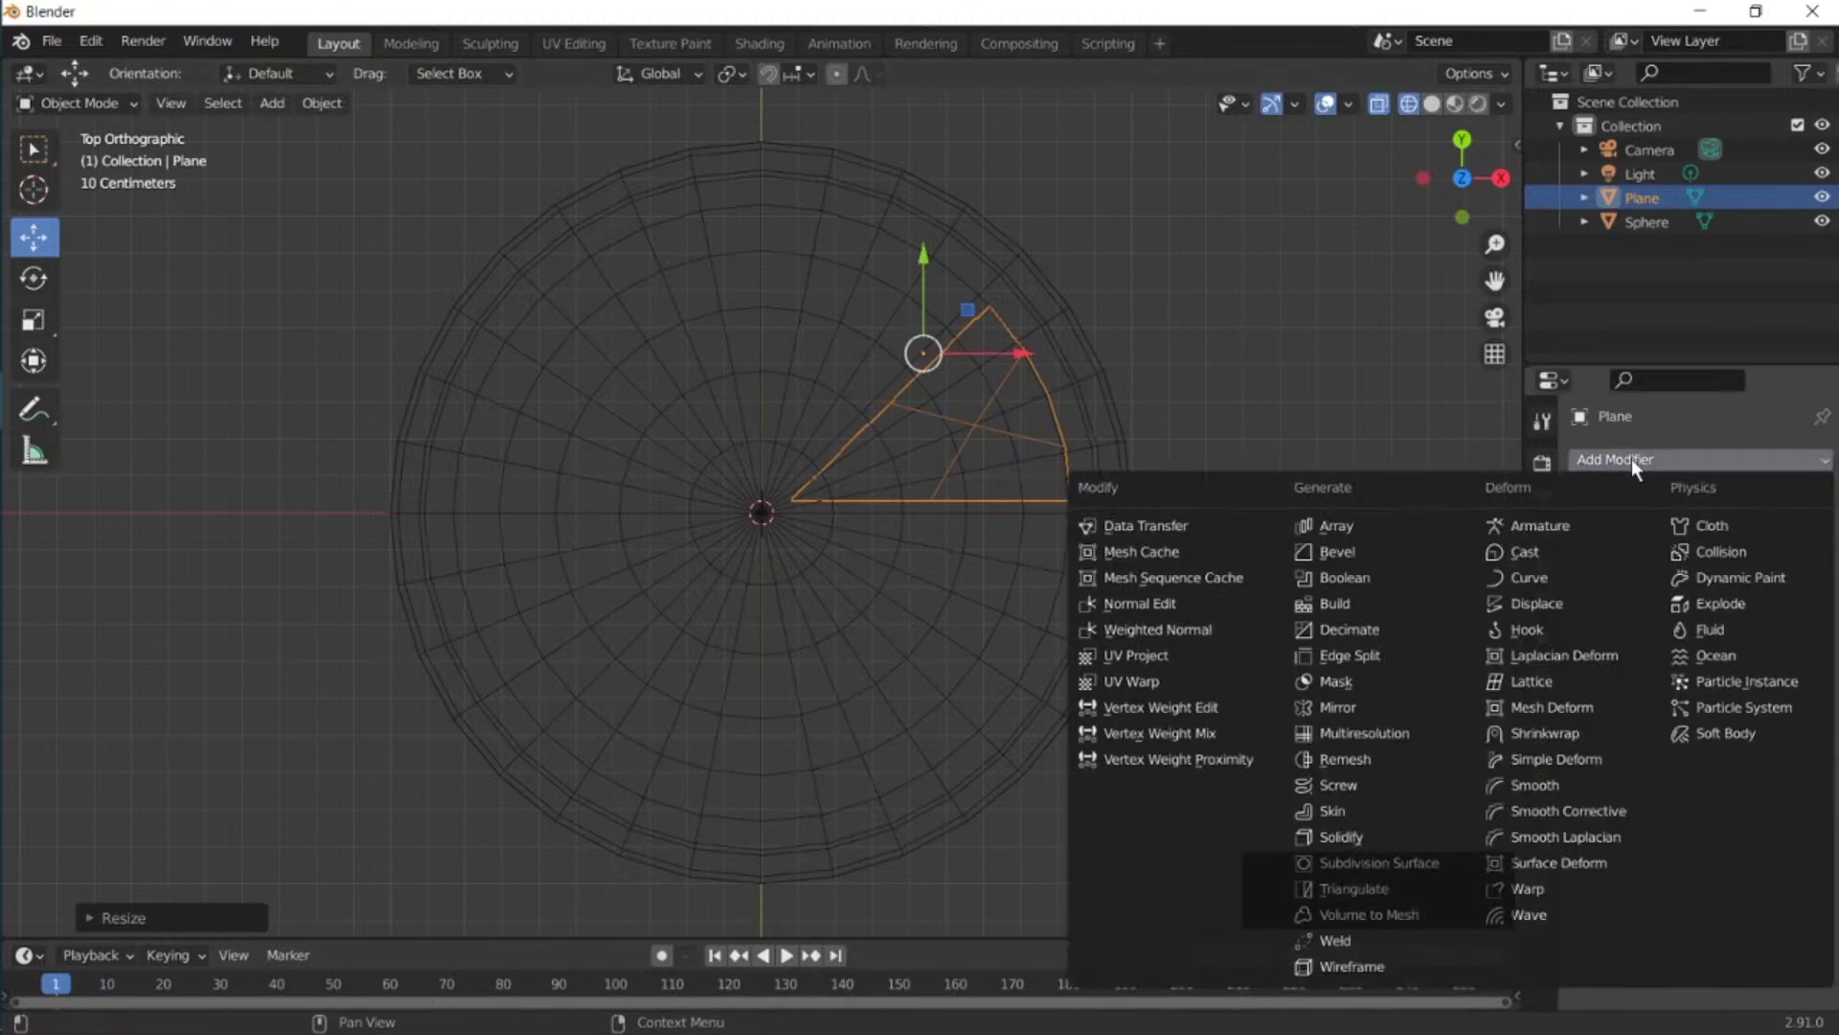
click(1332, 530)
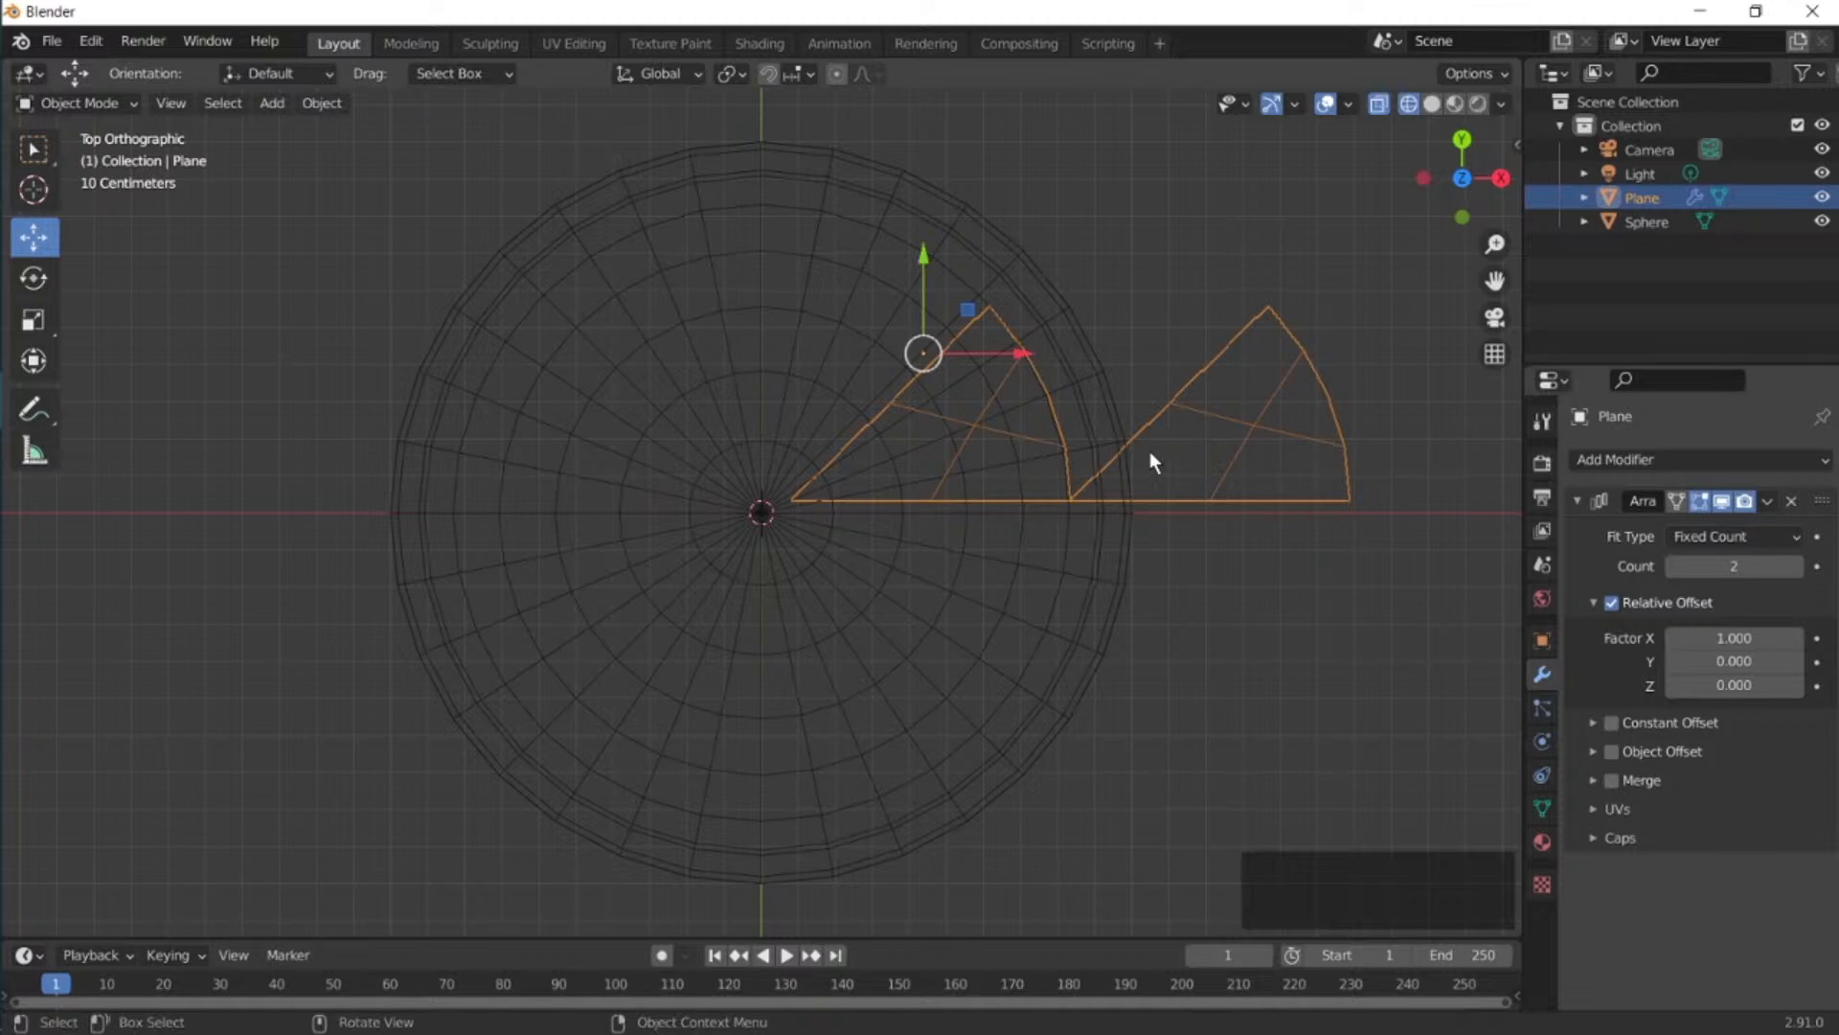
click(1612, 602)
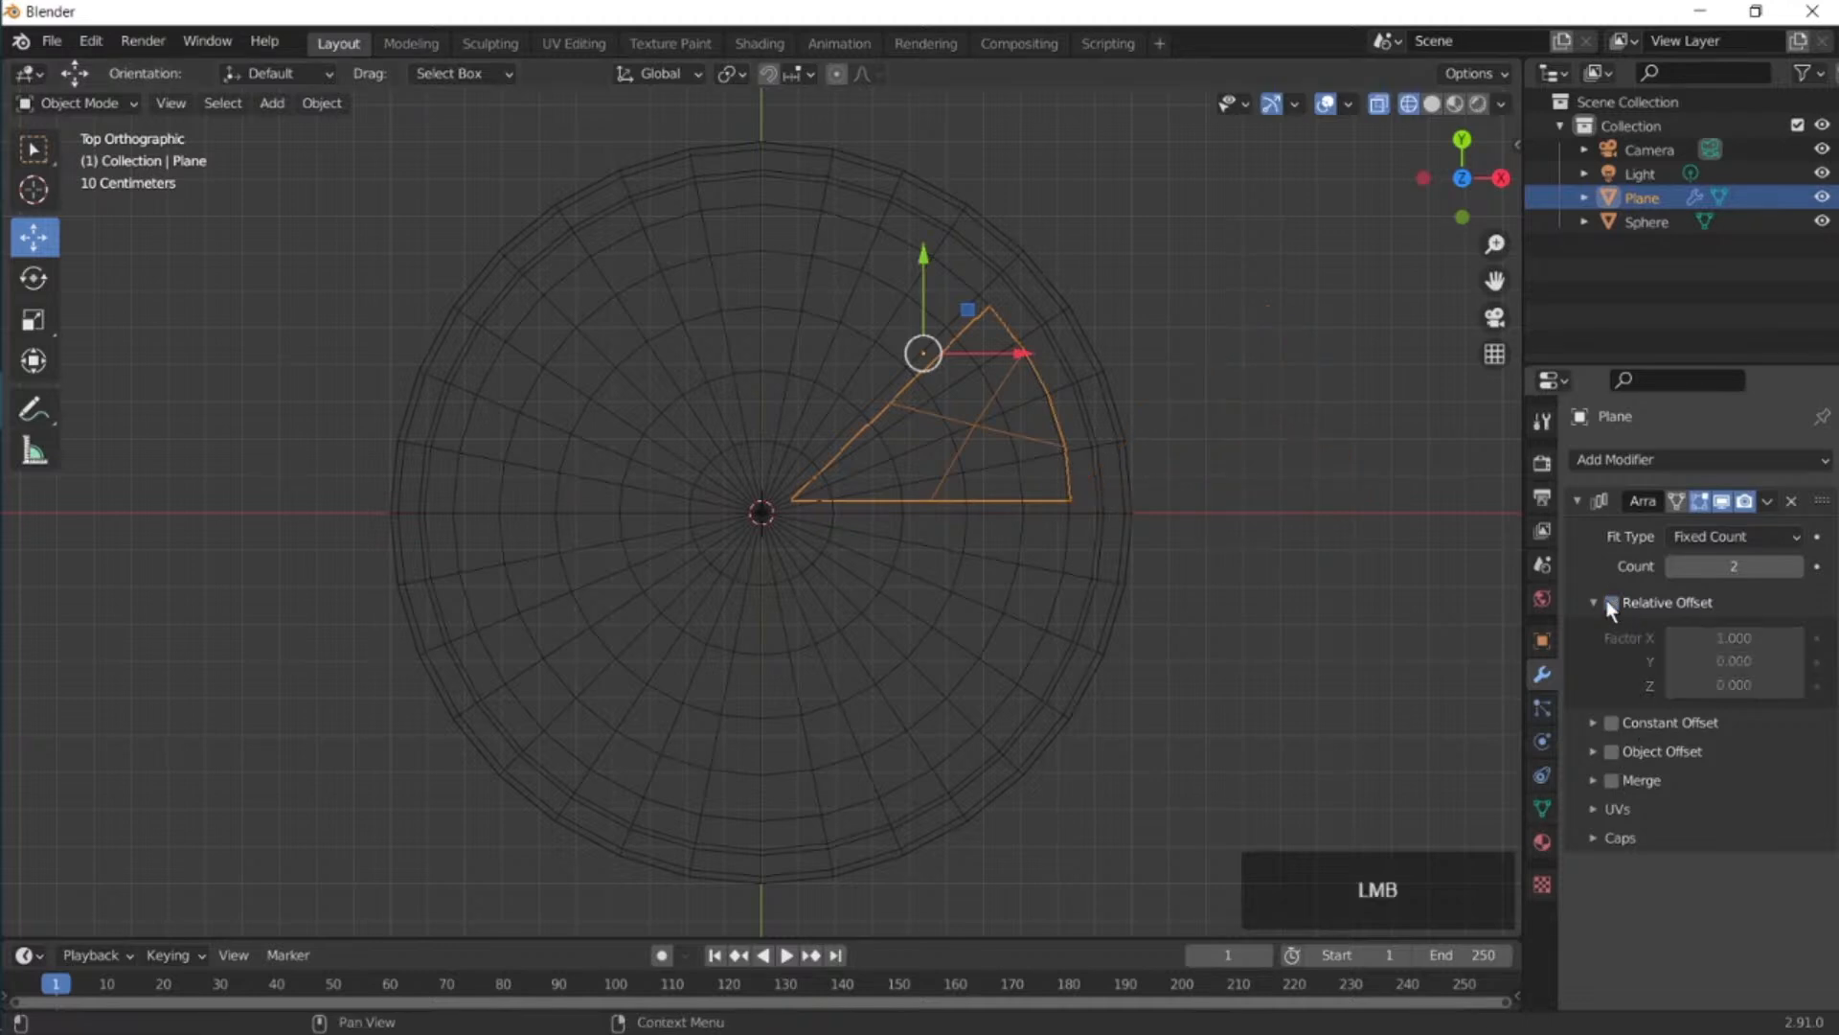
click(1613, 755)
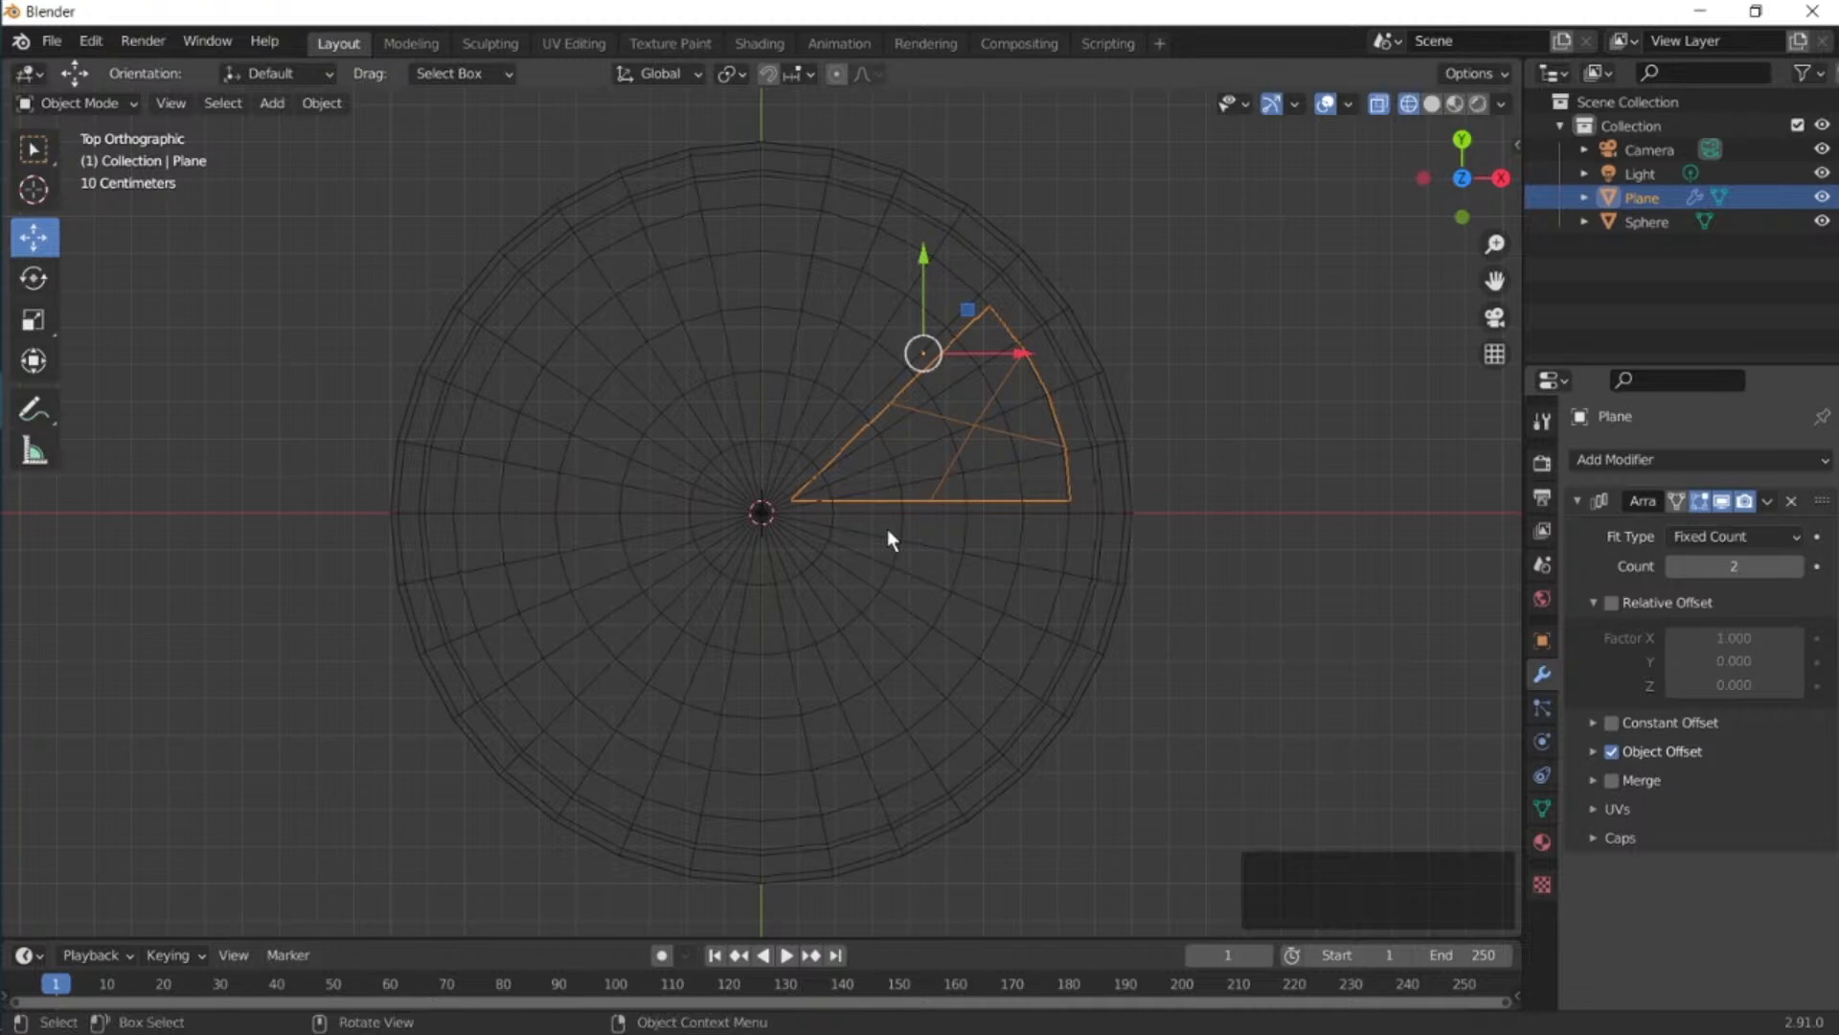
Set the wedge's origin to the 3D cursor.
right_click(952, 423)
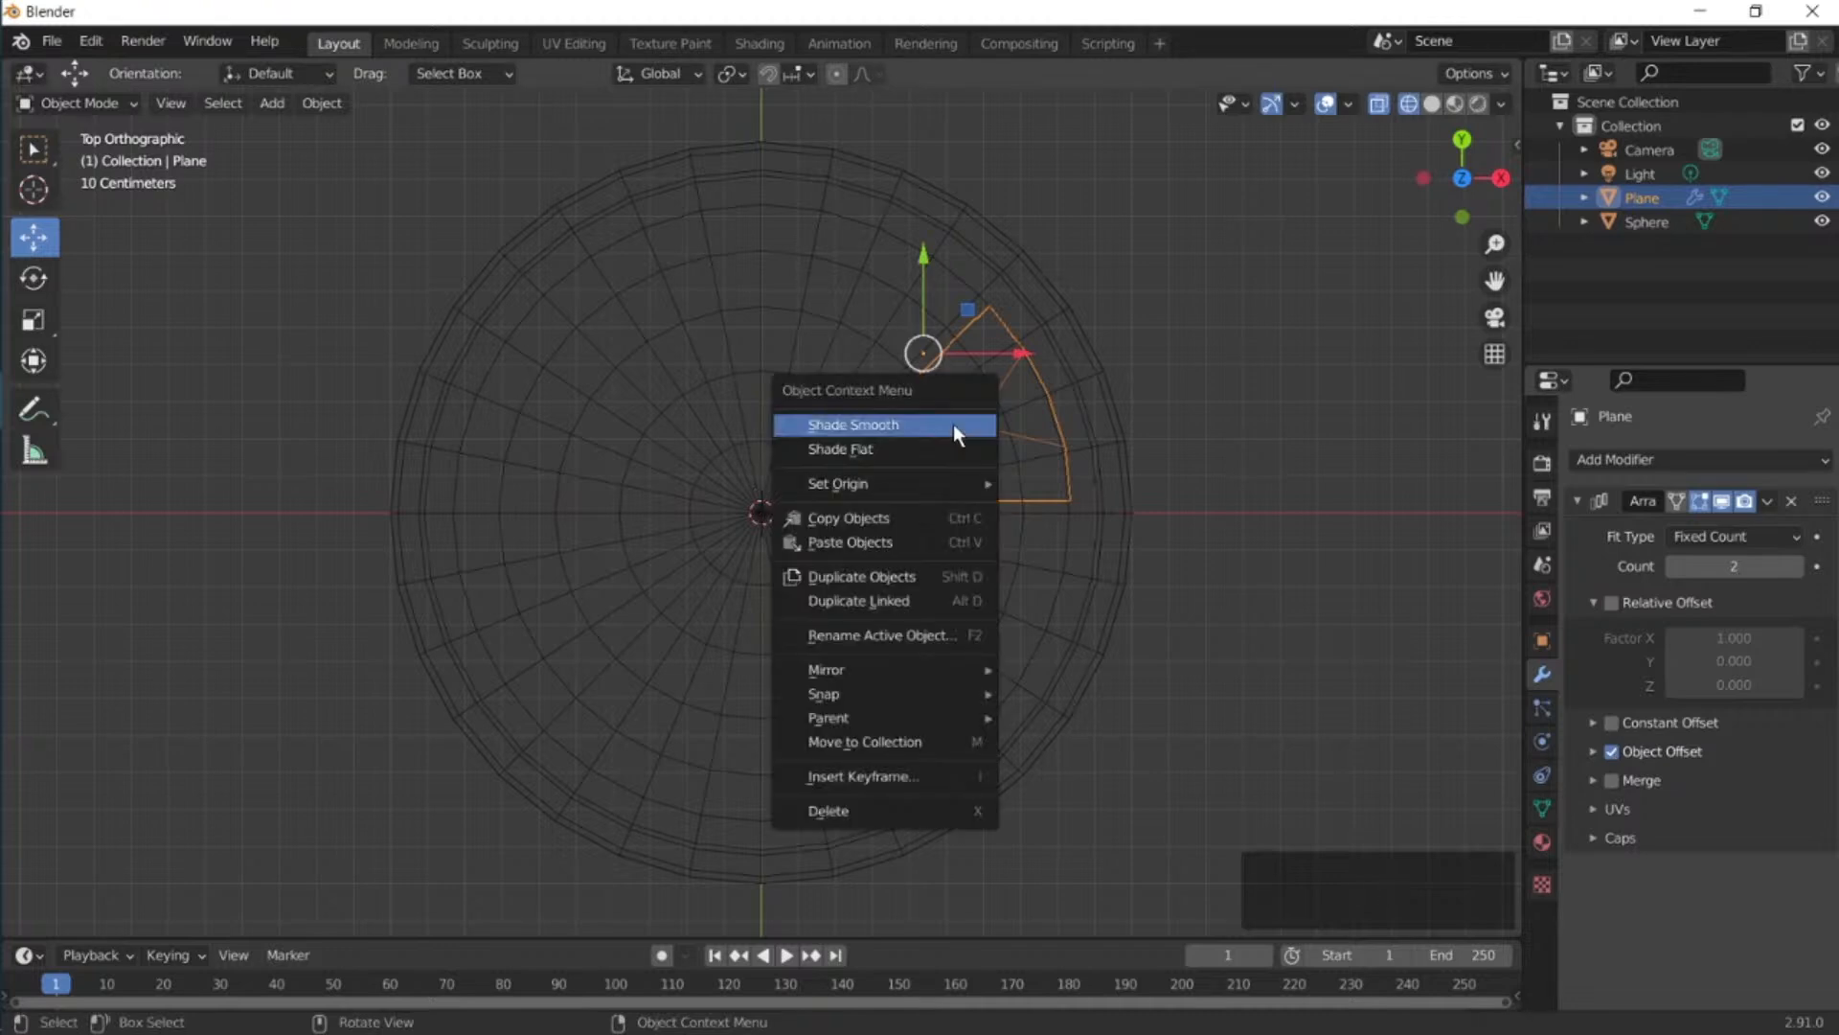
mouse_move(953, 500)
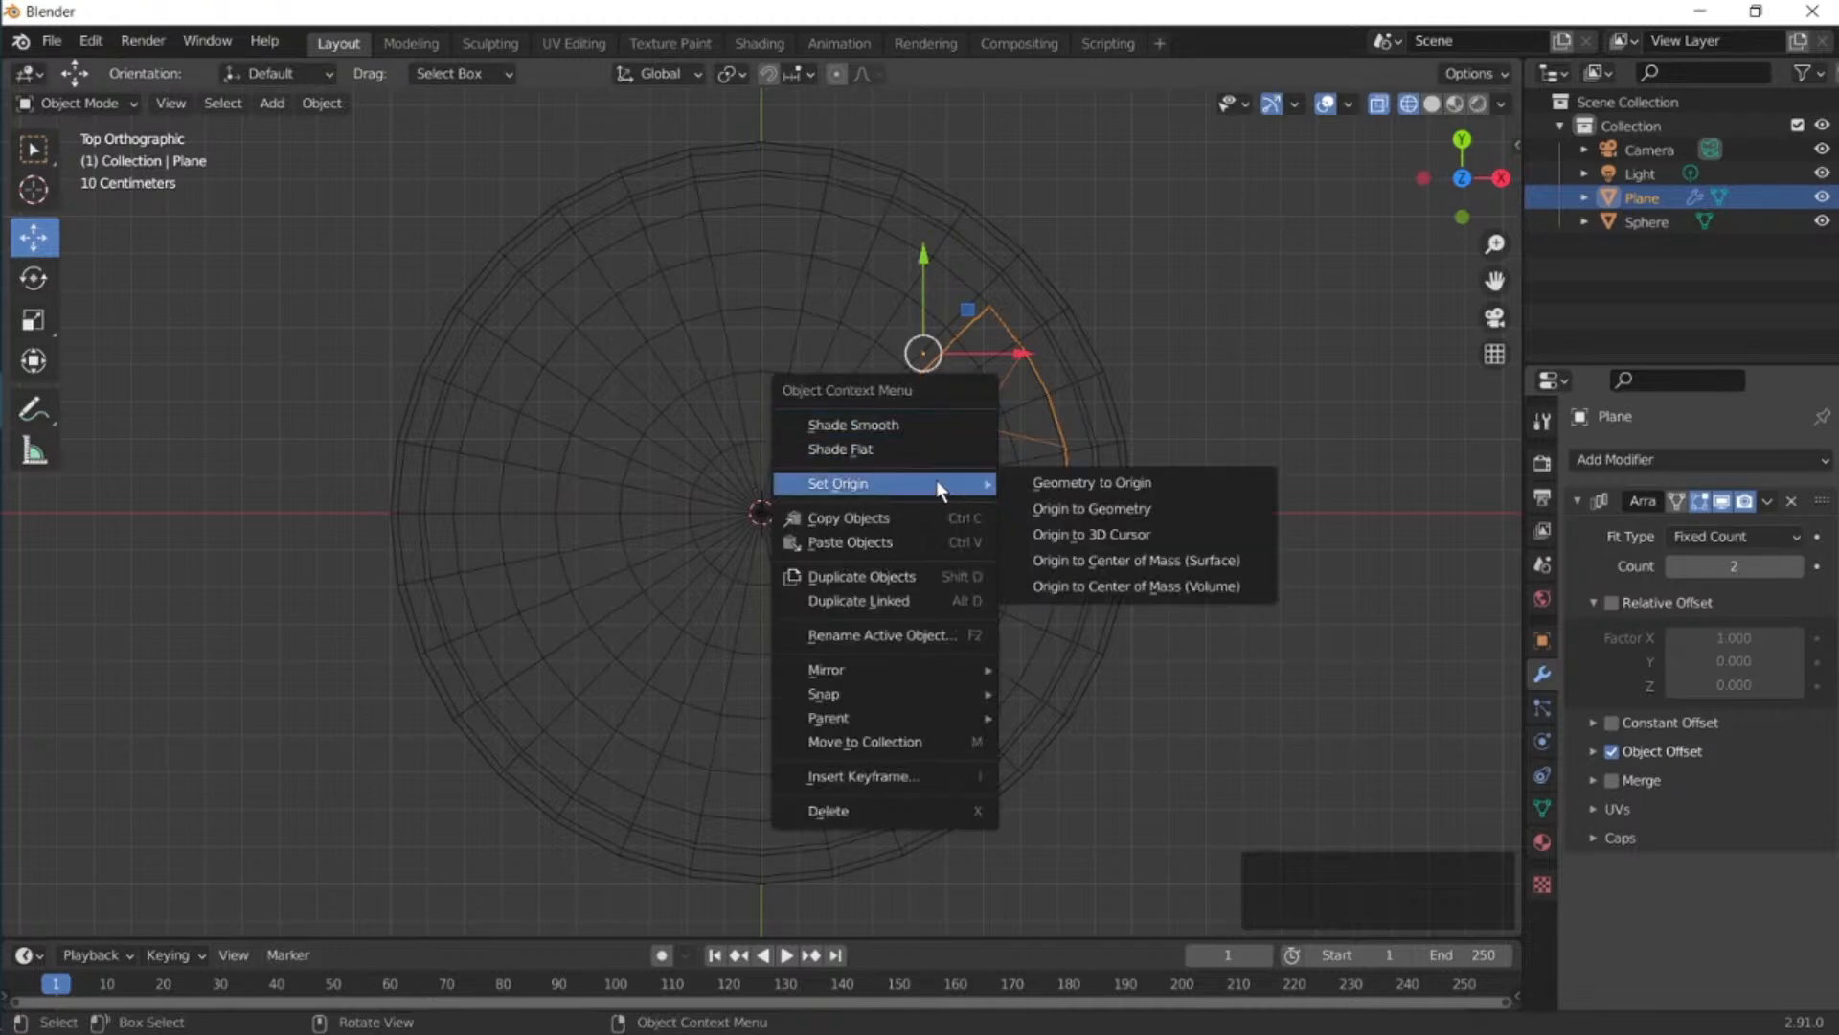
click(1102, 536)
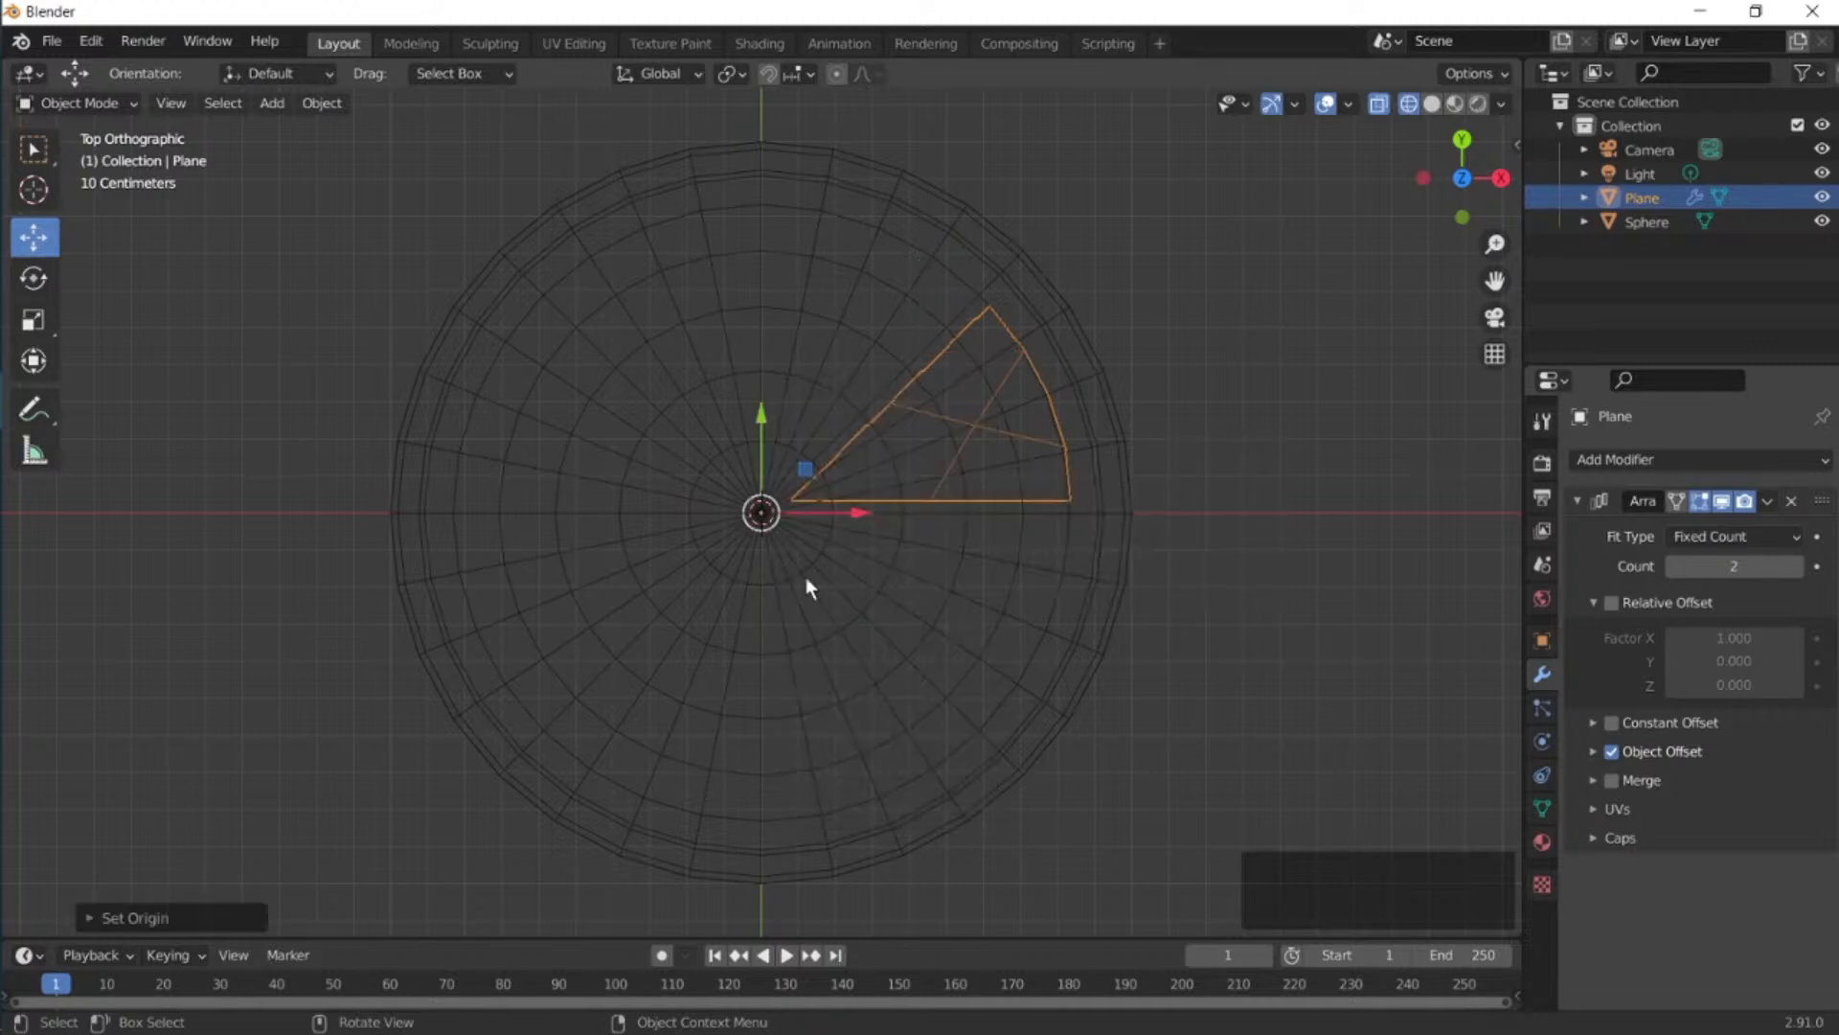
Add a Plain Axes empty at the hemisphere's centre.
key(shift+a)
mouse_move(919, 549)
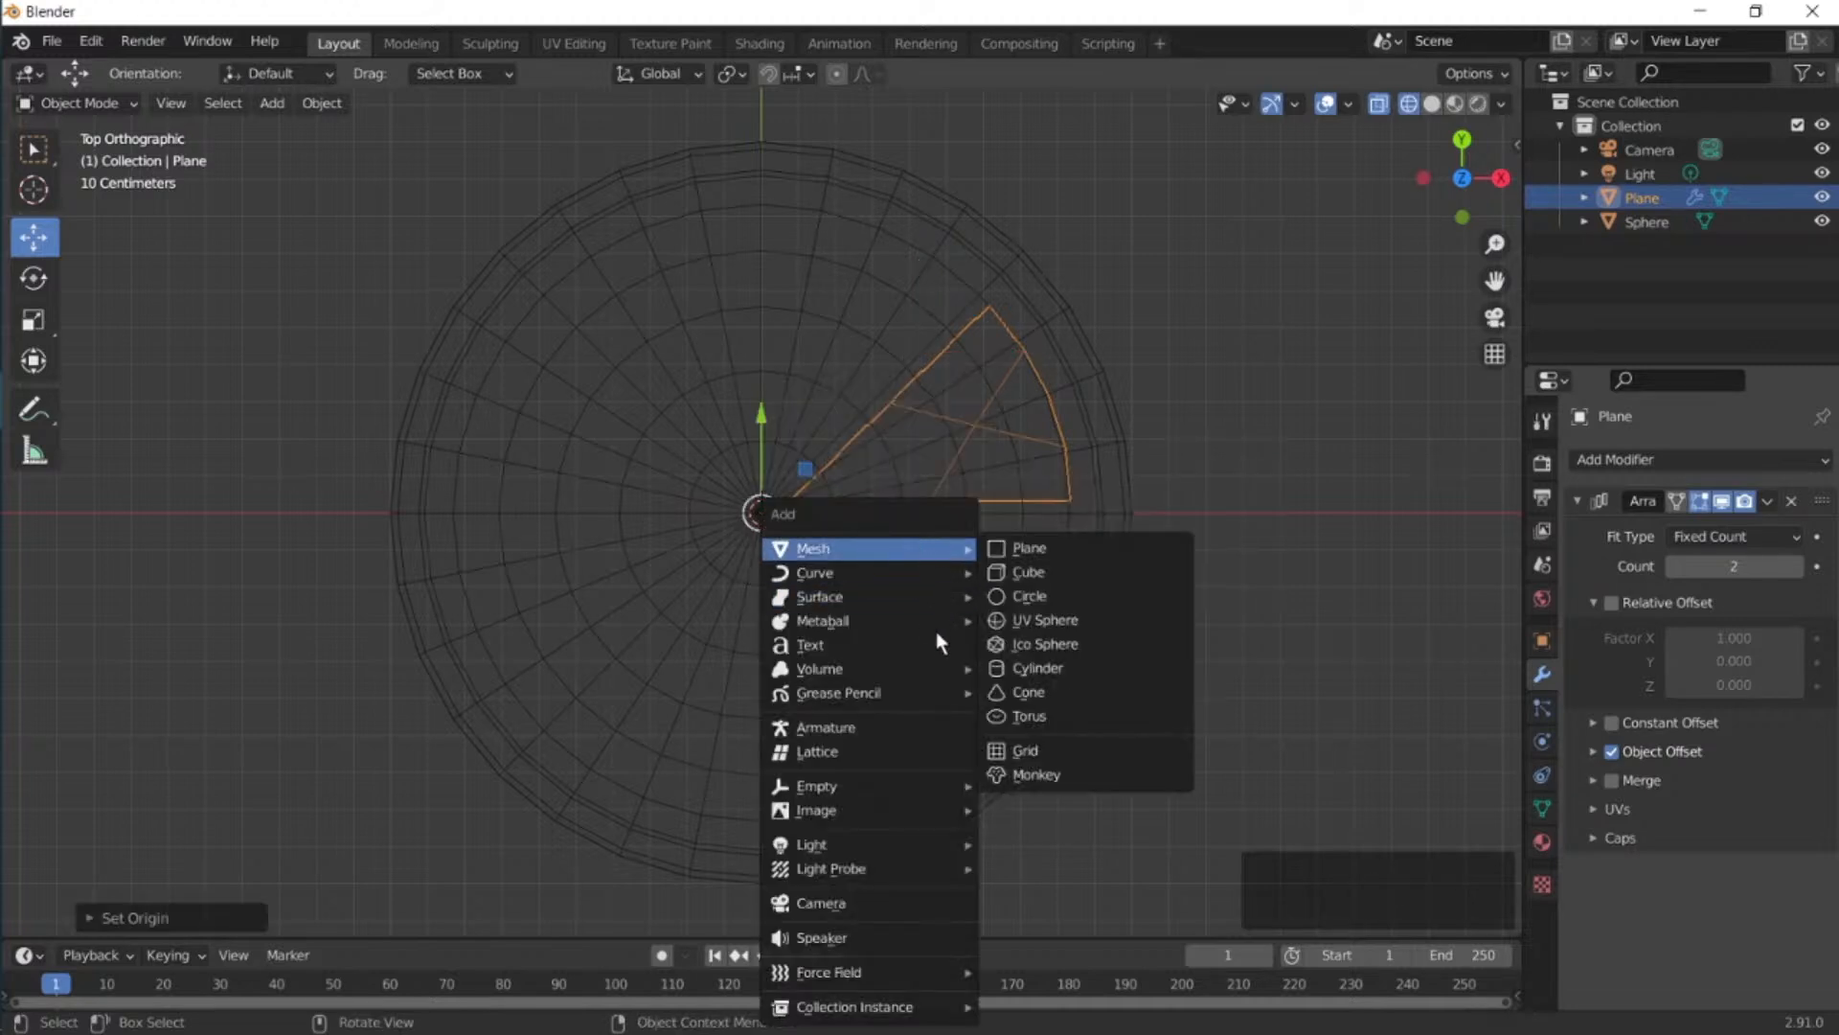
mouse_move(938, 785)
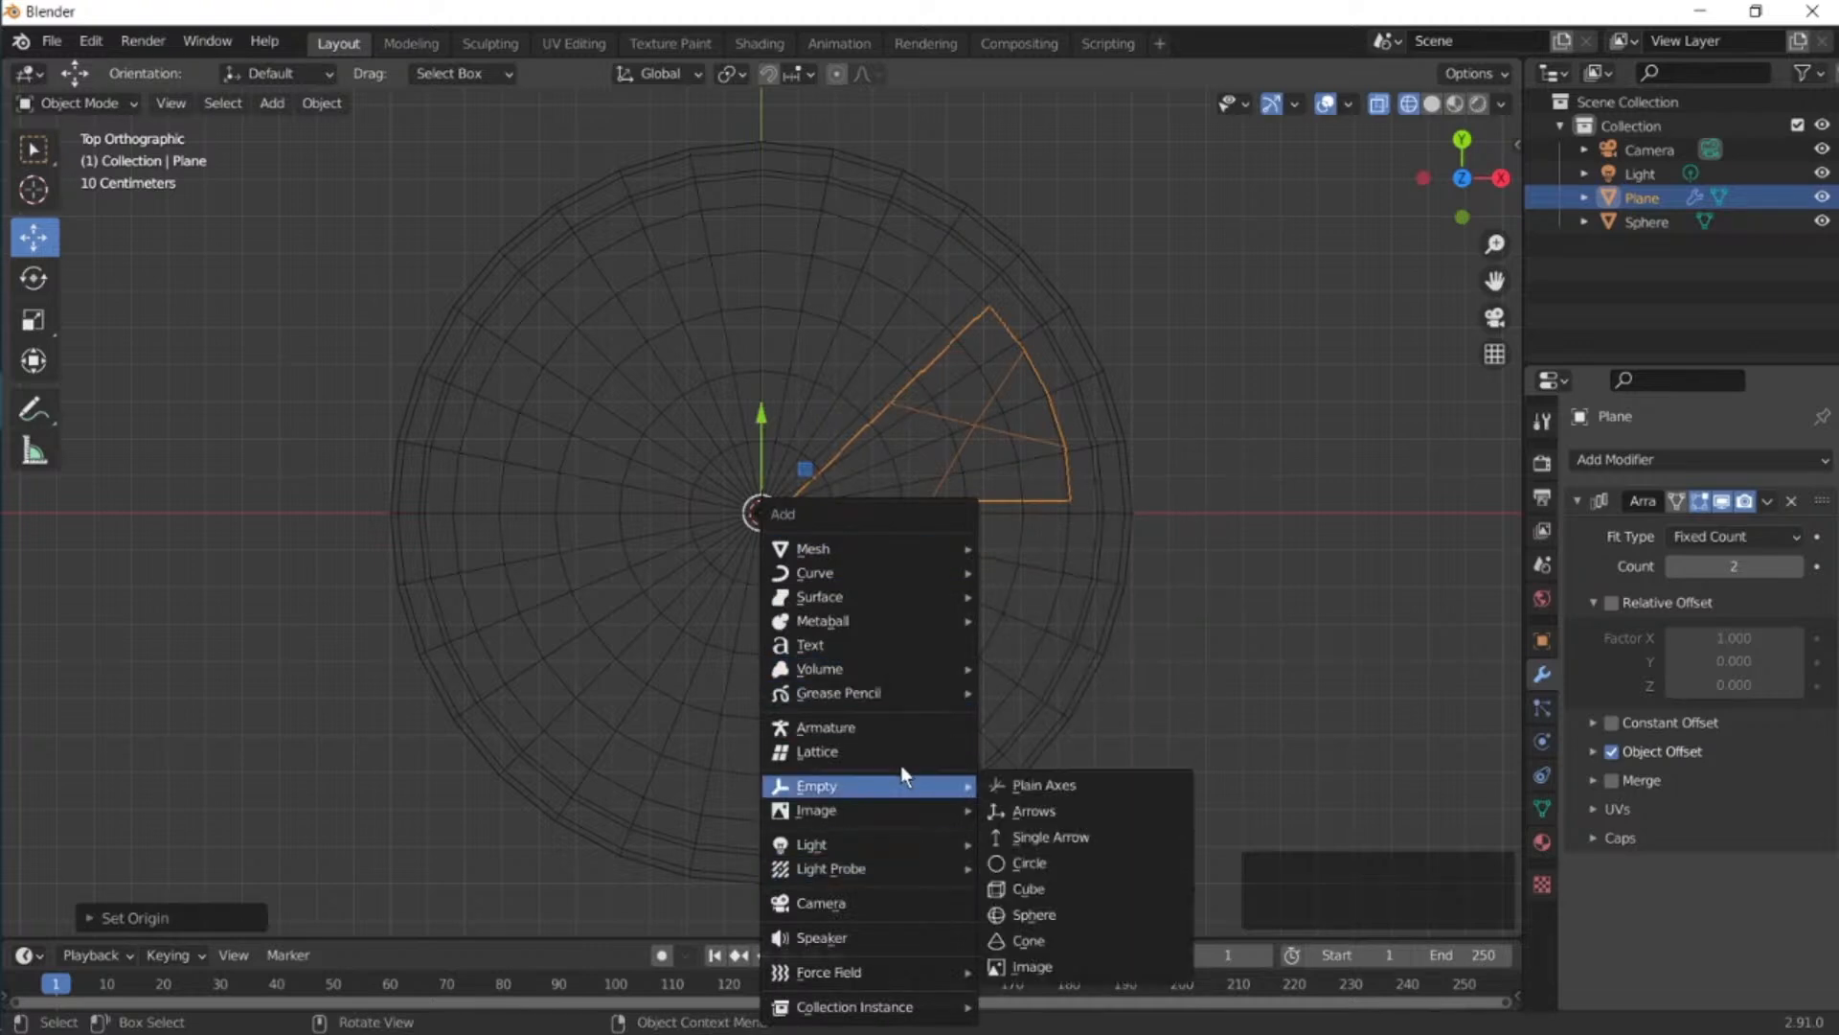
click(1050, 787)
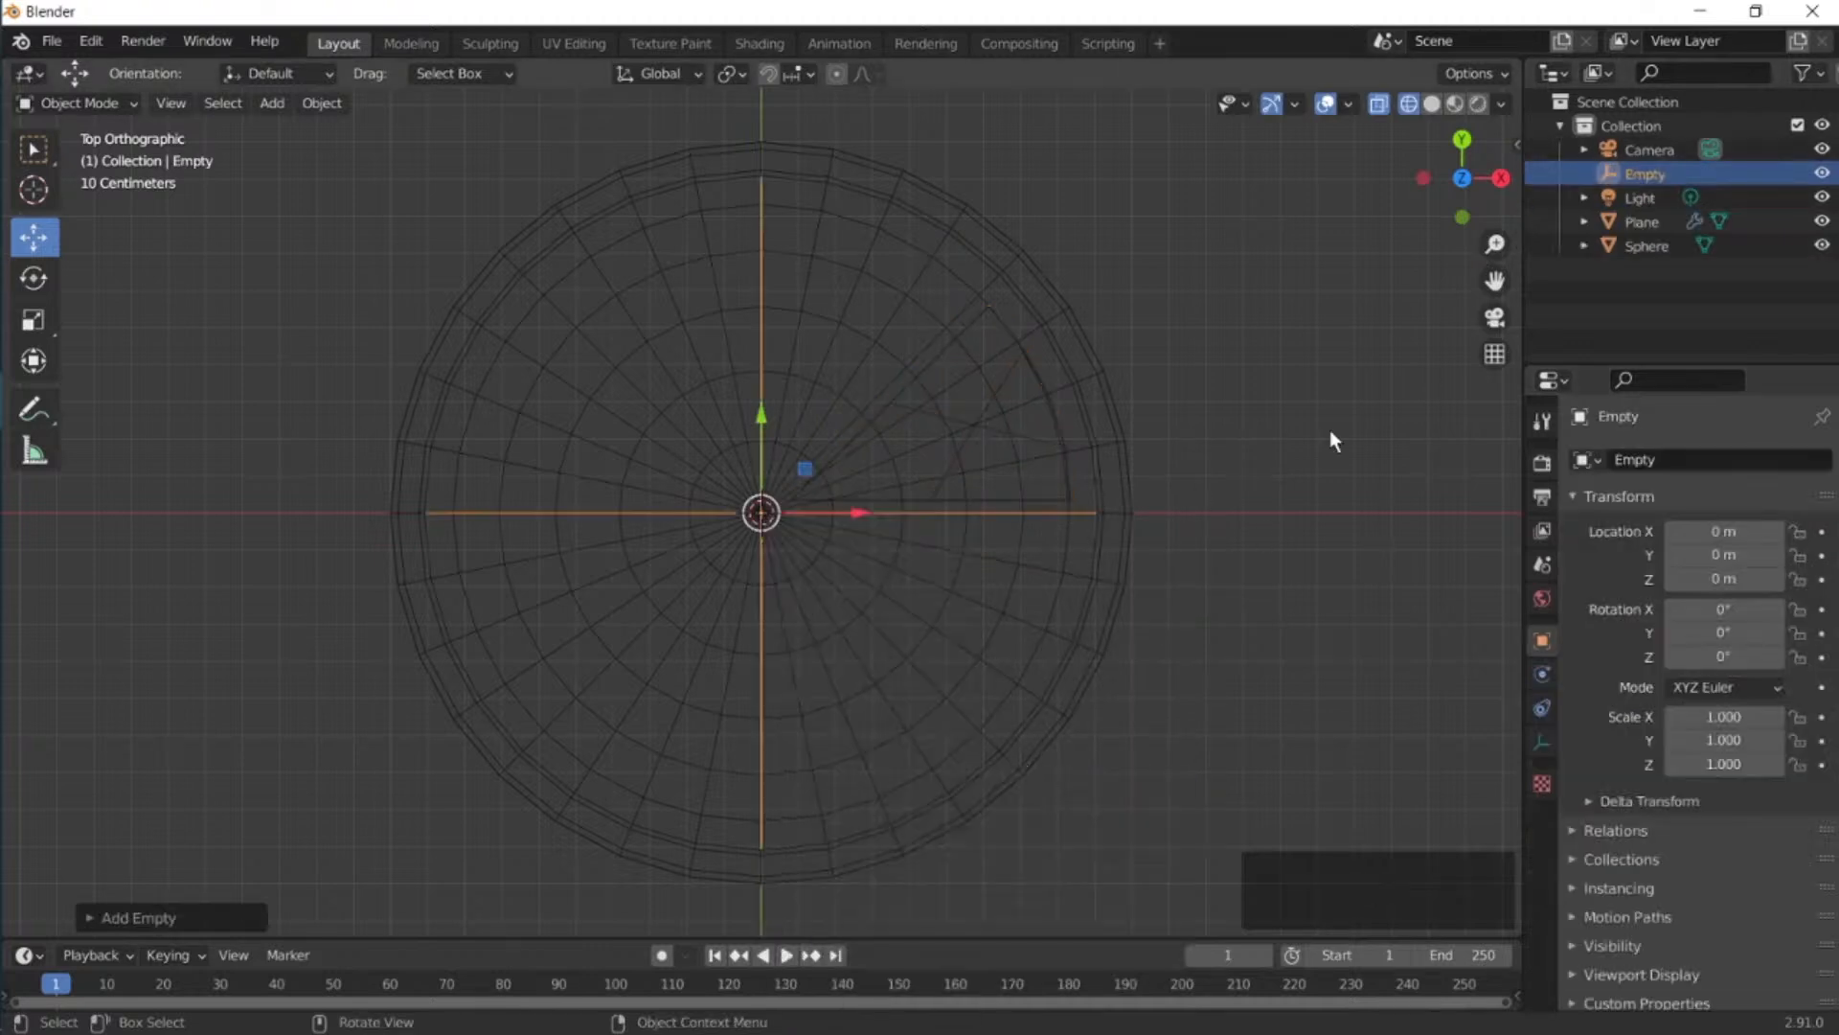
Show the transform values and set the empty's X, Y and Z scale to 0.396 to match the wedge.
click(933, 496)
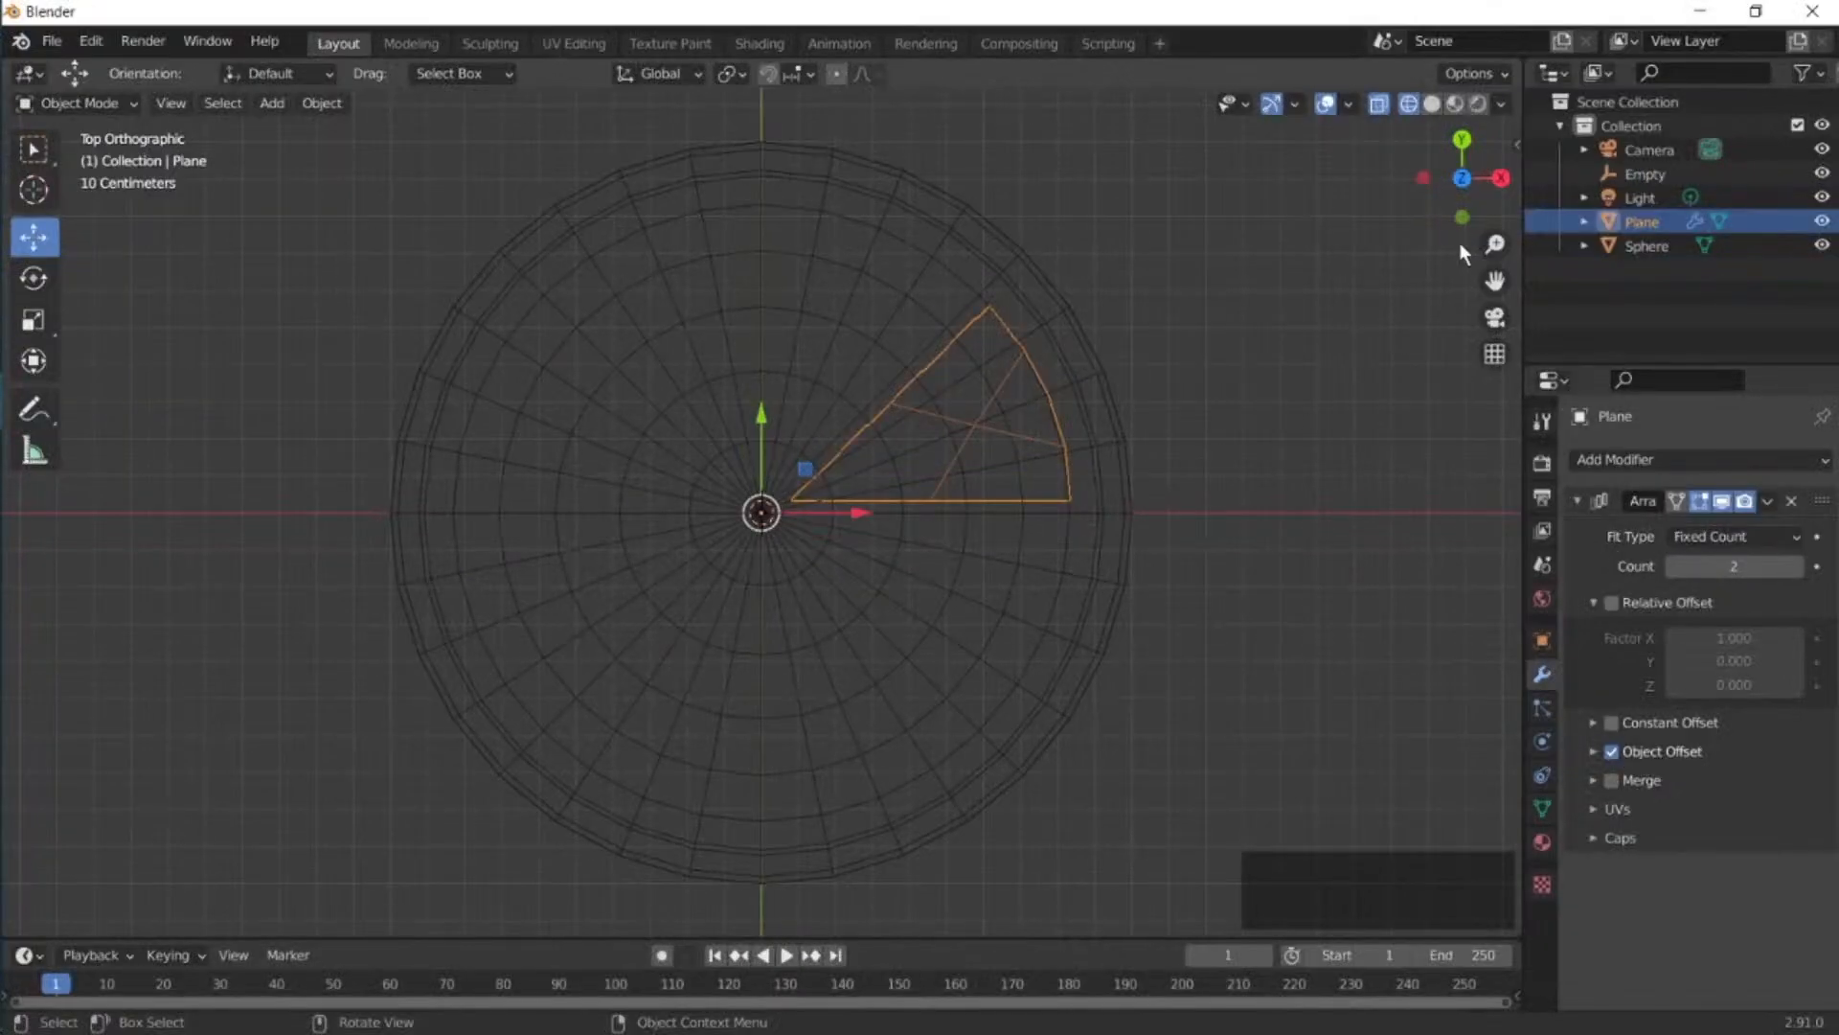
key(n)
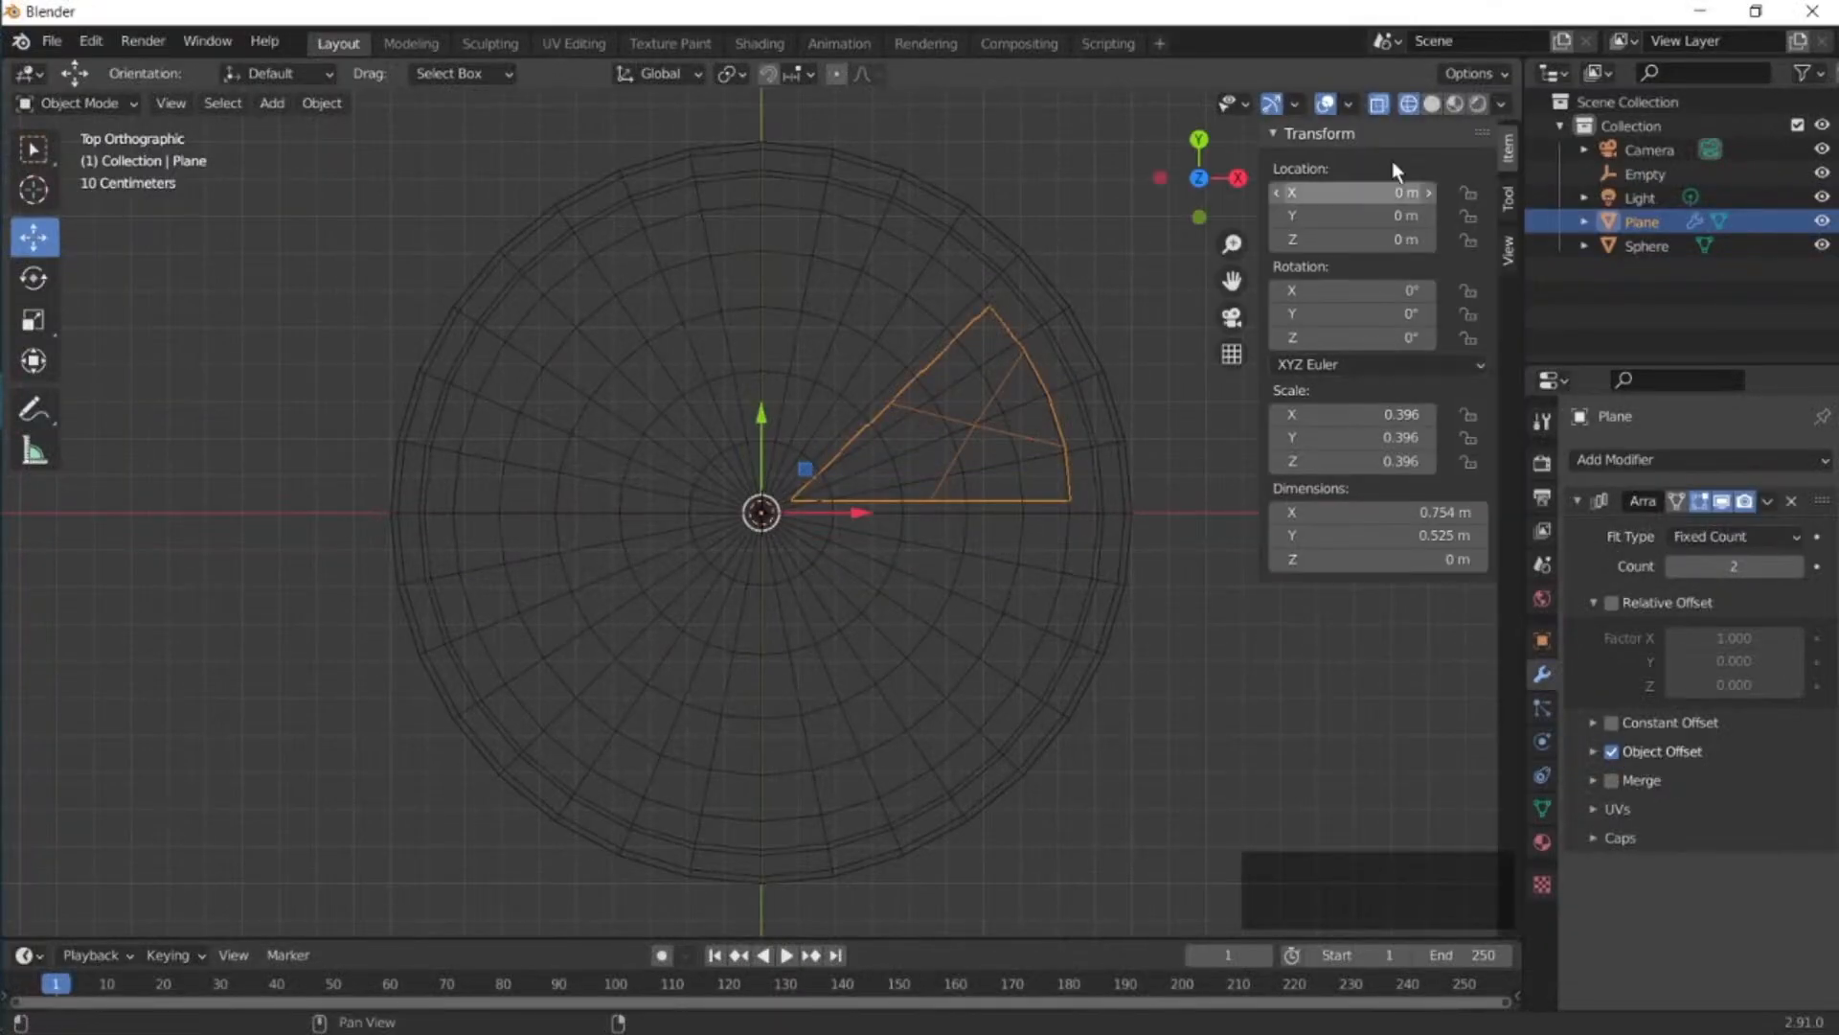
click(757, 512)
click(758, 512)
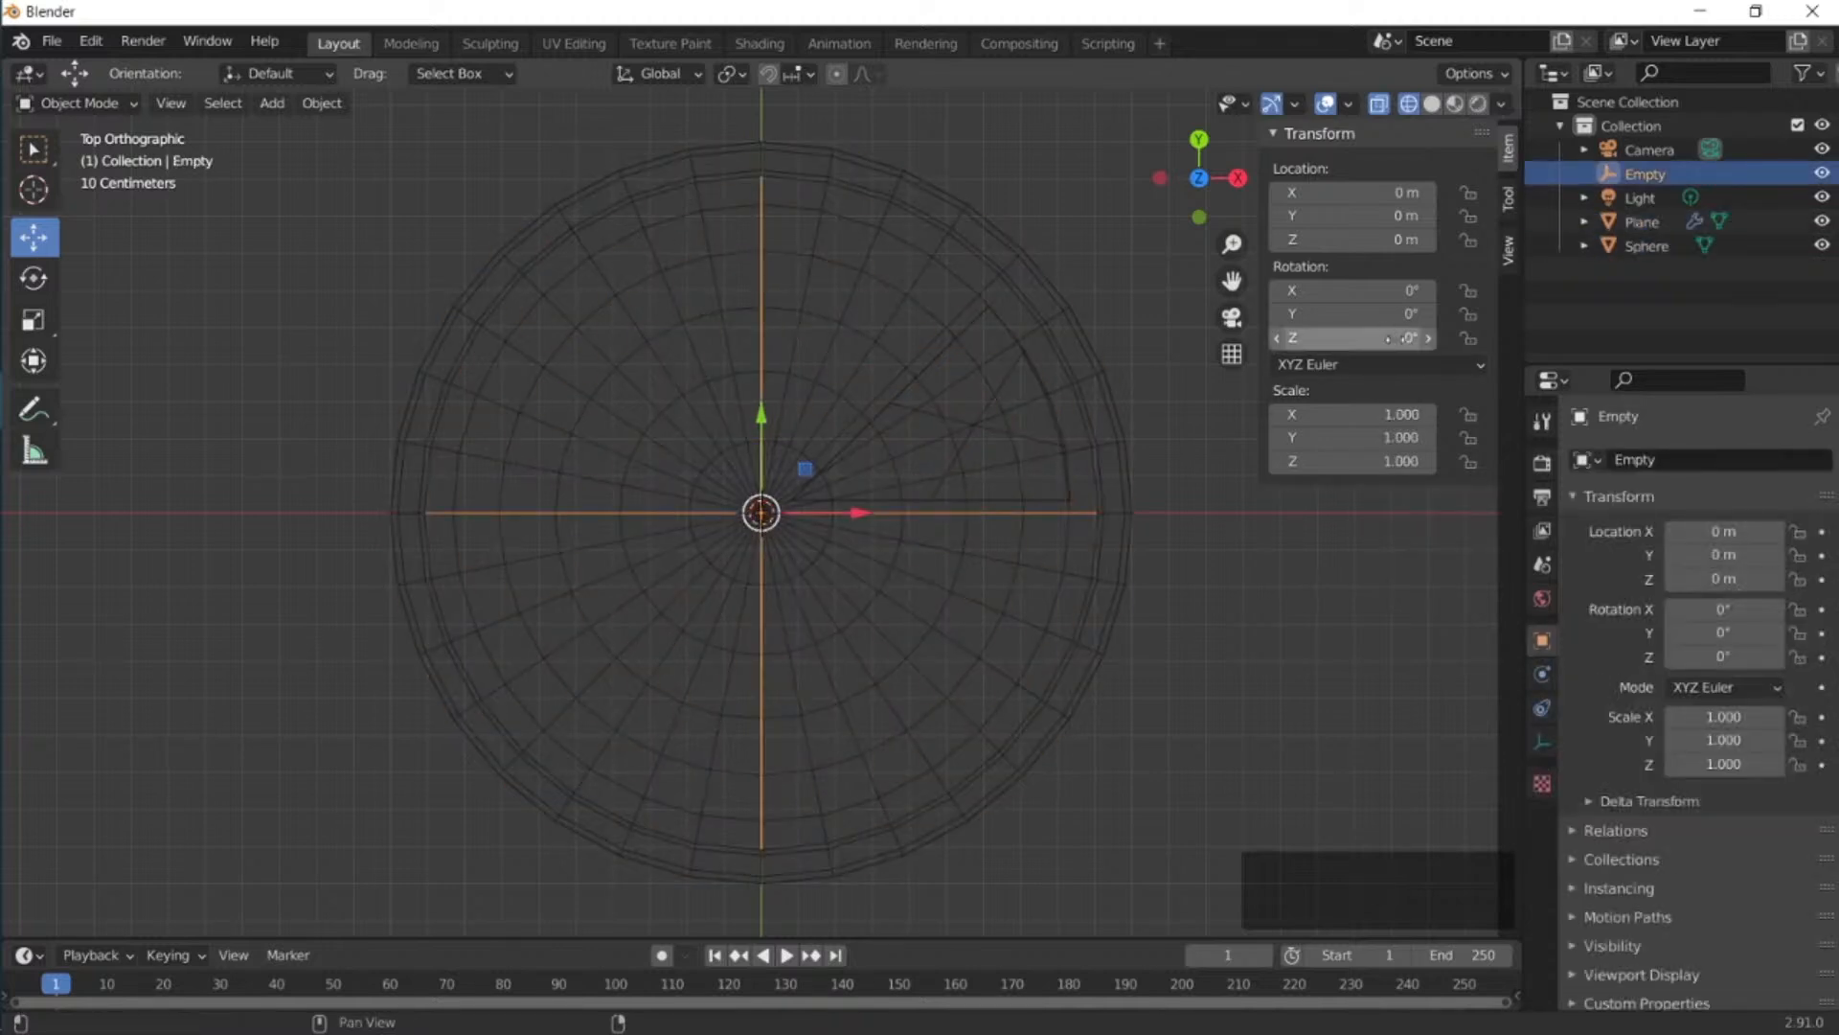
click(1398, 414)
text(0.396)
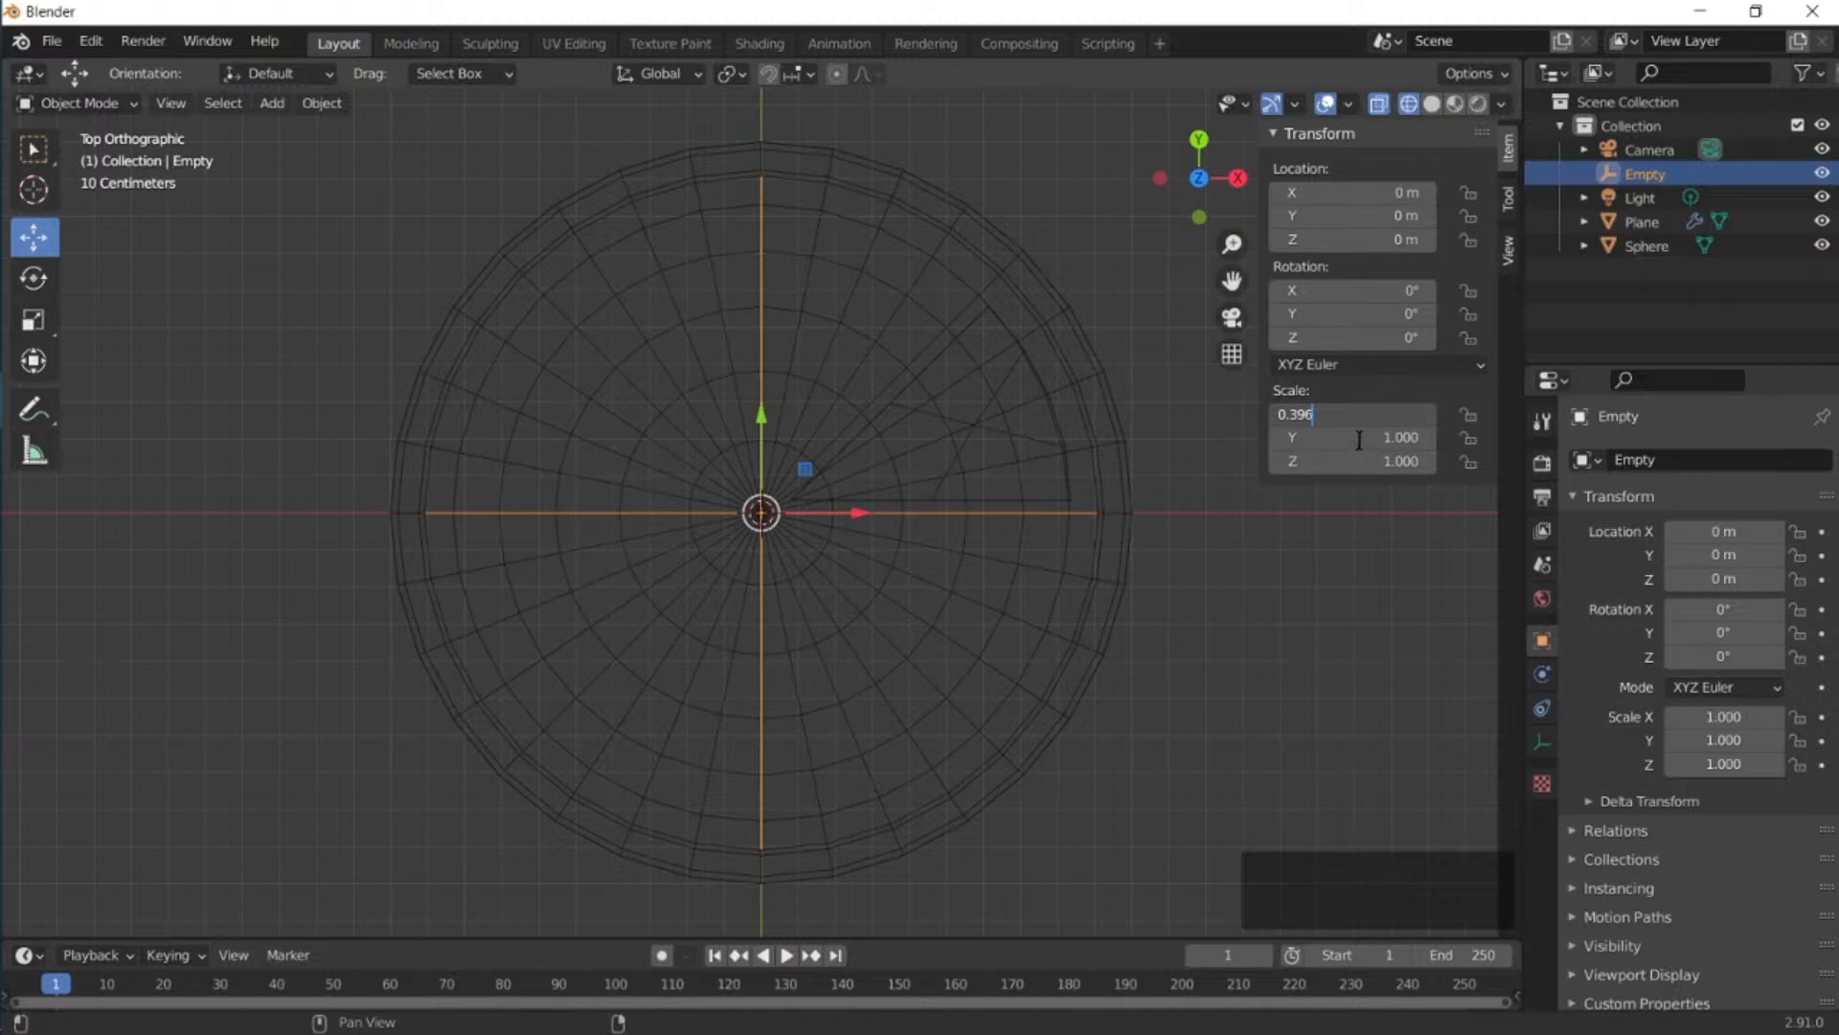
click(1359, 439)
text(0.3)
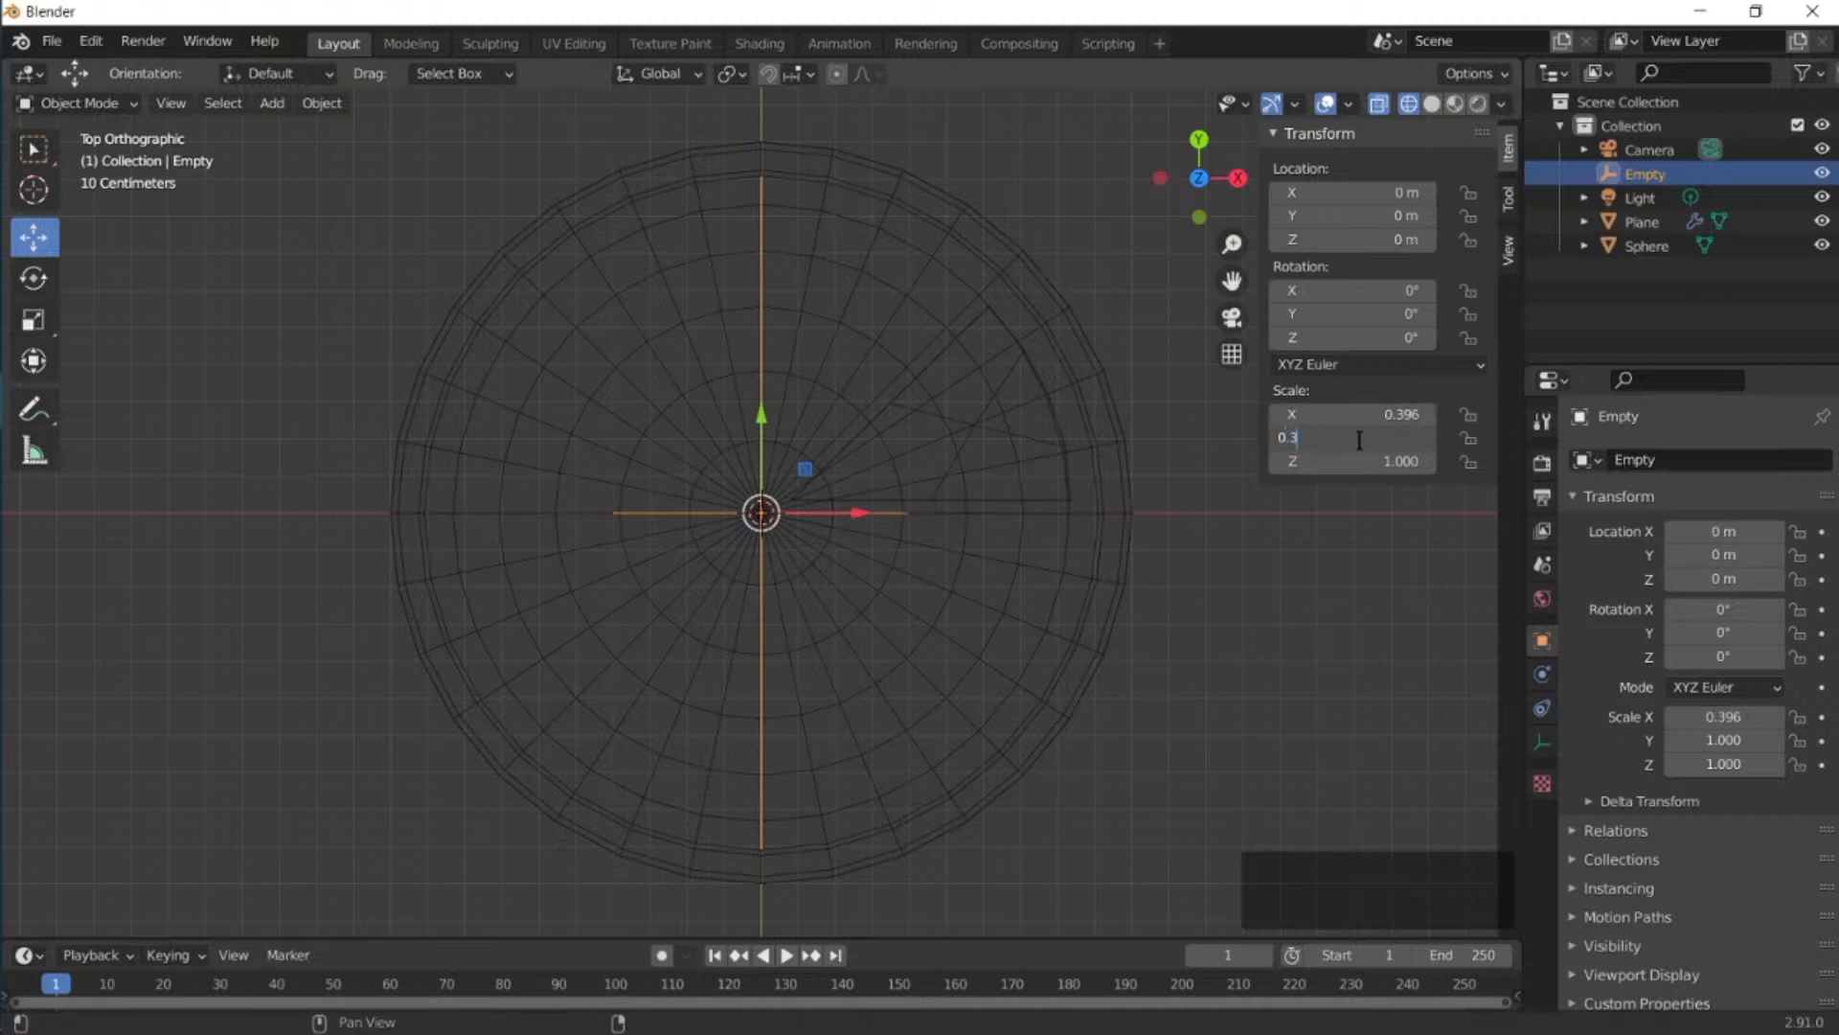
text(96)
click(1358, 467)
text(0.)
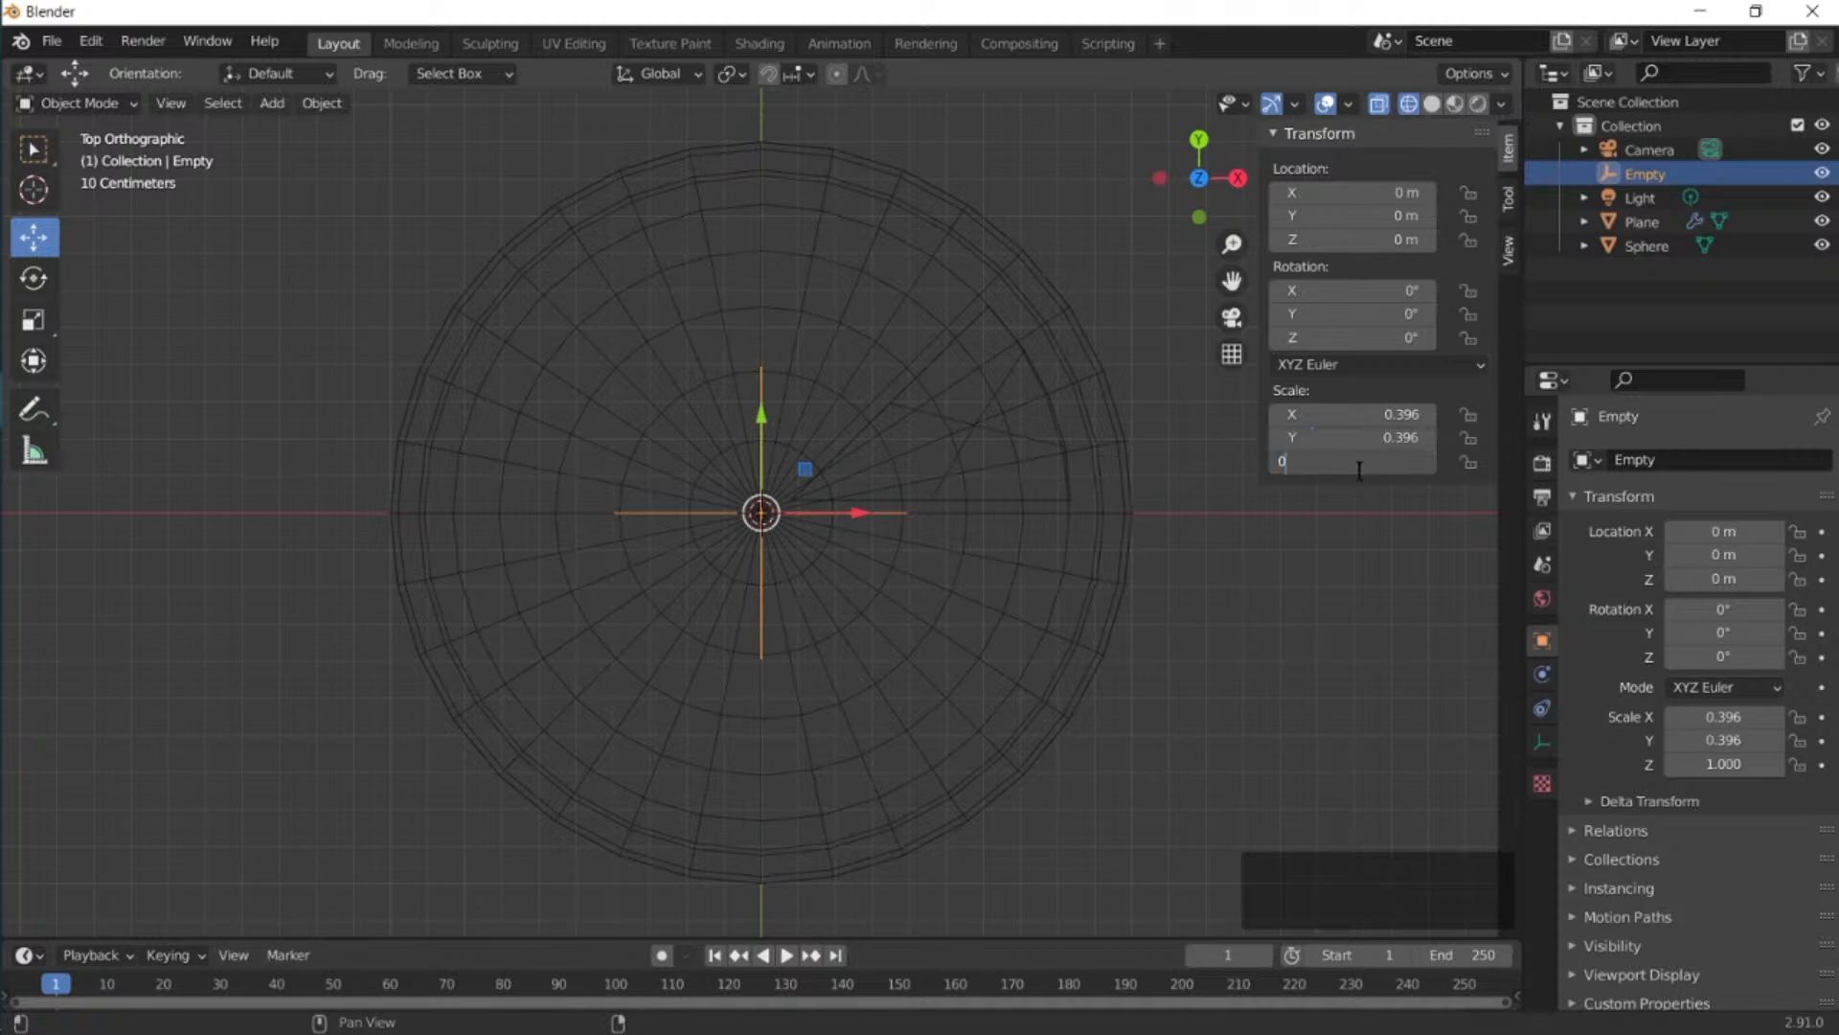
text(396)
key(Return)
Assign the empty as the Object Offset object of the wedge's Array modifier.
click(1642, 221)
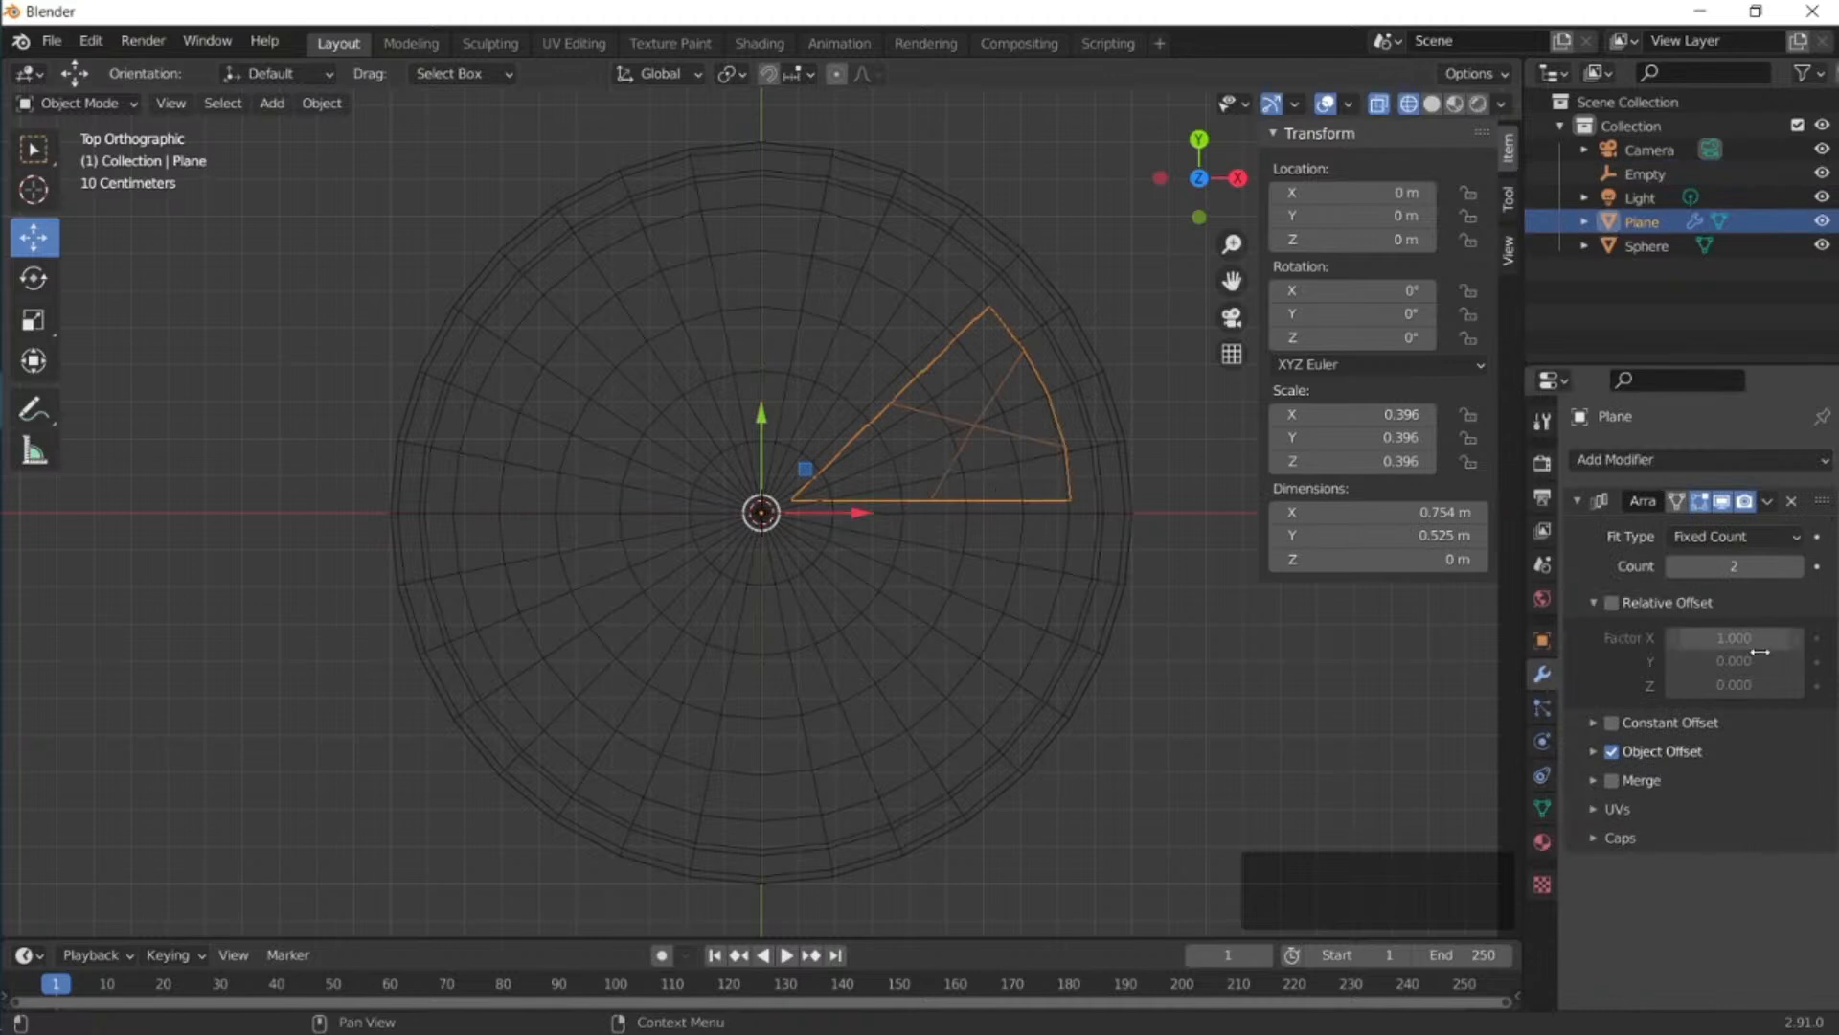
click(1593, 752)
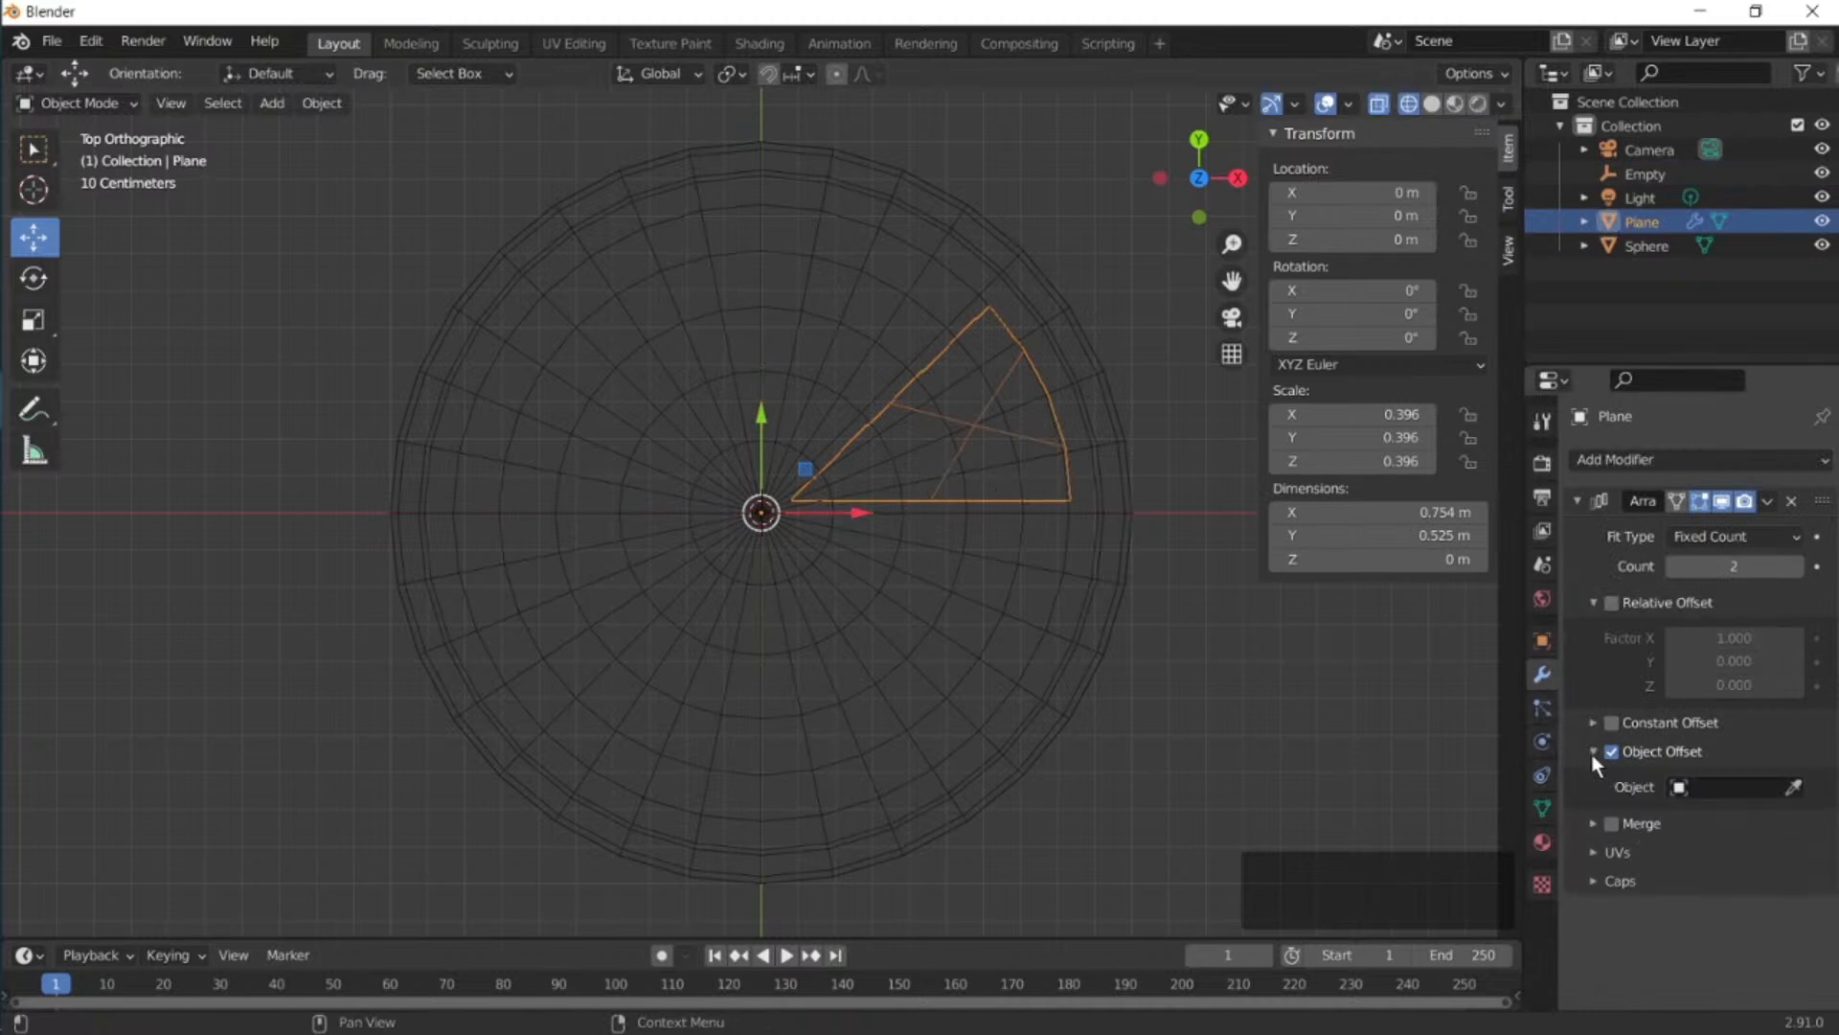
click(1705, 788)
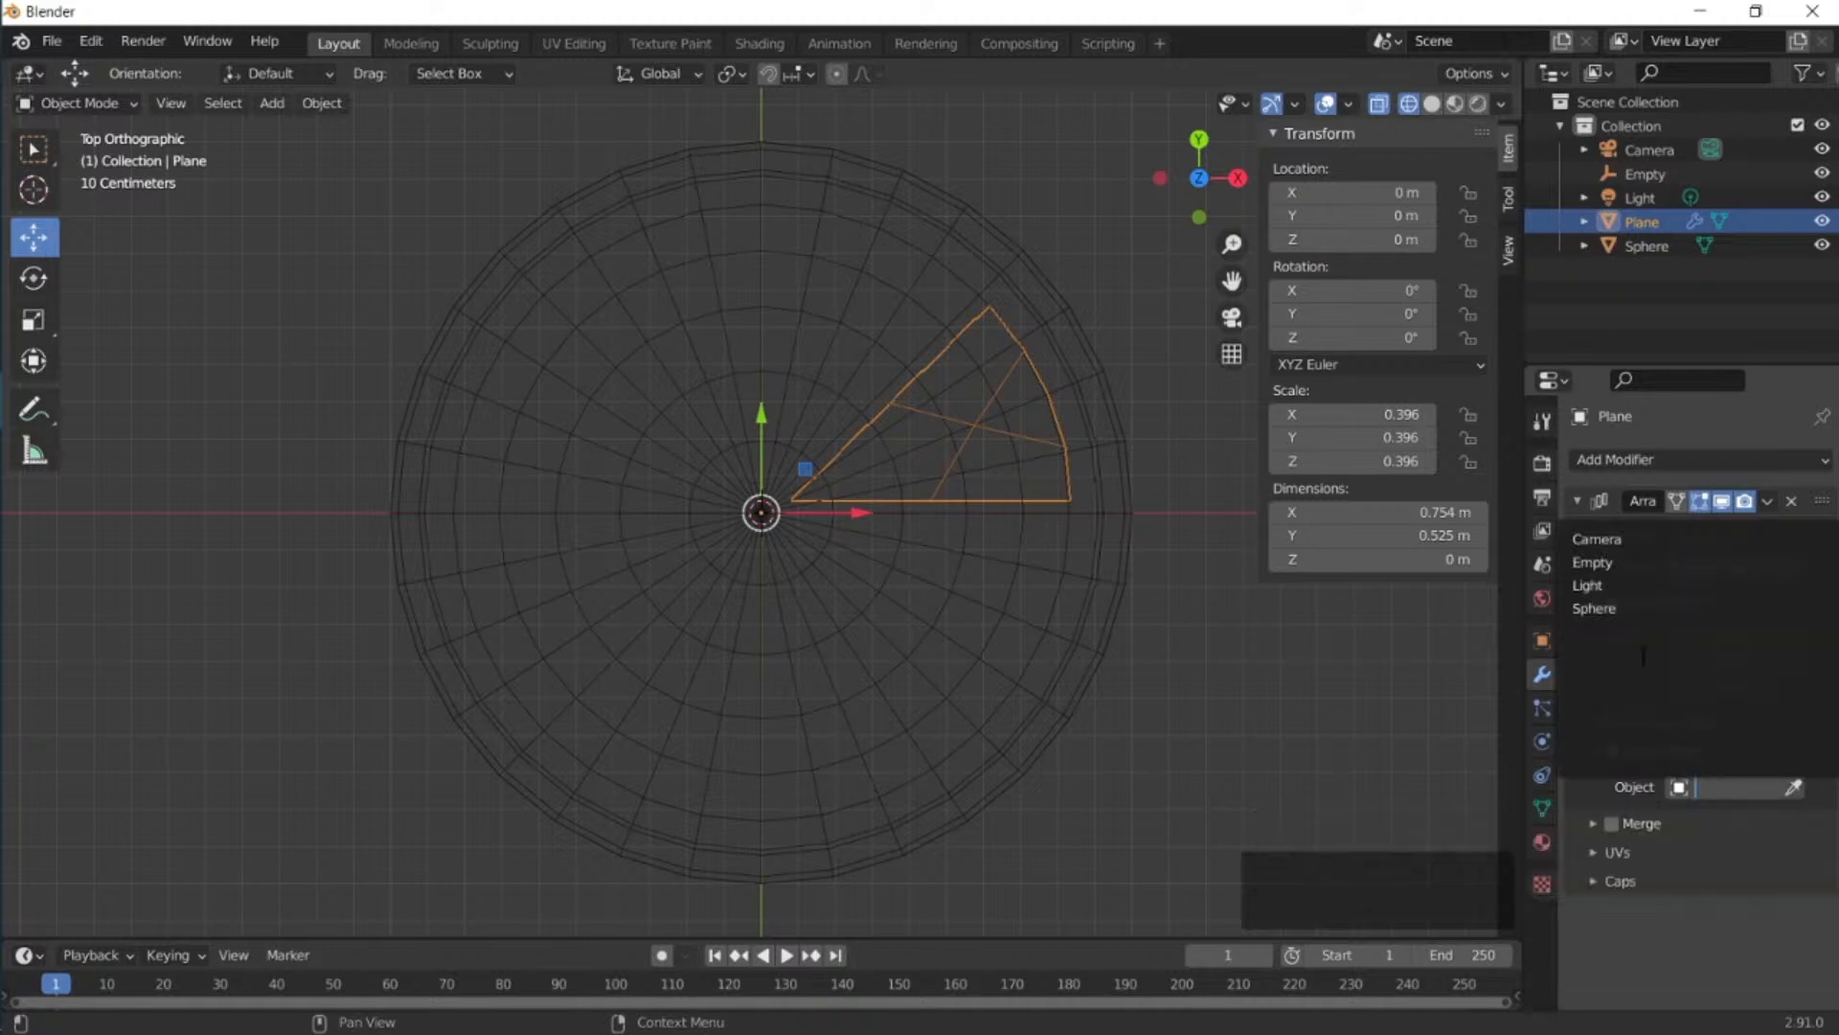
click(1611, 564)
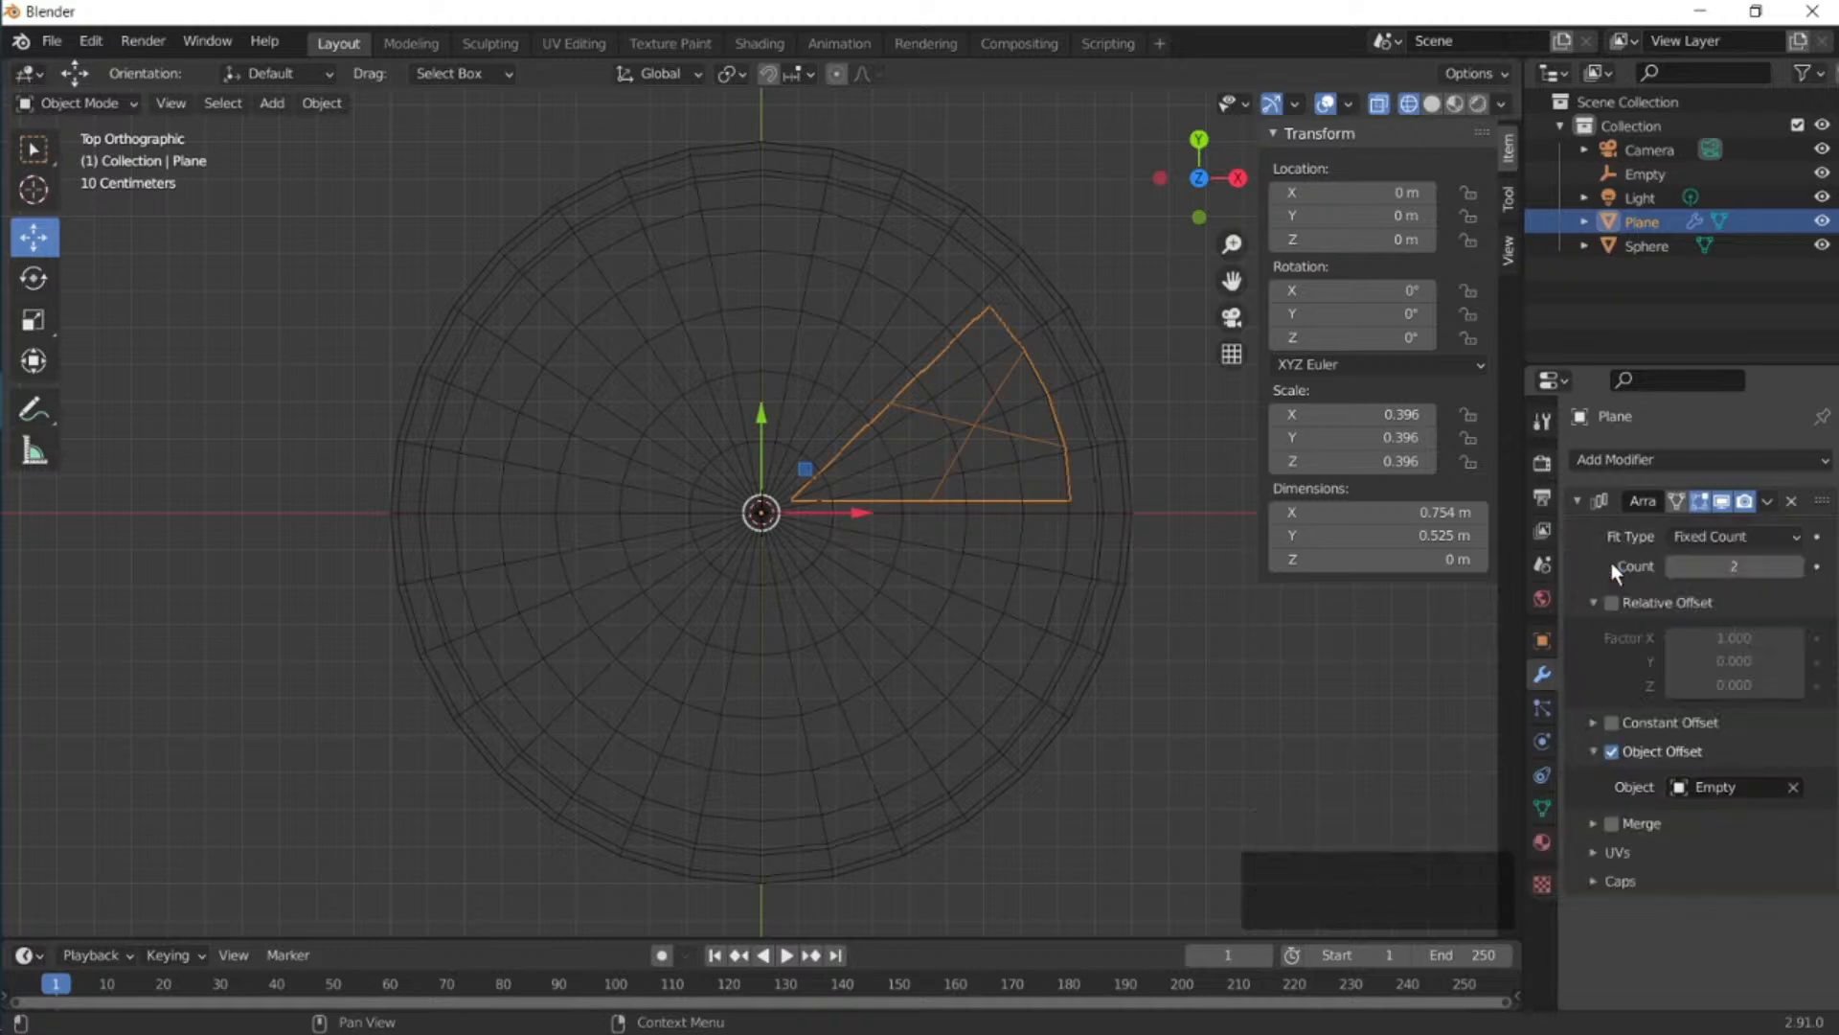
Set the wedge array's count to 8.
click(1796, 566)
click(1796, 566)
click(1796, 566)
click(1796, 566)
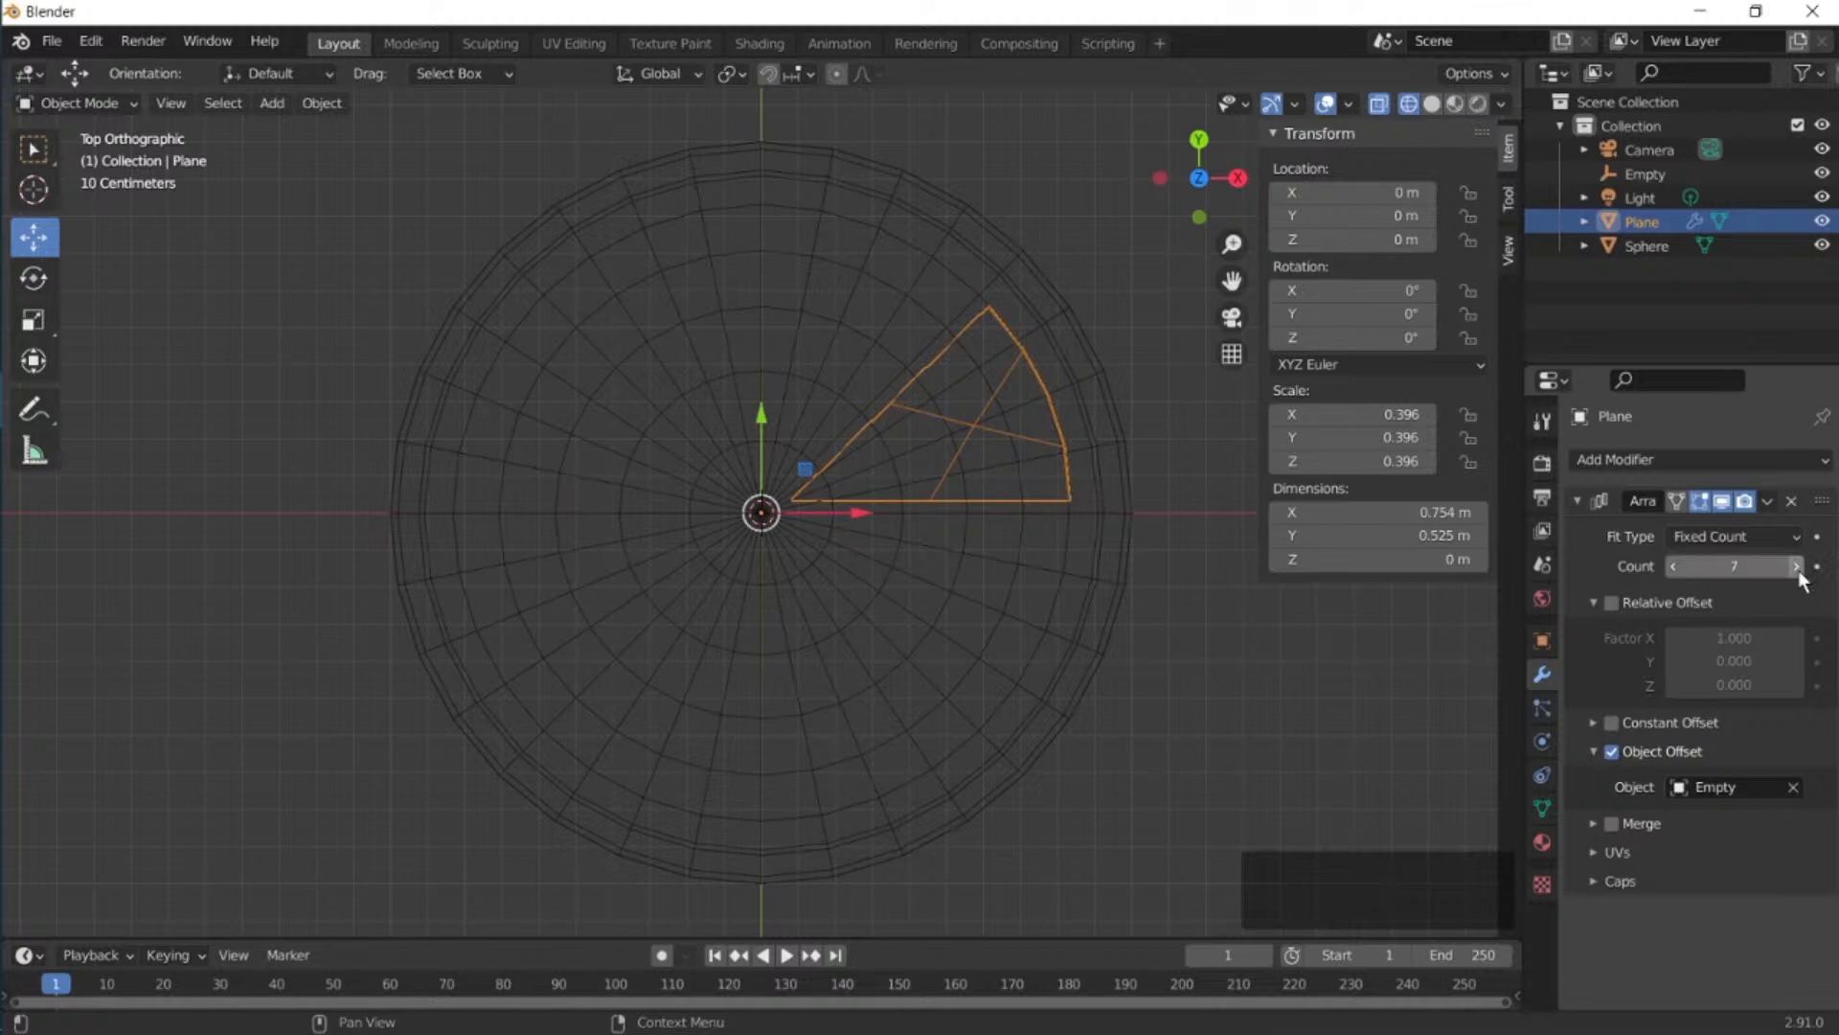
click(1796, 566)
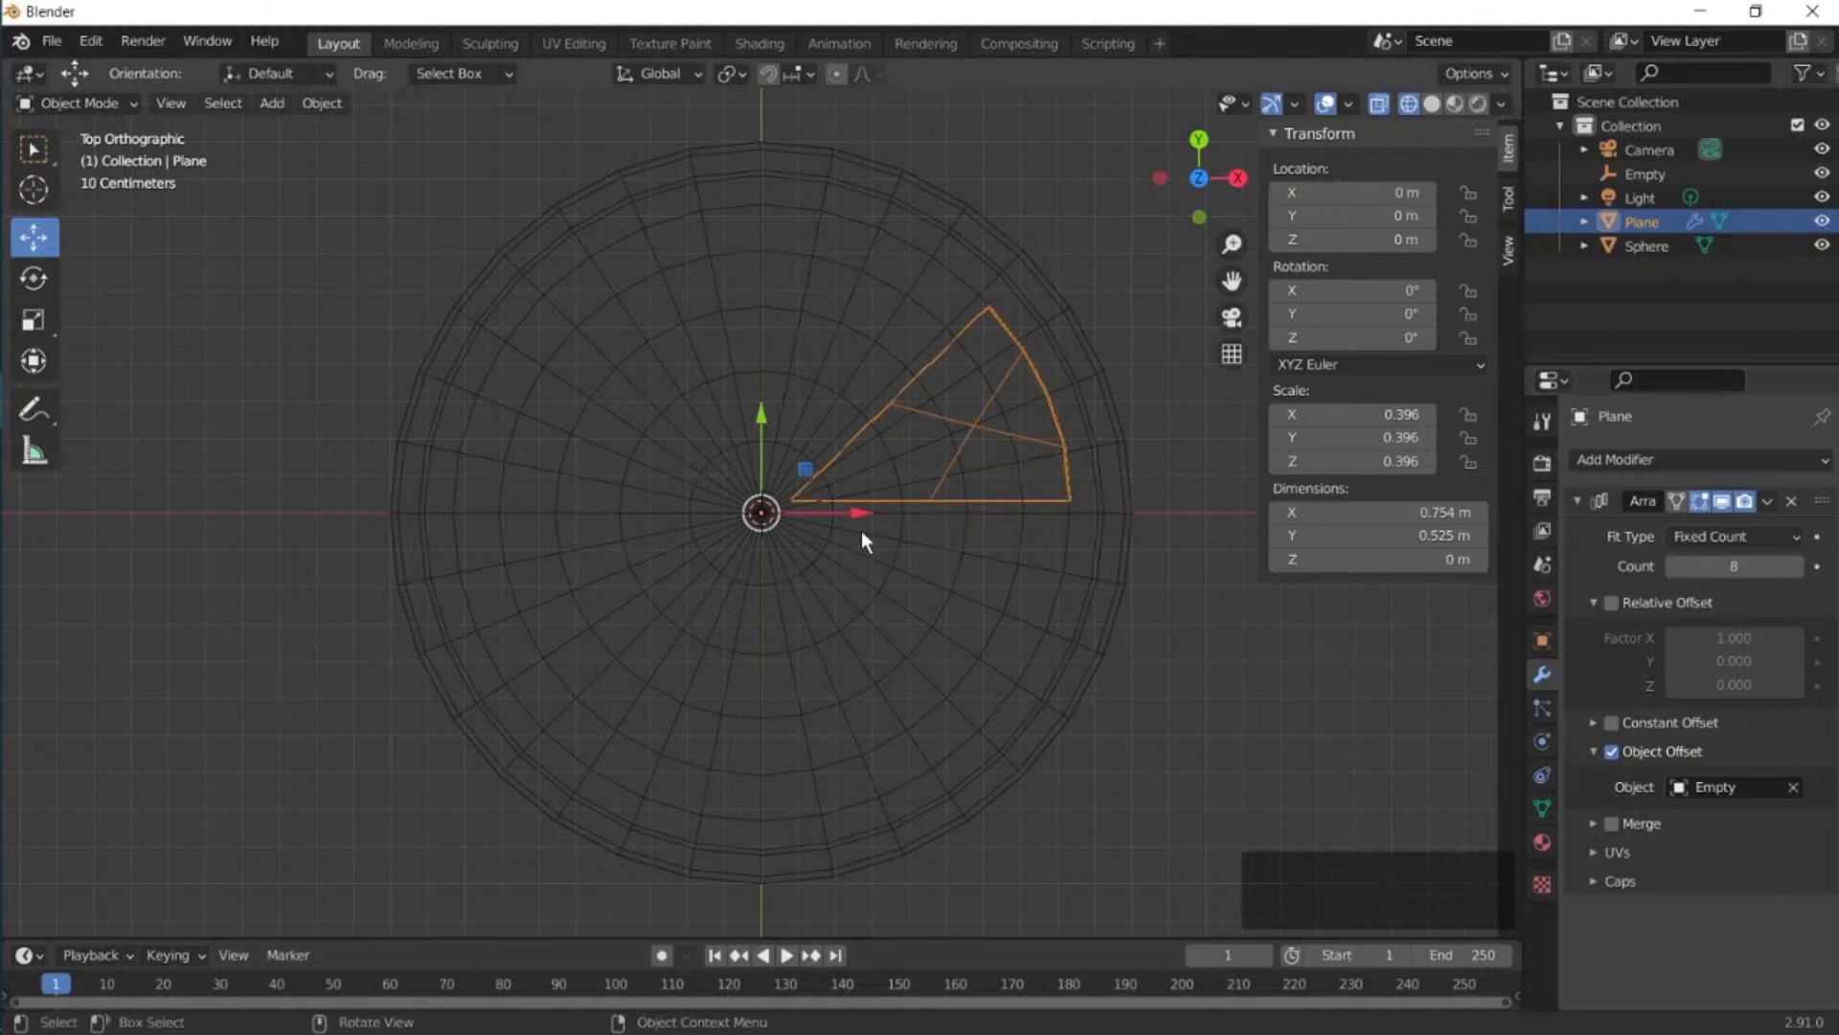
Rotate the empty at the hemisphere's centre by 45° in the top view to distribute the arrayed wedges radially.
click(770, 508)
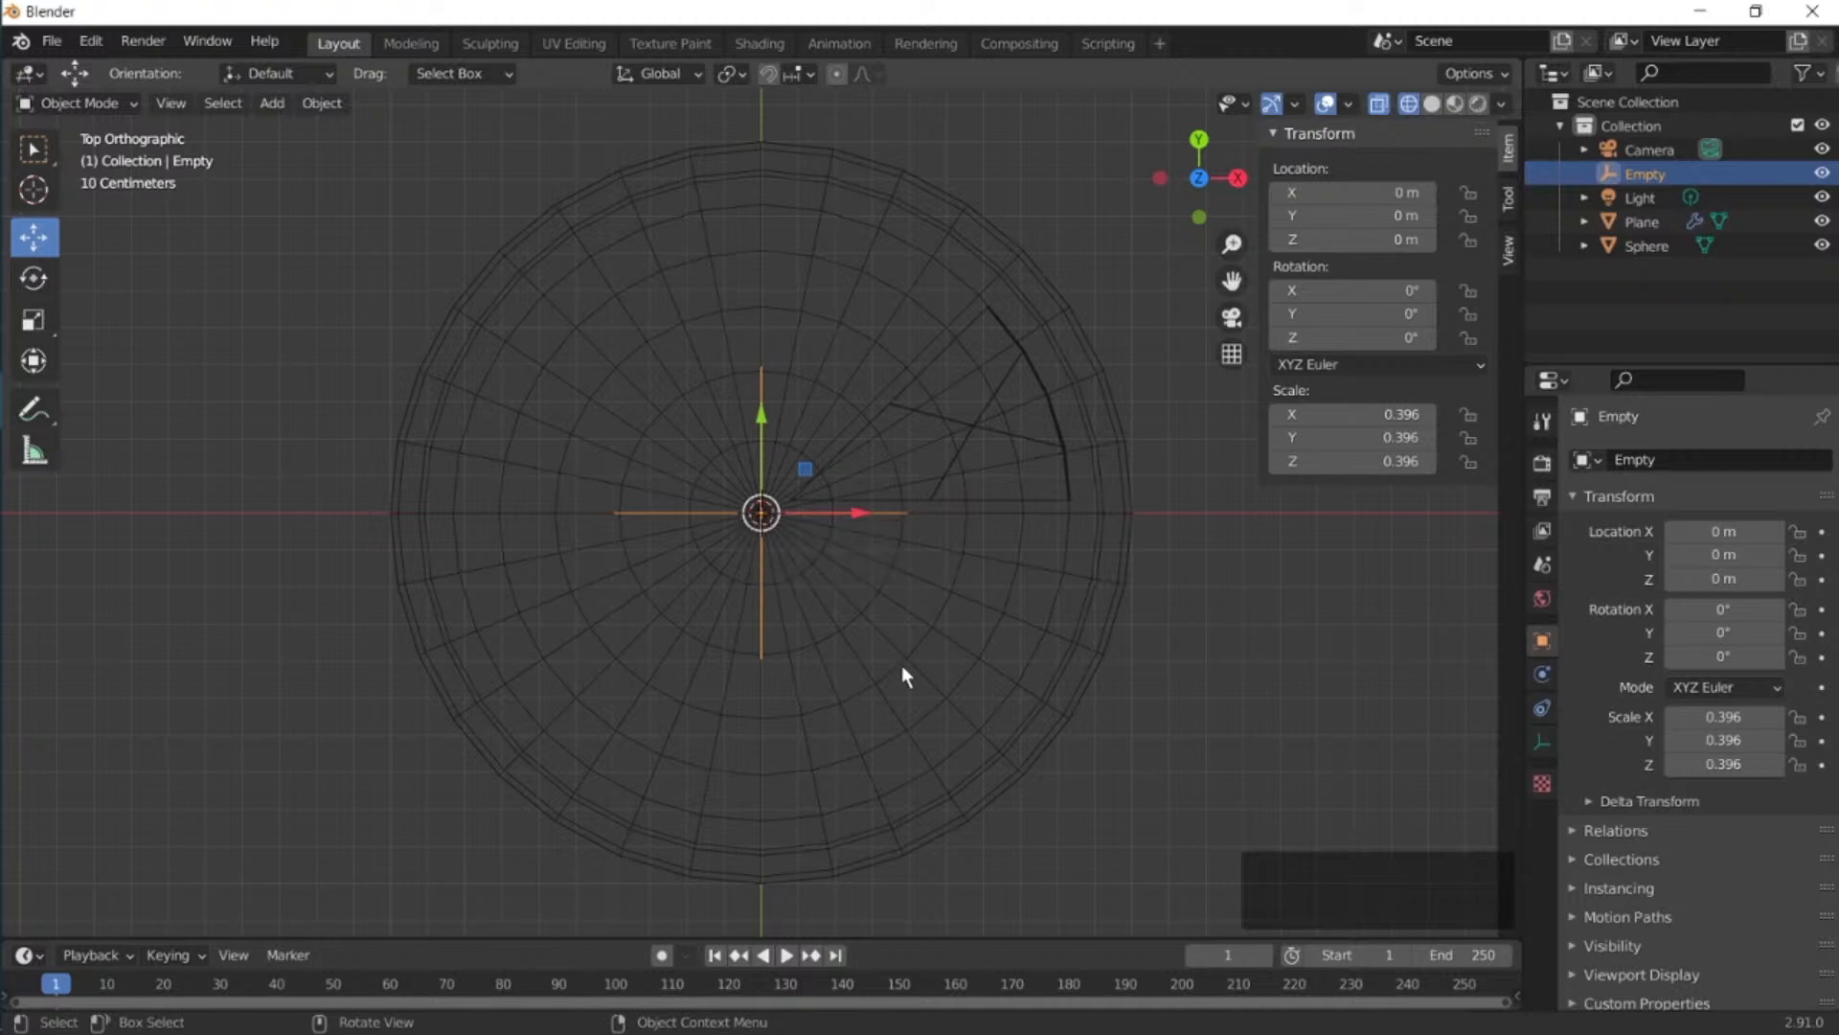
key(r)
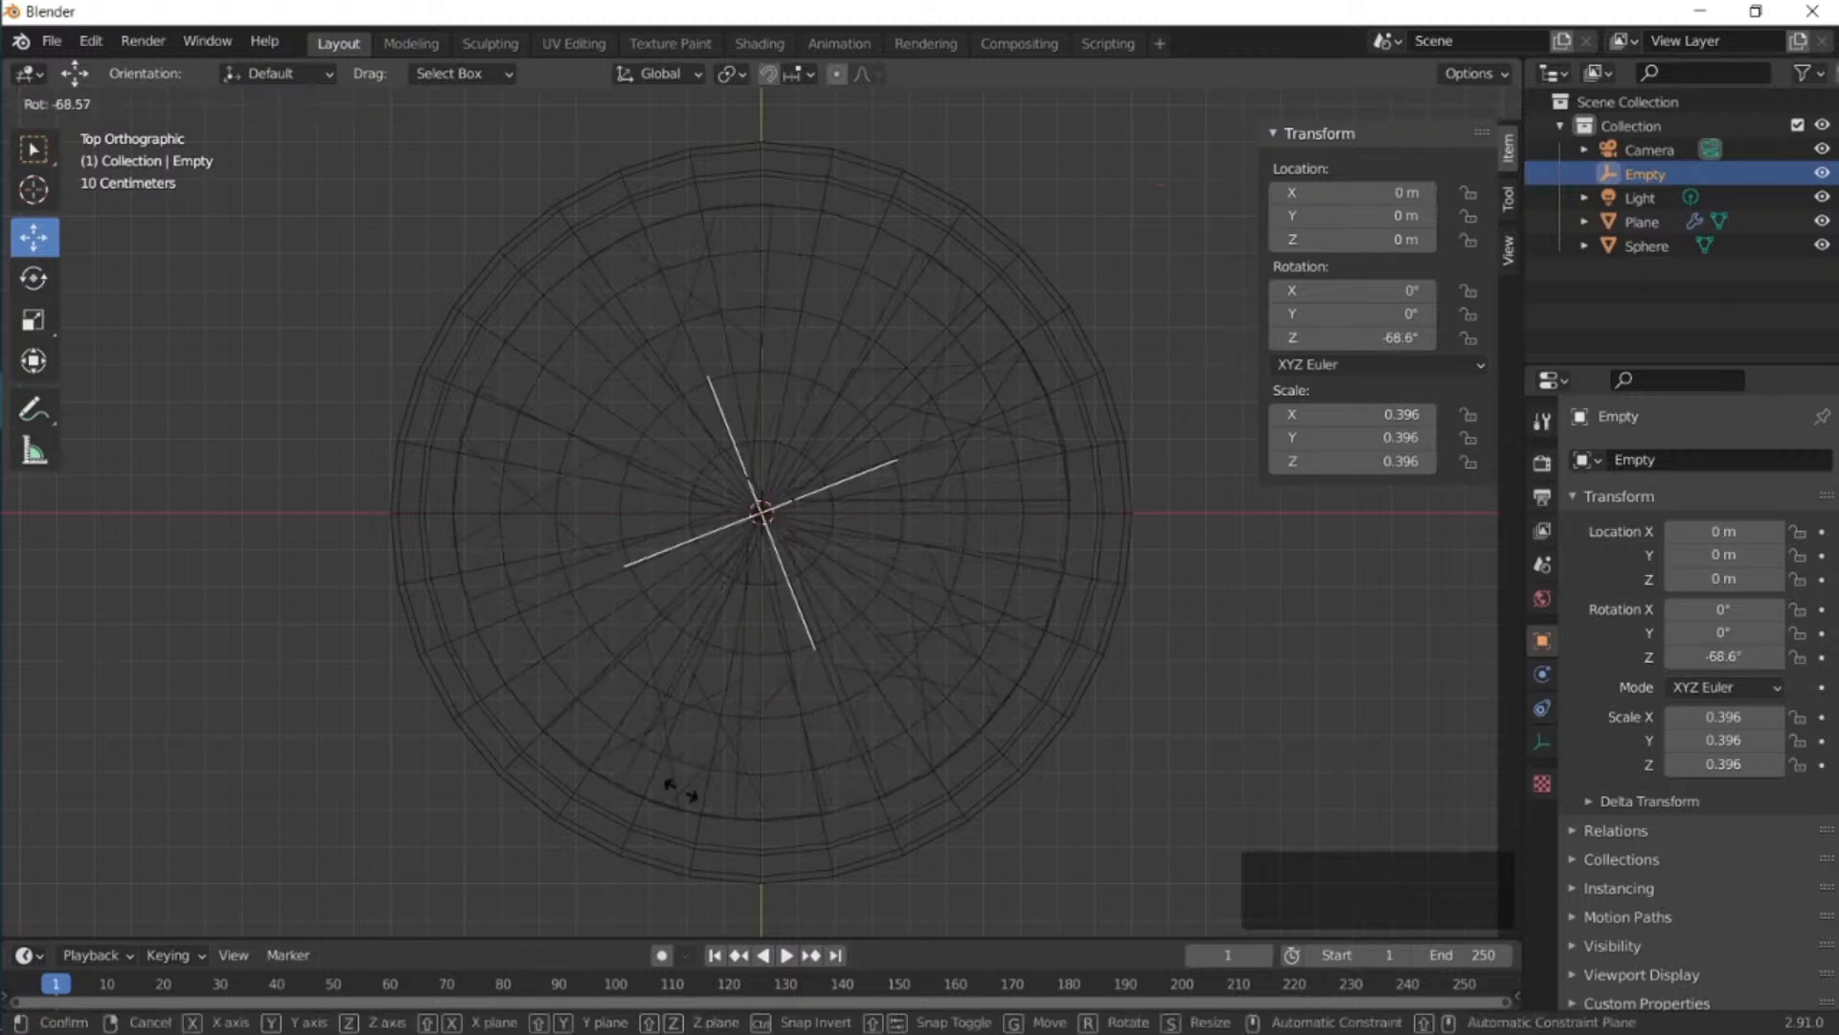
text(45)
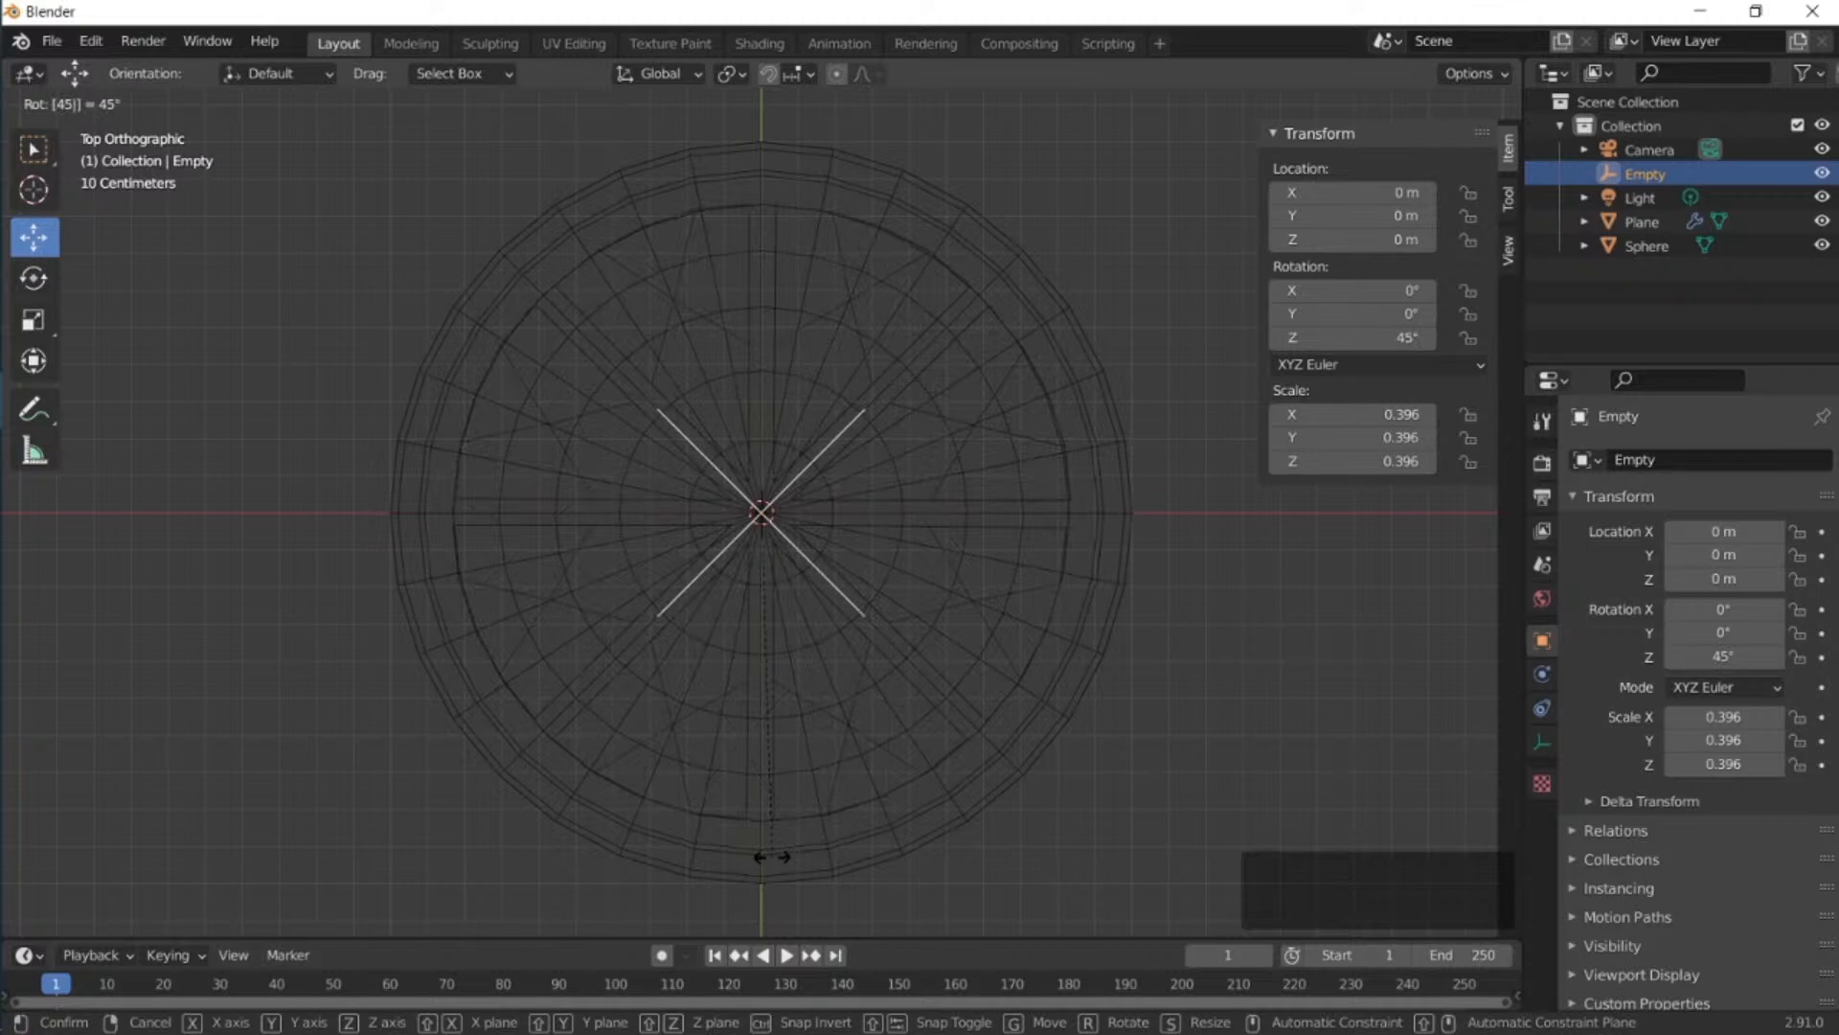
key(Return)
Switch the viewport to solid shading and apply the wedge plane's Array modifier.
click(953, 533)
key(z)
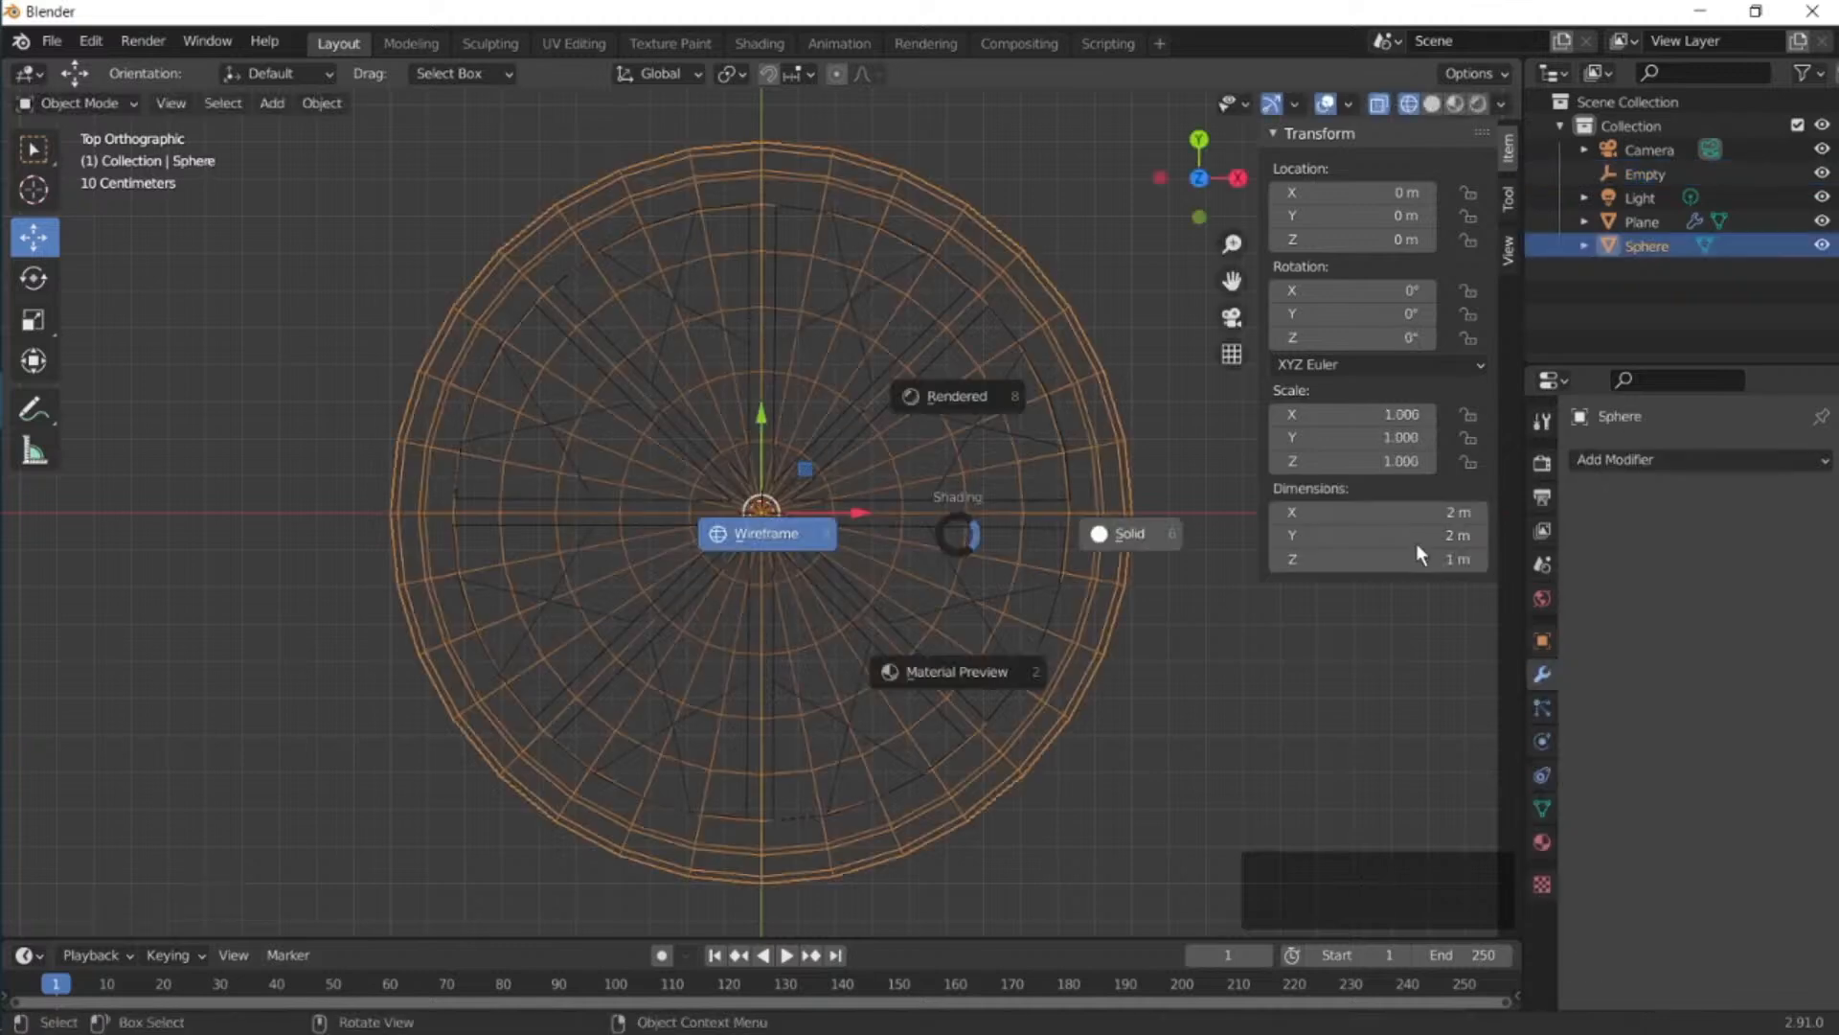
click(1415, 542)
drag(1199, 178, 1169, 136)
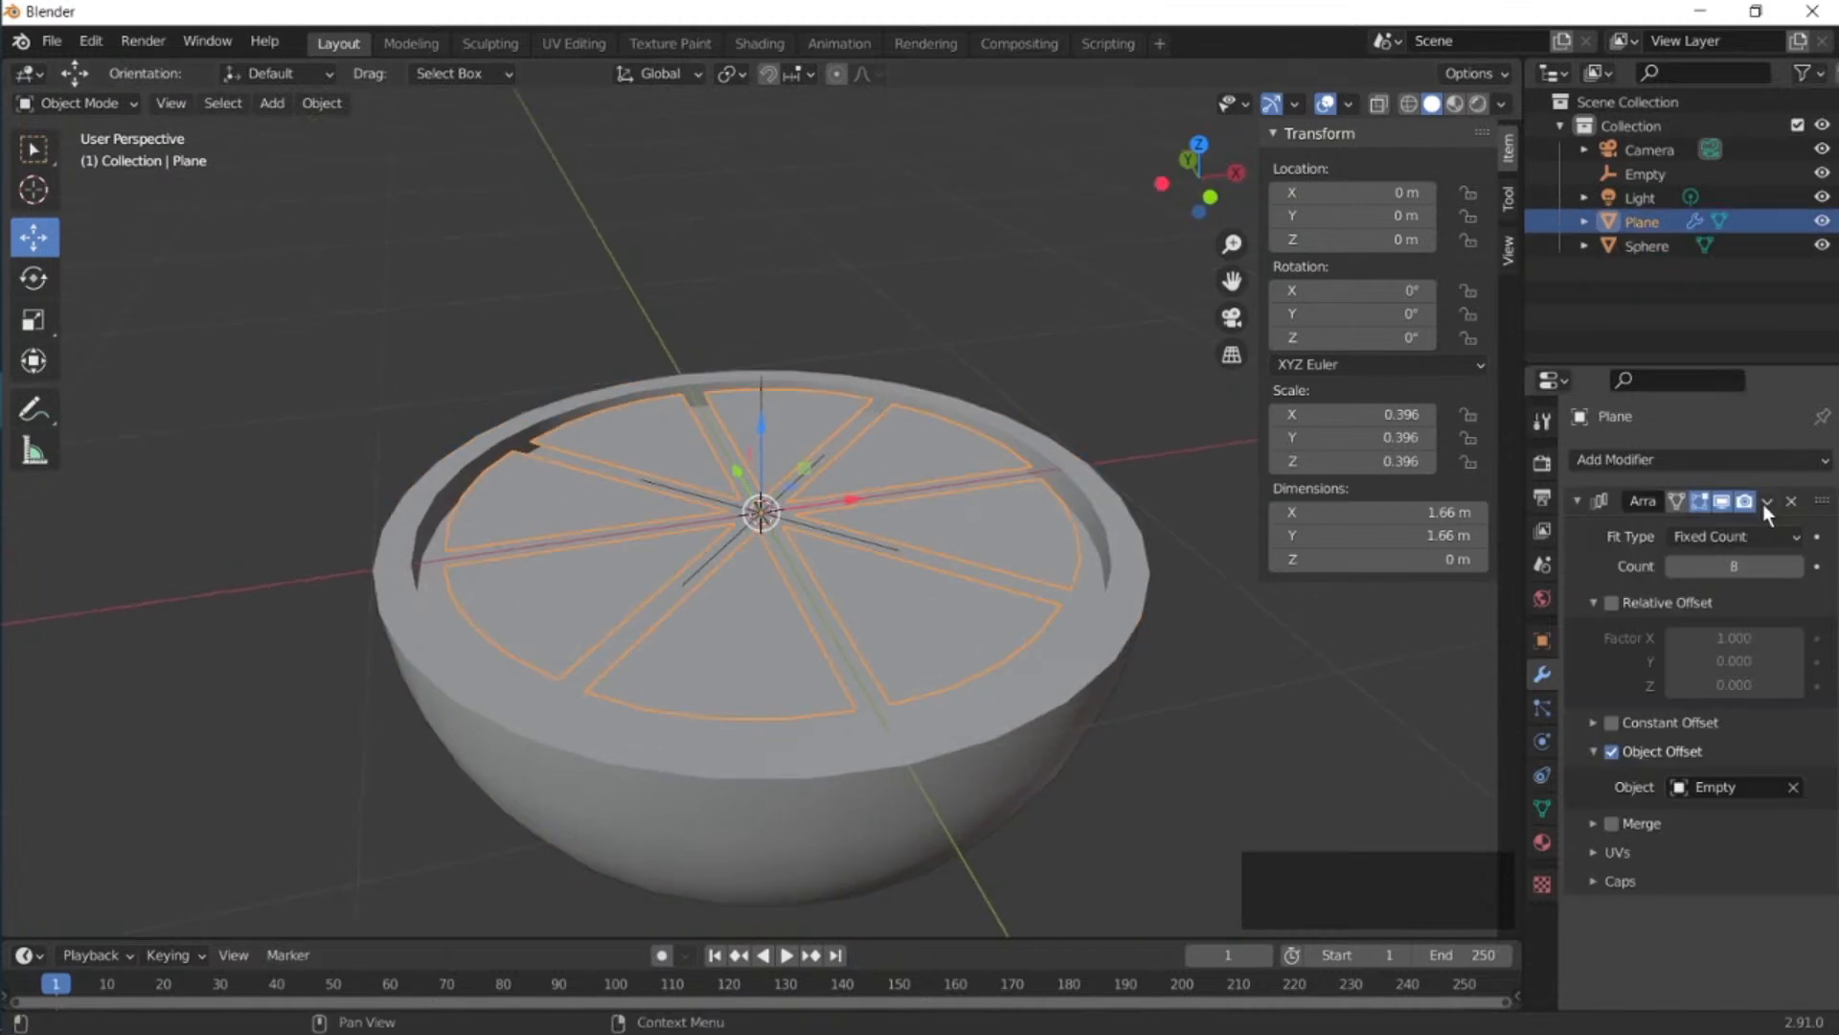
click(1767, 504)
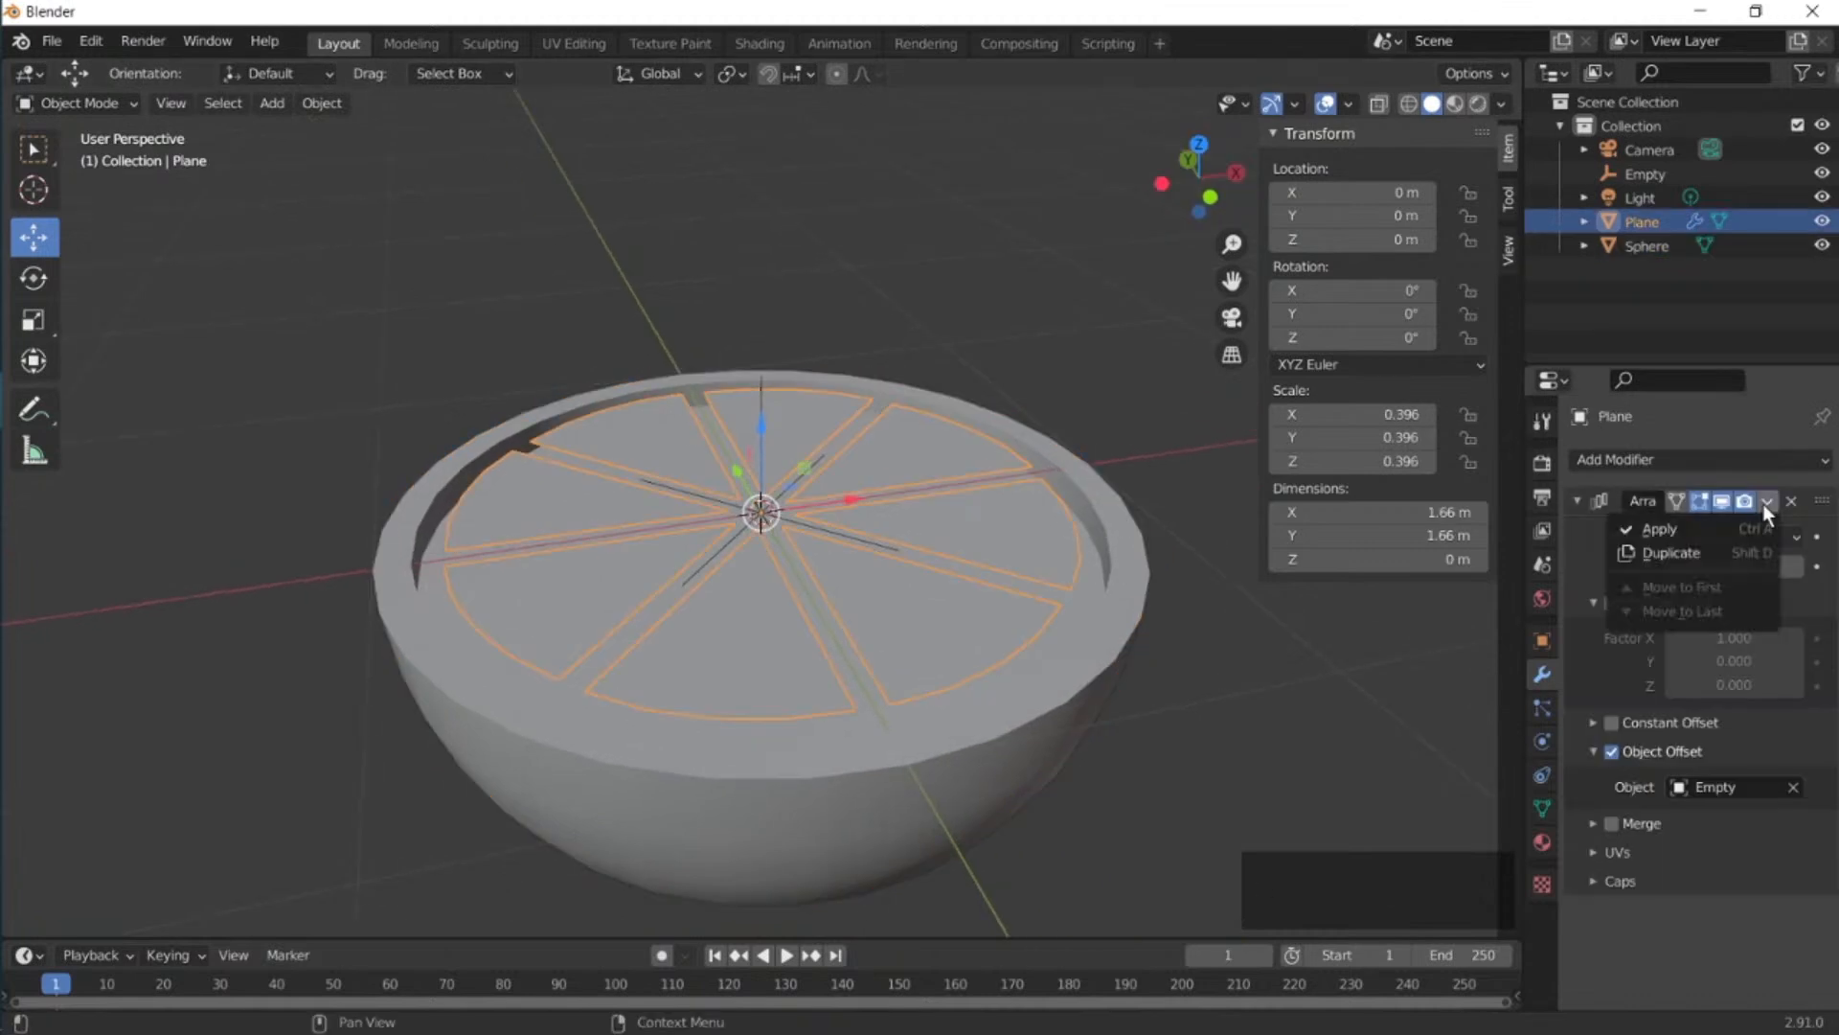
click(1680, 531)
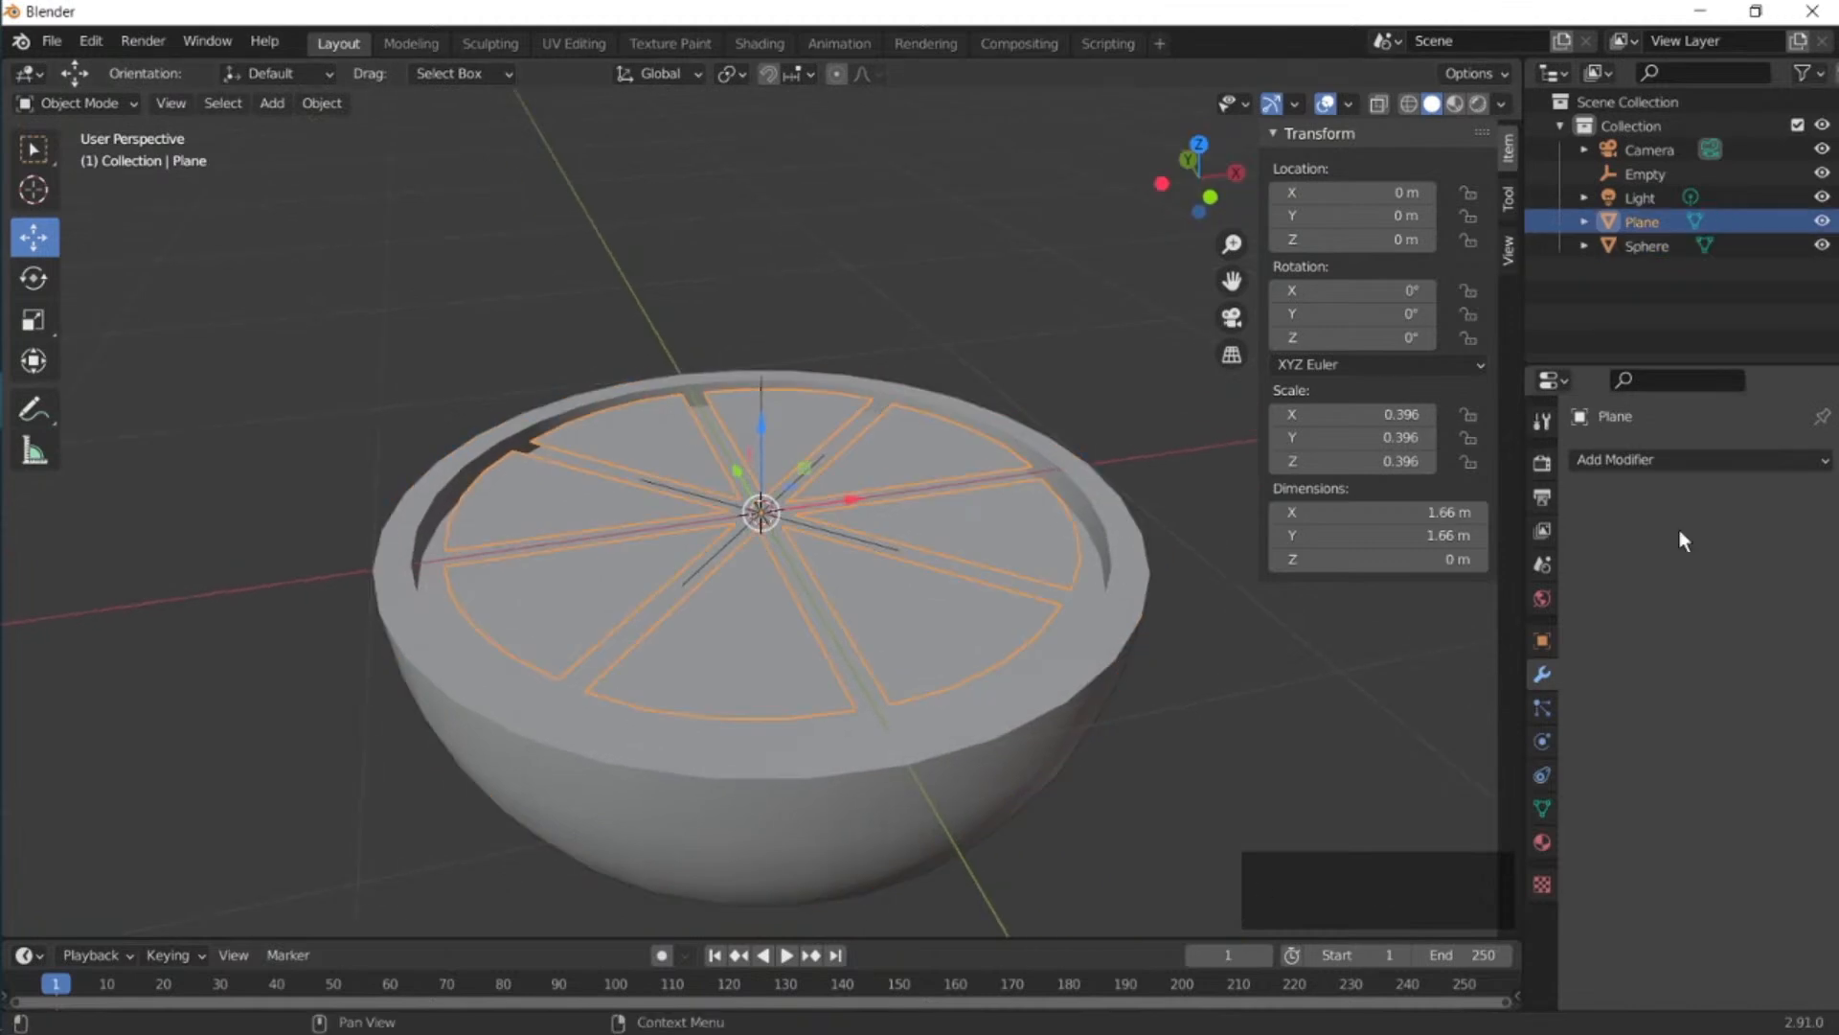
Delete the empty at the centre of the hemisphere.
click(761, 517)
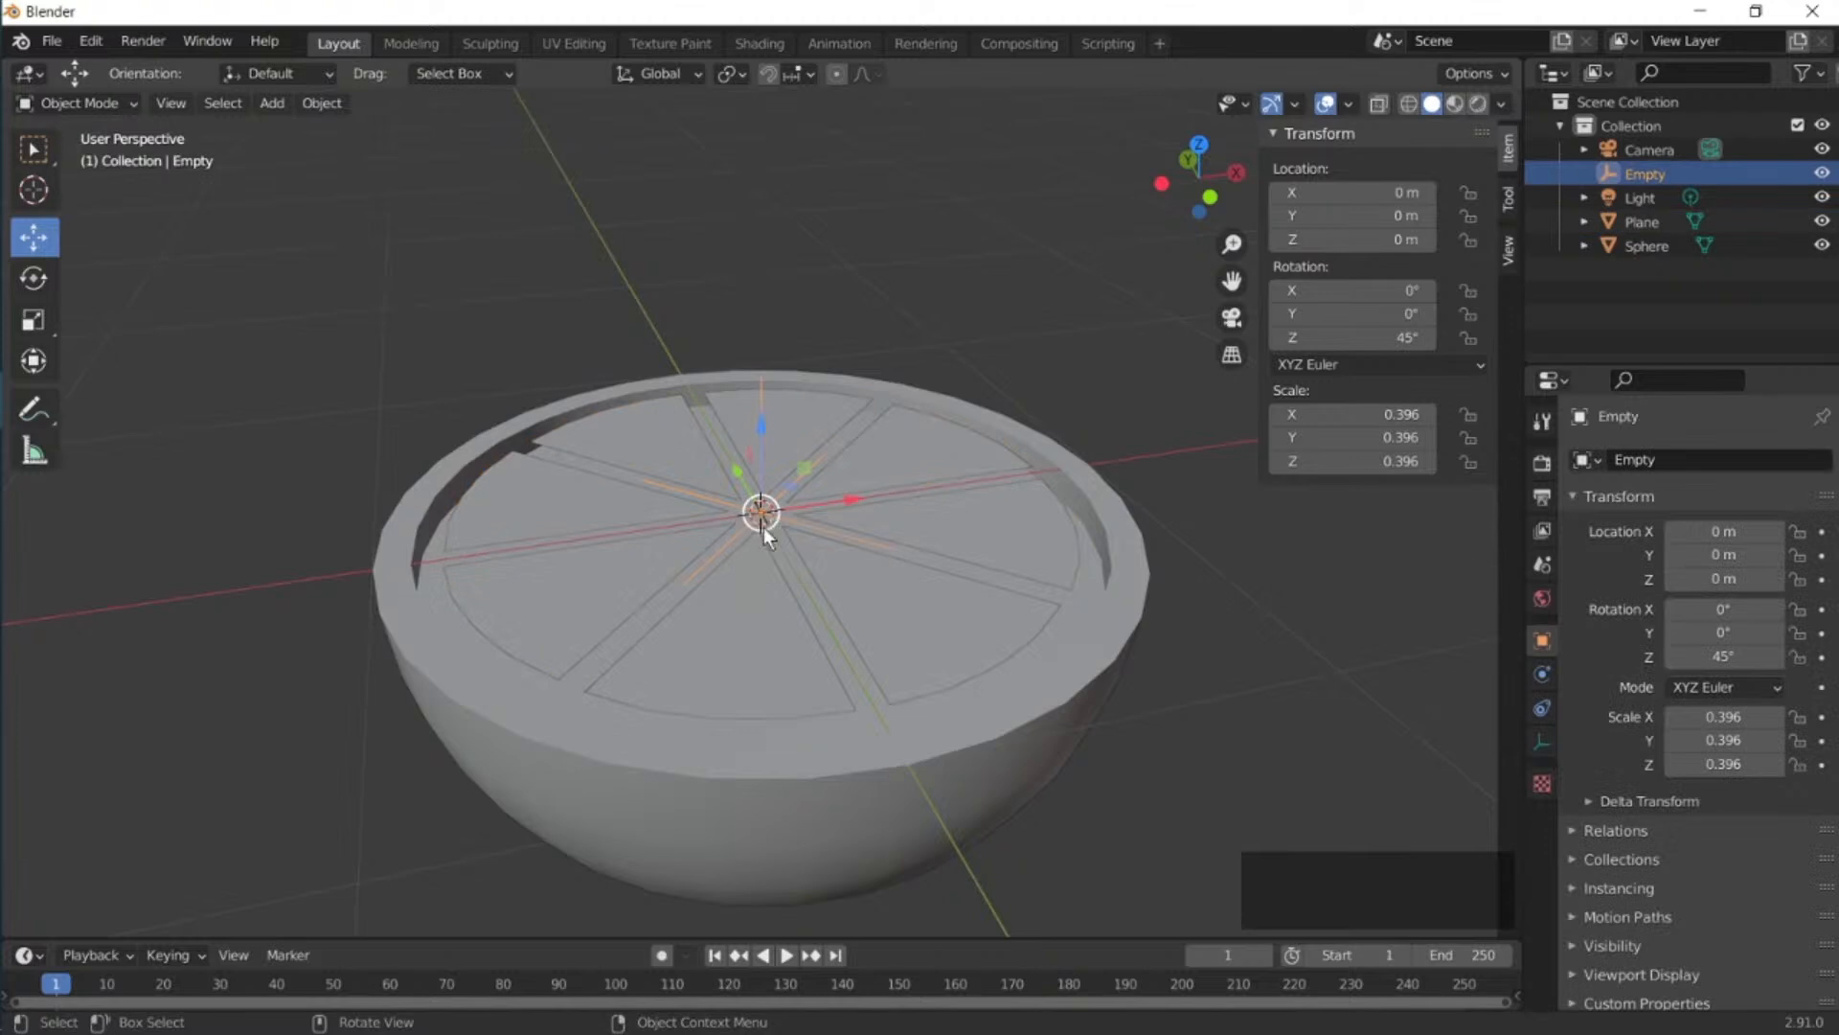
key(x)
click(864, 546)
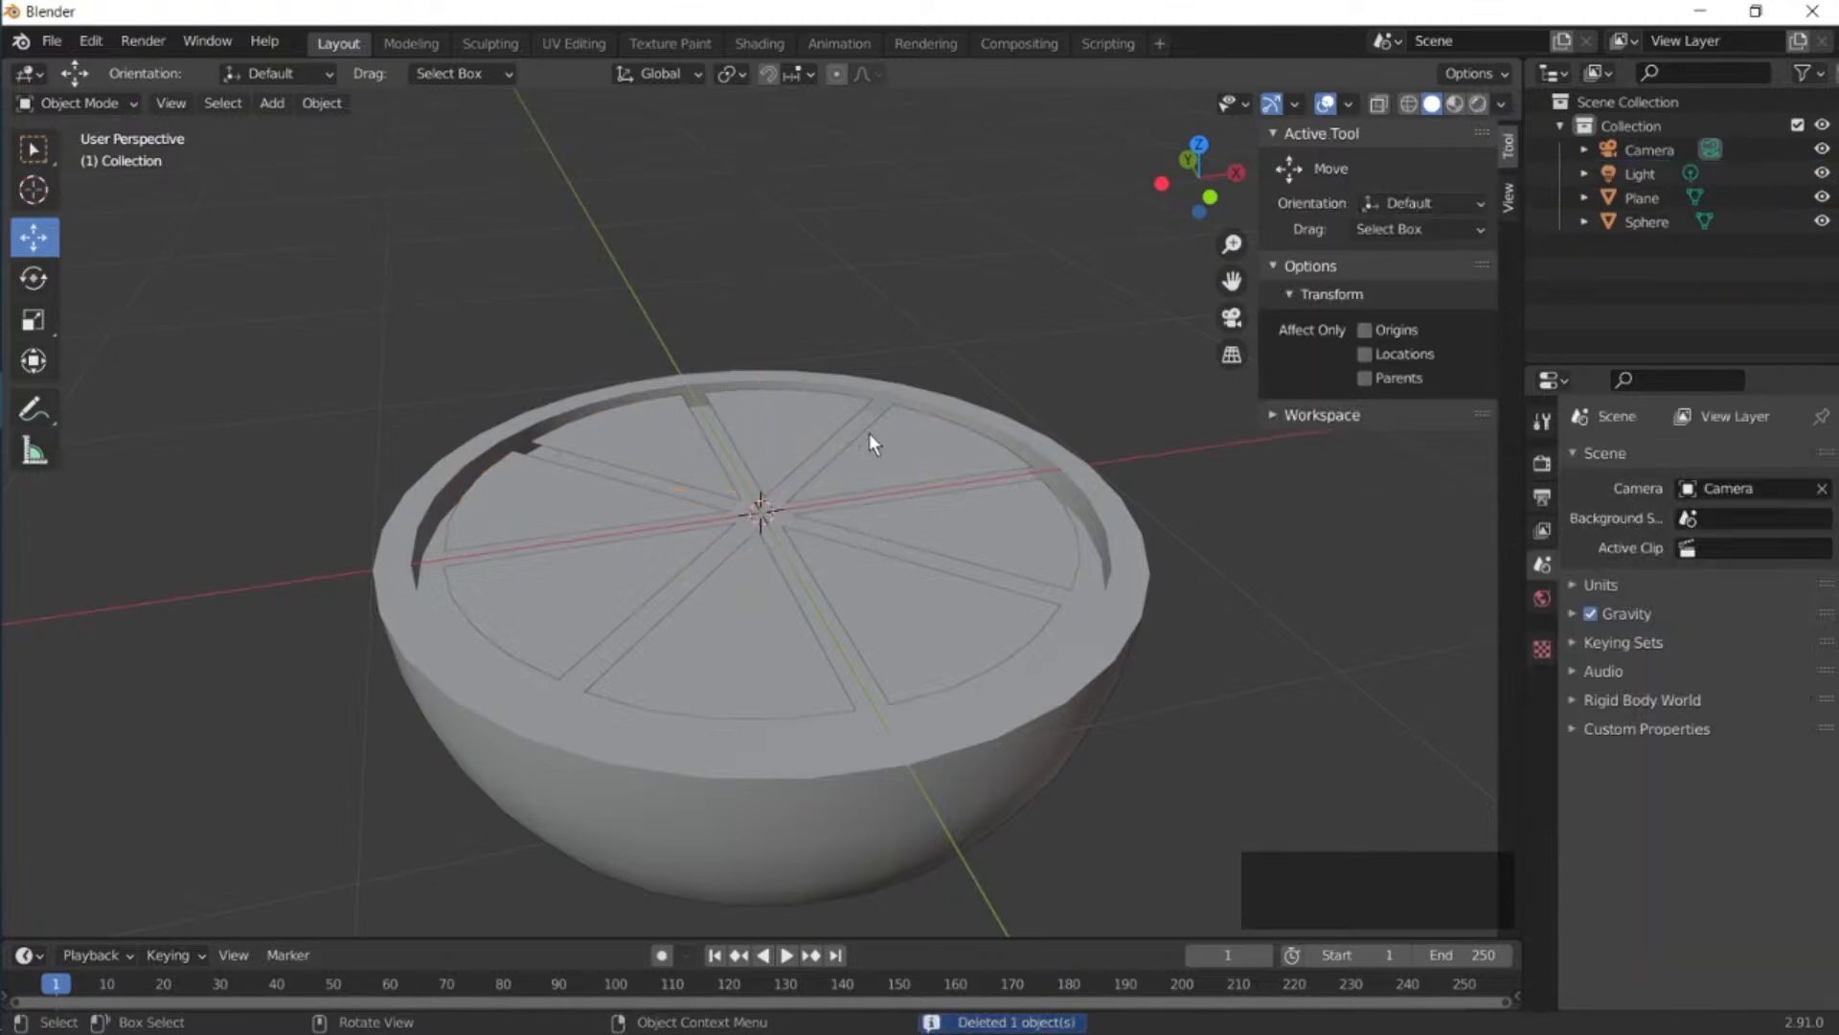
Lower the wedge plane to about Z -0.033 m and extrude all its faces about 0.09 m downward.
click(910, 441)
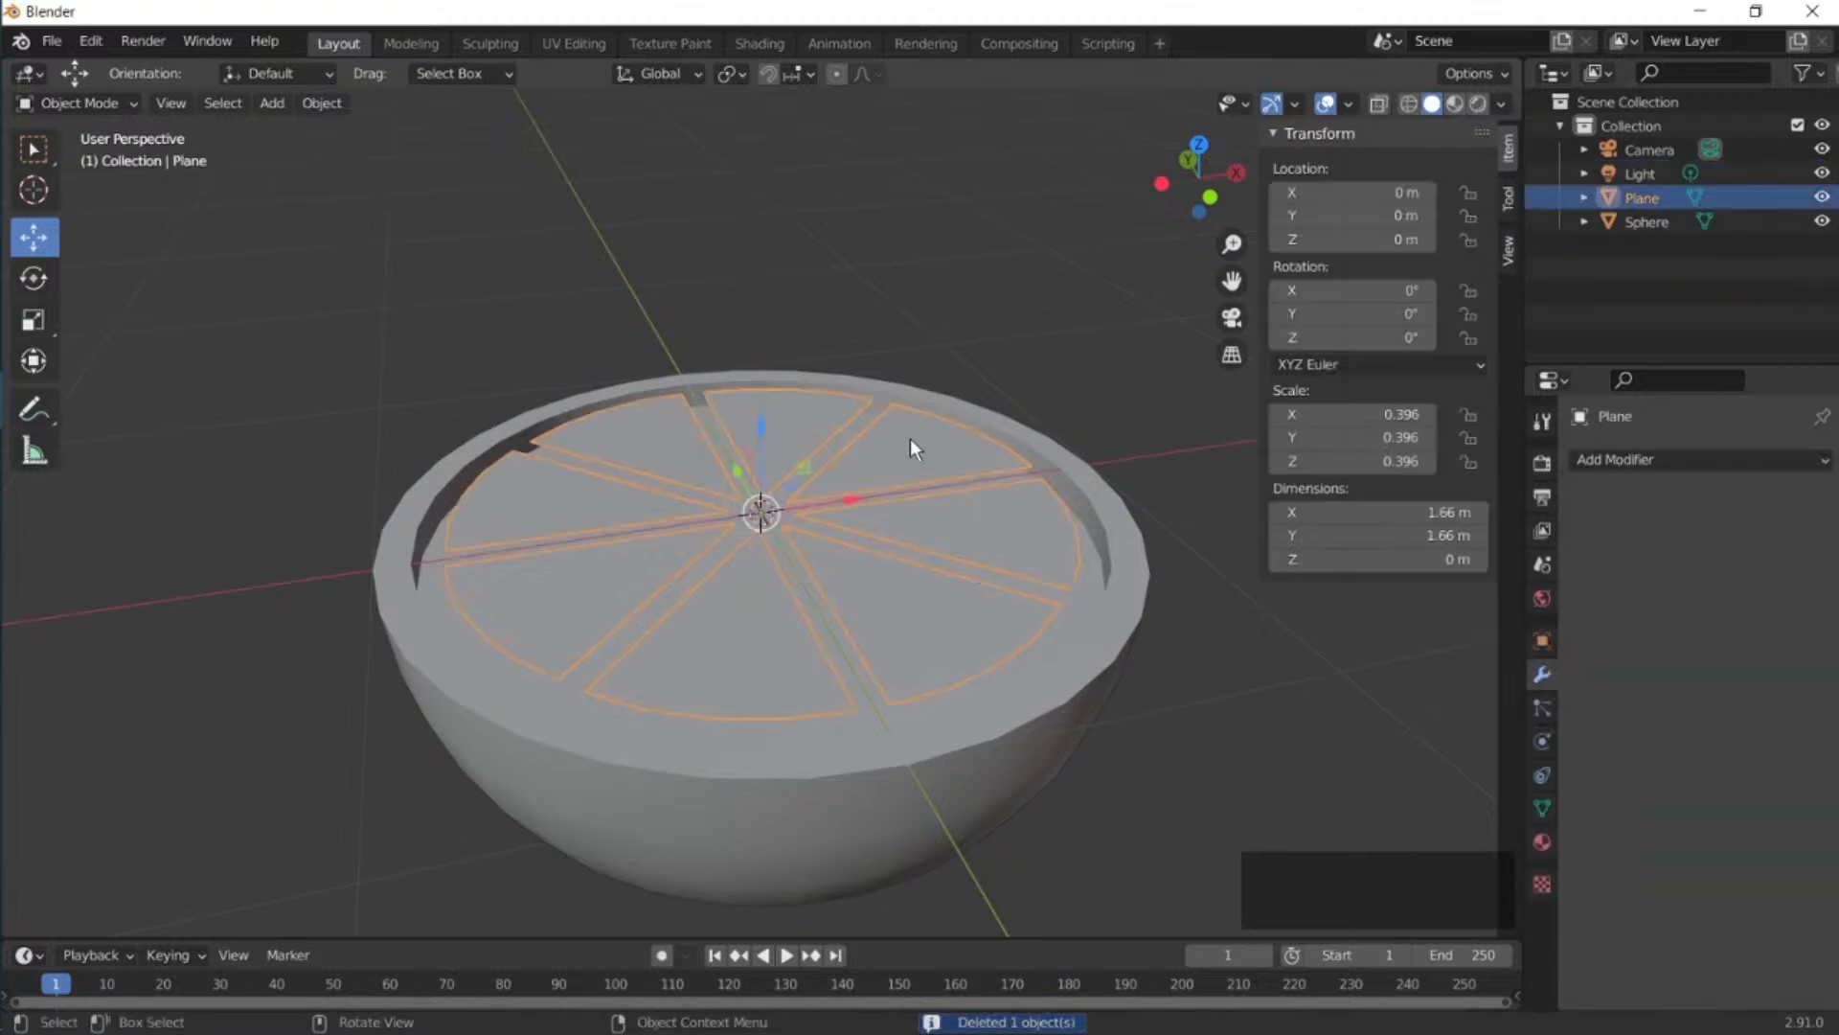
drag(763, 422, 764, 435)
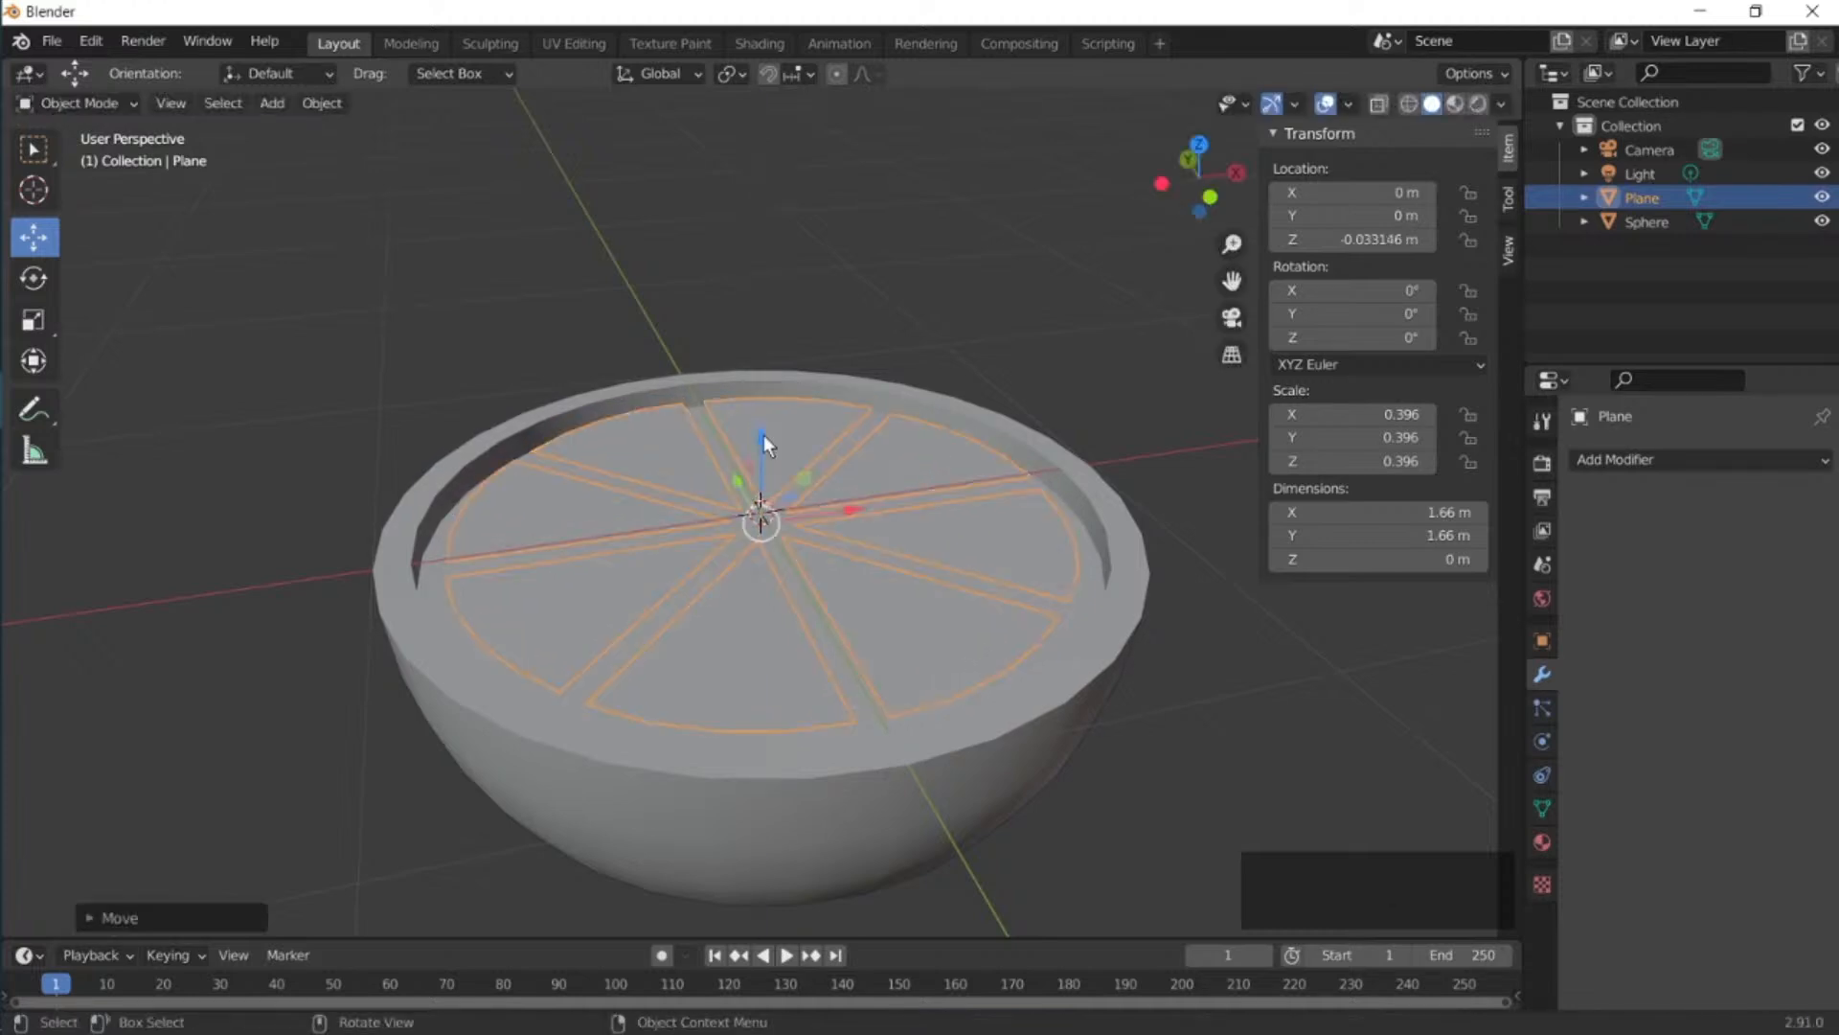
key(Tab)
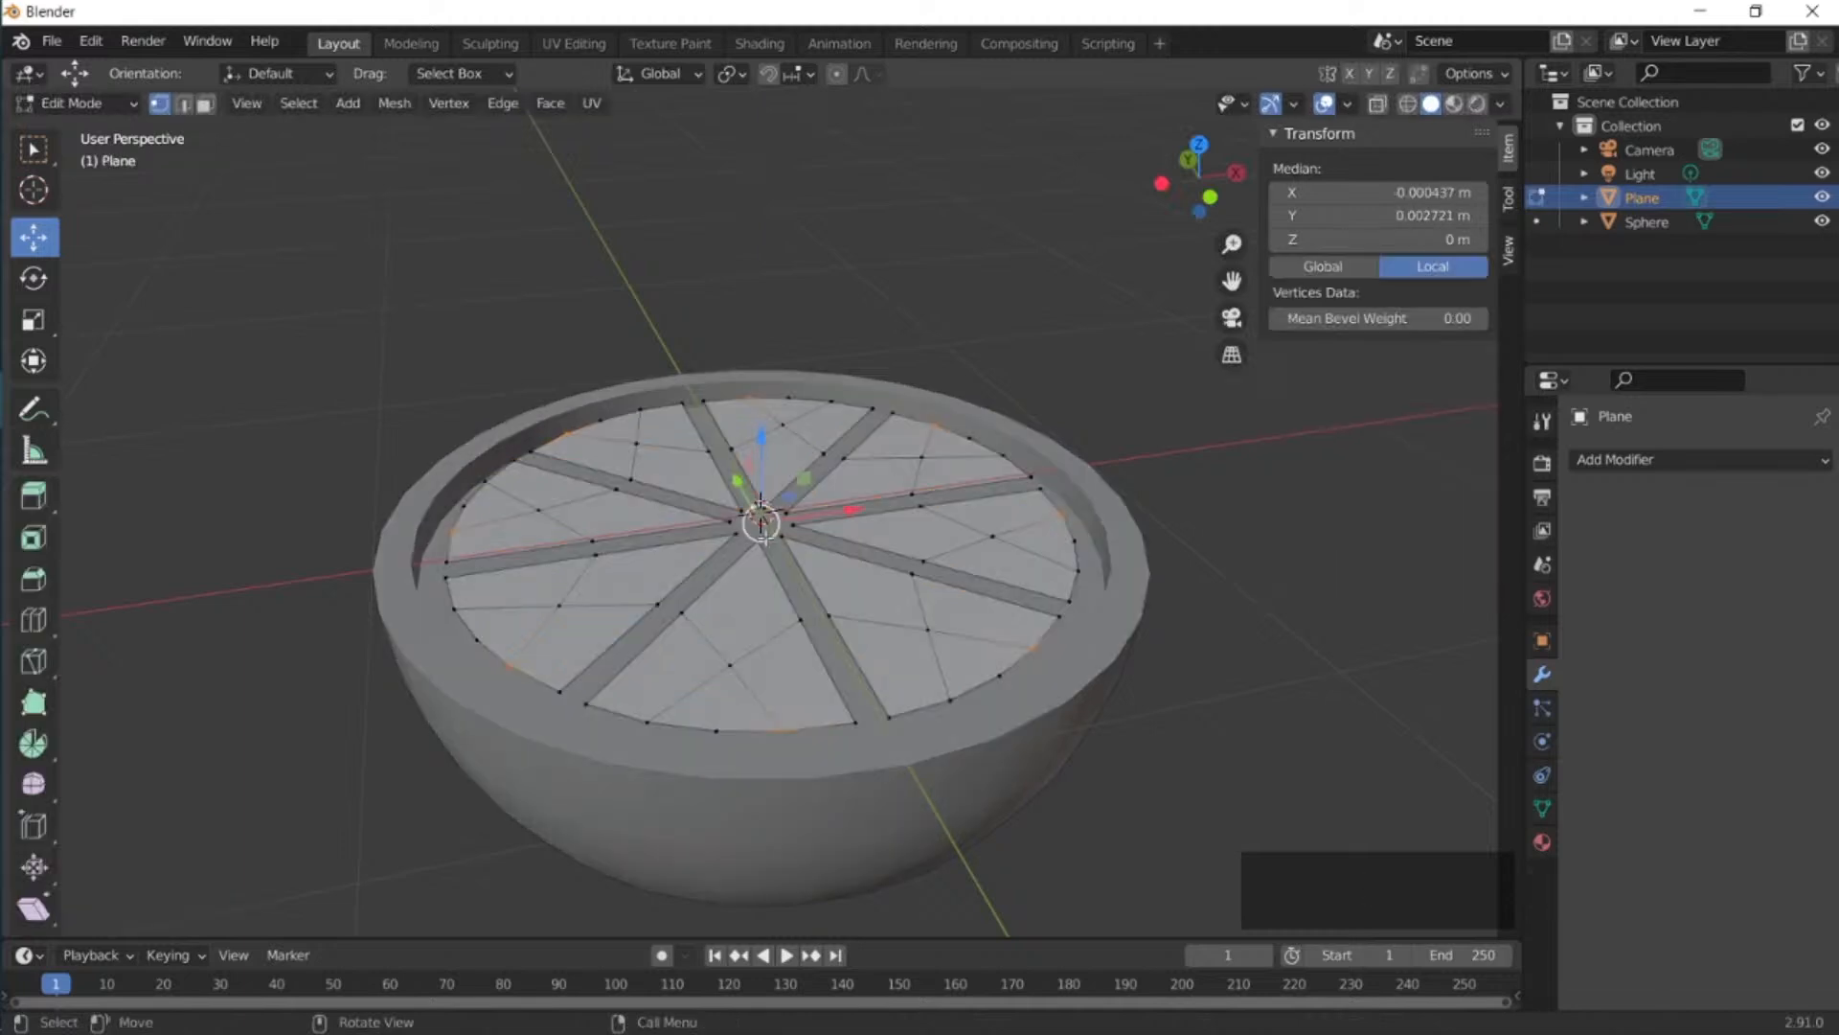
key(a)
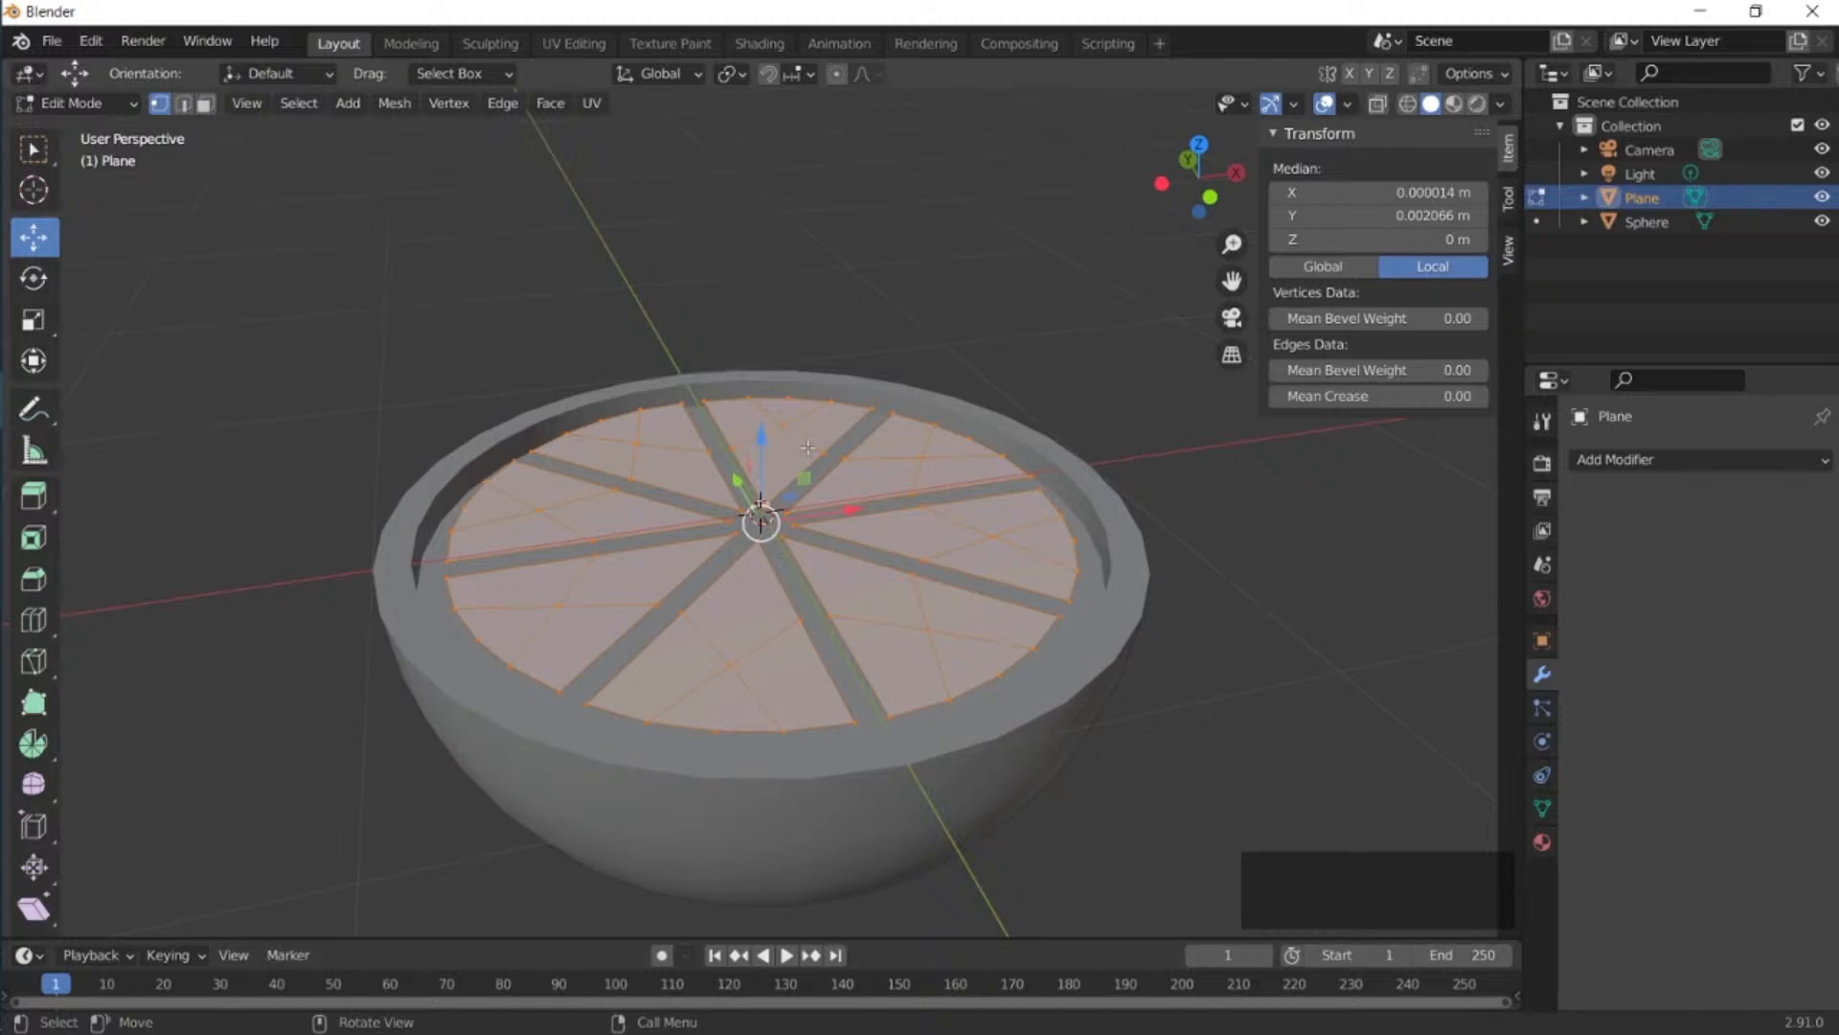
key(e)
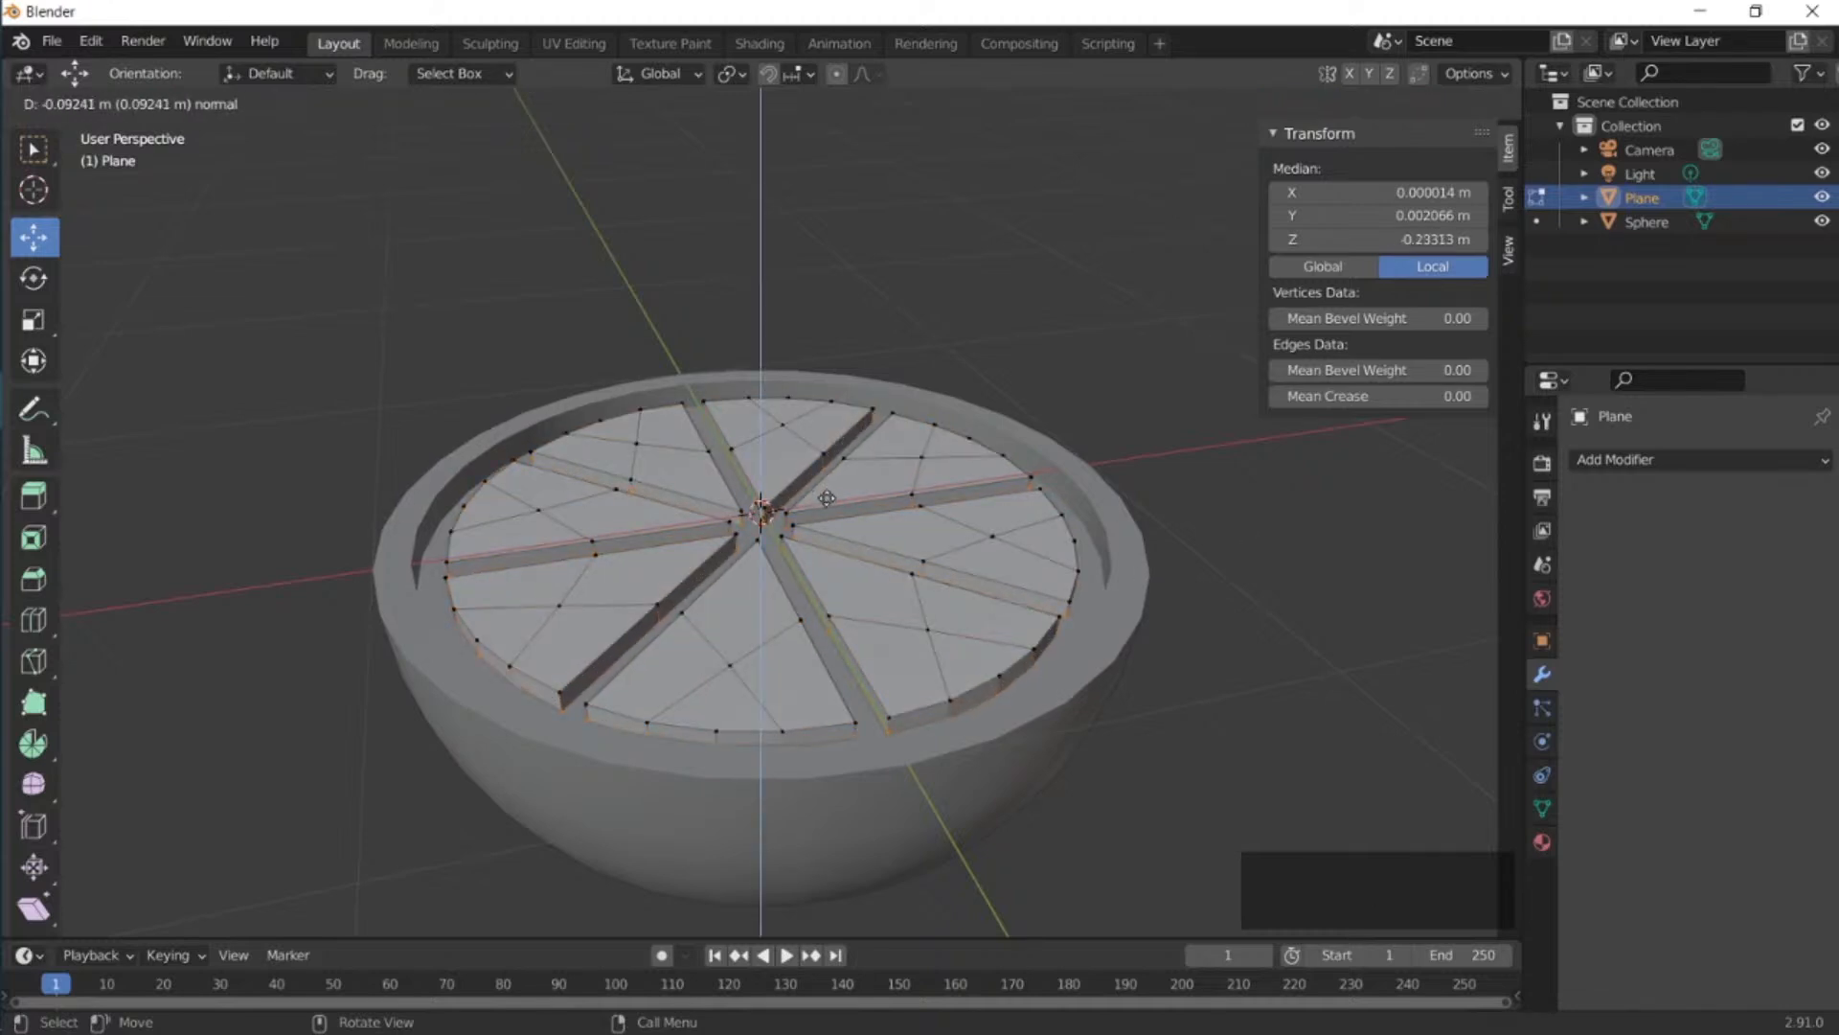
click(826, 497)
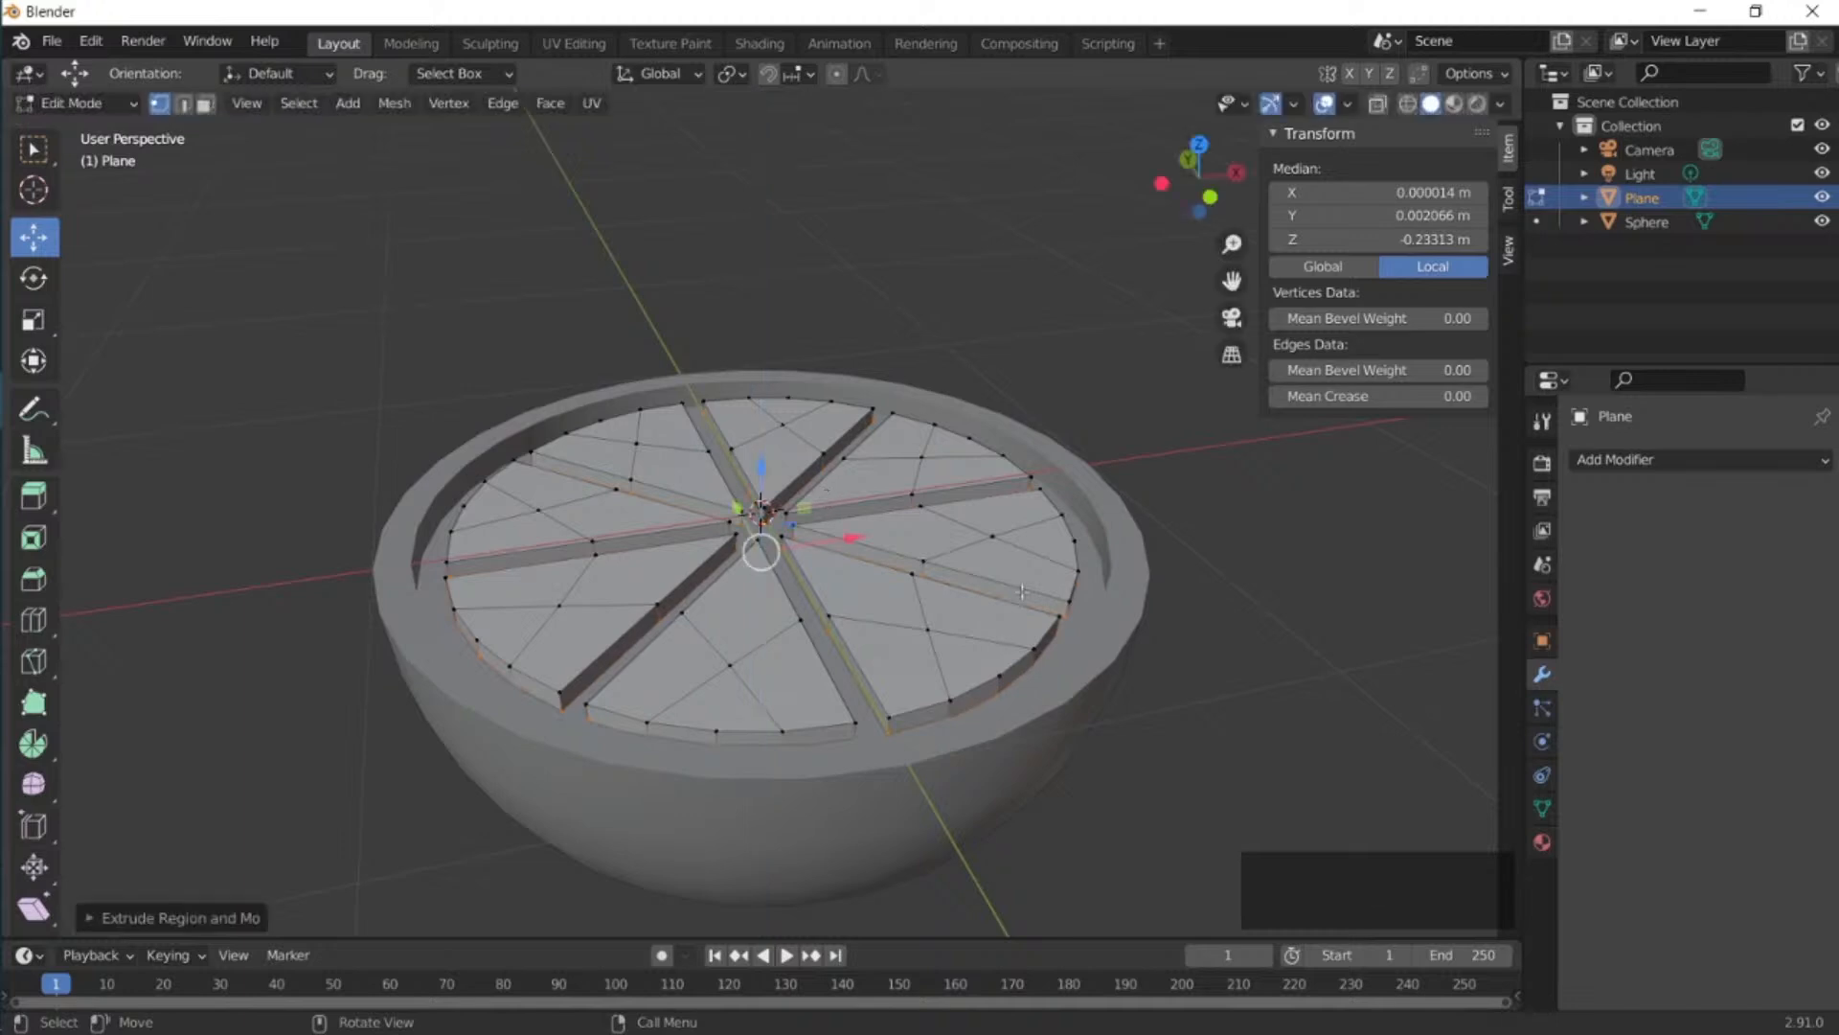
key(Tab)
Look through the camera and set the render resolution's X value to 1172 px.
click(1199, 144)
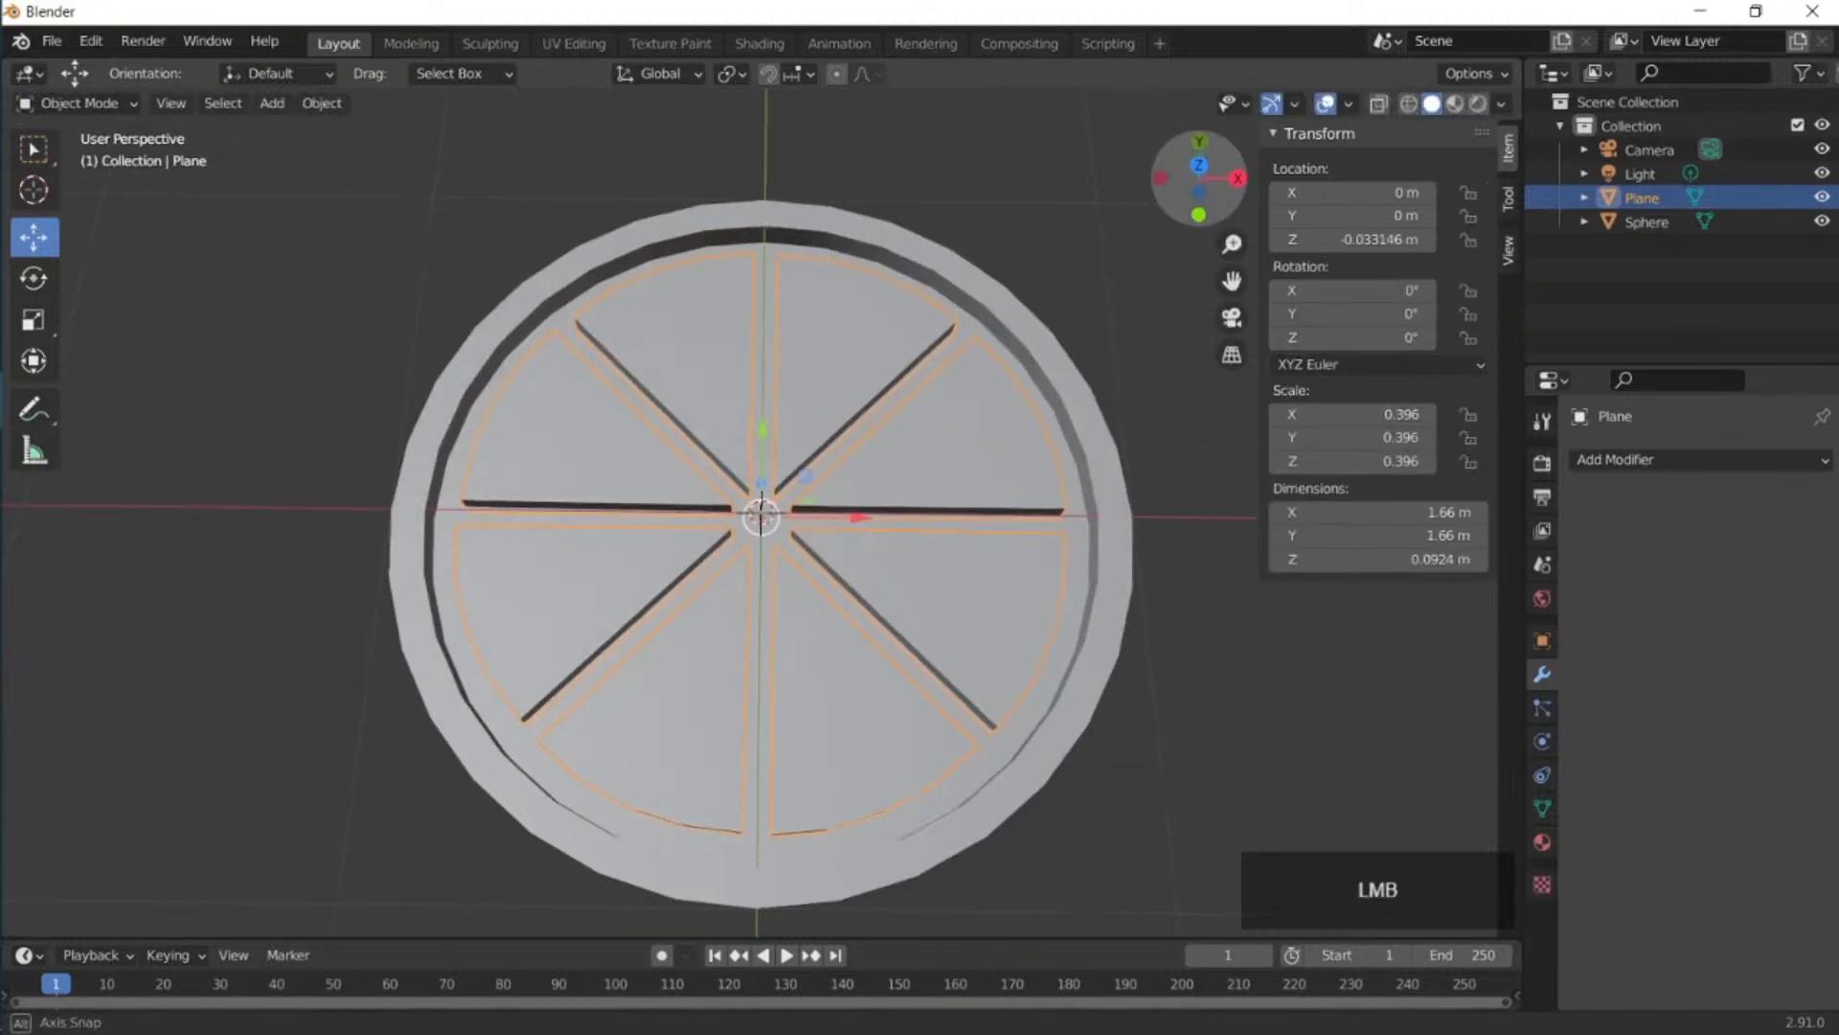
scroll(864, 502, down, 4)
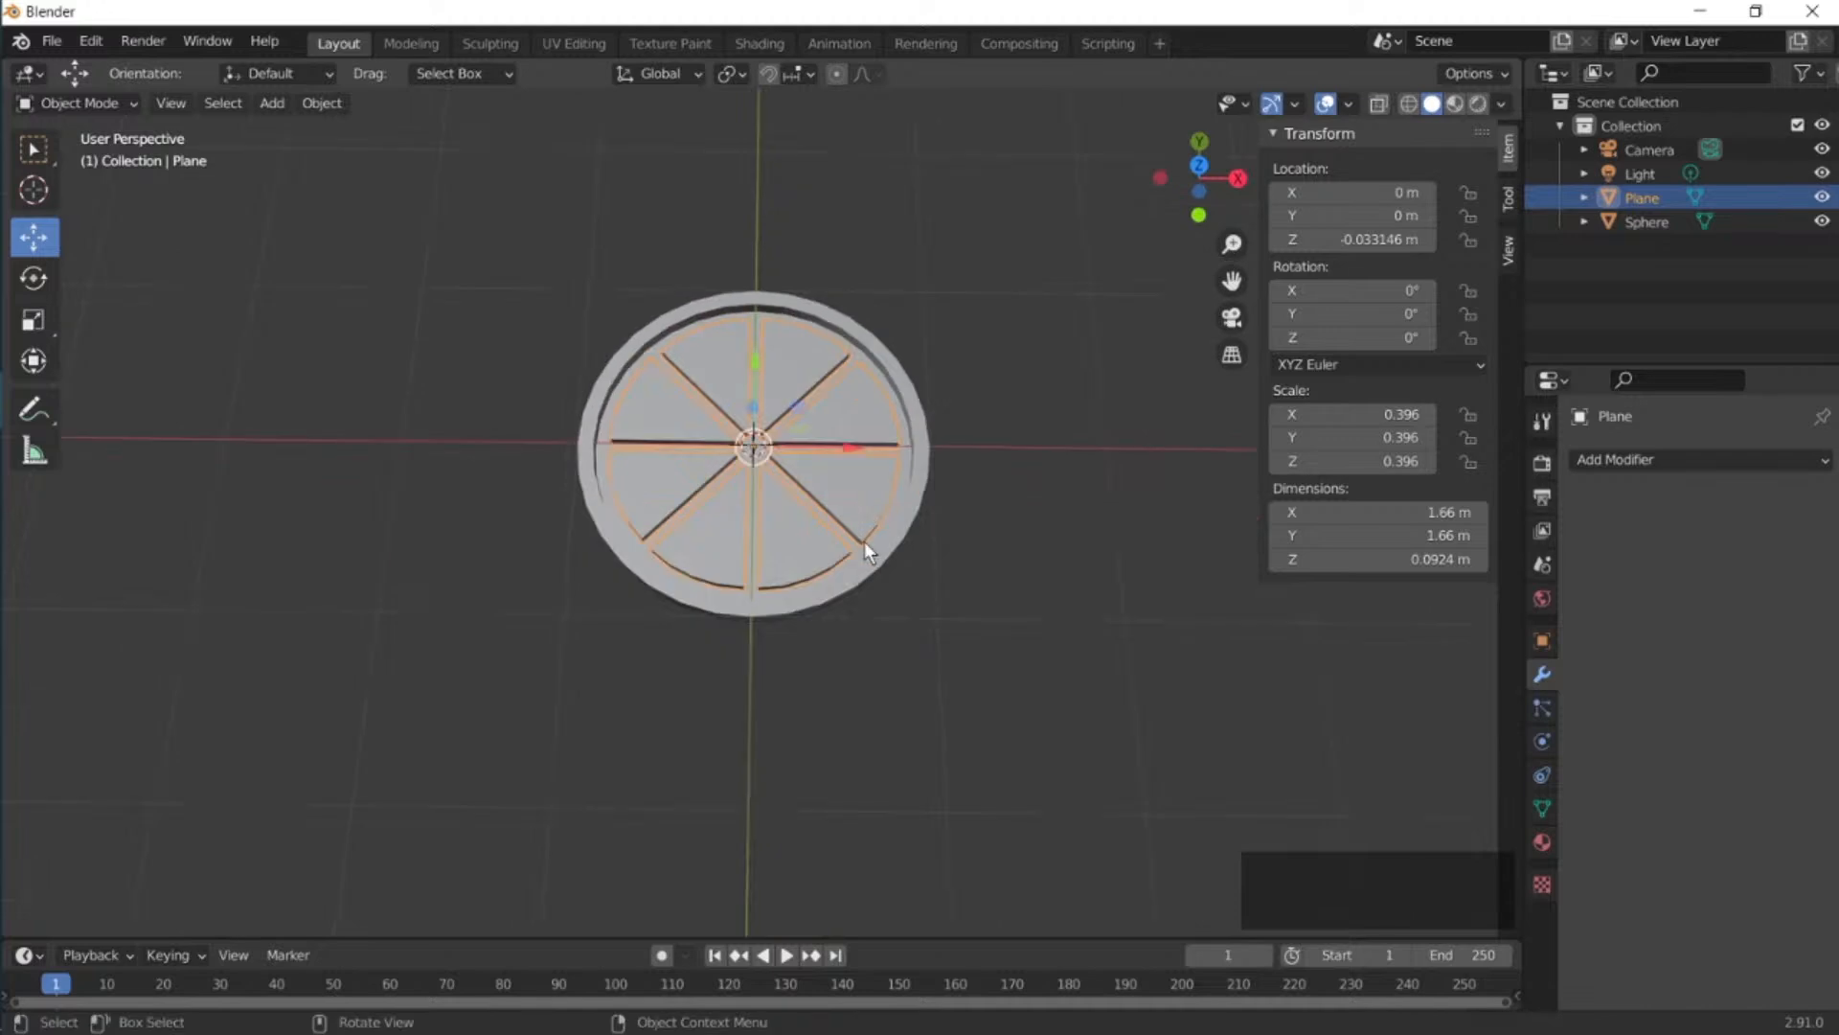
key(KP_0)
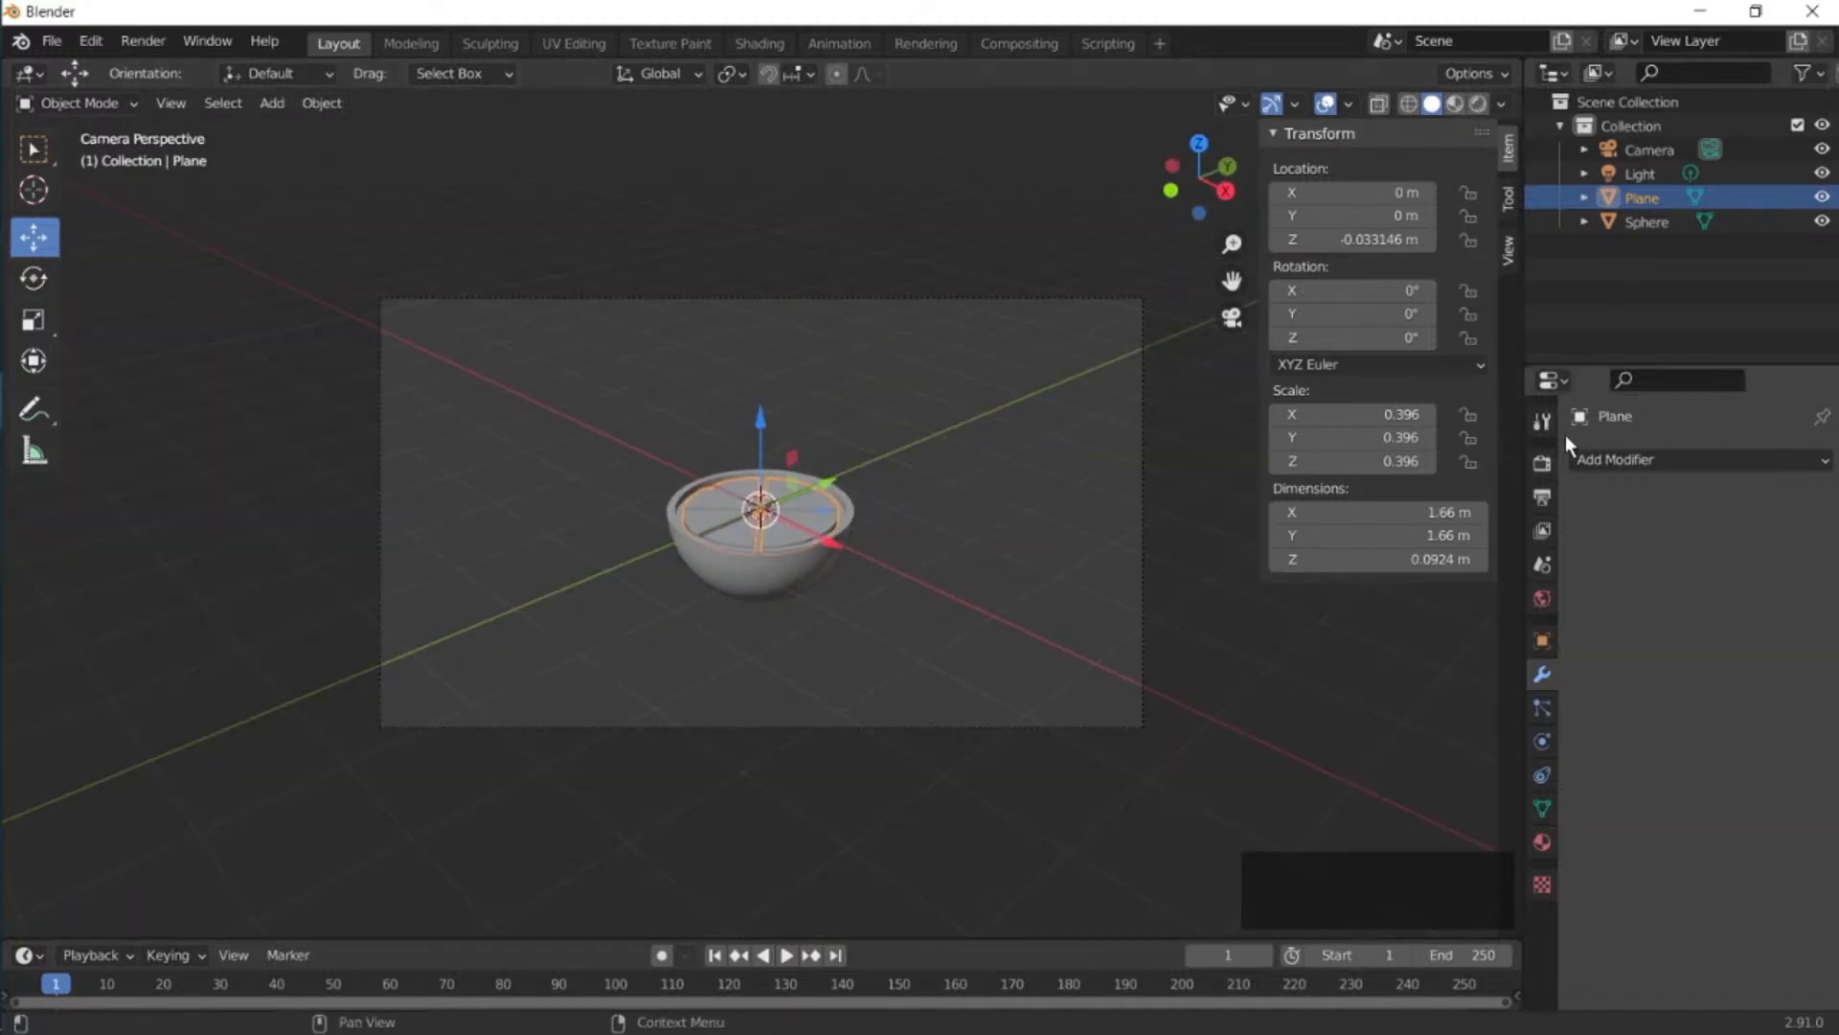
click(1543, 421)
click(1542, 465)
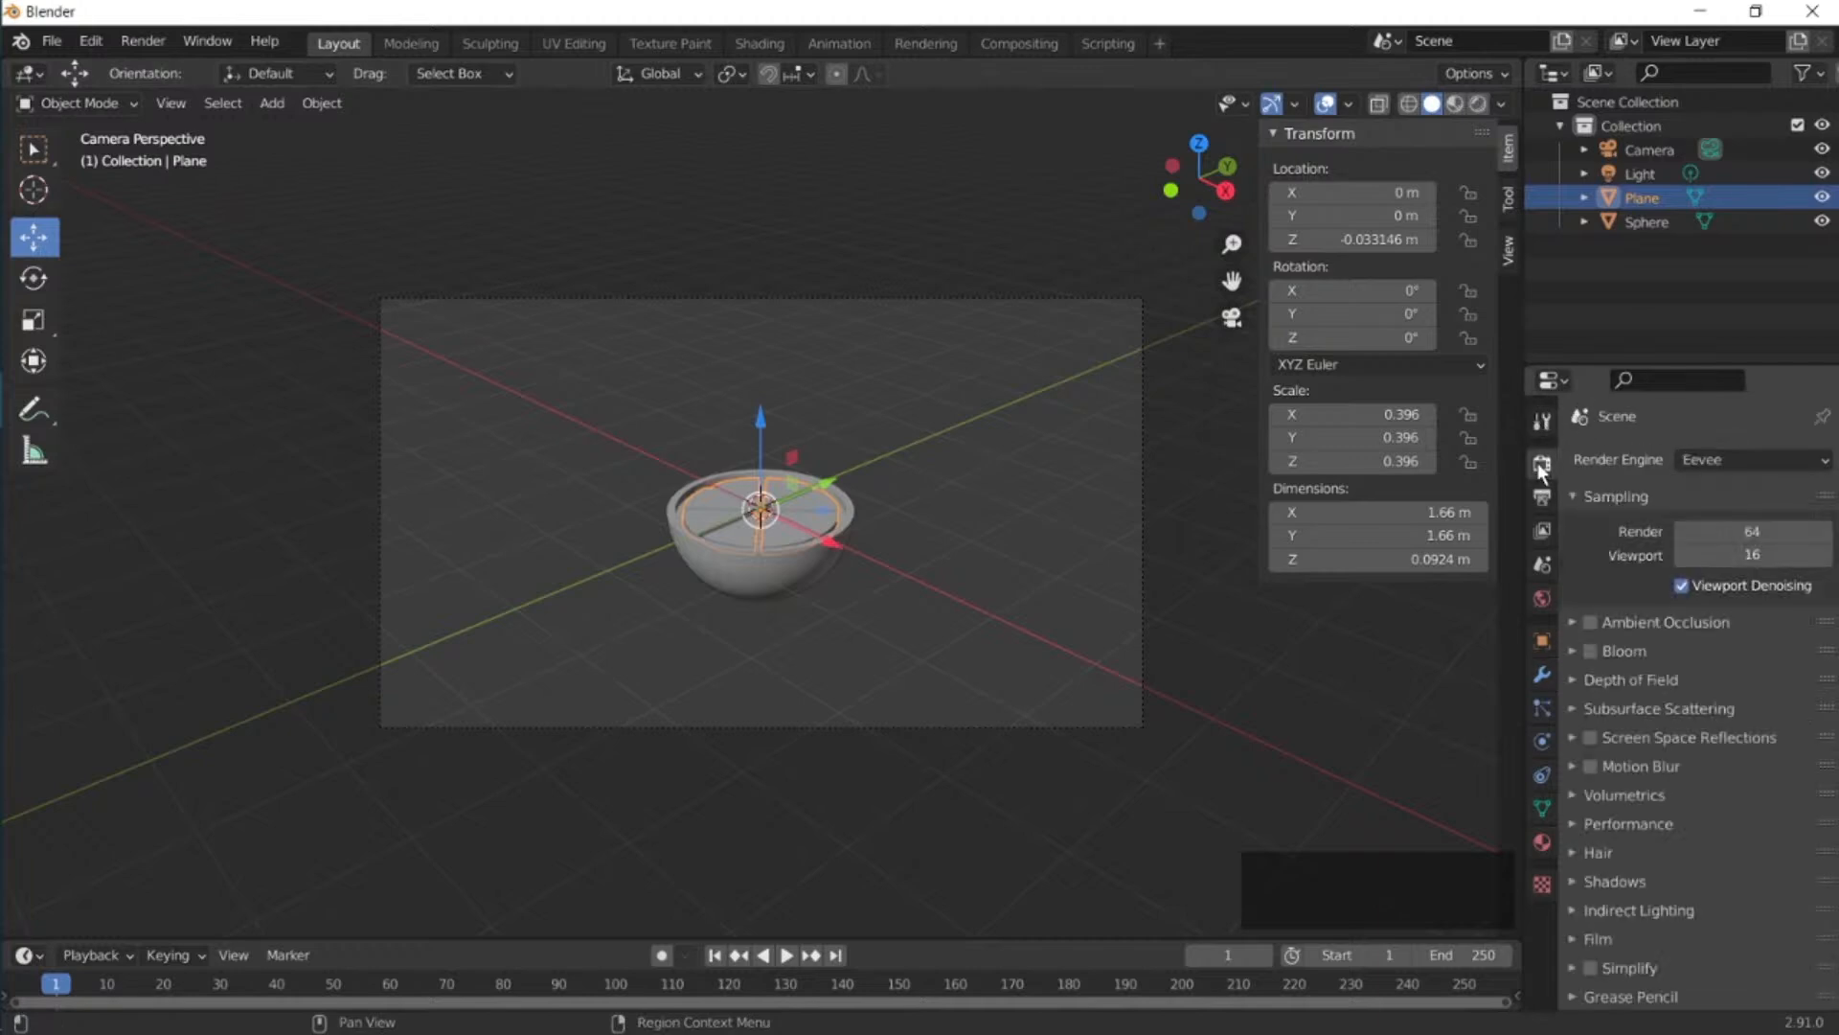
click(1543, 496)
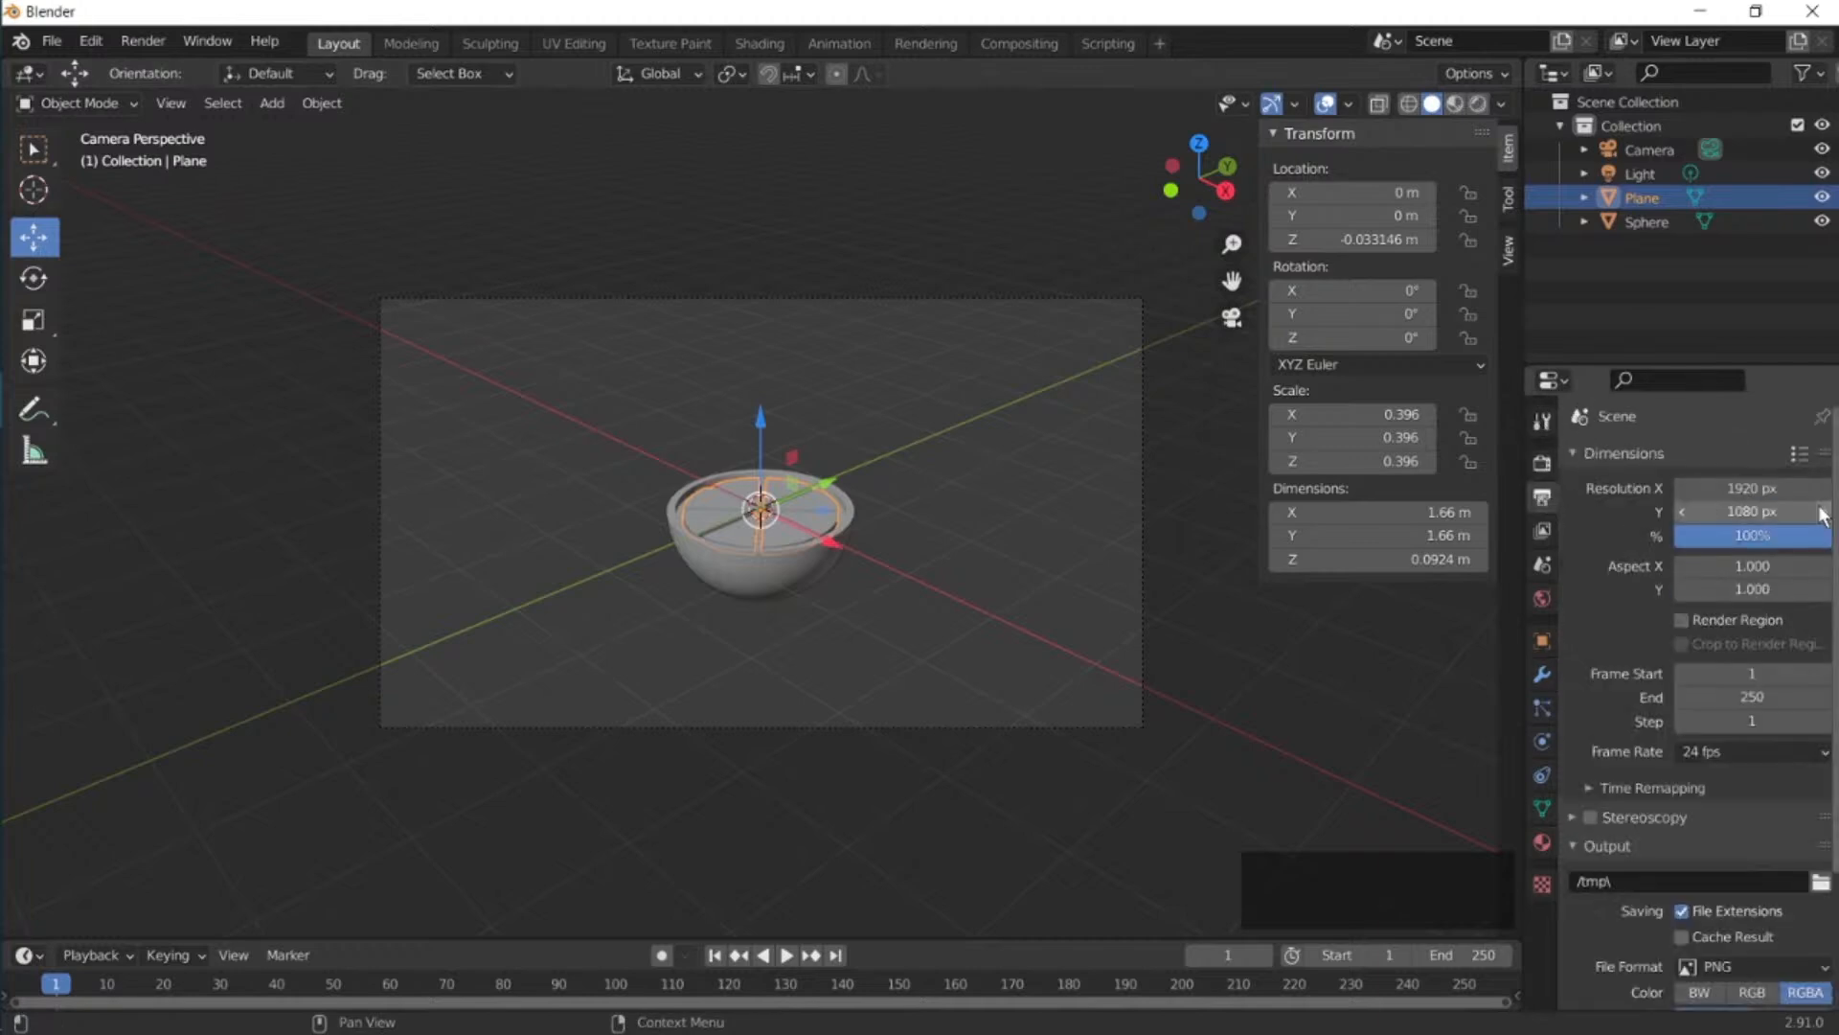
drag(1752, 487, 1036, 488)
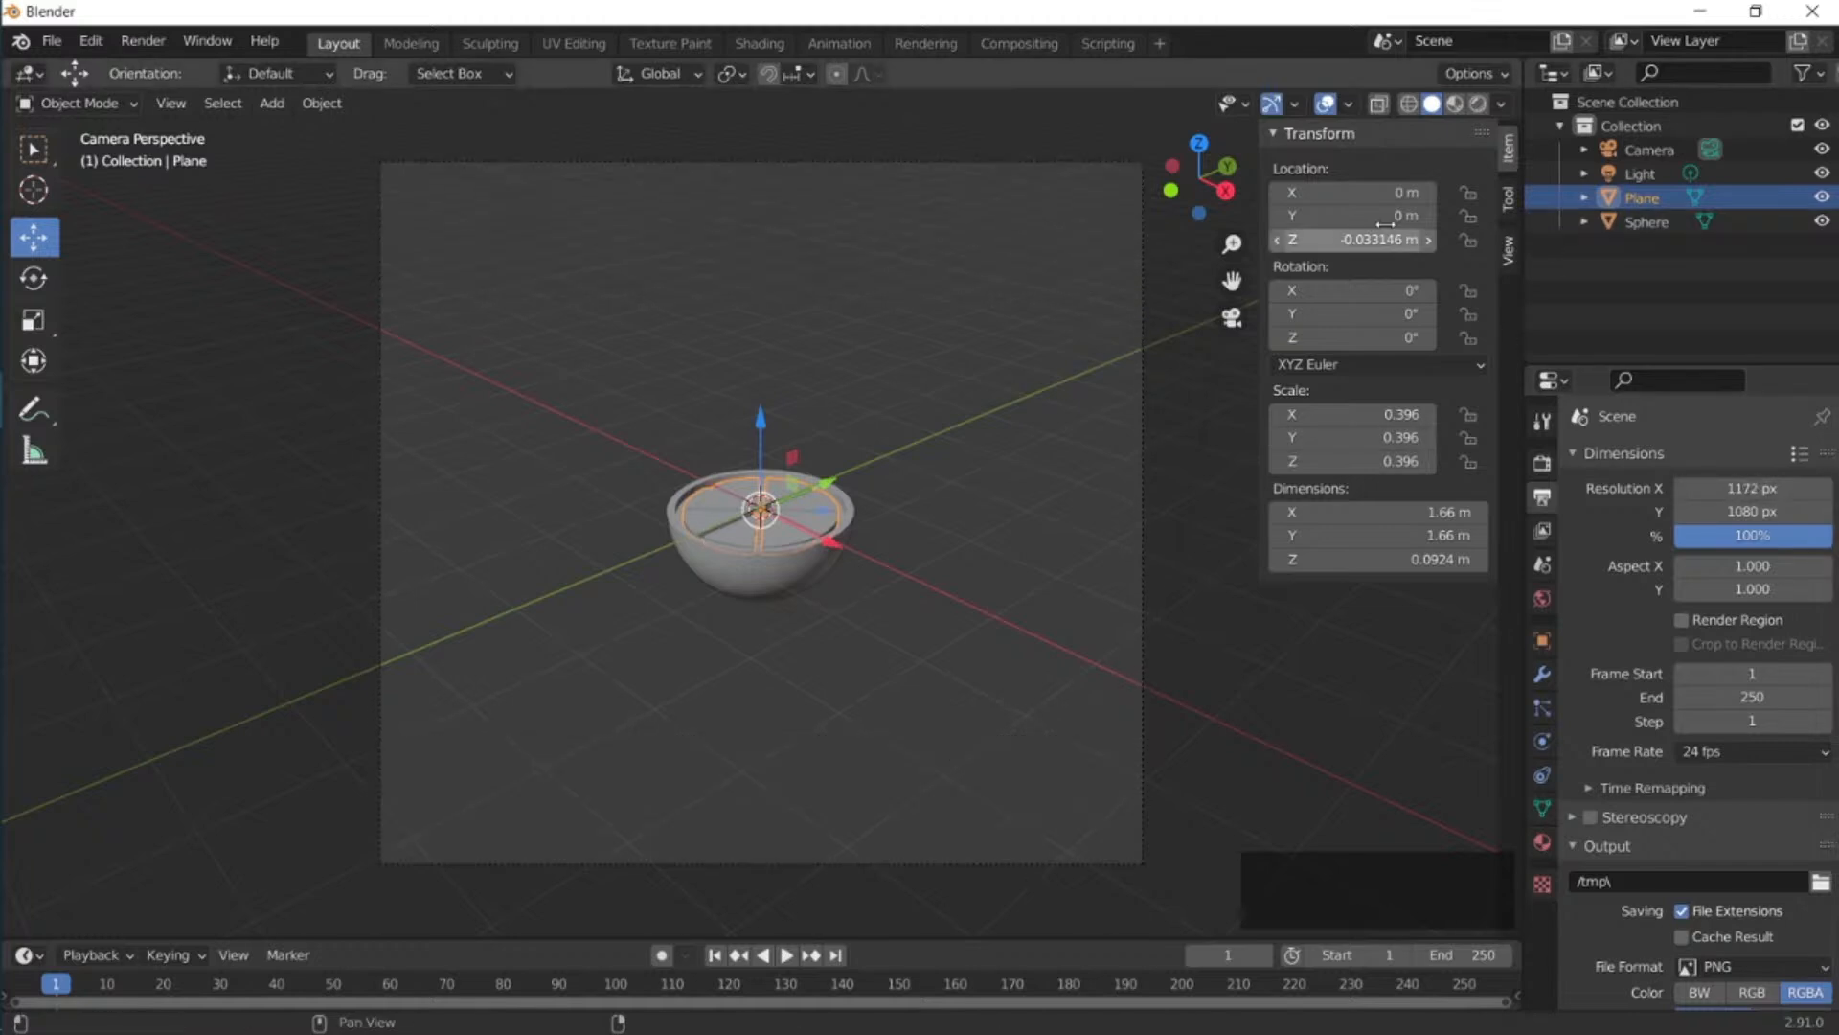
Add a plane under the half-sphere, lower it to about Z -0.786 m and scale it up to about 29.1 as a ground.
click(728, 594)
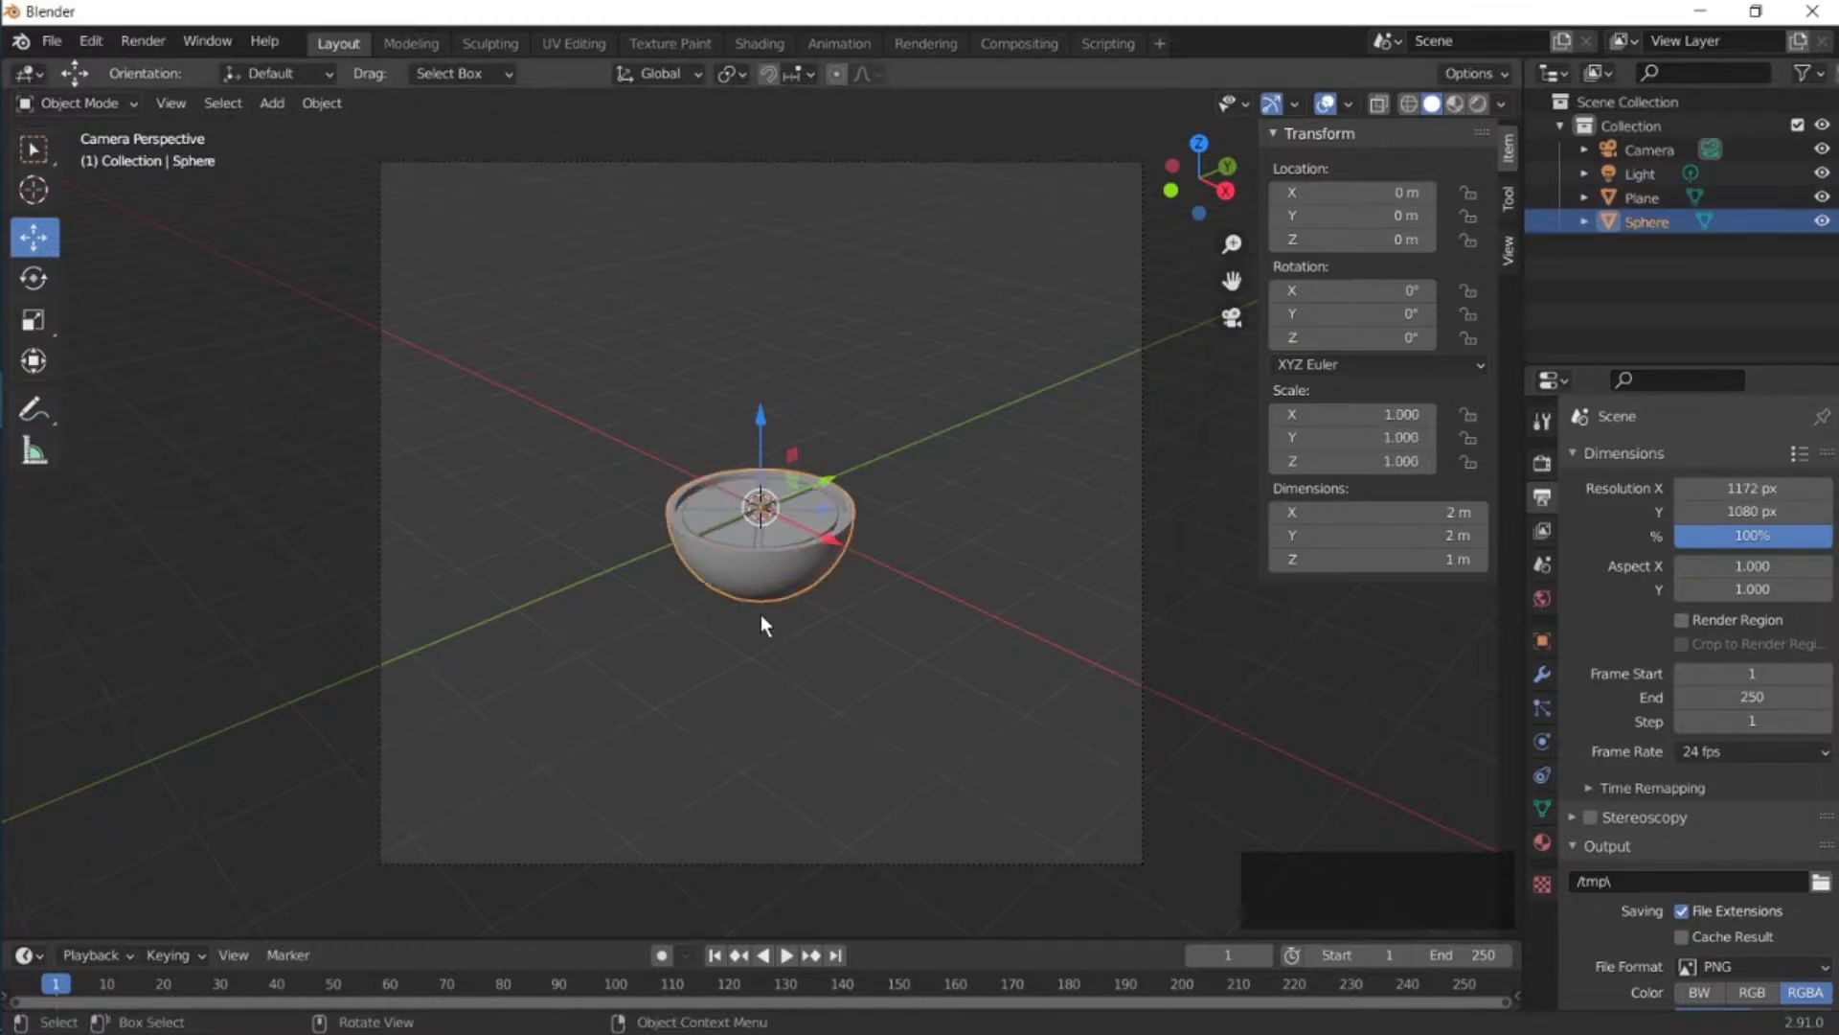
key(shift+a)
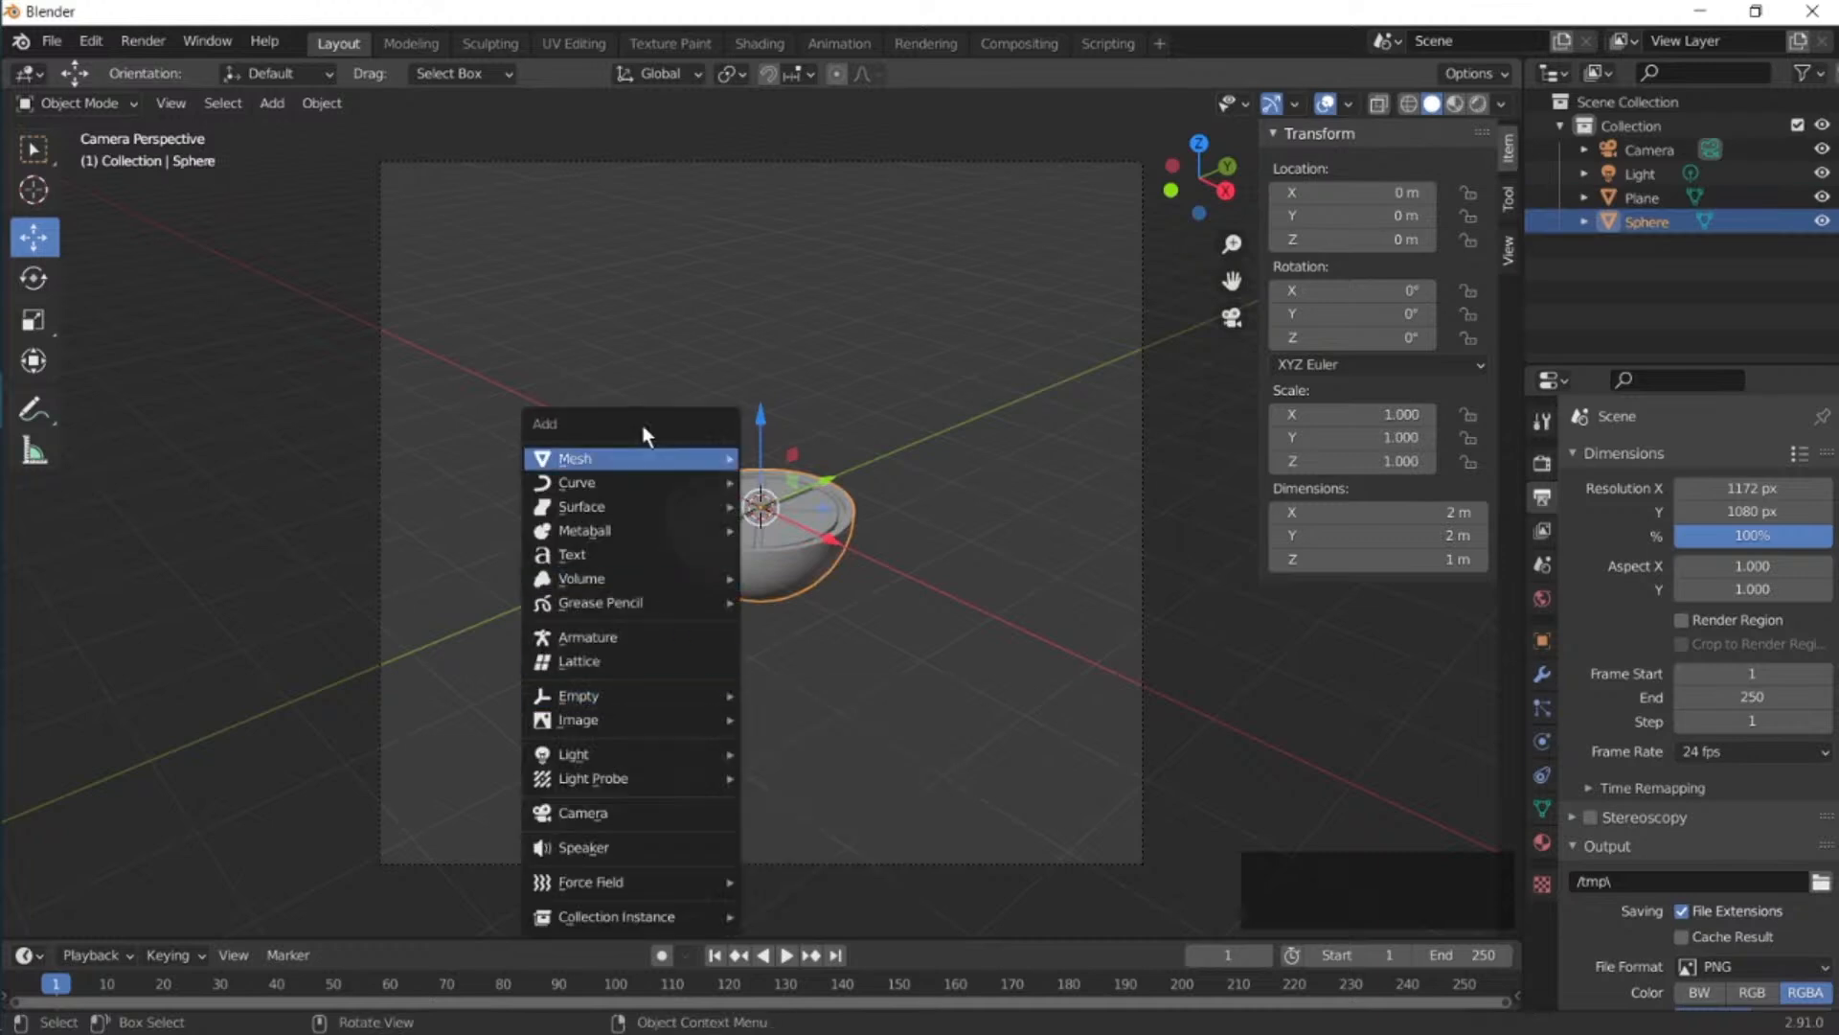
mouse_move(730, 466)
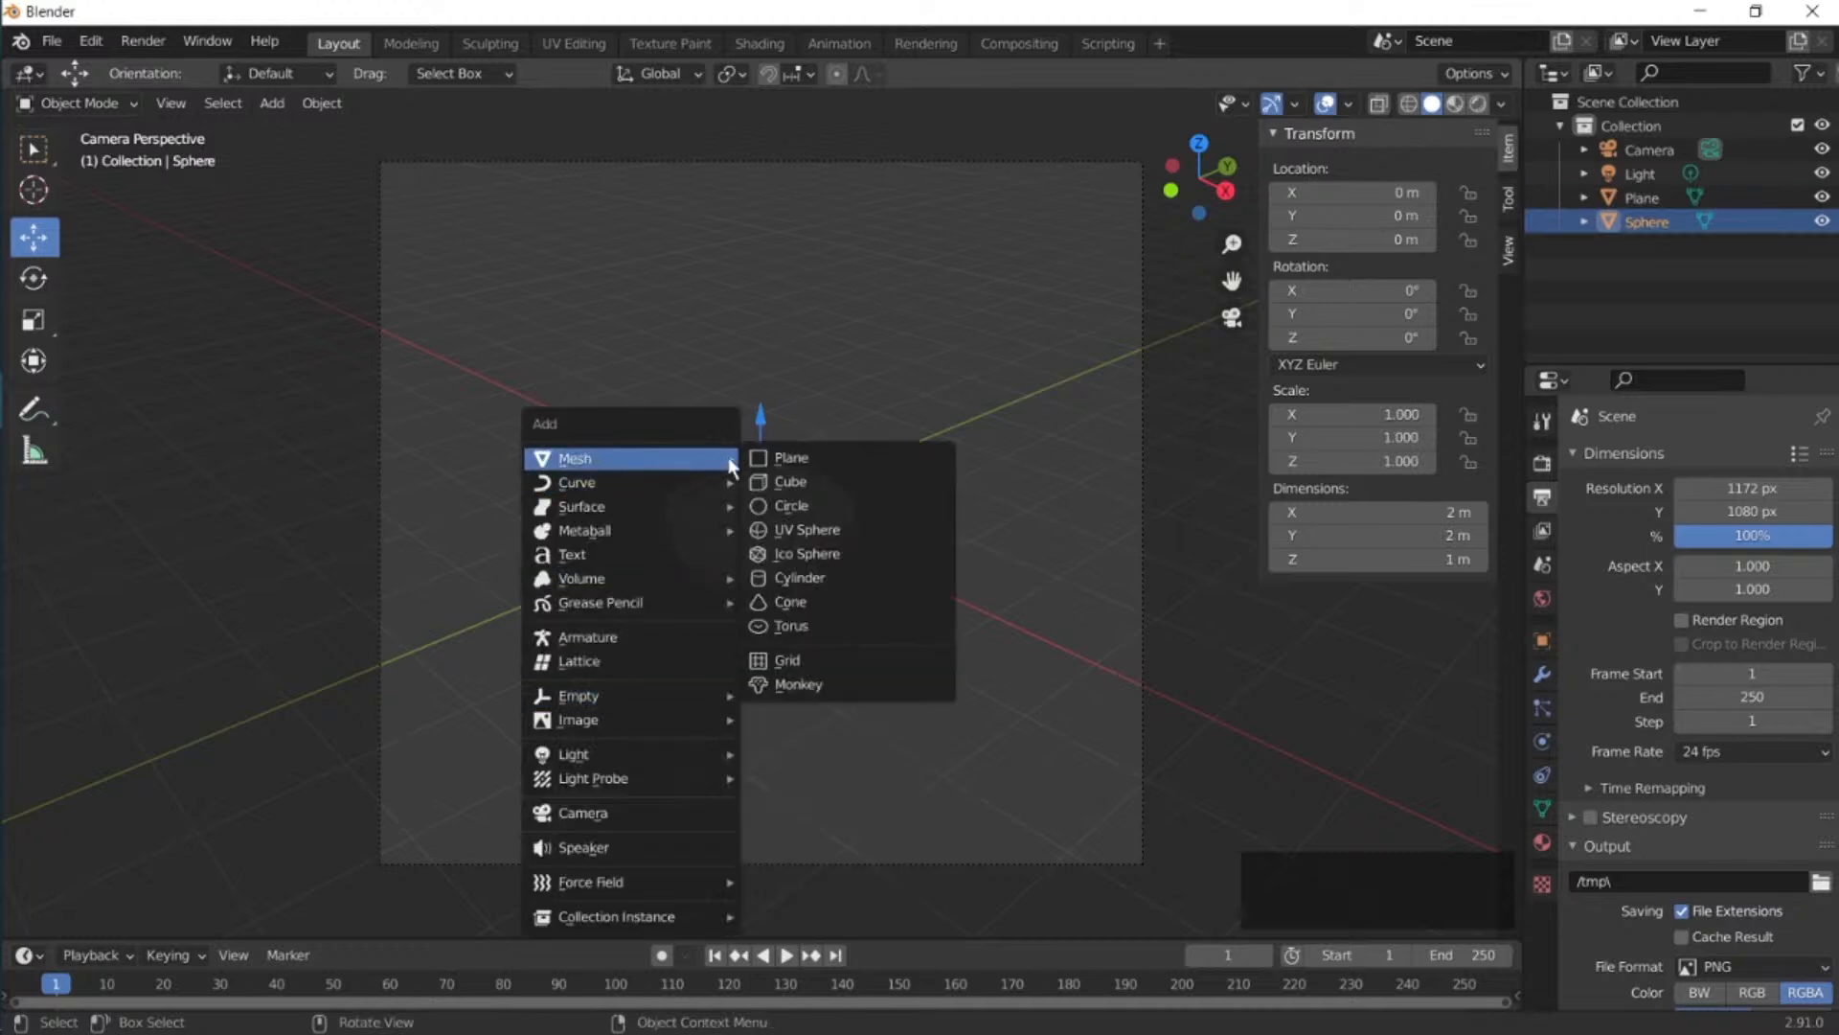
click(839, 457)
drag(758, 420, 774, 460)
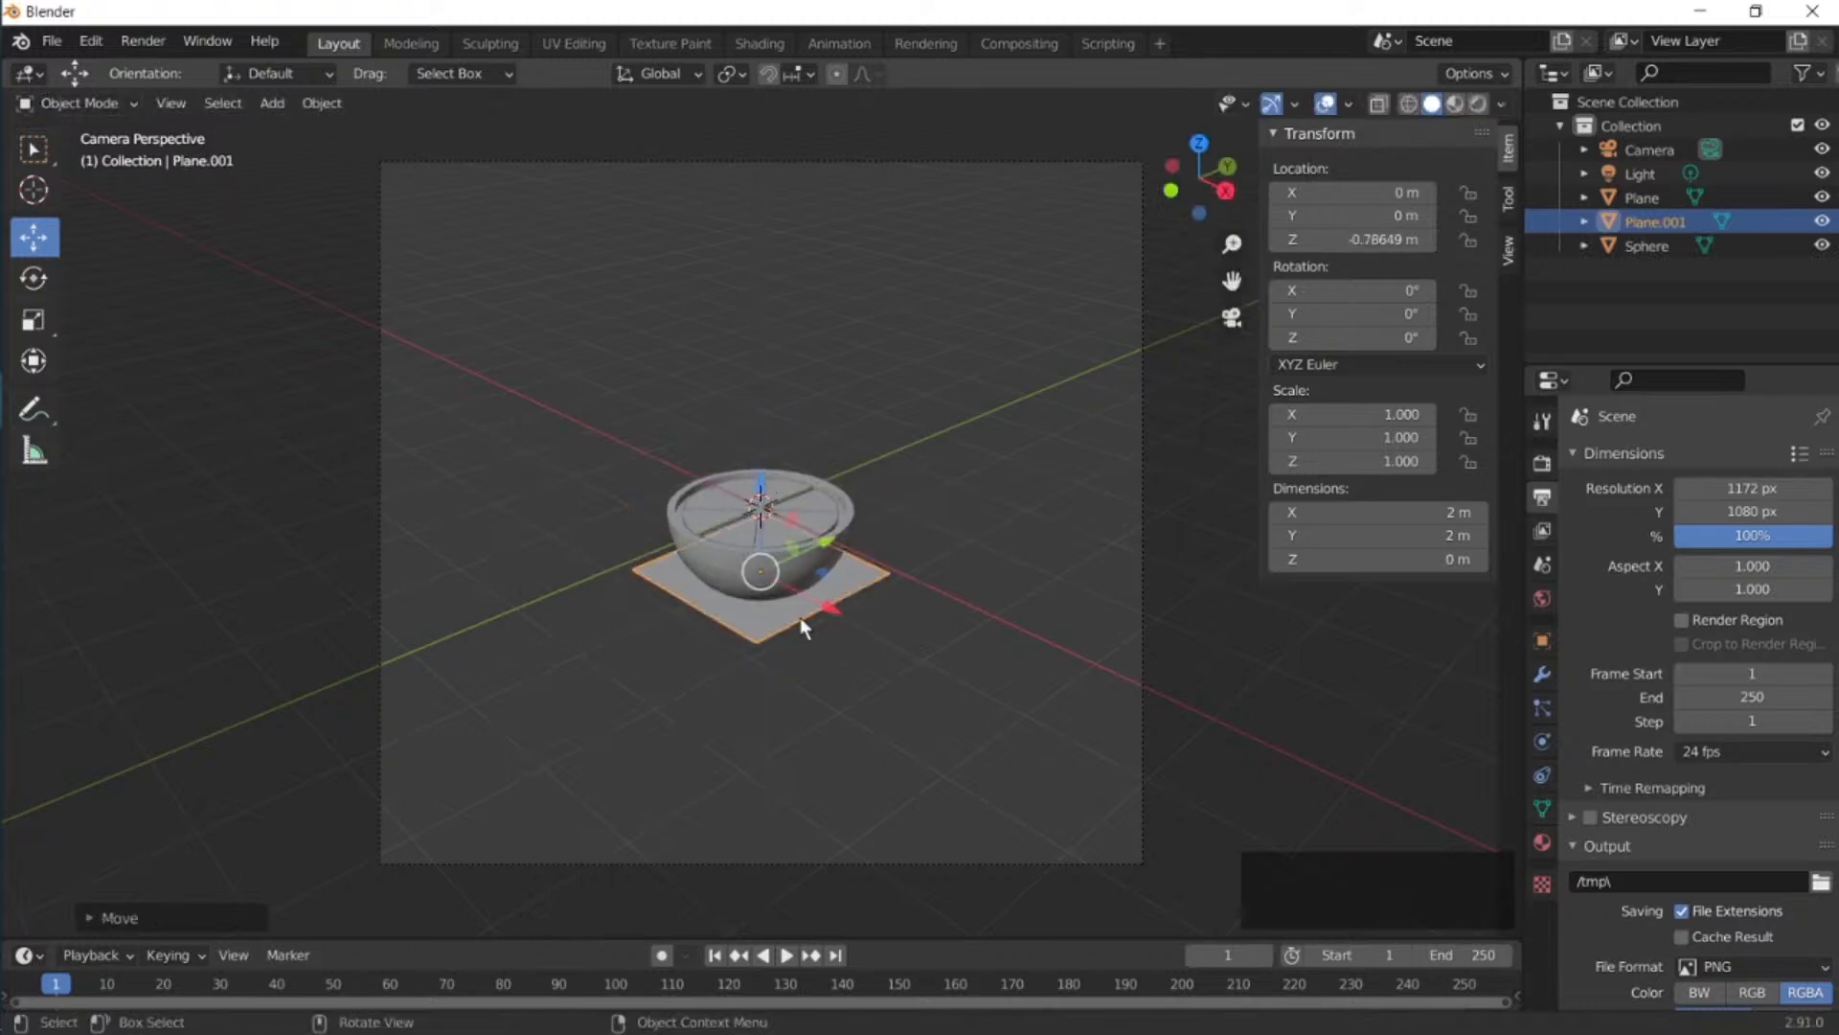
key(s)
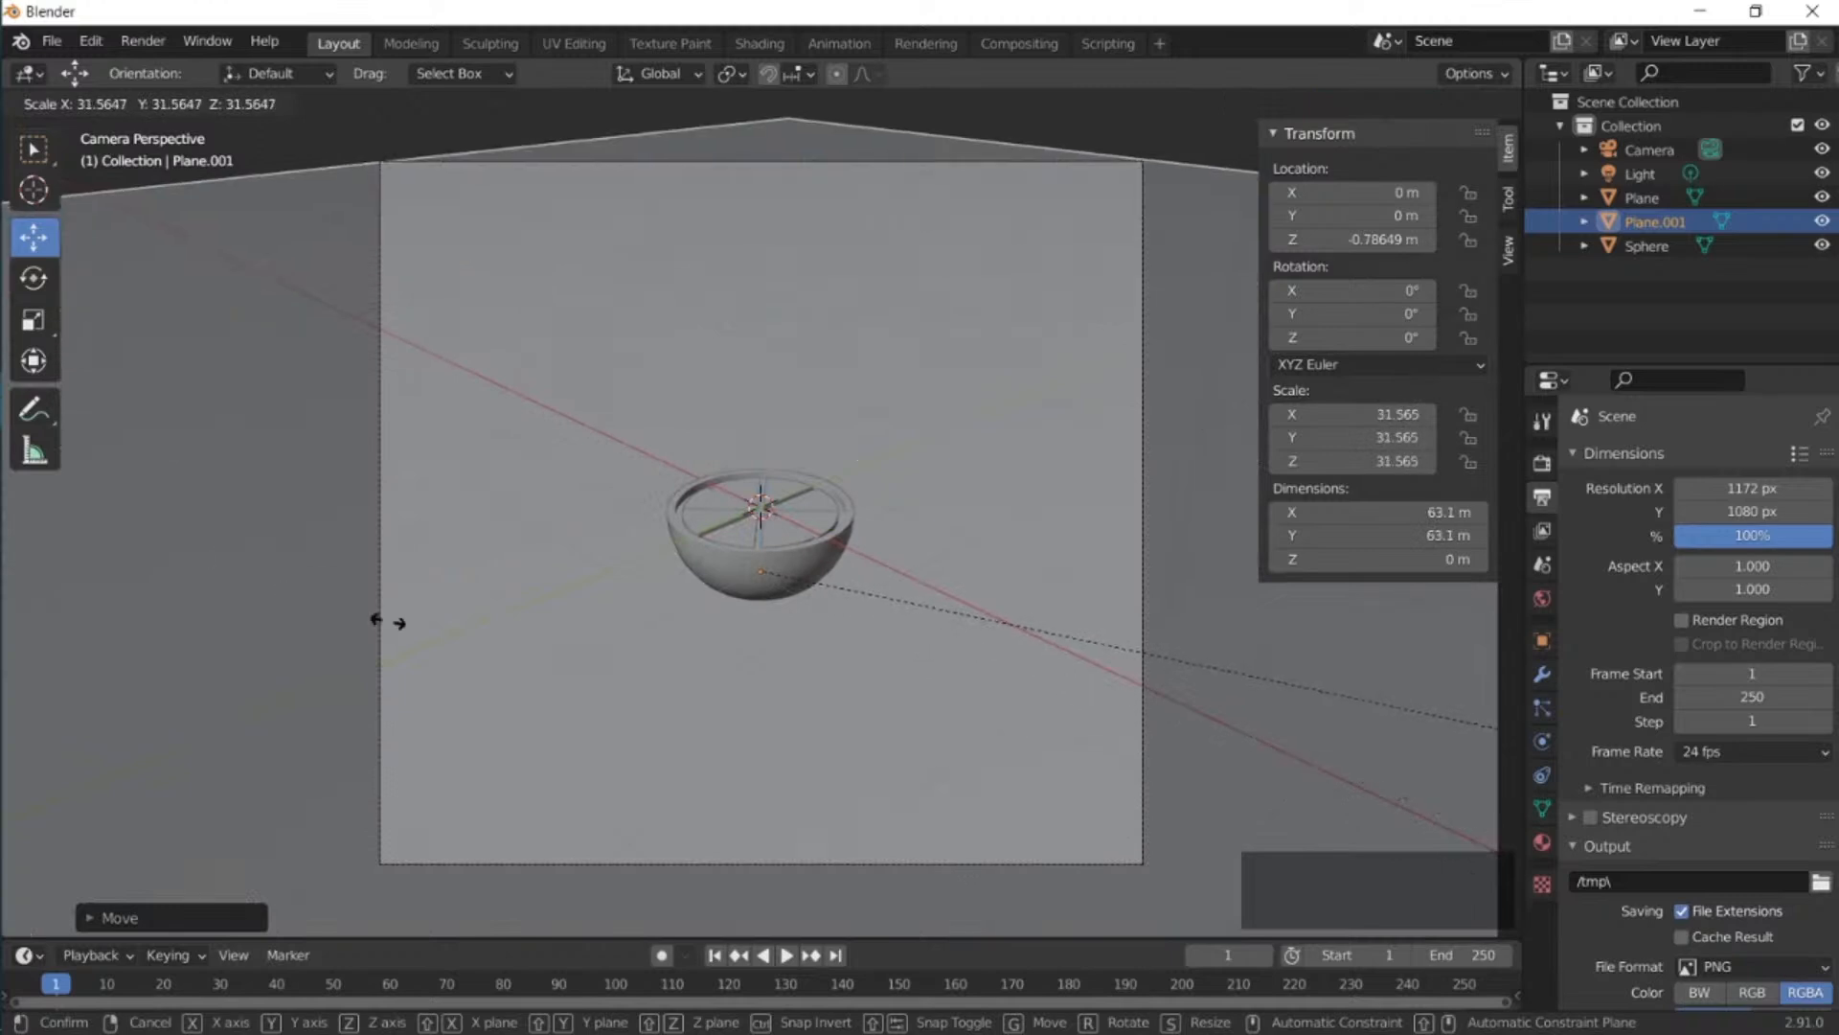
click(62, 586)
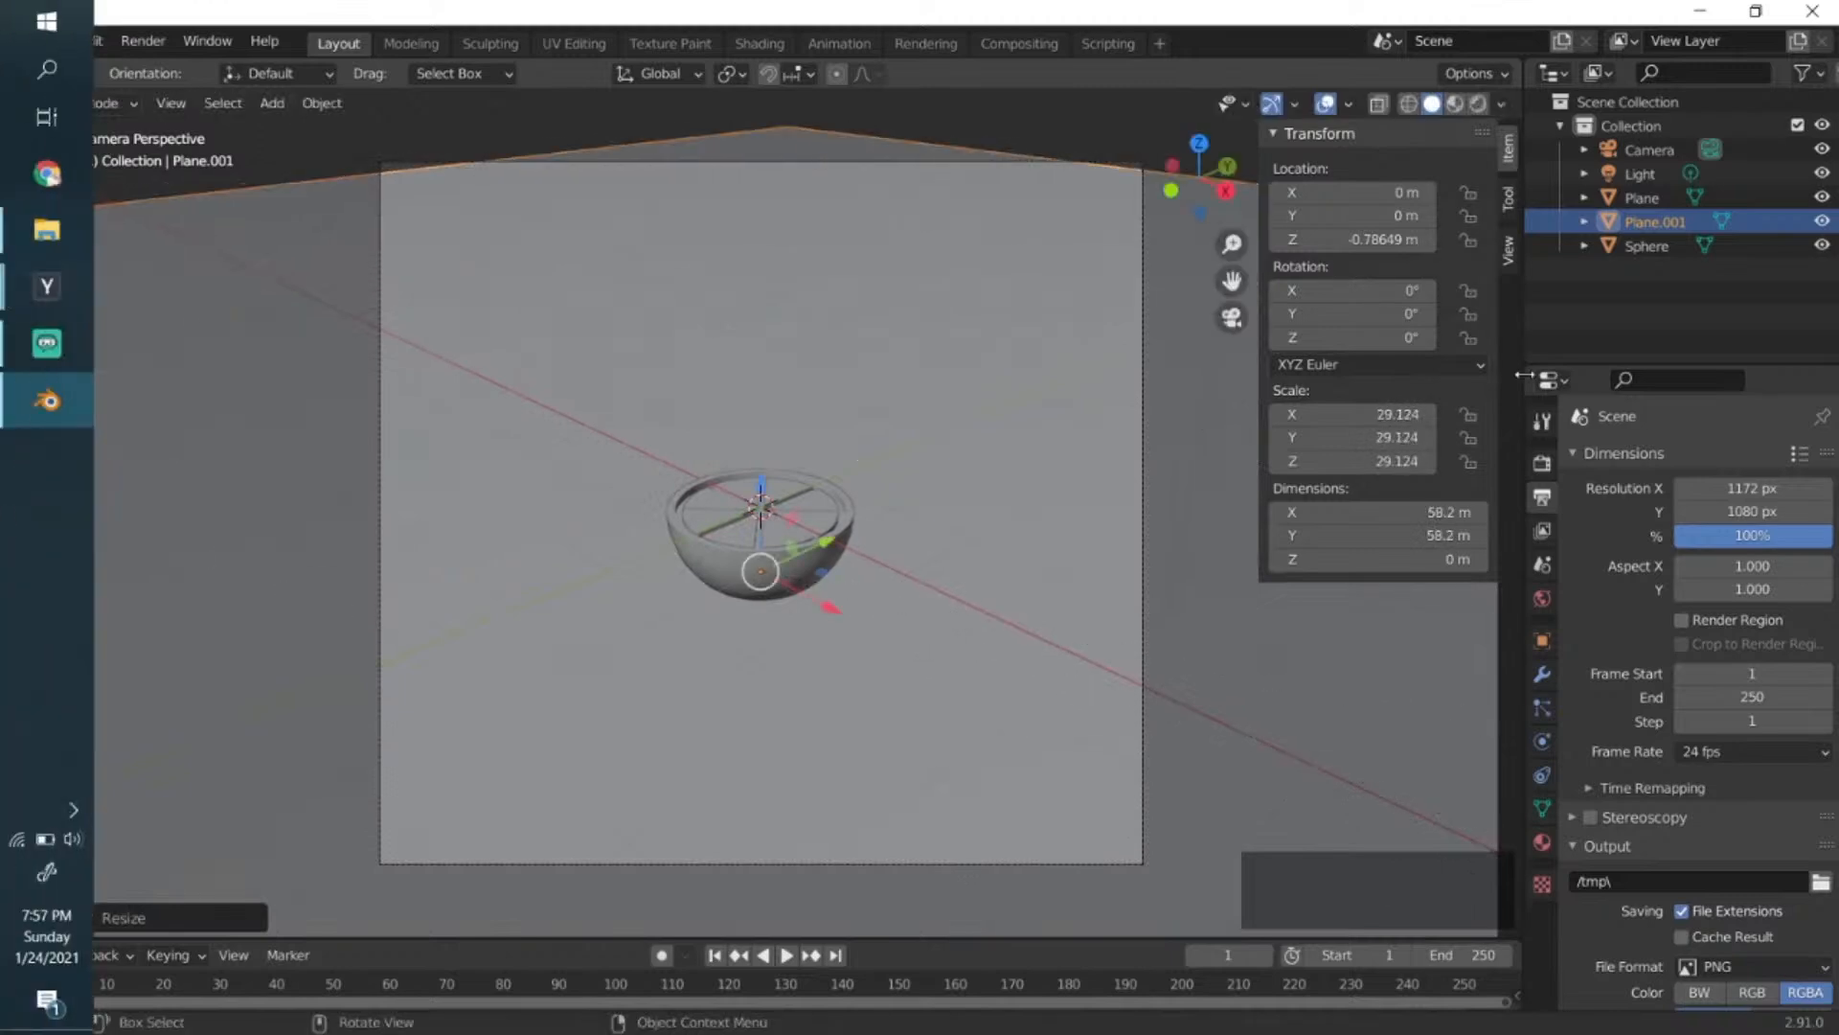
Lock the camera to the view and frame the half-sphere larger and centred in the camera frame.
mouse_move(1234, 246)
mouse_down()
mouse_move(1234, 207)
mouse_move(1234, 236)
mouse_up()
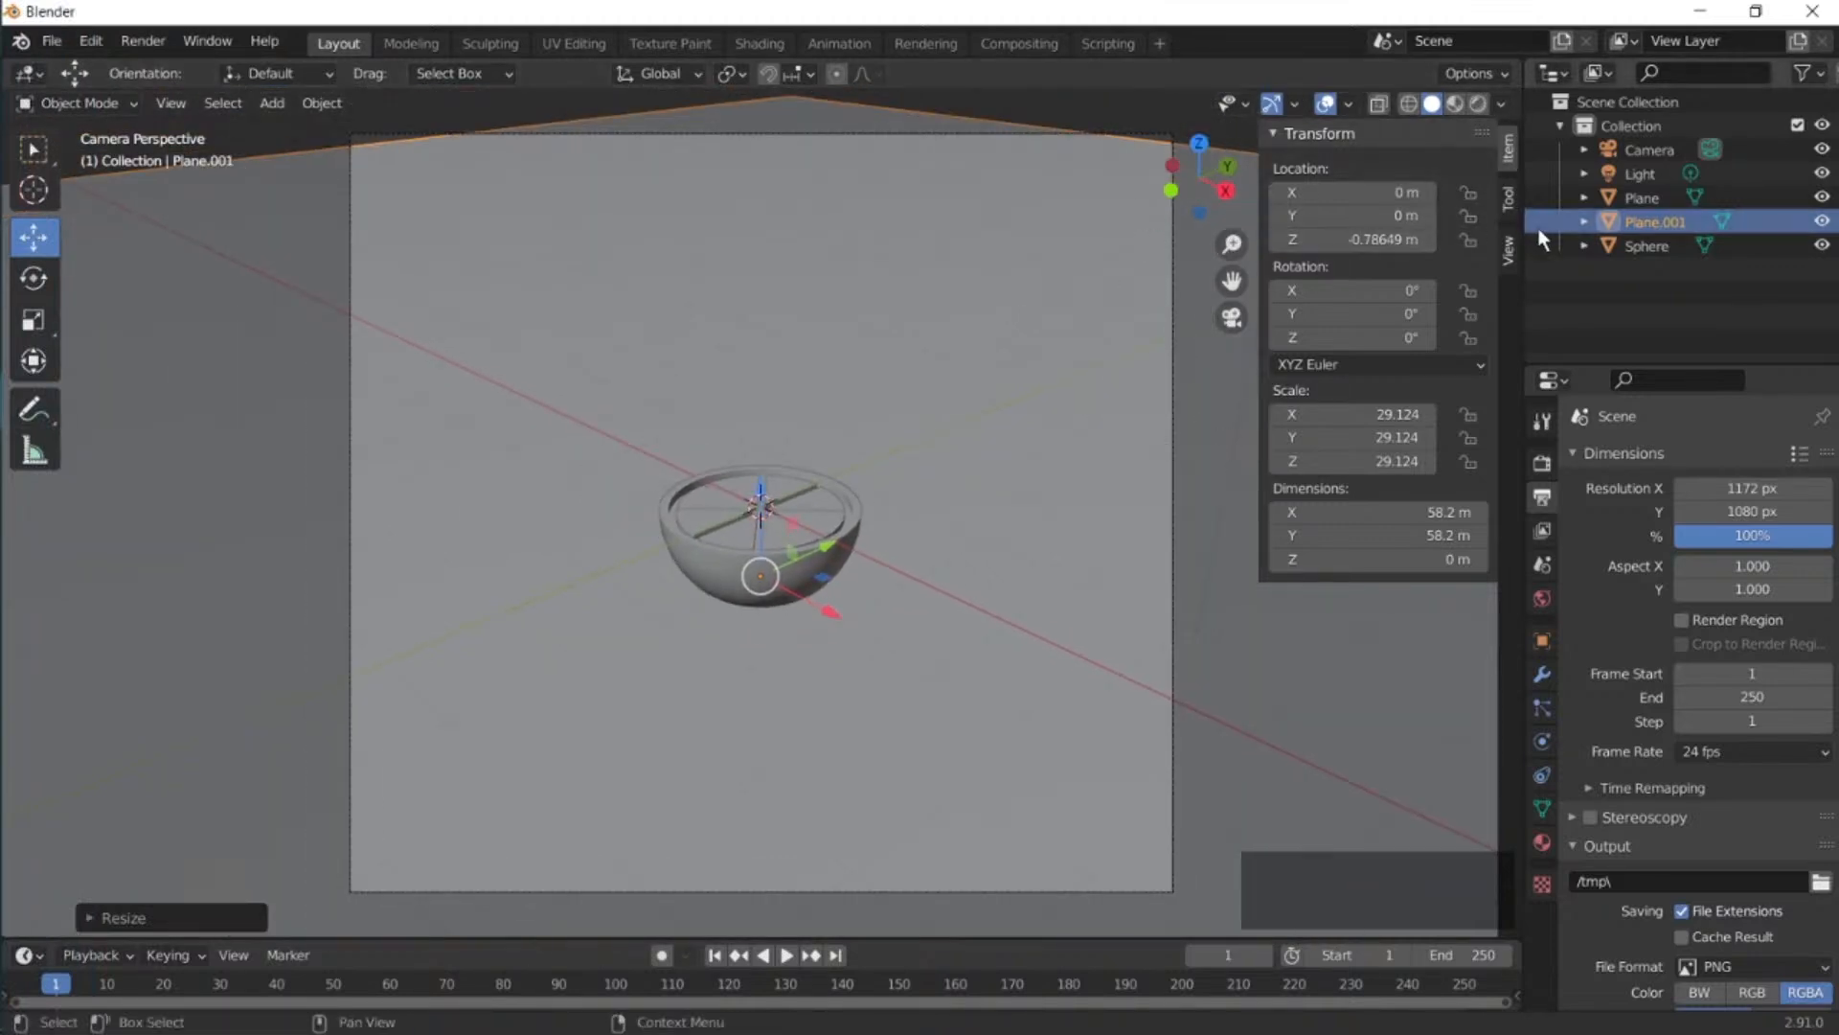
click(1511, 255)
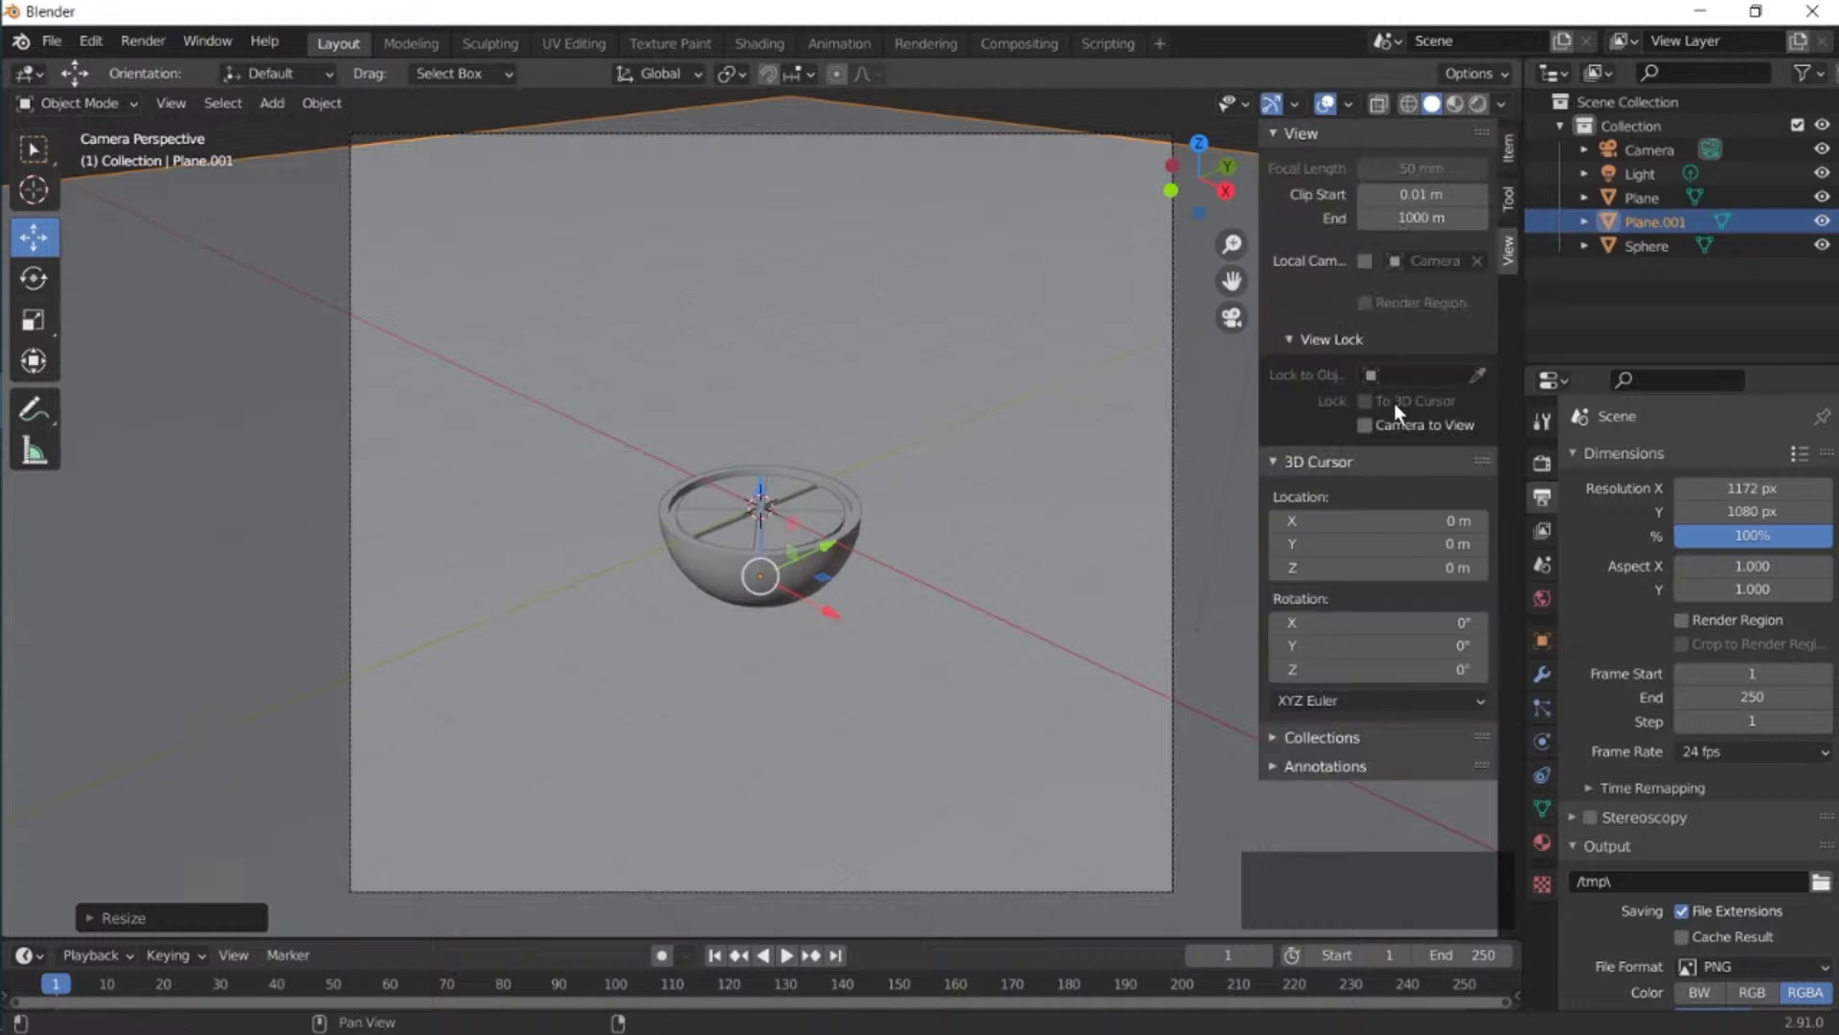
click(1372, 424)
drag(1232, 245, 1232, 203)
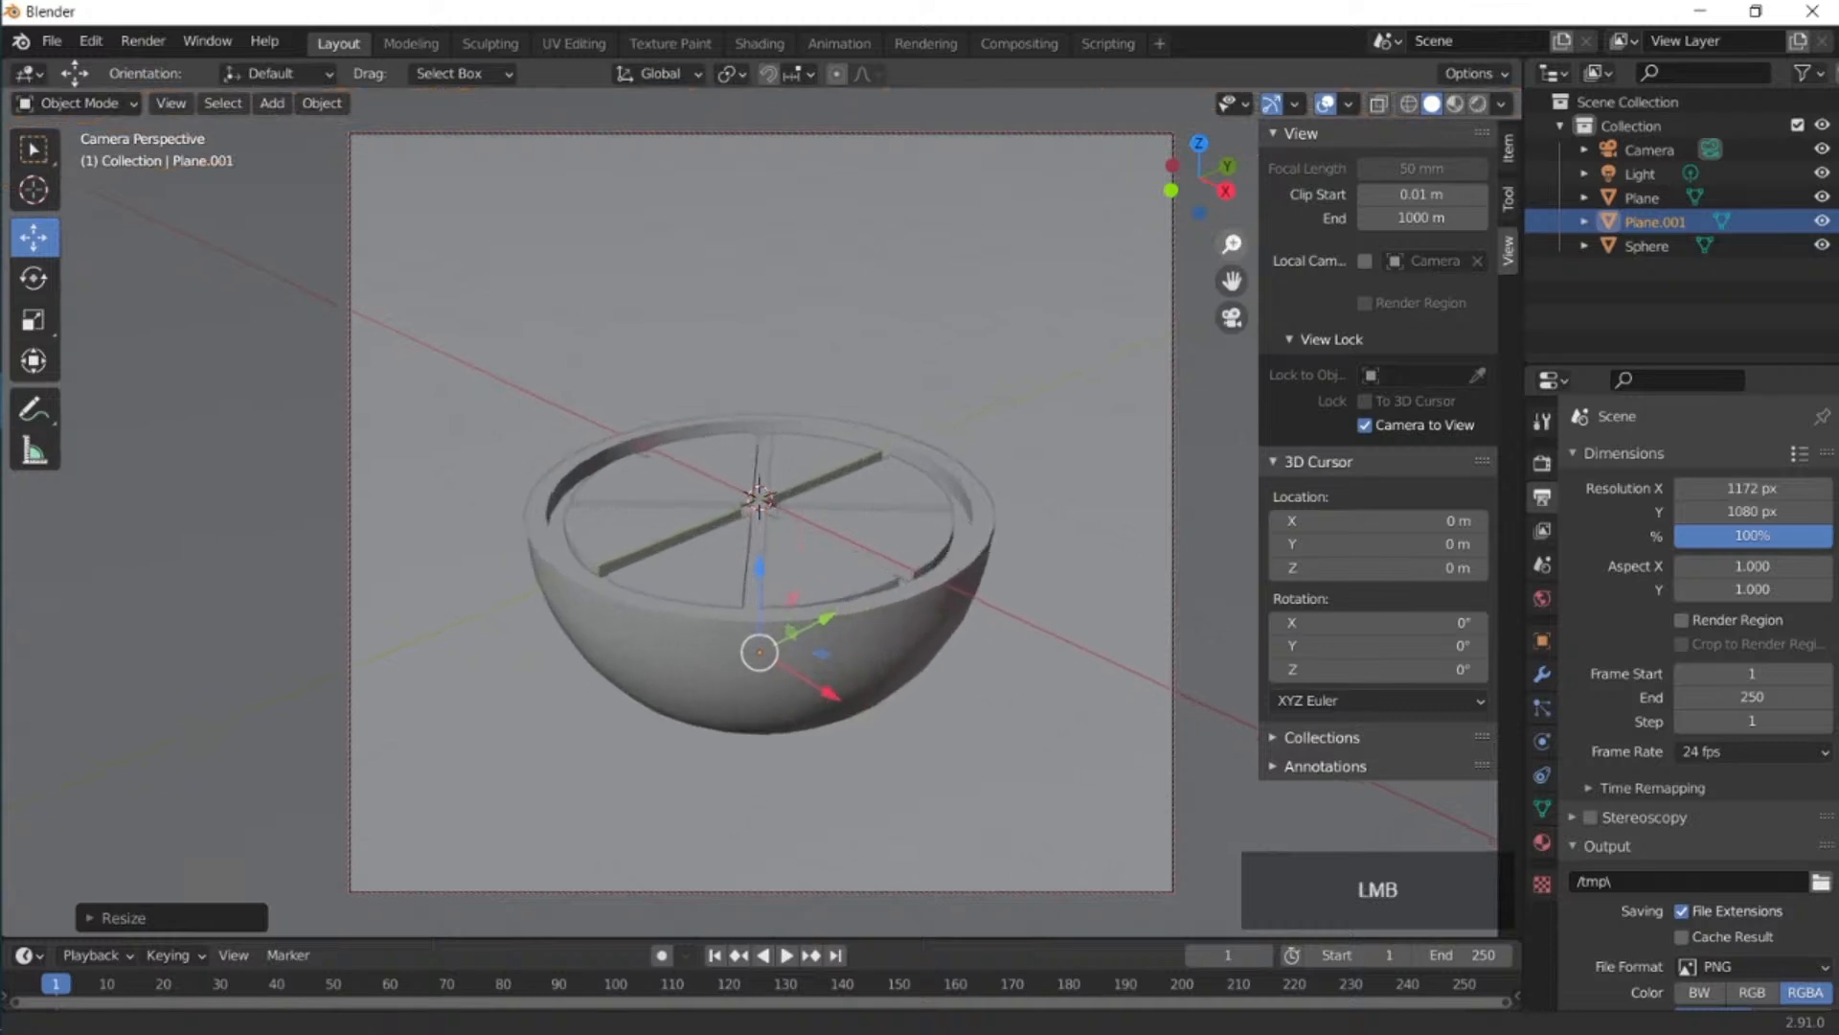
drag(1232, 282, 1237, 239)
Give the half-sphere a new material with an orange base color.
click(707, 635)
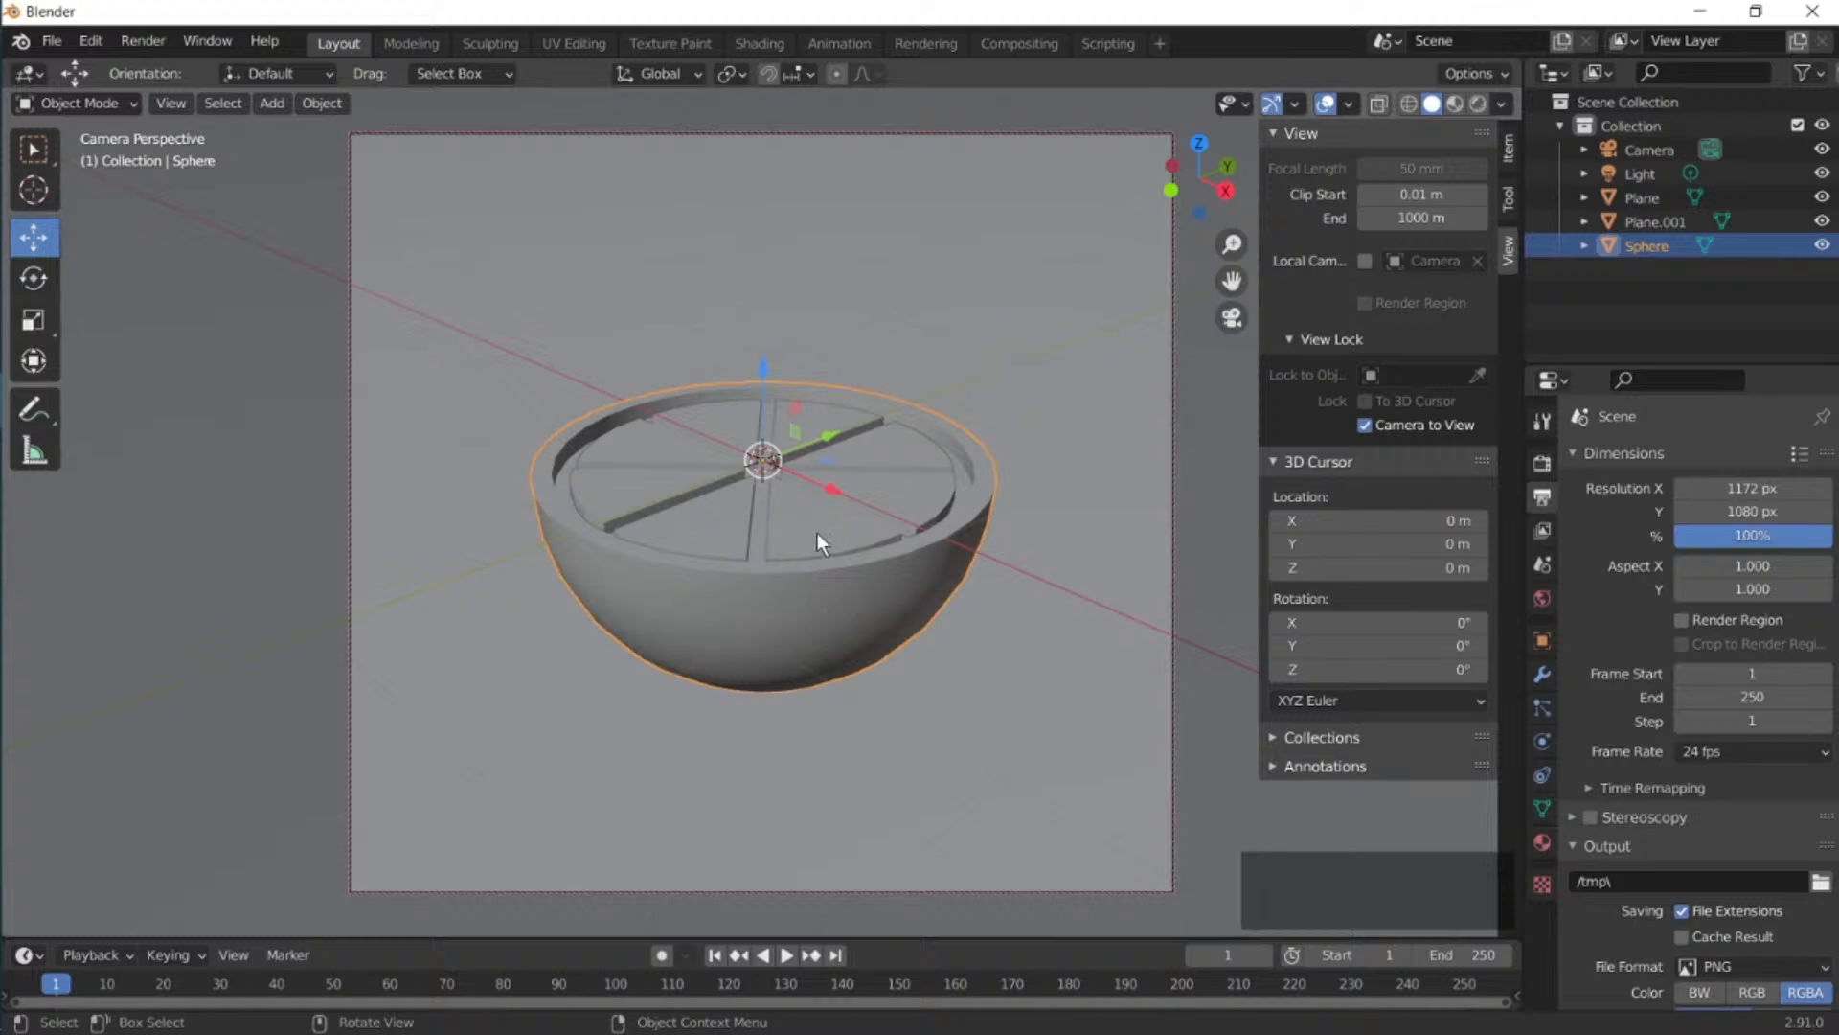
click(754, 609)
click(1108, 738)
click(701, 592)
click(1541, 842)
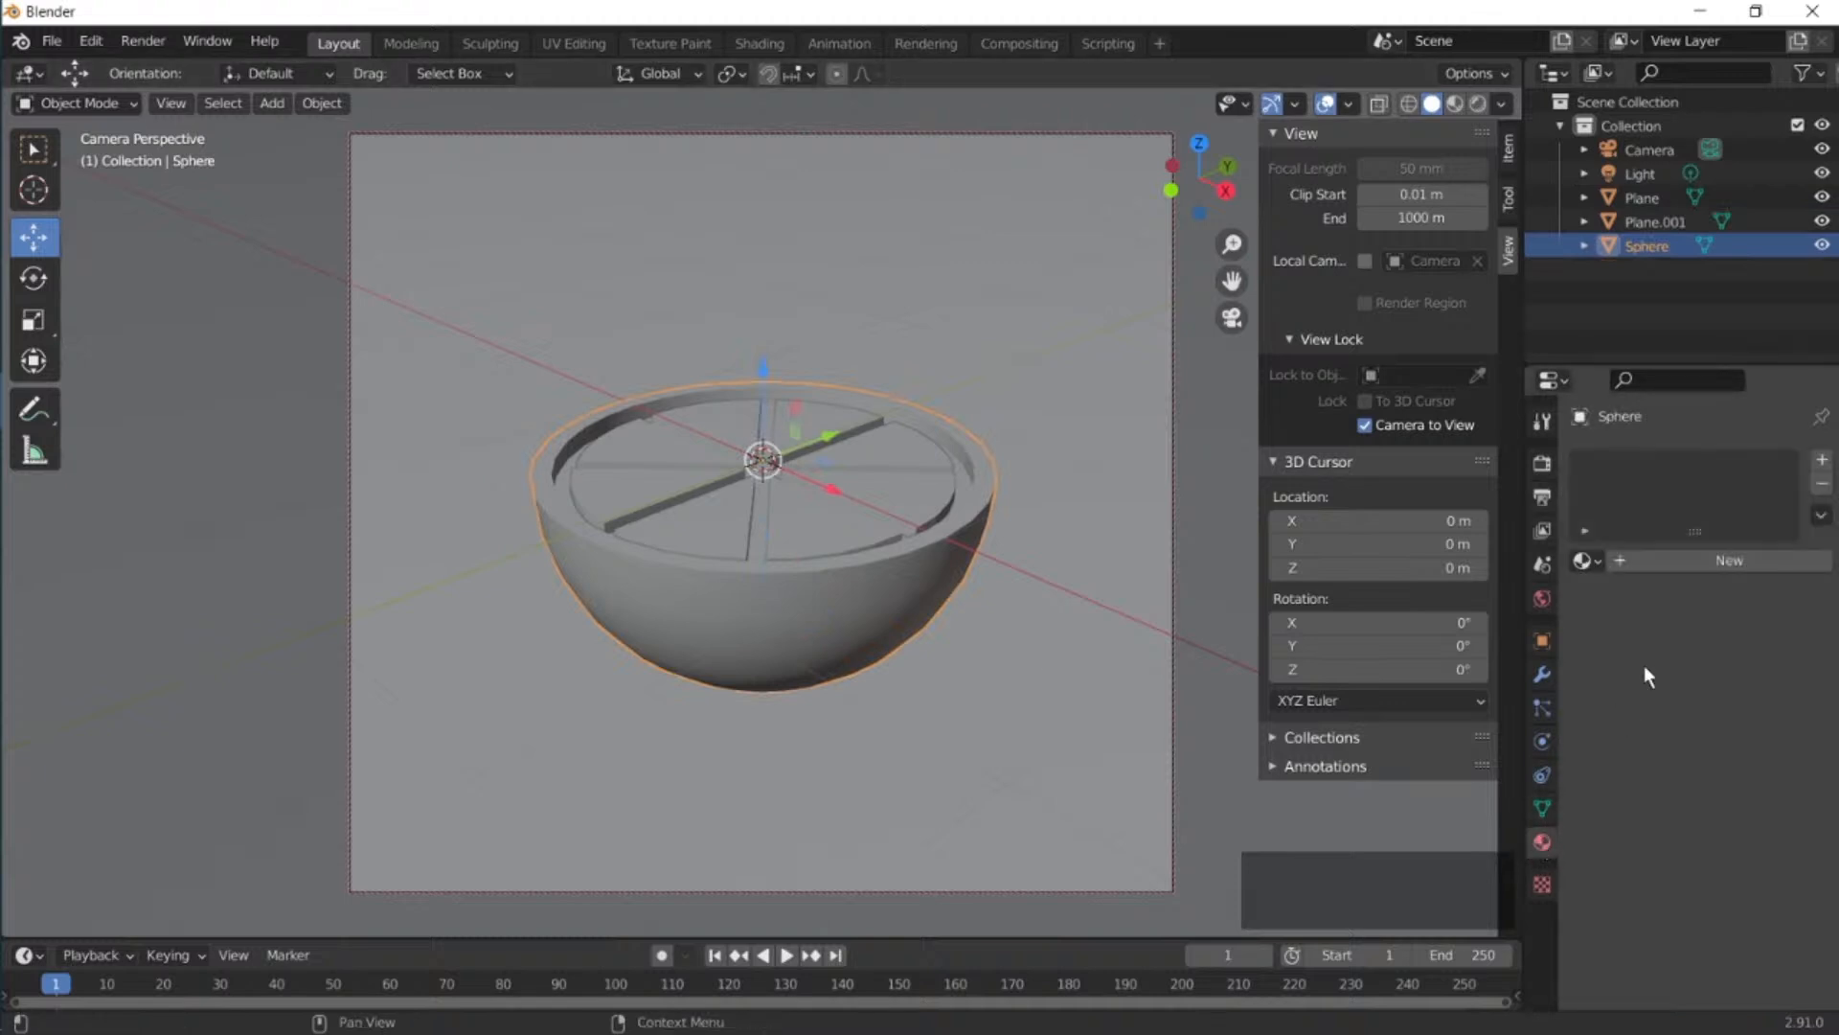
click(1692, 557)
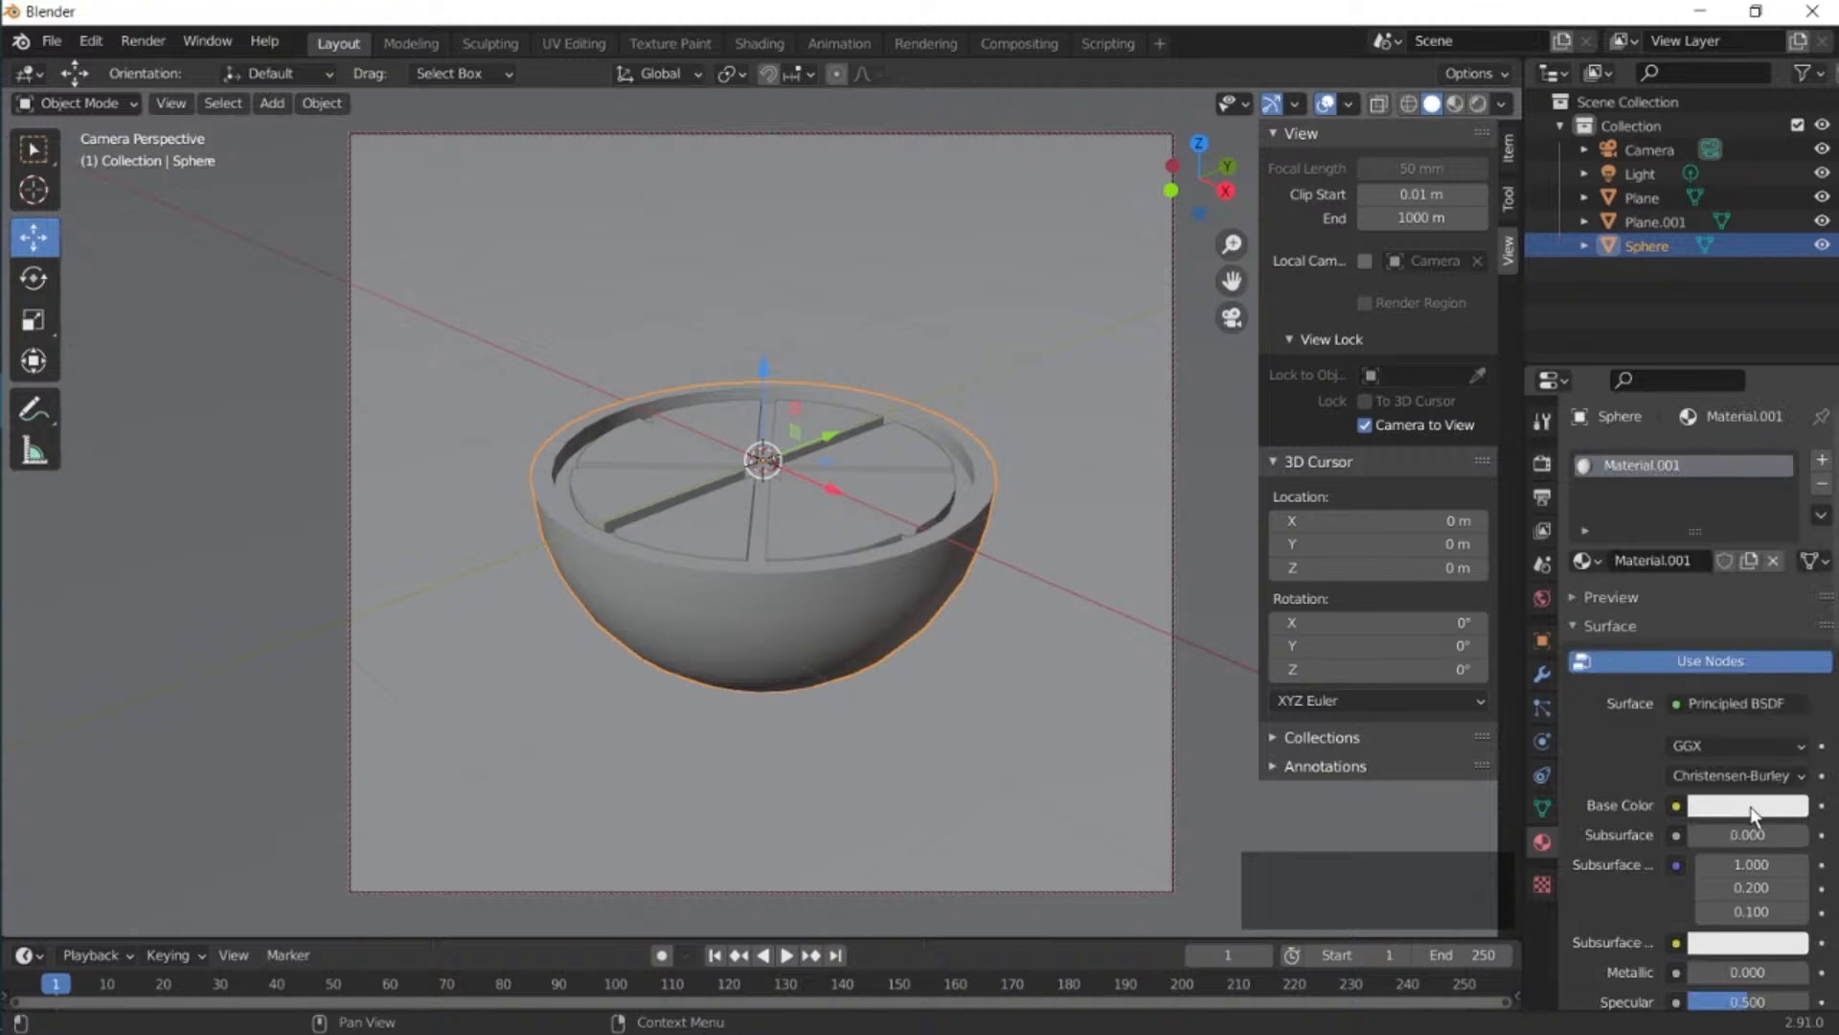
click(1728, 809)
drag(1692, 571, 1647, 633)
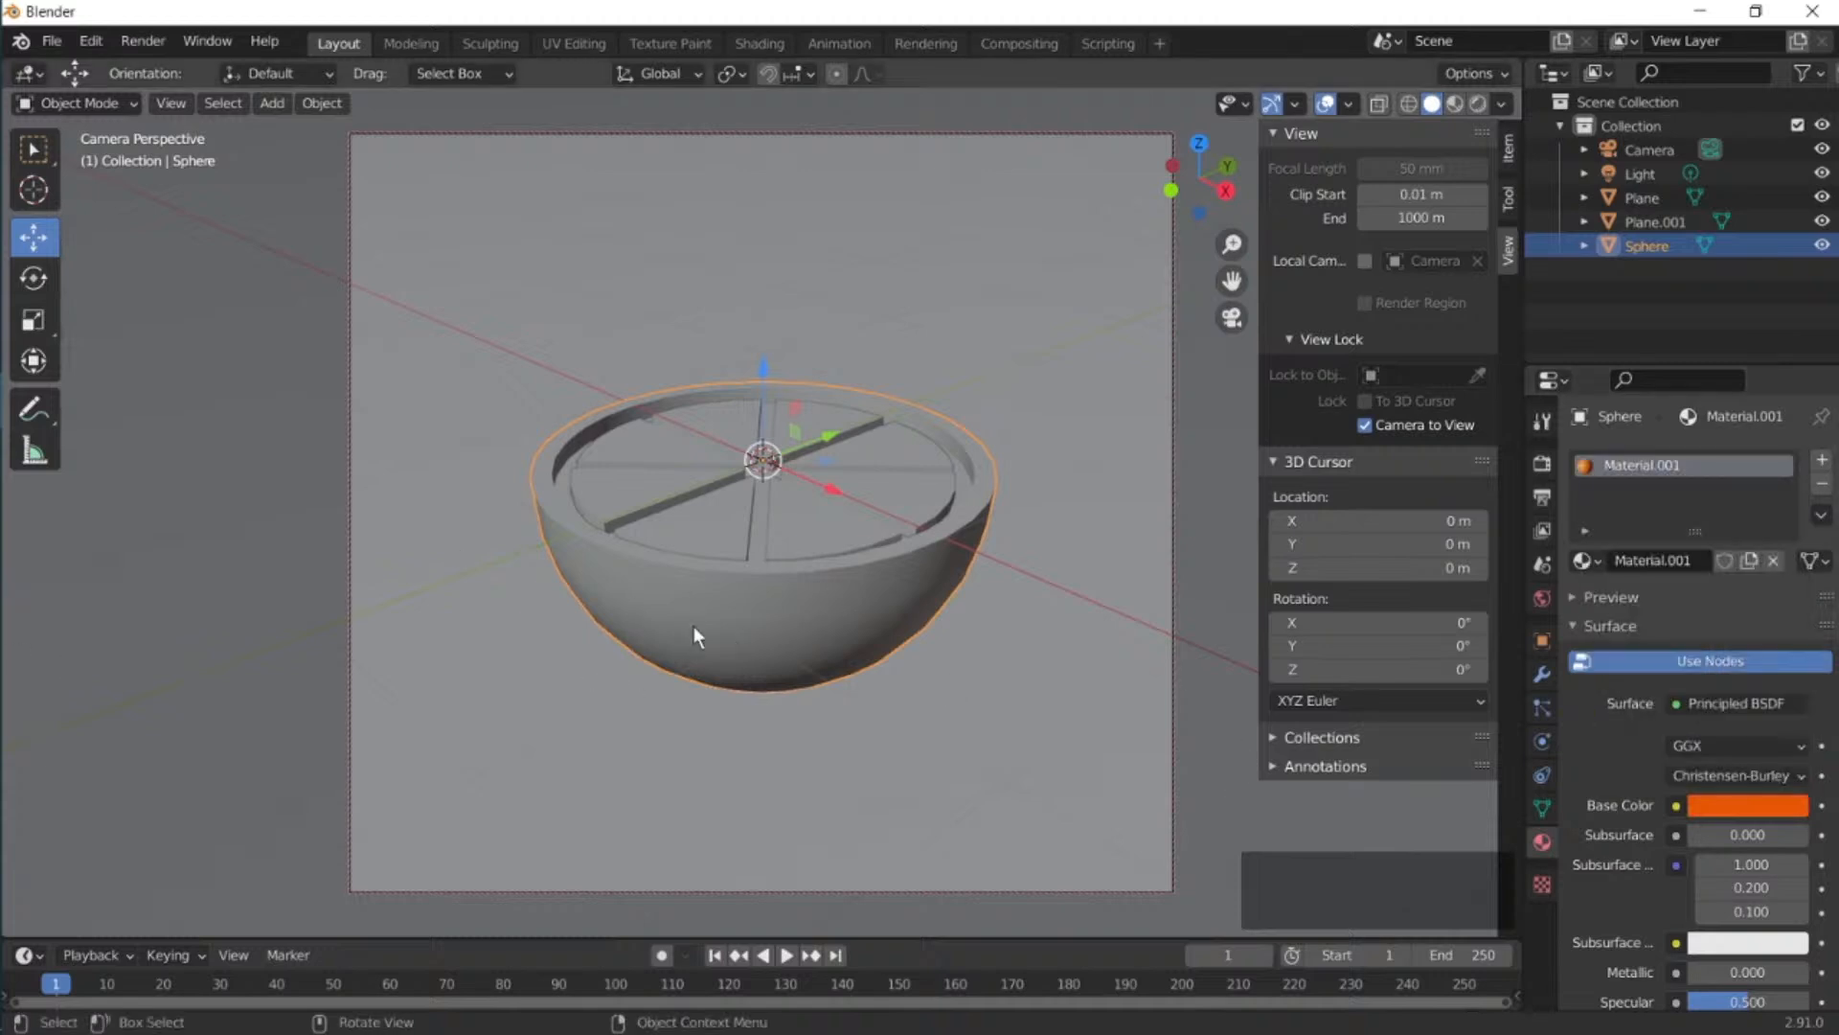
Switch the viewport to rendered shading and tilt the camera to look more steeply down on the half-sphere.
key(z)
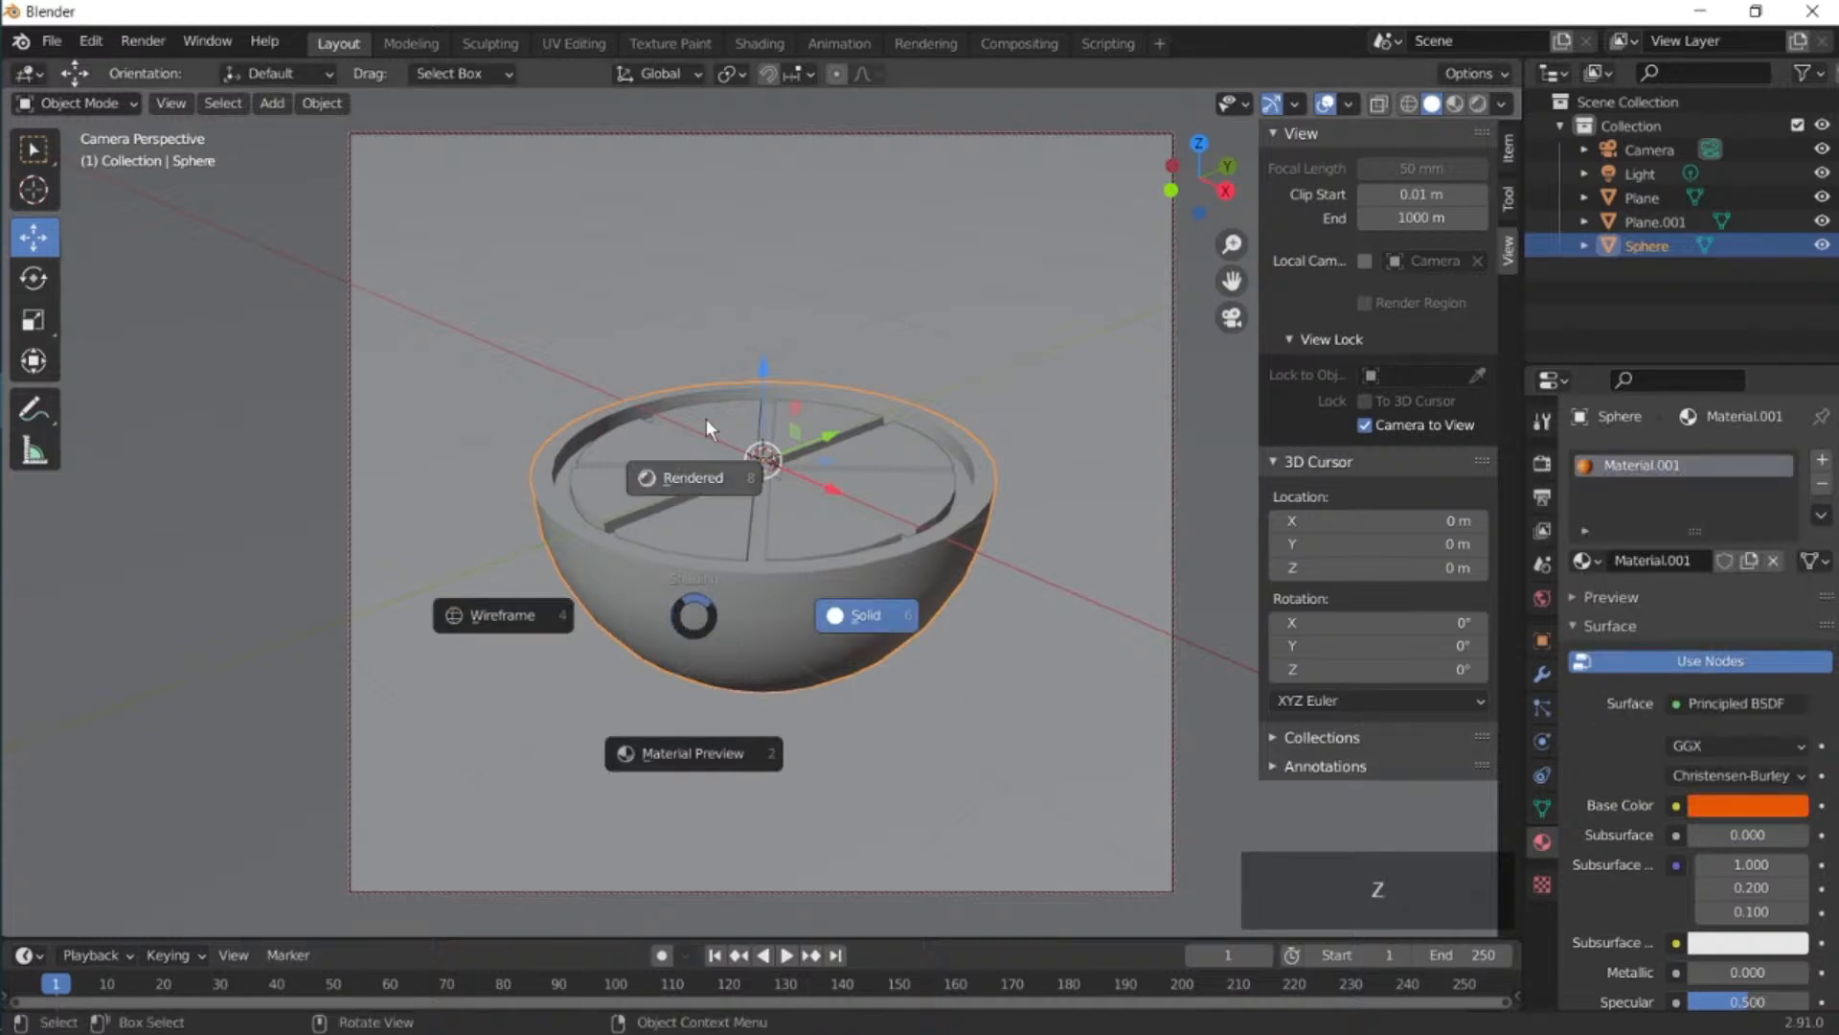
click(655, 400)
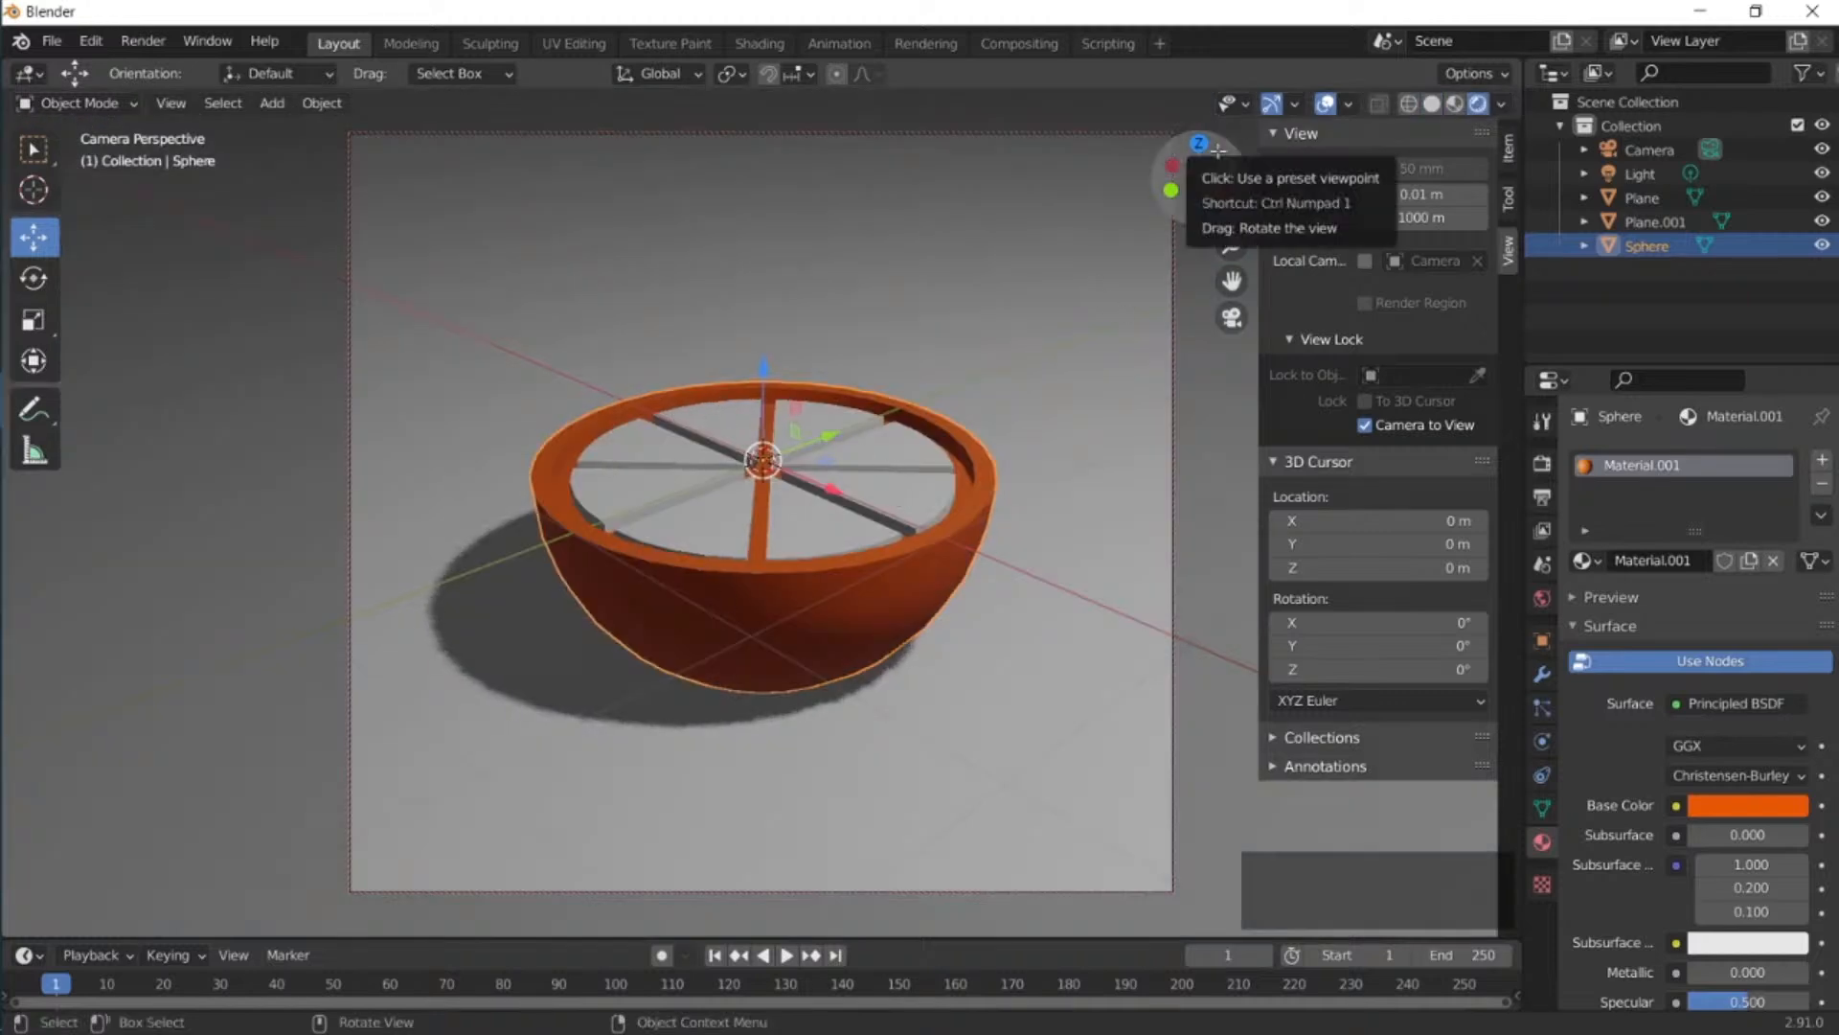
middle_drag(843, 611, 854, 433)
Give the wedges a new material with a red-orange base color.
click(855, 433)
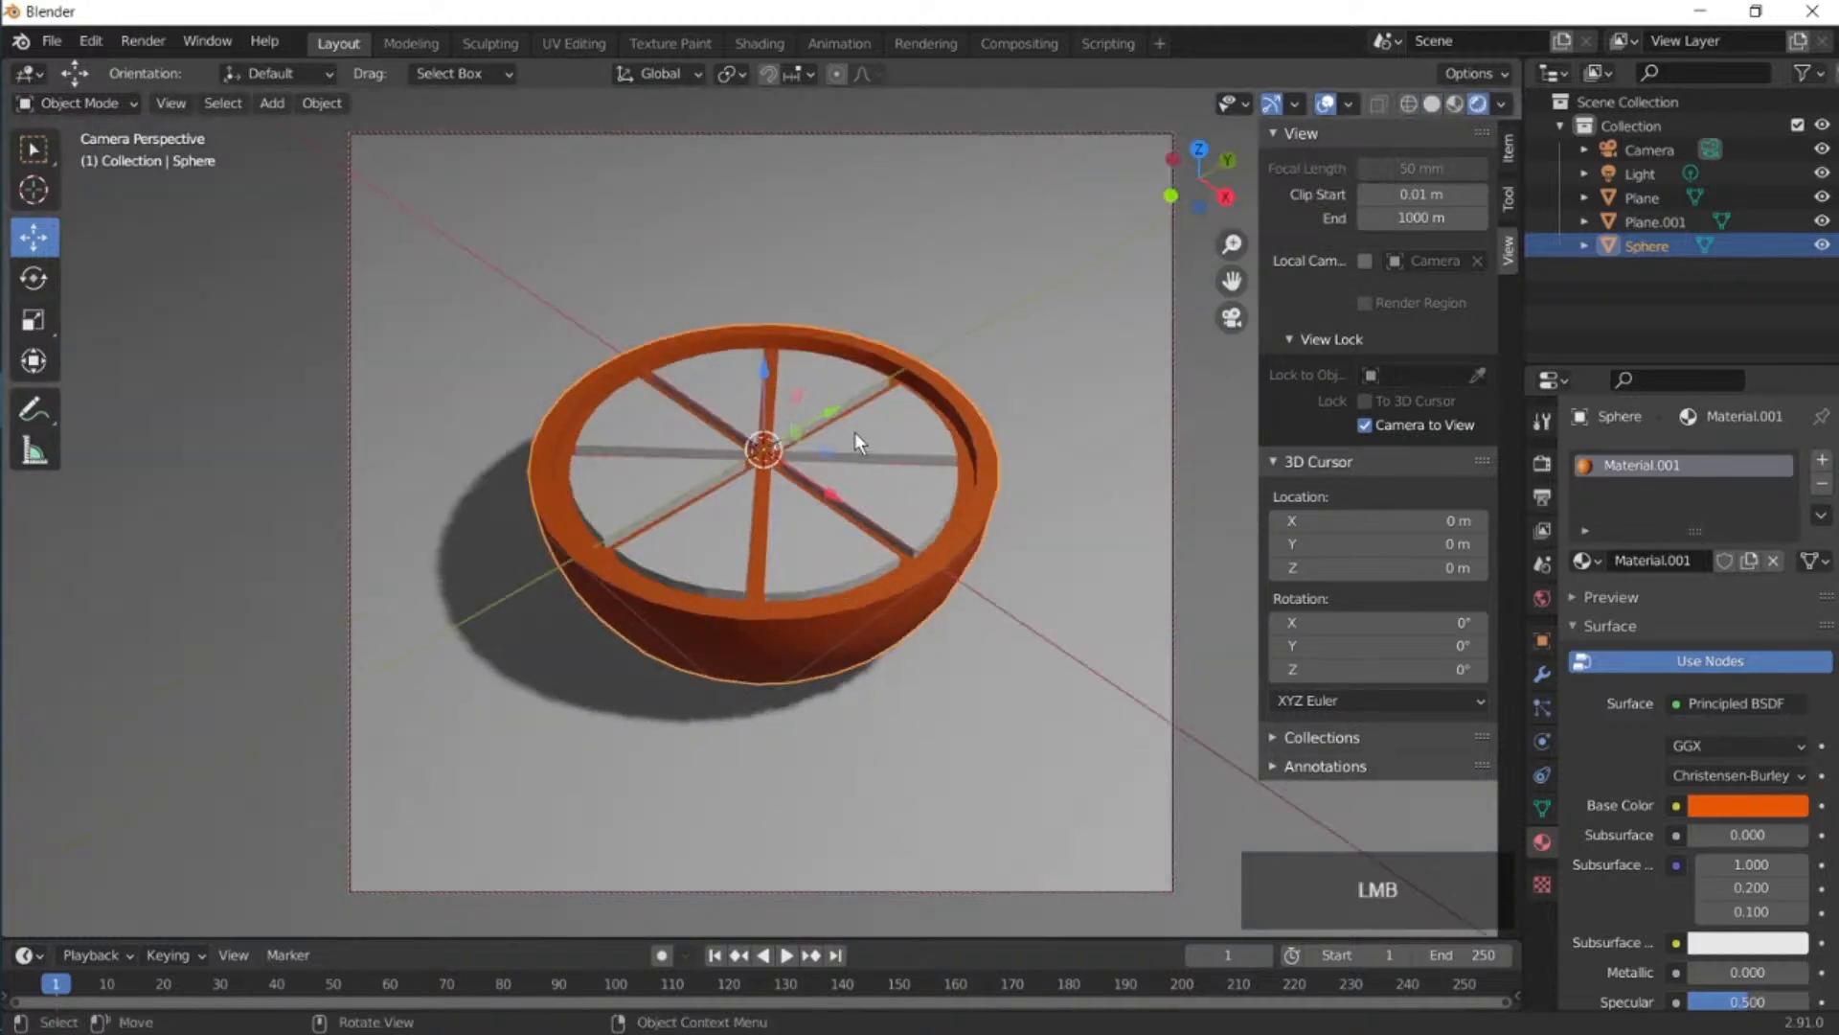
click(1619, 560)
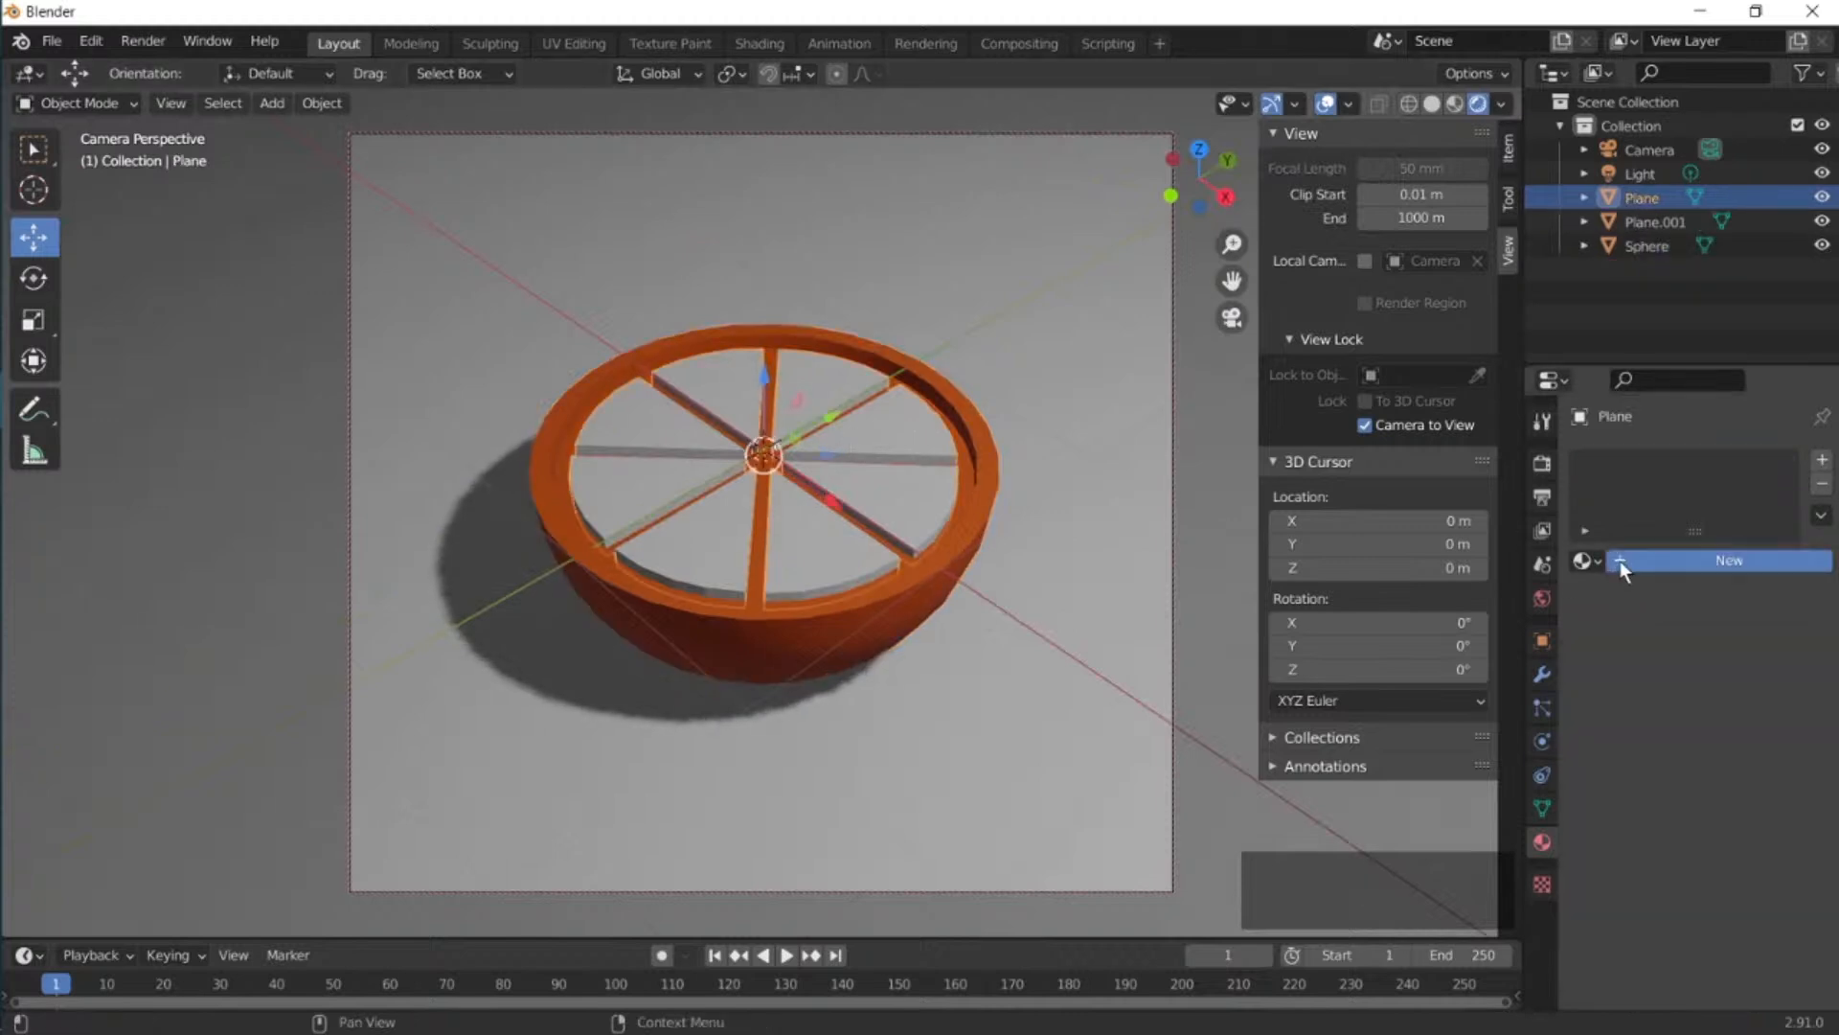
click(1722, 809)
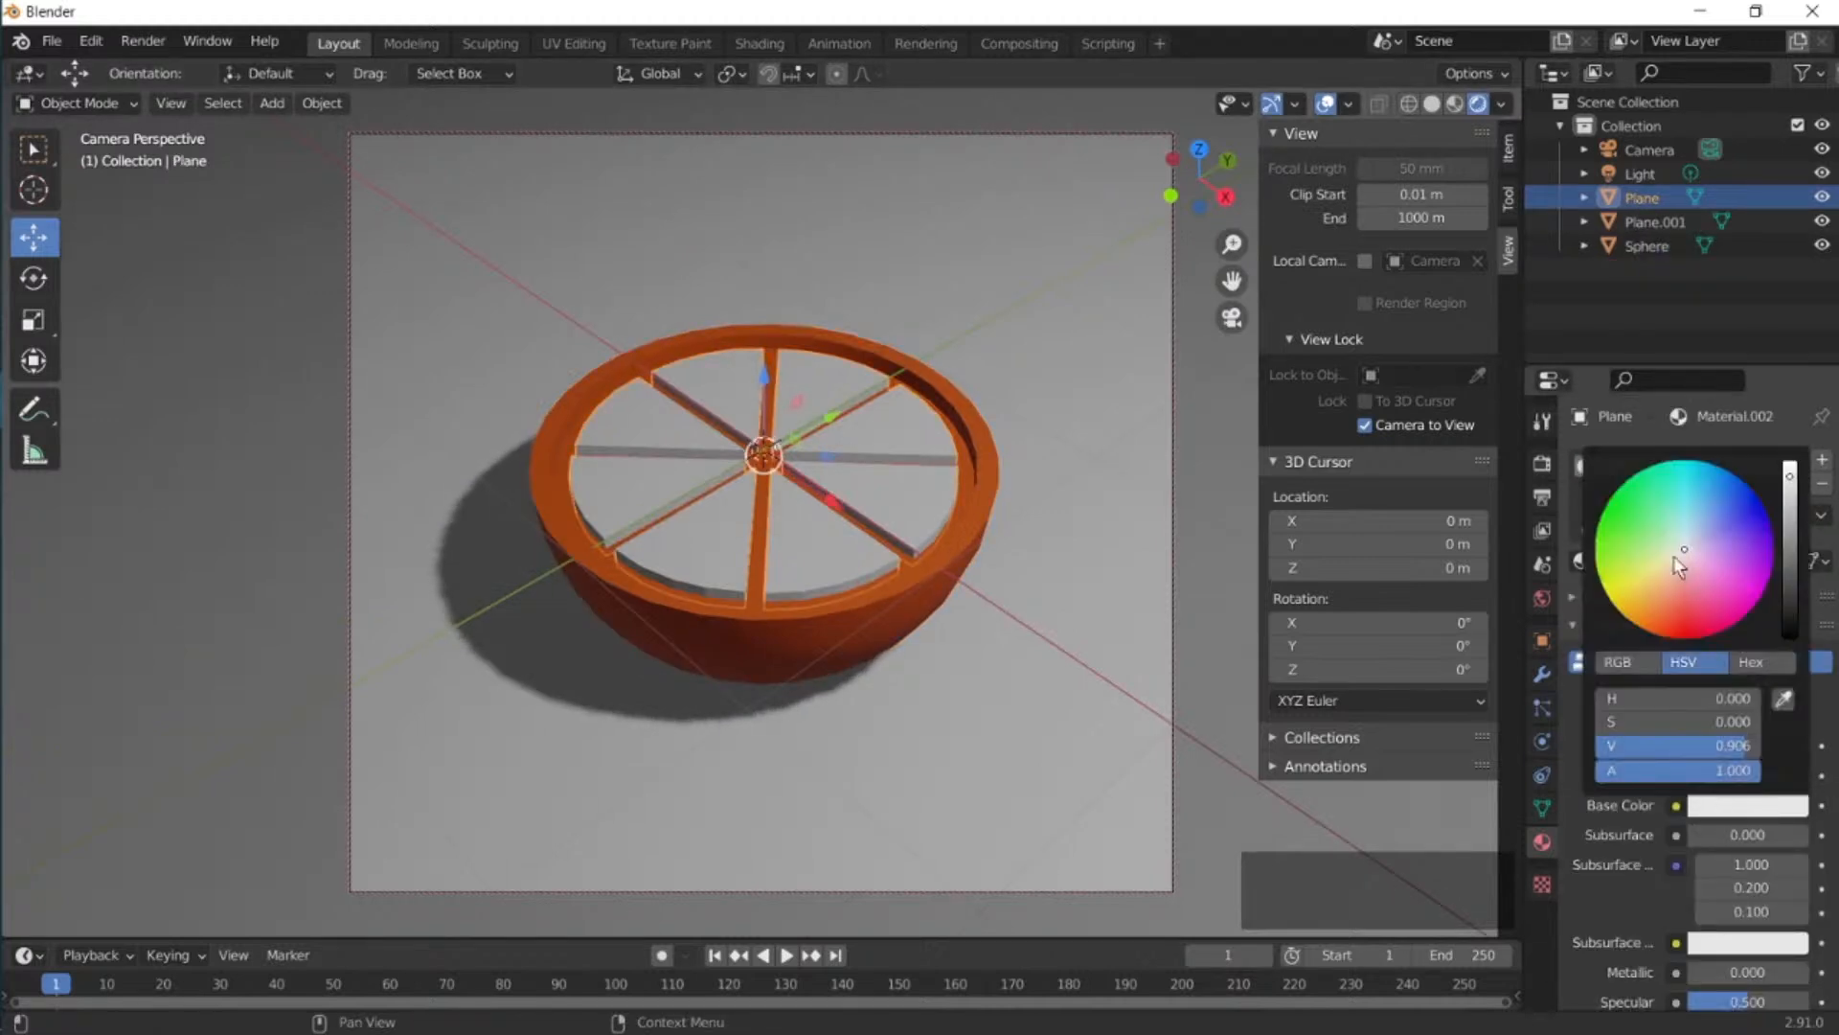
drag(1675, 556, 1660, 635)
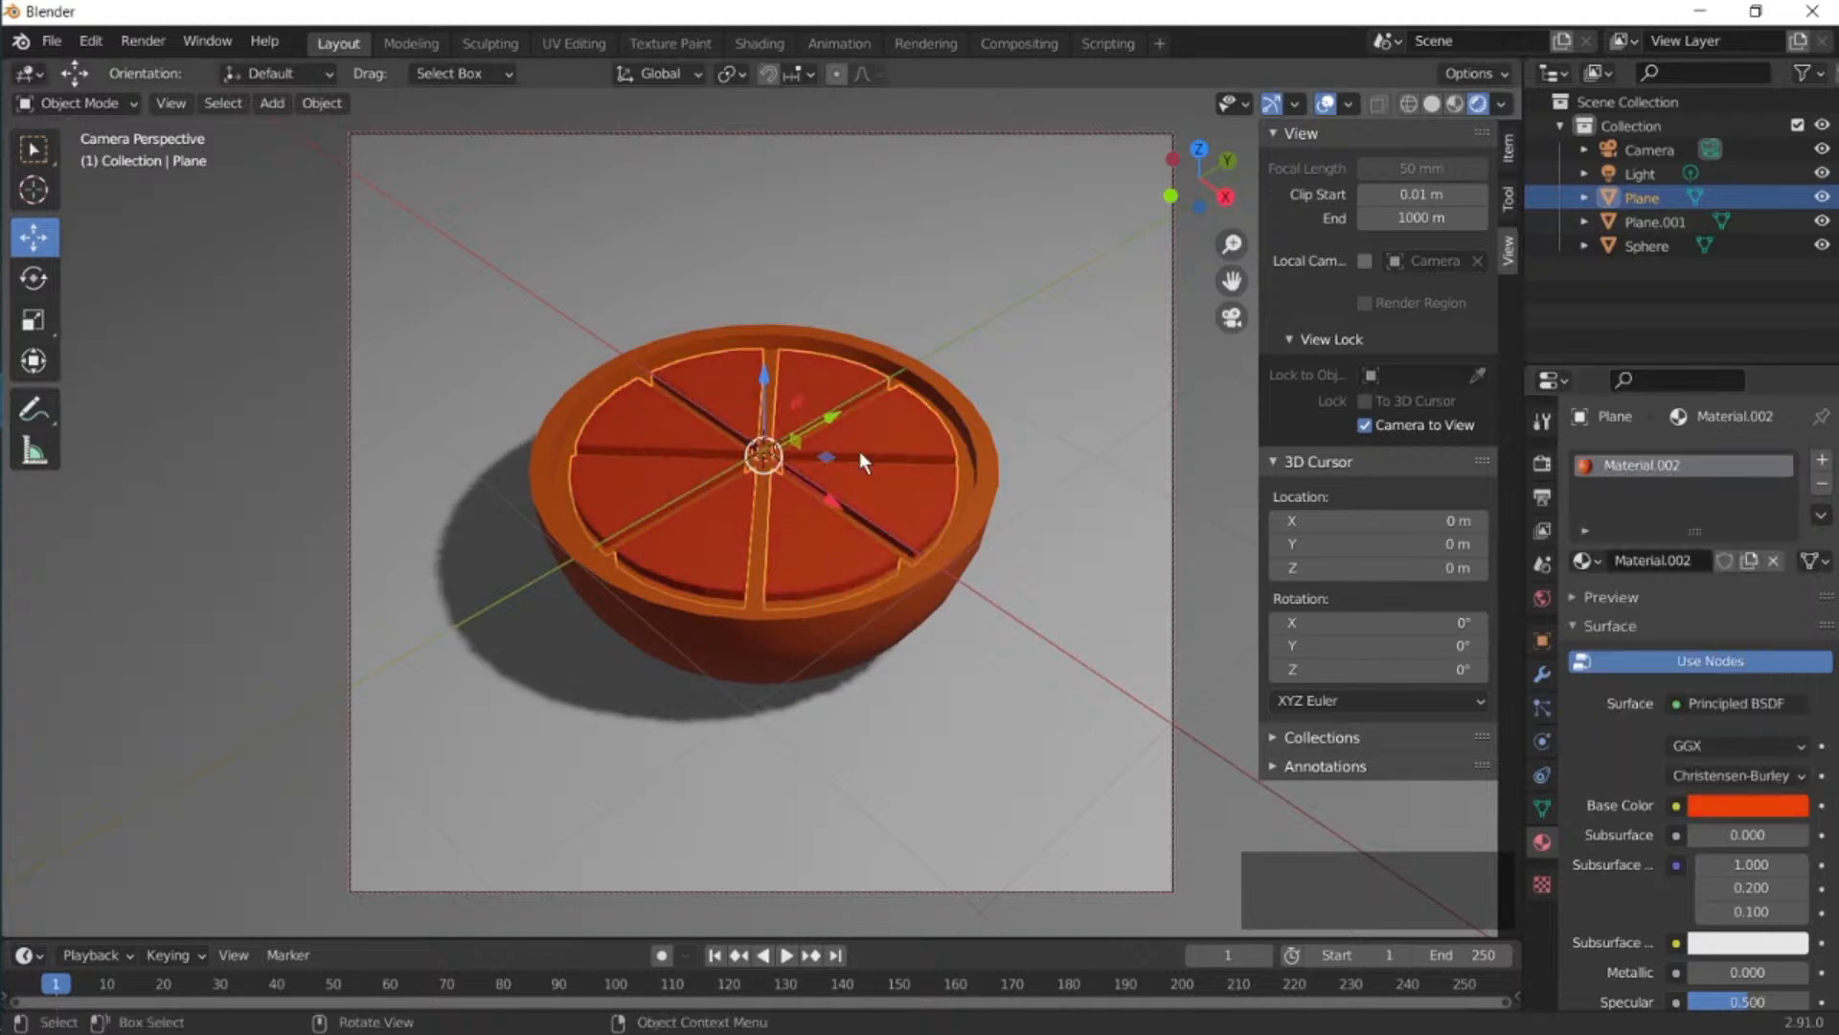
Add a second material with a pale yellow base color to the half-sphere and assign it to the inner face around the wedges.
click(861, 628)
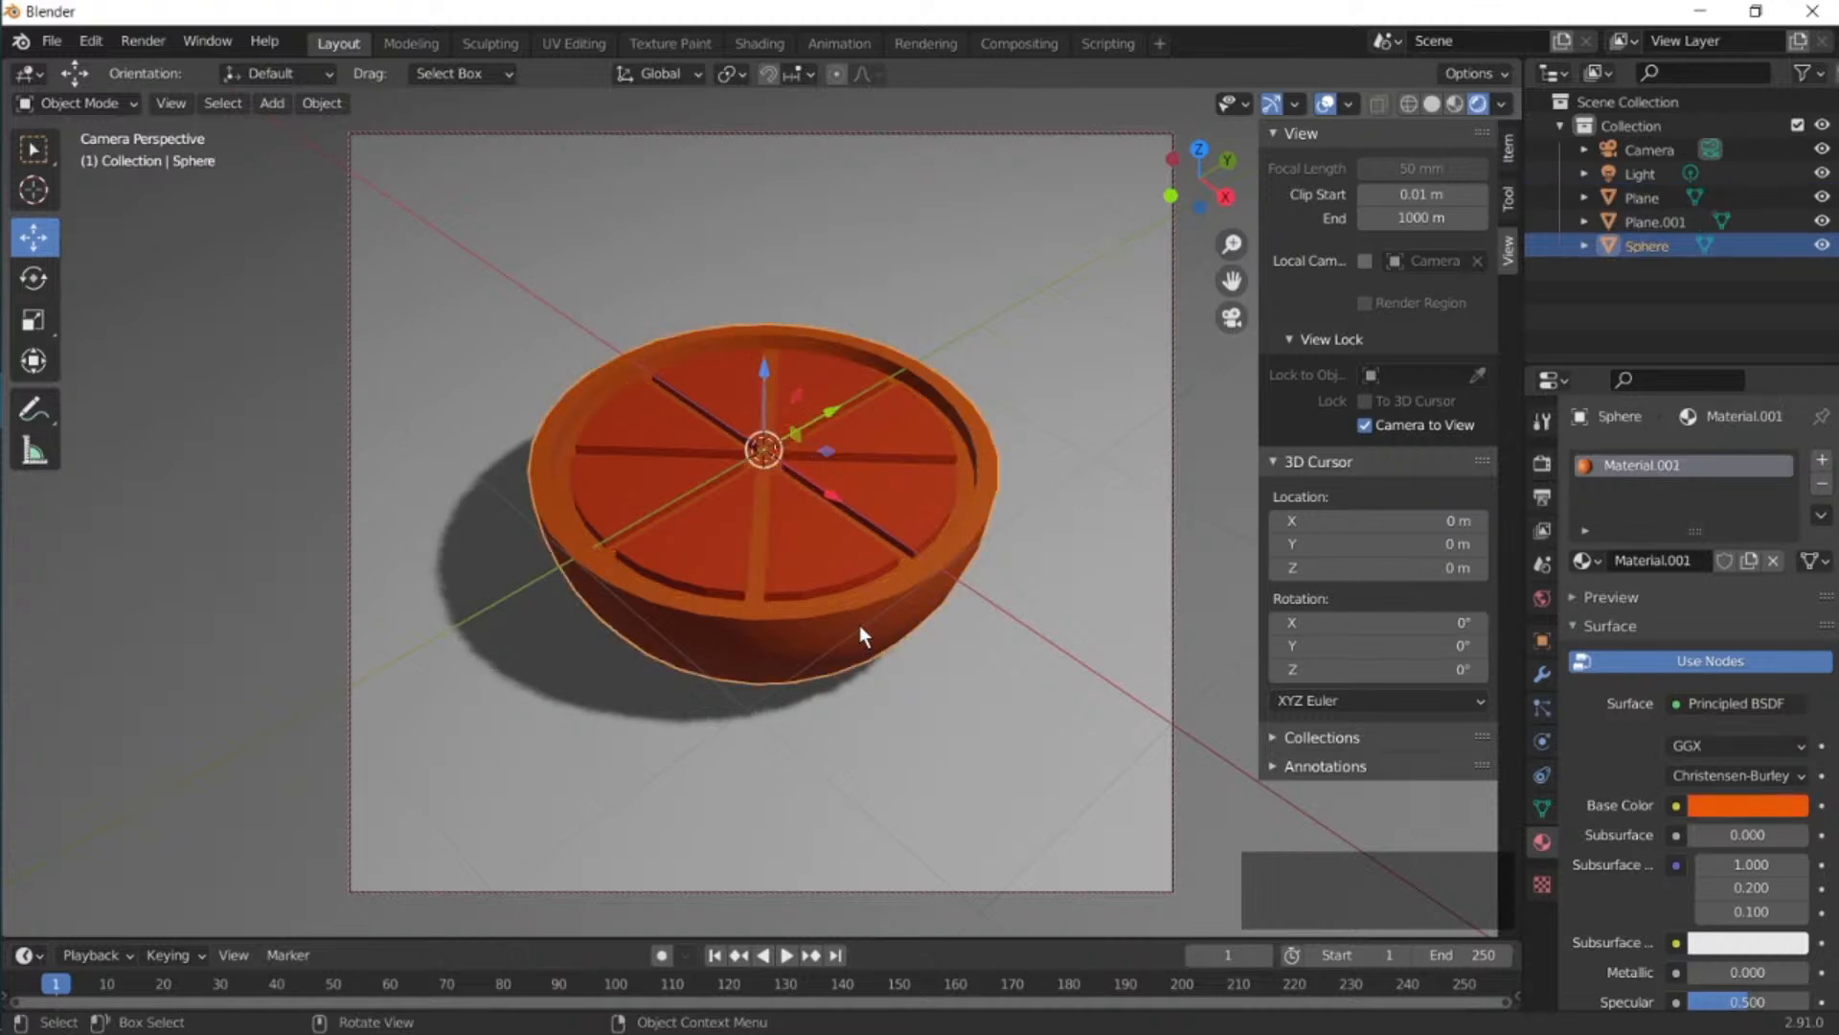
key(Tab)
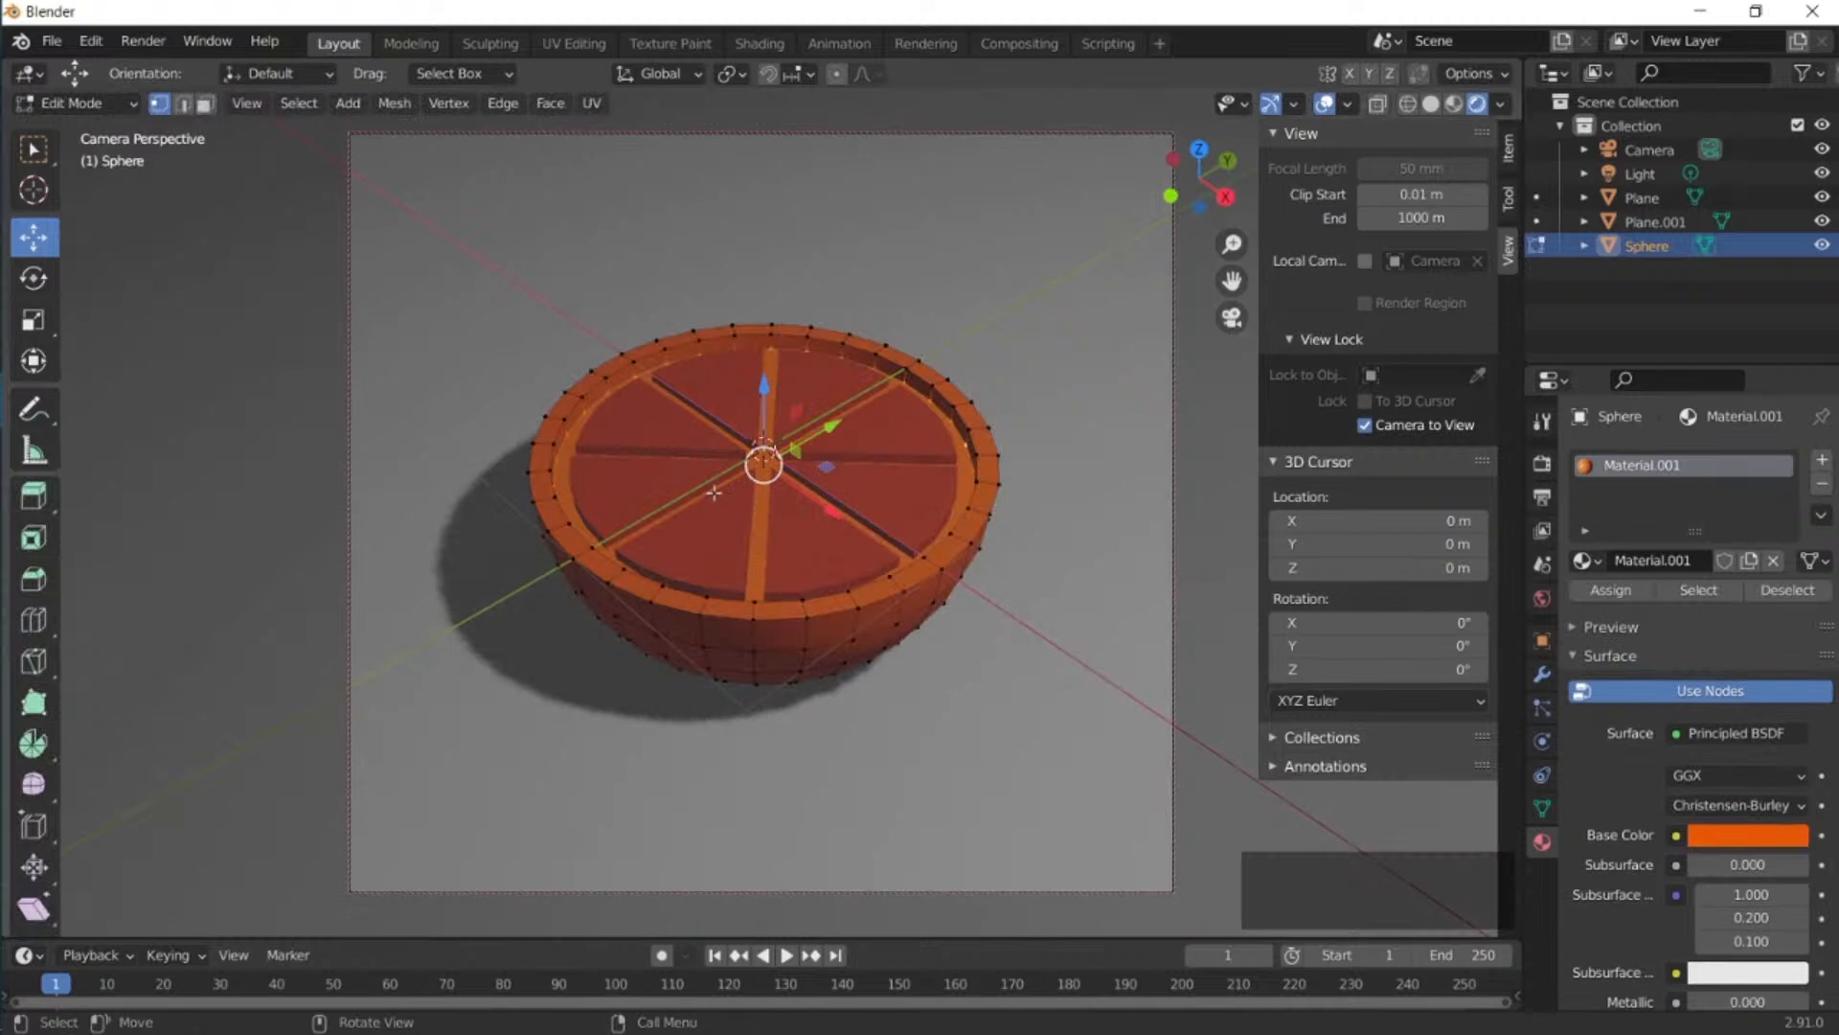
click(206, 110)
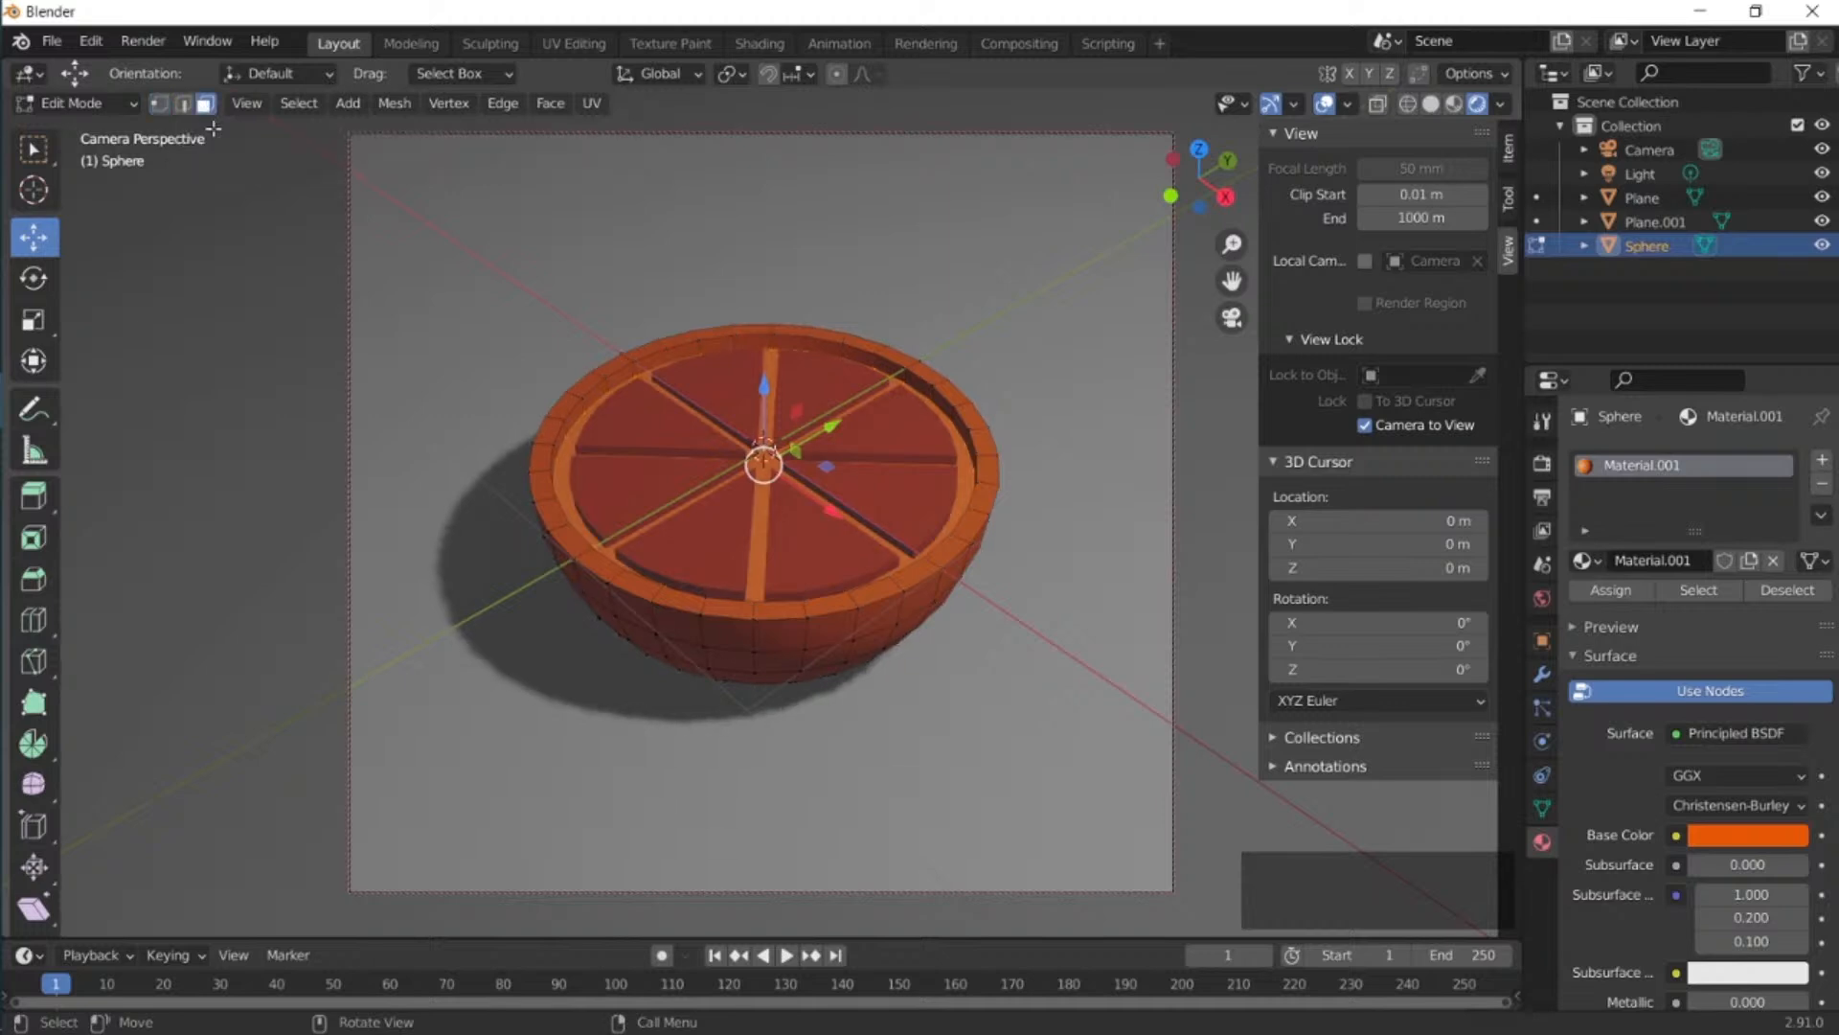
click(758, 503)
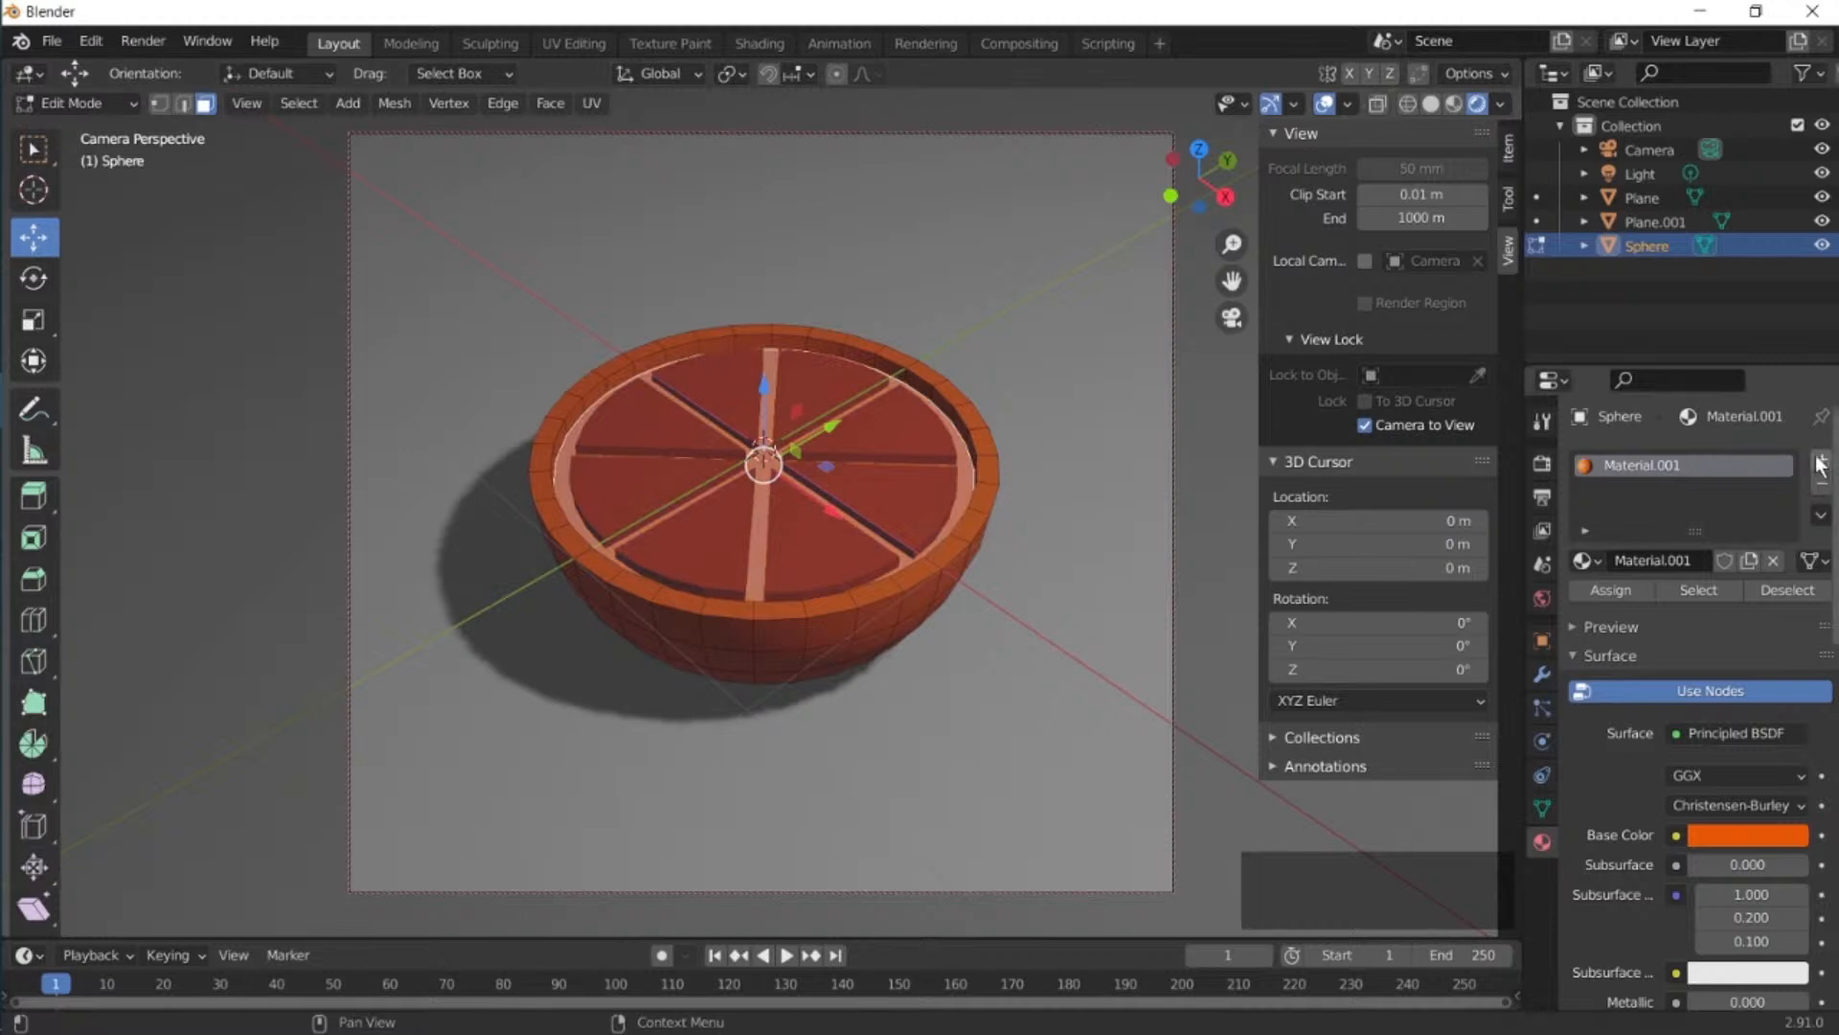
click(1824, 464)
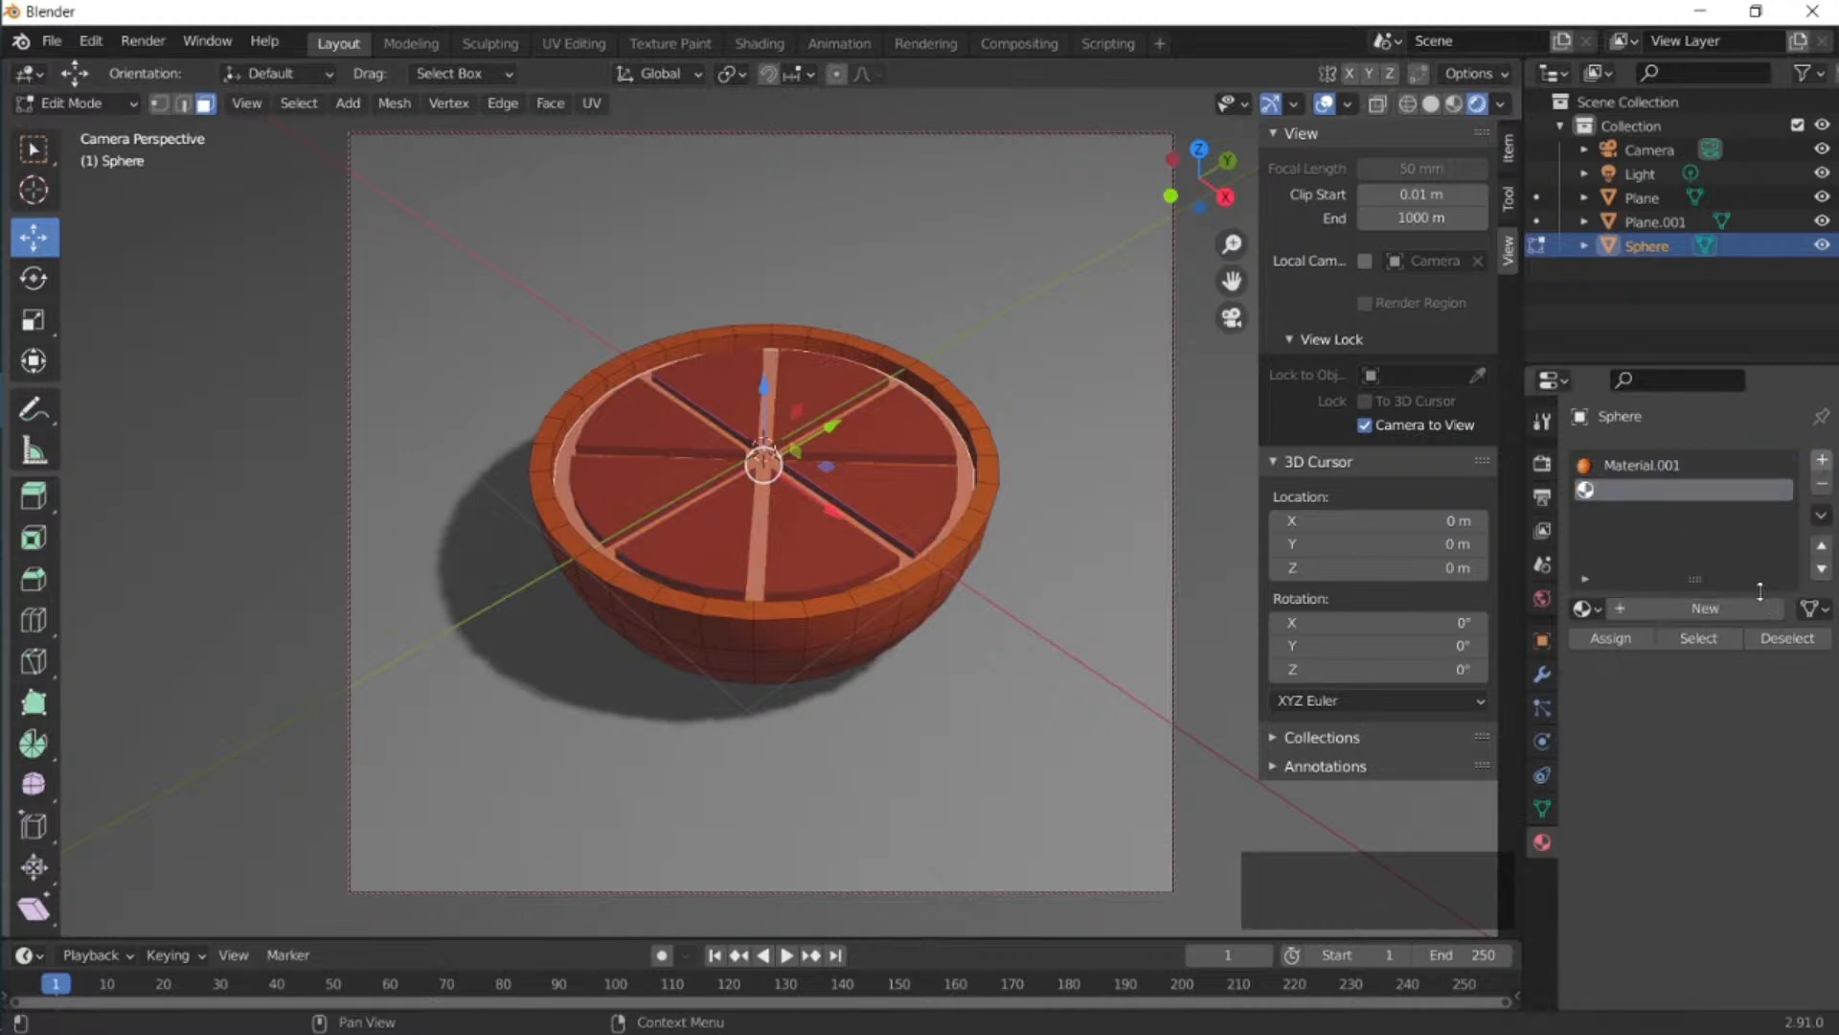
click(1667, 605)
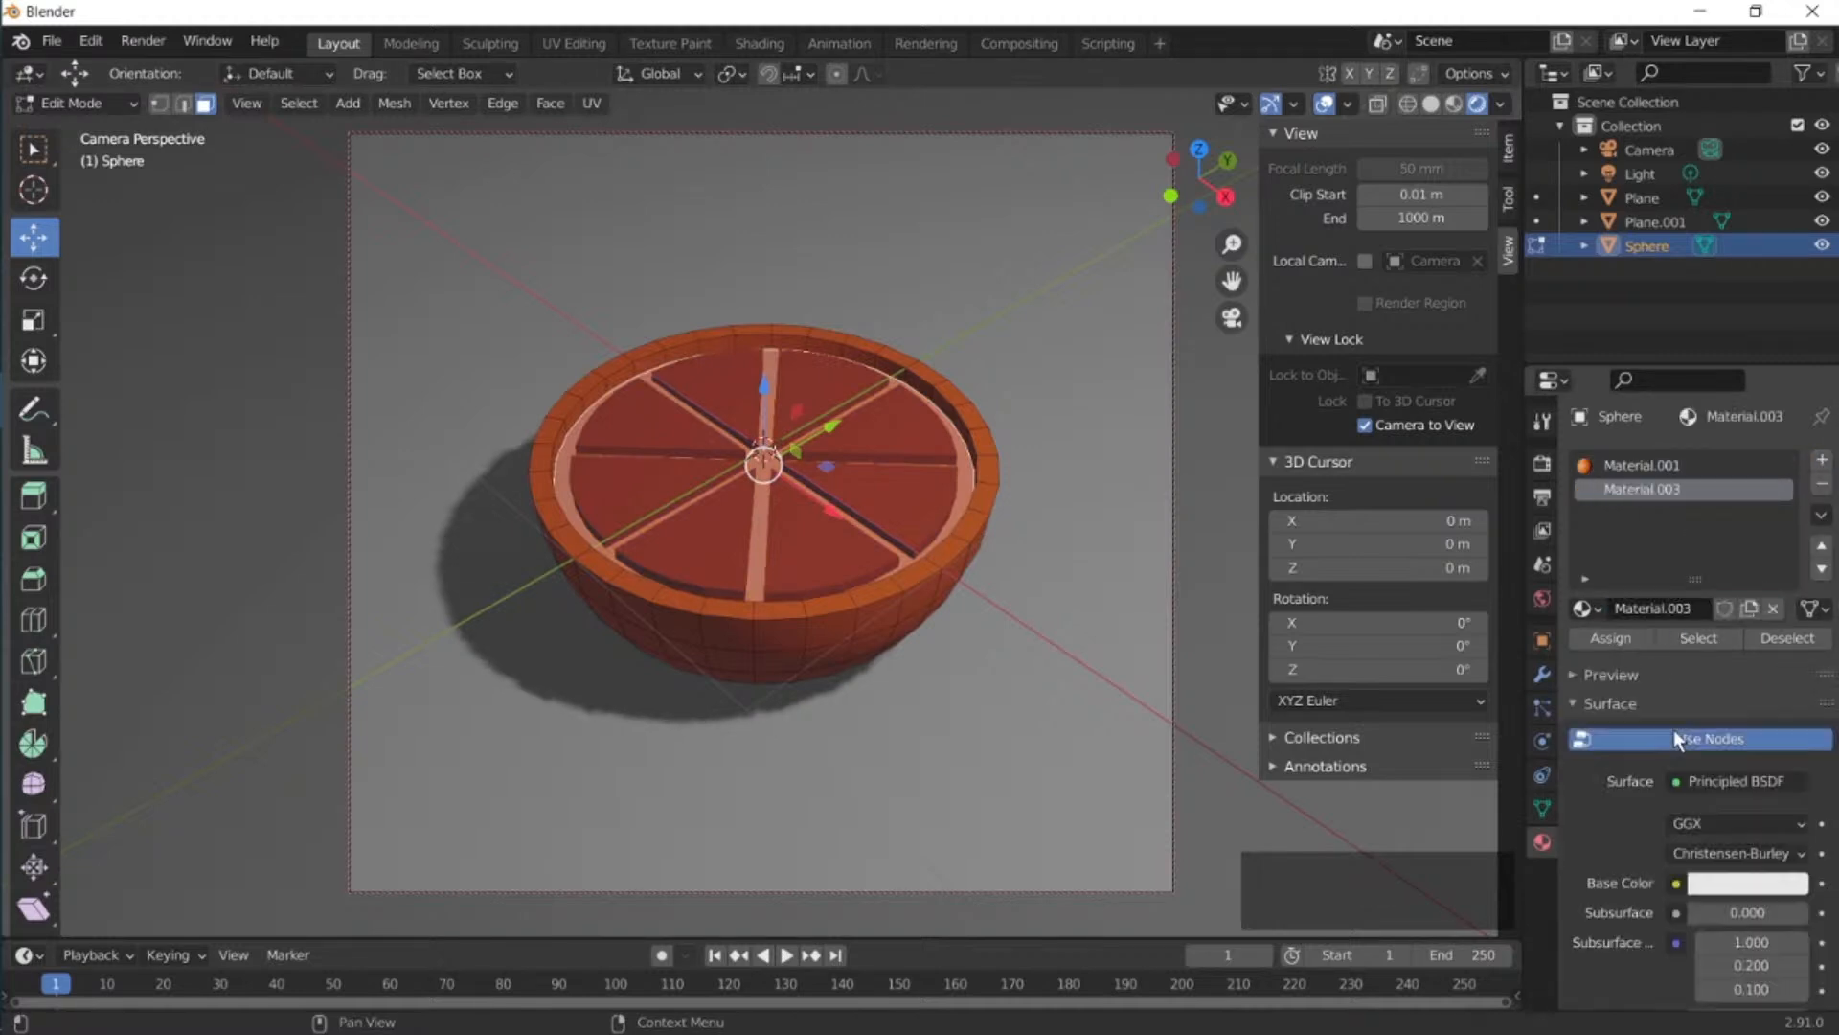
click(1723, 883)
mouse_move(1686, 652)
mouse_down()
mouse_move(1683, 629)
mouse_move(1664, 635)
mouse_up()
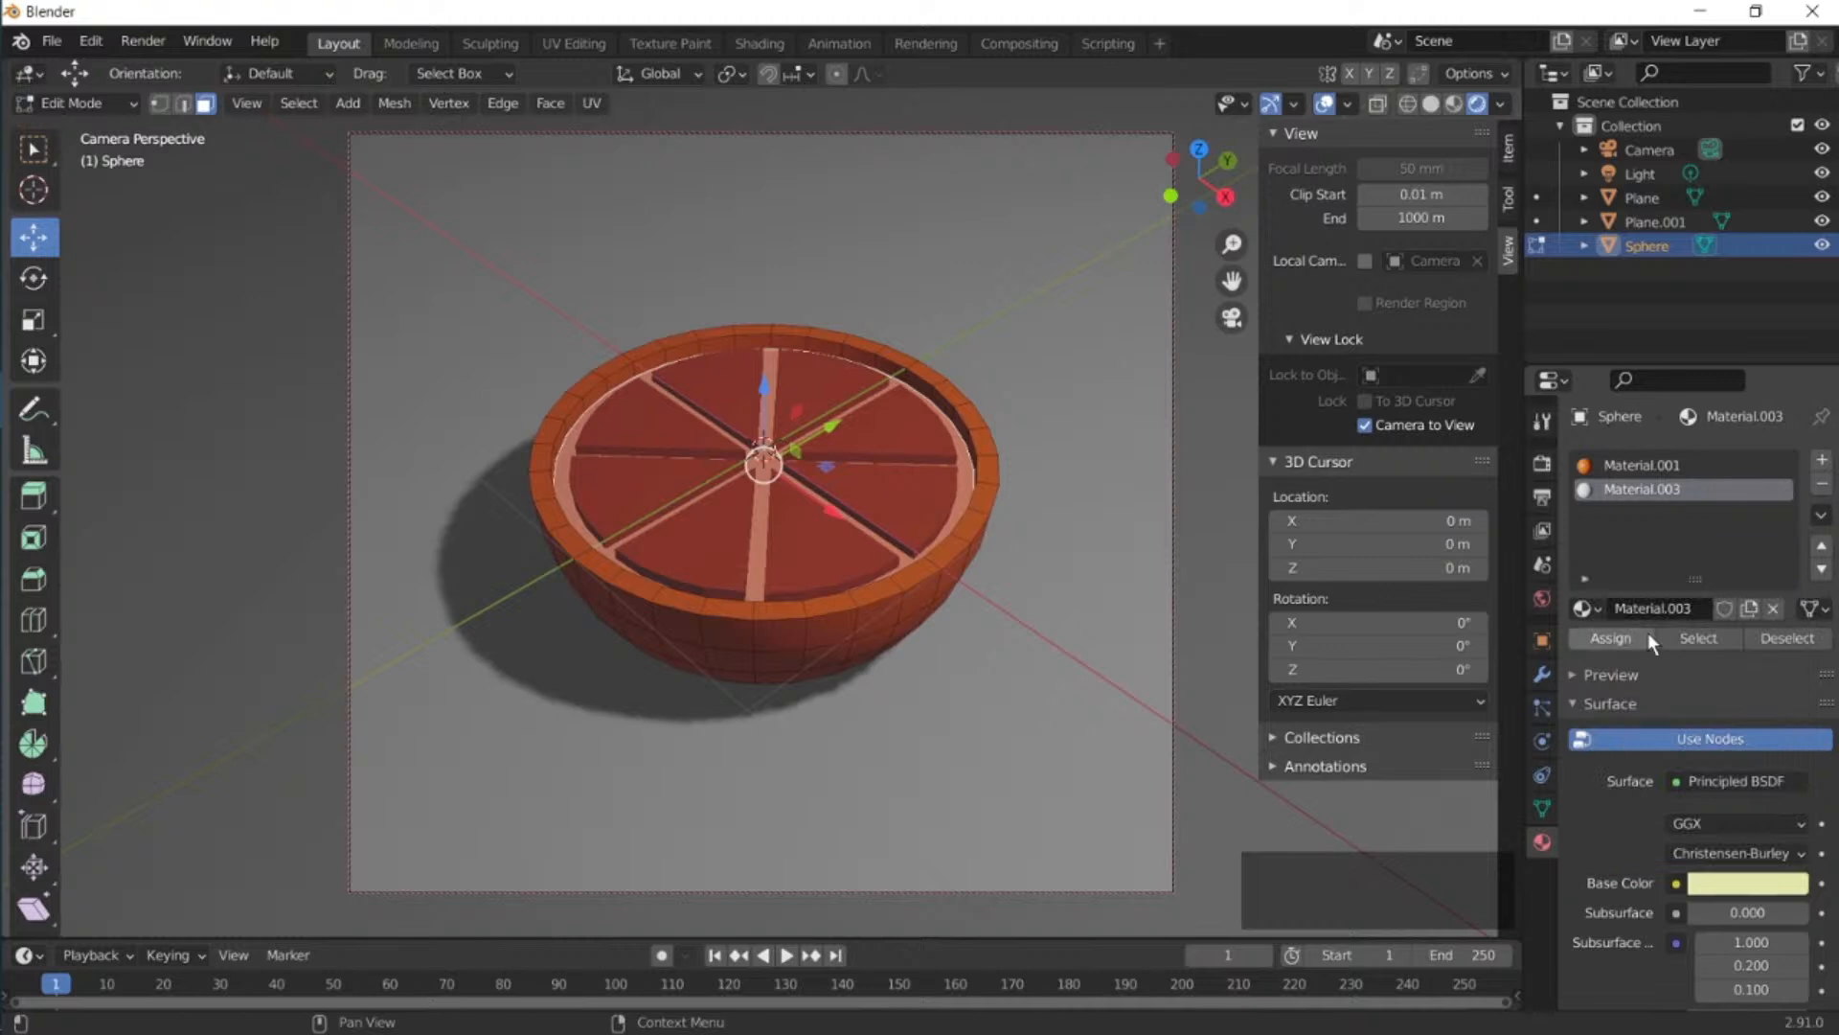
click(1630, 642)
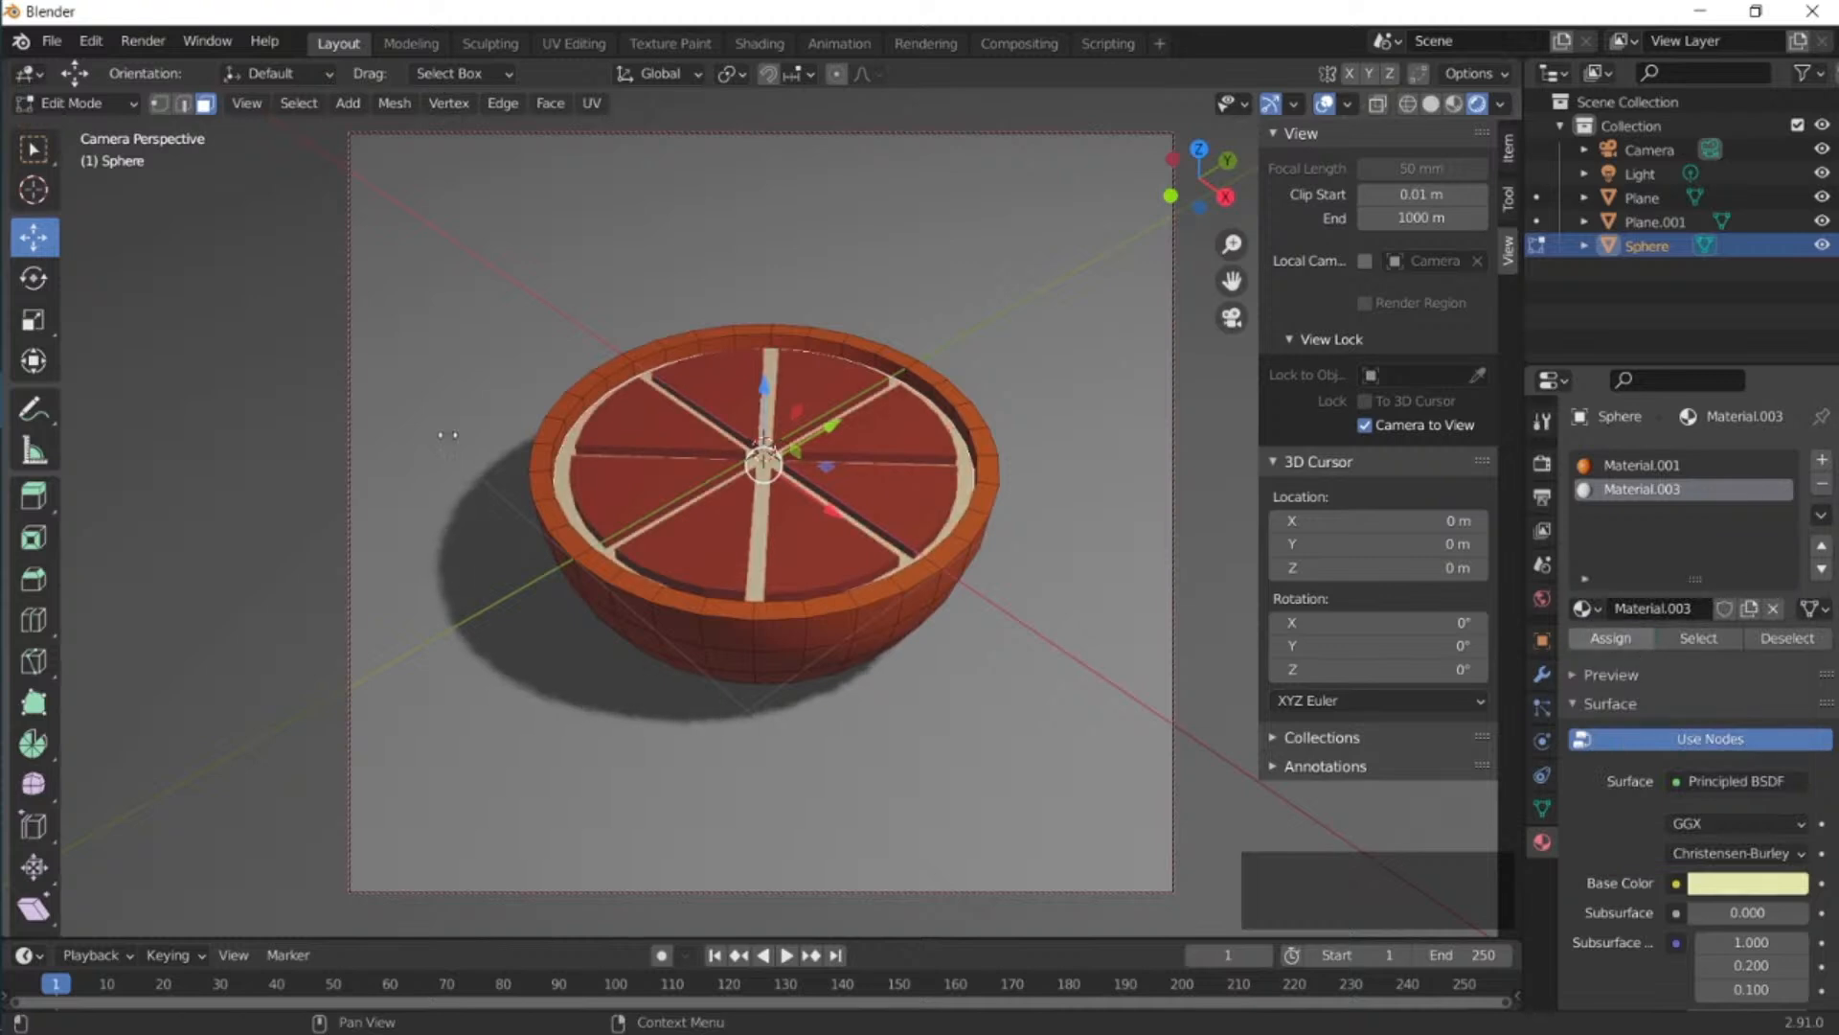
key(Tab)
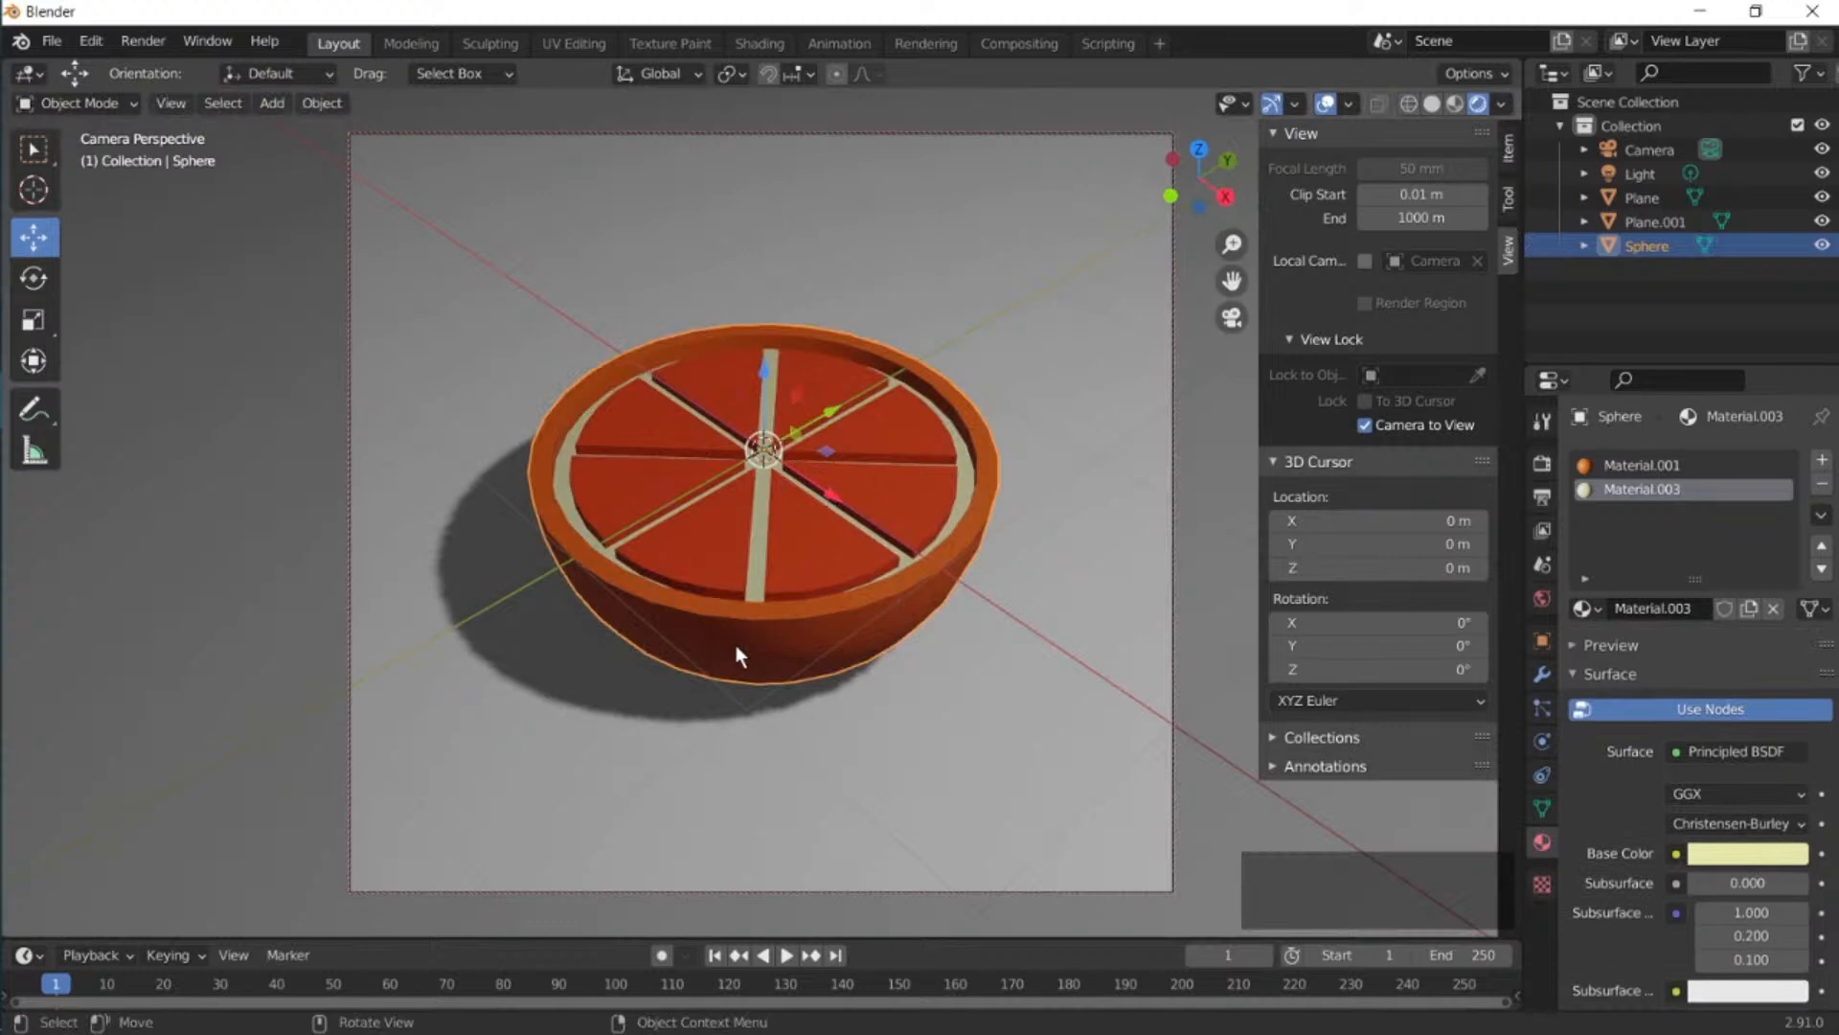
Parent the wedges to the half-sphere as Object and test that they move together, cancelling the move.
key(g)
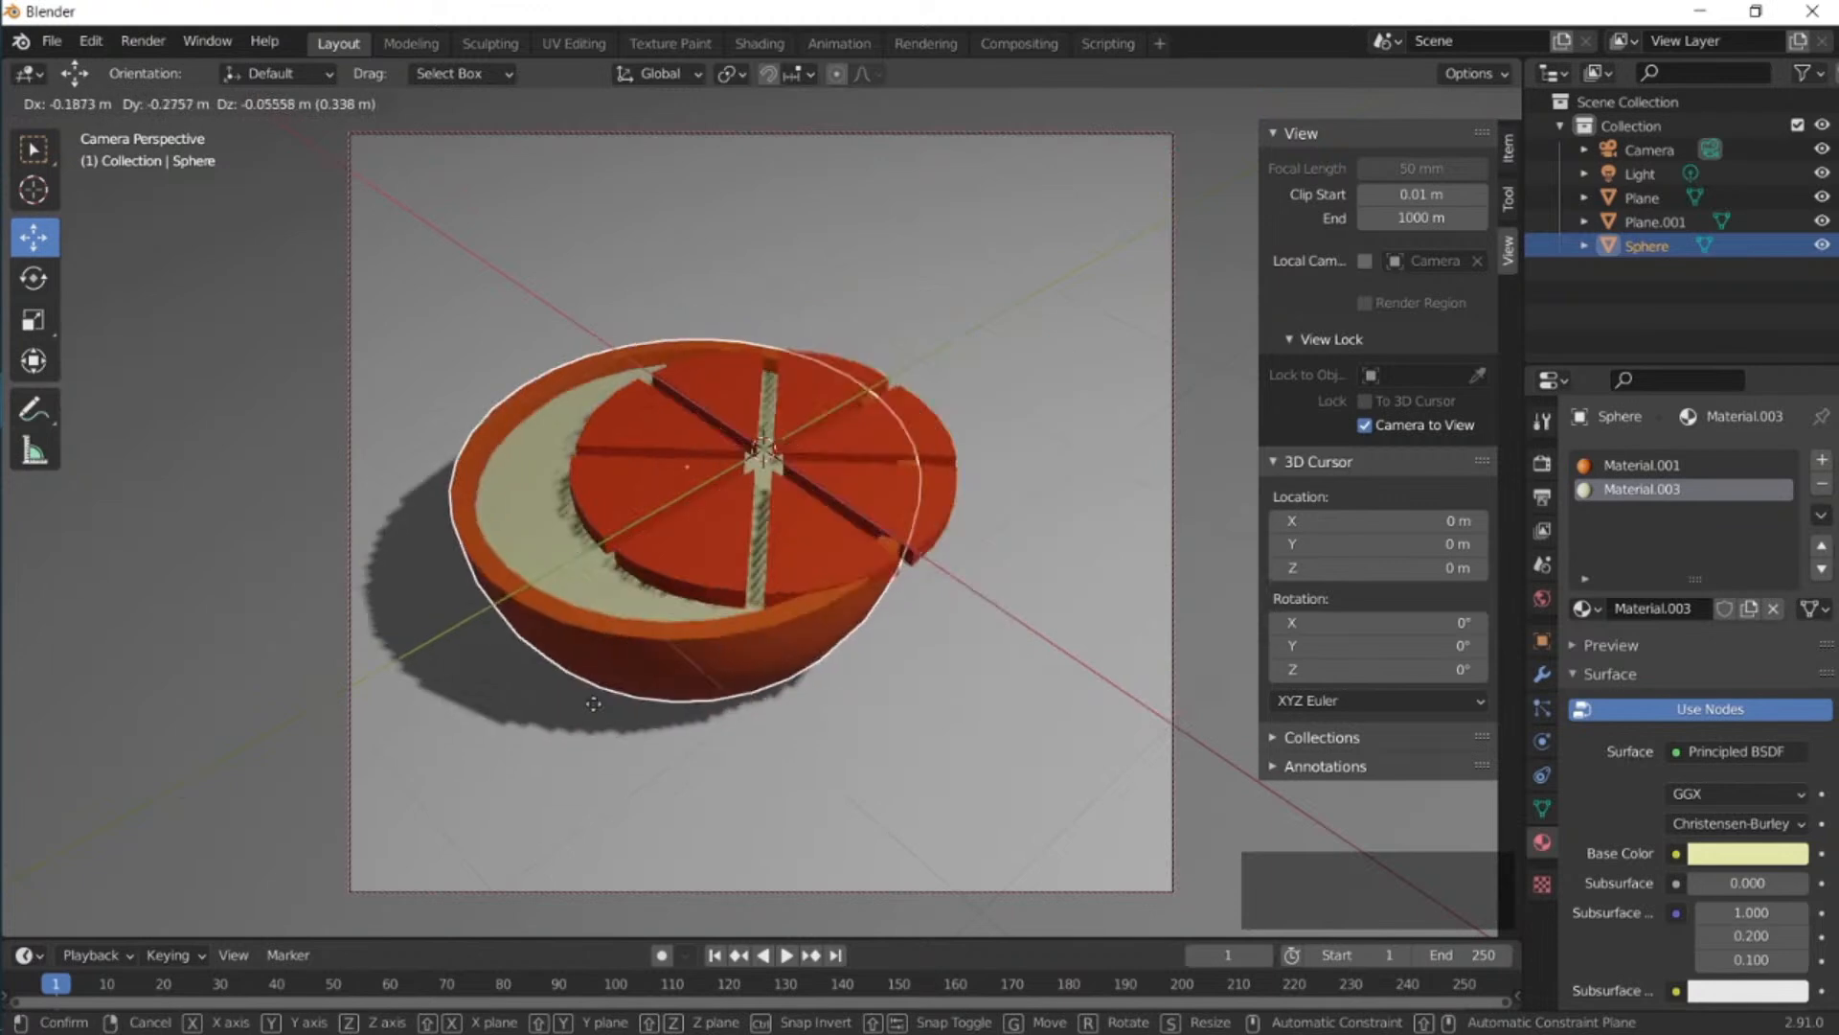
key(Escape)
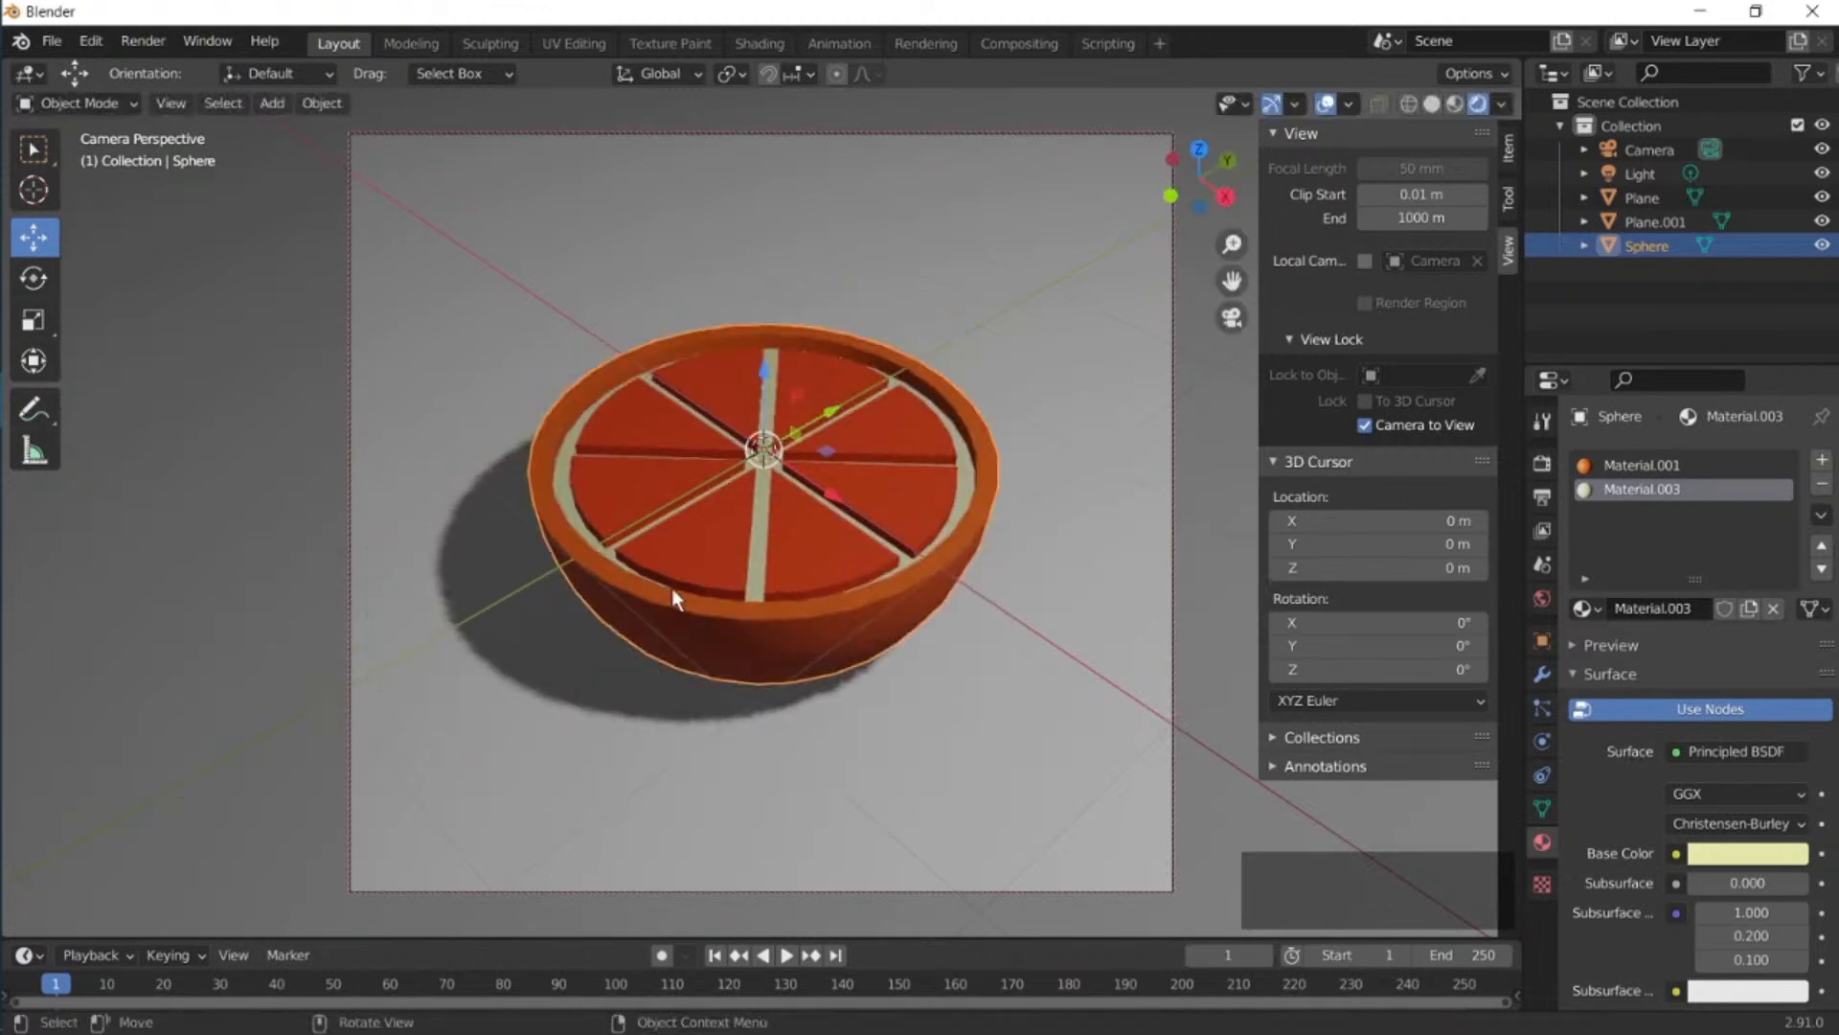
click(702, 549)
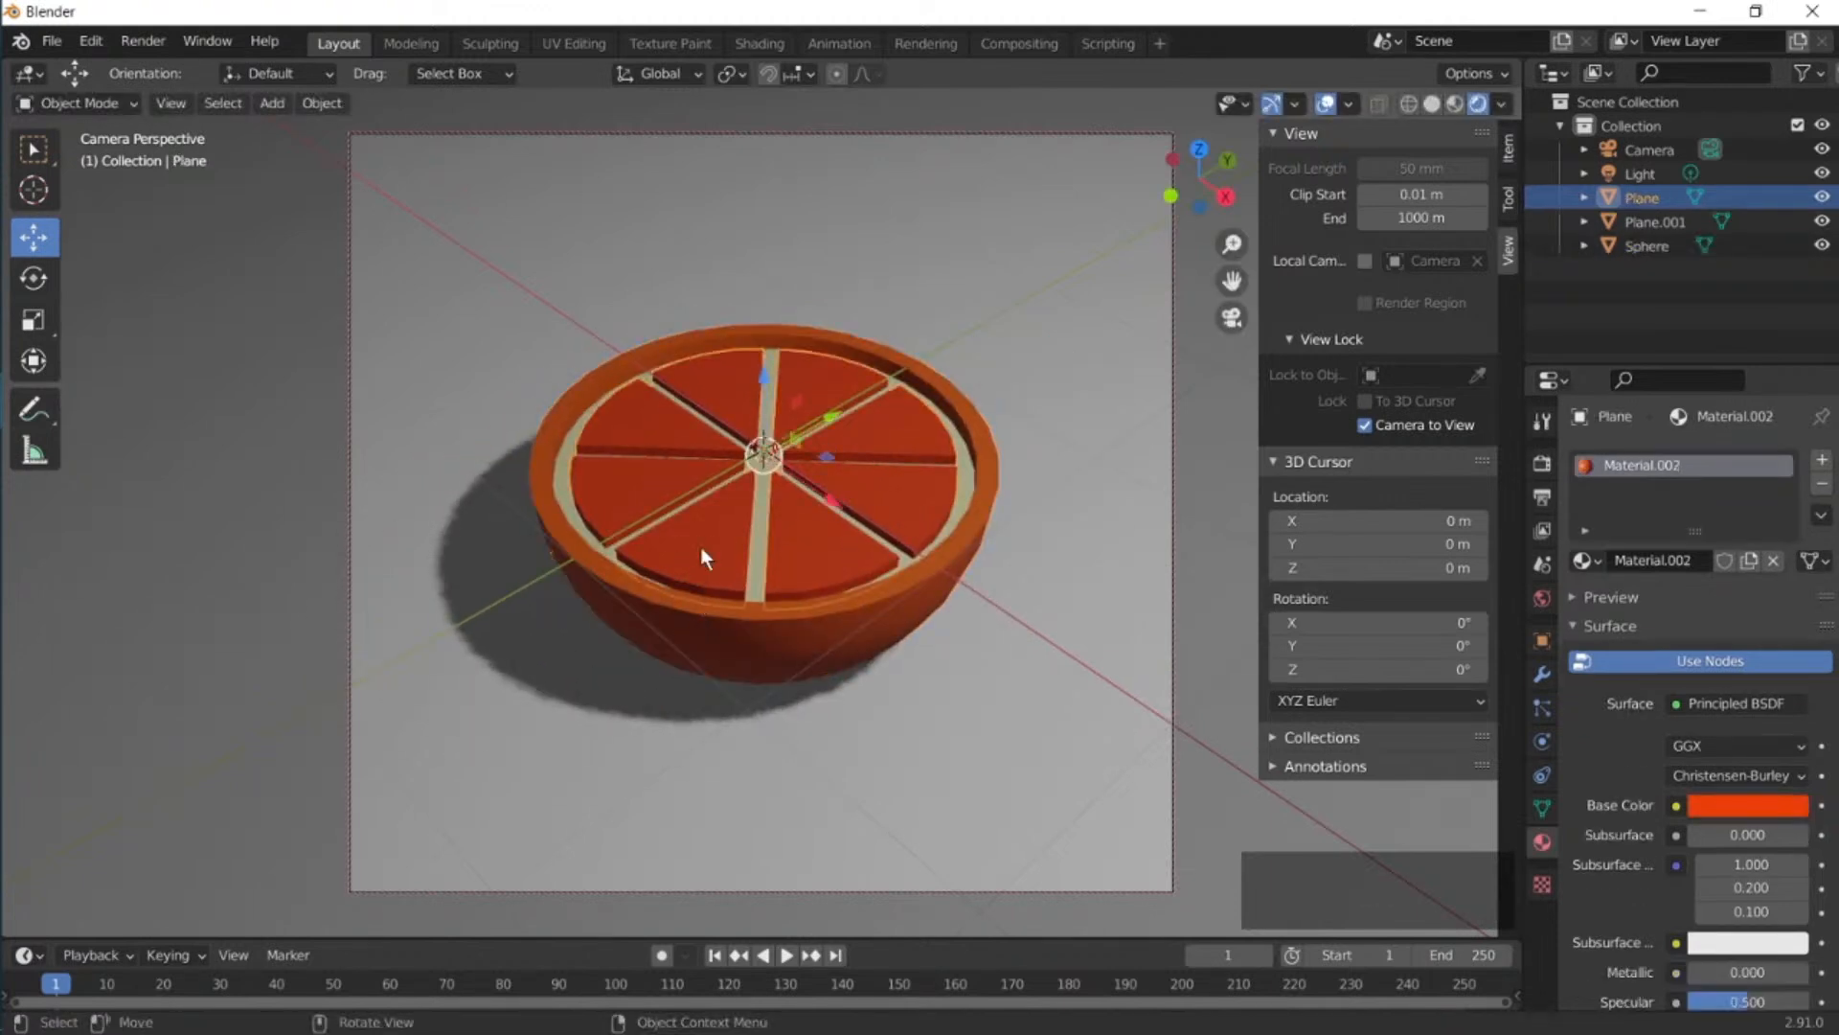
shift+click(756, 649)
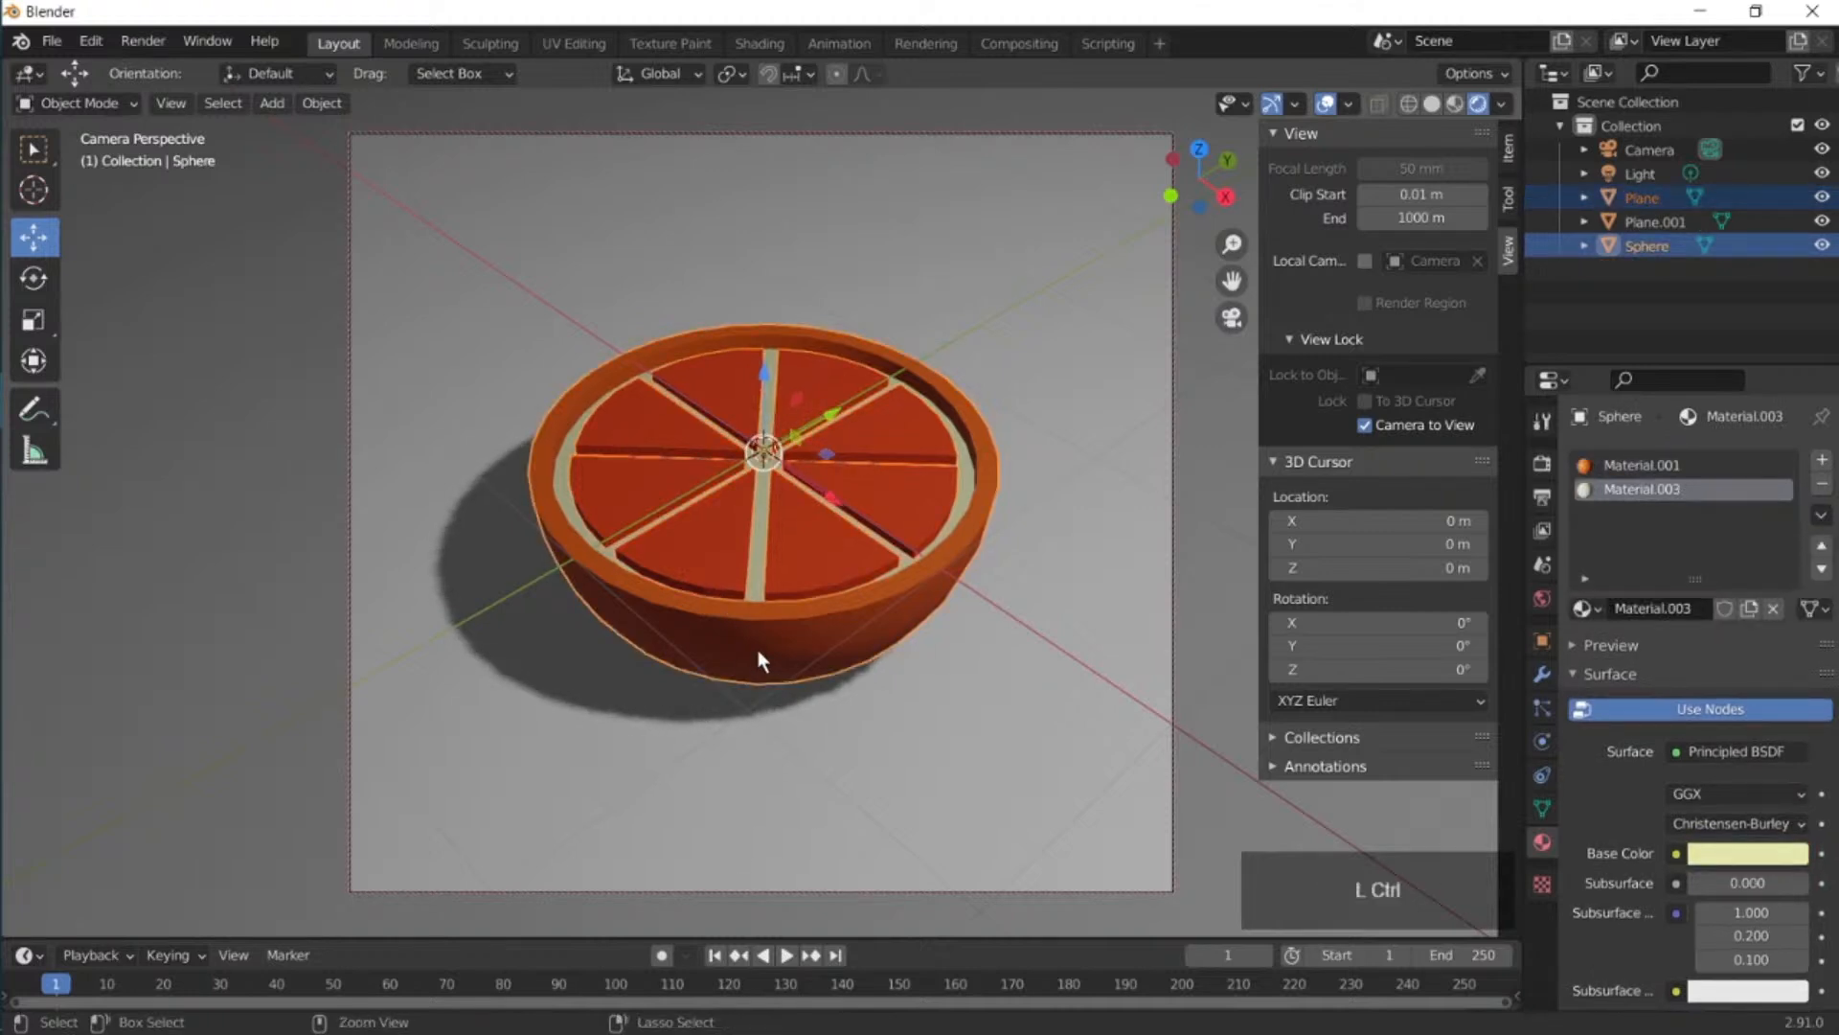
key(ctrl+p)
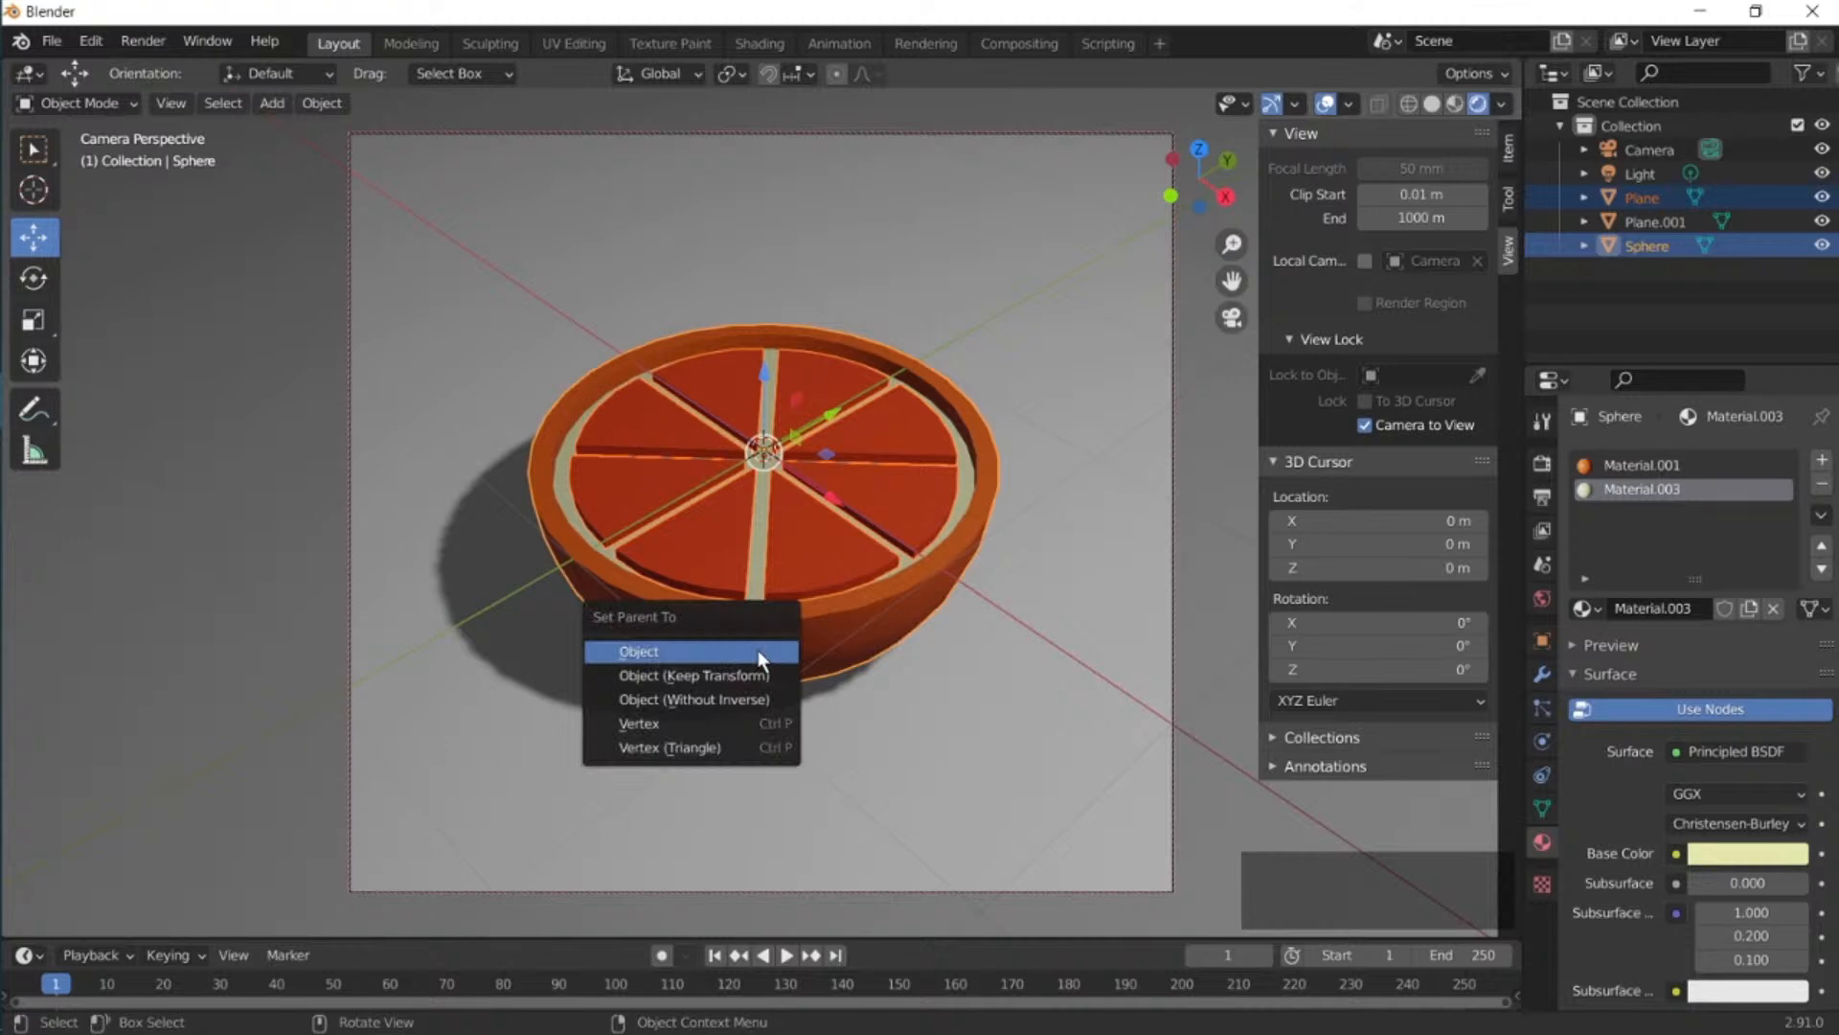
click(757, 650)
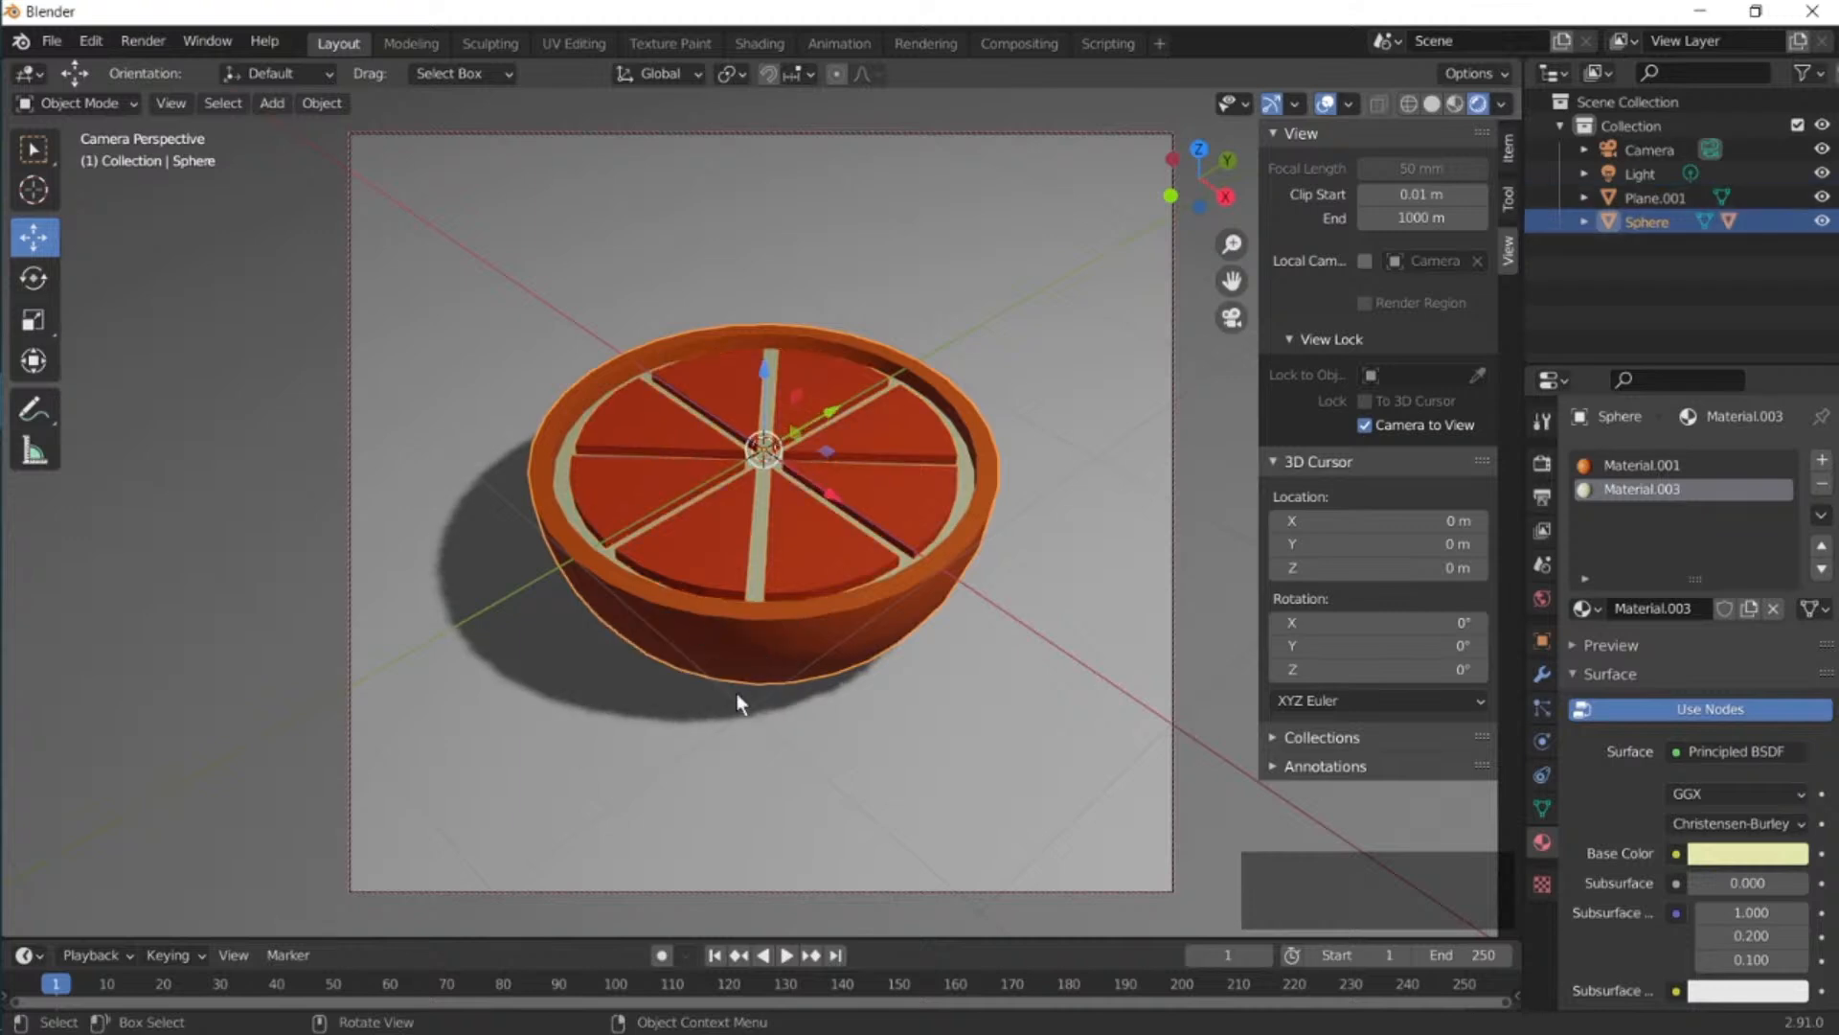
key(g)
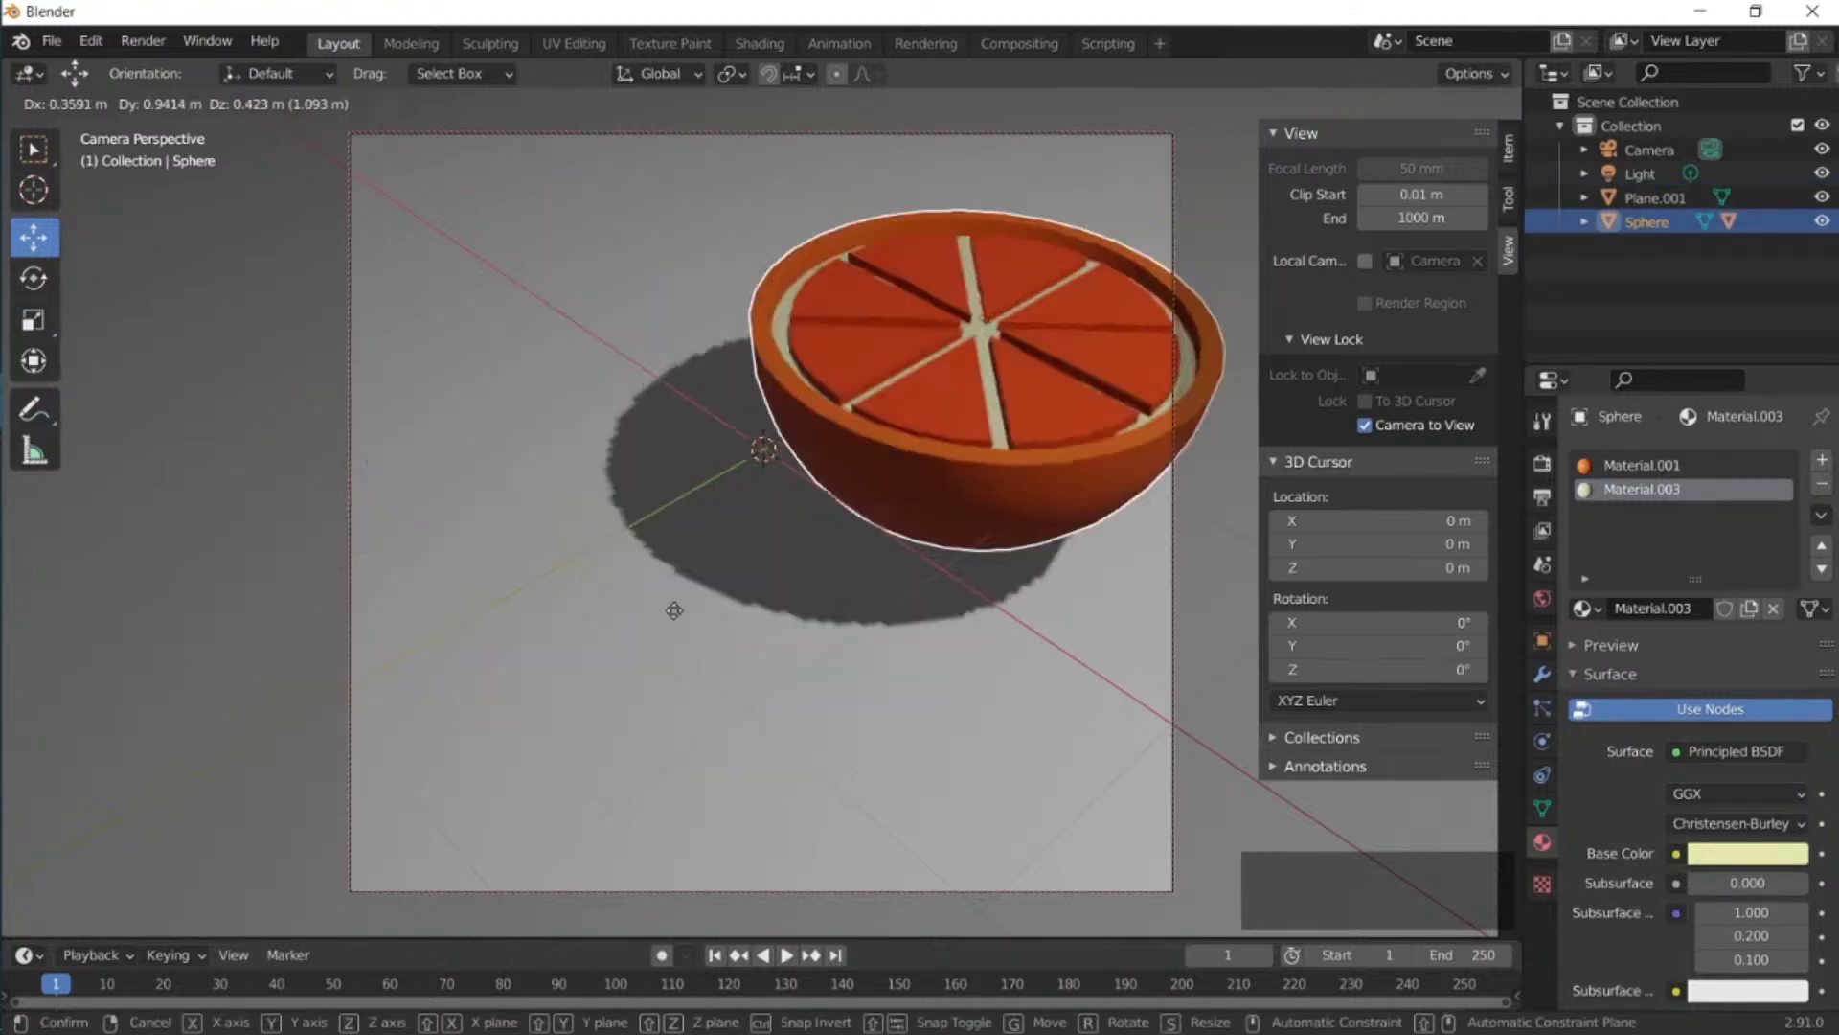
right_click(719, 649)
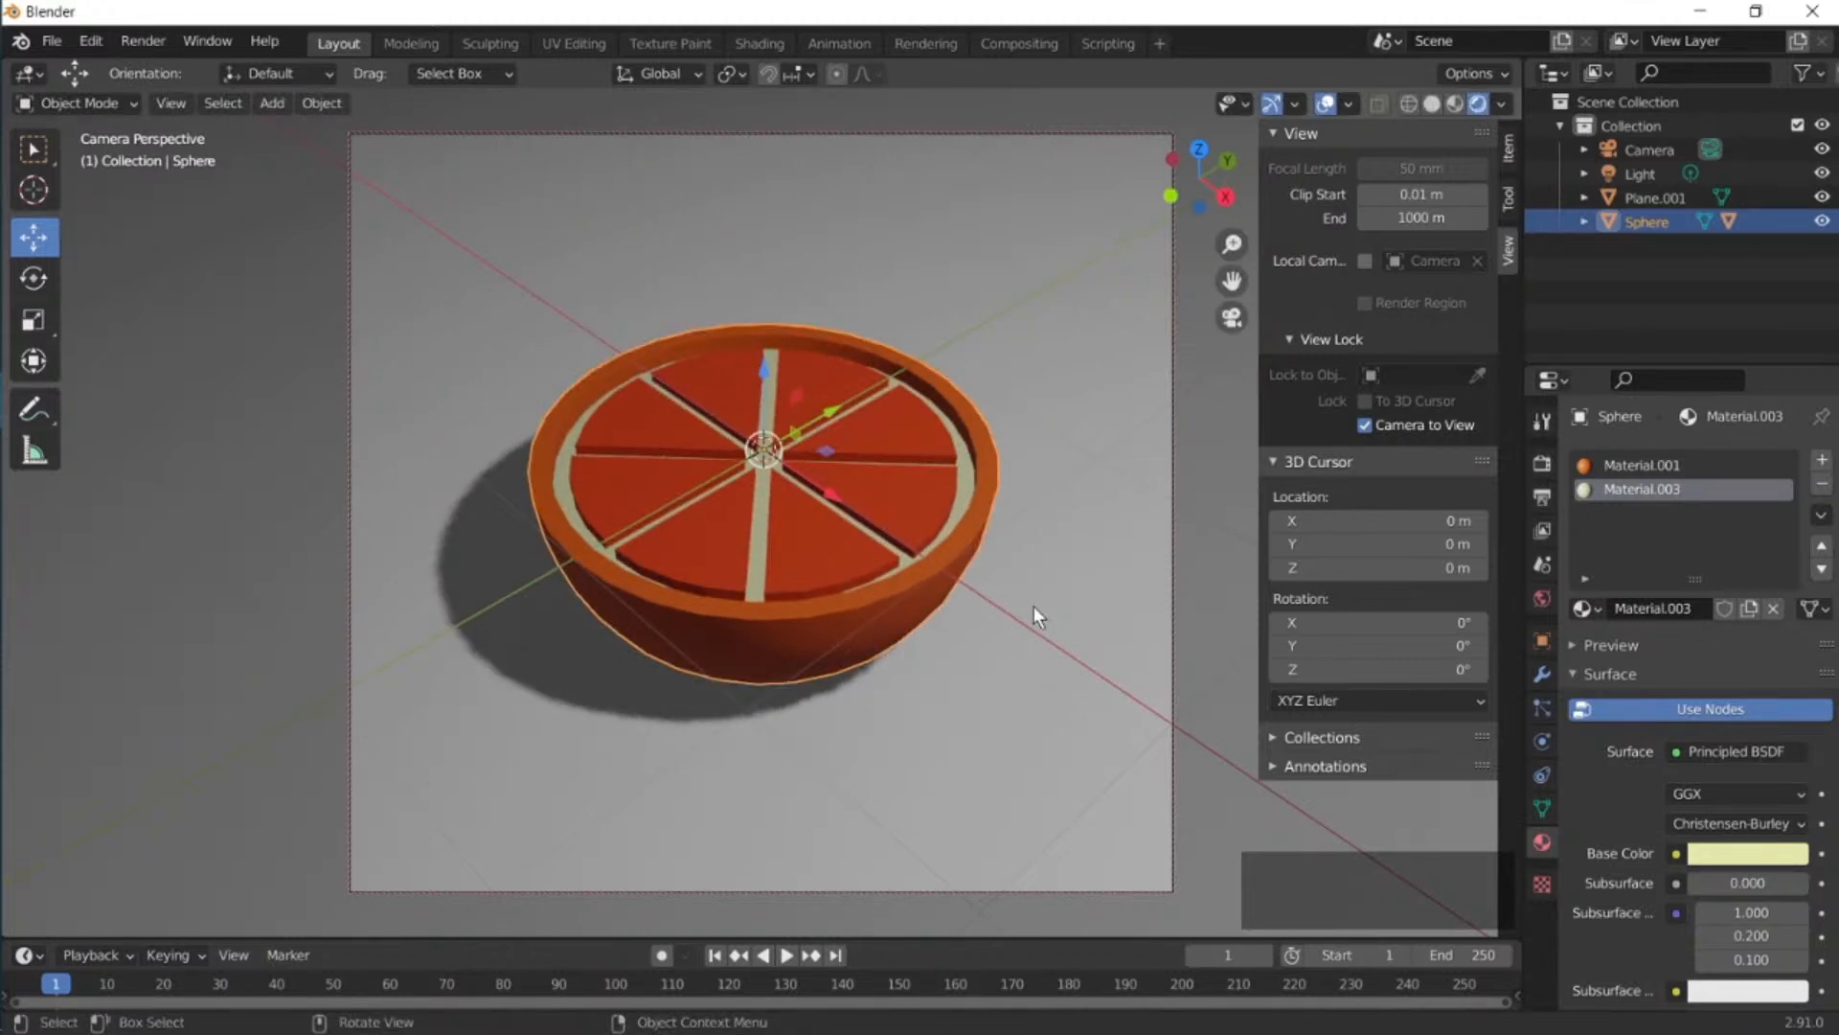
Rotate the orange half about -11° around Z, tip it about -68° in the camera view, and turn it slightly further around Z.
key(r)
key(z)
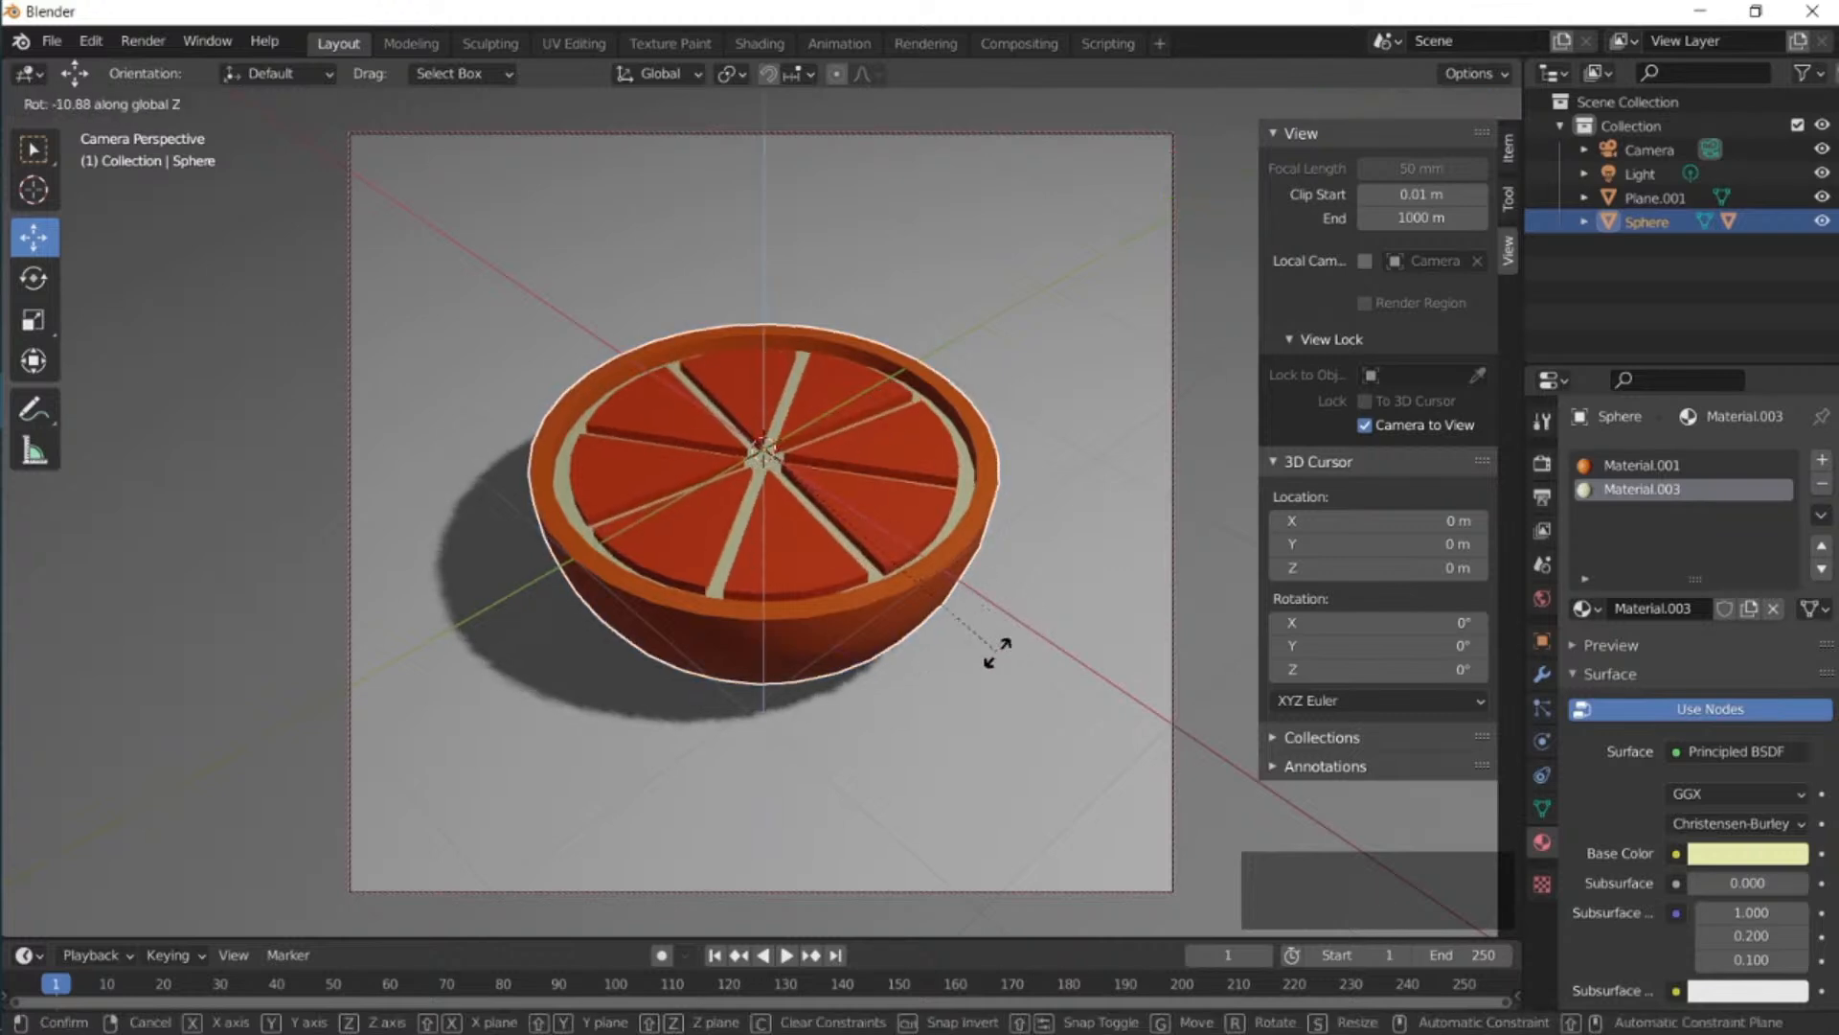
click(998, 652)
key(r)
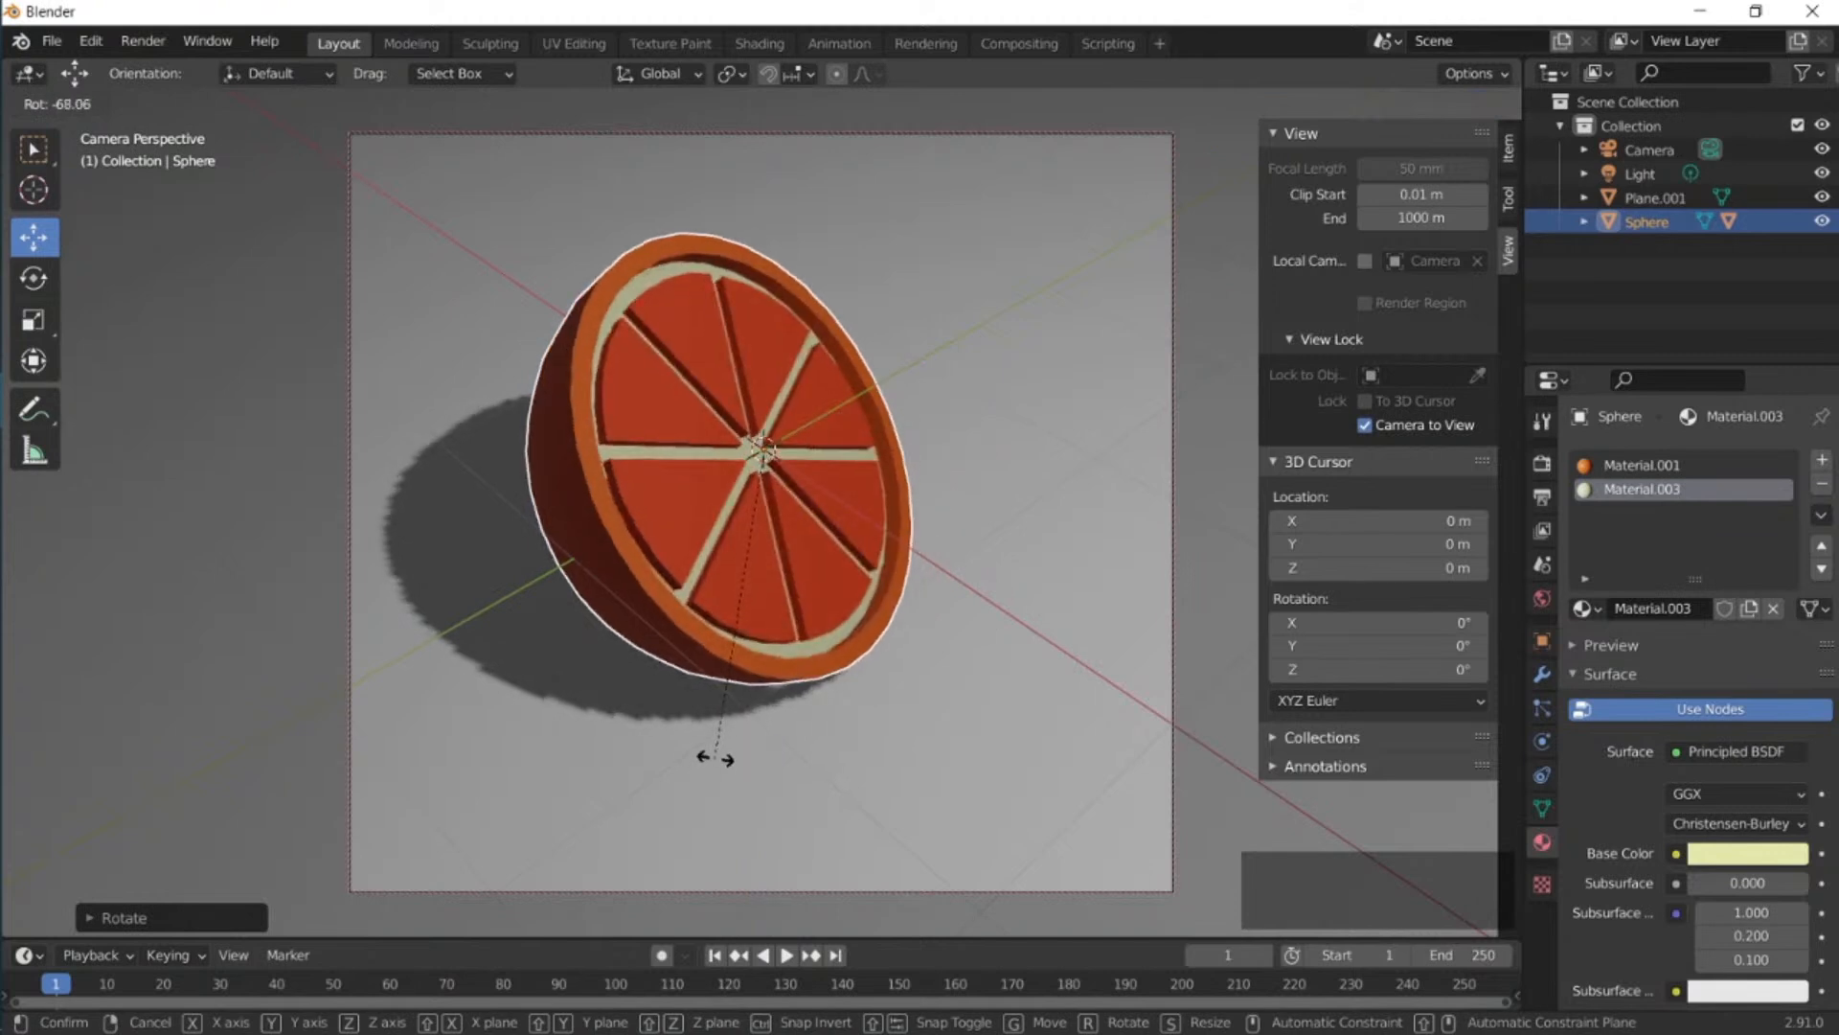
click(720, 757)
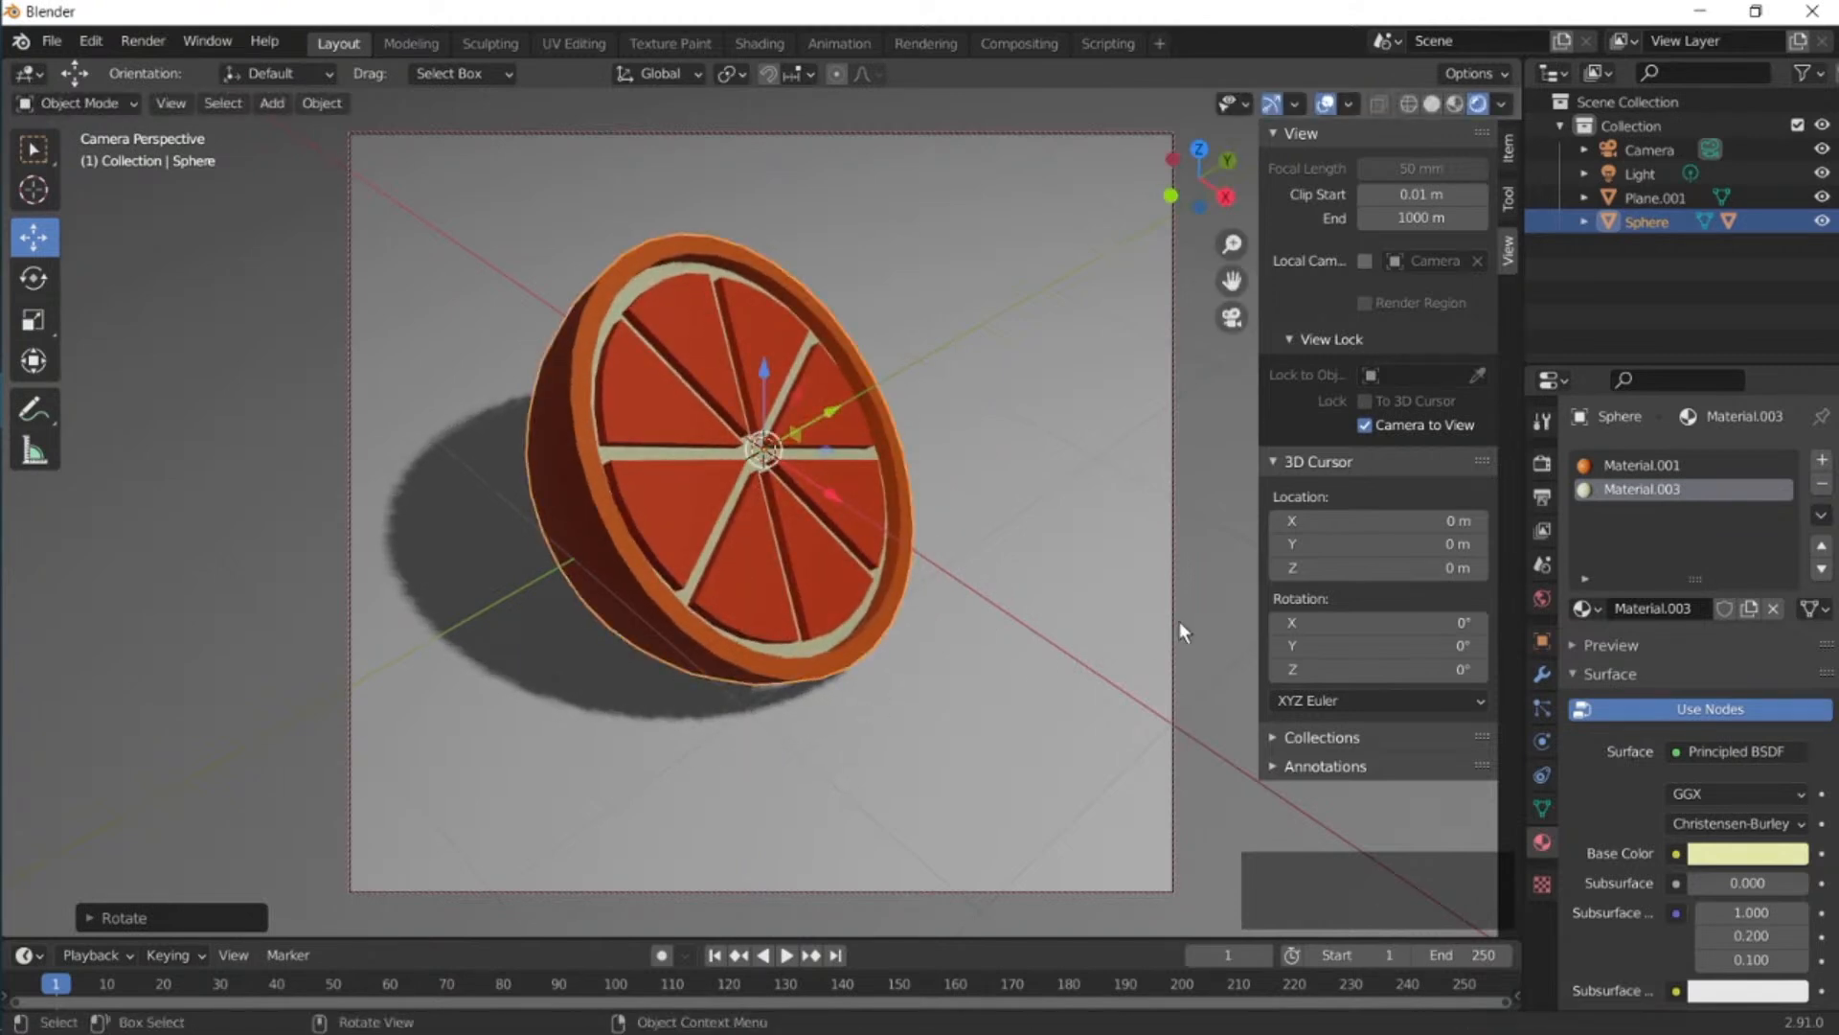
key(r)
key(z)
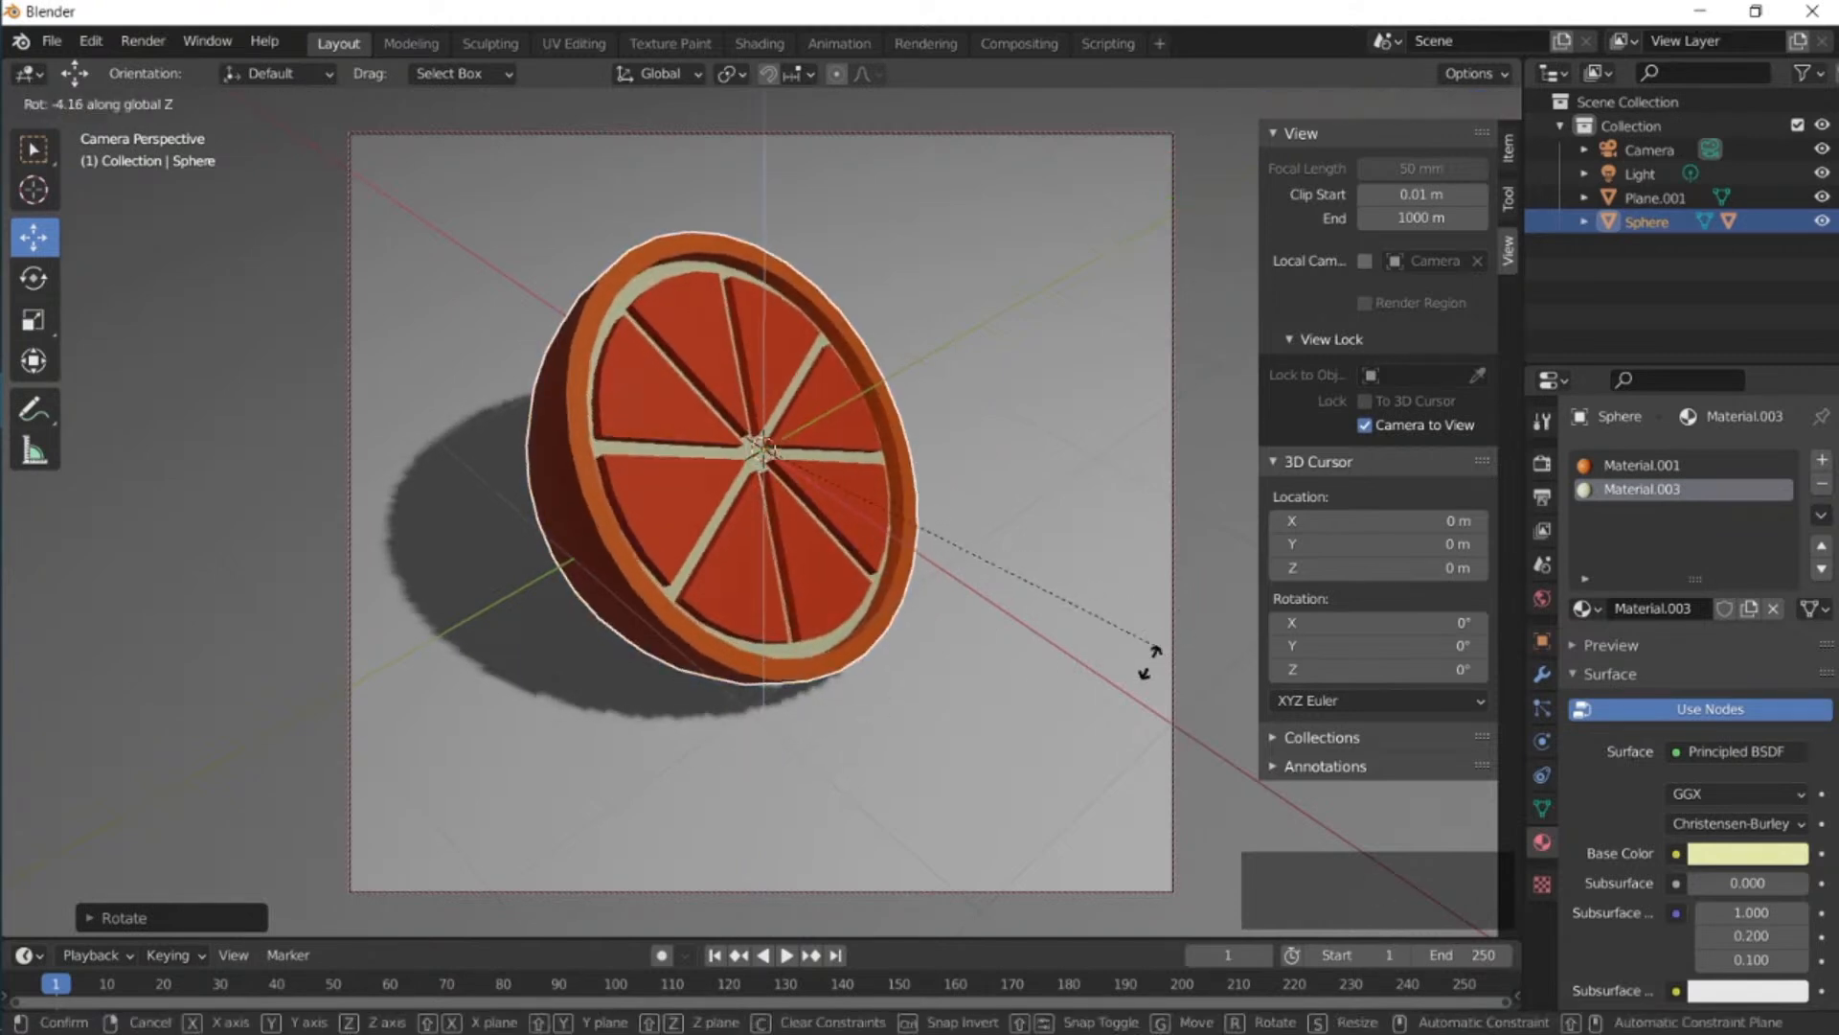
click(1134, 675)
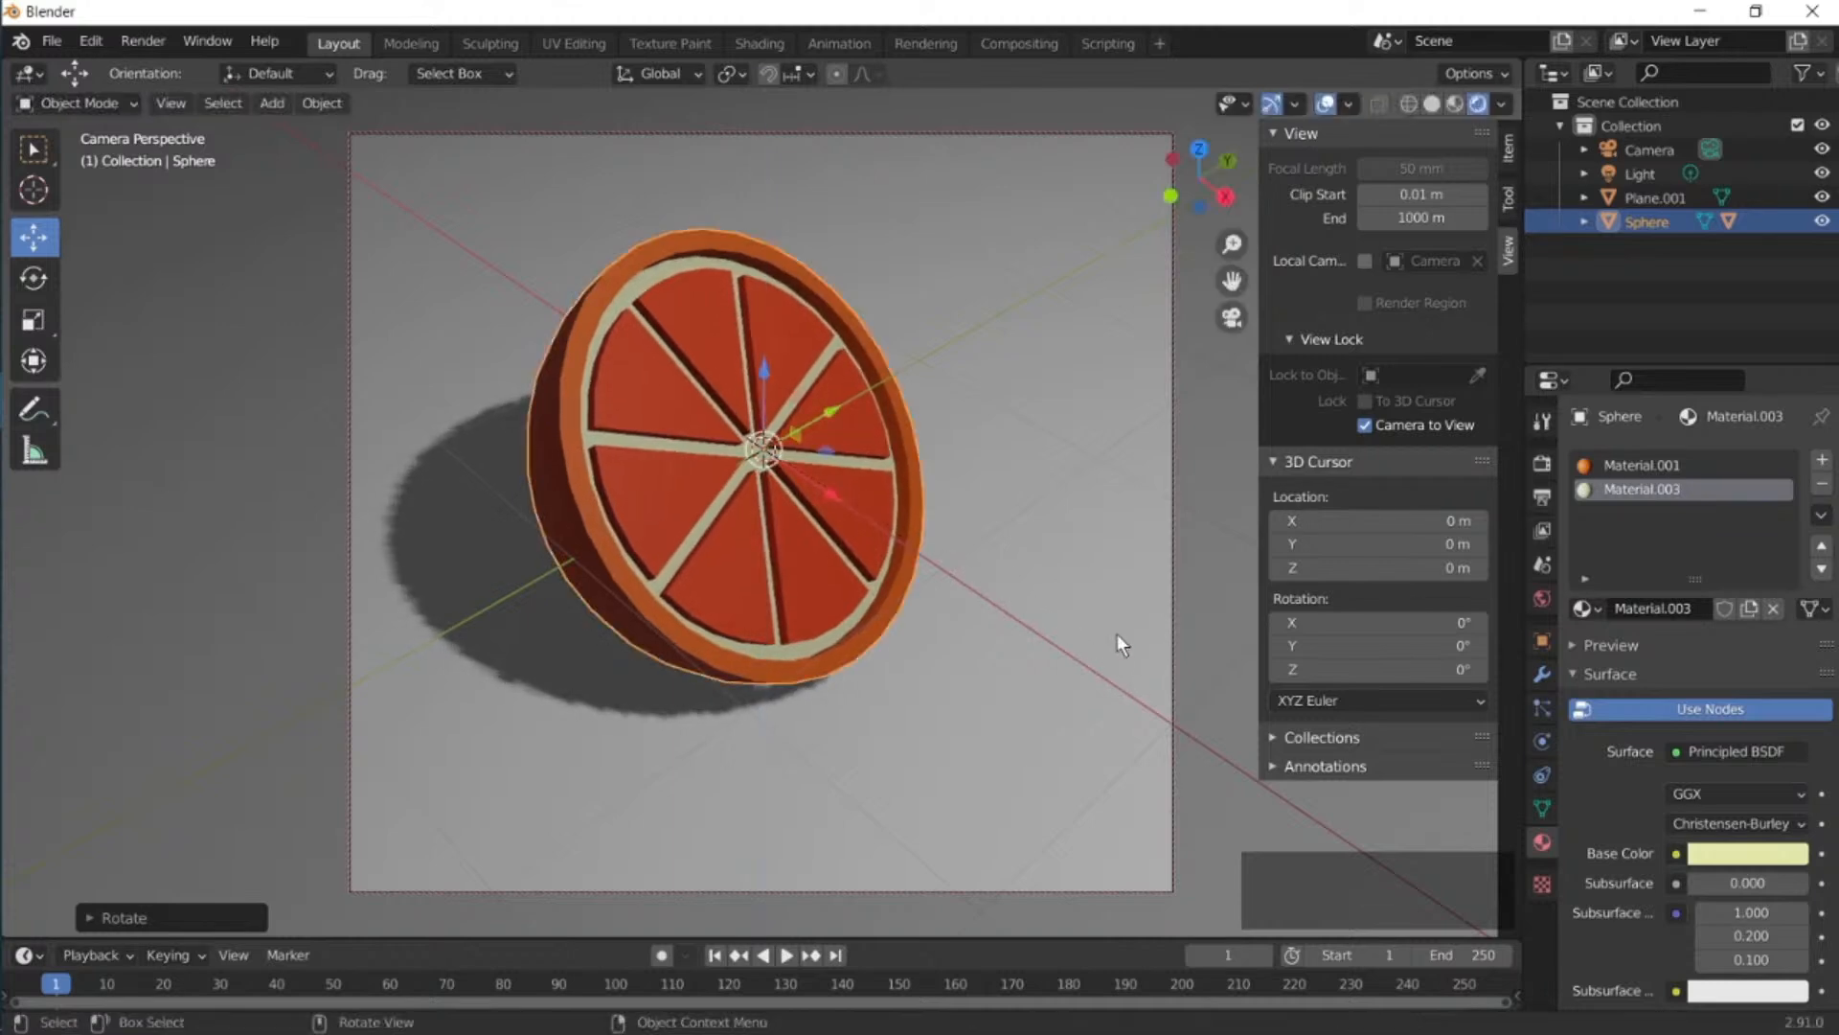
Scale the orange half down to about 0.9 and shift the camera to centre it better in the frame.
key(s)
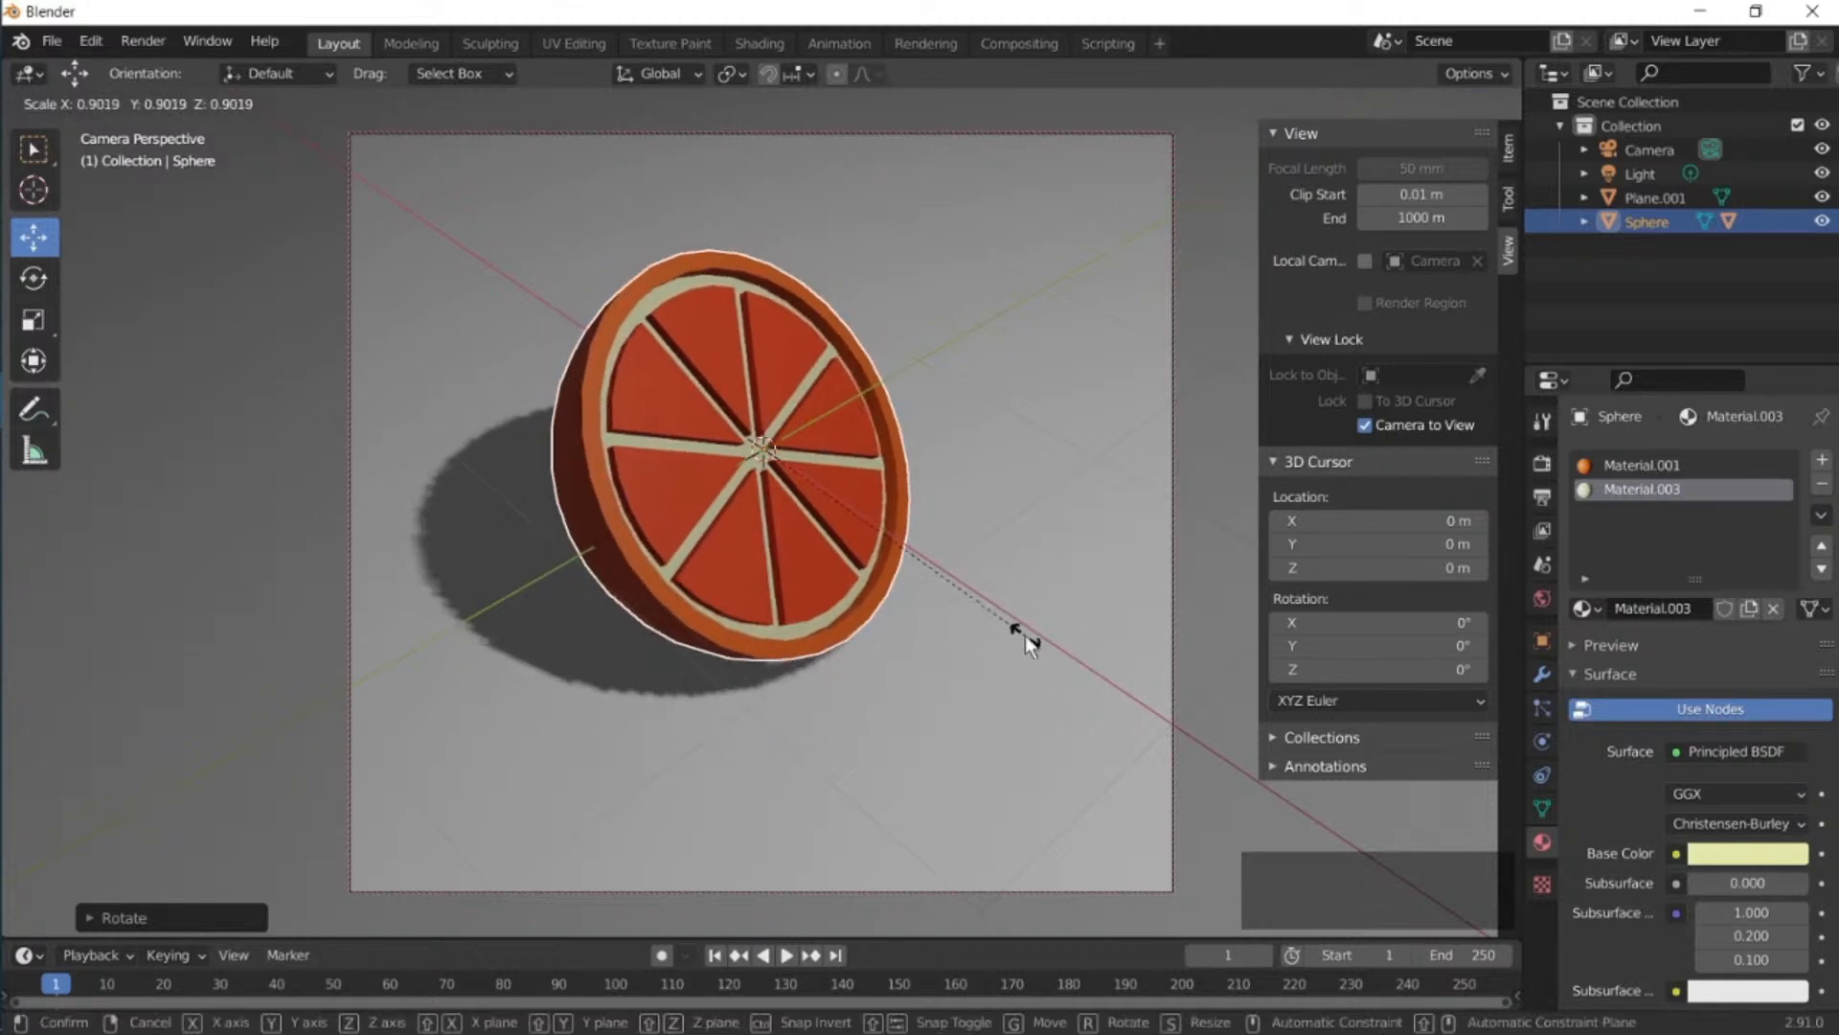
click(1025, 632)
drag(1232, 281, 1256, 297)
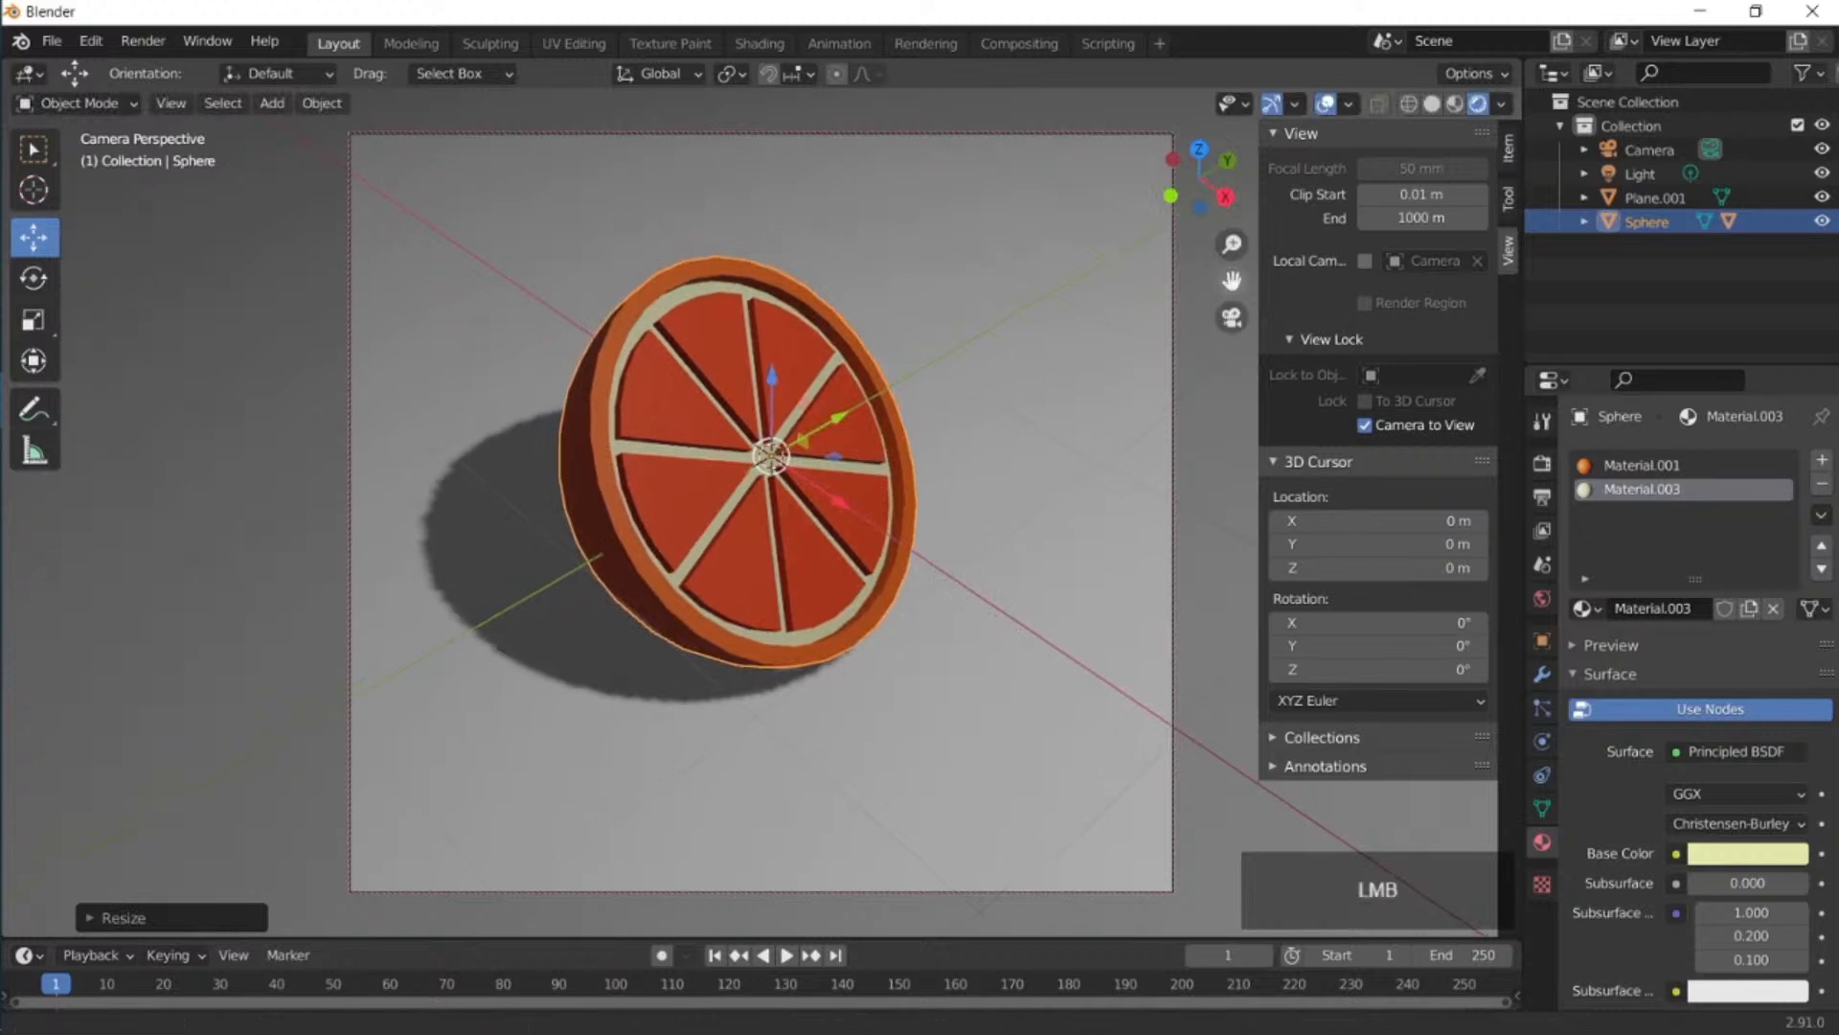
Give the ground plane a new material with a light orange base color, and select the camera.
click(1015, 608)
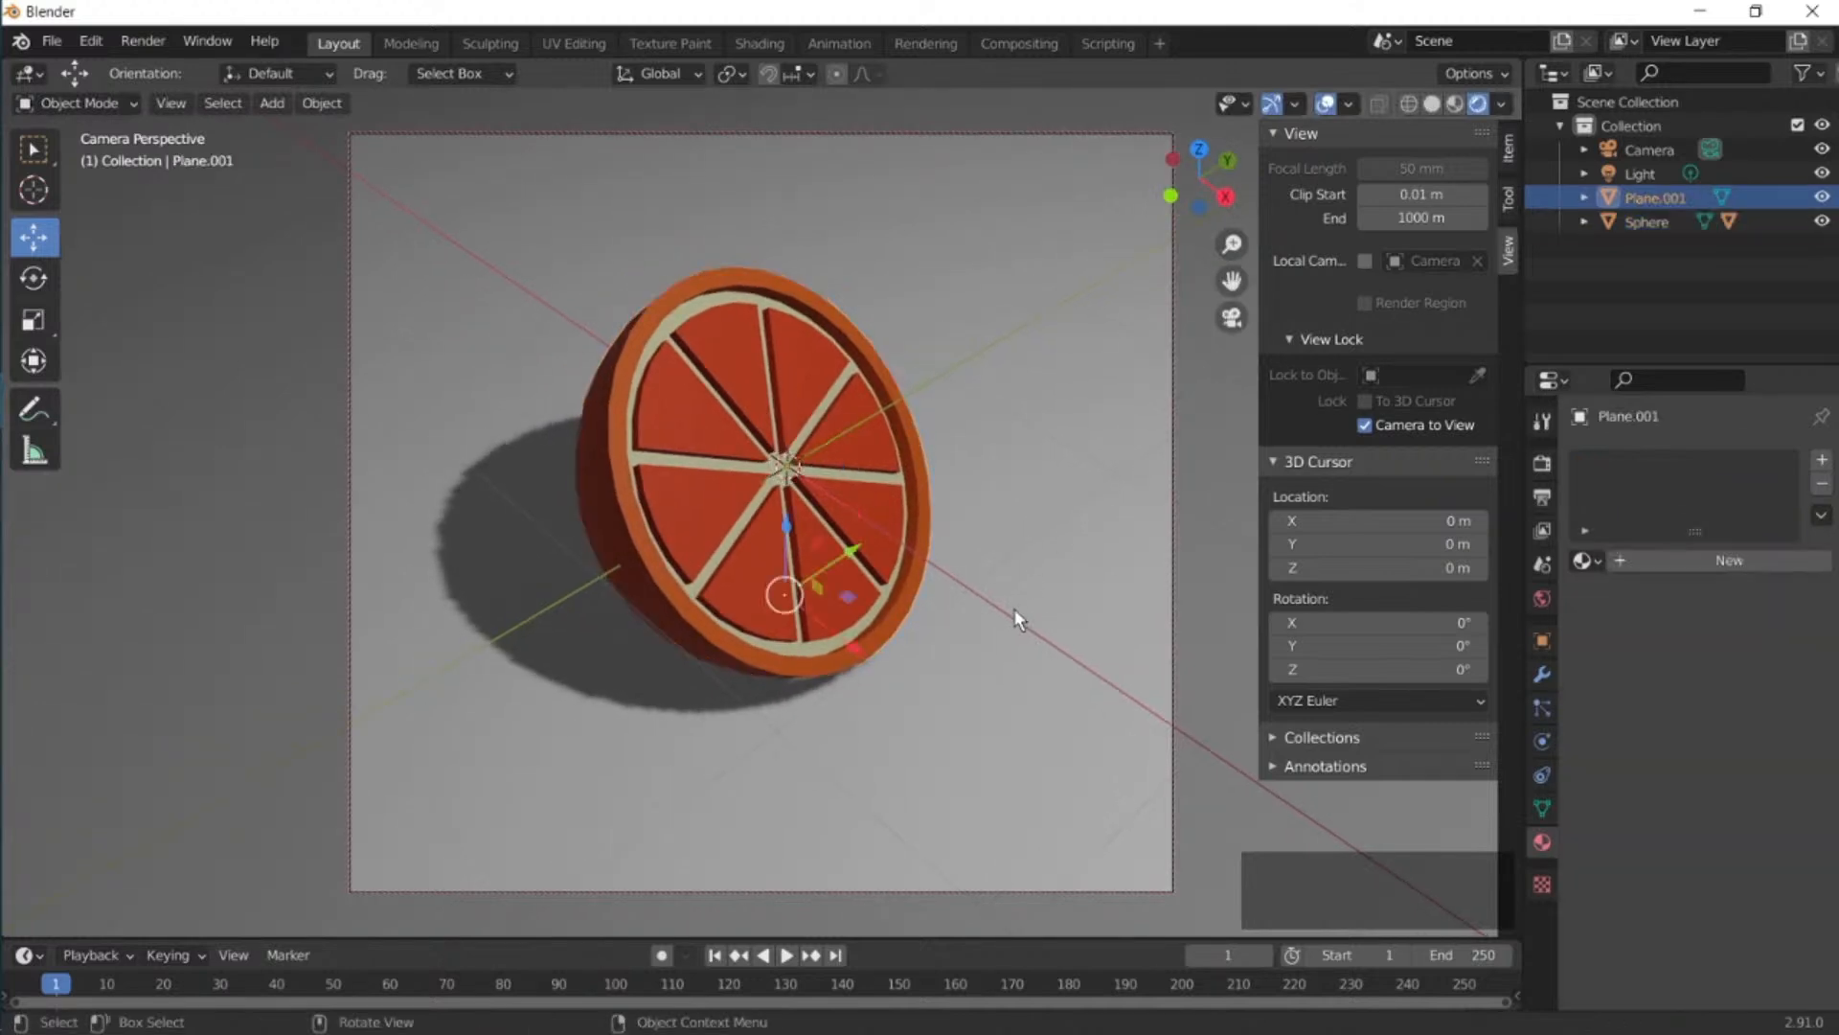
click(1635, 559)
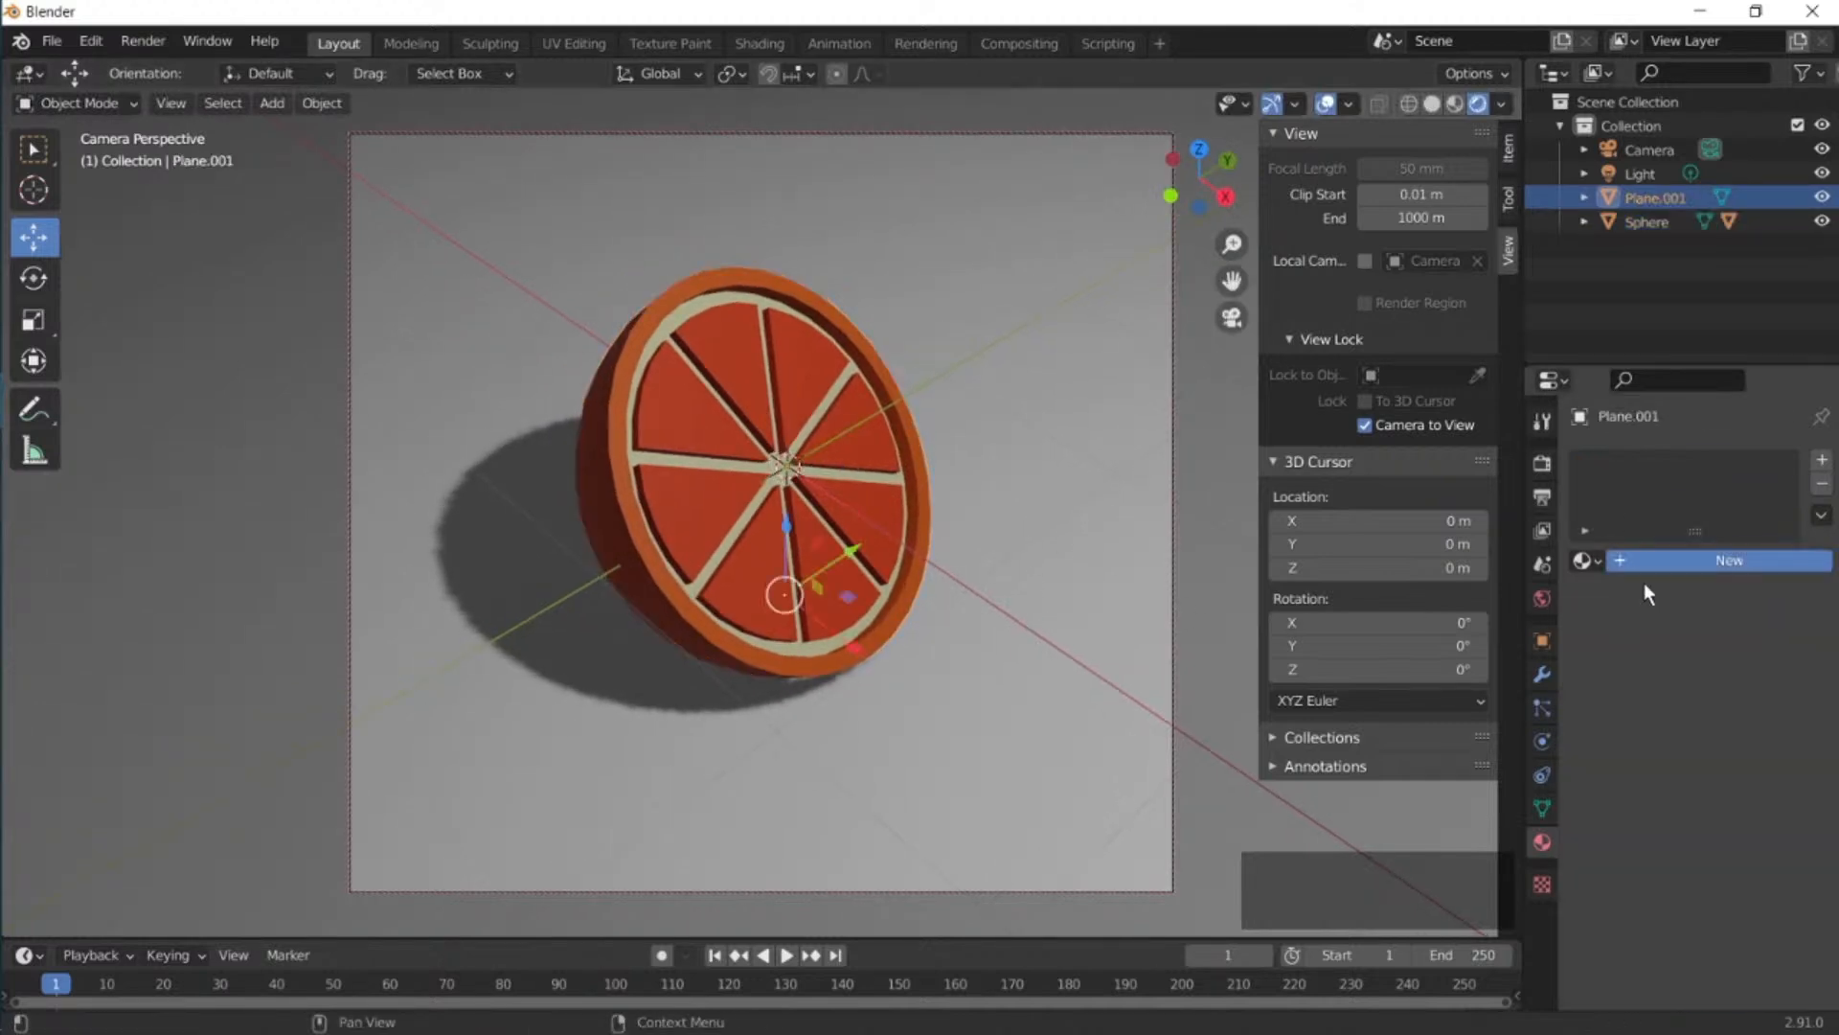
click(1743, 810)
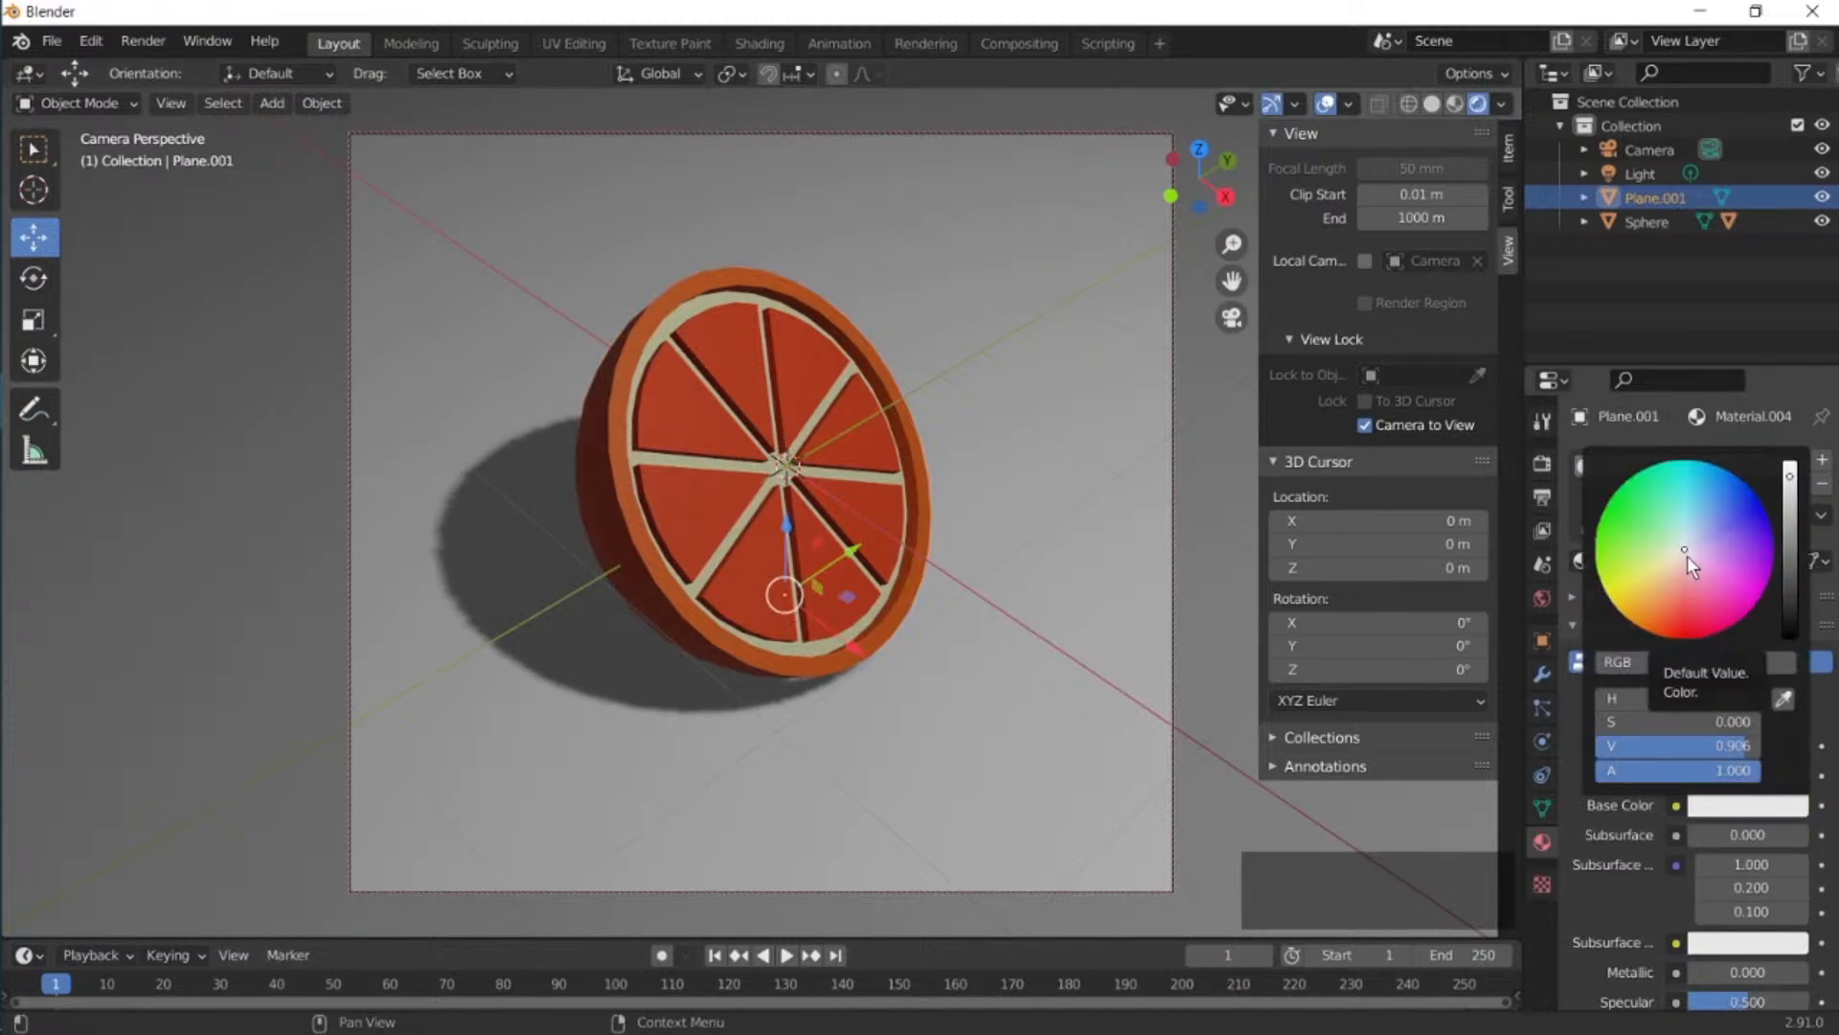
drag(1687, 556, 1660, 587)
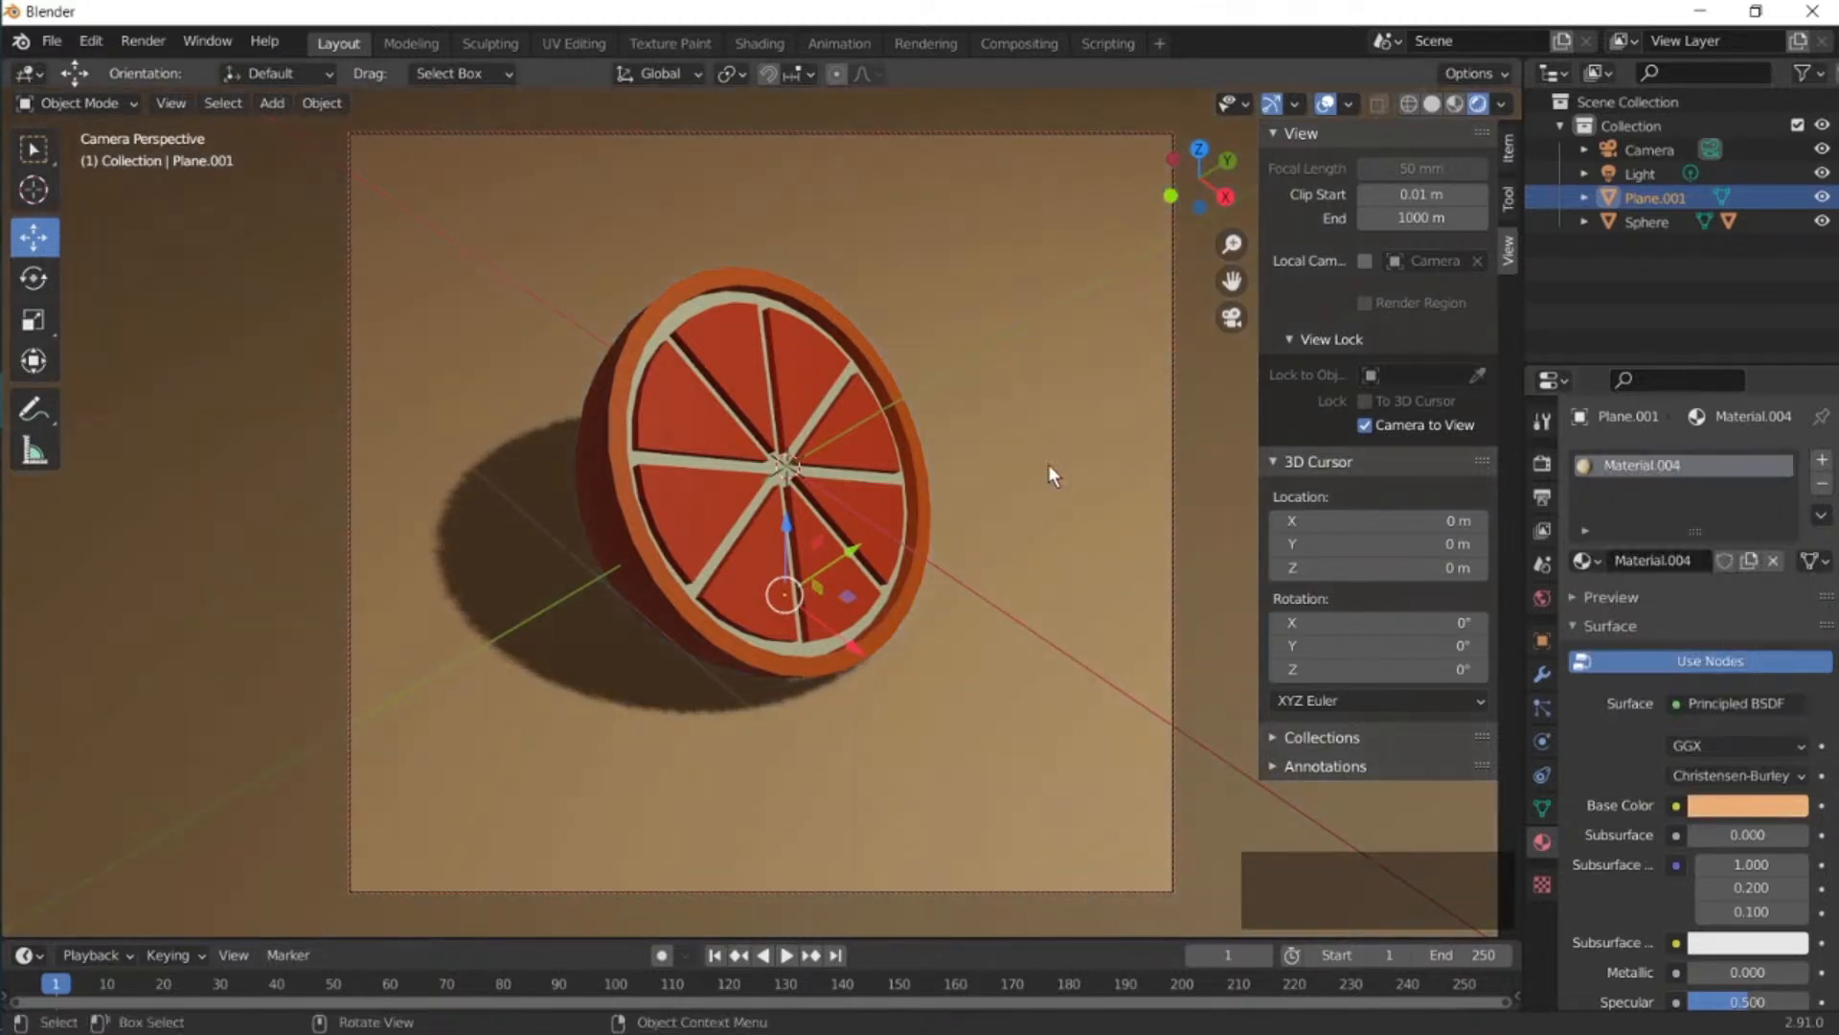
click(525, 378)
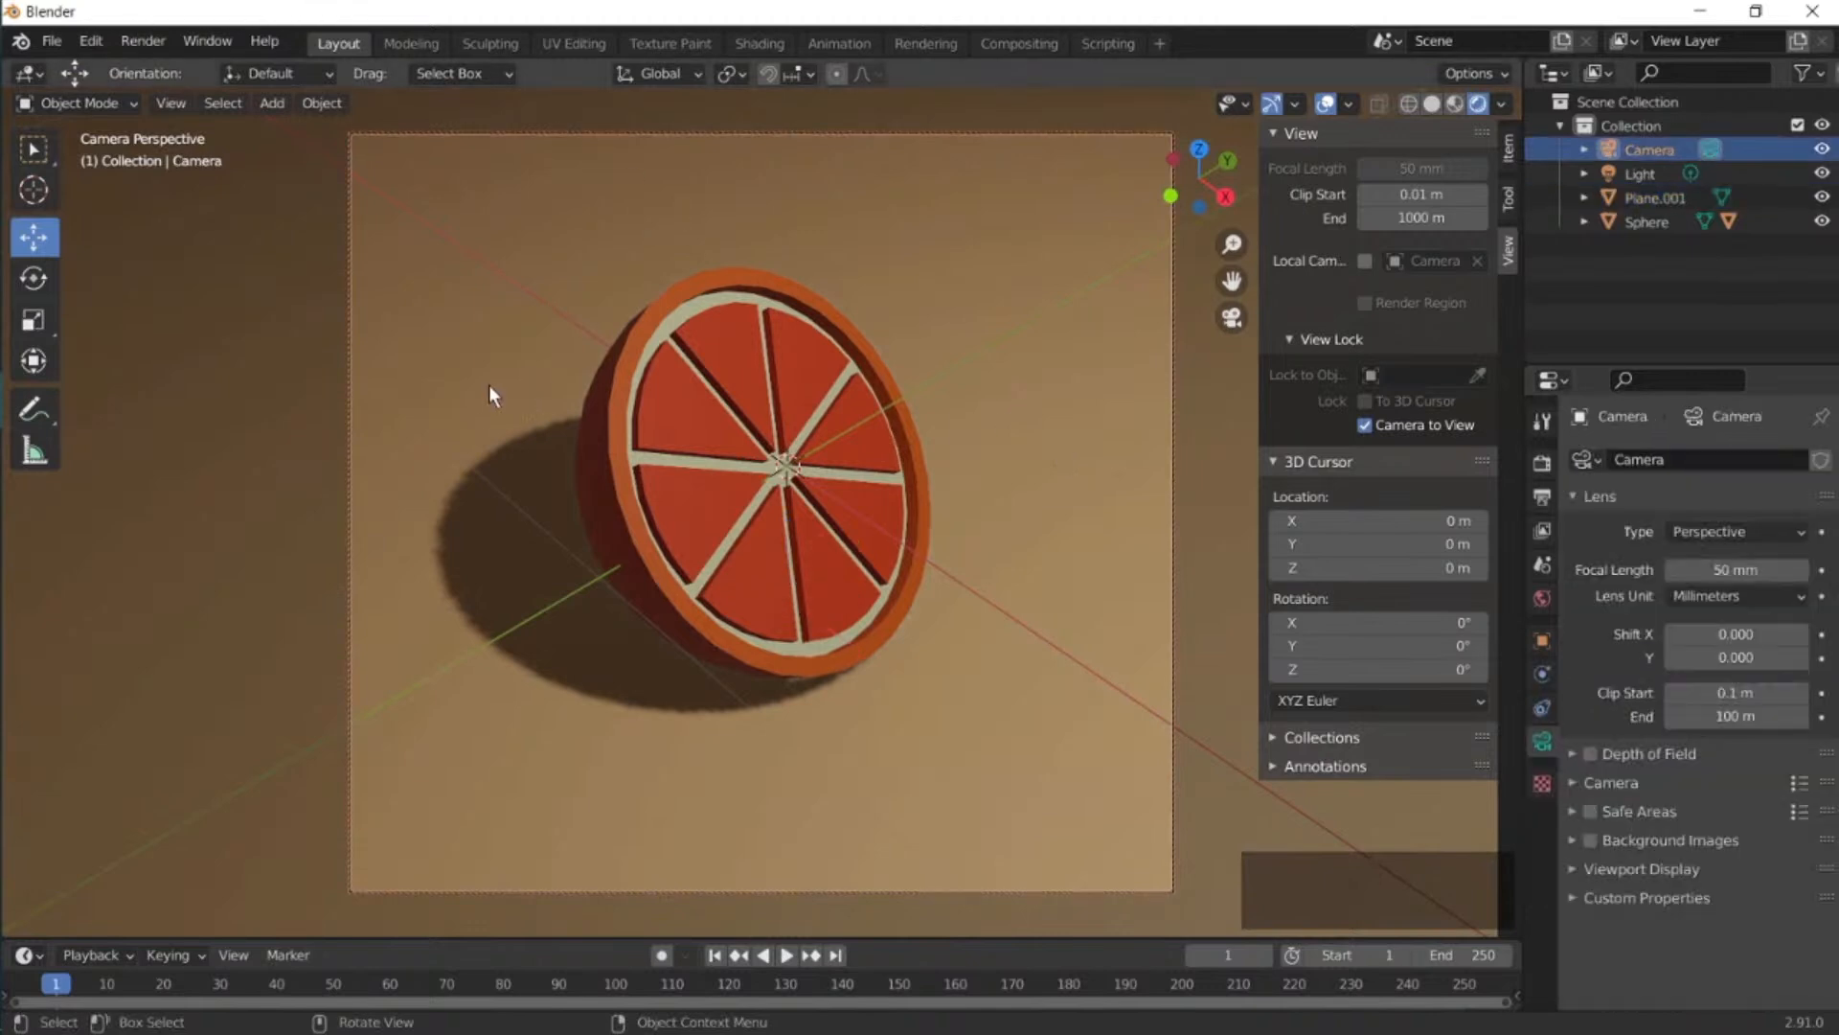
Render the scene as an image, then pull the camera back so the orange half appears smaller in the frame.
click(158, 43)
click(180, 72)
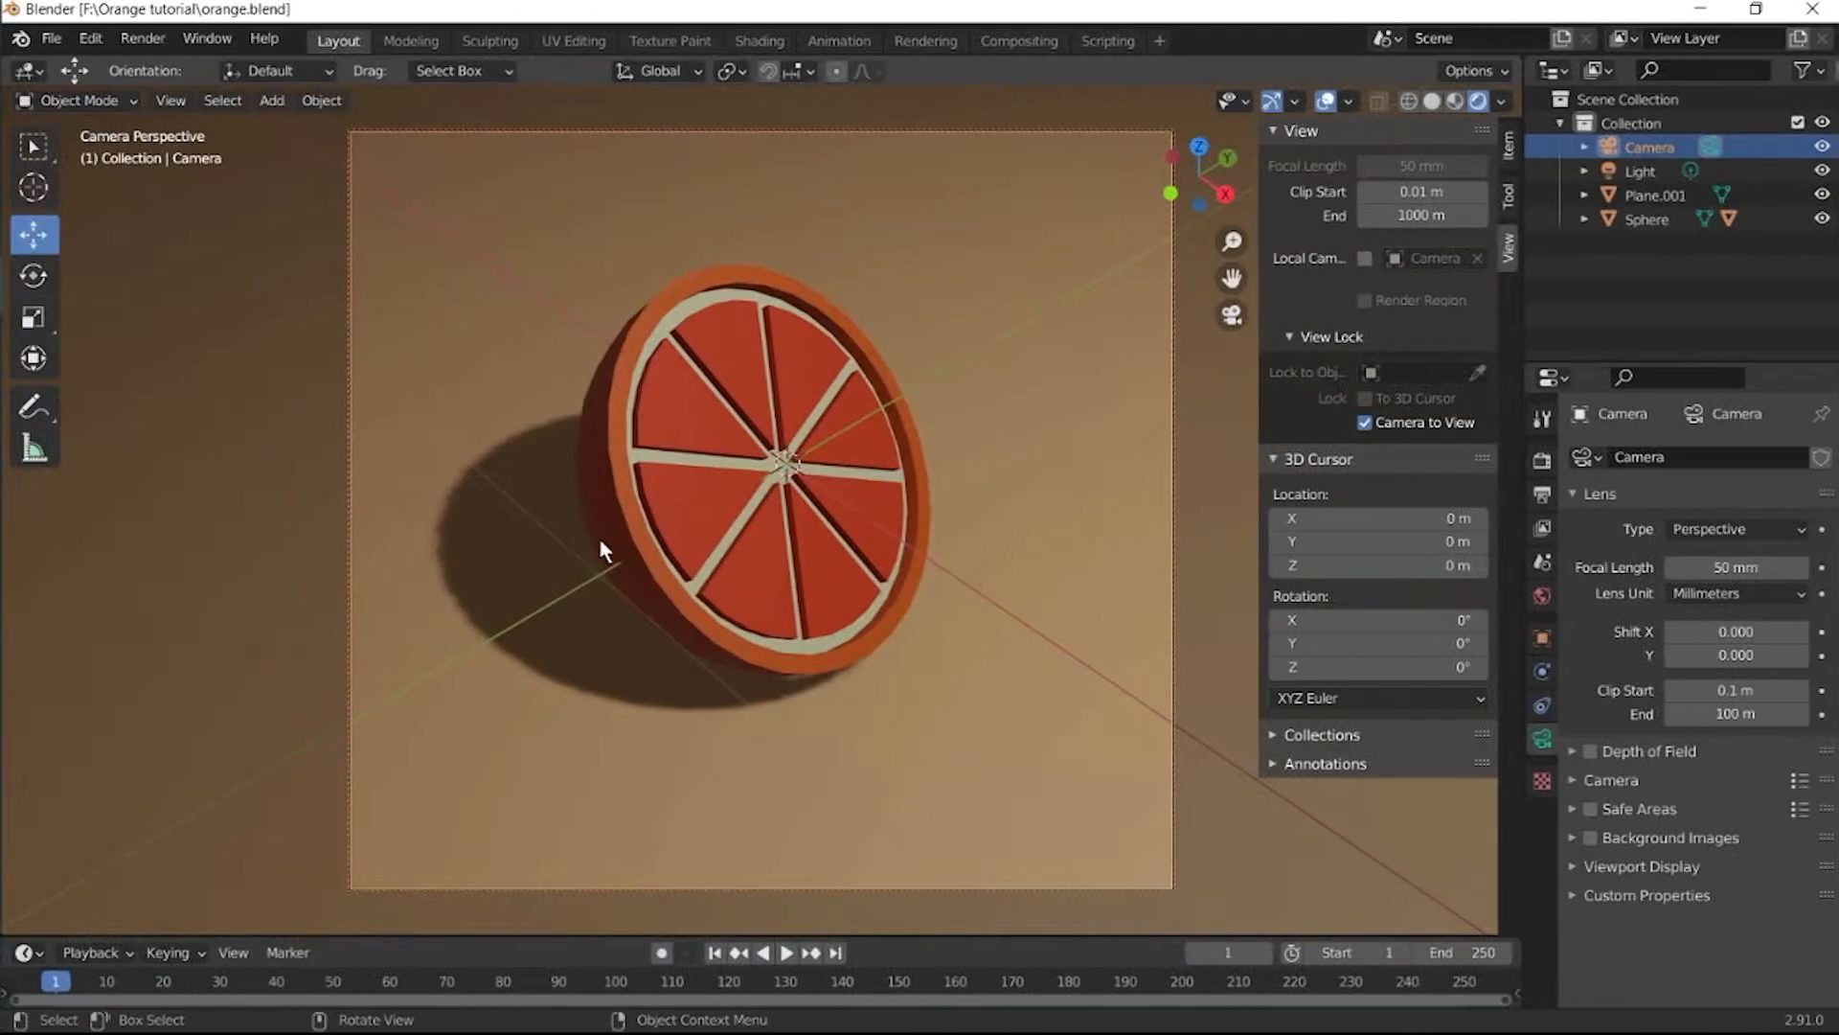
click(619, 525)
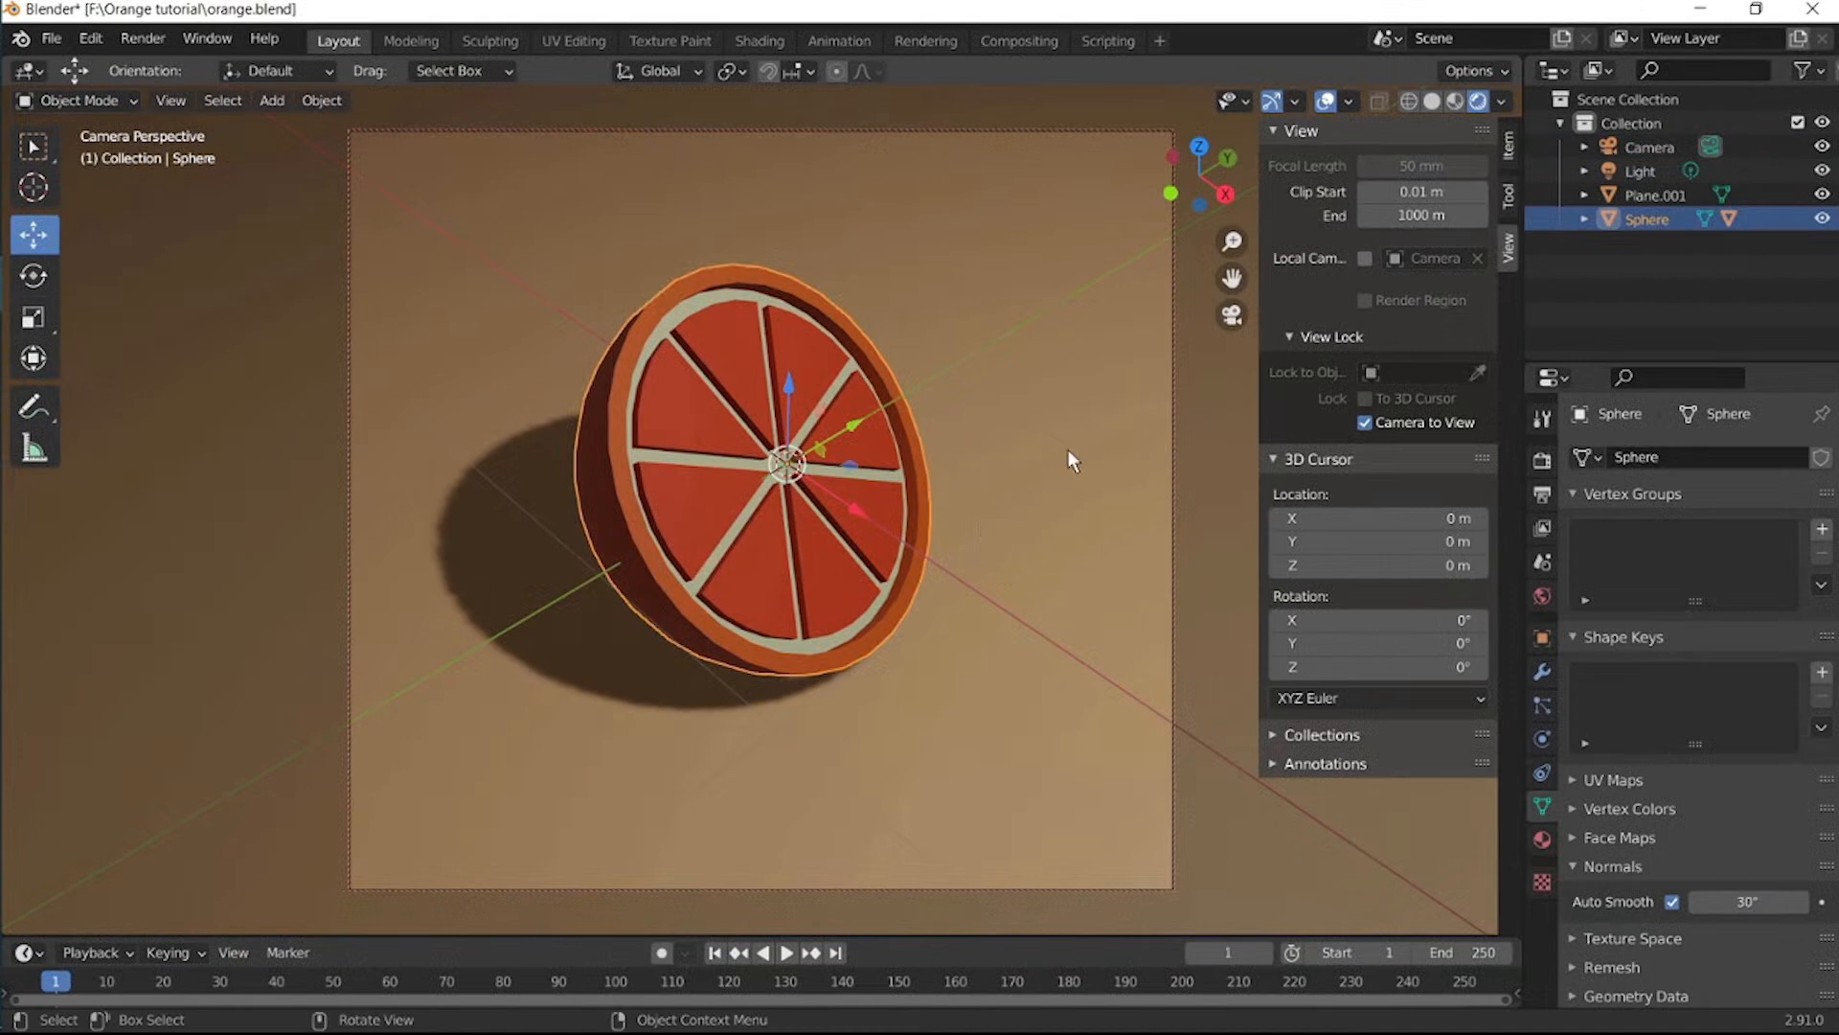
drag(1242, 231, 1241, 314)
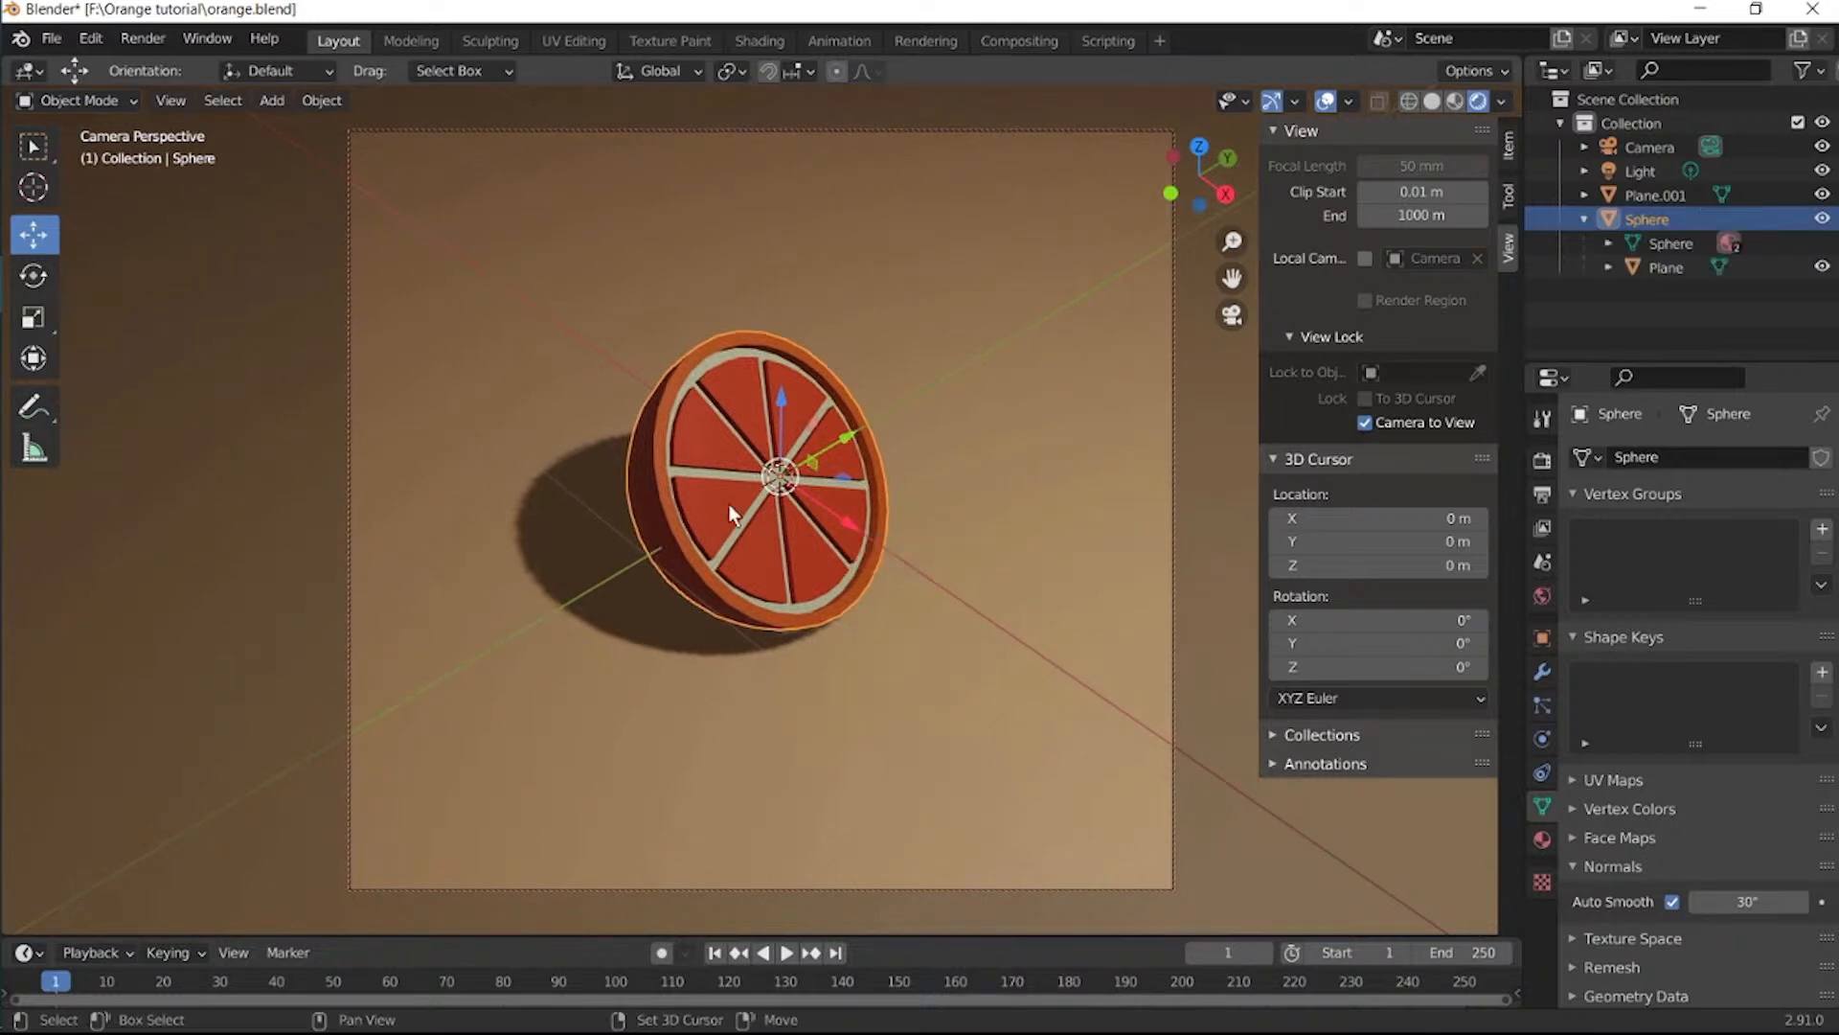
Duplicate the orange half together with its wedges and rotate the copy around the global Z axis.
click(730, 514)
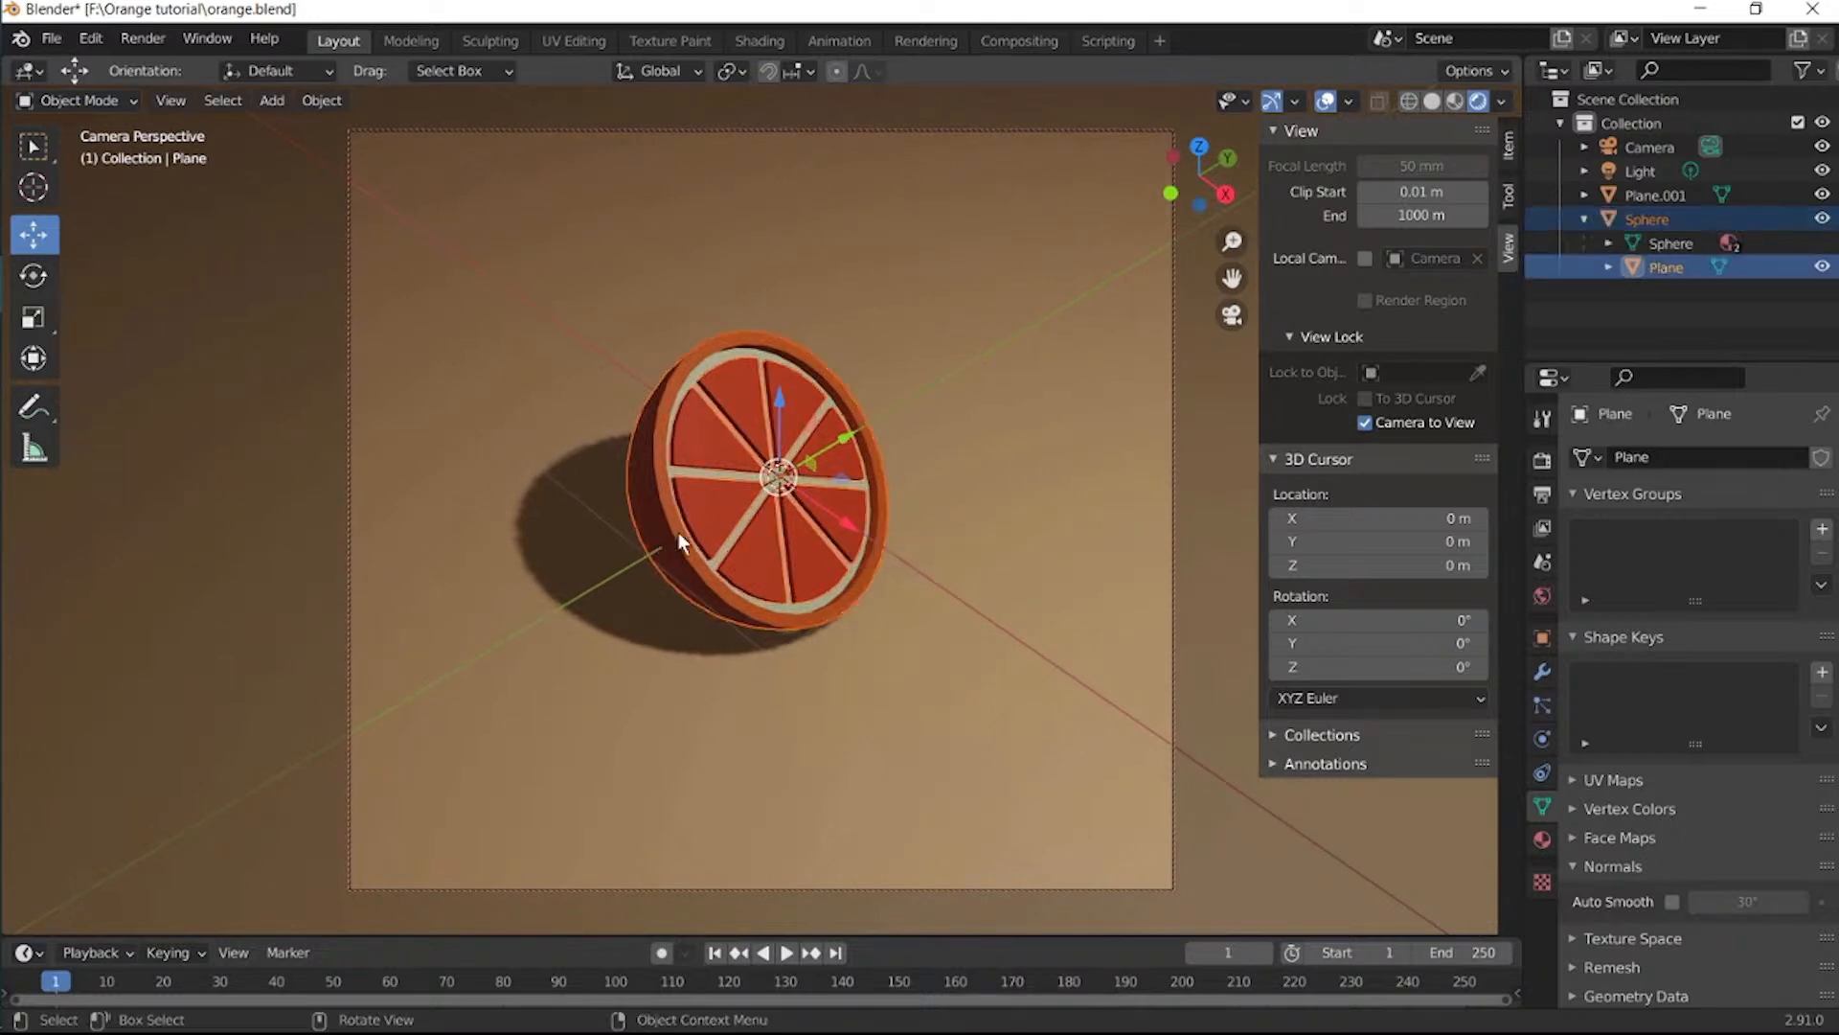
key(shift+d)
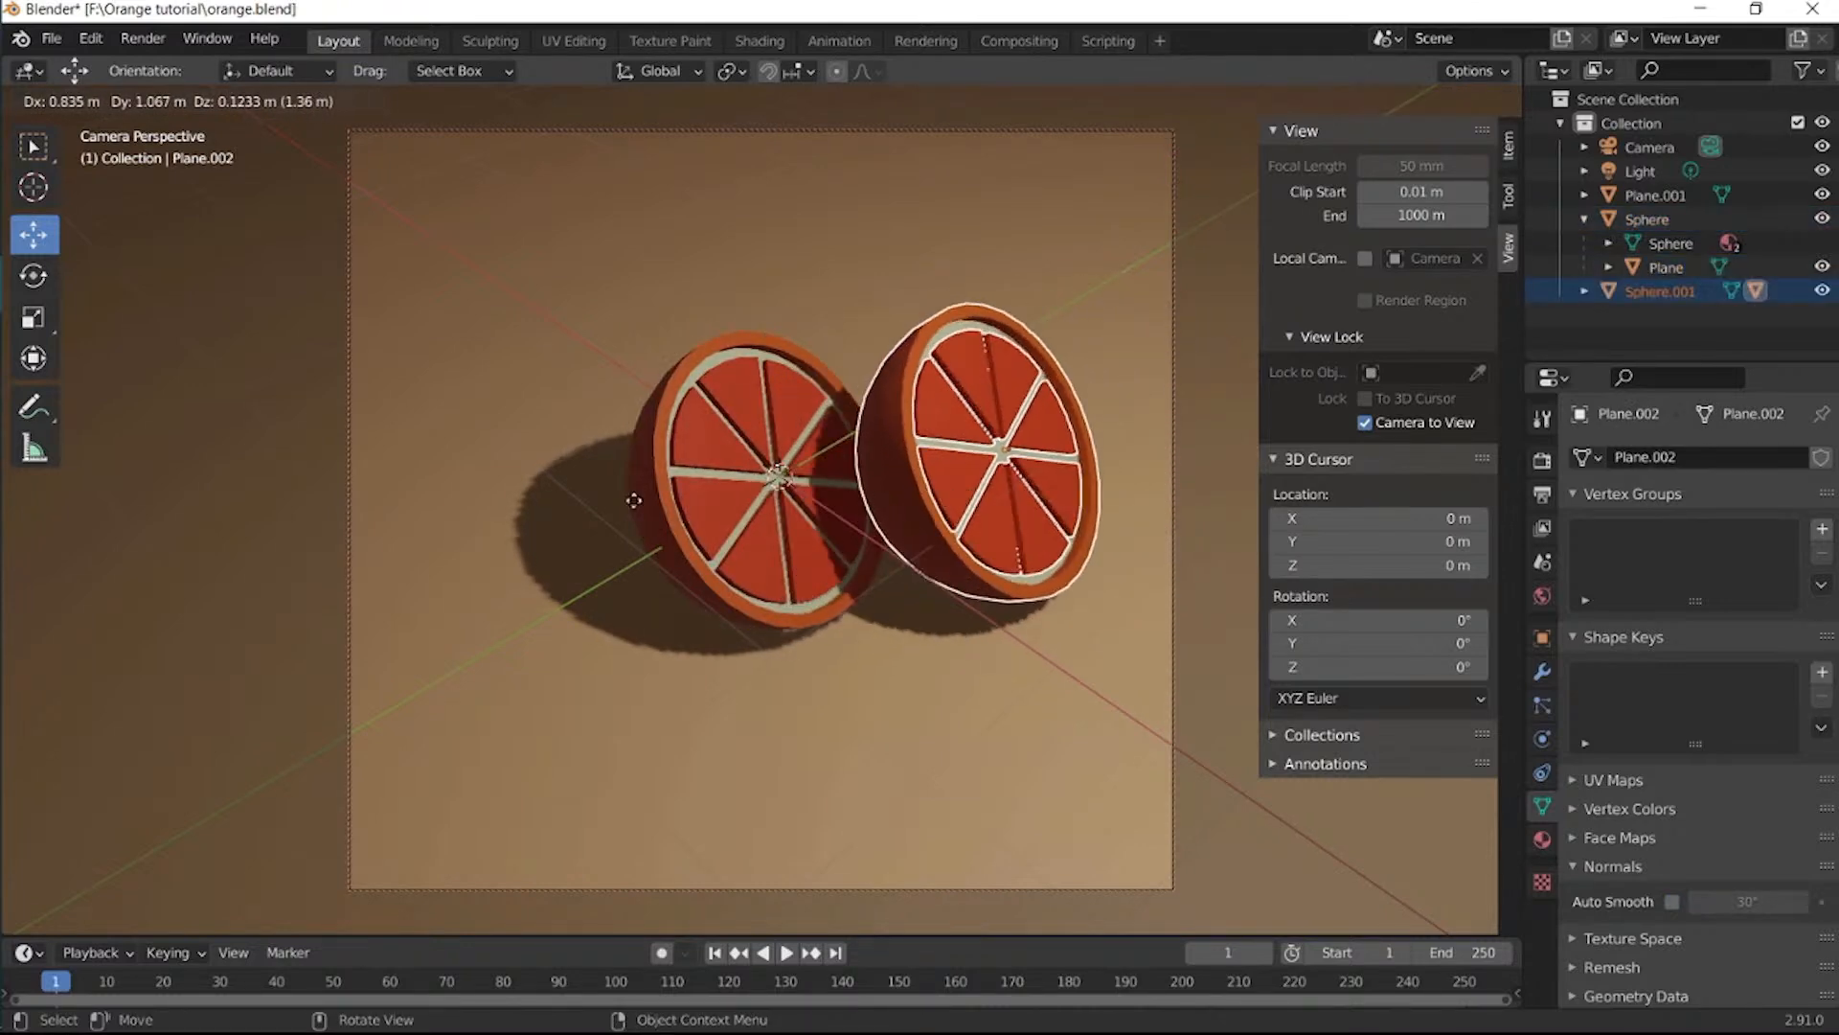
key(r)
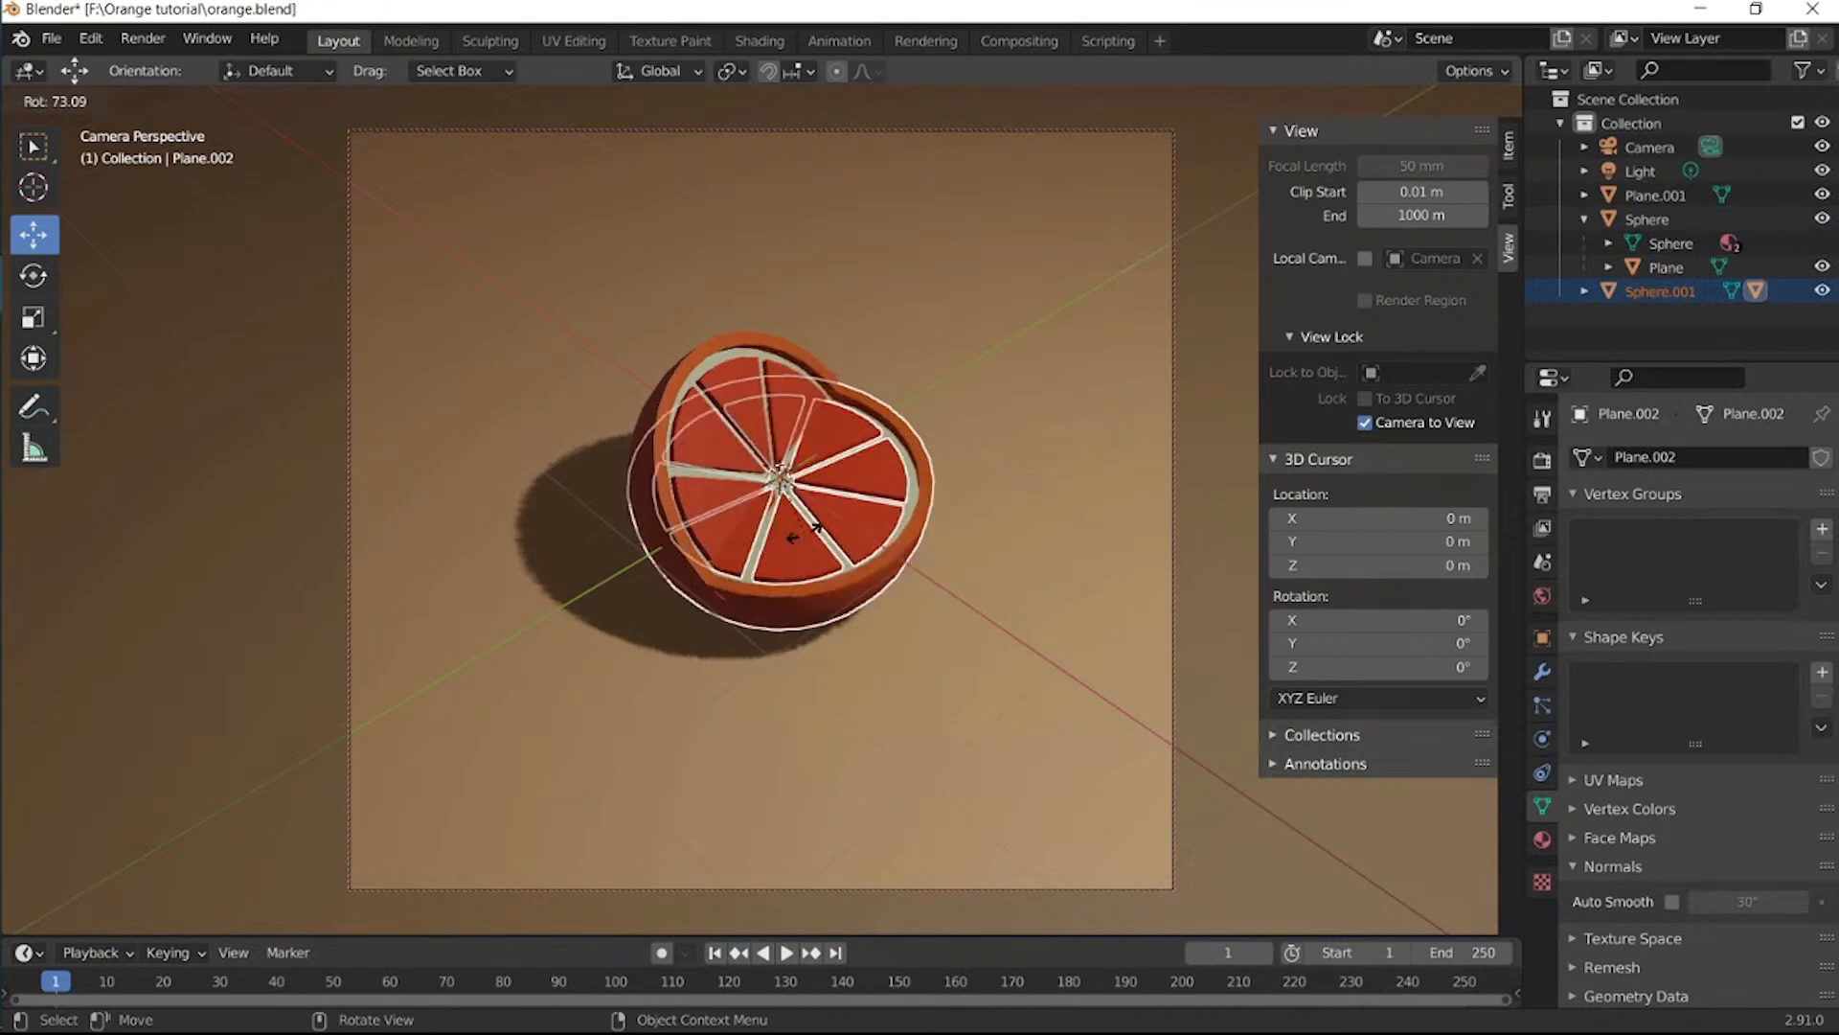
key(z)
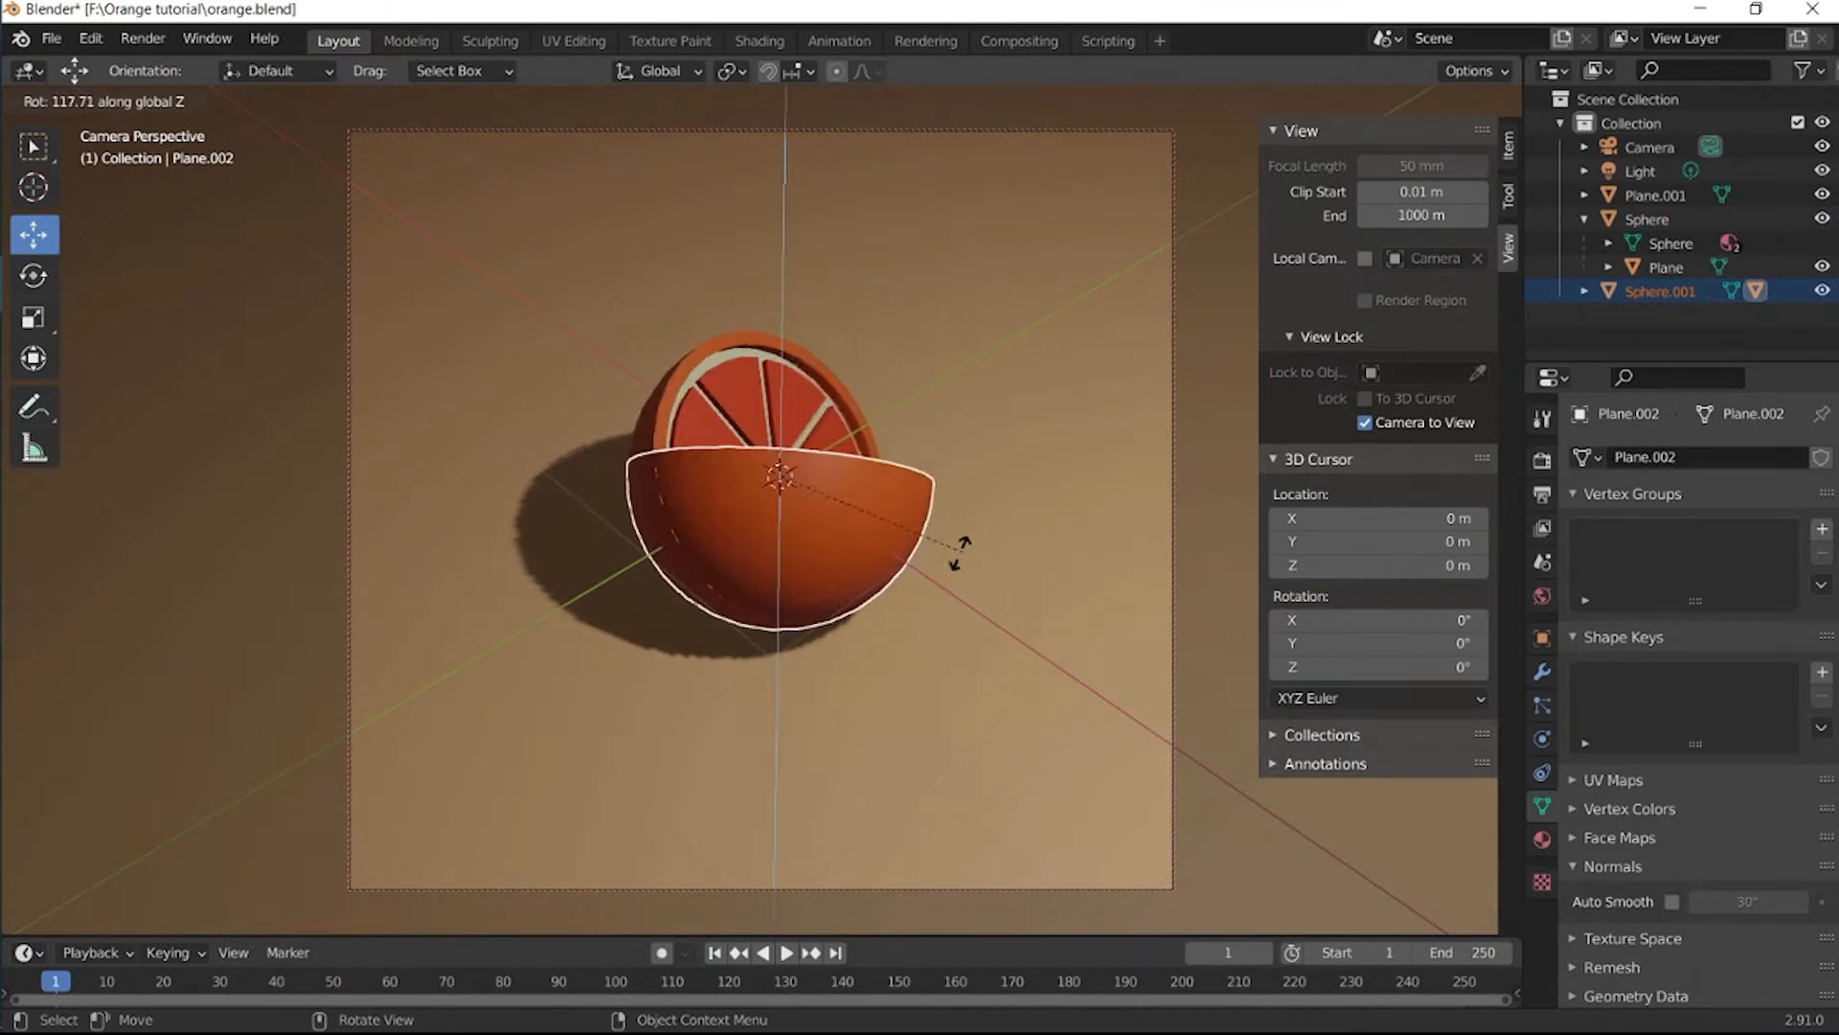
click(529, 553)
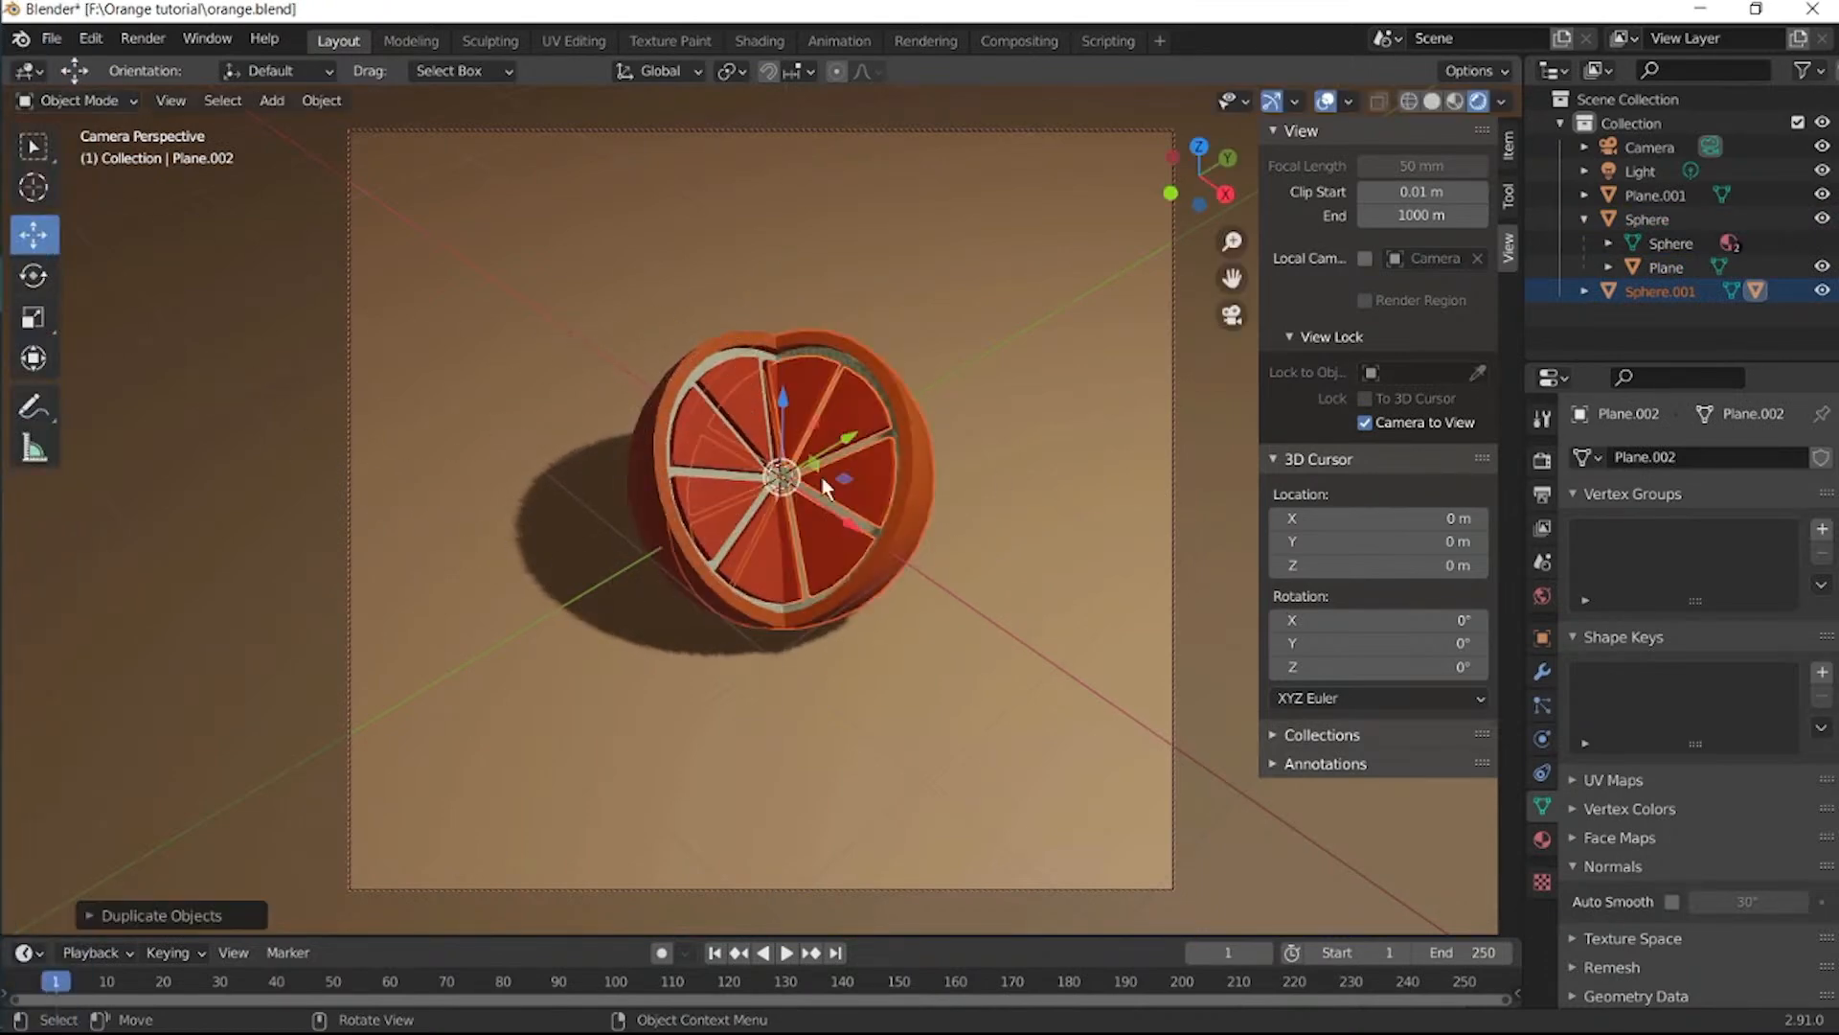
Move the original orange half and its duplicate apart in opposite directions along Y, adjusting the original along X as well.
click(756, 412)
key(g)
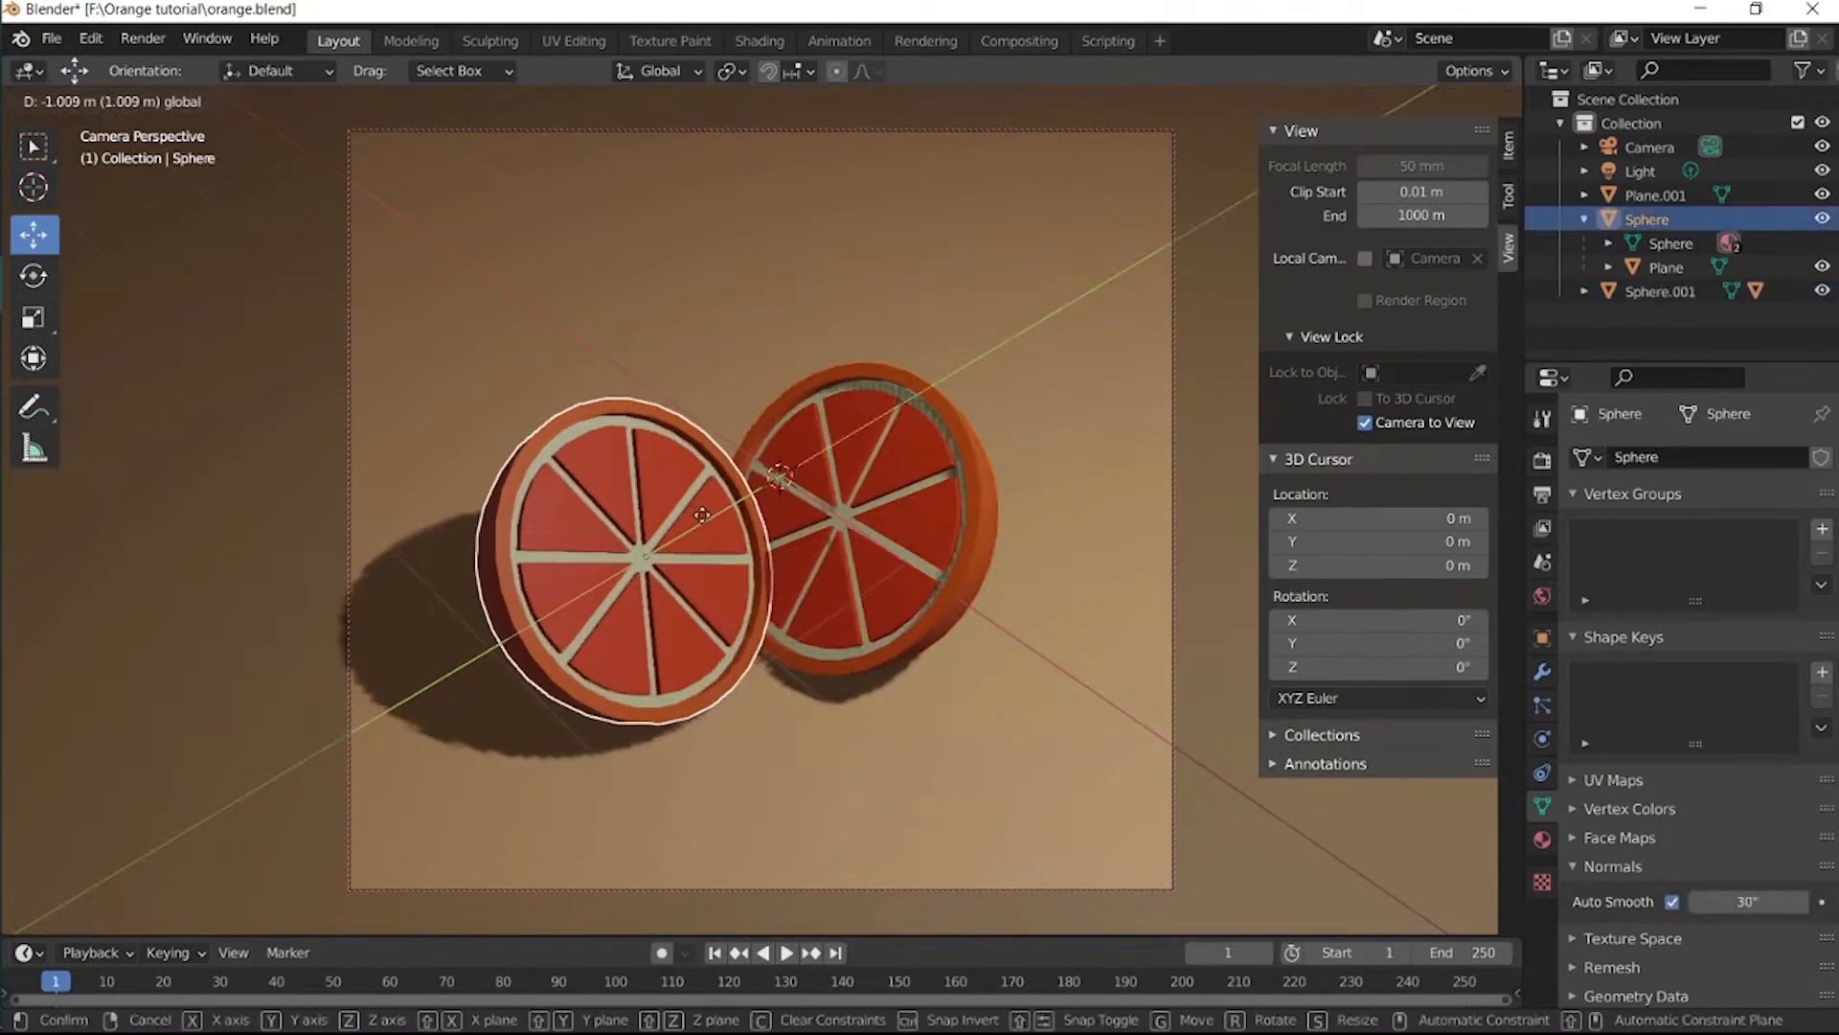
drag(702, 515, 702, 517)
drag(700, 594, 646, 558)
drag(647, 483, 689, 459)
click(975, 577)
drag(898, 484, 983, 429)
Rotate the original orange half about 26° around Z and nudge it along X and Y.
click(584, 635)
key(r)
key(z)
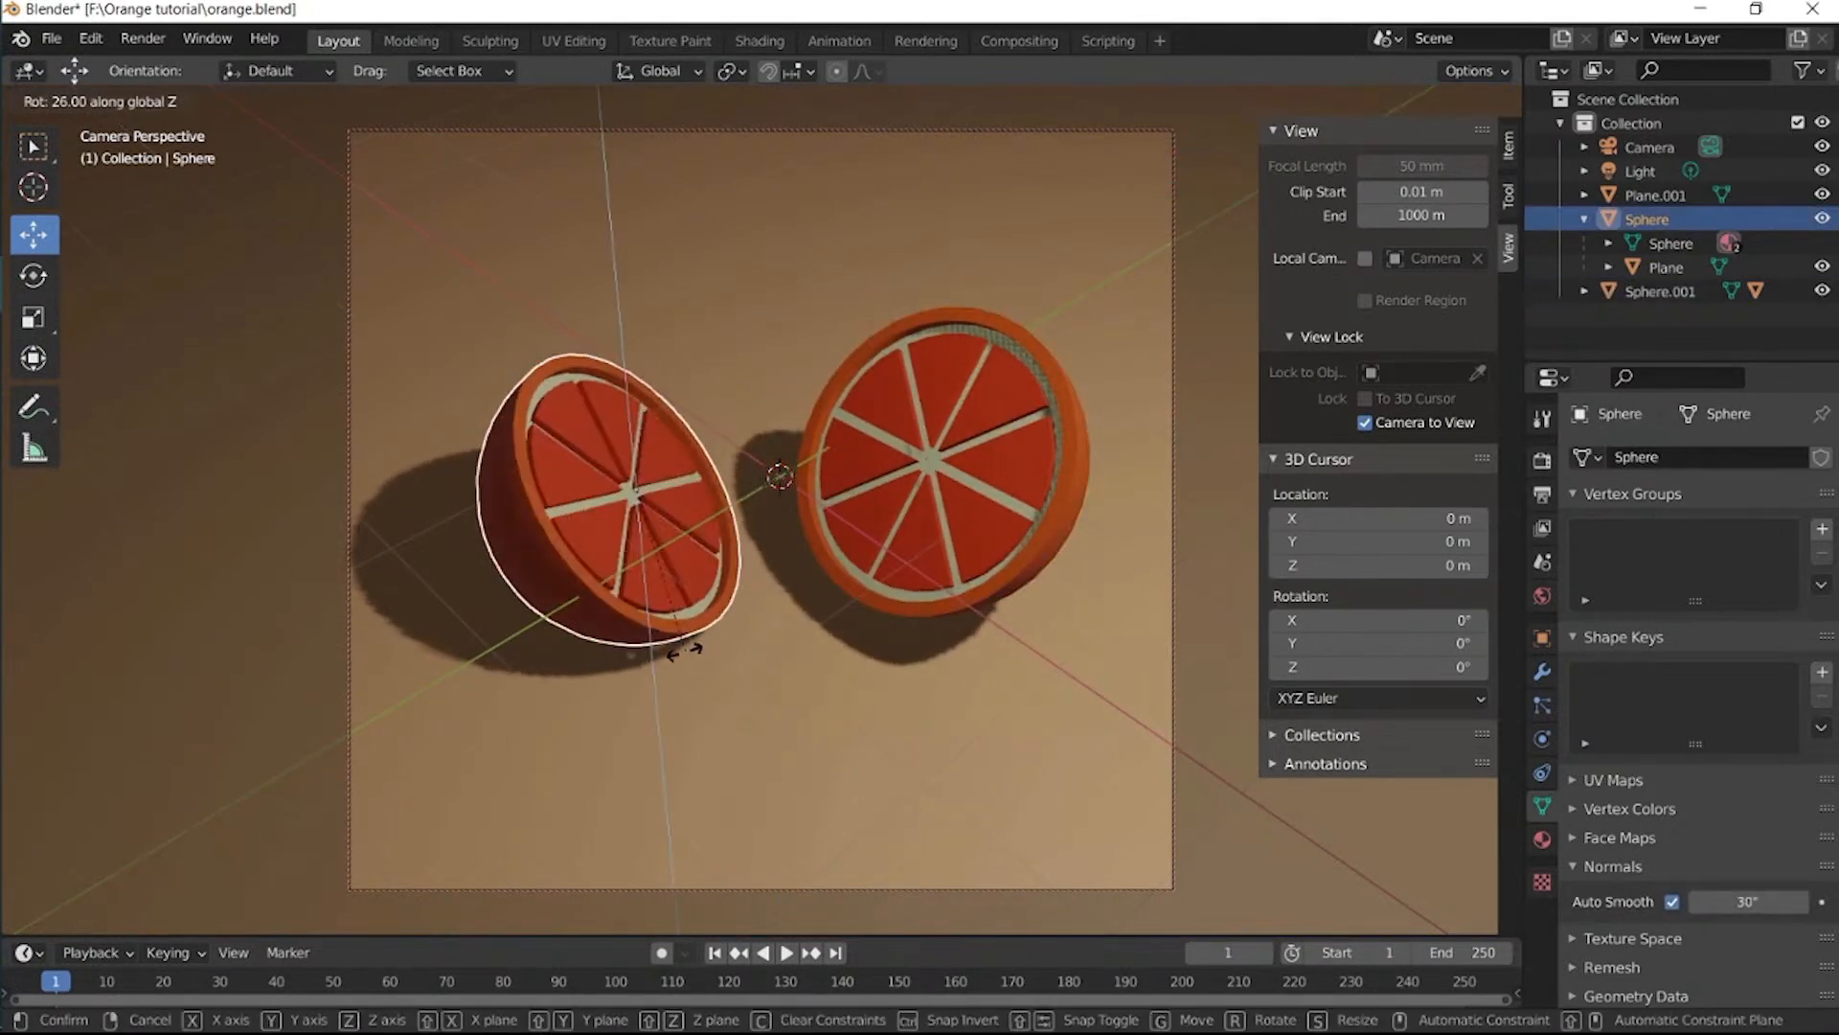
click(661, 648)
drag(688, 532, 681, 526)
drag(683, 454, 706, 440)
Rotate the duplicate orange half about 9° around Z and readjust both halves' positions along X and Y.
click(1075, 527)
key(r)
key(z)
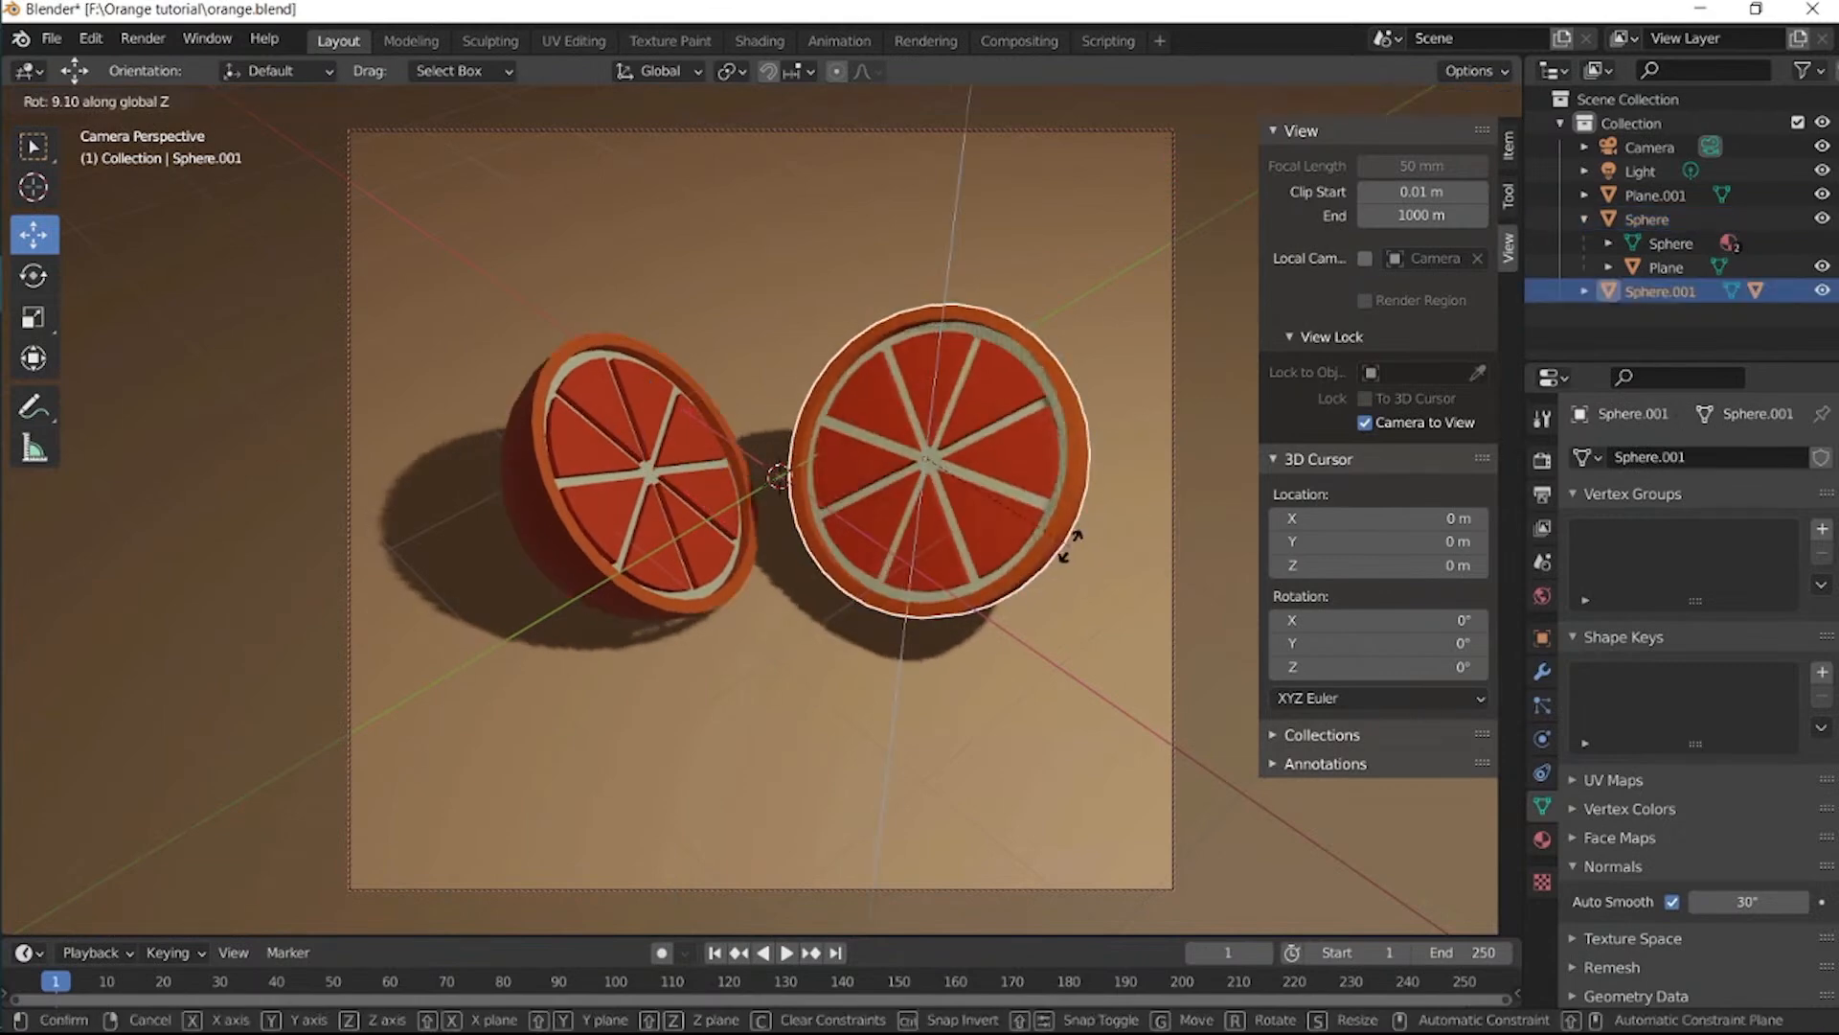
click(1069, 546)
drag(975, 501, 936, 474)
drag(943, 399, 956, 392)
click(652, 636)
drag(702, 509, 743, 538)
drag(745, 469, 726, 480)
Turn the duplicate orange half slightly in the camera view and around Z, and nudge it along X and Y.
click(975, 555)
key(r)
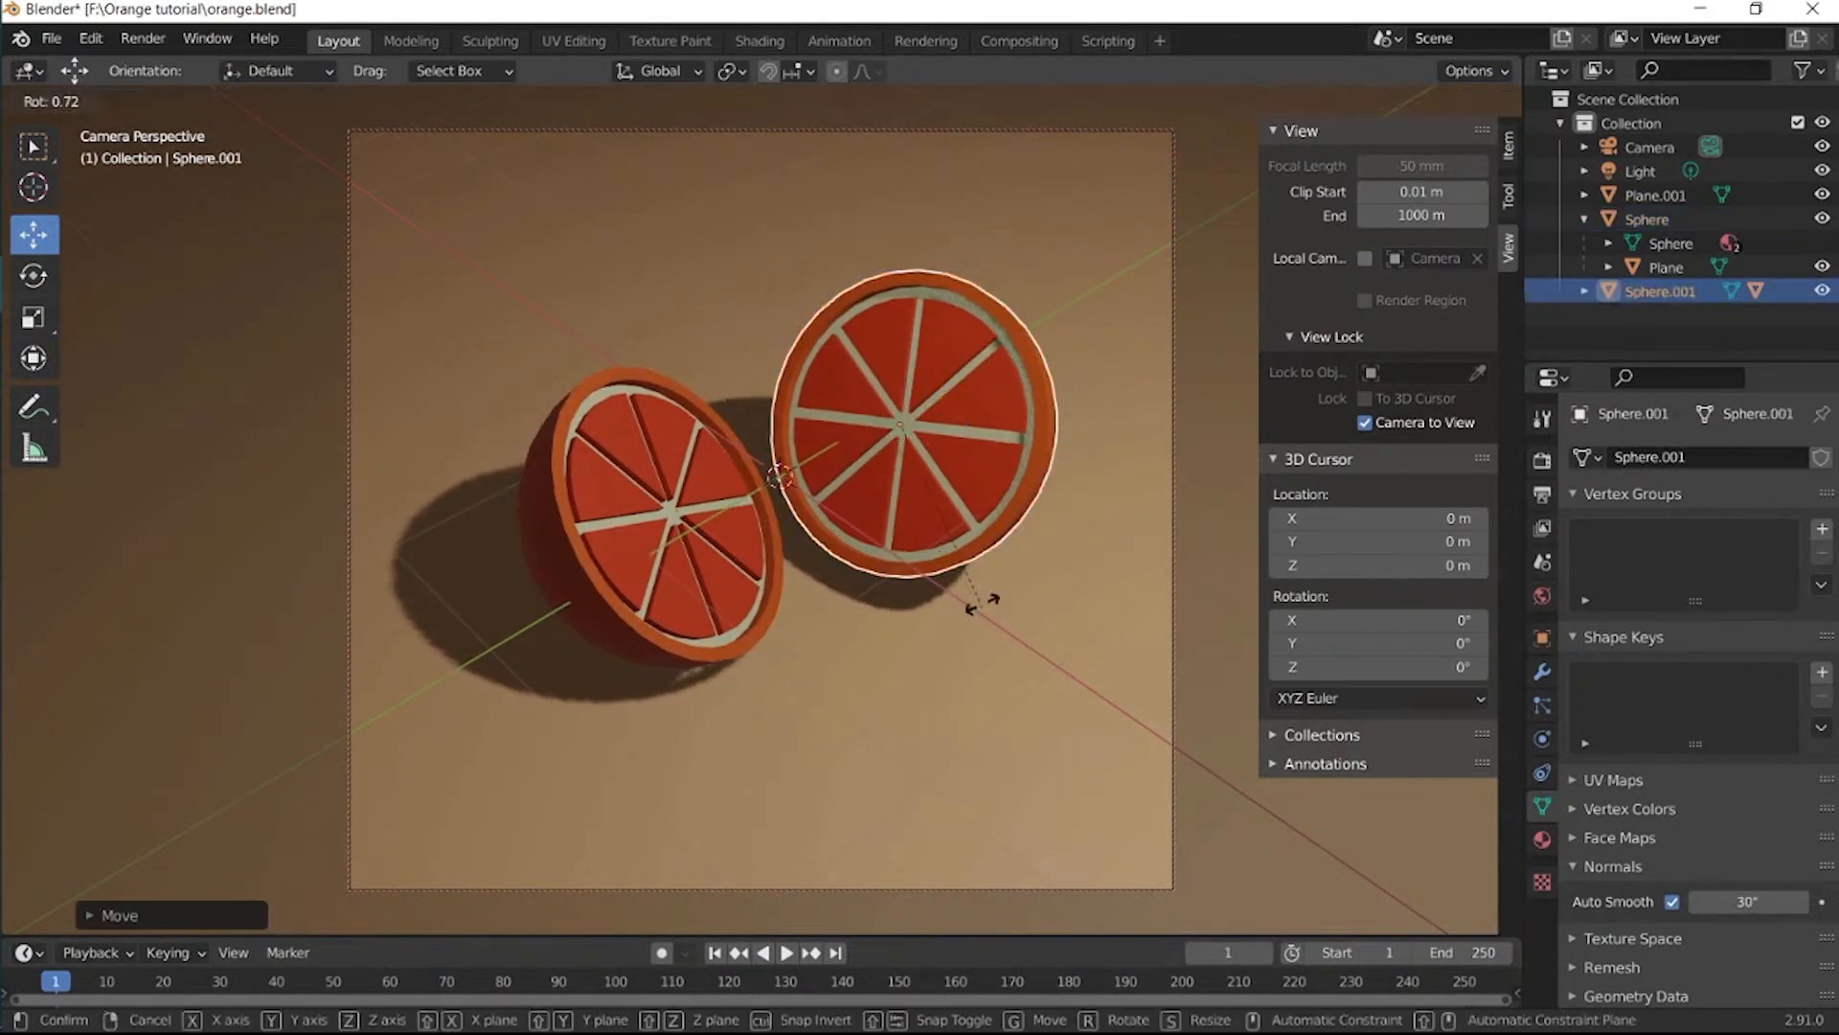
click(1004, 583)
key(r)
key(z)
click(1026, 555)
drag(977, 467, 971, 465)
drag(943, 398, 956, 391)
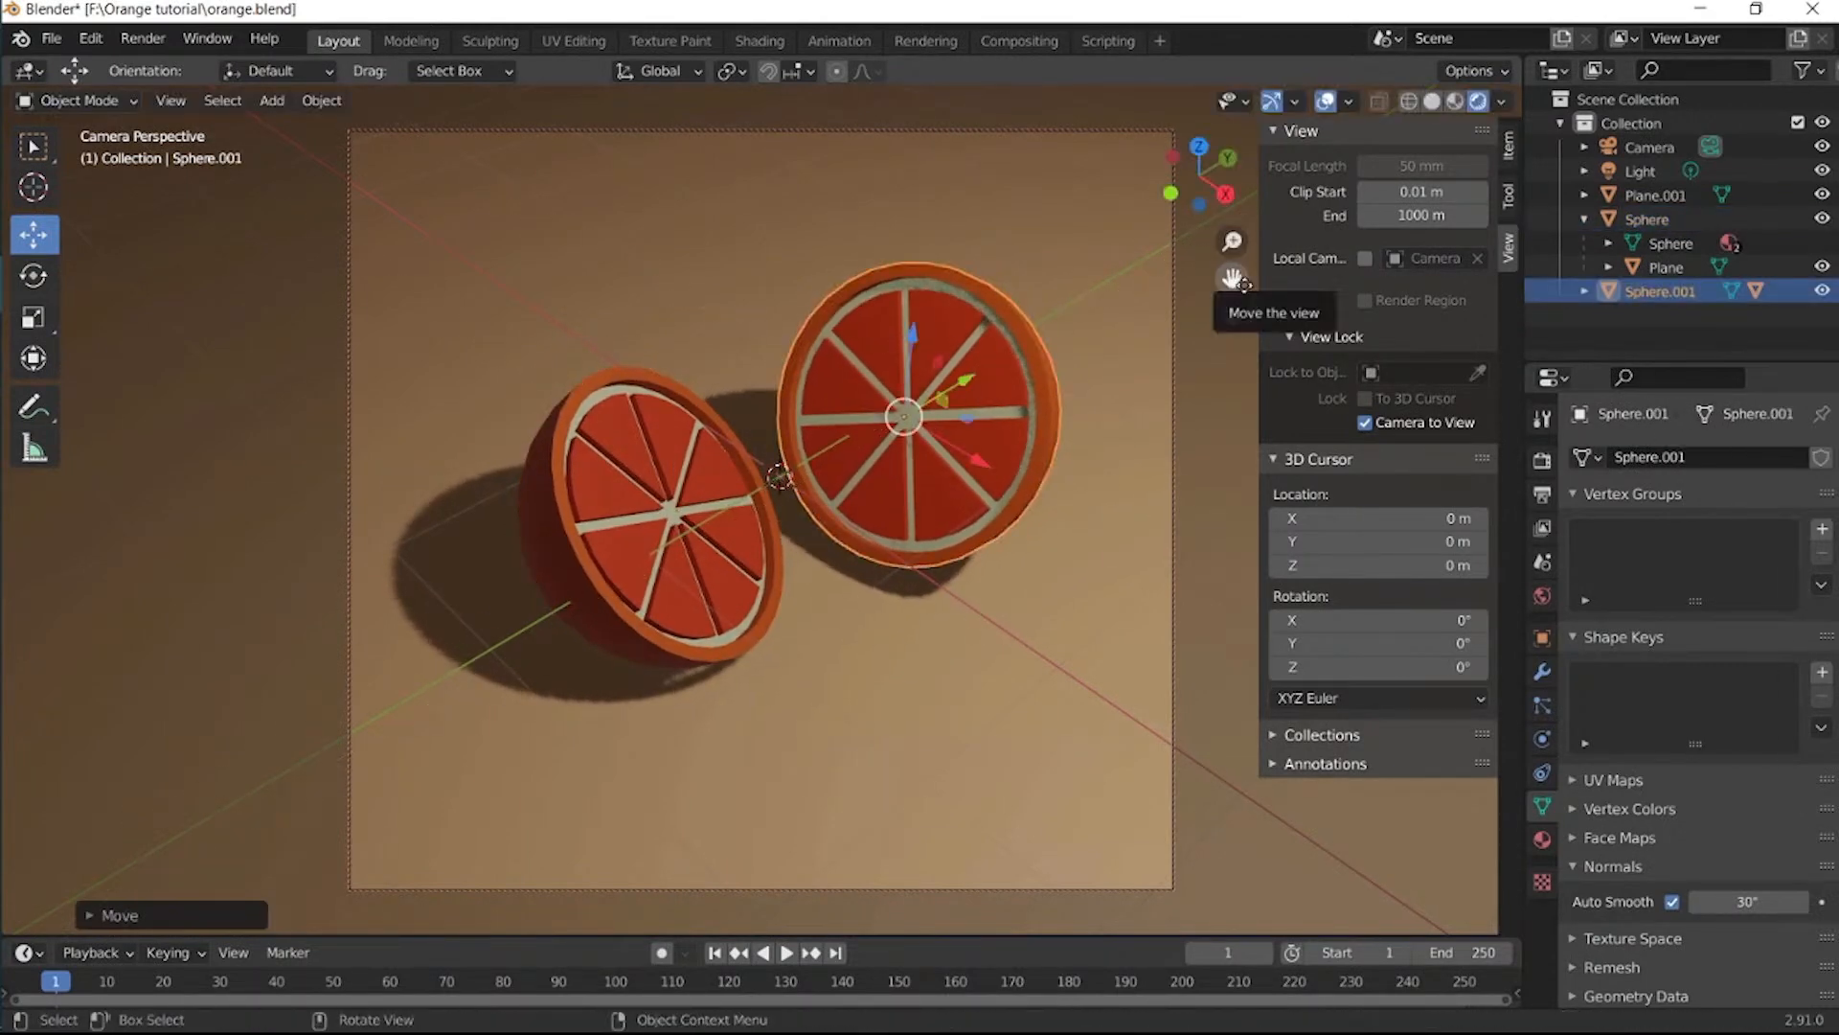
Reframe the camera around both orange halves and make the timeline area taller.
mouse_move(1236, 280)
mouse_down()
mouse_move(1212, 275)
mouse_move(1243, 285)
mouse_move(1232, 247)
mouse_up()
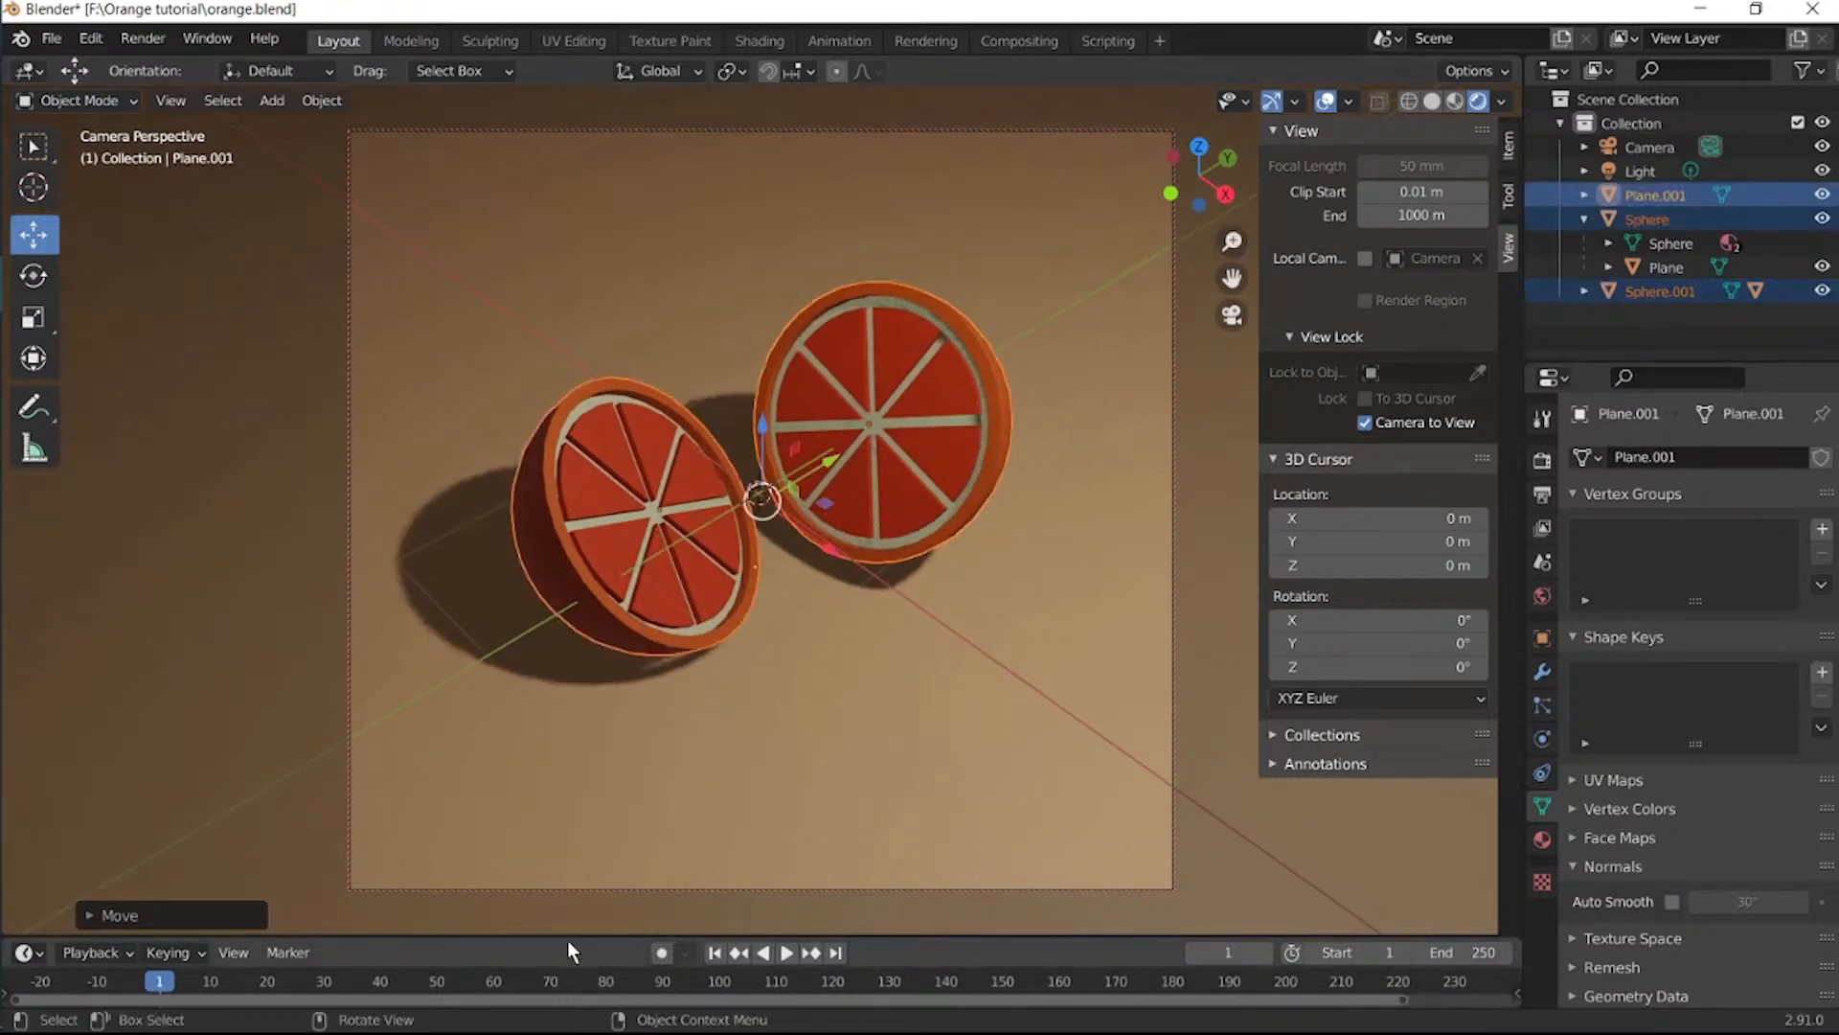
drag(568, 936, 569, 936)
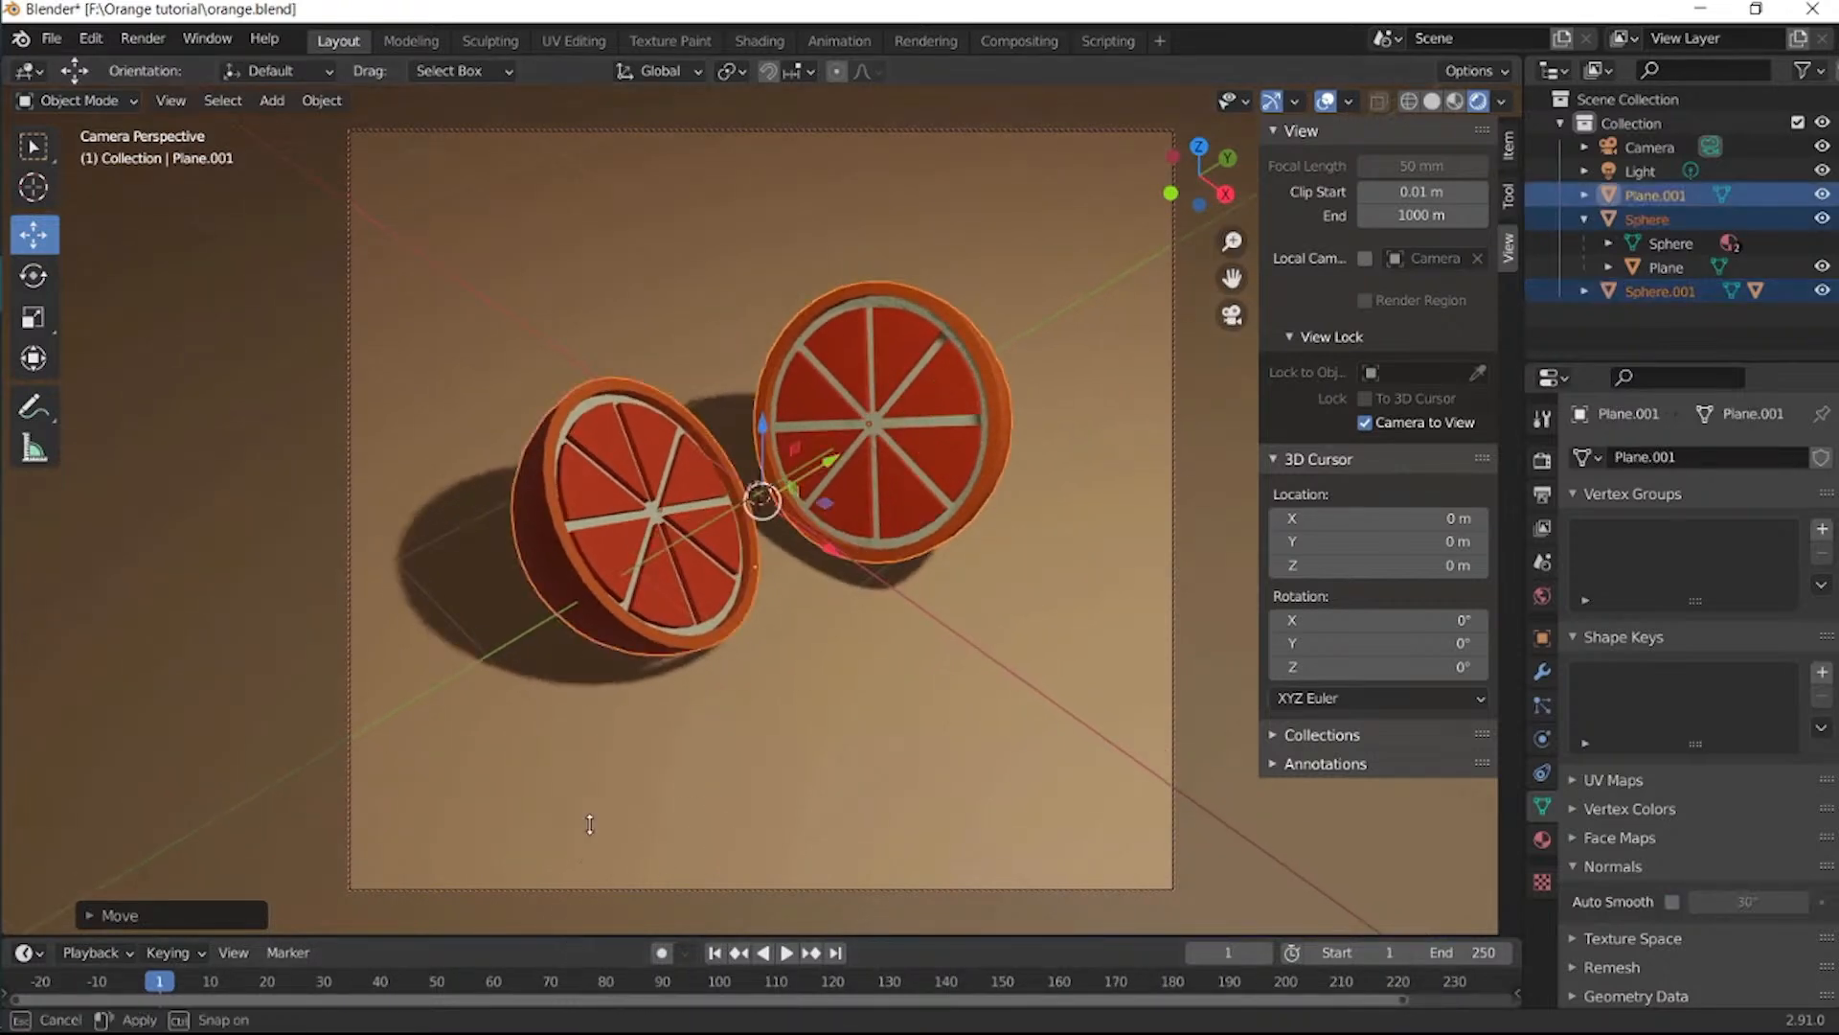
drag(590, 824, 624, 872)
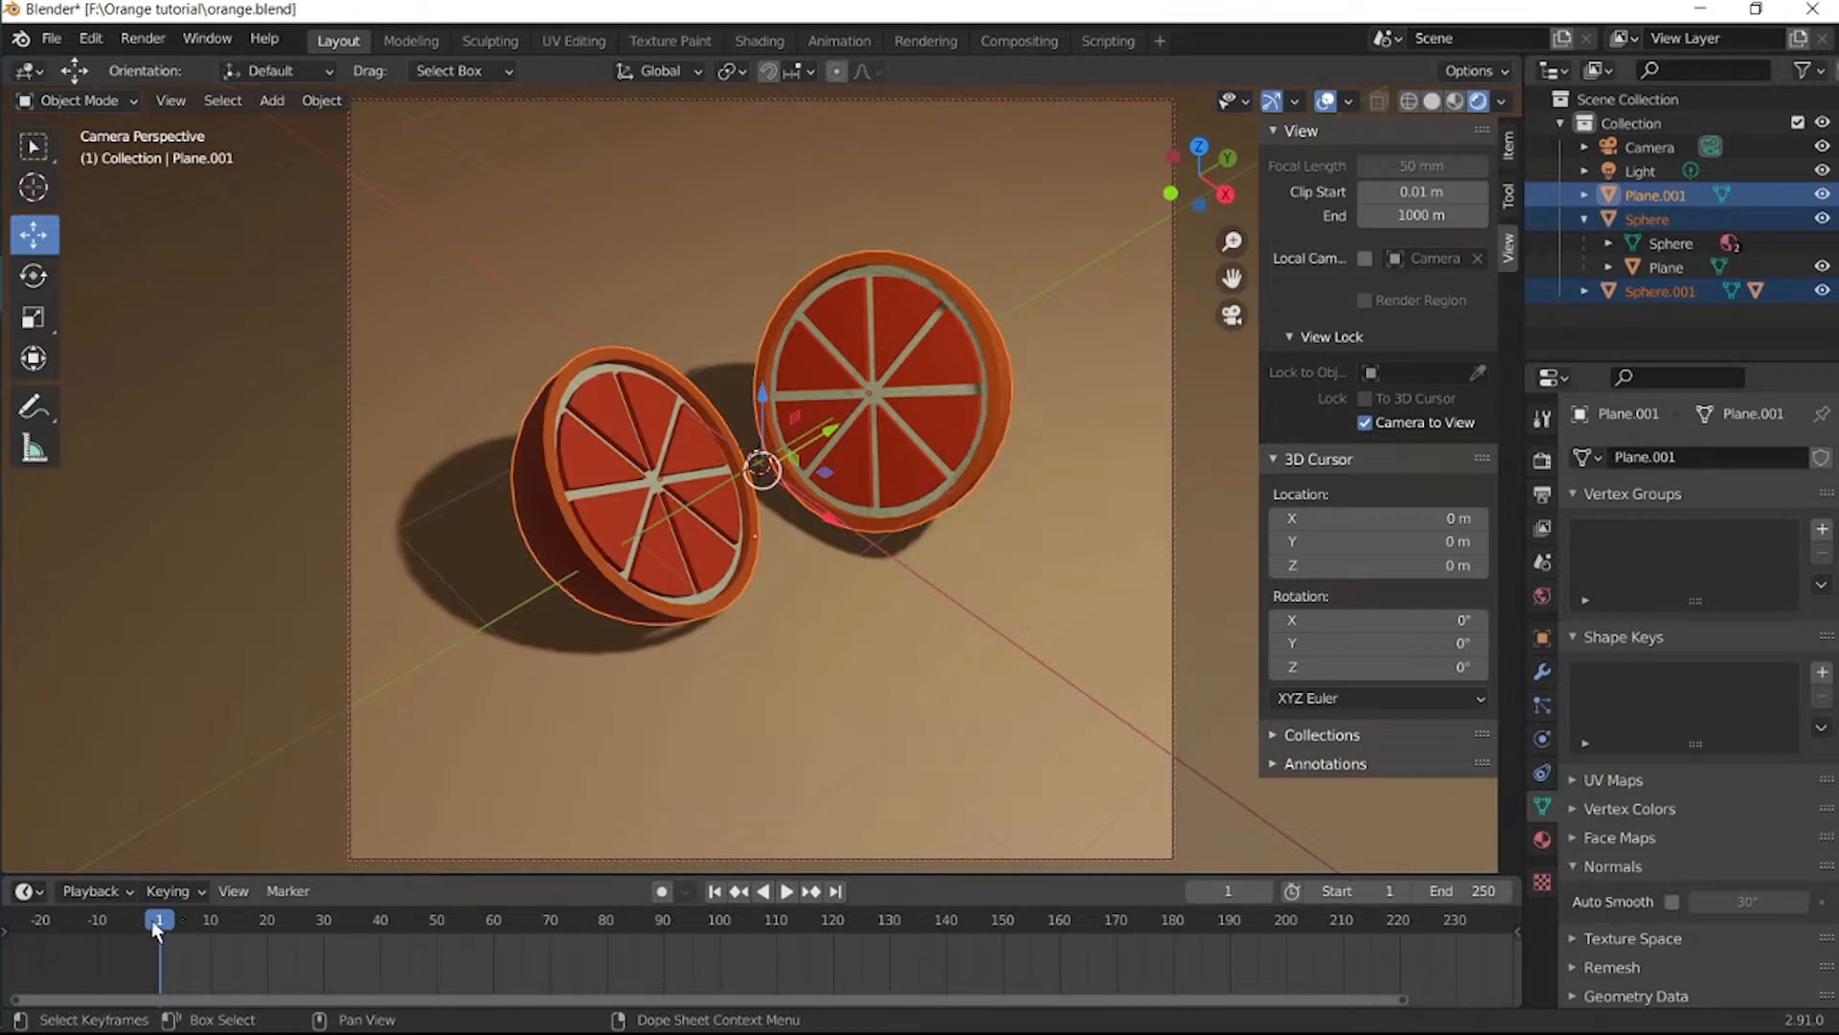
Set the original orange half's scale to 0 on X, Y and Z and keyframe the scale at frame 1.
click(544, 486)
click(1509, 146)
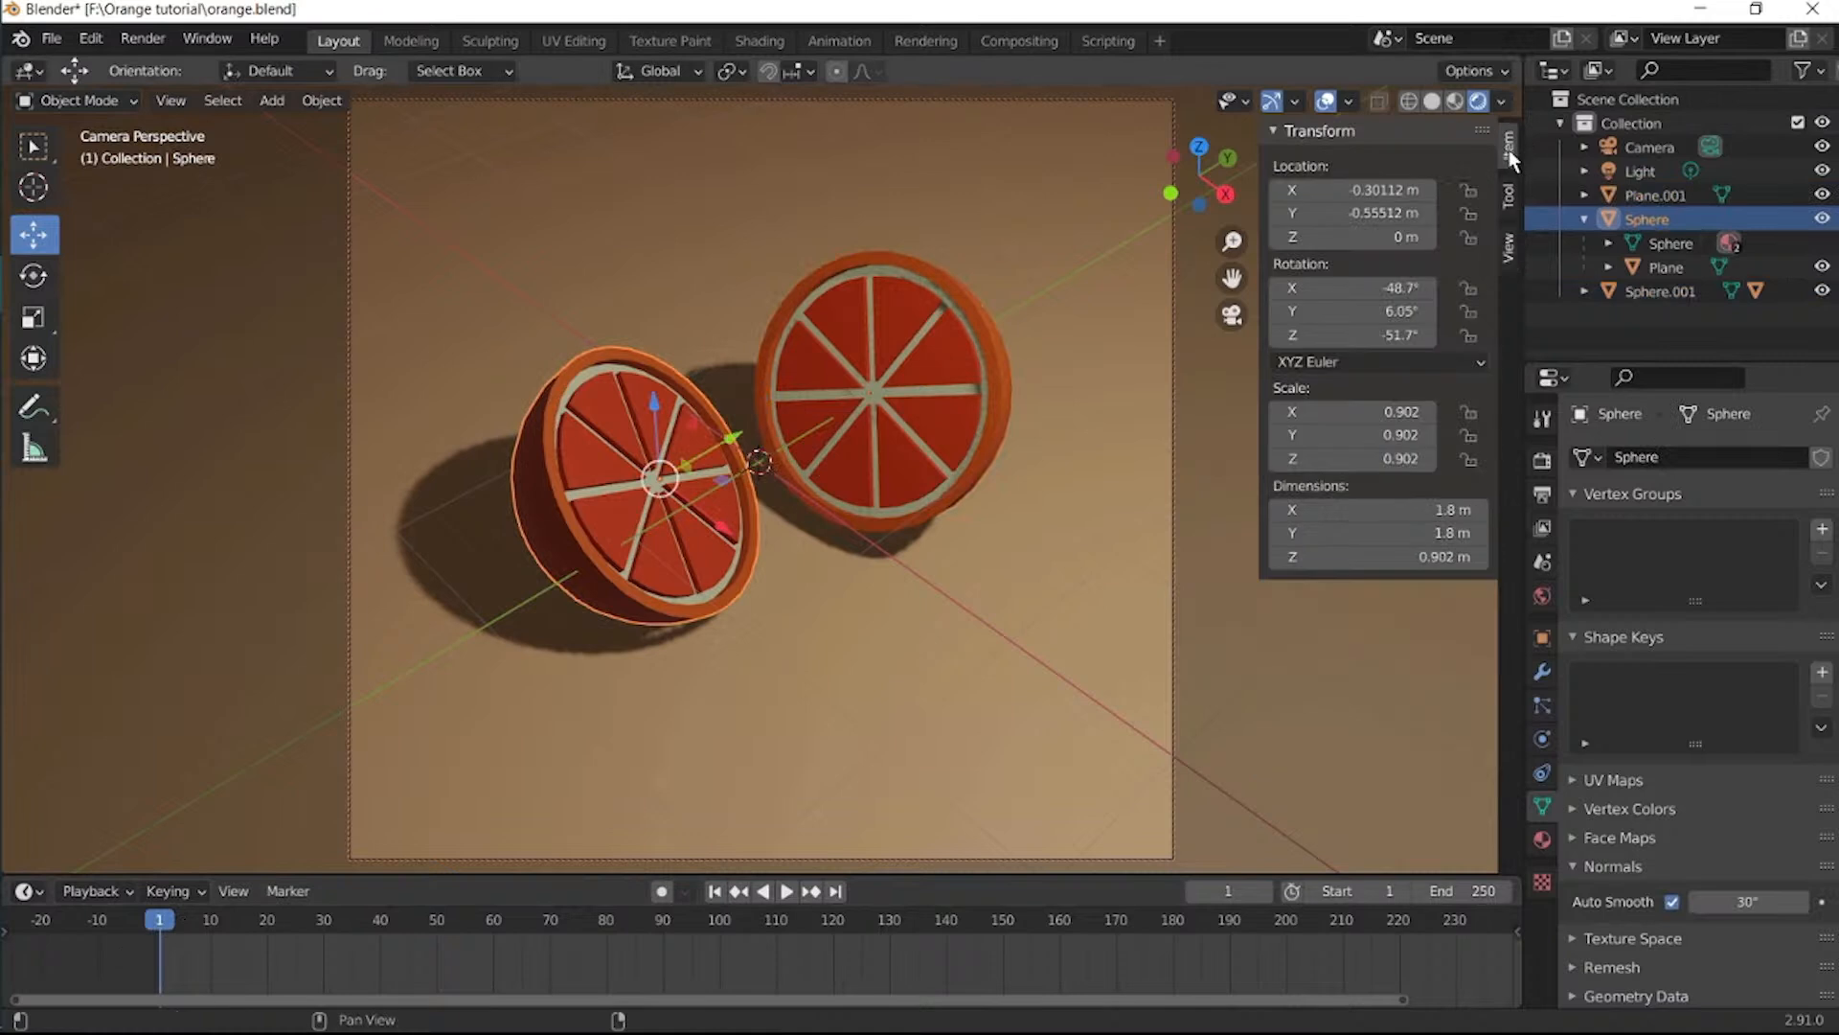
click(1364, 411)
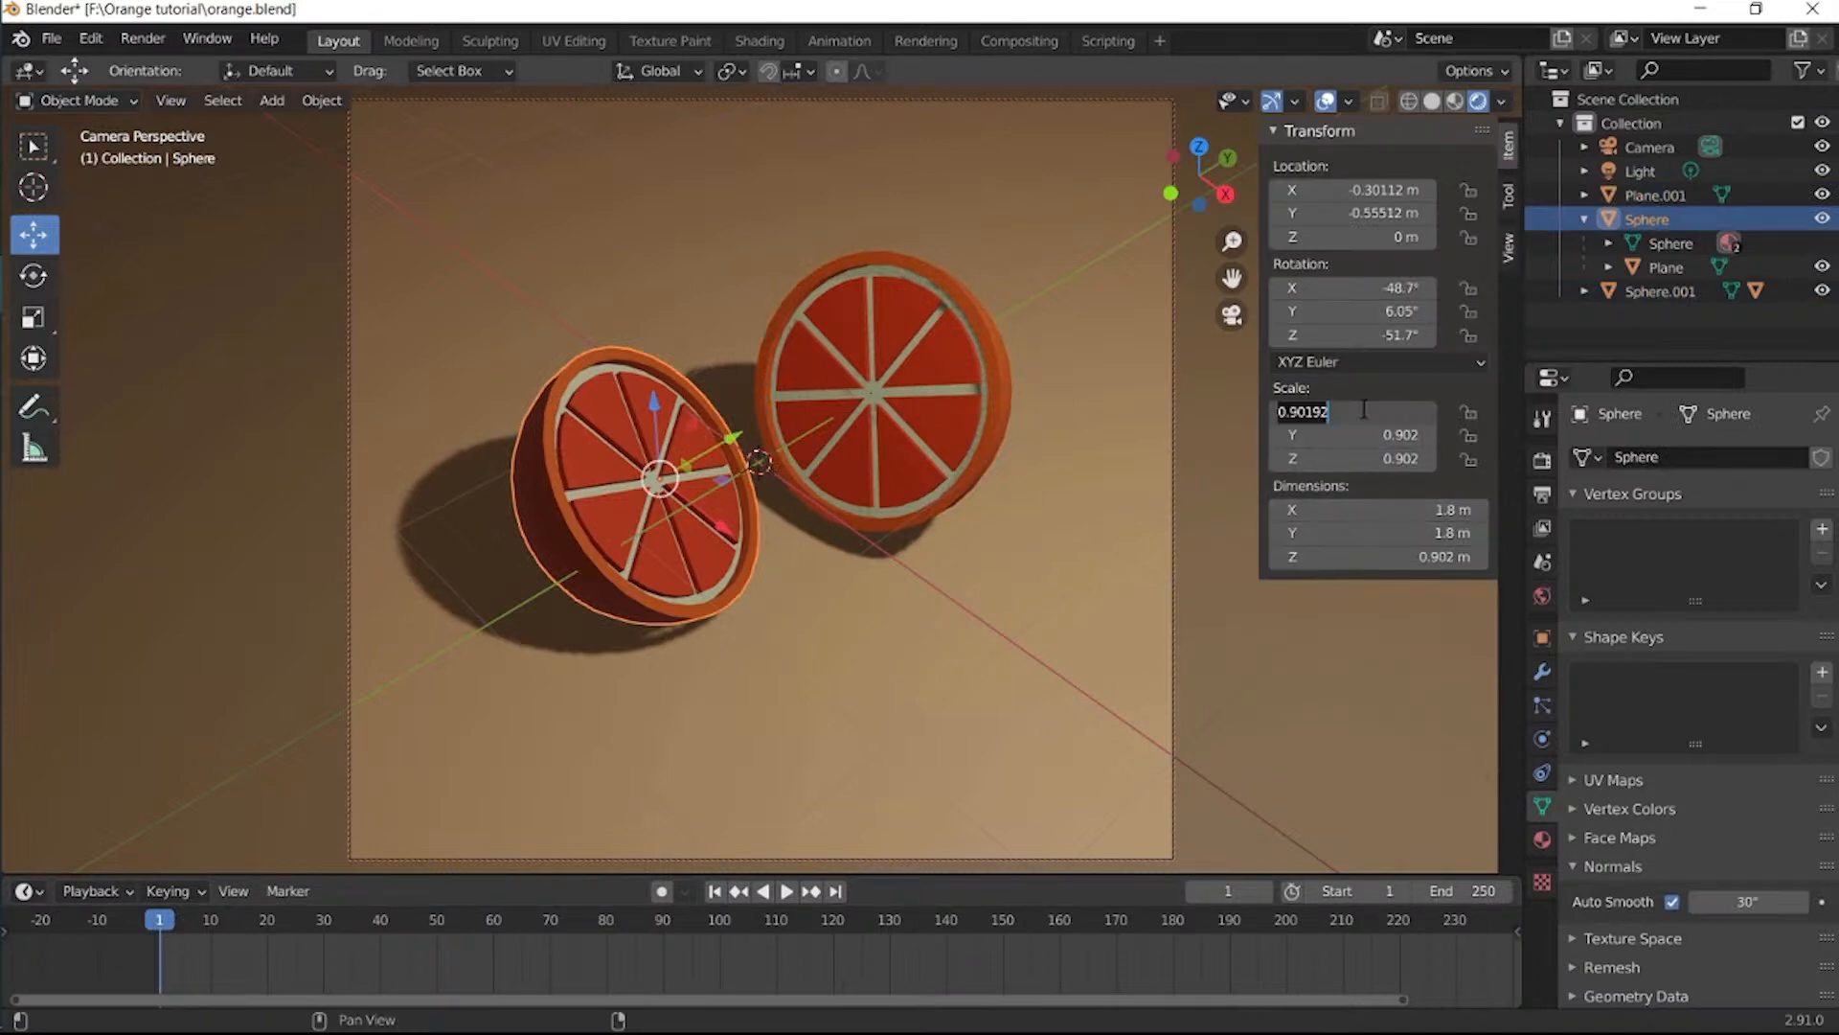
text(0)
key(Tab)
text(0)
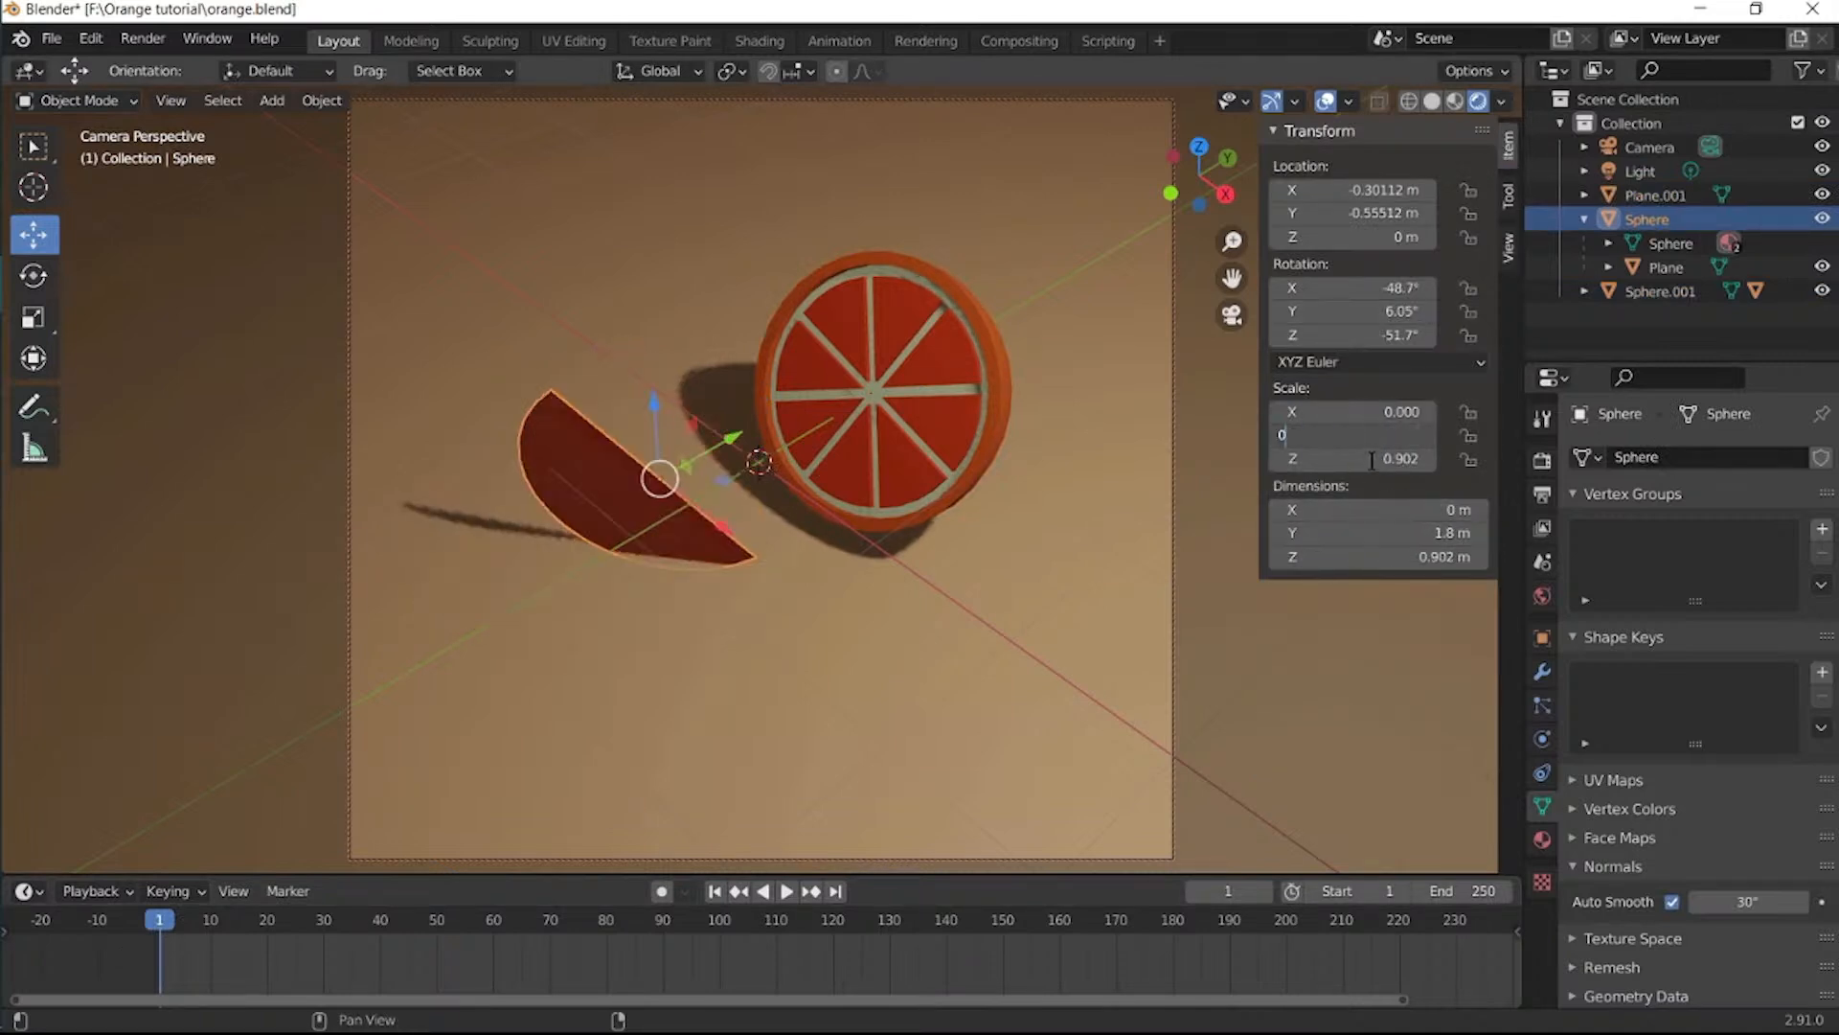
key(Return)
click(1372, 460)
text(0)
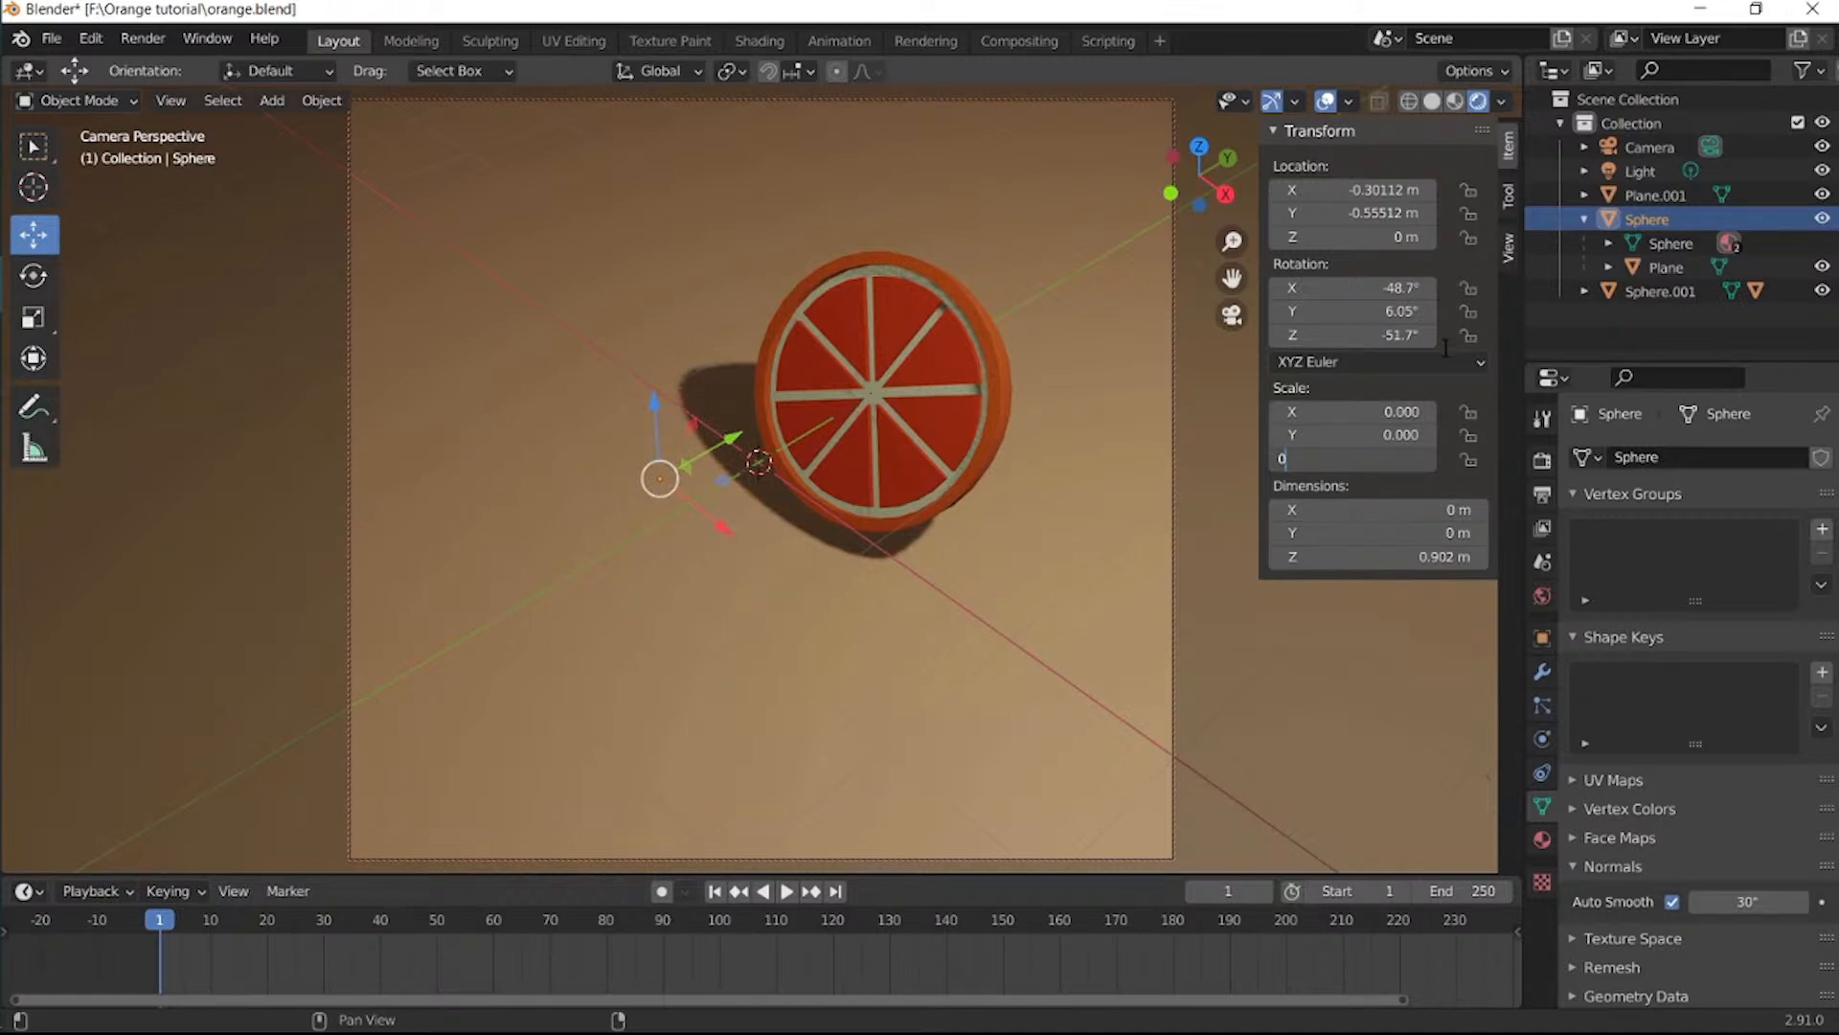
key(Return)
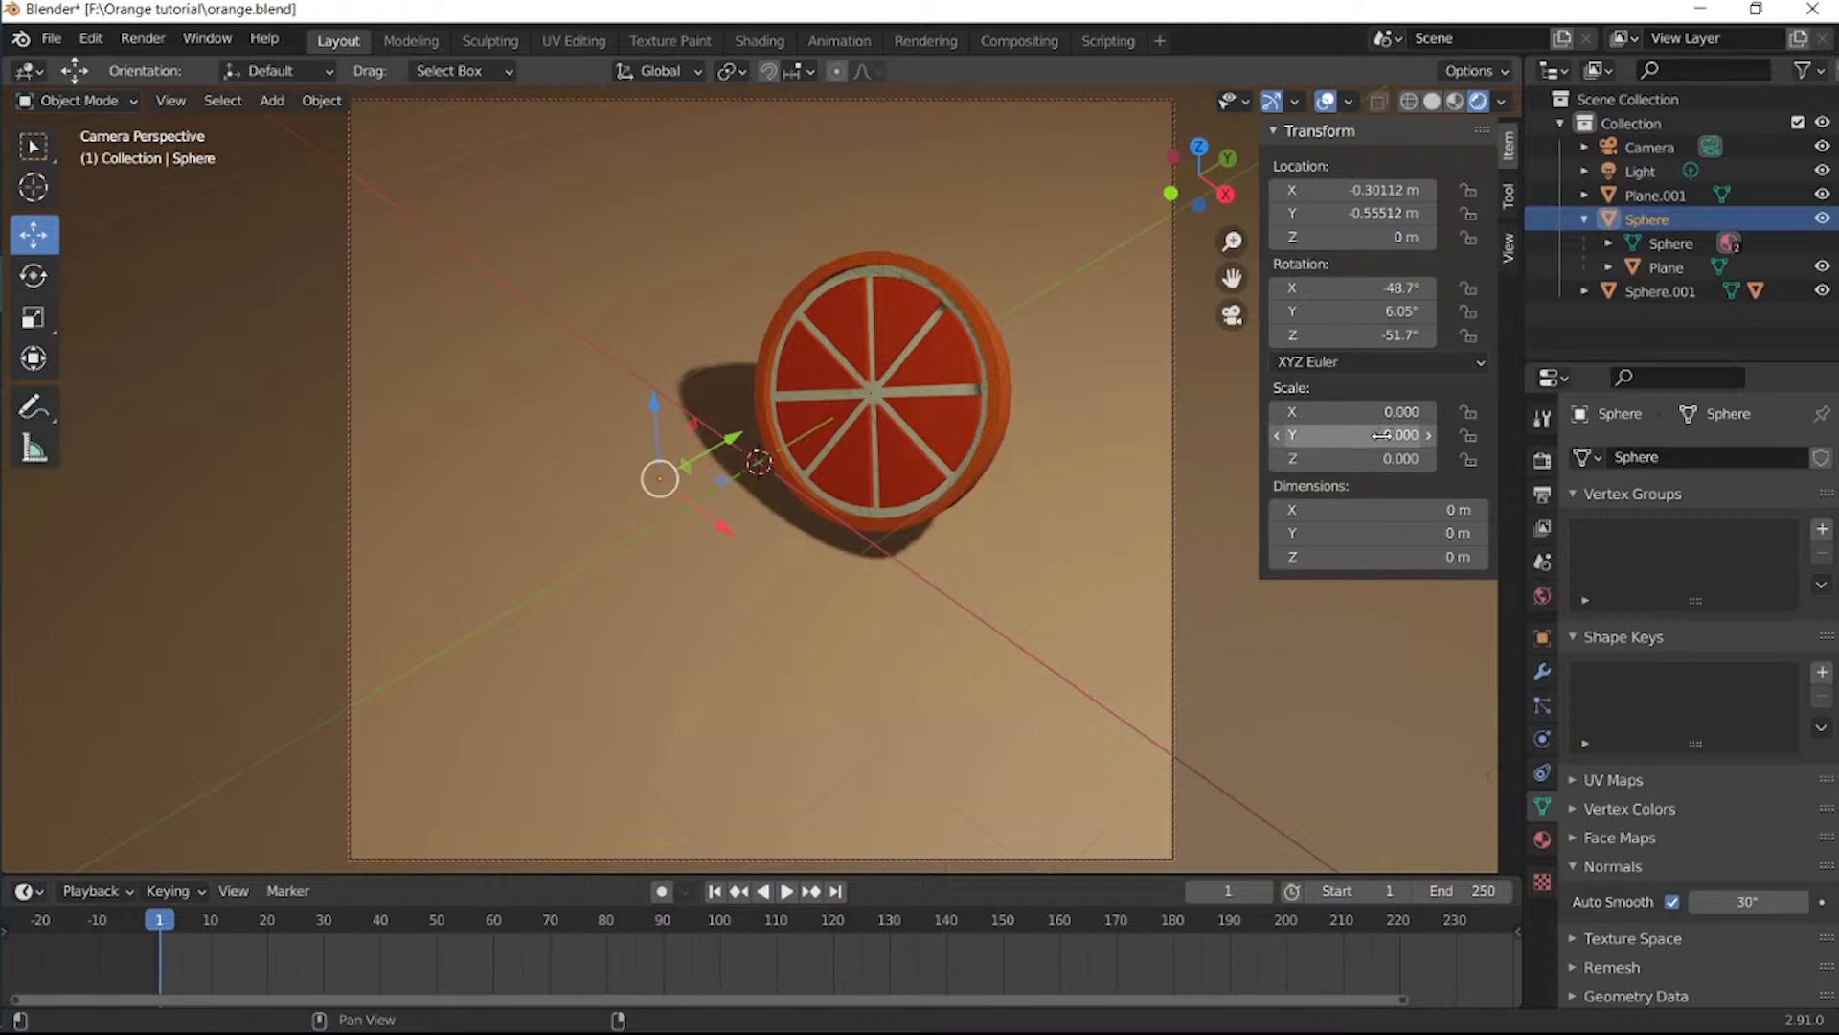
key(i)
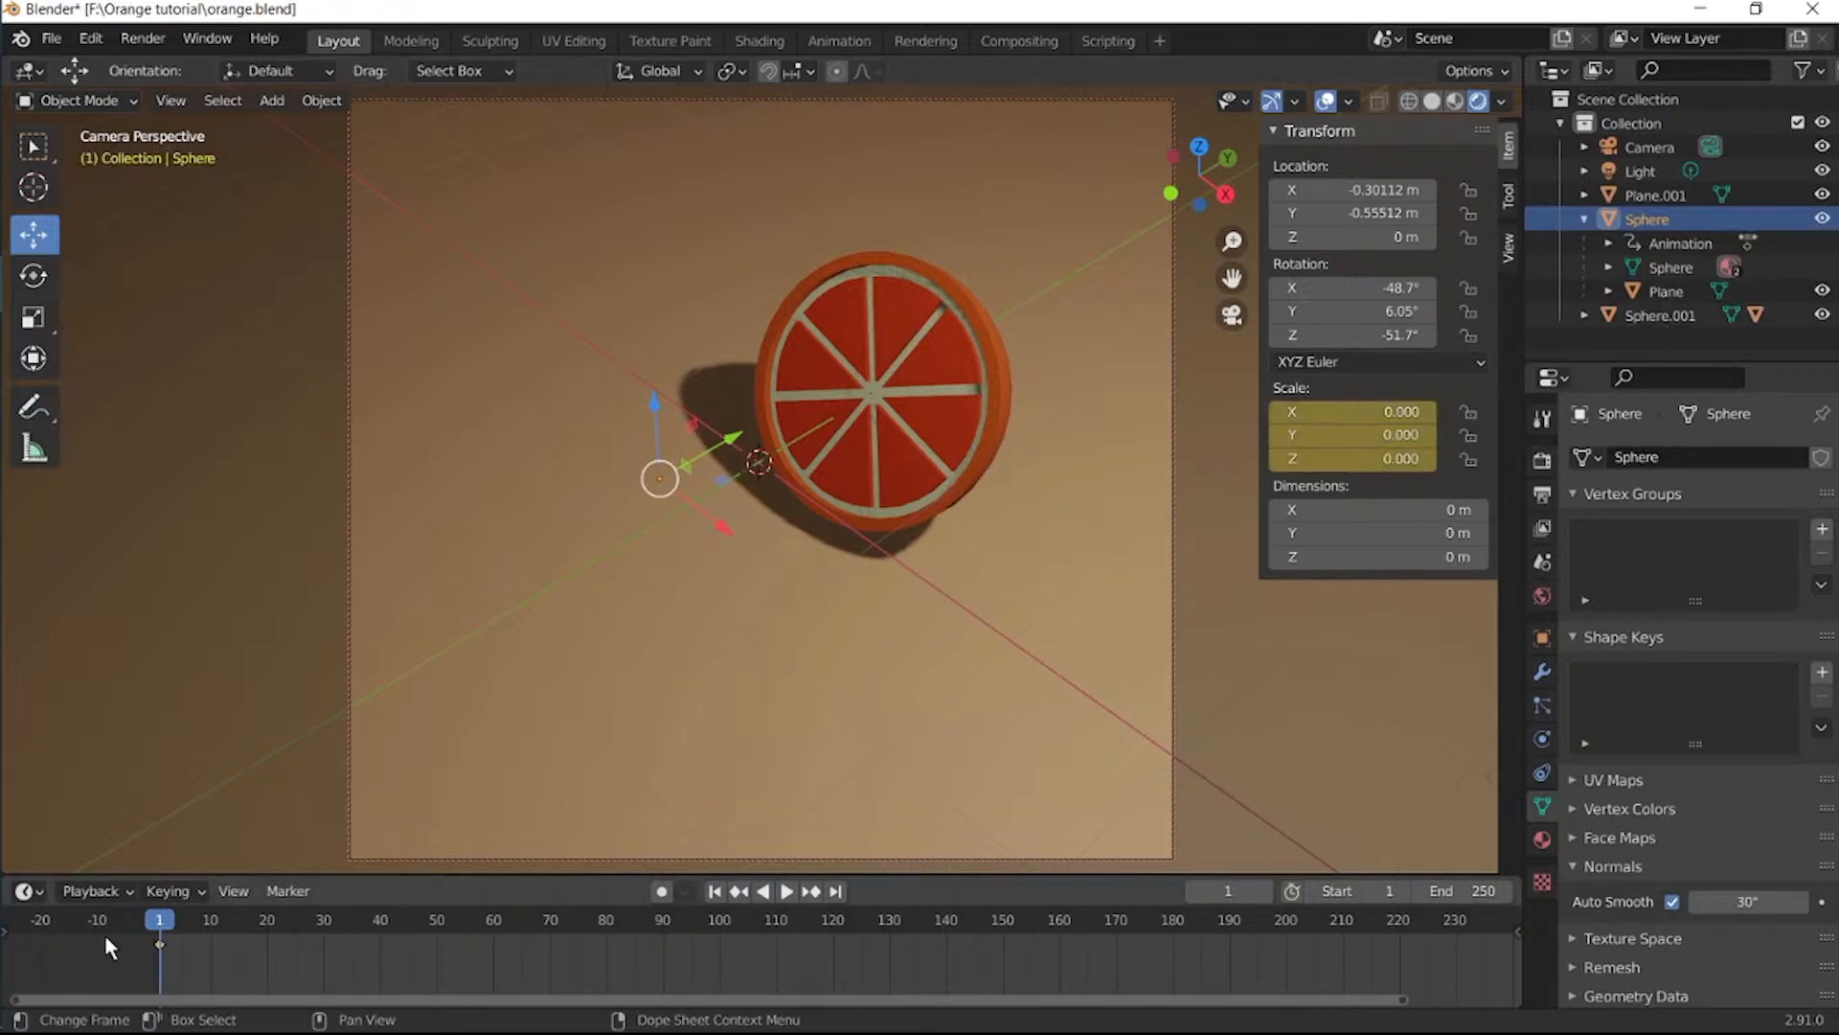
At frame 30, set the original orange half's scale to 1 on X, Y and Z and keyframe the scale.
key(space)
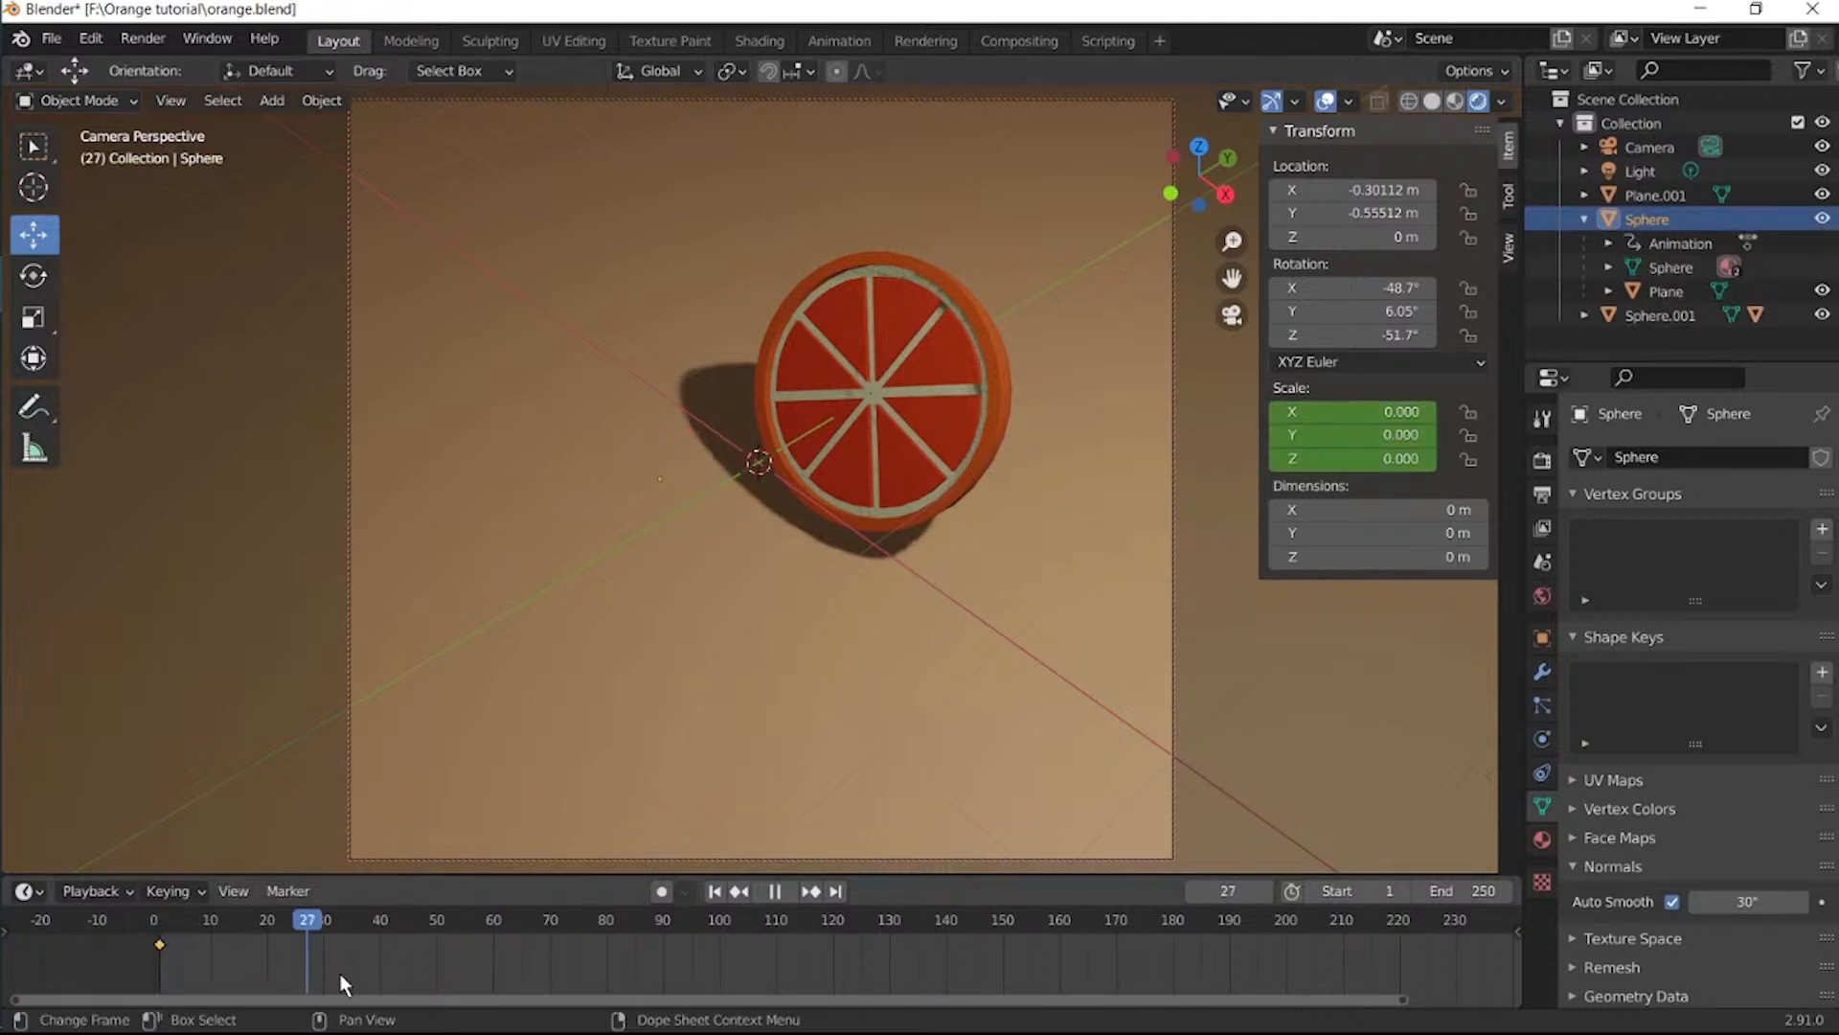
click(325, 974)
key(space)
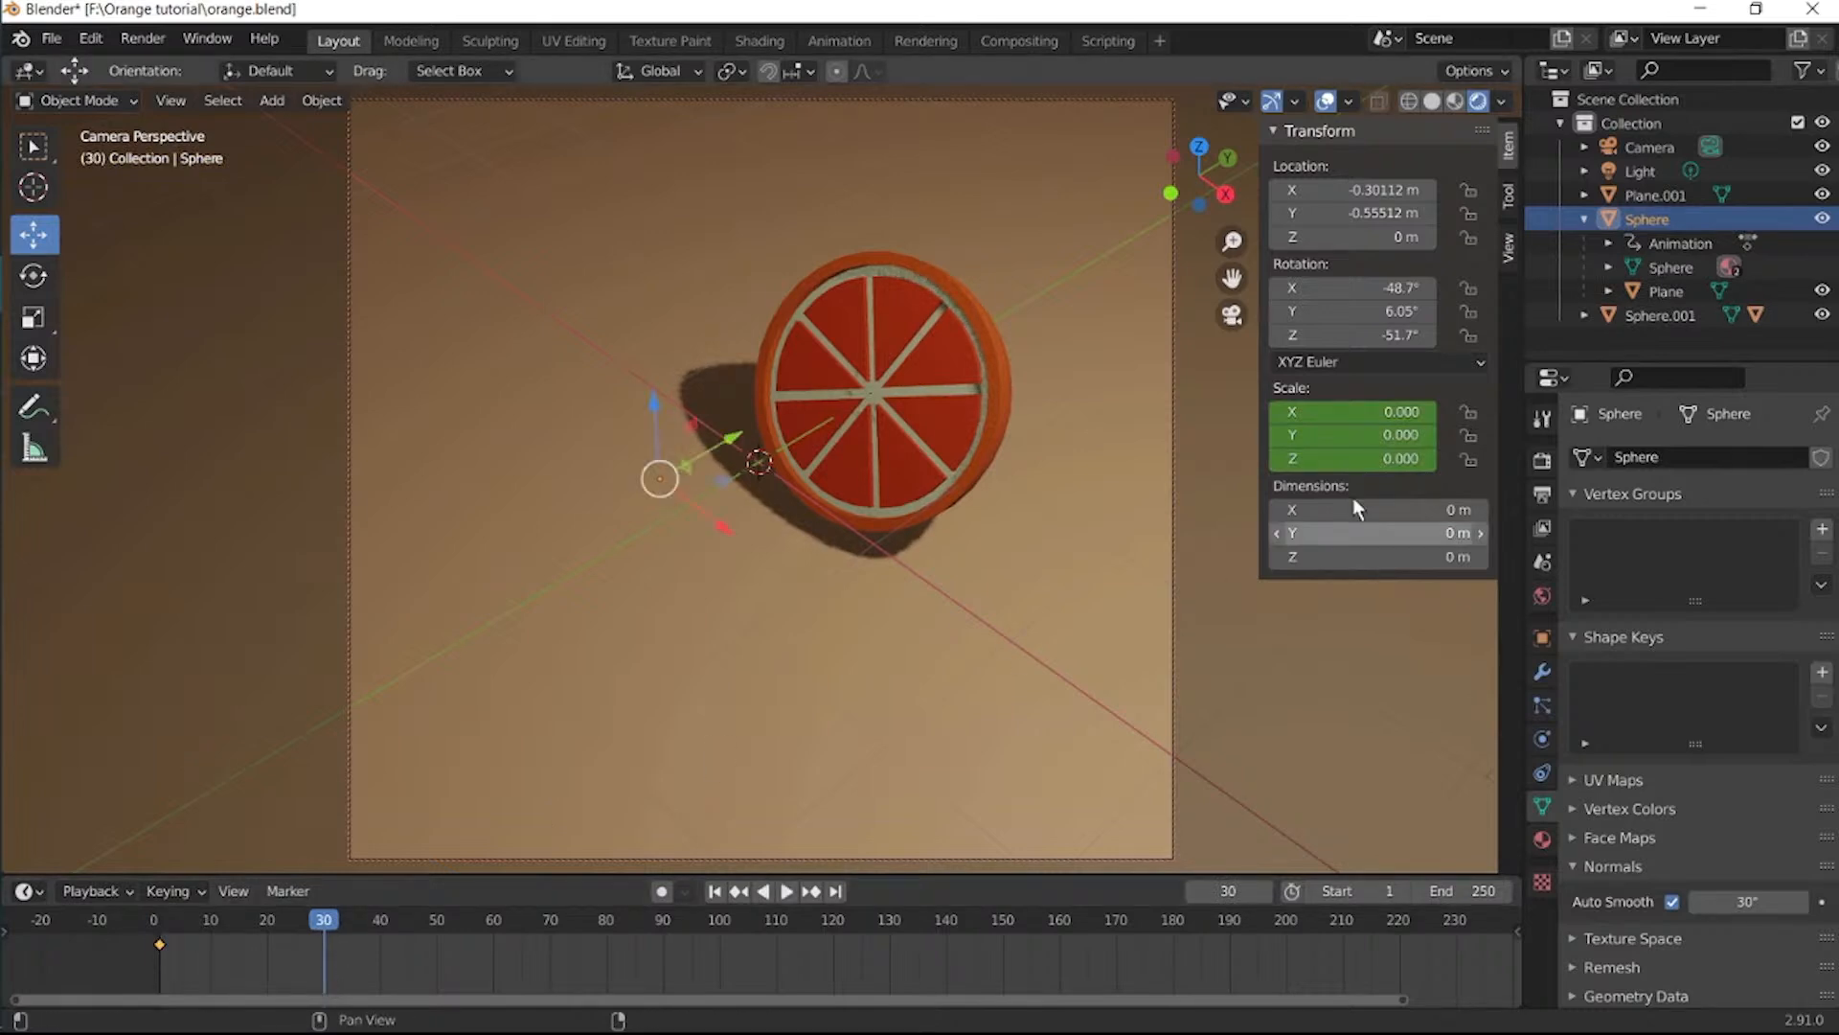
click(1343, 411)
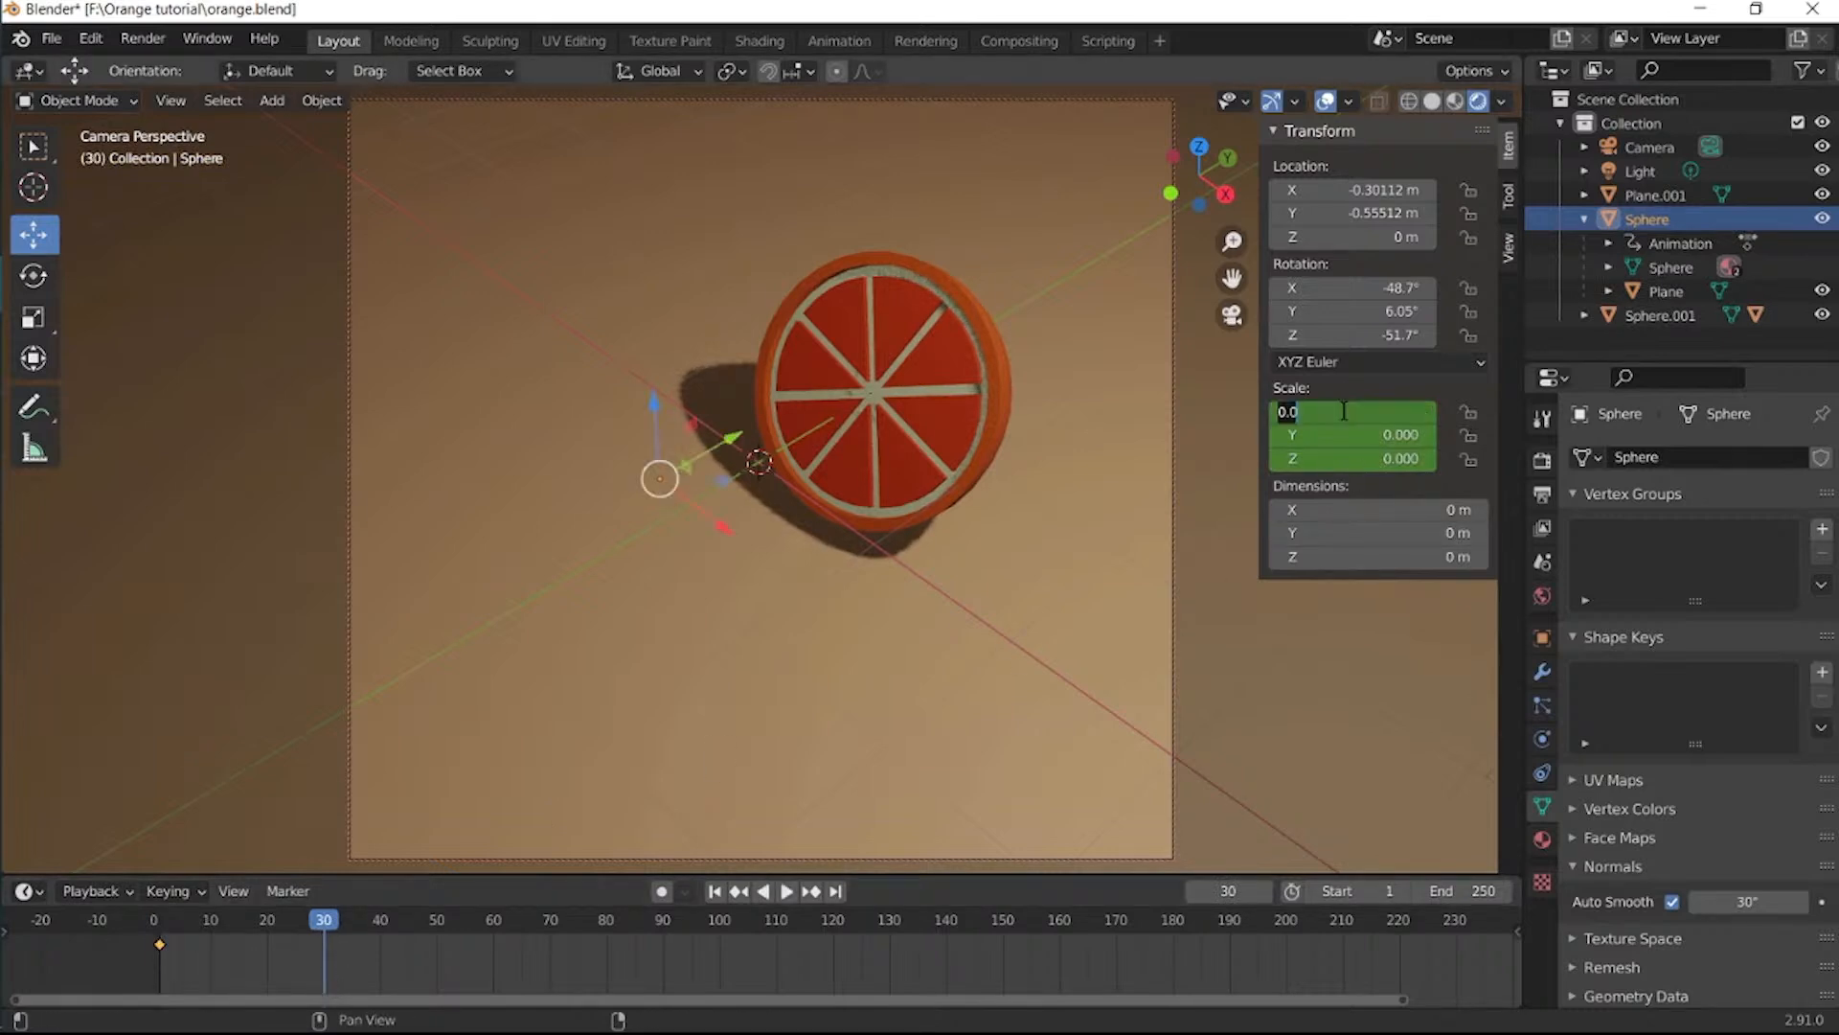
text(1)
click(1351, 436)
text(1)
click(1360, 459)
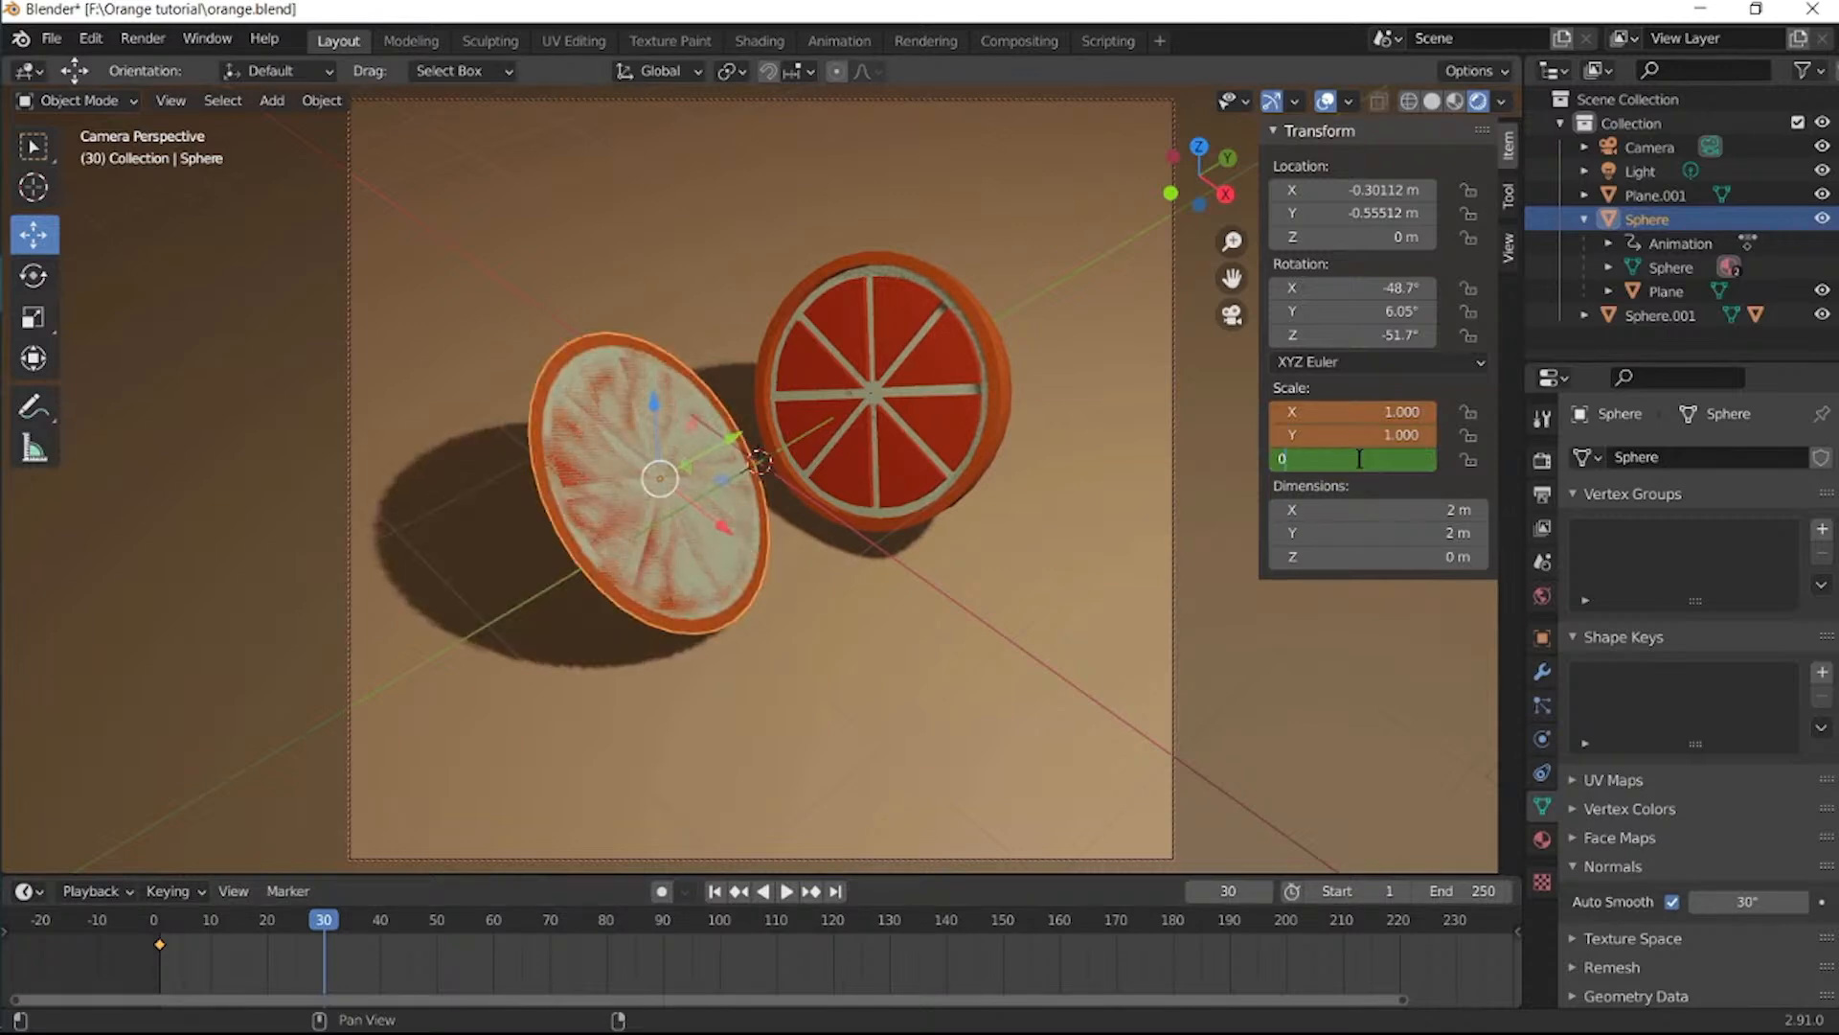
text(1)
key(Return)
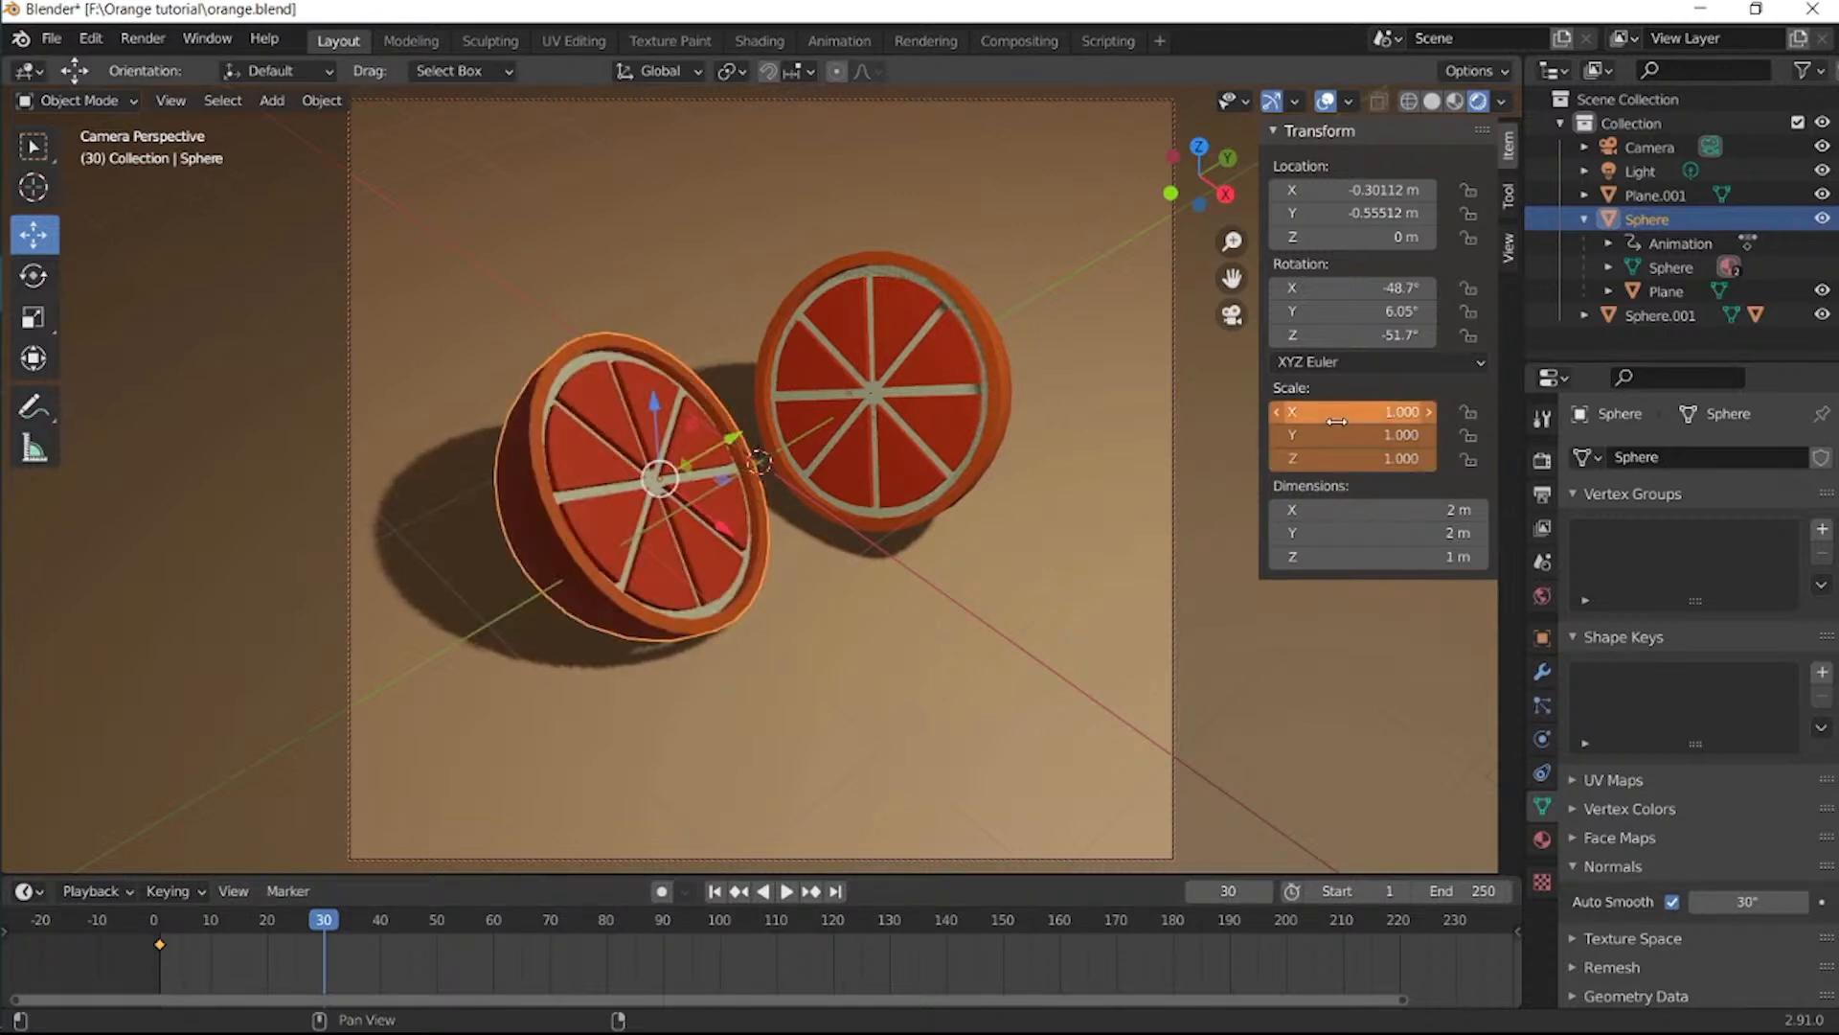
key(i)
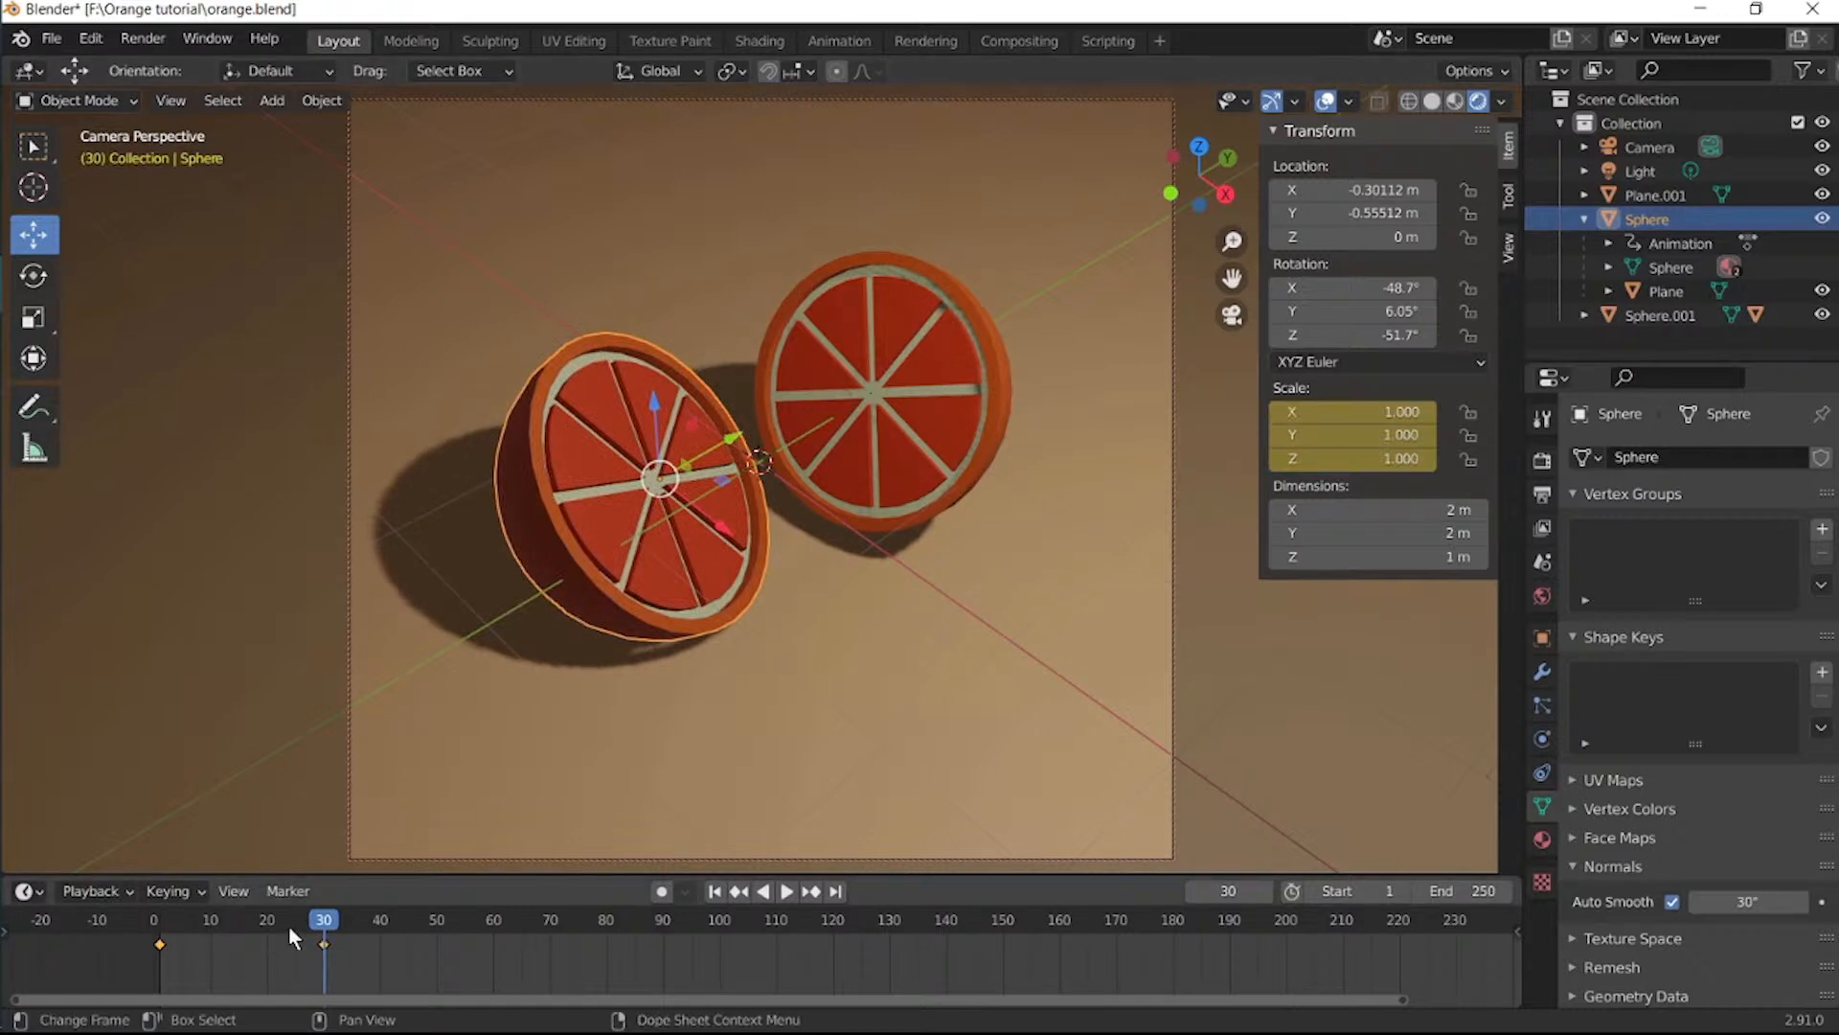
Scrub the timeline between frames 1 and 30 to preview the growth animation, and try retiming the frame 30 keyframe.
drag(321, 929, 161, 932)
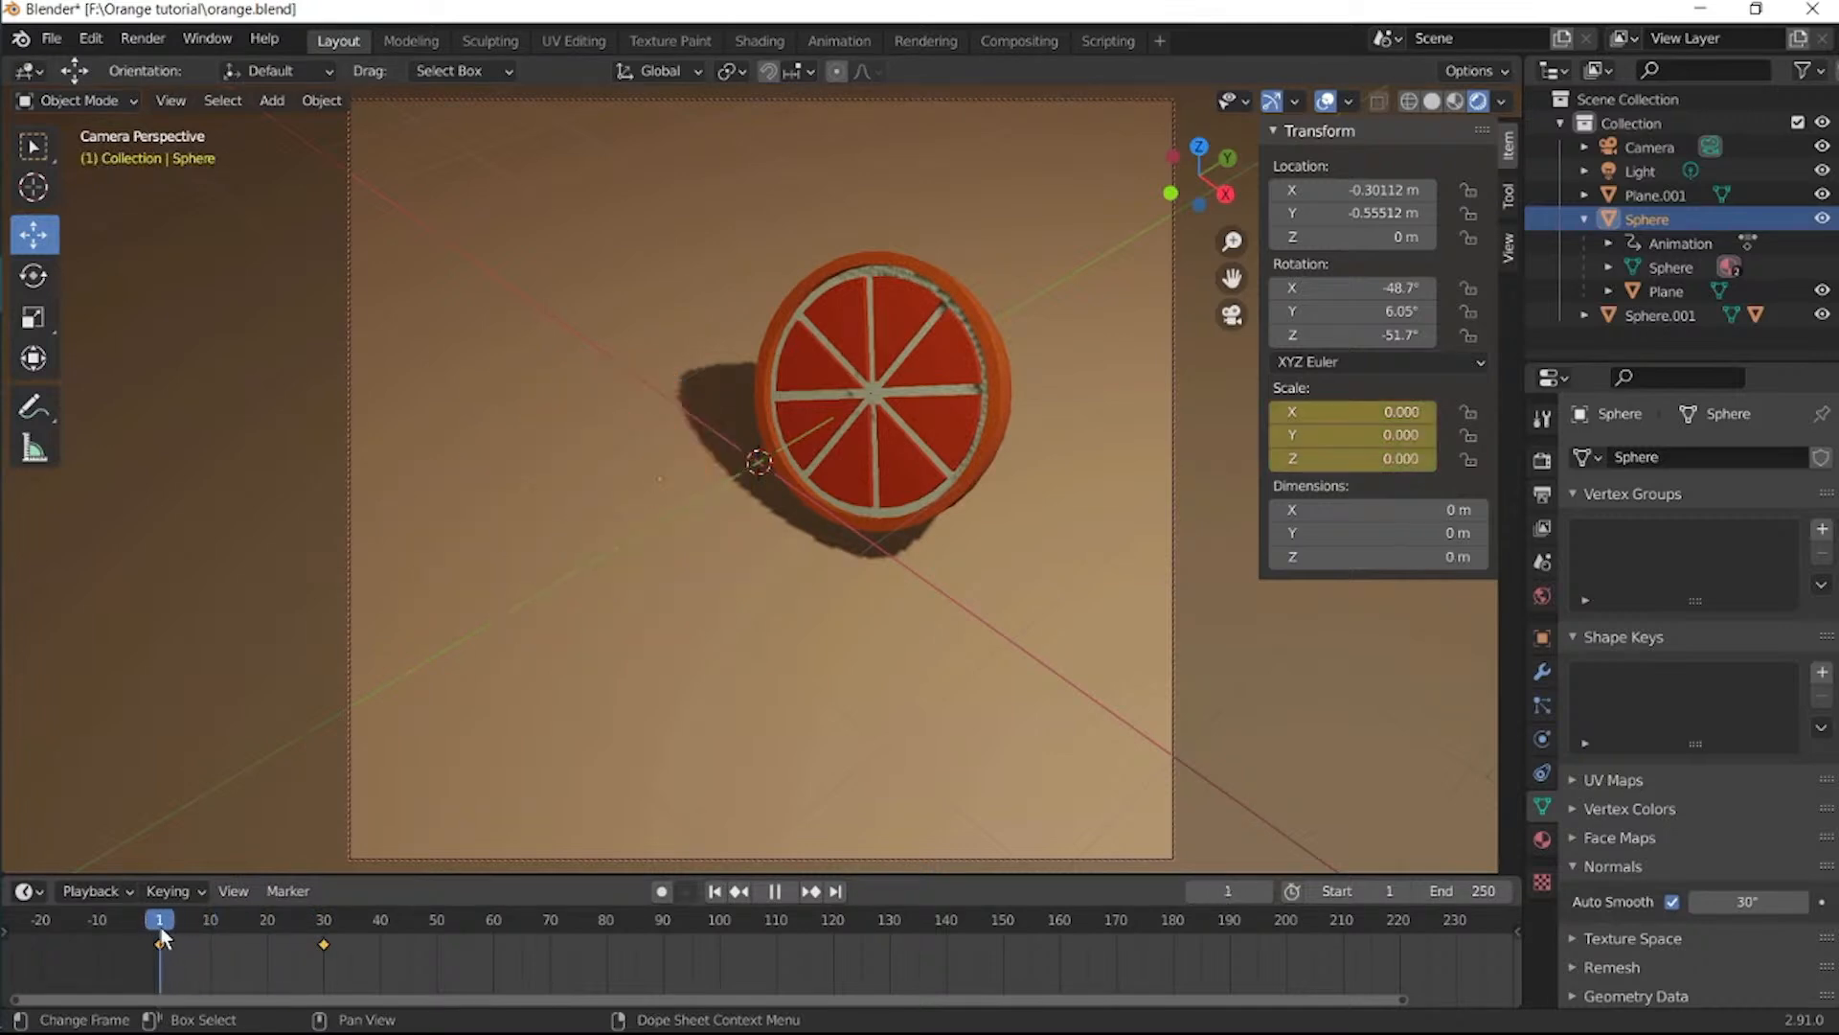
drag(163, 937, 210, 969)
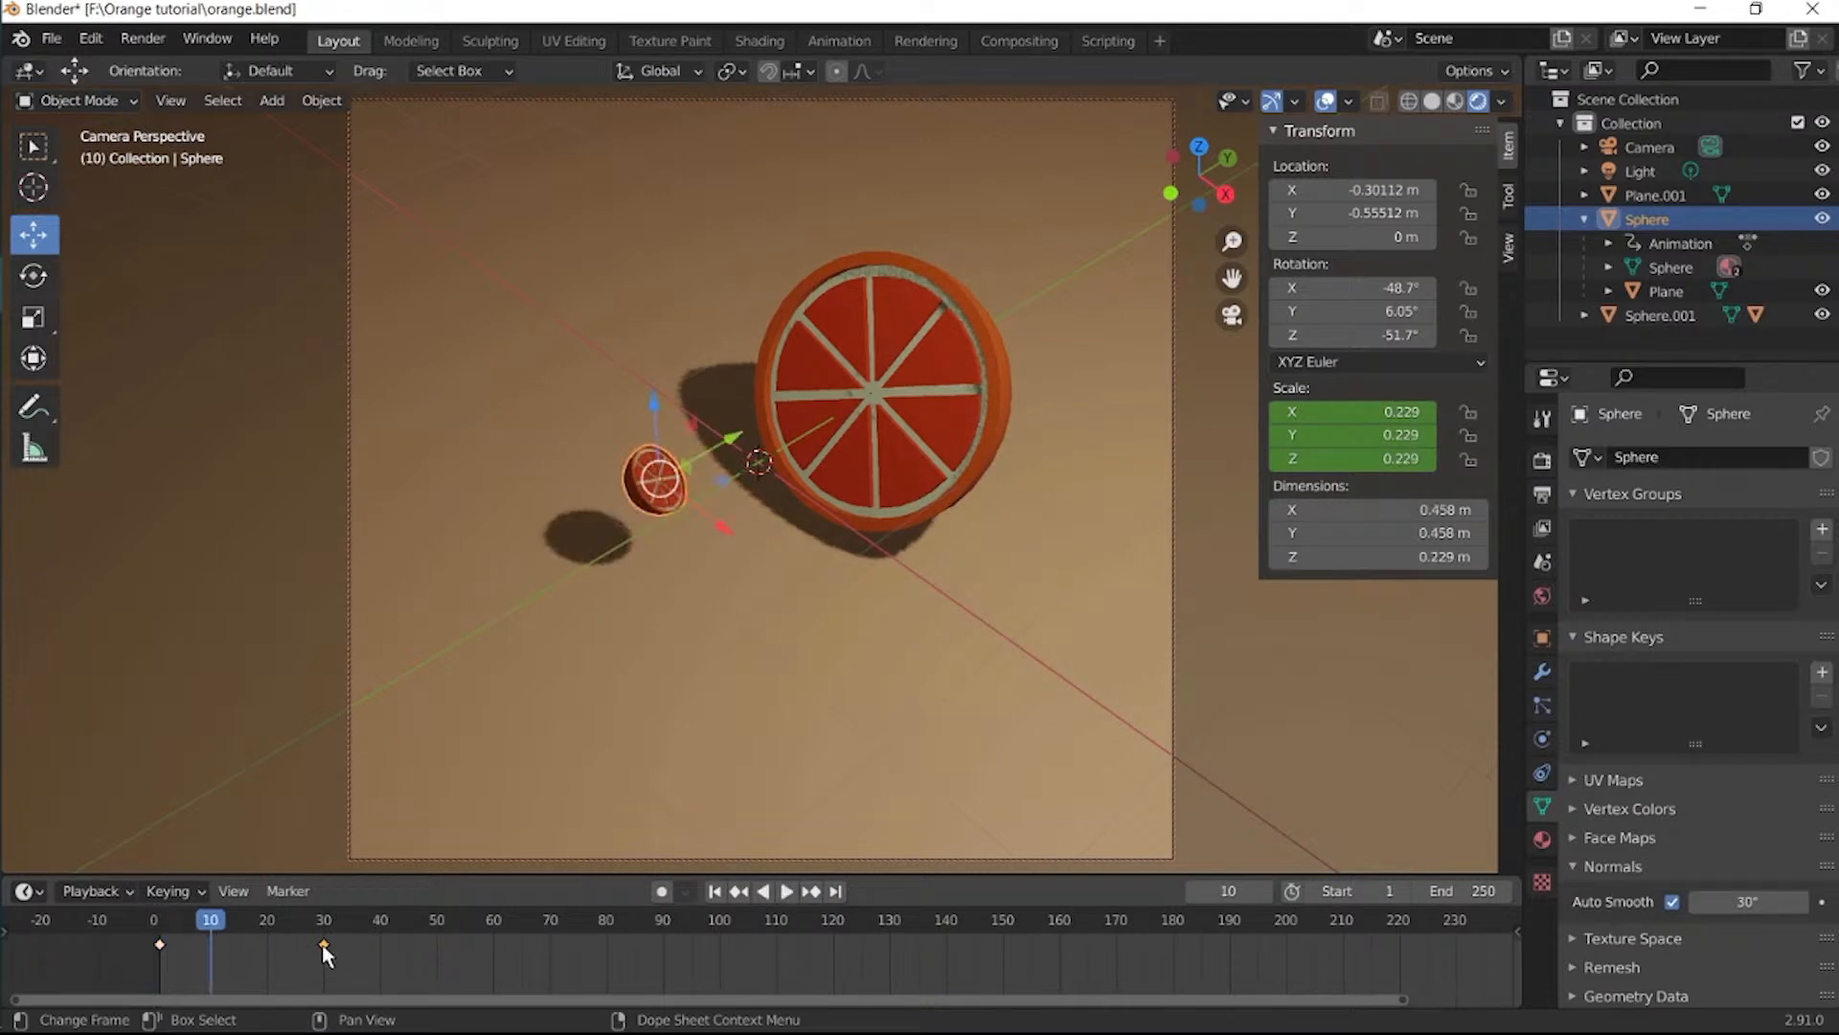
key(g)
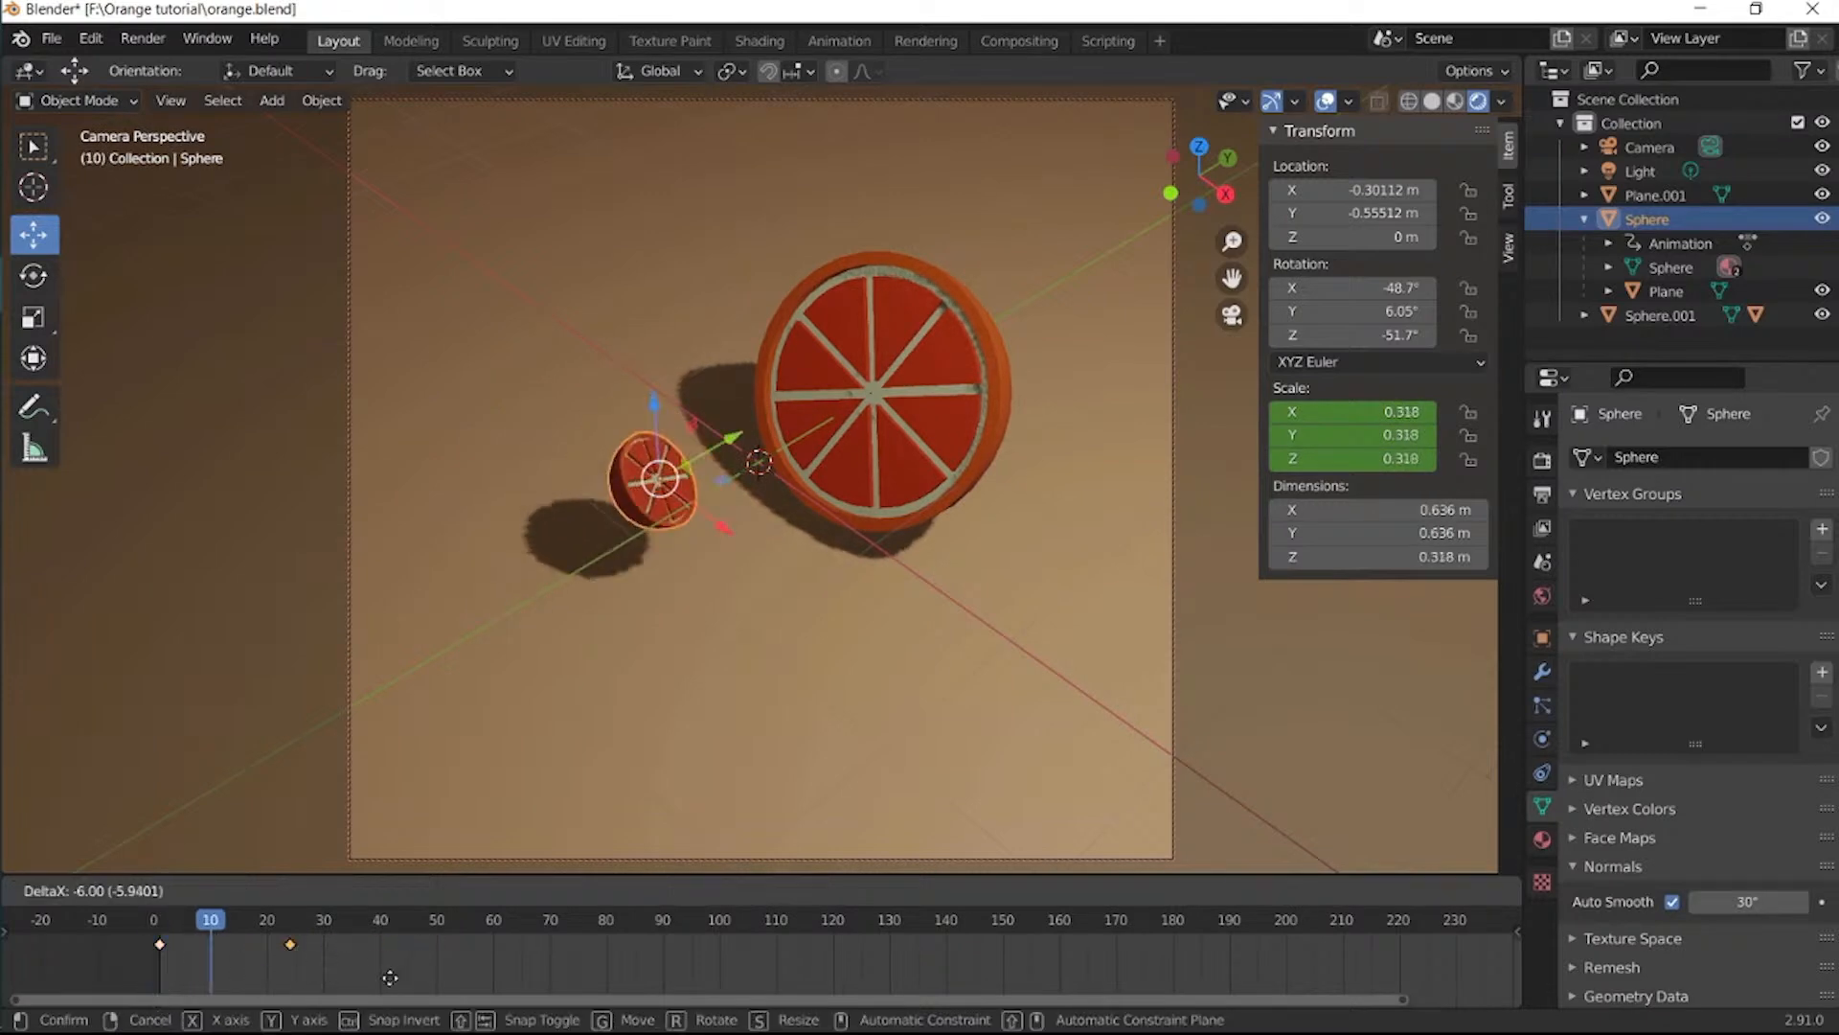
click(323, 986)
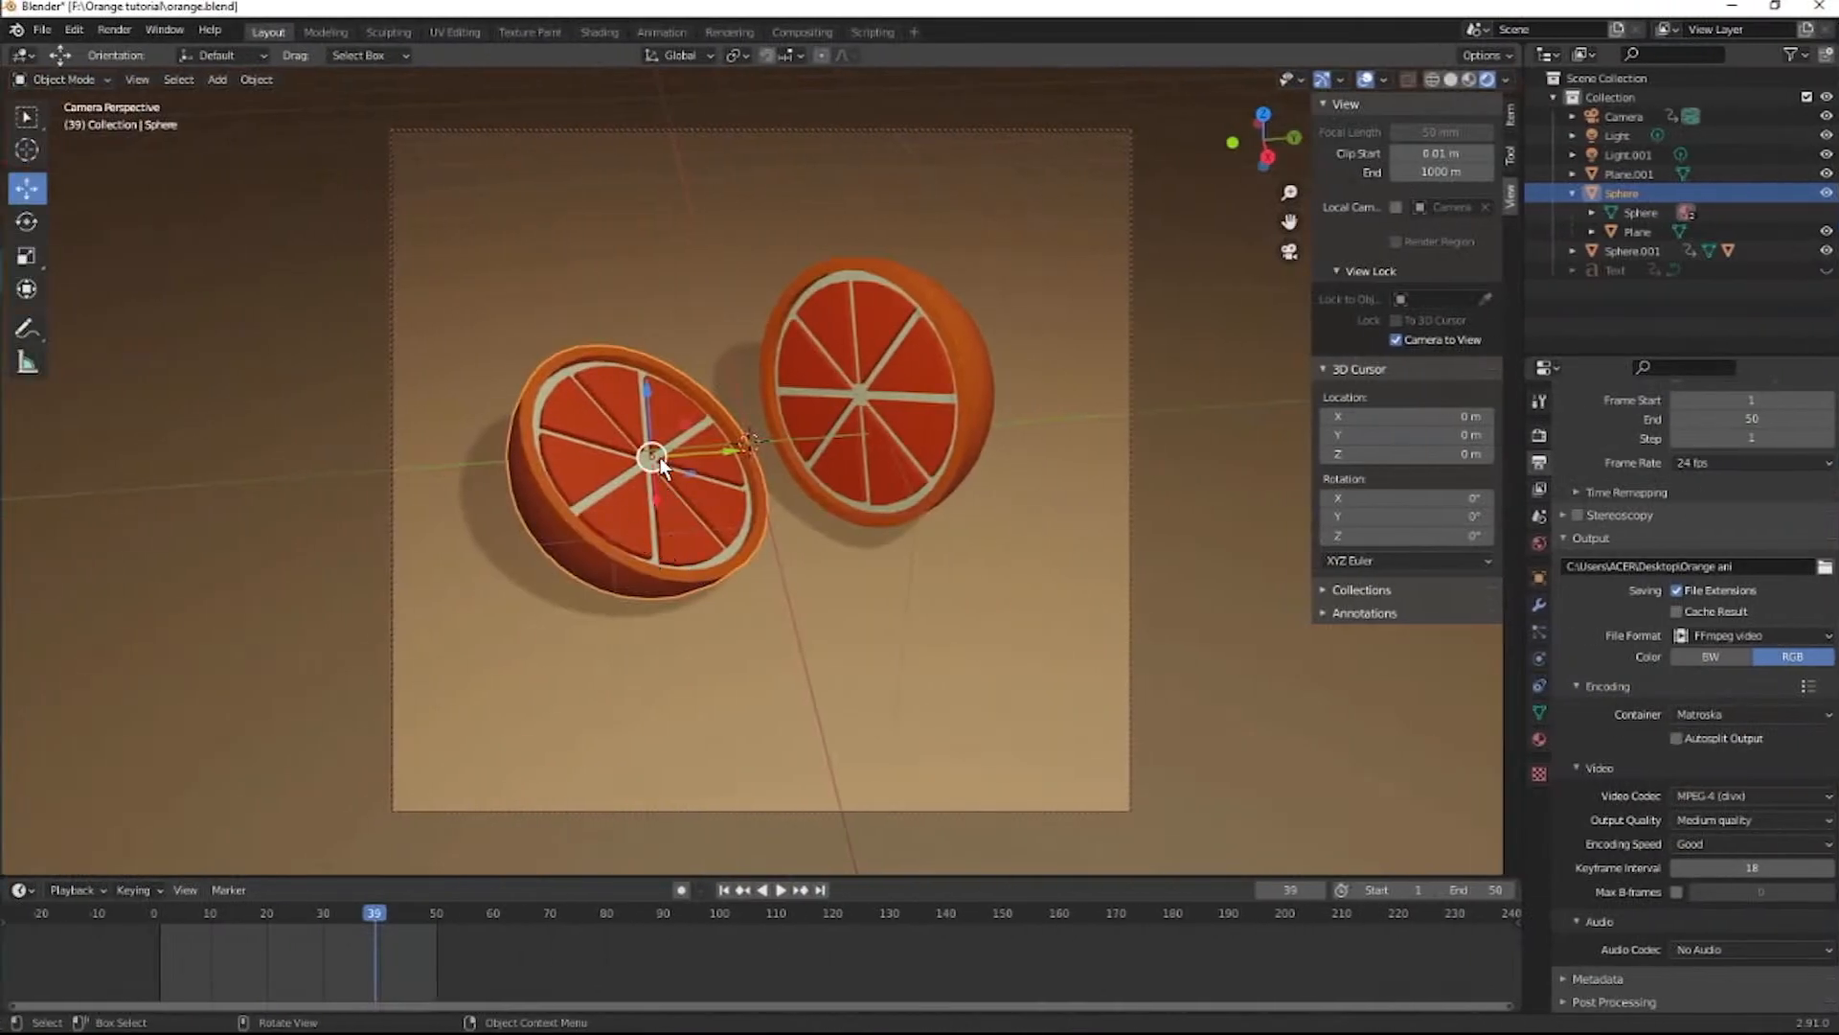
Keyframe the location, rotation and scale of both orange halves at frame 30.
key(i)
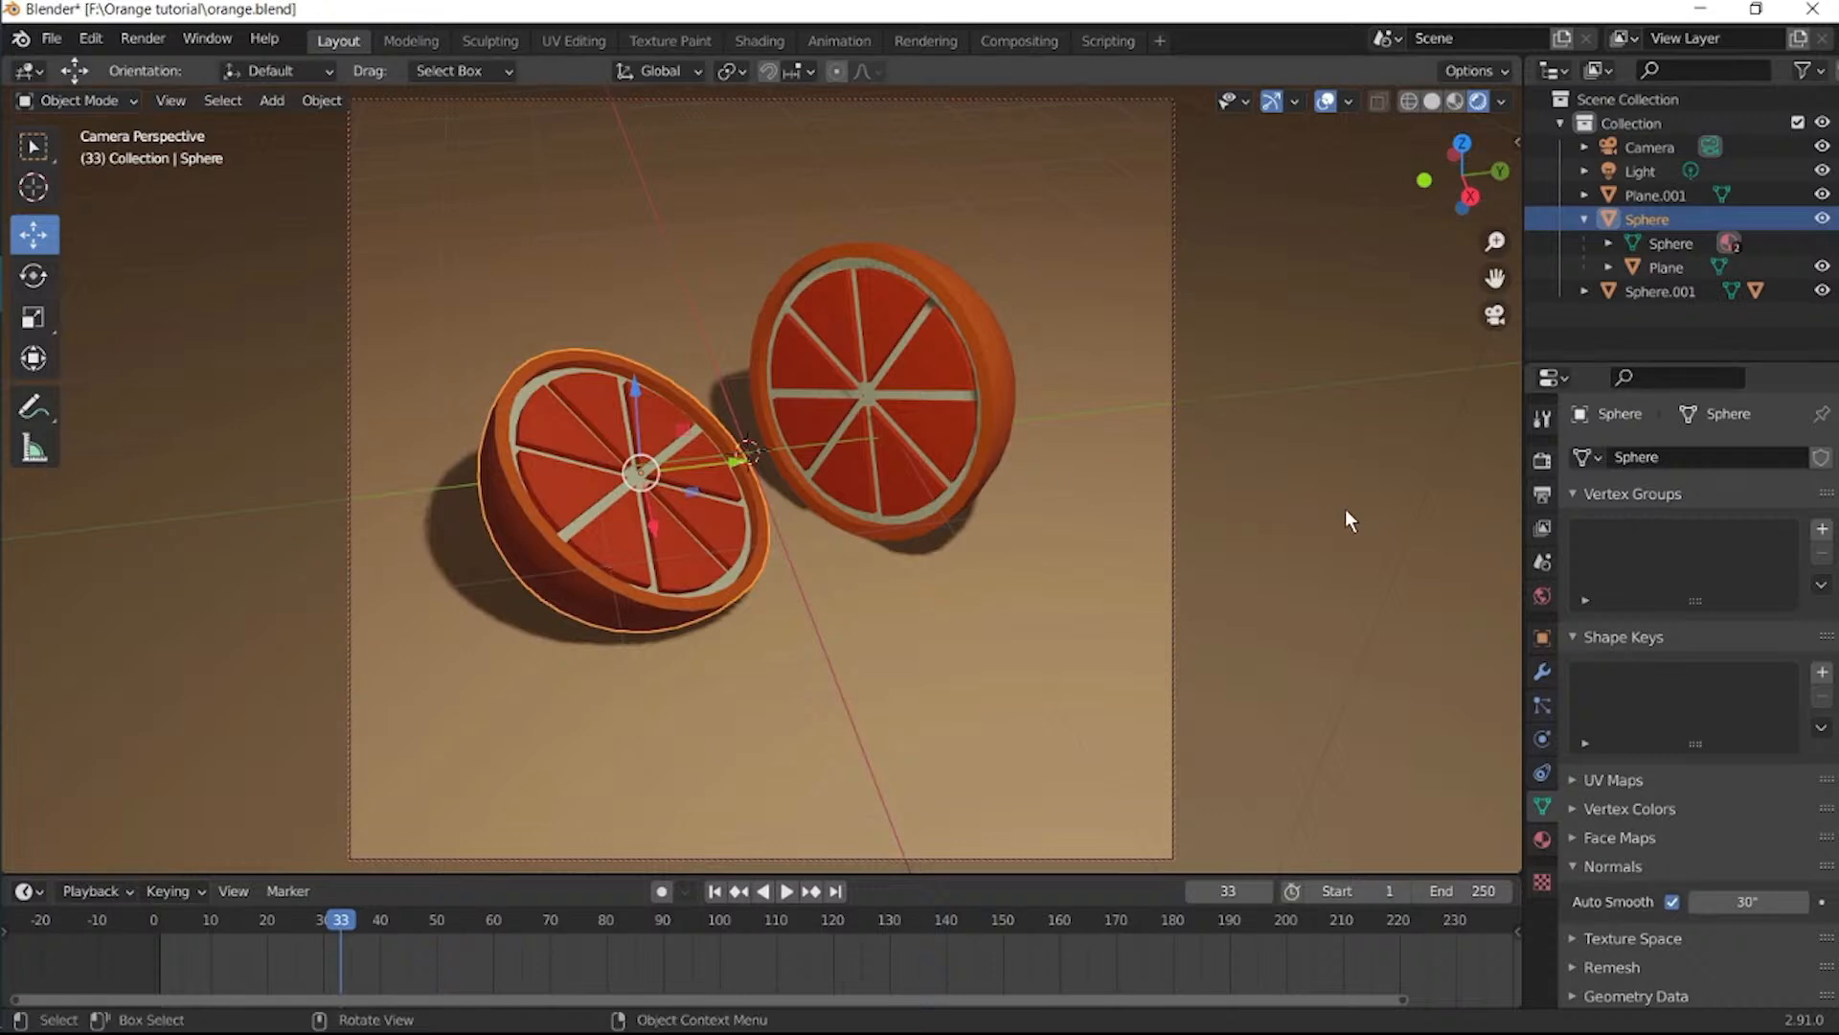
key(n)
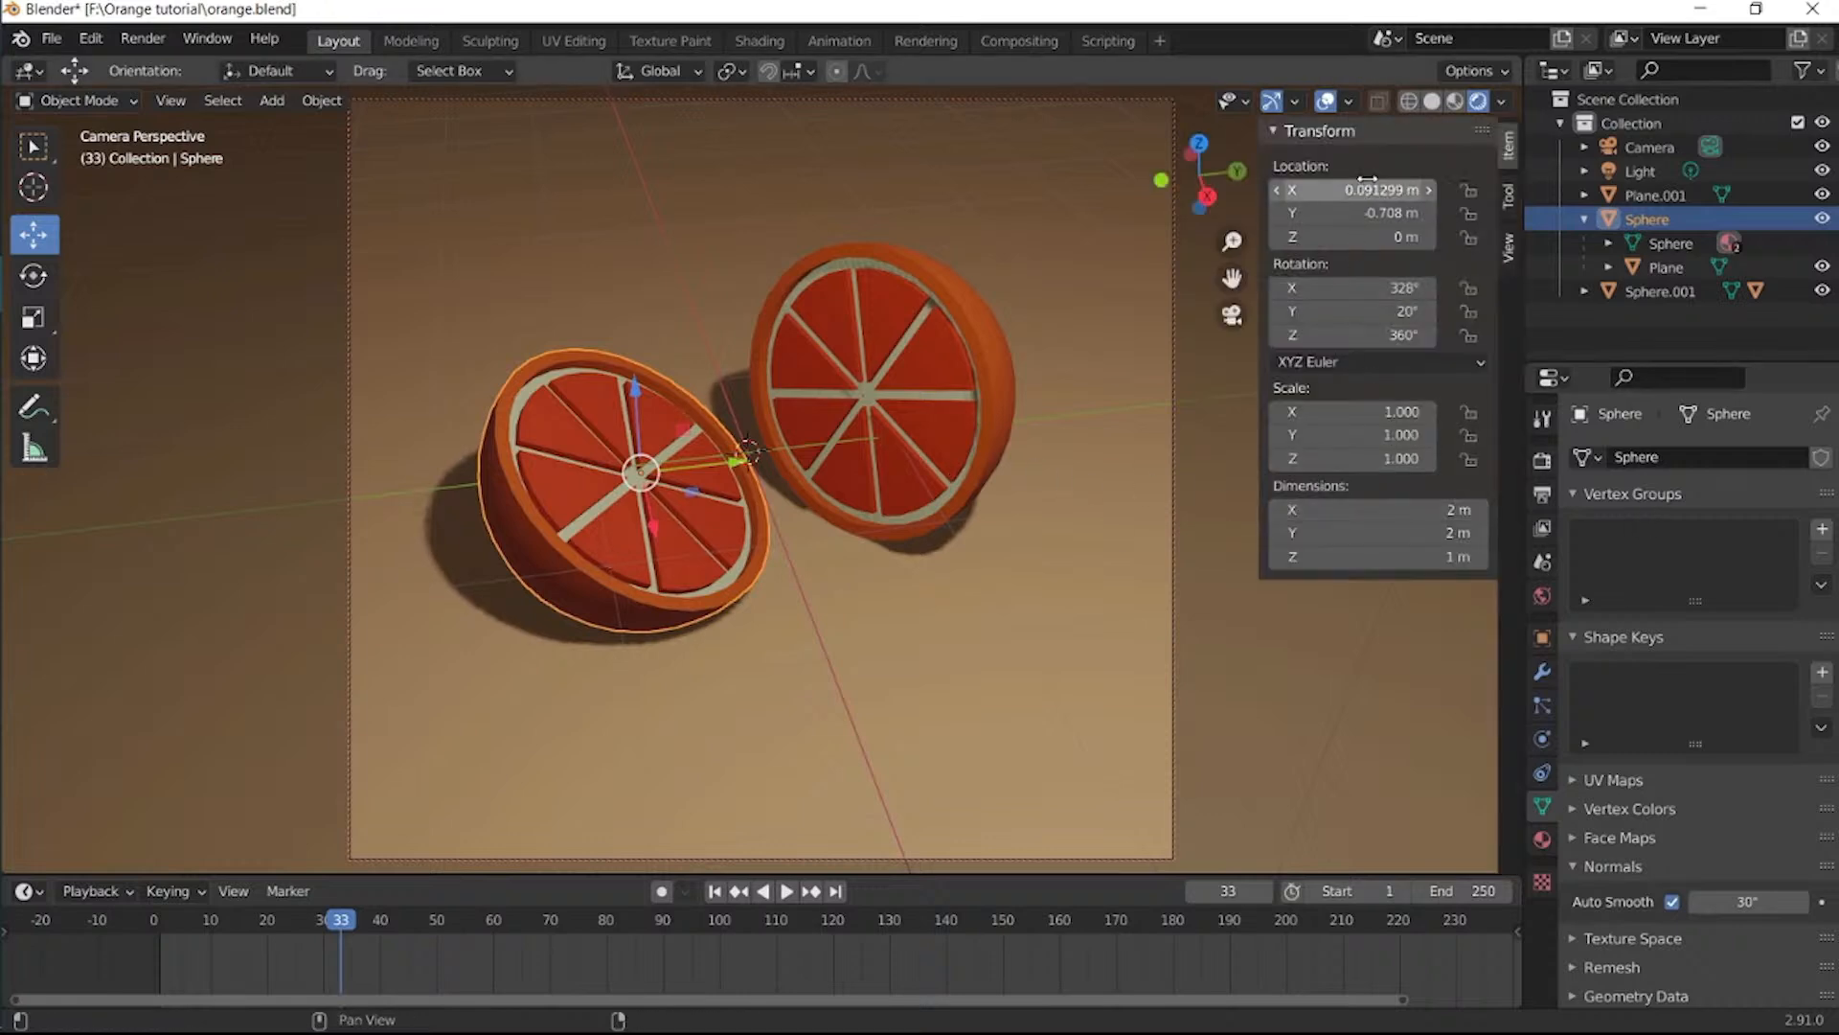
drag(193, 898, 183, 896)
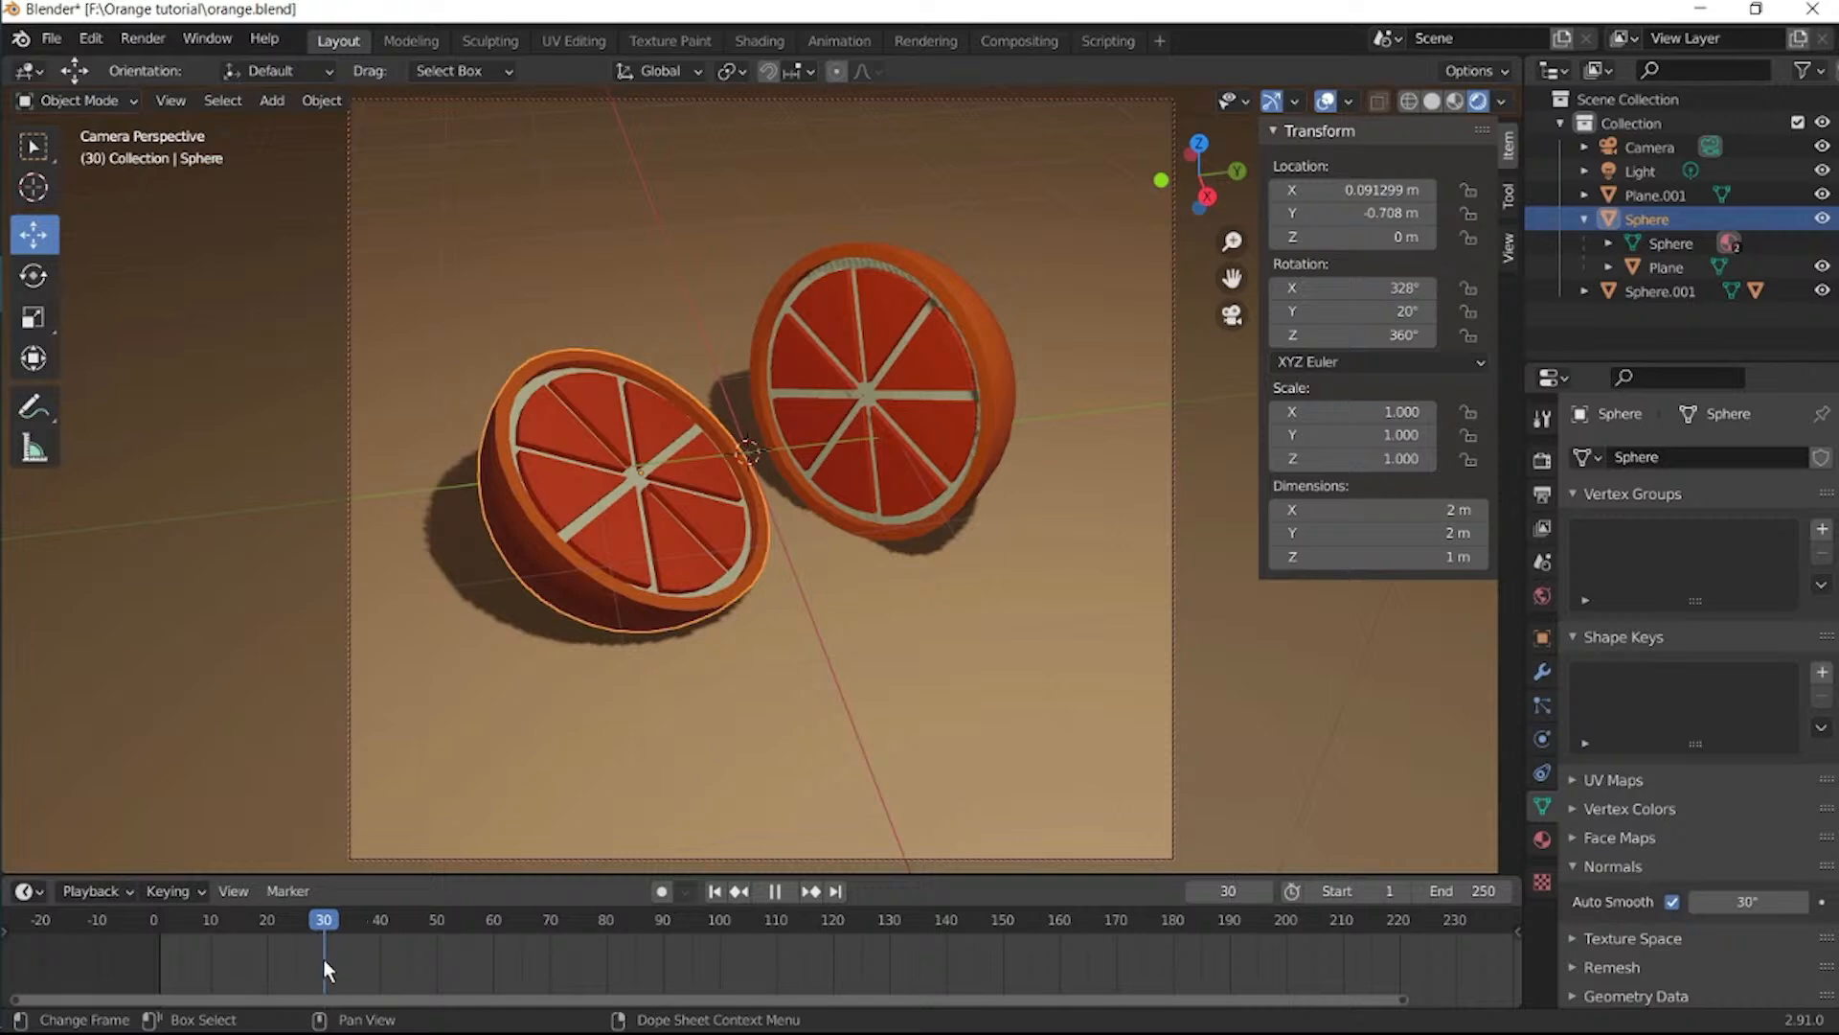
key(space)
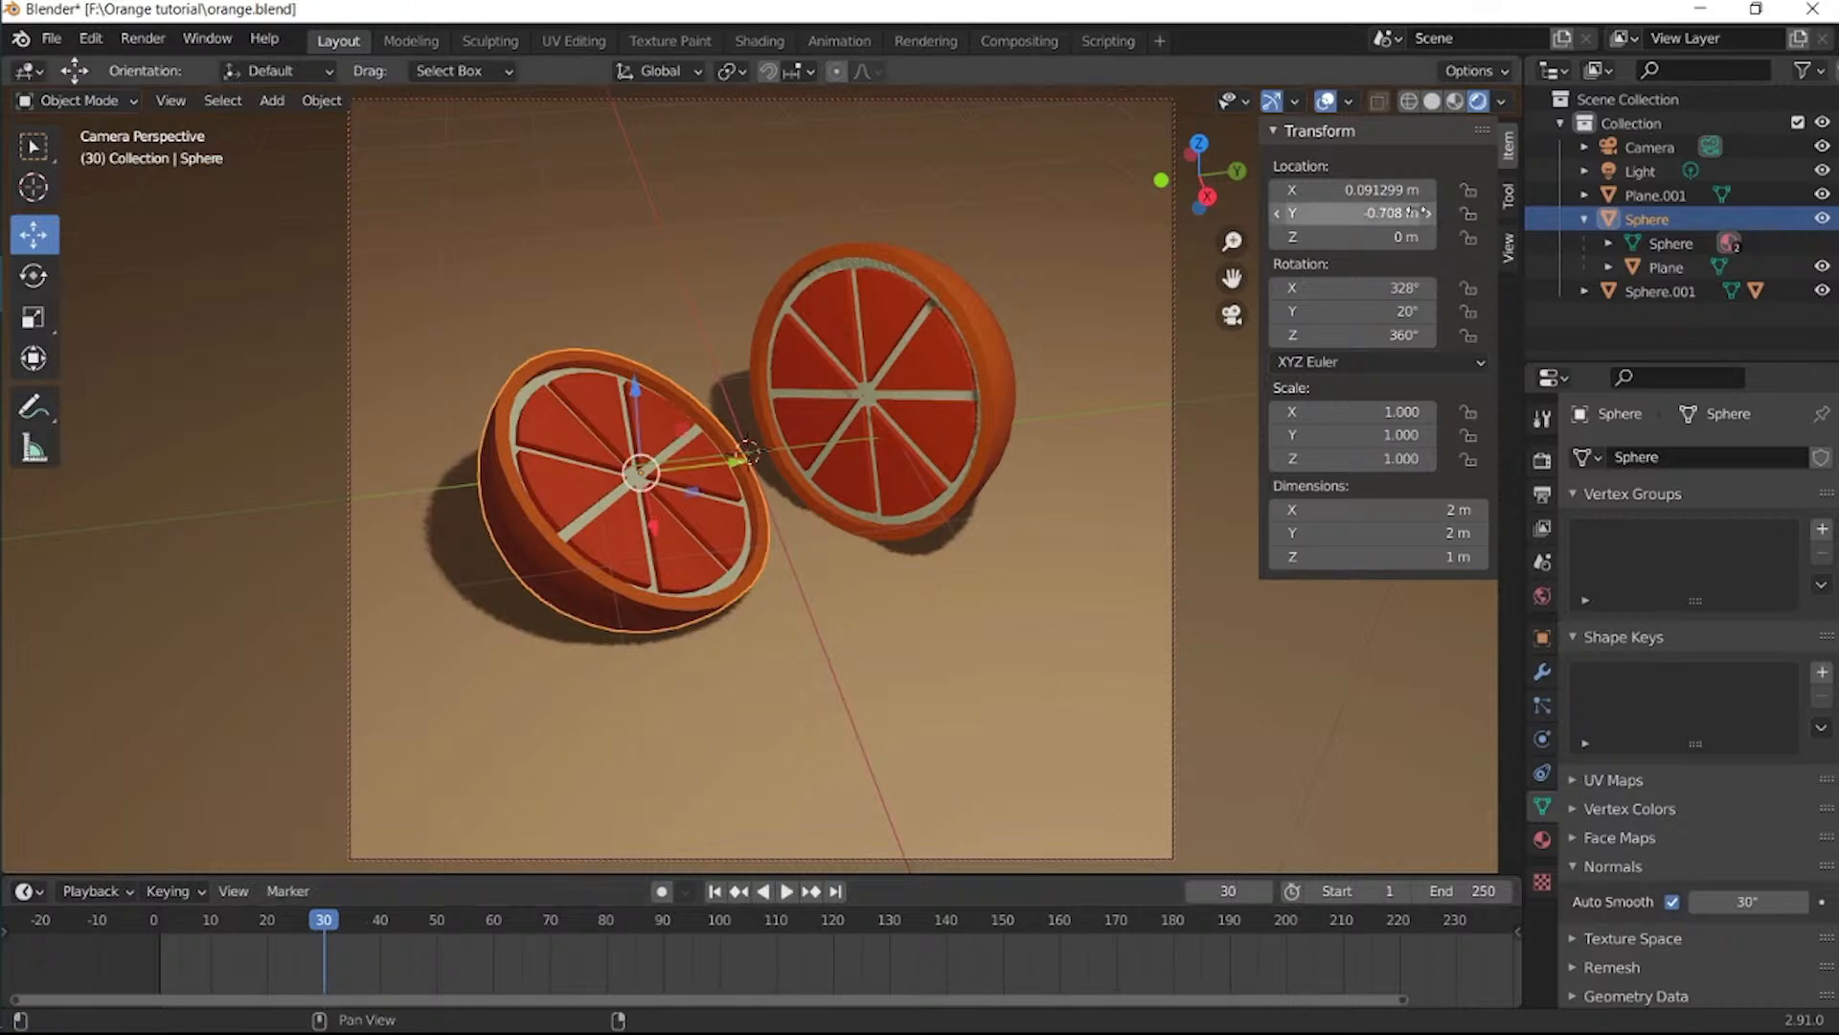
key(i)
key(i)
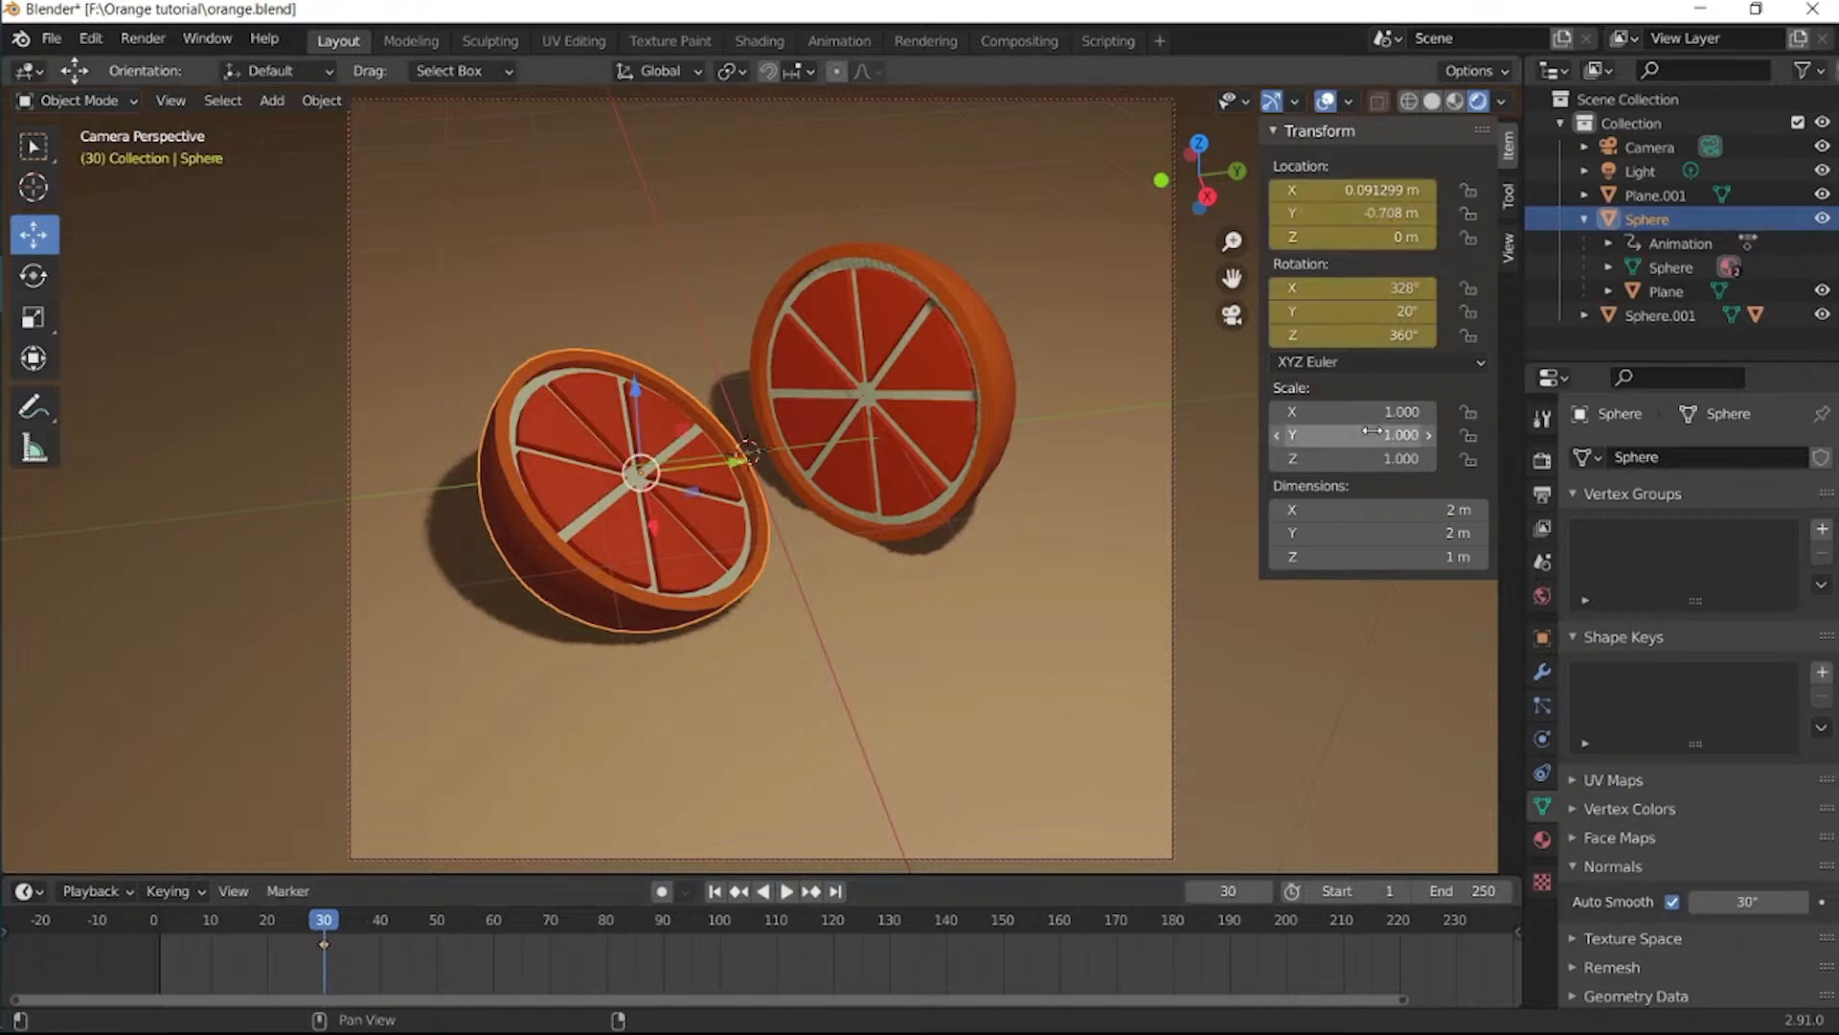
key(i)
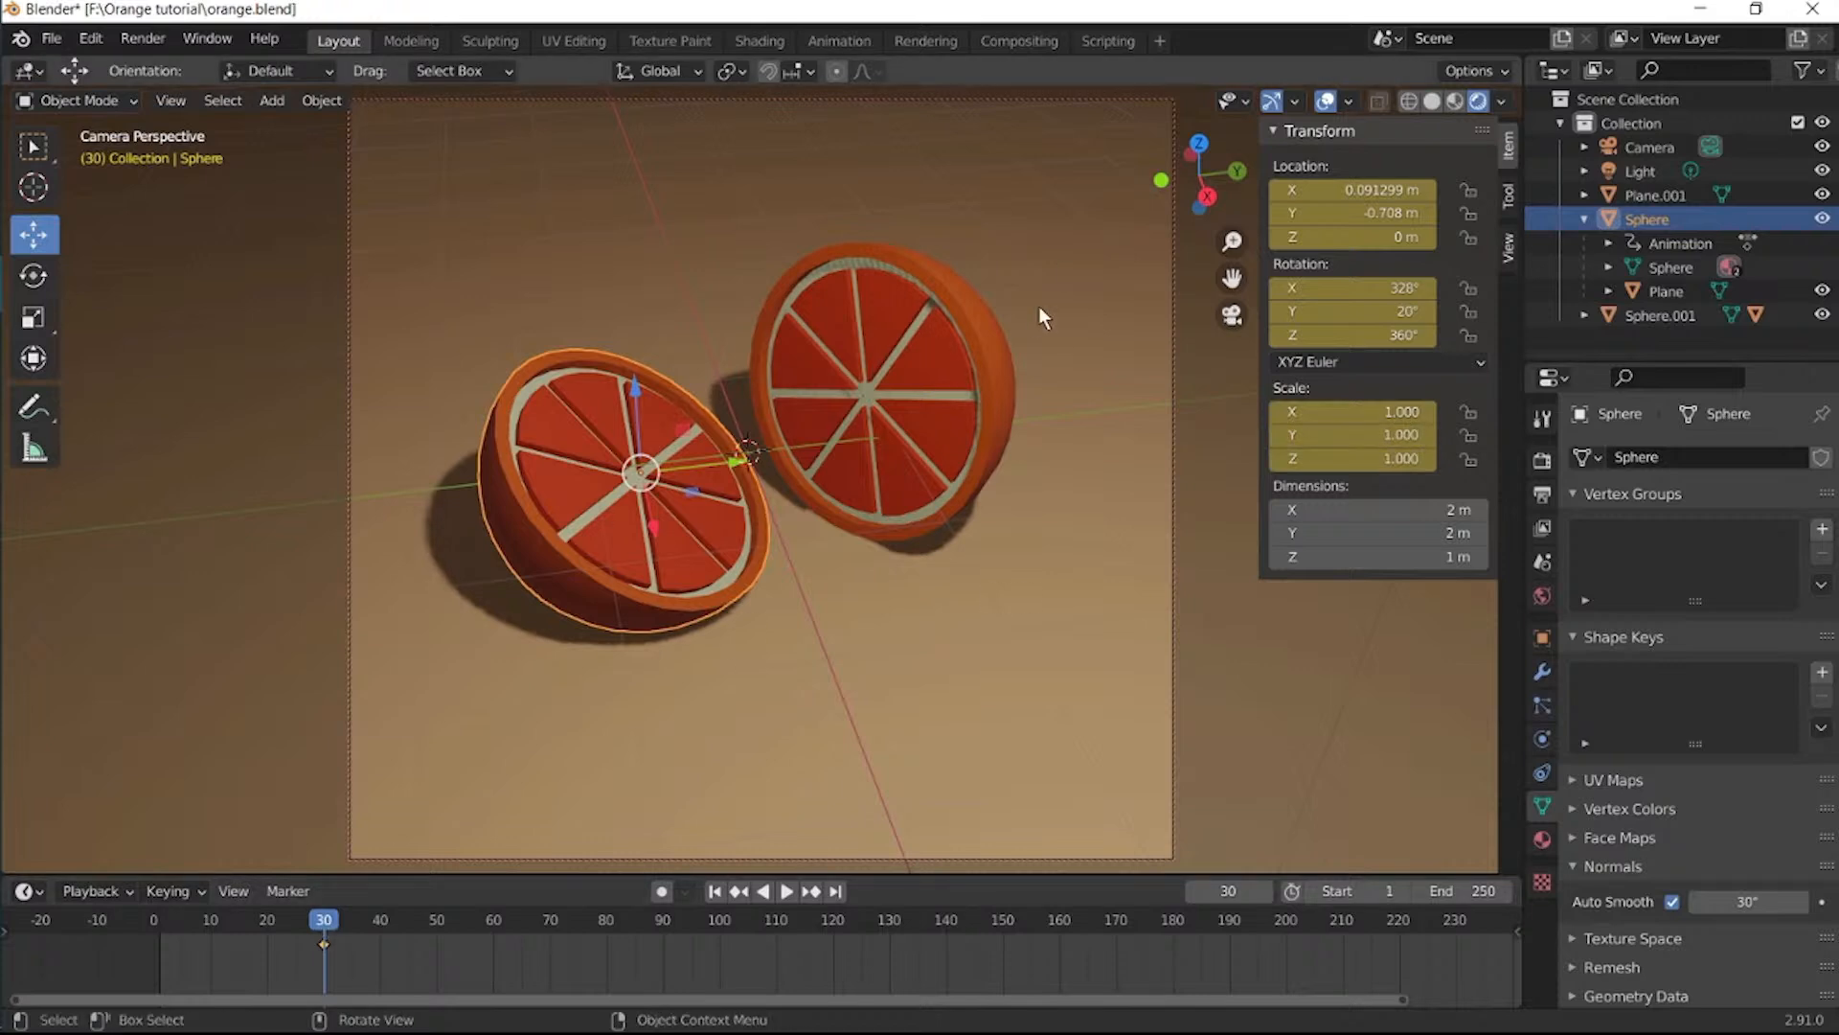
click(1005, 355)
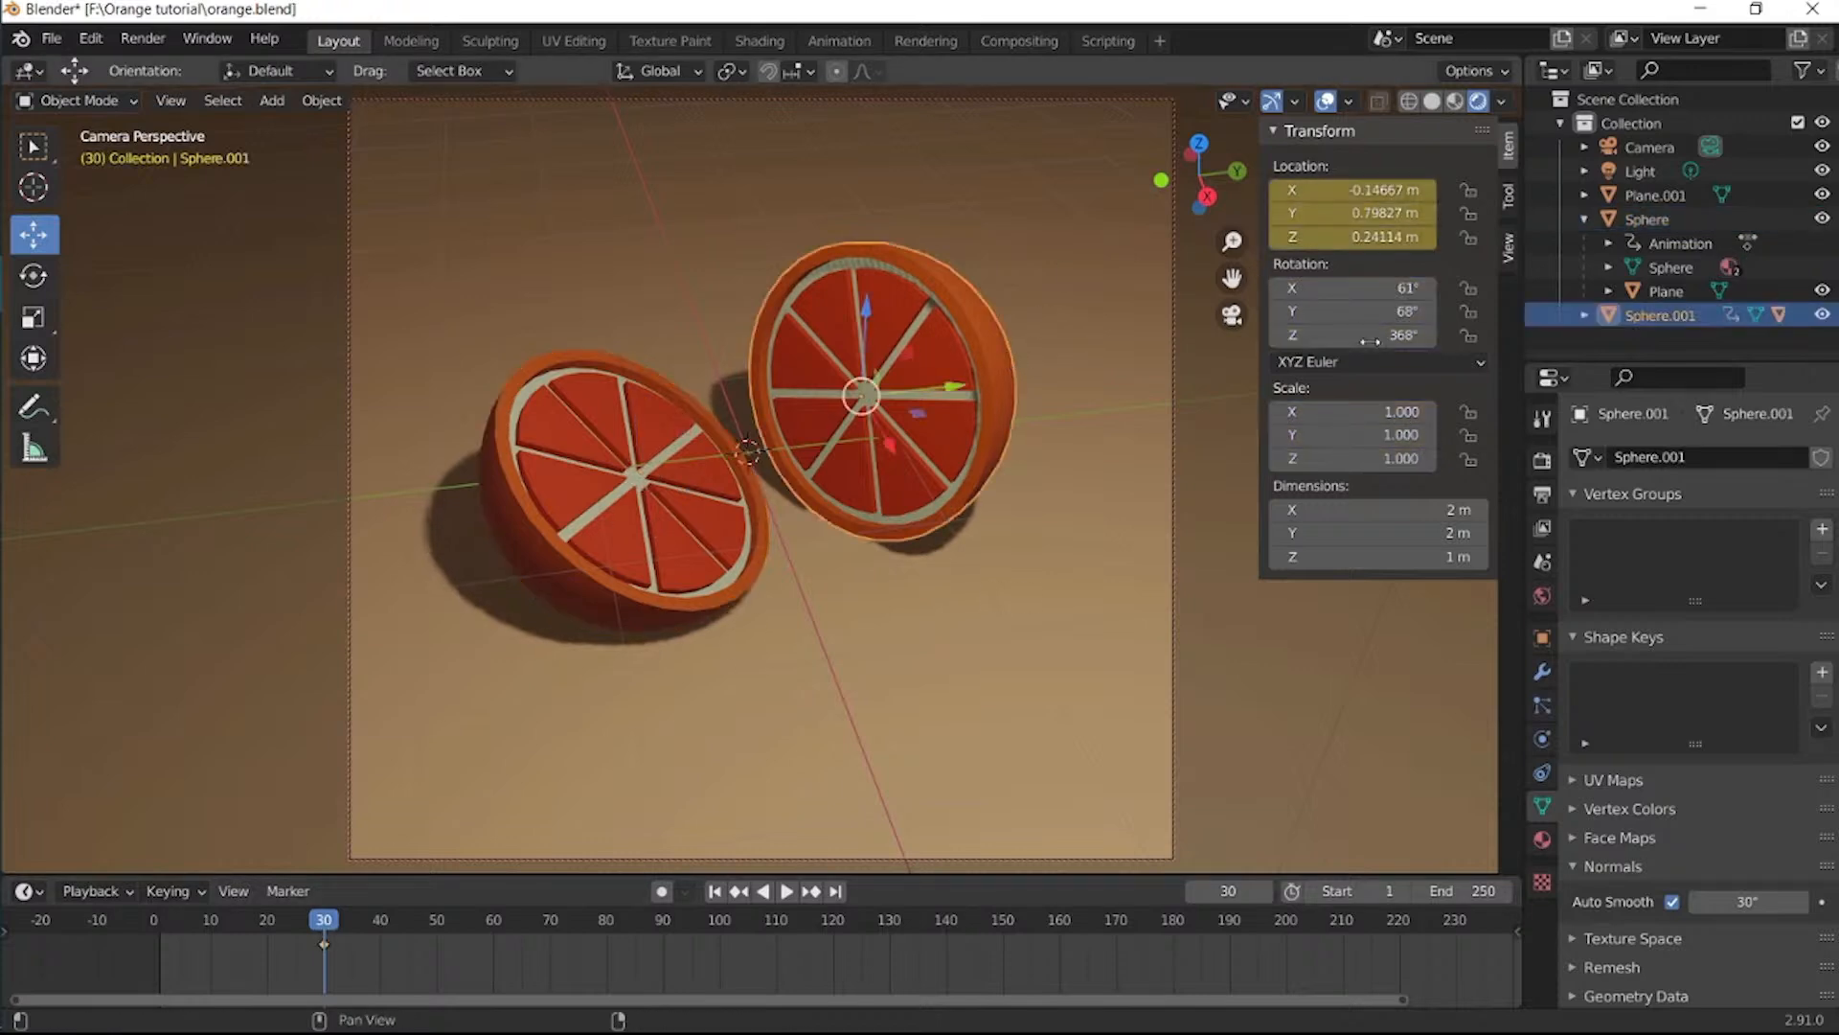
key(i)
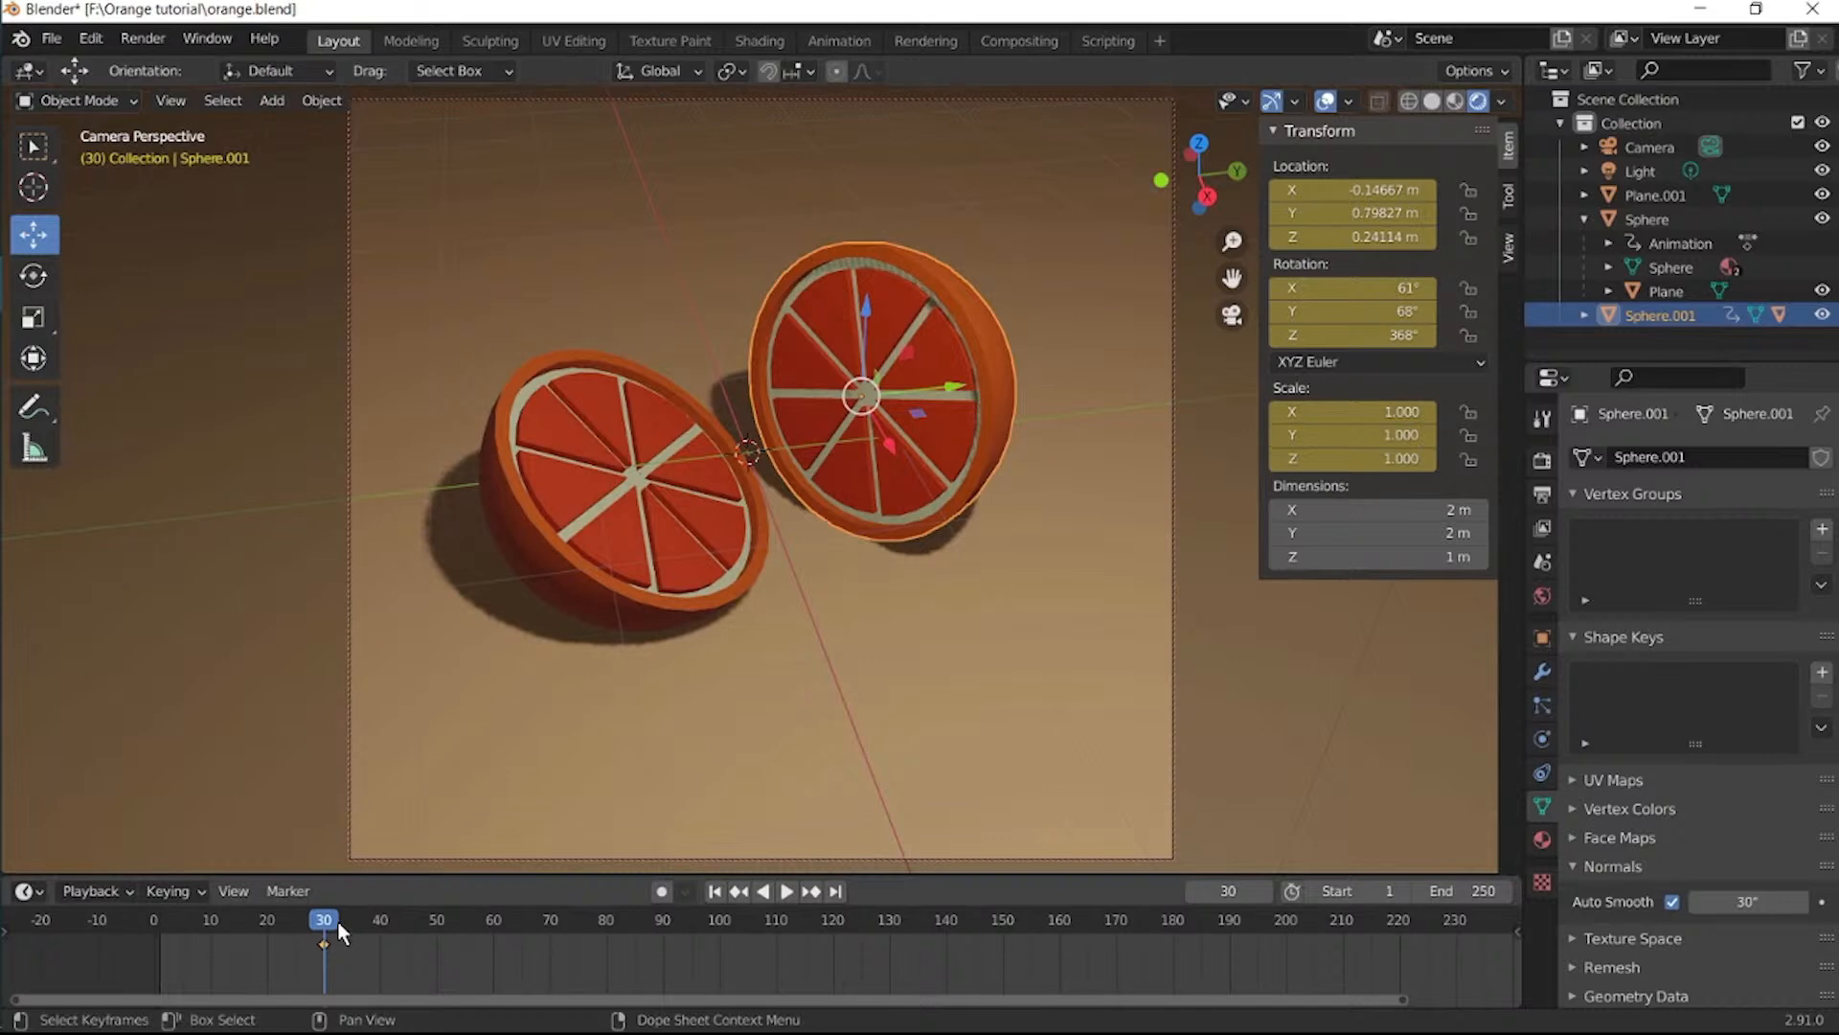
At frame 5, set the original orange half's rotation to X 270°, Y 0° and Z 0°.
drag(321, 924, 182, 925)
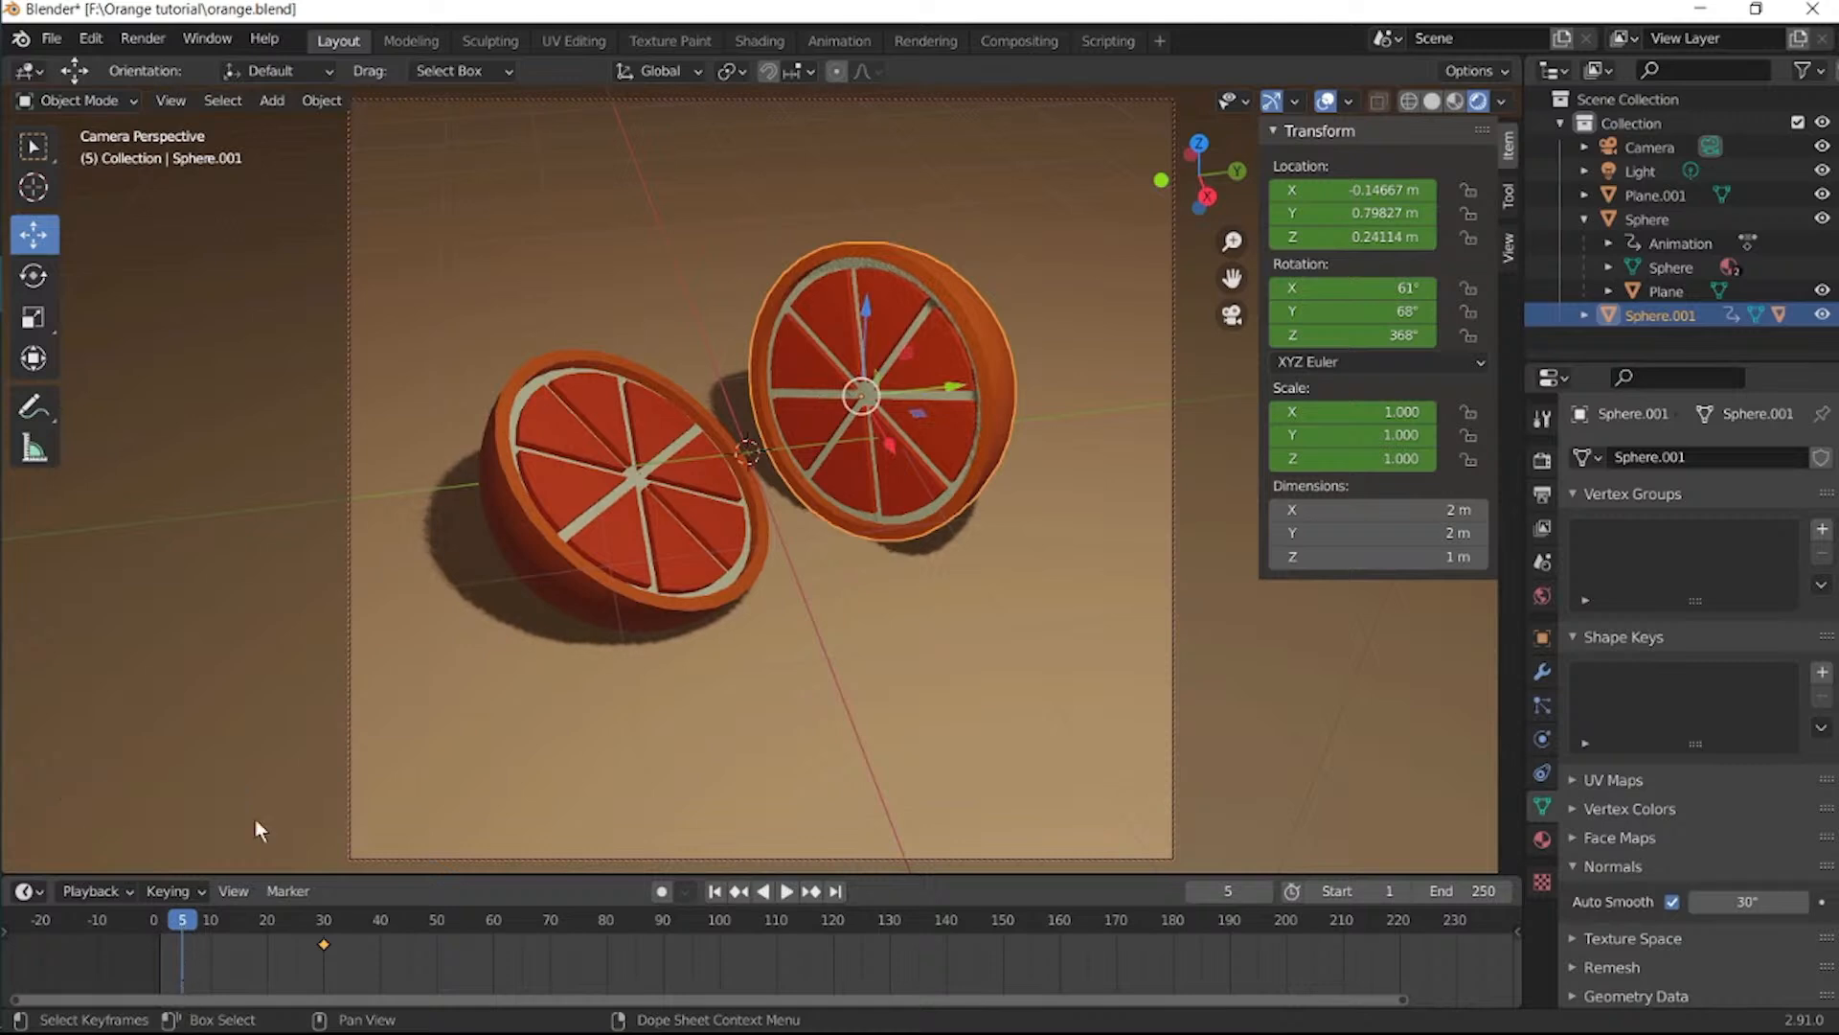
click(606, 583)
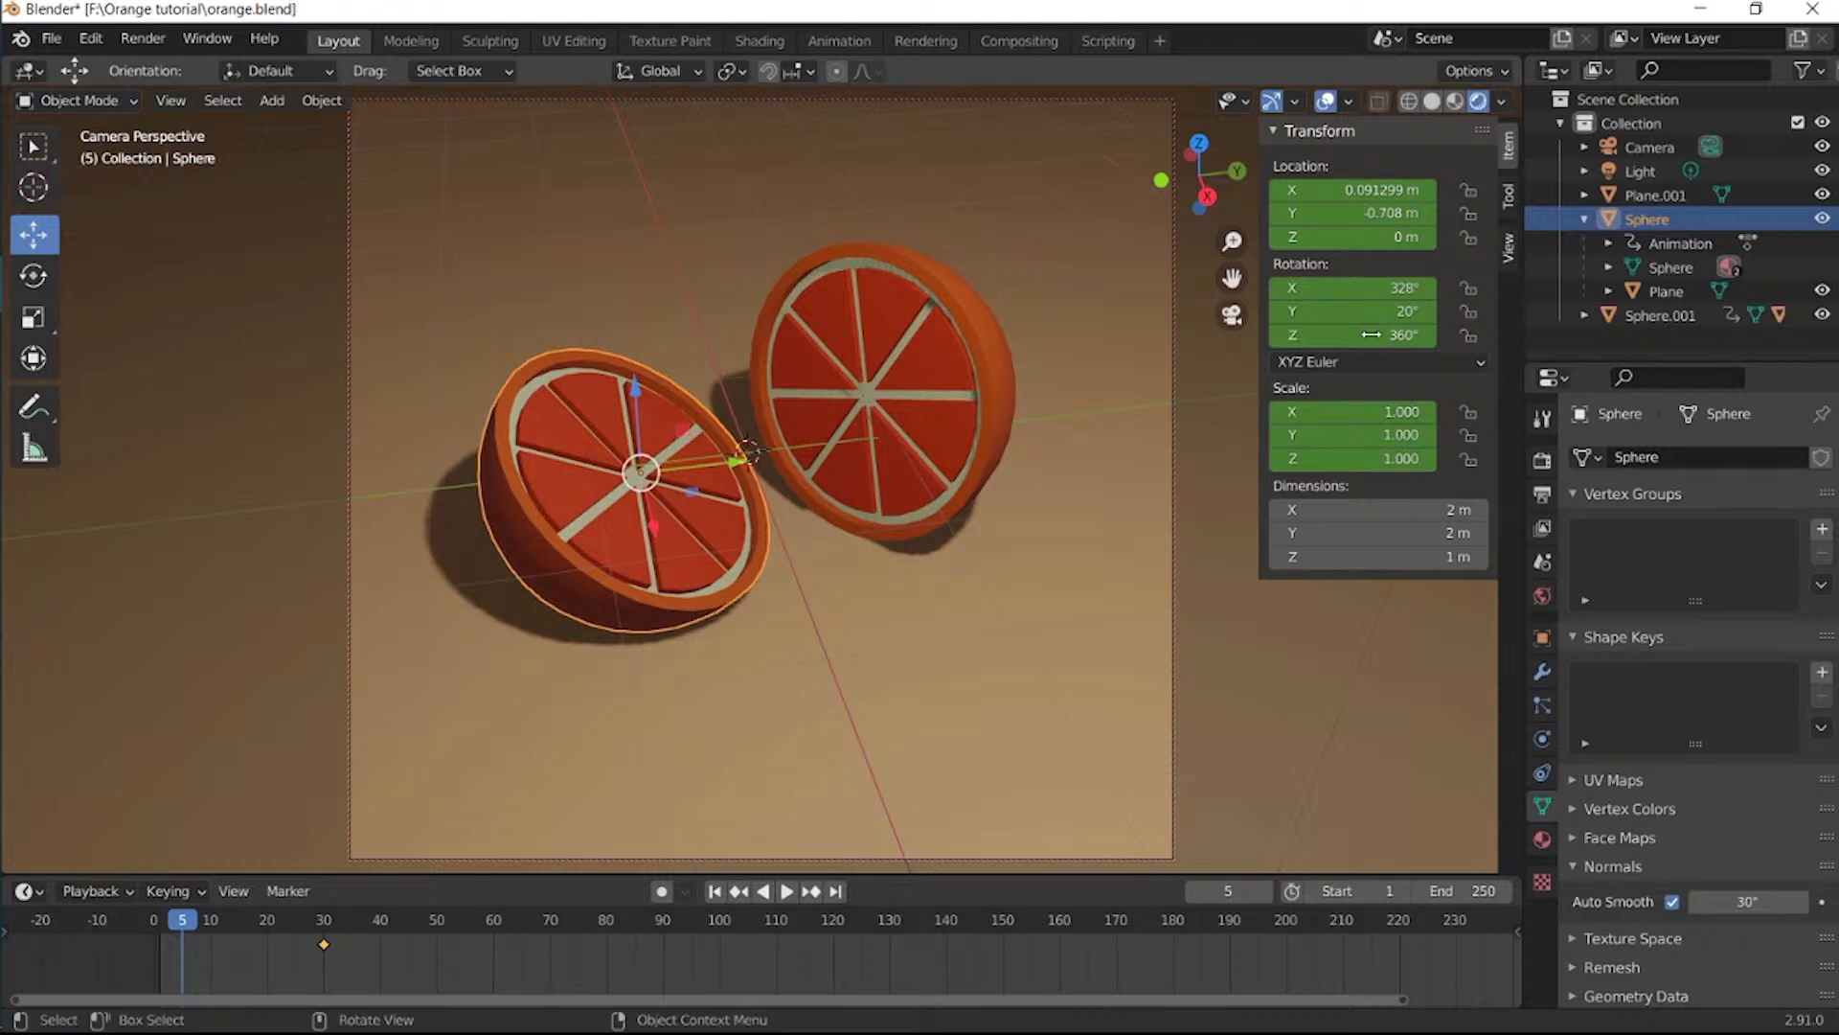
click(1341, 337)
text(0)
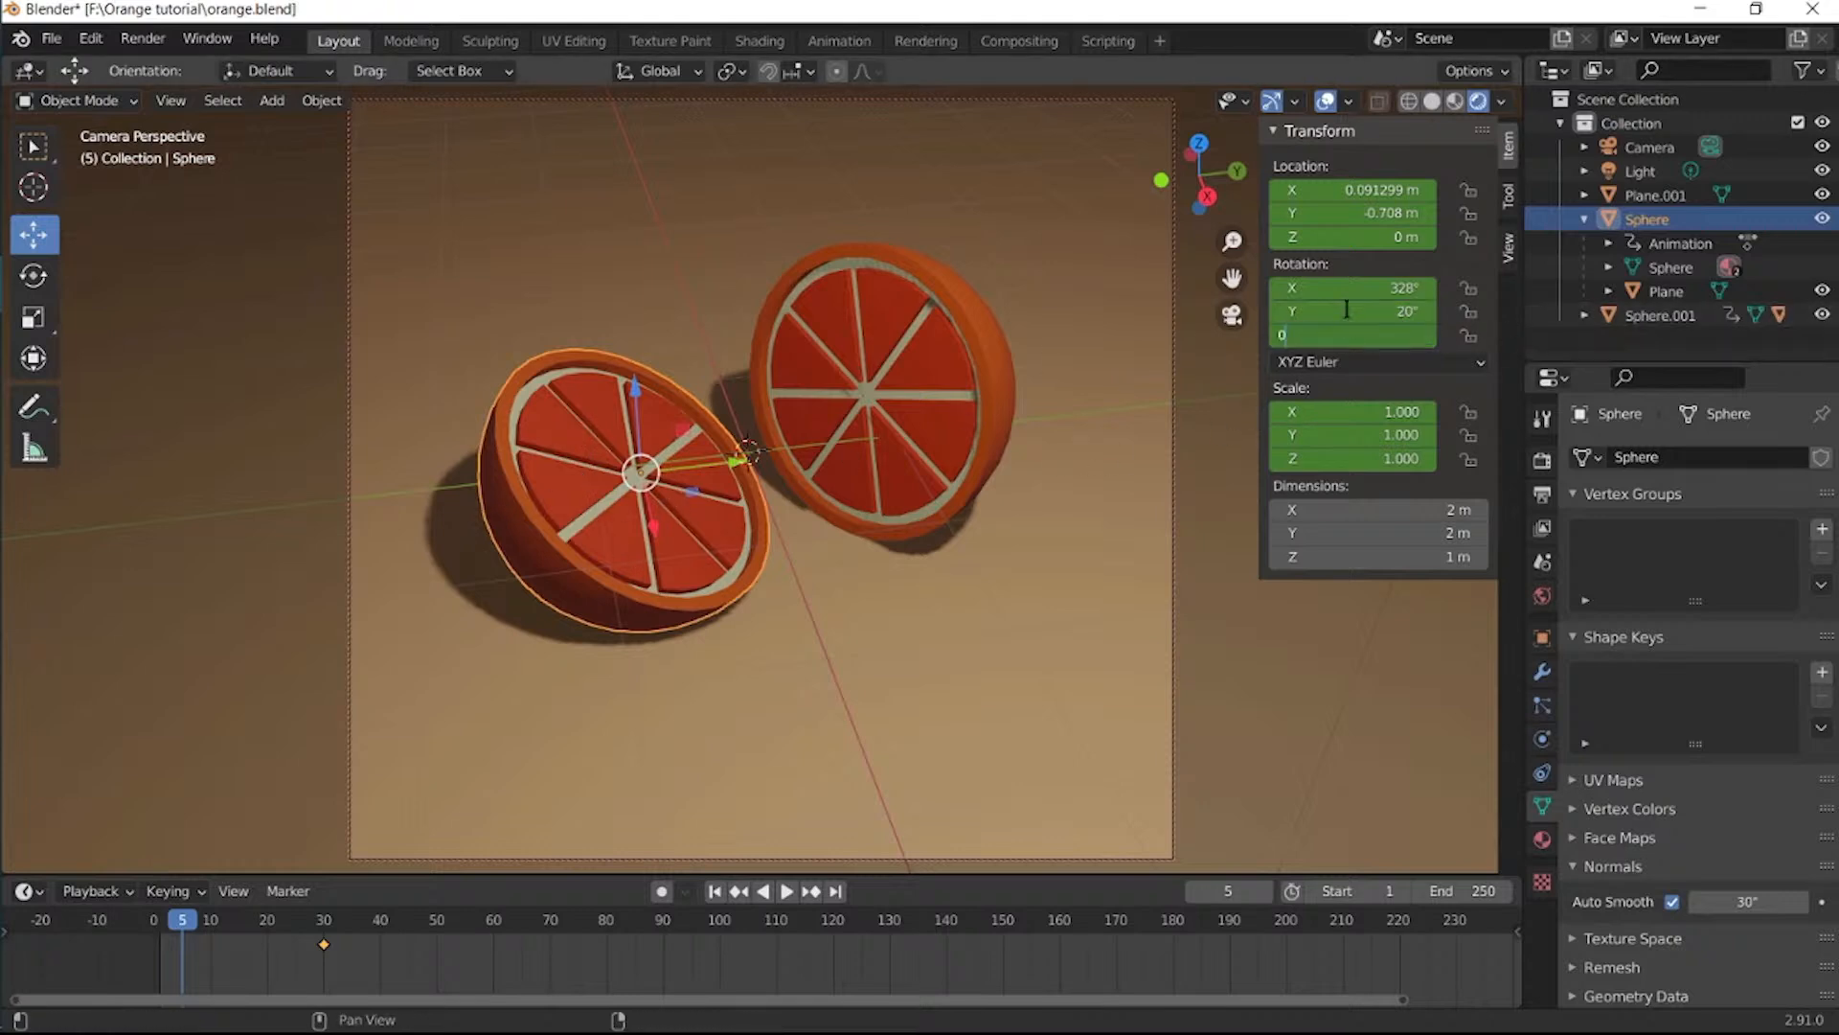
key(Return)
click(1346, 310)
text(0)
click(1339, 287)
text(27)
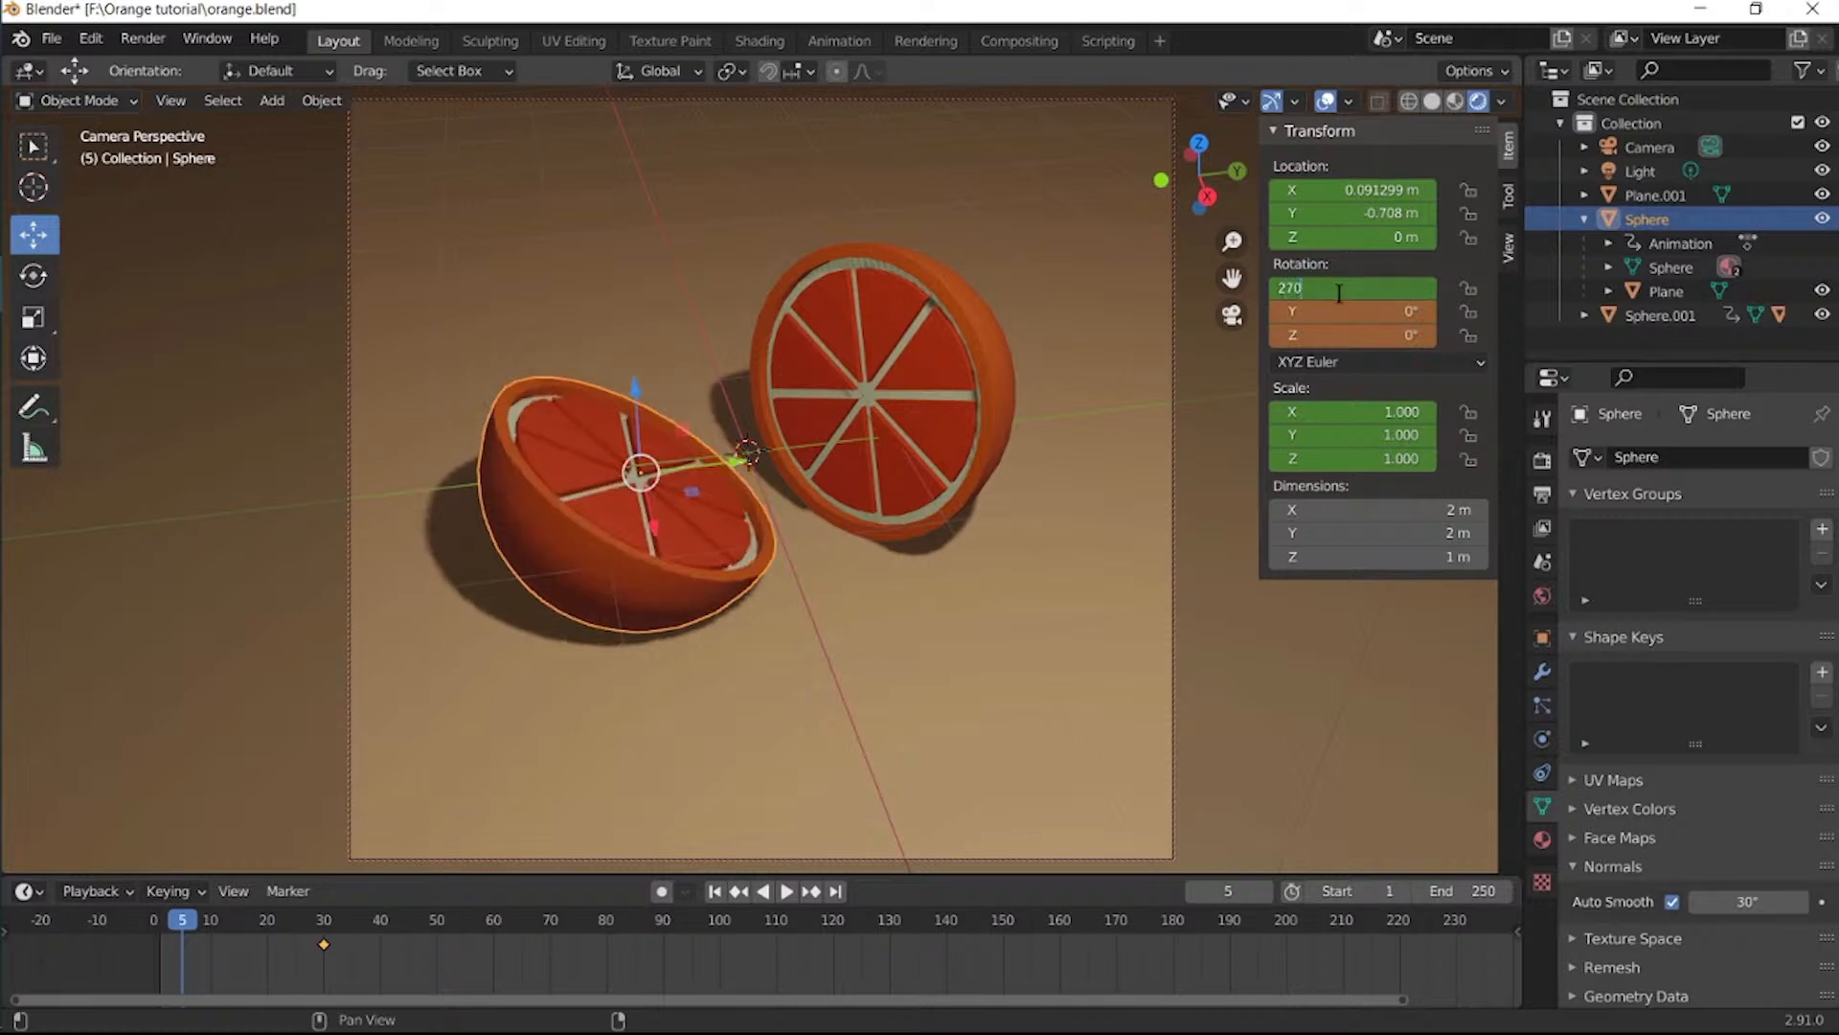
key(Return)
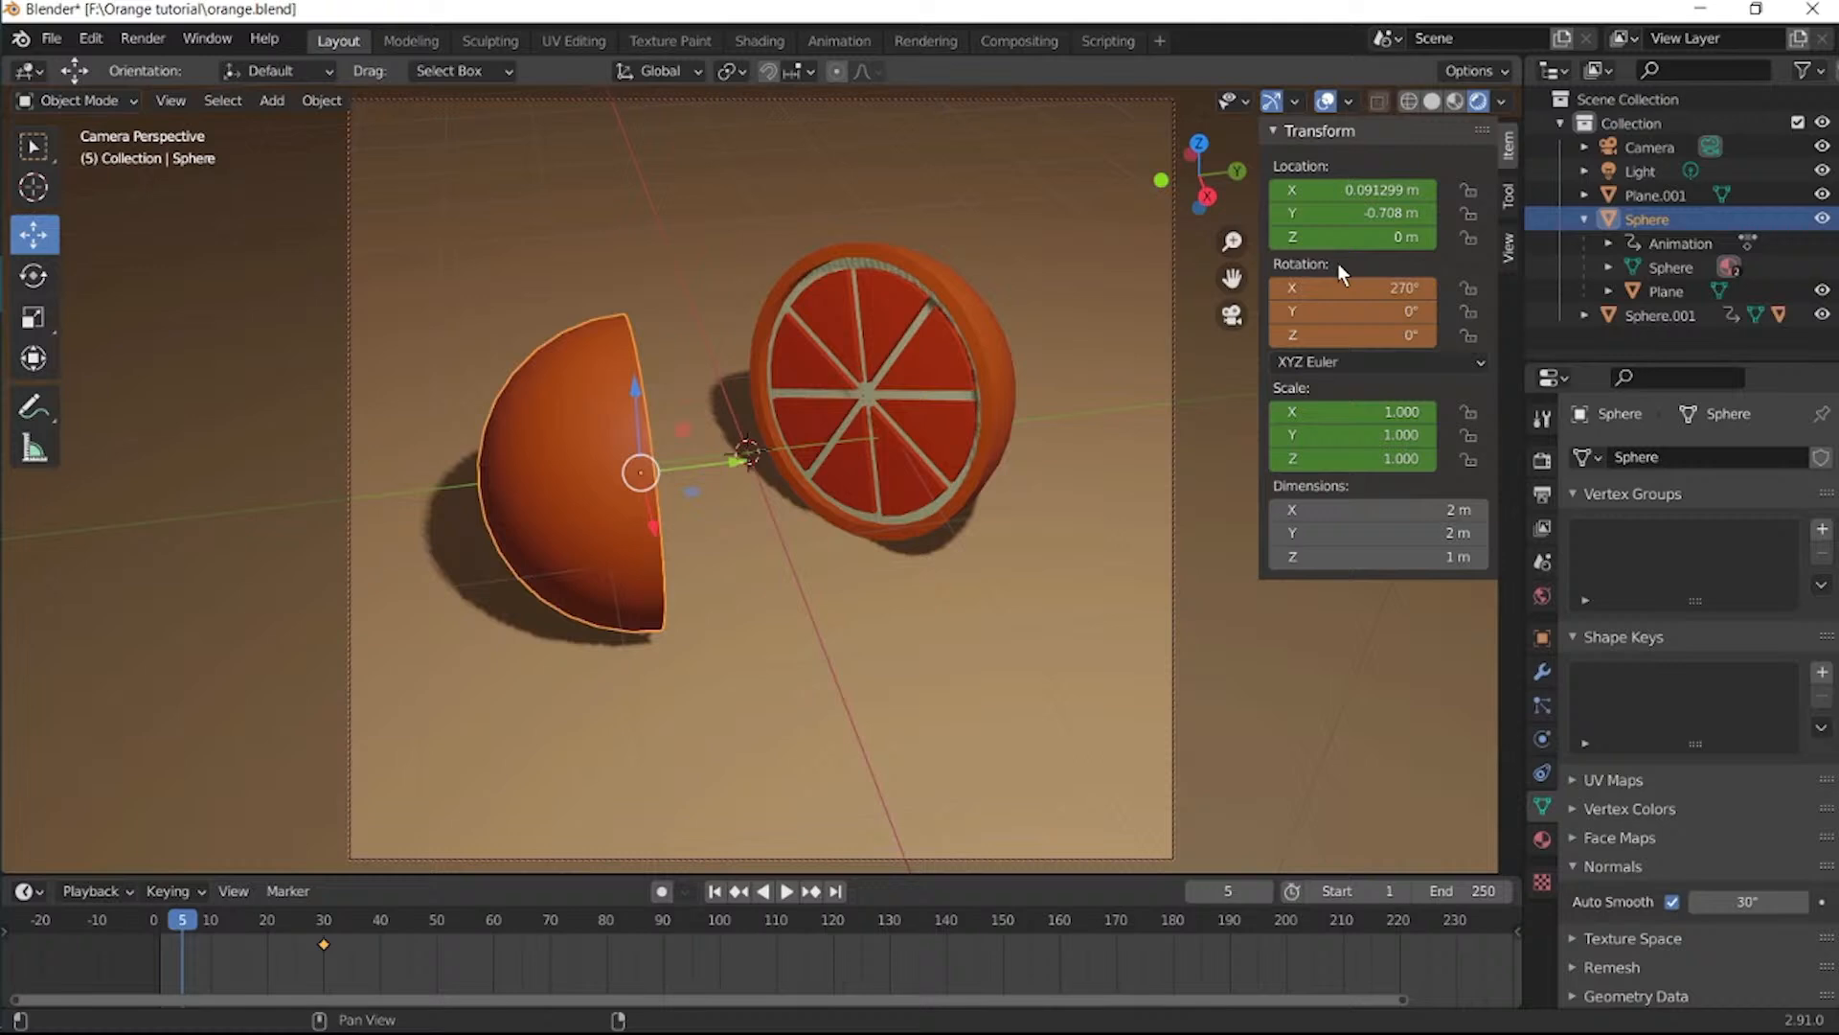
Set the original orange half's X and Y location to 0 m.
click(1344, 188)
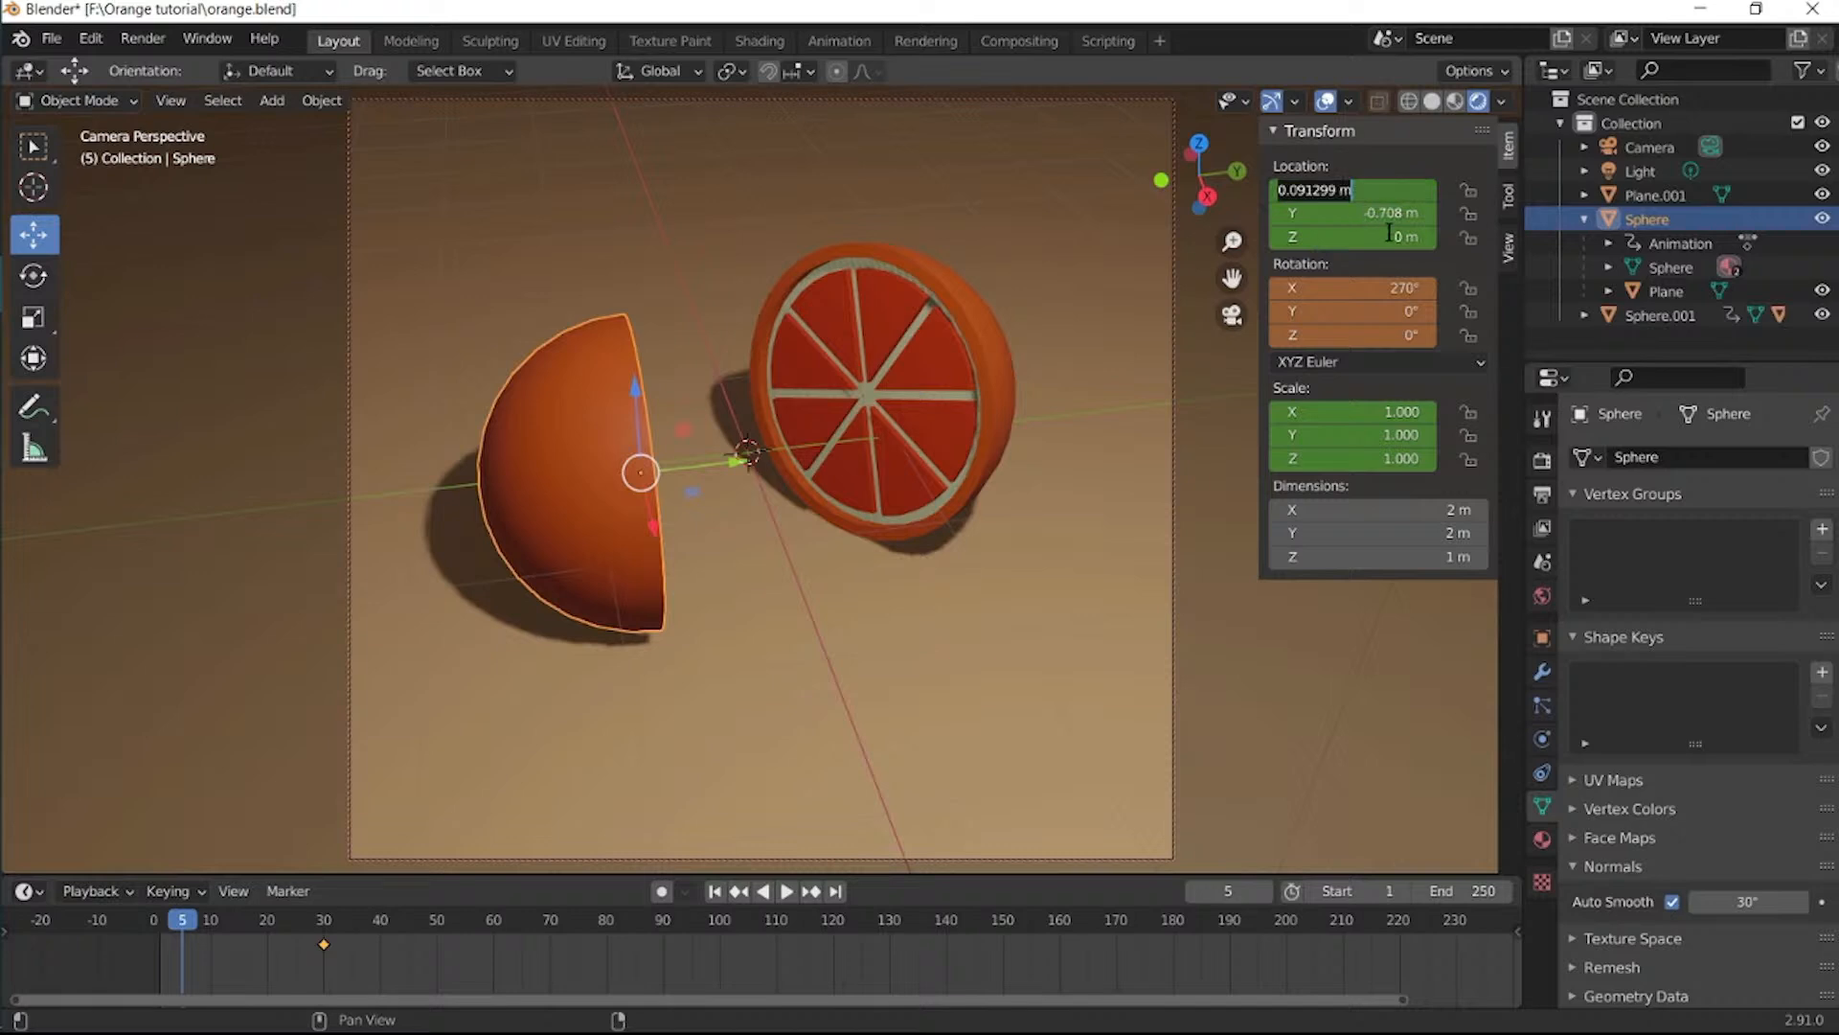
text(0)
click(1394, 213)
text(0)
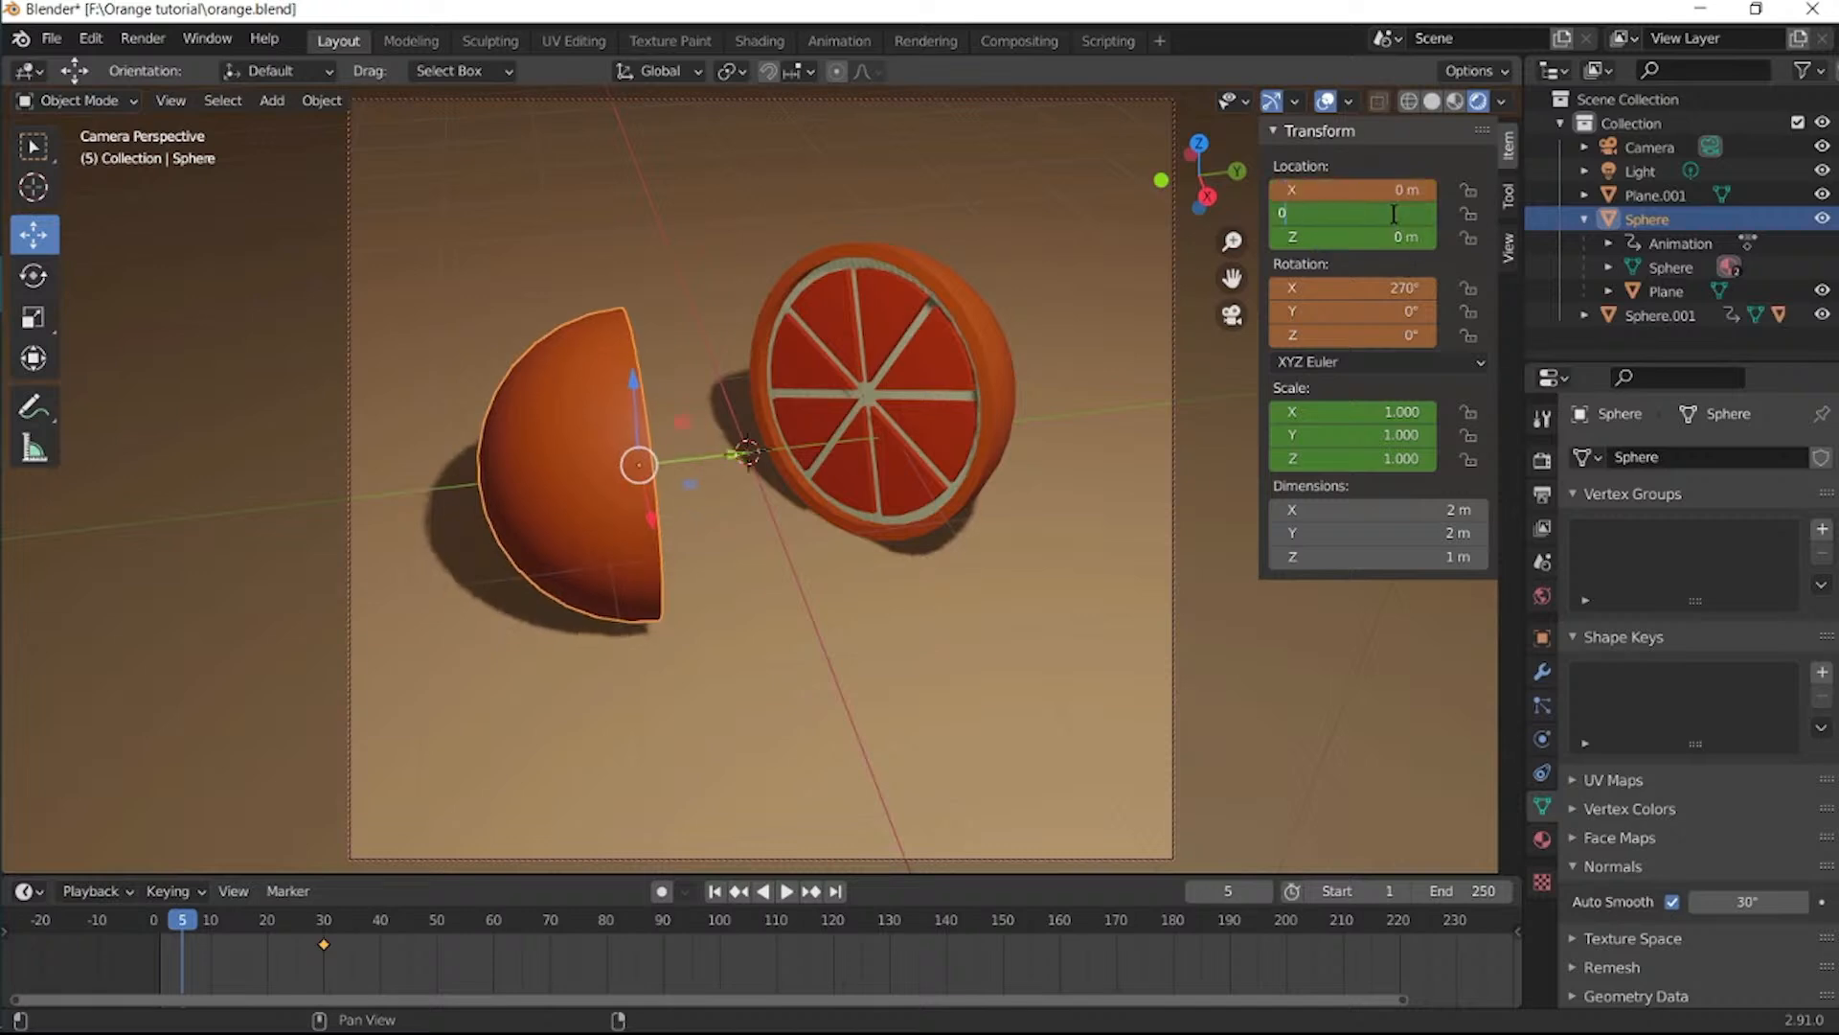
key(Return)
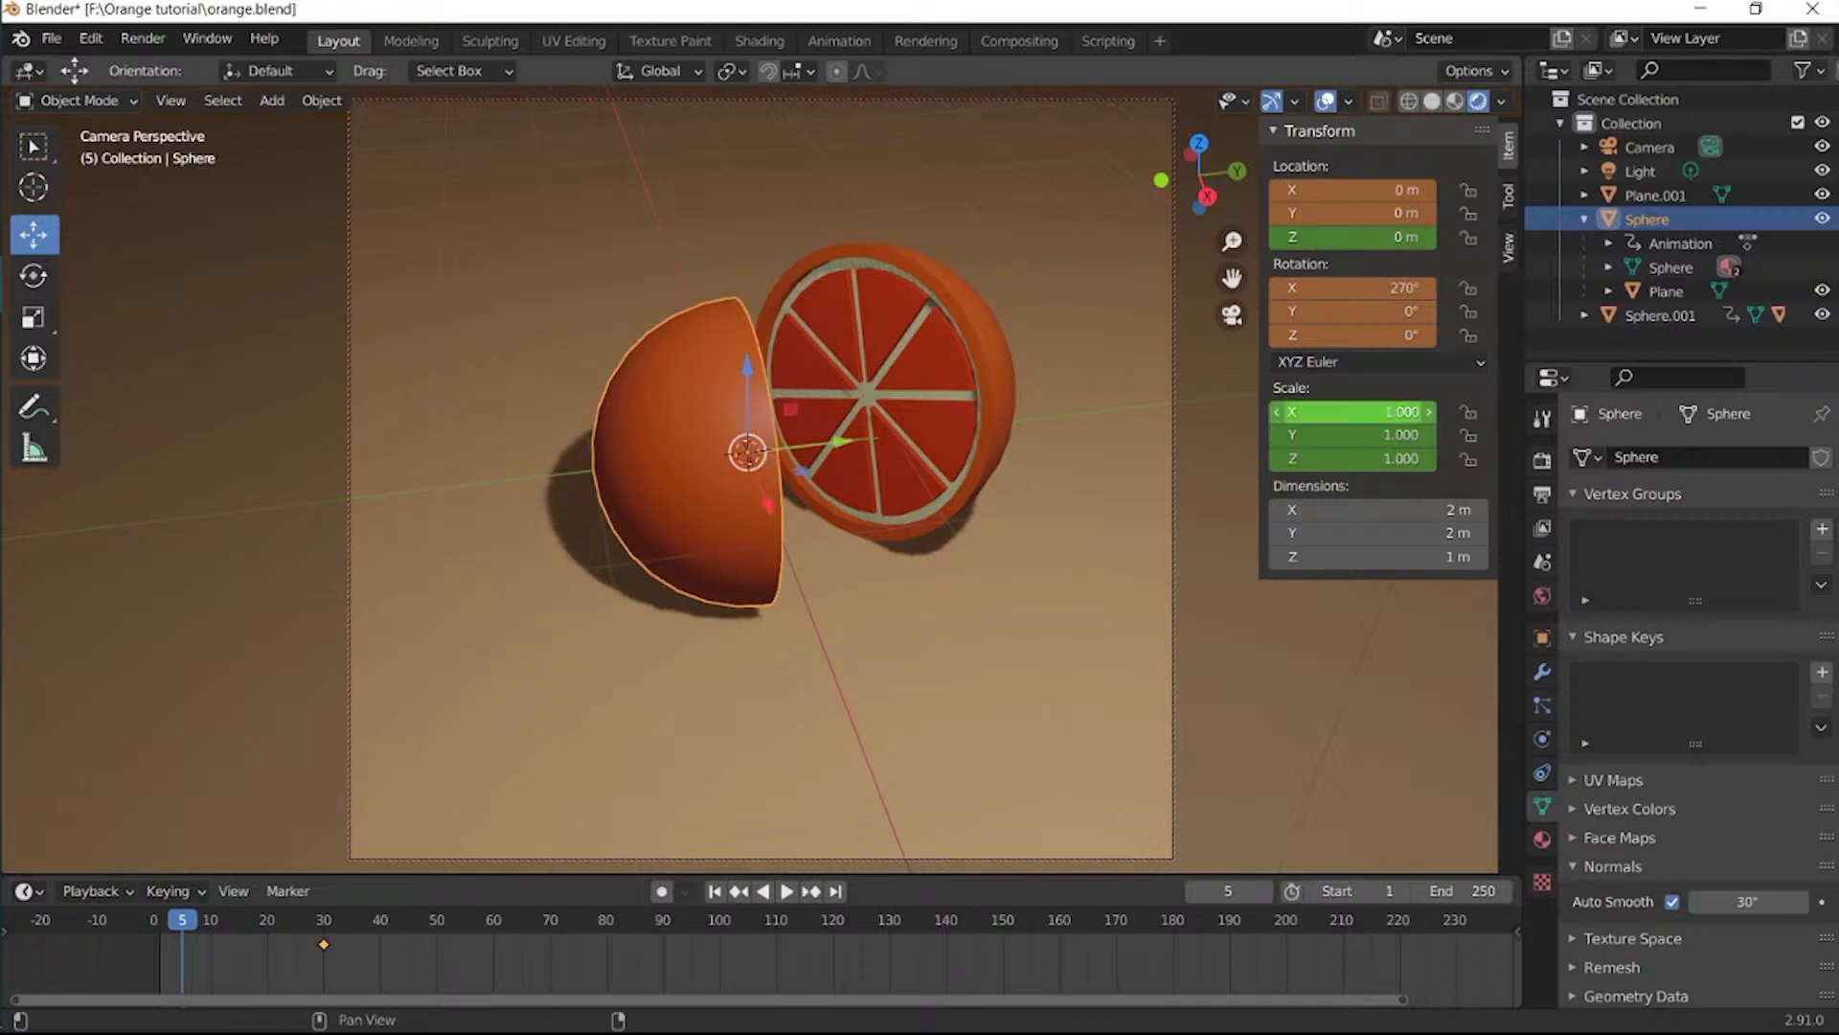
Set the original half's scale to 0 on all axes and keyframe its location, rotation and scale at frame 5.
double_click(1370, 412)
text(0)
key(Return)
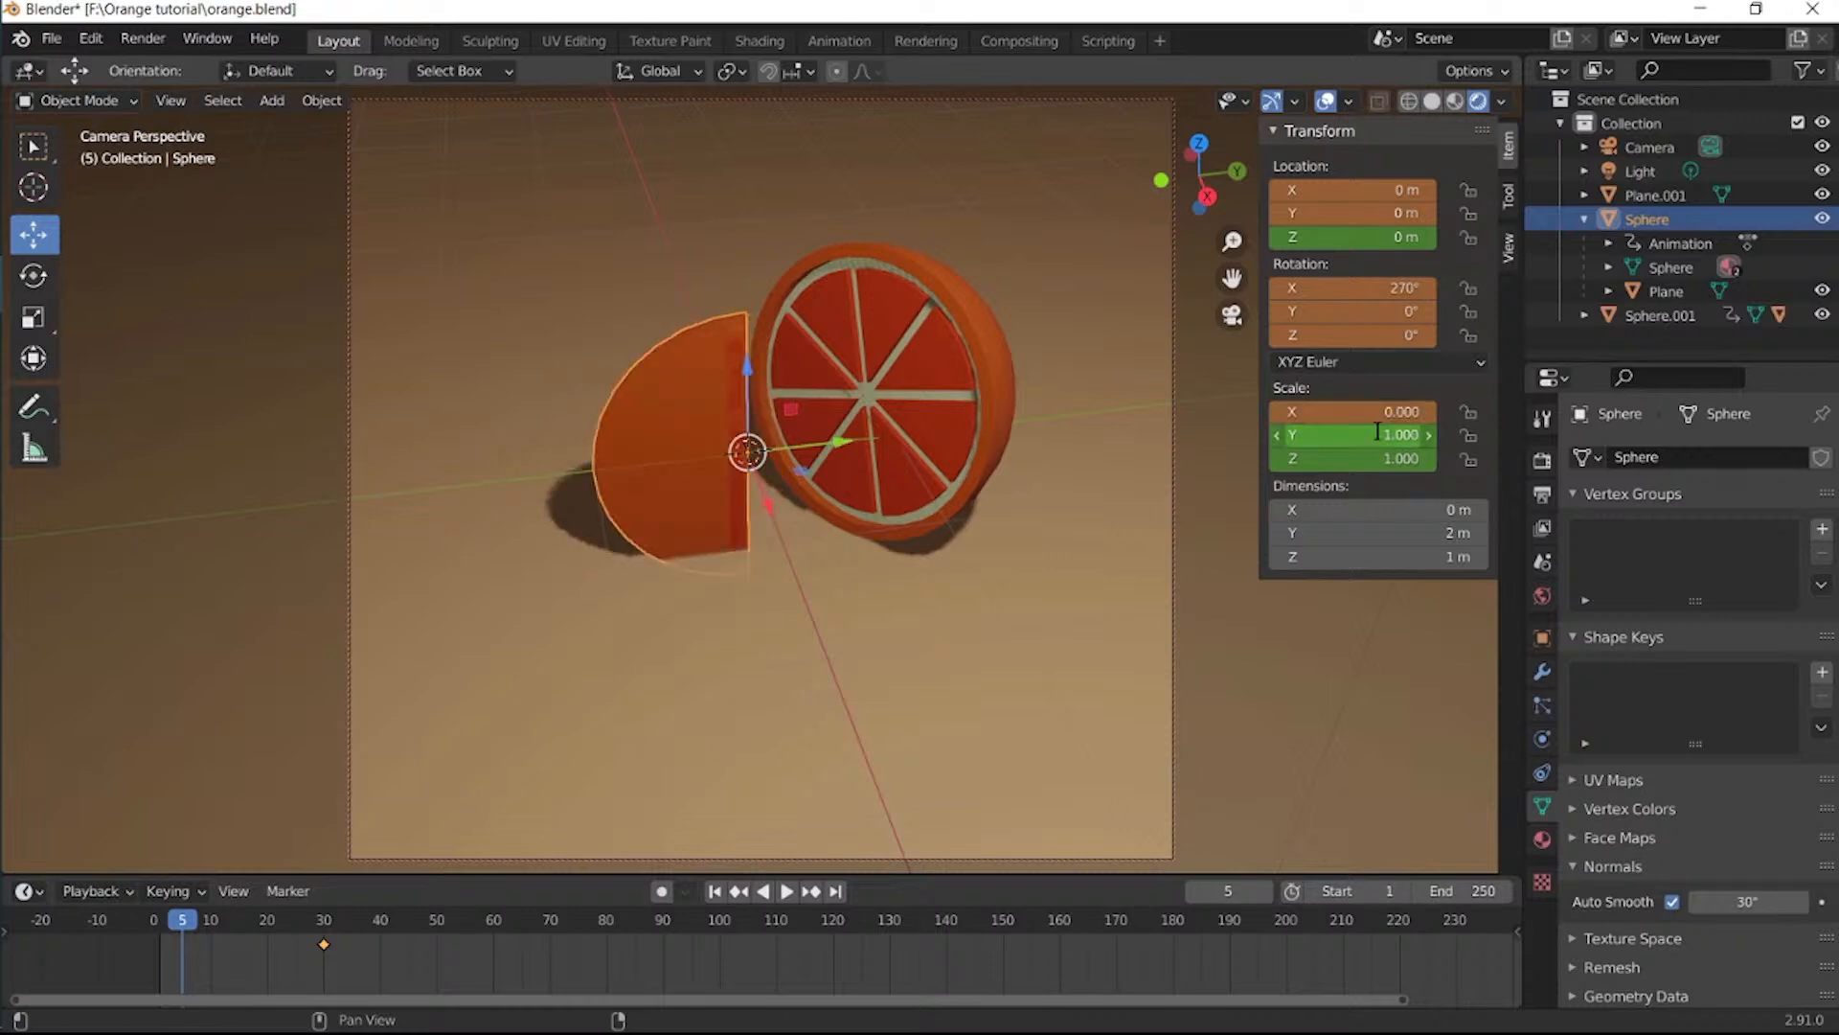
double_click(1378, 433)
text(0)
key(Return)
double_click(1385, 459)
text(0)
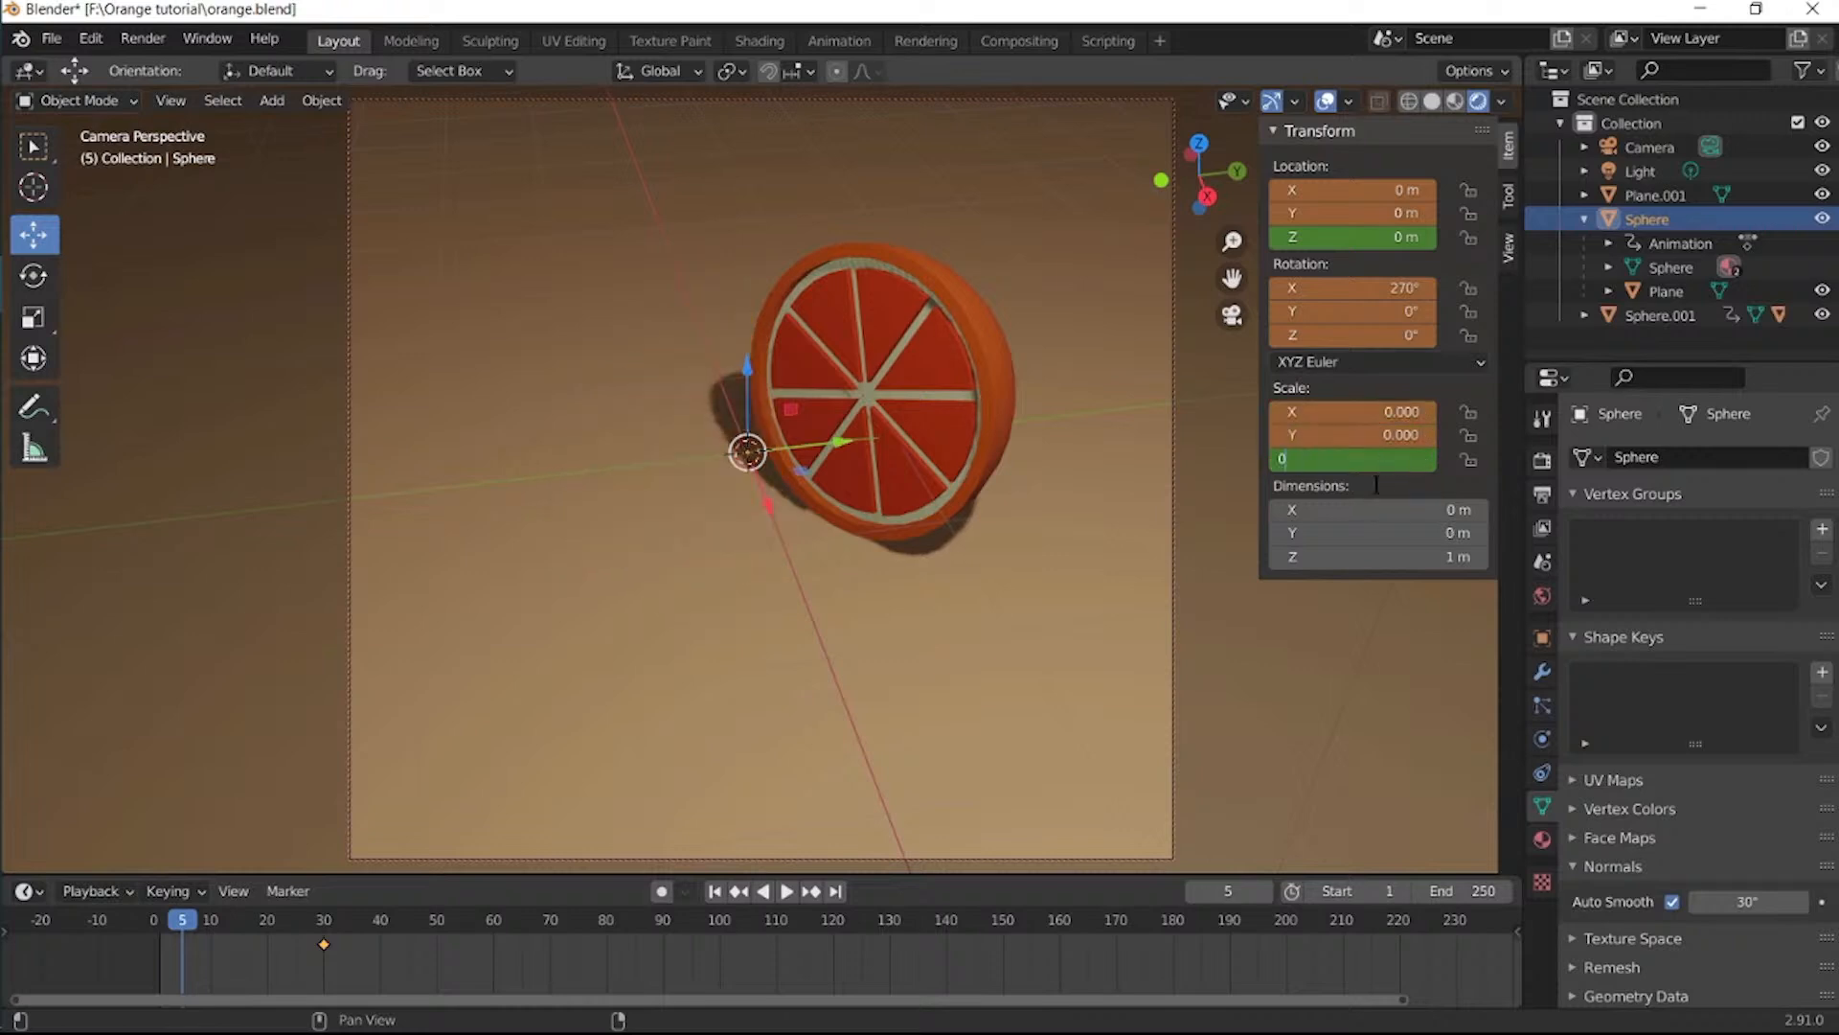
text(i)
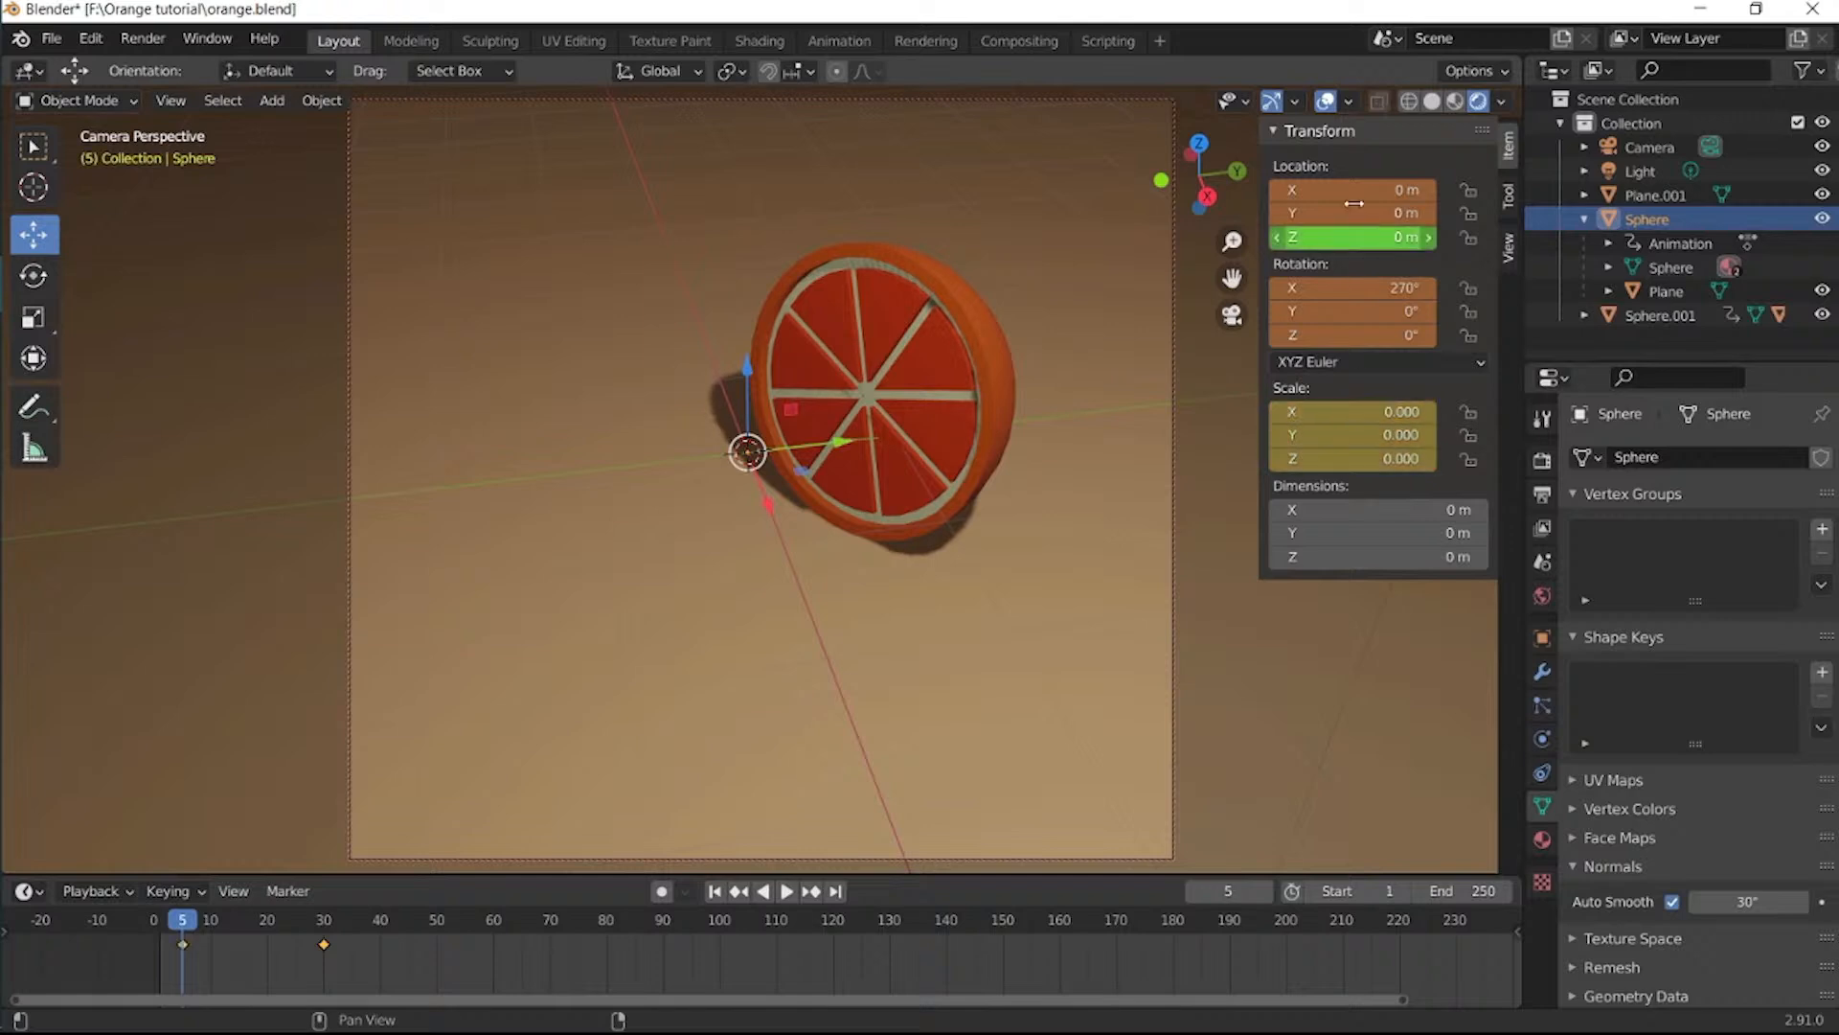
text(ii)
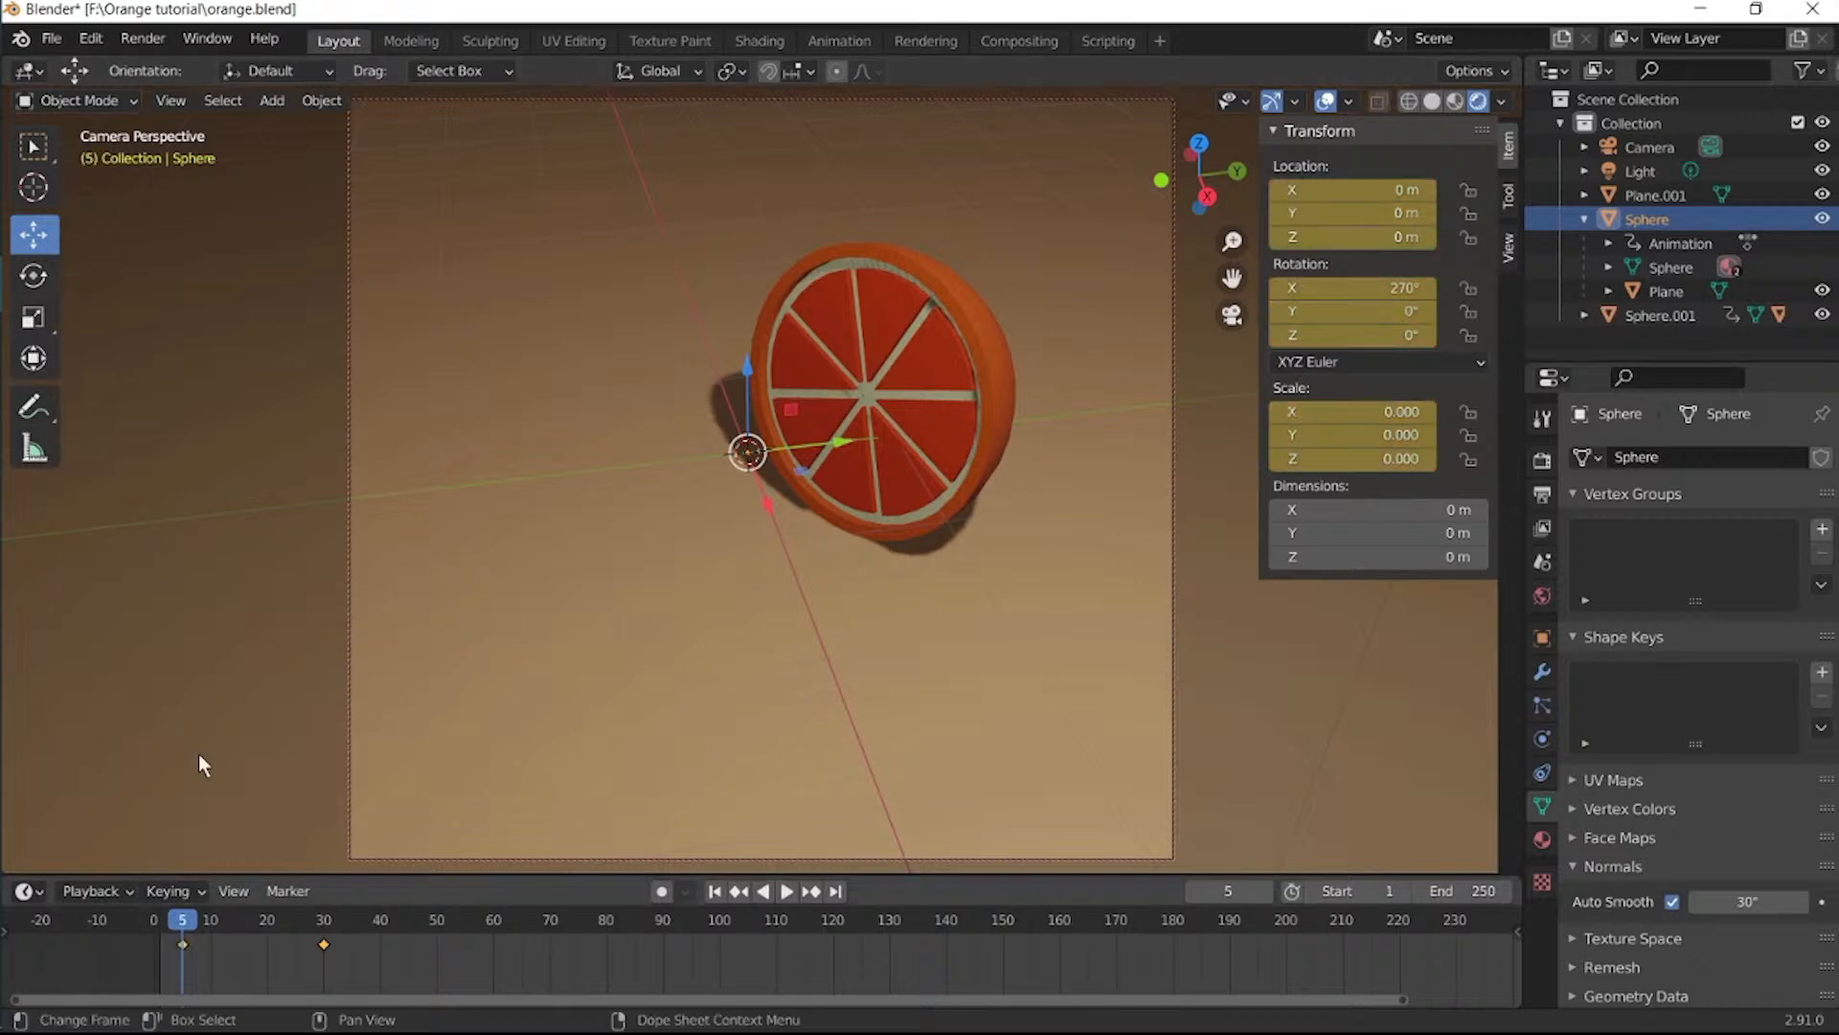
Set the duplicated orange half's location to 0 m on X, Y and Z at frame 5.
click(998, 354)
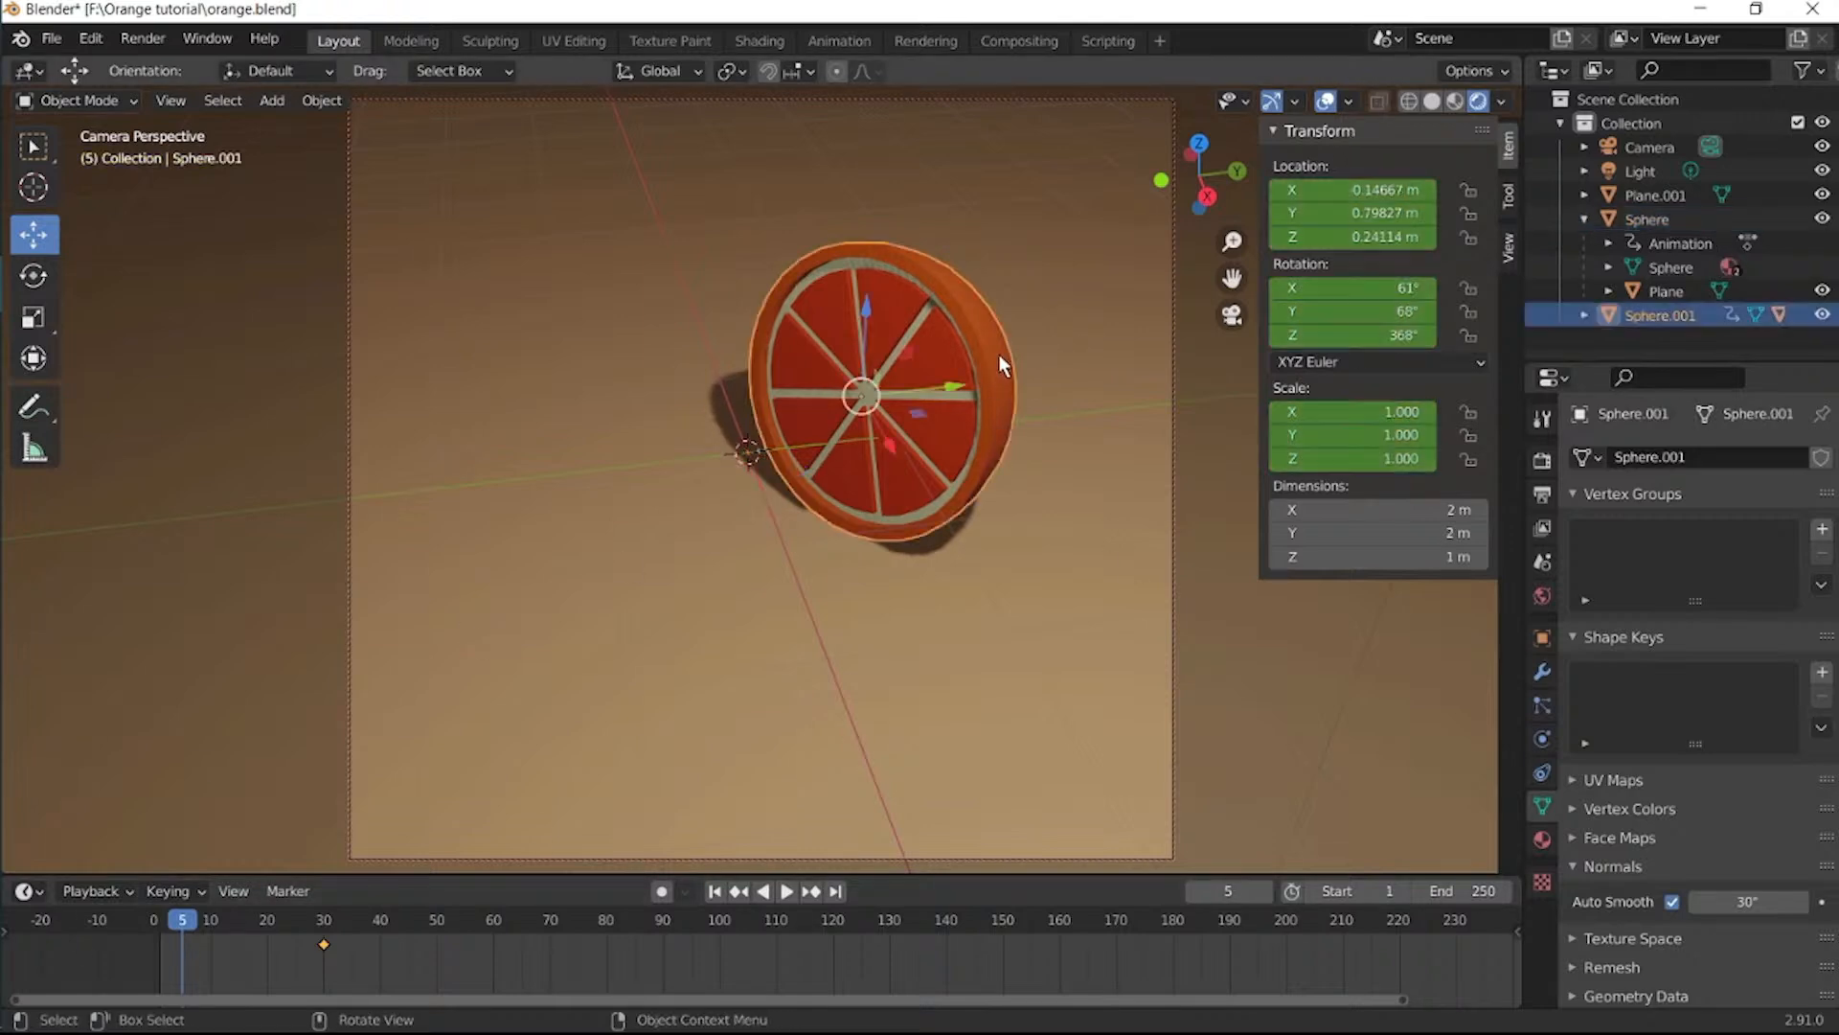
double_click(1353, 189)
text(0)
key(Tab)
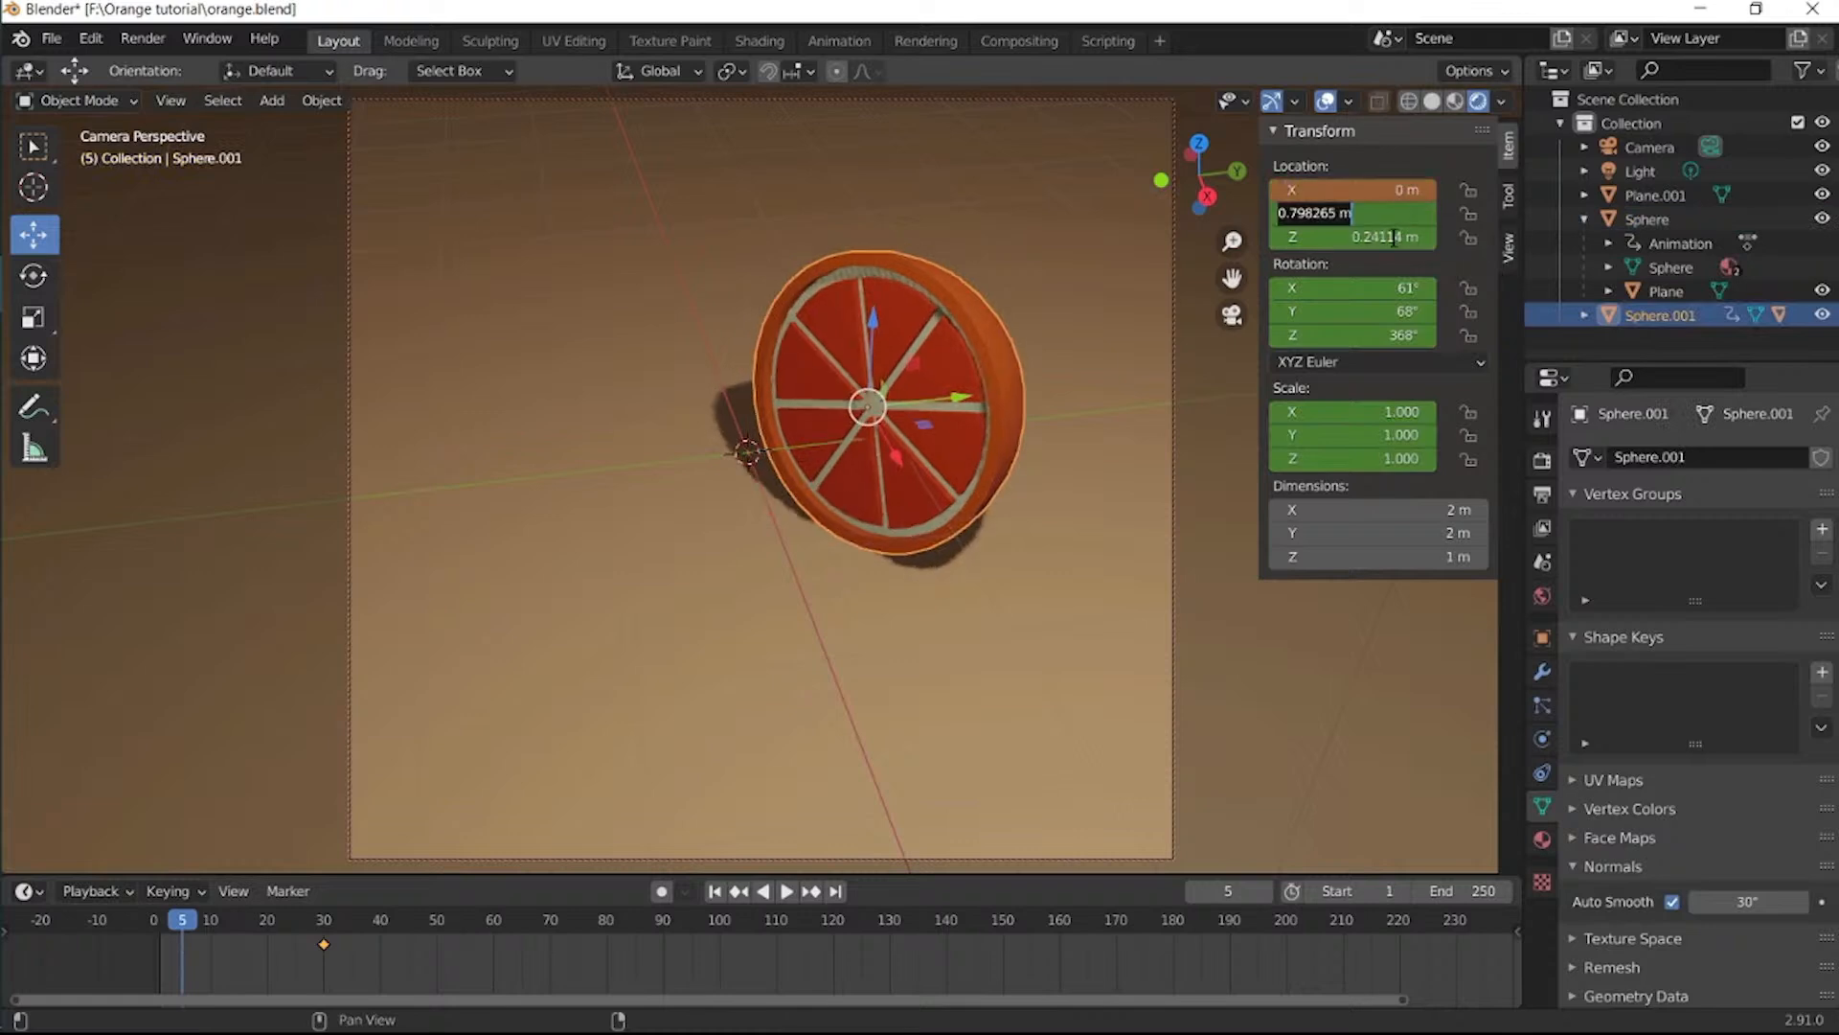
text(0)
key(Tab)
text(0)
key(Return)
Set the duplicated orange half's rotation to X 90°, Y 0° and Z 0°.
double_click(1390, 286)
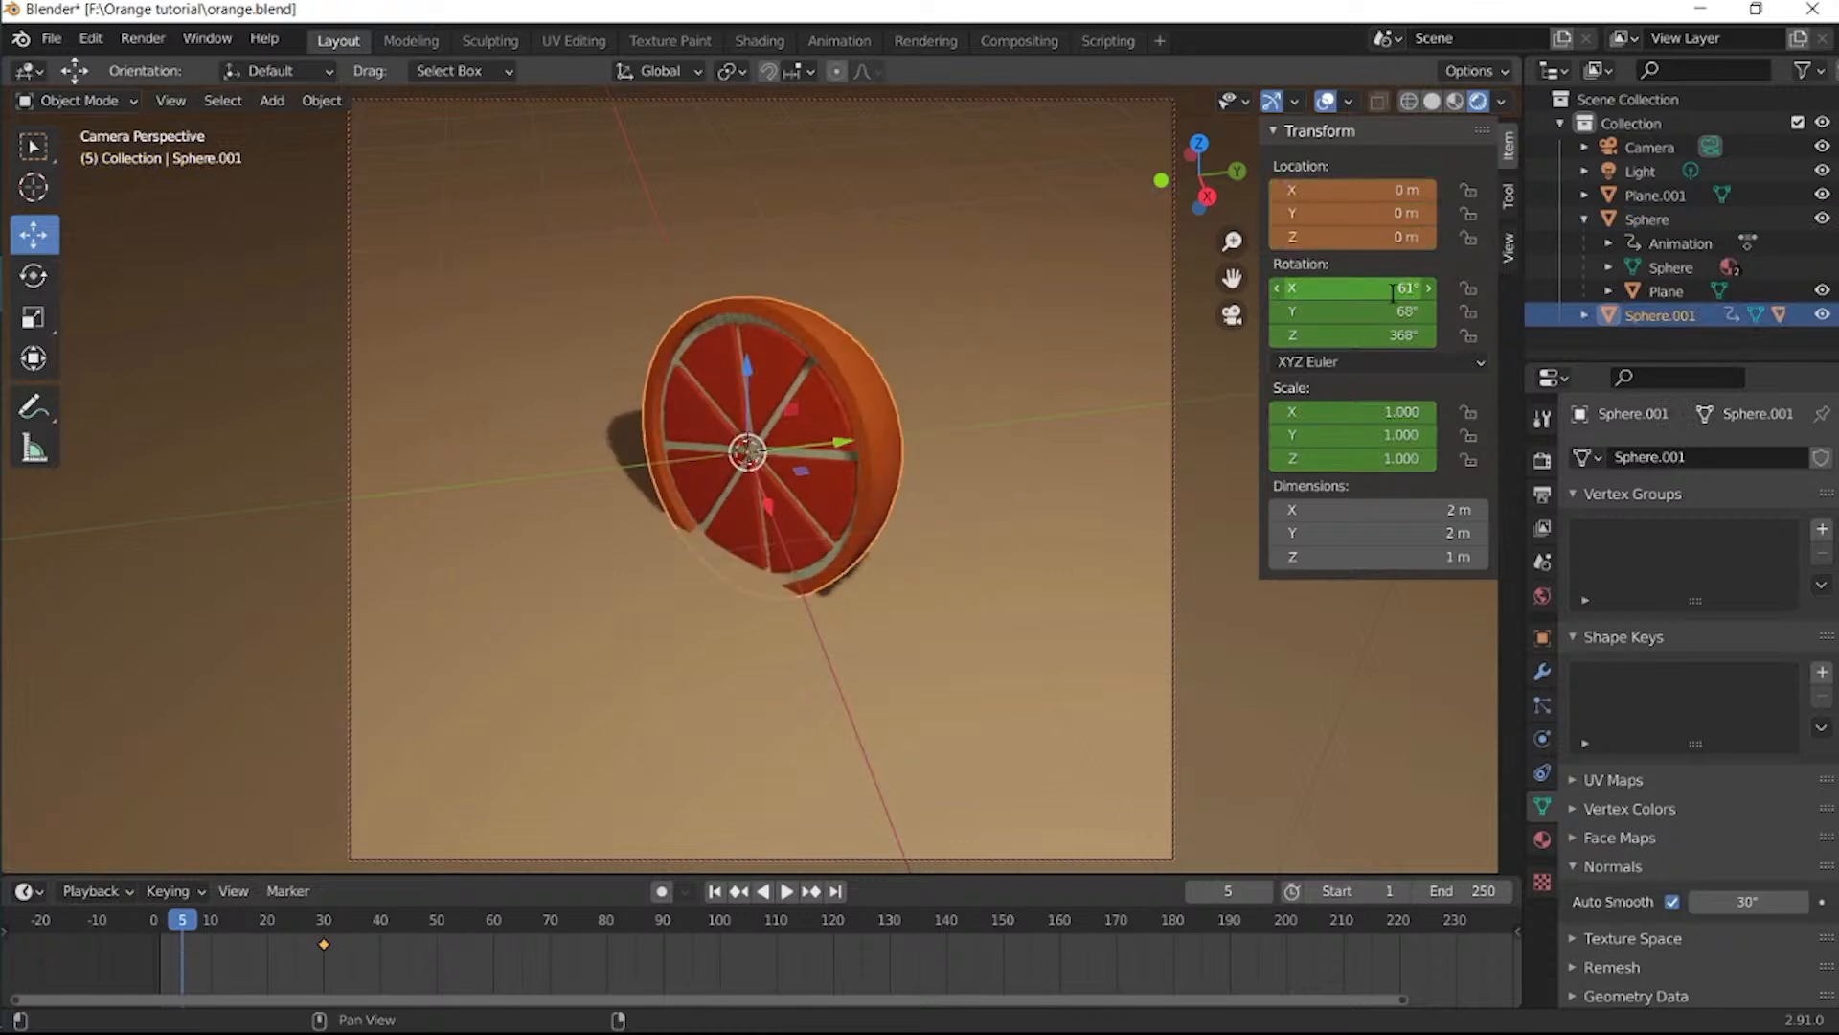
text(90)
key(Tab)
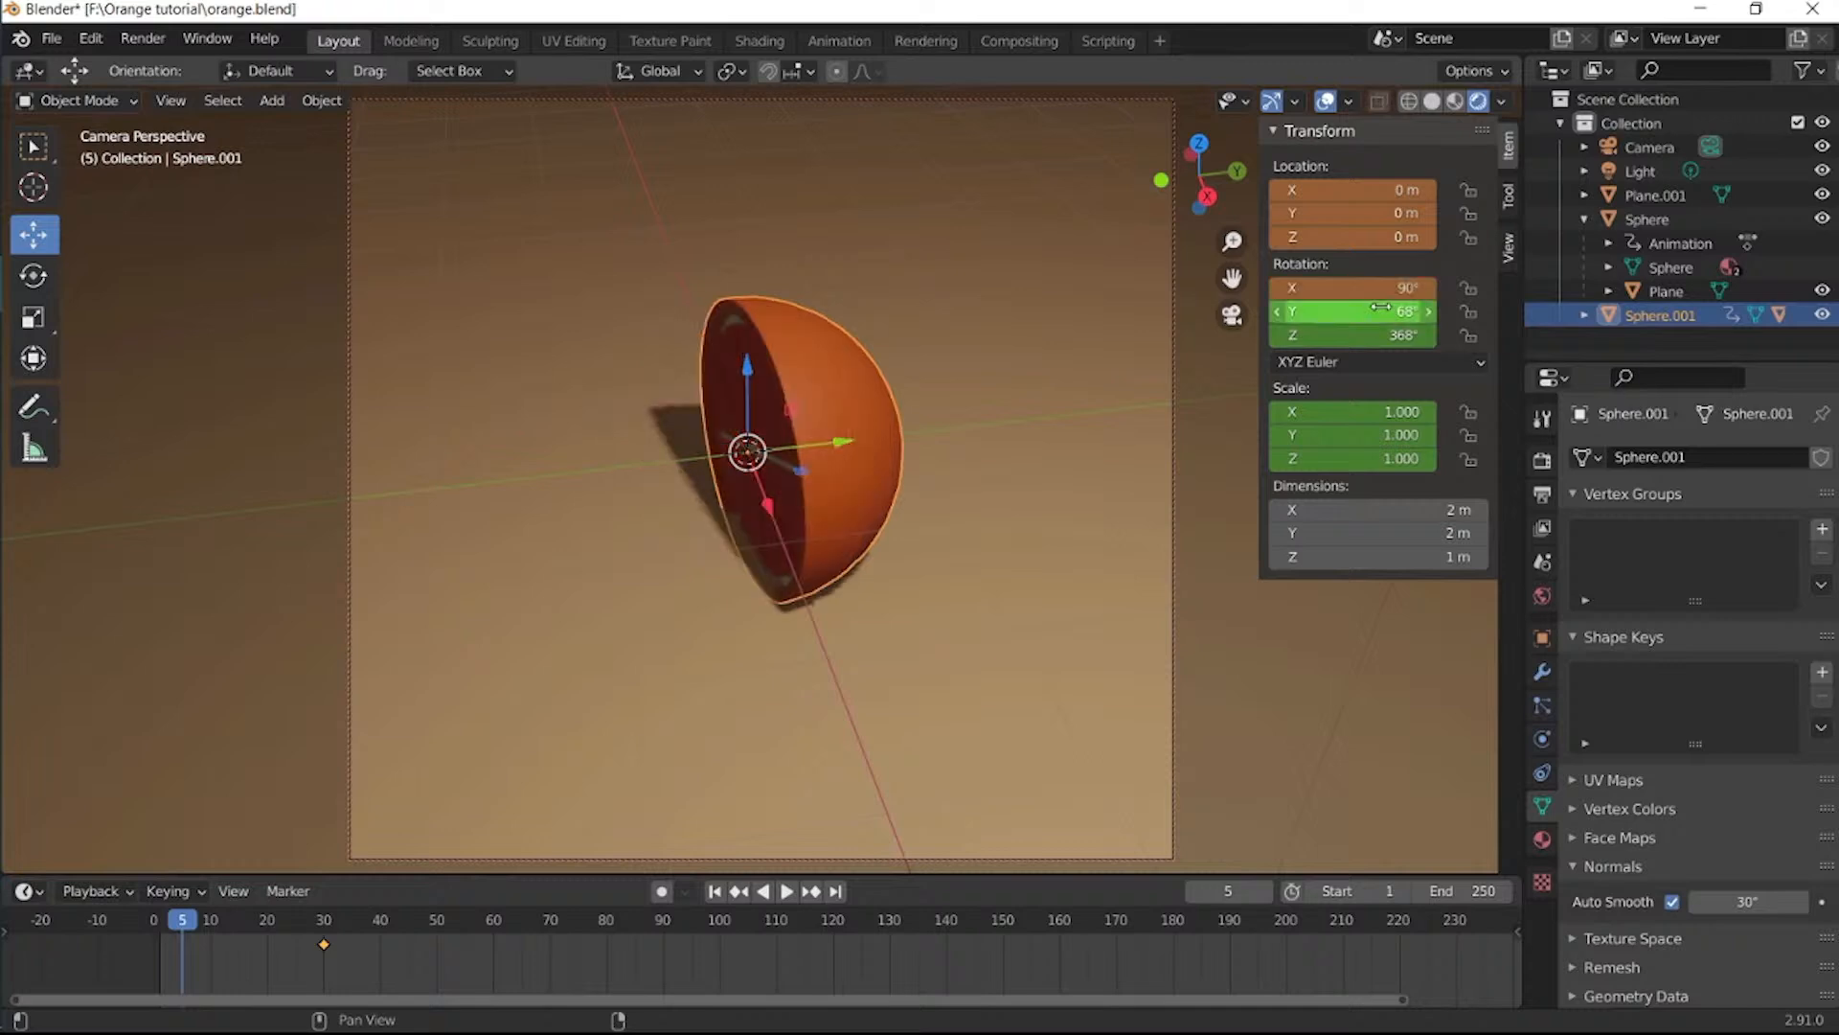
text(0)
key(Tab)
text(0)
key(Return)
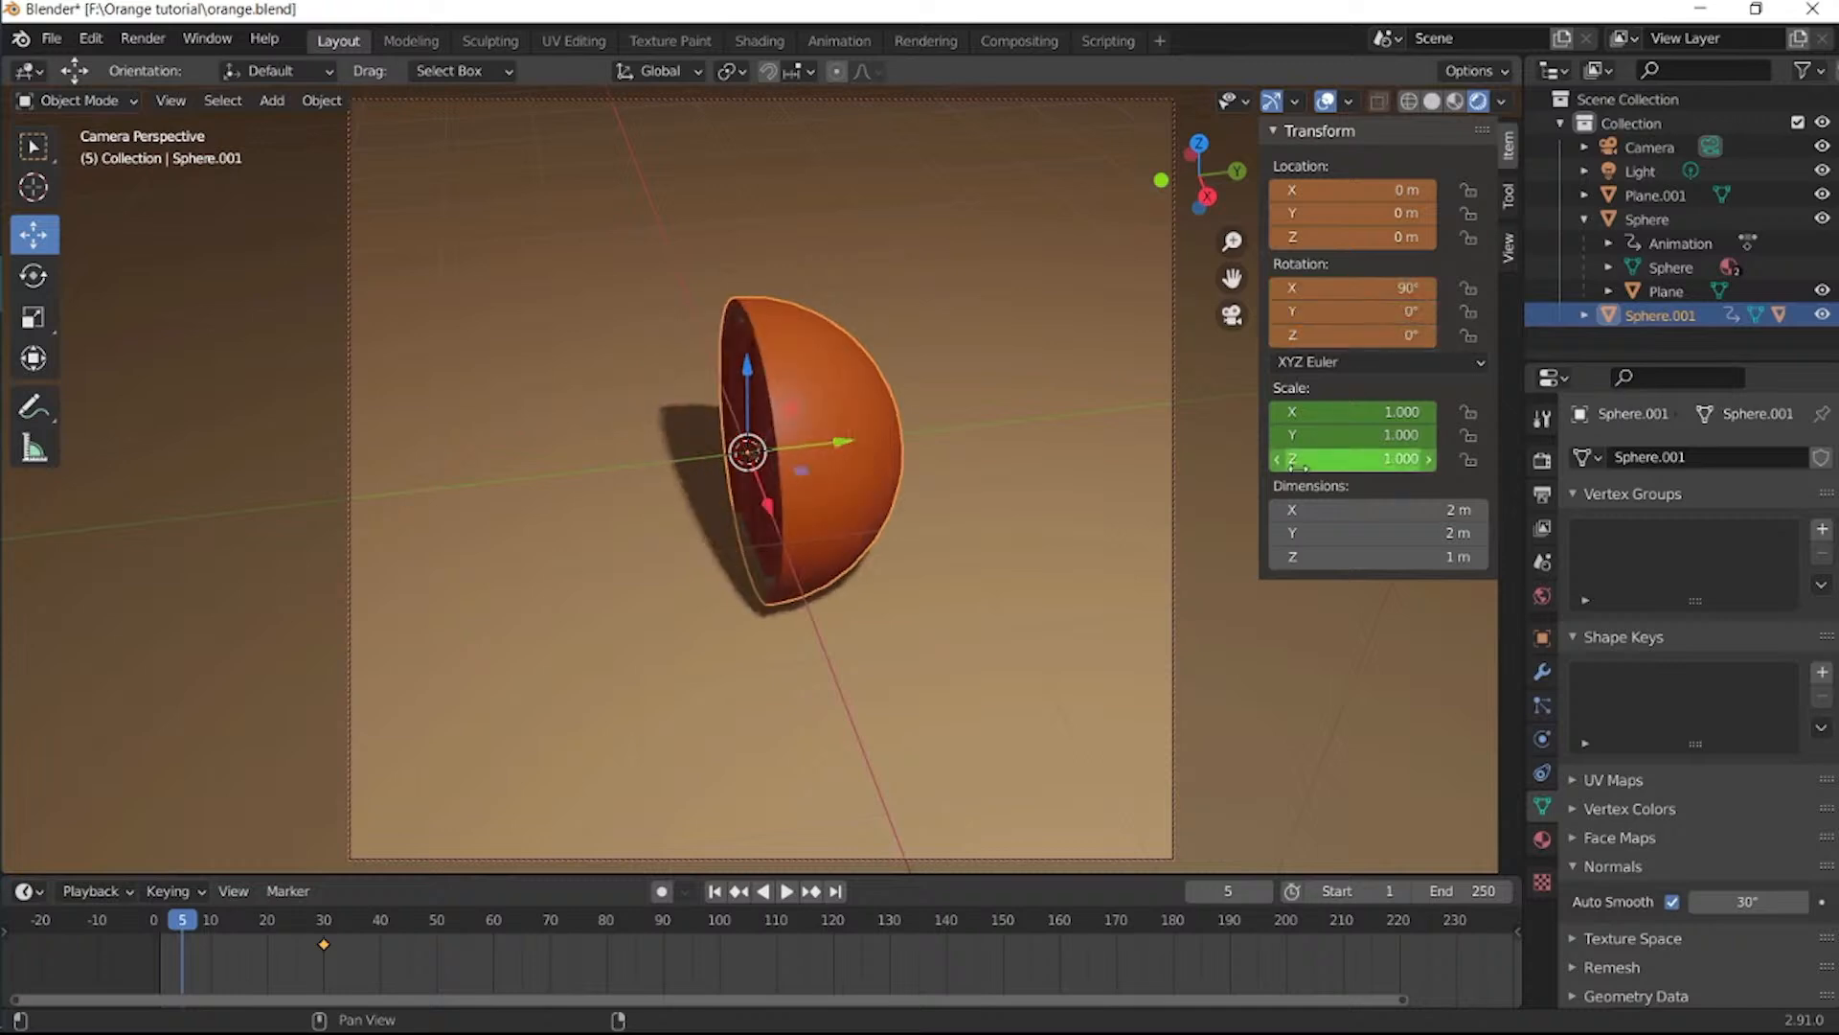
Set the duplicated half's scale to 0 on all axes and keyframe its scale, location and rotation at frame 5.
double_click(1332, 411)
text(0)
key(Tab)
text(0)
key(Tab)
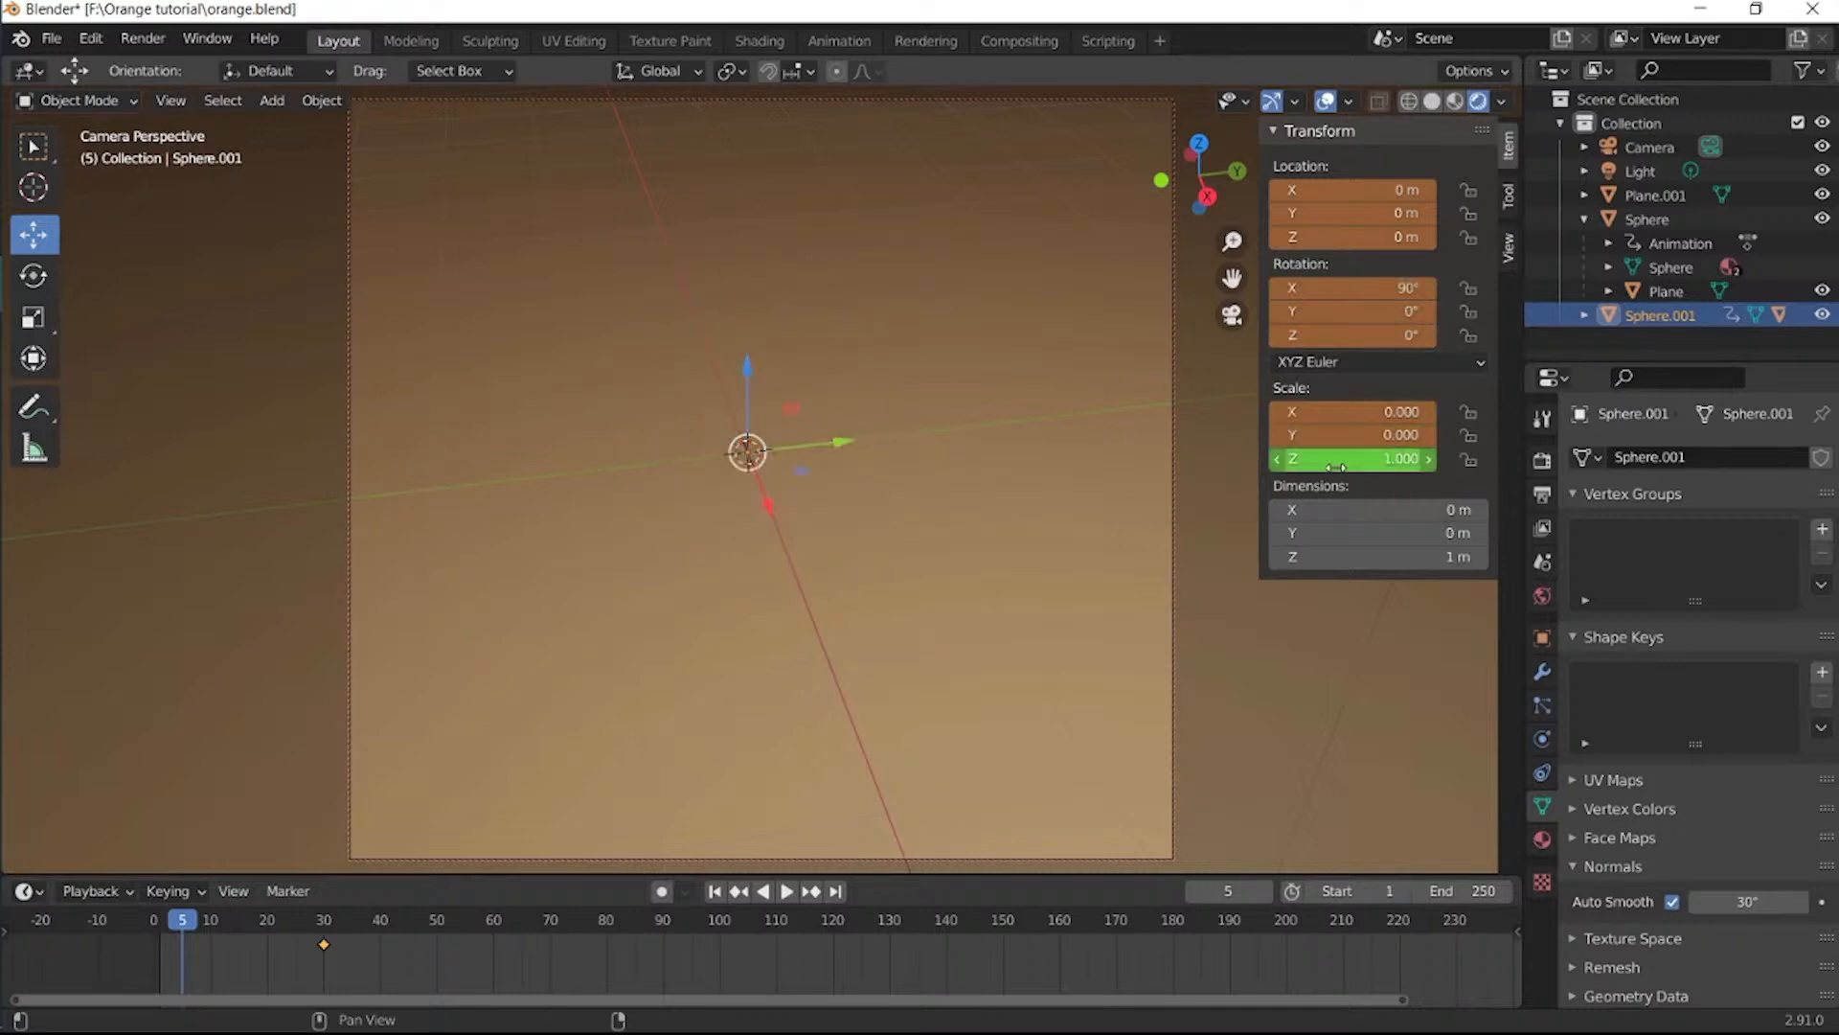
text(0)
key(Return)
key(i)
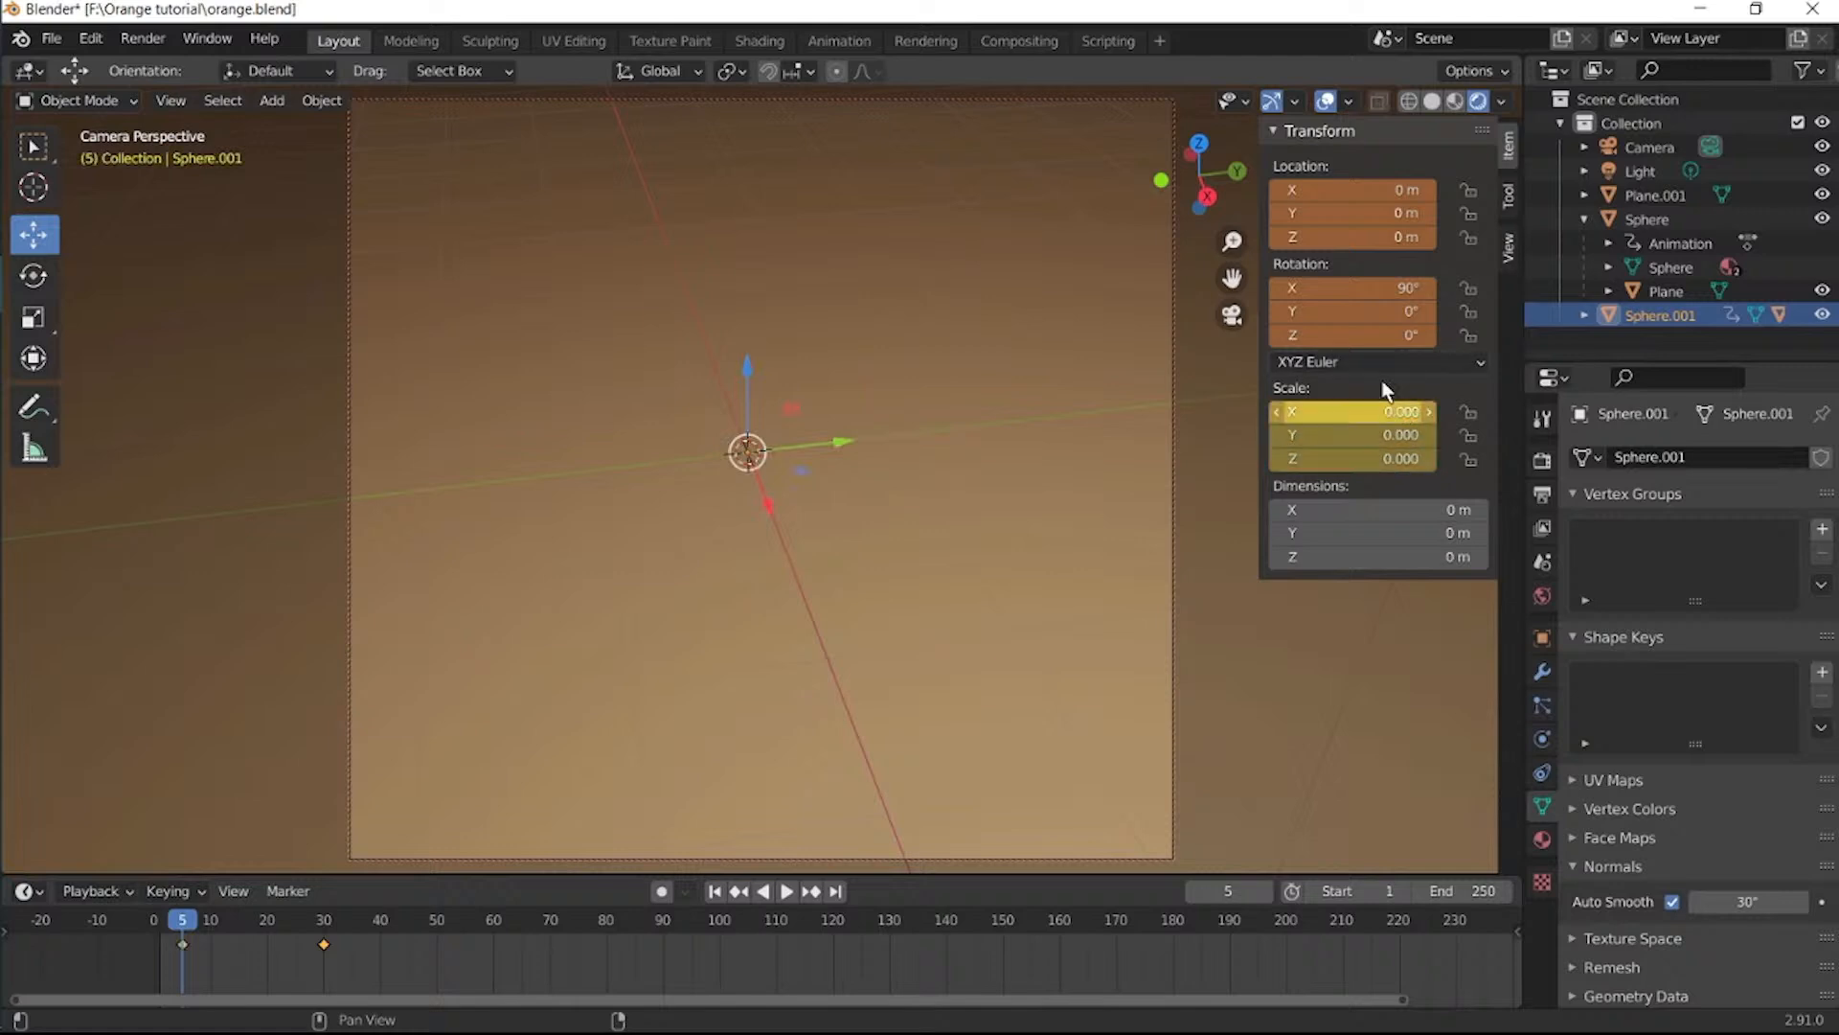
key(i)
key(i)
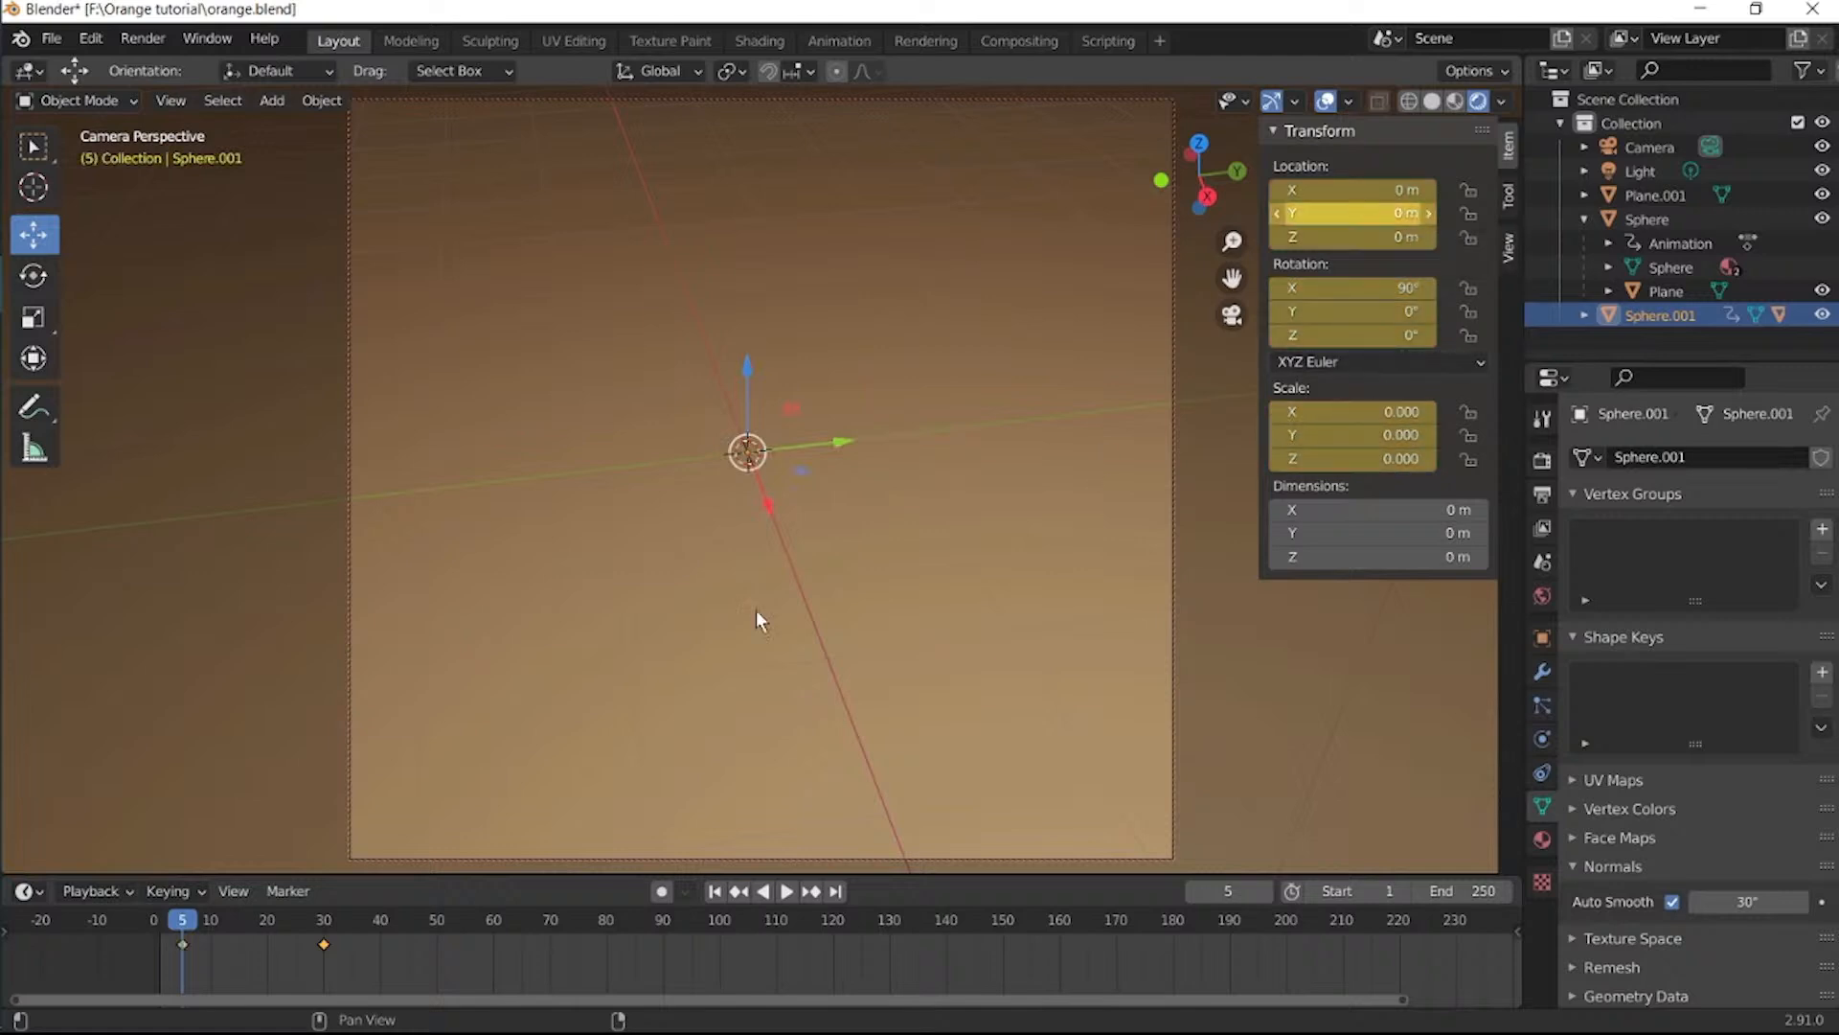
Play back the animation to check how both orange halves grow, spin and separate.
click(784, 892)
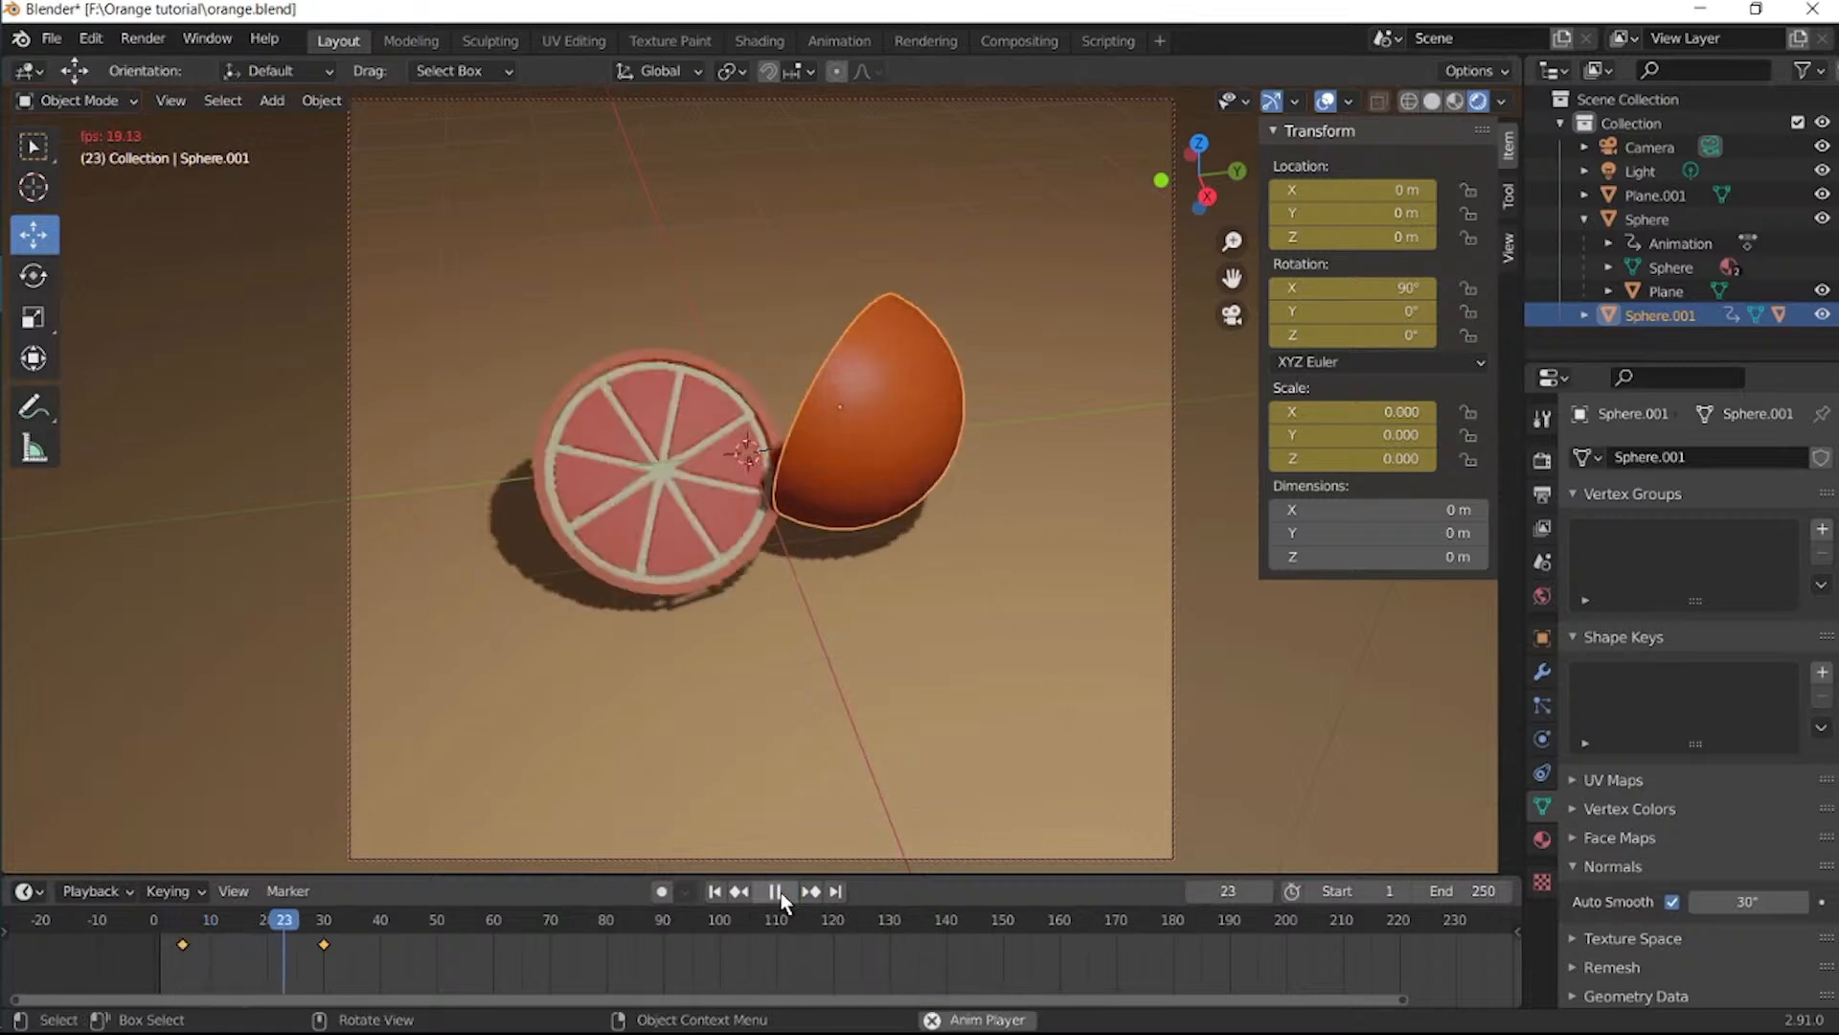
click(772, 893)
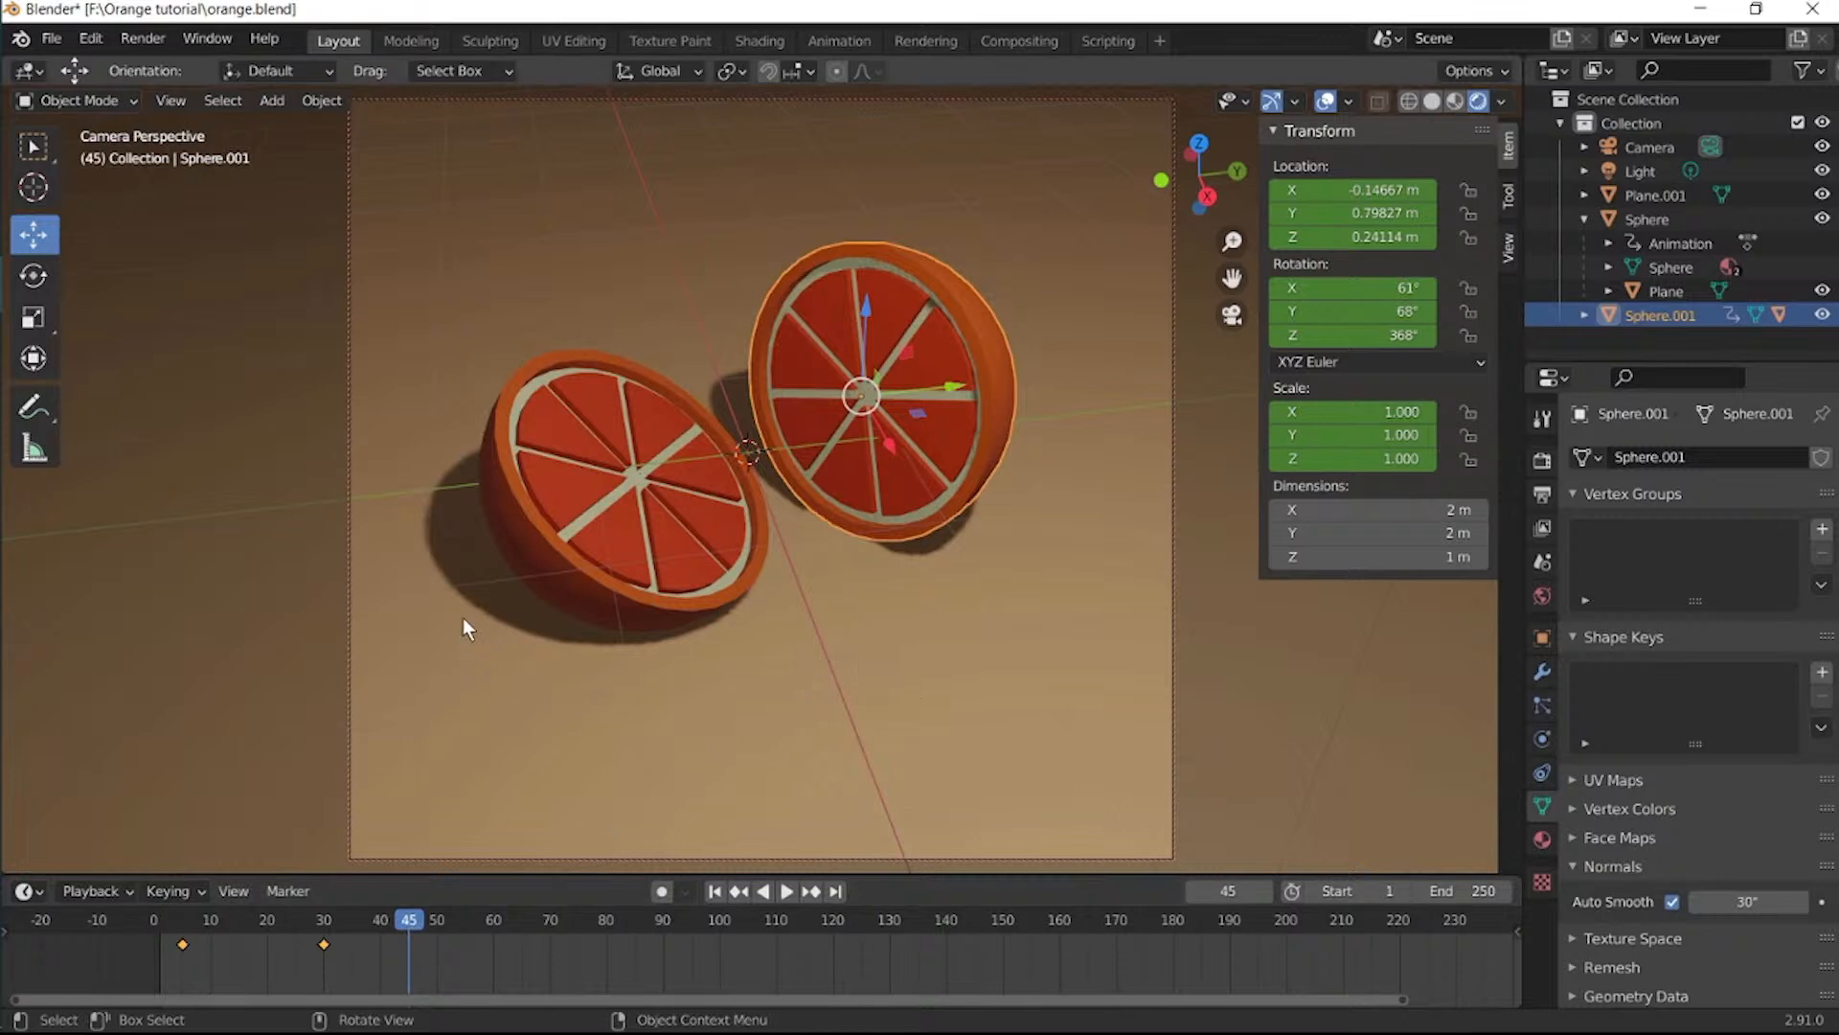
key(shift+ctrl+space)
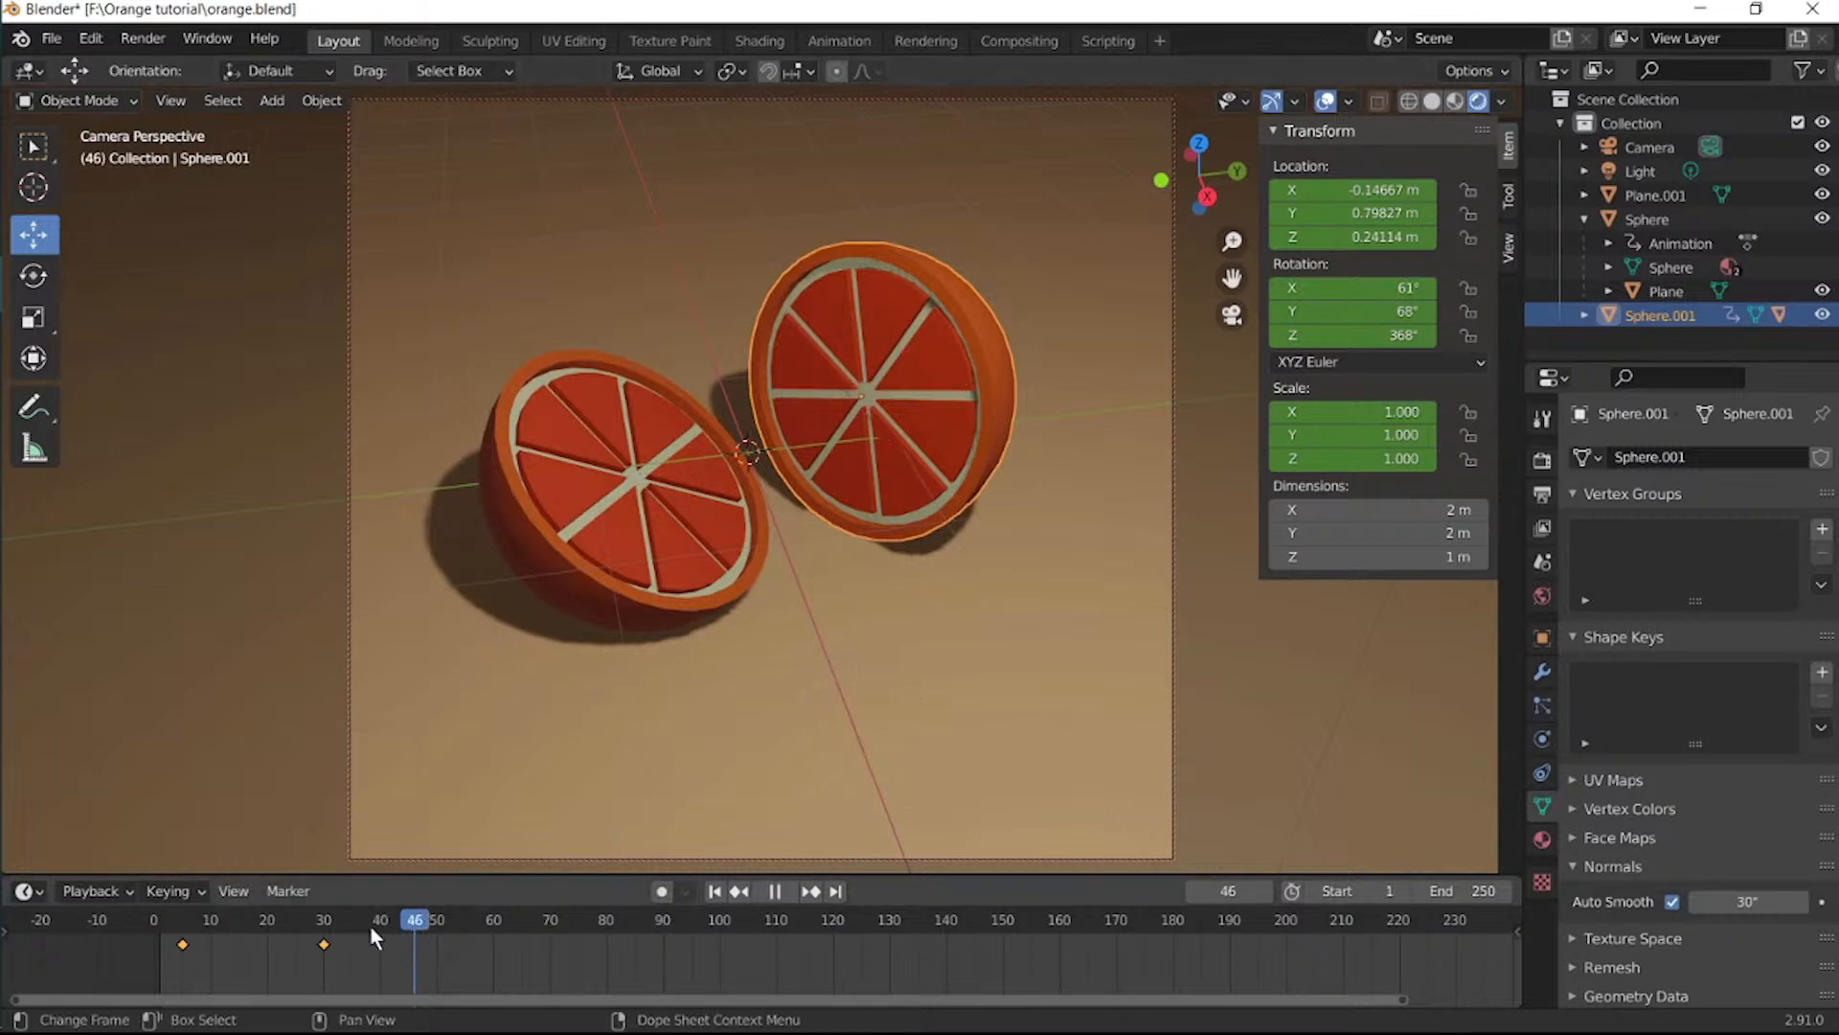
At frame 20, set the original orange half's scale to 1.2 on X, Y and Z and keyframe the scale.
click(266, 922)
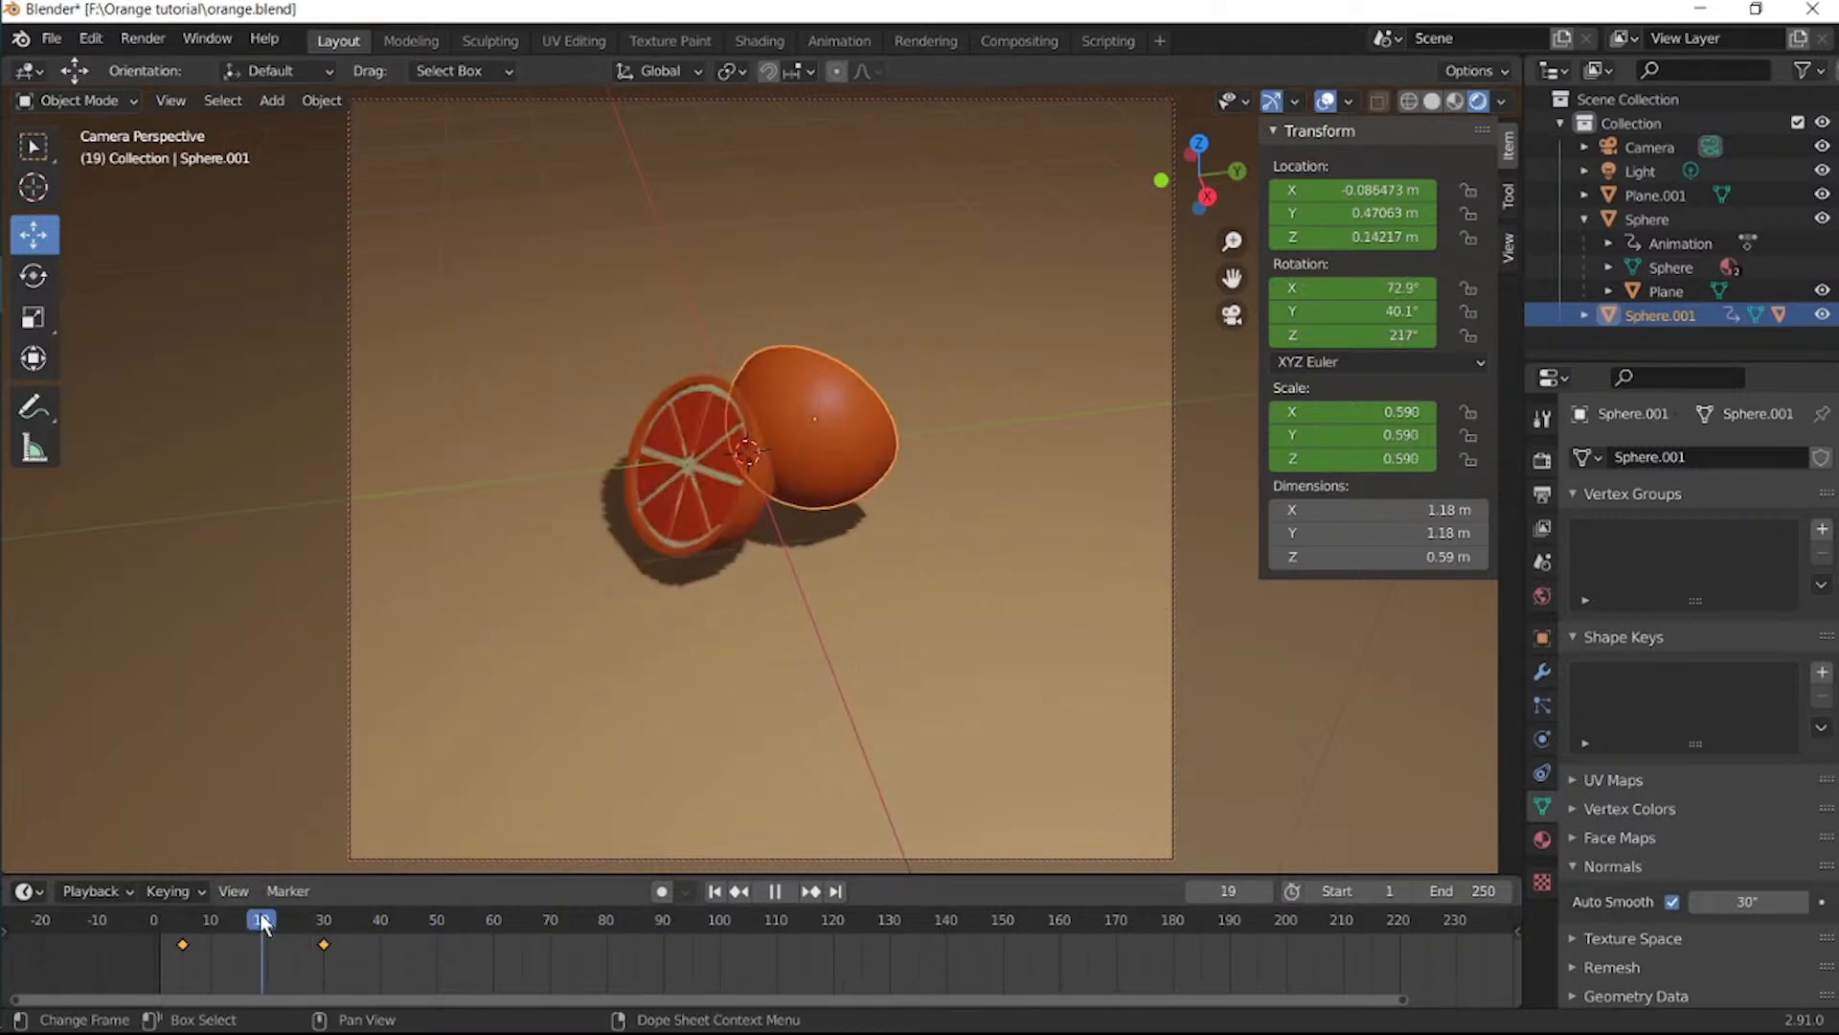
drag(266, 922, 270, 922)
click(692, 553)
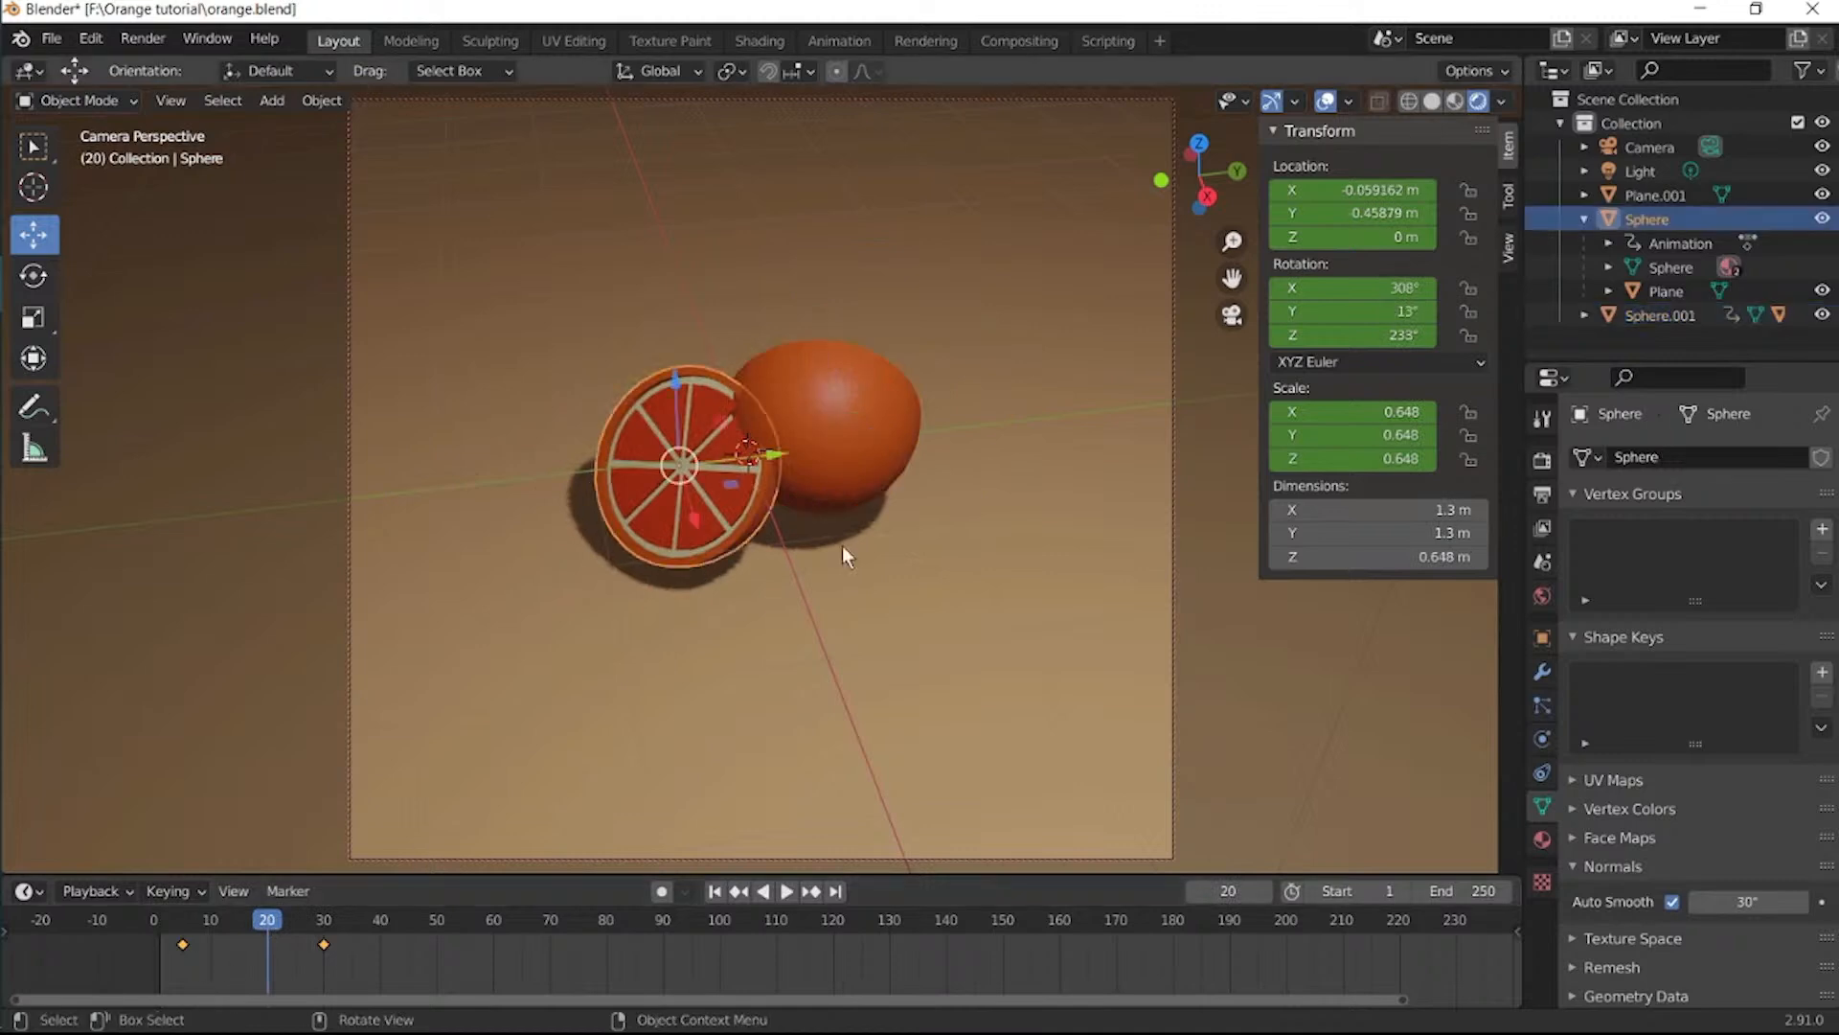
double_click(1385, 409)
text(1.2)
double_click(1372, 433)
text(1.2)
double_click(1366, 458)
text(1.)
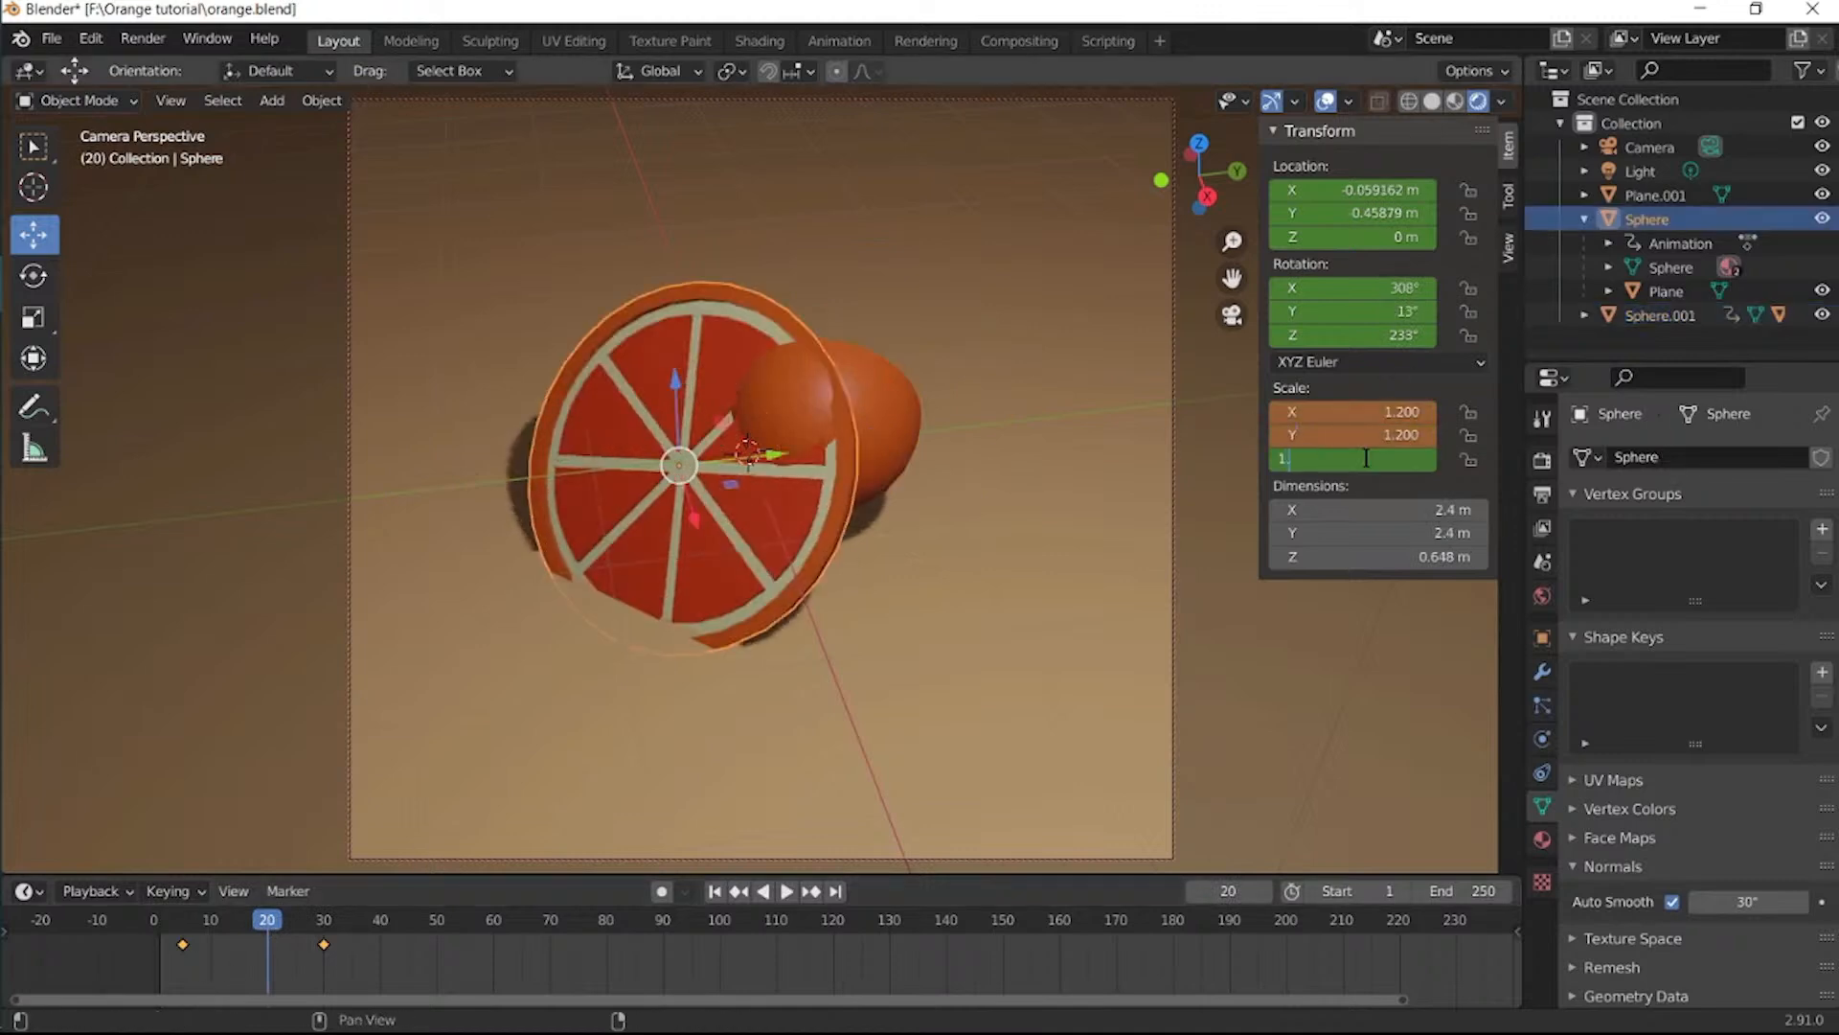
text(2)
key(Return)
key(i)
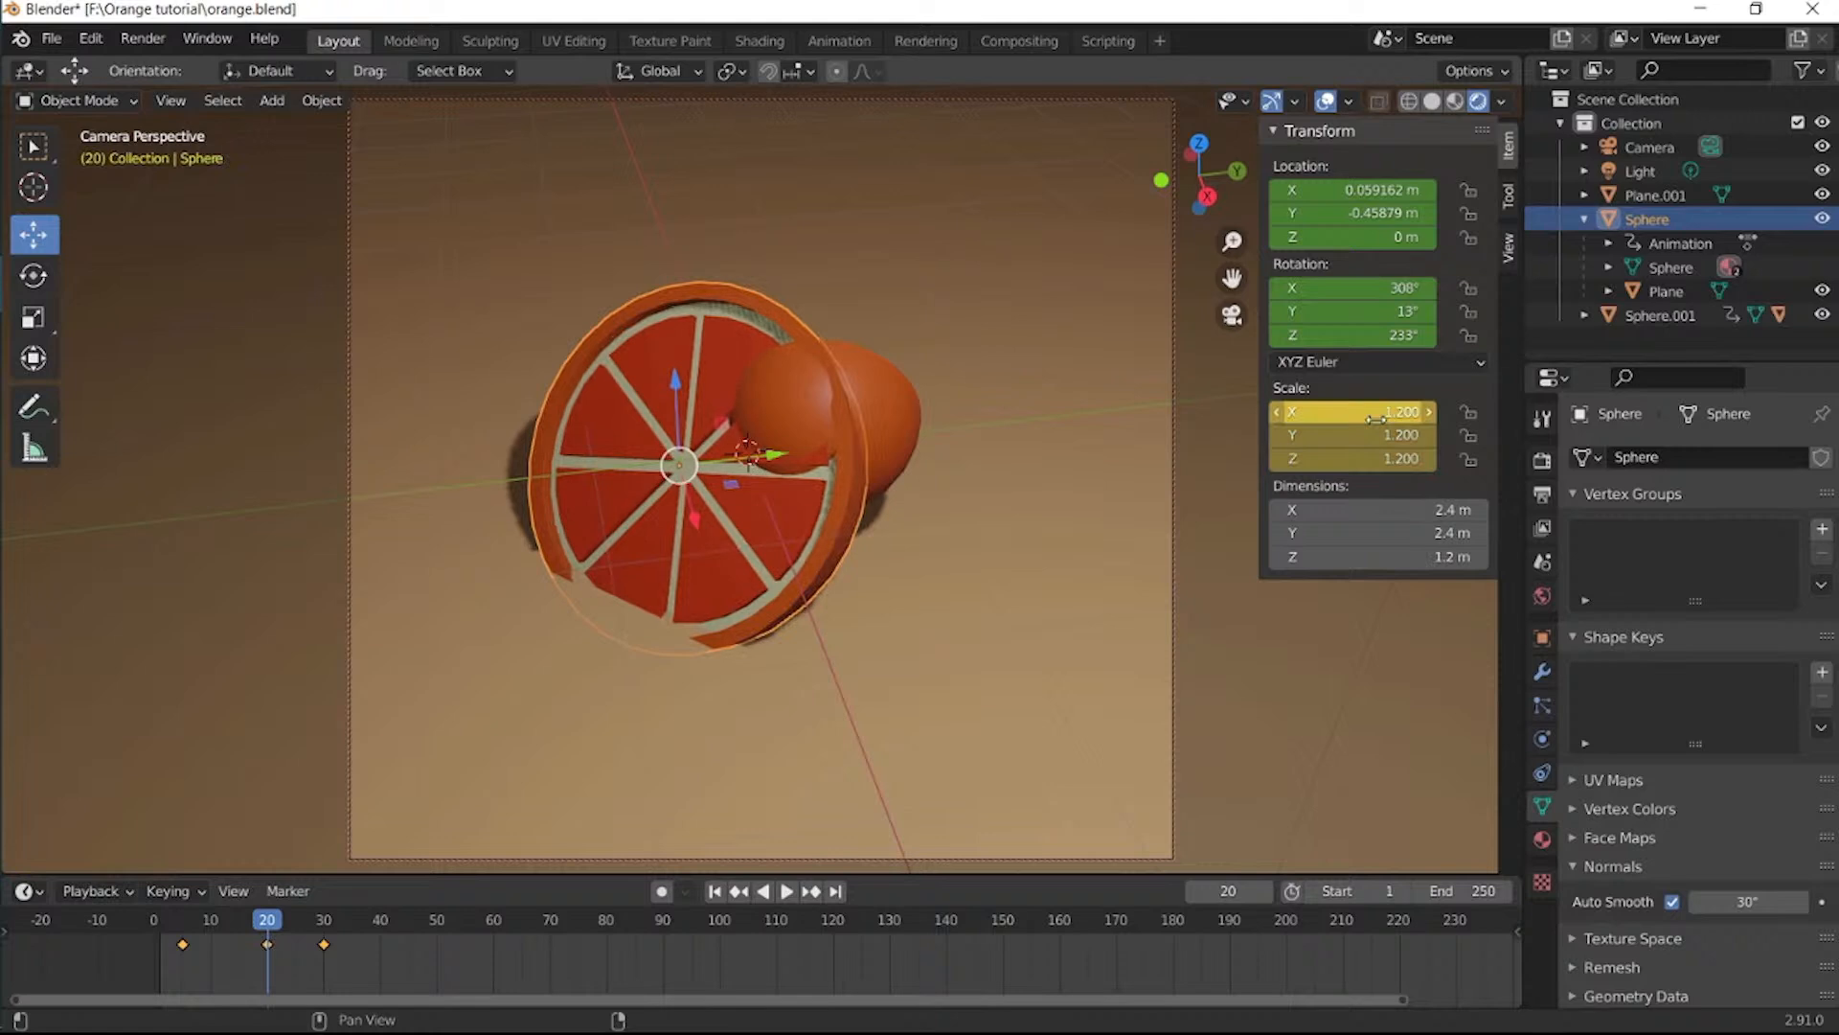
At frame 23, set the original orange half's scale to 1 on X, Y and Z and keyframe the scale.
key(space)
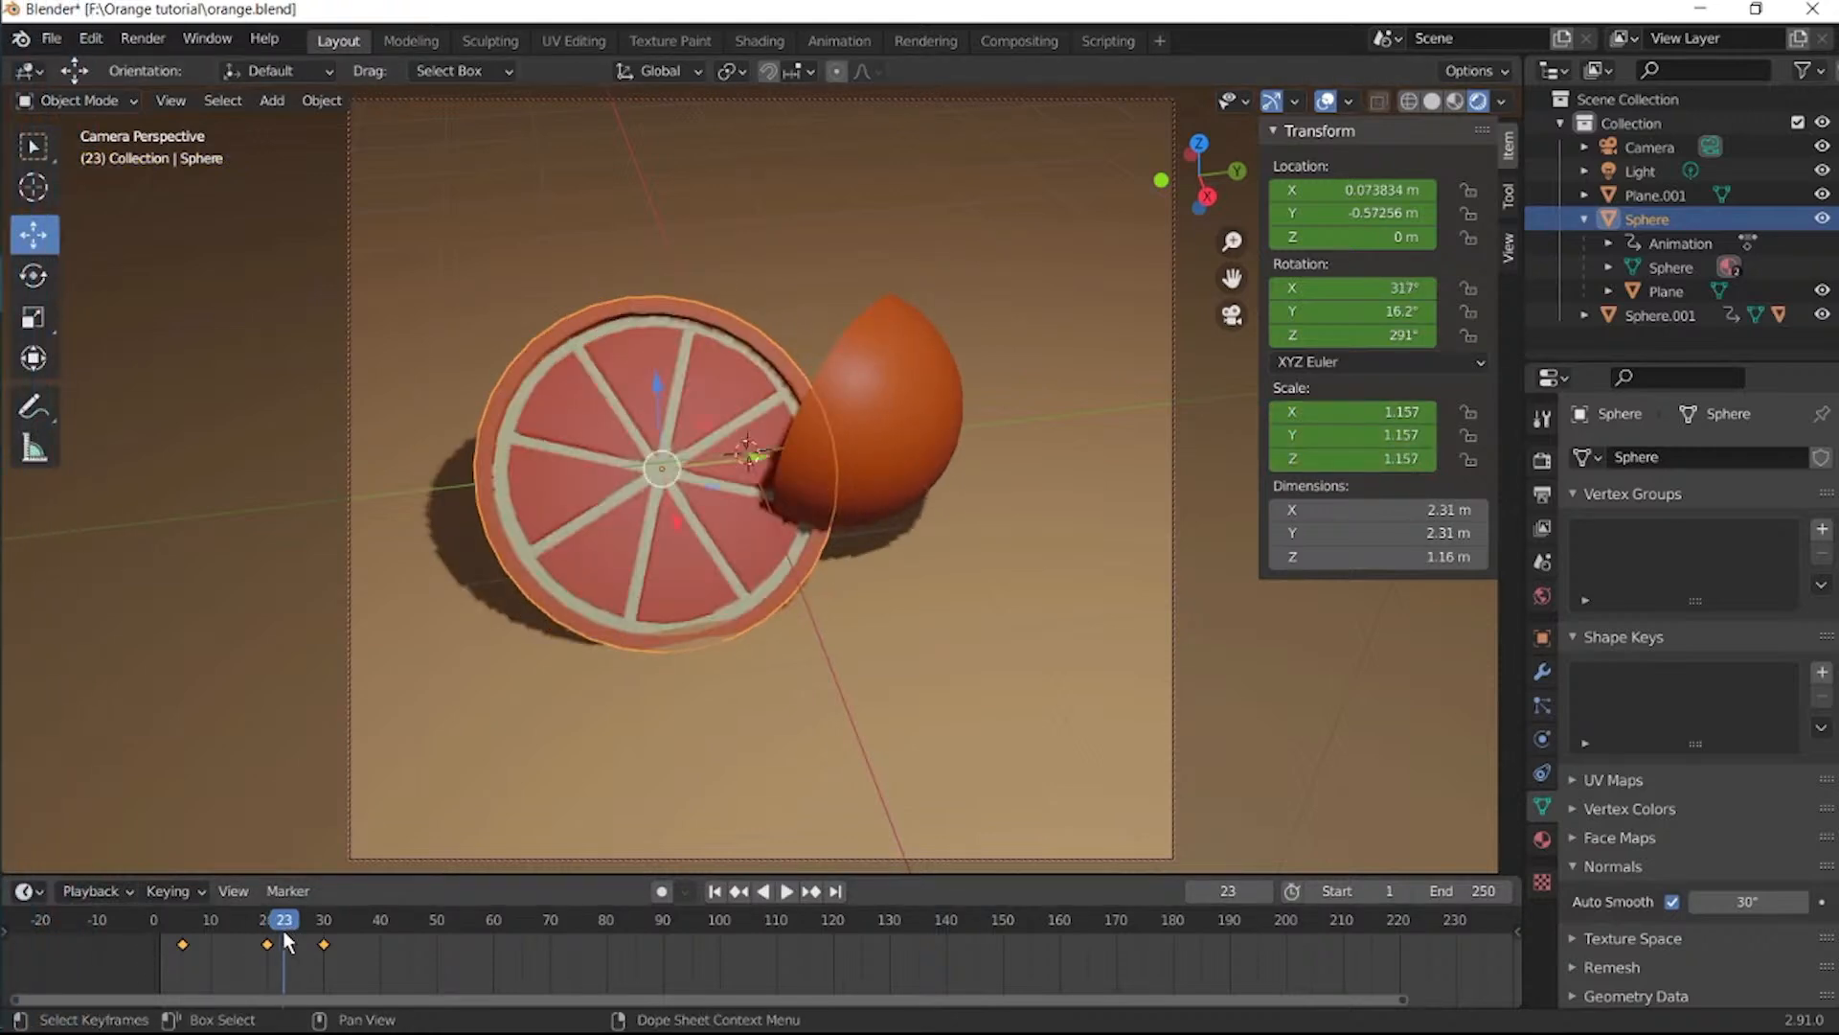
key(space)
click(1353, 411)
text(1)
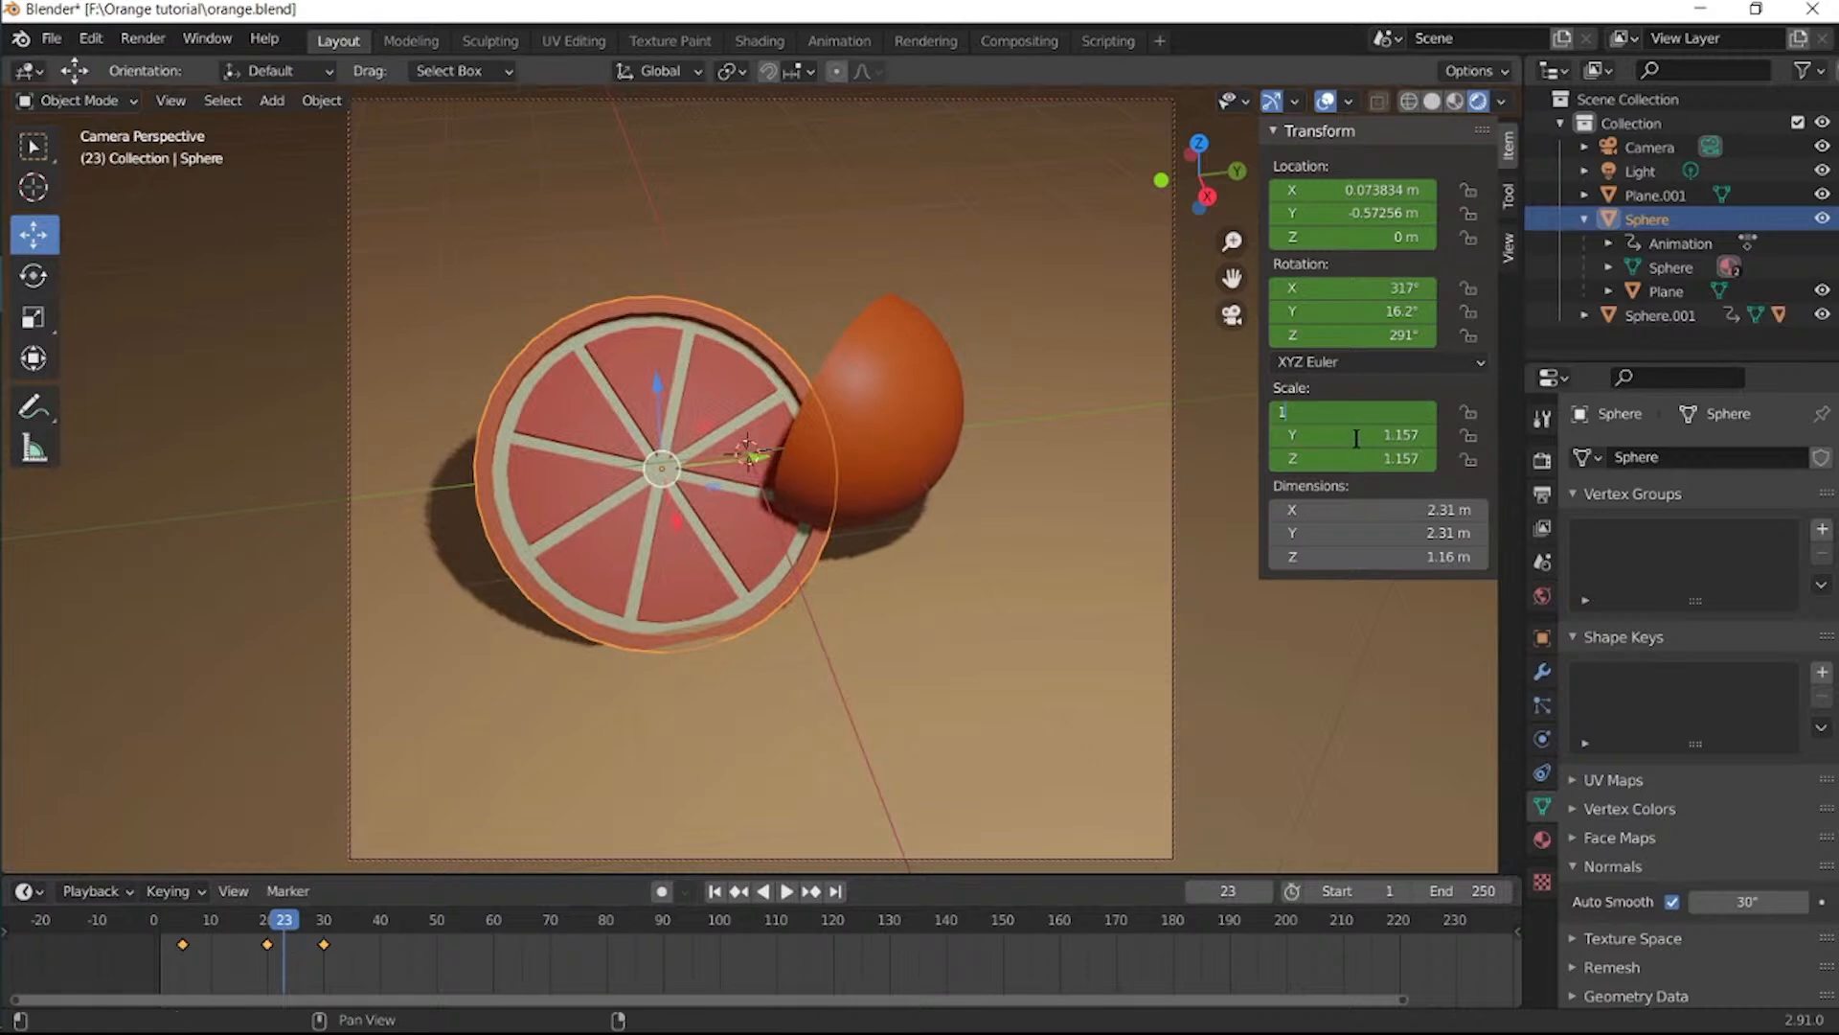
key(Return)
click(1353, 435)
text(1)
key(Return)
click(1353, 458)
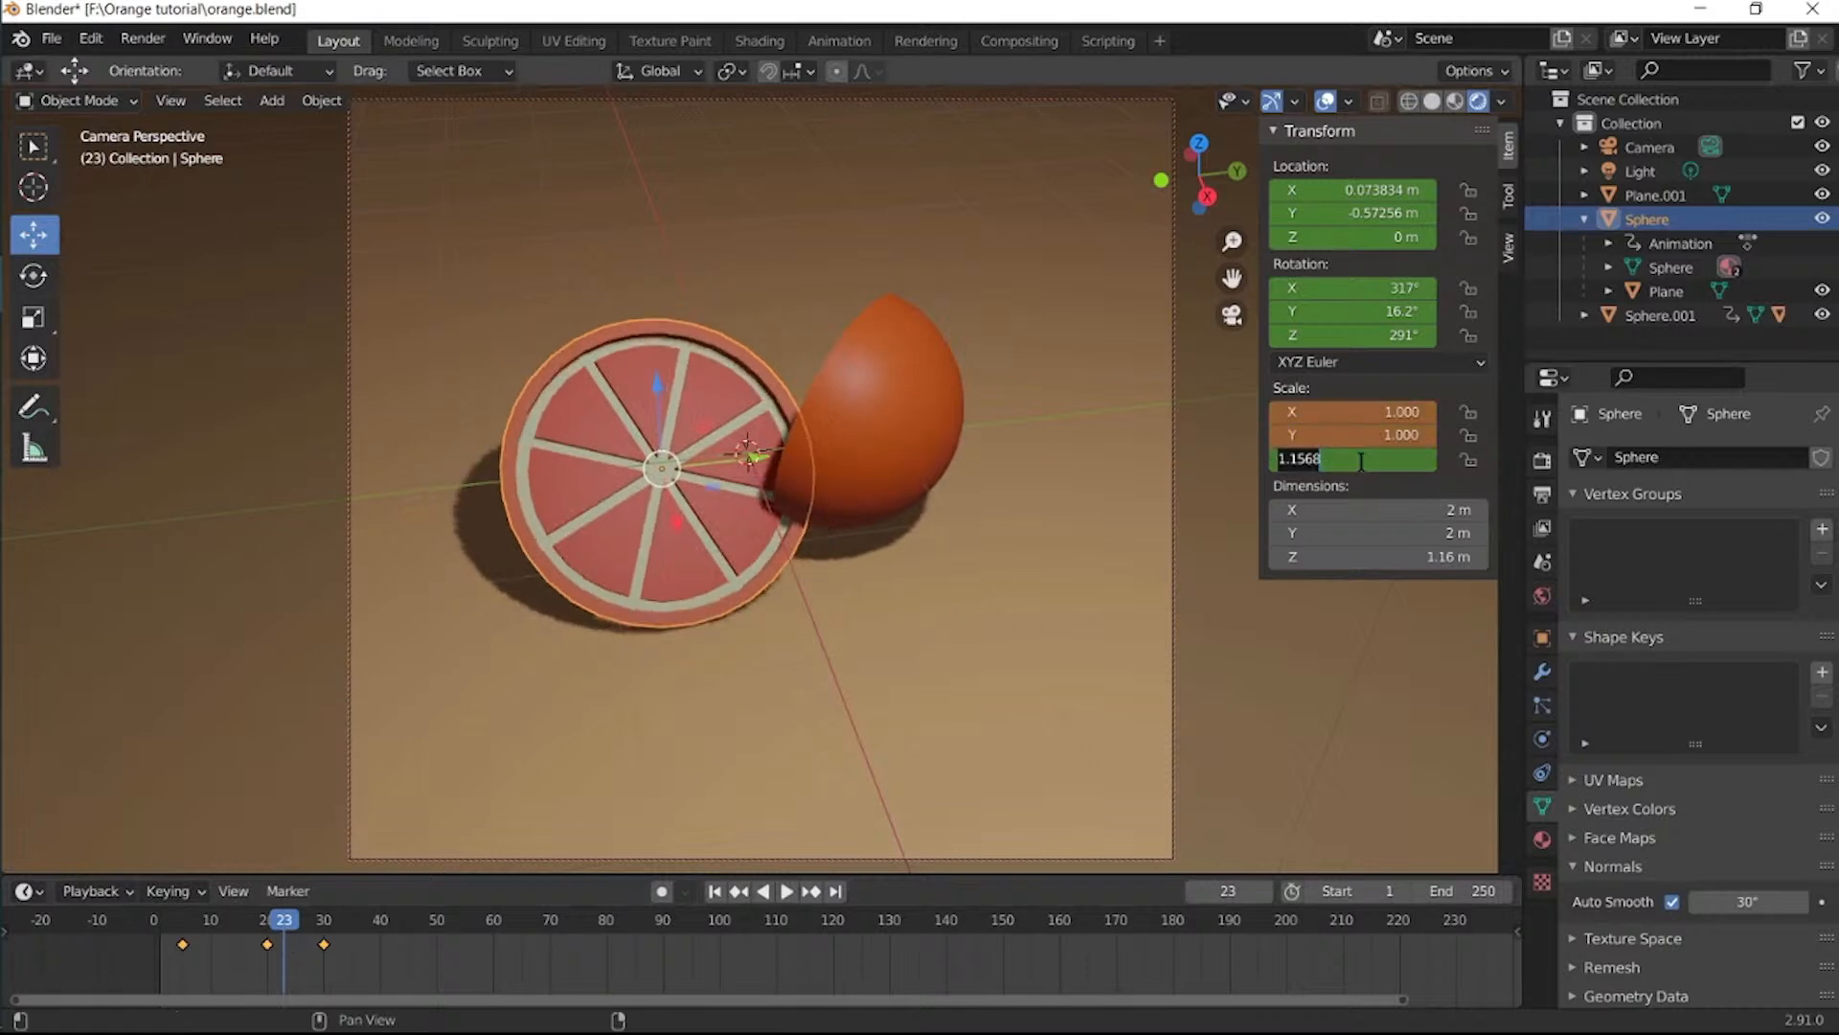
text(1)
key(Return)
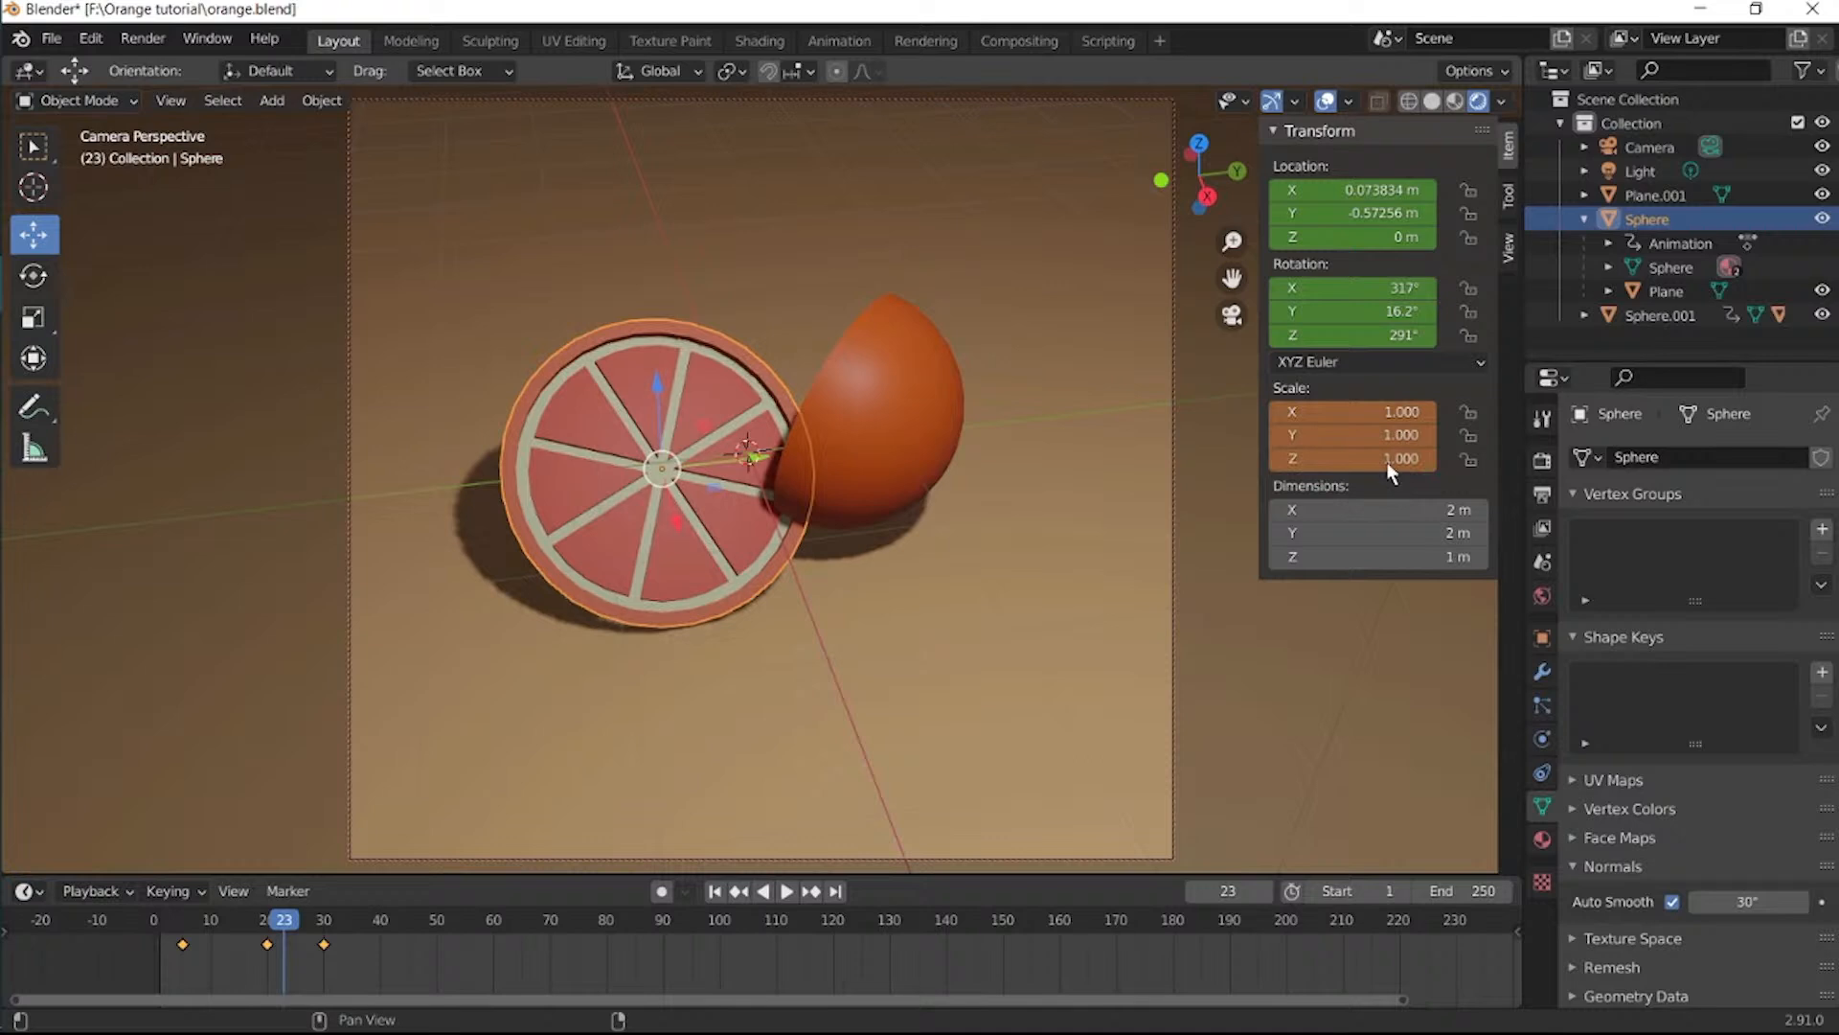
key(i)
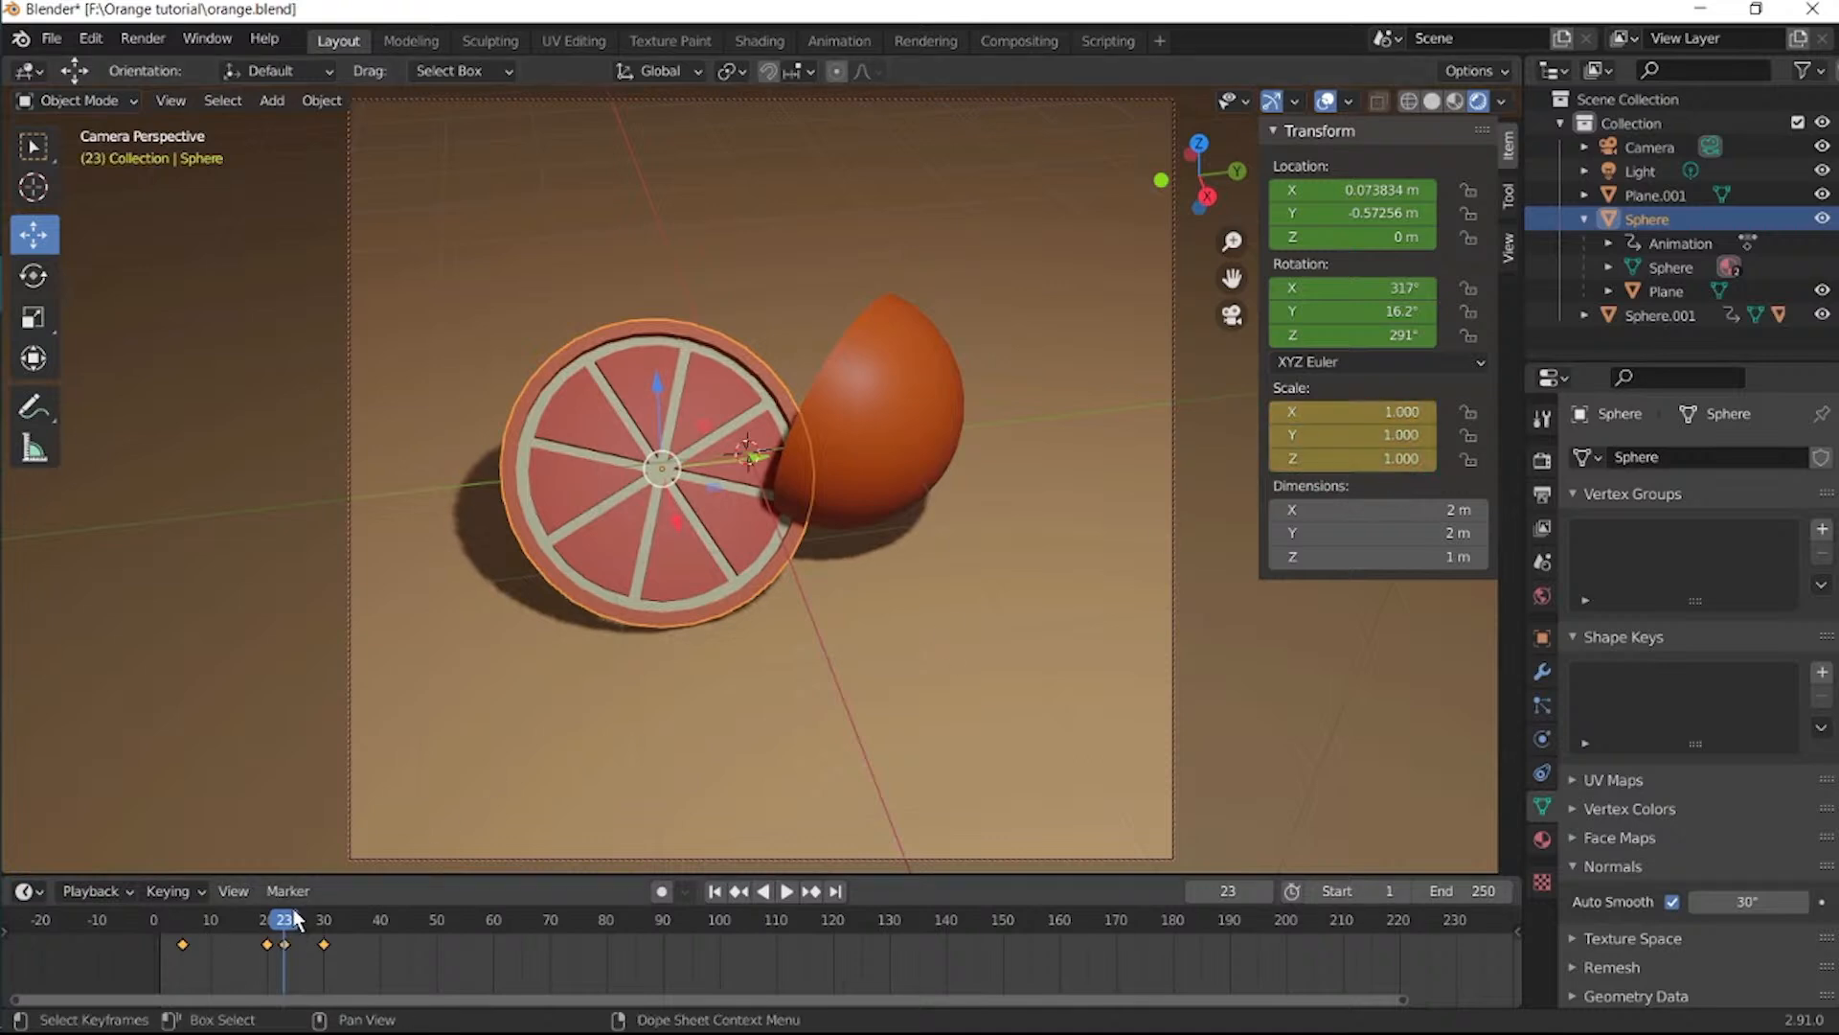
At frame 20, set the duplicated orange half's scale to 1.2 on X, Y and Z and keyframe the scale.
drag(284, 926, 307, 960)
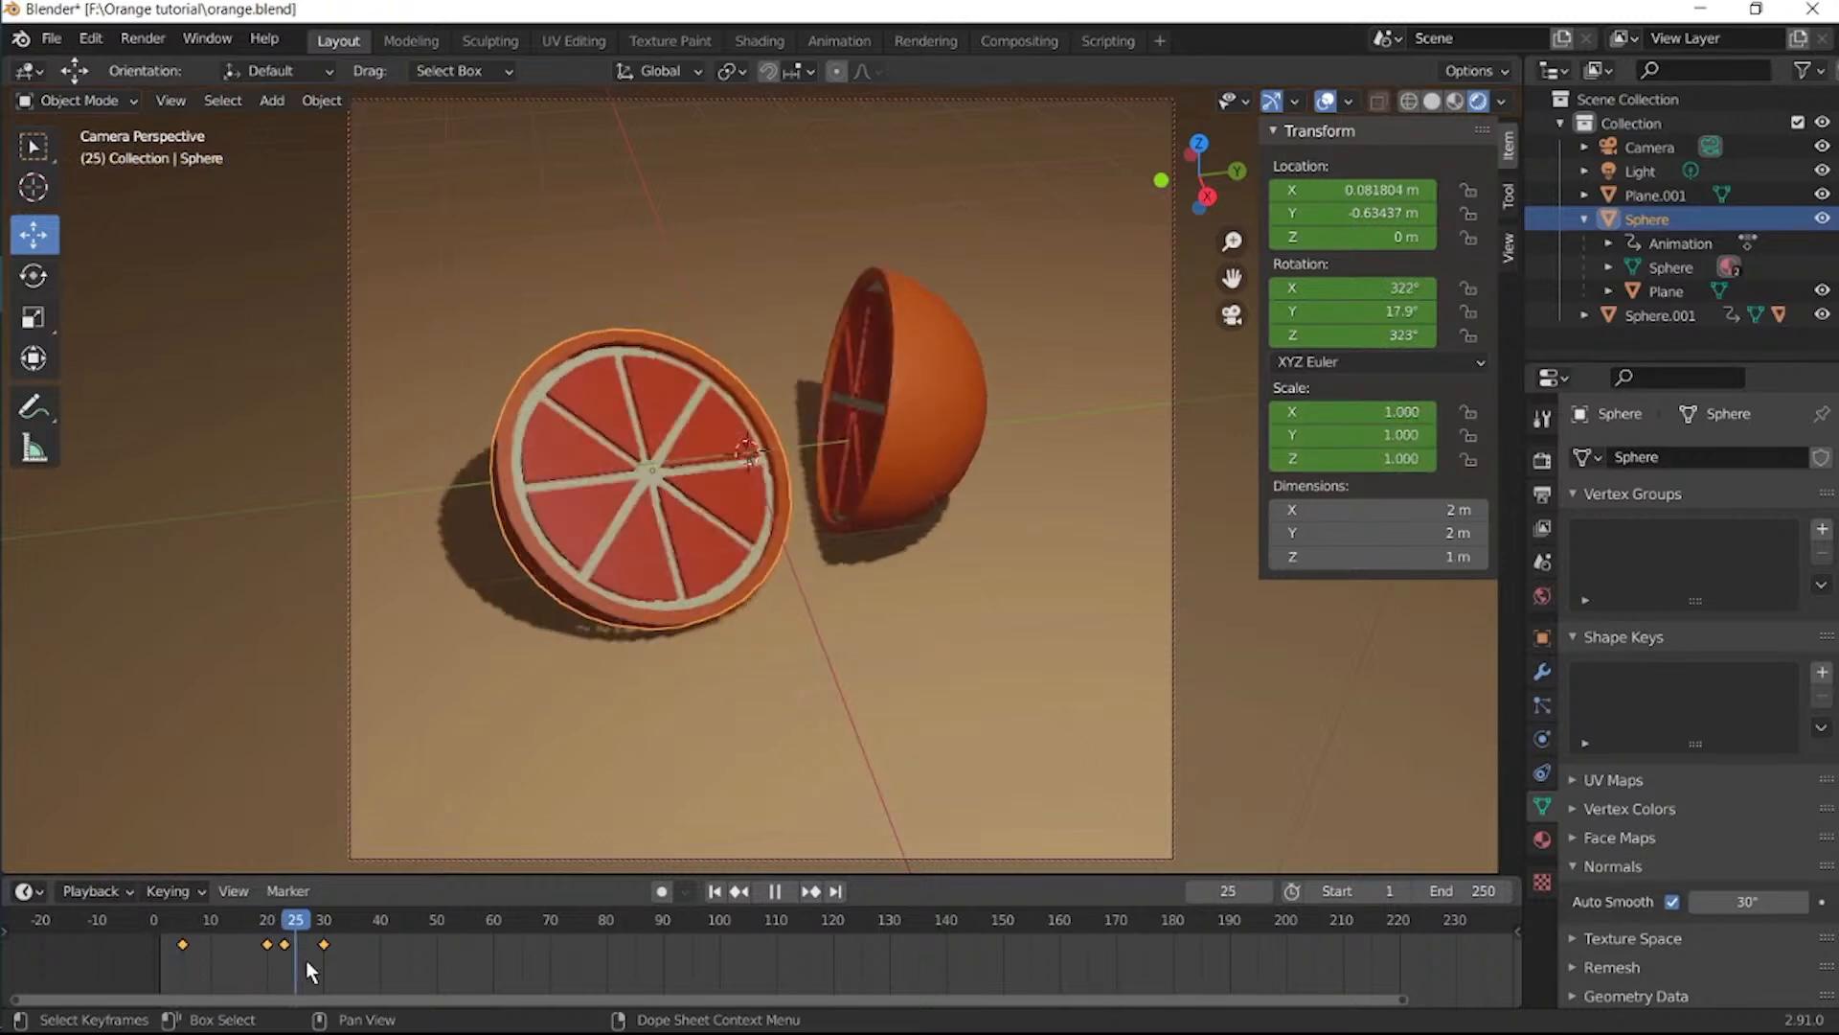
click(962, 382)
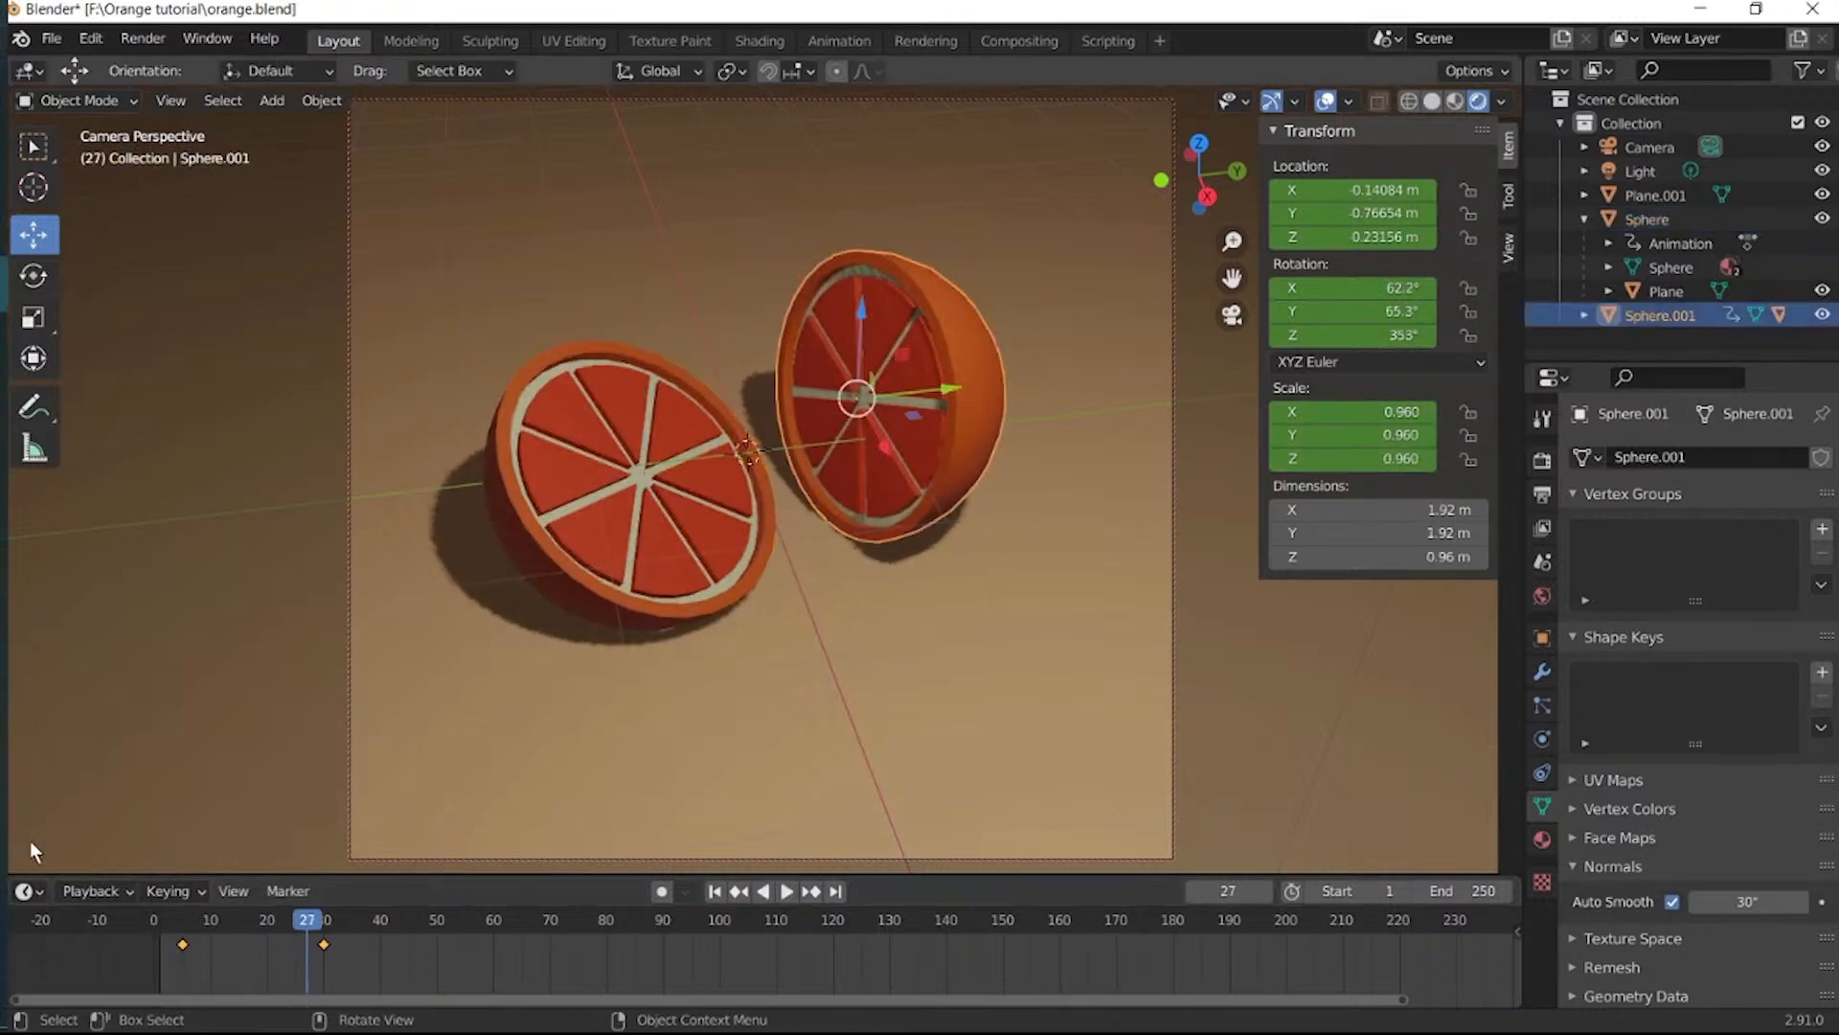
drag(308, 926, 268, 939)
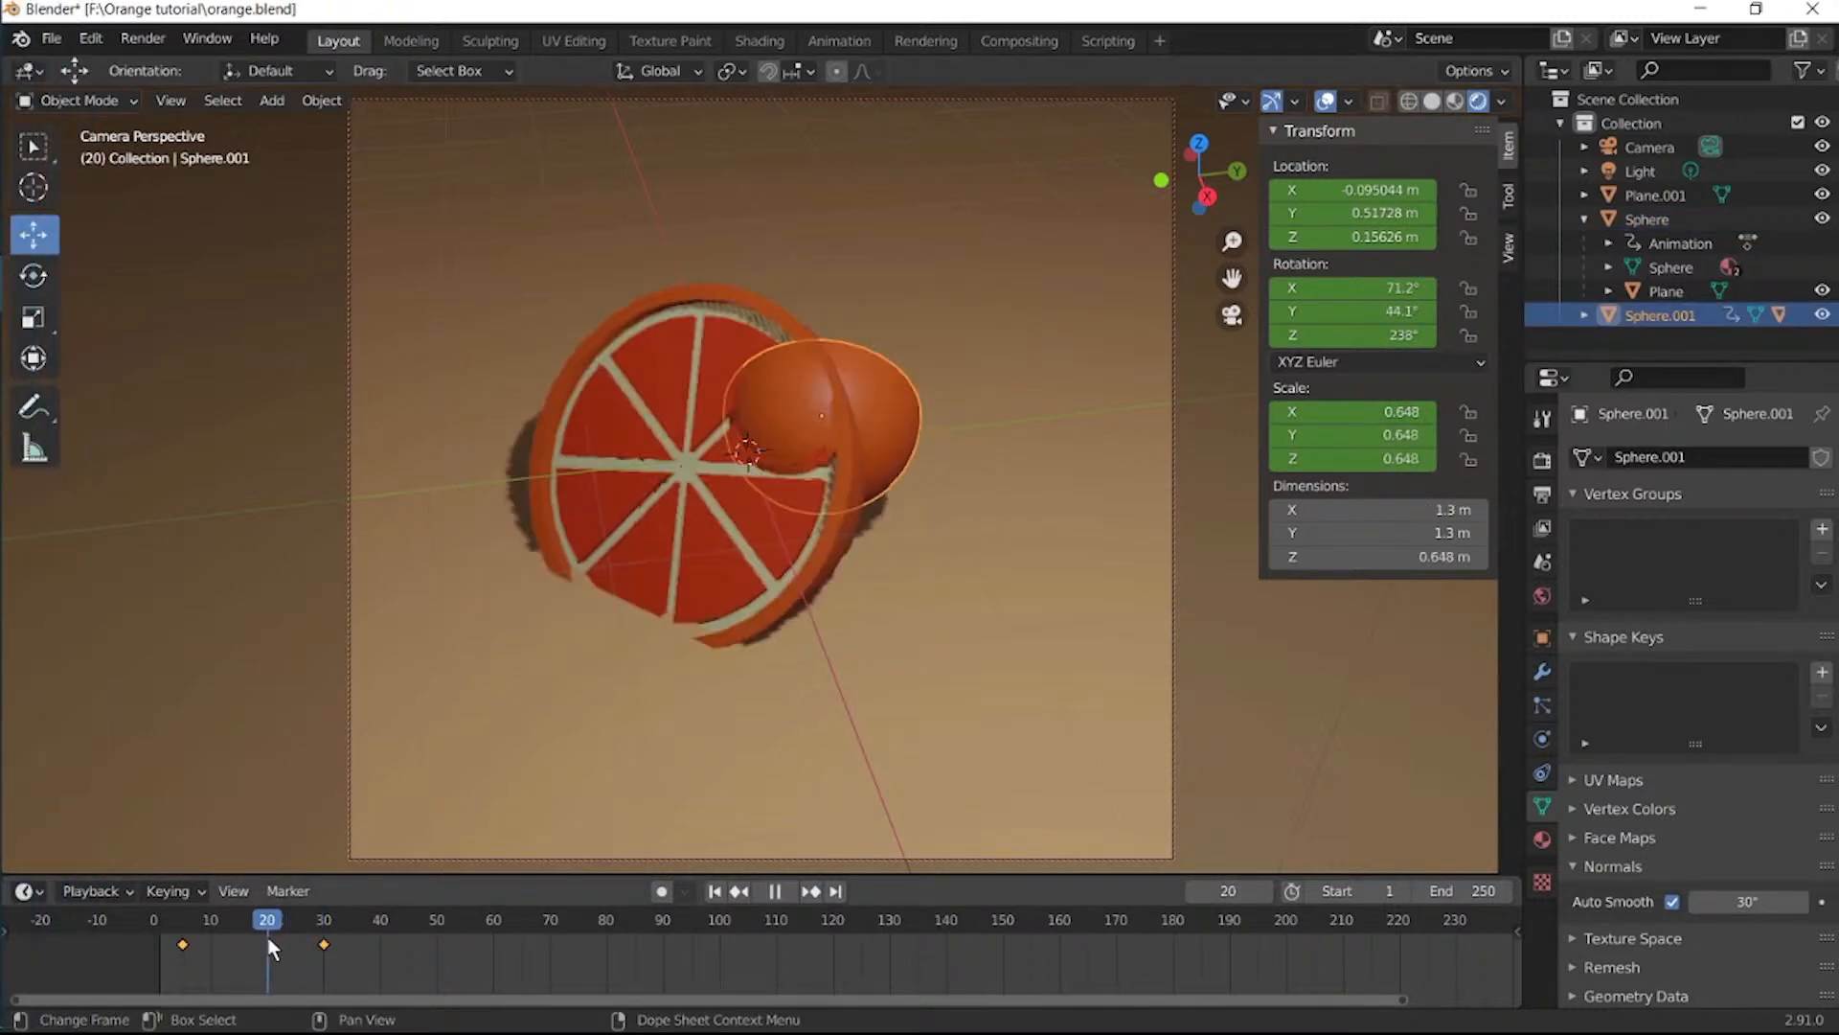
click(1339, 405)
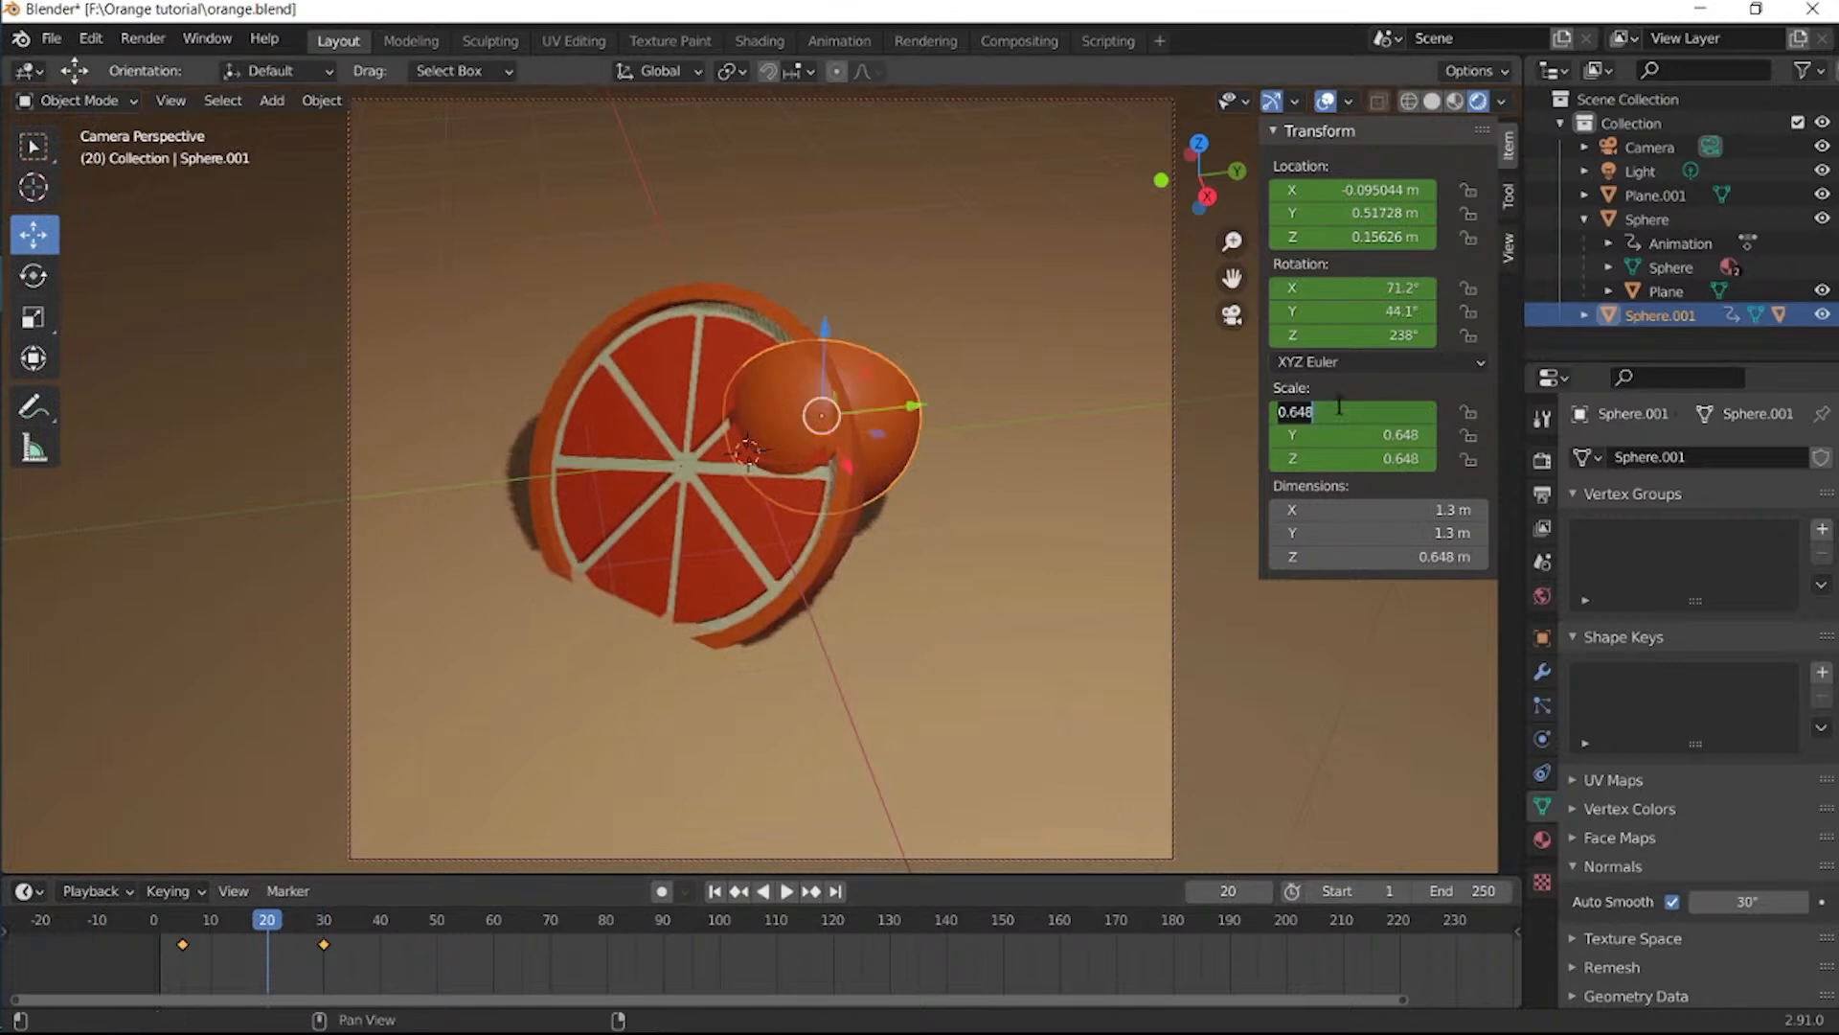
text(1.2)
click(1374, 433)
text(1)
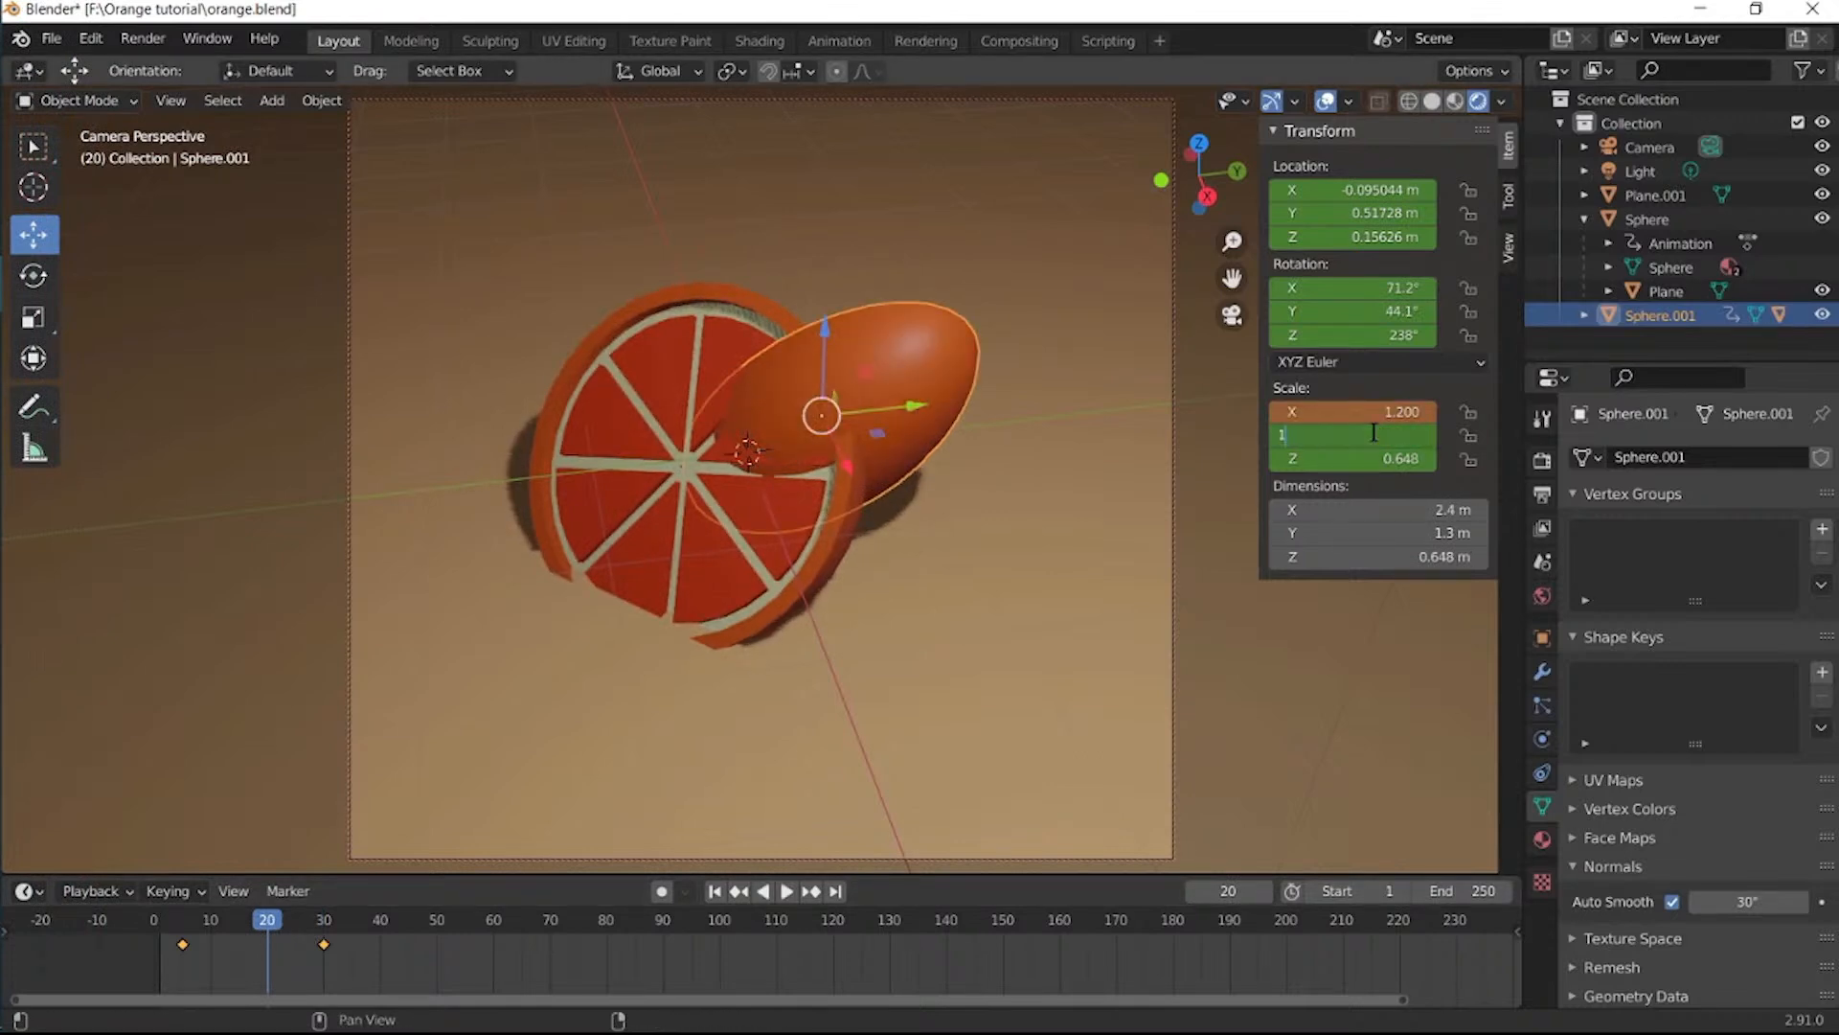
text(.2)
click(1366, 460)
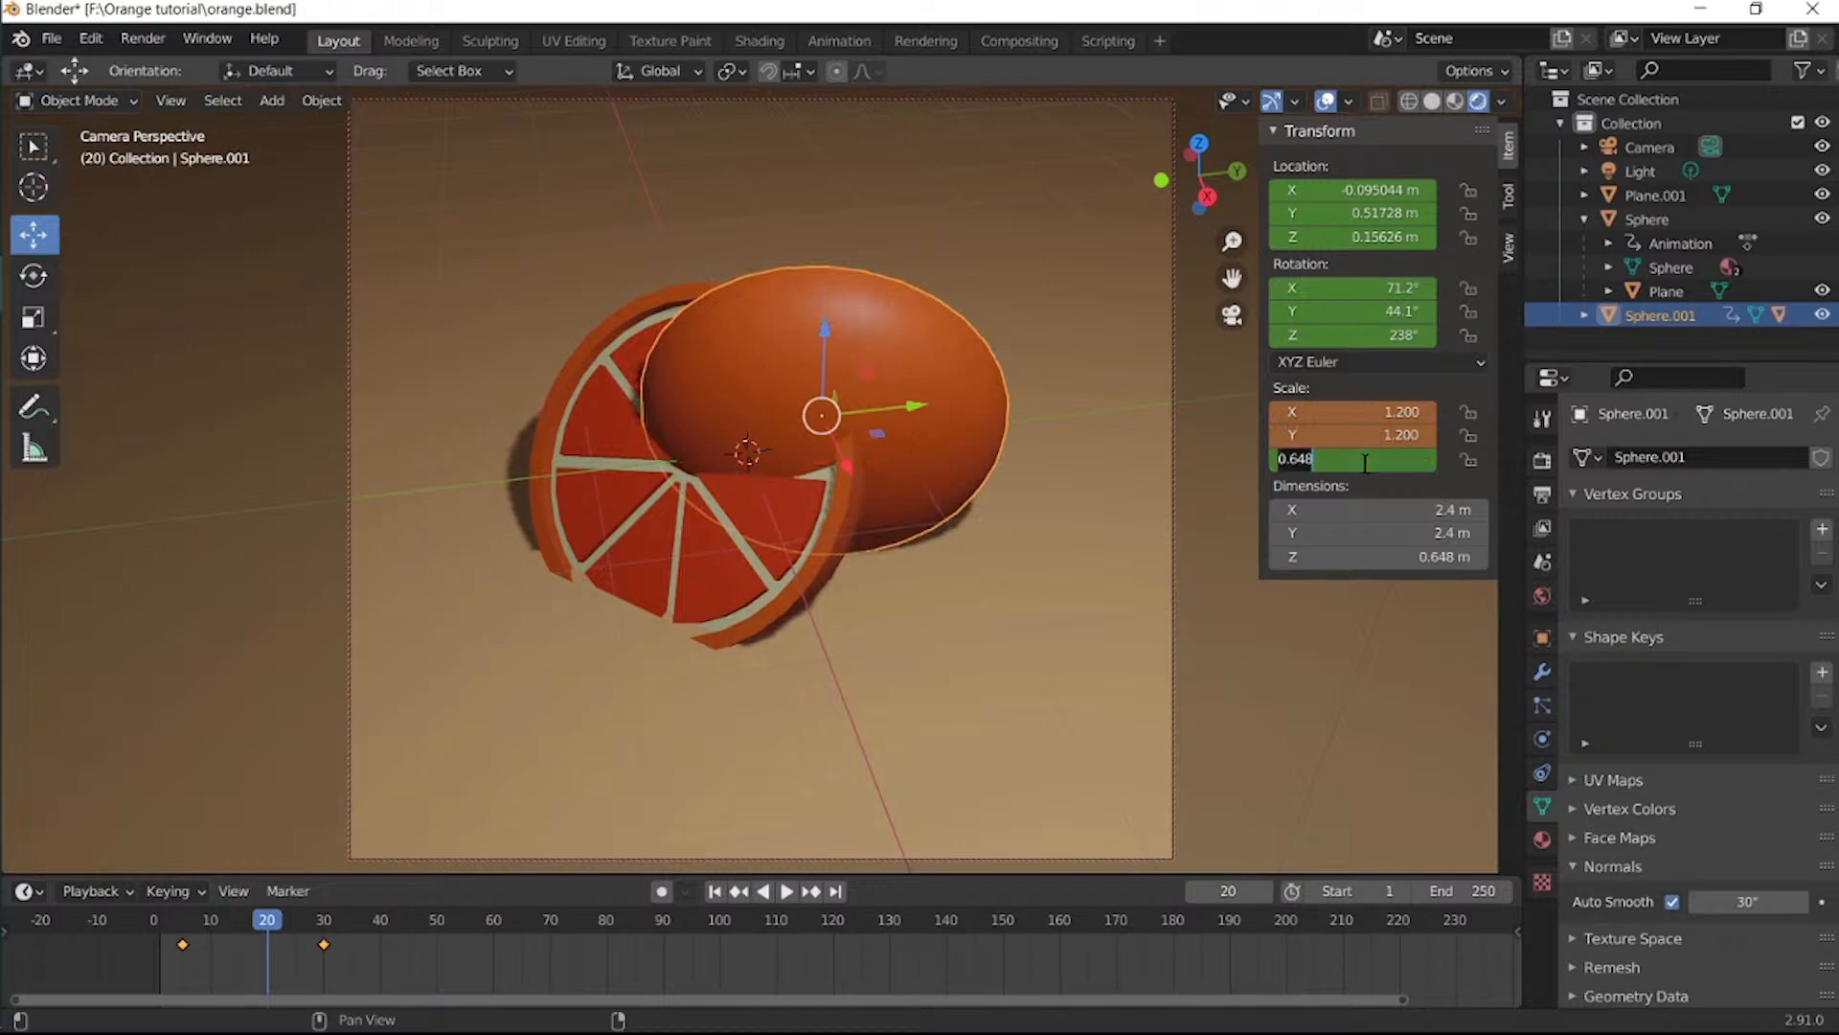
text(1.2)
key(Return)
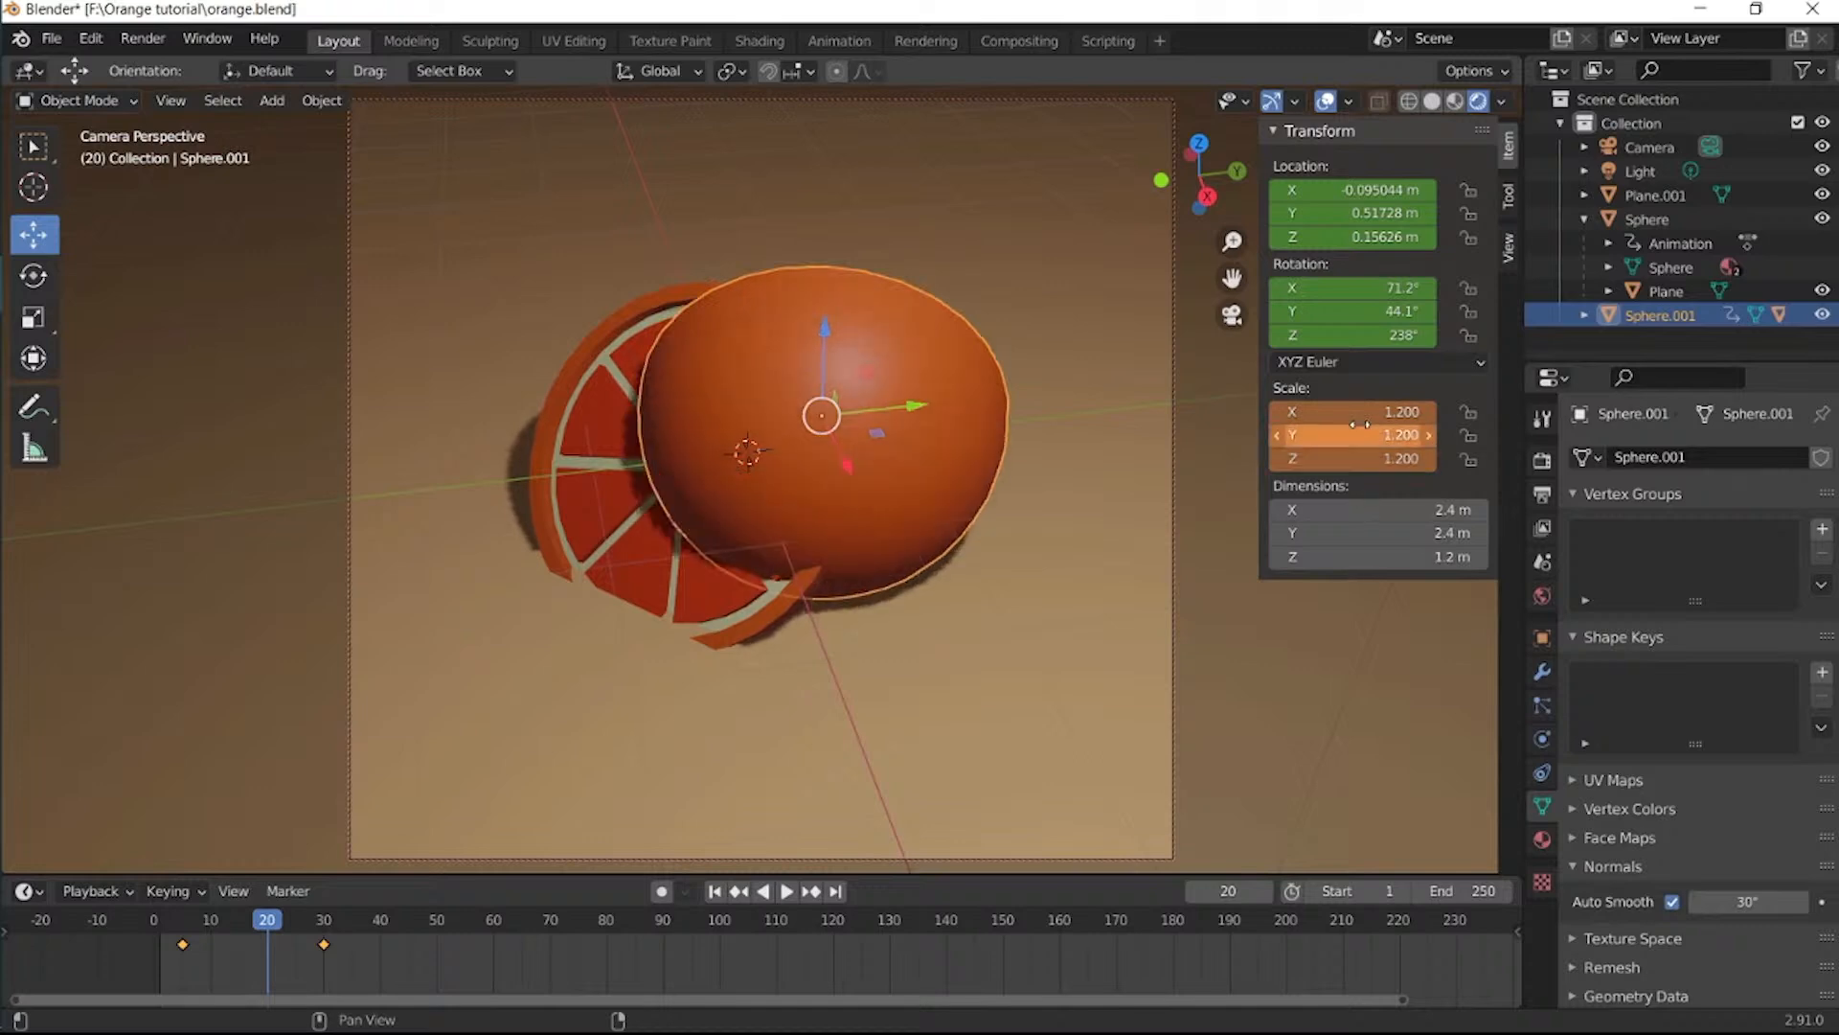
key(i)
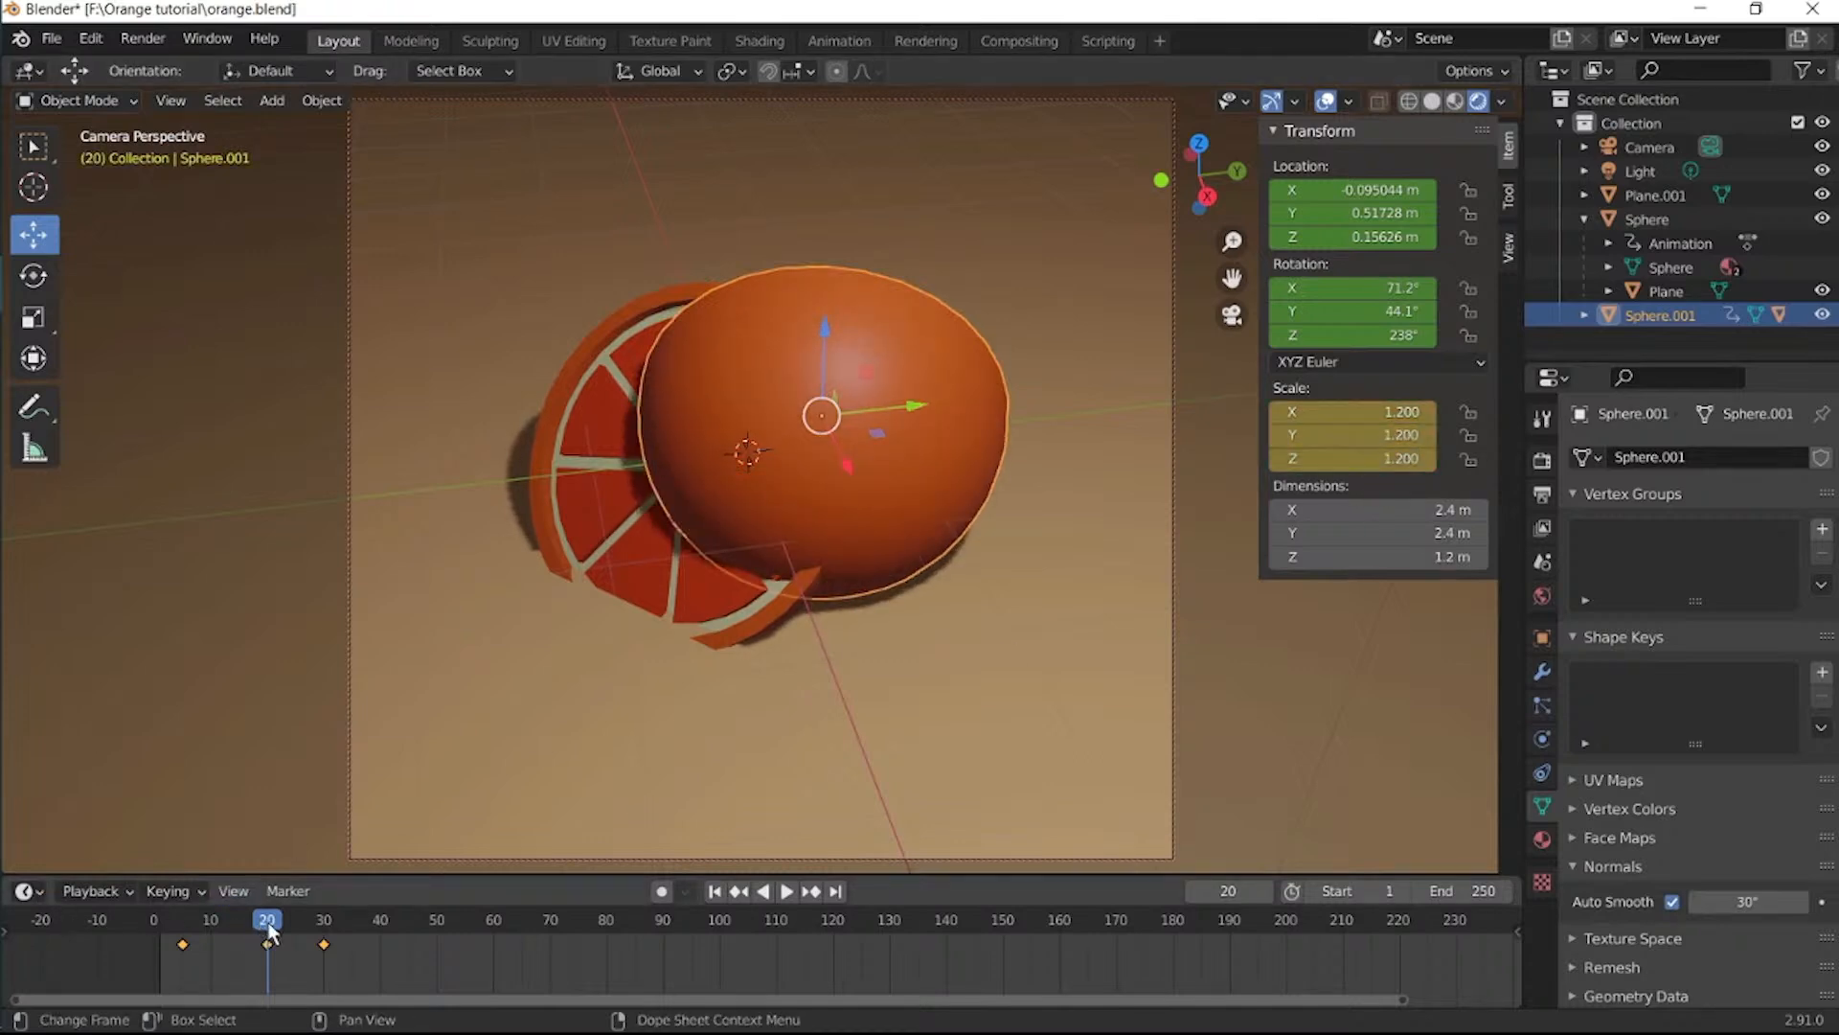
At frame 23, set the duplicated orange half's scale to 1 on all axes and keyframe the scale.
key(space)
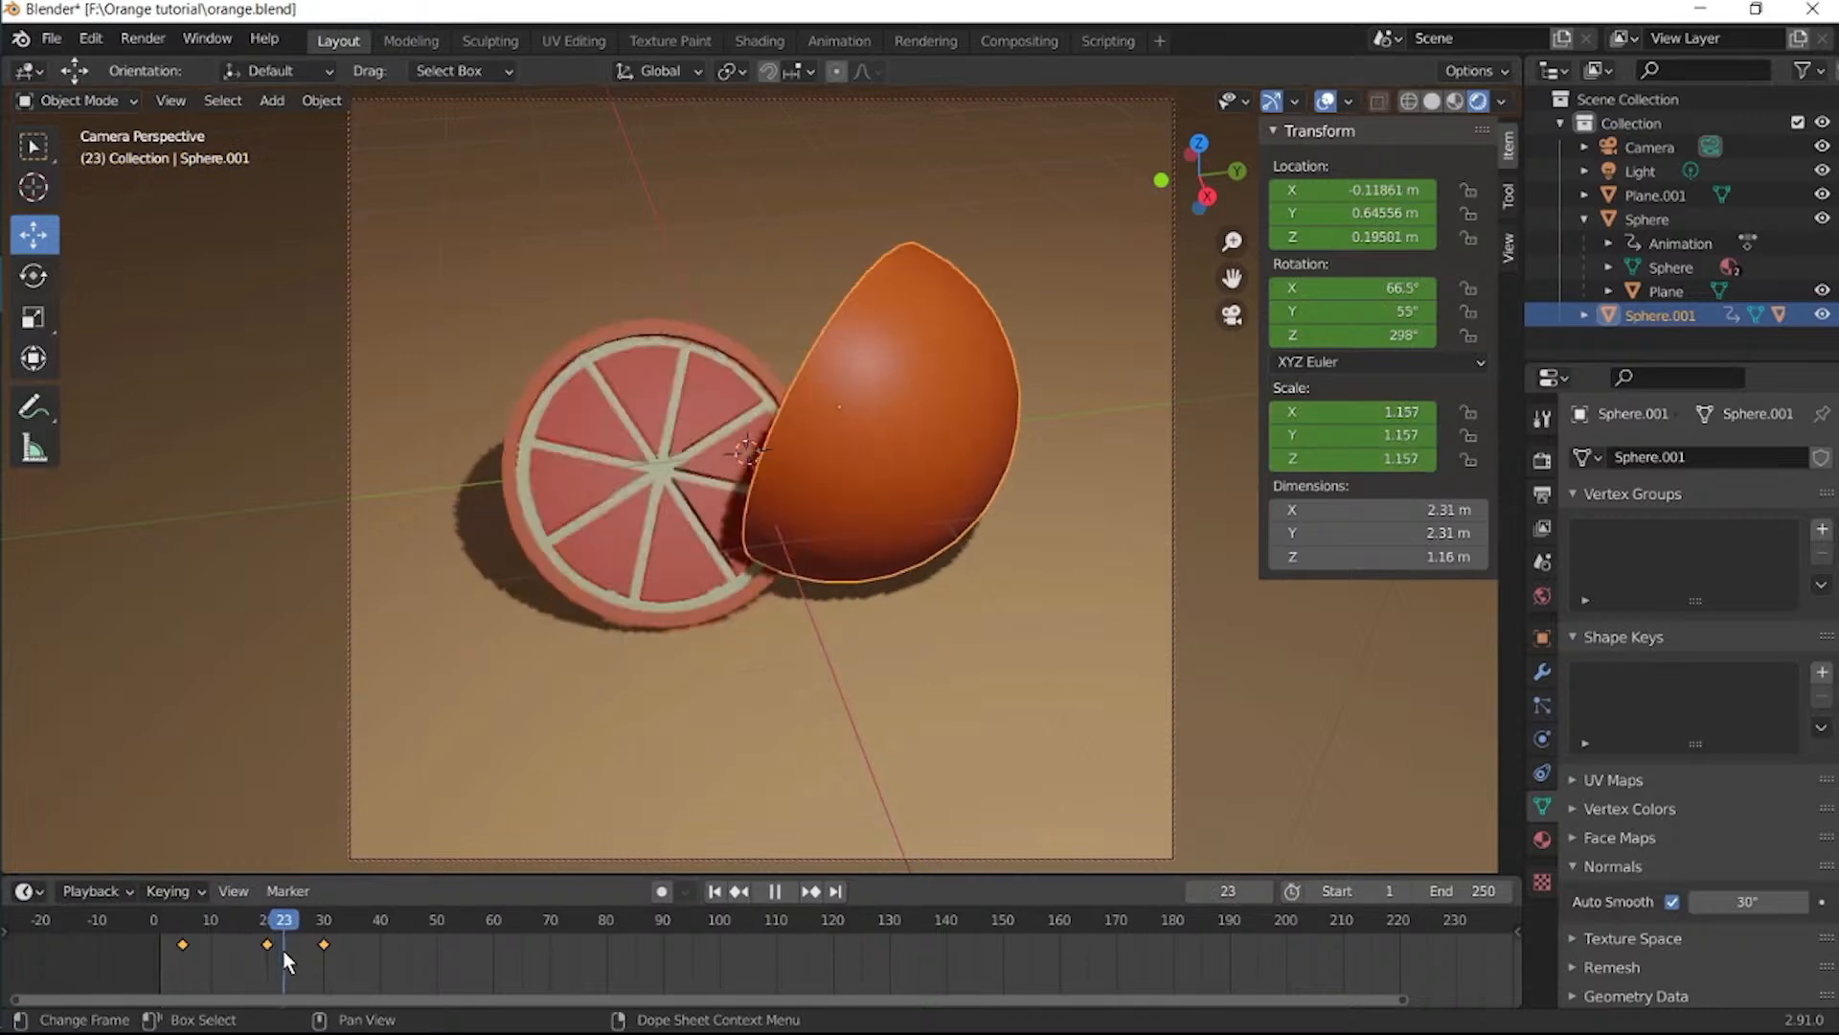
key(space)
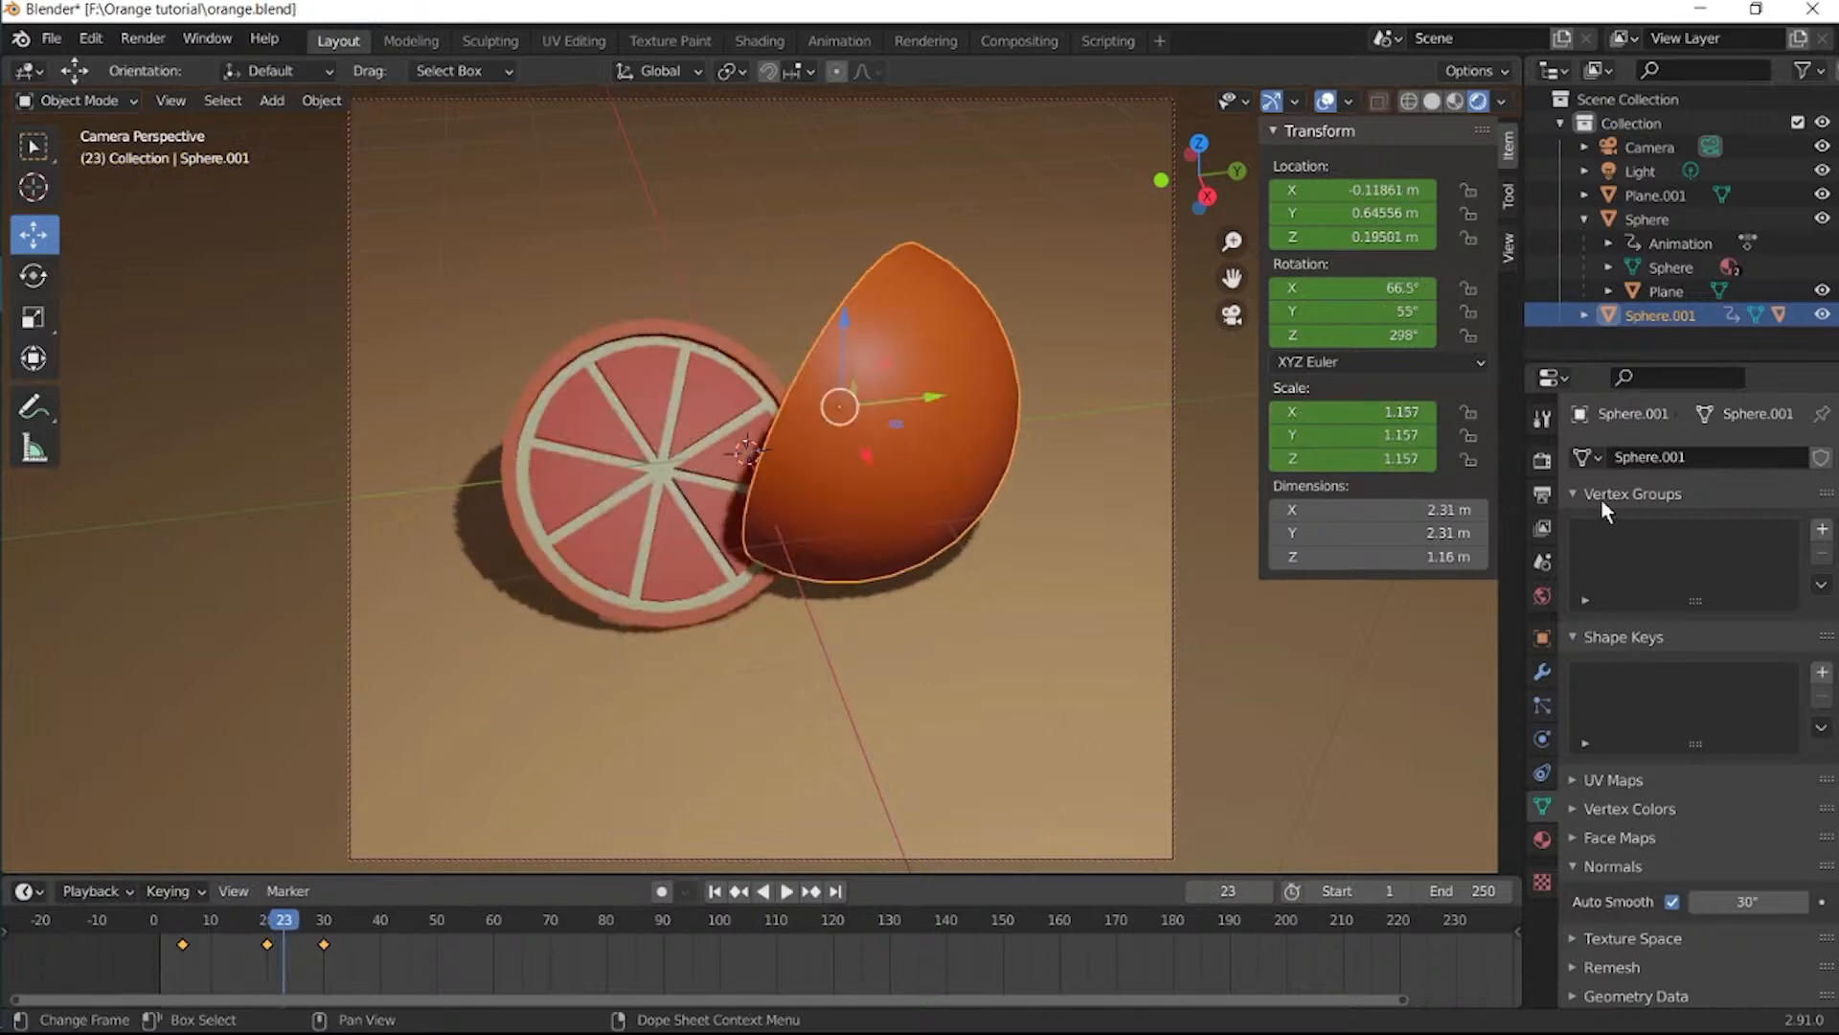
double_click(1361, 410)
text(1)
key(Return)
double_click(1370, 436)
text(1)
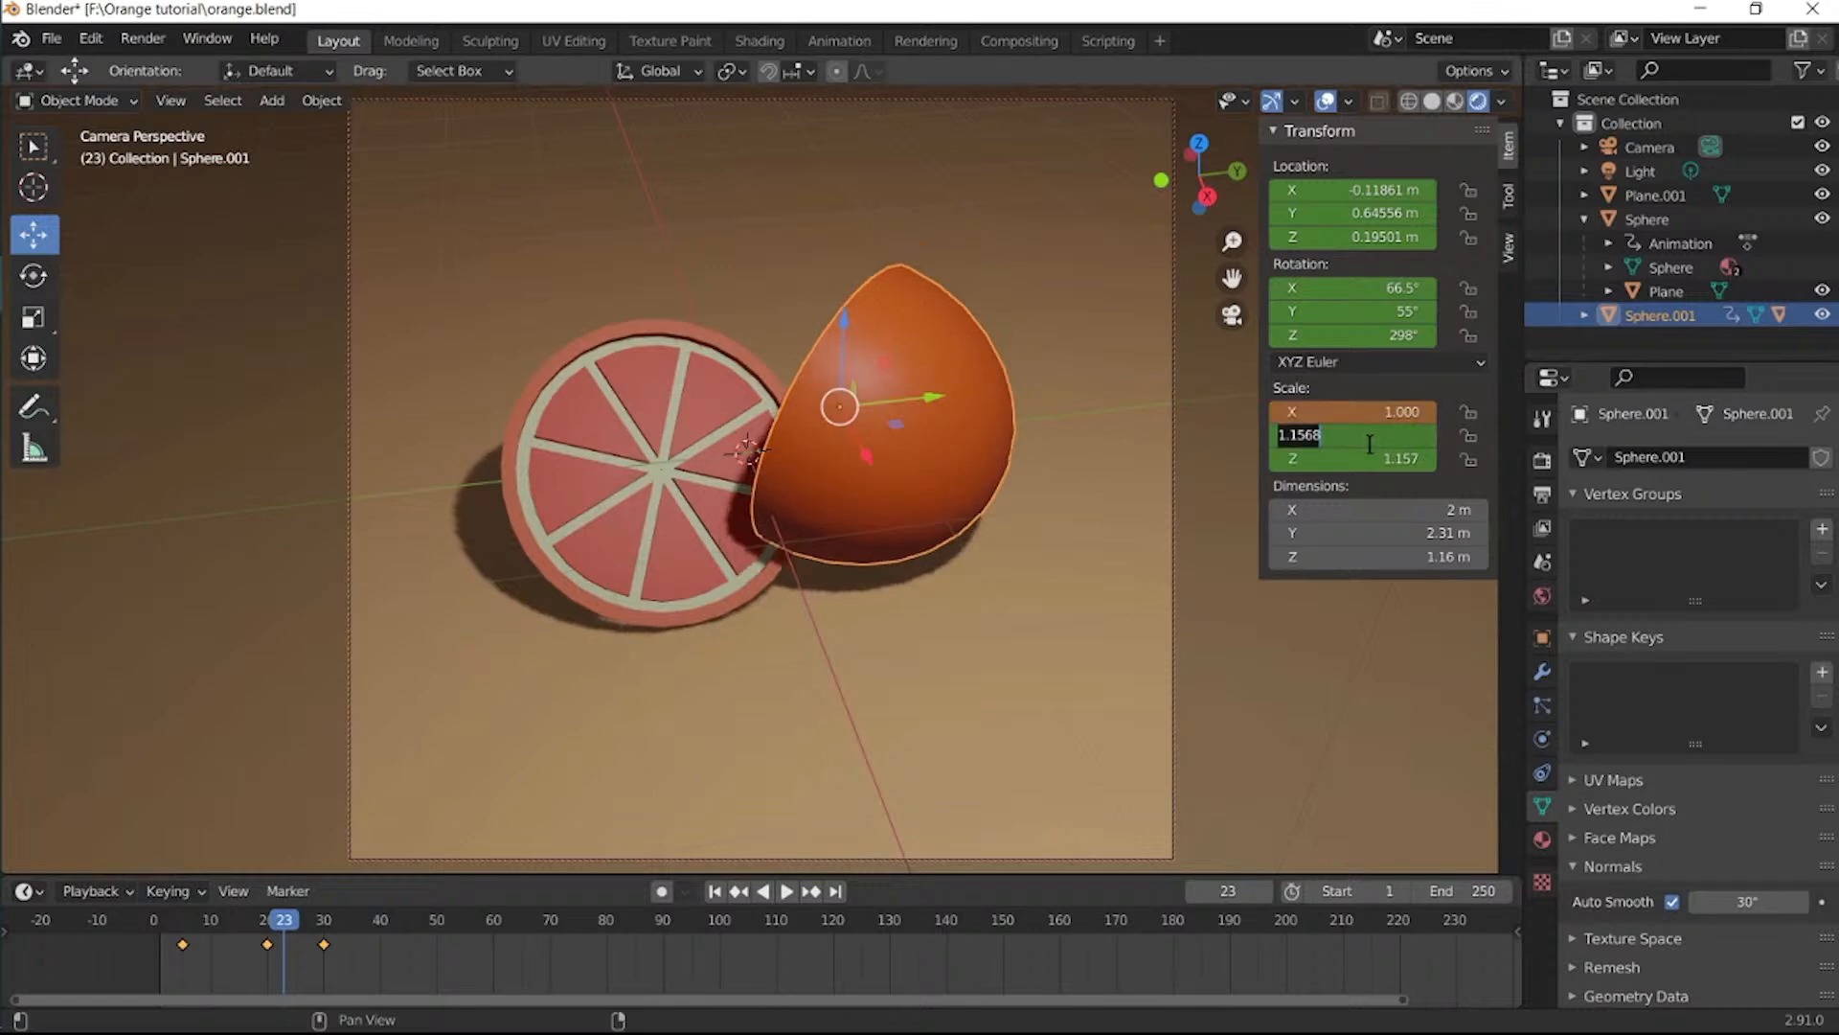
key(Return)
double_click(1373, 464)
text(1)
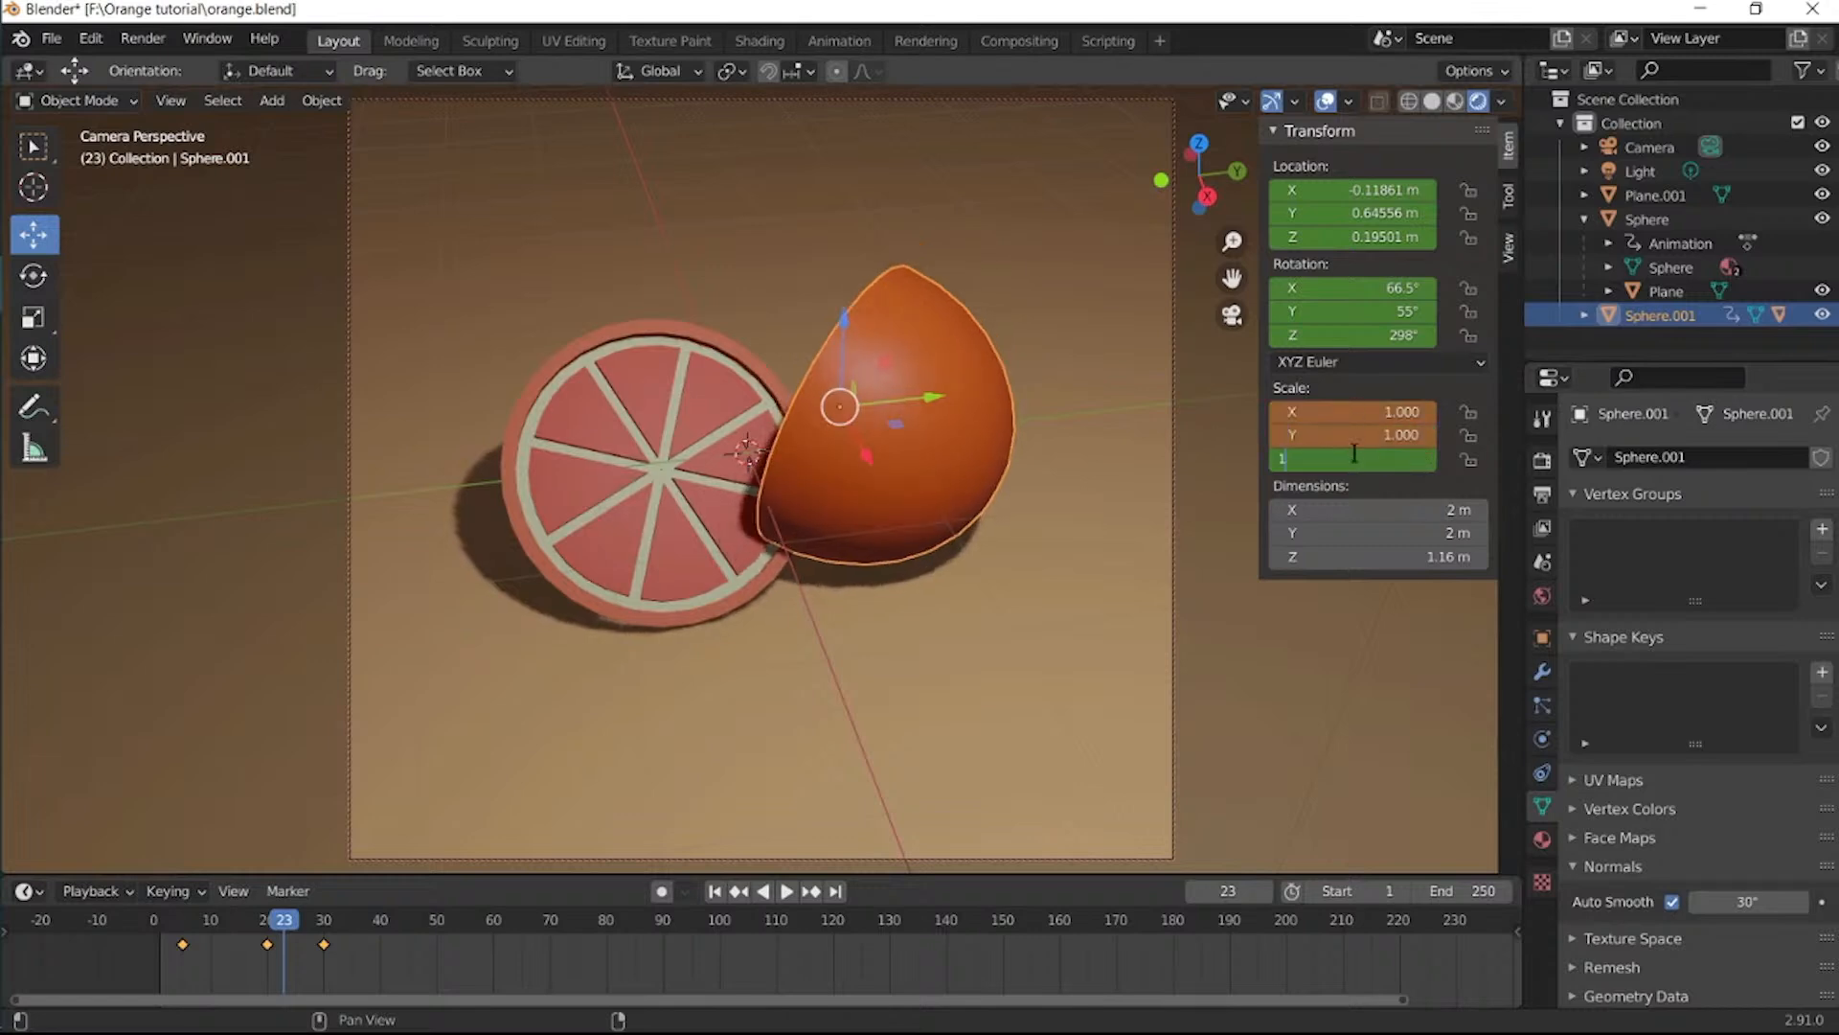
key(Return)
key(i)
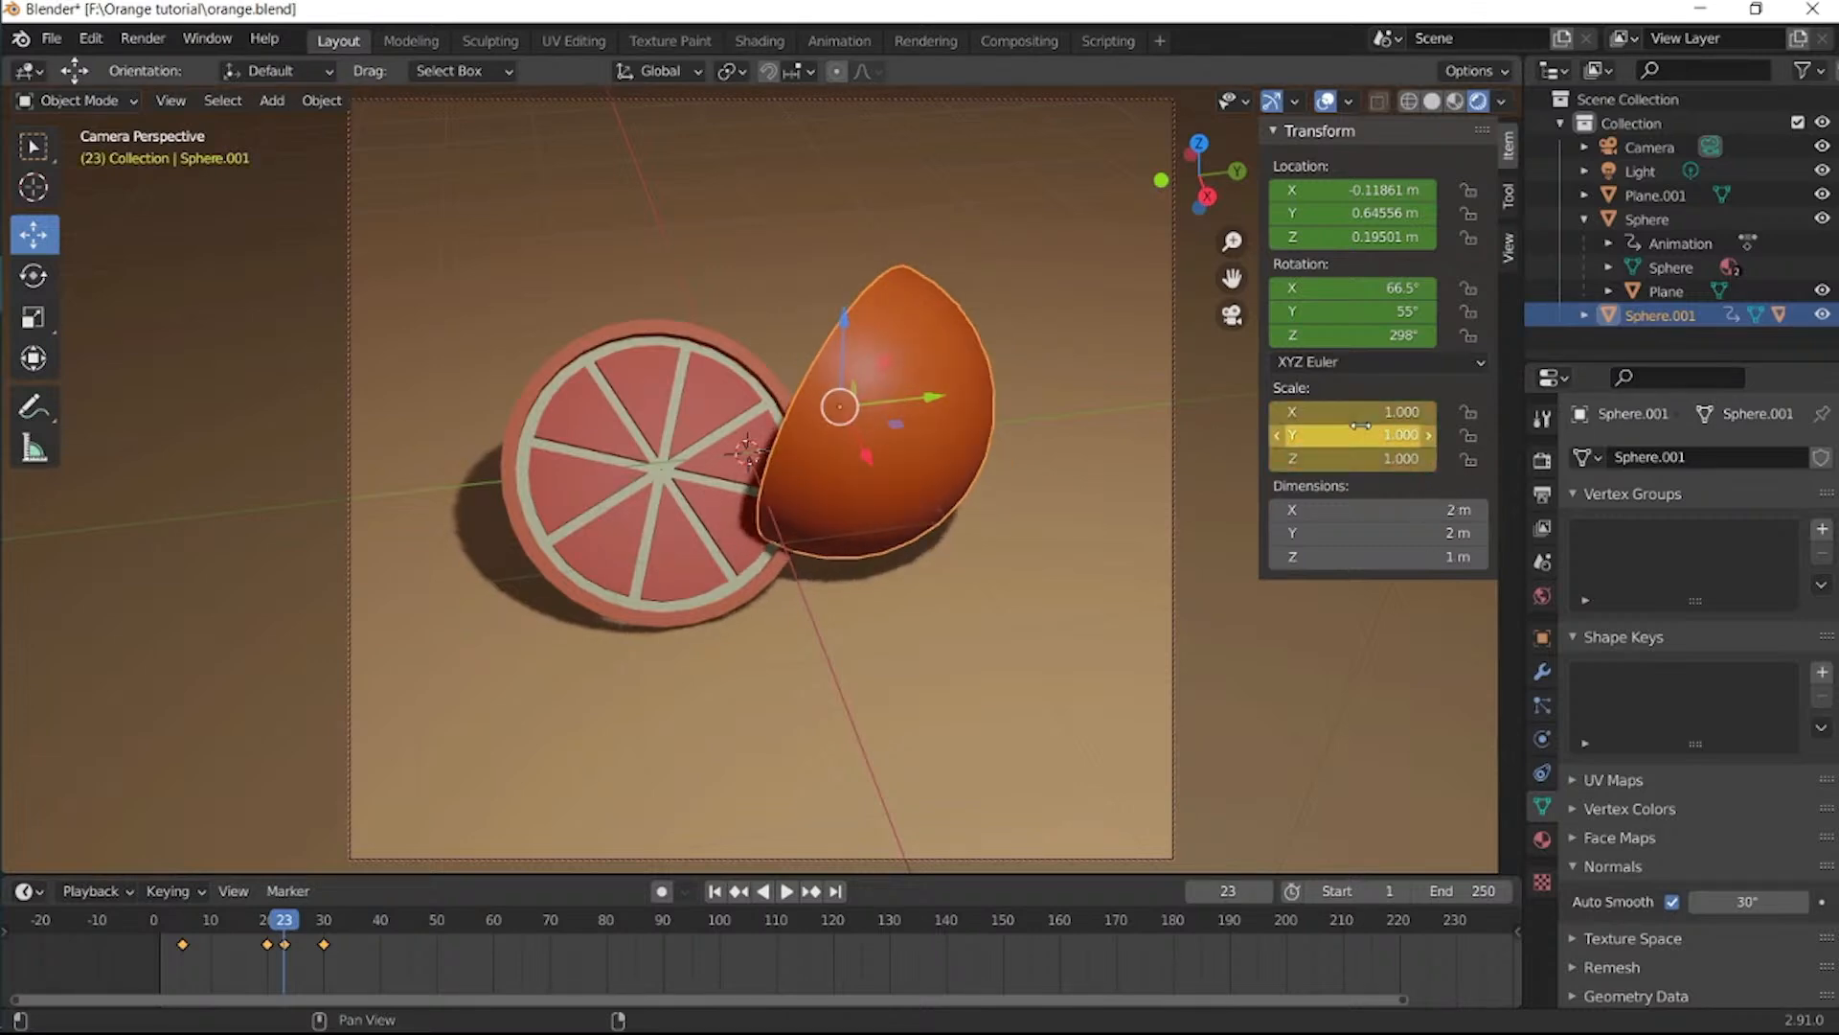
Scrub and play the animation to check how both orange halves grow and settle with the new scale keyframes.
key(shift+ctrl+space)
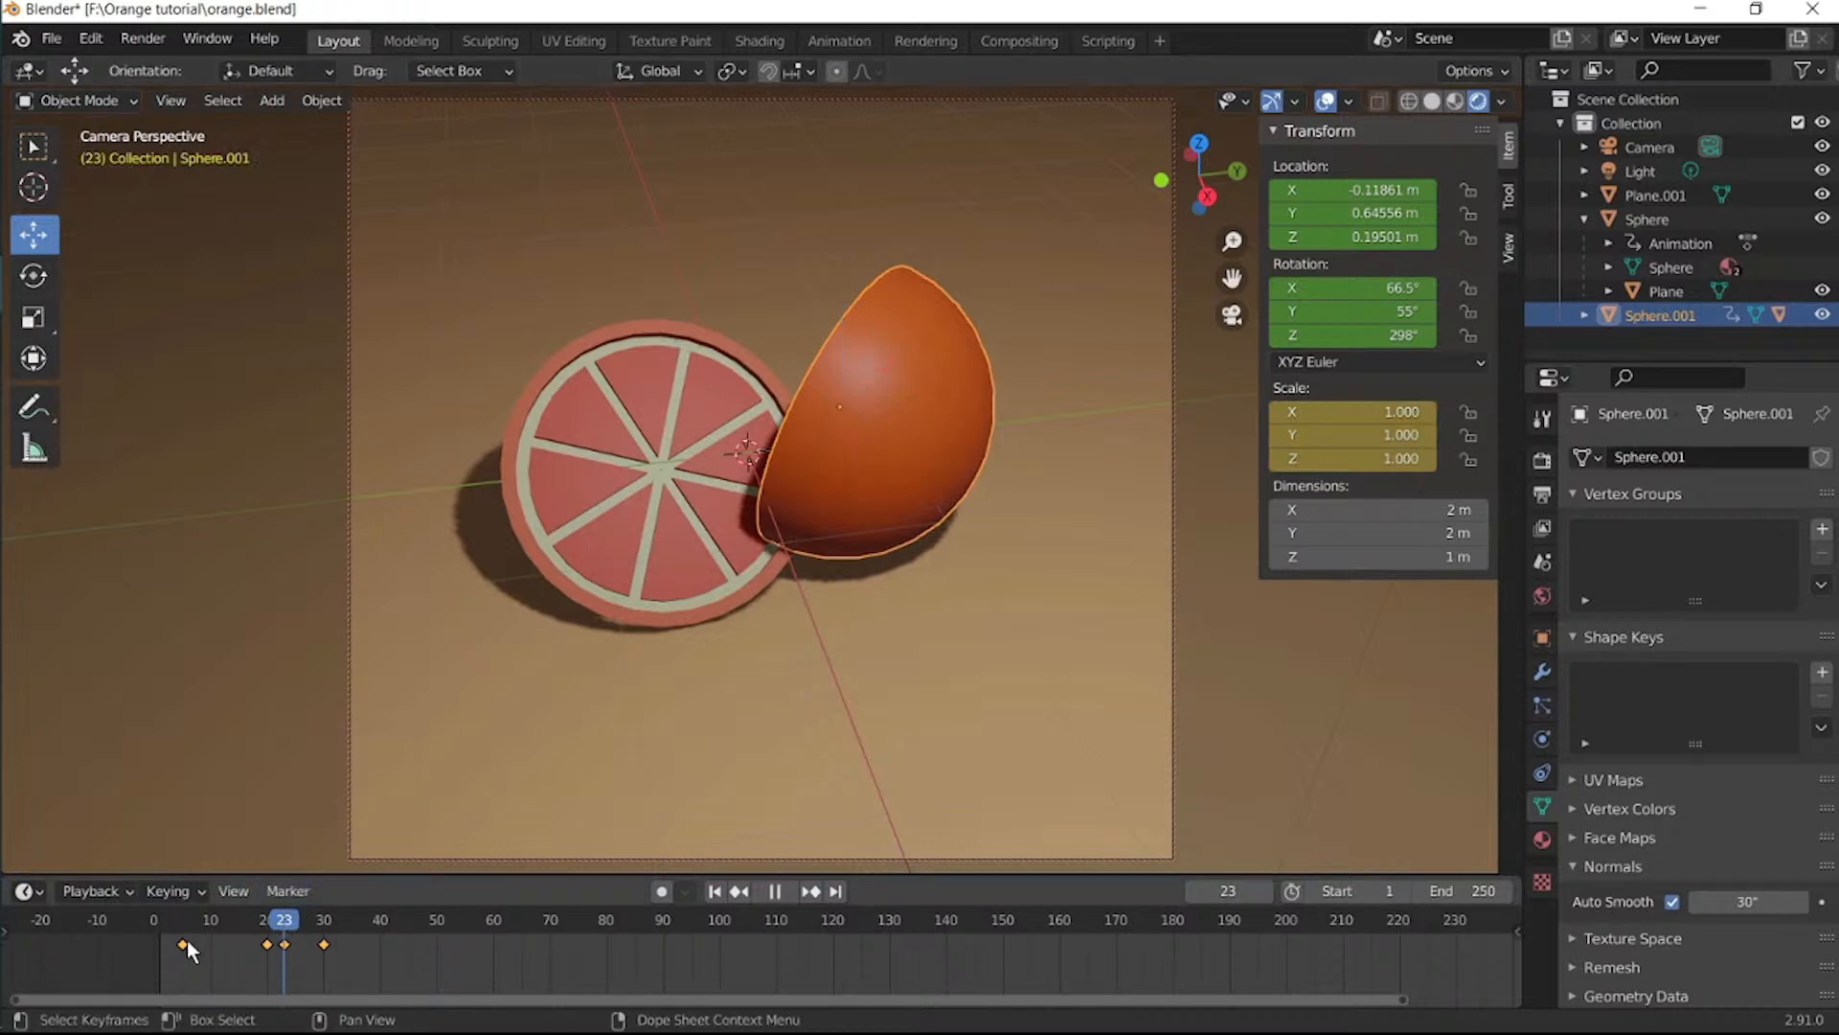
drag(203, 939, 143, 933)
click(838, 922)
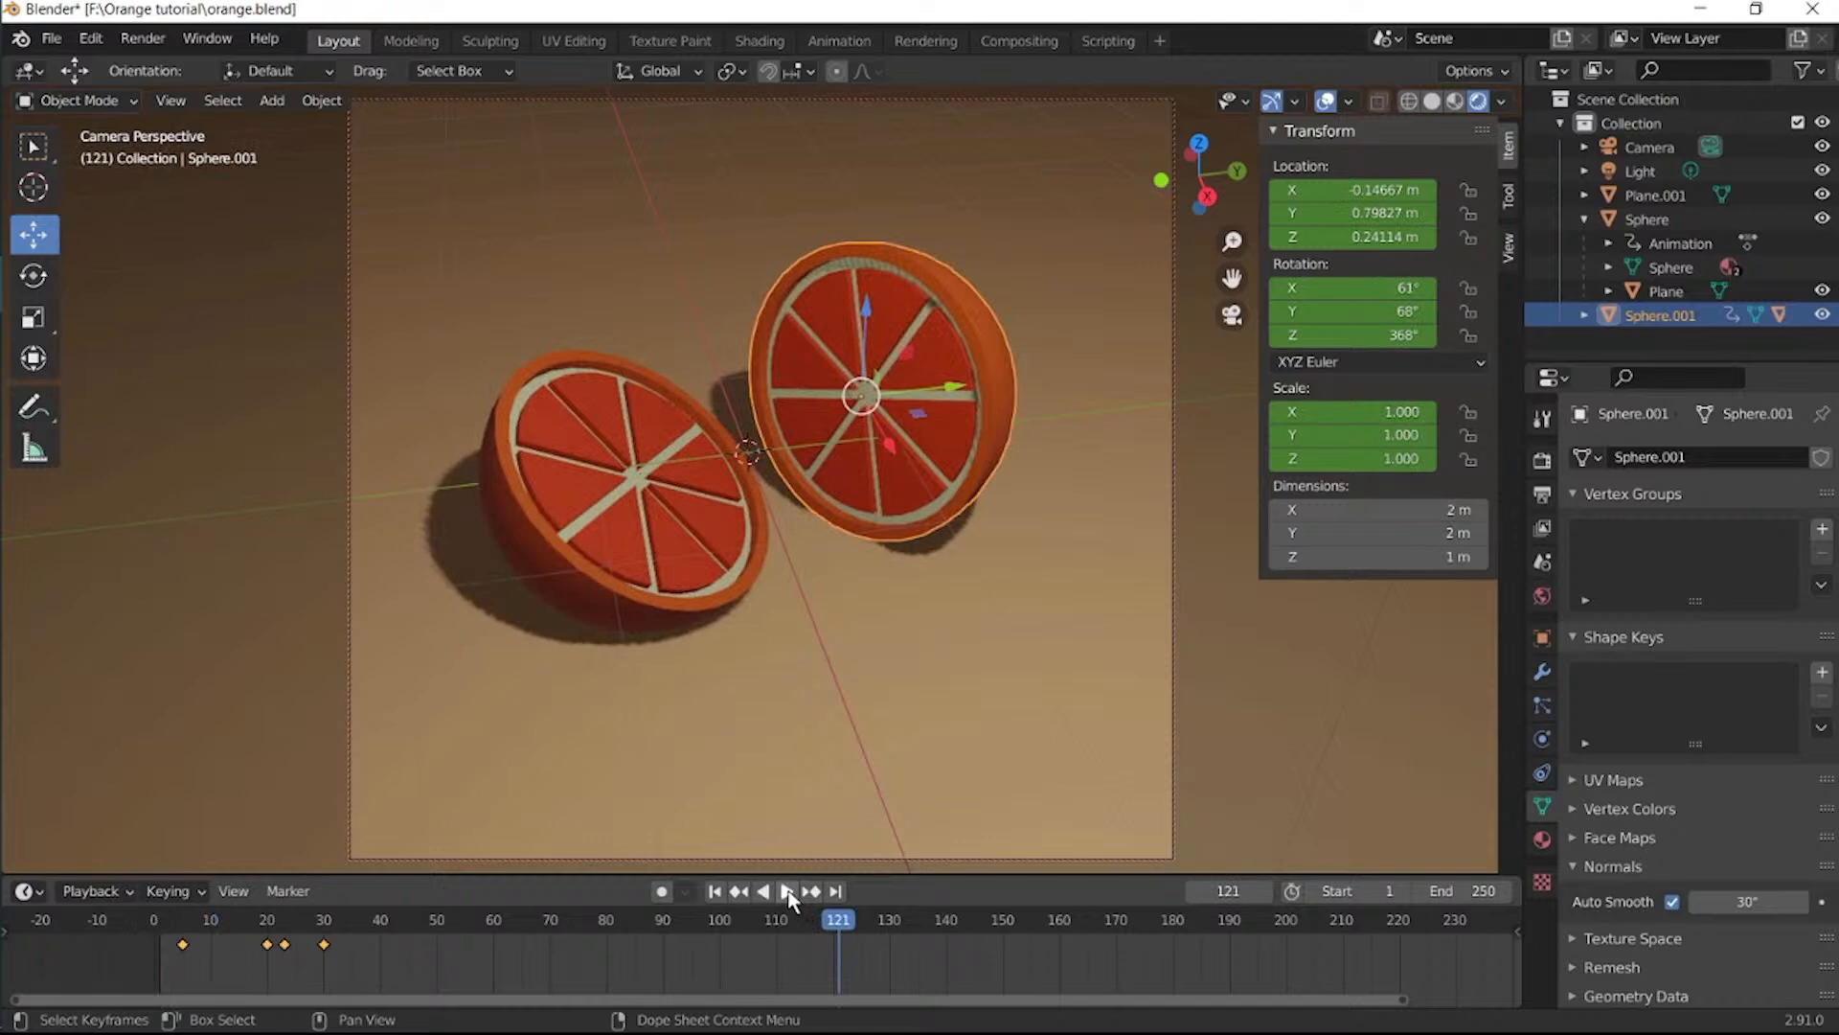
click(786, 893)
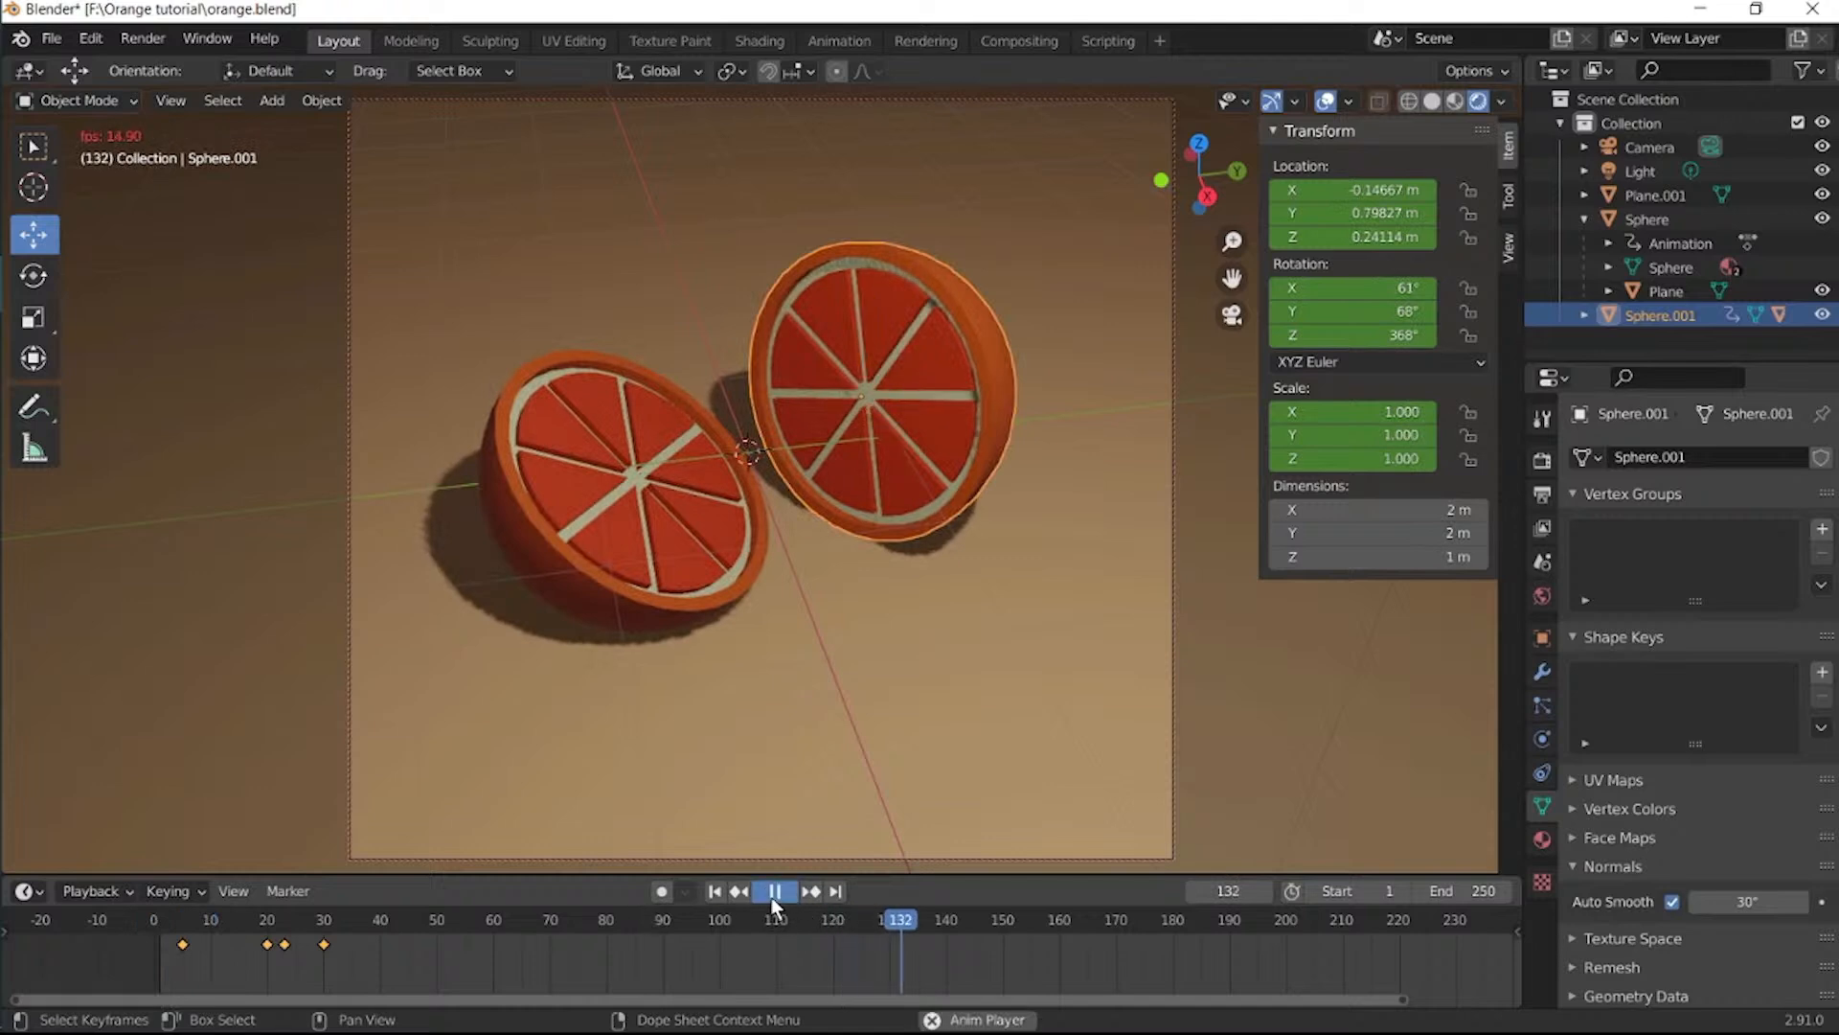
click(774, 894)
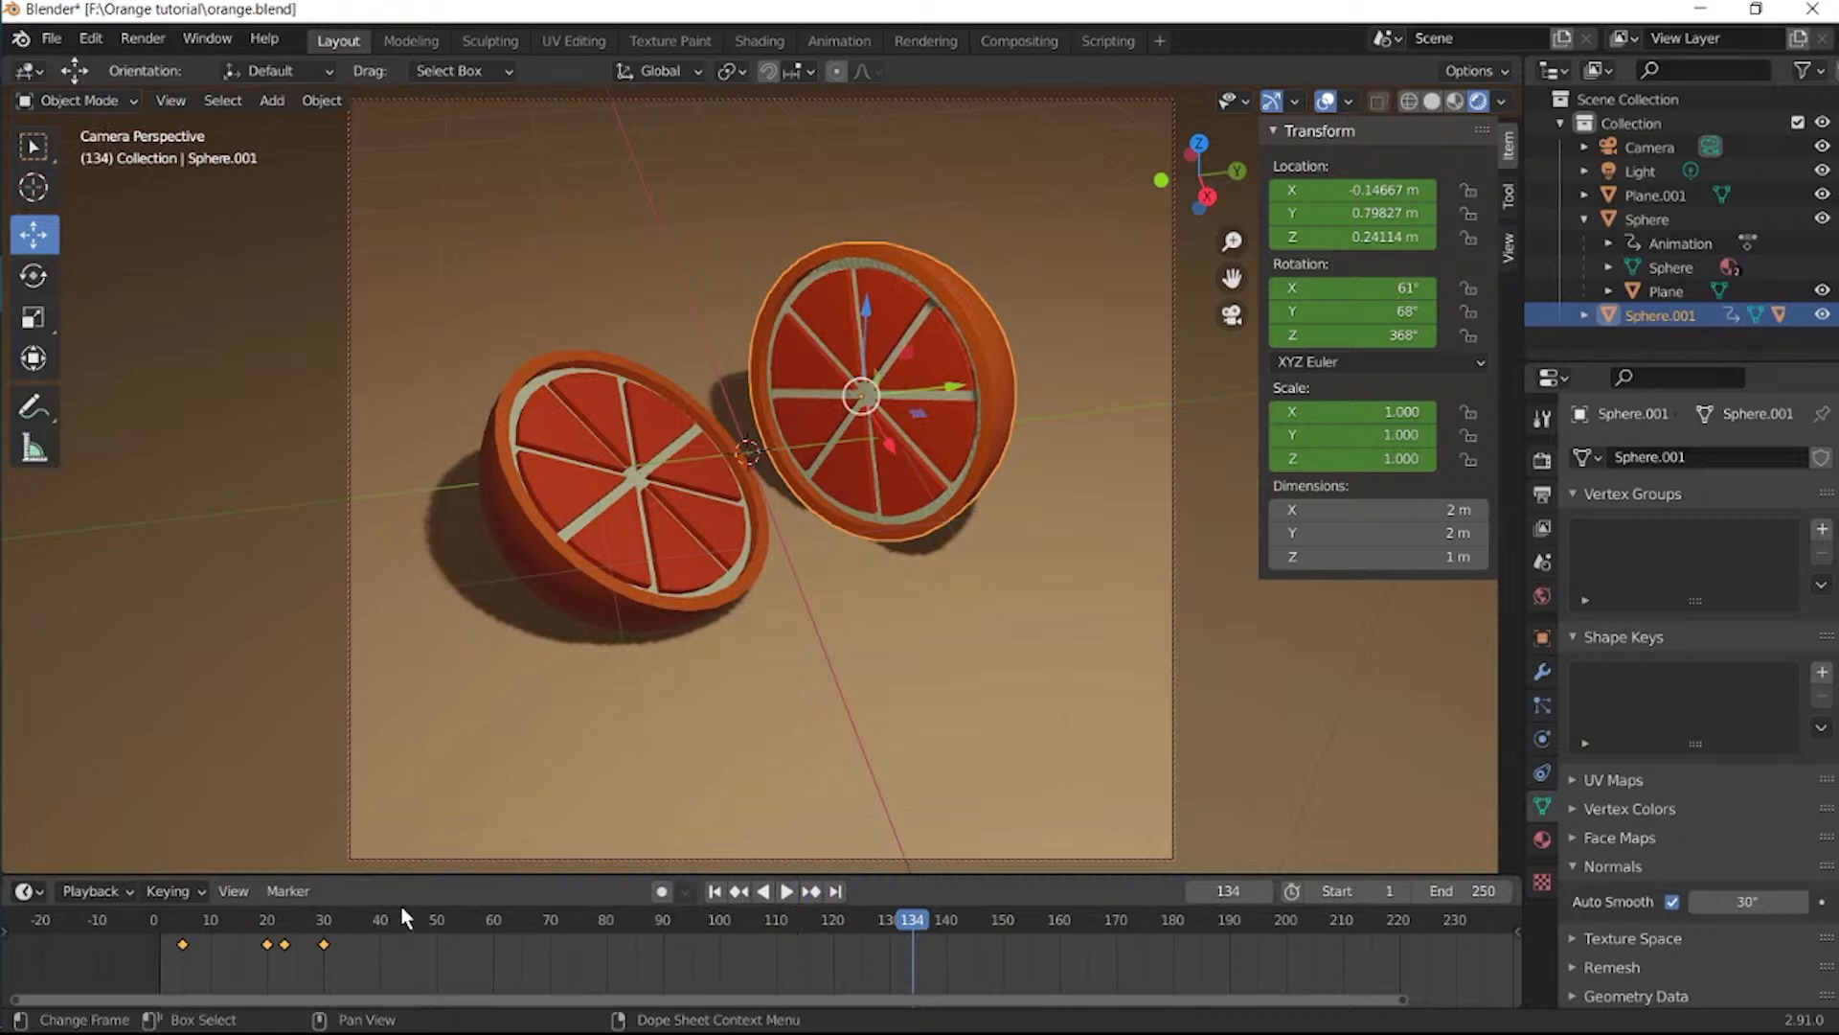
Set the animation's end frame to 50, play it back from the beginning and return to the first frame.
click(1457, 900)
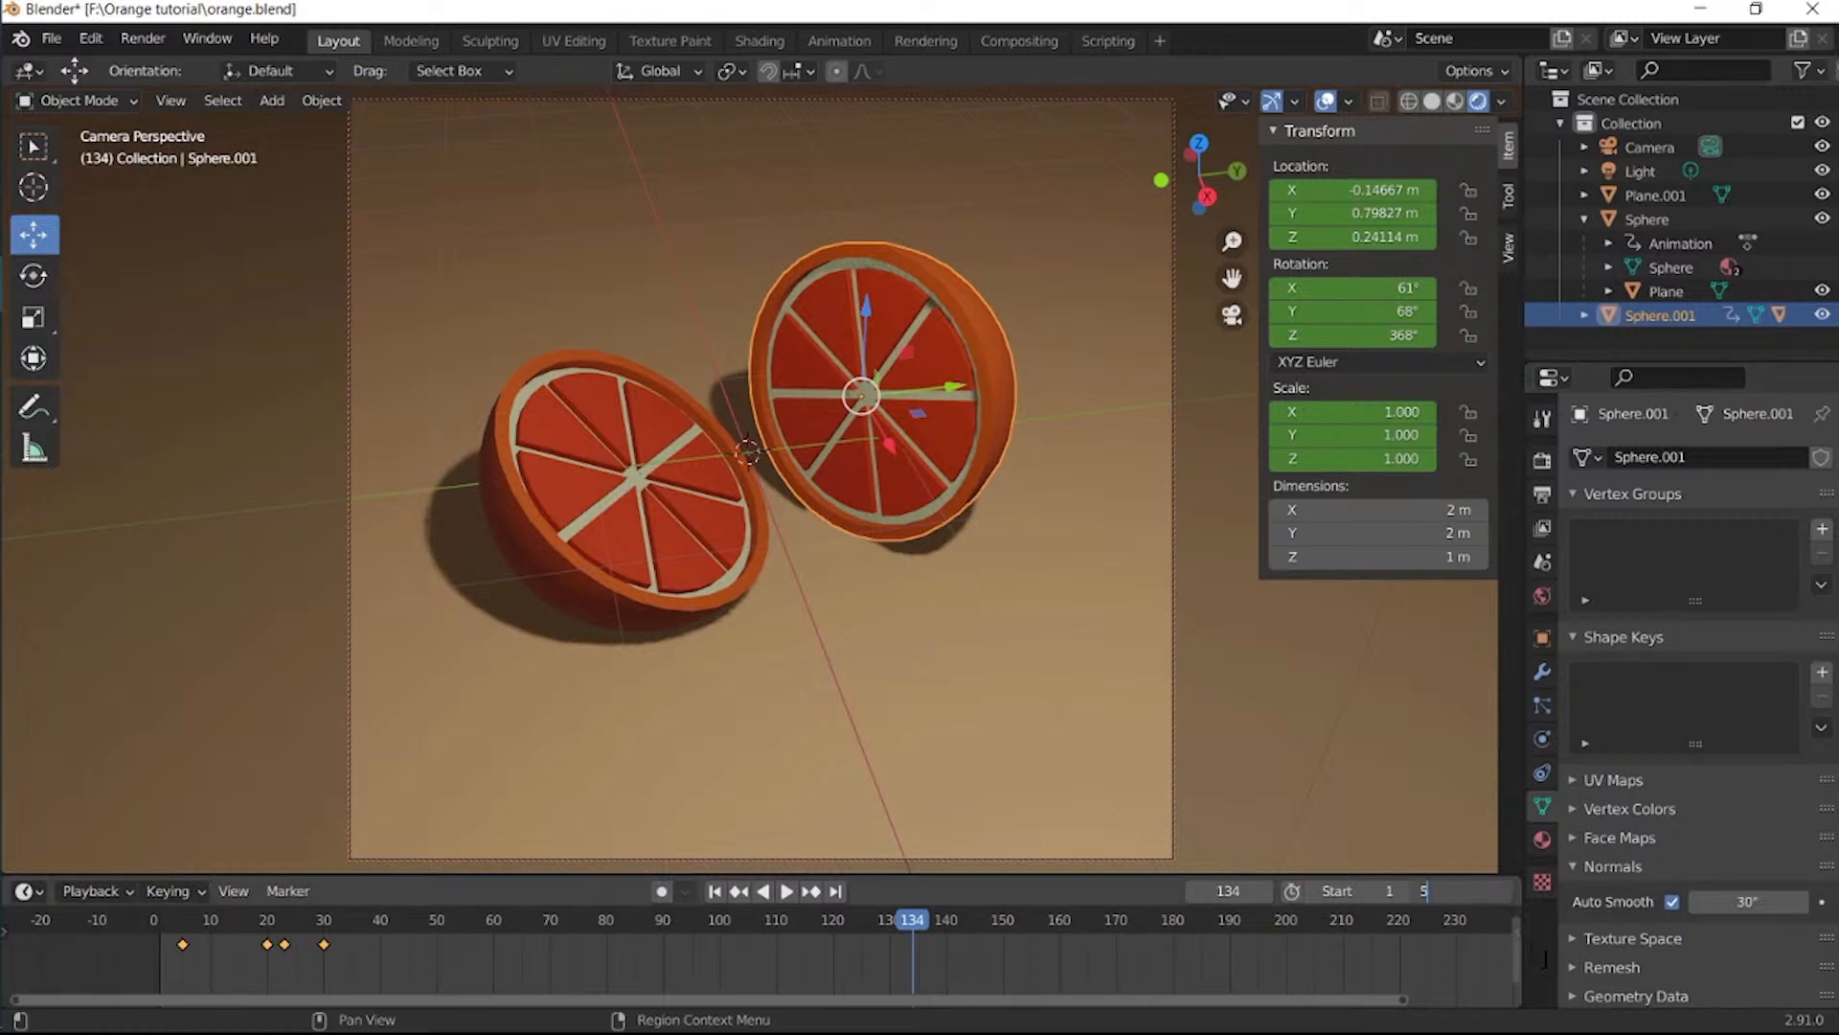
key(Return)
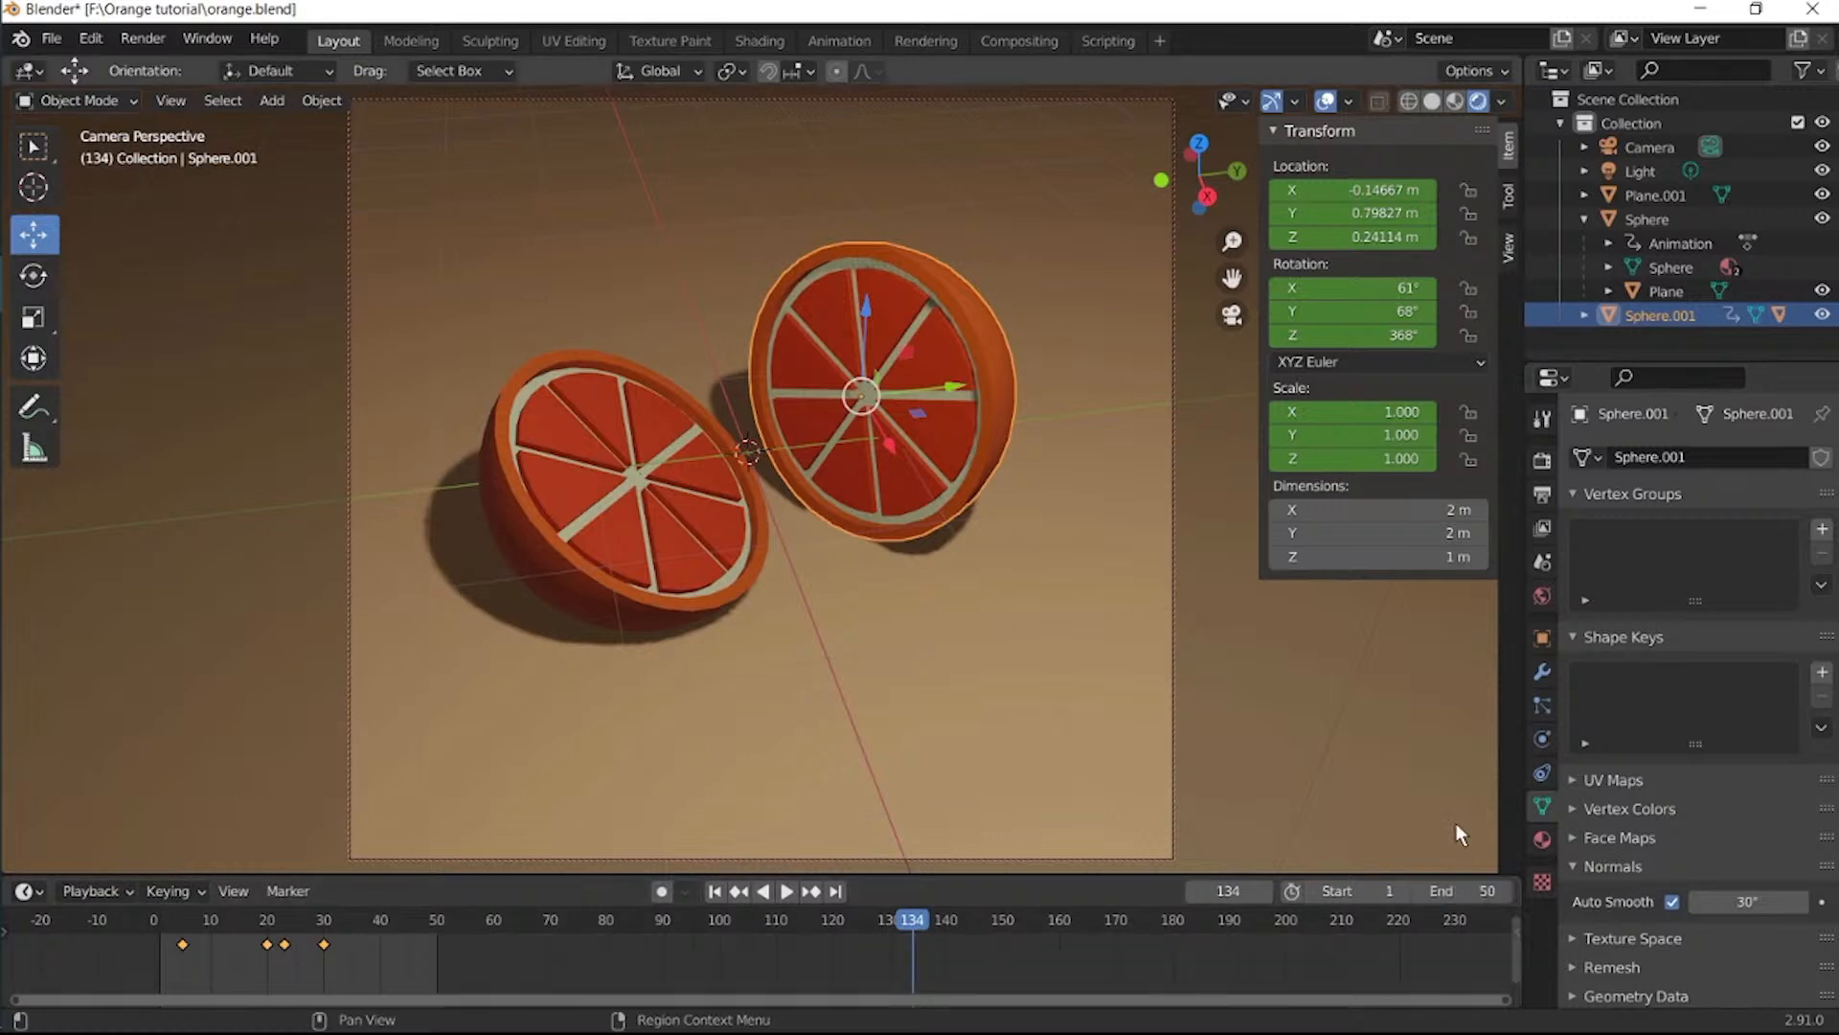
drag(918, 921, 151, 999)
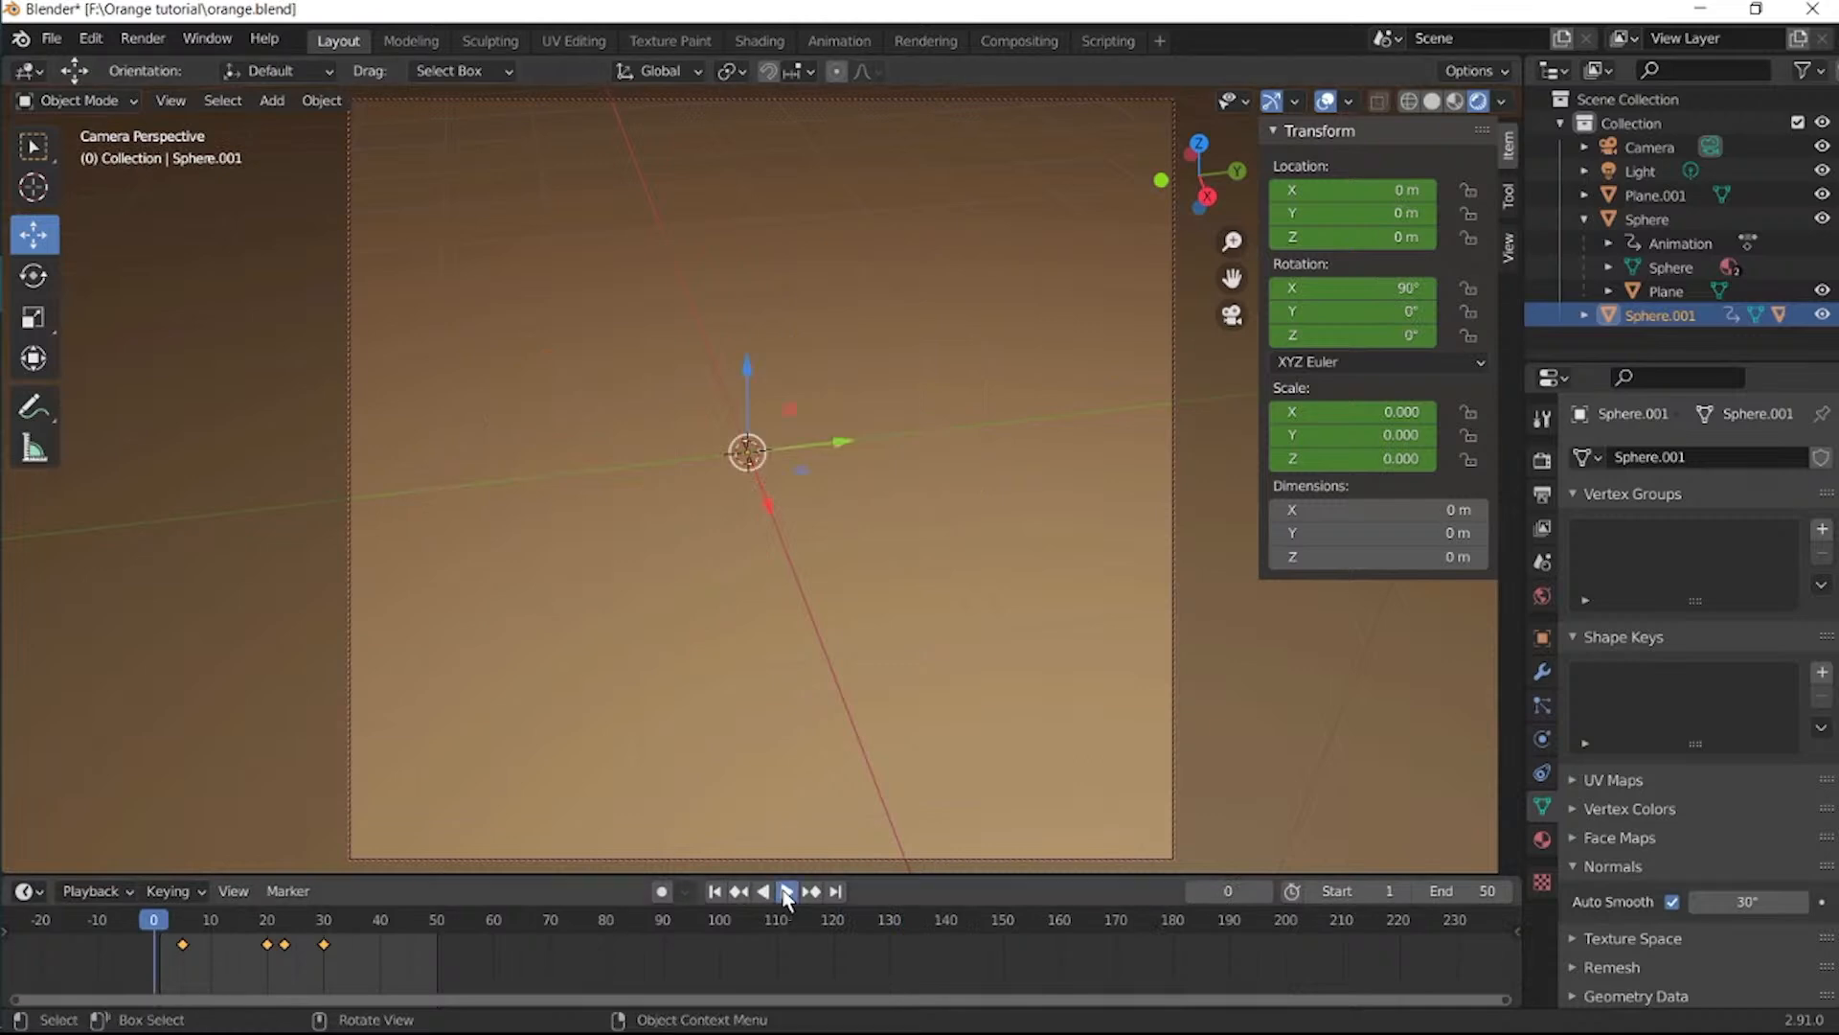
click(786, 891)
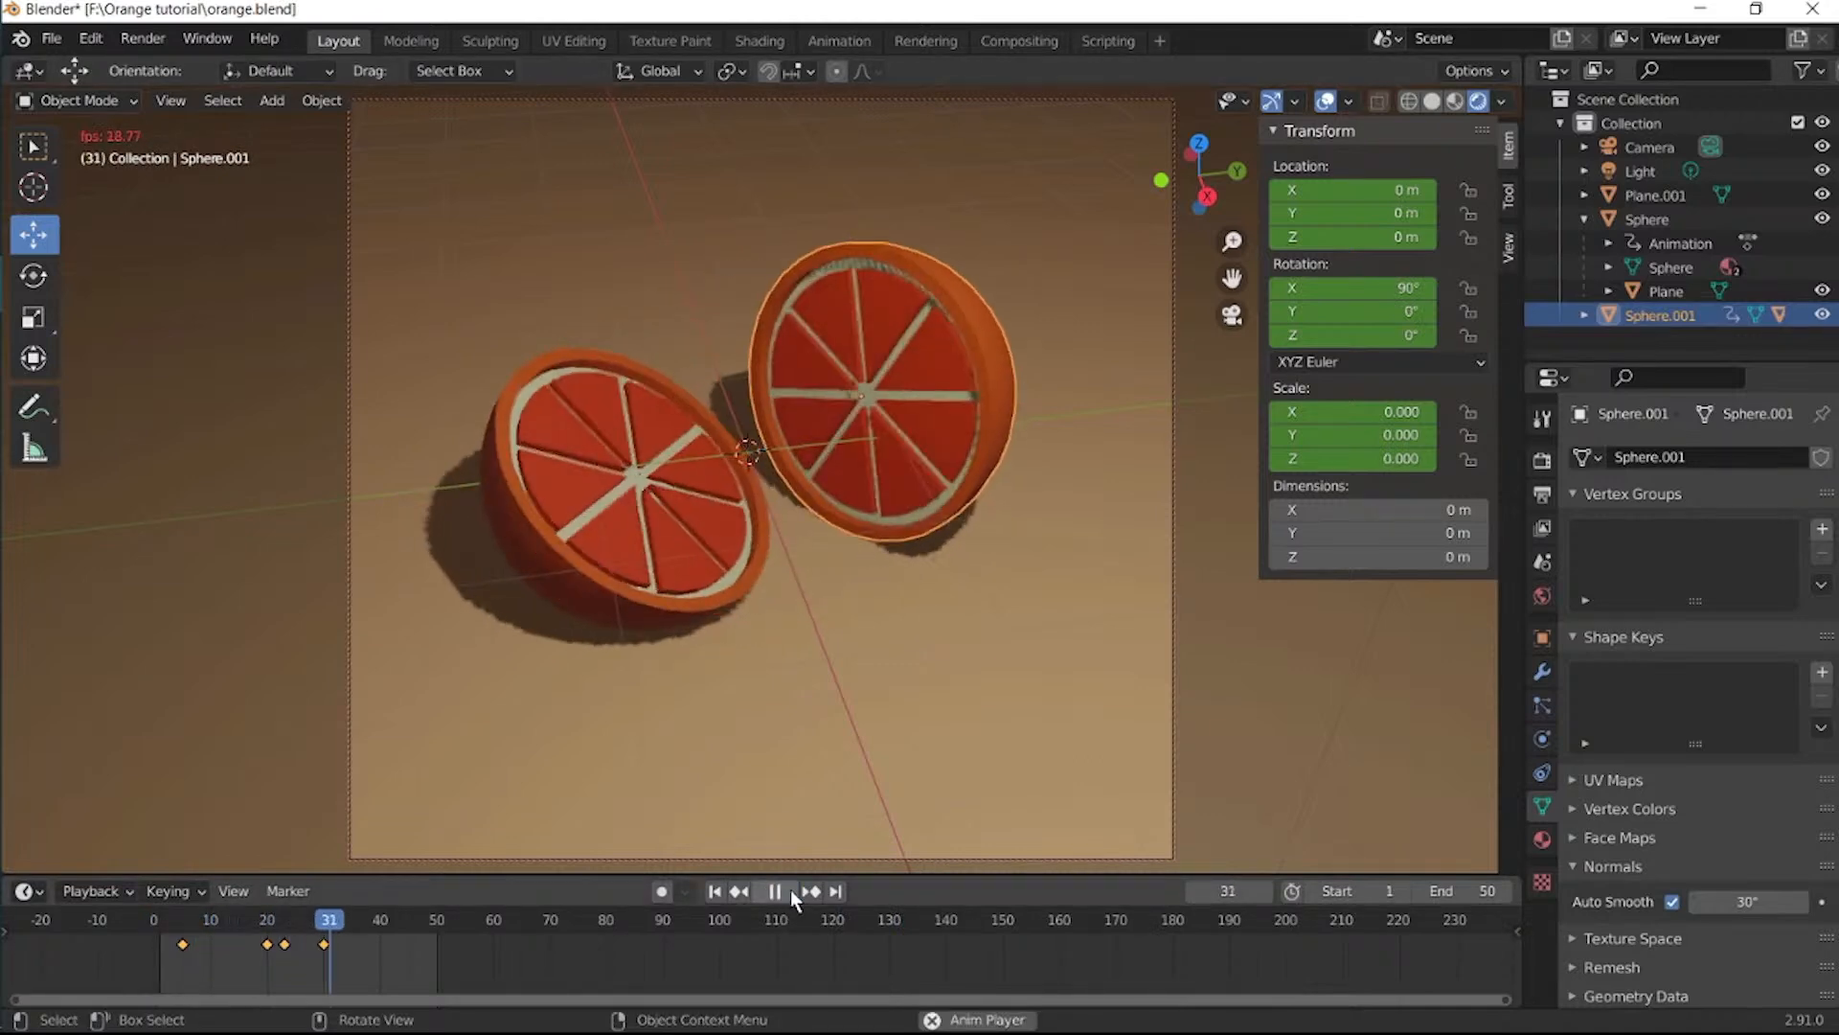
click(790, 890)
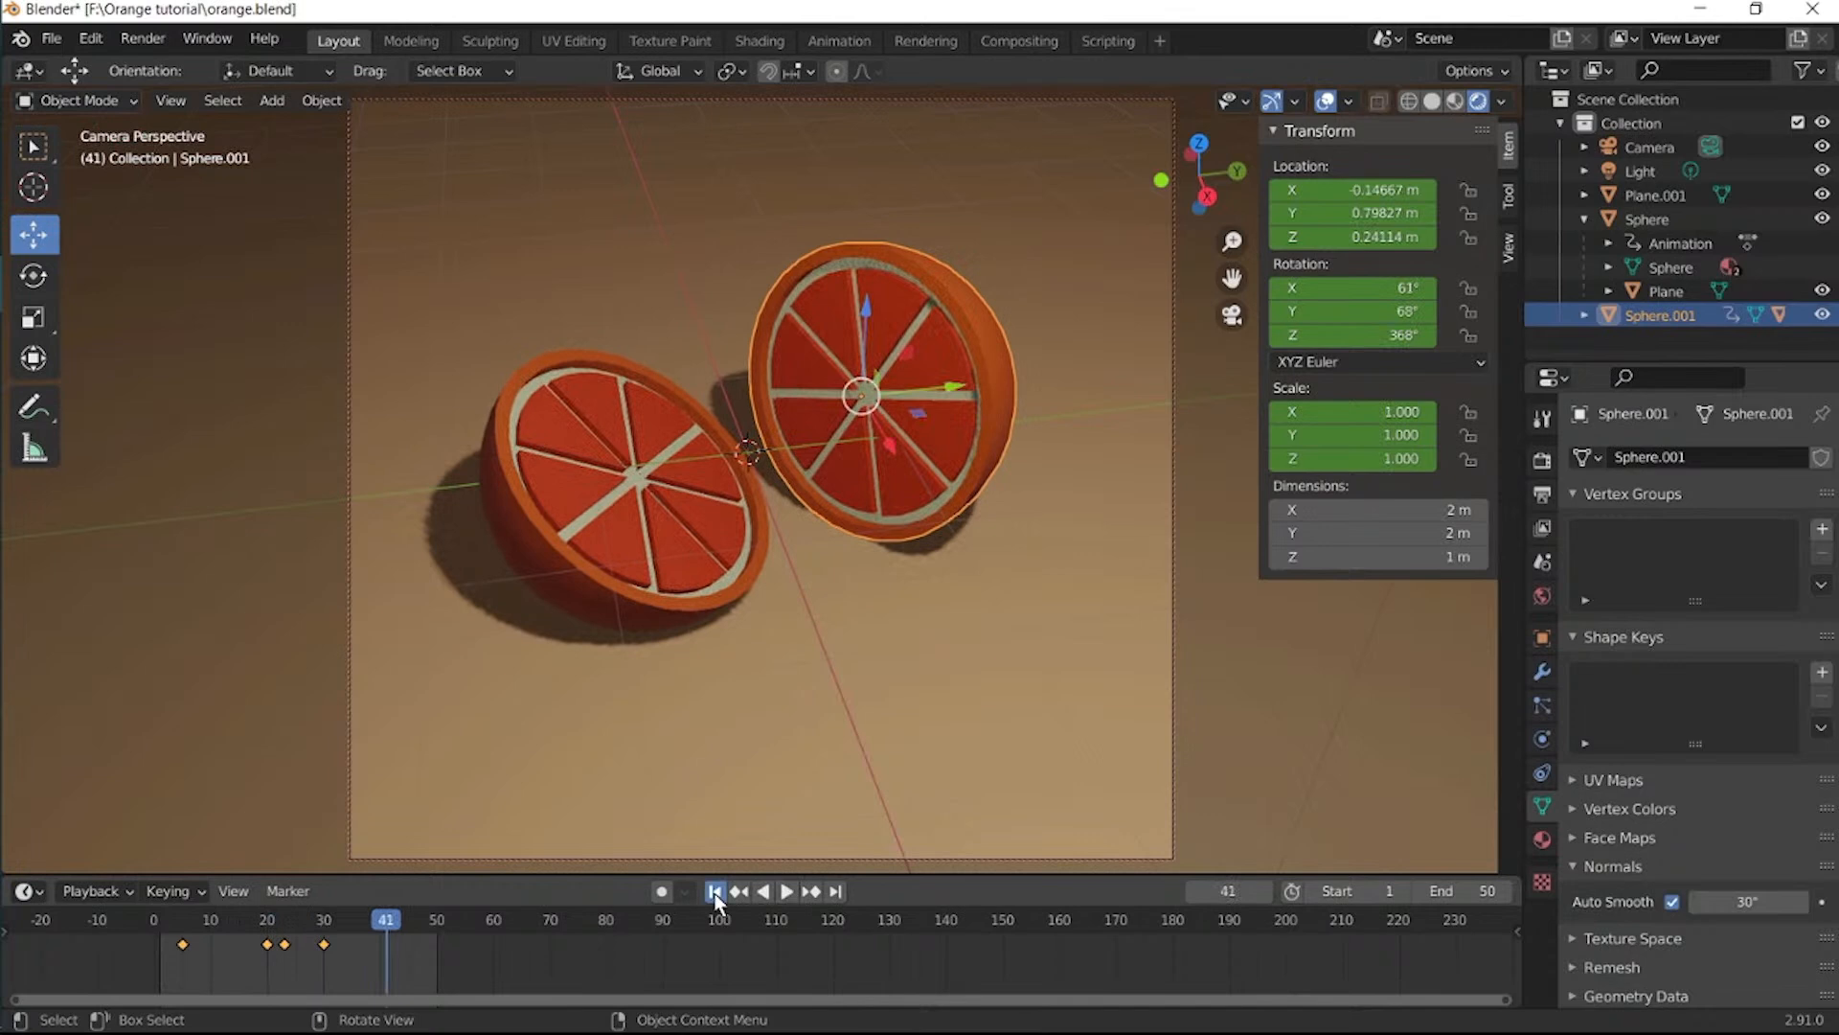
click(715, 891)
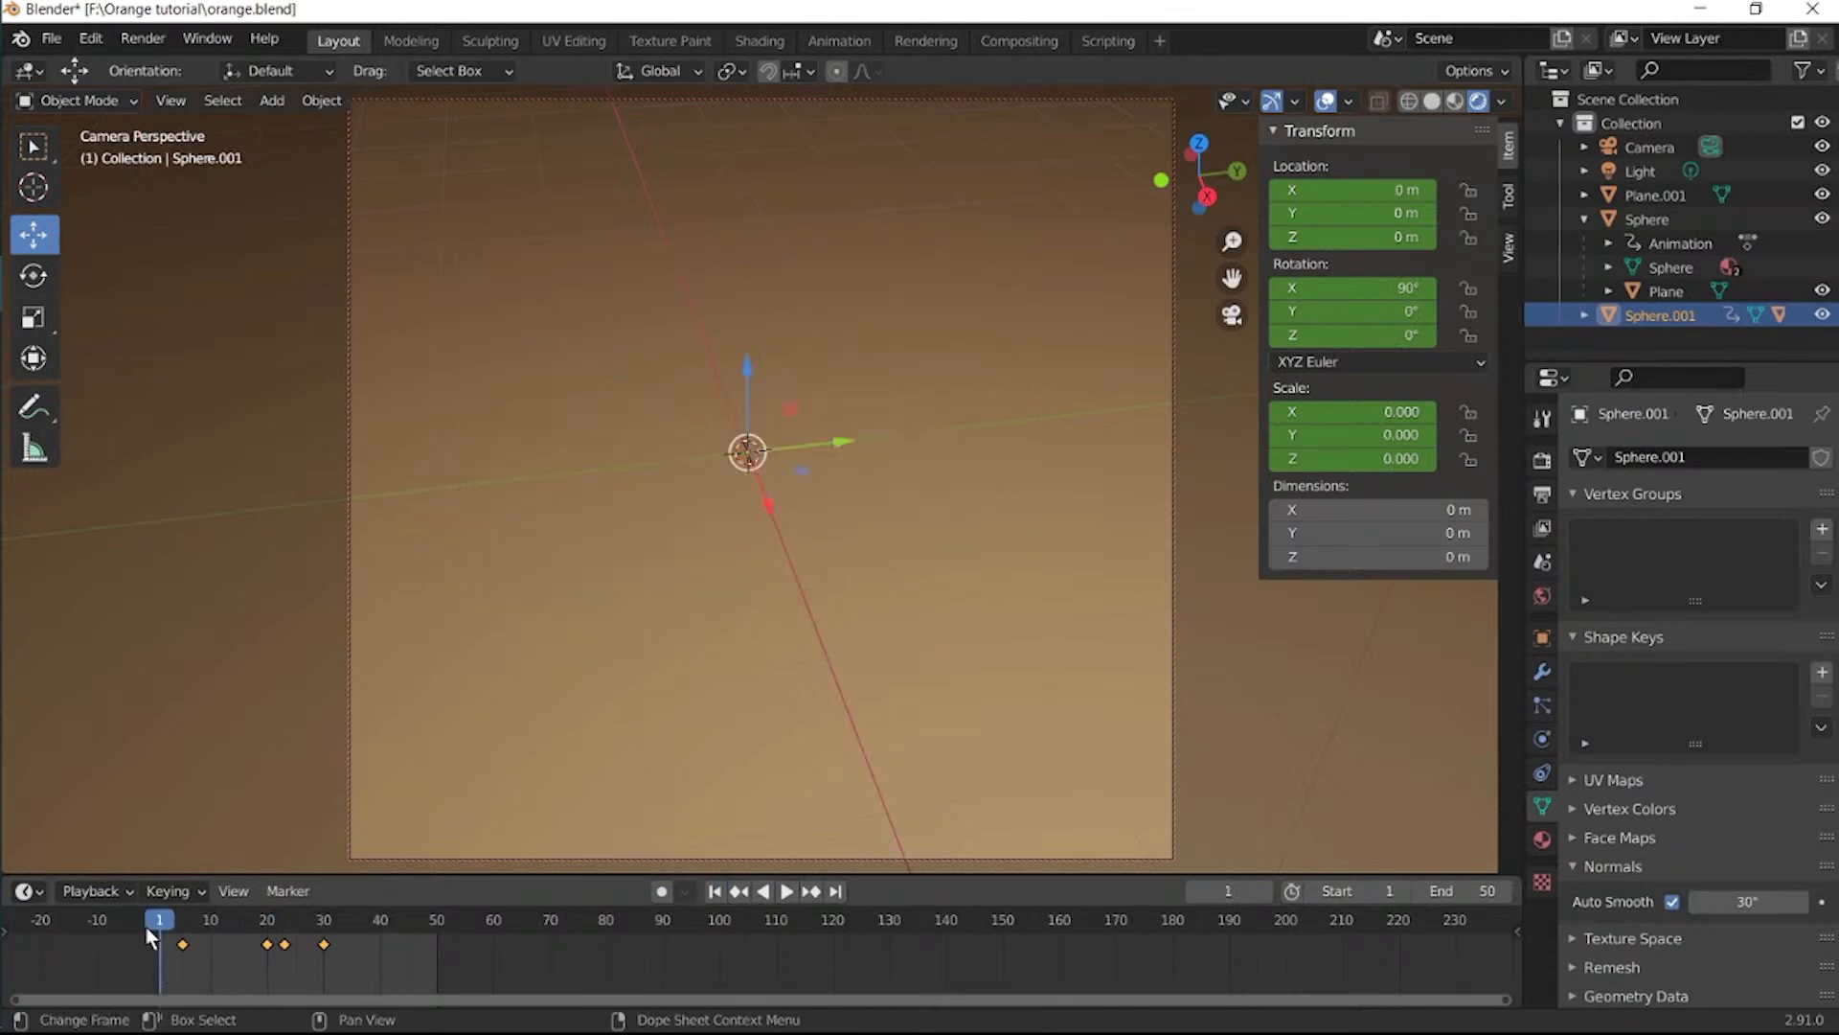
At frame 11, move the original orange half along Y to about -0.21 m and keyframe its location.
key(space)
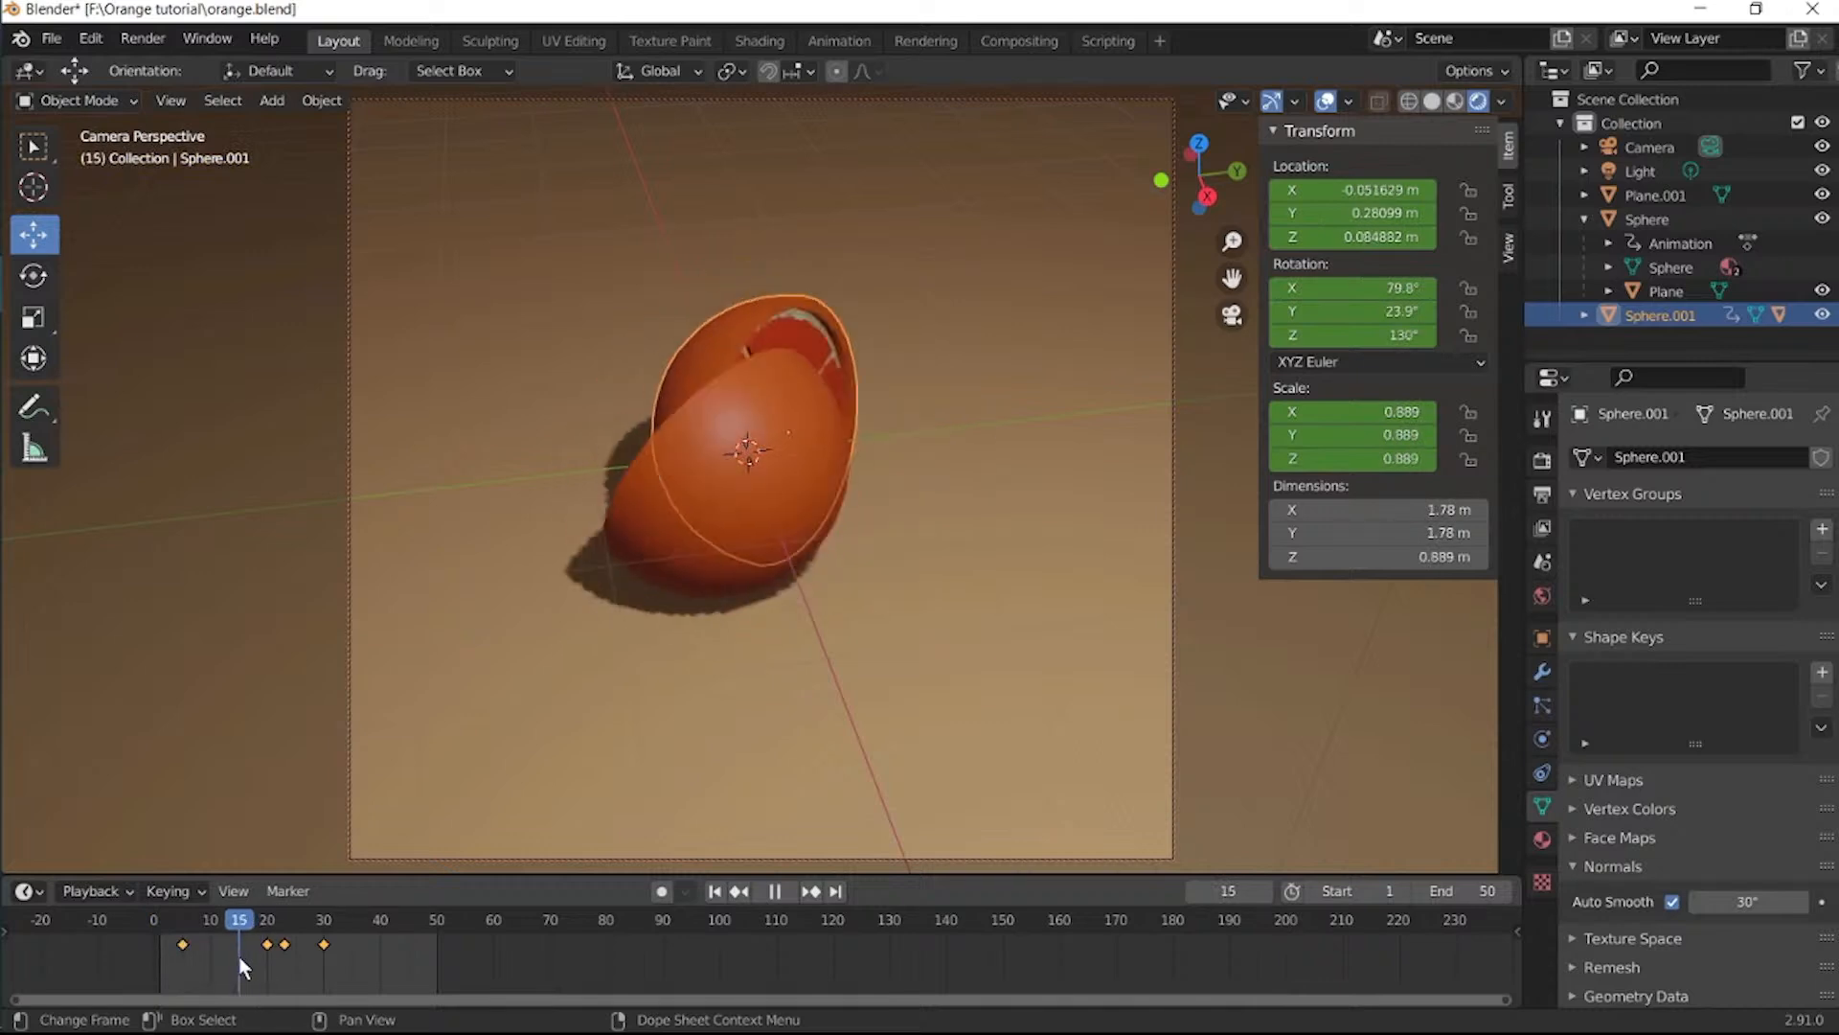
drag(285, 966, 220, 966)
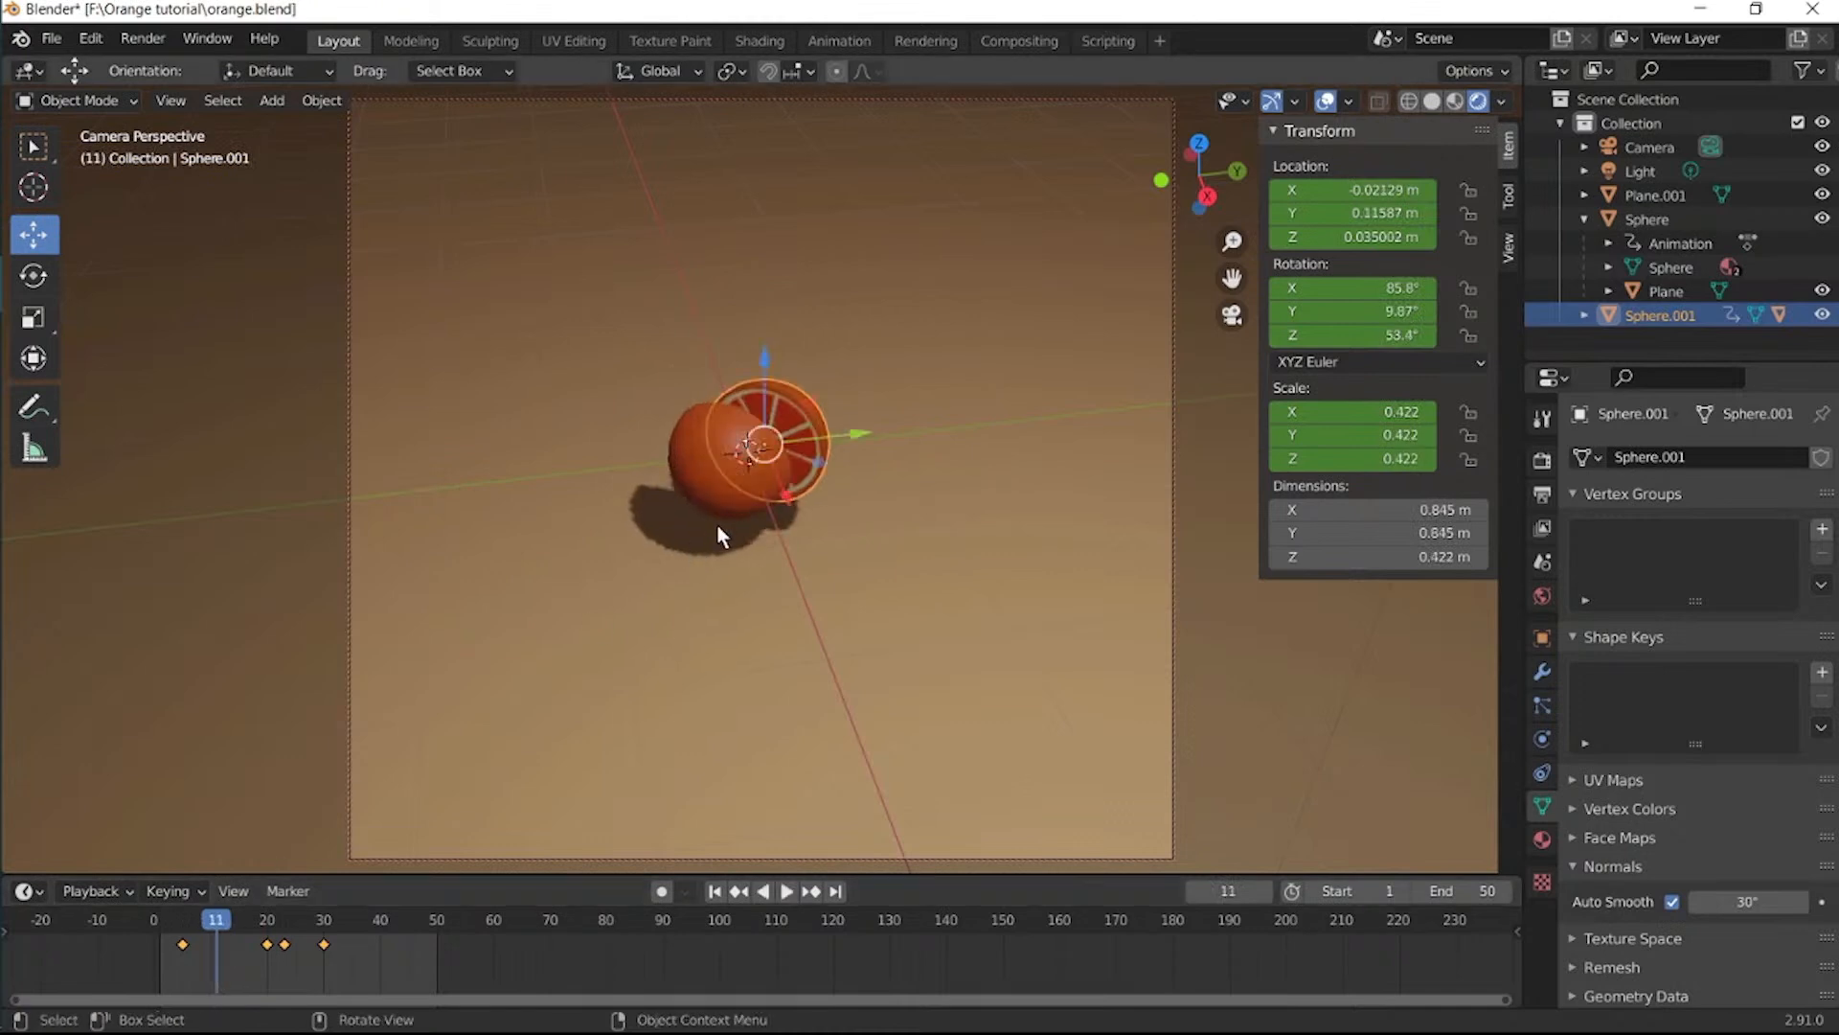
click(732, 470)
drag(794, 452, 810, 458)
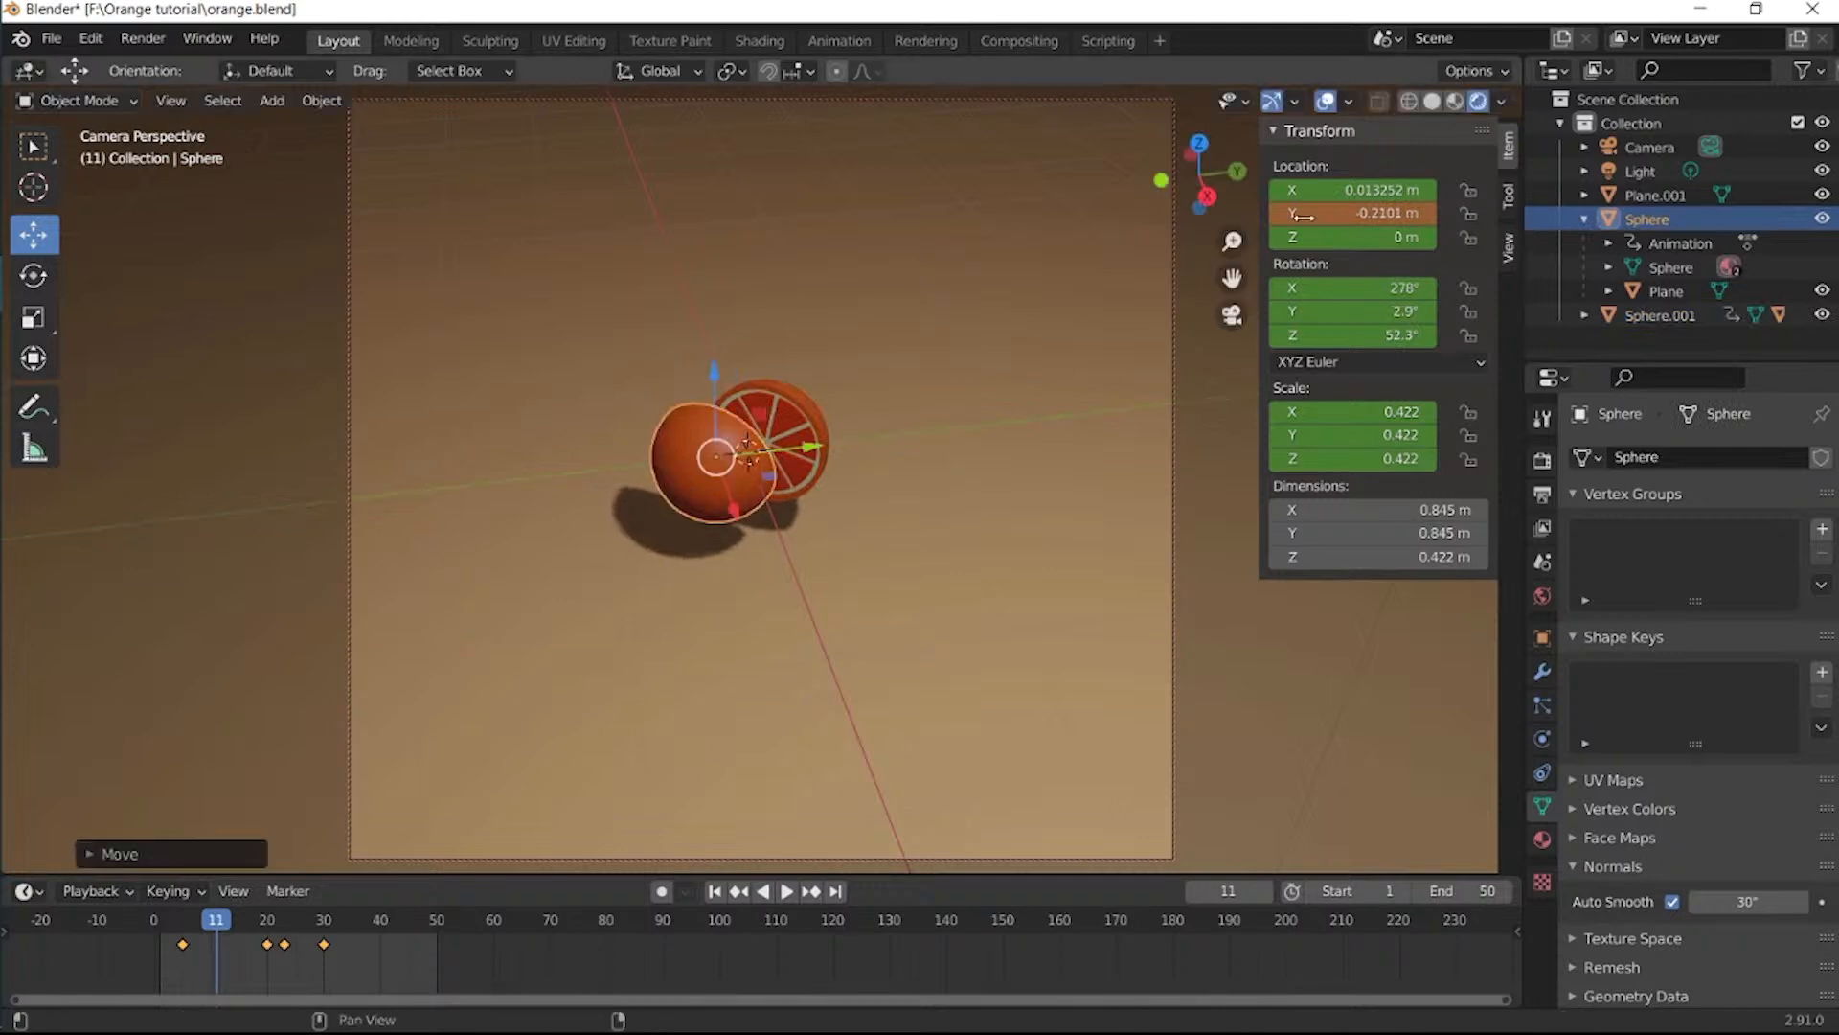
key(i)
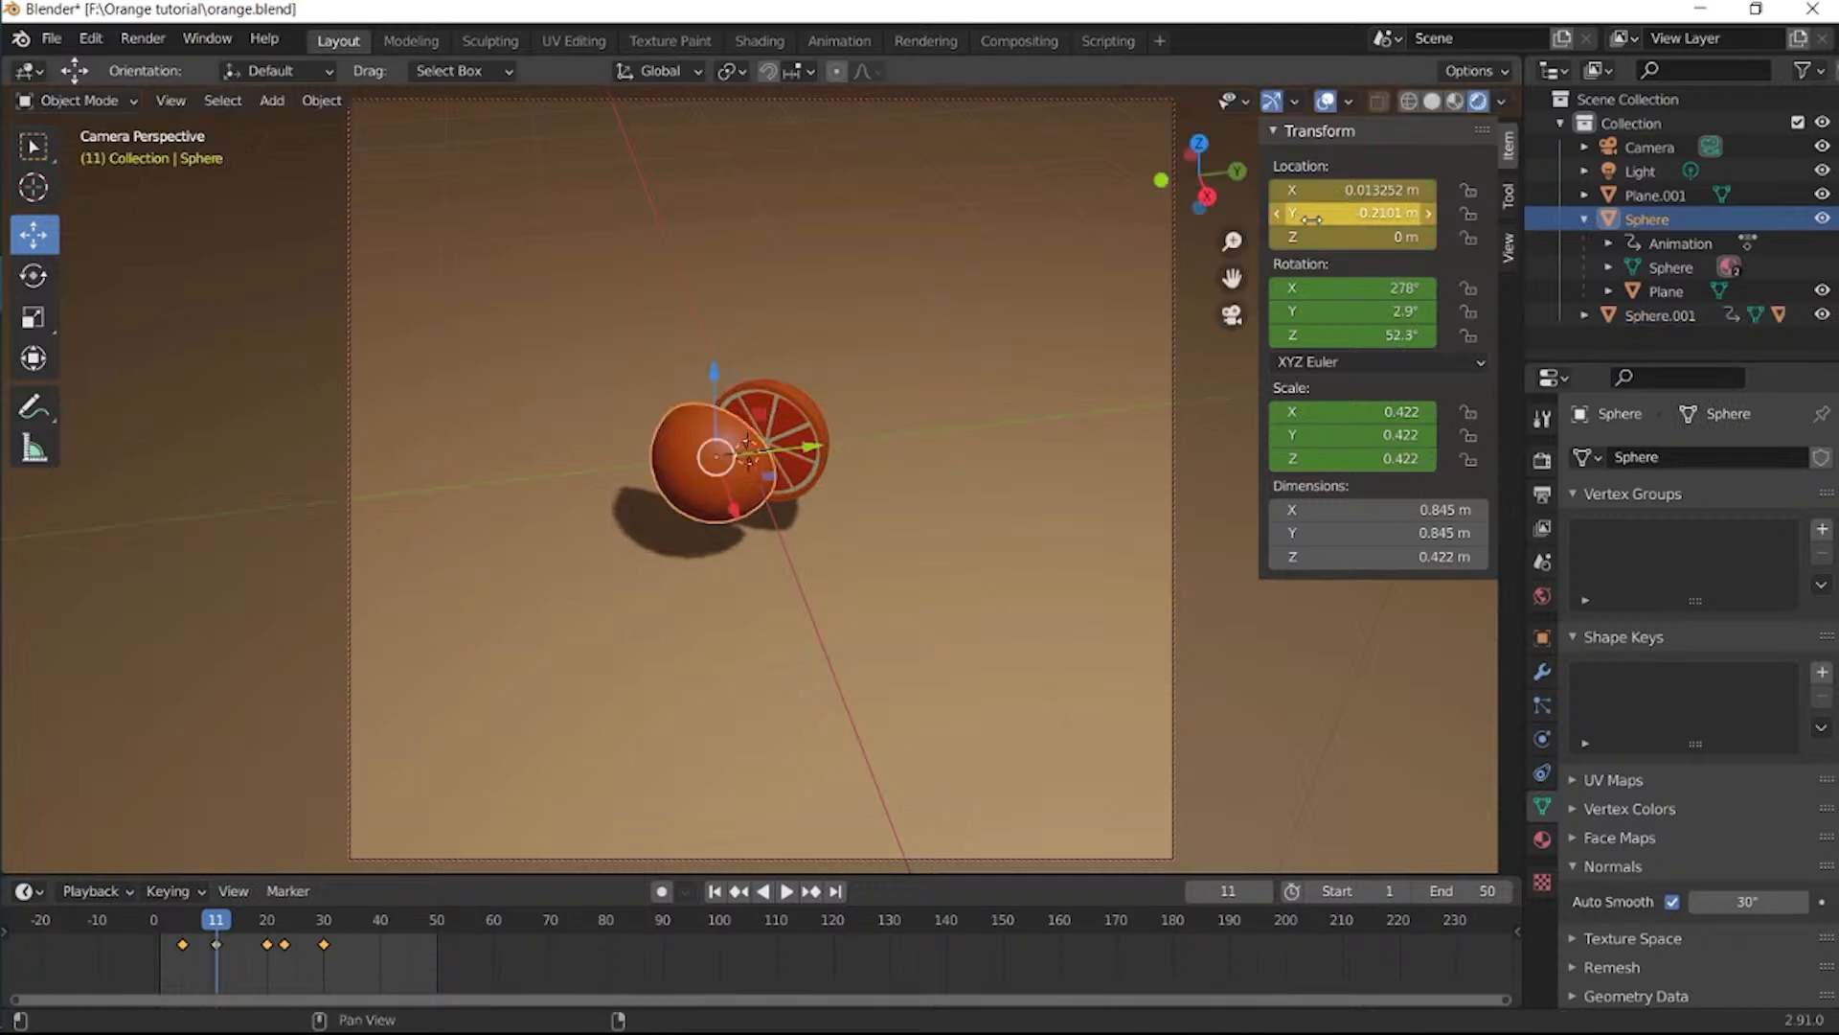
At frame 11, move the duplicated orange half along Y to about 0.141 m and keyframe its location.
click(813, 417)
drag(845, 439, 850, 439)
key(i)
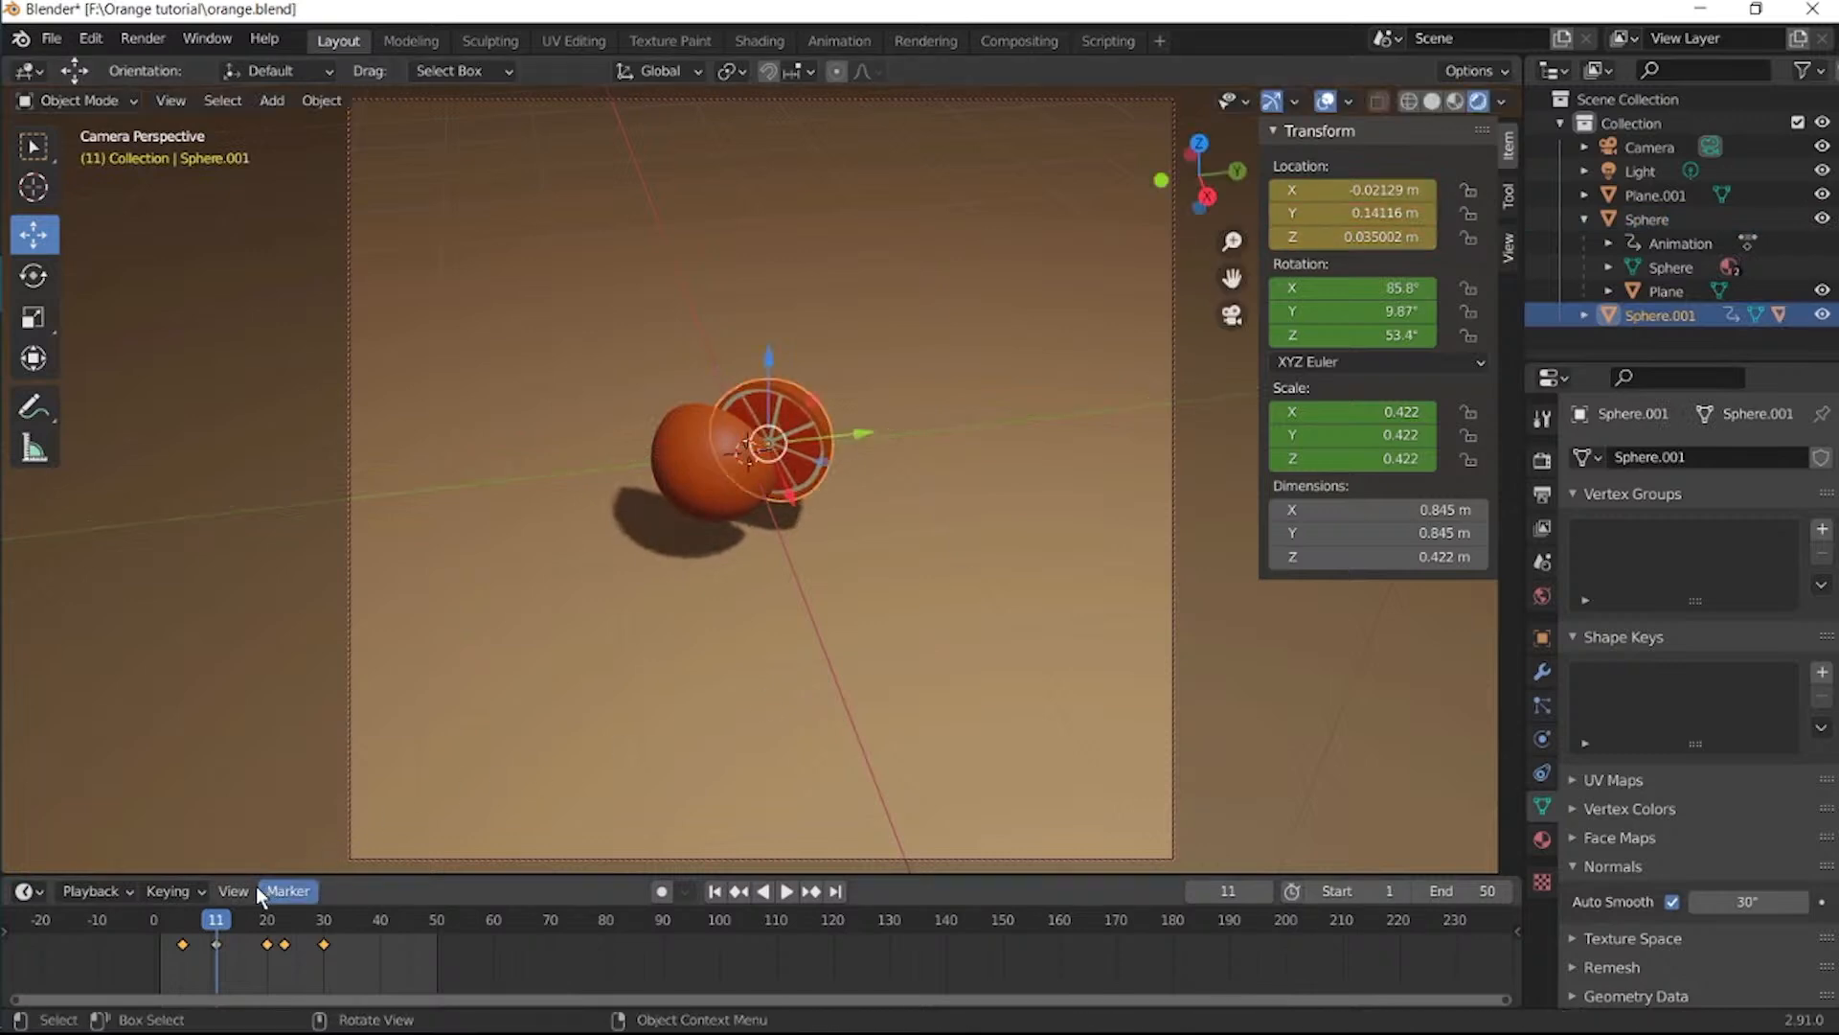
At frame 17, move the original orange half along Y to about 0.28 m and keyframe its location.
key(space)
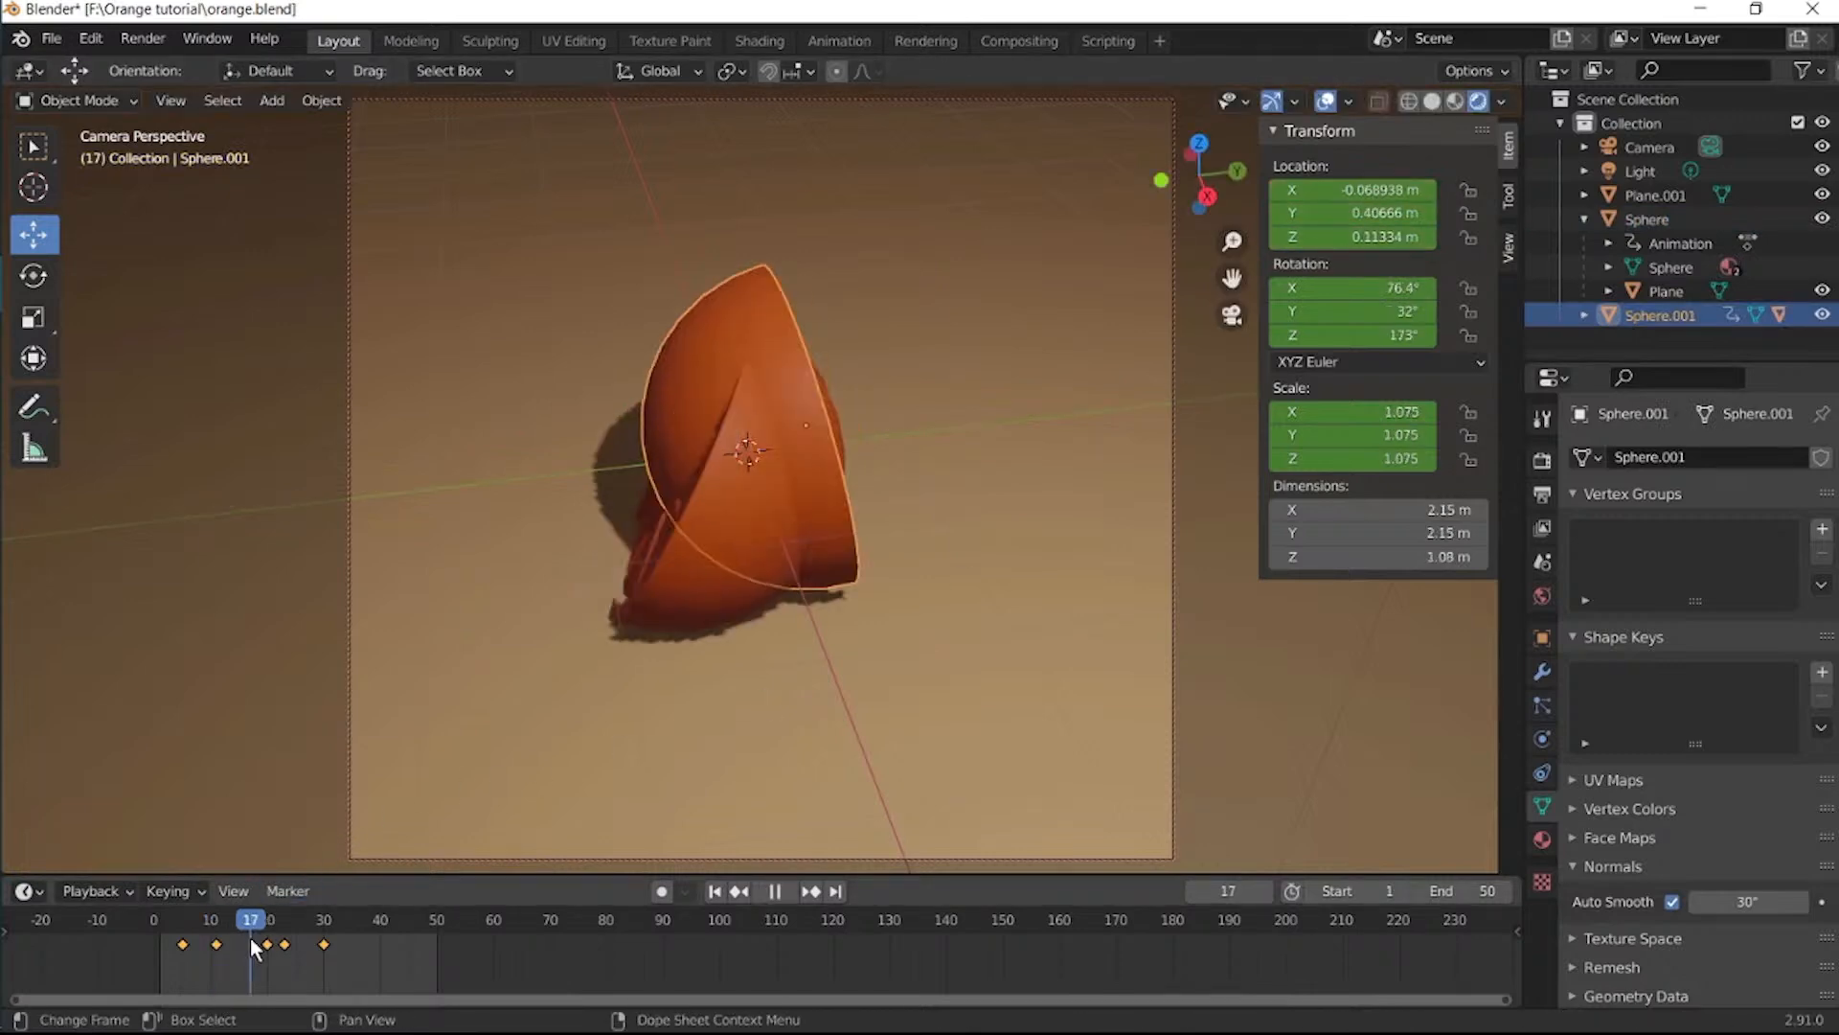
key(space)
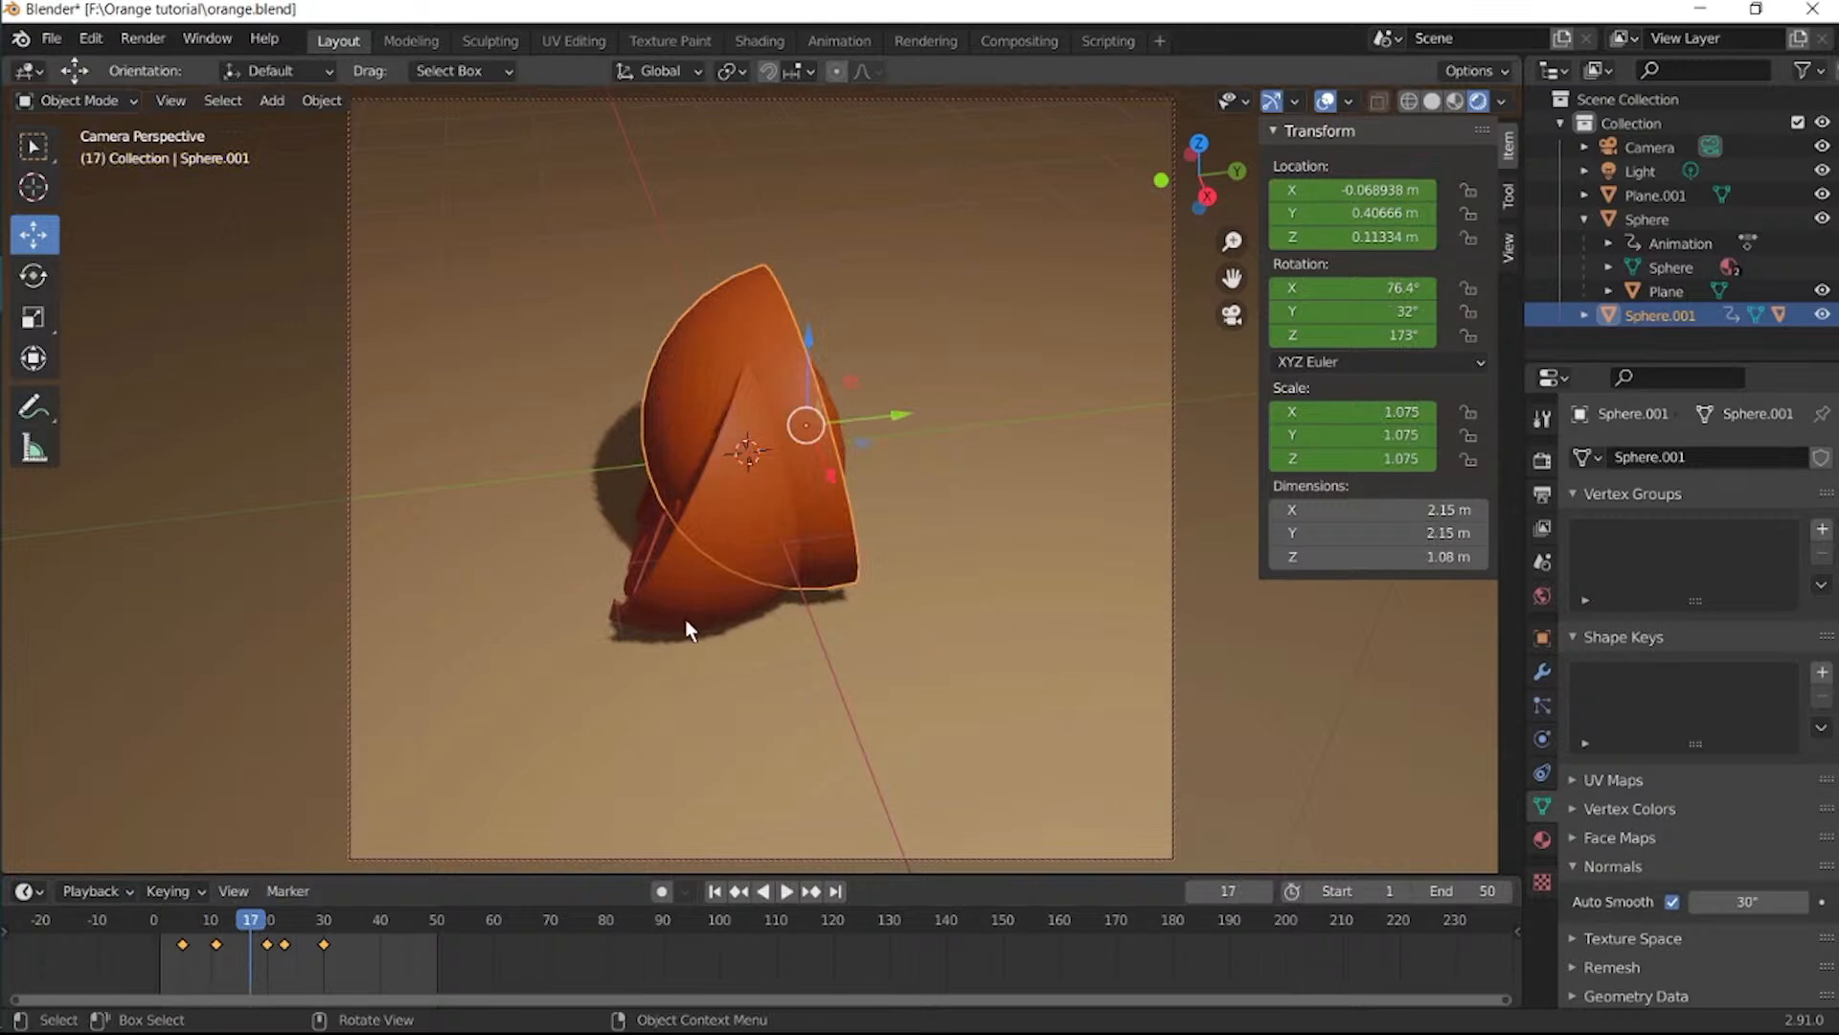
click(722, 544)
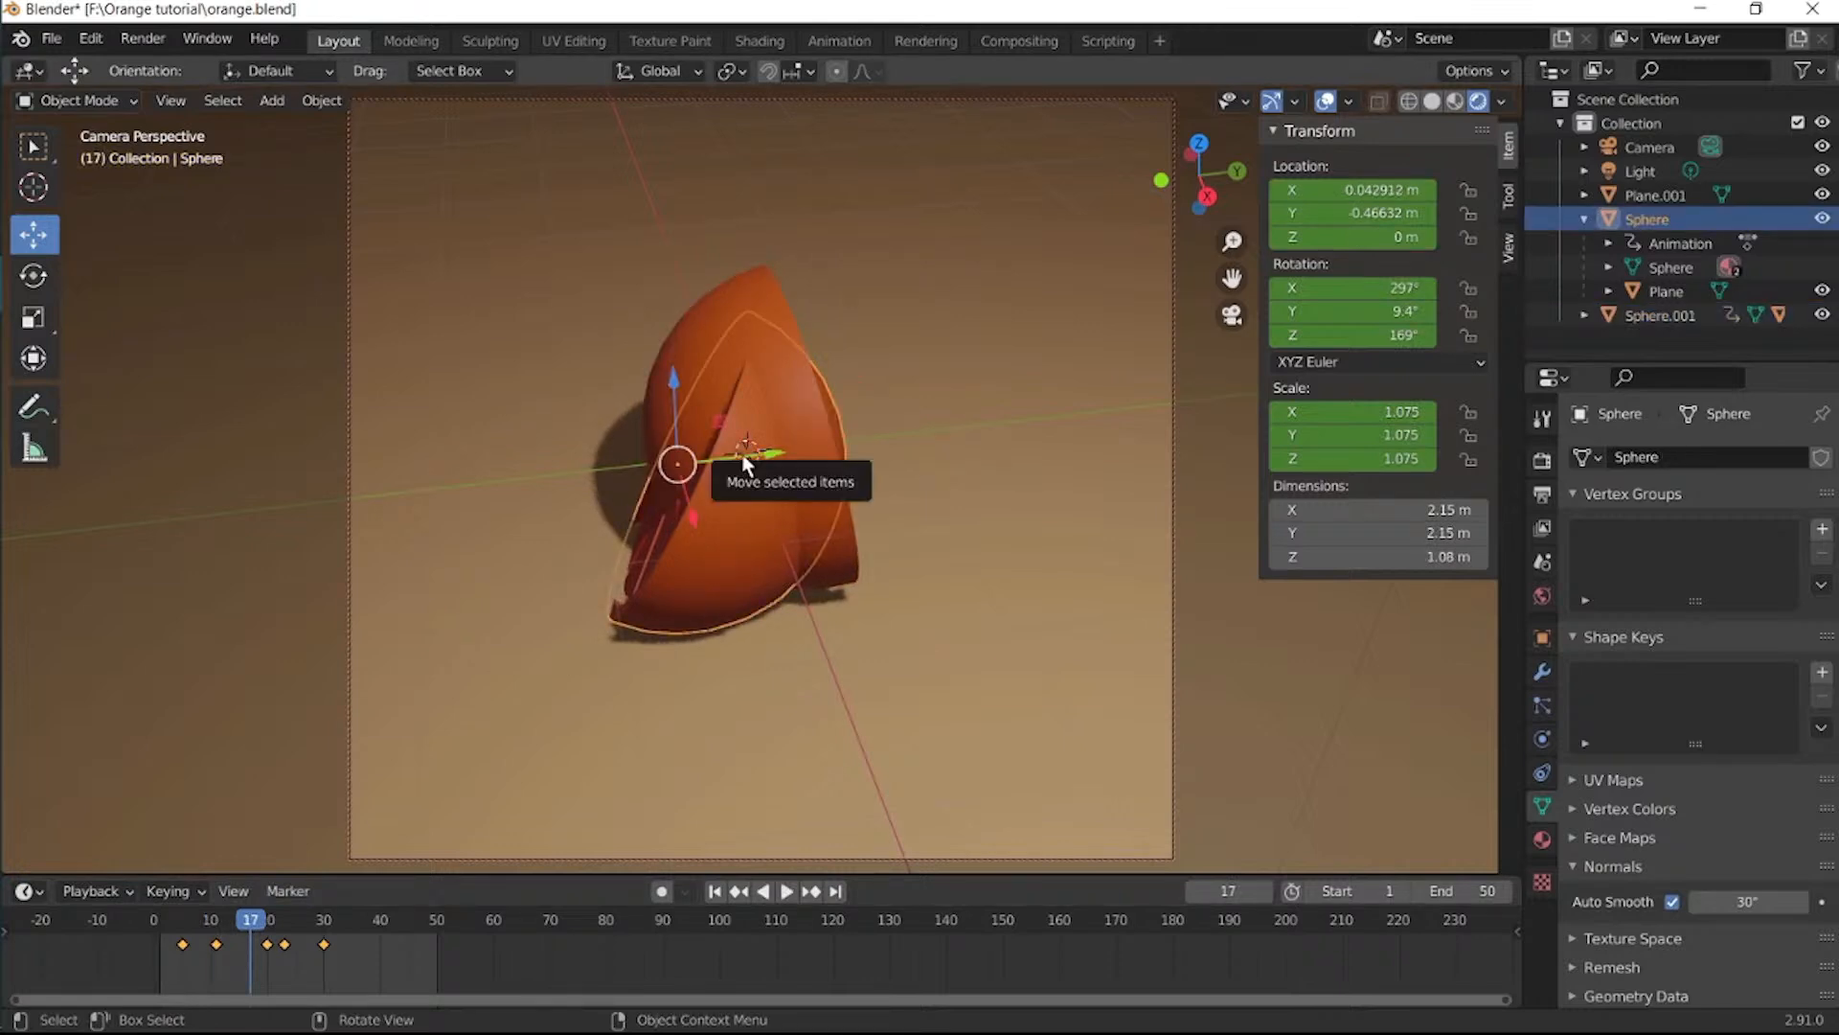
drag(744, 469, 865, 493)
key(i)
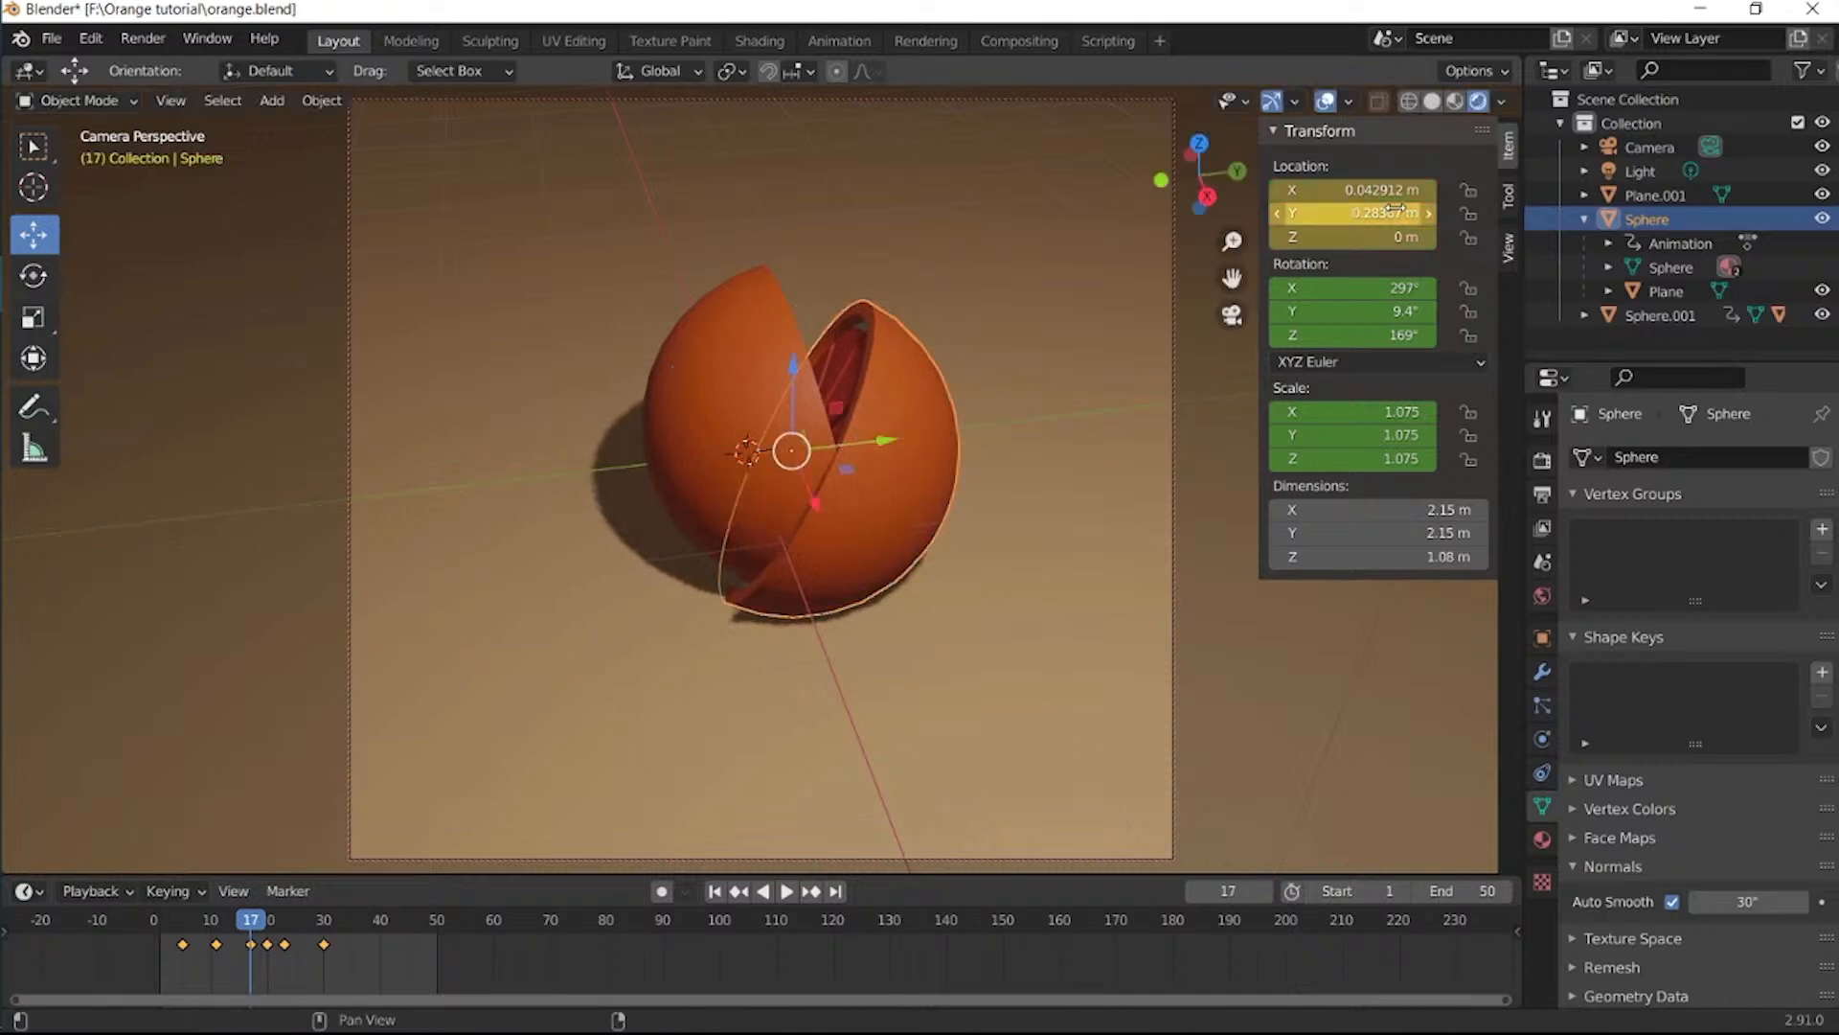
At frame 17, move the duplicated orange half along Y to about -0.241 m and keyframe its location.
click(725, 384)
key(g)
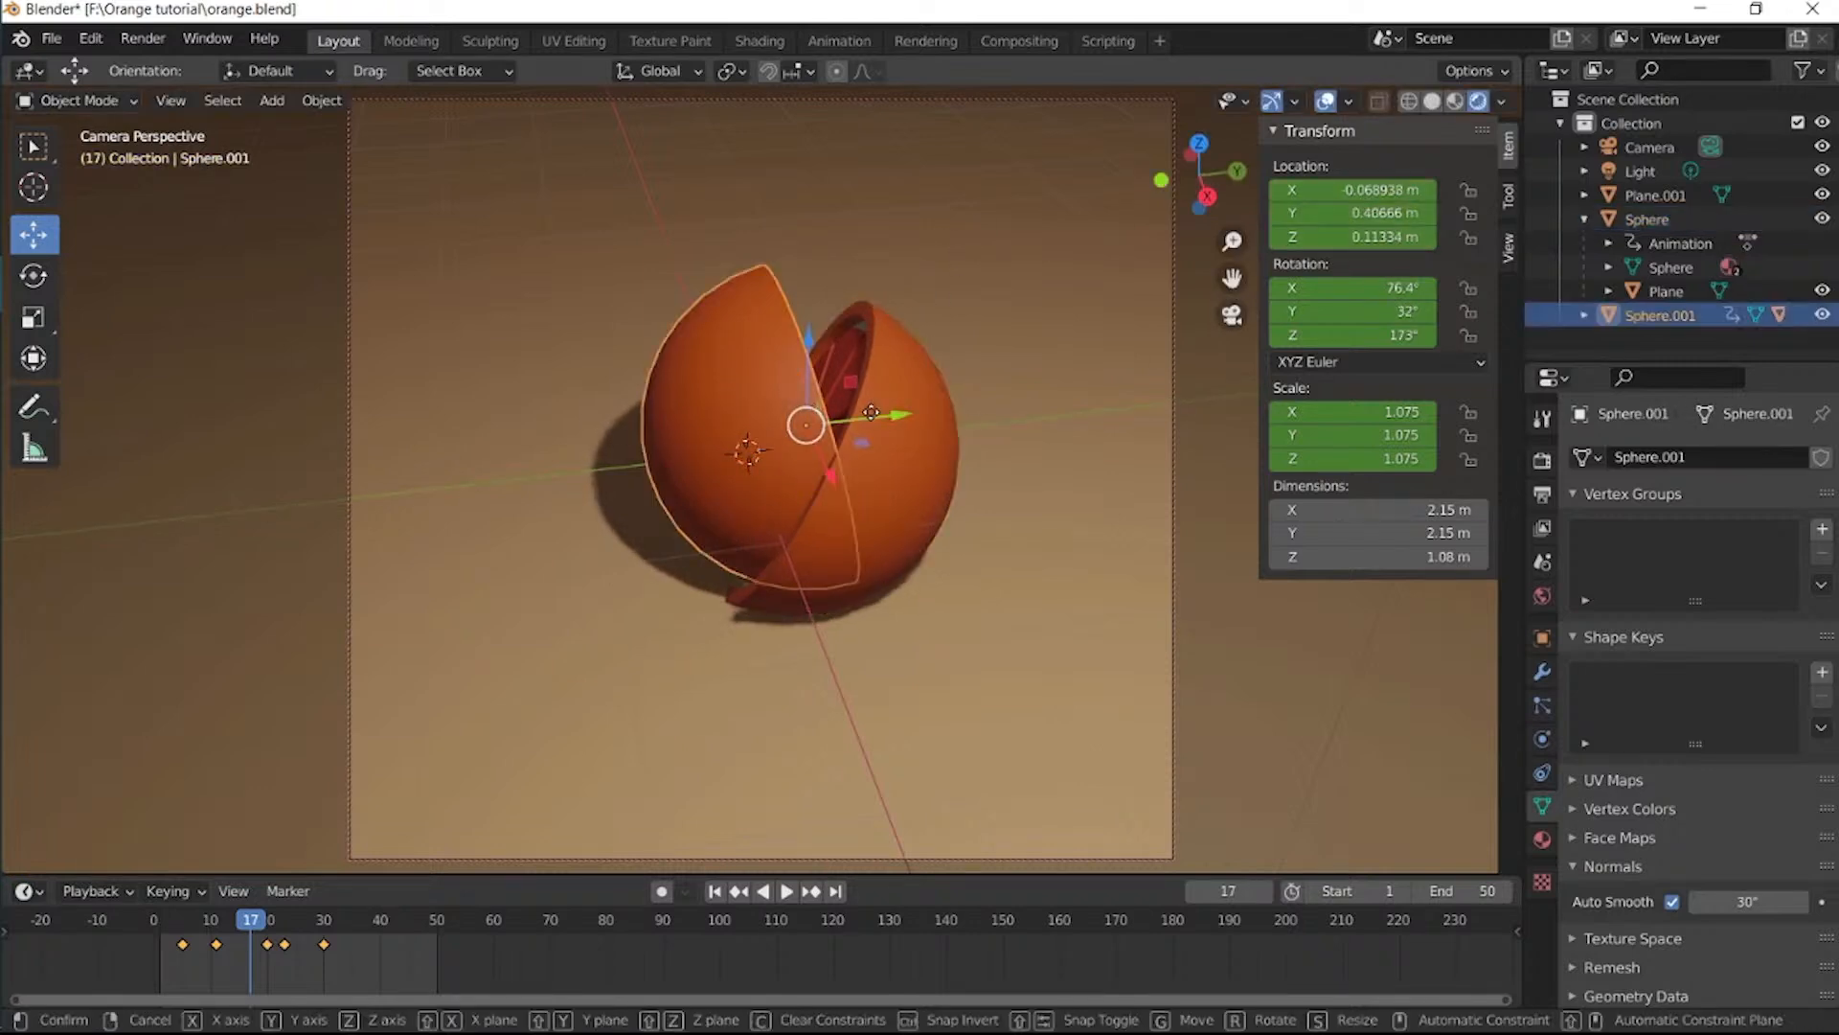
click(779, 447)
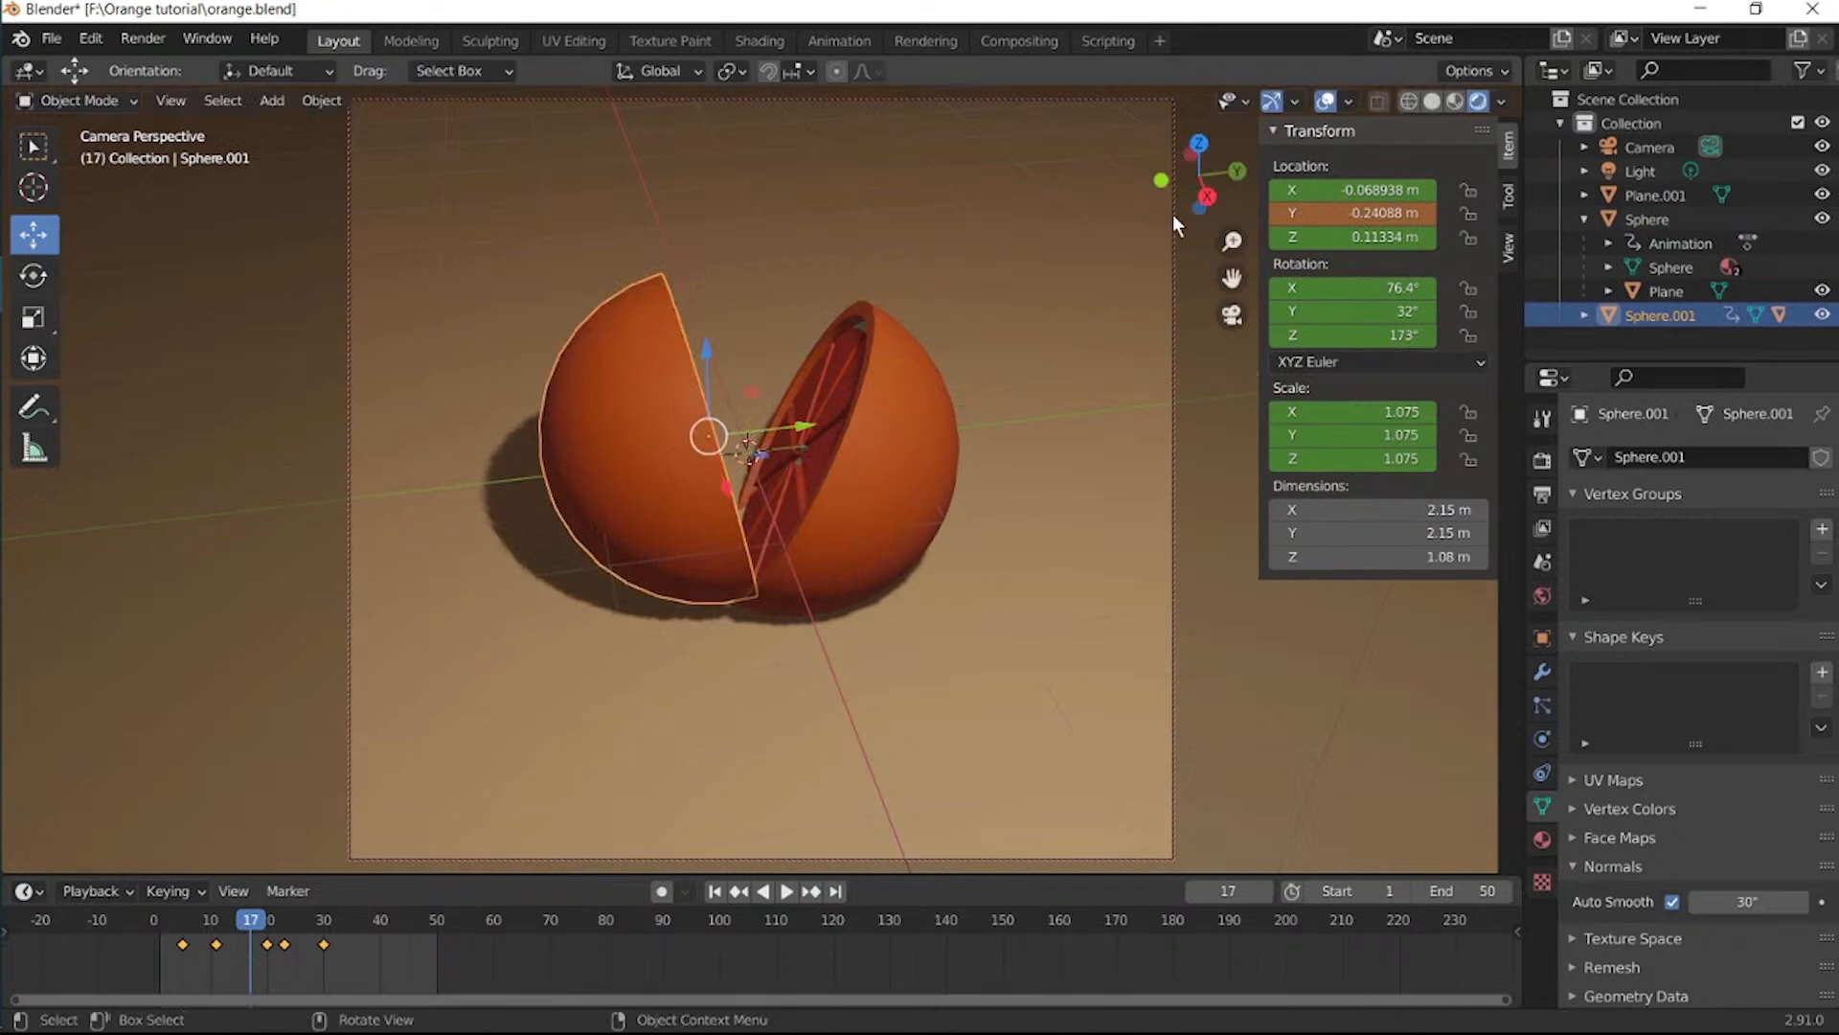
key(i)
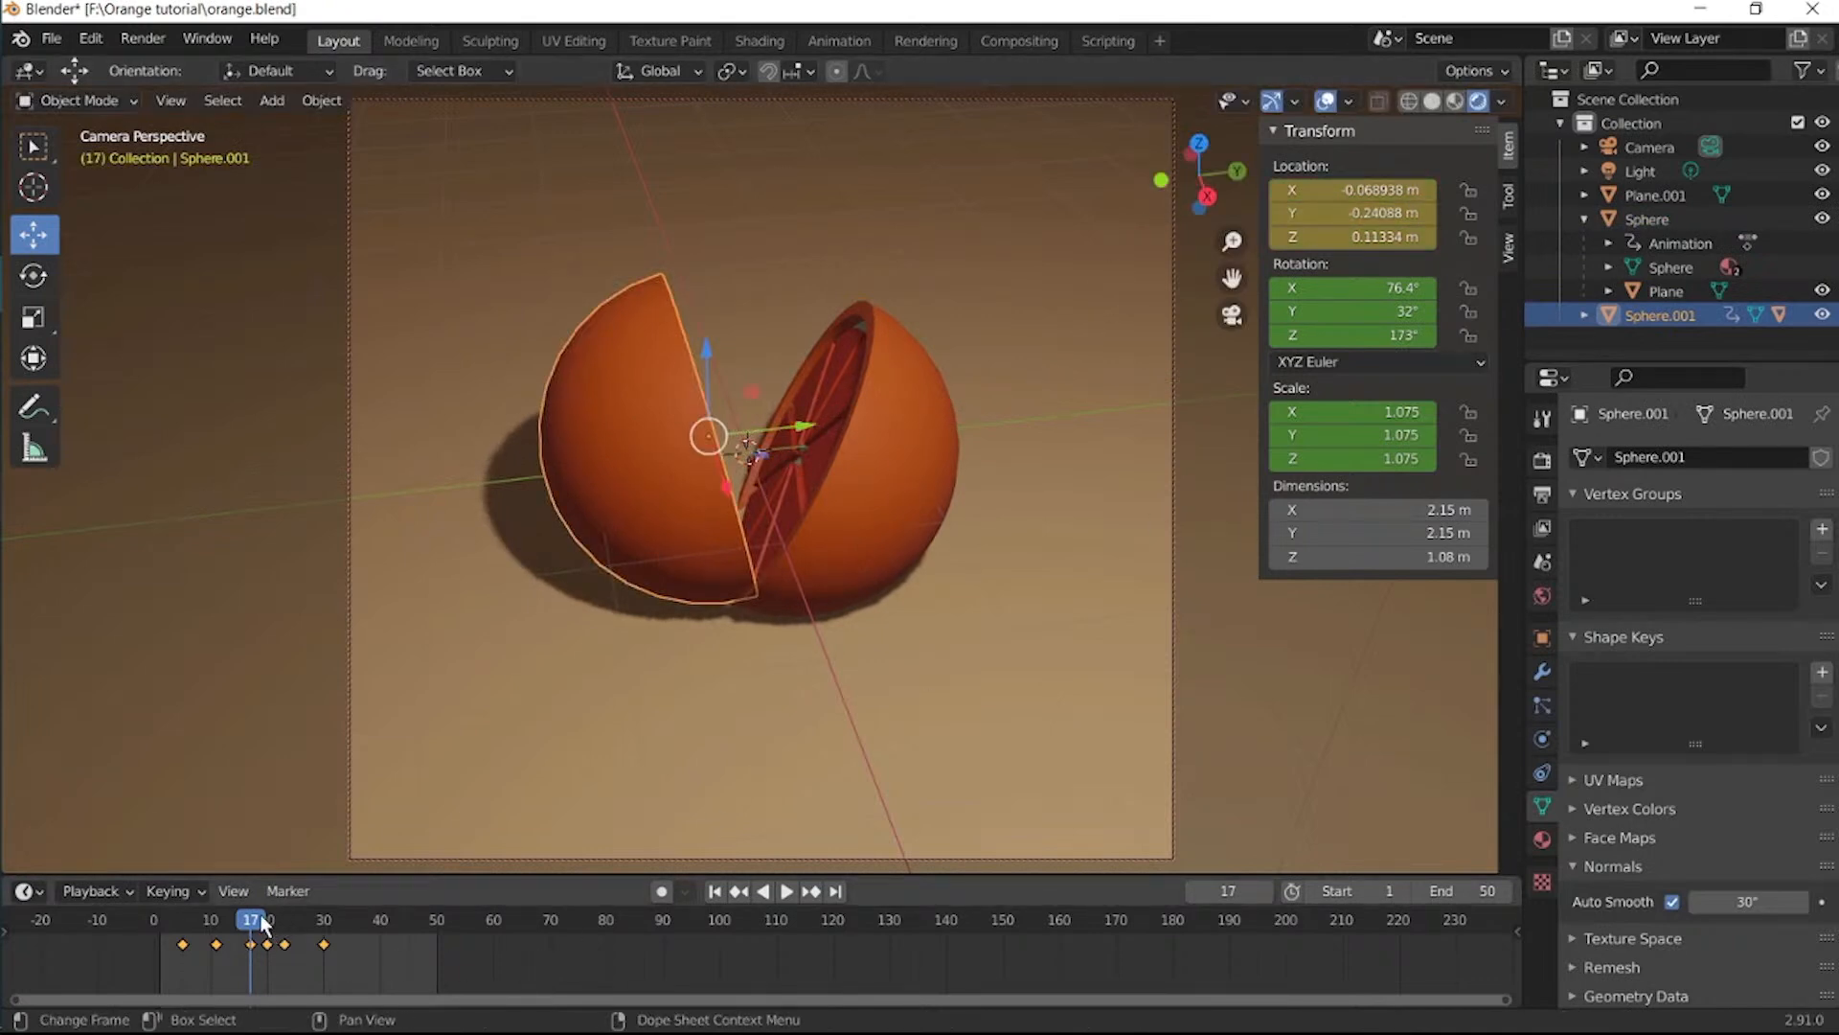
At frame 23, move the duplicated orange half along X to about 0.432 m and keyframe its location.
key(space)
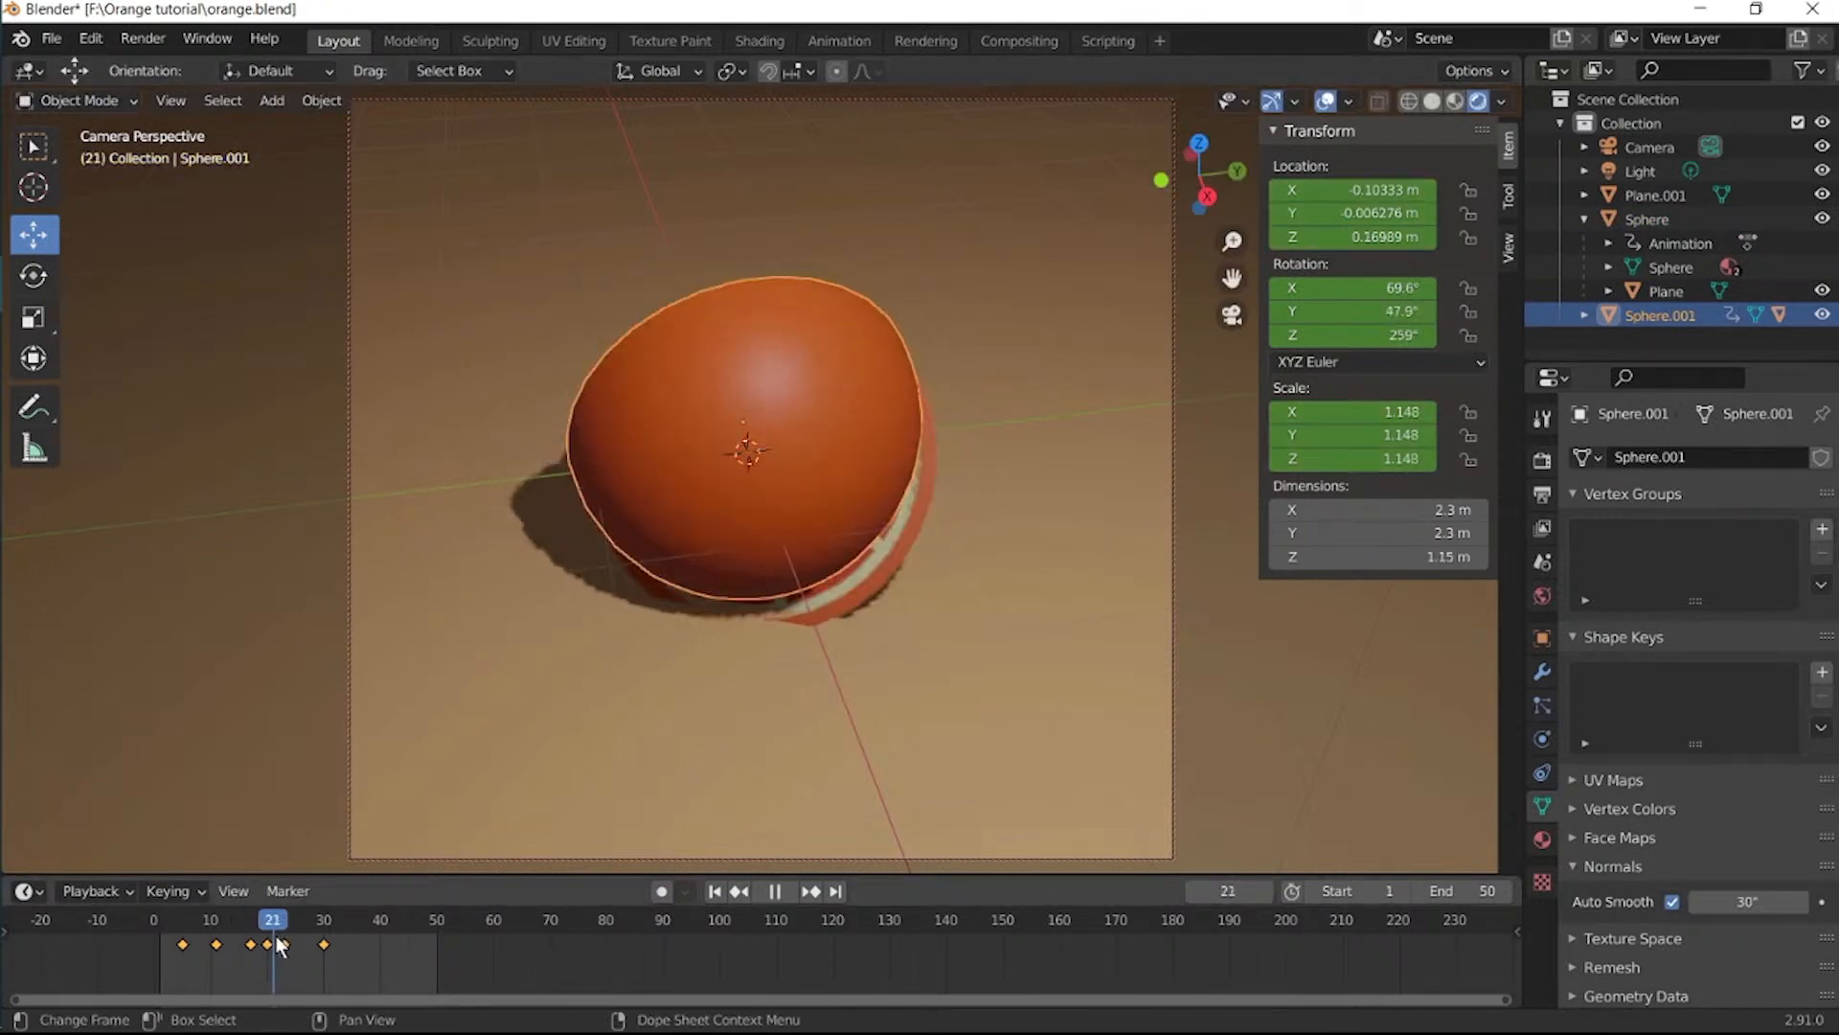
key(space)
key(g)
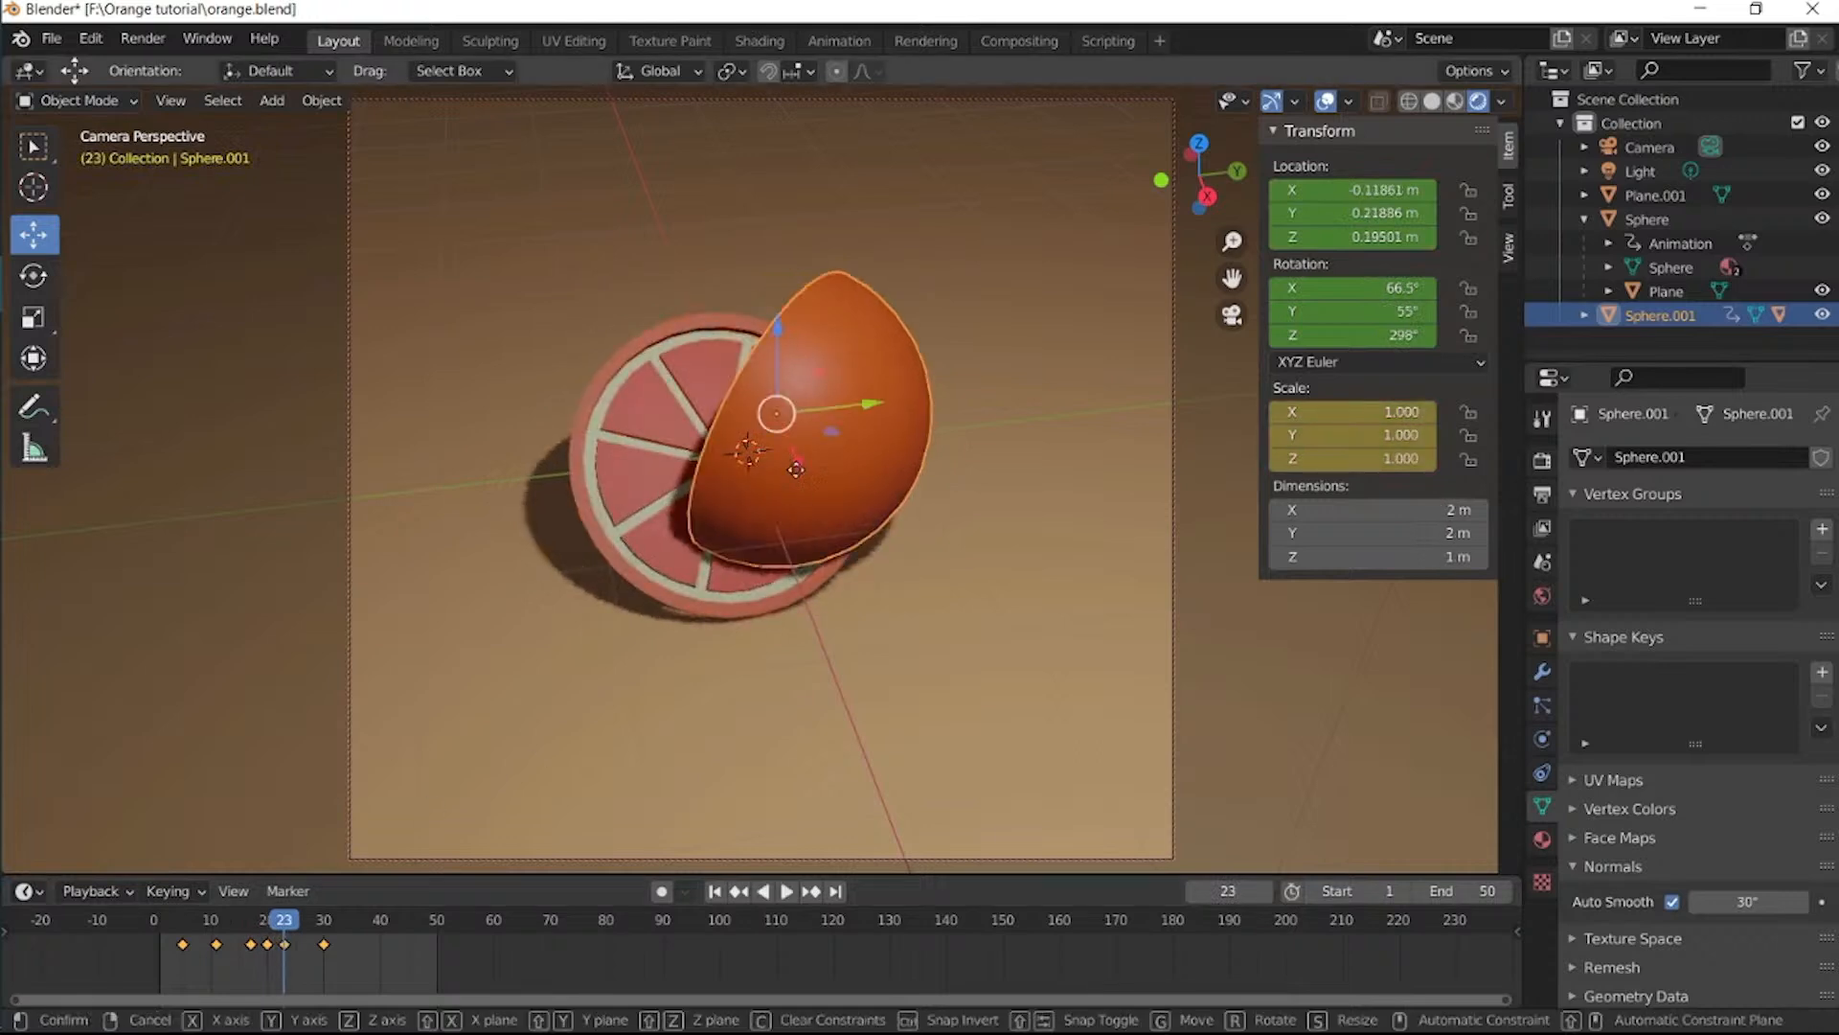
drag(796, 470, 813, 513)
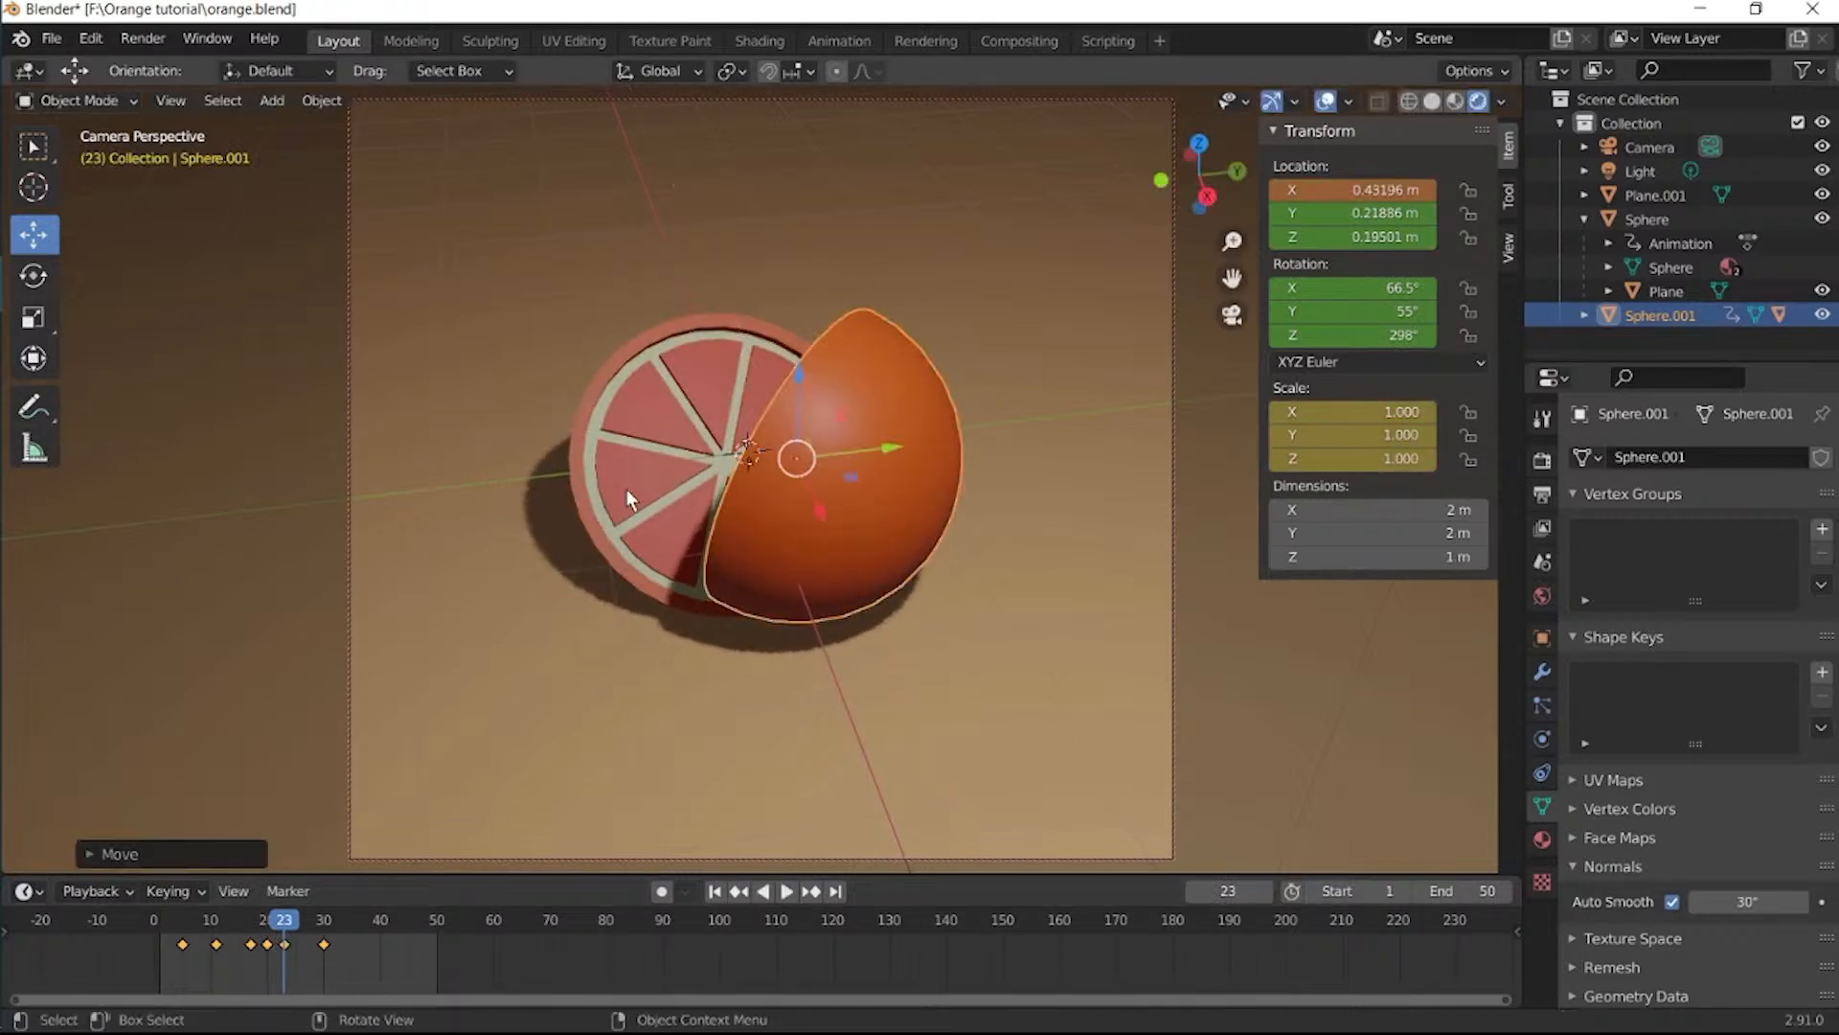
At frame 23, move the original orange half along X to about -0.222 m and keyframe its location.
click(594, 542)
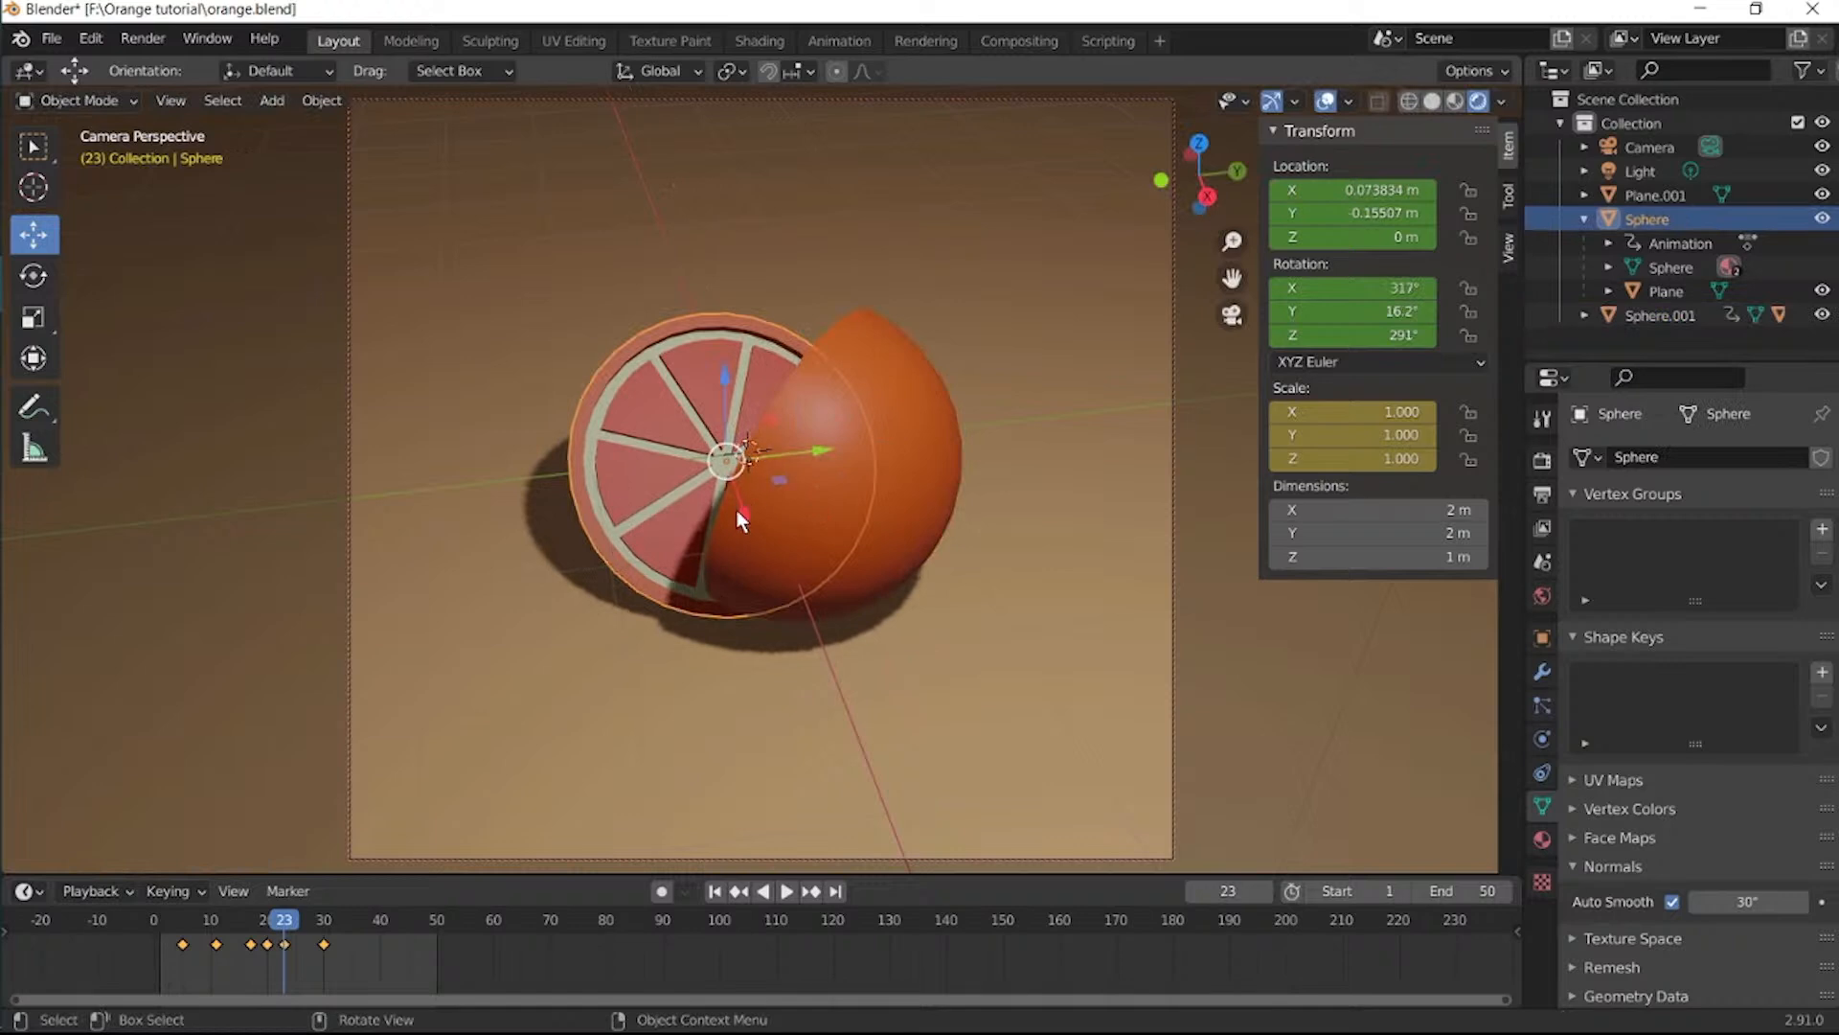
drag(740, 508, 731, 482)
key(i)
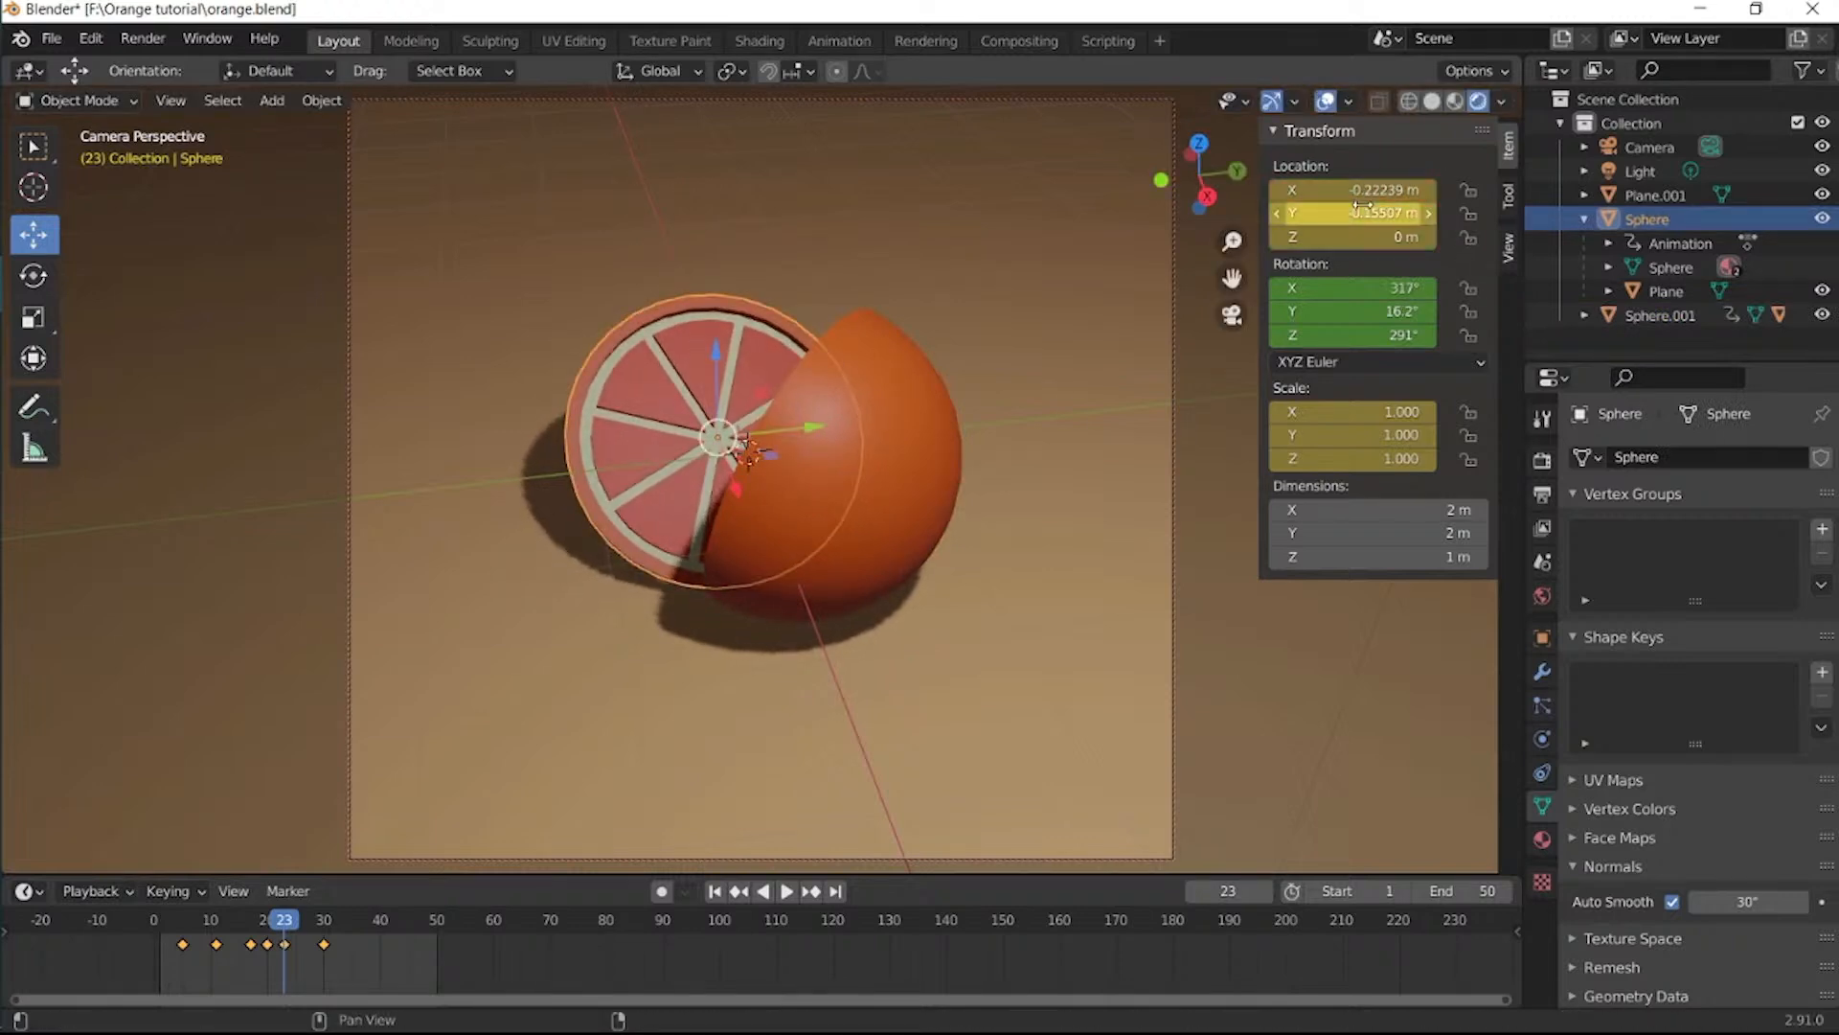
Scrub and play the animation from the first frame to check how the two orange halves turn and separate.
drag(288, 934, 185, 934)
key(space)
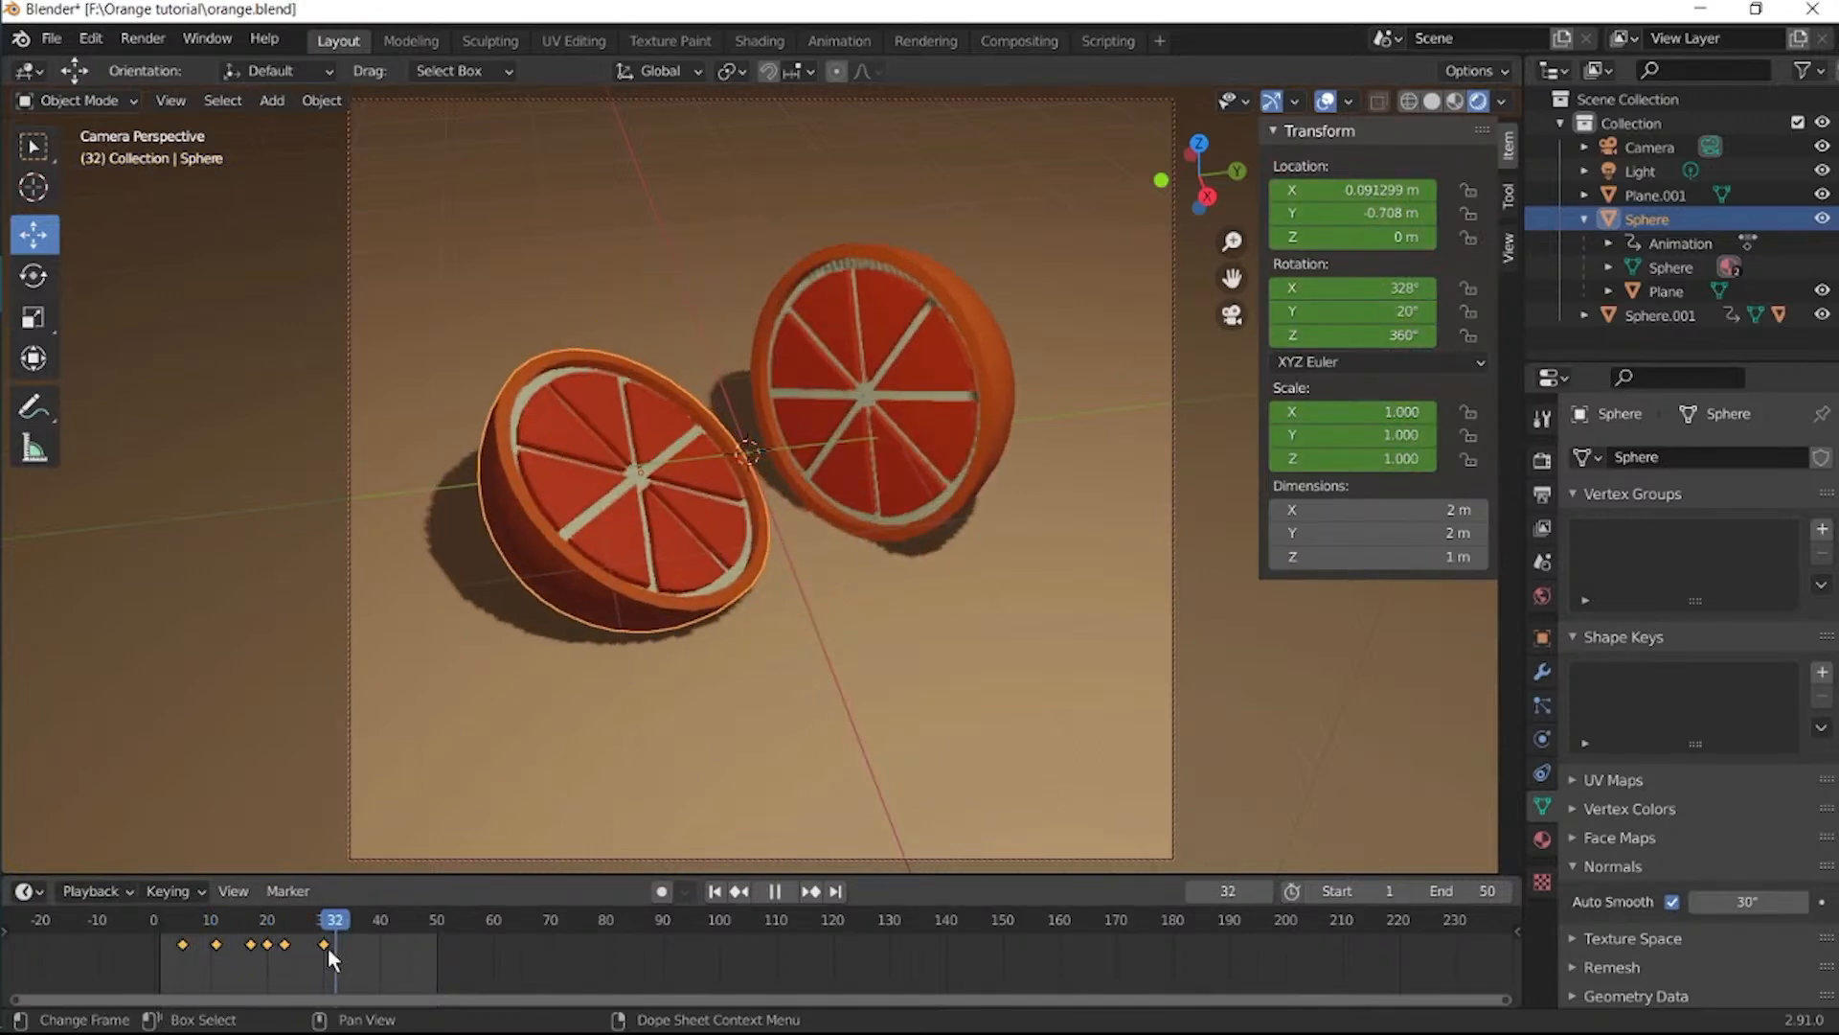
drag(328, 946, 157, 937)
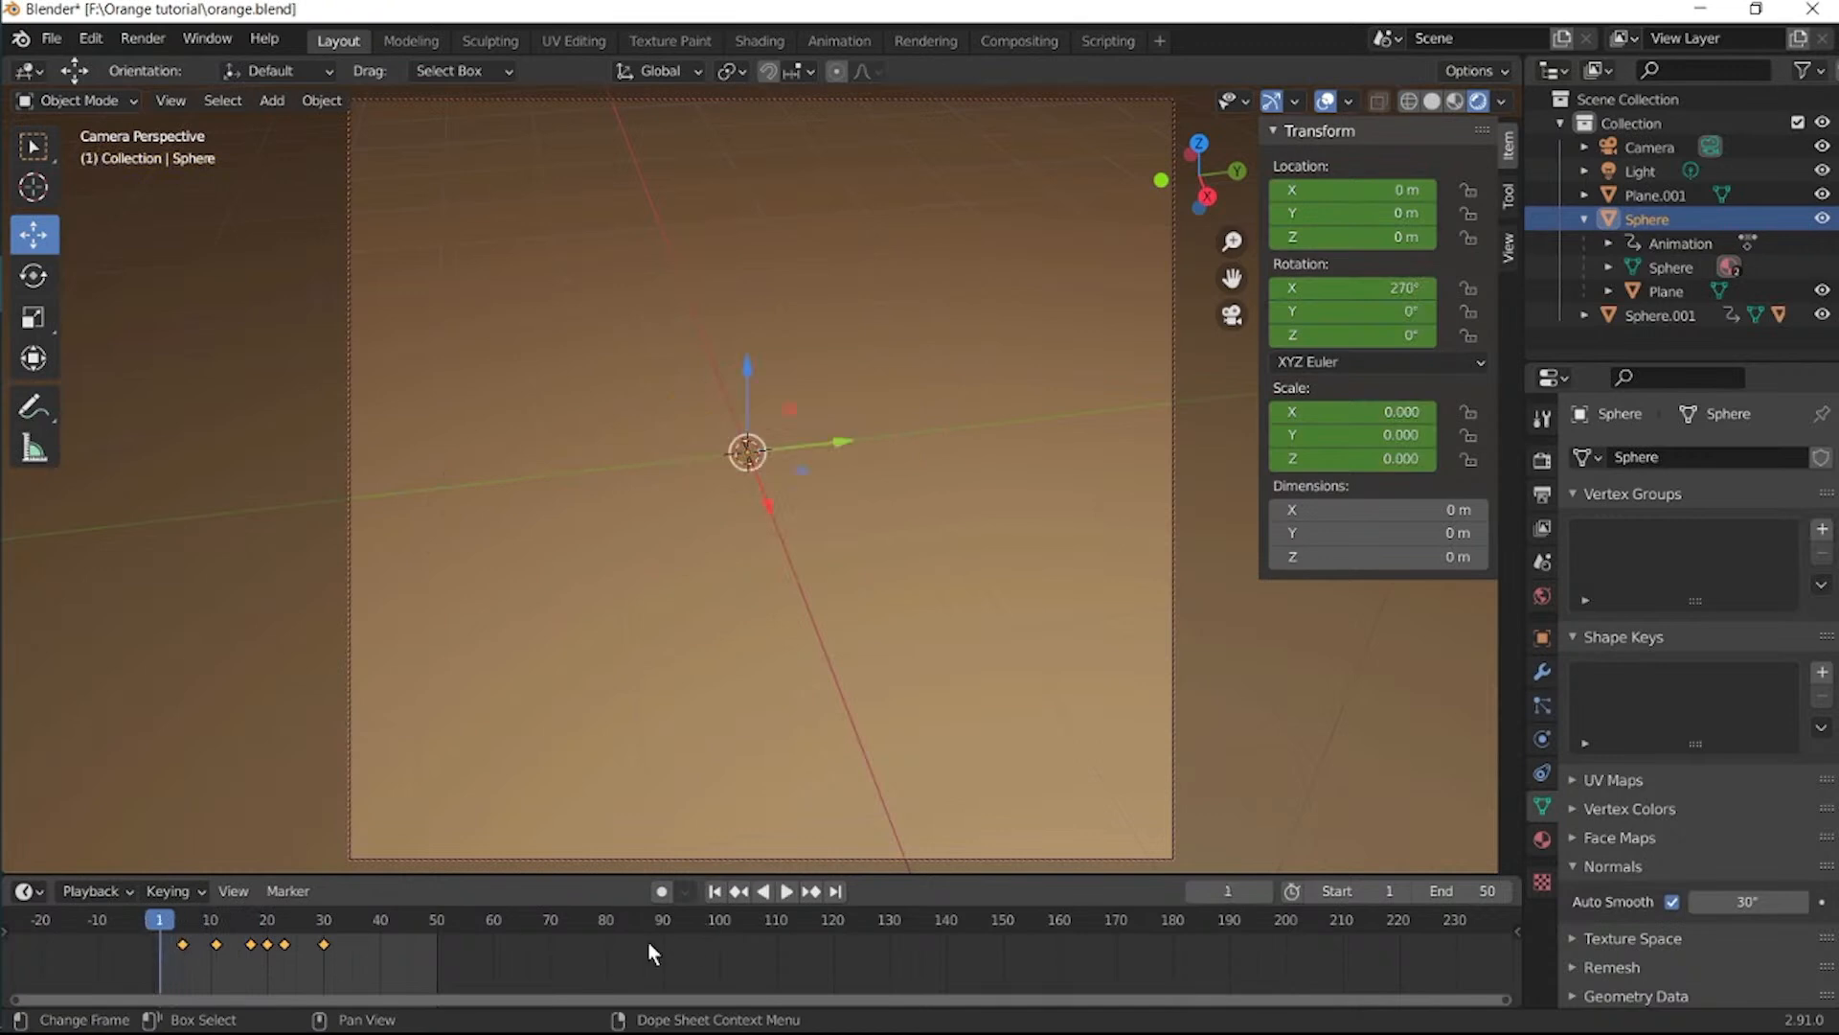
click(784, 891)
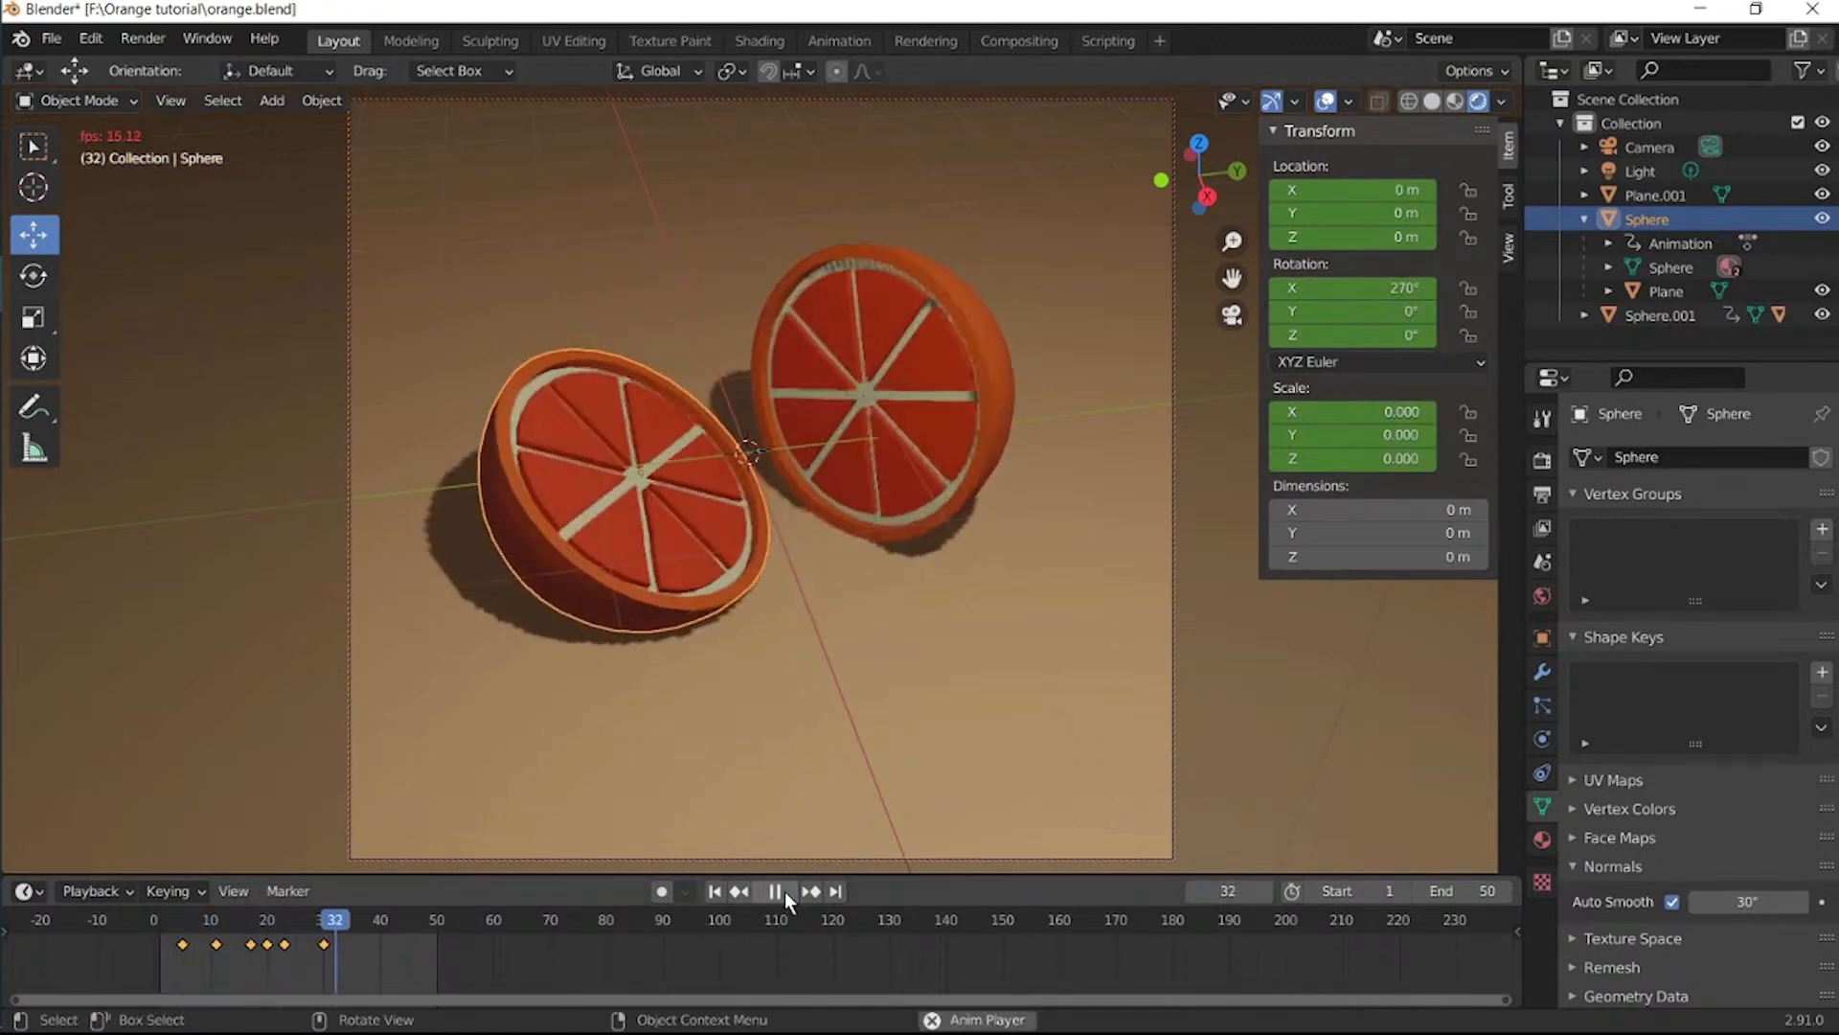
click(784, 892)
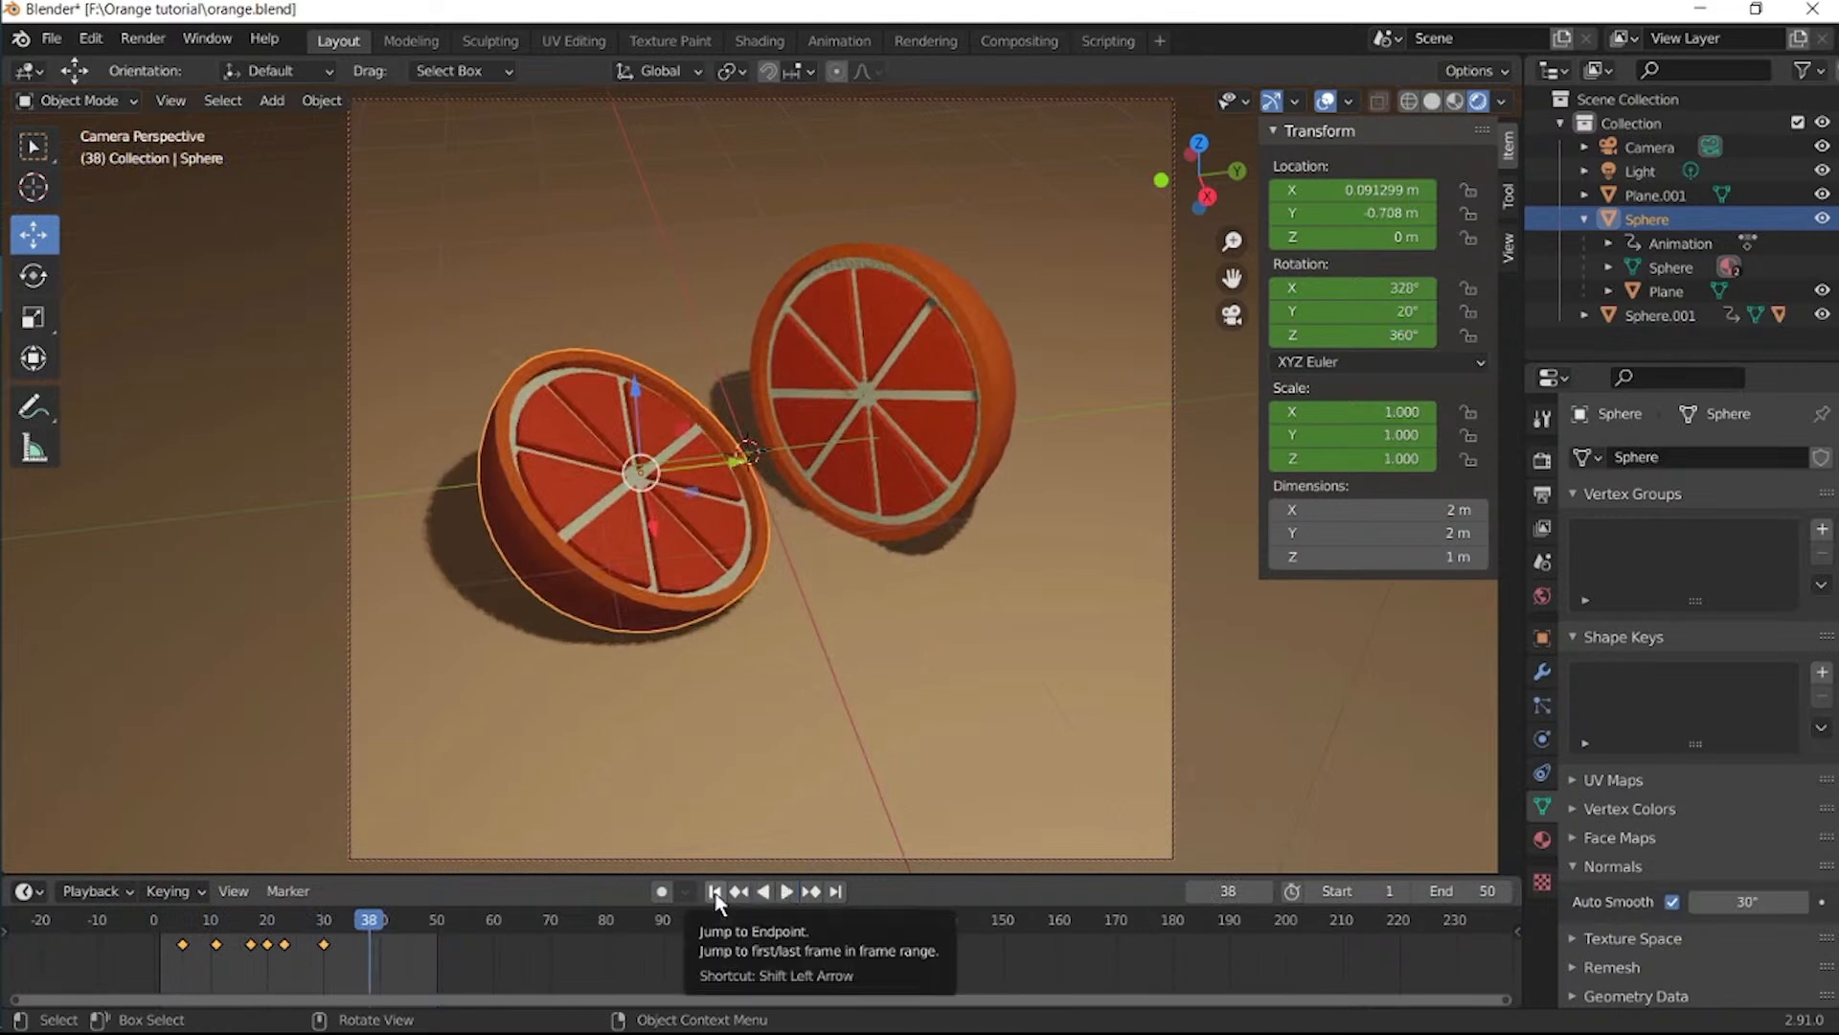
click(714, 892)
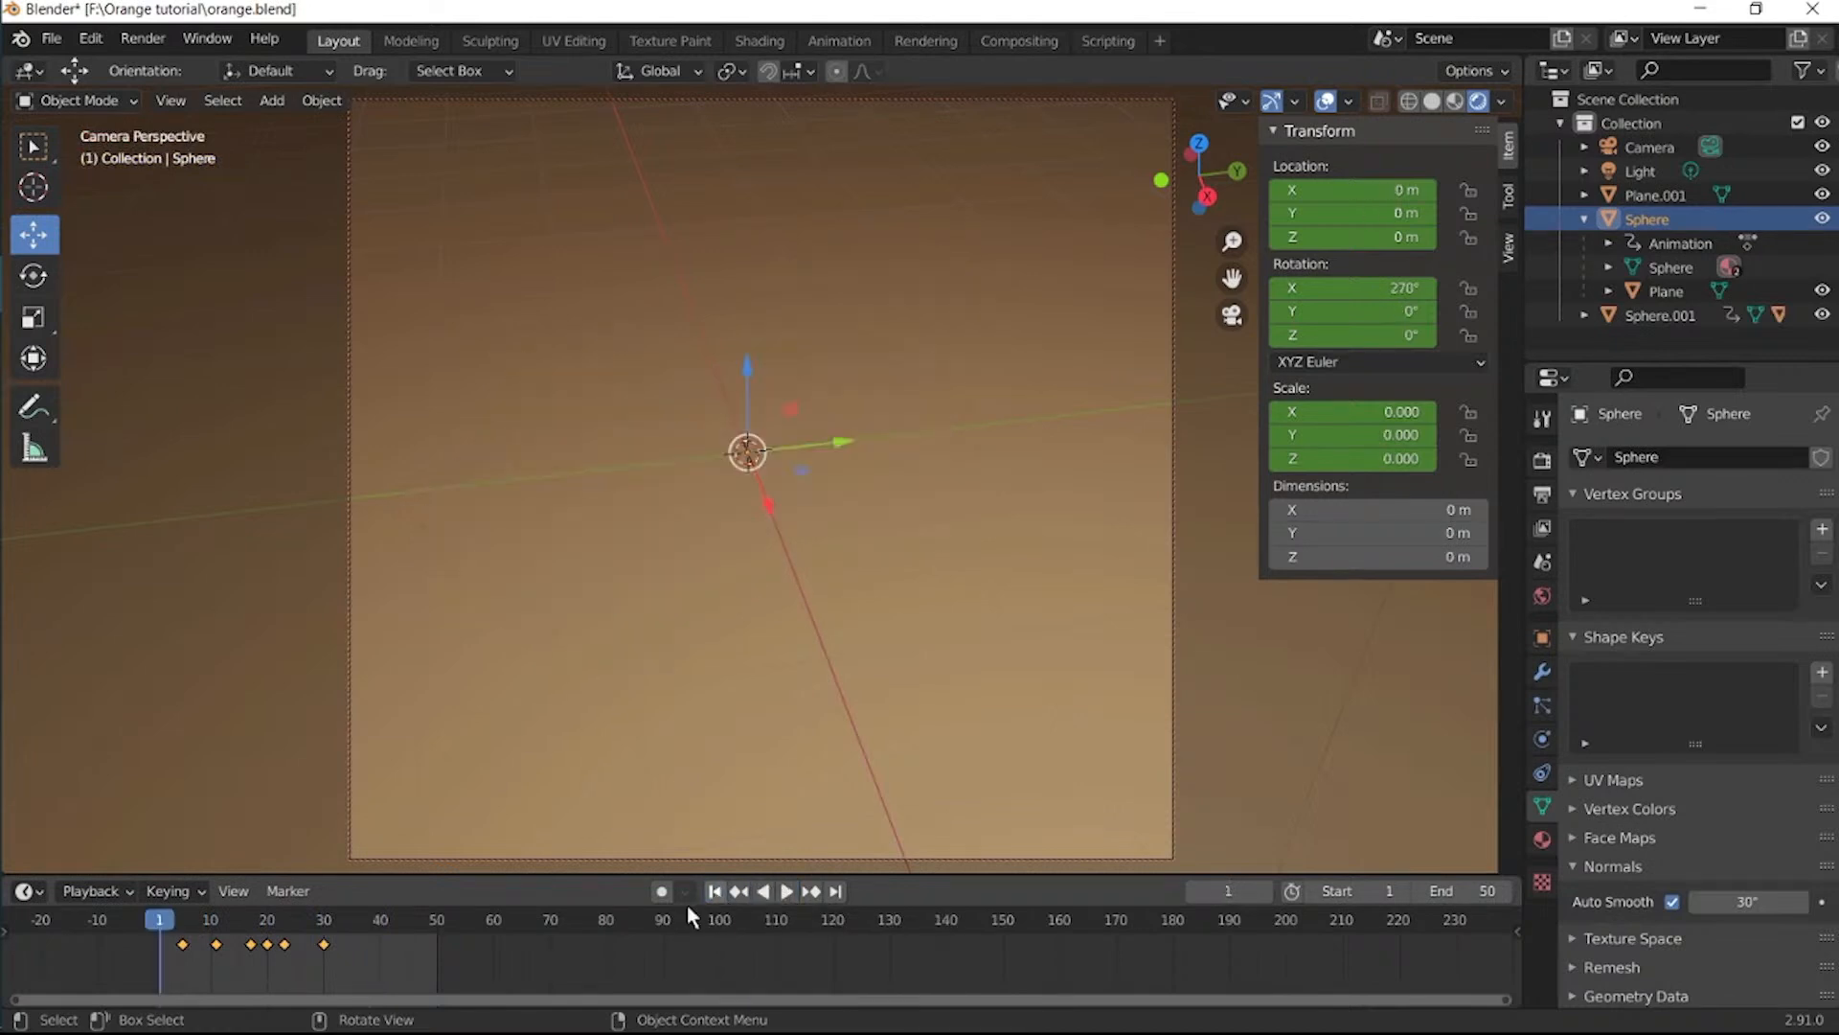
click(793, 893)
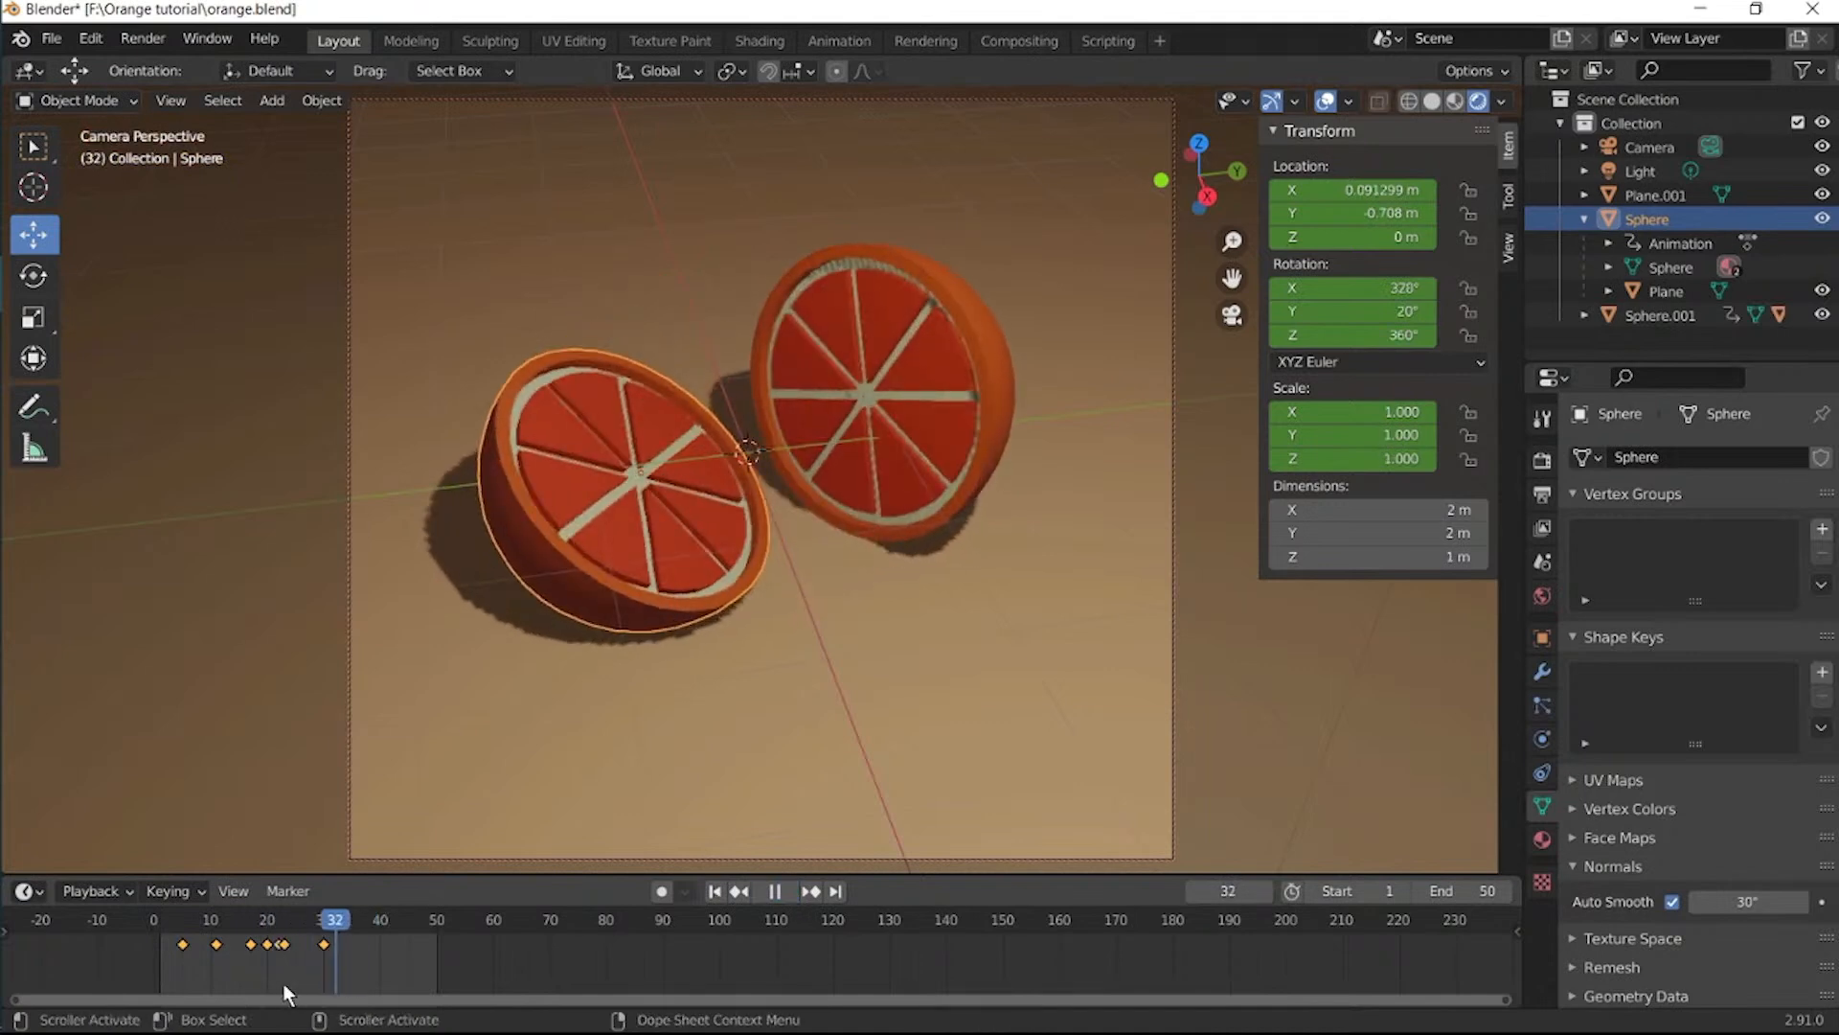
drag(283, 983, 312, 1014)
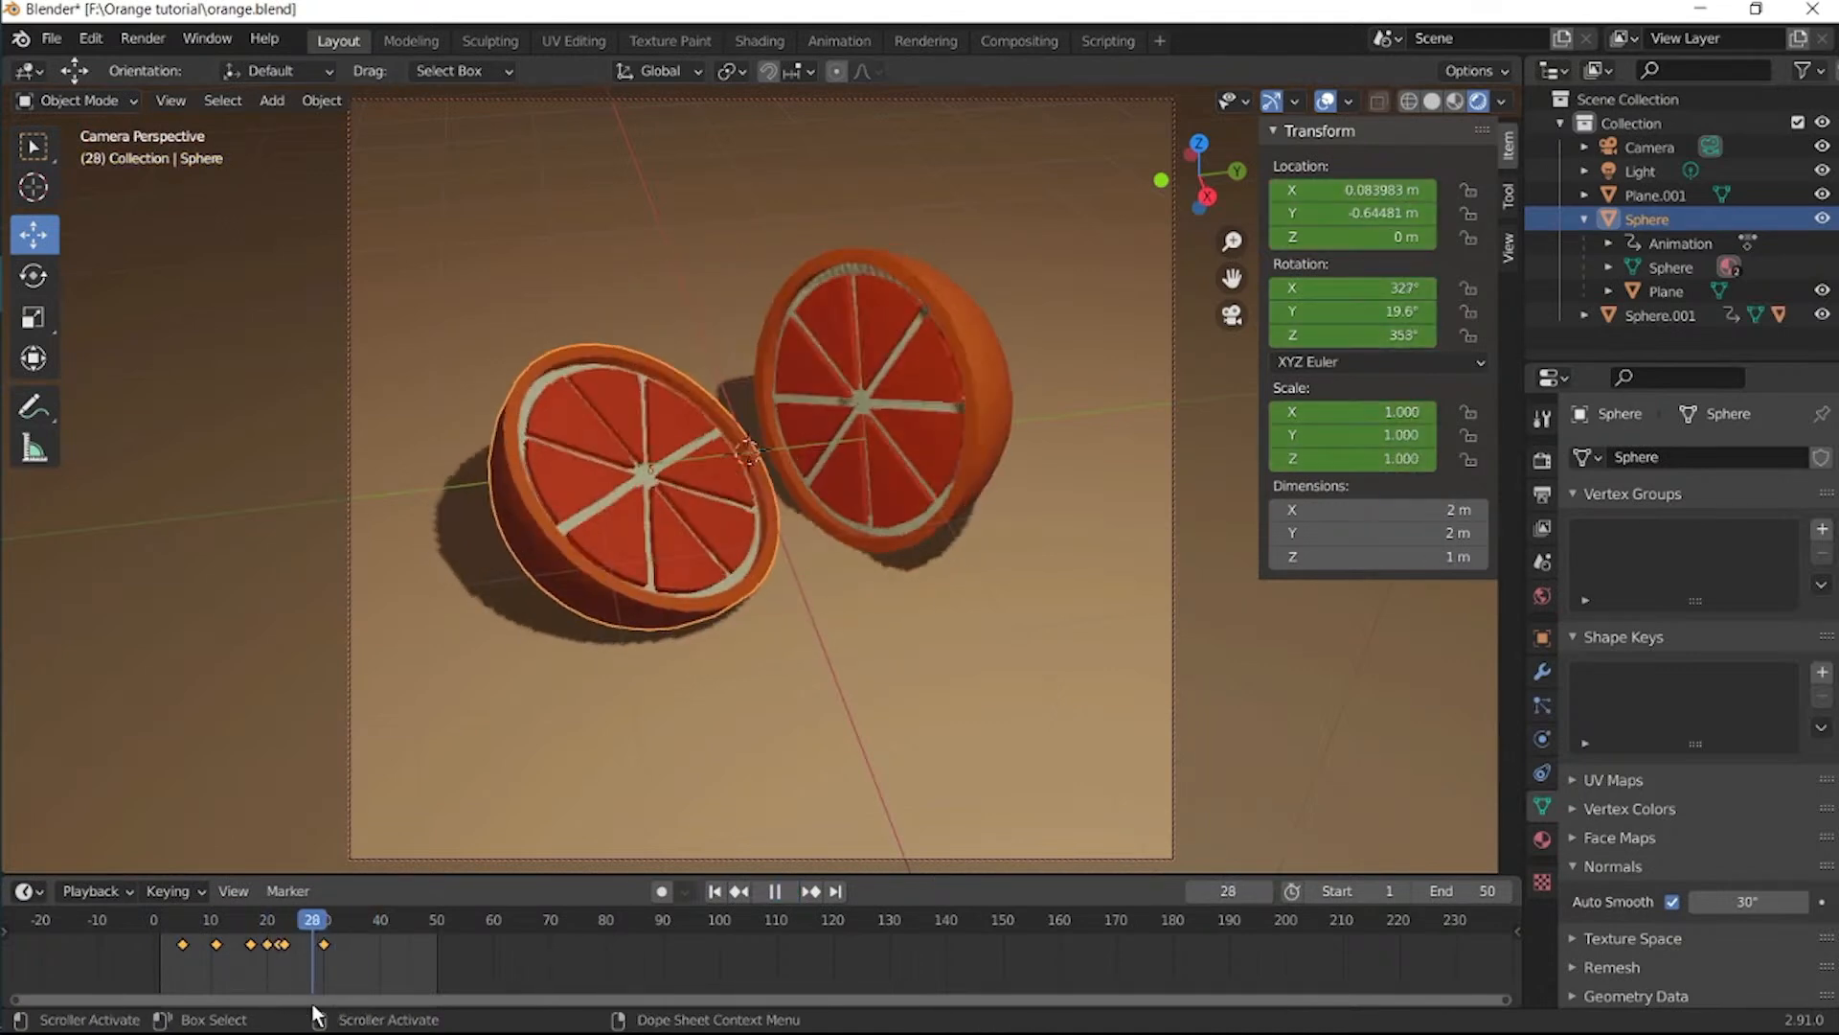
Shift the duplicated orange half's last keyframe to frame 35.
click(981, 388)
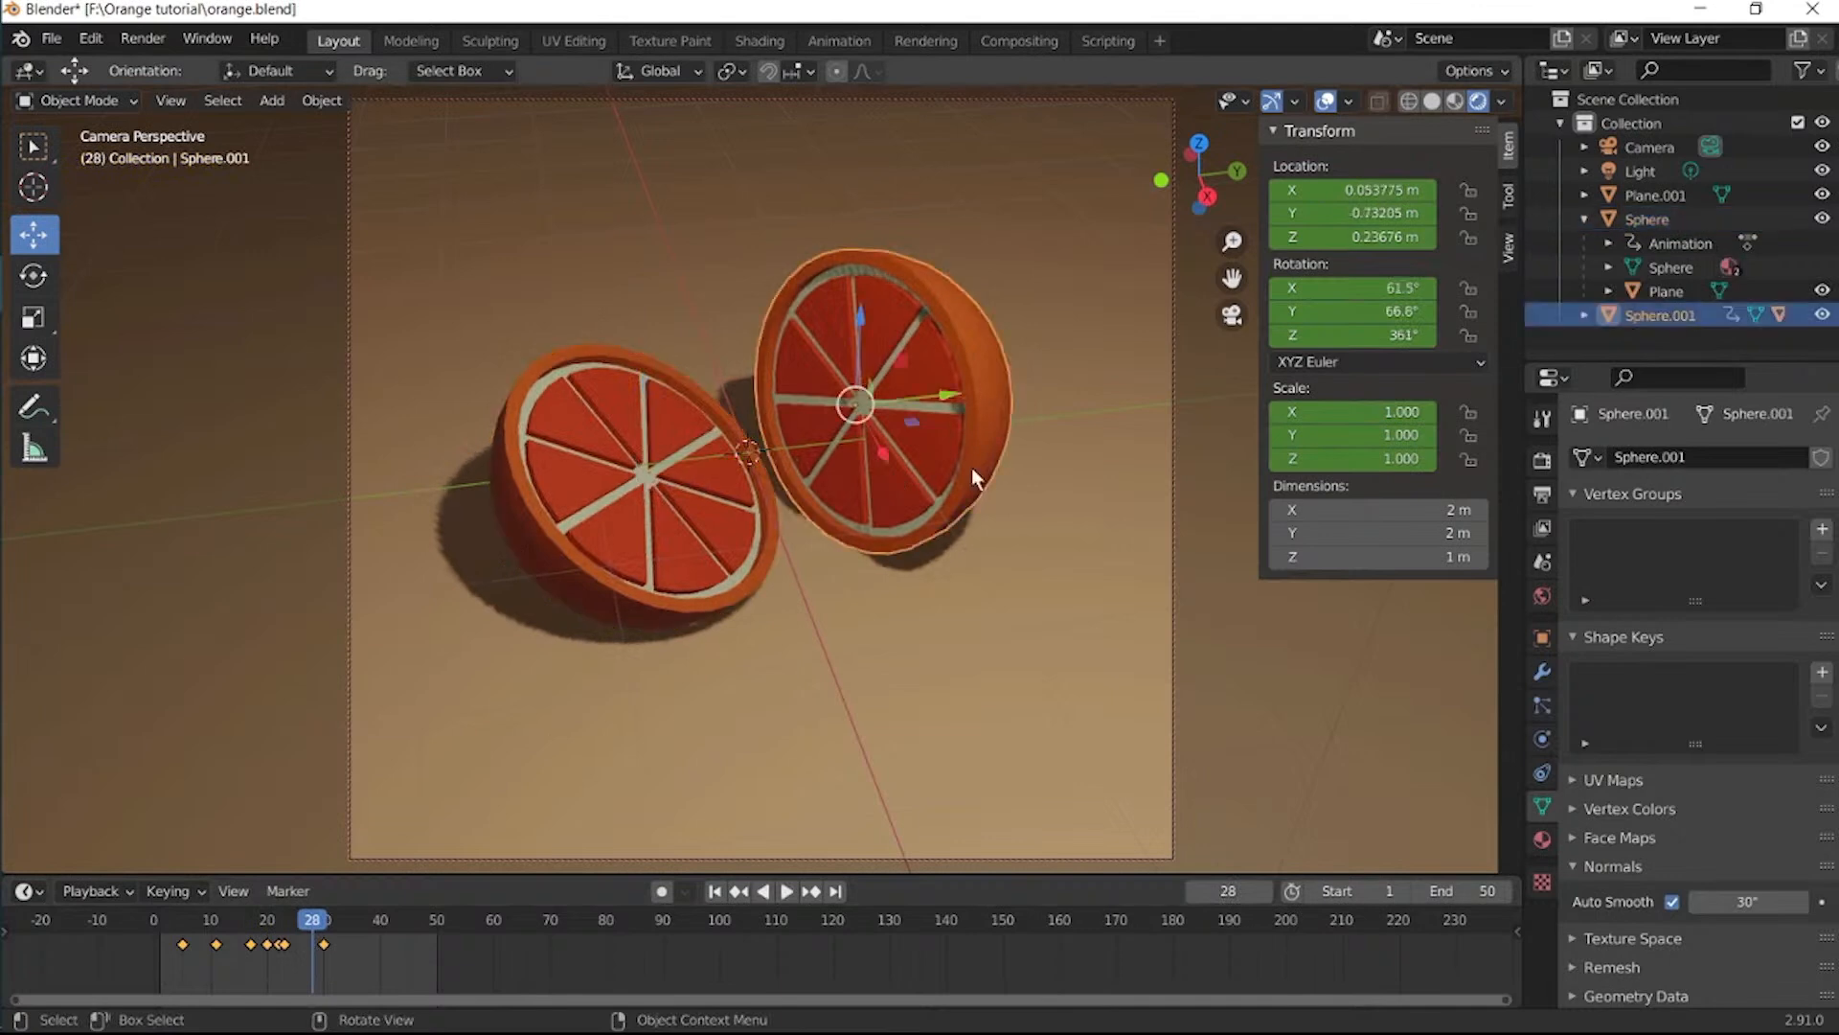
key(space)
drag(328, 925, 351, 983)
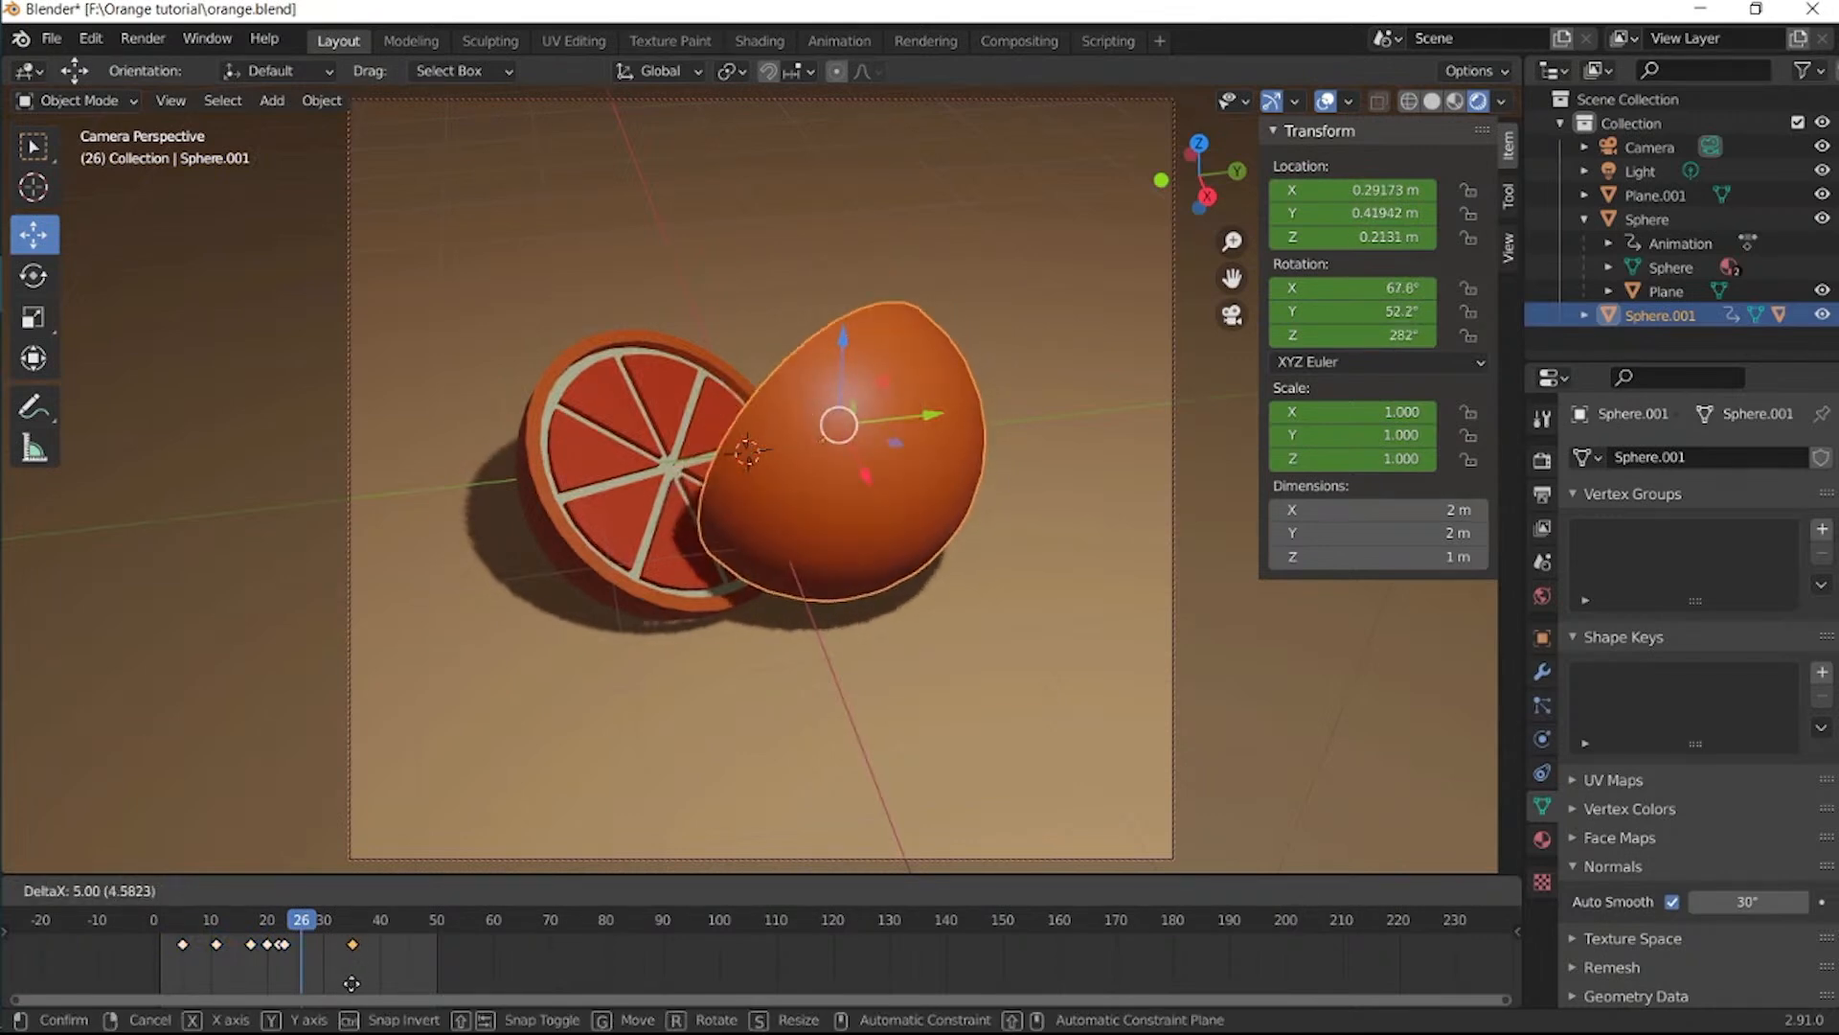
click(342, 972)
At frame 30, rotate the duplicated orange half around Z to about 353° and keyframe its rotation.
key(space)
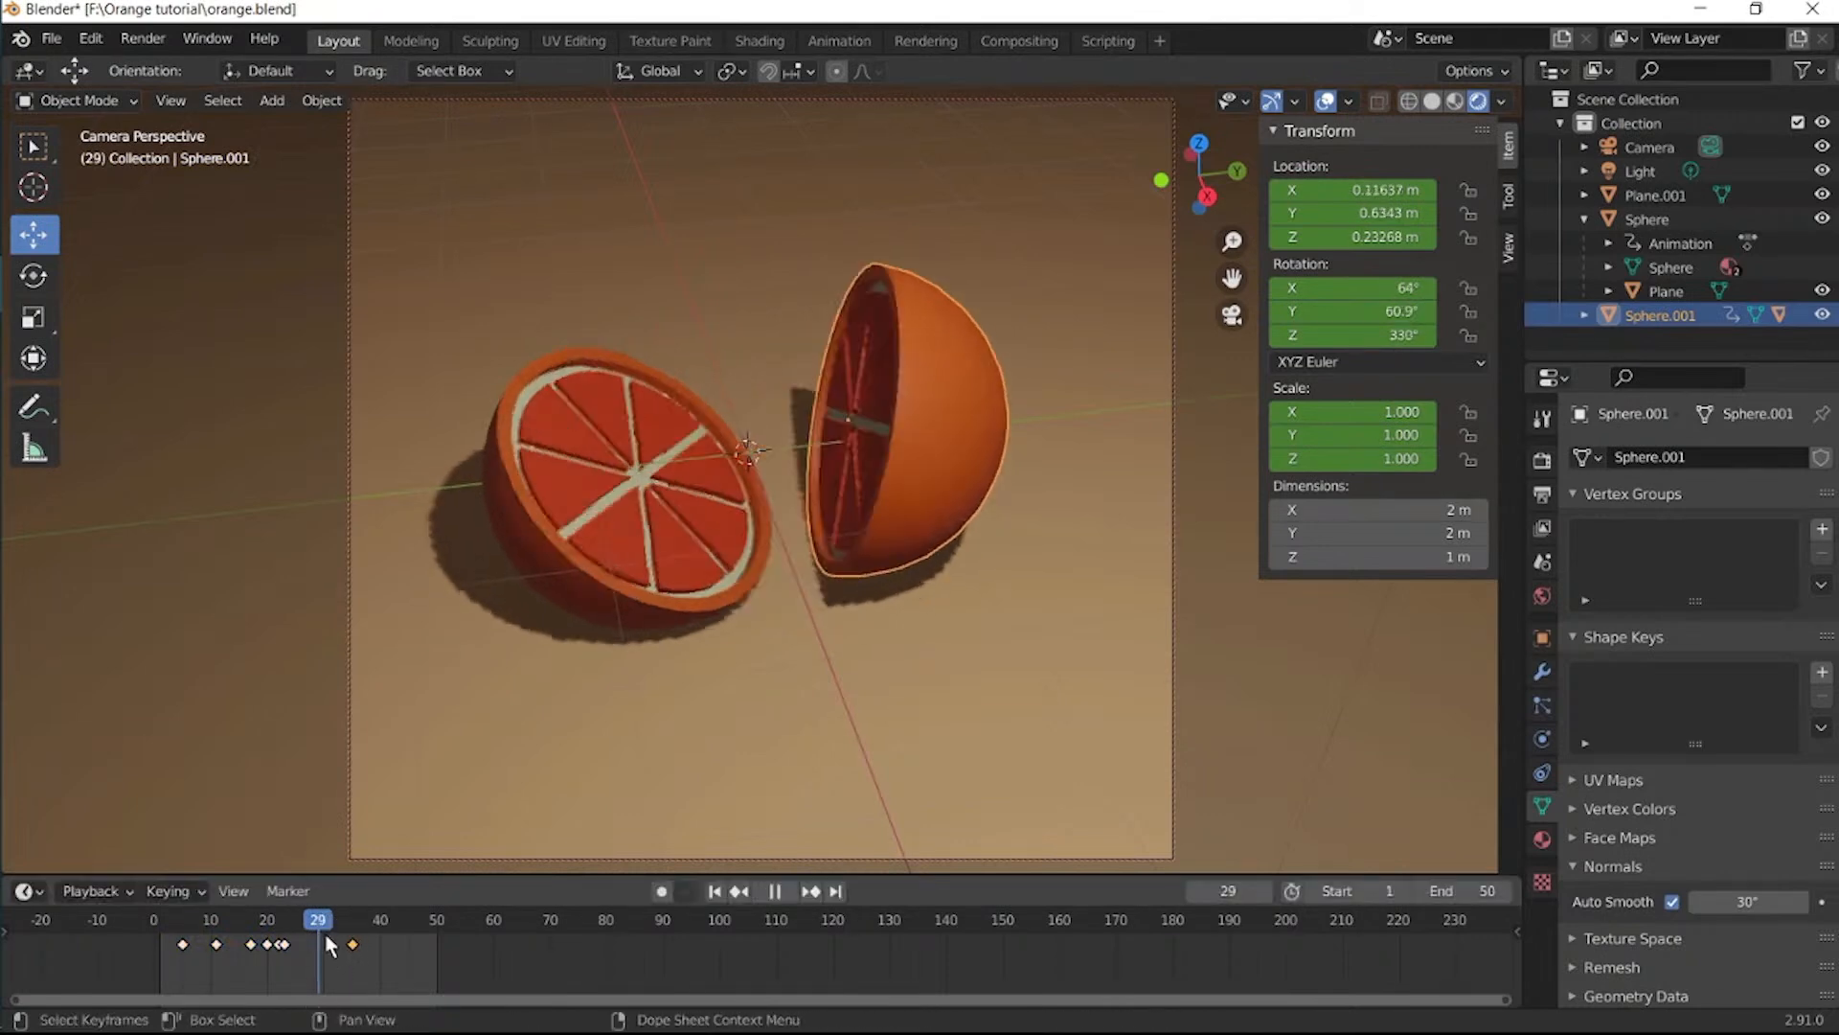
key(space)
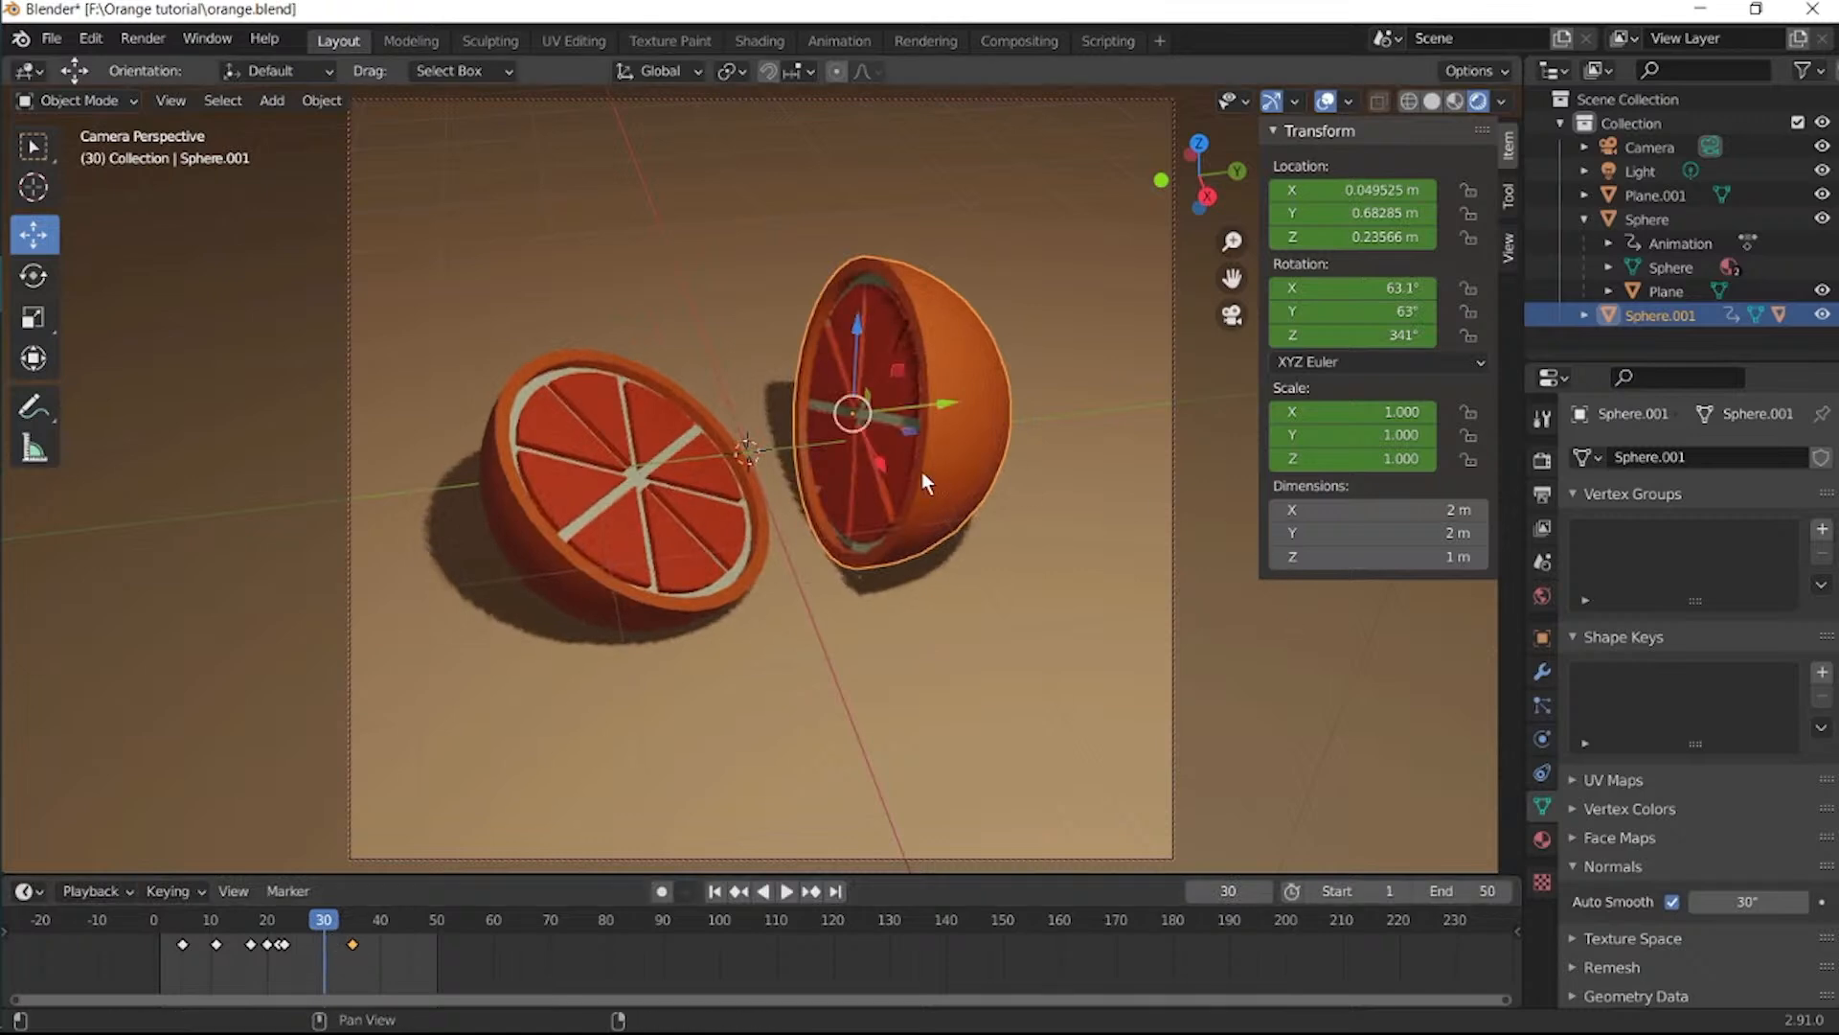
key(r)
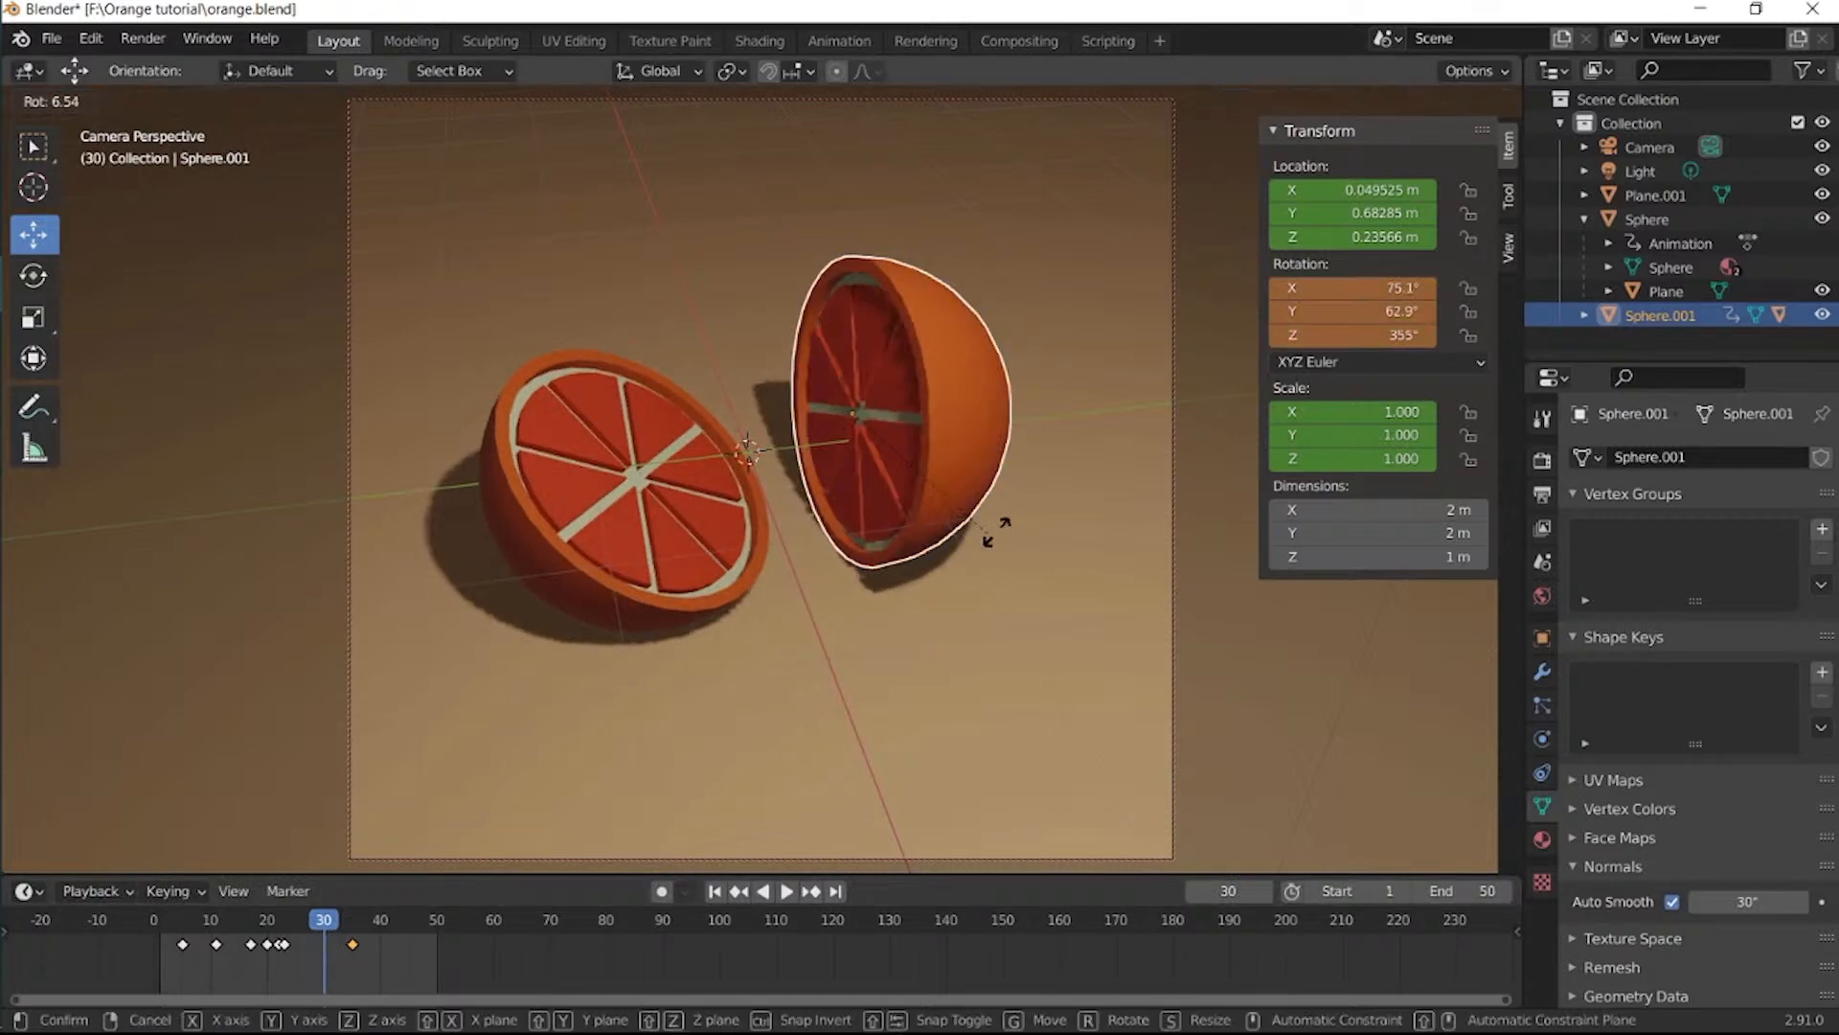
click(987, 535)
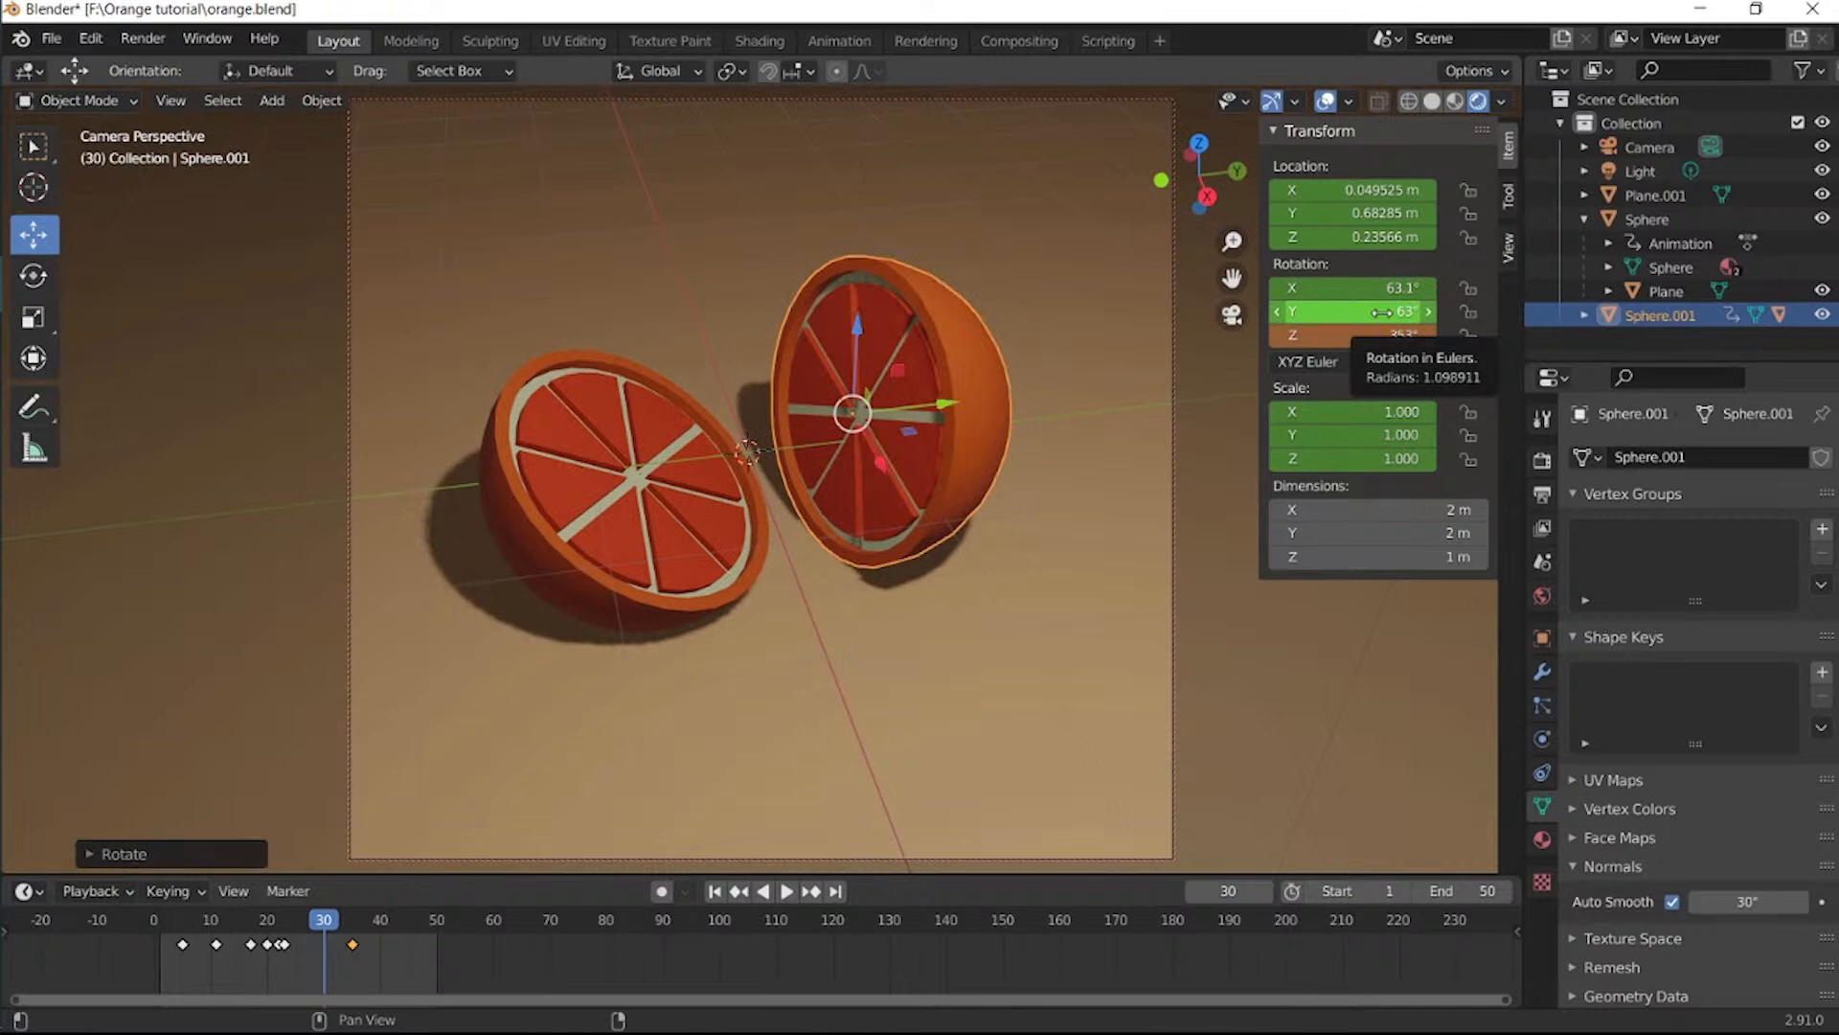
key(i)
Play the animation from the first frame to check the duplicated half's timing, and scrub to frame 35.
drag(335, 929, 153, 934)
click(783, 893)
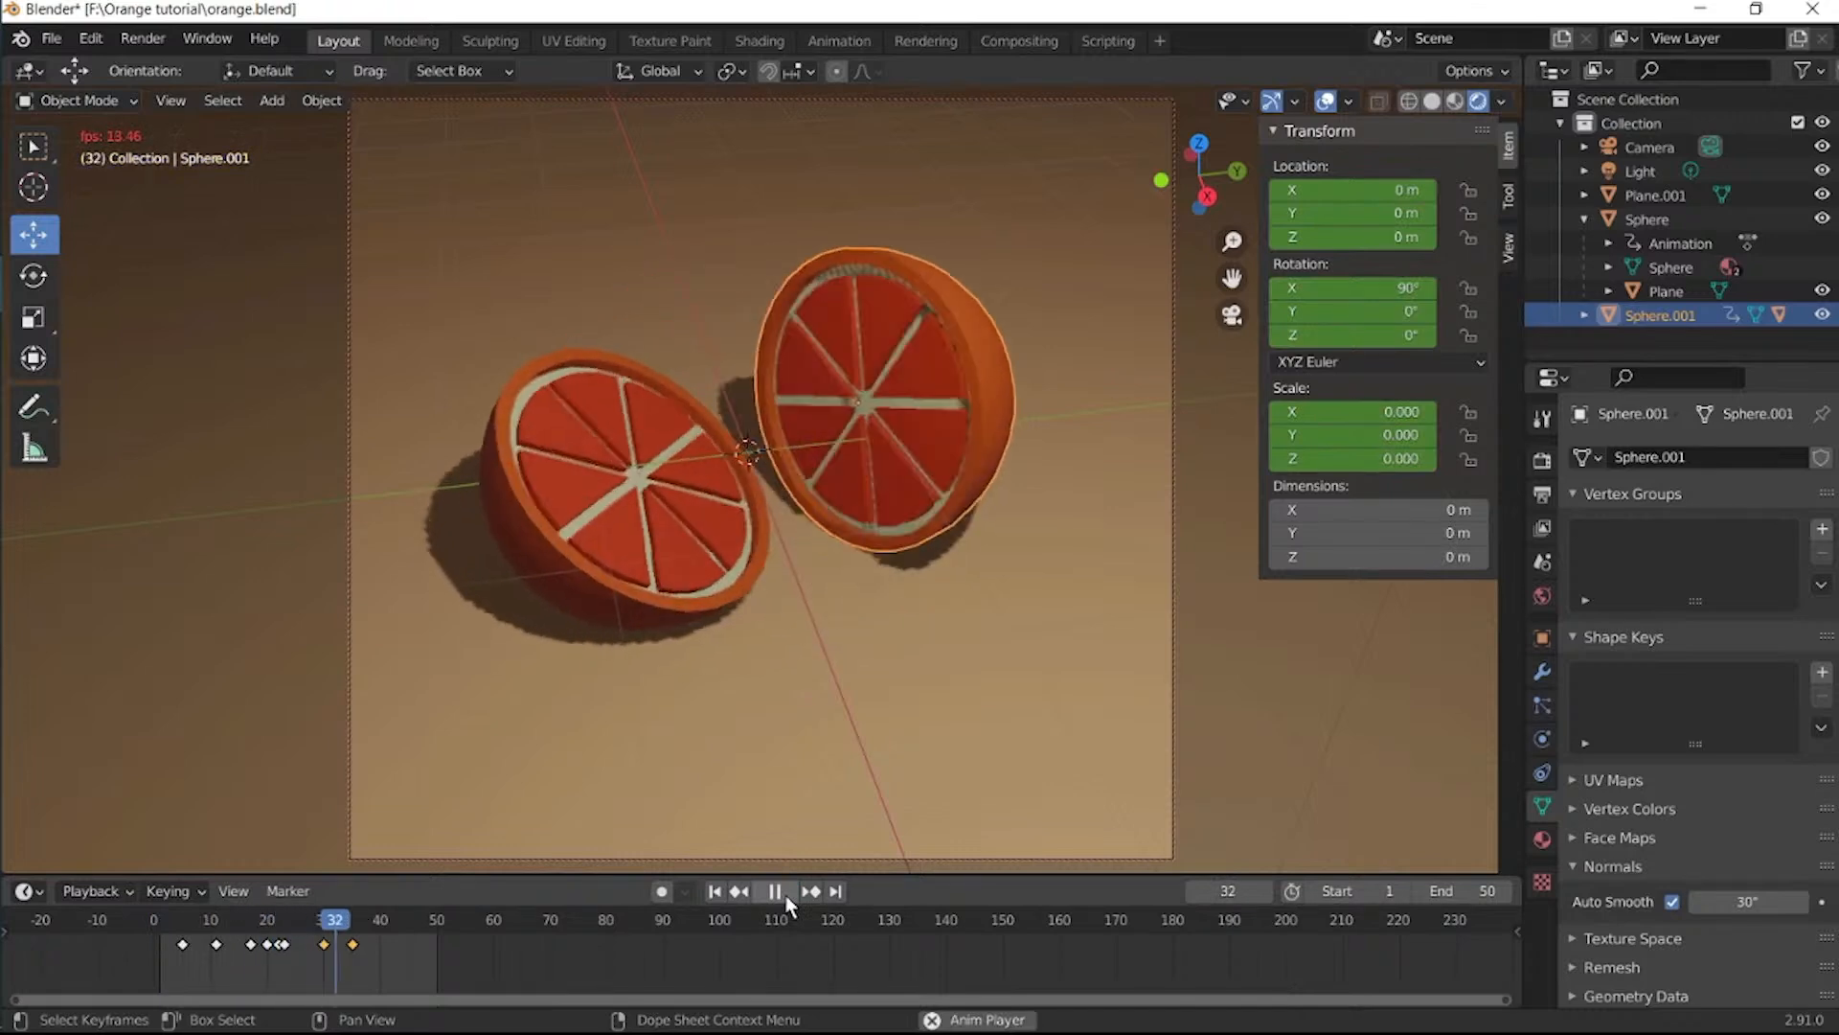
click(785, 896)
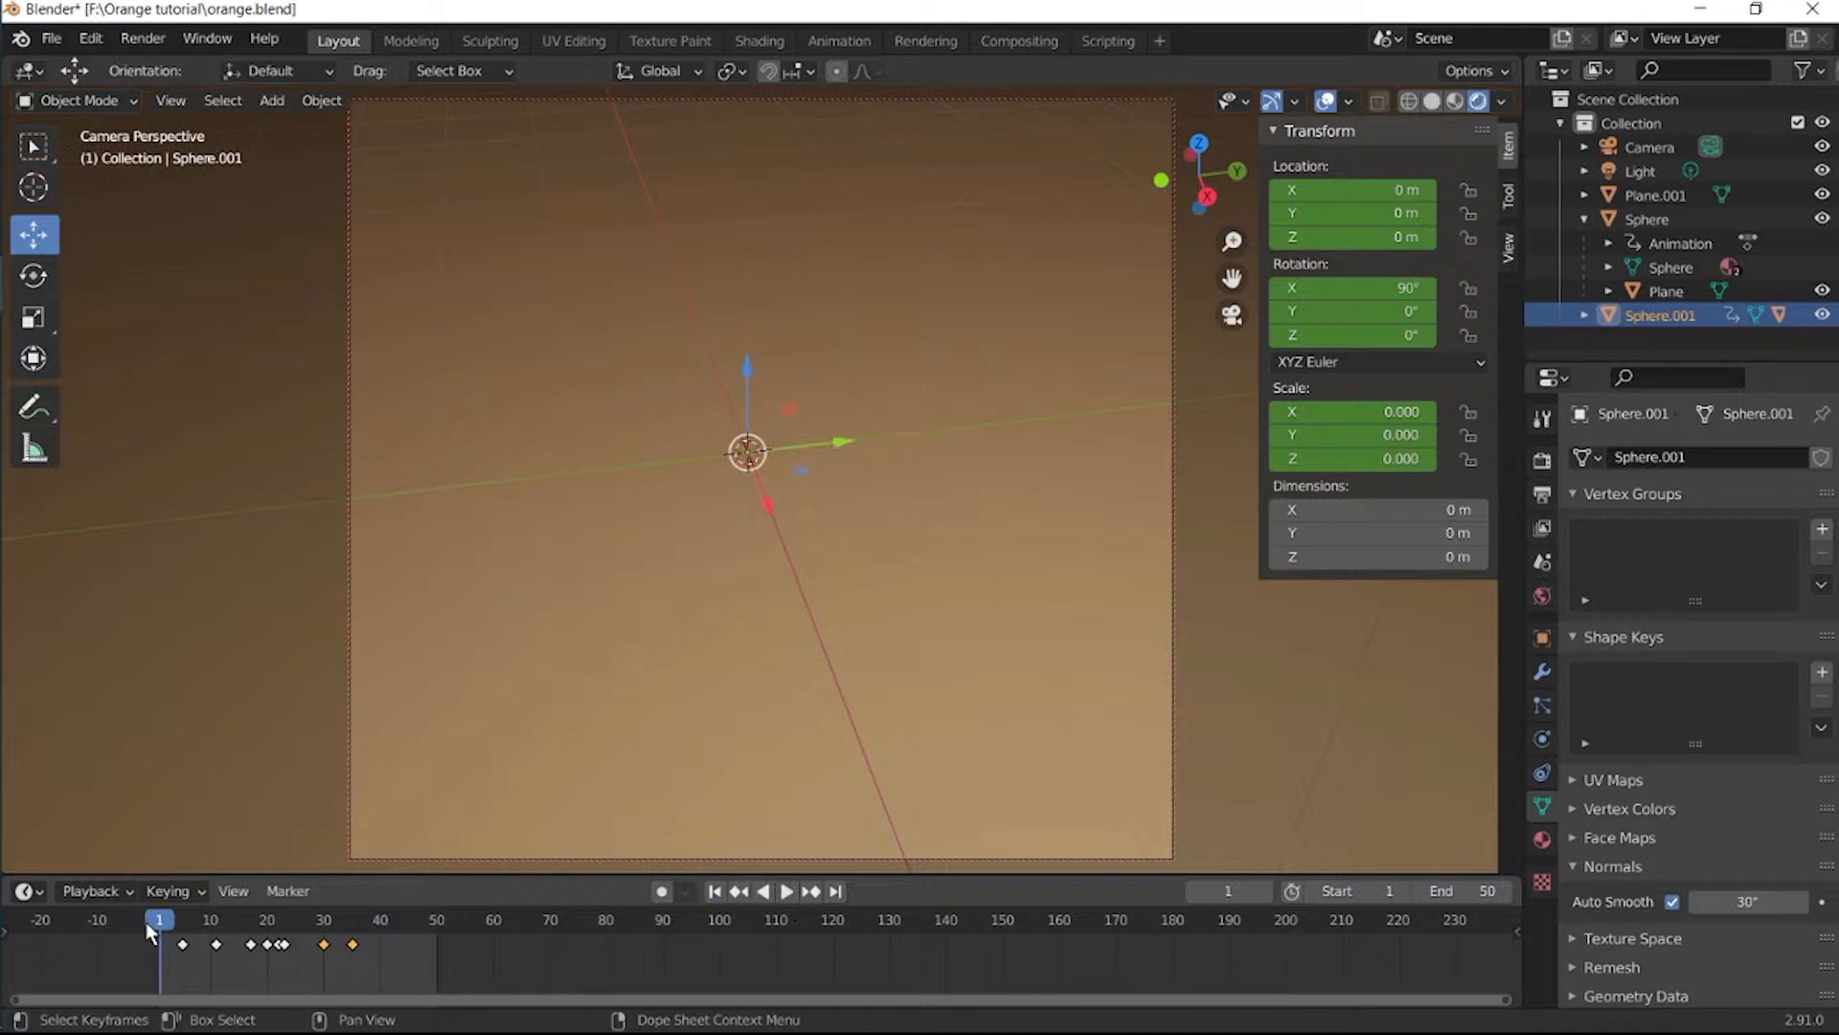
drag(167, 942, 353, 943)
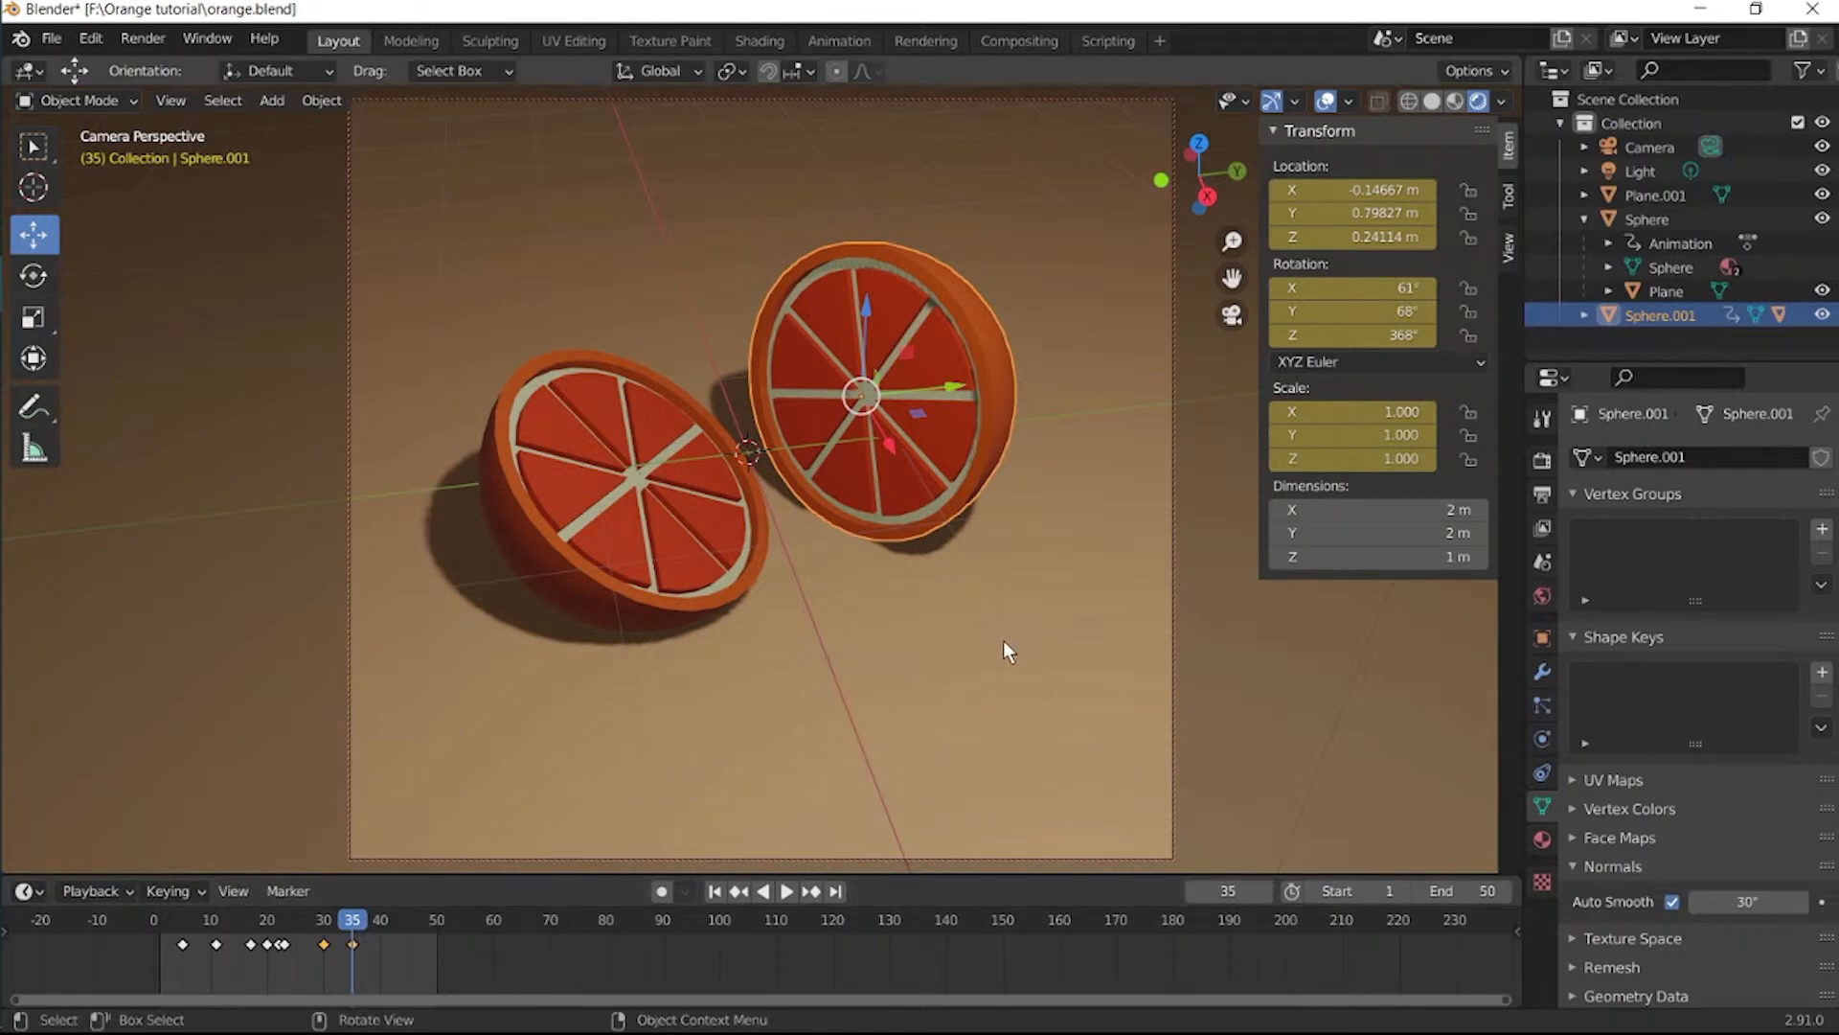
Add a text object to the scene and move it along X to about 0.593 m.
key(shift+a)
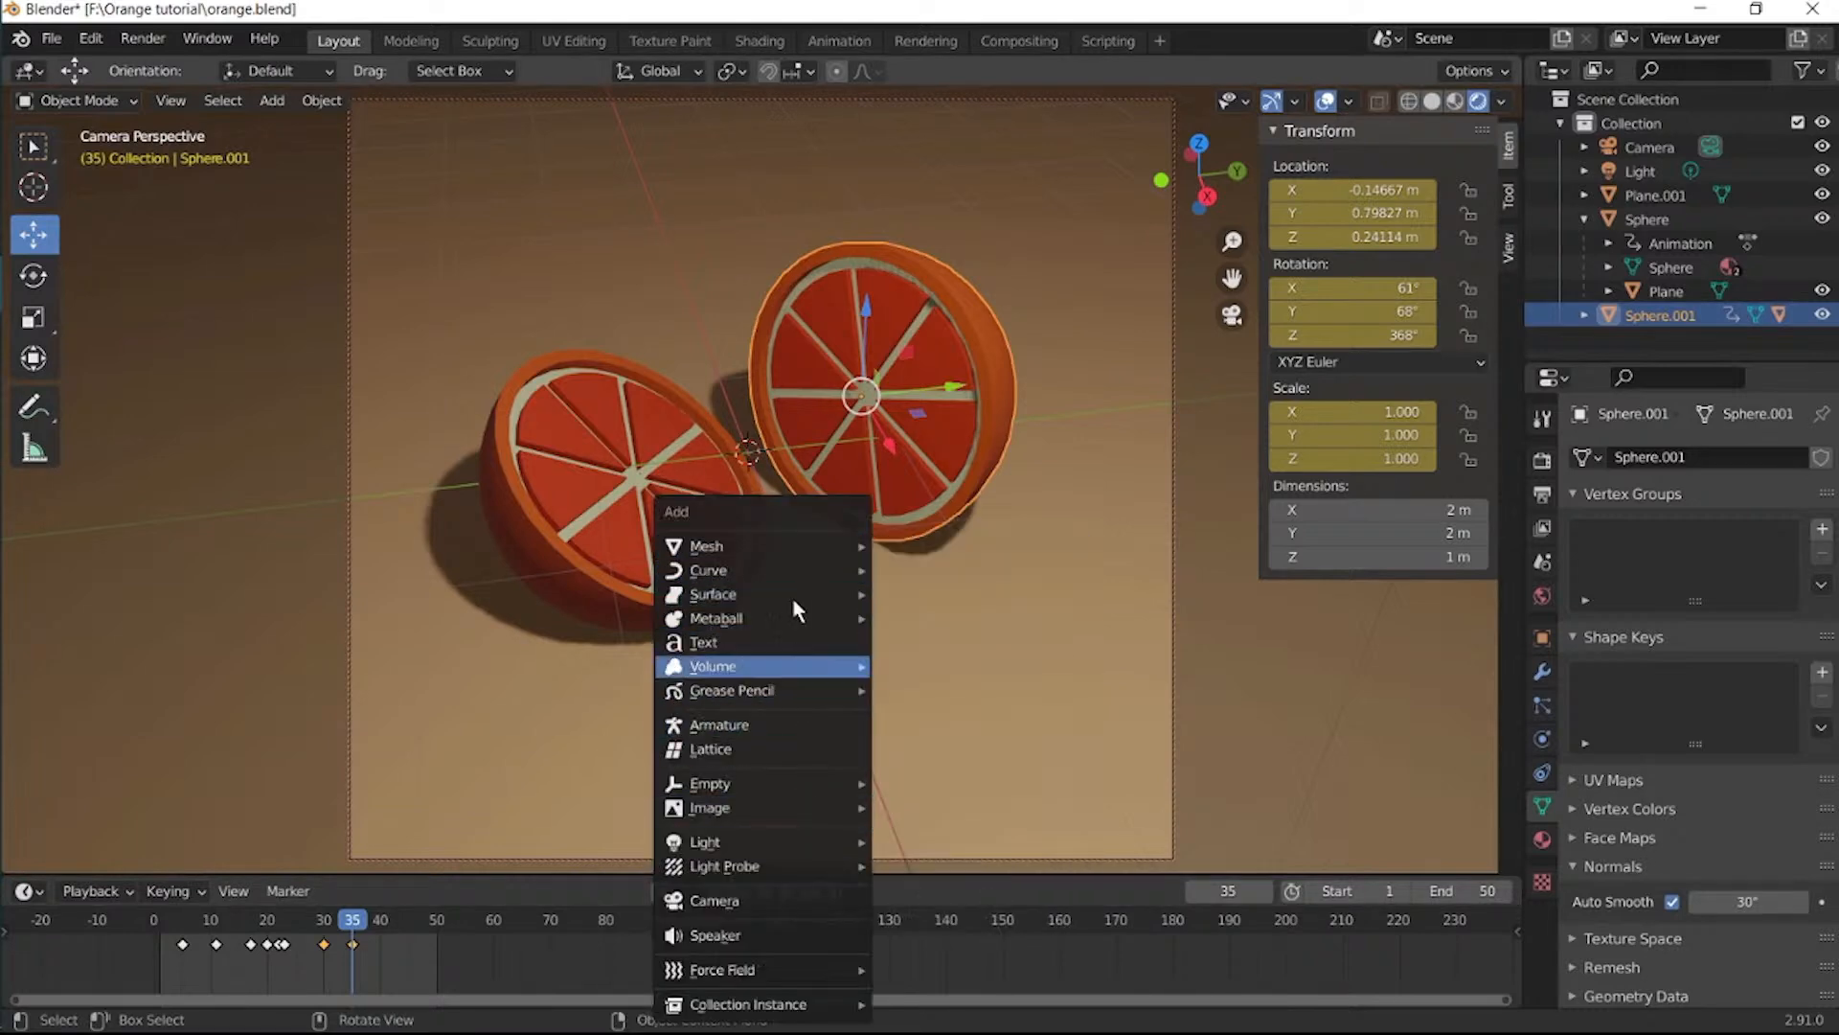
click(796, 649)
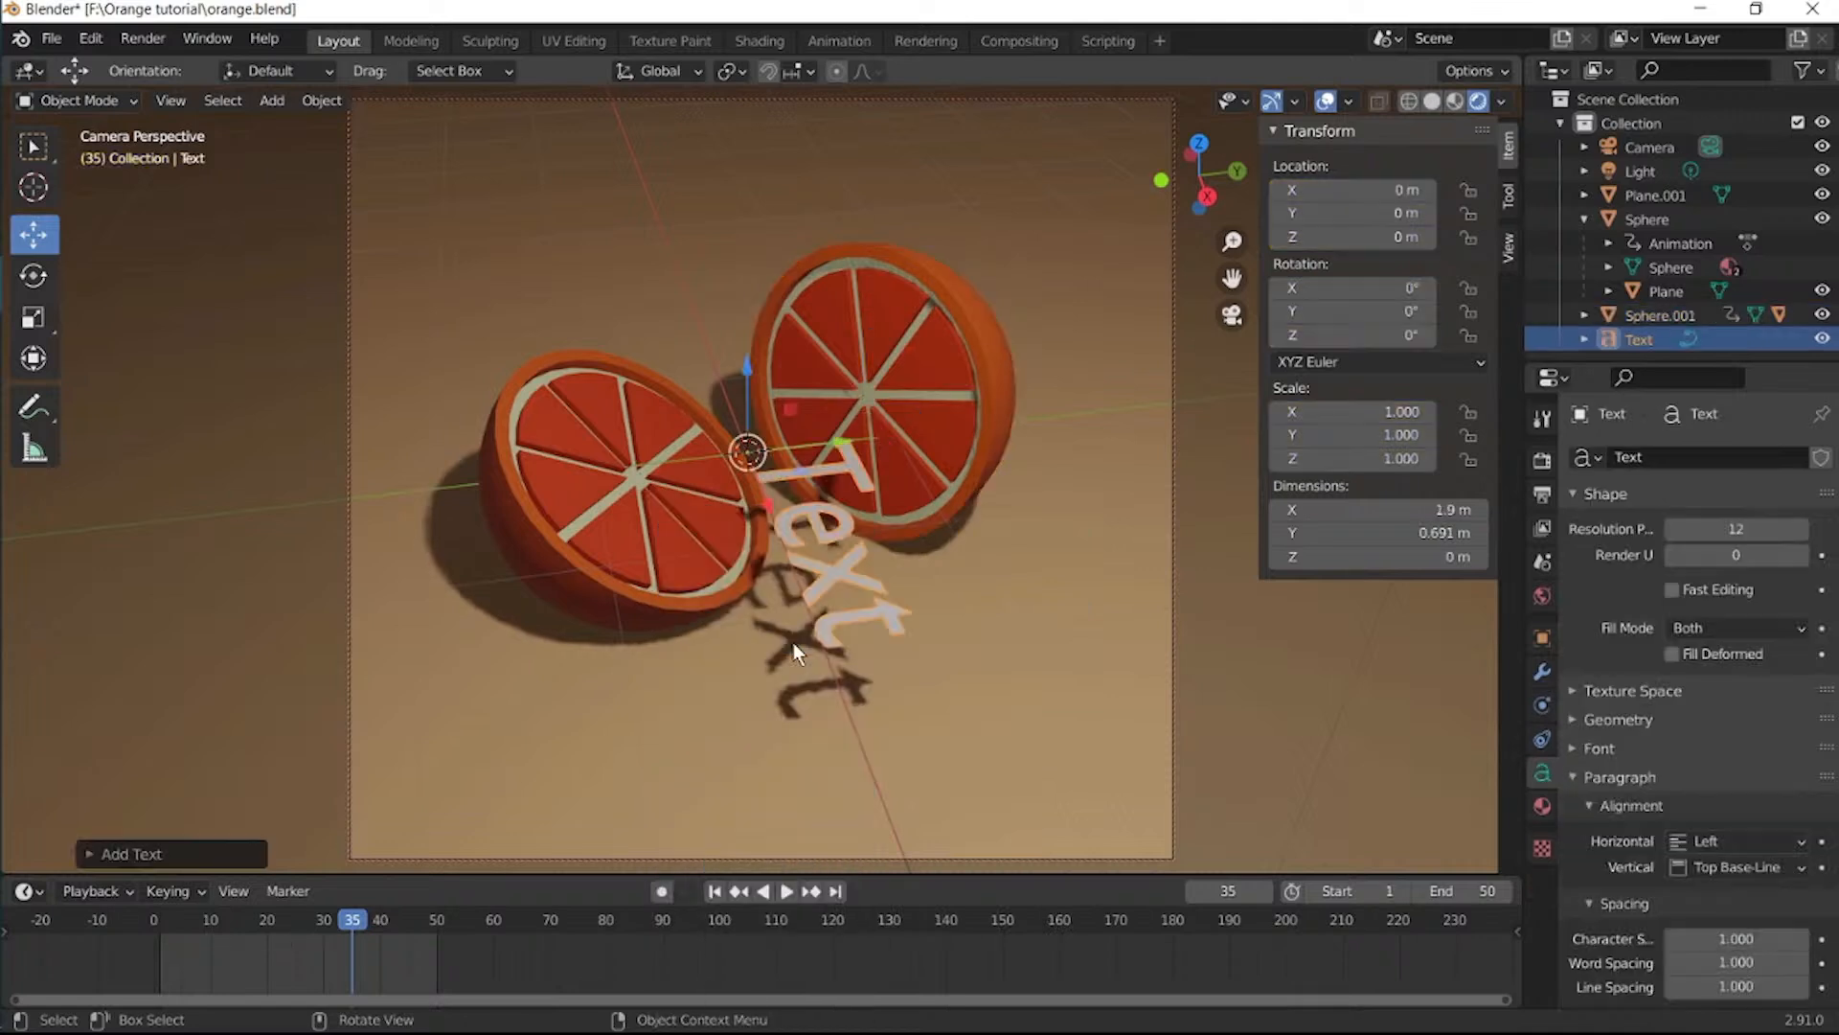
drag(768, 487, 792, 579)
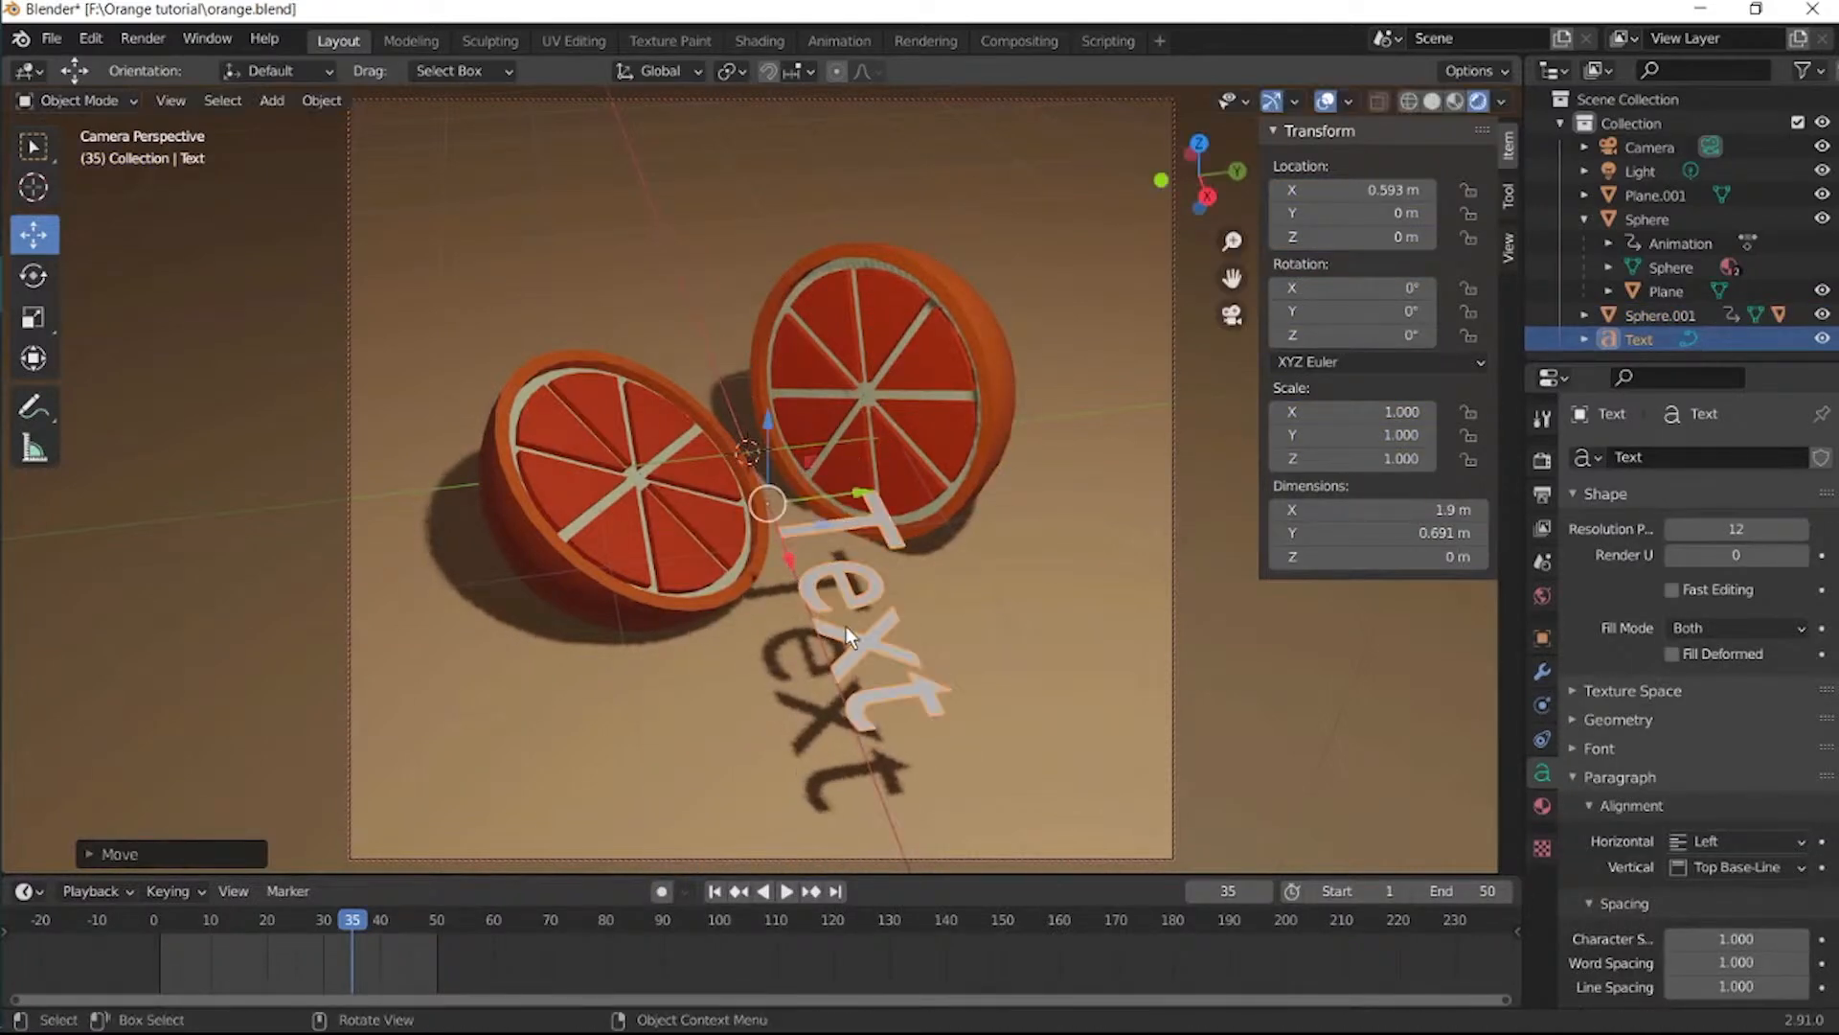
Replace the default wording of the text object with "Komola".
key(Tab)
key(BackSpace)
key(BackSpace)
key(BackSpace)
key(BackSpace)
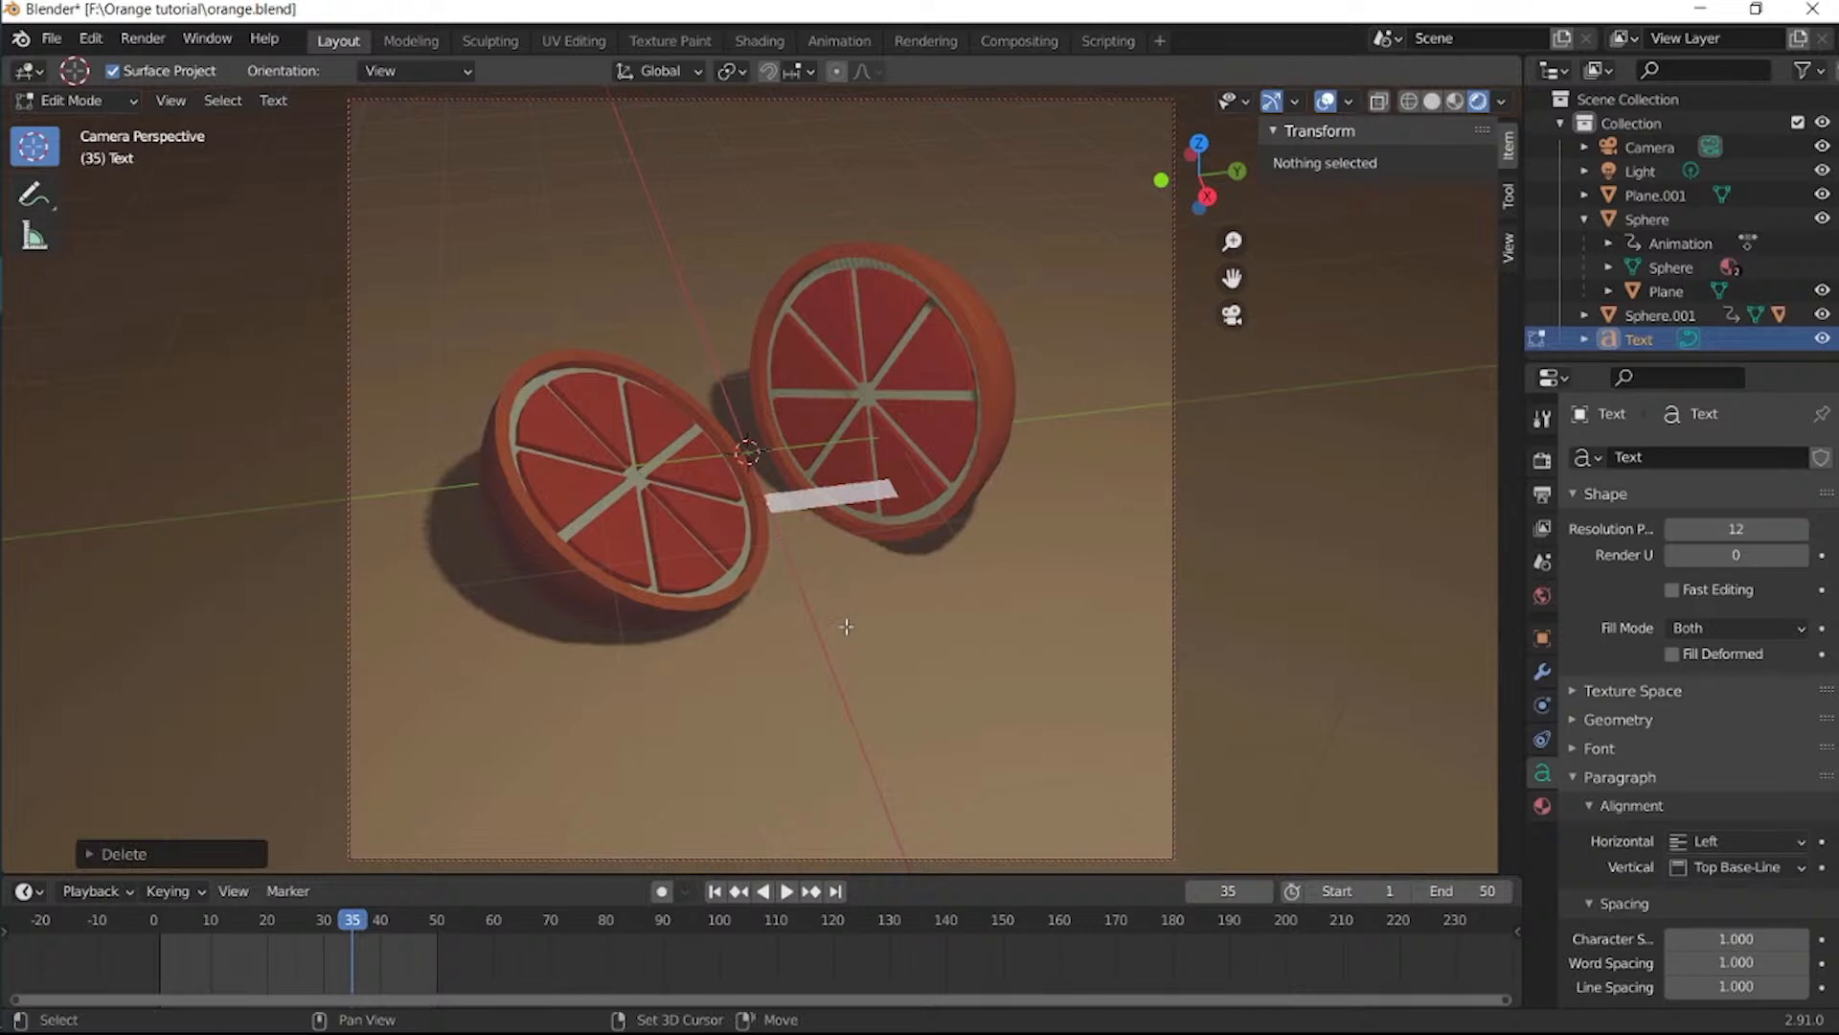
text(Komo)
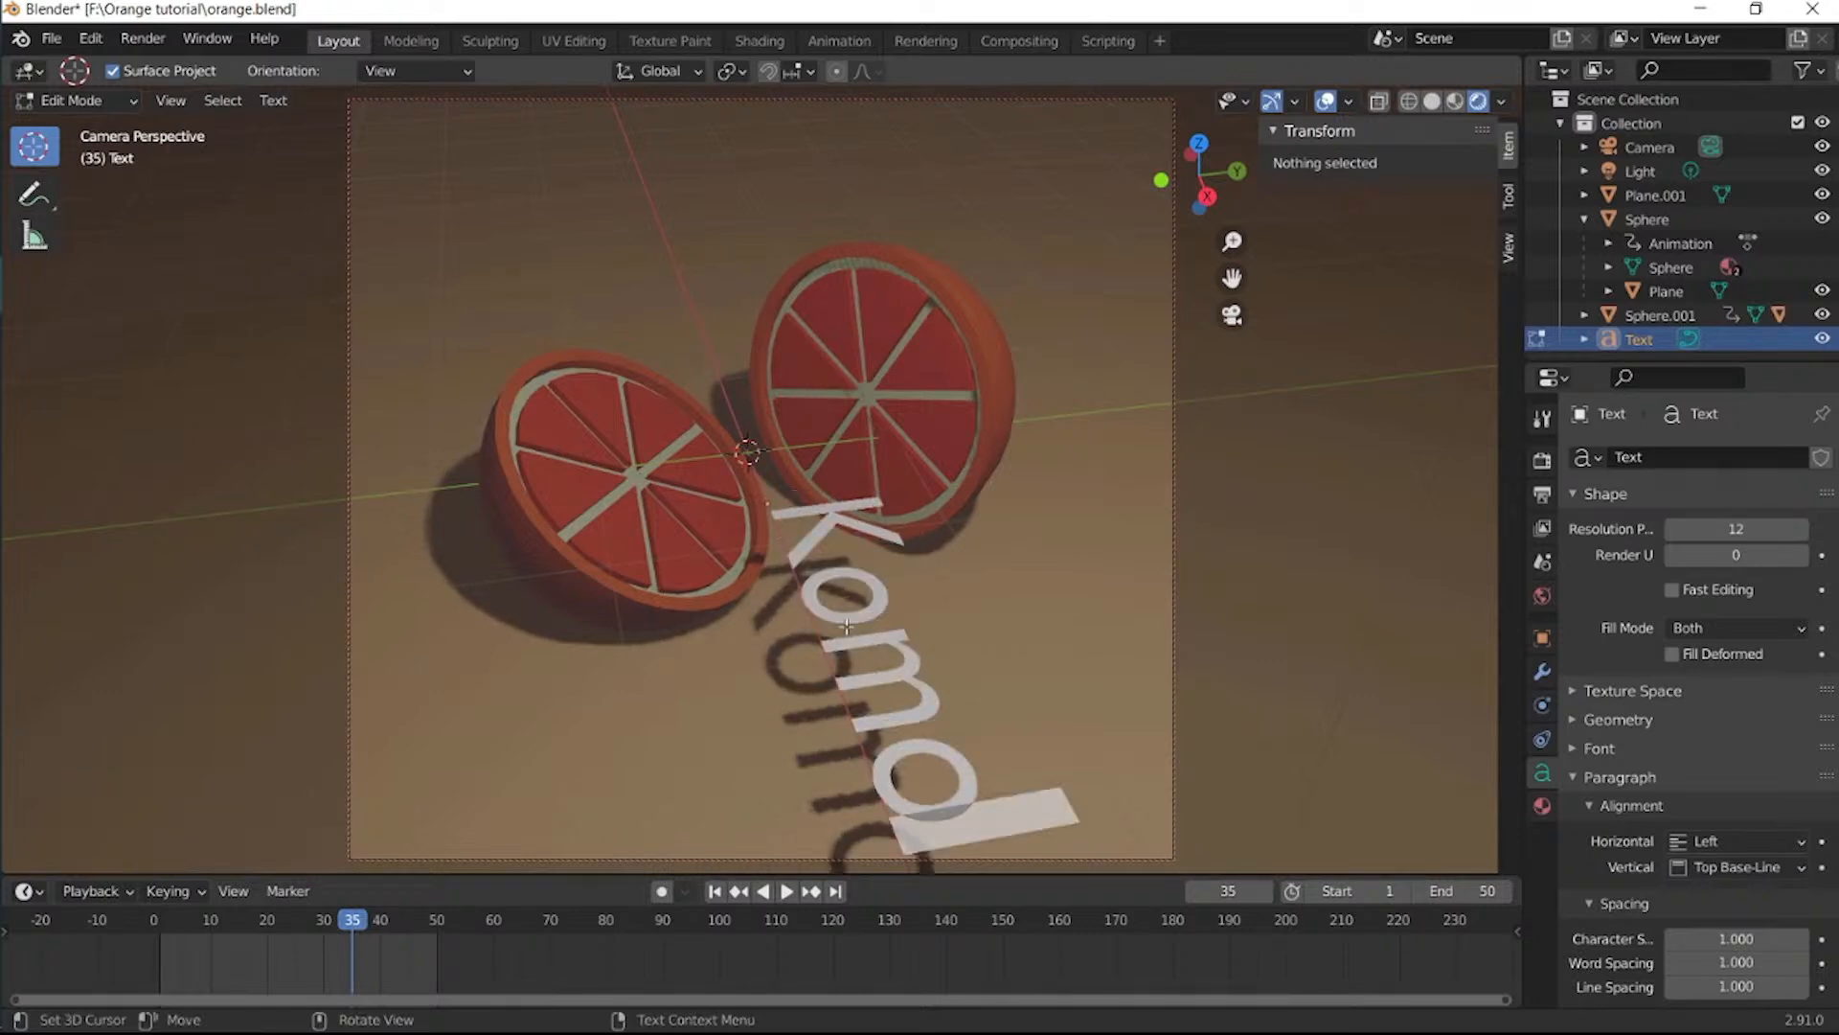
text(l)
key(Tab)
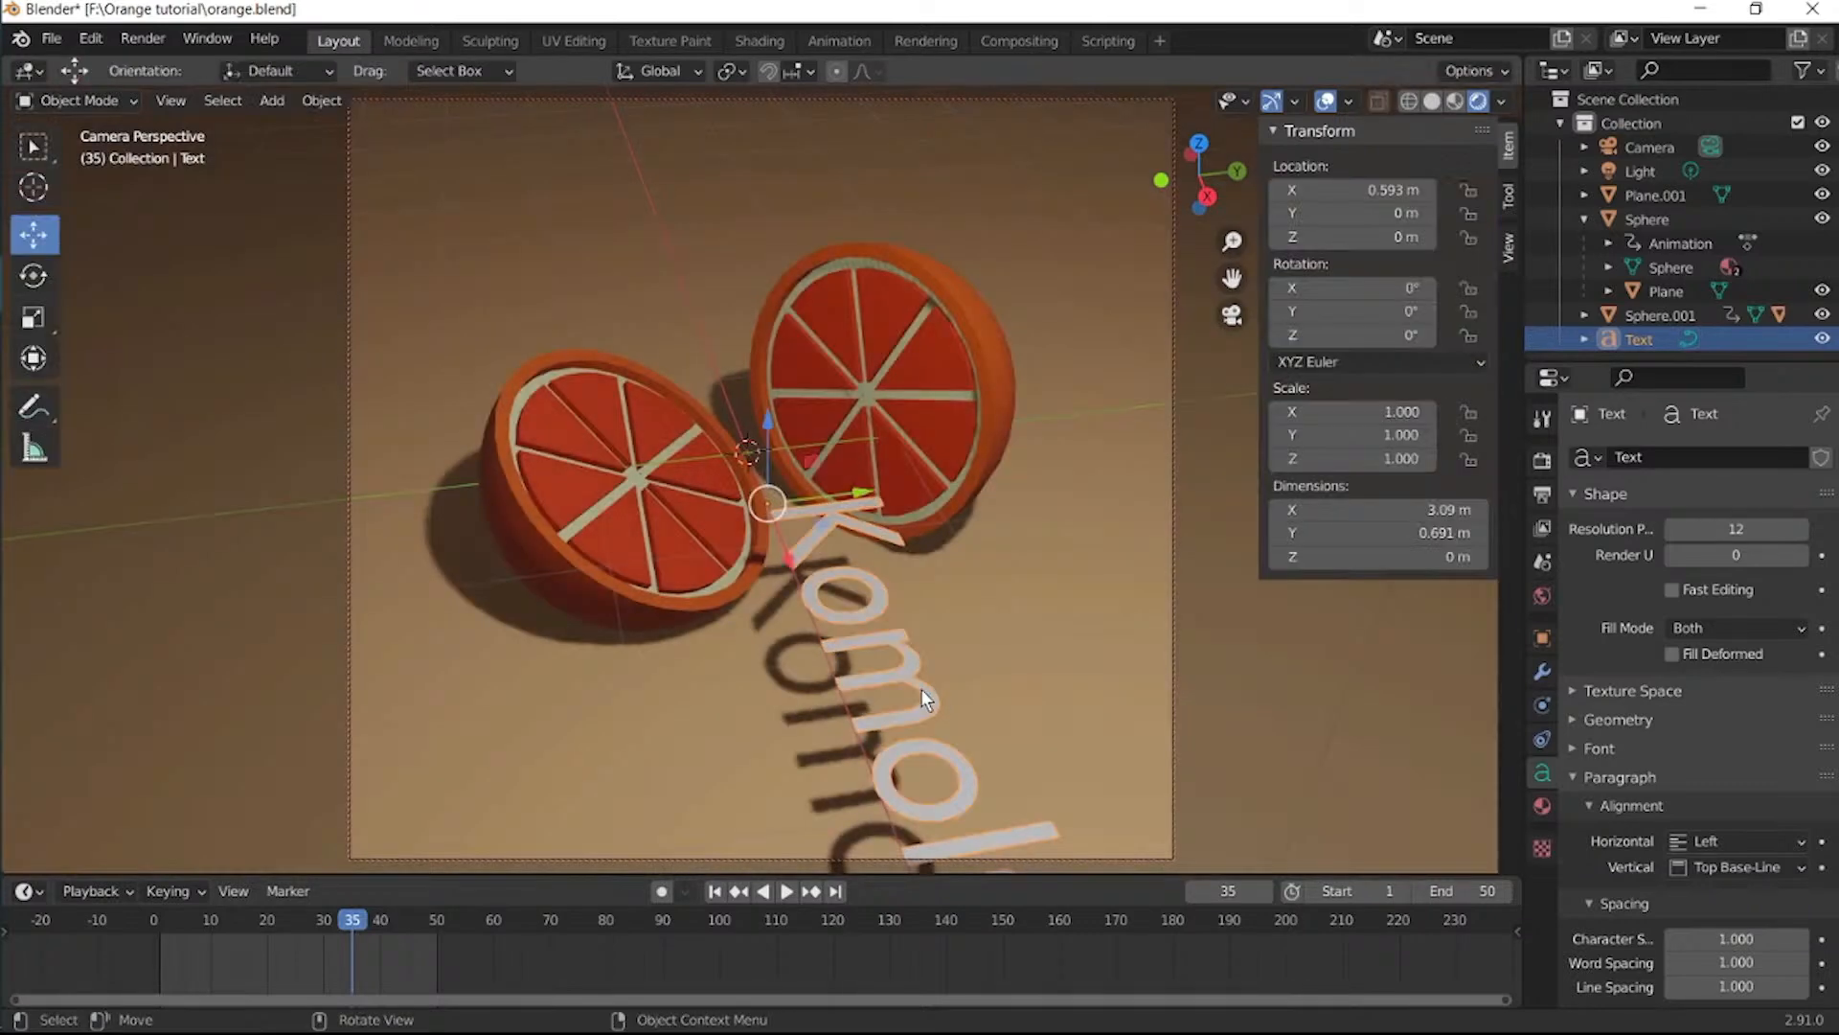
Scale the "Komola" text uniformly to about 0.494 and rotate it 90° around the global Z axis.
key(s)
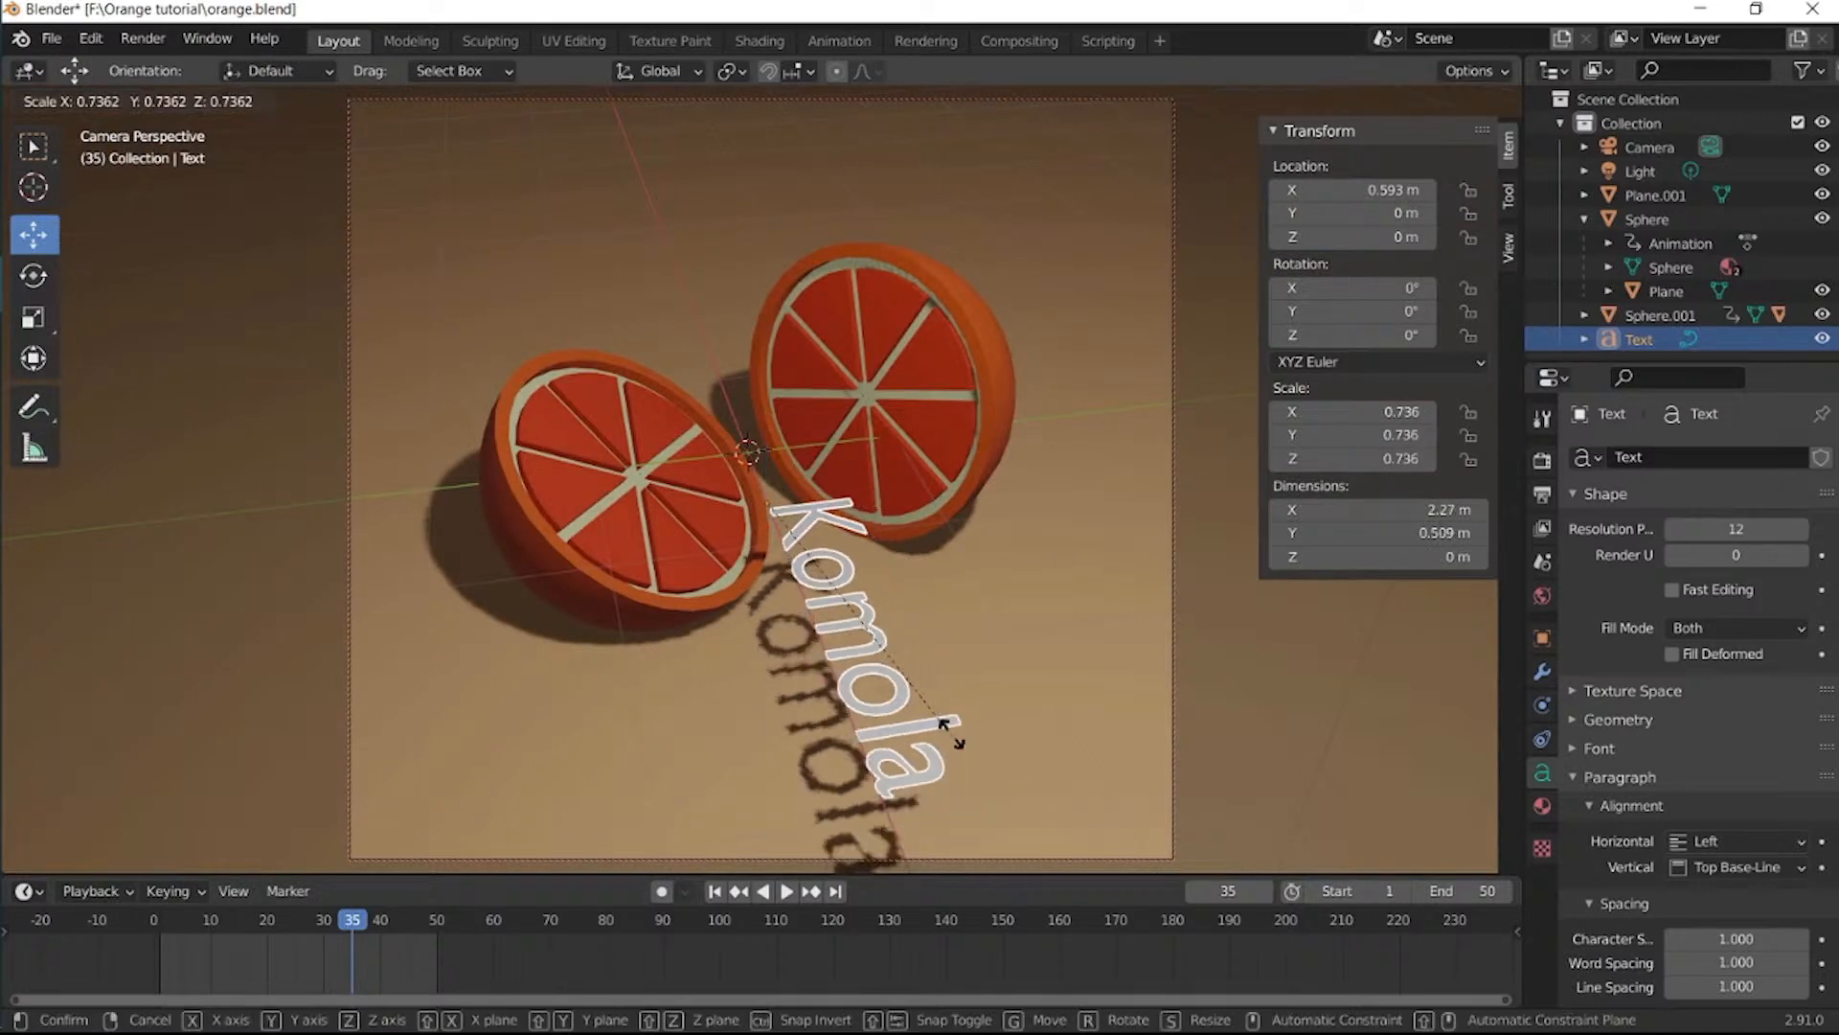
click(901, 650)
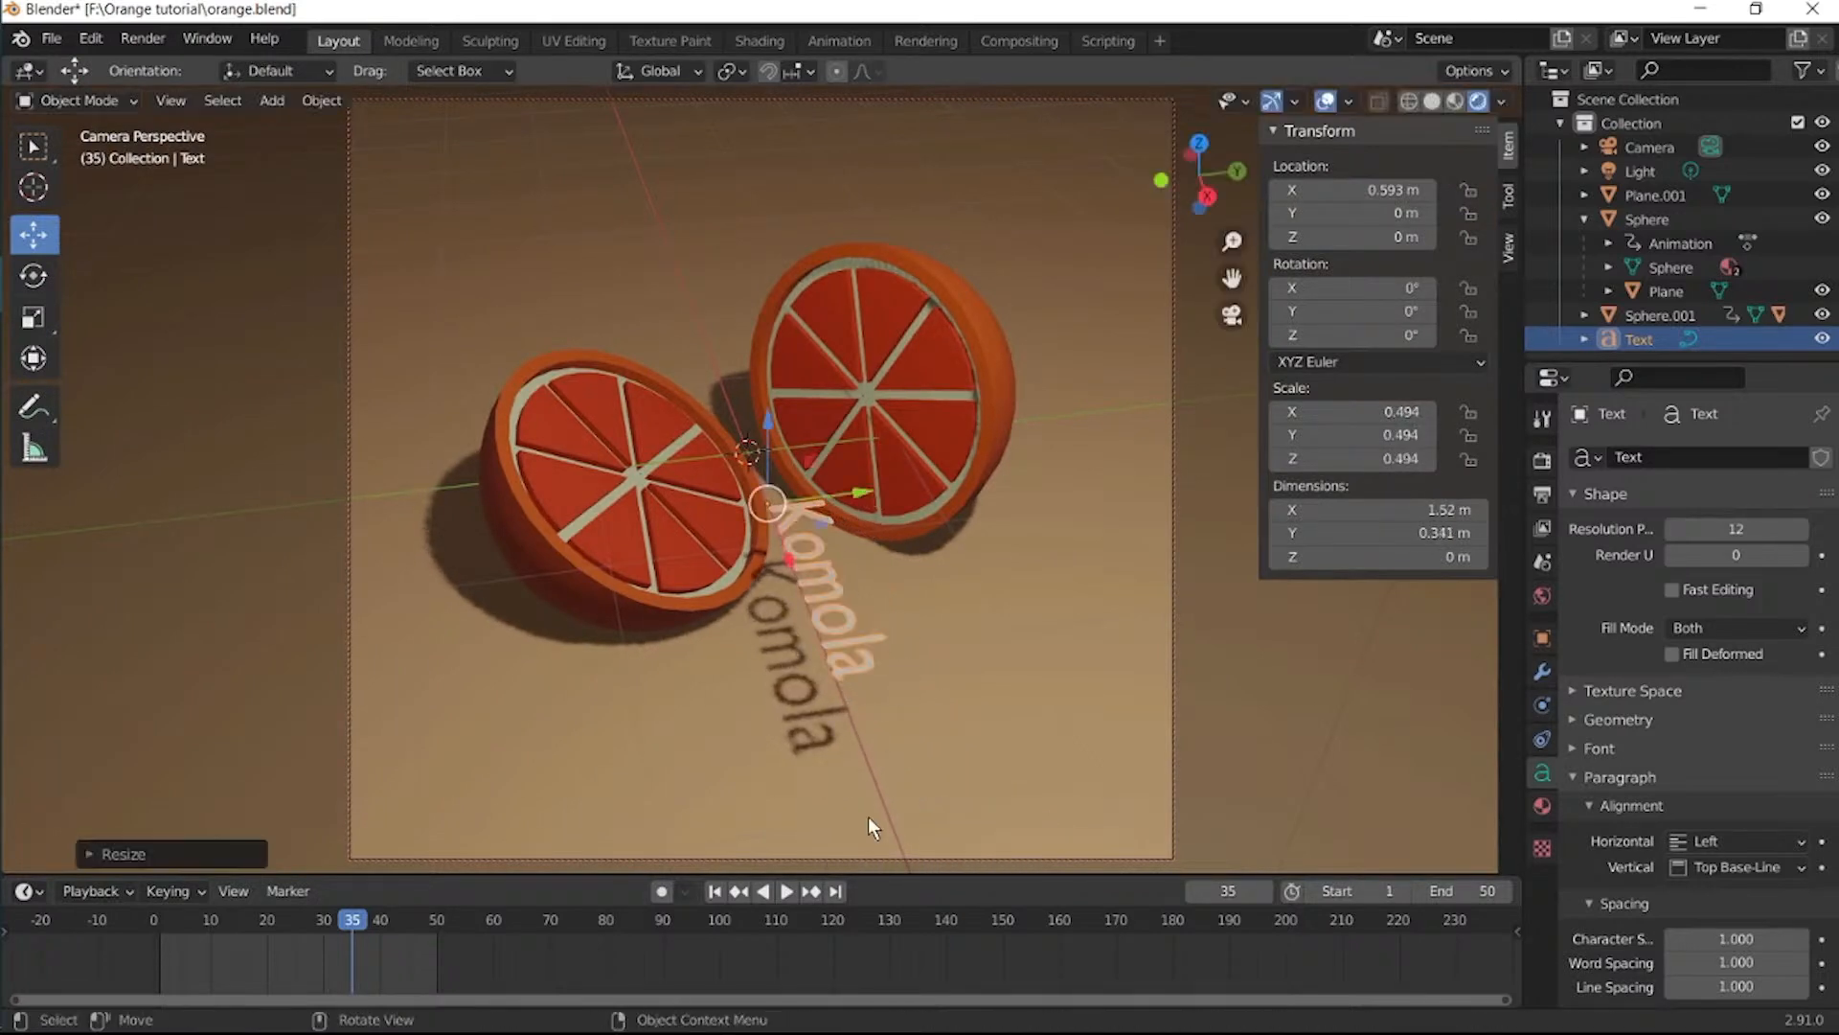
key(r)
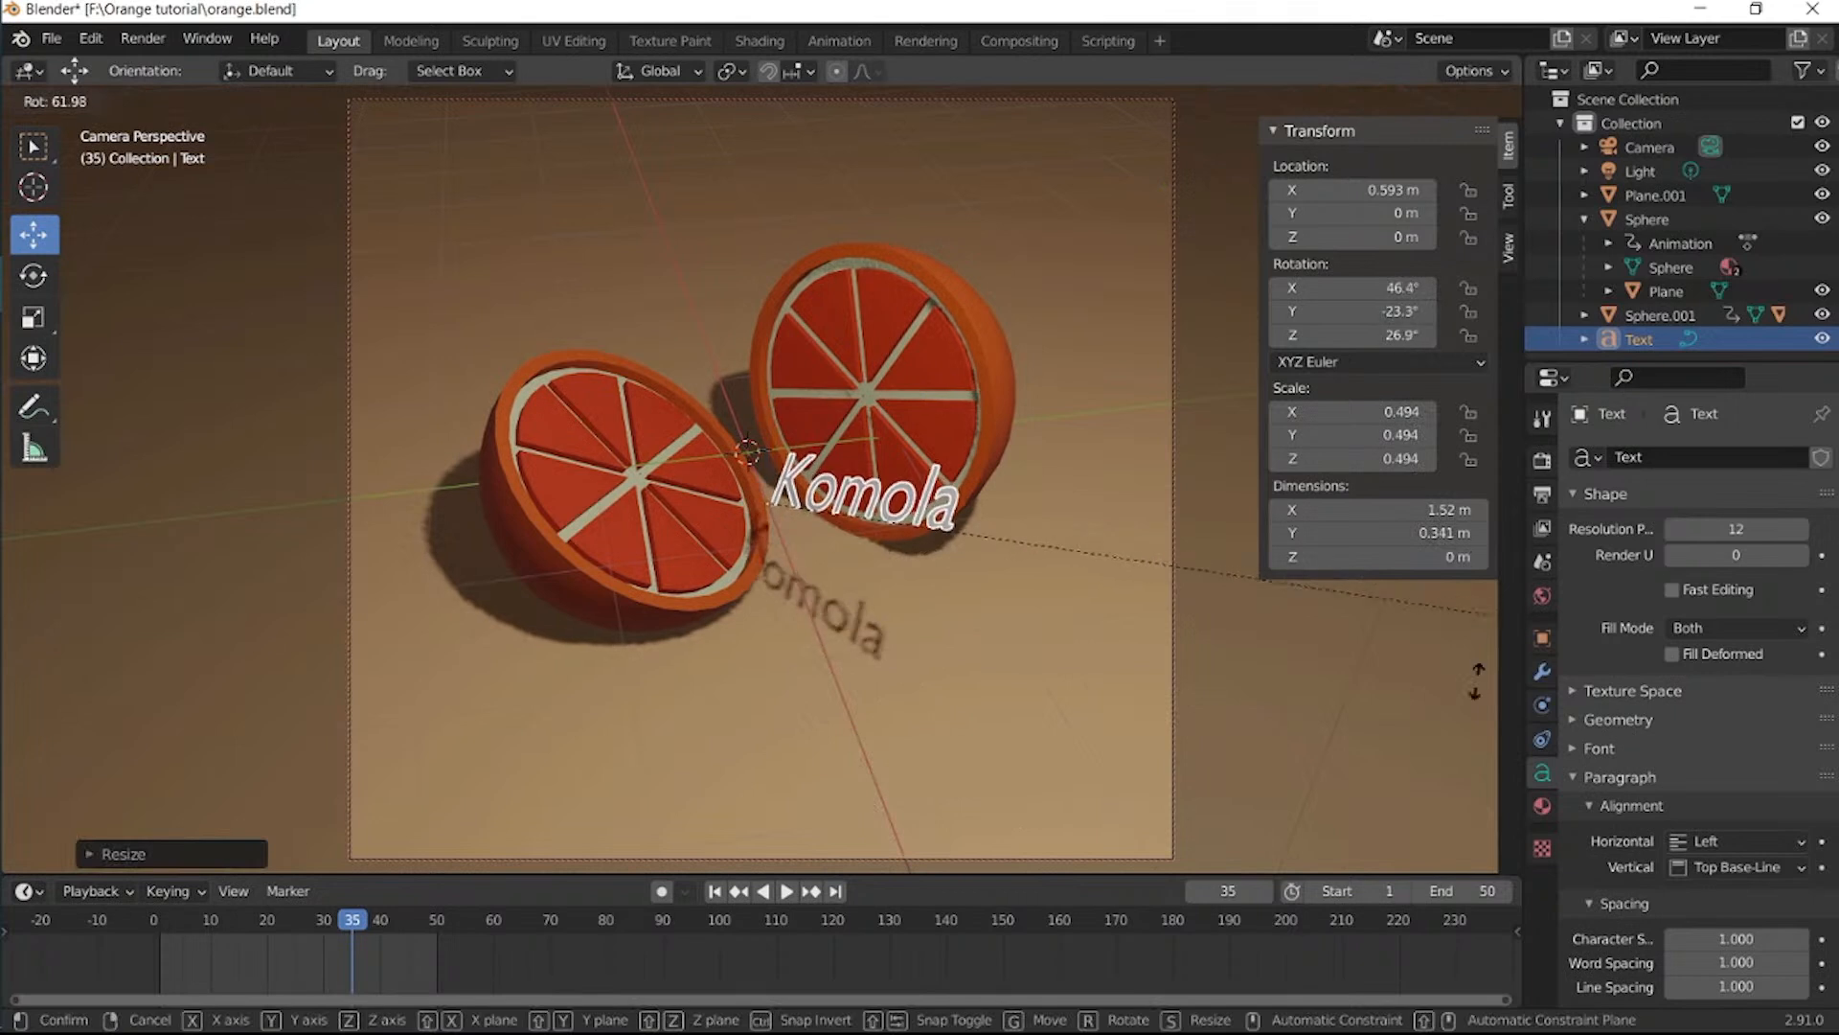
key(z)
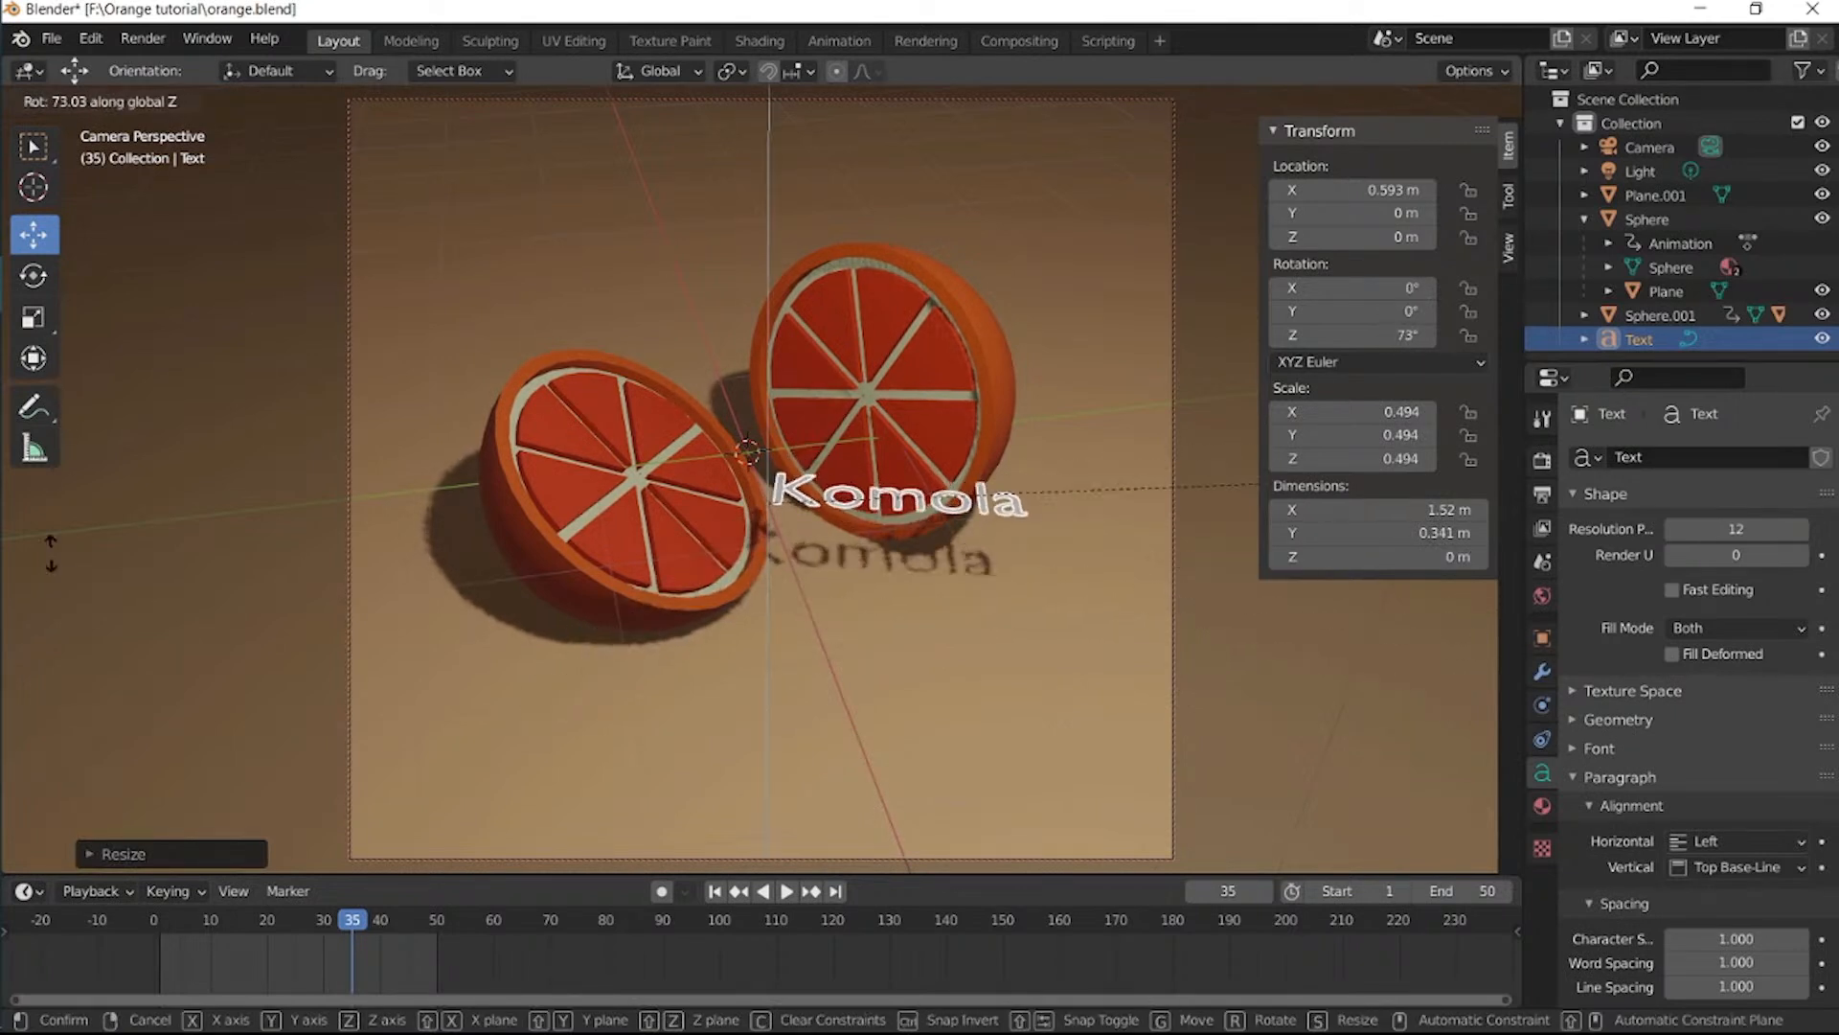
text(90)
key(Return)
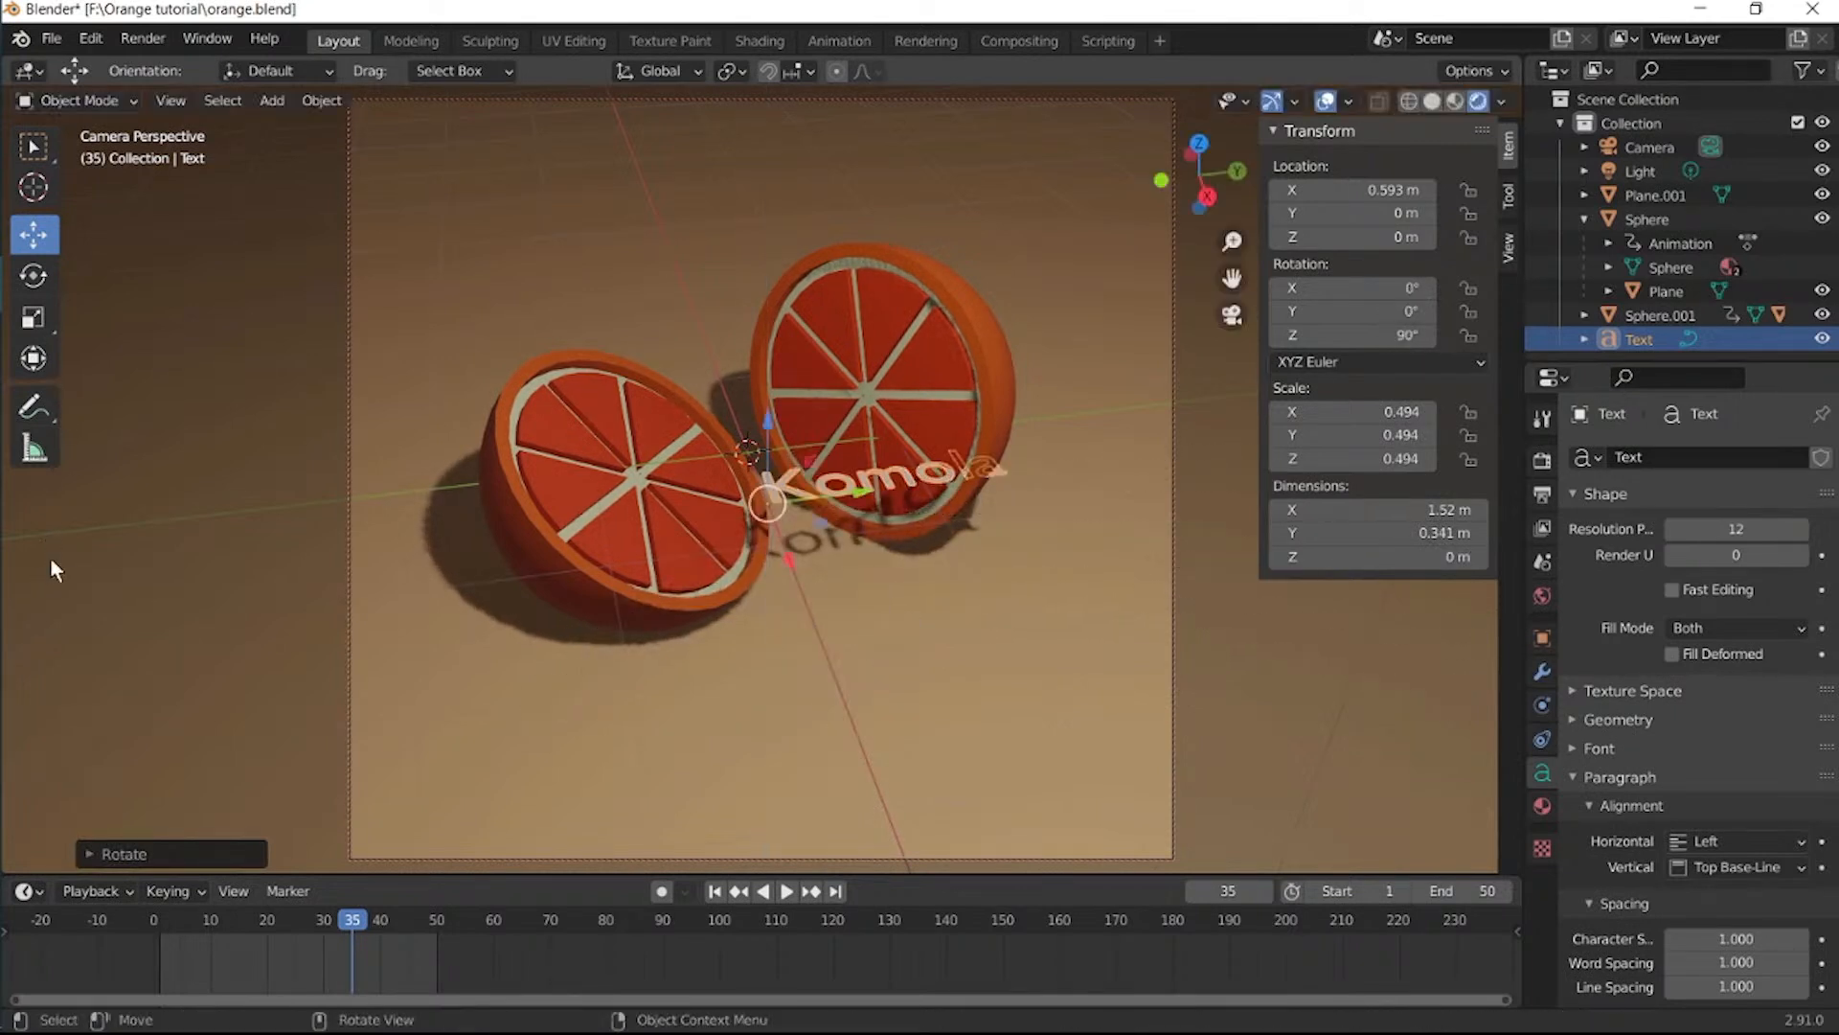
Move the text along X to about 2.19 m and lower it along Z to about -0.66 m, near the floor.
key(g)
key(x)
key(z)
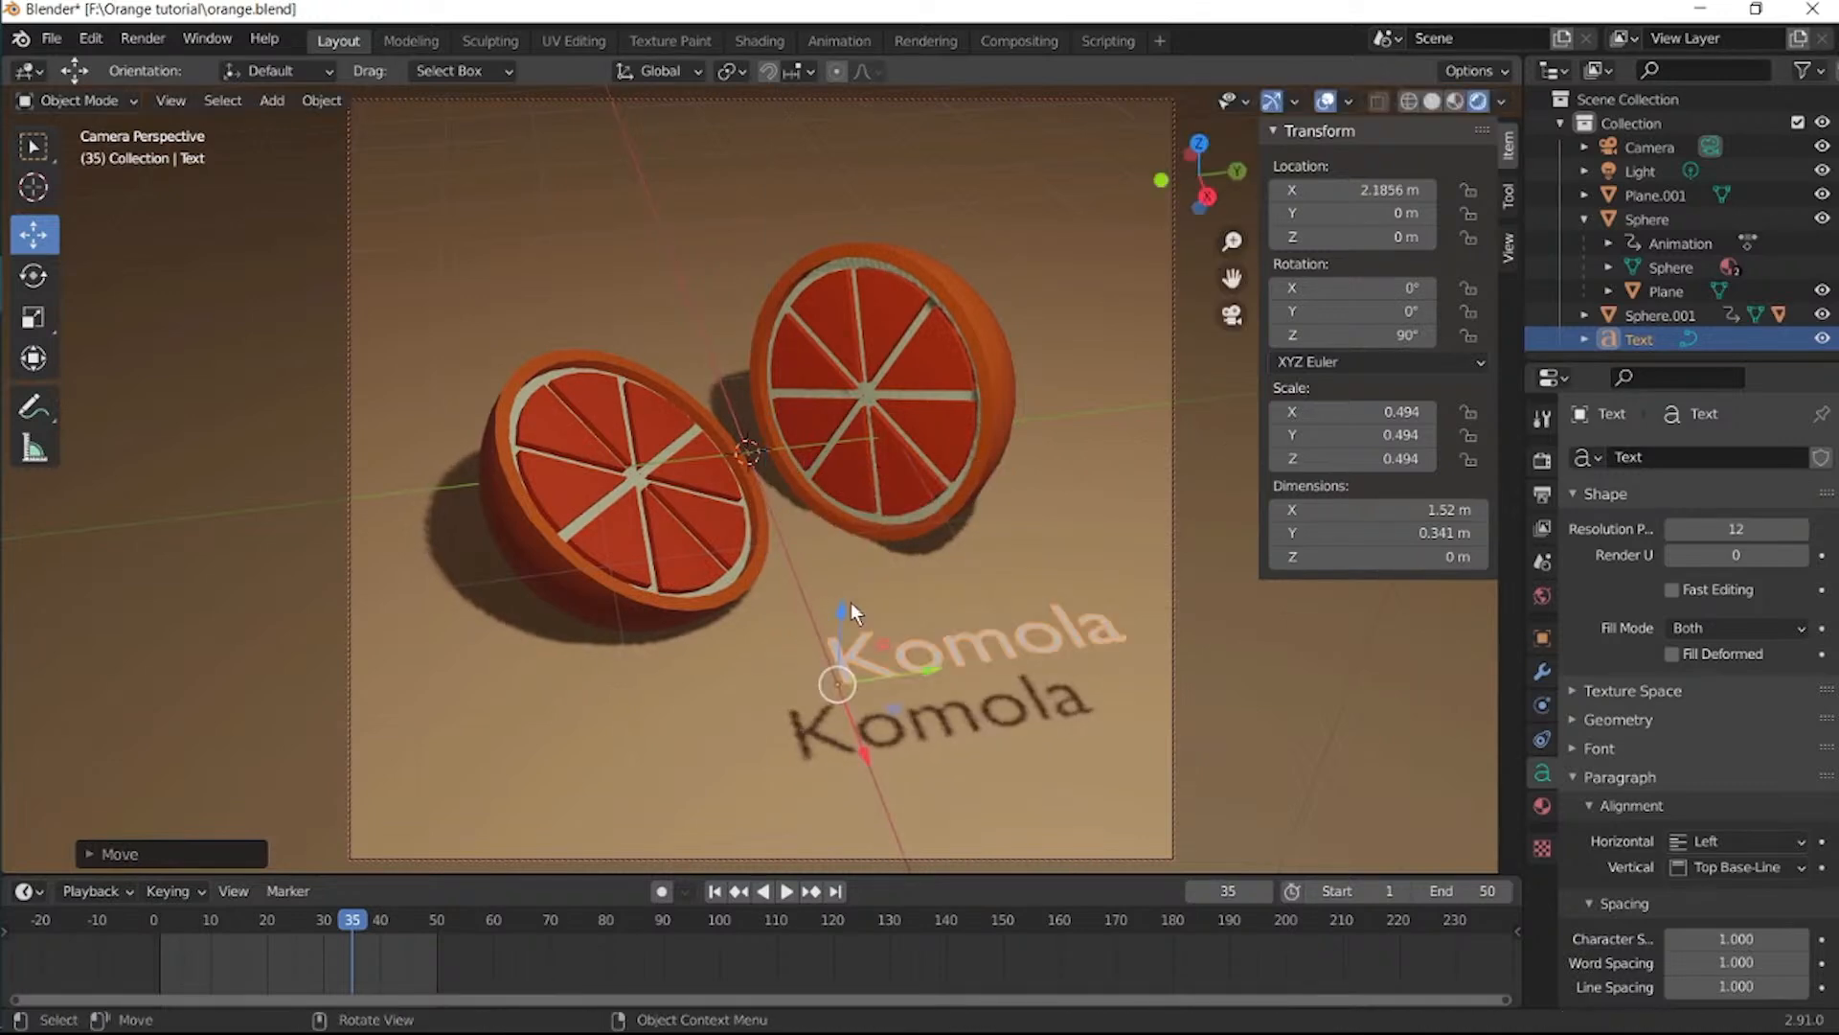
click(842, 728)
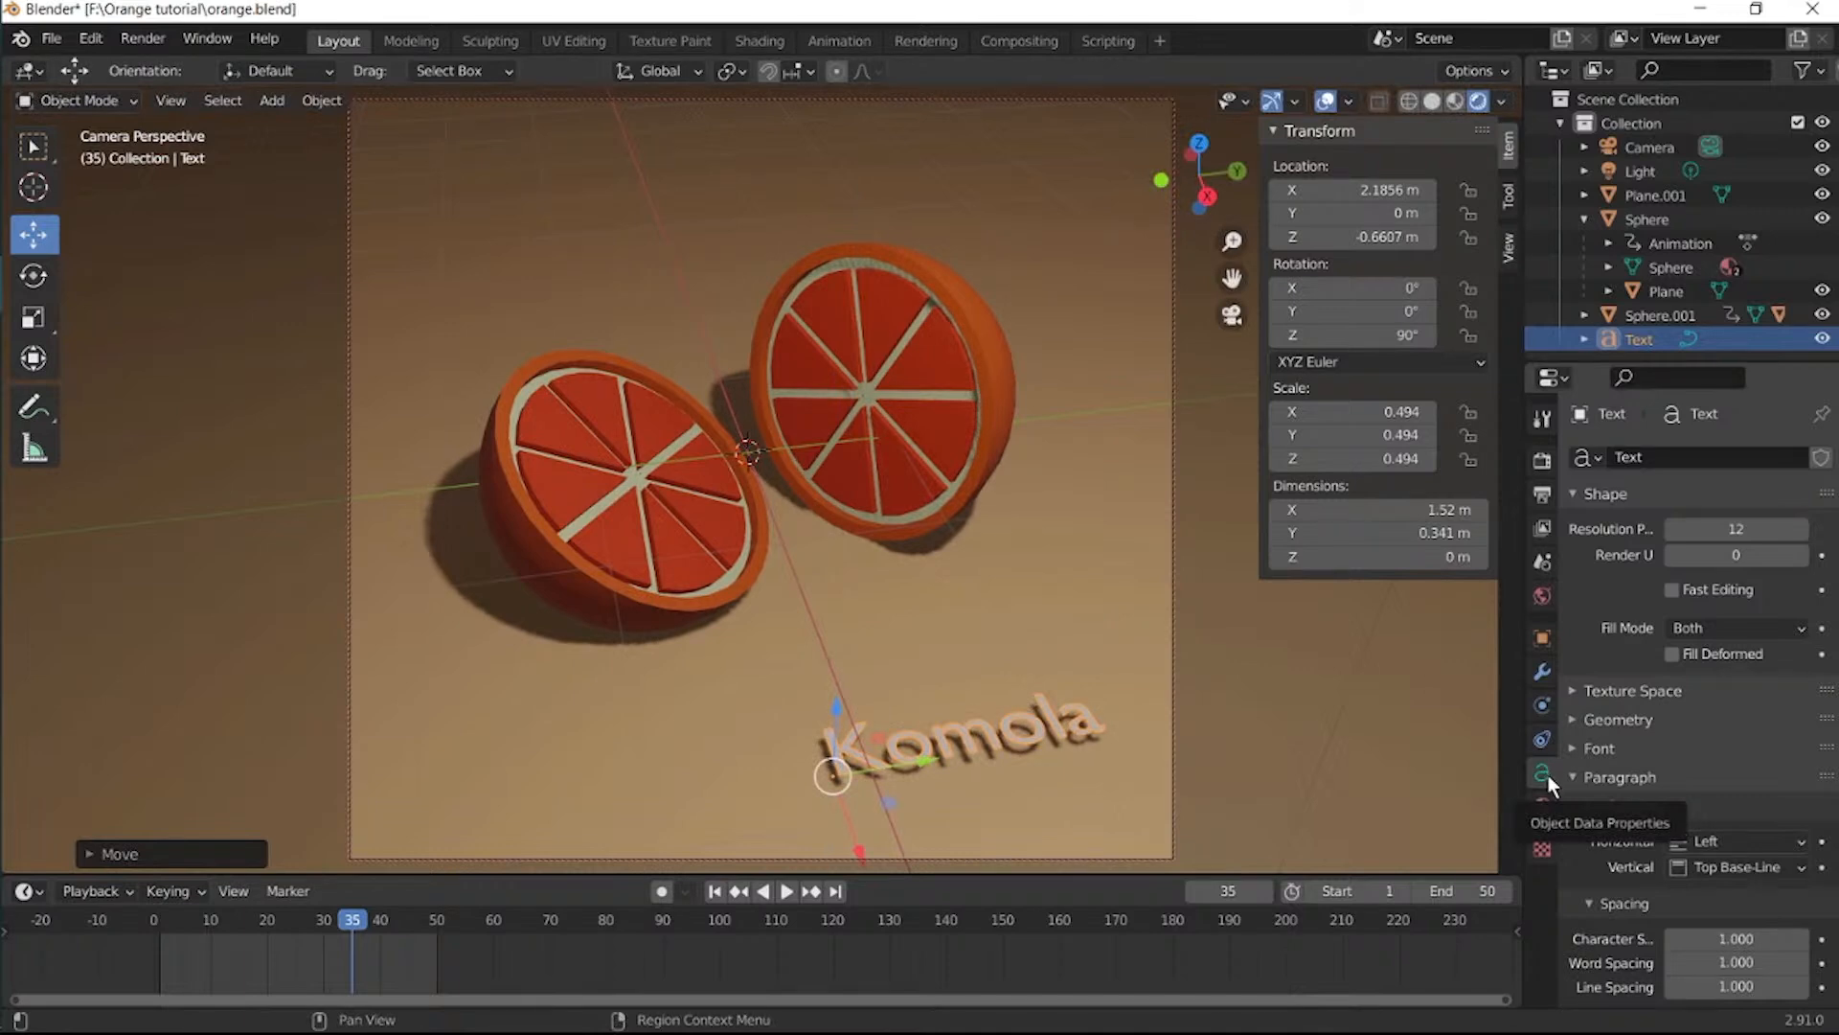
Give the text thickness by setting its geometry extrusion to 0.07 m.
click(1603, 720)
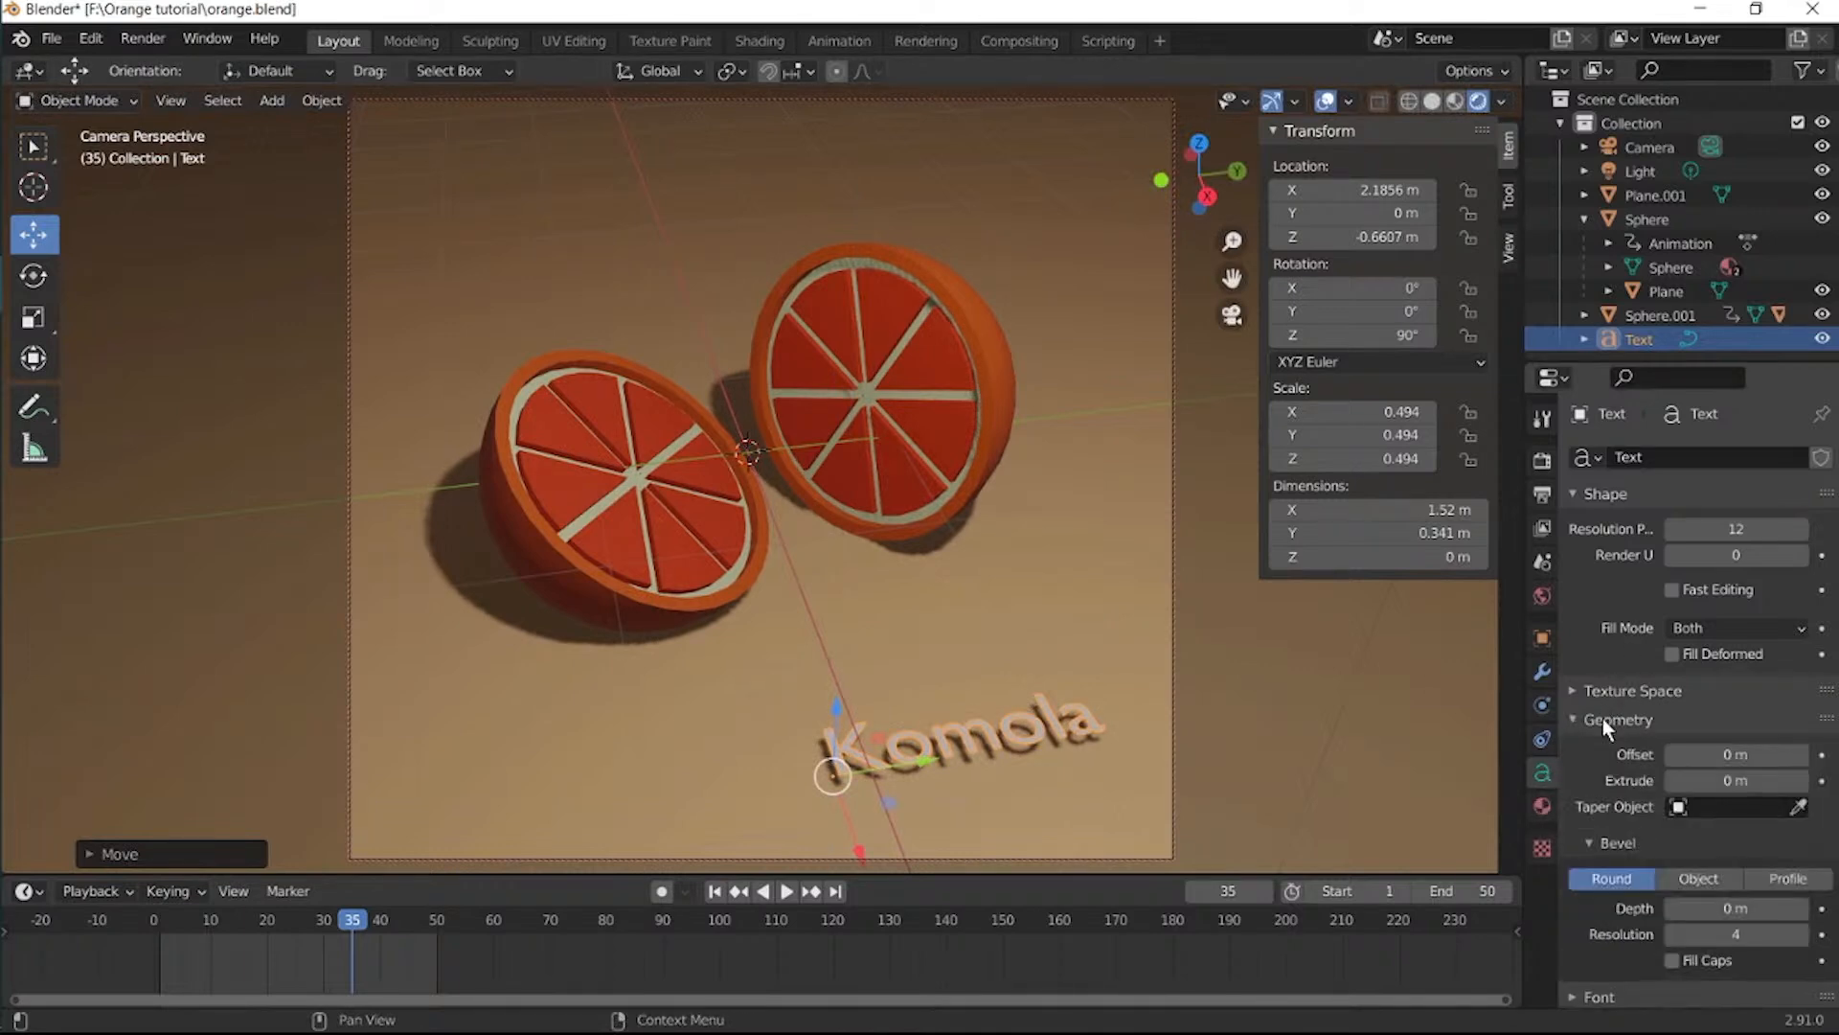
click(1802, 780)
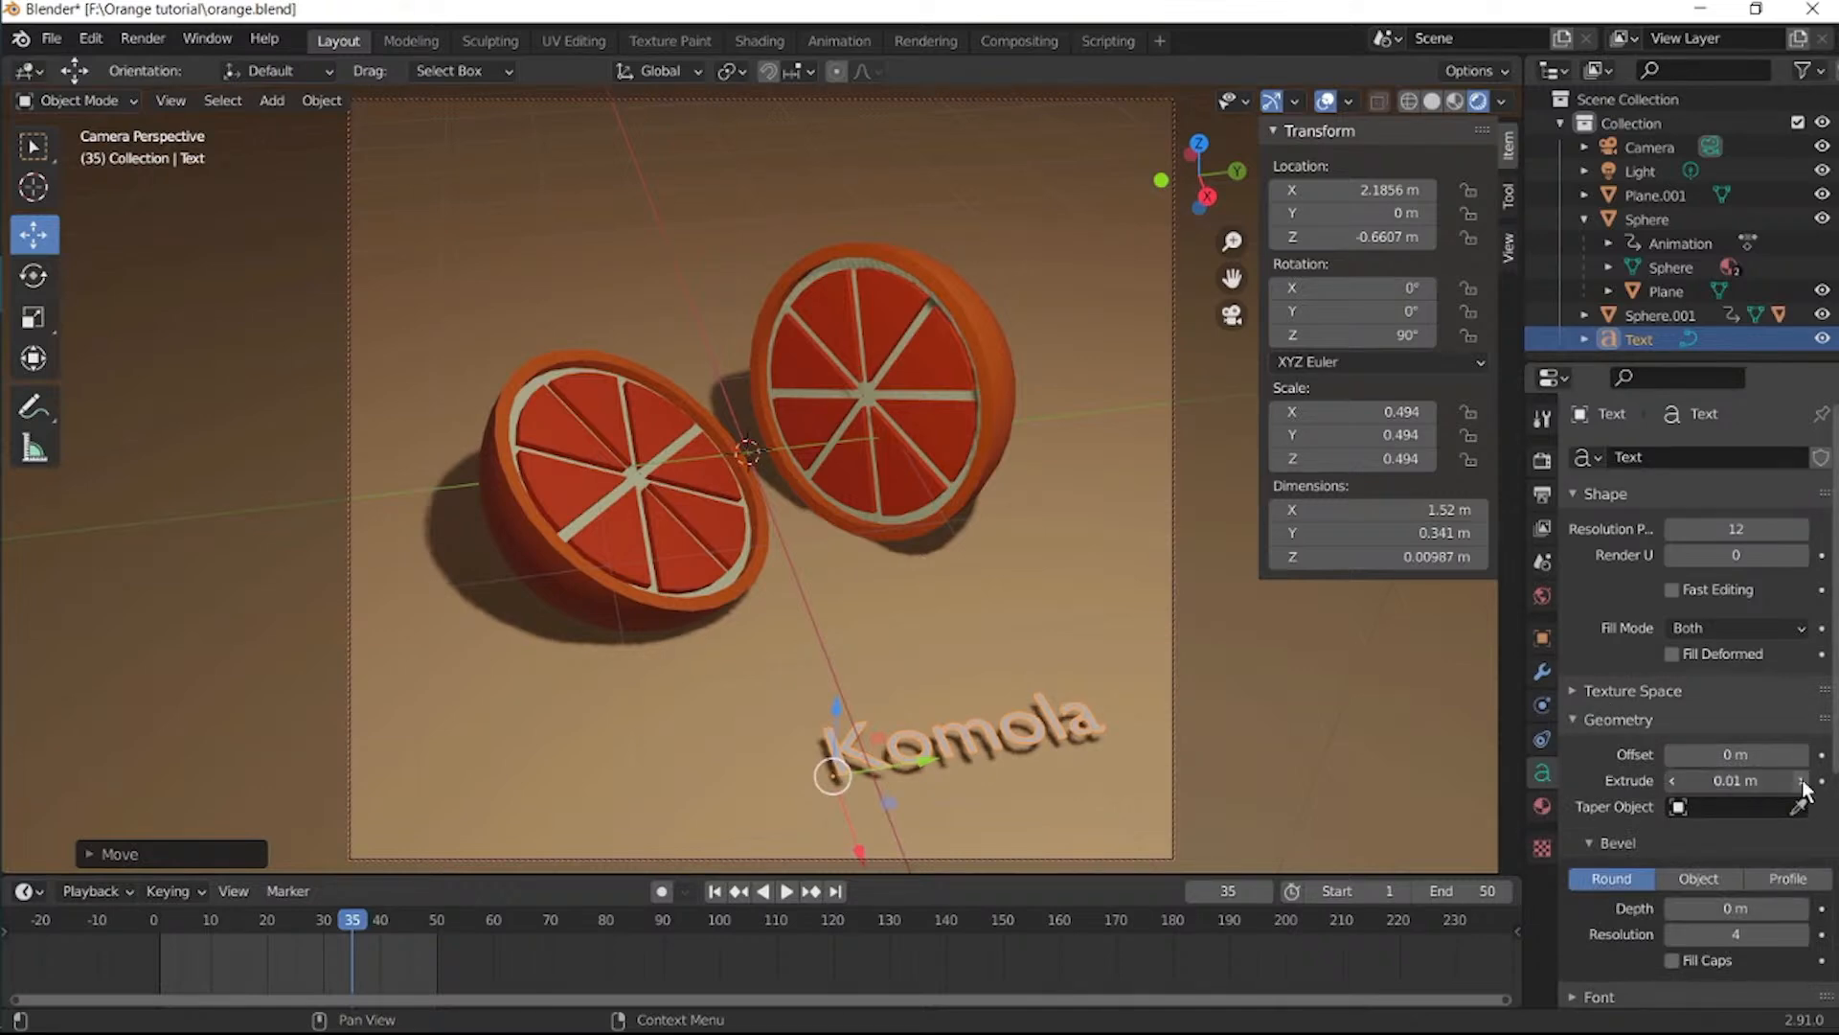
click(1802, 781)
click(1802, 781)
click(1802, 781)
click(1802, 781)
click(1802, 780)
click(1802, 781)
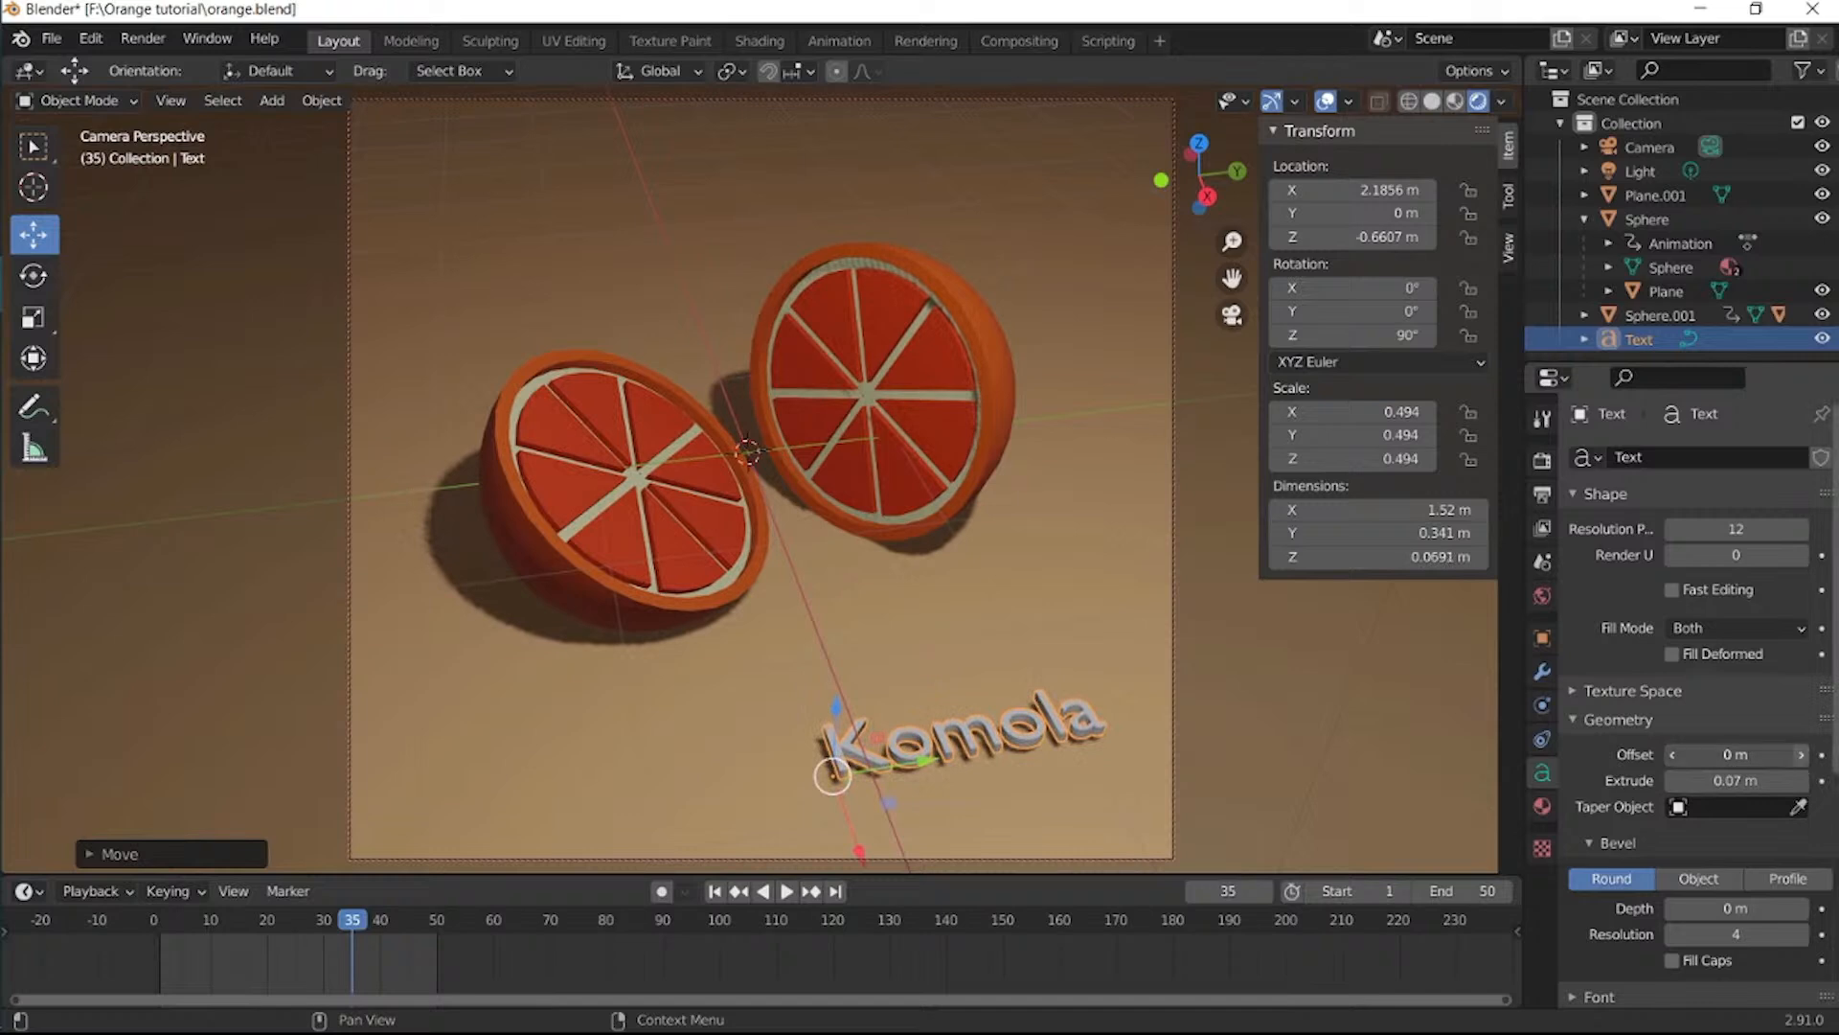
Set the text's geometry offset to 0.01 m, with a round bevel of depth 0.02 m and resolution 2.
click(1802, 755)
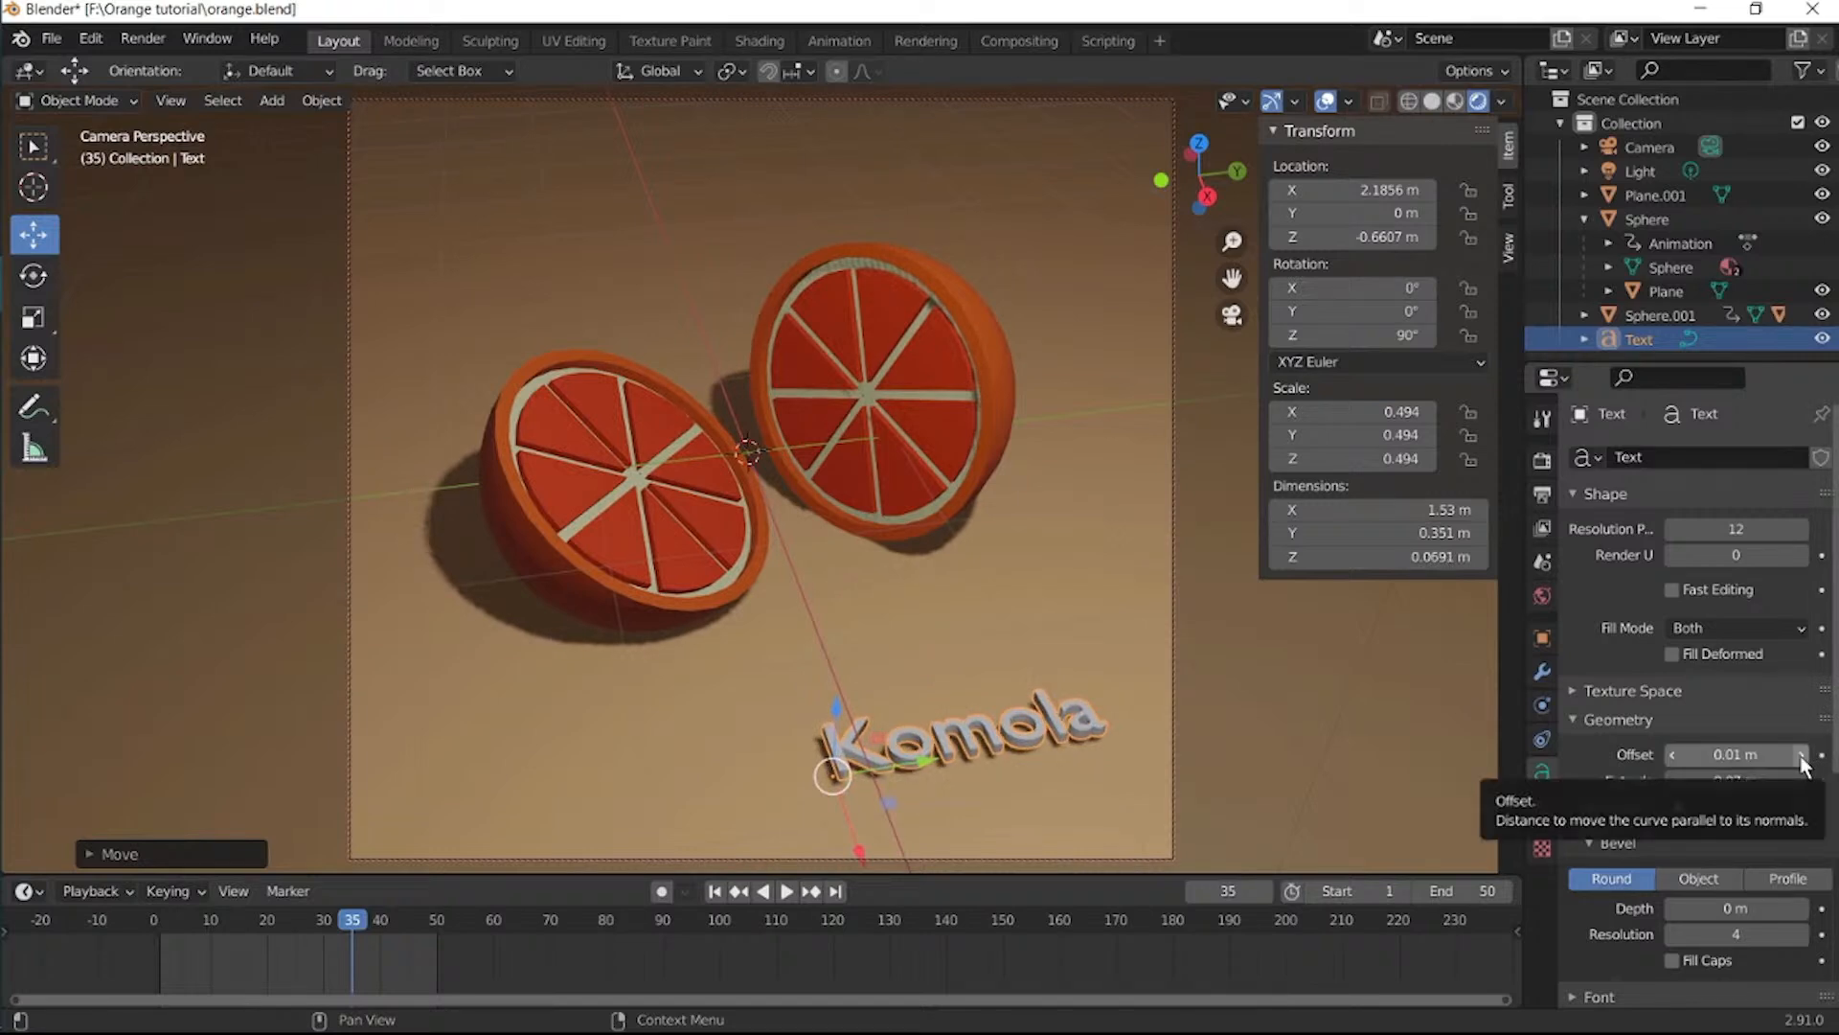
scroll(1659, 843, down, 2)
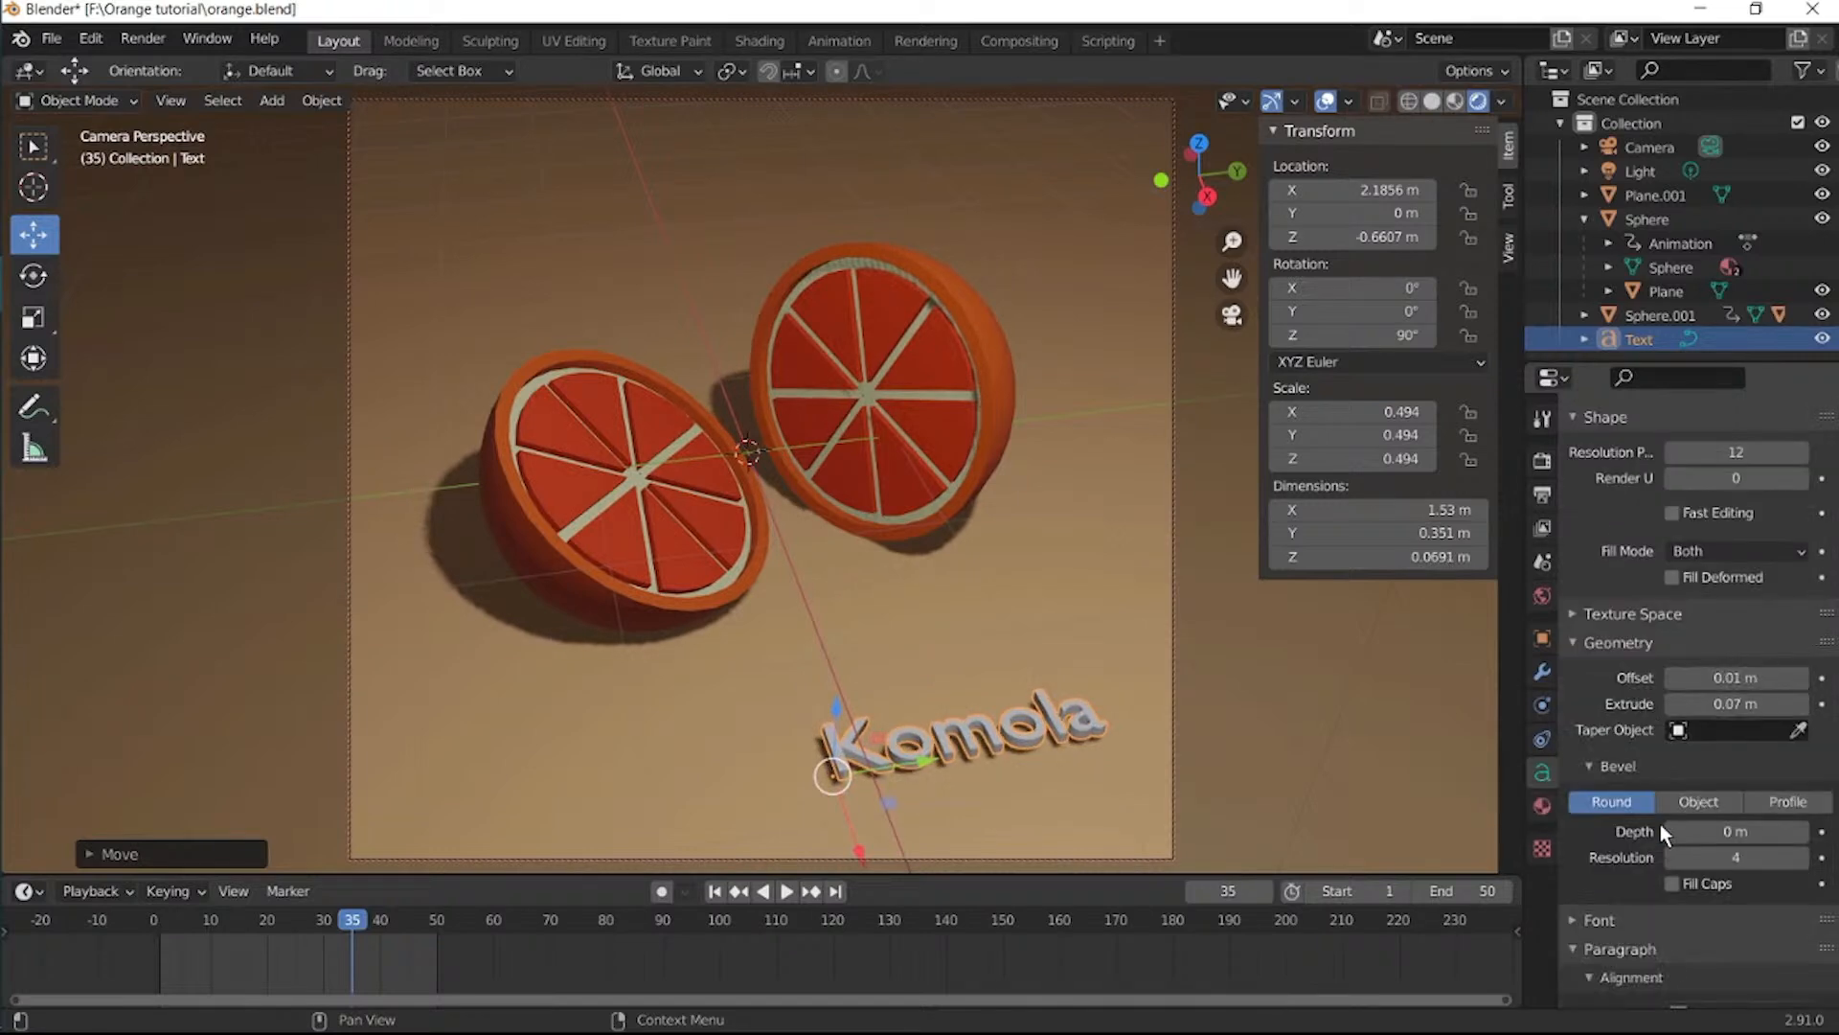
click(1801, 831)
click(1801, 832)
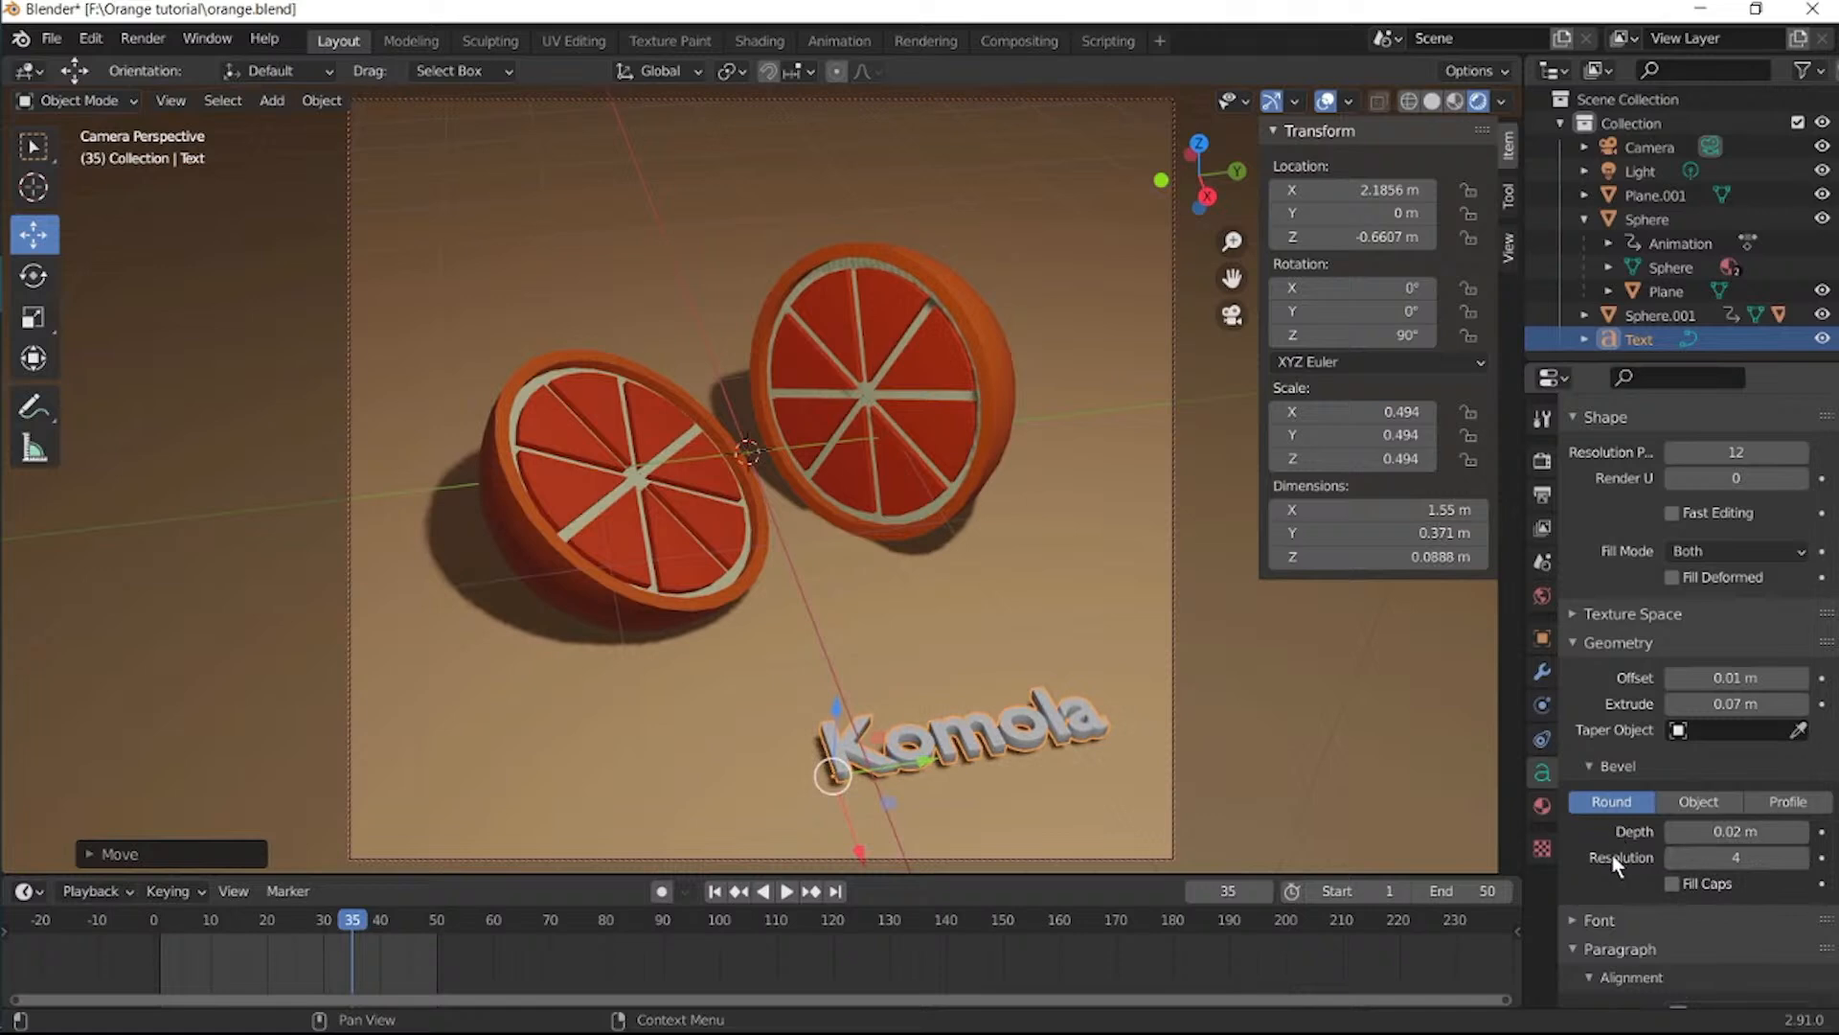
click(1675, 857)
click(1675, 858)
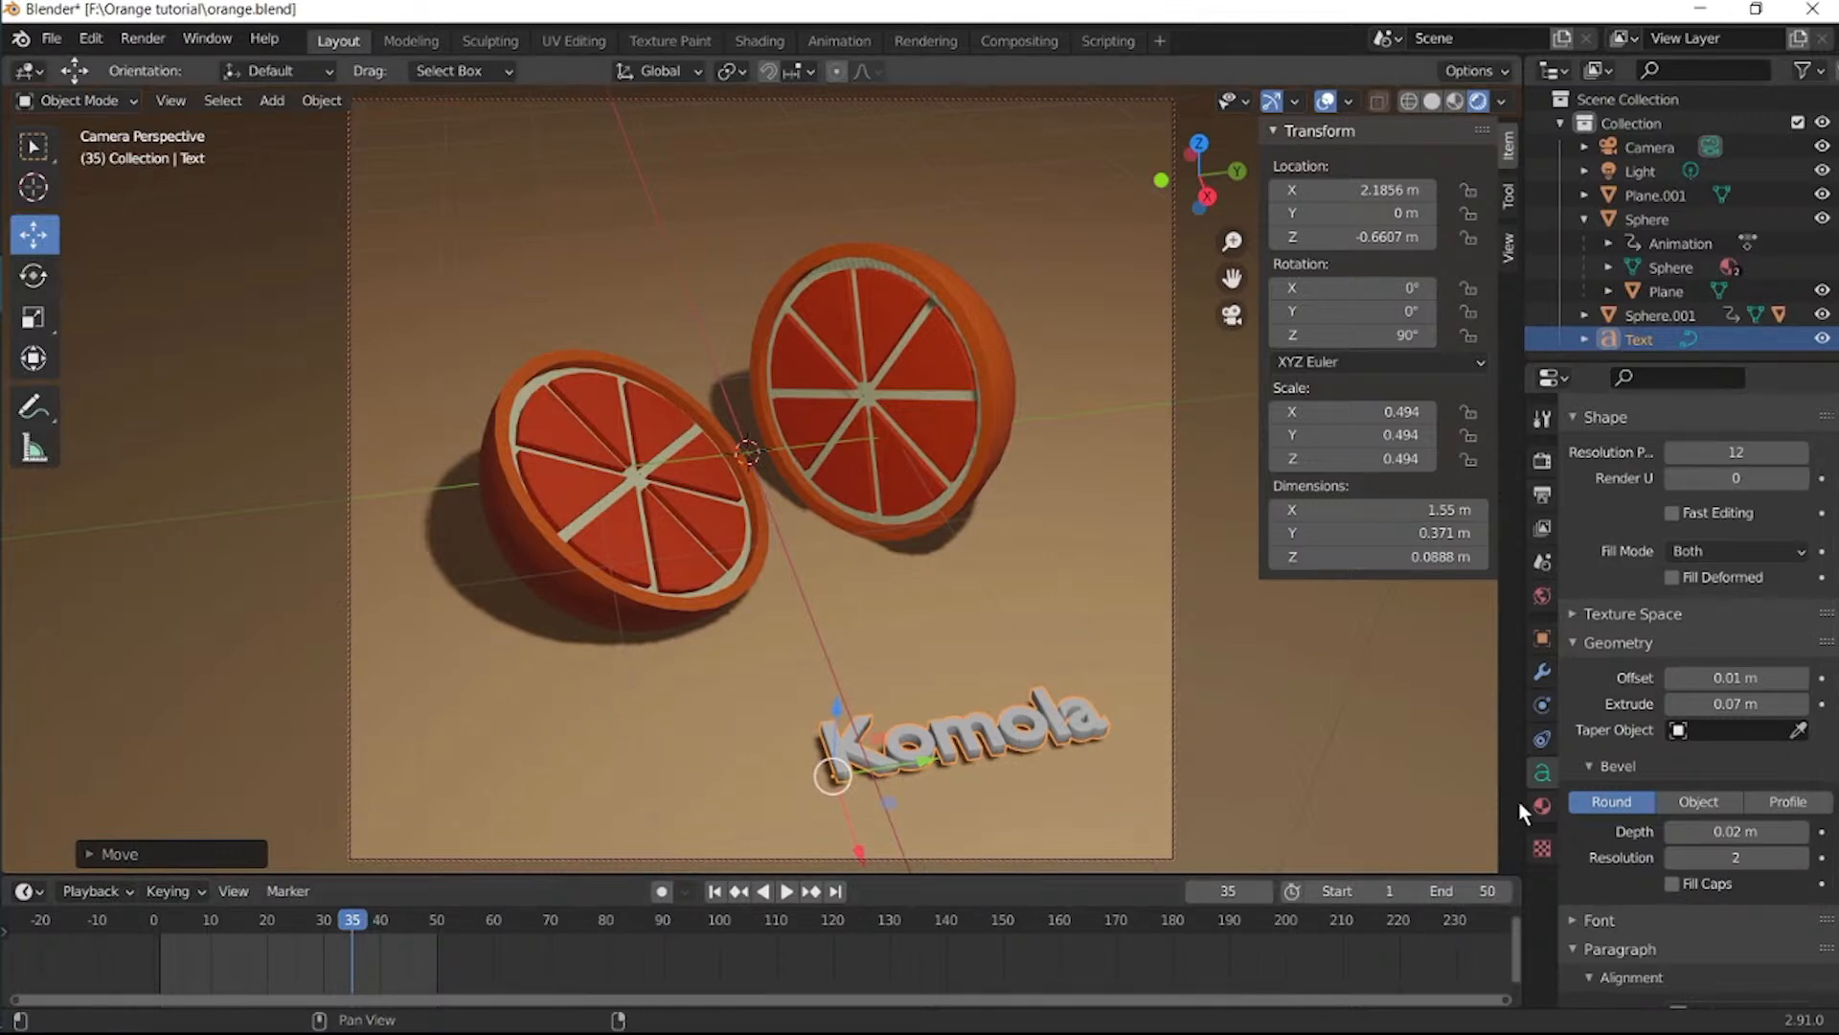
Add a new material to the text with an orange base color of hue 0.053, saturation 1.000 and value 0.906.
click(1544, 803)
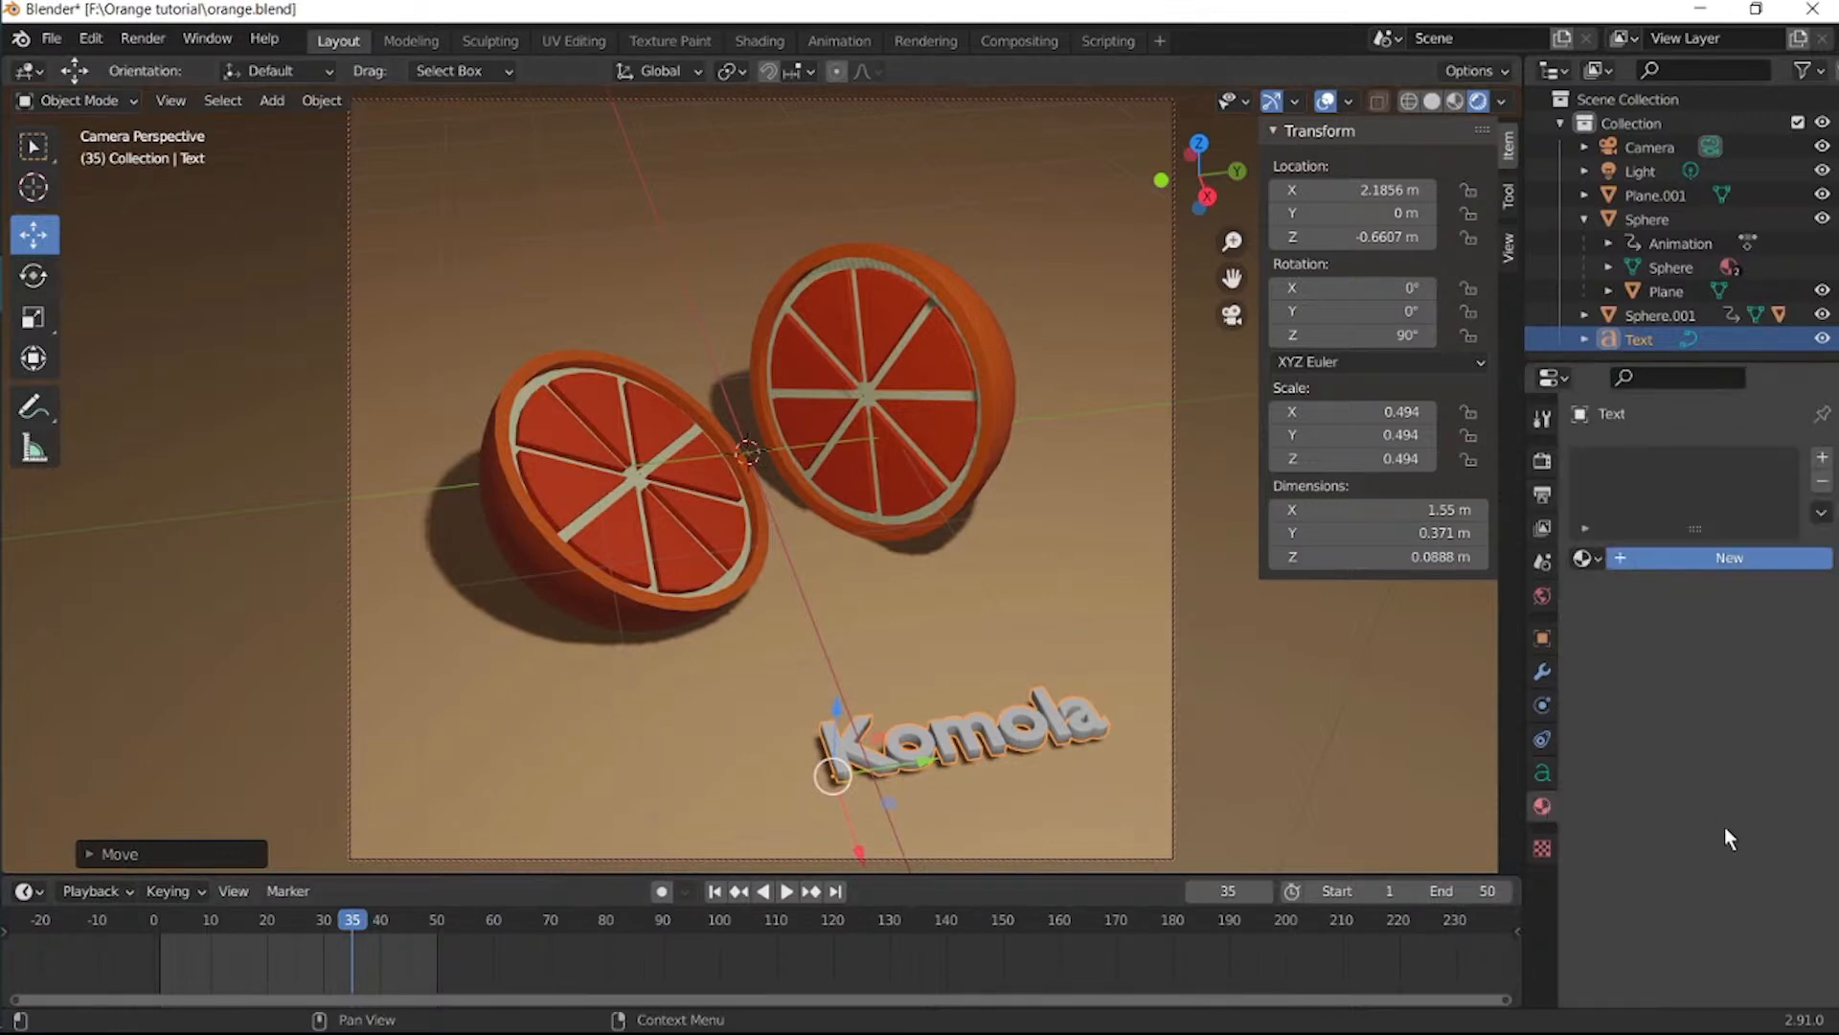
click(1724, 558)
click(1749, 806)
drag(1694, 554, 1652, 629)
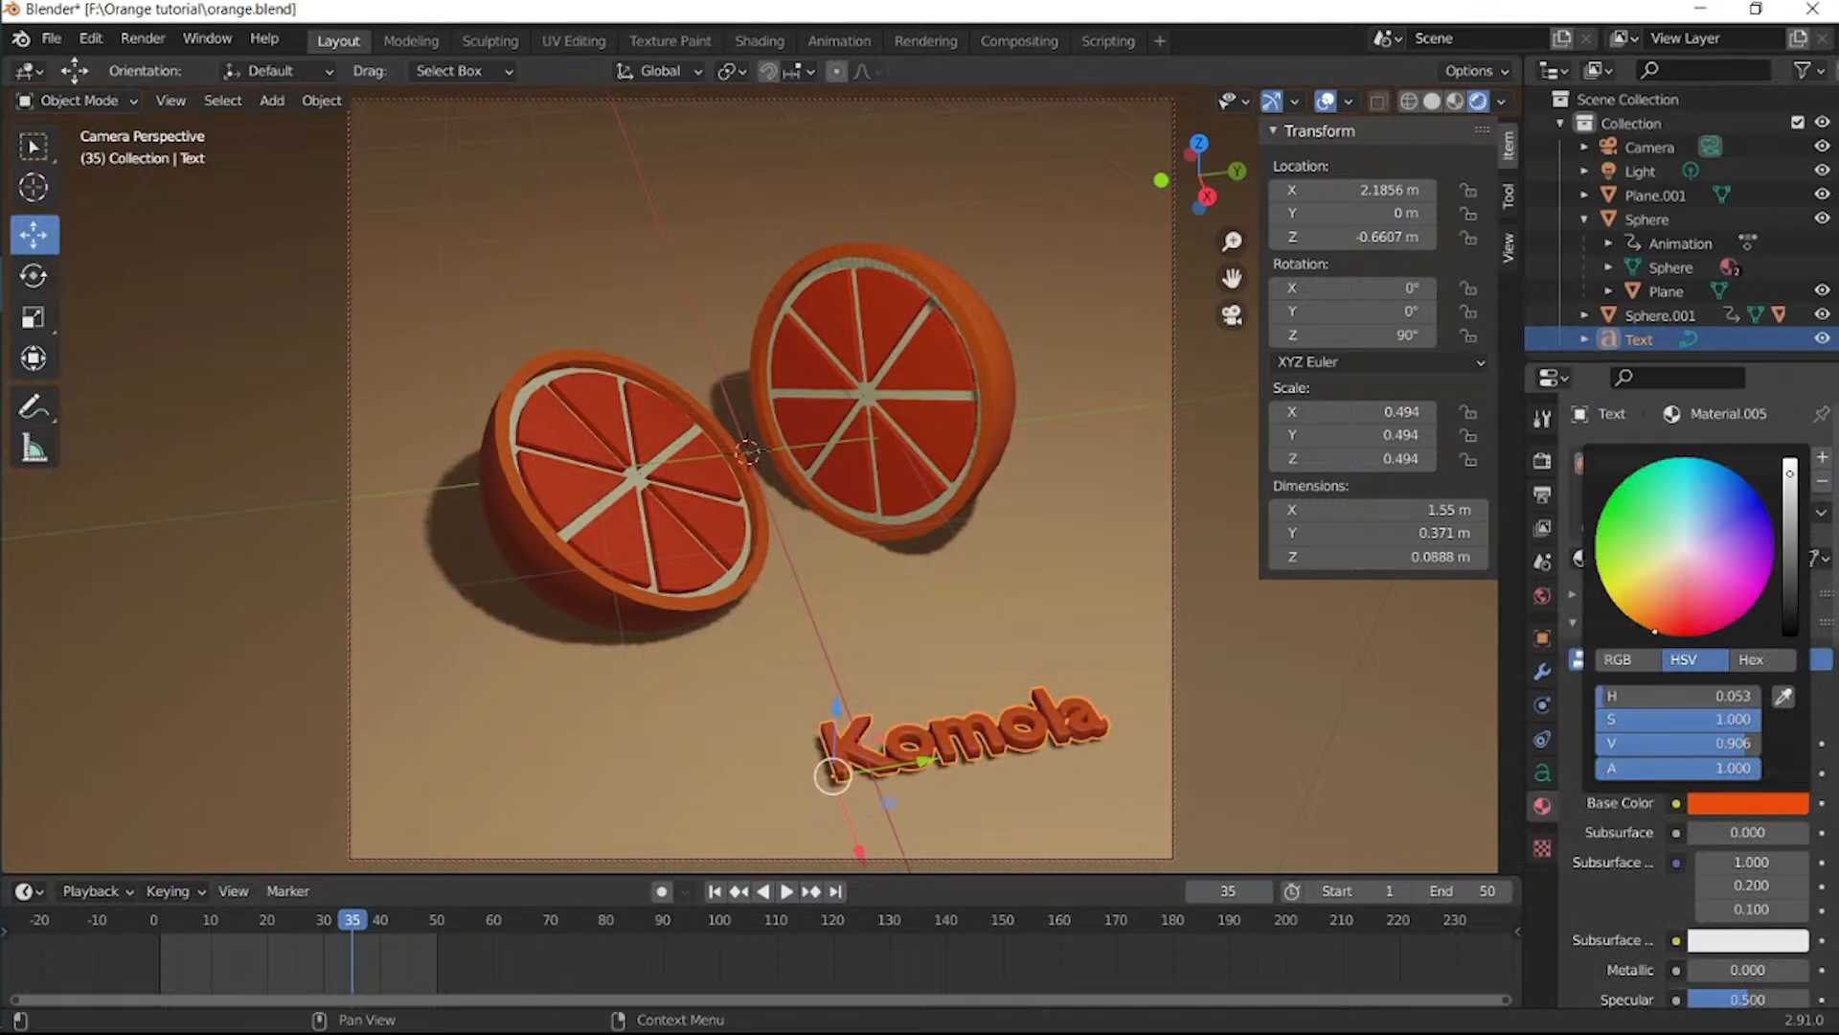
Shift the text to X about 2.17 m, lower it to Z about -0.967 m at frame 30, and keyframe its location.
drag(833, 774, 830, 707)
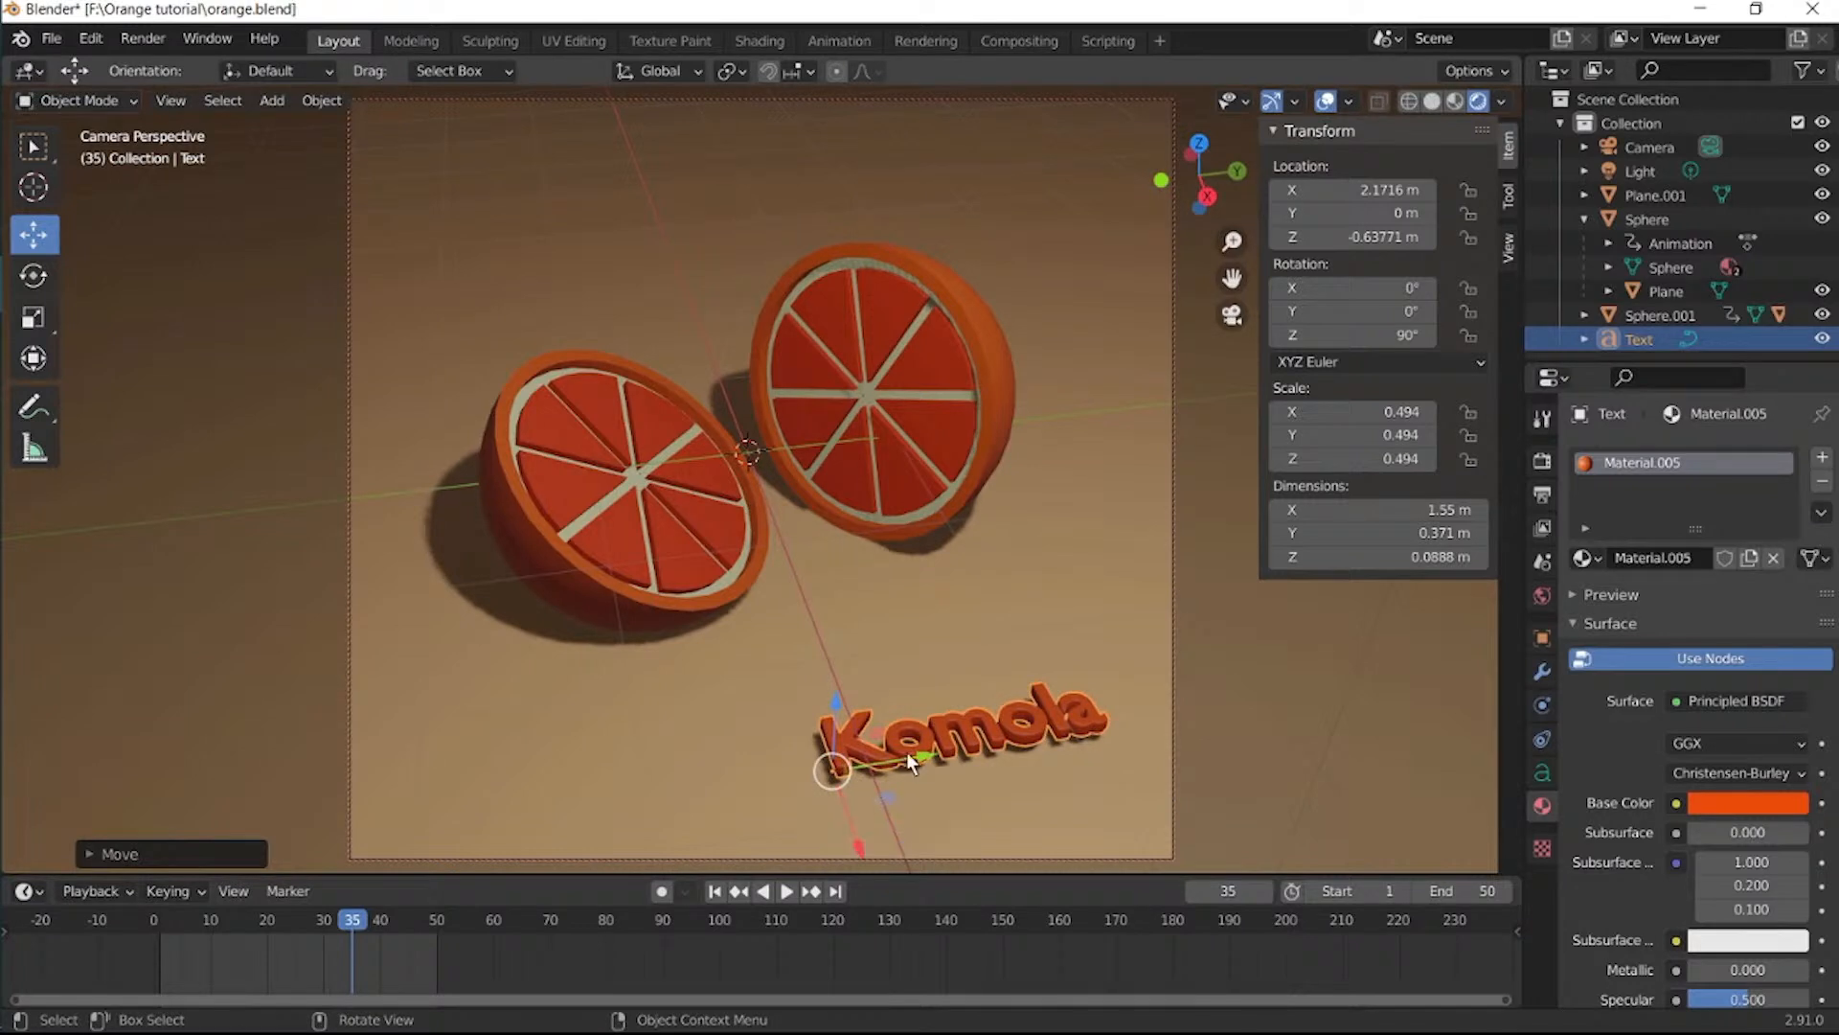
drag(351, 931, 324, 951)
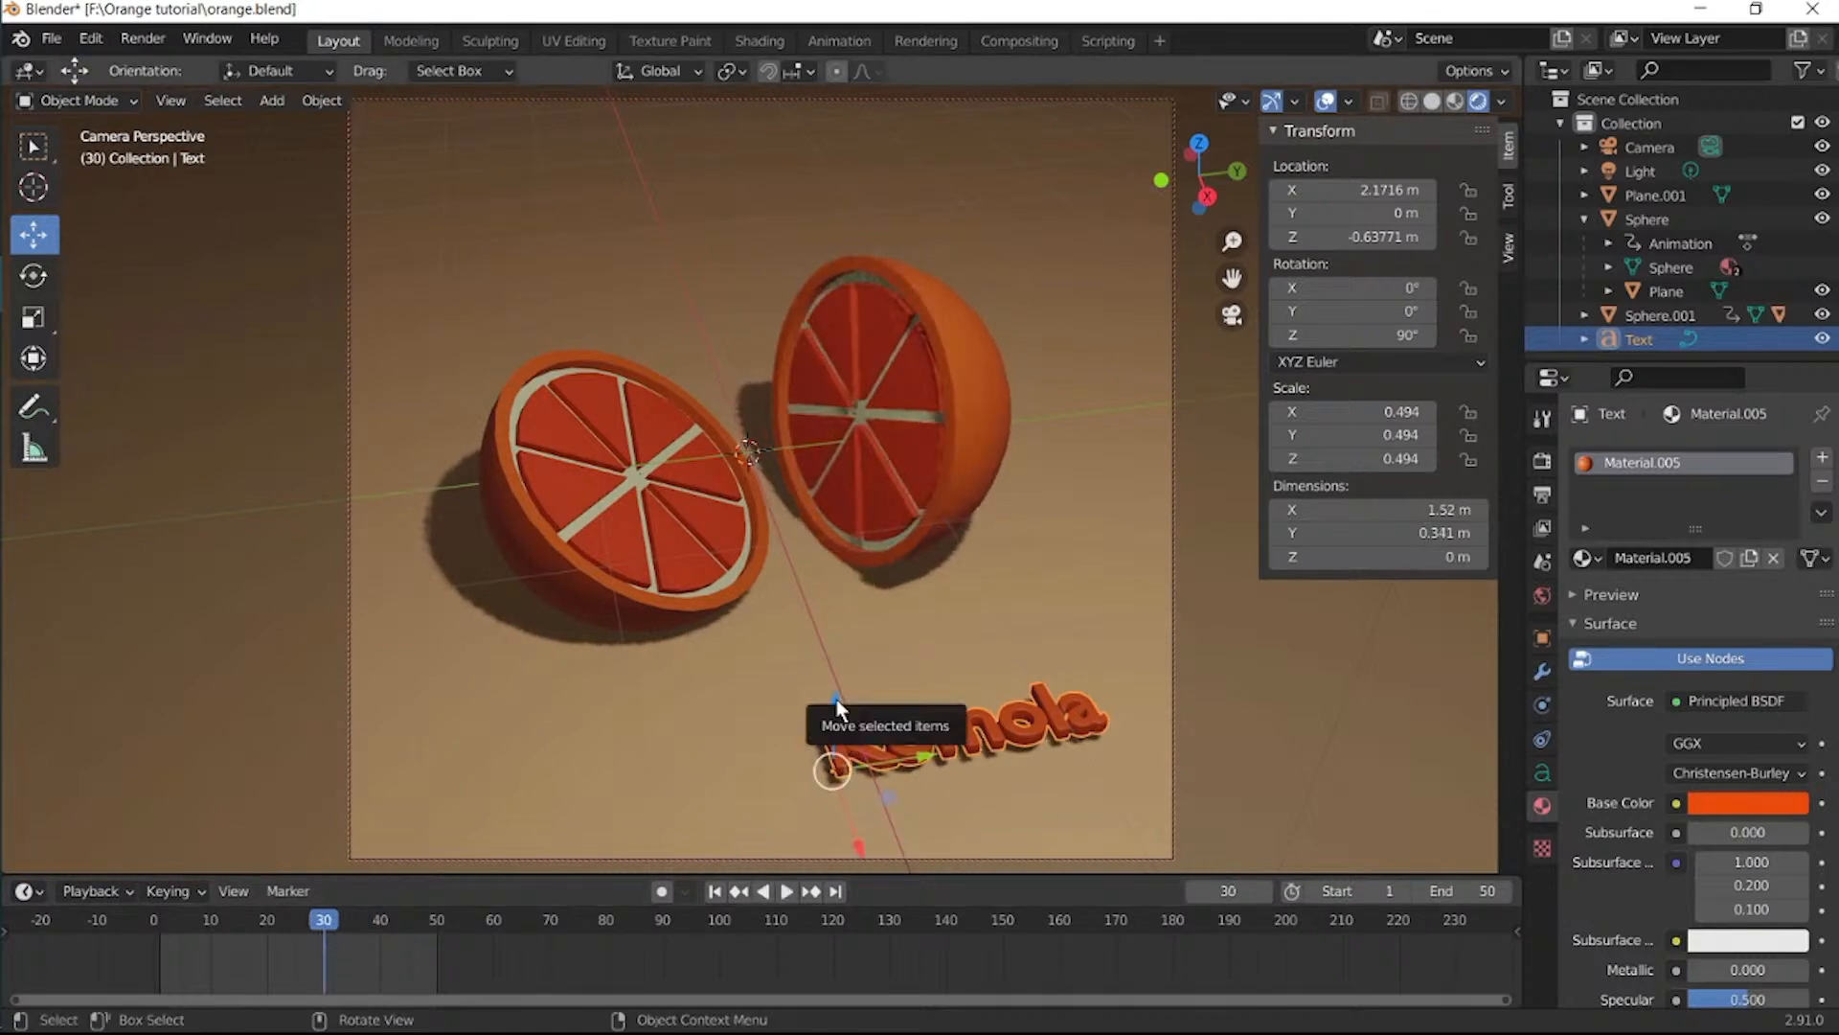
drag(831, 704, 848, 747)
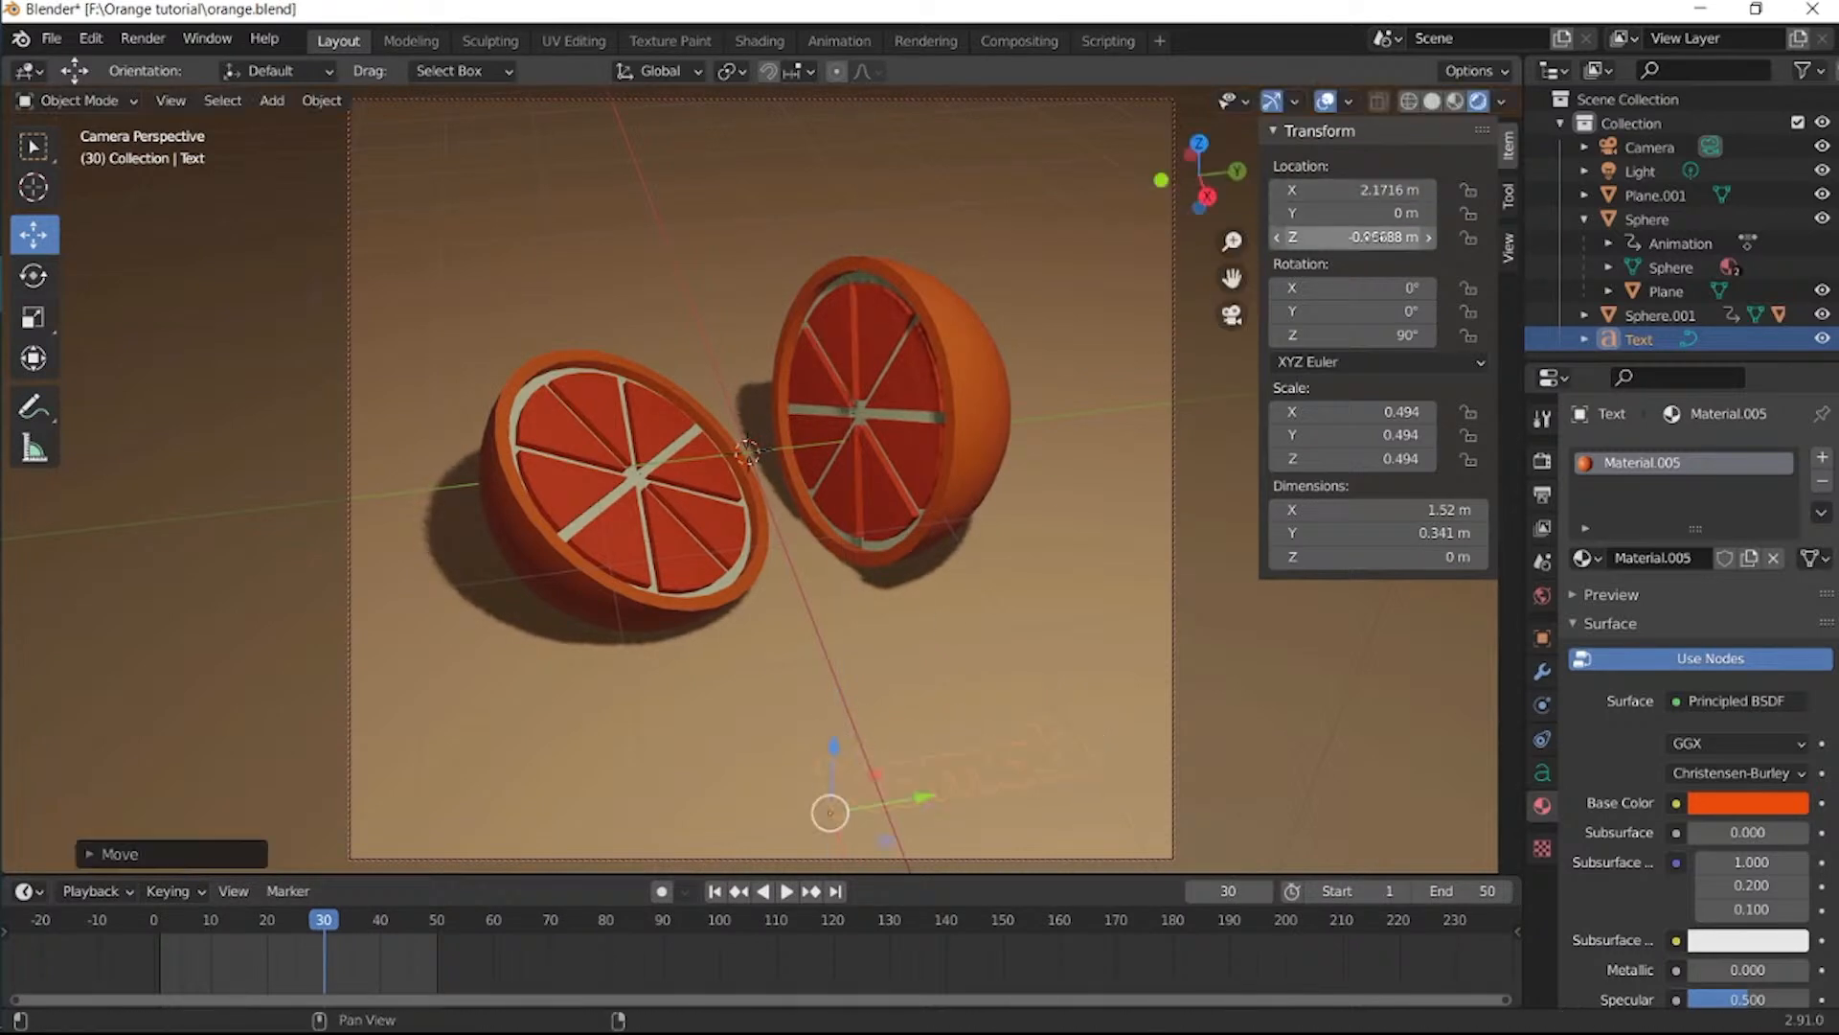
key(i)
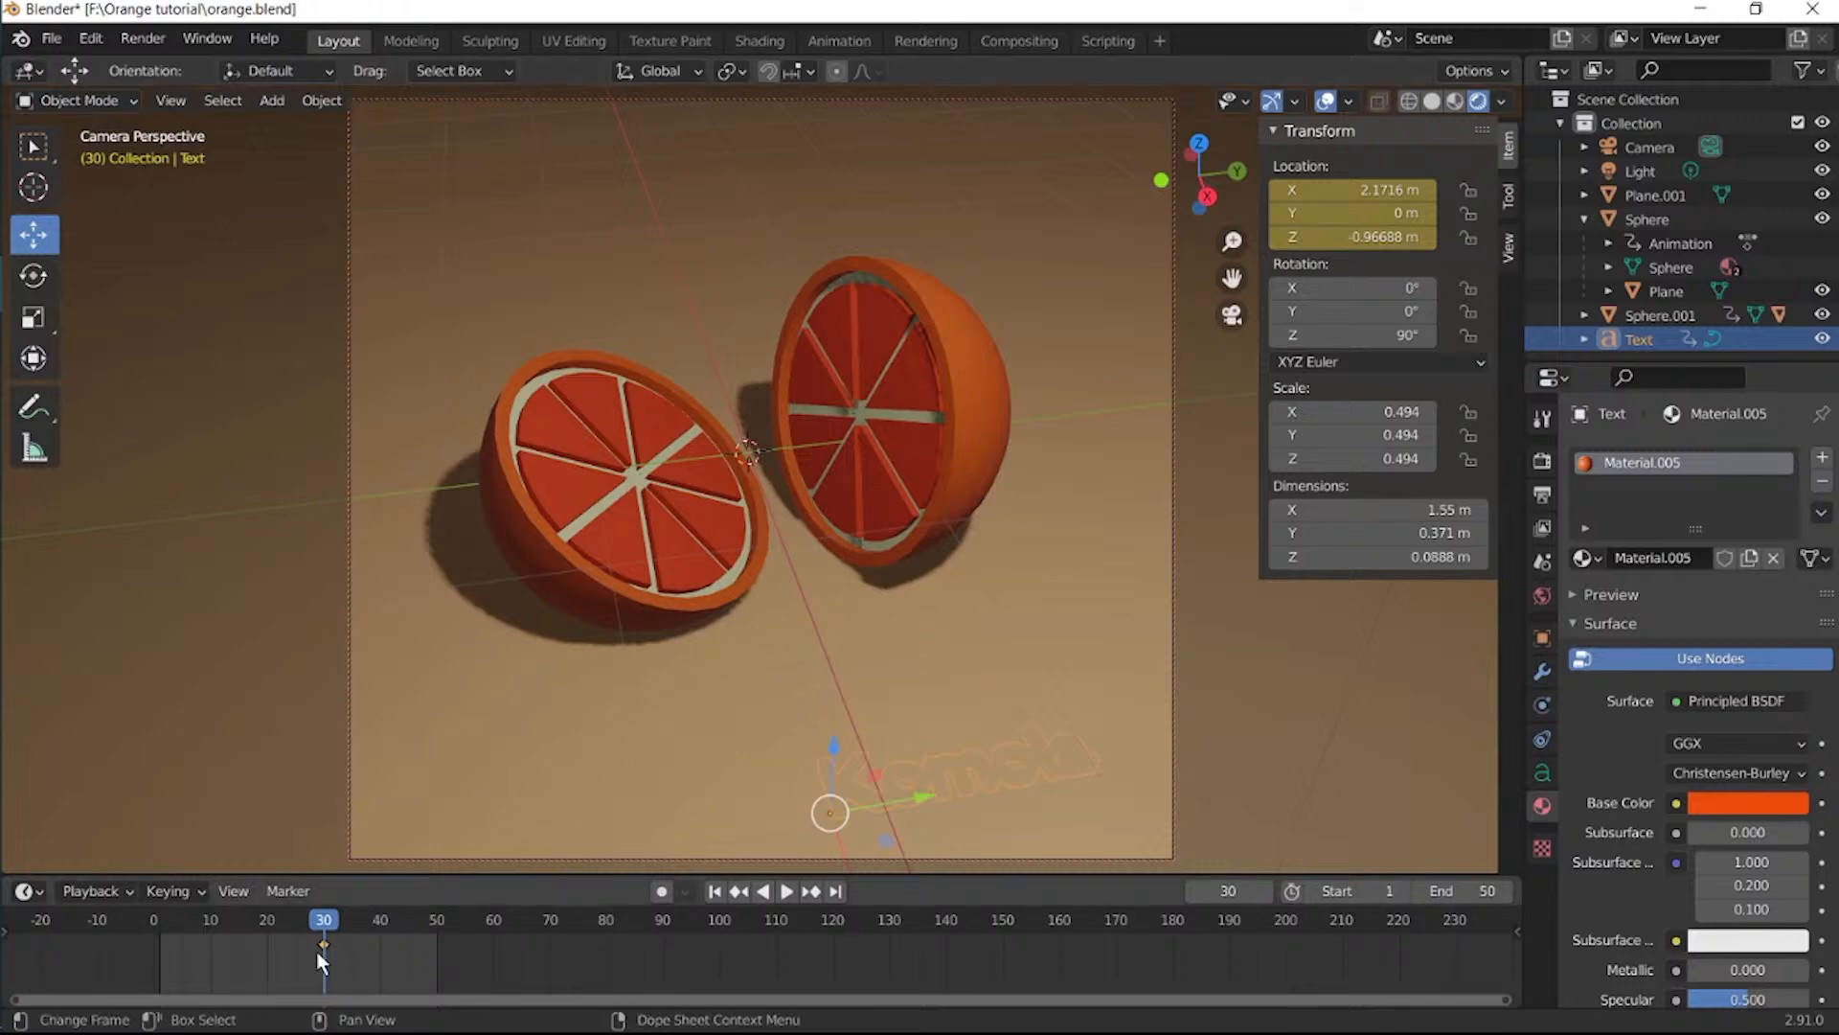
At frame 40, raise the text along Z to about -0.568 m and keyframe its location.
key(space)
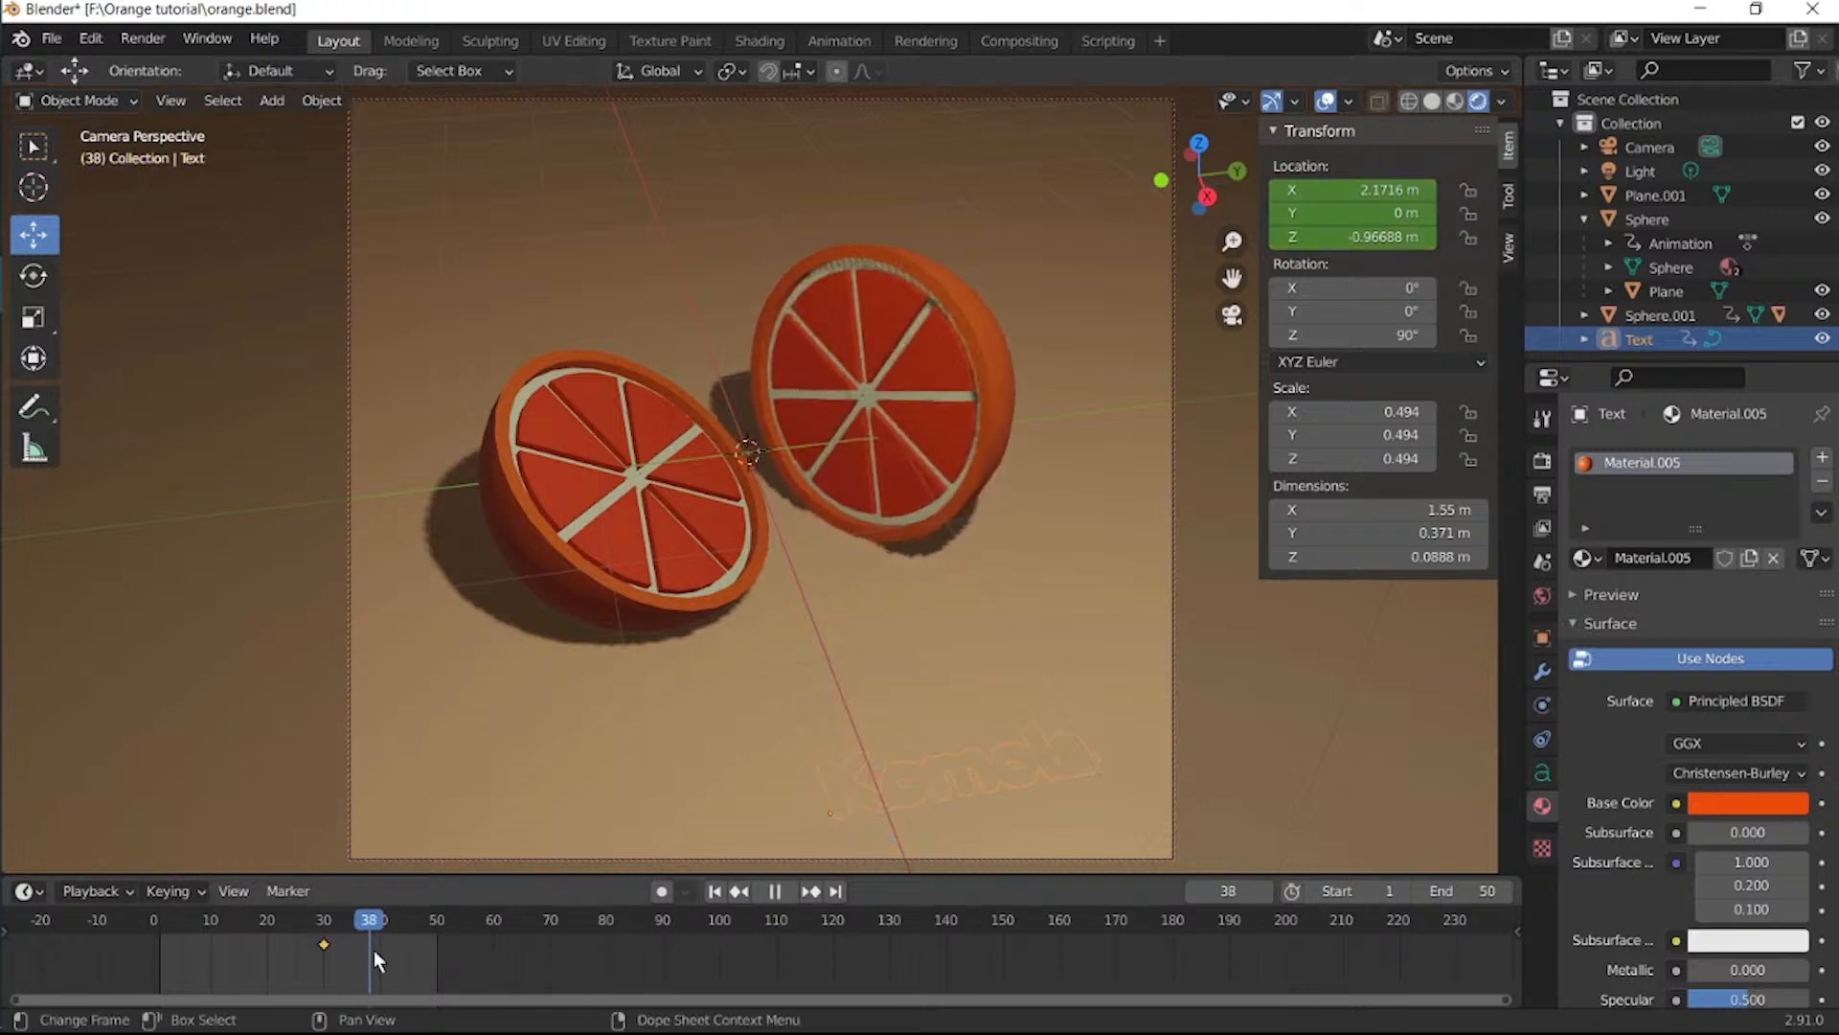
key(space)
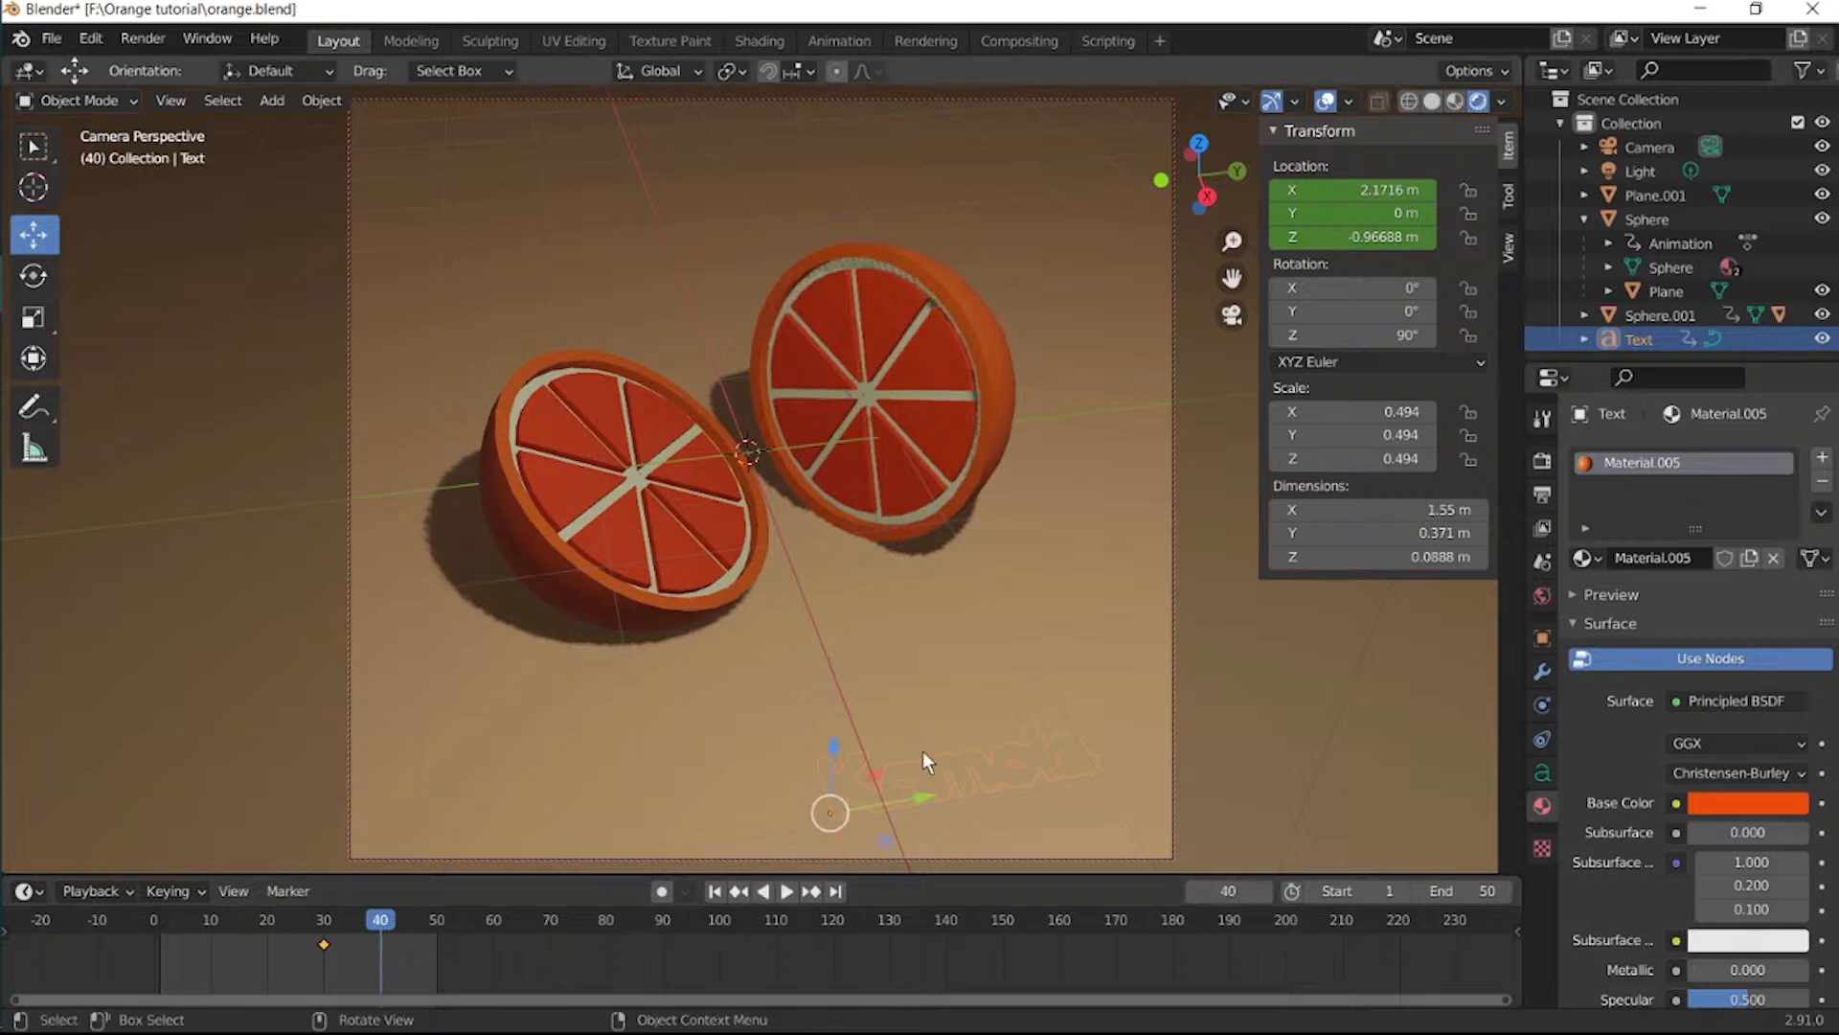
drag(834, 769, 840, 714)
key(i)
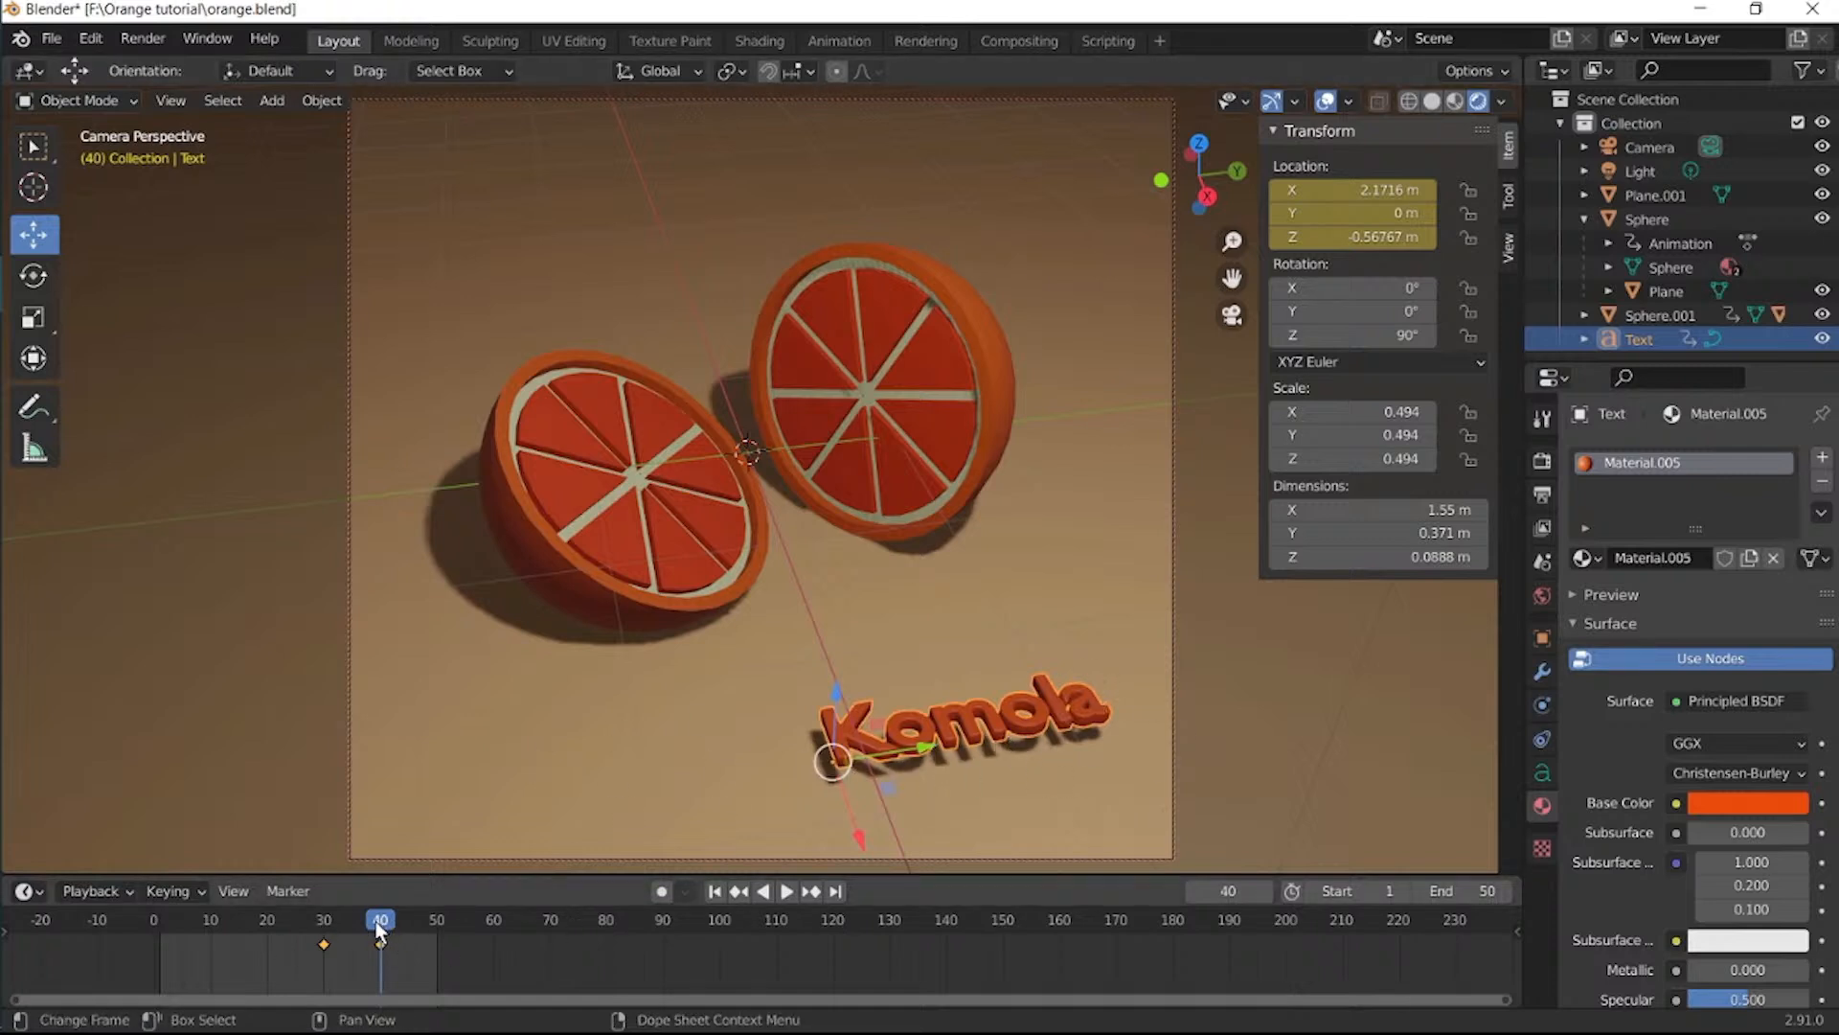
Return to frame 30, set the text's X, Y and Z scale to 0, and keyframe the scale.
key(space)
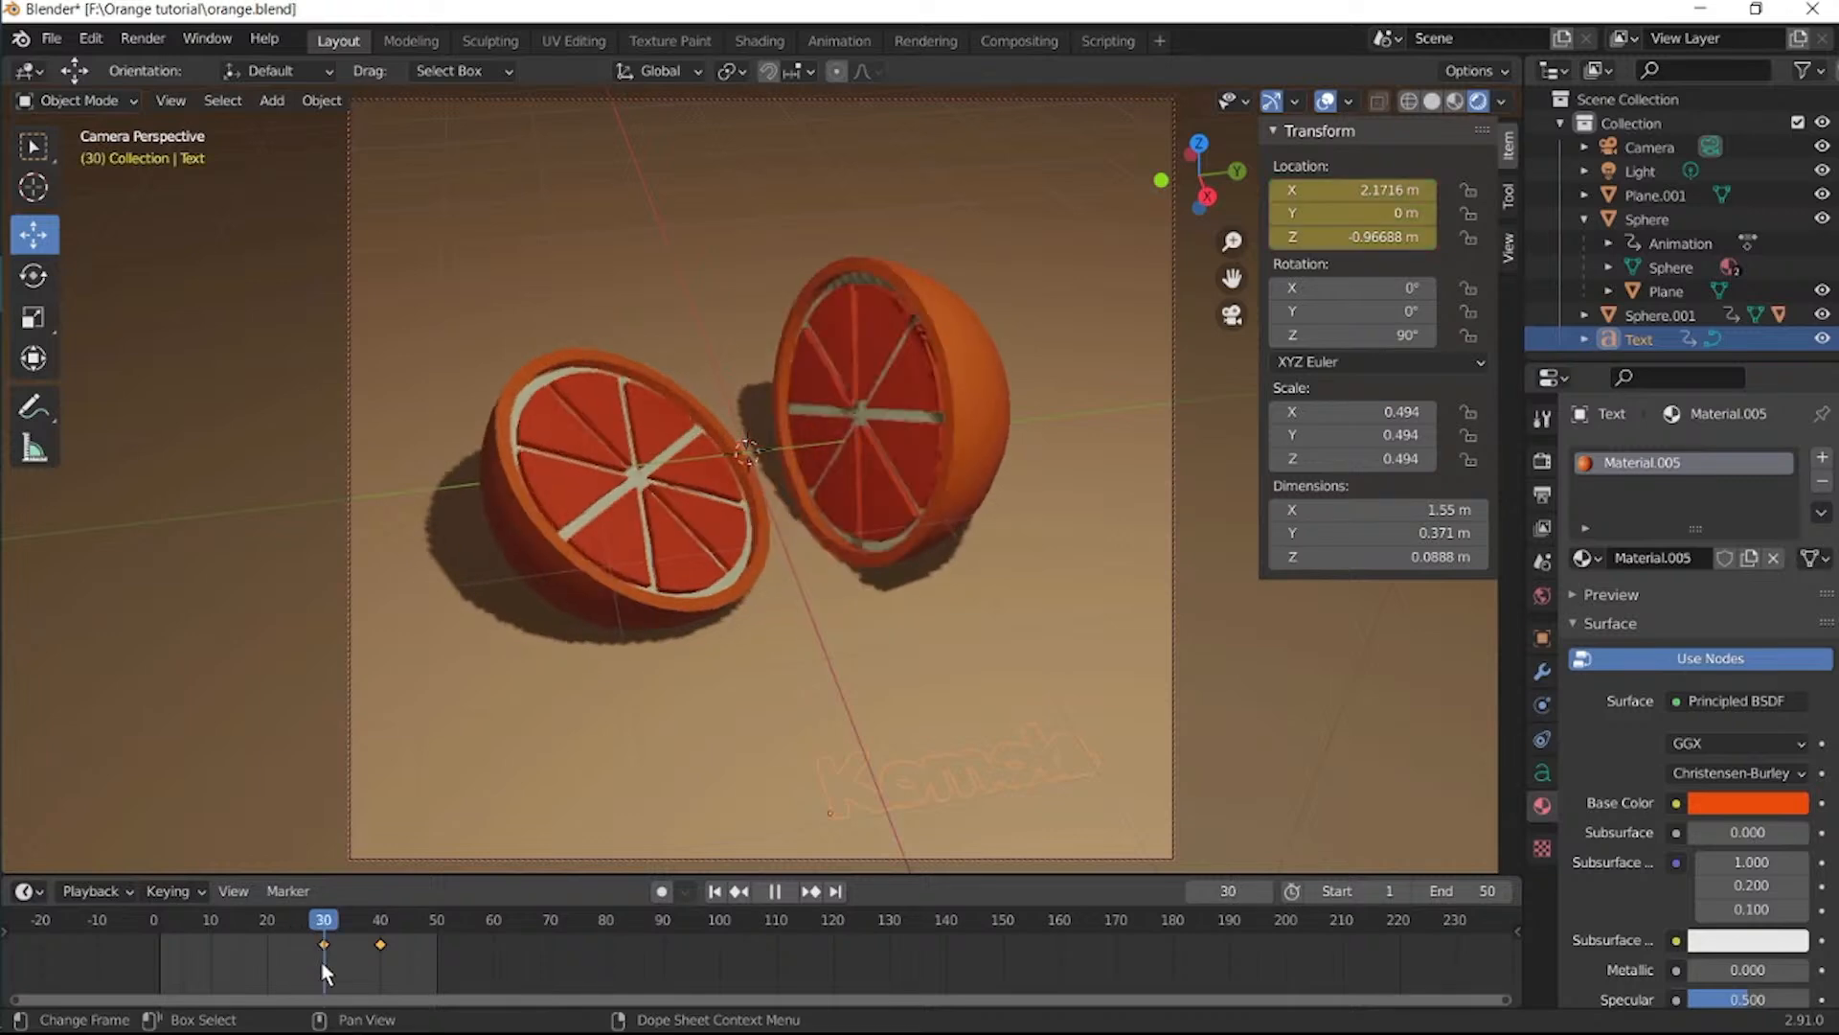
key(space)
click(1361, 411)
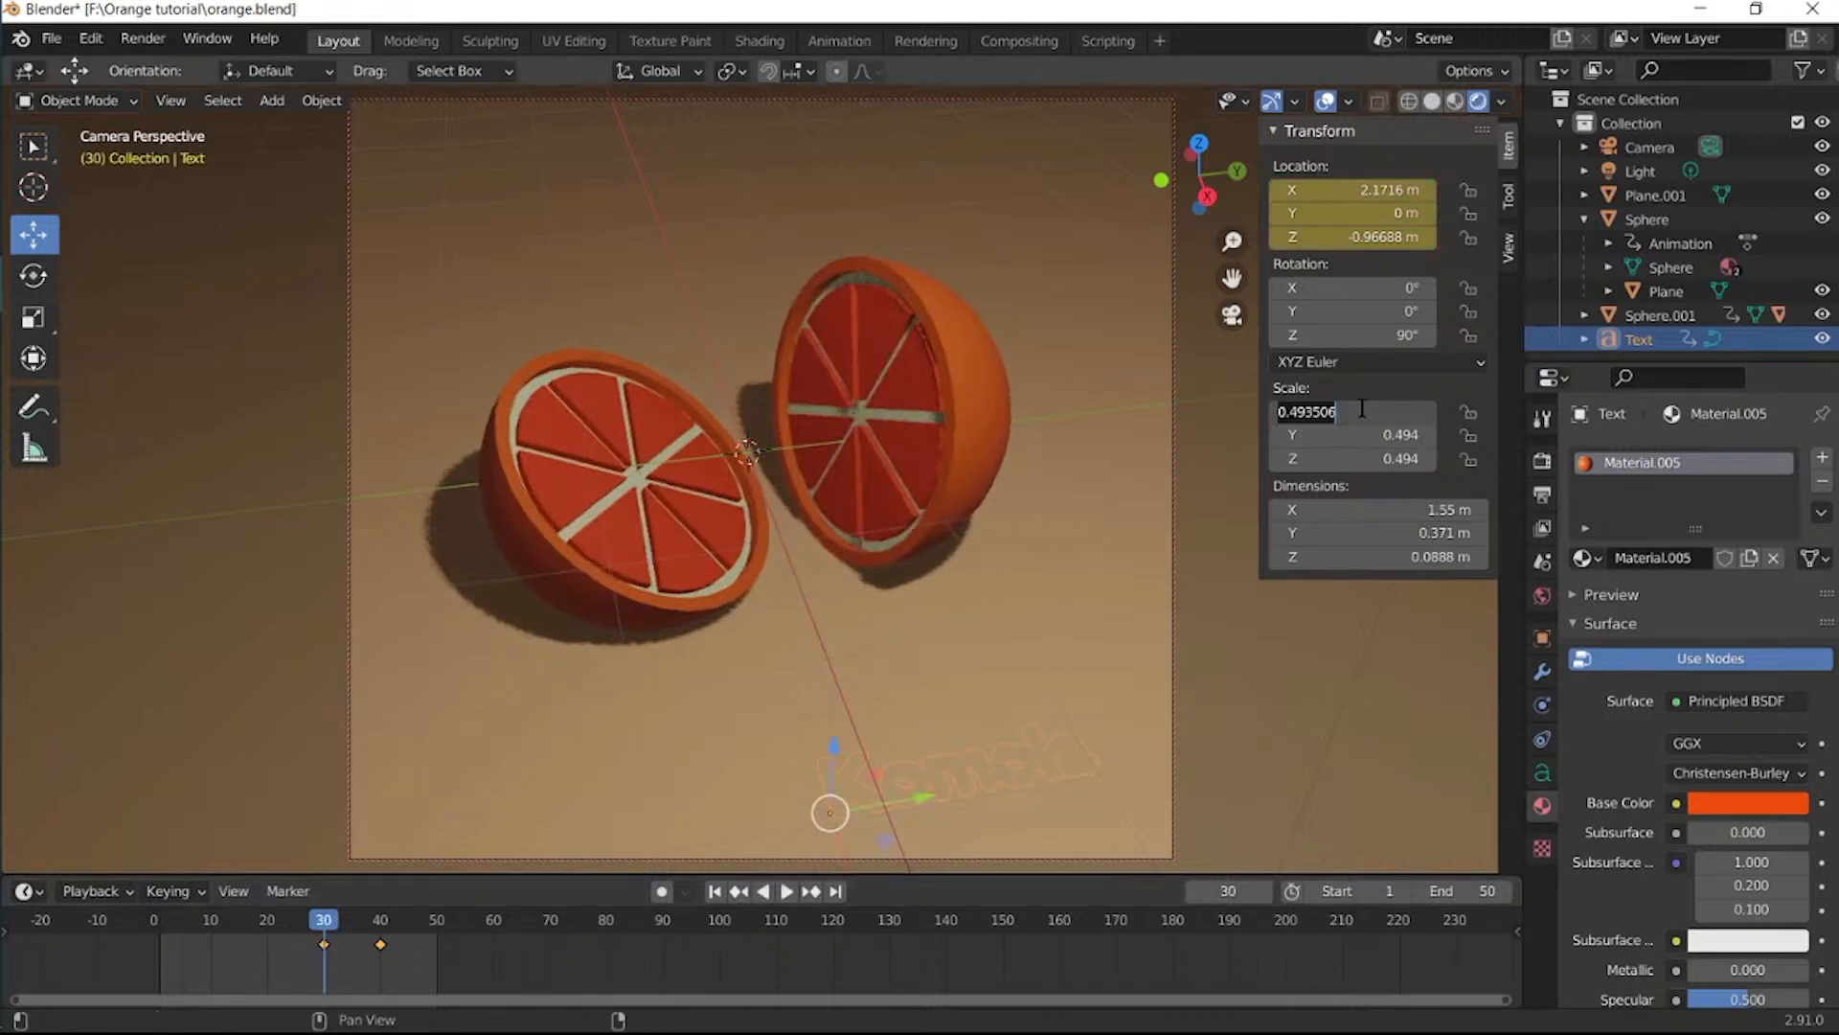
text(0)
key(Tab)
text(0)
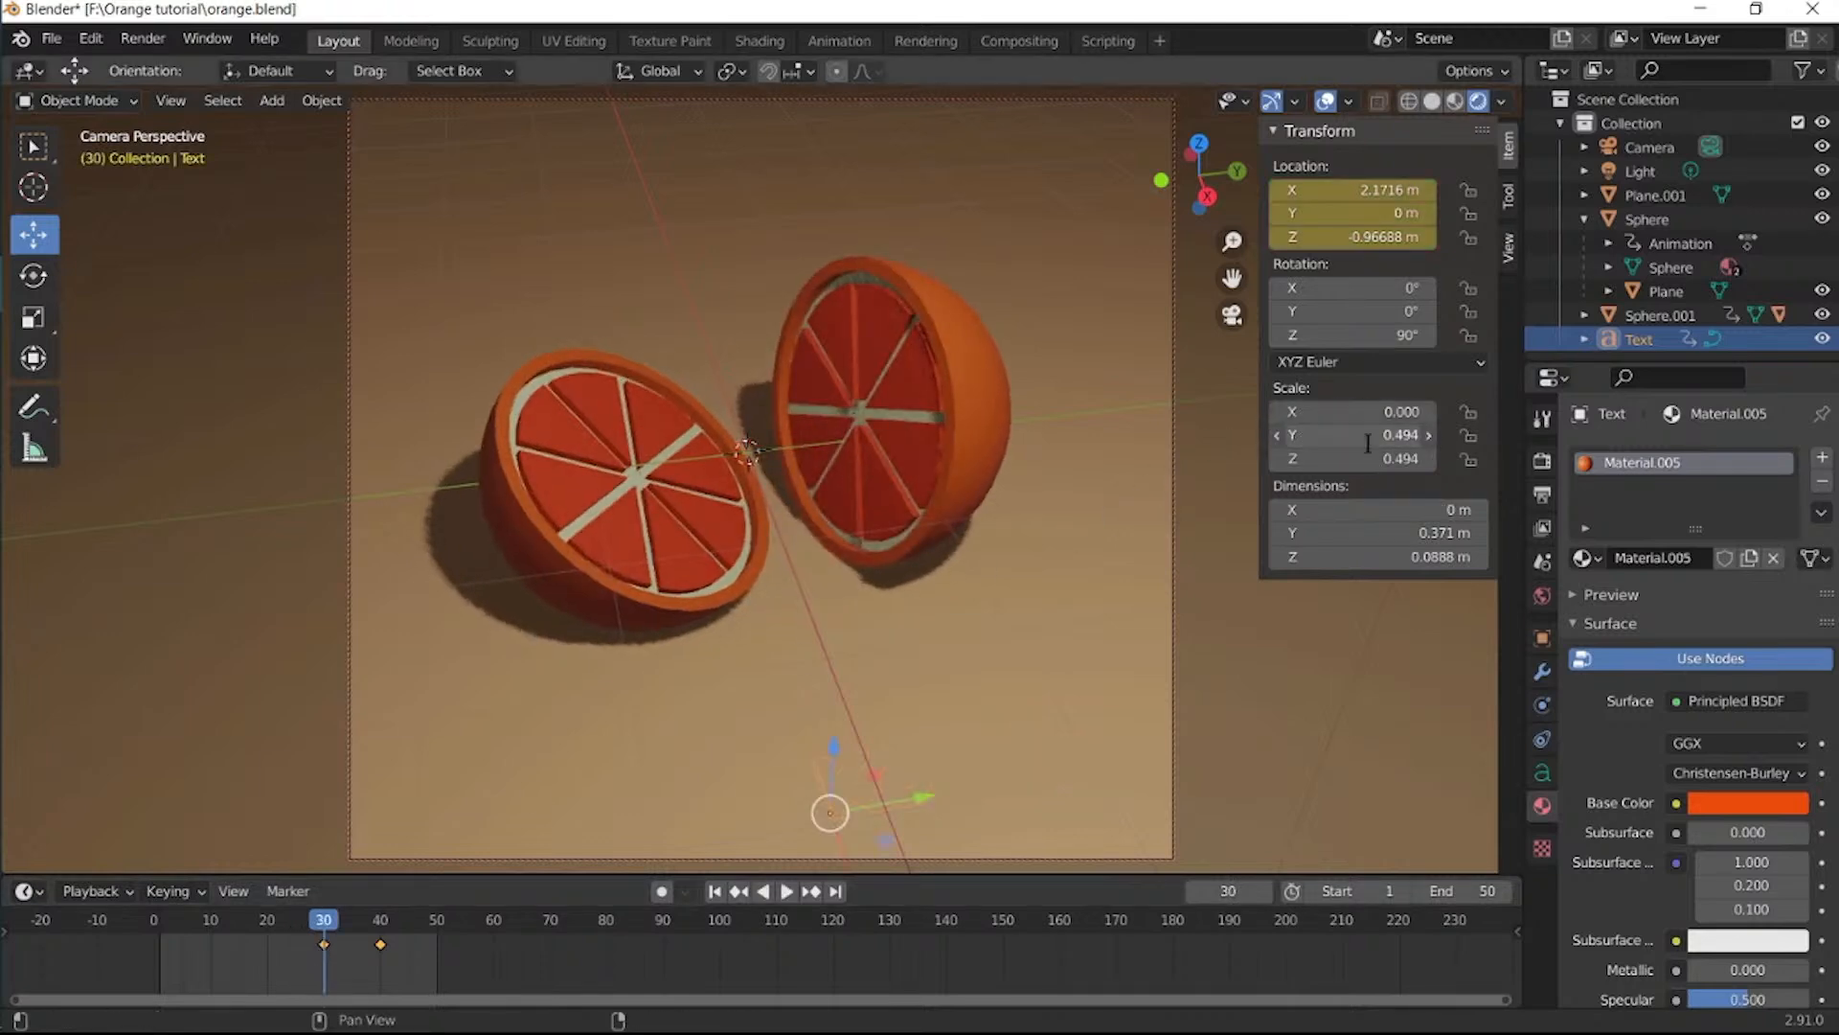
key(Tab)
text(0)
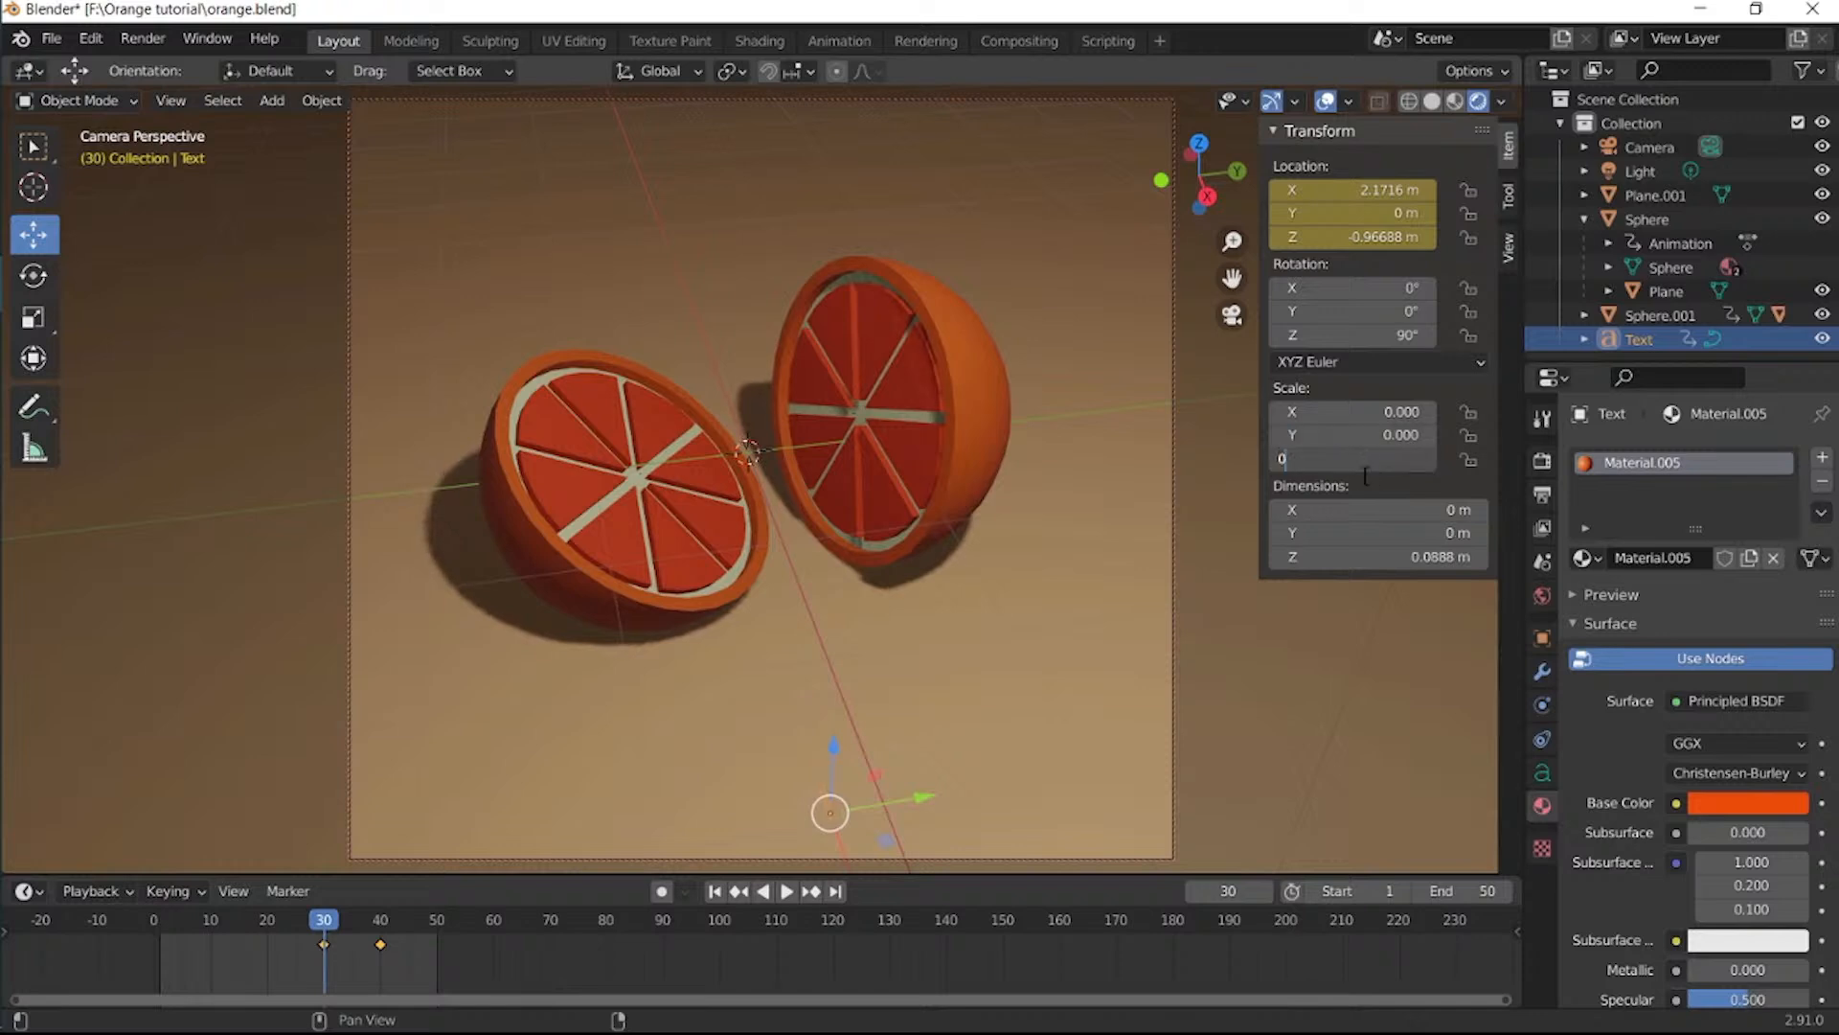
key(Return)
key(i)
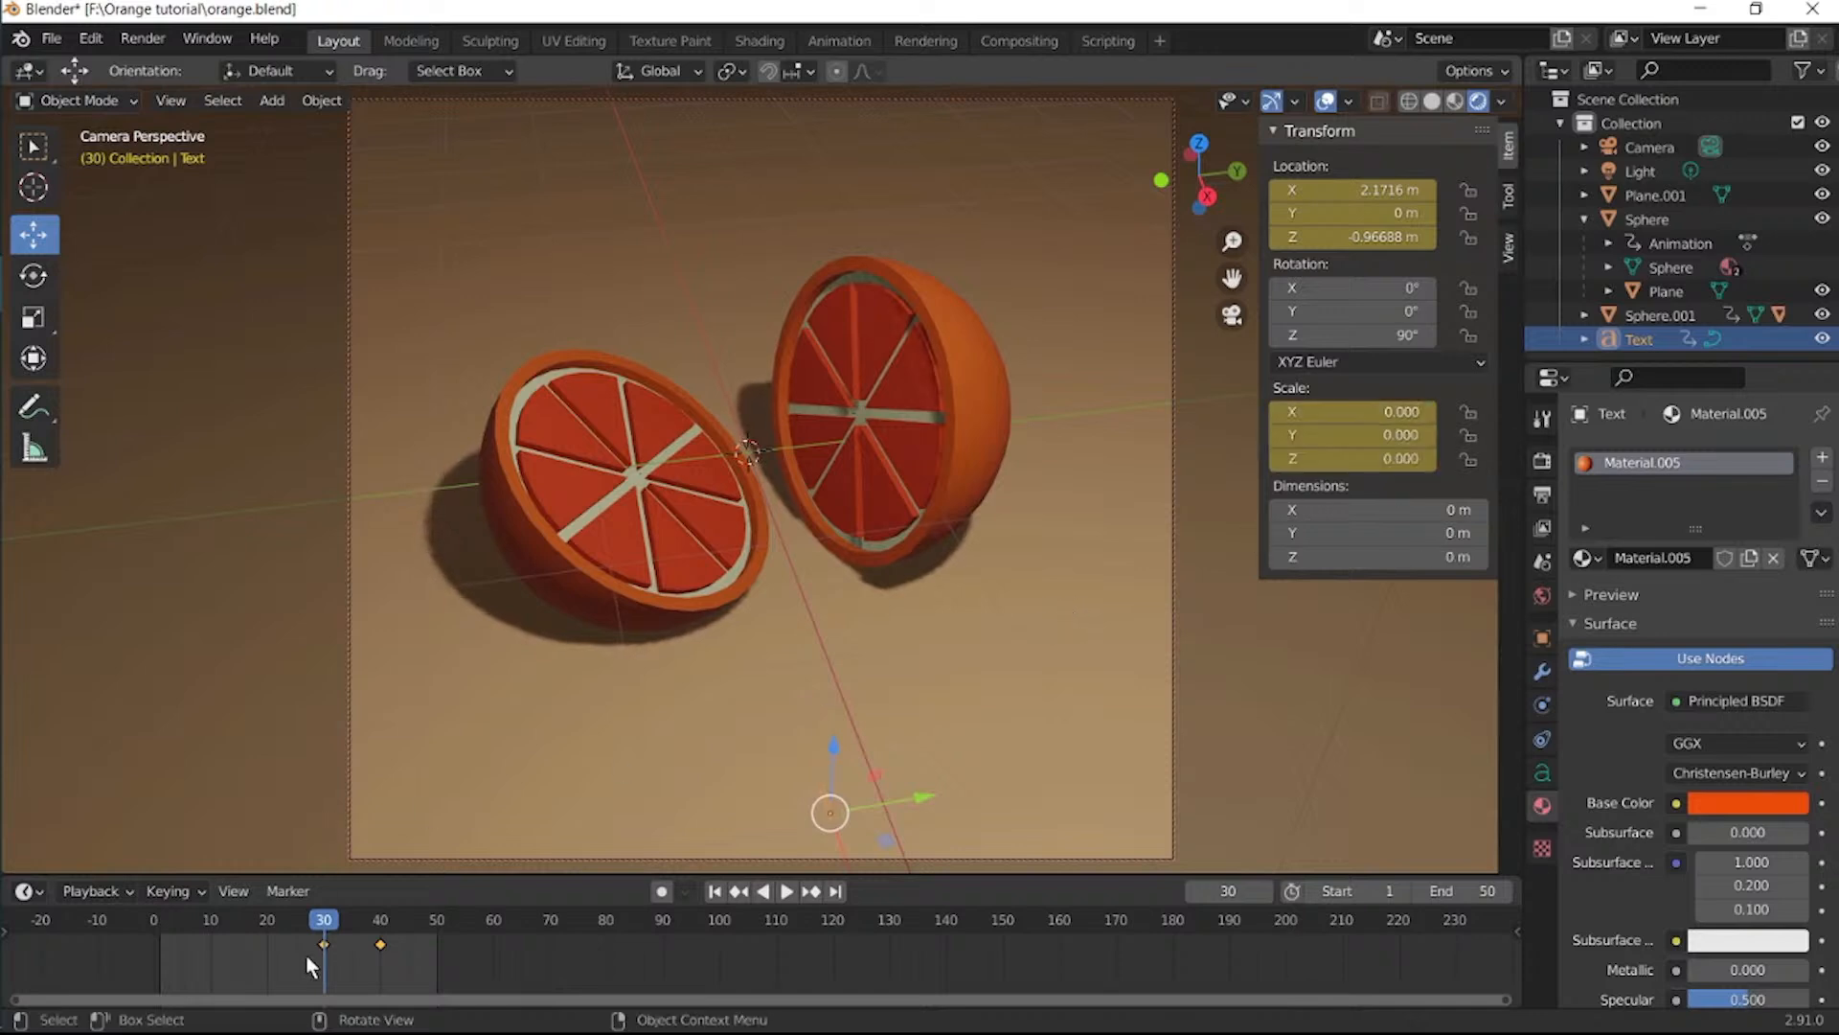
At frame 40, scale the text up uniformly to about 0.533 and keyframe its scale.
click(380, 921)
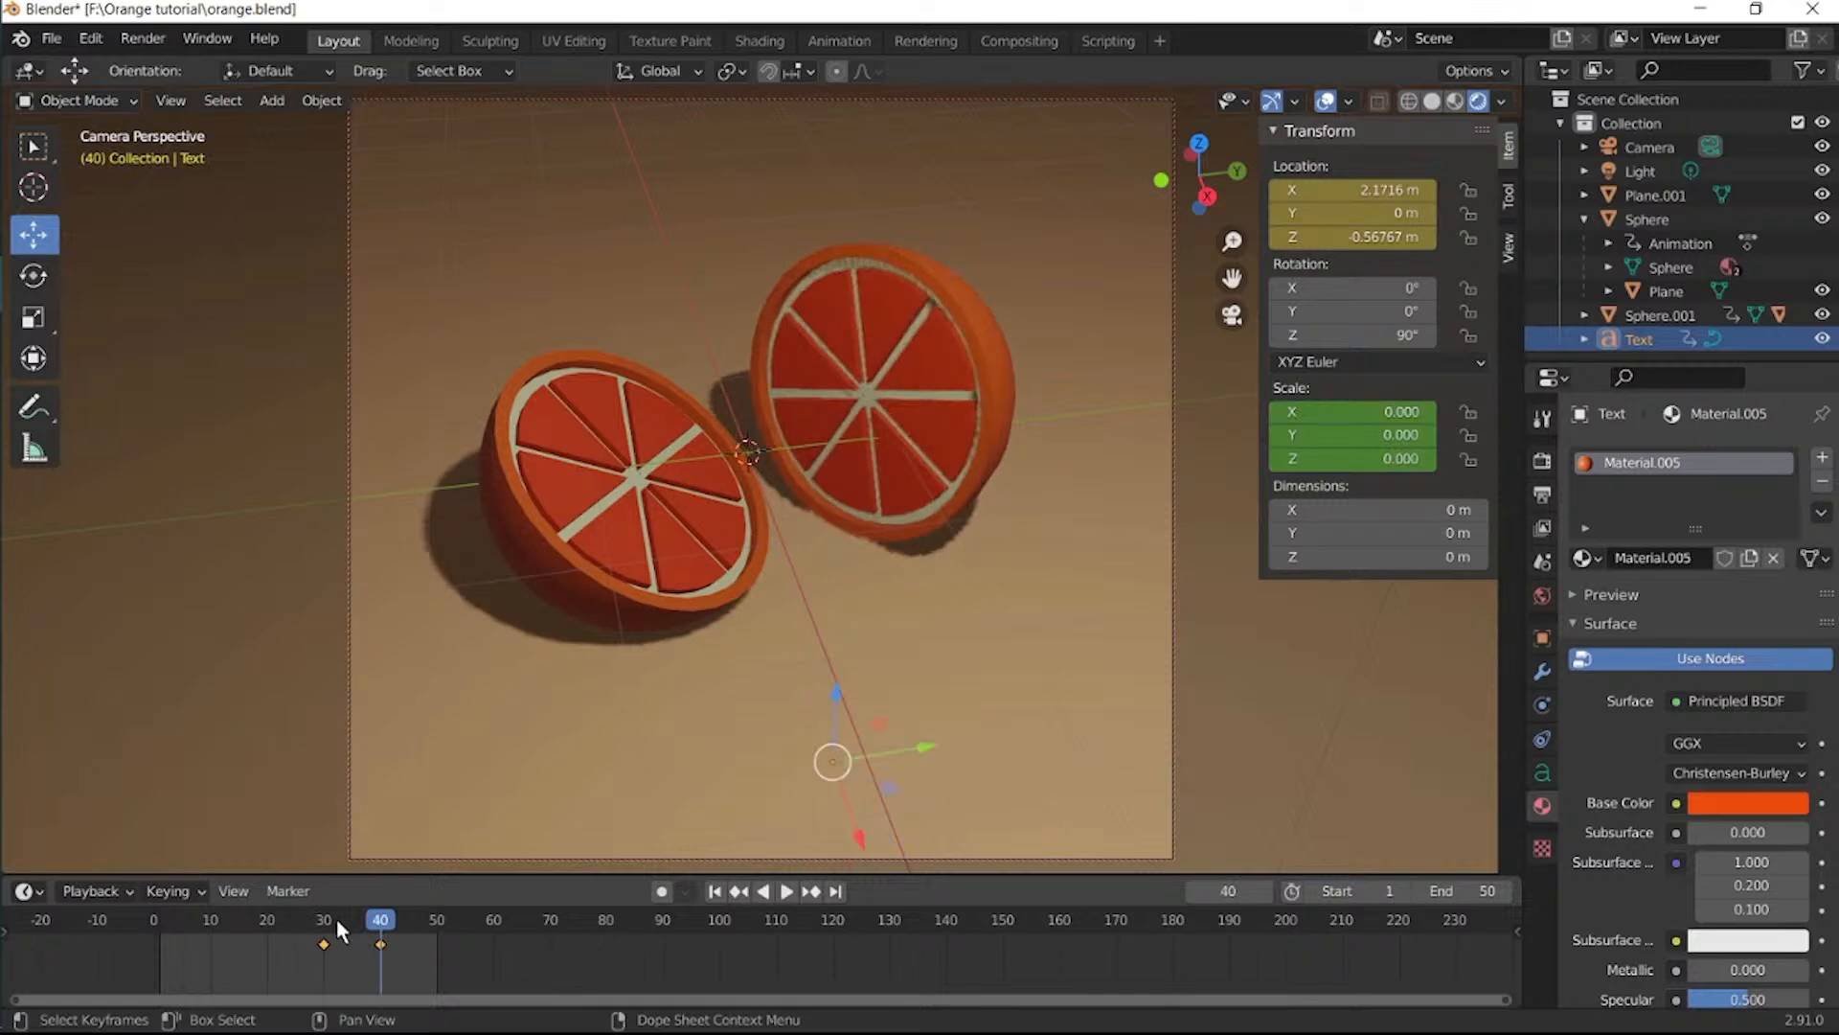
key(s)
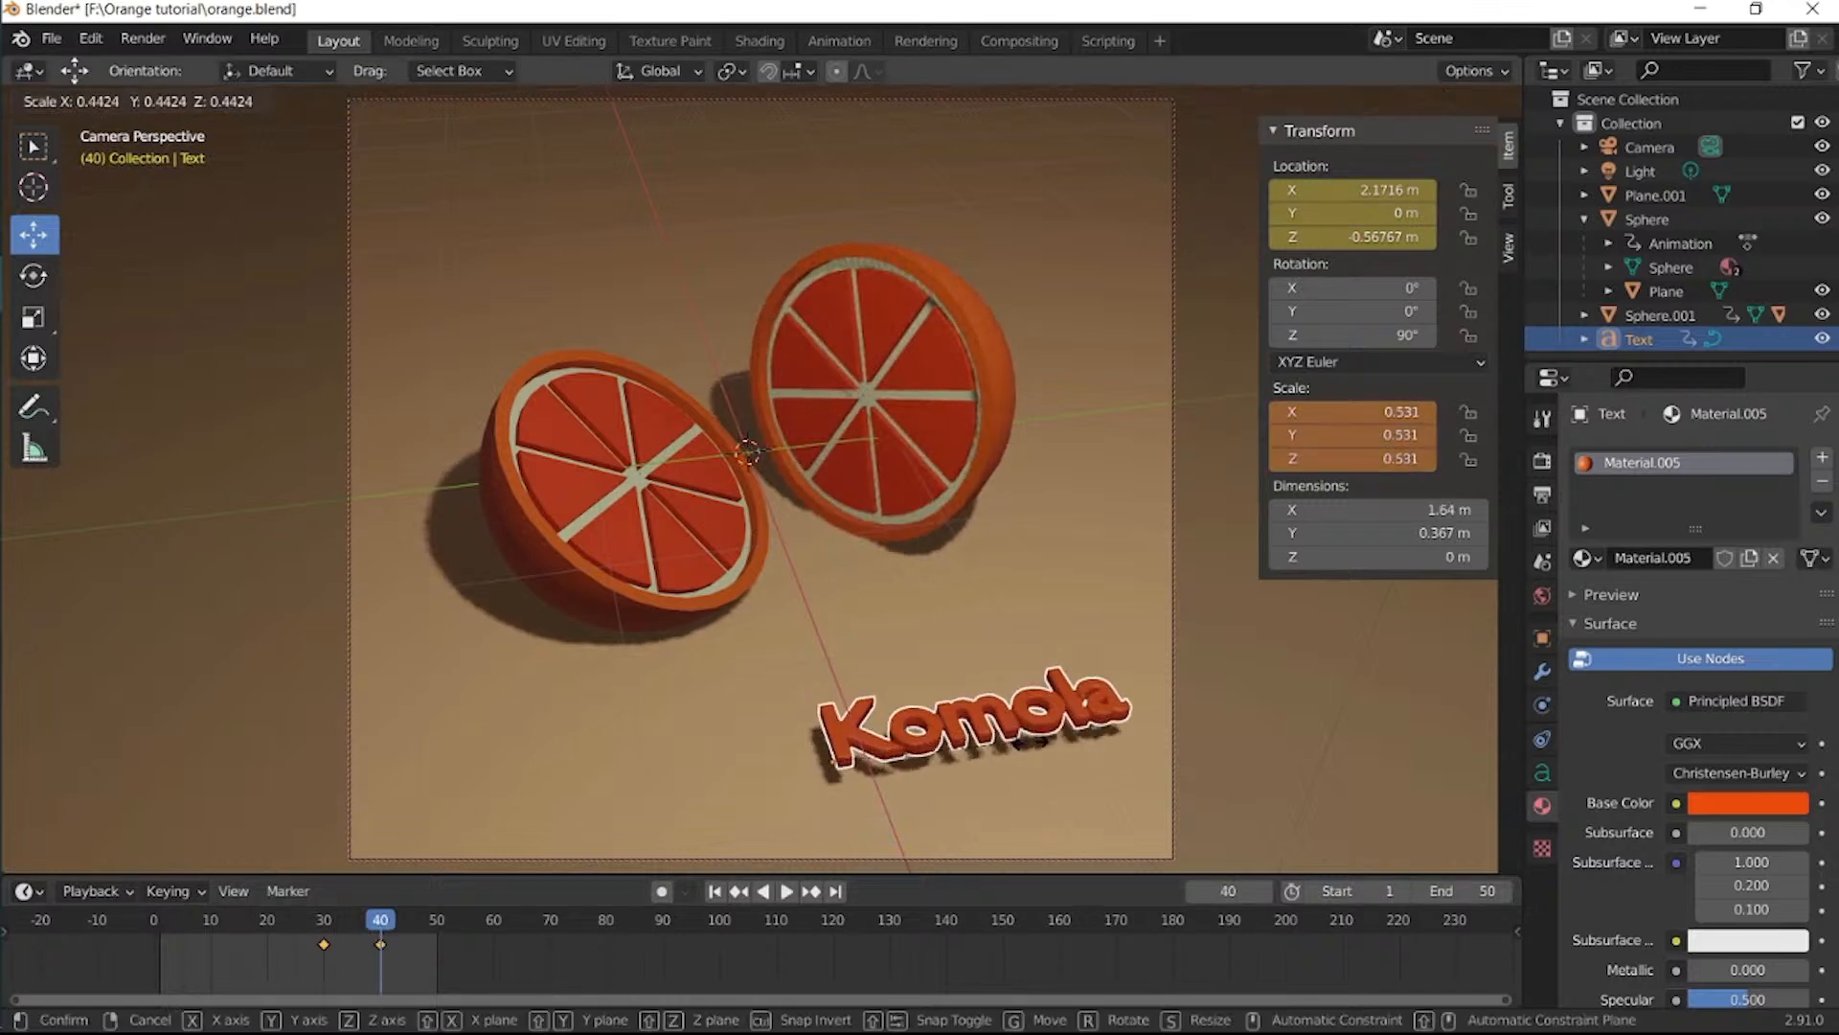
click(1029, 744)
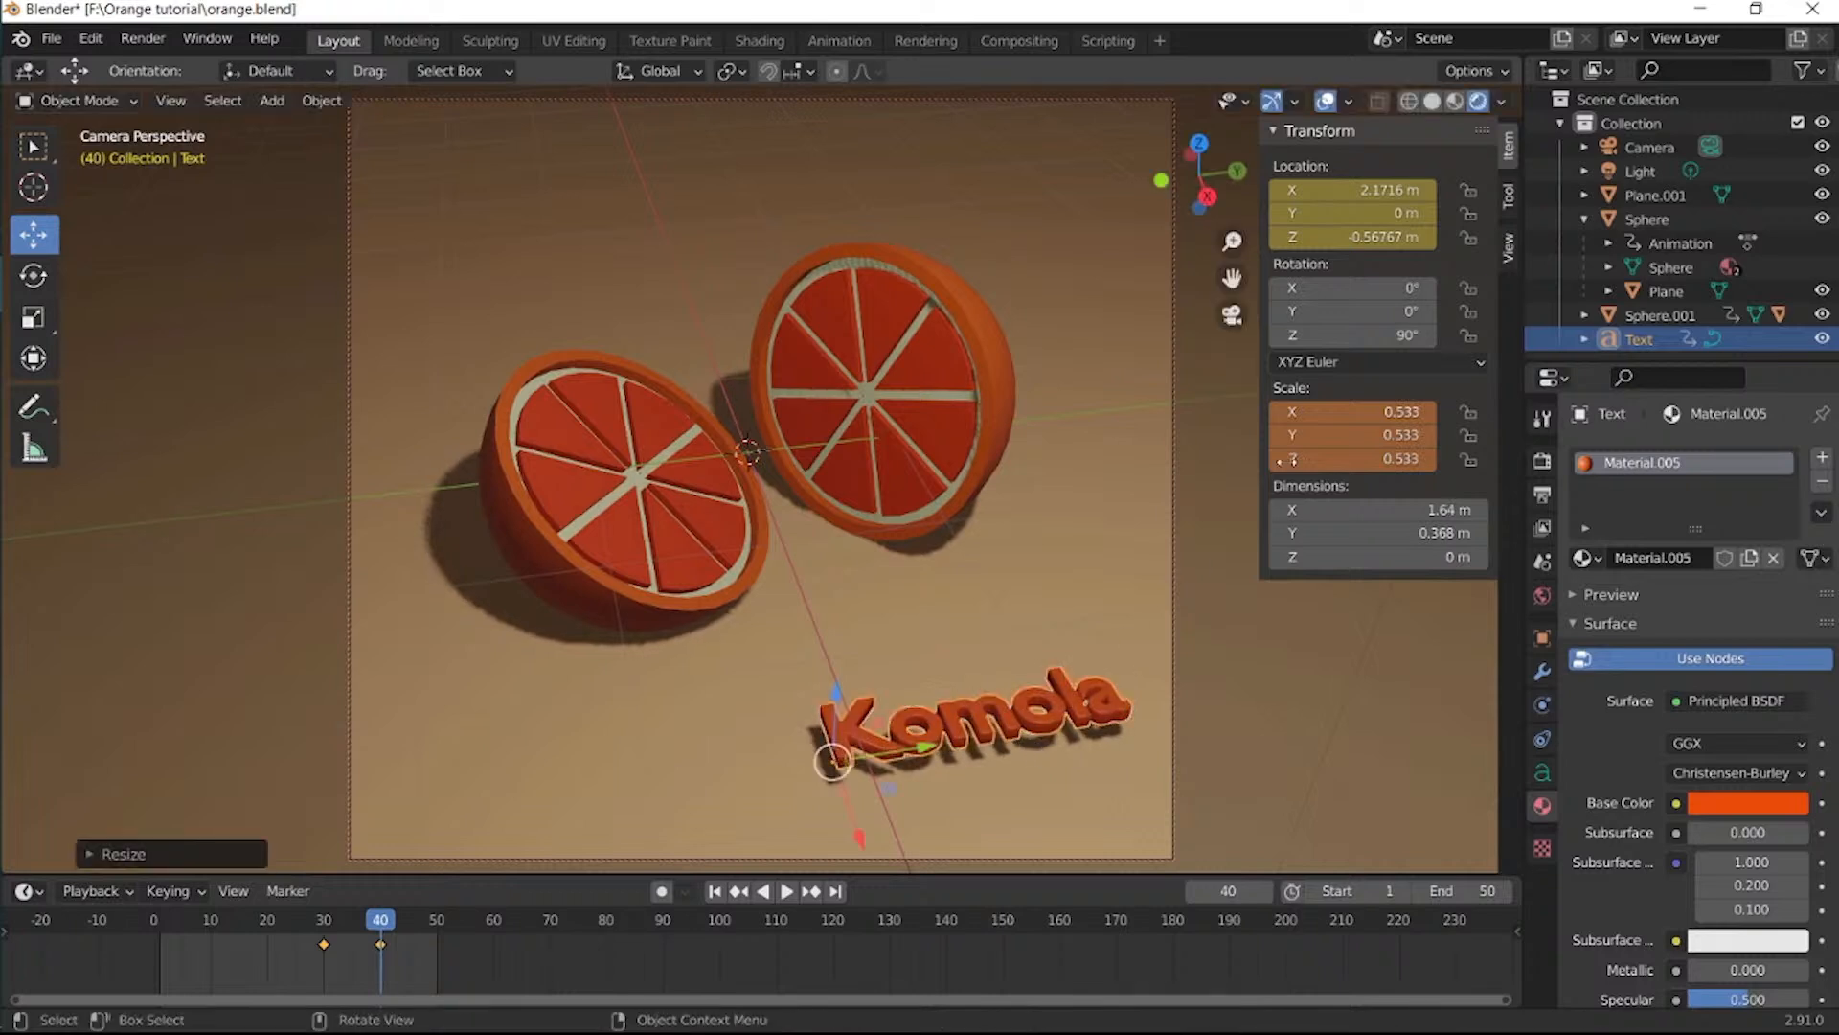
key(i)
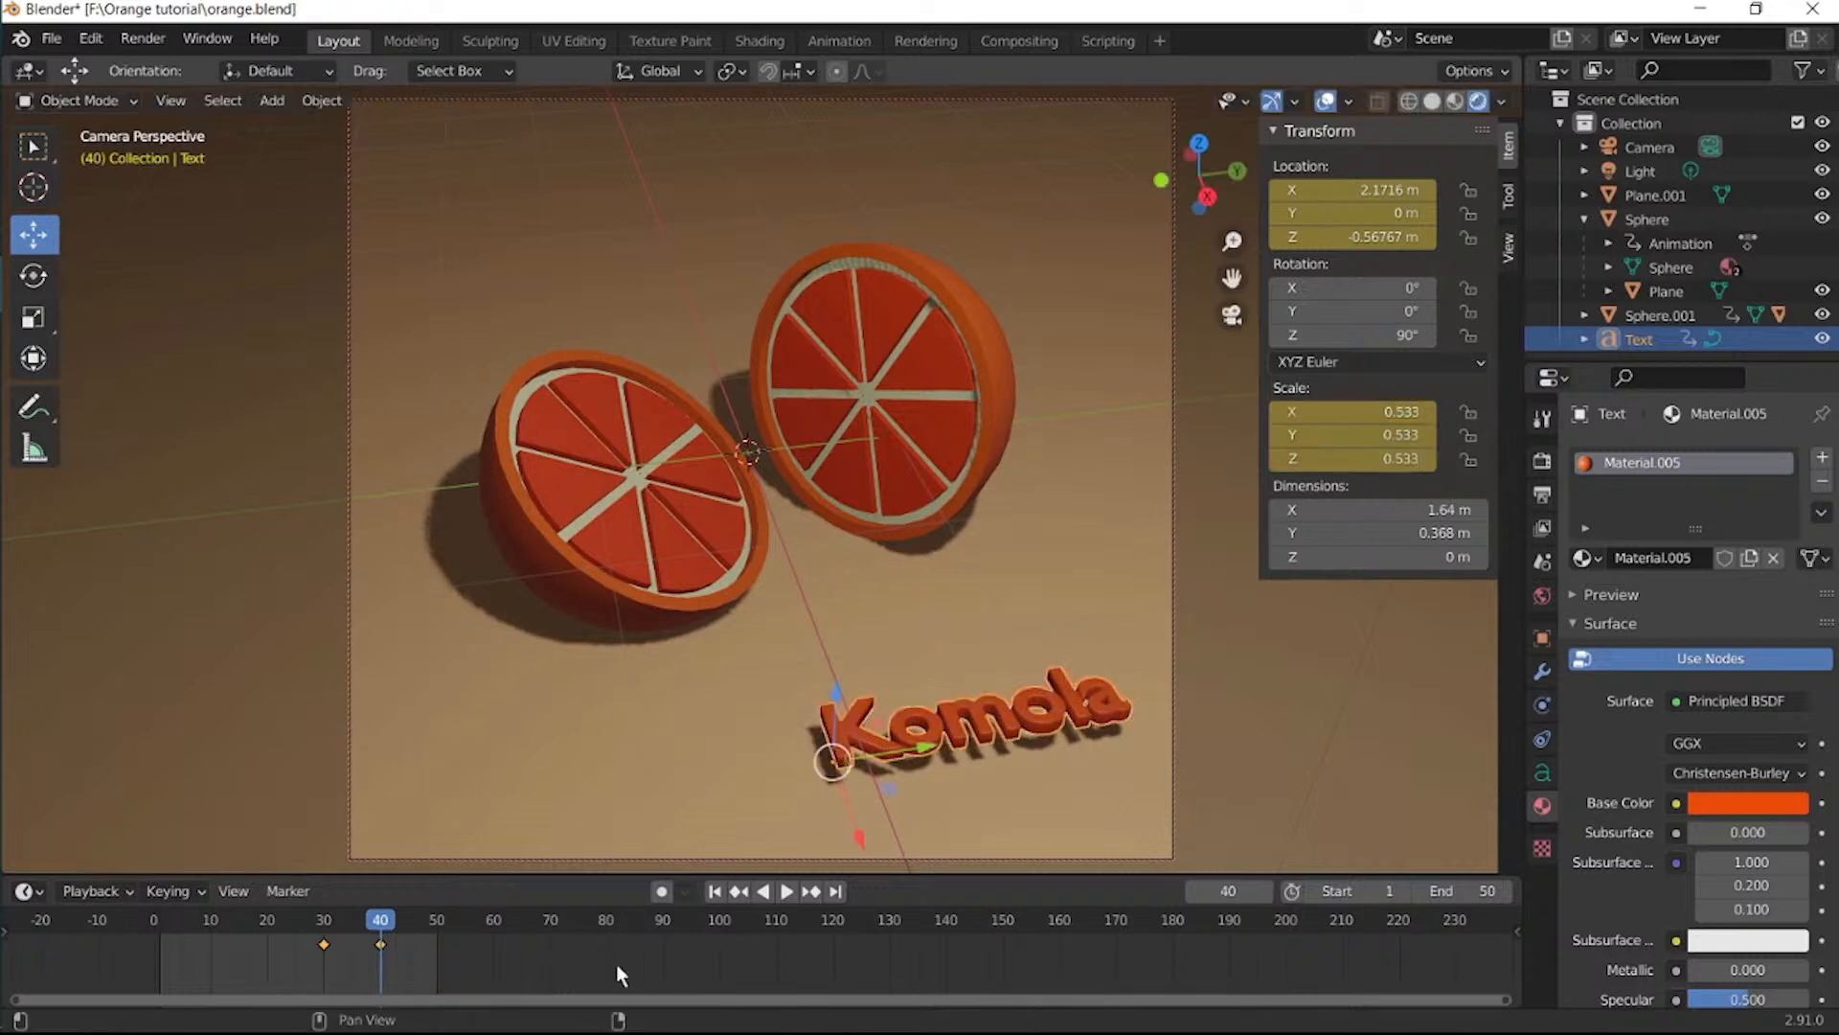
At frame 43, scale the Komola text down uniformly to about 0.489 and keyframe its scale.
key(space)
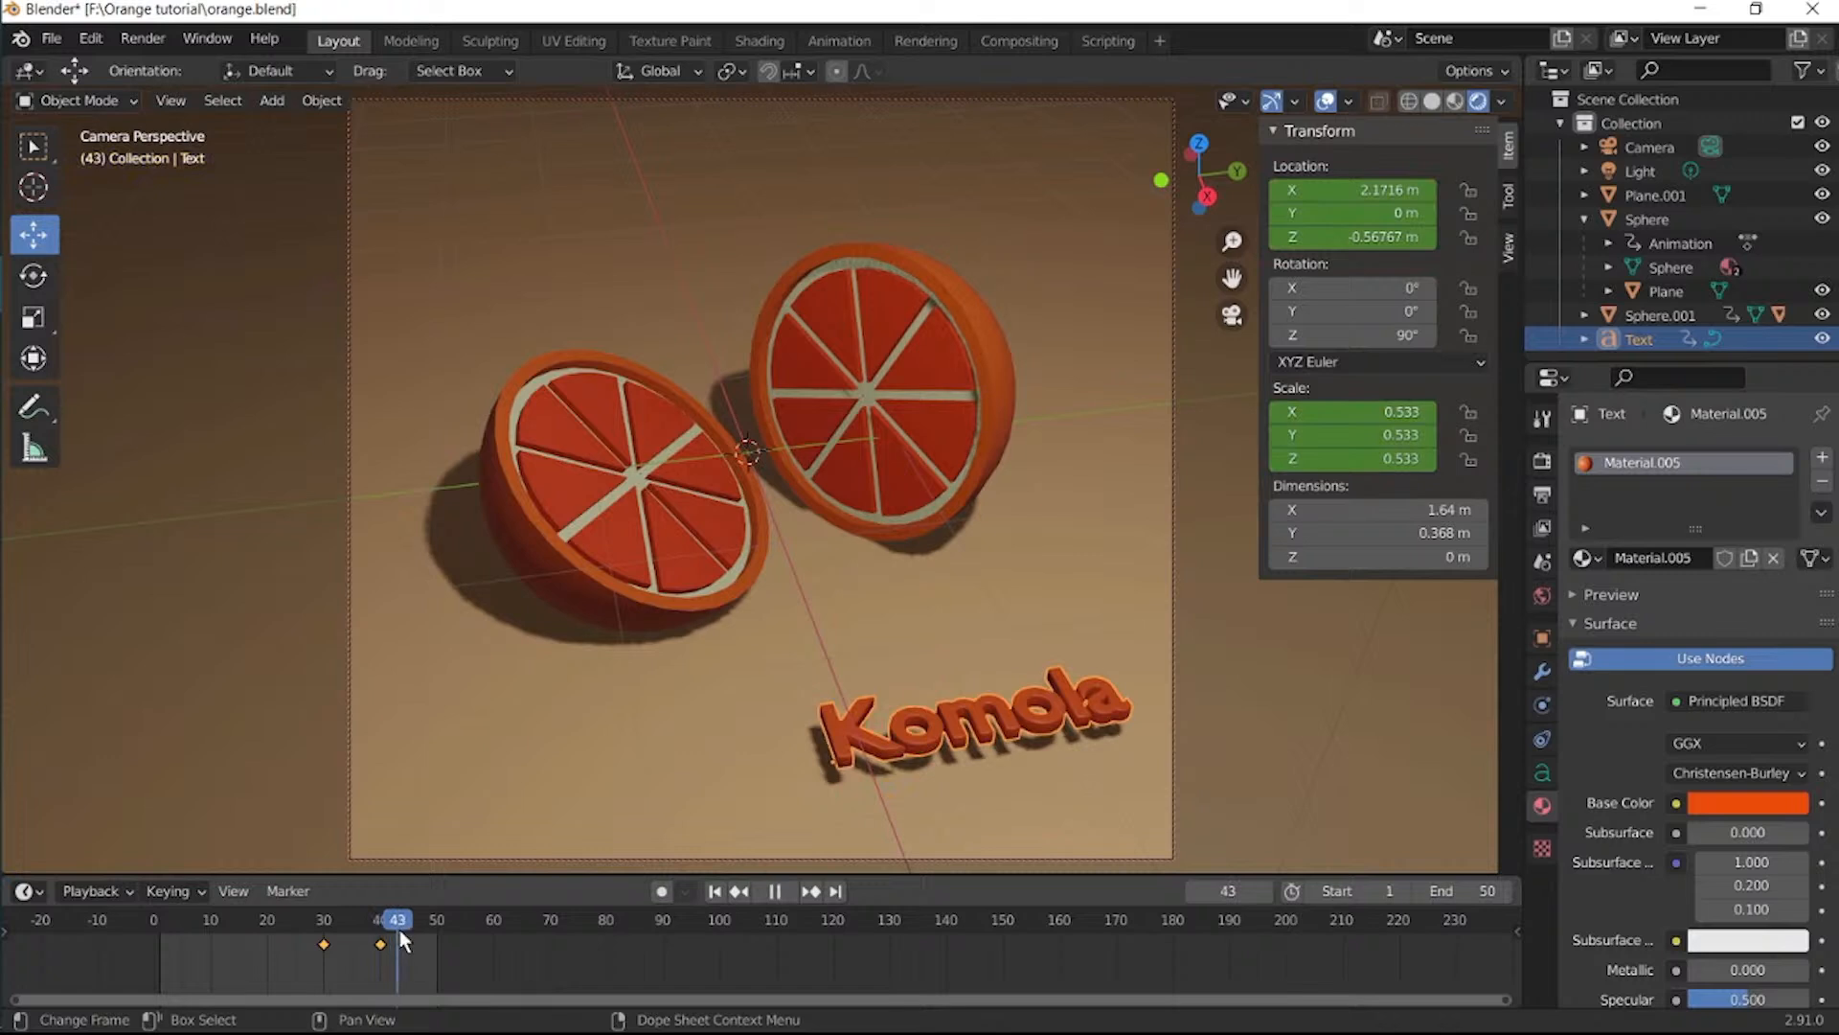
key(space)
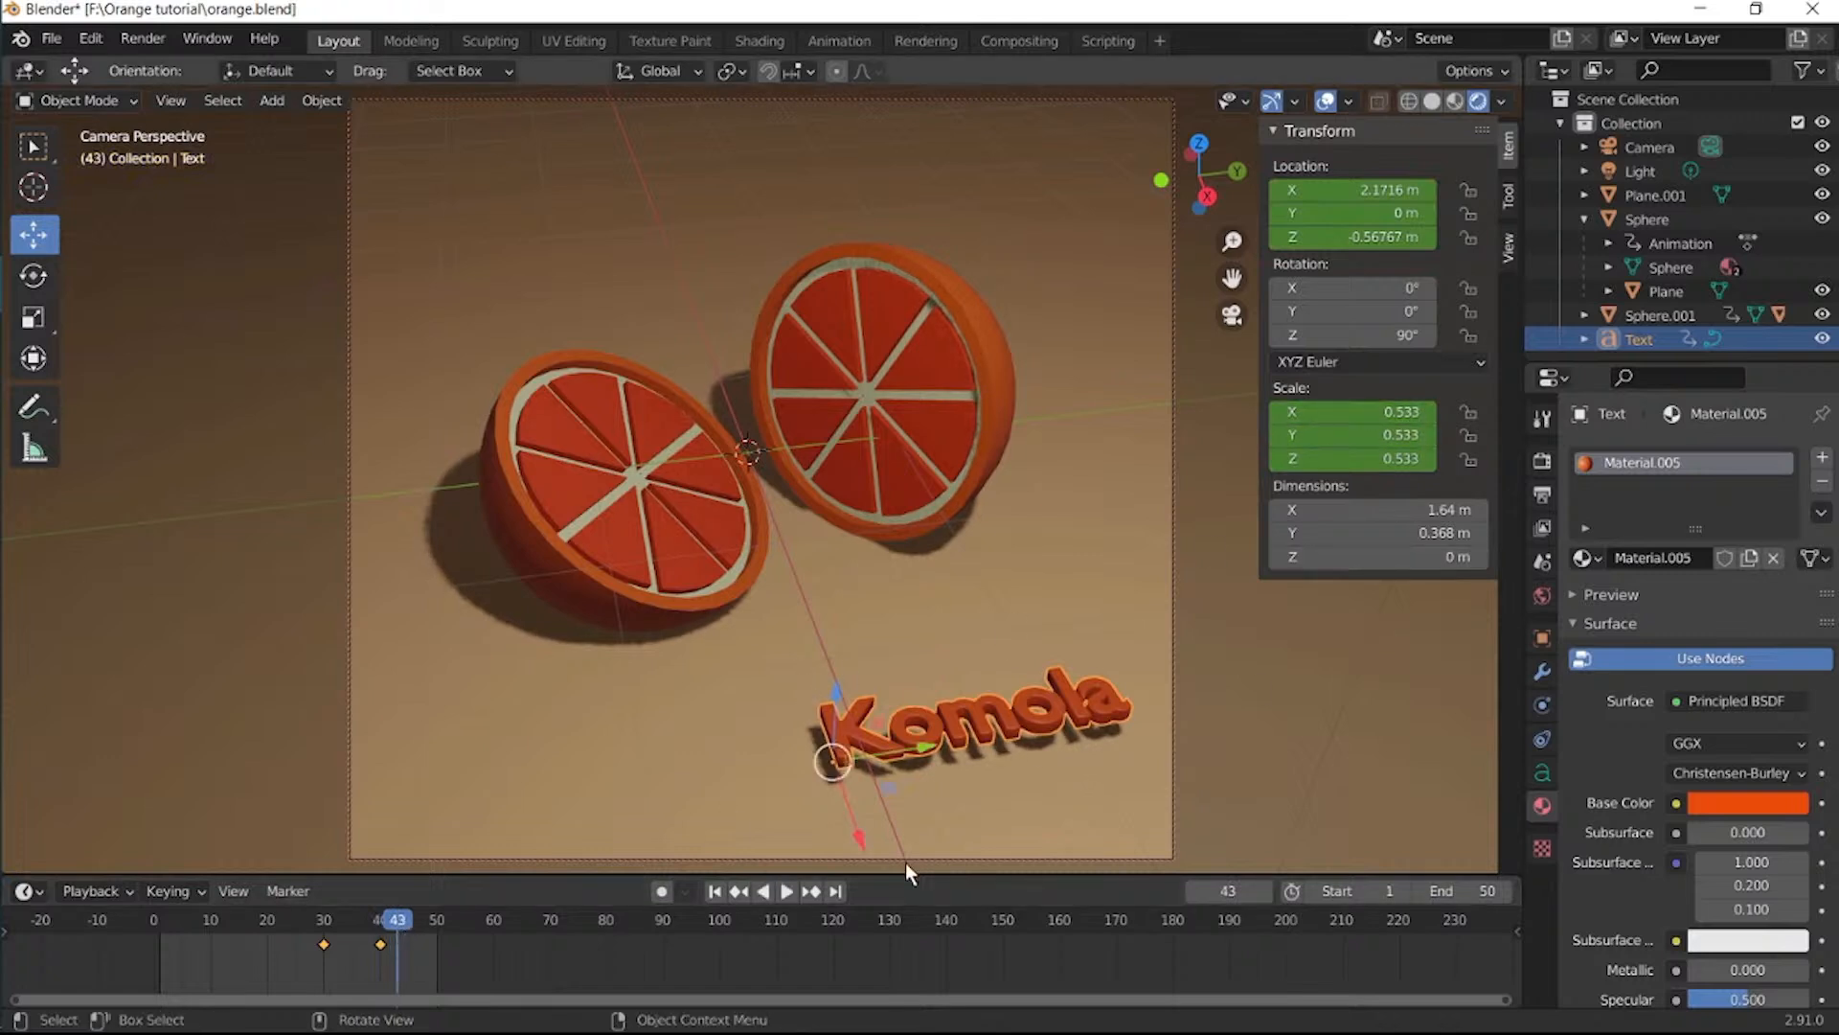
key(s)
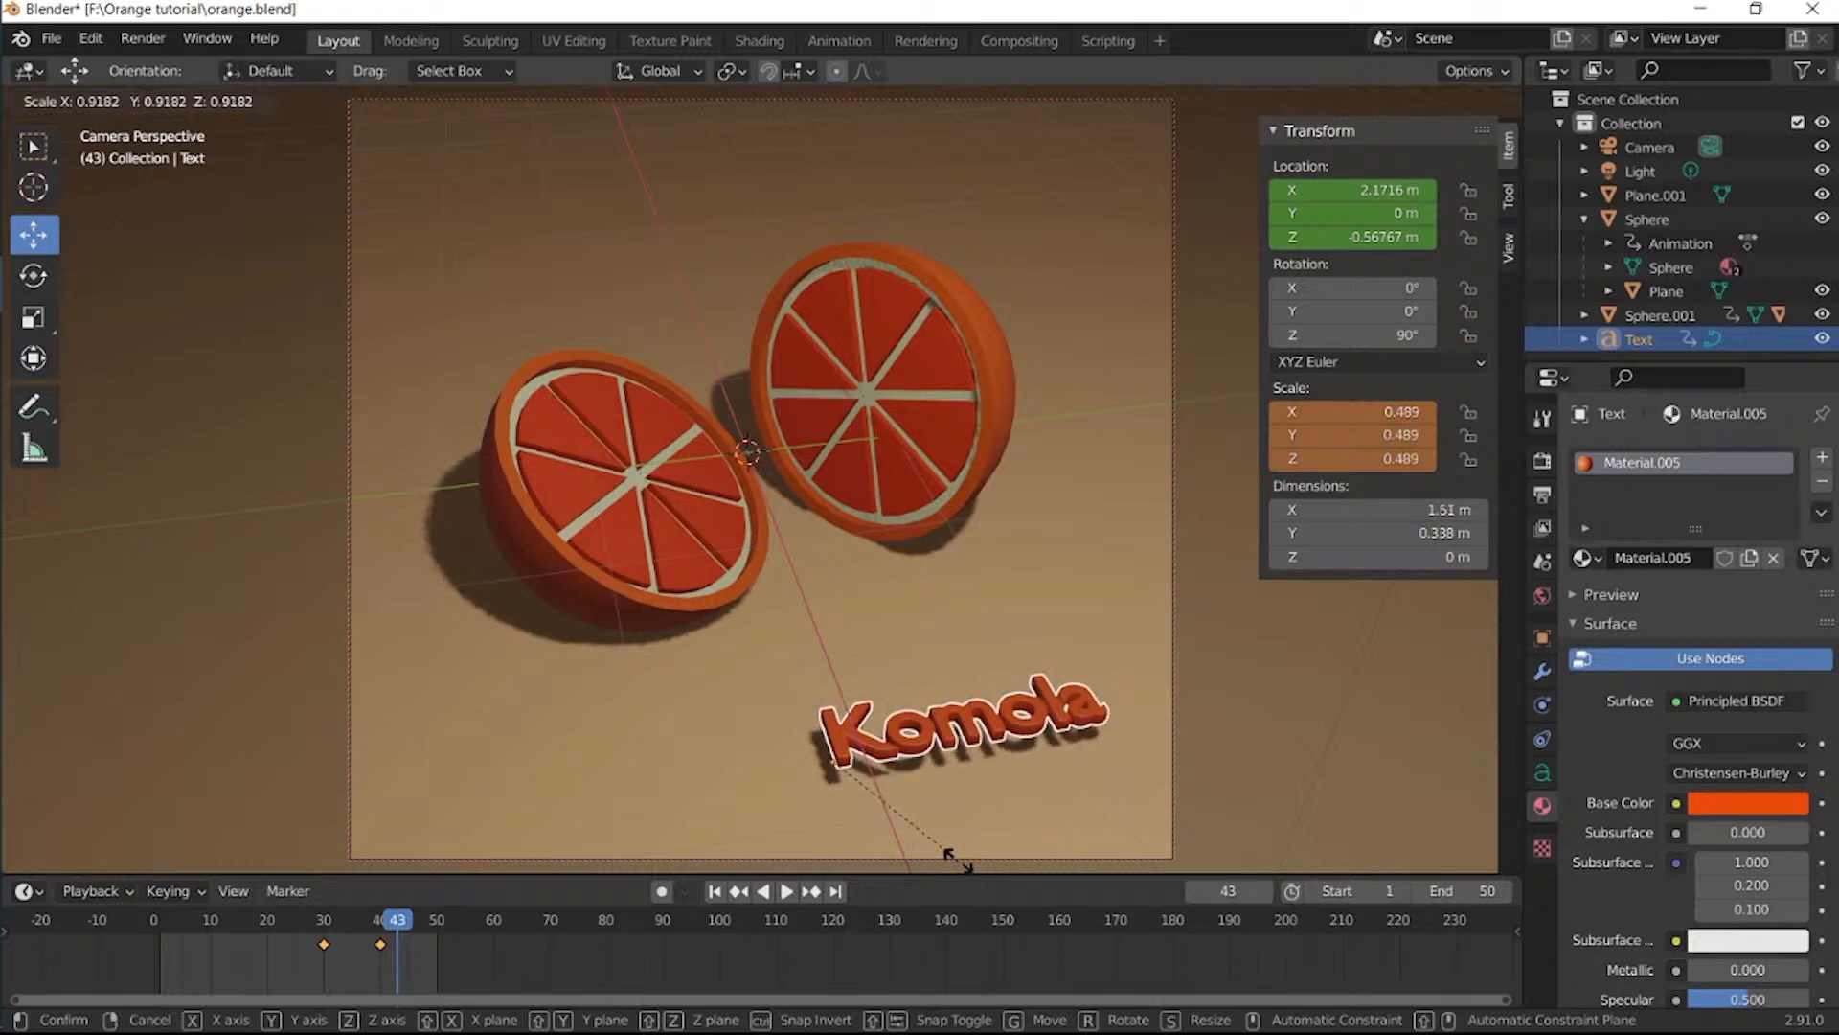
click(956, 860)
key(i)
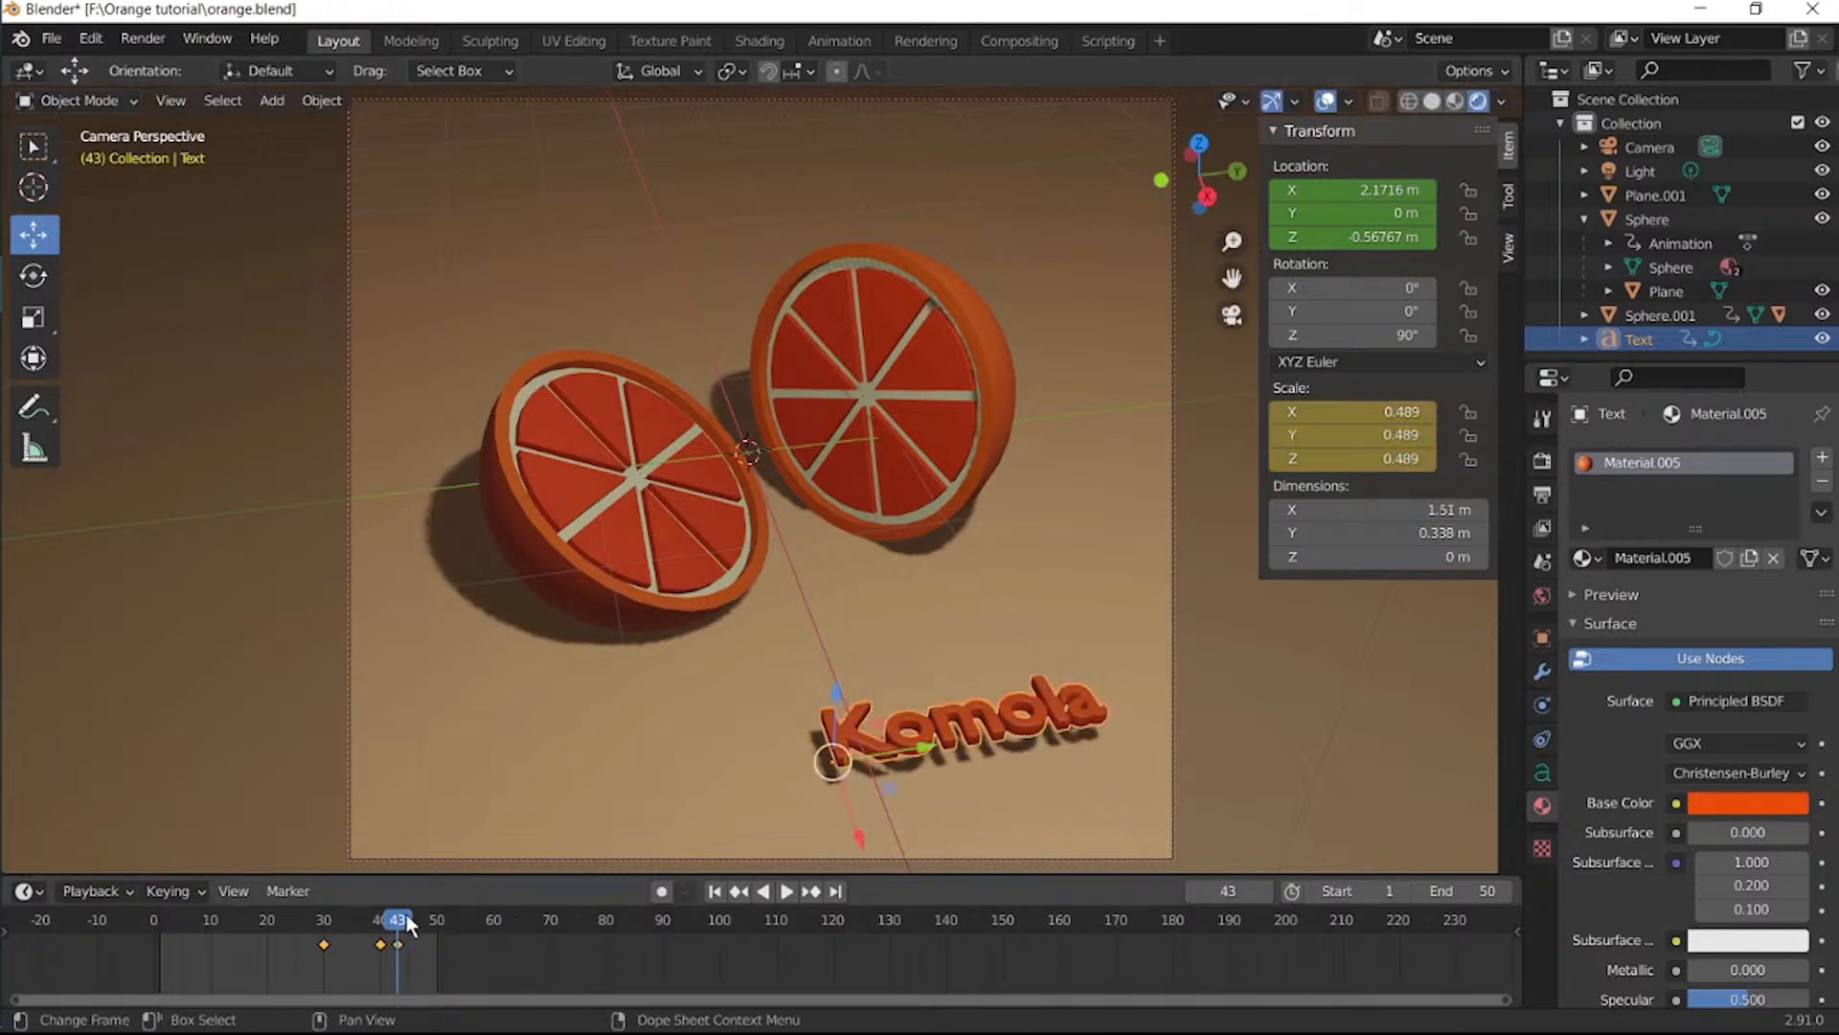
Play the animation from the start to review the text's pop-up motion.
drag(382, 921, 128, 936)
key(space)
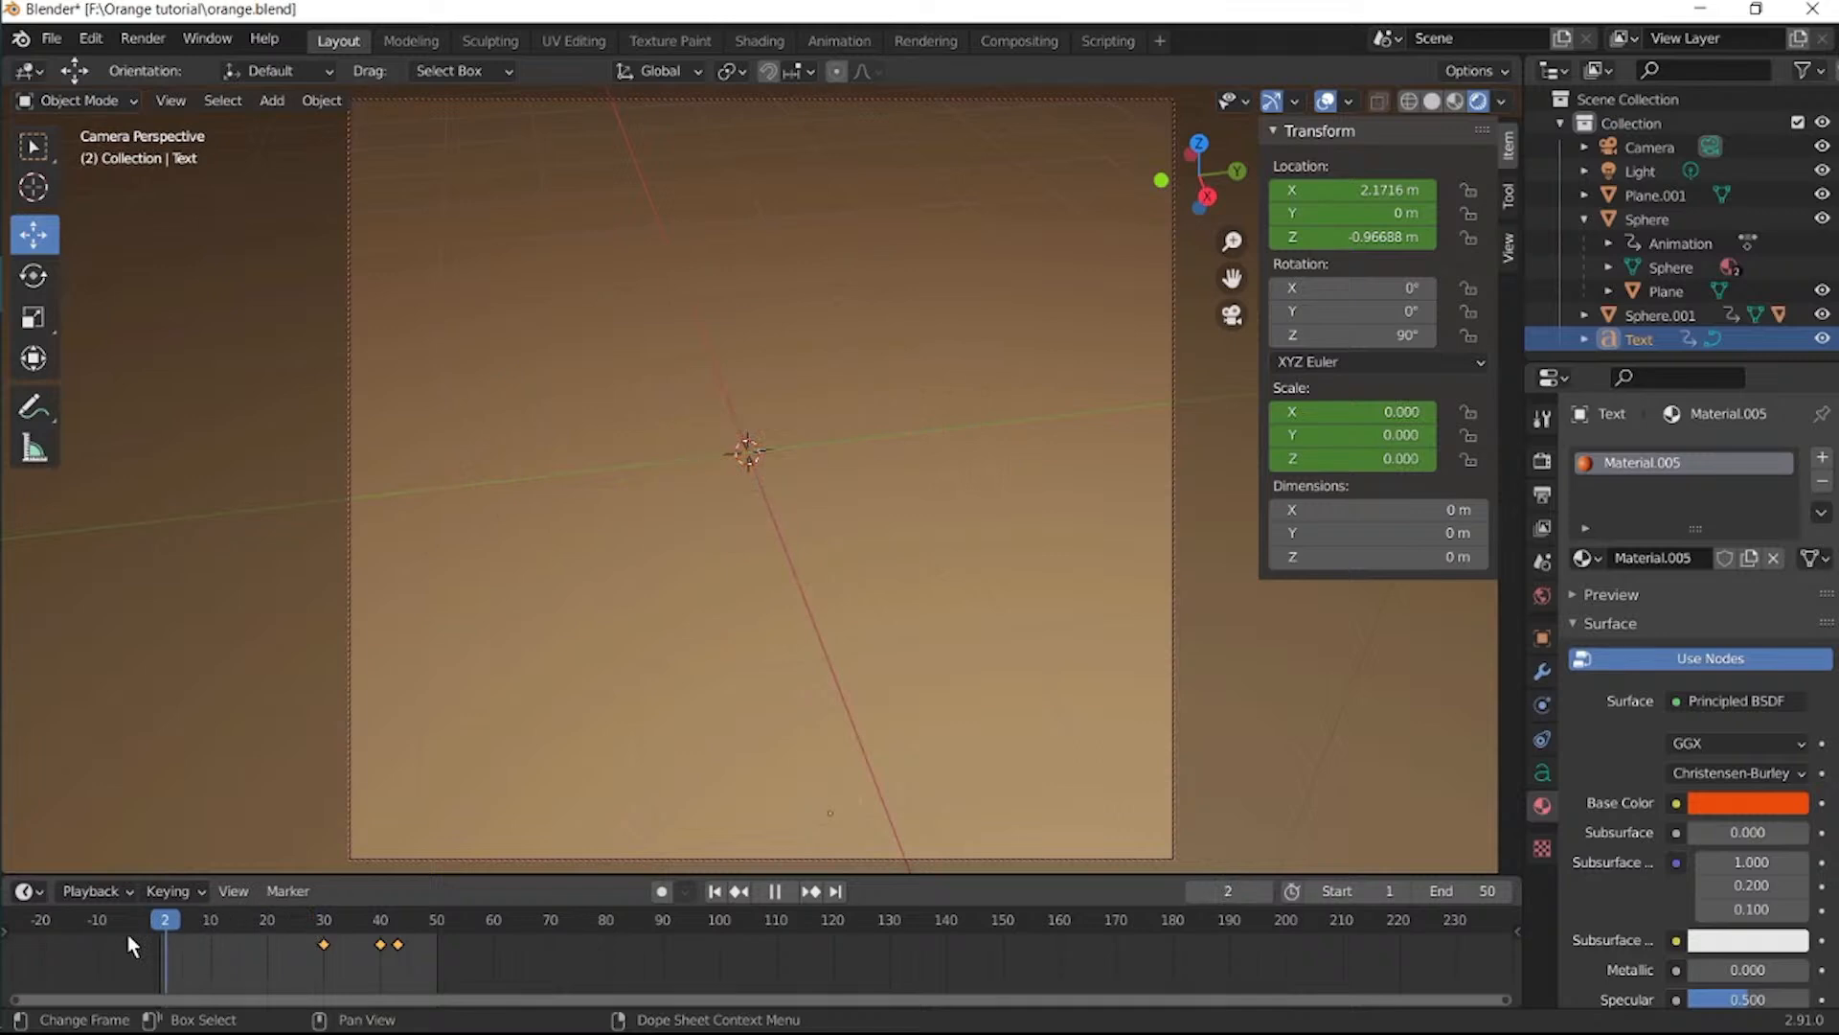
click(781, 895)
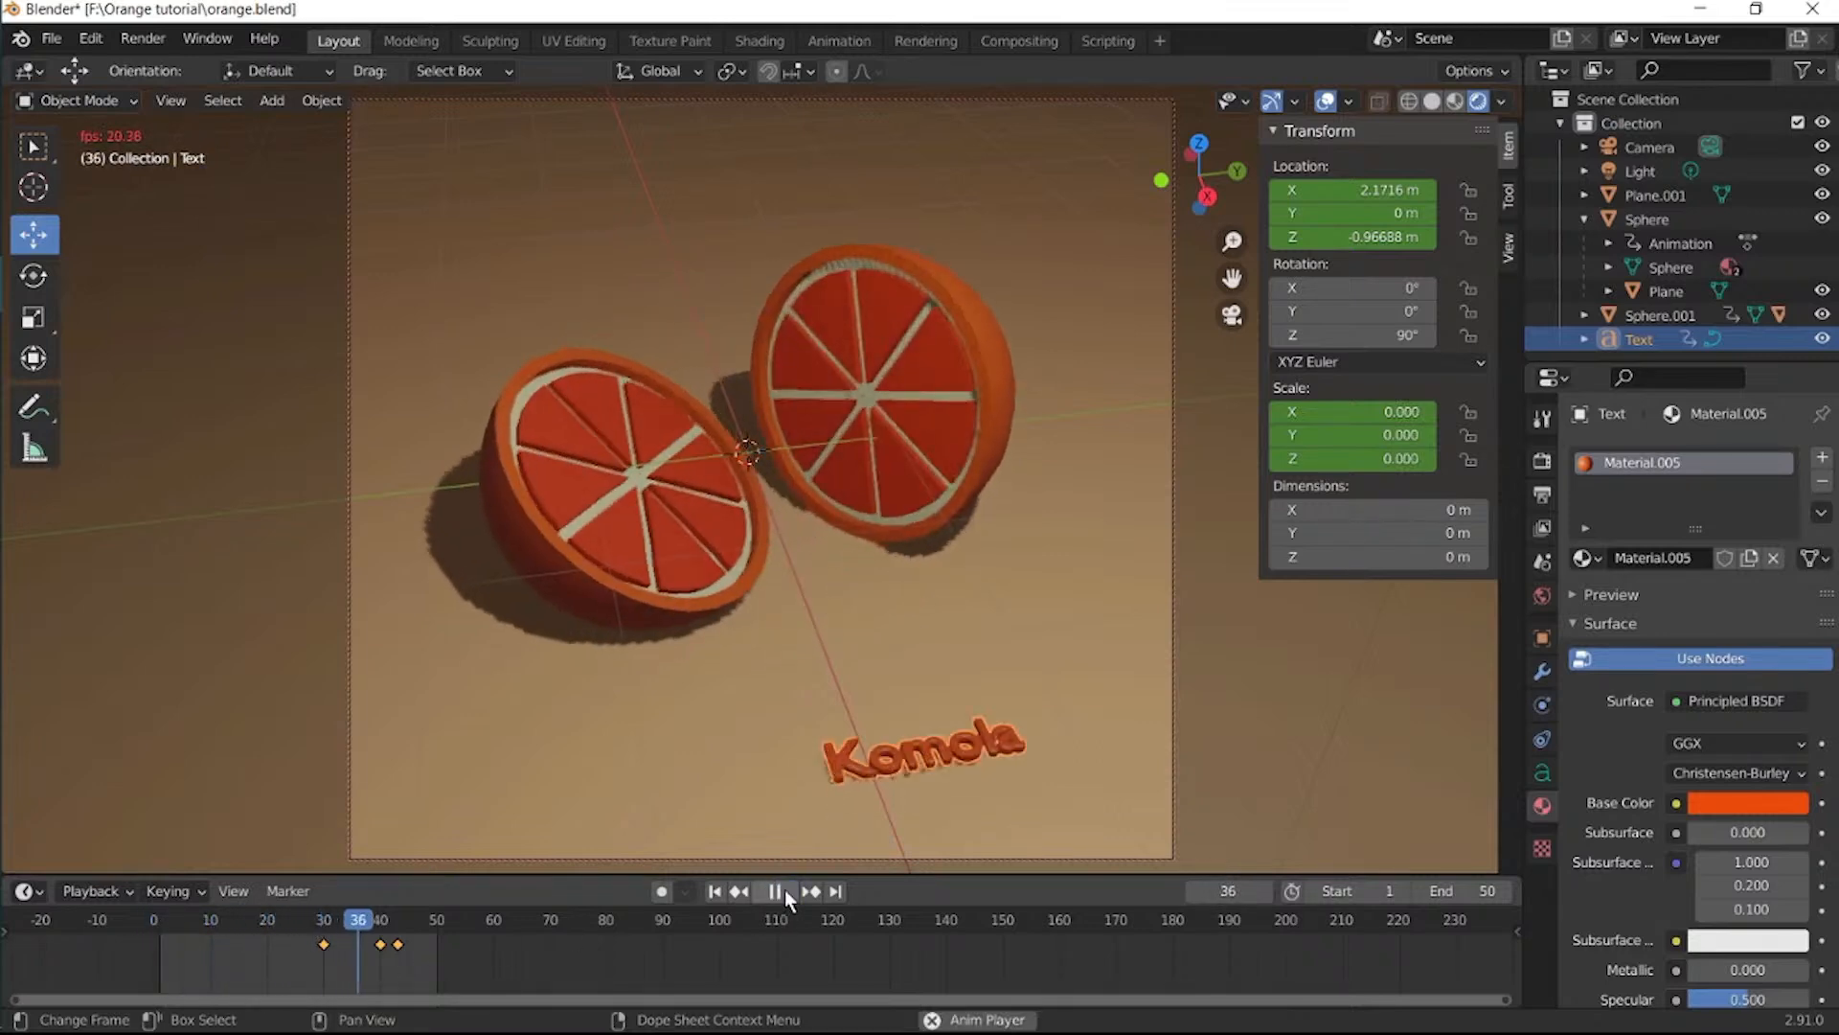
click(784, 889)
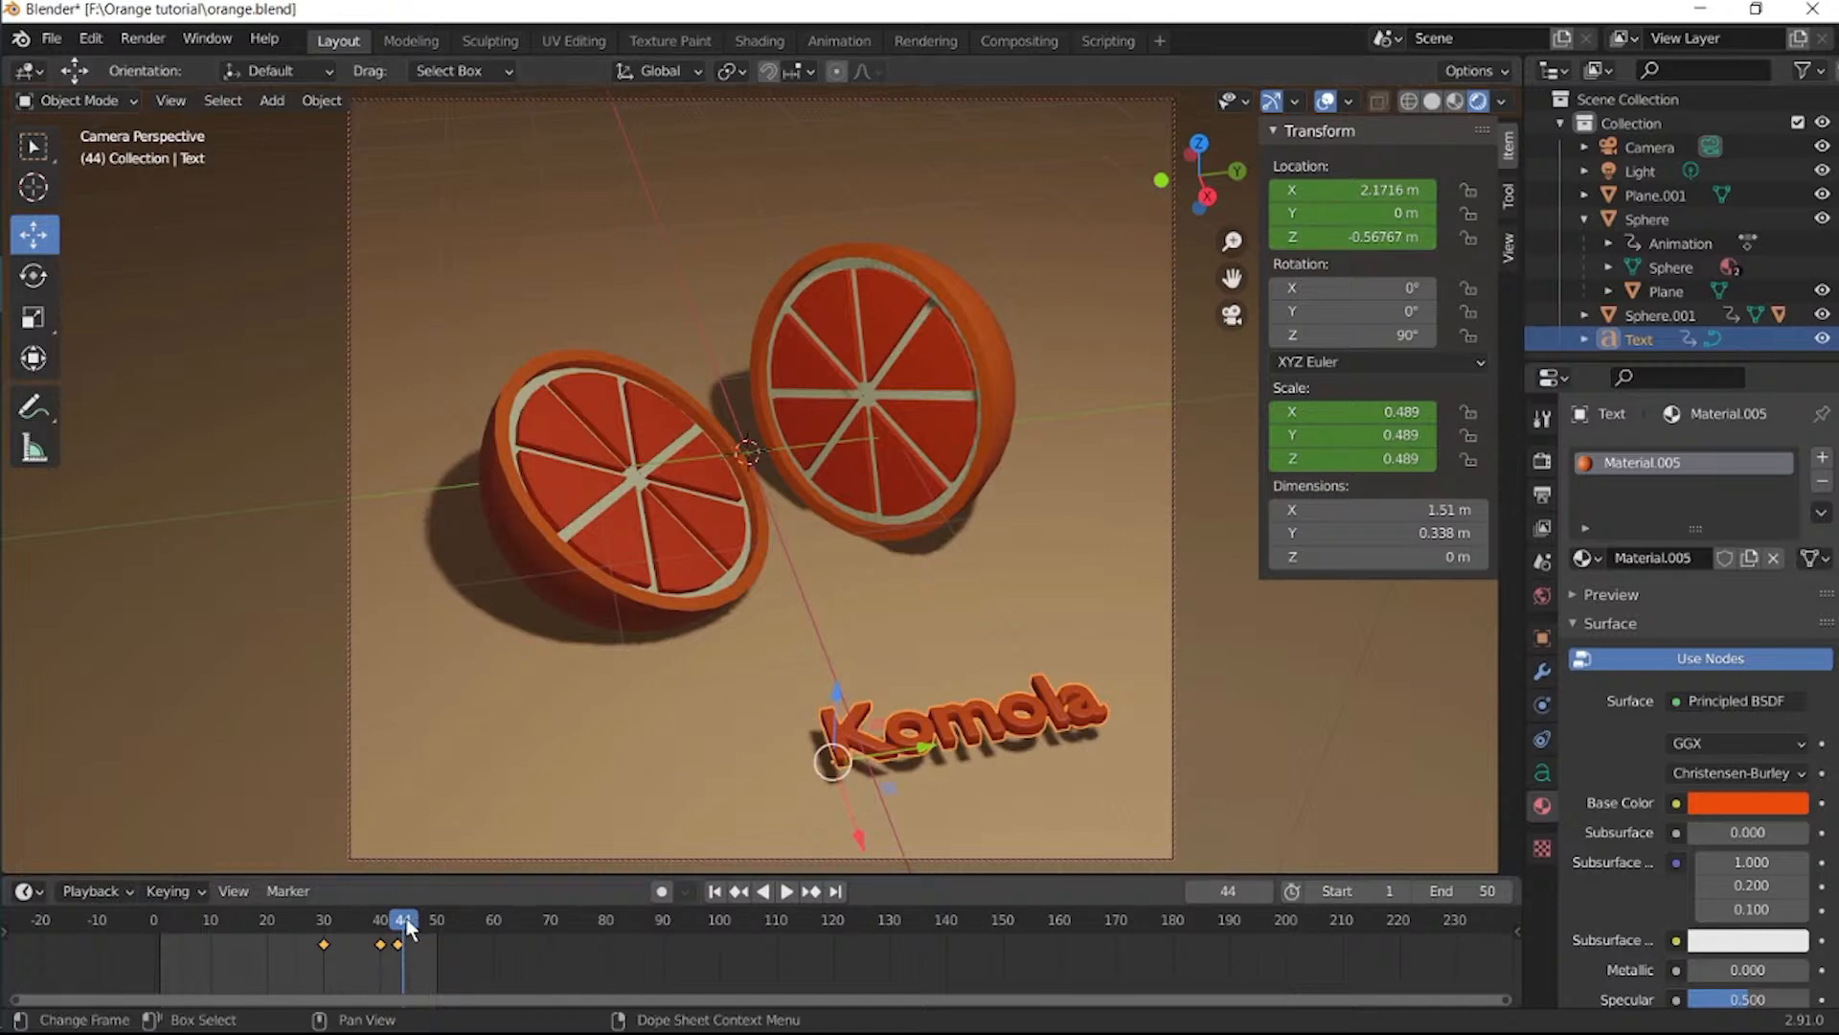
Select the camera and keyframe its current location and rotation at frame 35.
drag(401, 920, 460, 922)
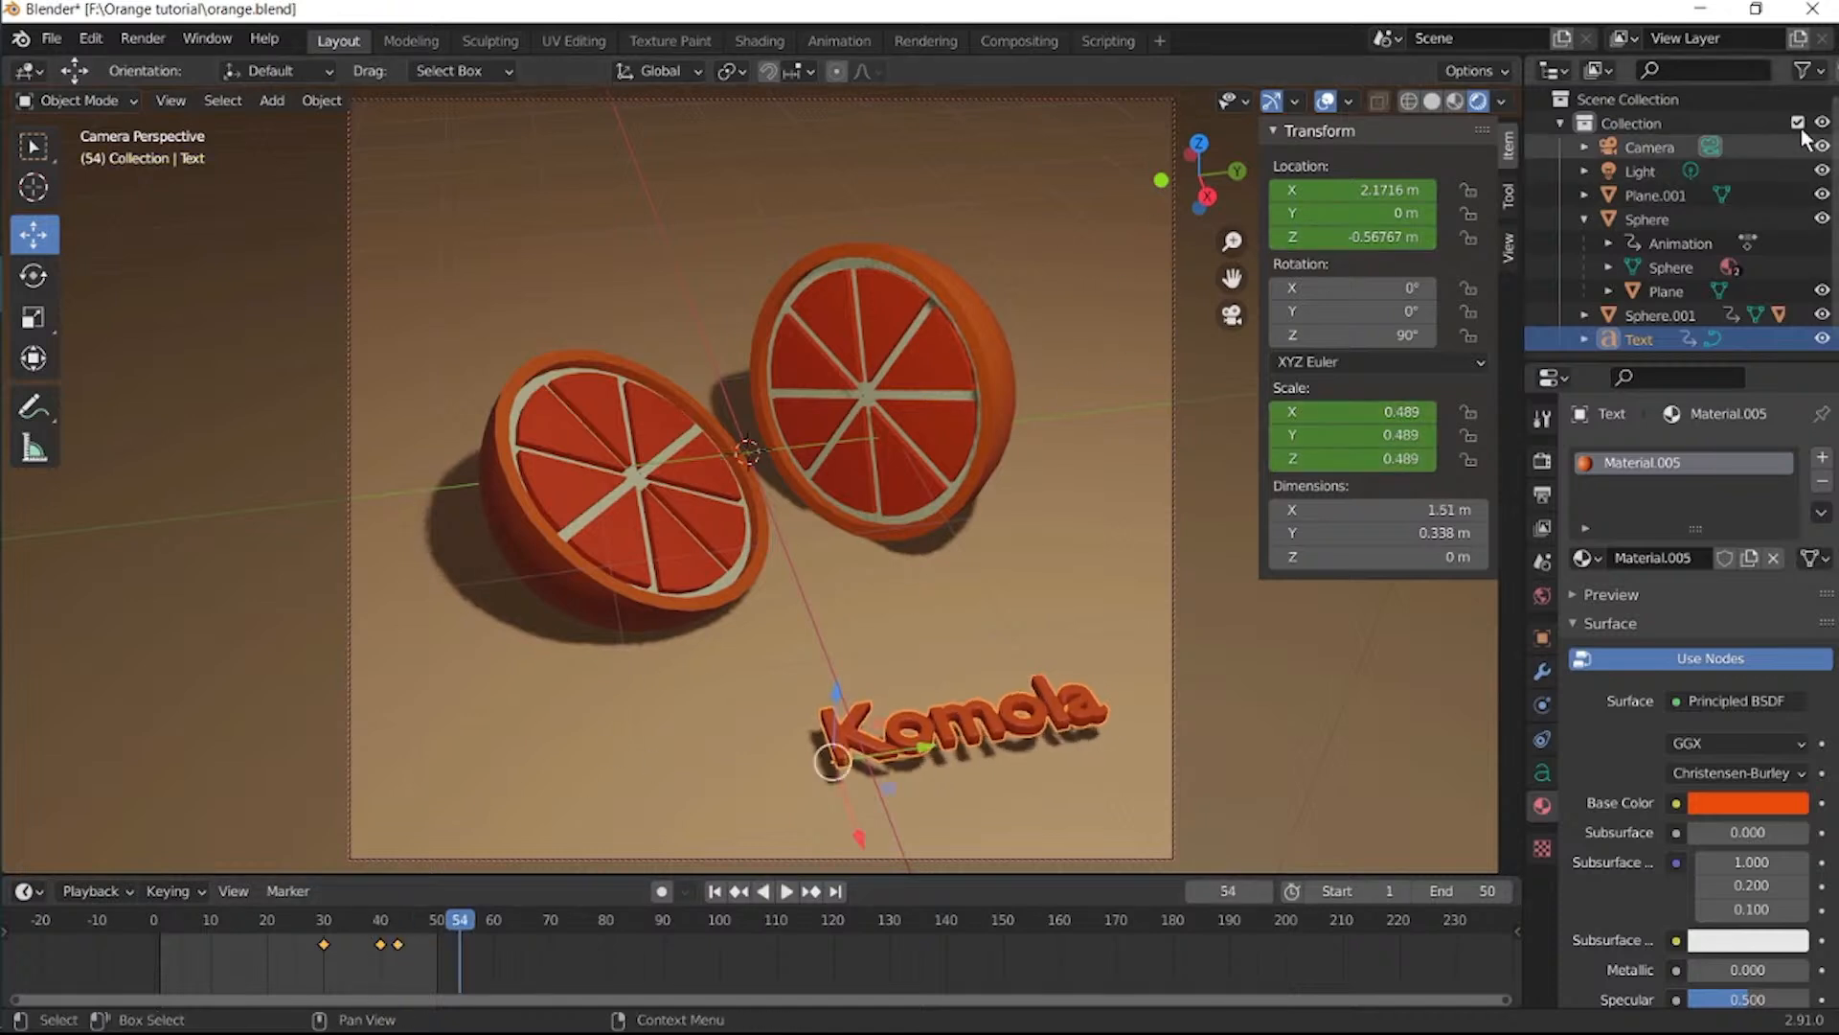
click(1638, 149)
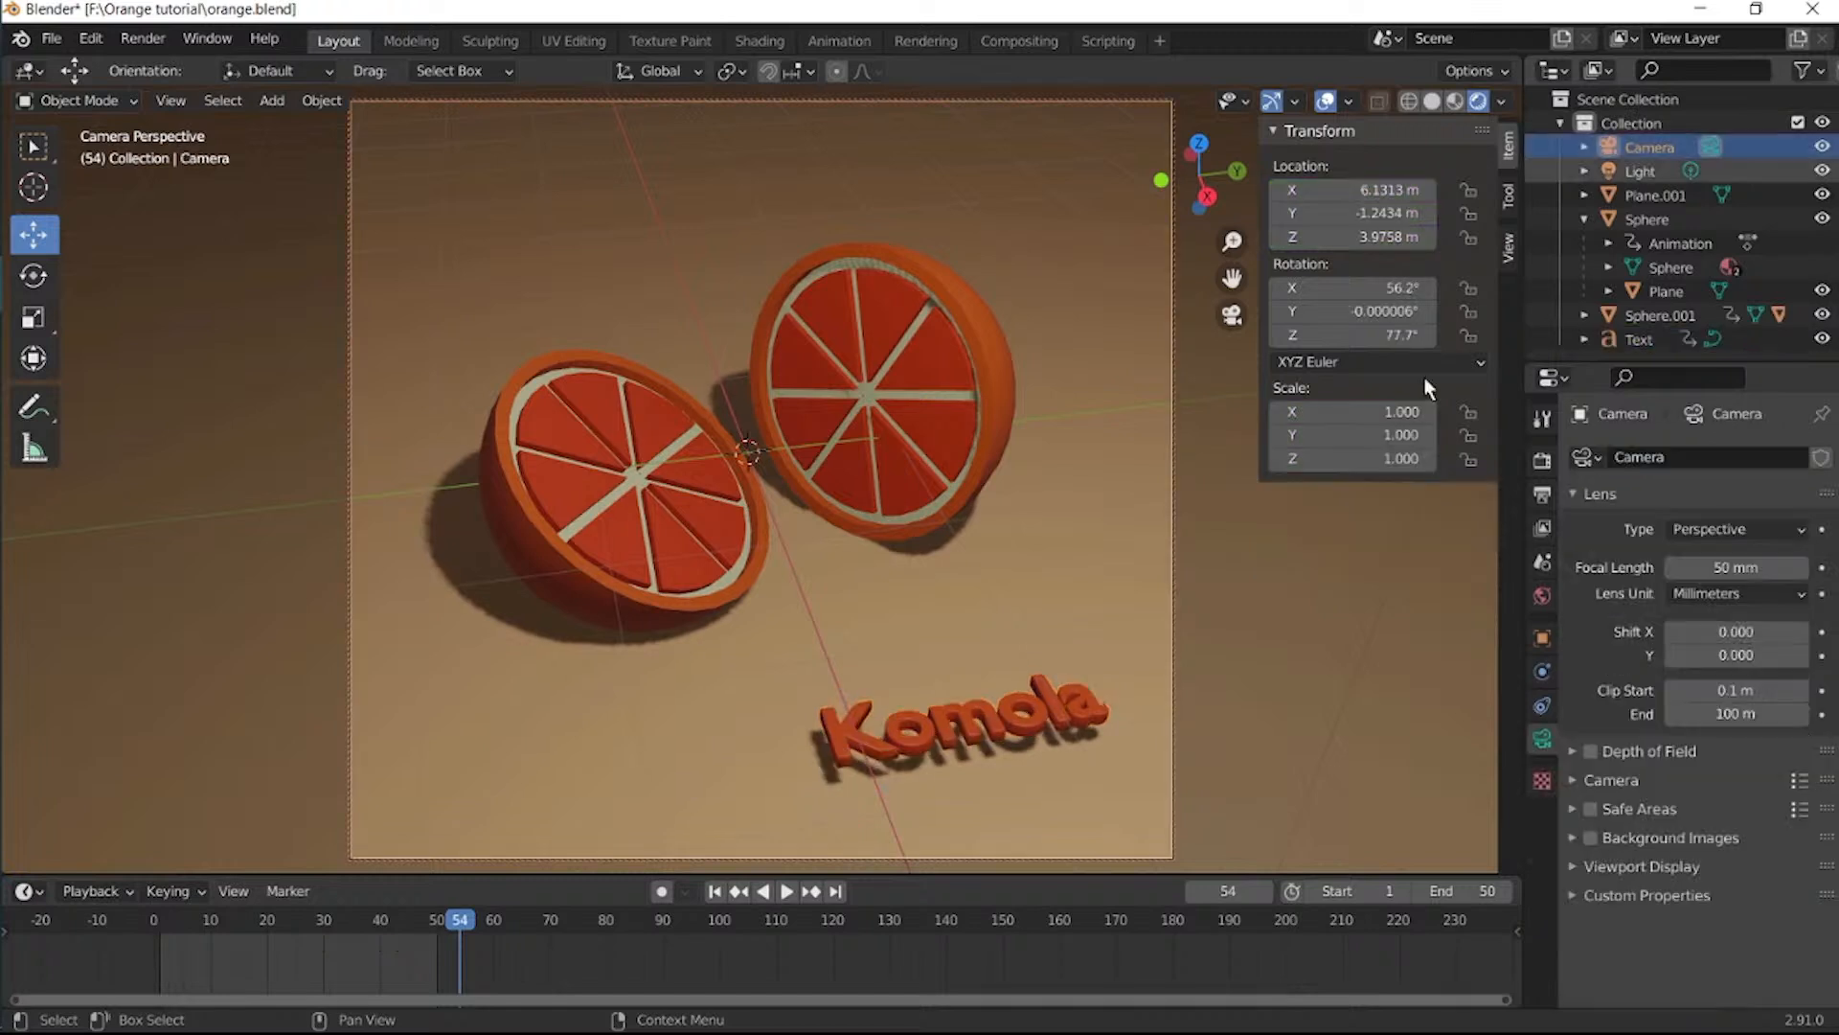
key(space)
drag(459, 917, 354, 927)
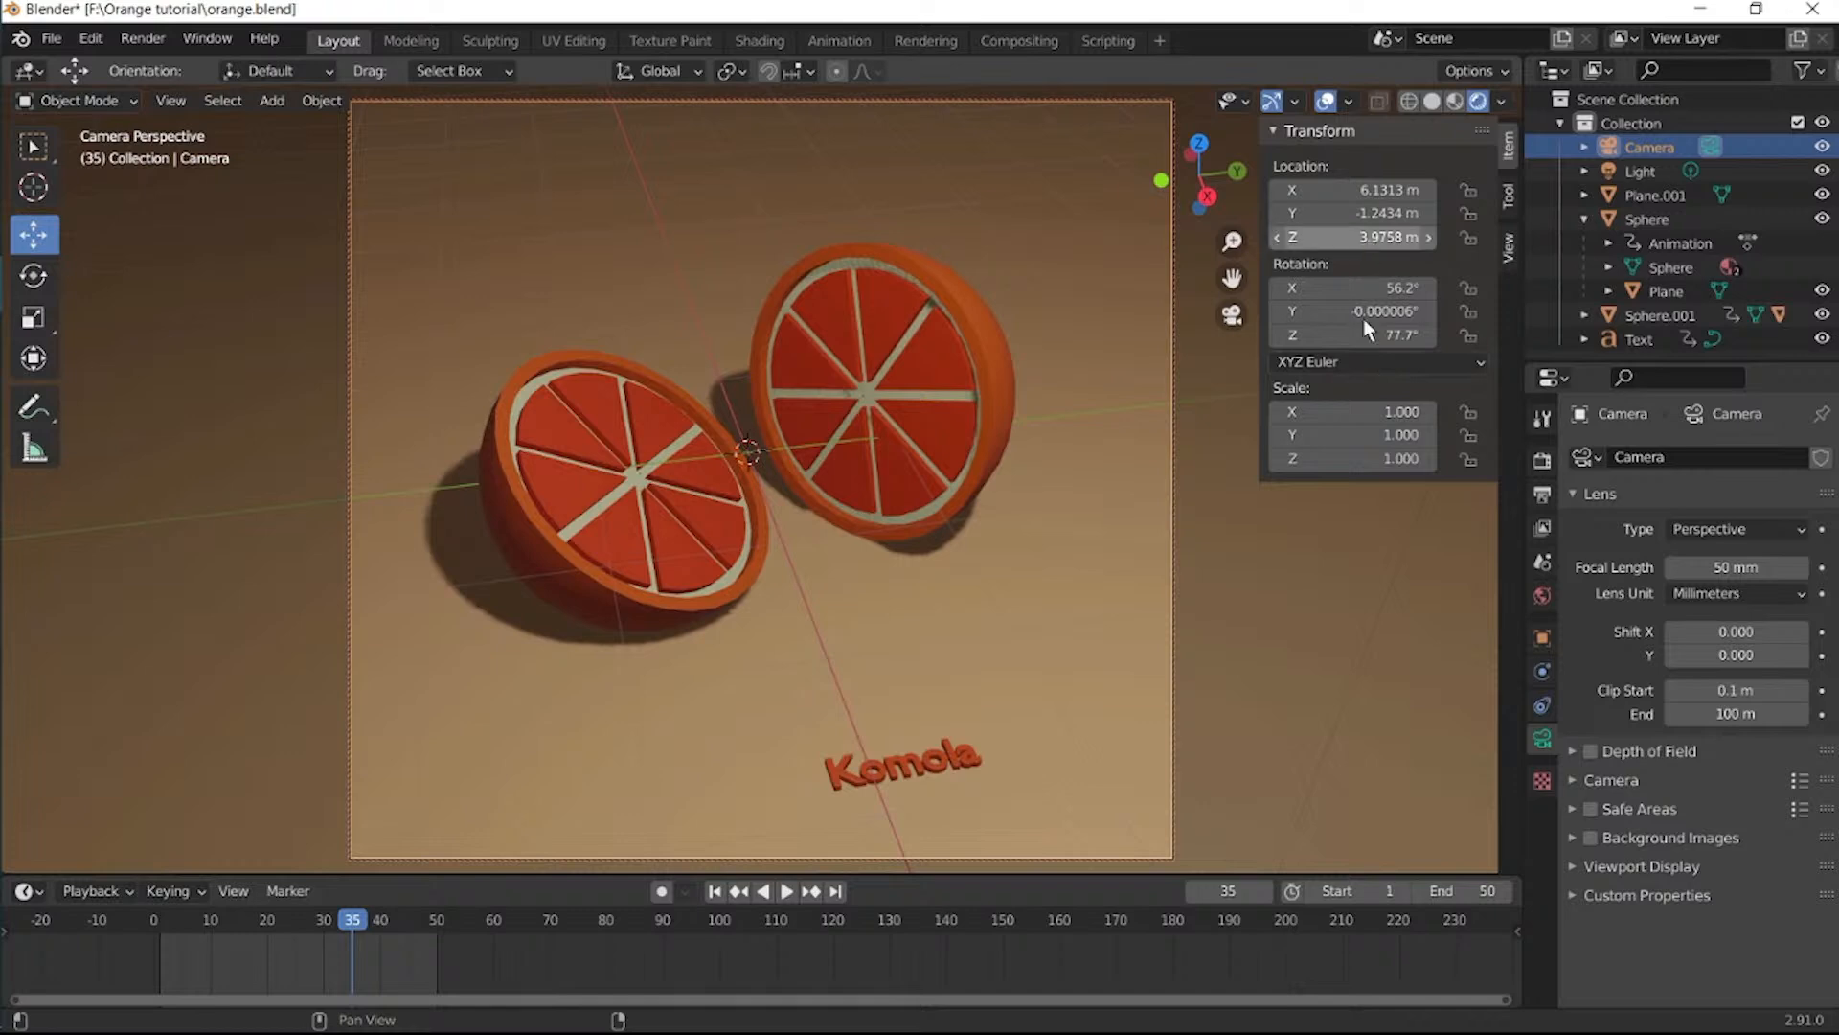
key(i)
key(i)
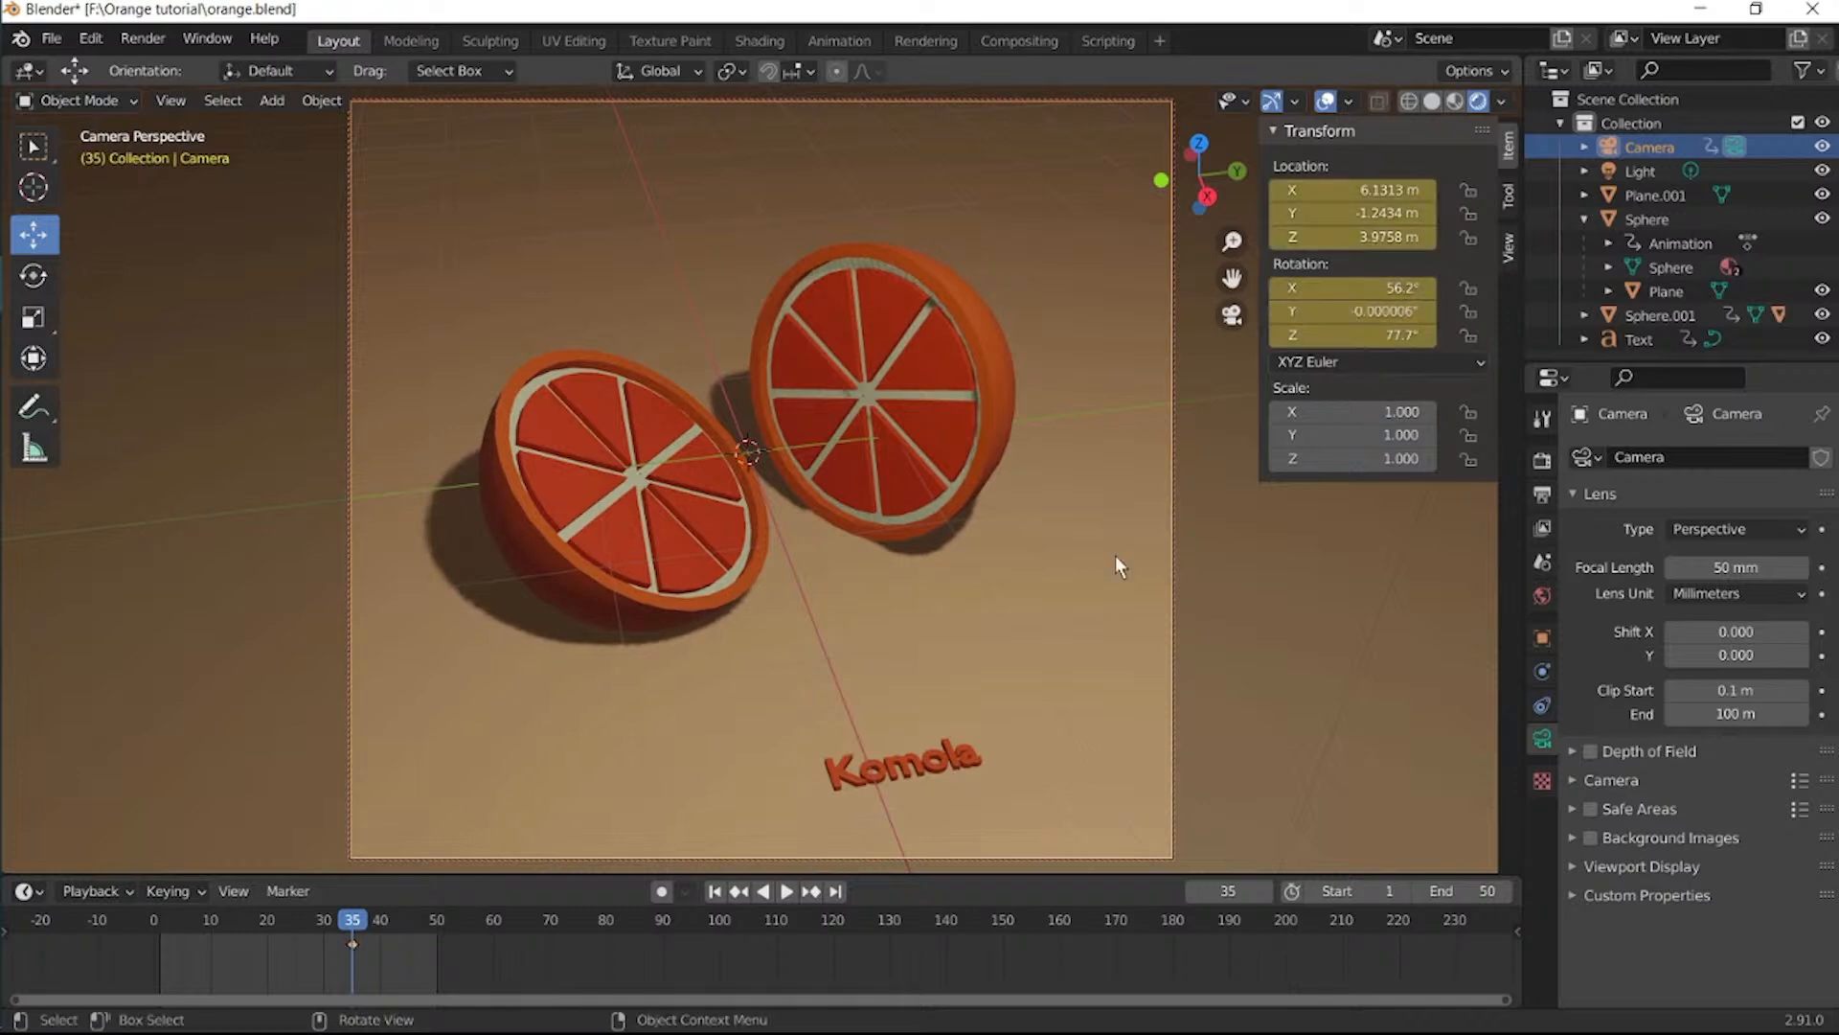
At frame 7, orbit the camera to about X 5.24, Y -3.63, Z 3.70 m with Z rotation 53.7°, and keyframe its location and rotation.
drag(351, 921, 195, 941)
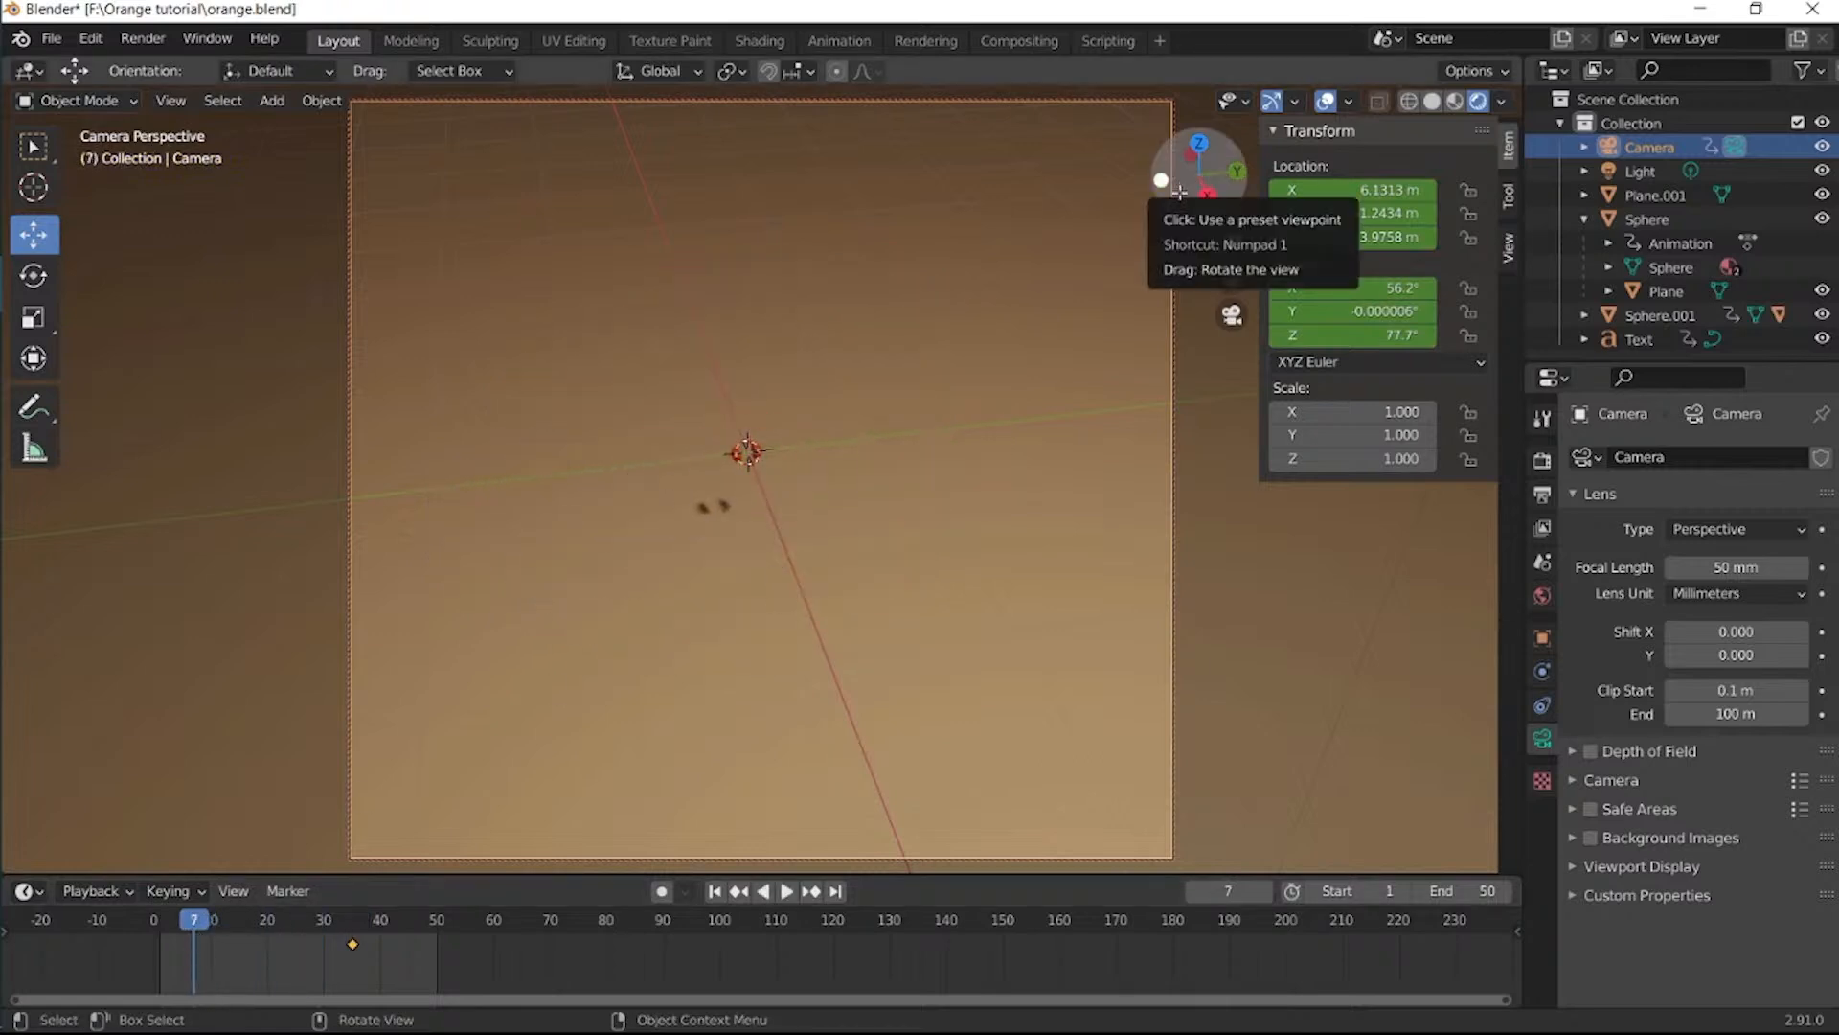
drag(1209, 198, 1289, 191)
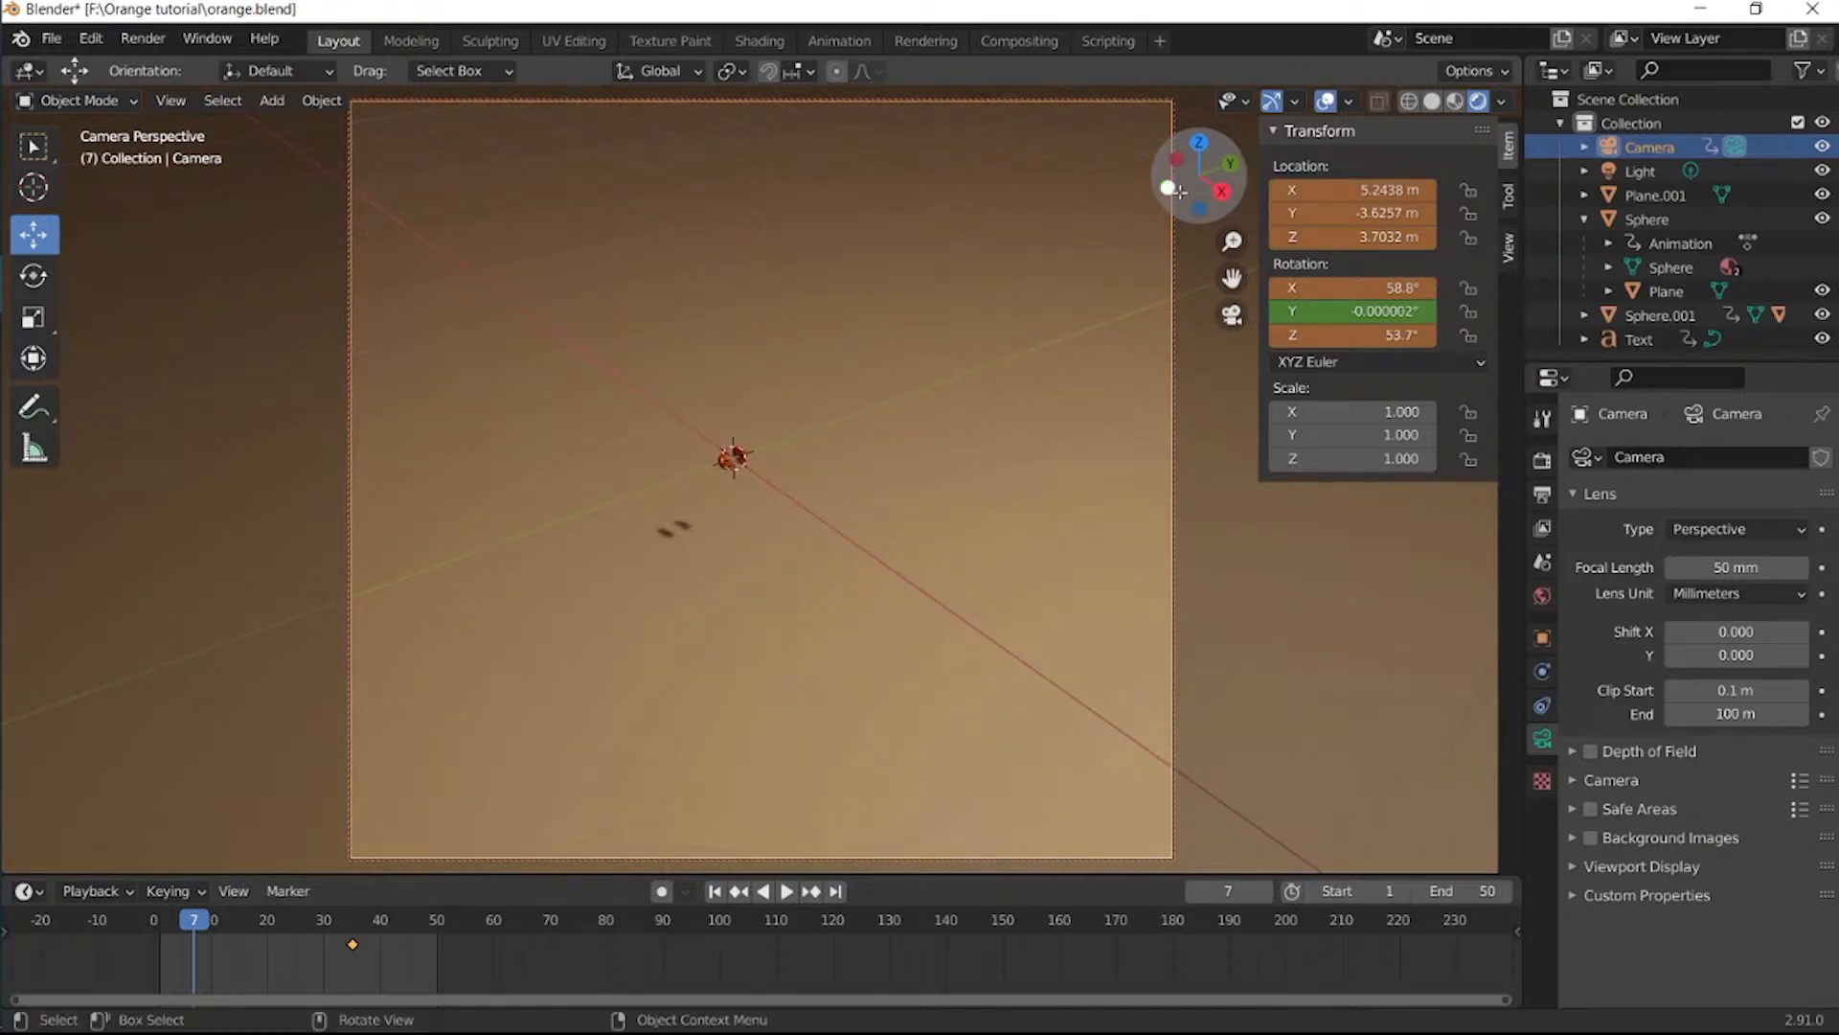
key(i)
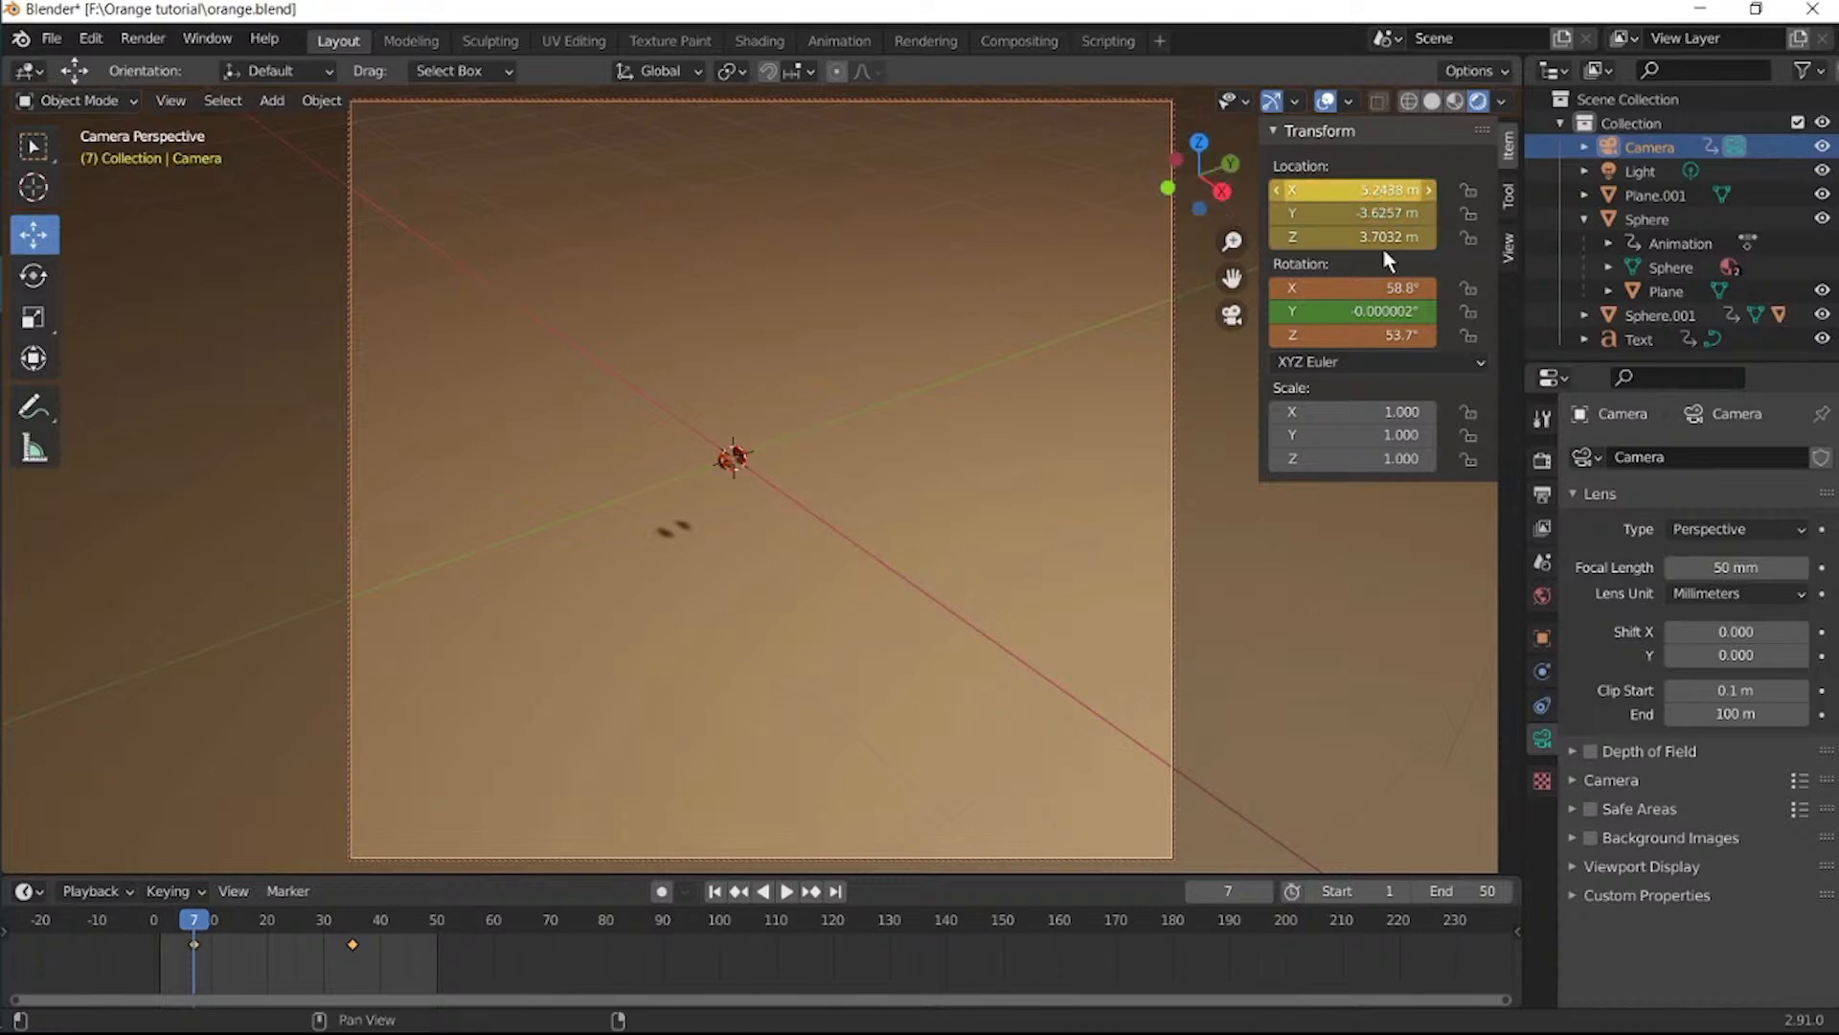
key(i)
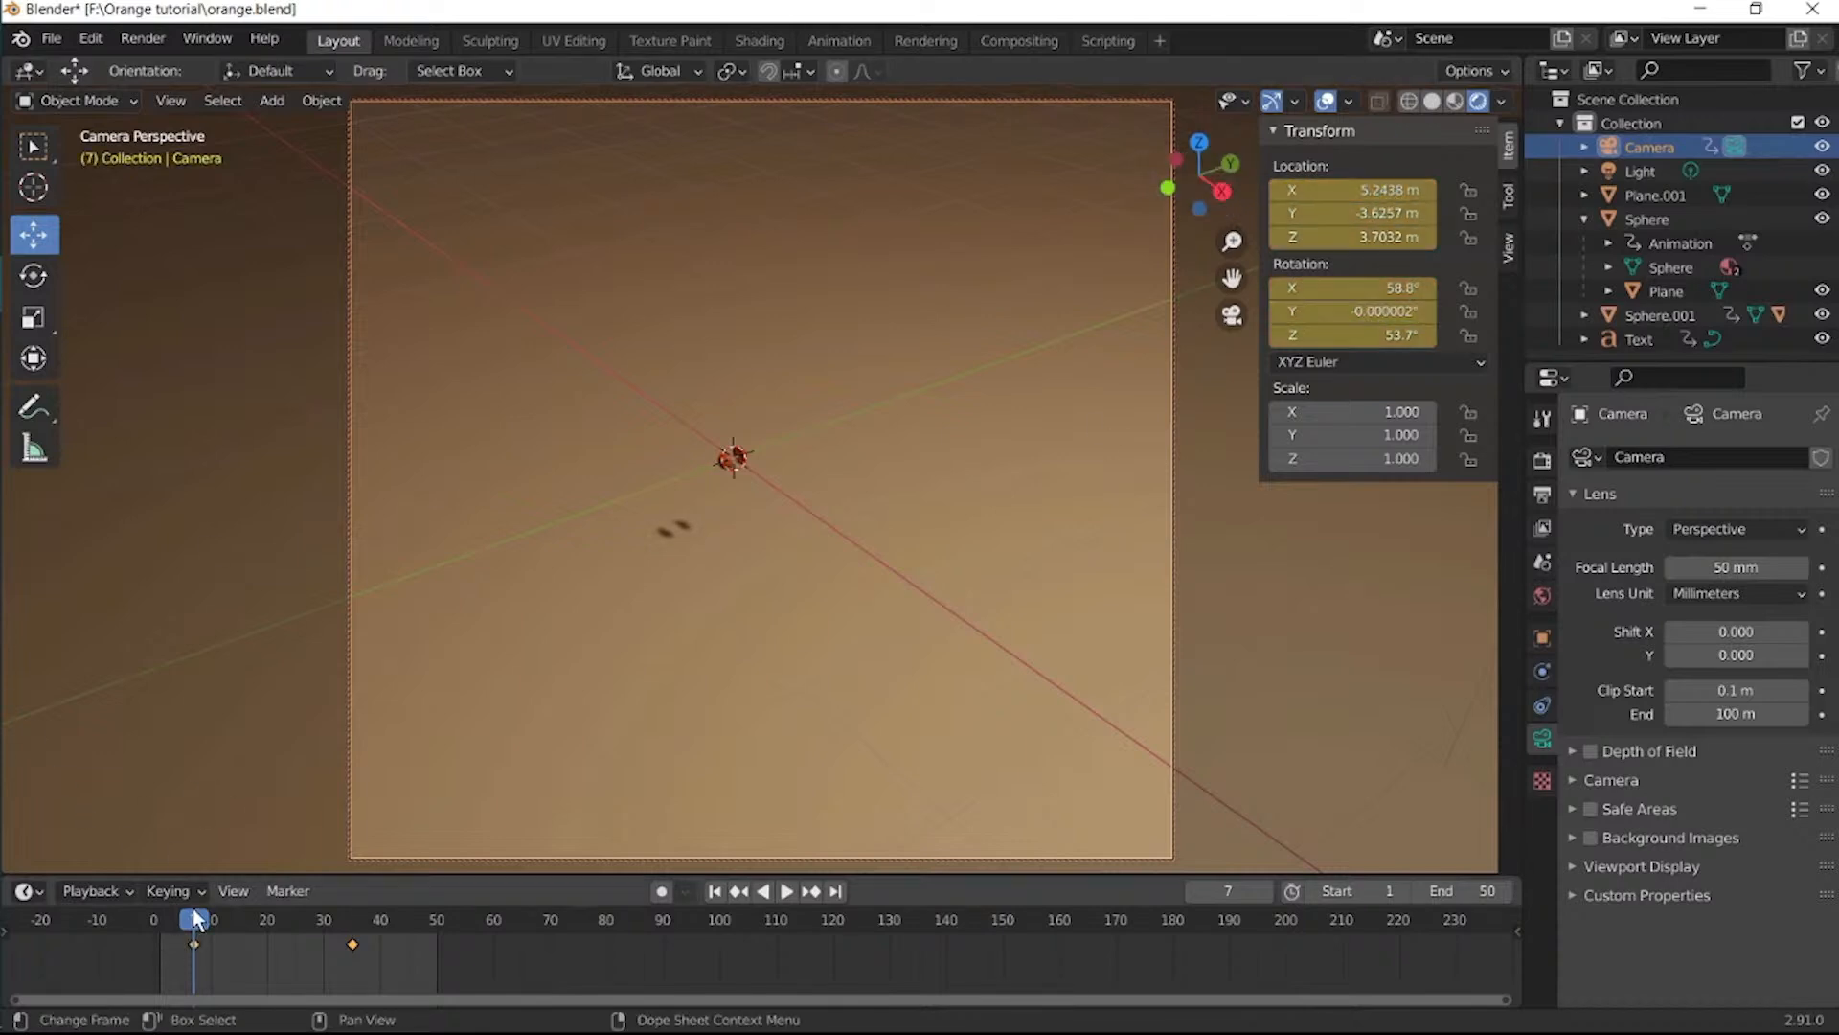
Play the animation from the beginning to check the camera movement around the orange halves.
drag(194, 922, 153, 921)
click(787, 891)
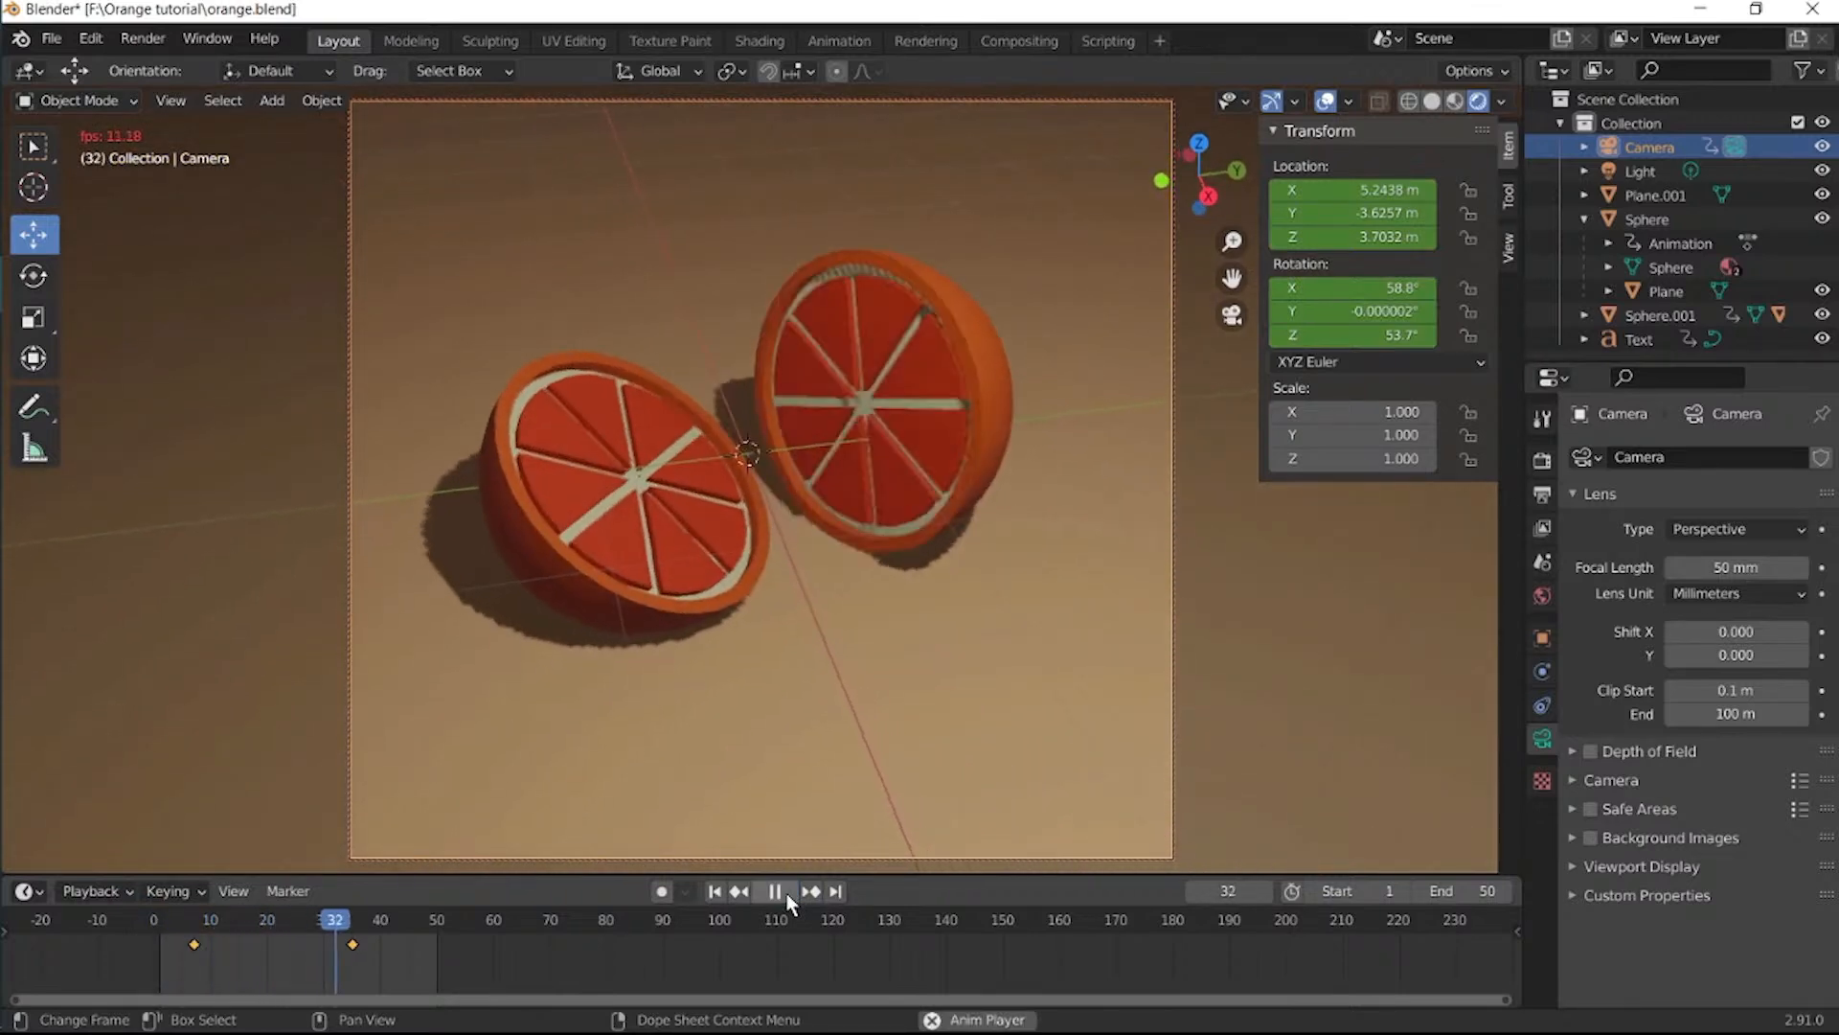
click(781, 893)
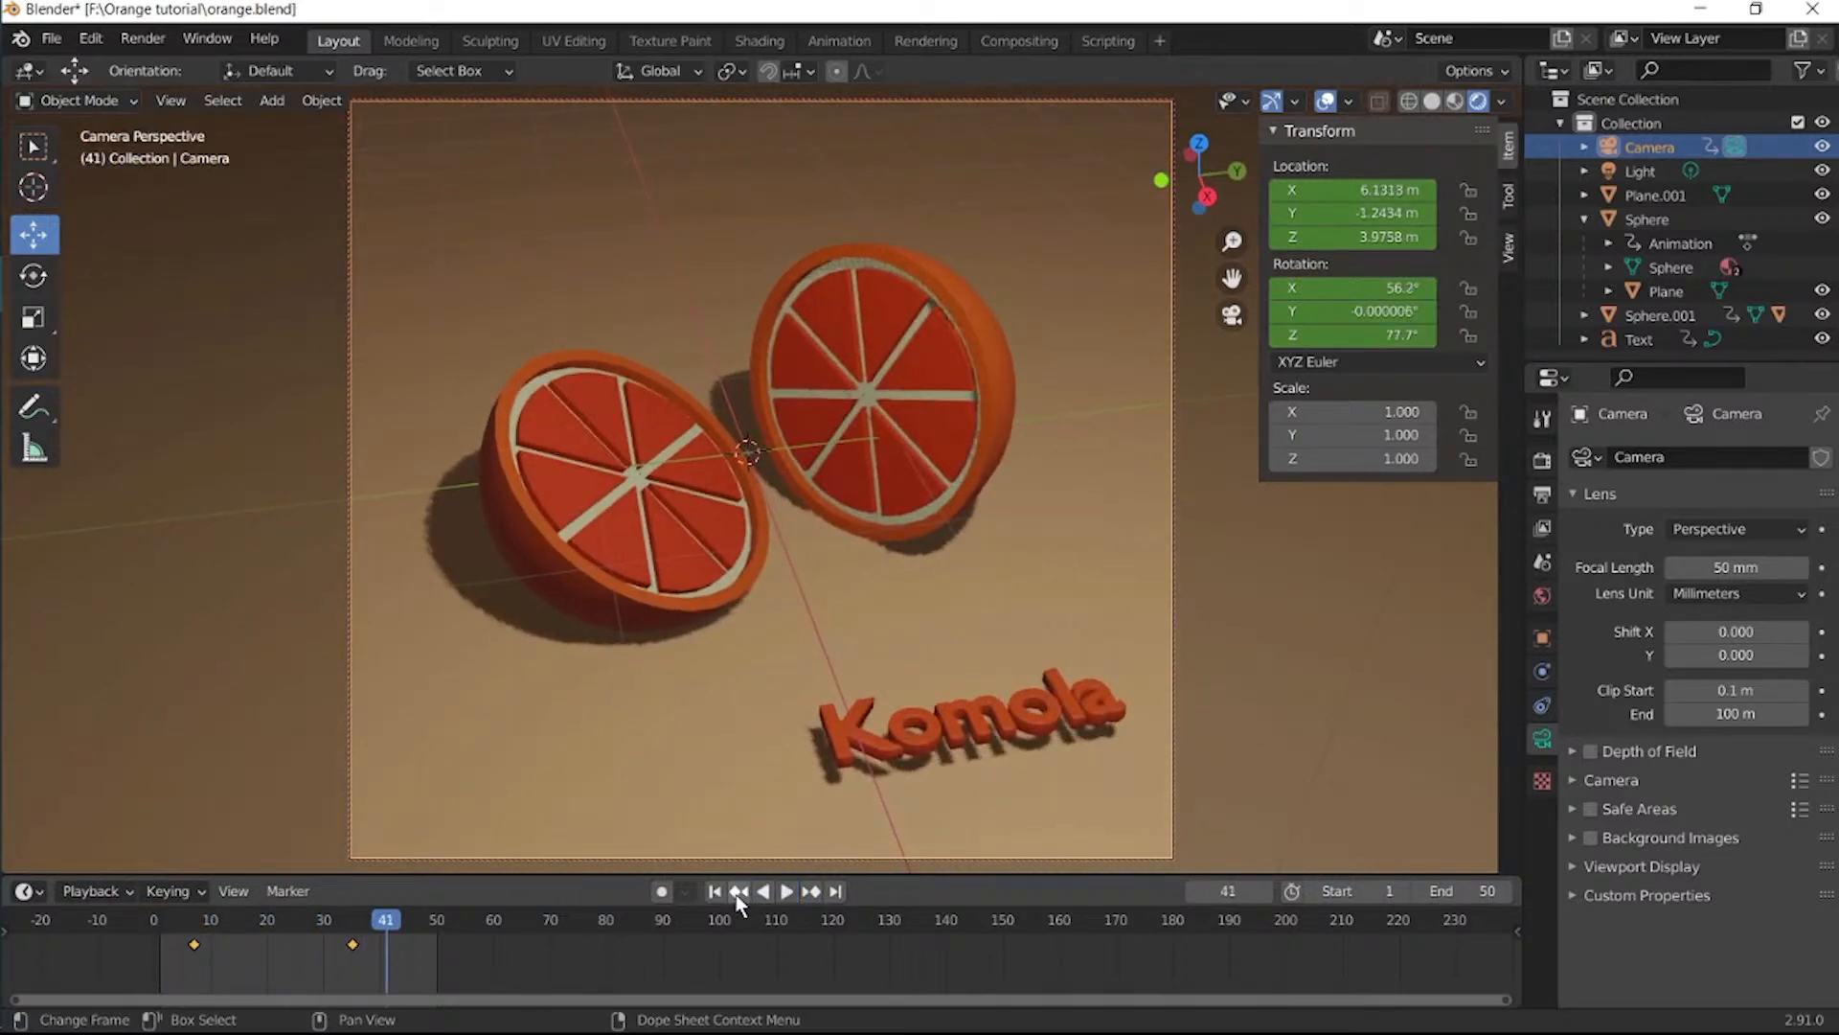
click(716, 892)
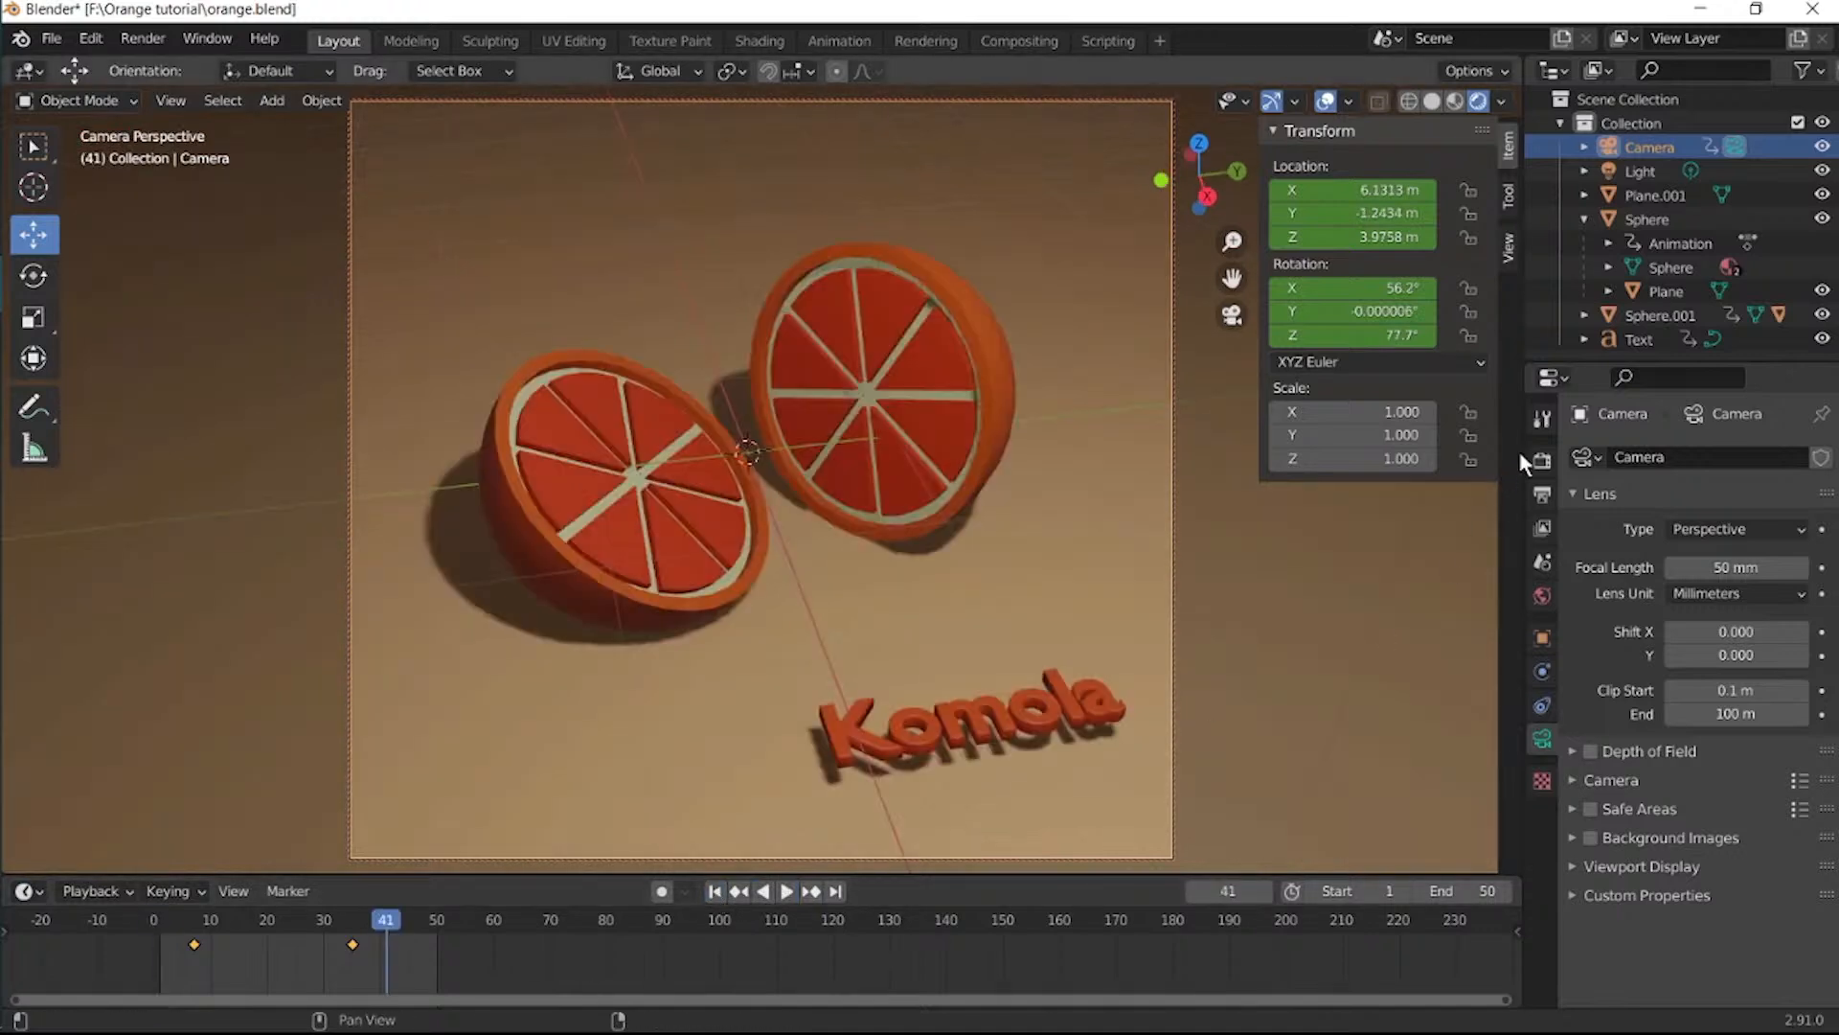
Set the render output path to the E:\Blender\Outcomes folder with the file name "Orange ani".
click(1541, 462)
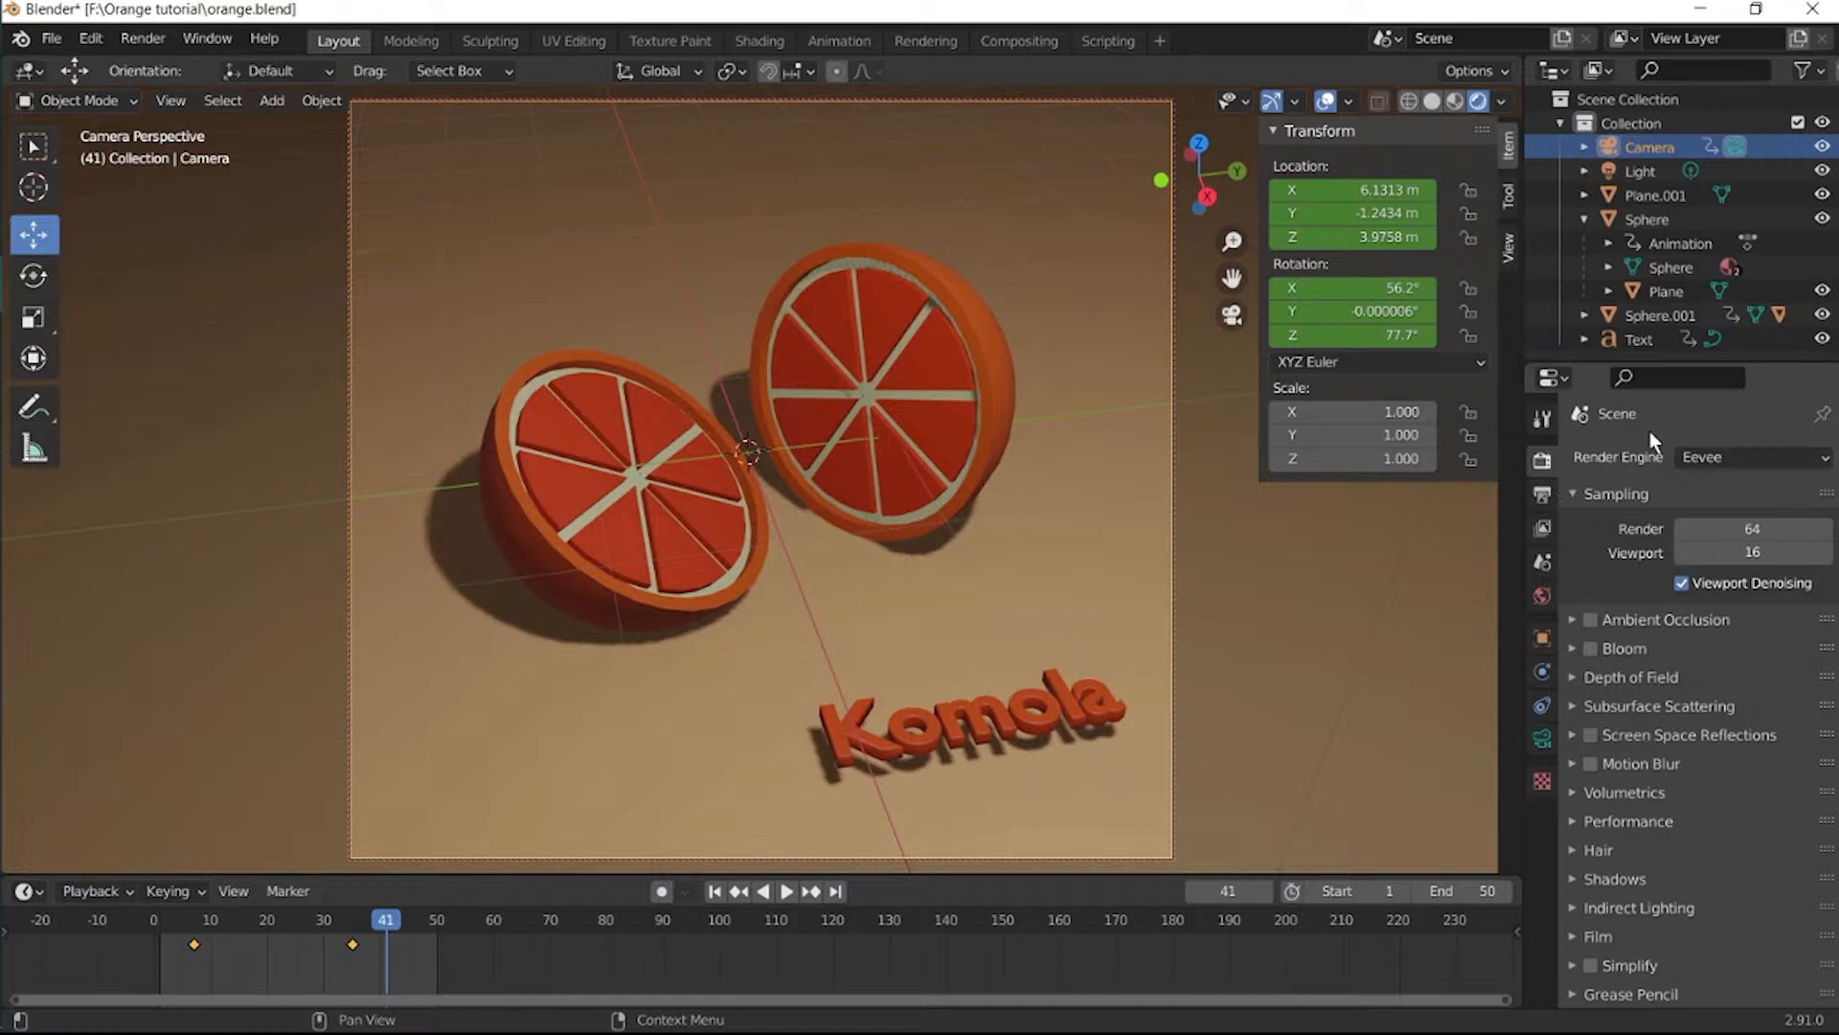
click(1699, 460)
click(1539, 493)
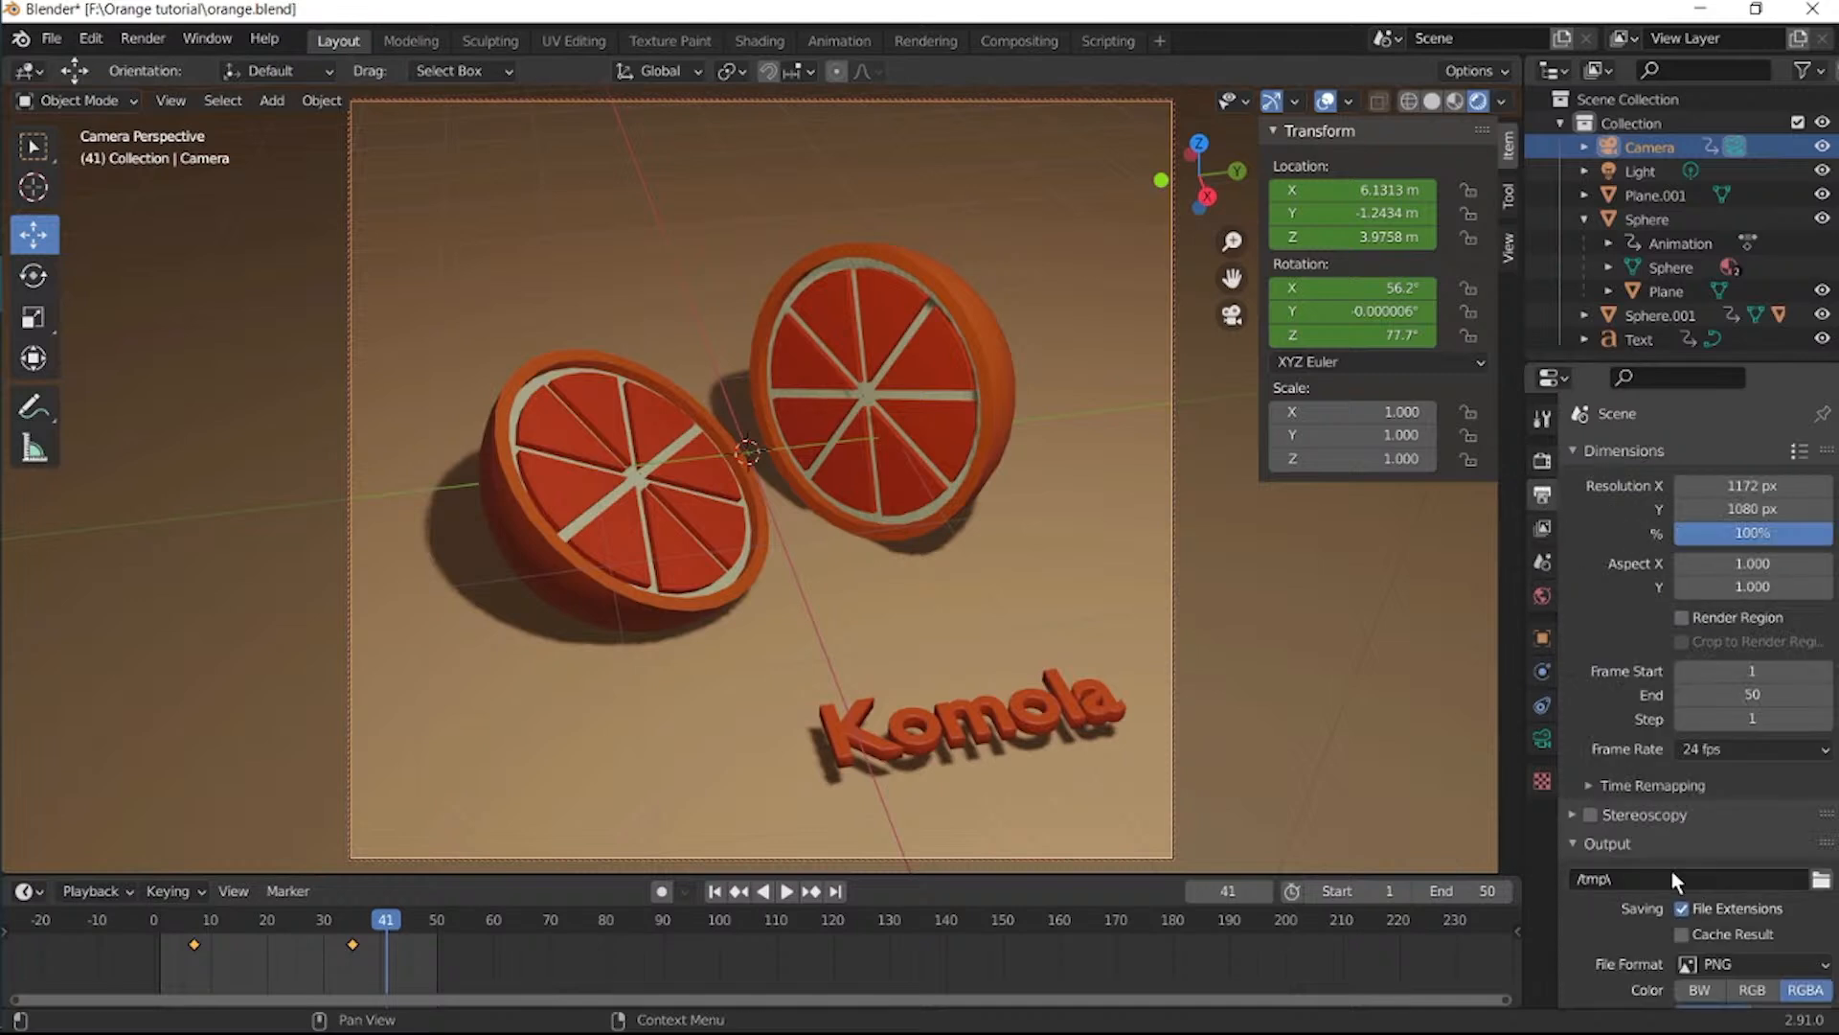
scroll(1705, 795, down, 3)
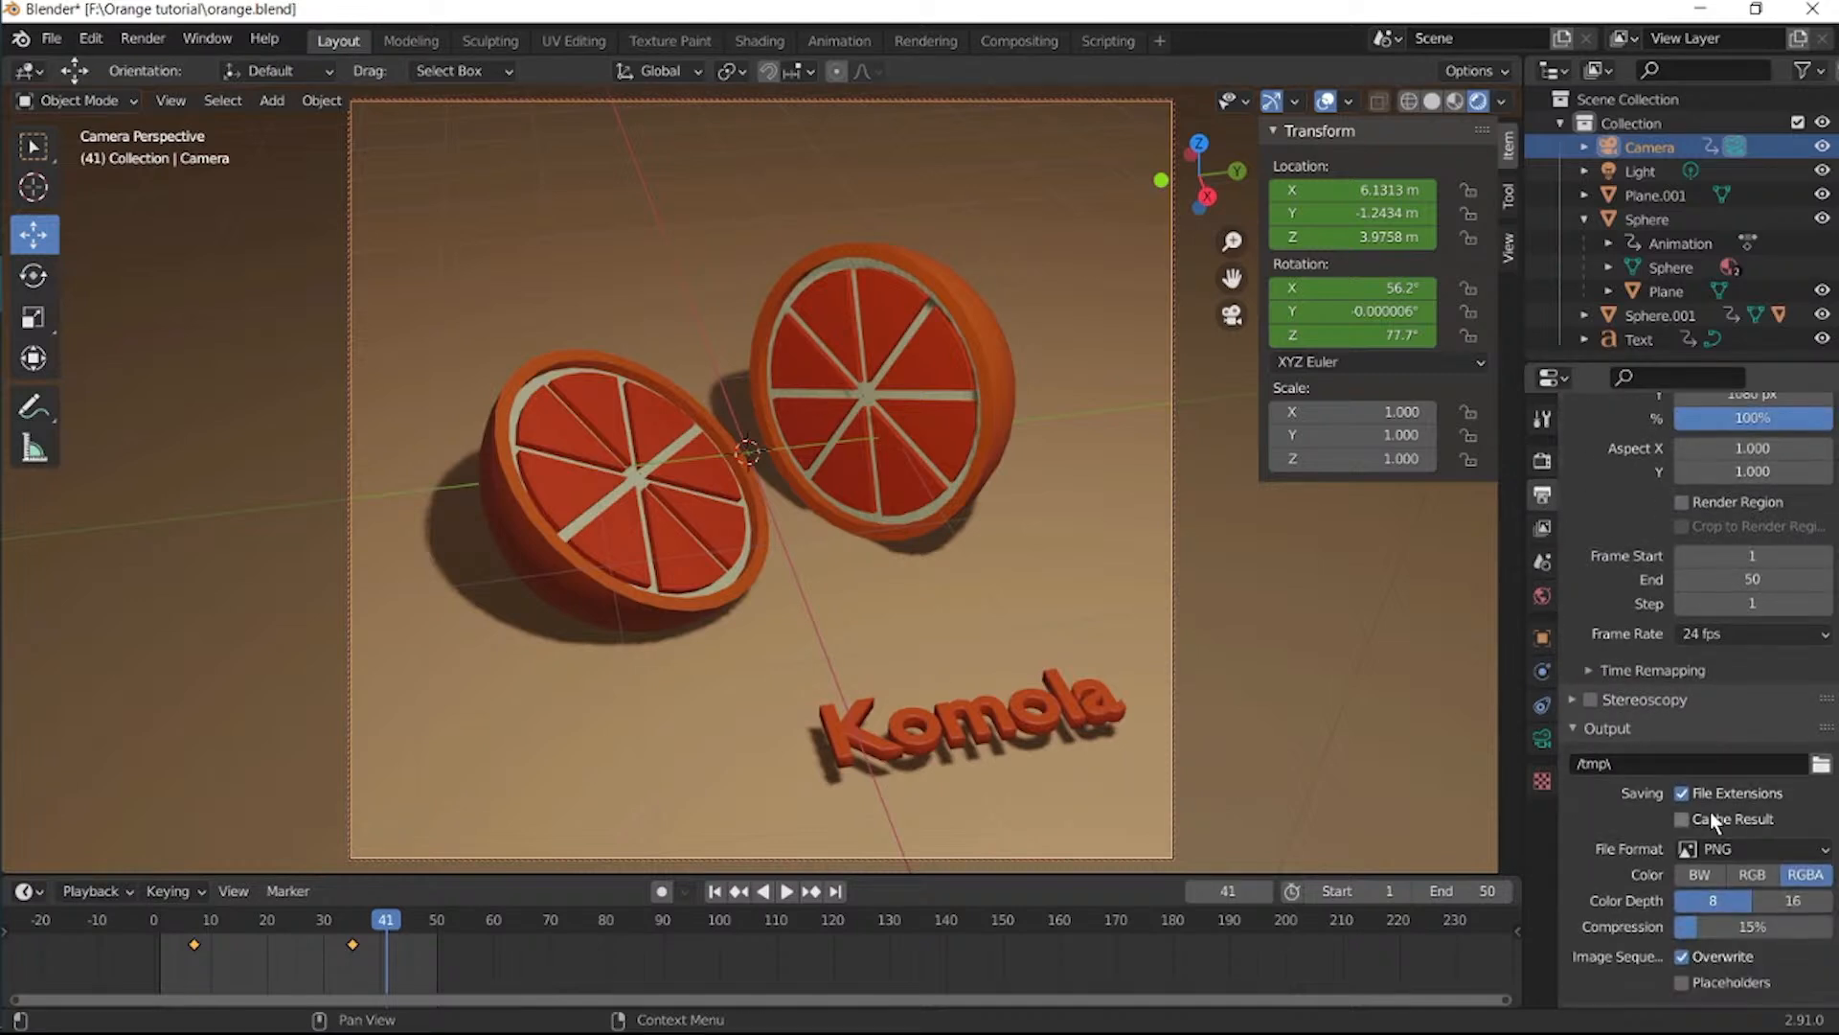
click(1821, 764)
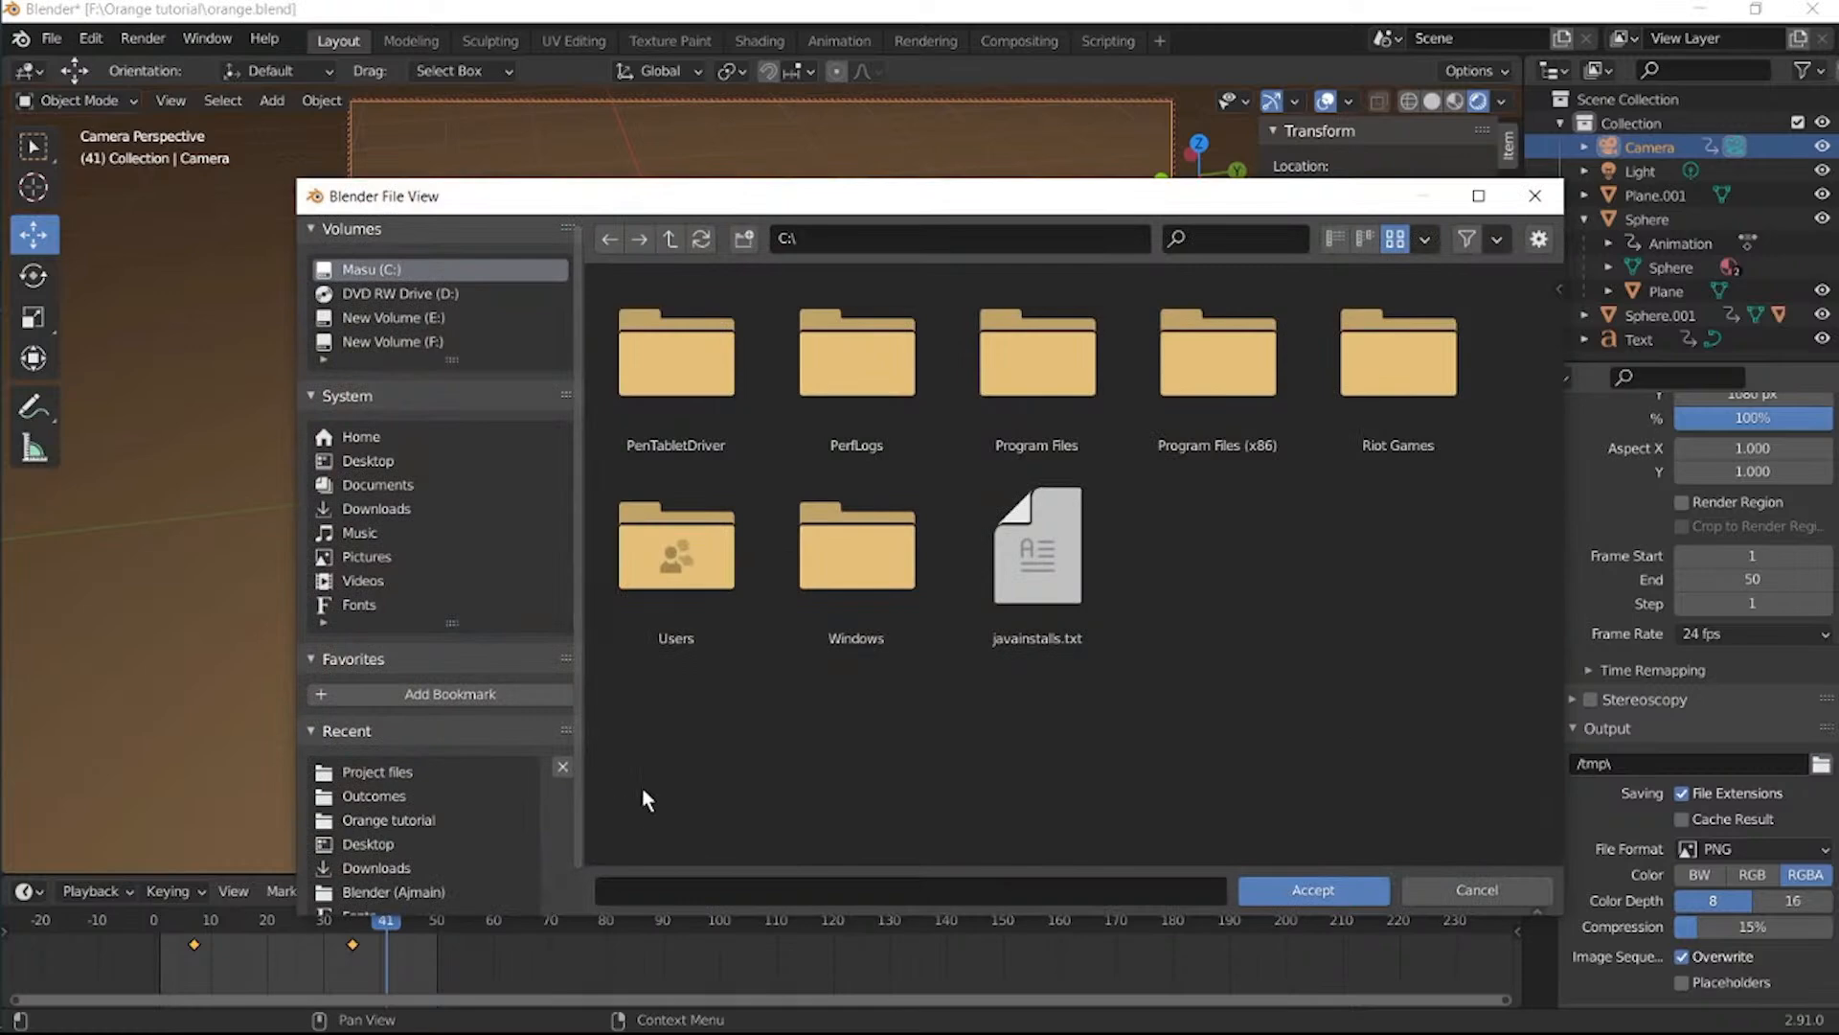
click(427, 797)
click(782, 890)
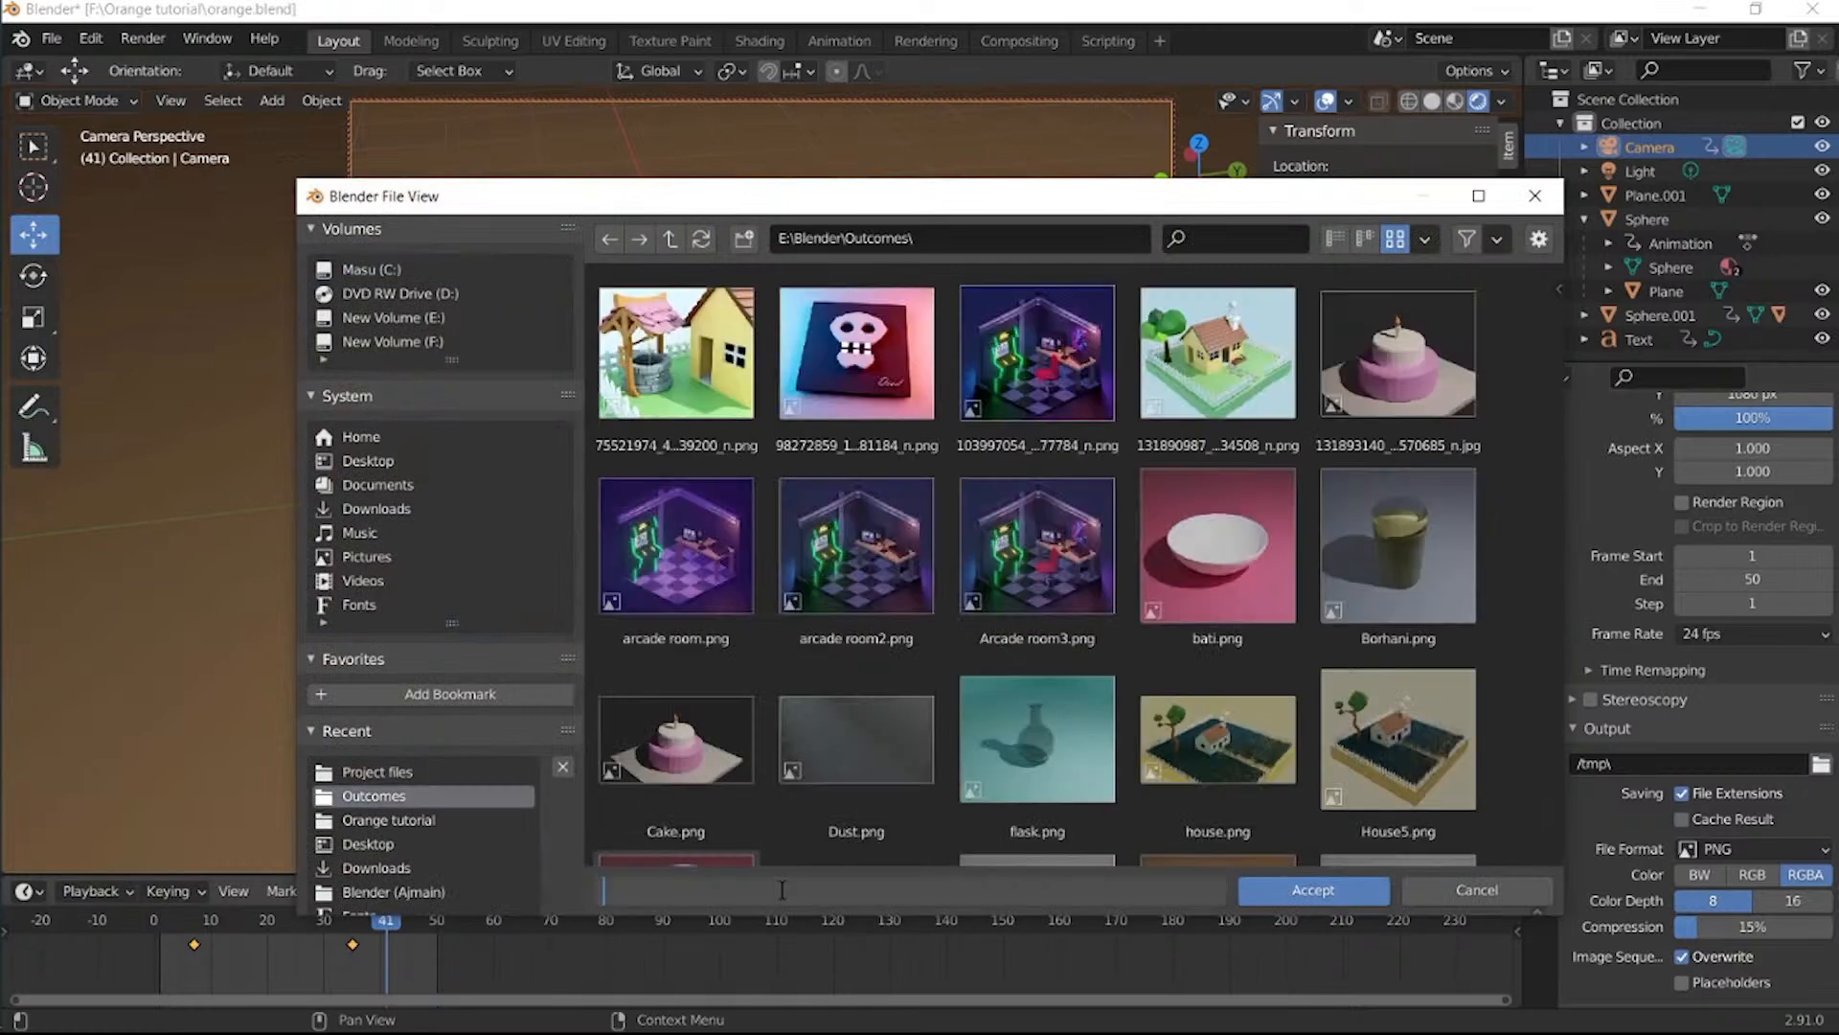
text(Orange ani)
click(1326, 887)
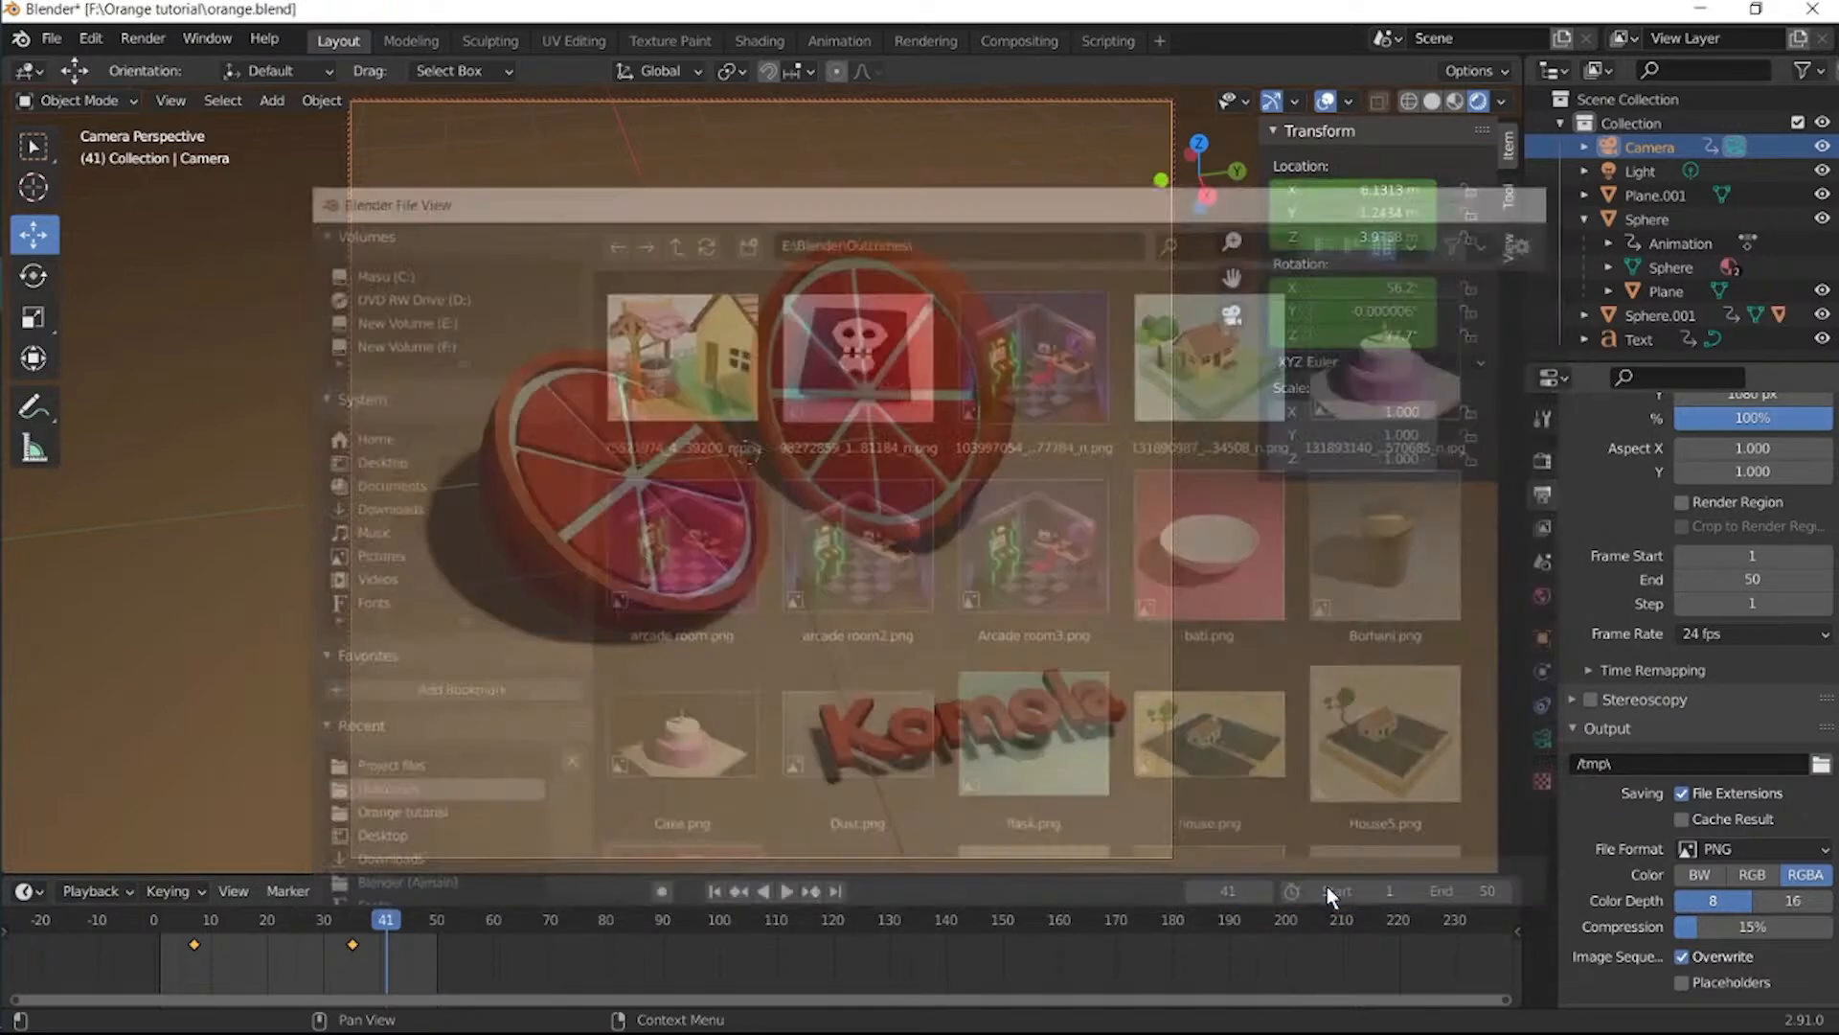
Set the output file format to FFmpeg video and its video codec to MPEG-4 (divx).
scroll(1774, 851, down, 2)
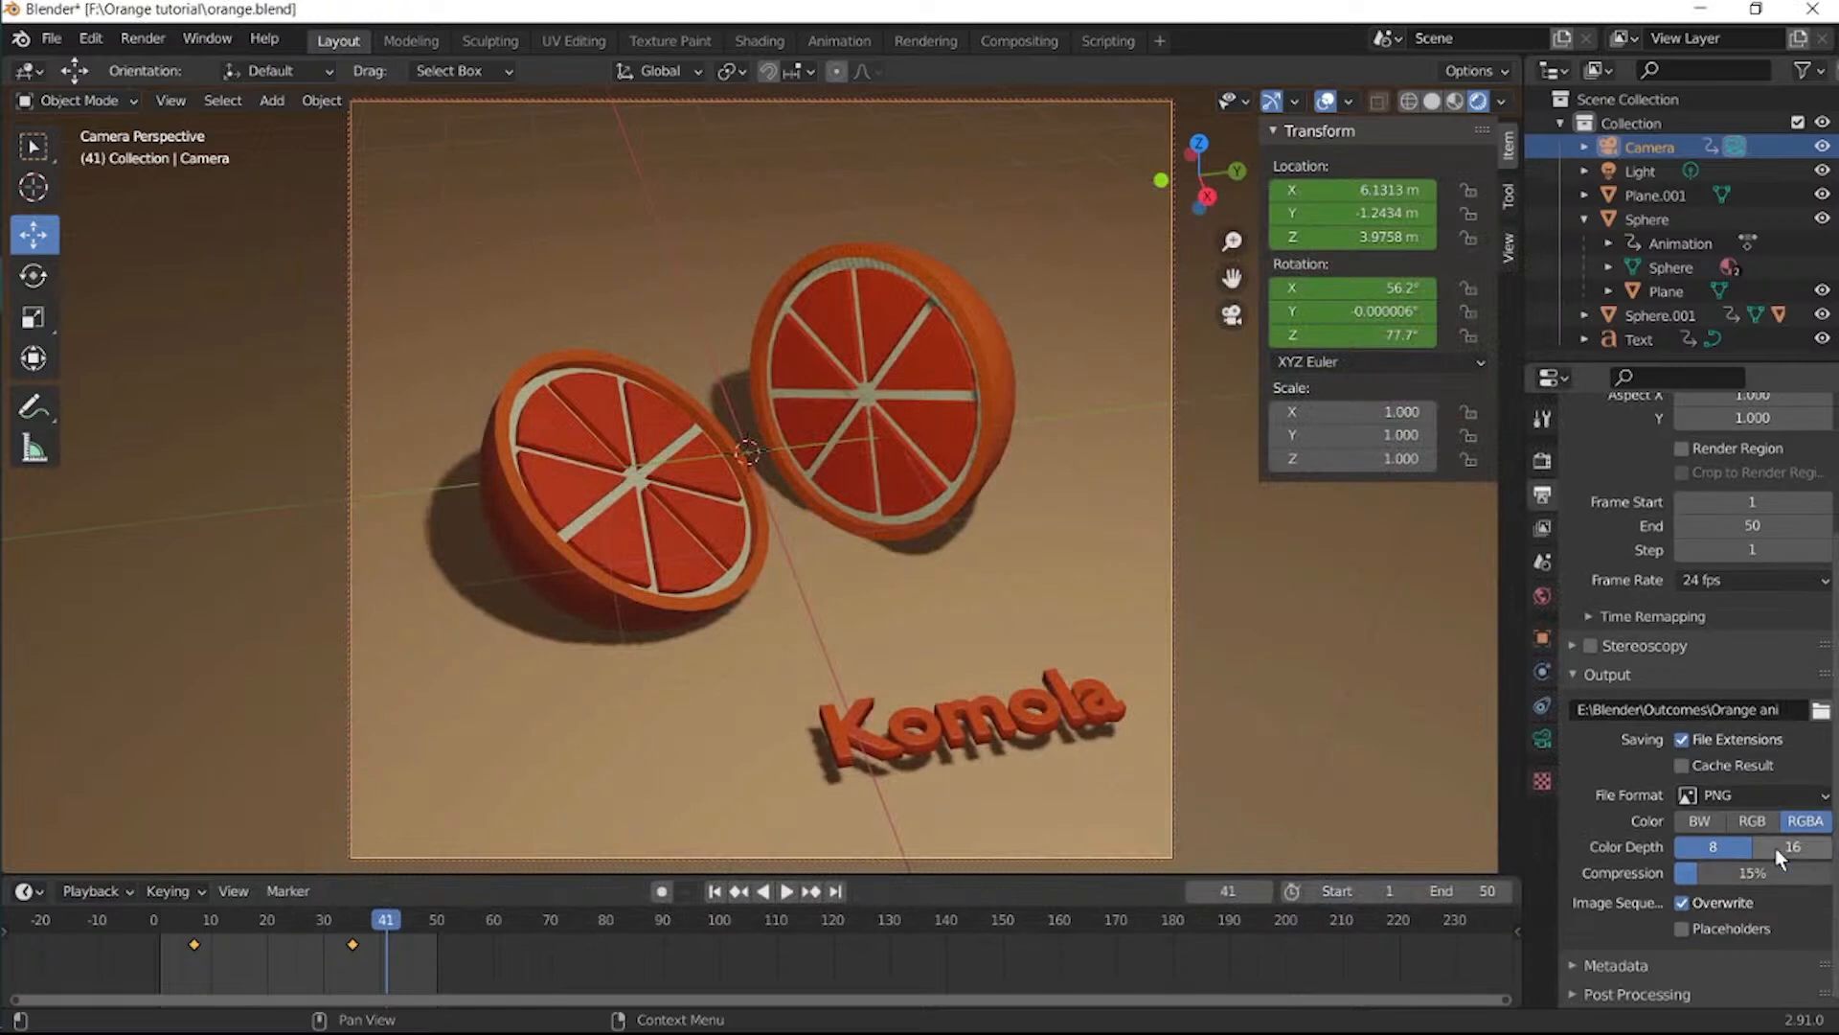
click(1774, 795)
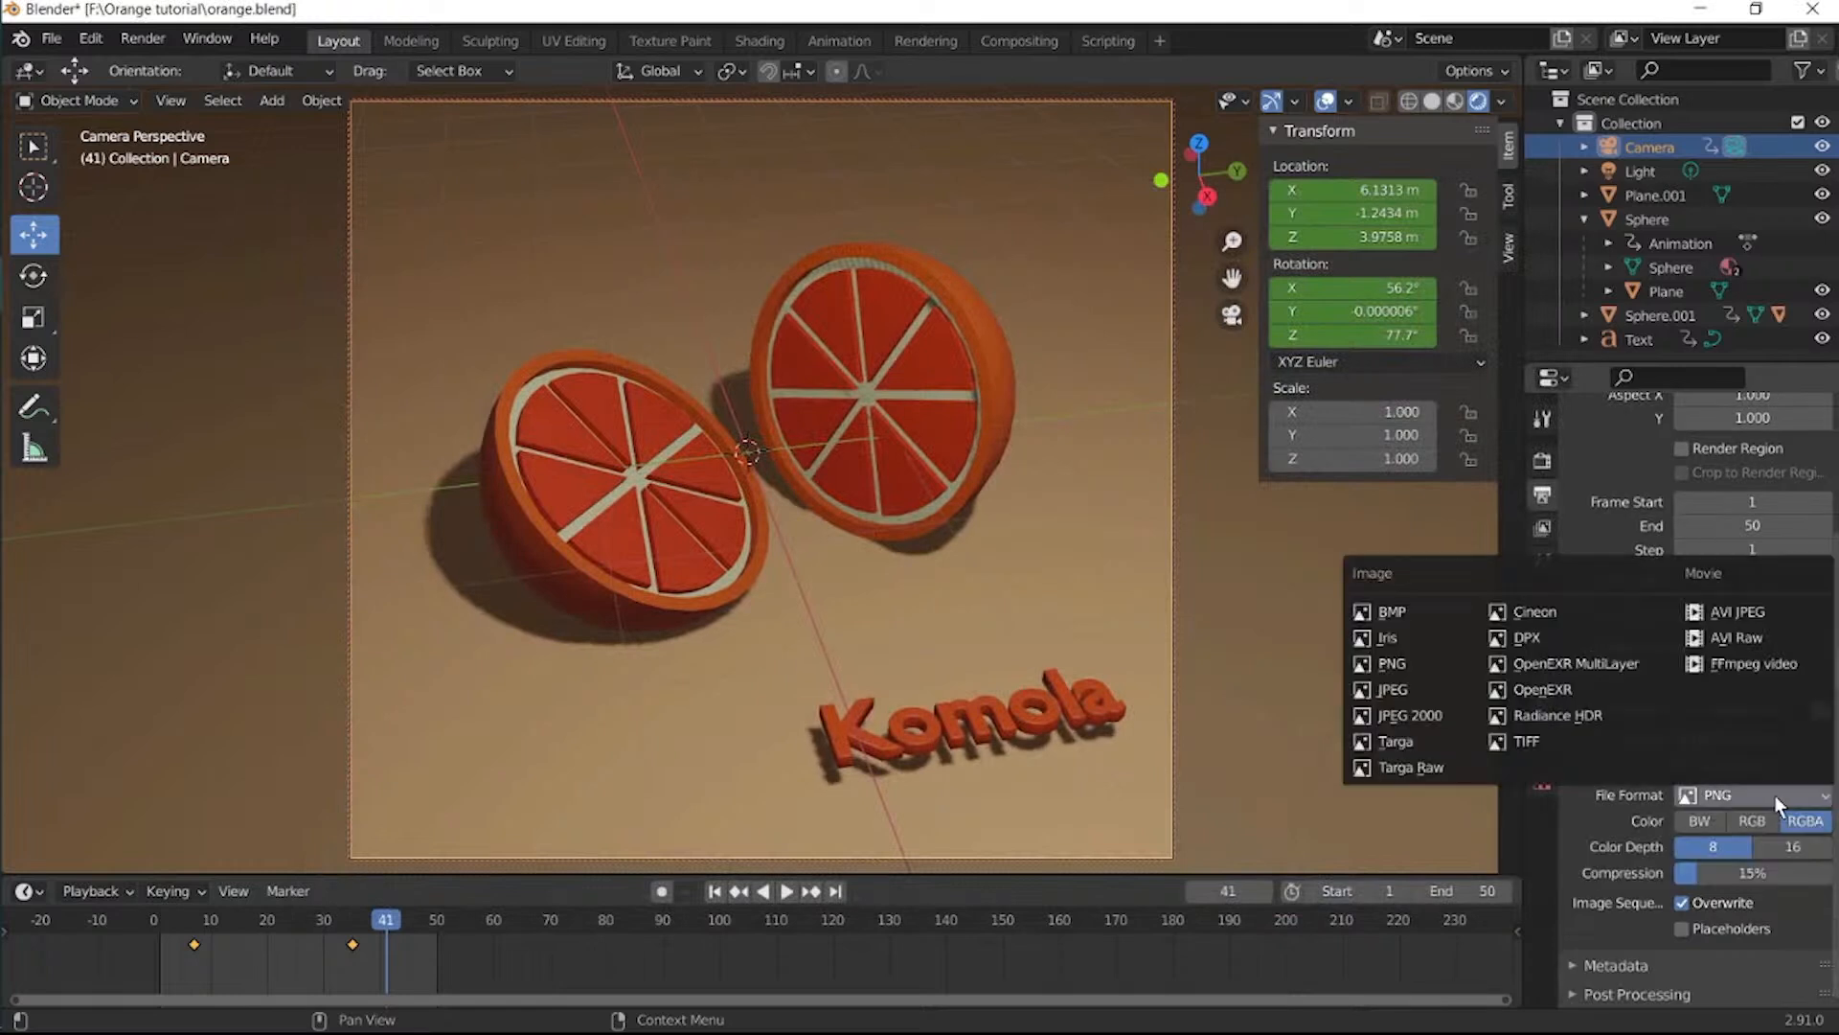
click(1757, 669)
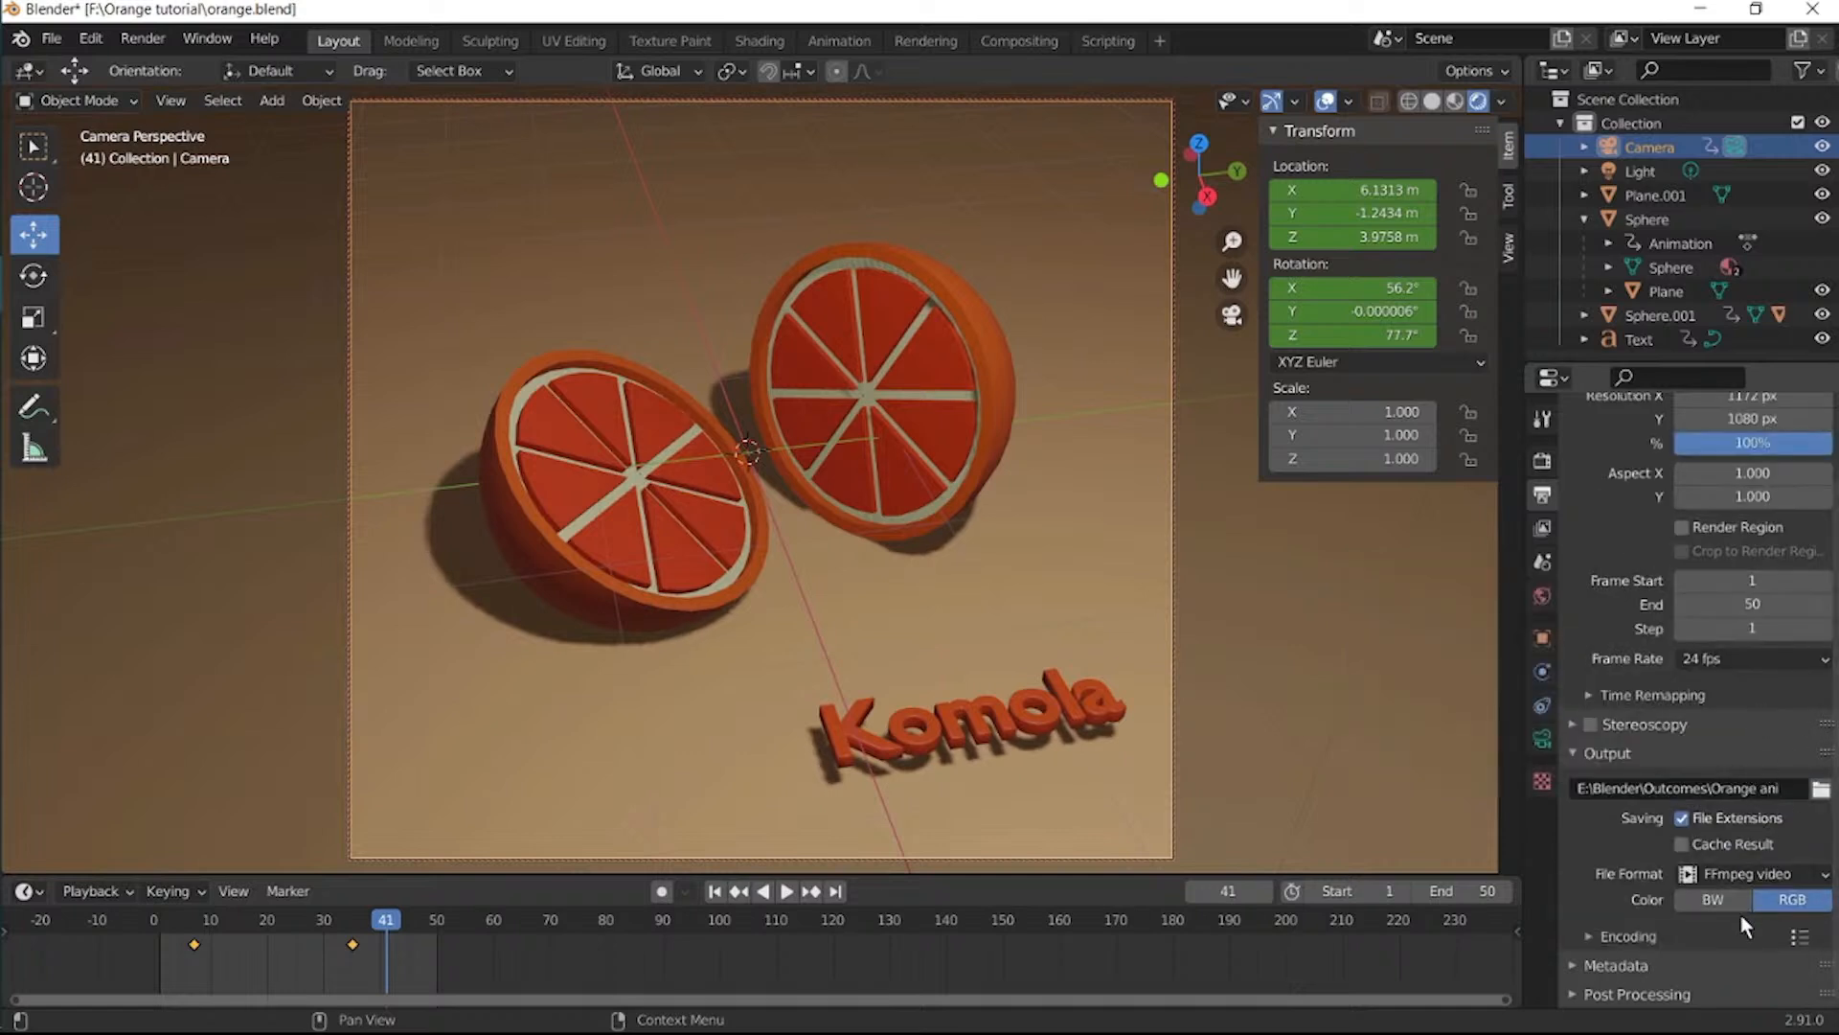
click(1659, 943)
scroll(1658, 943, down, 8)
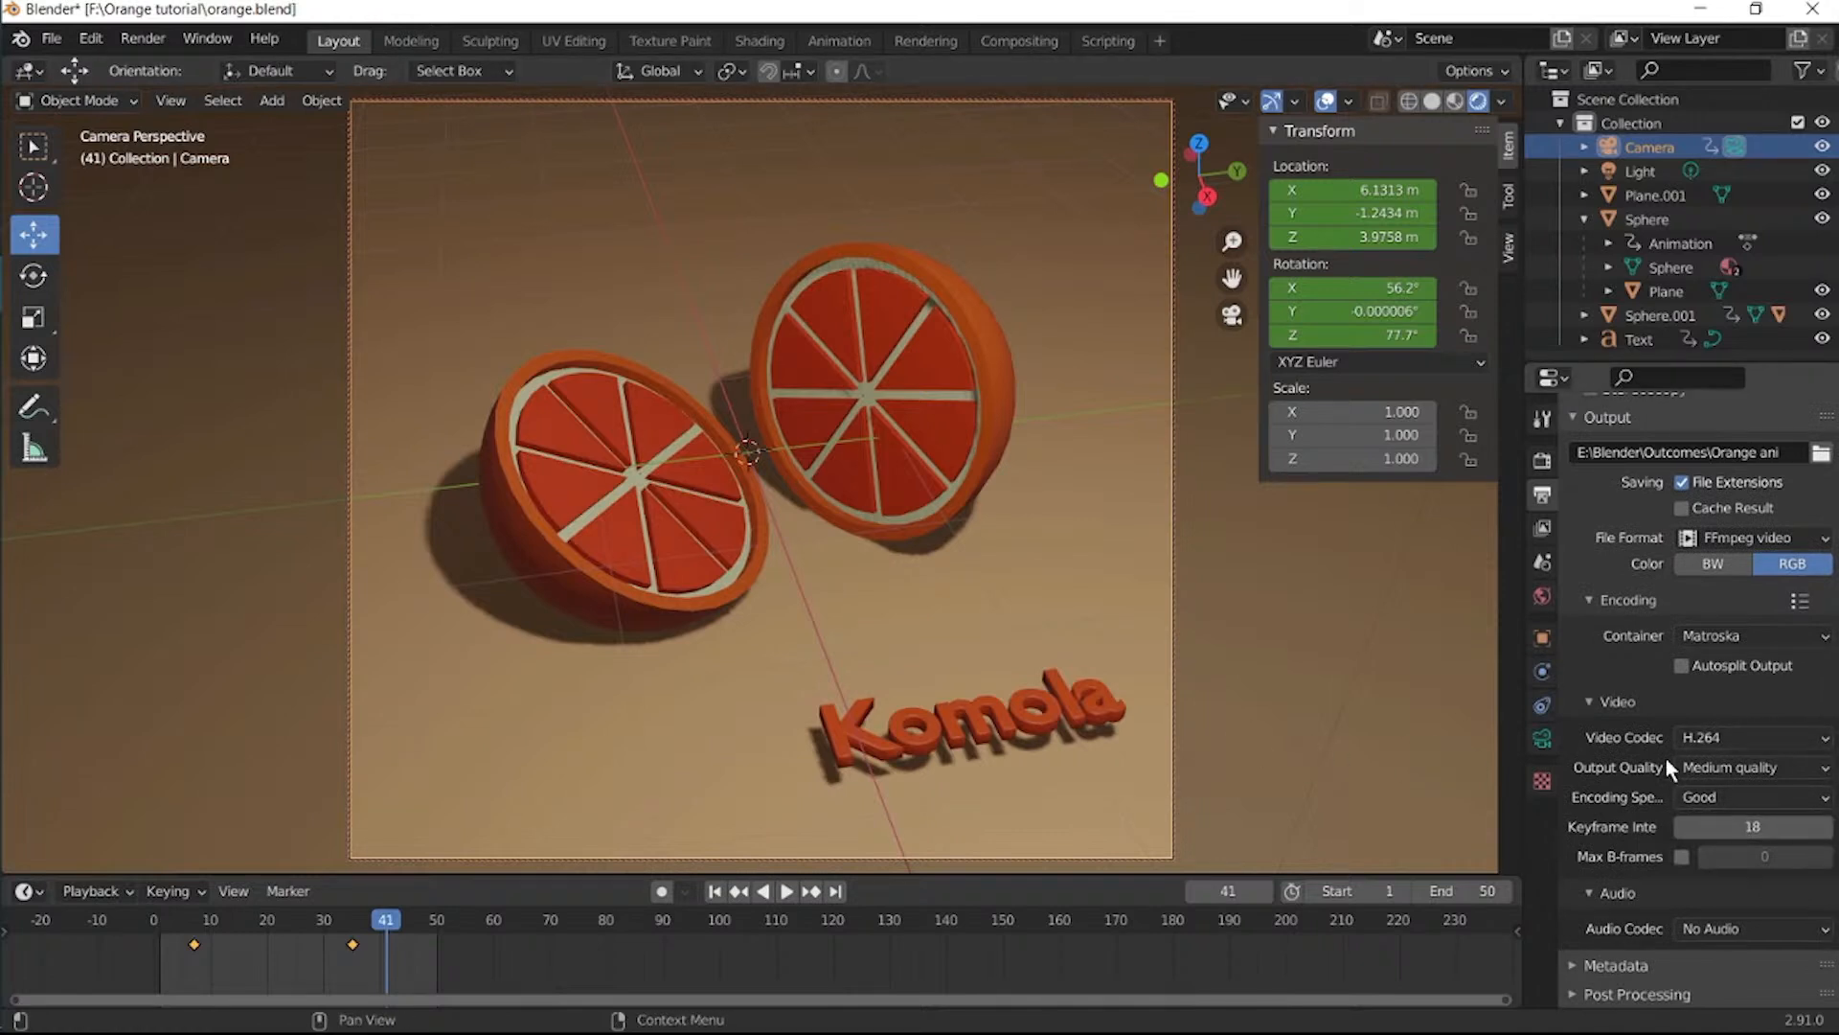
click(1749, 735)
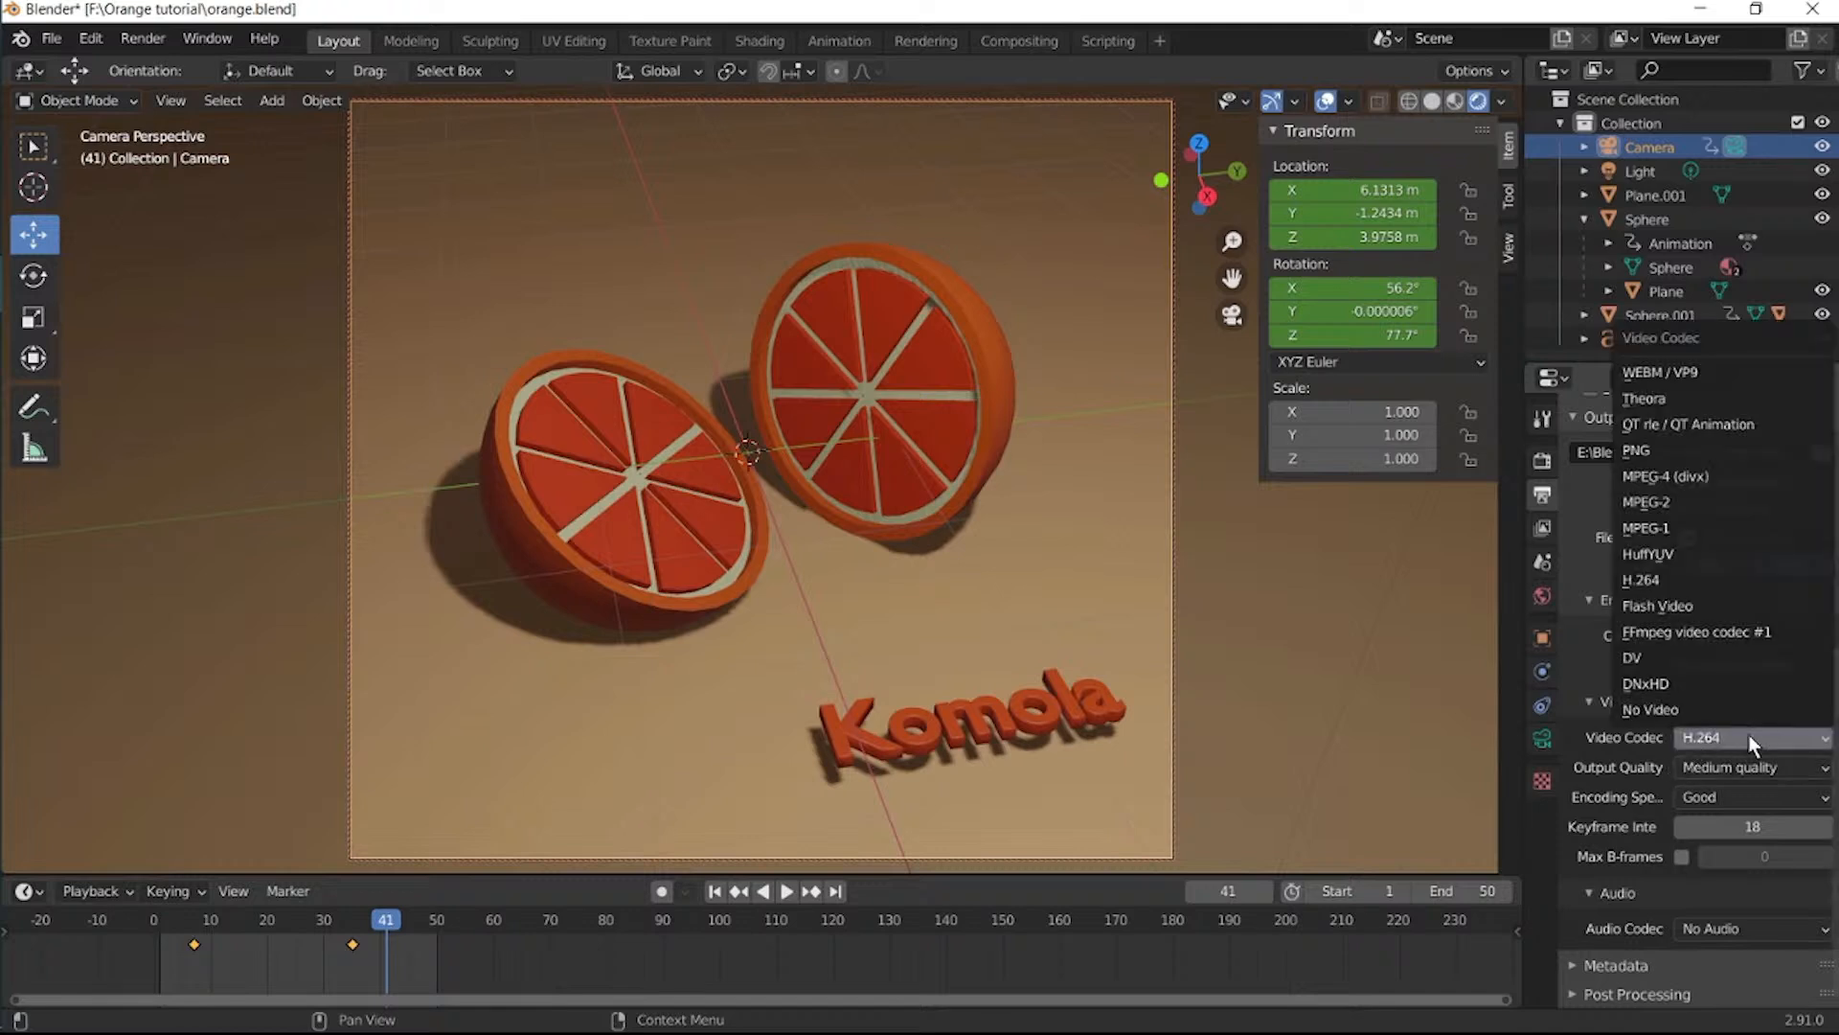
click(1686, 476)
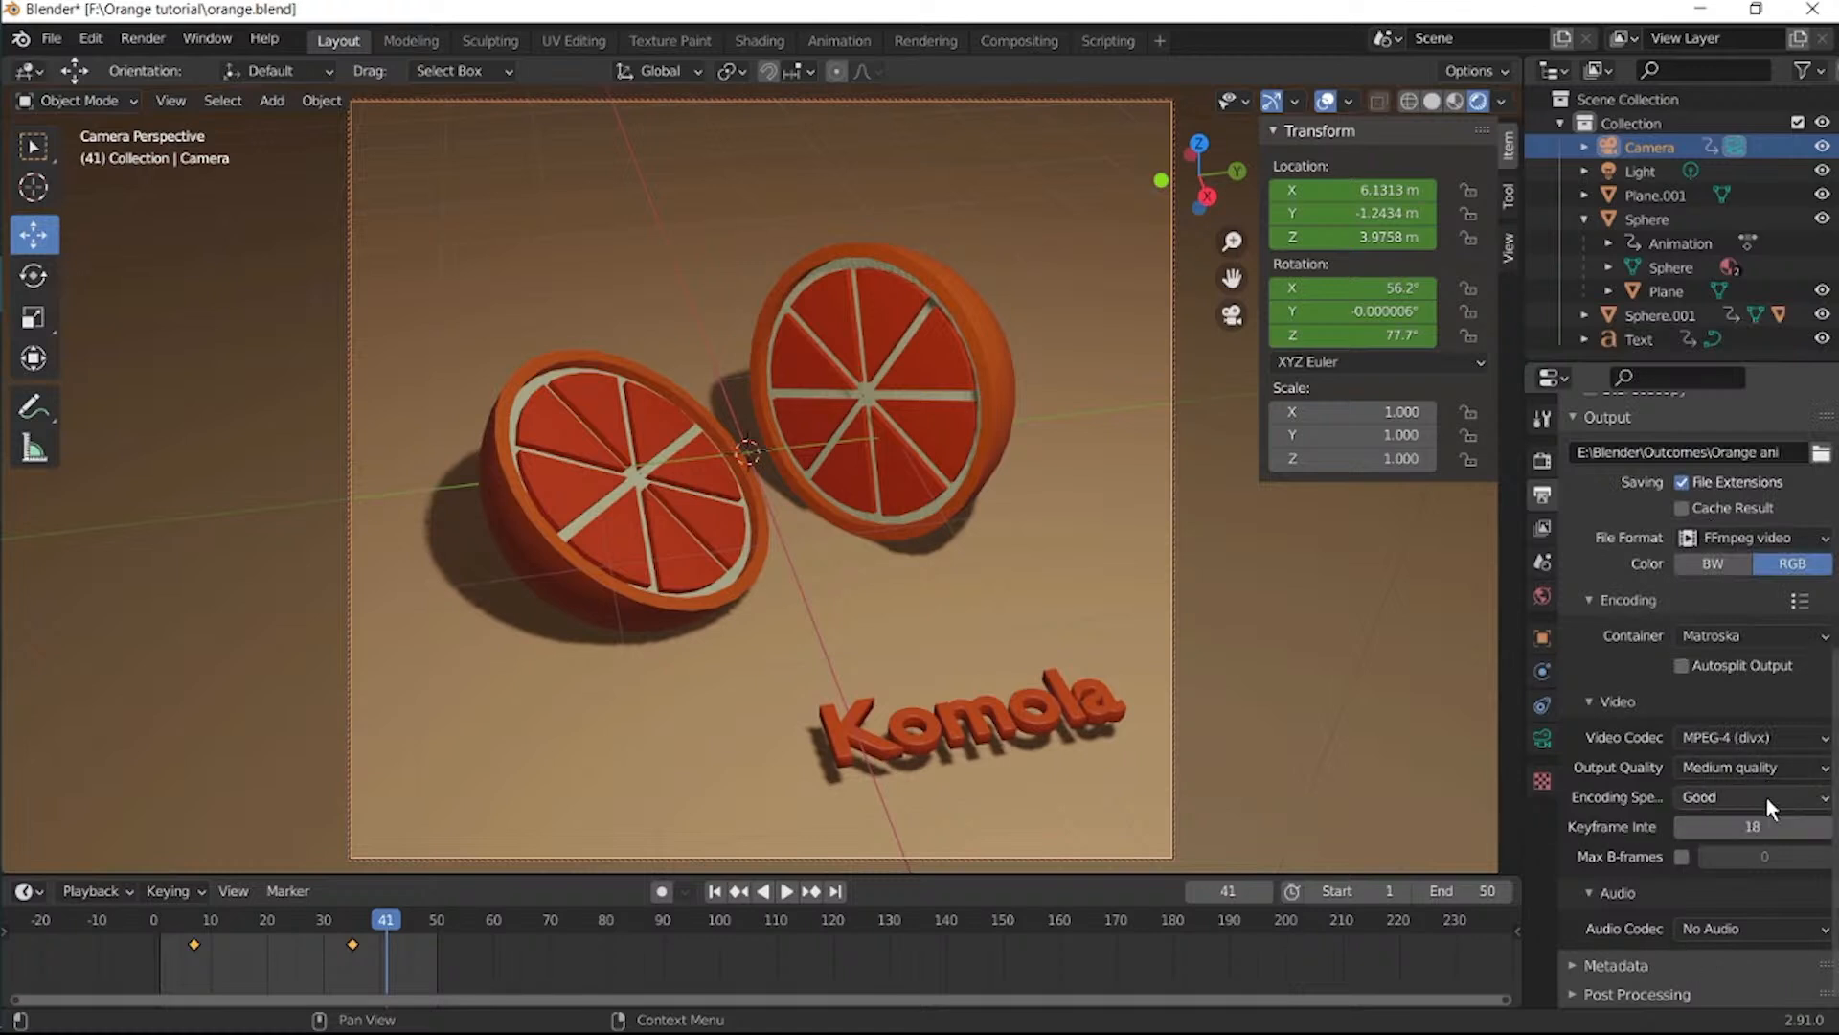
Start rendering the full animation with the current output settings.
scroll(1743, 877, up, 10)
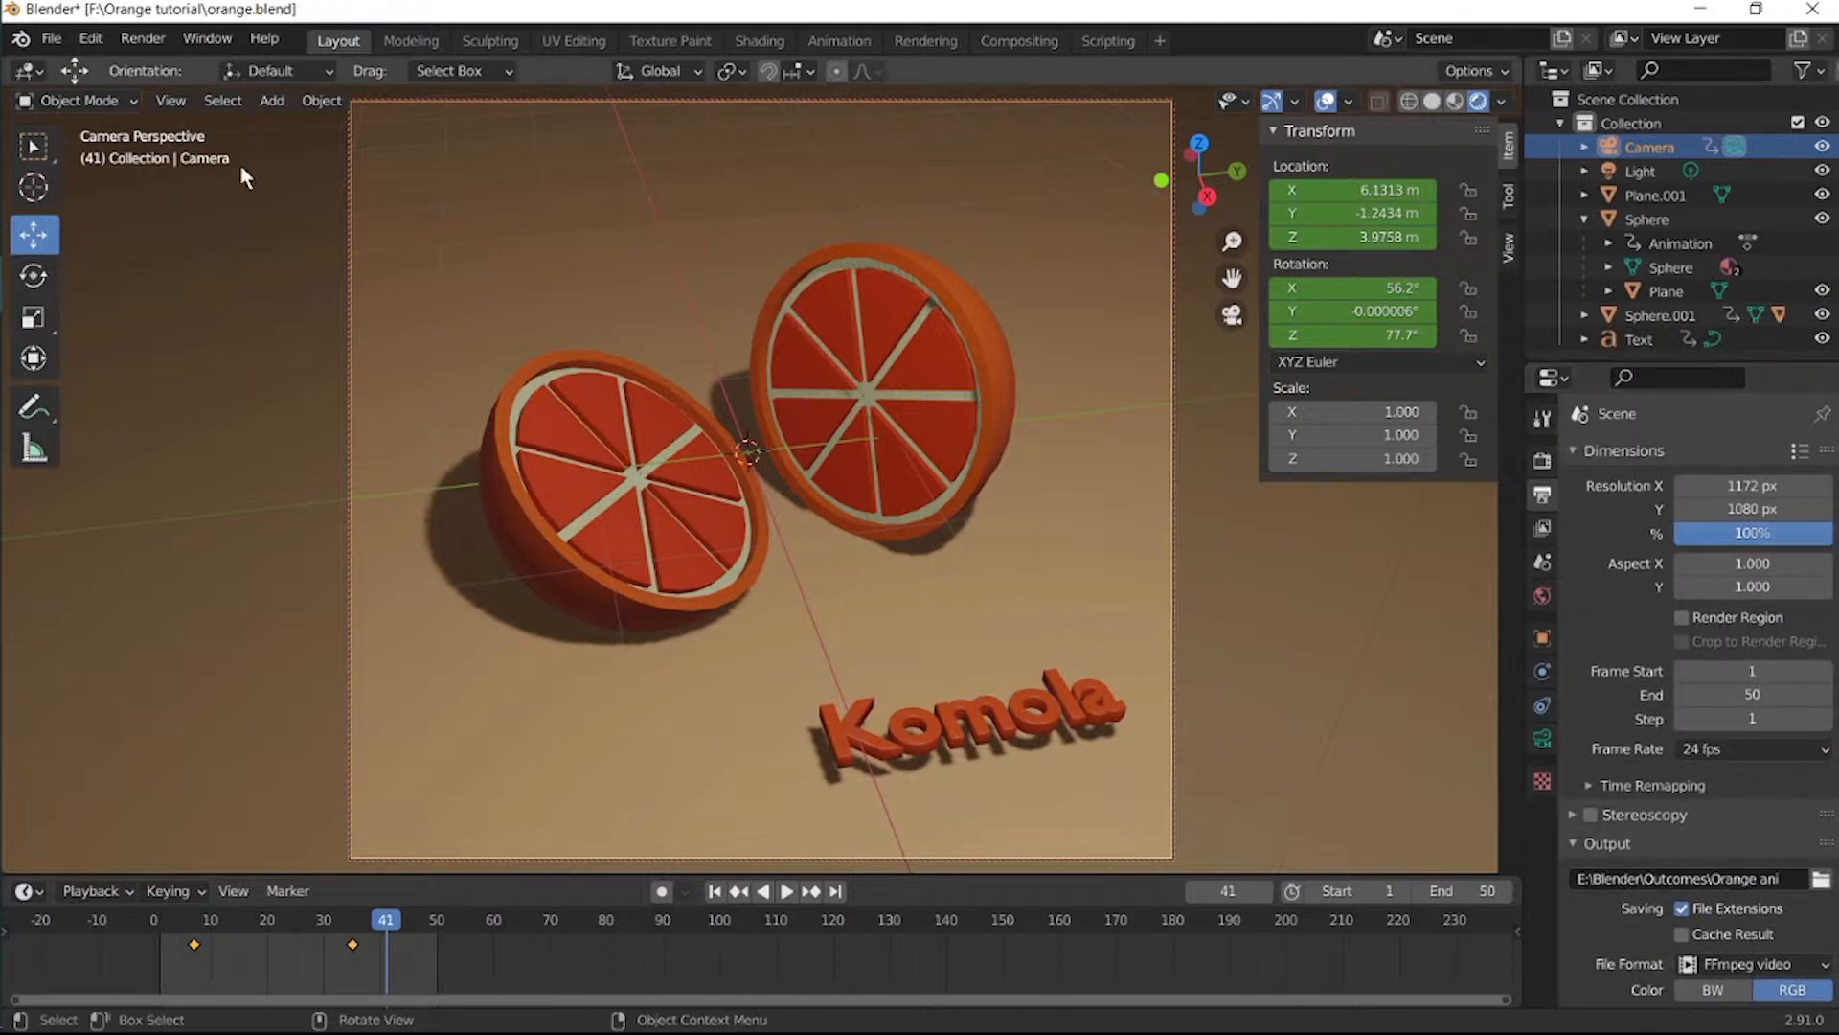
click(142, 39)
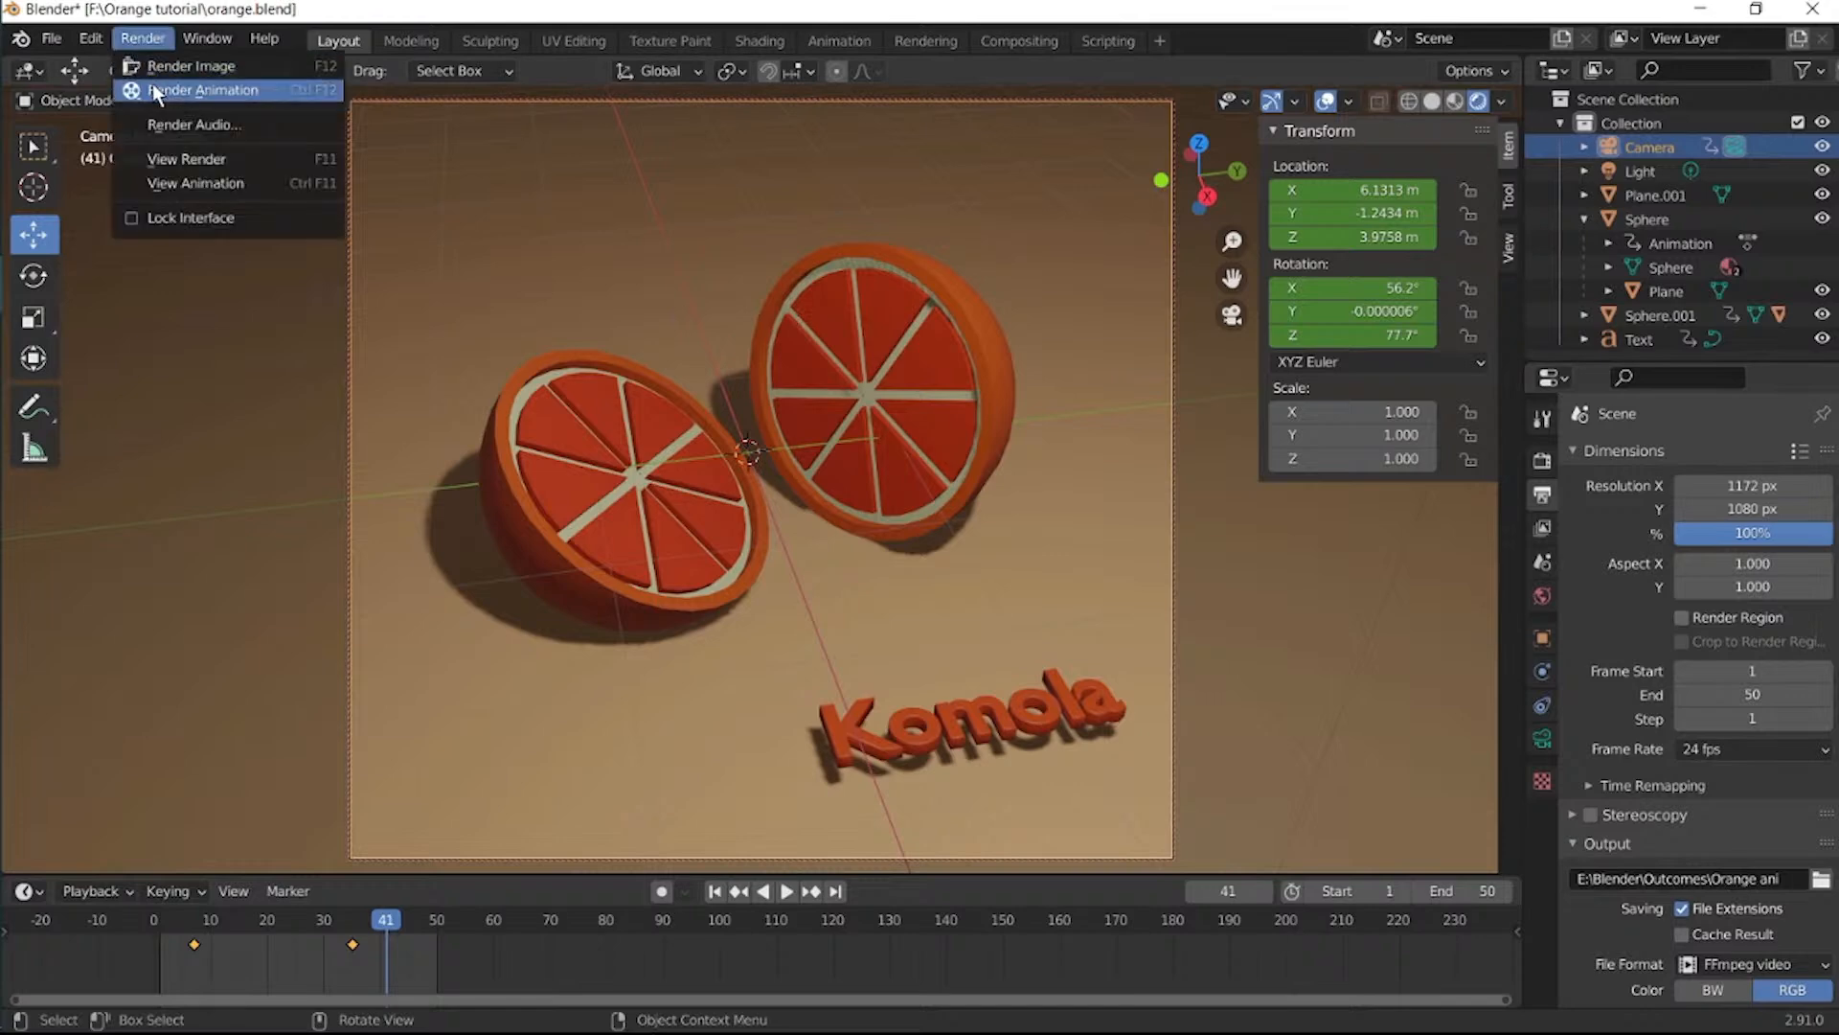
click(155, 91)
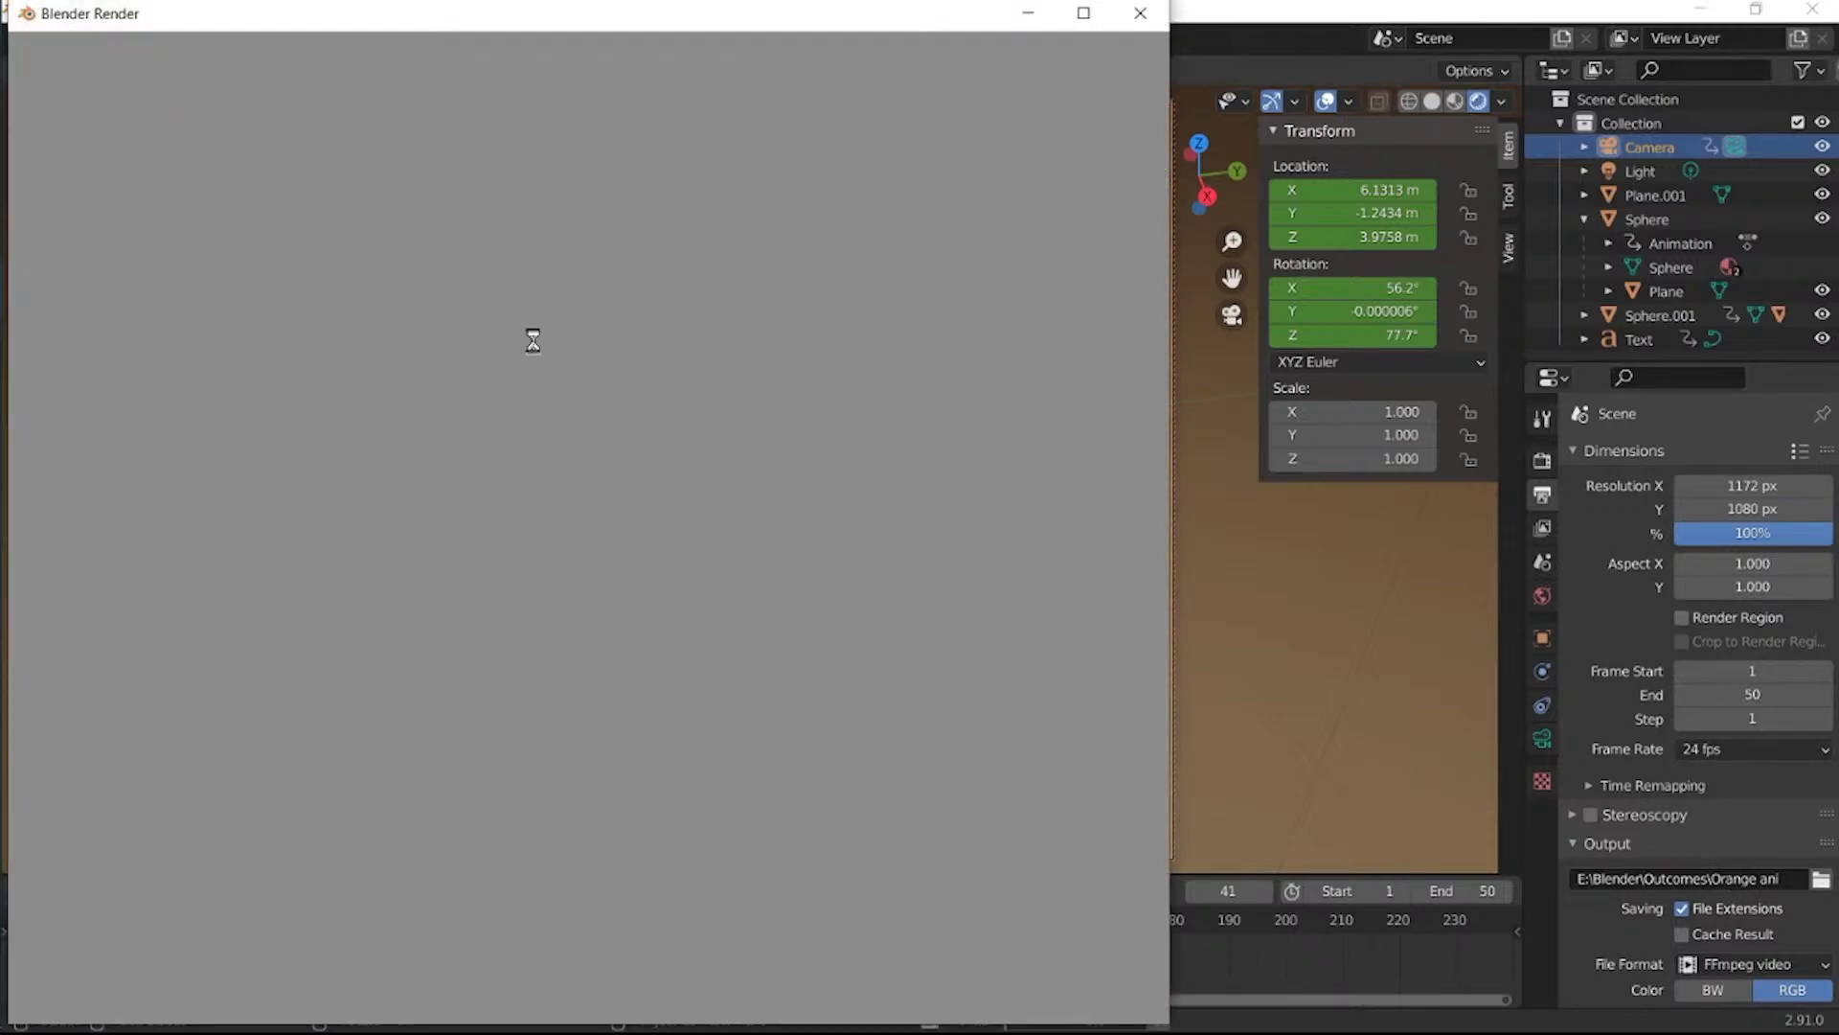